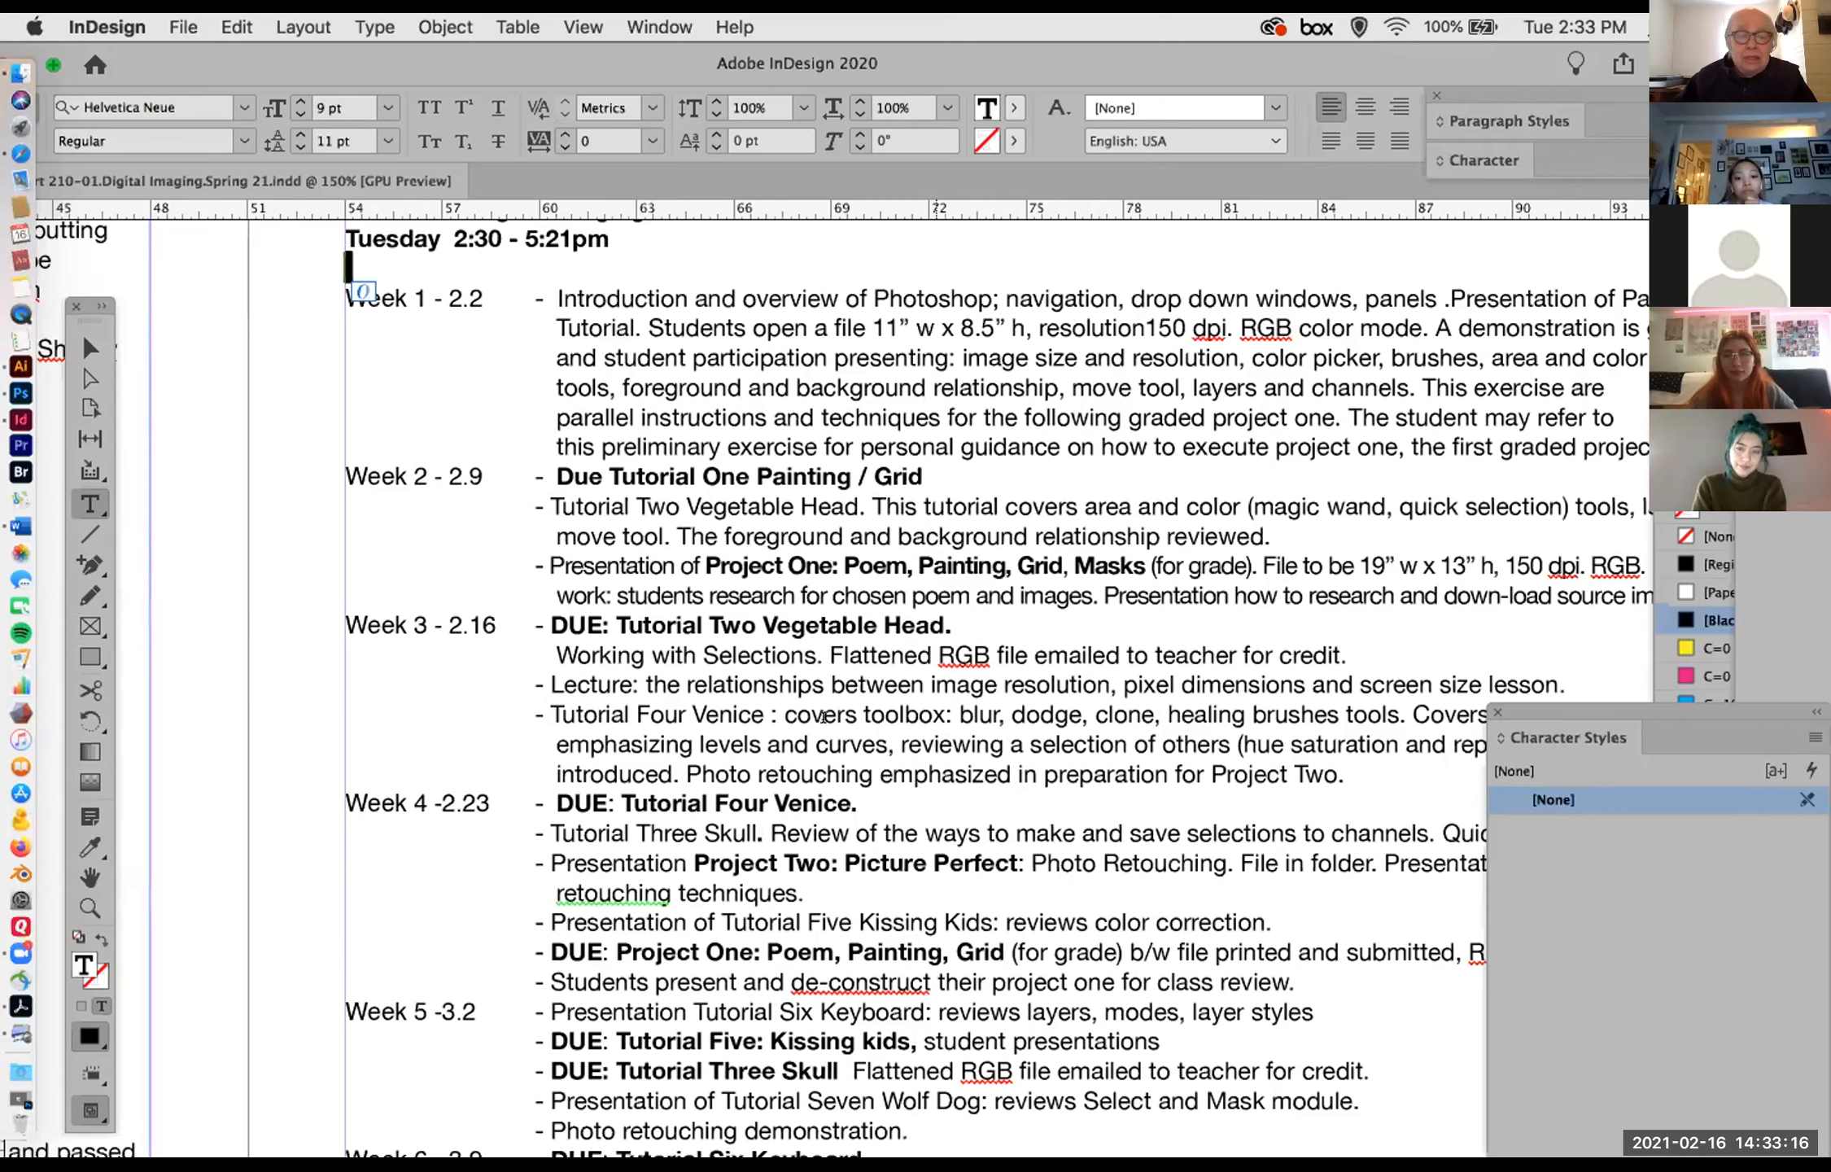
Step: Examine the Week 3 syllabus entries, highlighting the Tutorial Two Vegetable Head and Tutorial Four Venice text
drag(541, 614, 942, 614)
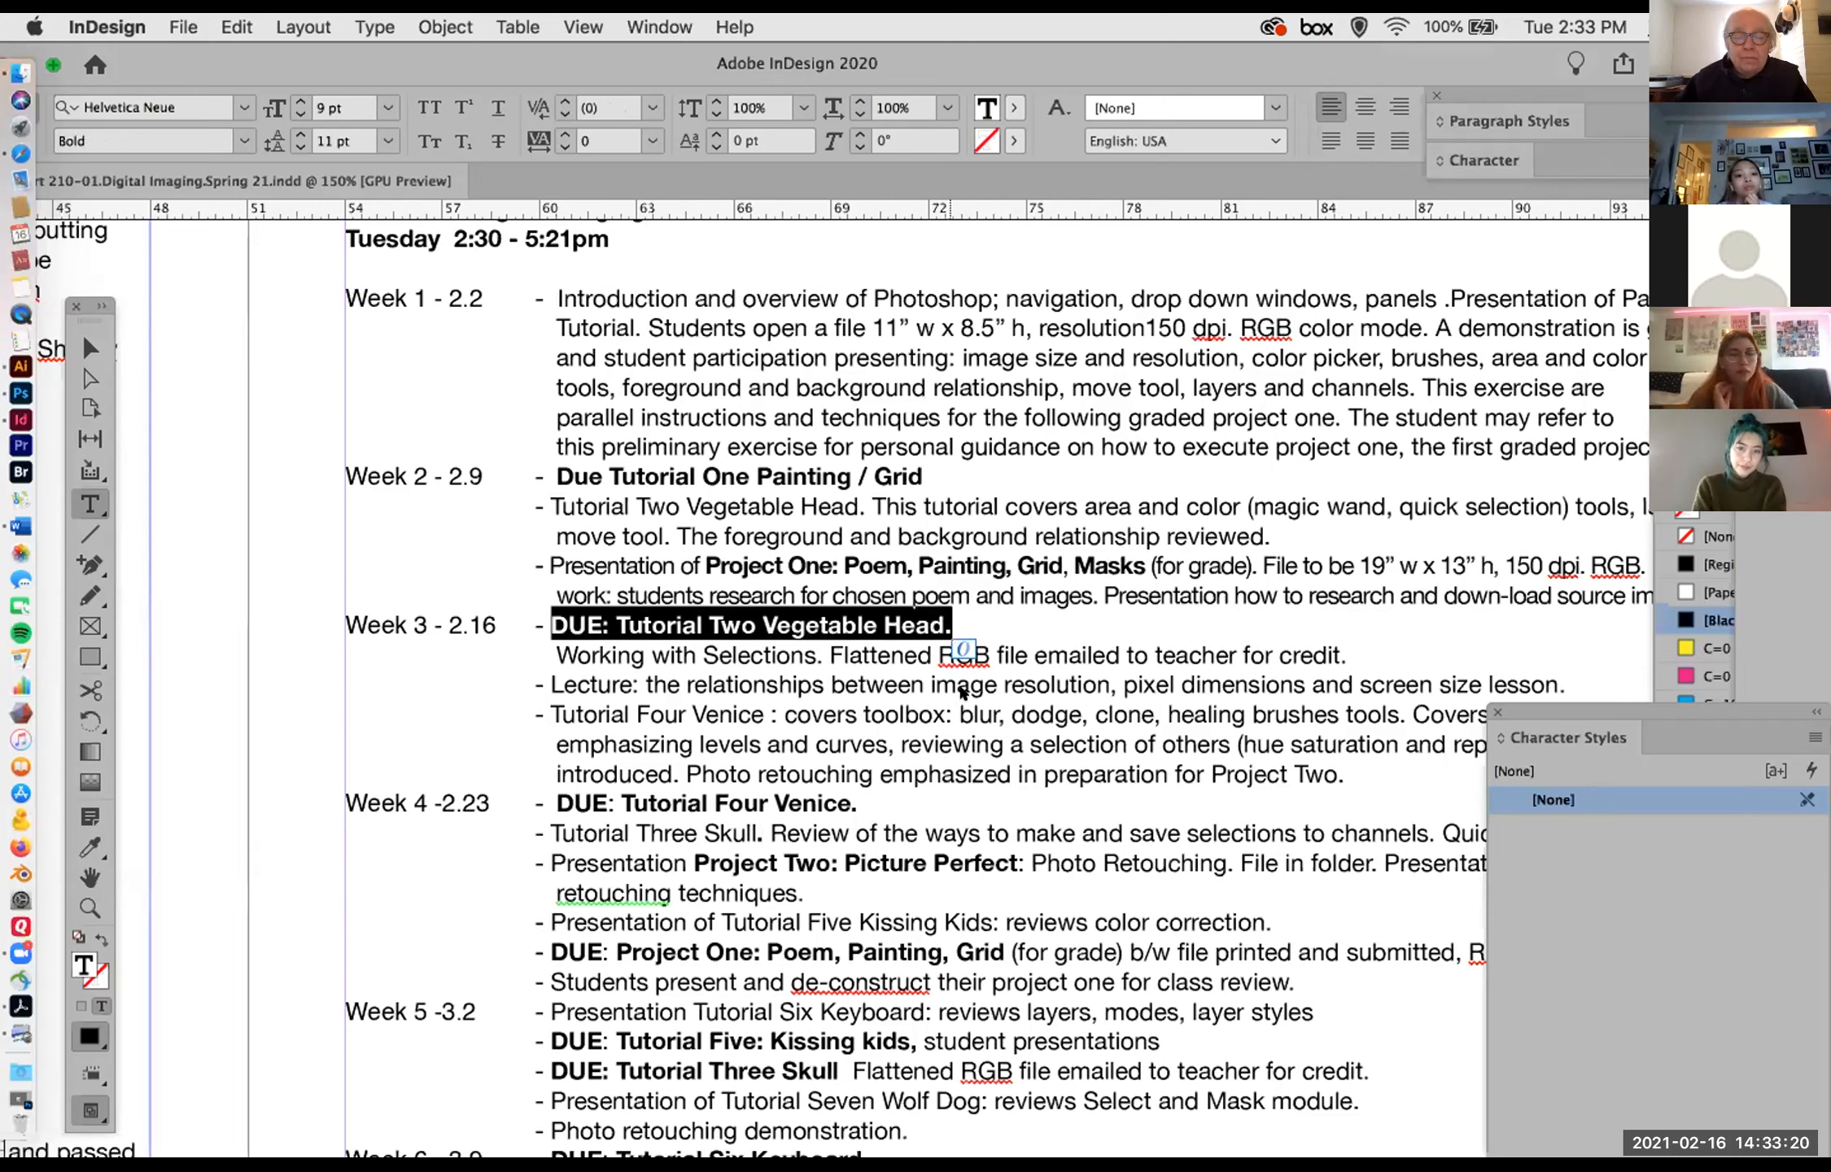
scroll(924, 330, down, 2)
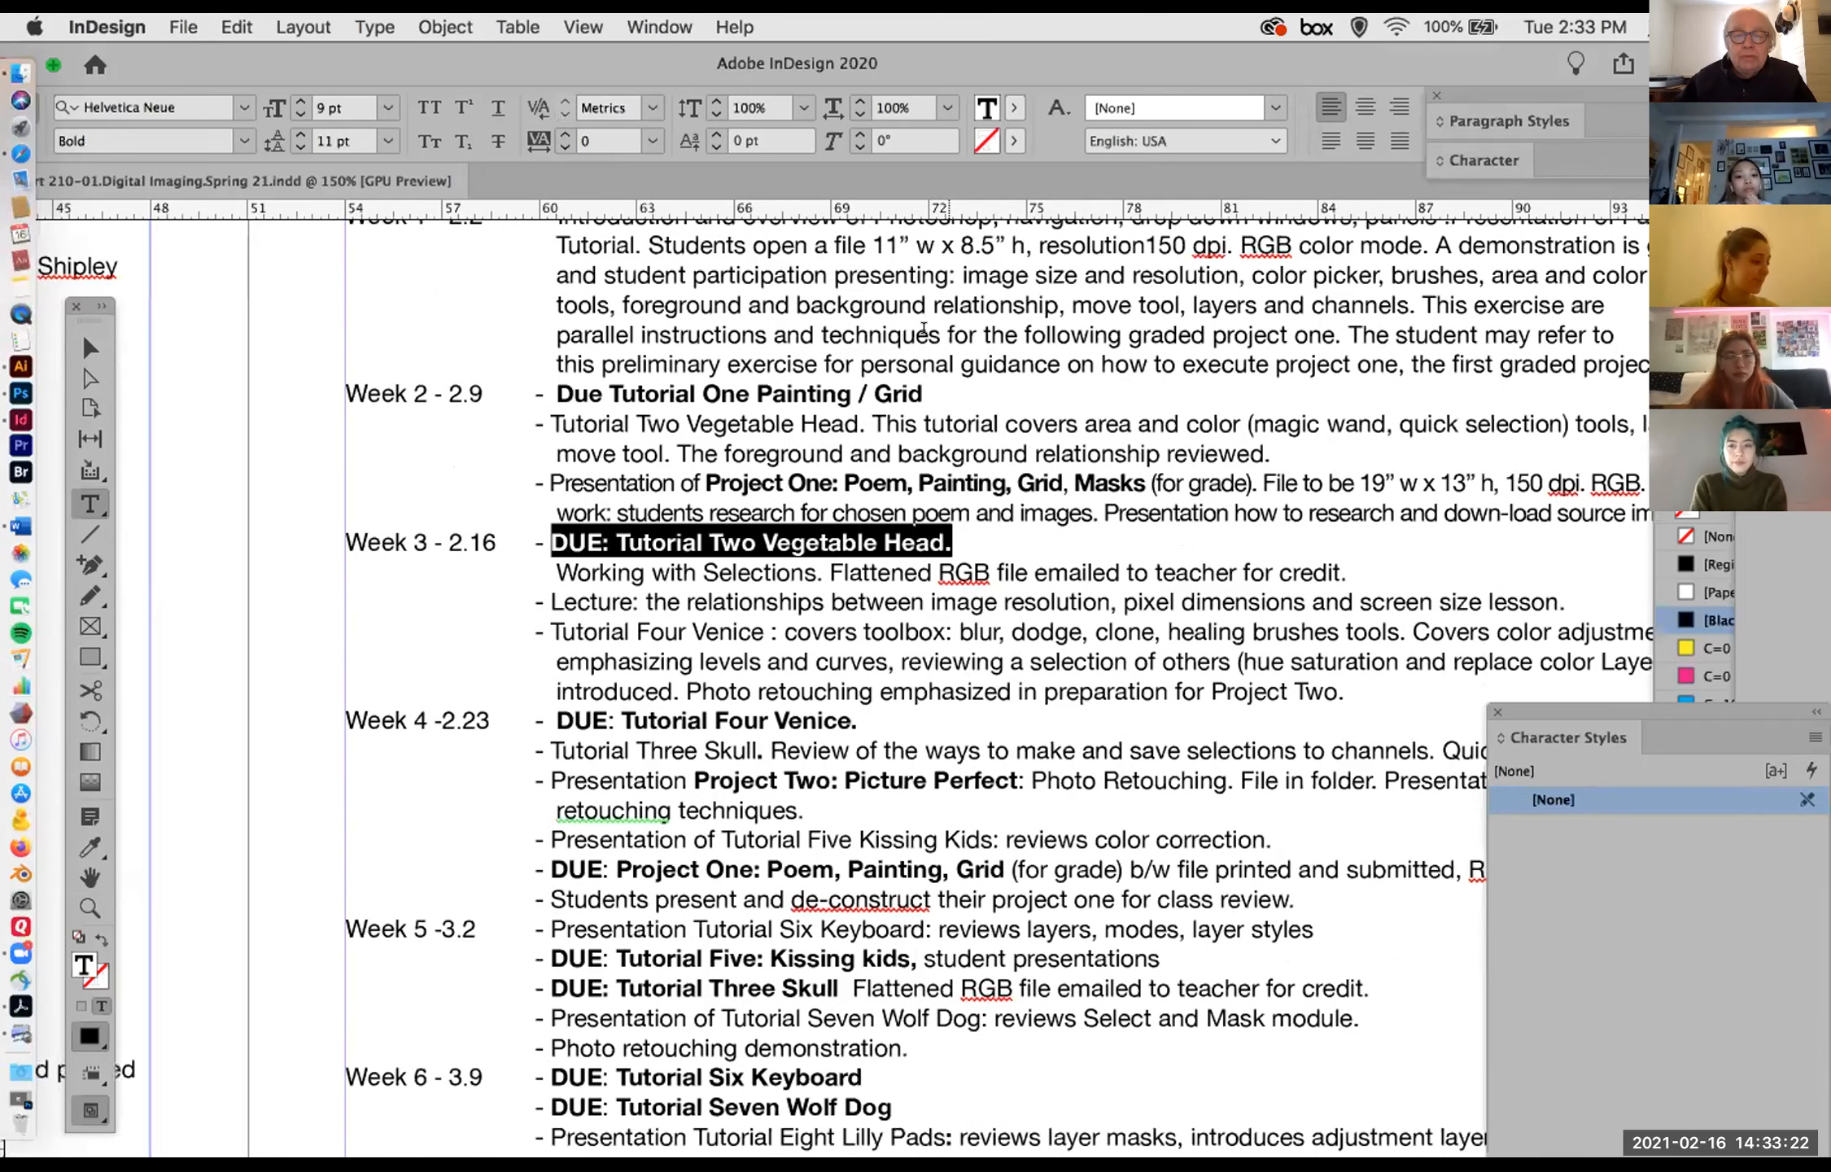
drag(265, 78, 154, 40)
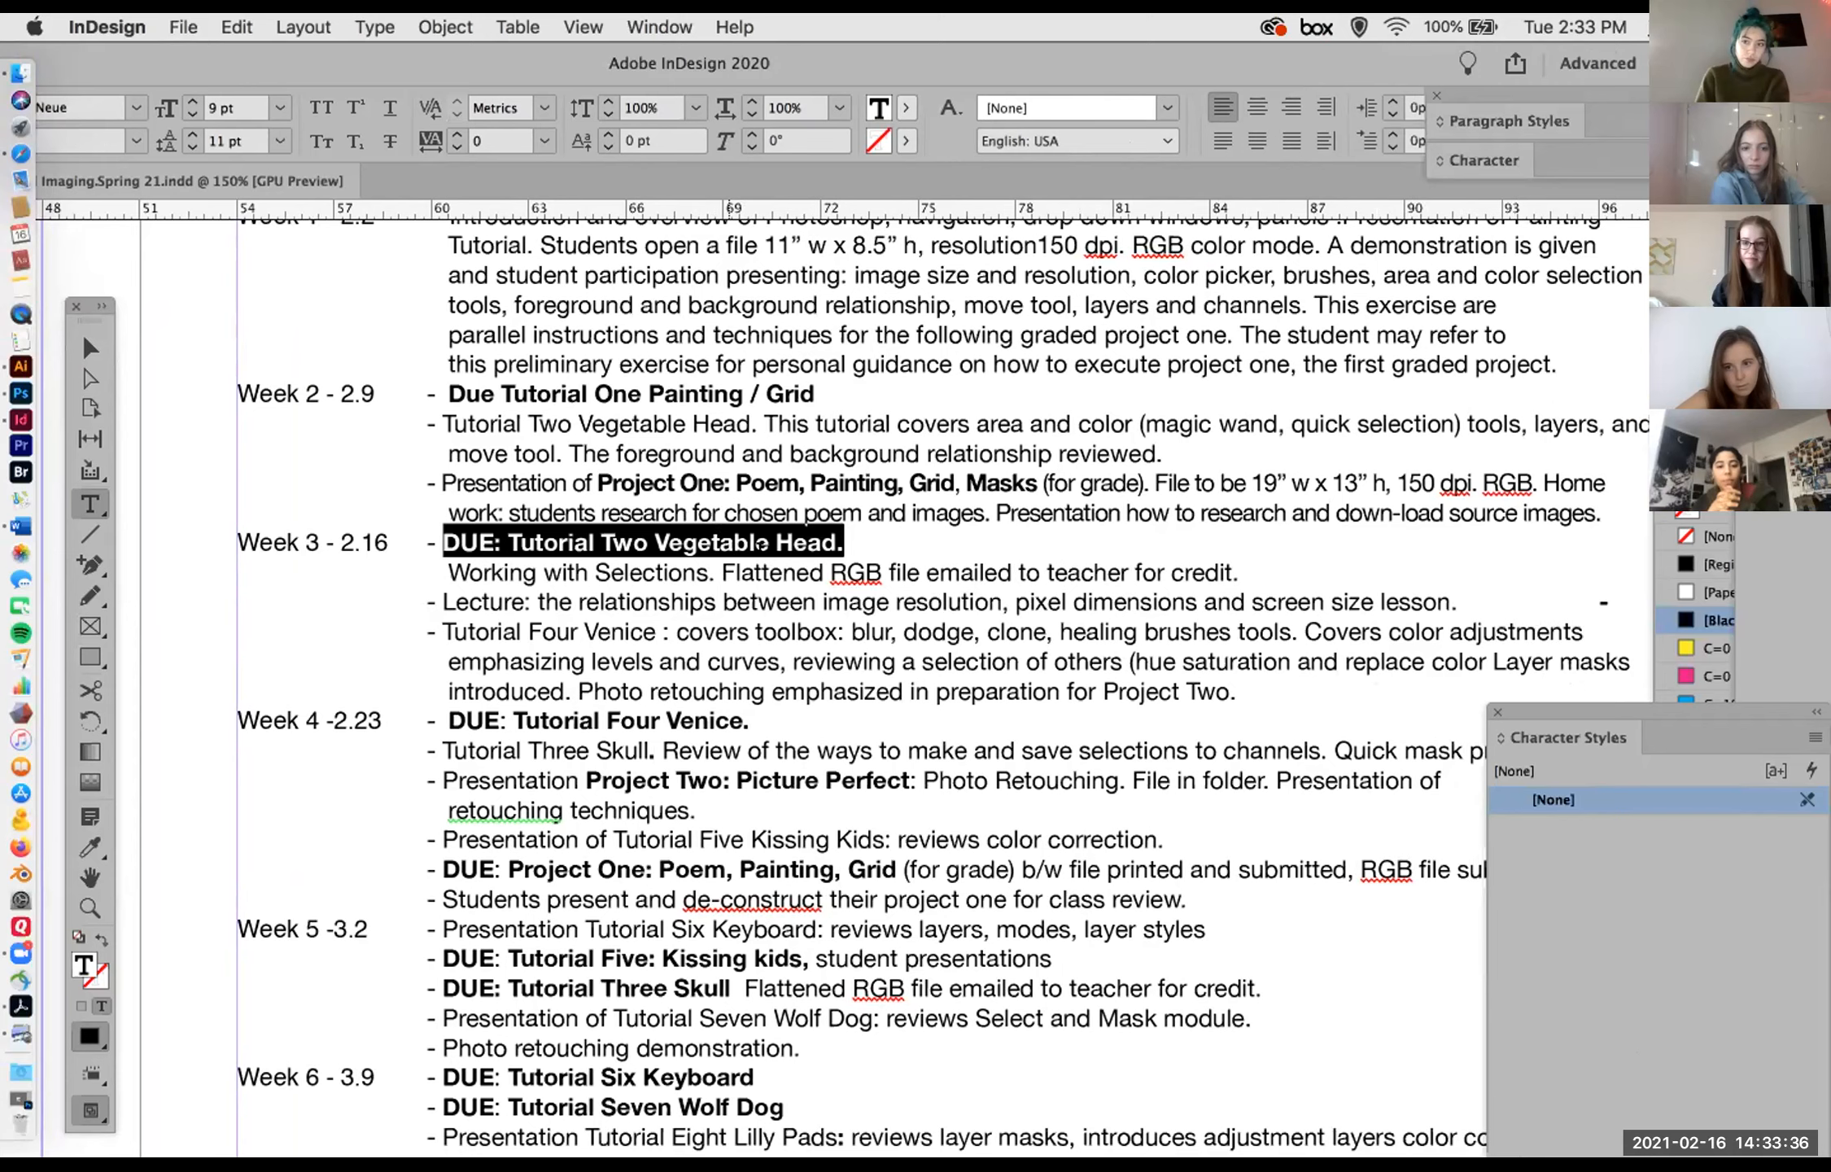
click(1010, 570)
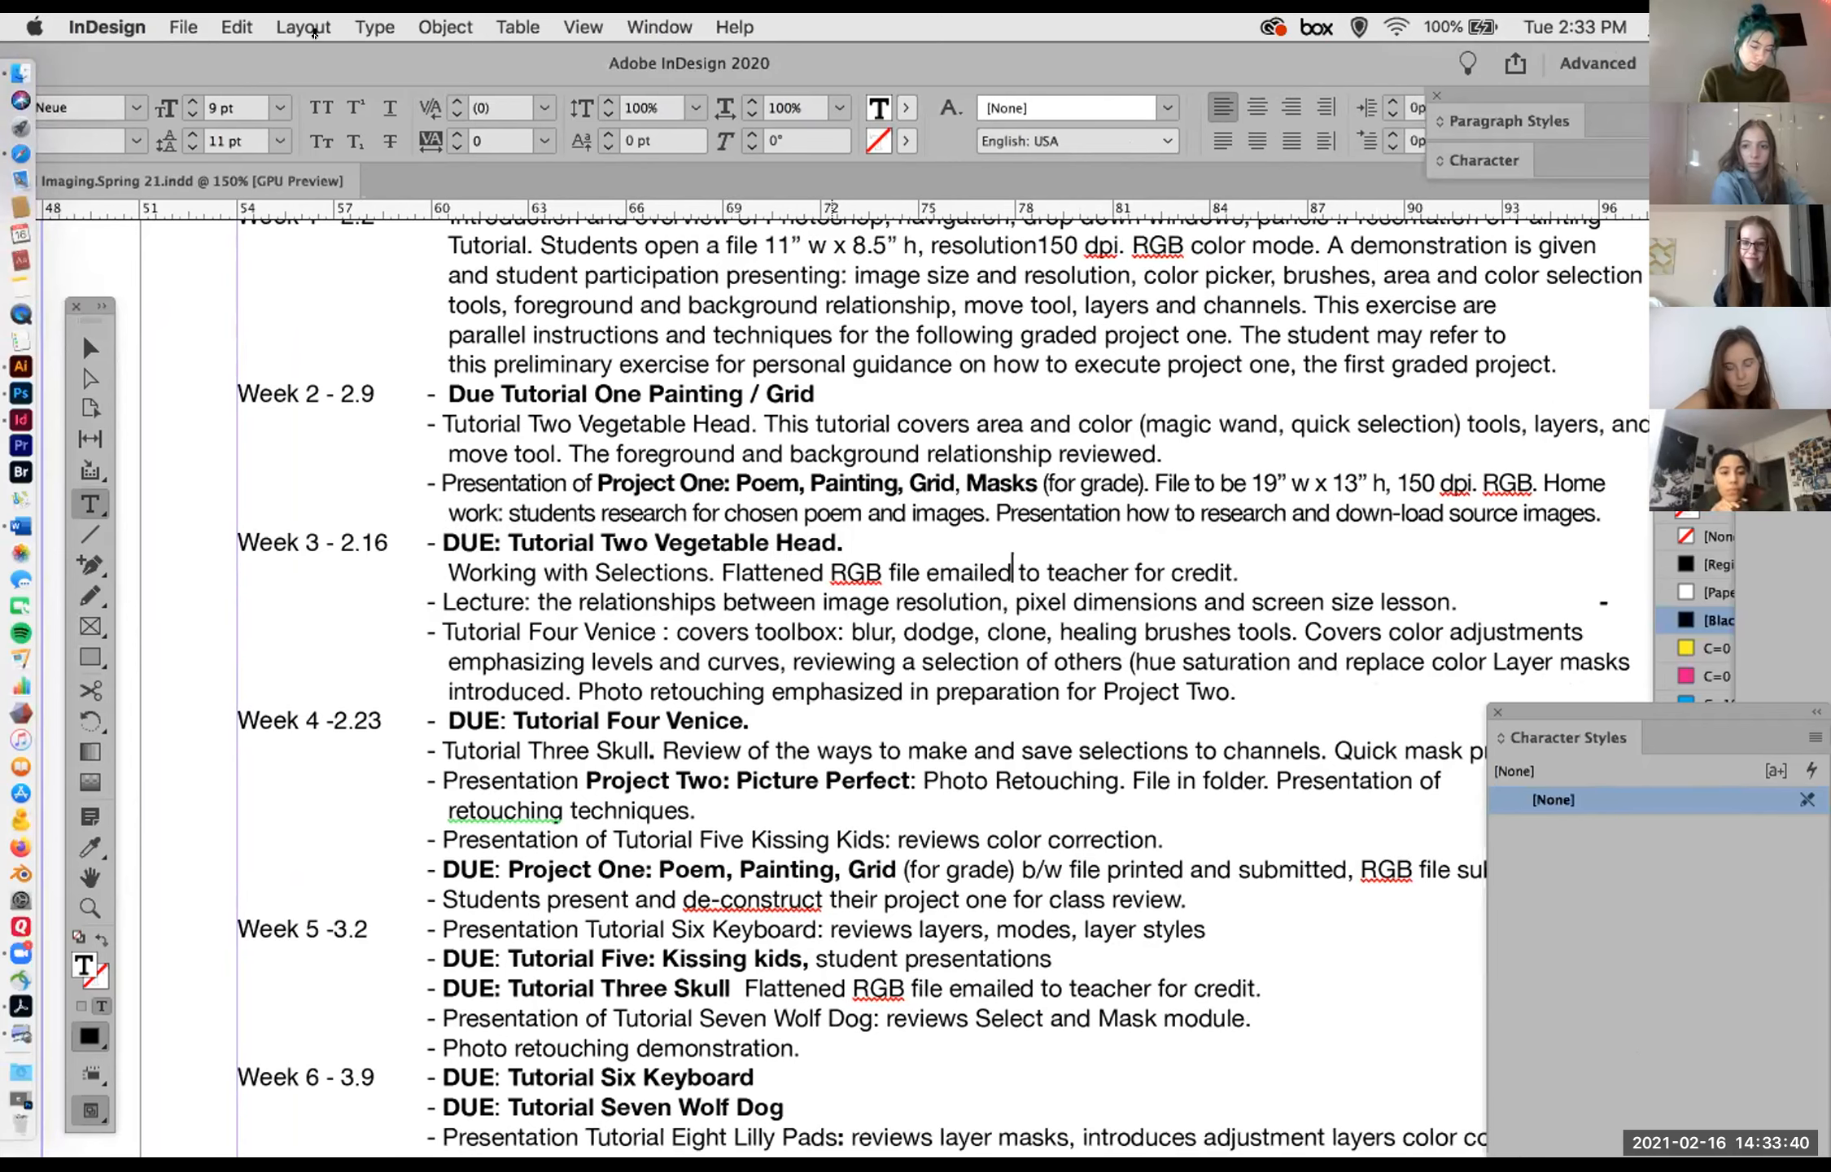
drag(258, 58, 106, 14)
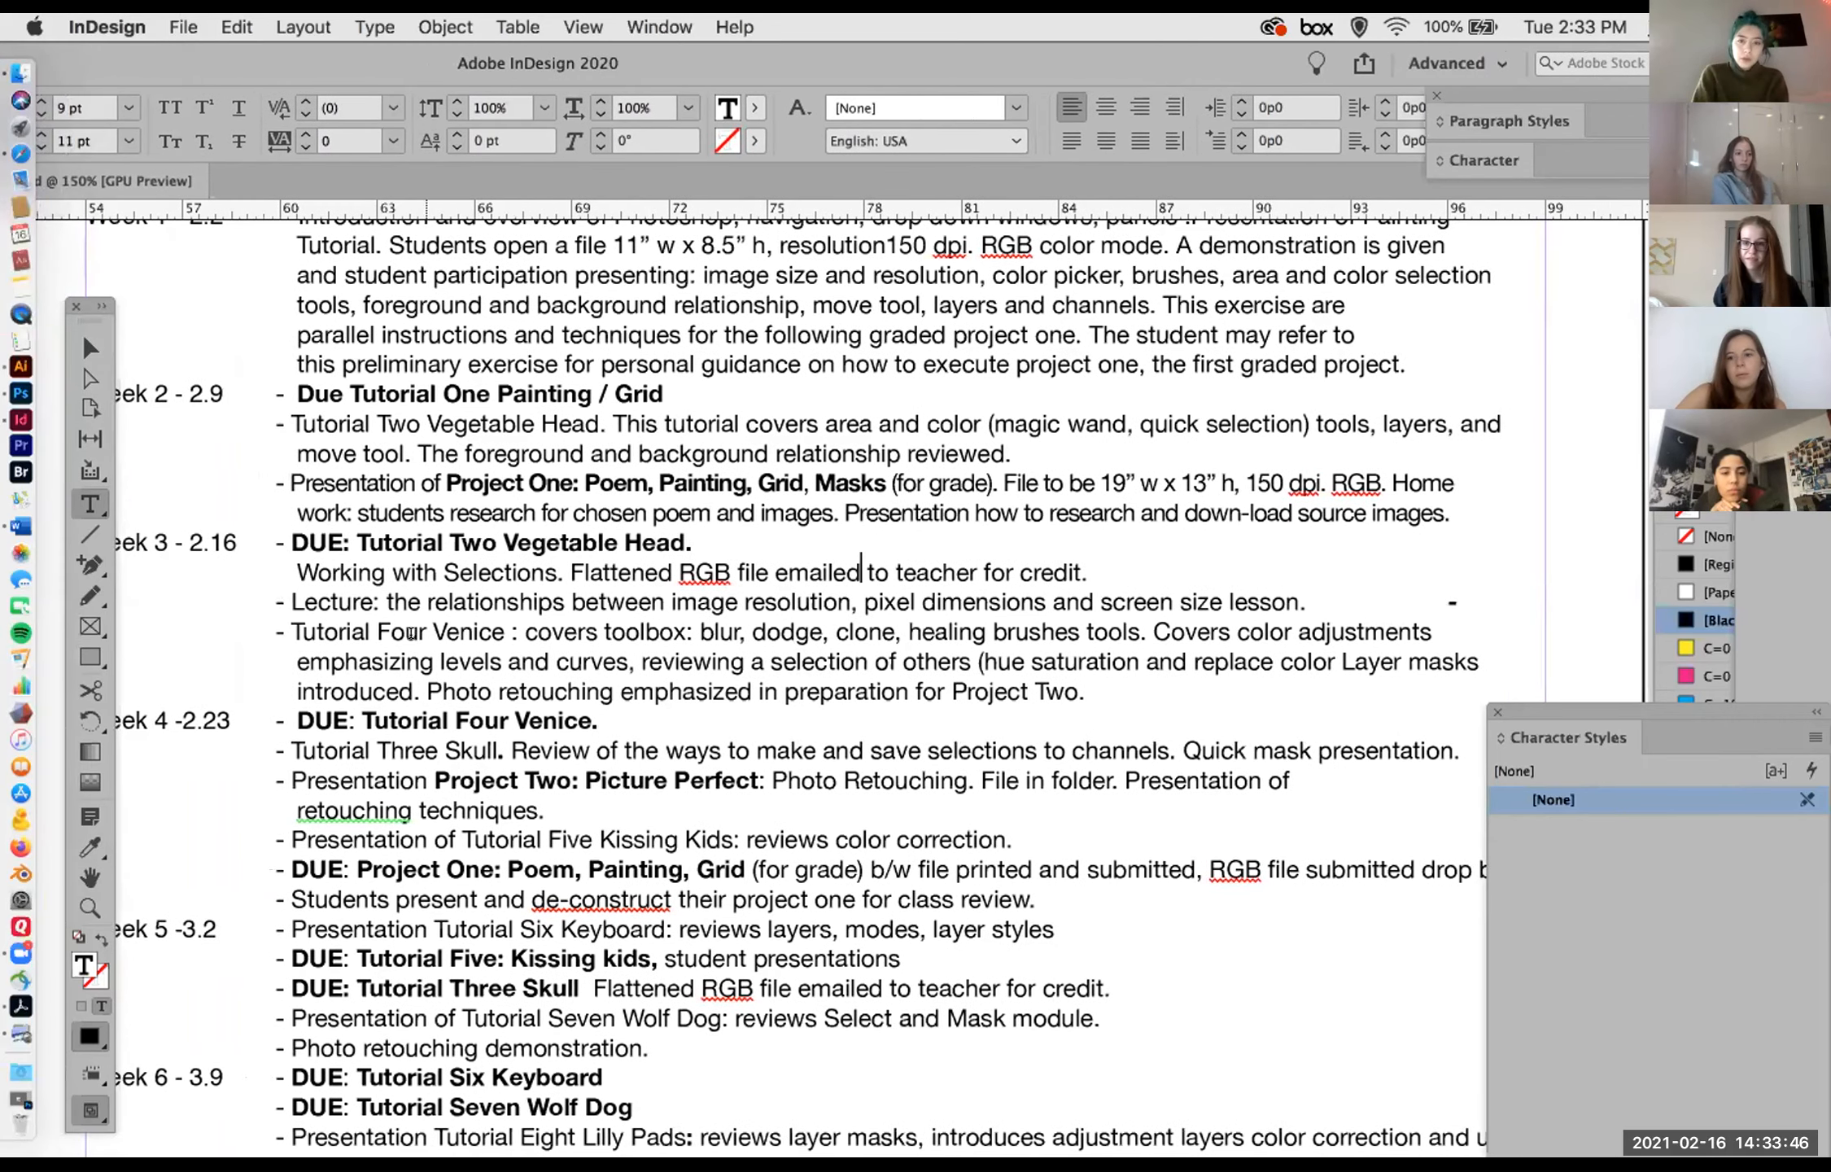
drag(291, 631, 493, 620)
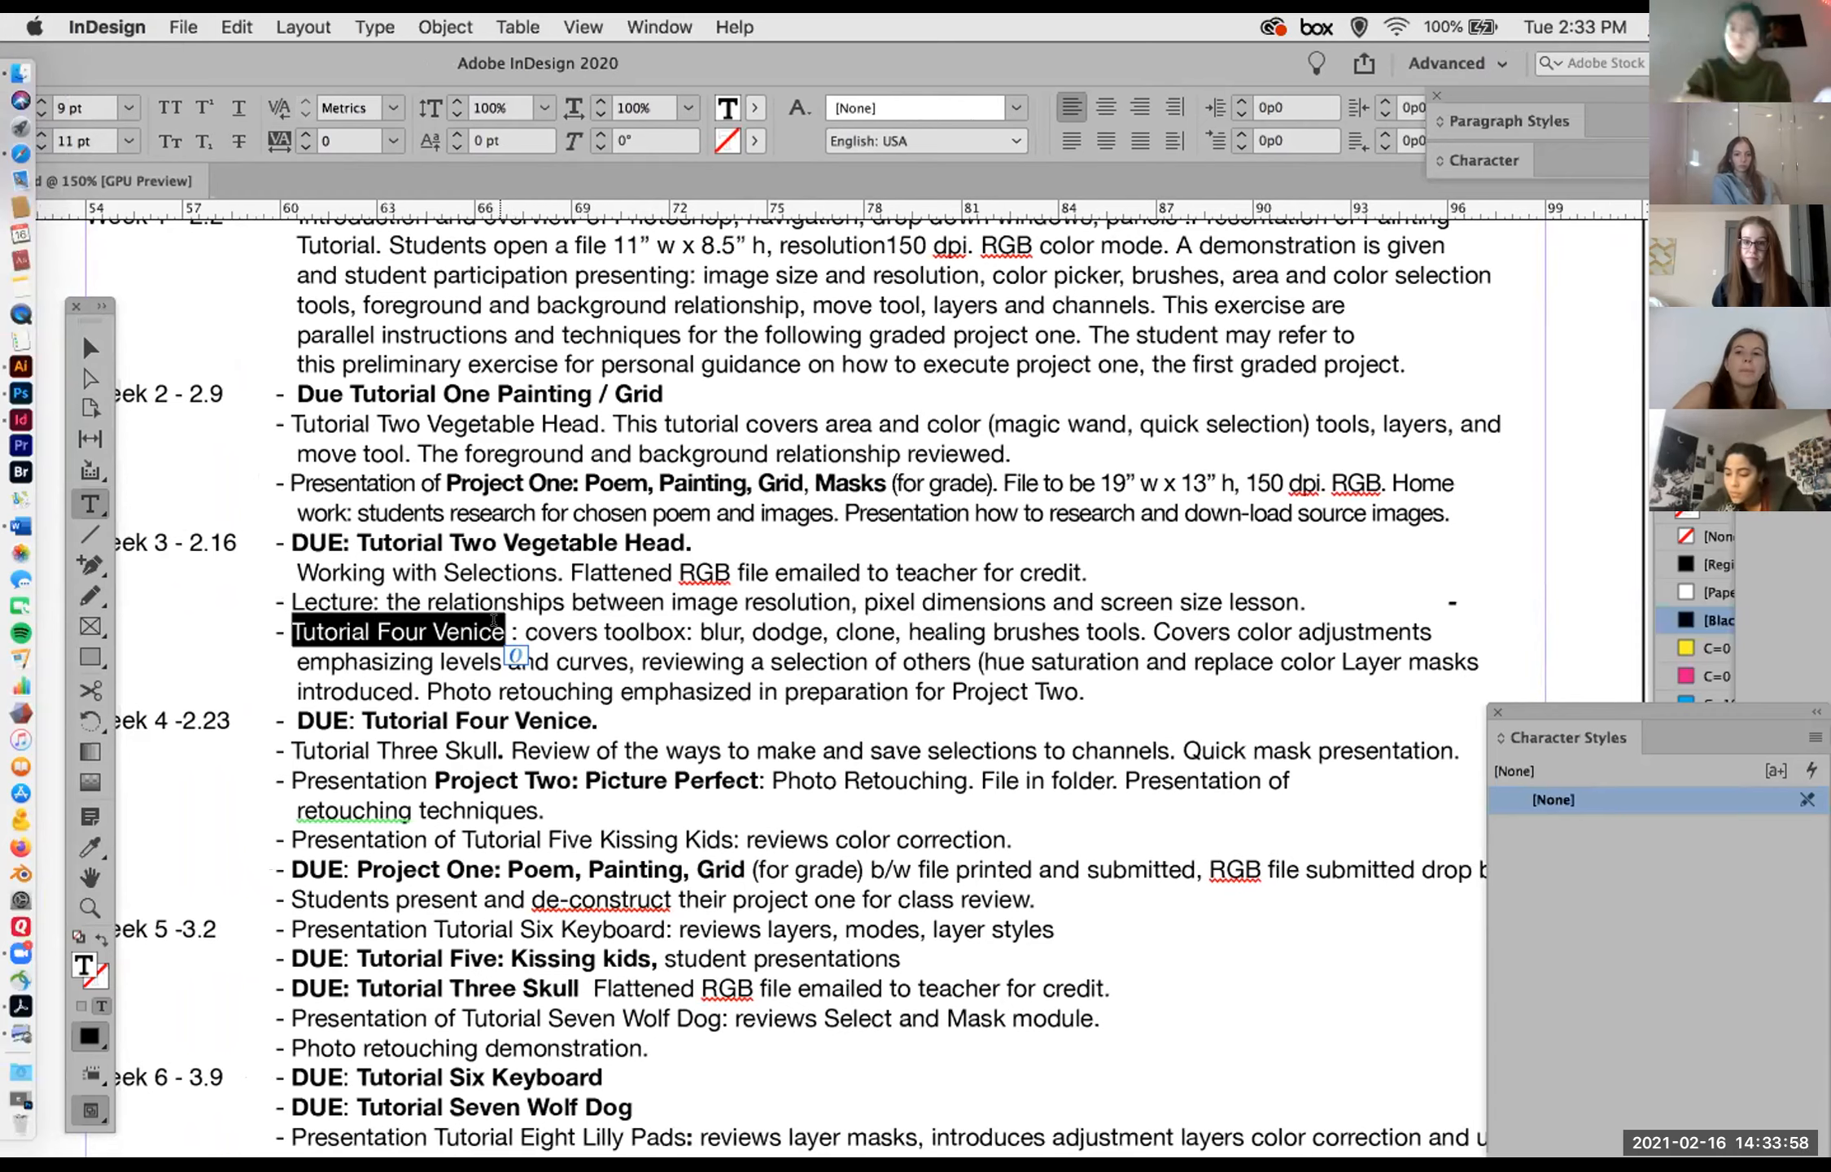
drag(514, 601, 614, 602)
Step: Leave the syllabus and switch to Photoshop, where the 4x4.100dpi.psd banana image is open
drag(130, 60, 1830, 610)
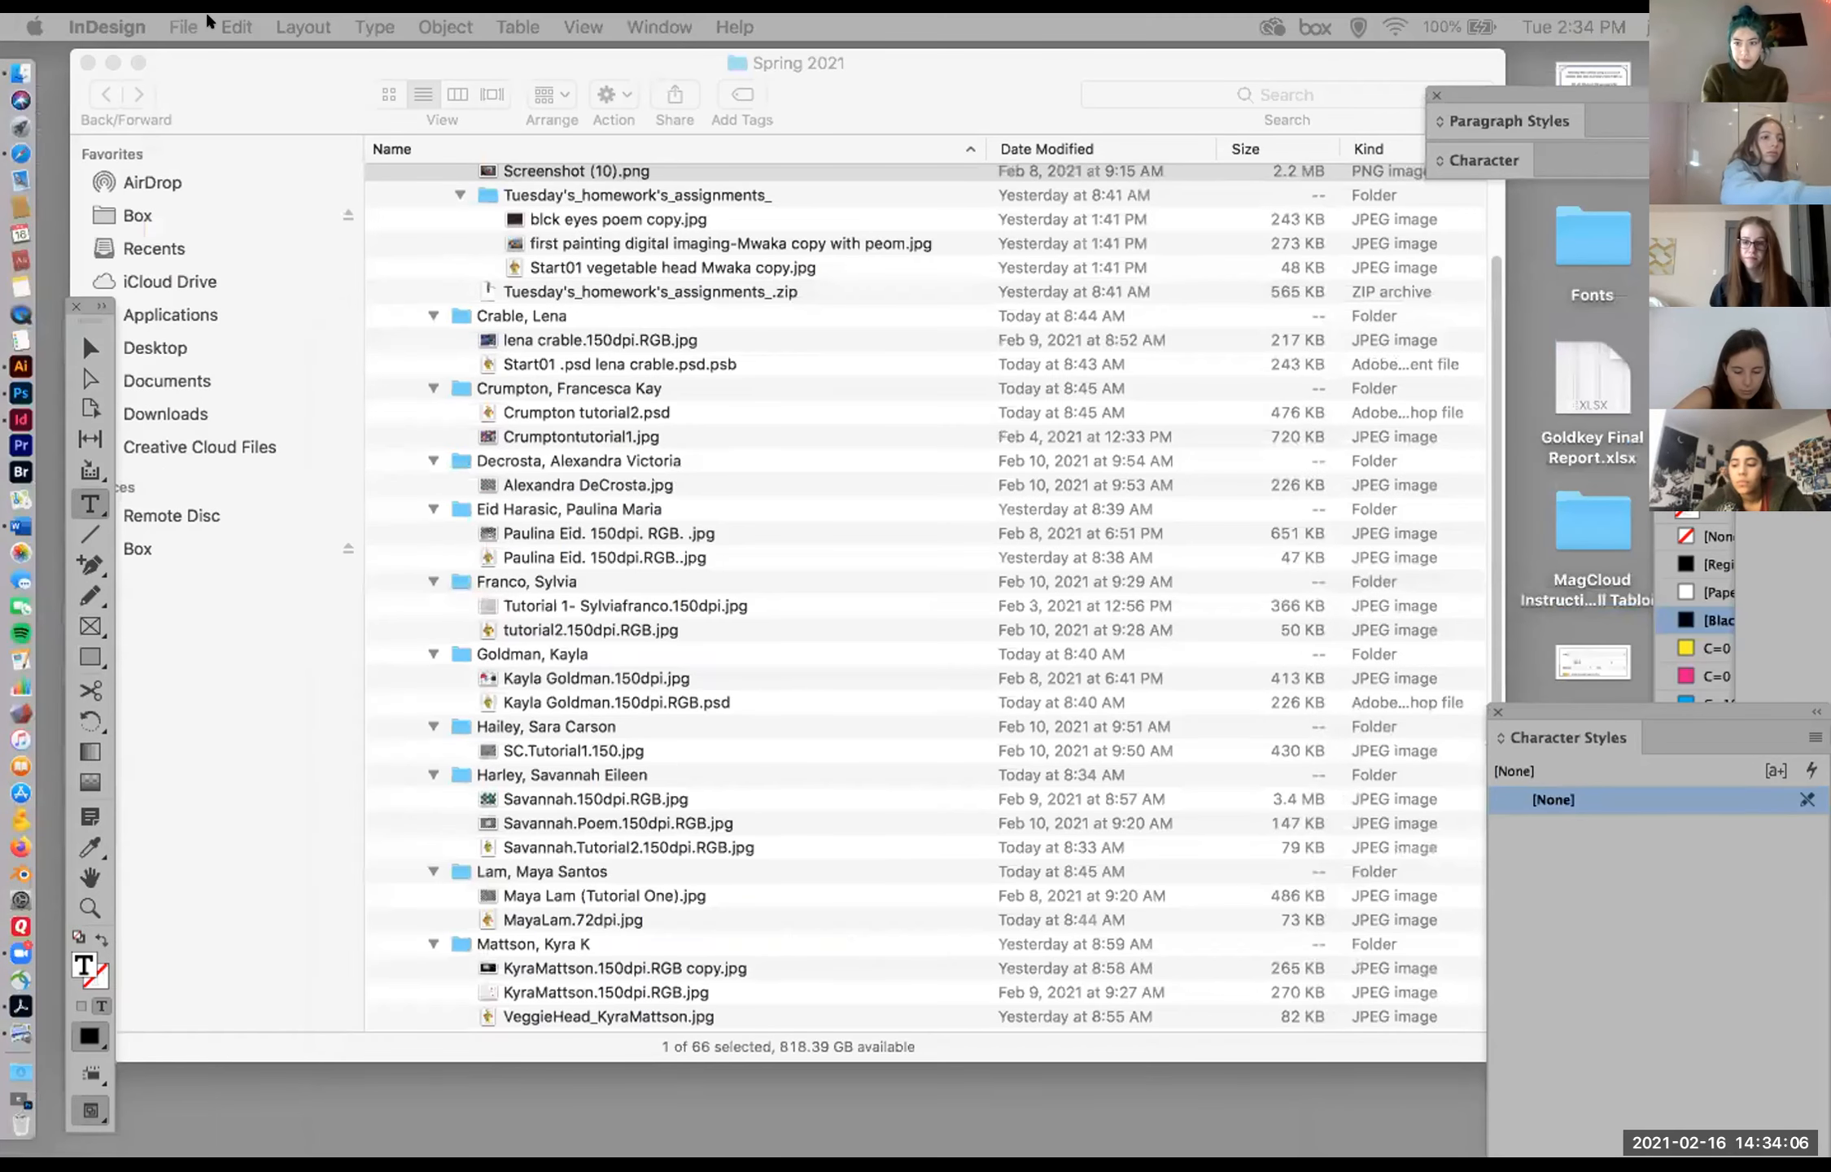
click(245, 64)
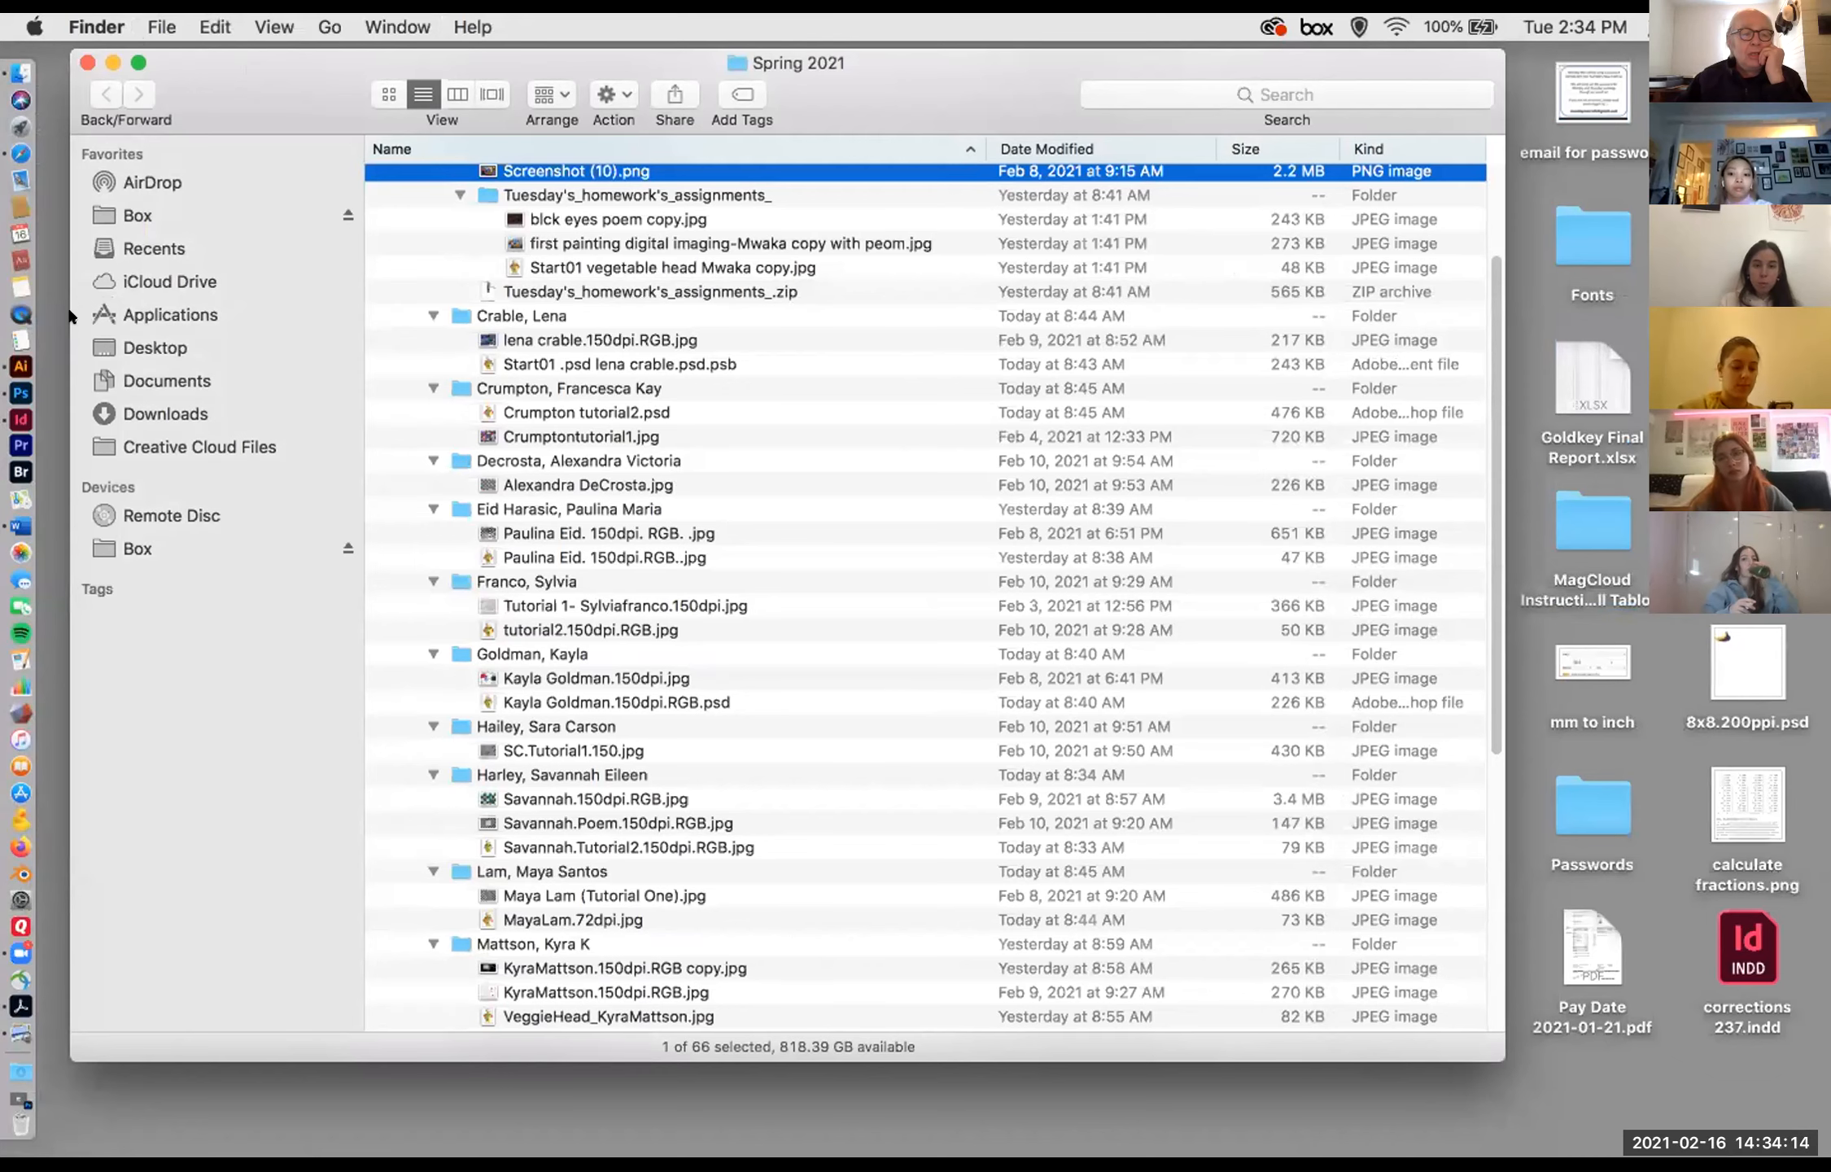
click(20, 393)
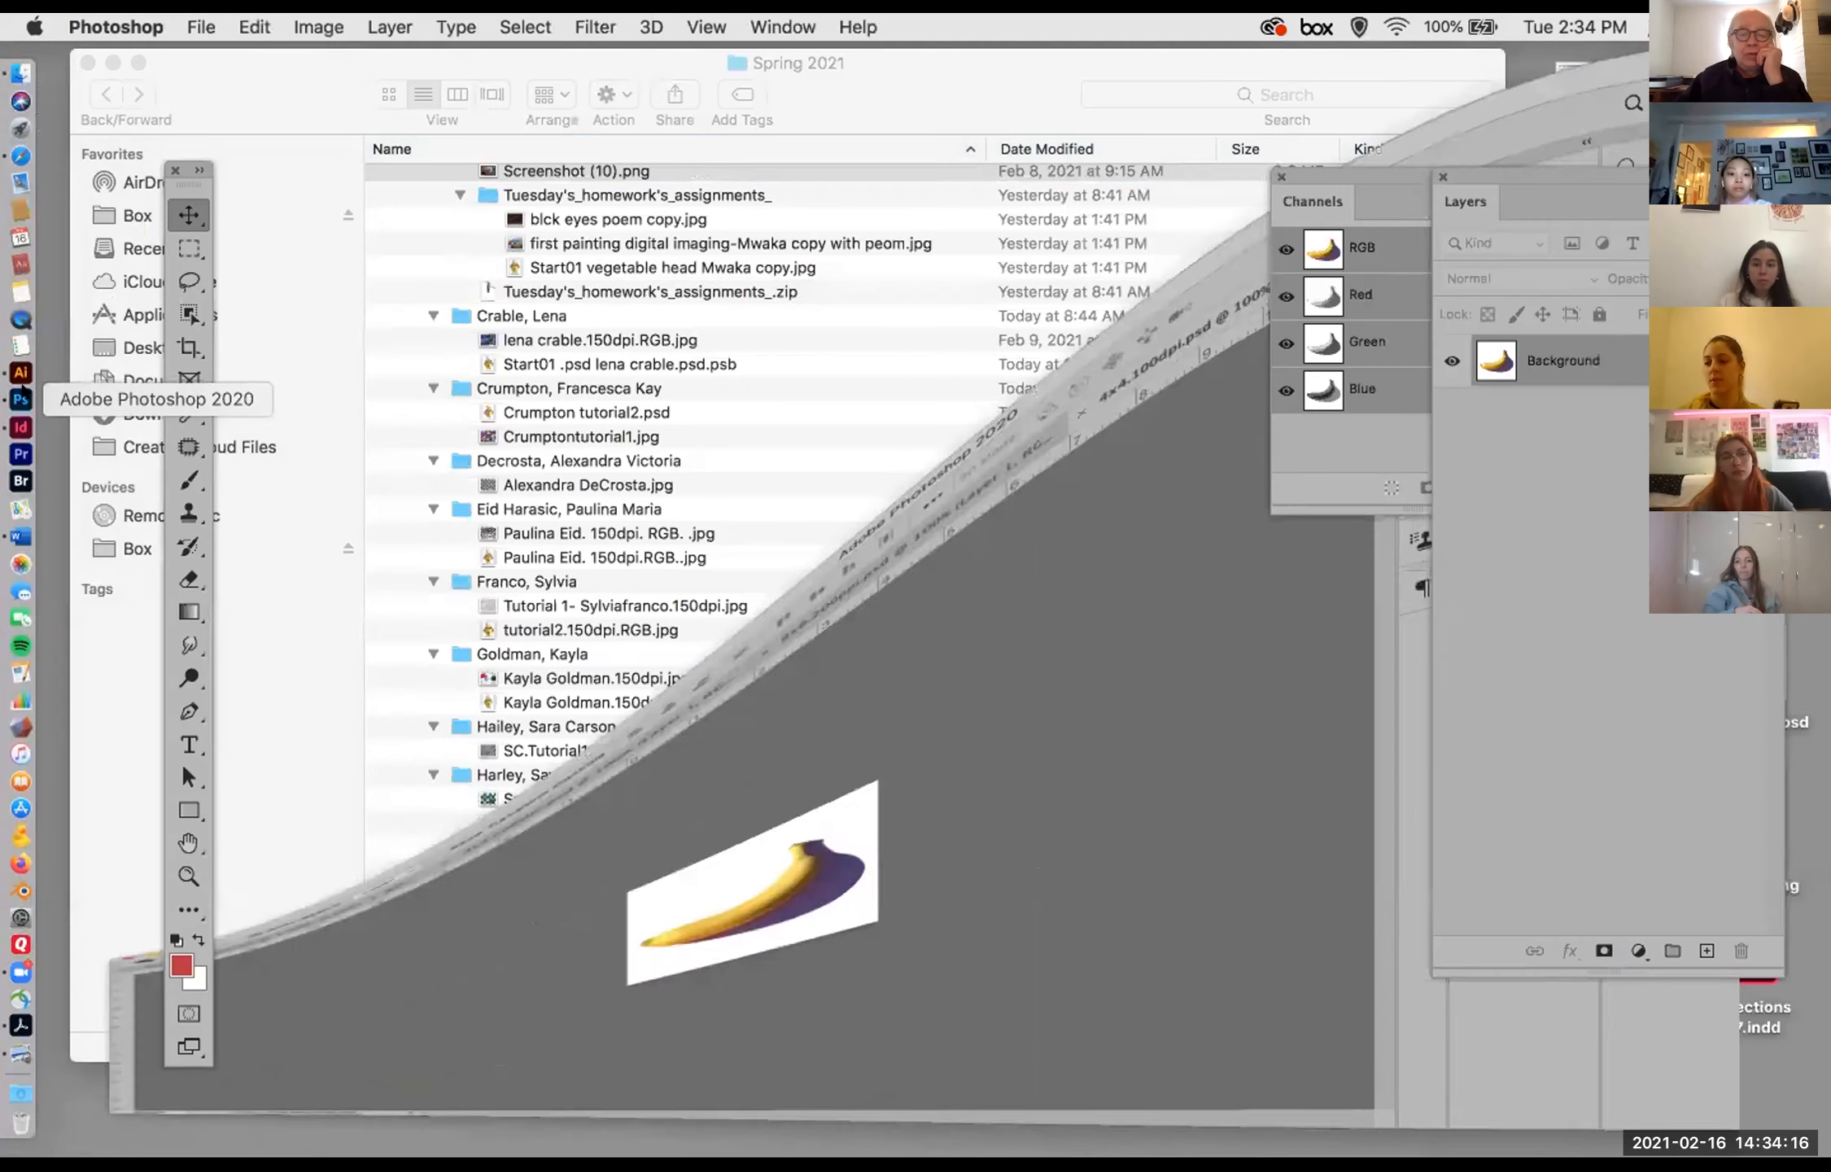
drag(253, 57, 210, 47)
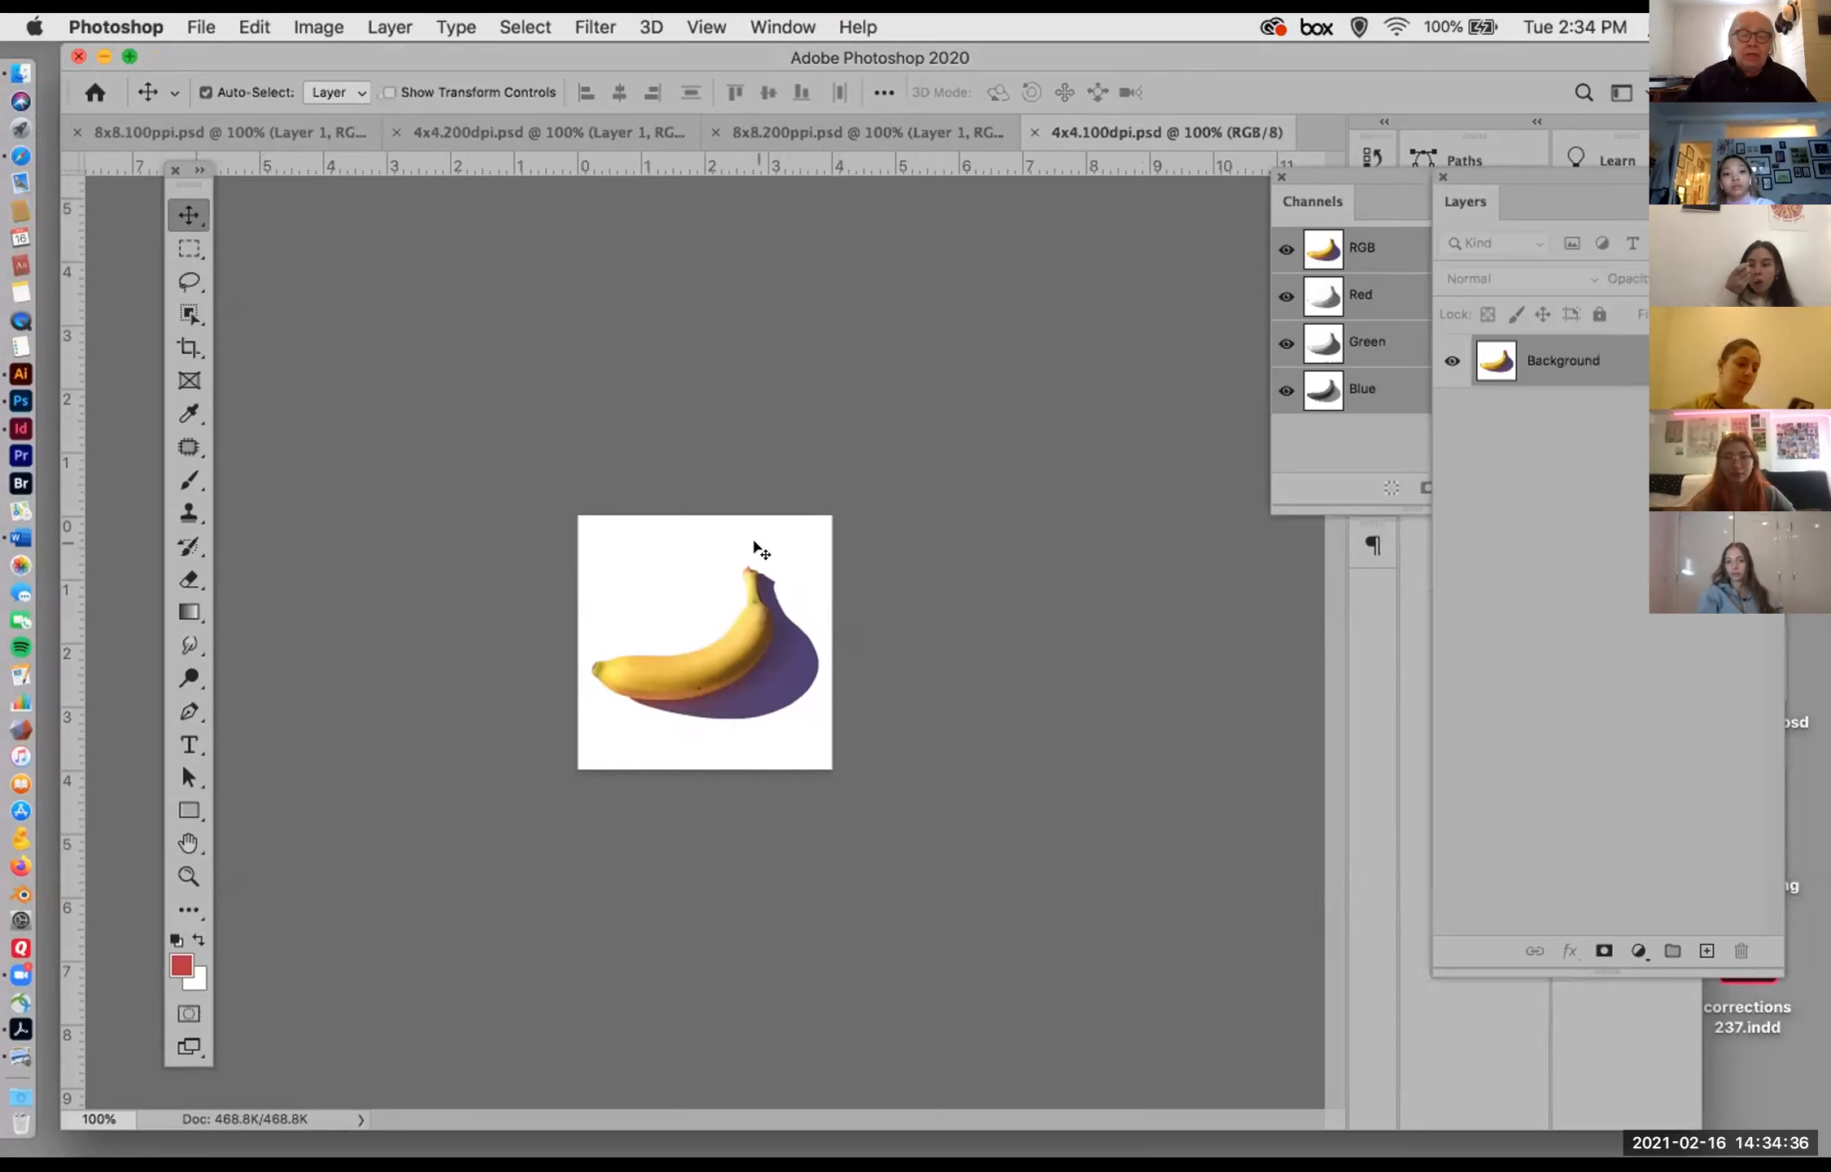
Step: Examine the banana image at different magnifications and check its dimensions and resolution in Image Size
key(super+equal)
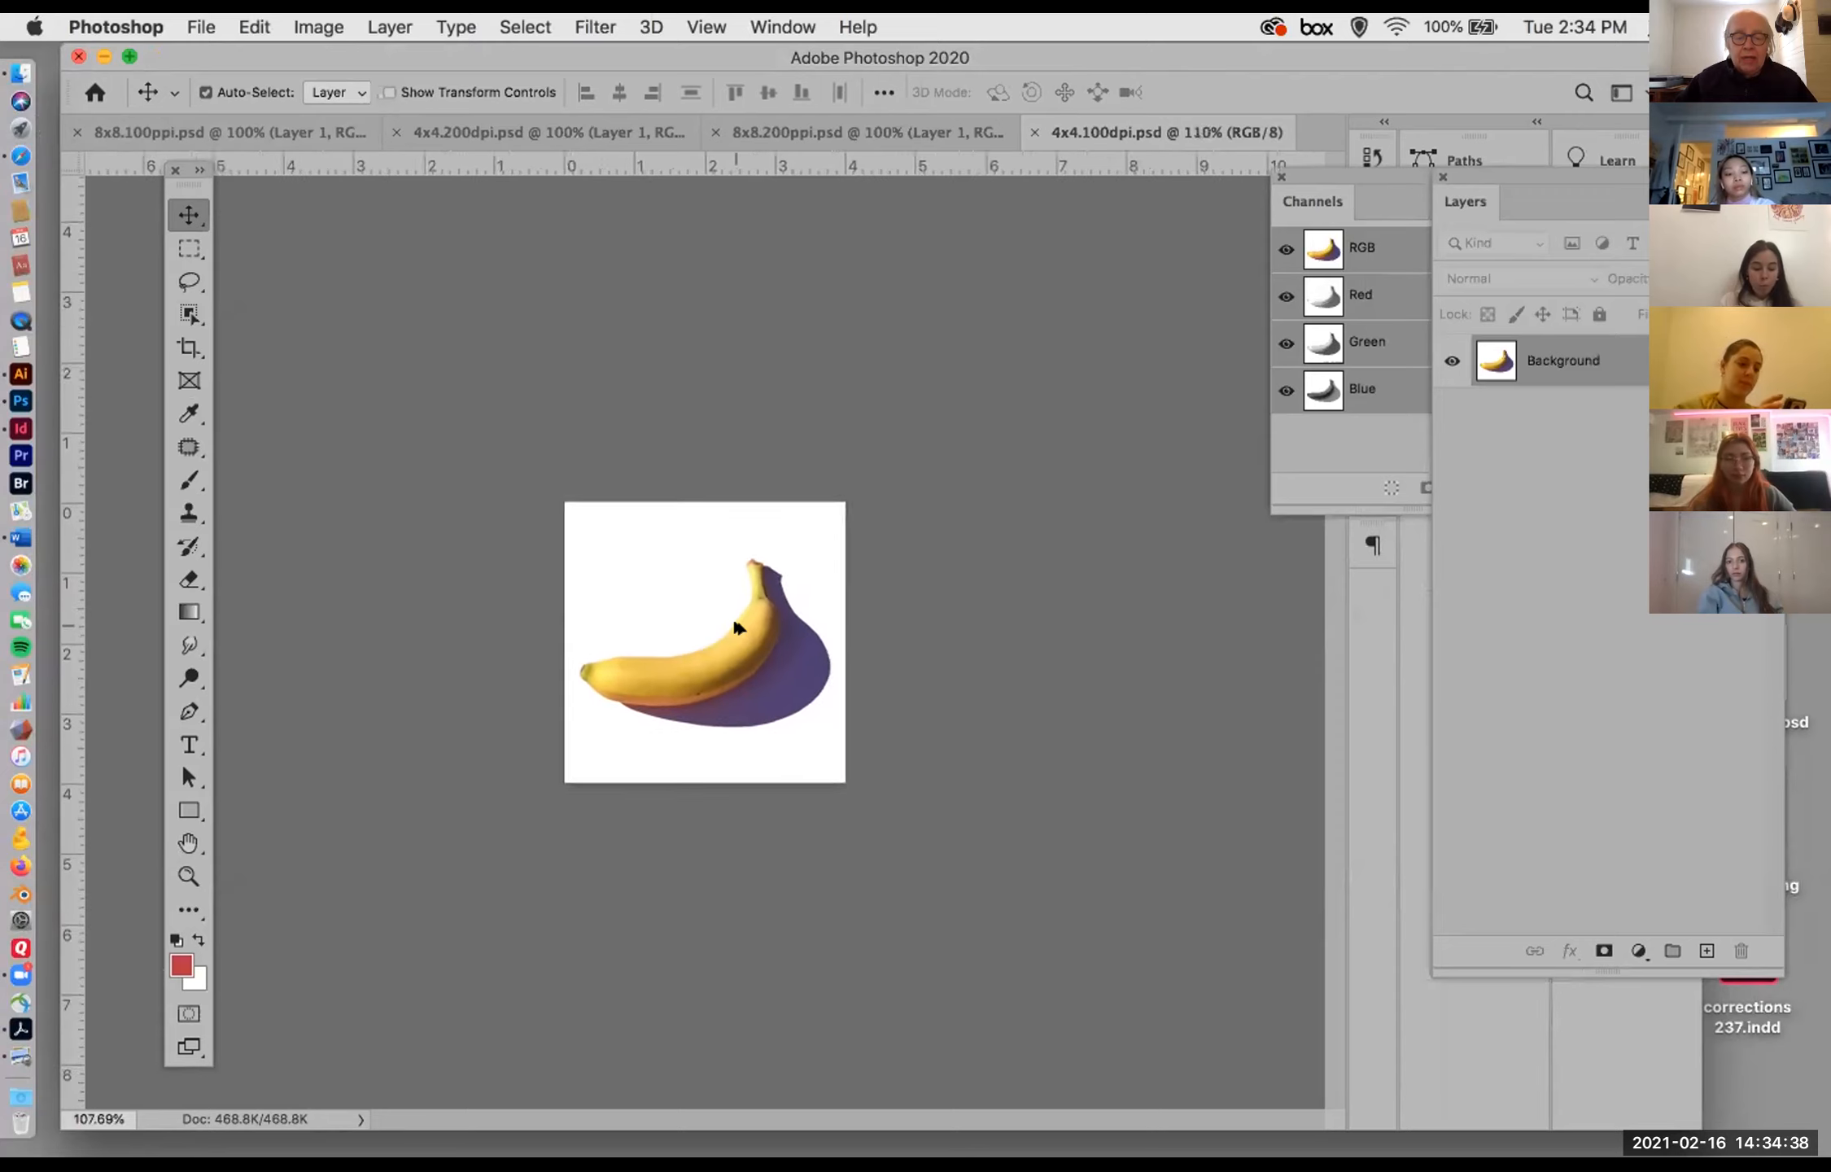
scroll(739, 628, up, 10)
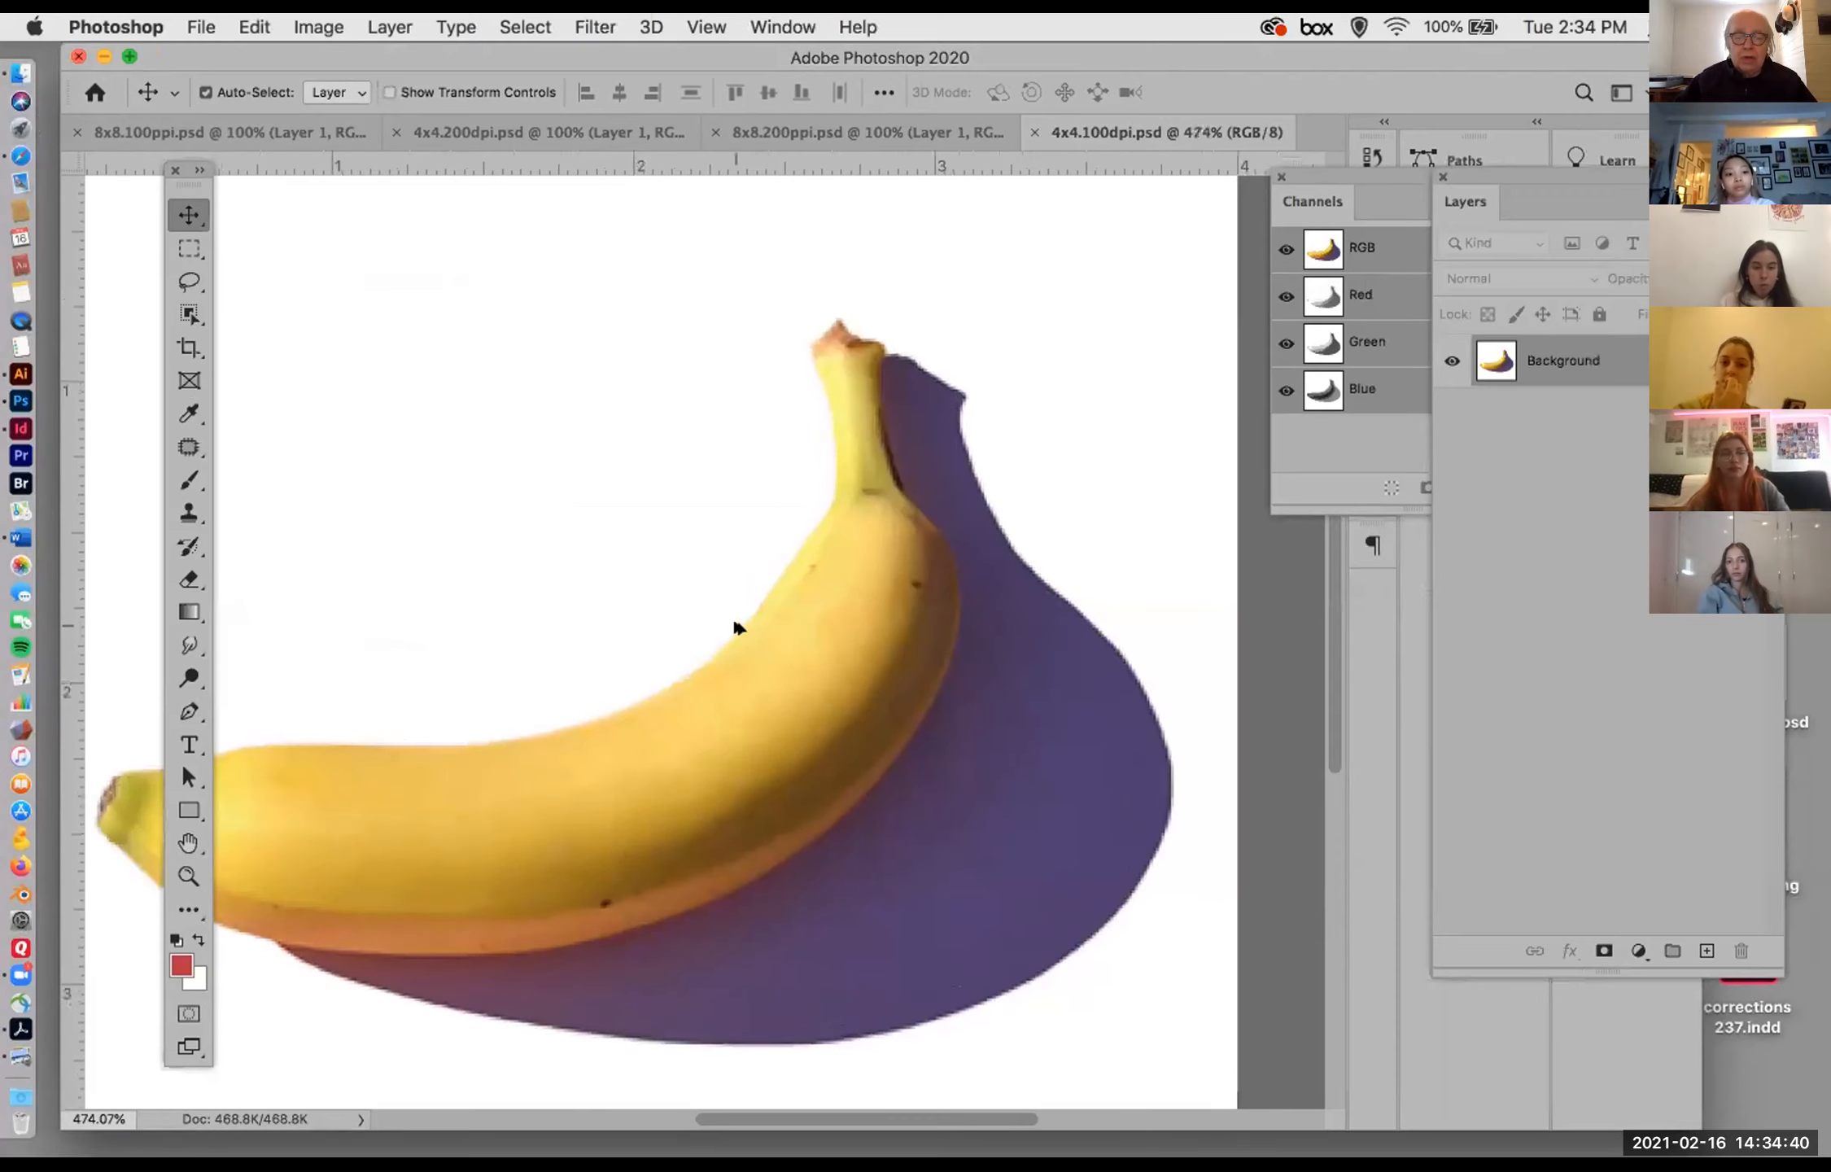
scroll(738, 629, down, 15)
scroll(739, 628, up, 8)
scroll(737, 627, down, 2)
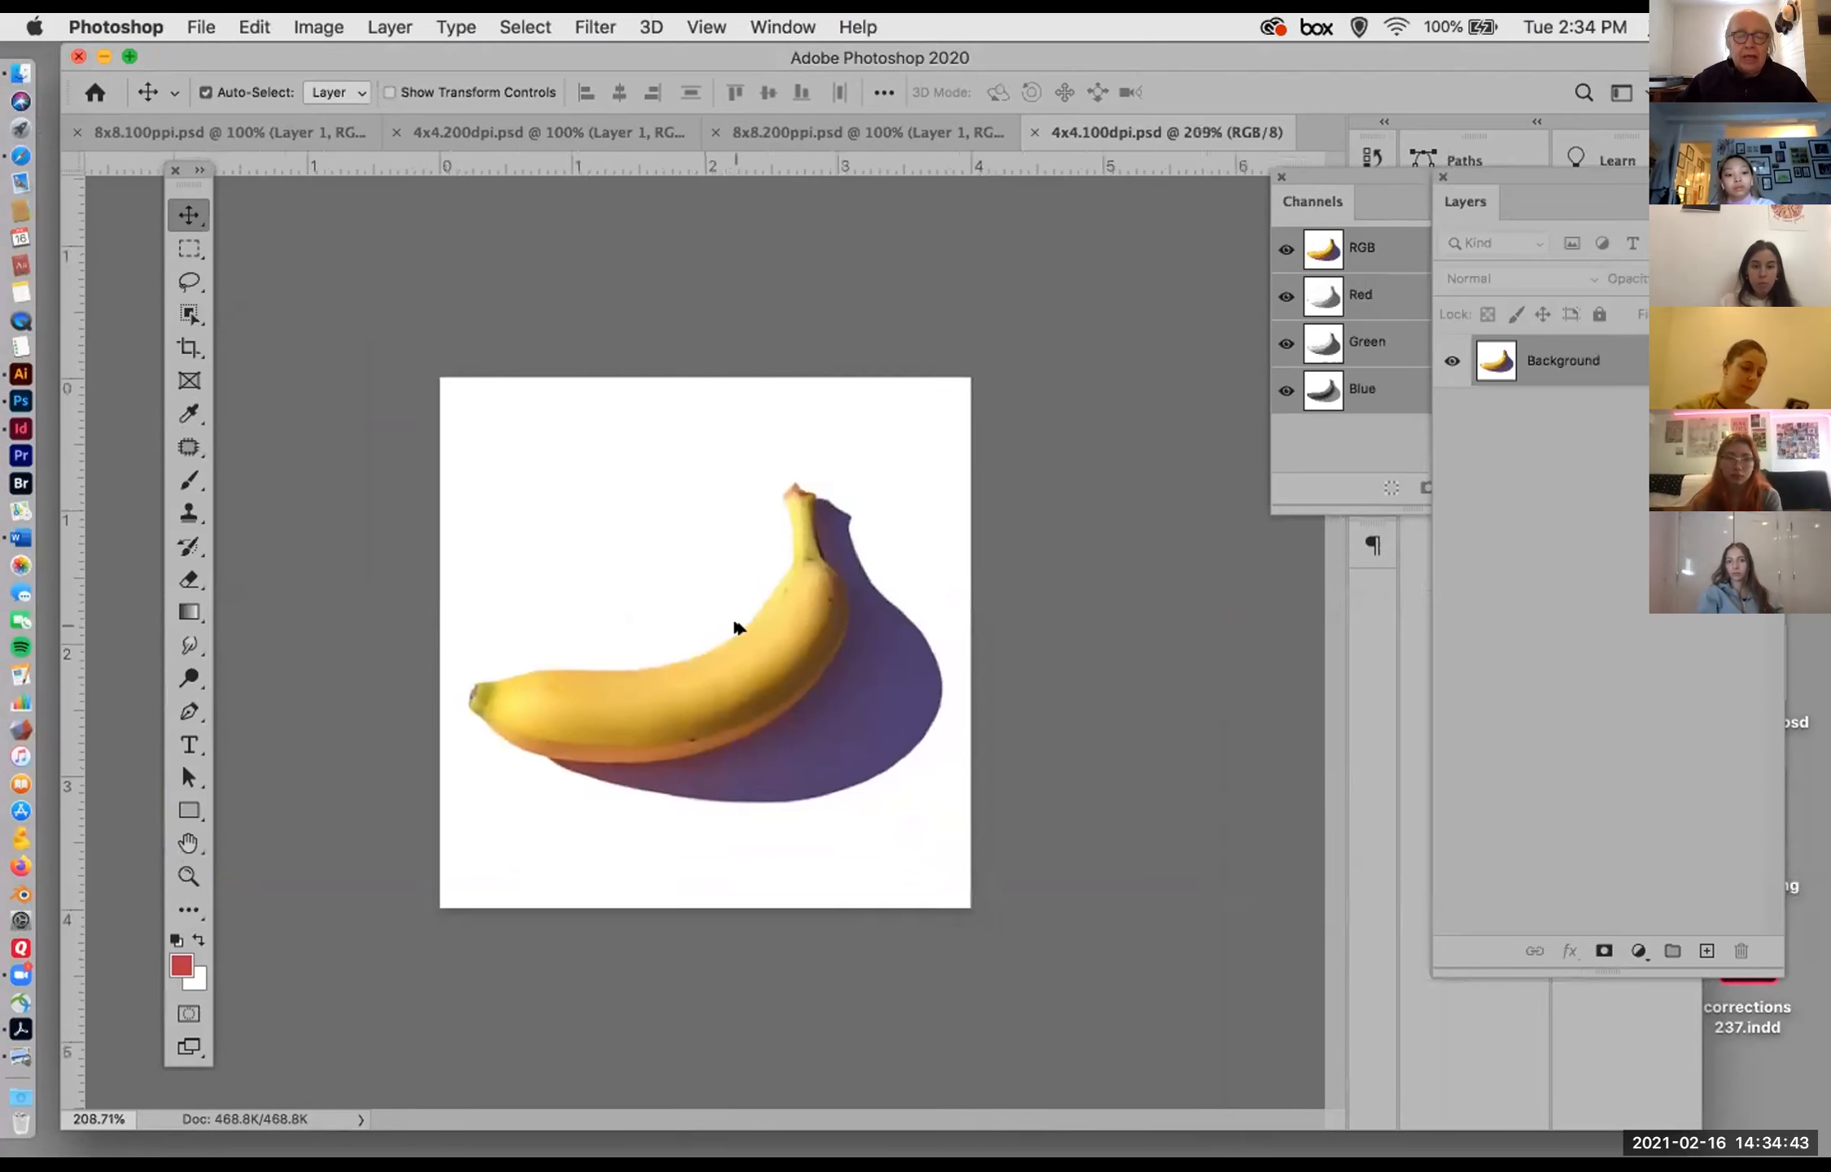
click(316, 26)
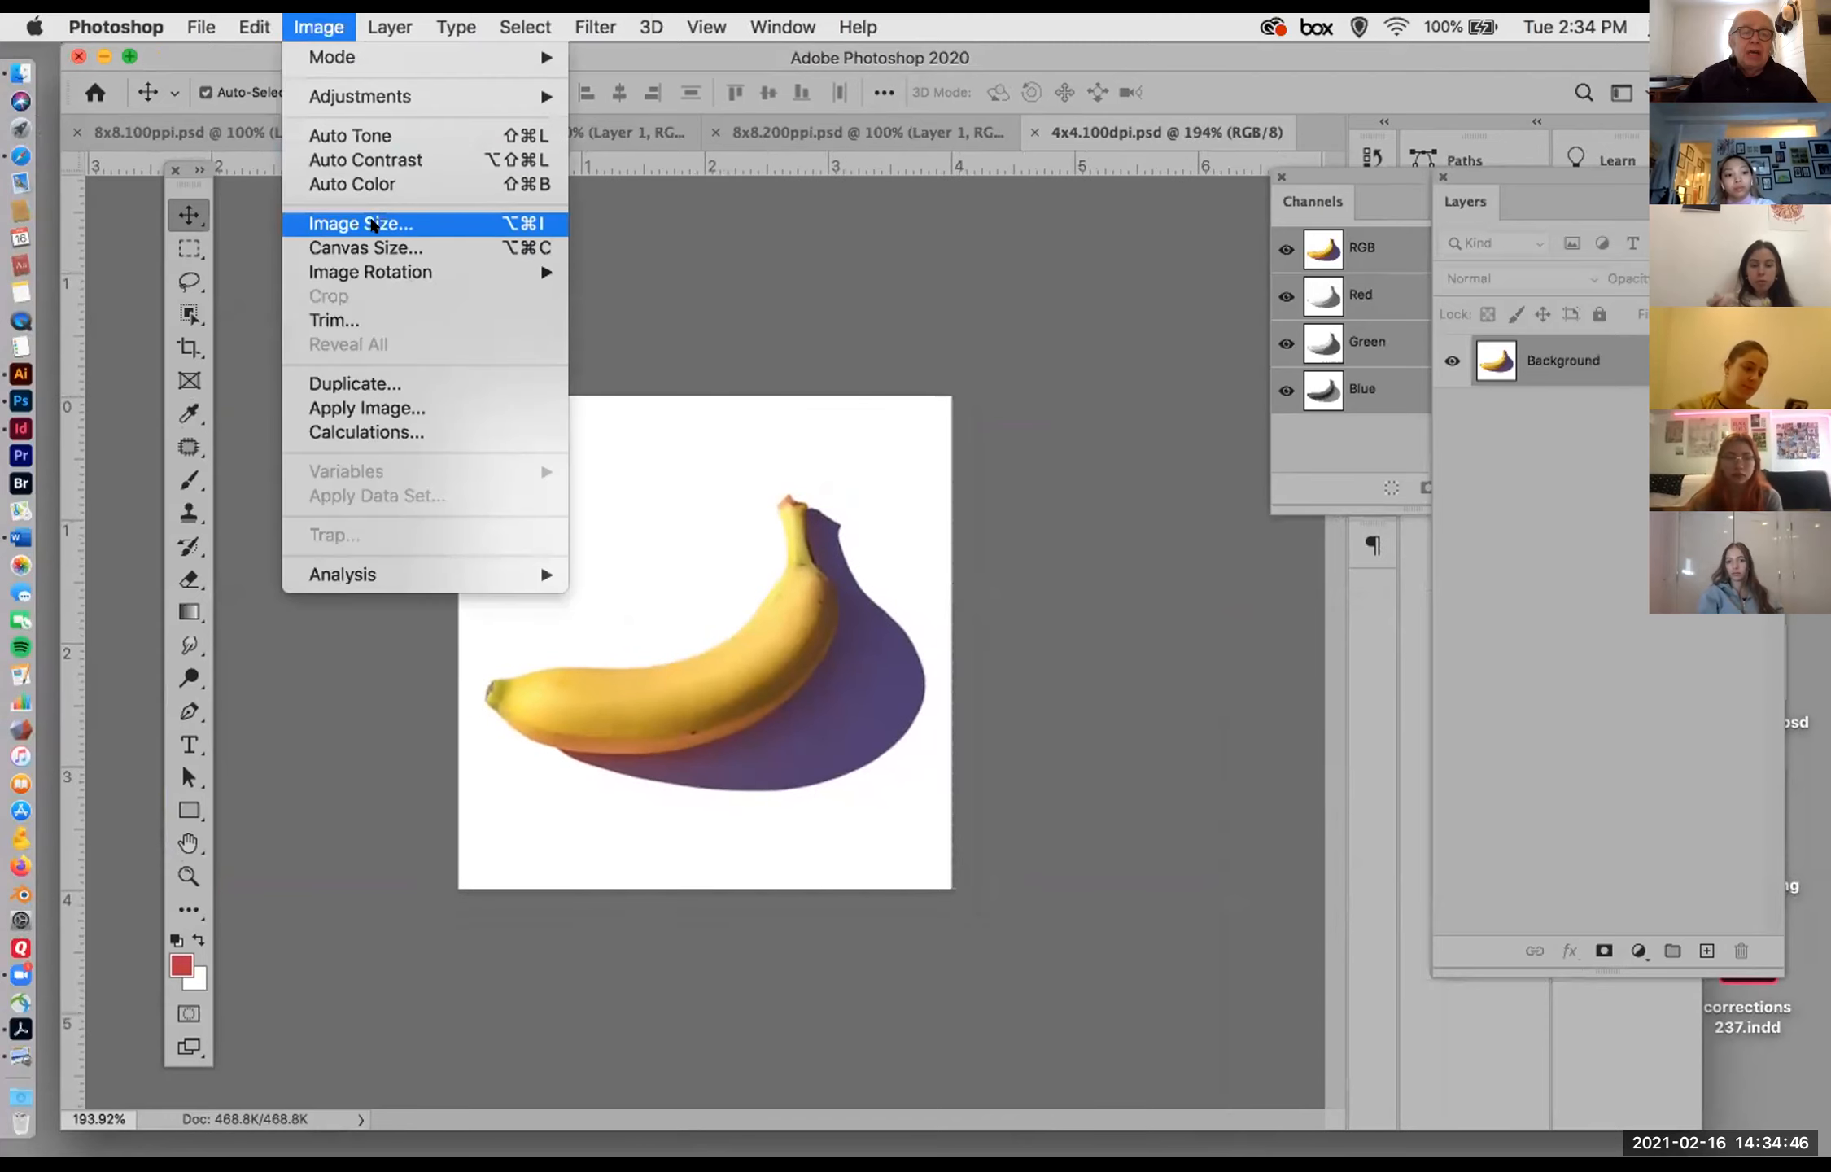
click(383, 223)
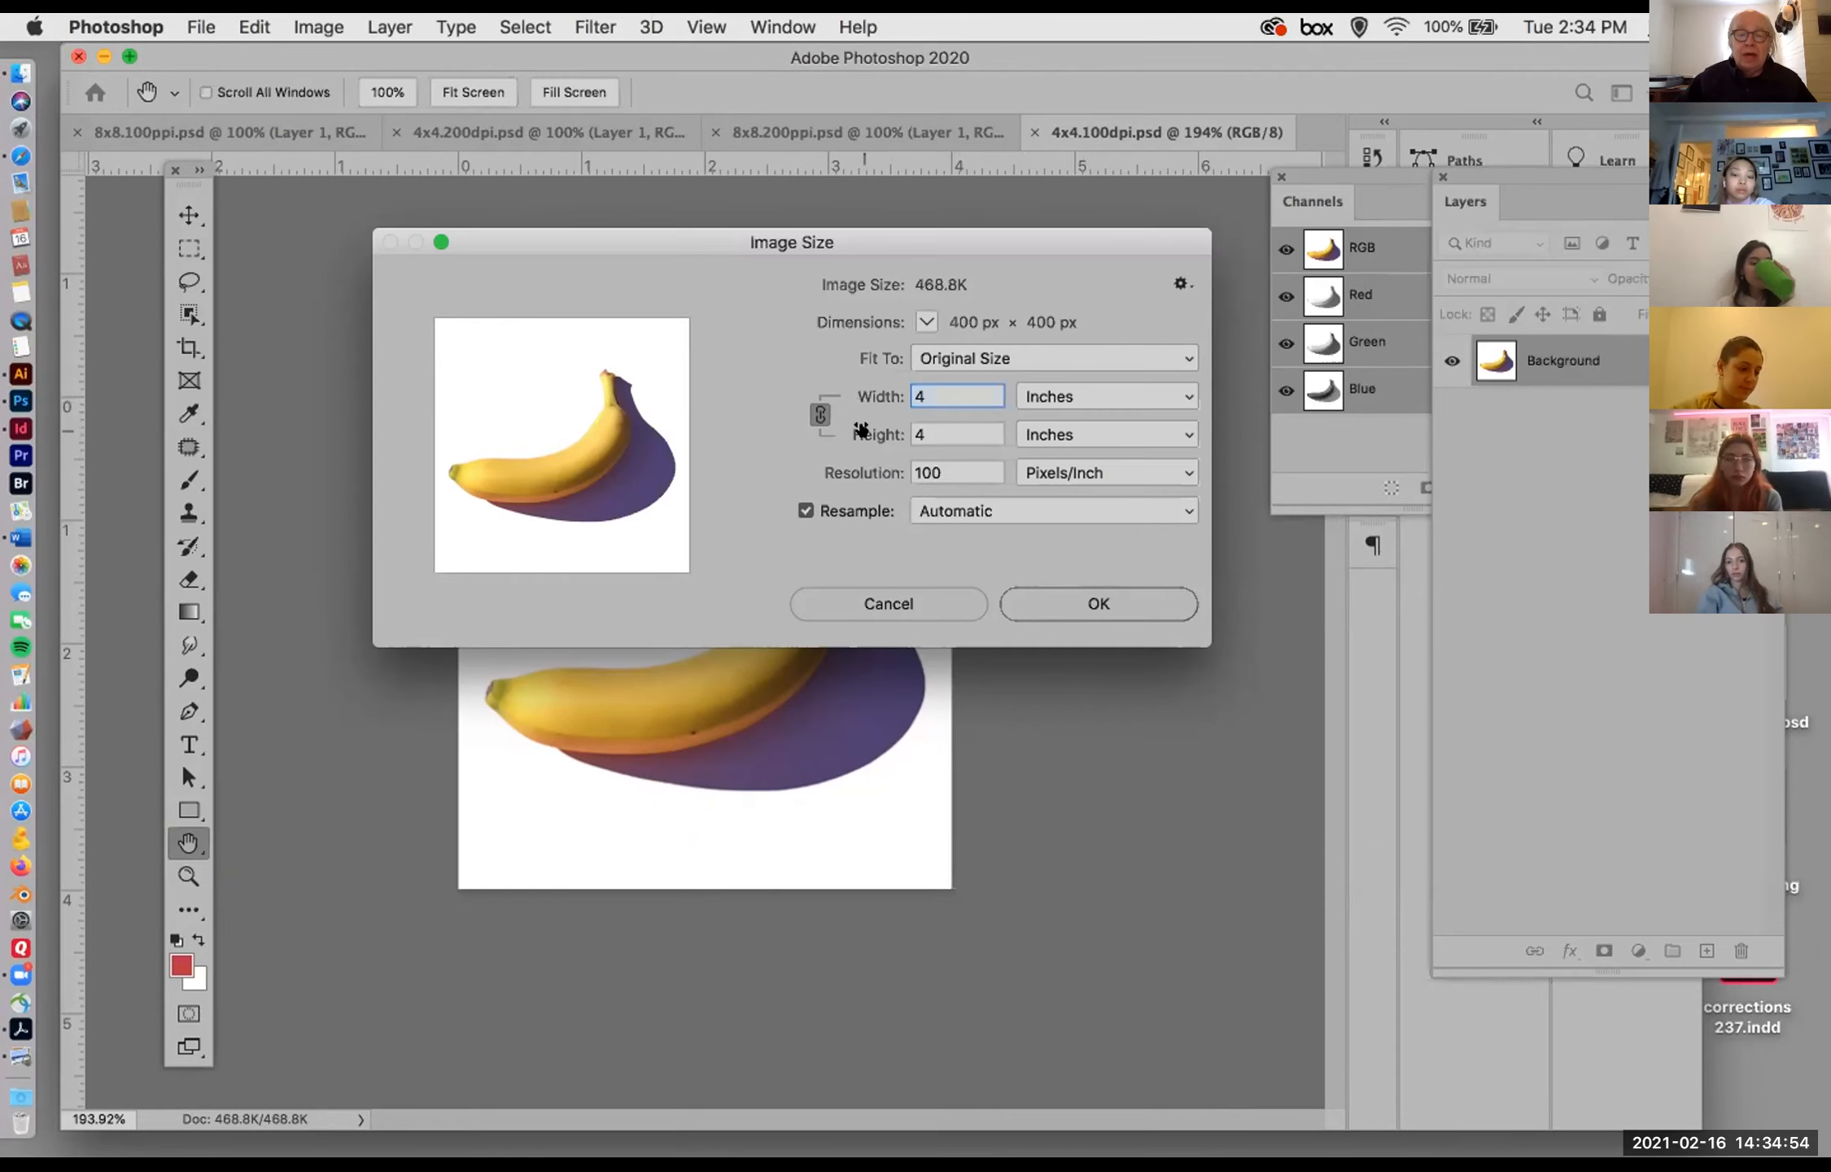
click(1082, 604)
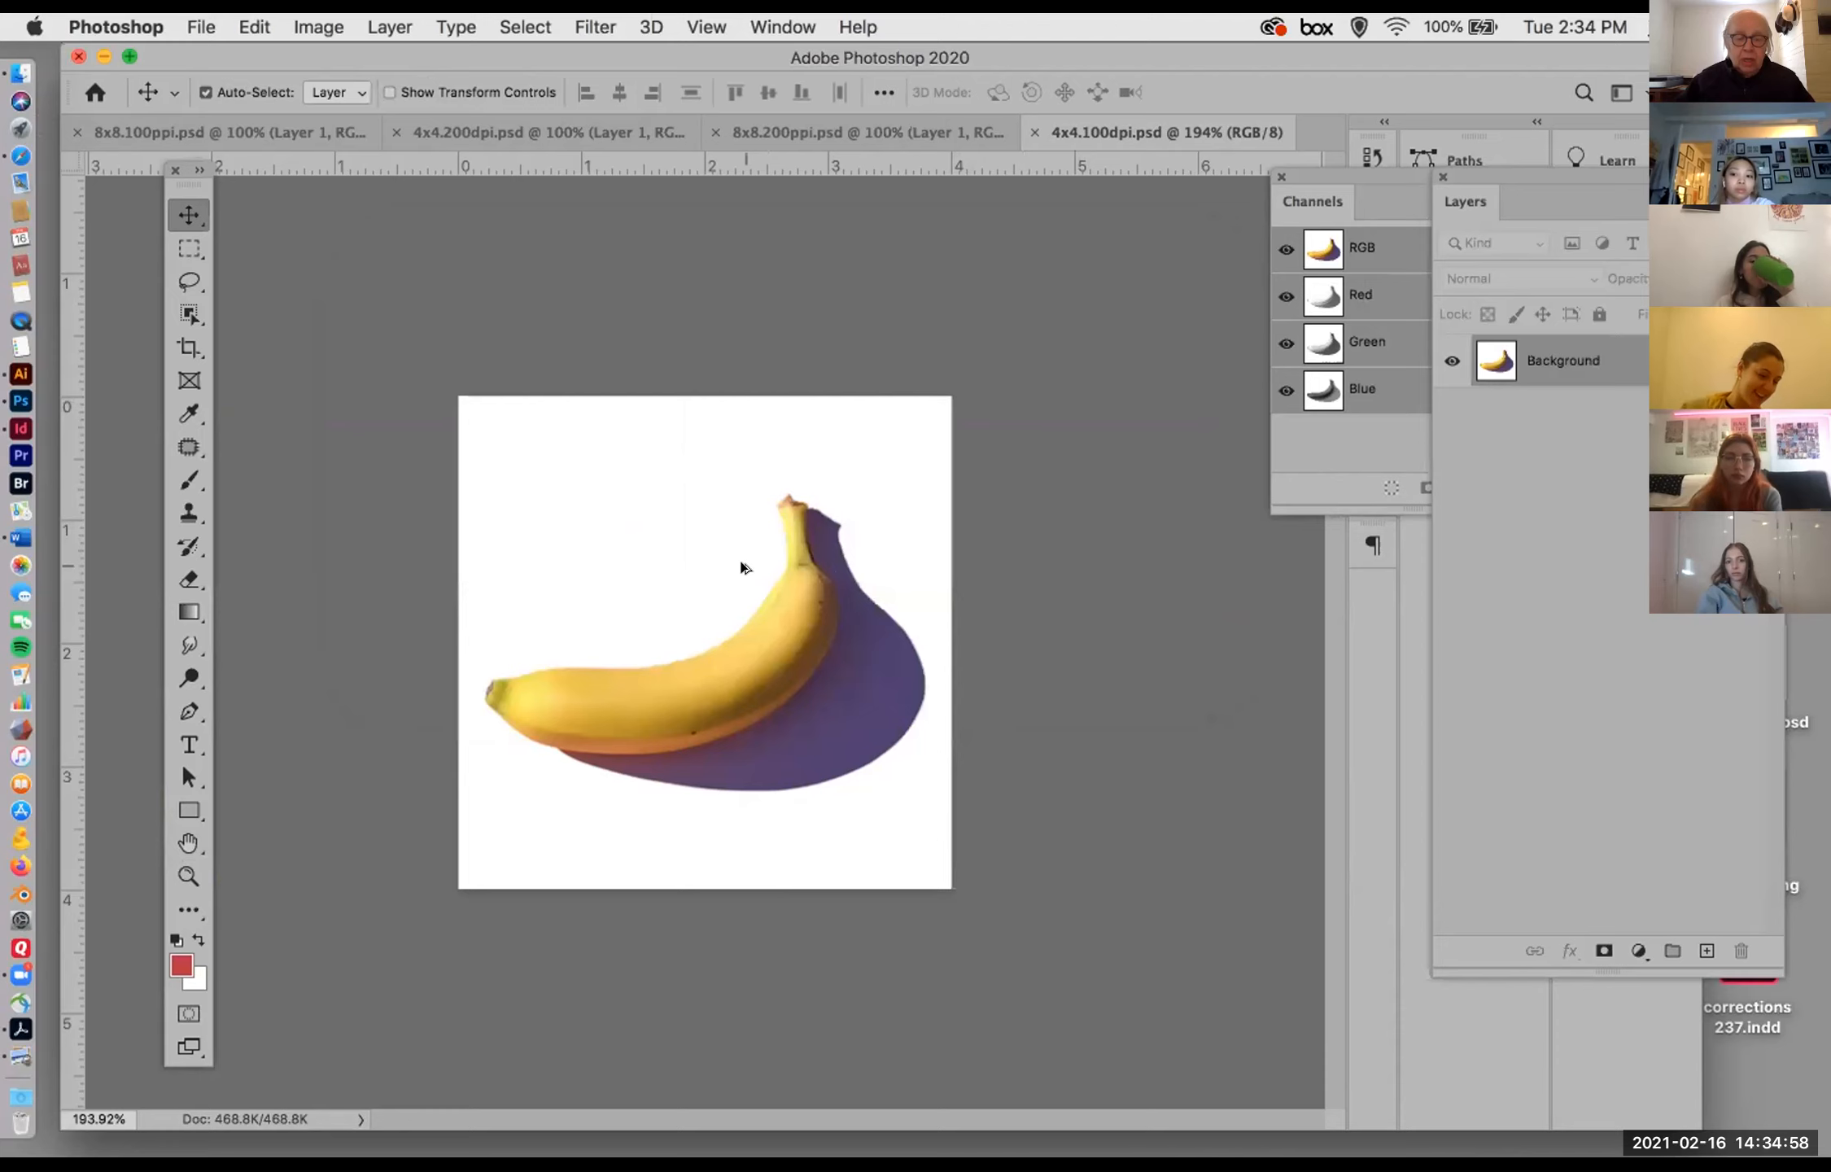
Step: Inspect the individual pixels along the banana's lower edge and in its purple shadow
scroll(743, 567, up, 10)
drag(914, 754, 453, 310)
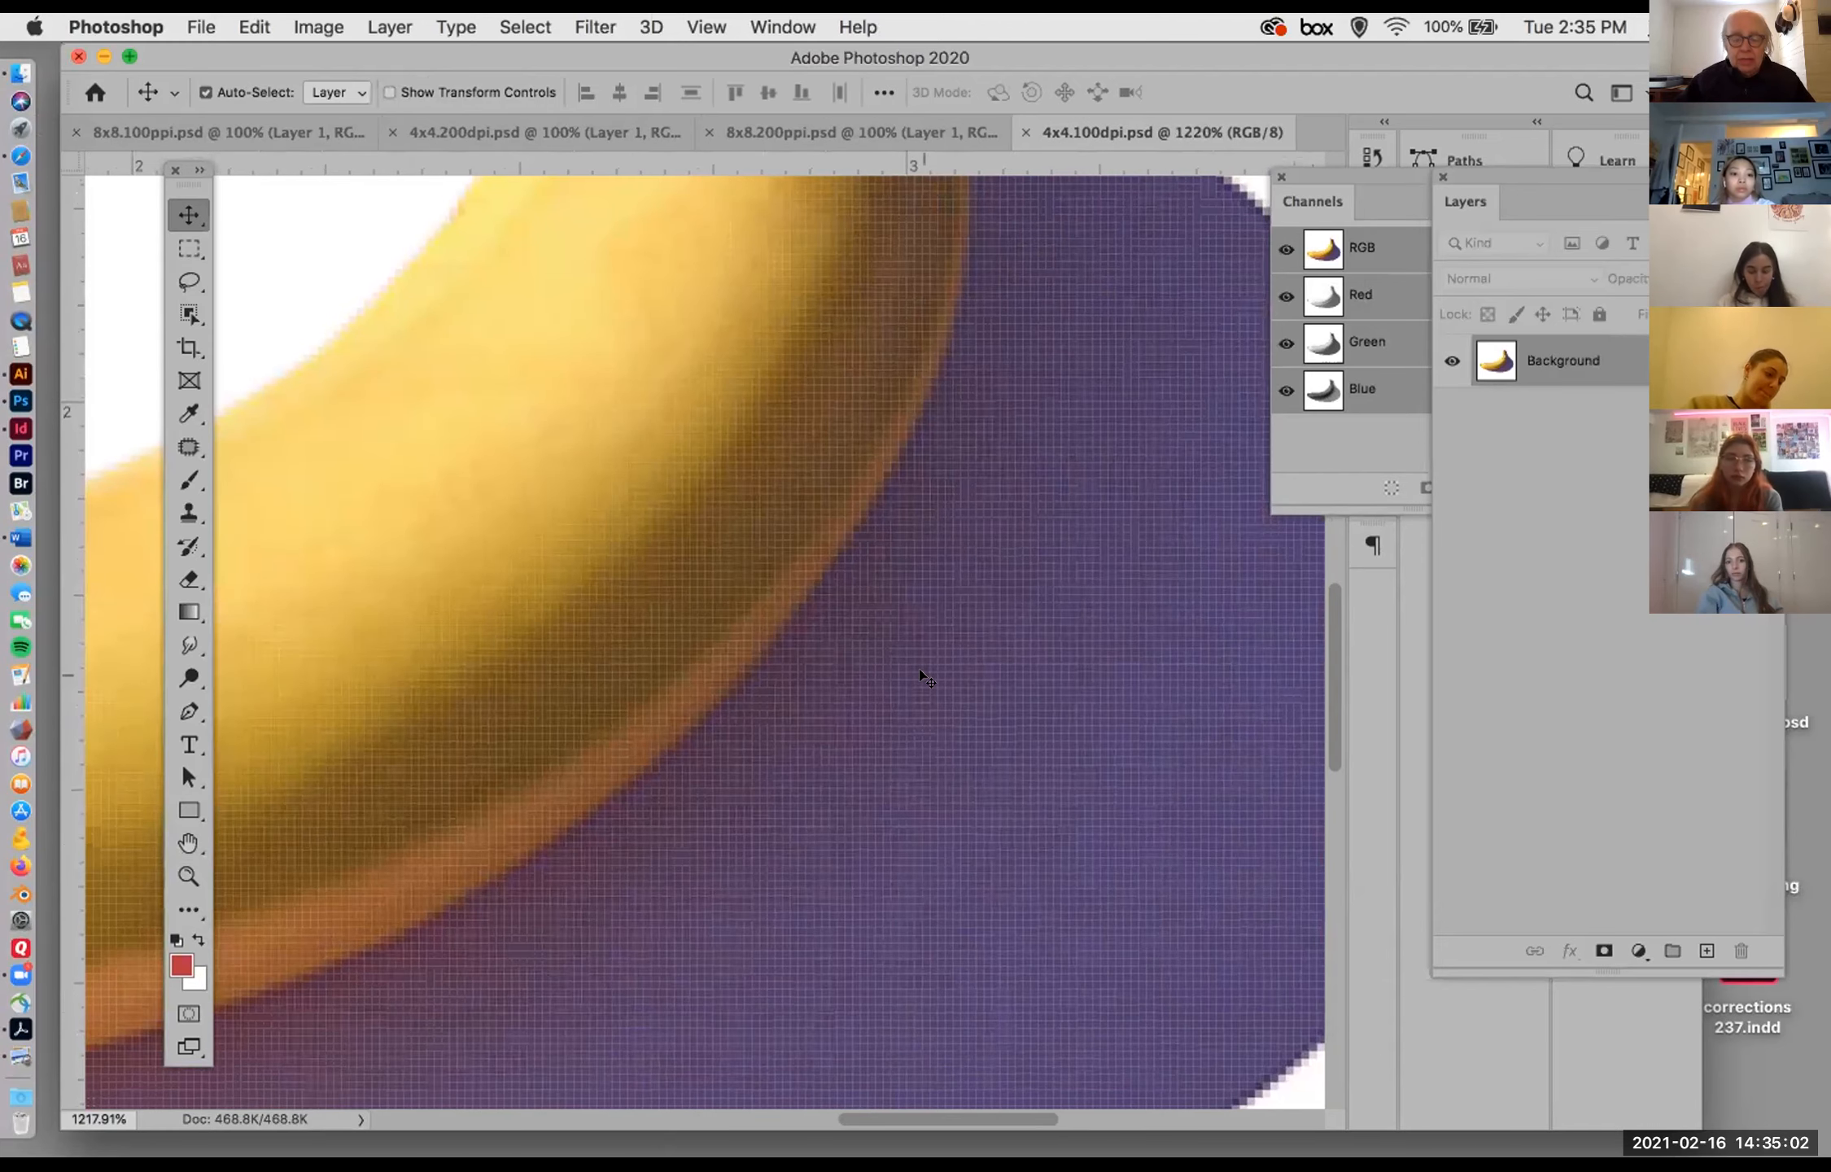
scroll(923, 673, up, 4)
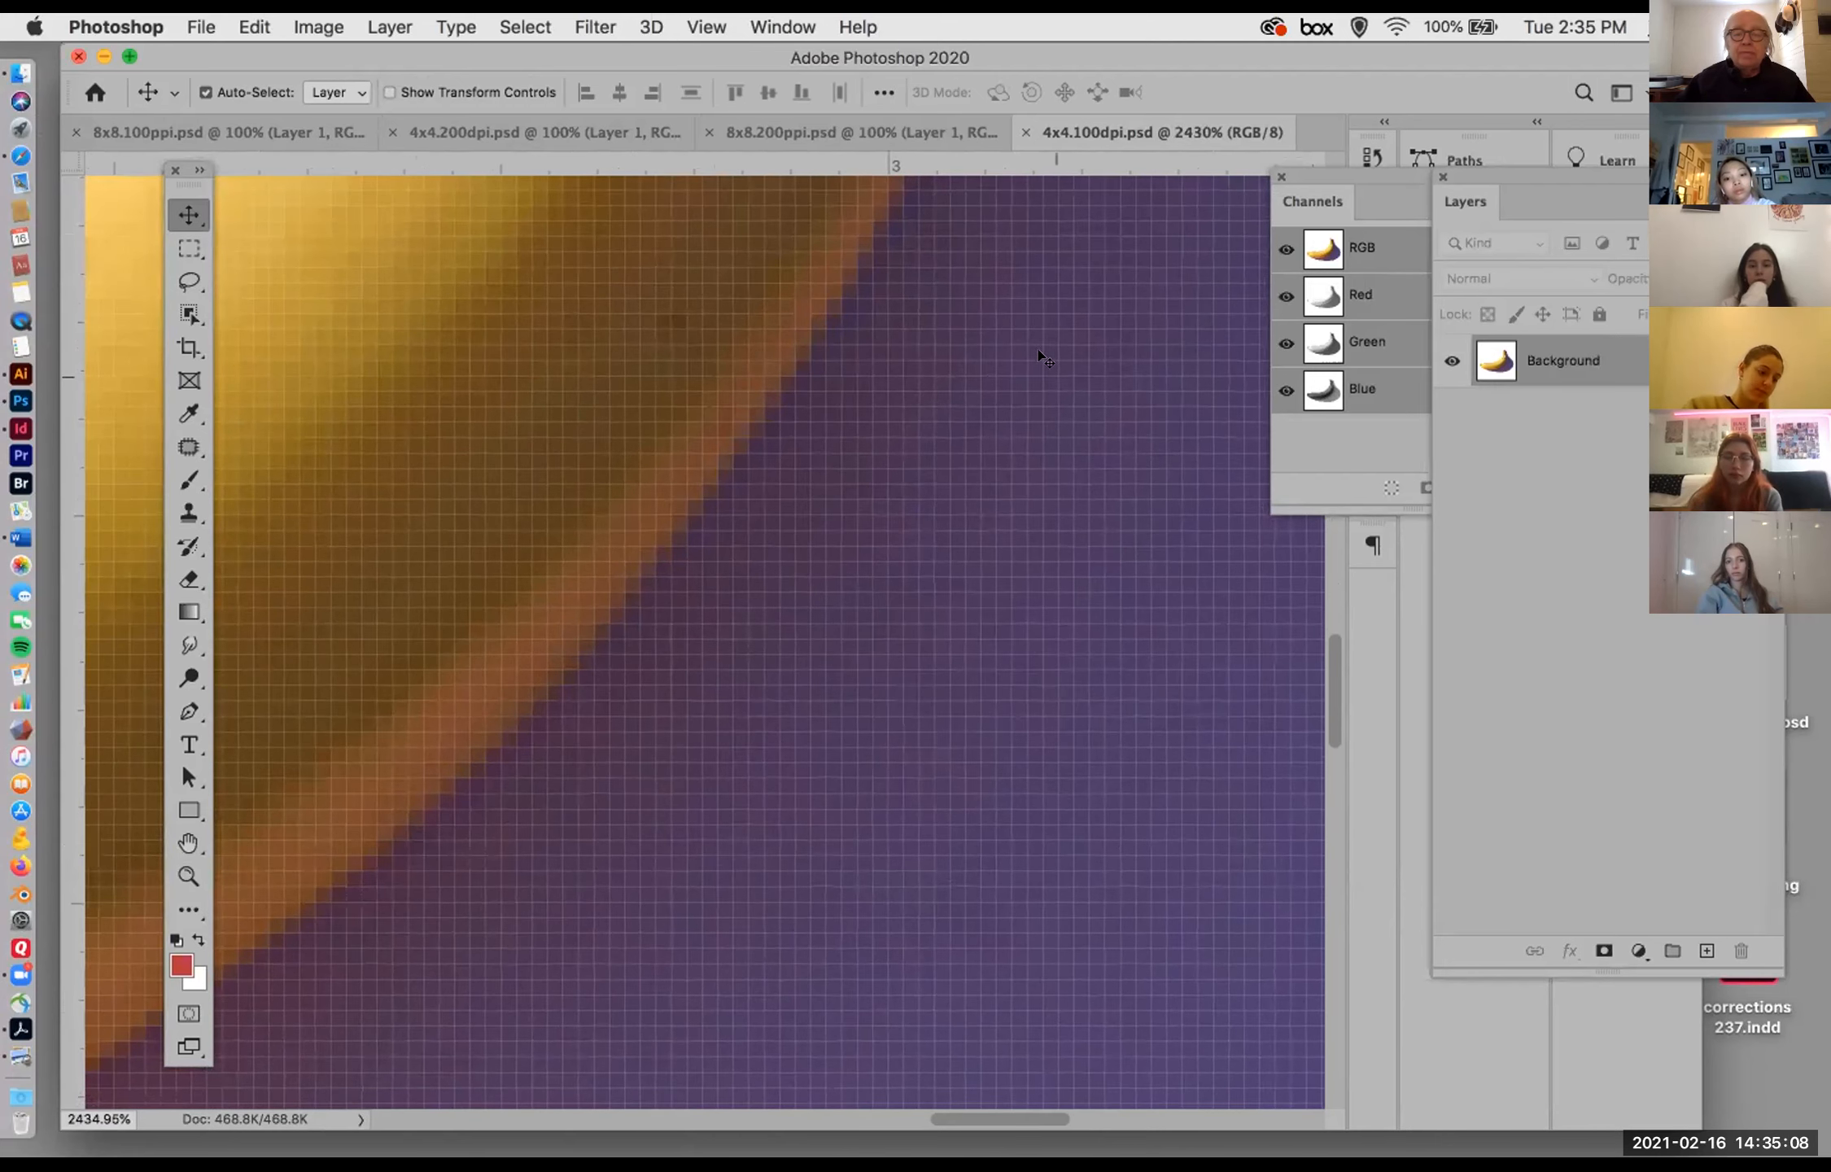
drag(1014, 271, 398, 426)
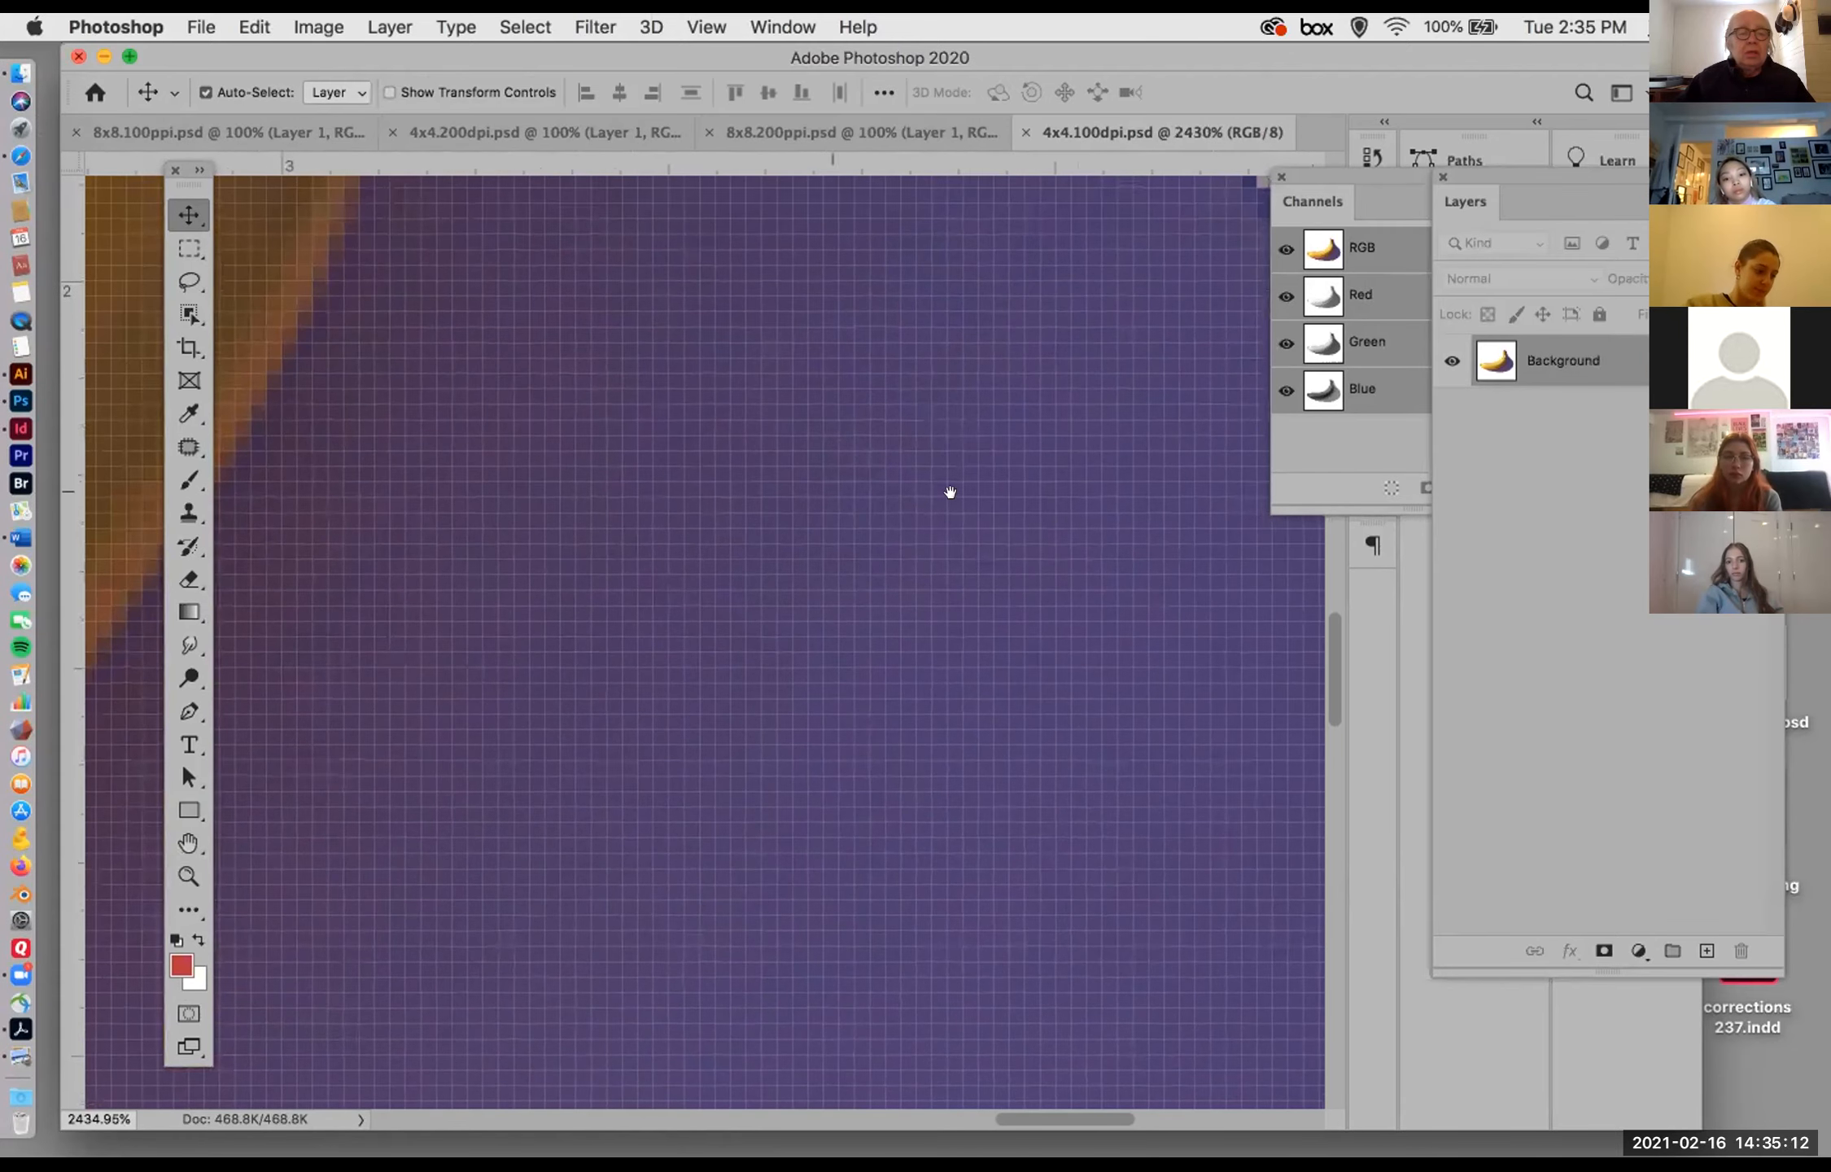
drag(948, 395, 995, 376)
scroll(968, 409, down, 6)
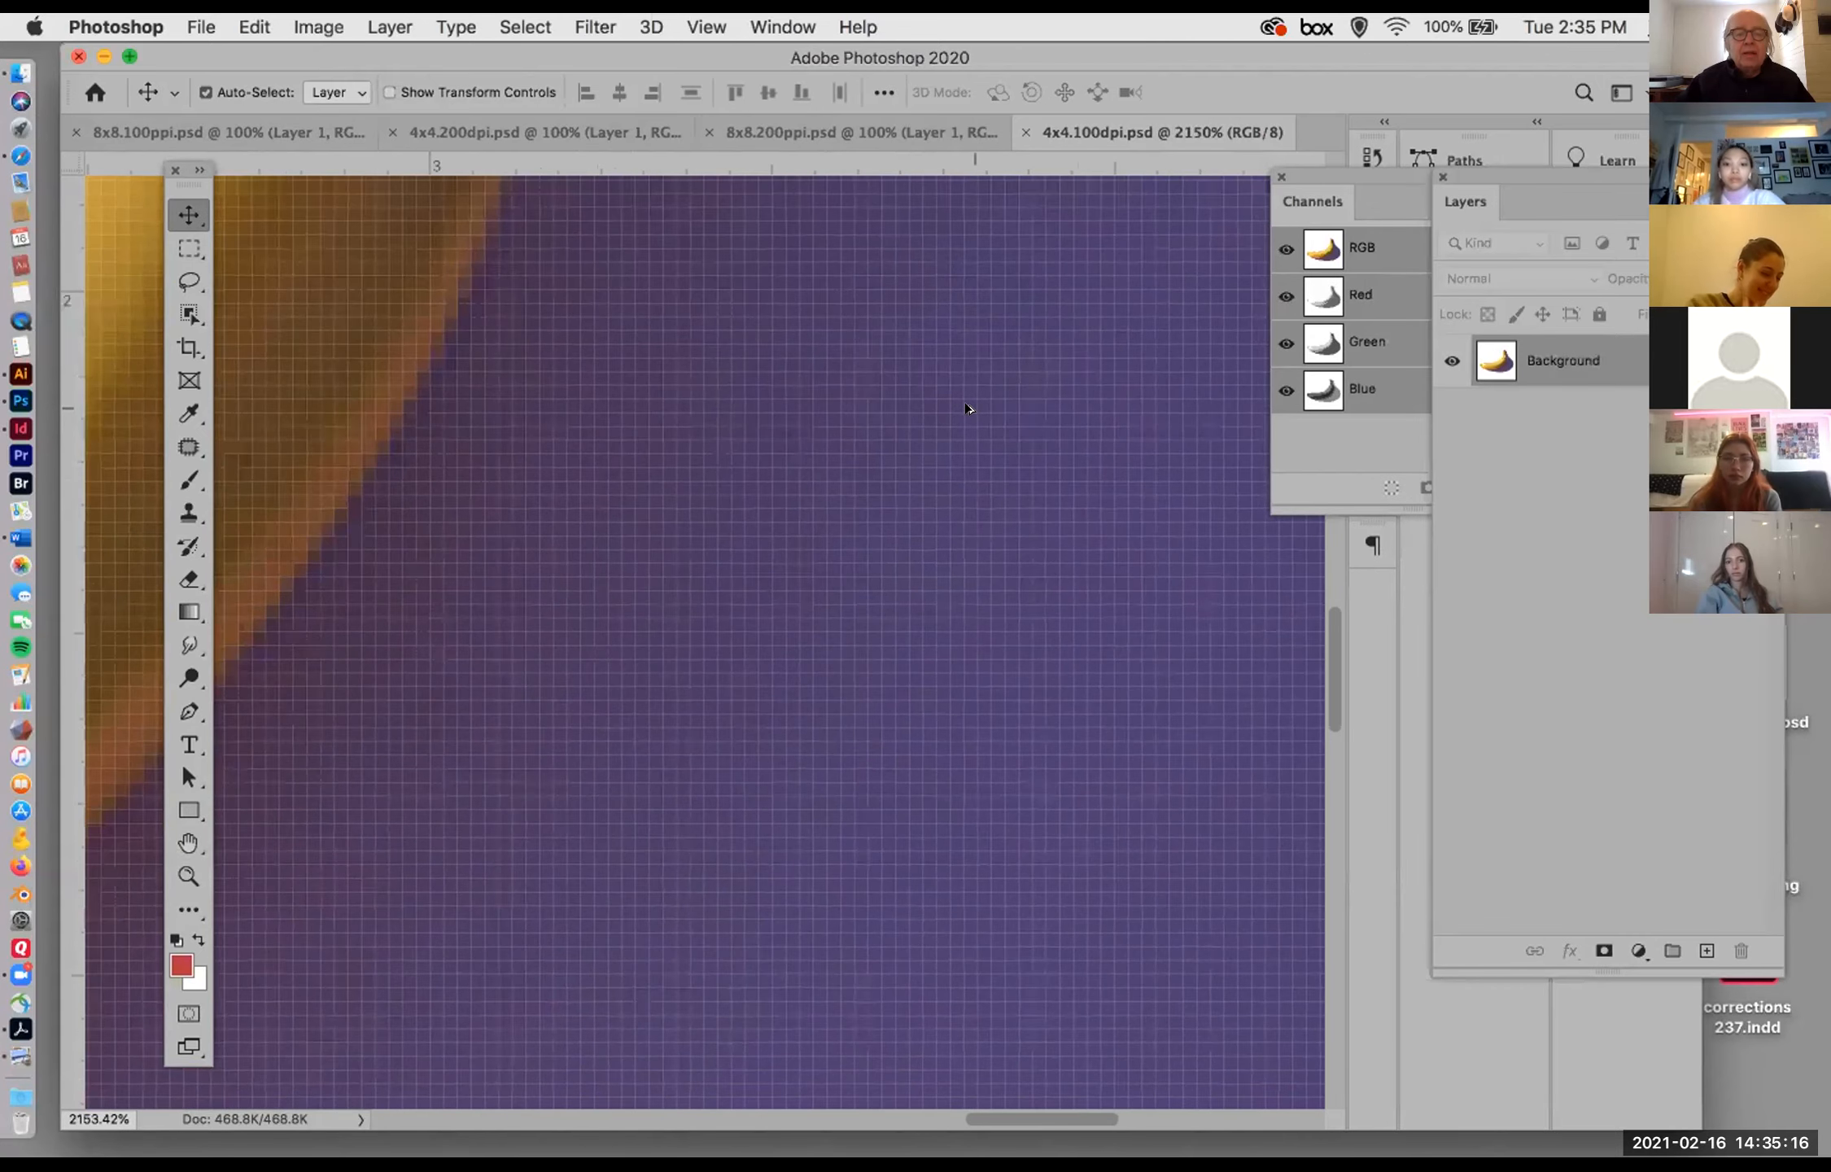
scroll(965, 400, down, 3)
drag(799, 375, 771, 417)
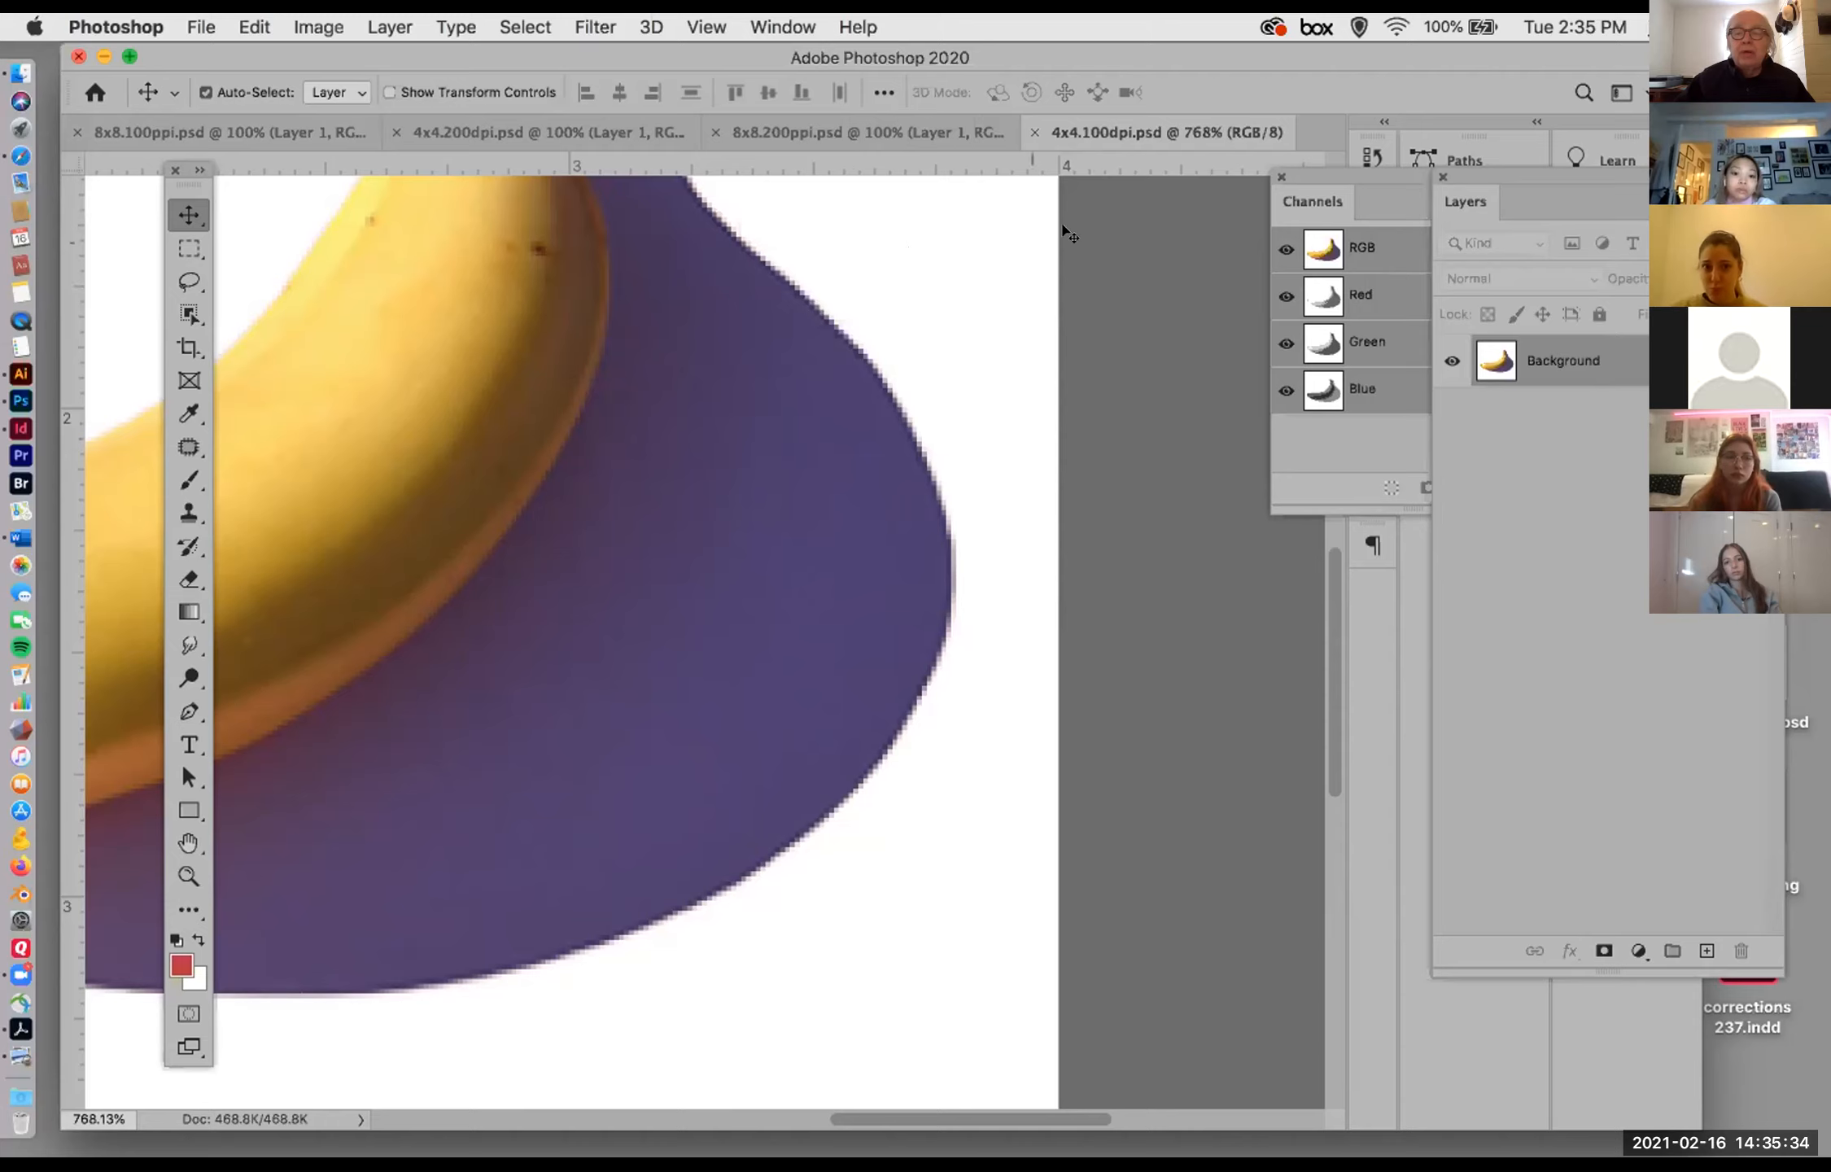
Step: Reposition the Photoshop window and set the banana image's magnification to 100%
drag(1493, 49, 1501, 115)
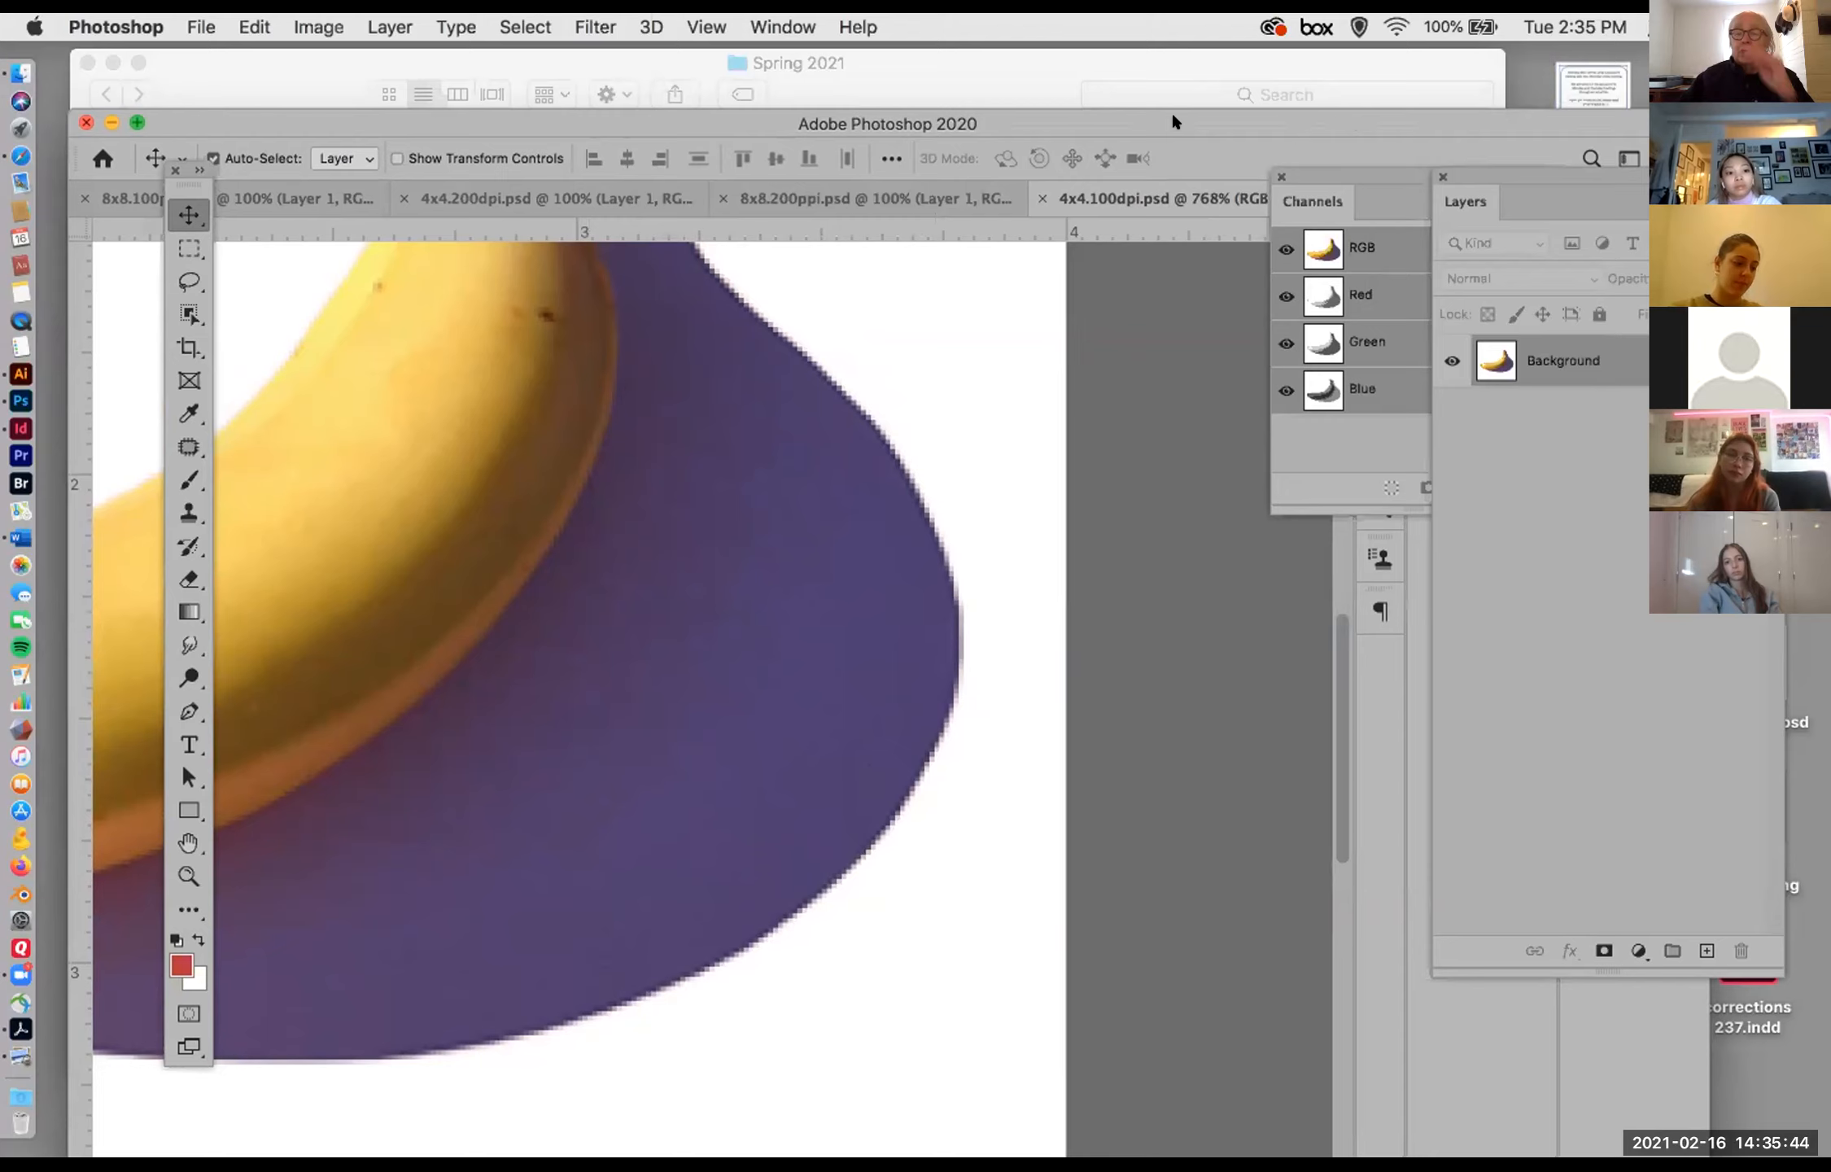
drag(1169, 122, 1288, 78)
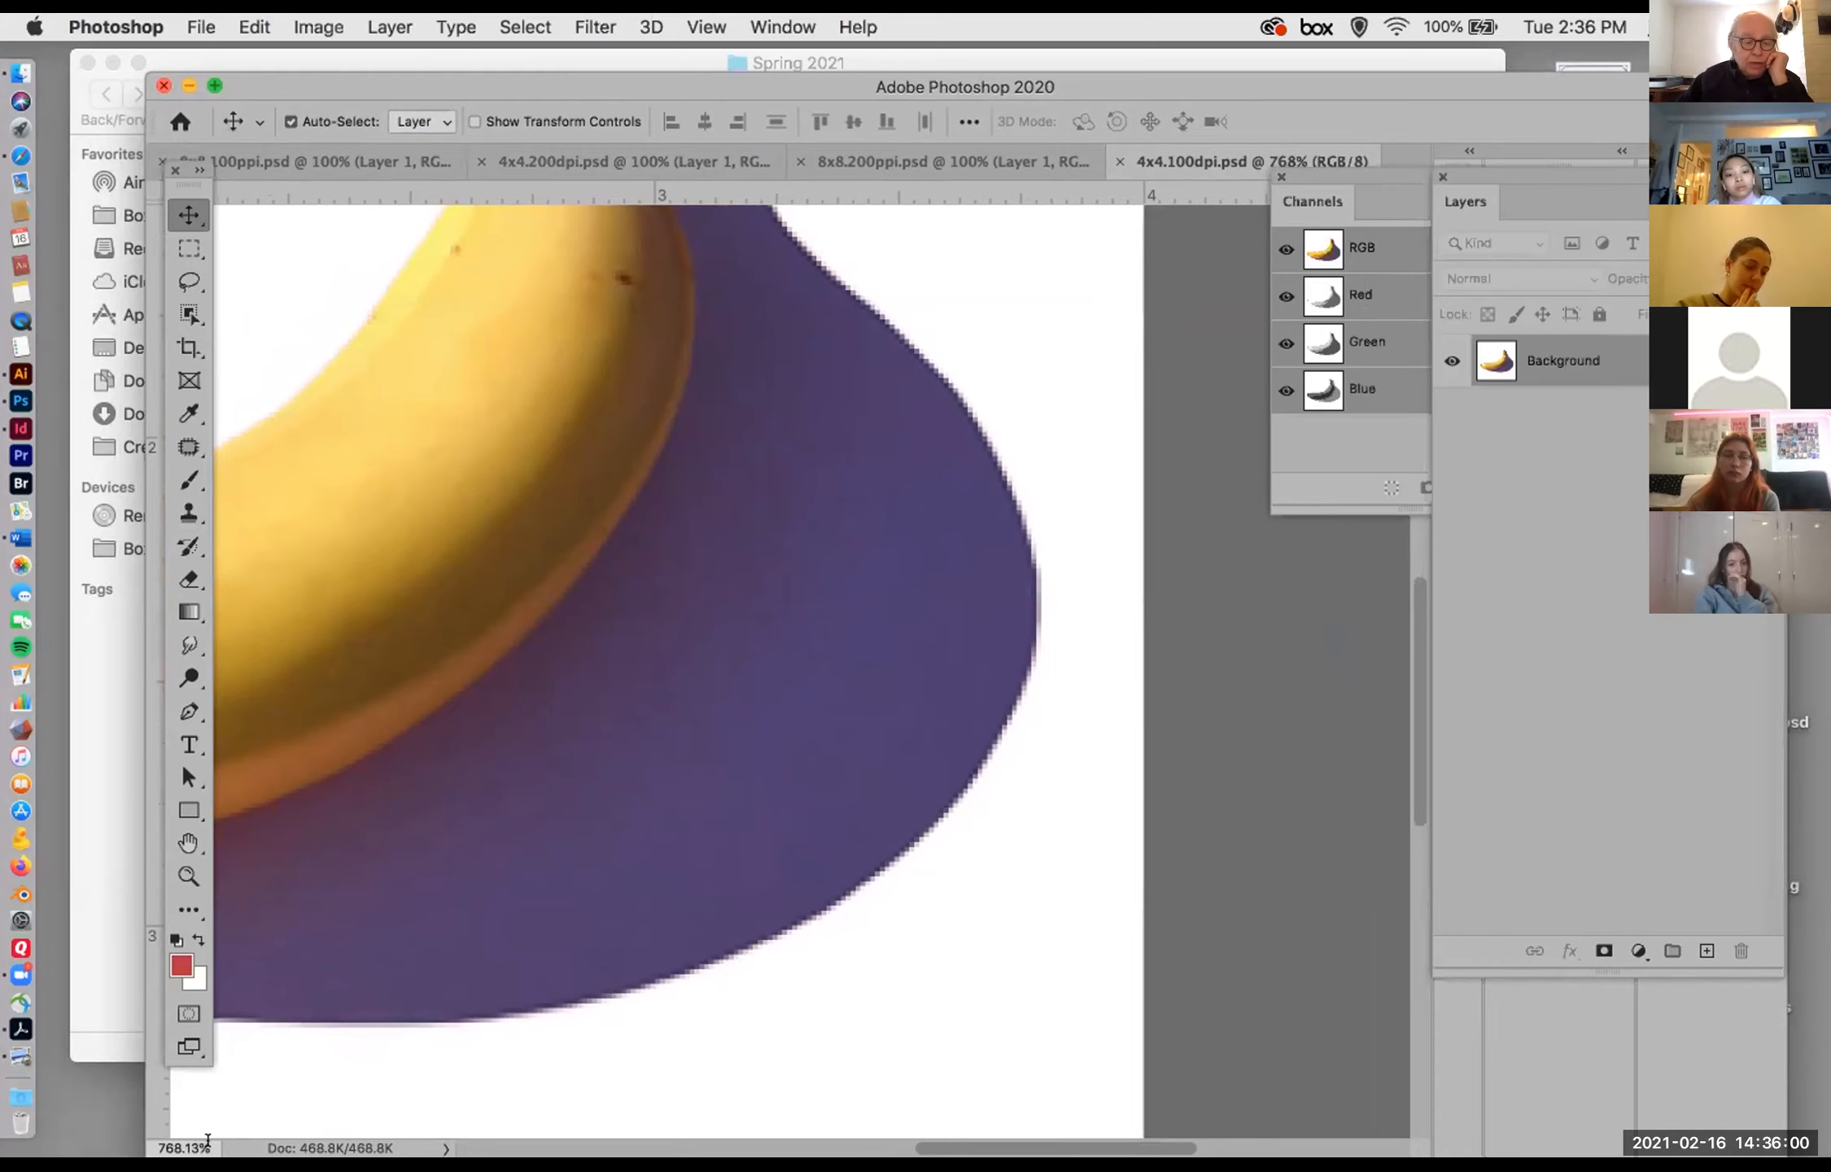
click(184, 1147)
text(1)
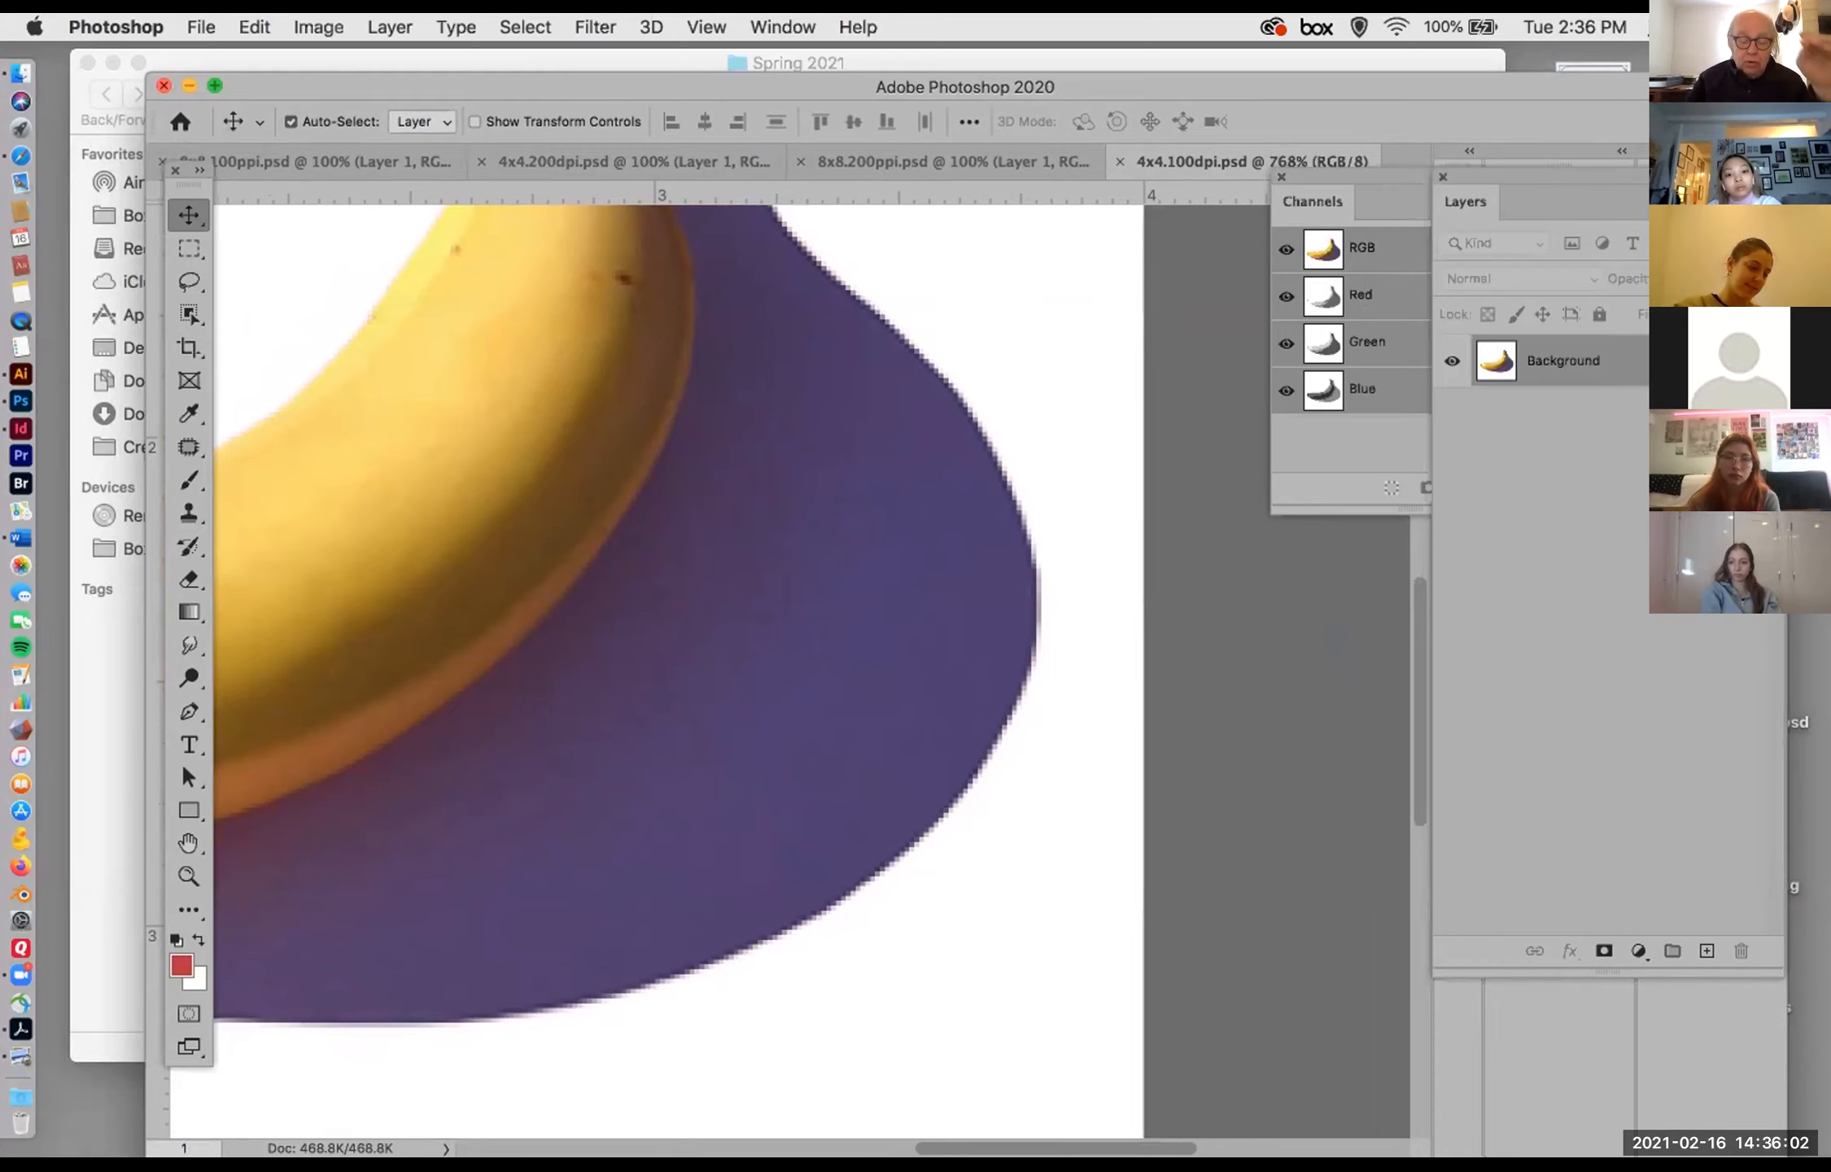
text(00)
key(Return)
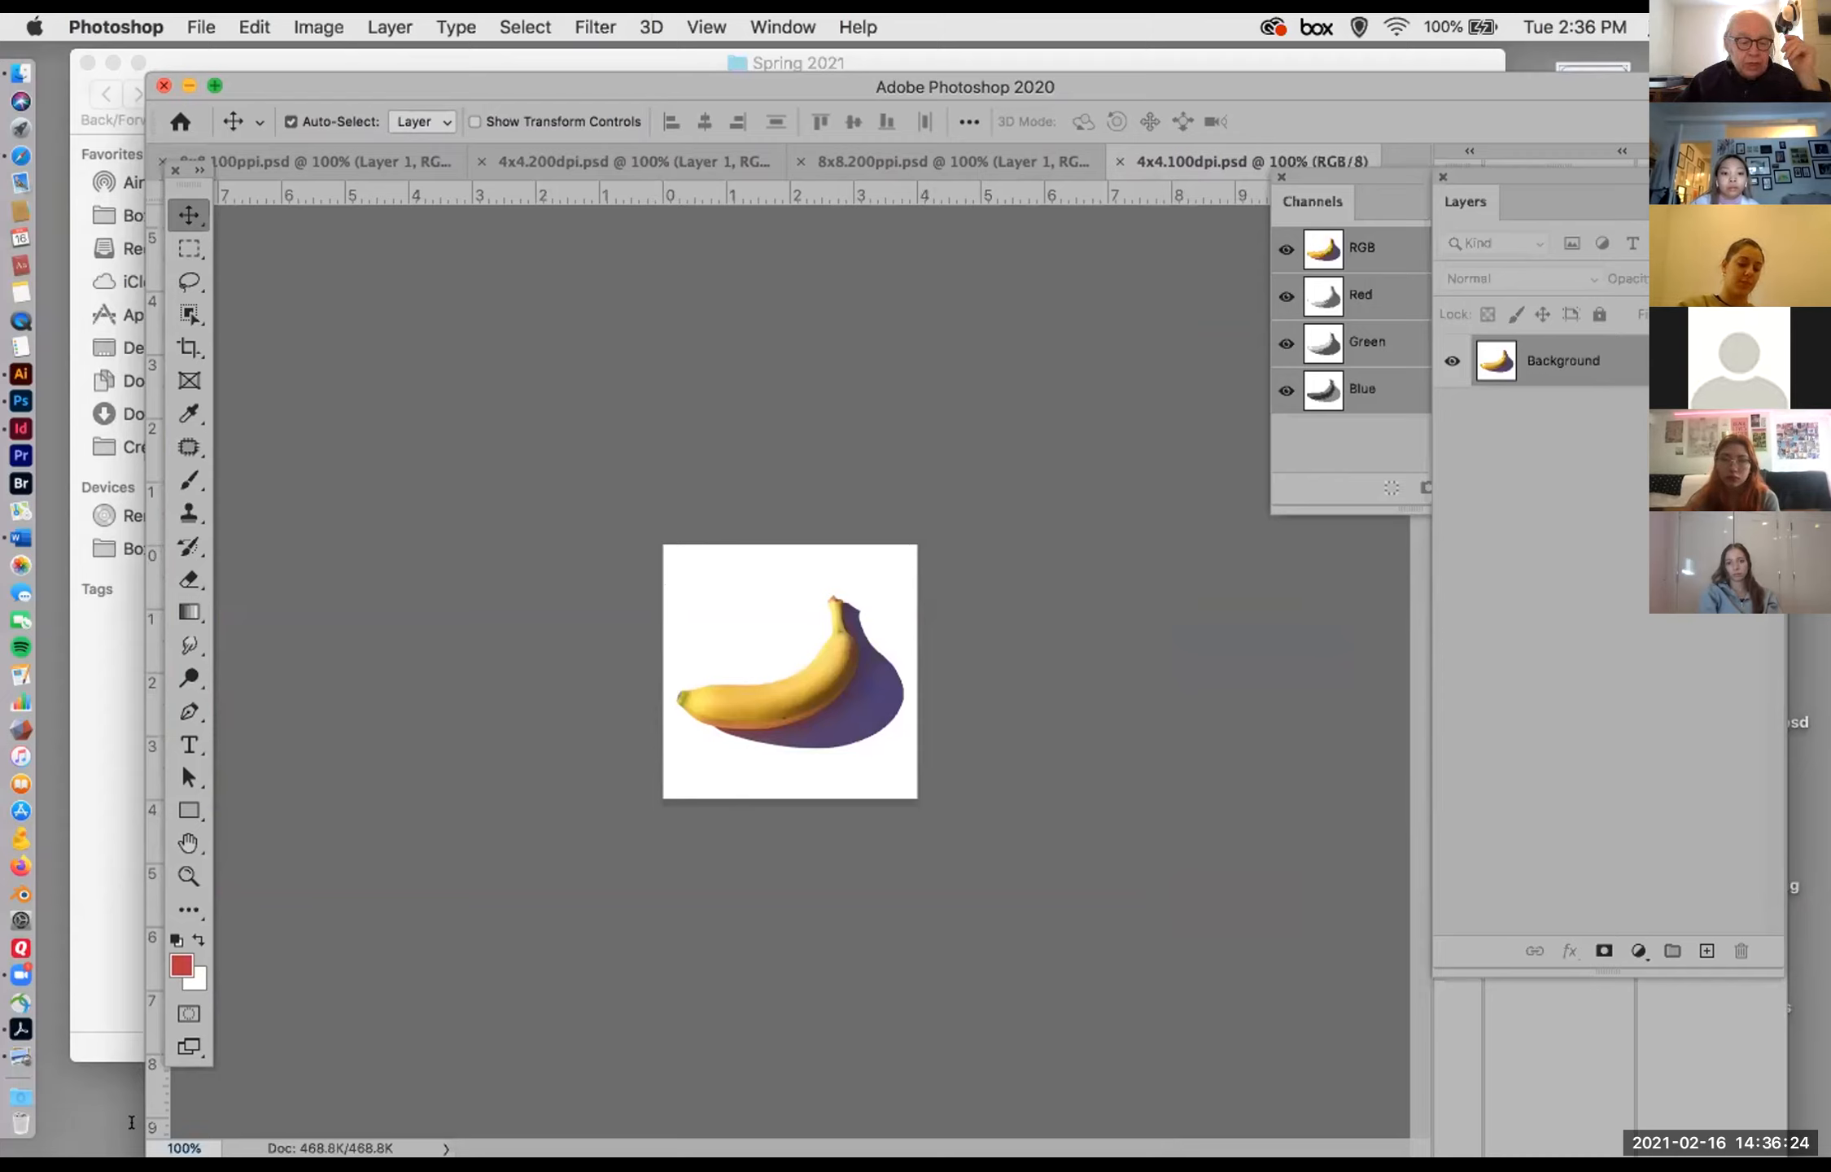
Step: Set the magnification to 200% and check the dimensions and resolution of the banana image in Image Size
click(184, 1147)
text(2)
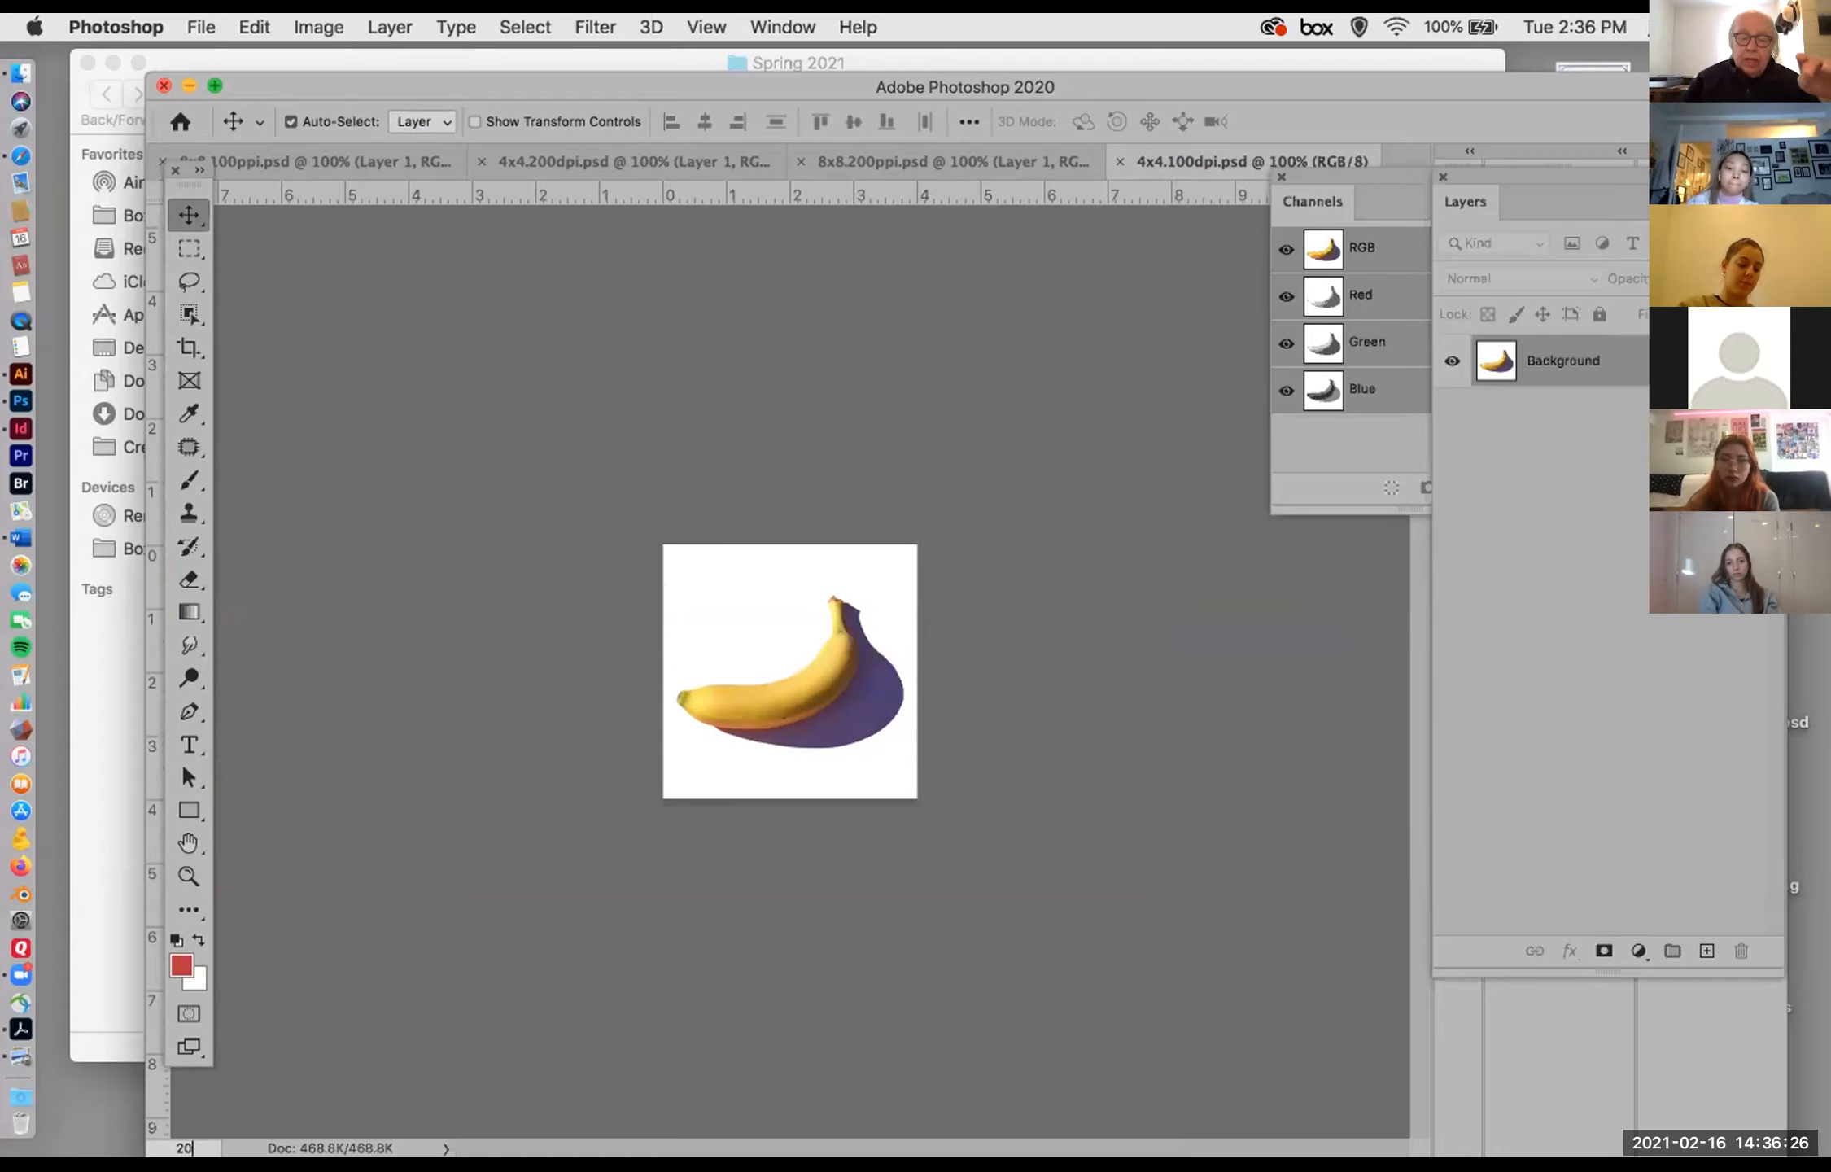
key(Return)
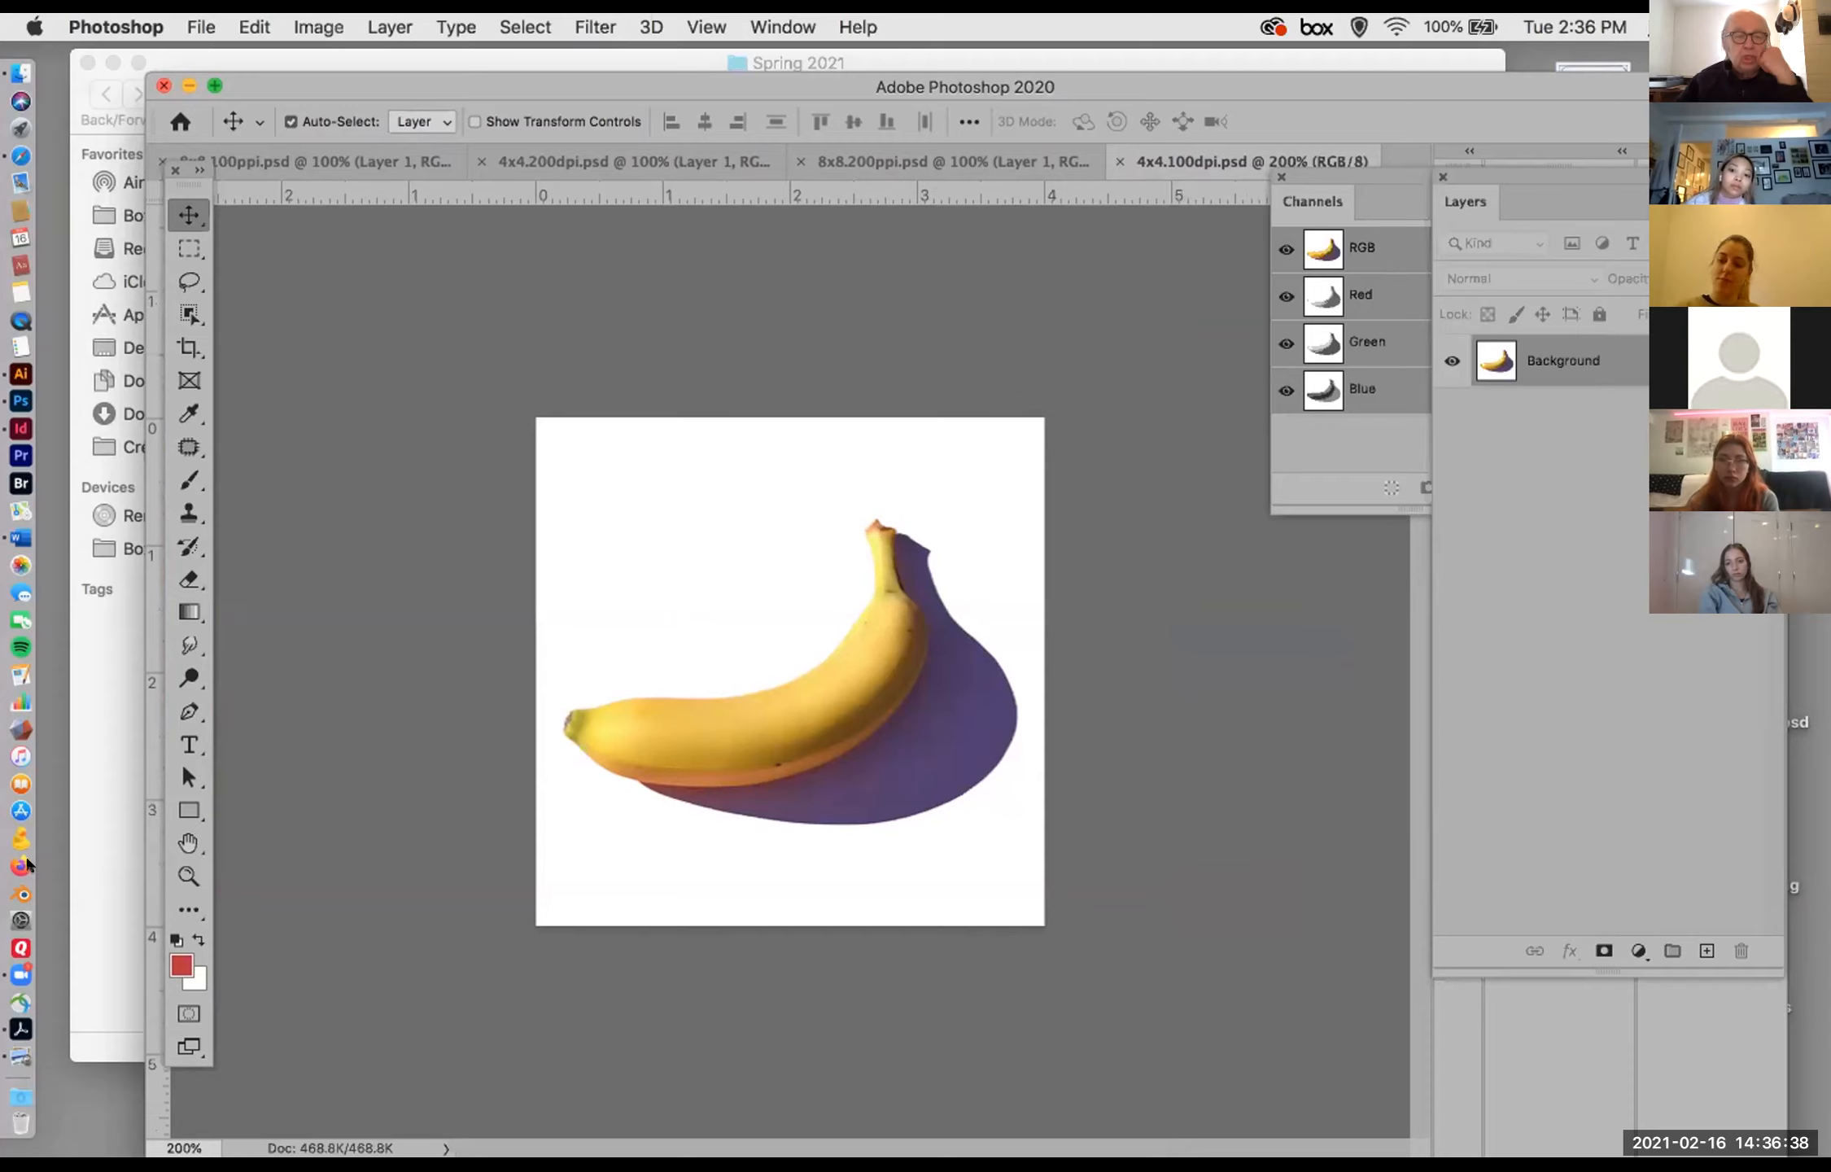
click(318, 27)
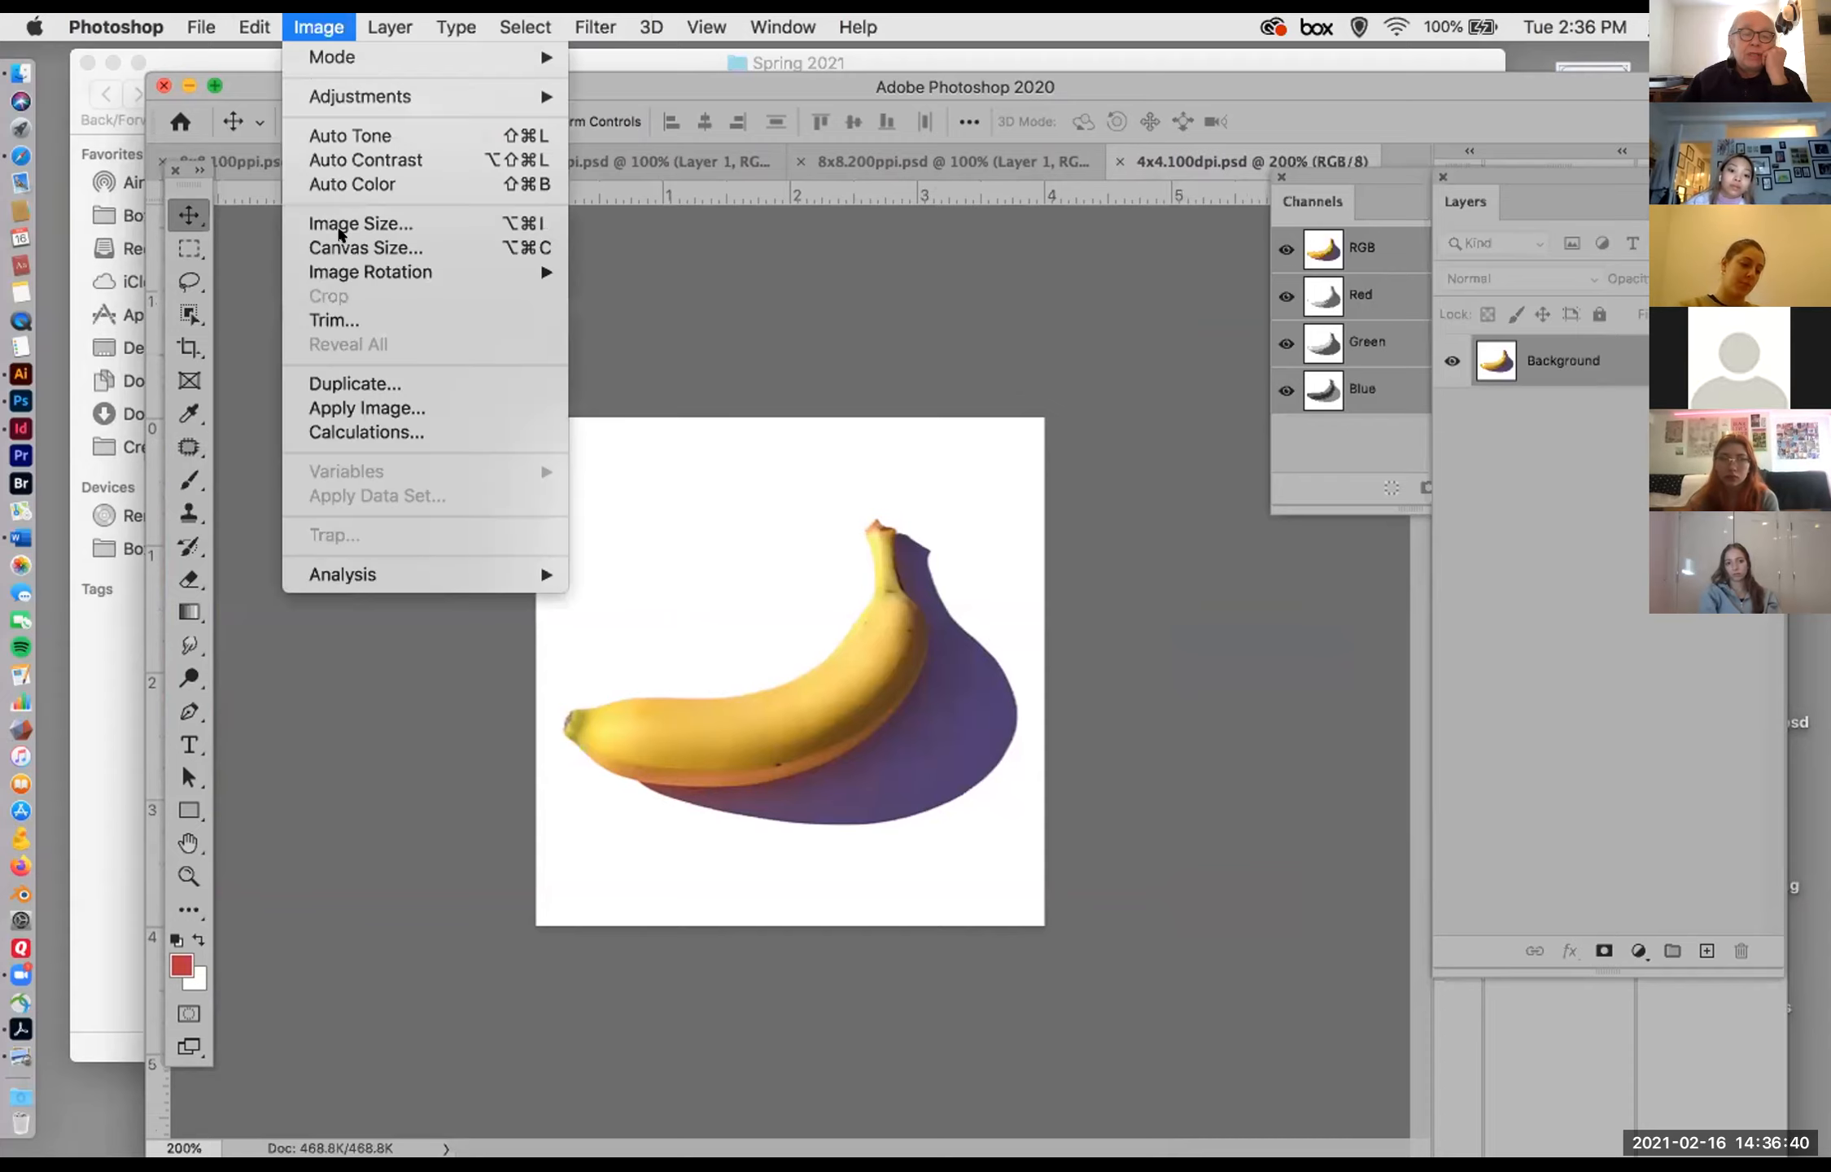
click(358, 223)
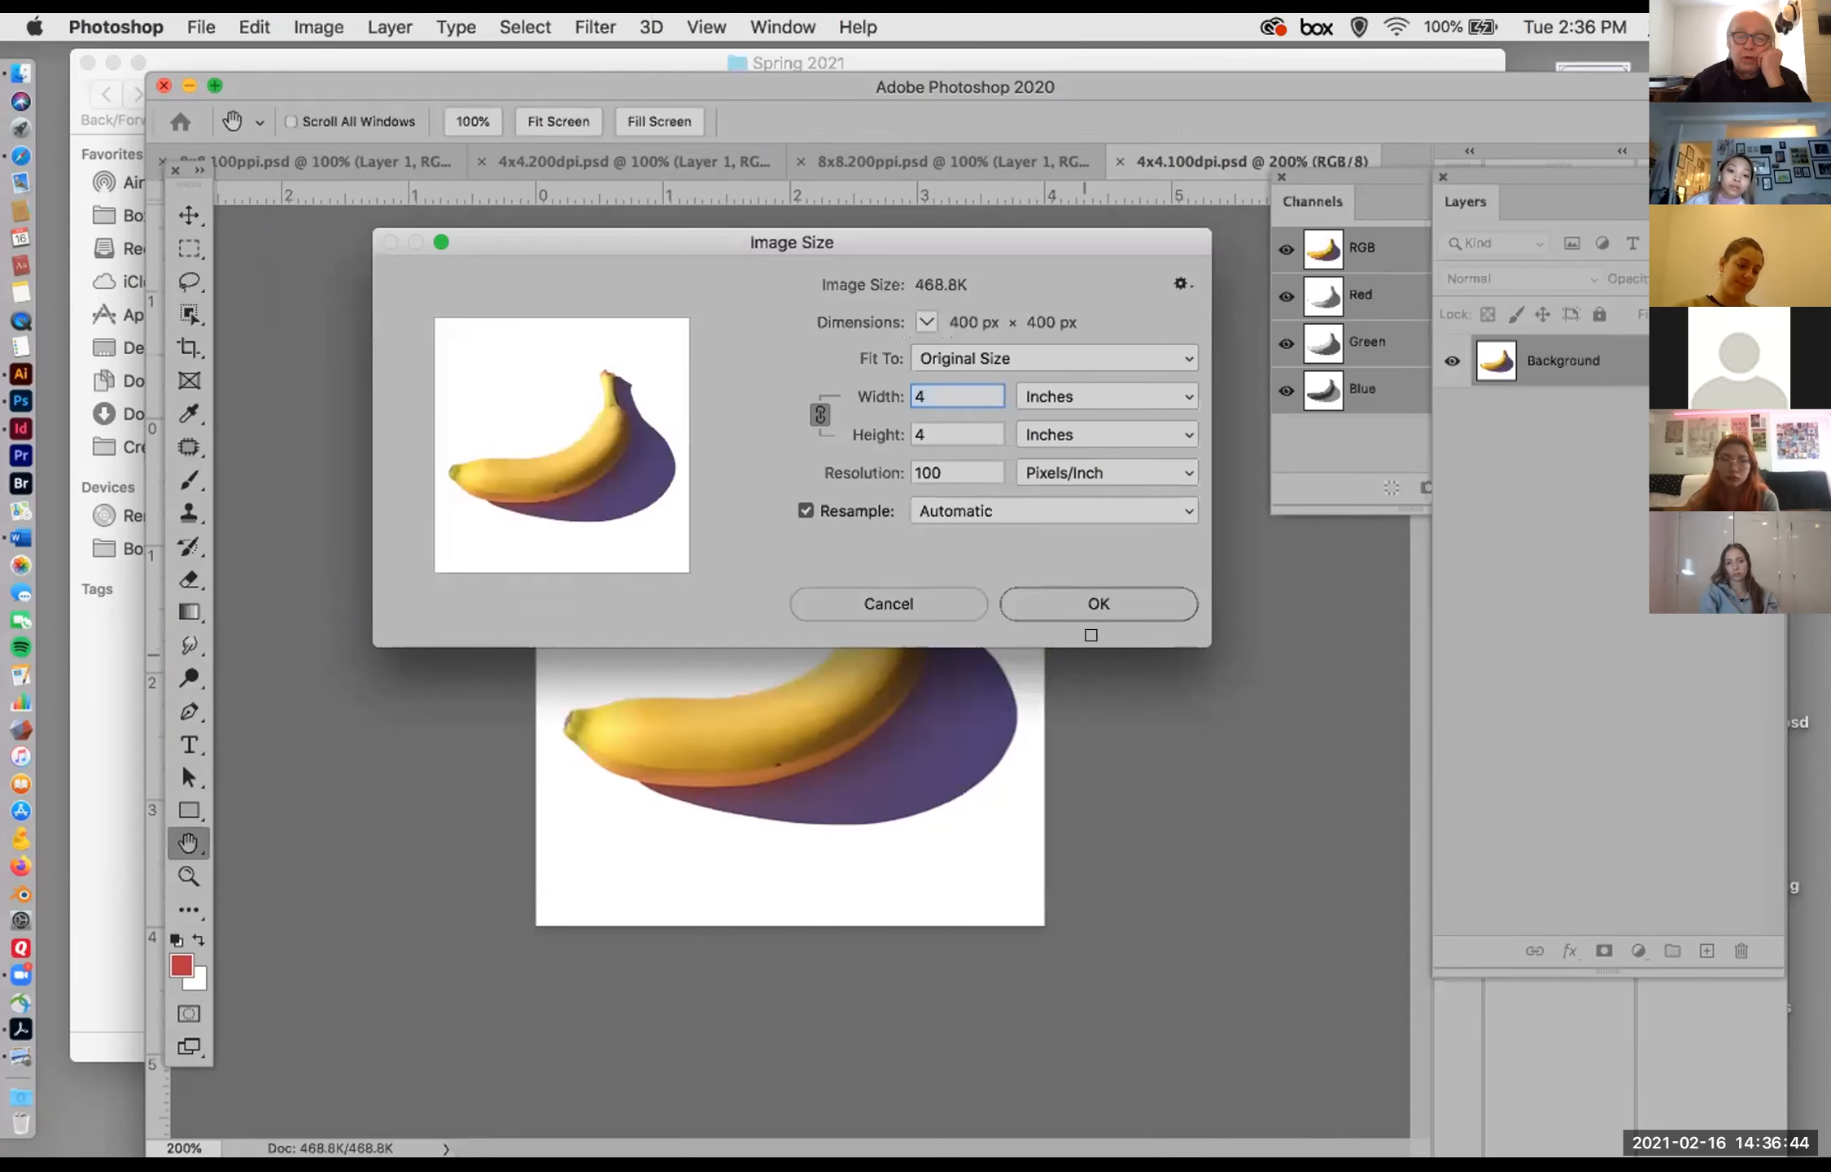
click(1098, 603)
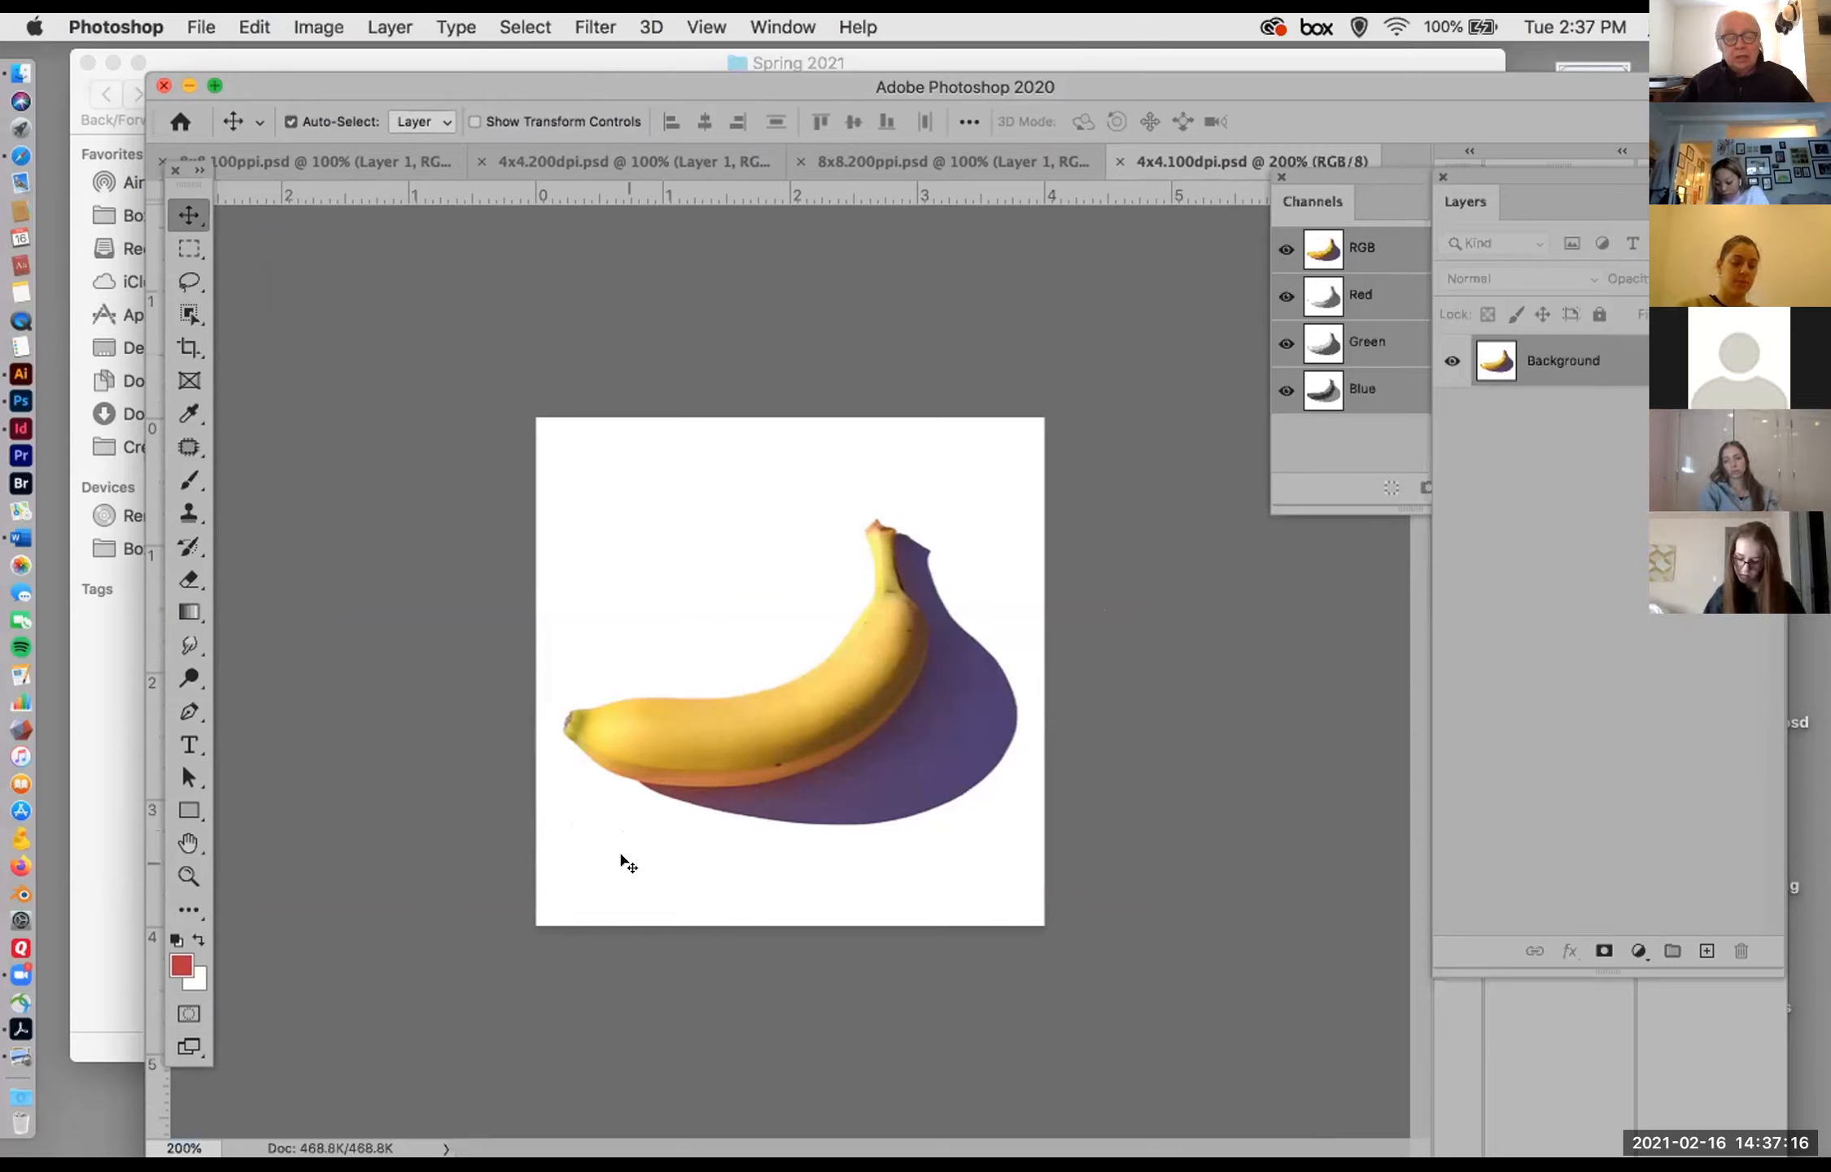
Step: View the 4x4.100dpi.psd banana at larger and smaller magnifications and bring up the 4x4.200dpi.psd document for comparison
scroll(622, 858, up, 2)
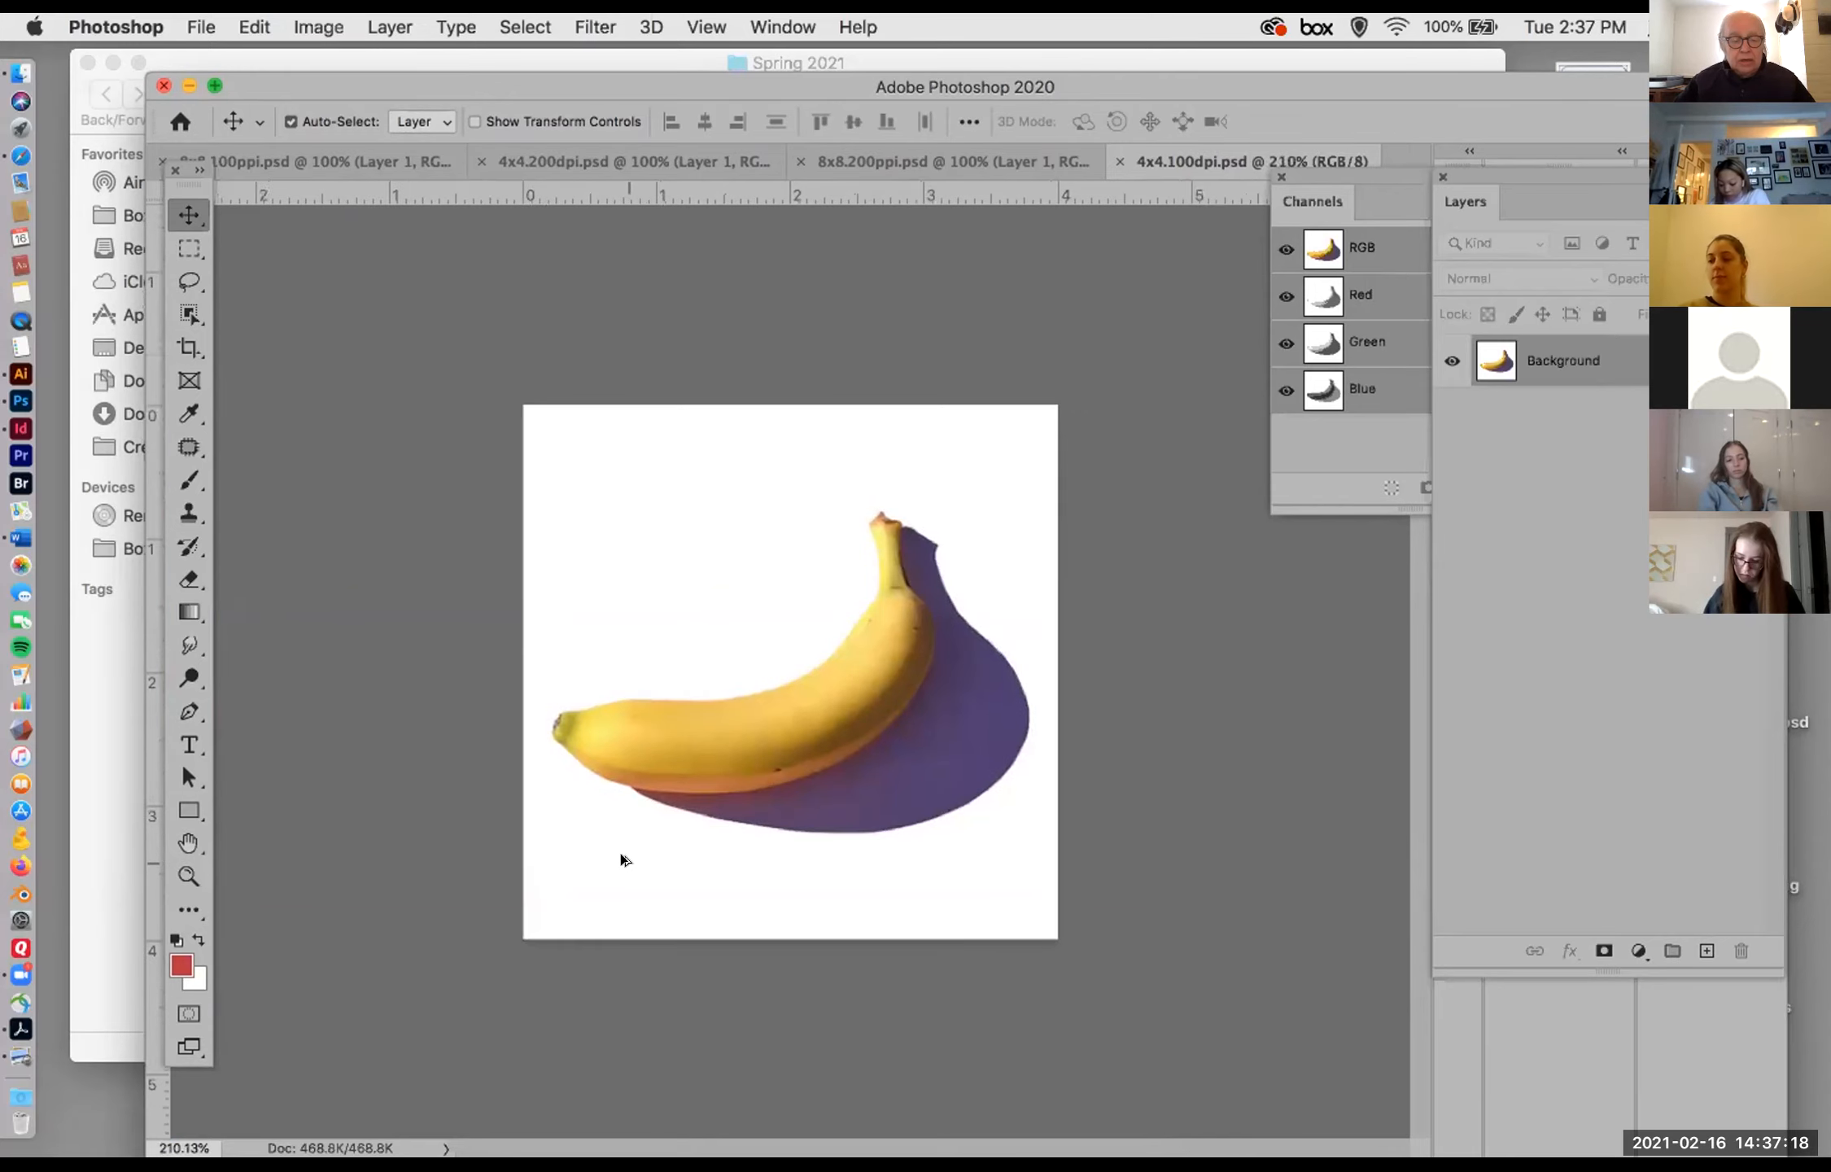
scroll(620, 852, up, 1)
scroll(631, 854, up, 1)
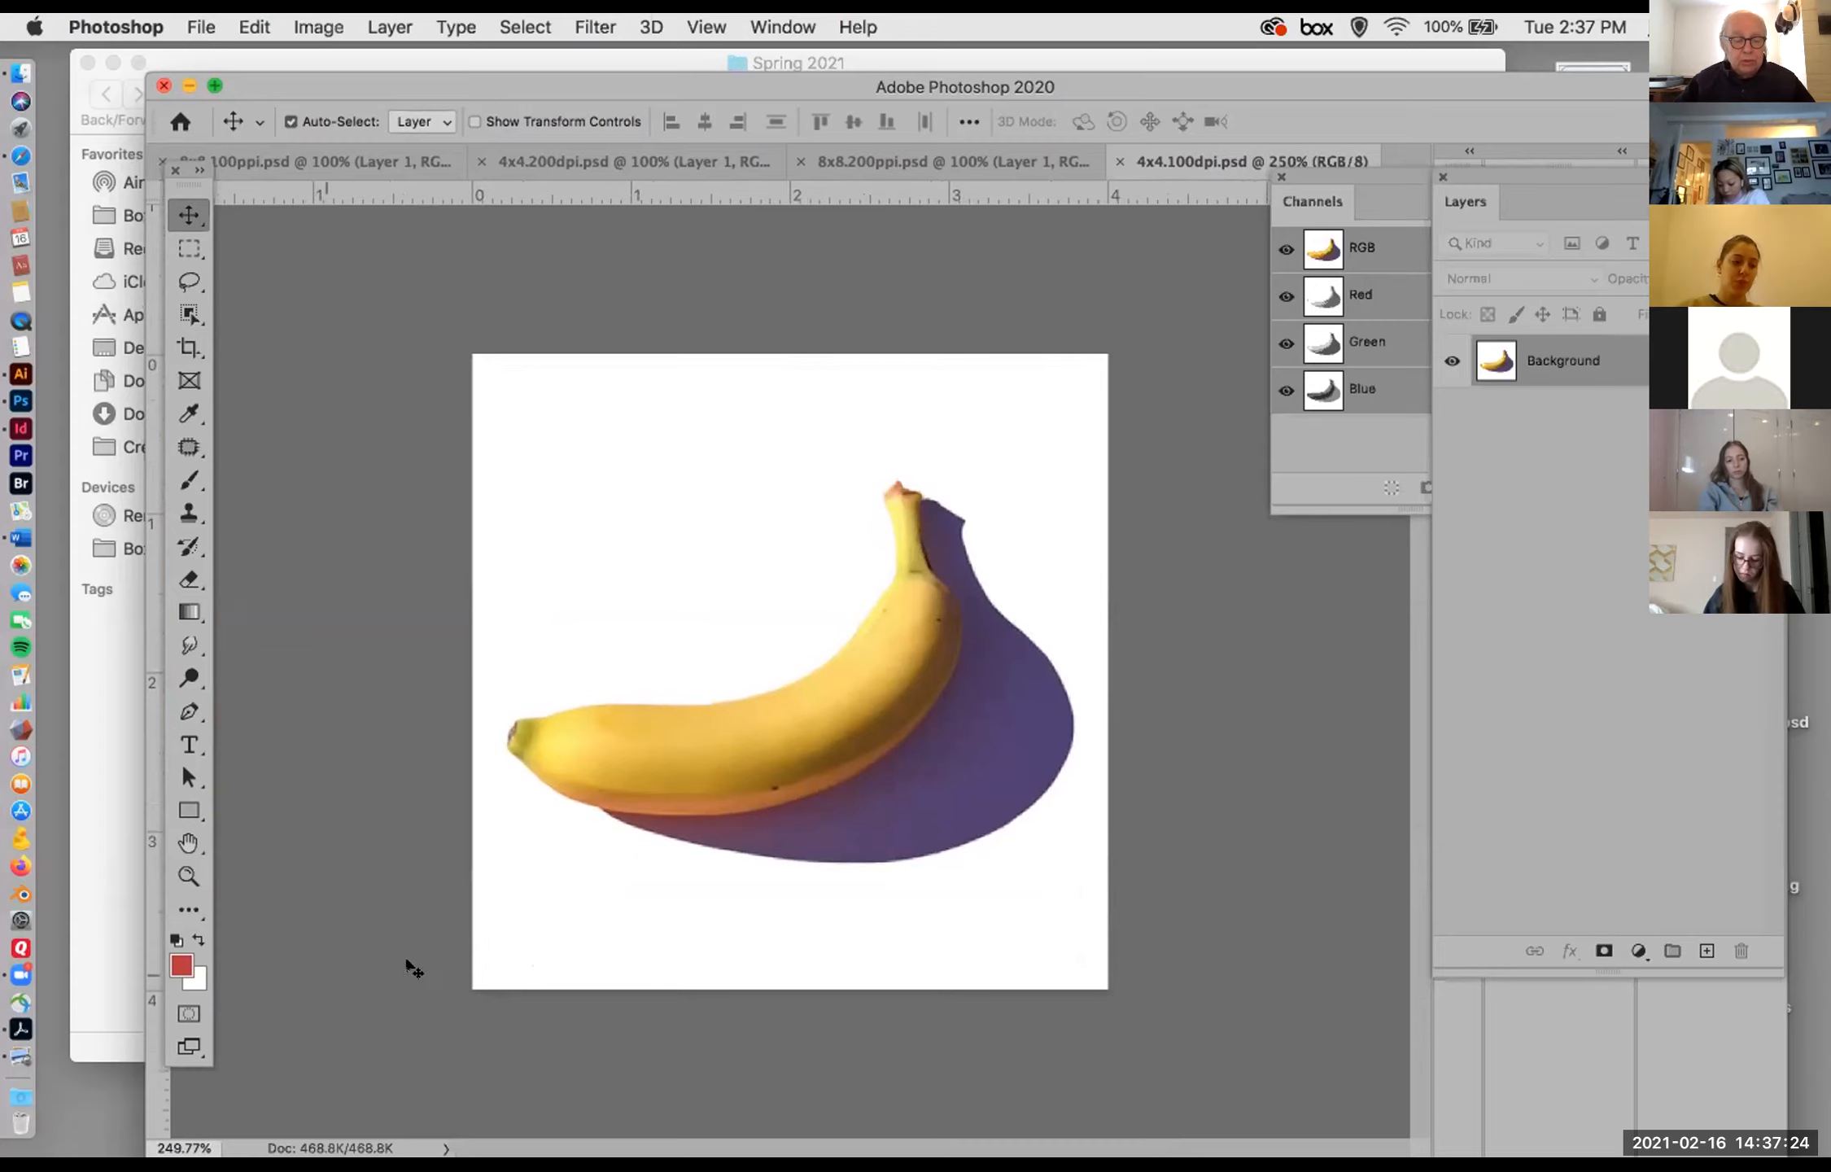
scroll(615, 930, down, 1)
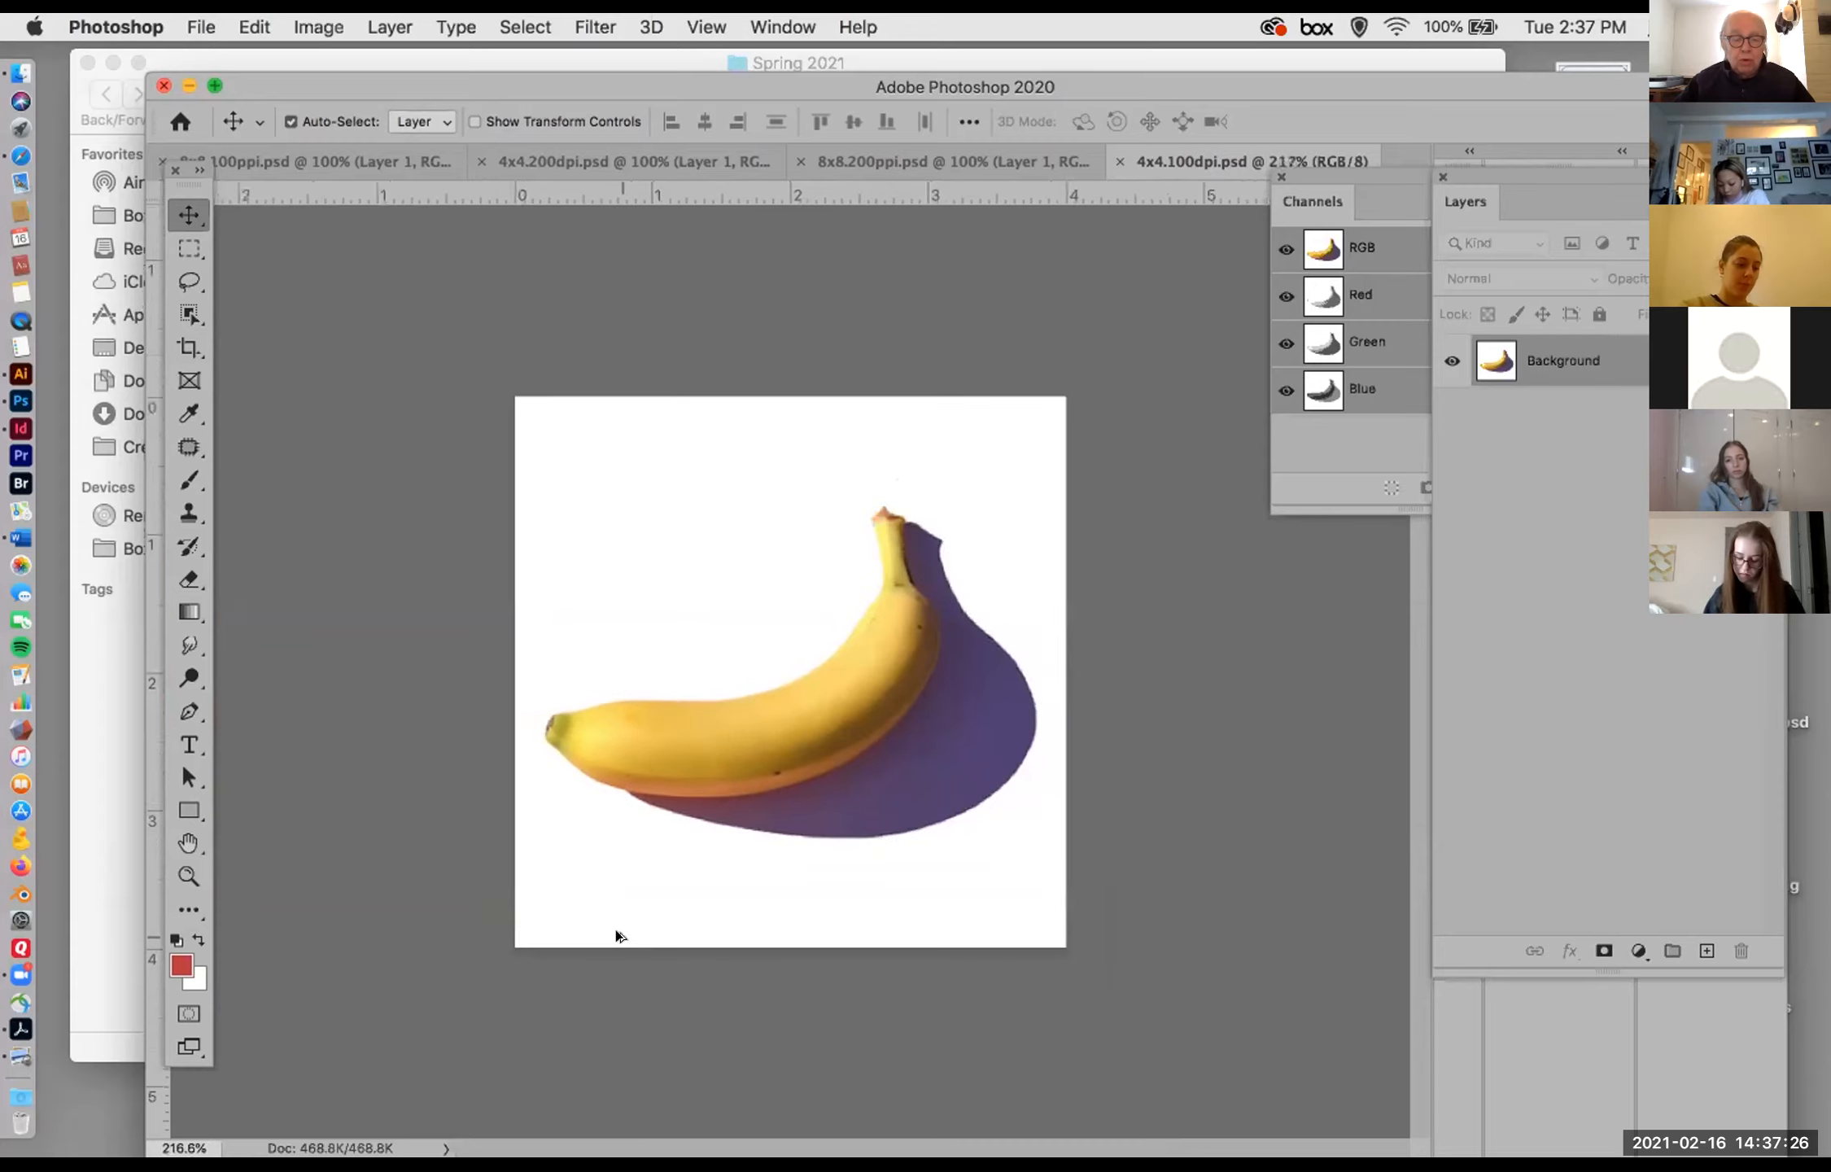
scroll(615, 930, down, 1)
scroll(616, 930, down, 2)
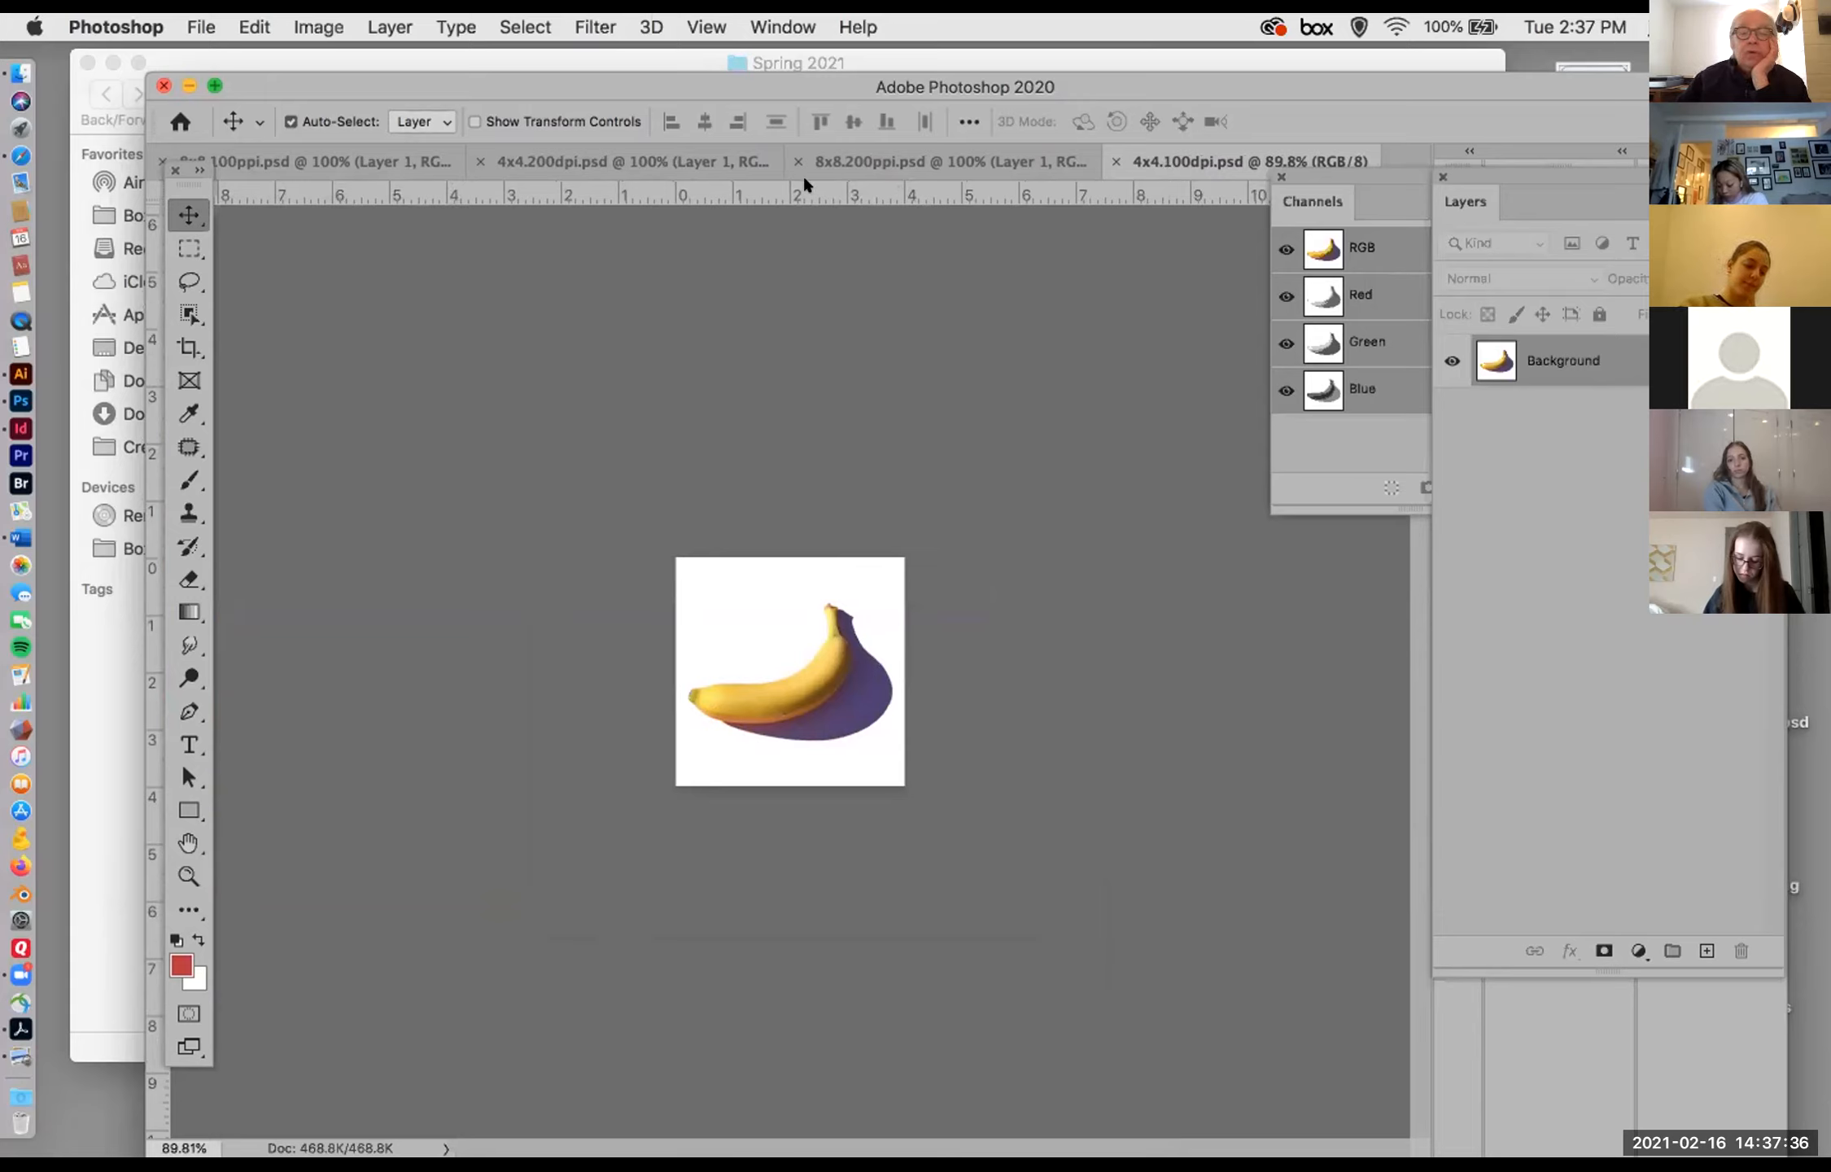
click(521, 161)
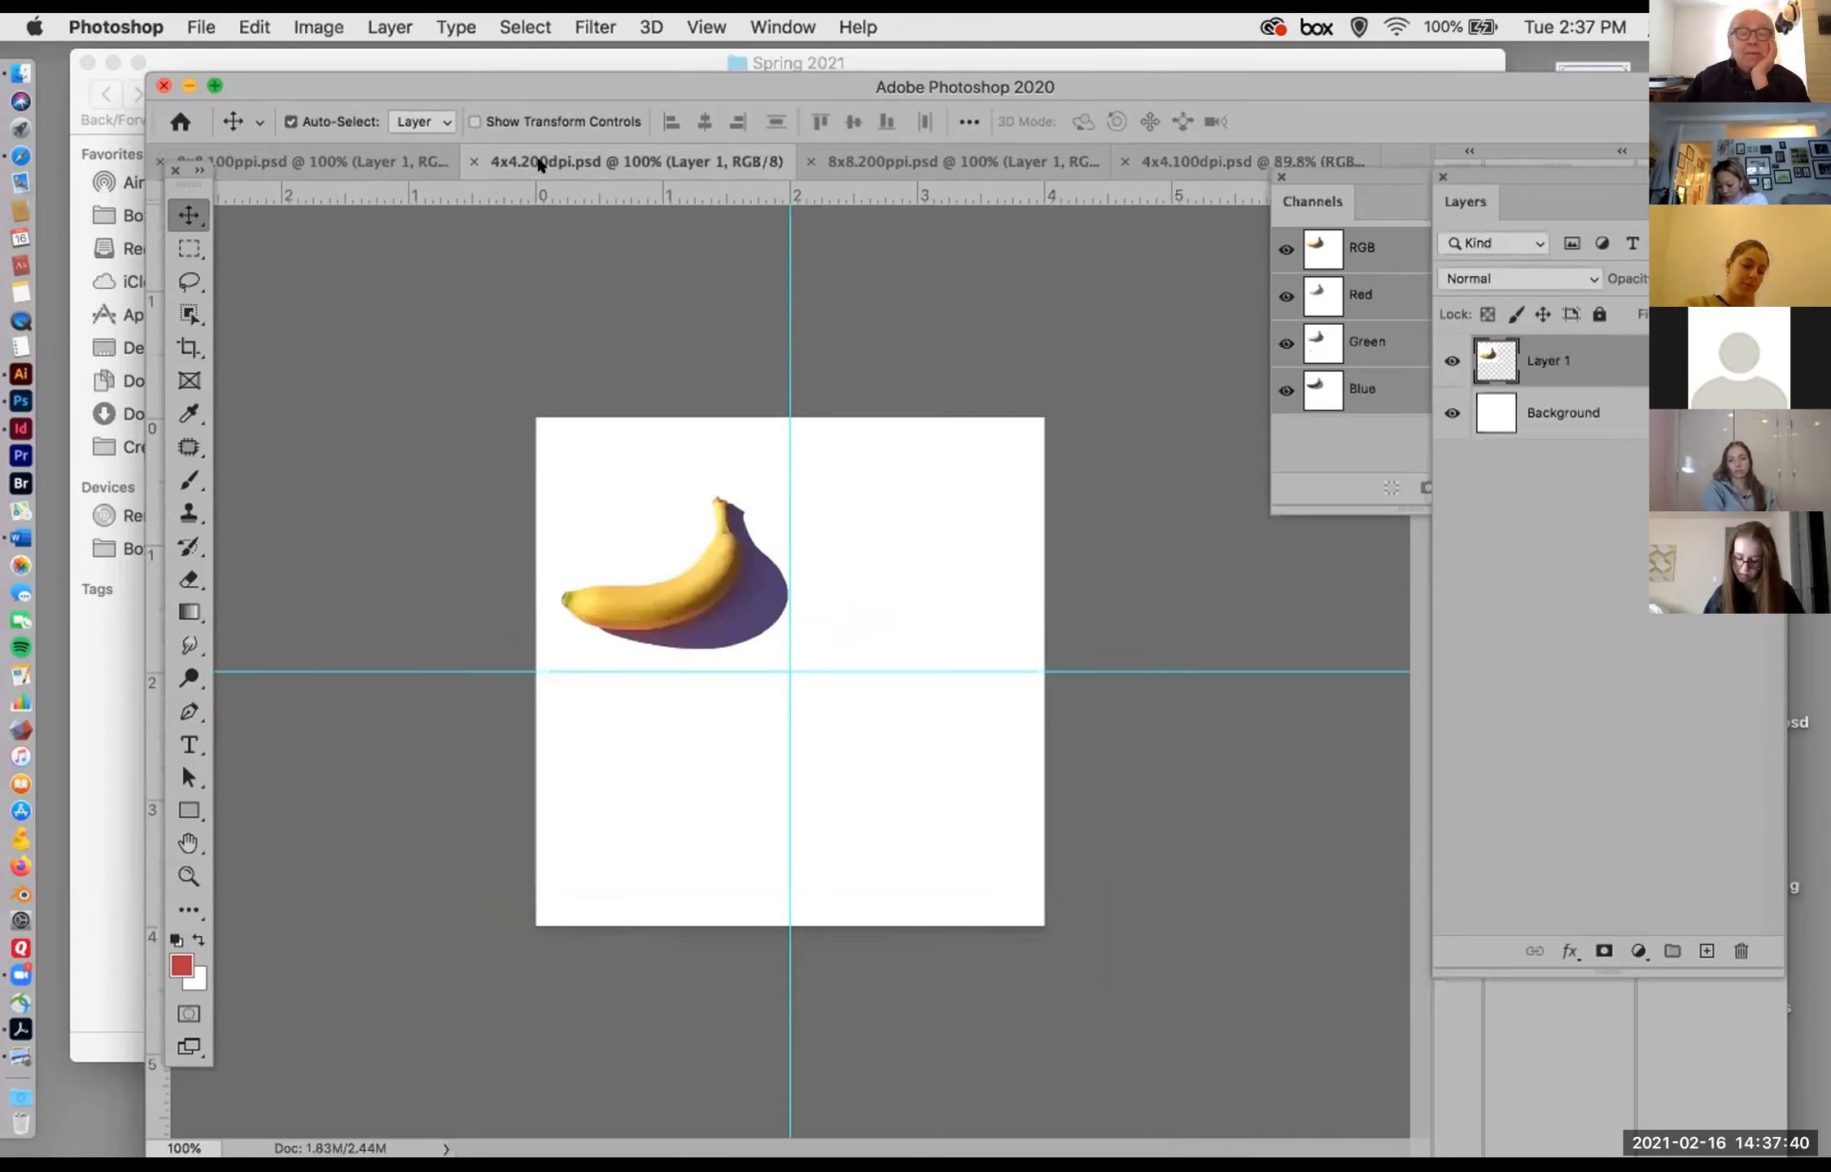
Step: Float the 4x4.100dpi.psd document in its own window and copy its banana into the 4x4.200dpi.psd document
click(1186, 165)
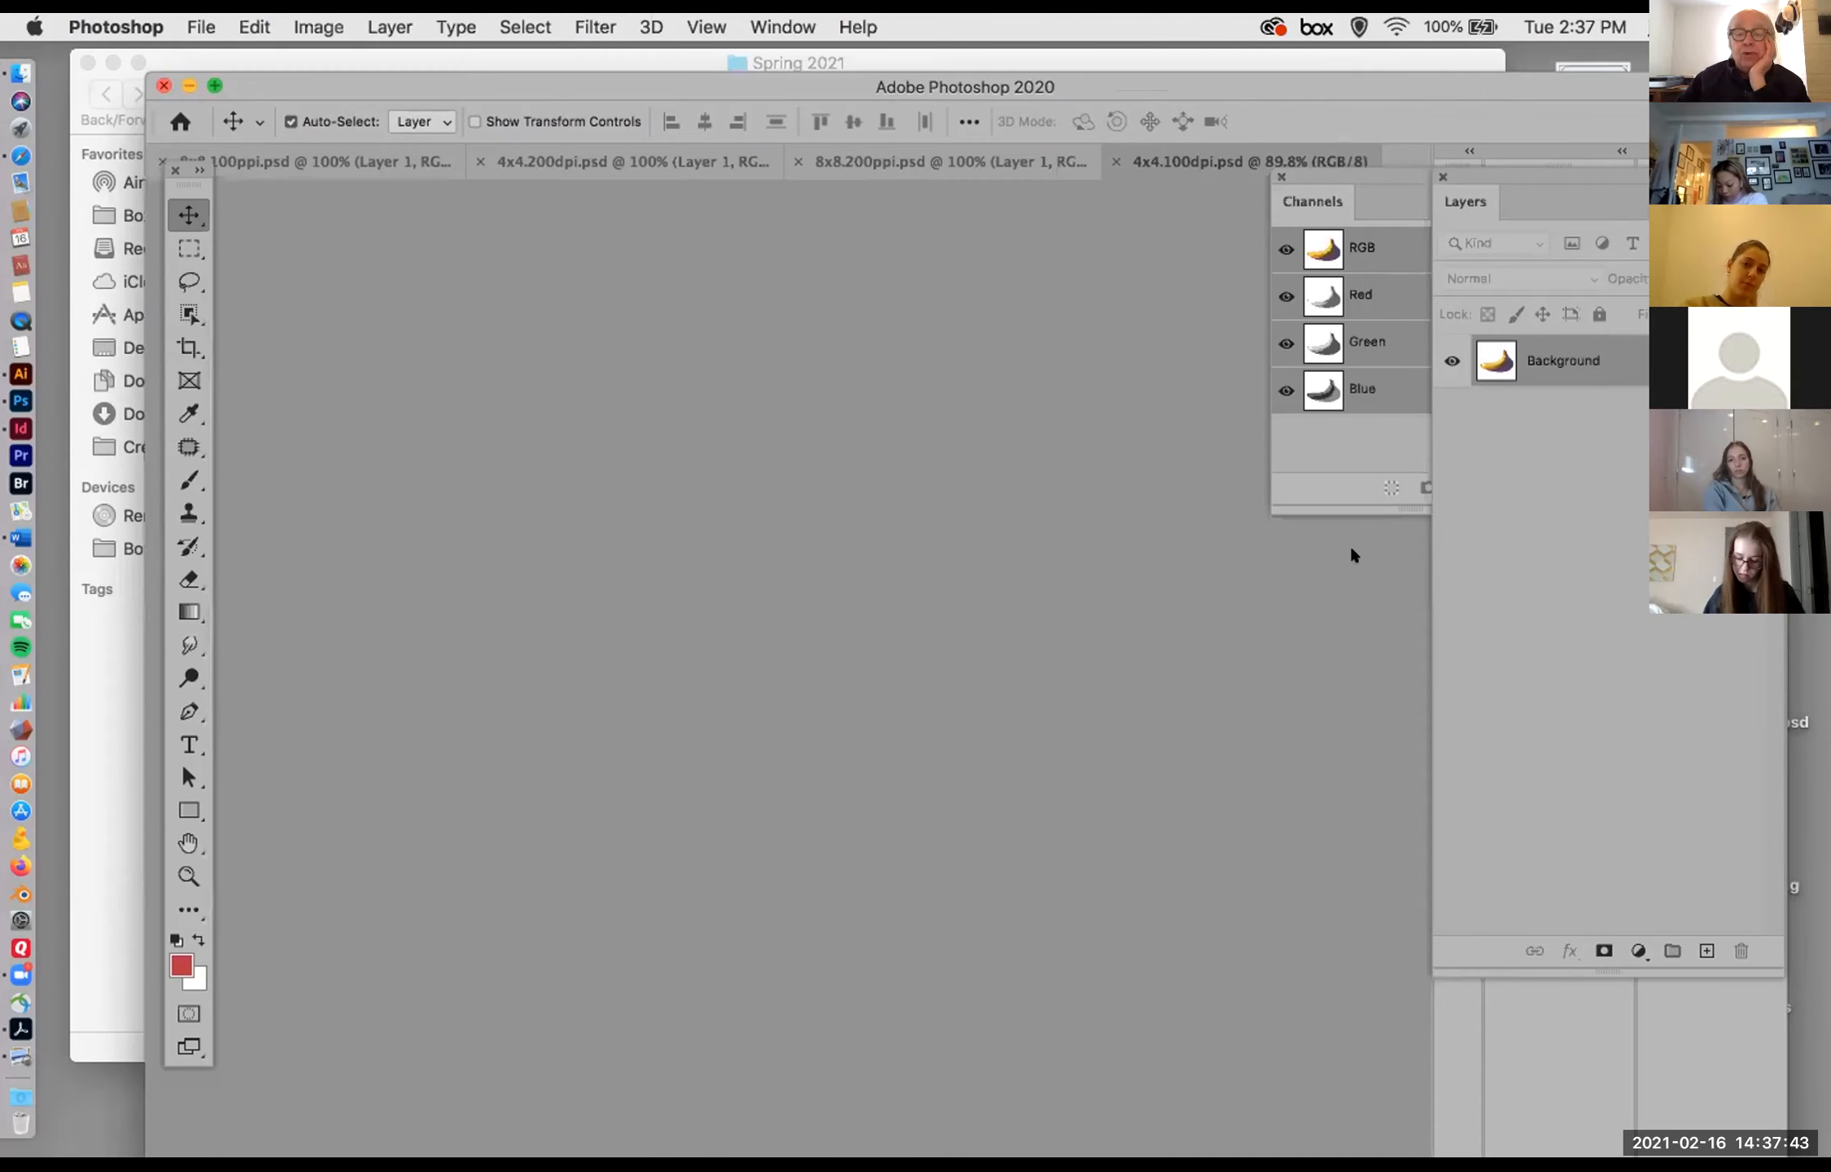
drag(1349, 555, 1375, 576)
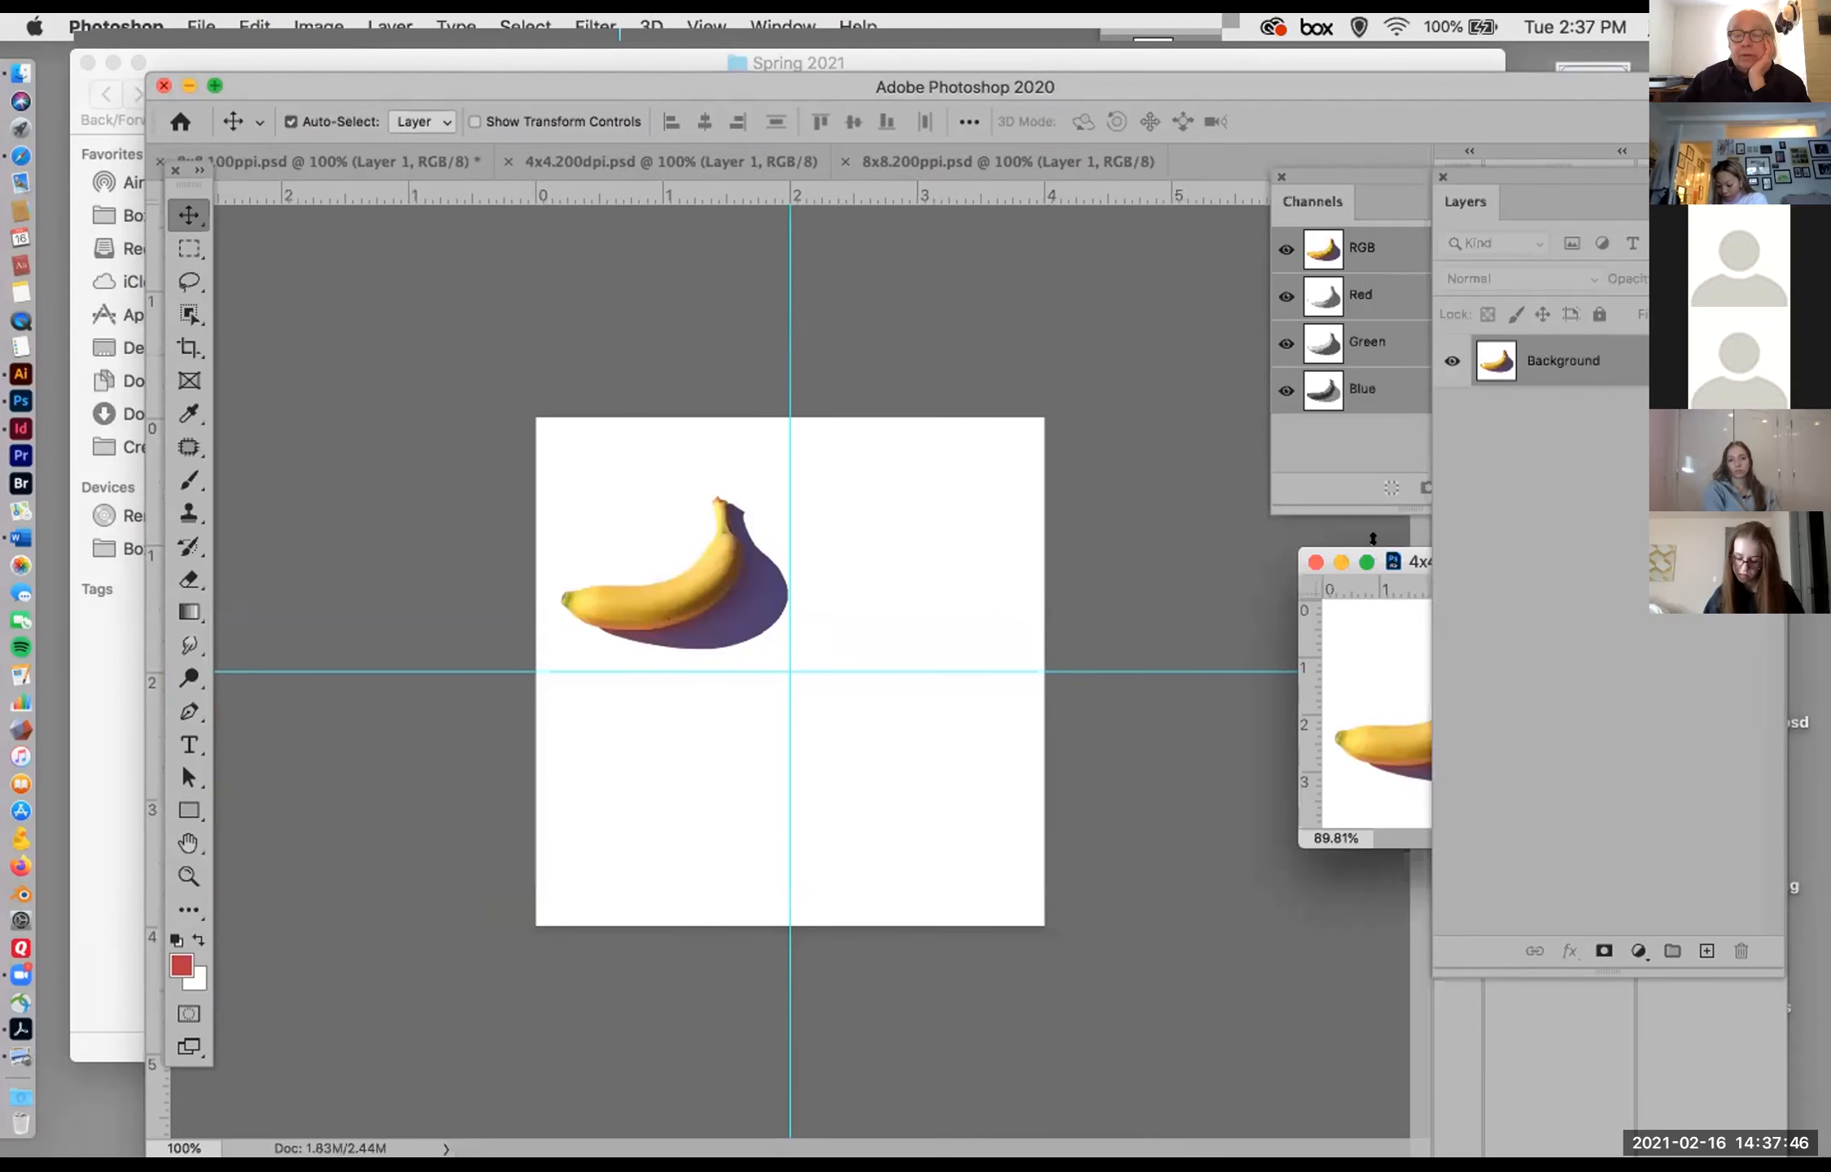
drag(1396, 692, 1249, 691)
drag(871, 575, 1291, 620)
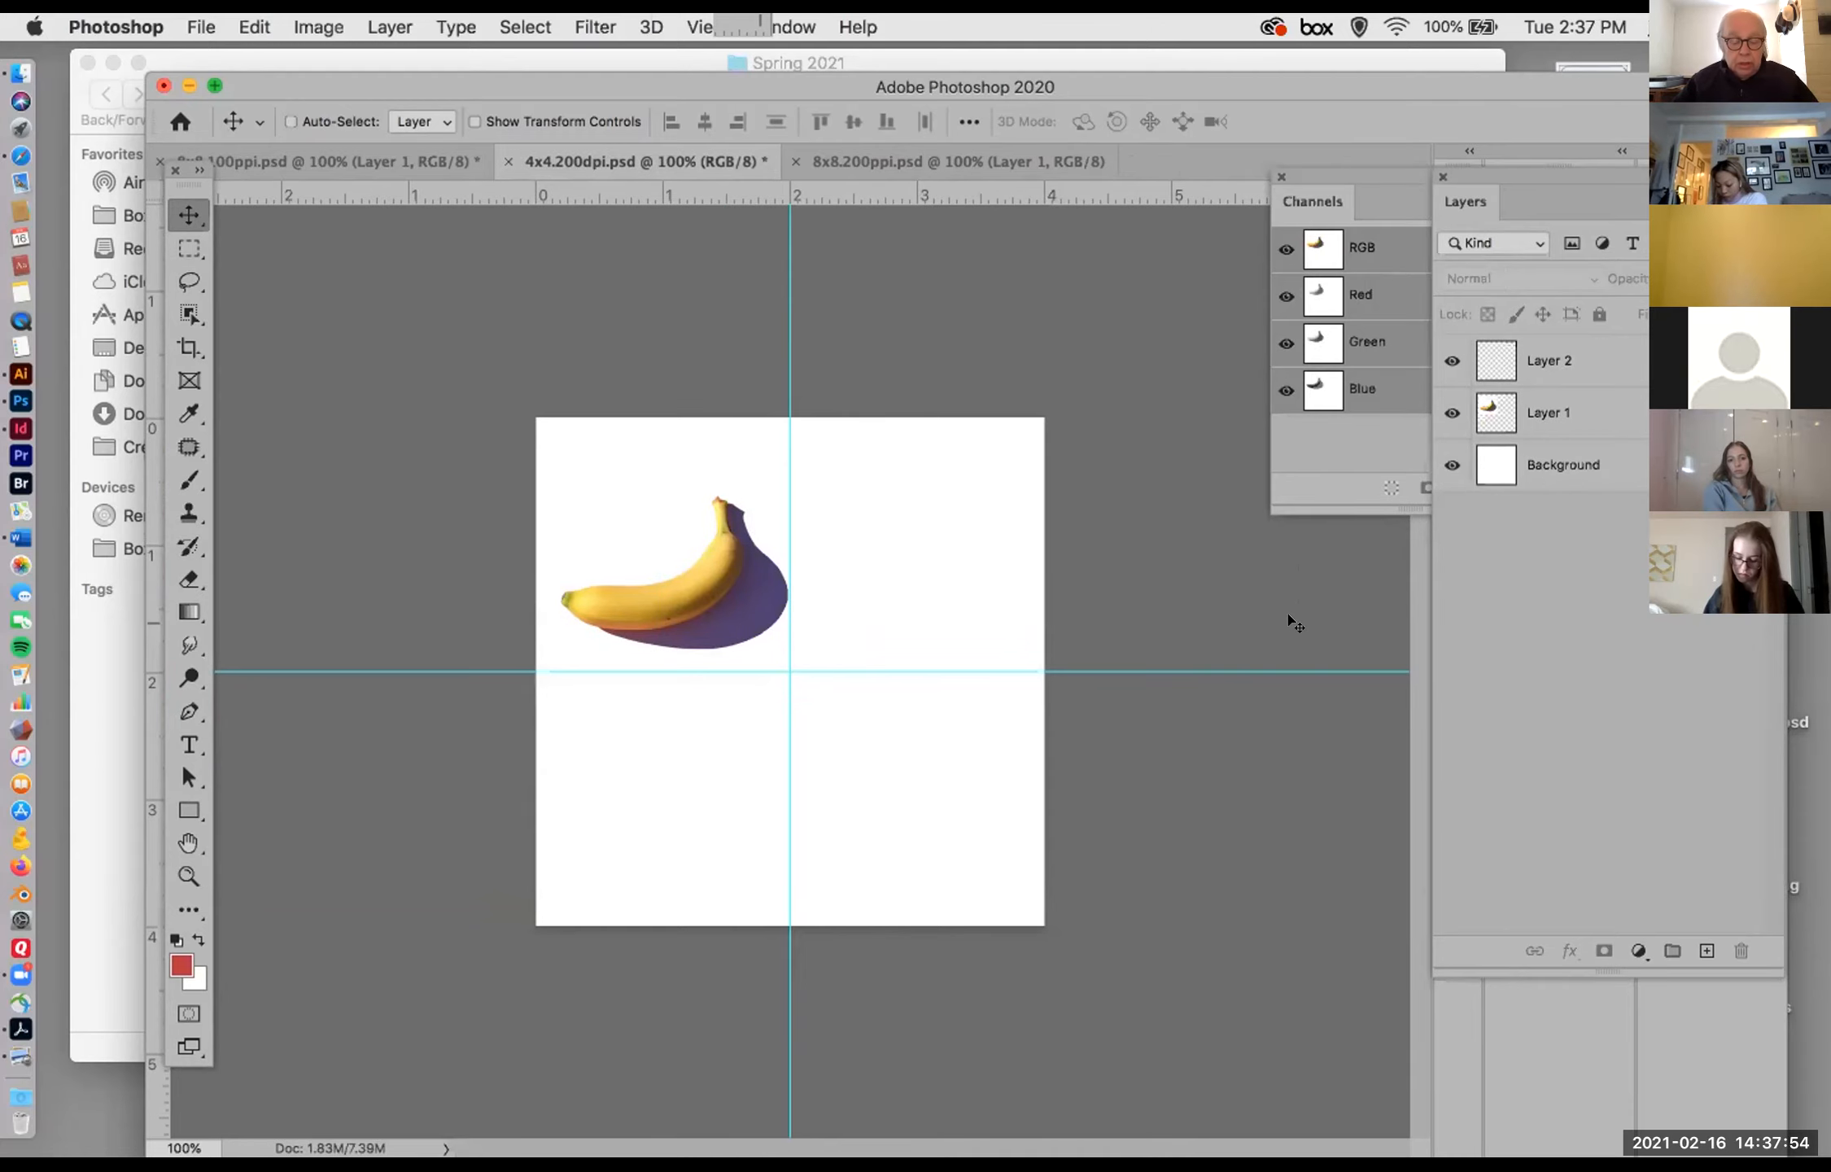
key(super+z)
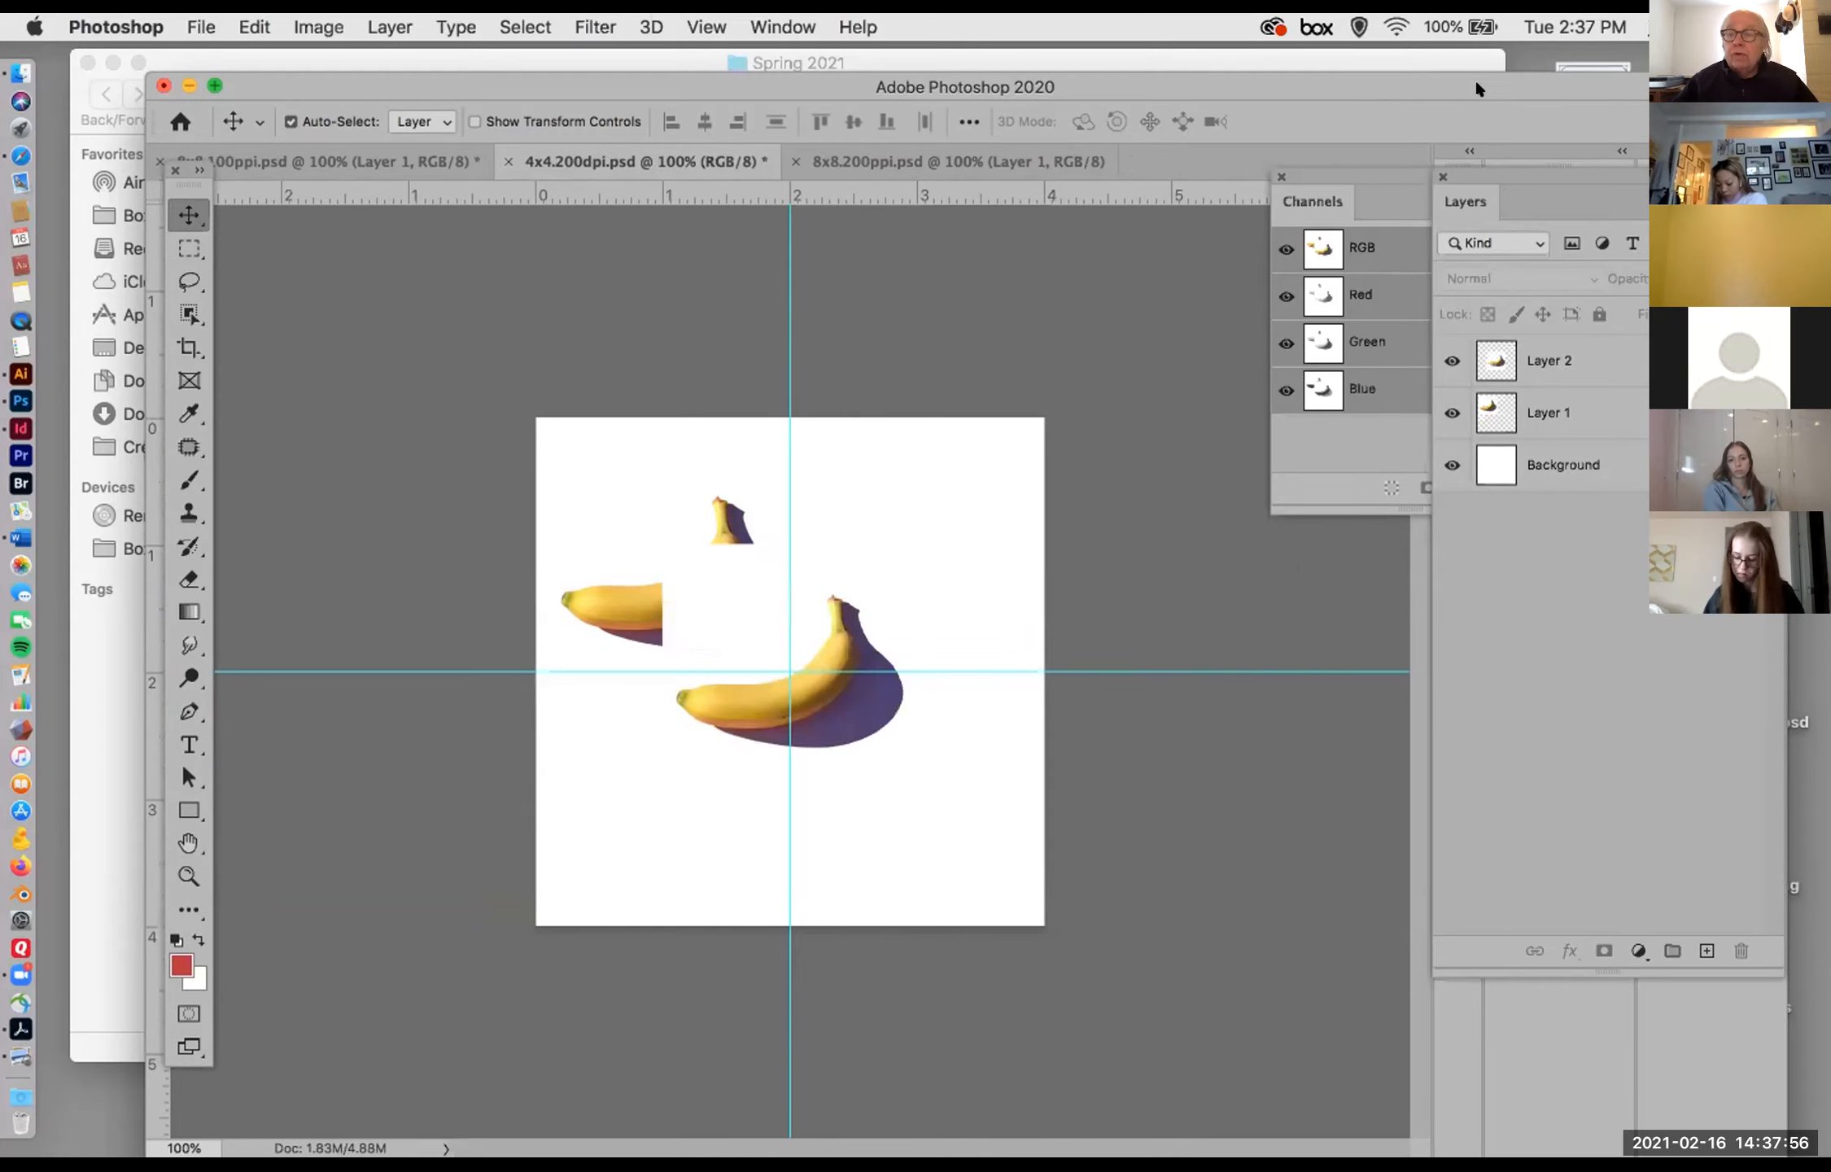
Step: Rearrange the document windows and move the copied banana over the original one in 4x4.200dpi.psd
drag(1476, 87, 986, 96)
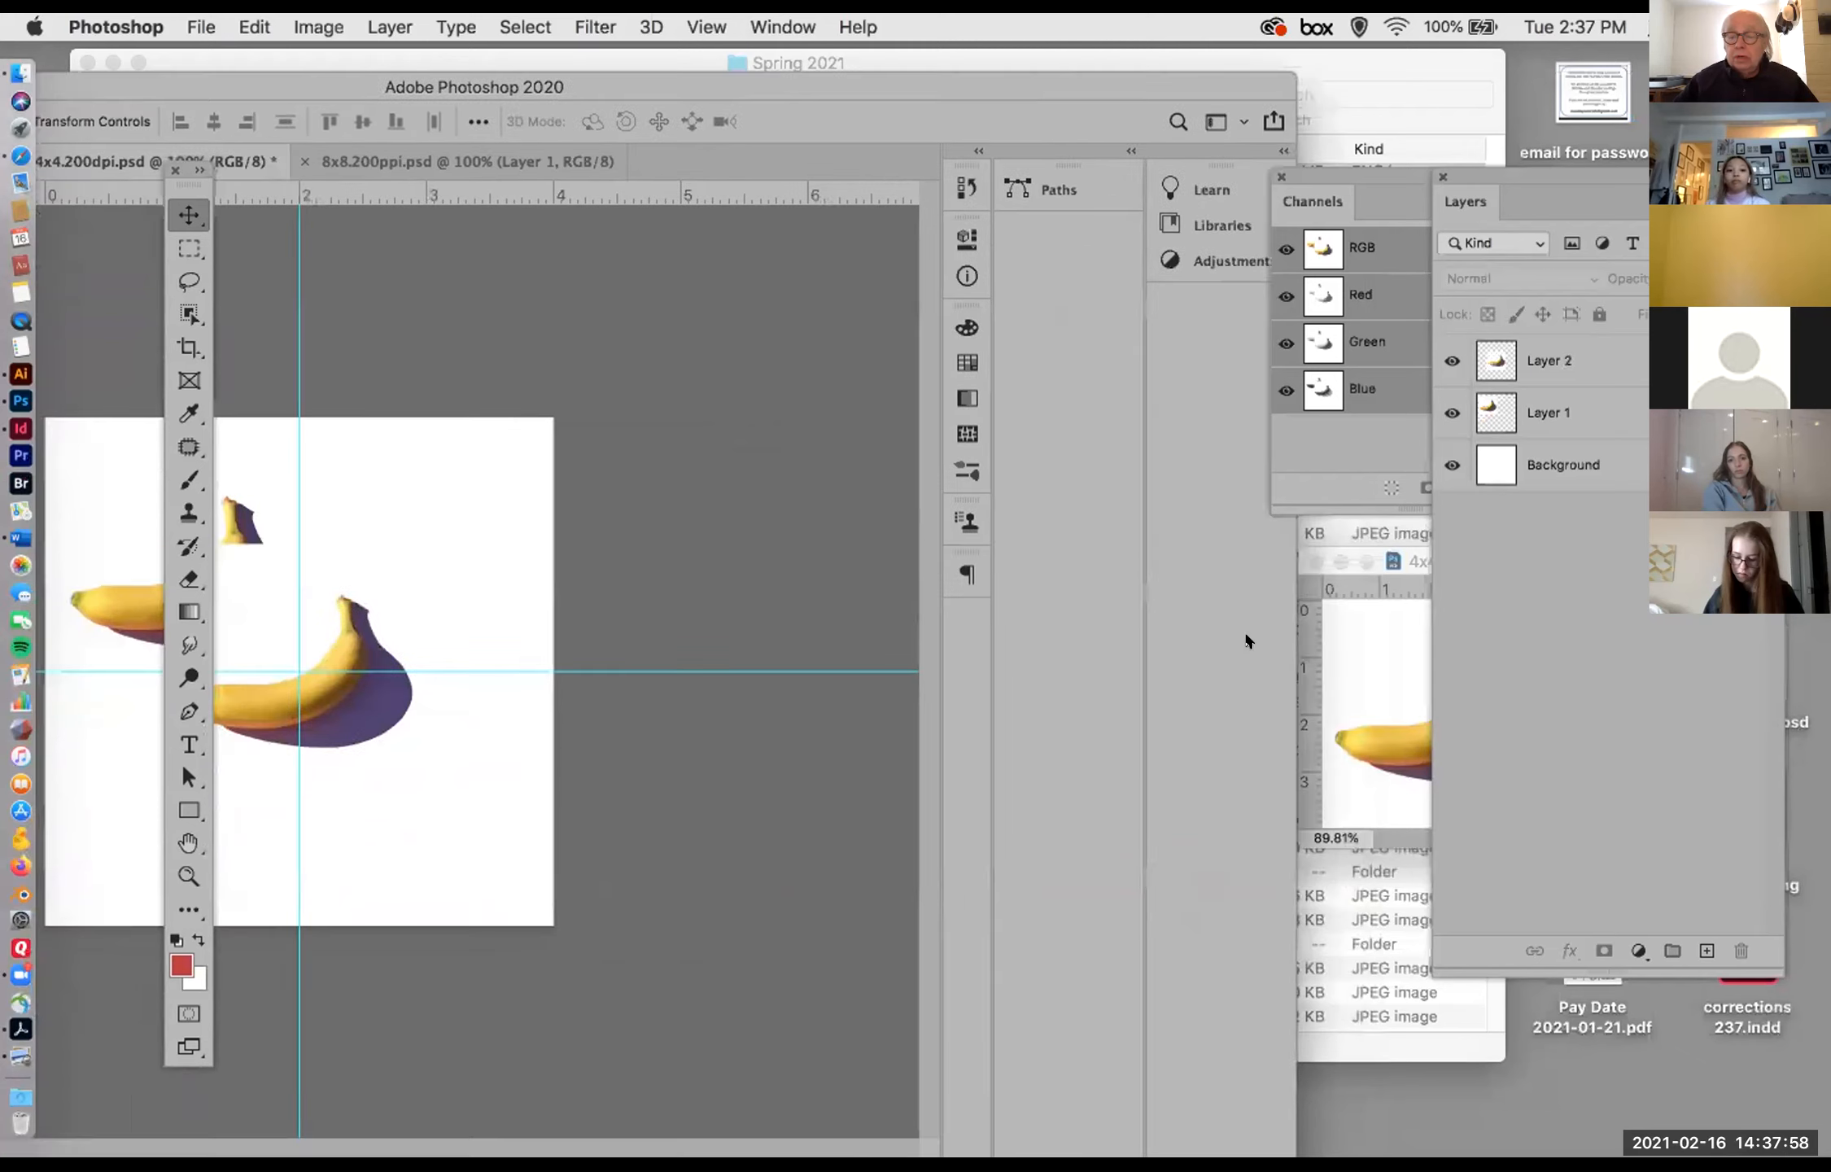
click(1351, 656)
drag(1399, 564, 921, 433)
double_click(312, 81)
drag(413, 652, 305, 526)
Step: Close the Spring 2021 Finder window and reposition the Photoshop windows so both banana documents are accessible
click(1455, 989)
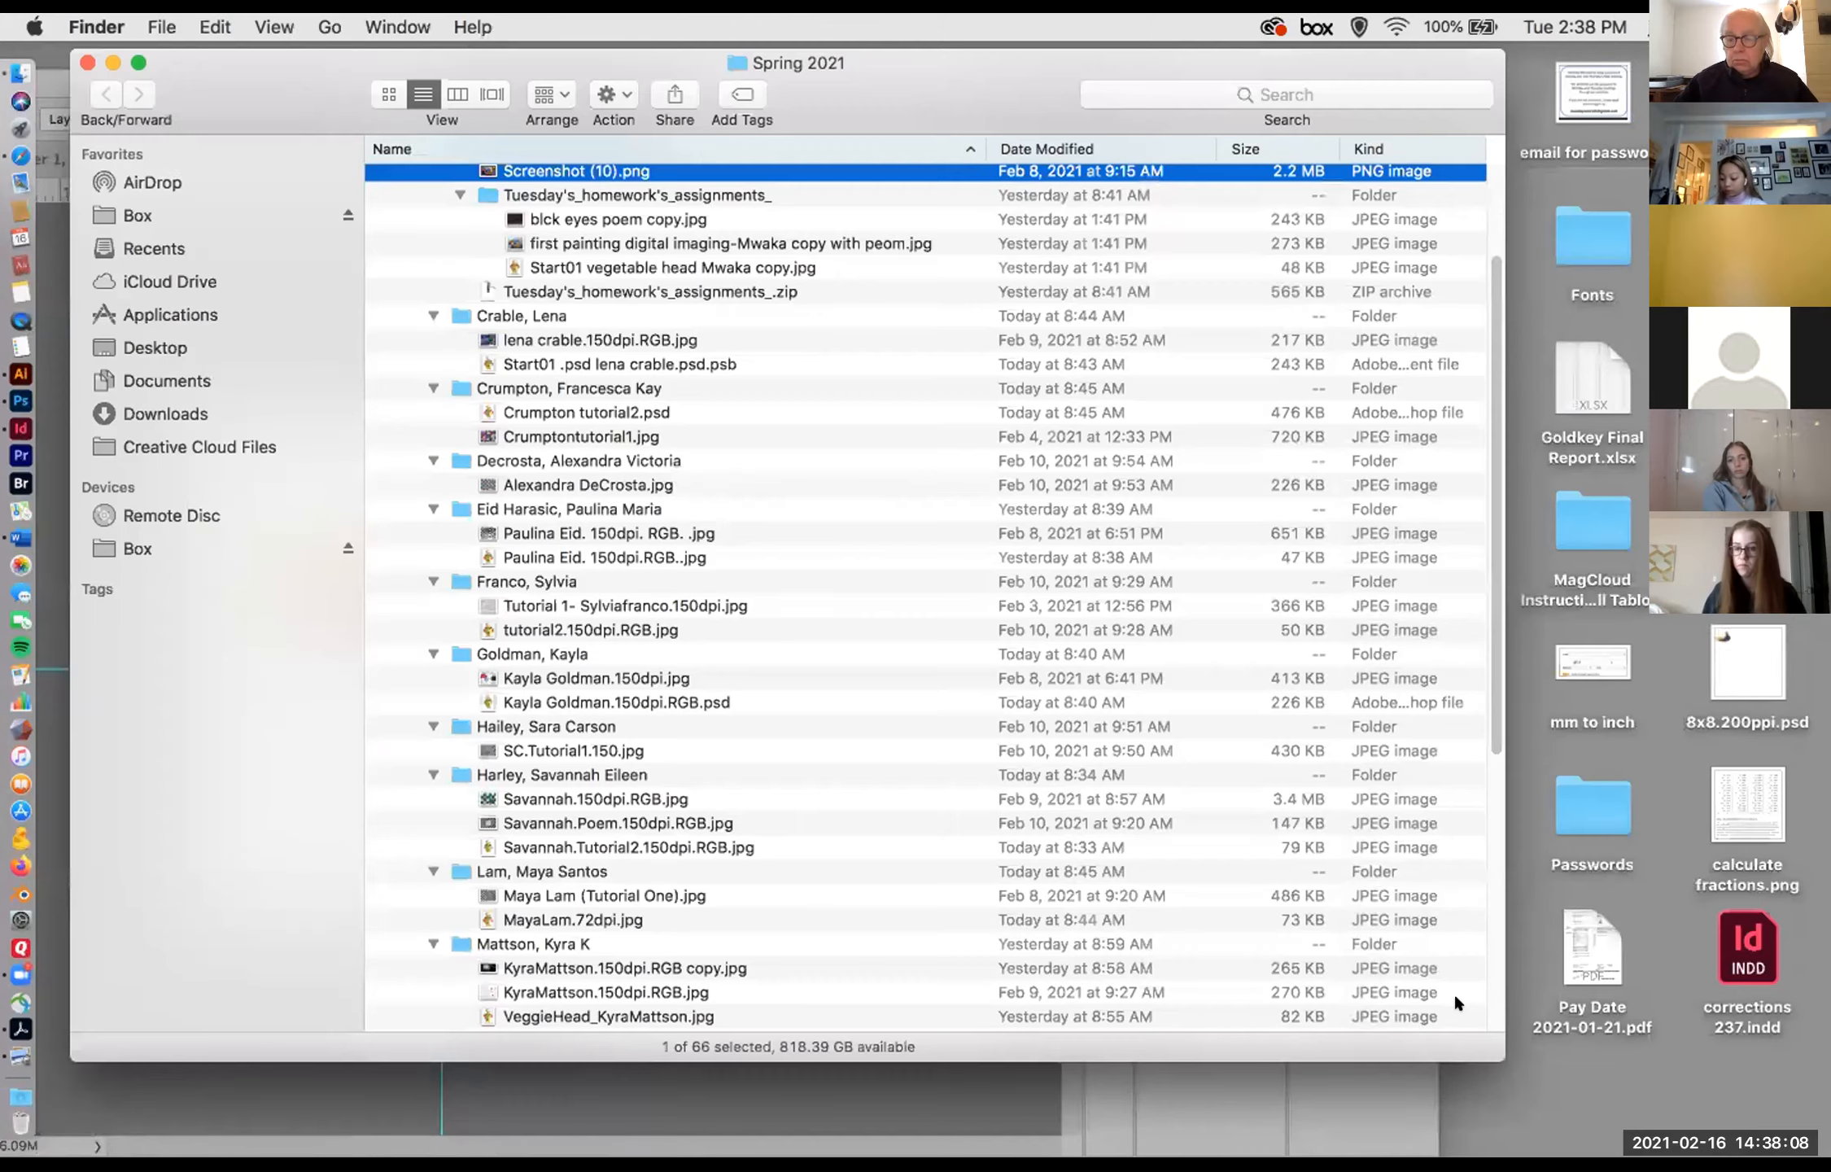
click(87, 62)
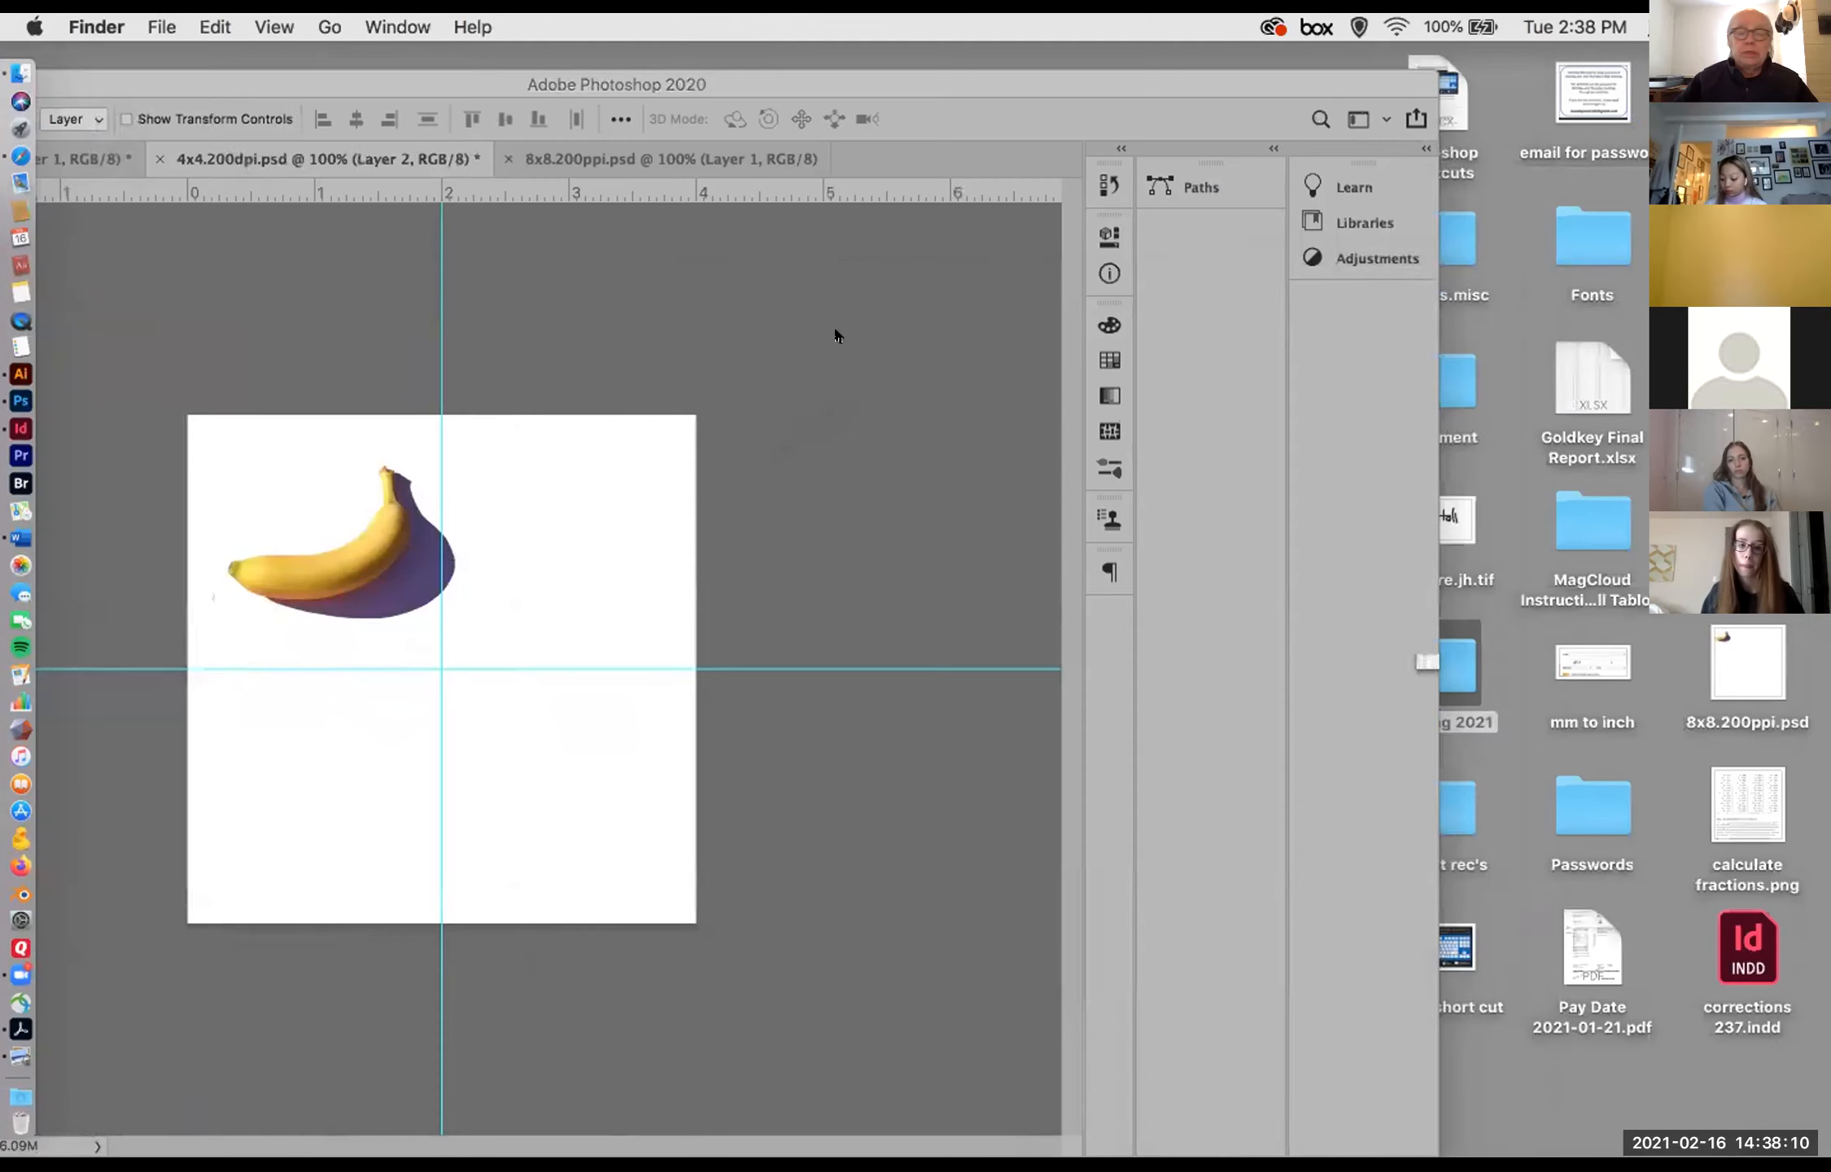
drag(290, 80, 446, 539)
drag(948, 431, 1706, 1007)
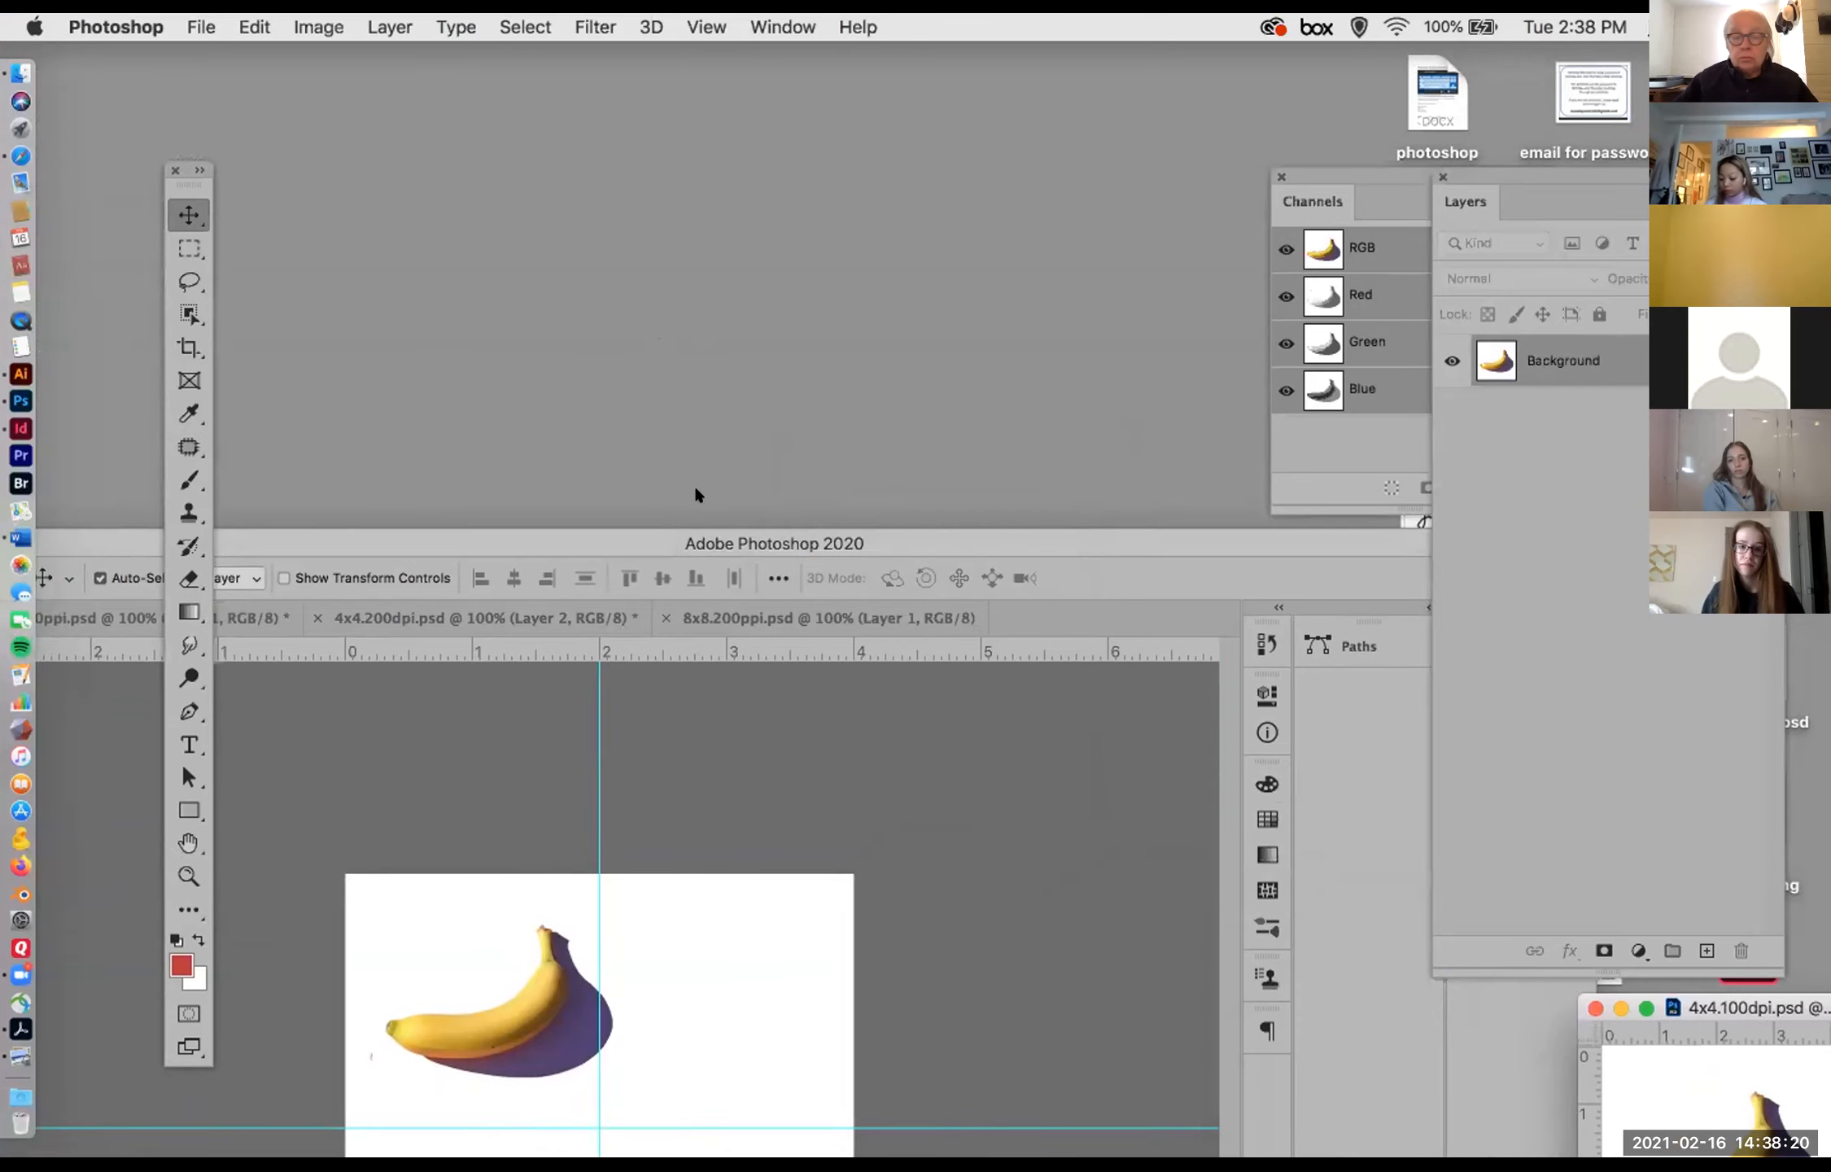
drag(702, 537, 588, 118)
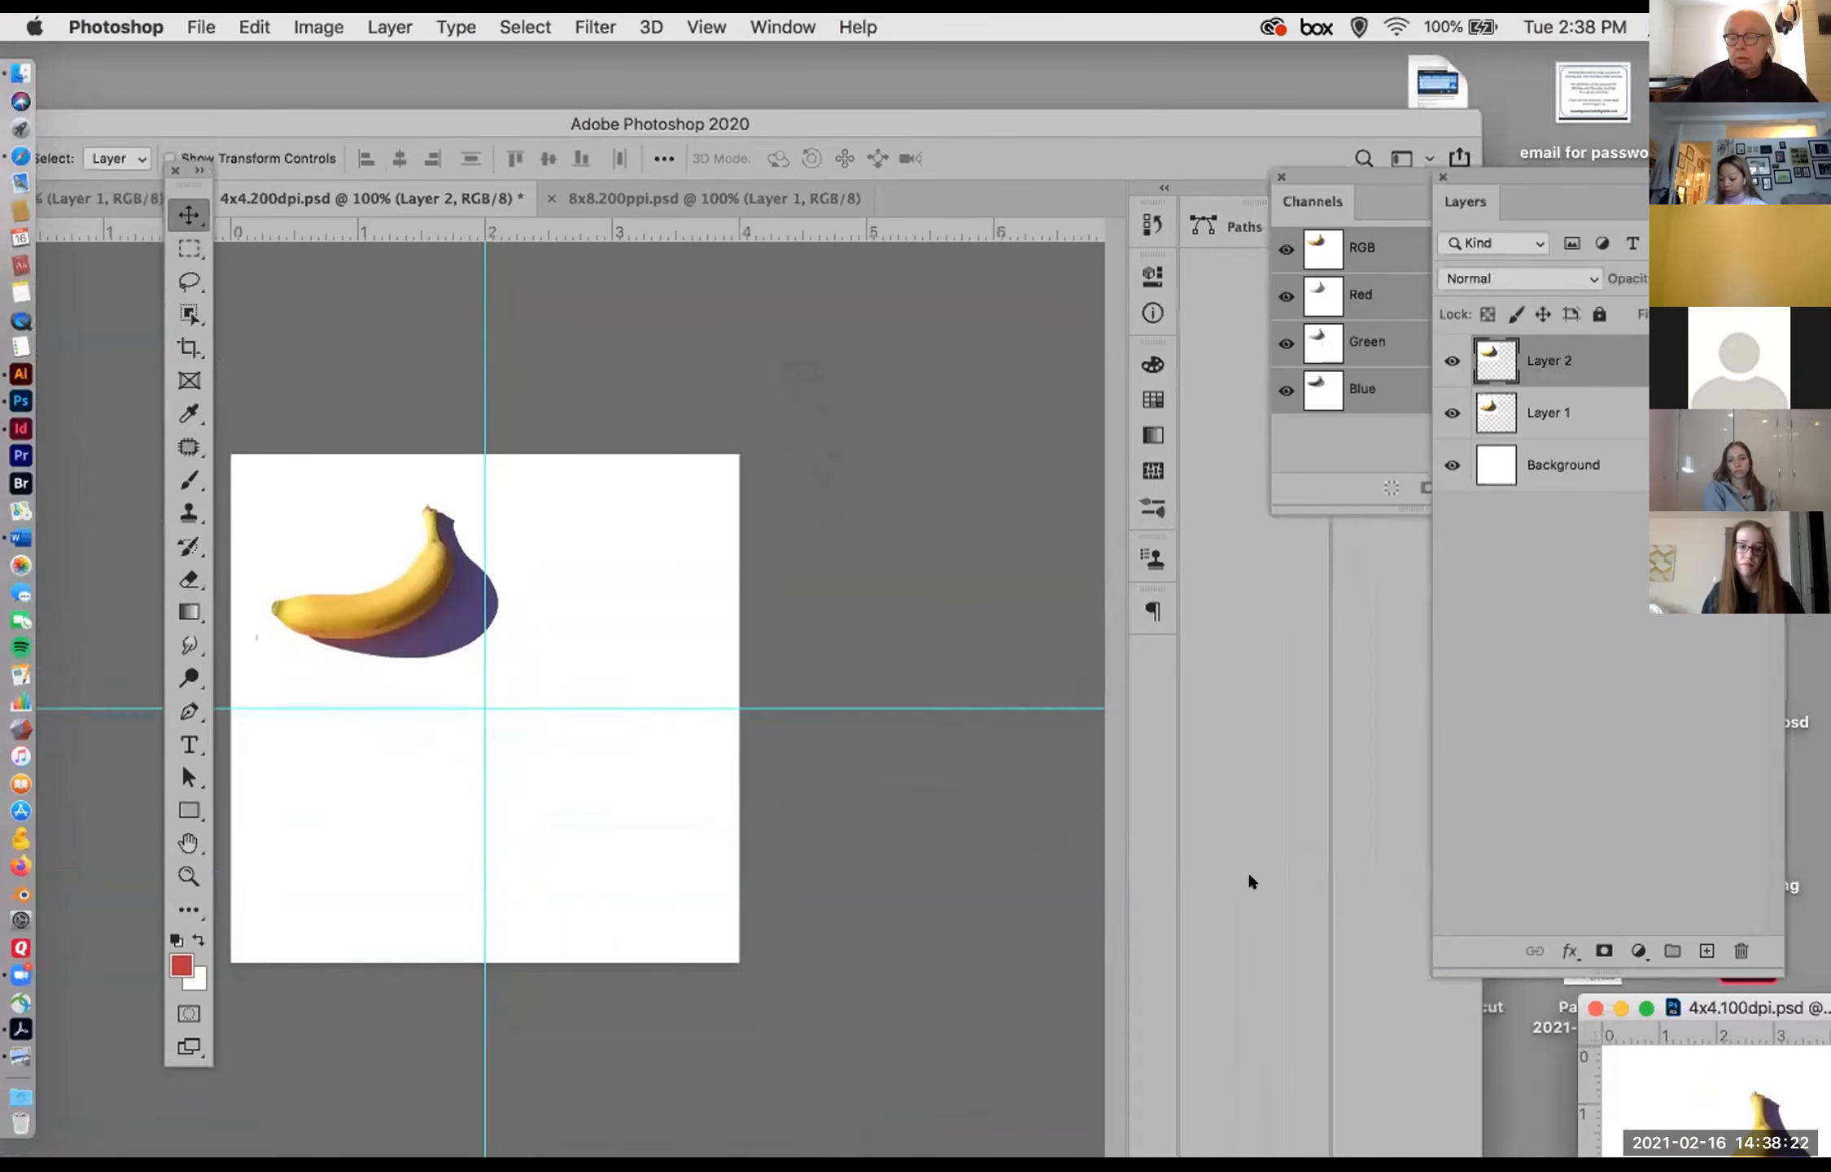
Step: Place the floating 4x4.100dpi.psd window over the 4x4.200dpi.psd document, enlarge it and set its magnification to 100%
drag(1753, 1006, 909, 363)
drag(984, 640, 1078, 729)
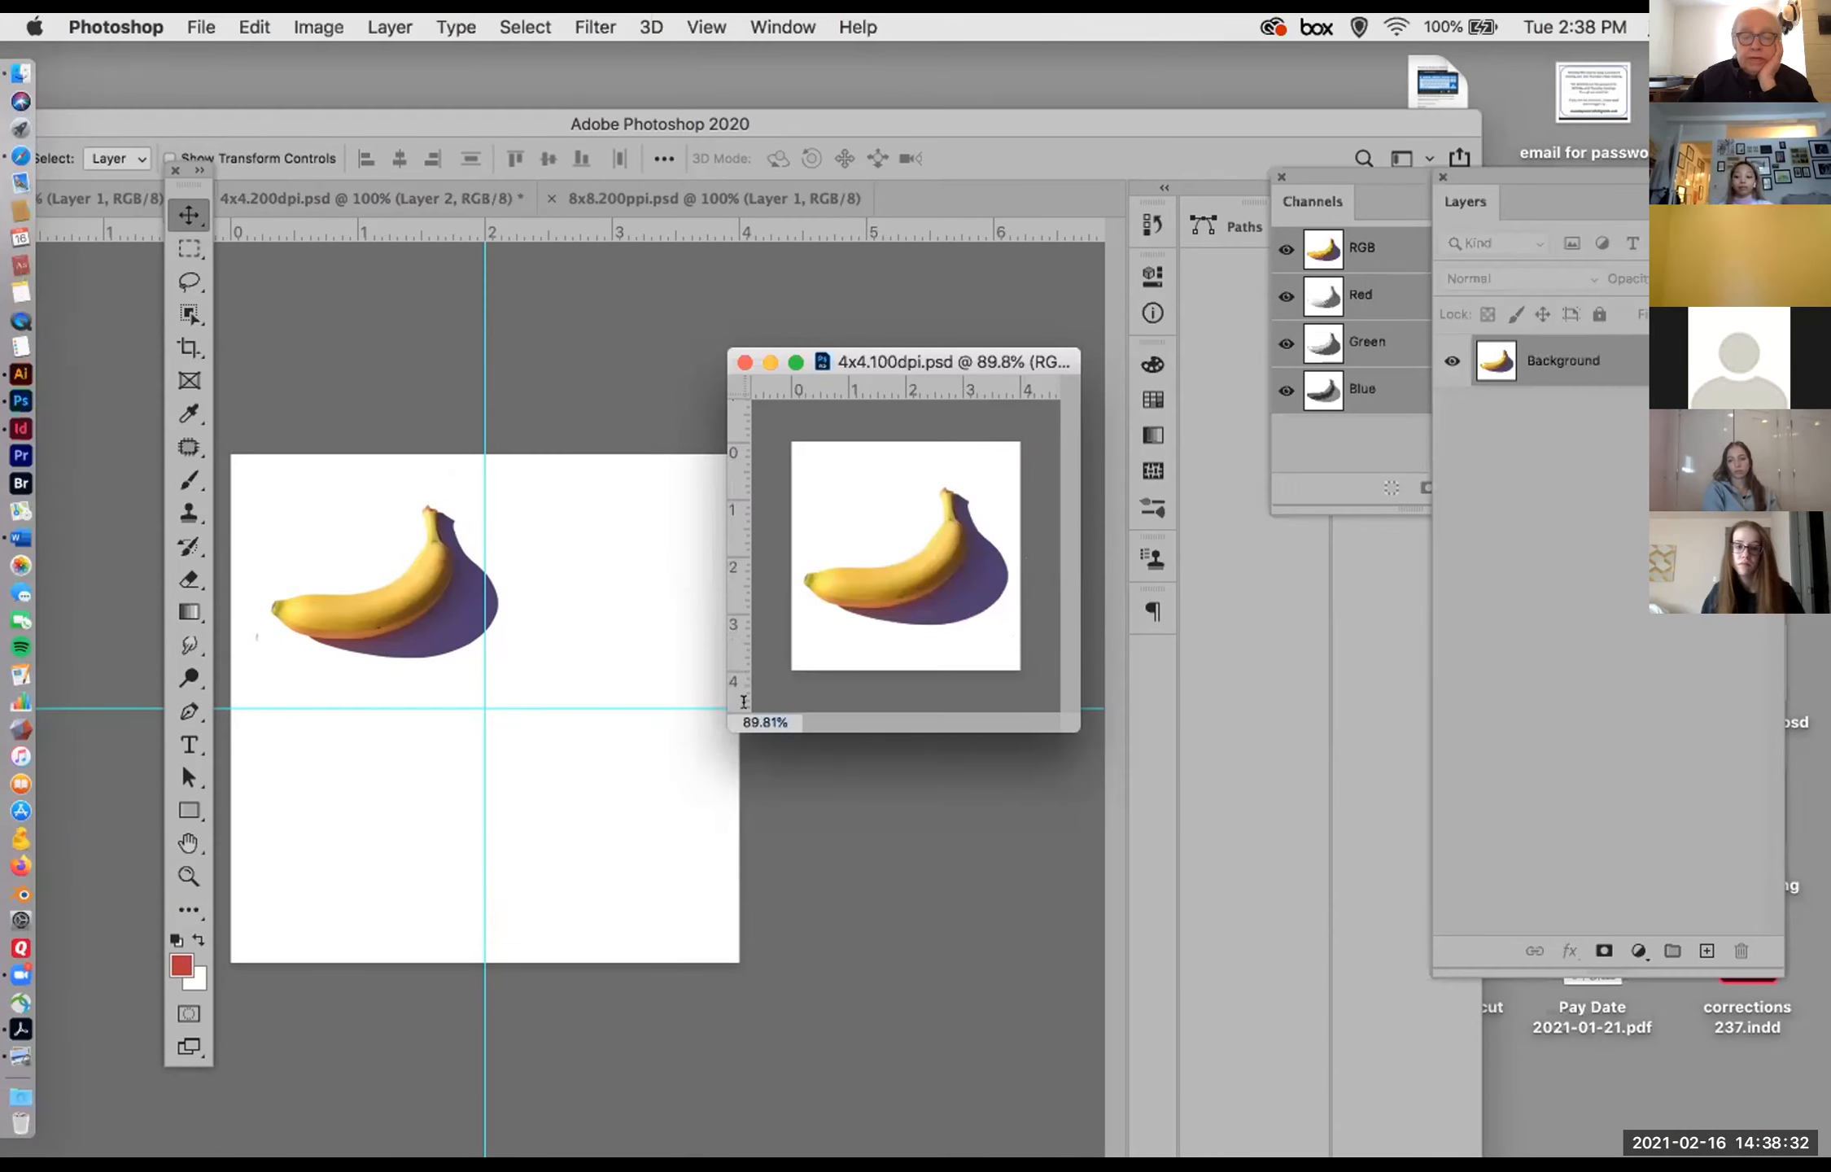
click(765, 722)
text(100)
key(Return)
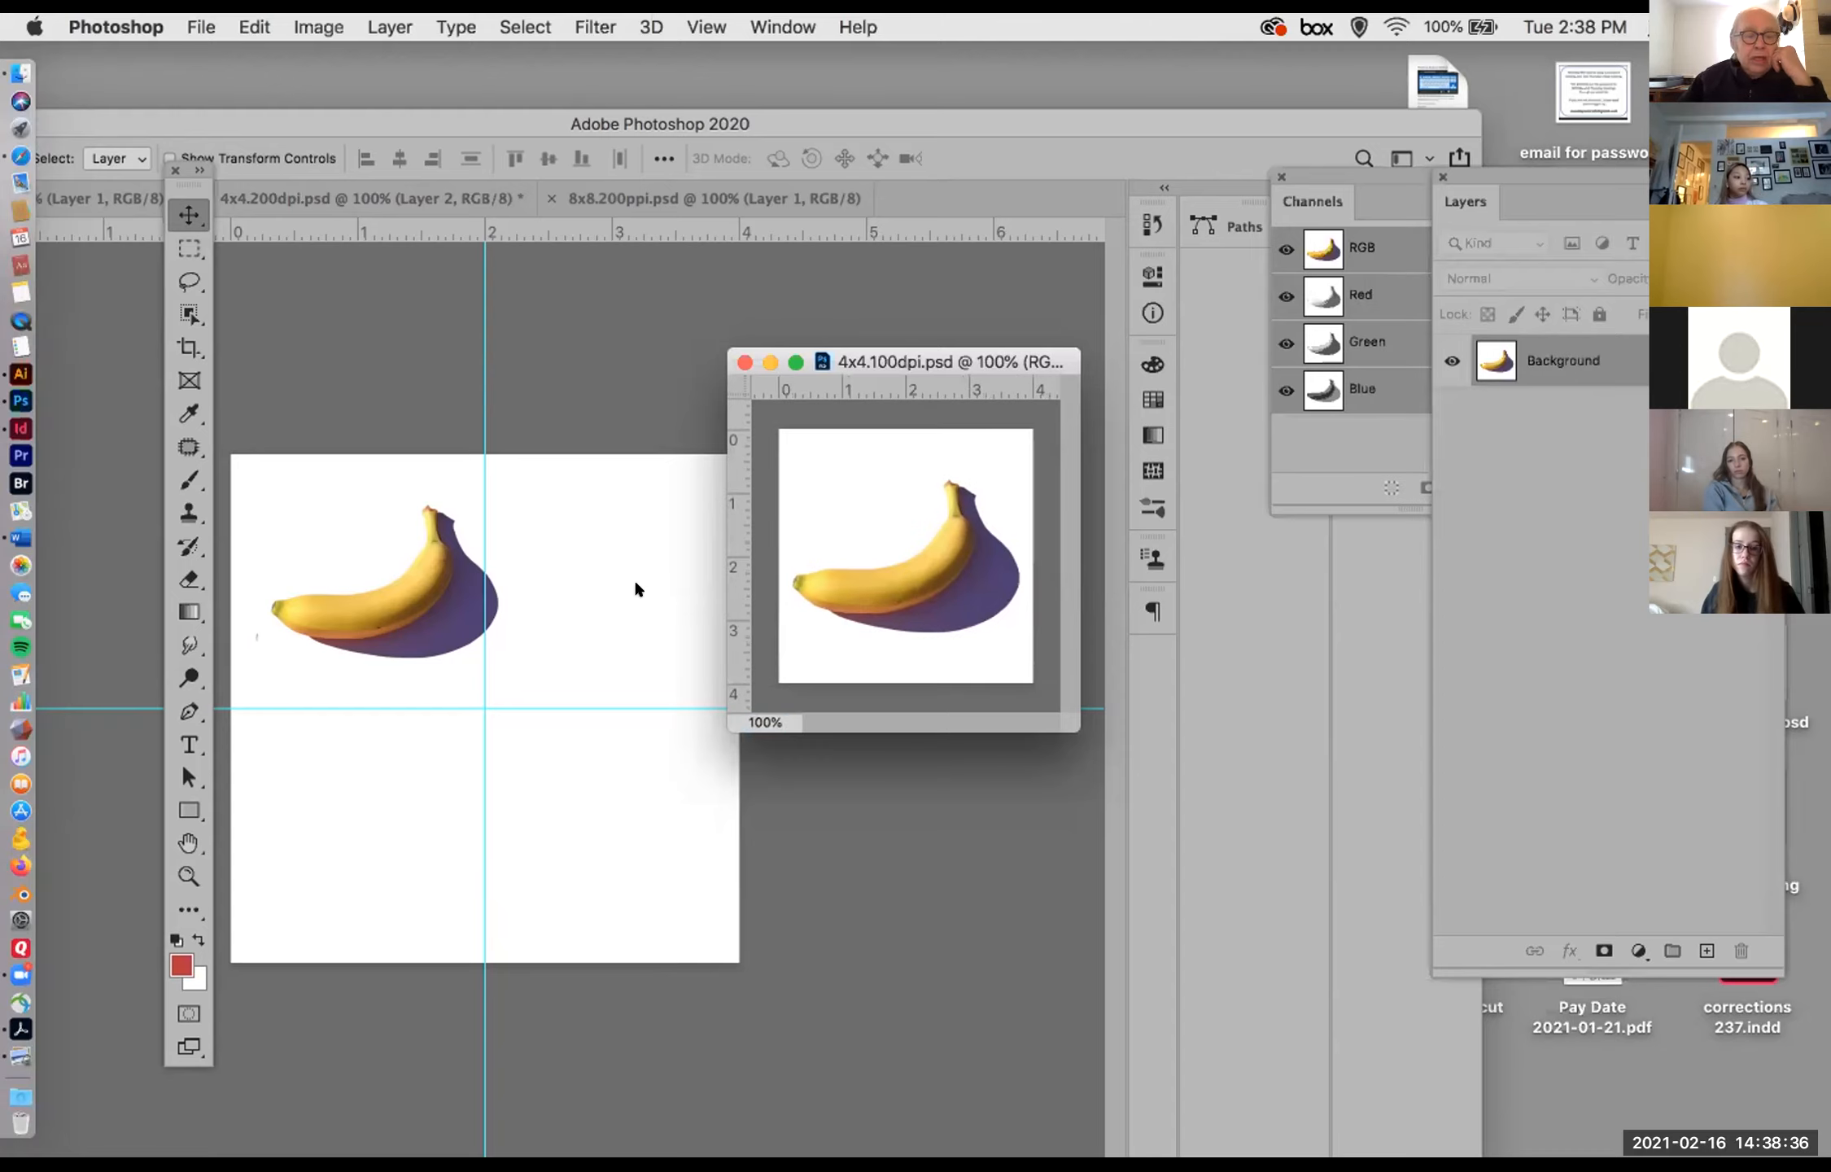
Step: Shorten the Layers panel and position the 4x4.100dpi.psd window beside the 4x4.200dpi.psd canvas to compare their on-screen sizes
drag(905, 368, 1615, 956)
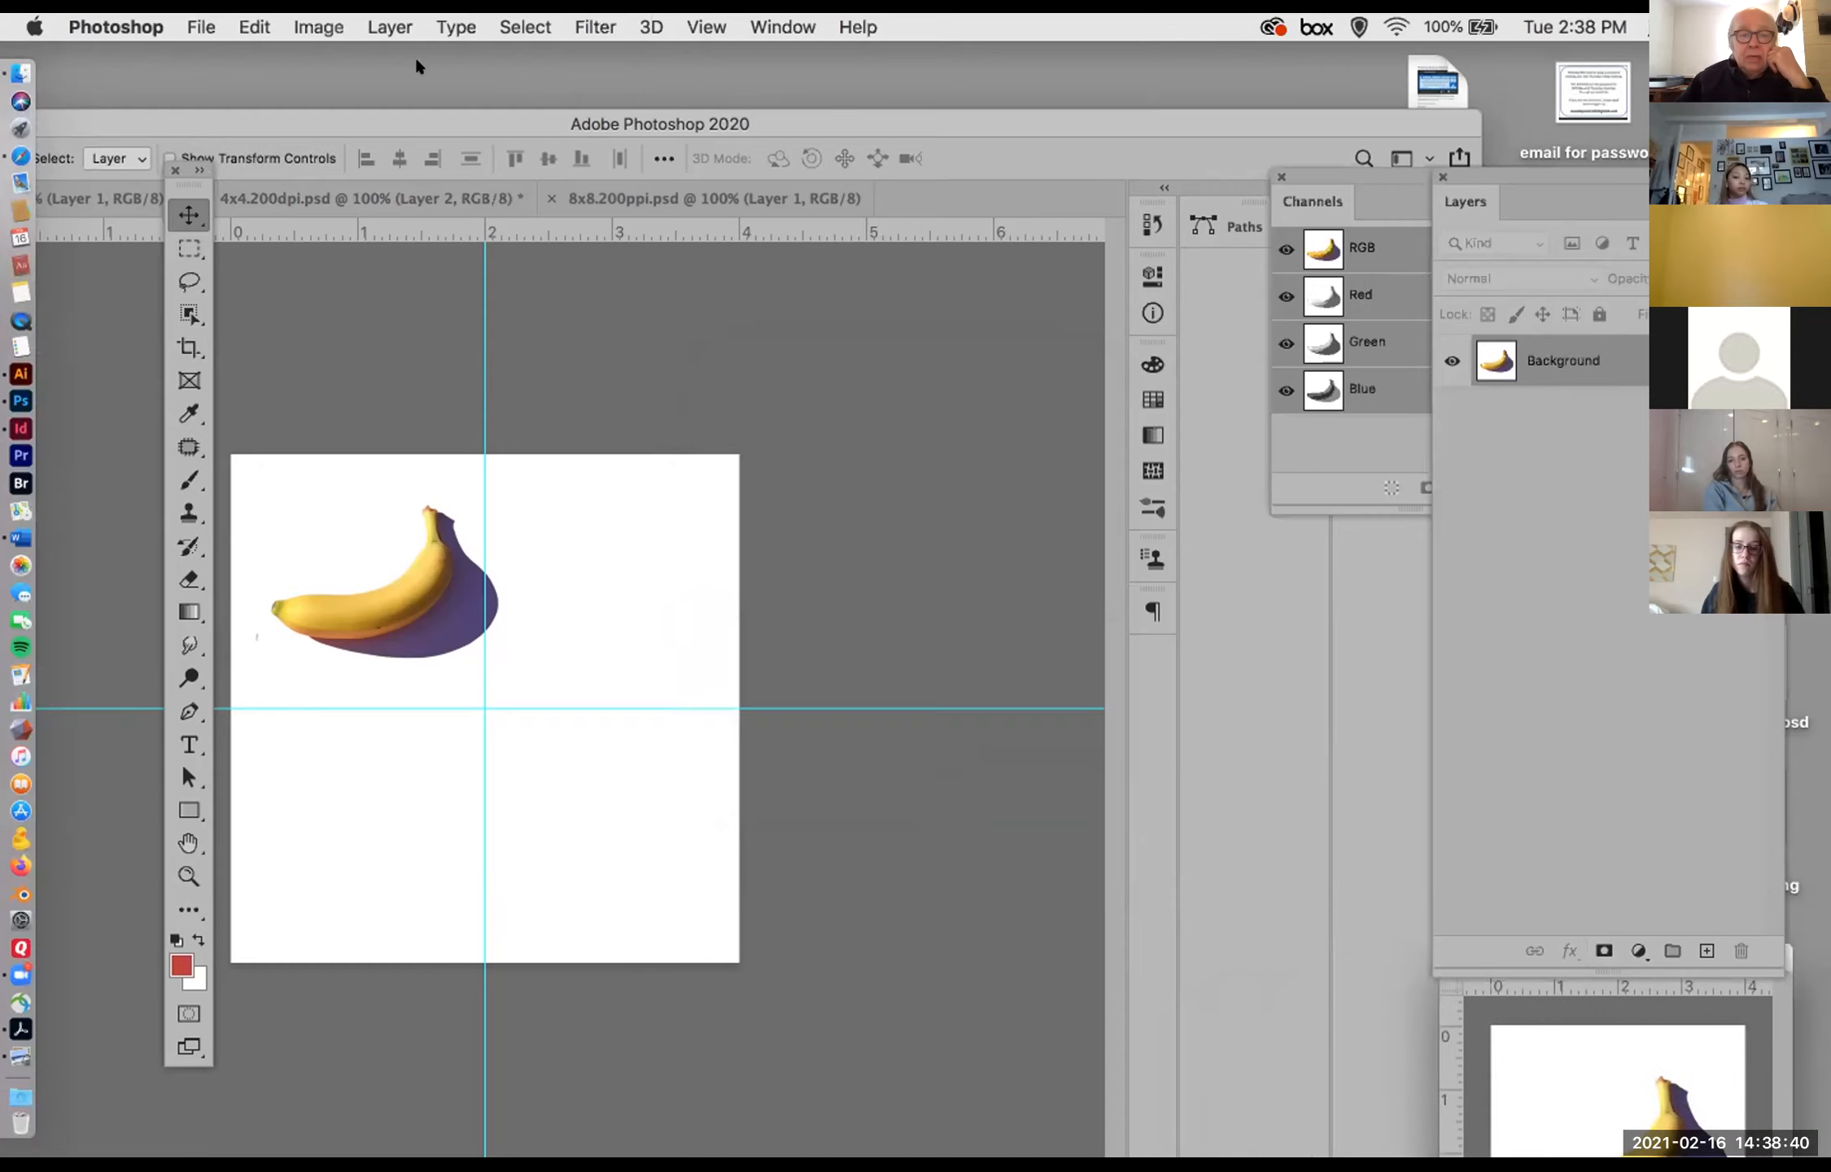
drag(399, 106, 480, 30)
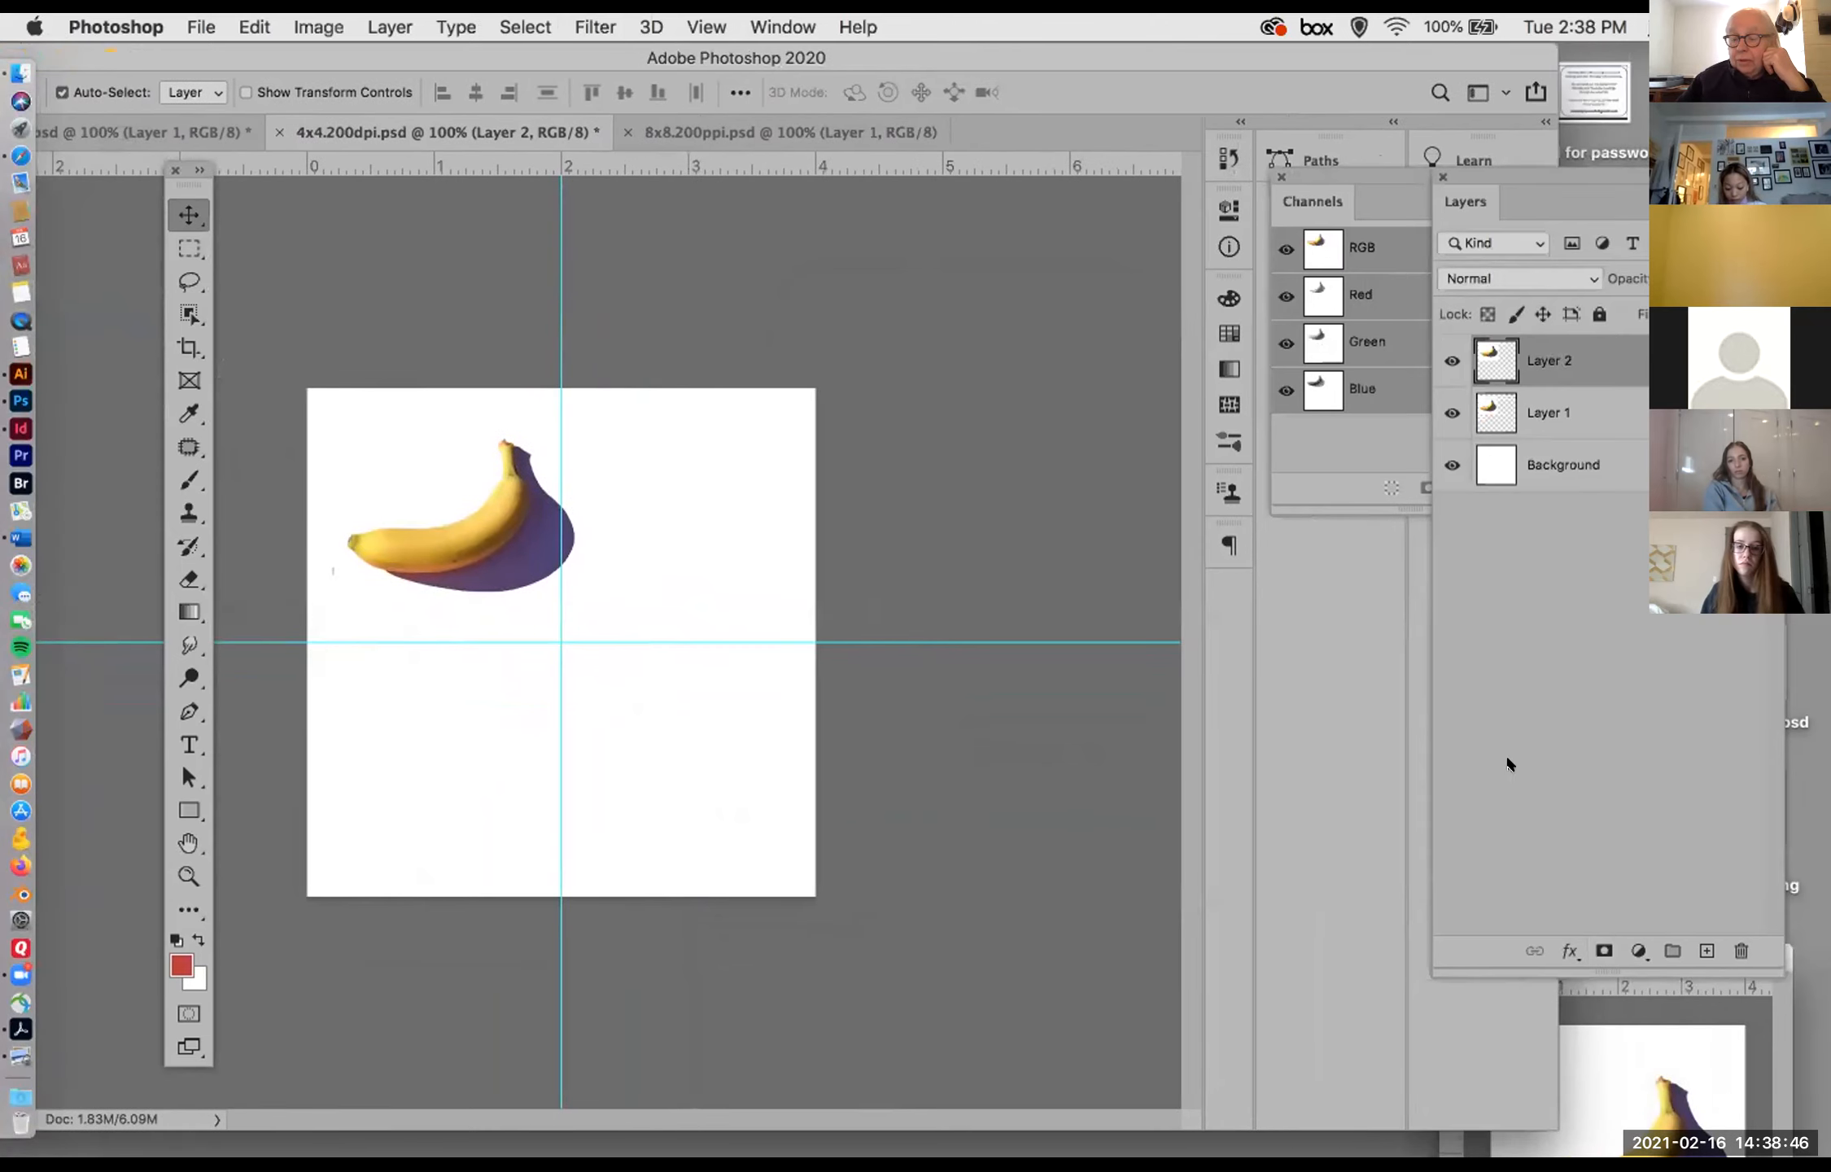
drag(1599, 758, 1600, 584)
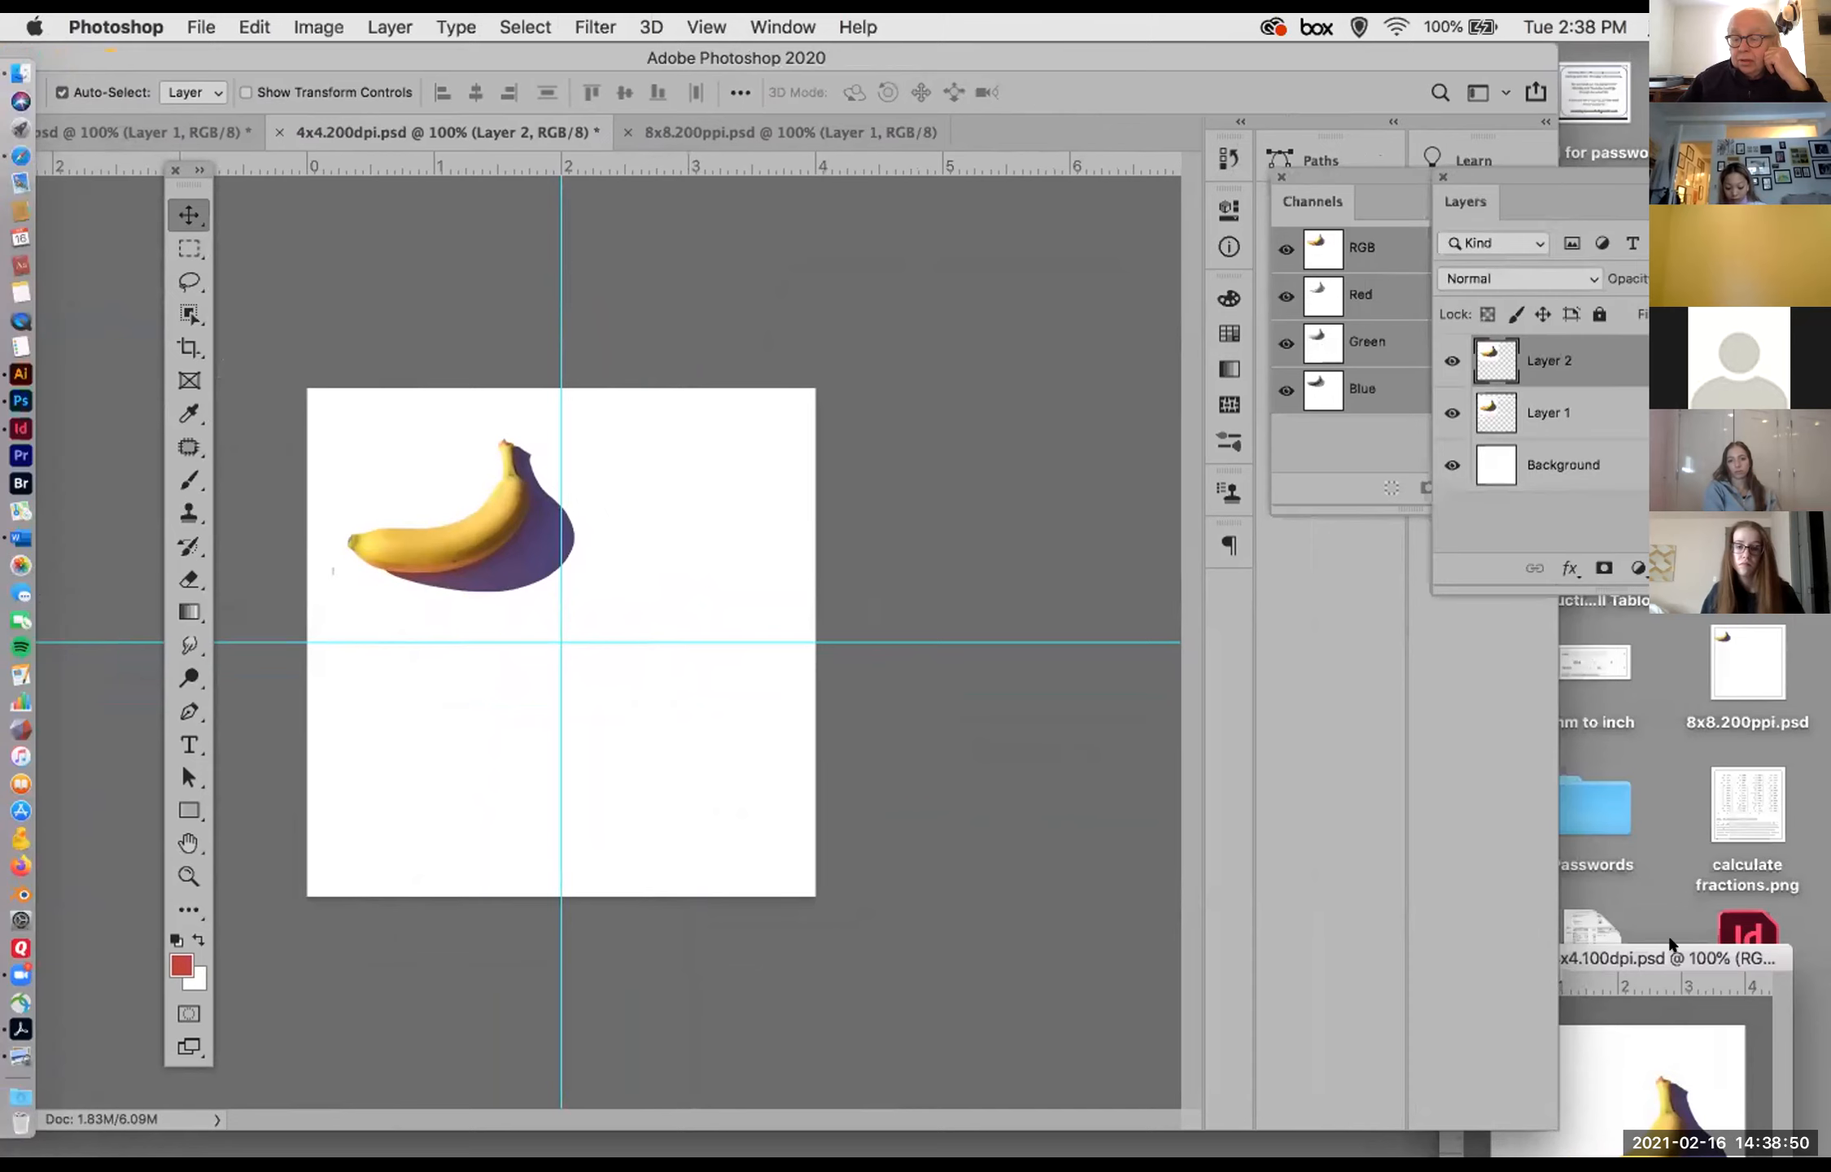
drag(1673, 944, 1047, 329)
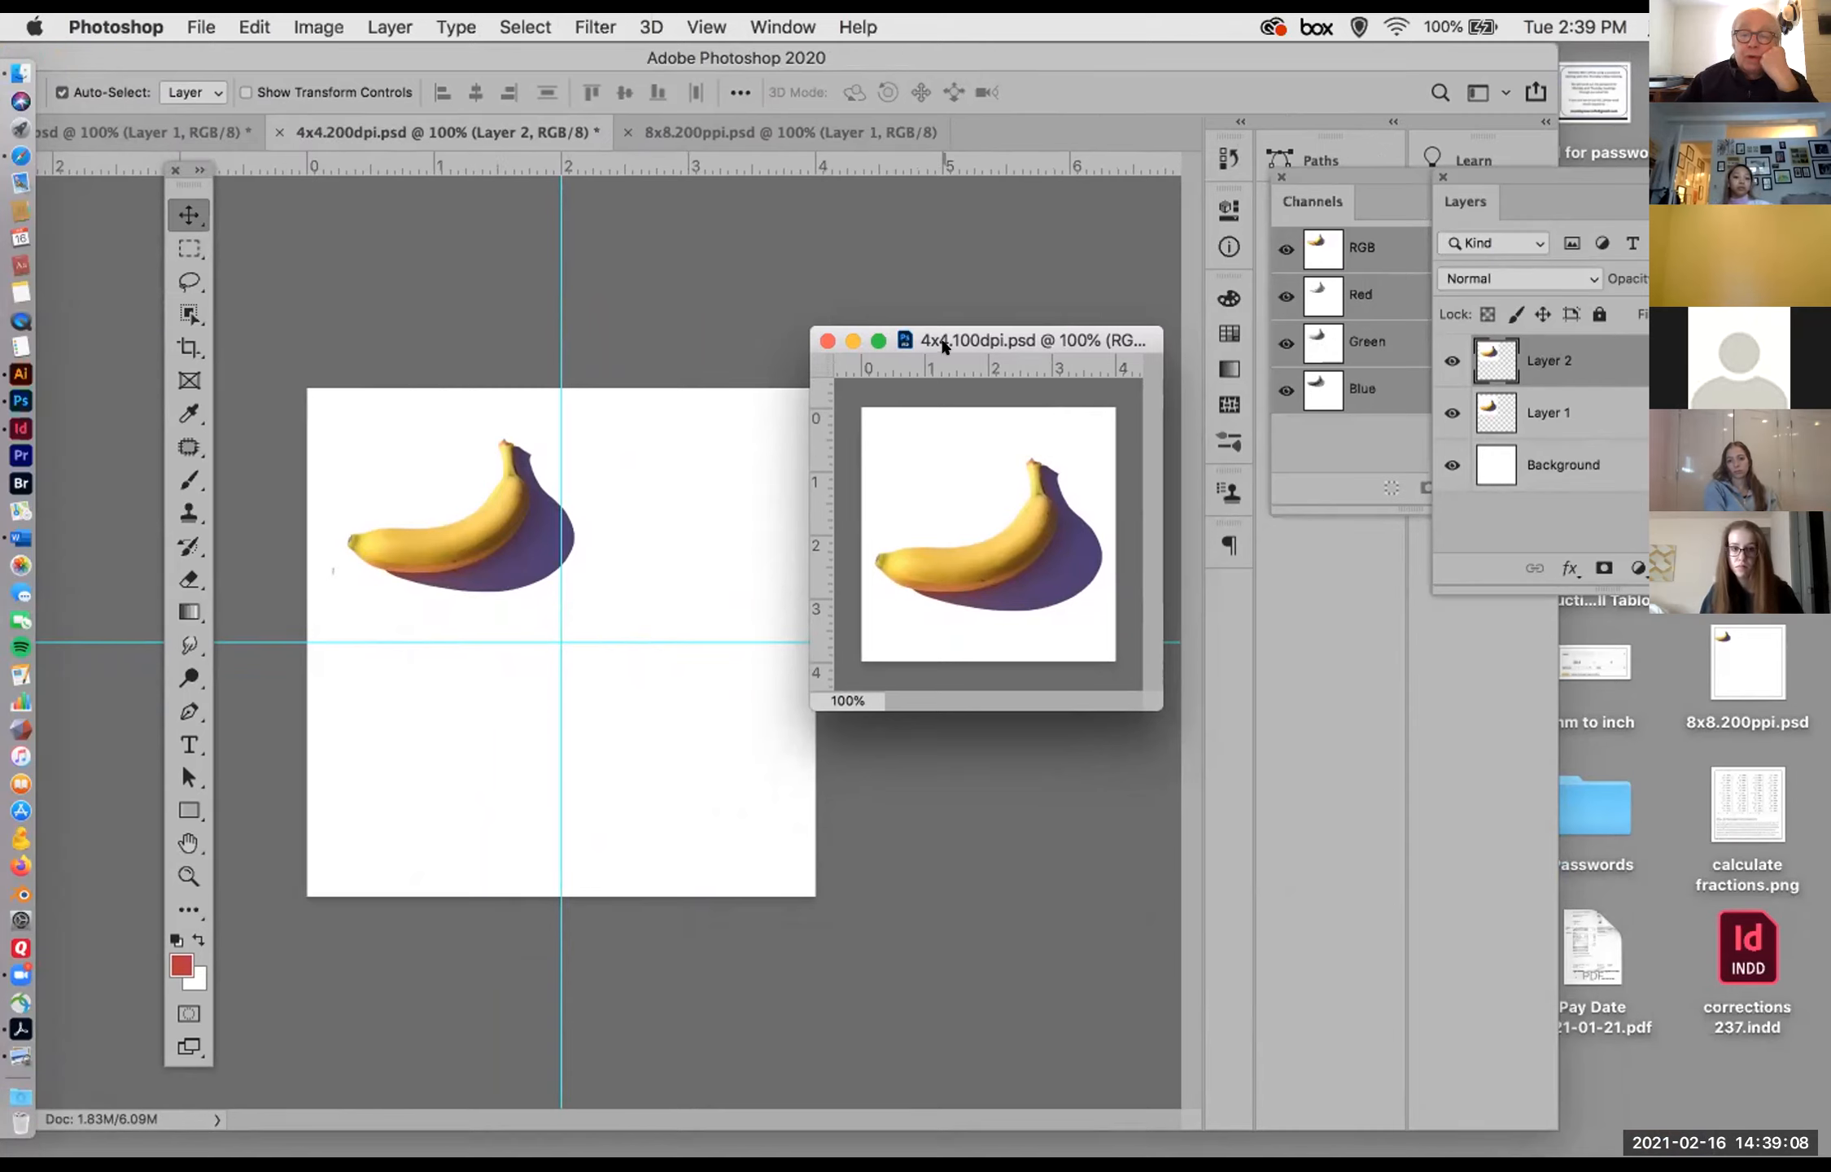
drag(981, 338, 549, 336)
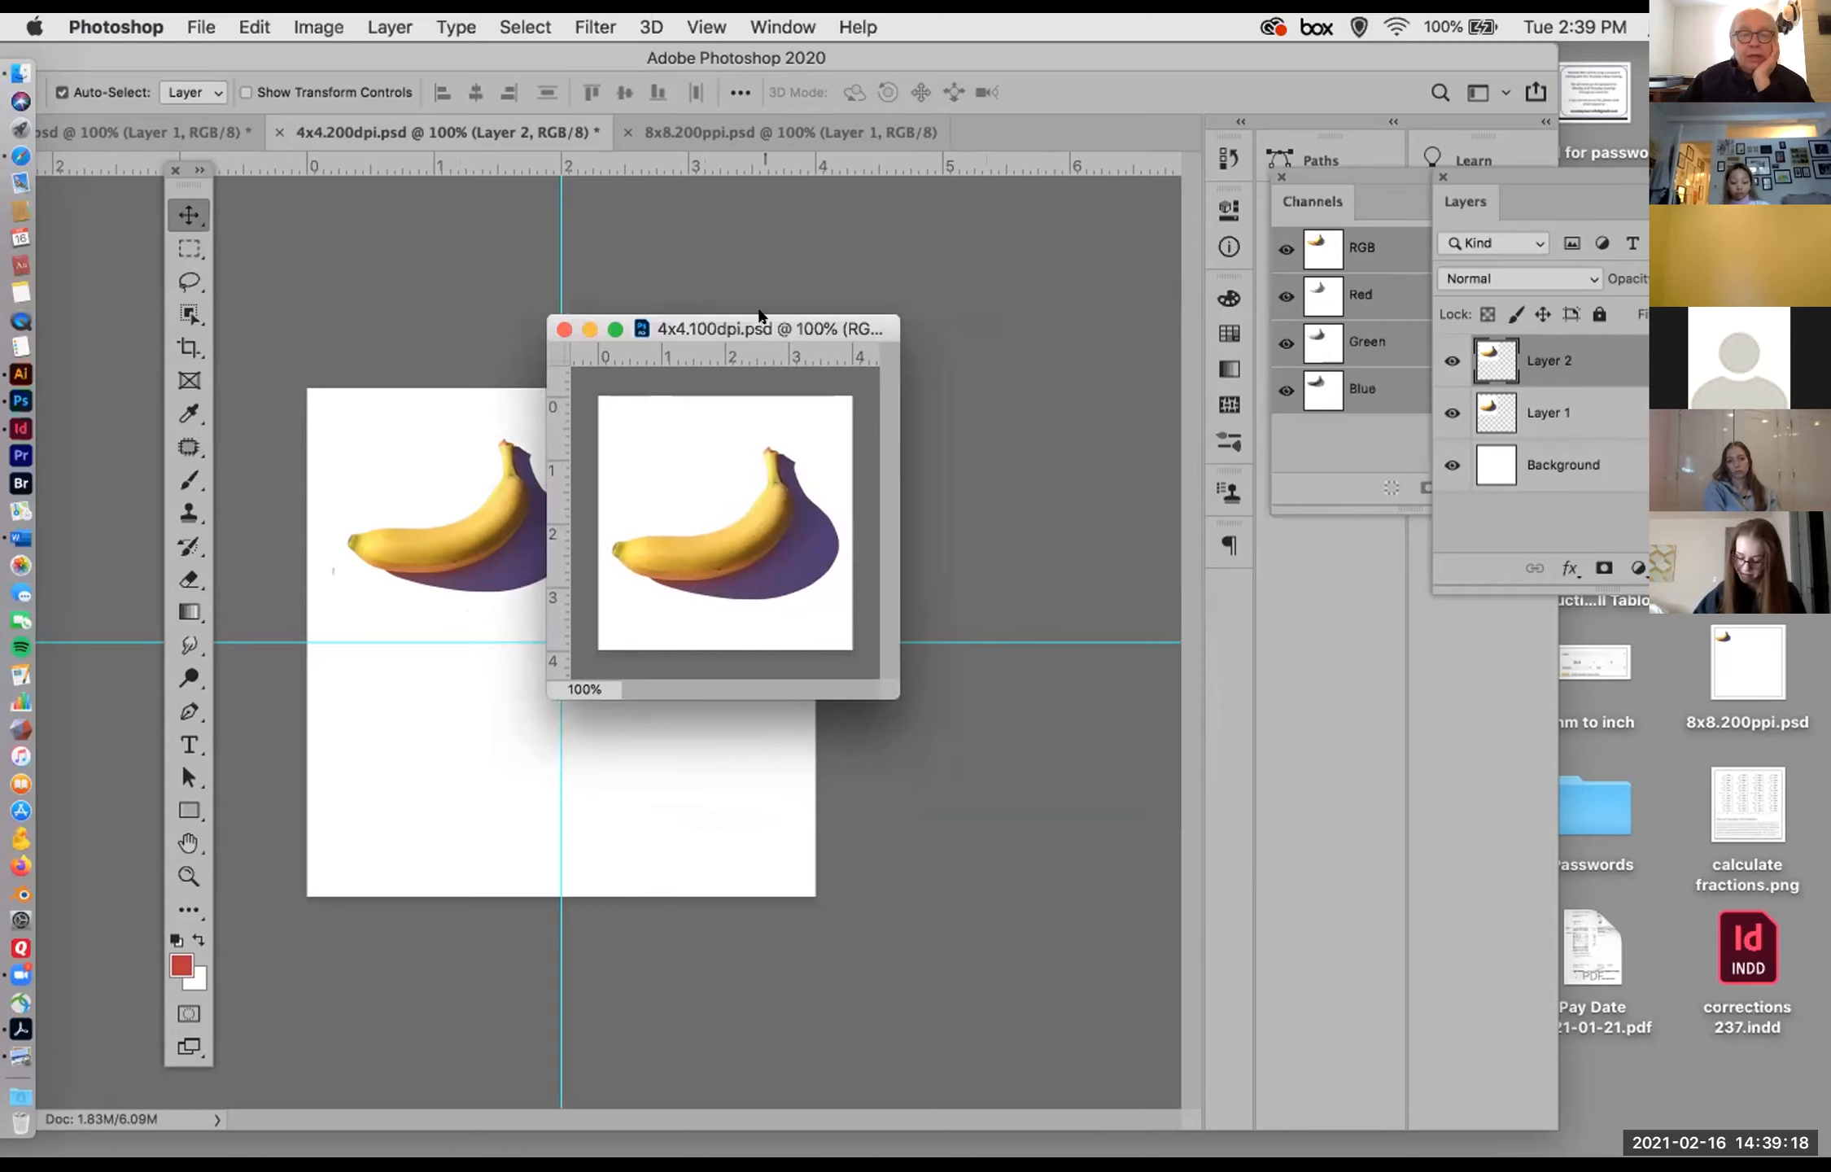
drag(760, 314, 1027, 300)
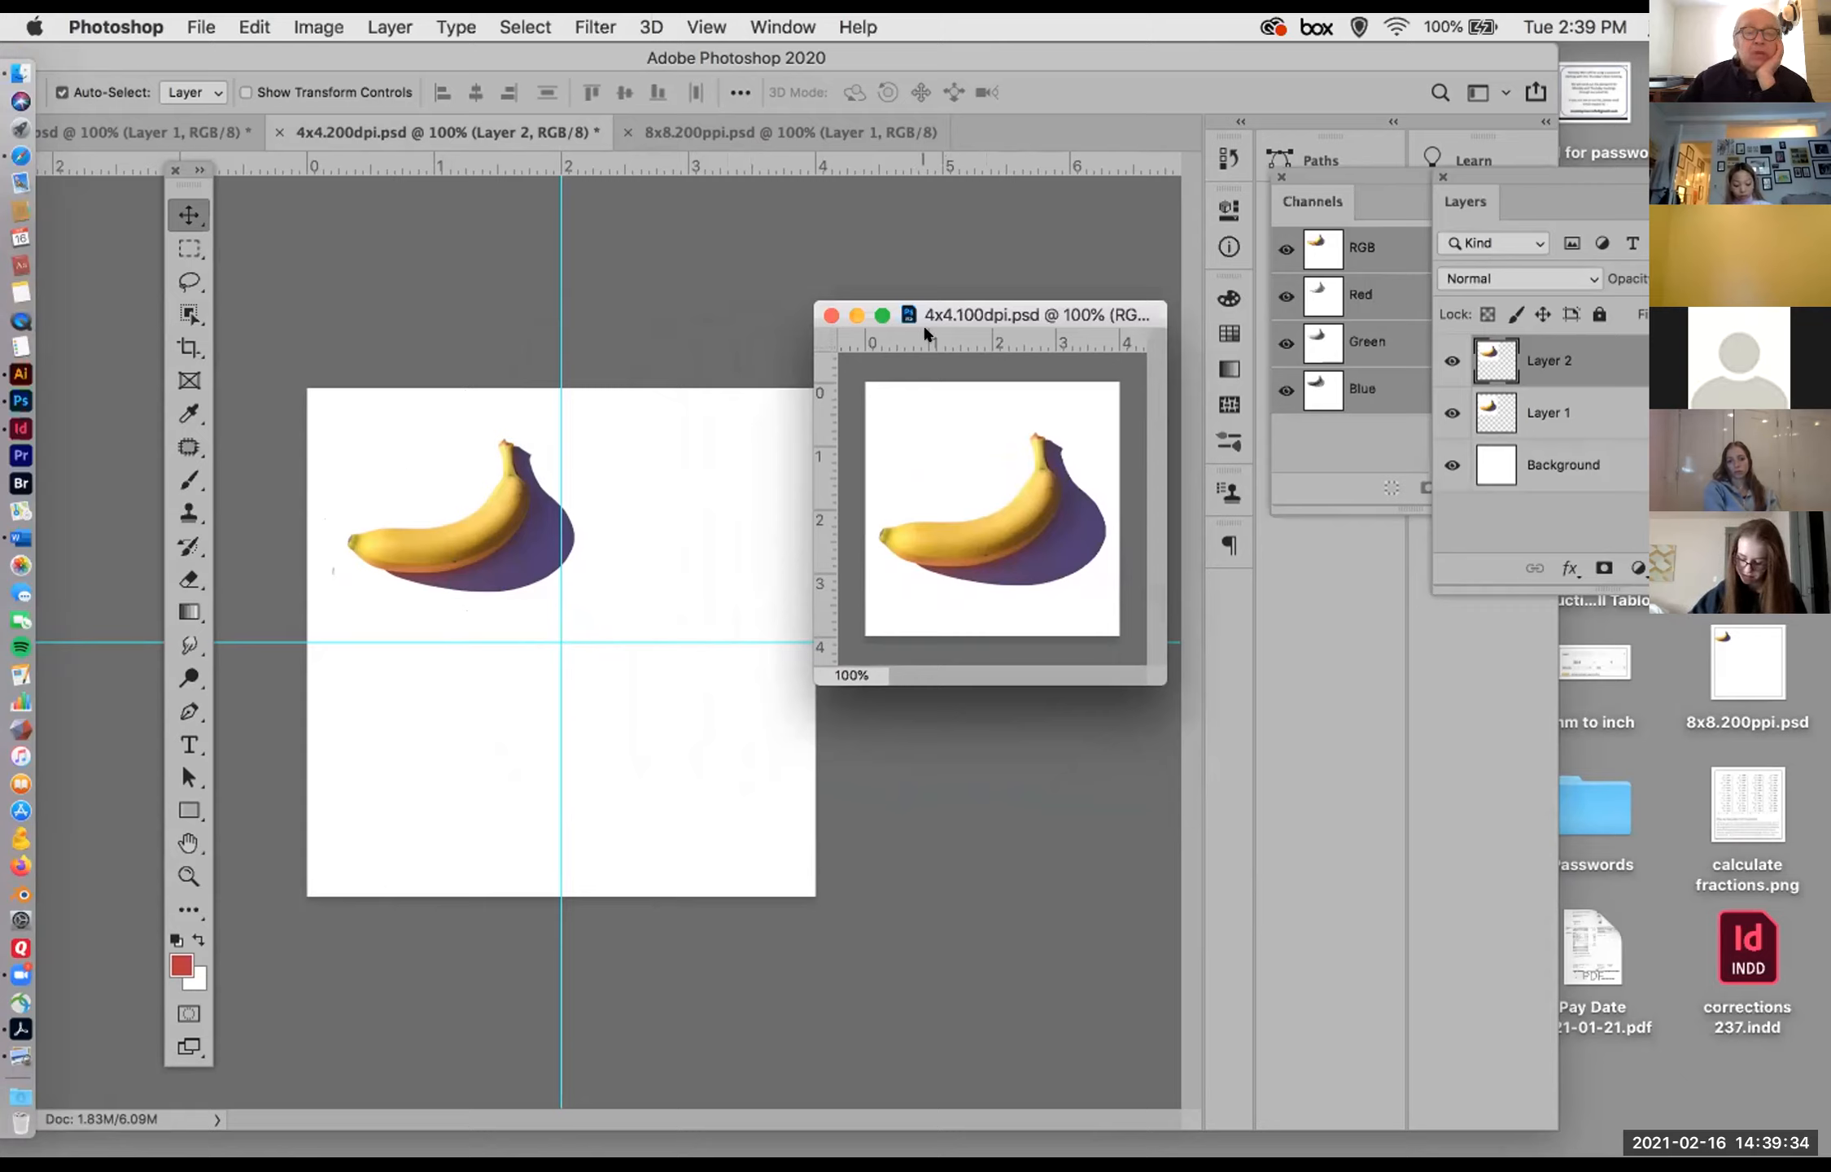
Step: Move the 4x4.100dpi.psd window aside and bring up the 8x8.200ppi.psd document
drag(966, 311, 1634, 730)
click(653, 266)
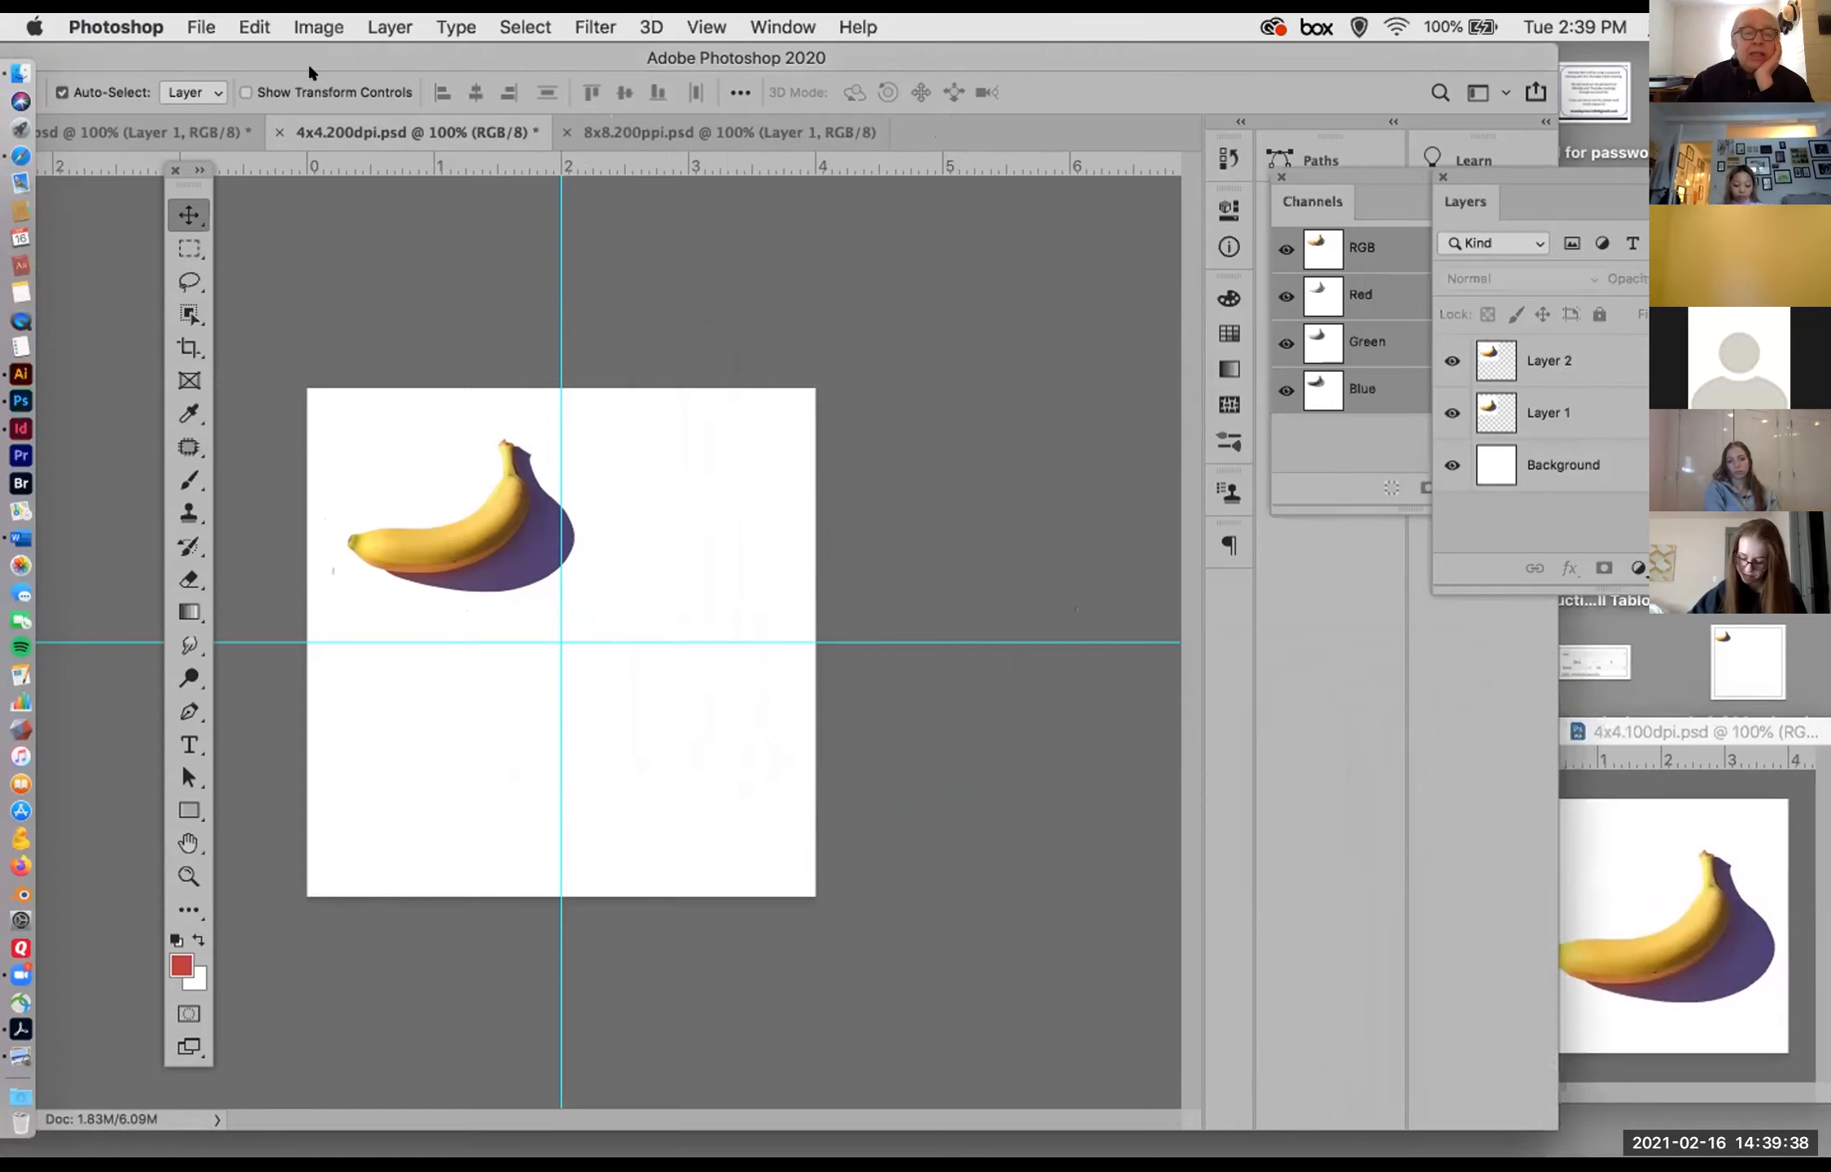
drag(298, 45, 376, 94)
click(719, 179)
drag(275, 102, 370, 79)
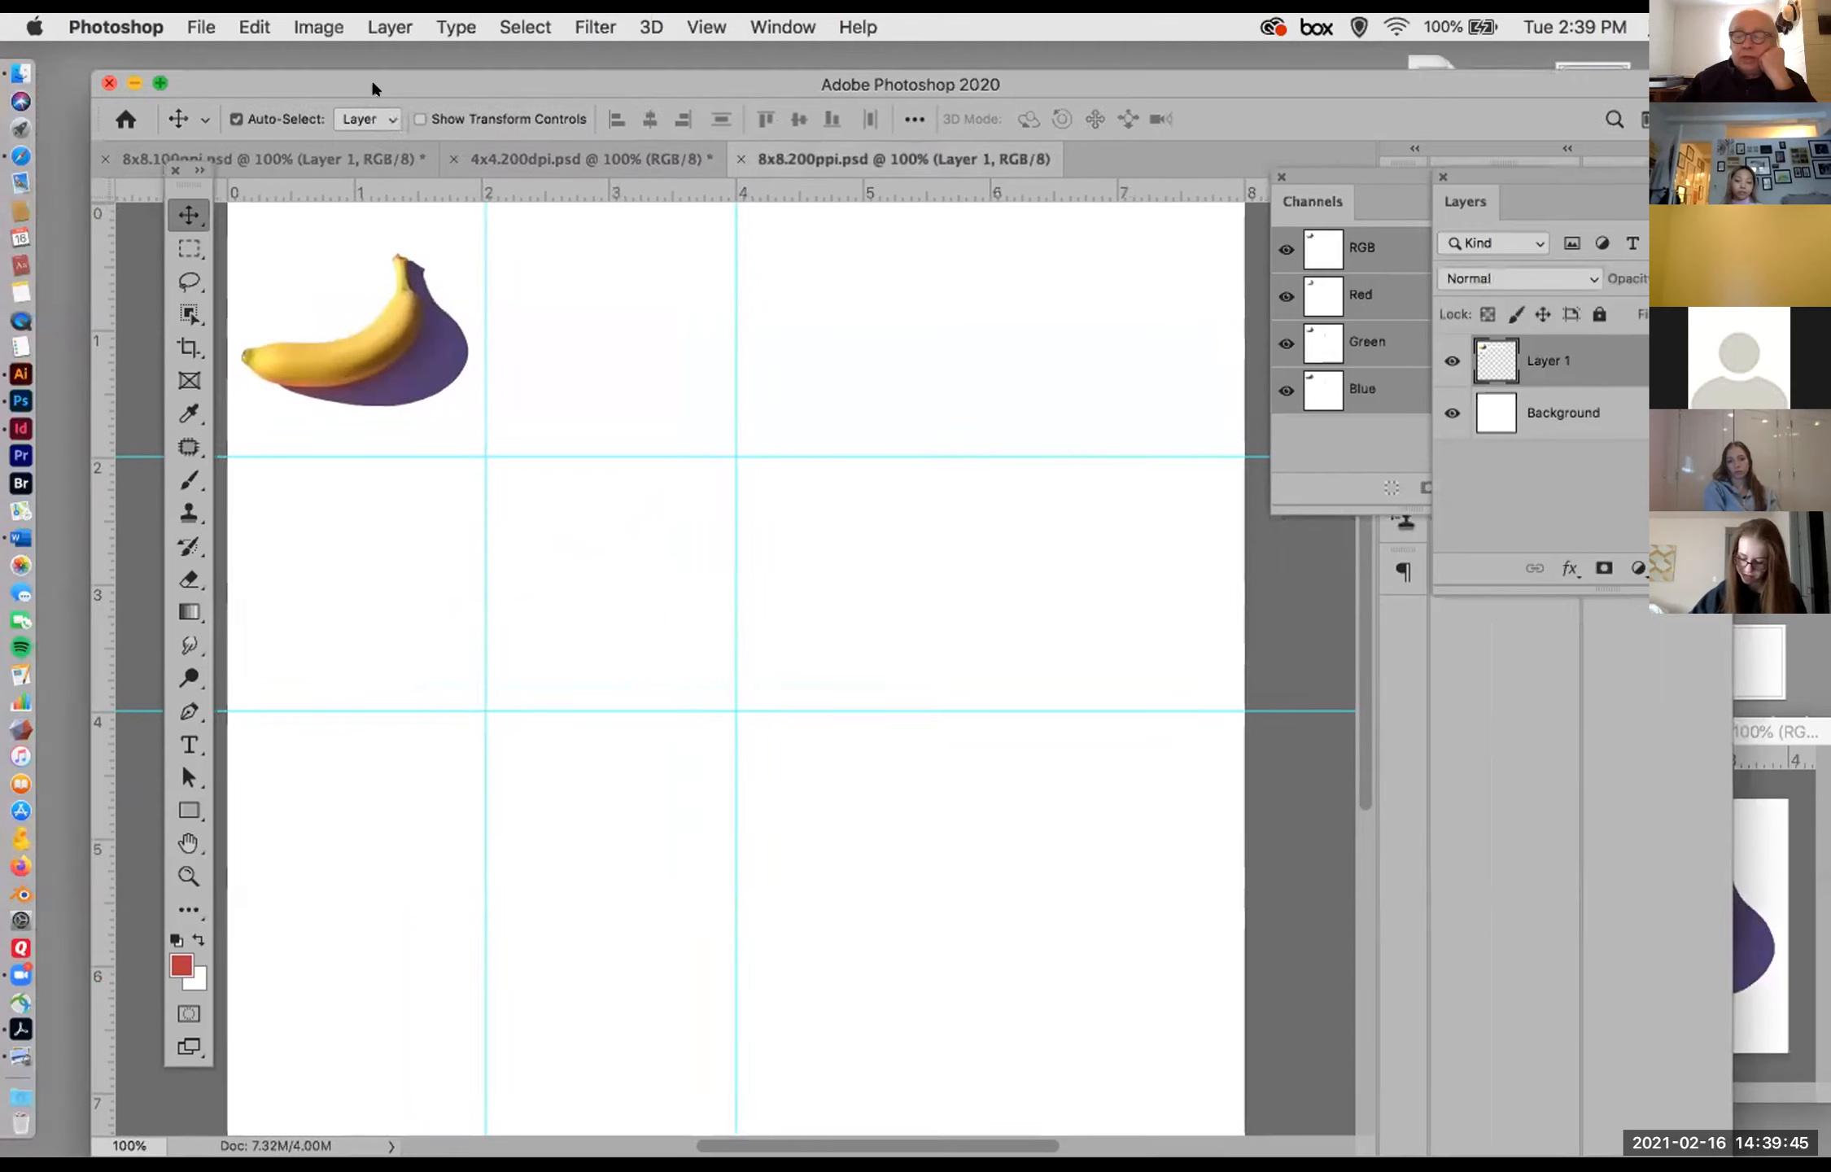
Step: Copy the banana from 4x4.100dpi.psd into 8x8.200ppi.psd and align it beside the first banana, between the 2- and 4-inch guides
click(1734, 900)
drag(1615, 731, 887, 350)
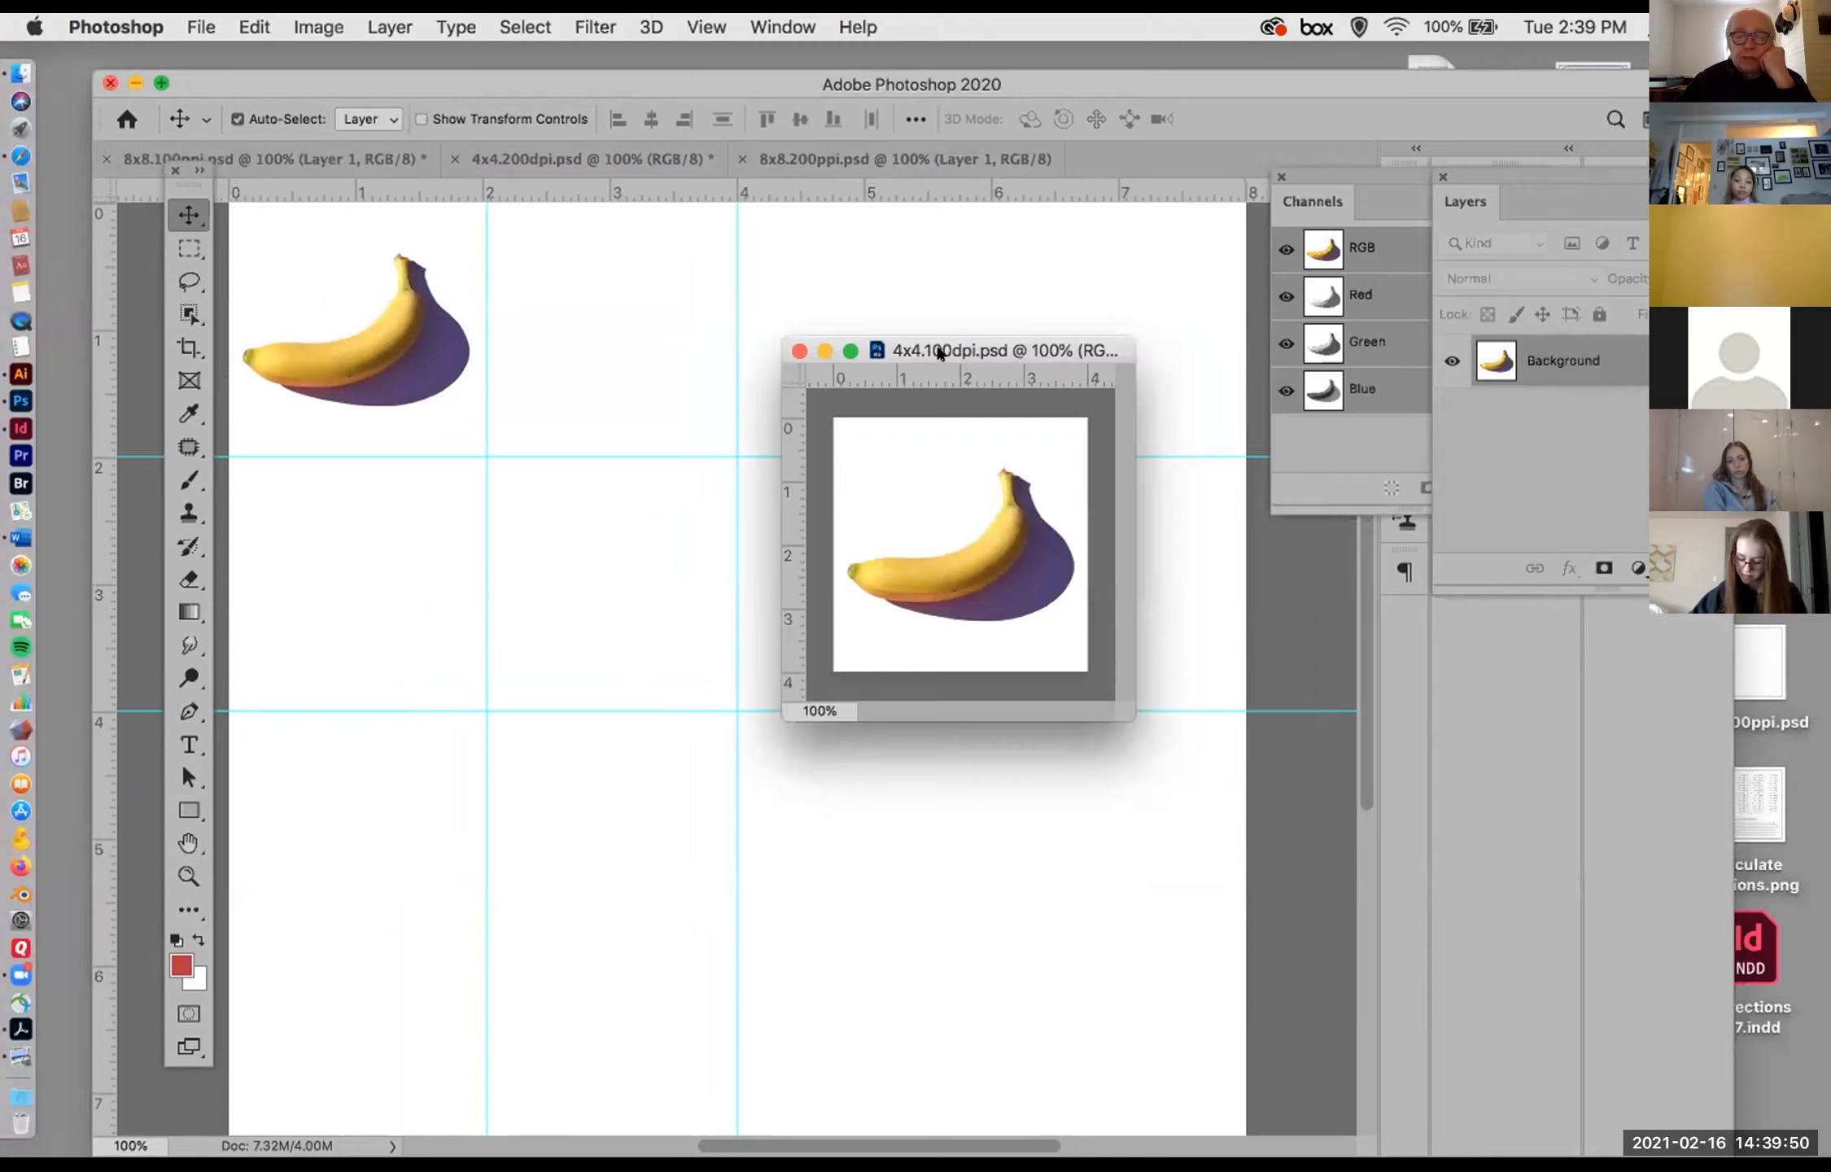
drag(938, 351, 1415, 624)
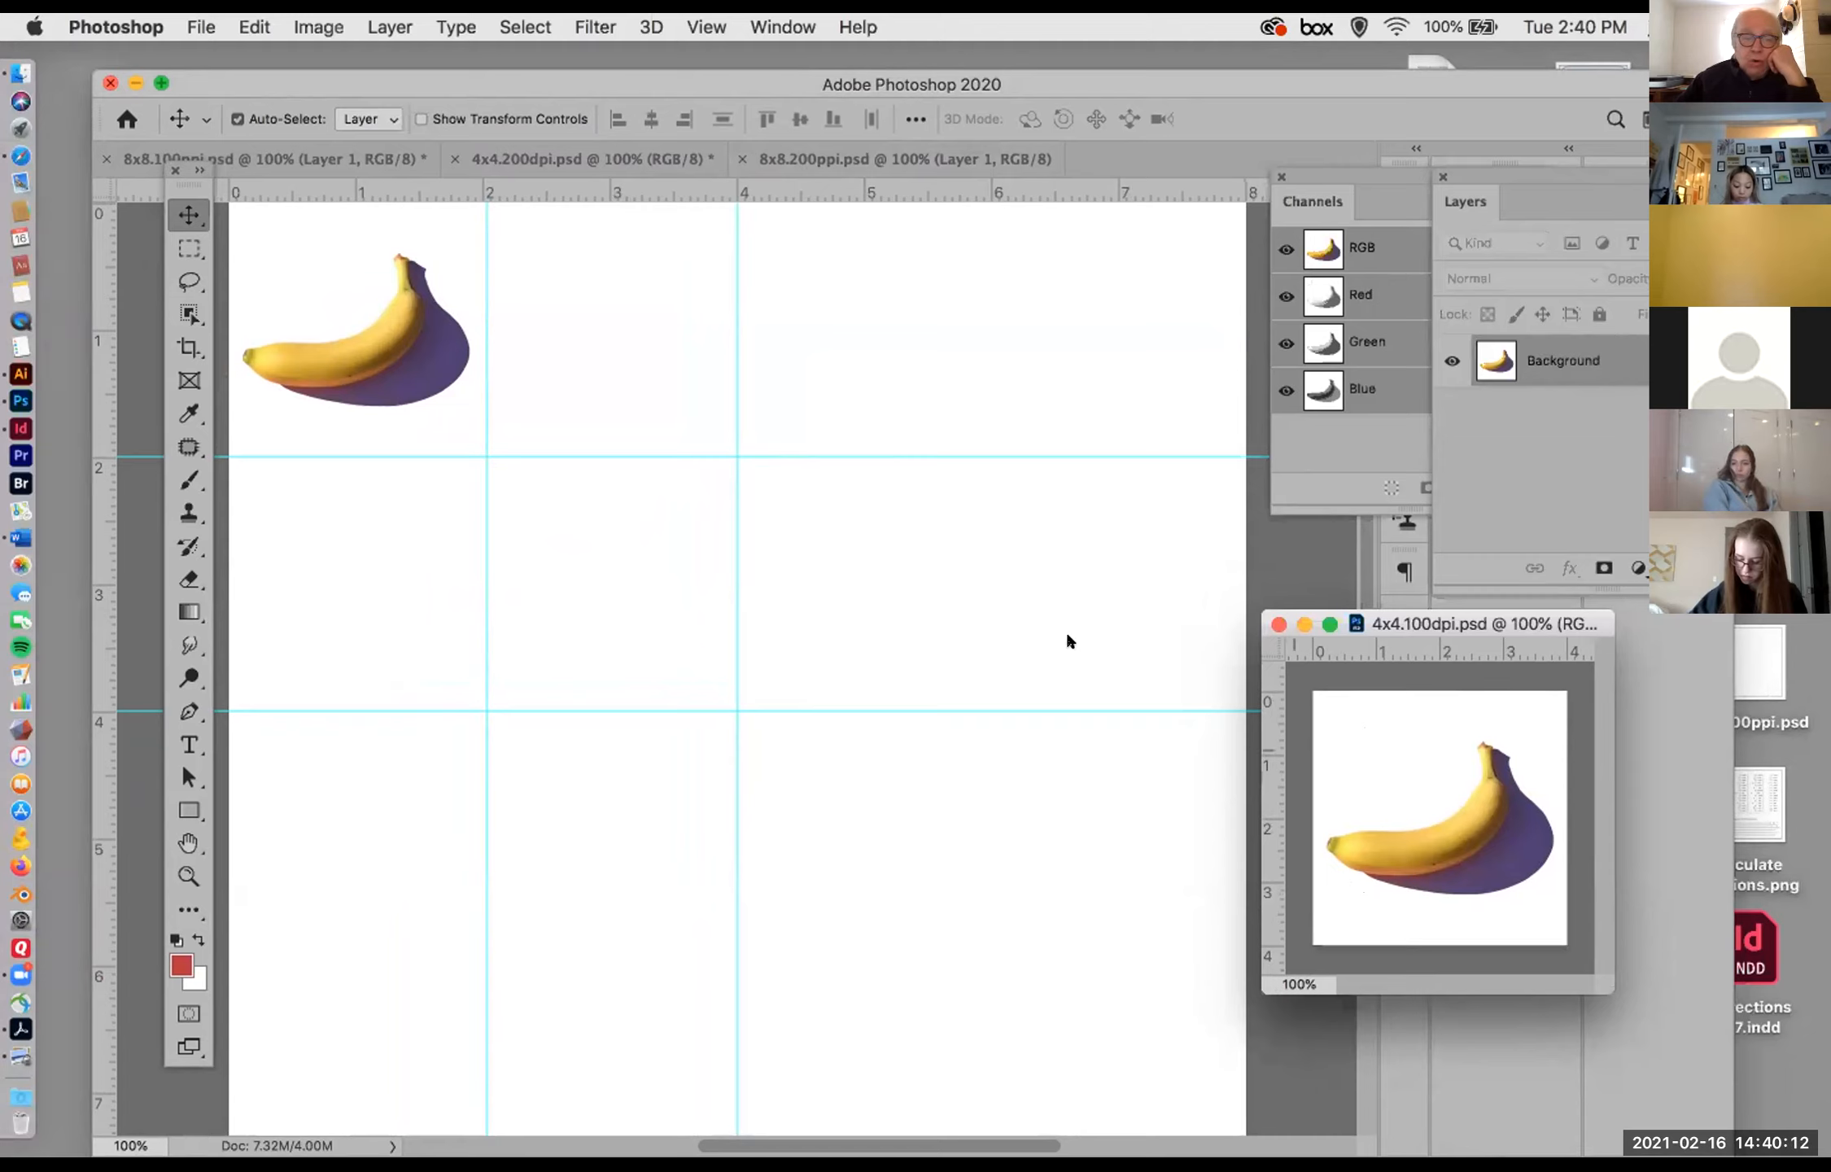
drag(543, 306, 553, 309)
drag(642, 376, 633, 349)
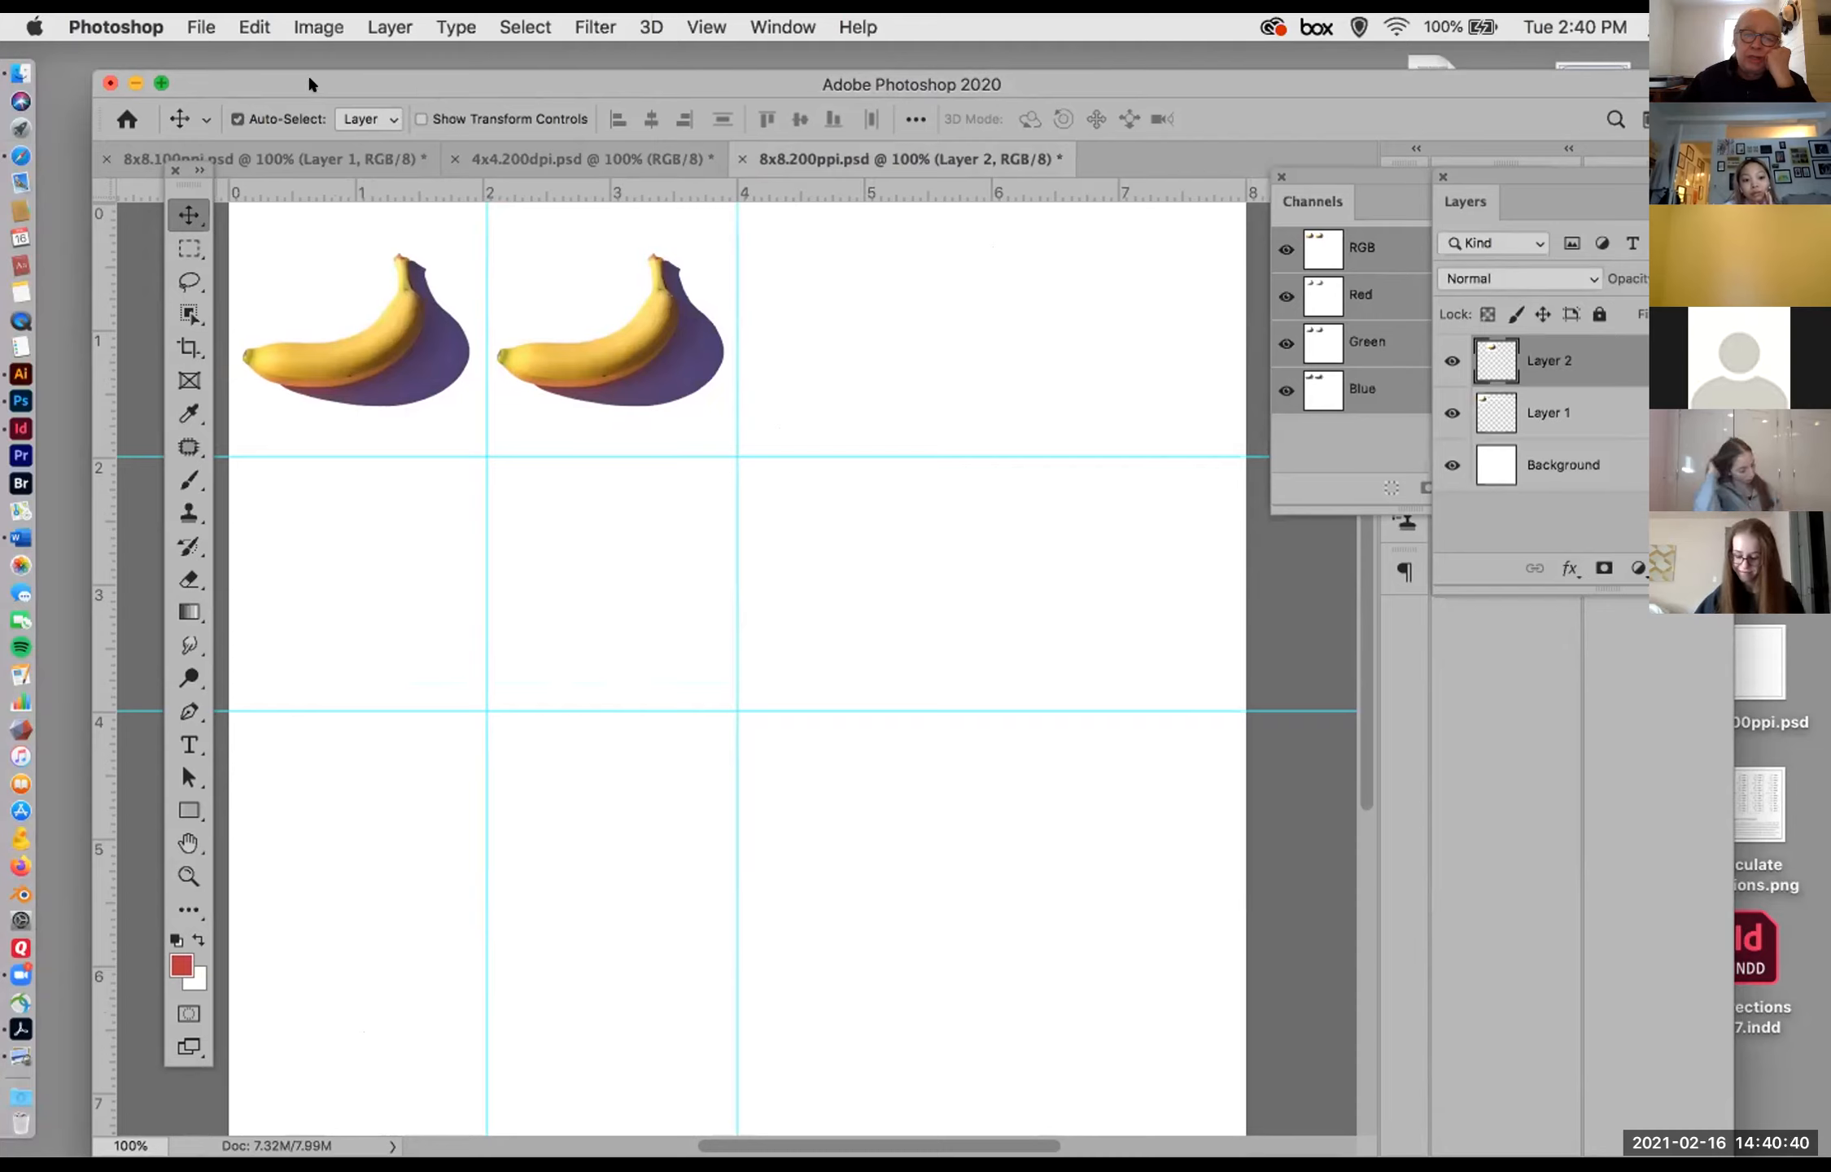
Step: Dock the floating 4x4.100dpi.psd window back into the main Photoshop window with the other documents
drag(309, 82, 43, 66)
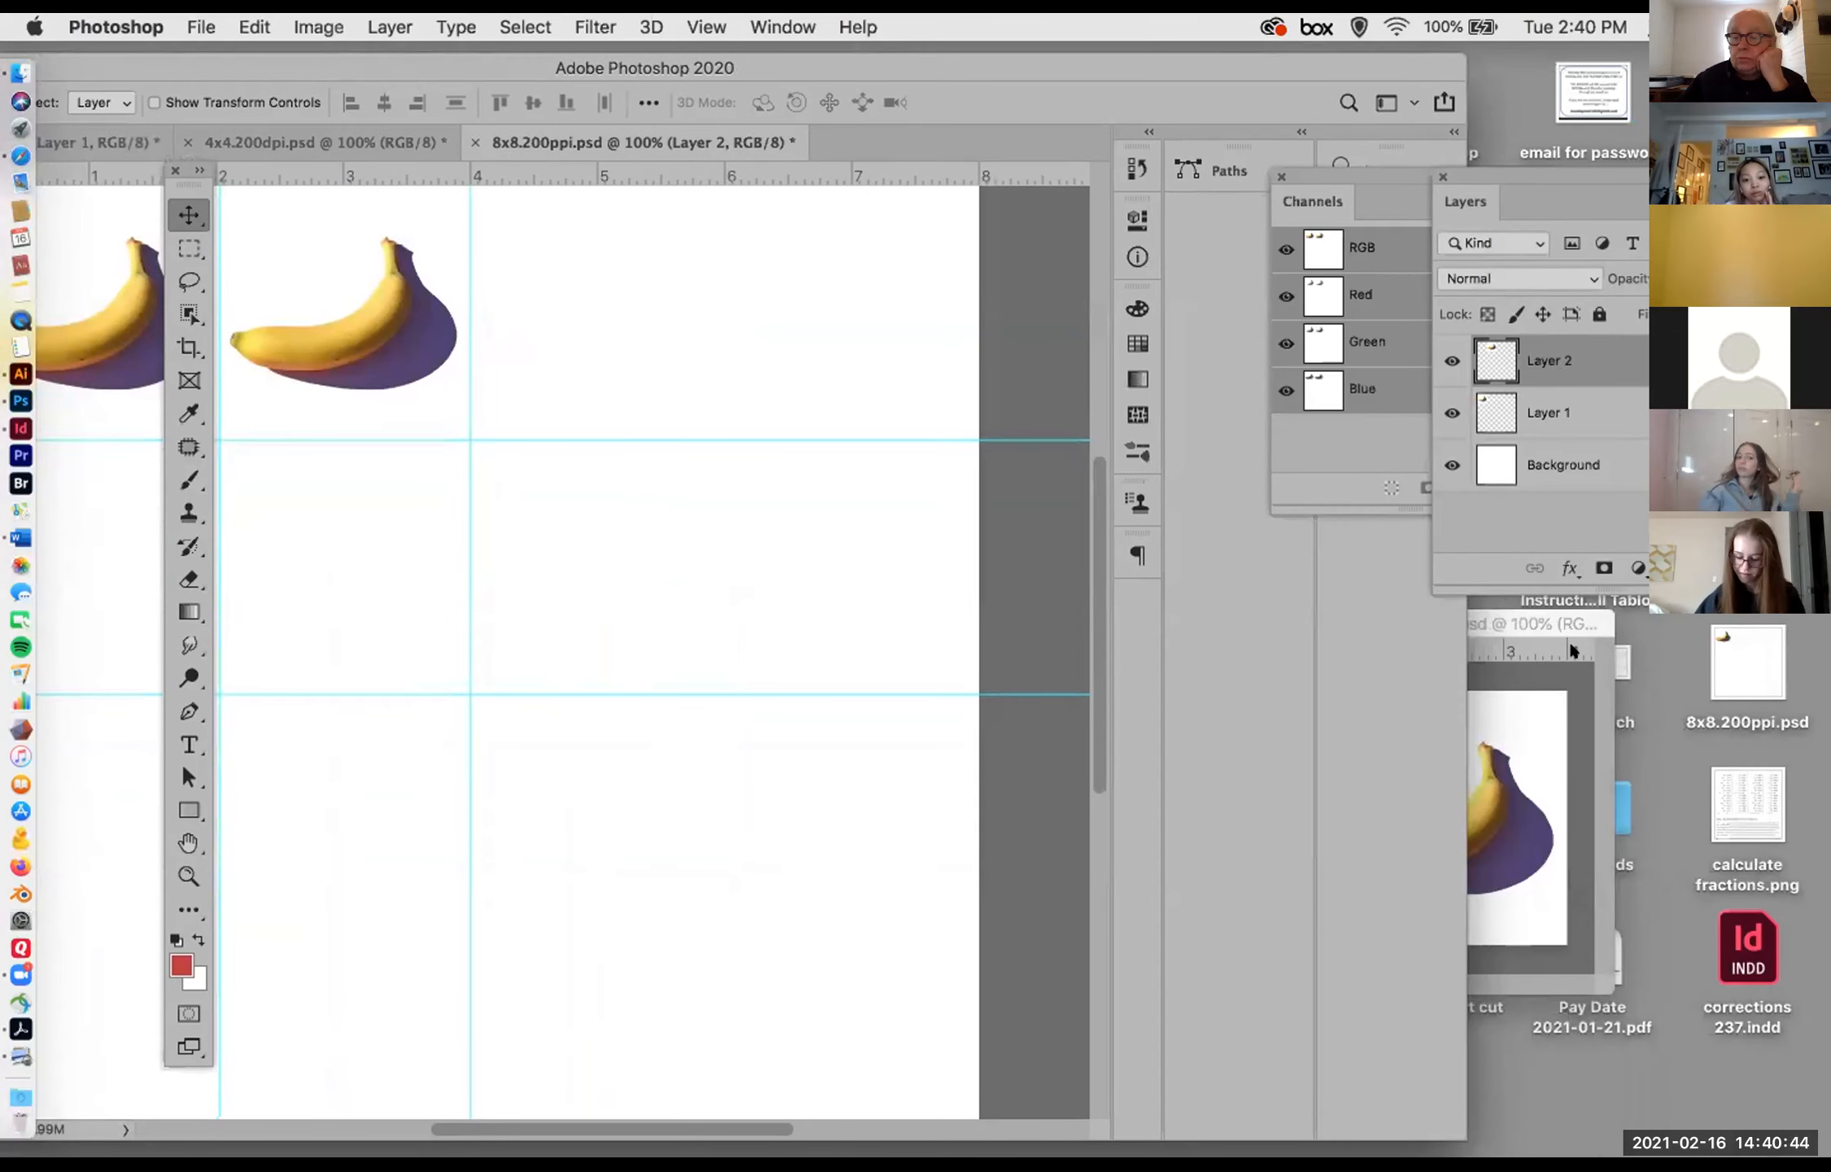
click(1593, 616)
drag(1578, 618, 959, 289)
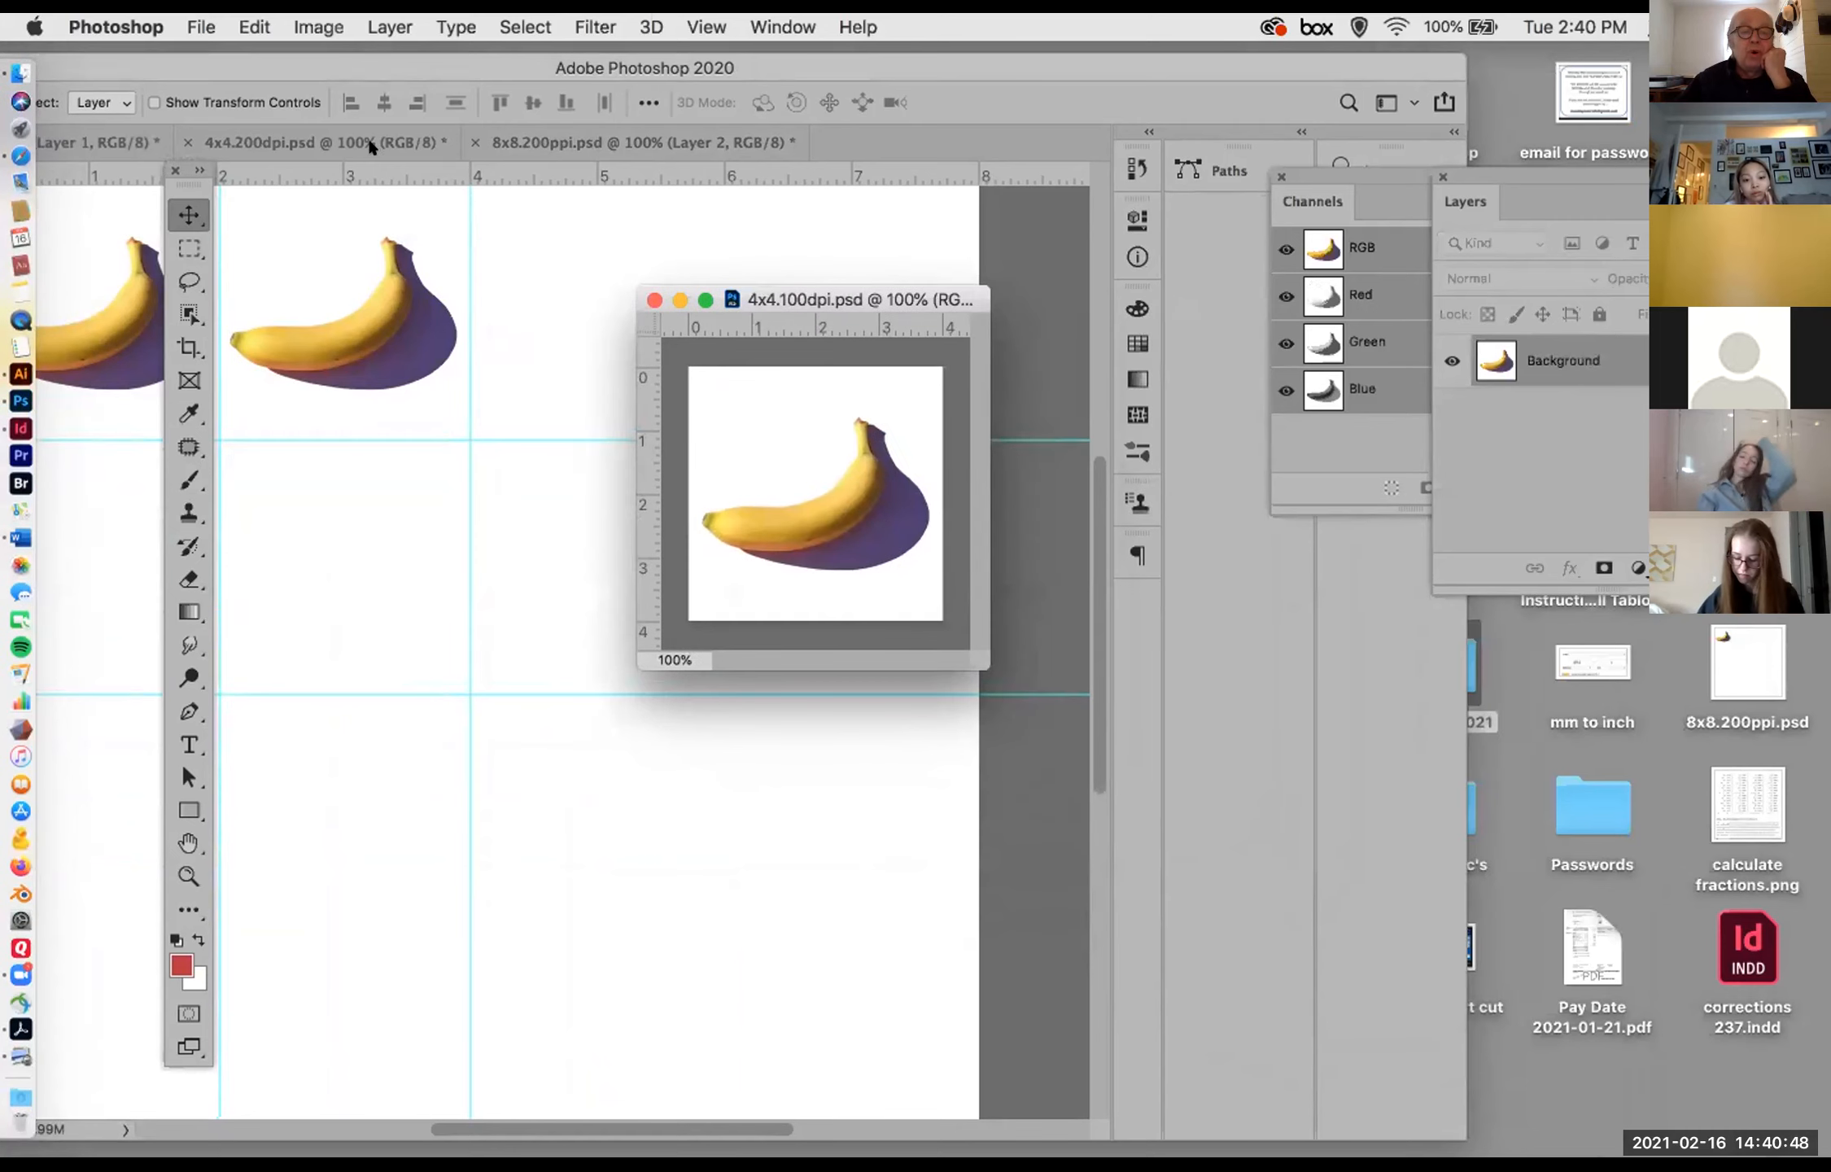
drag(254, 65, 488, 388)
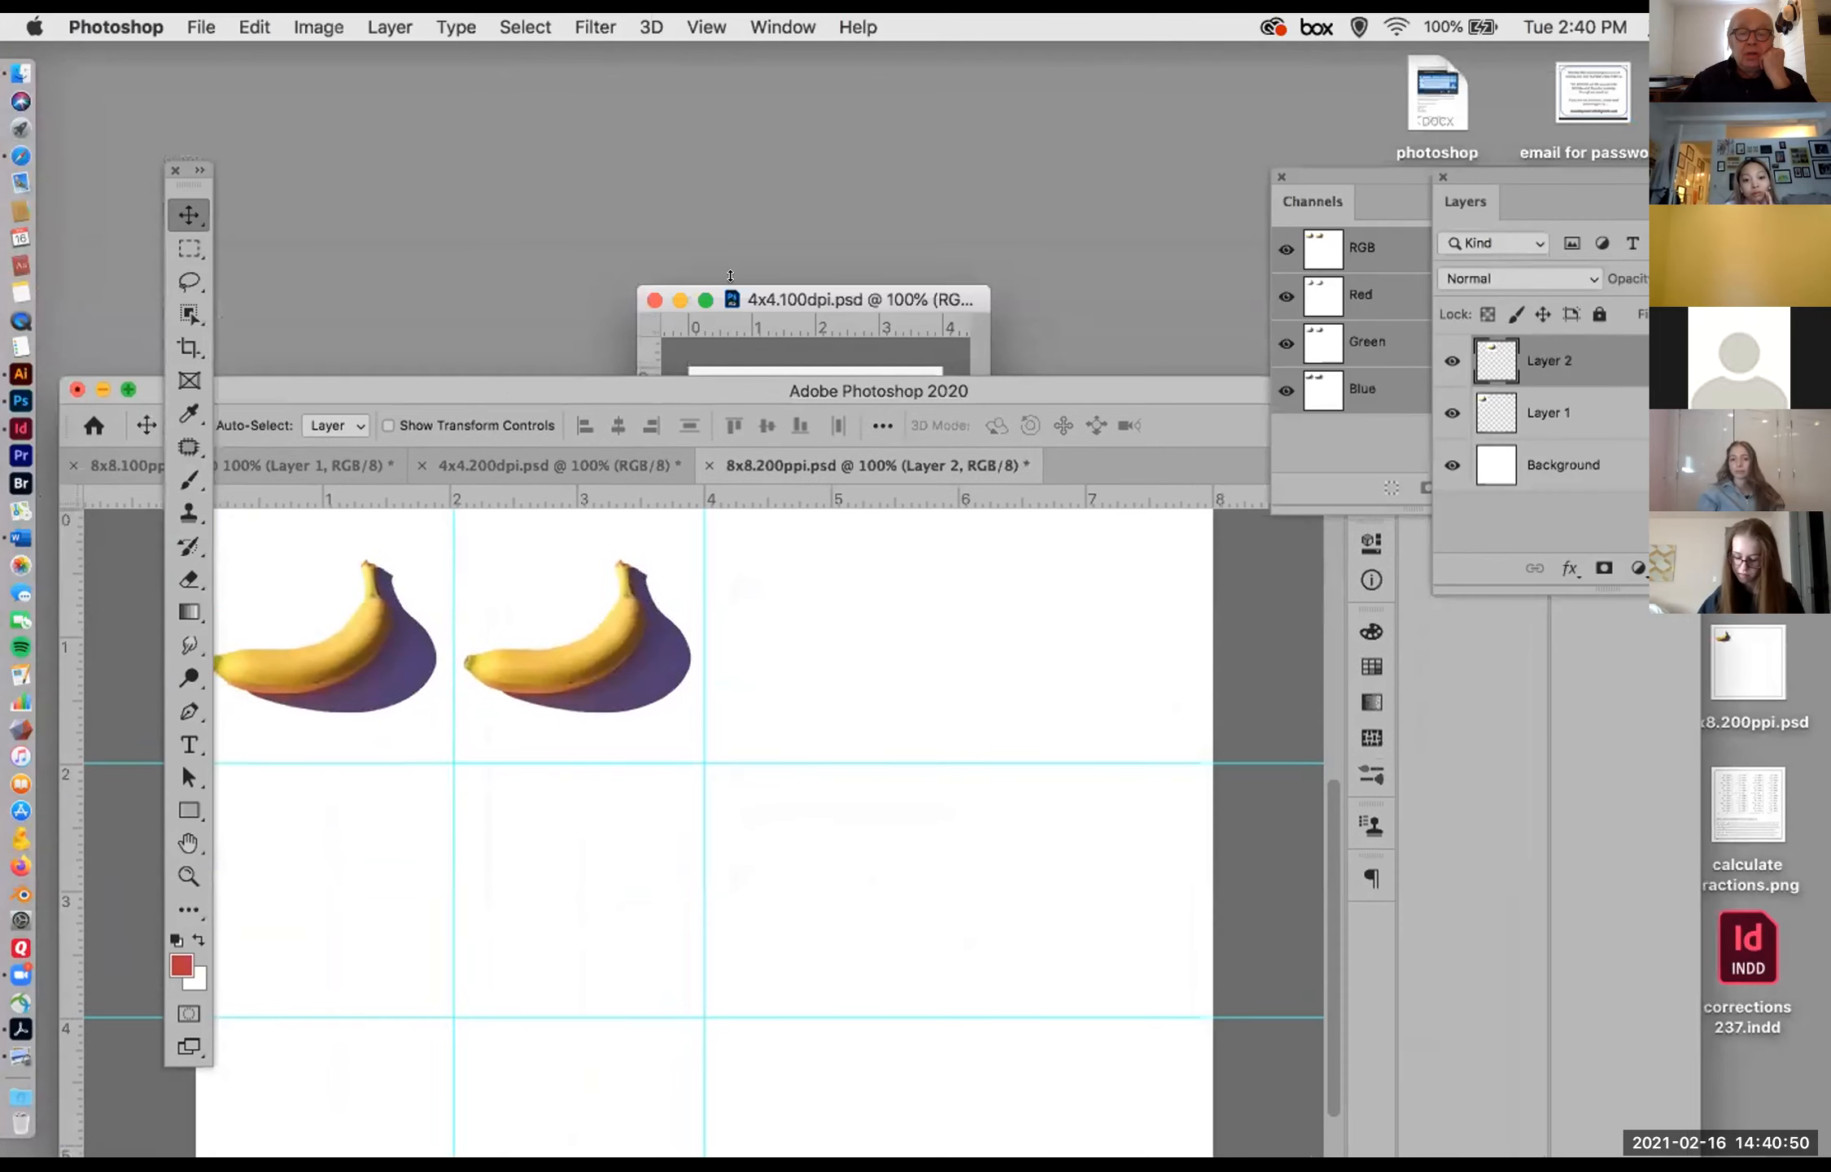
click(962, 286)
drag(962, 286, 966, 465)
double_click(755, 388)
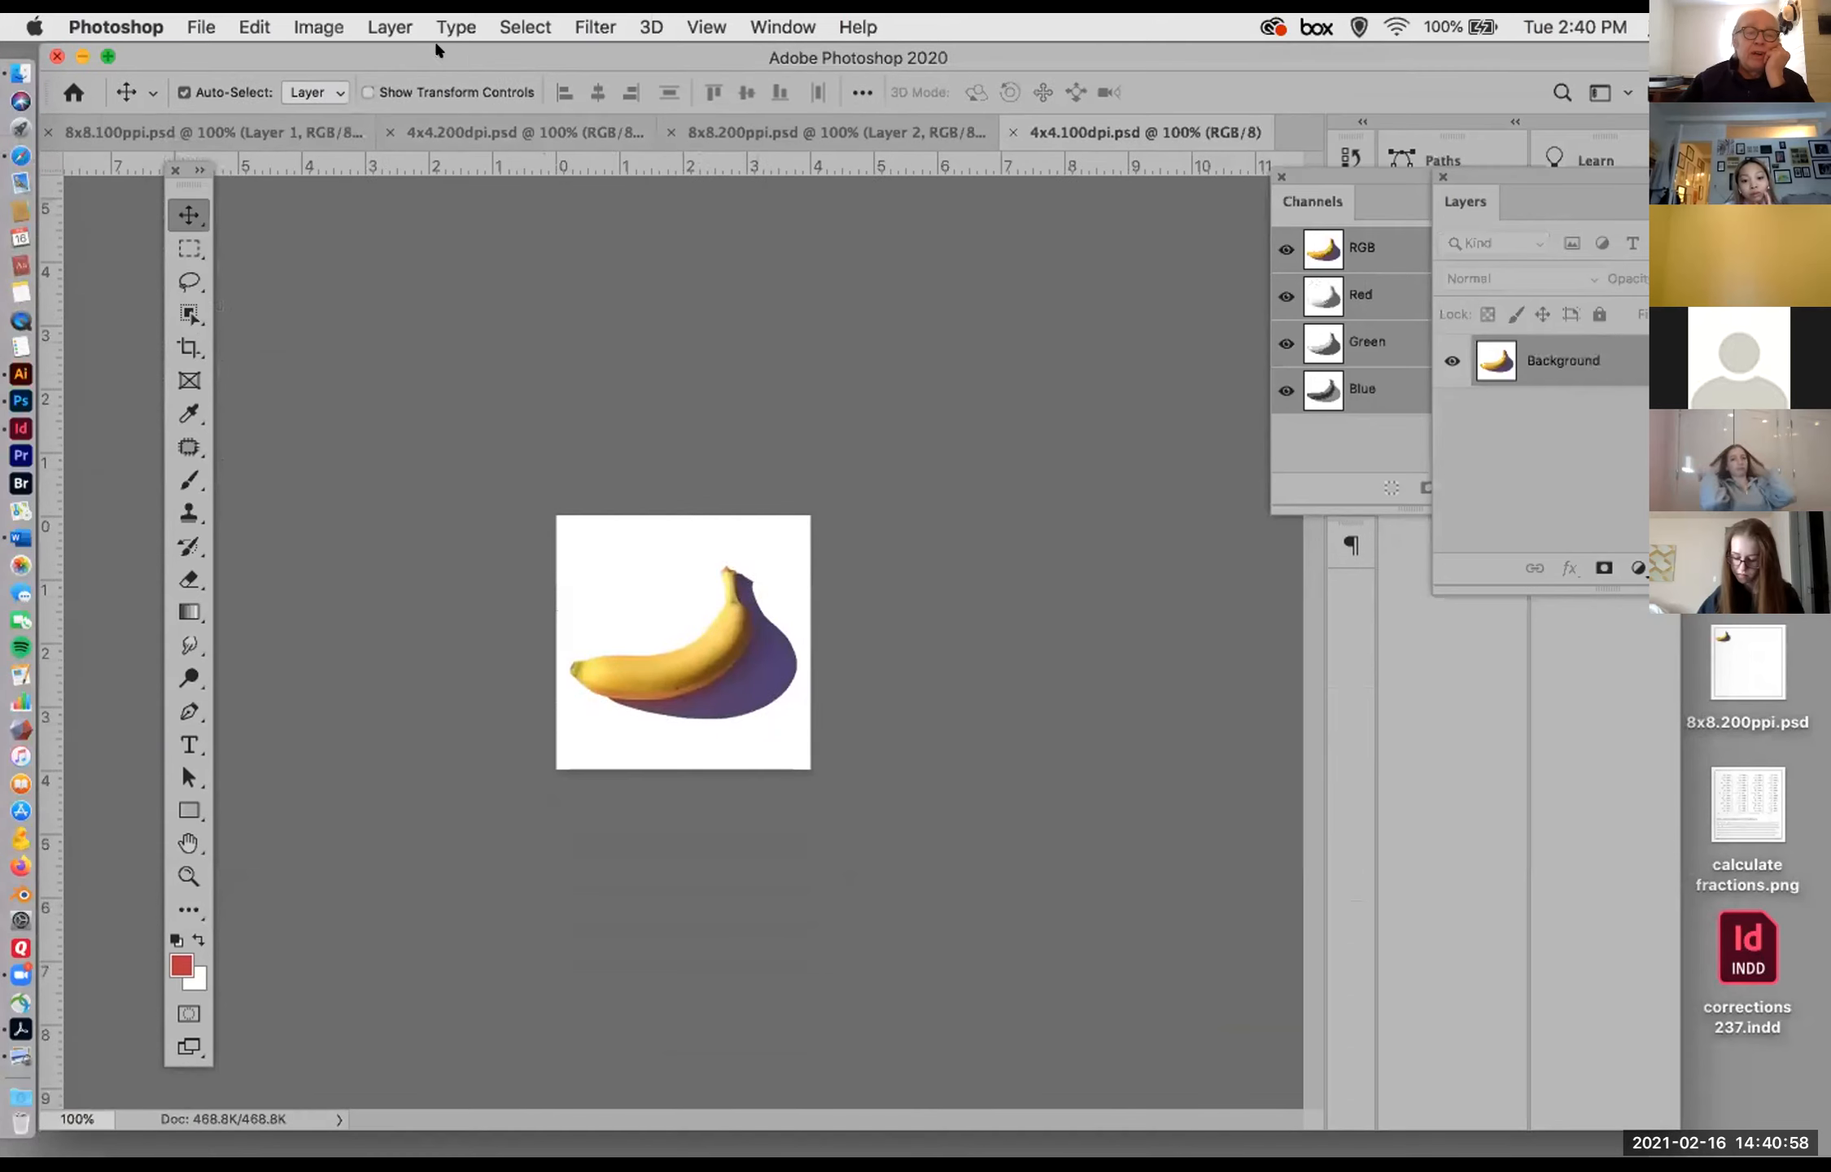
Step: Resample 4x4.100dpi.psd to a resolution of 200 pixels/inch in Image Size, keeping it 4 by 4 inches
click(319, 26)
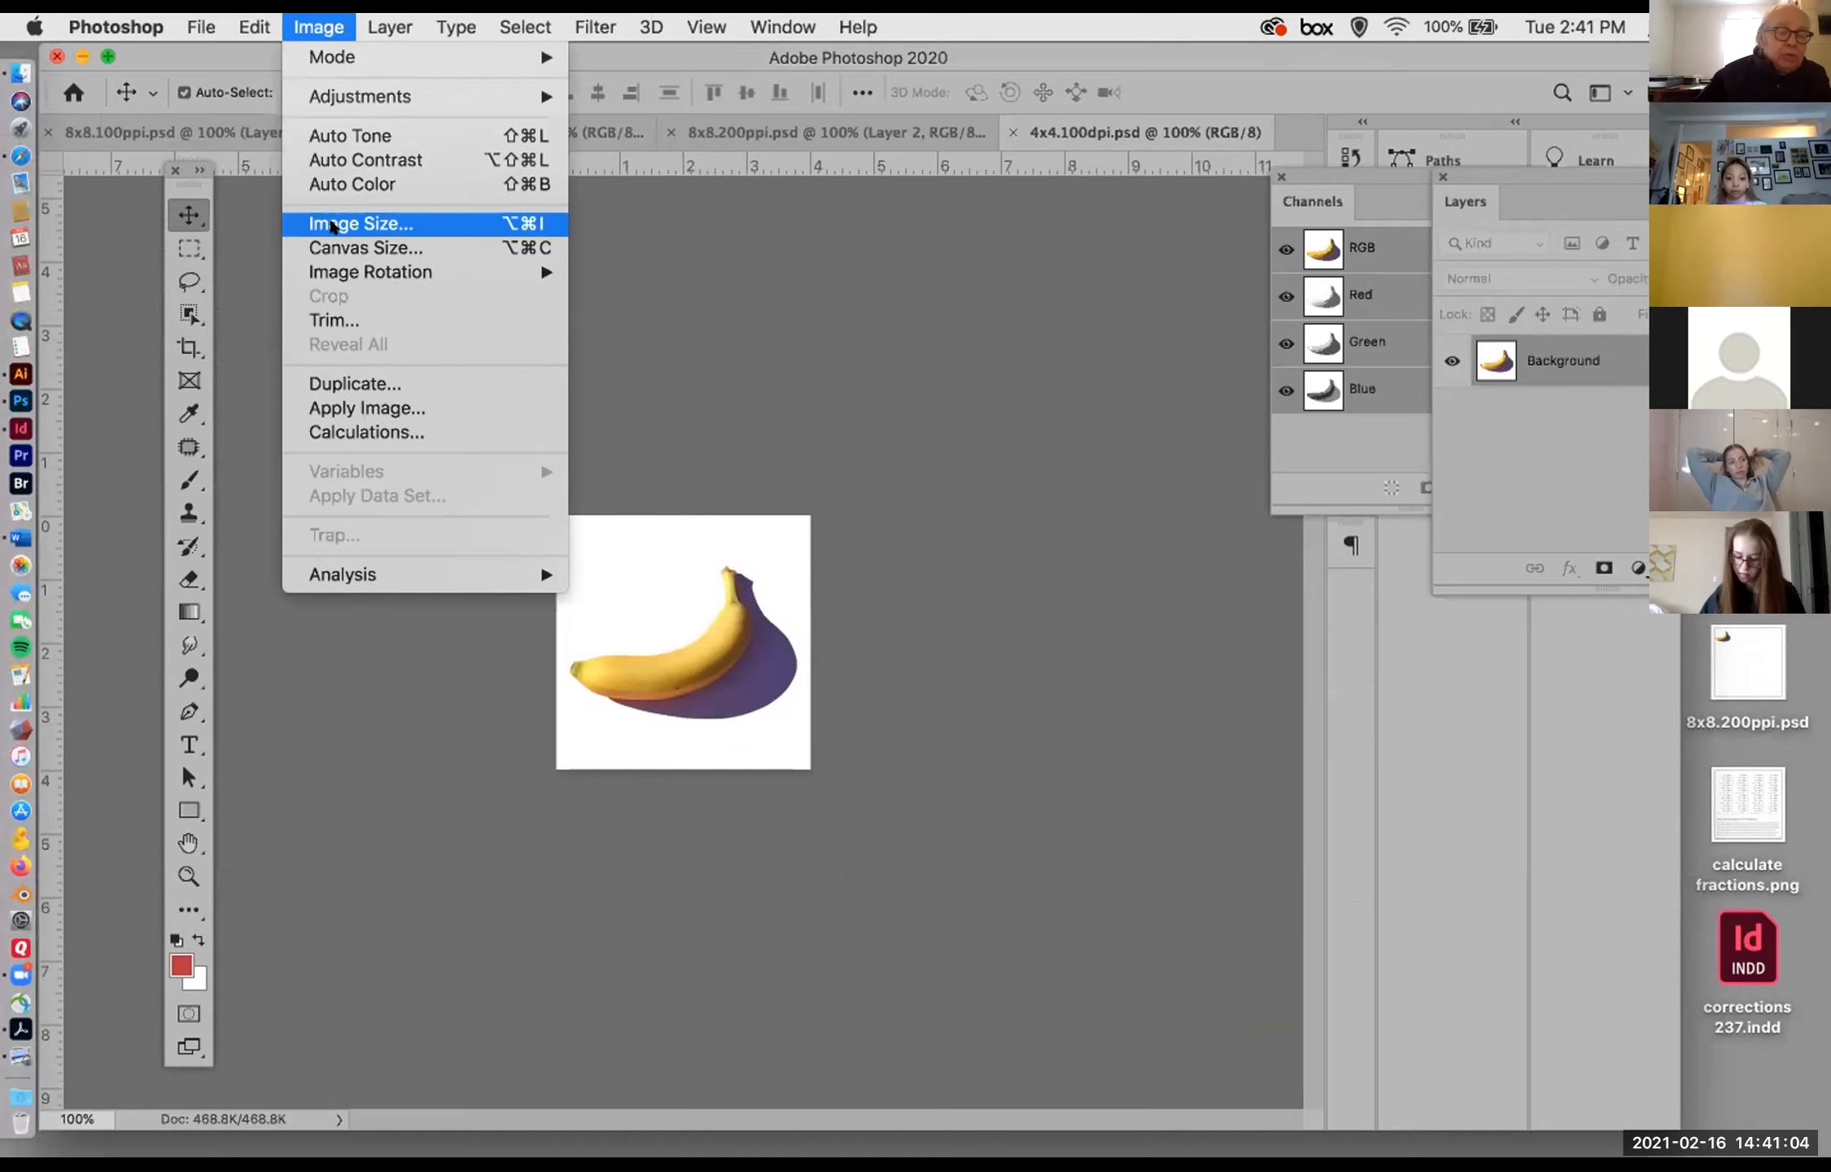
click(332, 226)
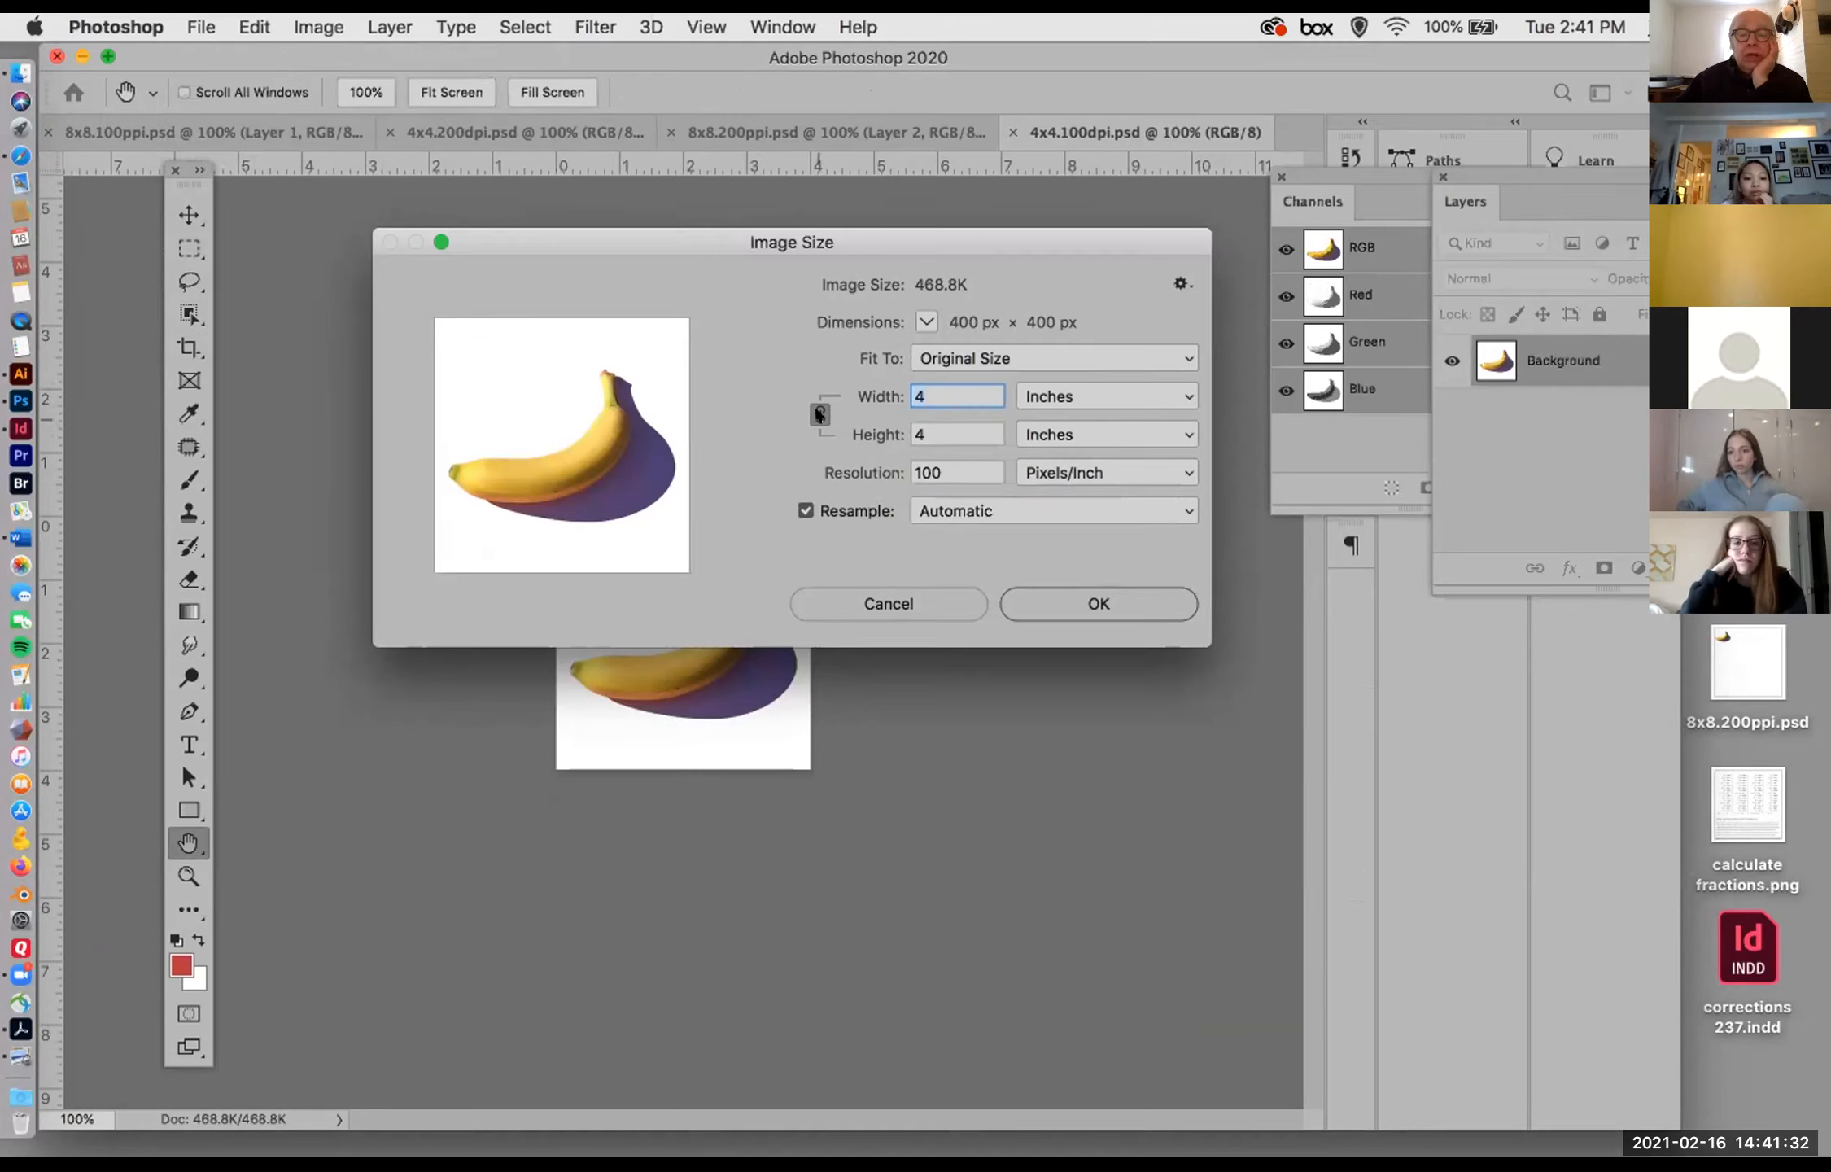
click(940, 471)
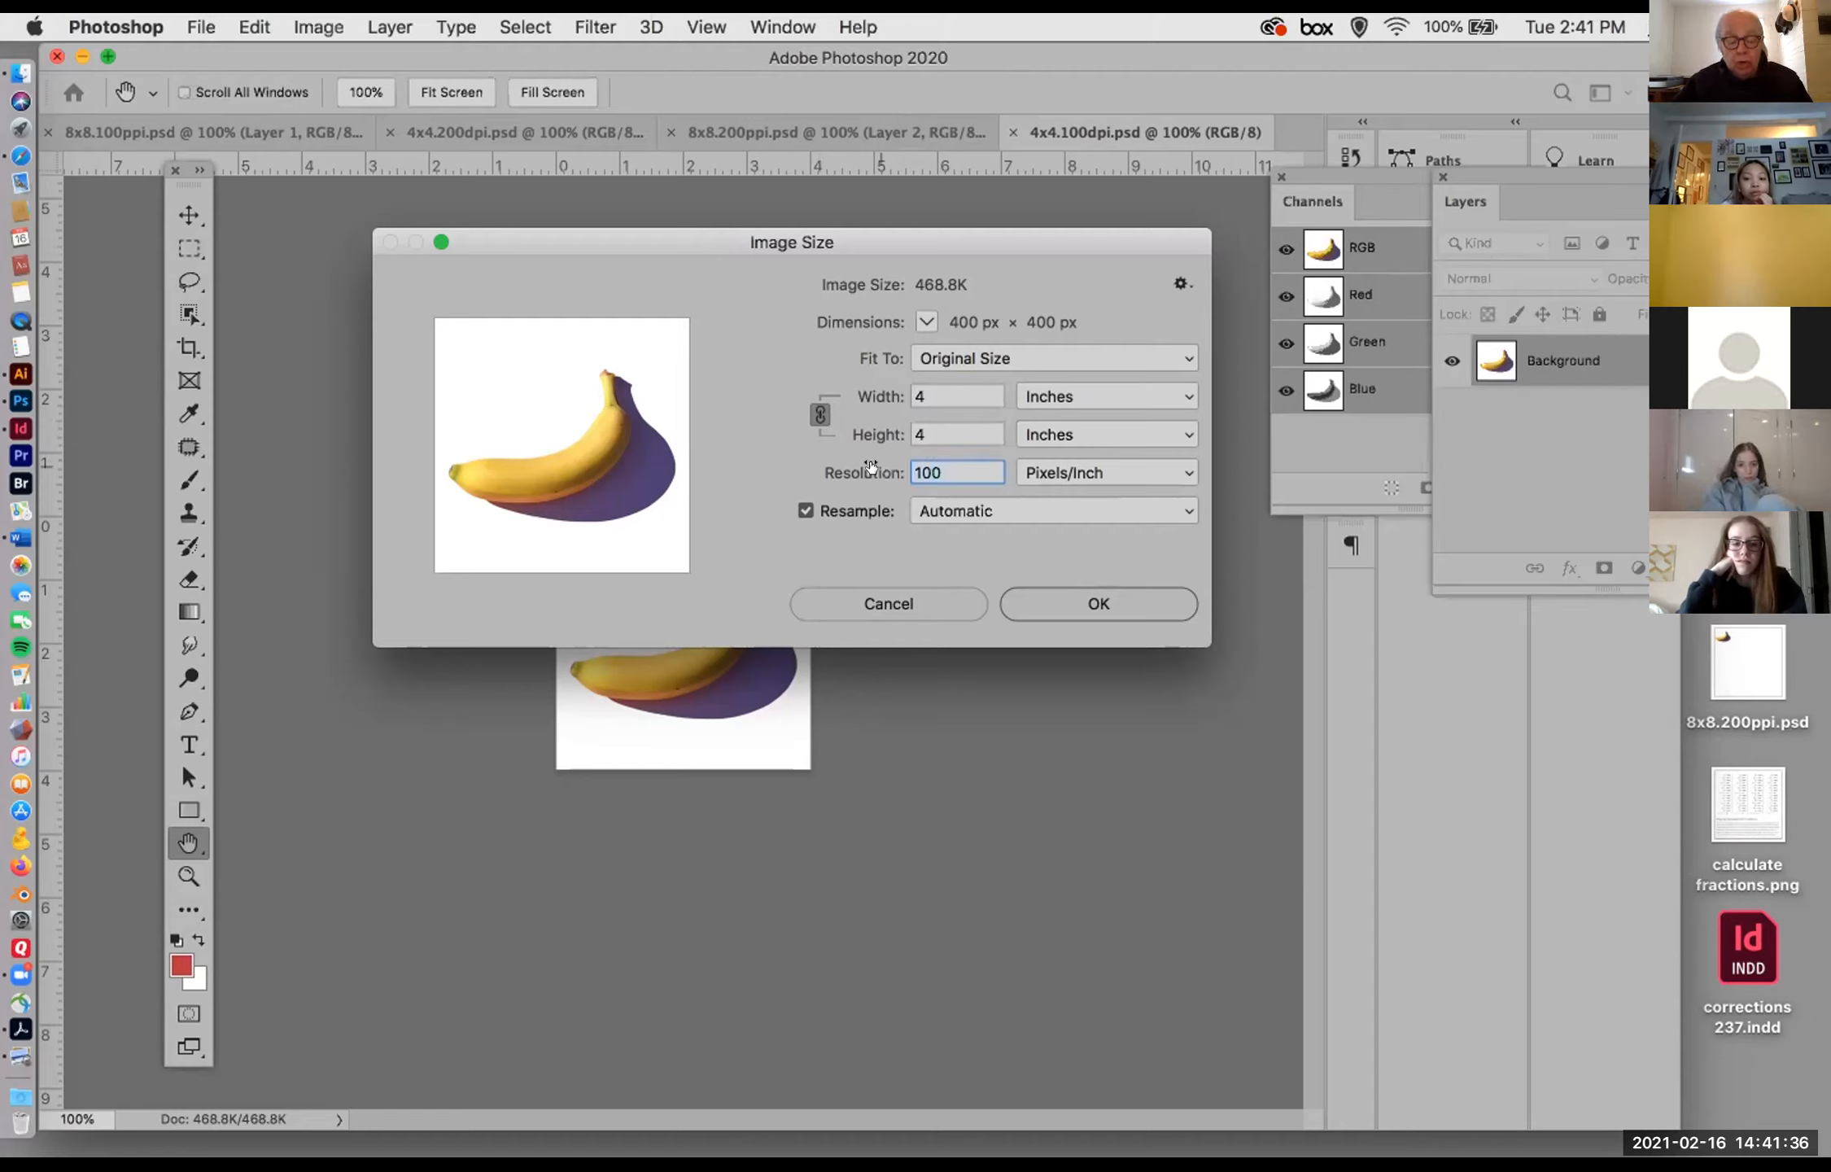
text(200)
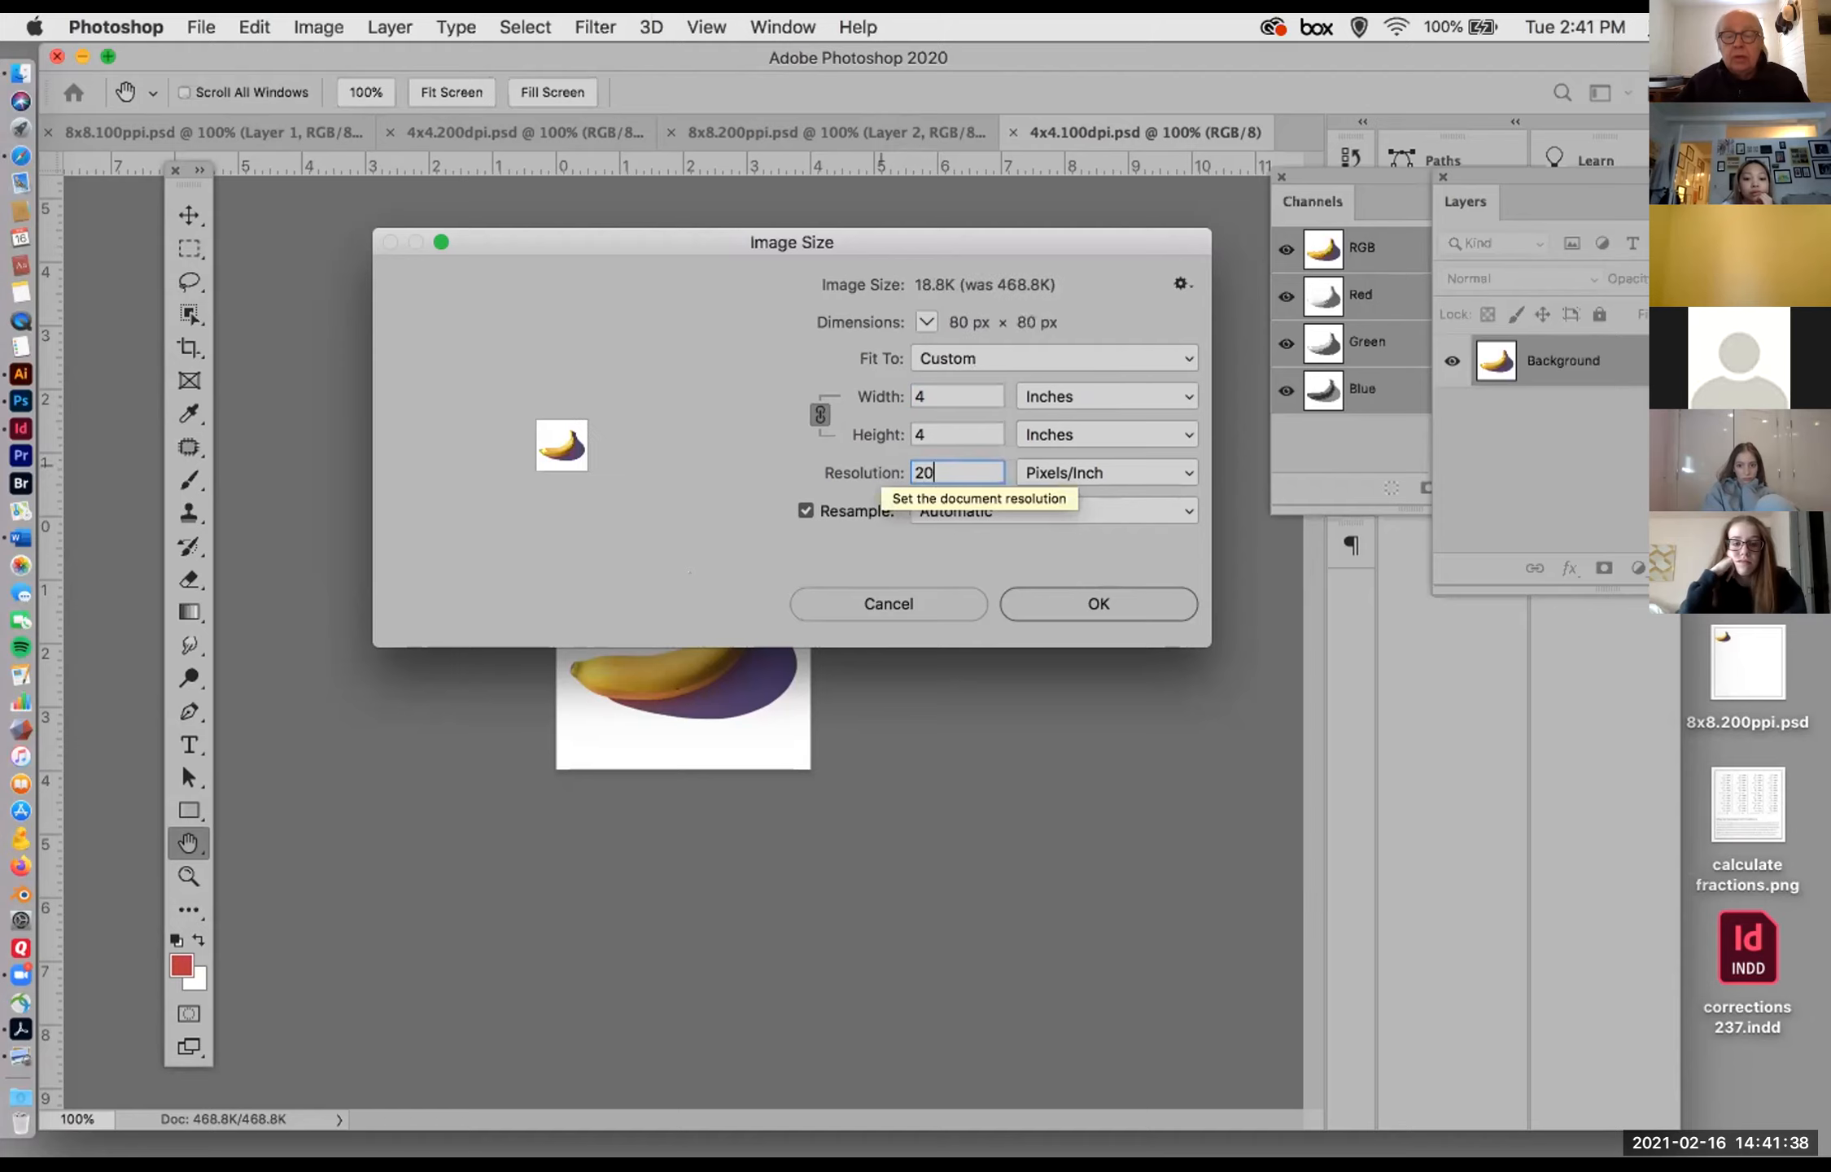
click(1082, 602)
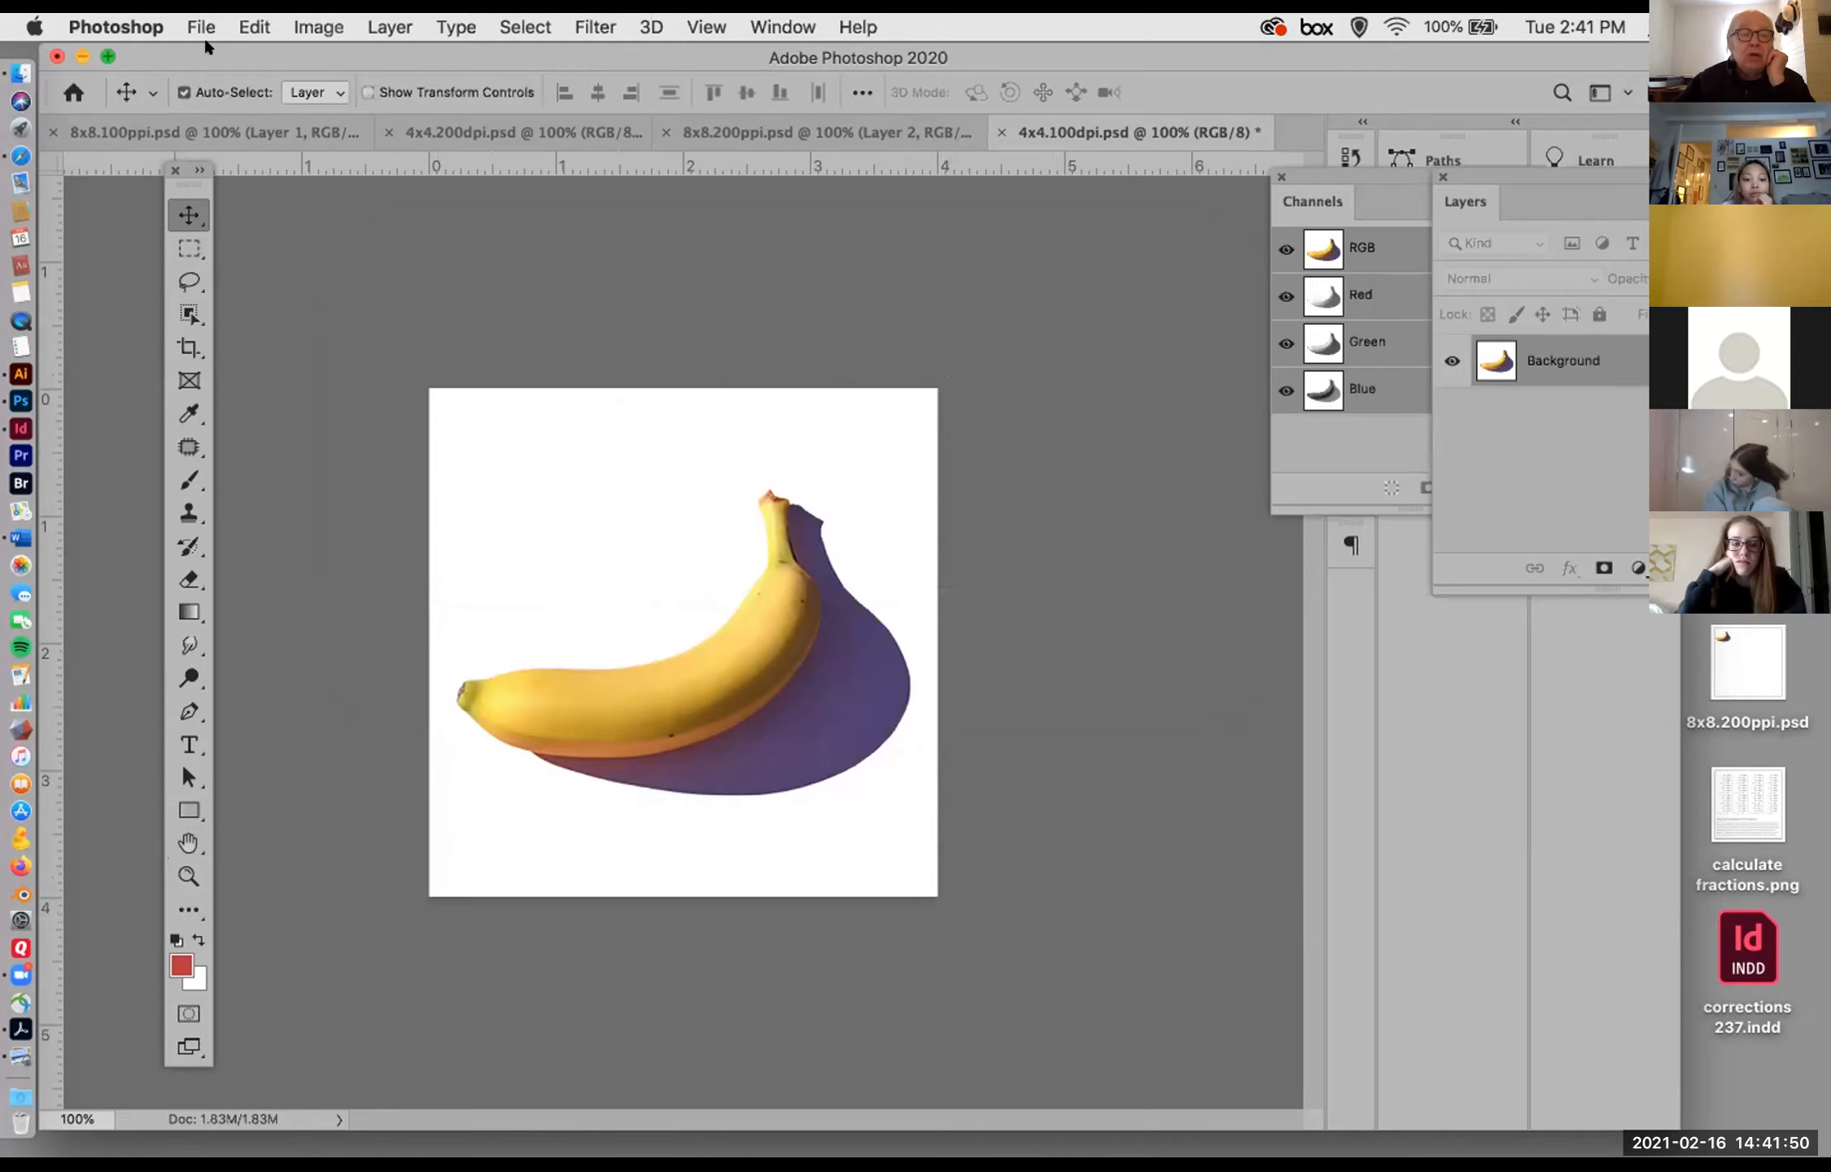
Step: Float the resampled 4x4.100dpi.psd document in its own window and place it beside the 8x8.200ppi.psd canvas
drag(234, 70, 218, 97)
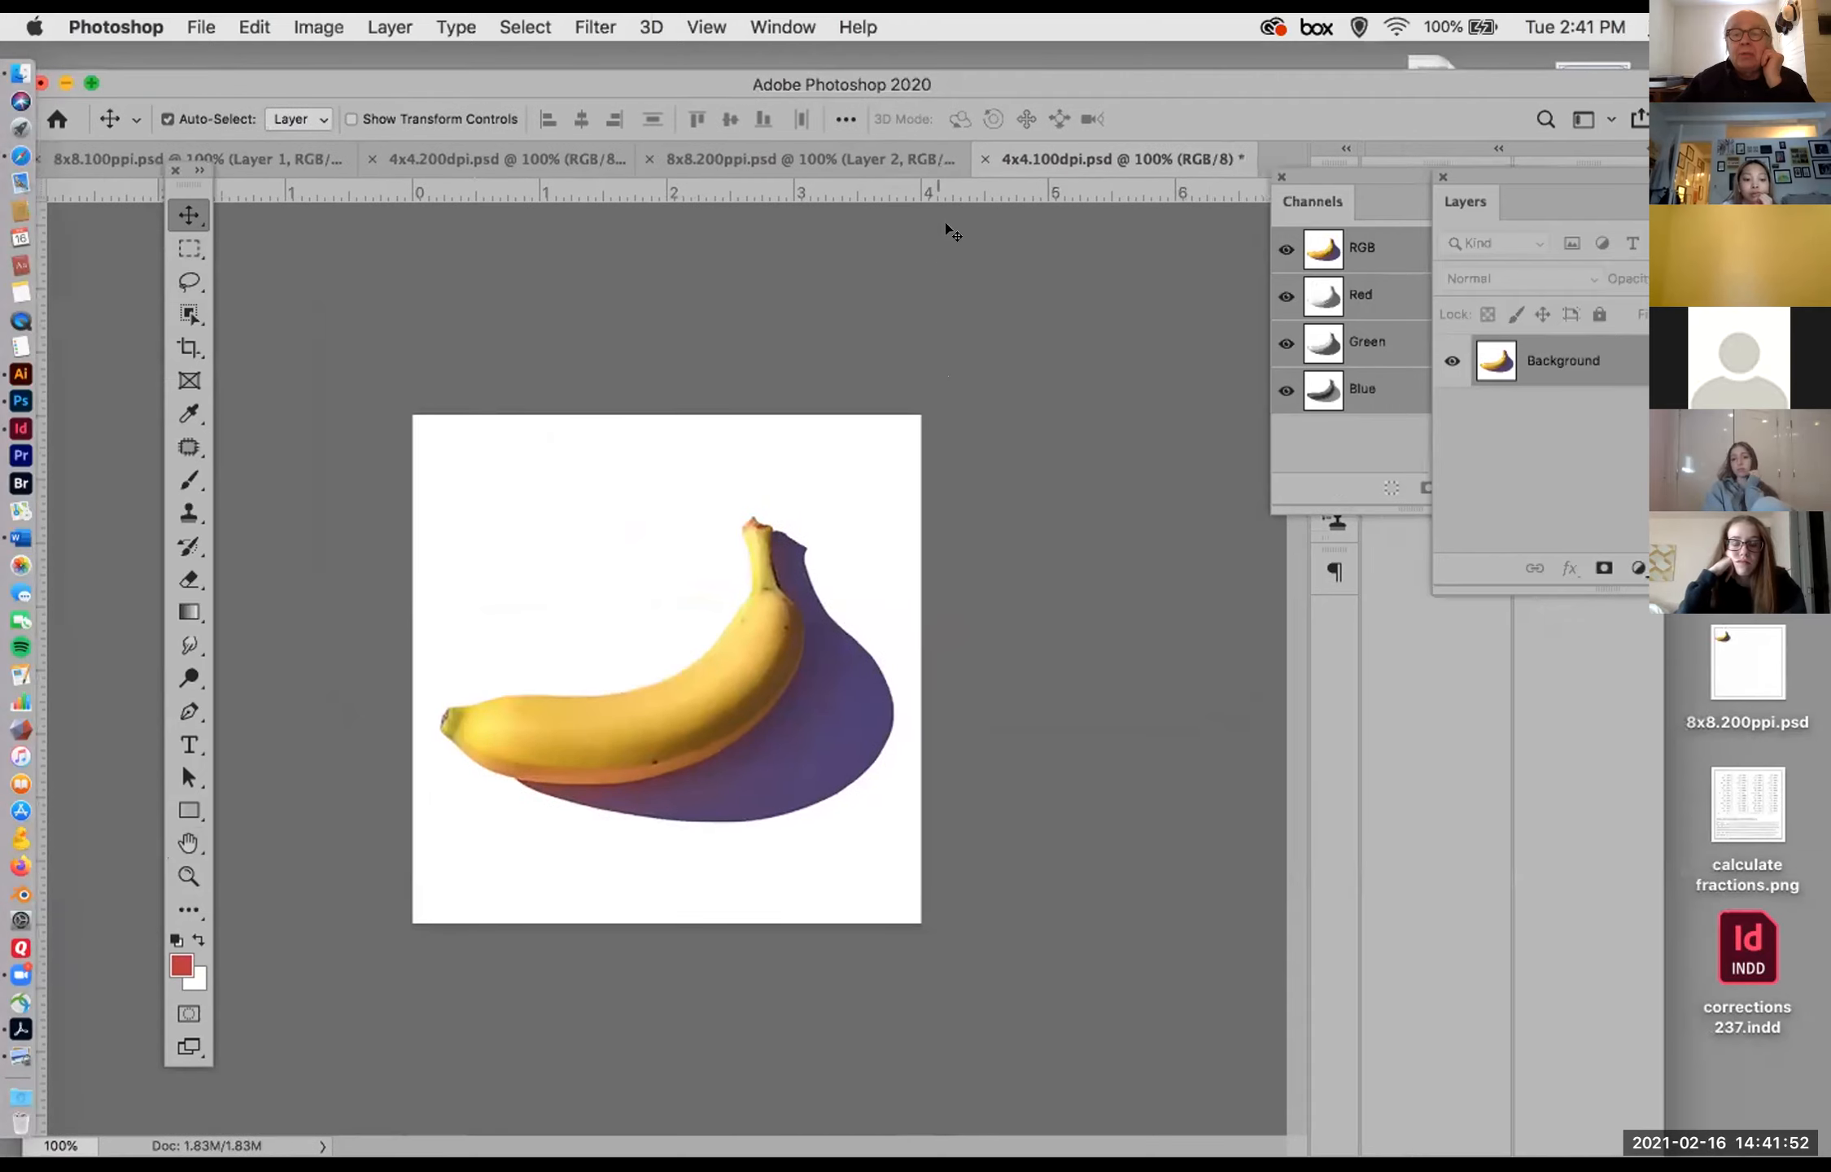
drag(1022, 163, 903, 396)
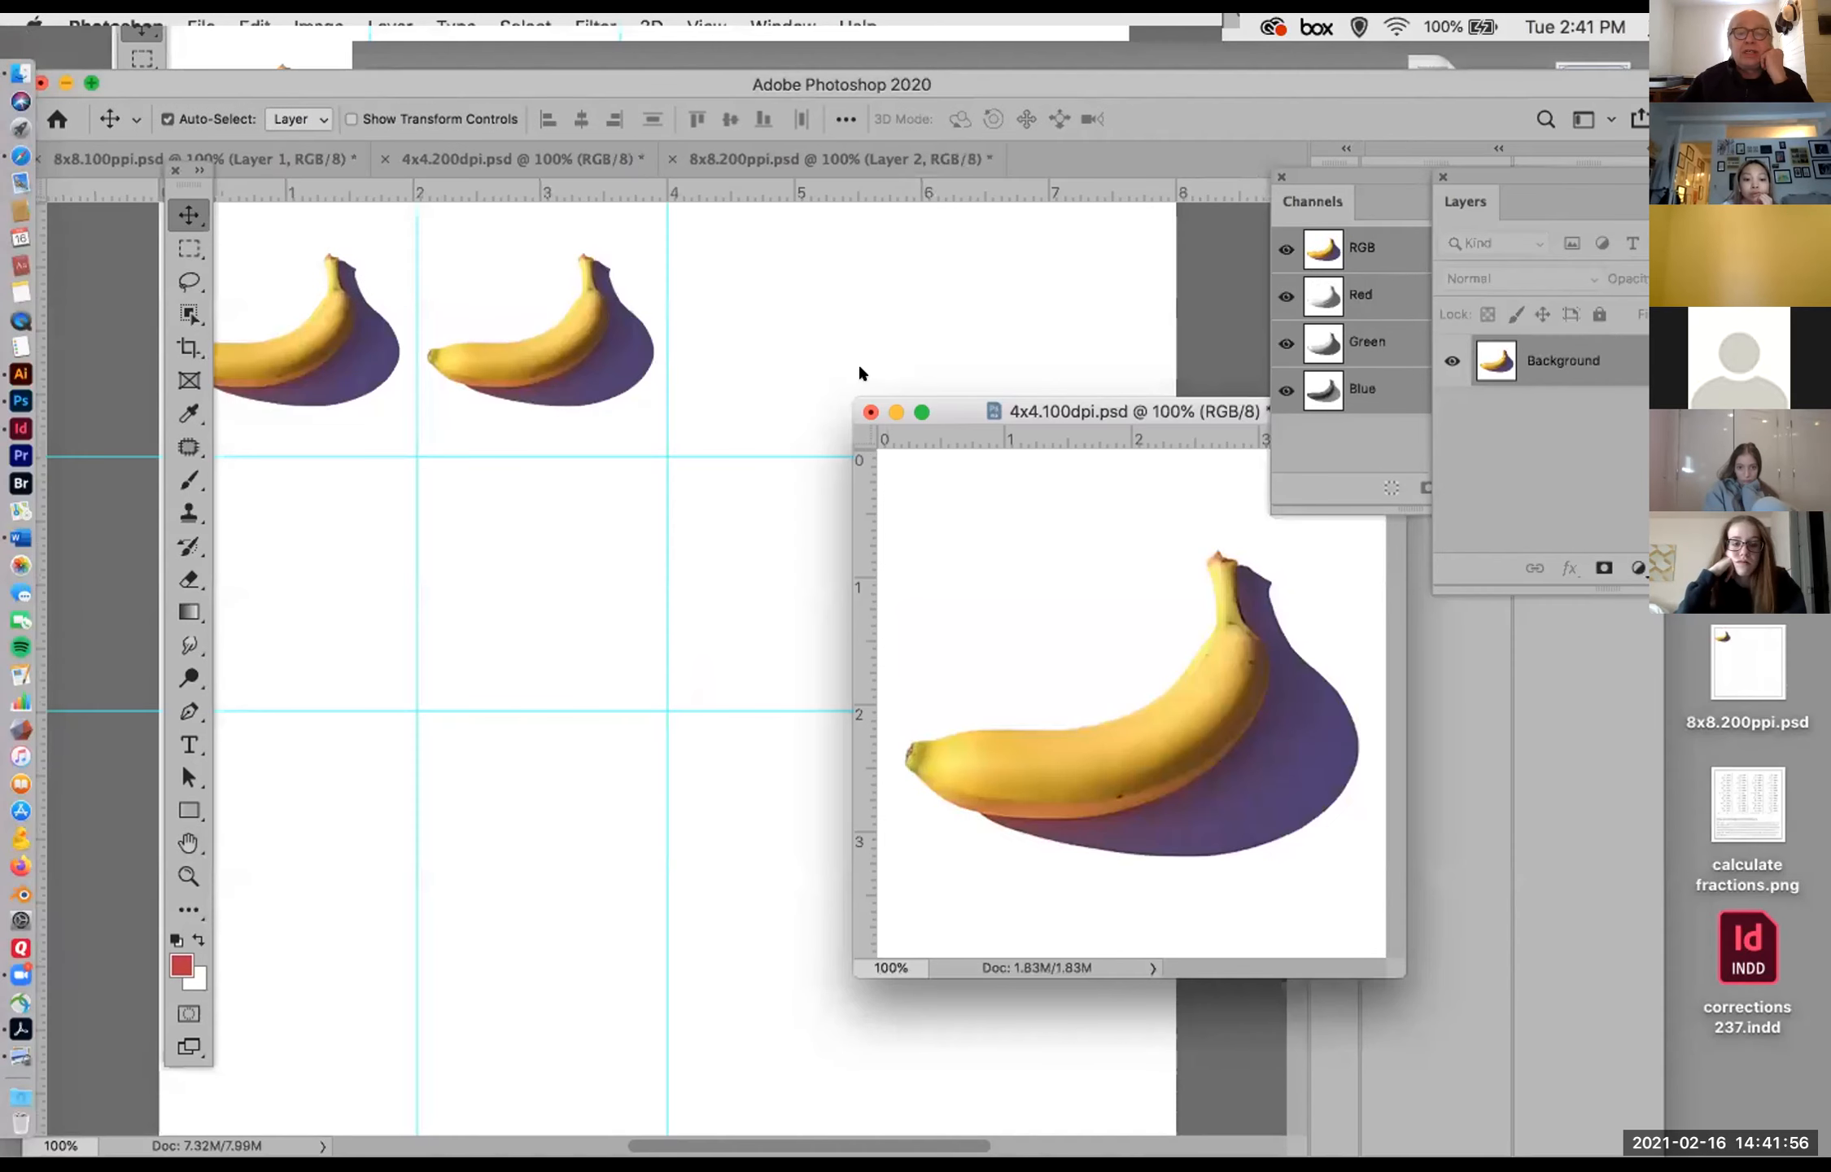
drag(957, 405, 827, 378)
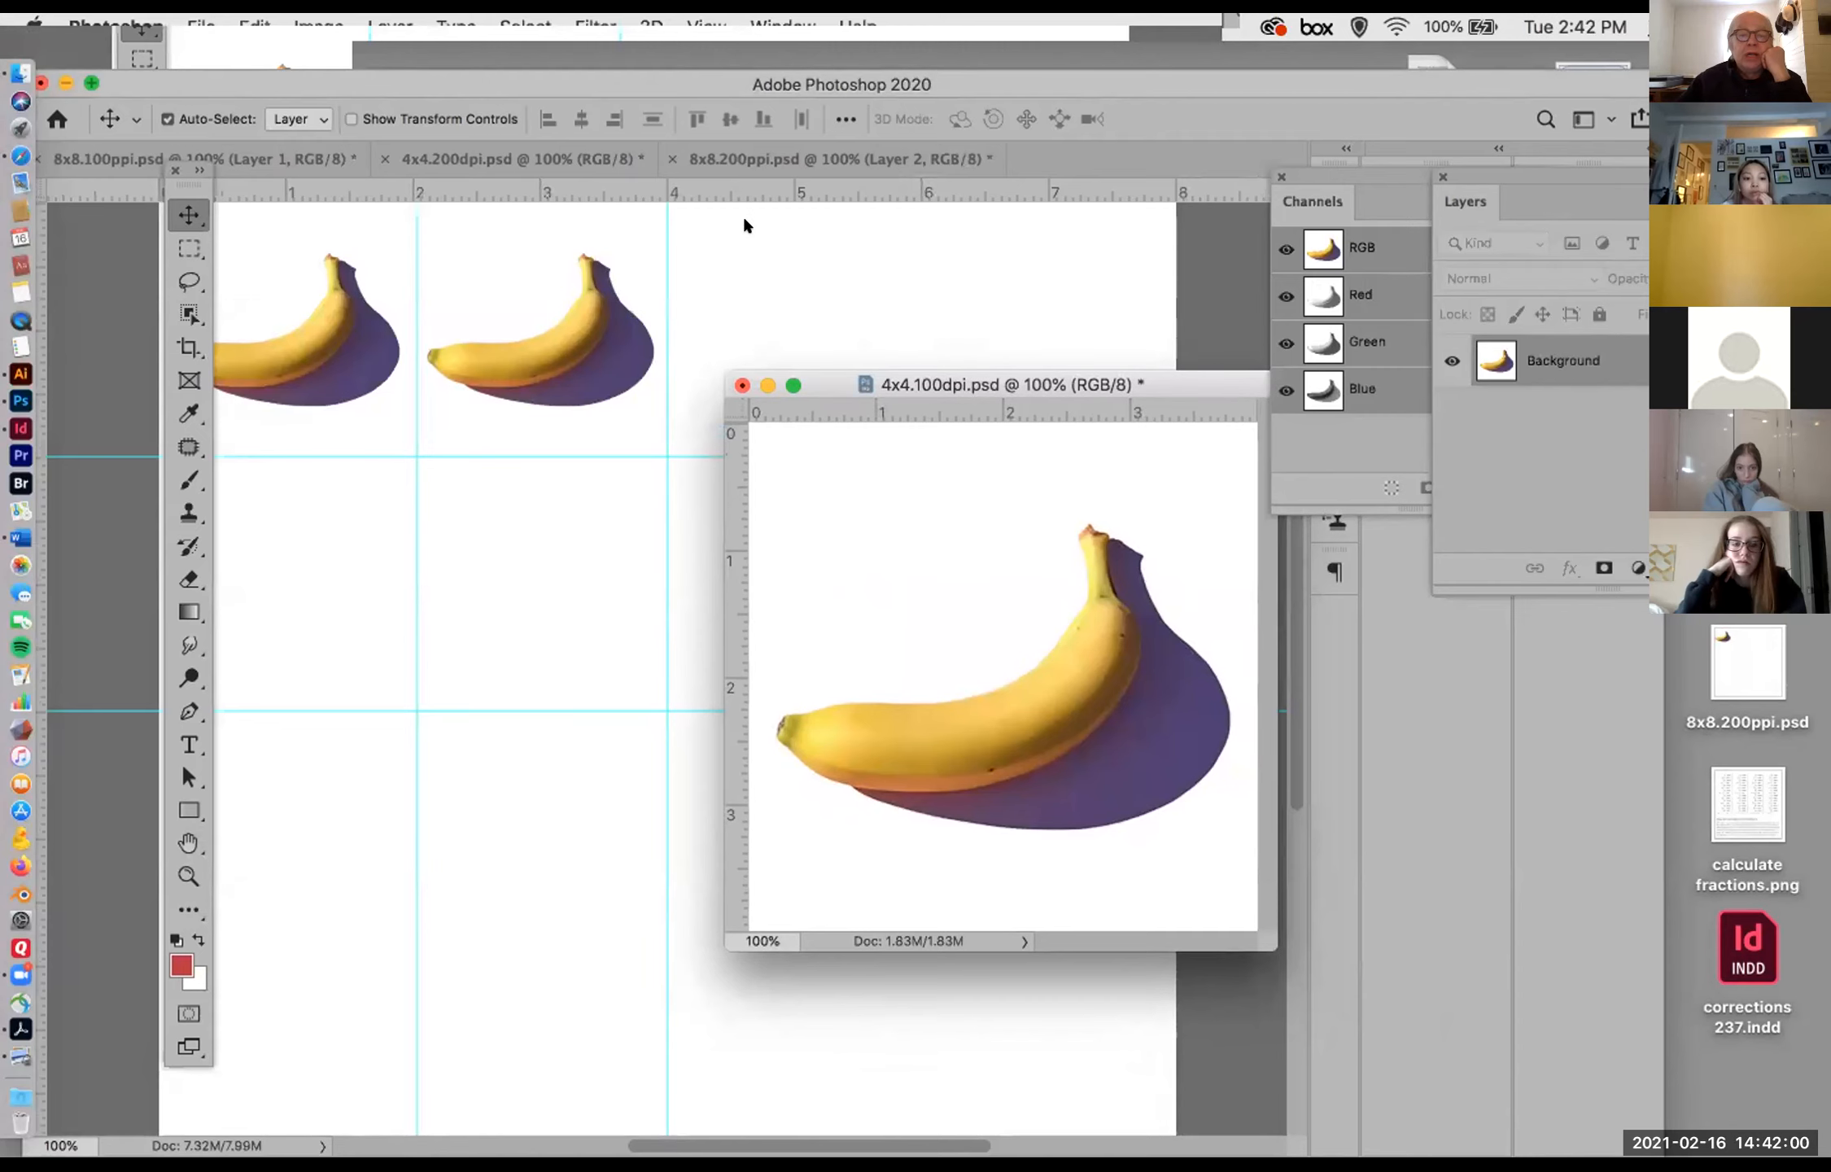
drag(856, 385, 1262, 461)
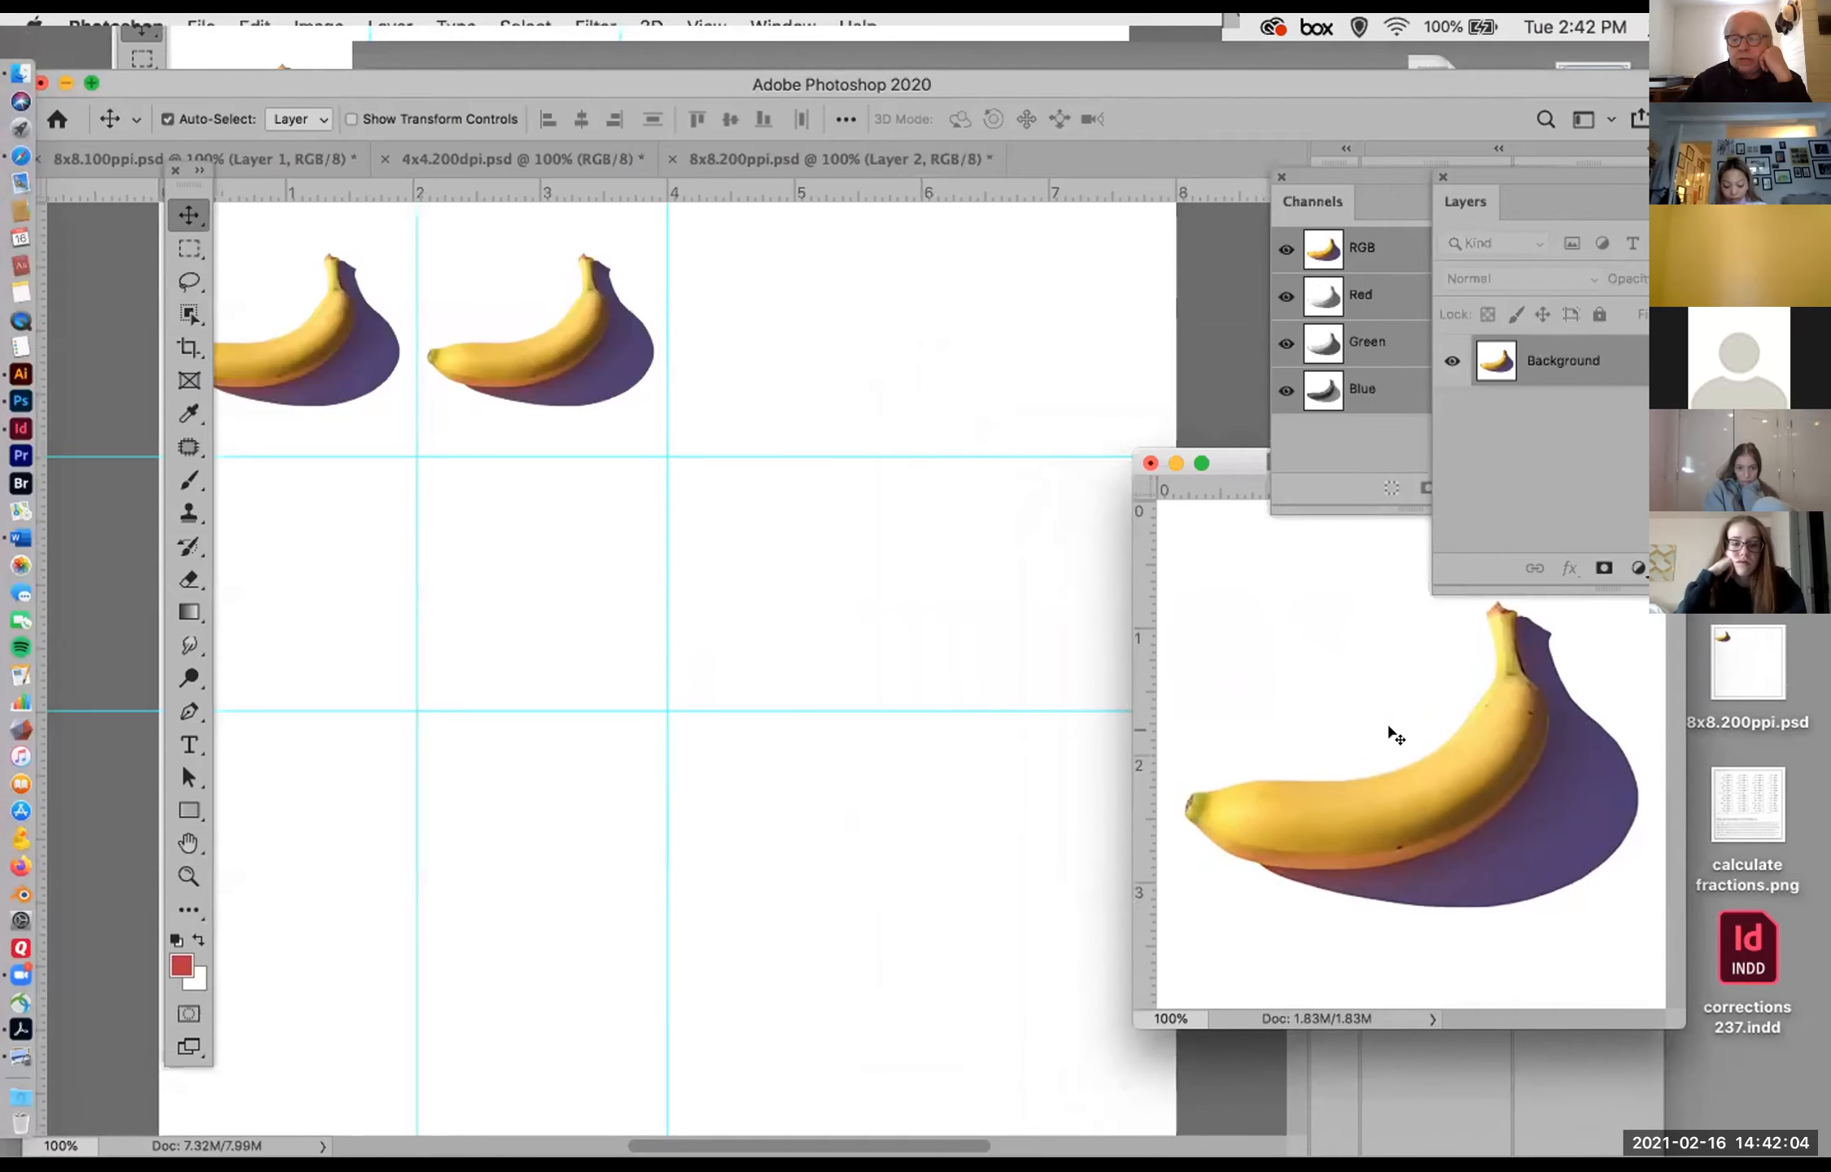
Step: Copy the resampled banana into 8x8.200ppi.psd beyond the 4-inch vertical guide, and bring the 4x4.100dpi.psd window back over the canvas
drag(1432, 765, 954, 476)
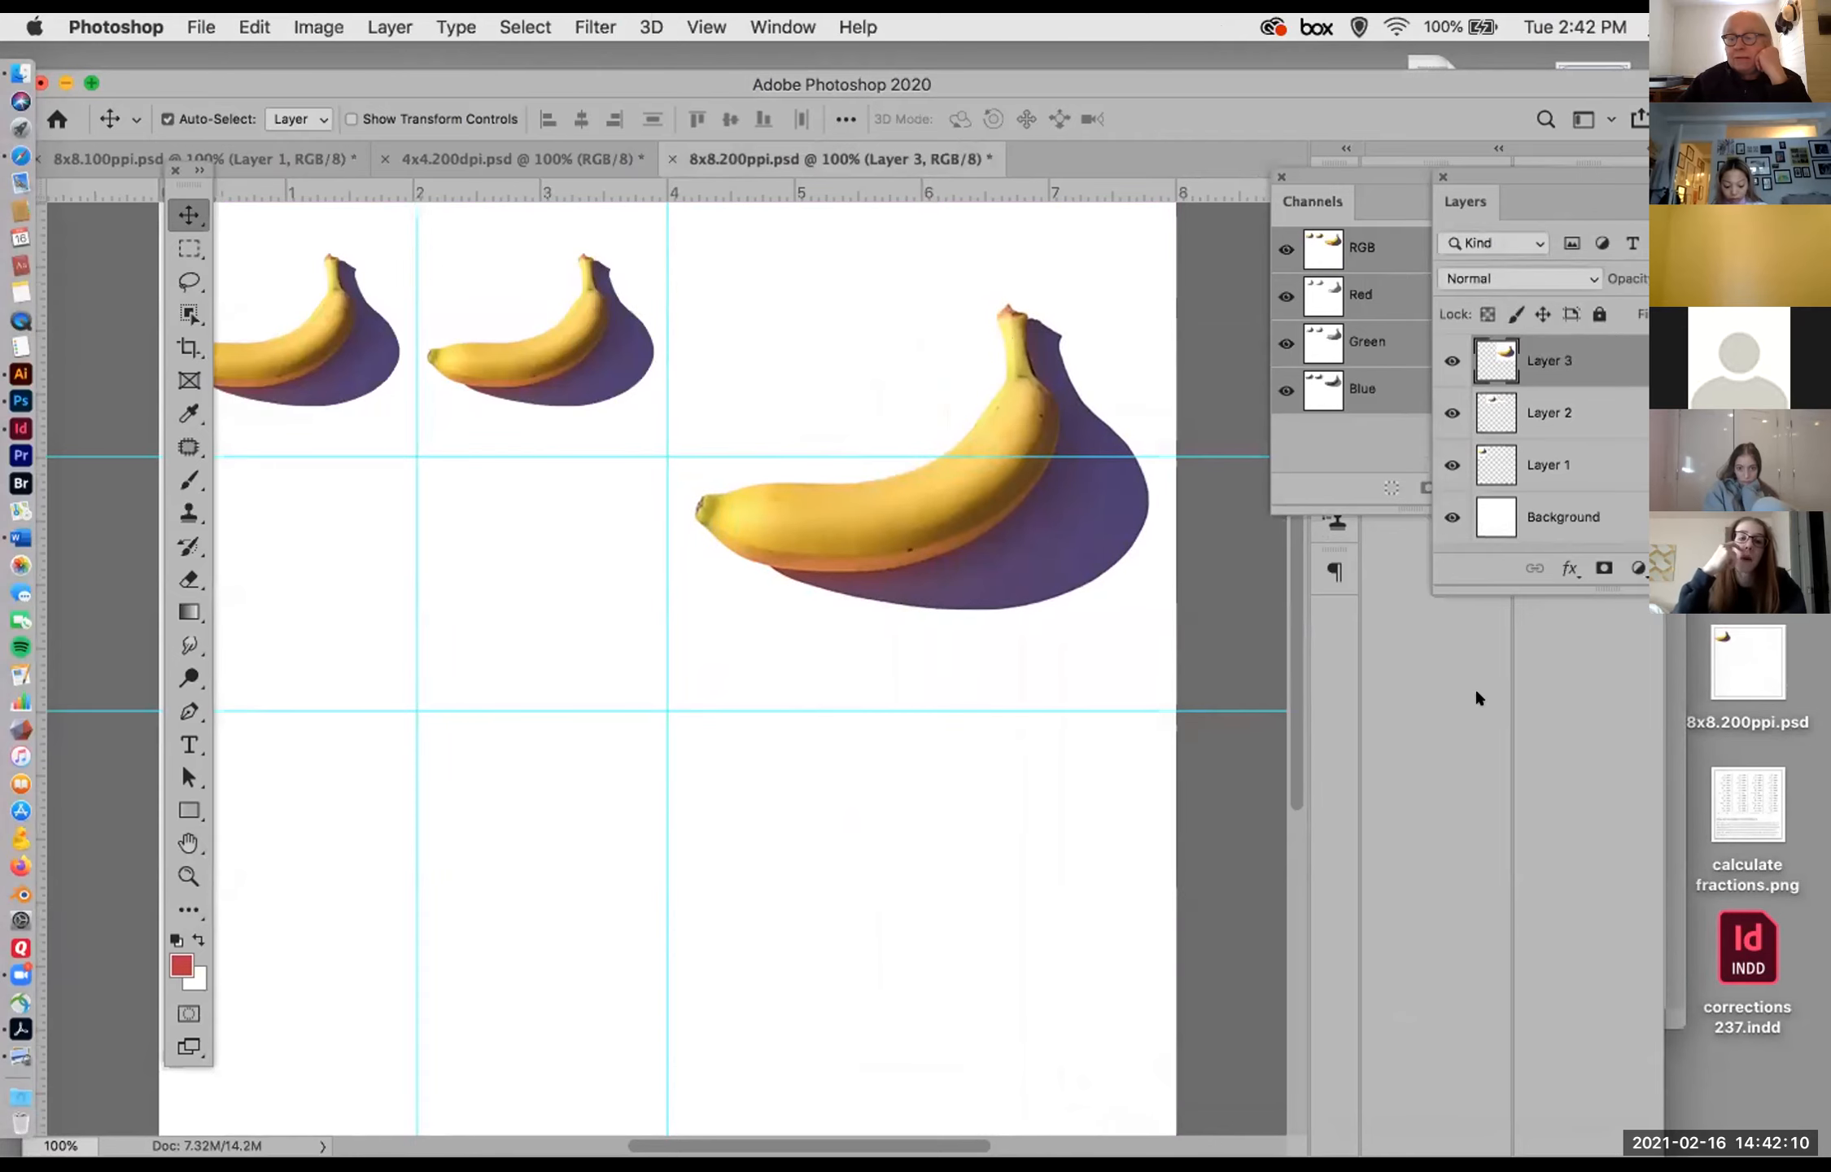
click(1668, 809)
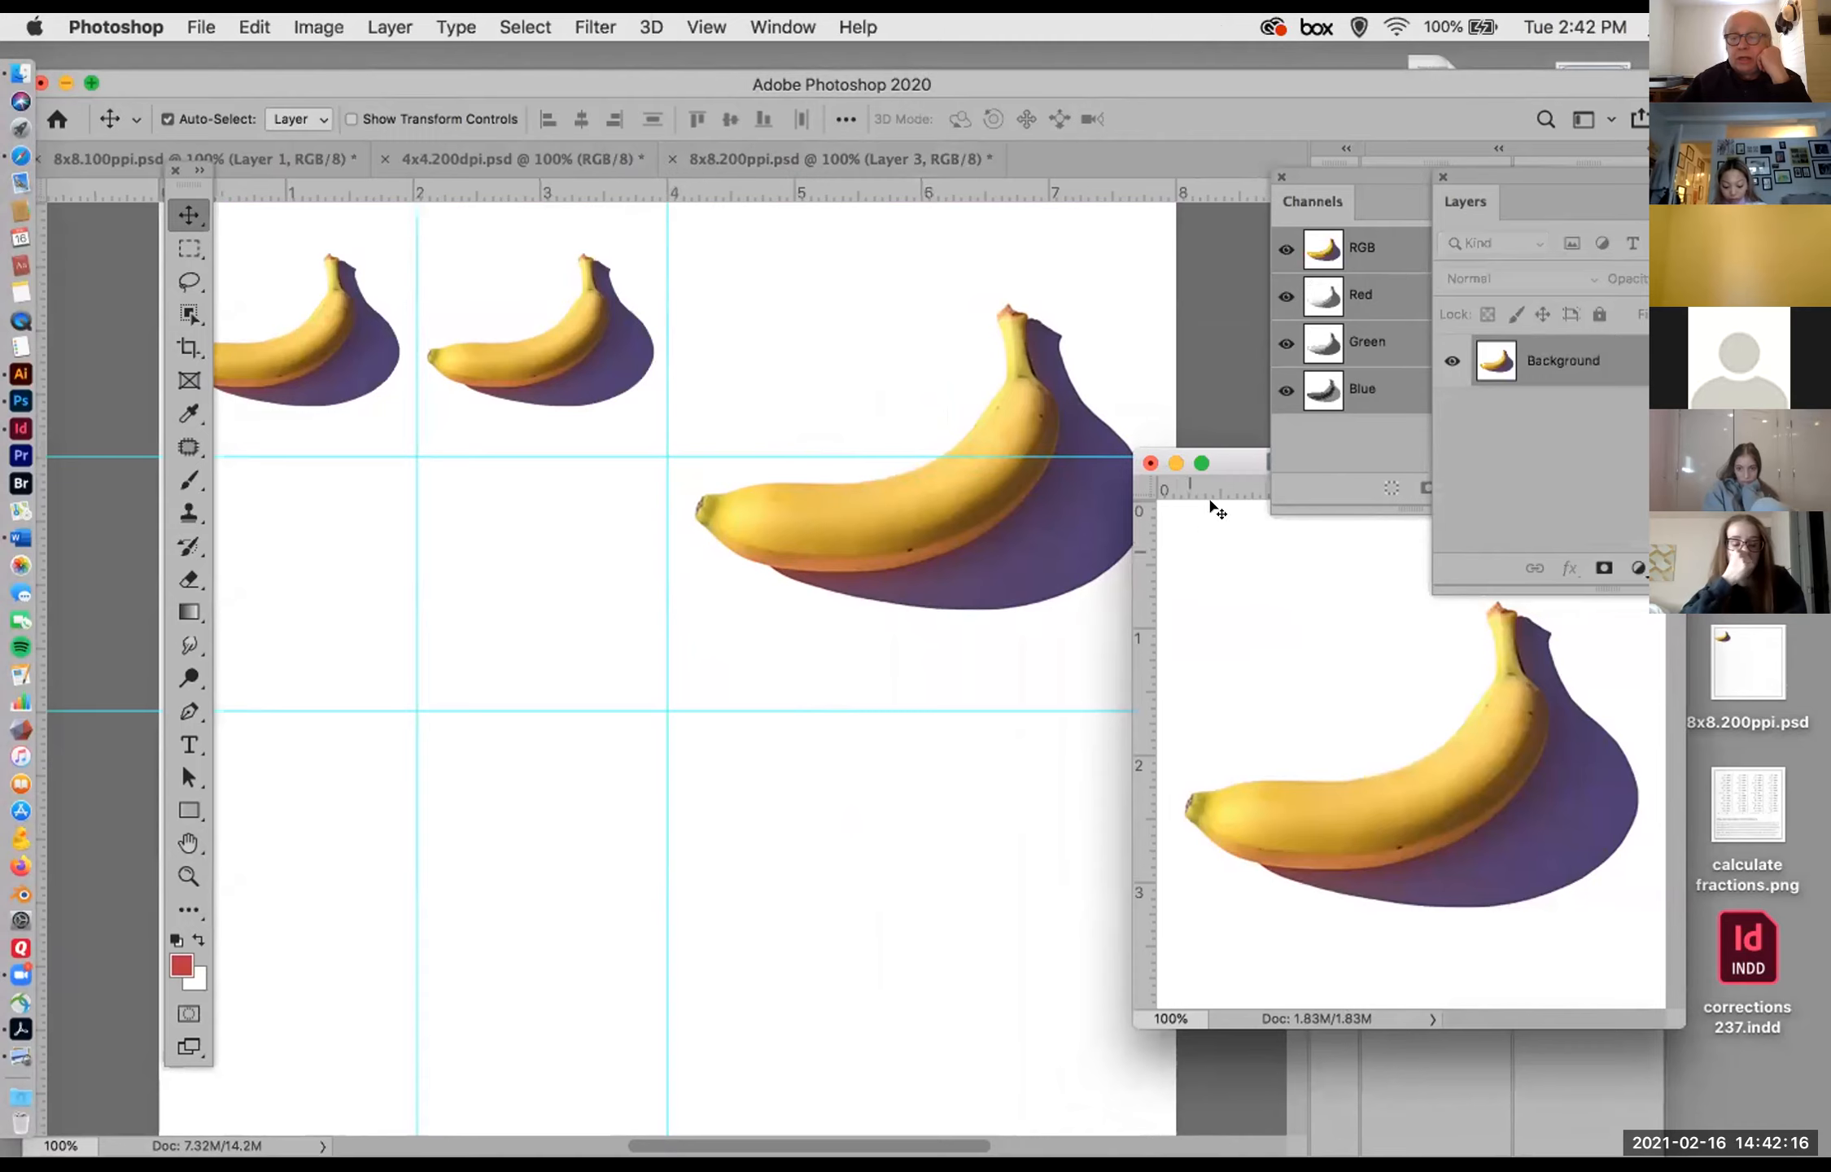
drag(1215, 457, 1038, 548)
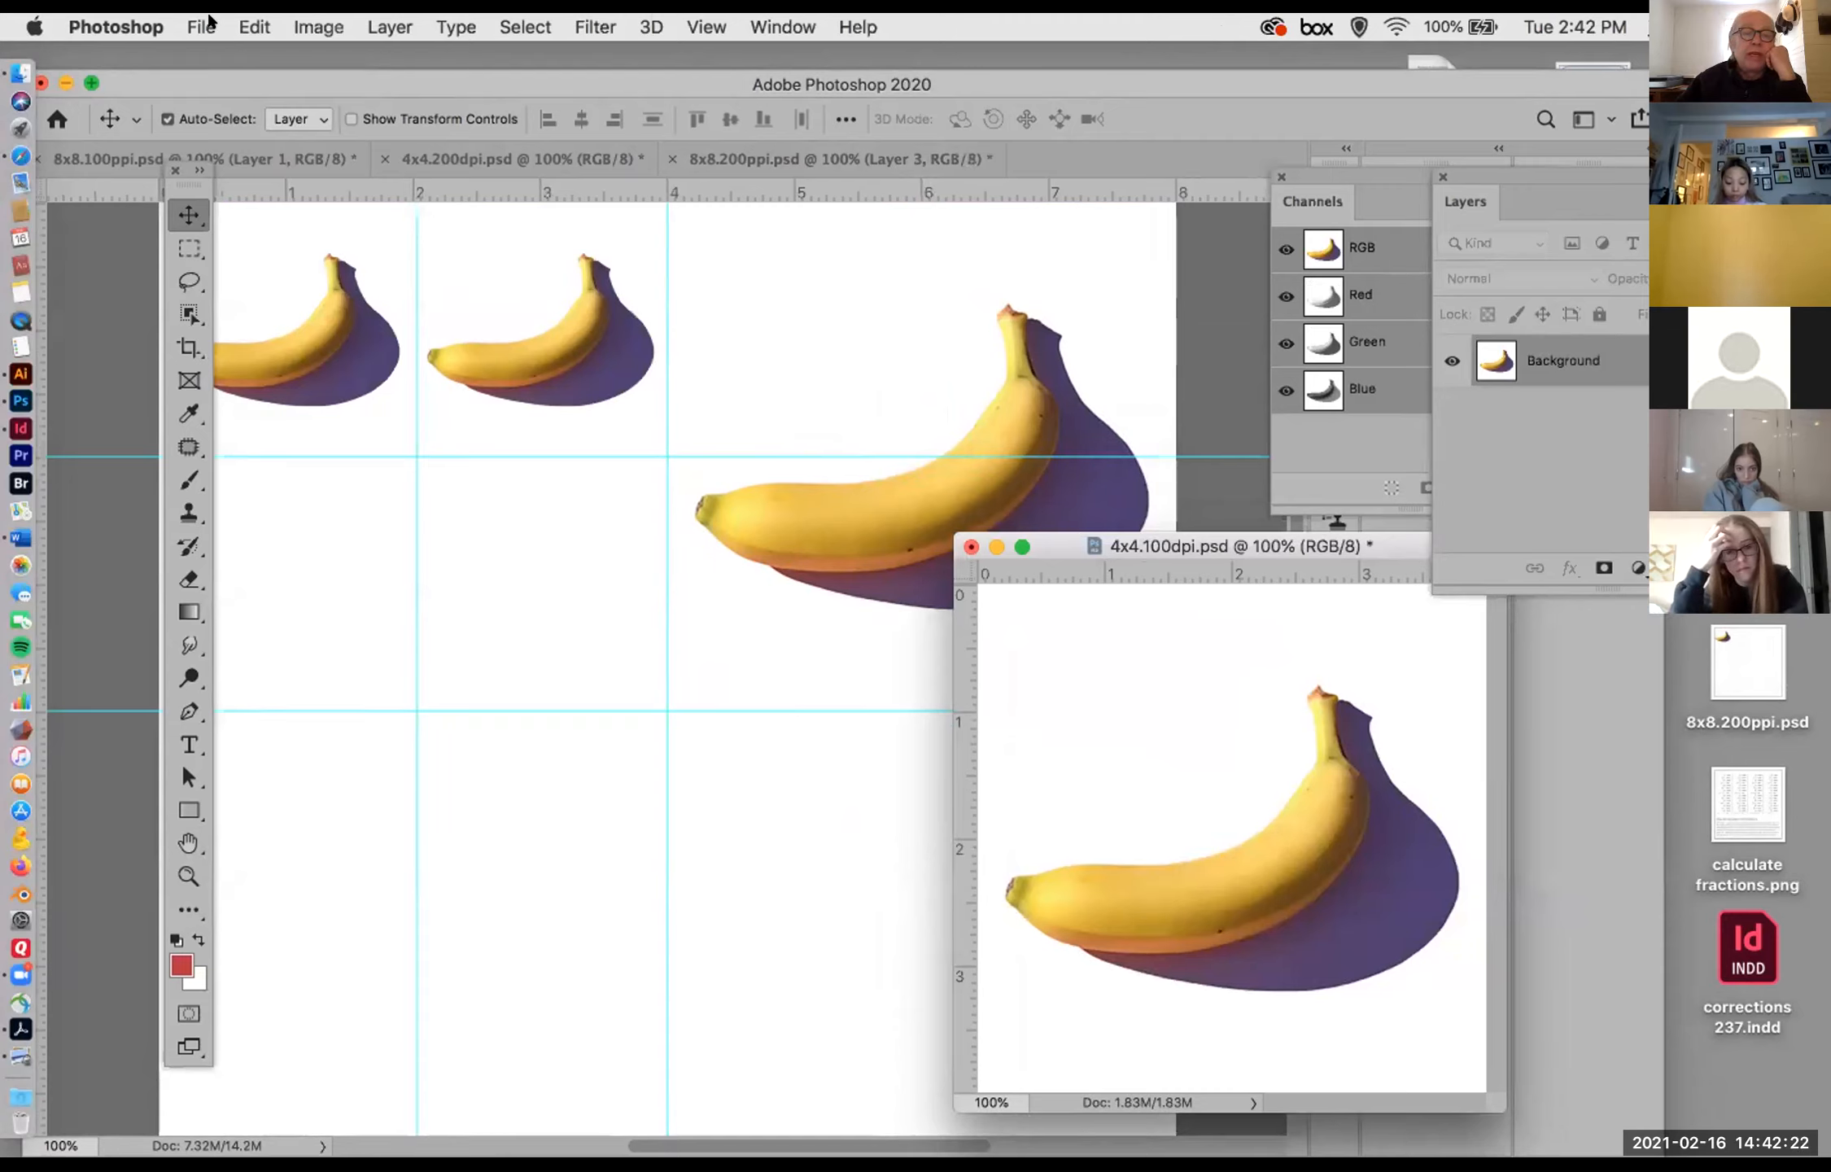
Step: Check the dimensions and resolution of 4x4.100dpi.psd in Image Size without changing them
click(316, 27)
click(358, 223)
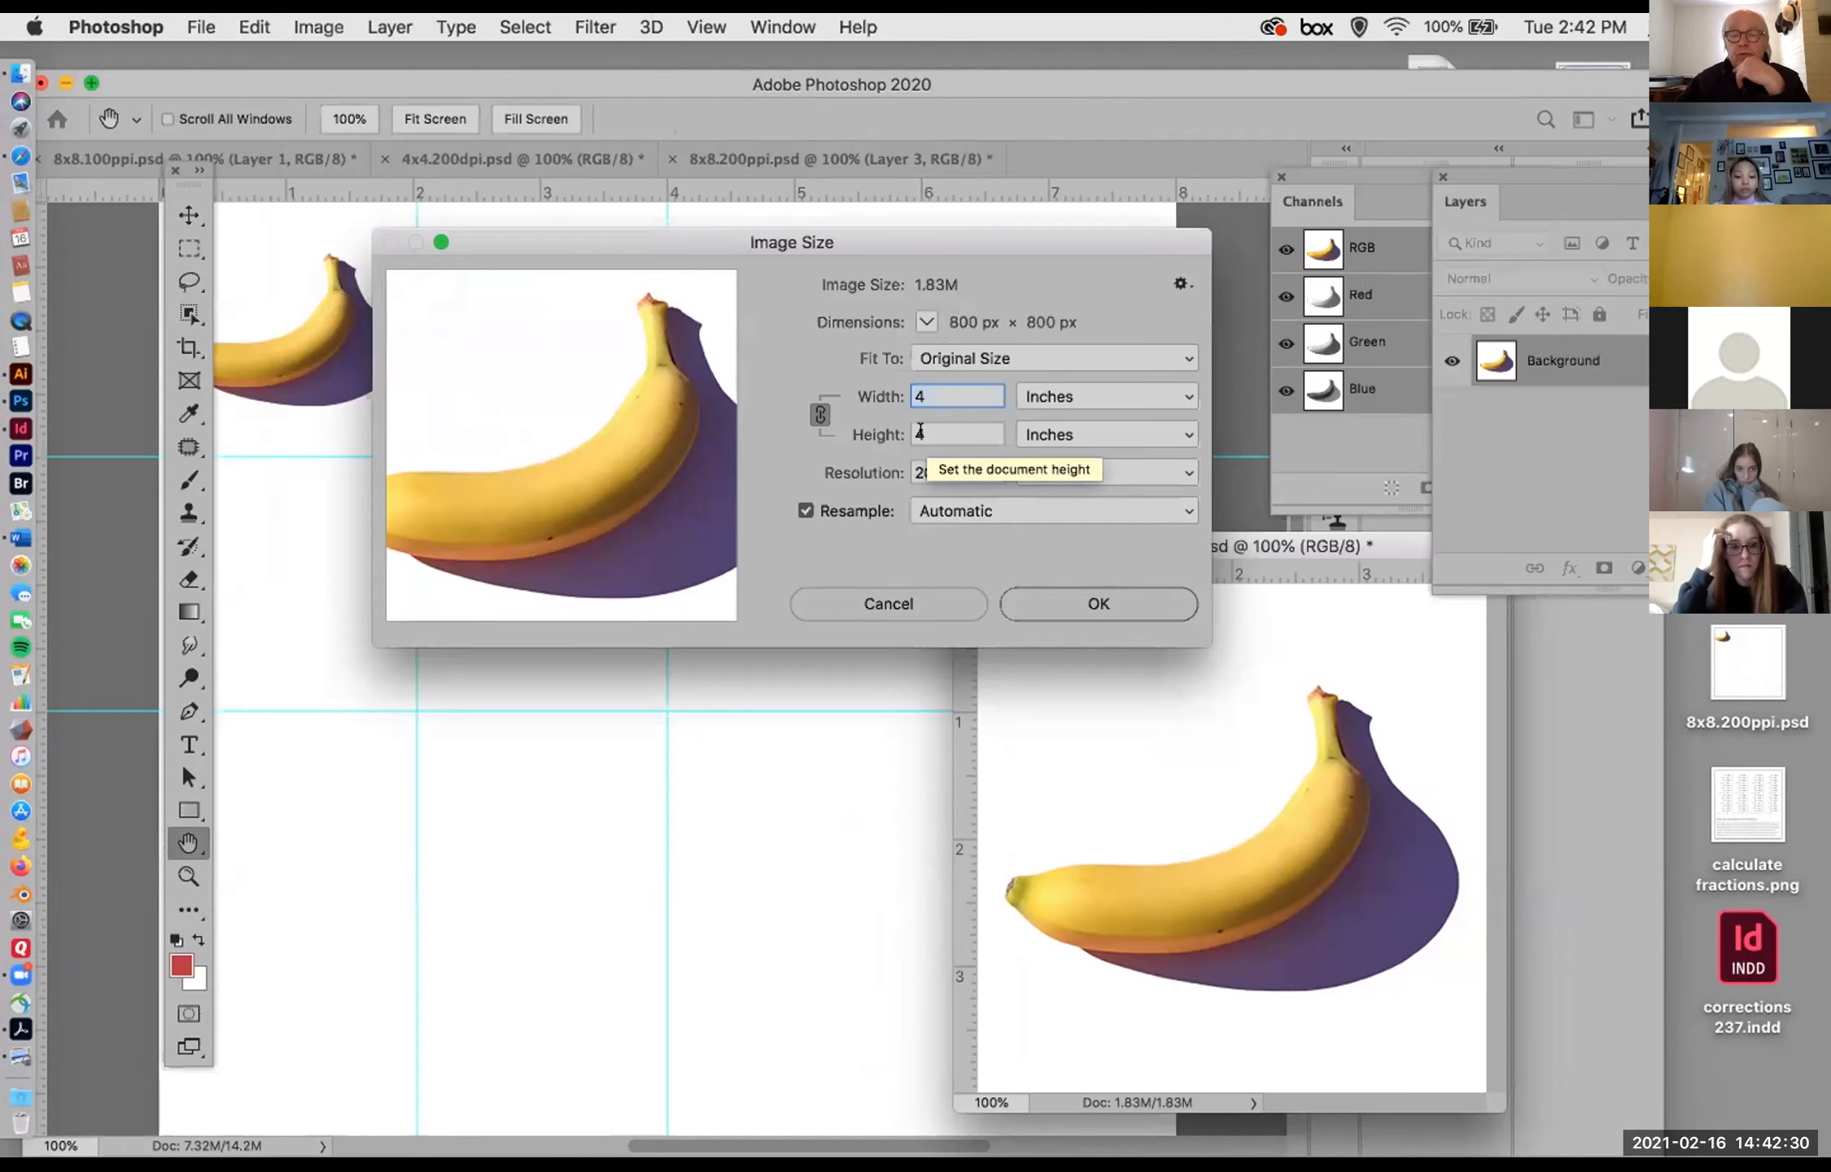
click(903, 603)
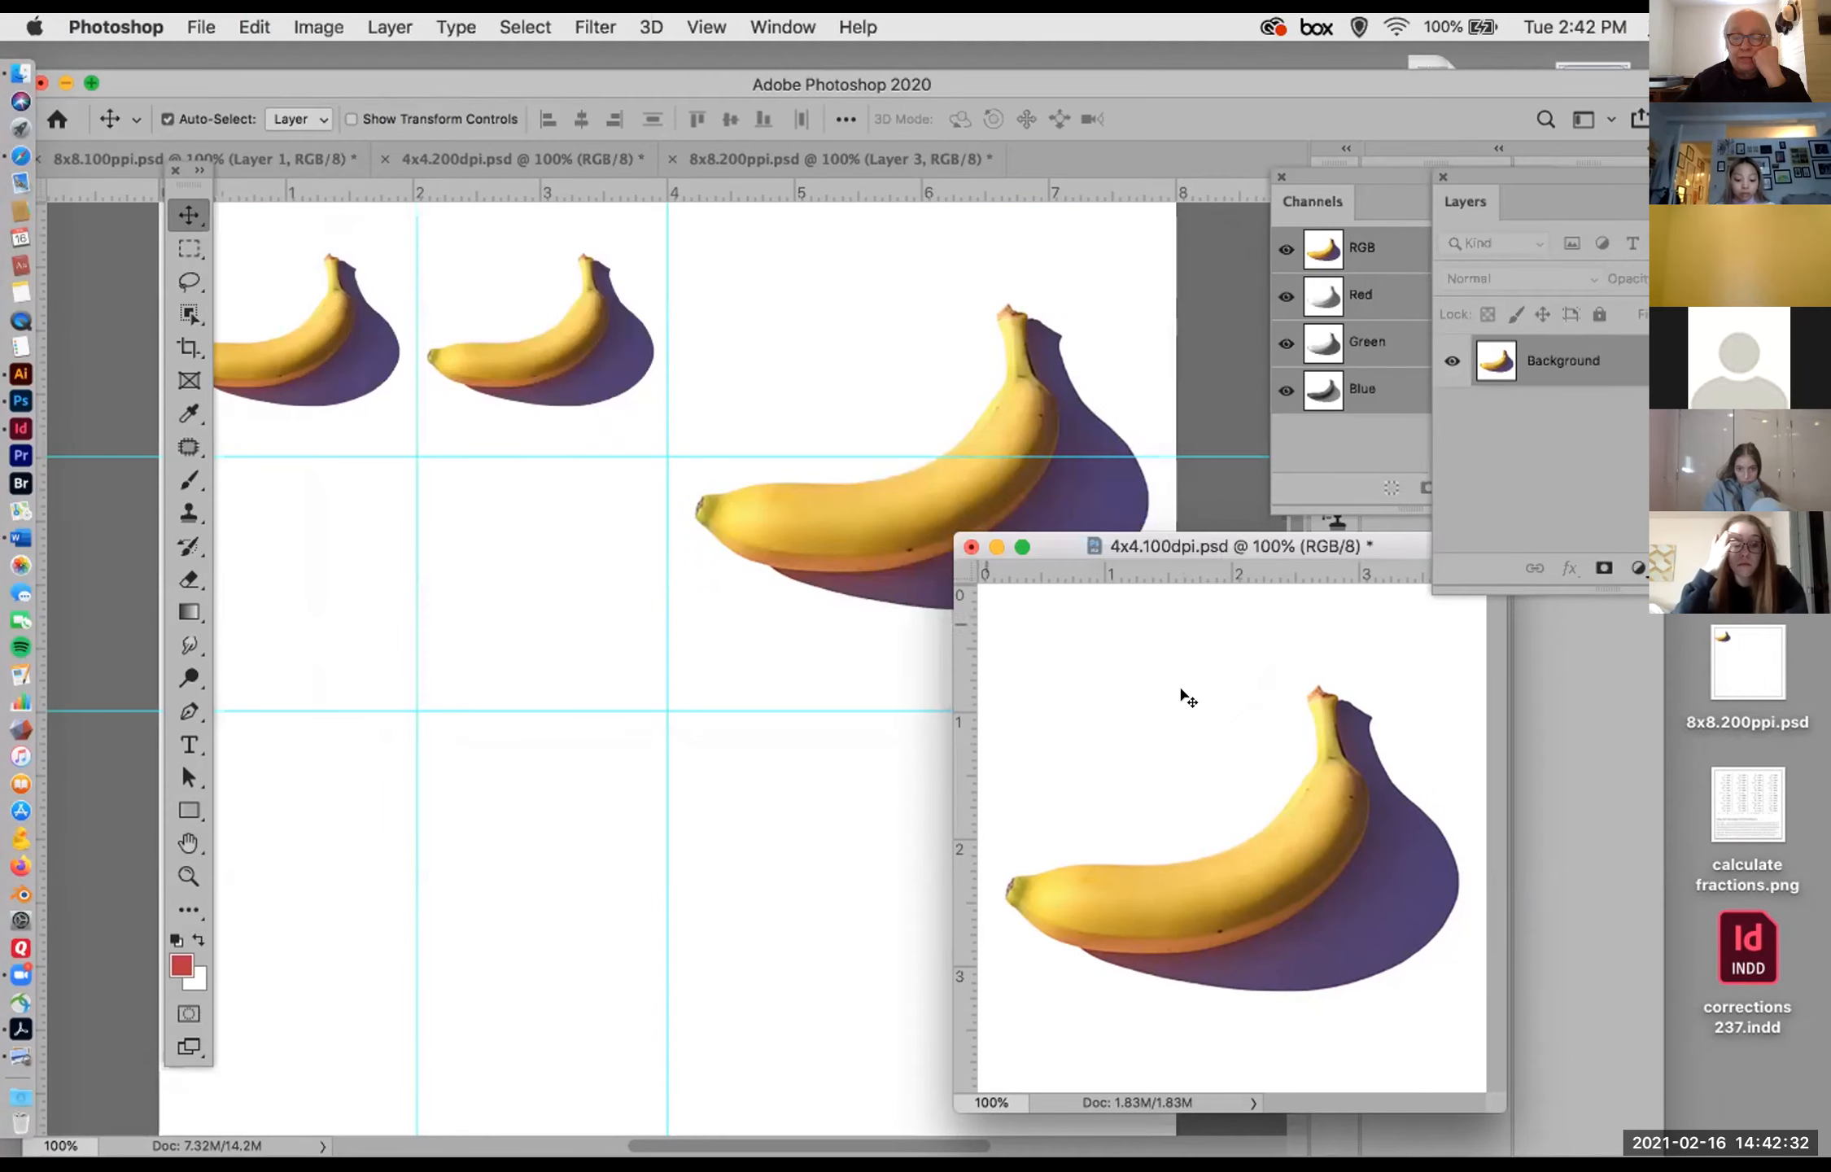
Step: Display the full history of 4x4.100dpi.psd and revert the document to its Open state, before the Image Size change
click(777, 27)
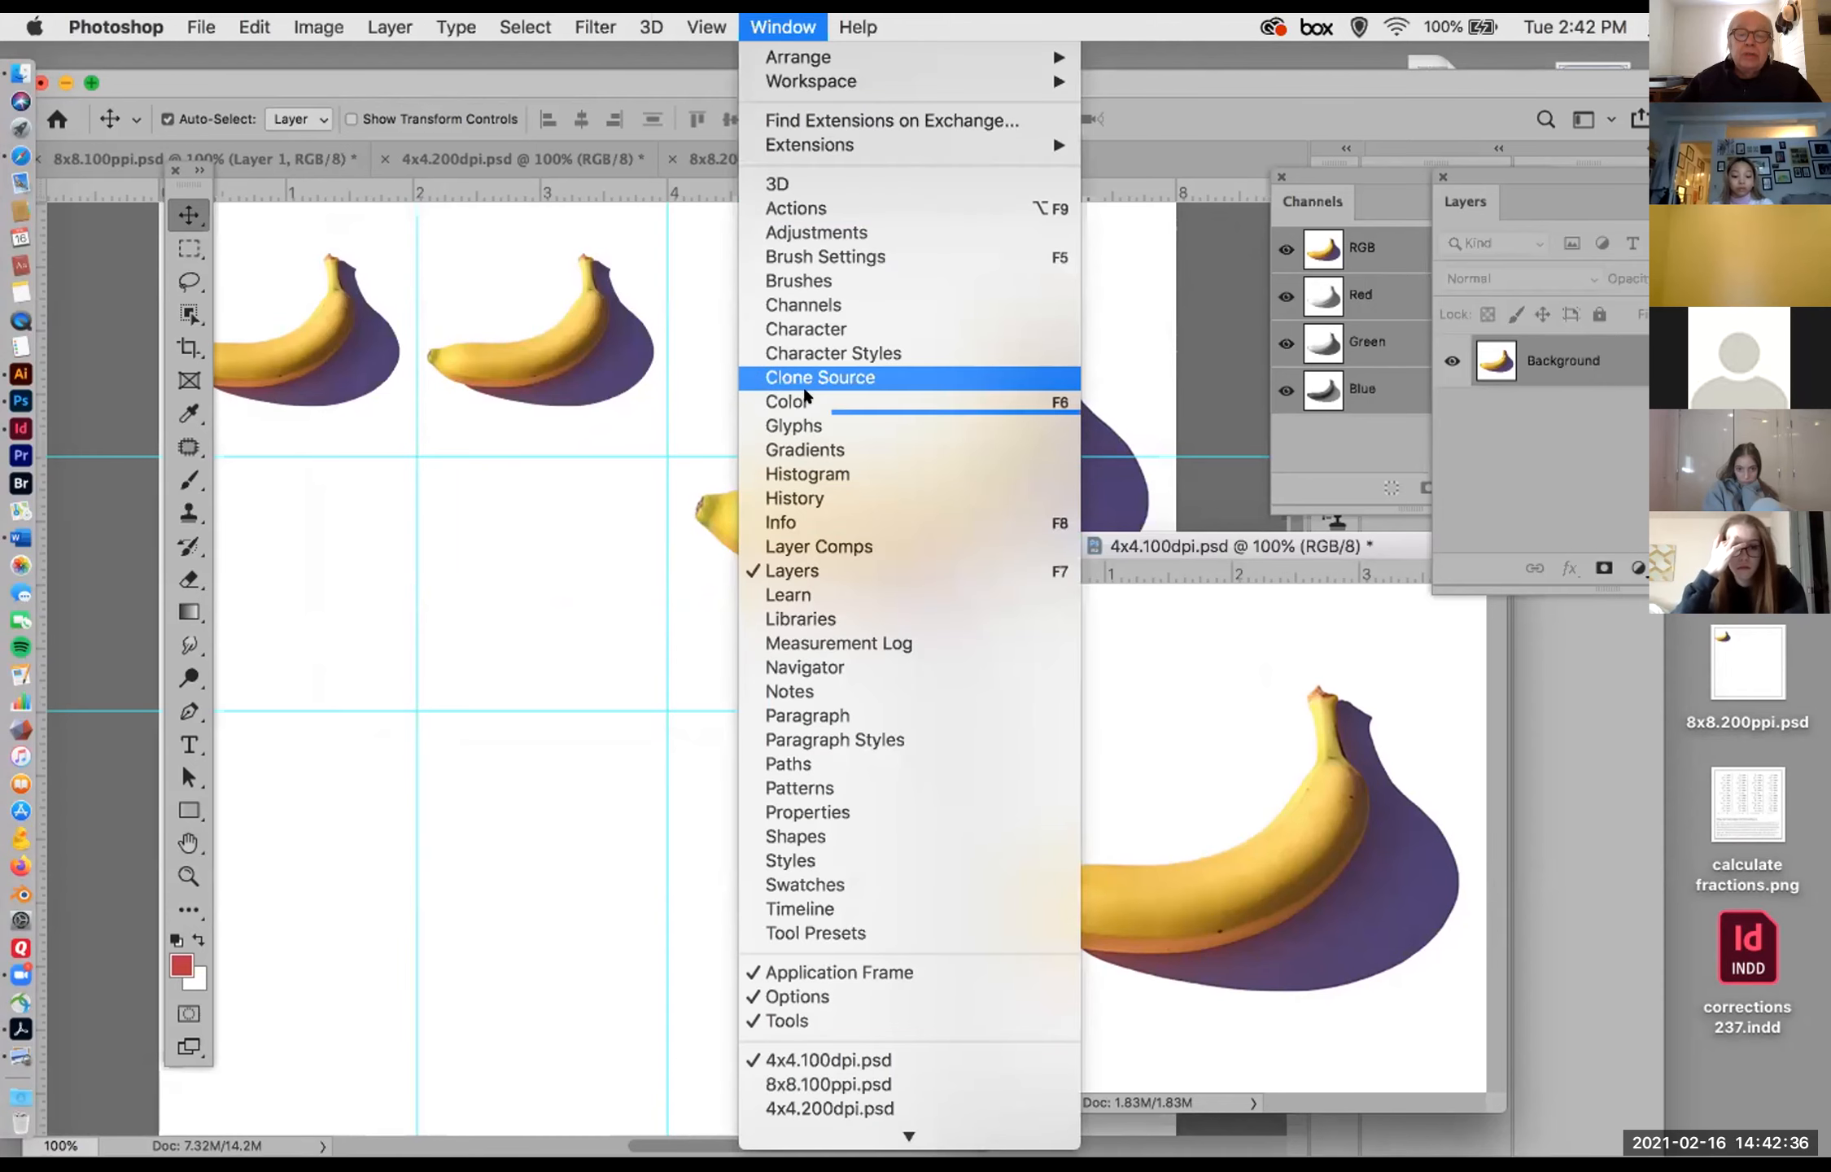
click(818, 498)
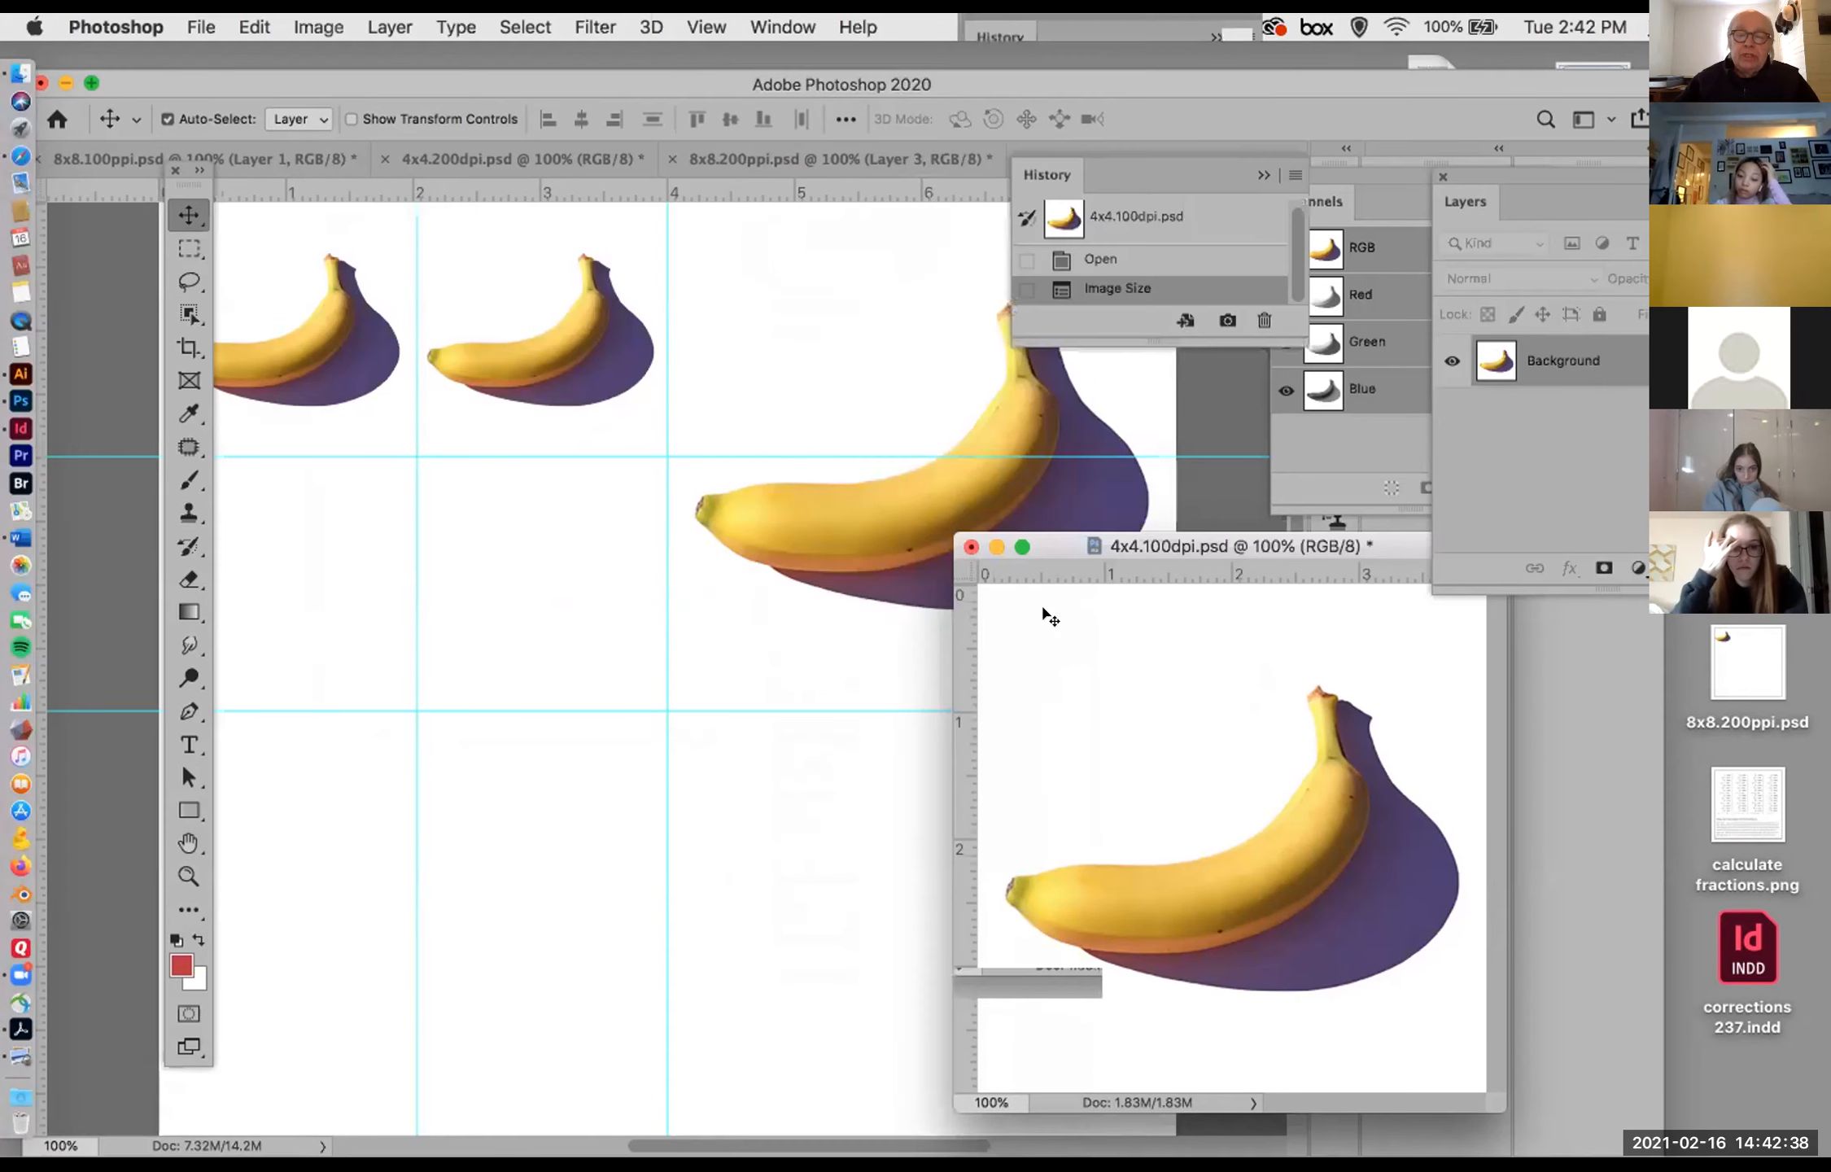
drag(1259, 333, 1259, 521)
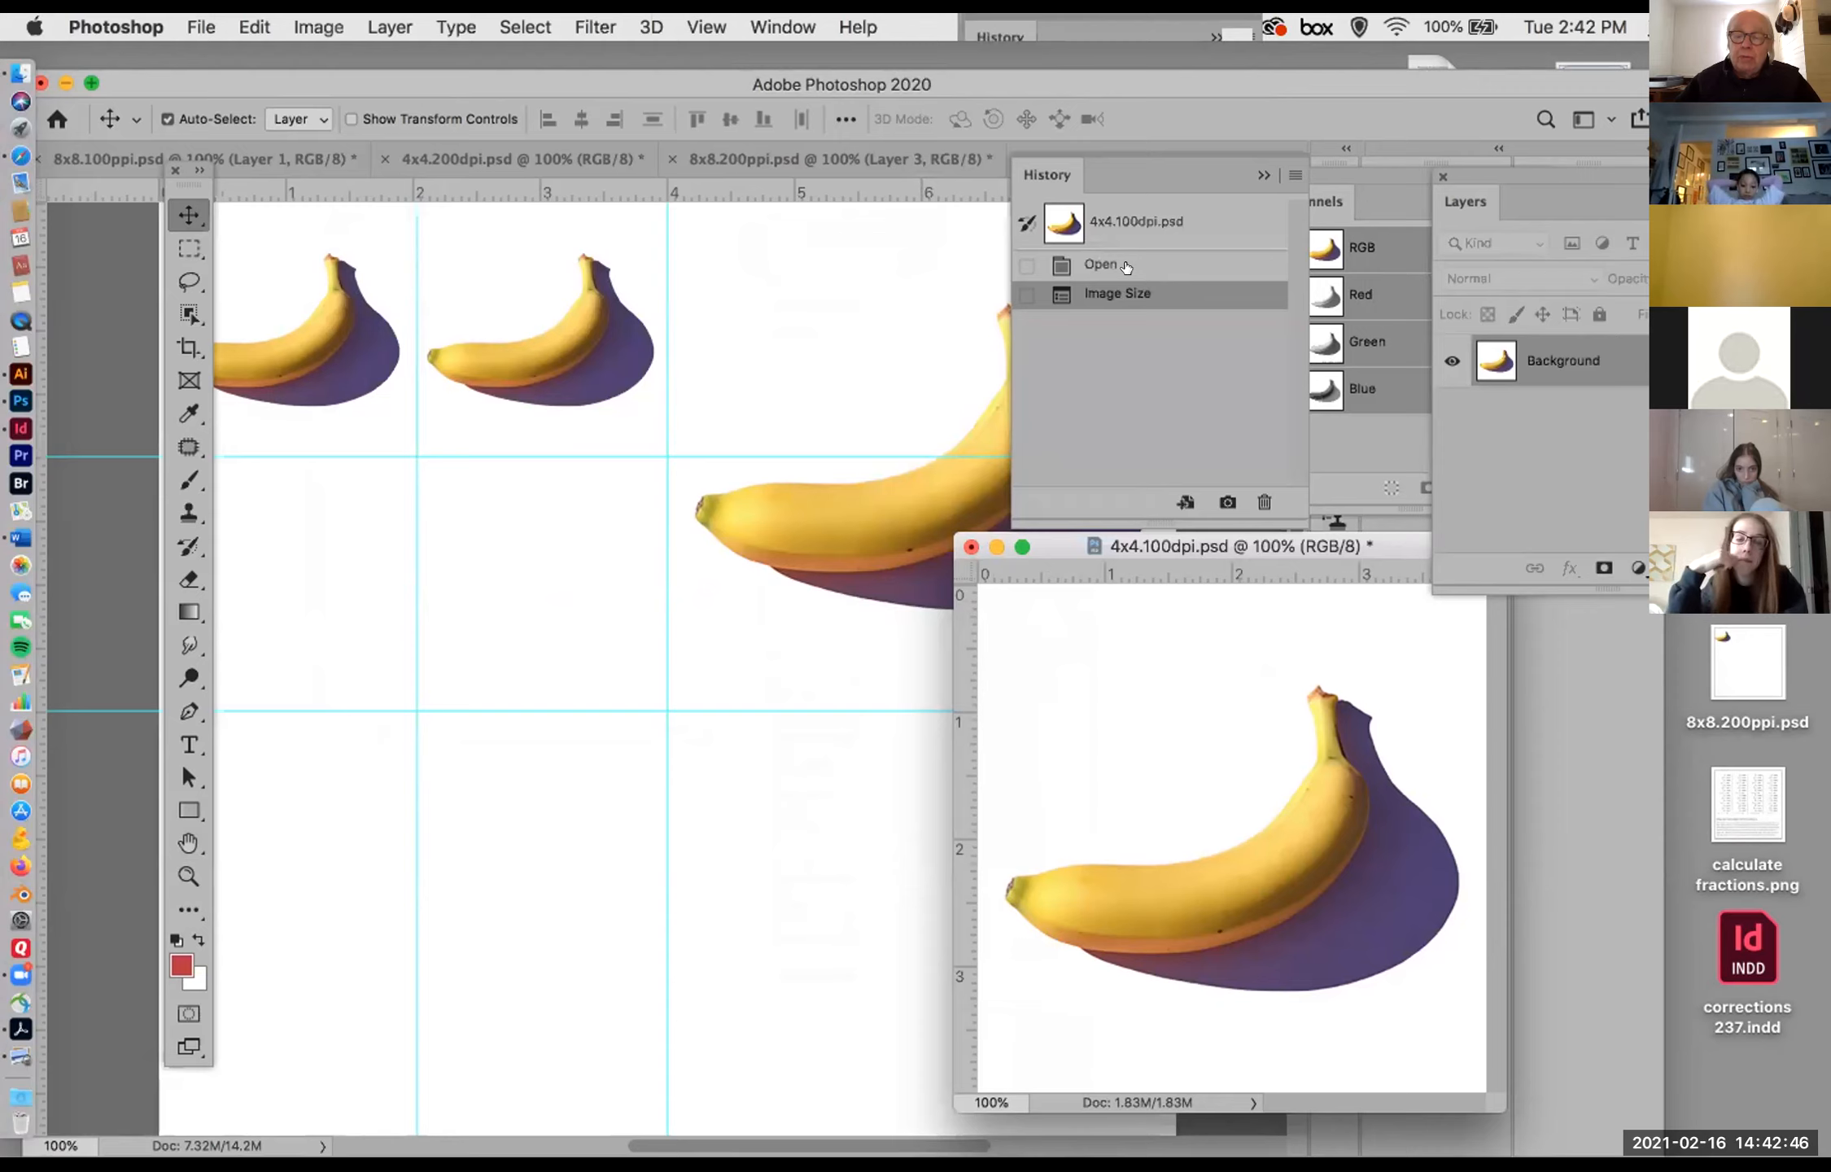
click(1123, 264)
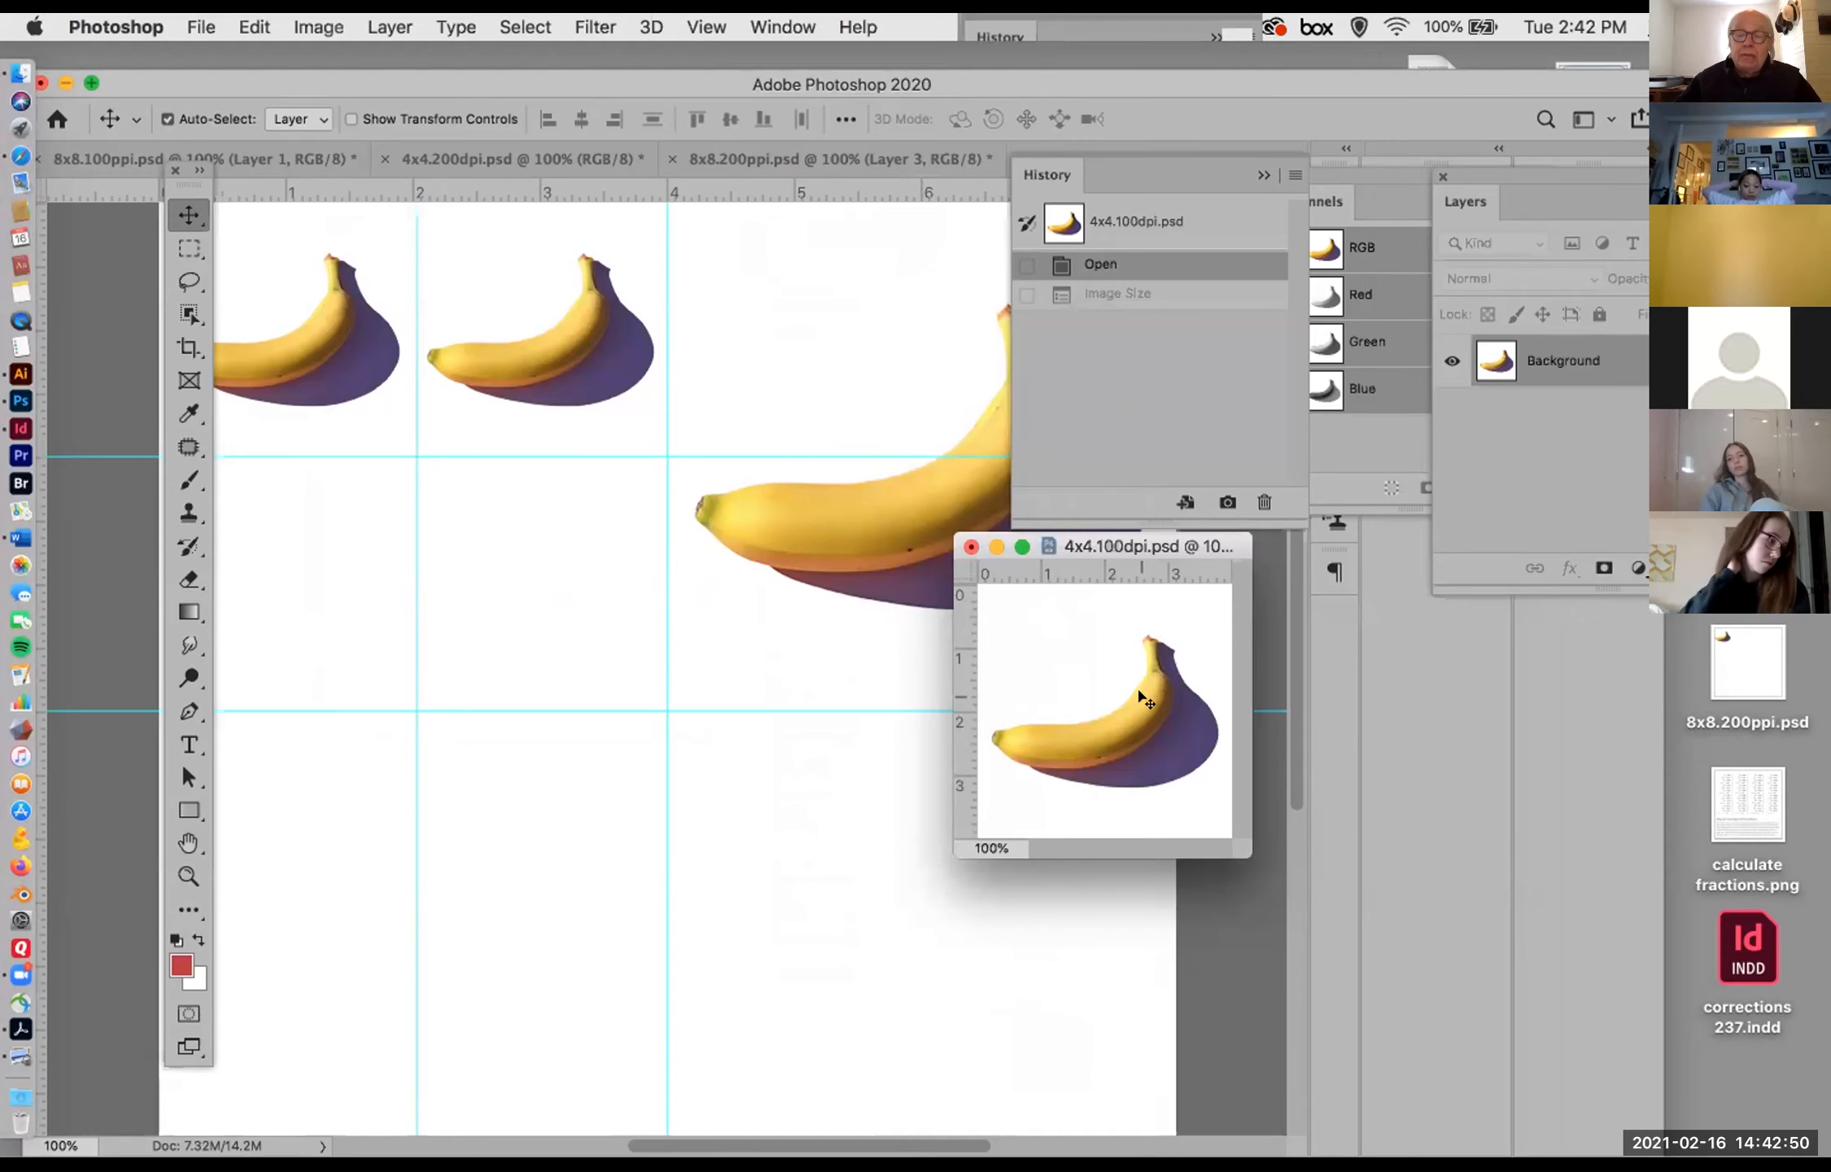
Step: Copy the reverted banana into 8x8.200ppi.psd beneath the second banana, between the 2- and 4-inch vertical guides
drag(533, 544, 574, 536)
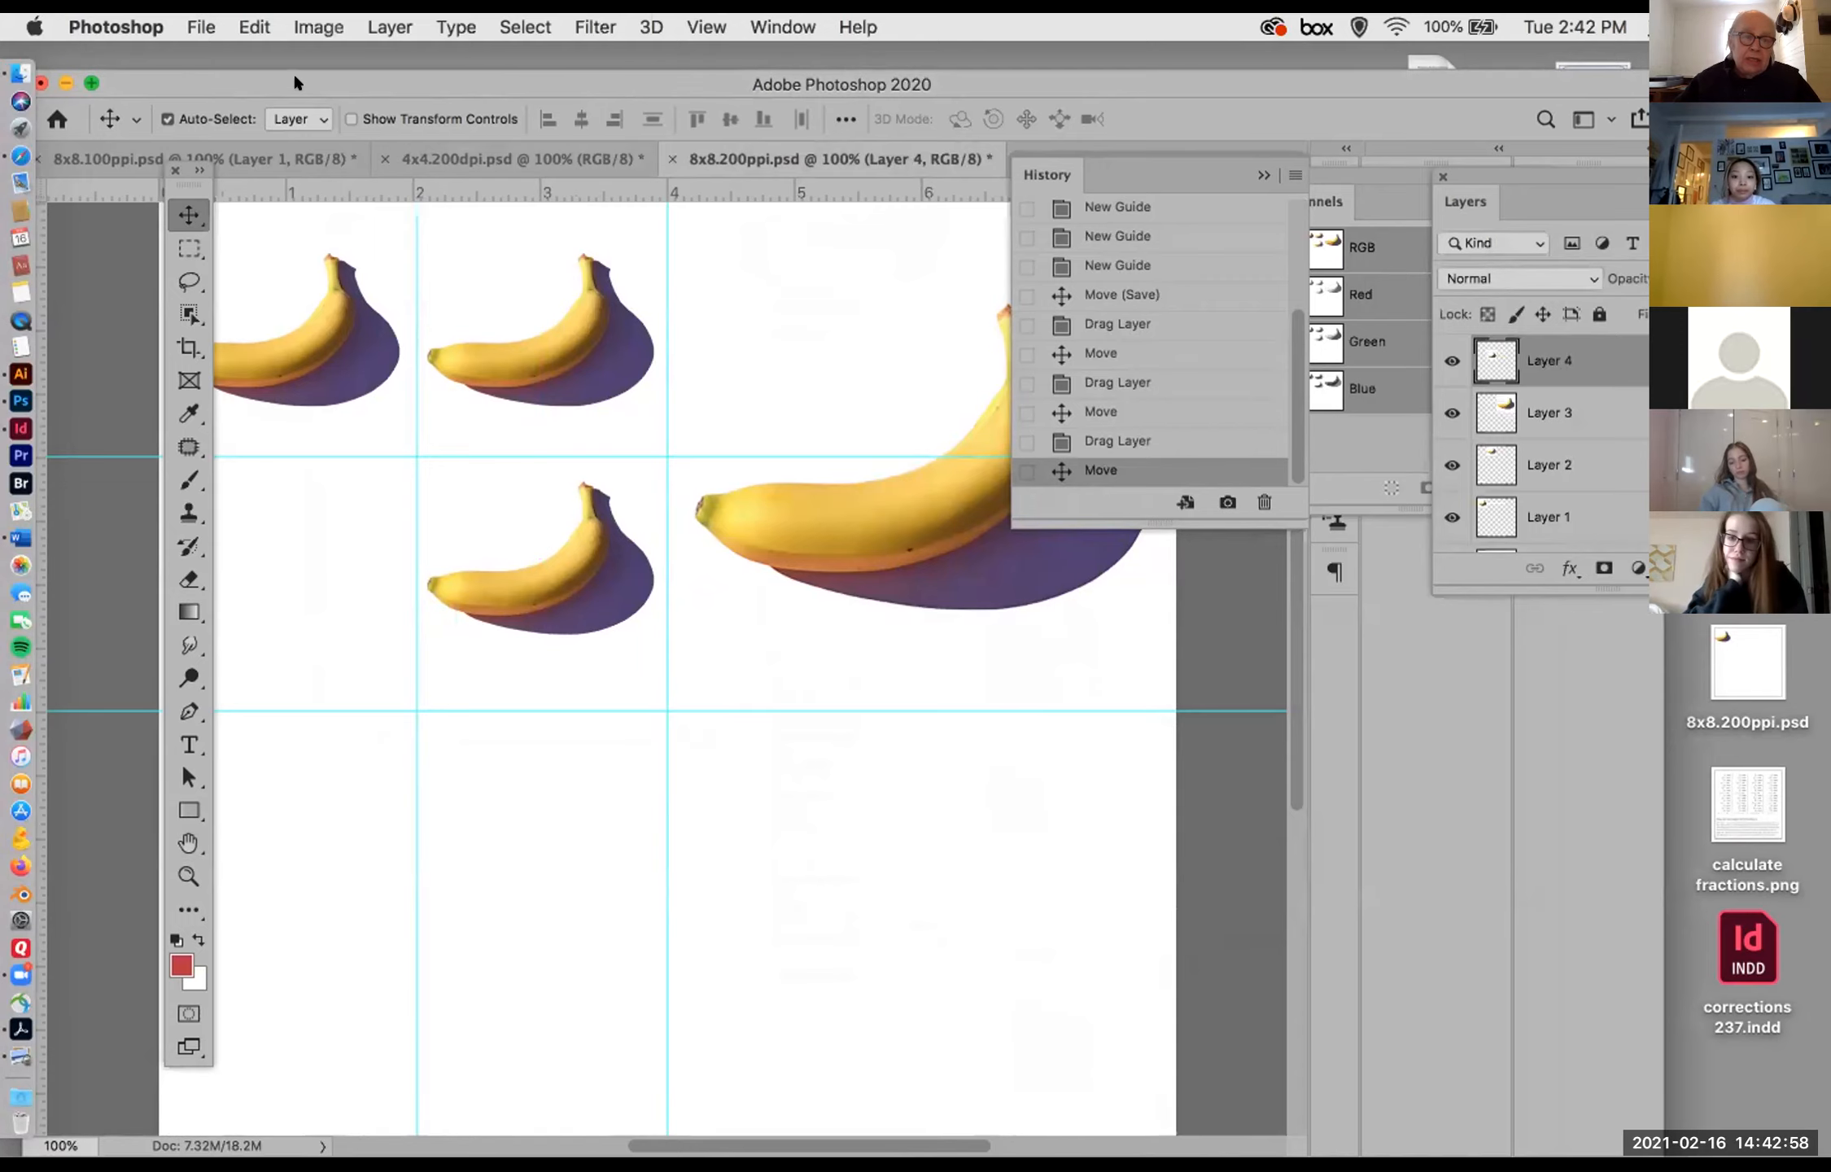
drag(295, 82, 329, 81)
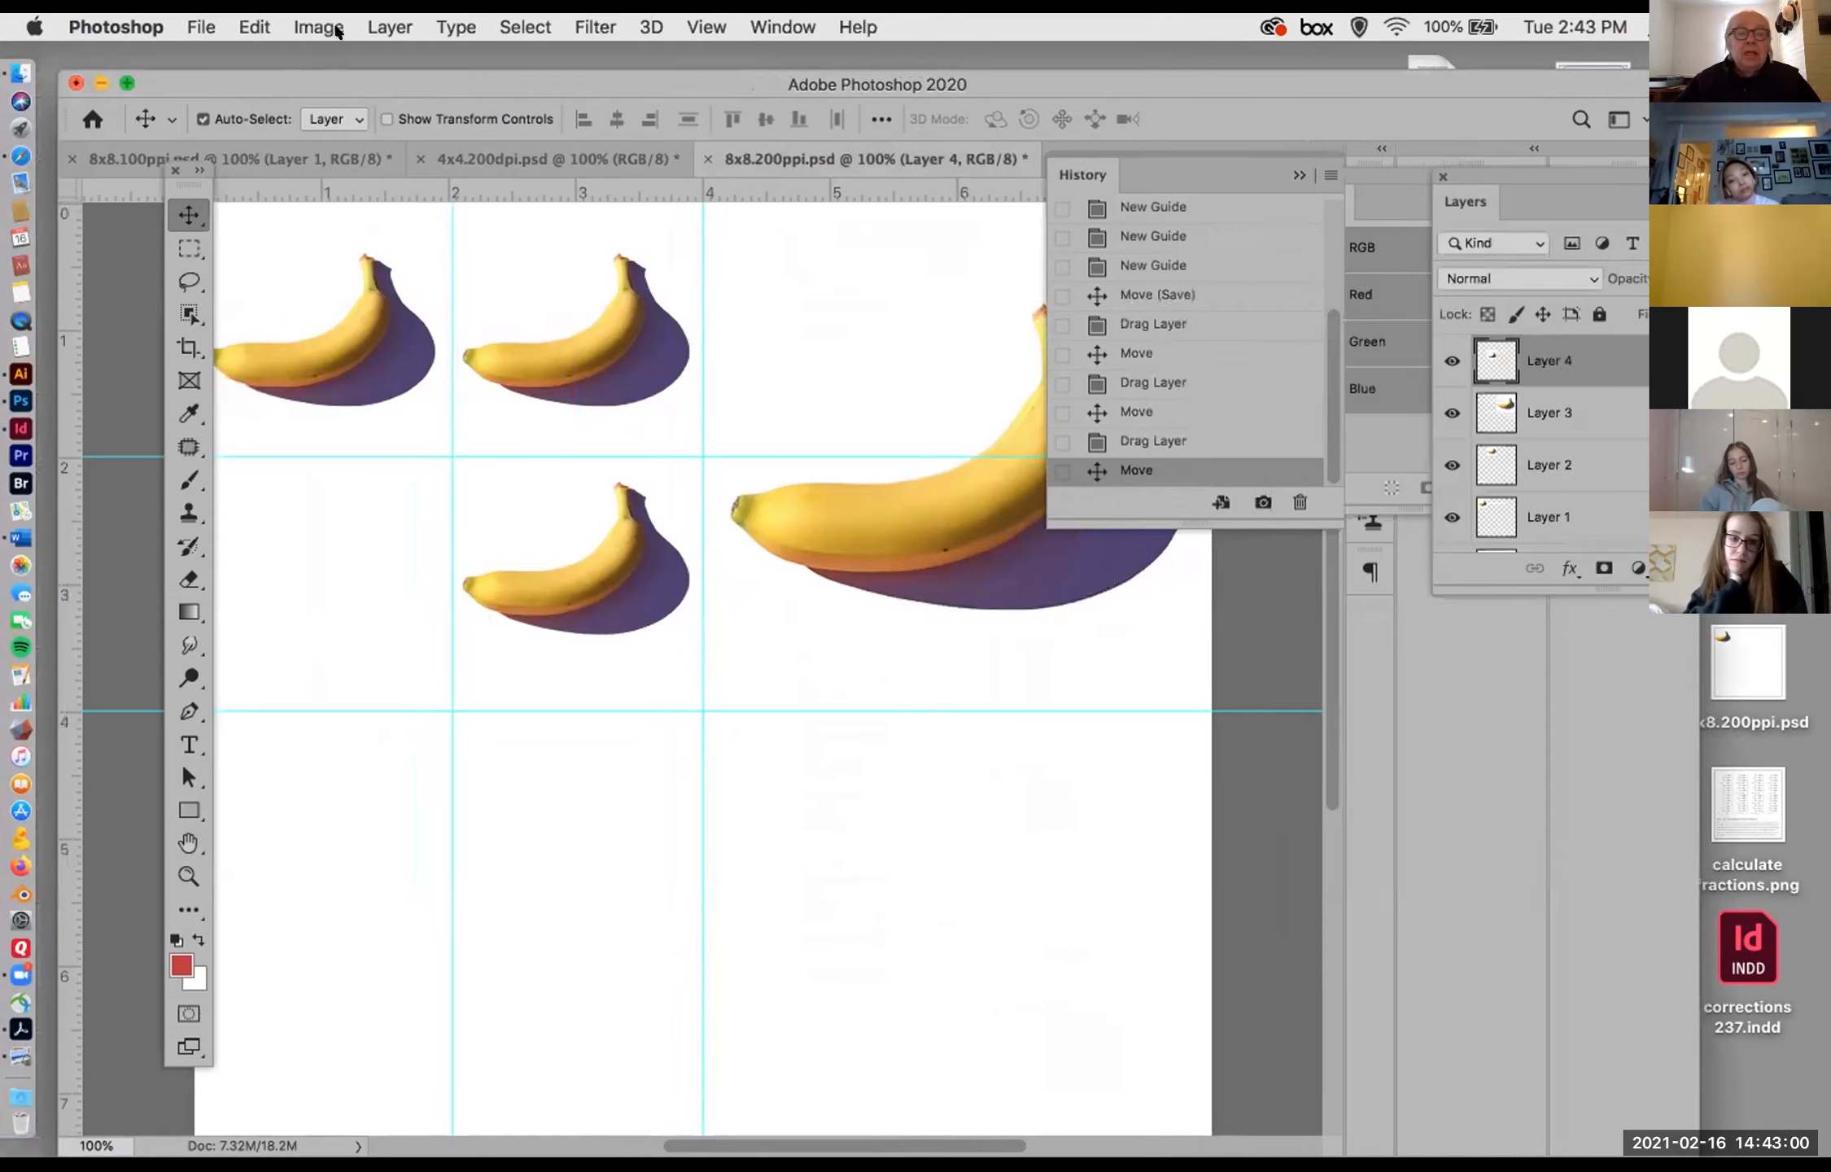
Step: Resample 8x8.200ppi.psd to a resolution of 400 pixels/inch in Image Size, keeping it 8 by 8 inches
click(314, 23)
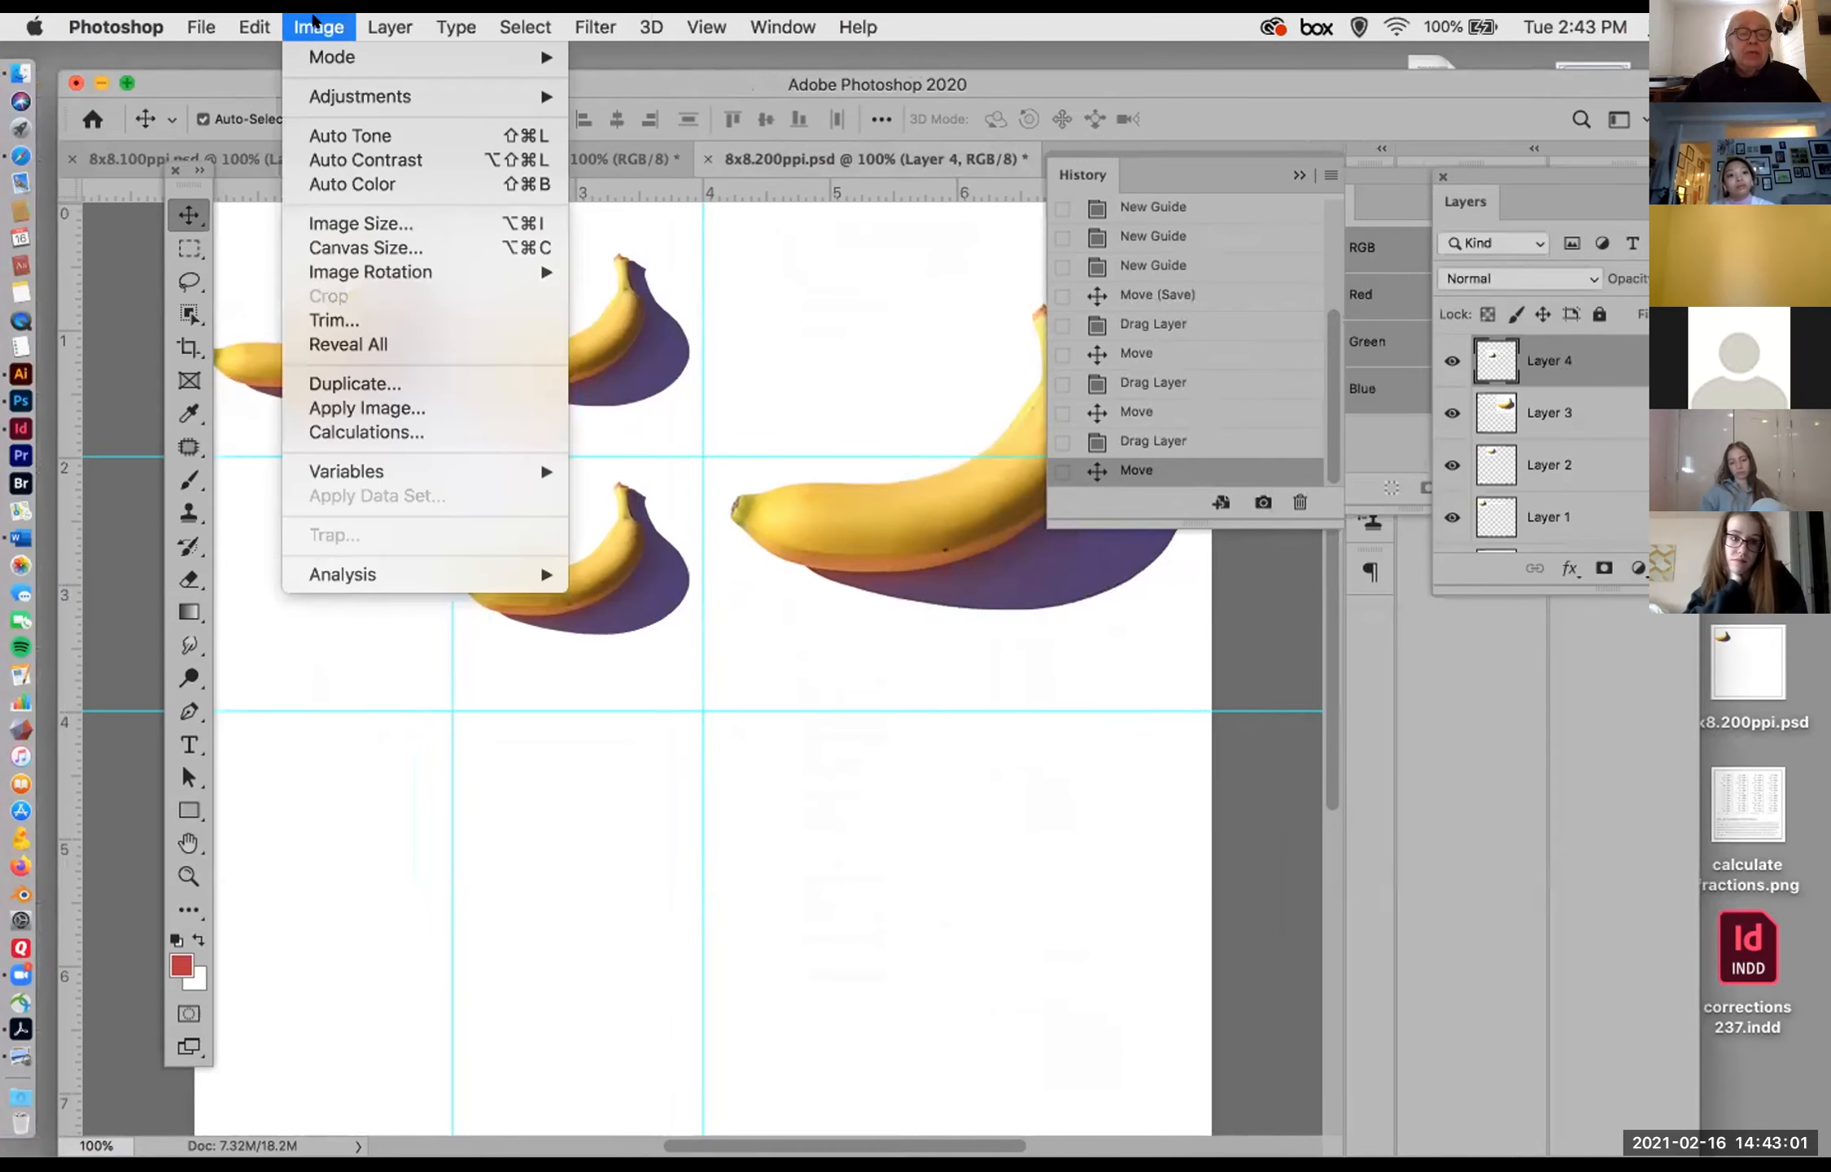
click(376, 224)
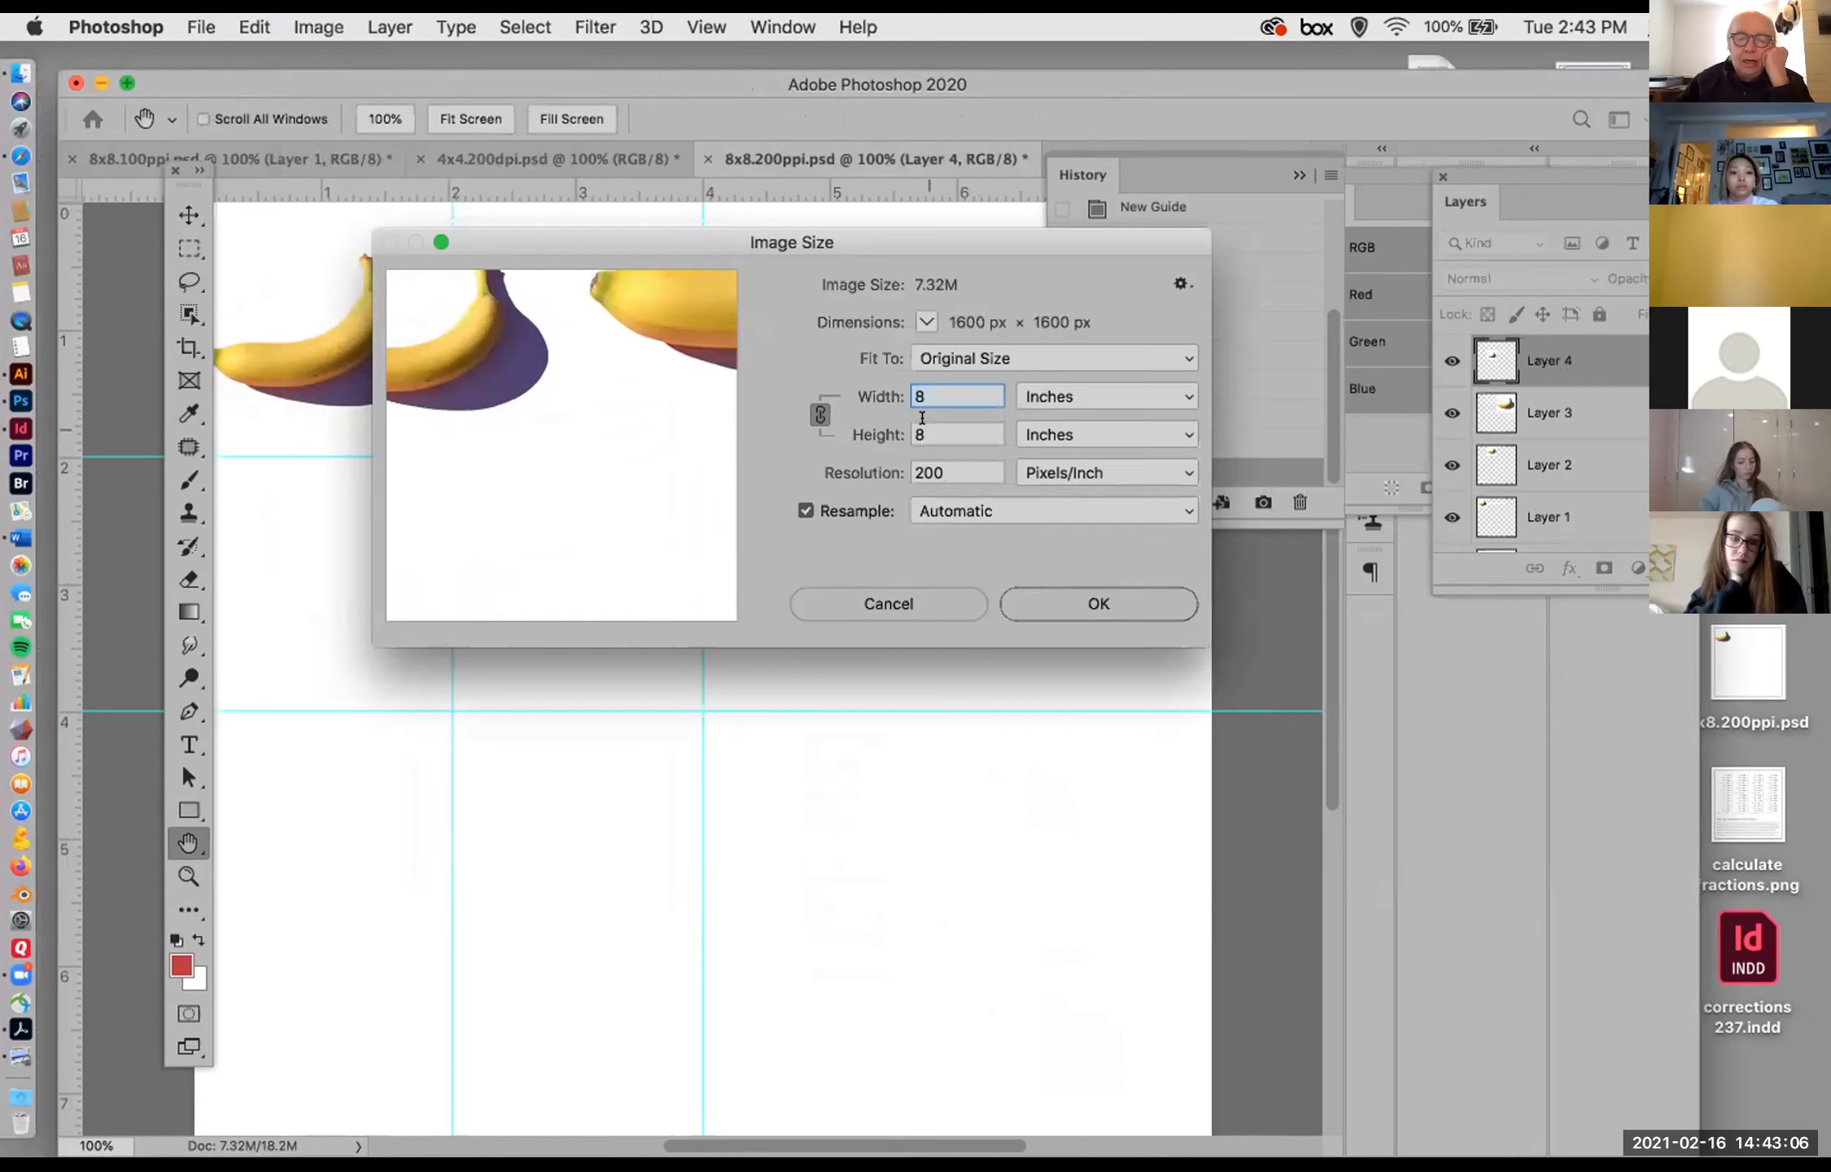
click(918, 470)
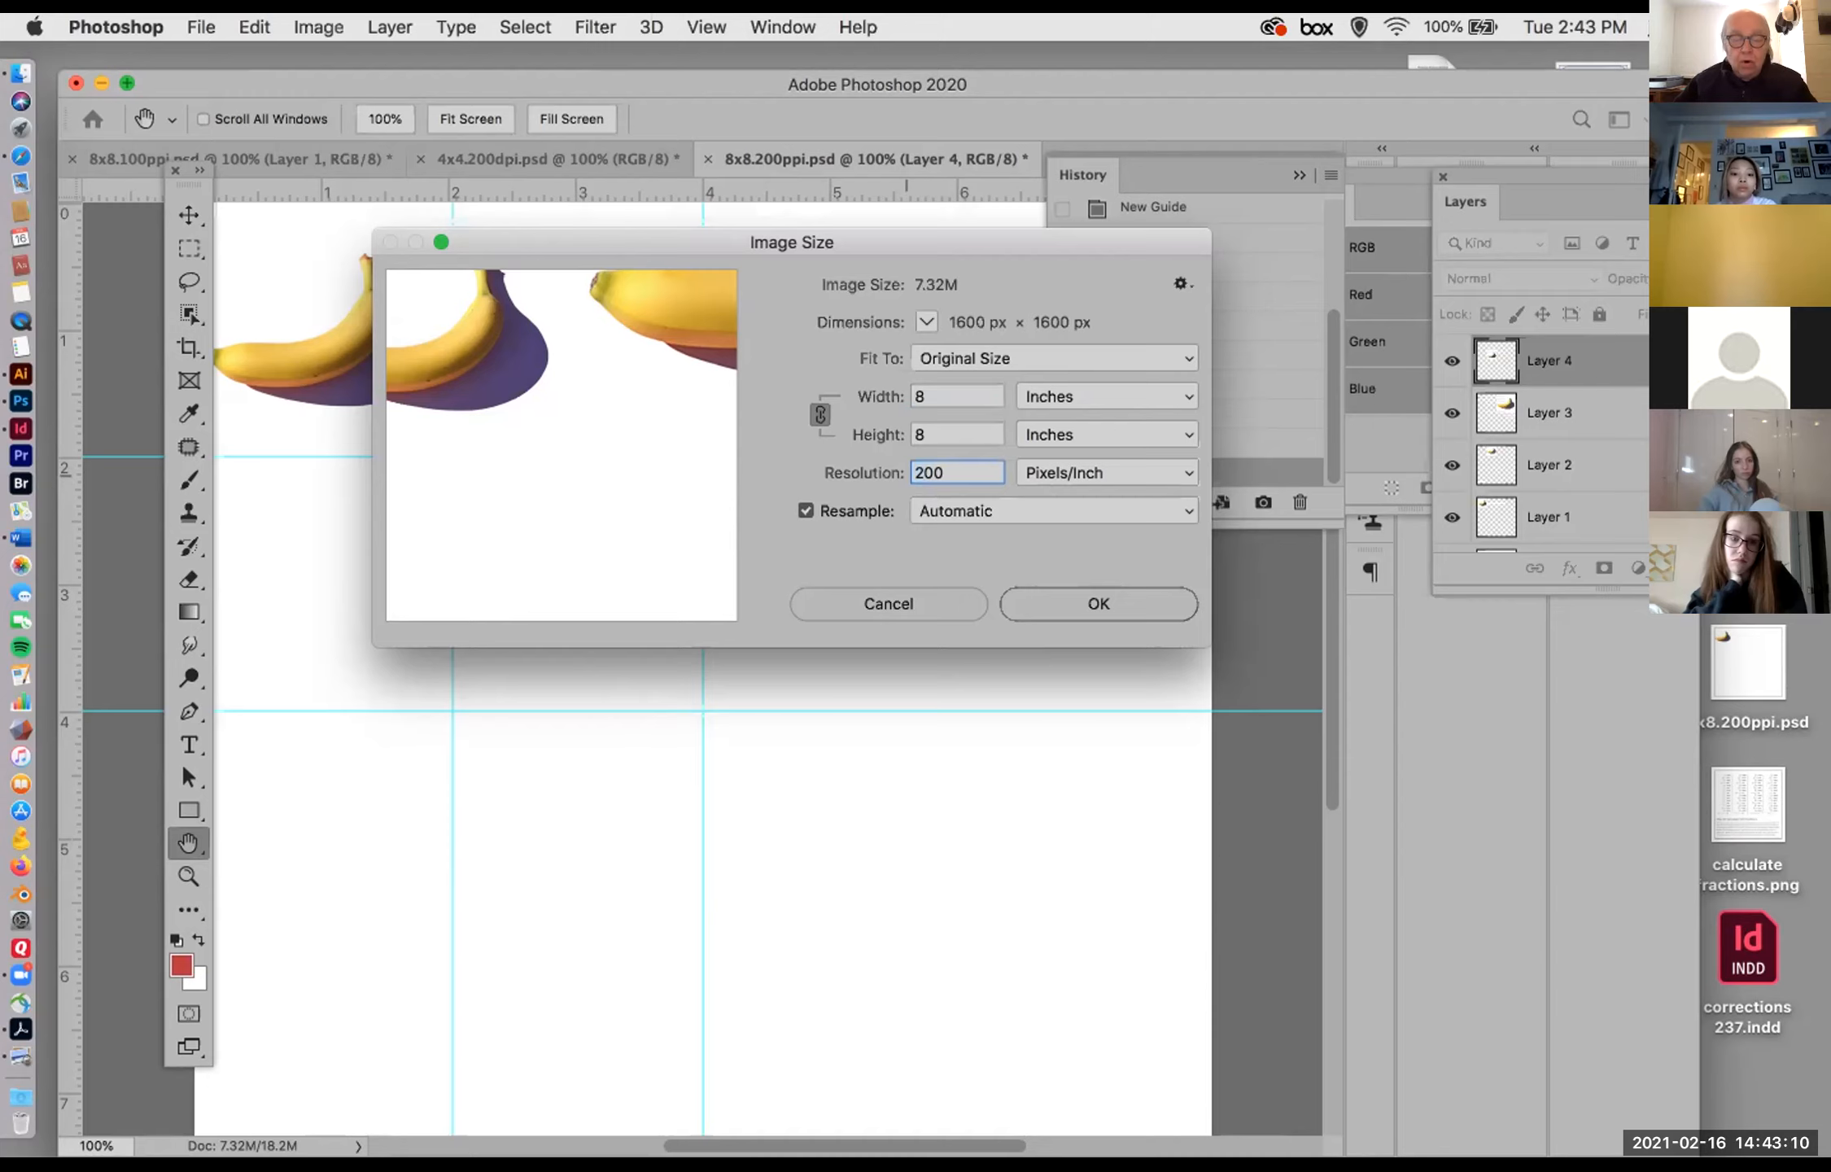
key(BackSpace)
text(4)
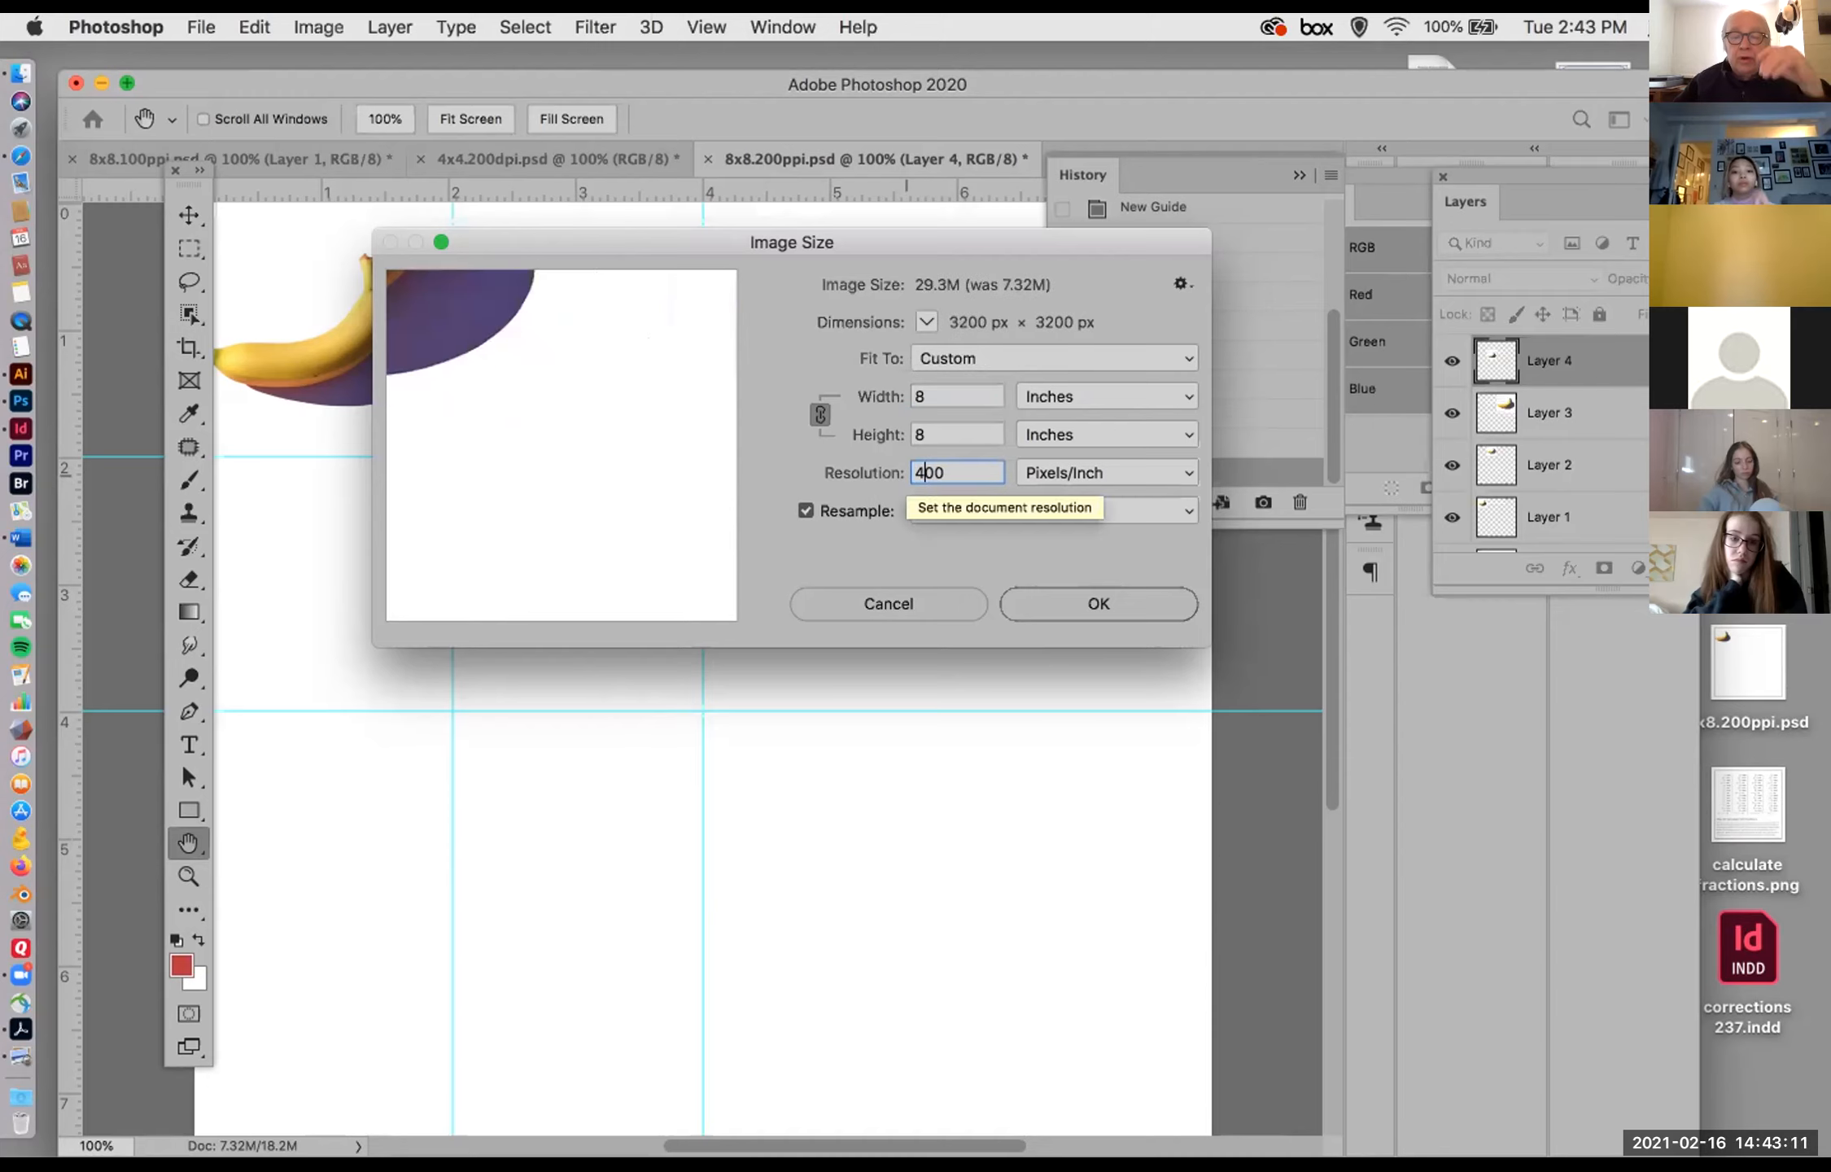
click(1050, 602)
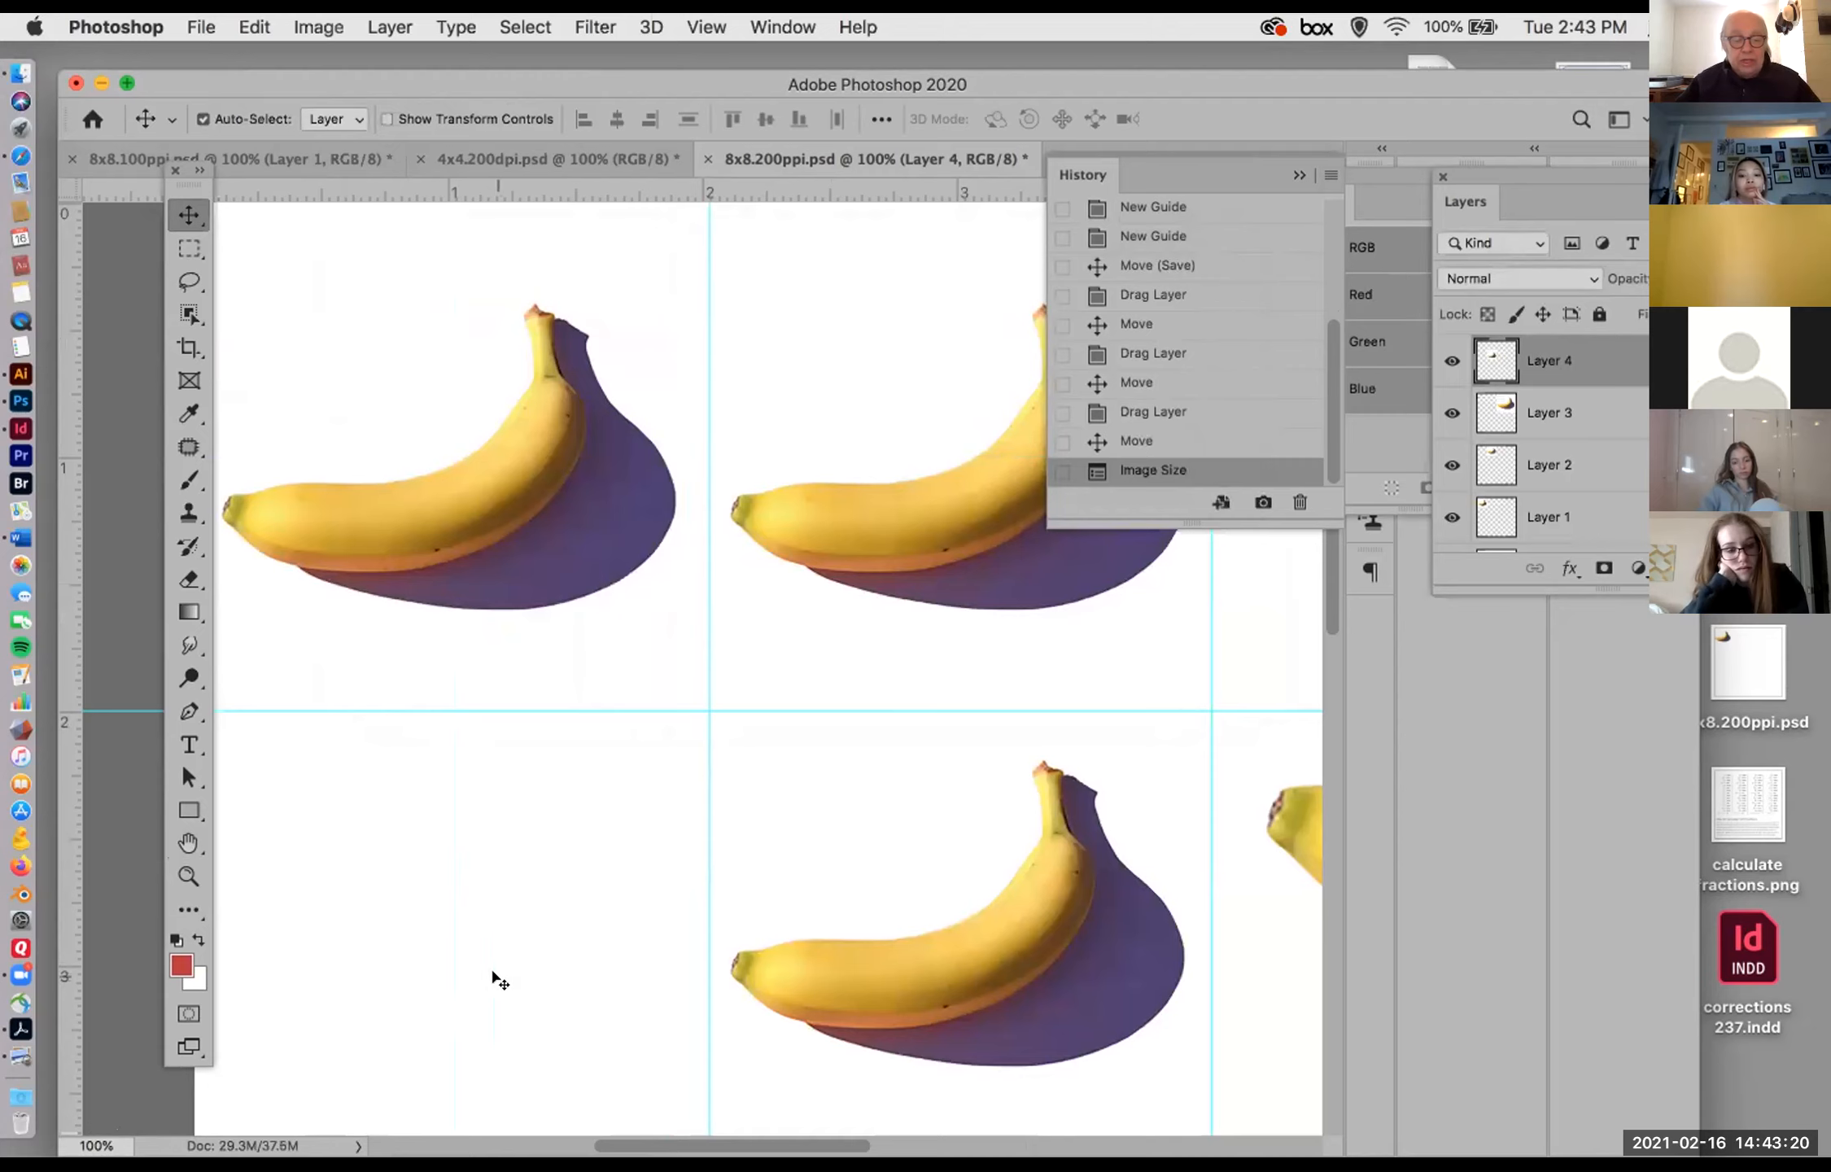
Step: Examine the size of the bananas and the extent of the resampled canvas, both at 100% and as a whole
drag(490, 970, 443, 822)
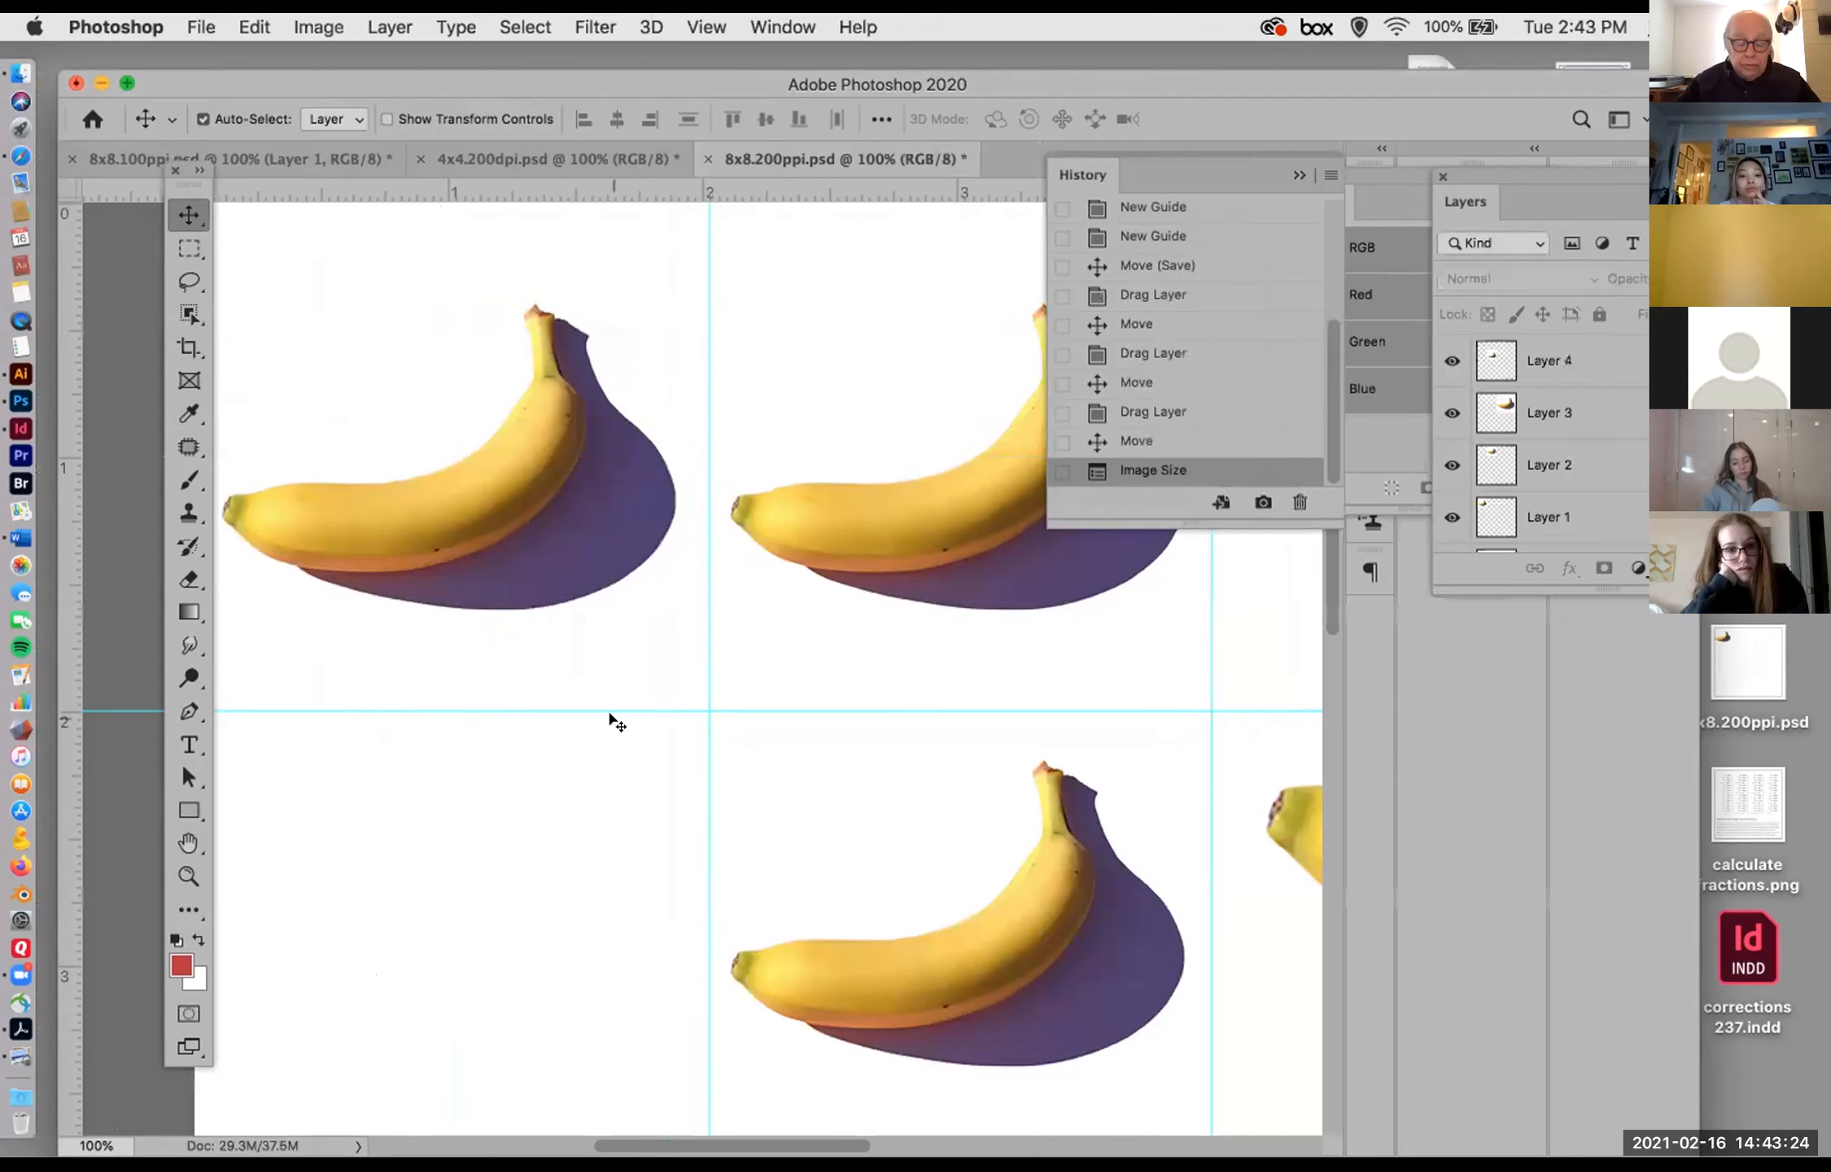
drag(682, 777, 157, 316)
drag(895, 1107, 935, 540)
drag(579, 1063, 666, 920)
scroll(666, 921, up, 4)
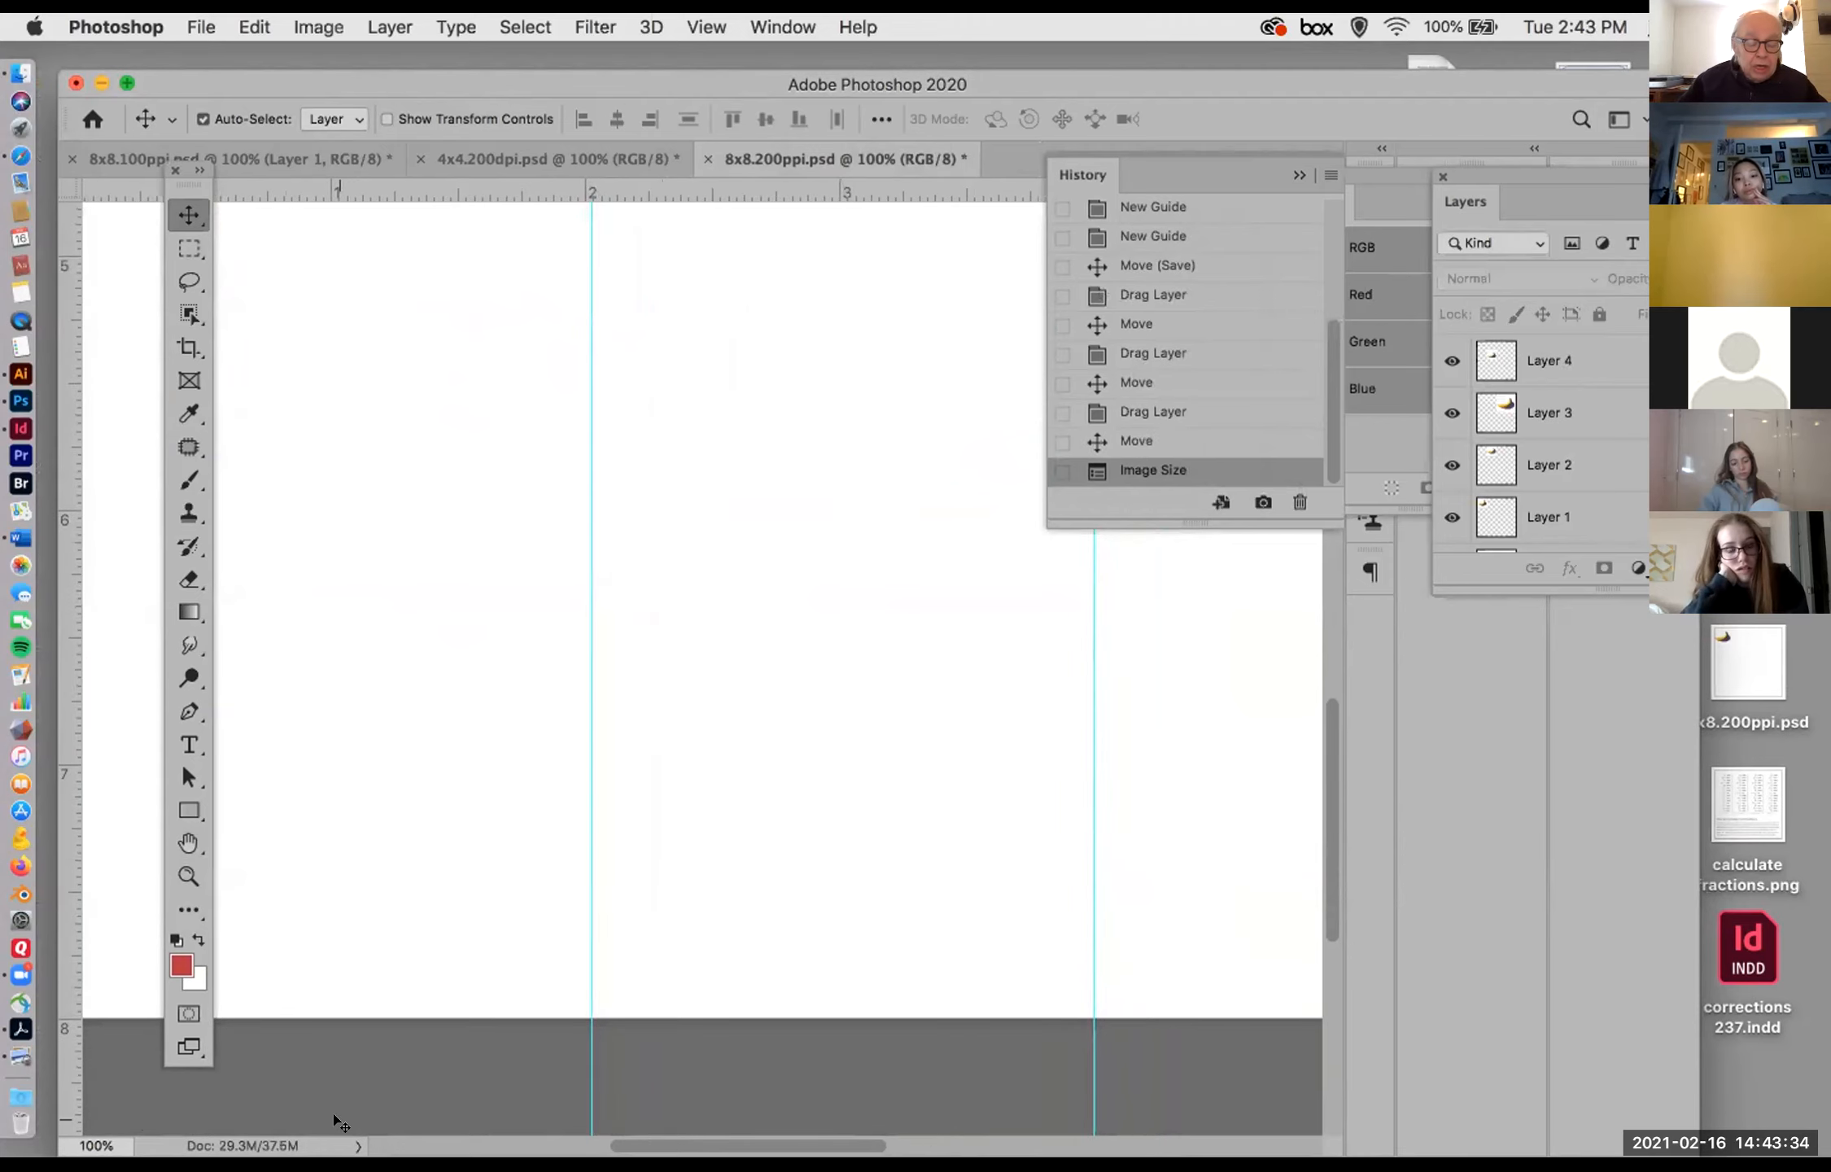
key(super+minus)
key(super+minus)
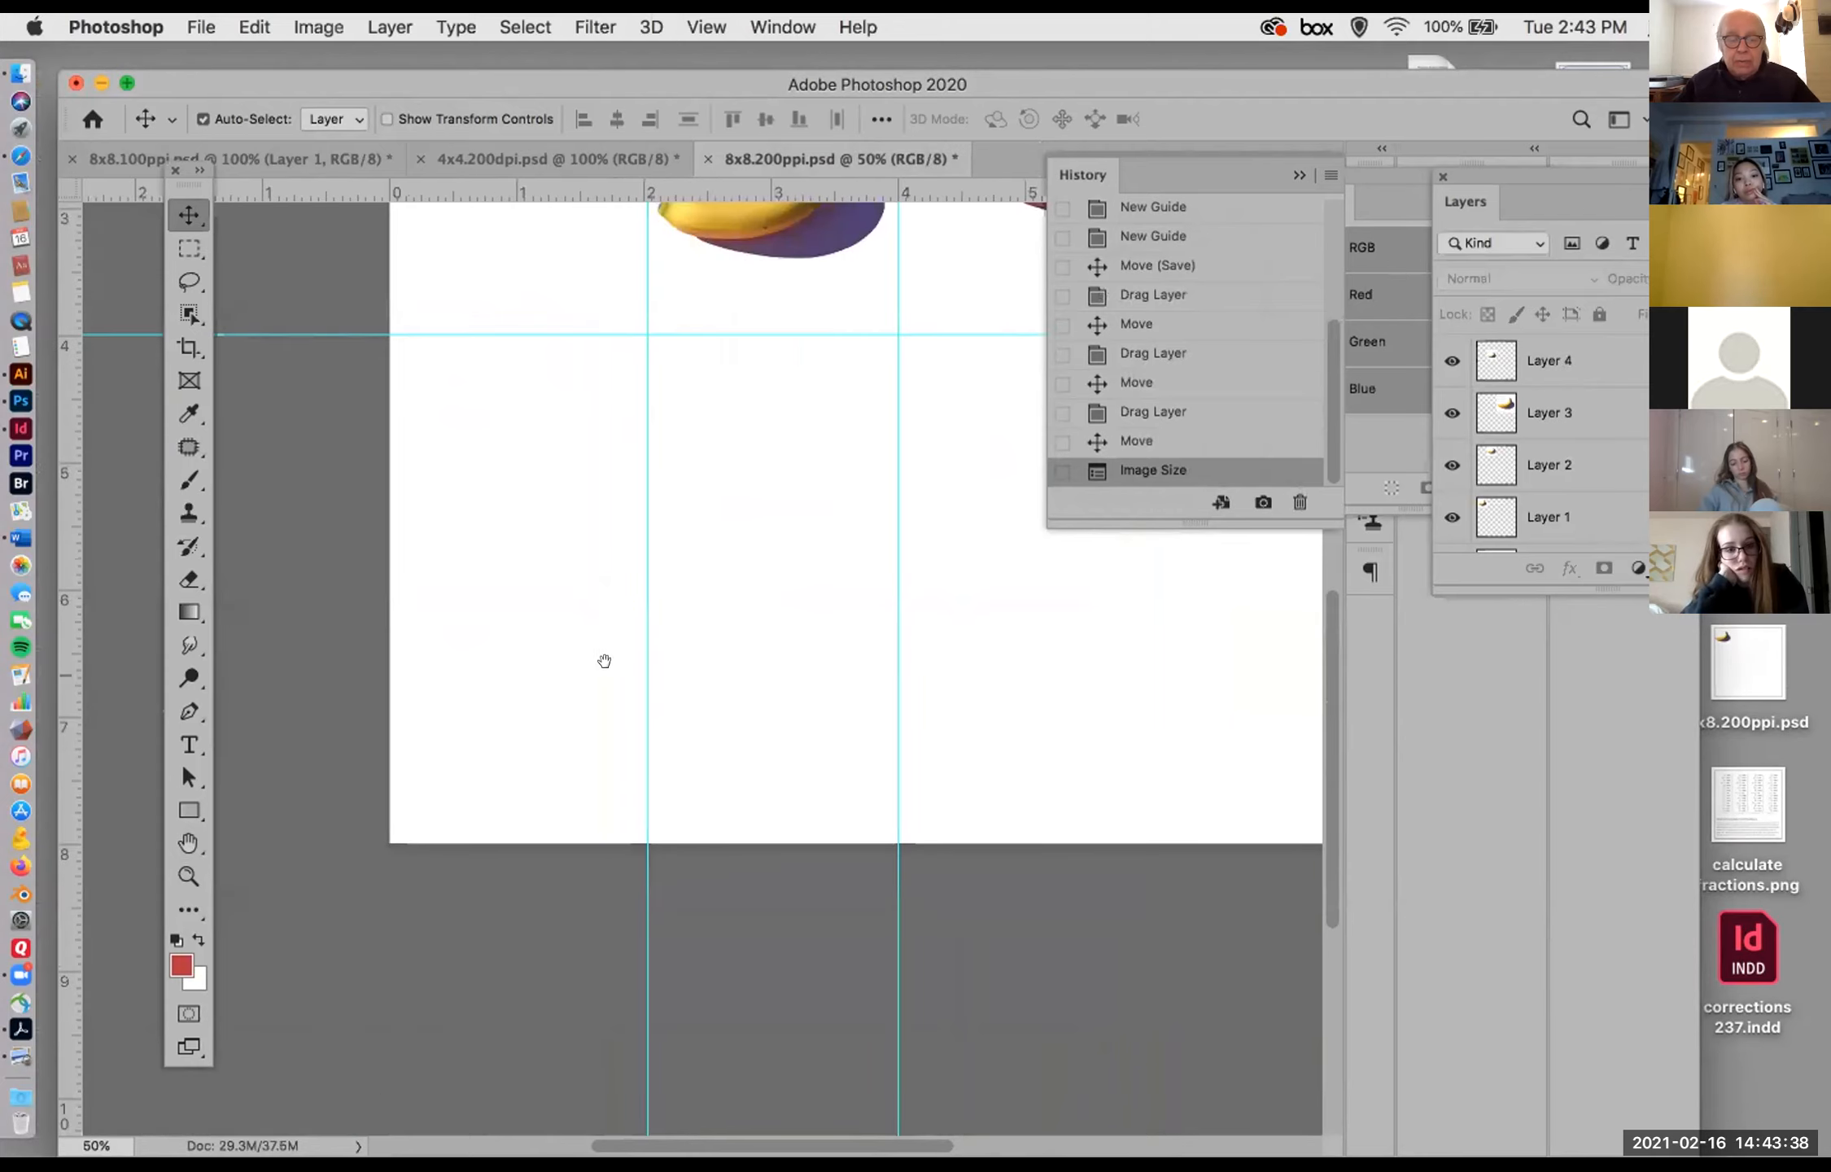
drag(780, 600, 582, 916)
key(super+minus)
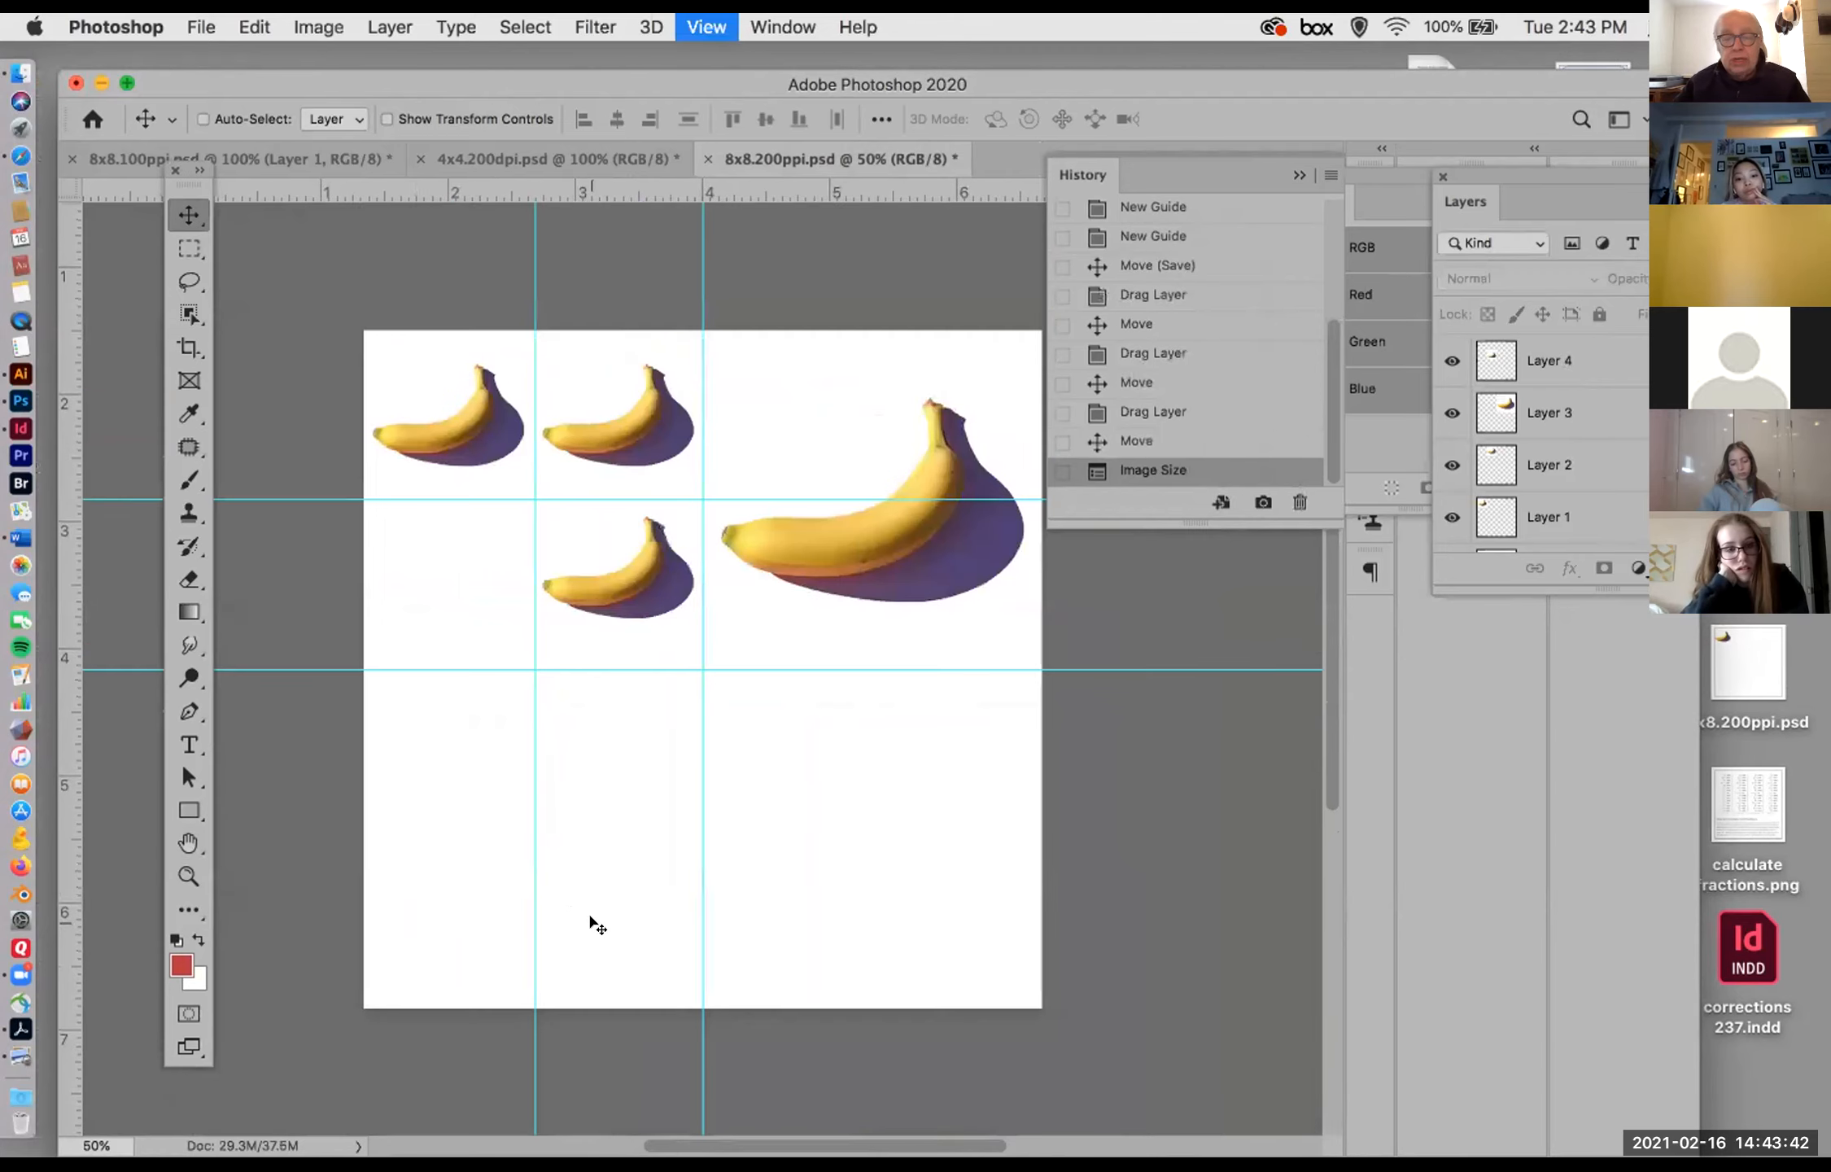
Step: Undo the last resampling of 8x8.200ppi.psd and return its magnification to 100%
click(1294, 172)
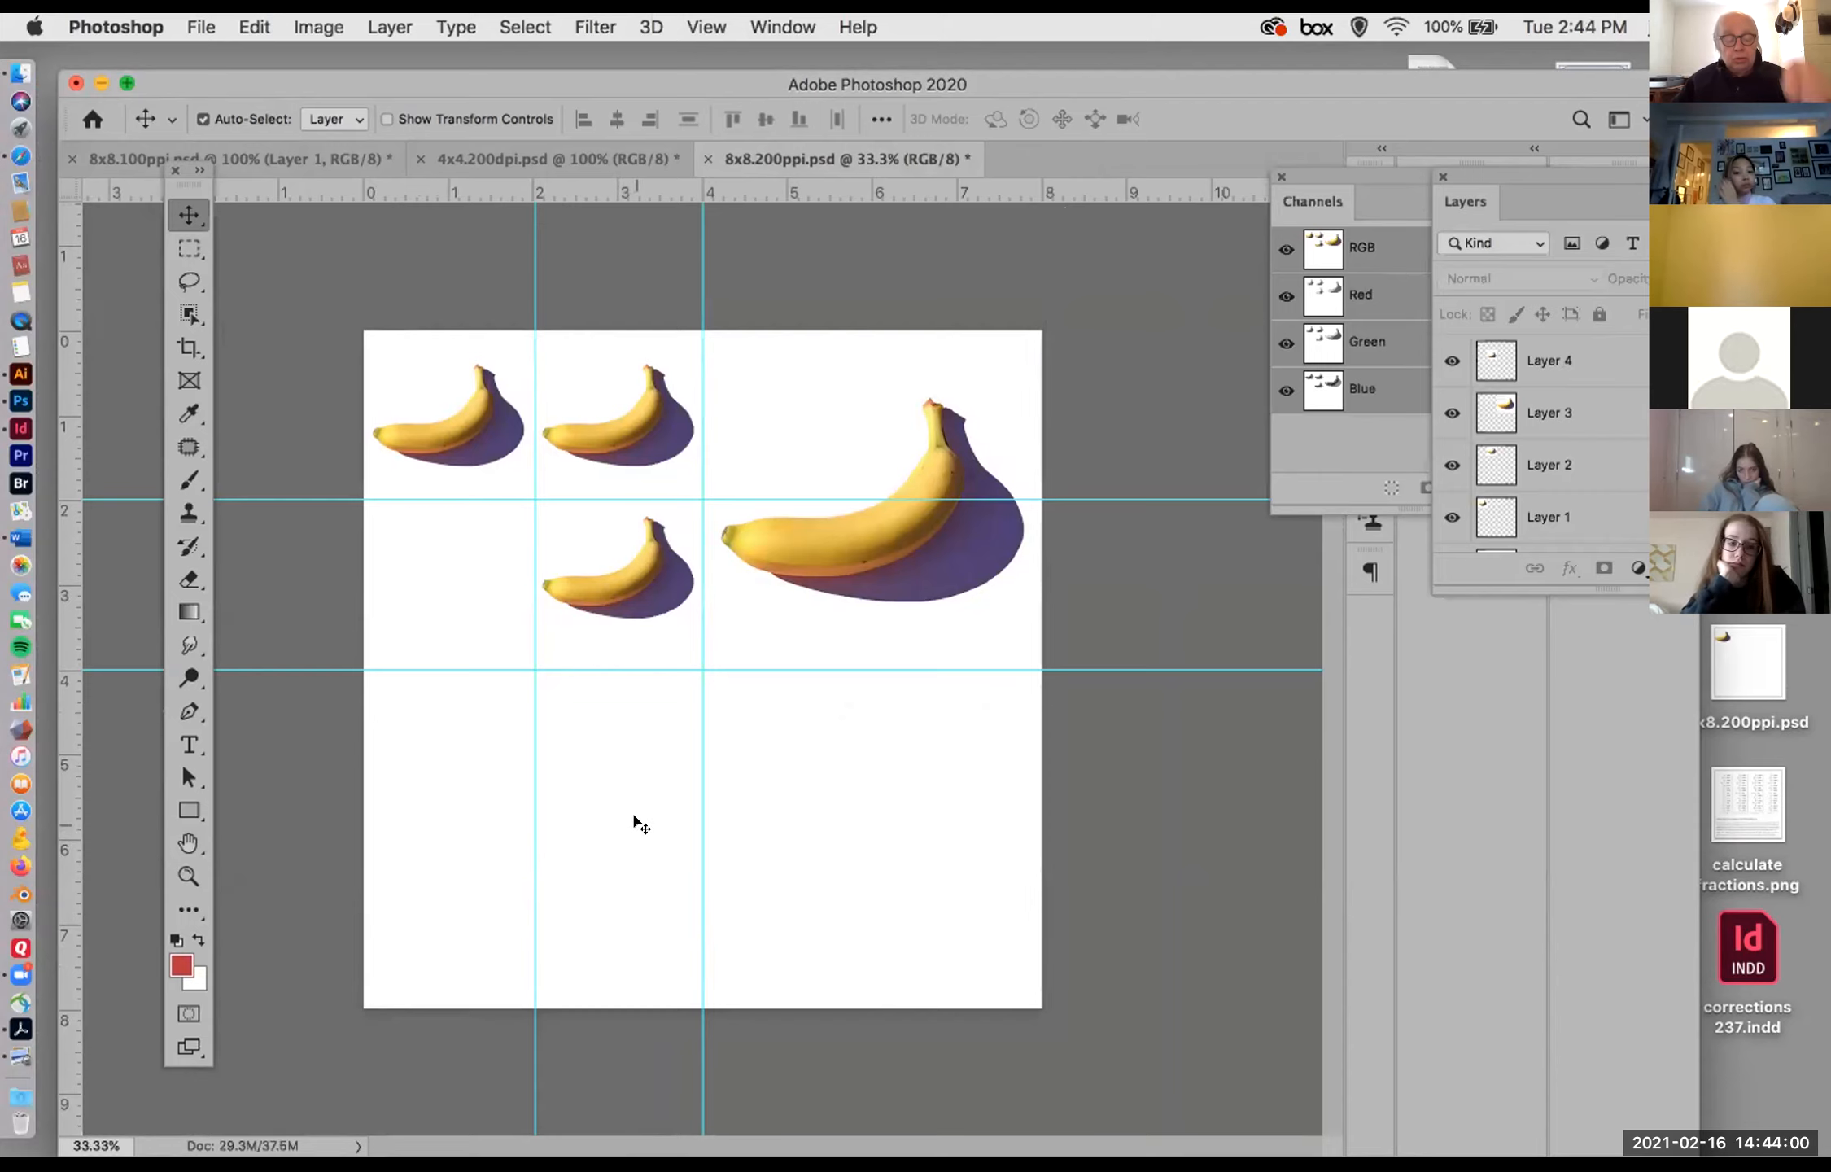
key(super+z)
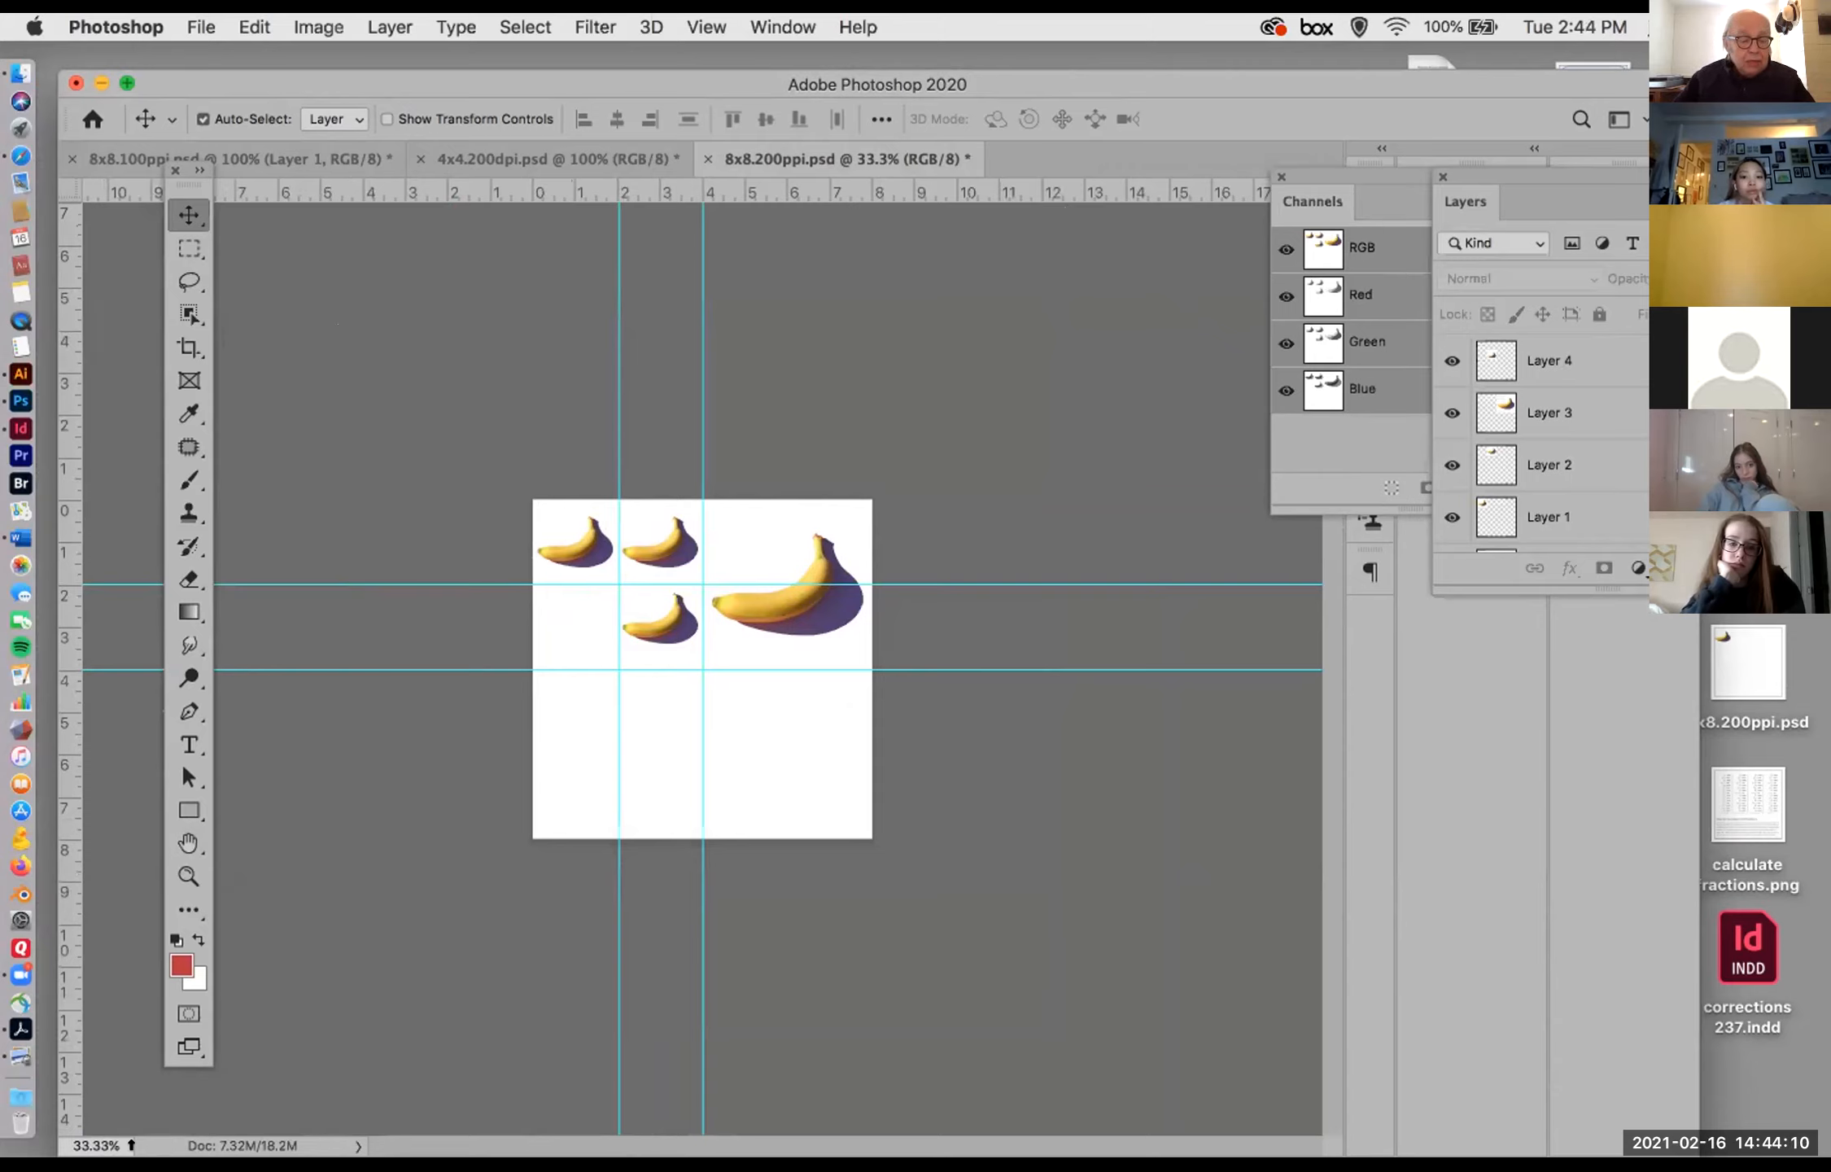
click(124, 1143)
text(1)
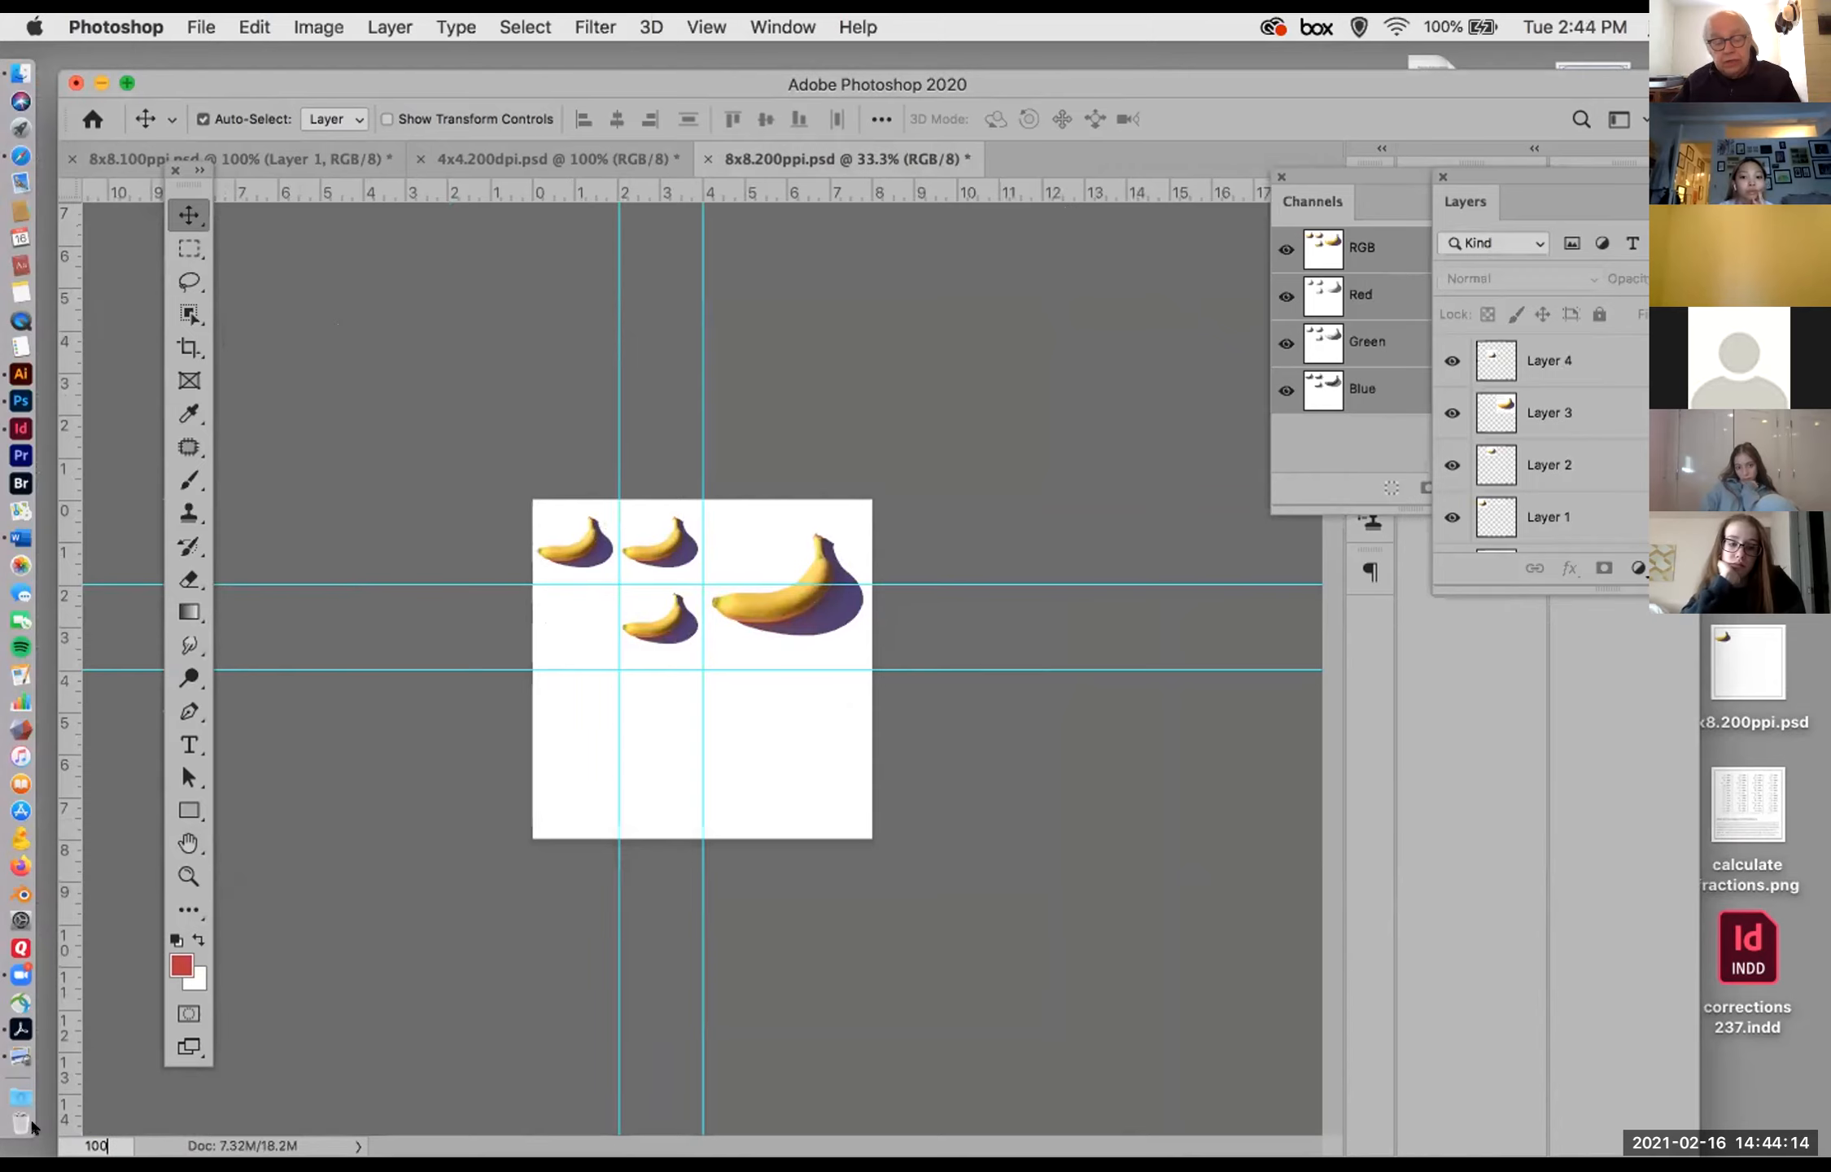
text(00)
key(Return)
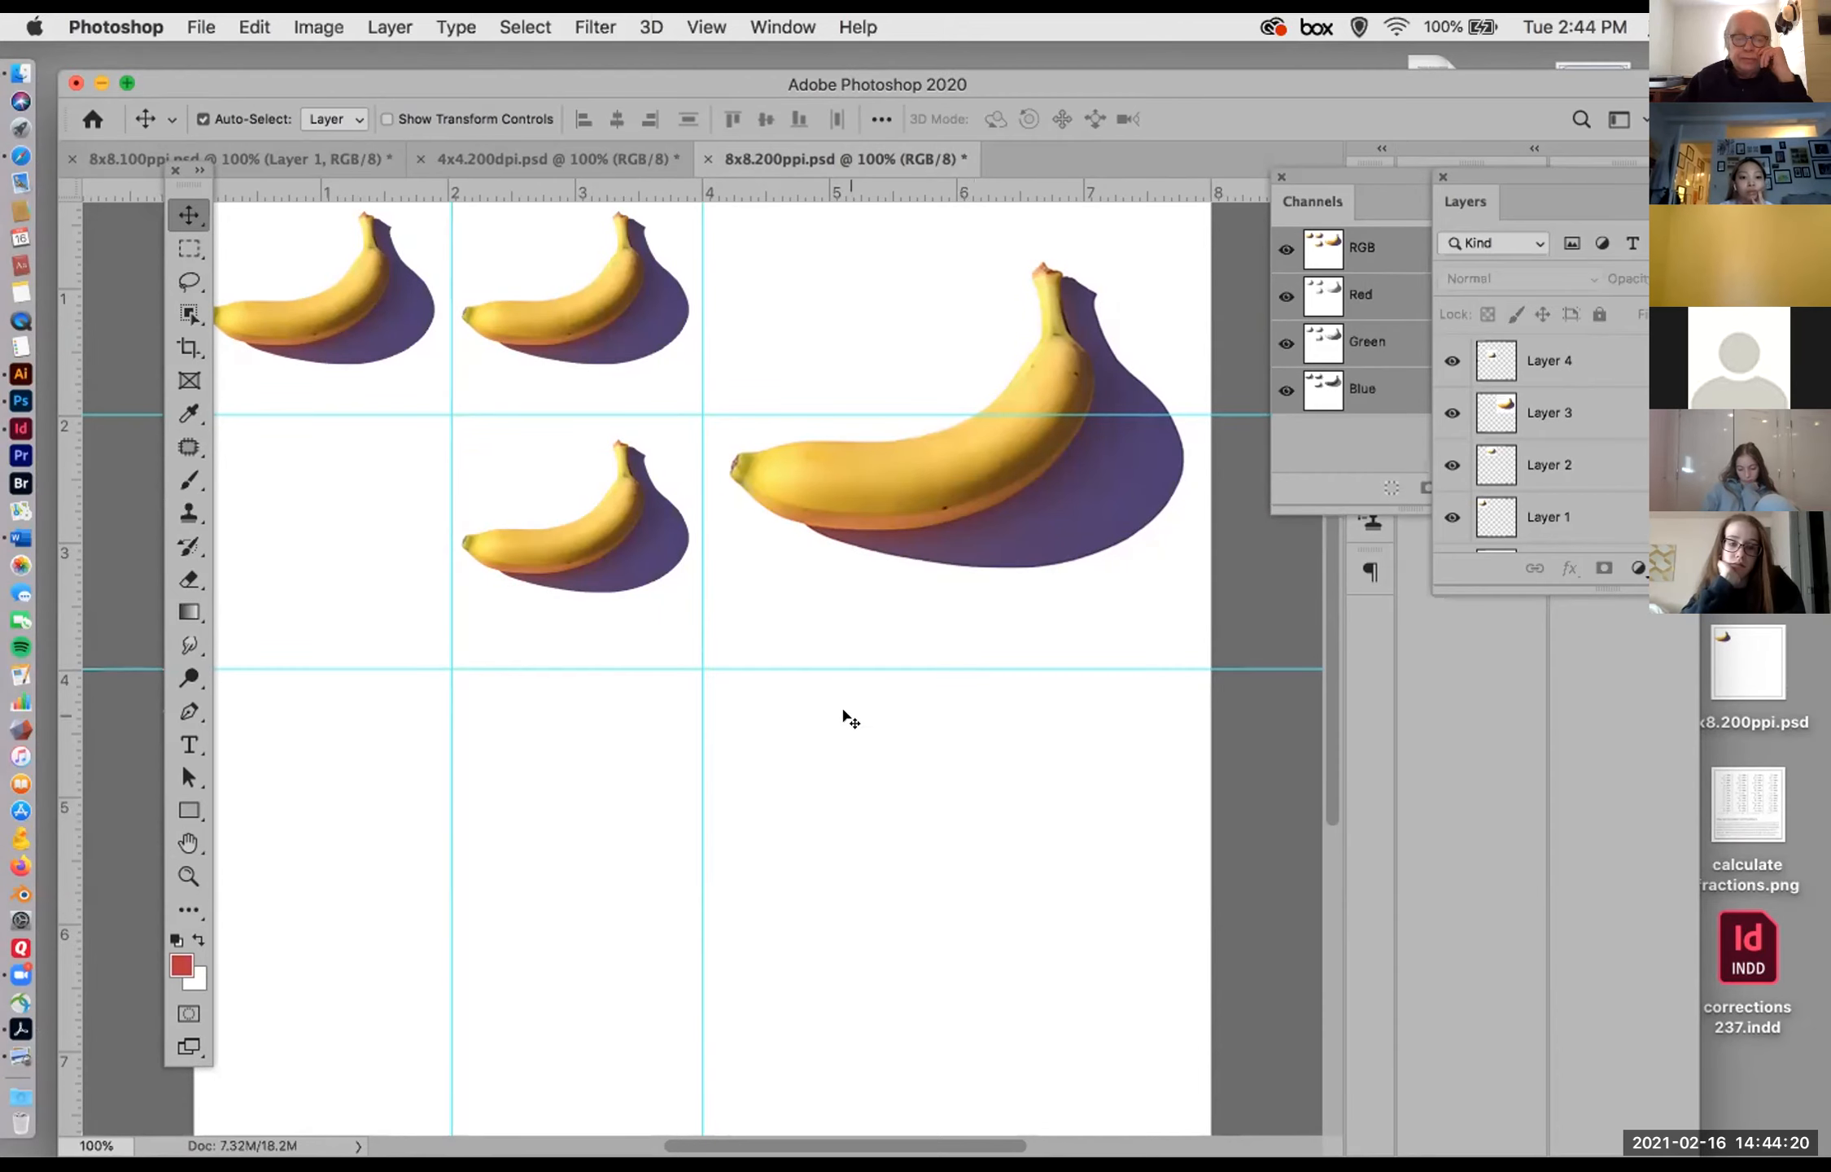
Step: Turn off Resample in Image Size for 8x8.200ppi.psd and try resolutions of 100 and 200 pixels/inch
click(318, 27)
click(376, 224)
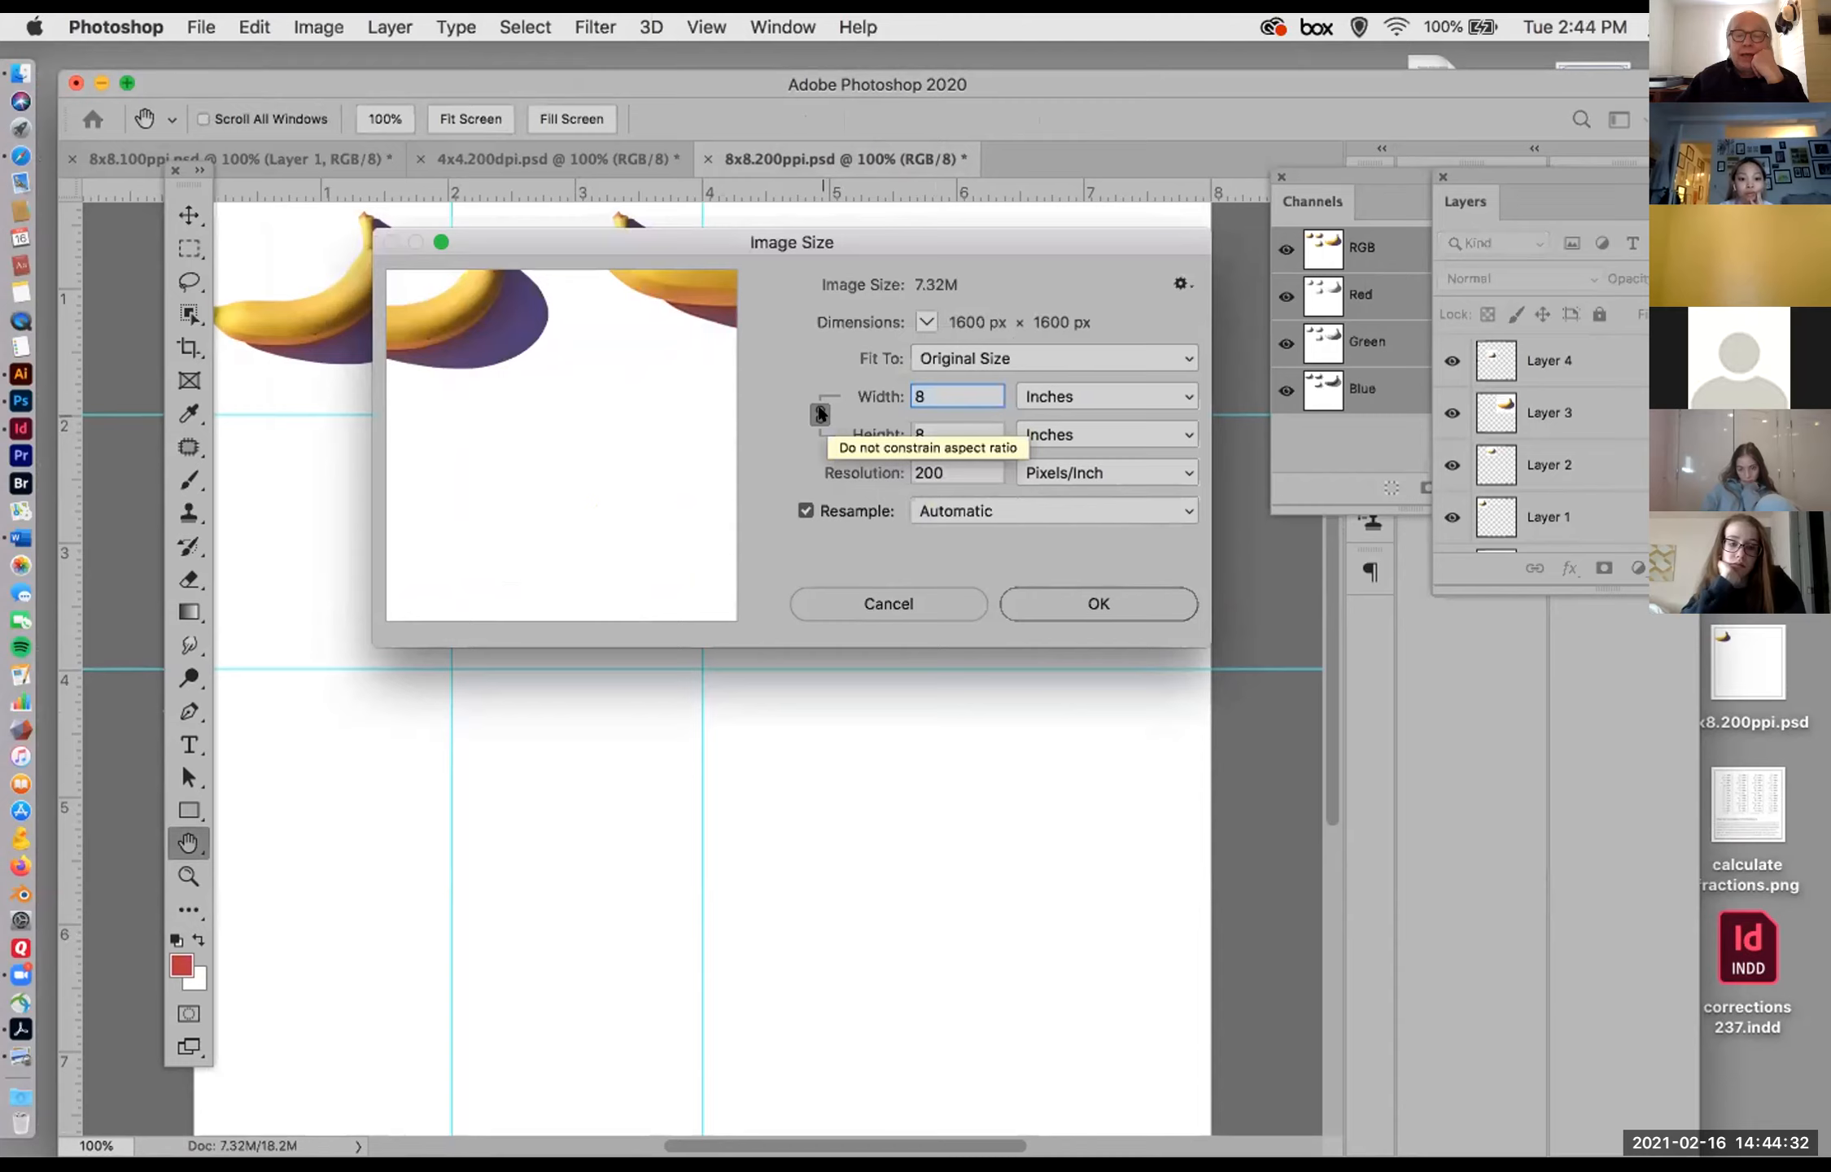
click(802, 509)
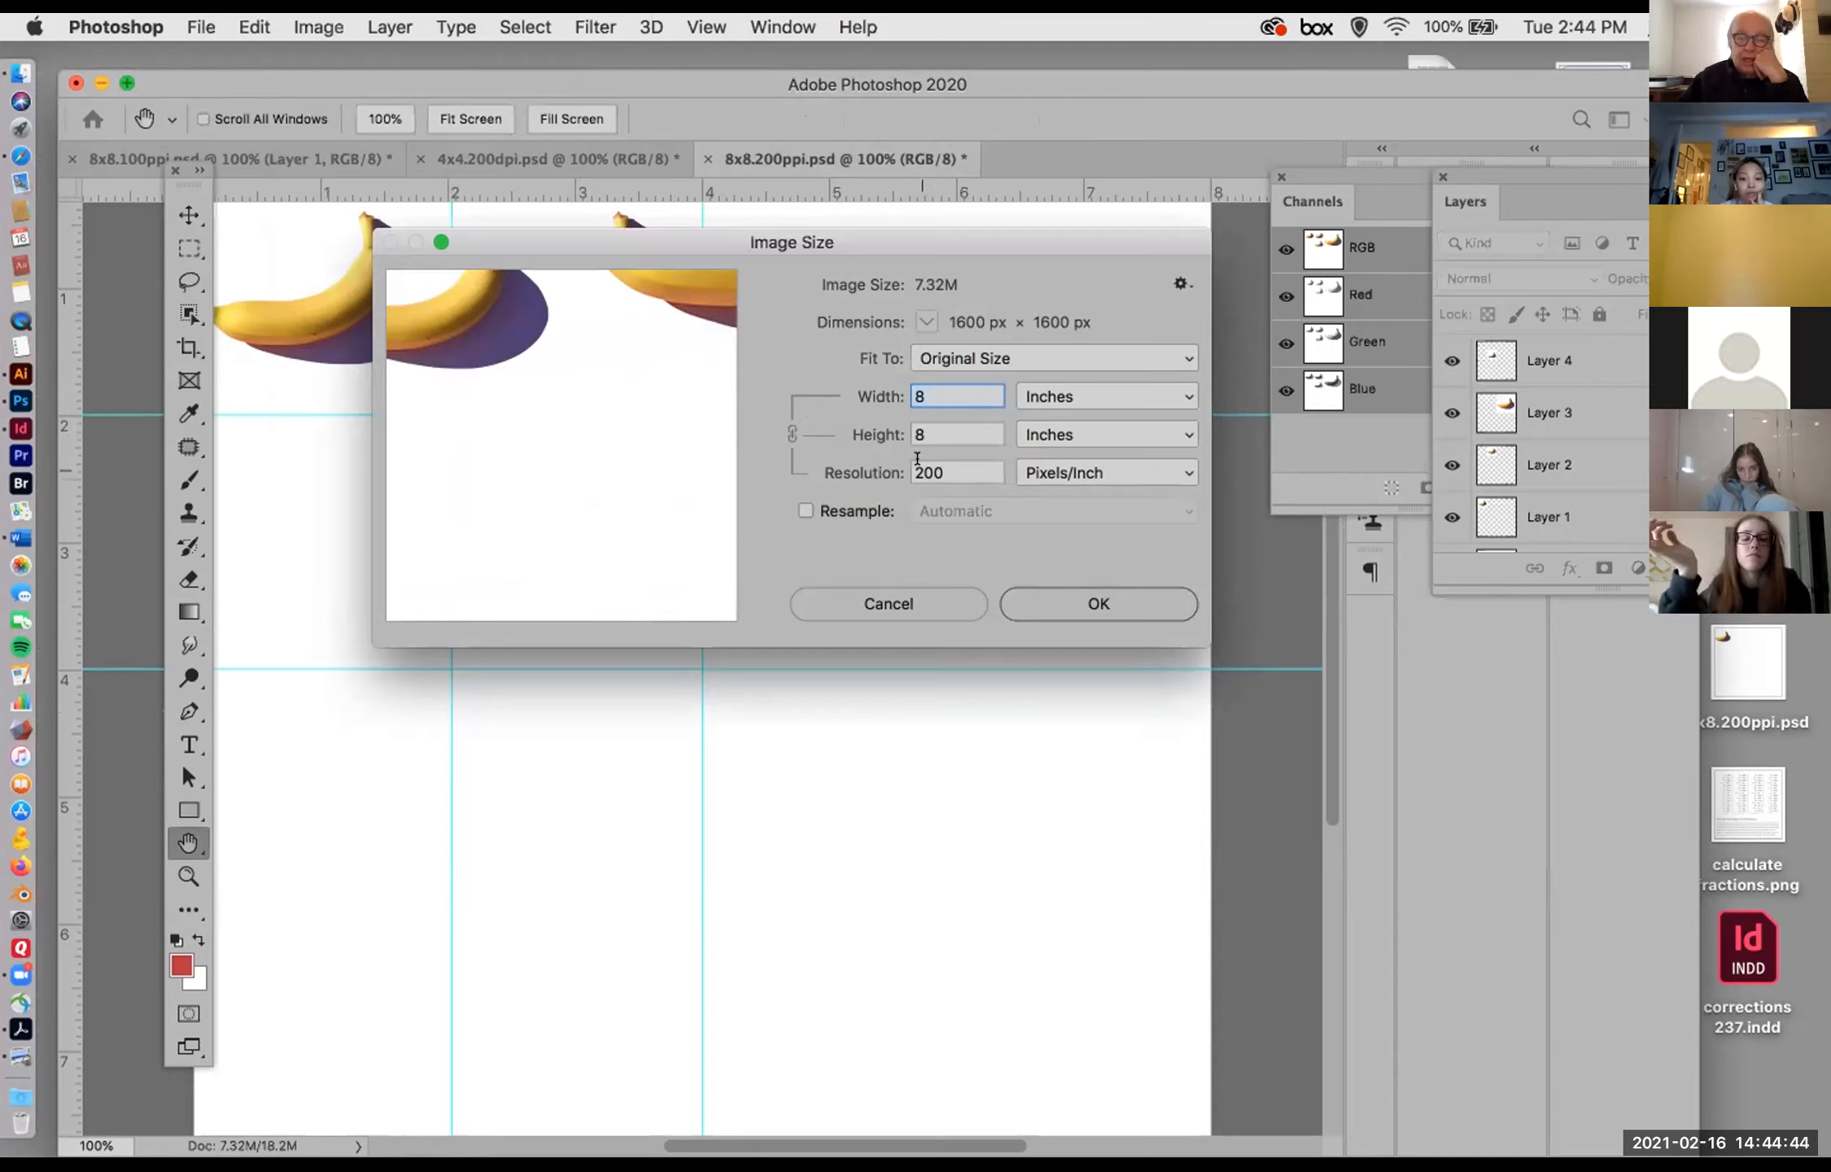
drag(921, 468, 888, 457)
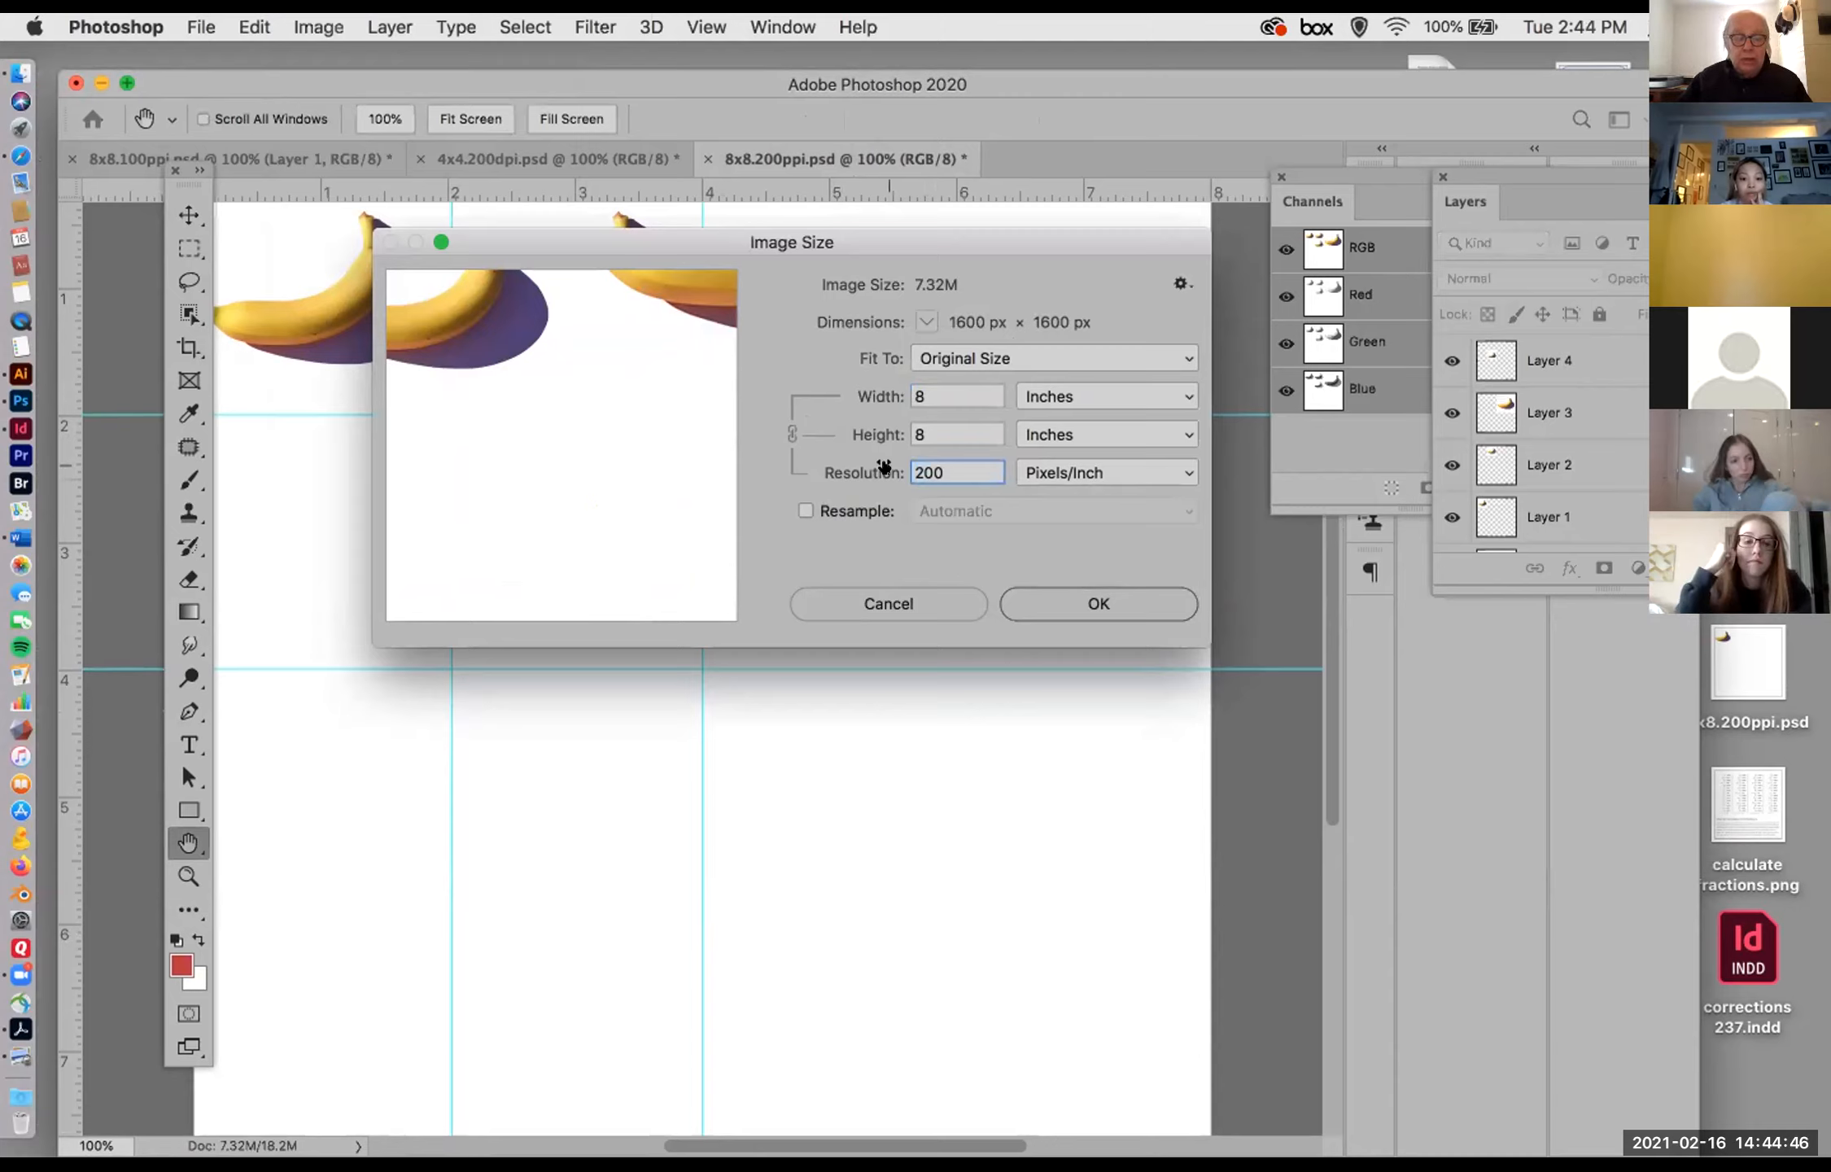
text(100)
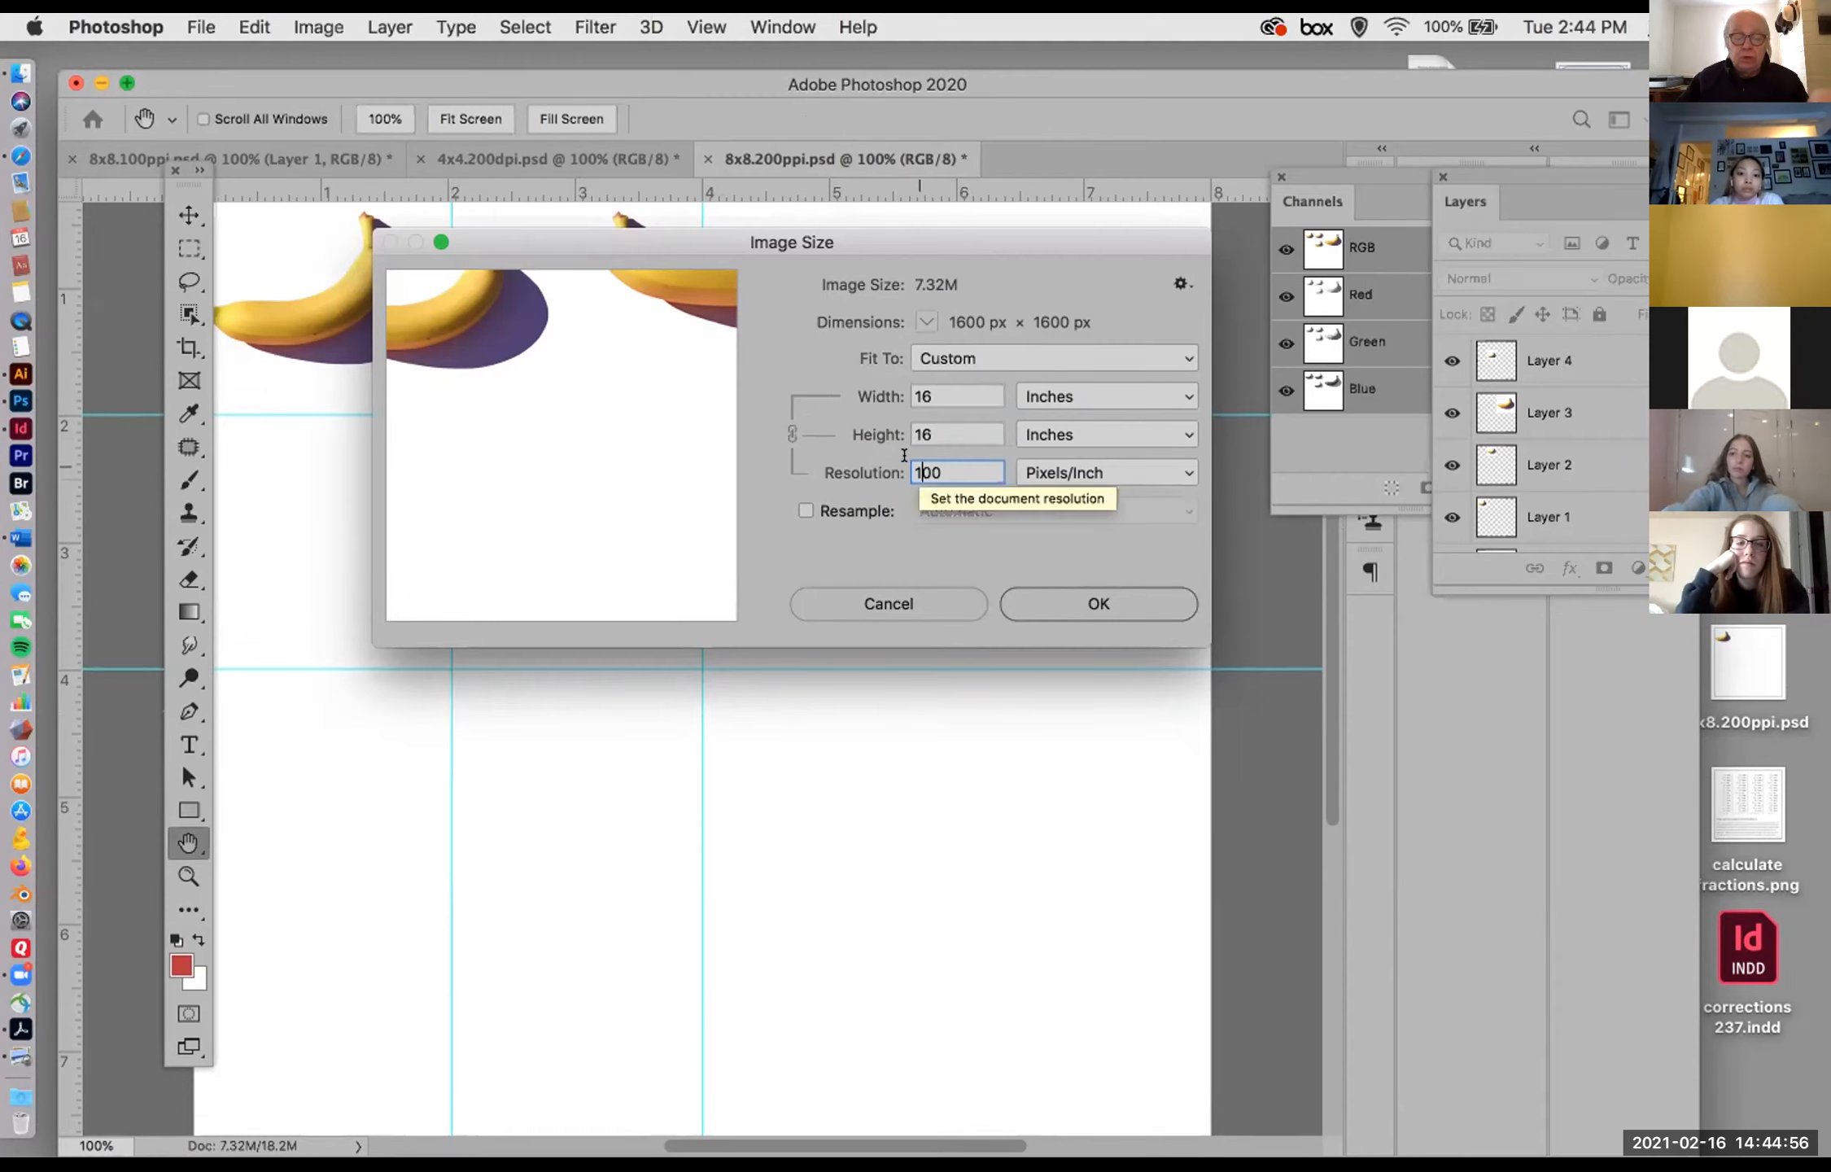
key(BackSpace)
text(2)
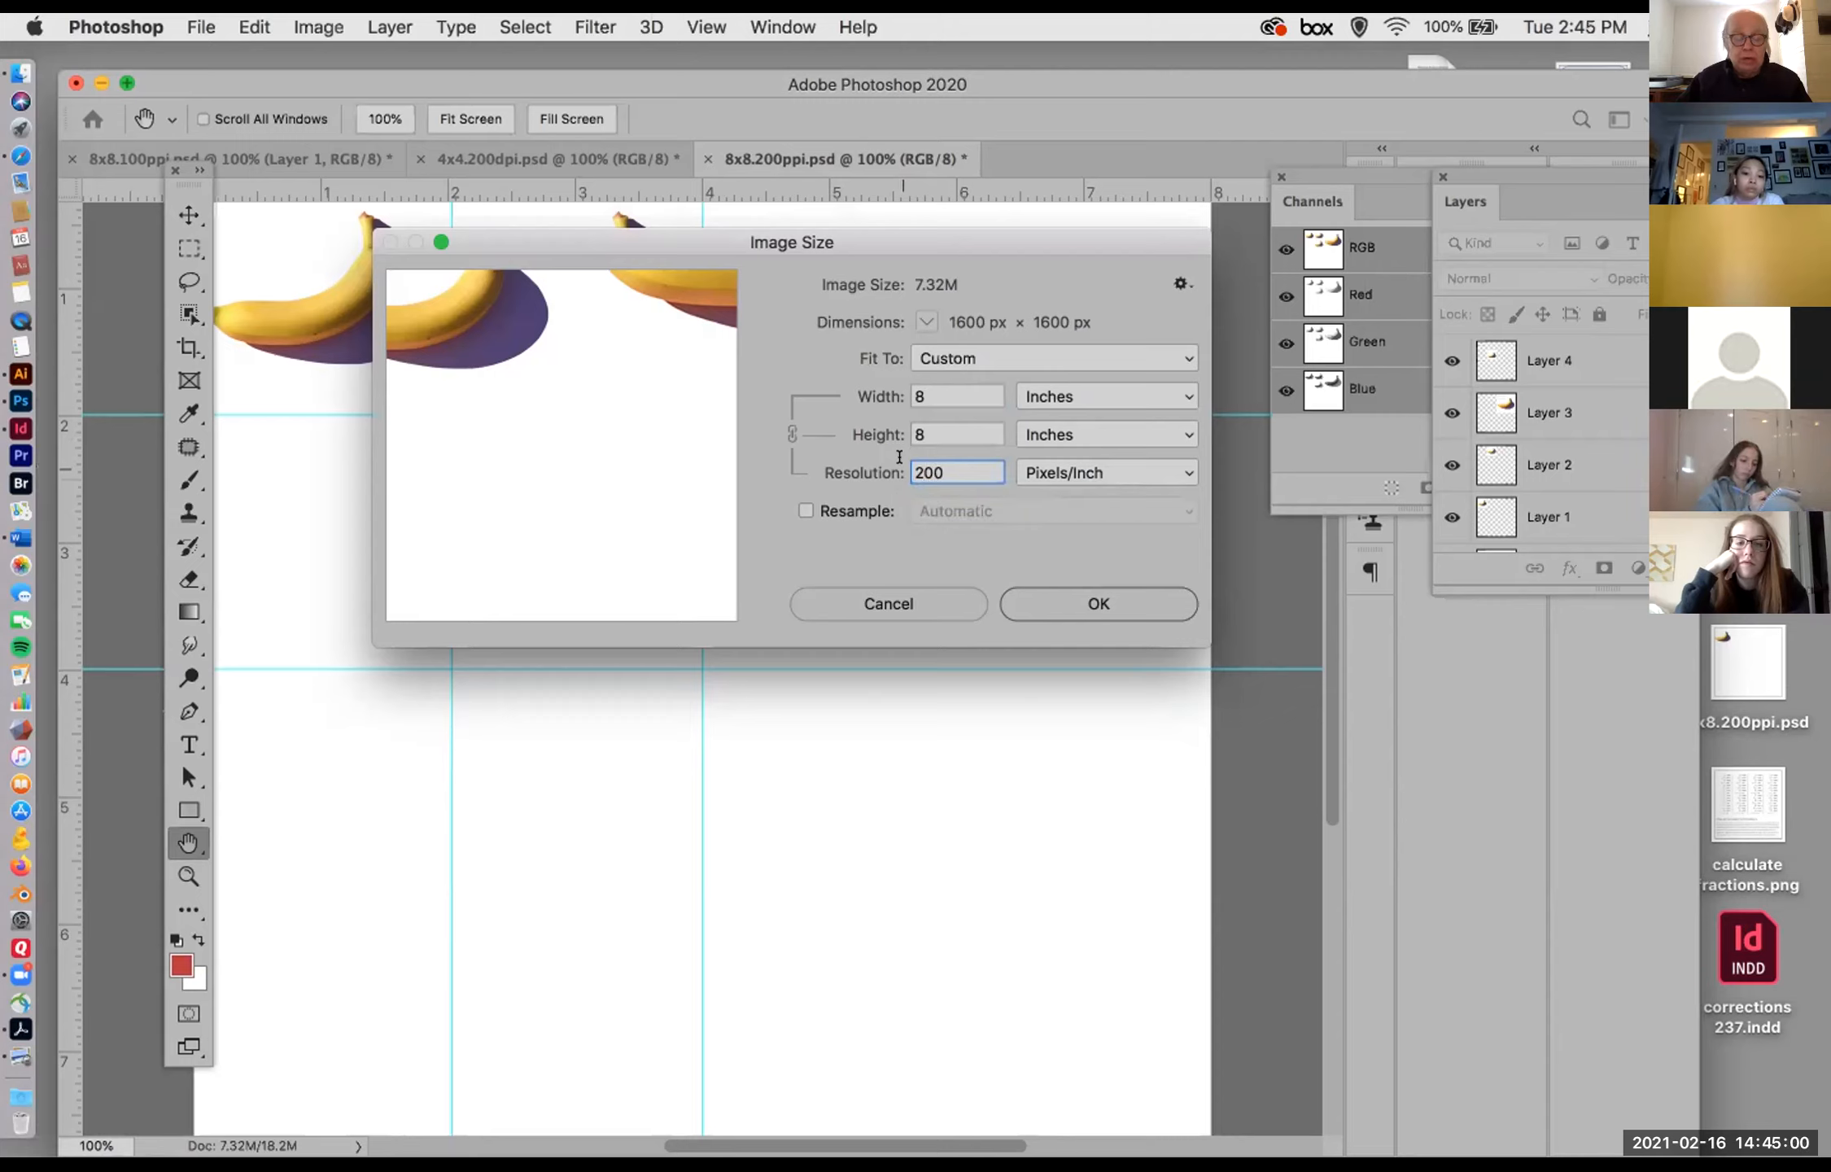
Step: Try unresampled resolutions of 100, 50 and again 100 pixels/inch in Image Size, and discard the changes
key(BackSpace)
text(1)
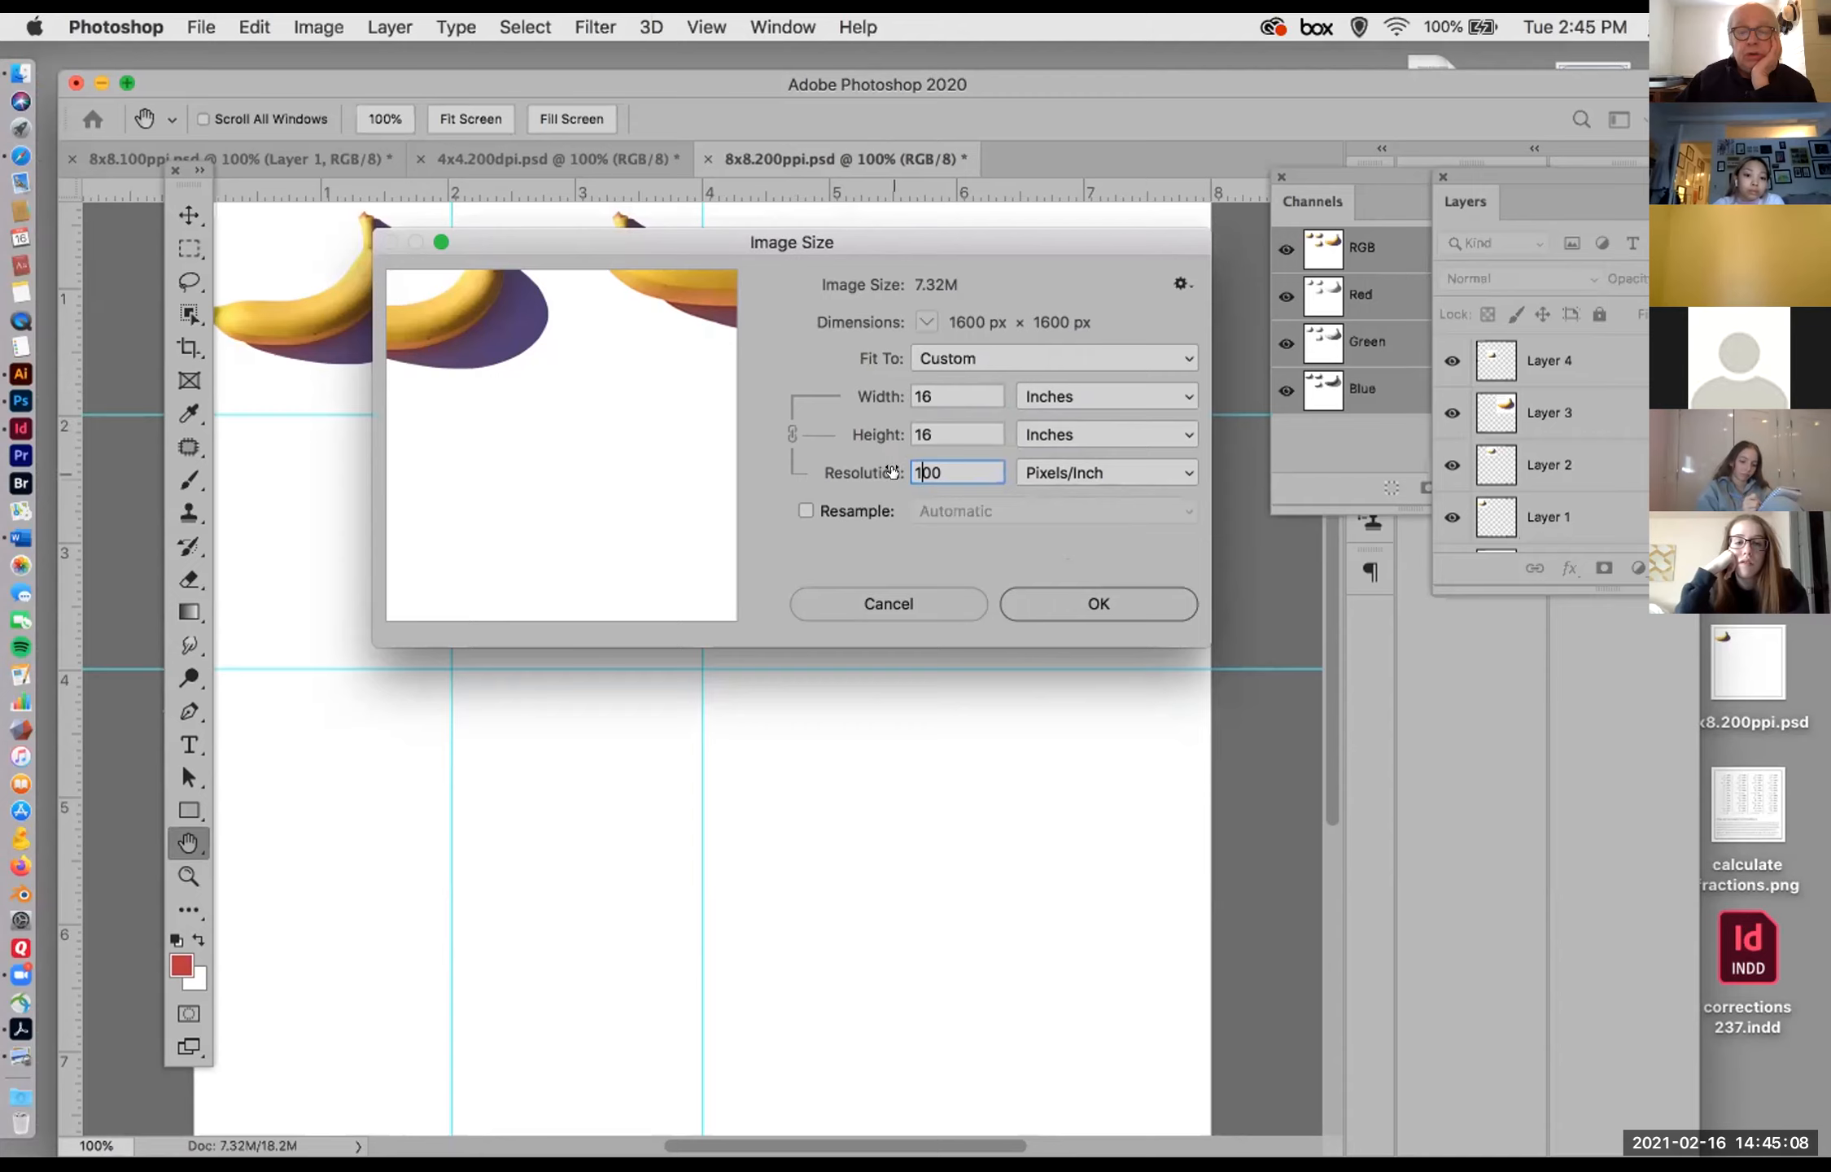
drag(929, 472, 905, 466)
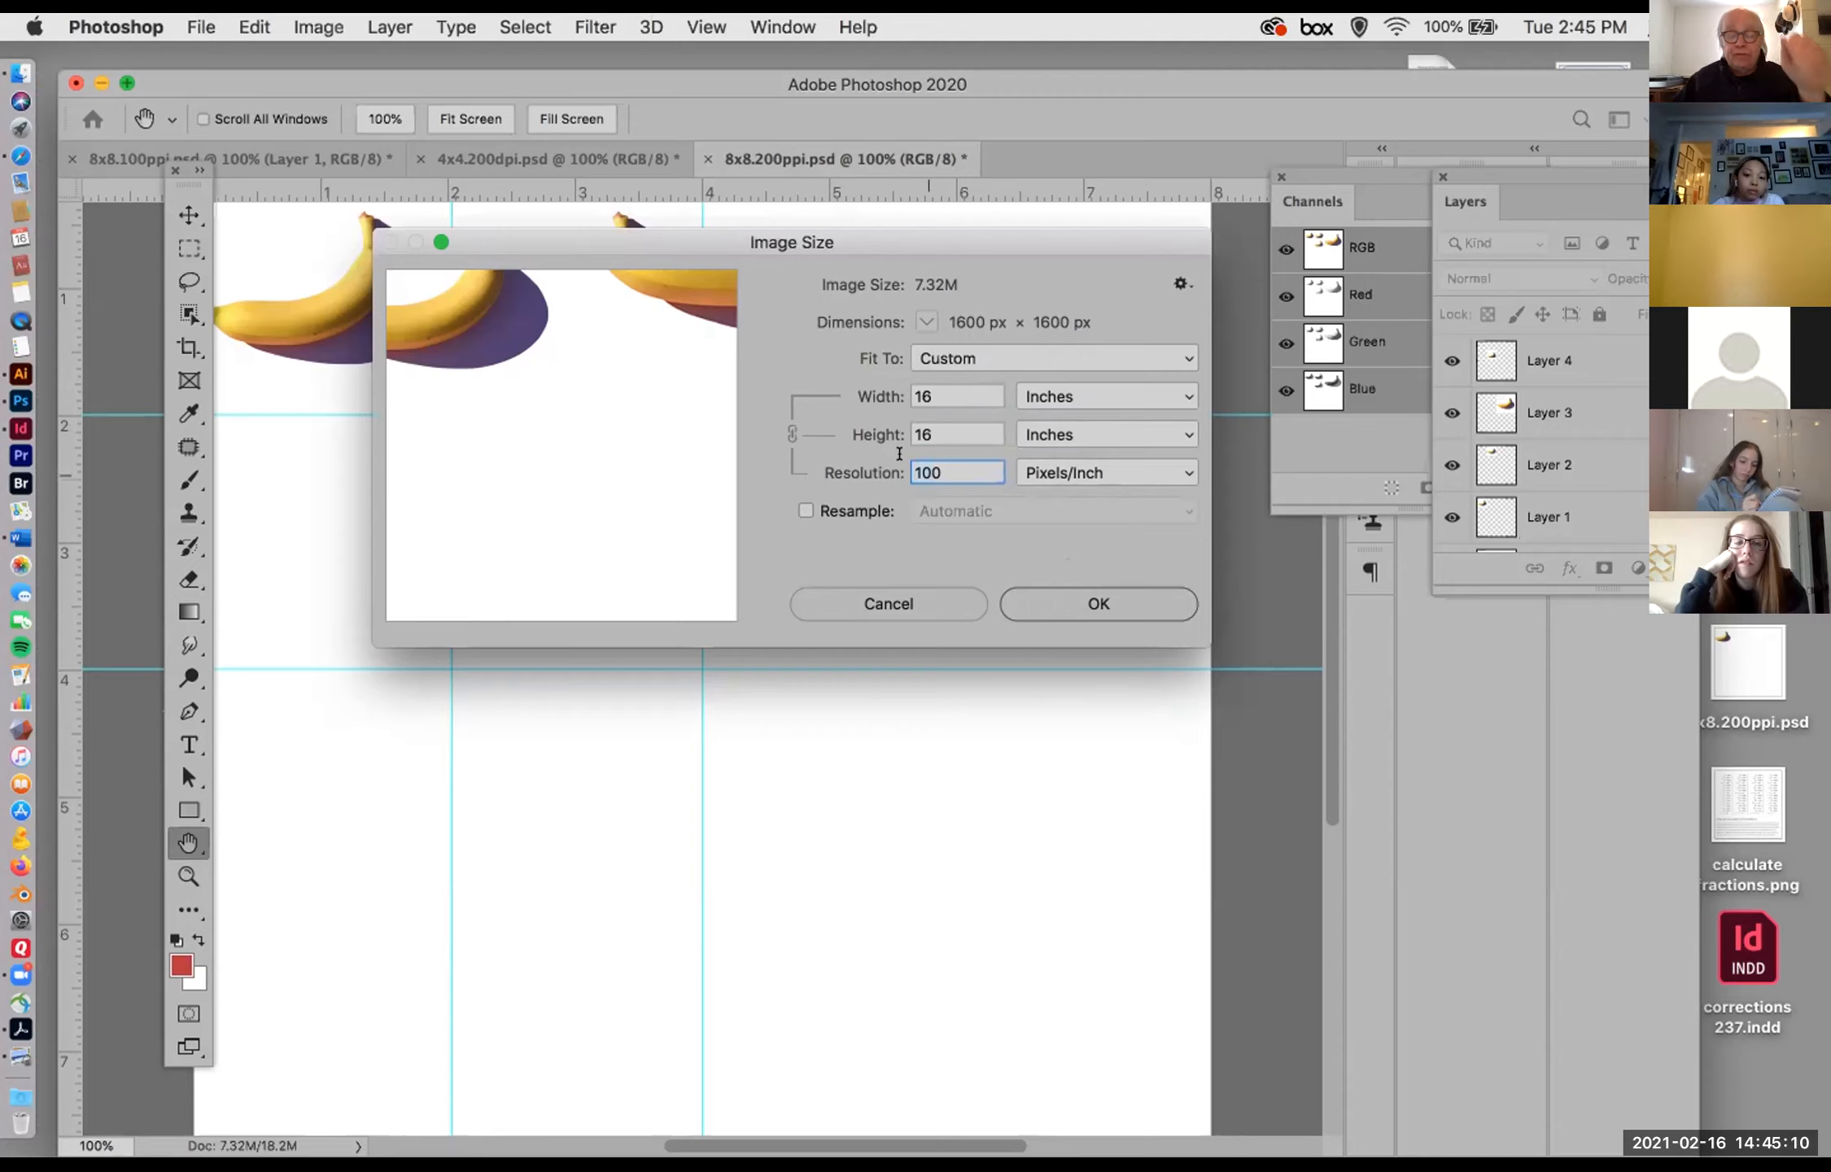
text(50)
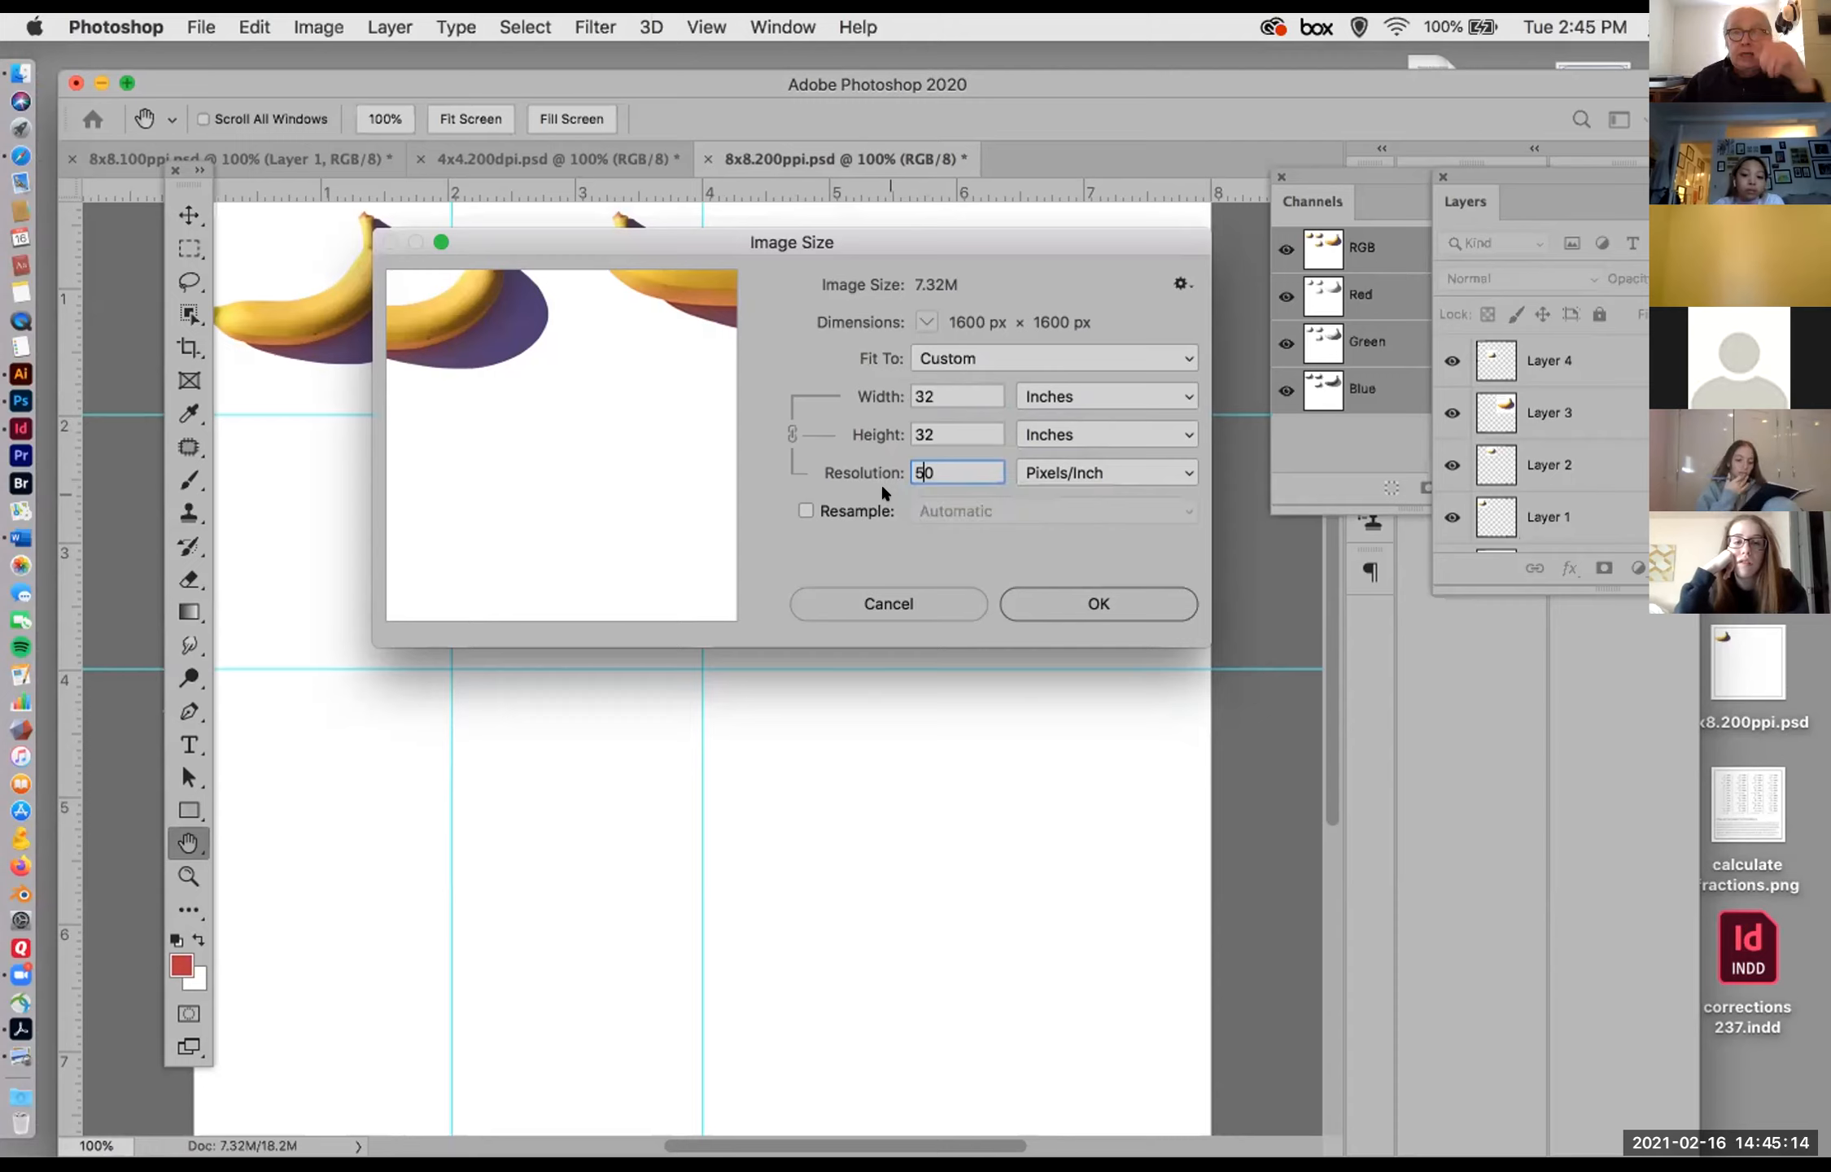
drag(947, 468, 879, 453)
text(1)
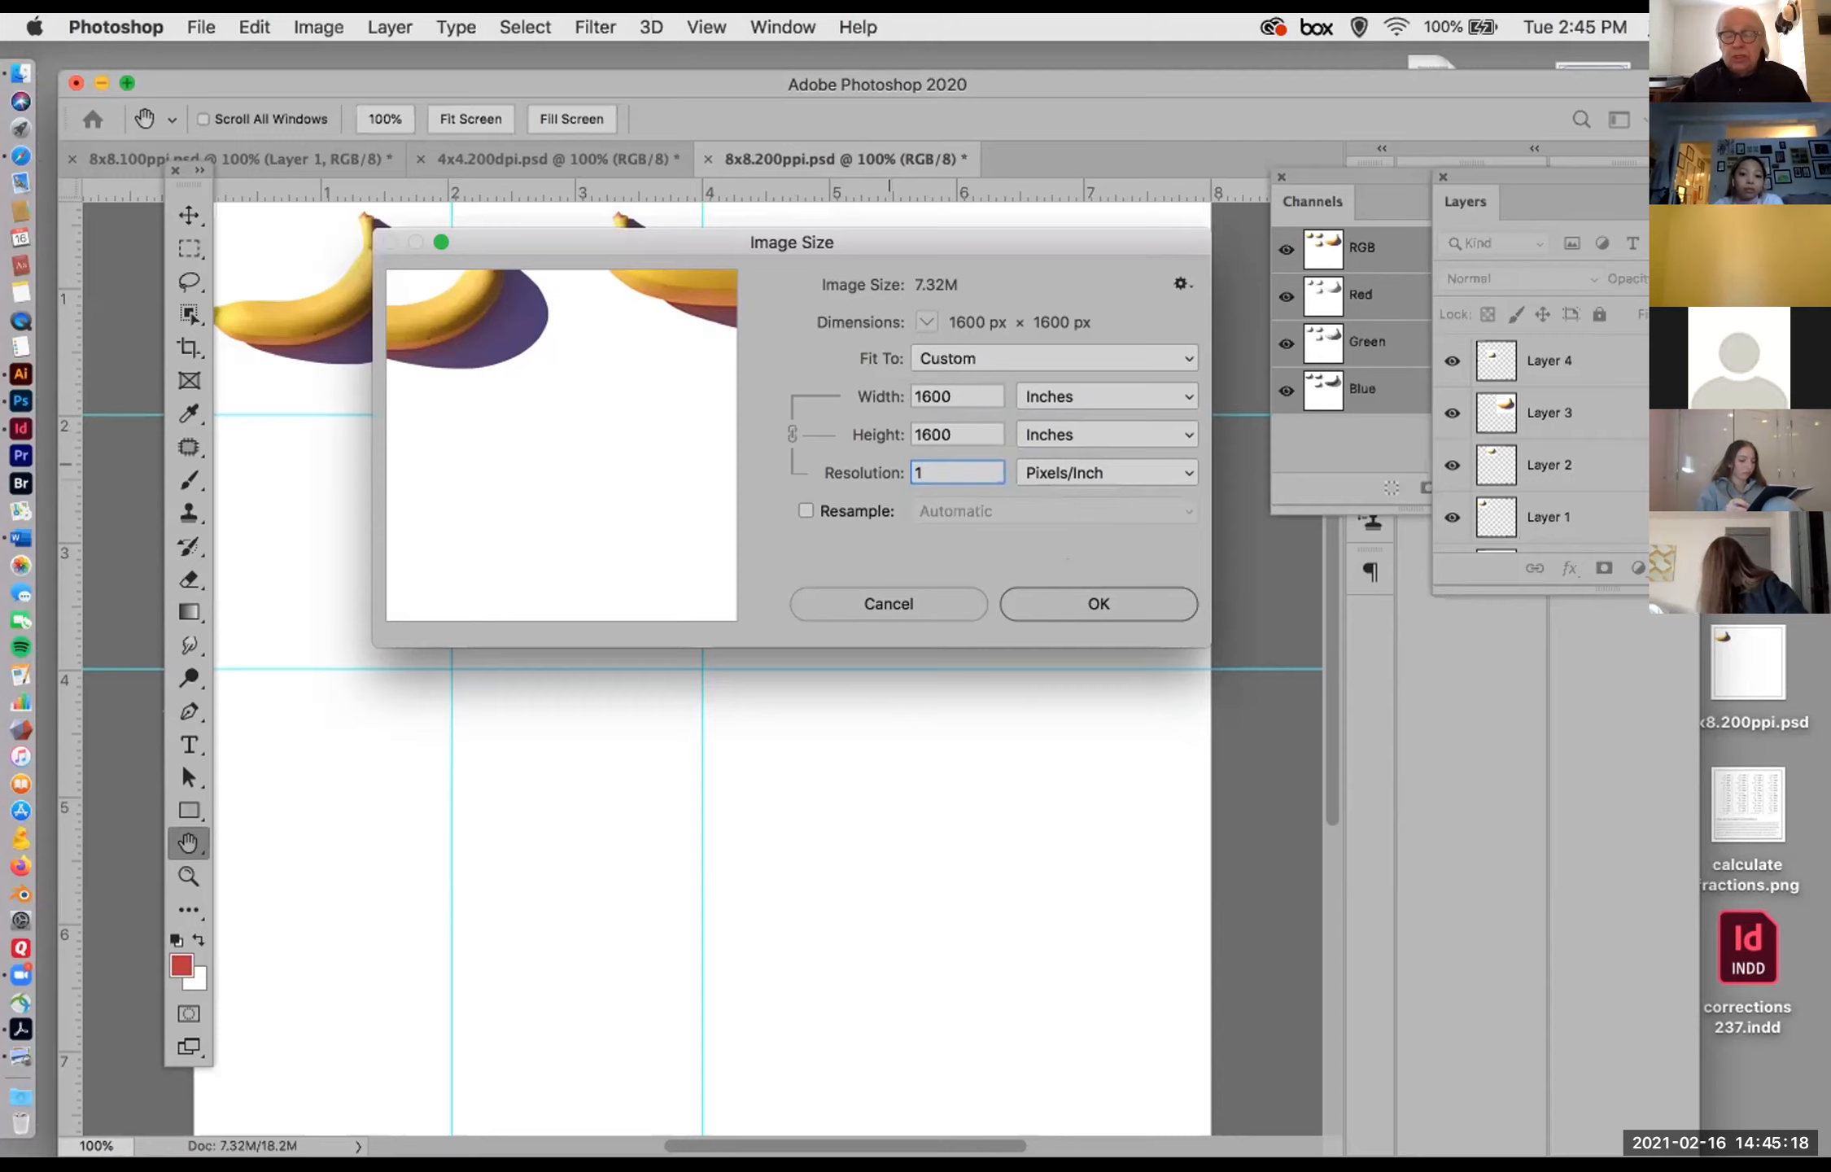
text(00)
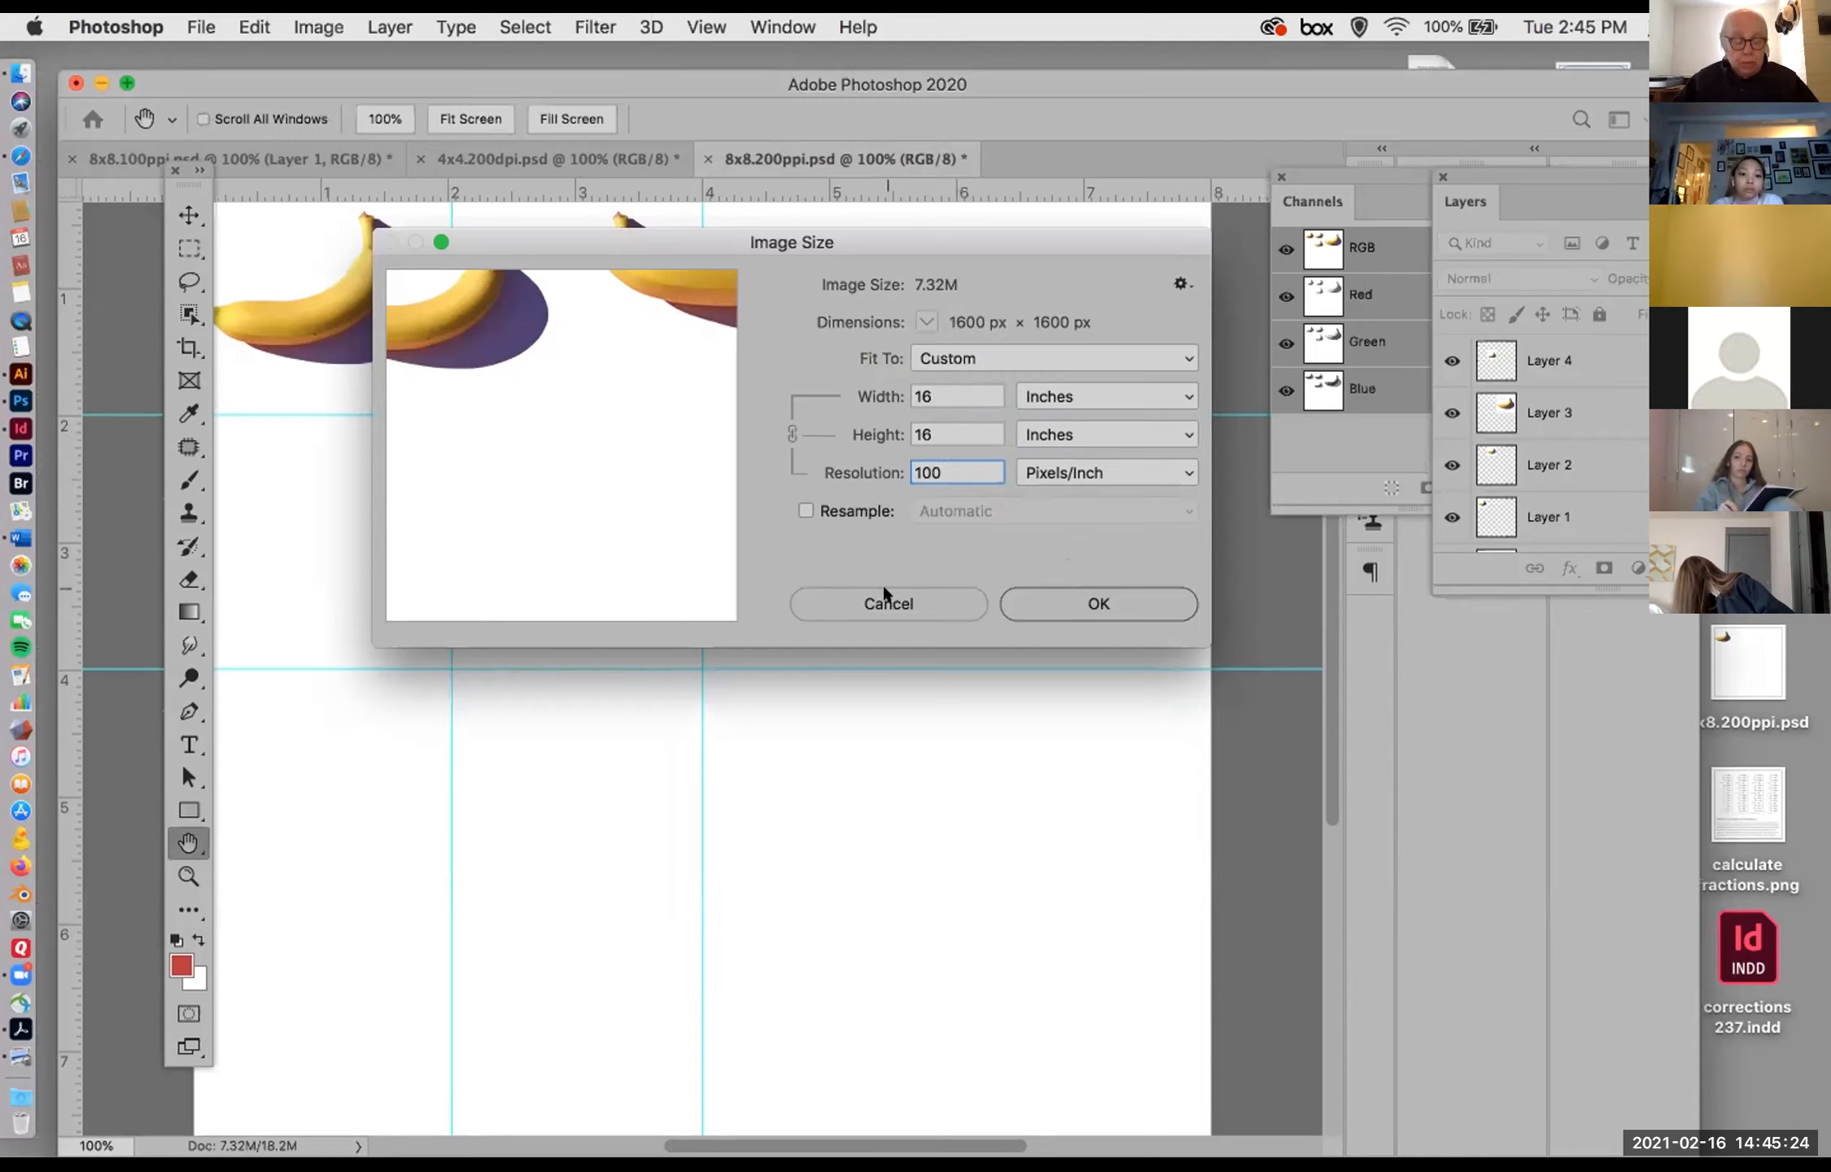
alt+click(899, 605)
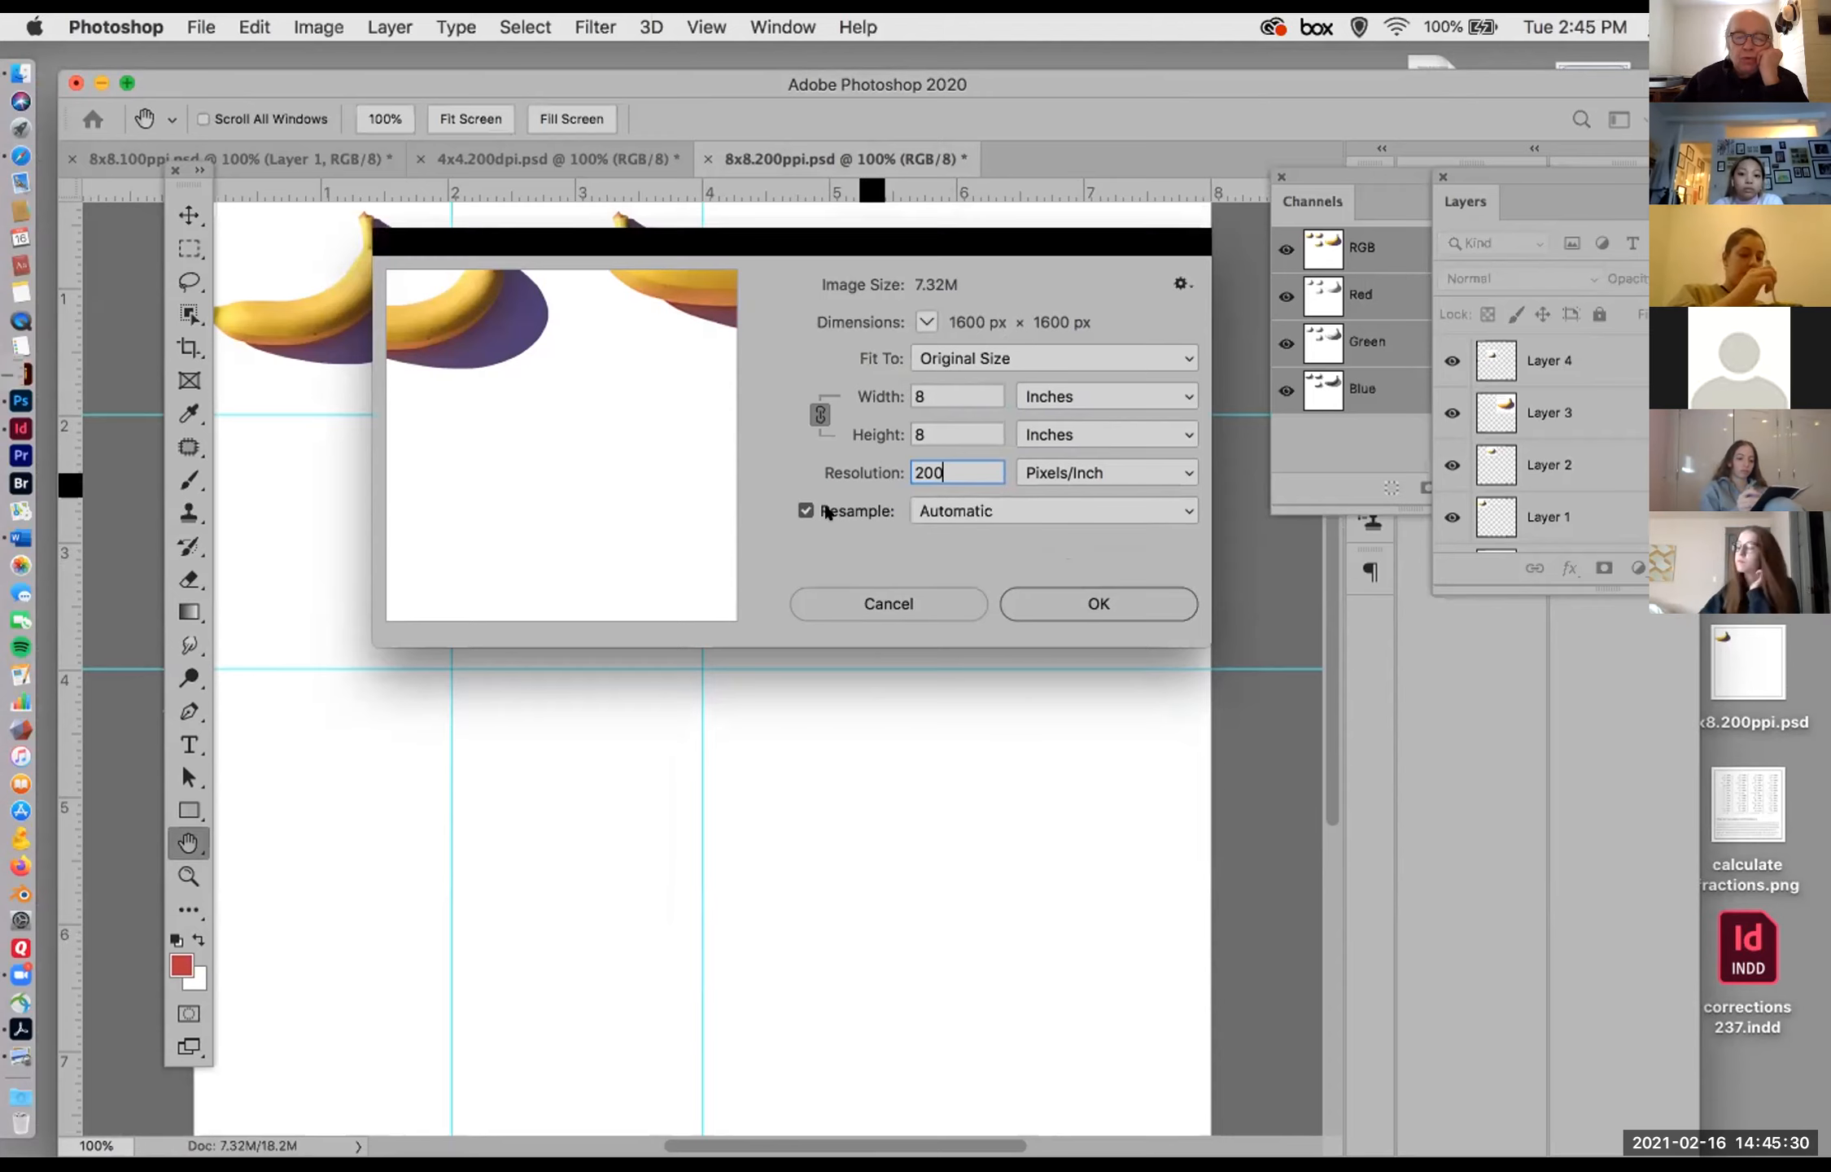
Step: Turn off Resample in Image Size and try widths of 4 and 8 inches, and a resolution of 400 pixels/inch
click(797, 509)
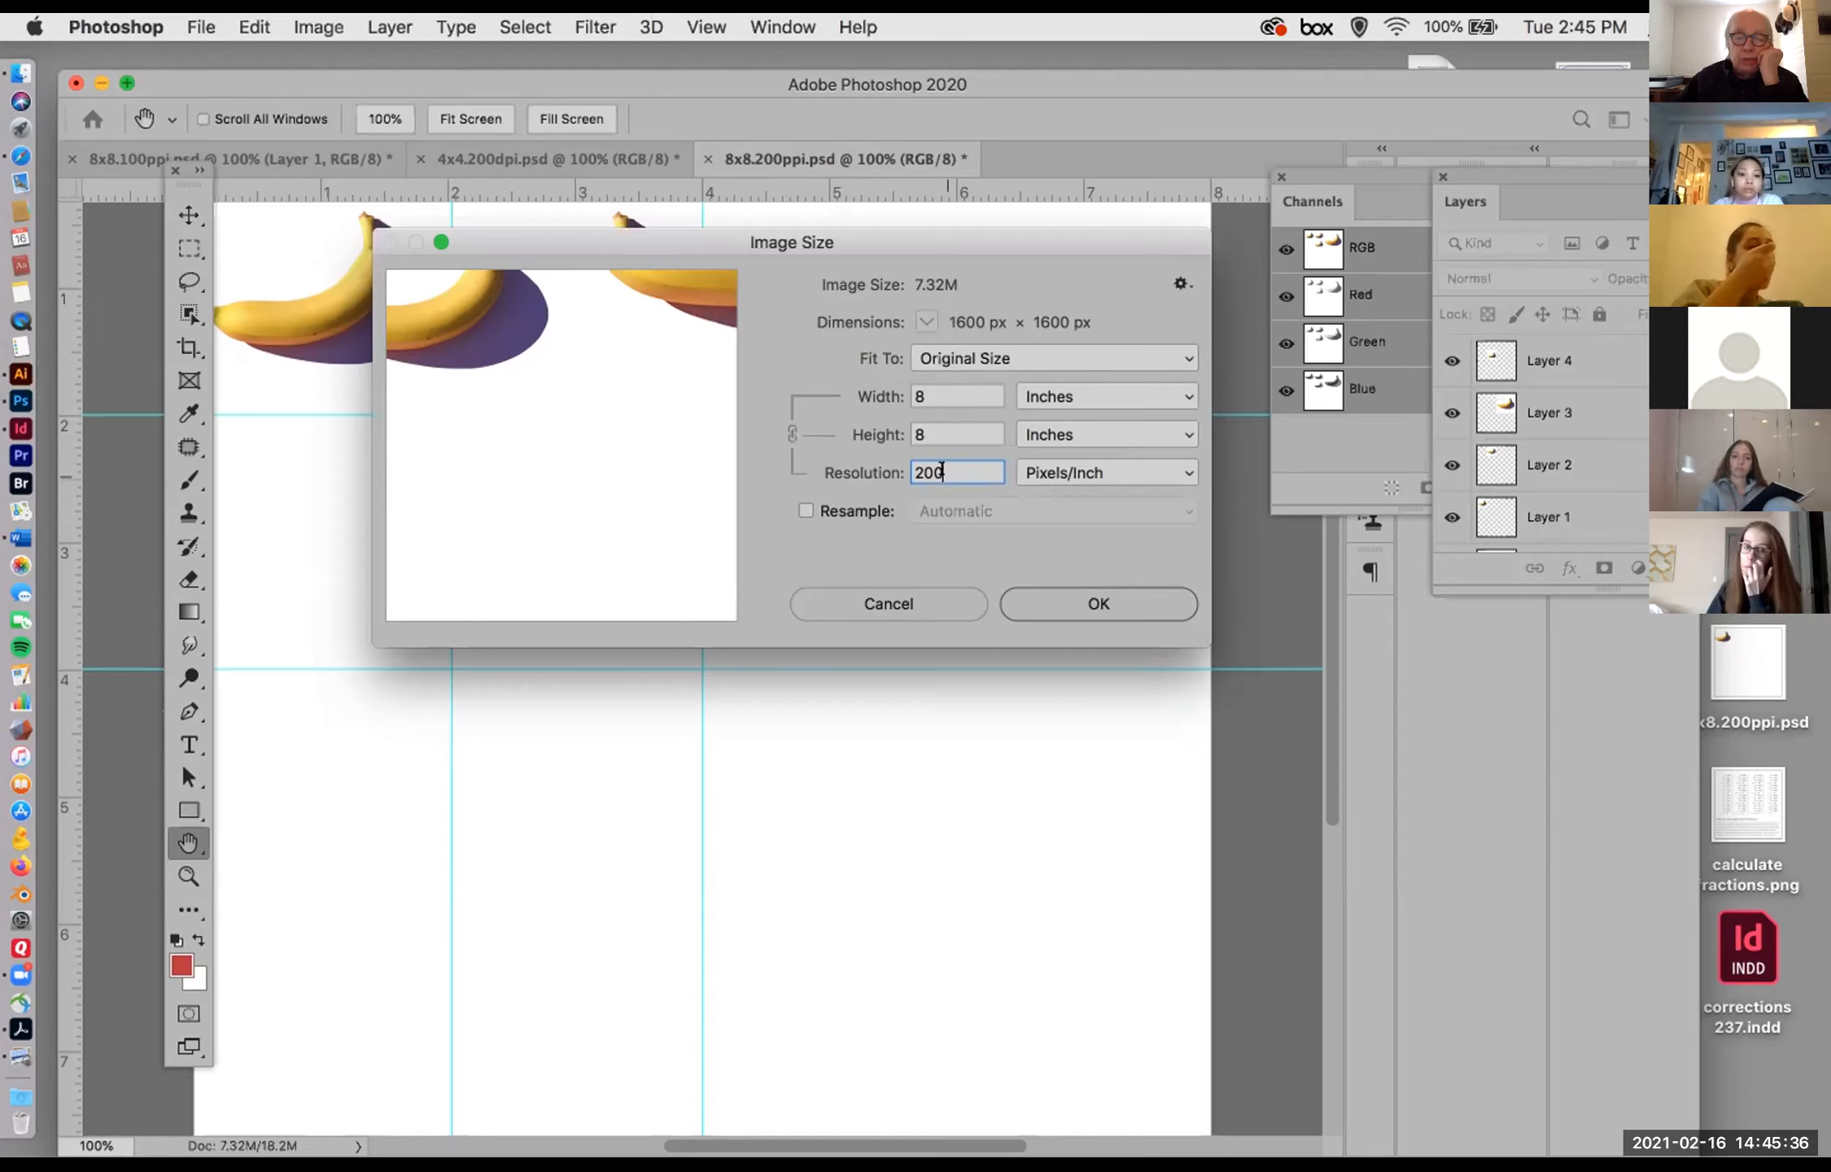
click(921, 392)
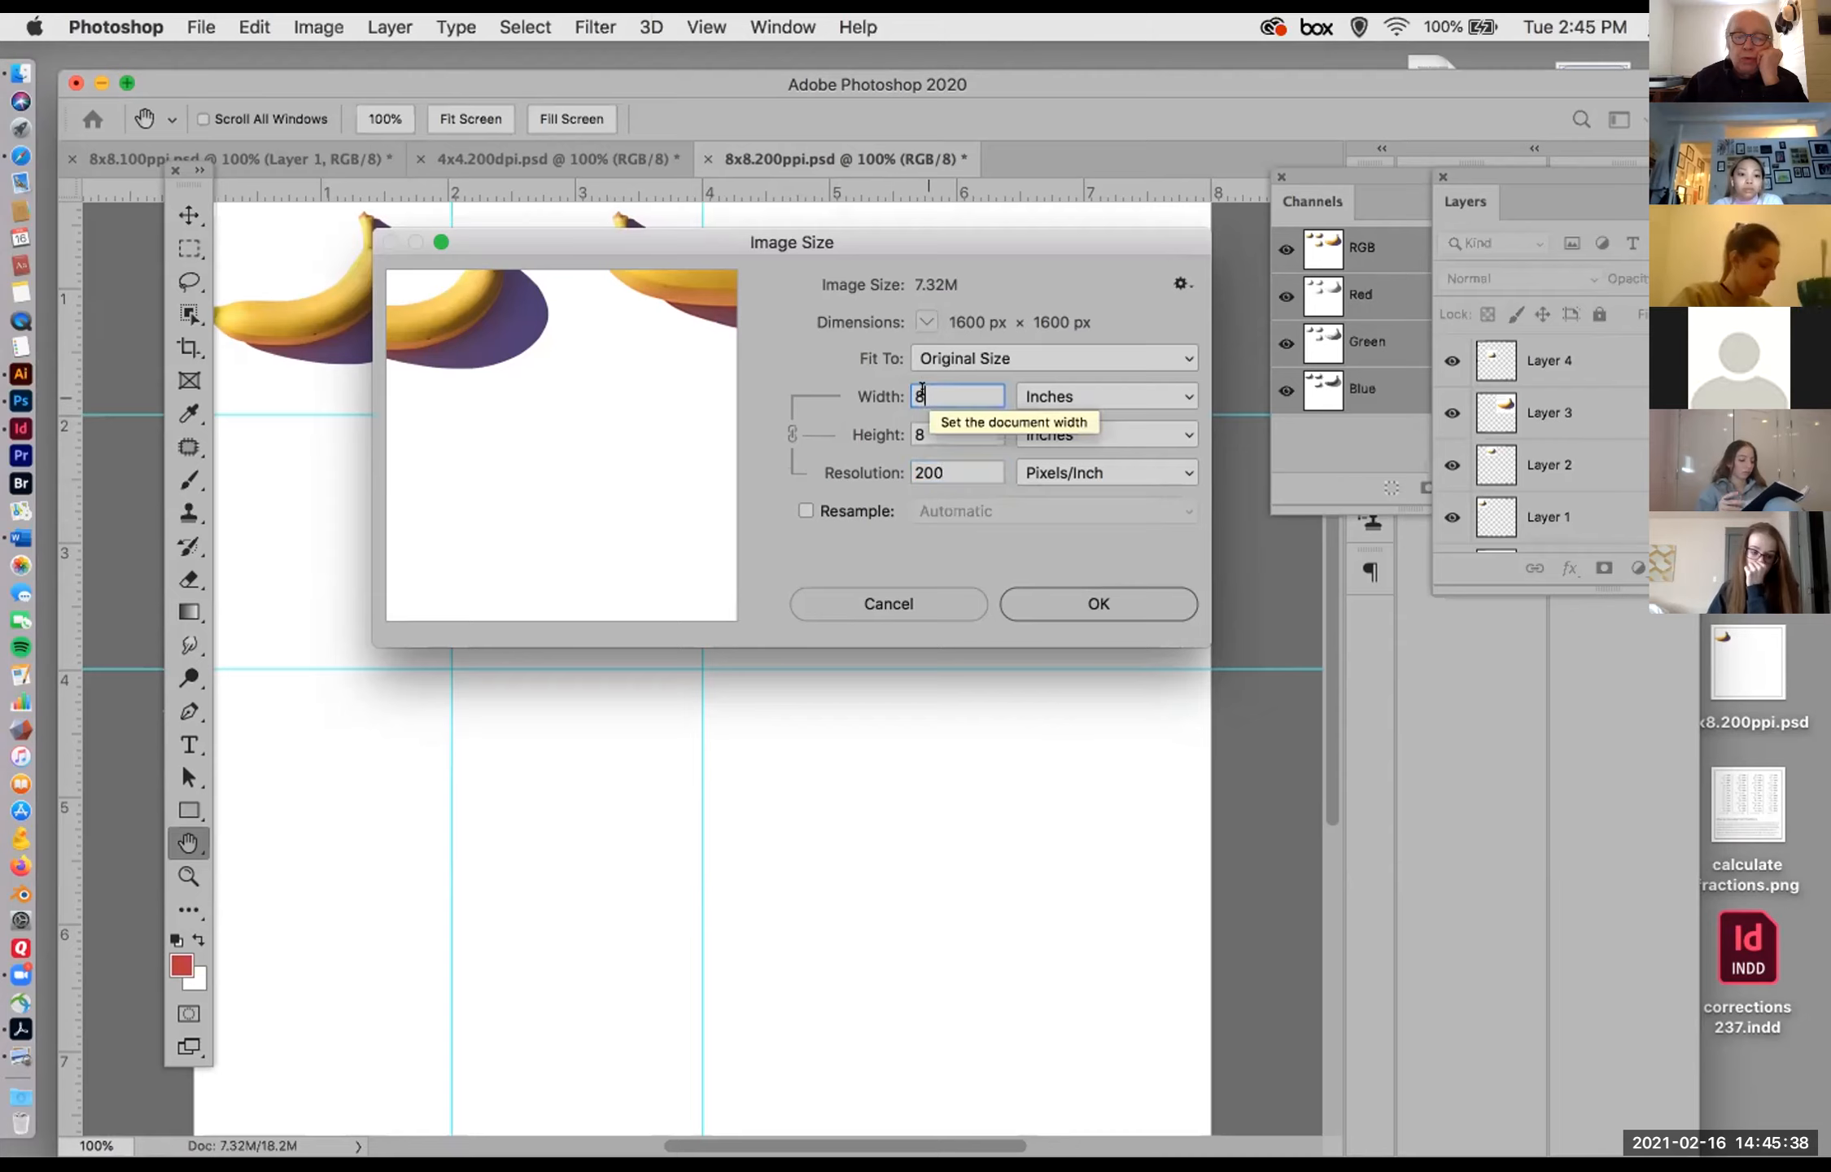
key(BackSpace)
text(4)
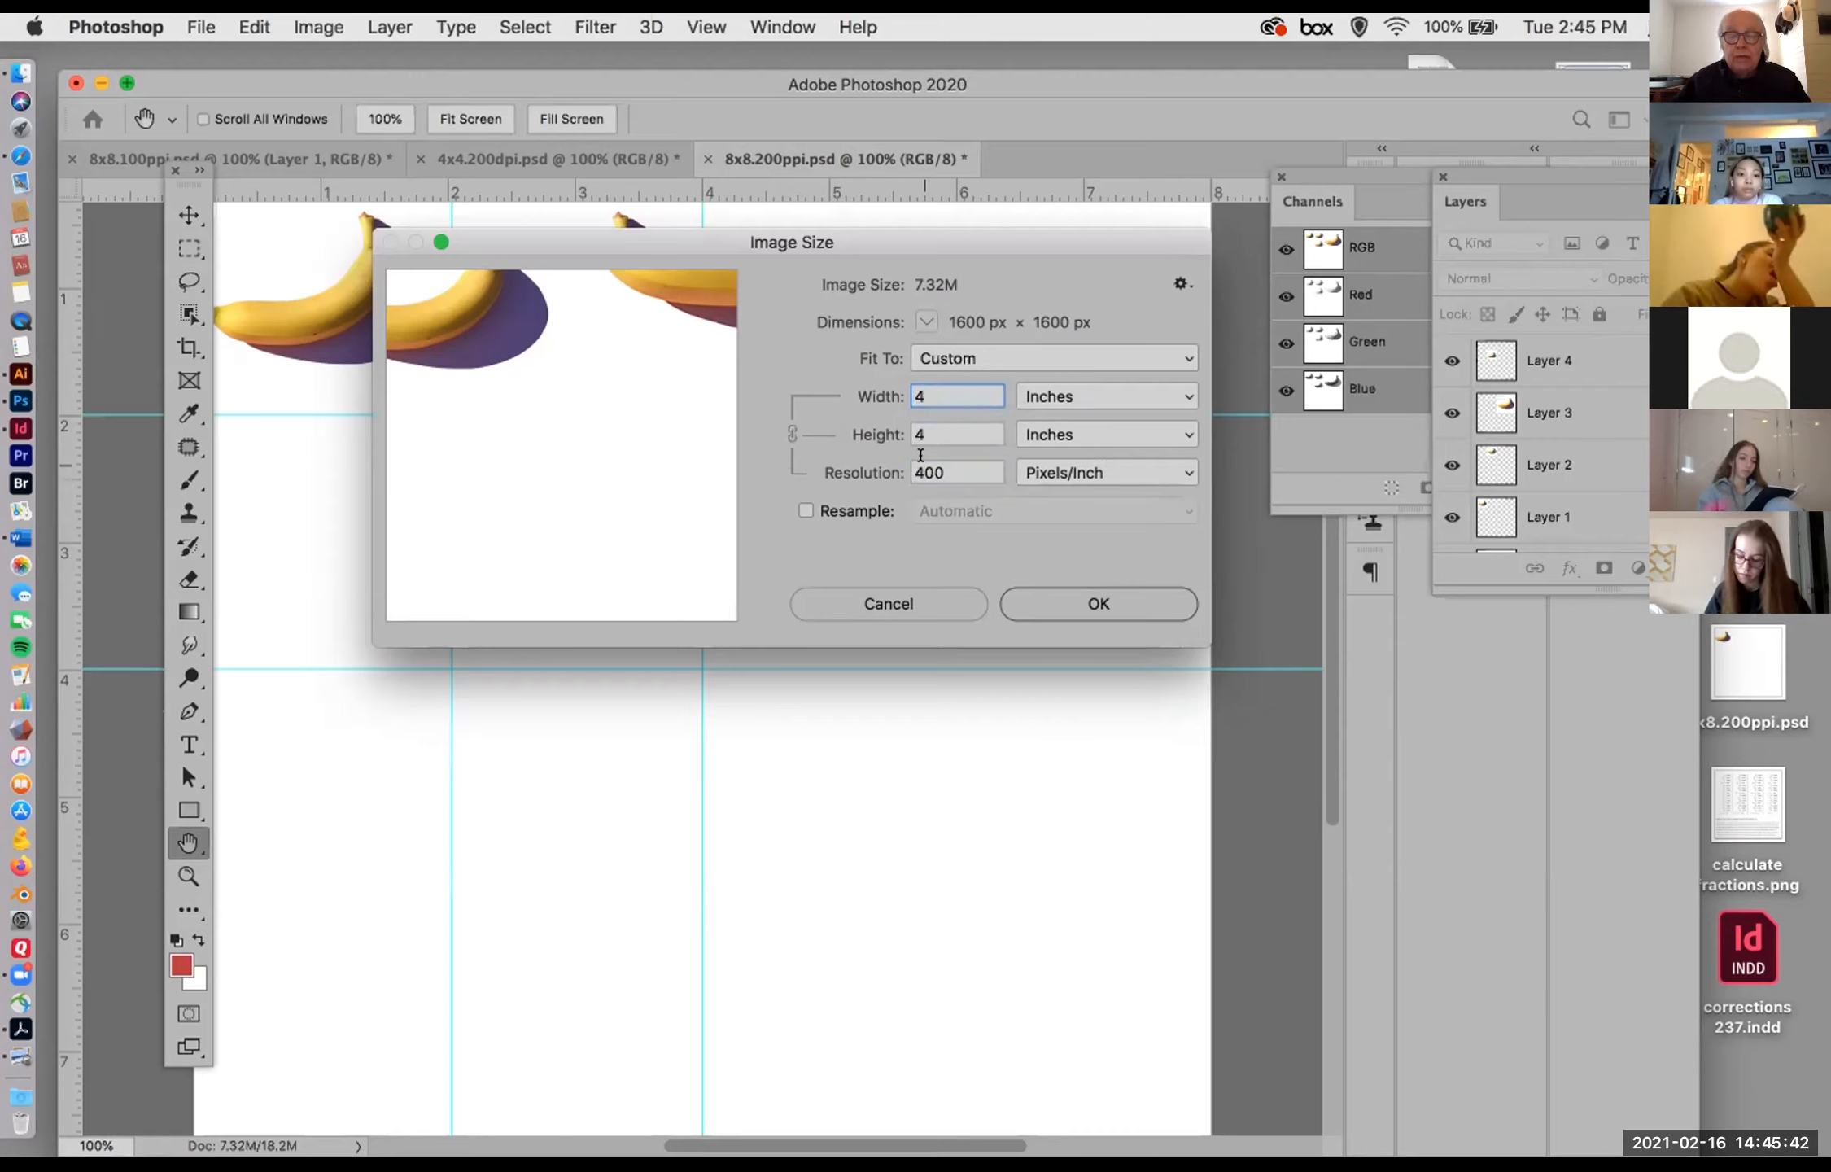
key(BackSpace)
text(8)
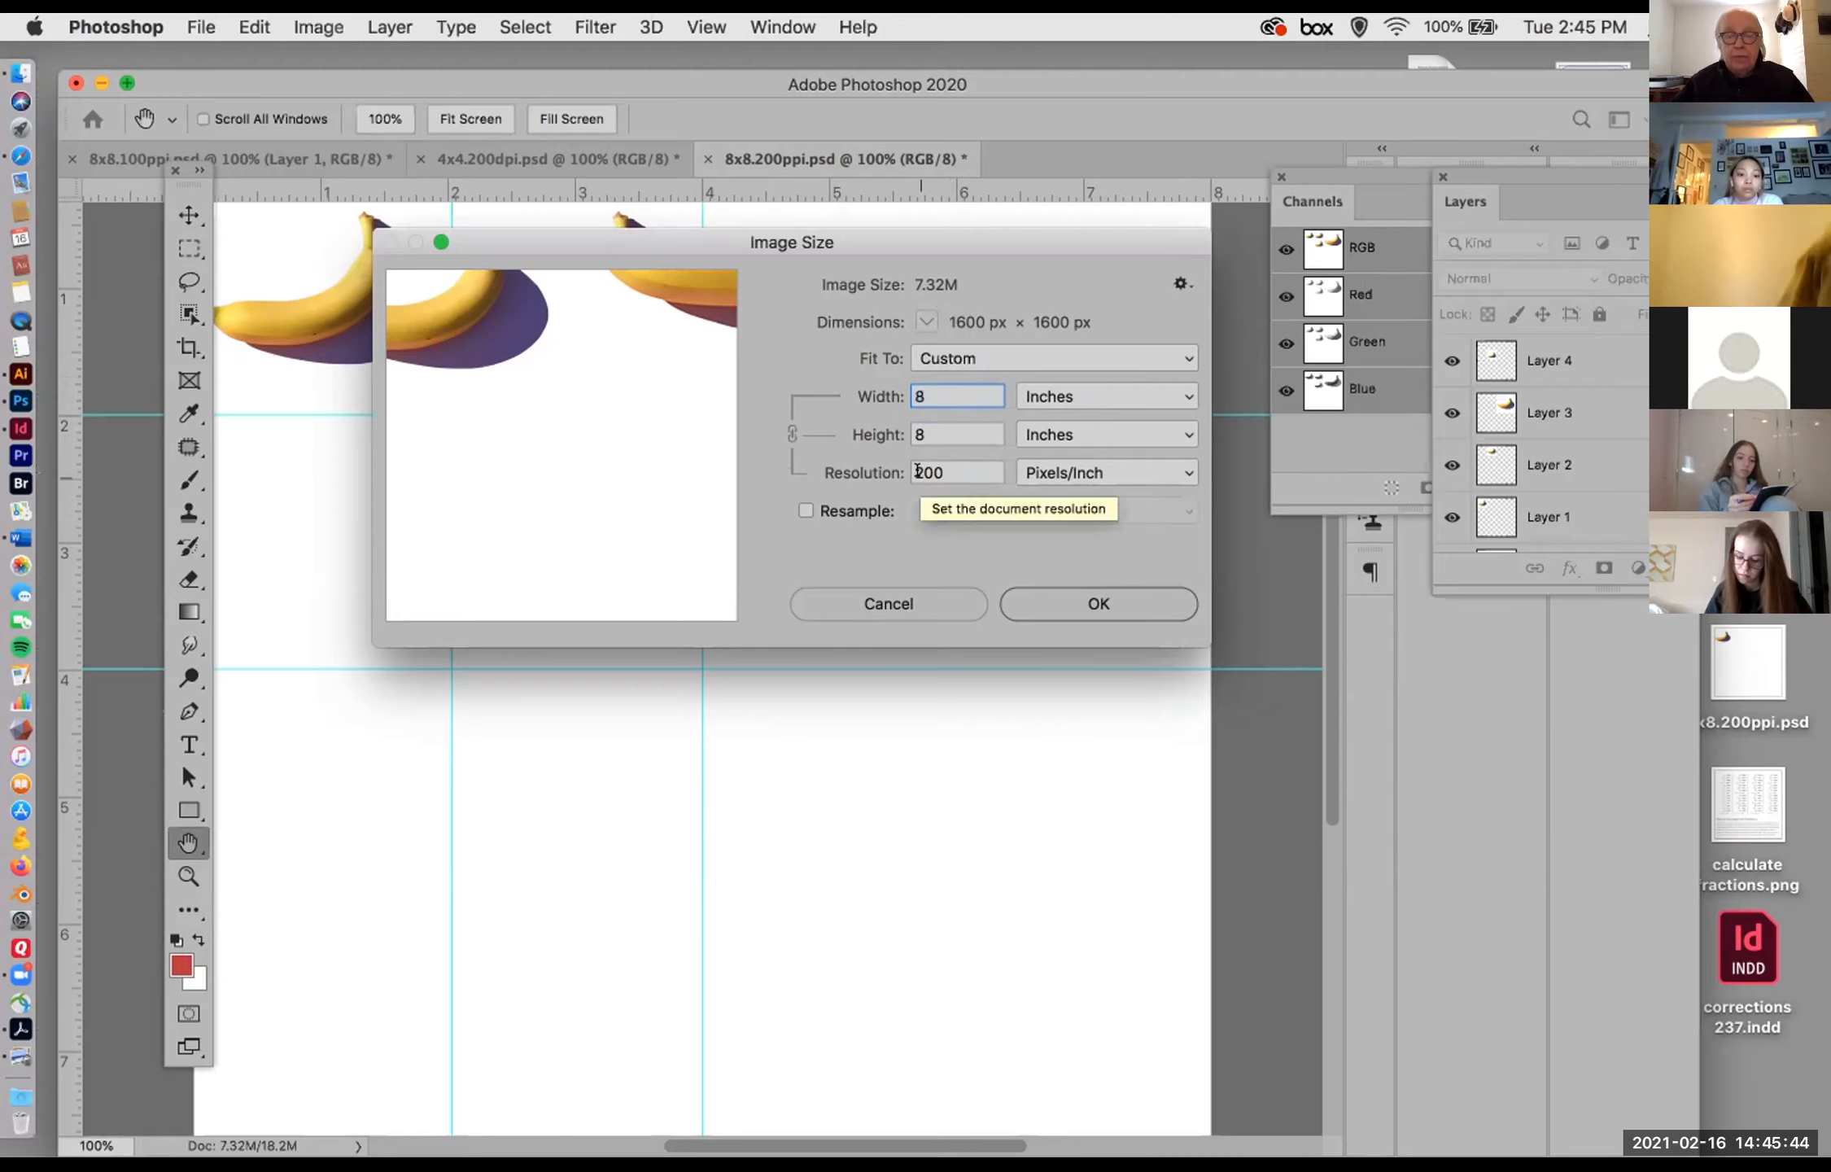
click(917, 472)
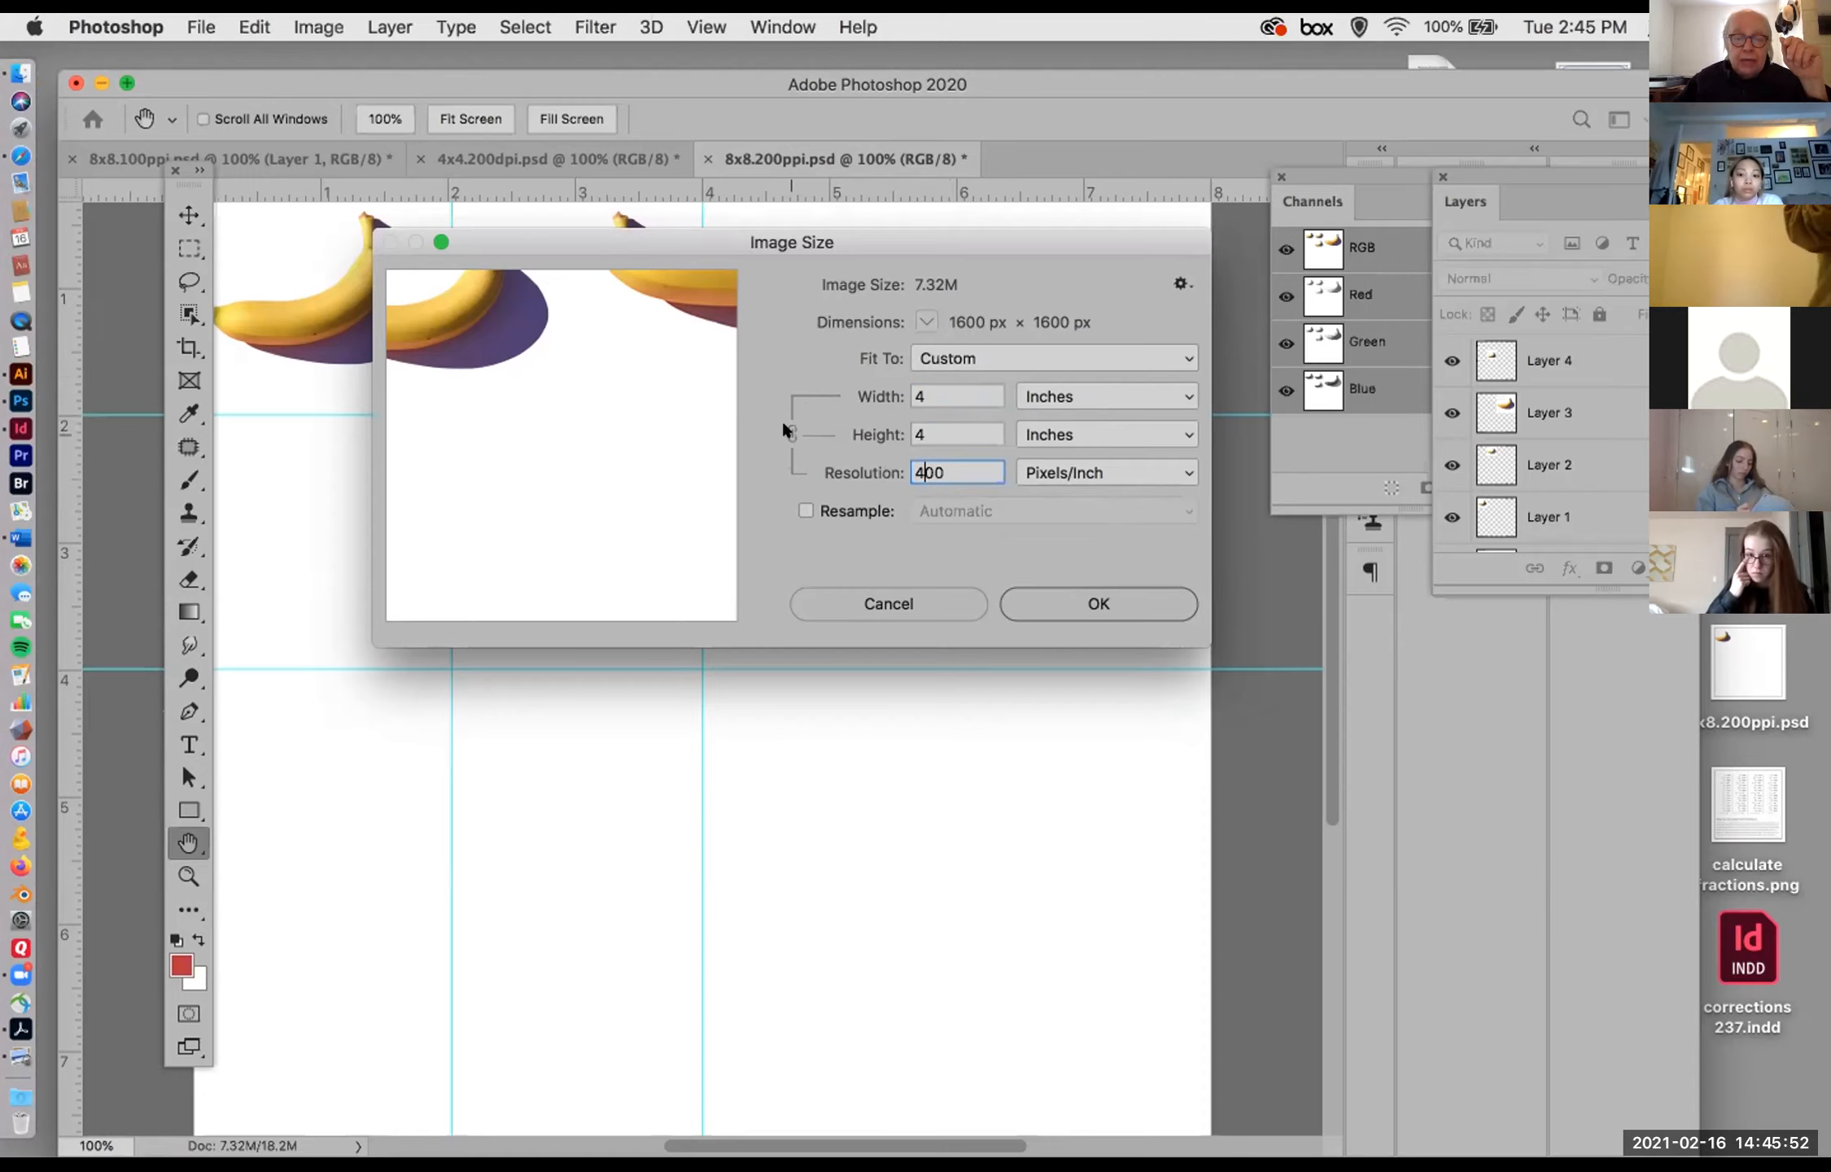
Step: Try 200 pixels/inch with Resample on, compare with Resample off and on again, and discard the Image Size changes
click(802, 507)
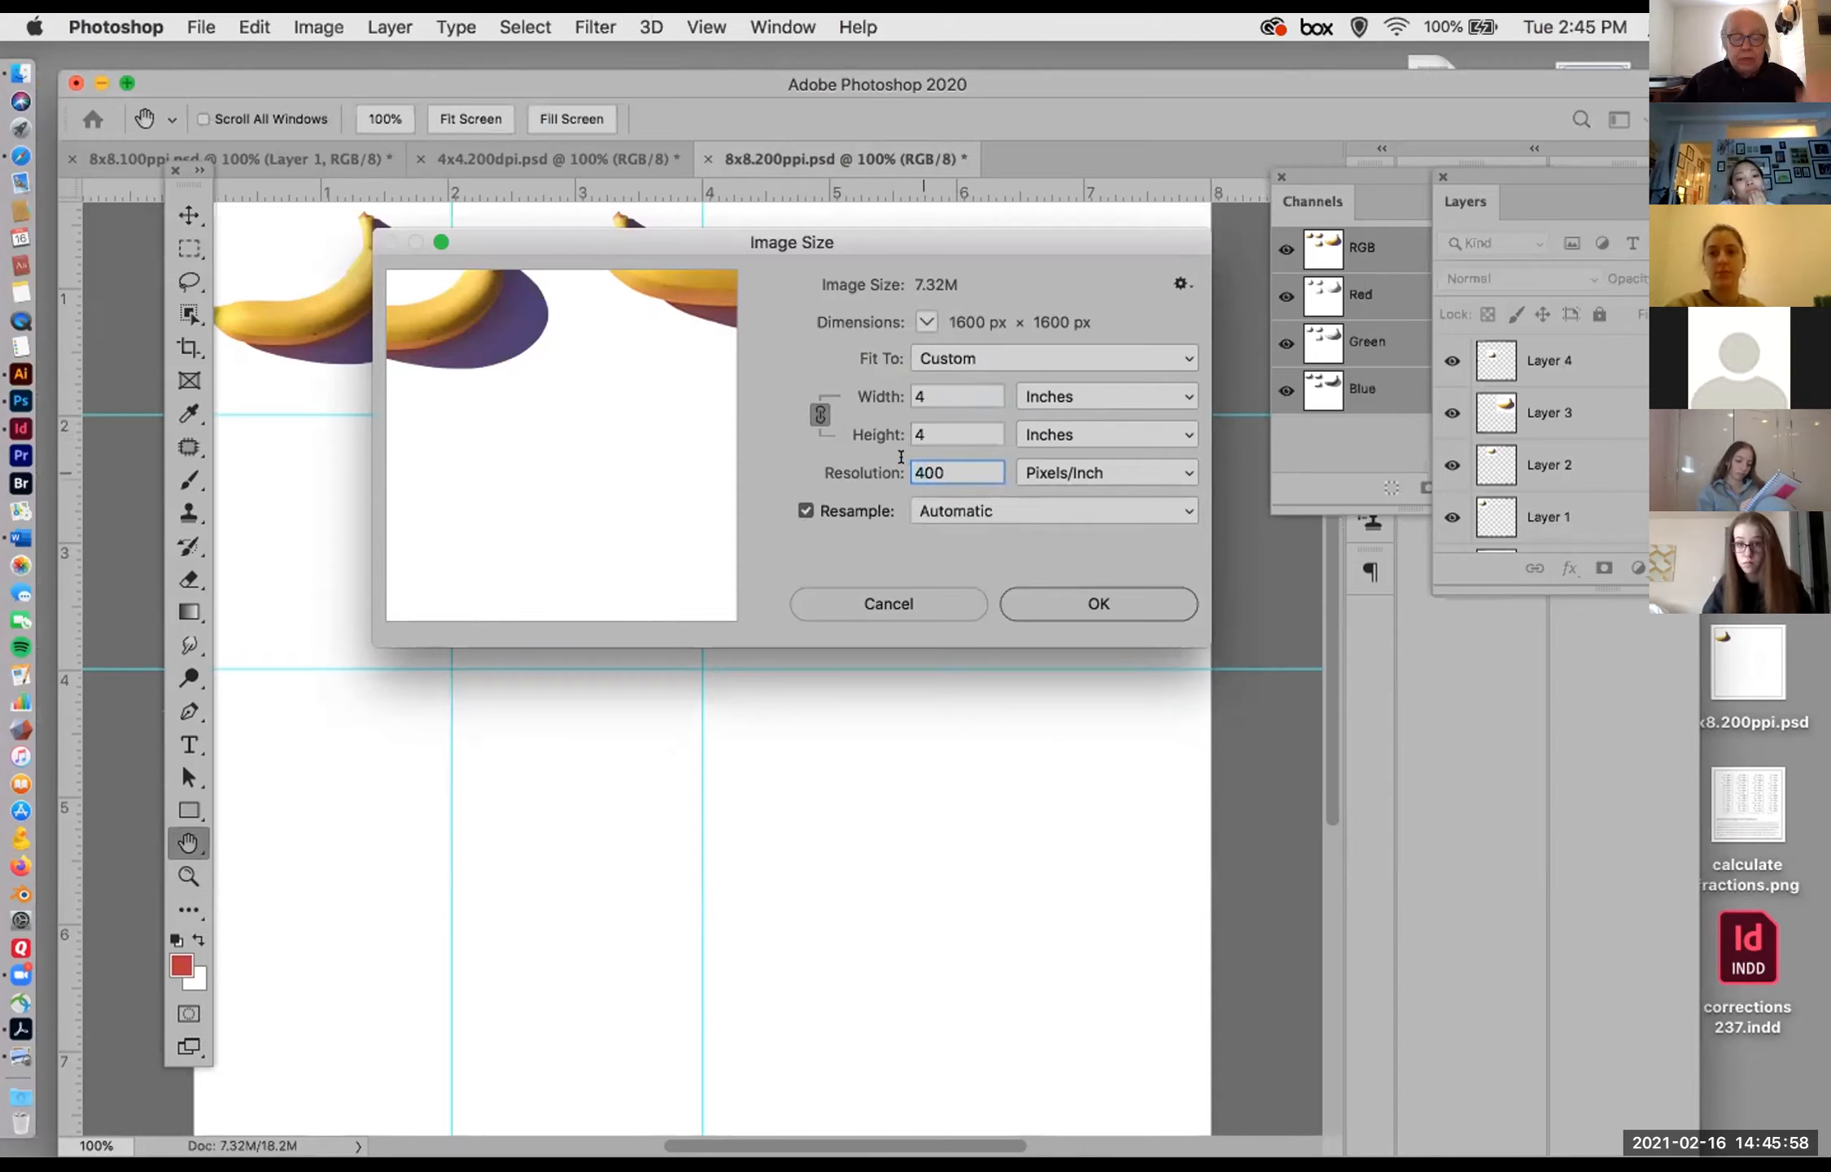
text(2)
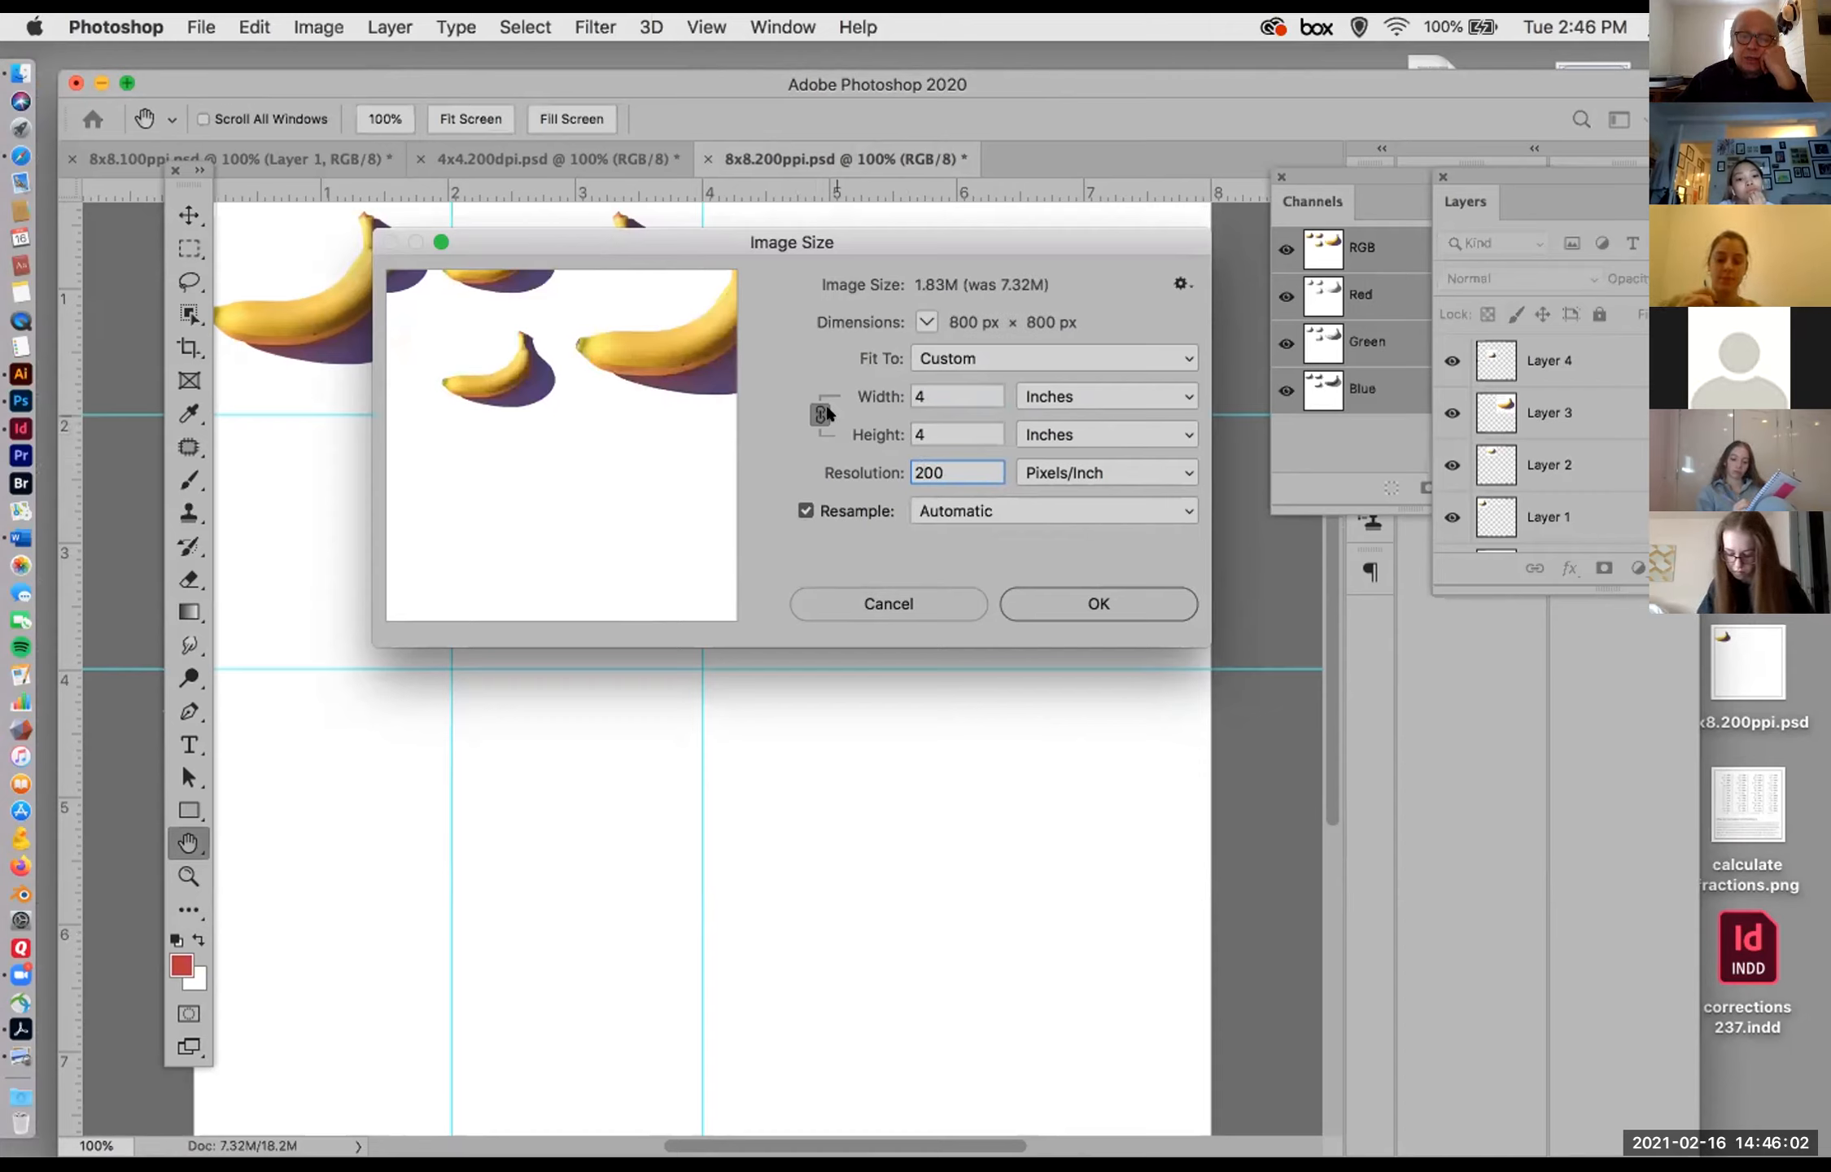
click(804, 510)
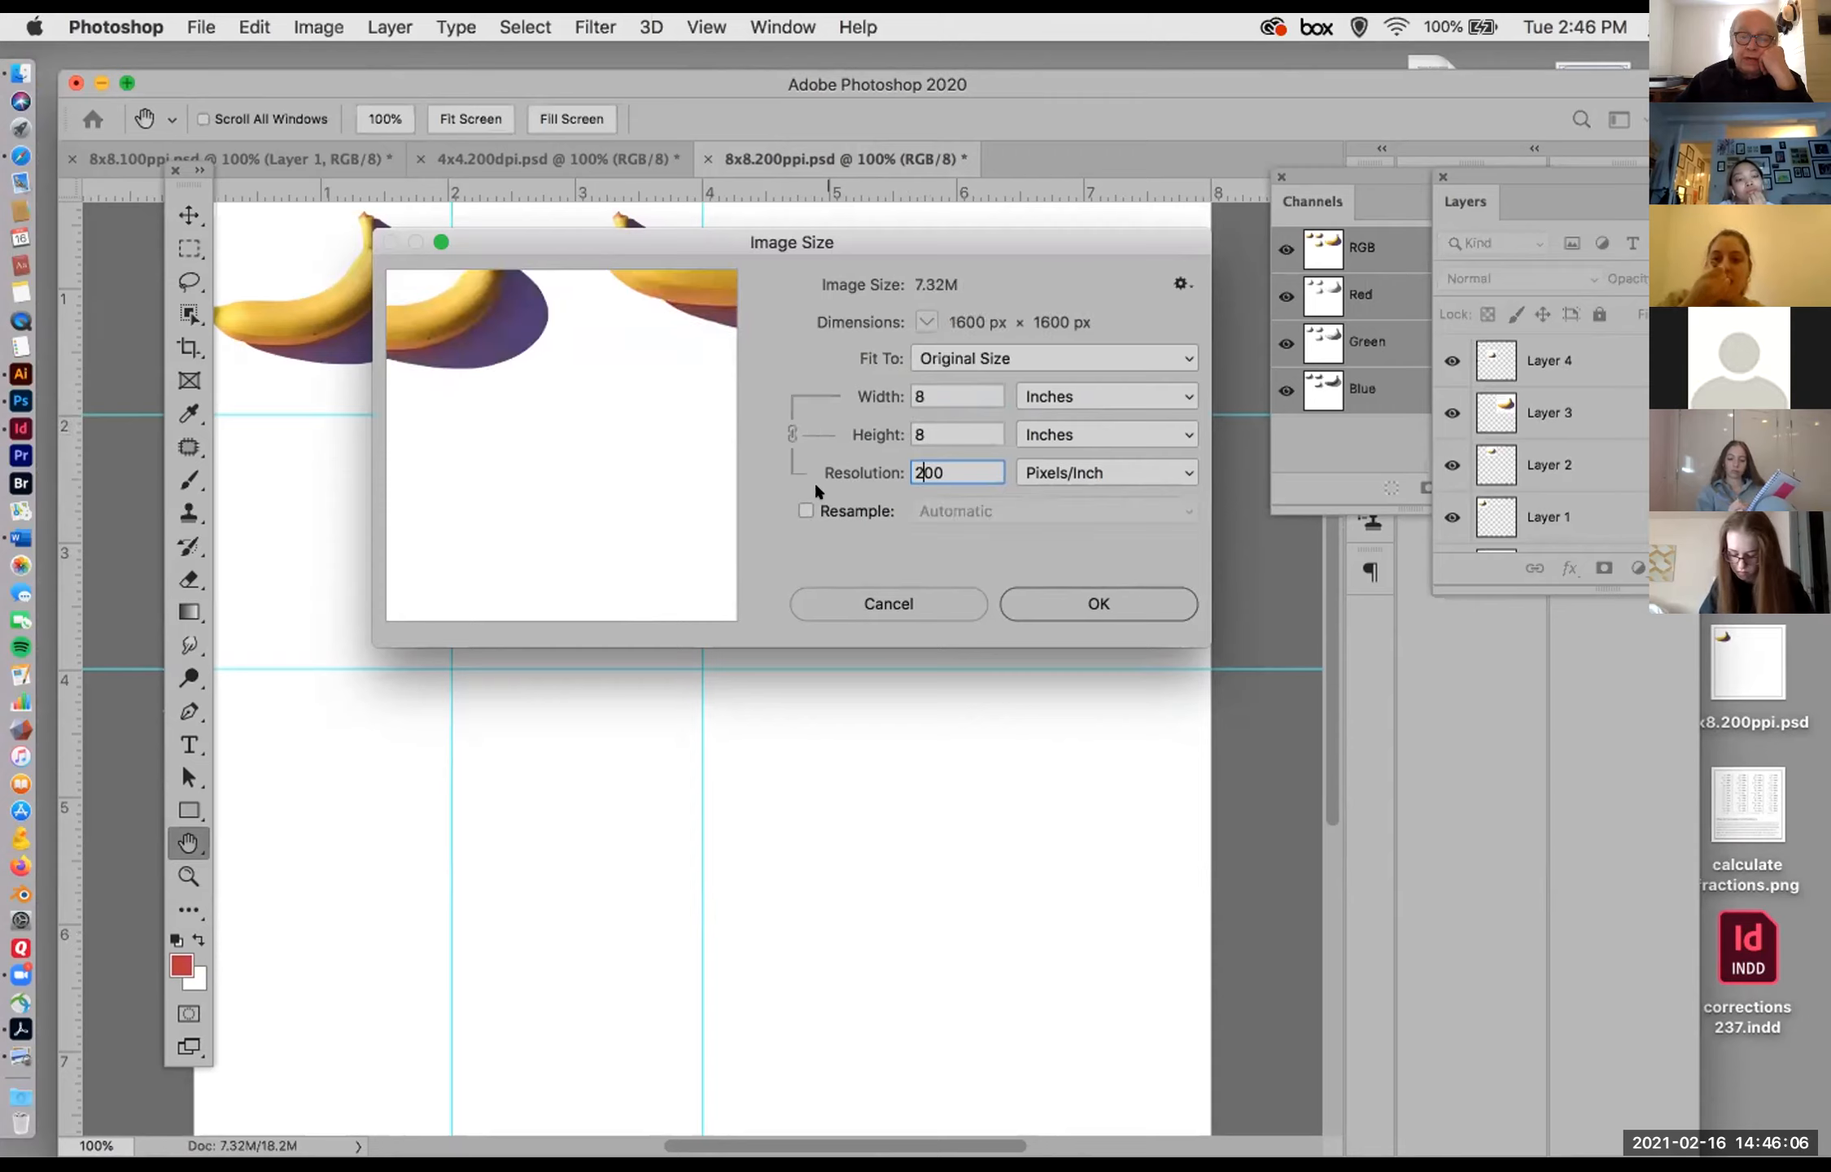
click(804, 508)
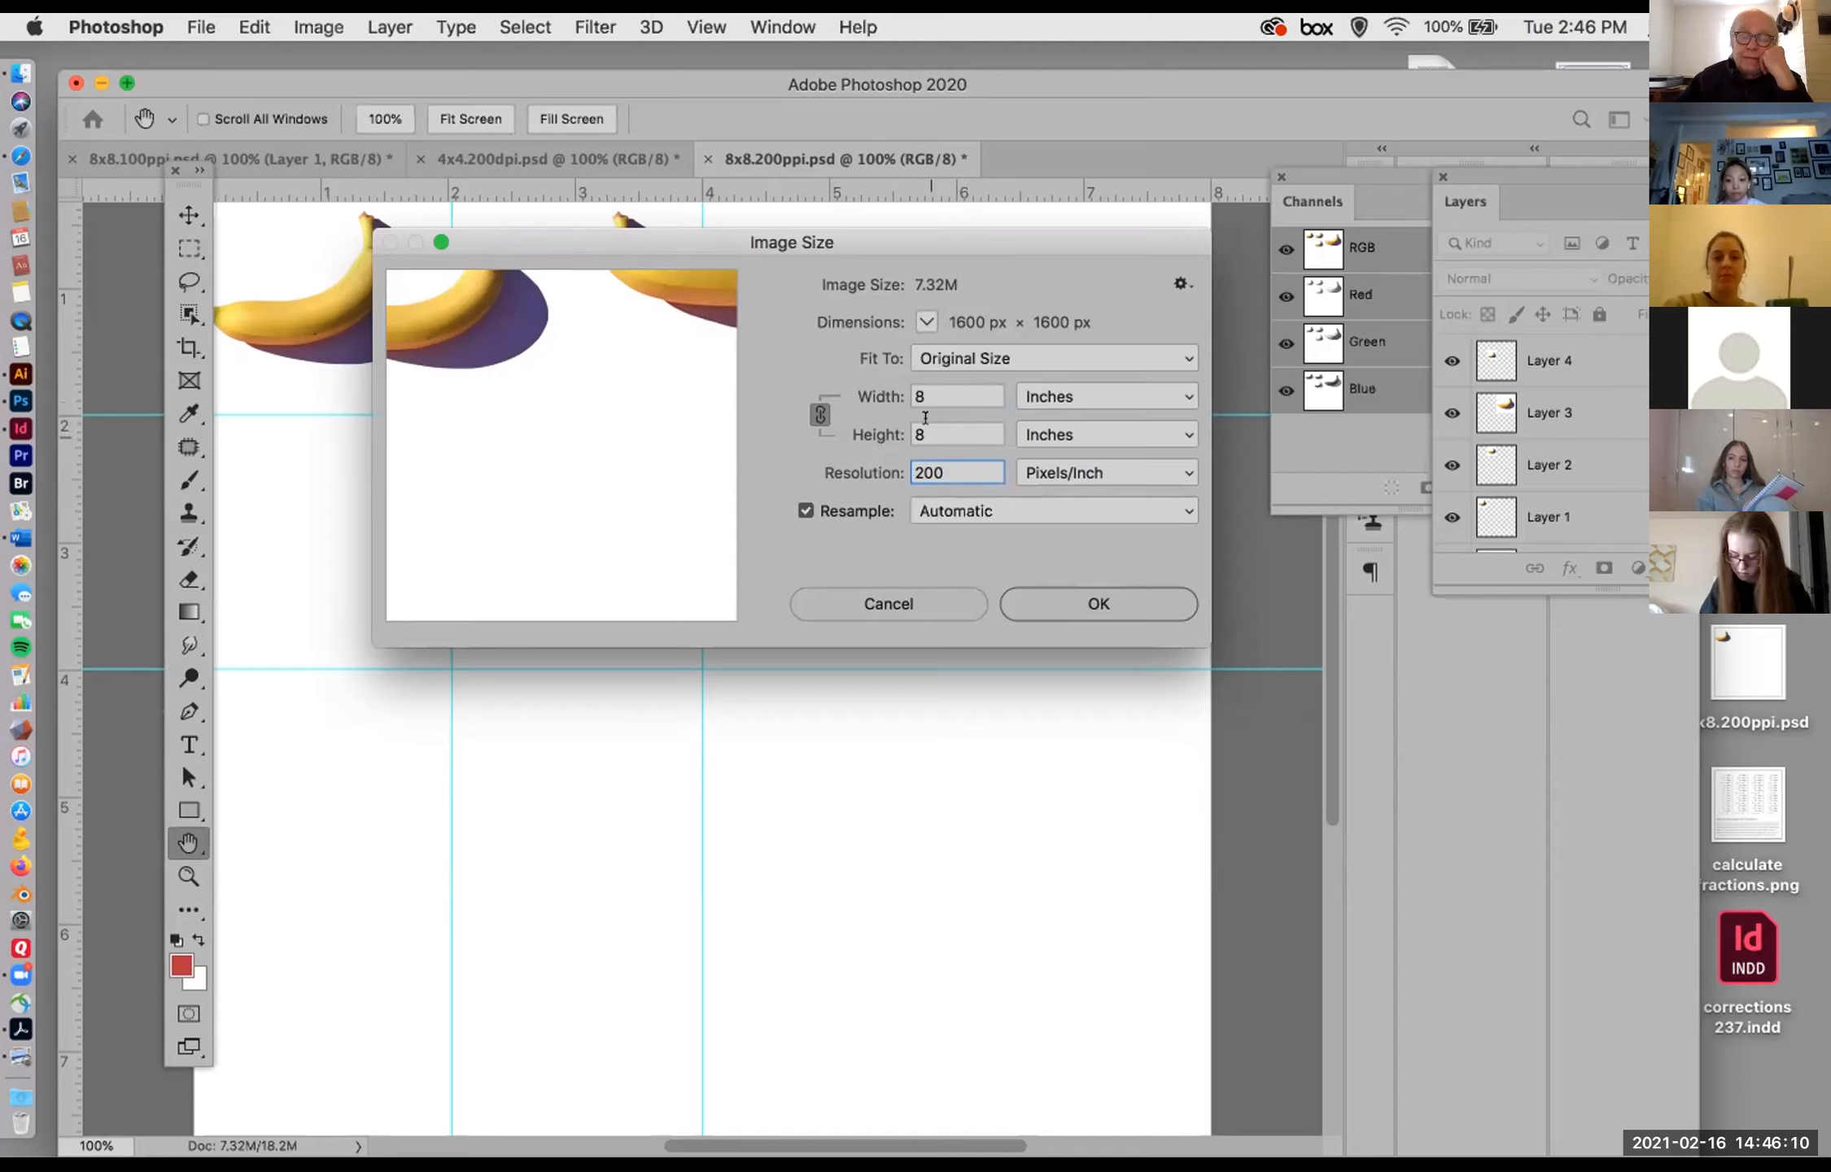
click(885, 603)
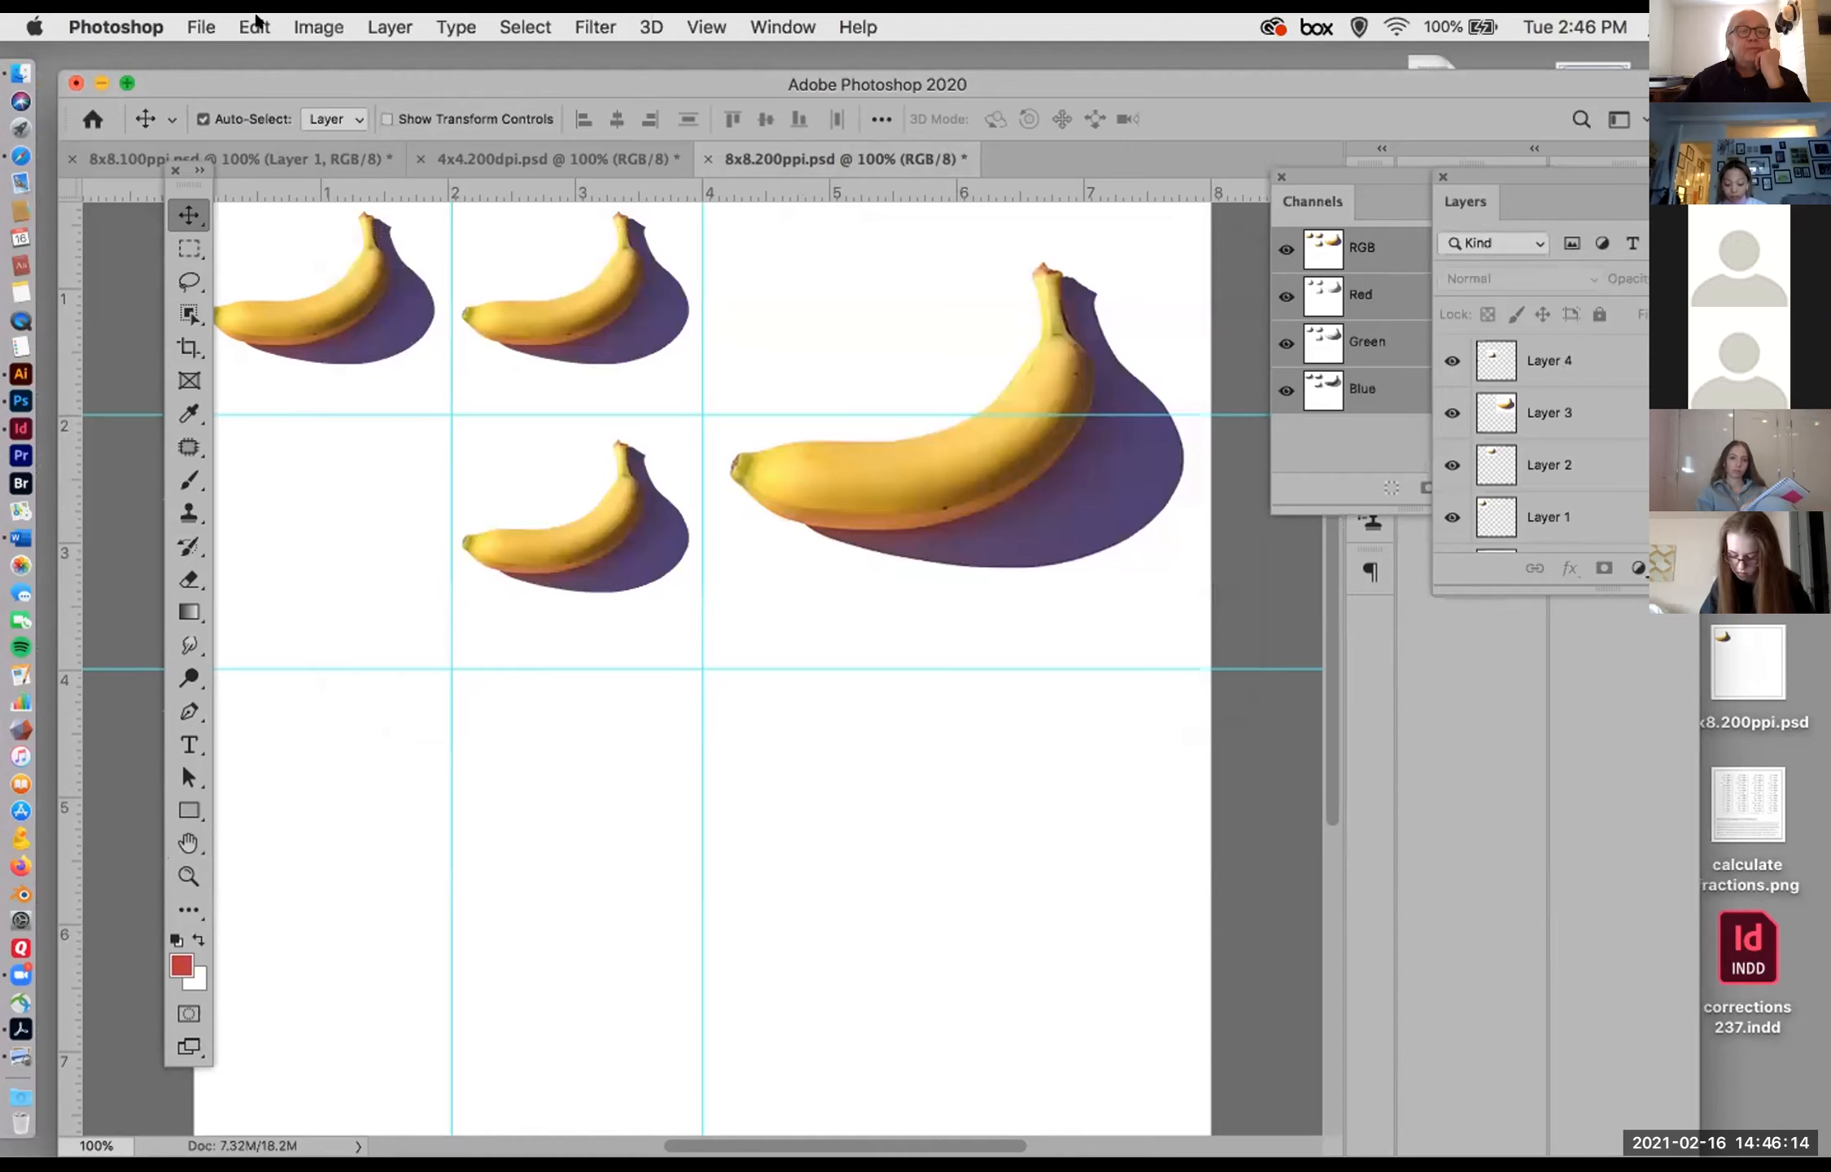
click(317, 27)
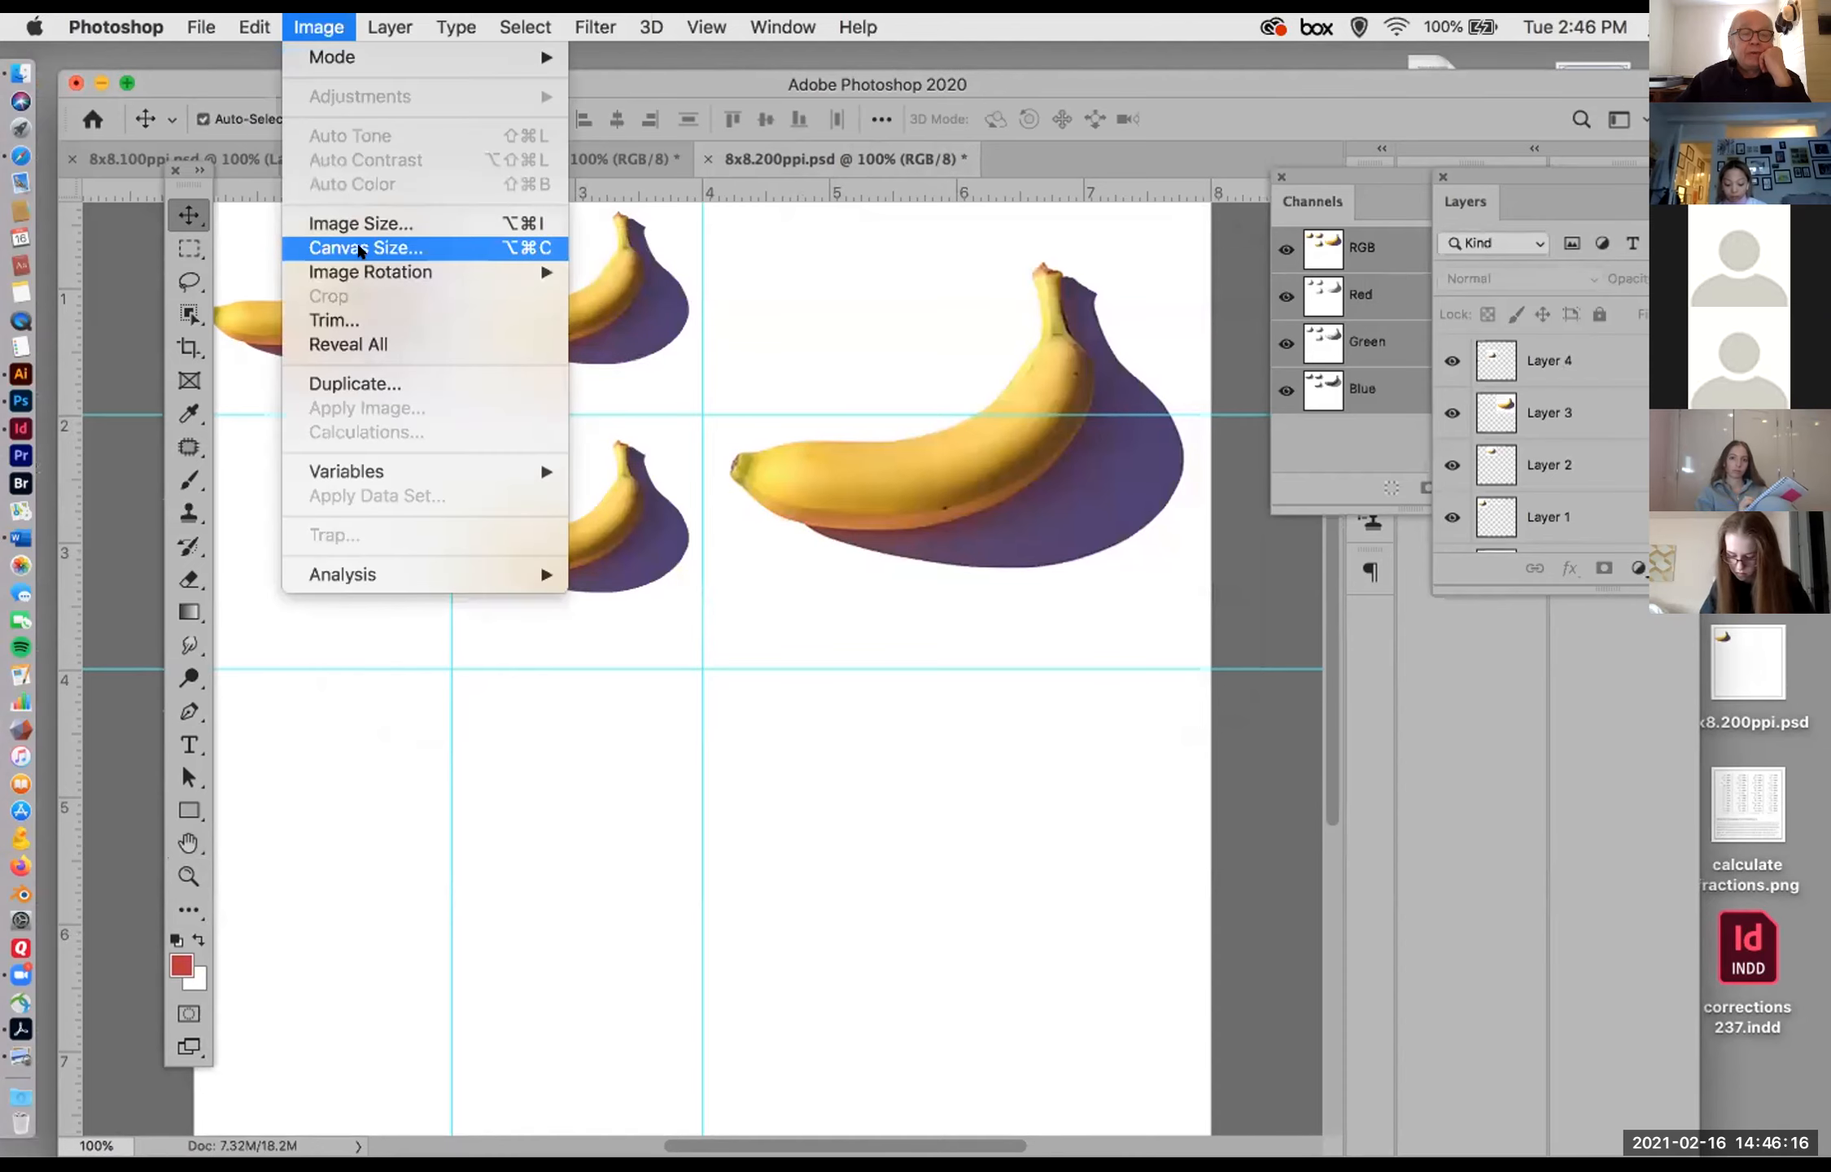
click(359, 248)
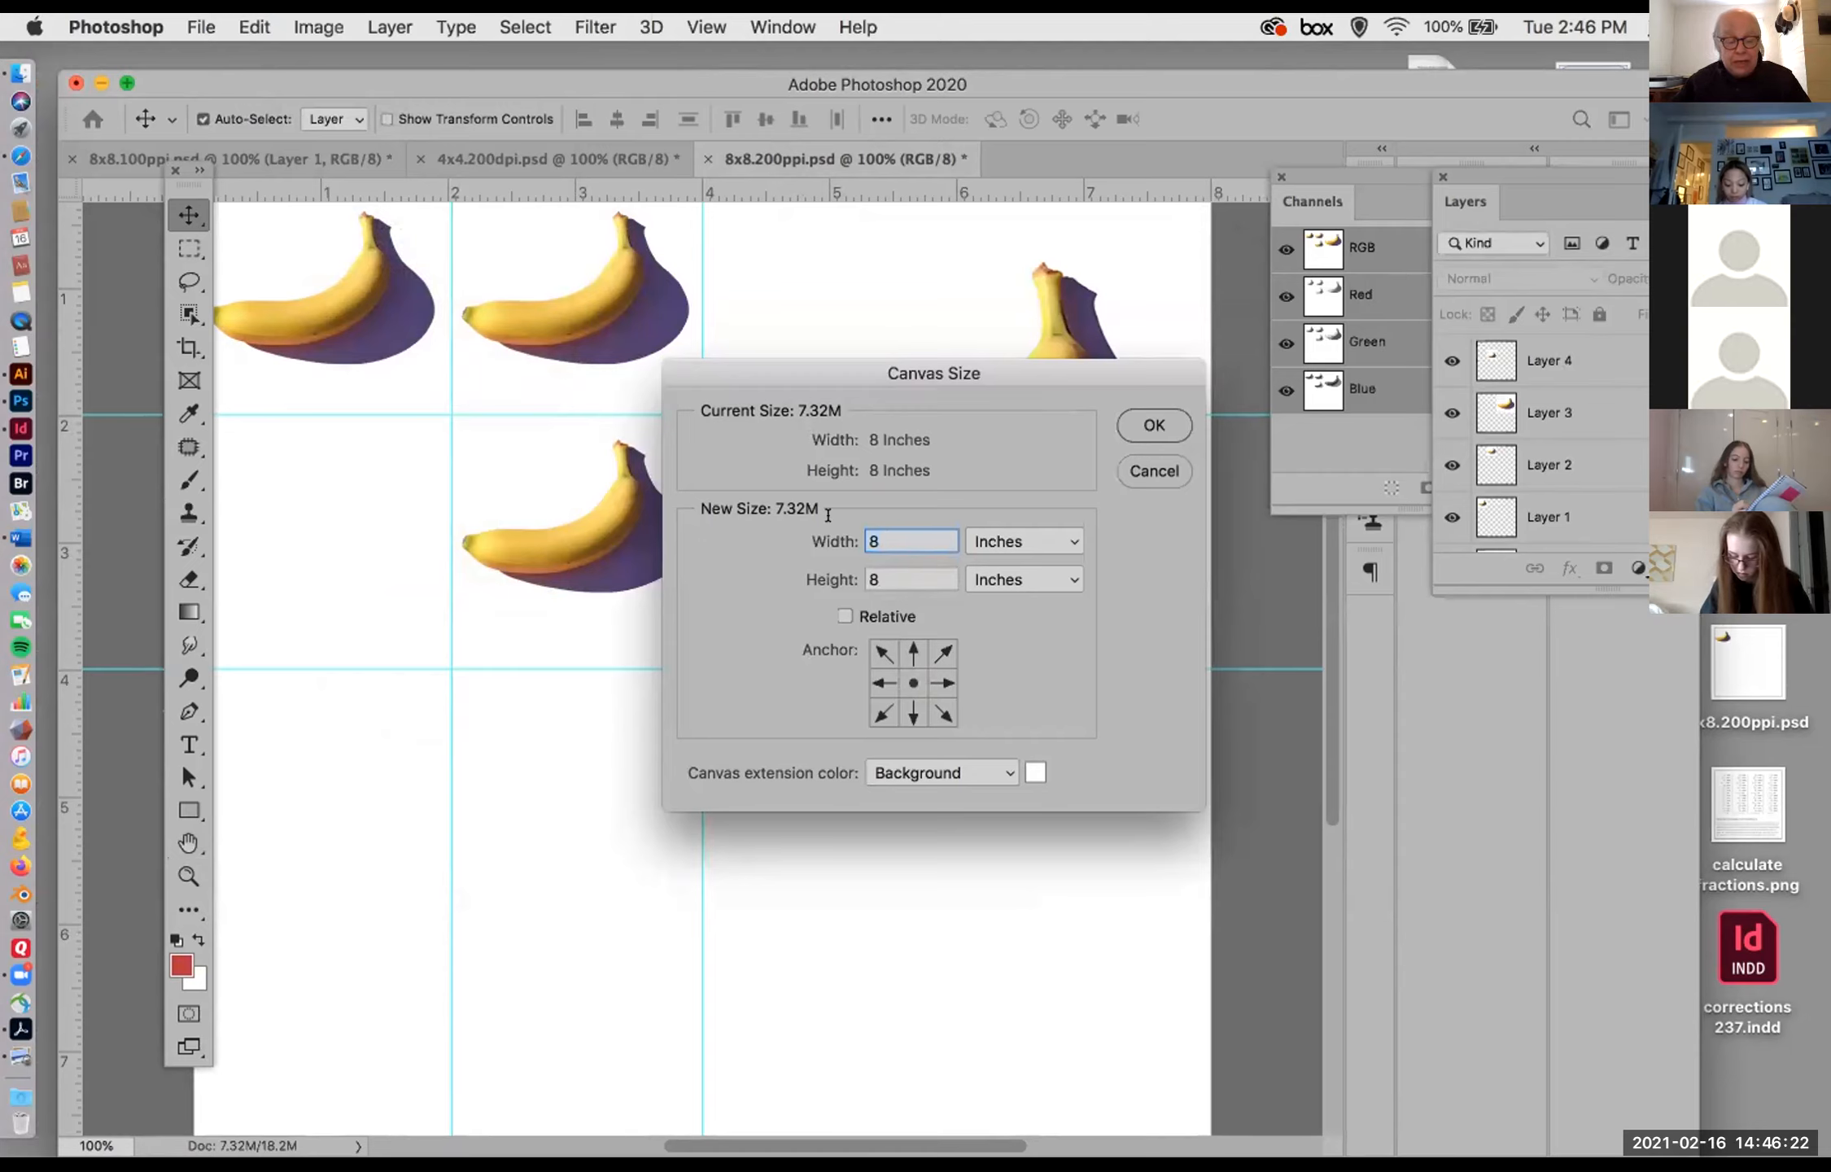
text(10)
key(Tab)
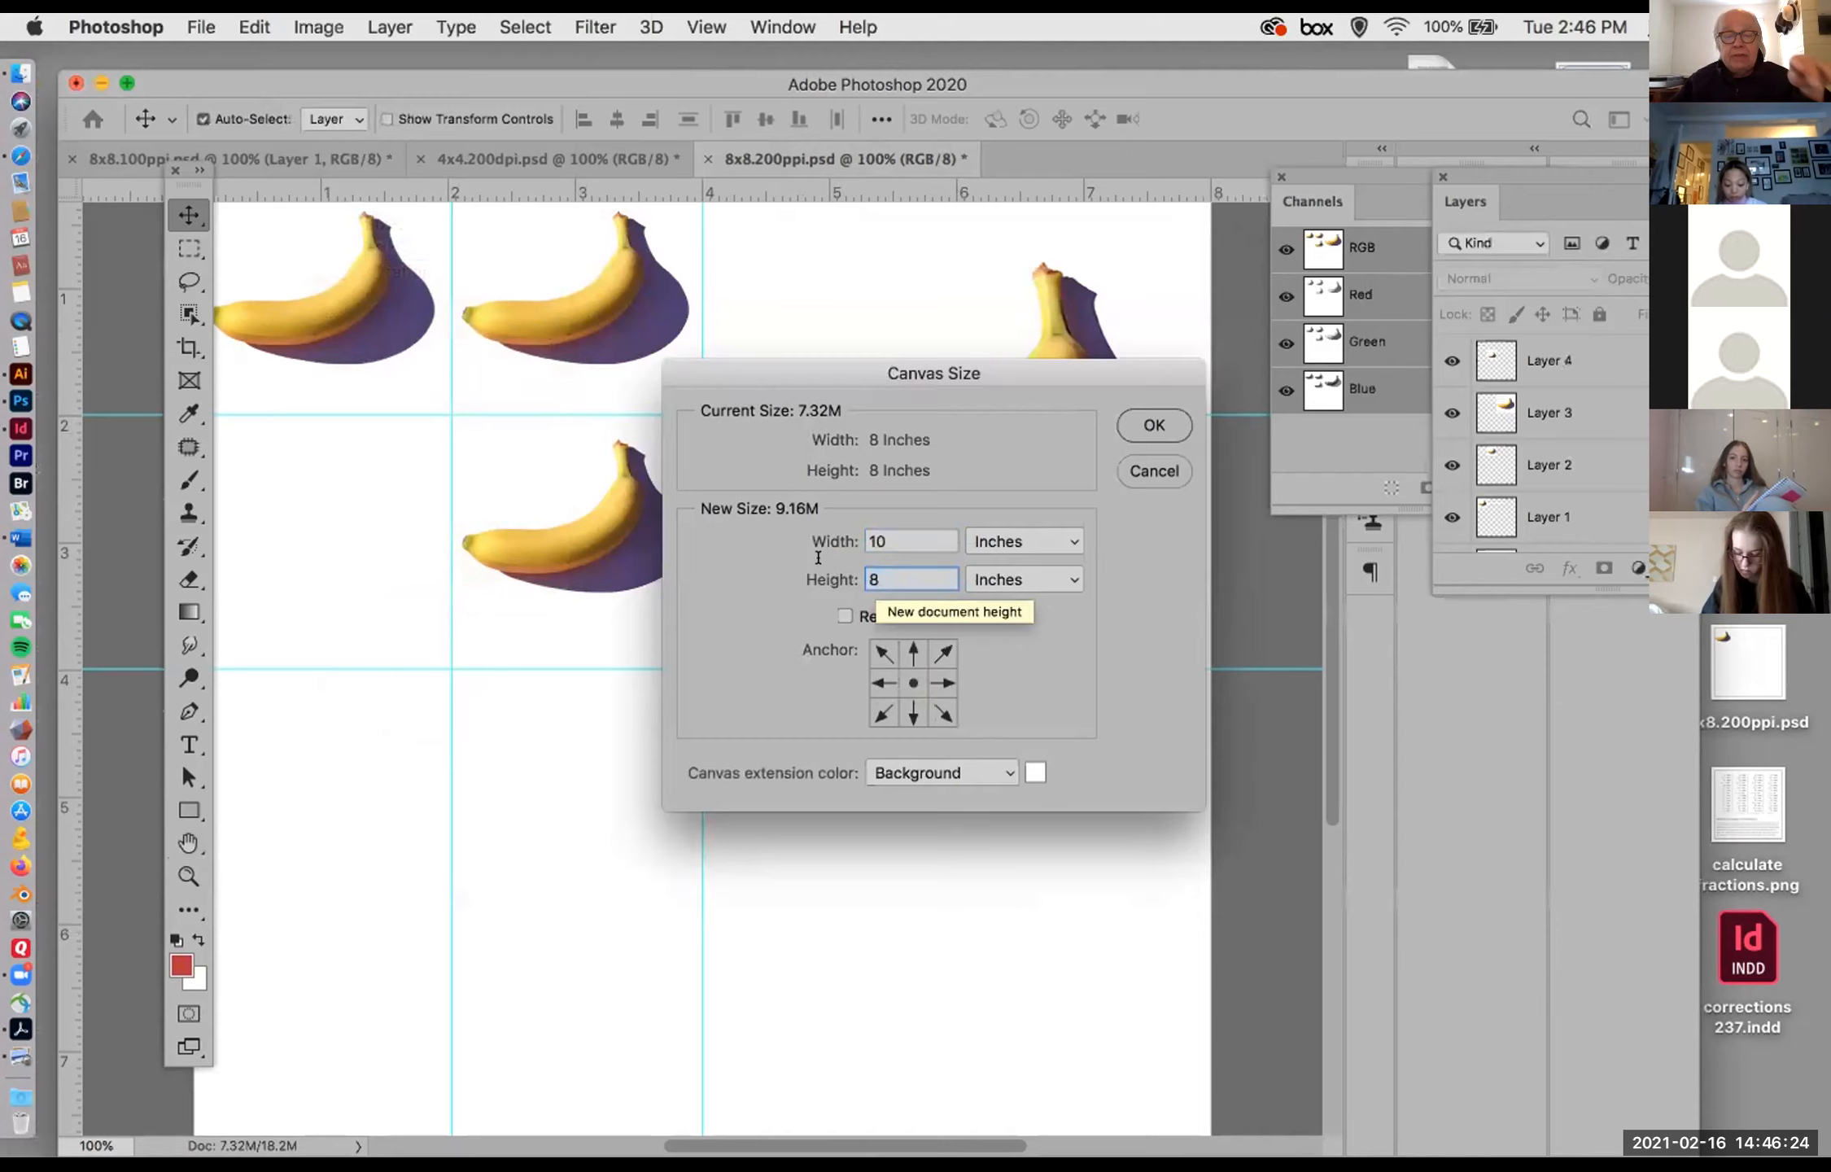
text(19)
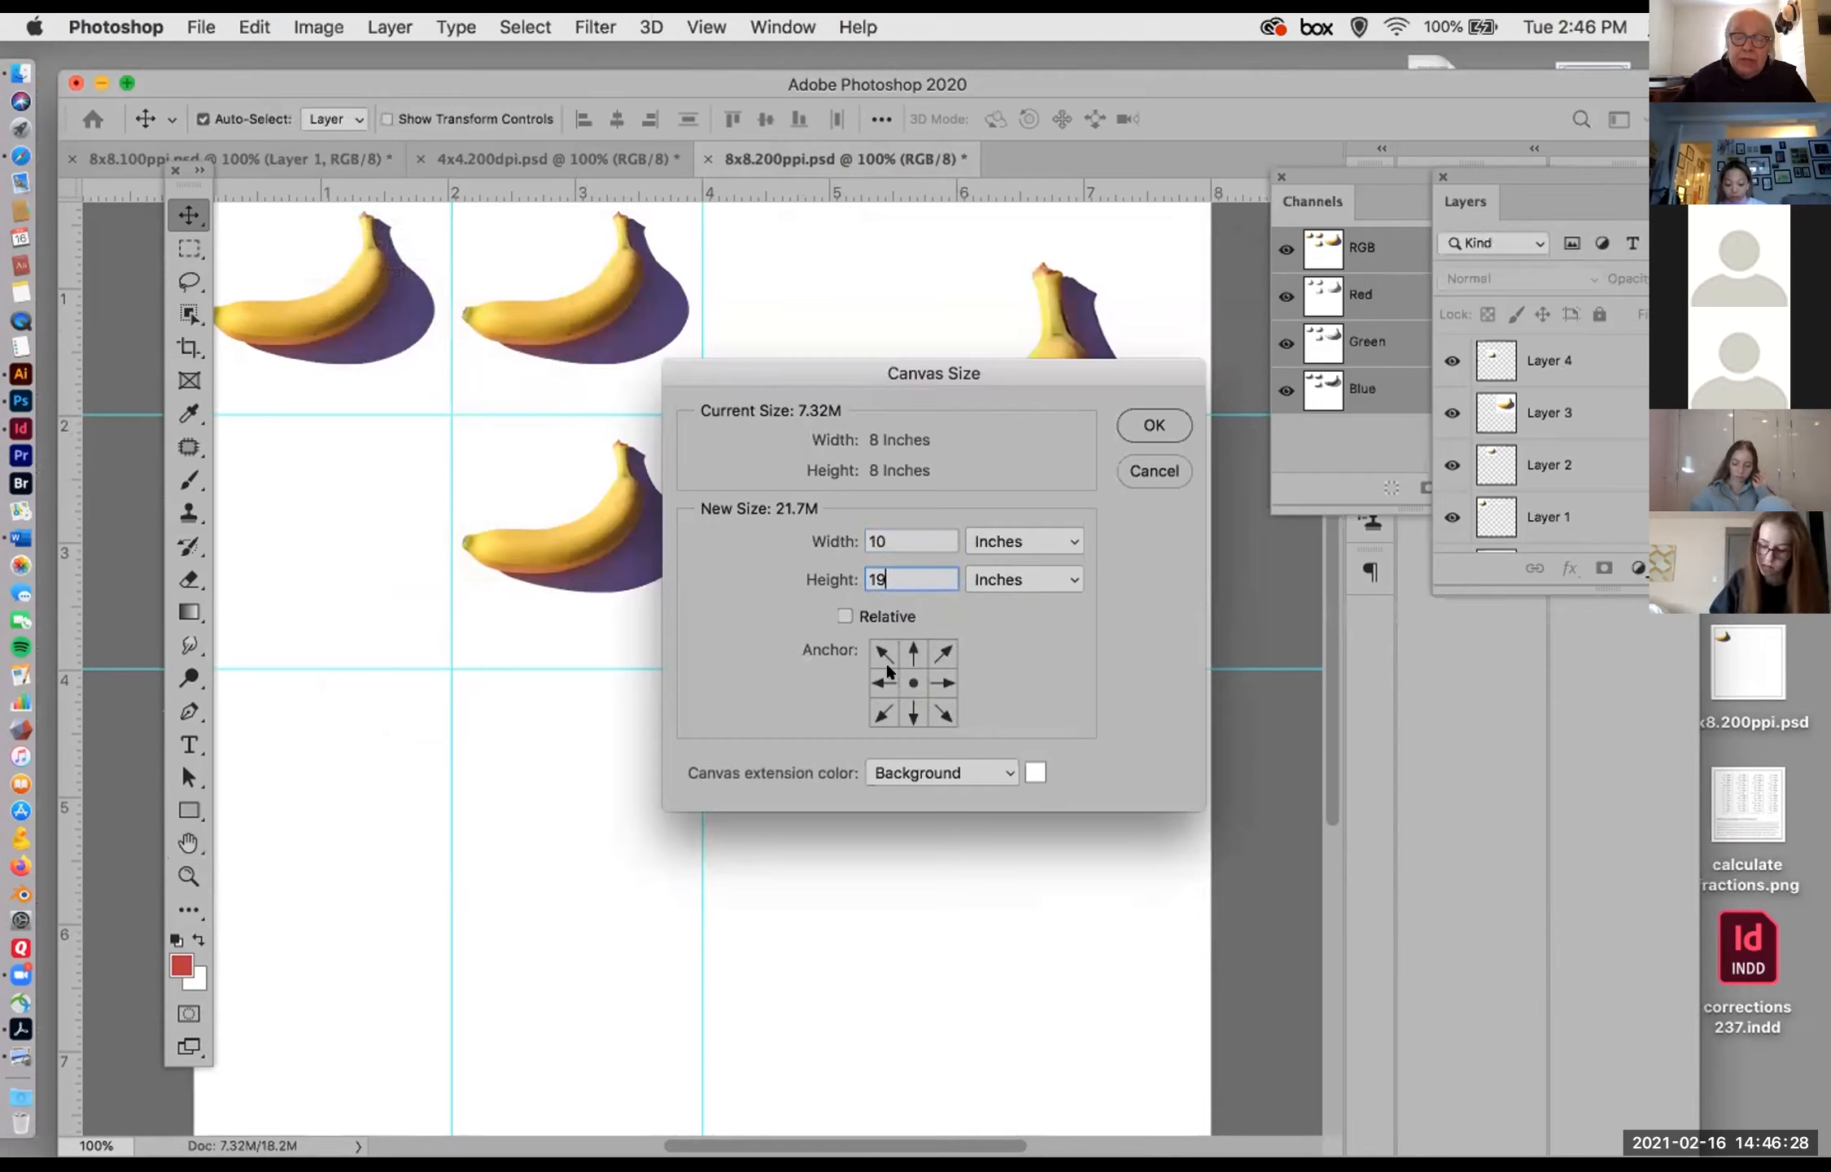
click(1162, 464)
Step: Swap the foreground and background colours and enter a new canvas size of 10 by 10 inches
click(194, 933)
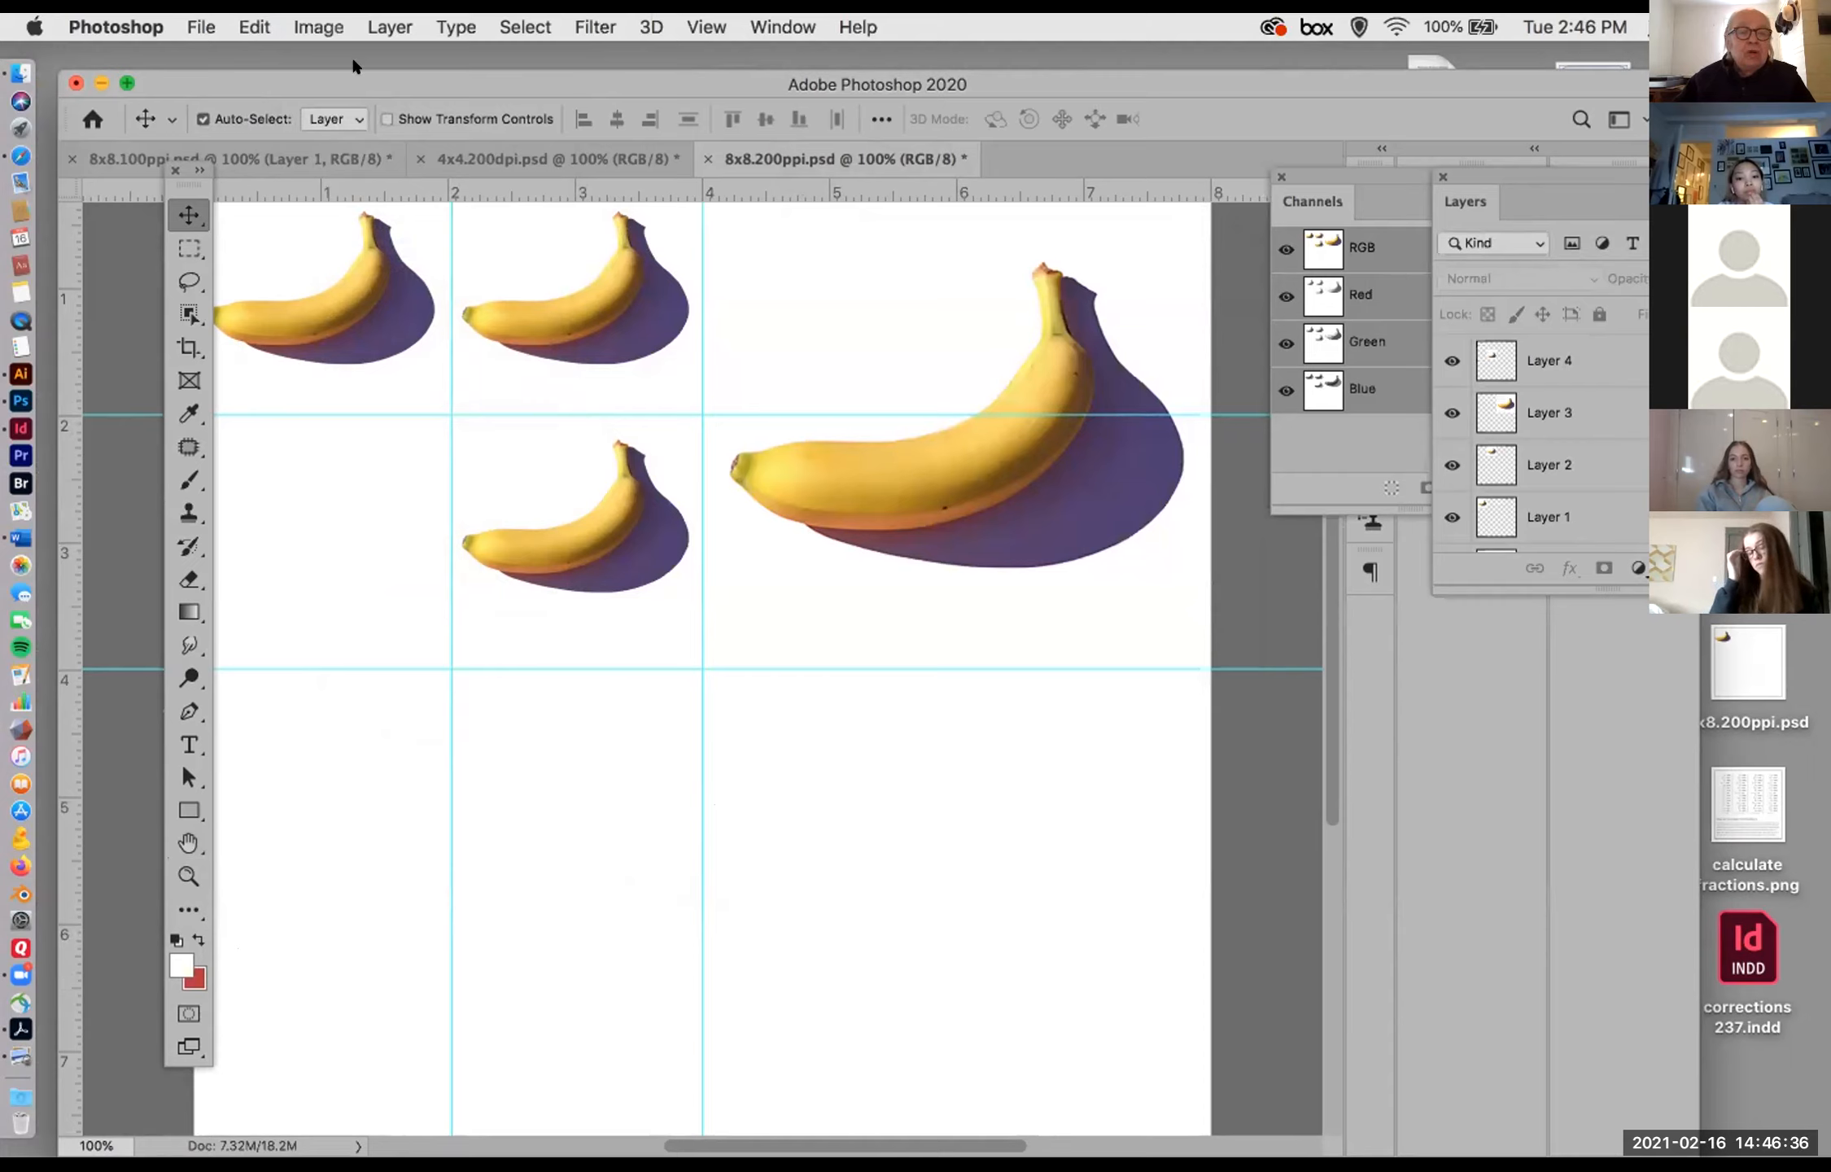
click(317, 24)
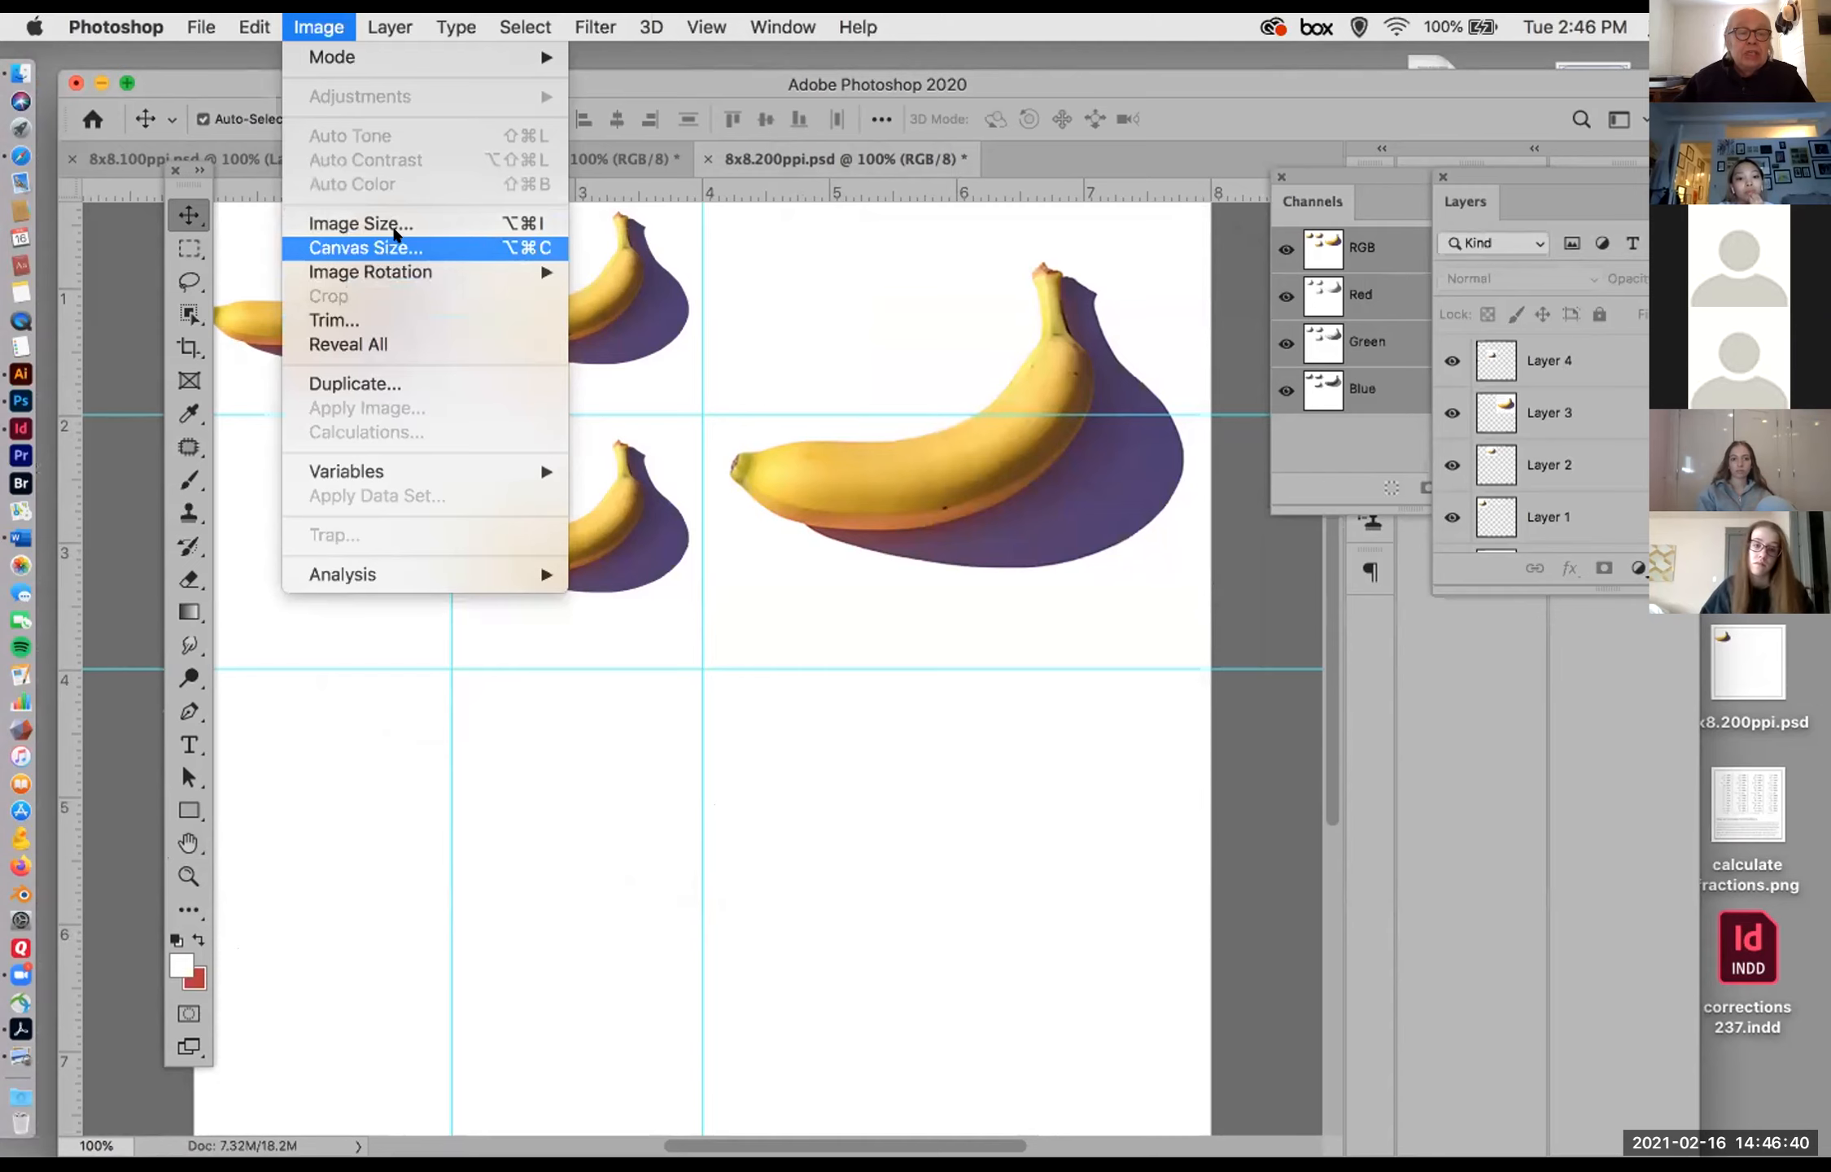
click(391, 247)
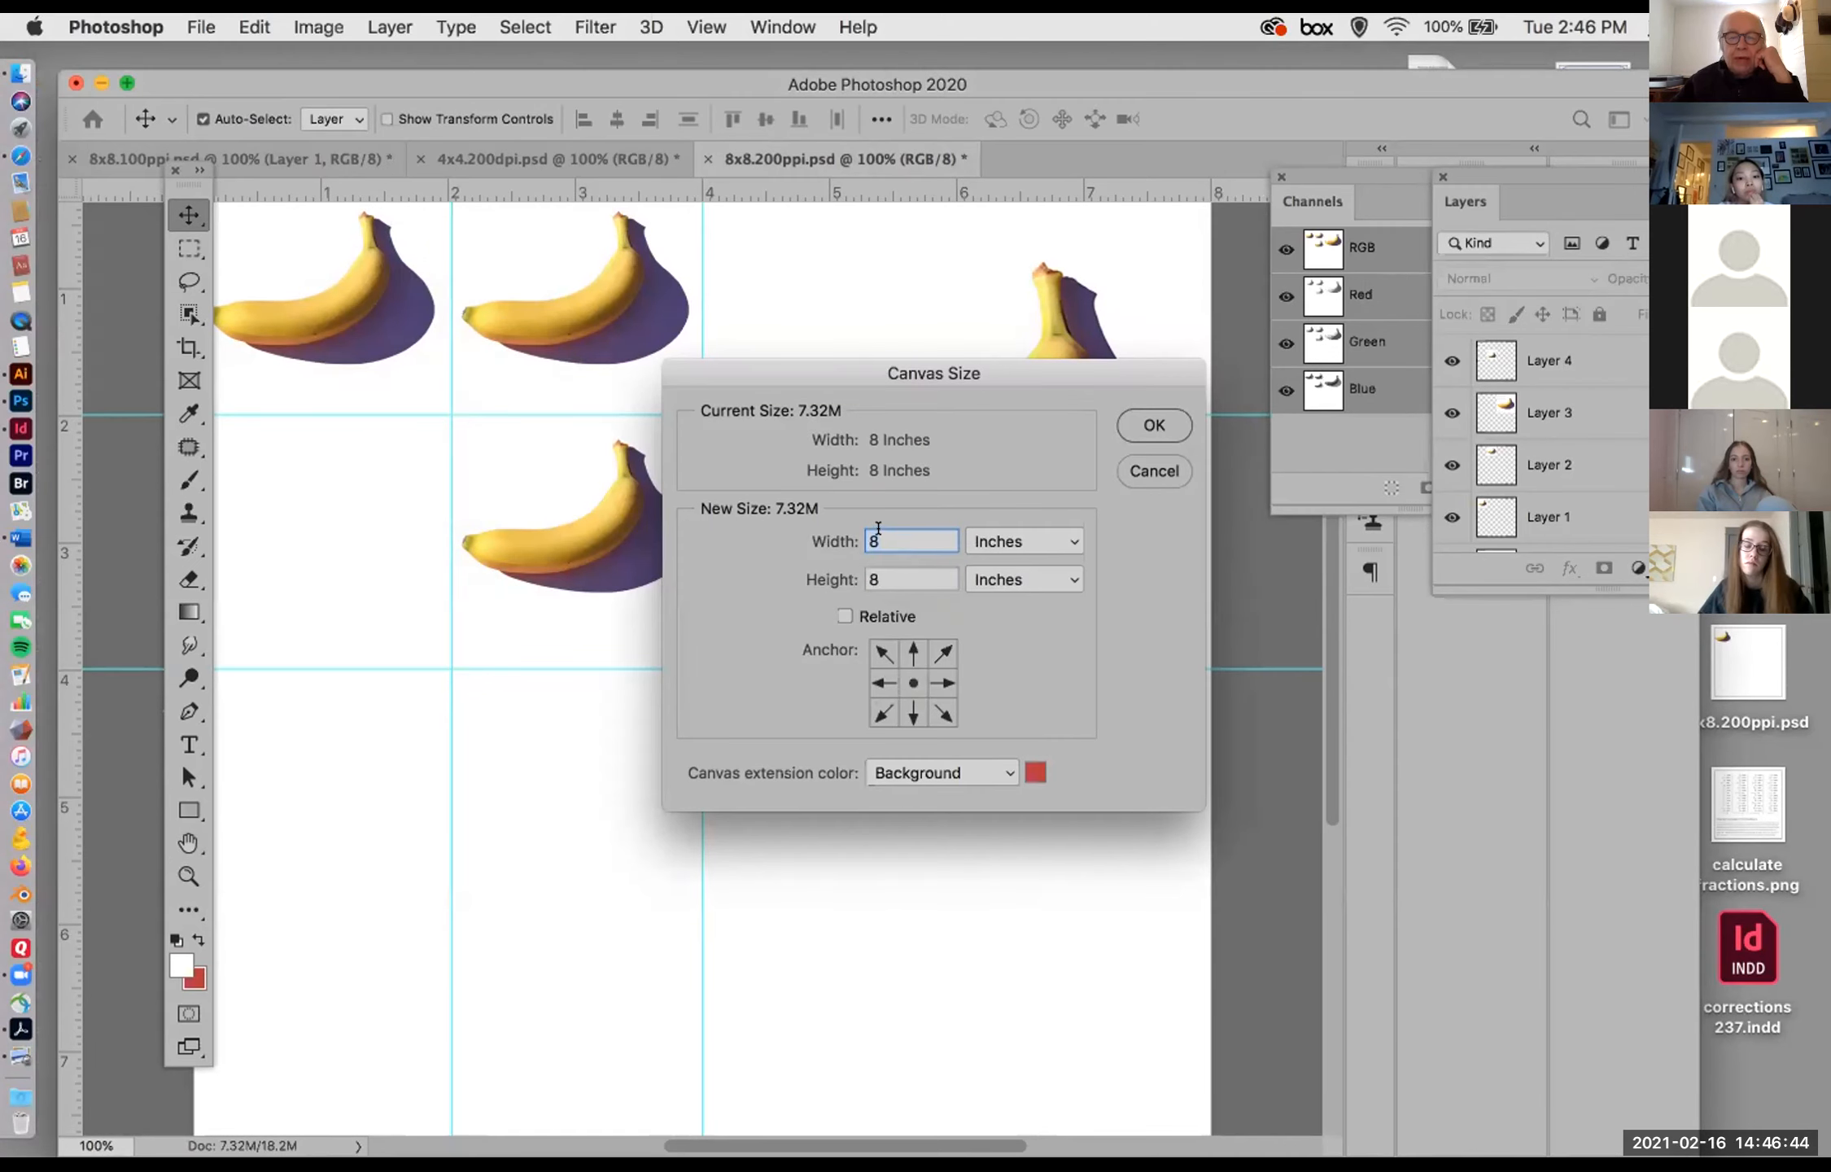
text(10)
click(876, 572)
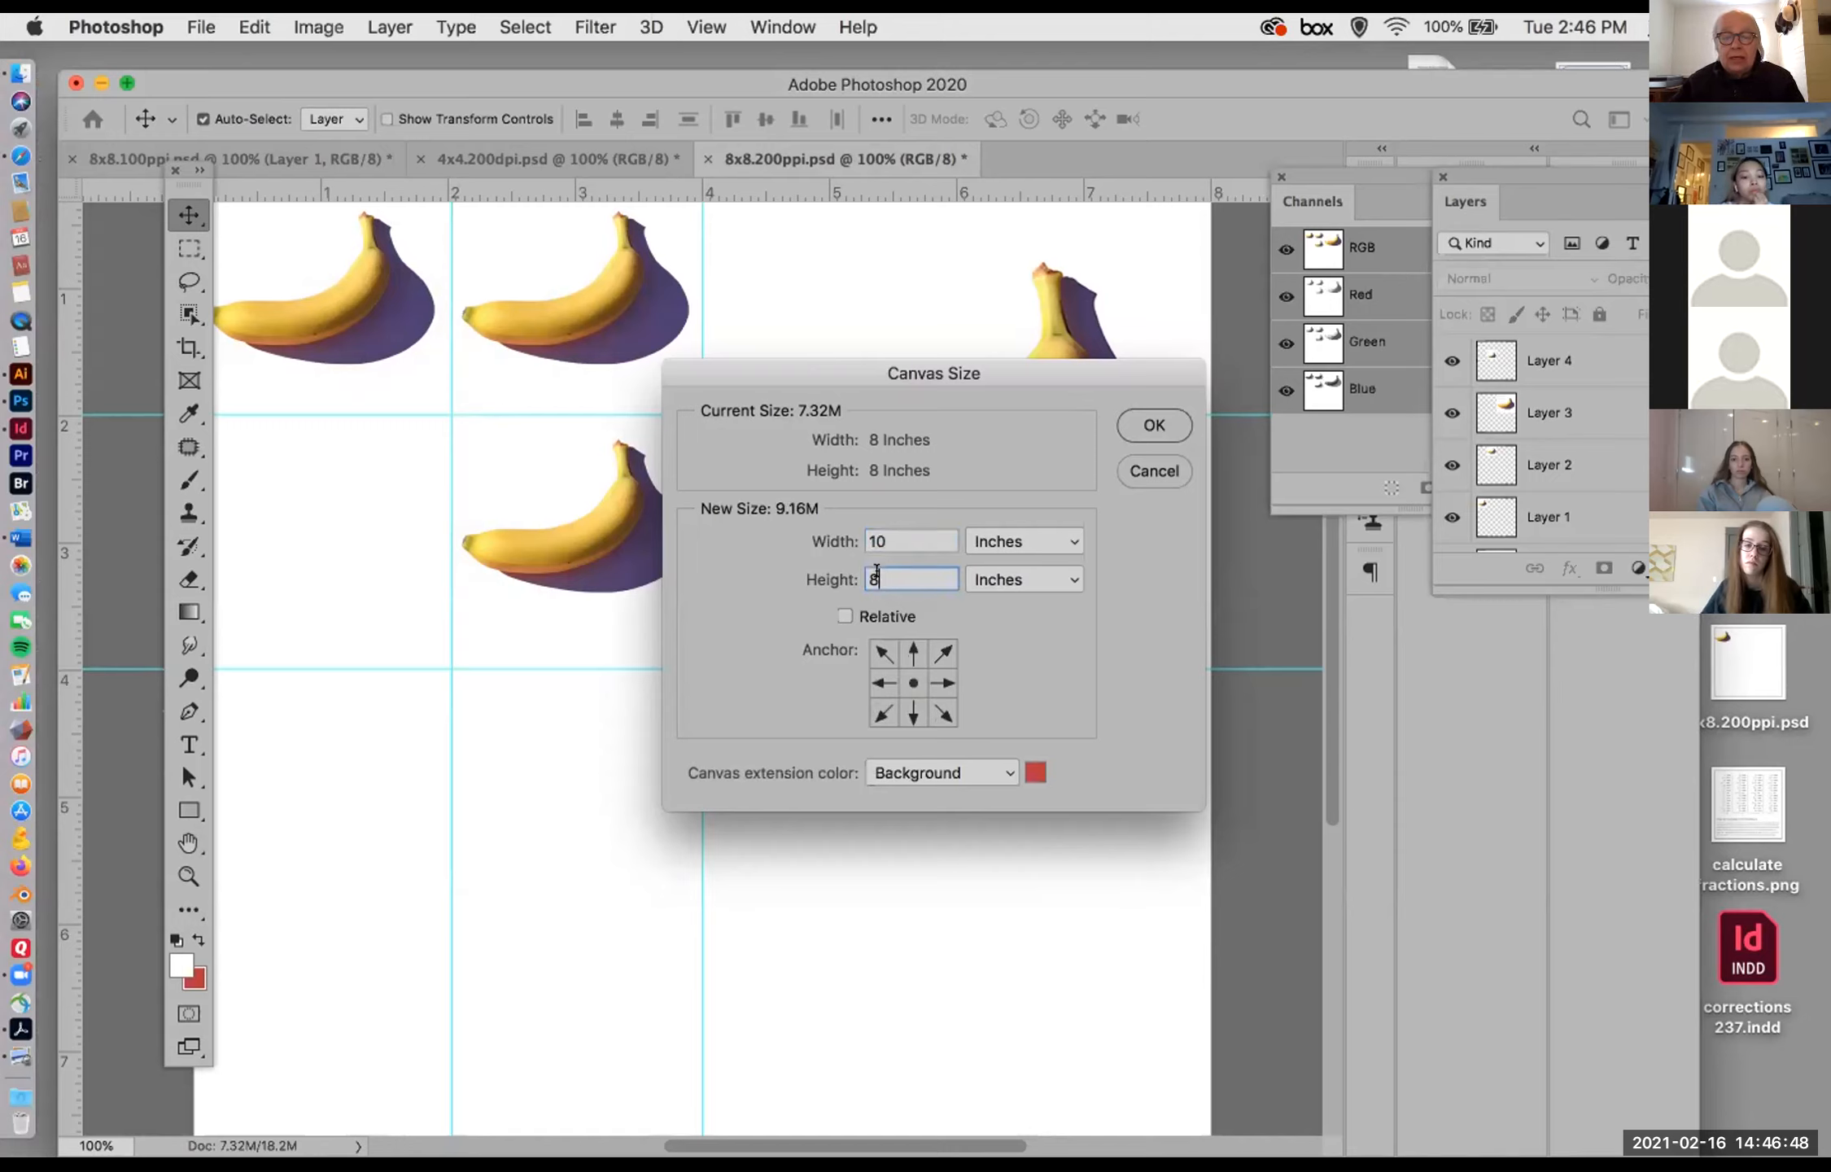
key(BackSpace)
text(10)
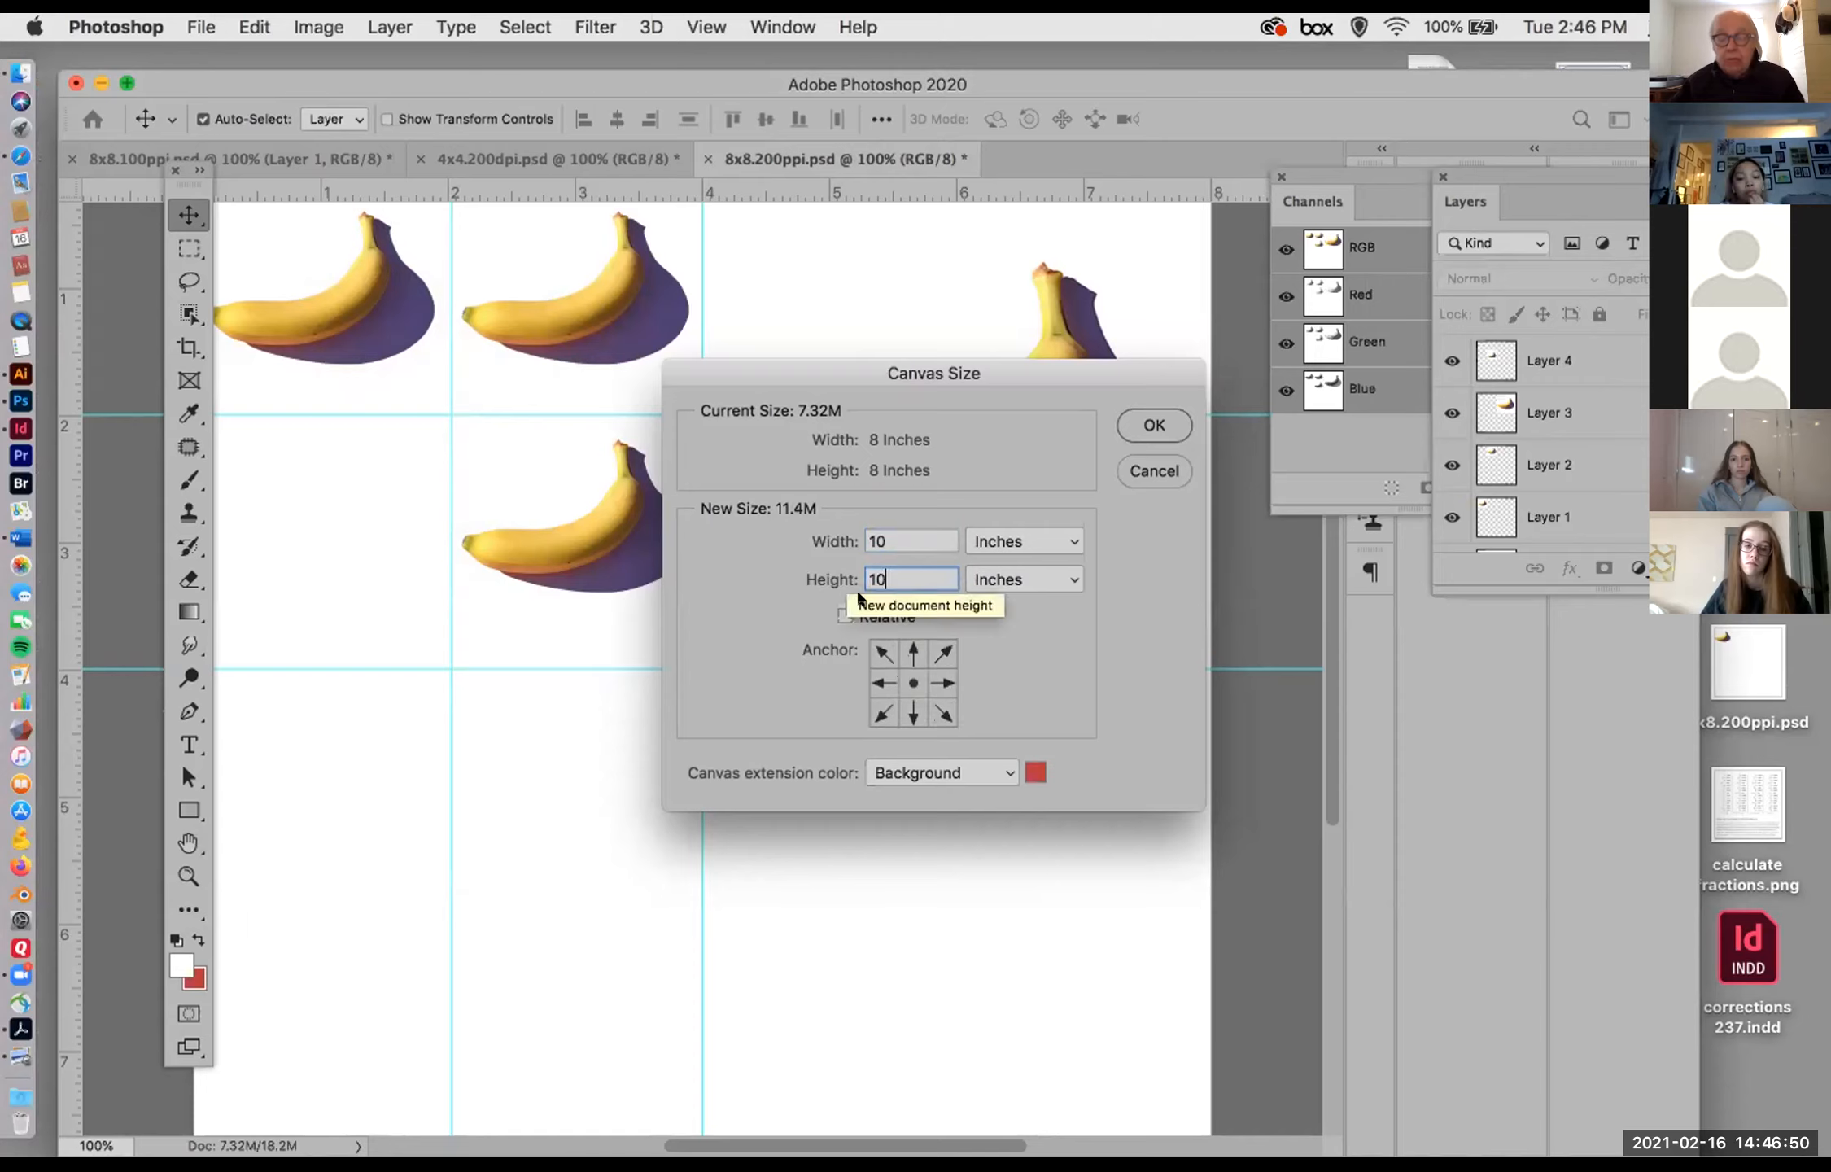
Step: Extend the canvas equally on all sides from a centre anchor and fit the whole document on screen
click(912, 651)
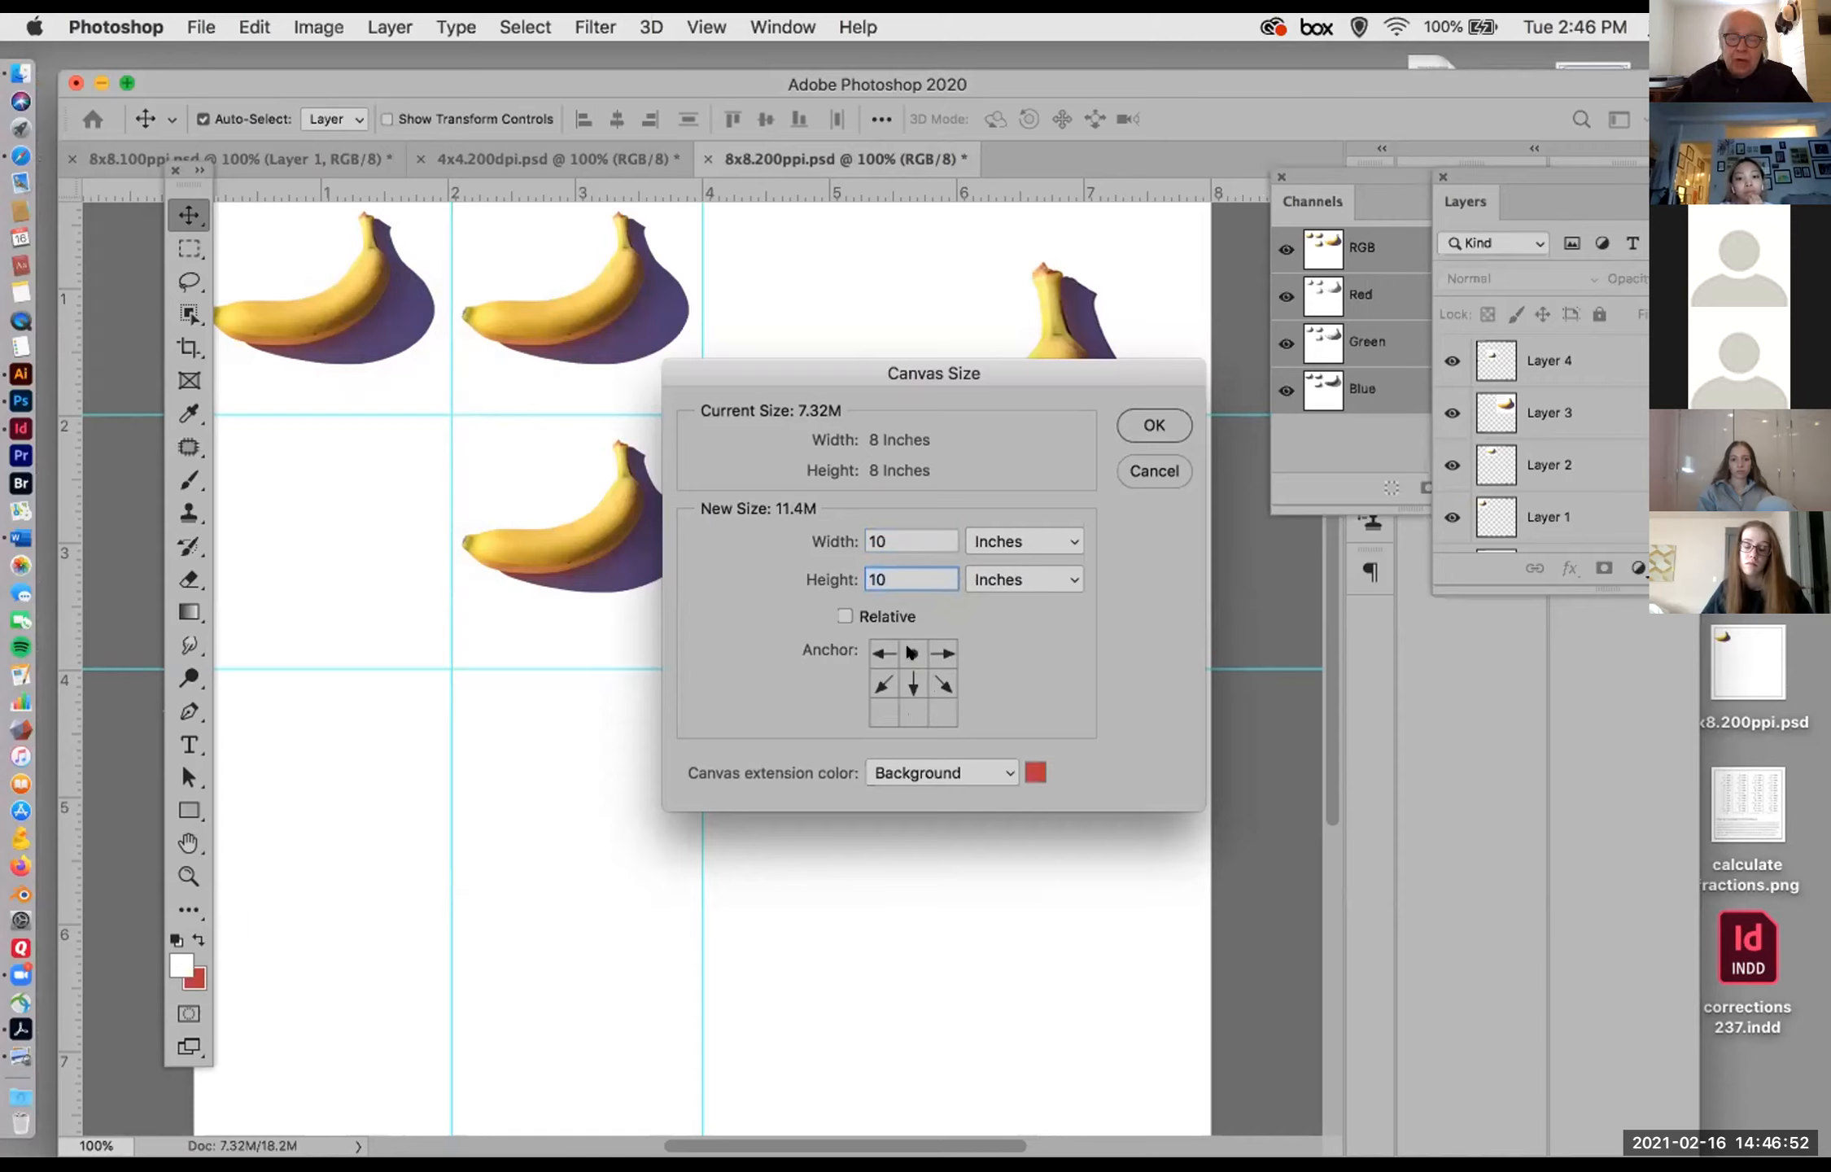
click(905, 712)
click(911, 682)
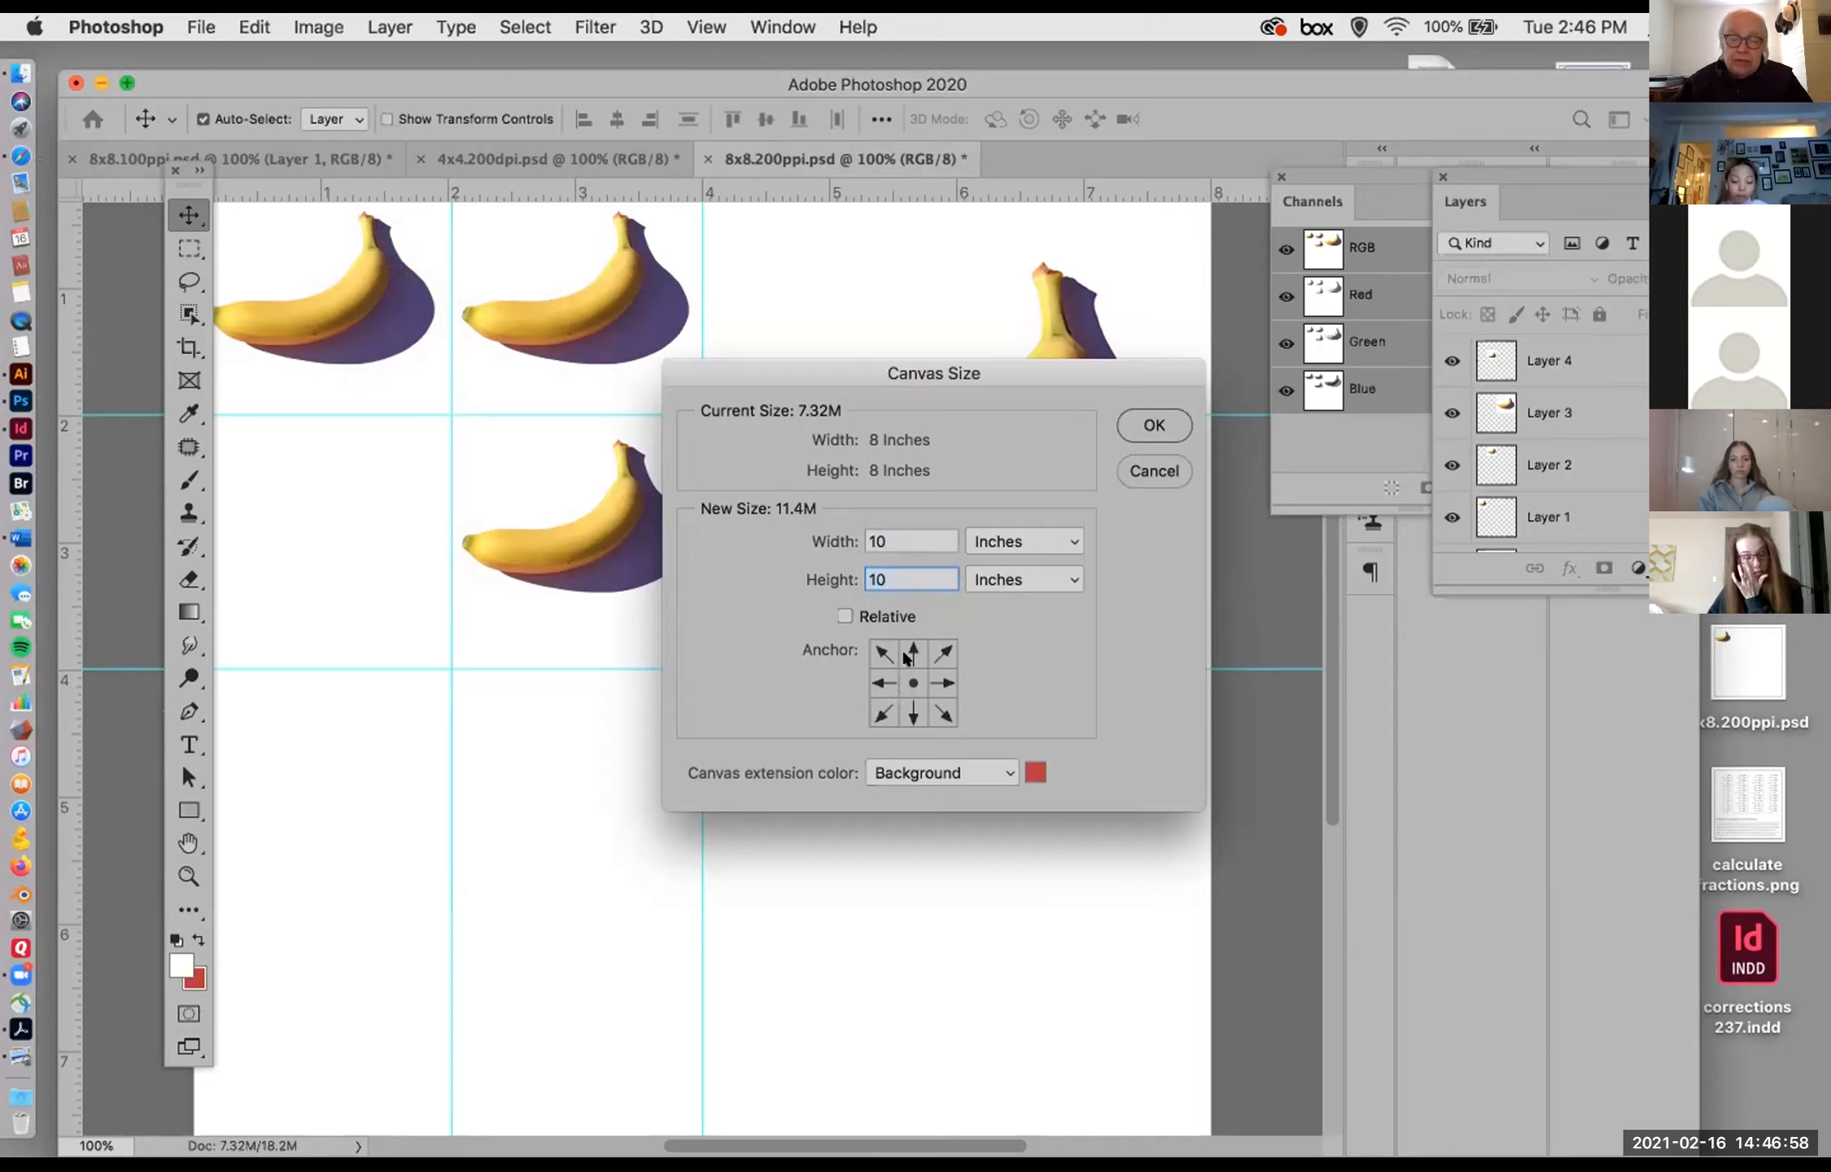
click(1153, 424)
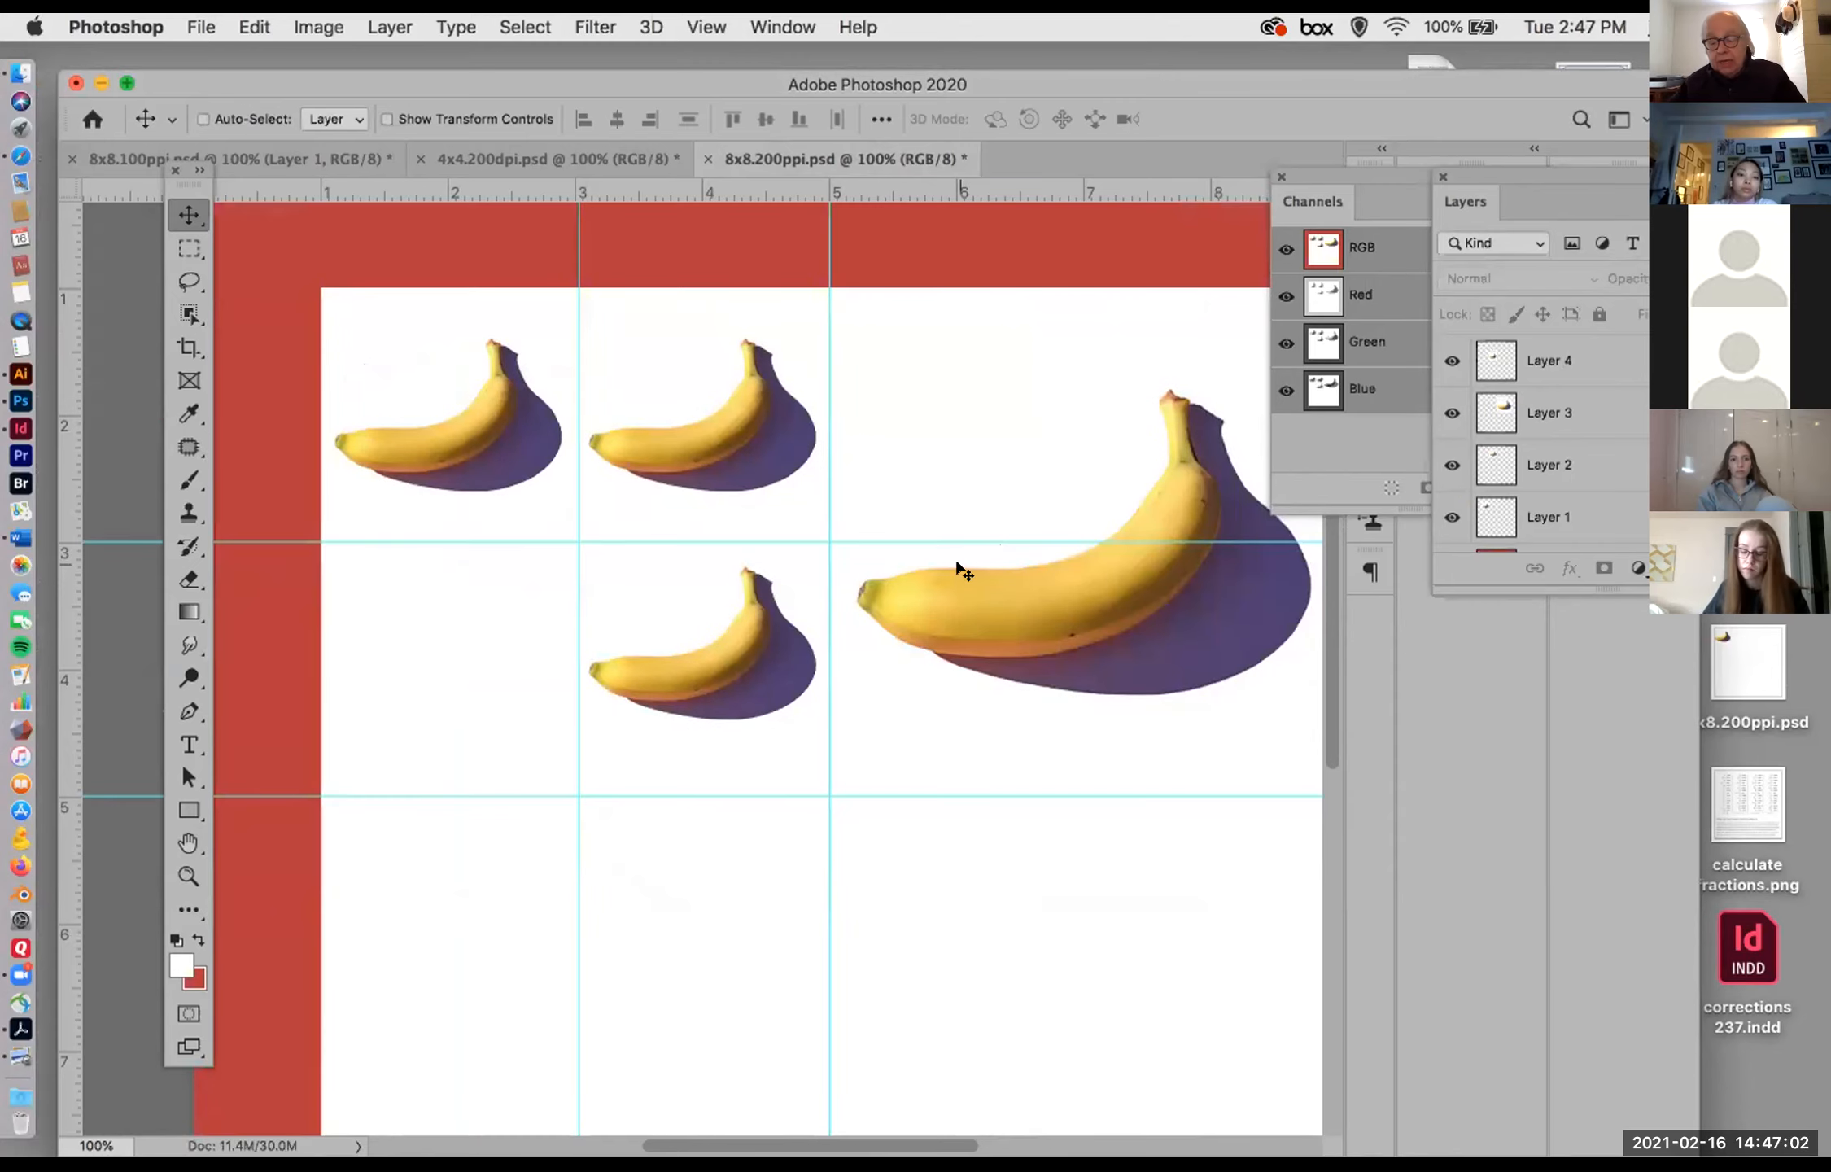
key(super+0)
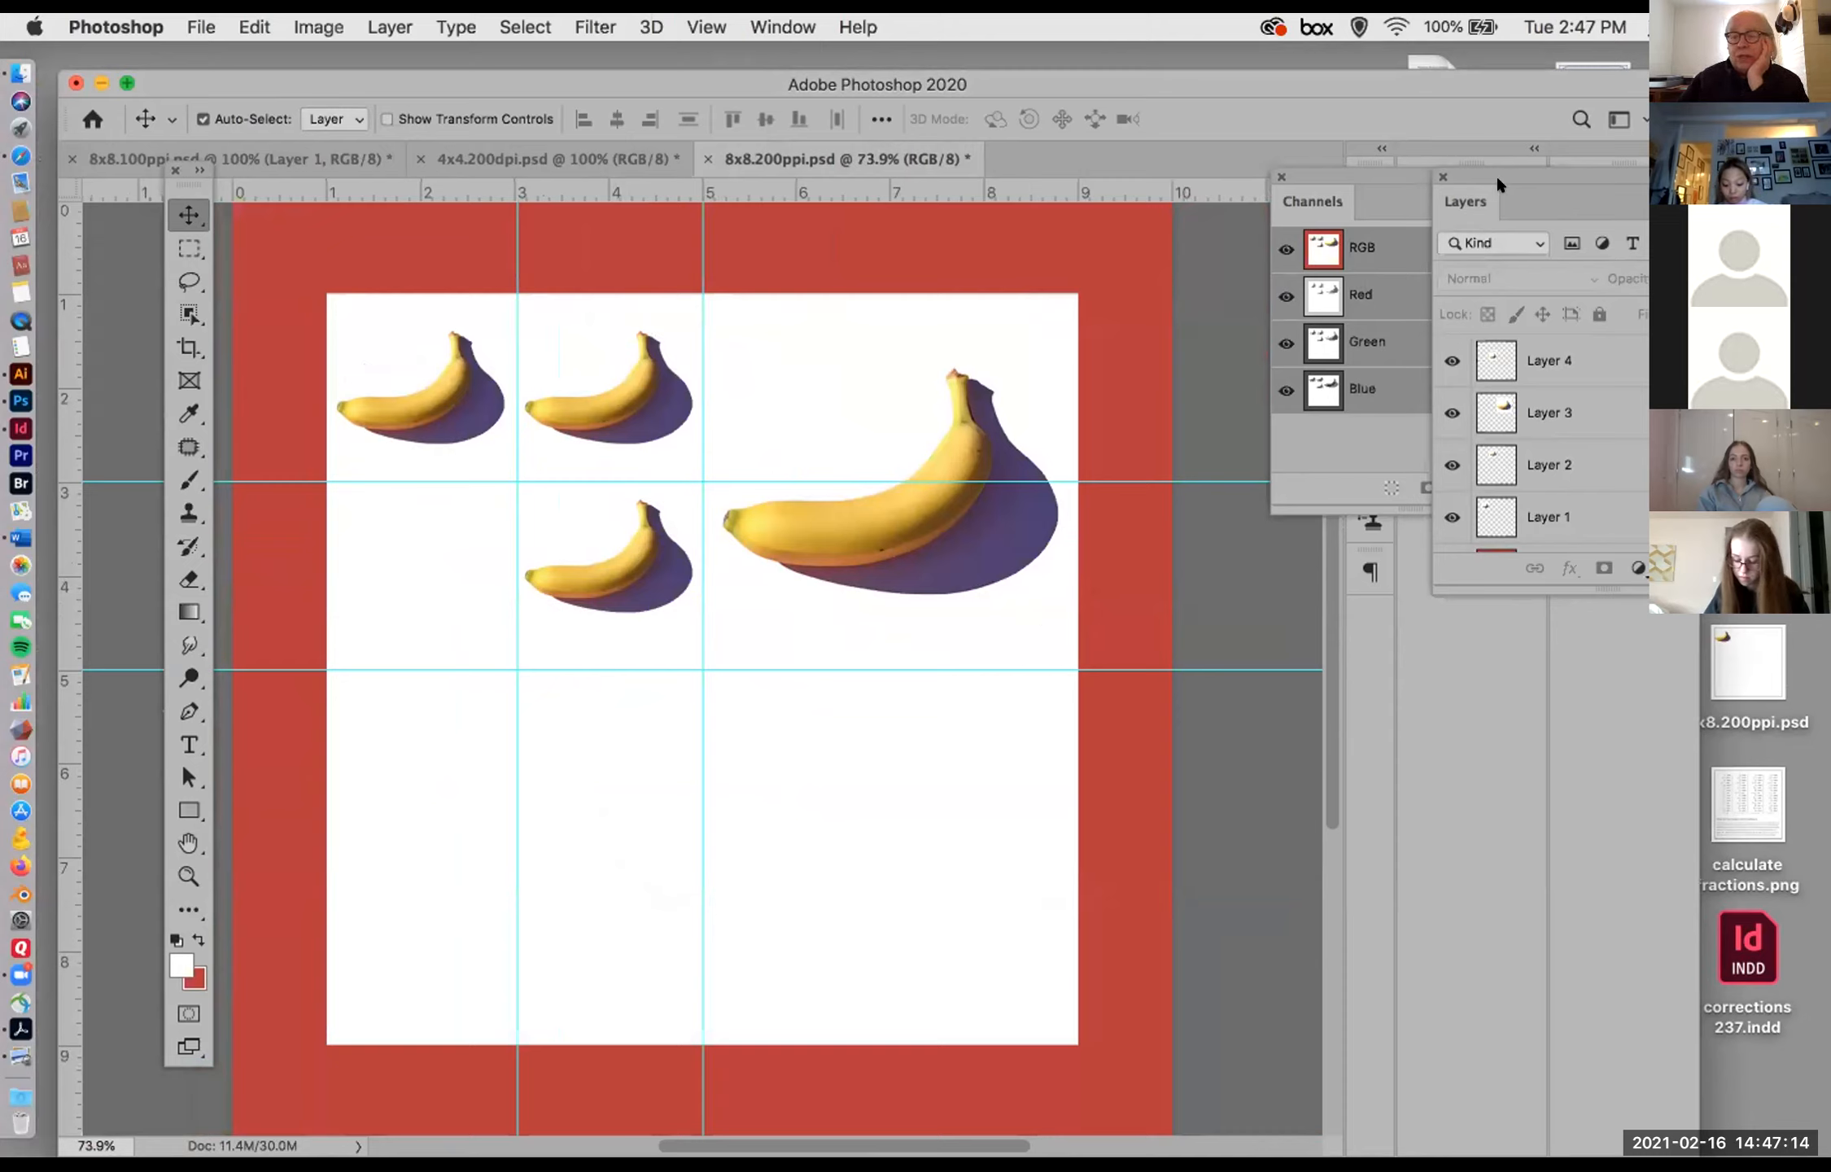
Step: Delete the four banana layers, Layer 1 to Layer 4, leaving only the Background
click(1593, 515)
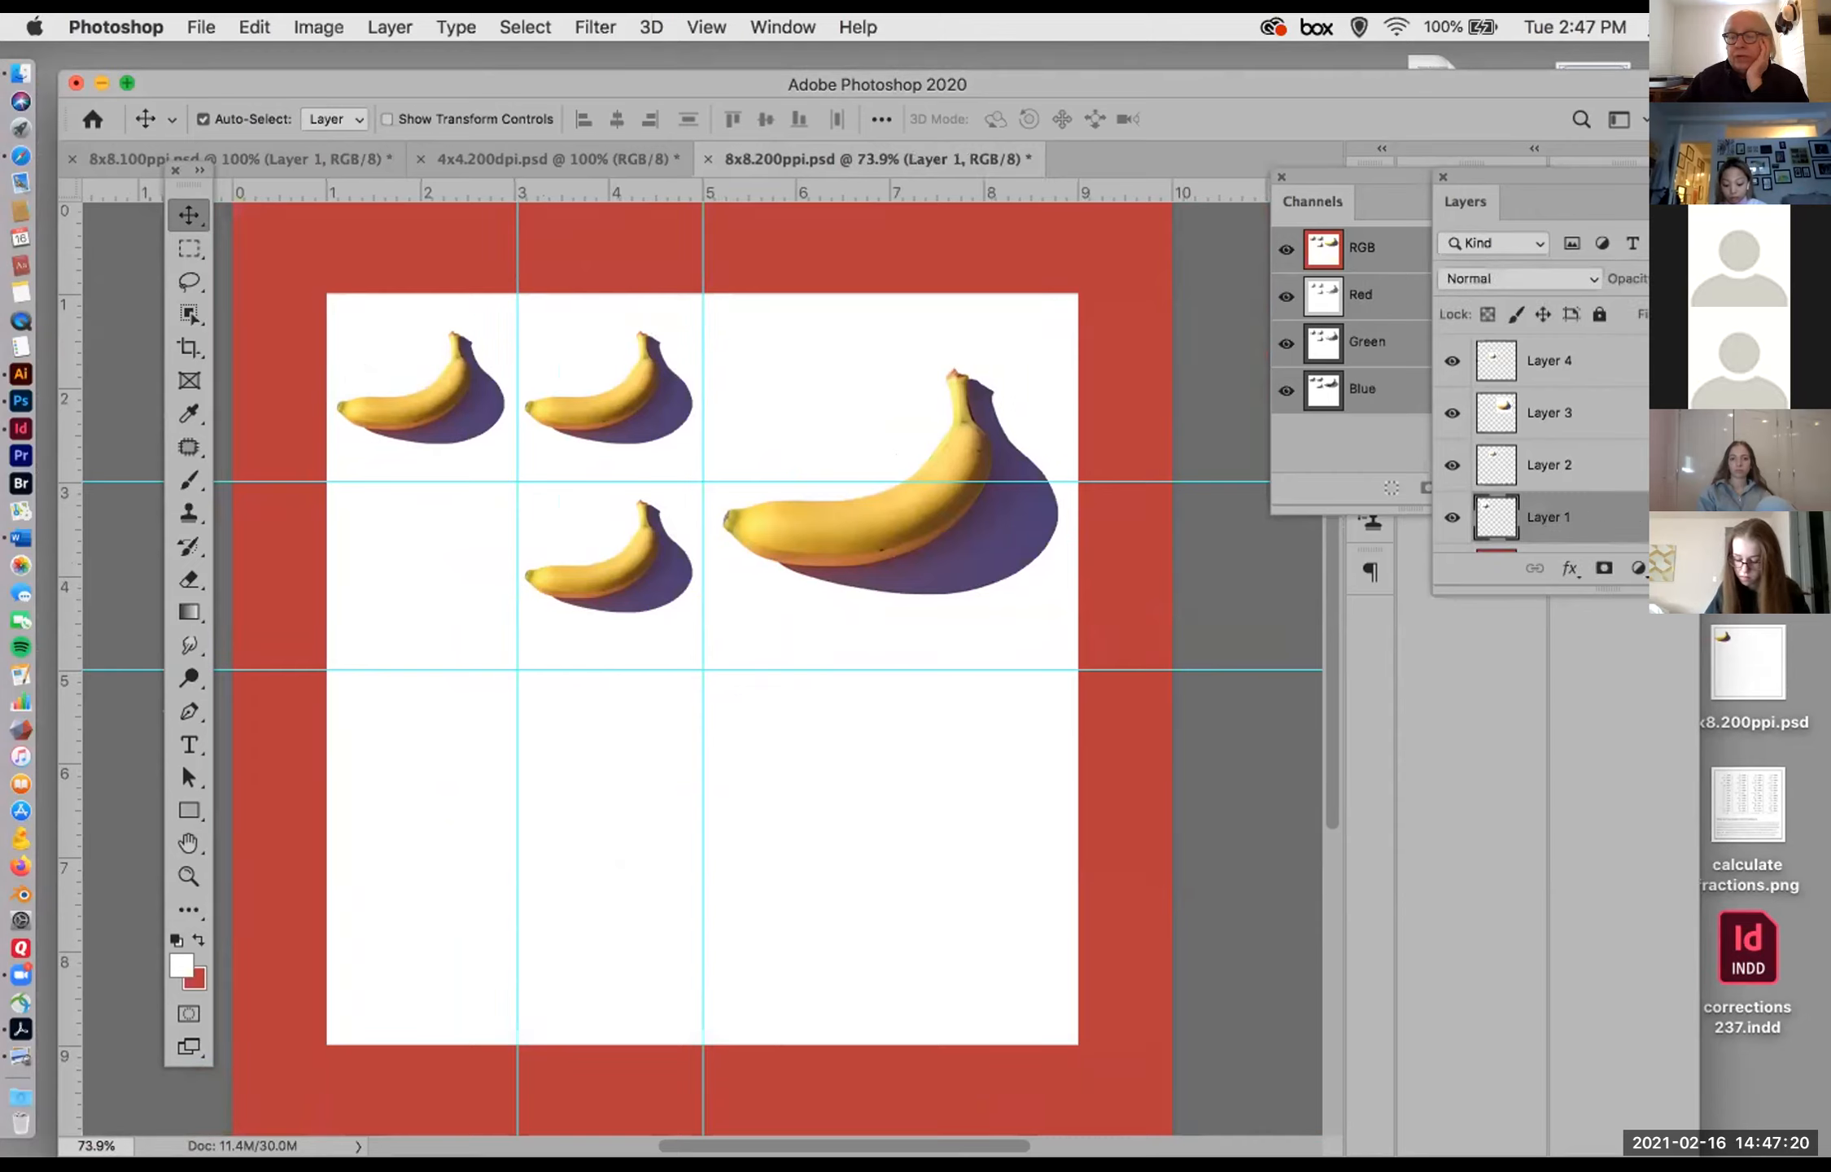
drag(1716, 519, 1741, 567)
drag(1718, 466, 1742, 567)
drag(1717, 413, 1741, 567)
drag(1640, 353, 1741, 567)
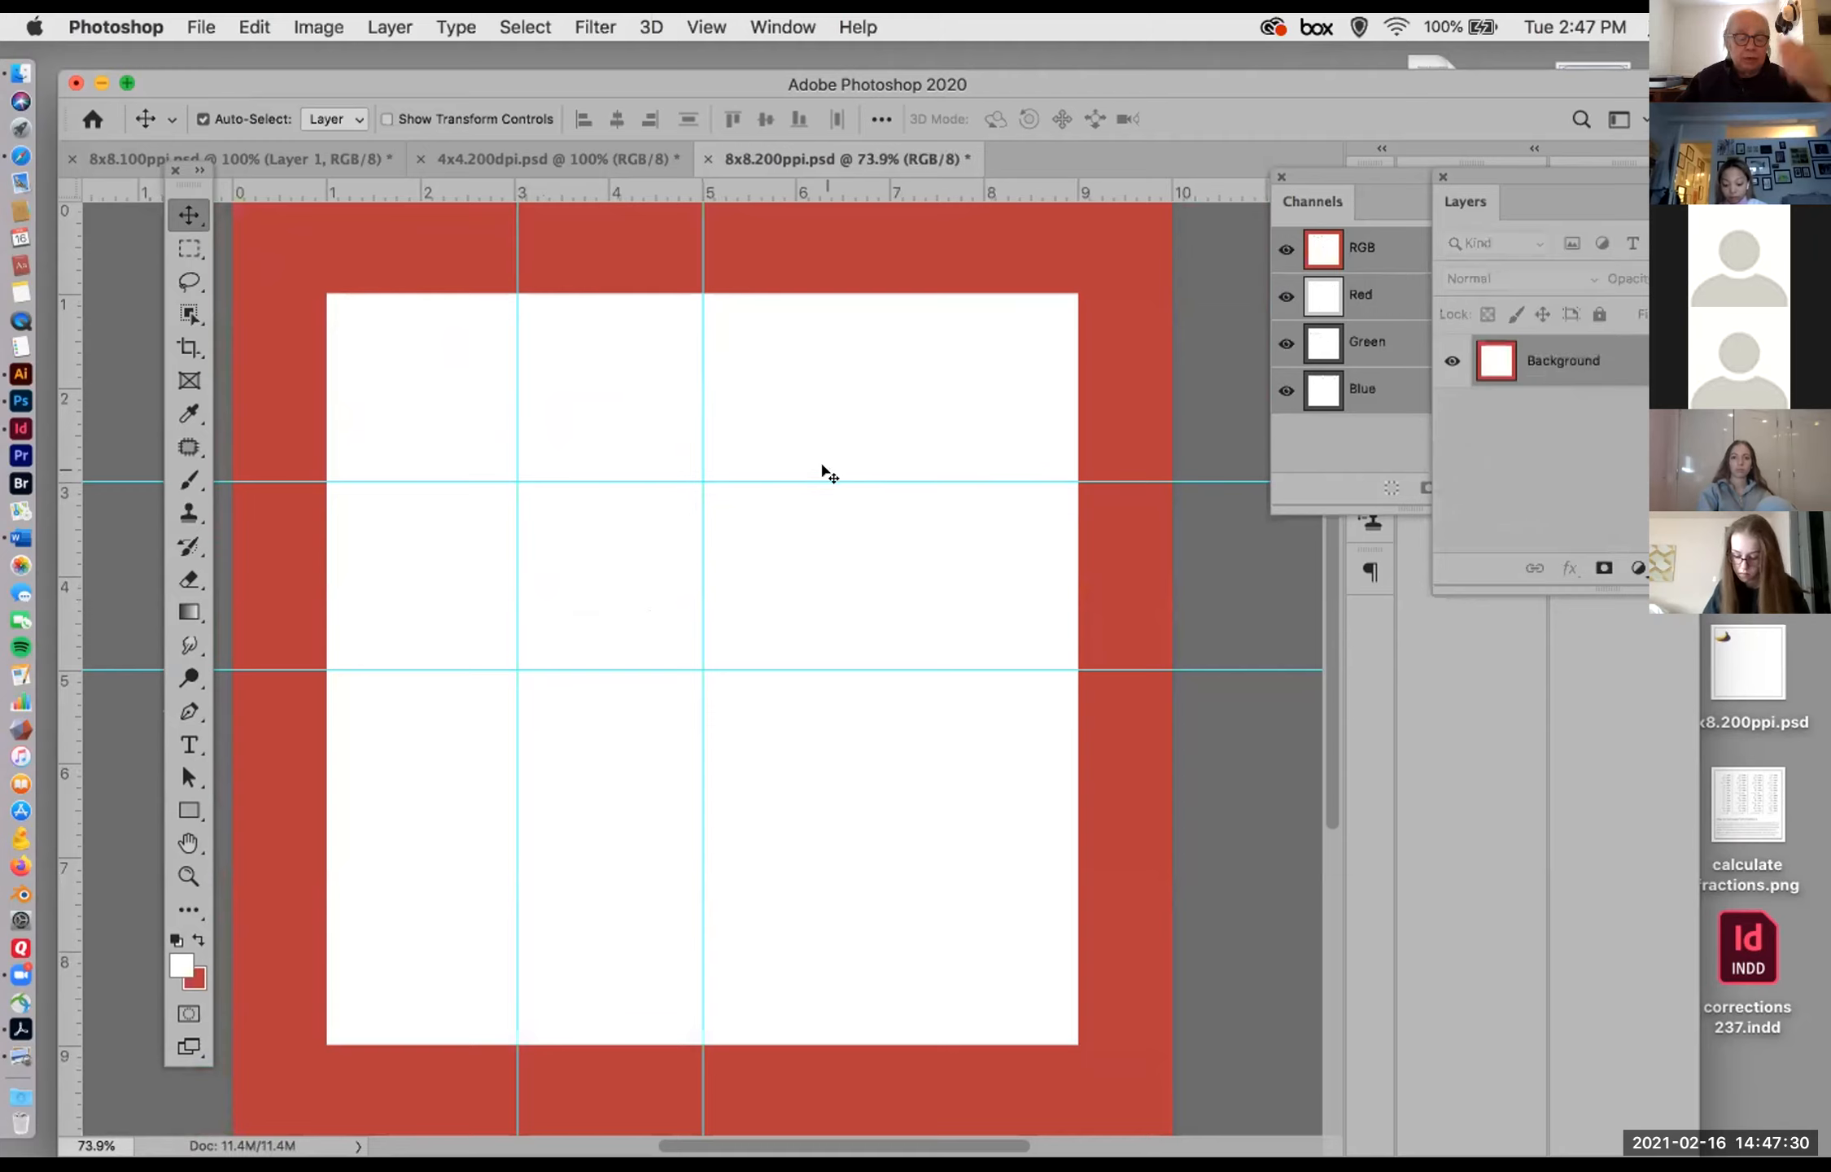
Step: Fill the Background with red and then white, and add a new layer filled with the red background colour
key(super+BackSpace)
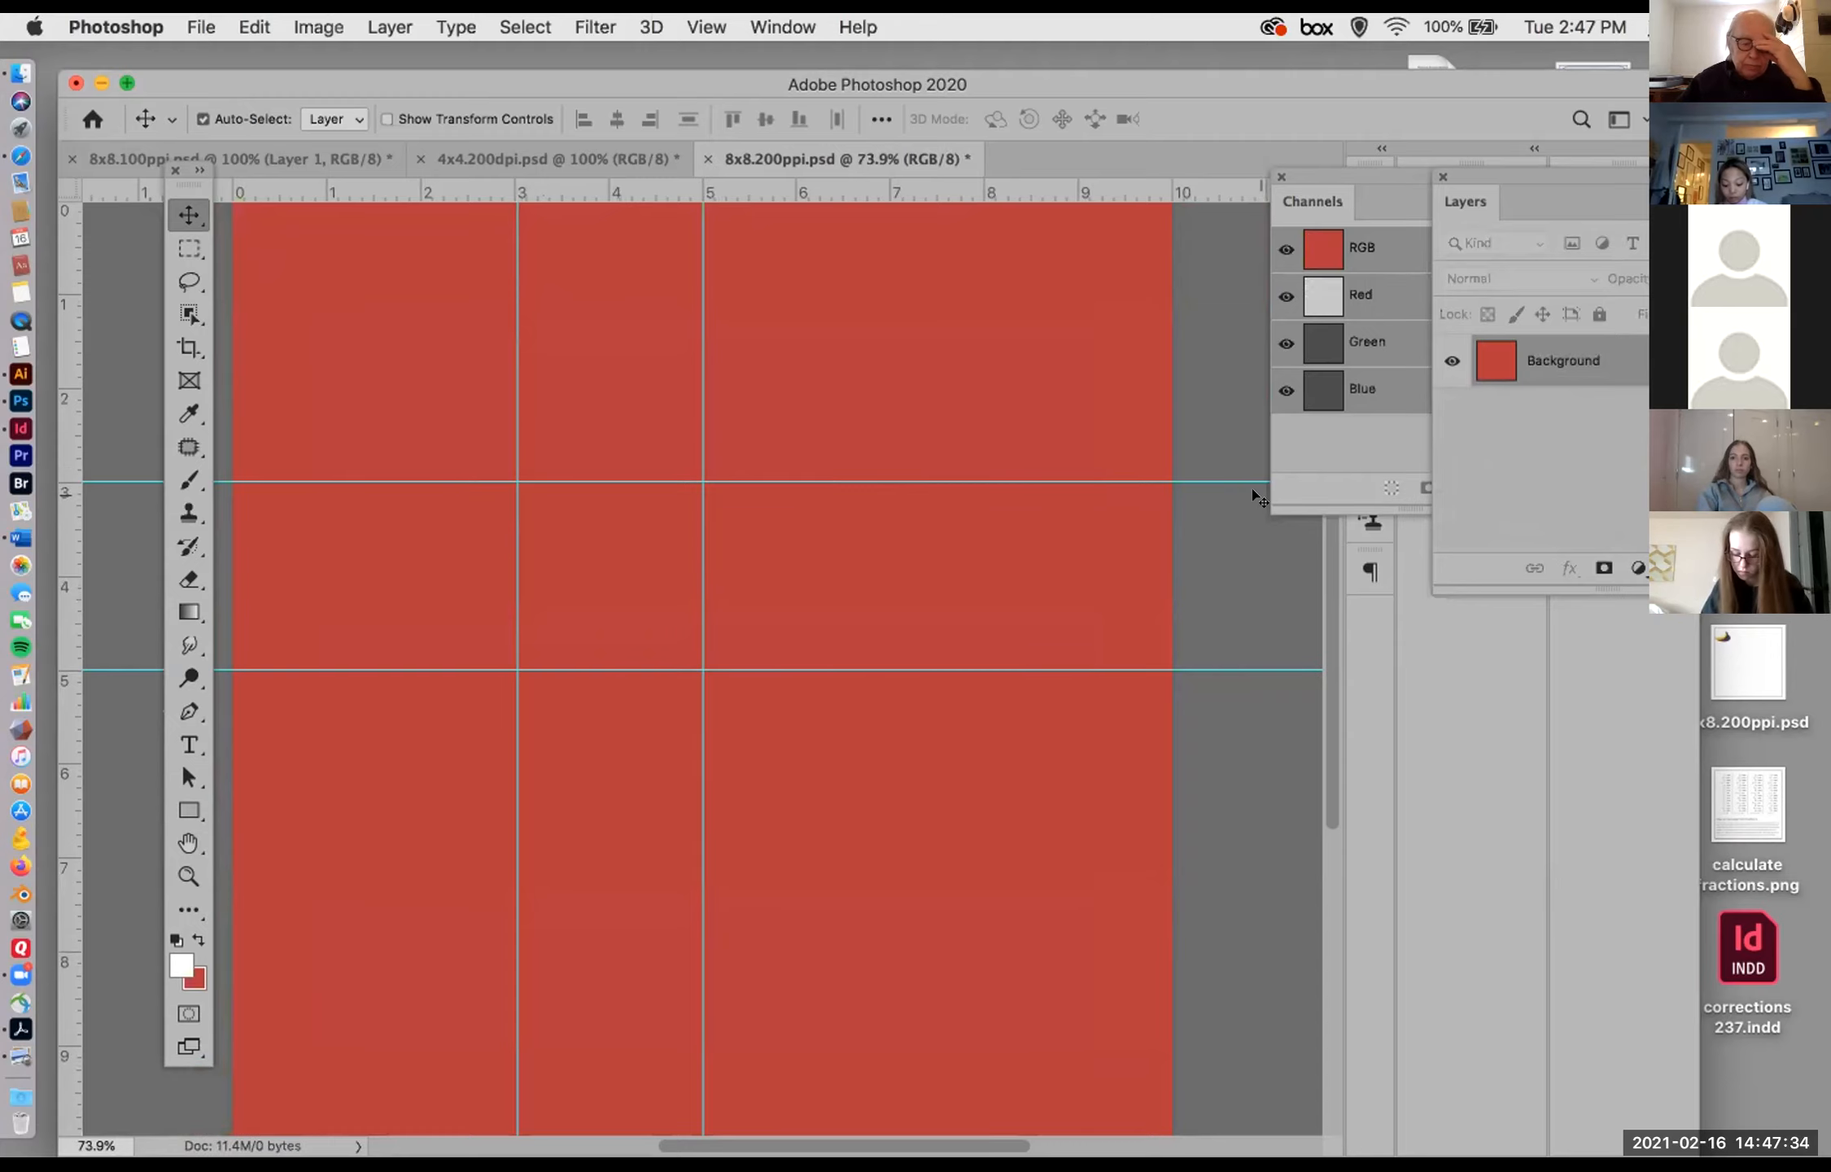
key(alt+BackSpace)
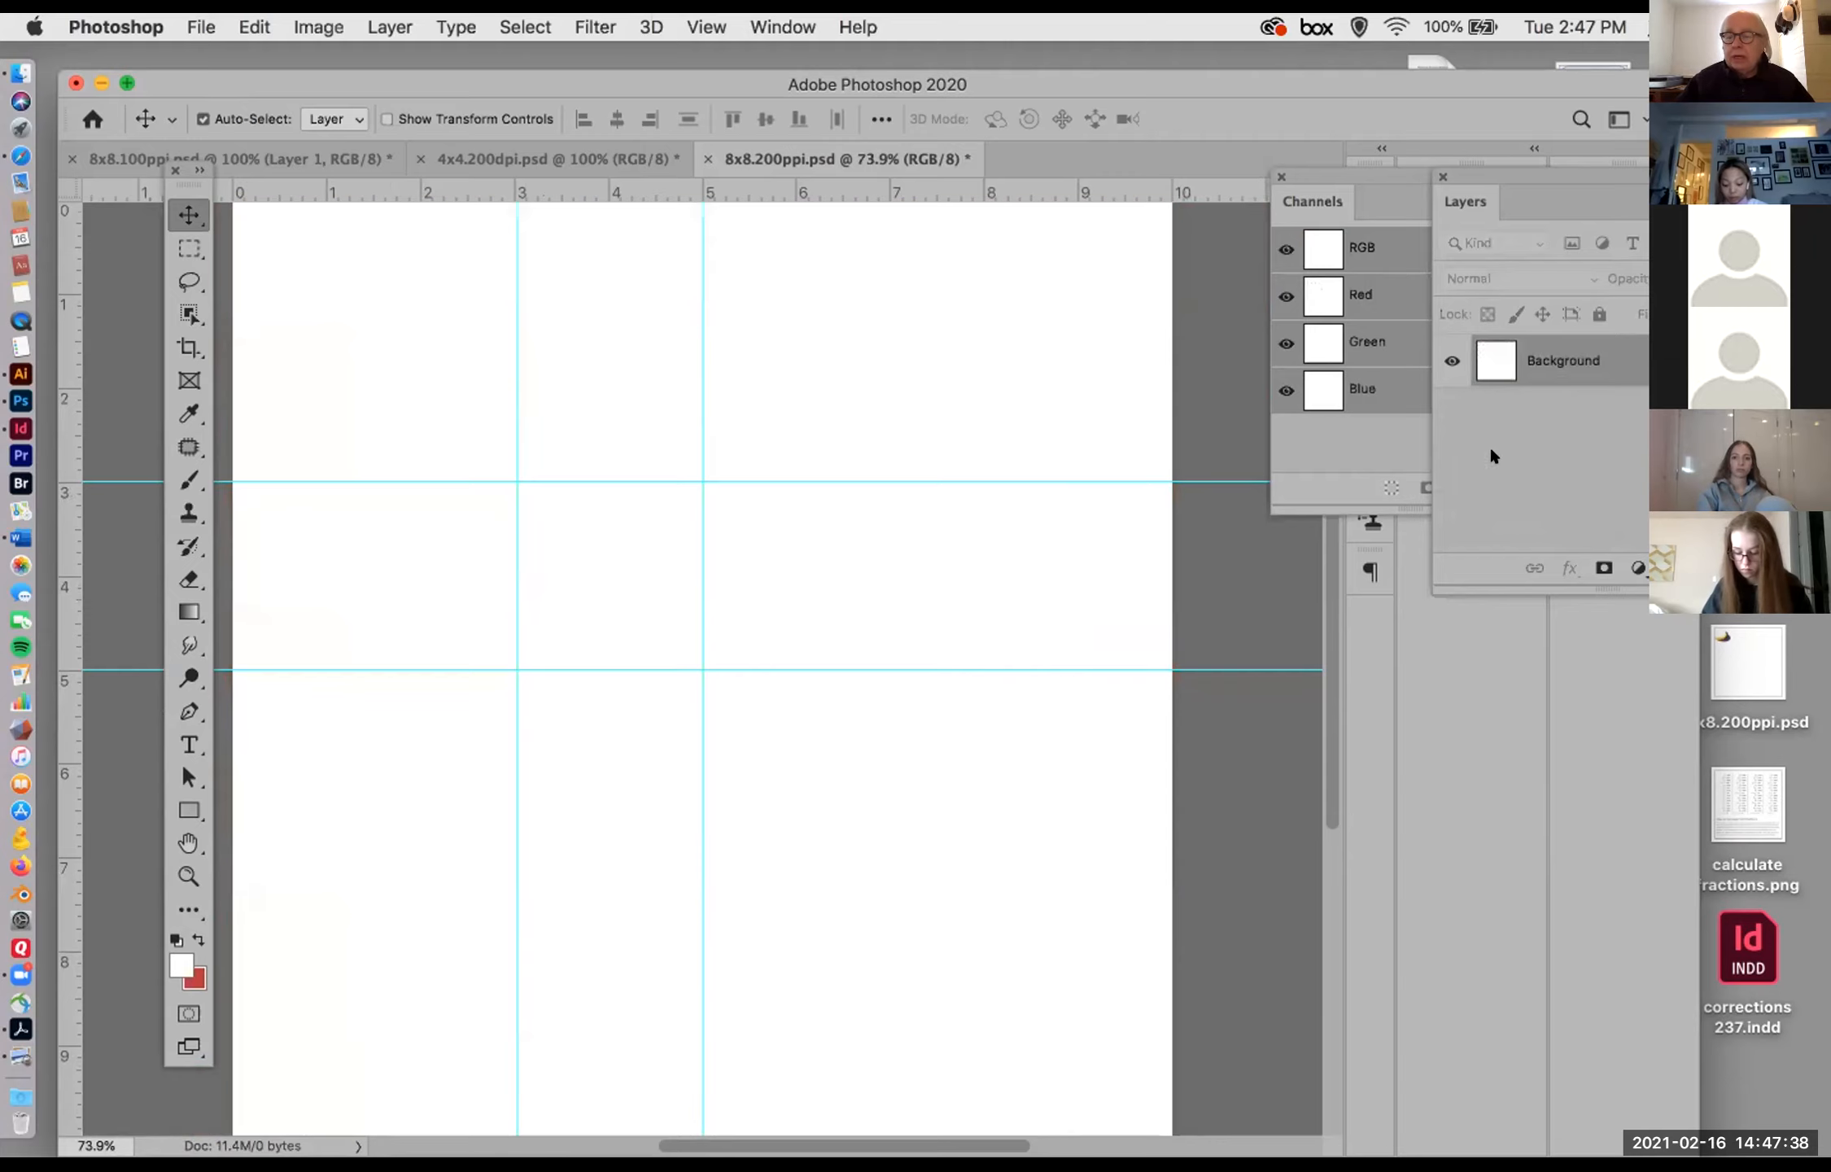
click(1707, 568)
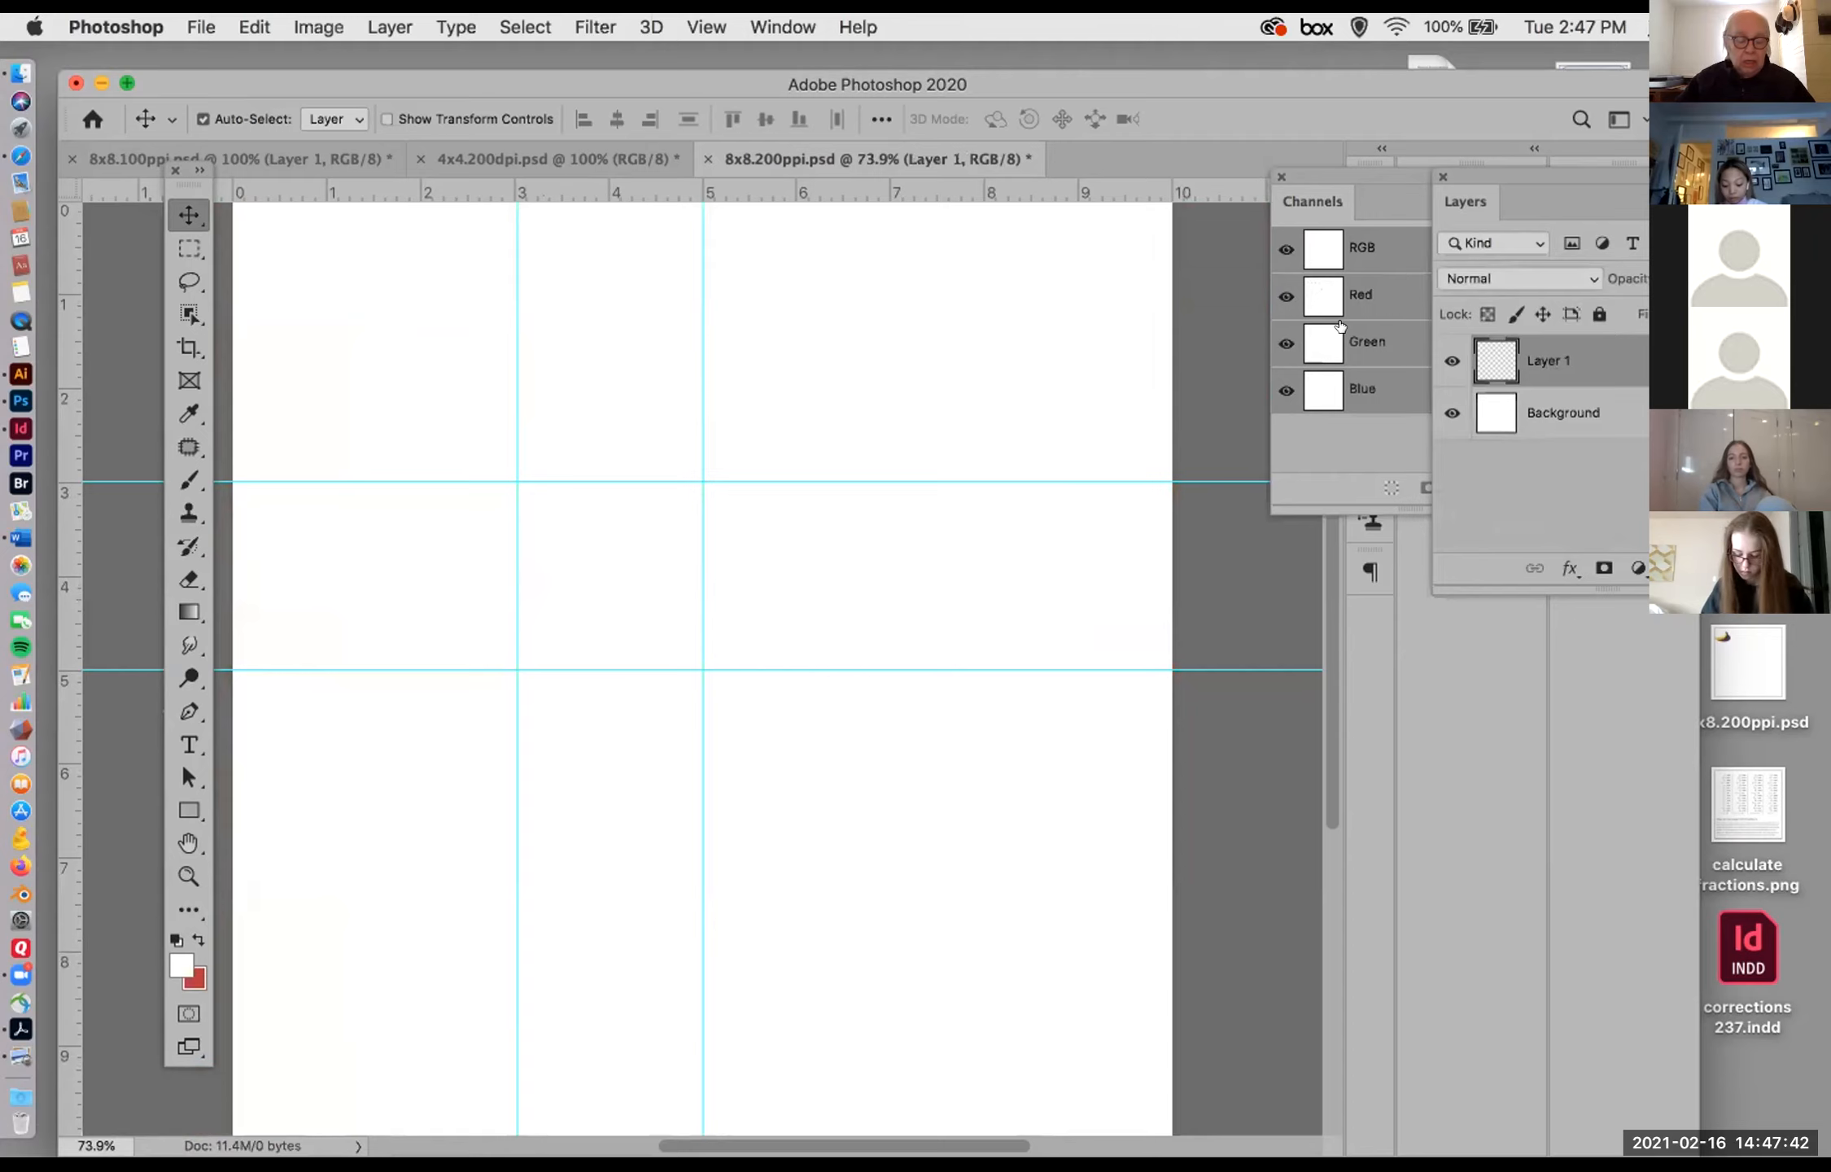
key(super+BackSpace)
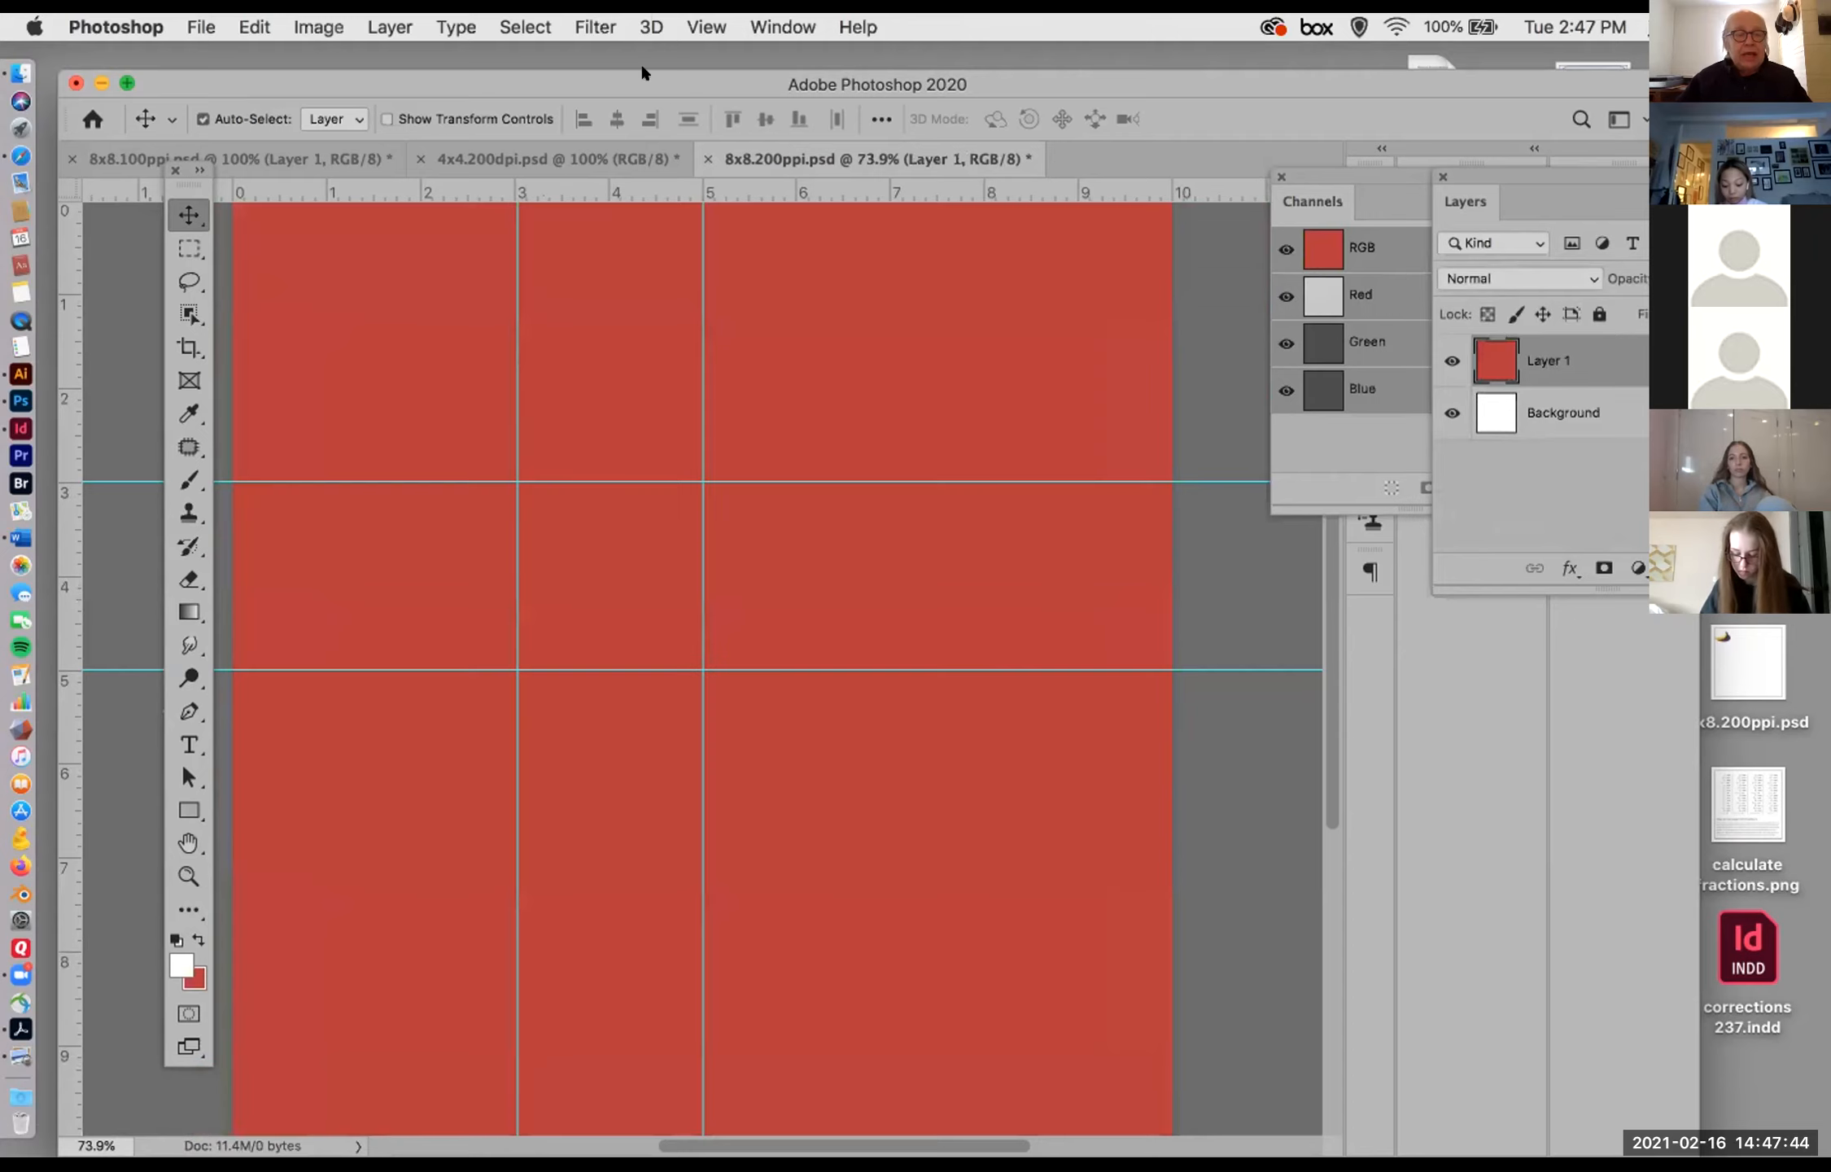
Step: Use the Fill command on Layer 1 with Background Color contents, Normal mode and 100% opacity
click(234, 21)
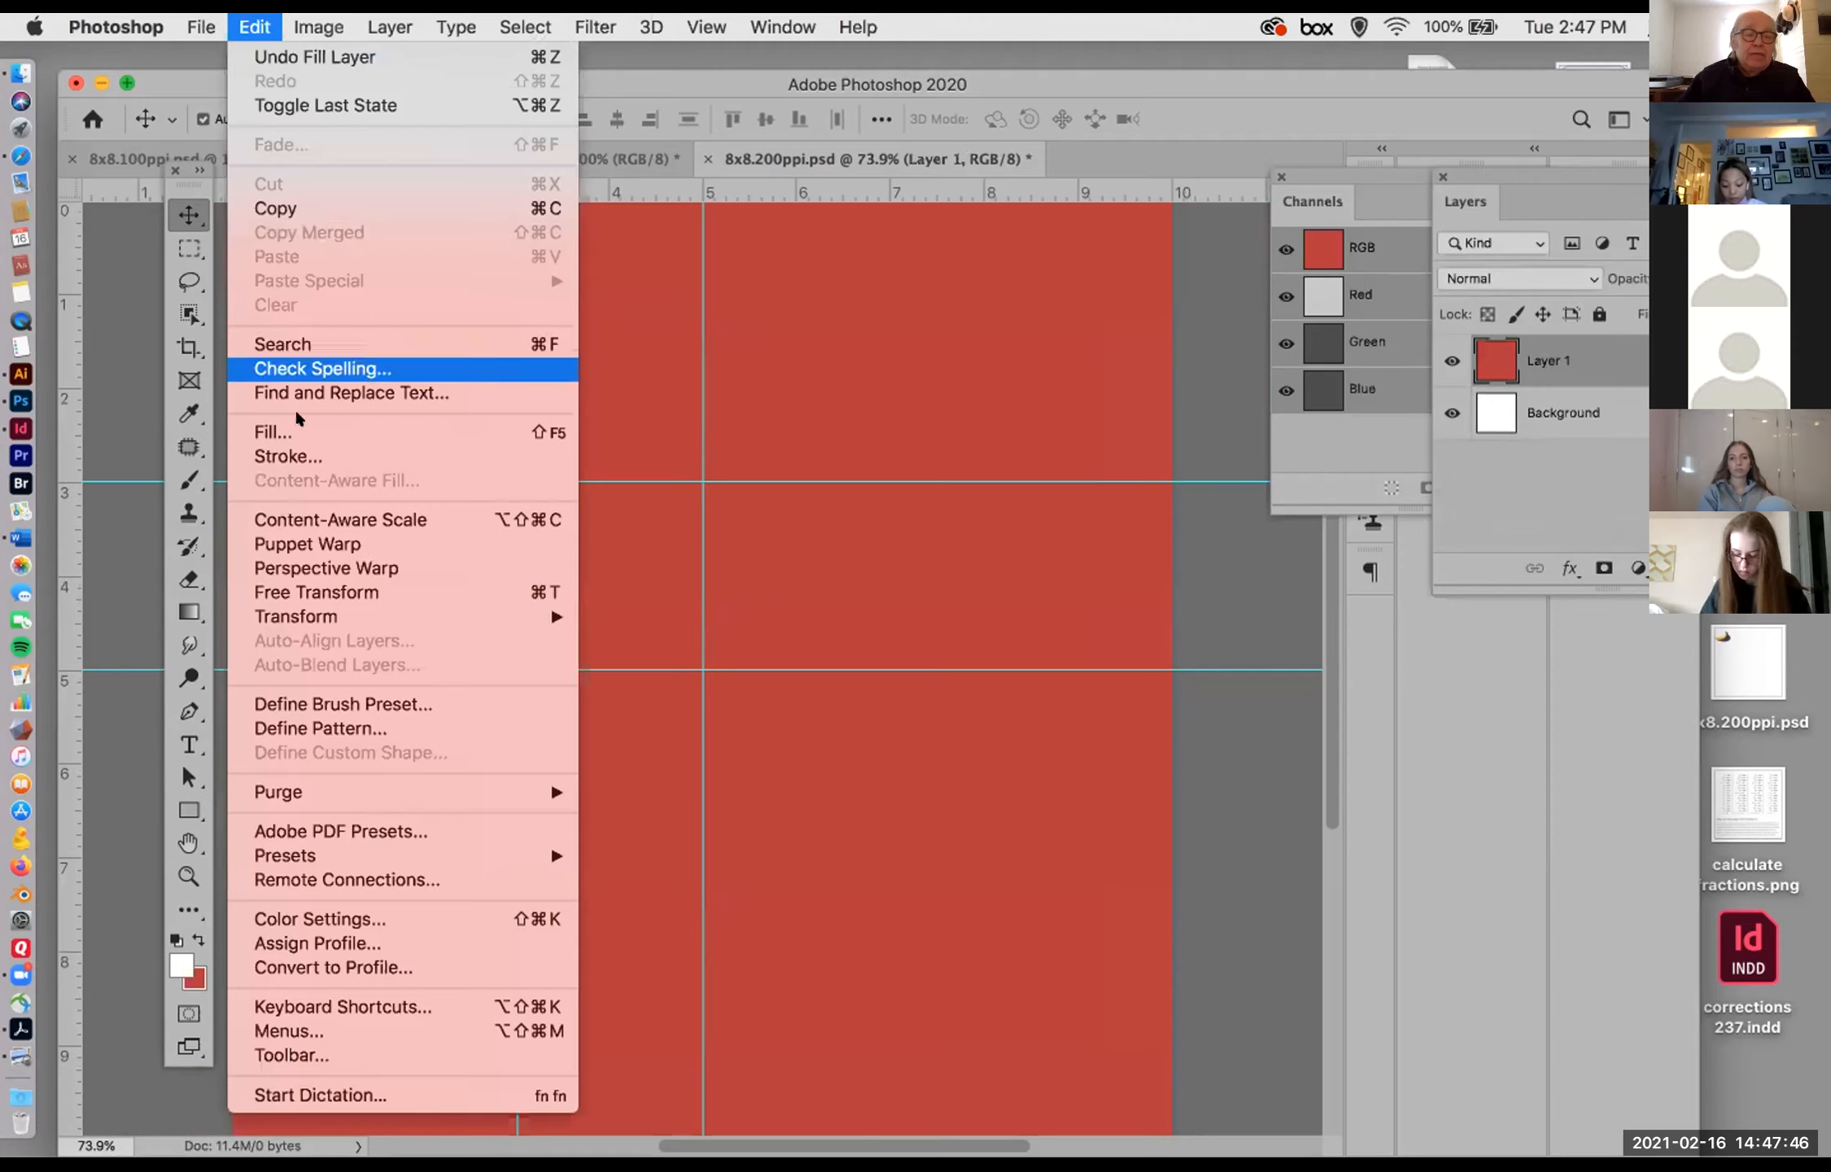
click(477, 470)
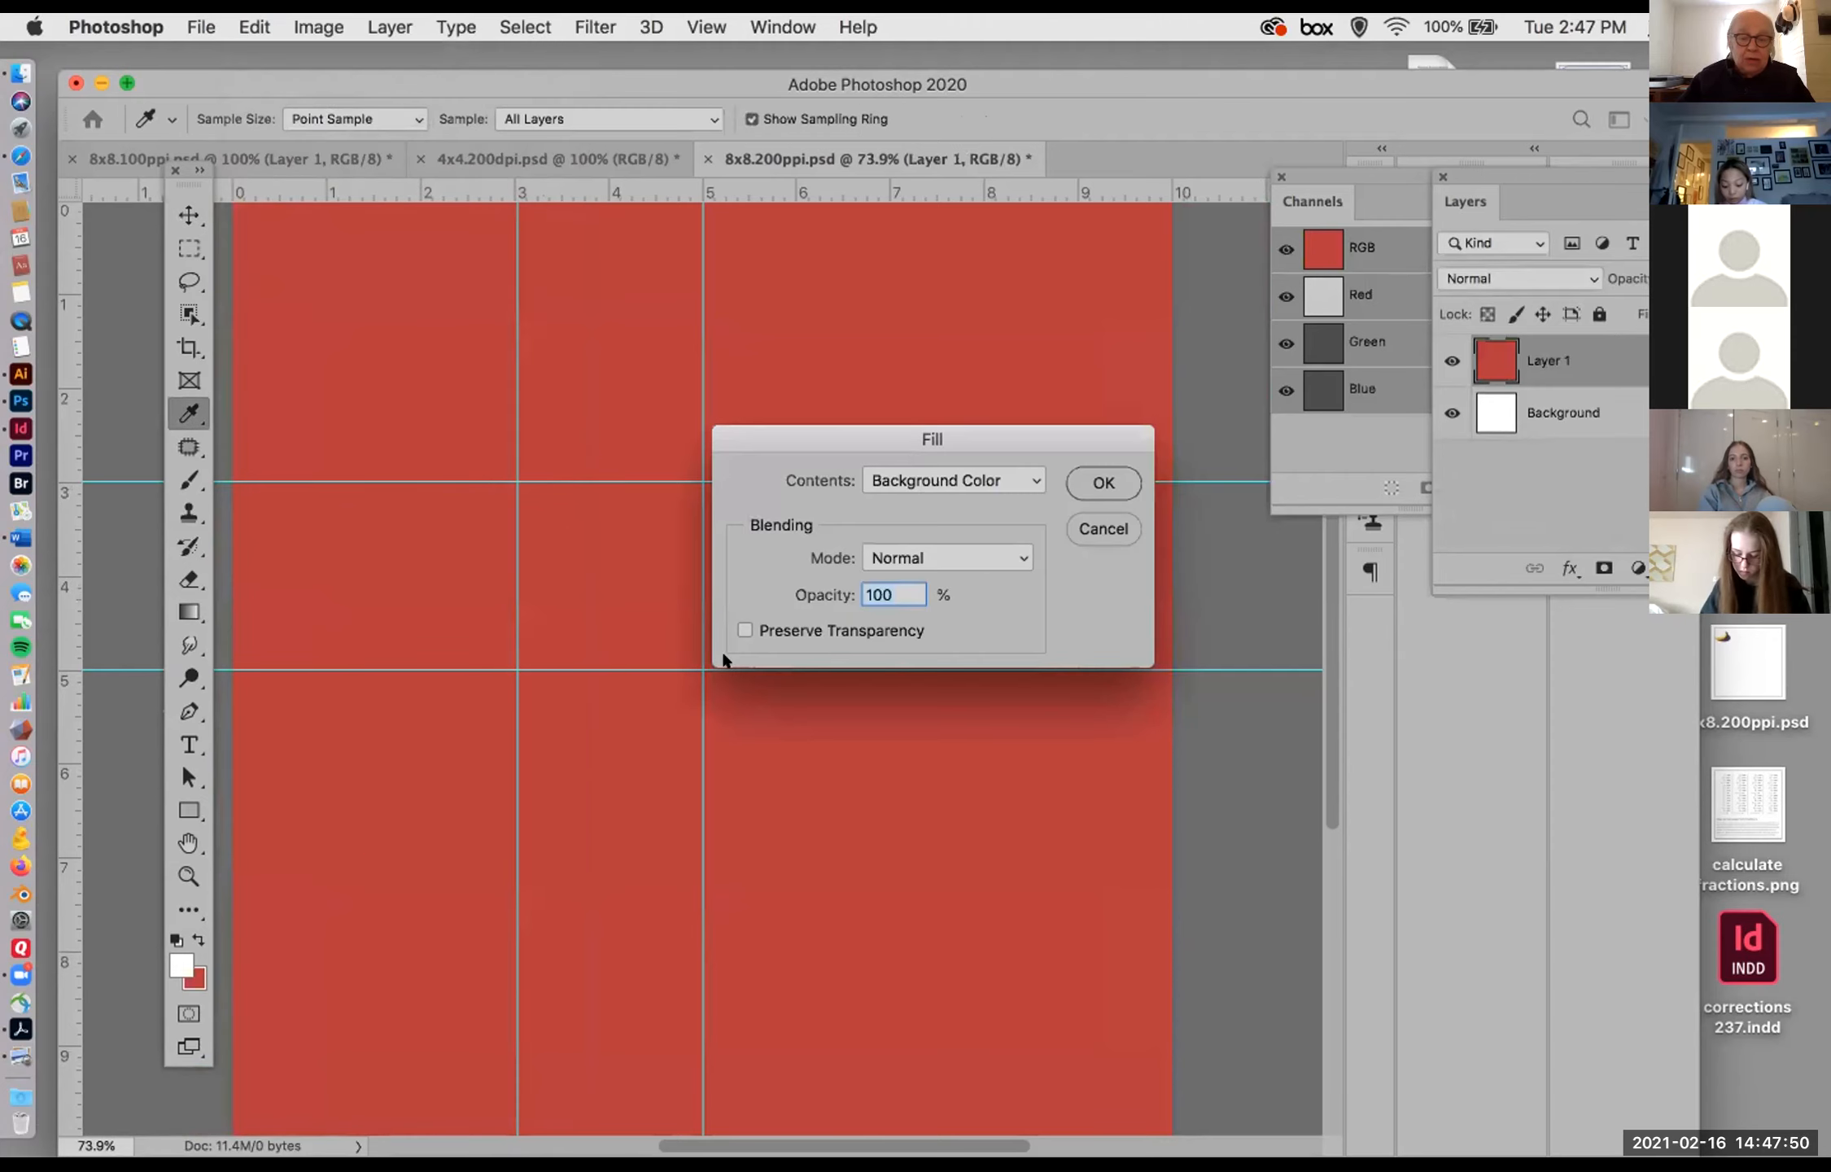
click(1088, 467)
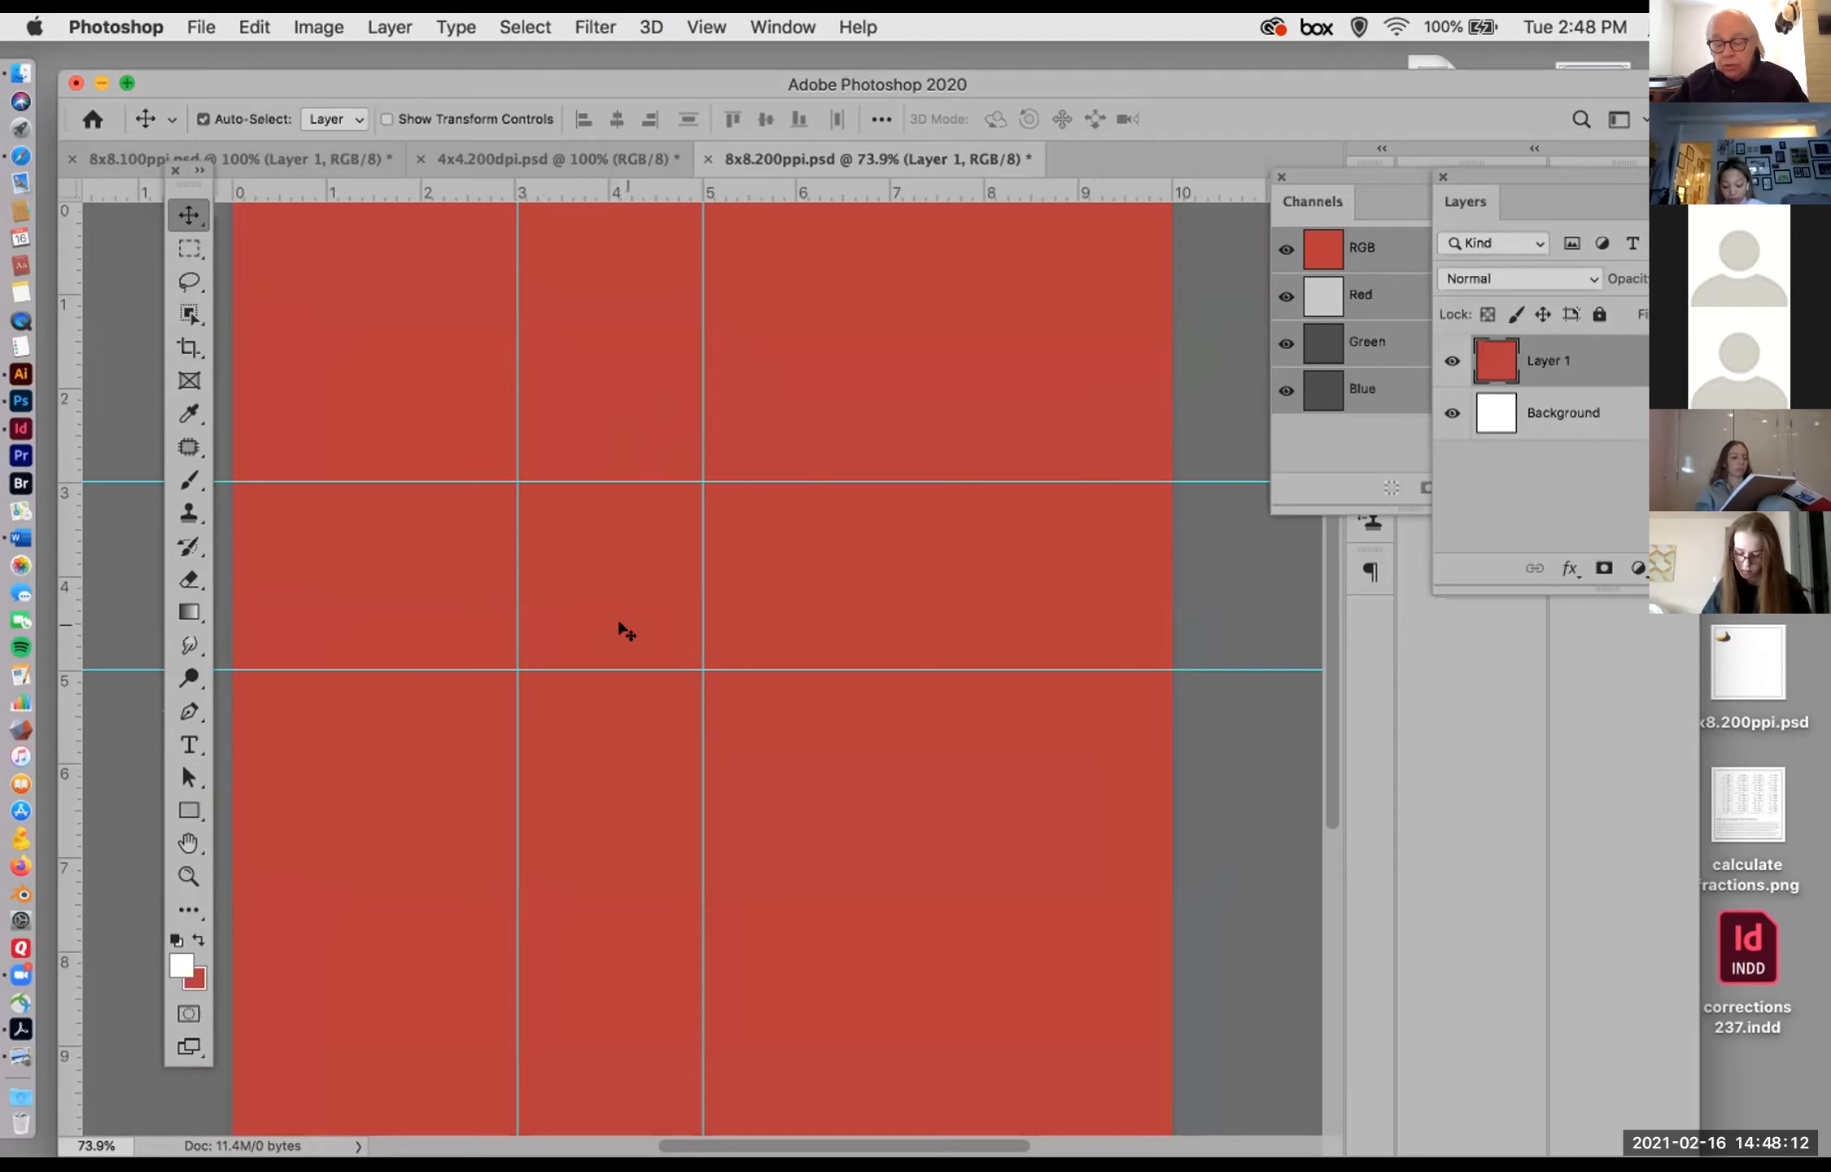
Step: Hide the document's guides and turn their display back on
key(super+semicolon)
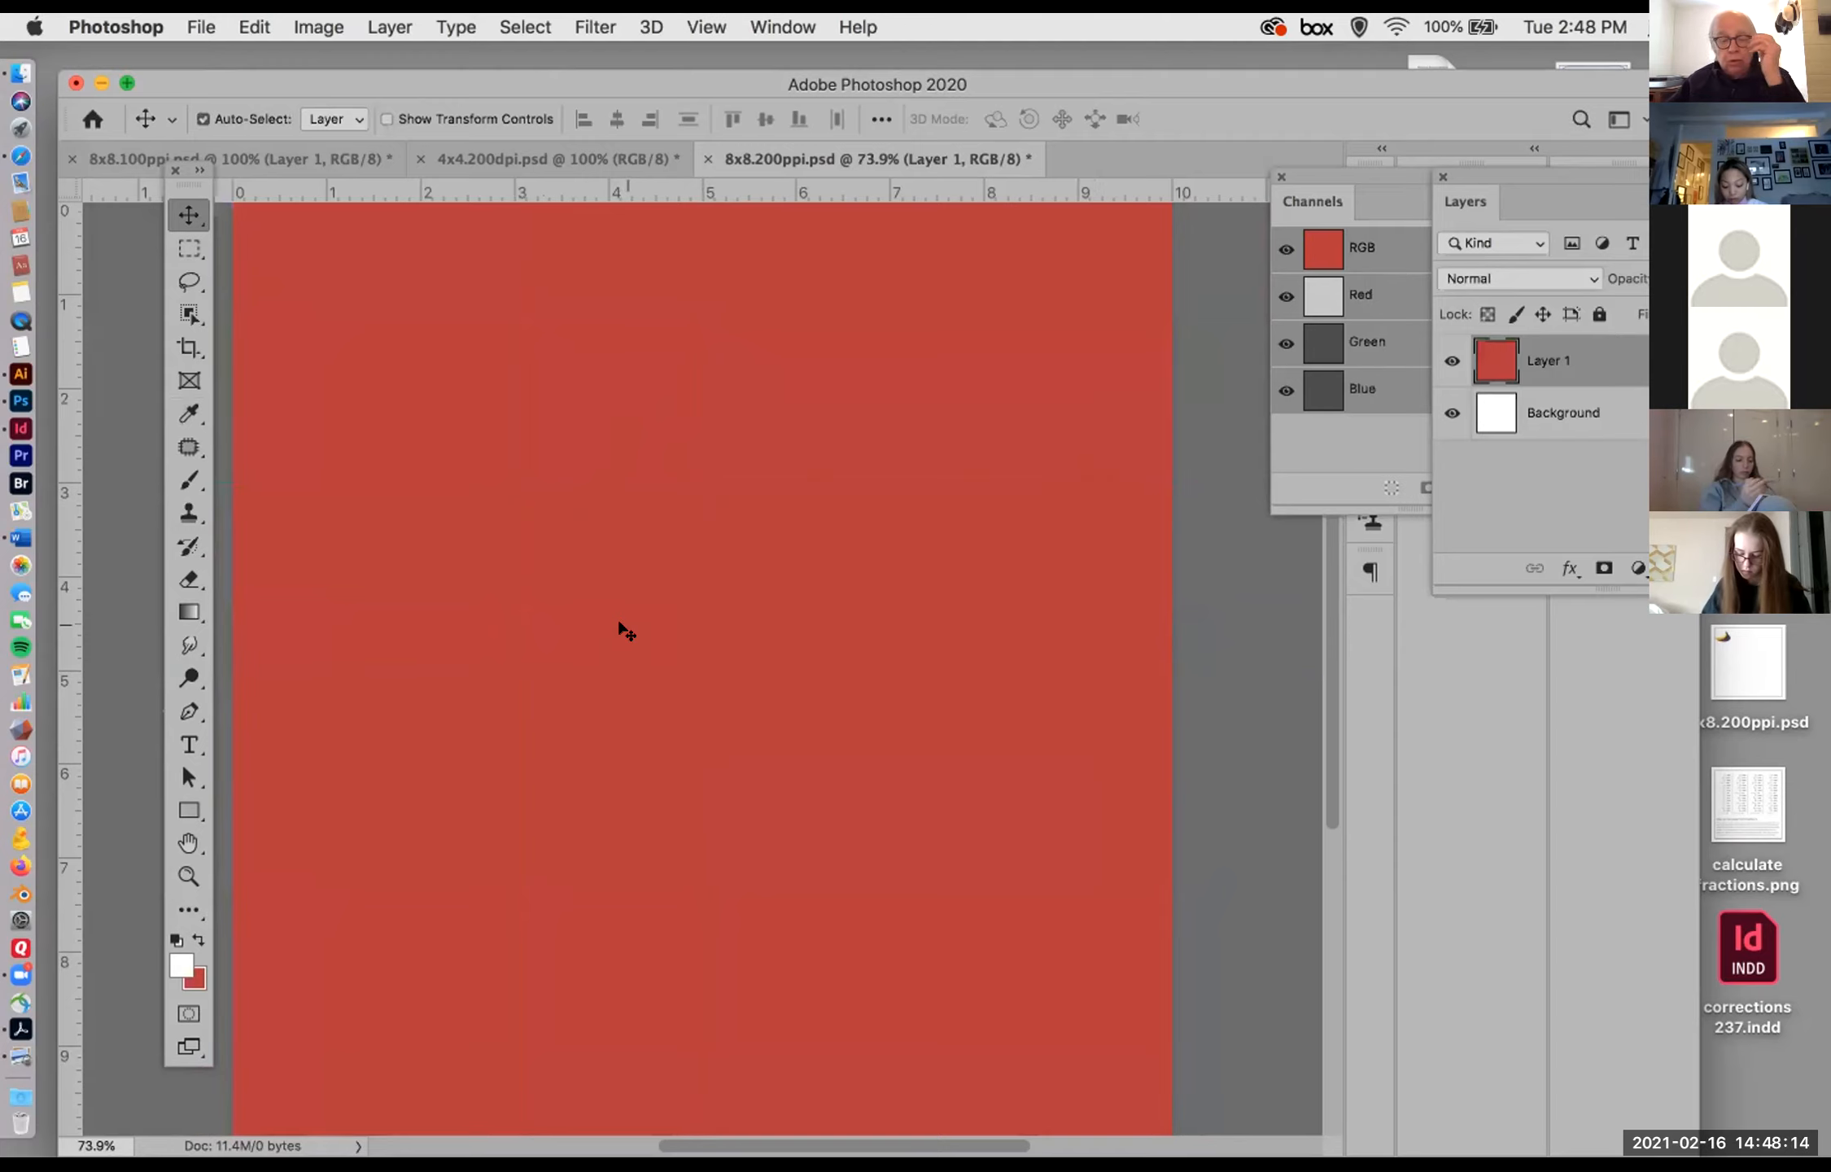
click(705, 27)
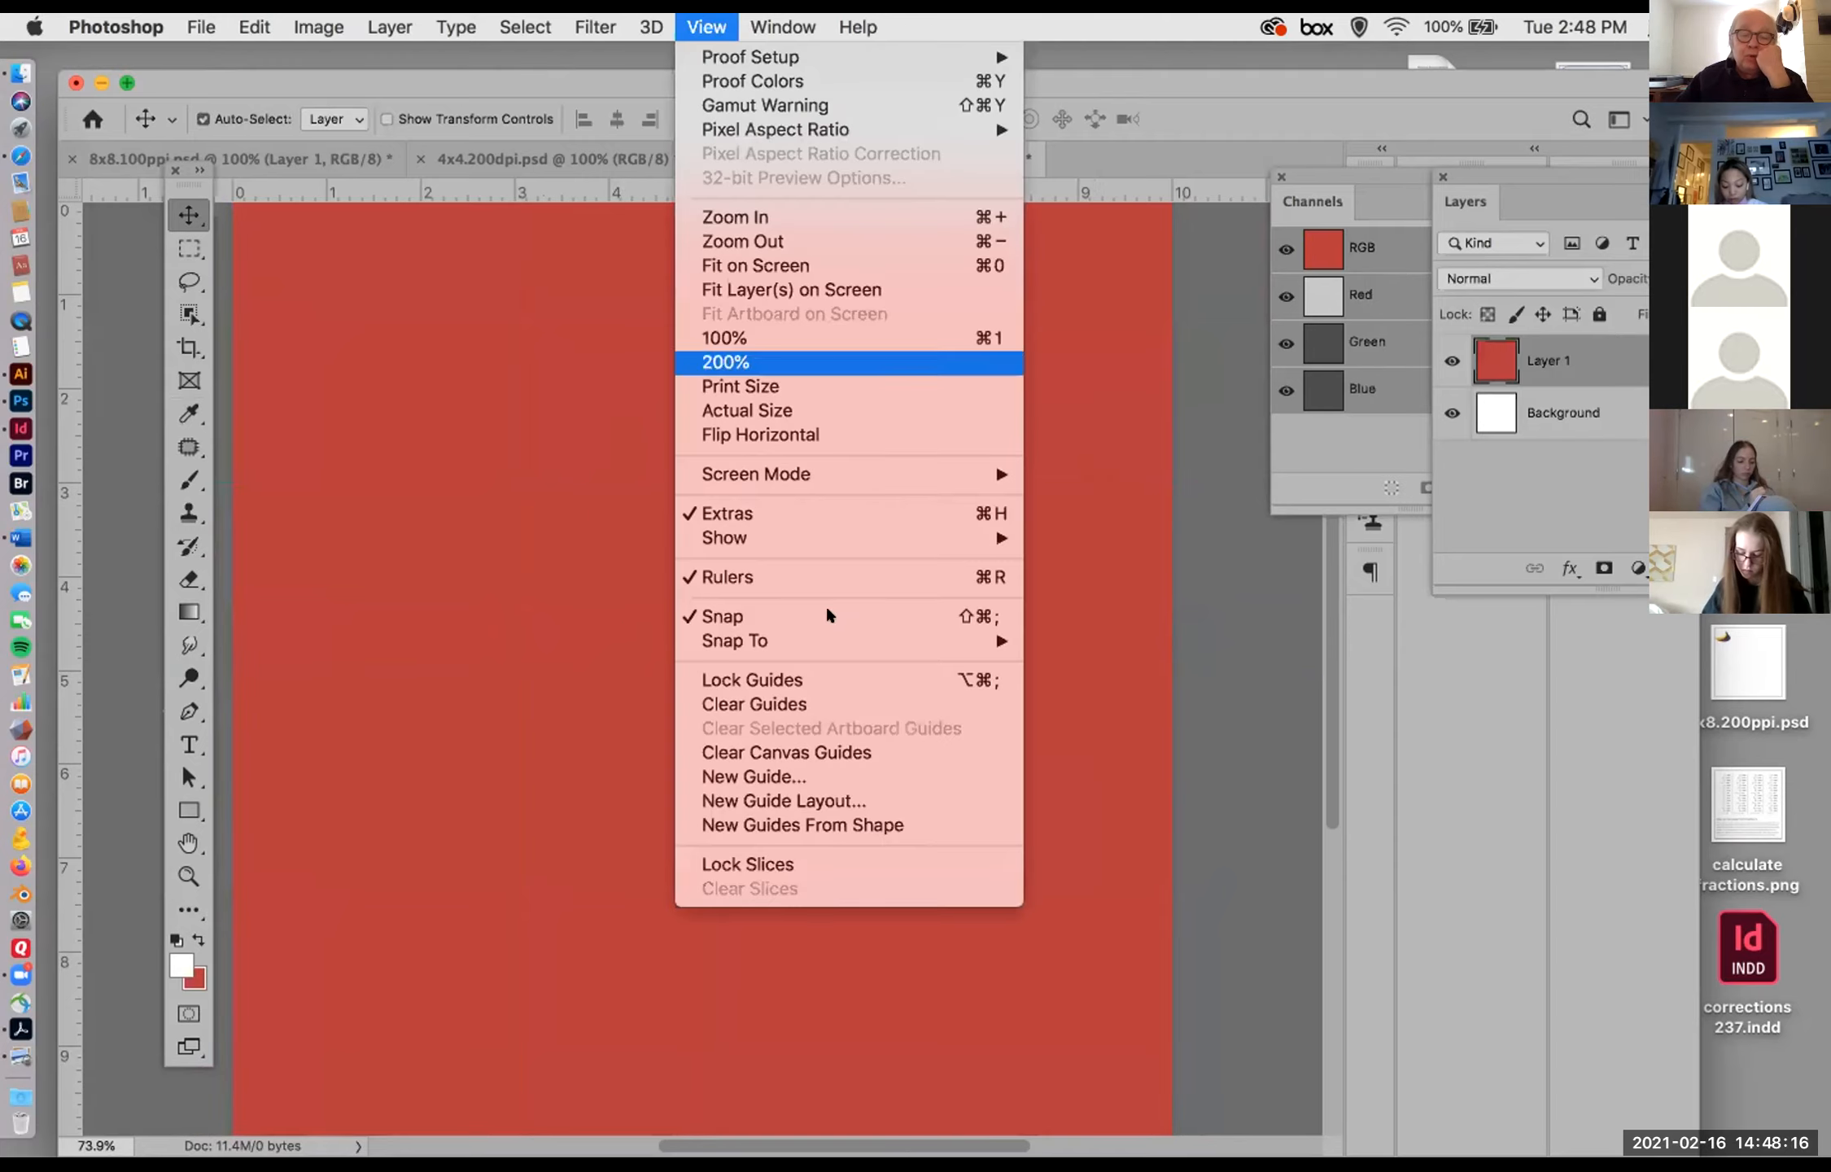
mouse_move(799, 532)
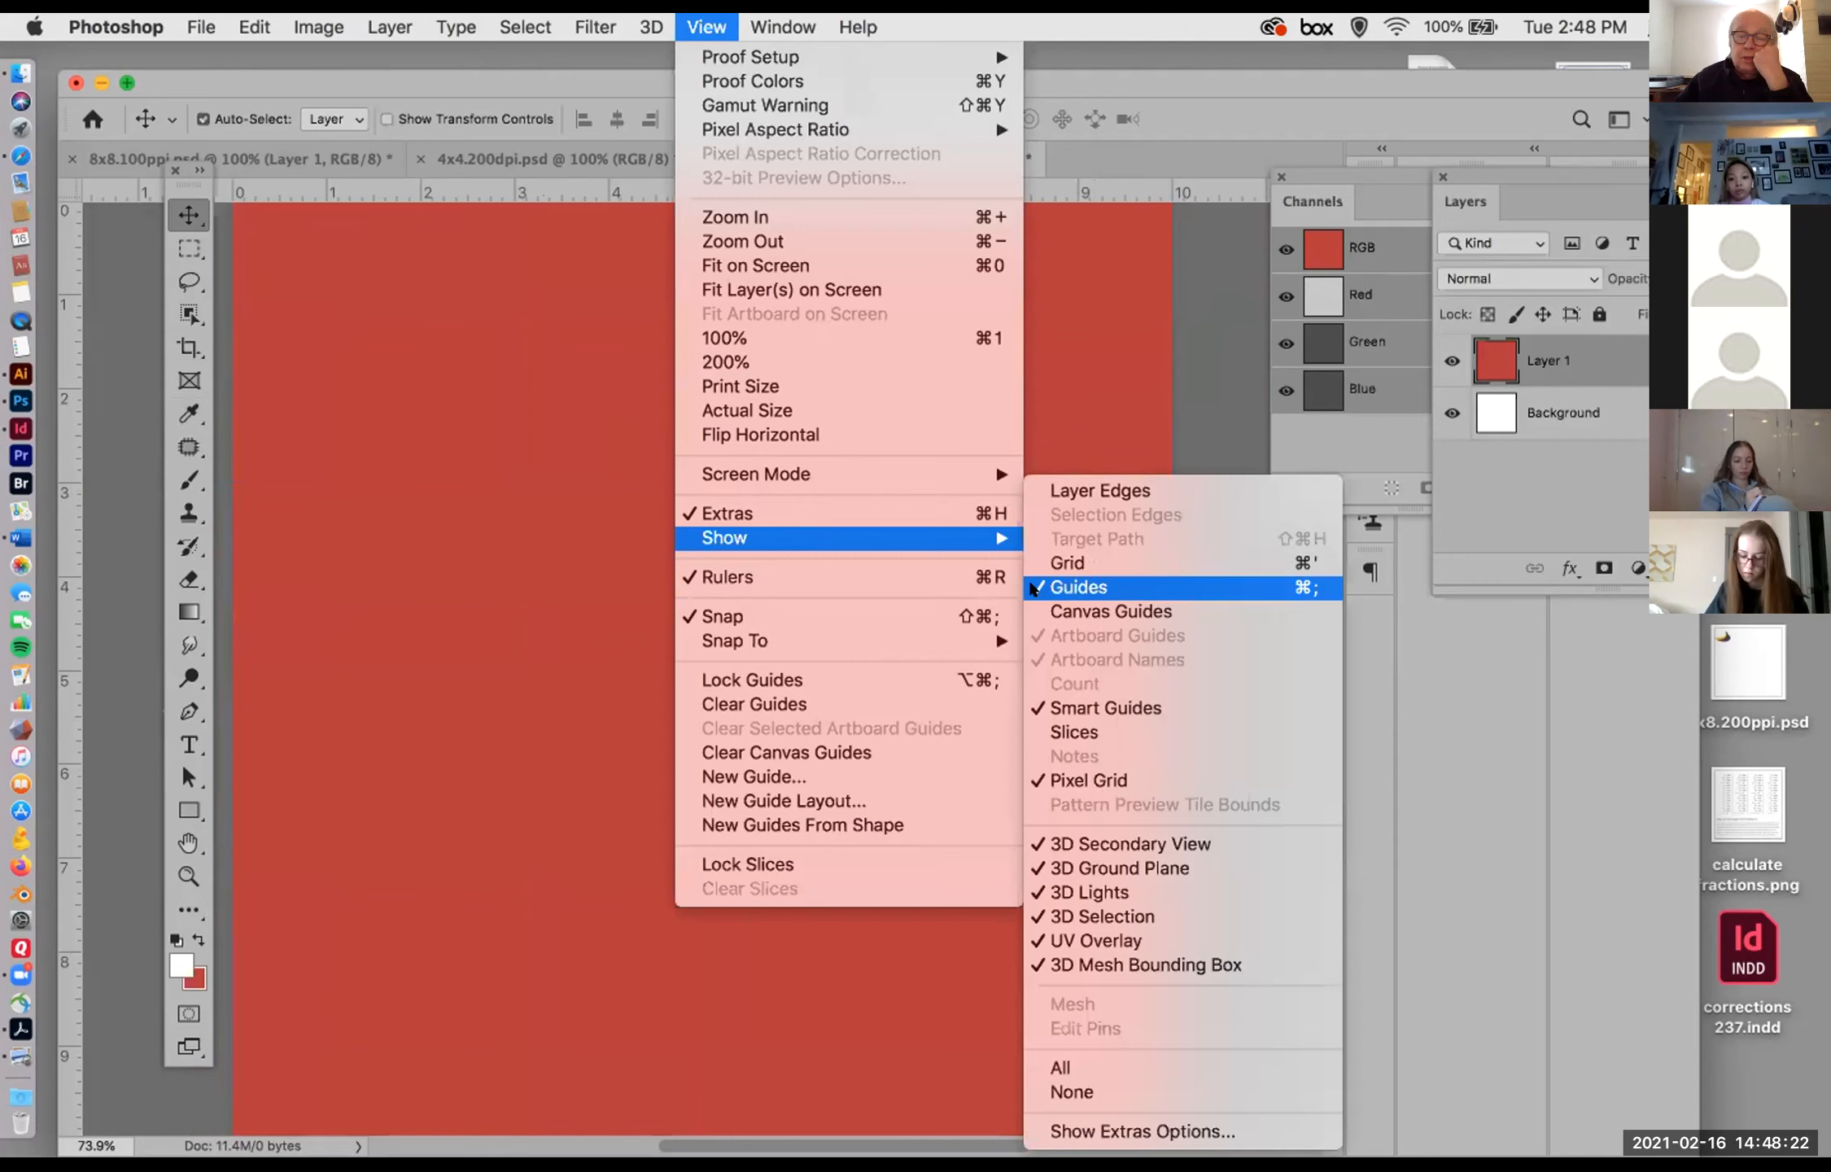
click(1031, 587)
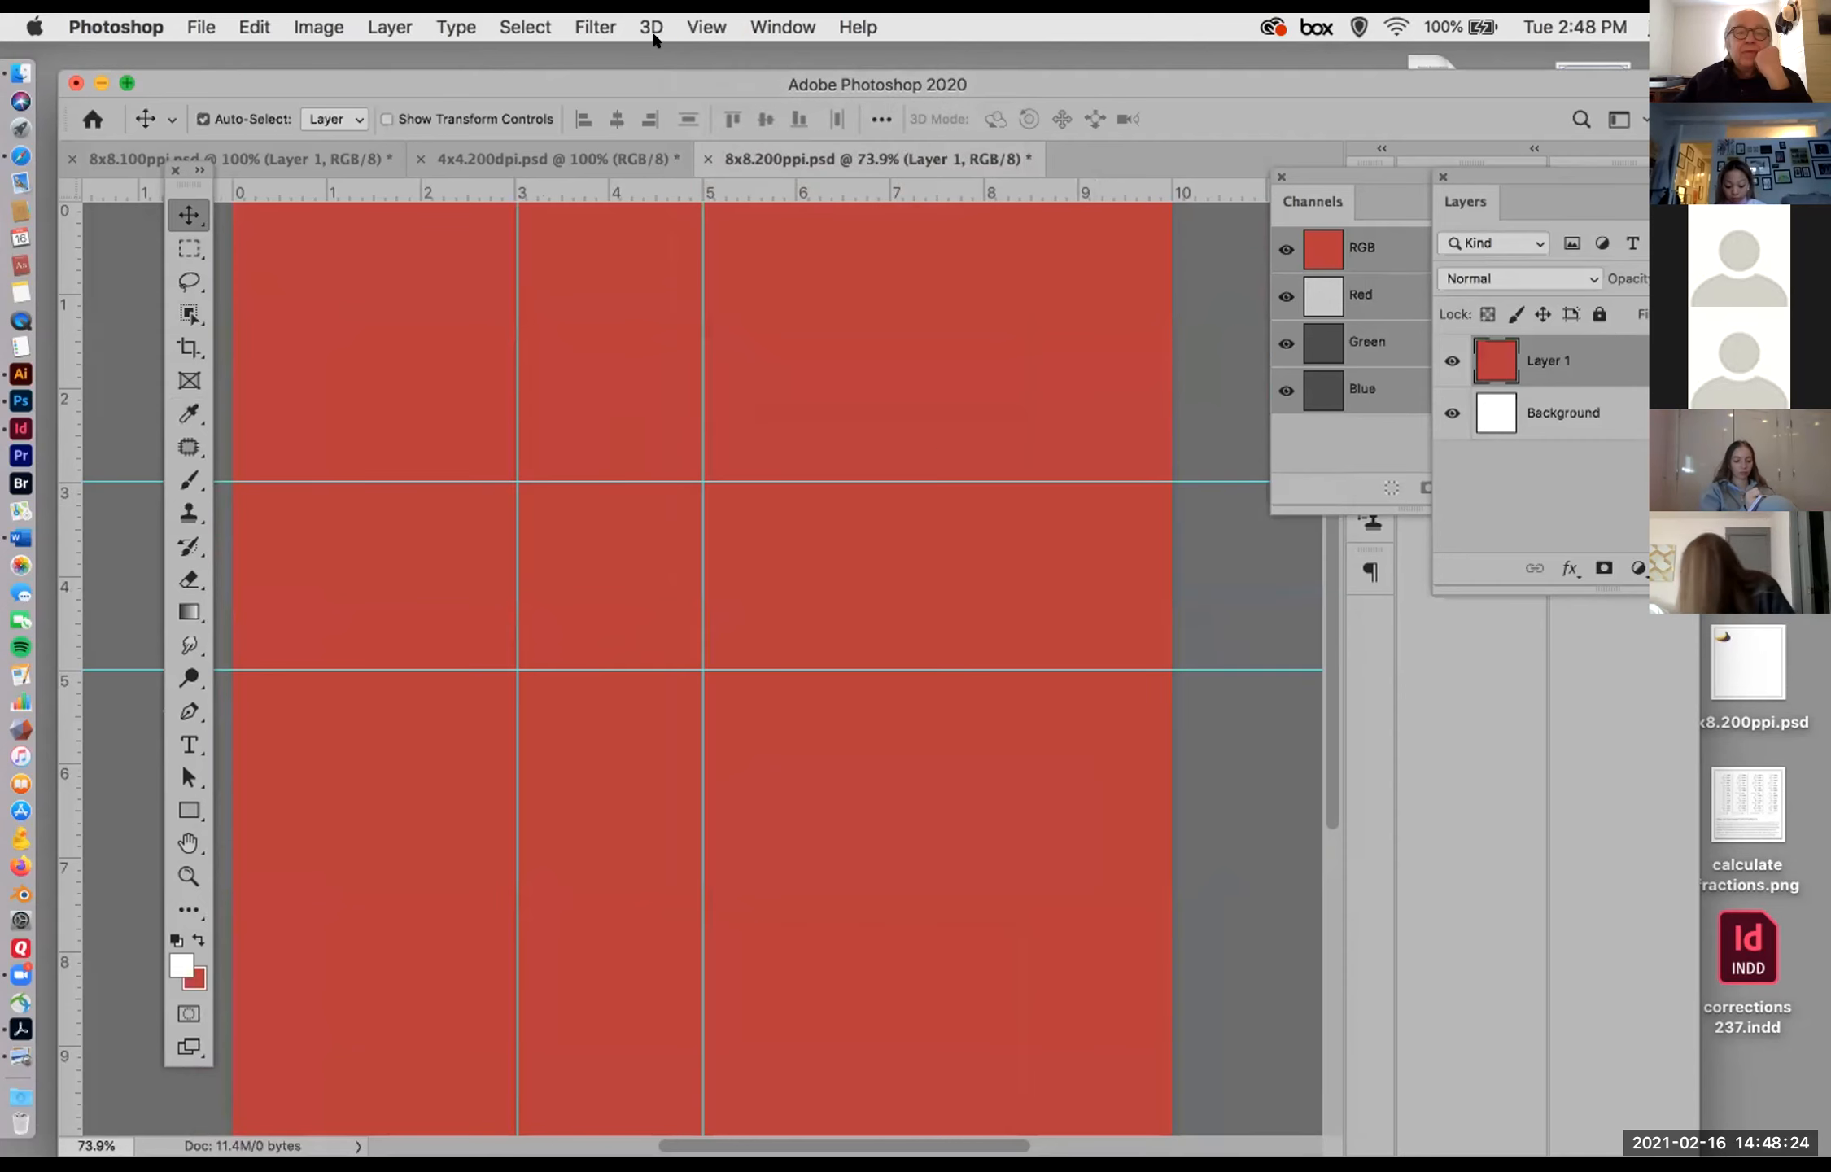
Step: Hide the guides so the red canvas is shown without them
click(705, 26)
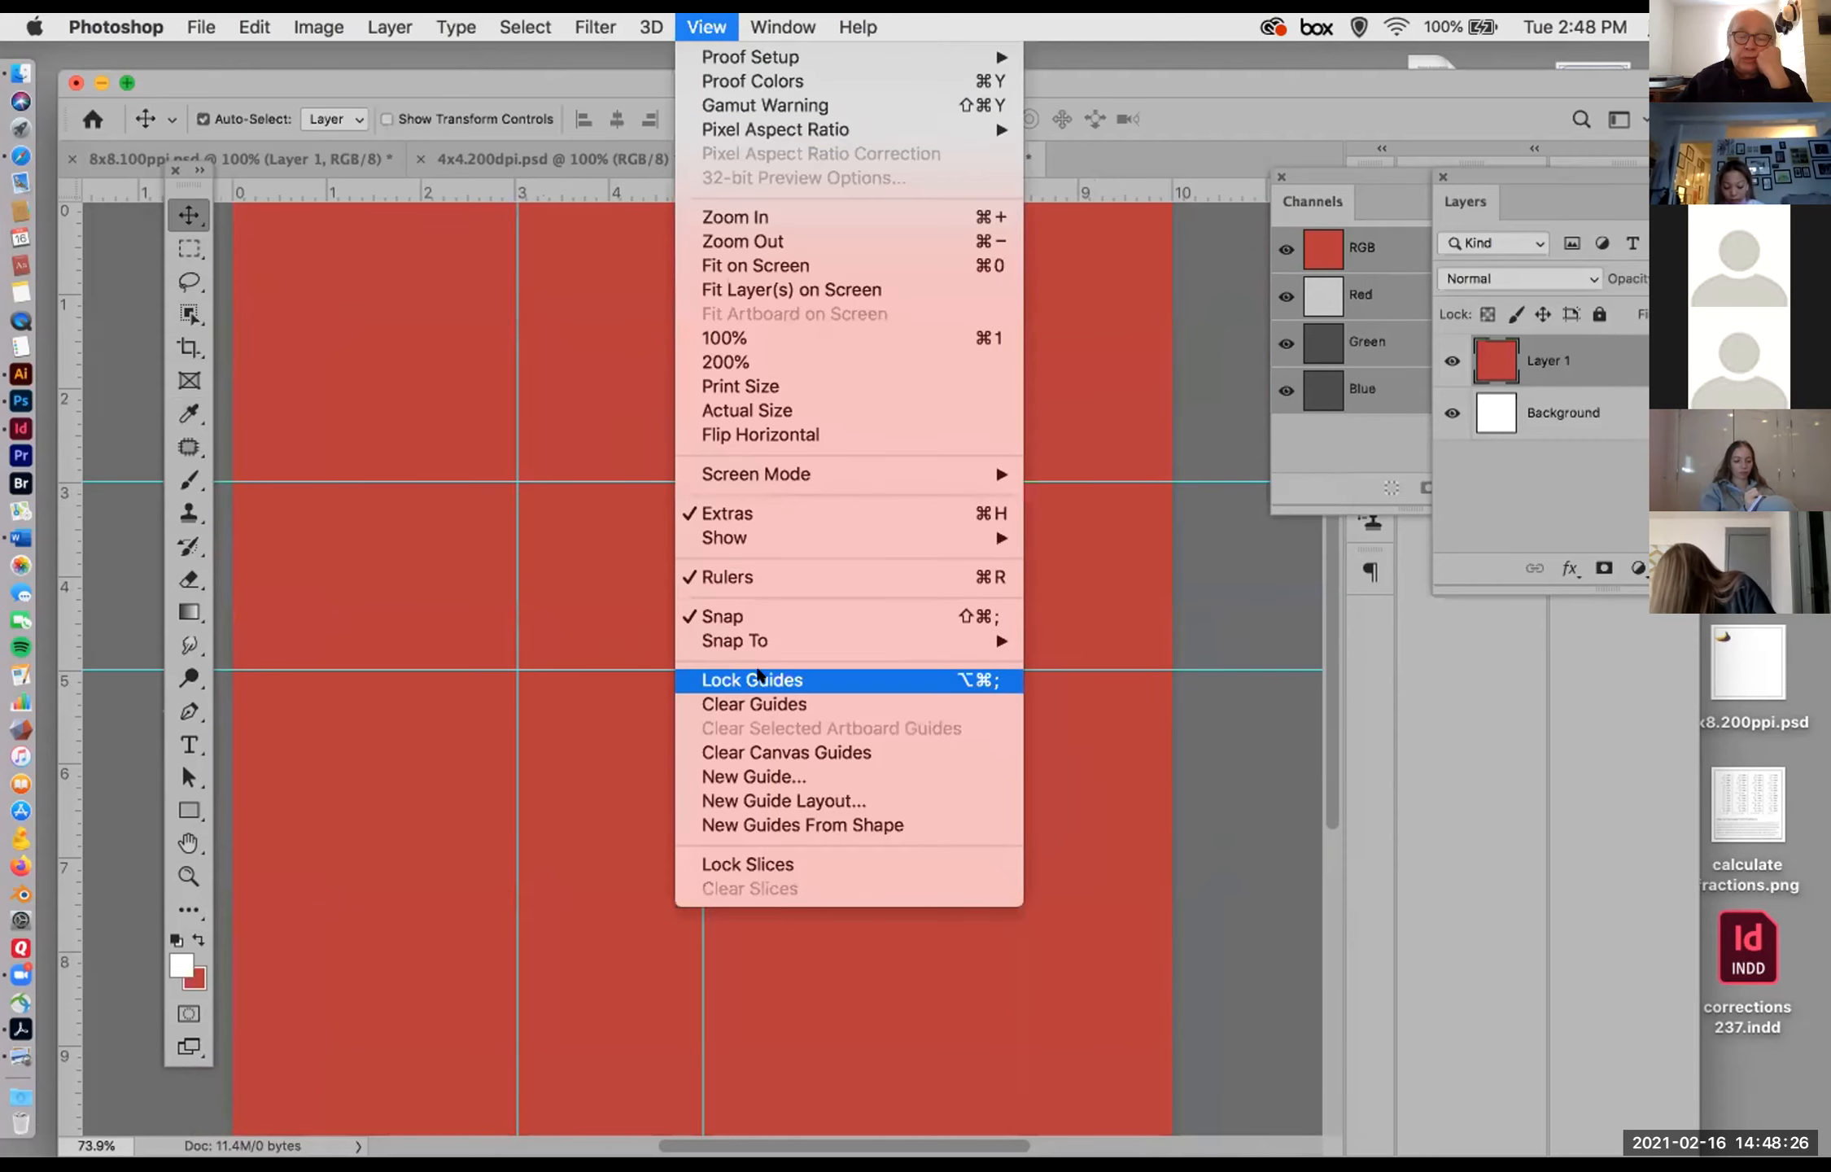
mouse_move(868, 548)
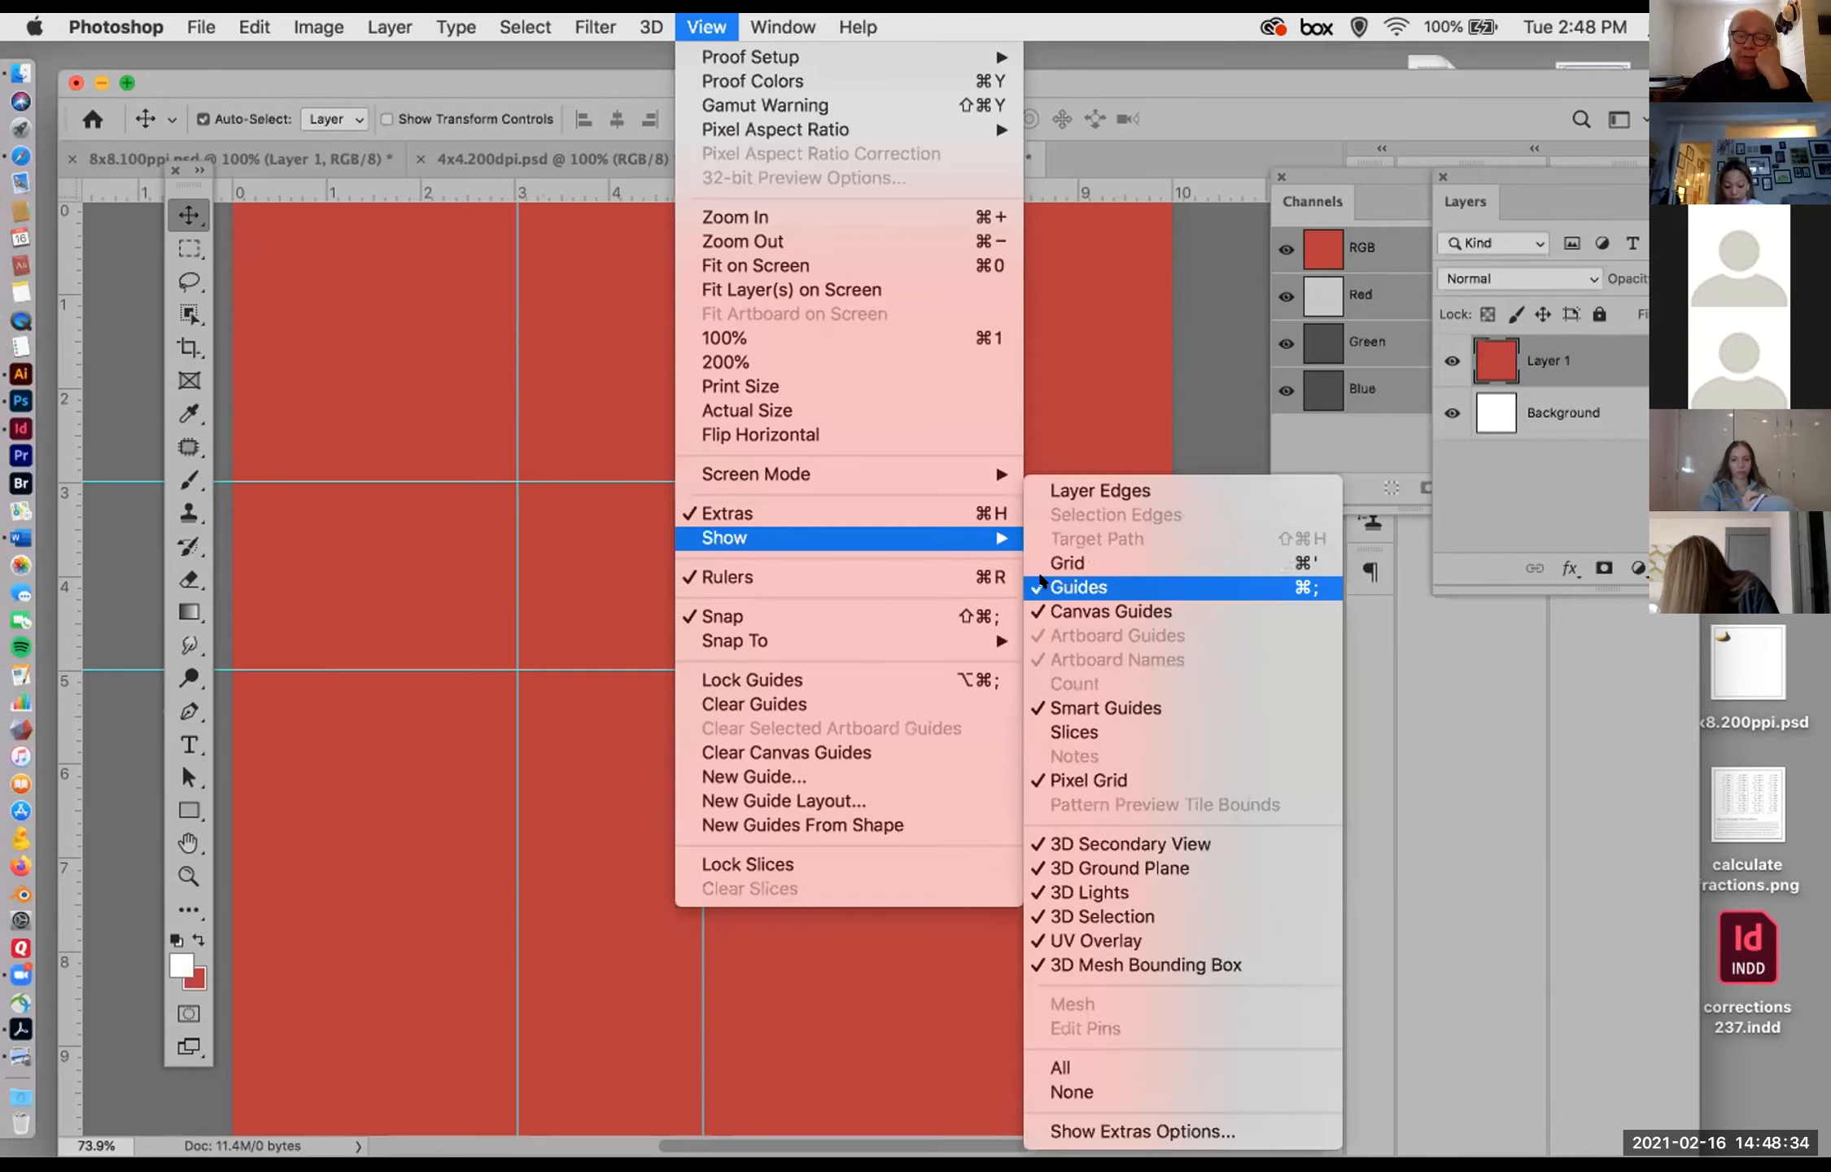
click(1043, 586)
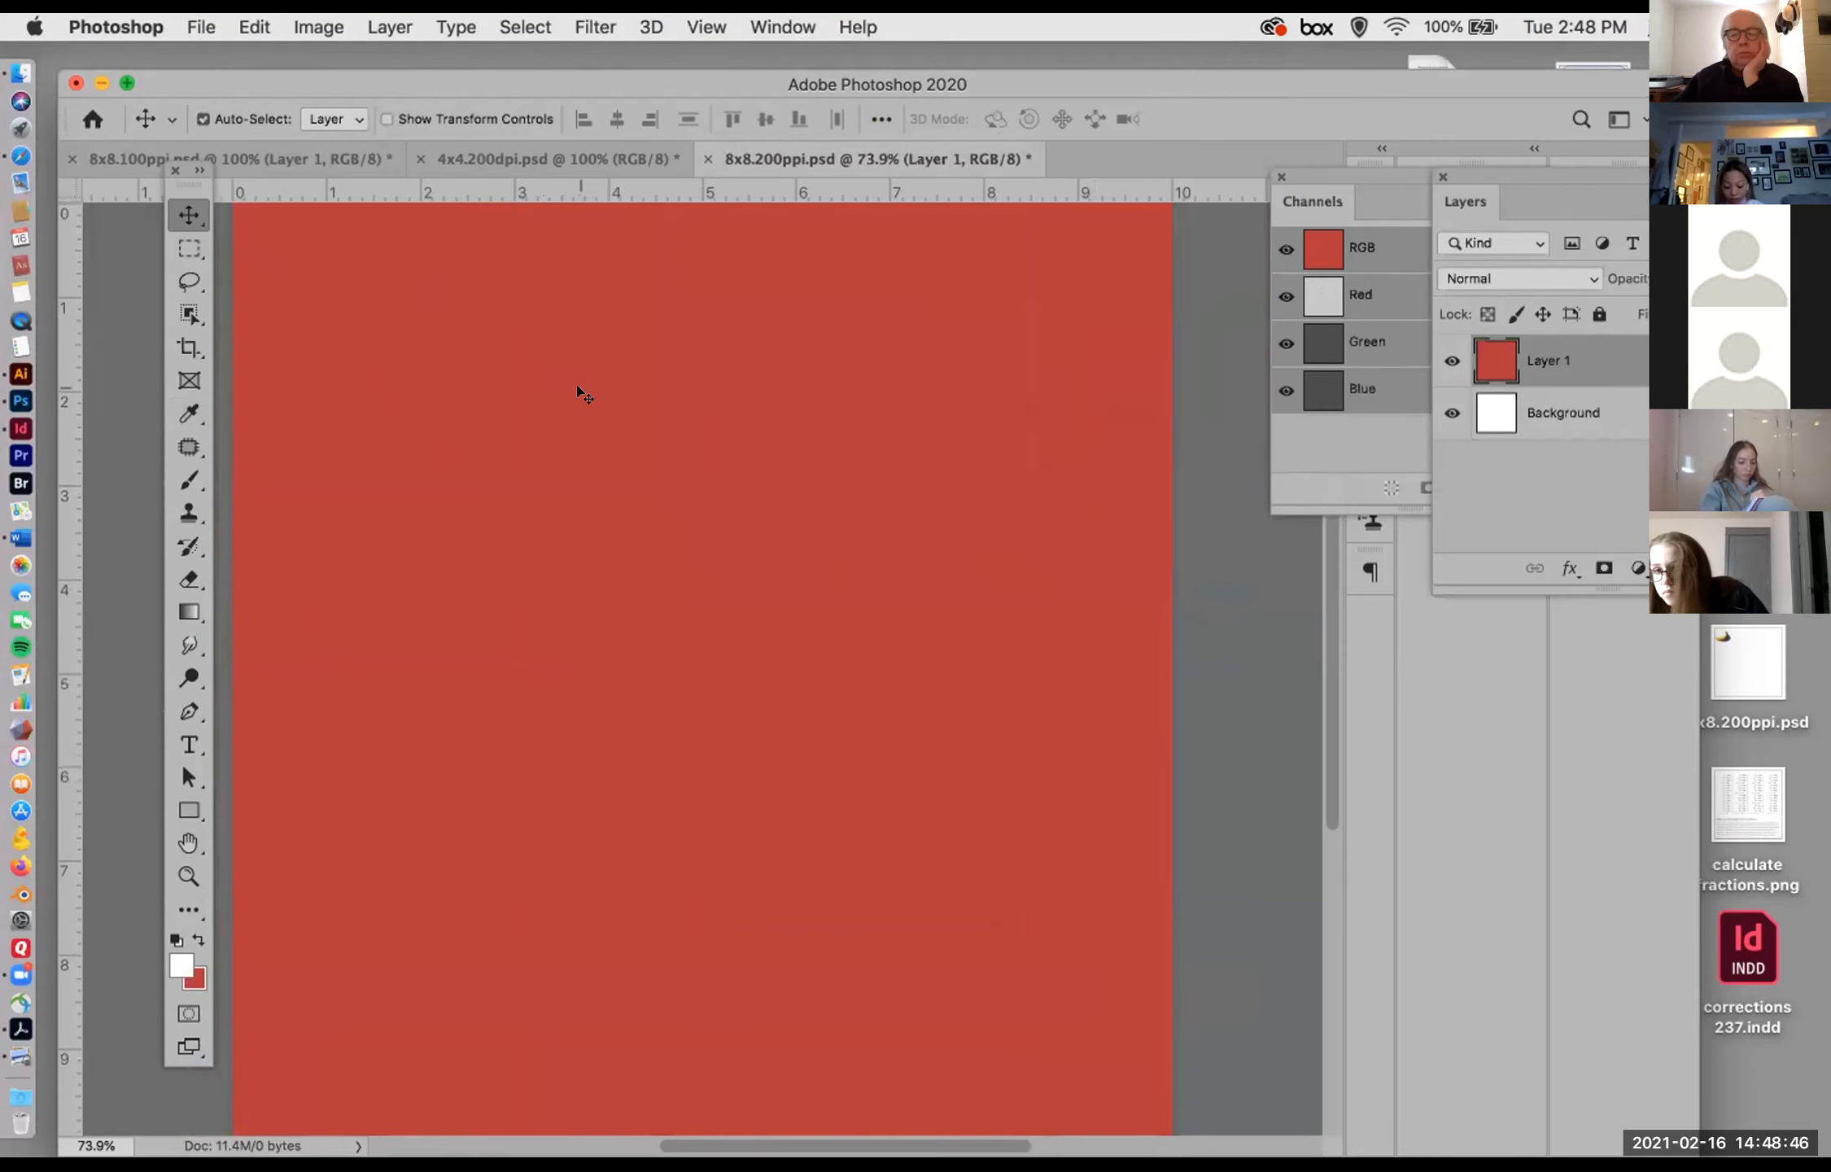
scroll(1332, 793, down, 5)
scroll(1332, 794, up, 5)
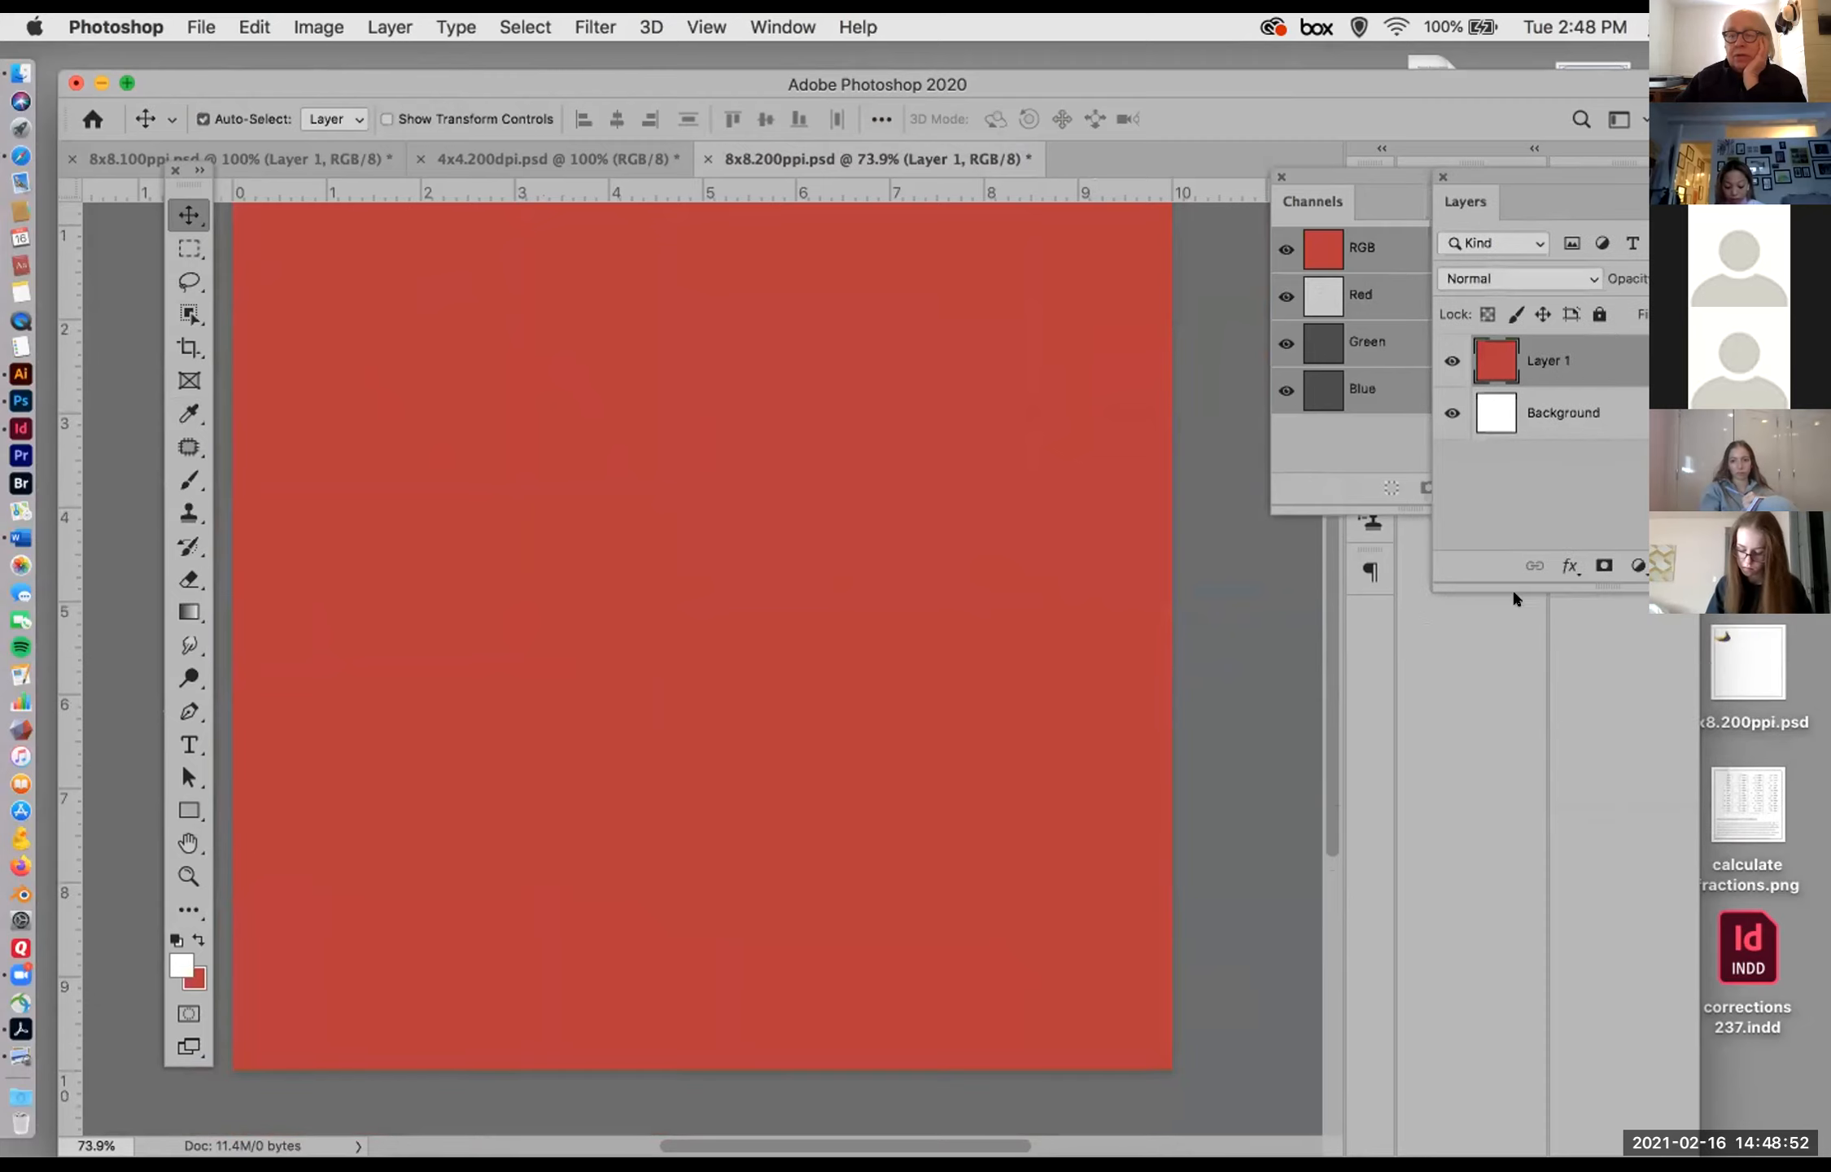
Step: Bring the floating Layers panel over the canvas and examine the commands available for Layer 1
drag(1513, 181, 723, 311)
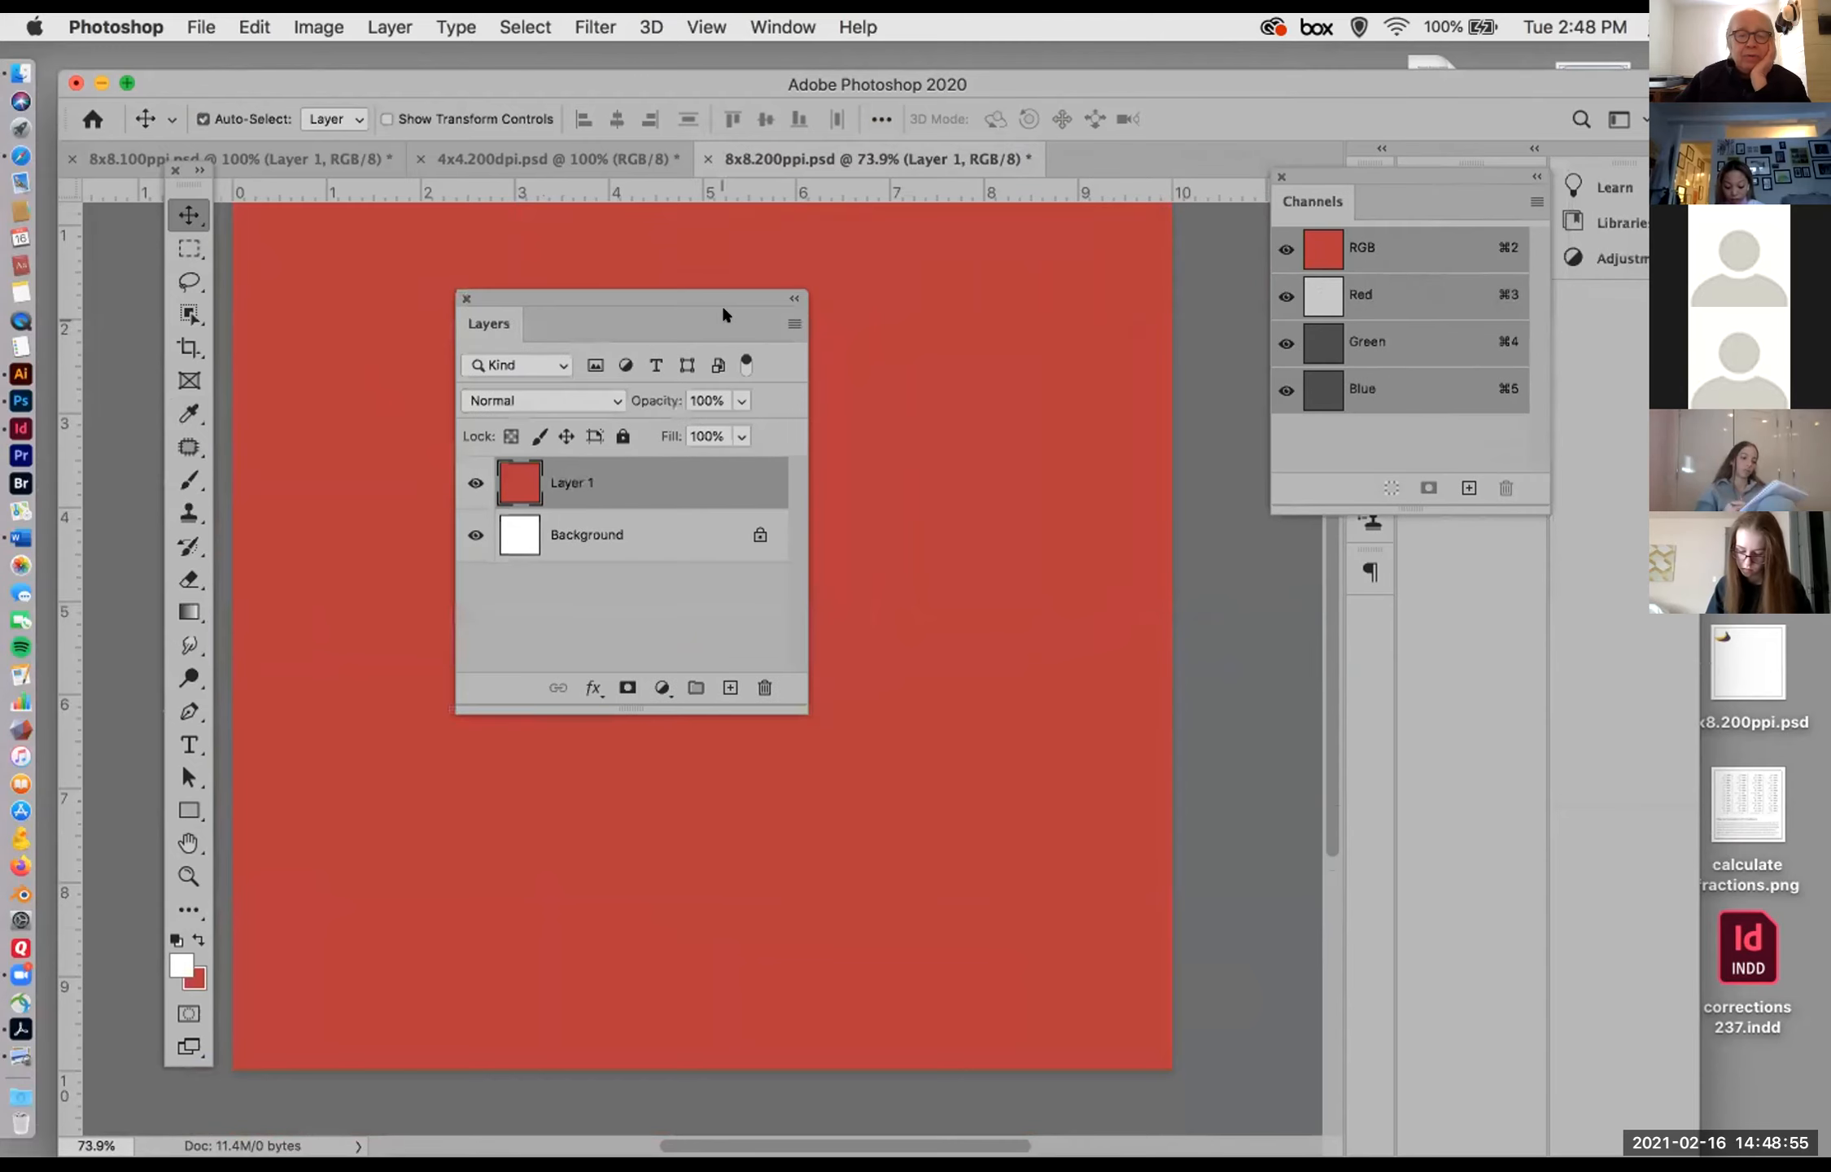
click(785, 324)
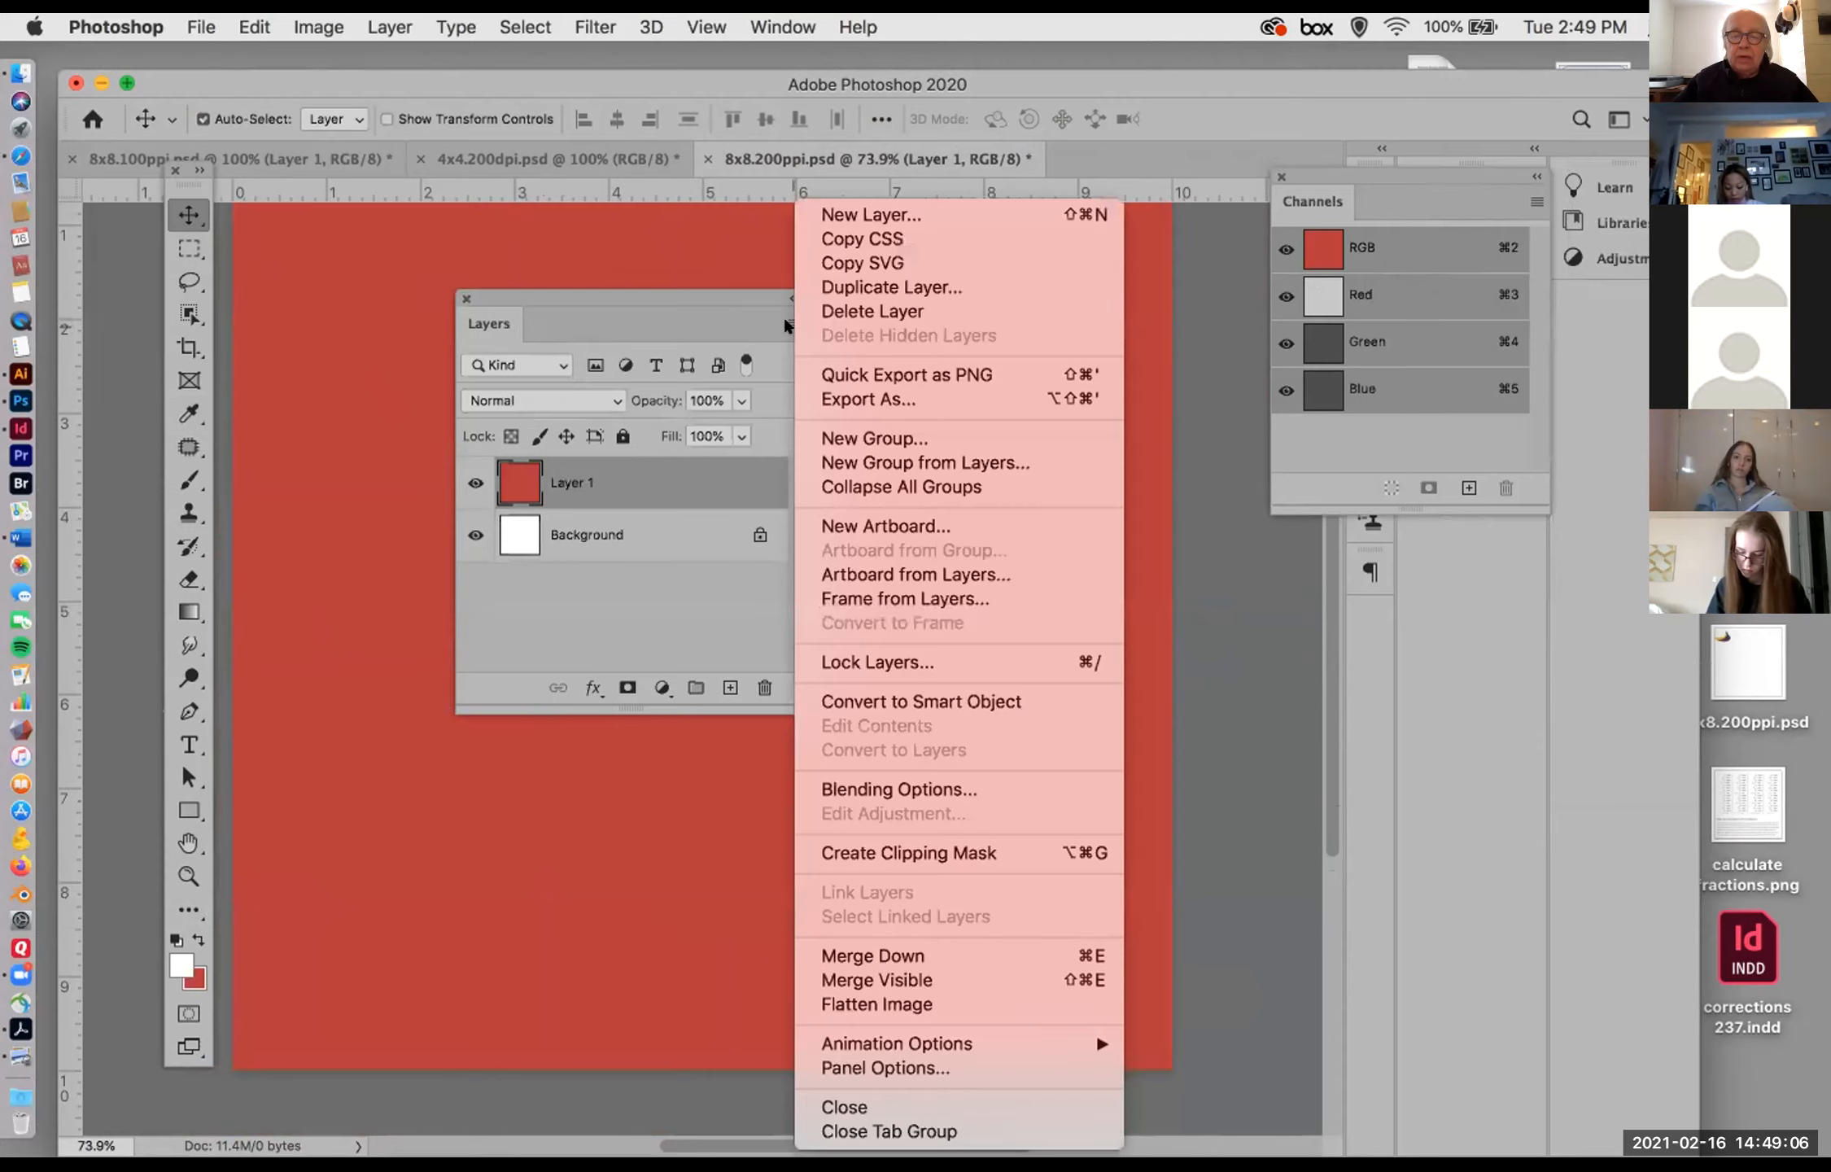
click(784, 321)
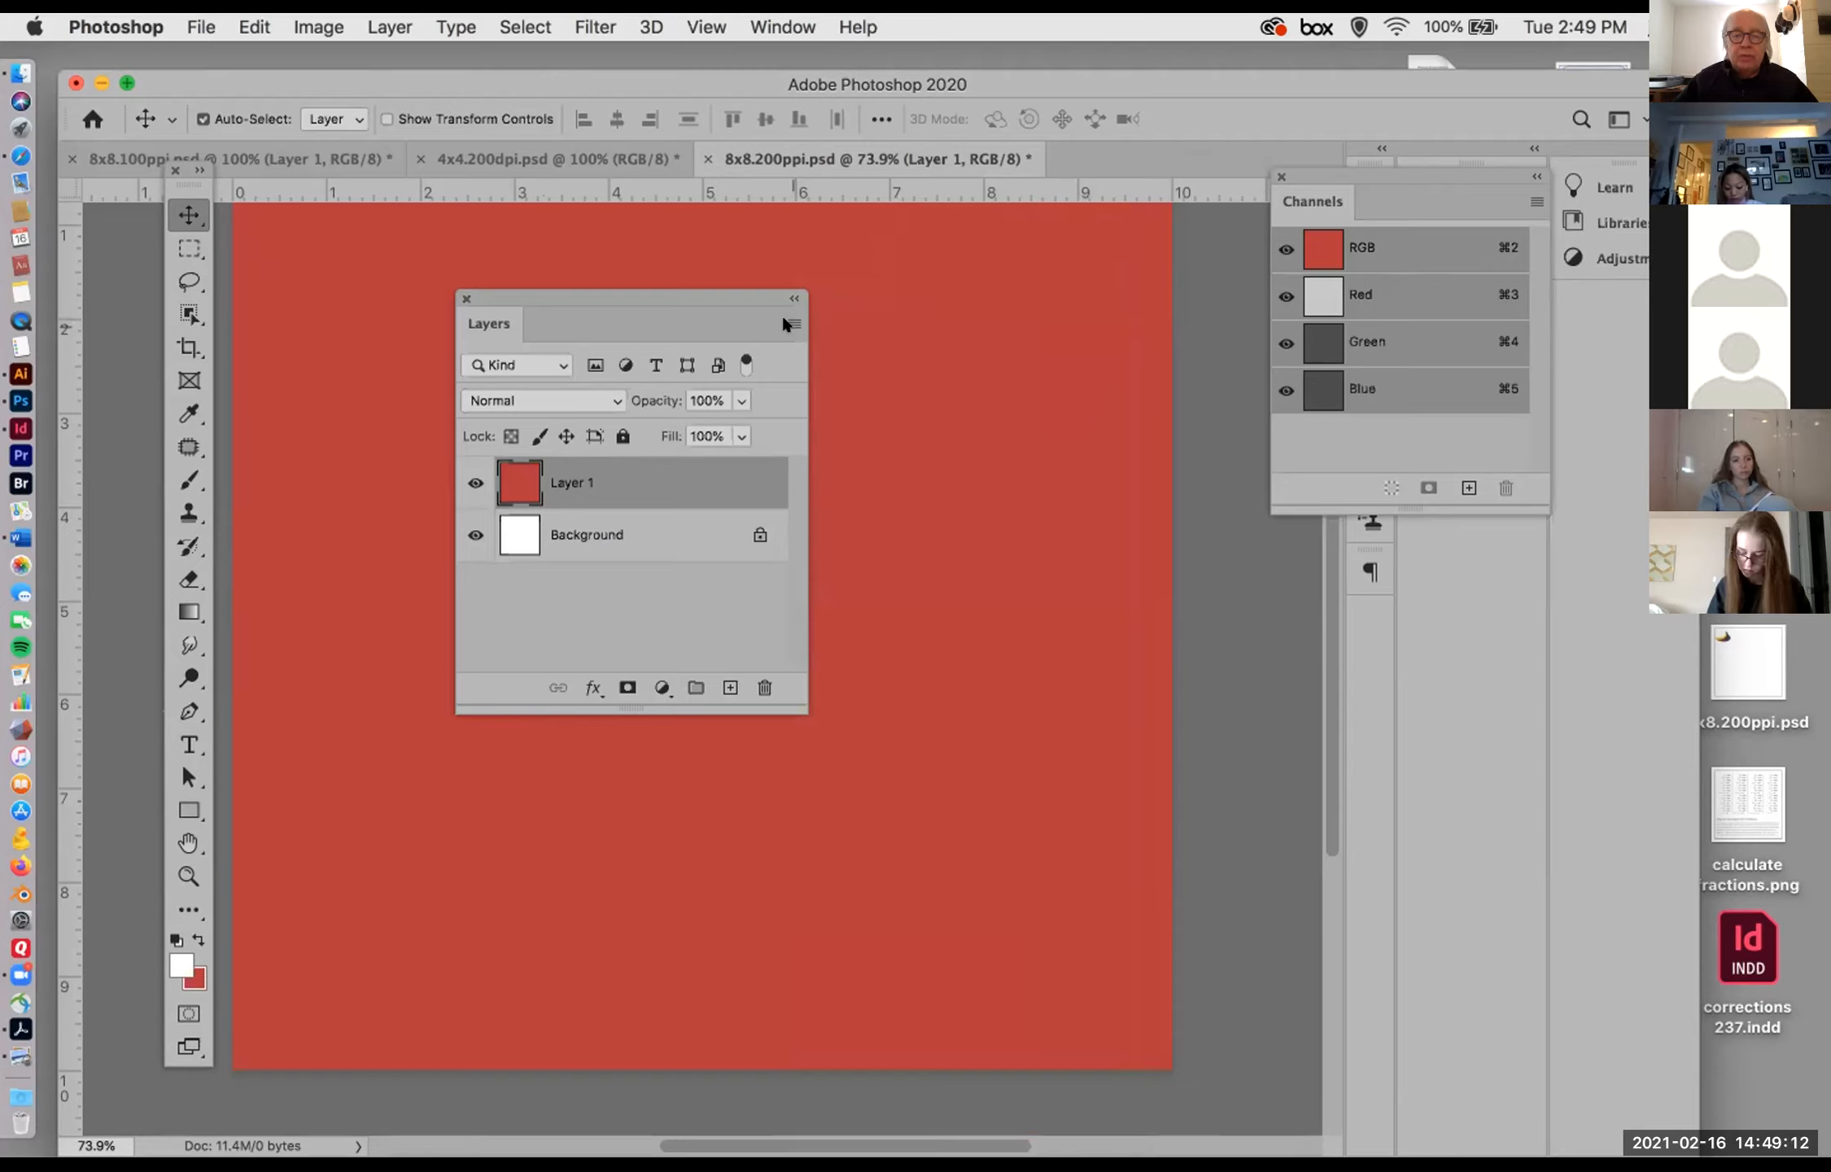
click(784, 323)
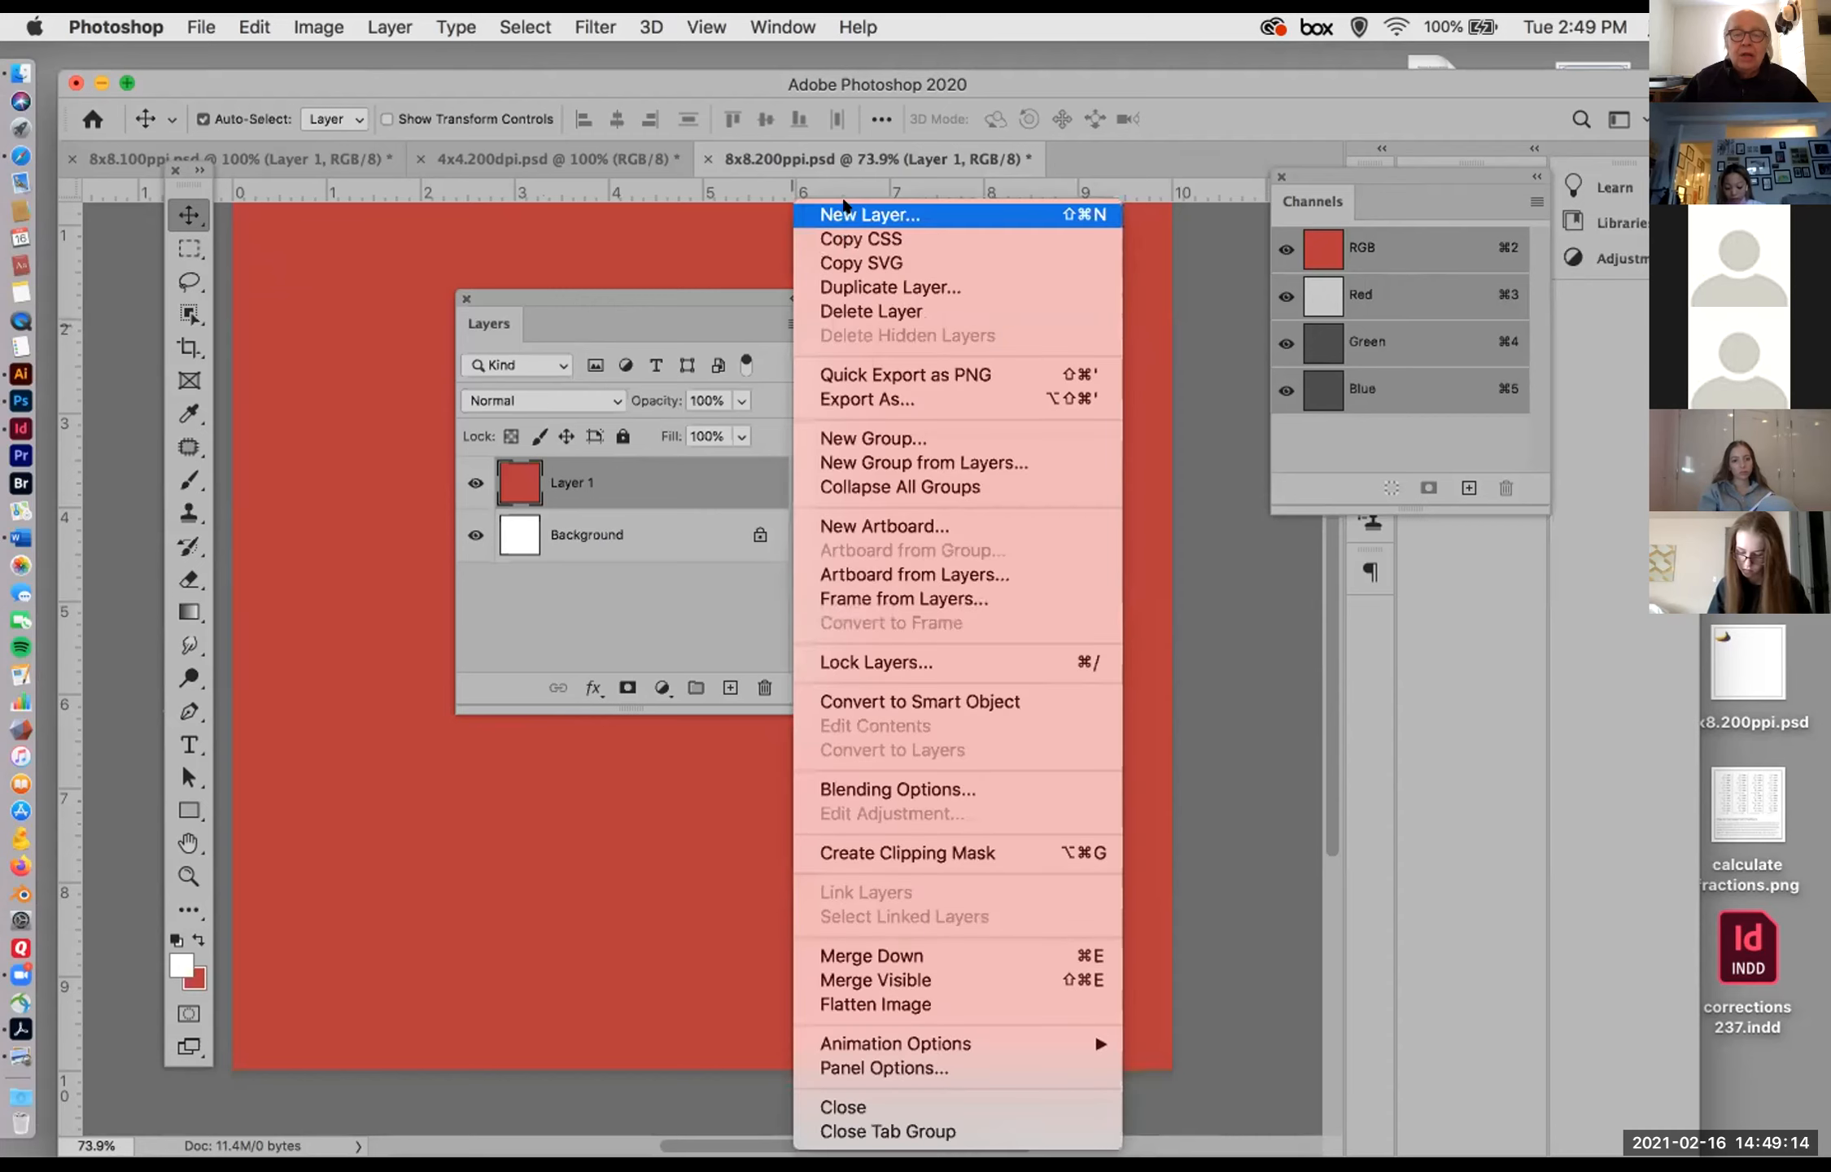
click(735, 309)
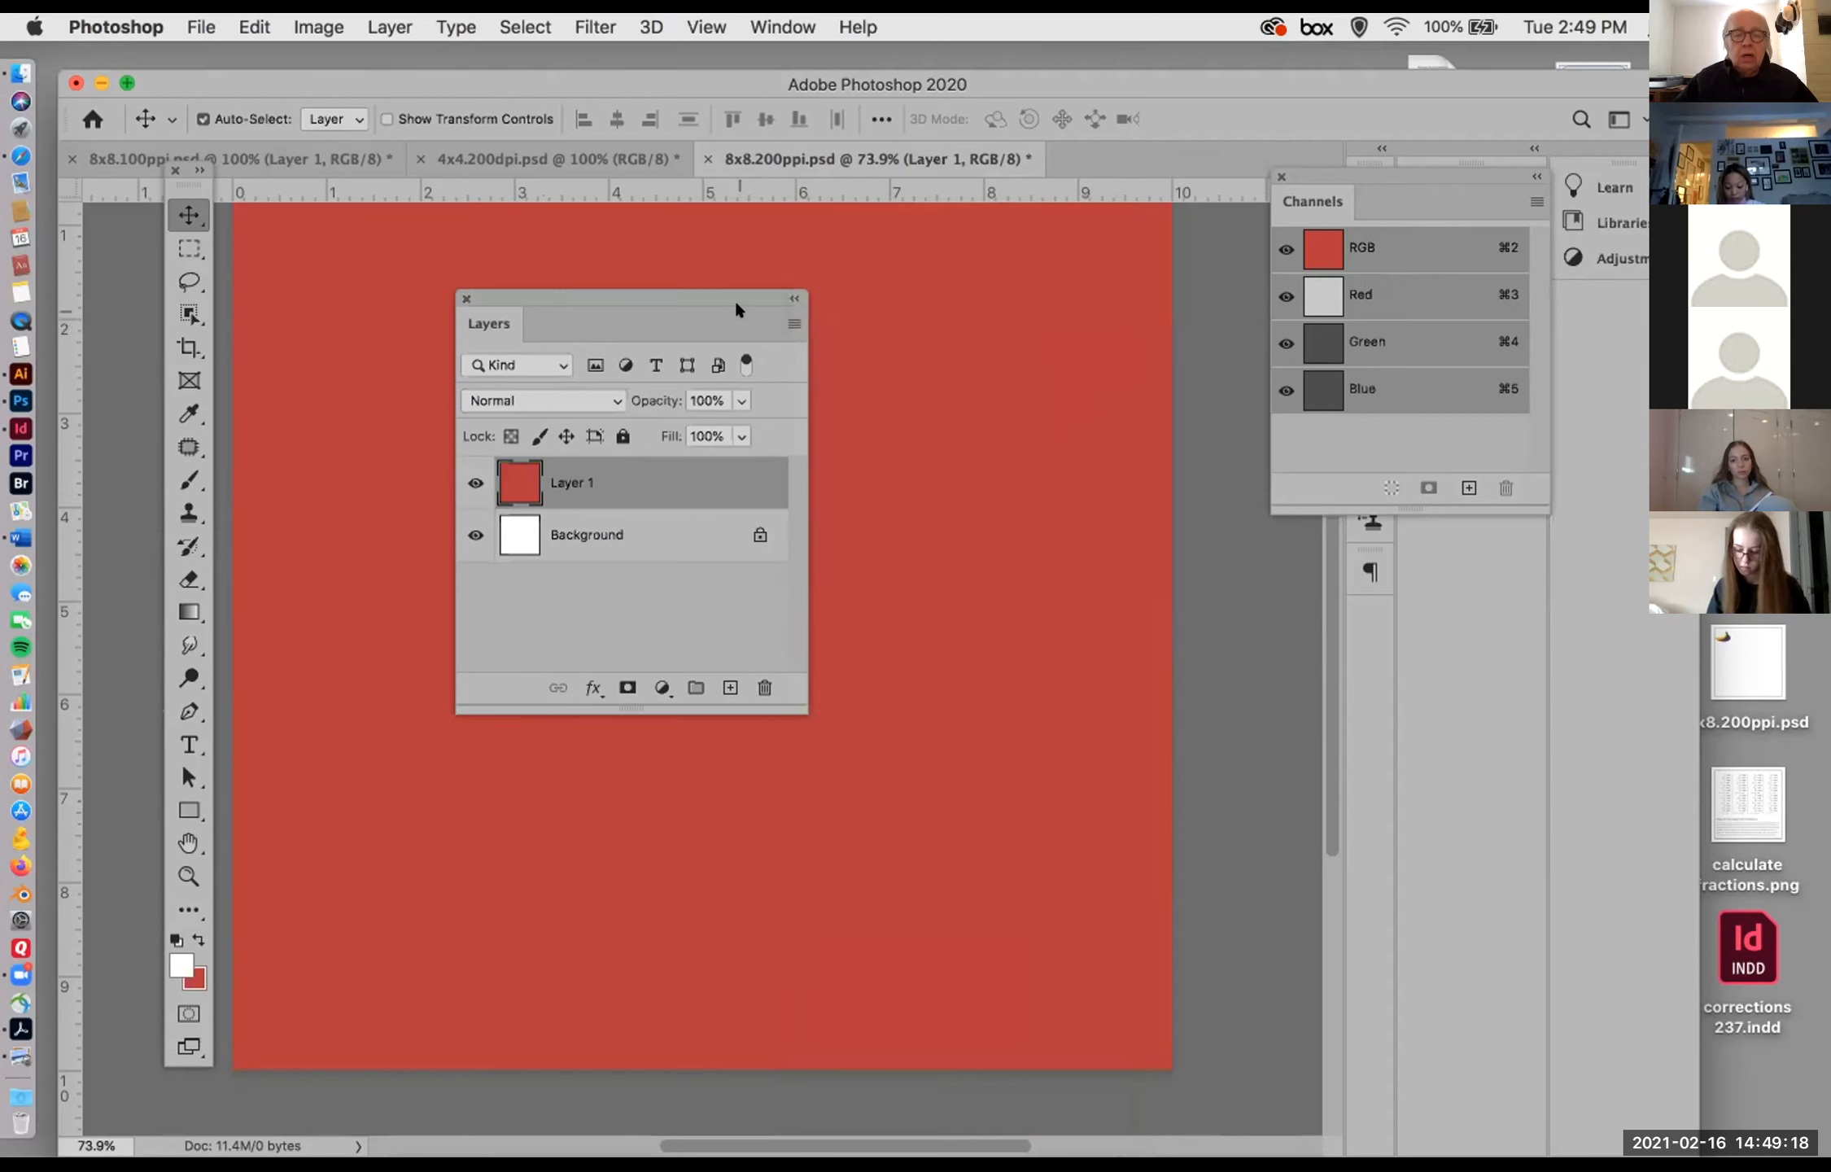
click(366, 23)
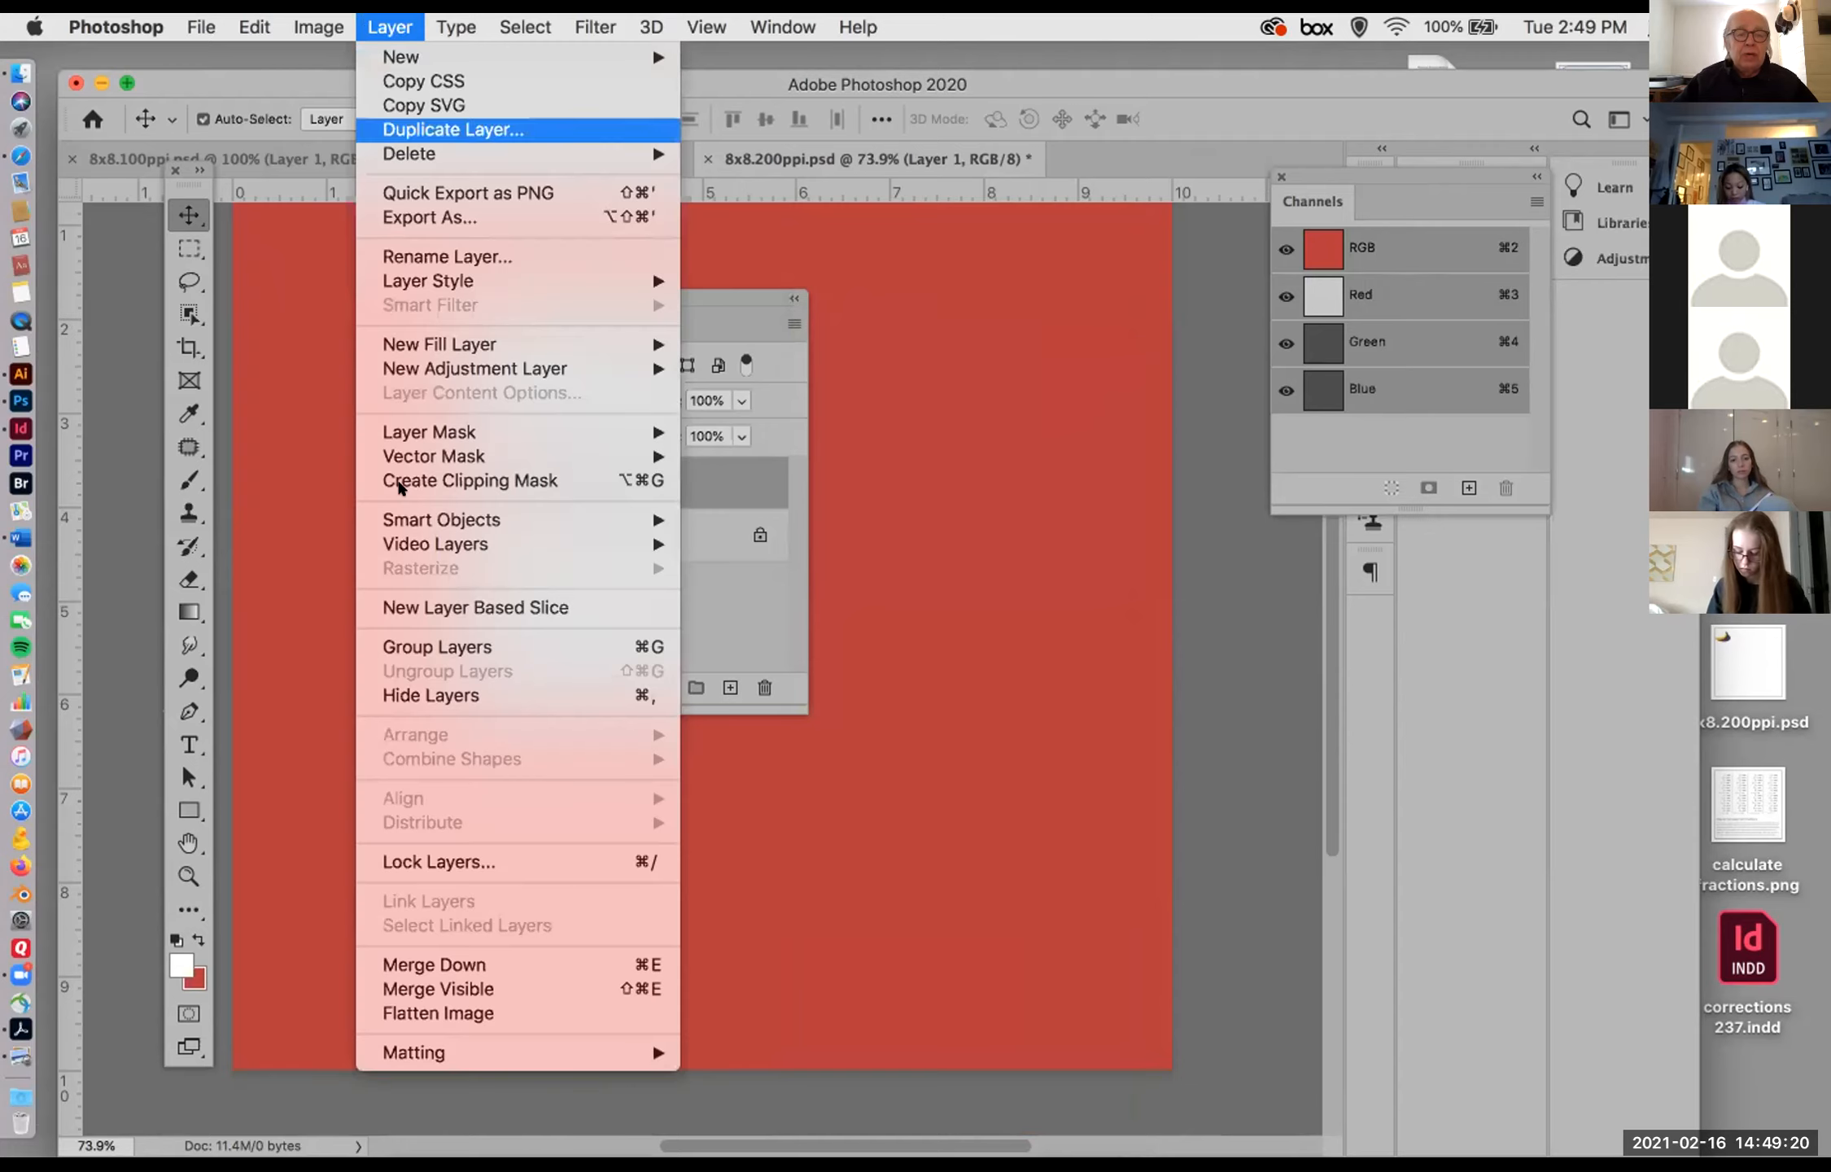
click(1037, 516)
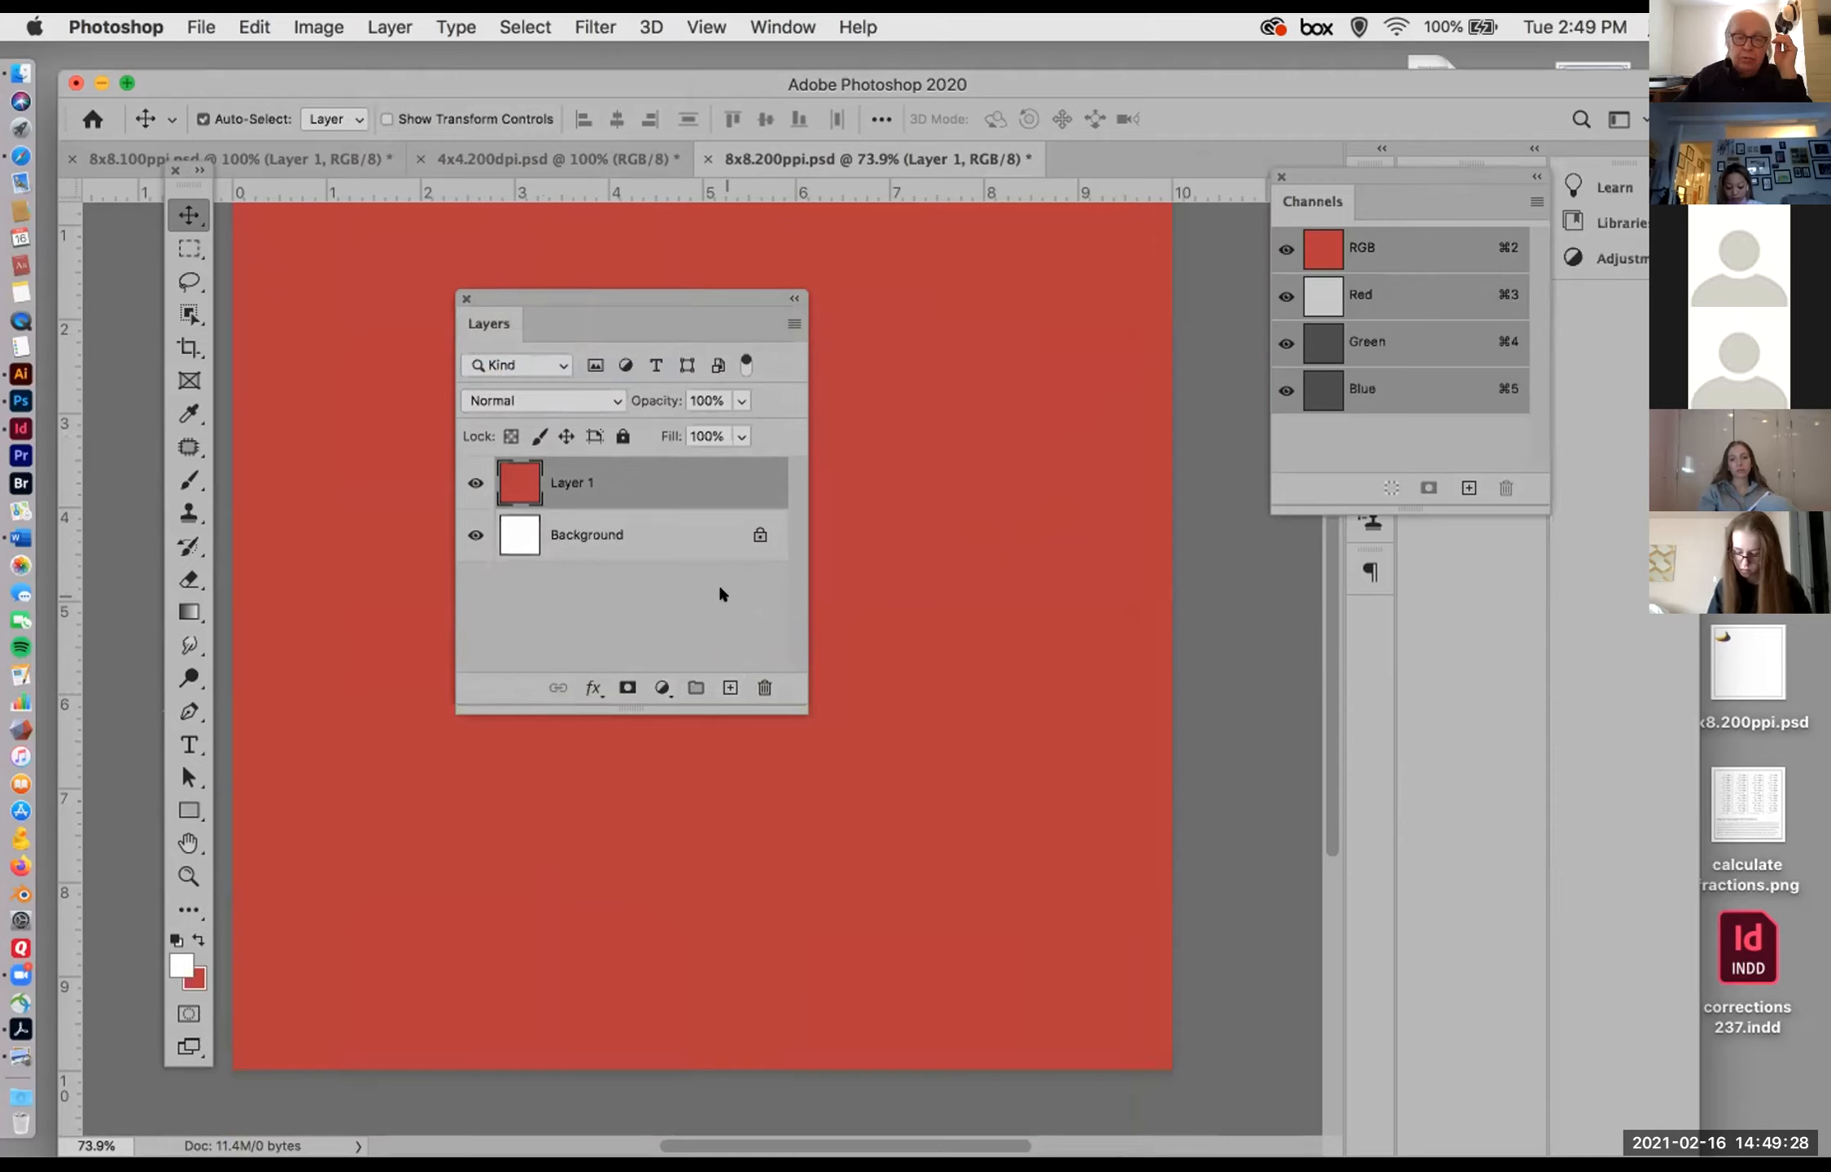
right_click(744, 474)
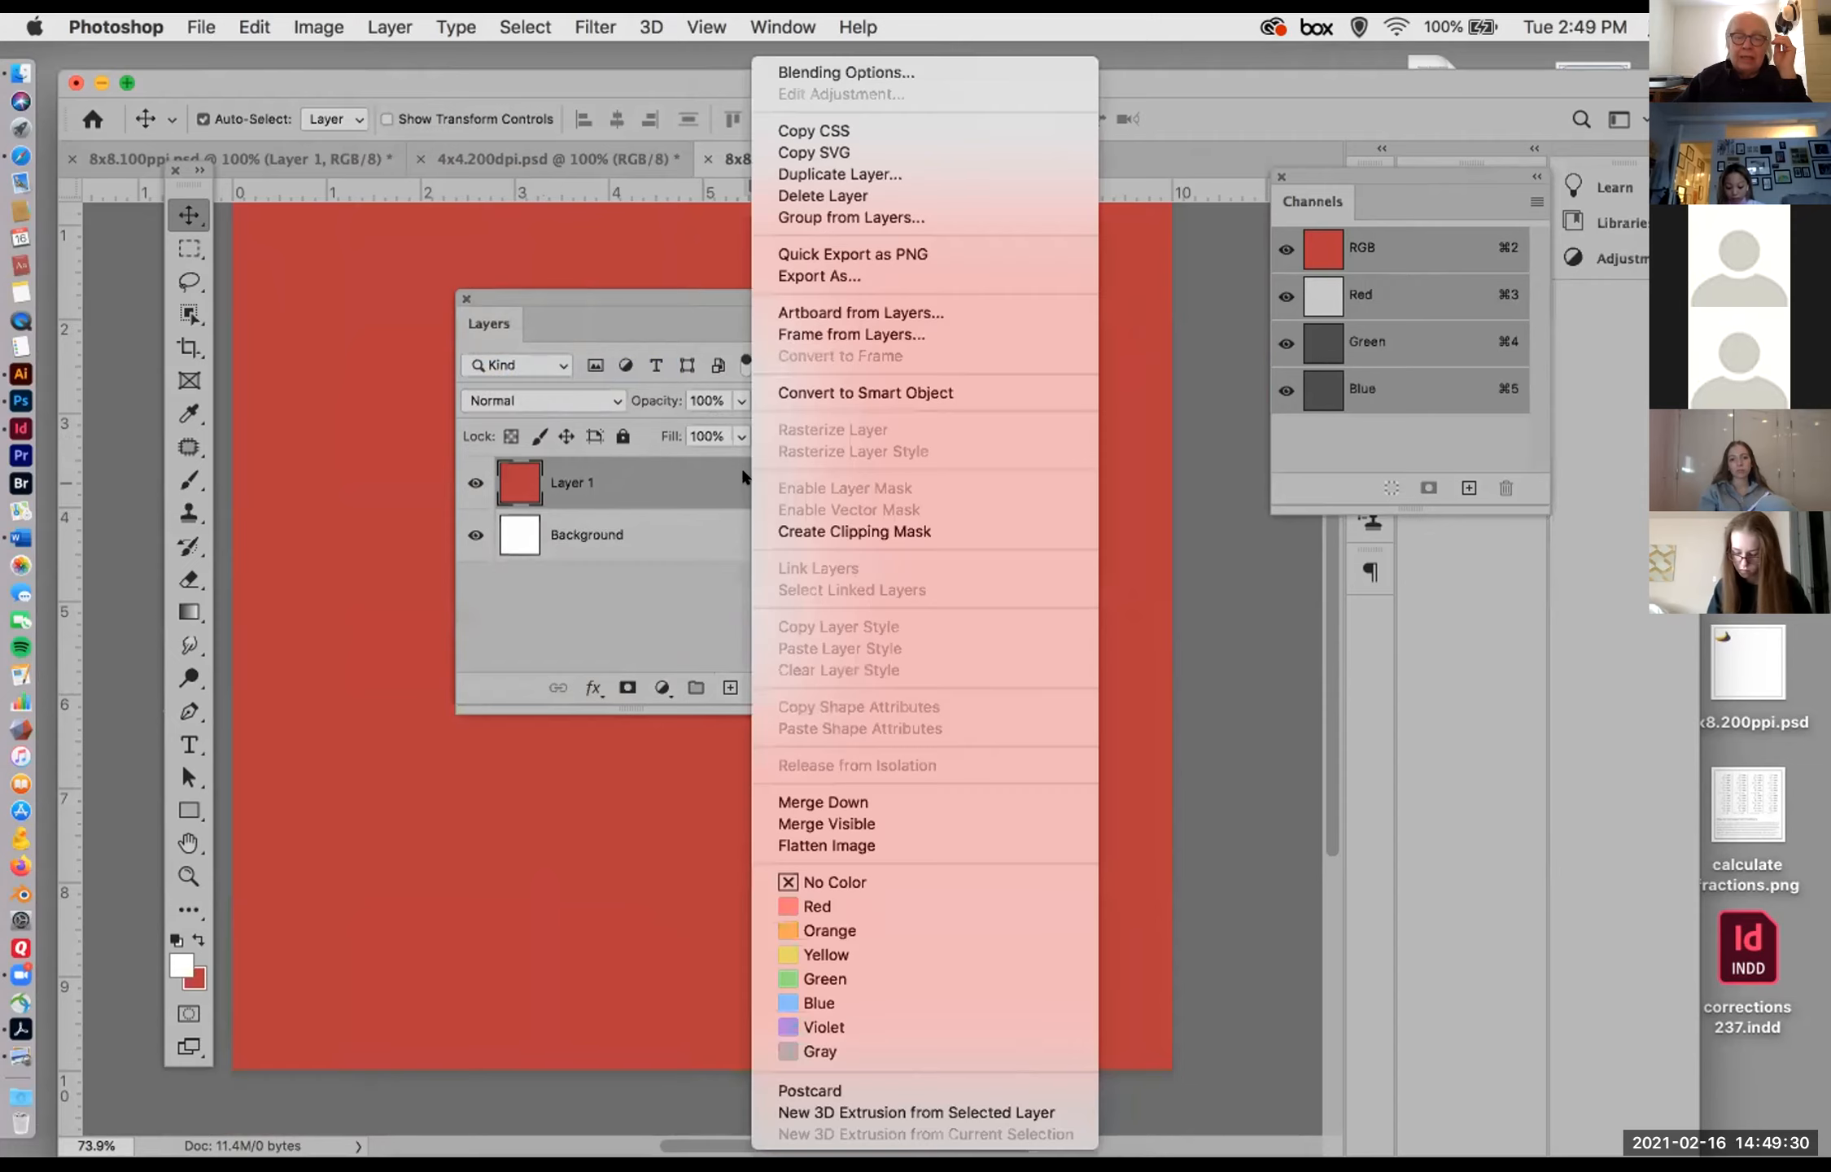
click(618, 486)
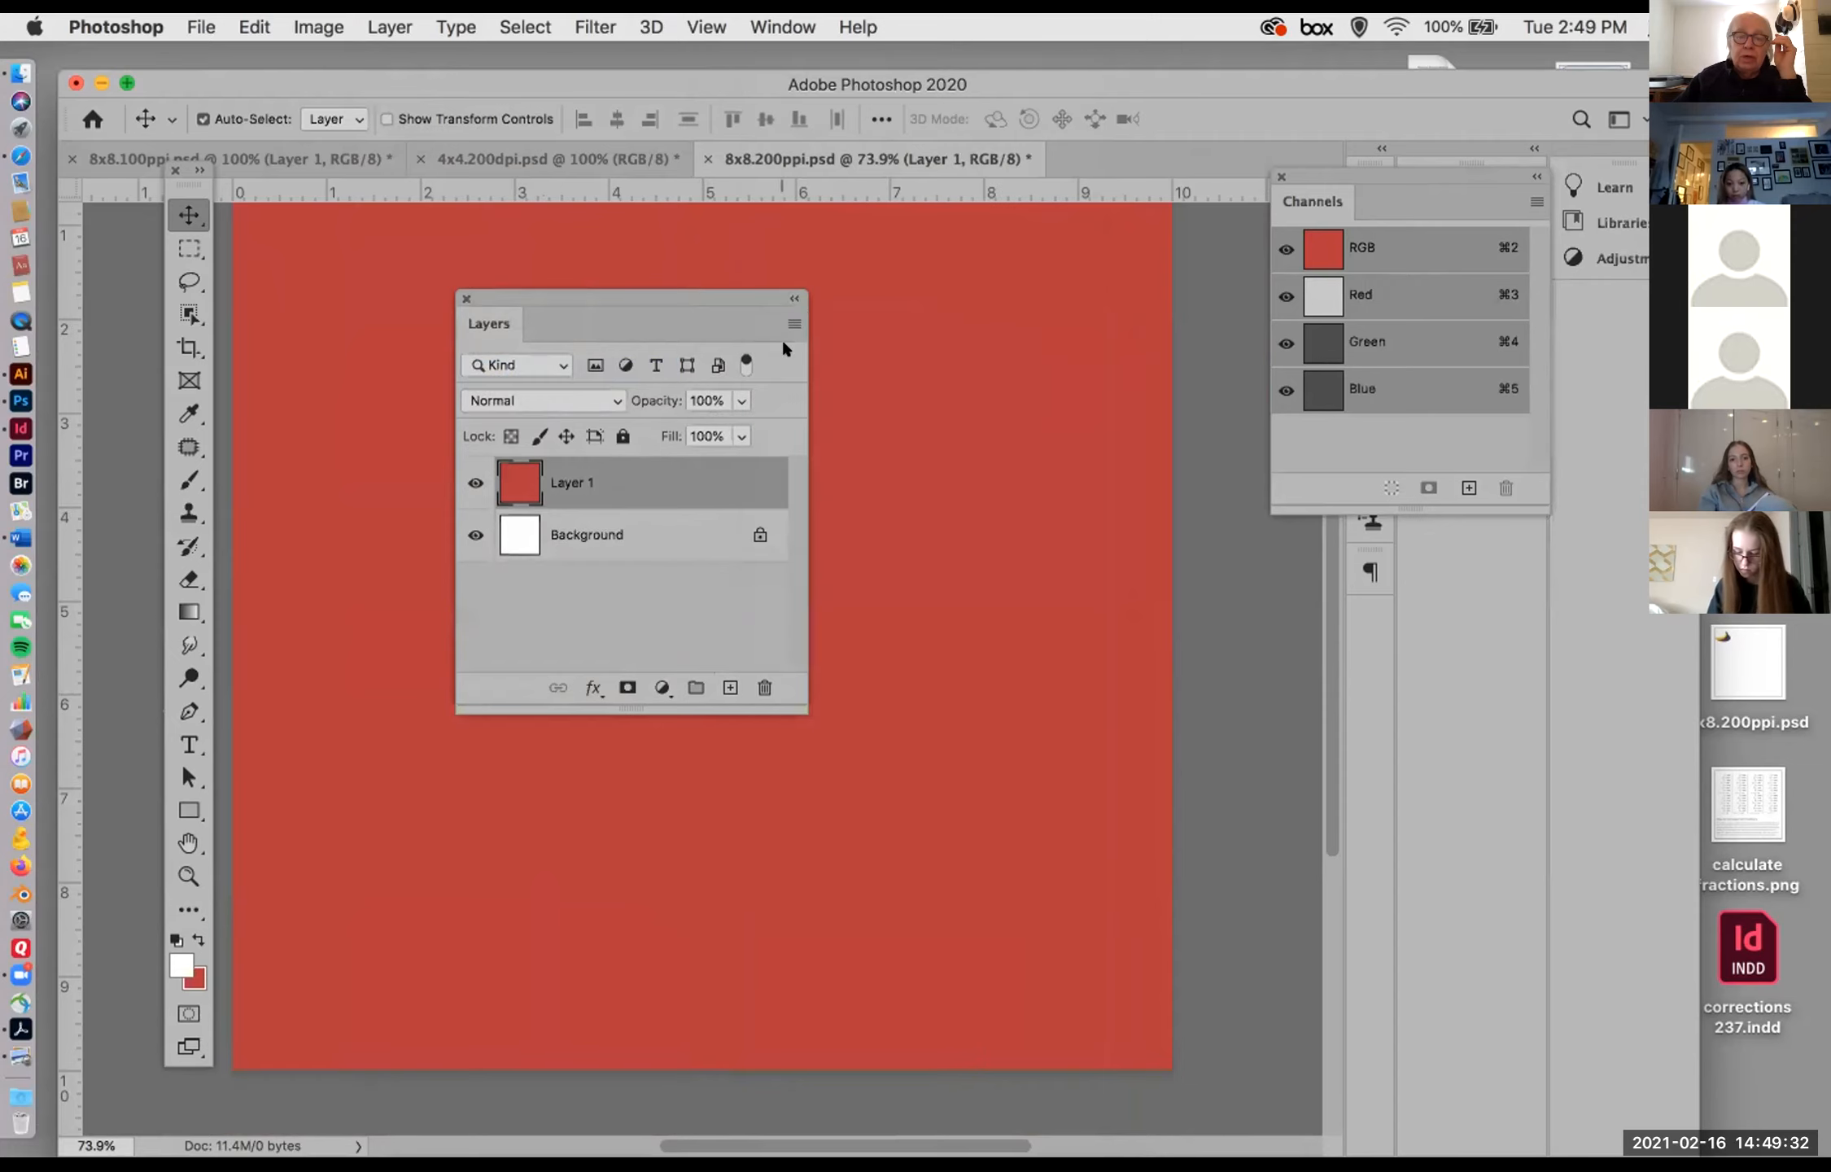
Step: Duplicate the red Layer 1 above the original
click(786, 320)
click(786, 320)
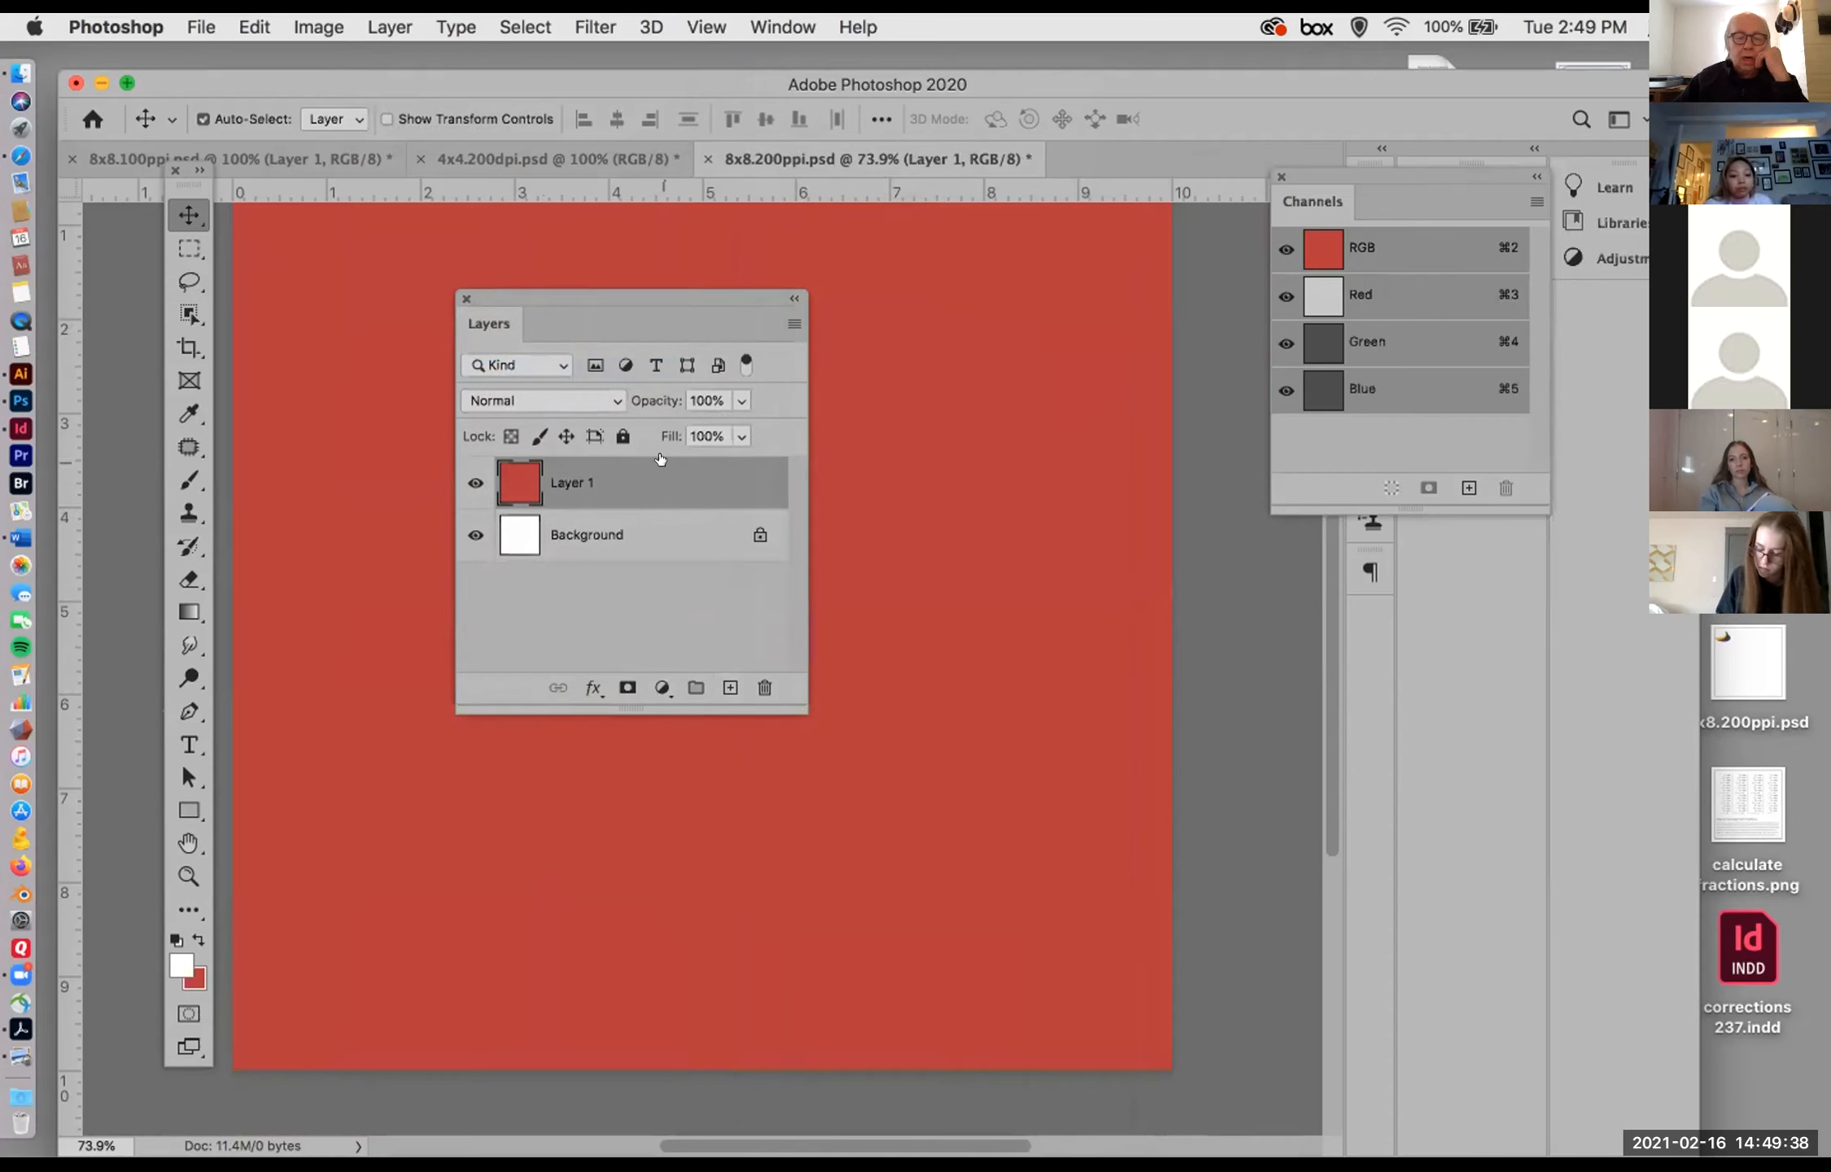
drag(663, 488, 729, 688)
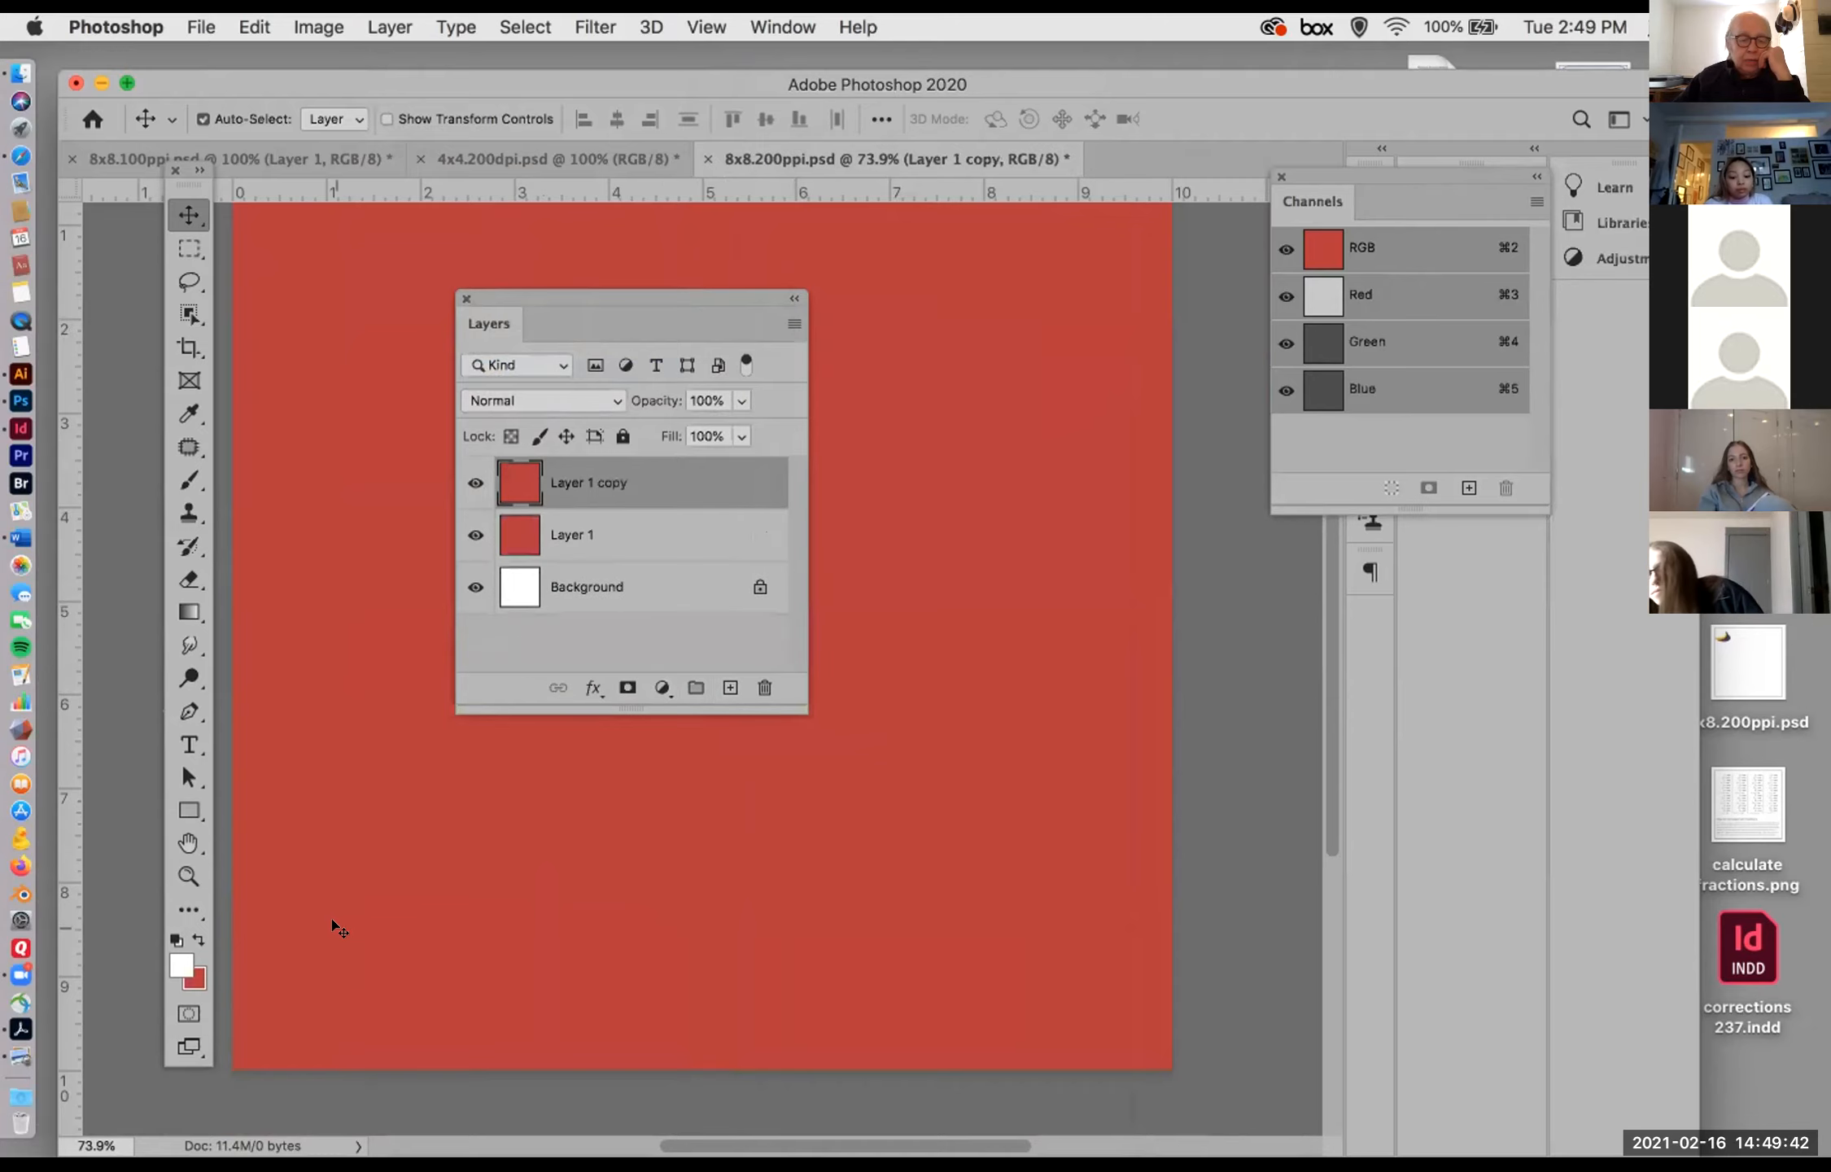
Step: Try the hue, saturation and brightness views of the colour picker and set the foreground colour to bright green #03fe67
click(176, 964)
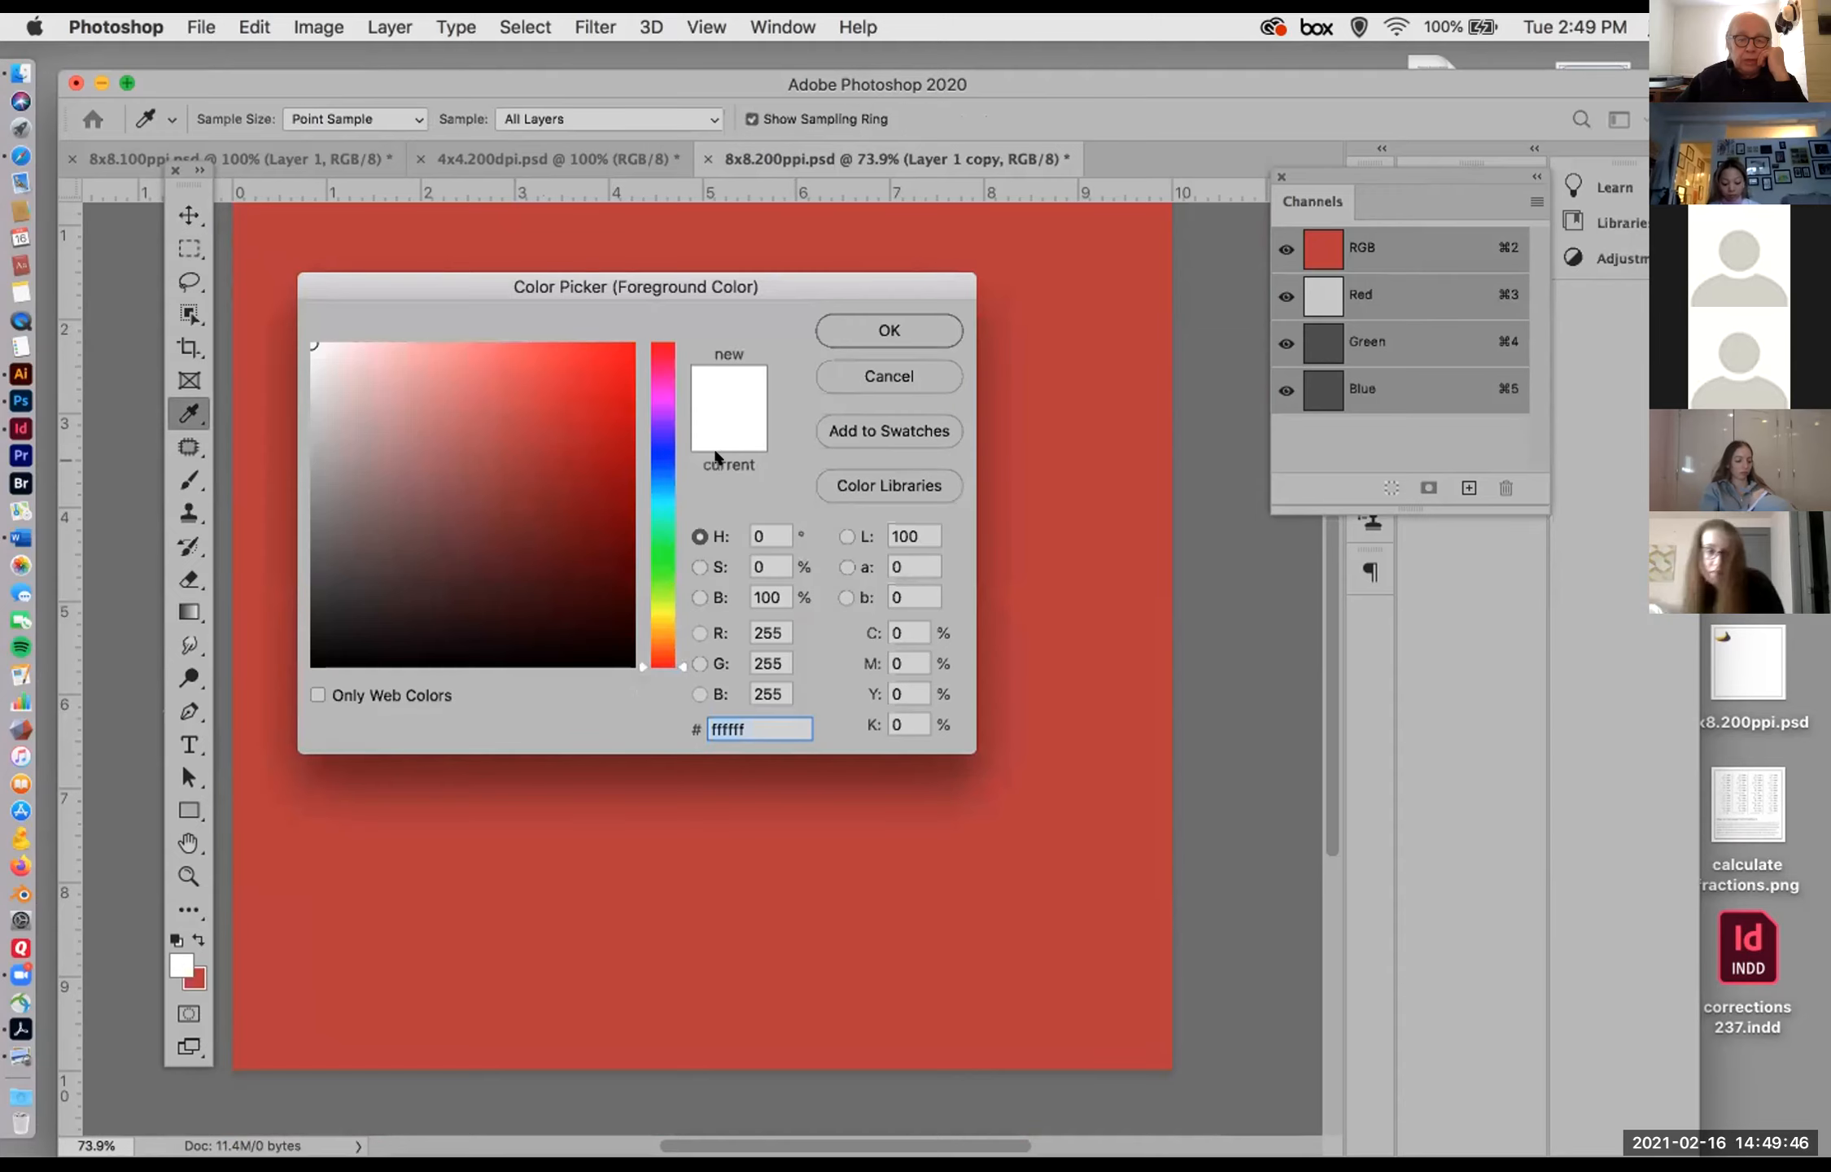
click(685, 557)
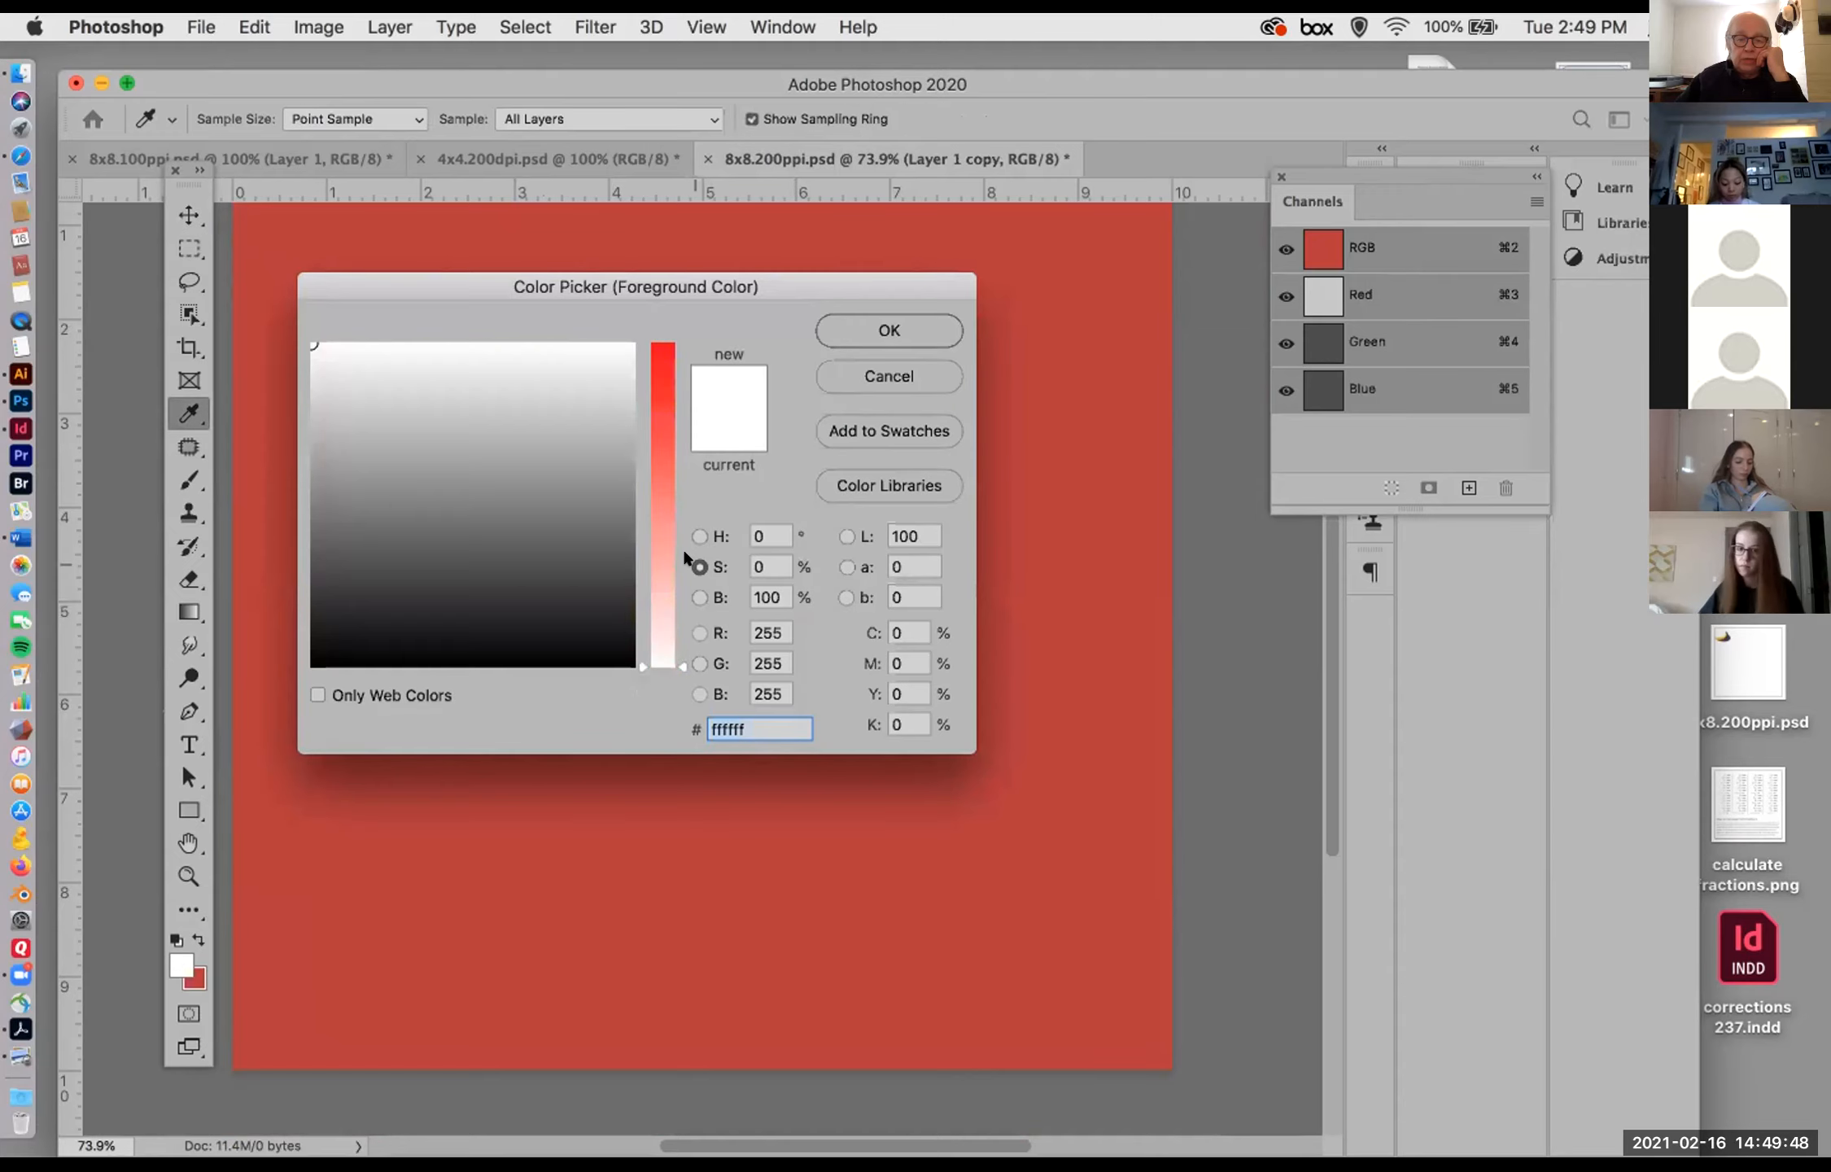
click(692, 596)
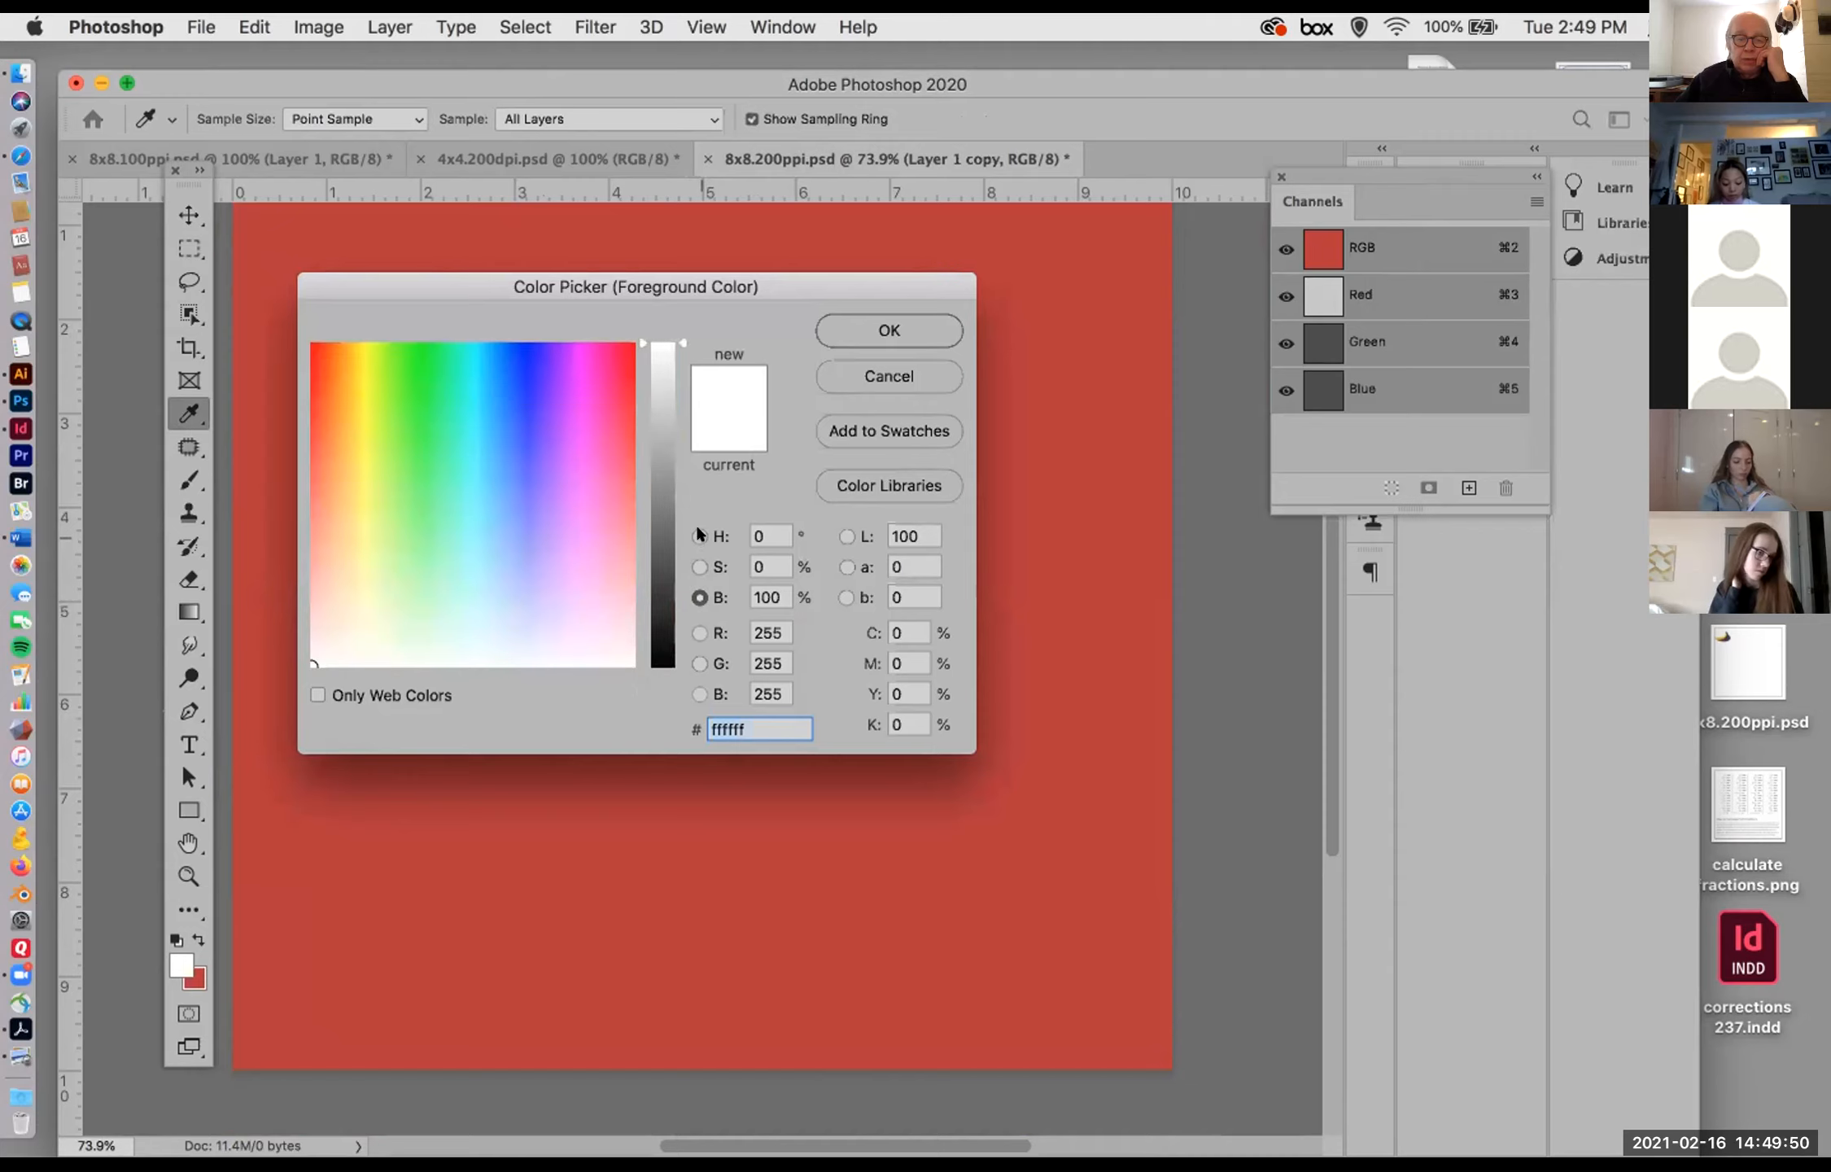
click(698, 534)
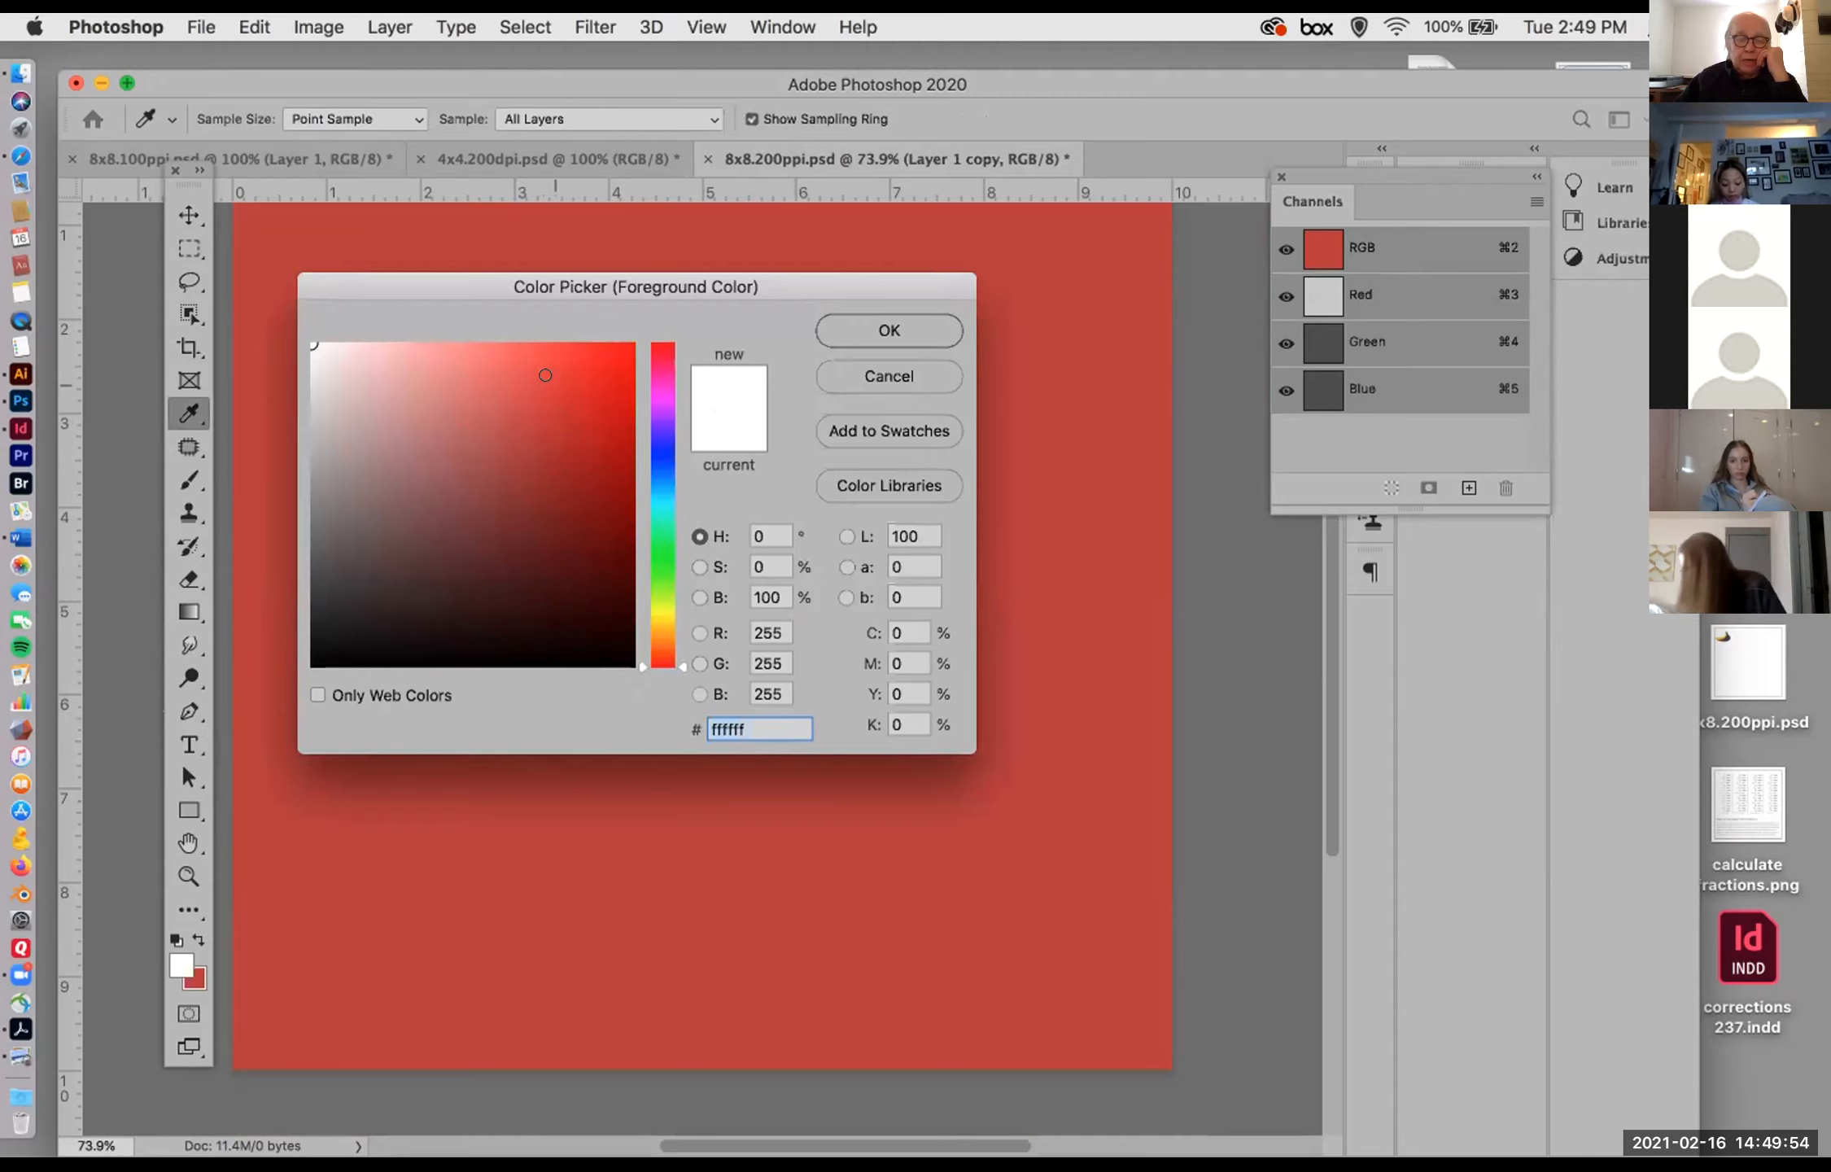
click(556, 385)
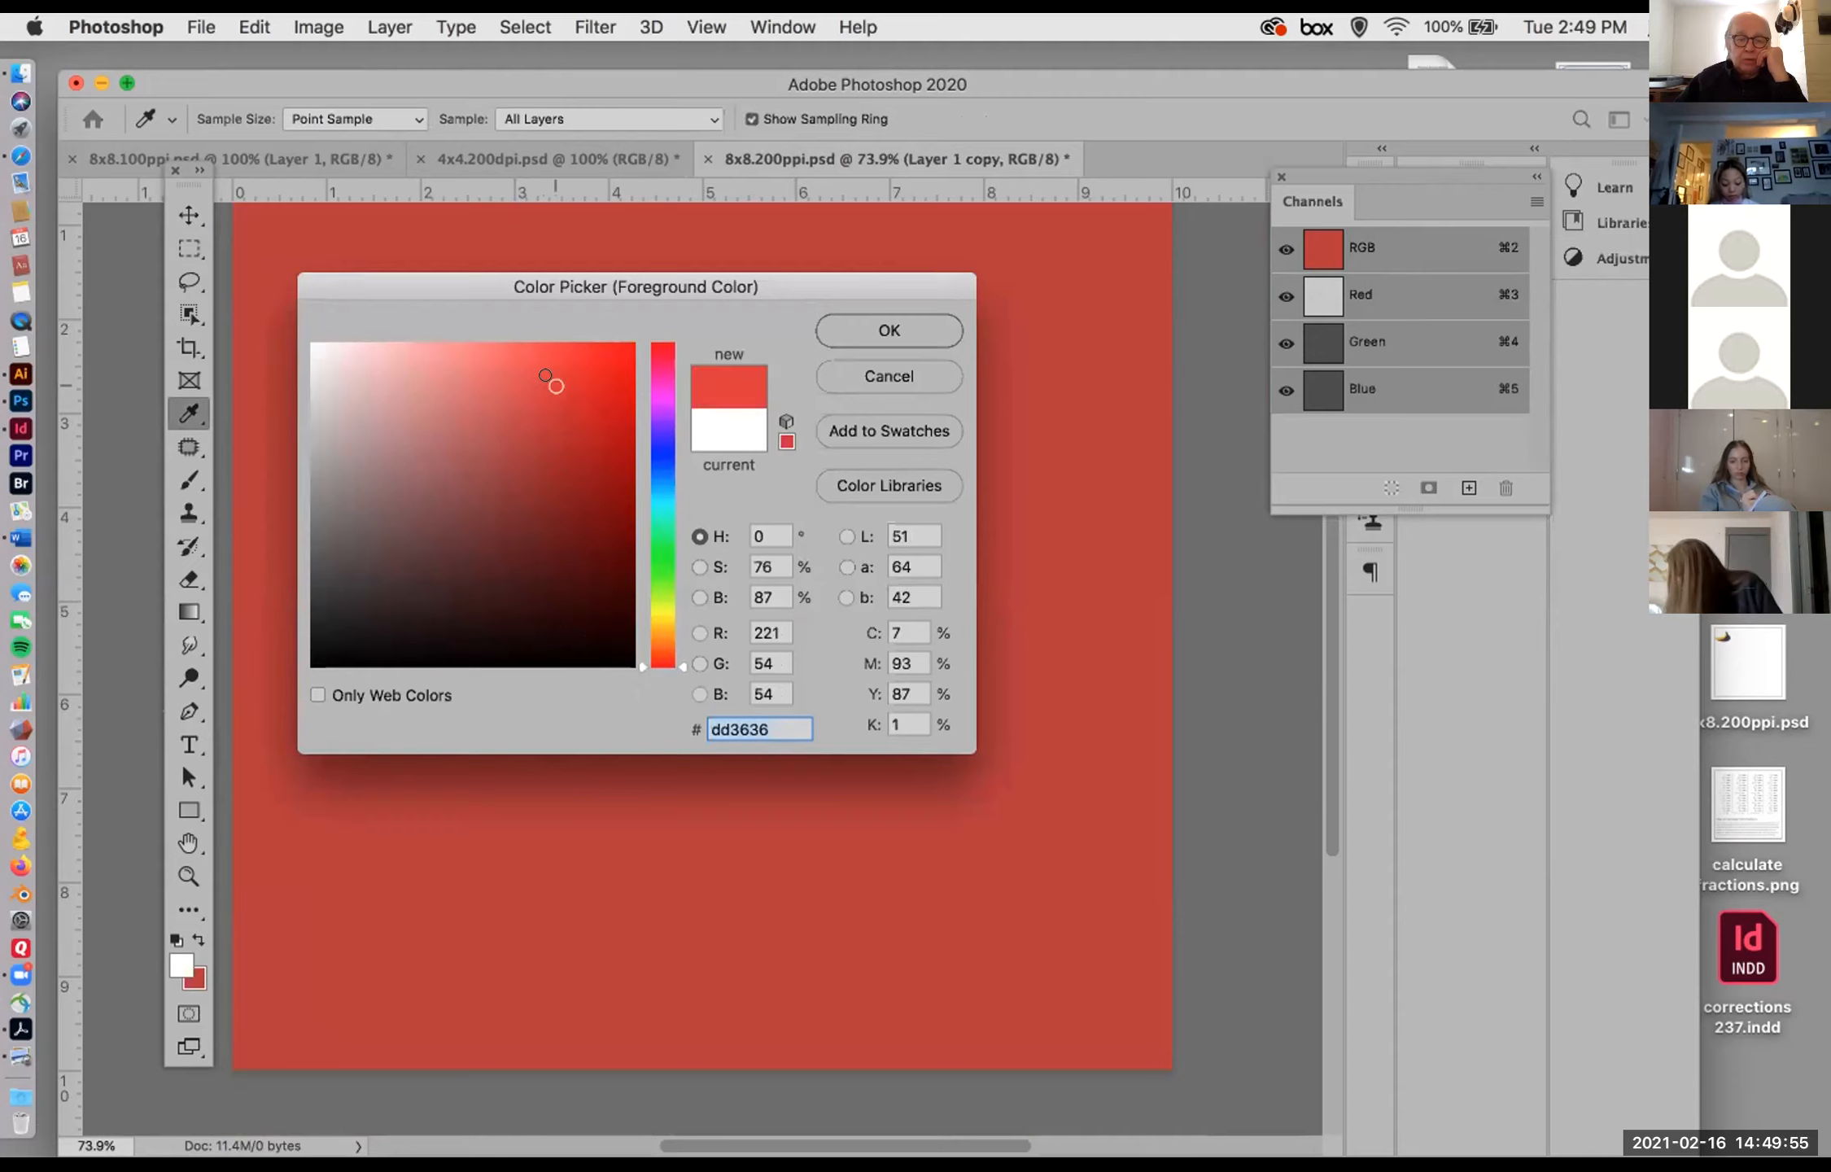
click(663, 450)
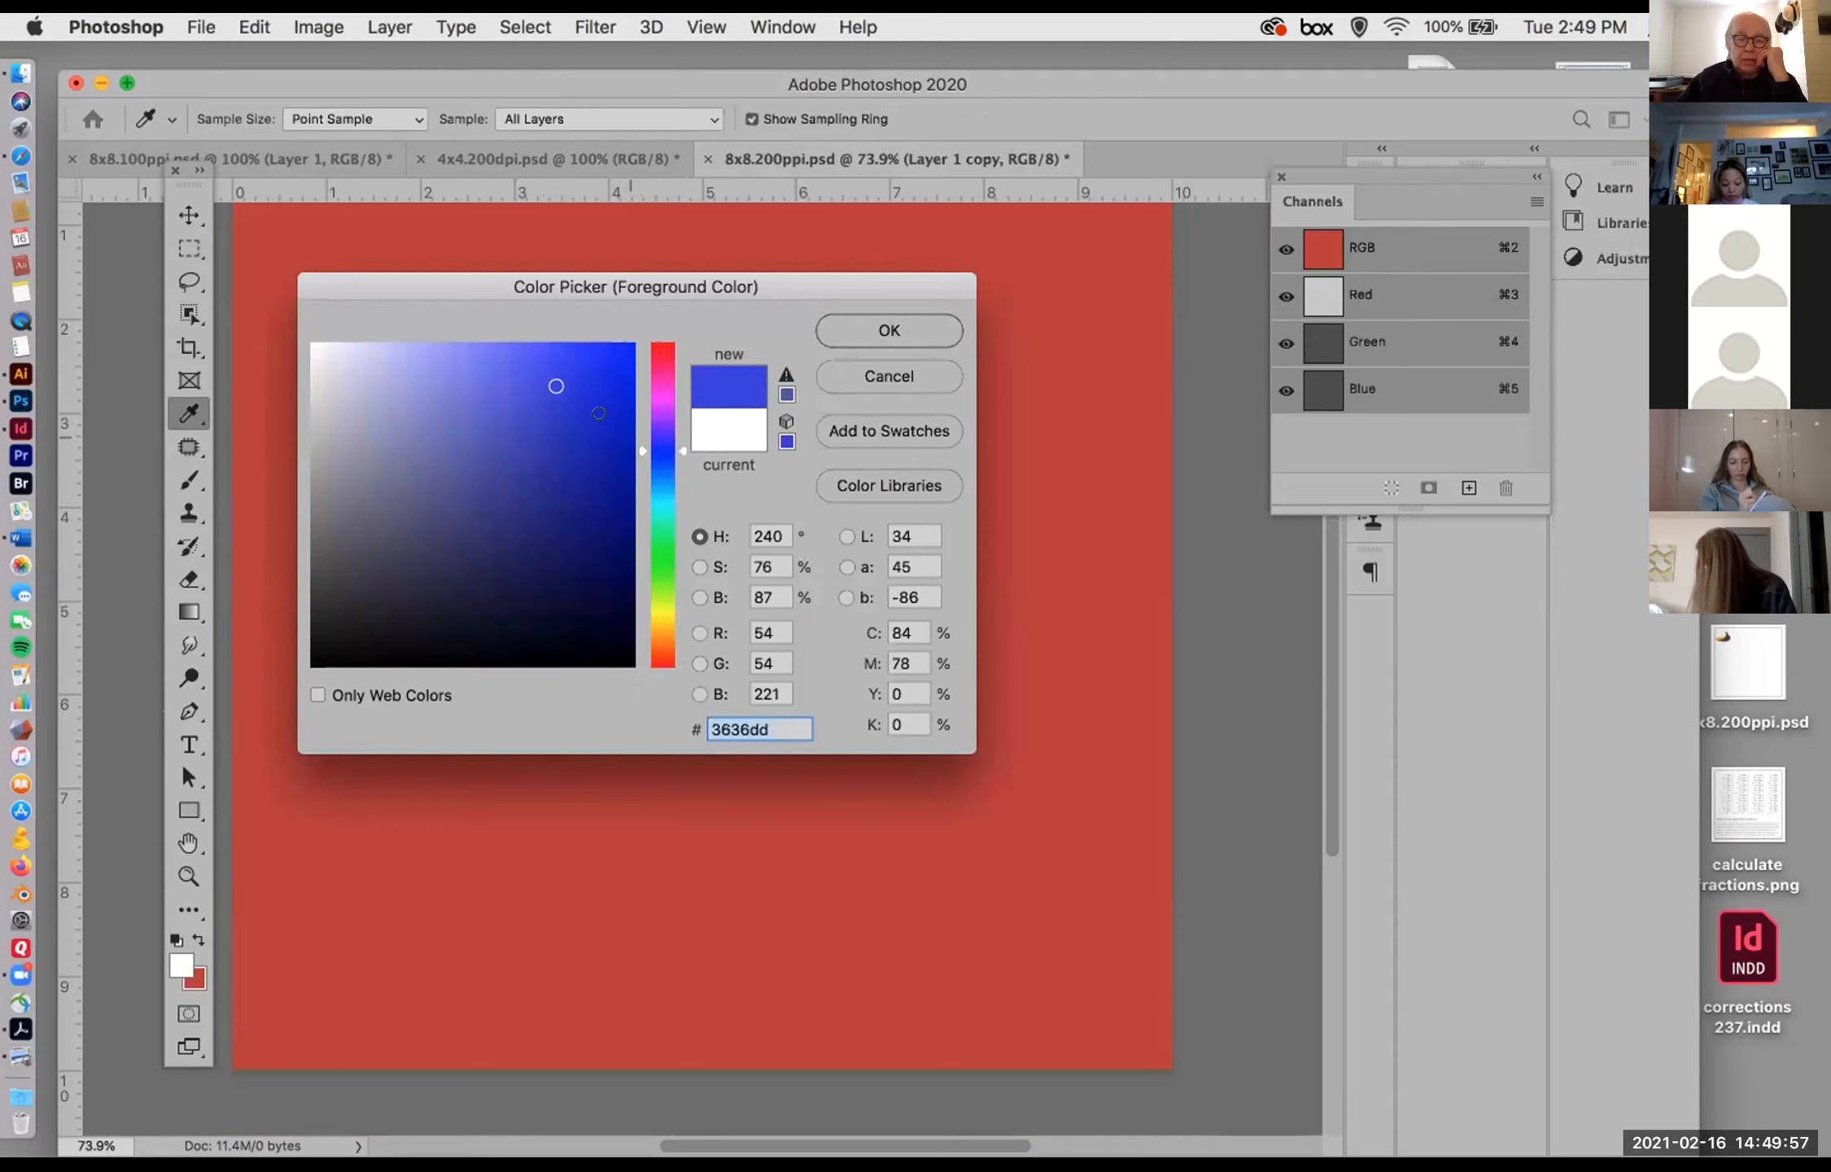
click(662, 535)
click(583, 394)
drag(620, 332, 630, 344)
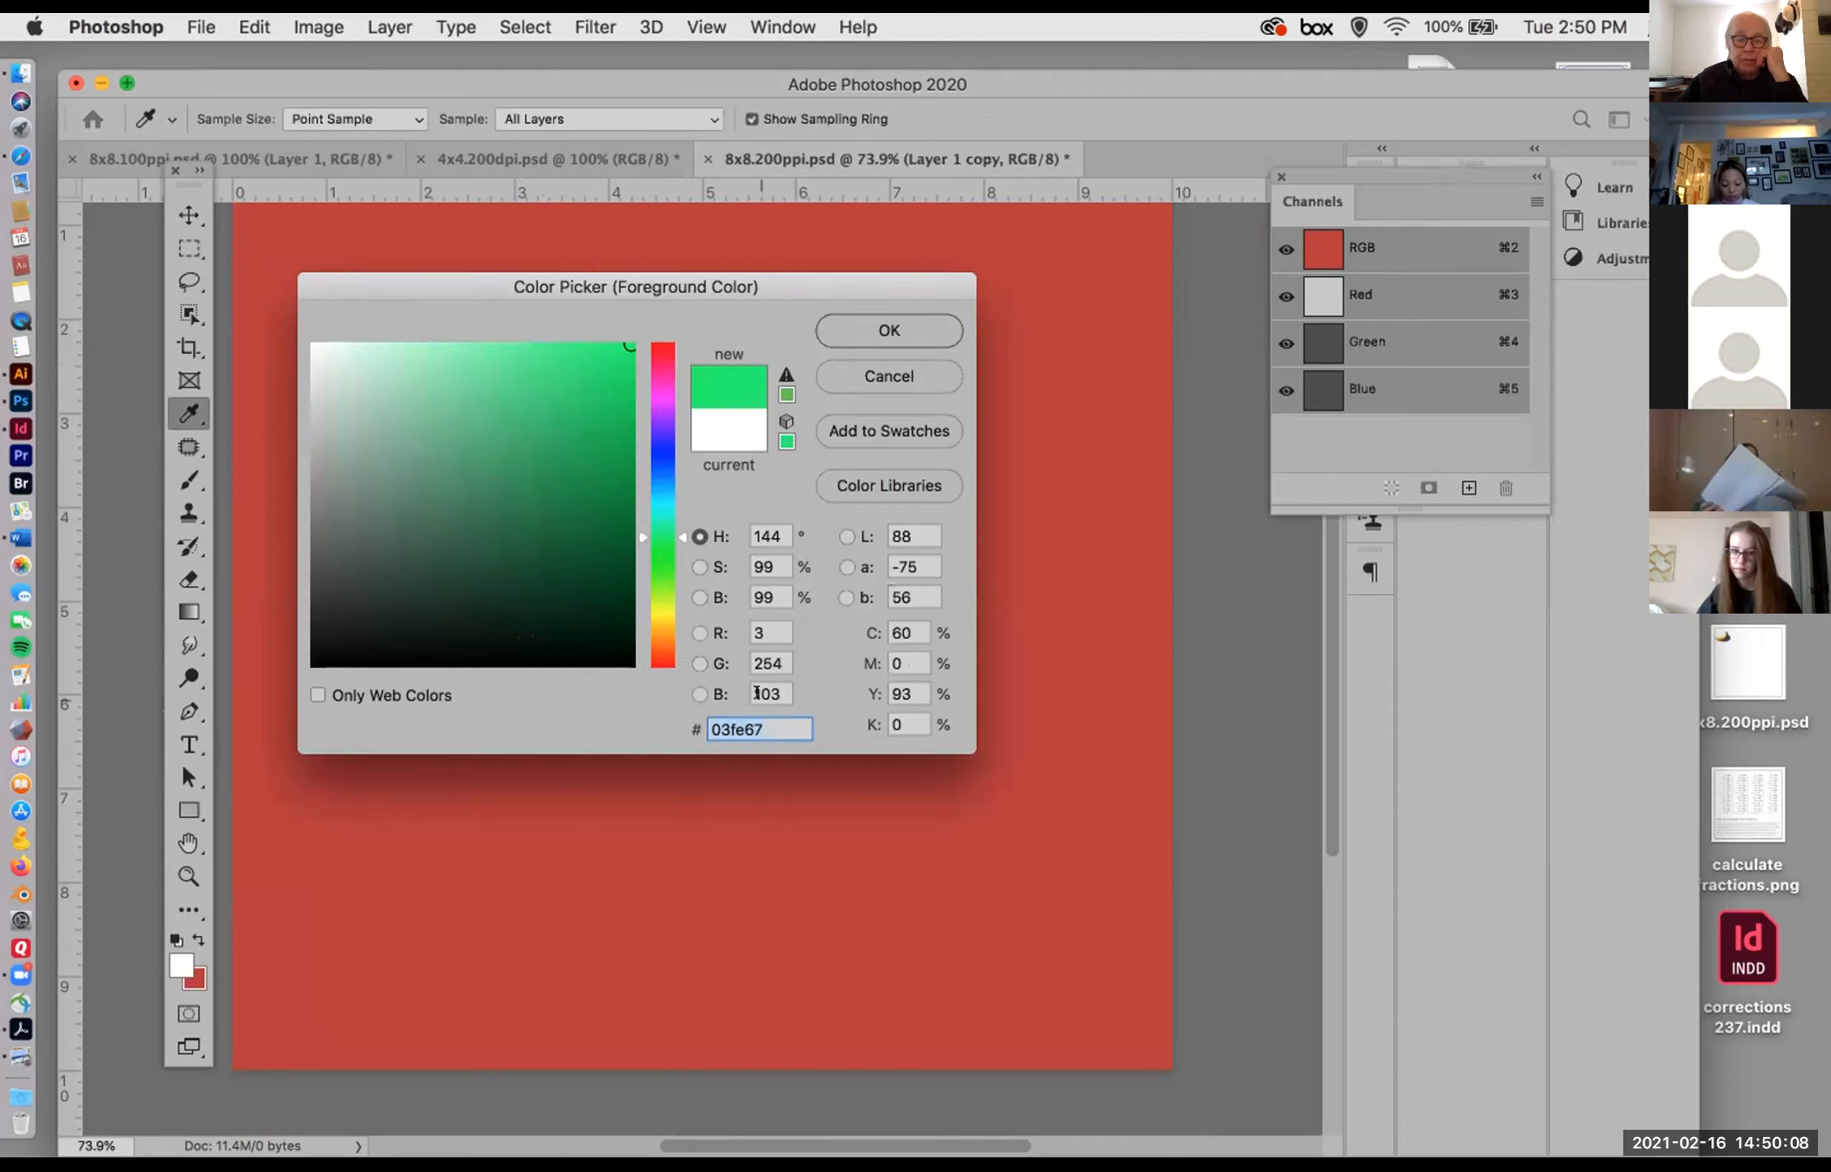
click(886, 331)
key(v)
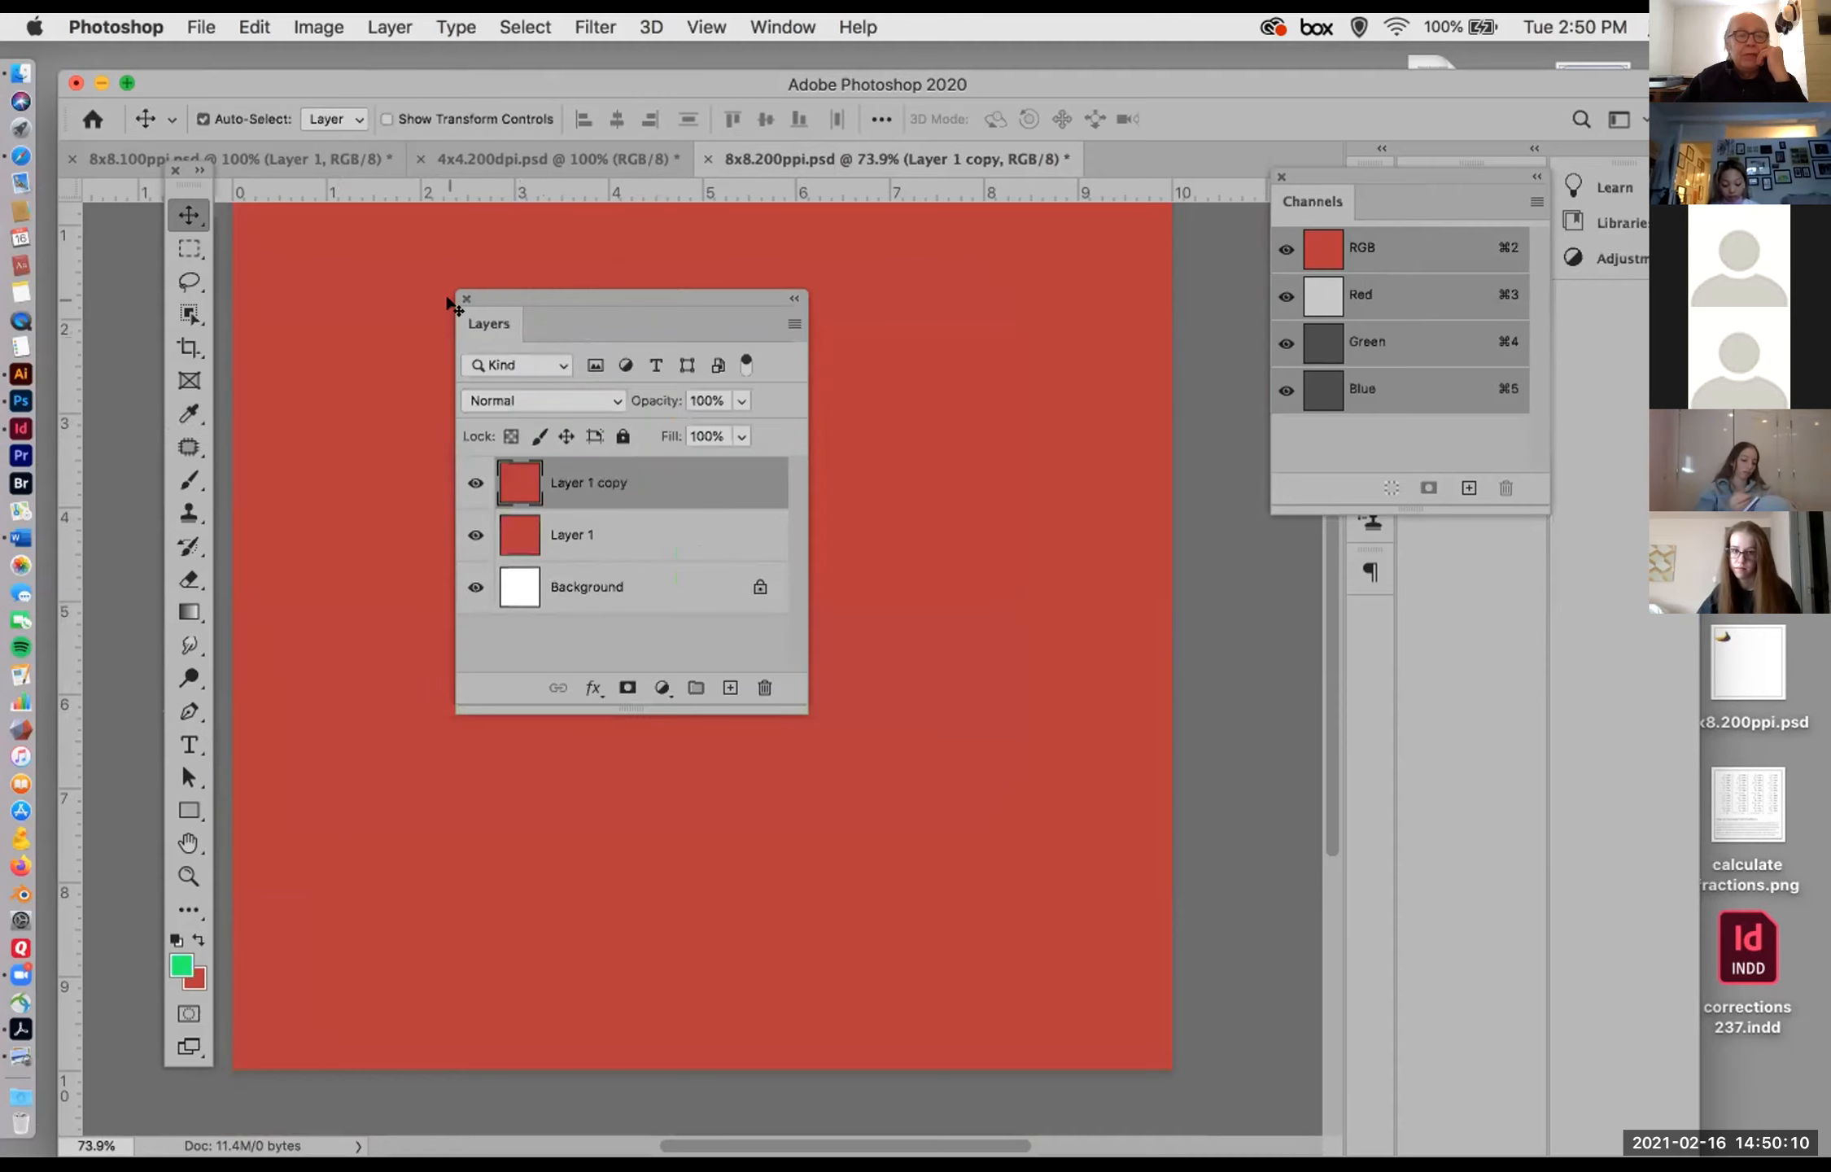
click(255, 27)
click(293, 435)
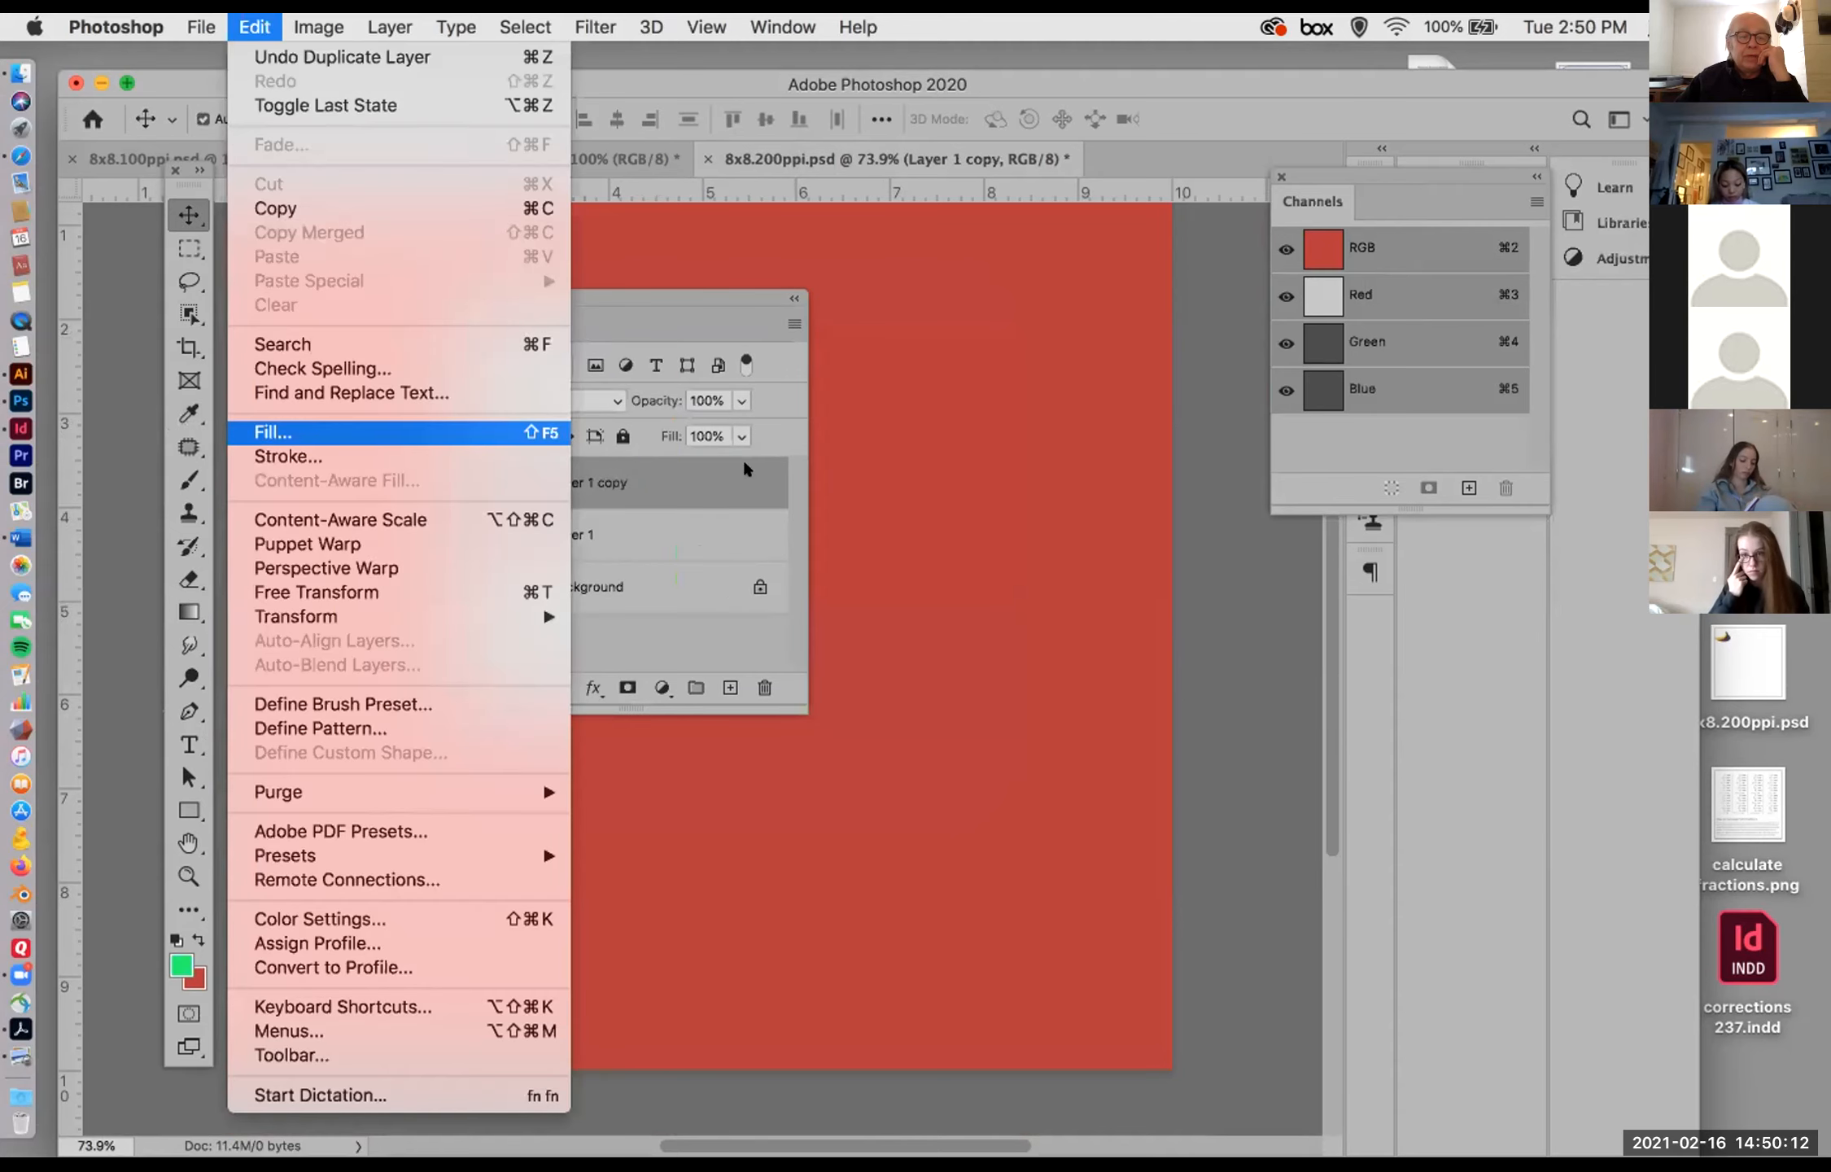
click(1099, 529)
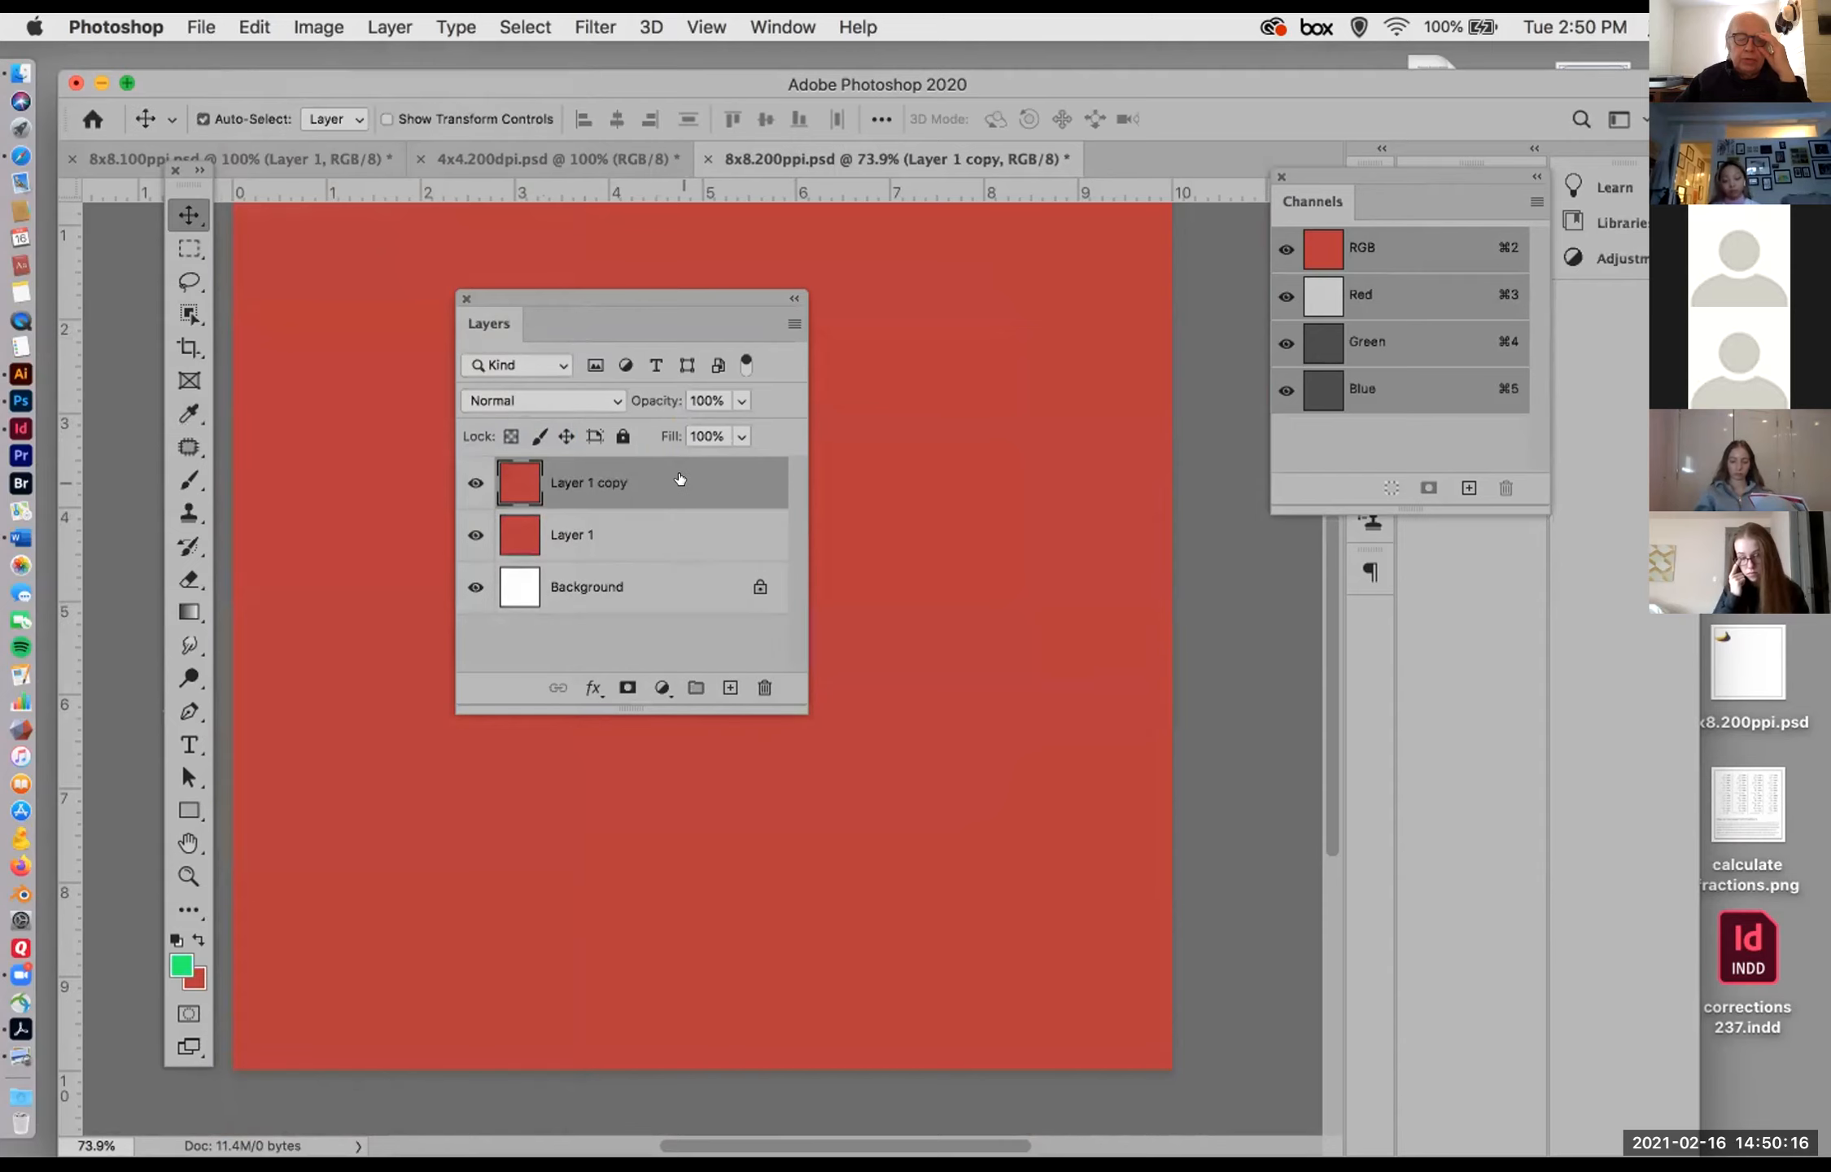
Step: Fill the Layer 1 copy with the Foreground Color in Normal mode at 100% opacity
click(249, 27)
click(285, 429)
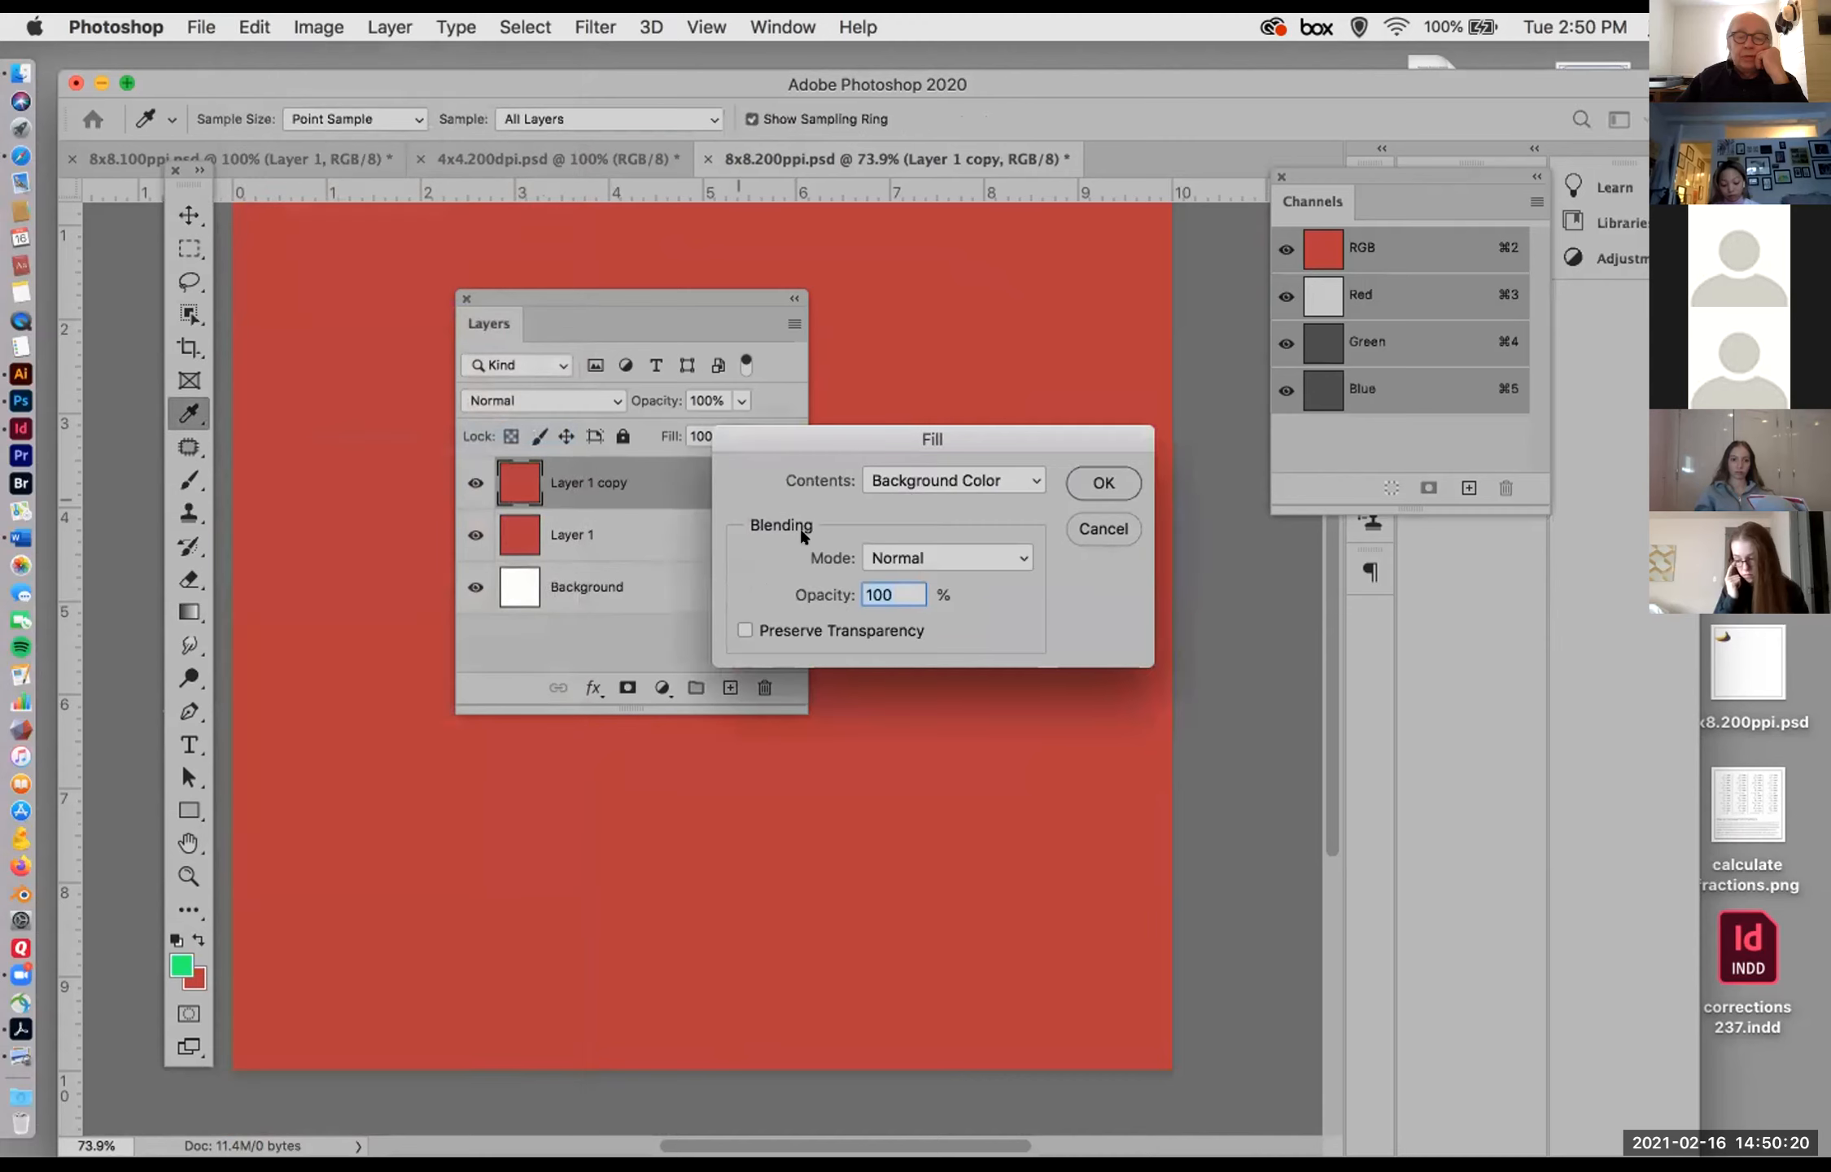
click(909, 482)
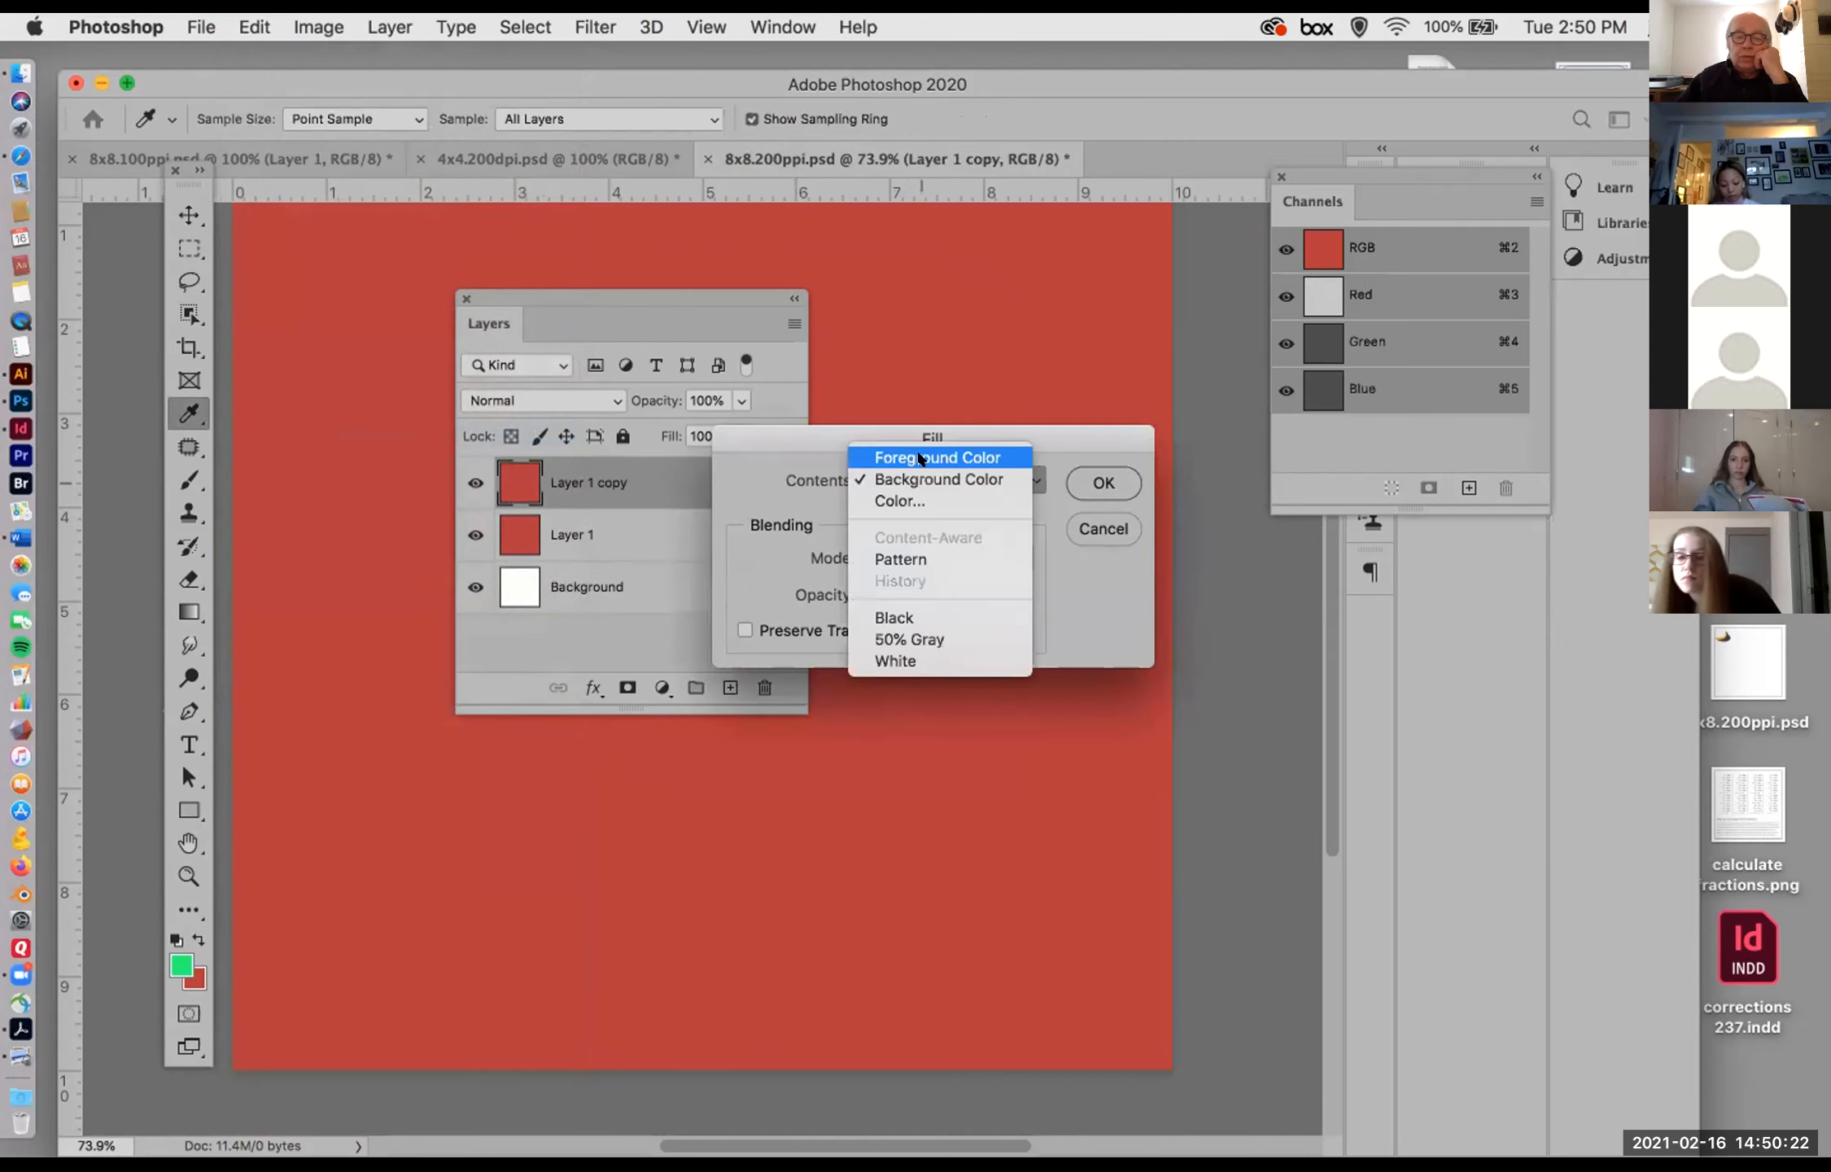
click(1009, 459)
click(1090, 480)
key(v)
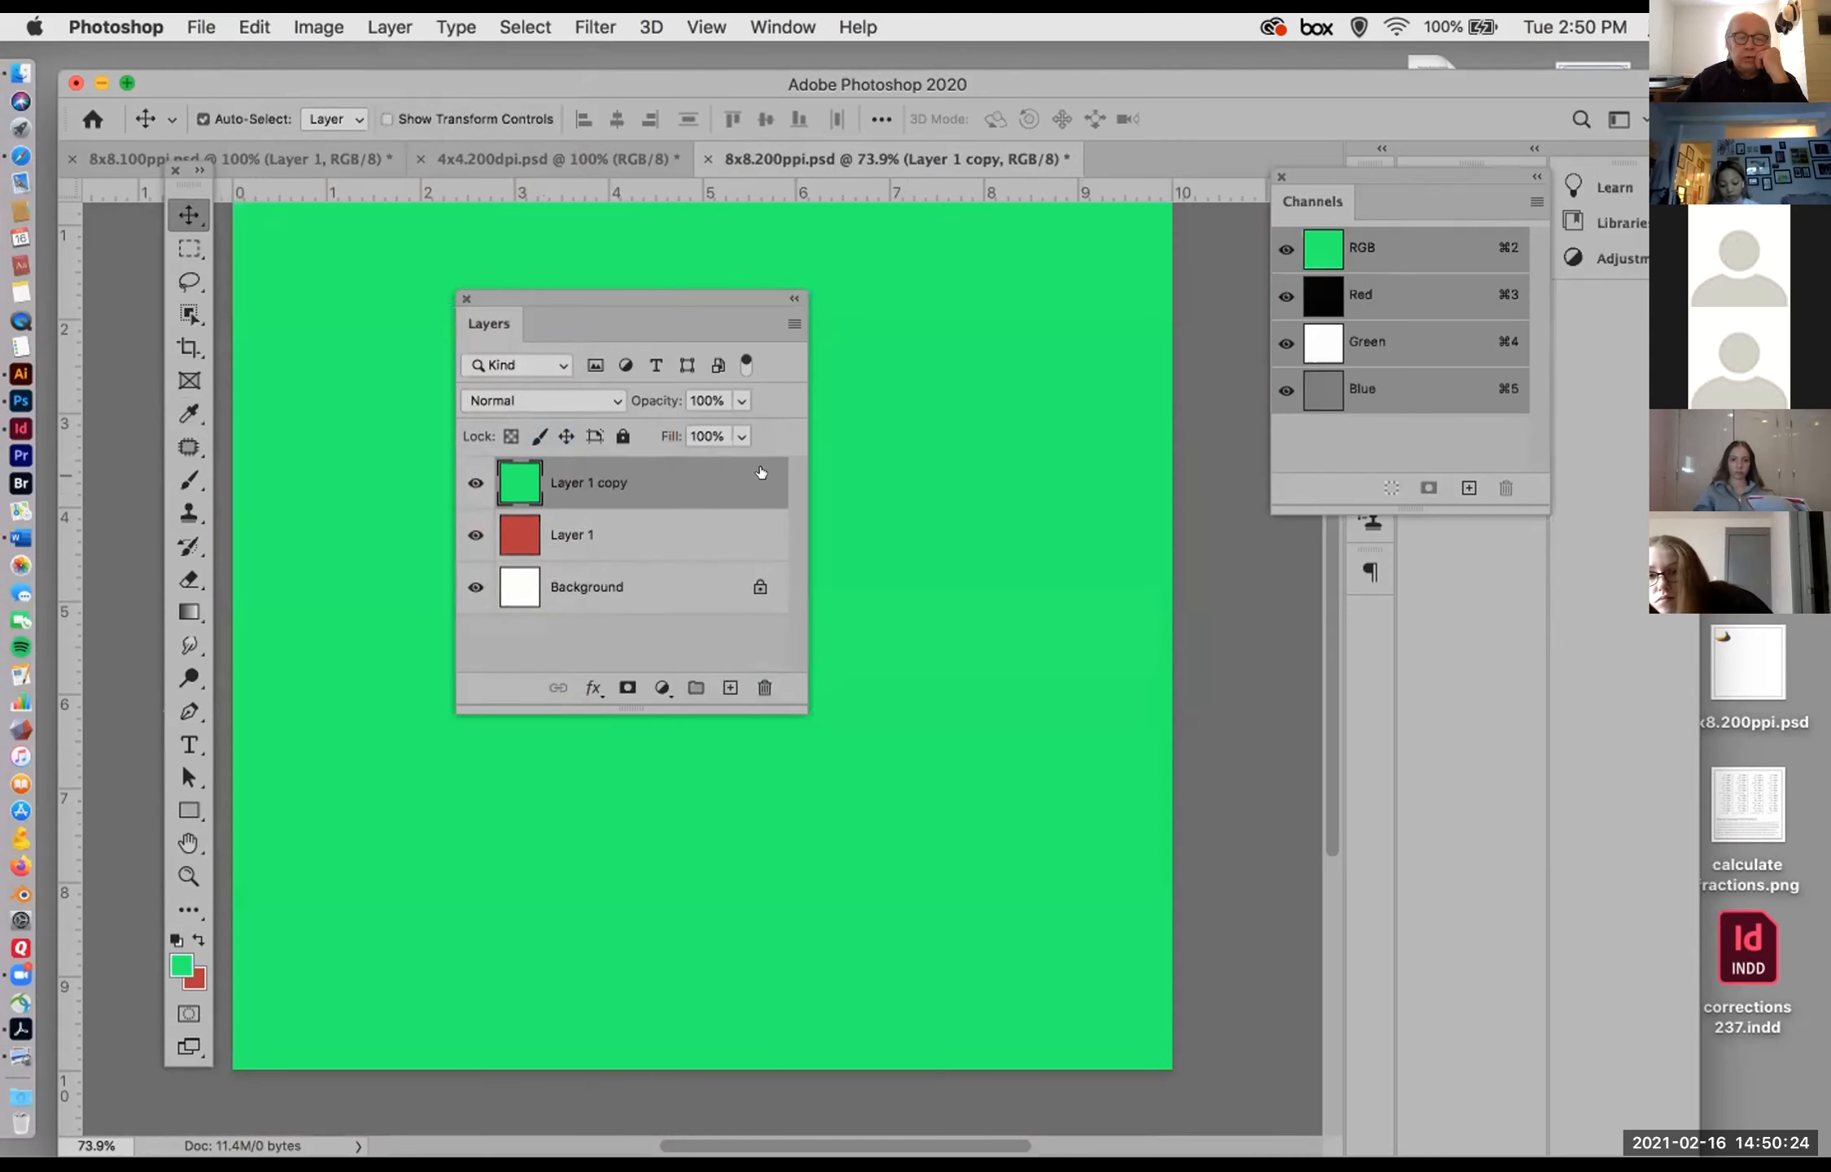
Step: Move the floating Layers panel off the green canvas and look through the marquee and lasso tool variants, ending on the Rectangular Marquee tool
drag(613, 293, 1207, 583)
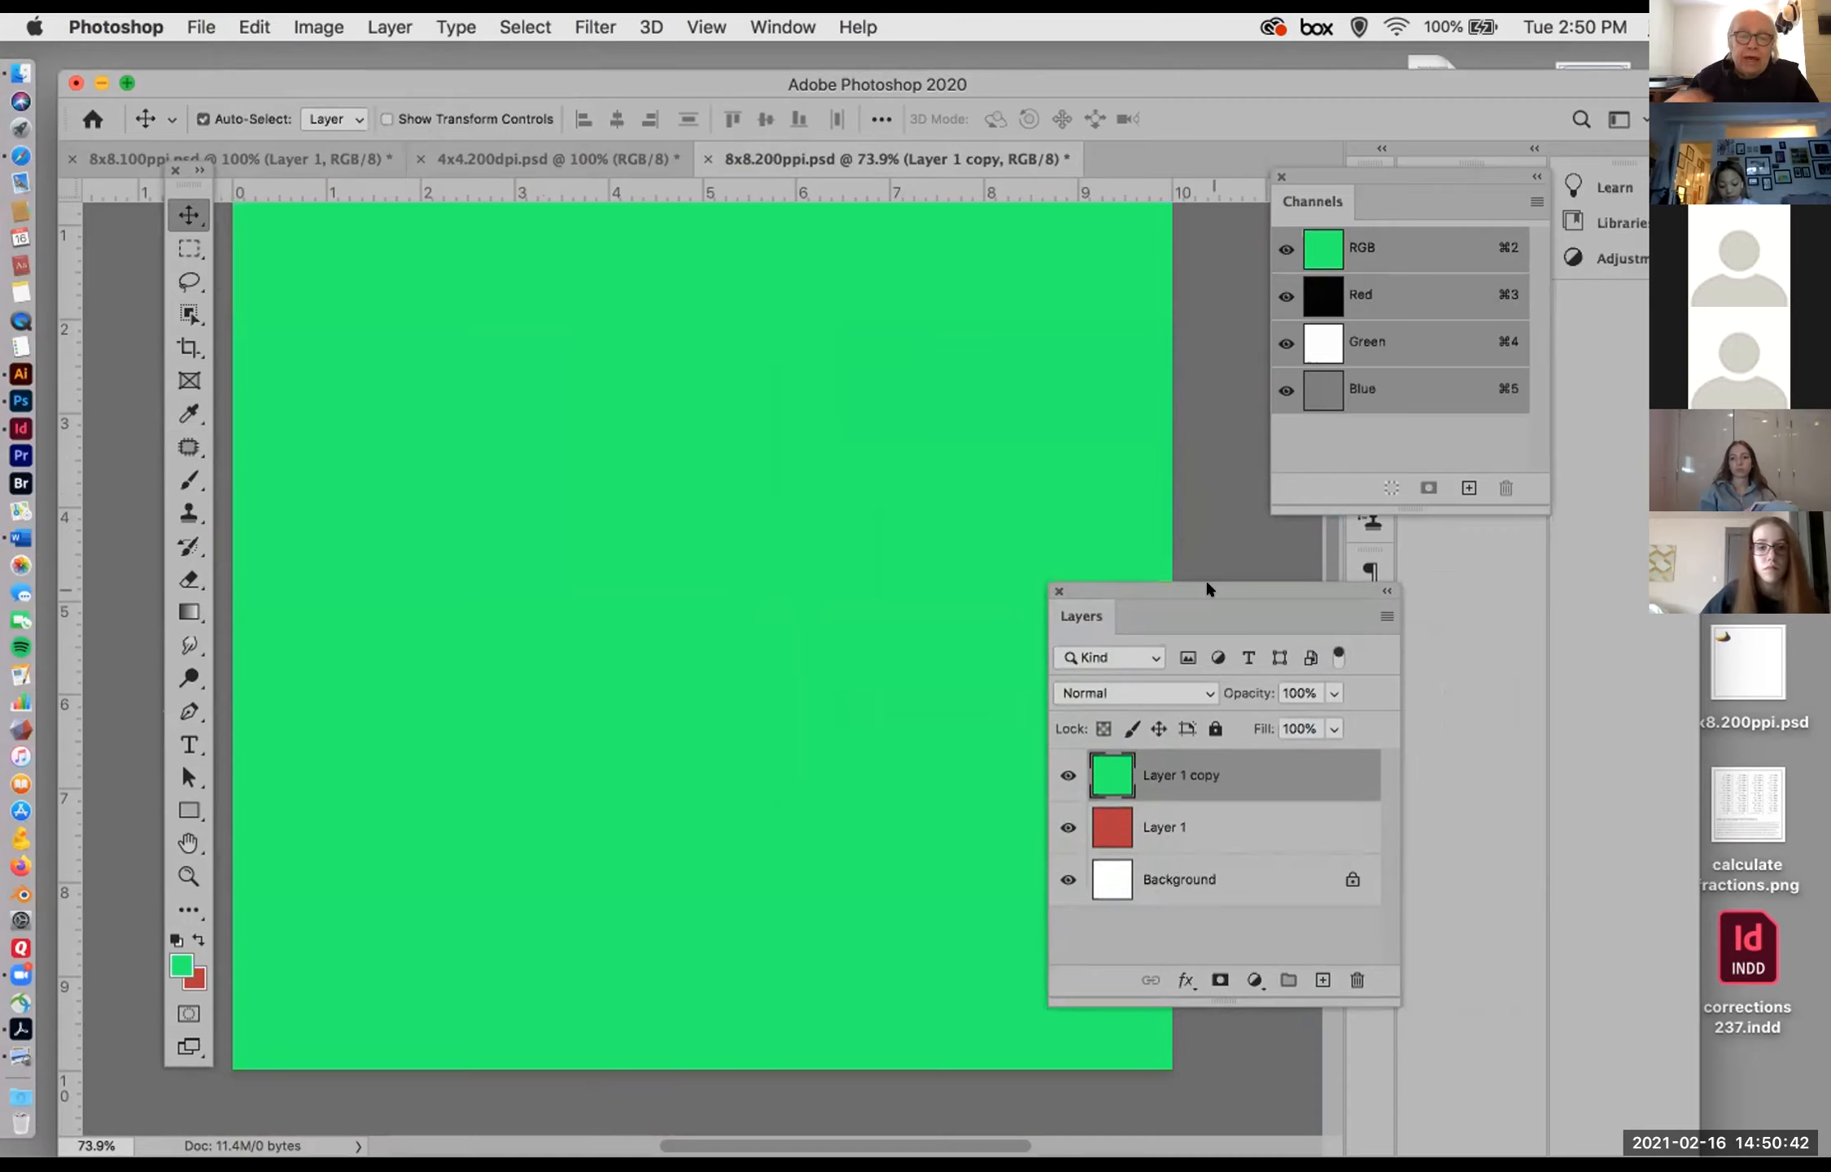
drag(1149, 577, 1296, 594)
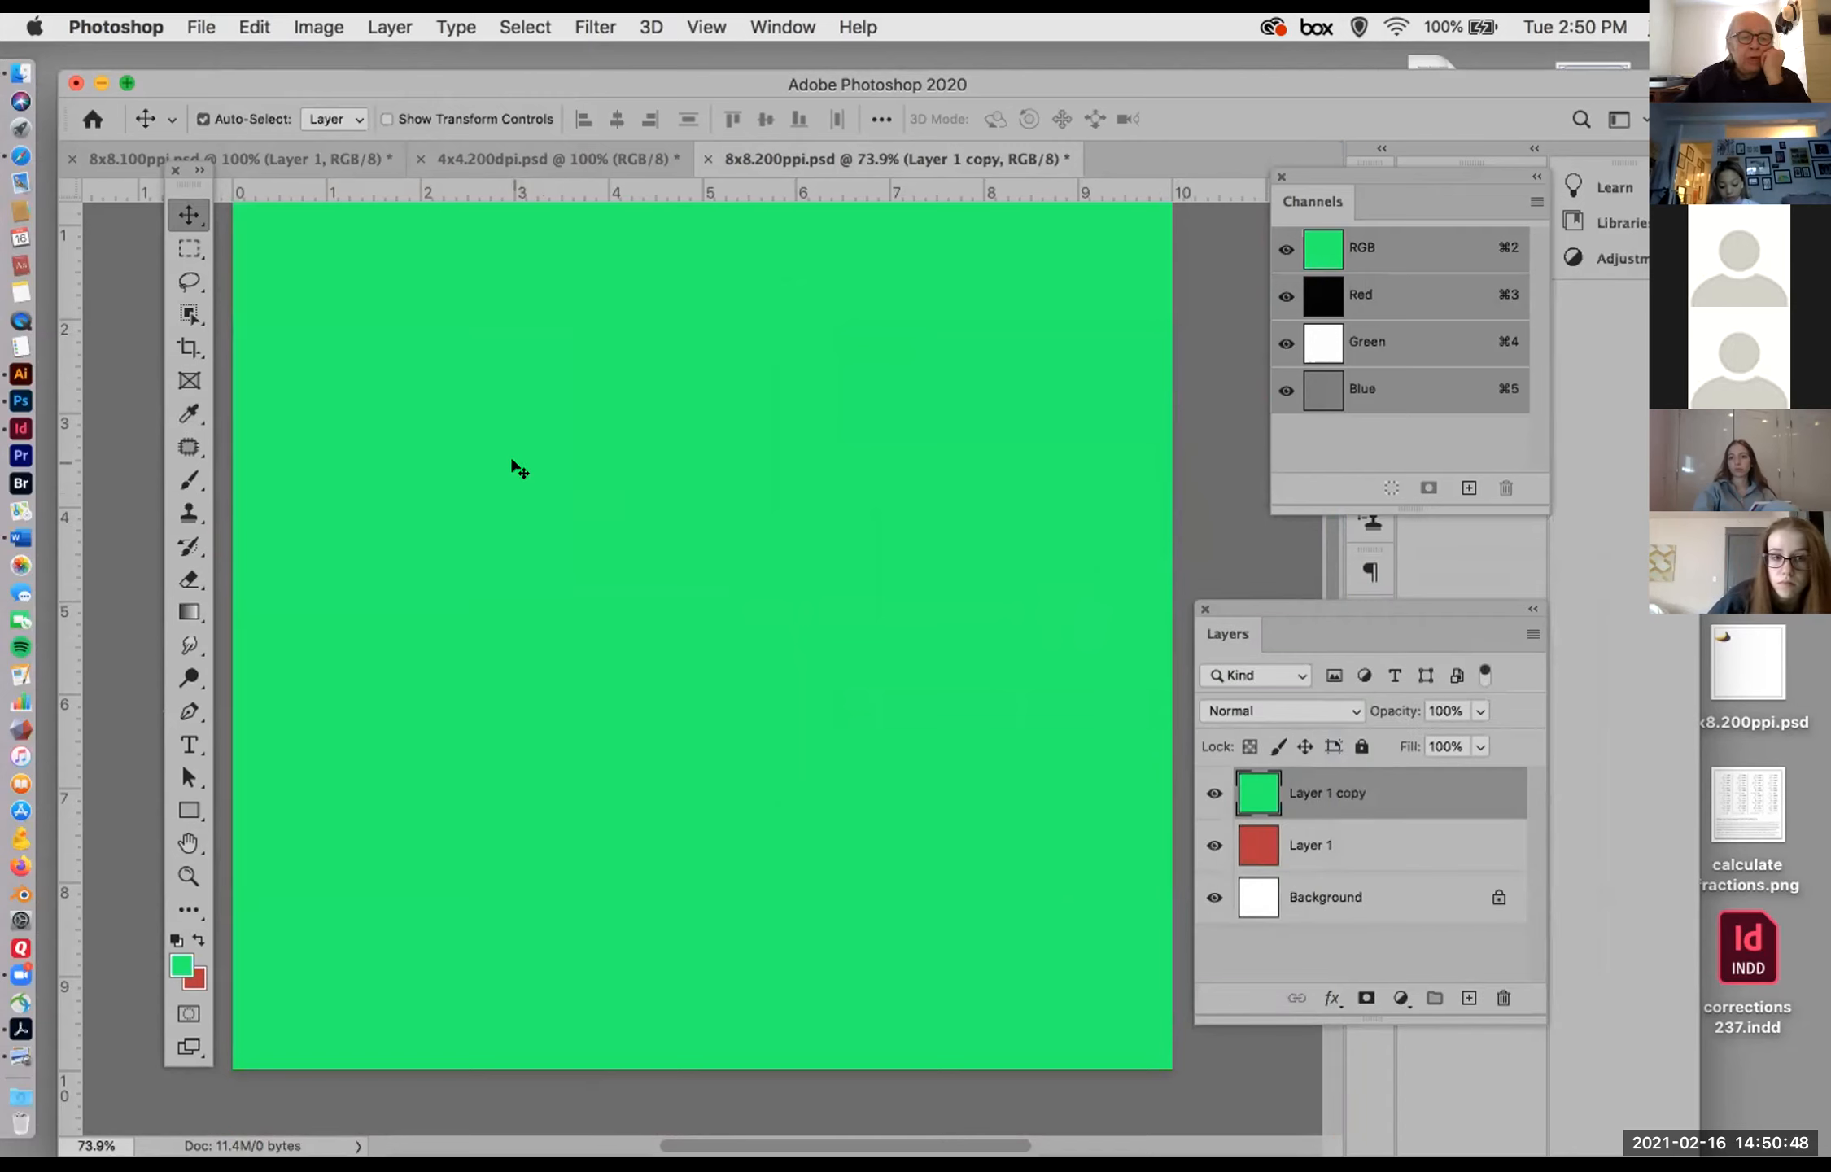
click(189, 248)
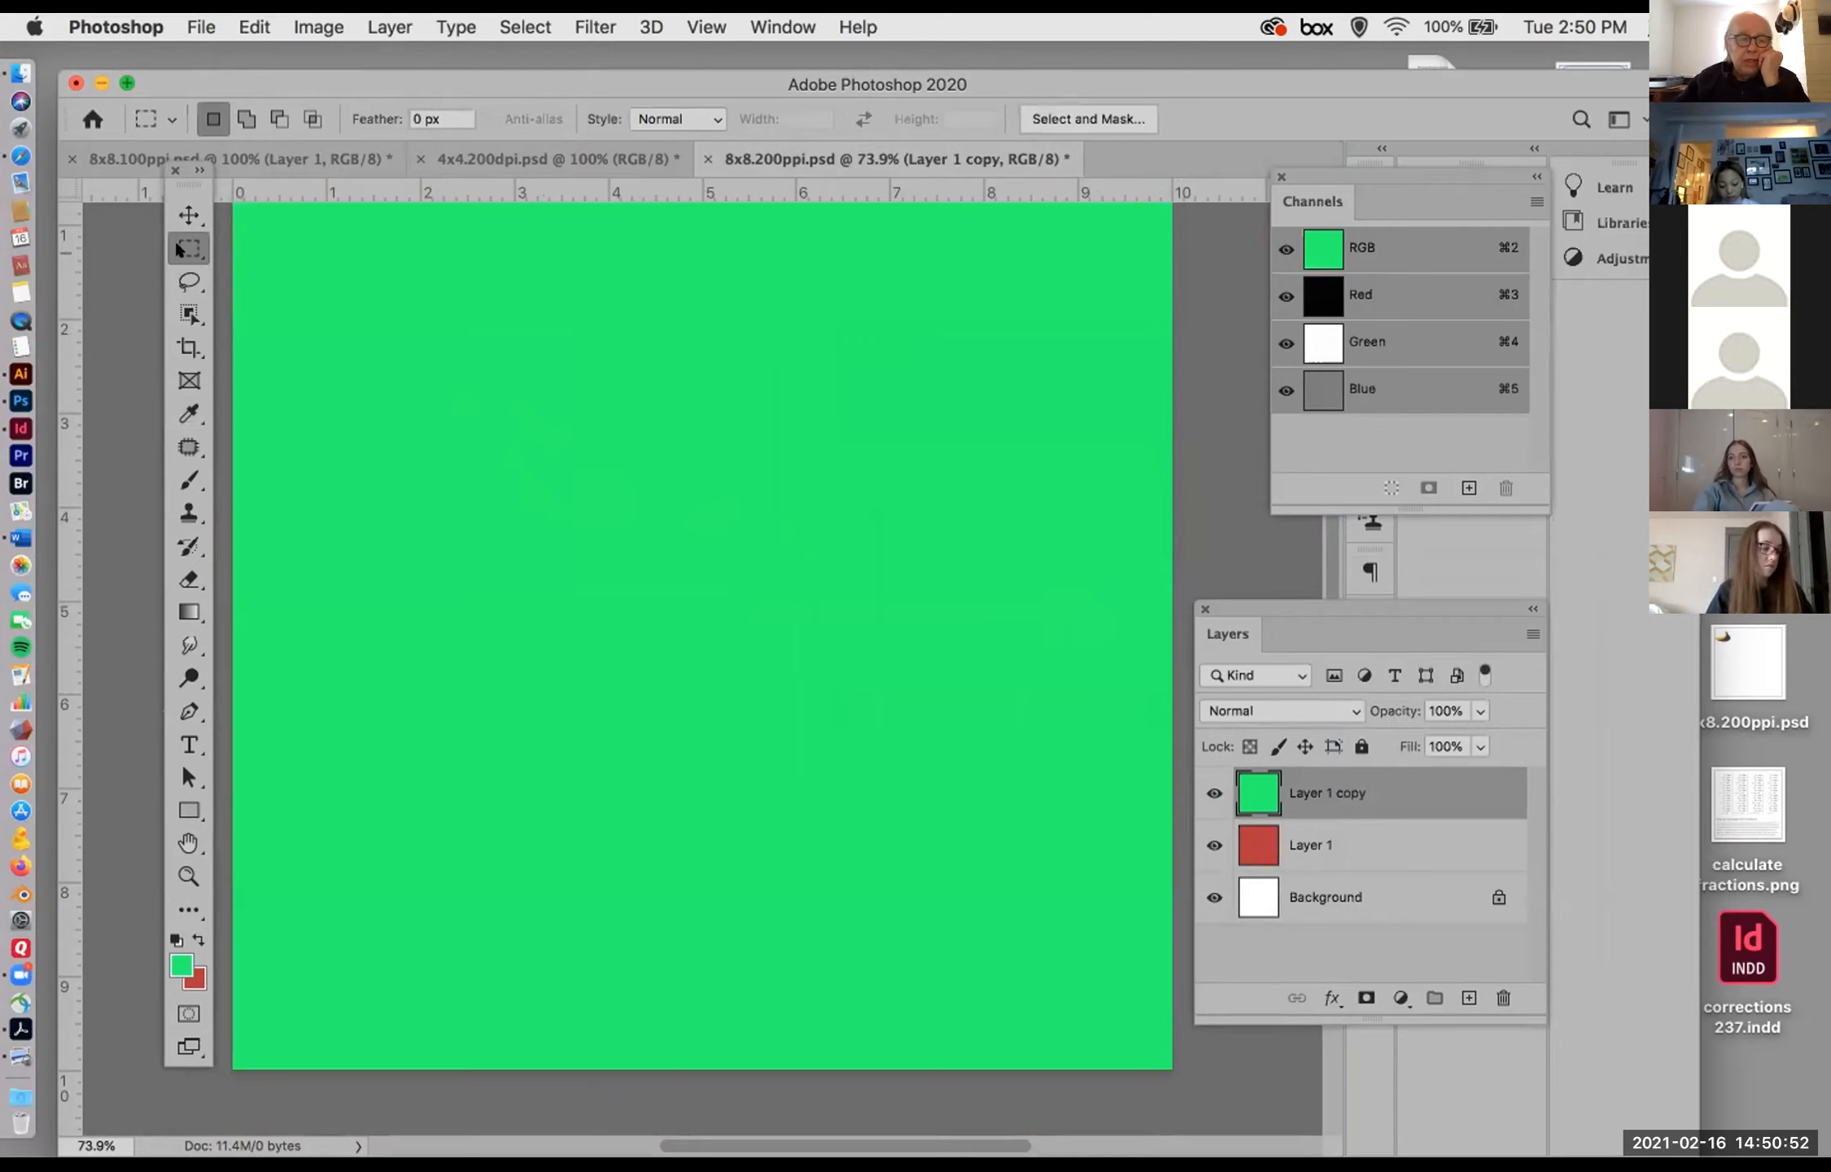
drag(179, 249, 251, 244)
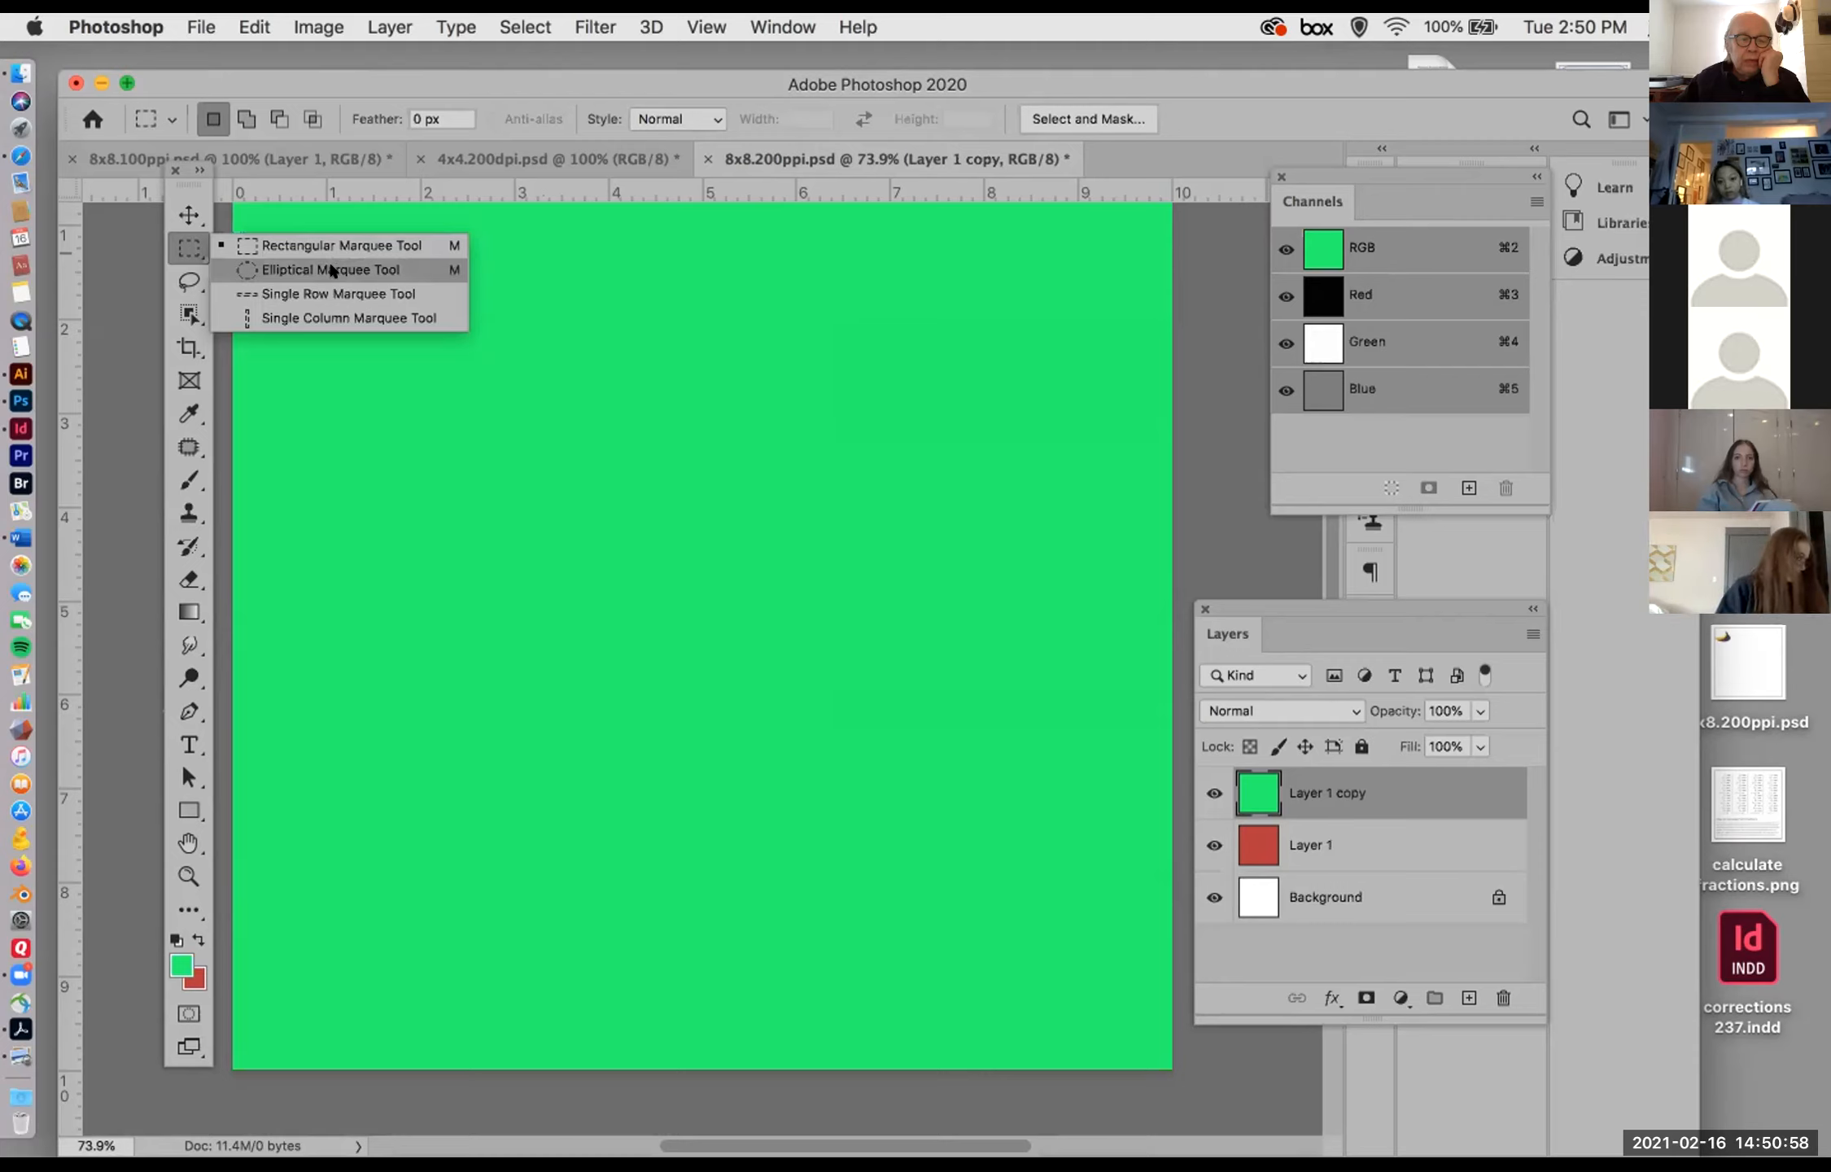
click(188, 277)
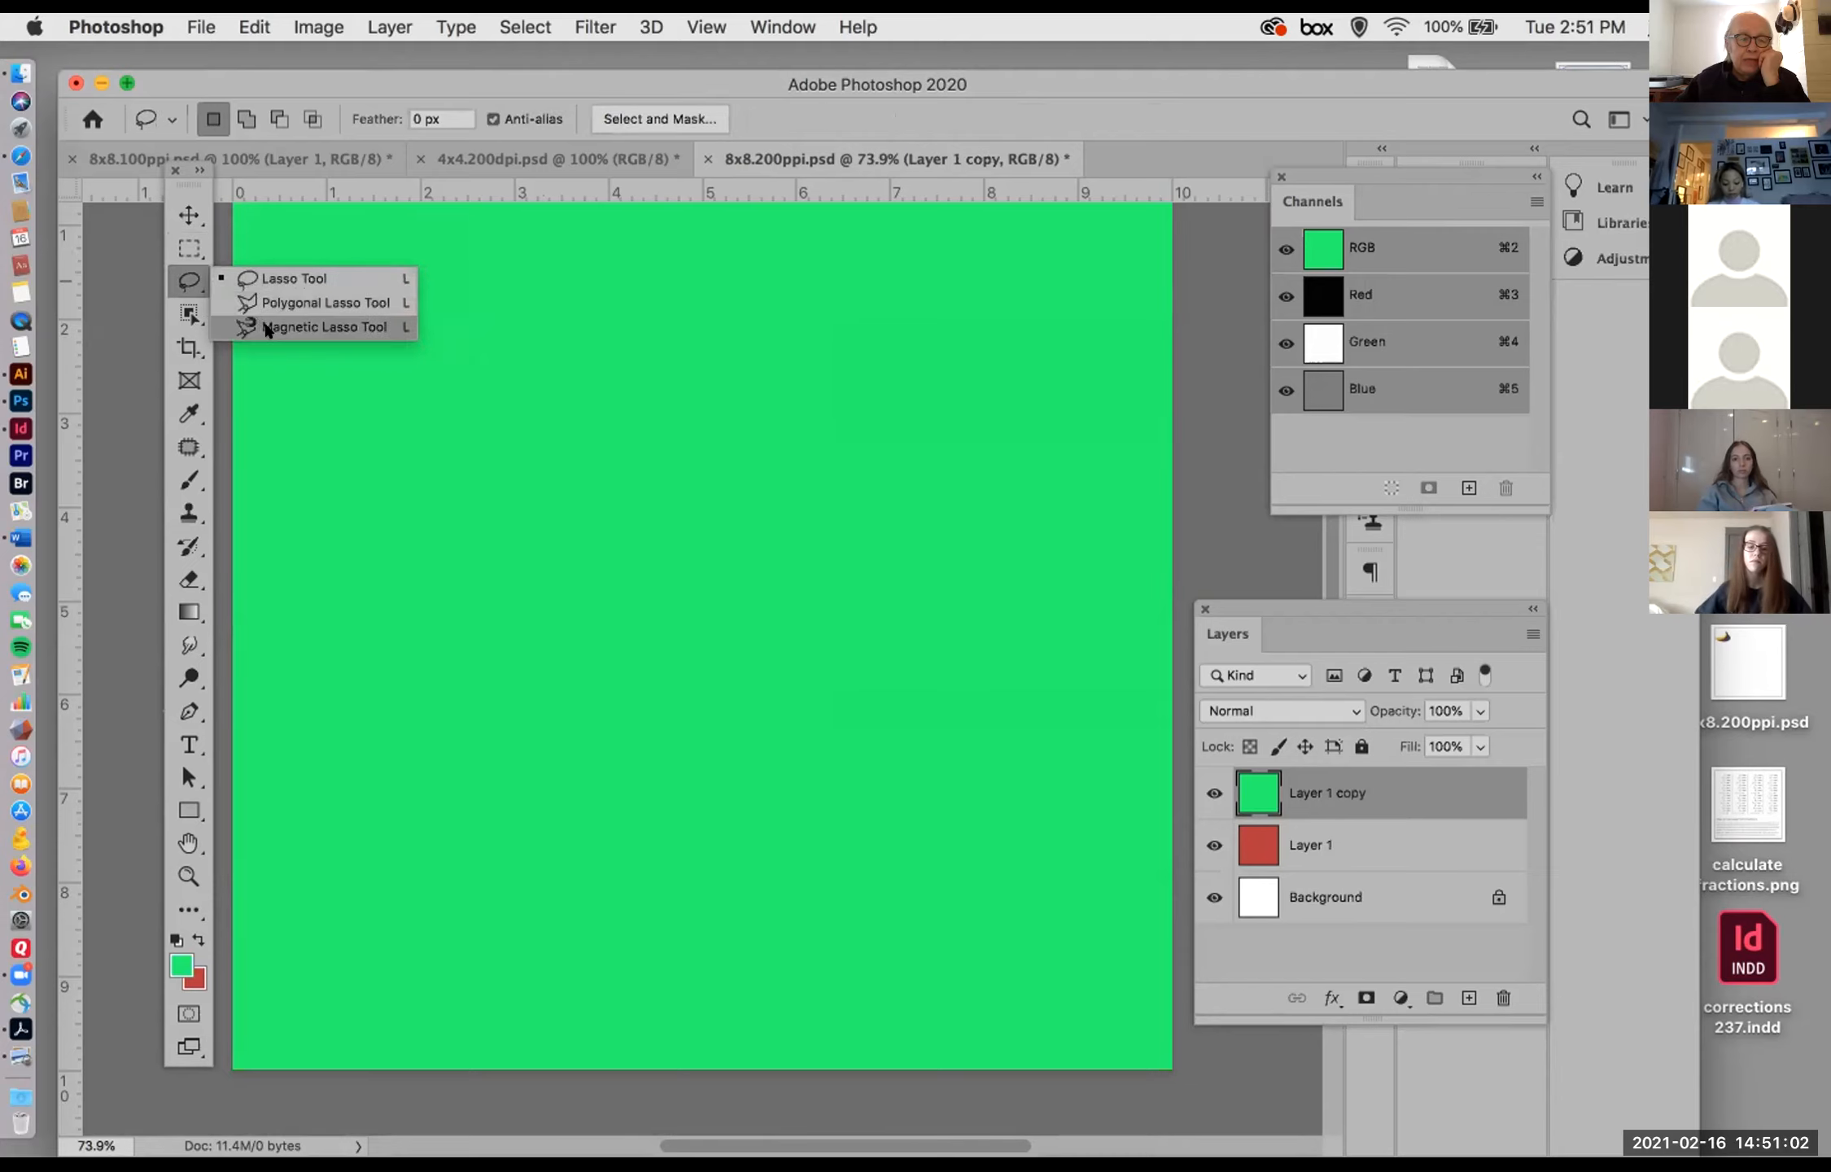
click(176, 244)
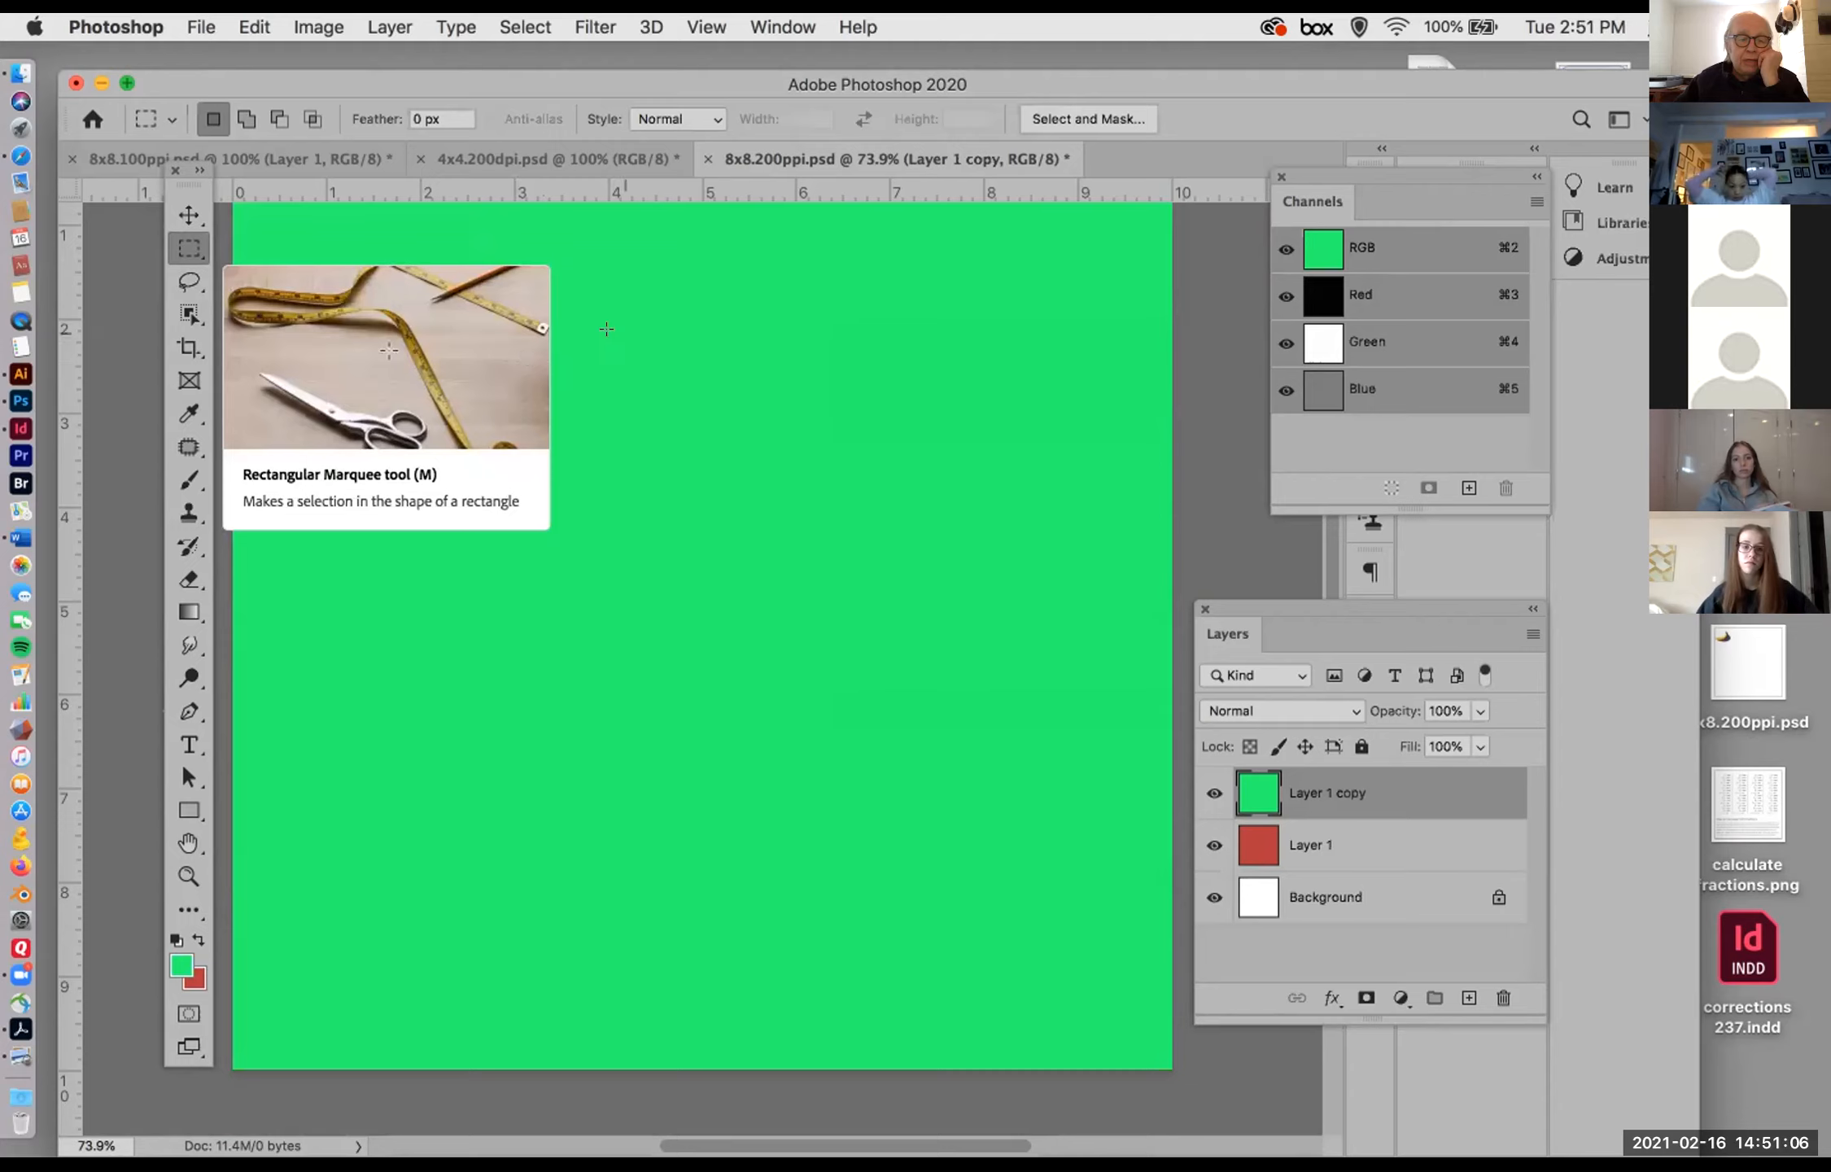
Step: Draw a tall rectangular marquee on the Layer 1 copy, shift its outline rightward and downward, and deselect it
drag(529, 323, 696, 591)
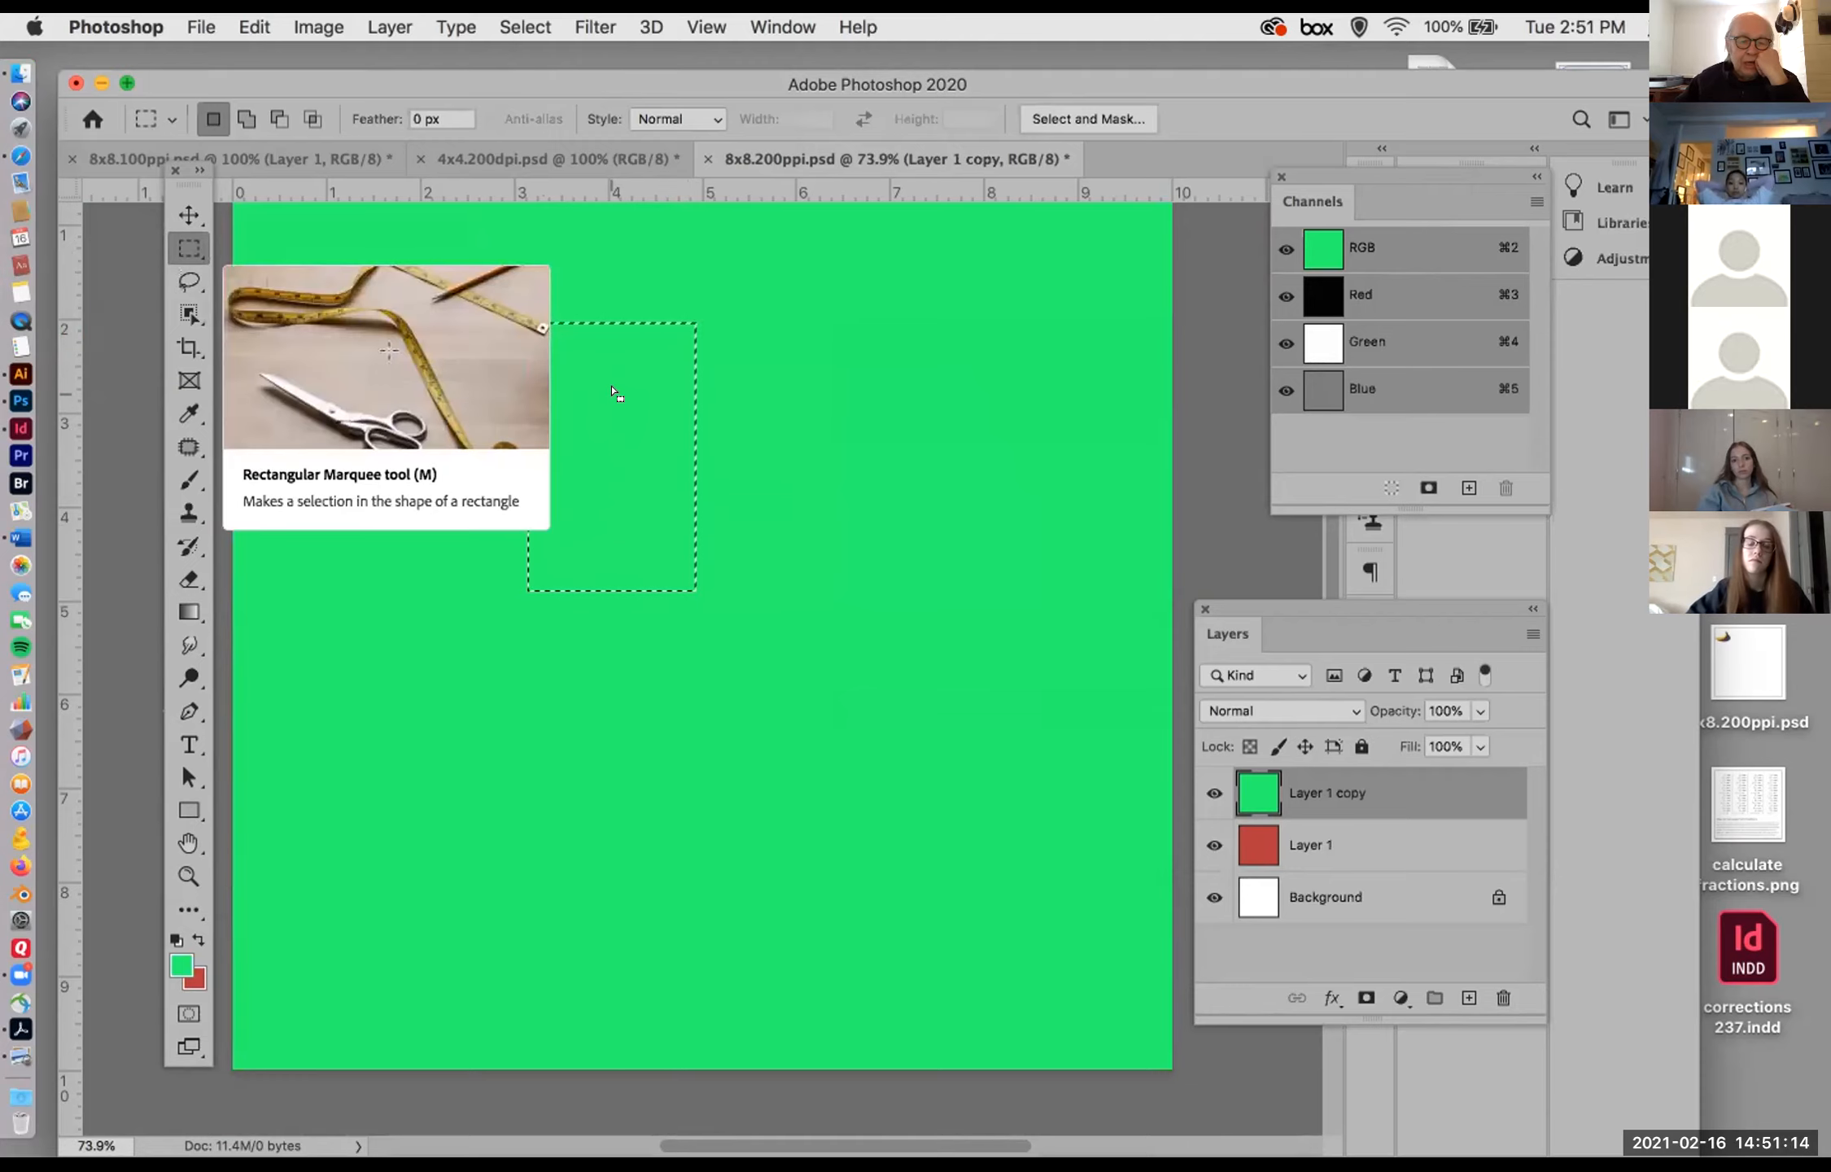
drag(612, 393, 703, 413)
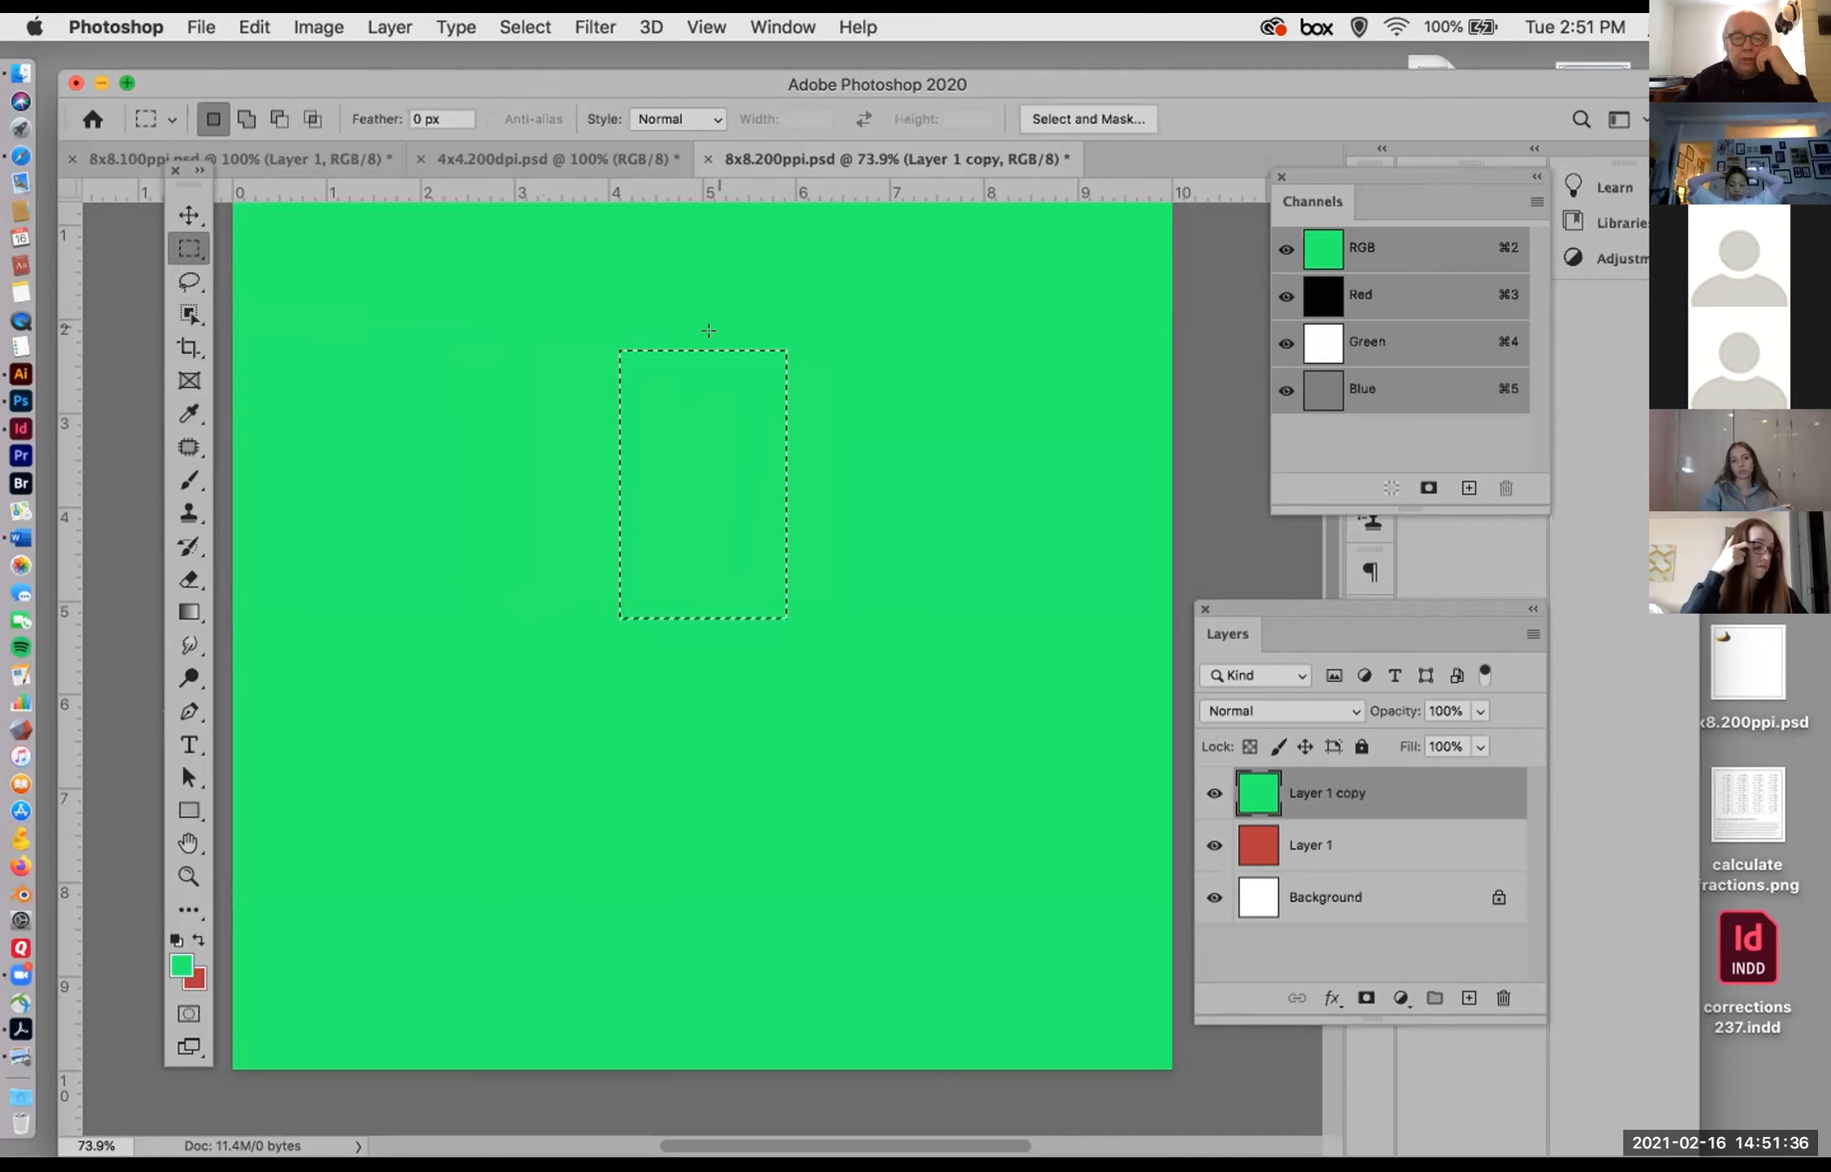
mouse_move(712, 396)
mouse_down()
mouse_move(895, 426)
mouse_move(741, 416)
mouse_up()
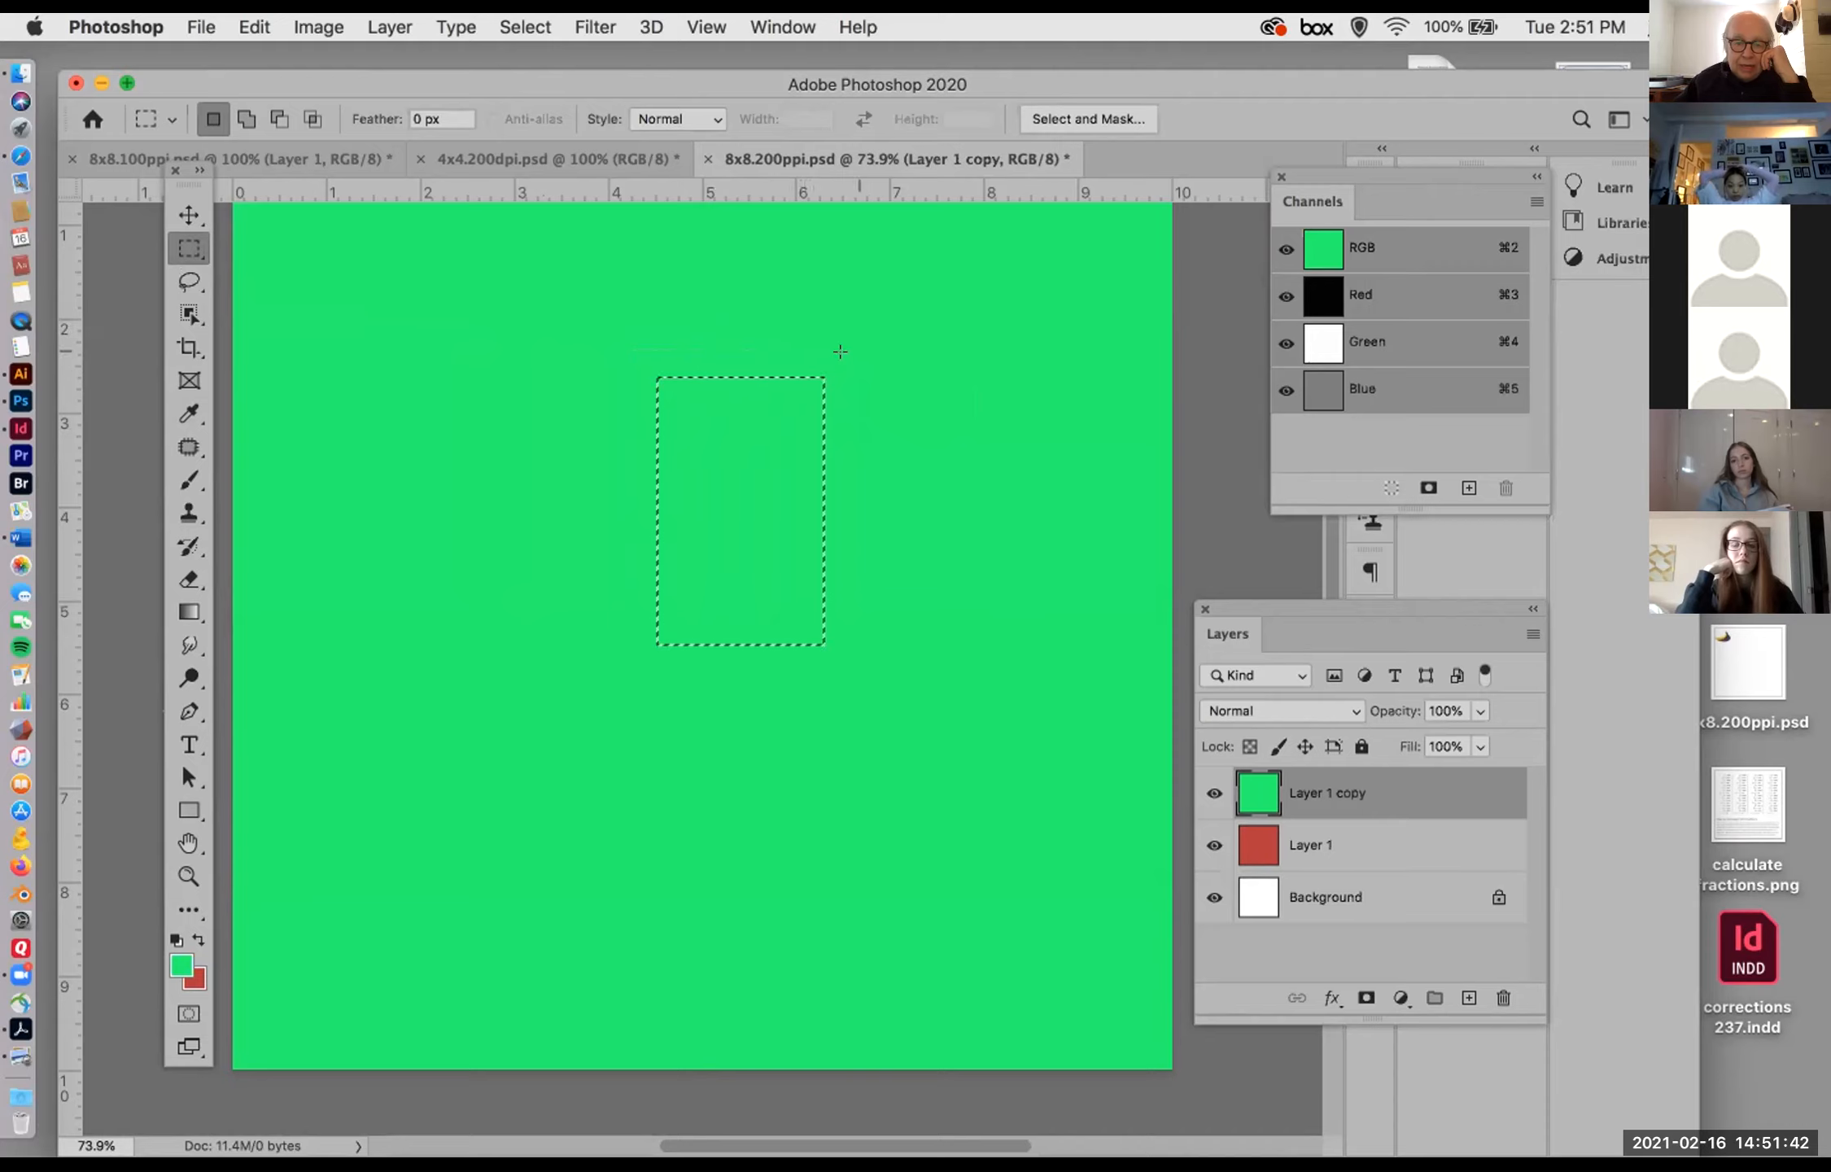
click(870, 356)
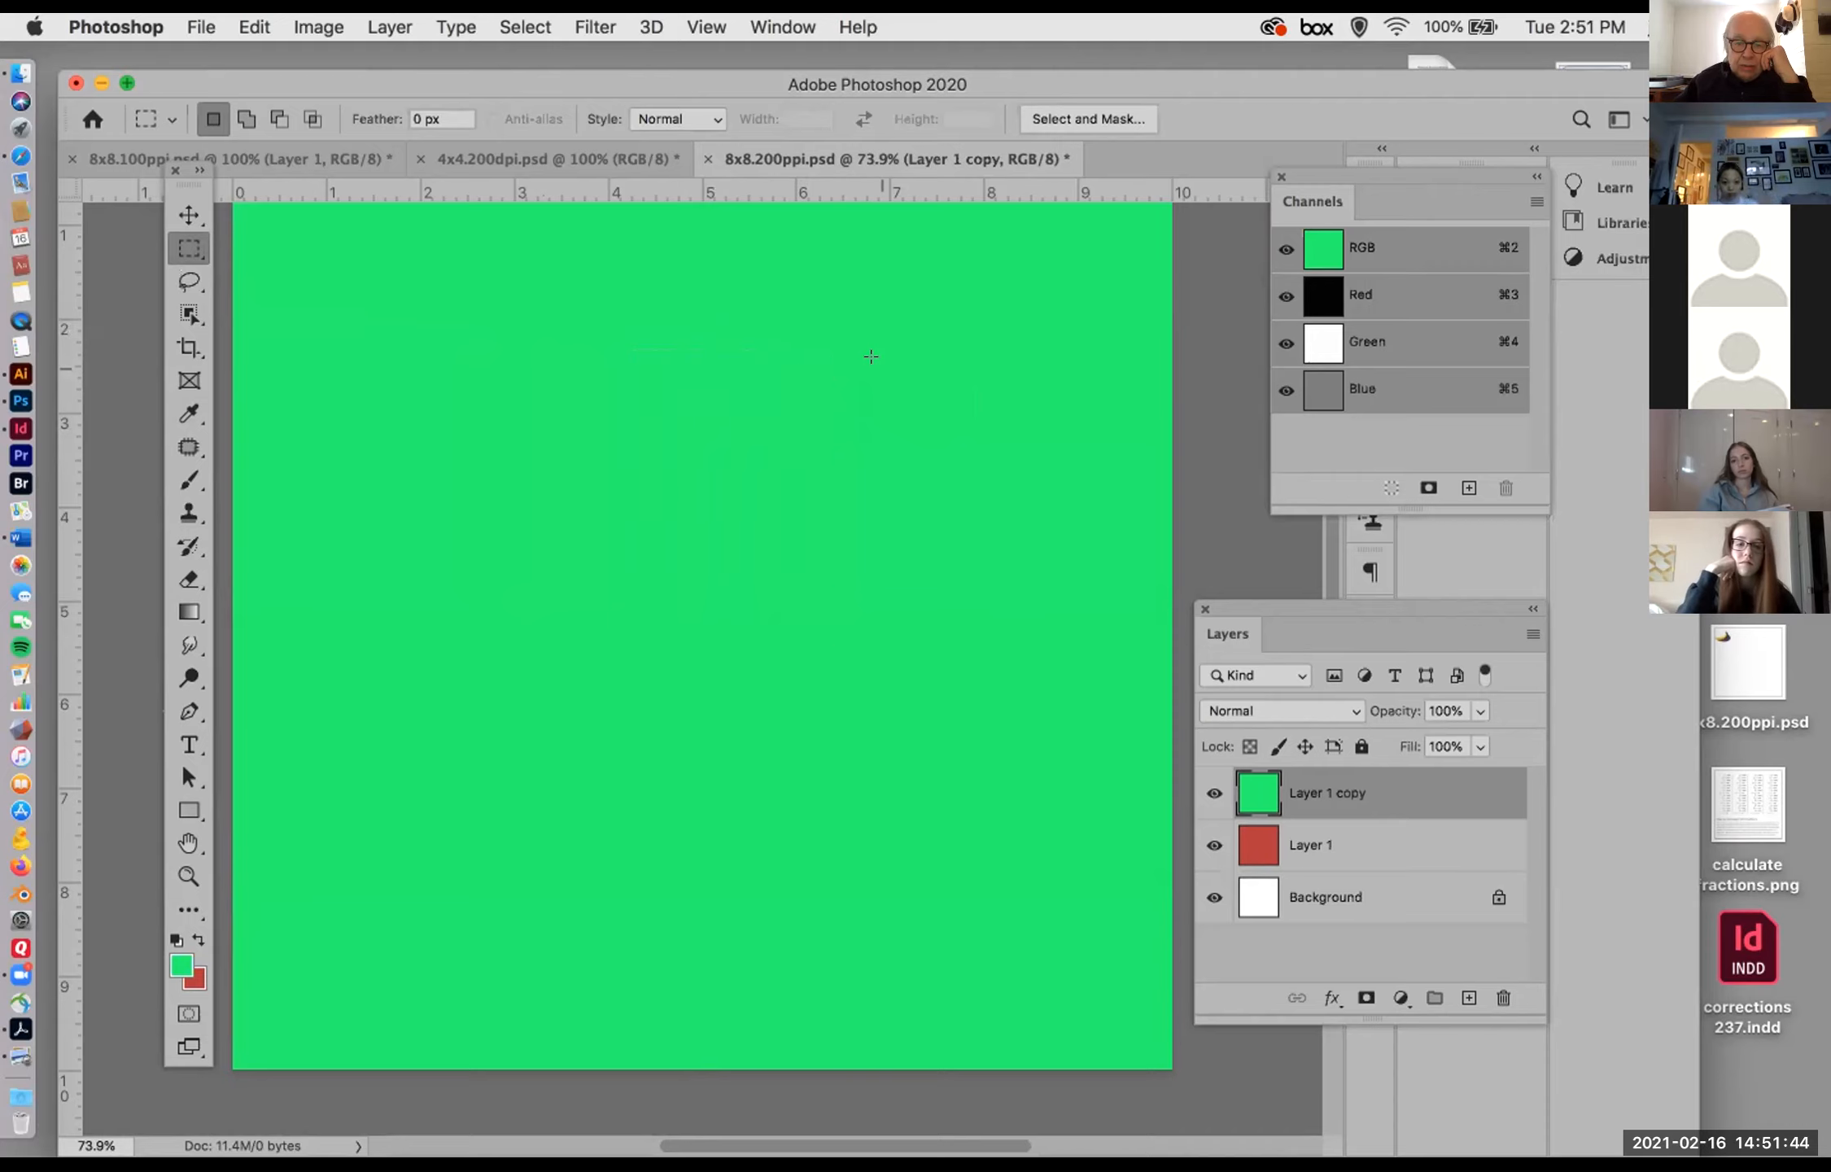
Step: Redraw a tall rectangular marquee in the upper middle of the canvas and shift its outline slightly up and left
drag(643, 296, 826, 610)
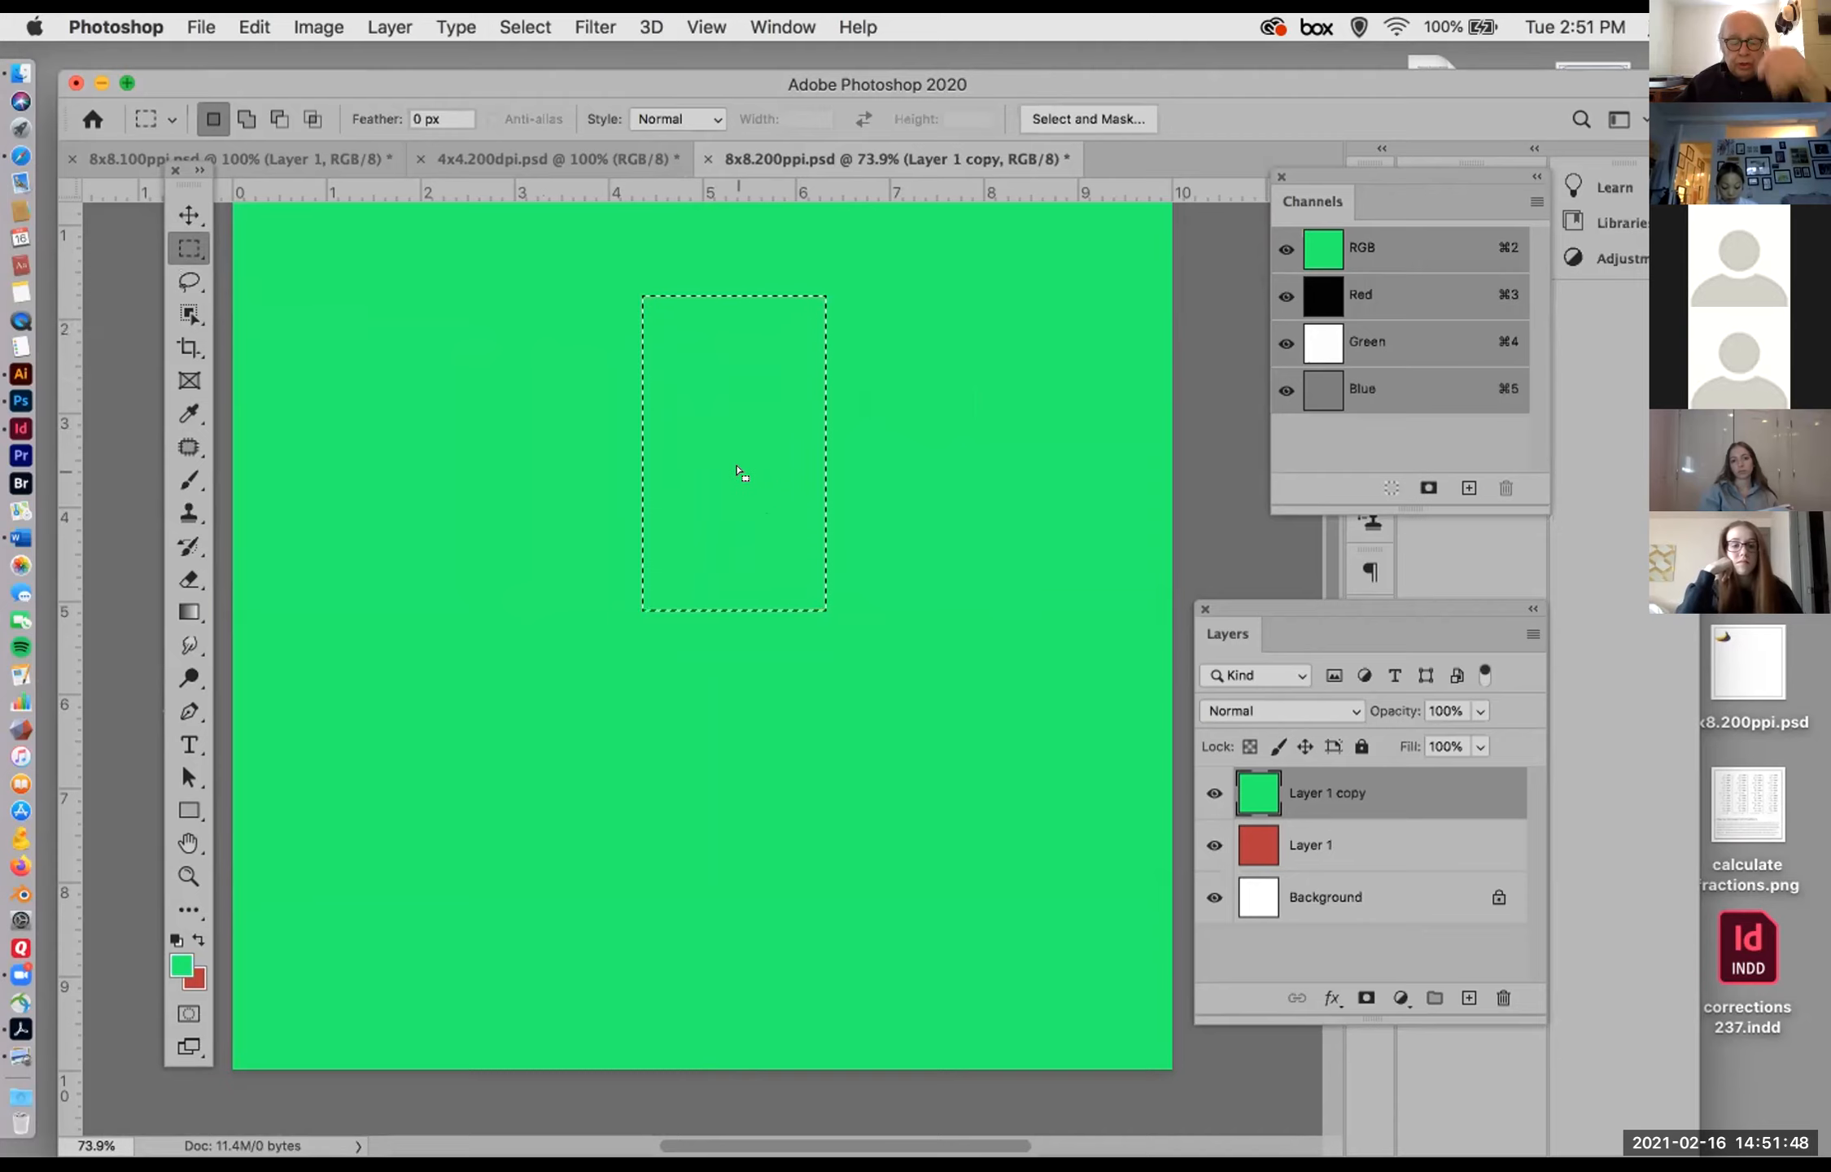
click(728, 459)
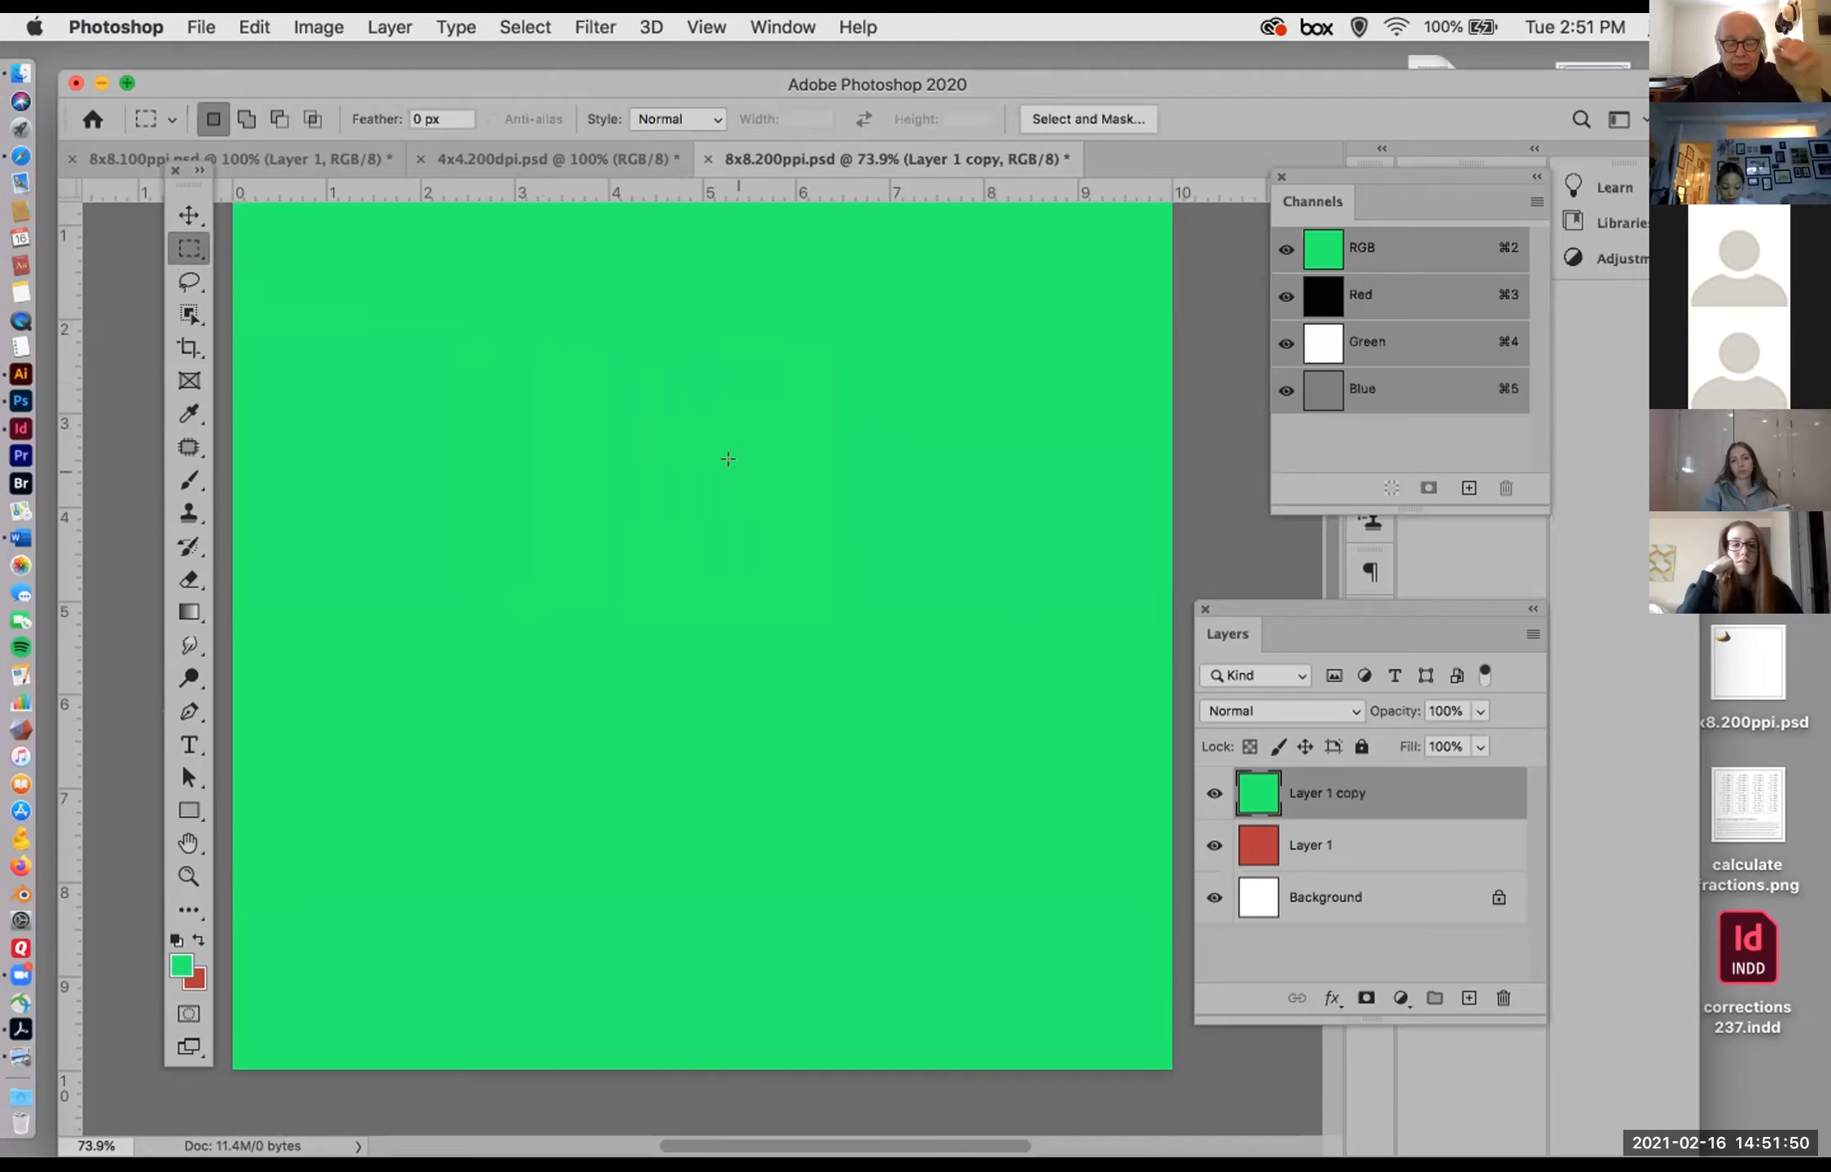
drag(618, 331, 772, 611)
mouse_move(696, 476)
mouse_down()
mouse_move(818, 475)
mouse_move(672, 446)
mouse_up()
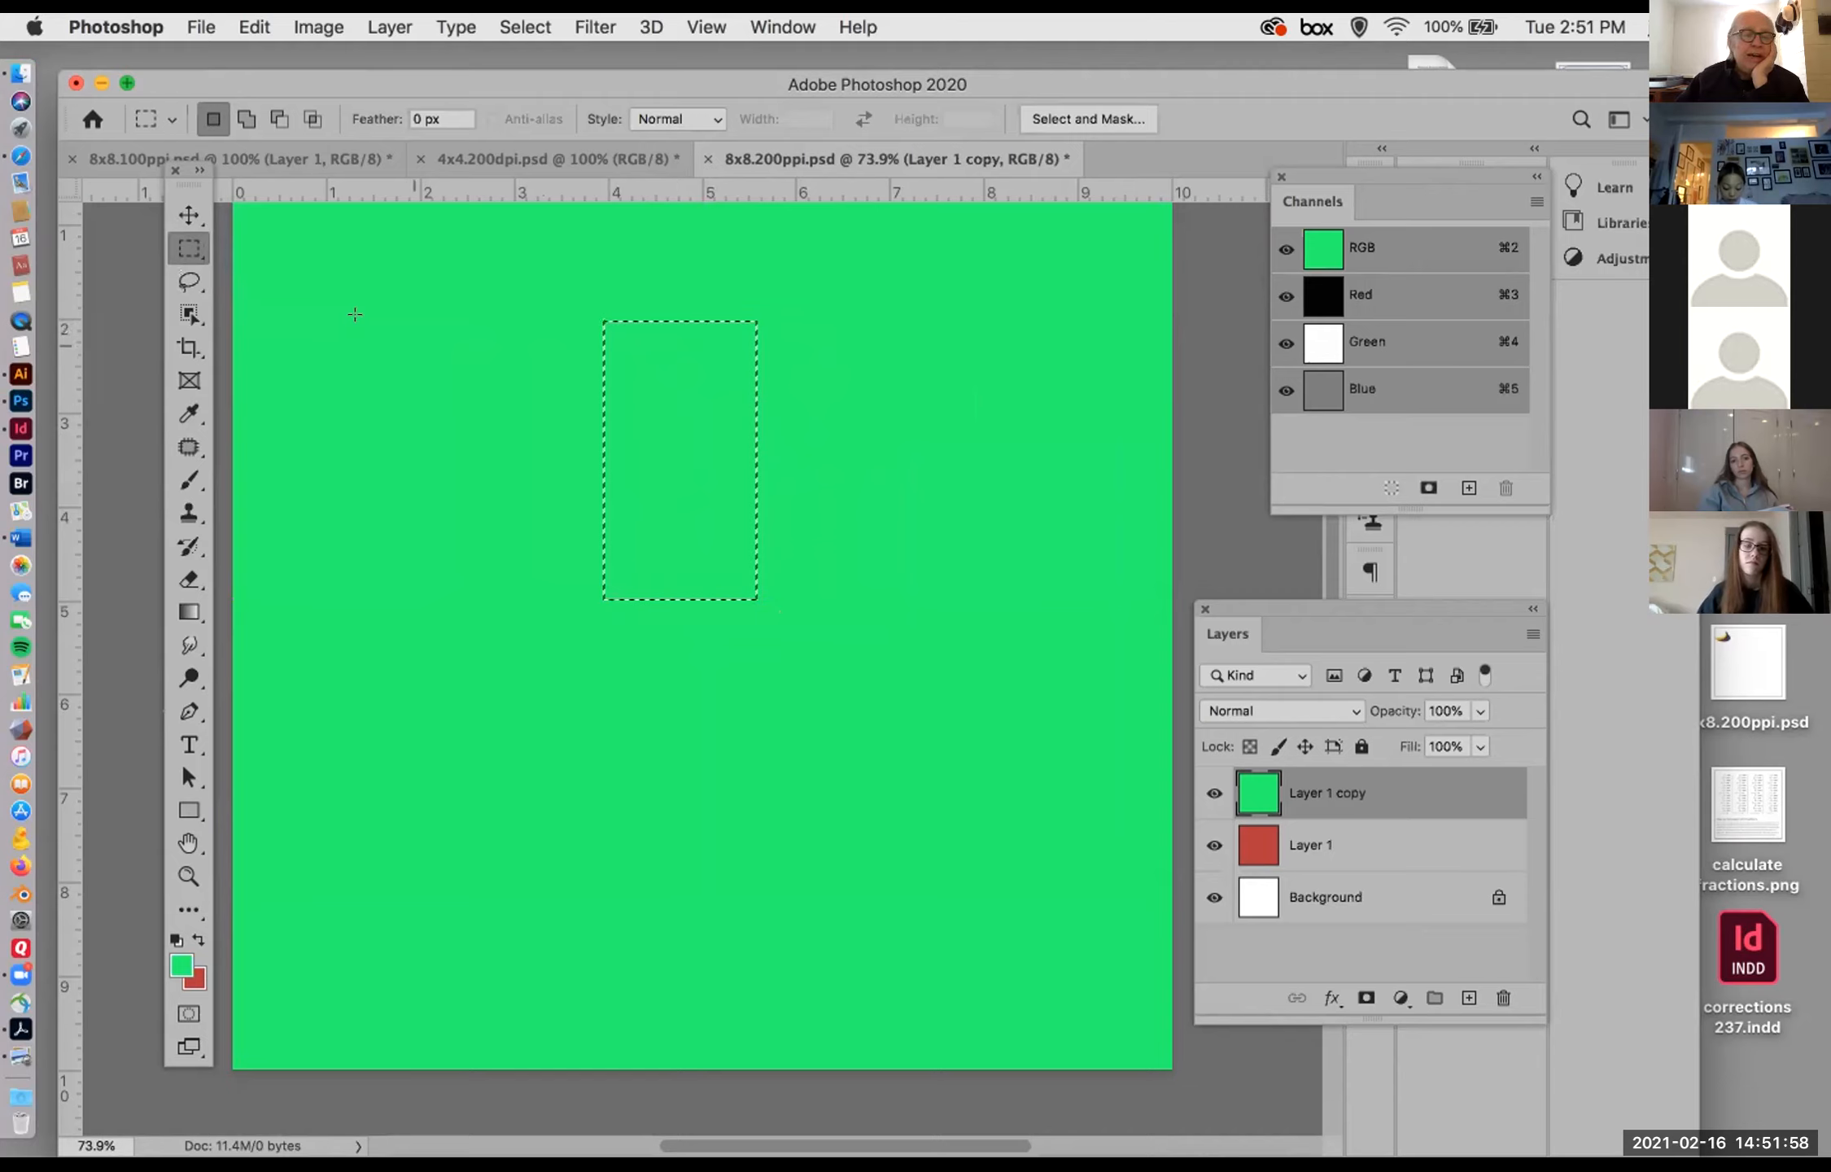
Step: Try moving the selected green pixels to the right with the Move tool, undo the move and deselect
key(v)
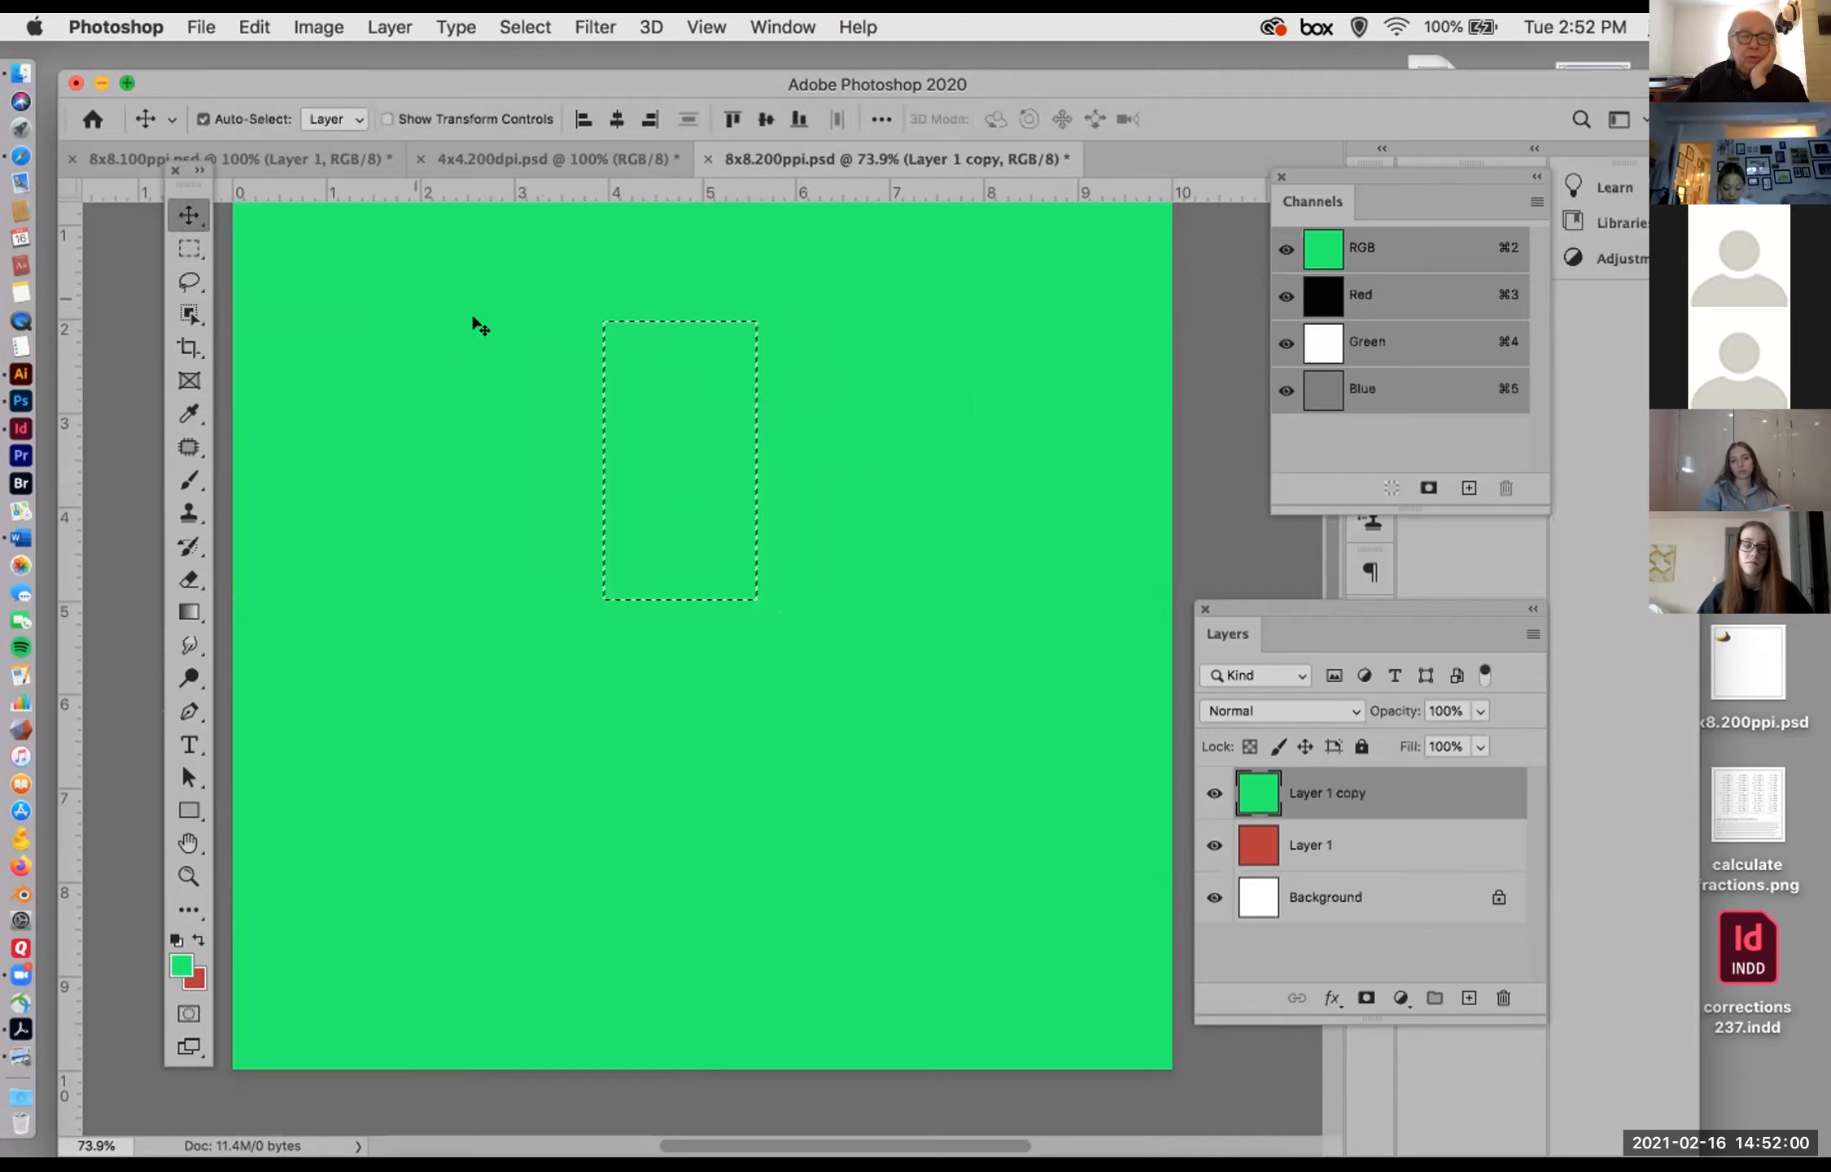
drag(695, 405, 841, 436)
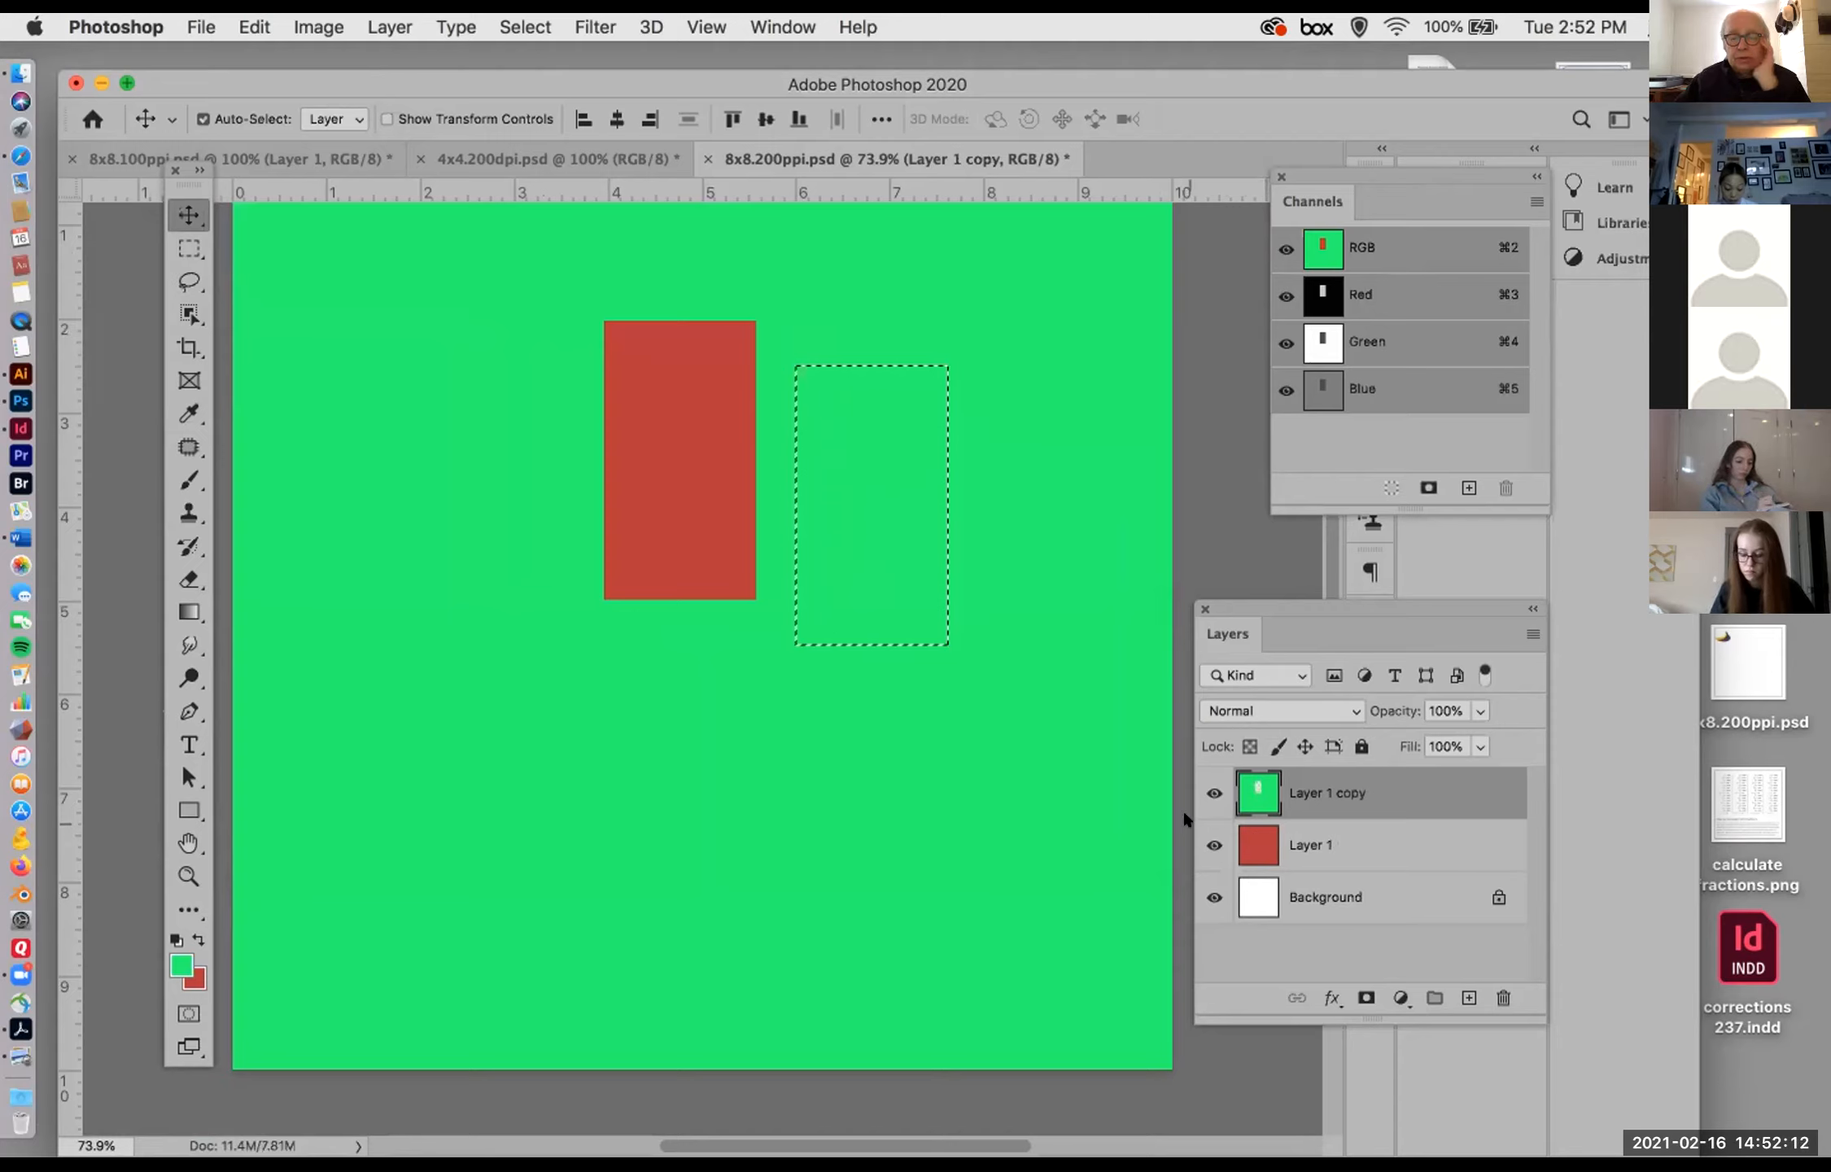
key(super+z)
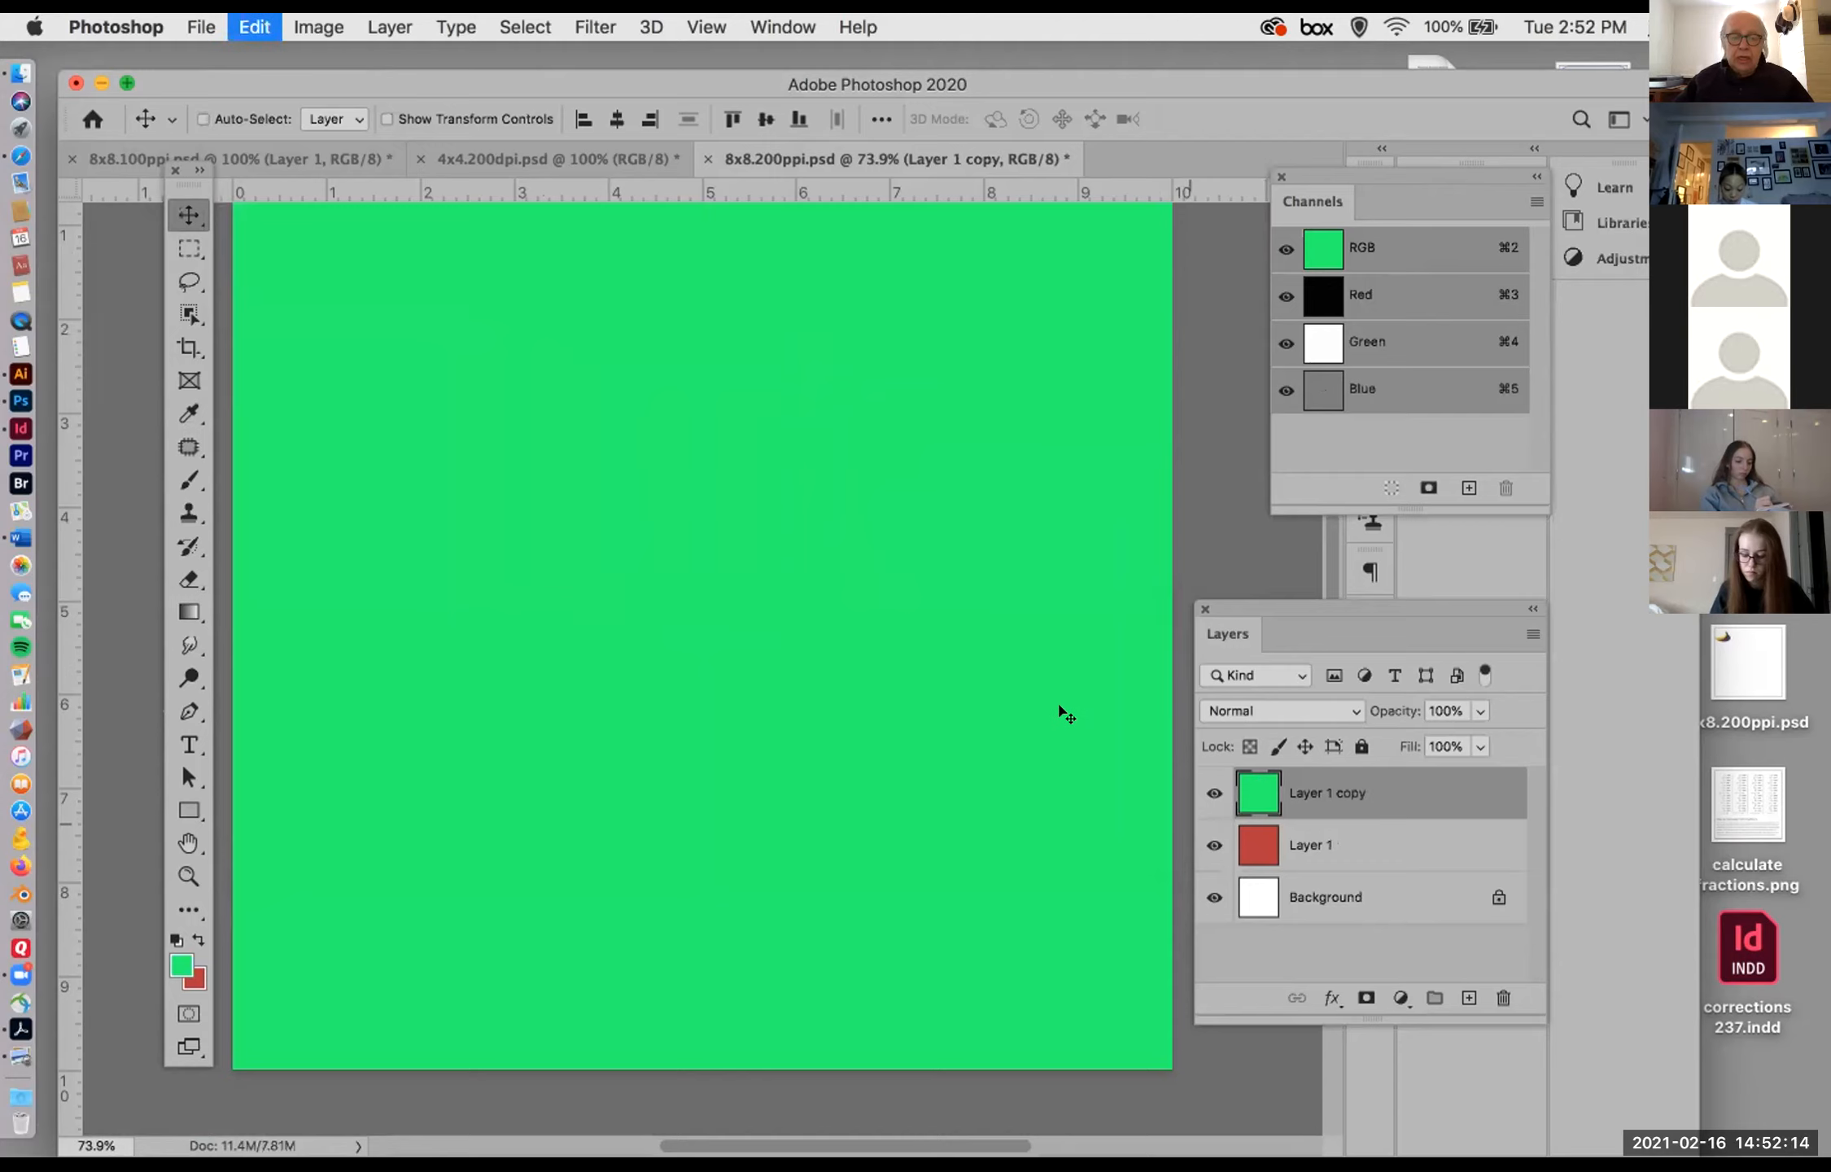
key(super+d)
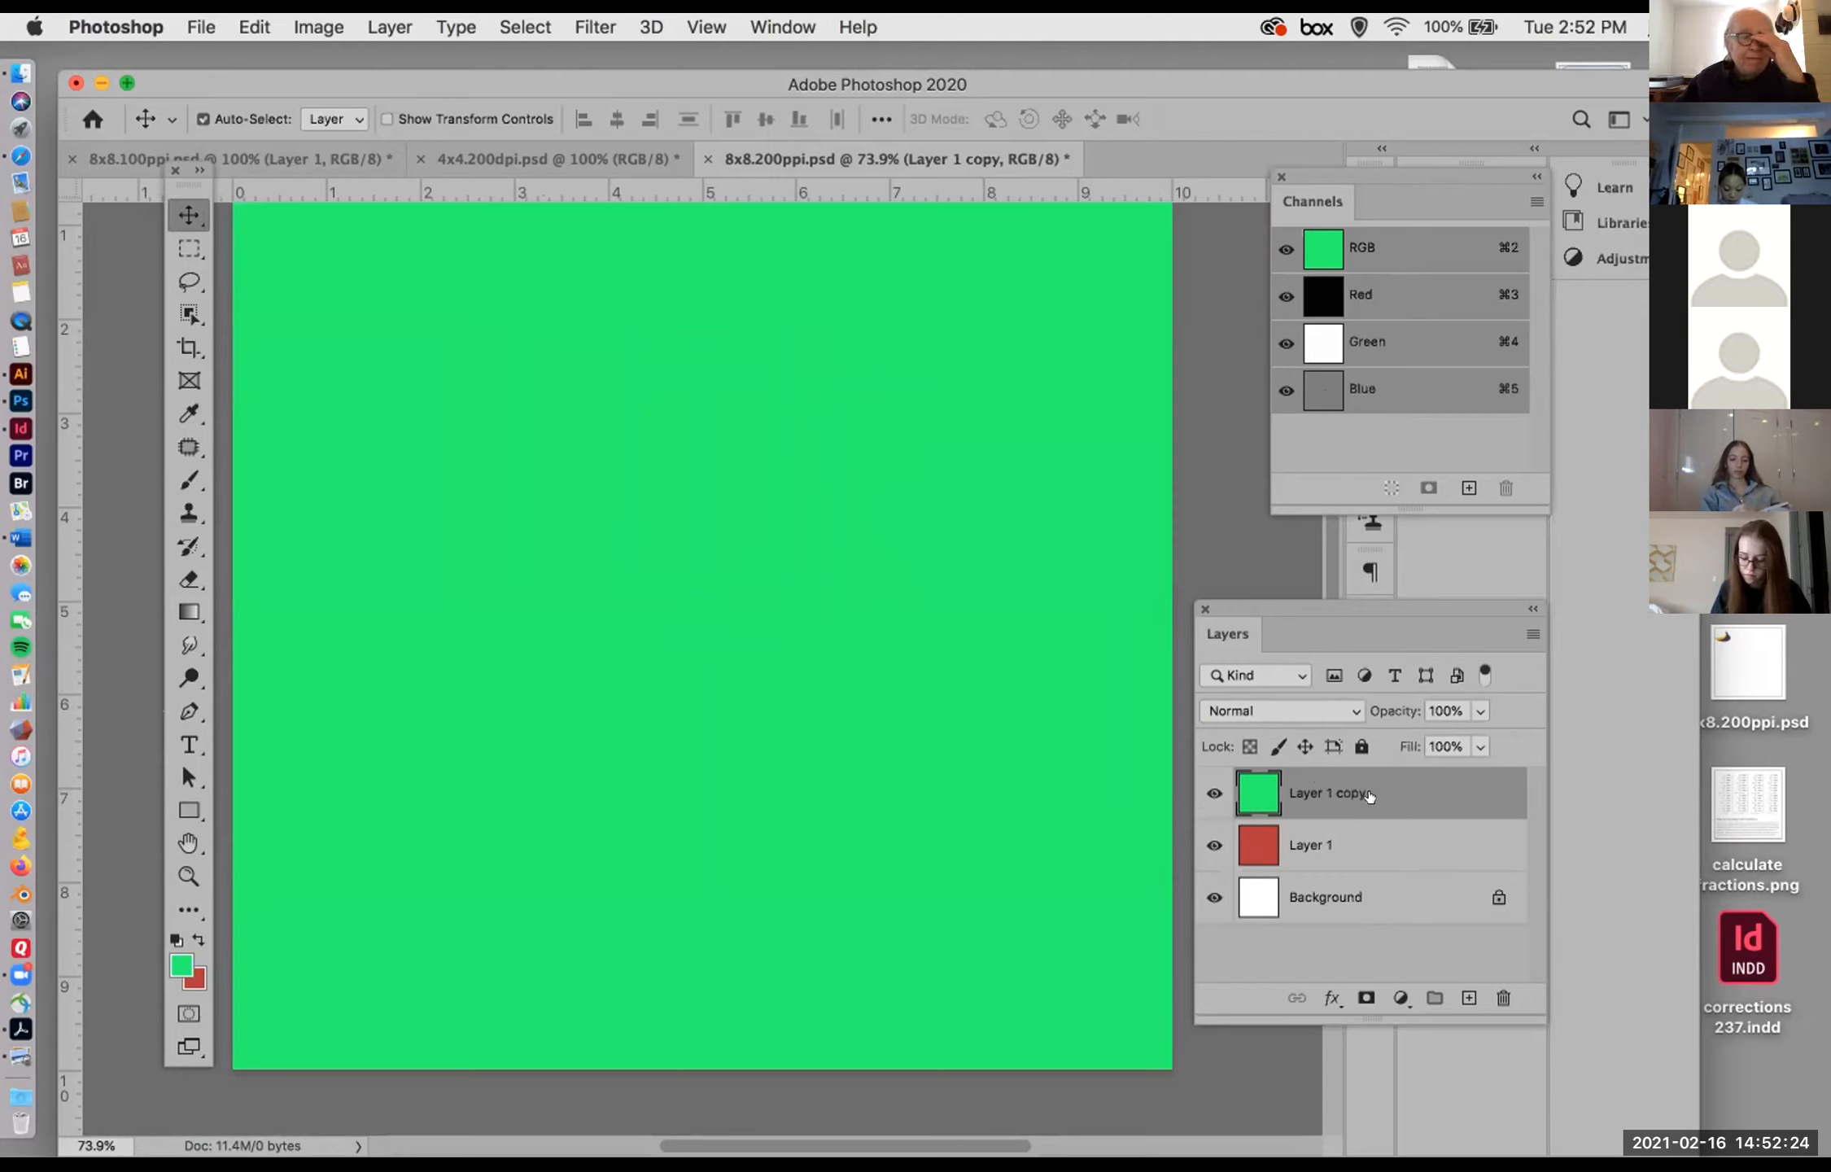
Step: Try the medium dark gray color theme in the Interface preferences, restore the light gray theme and accept the preferences
click(74, 19)
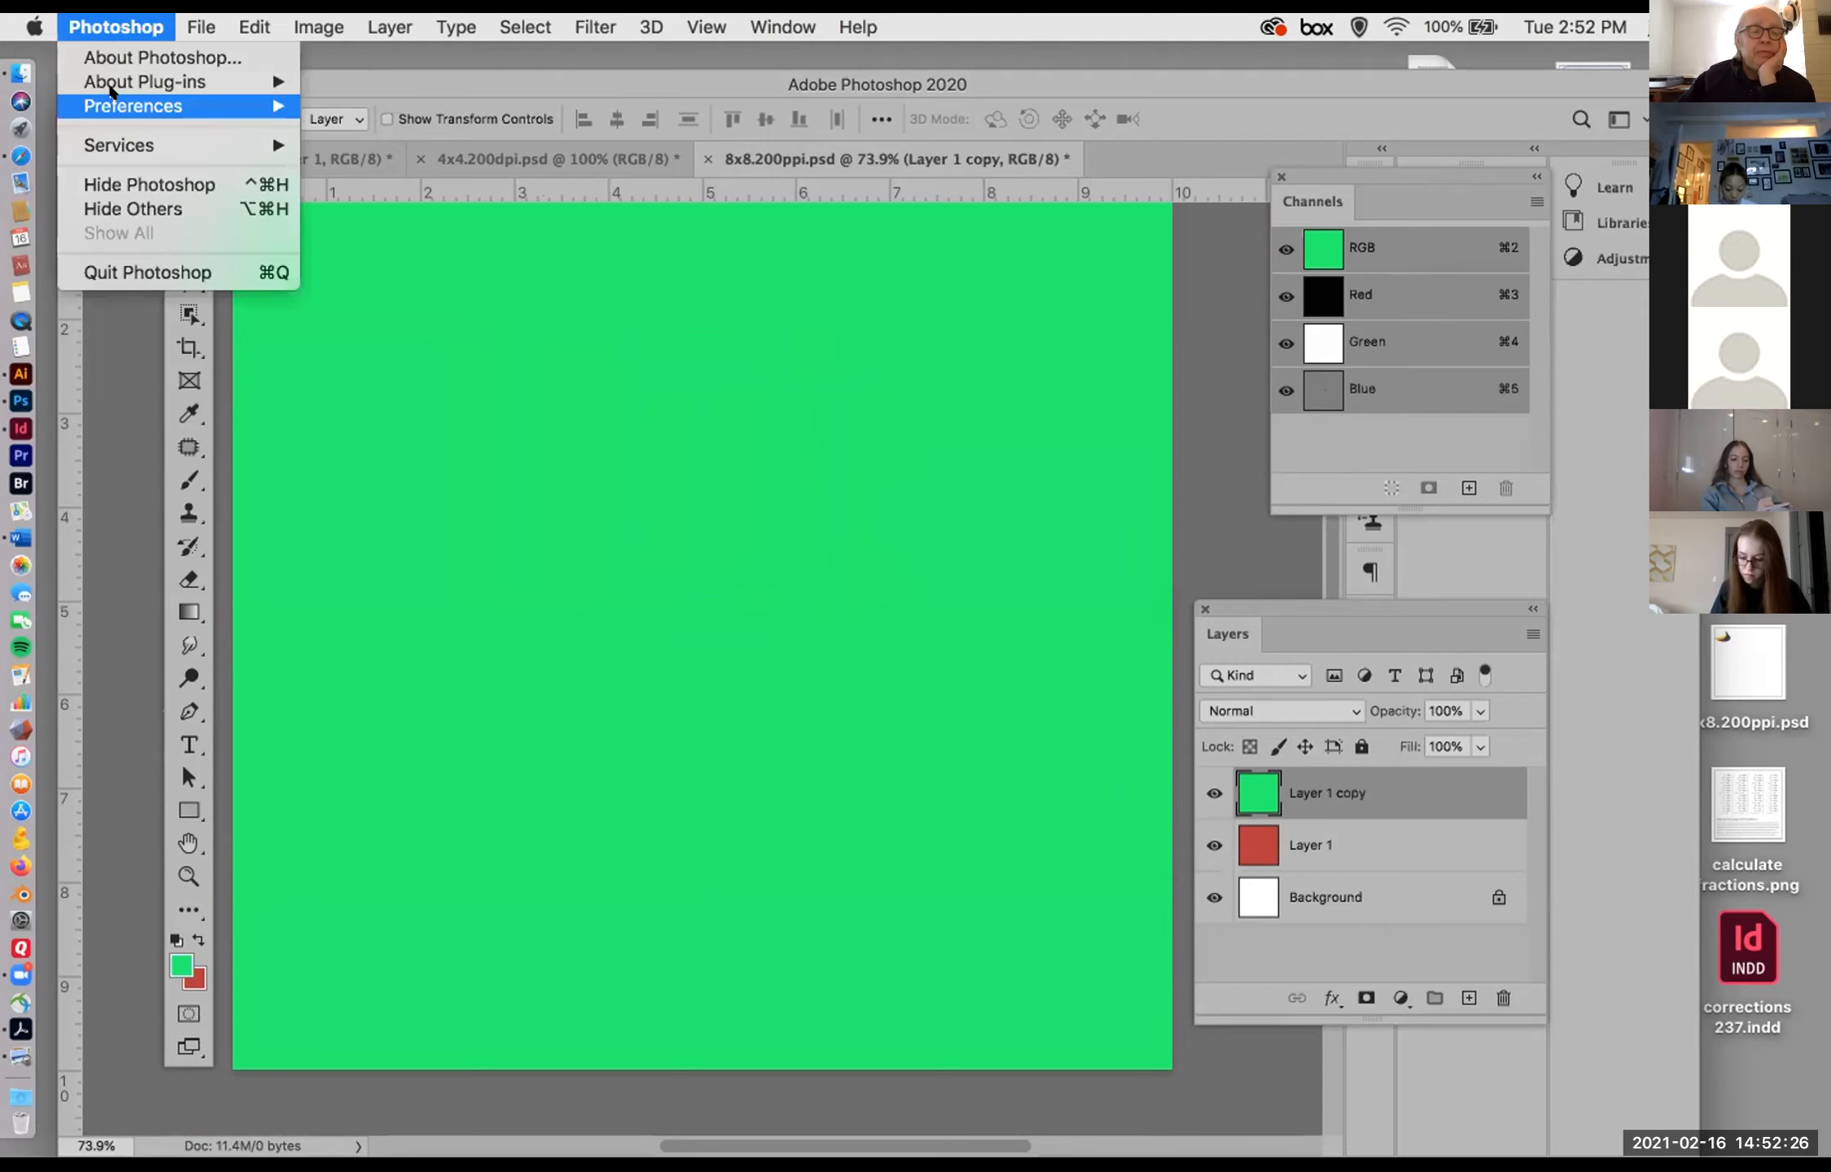
mouse_move(203, 106)
click(391, 148)
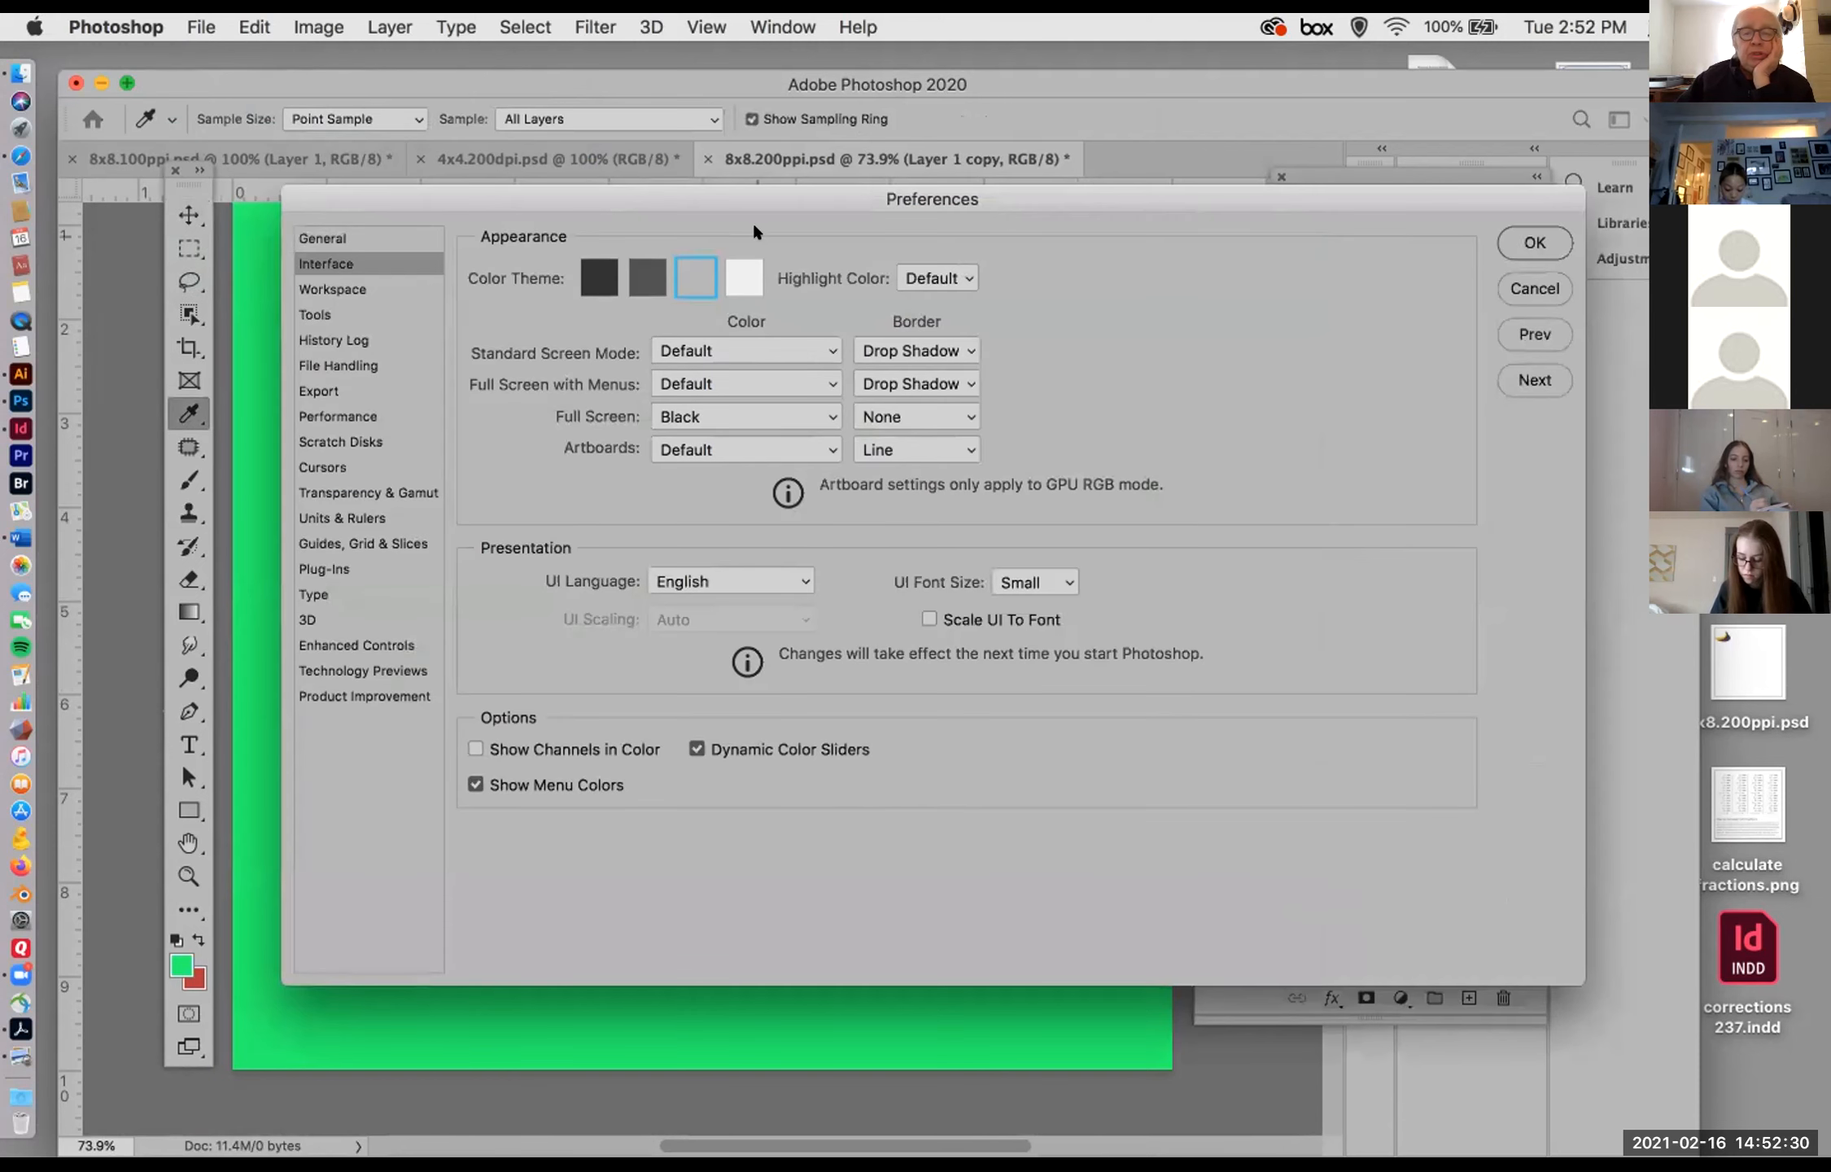
click(643, 276)
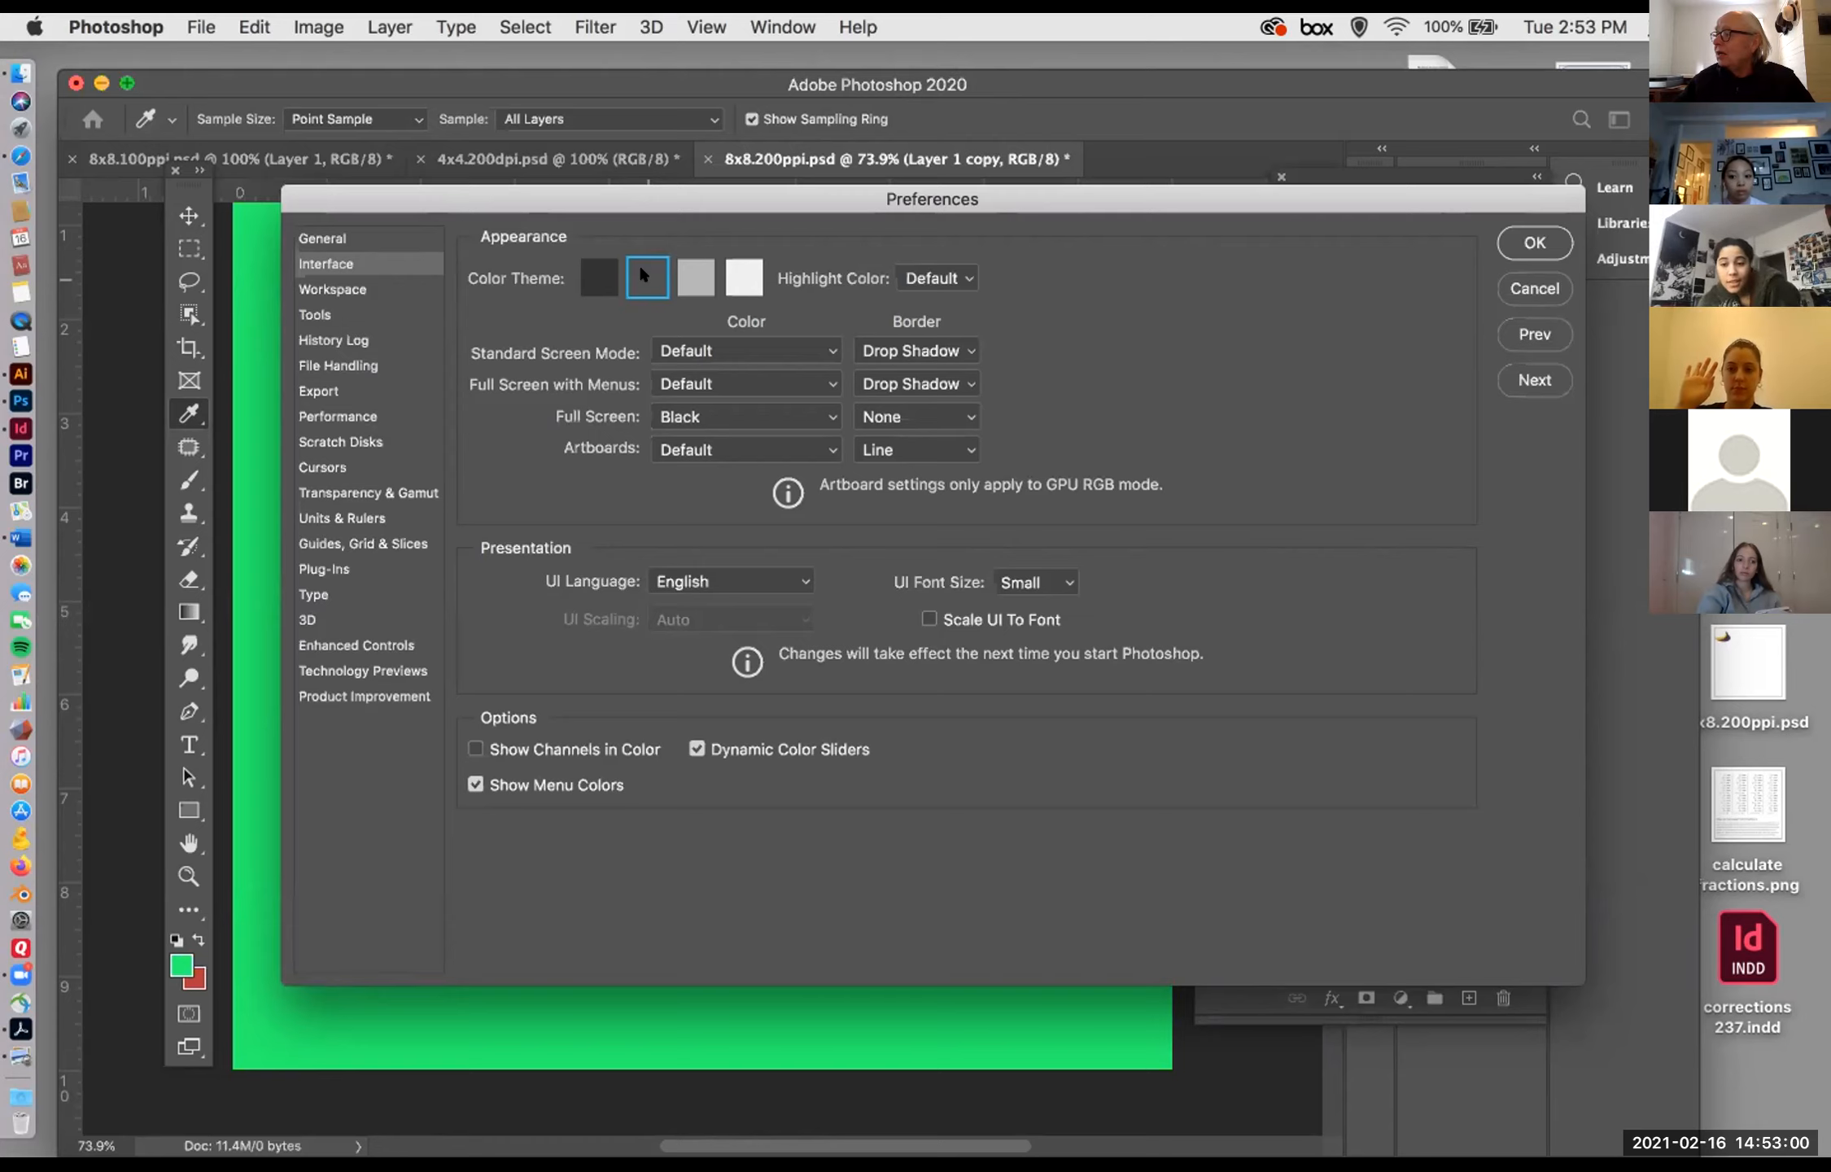
click(695, 279)
click(1533, 240)
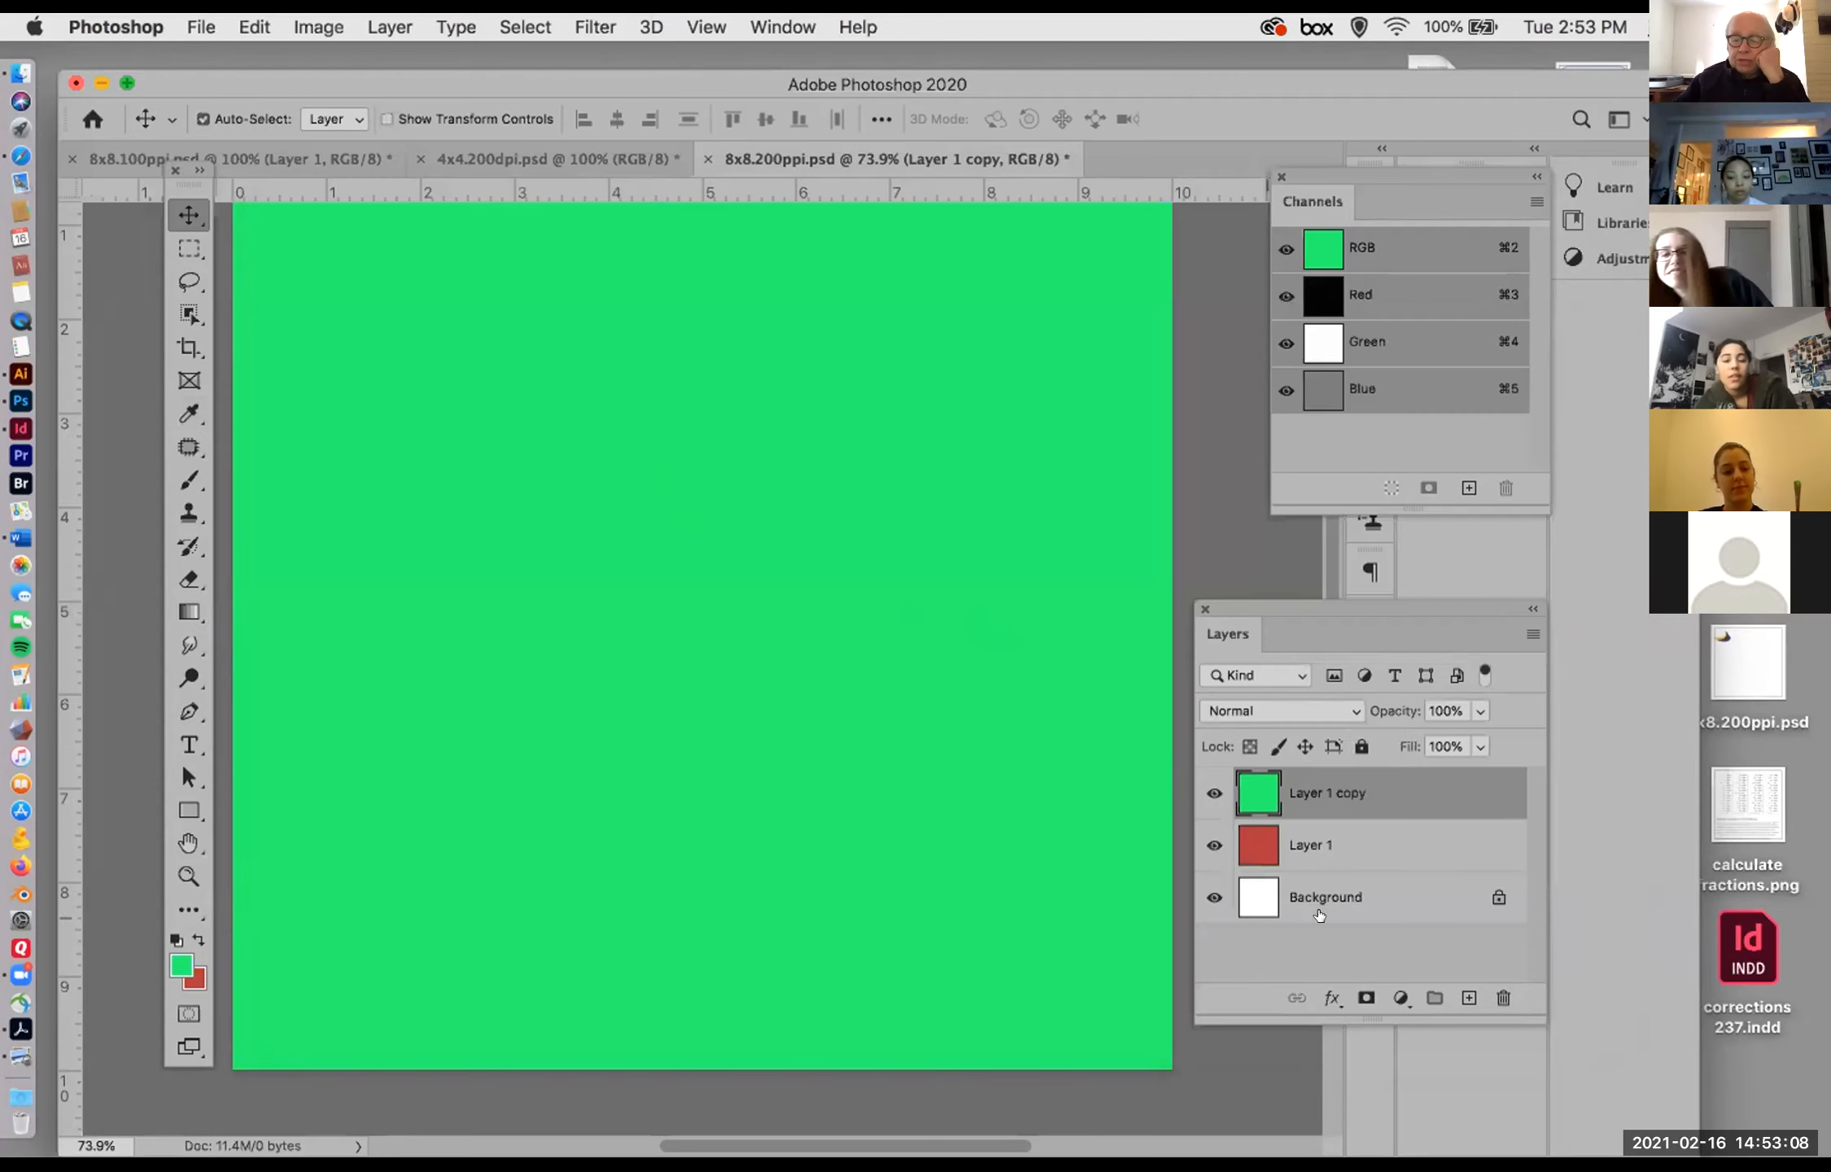
Step: Make Layer 1 active, draw a rectangular marquee around the upper middle of the canvas and delete the selected area from that layer
click(1328, 863)
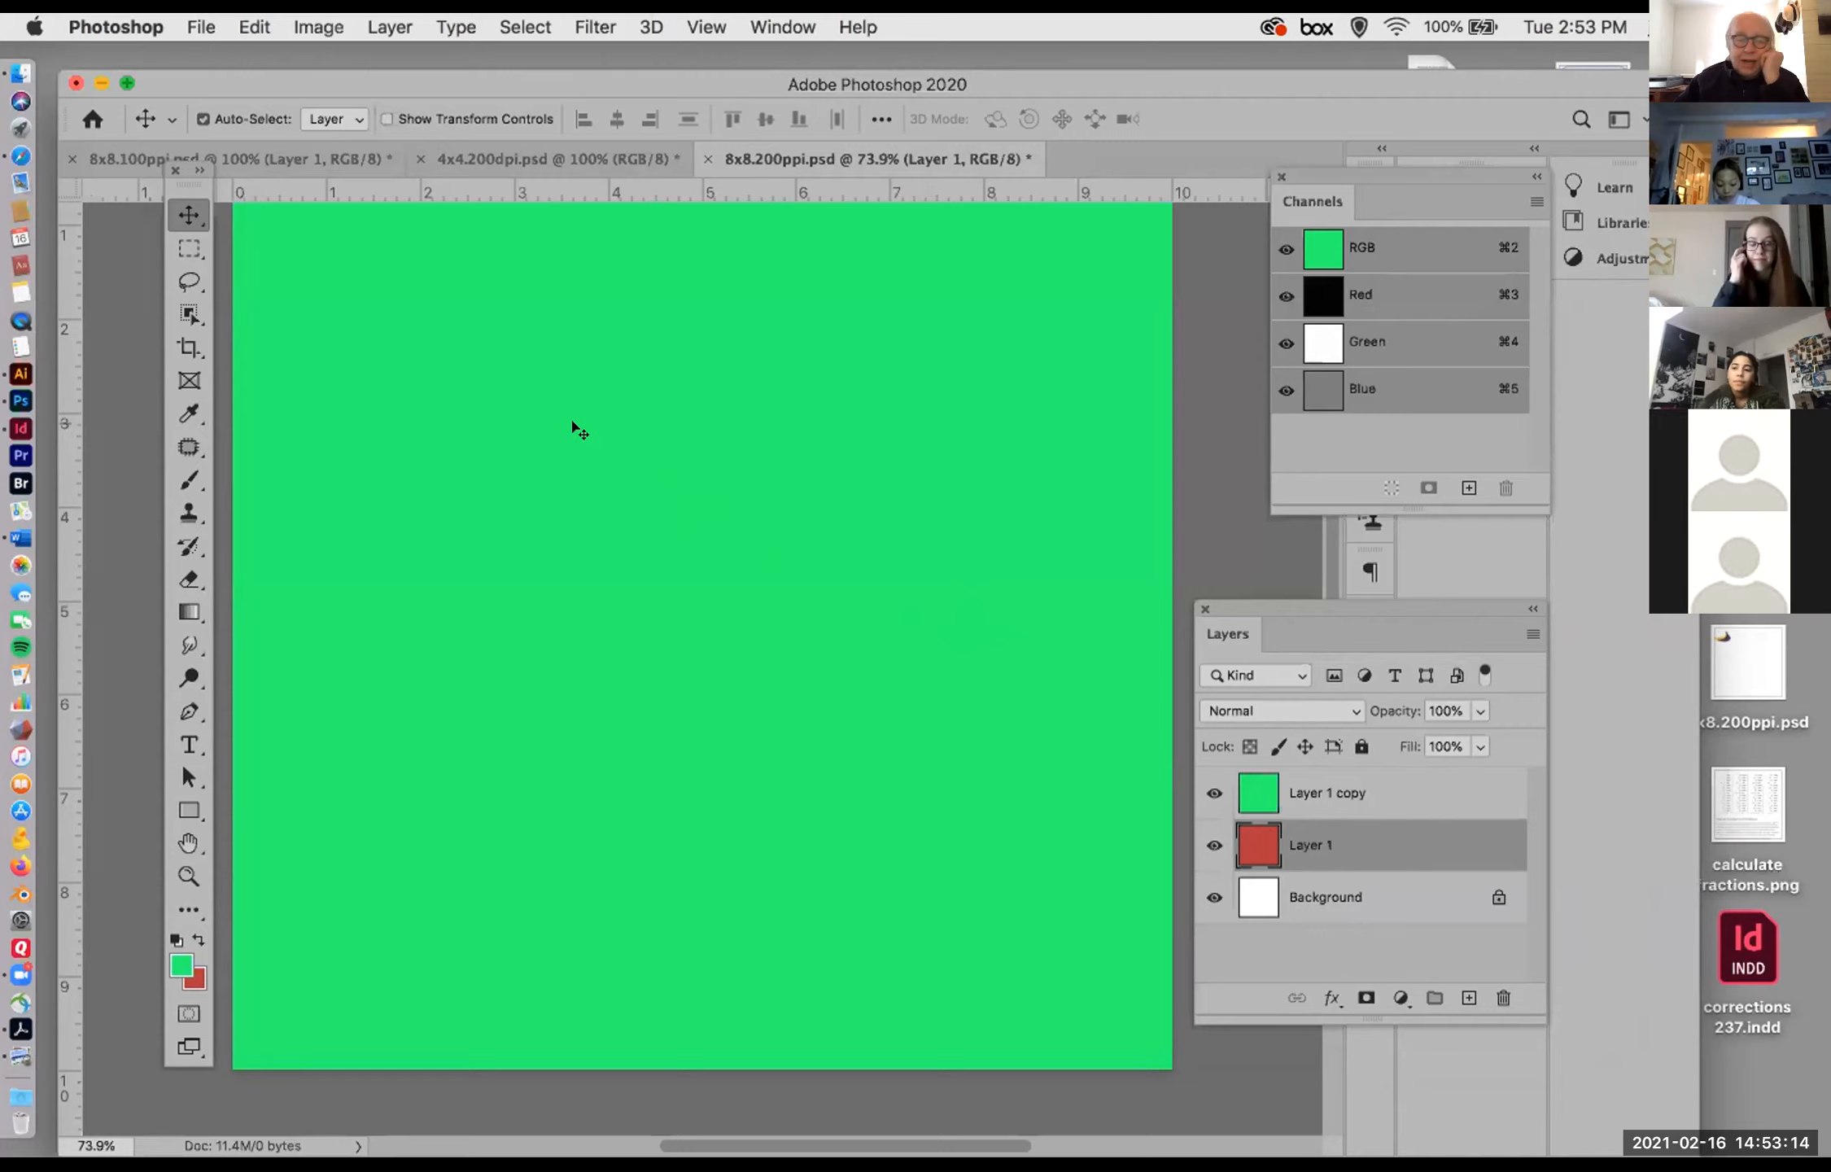
drag(577, 383, 786, 673)
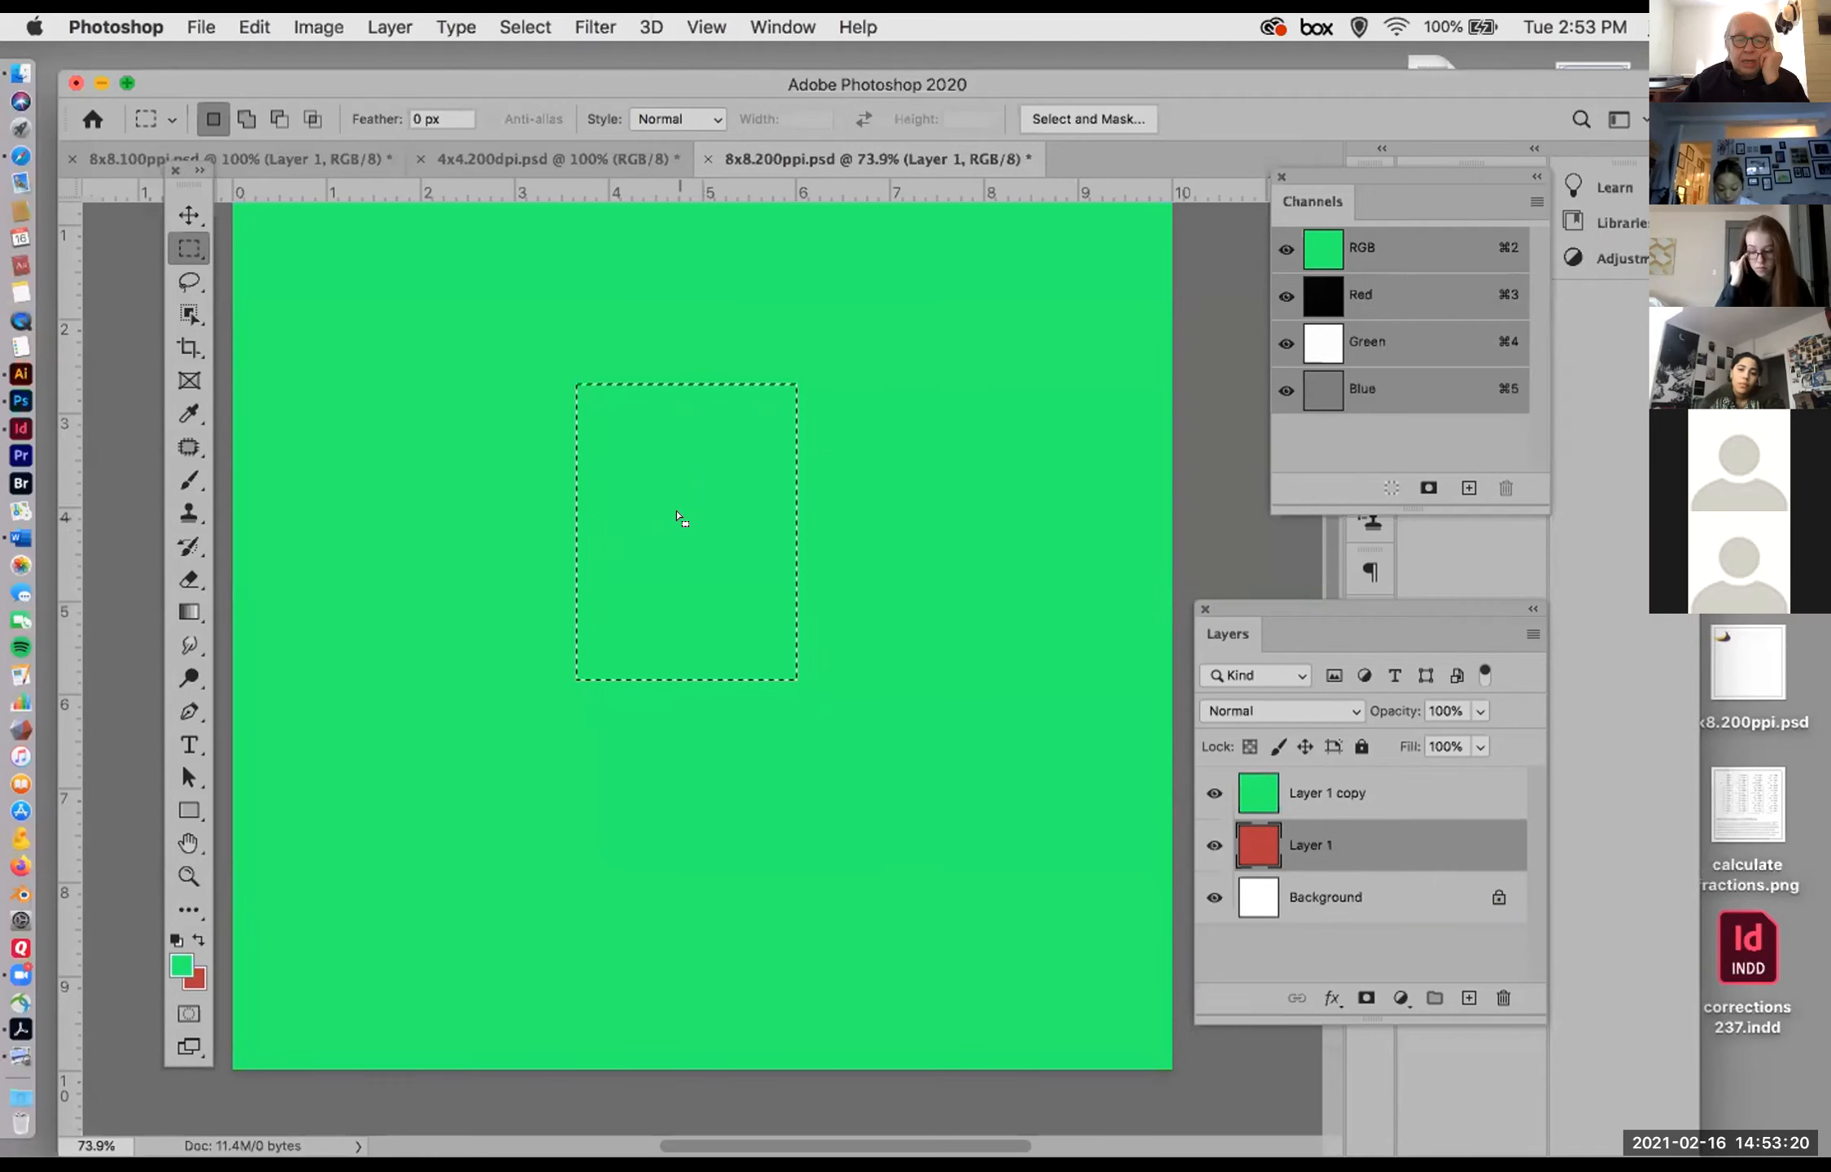
key(Delete)
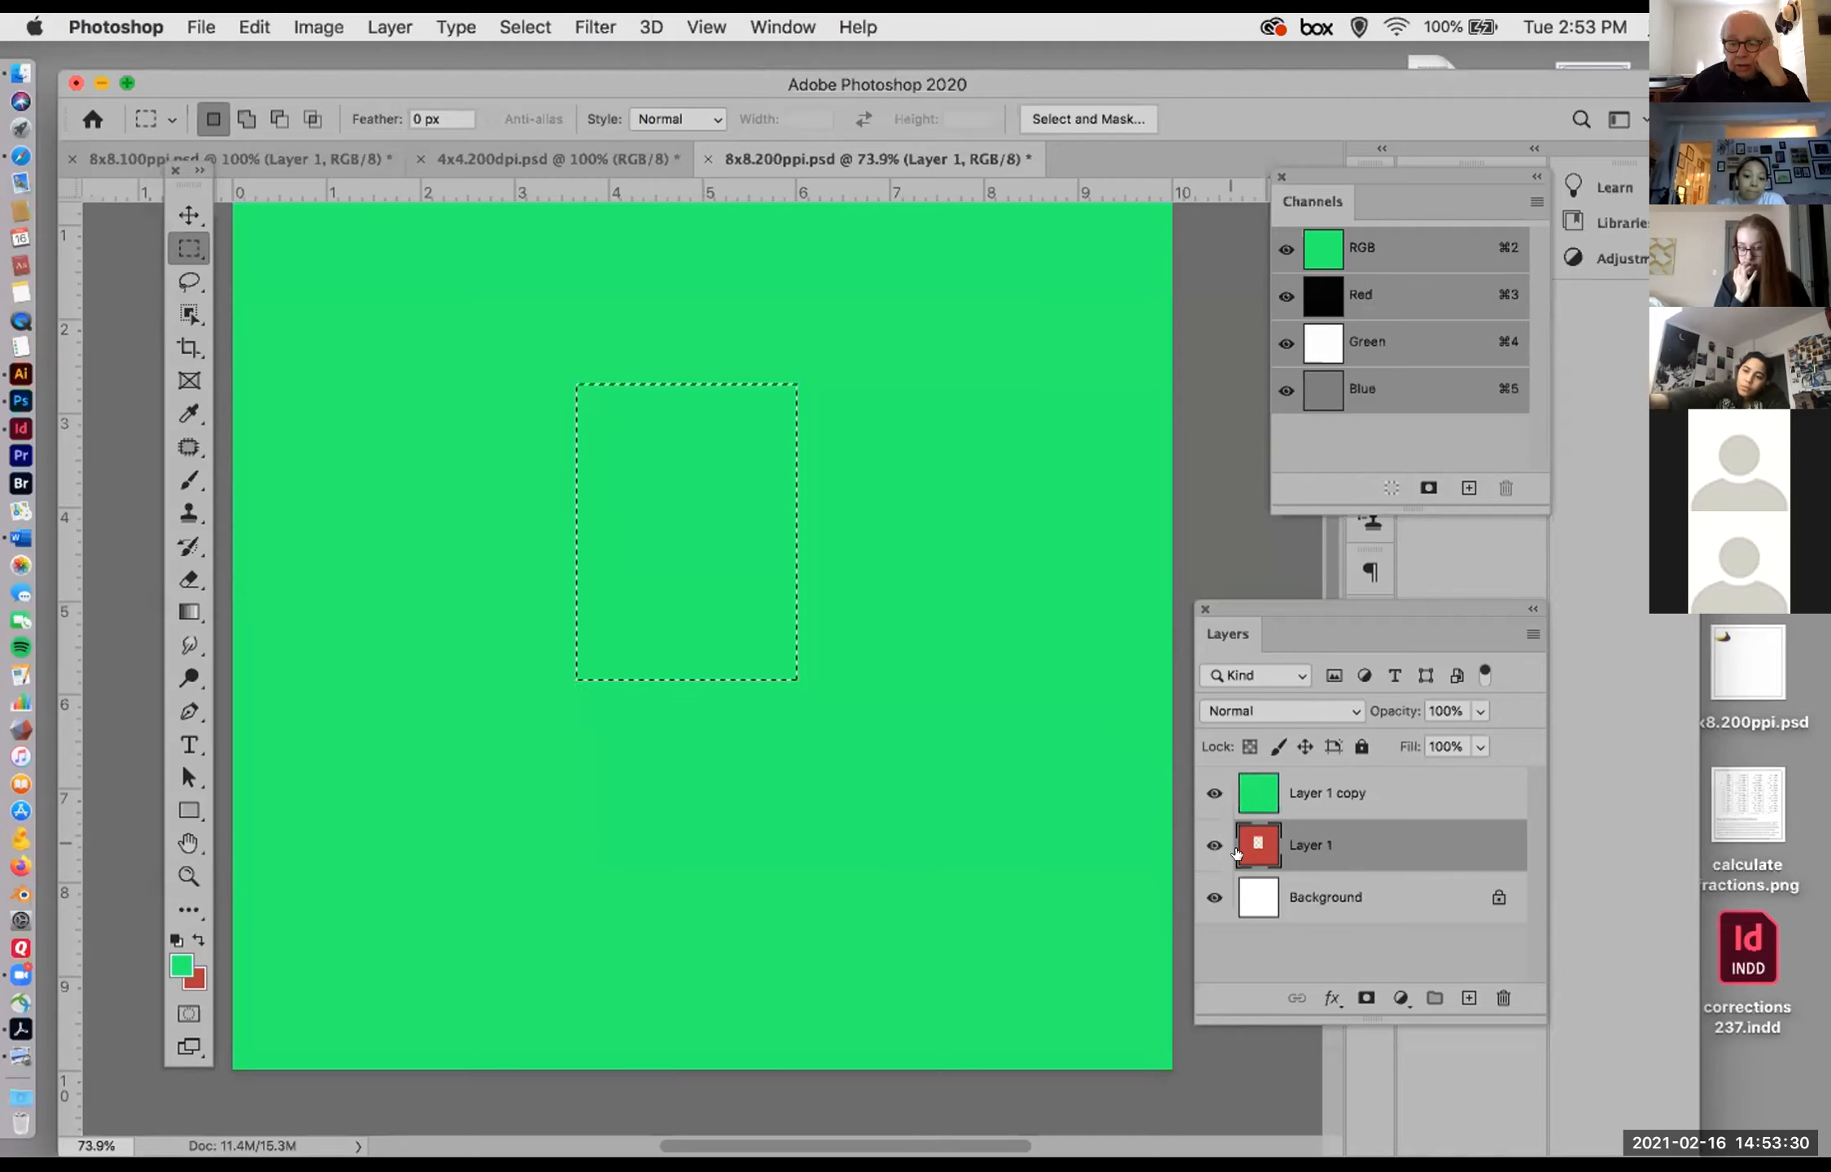
Step: Hide and show the Layer 1 copy repeatedly to inspect the cut-out rectangle in the red Layer 1 beneath it
click(1213, 792)
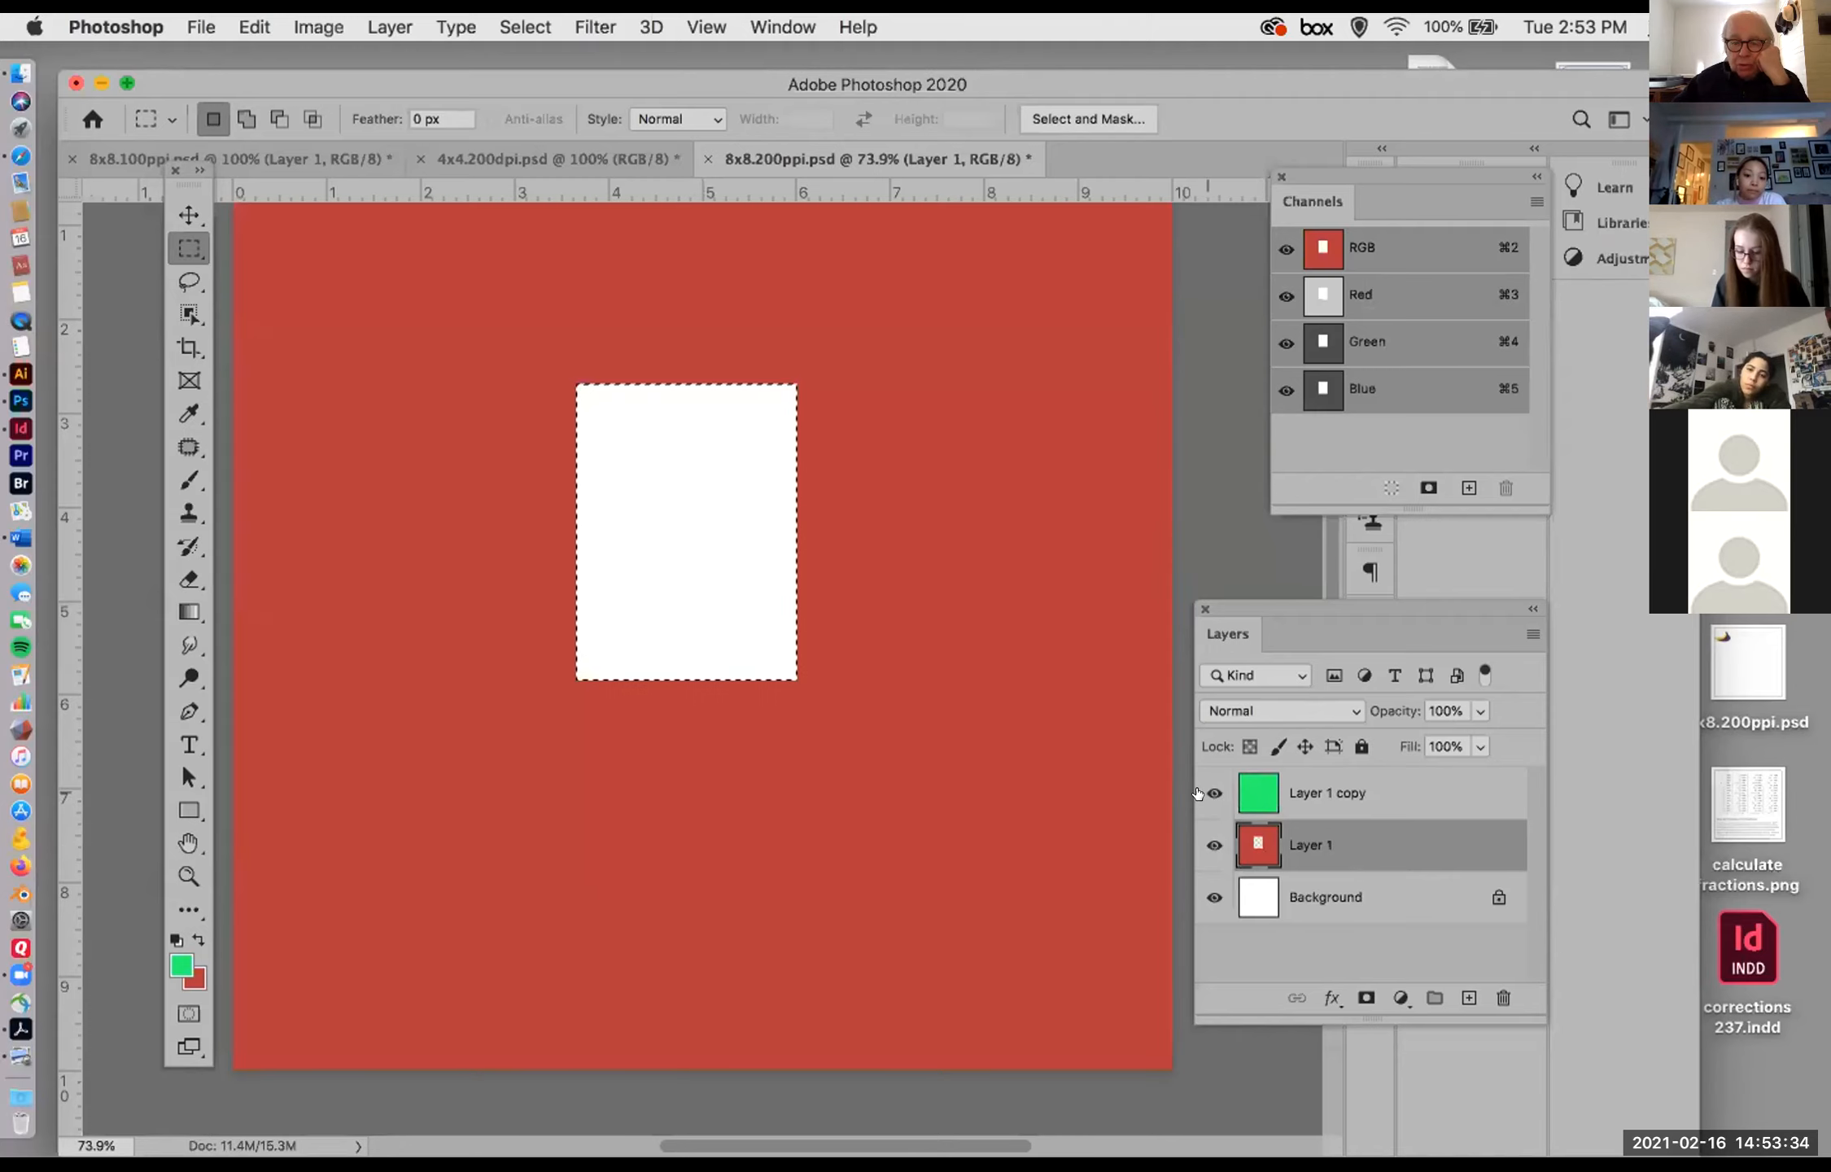
click(1198, 792)
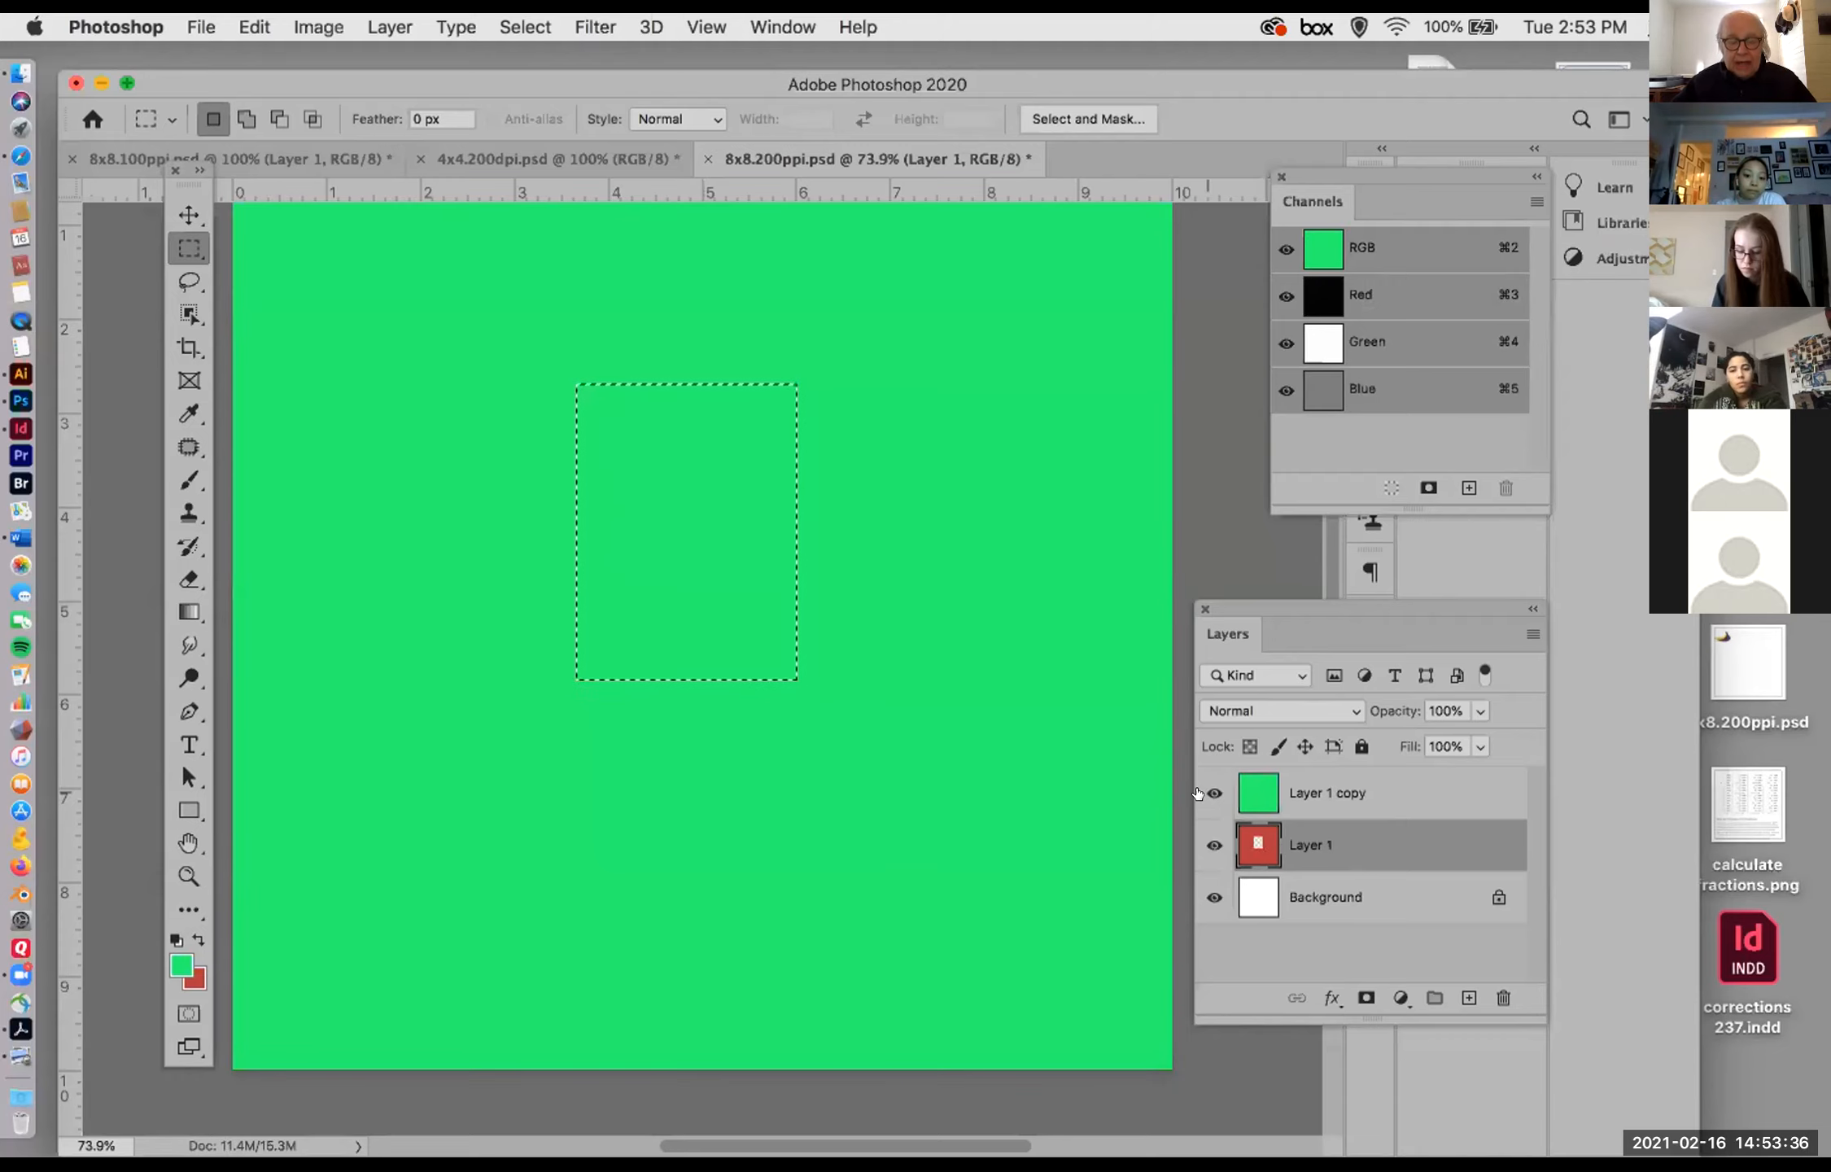
click(1196, 792)
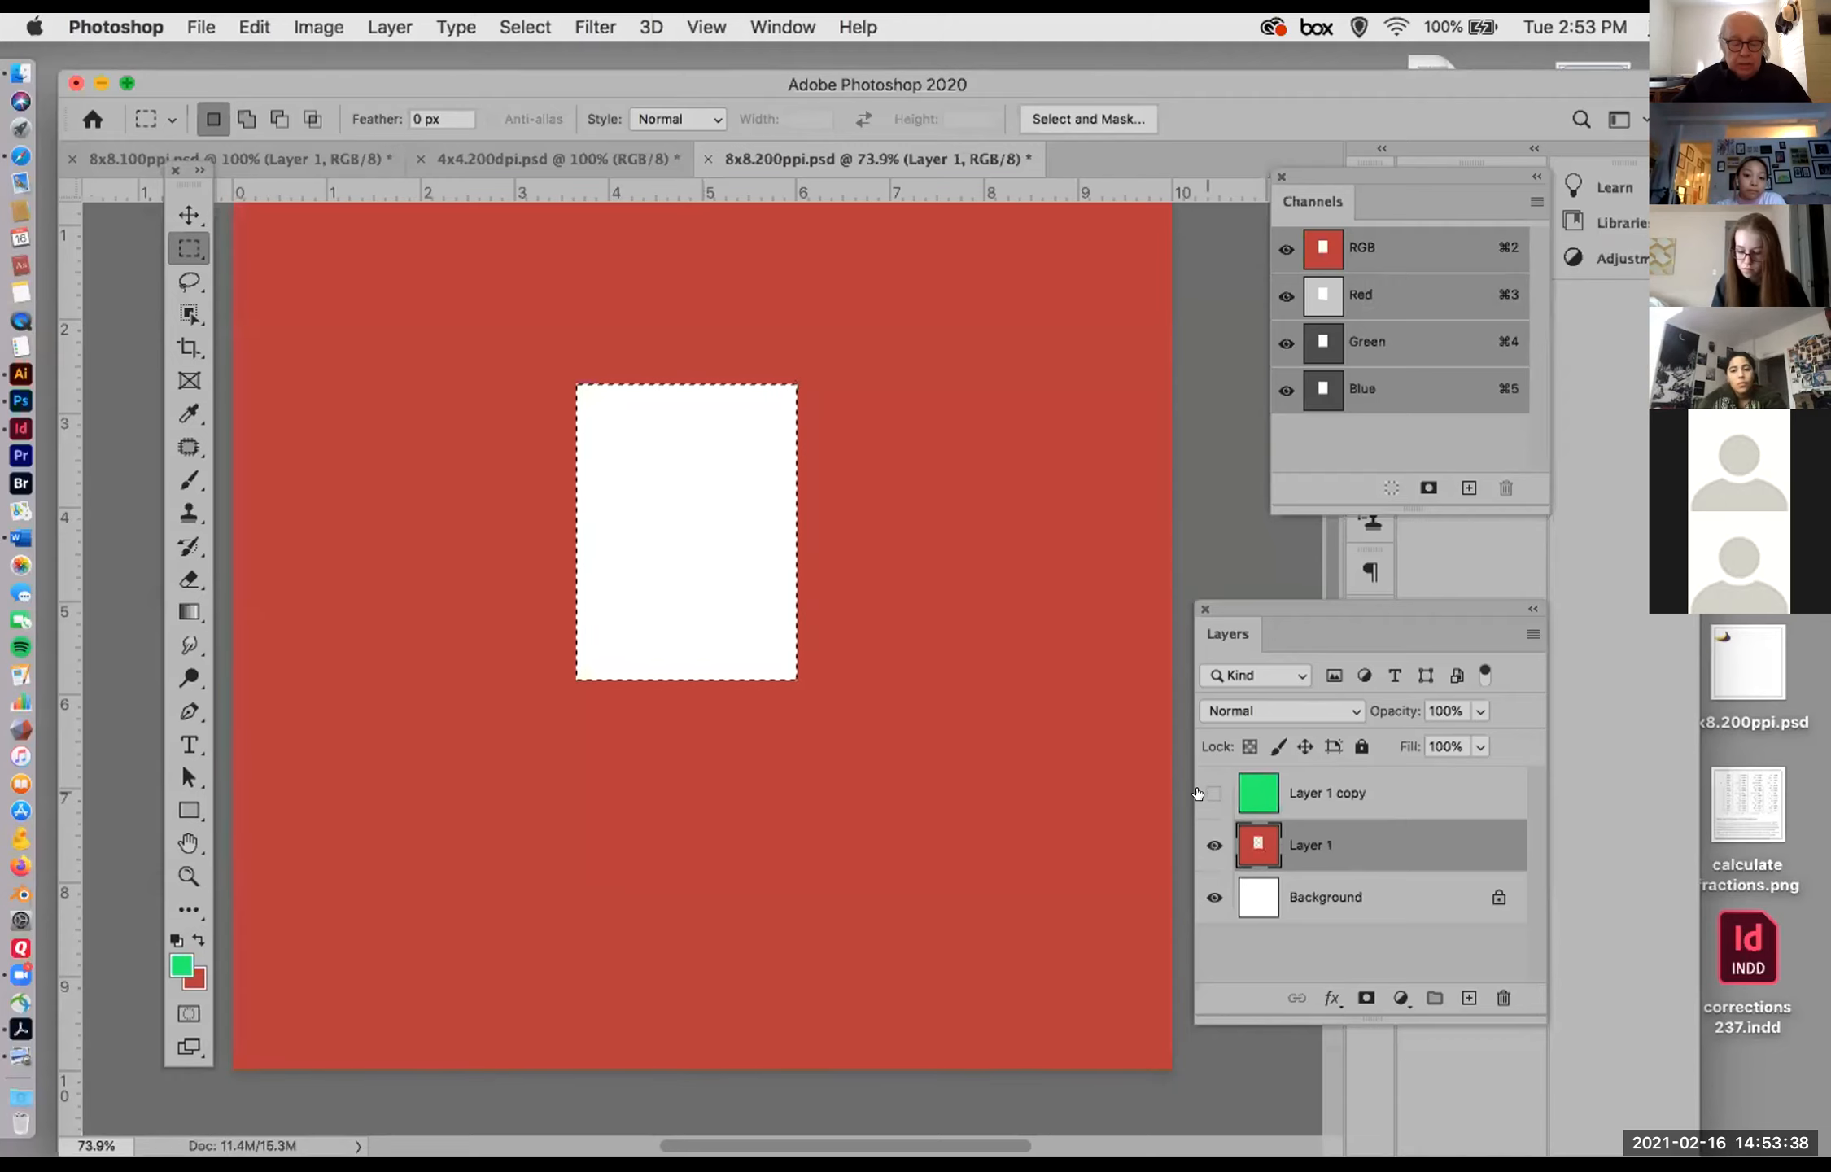
click(1197, 793)
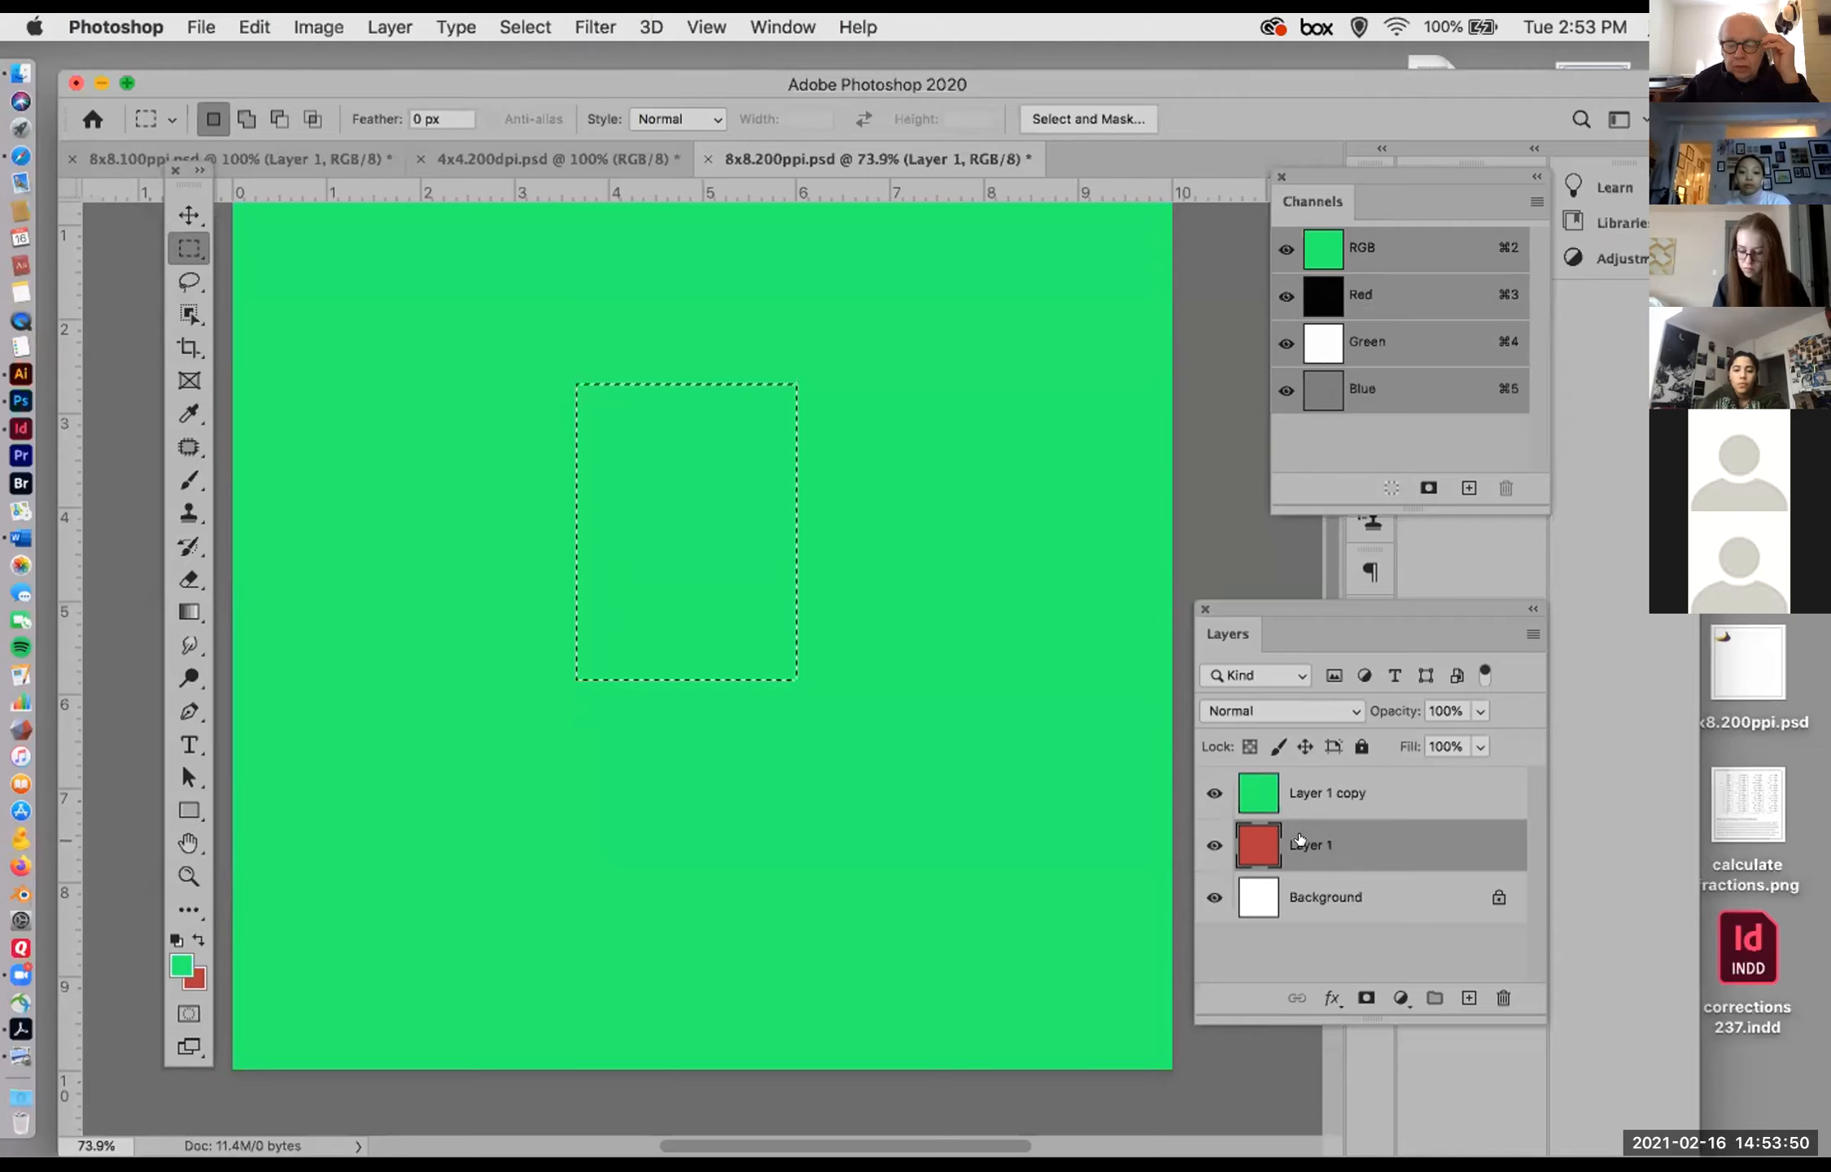
Step: Make the Layer 1 copy active and change the foreground color to a bright blue by shifting the hue
click(1315, 802)
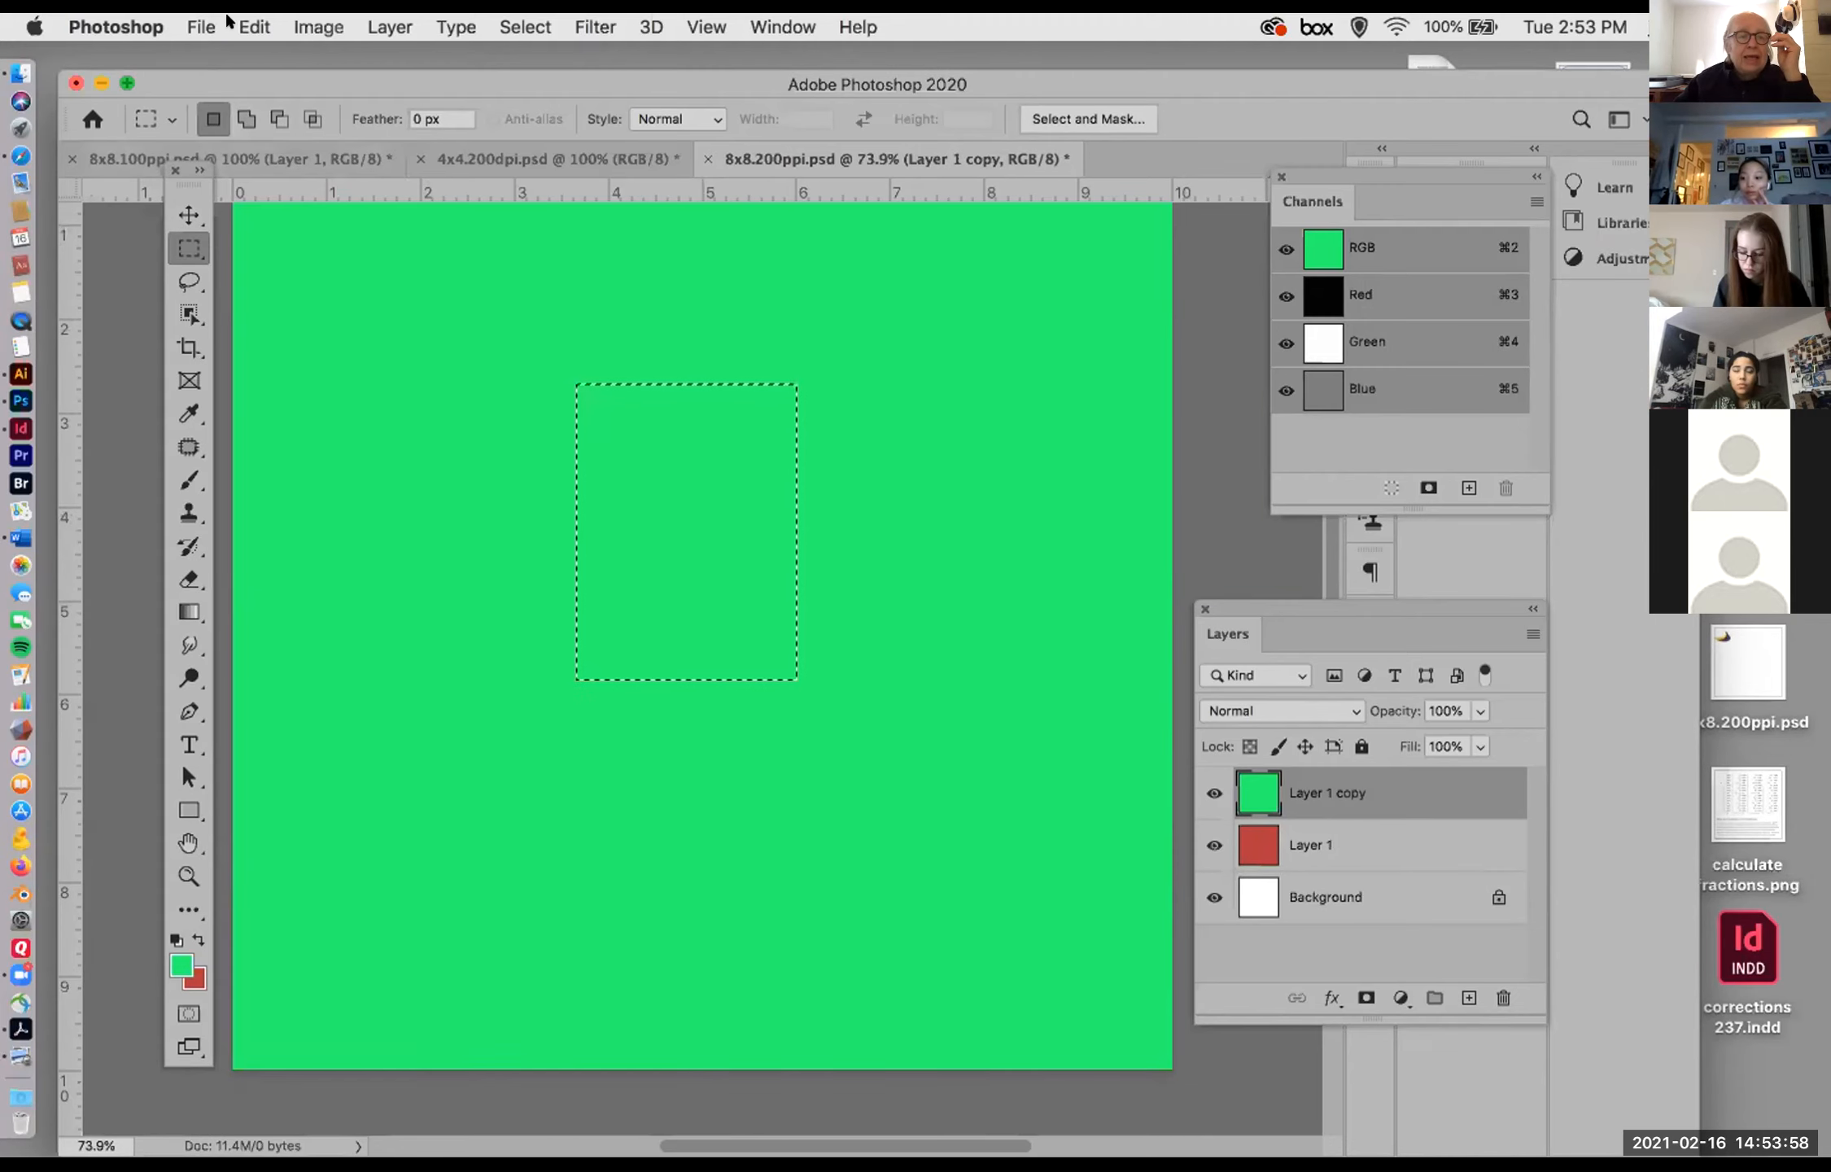
click(254, 27)
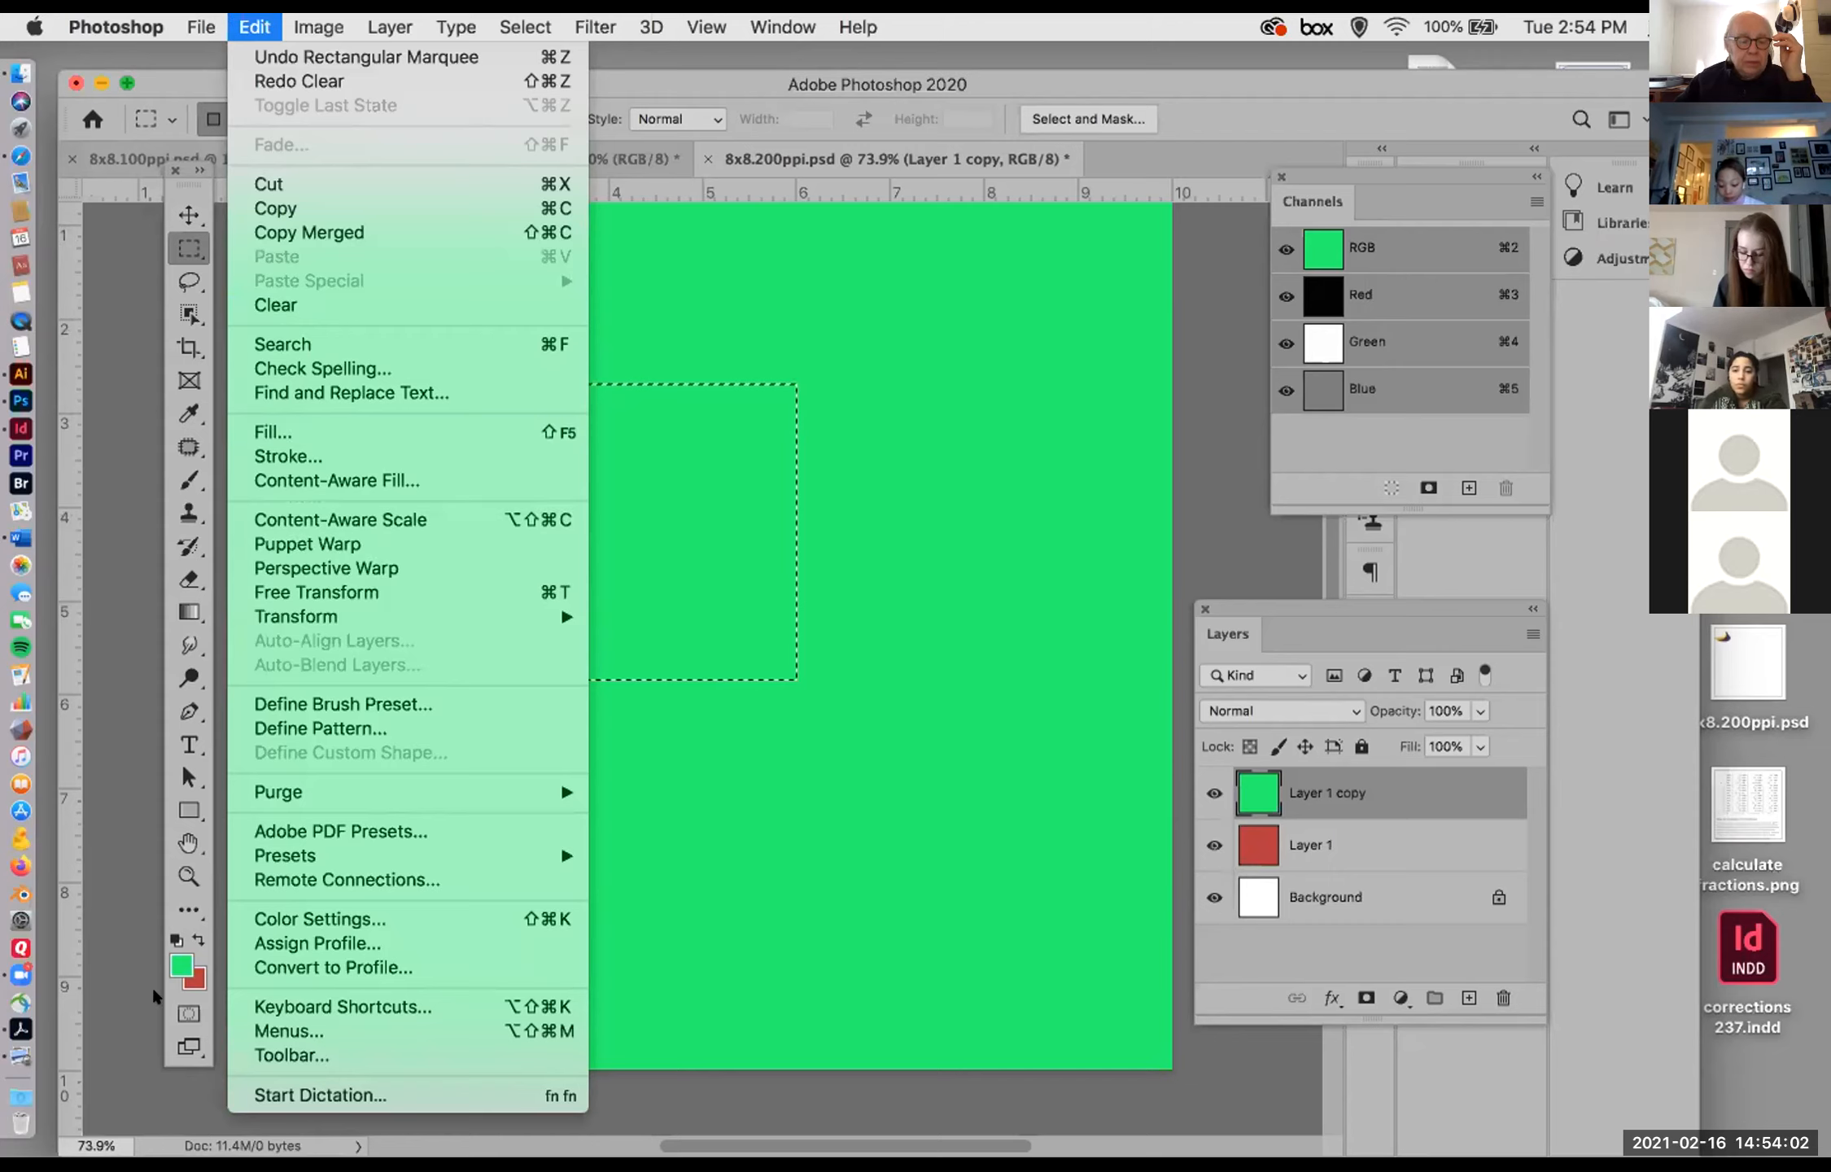
click(180, 968)
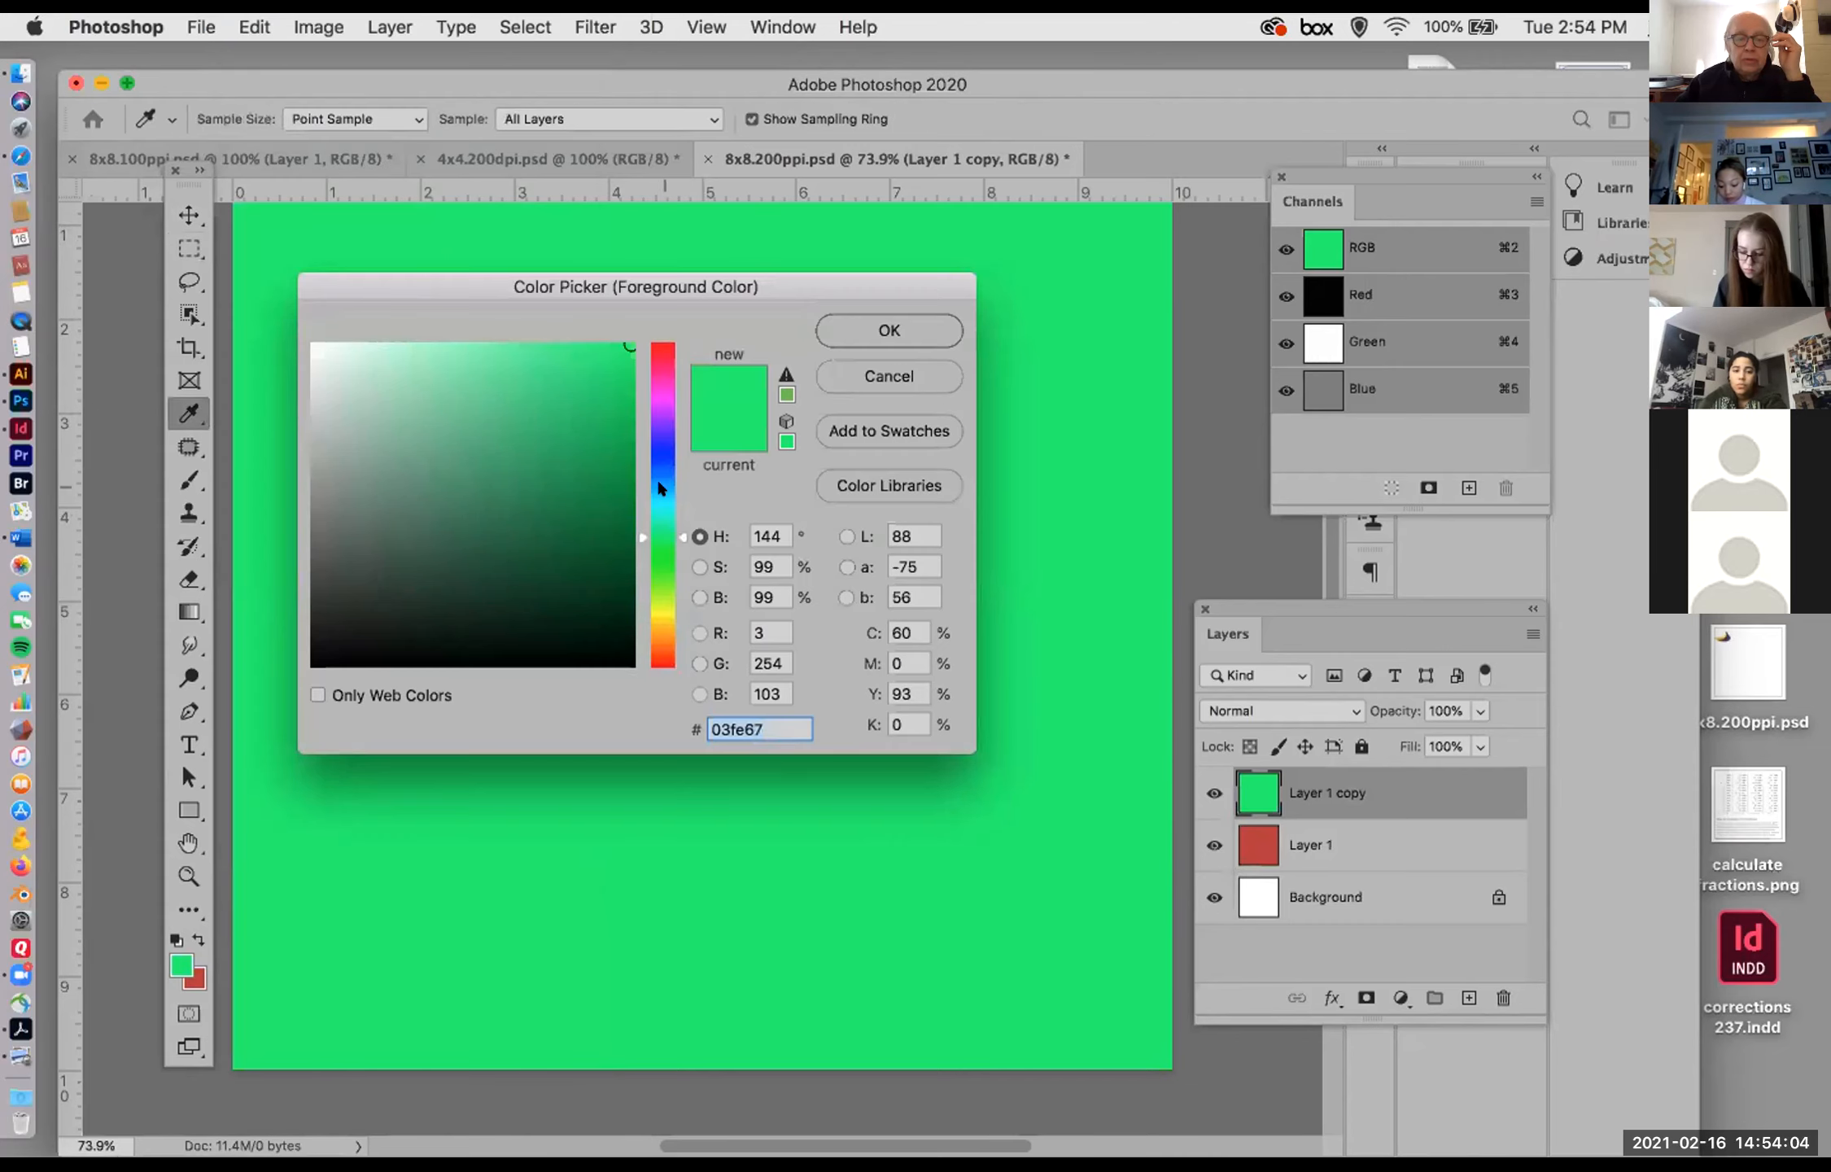
drag(659, 487, 661, 462)
click(857, 326)
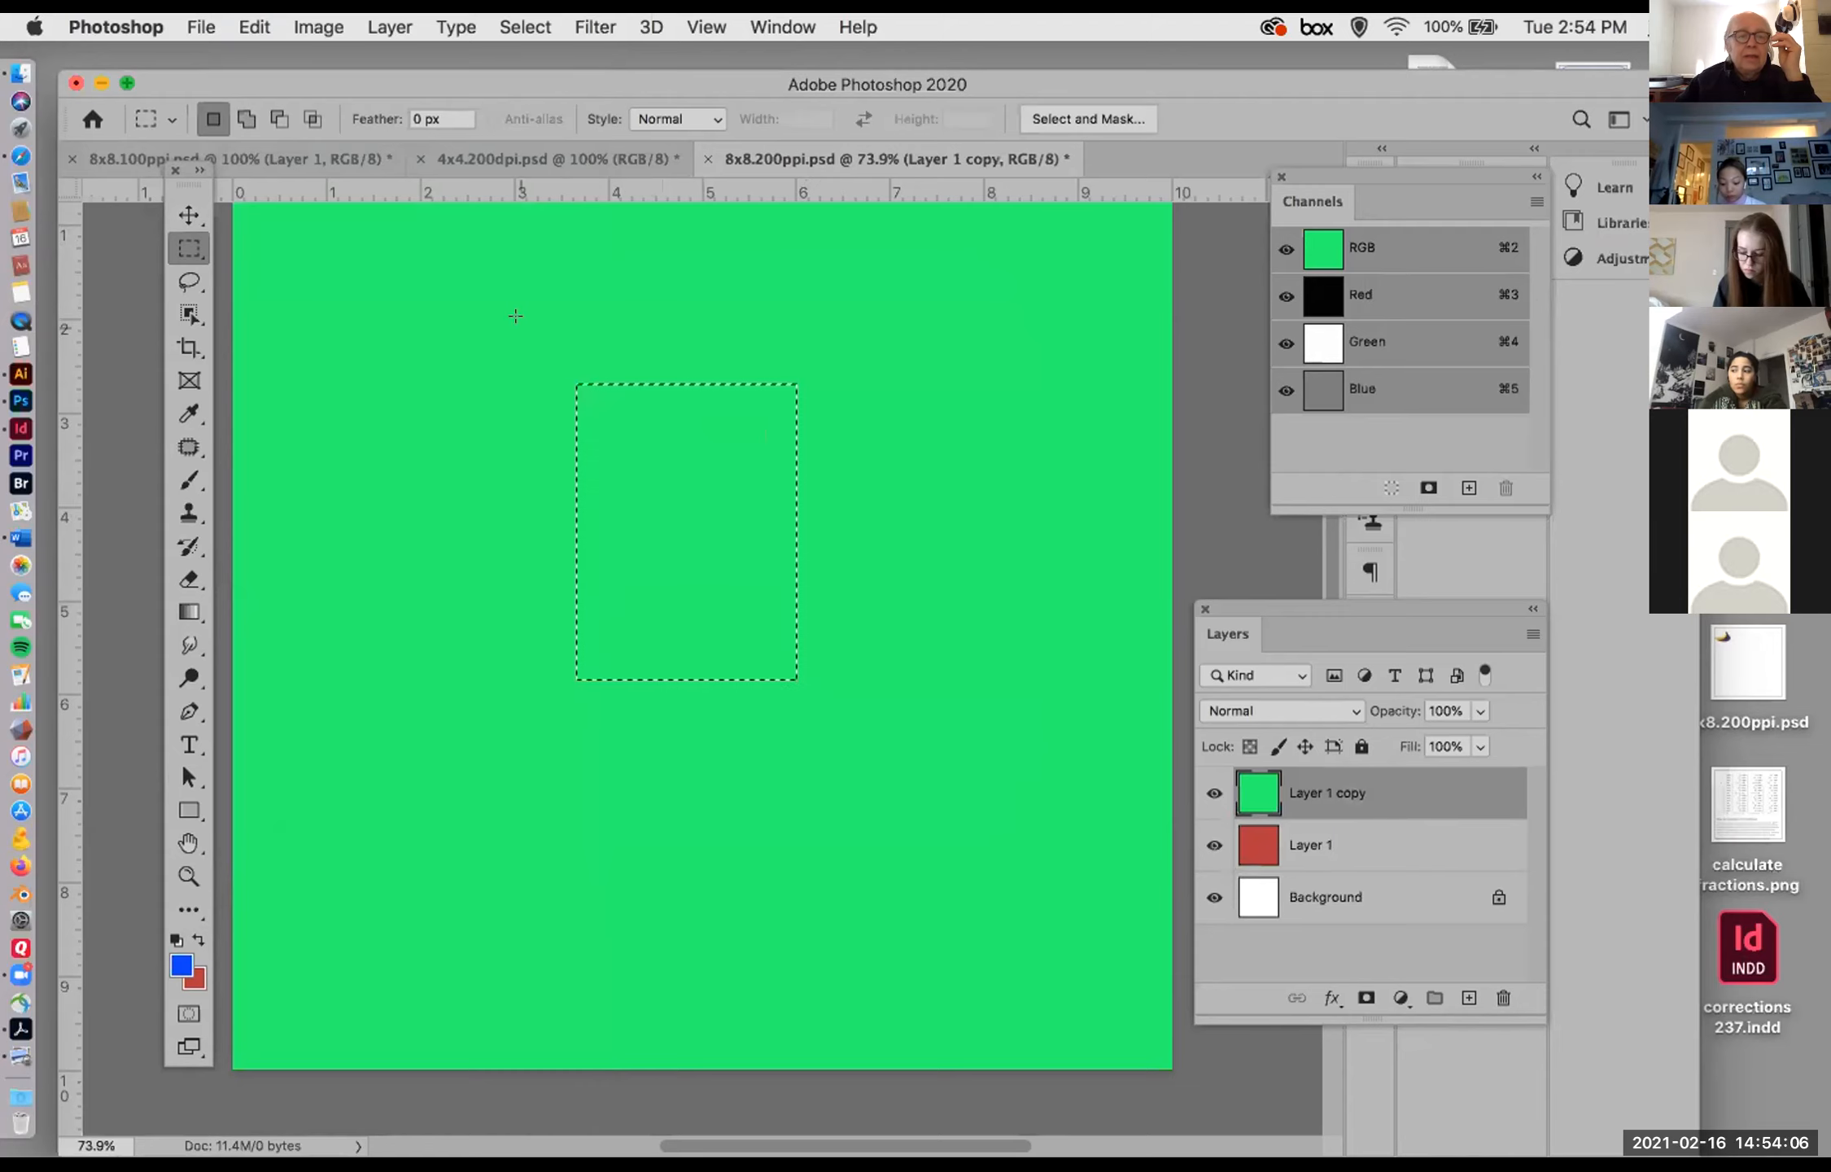
Step: Fill the rectangular selection on the Layer 1 copy with the Foreground Color in Normal mode at 100% opacity
click(253, 27)
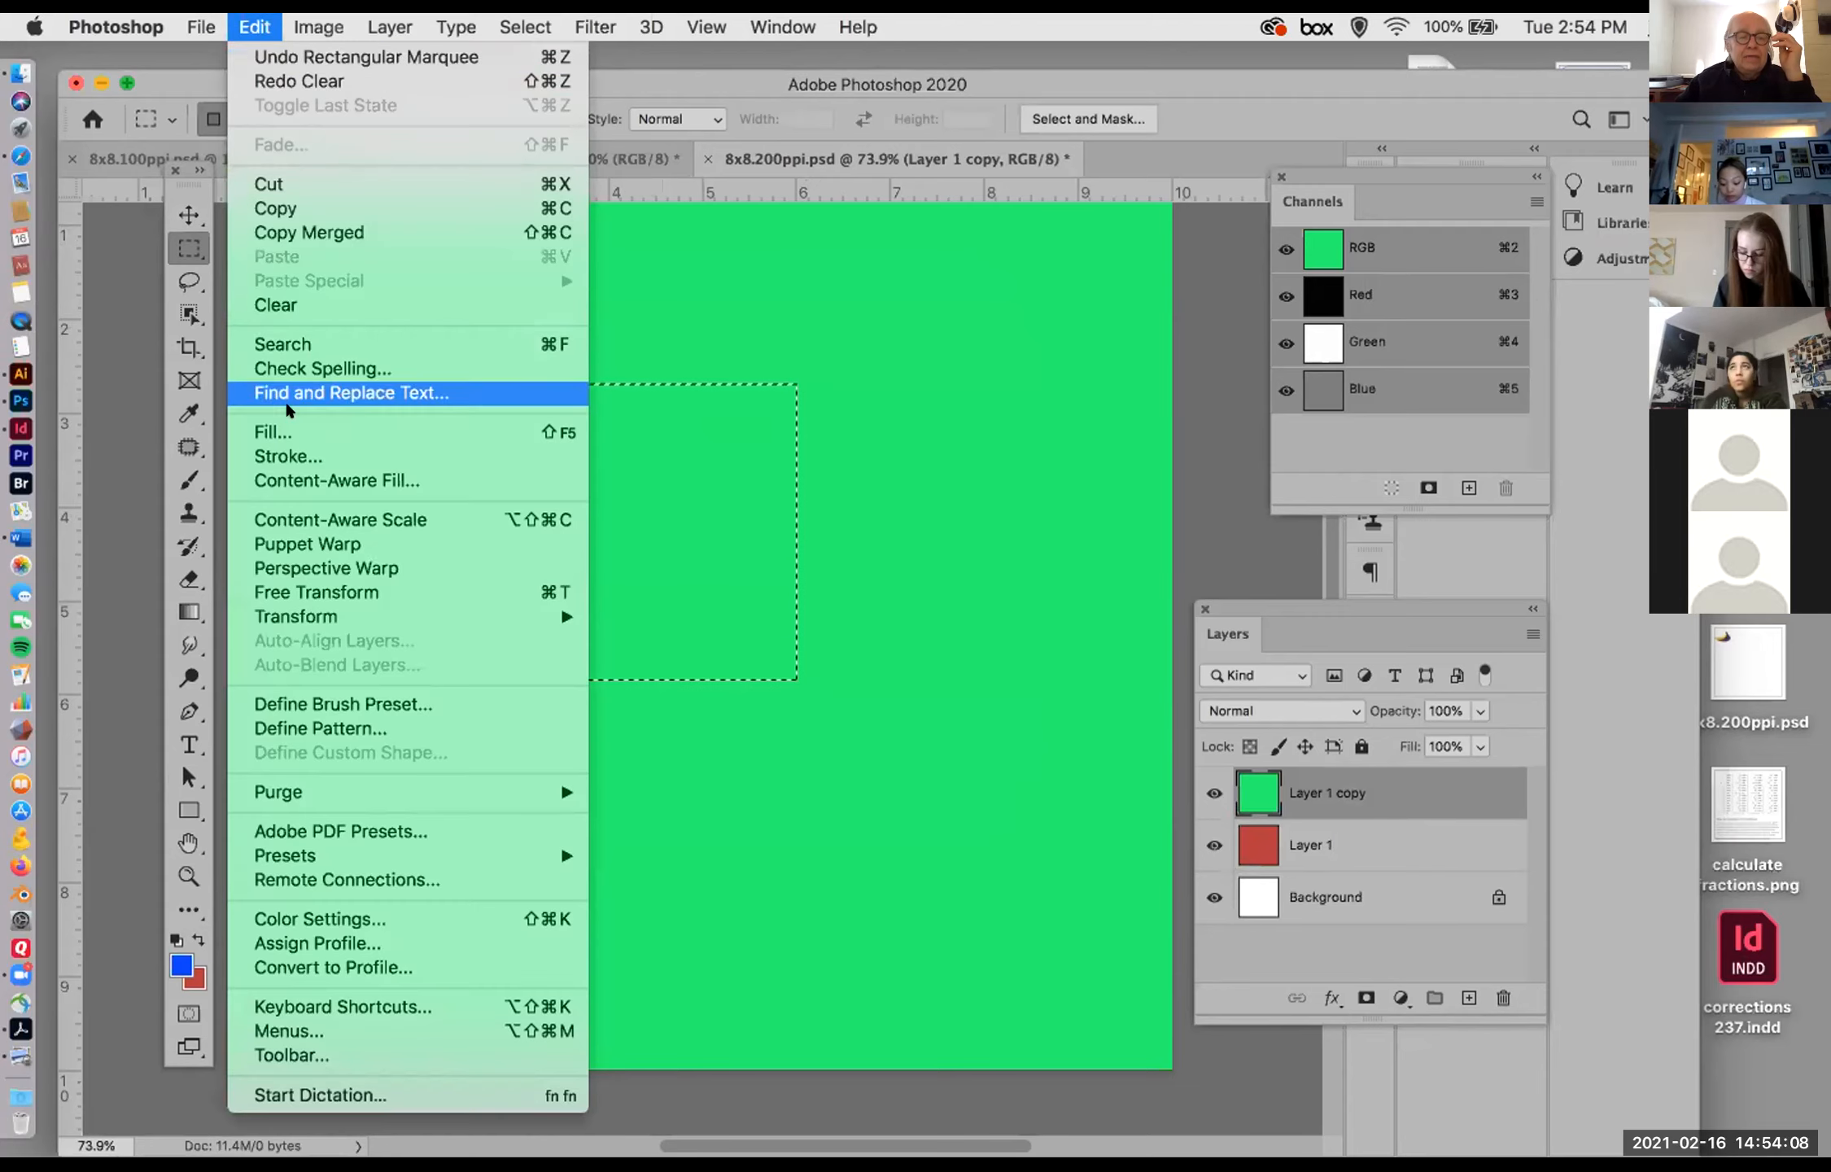
click(276, 429)
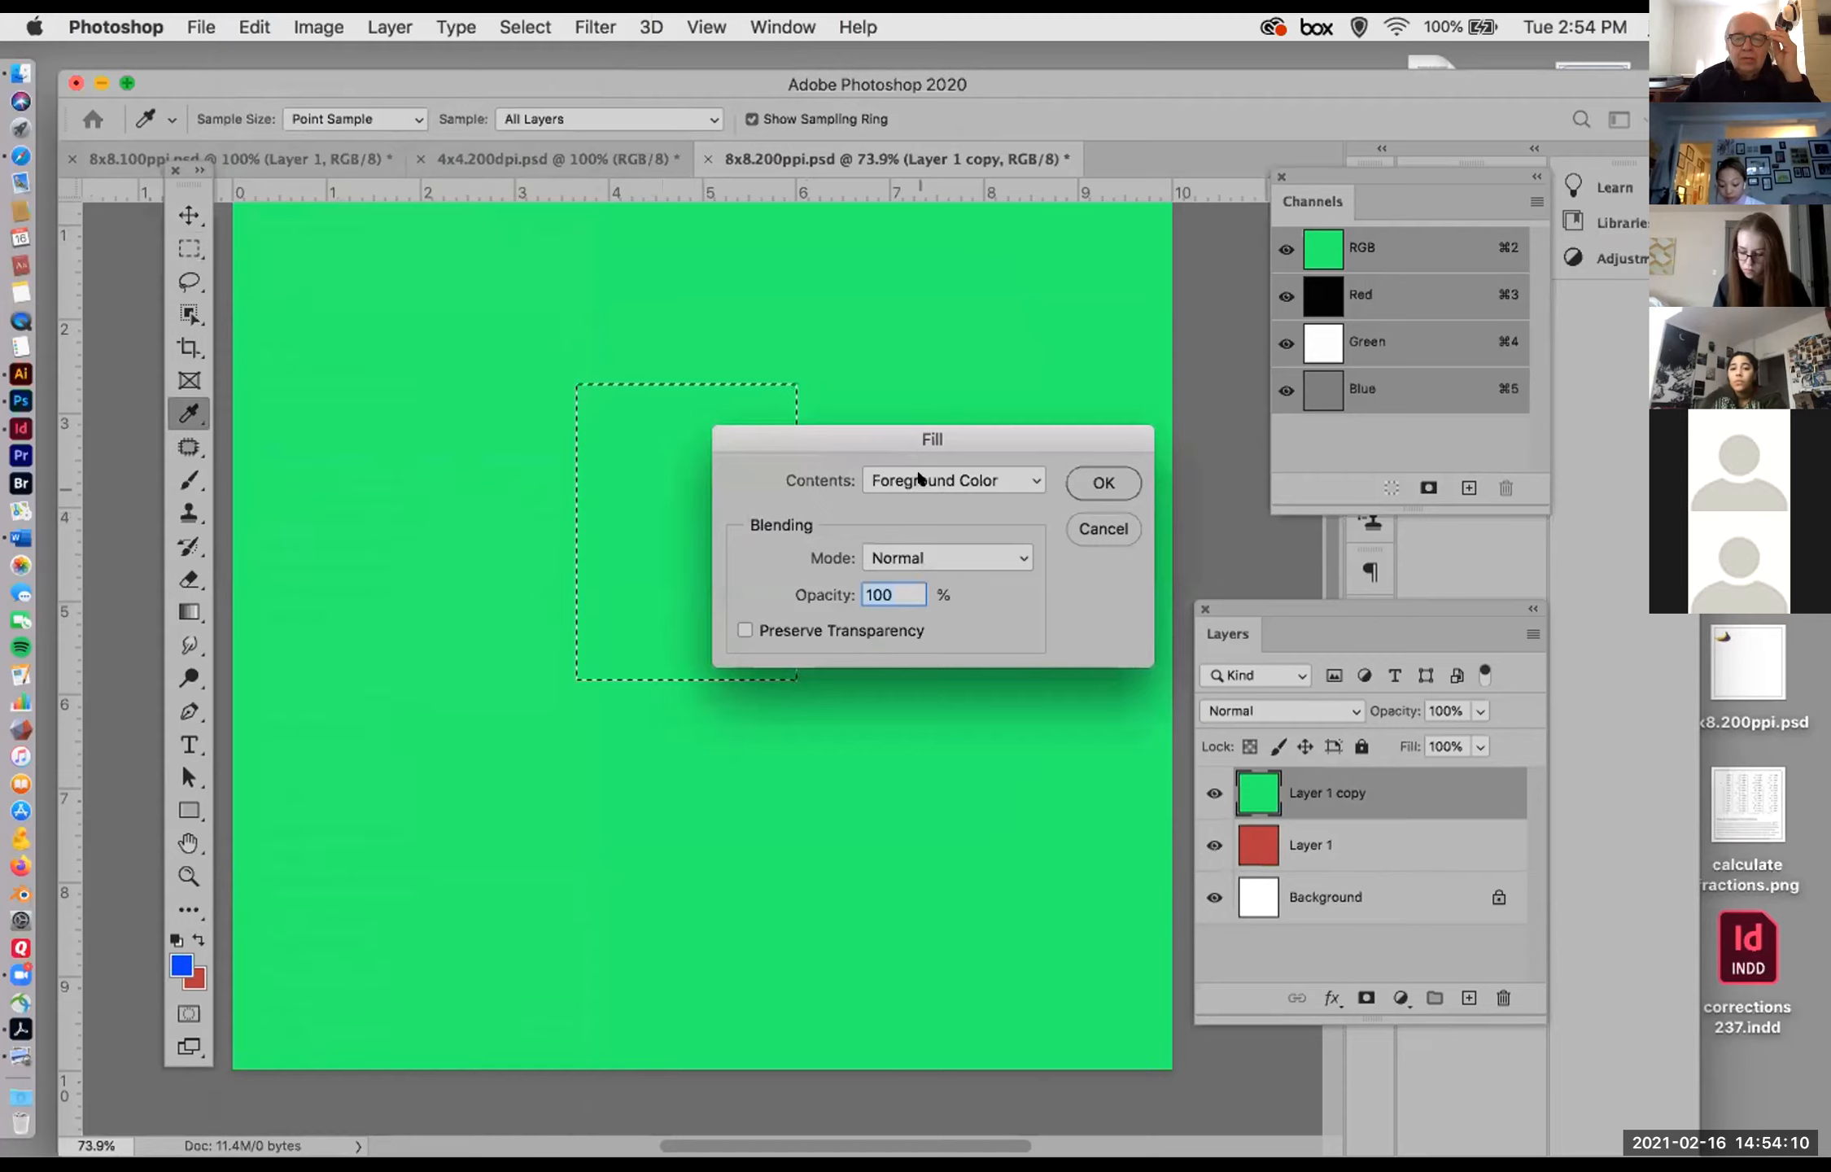
click(1085, 472)
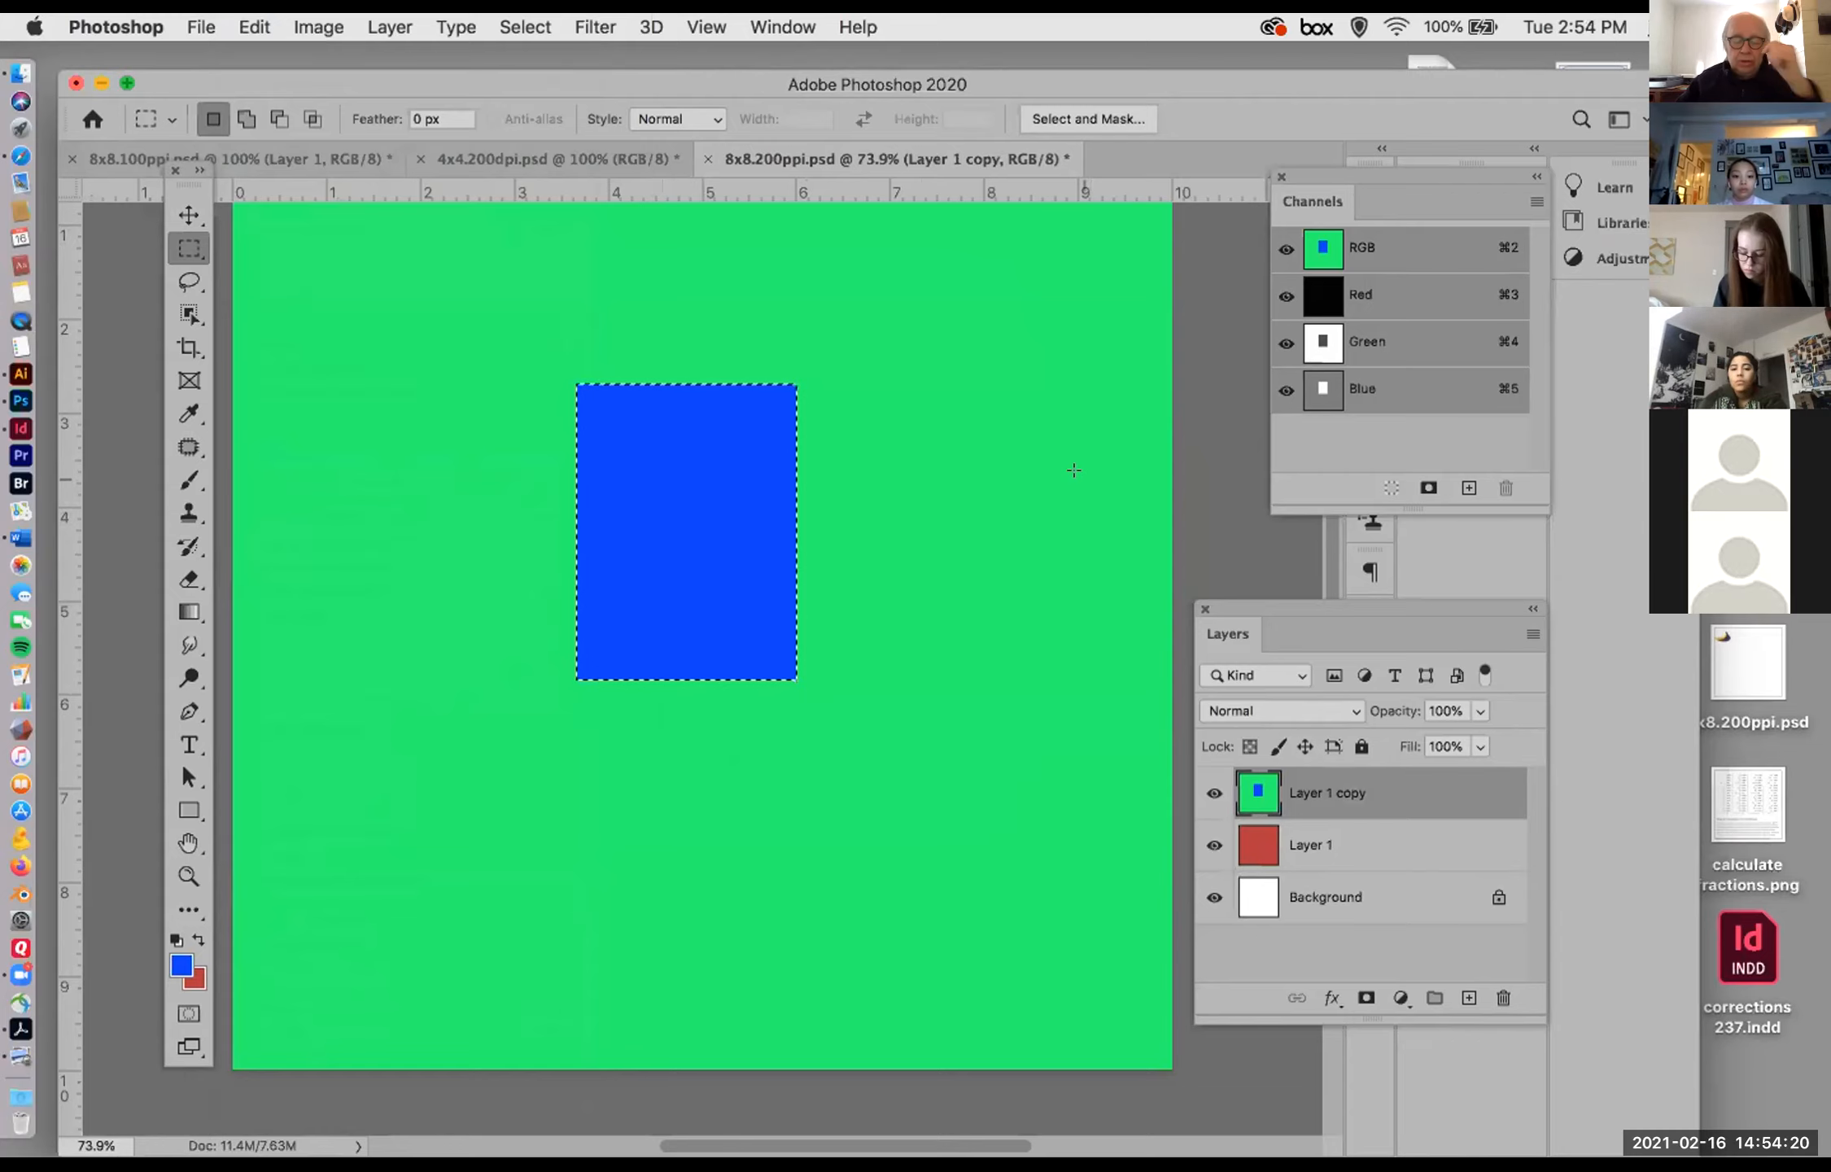
Step: Undo the blue fill of the selected rectangle on the Layer 1 copy
key(super+z)
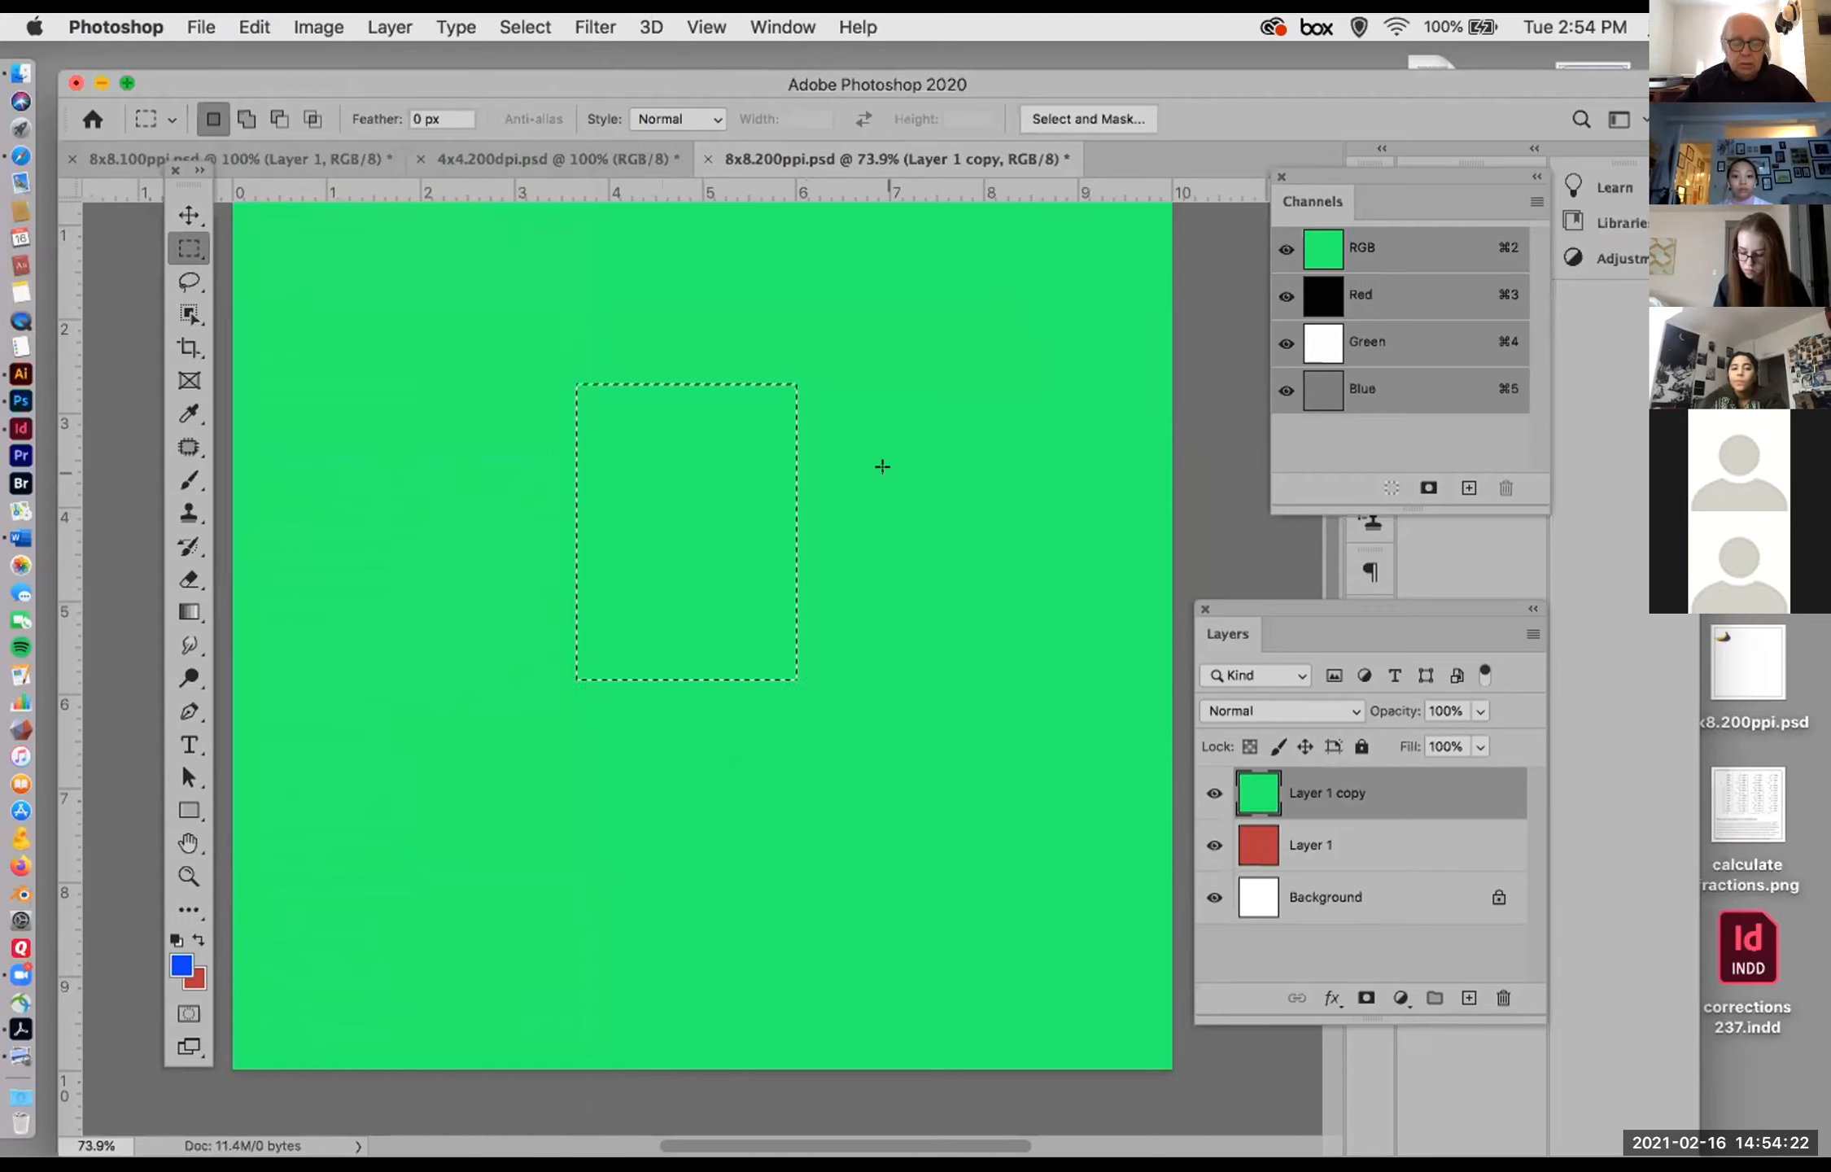
Step: Marquee a tall rectangle near the middle of the Layer 1 copy, move its pixels up and right, and deselect
drag(591, 417, 762, 717)
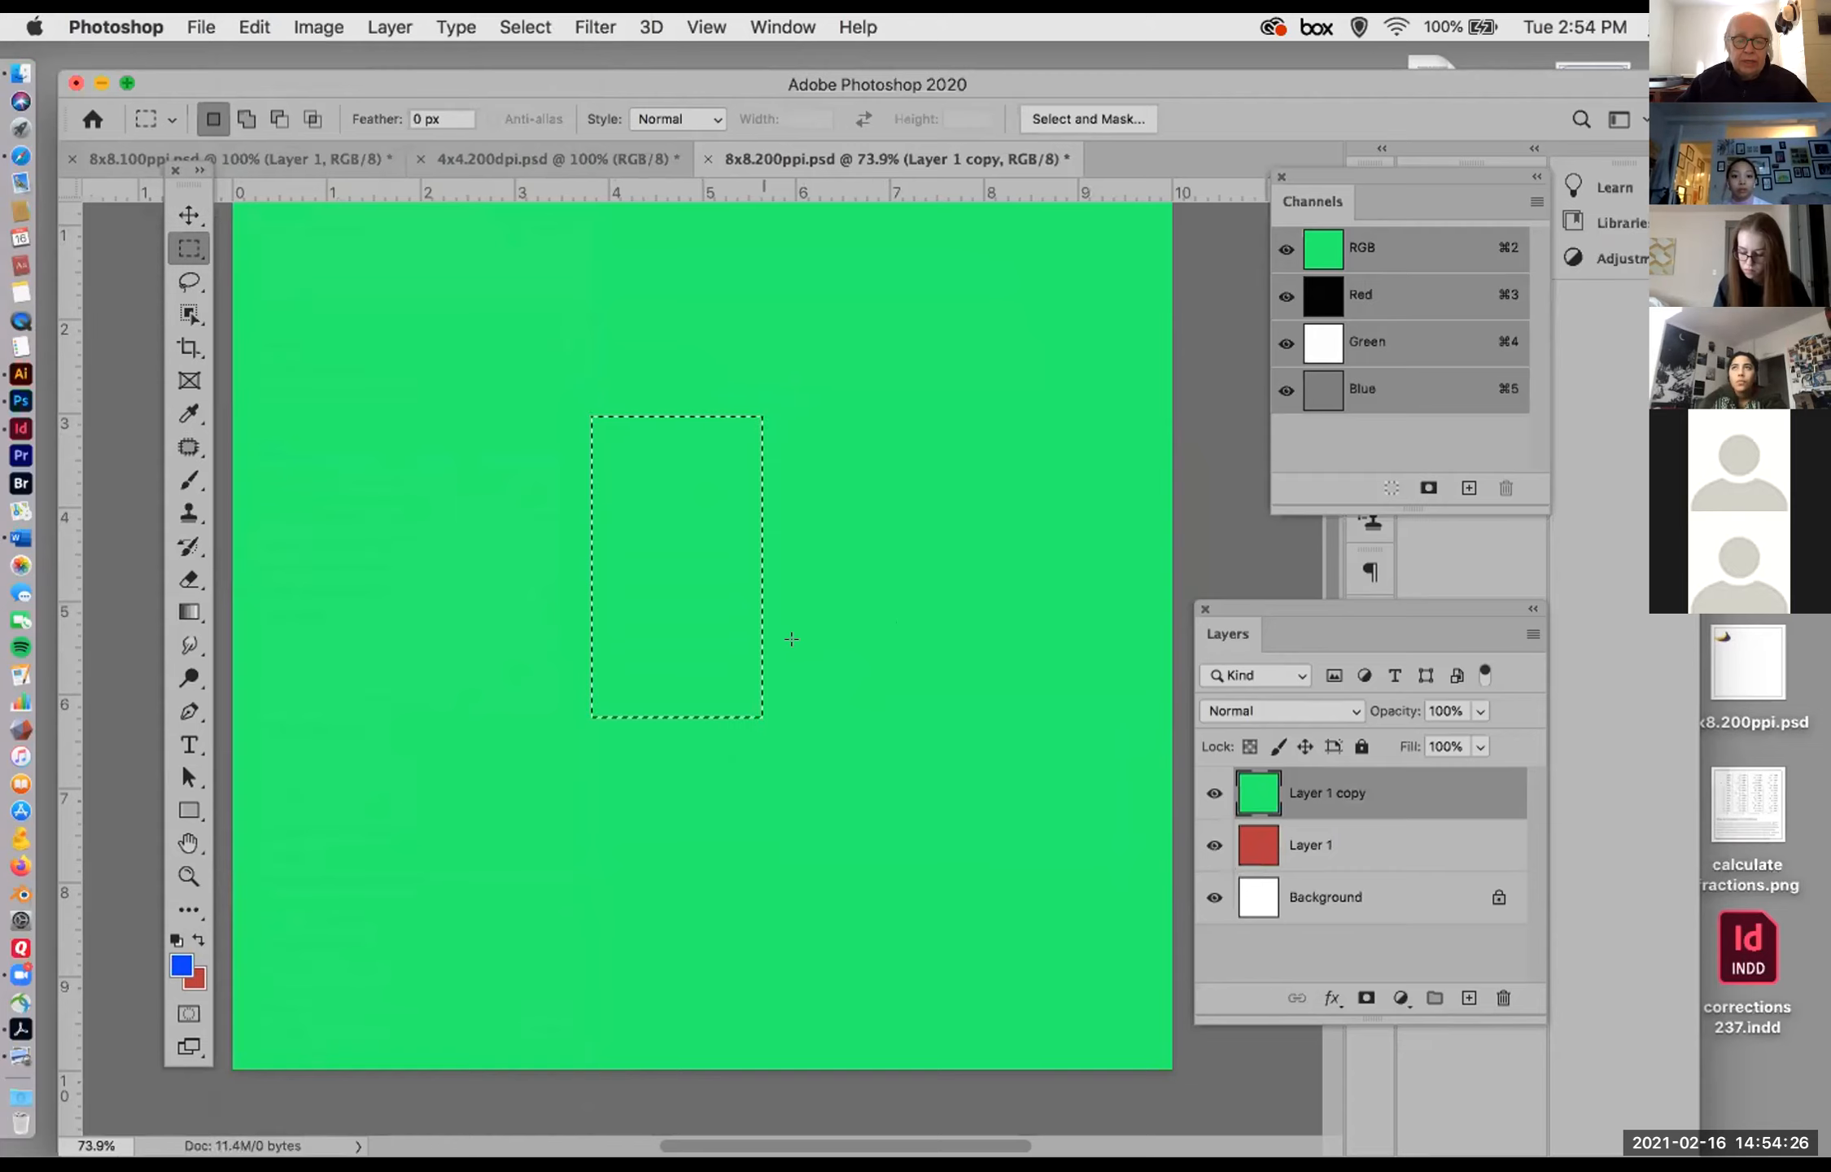
click(189, 215)
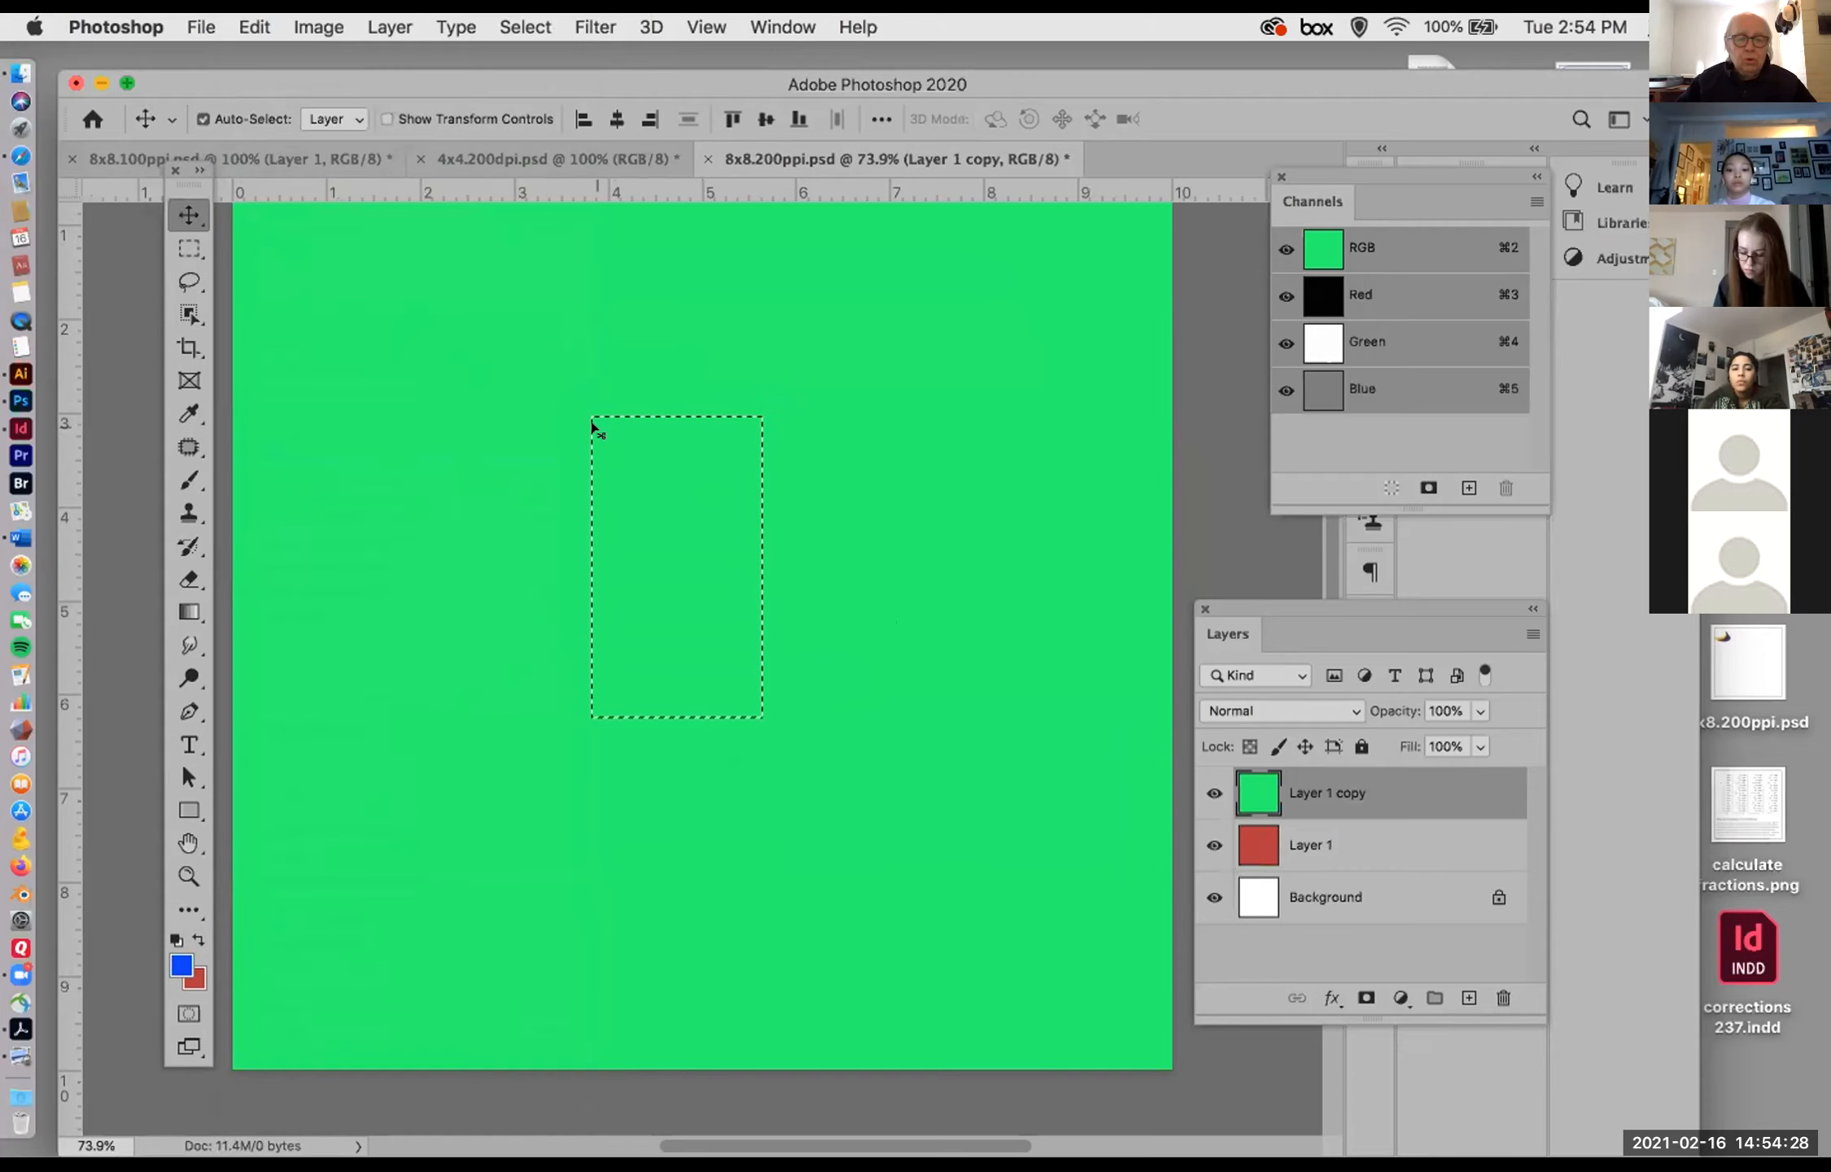
drag(678, 499, 916, 422)
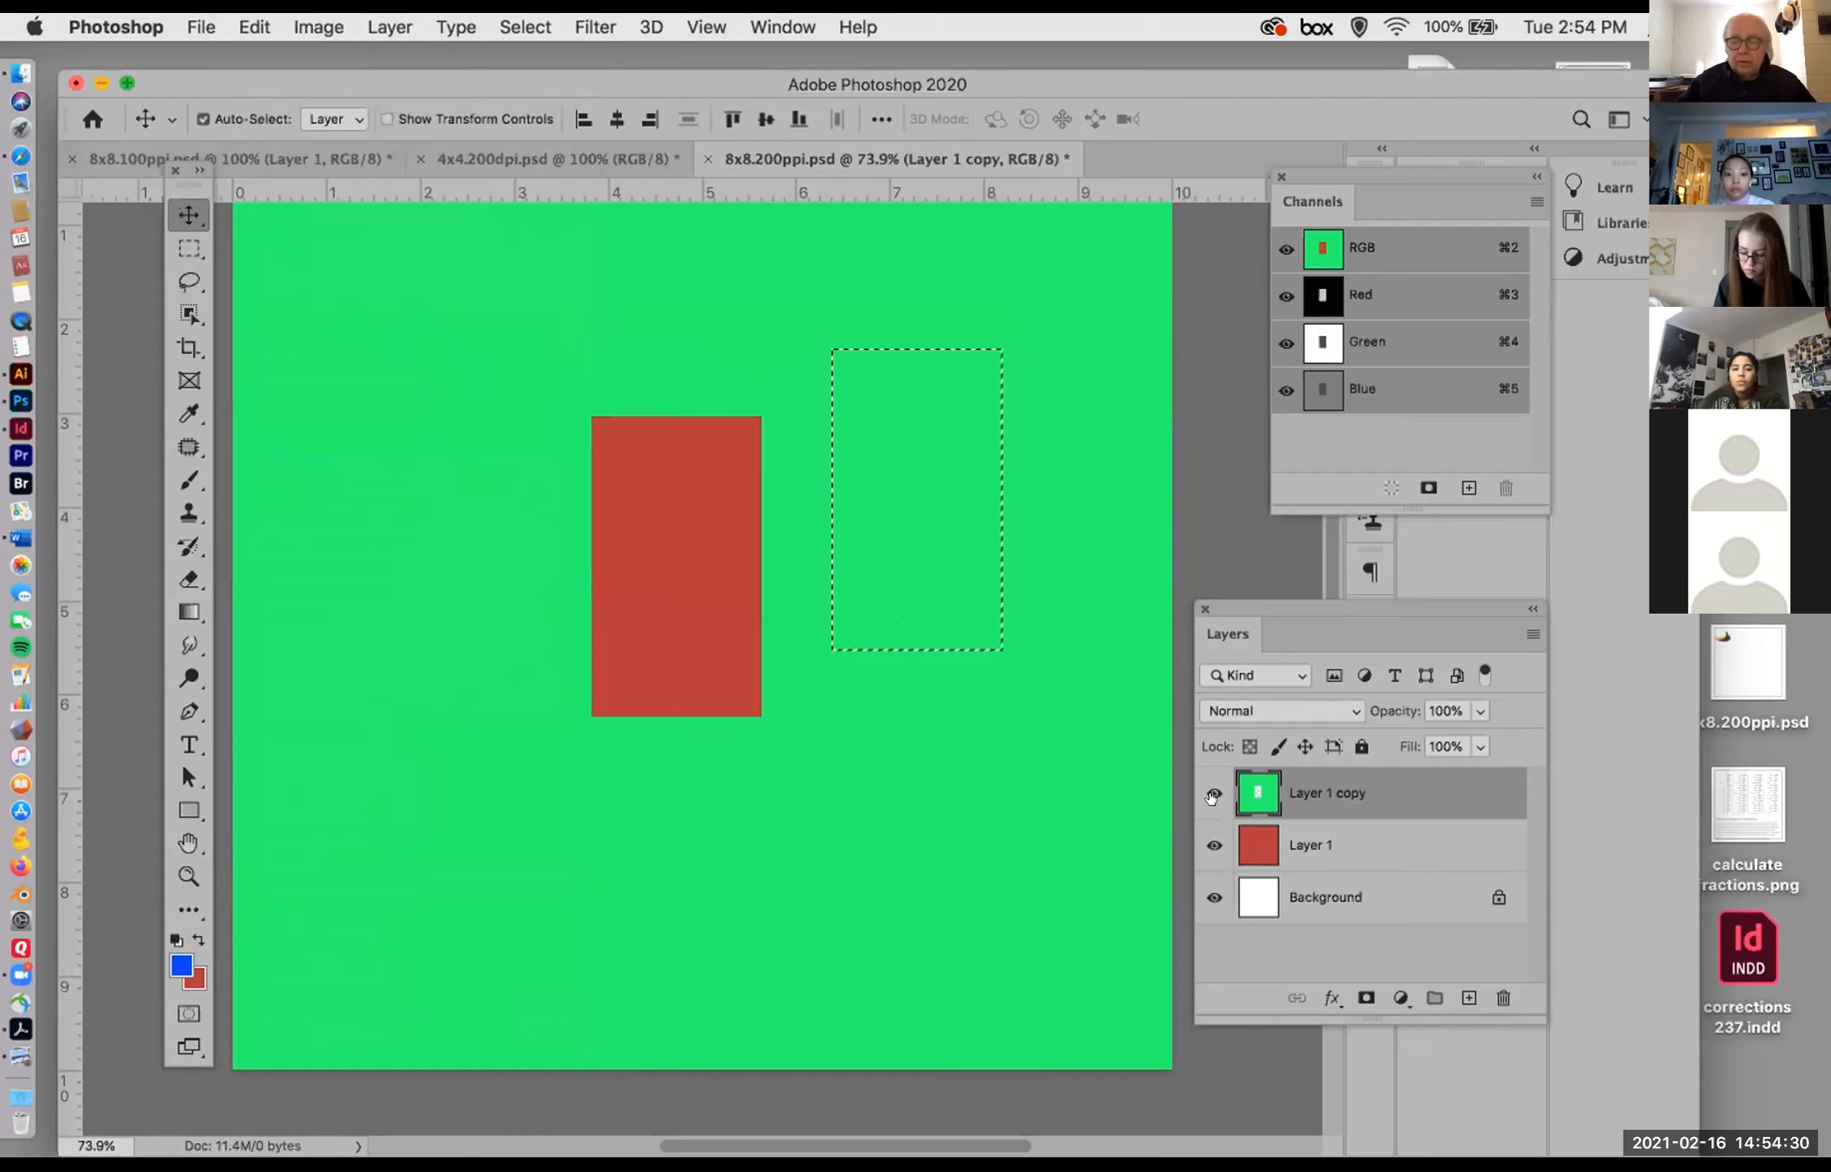
key(super+d)
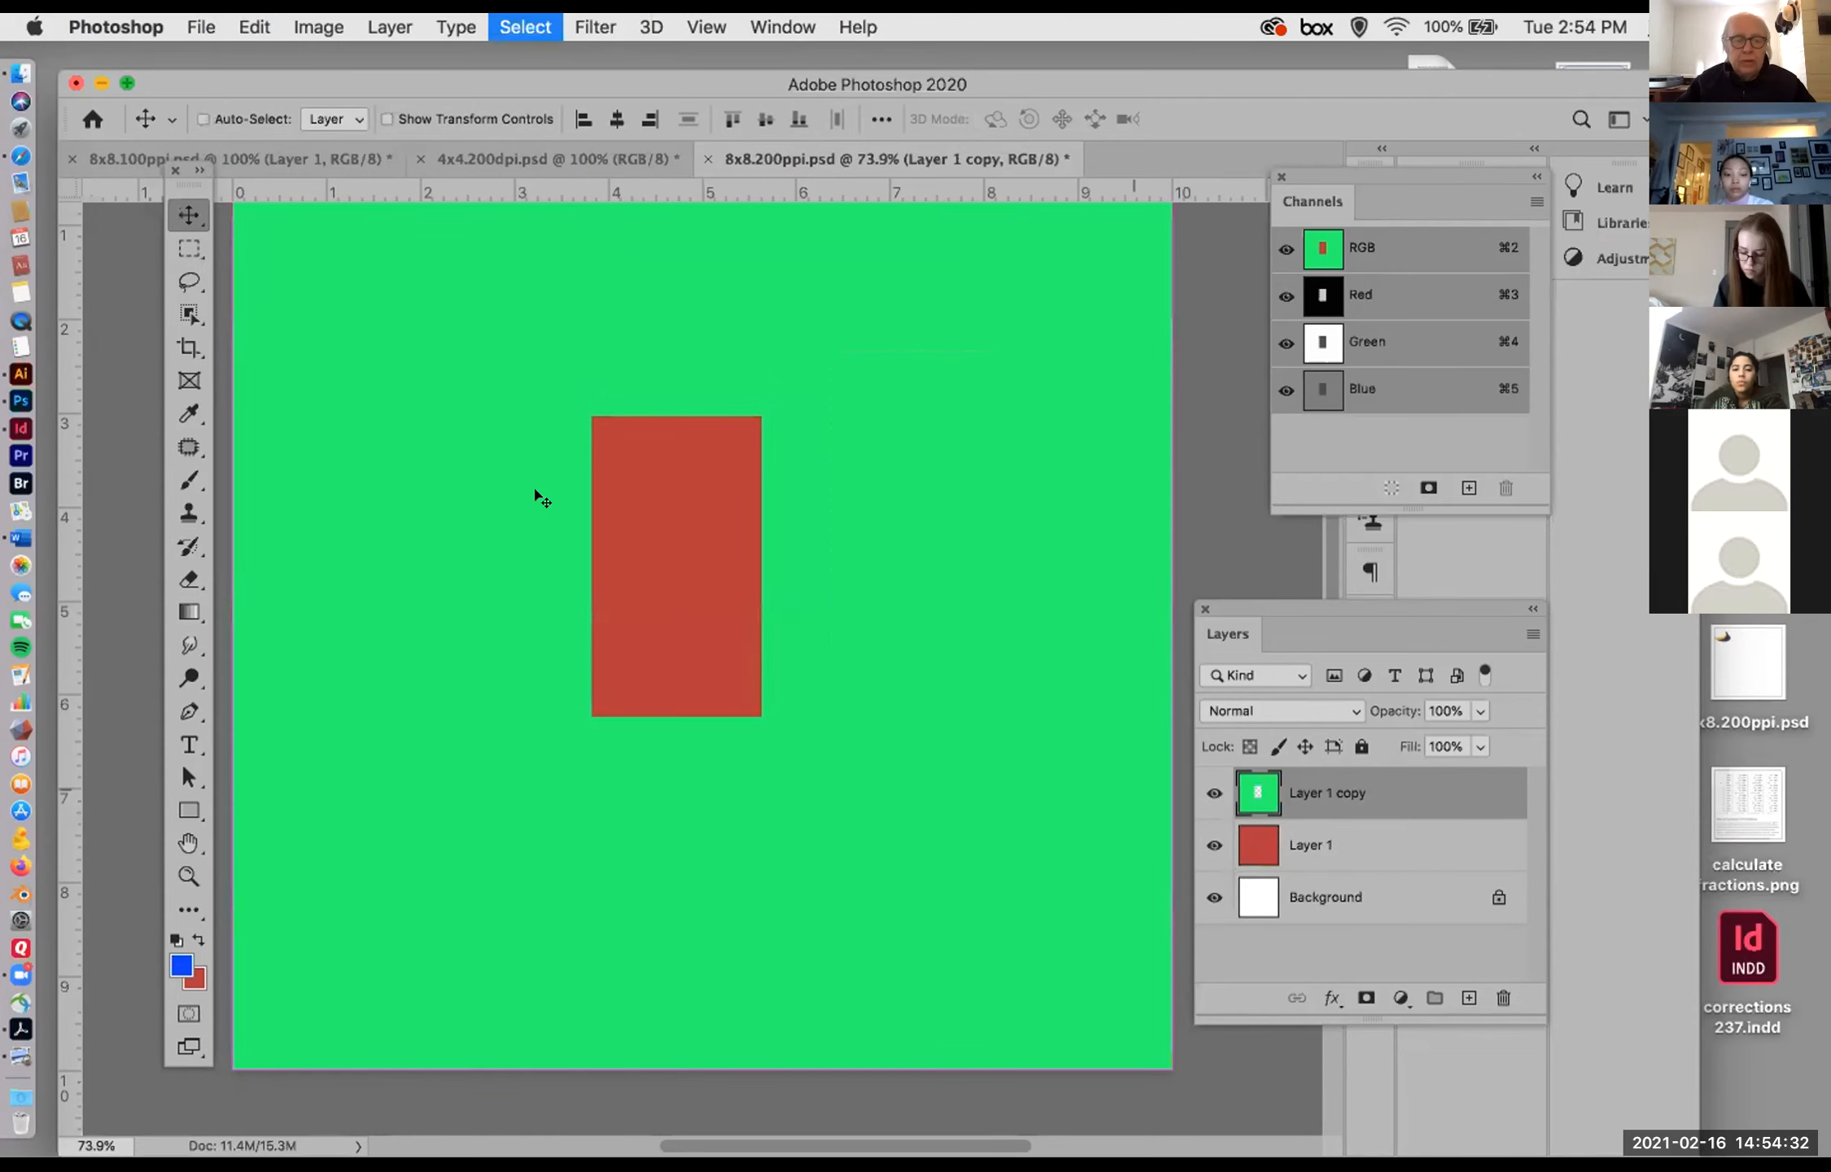
Step: Marquee a tall rectangle in the left part of the Layer 1 copy and delete the selected area
click(189, 249)
drag(317, 314, 470, 699)
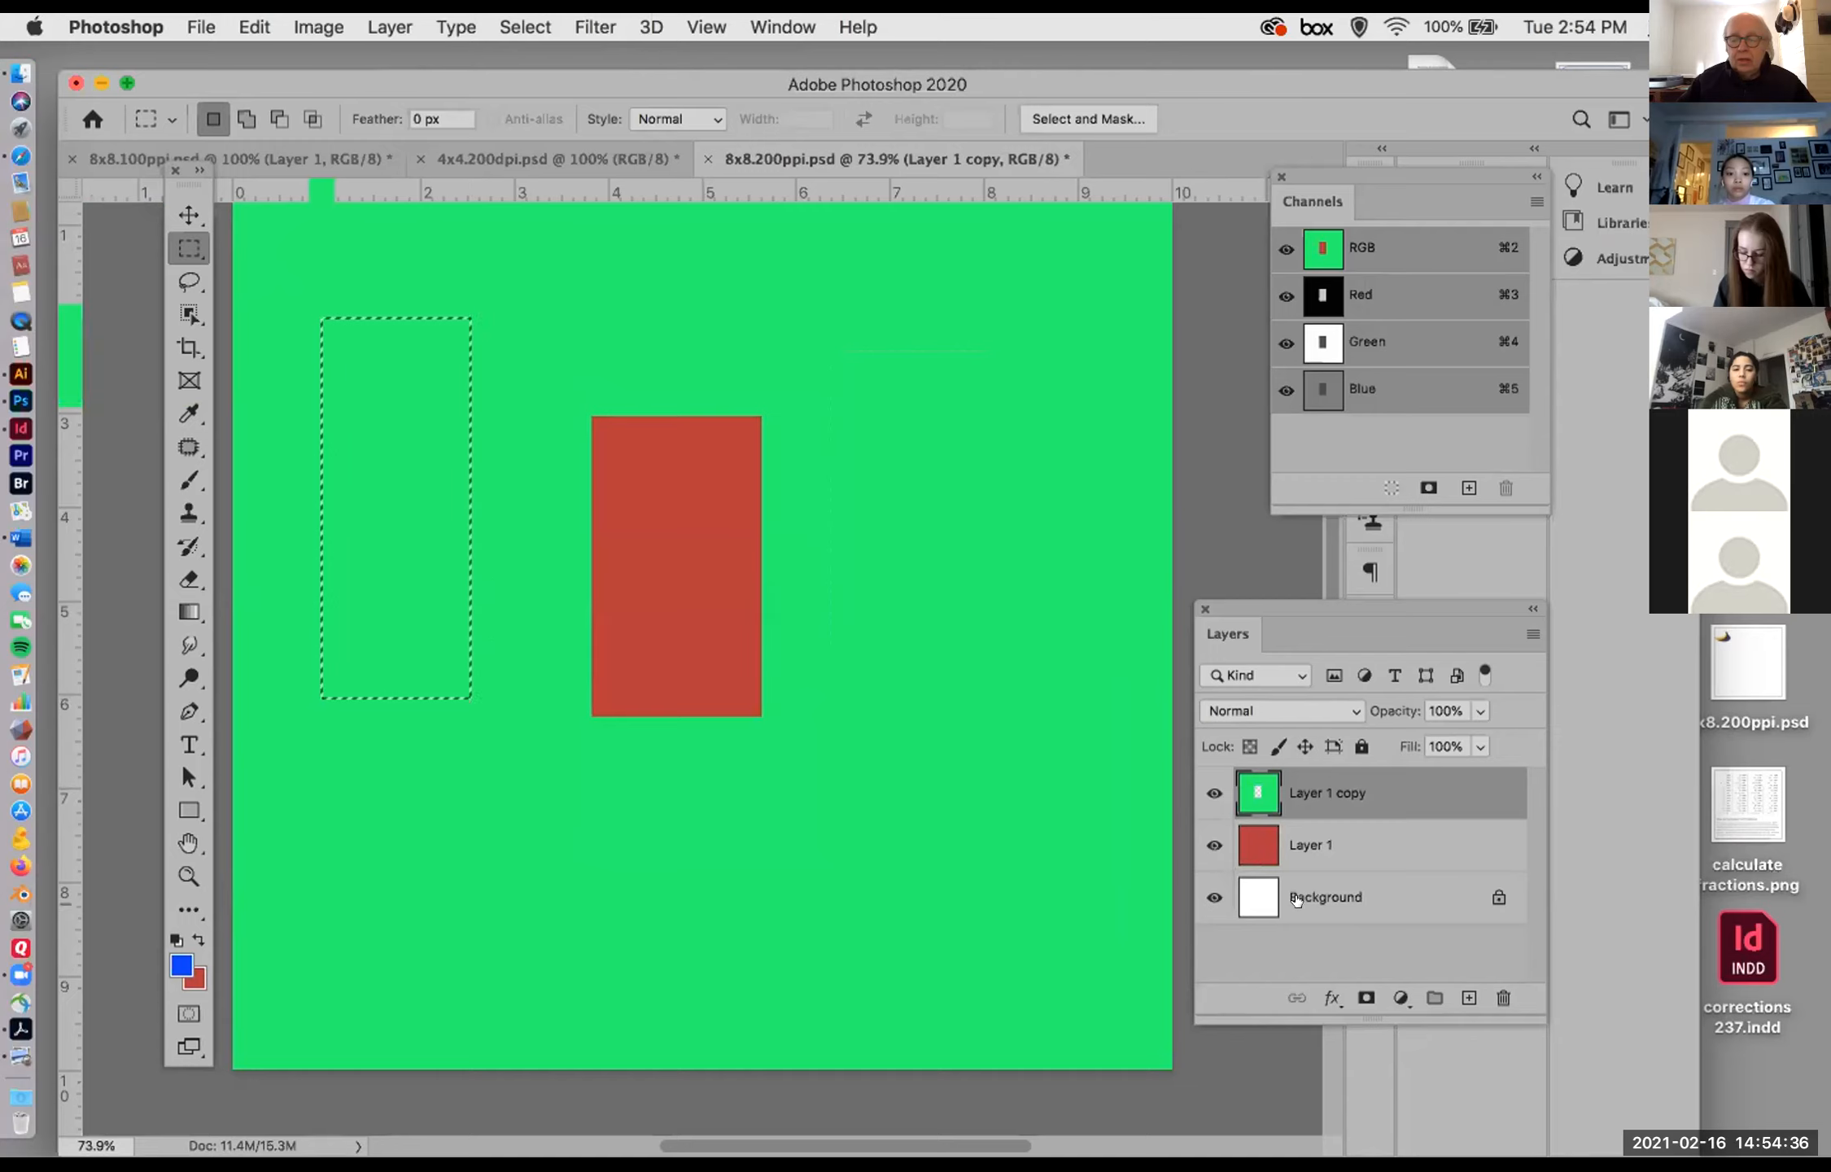
key(super+BackSpace)
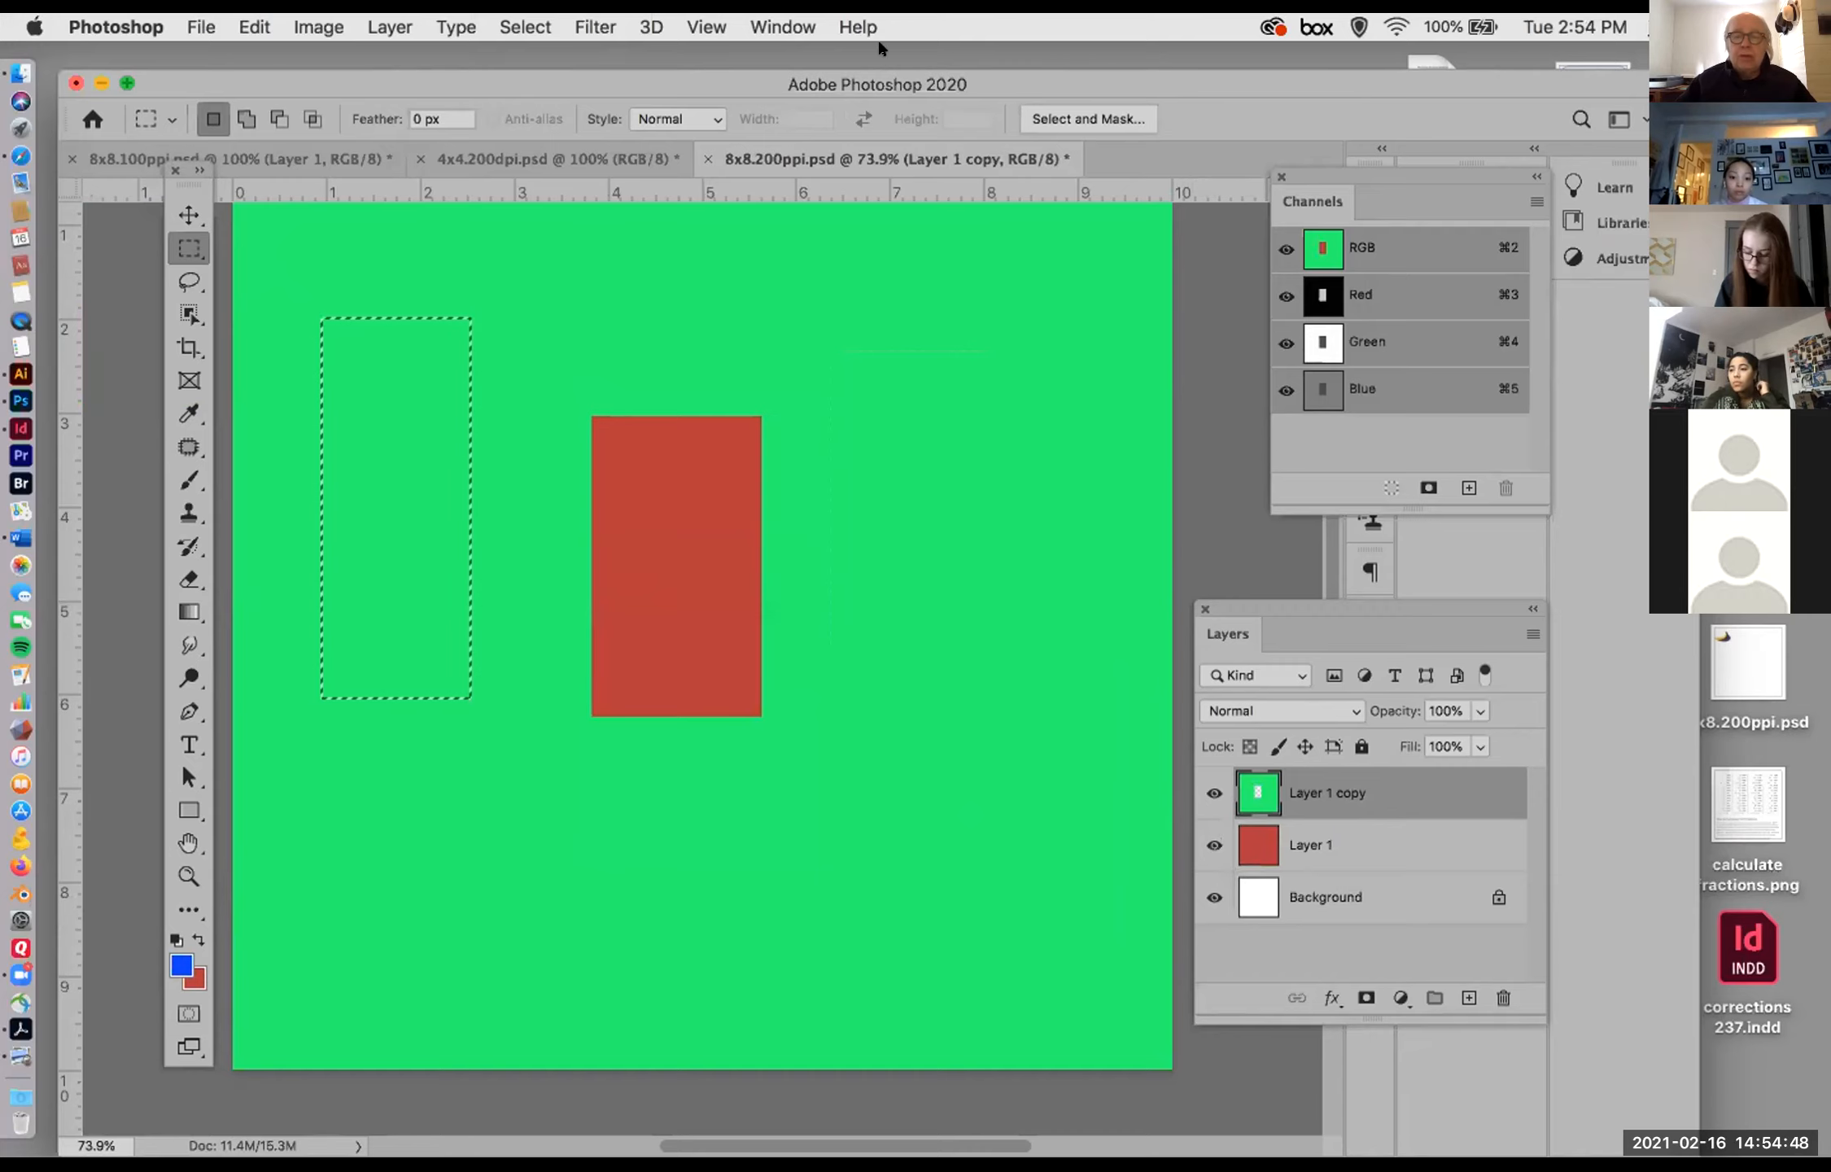
Step: Show the History panel and step back to the Deselect state preceding the marquee and Move
click(781, 26)
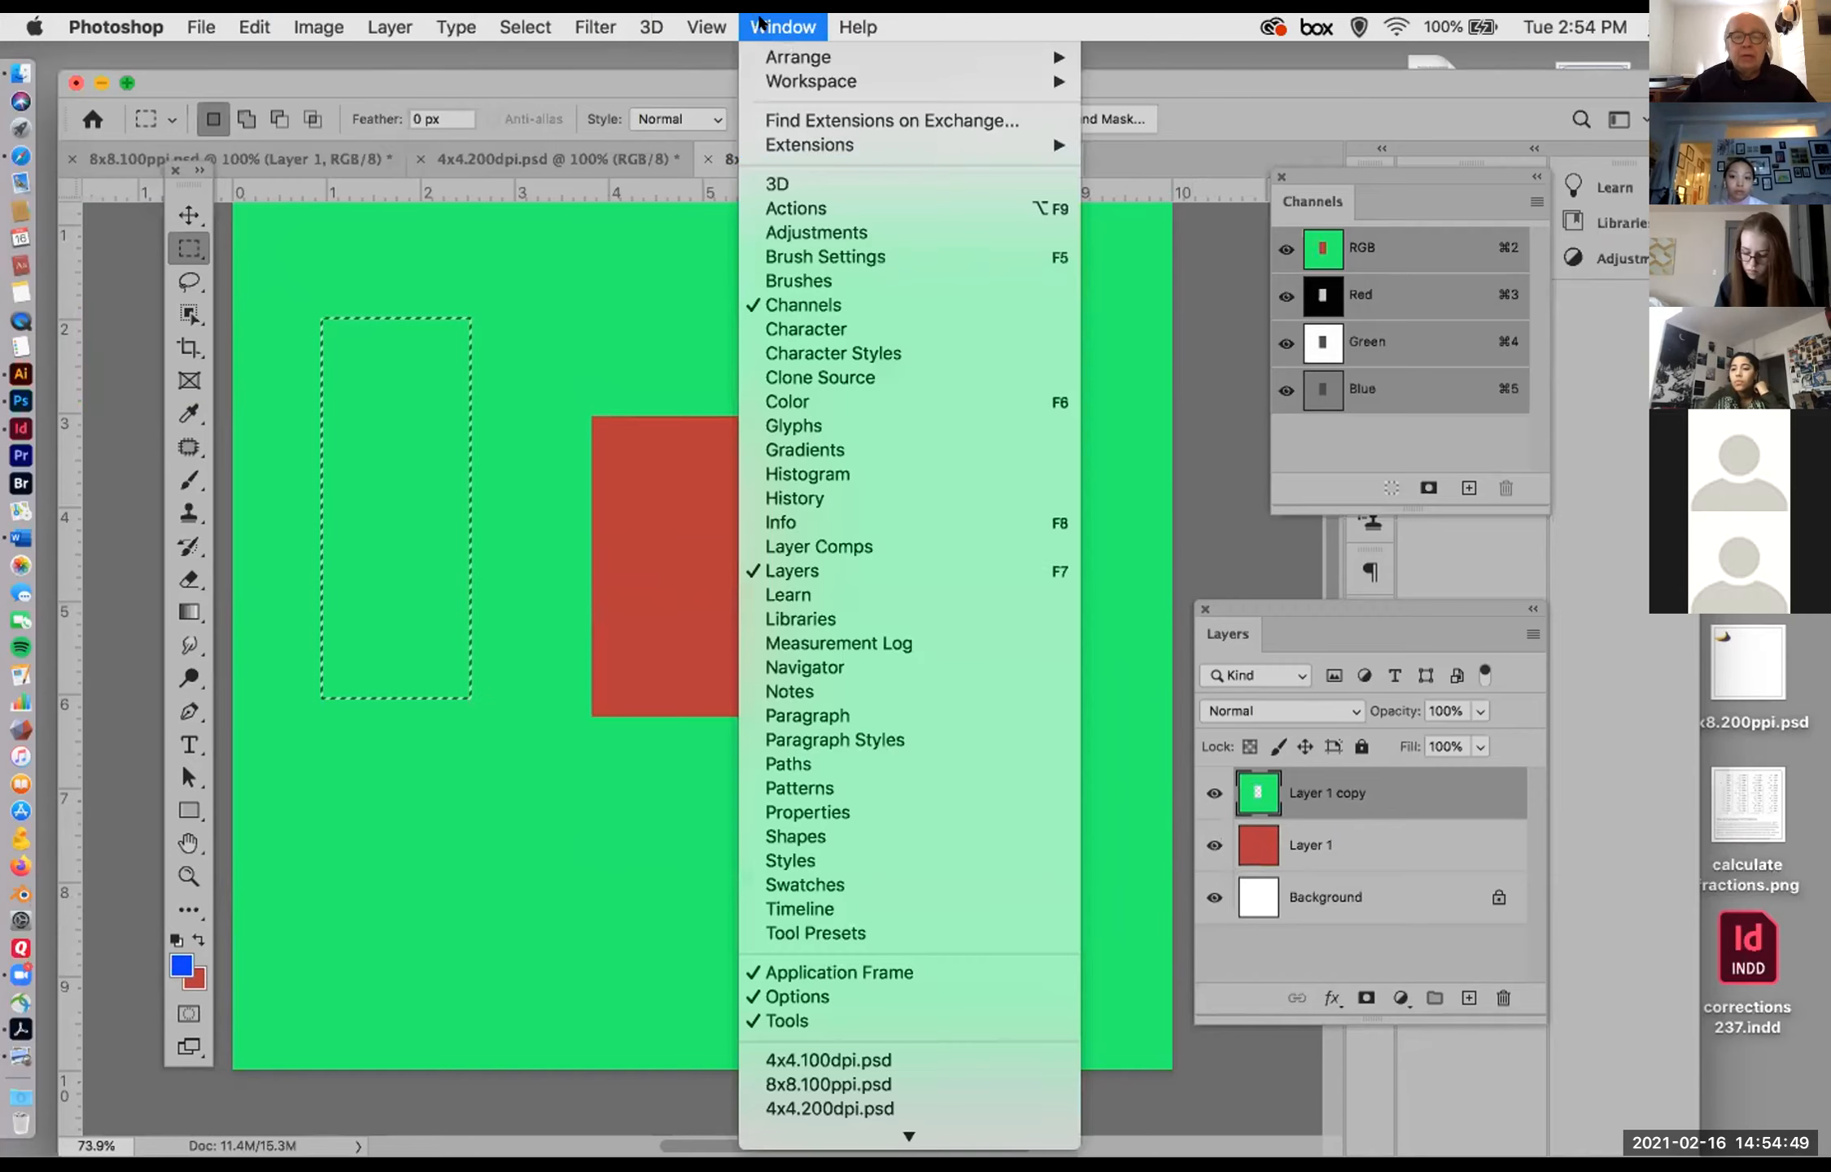
click(825, 498)
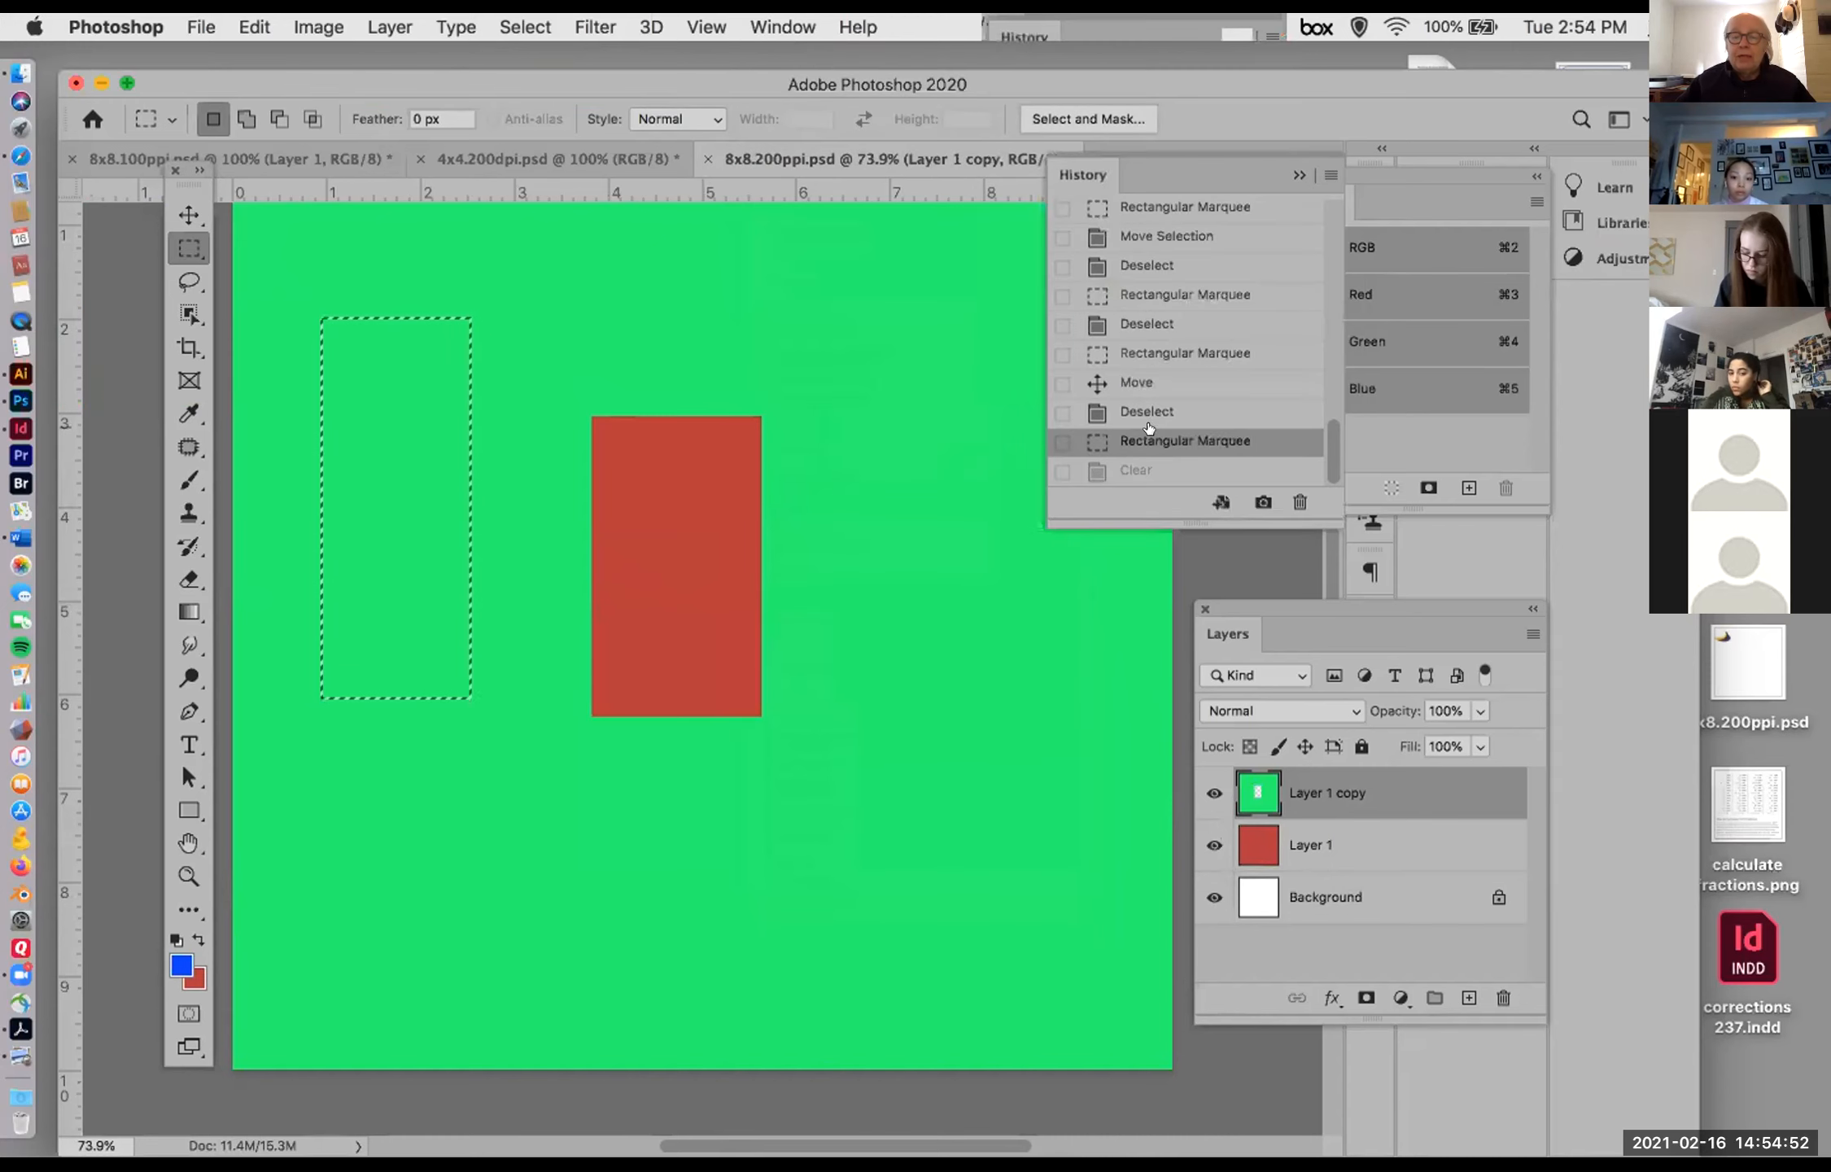
click(1148, 413)
click(1147, 383)
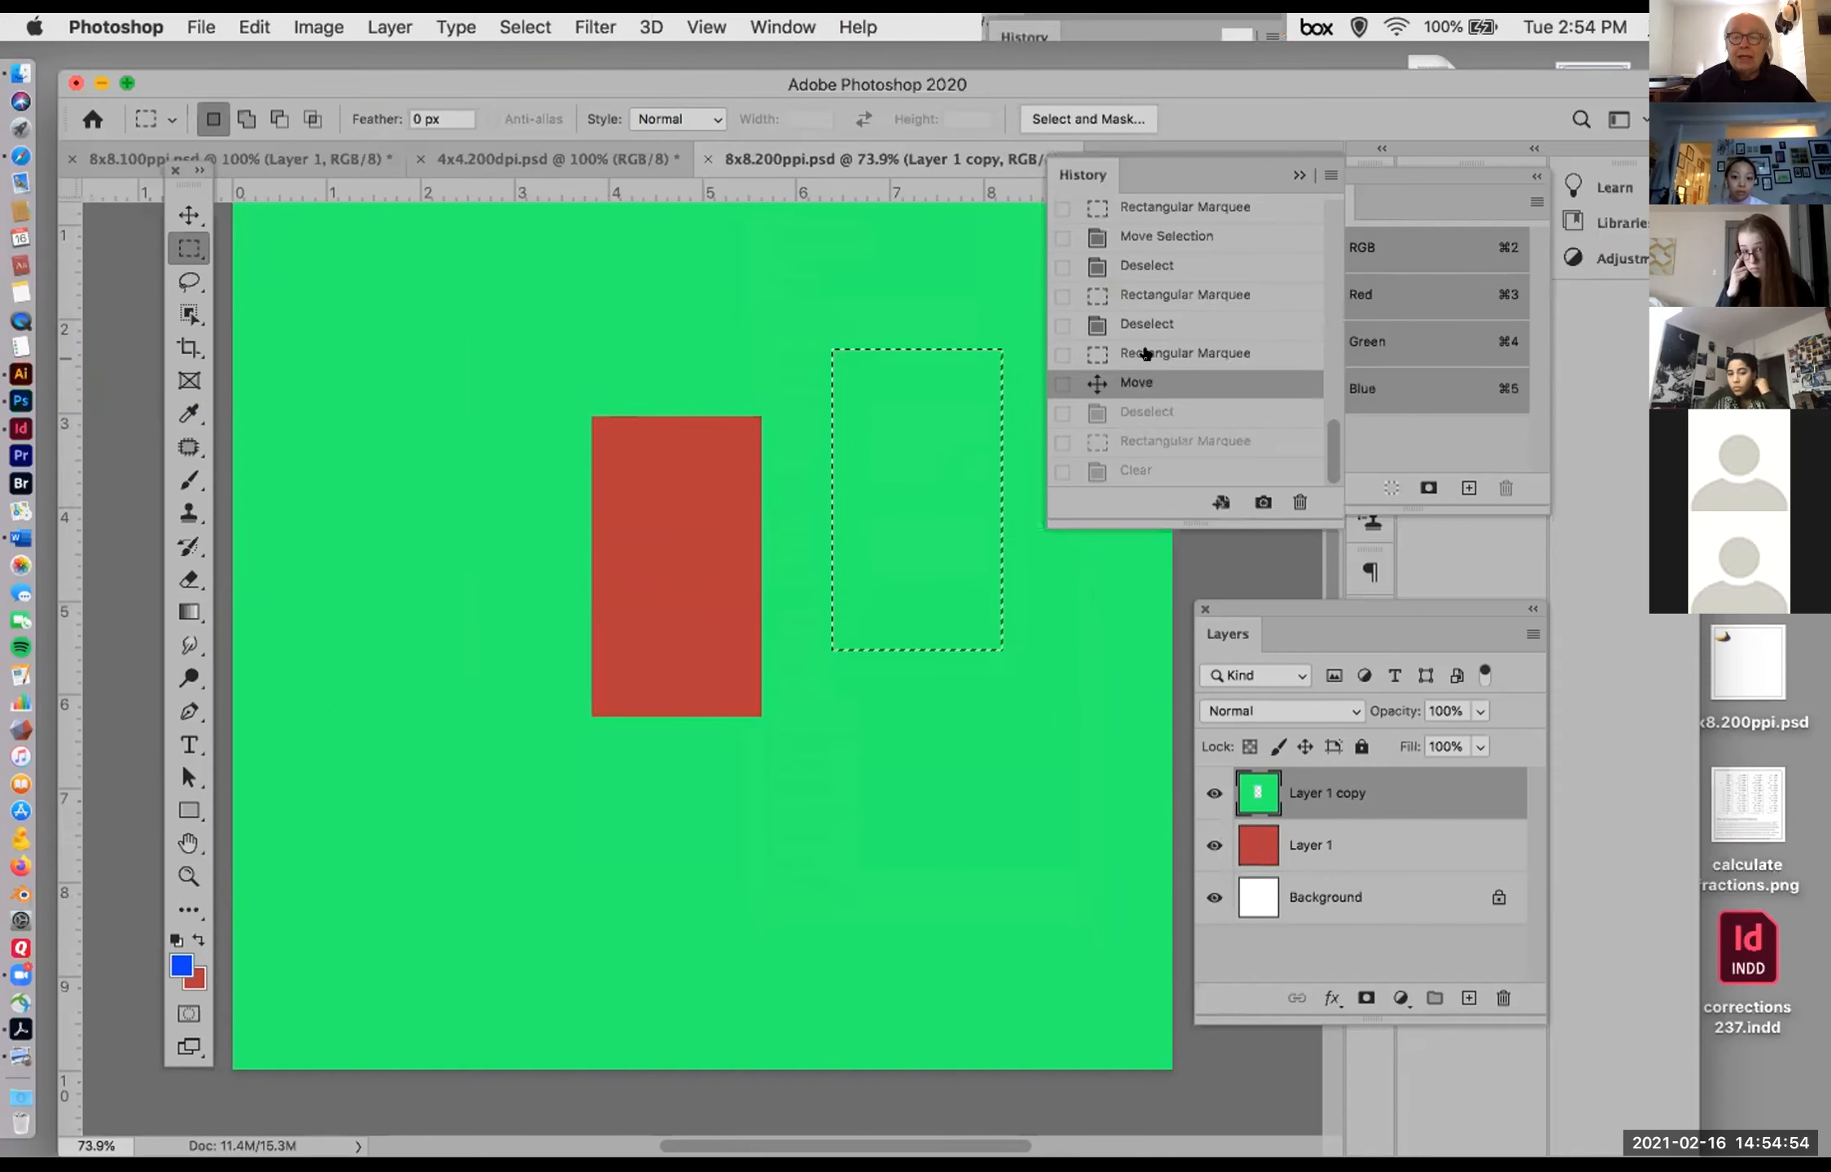
click(1141, 353)
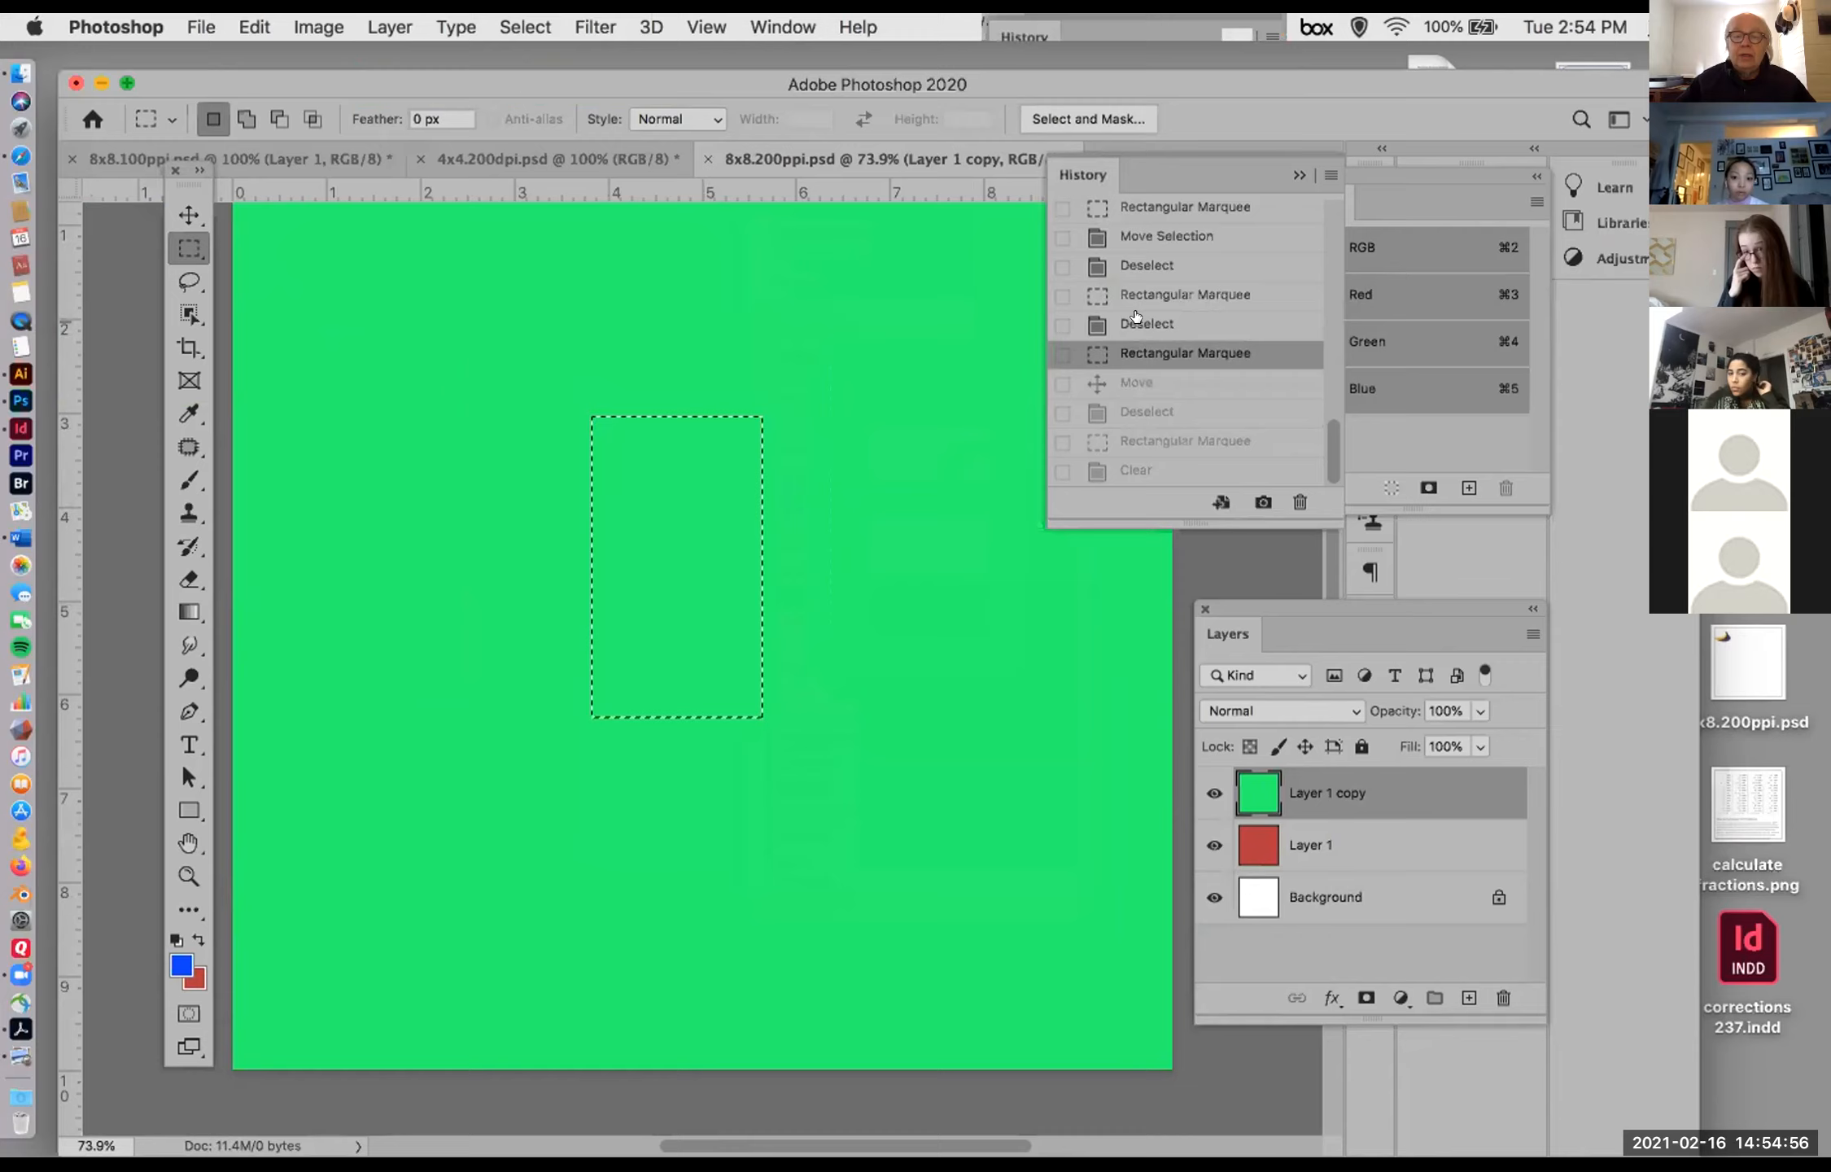
click(1135, 325)
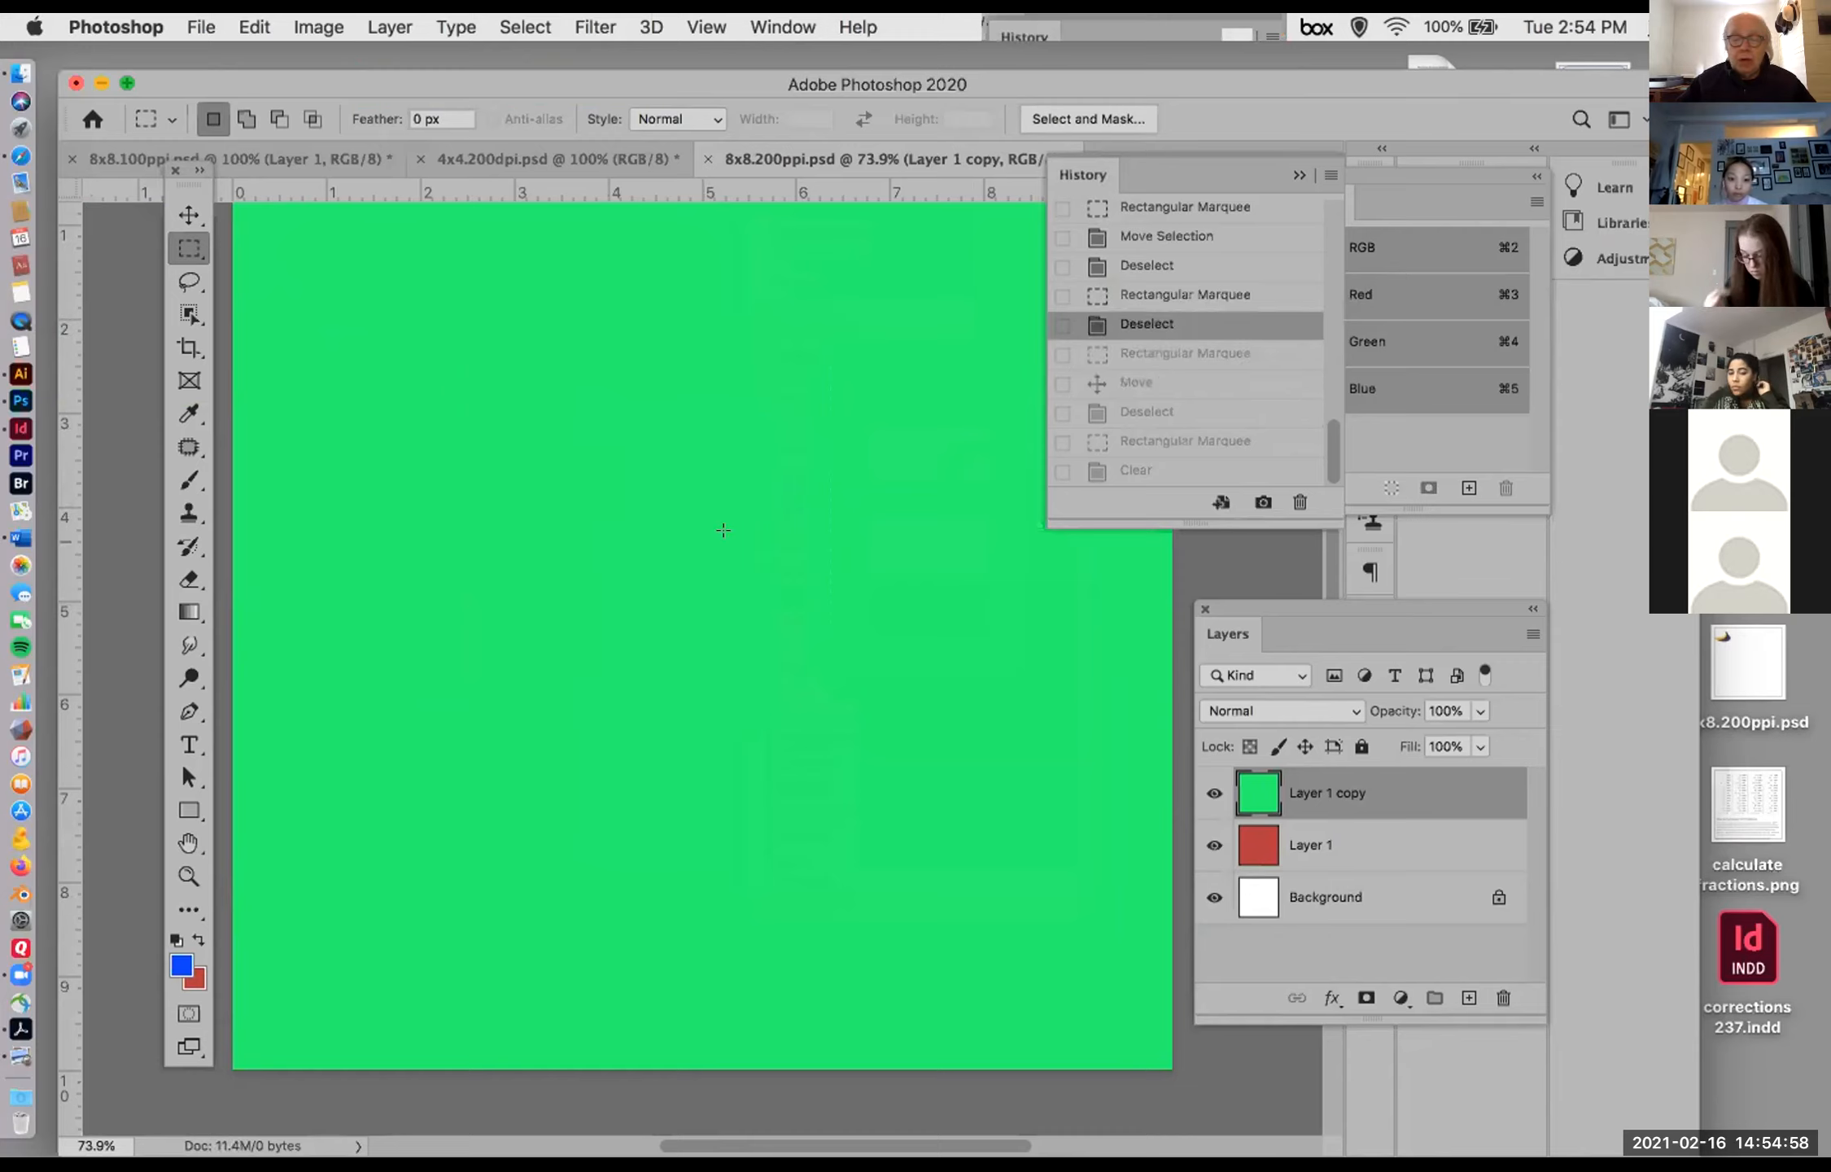
Step: Marquee a tall rectangle left of the canvas centre on the Layer 1 copy and move its pixels up and right
drag(522, 442, 670, 758)
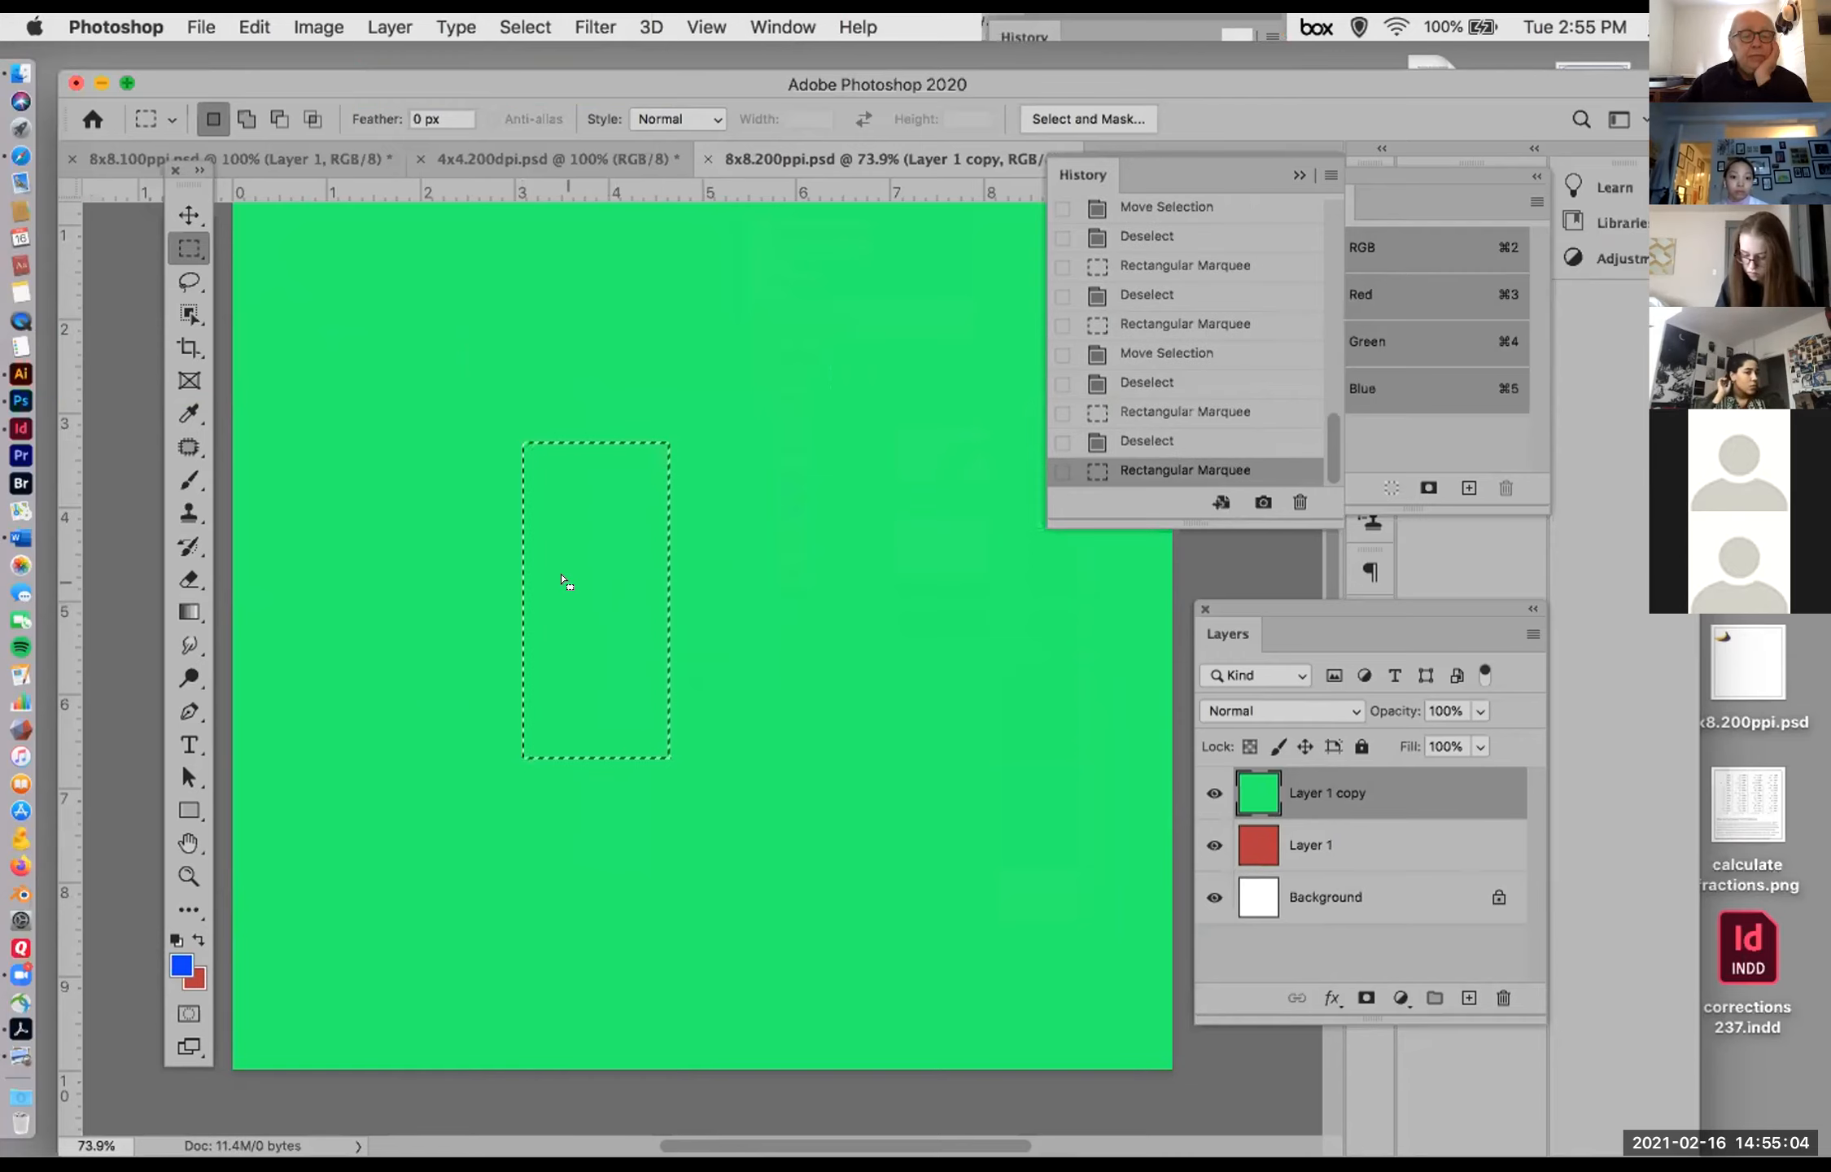
click(176, 212)
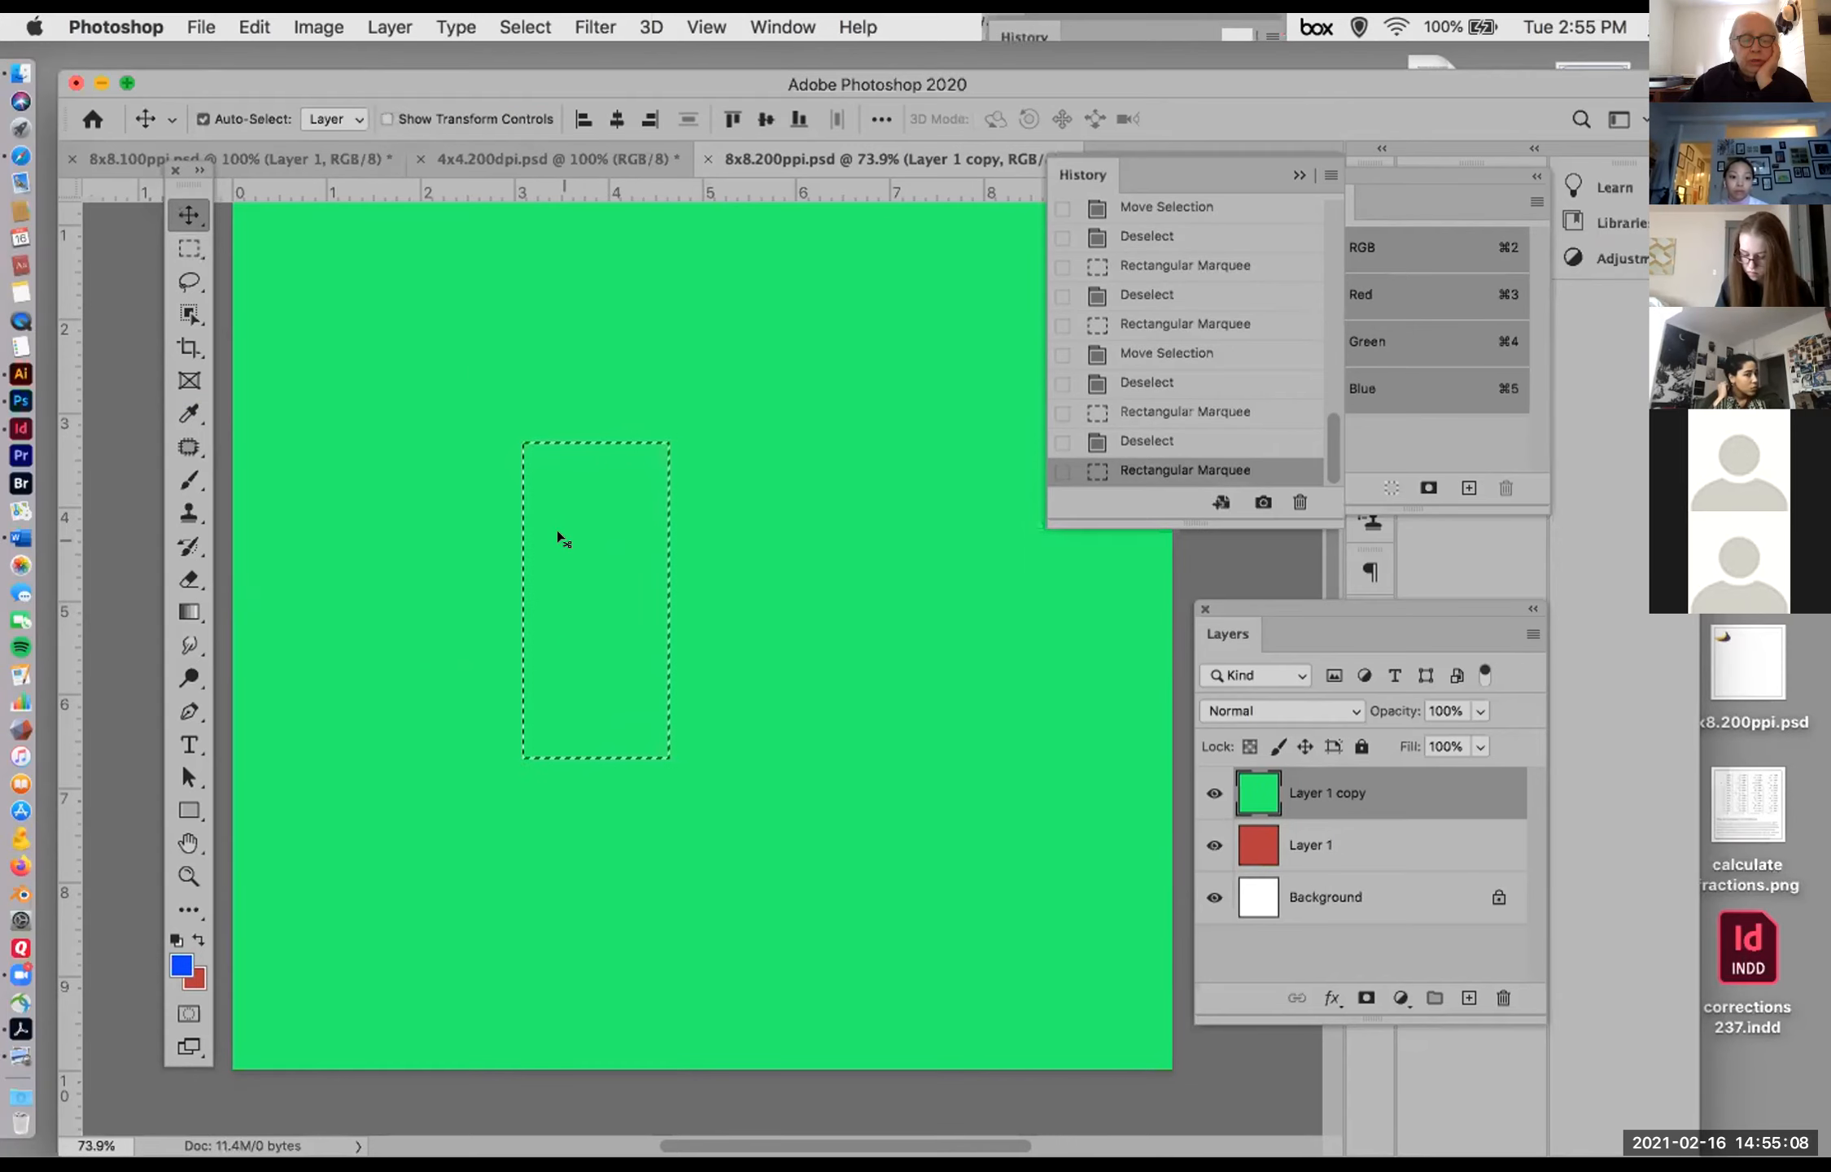
drag(558, 535, 736, 368)
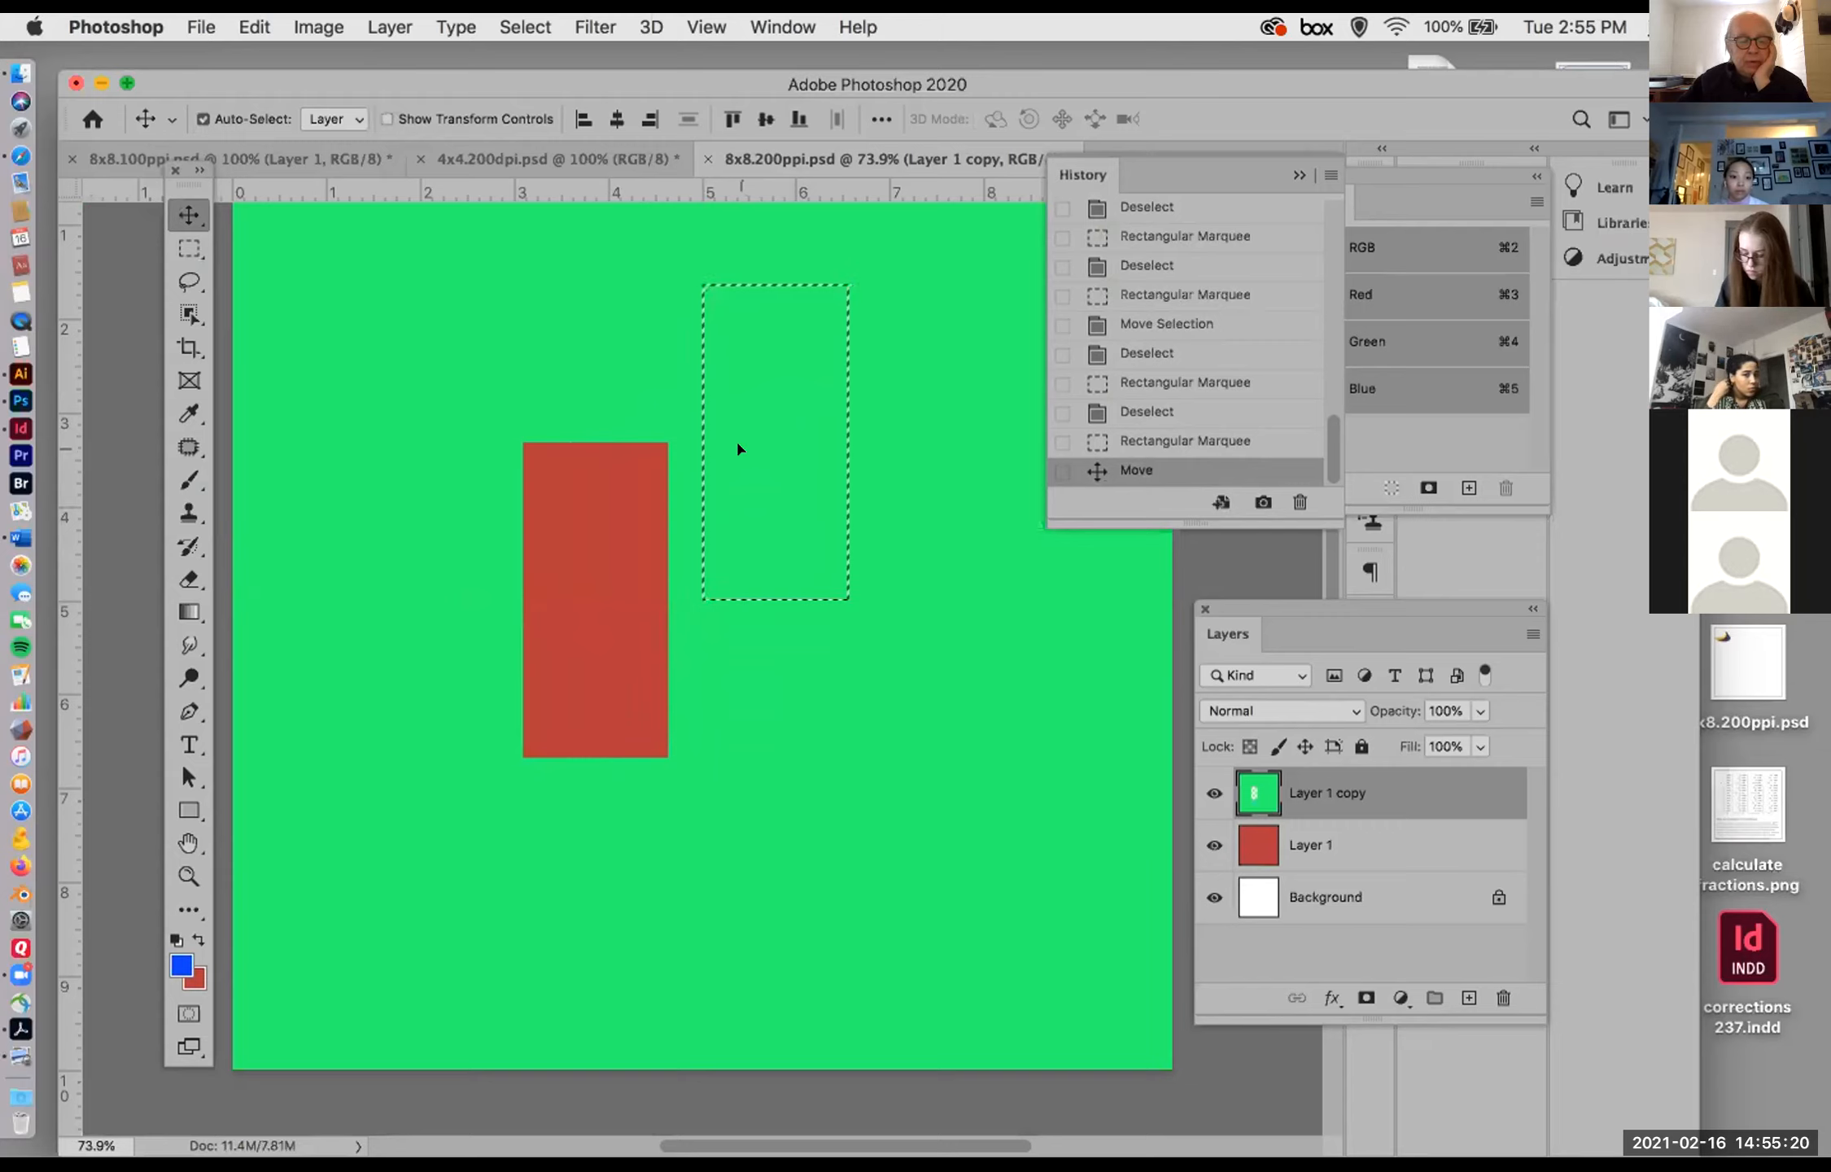
Step: Fill the moved rectangle with the red background color and refill it with the blue foreground color, then shift it right and slightly down and deselect
key(super+BackSpace)
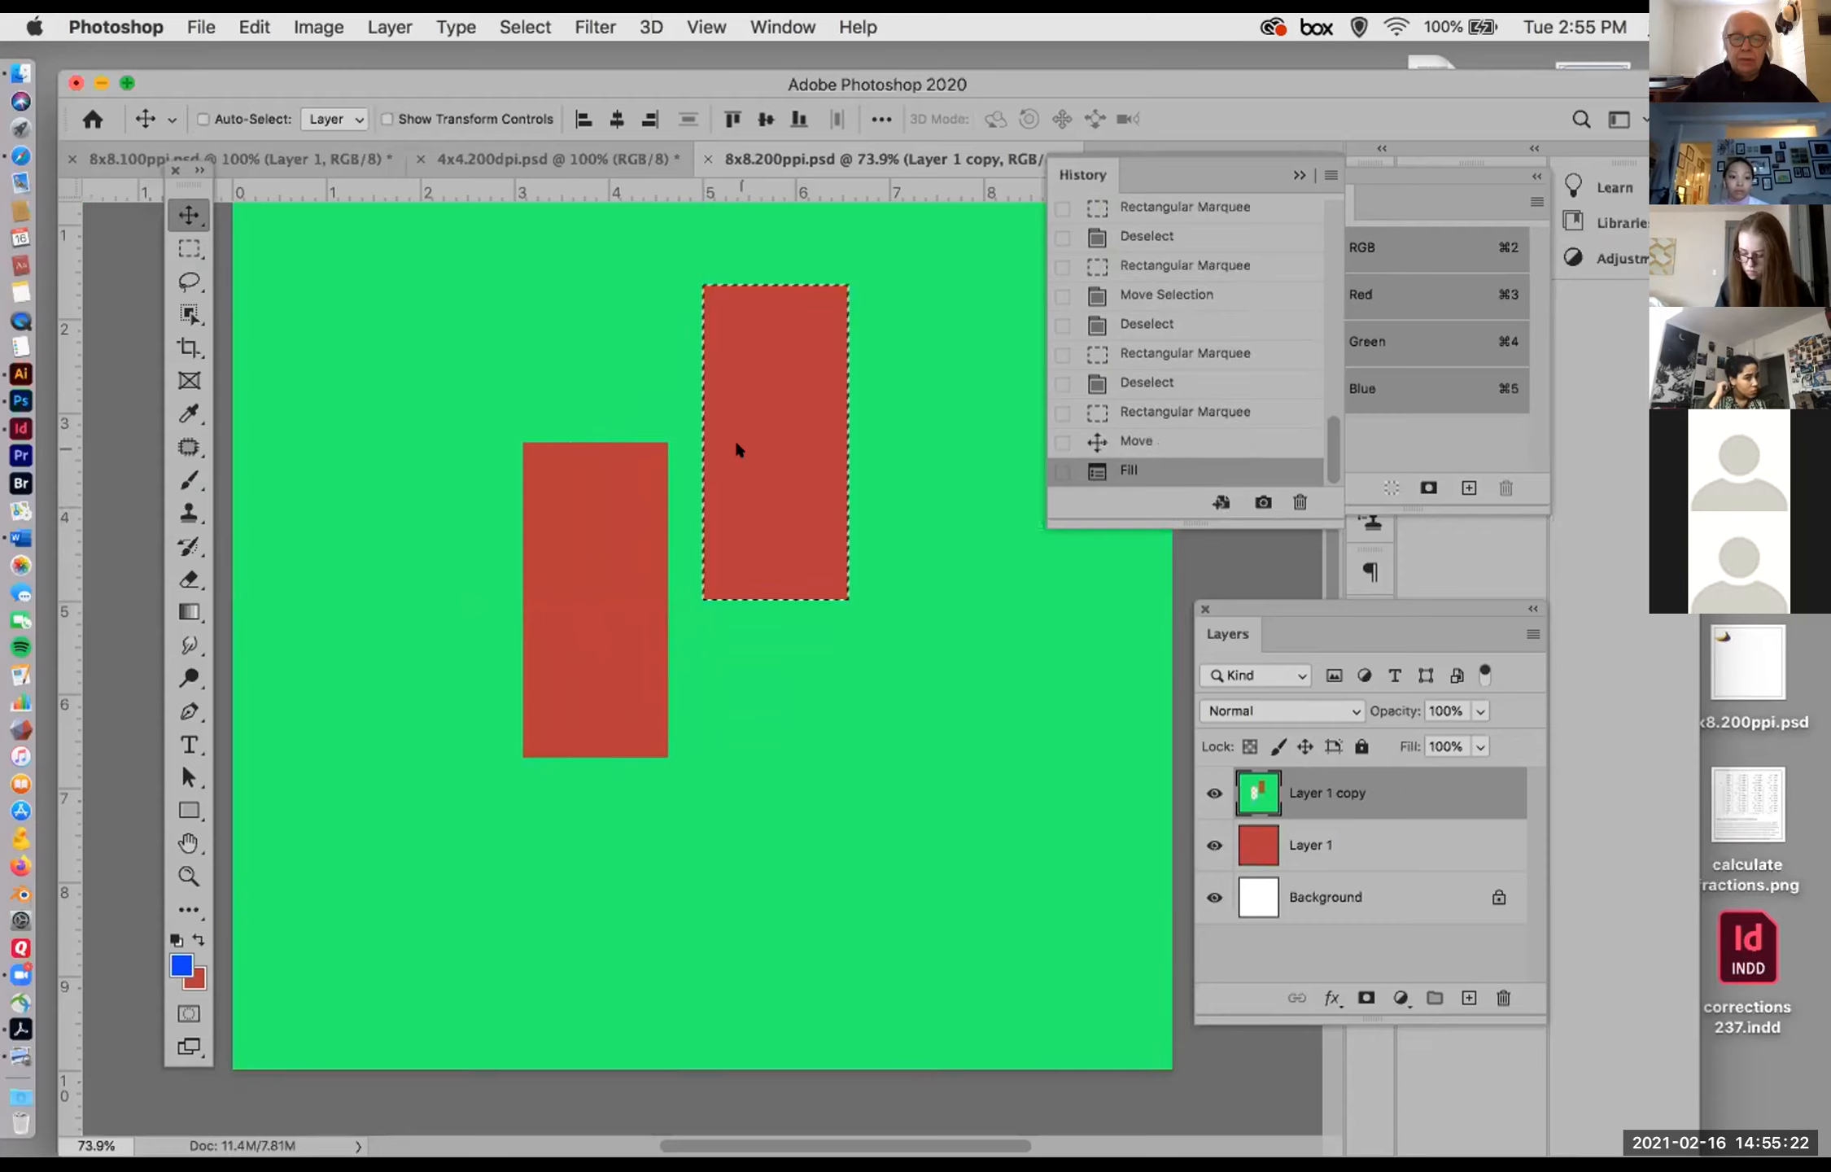
key(alt+BackSpace)
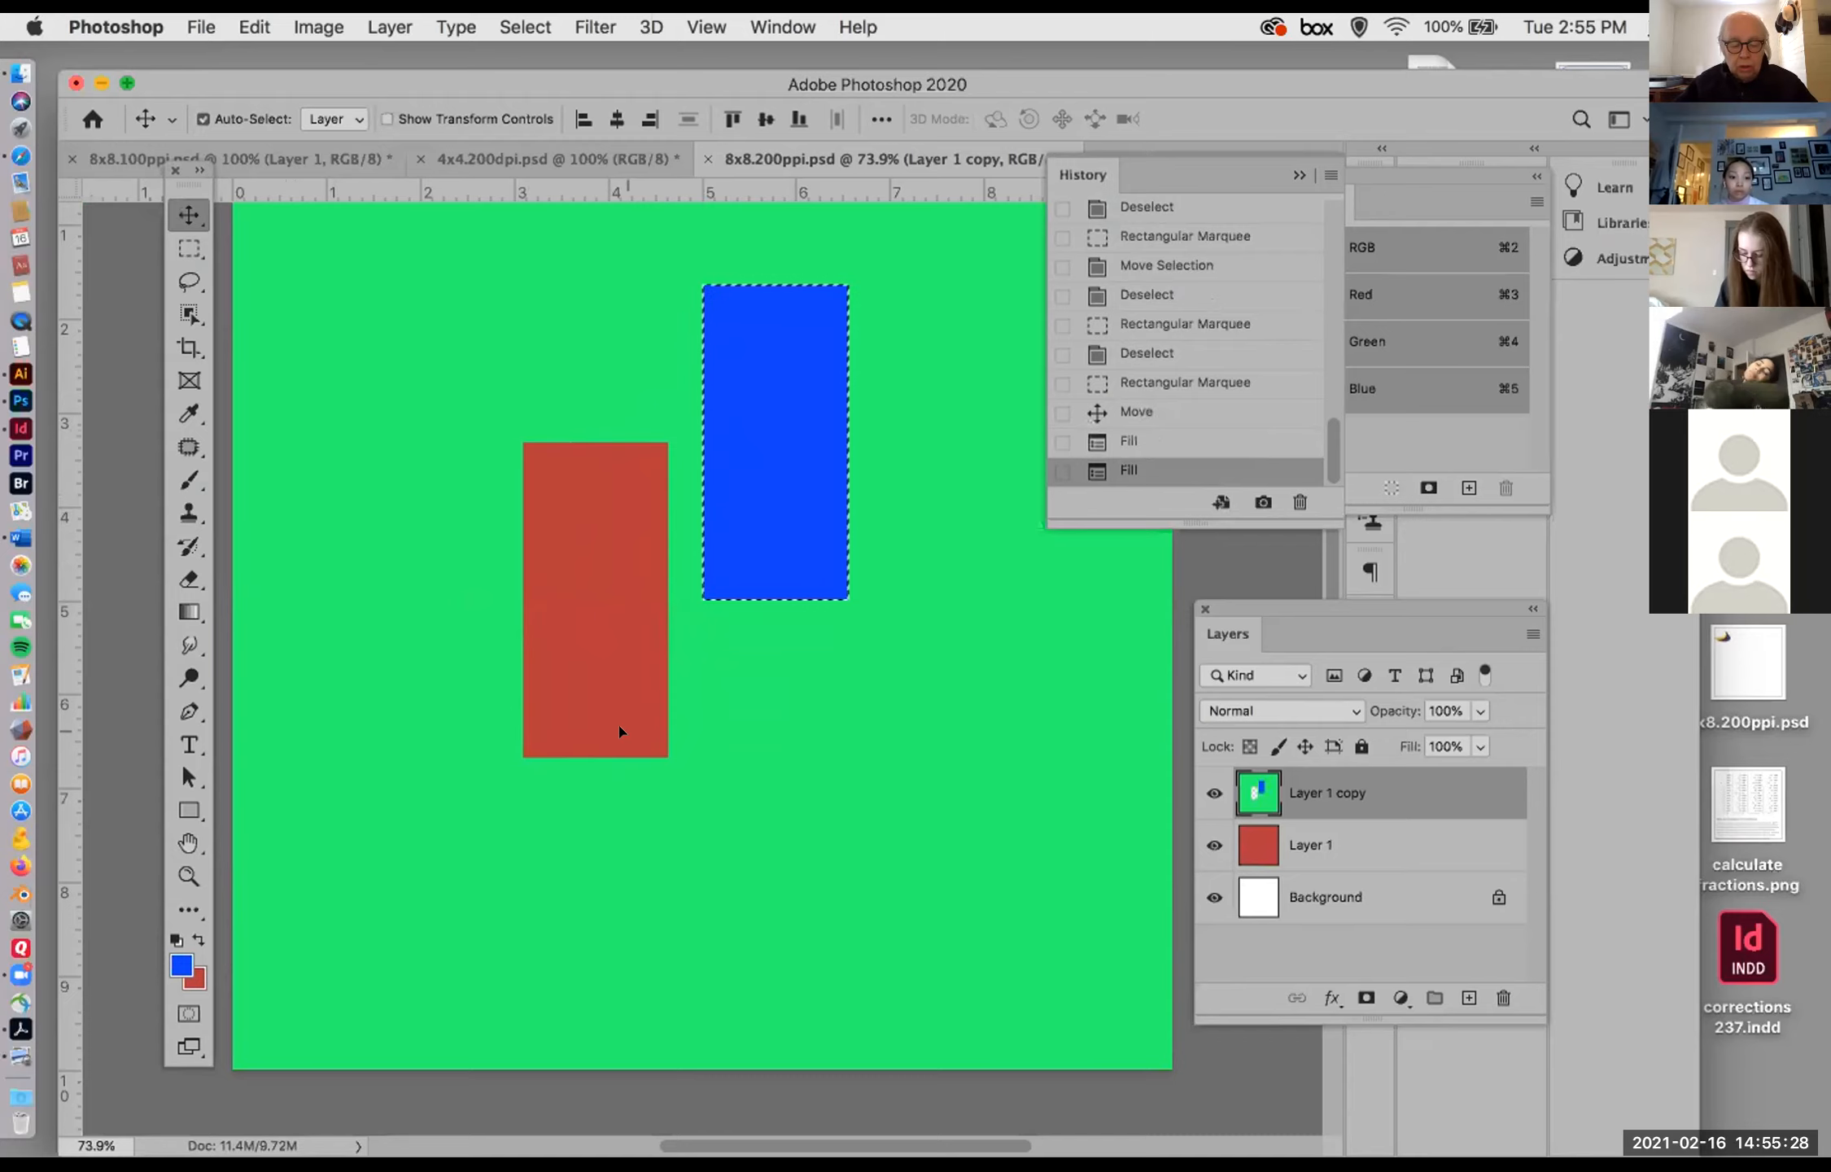
drag(793, 509, 925, 548)
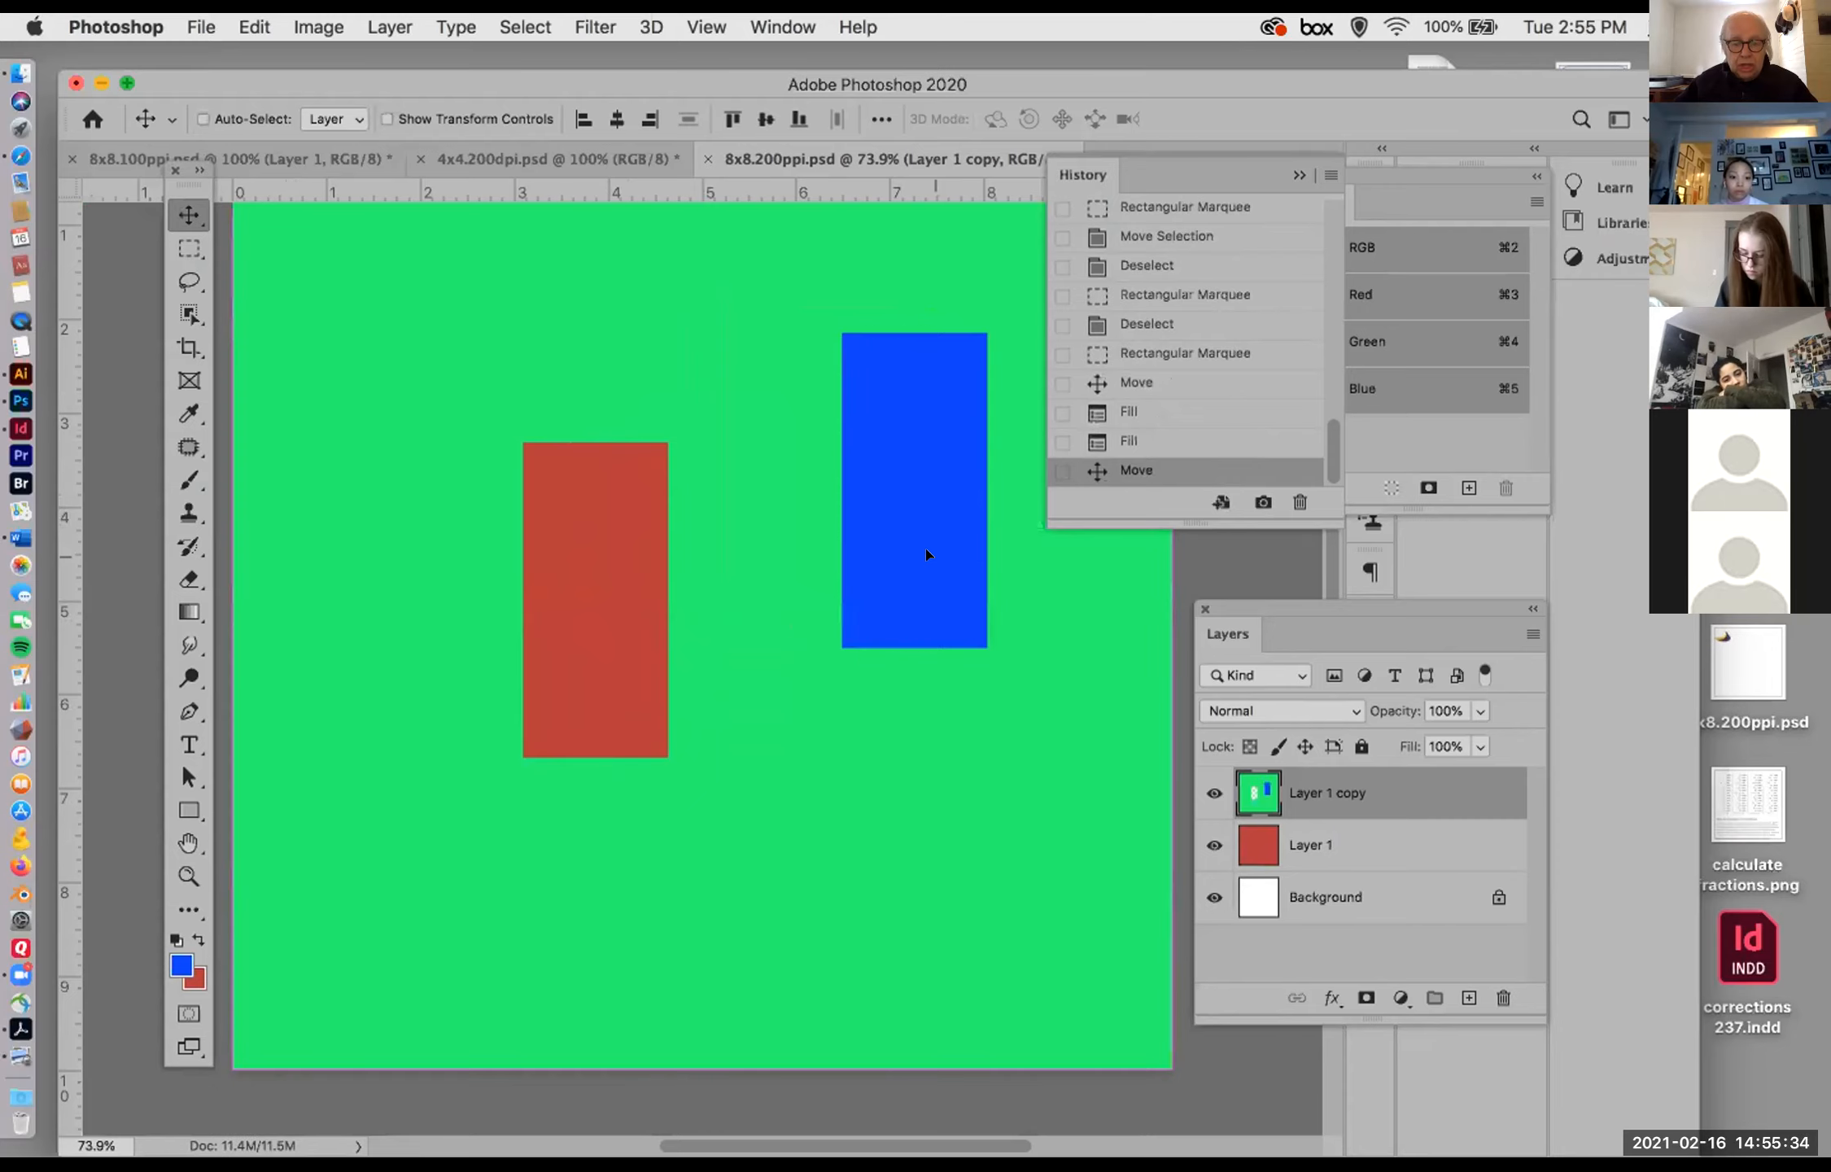
key(super+d)
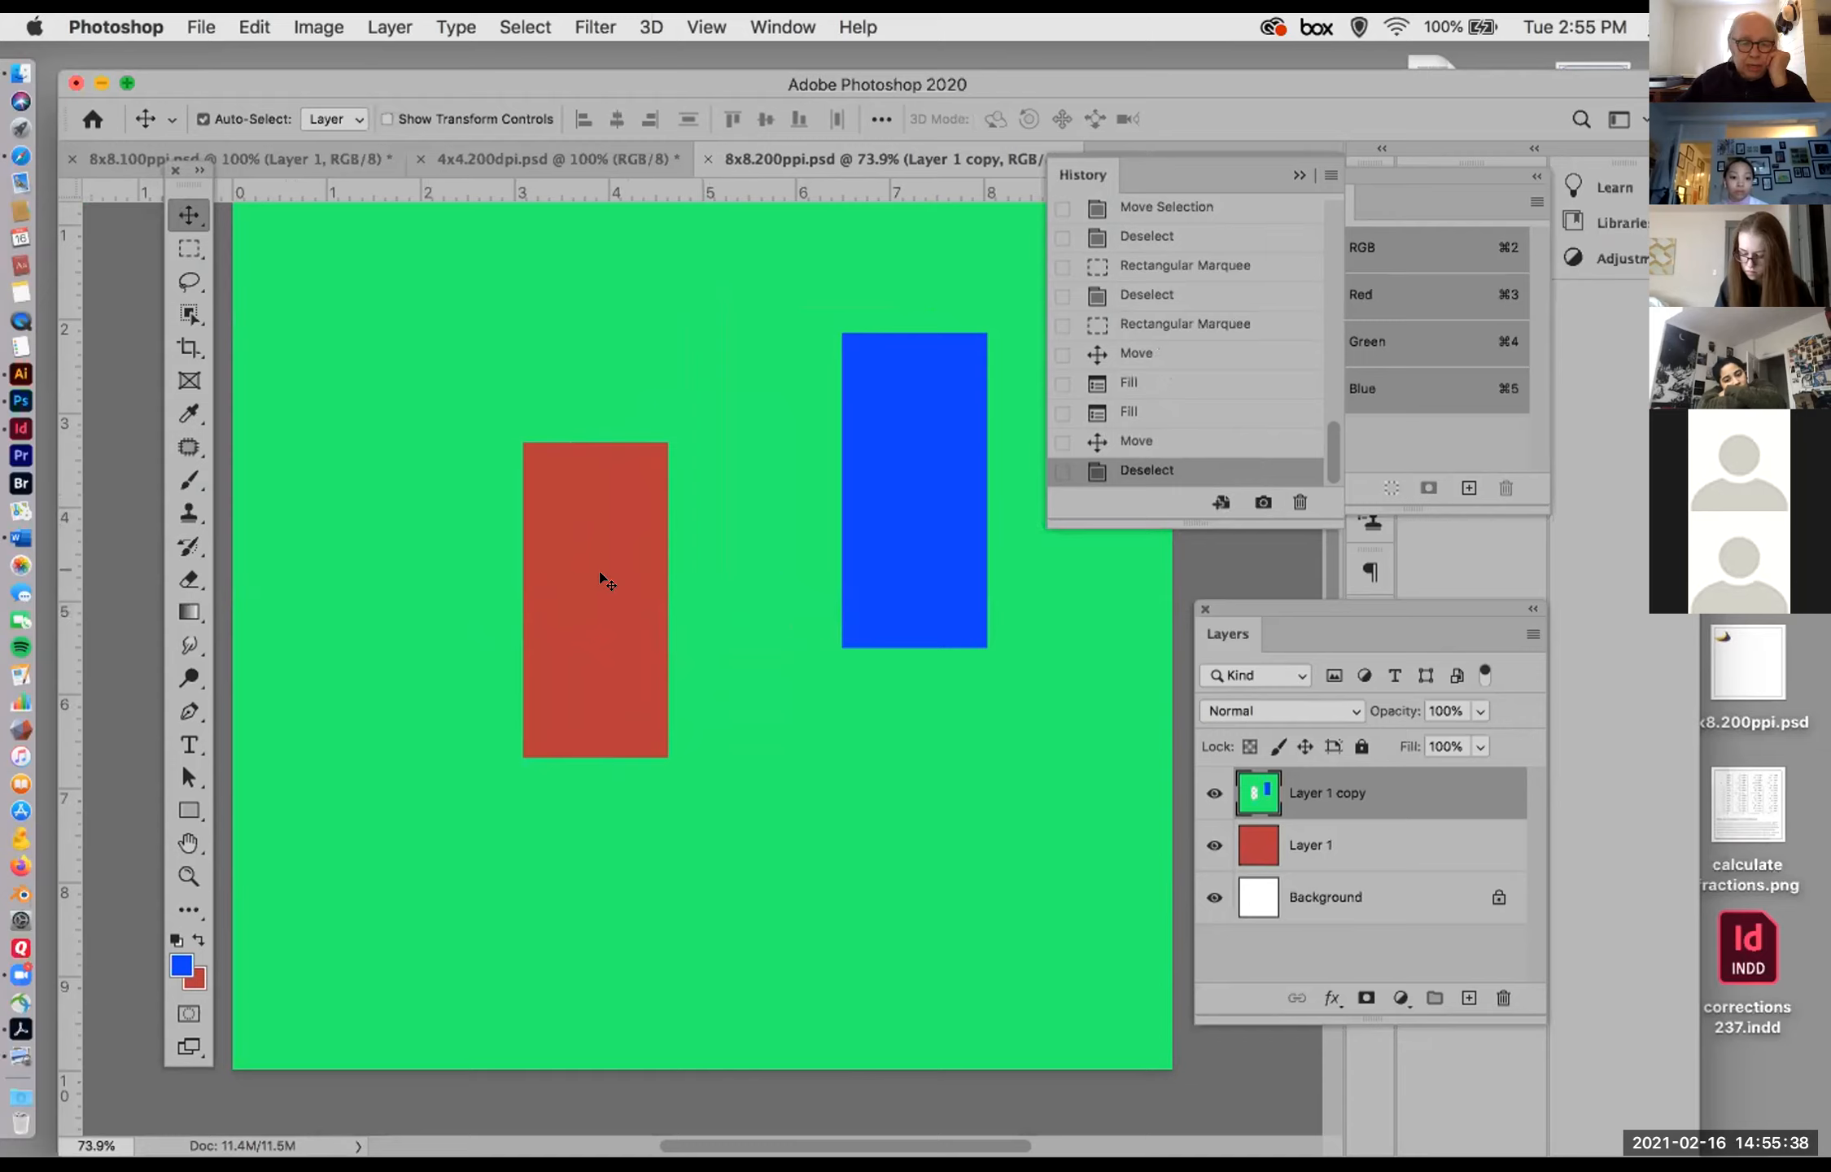
Step: Marquee a tall rectangle near the left edge of the Layer 1 copy and delete the selected area
click(183, 245)
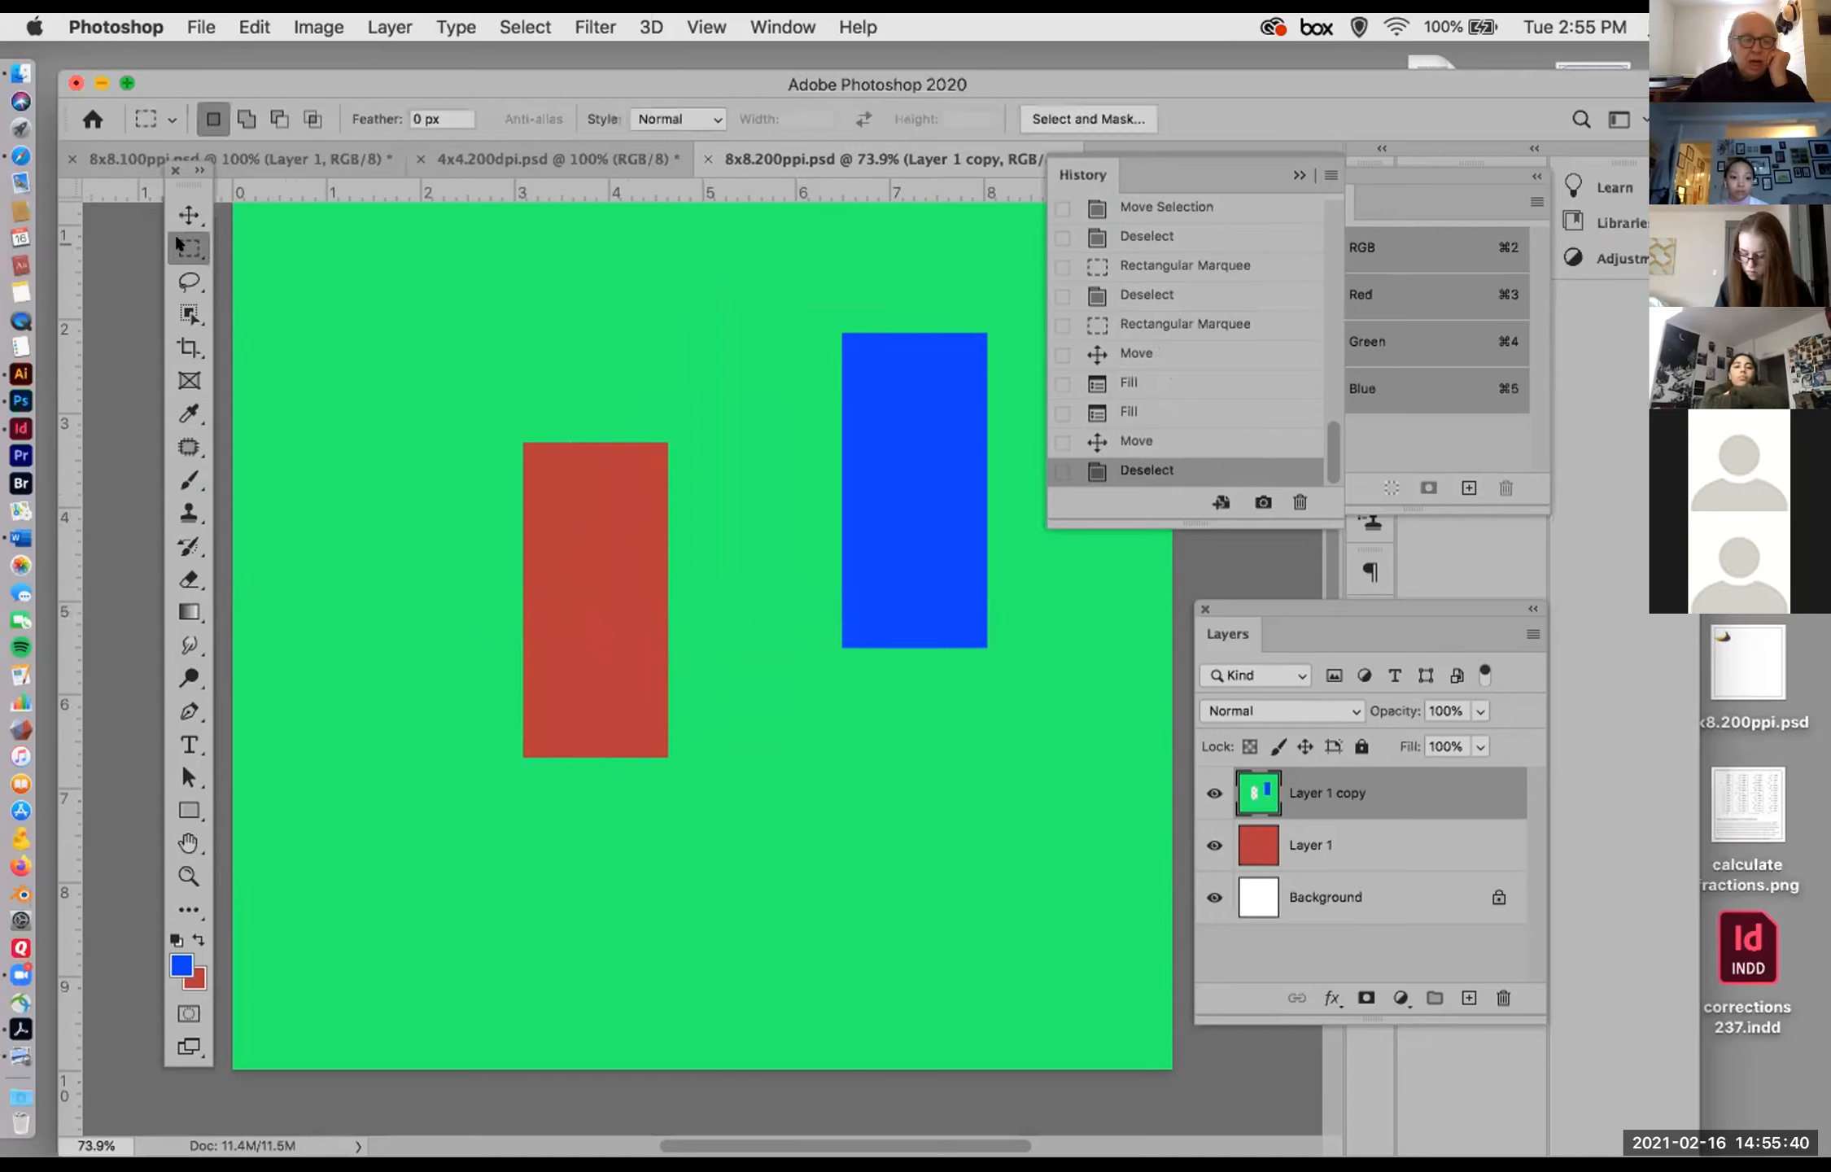
drag(307, 394, 429, 672)
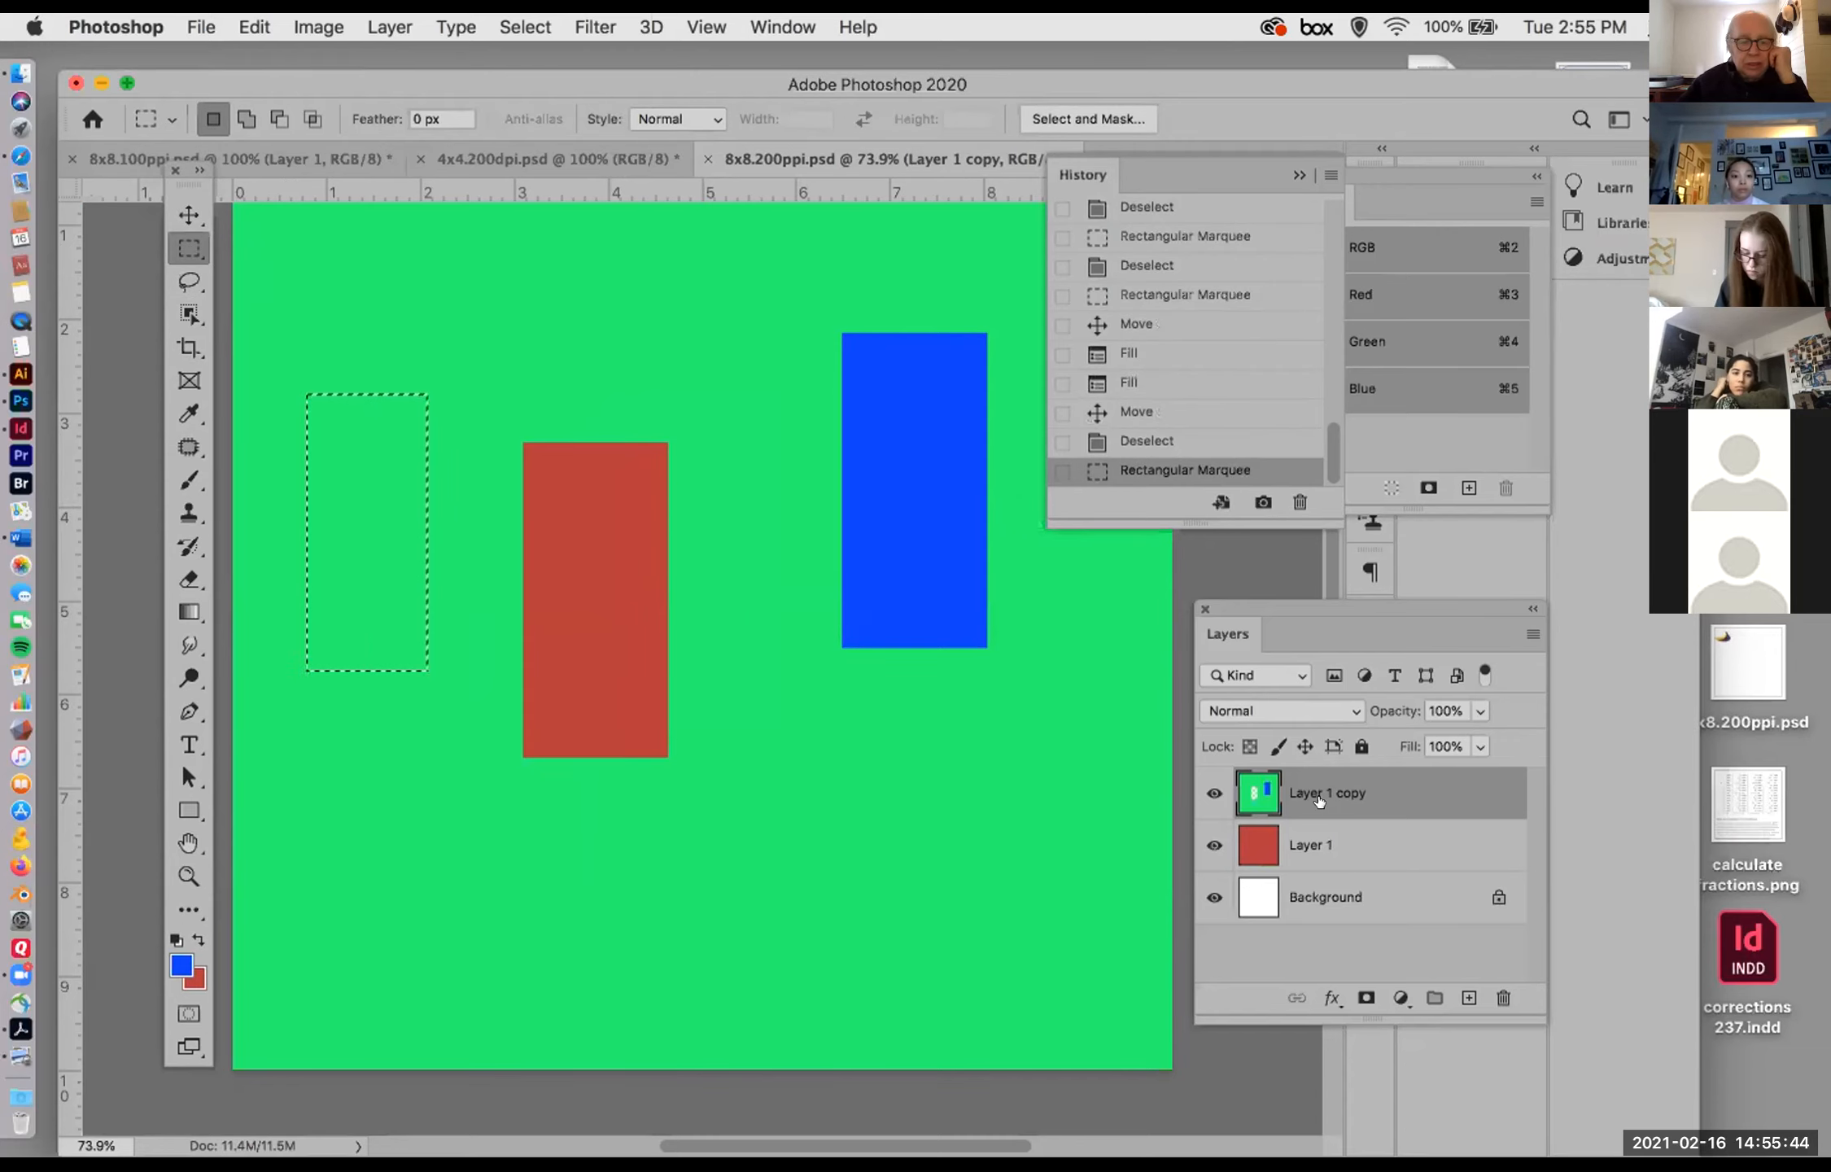
key(Delete)
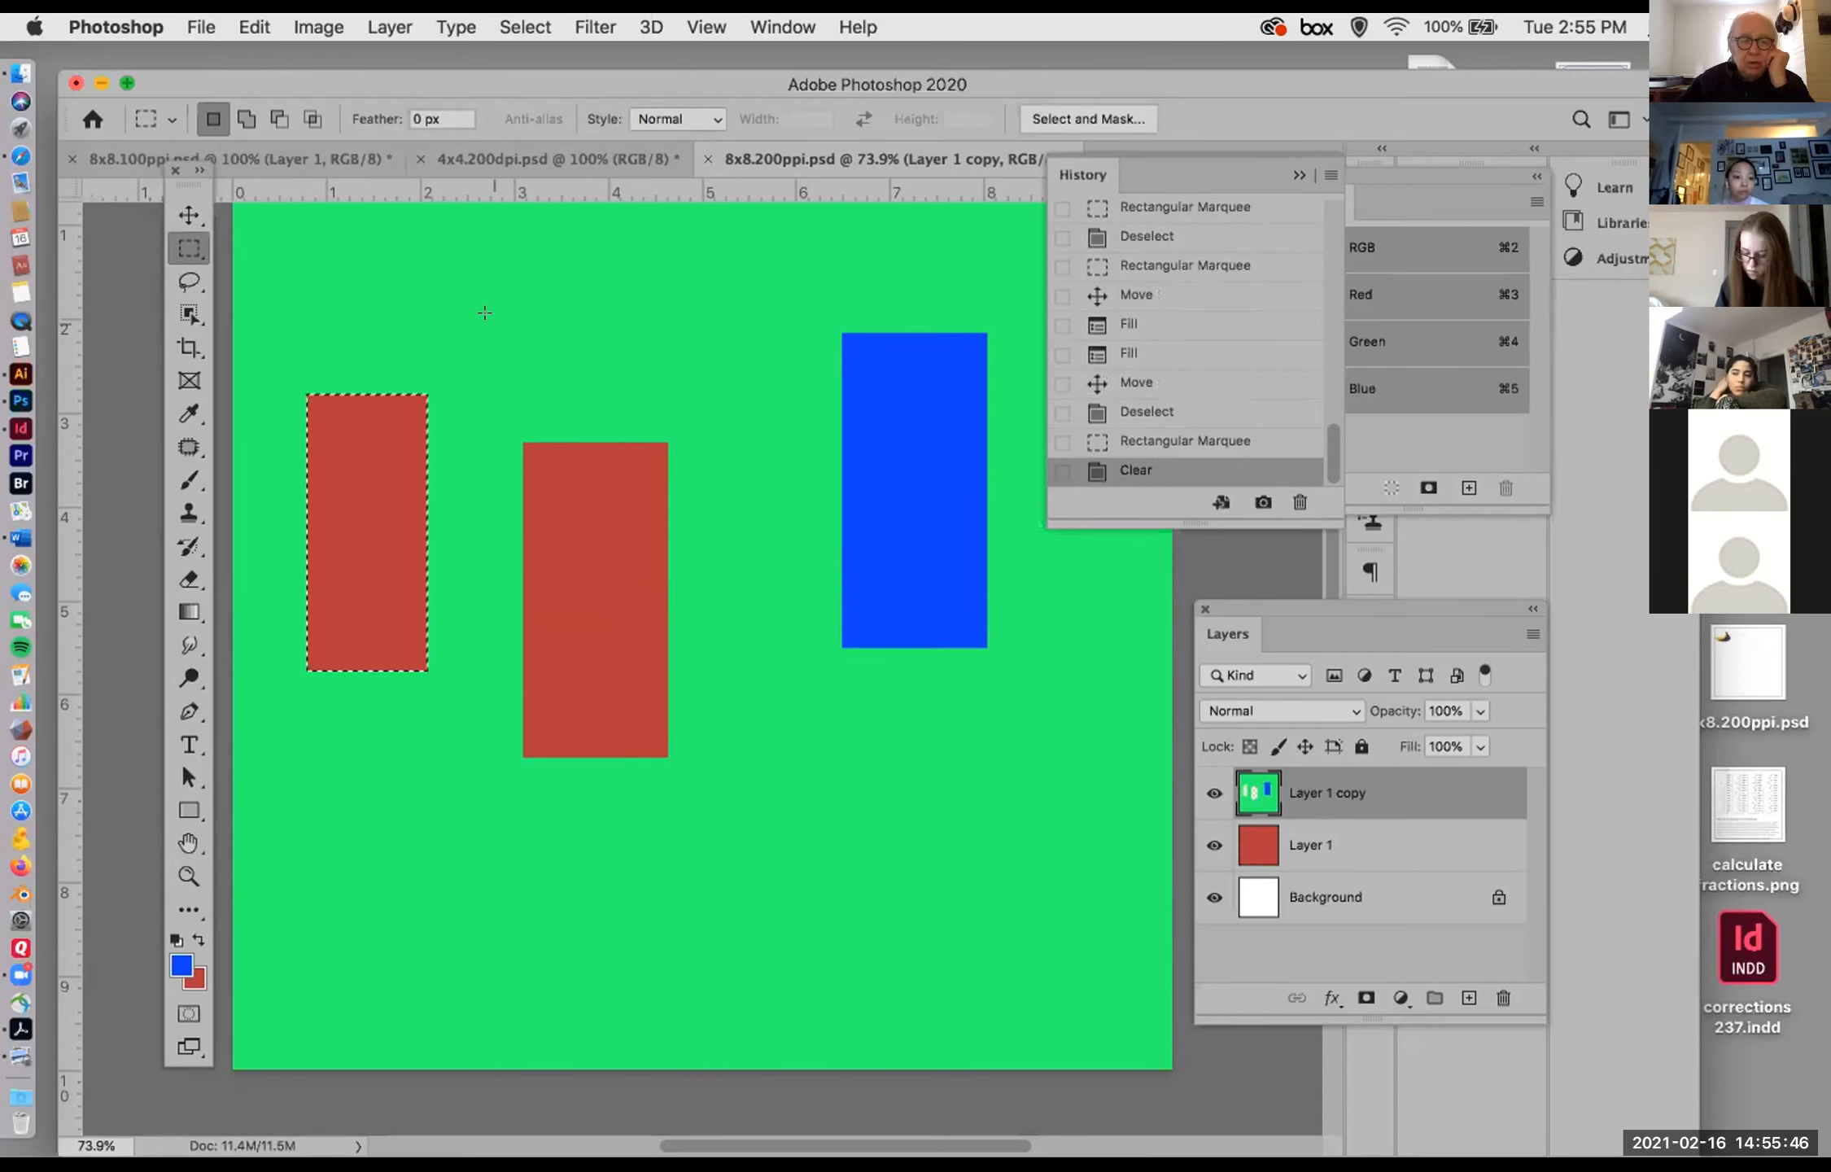
Step: Marquee a wide rectangle in the lower middle of the Layer 1 copy, fill it with the Foreground Color in Normal mode at 100% opacity, and deselect
drag(606, 808, 939, 957)
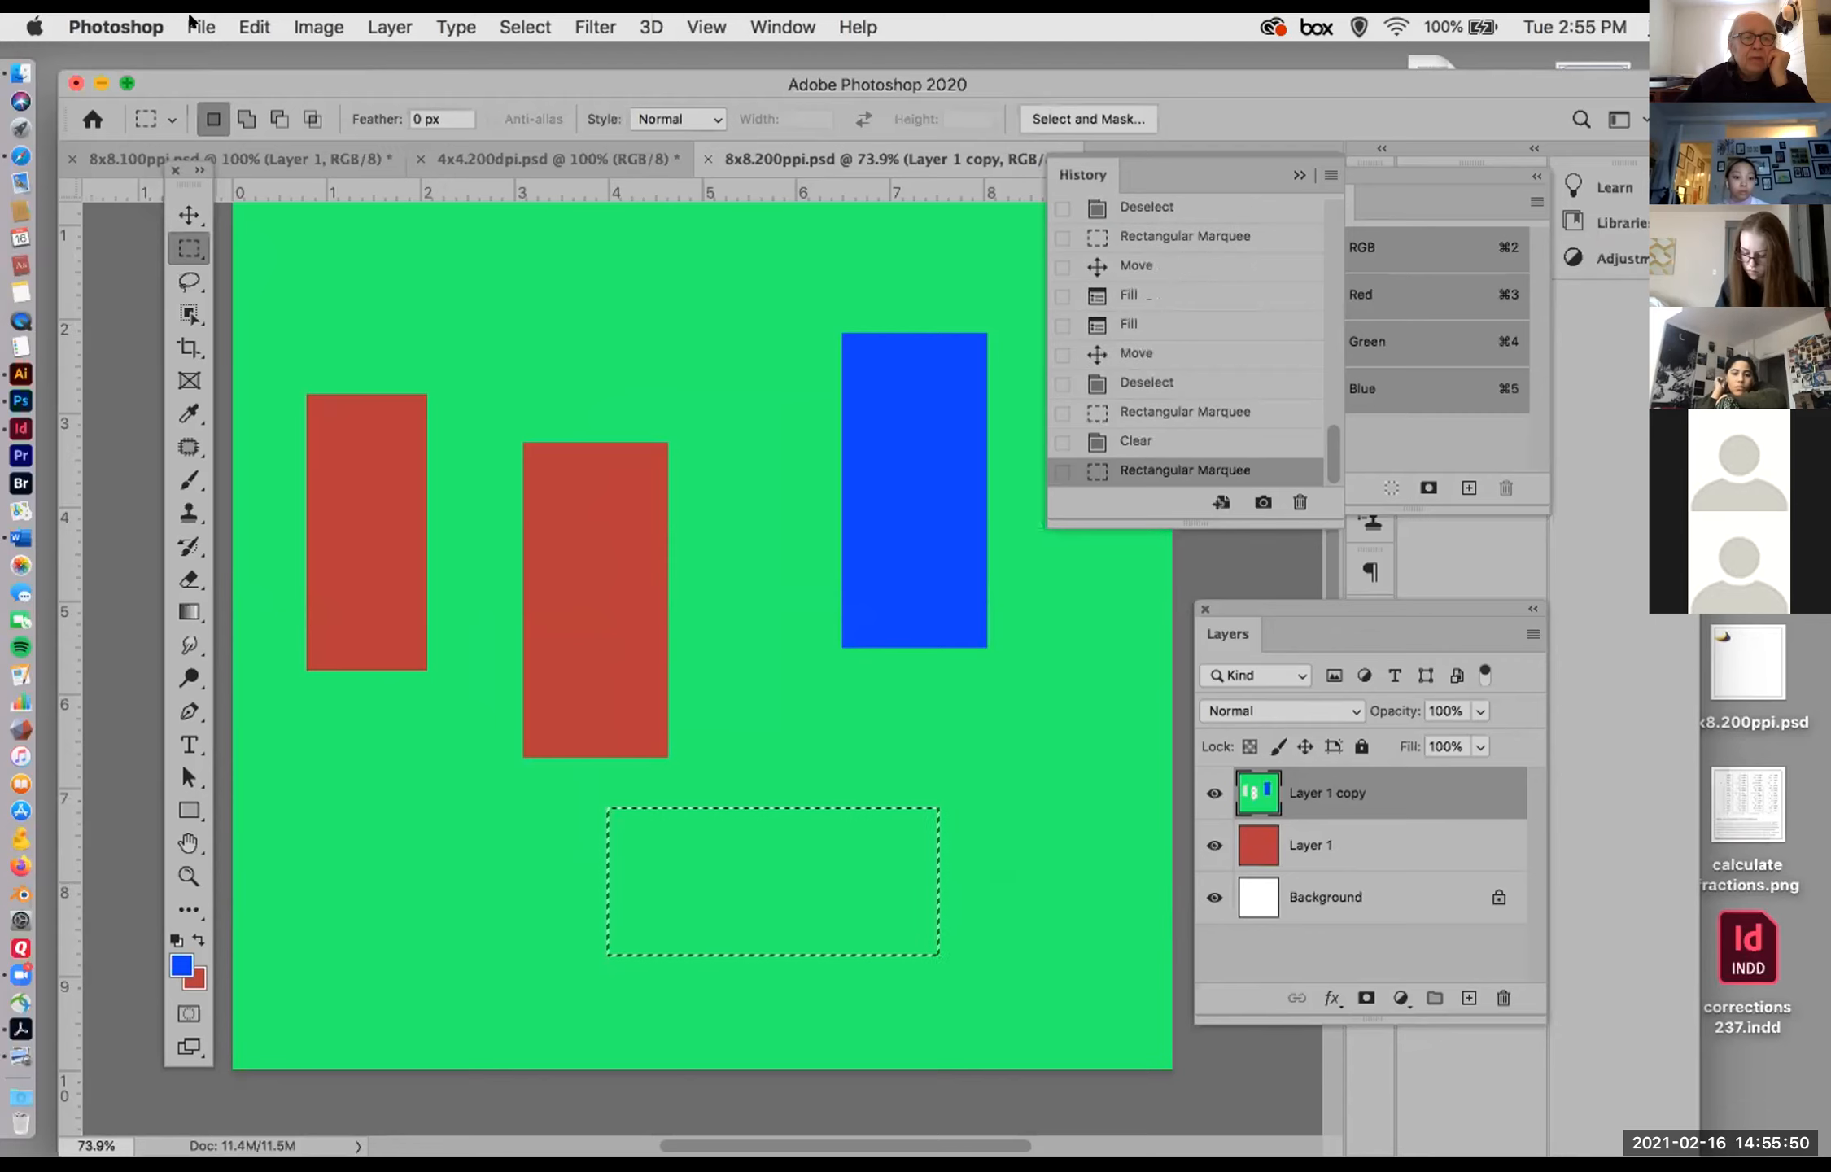
click(237, 24)
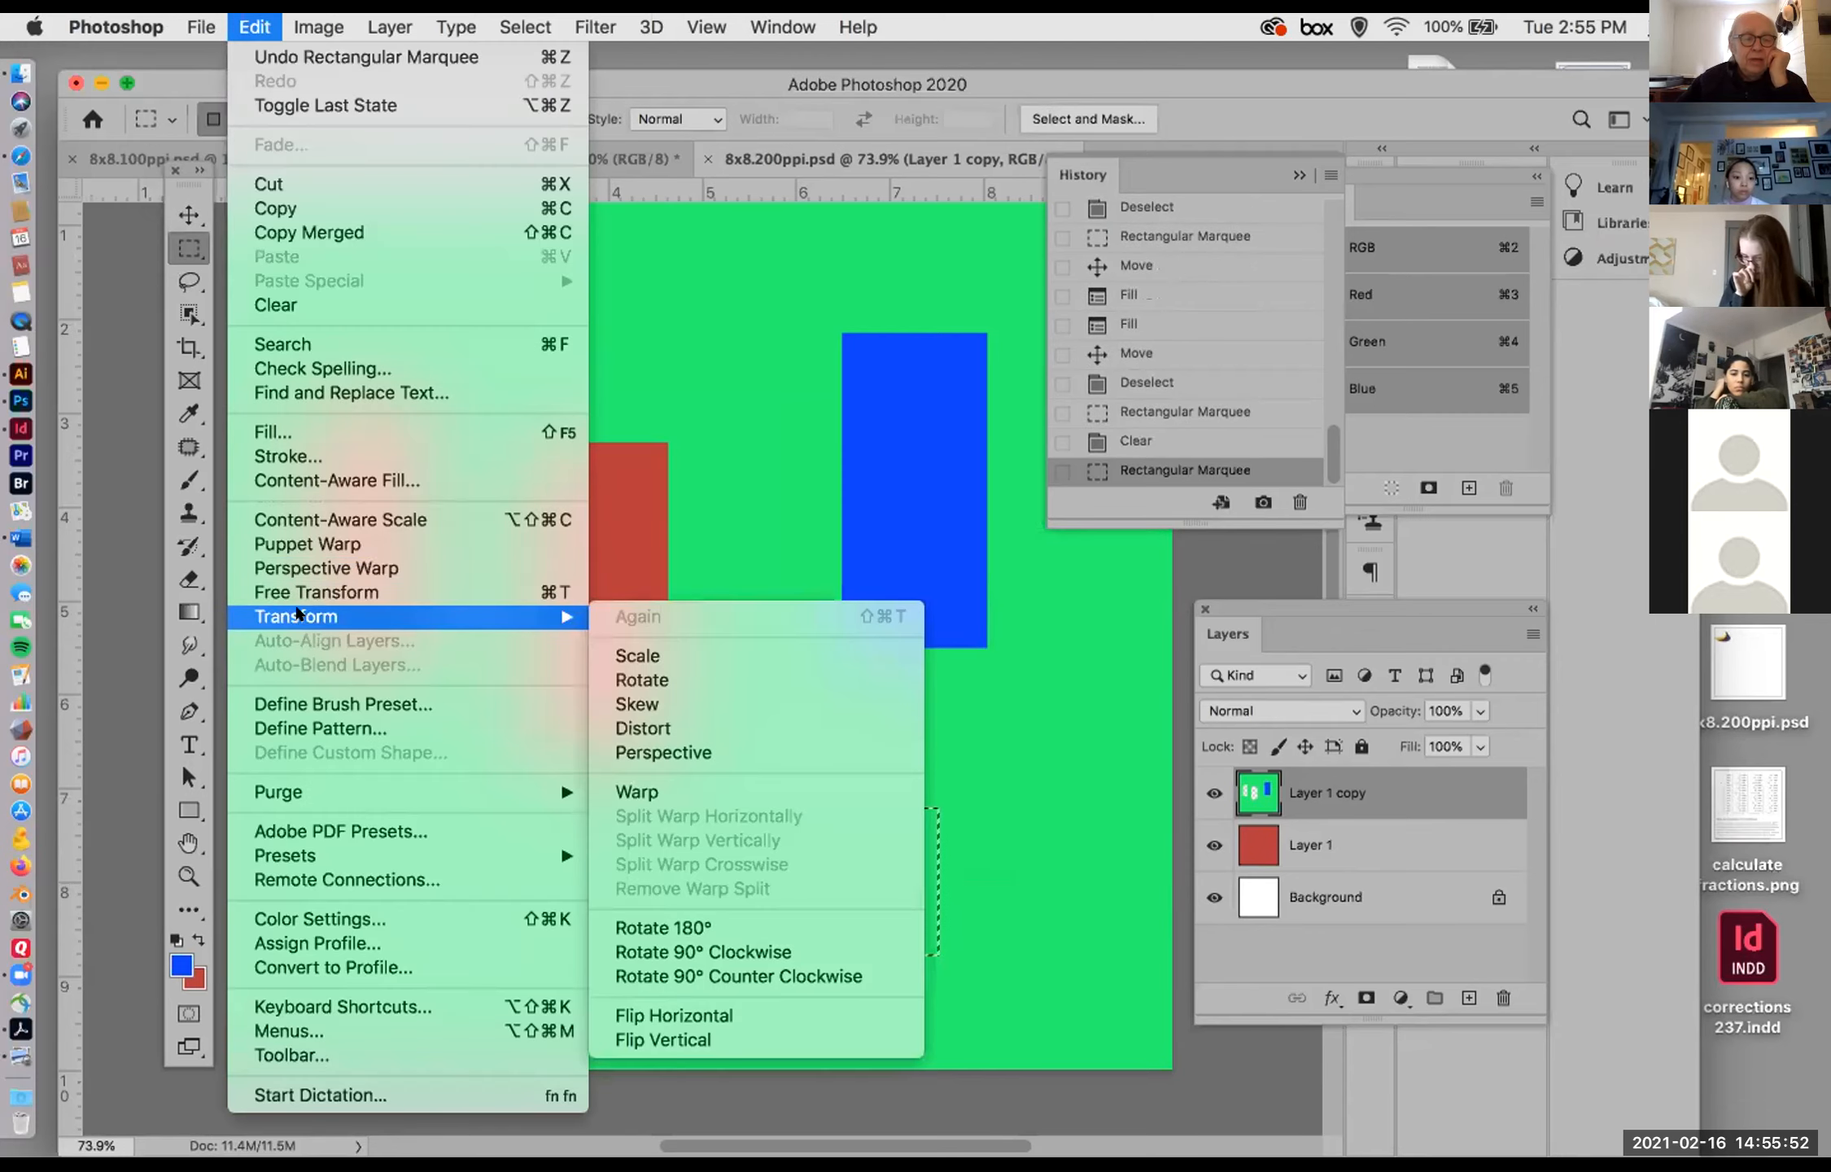
click(273, 432)
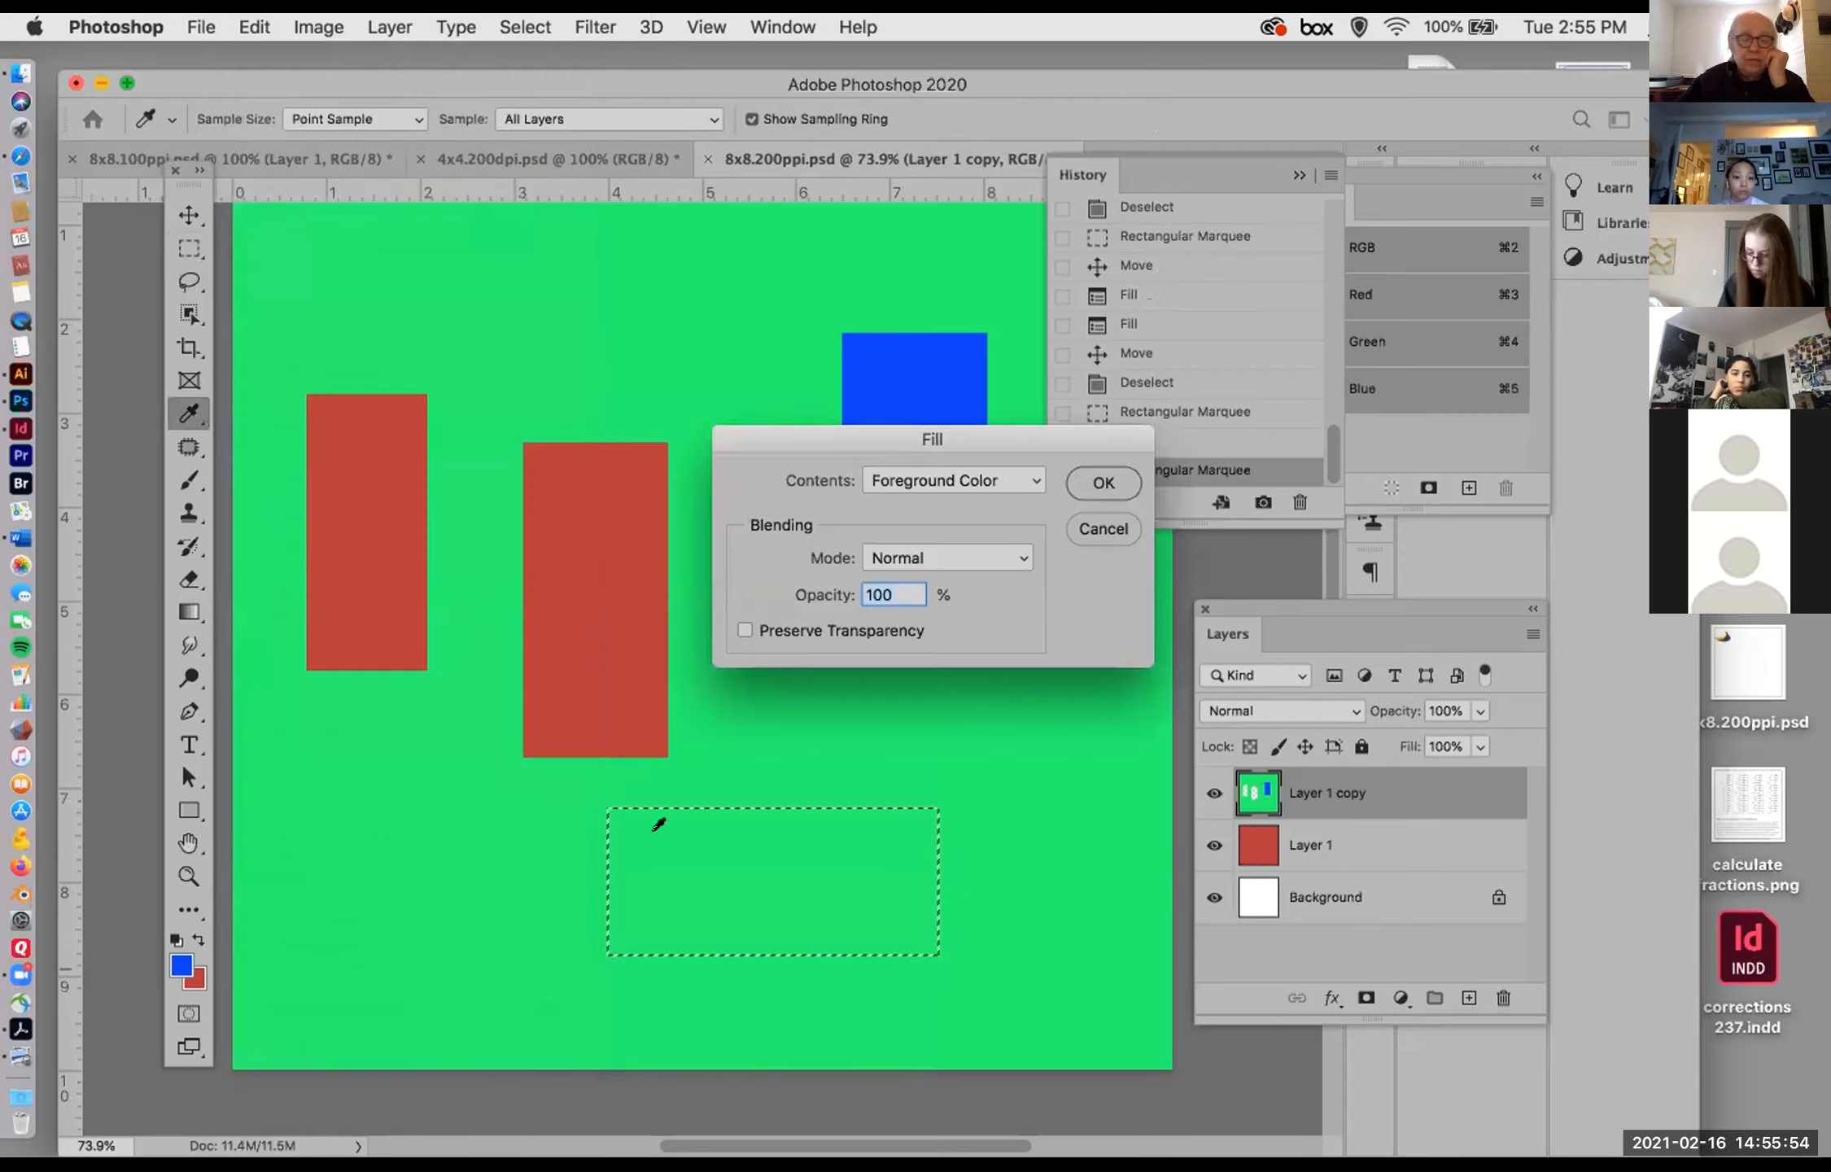
click(1103, 484)
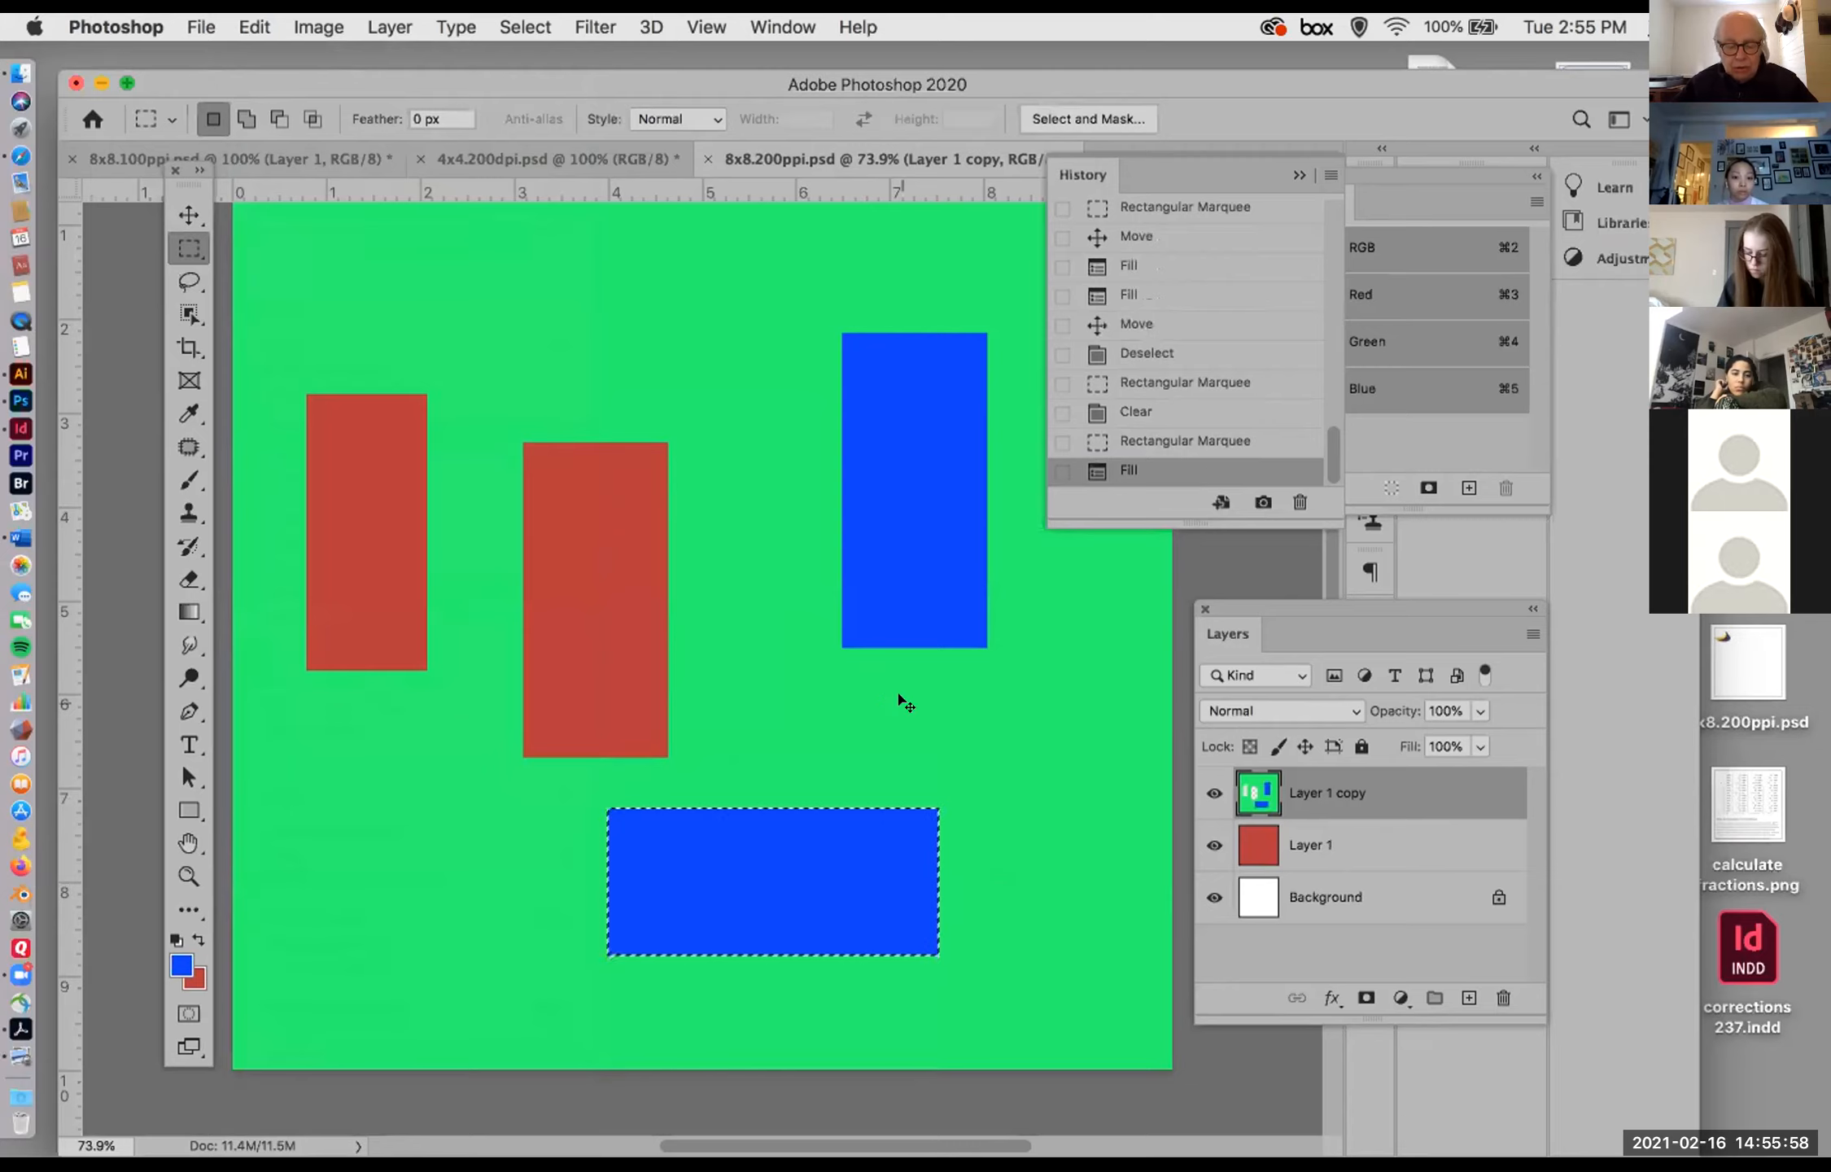
click(890, 693)
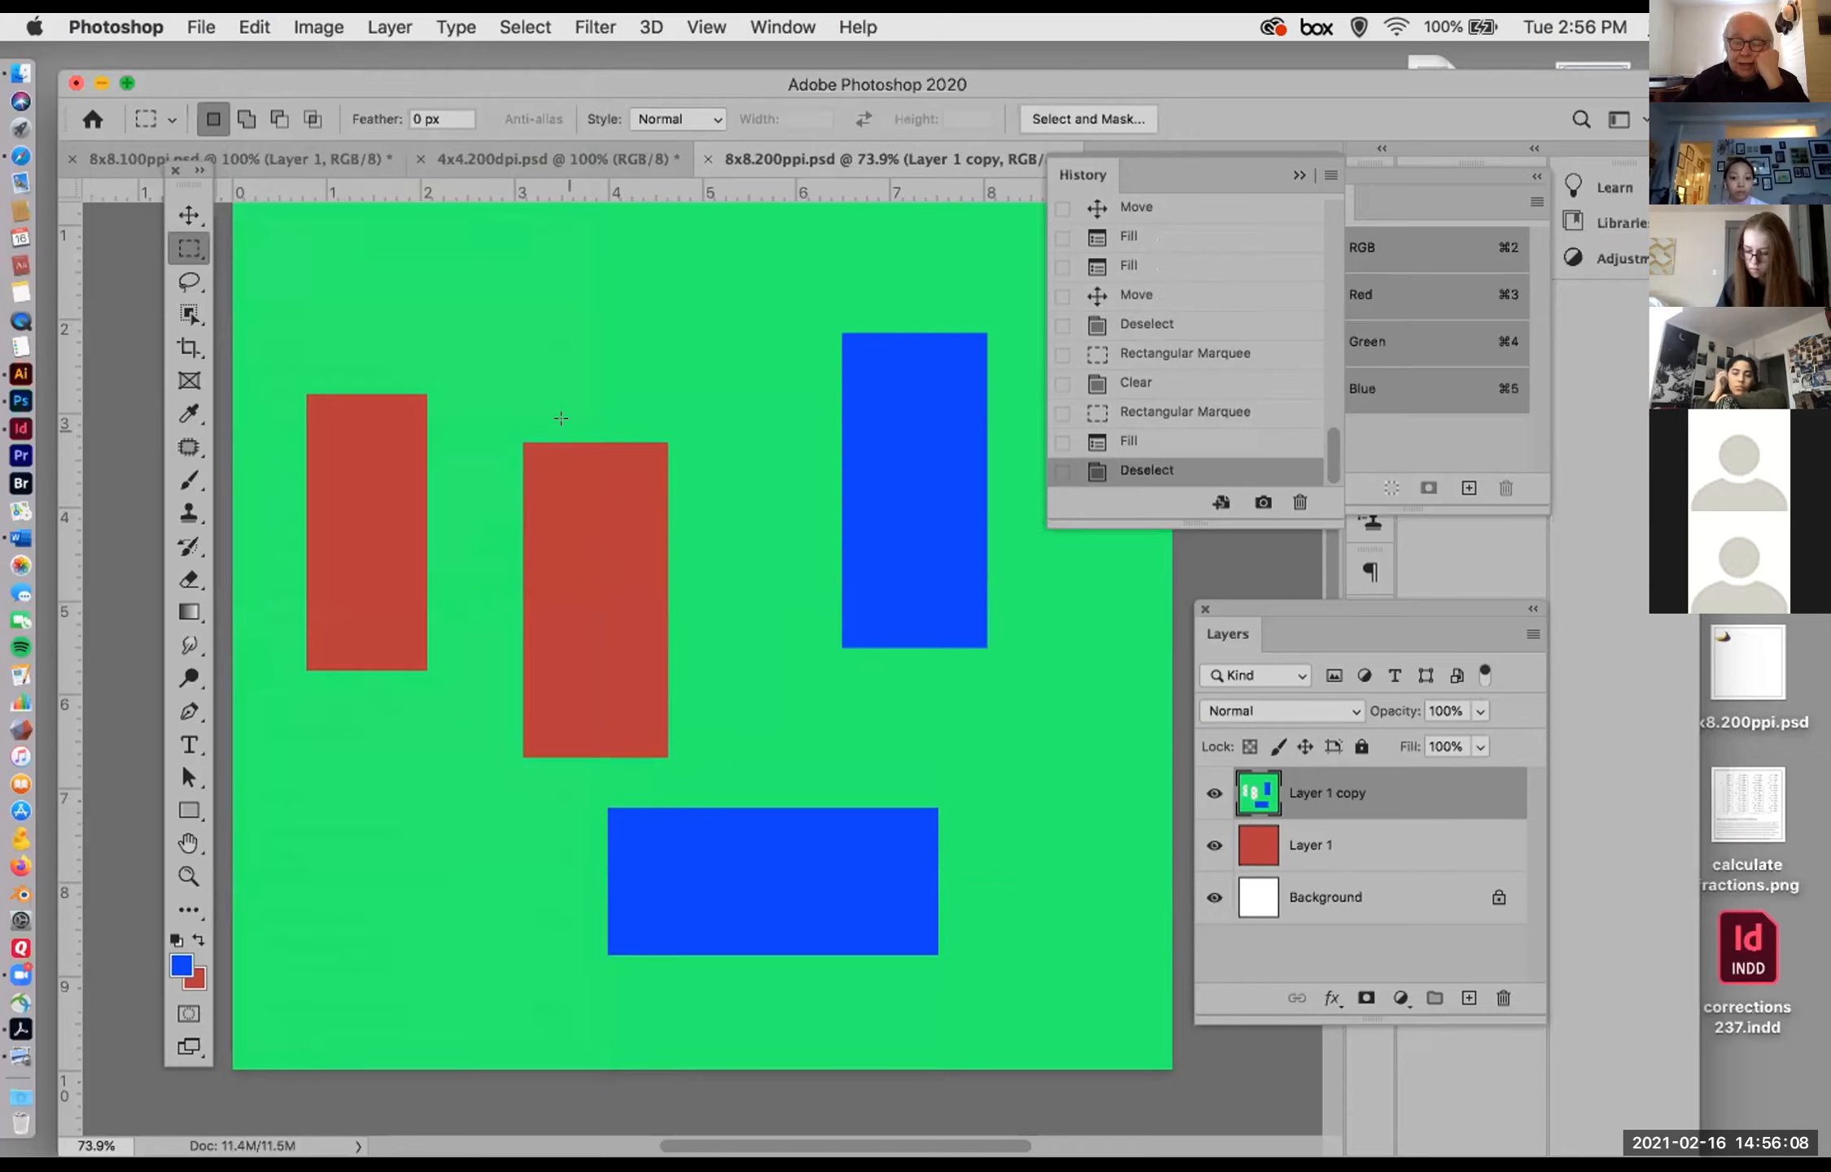
Step: Build one selection from three separate rectangular marquees: above the centre red rectangle, between it and the blue one, and at the lower left
drag(510, 292, 712, 388)
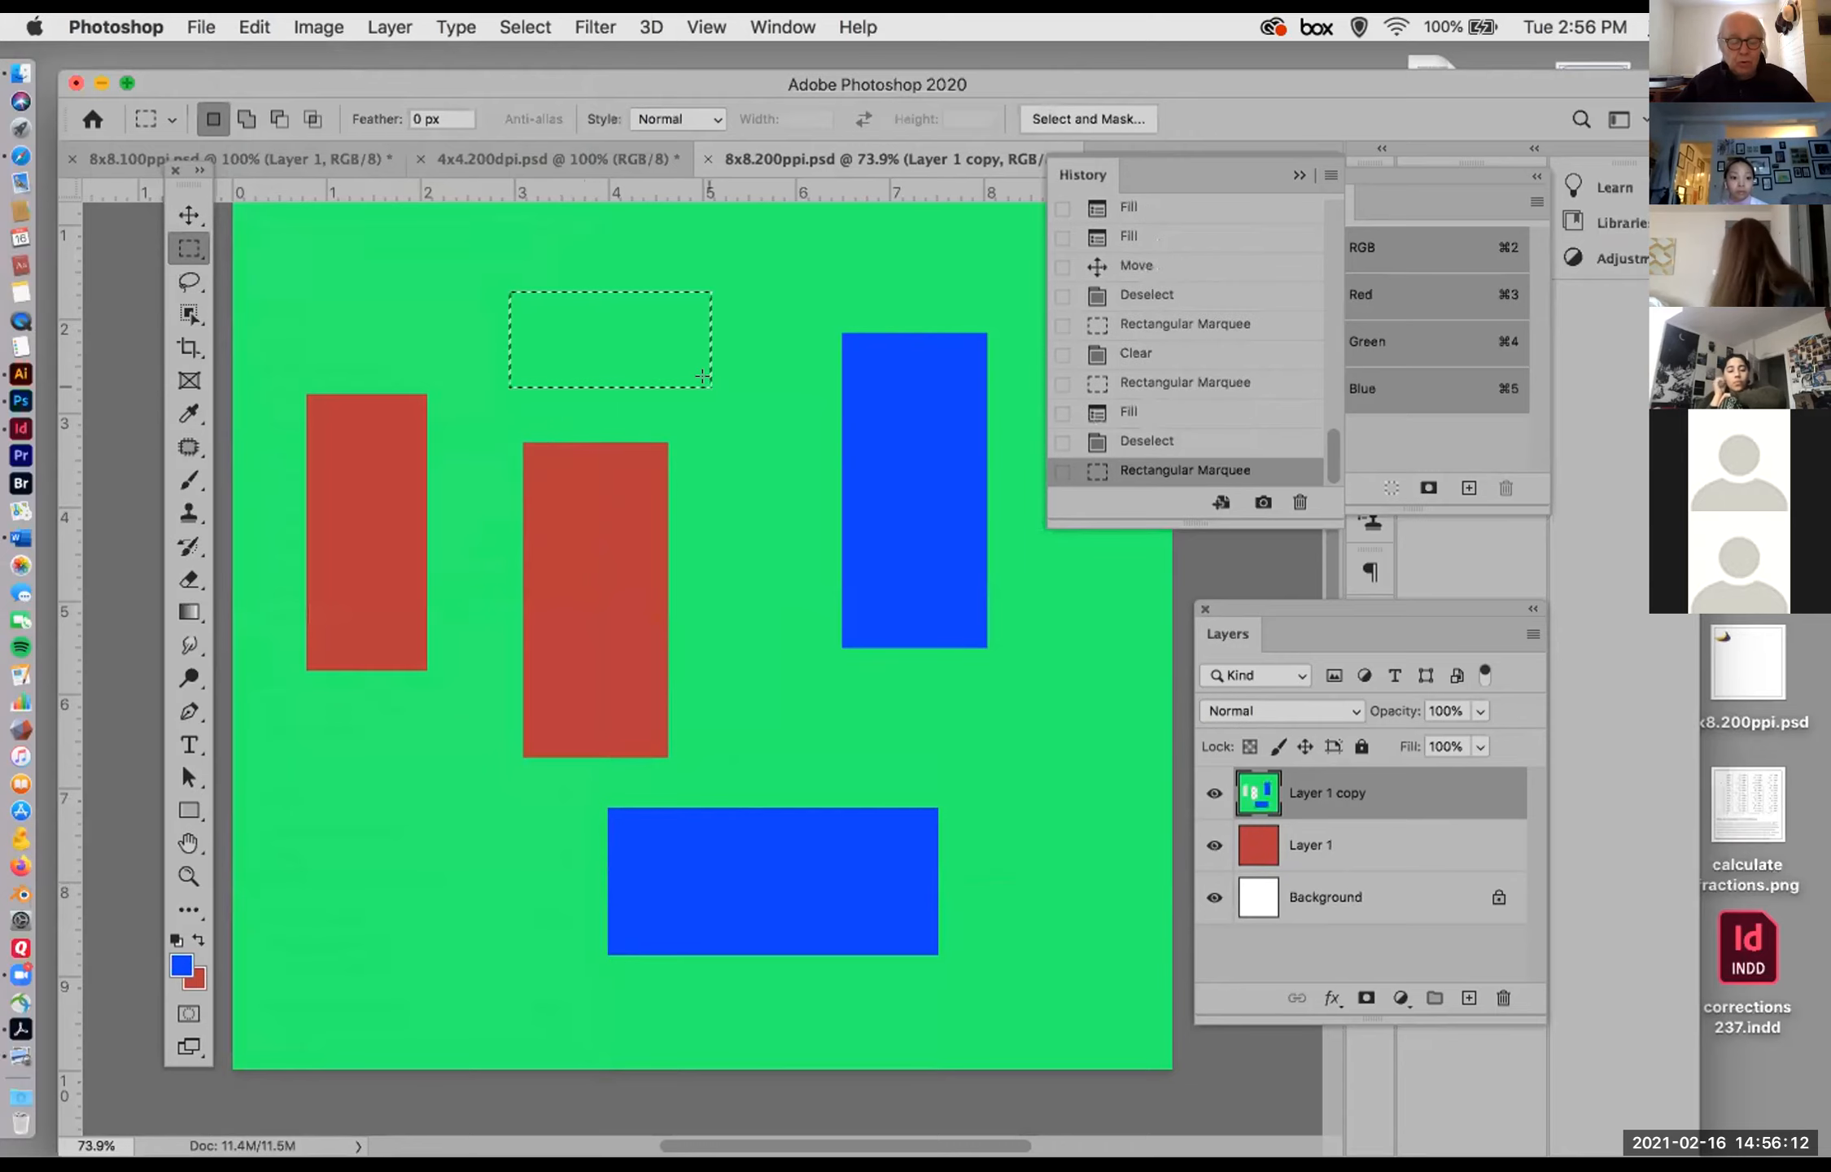
key(shift)
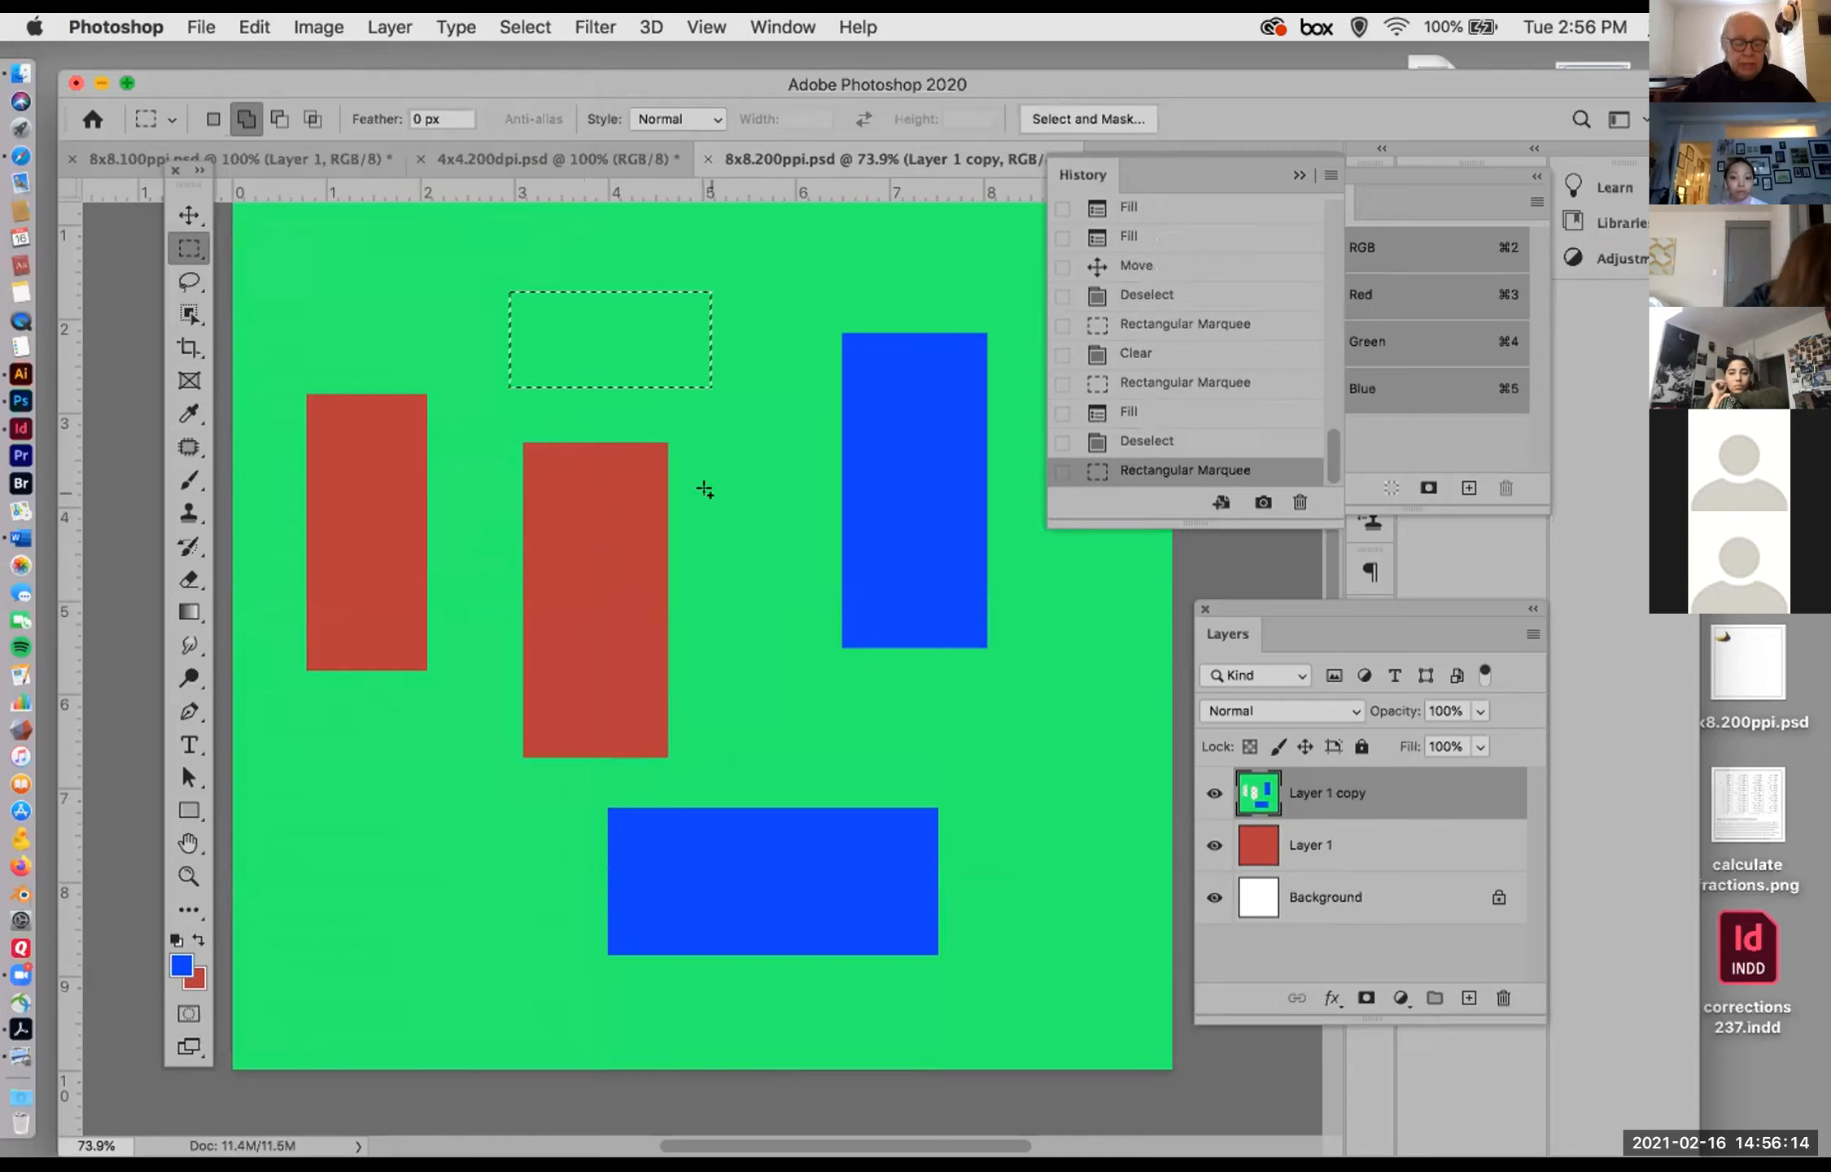
drag(713, 493, 812, 706)
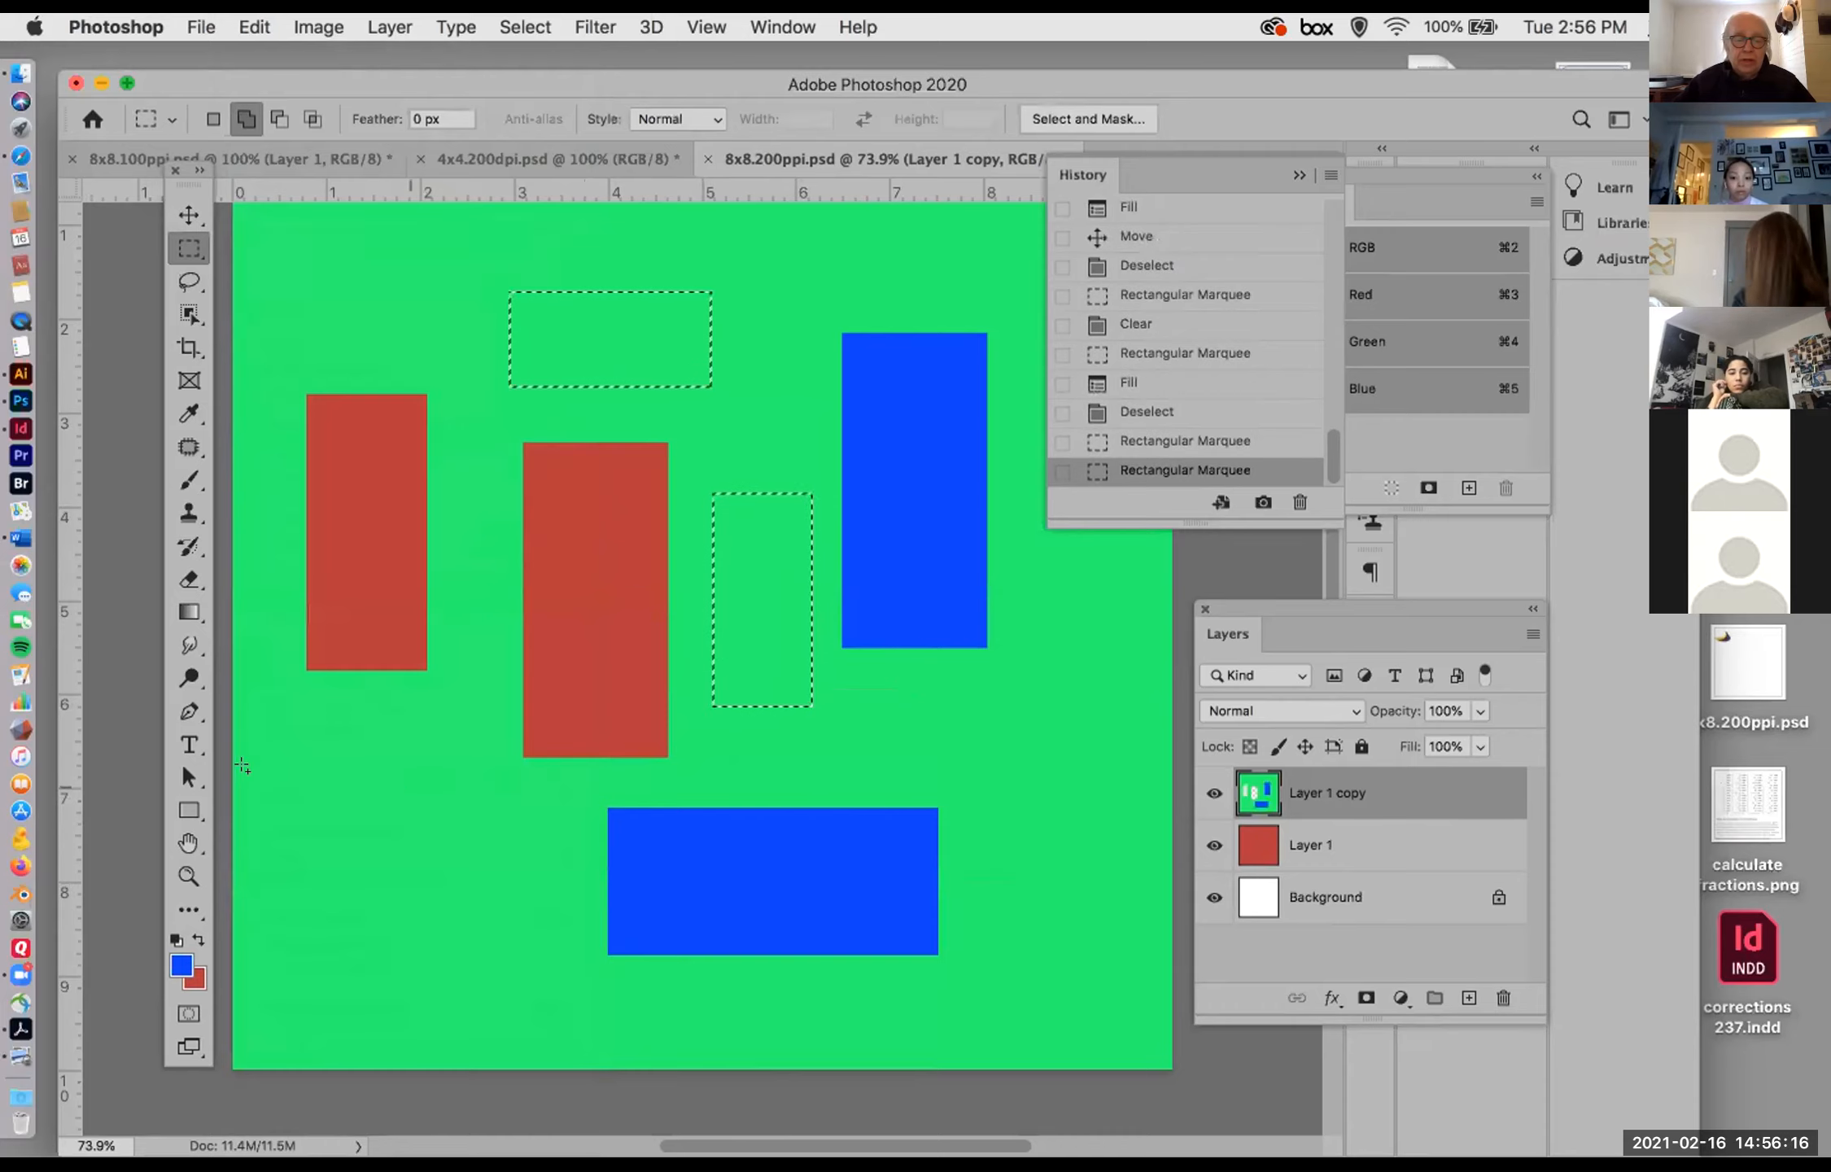
drag(295, 777, 493, 904)
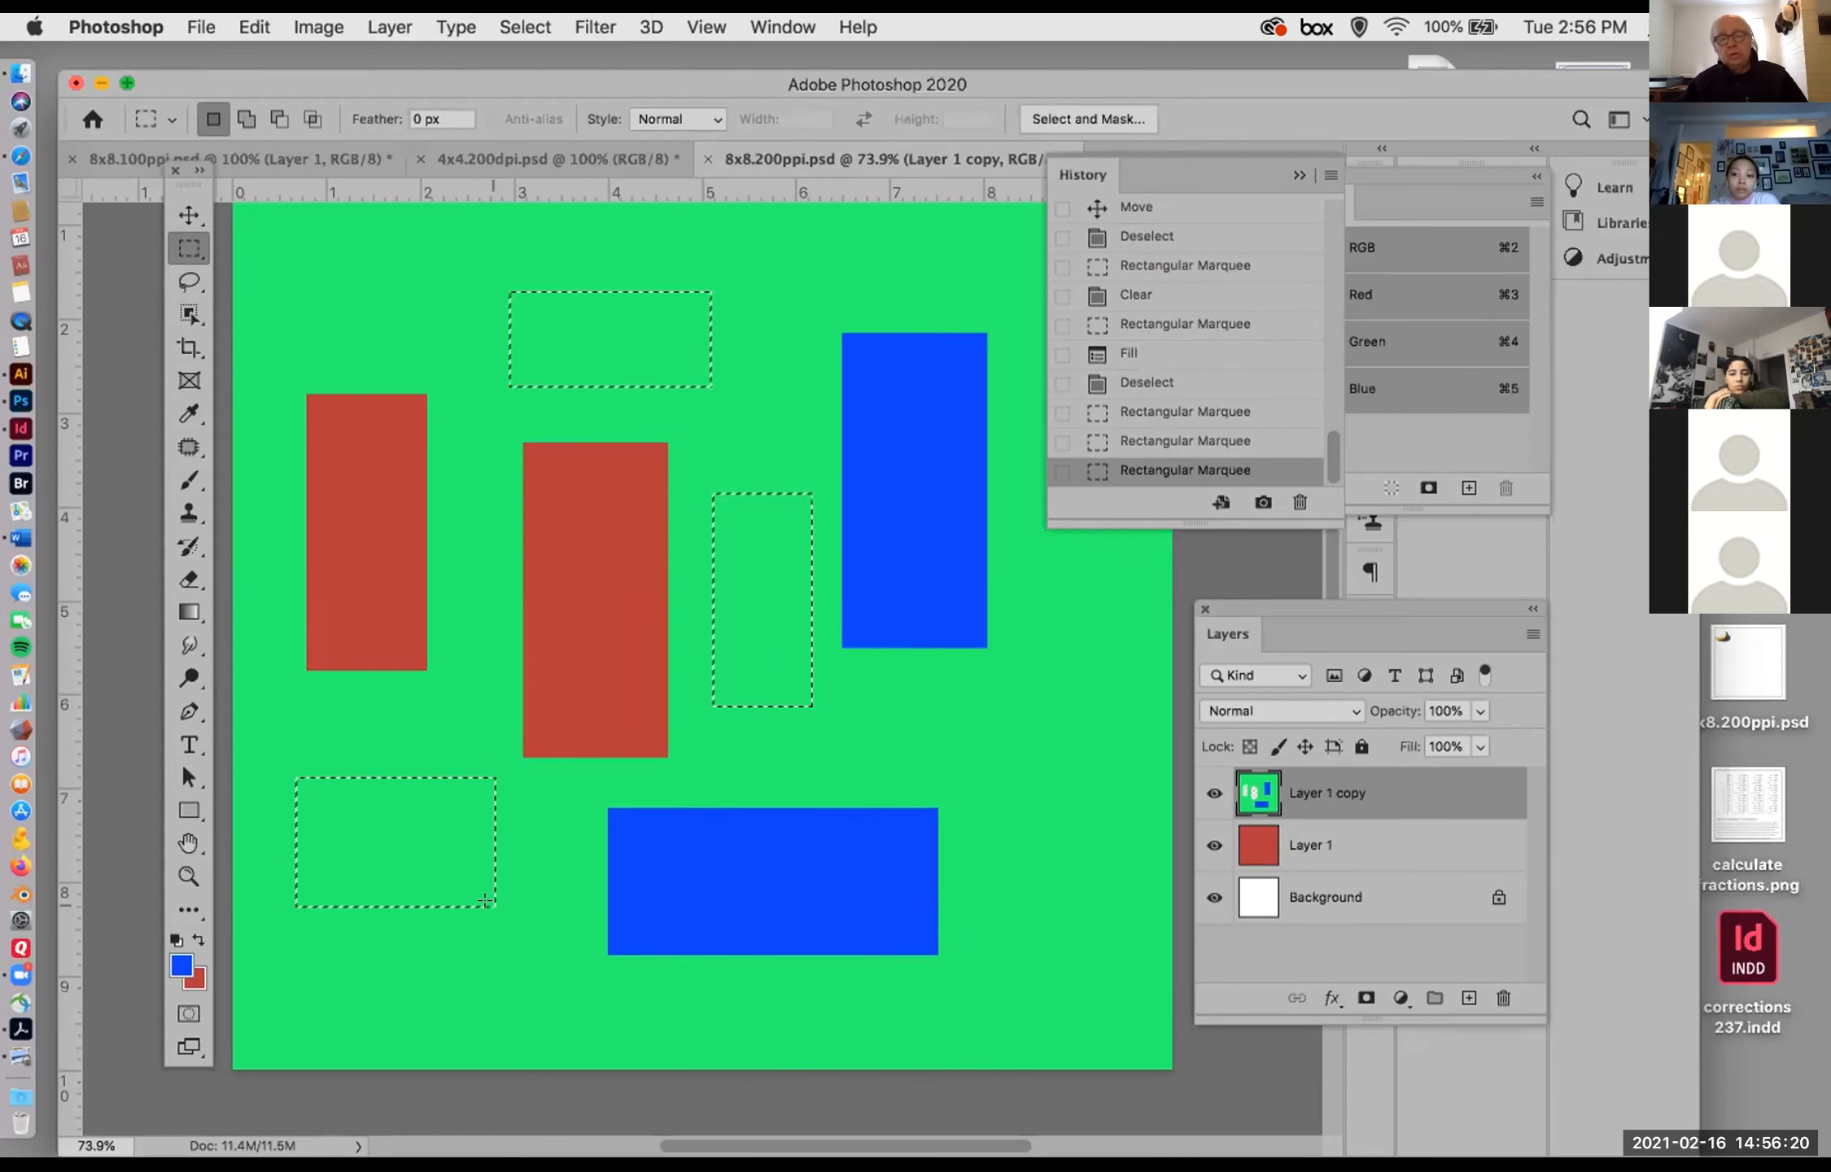
Step: Save the three-part selection as a new channel named eee in 8x8.200ppi.psd, and detach the History panel as a floating panel
click(525, 27)
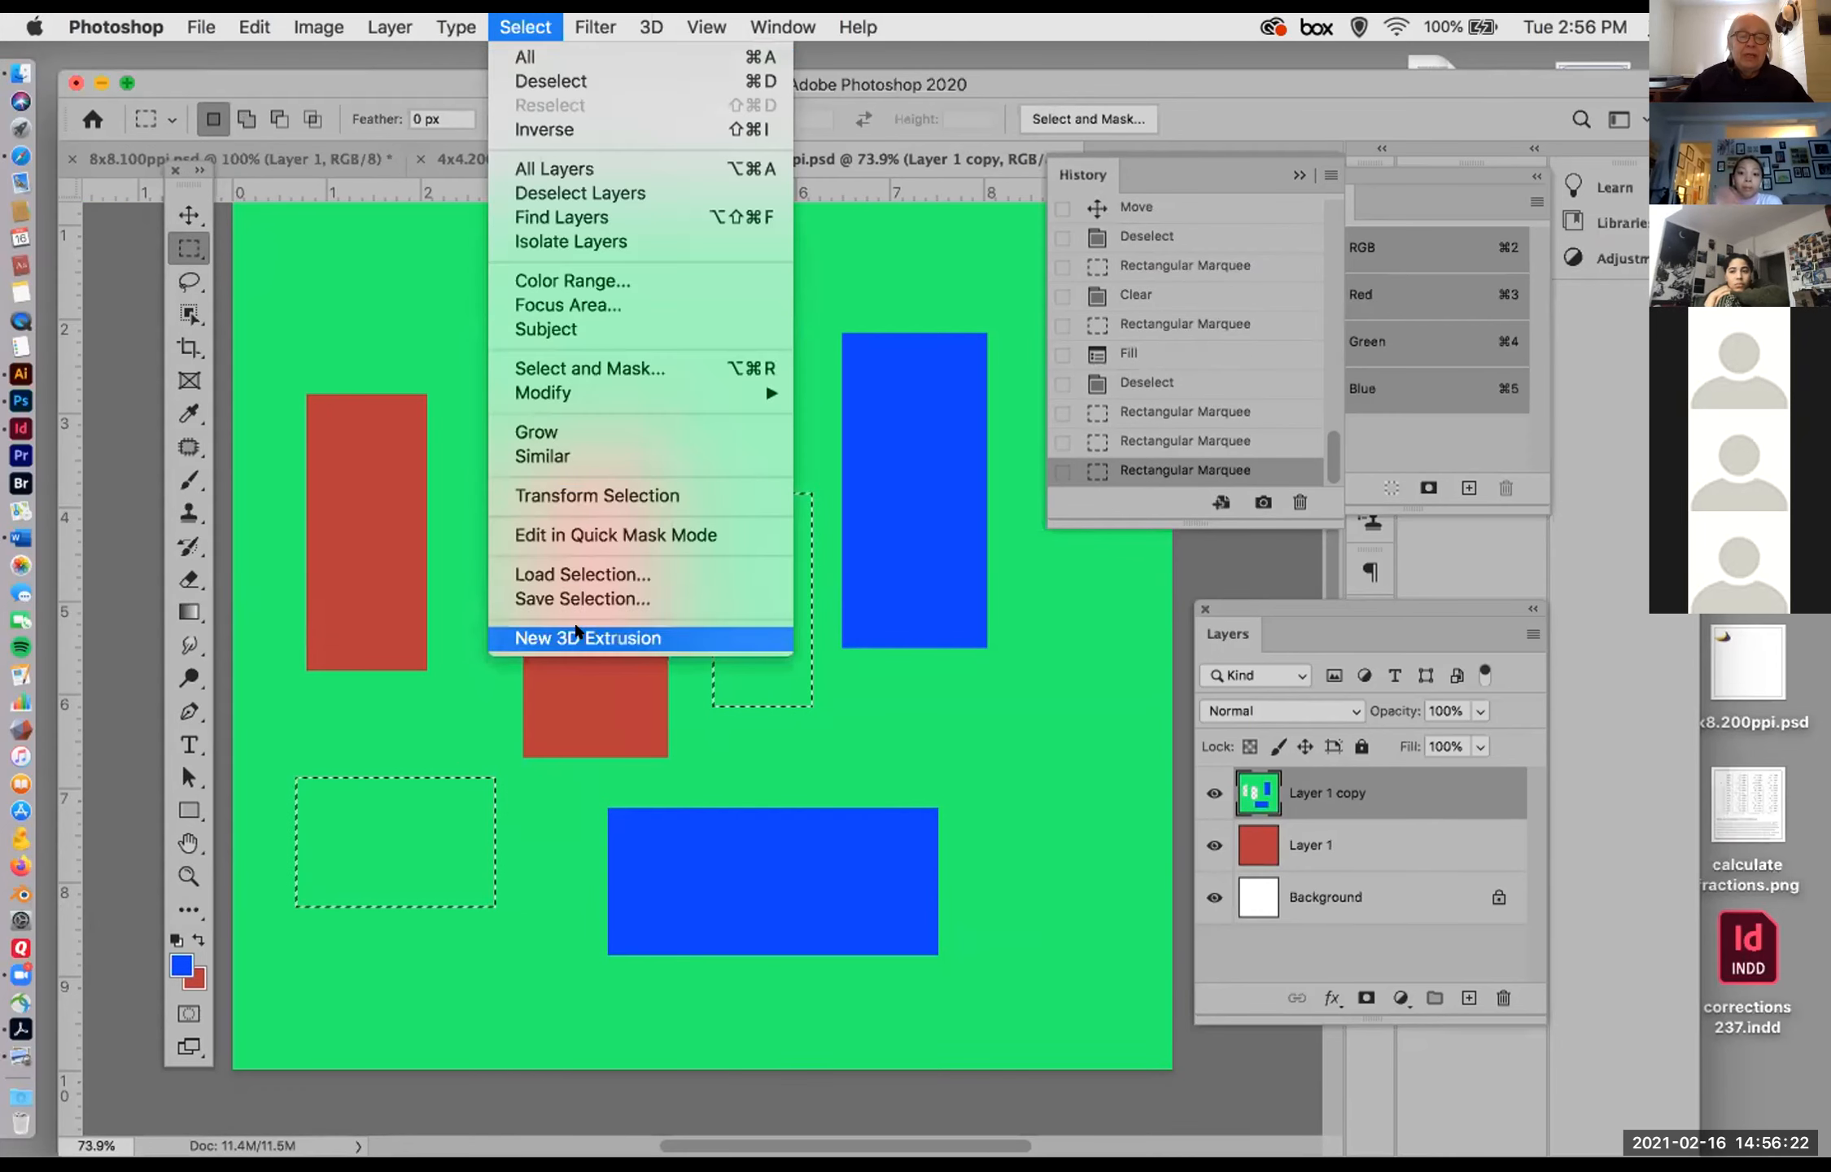
click(583, 598)
text(eee)
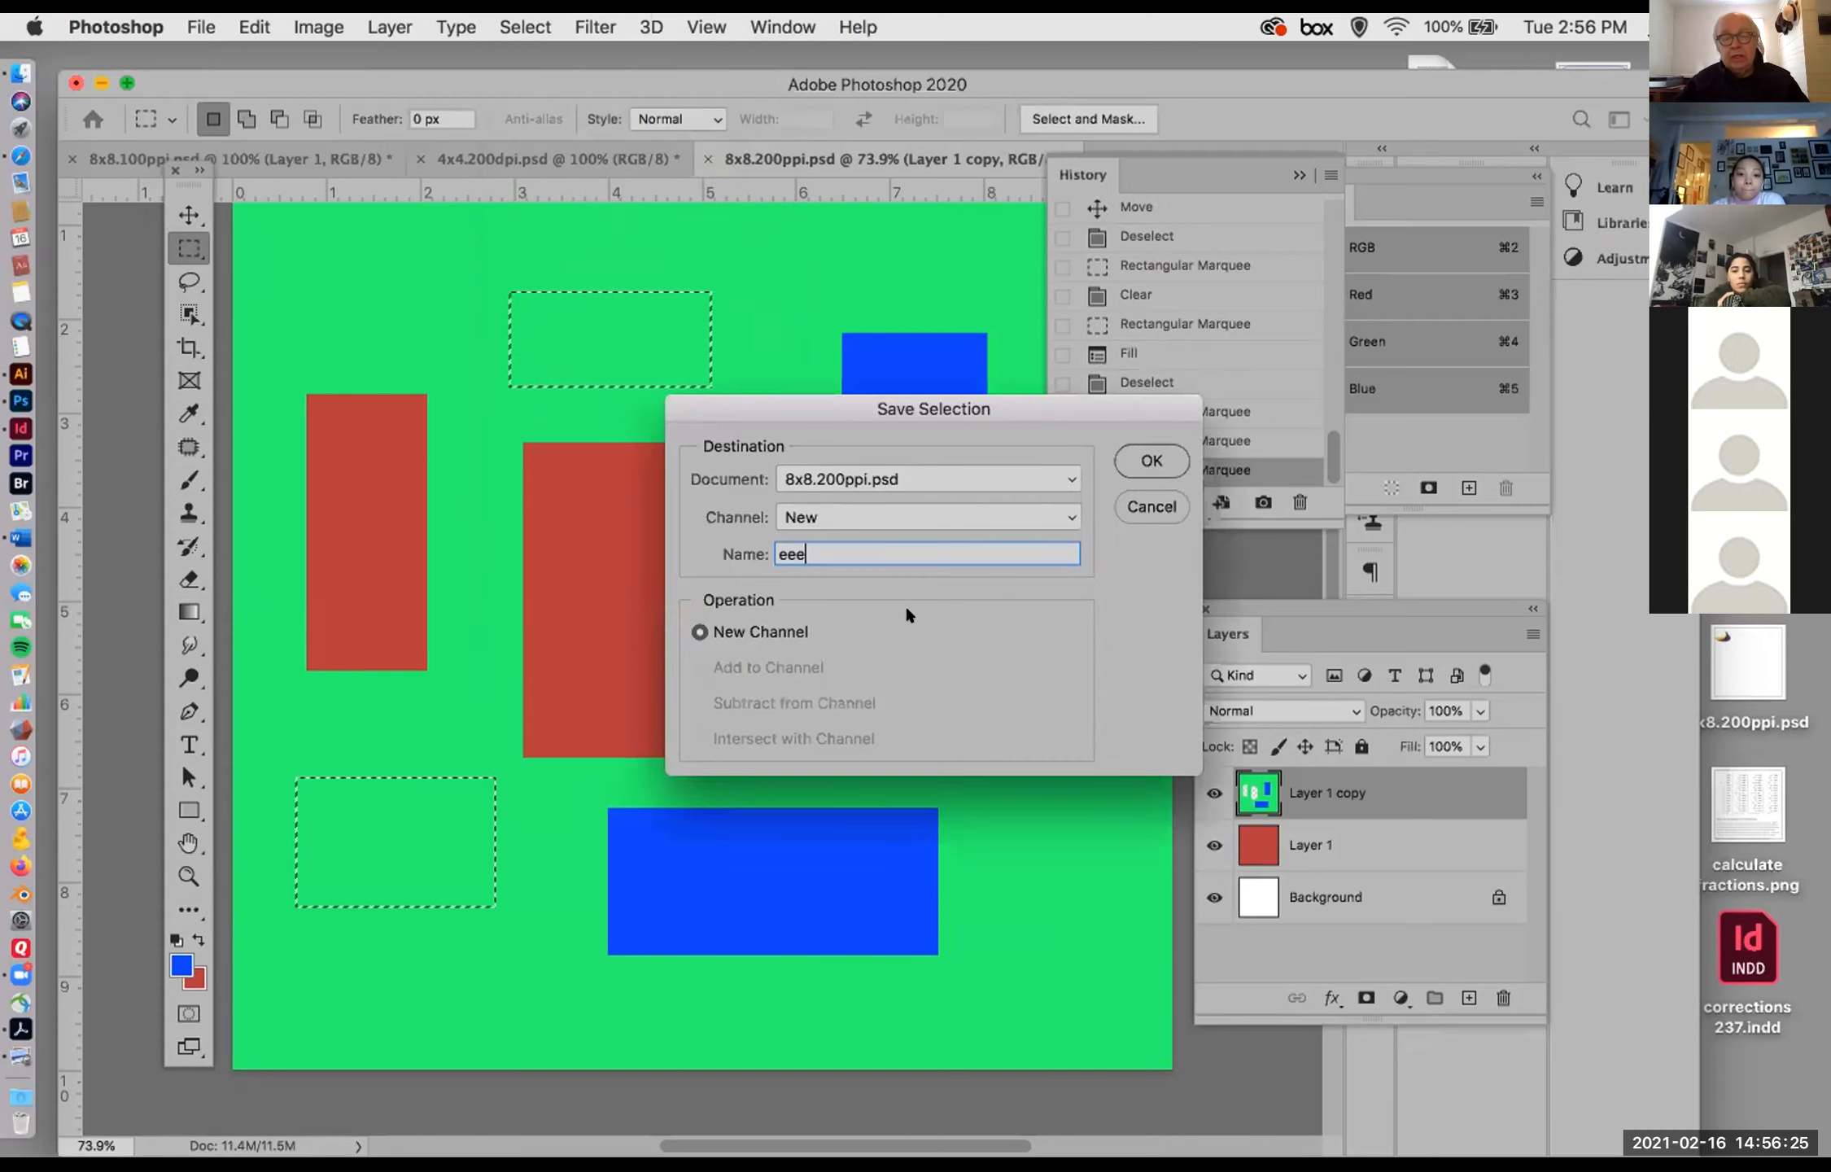
click(1148, 460)
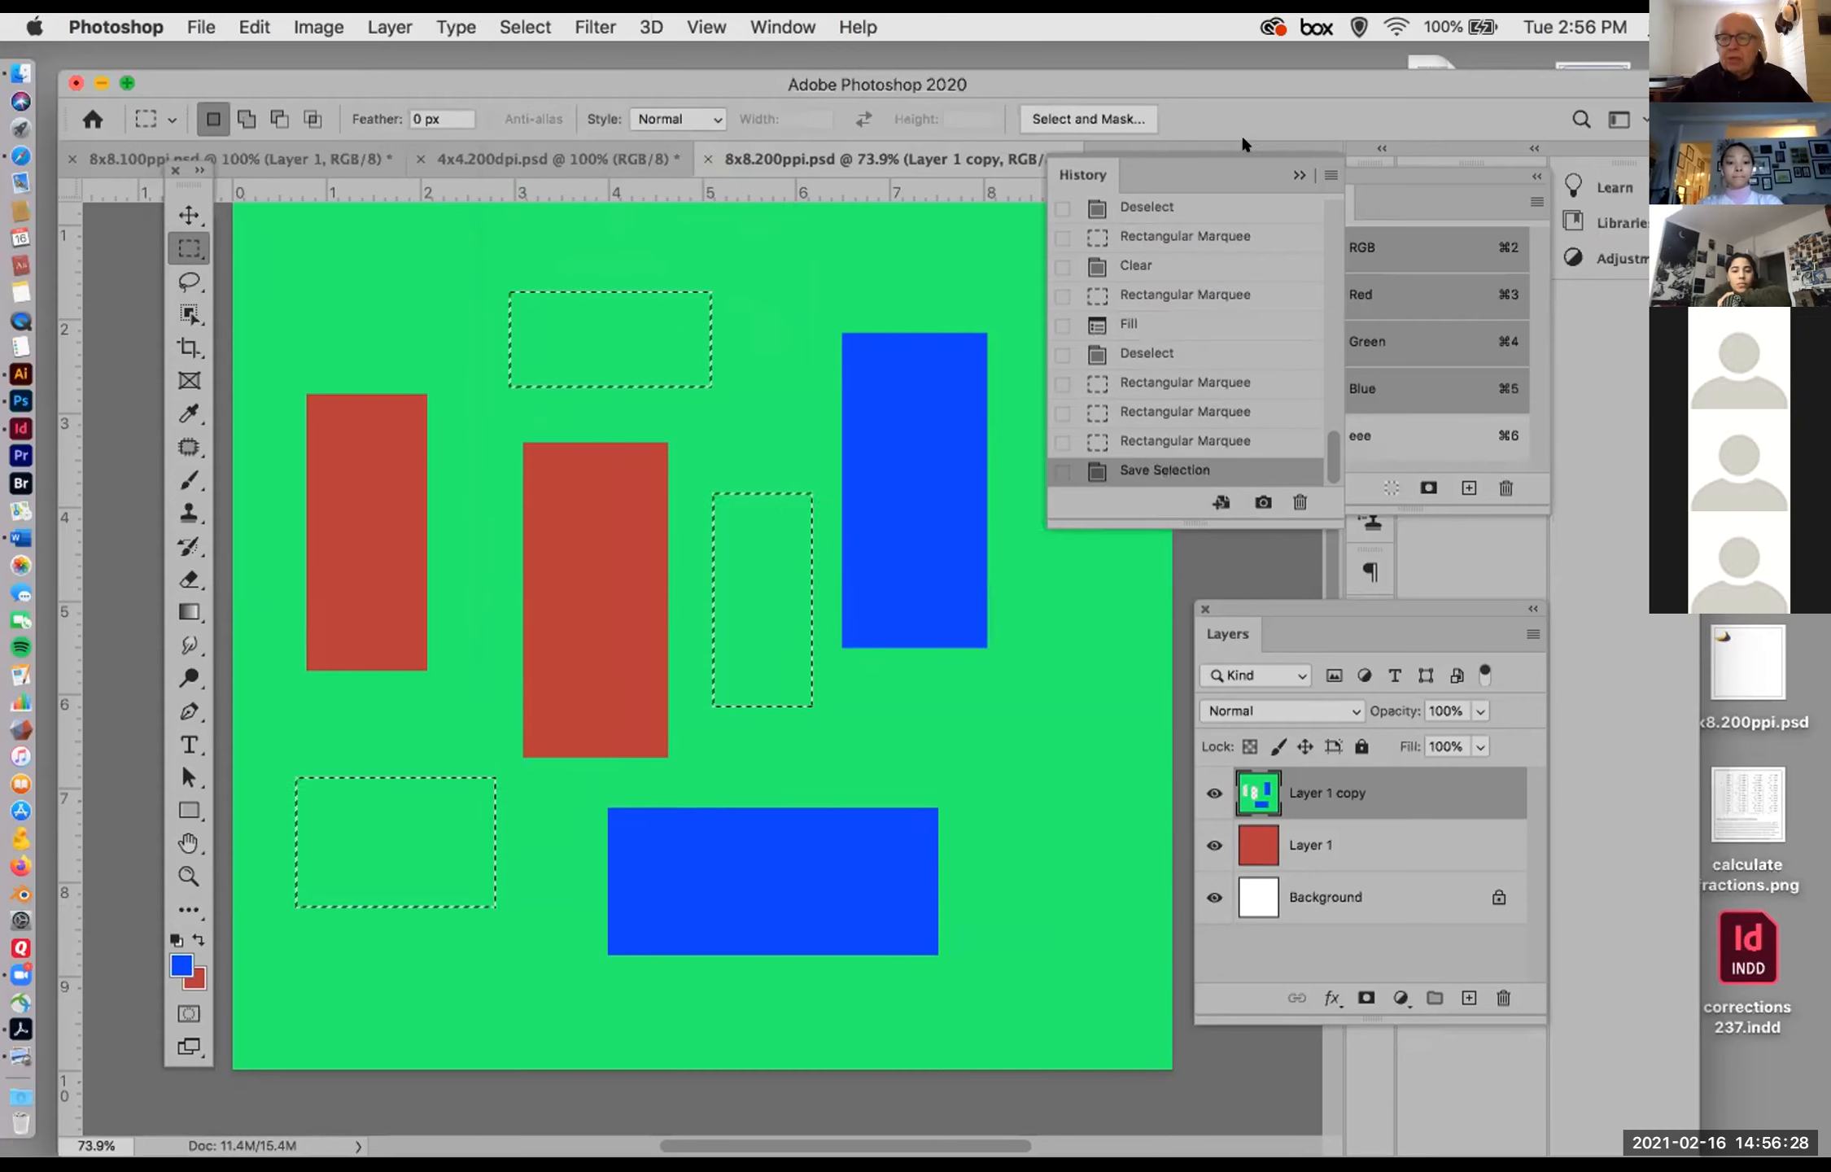
drag(1225, 152, 1215, 148)
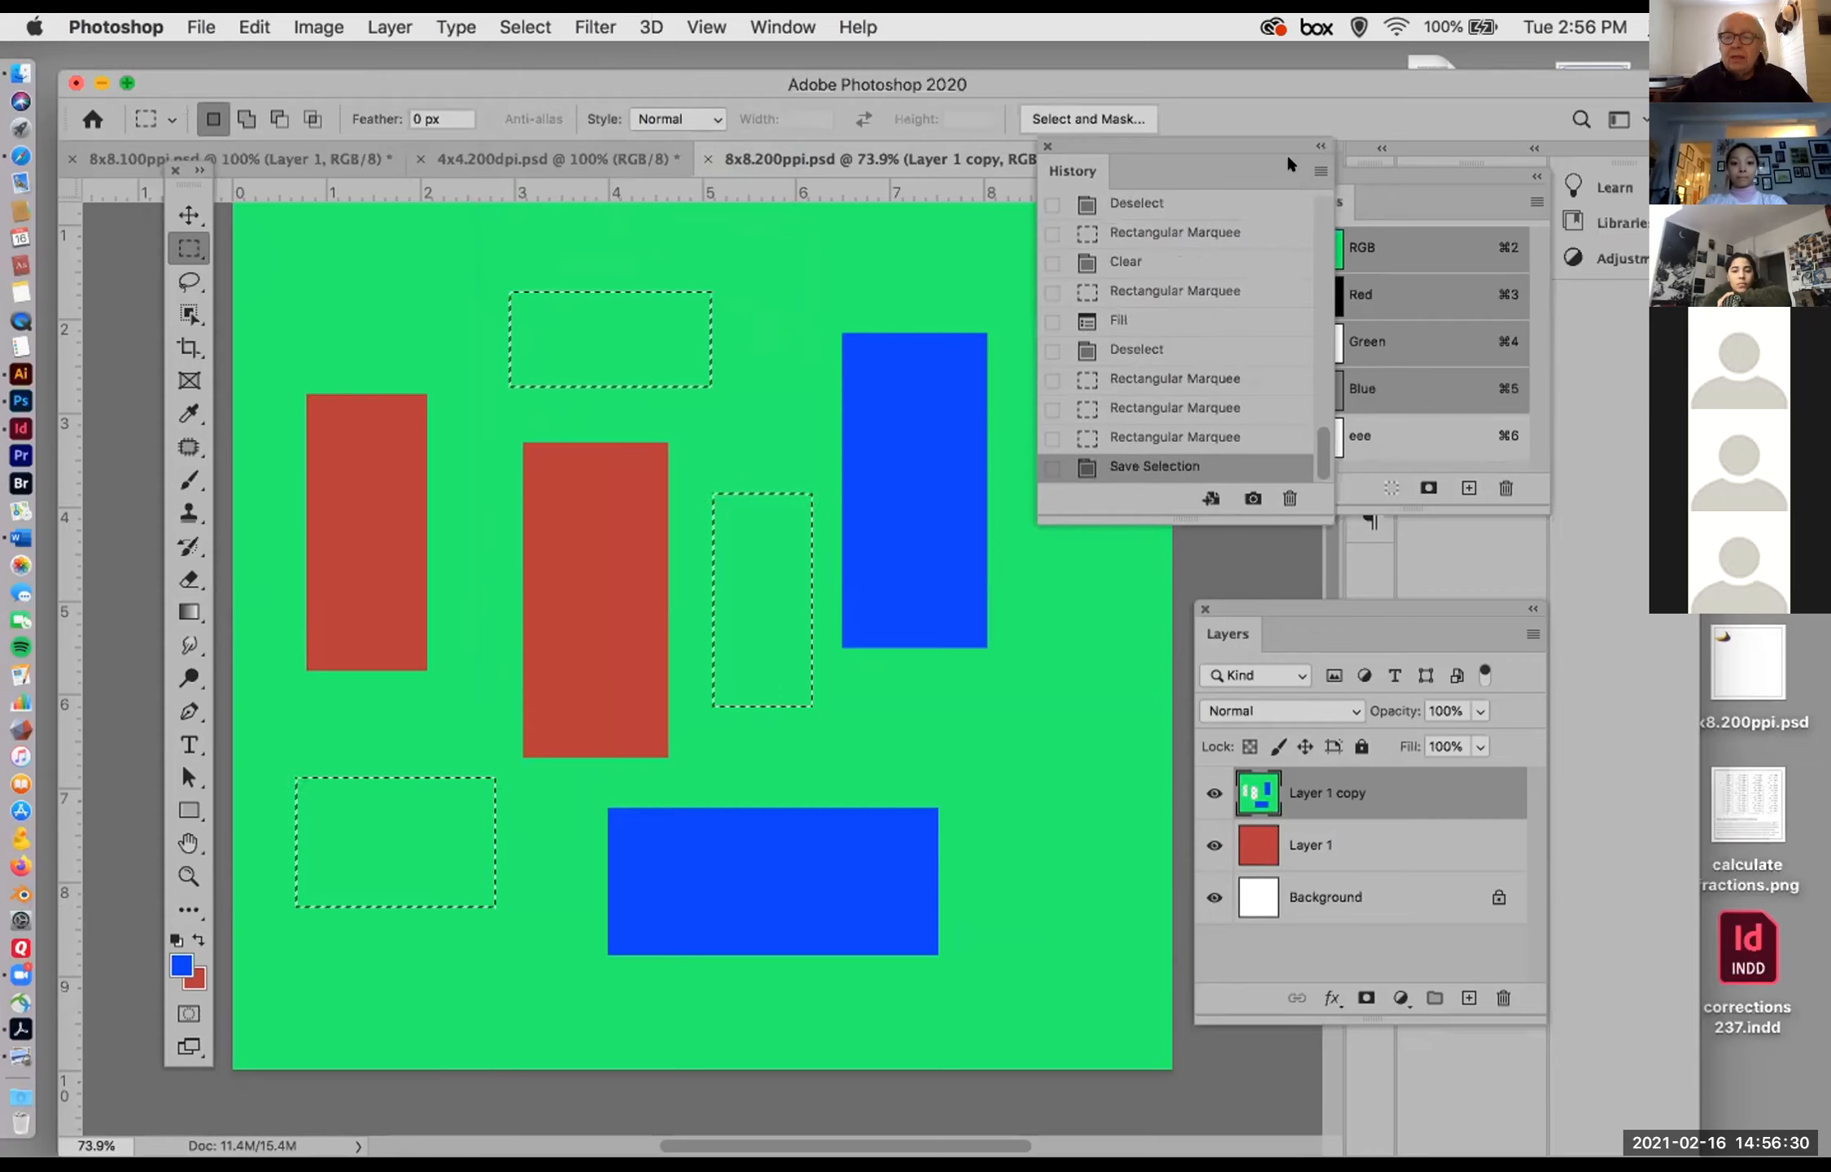
Step: Collapse the History panel, deselect, display the eee channel alone and over the image, and return to the RGB composite with eee hidden
click(1288, 170)
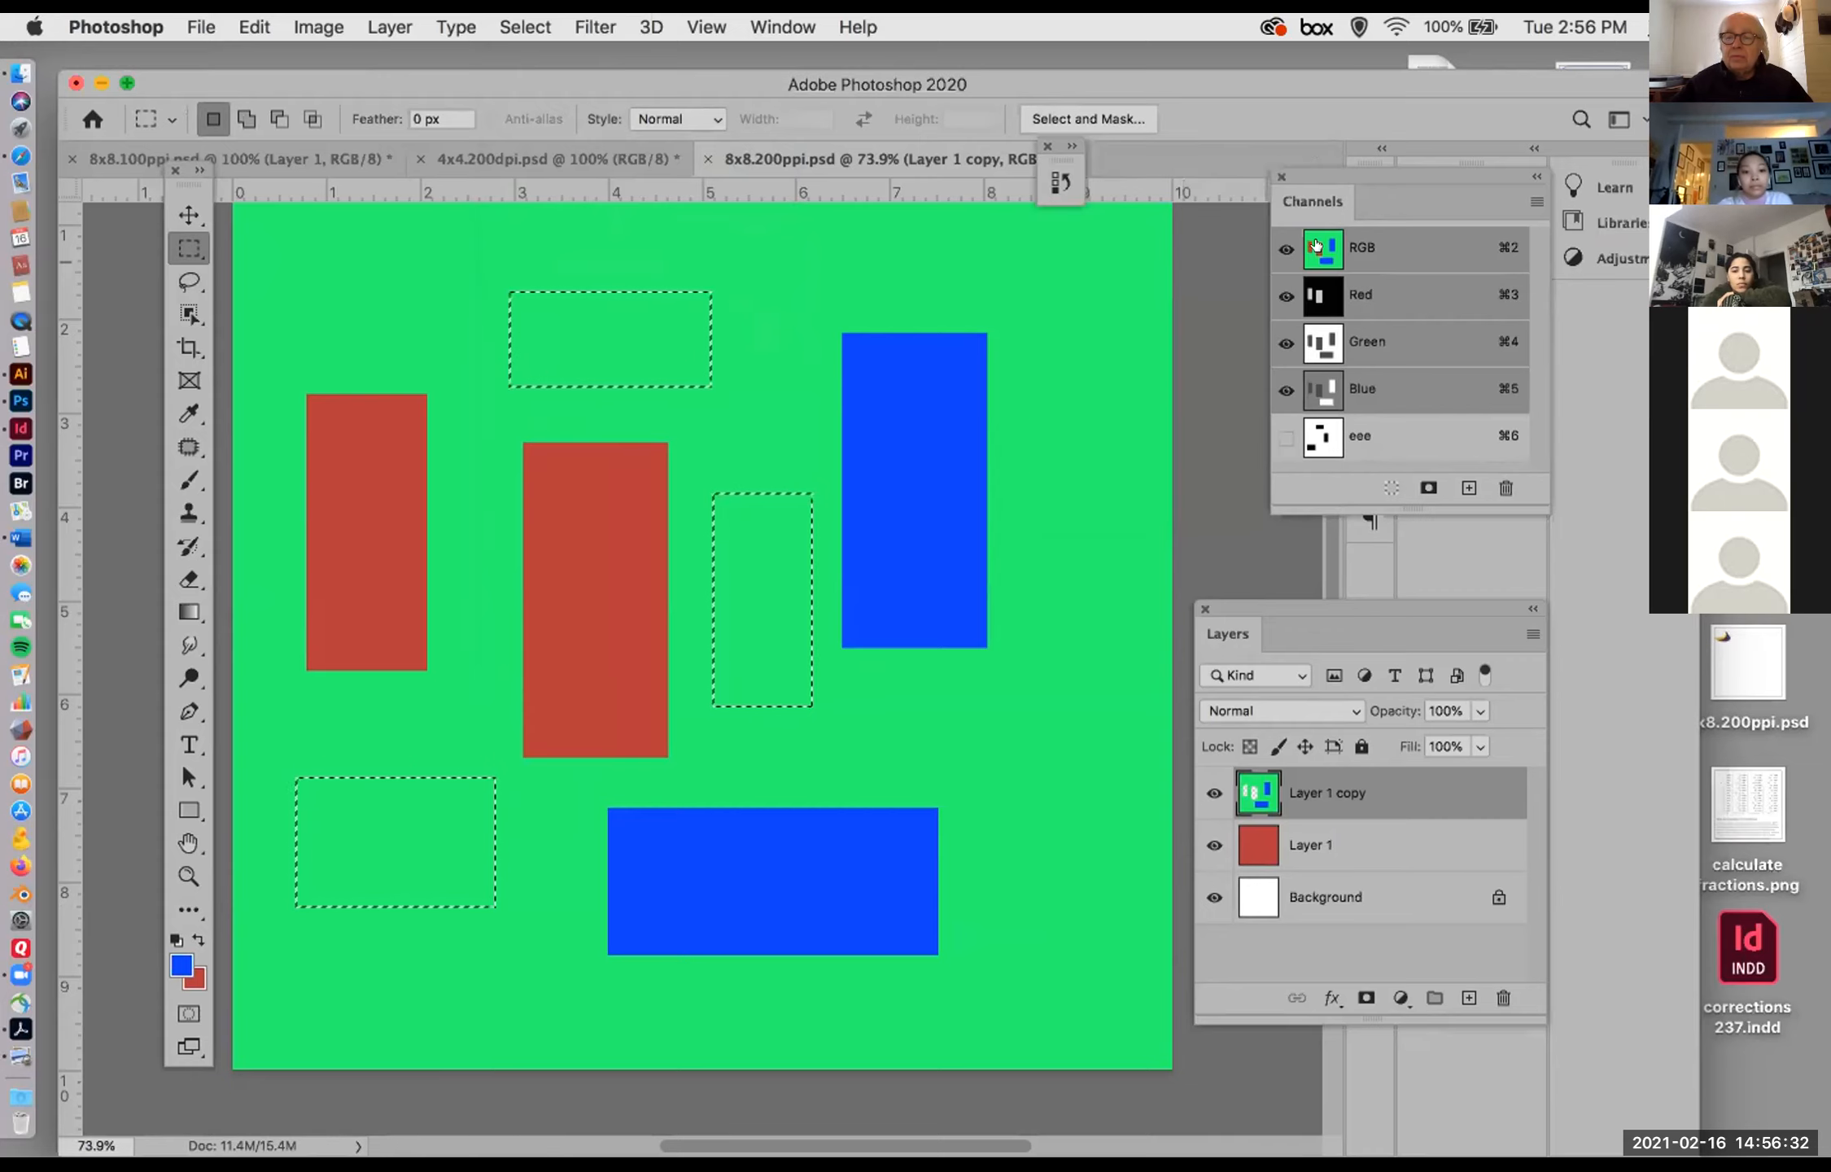
click(1276, 437)
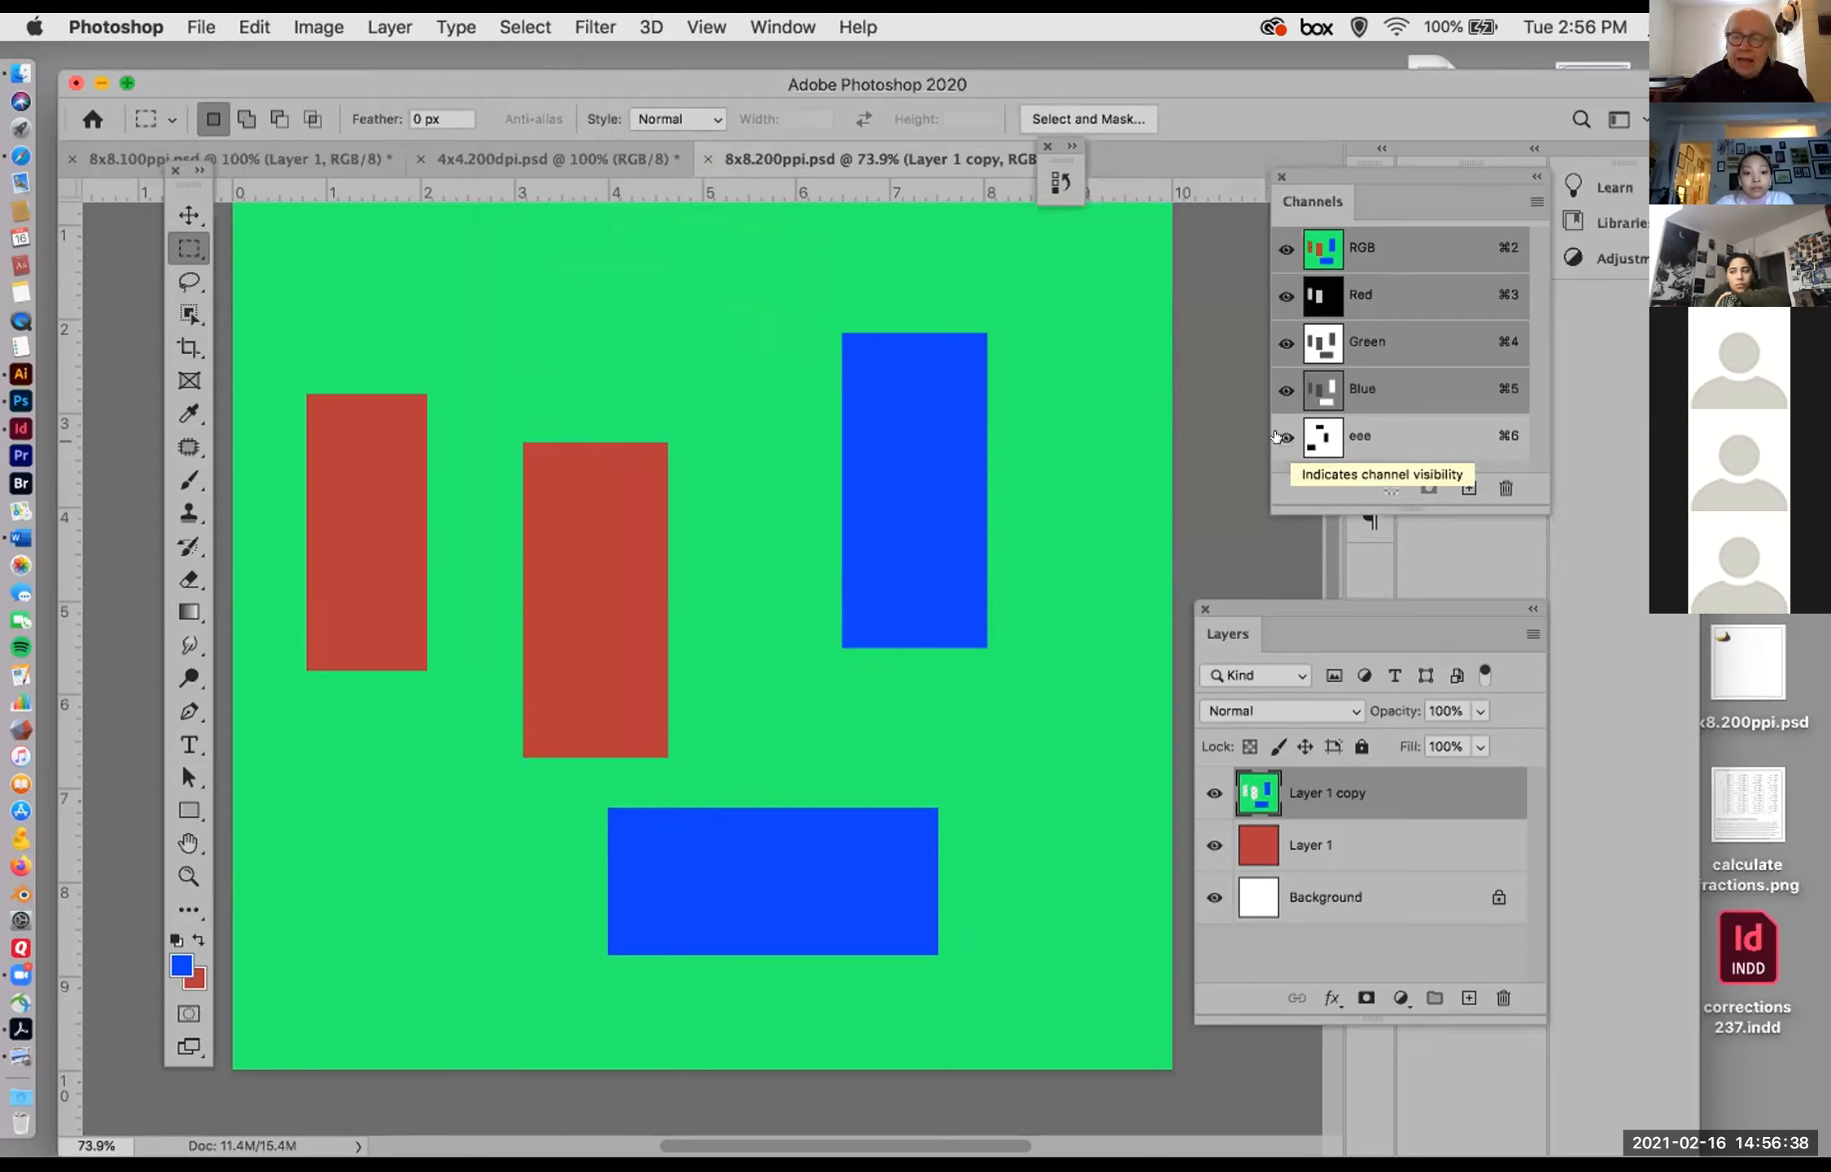
click(1274, 249)
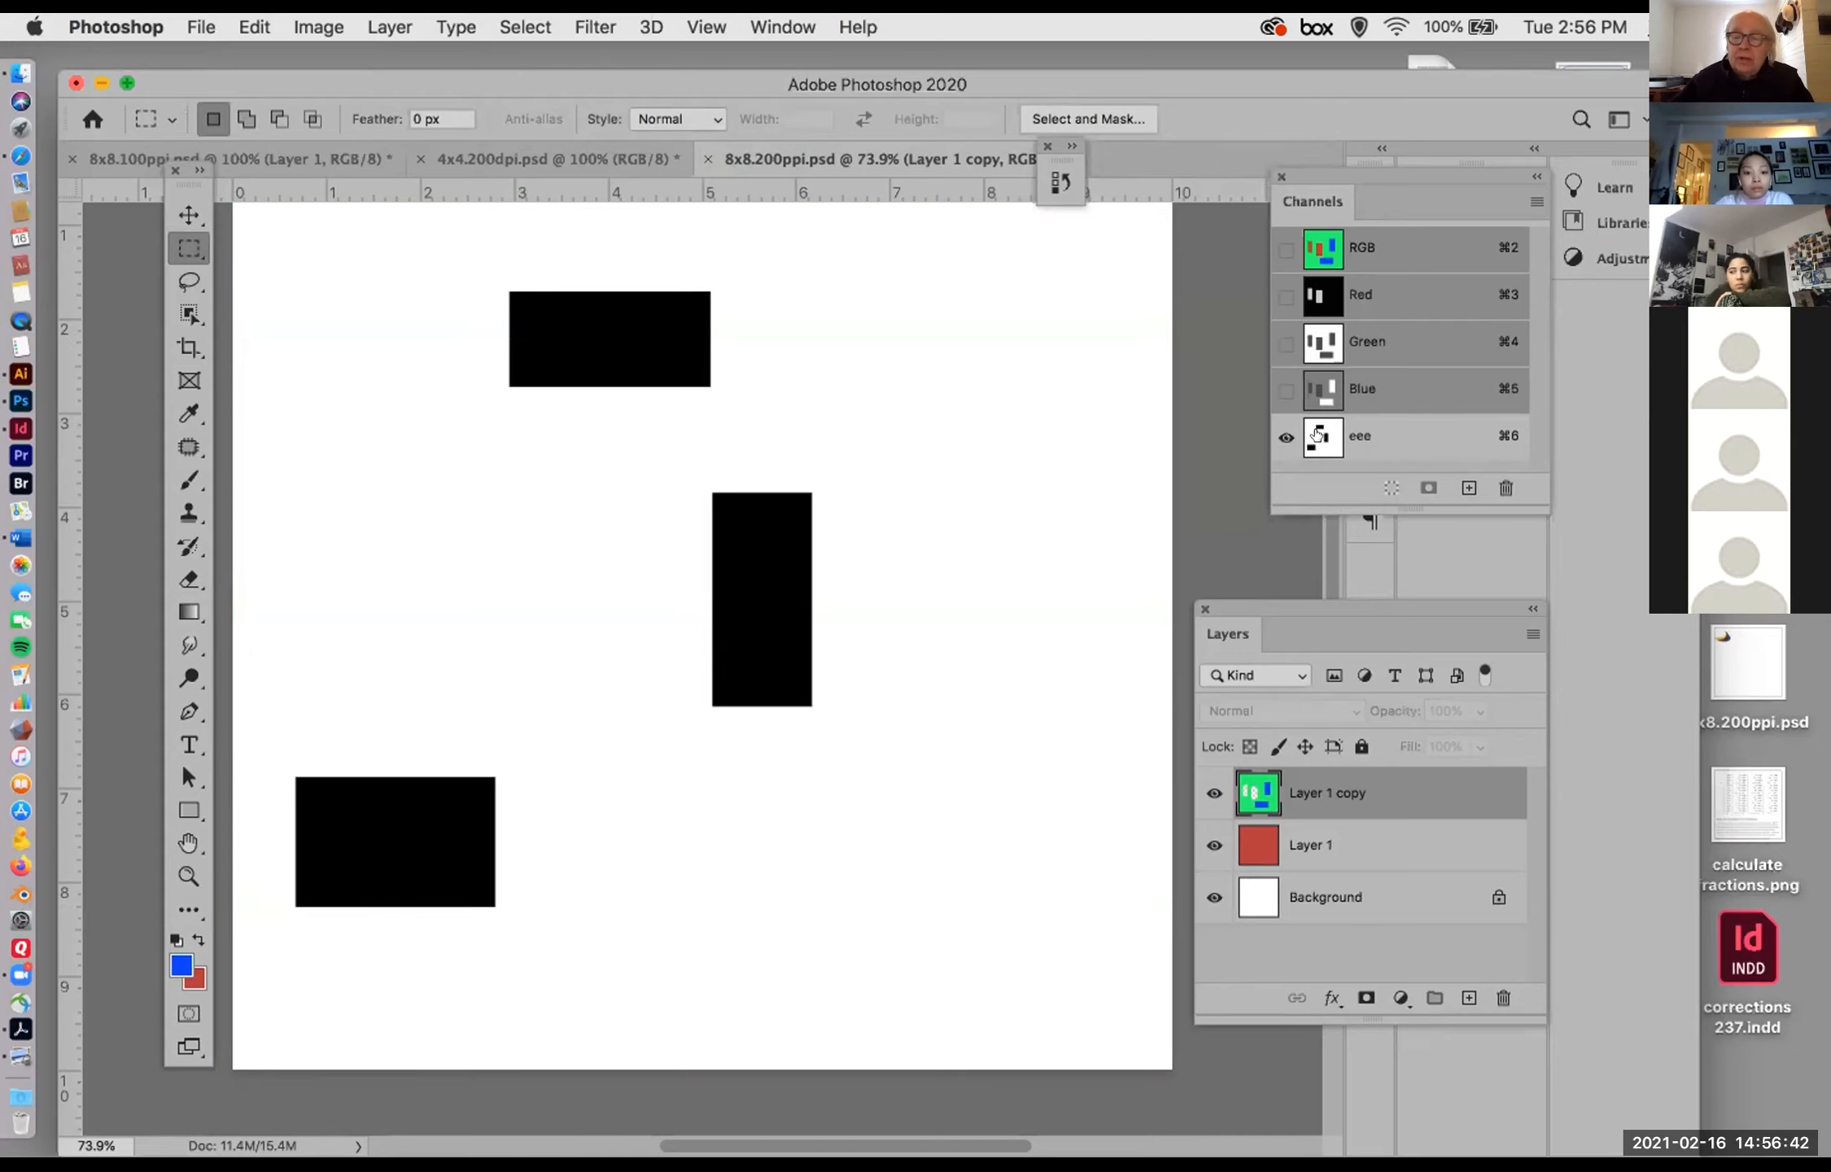
click(1286, 249)
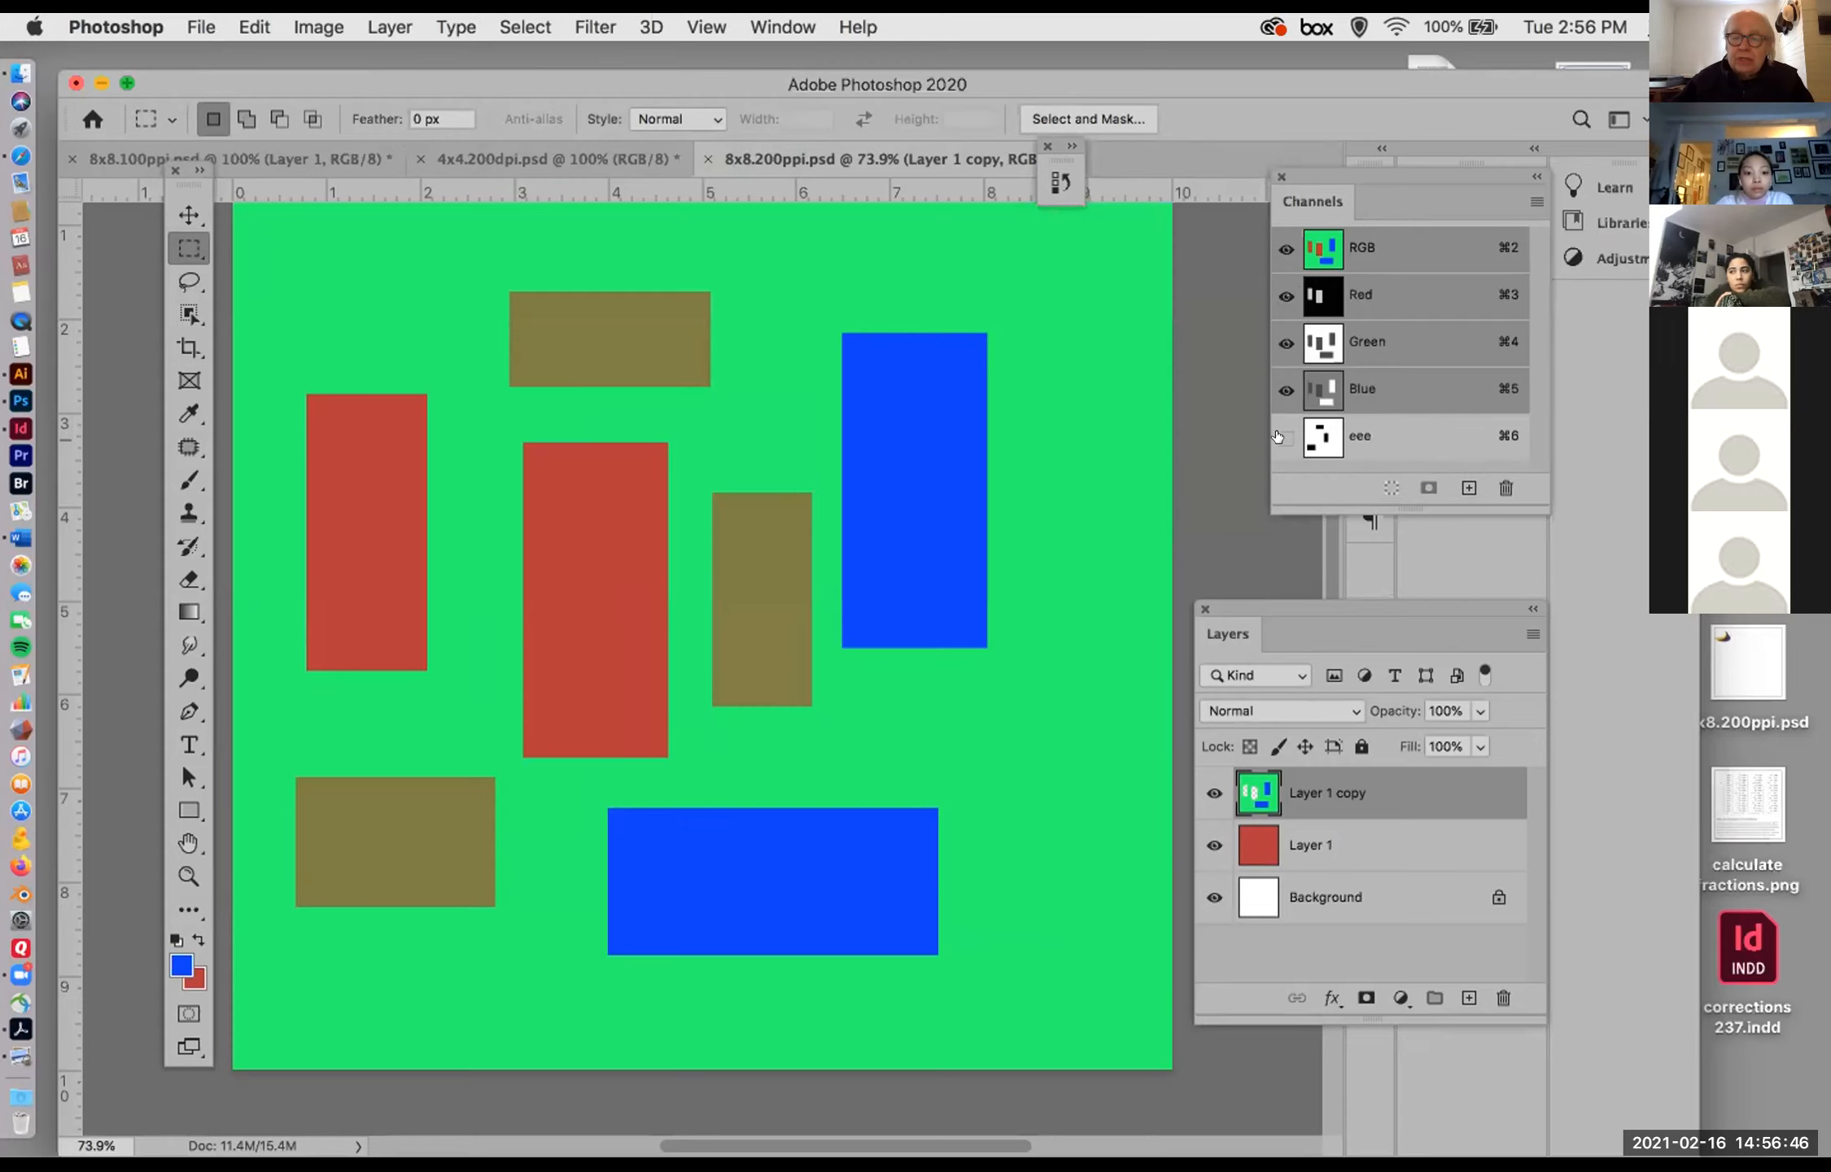
click(1279, 437)
Step: Load the eee channel of 8x8.200ppi.psd as a new selection
click(515, 22)
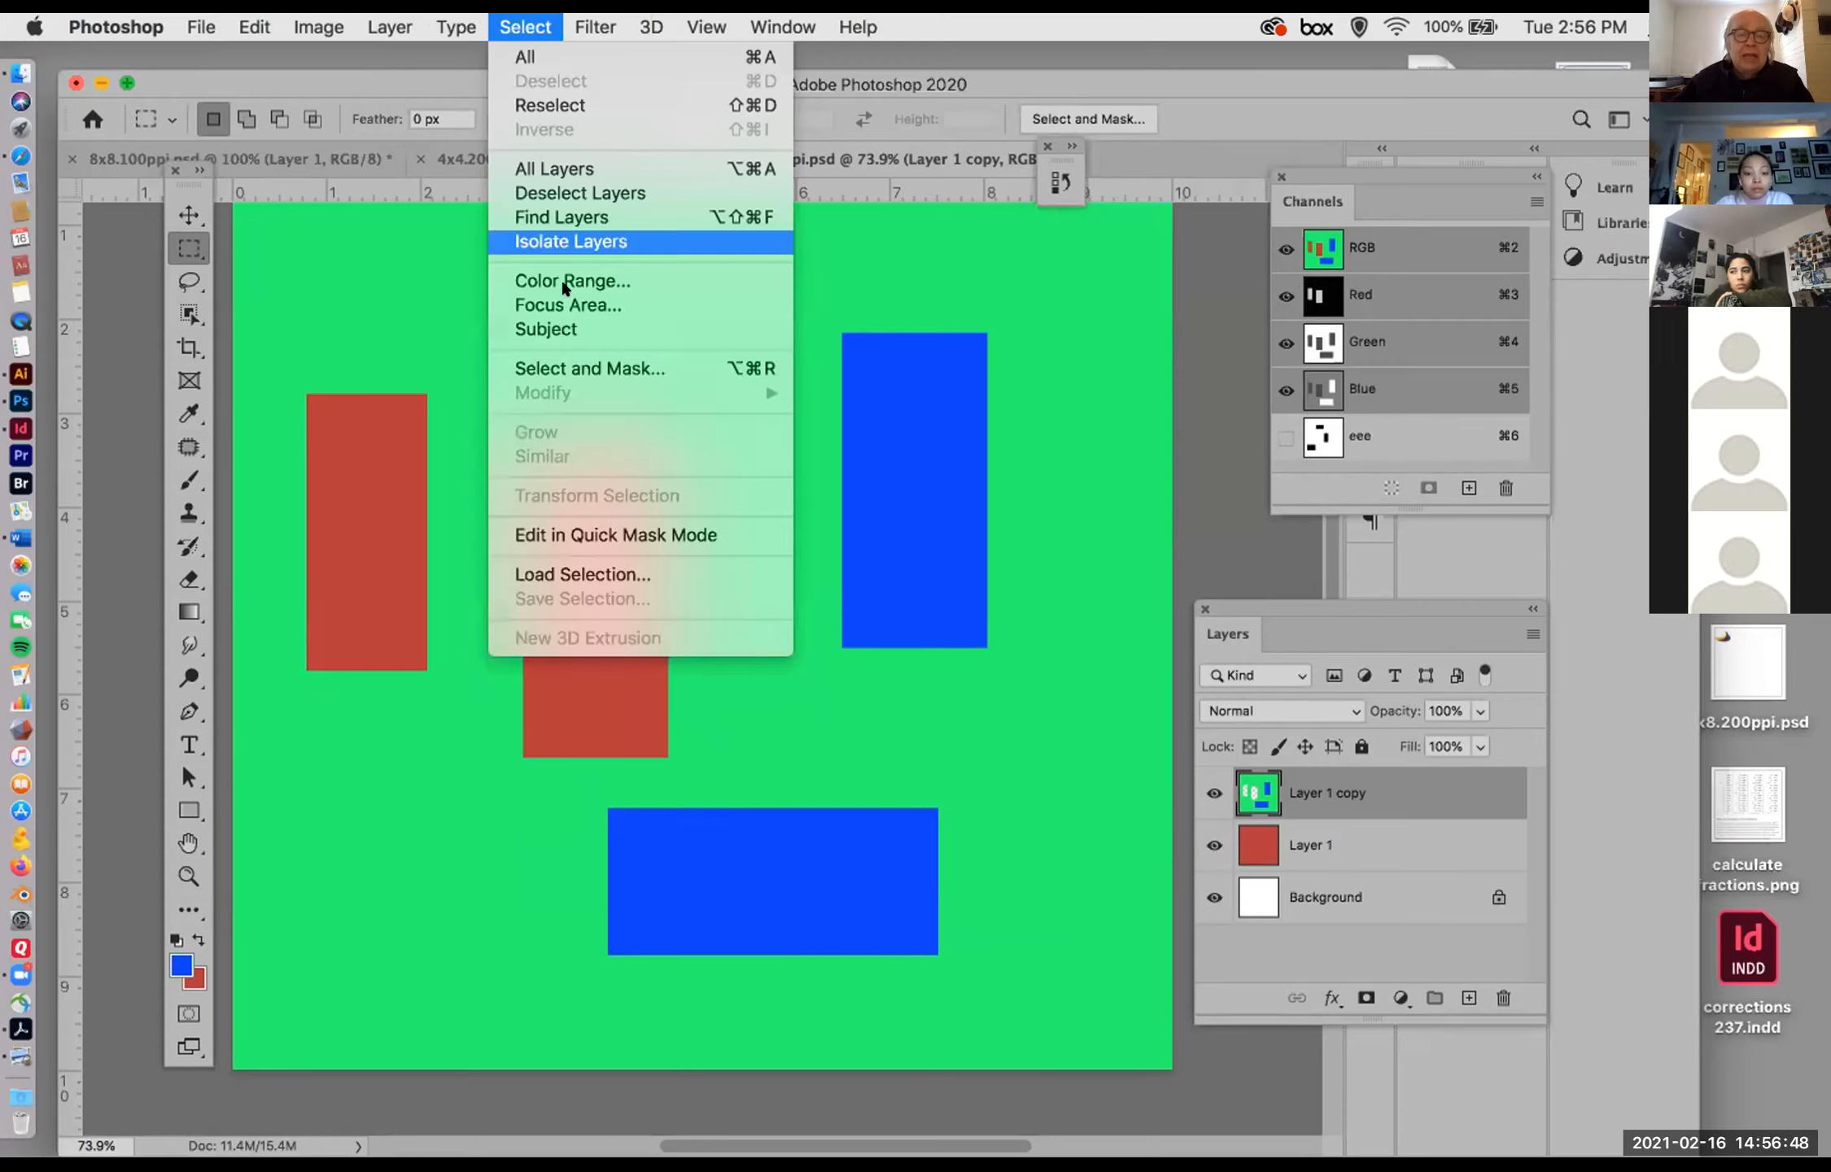
click(596, 574)
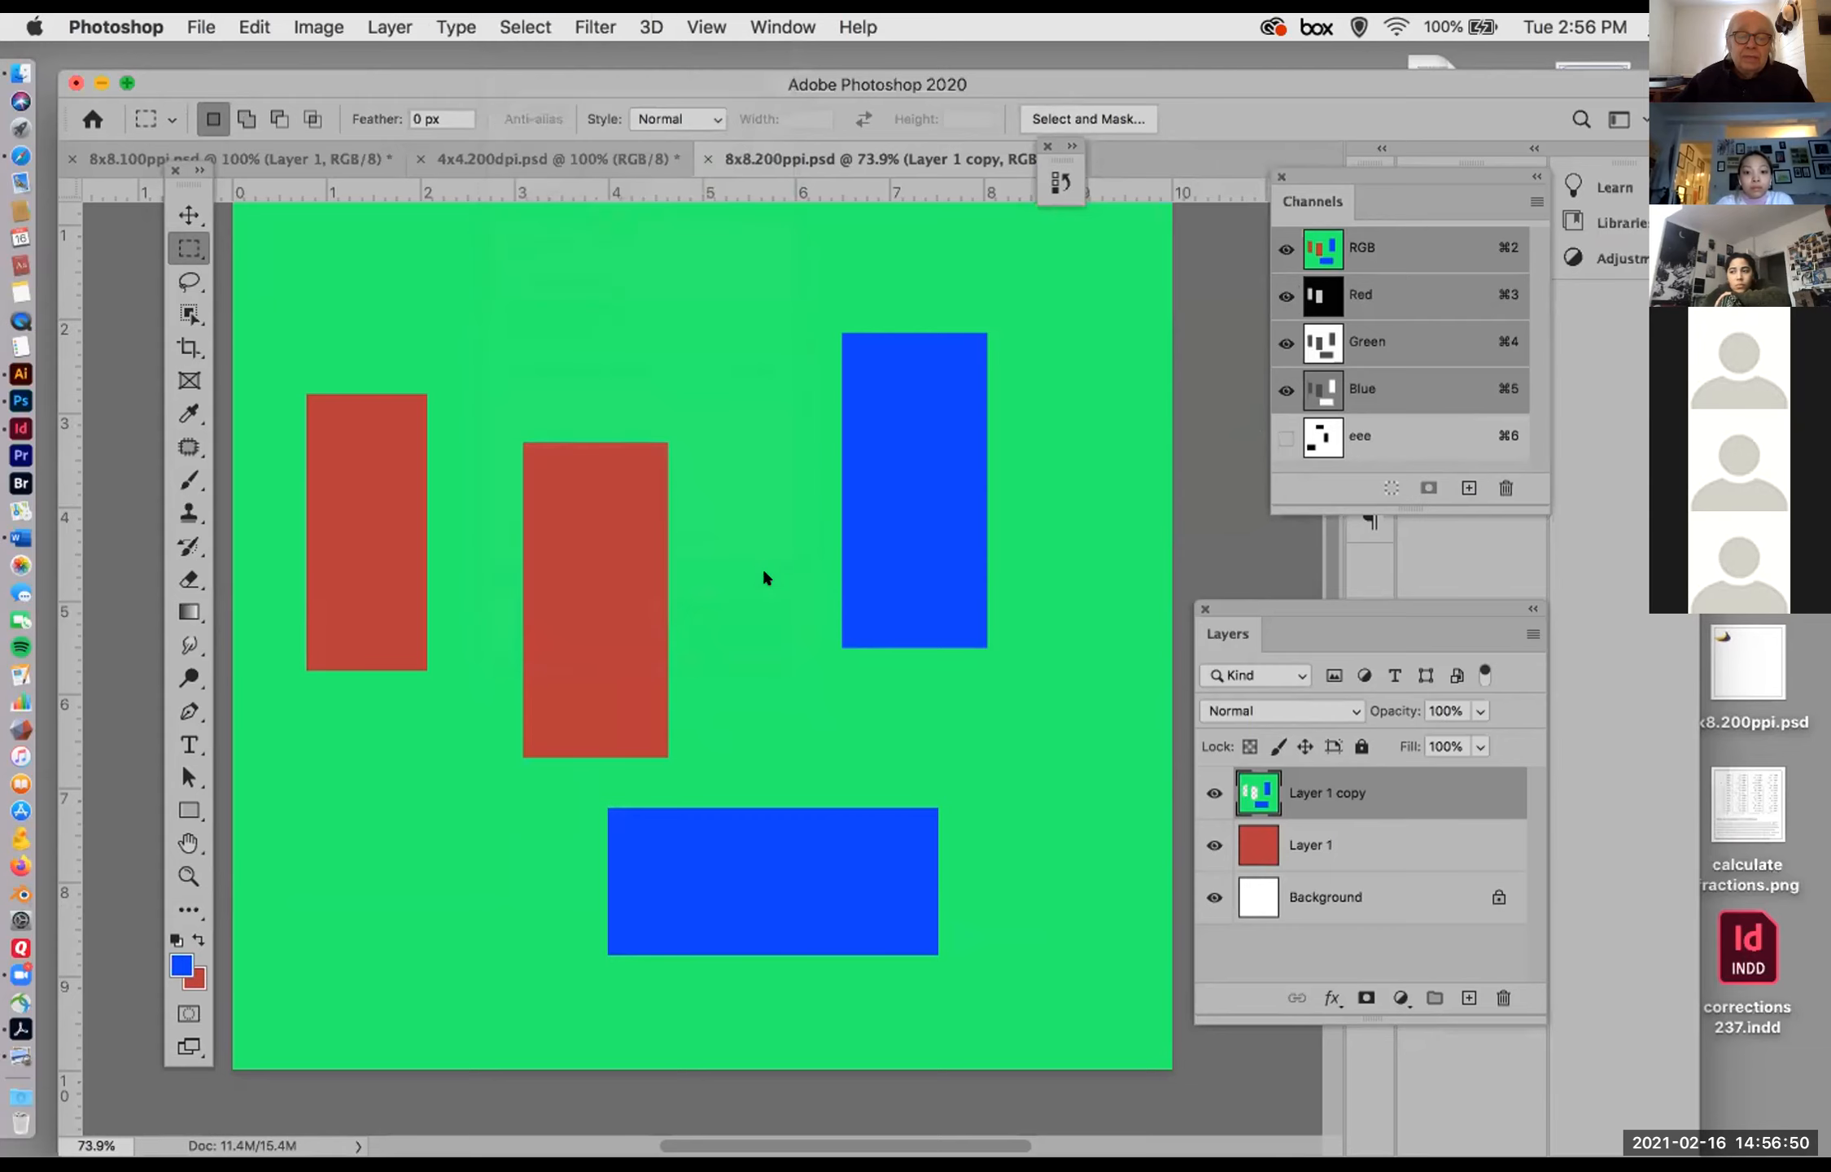
click(965, 624)
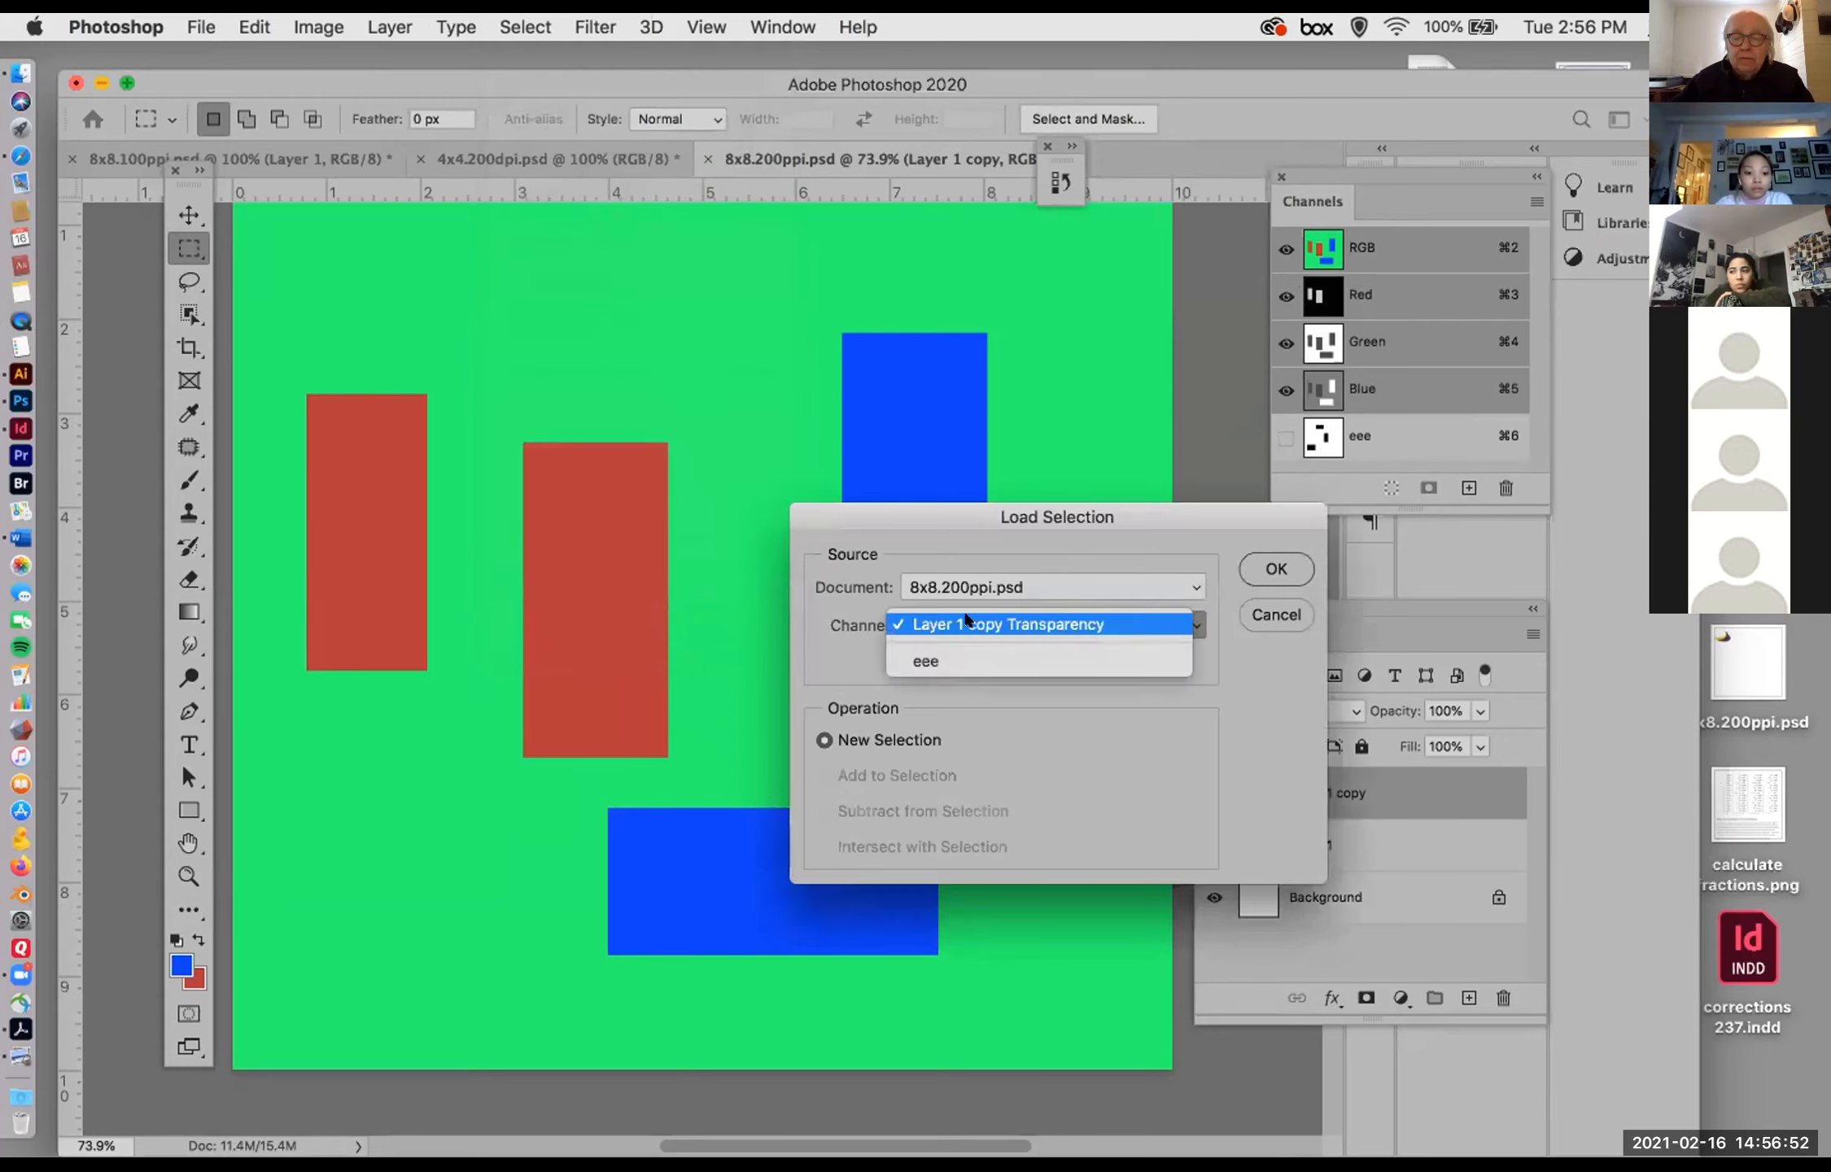
click(960, 660)
click(1275, 569)
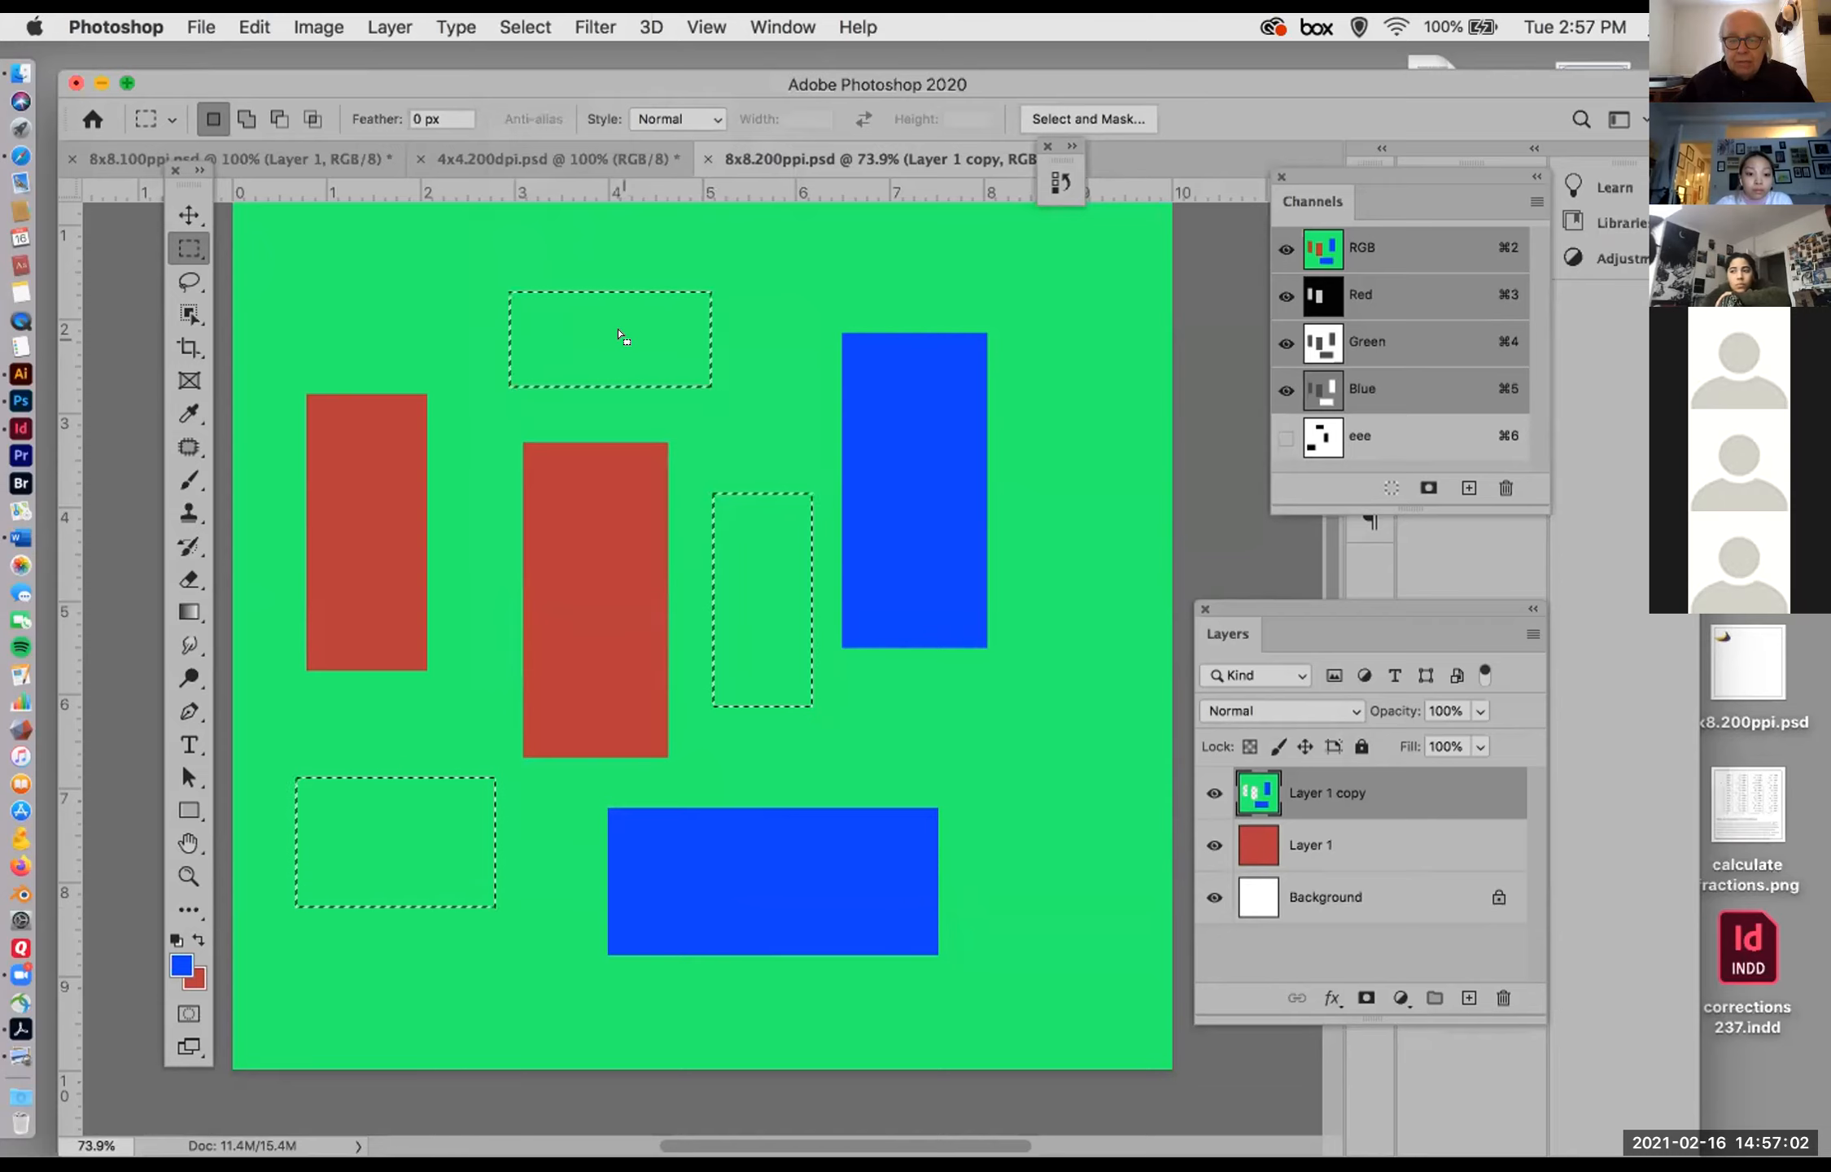
Step: Move the three selected areas of the Layer 1 copy diagonally down and right so they partly cover the blue shapes, and deselect
click(189, 214)
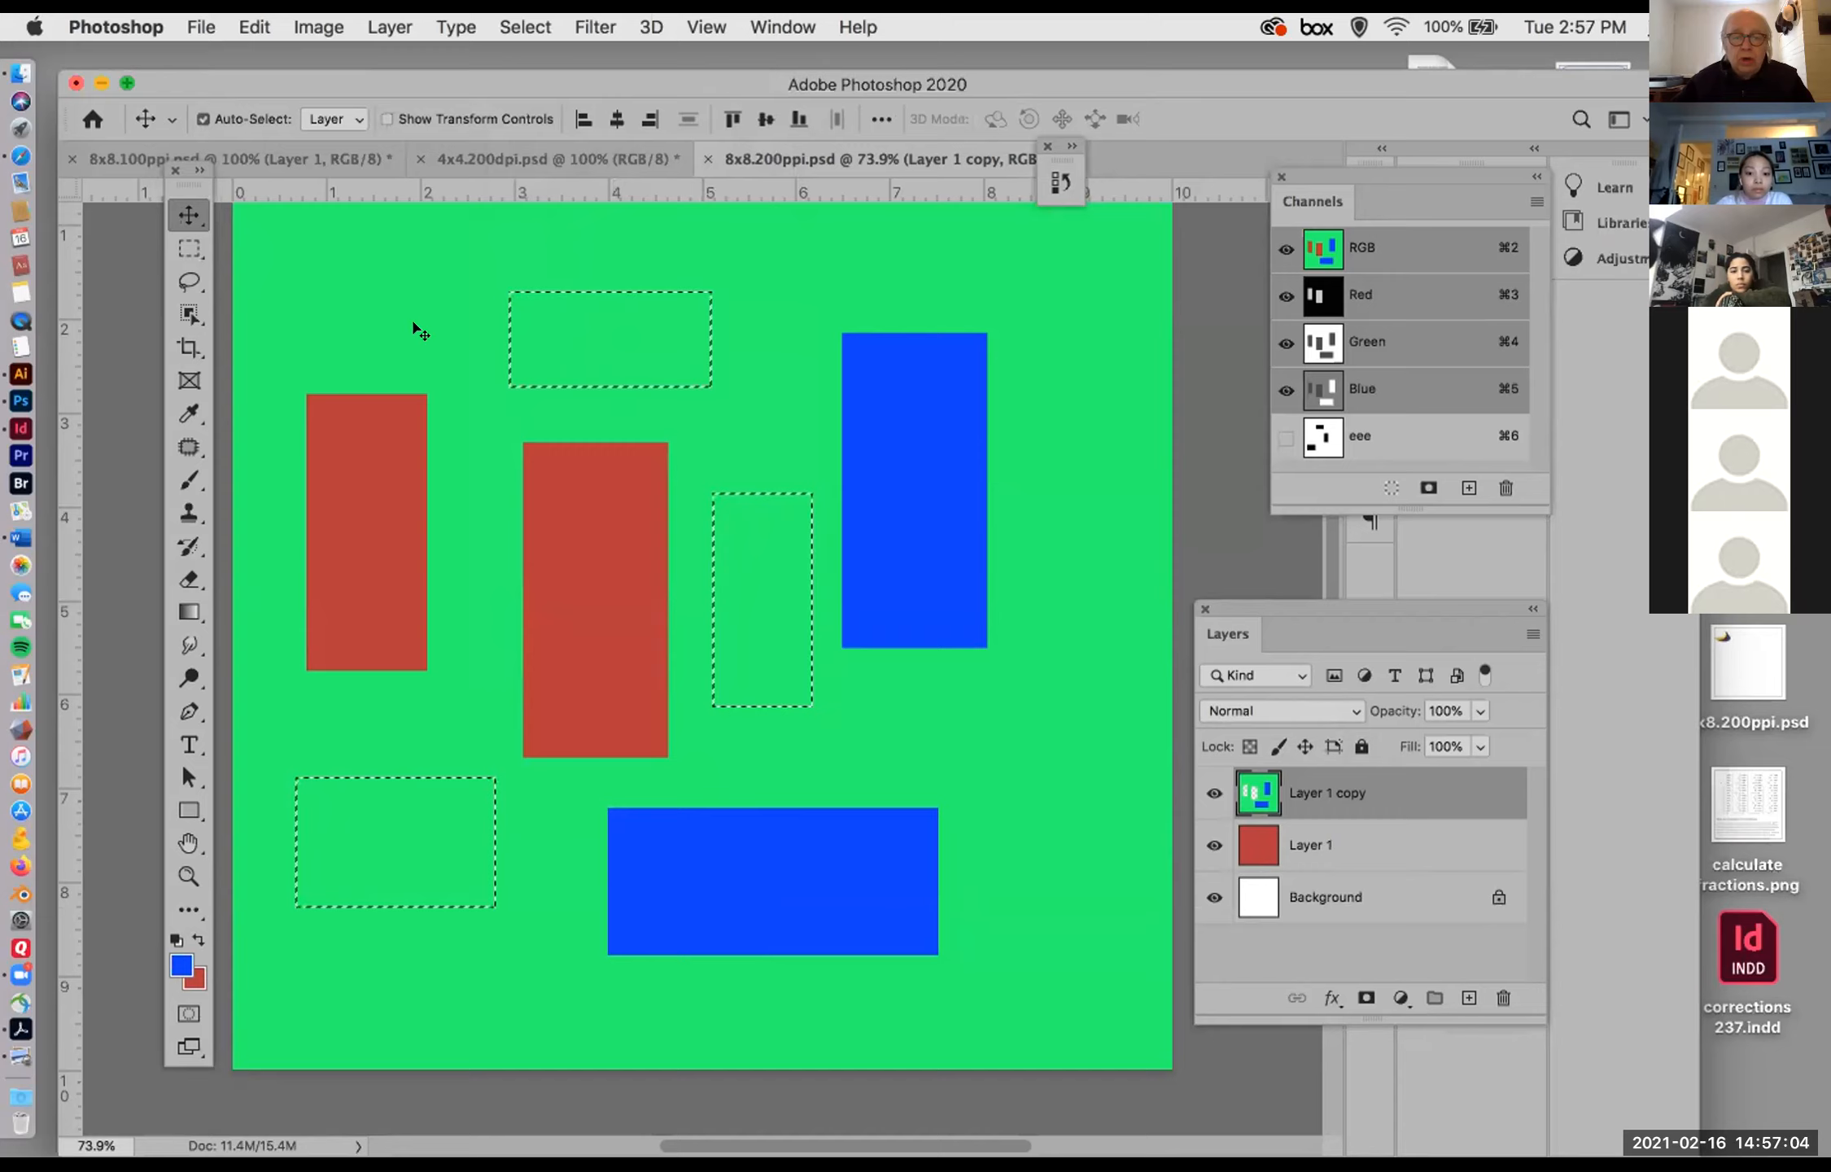
drag(575, 332, 784, 453)
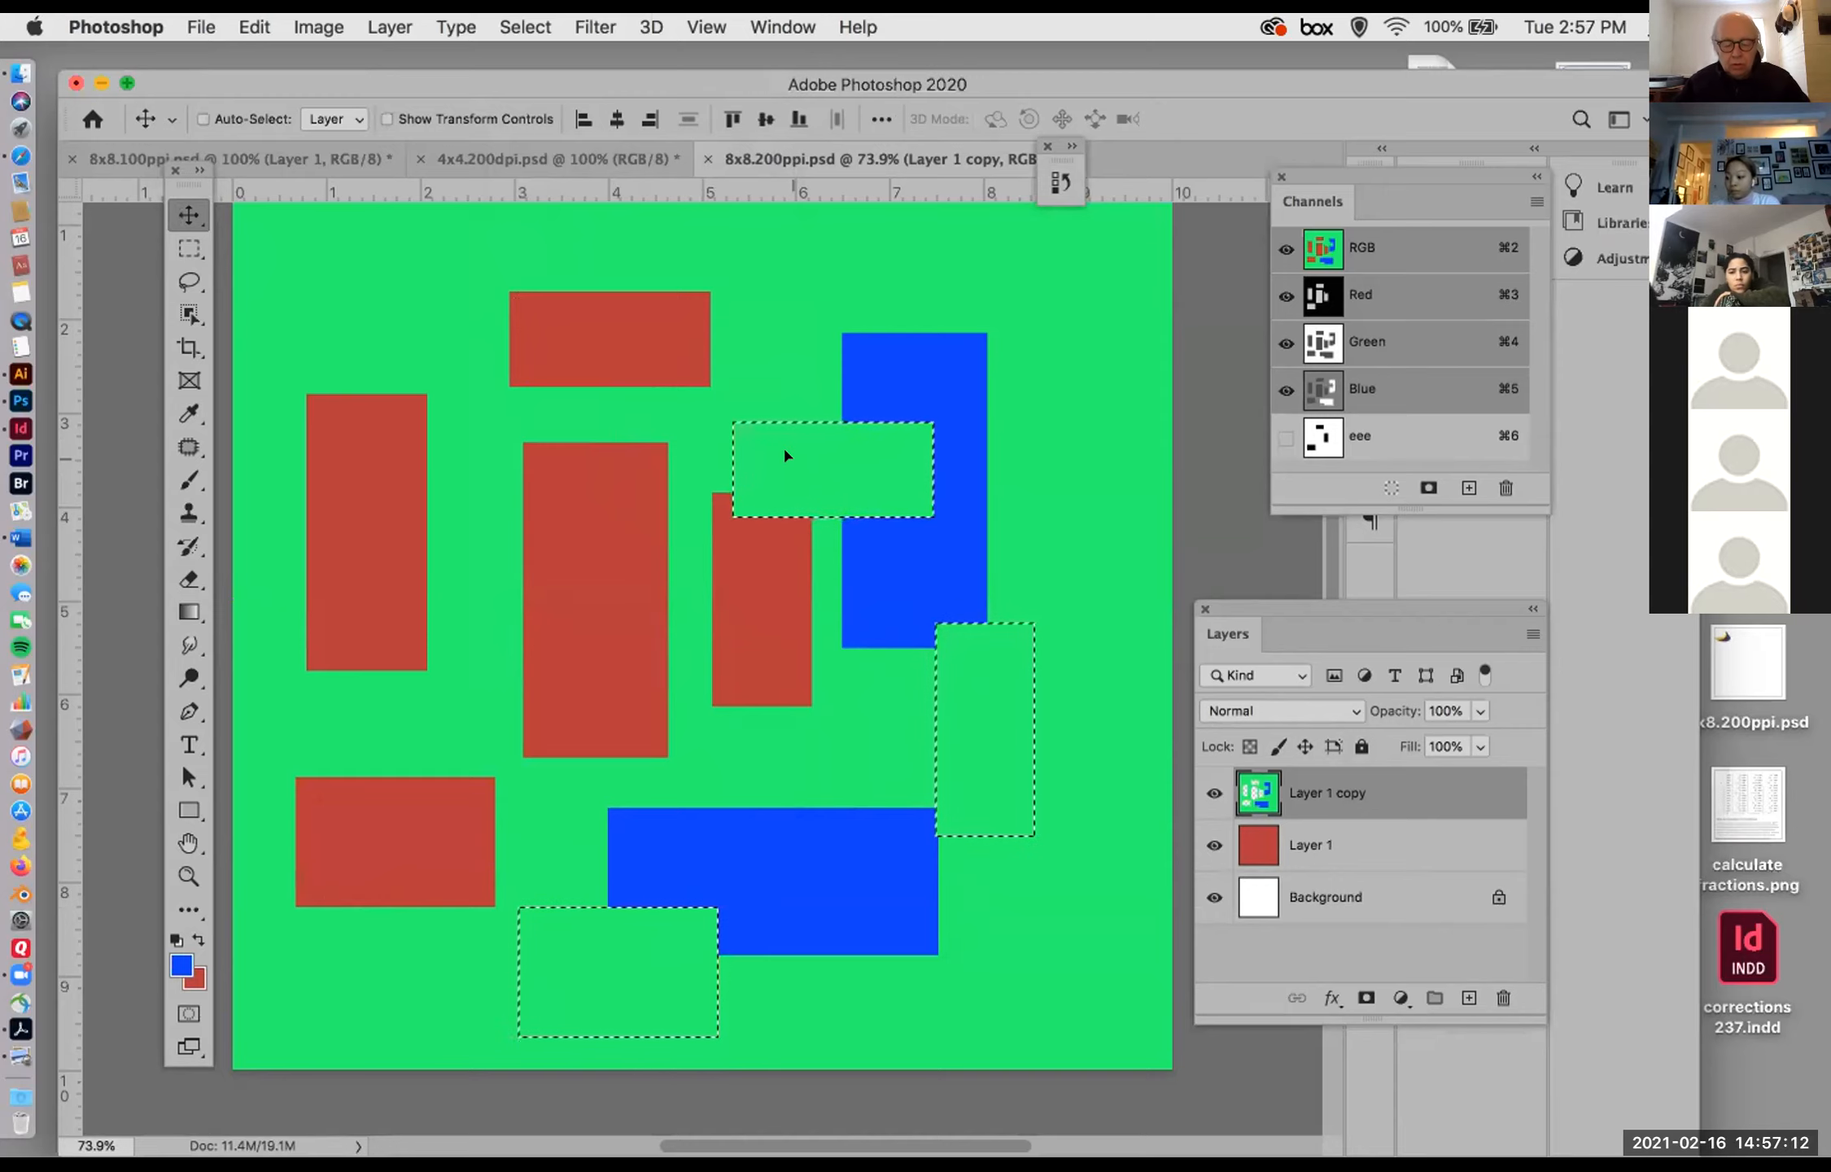
key(super+d)
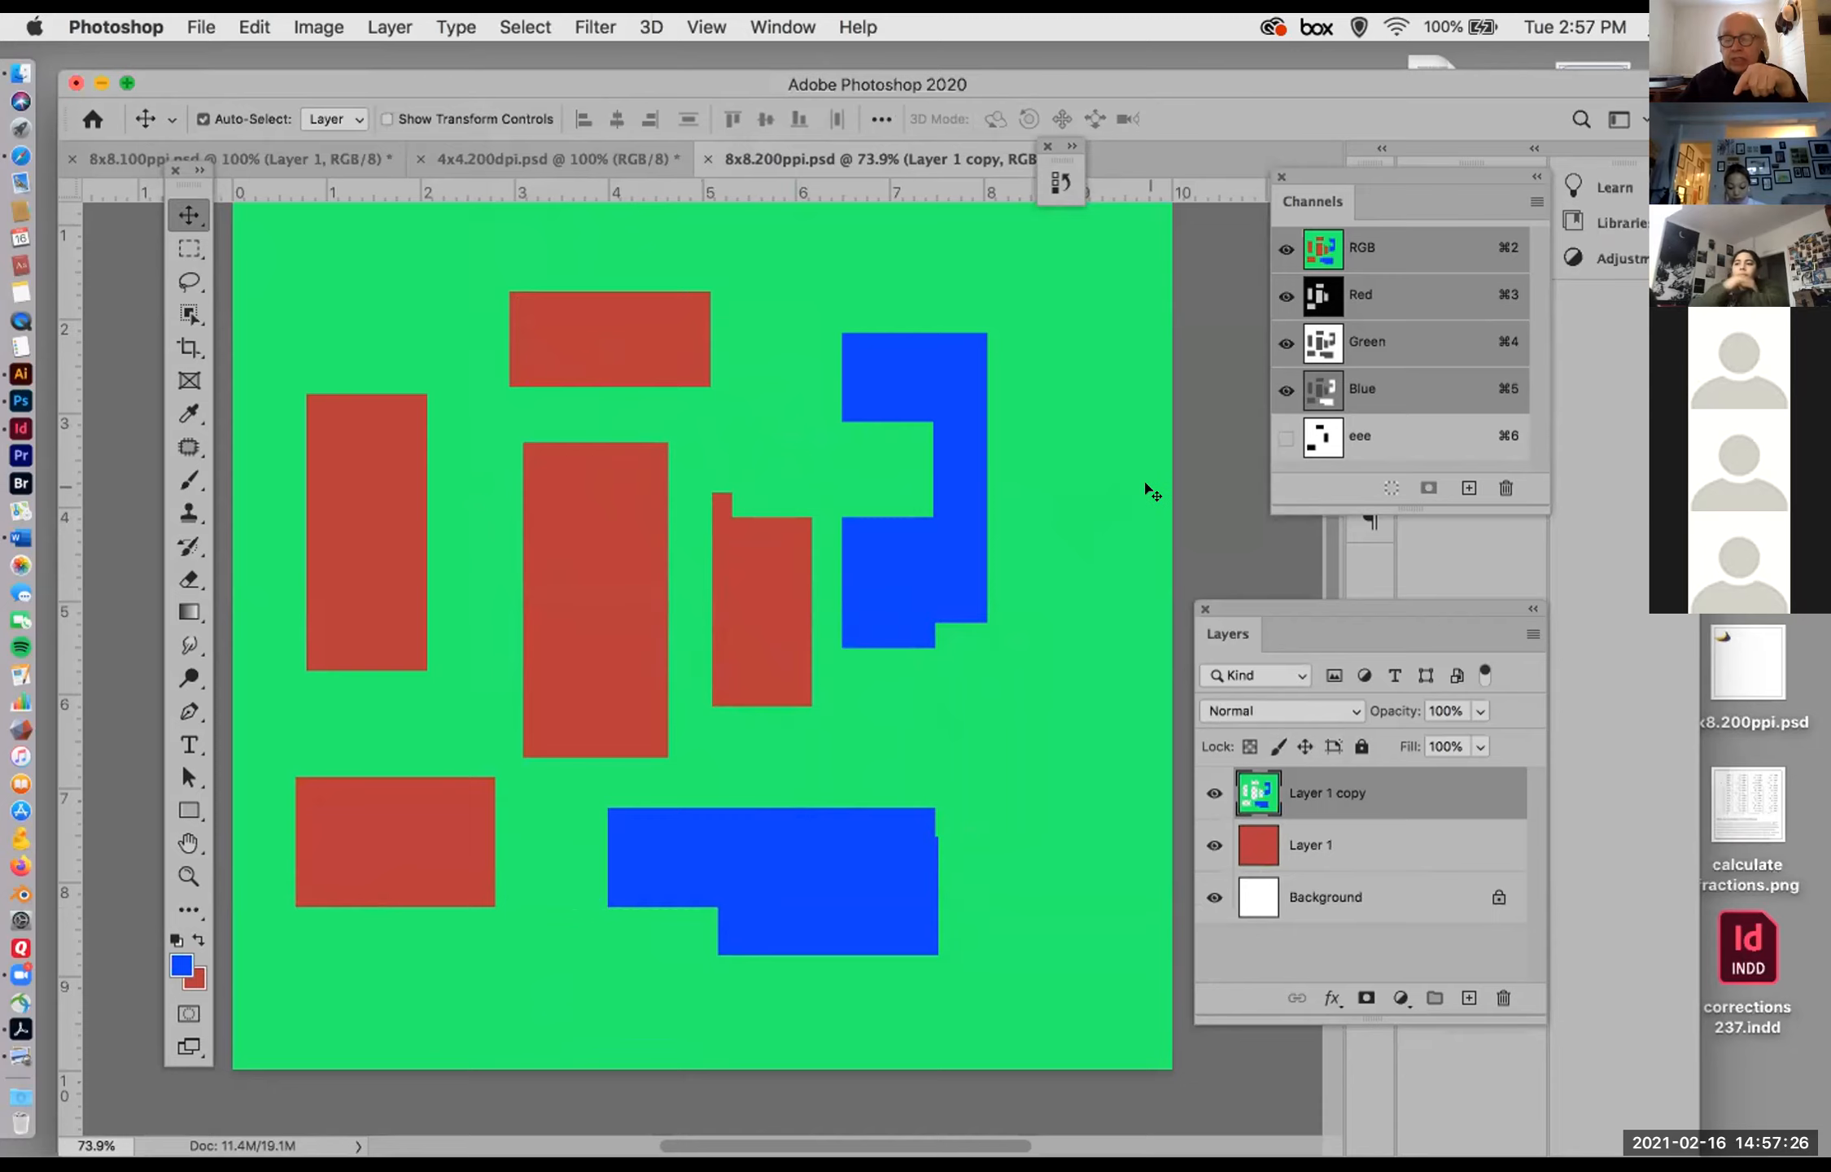
Step: View the eee channel alone again and switch back to the RGB composite
click(1286, 437)
click(1286, 248)
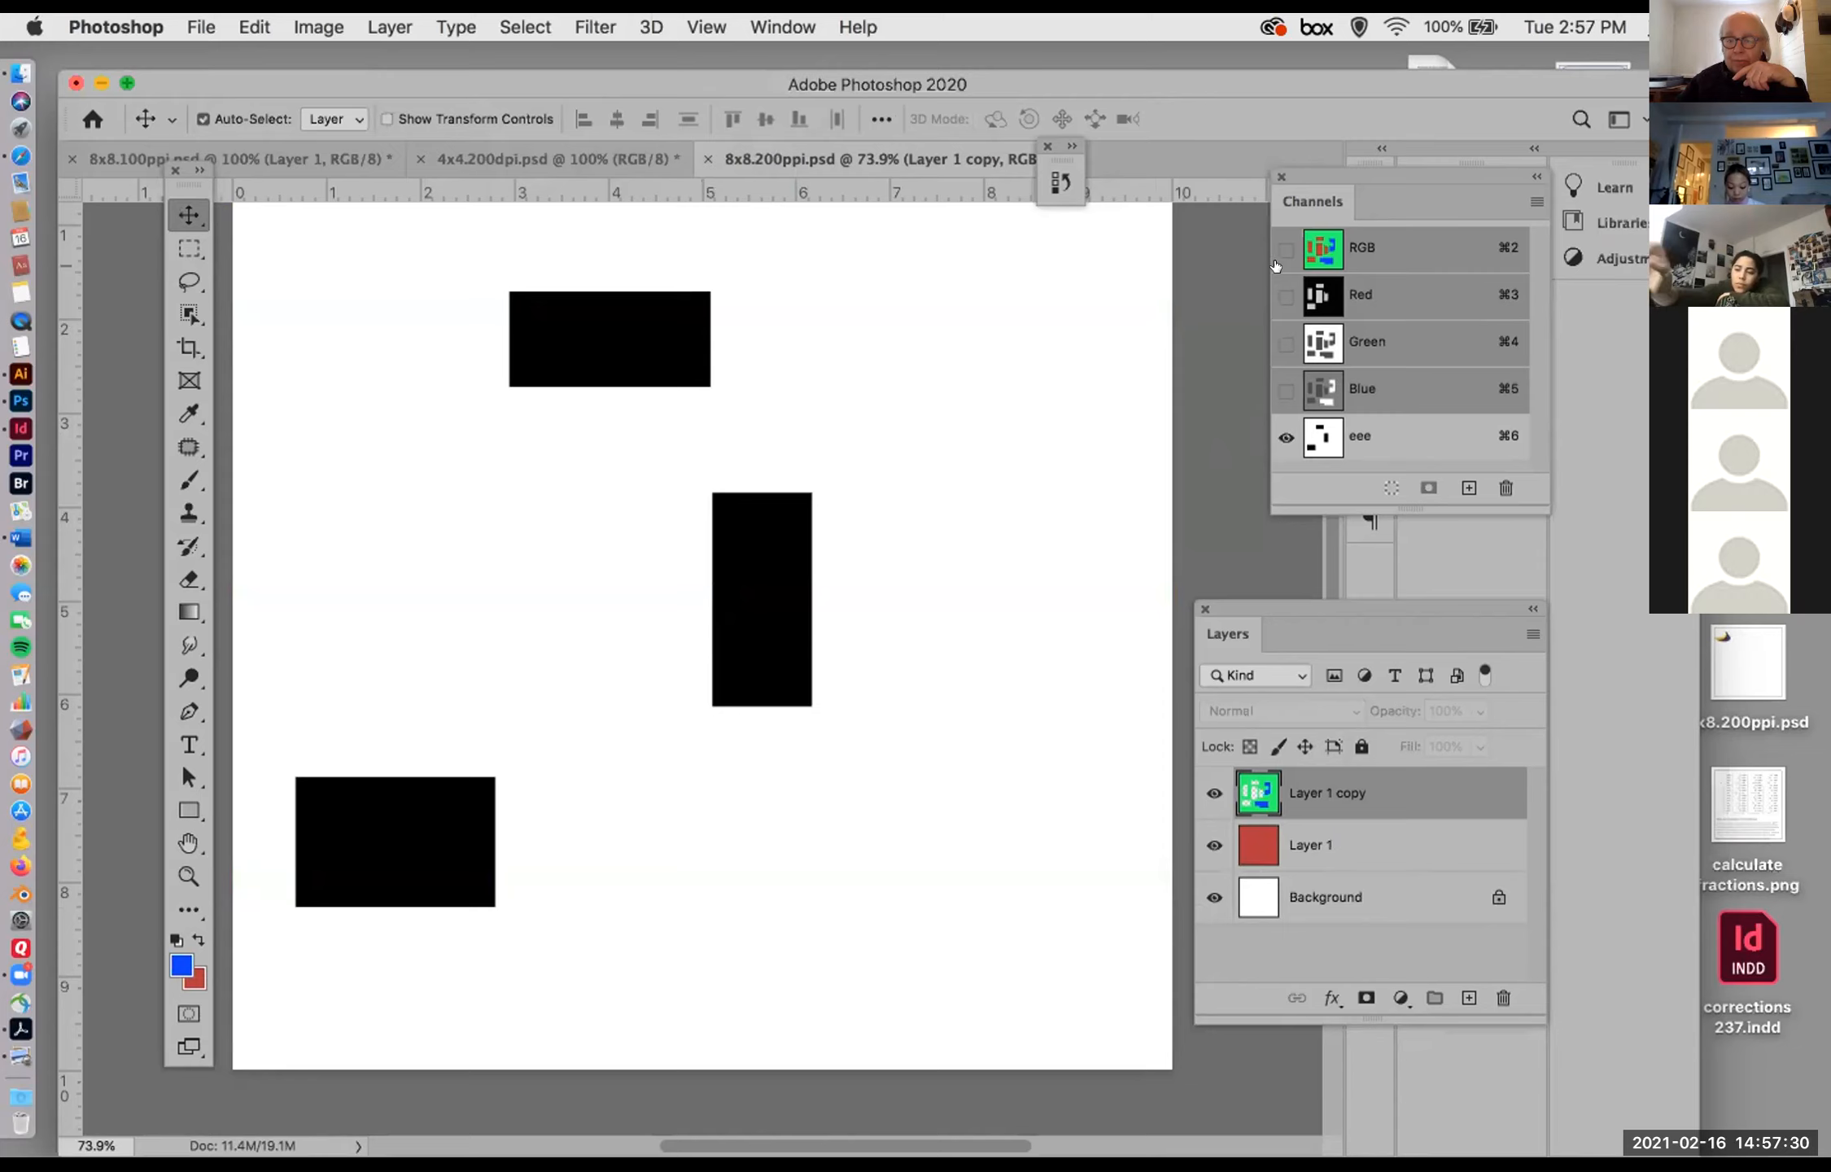
key(super+2)
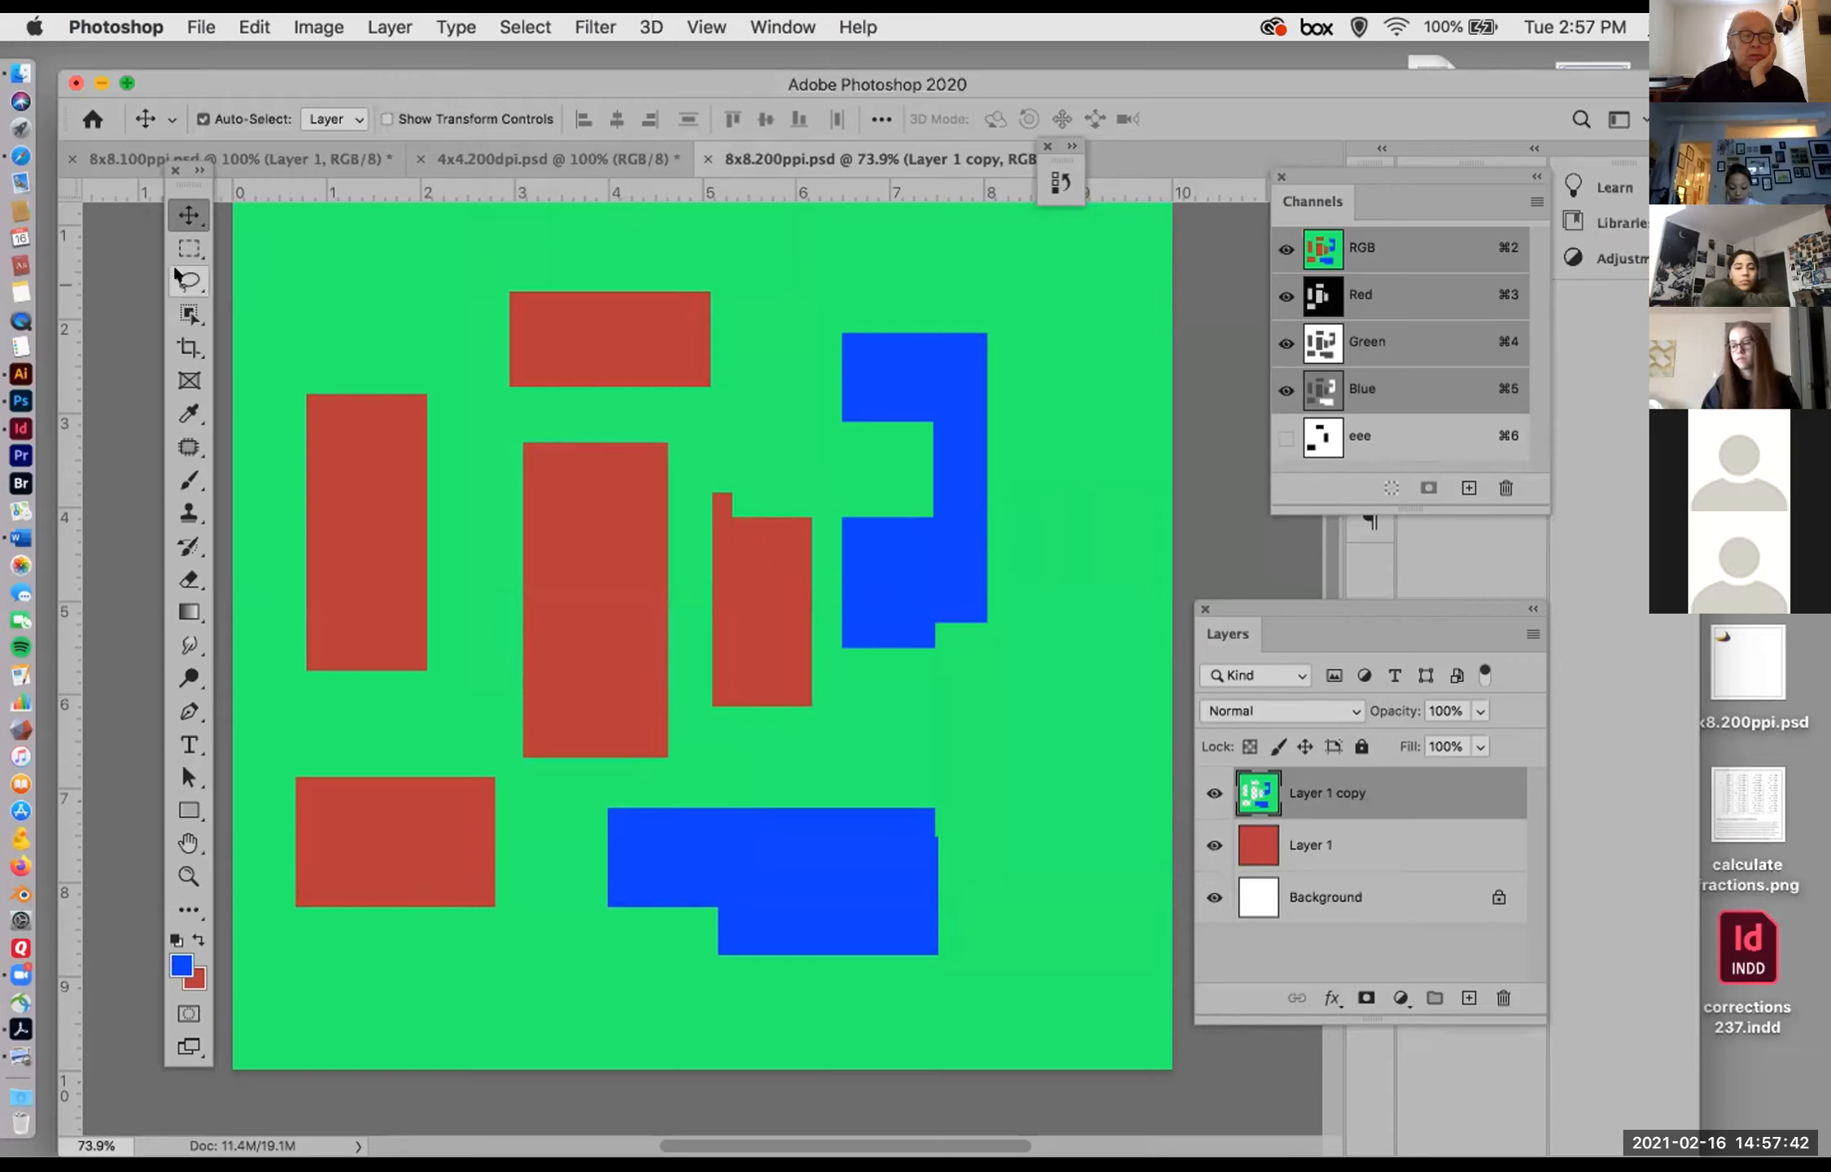
Step: Review the tool variants in the marquee, lasso and object selection groups
click(189, 248)
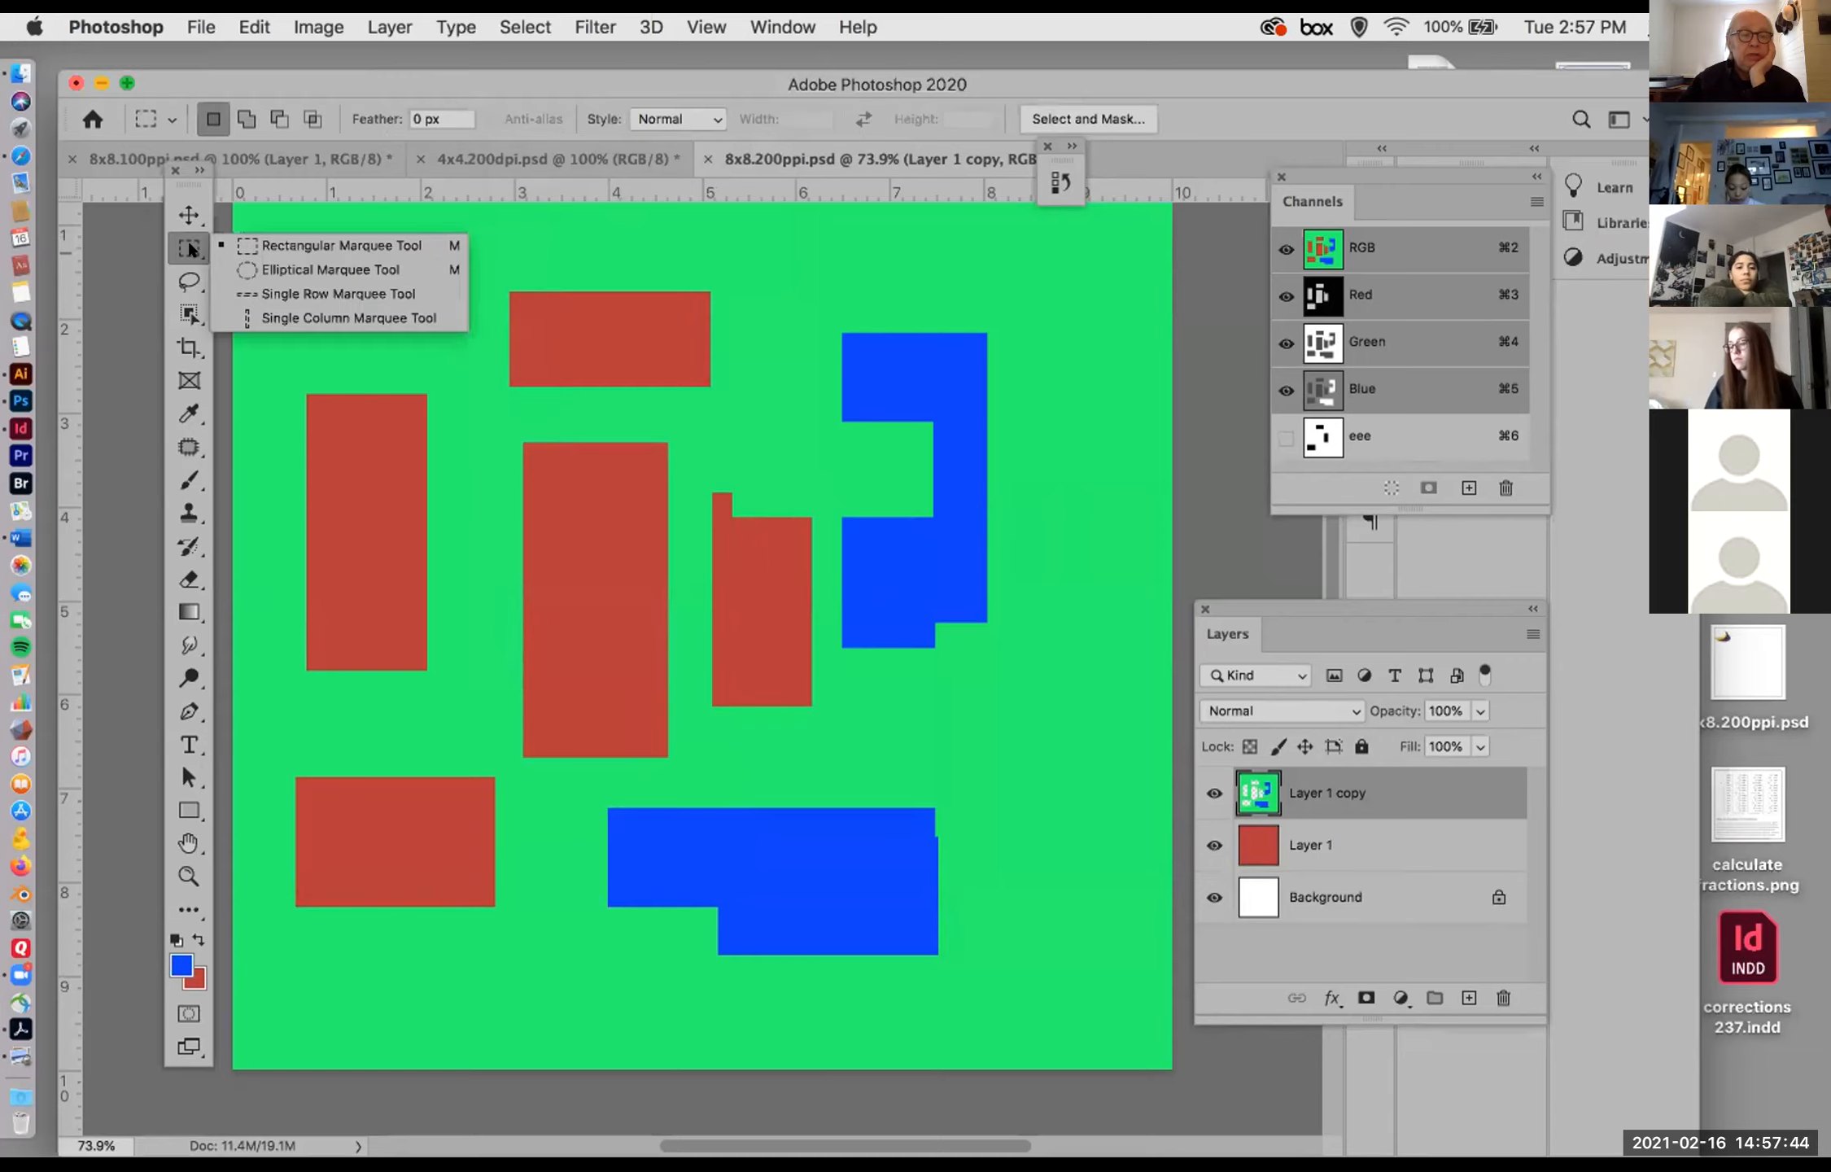
click(189, 280)
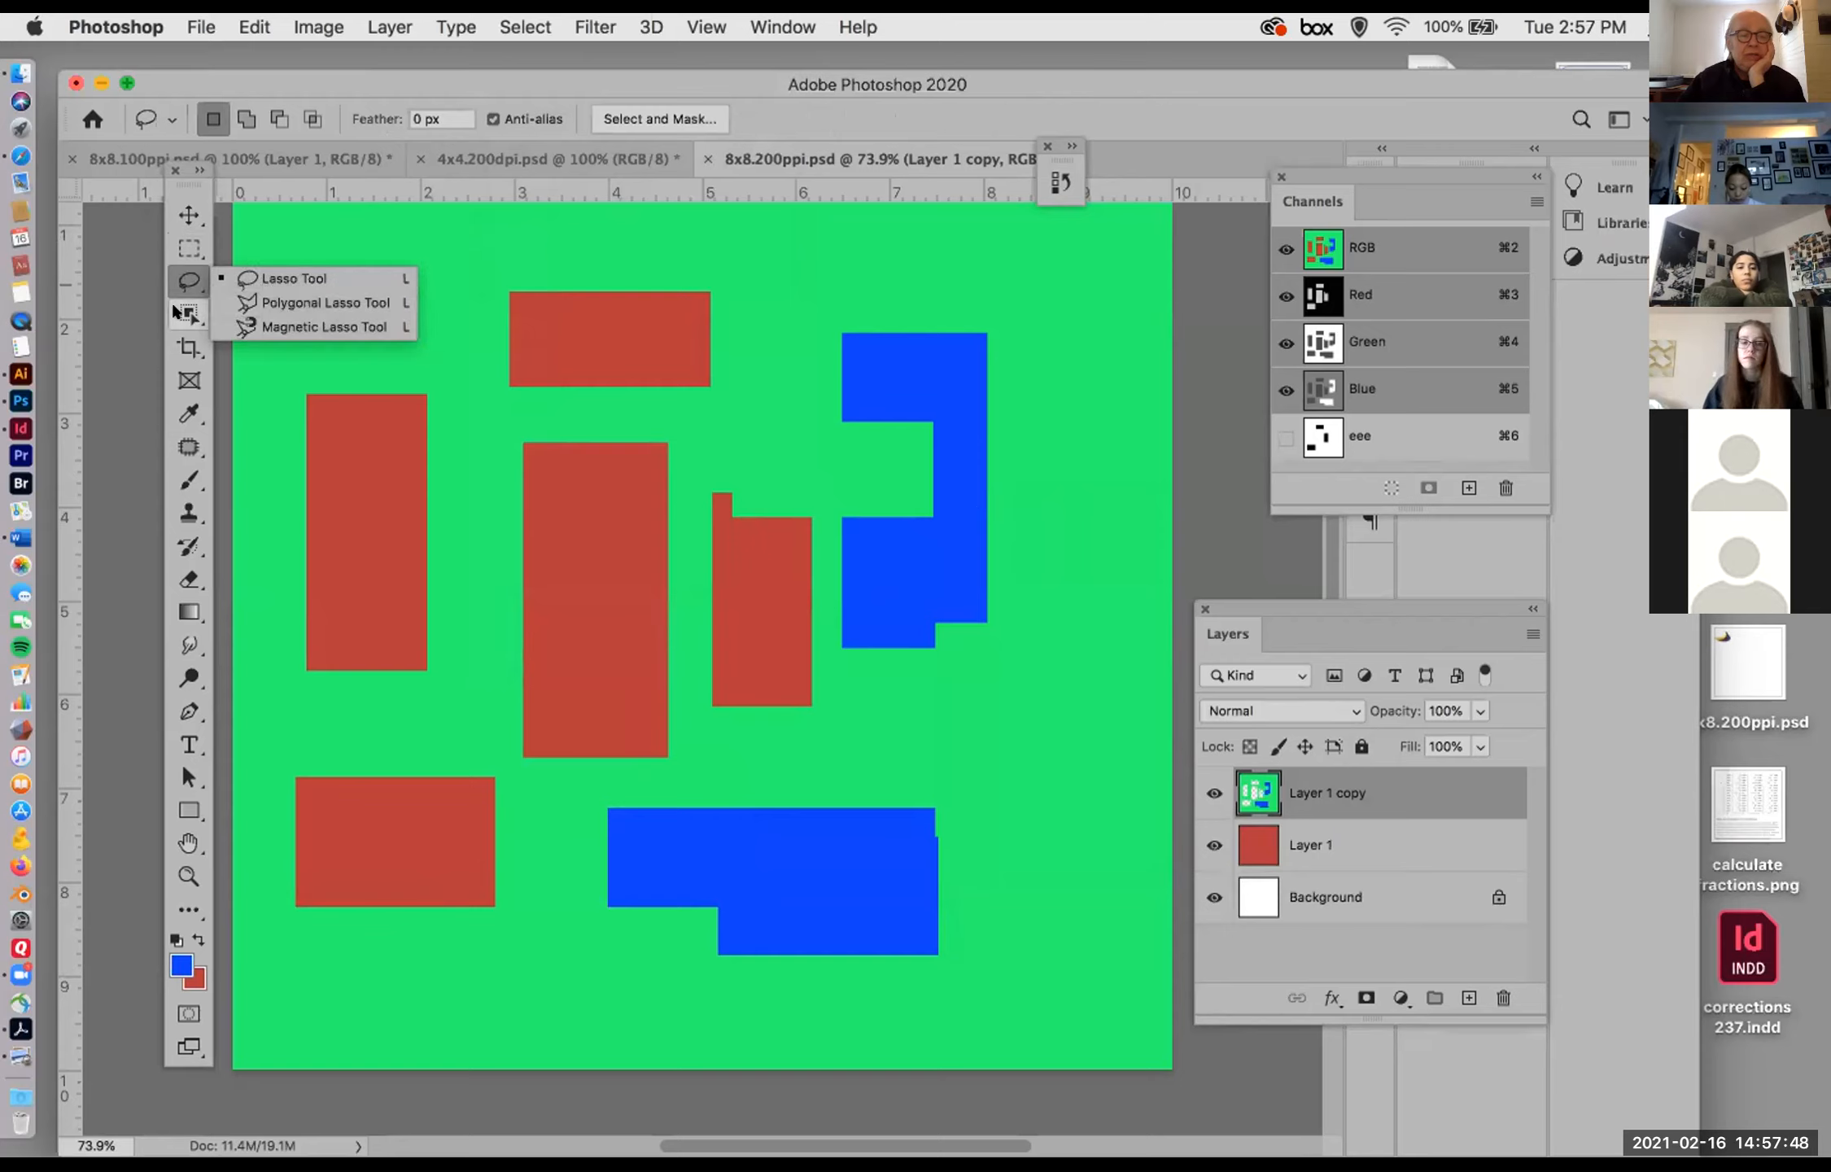
click(182, 312)
click(183, 312)
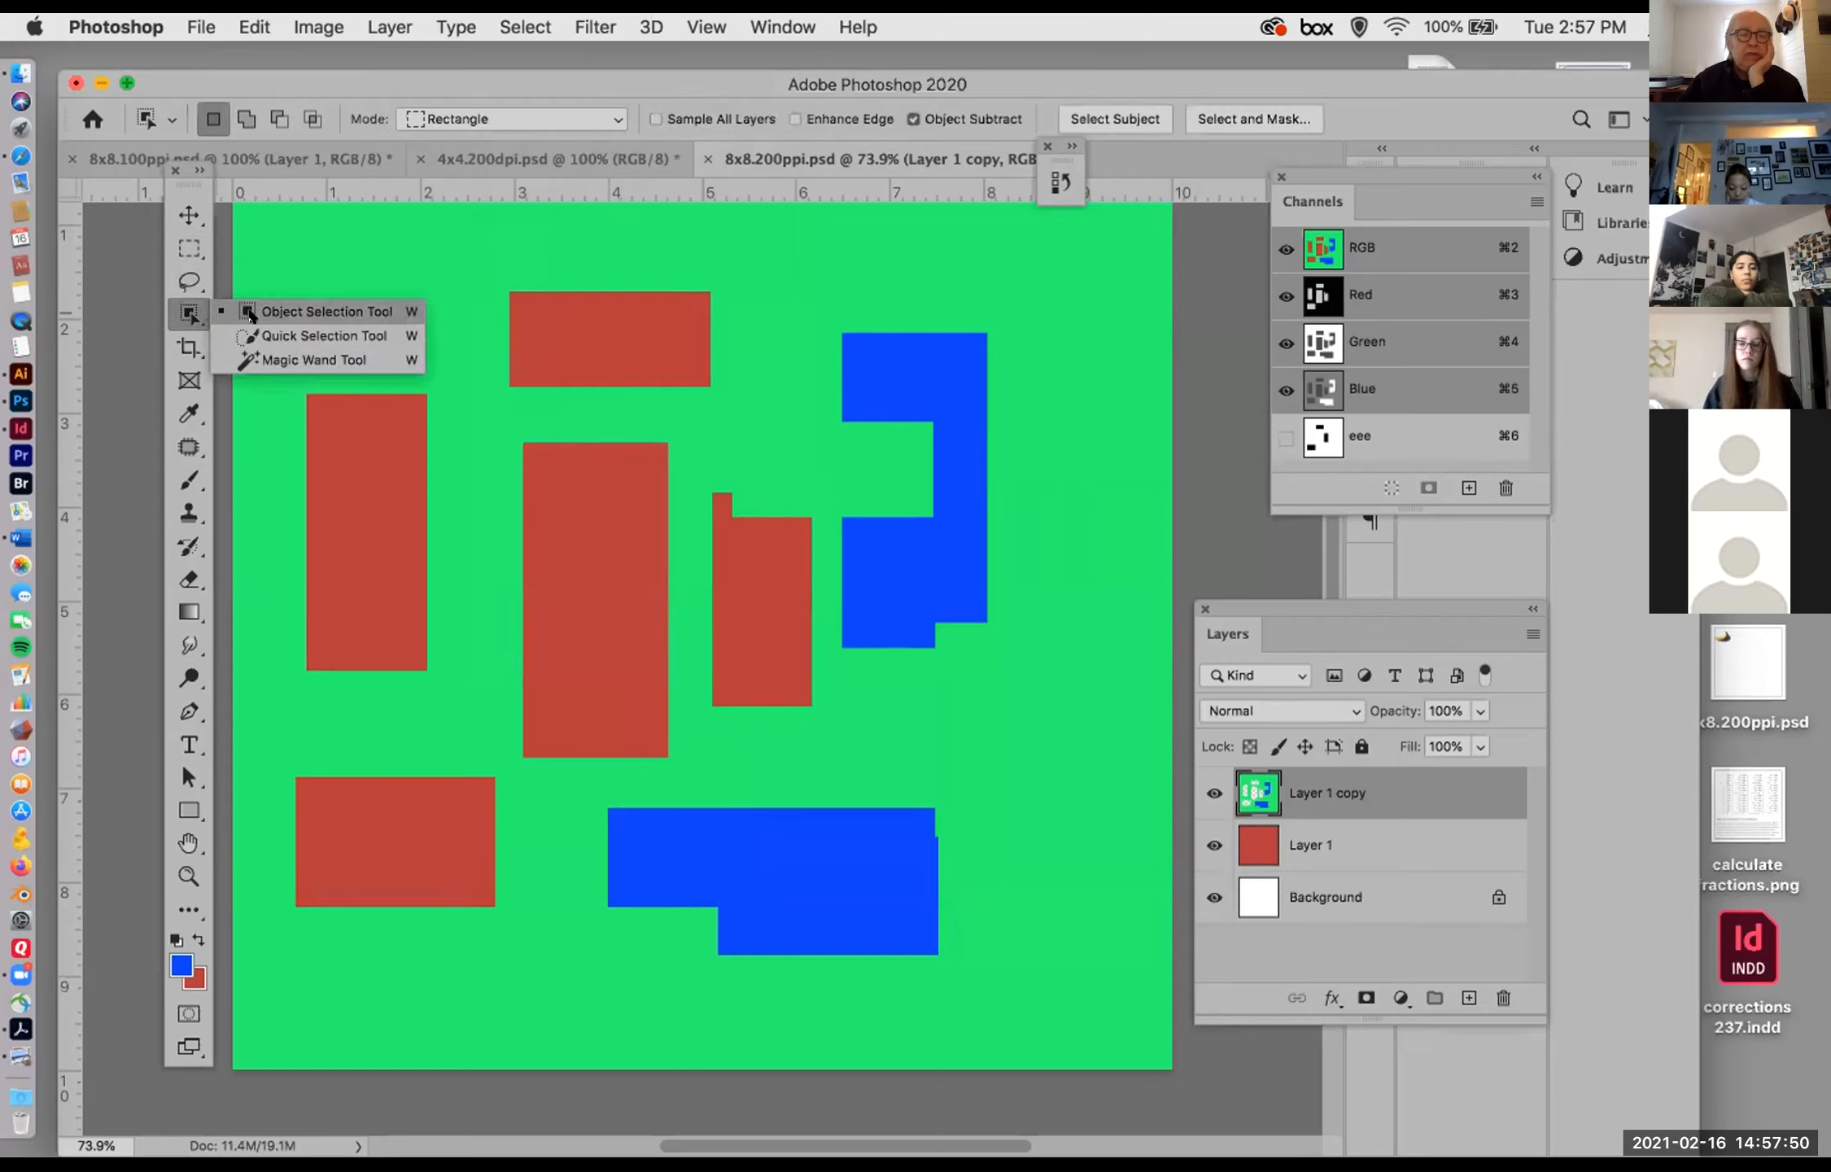
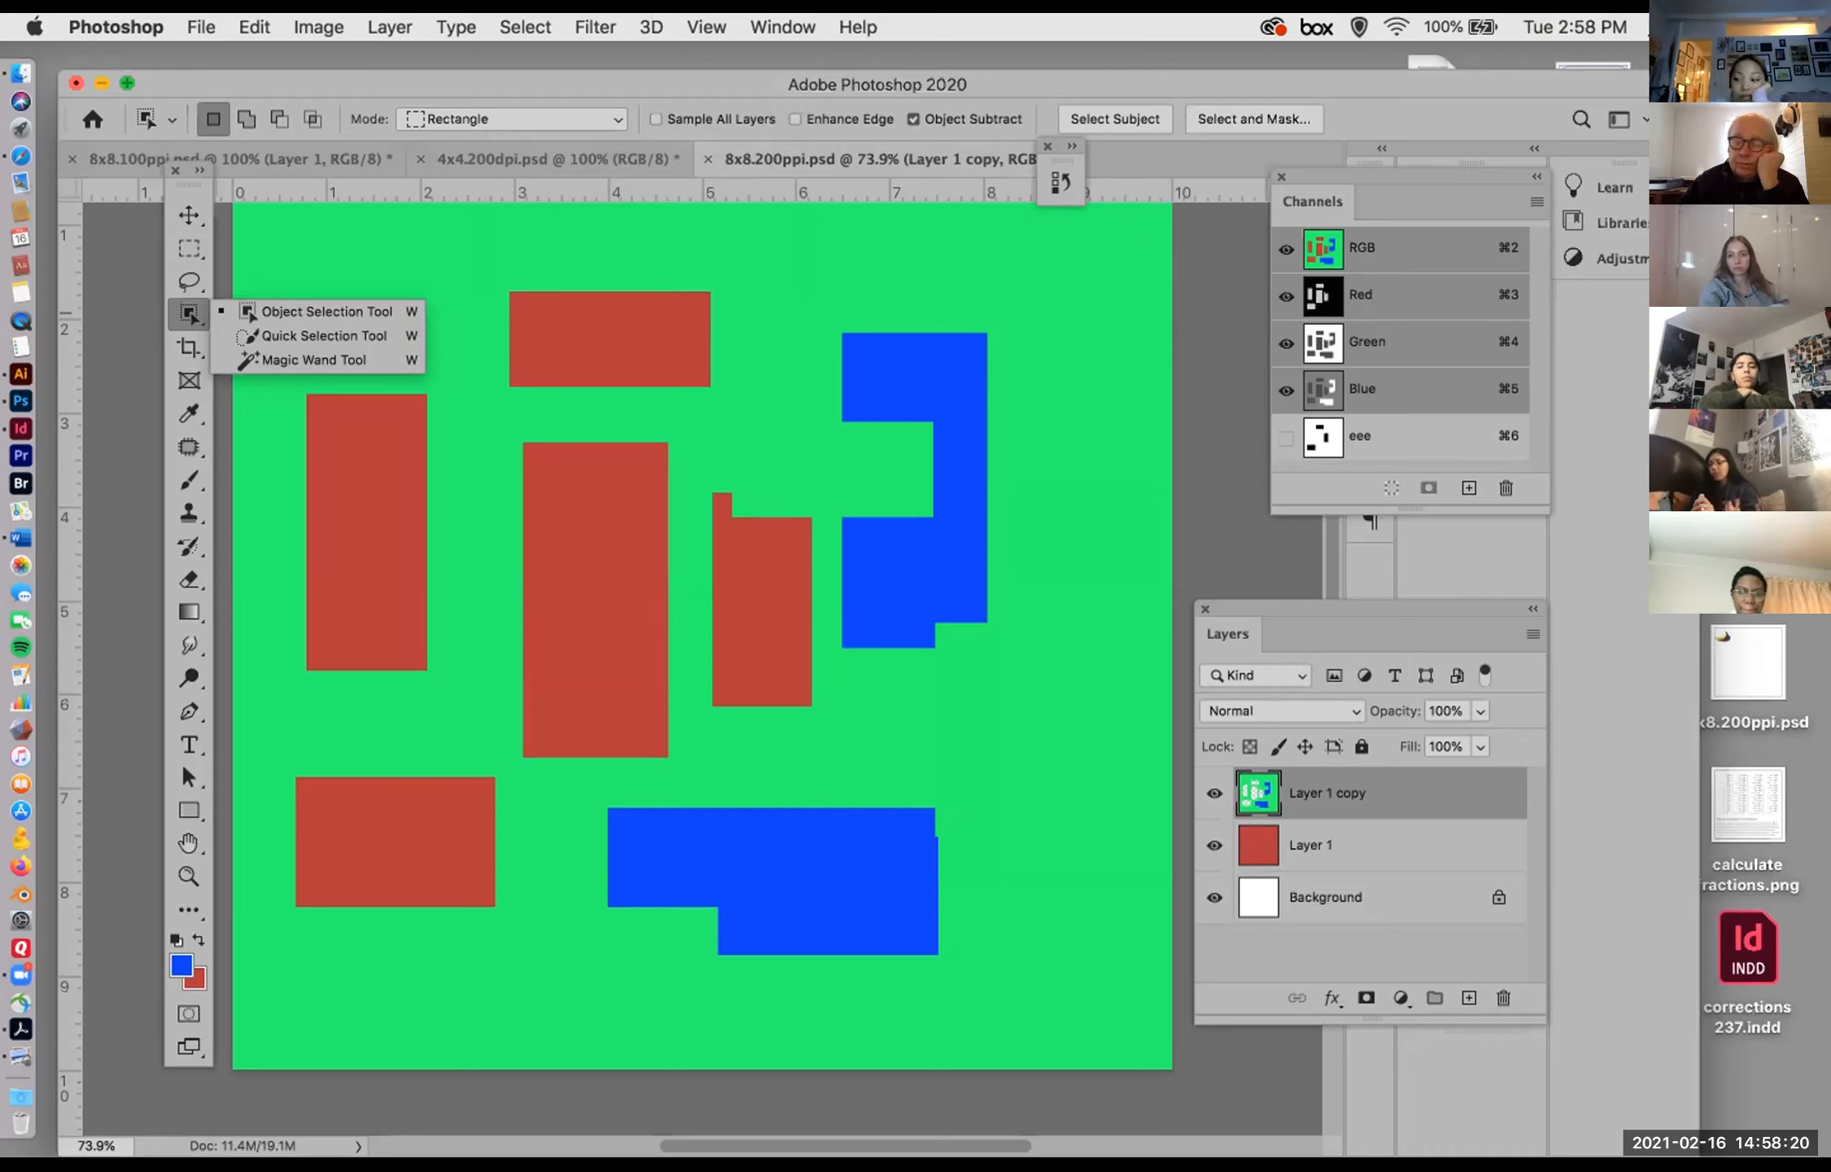
Step: Close 8x8.200ppi.psd without saving its changes
click(822, 158)
click(706, 157)
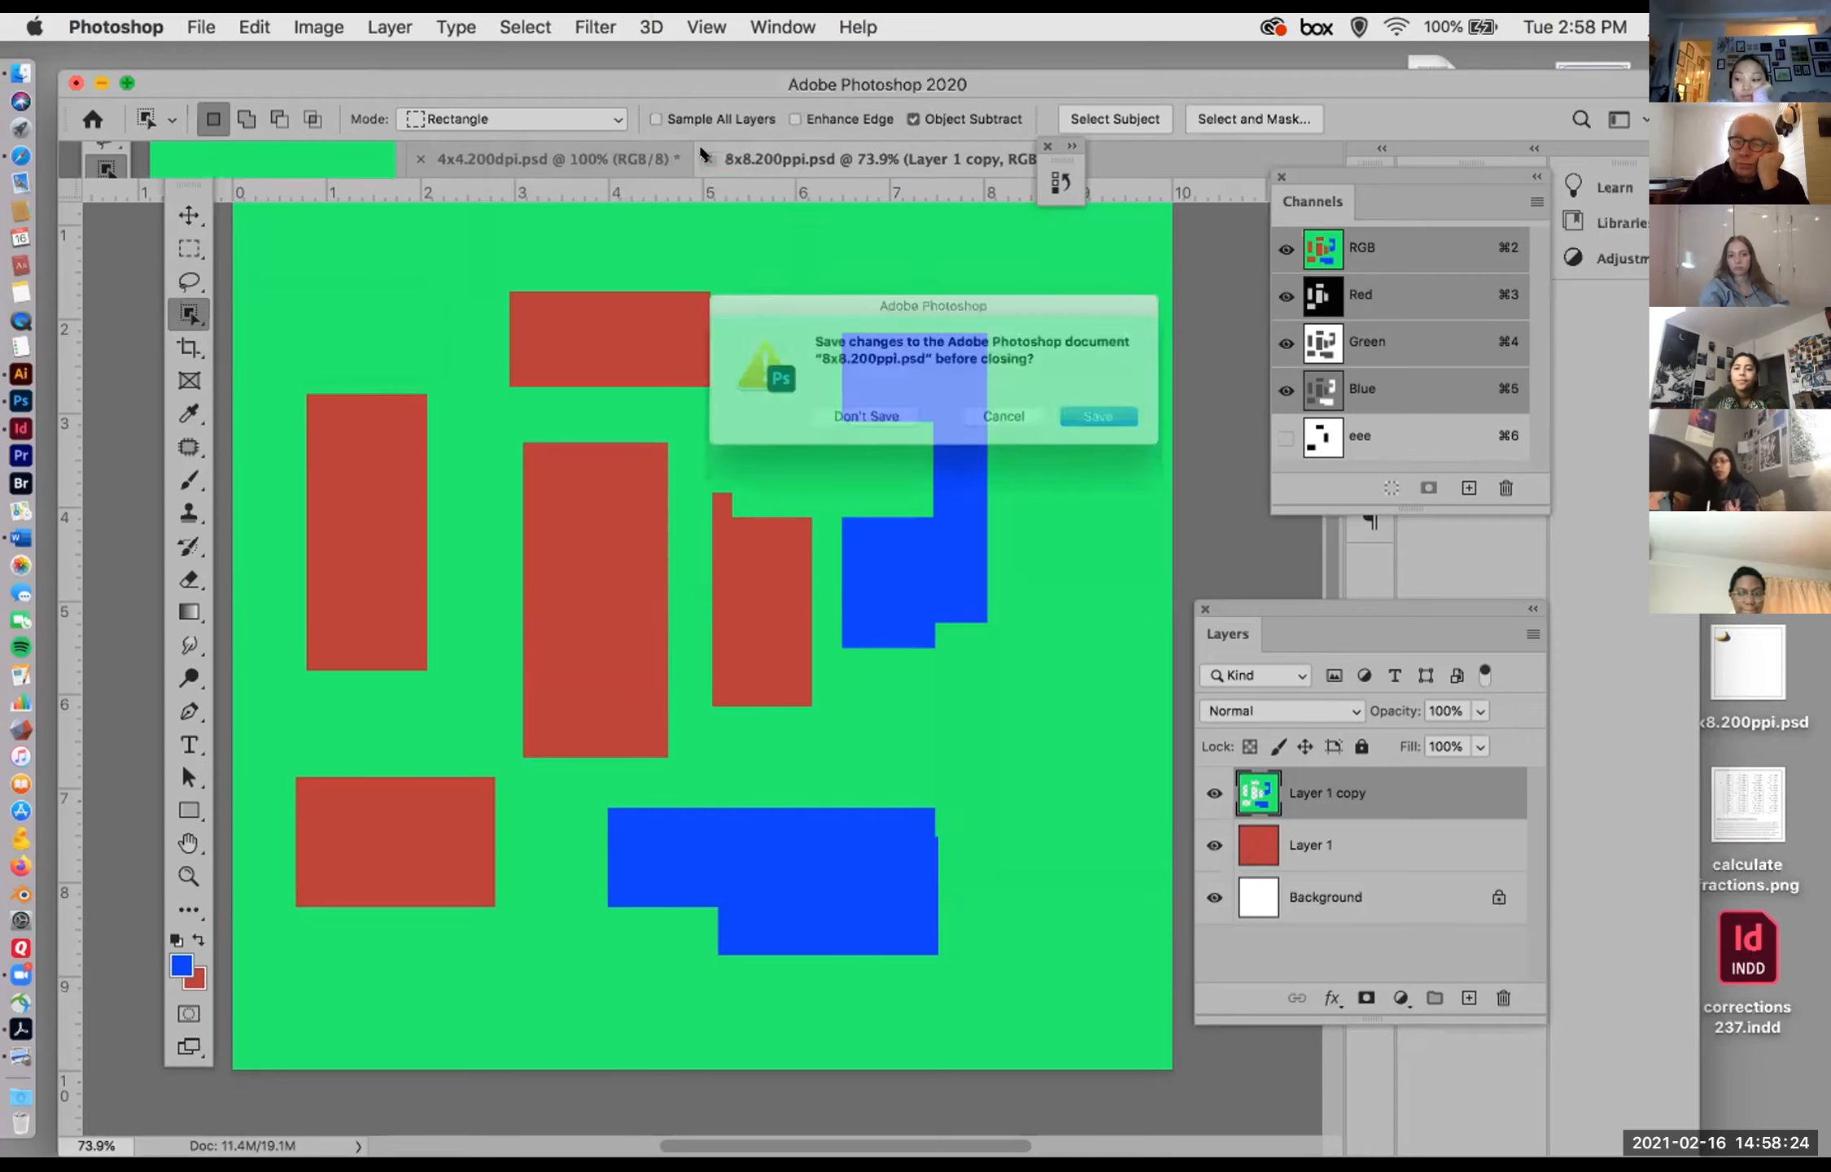
click(848, 428)
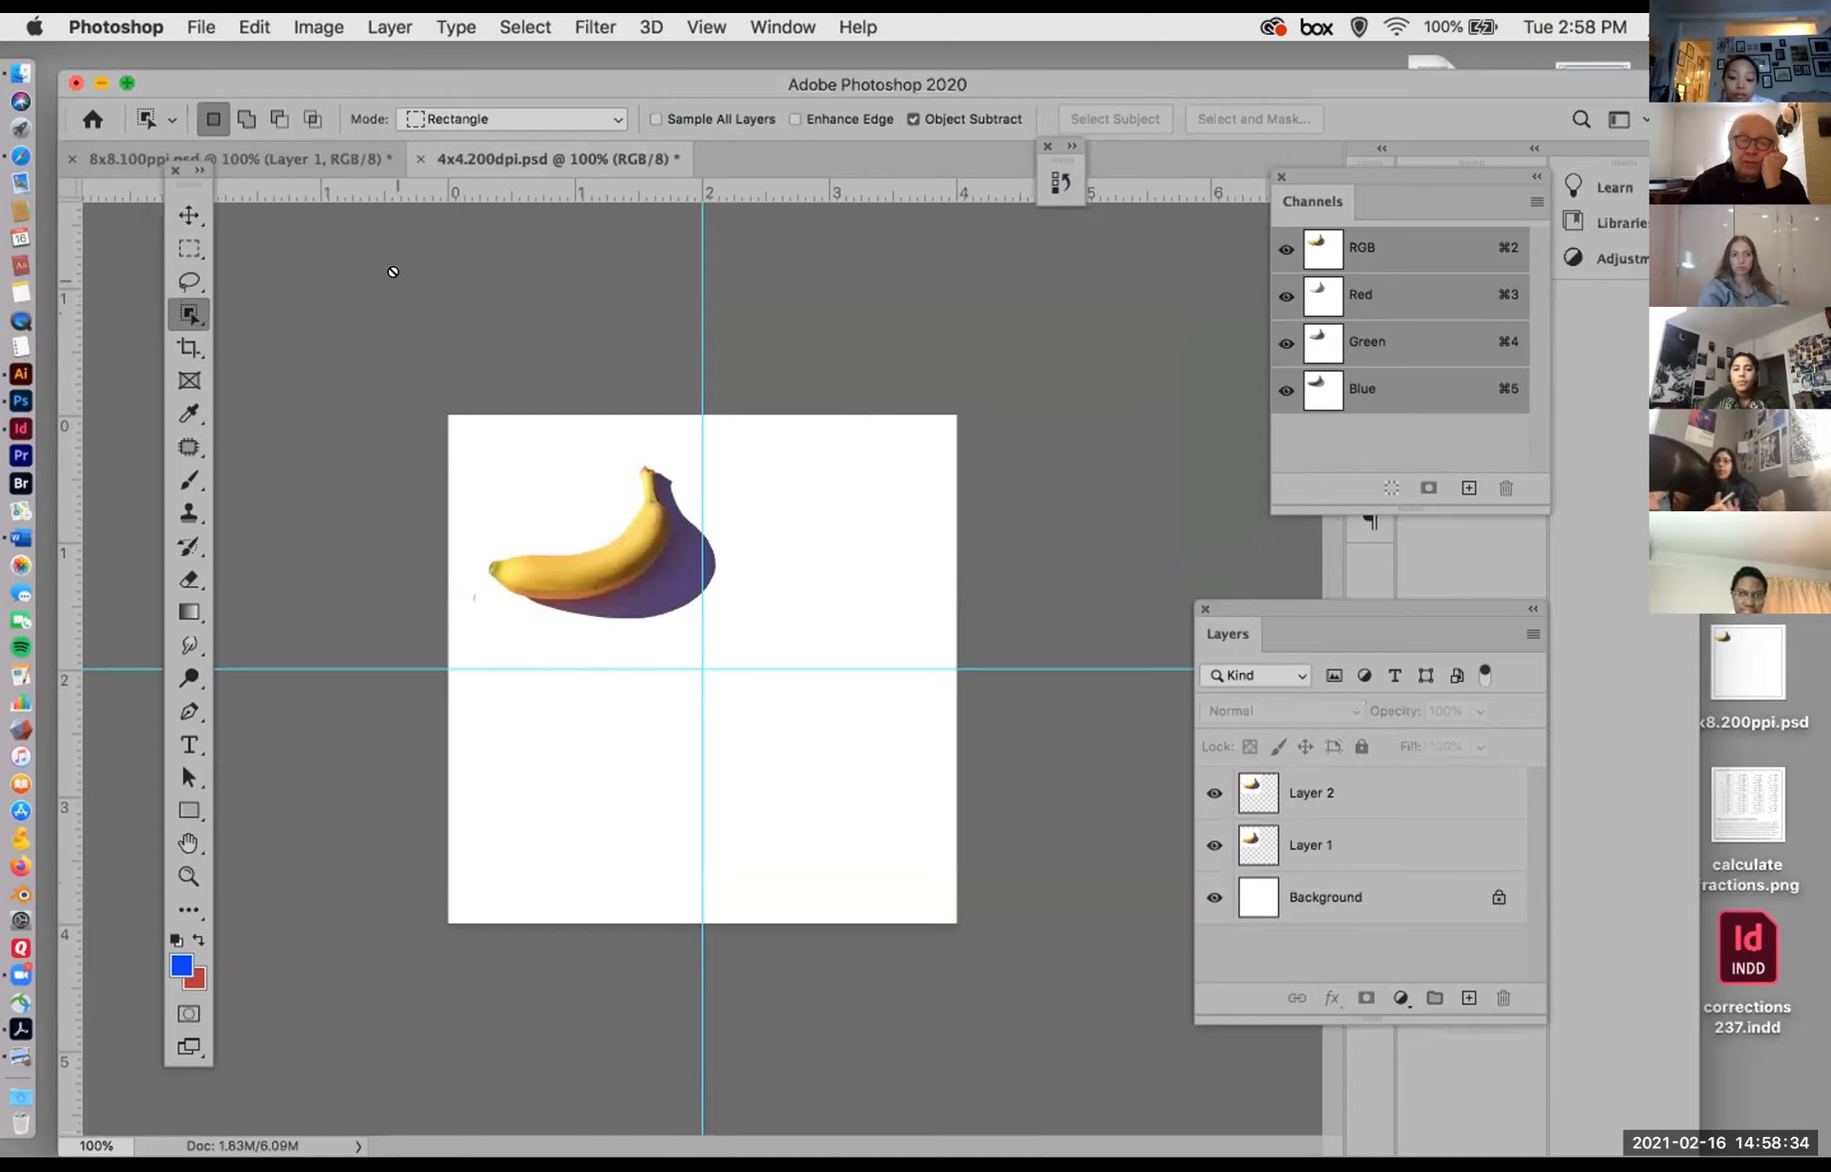
Step: Uncover the desktop, open the image window short cut from there in Photoshop, and move the application window back into full view
click(178, 211)
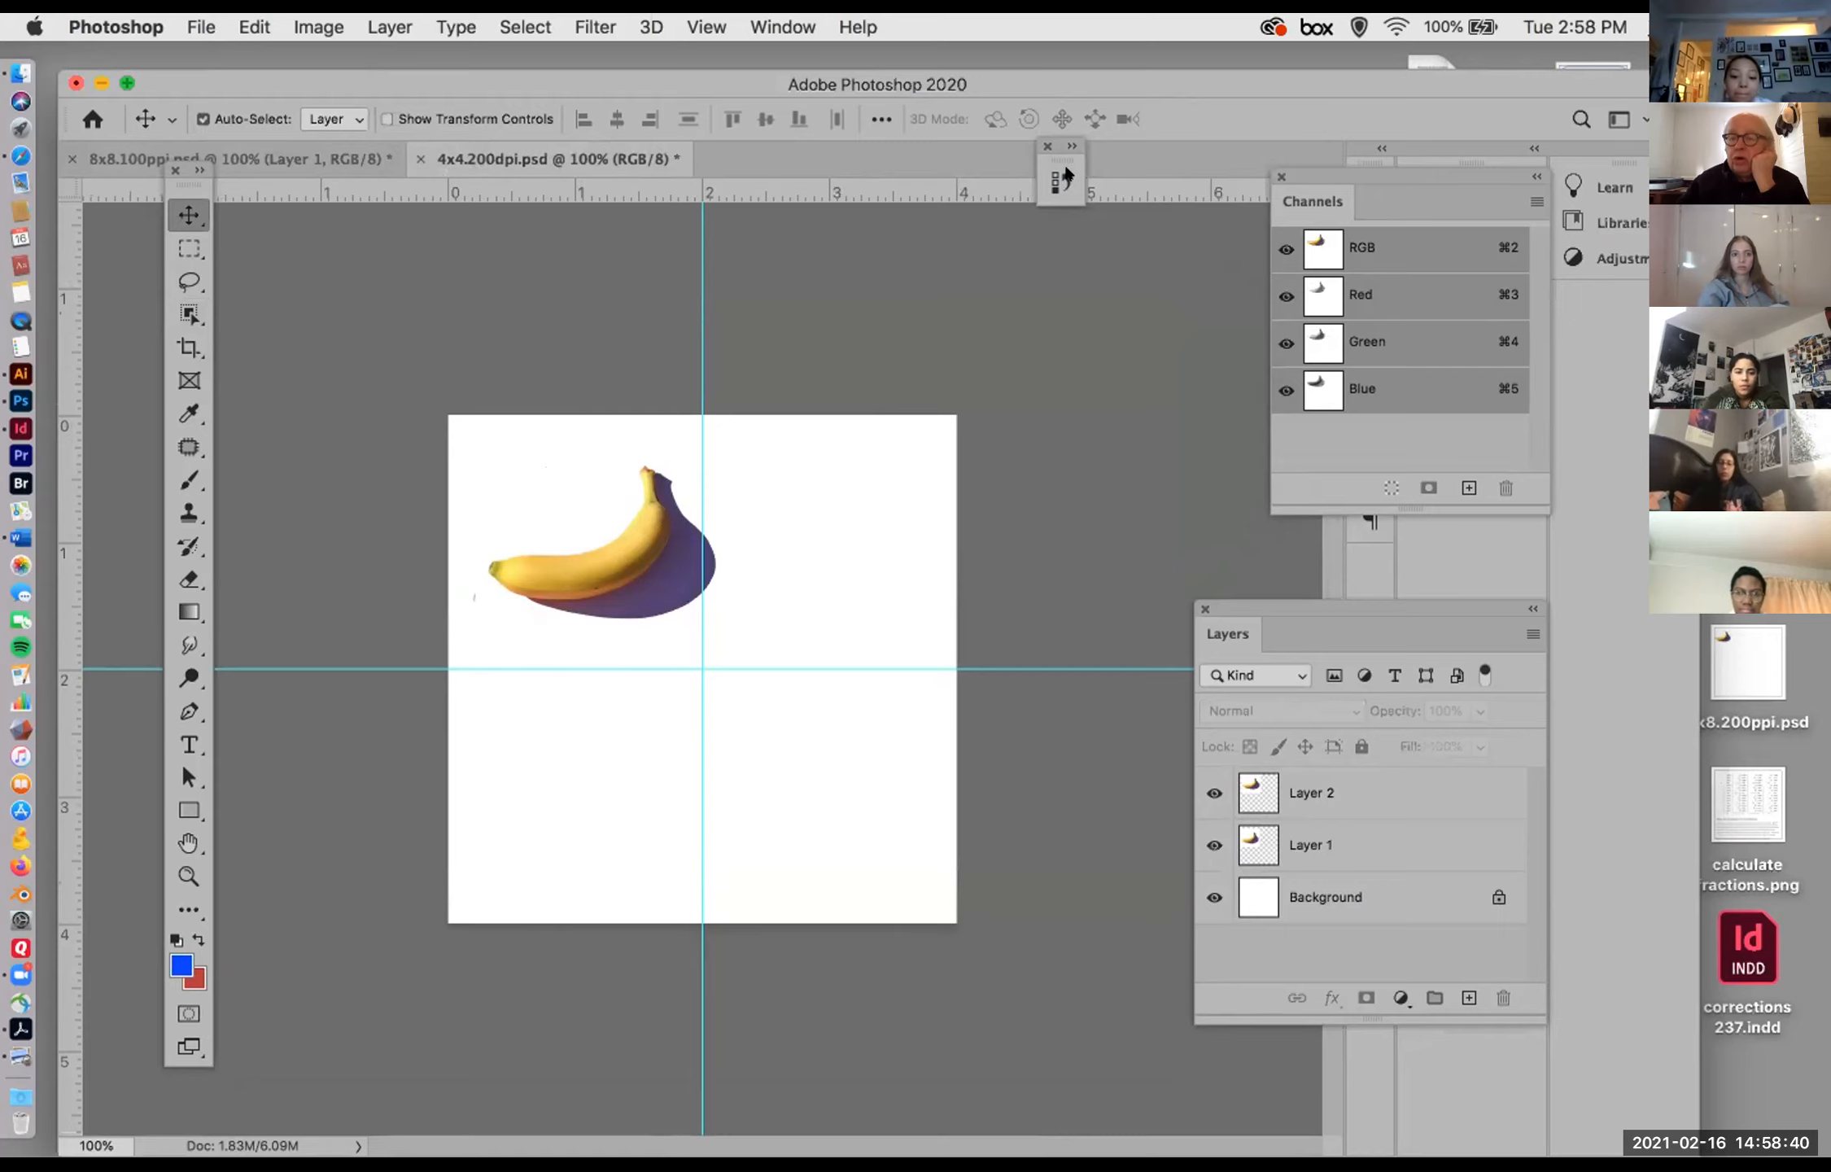
drag(1508, 85, 1108, 120)
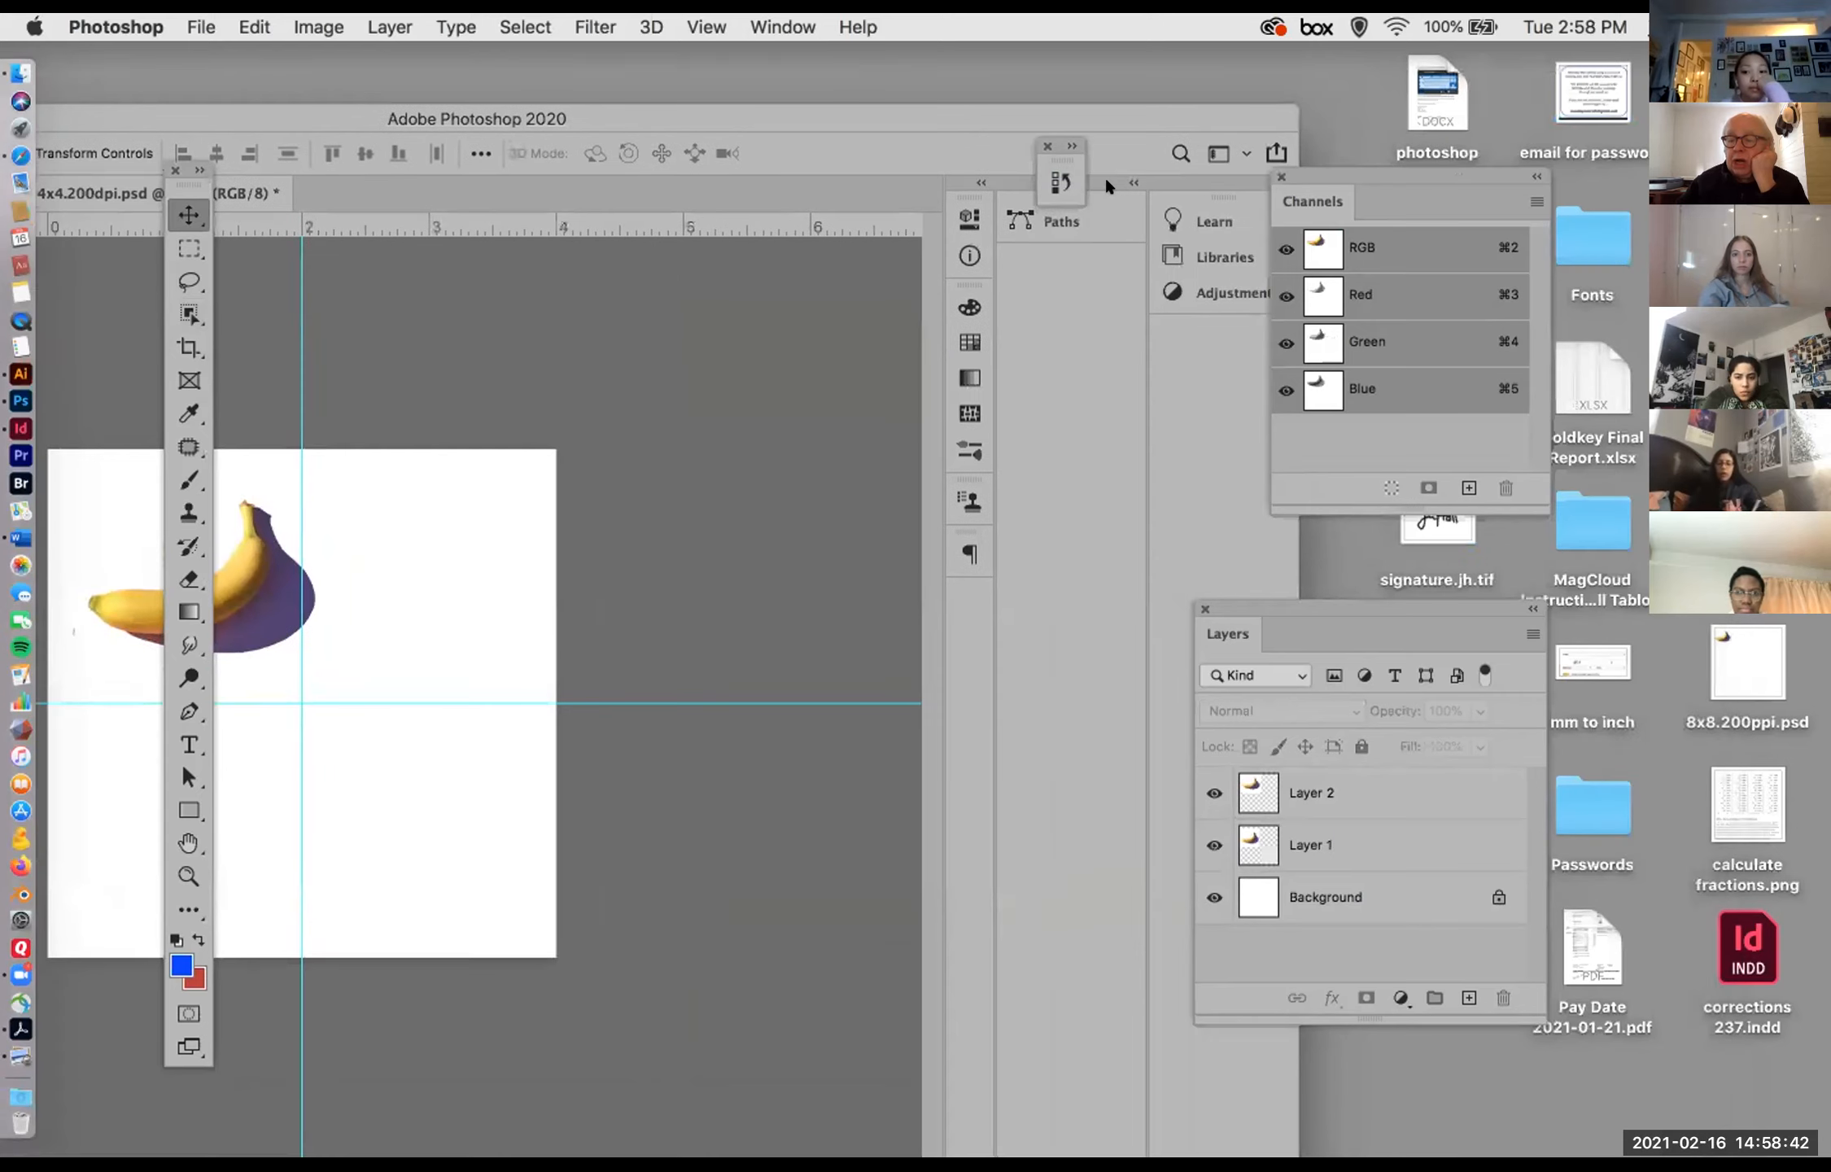
click(1513, 565)
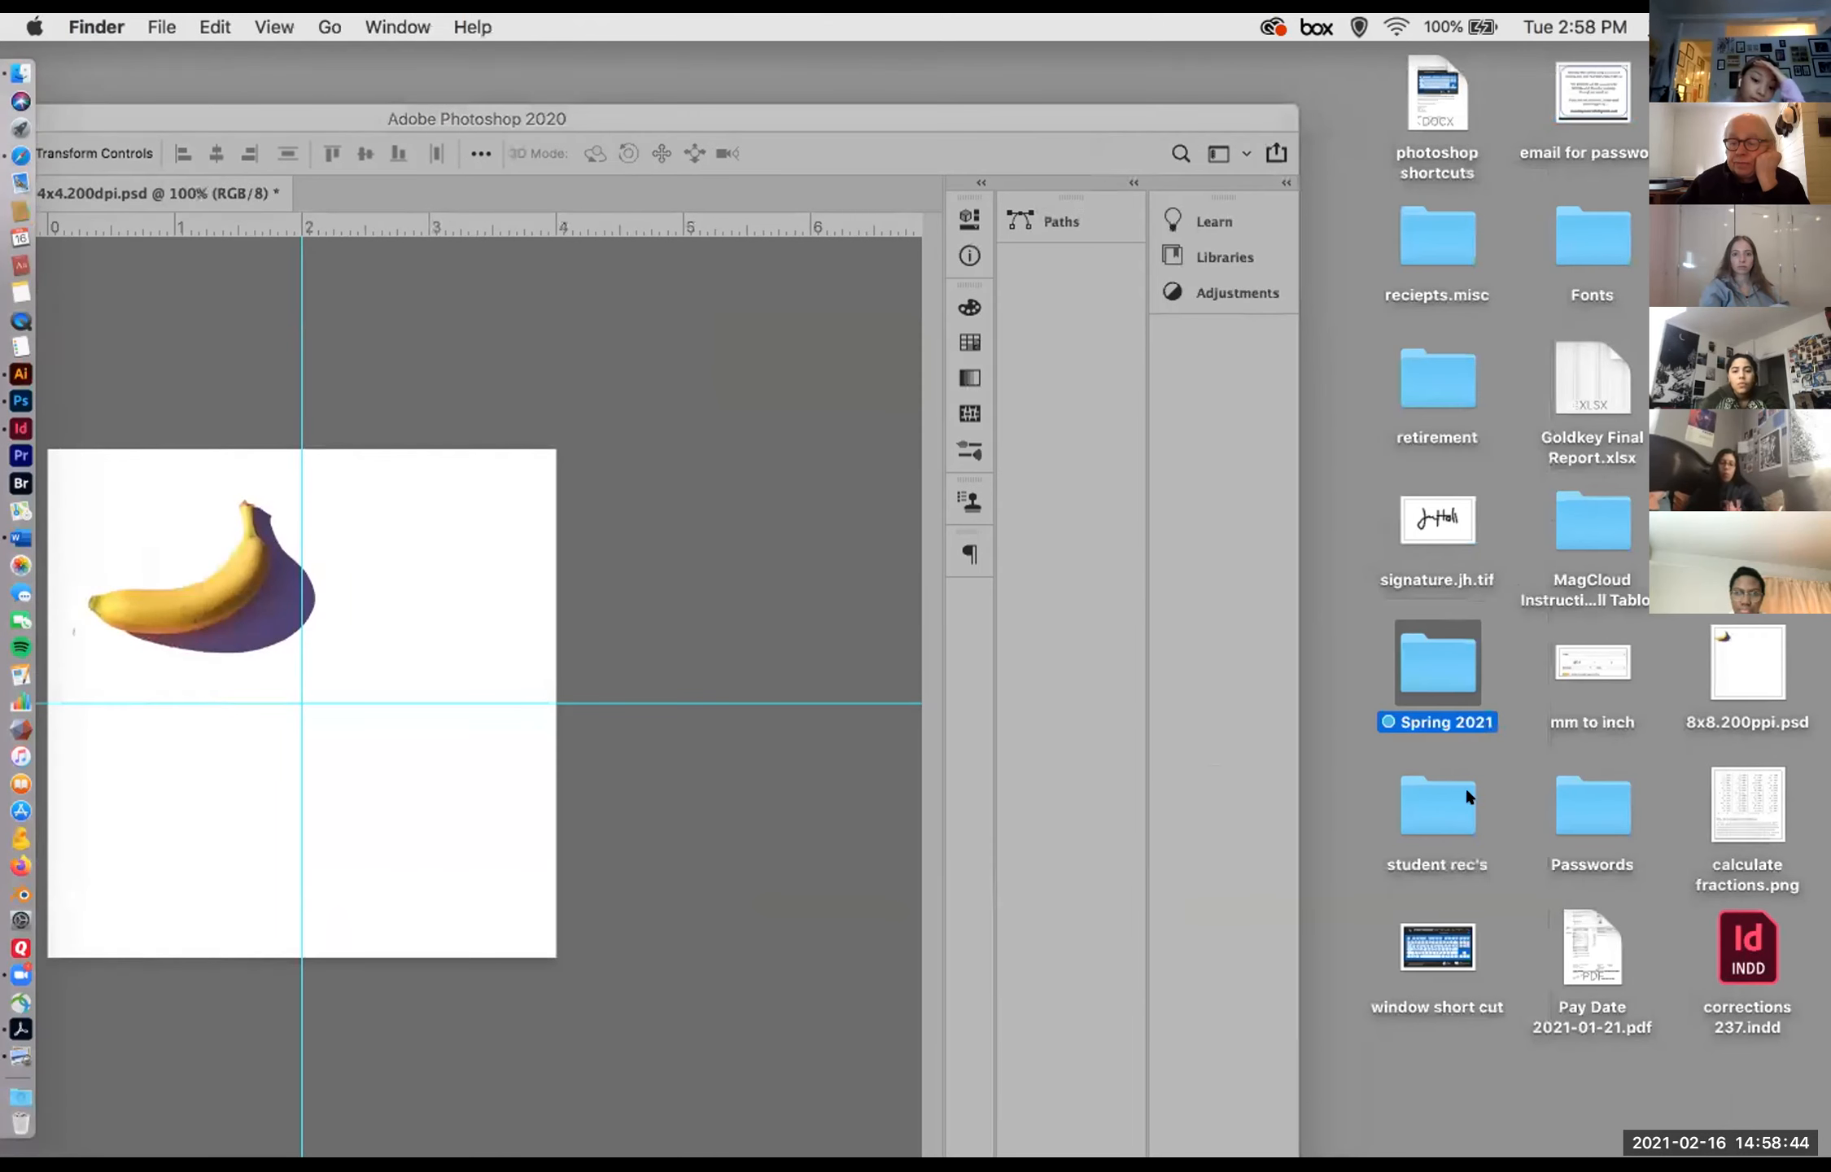
click(1417, 953)
right_click(1418, 954)
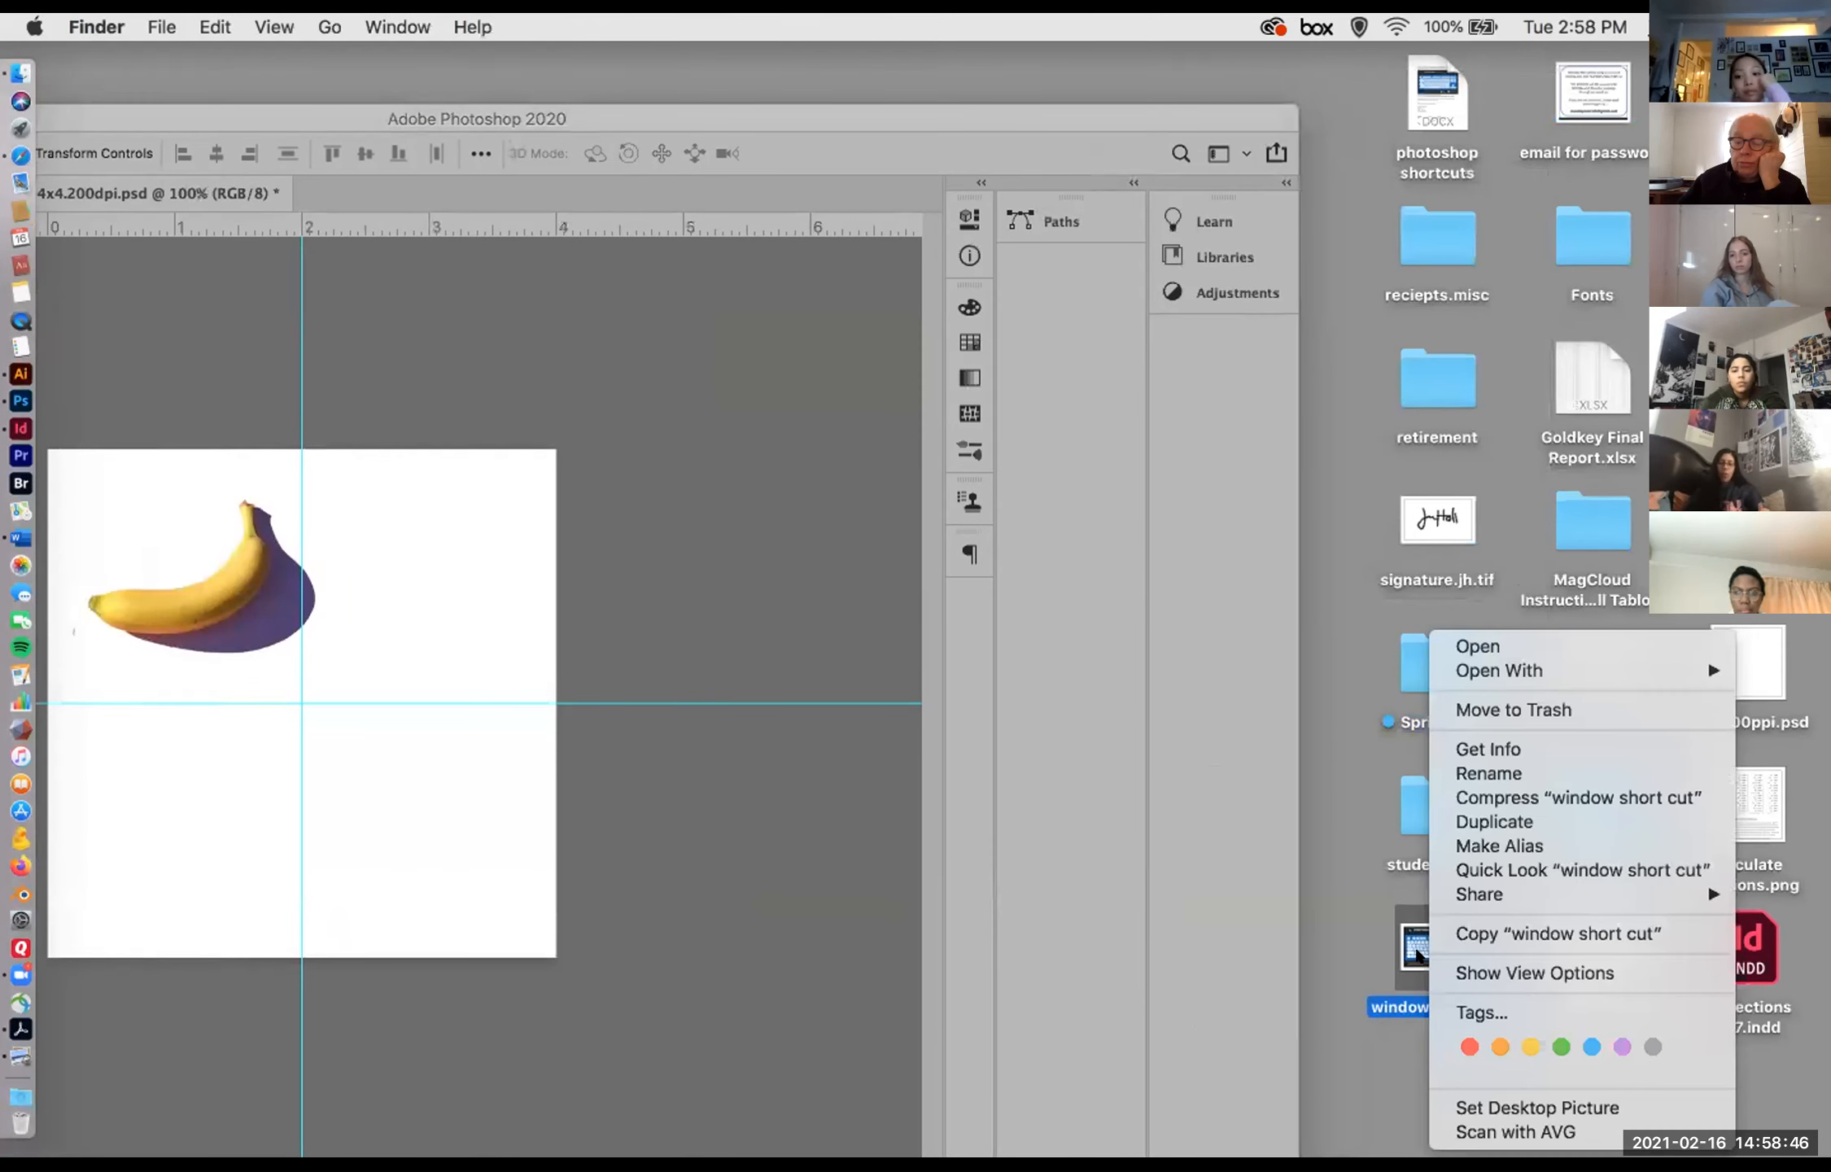
mouse_move(1458, 663)
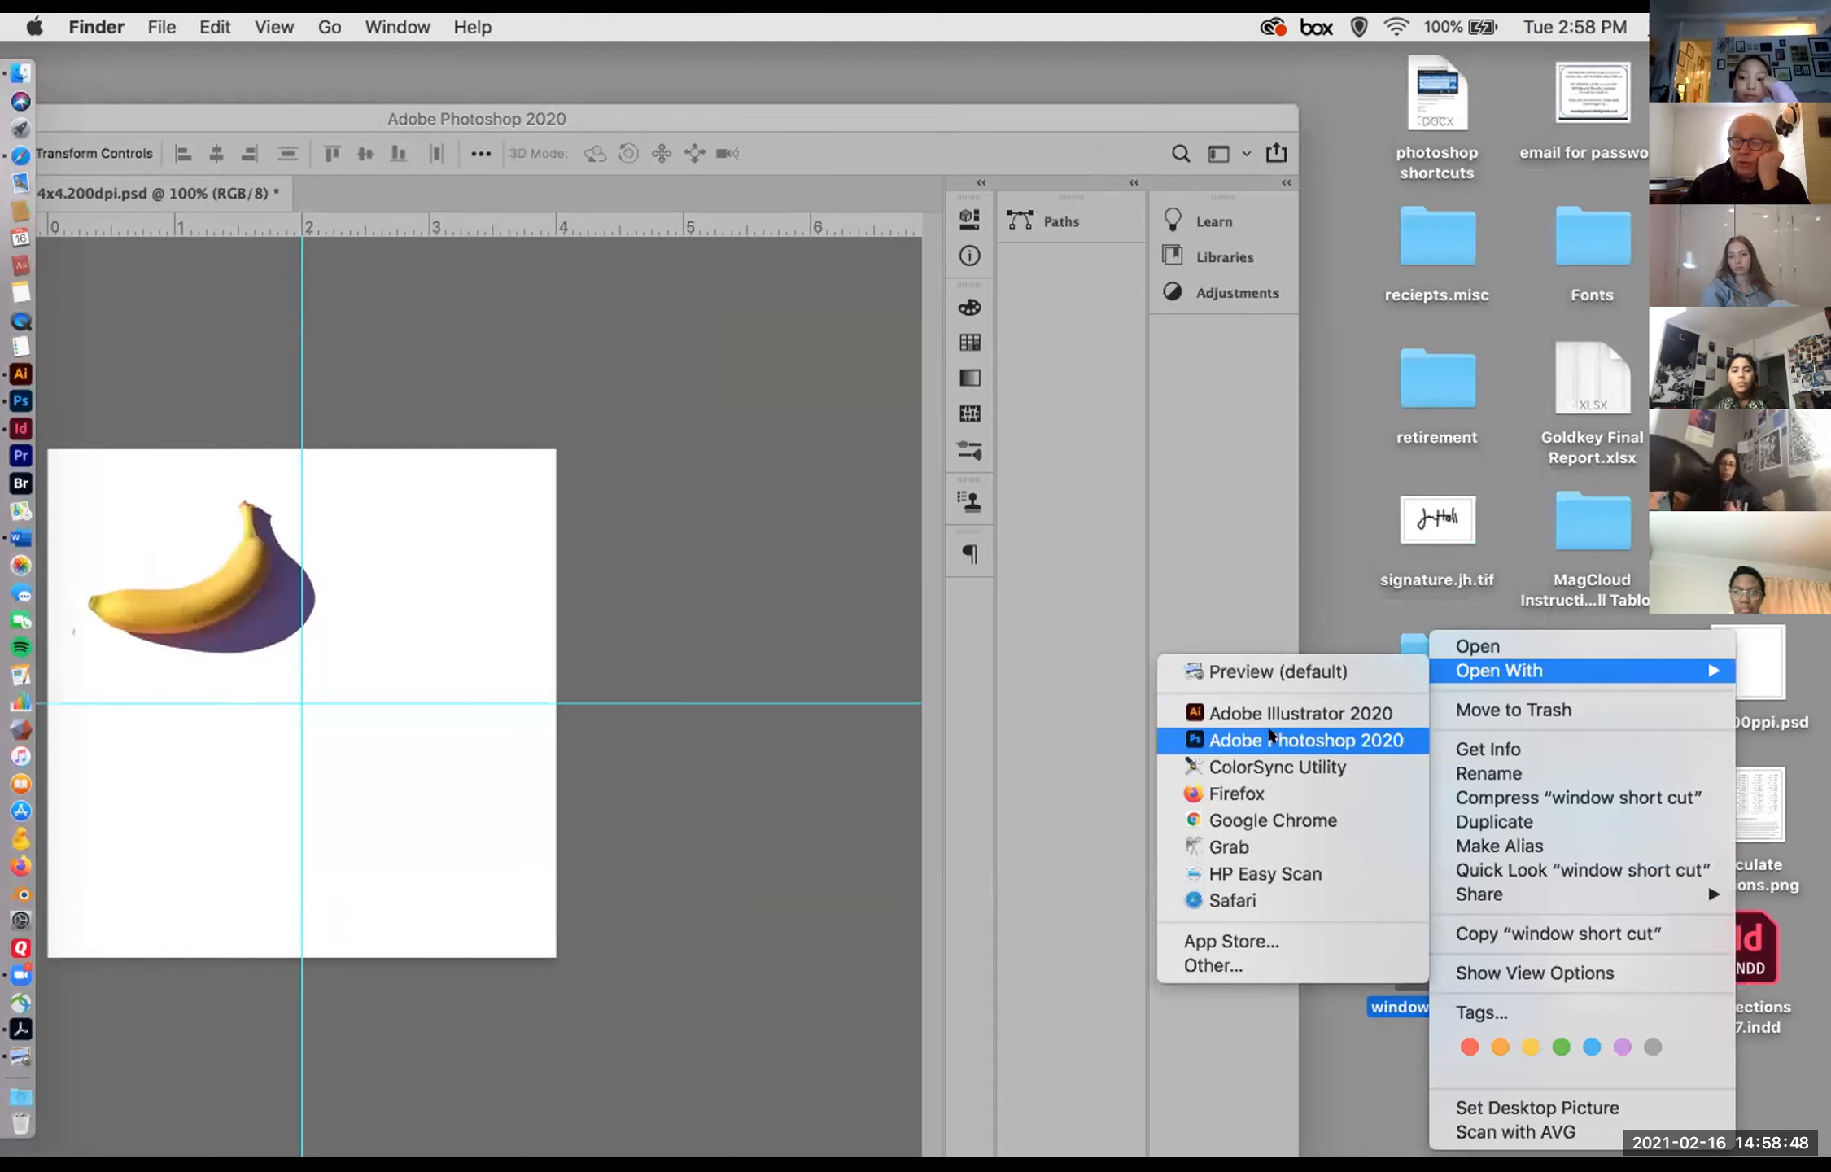
click(1270, 738)
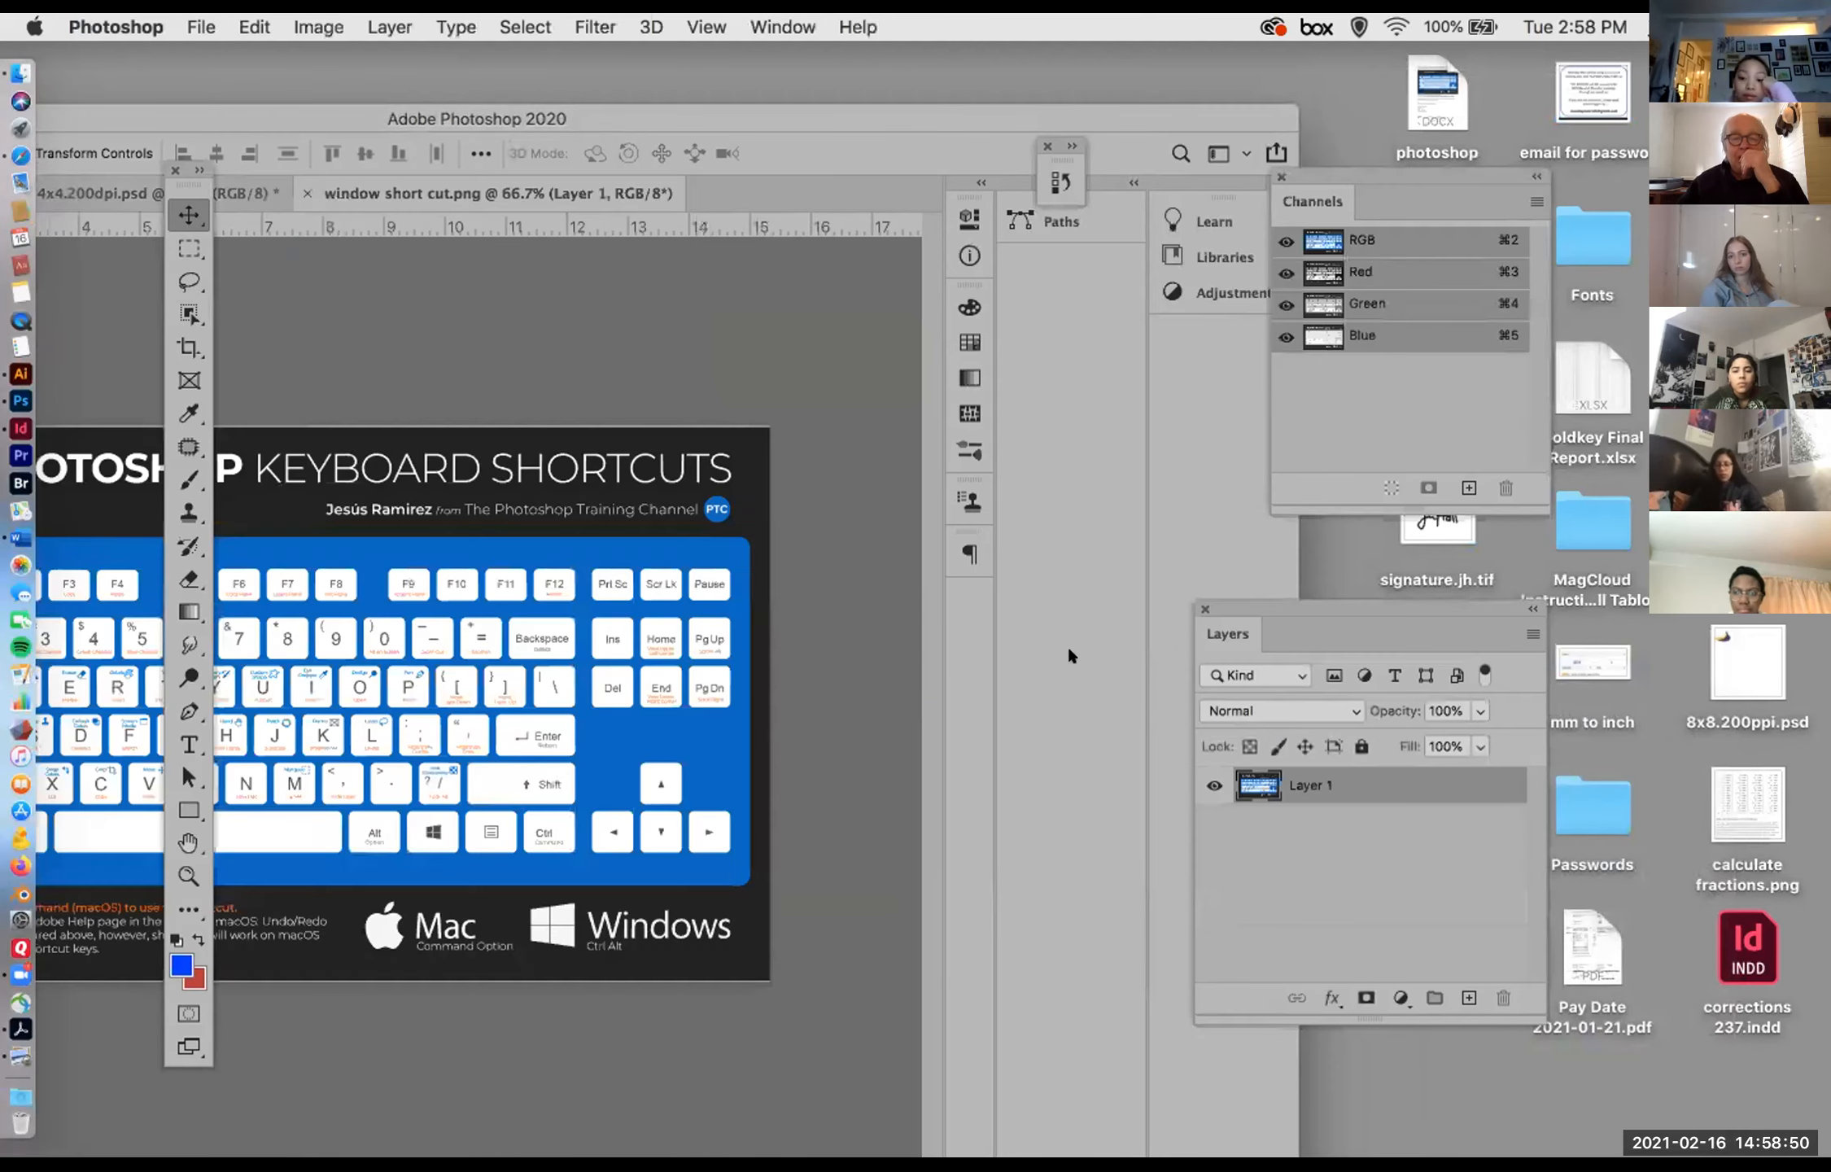
drag(598, 114, 1086, 112)
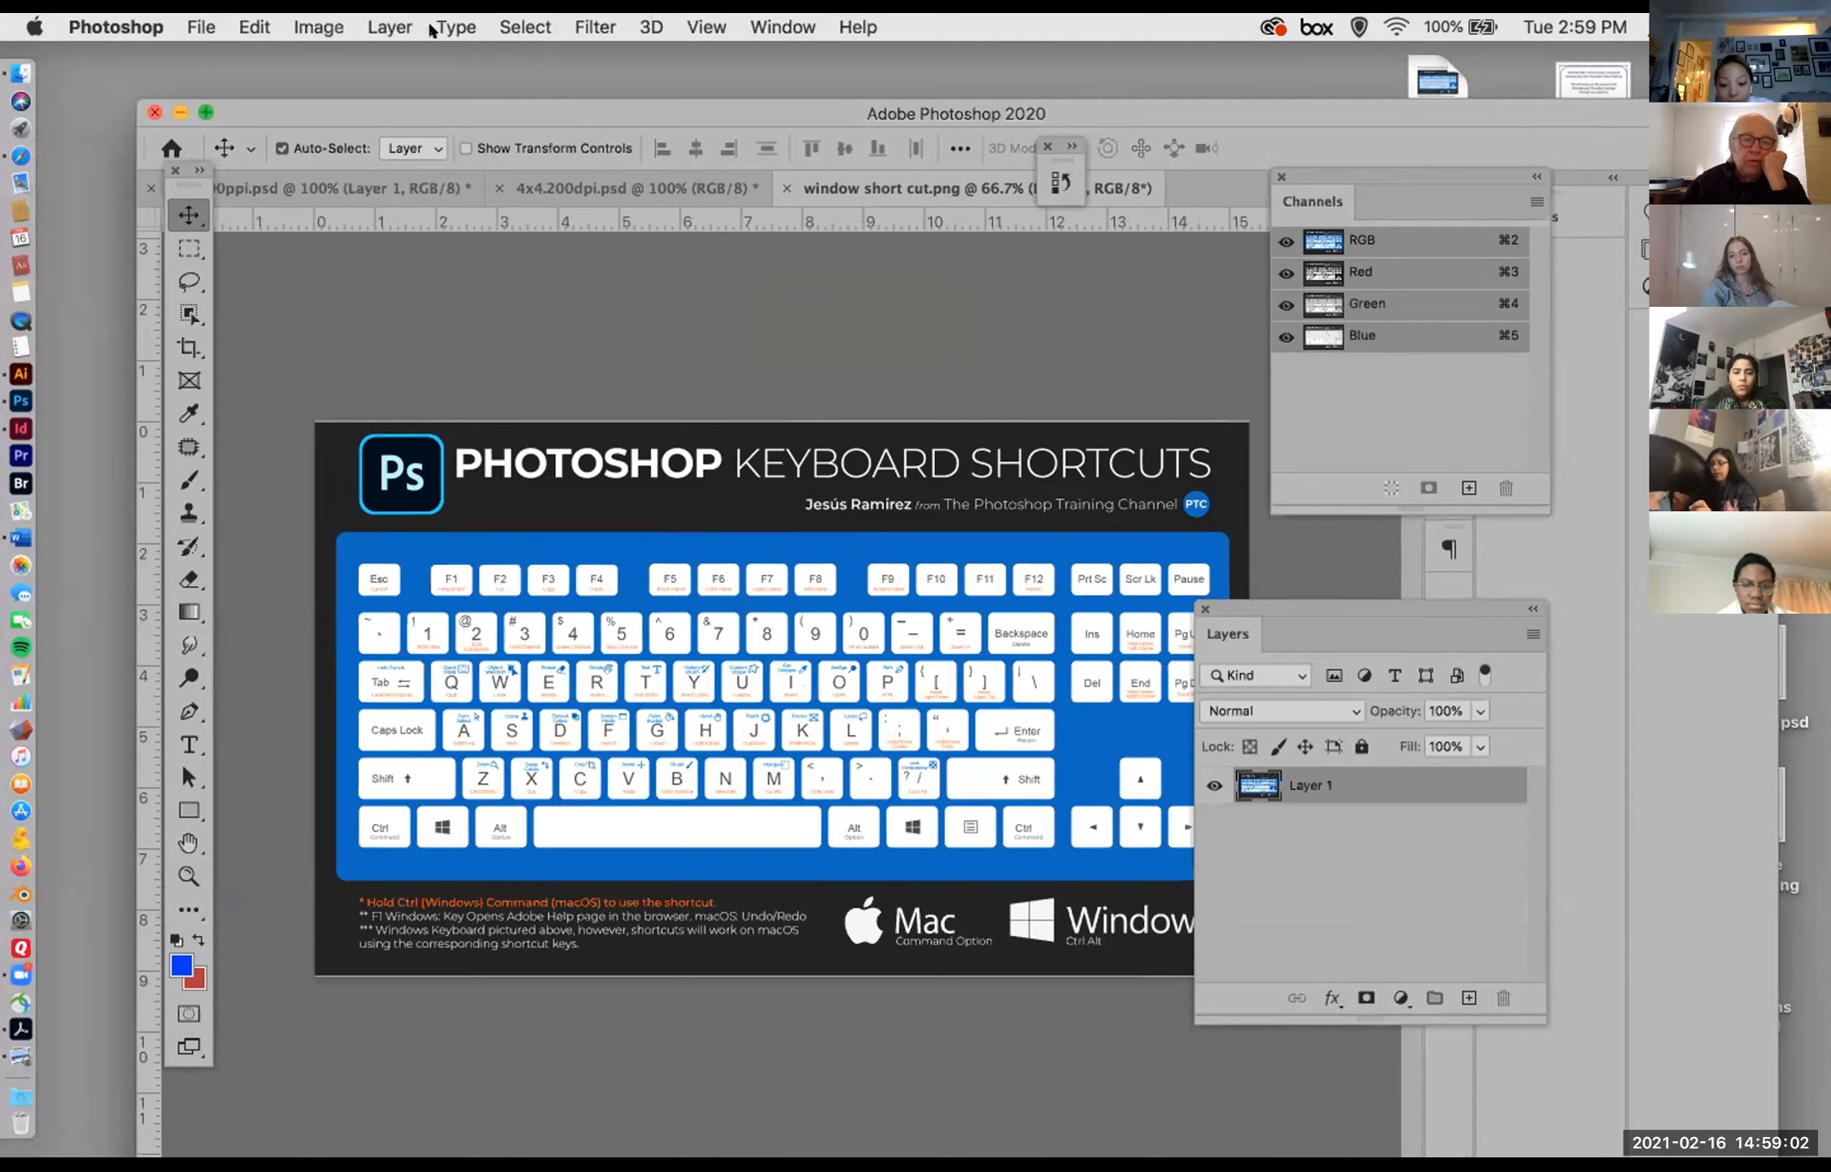
Step: Check the dimensions and resolution of window short cut.png in Image Size, leaving them as they are
click(352, 28)
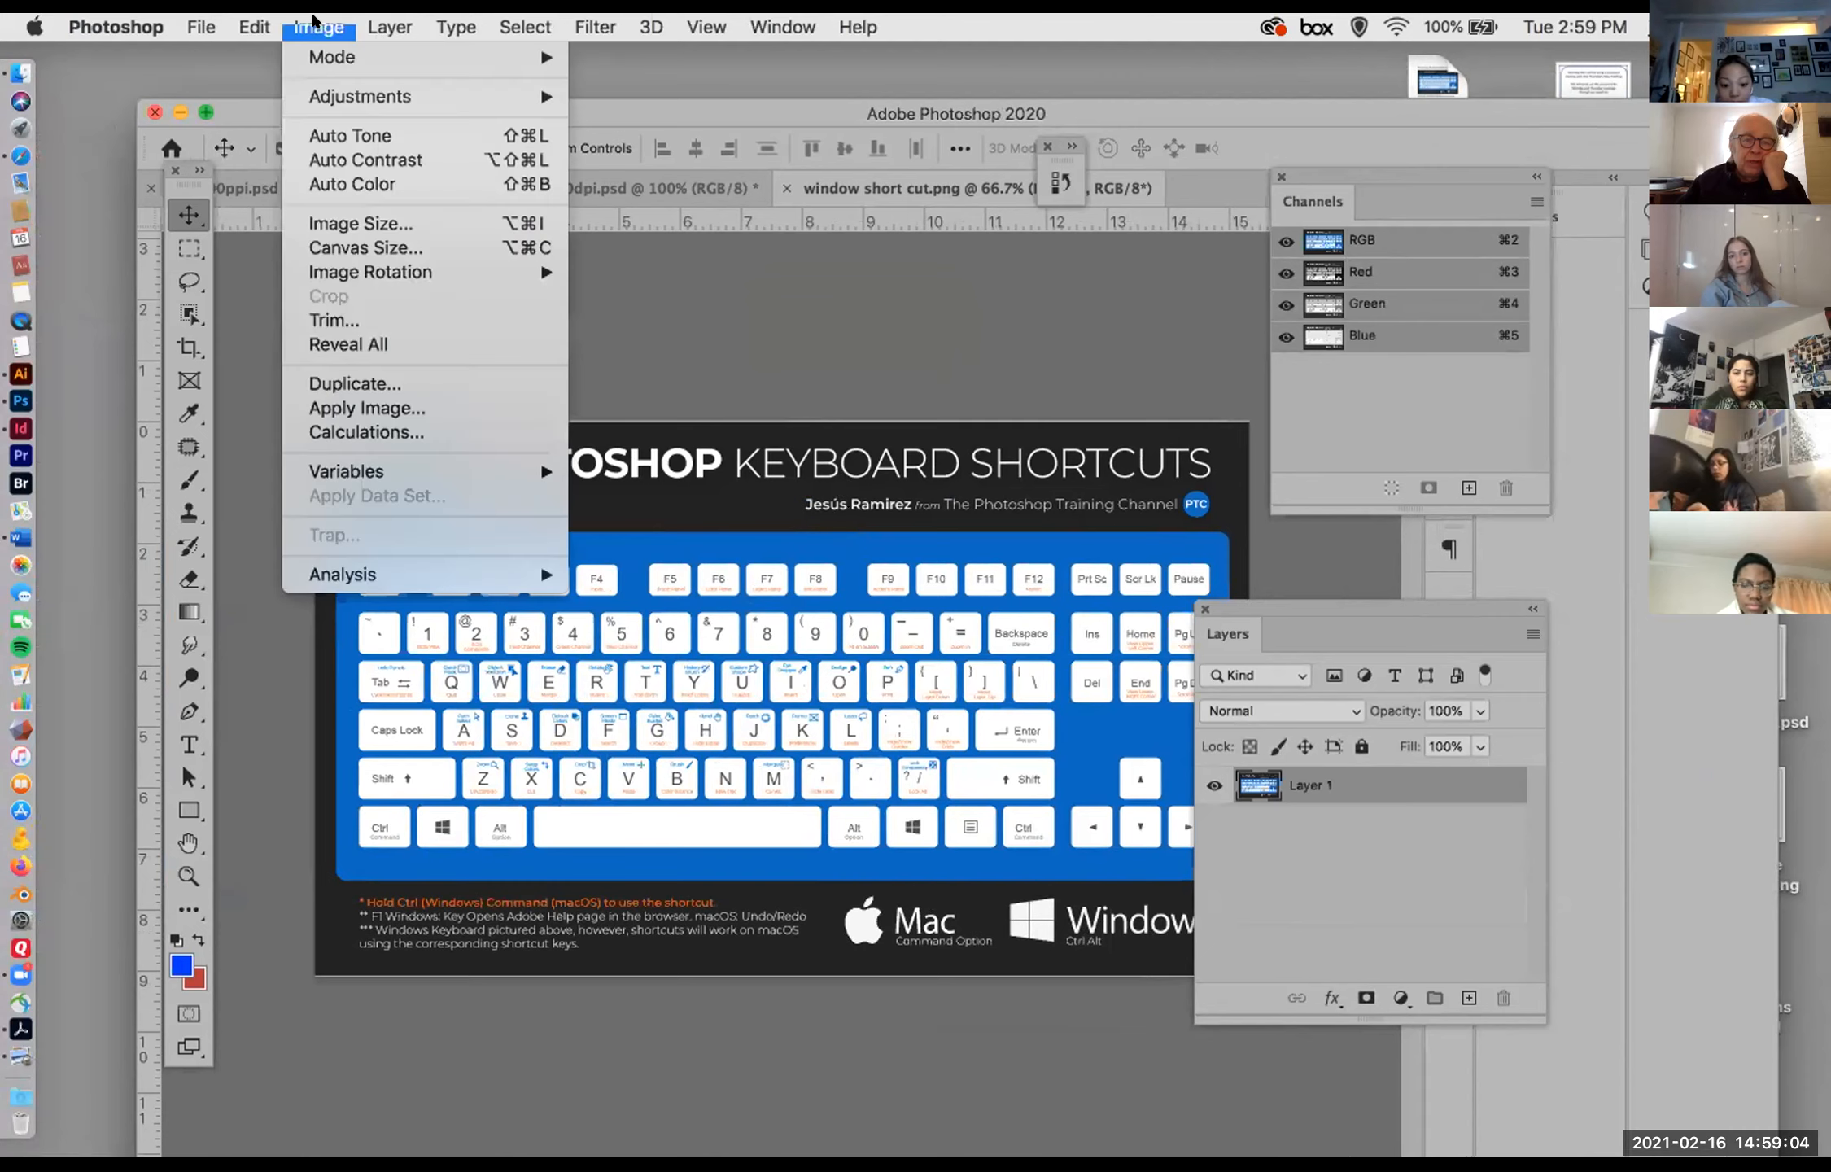
click(370, 225)
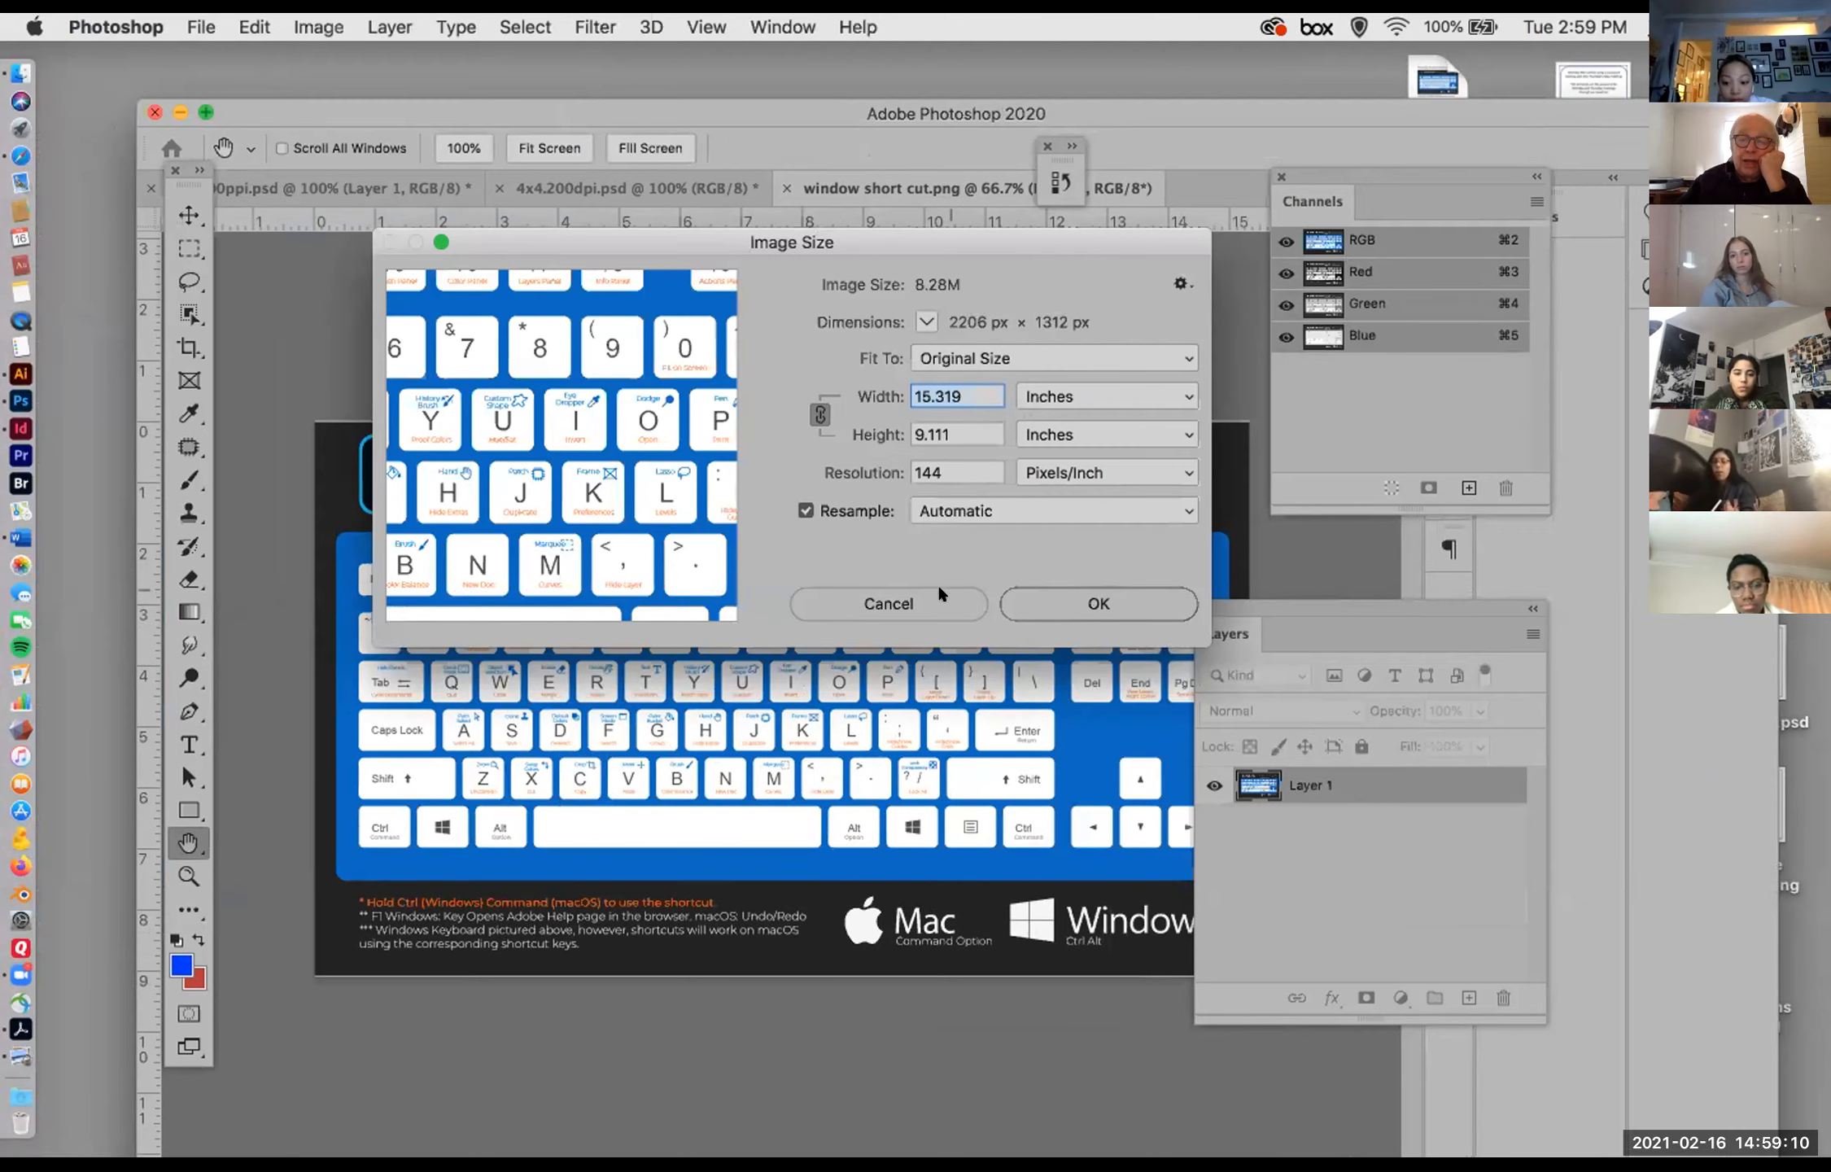
click(919, 600)
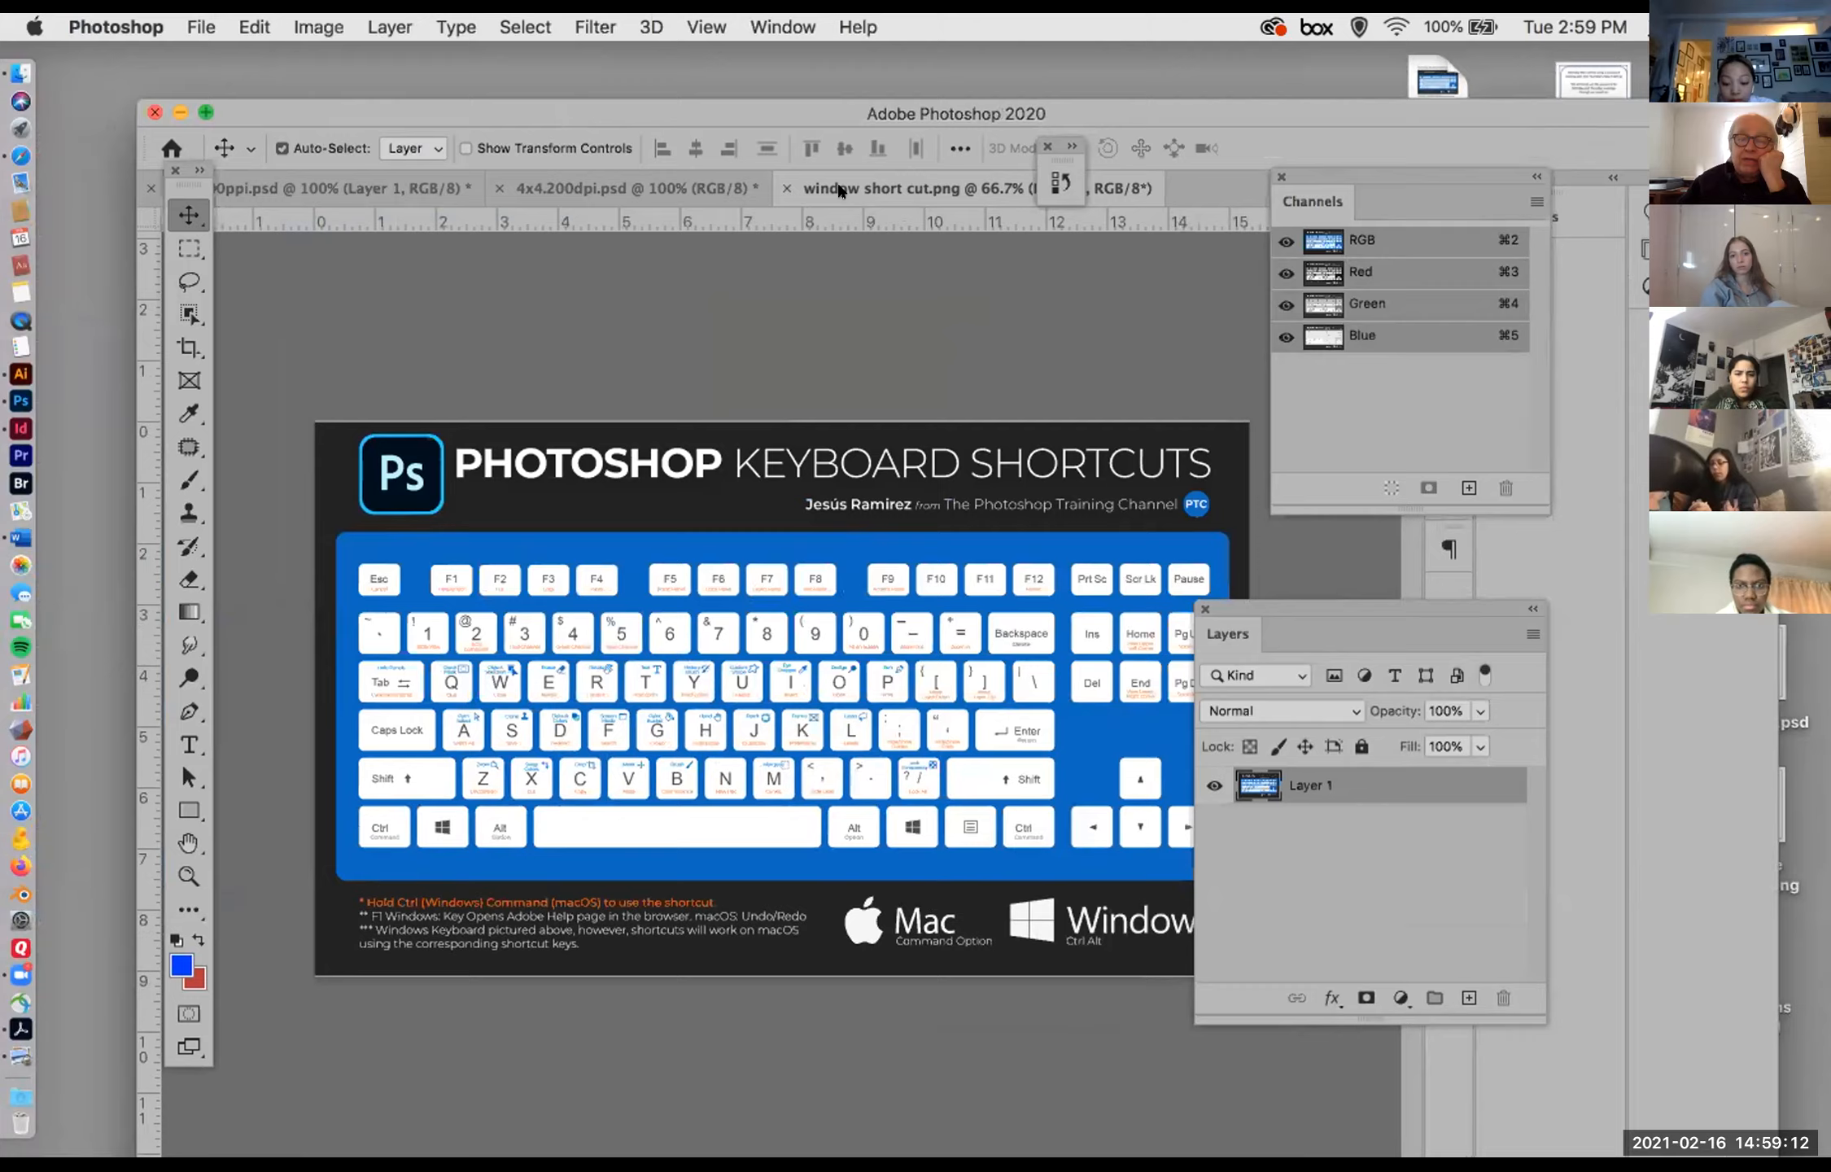
Step: Float window short cut.png in its own window and place it partly over 4x4.200dpi.psd so both images can be seen
drag(1080, 394, 1102, 404)
click(620, 195)
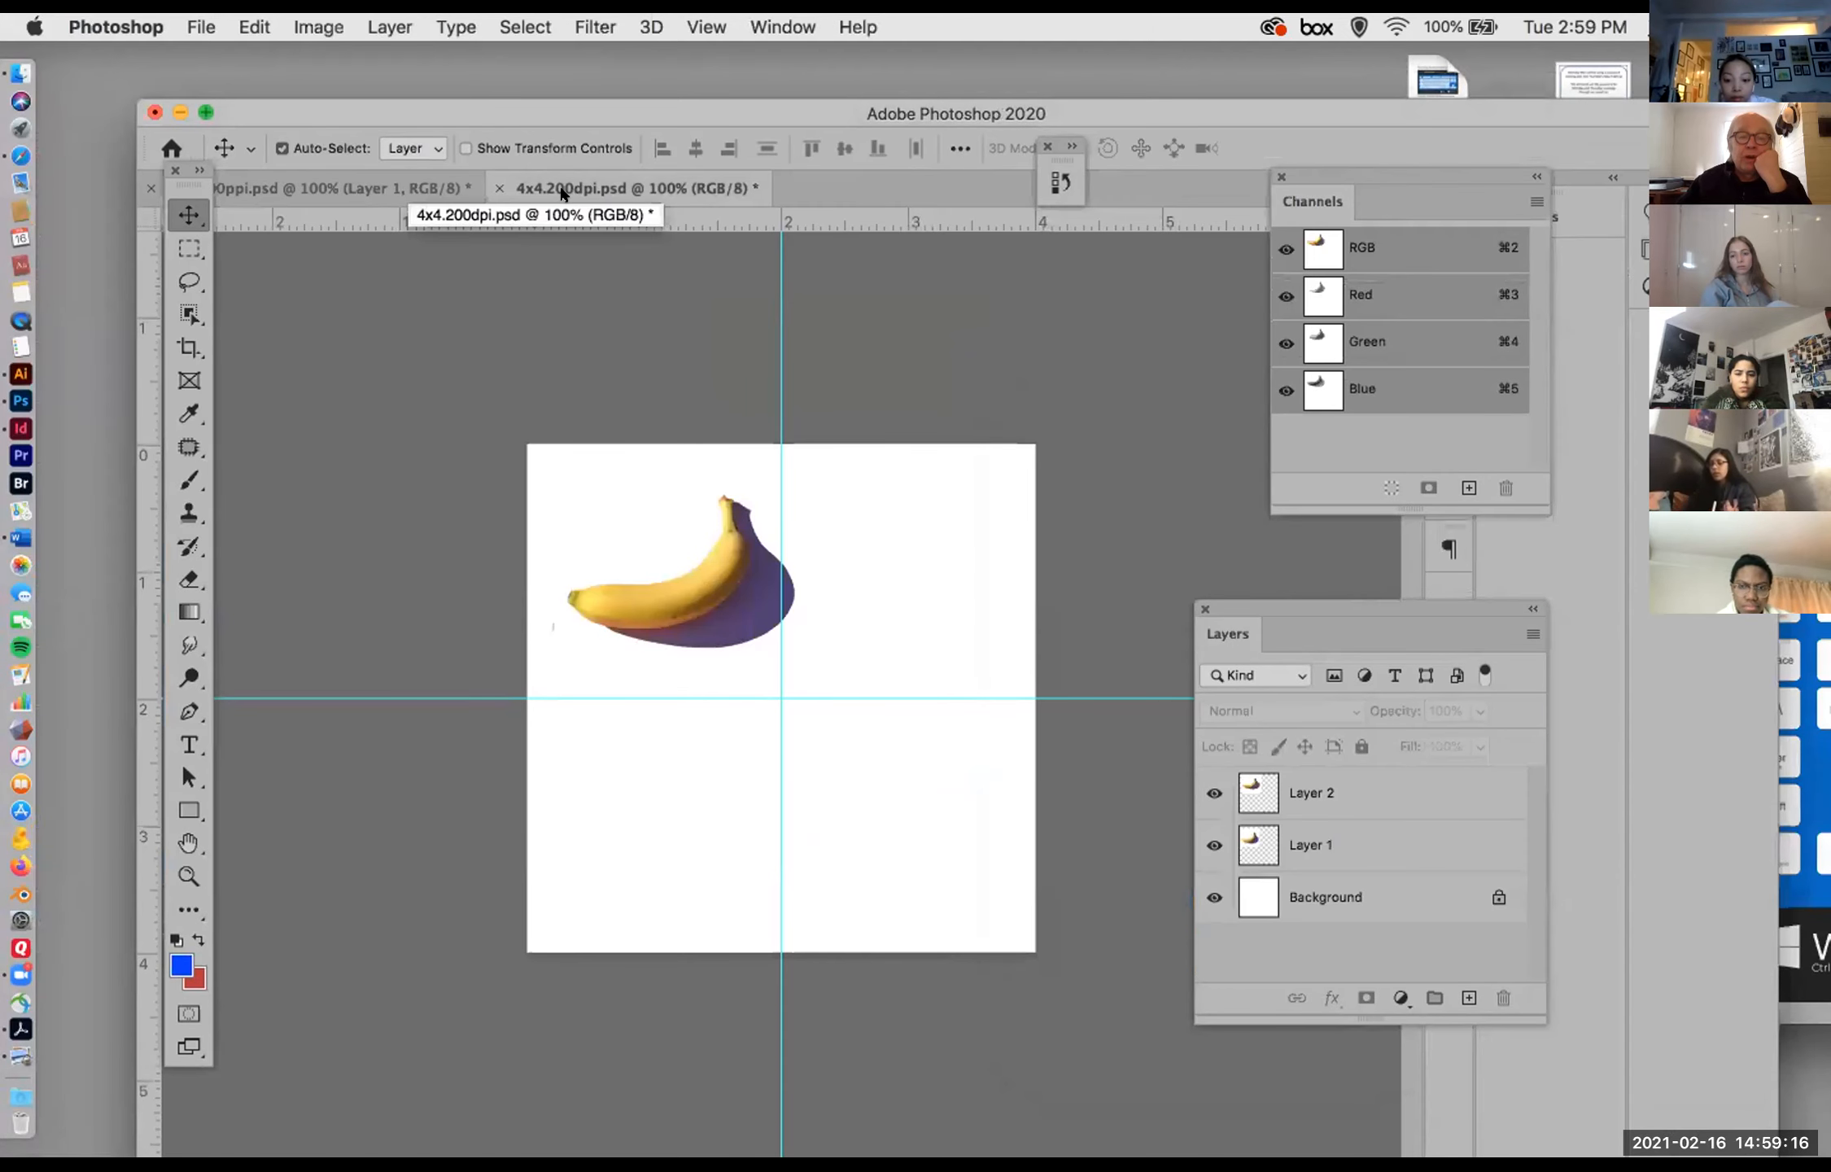
click(1786, 698)
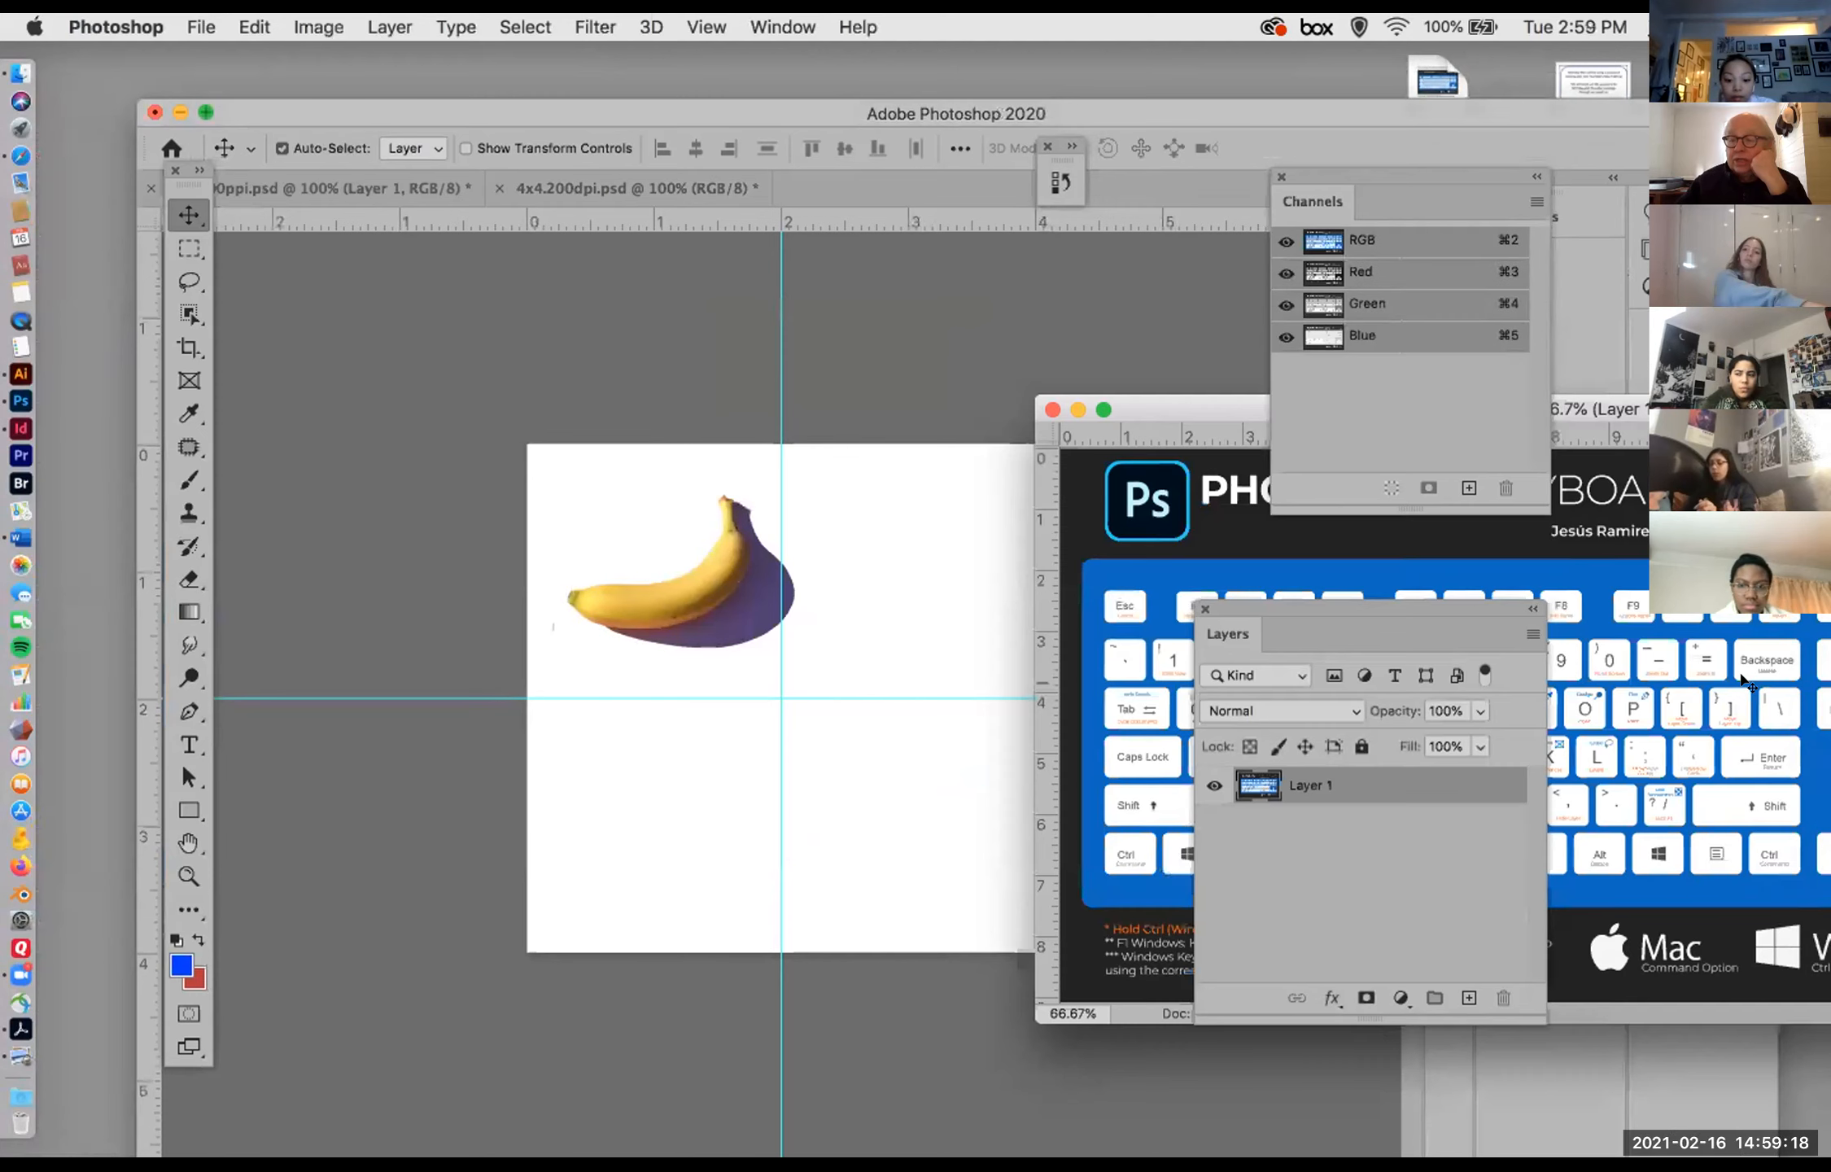
drag(1737, 411, 1416, 308)
Step: Review the width, height and resolution of the floating window short cut.png without changing them
click(317, 27)
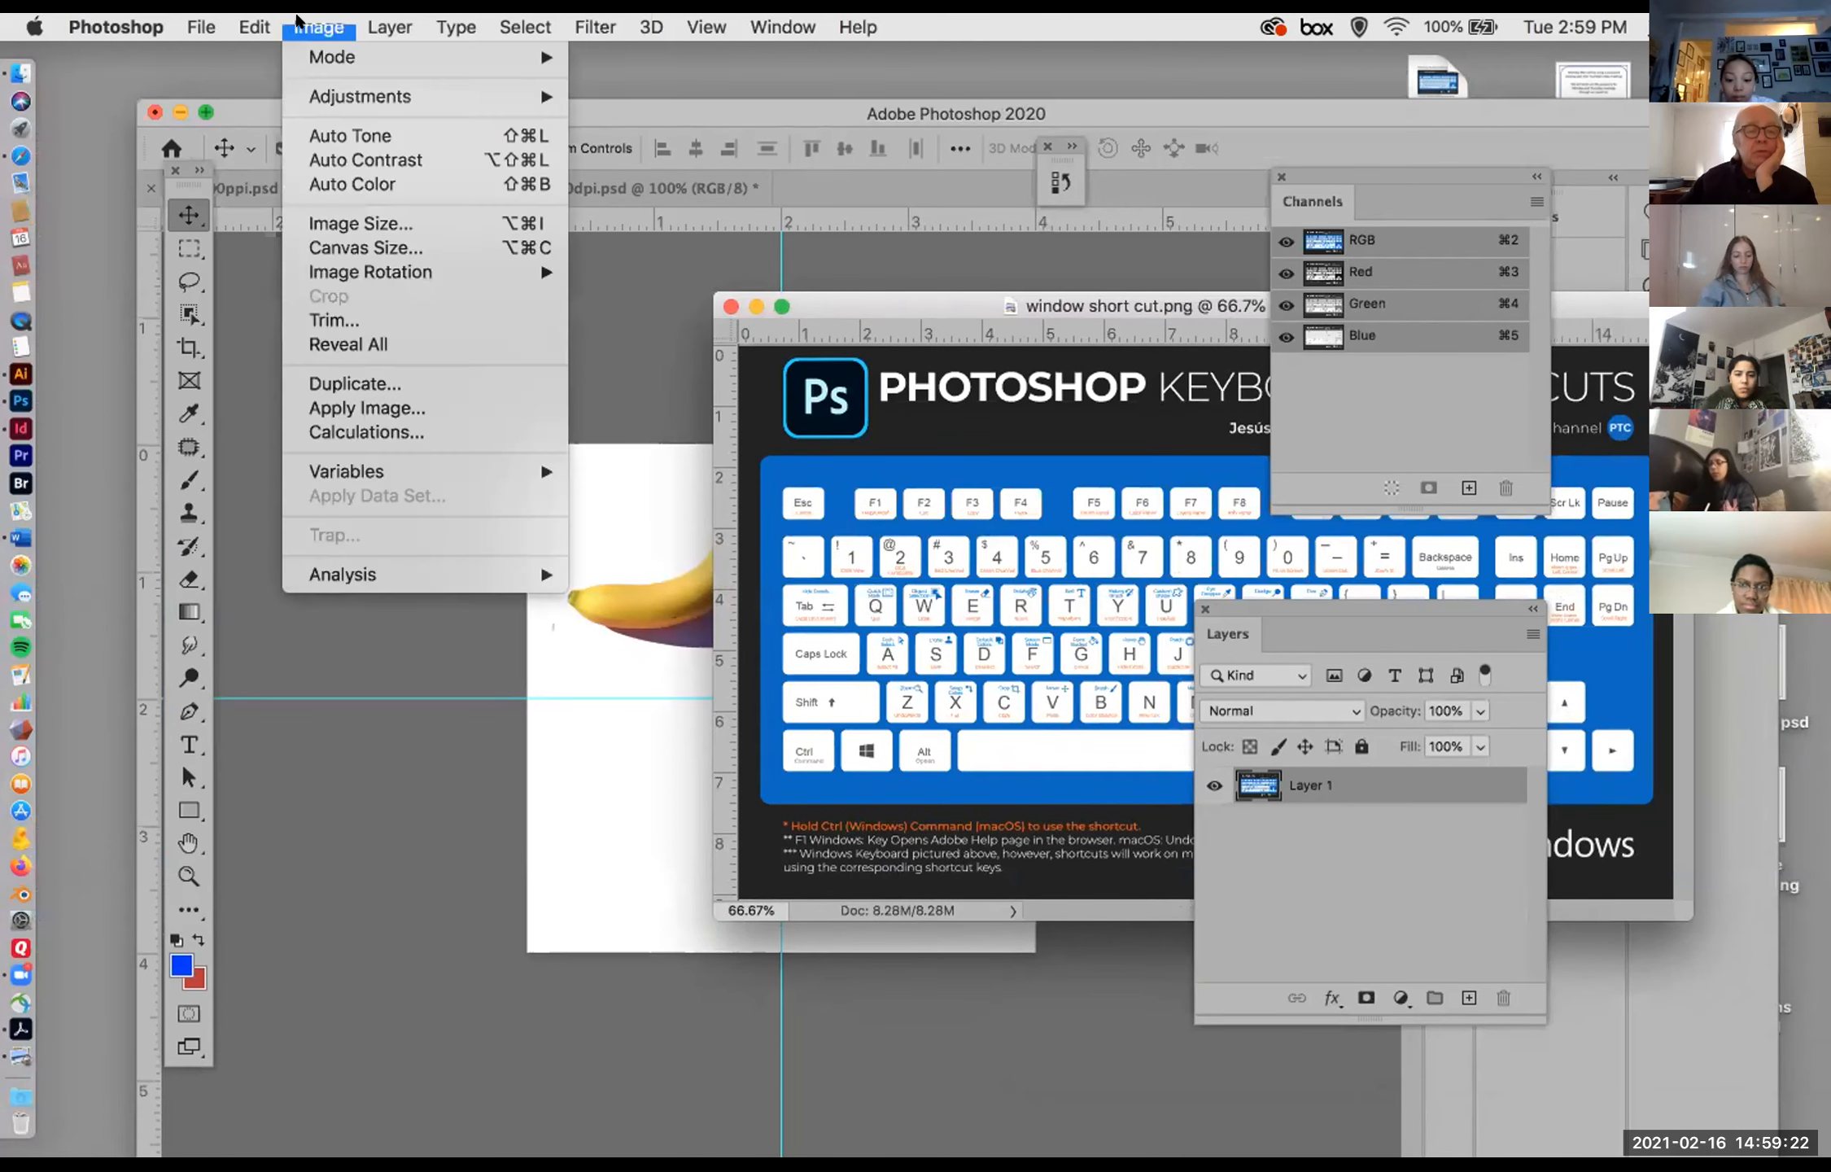
click(376, 223)
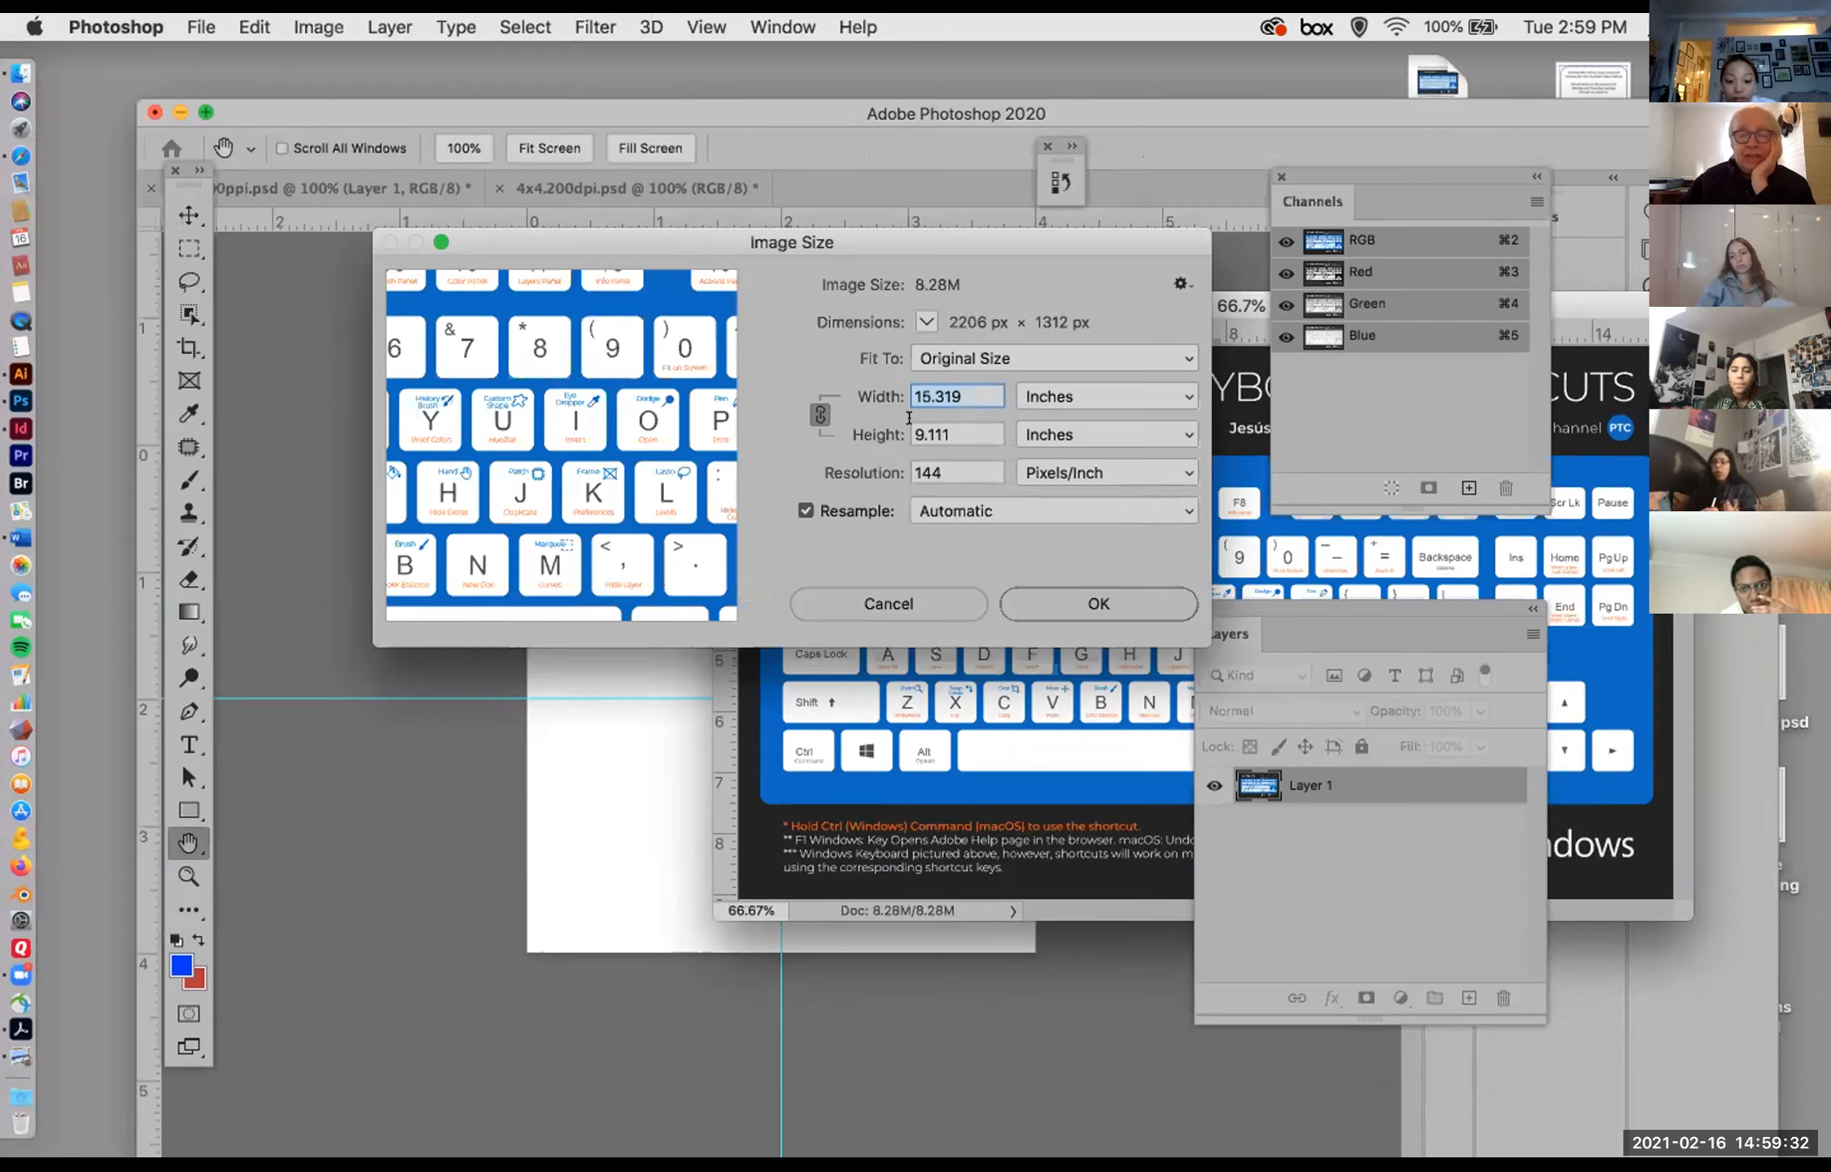
click(928, 600)
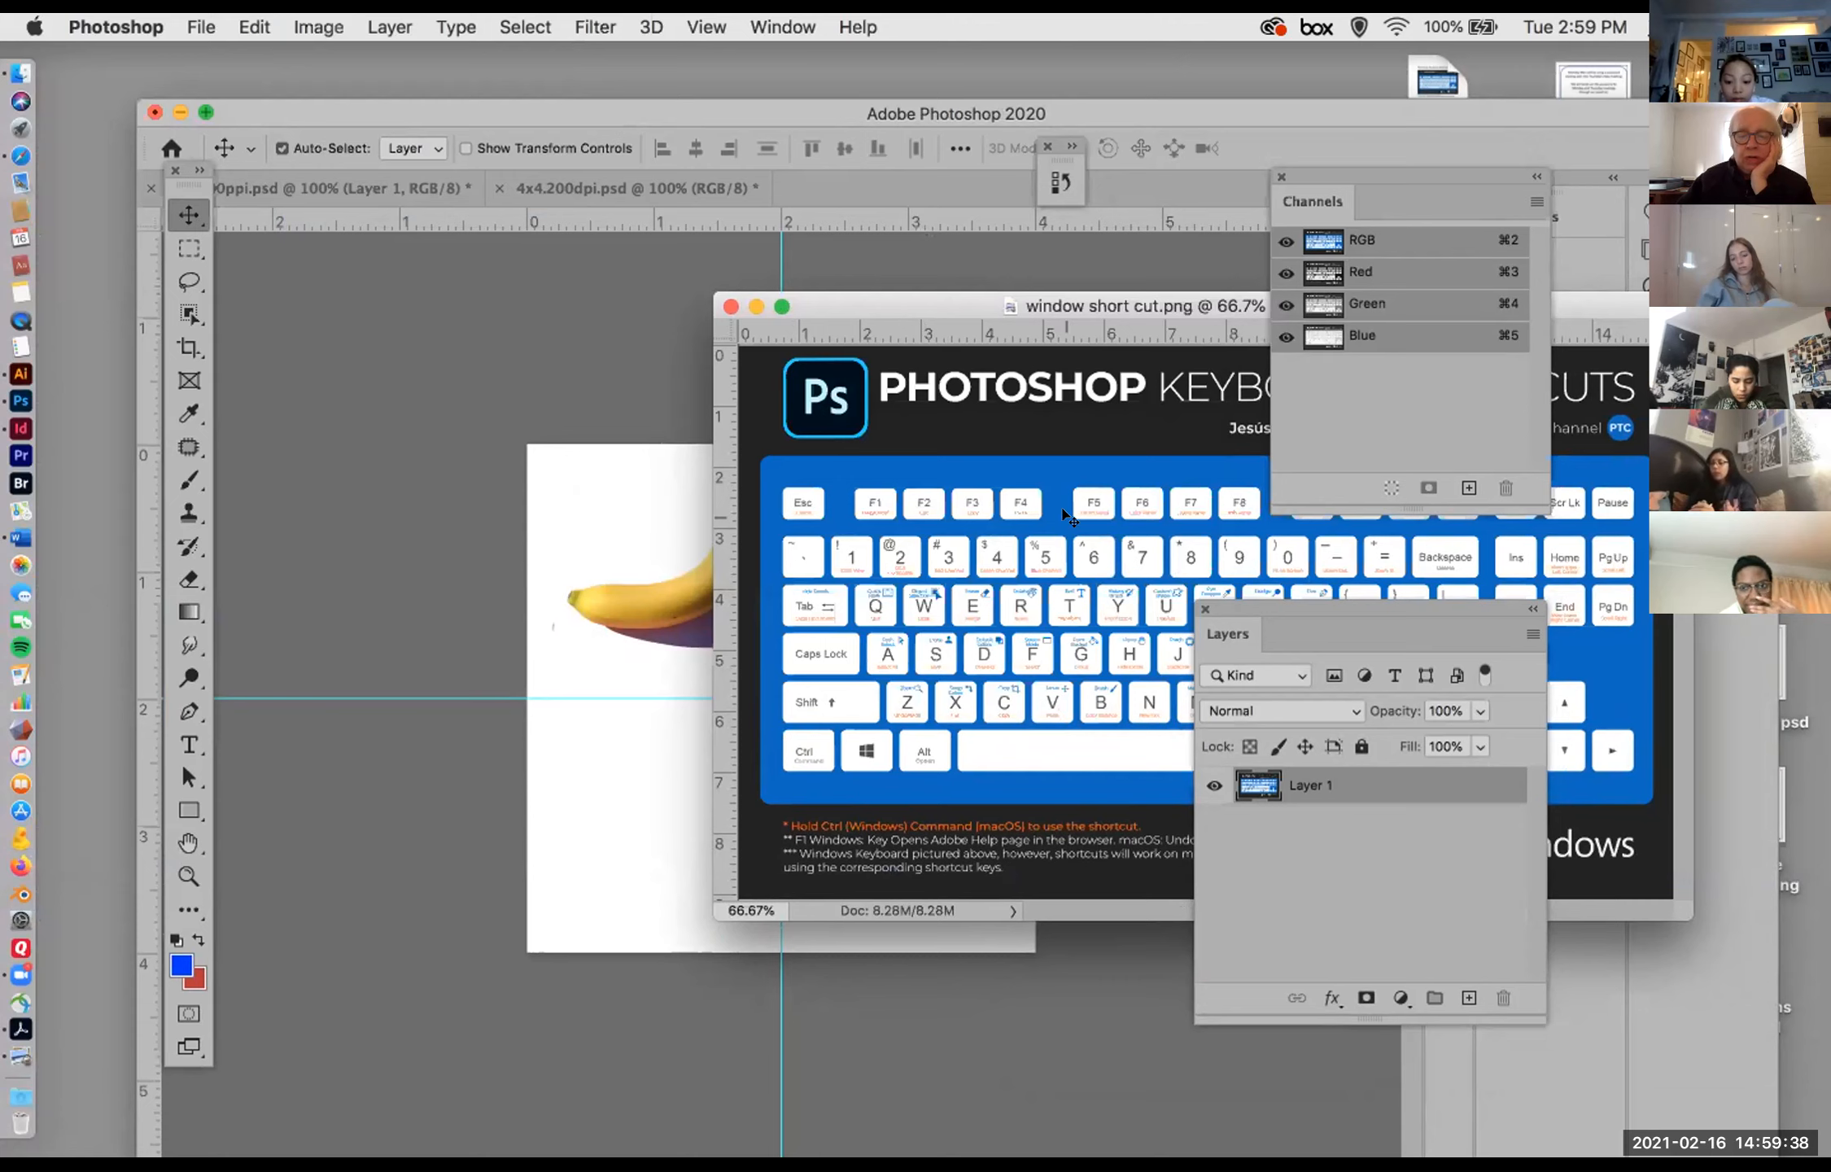
Step: Copy the keyboard shortcuts image into 4x4.200dpi.psd as a new layer, and bring the source image window back into view
drag(1066, 517, 642, 533)
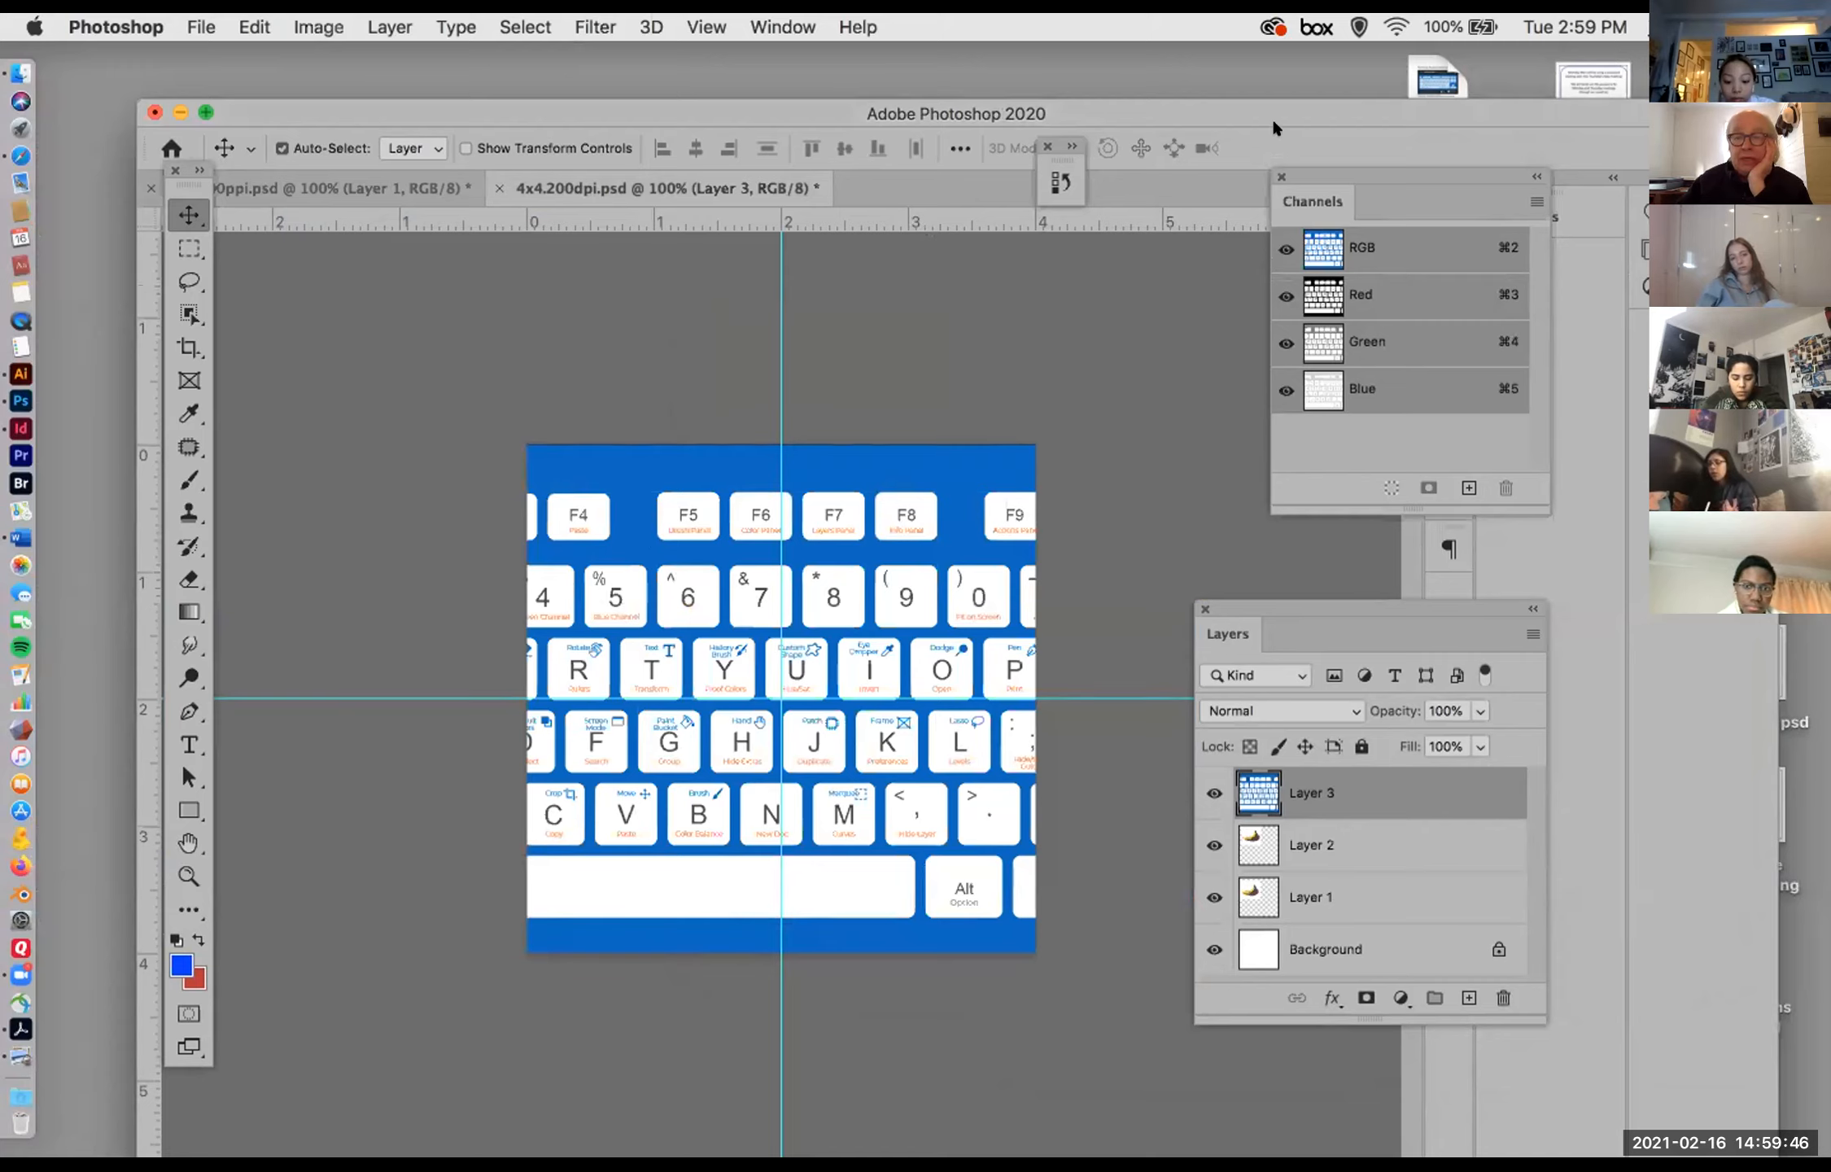
drag(1211, 115, 1114, 490)
click(798, 296)
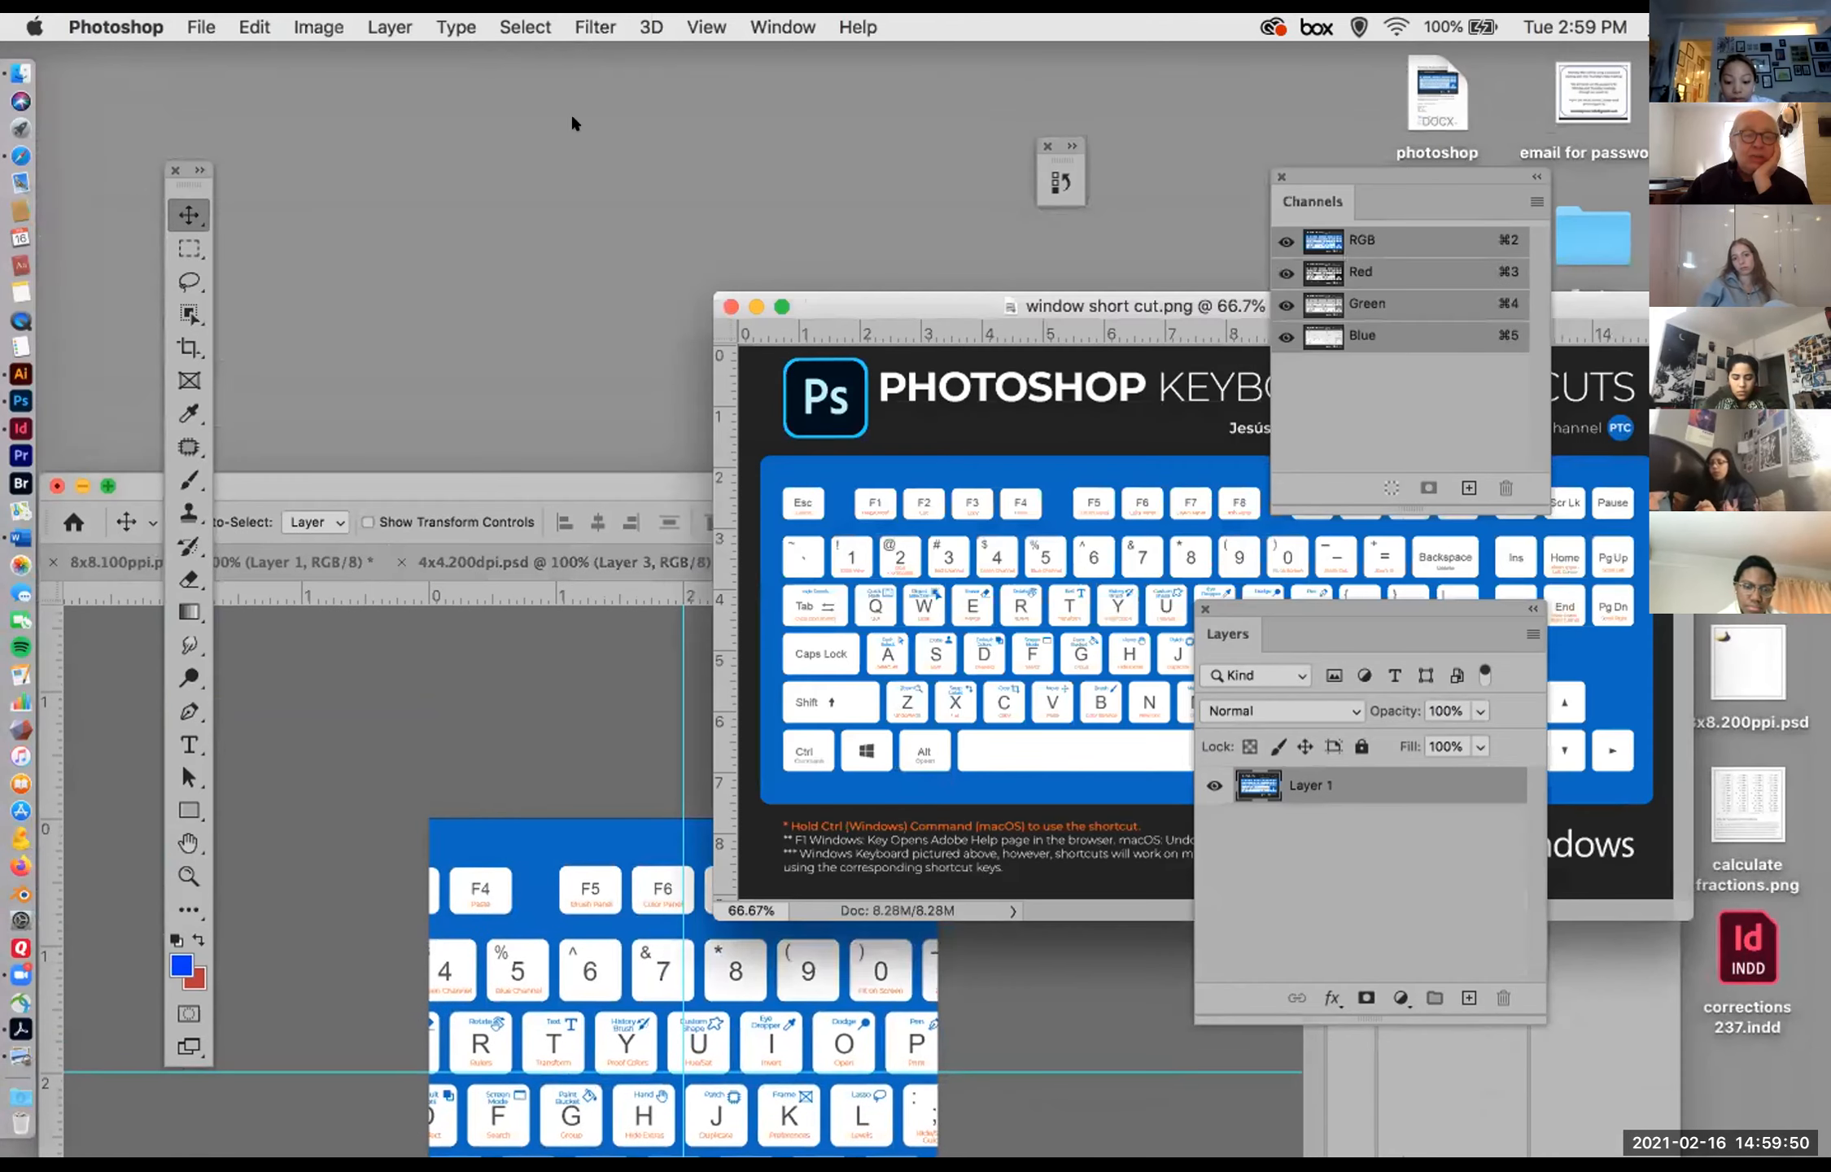
Step: Examine the image size of window short cut.png again to compare its resolution with the copy in 4x4.200dpi.psd
click(317, 27)
click(362, 224)
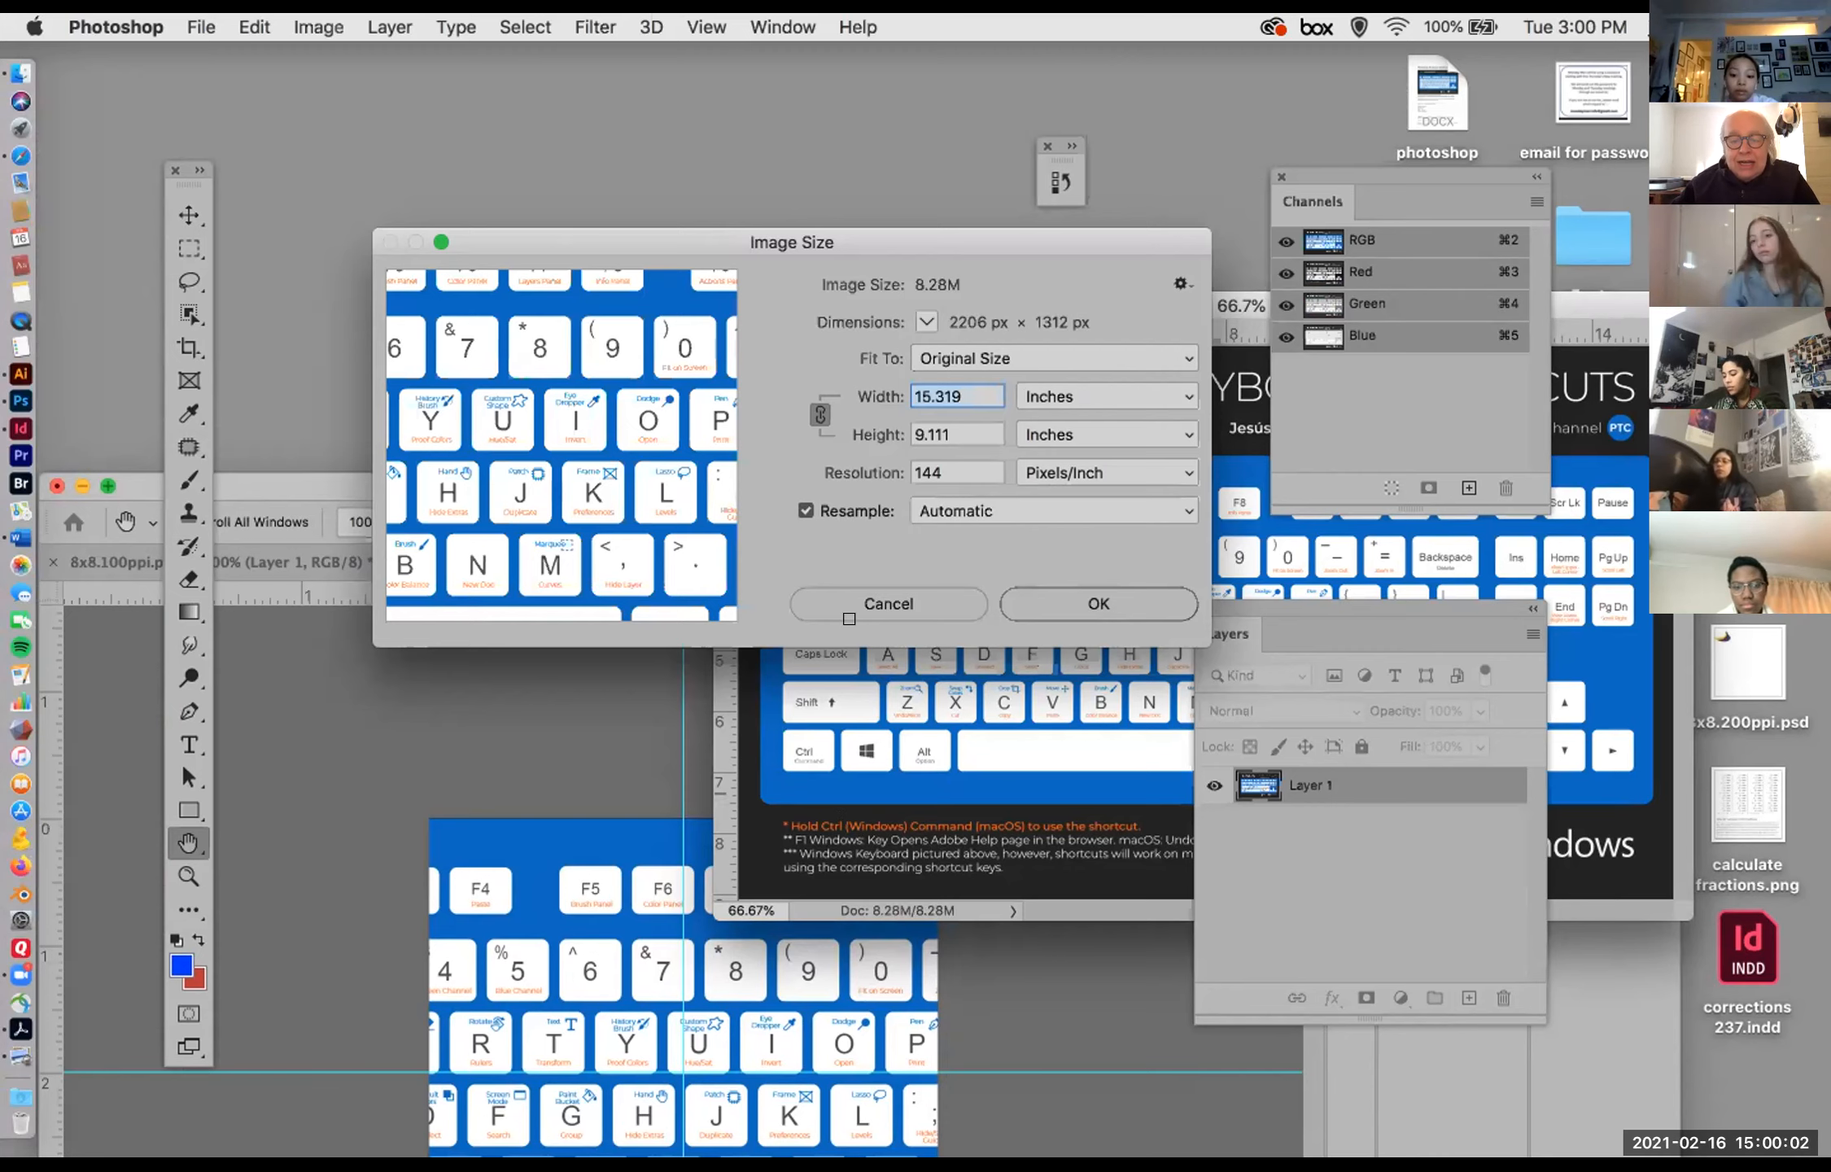
click(858, 606)
Step: Delete the keyboard image layer, Layer 3, from 4x4.200dpi.psd
drag(550, 488, 556, 372)
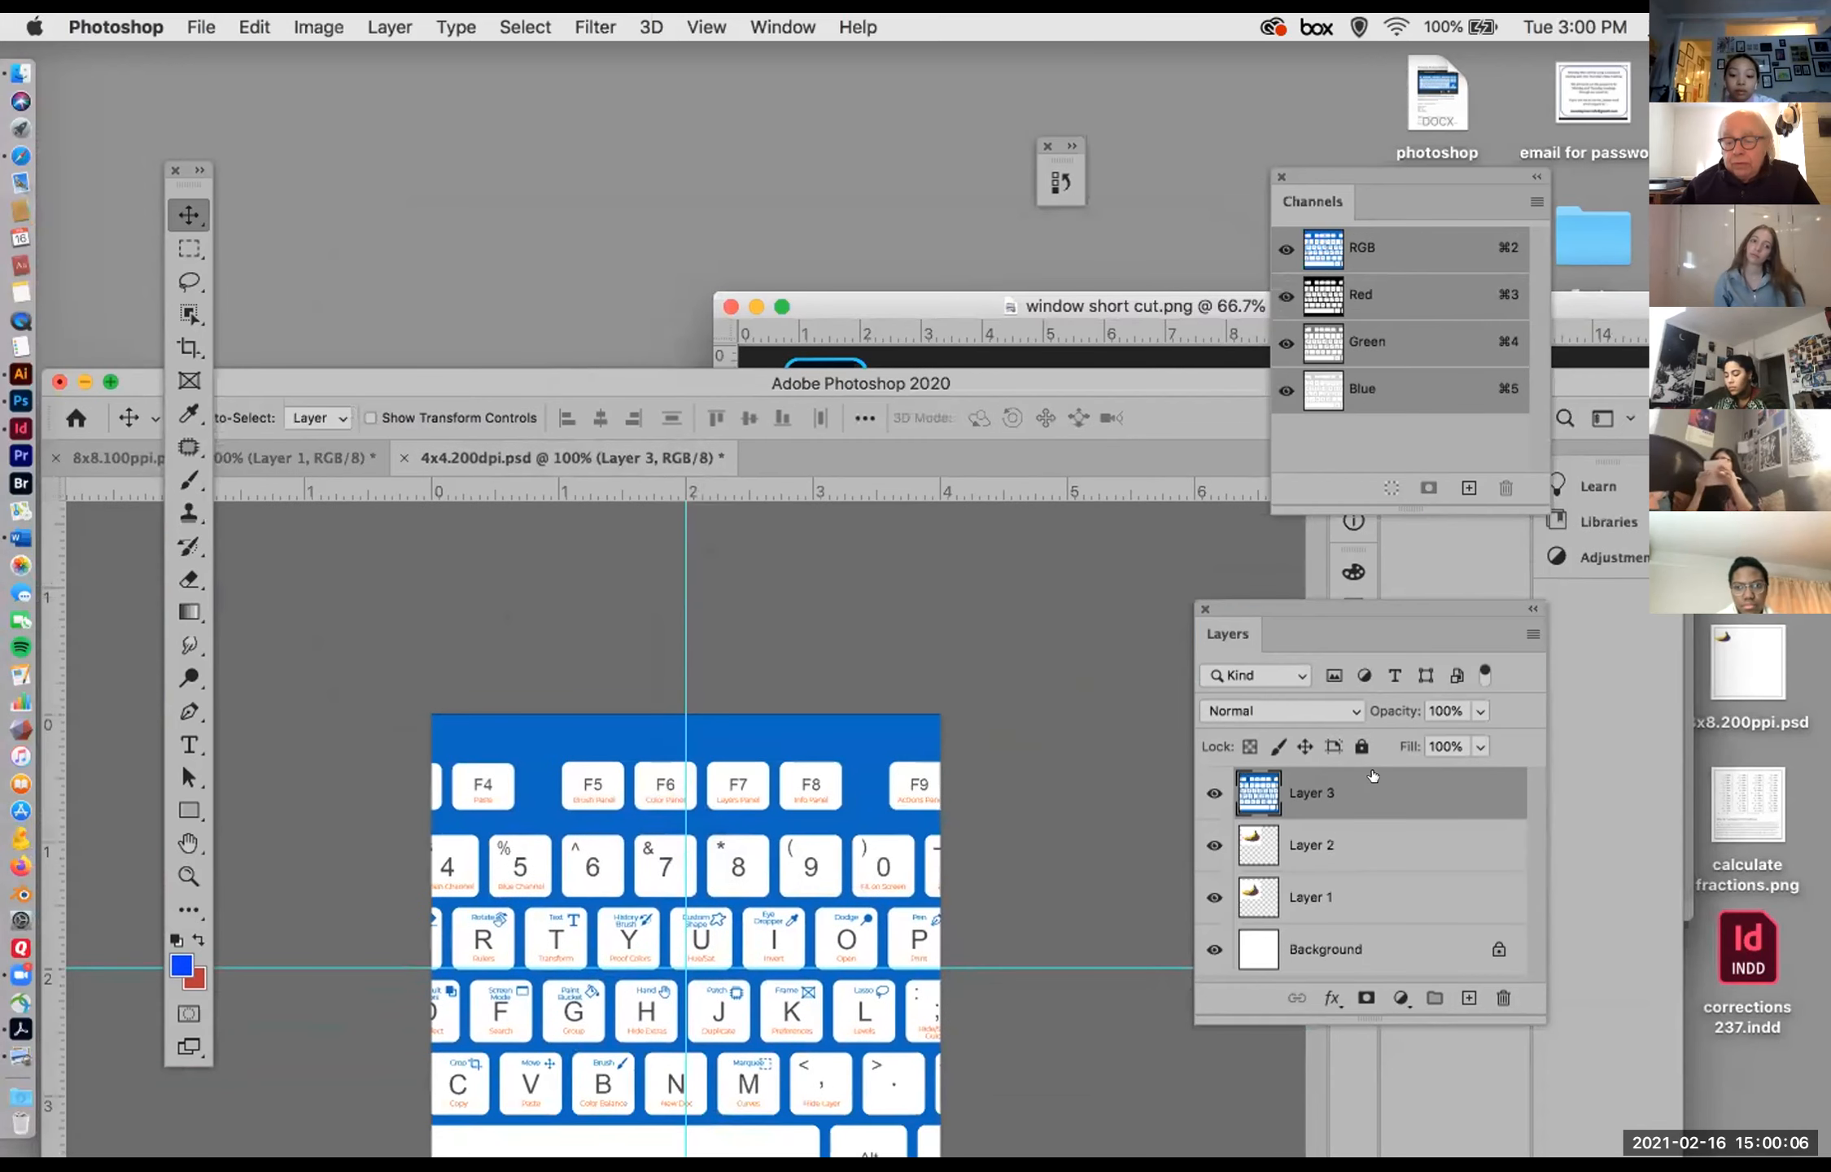
drag(1401, 782, 1503, 997)
Step: Move the keyboard image window higher beside the banana document and check the image size of 4x4.200dpi.psd
click(928, 298)
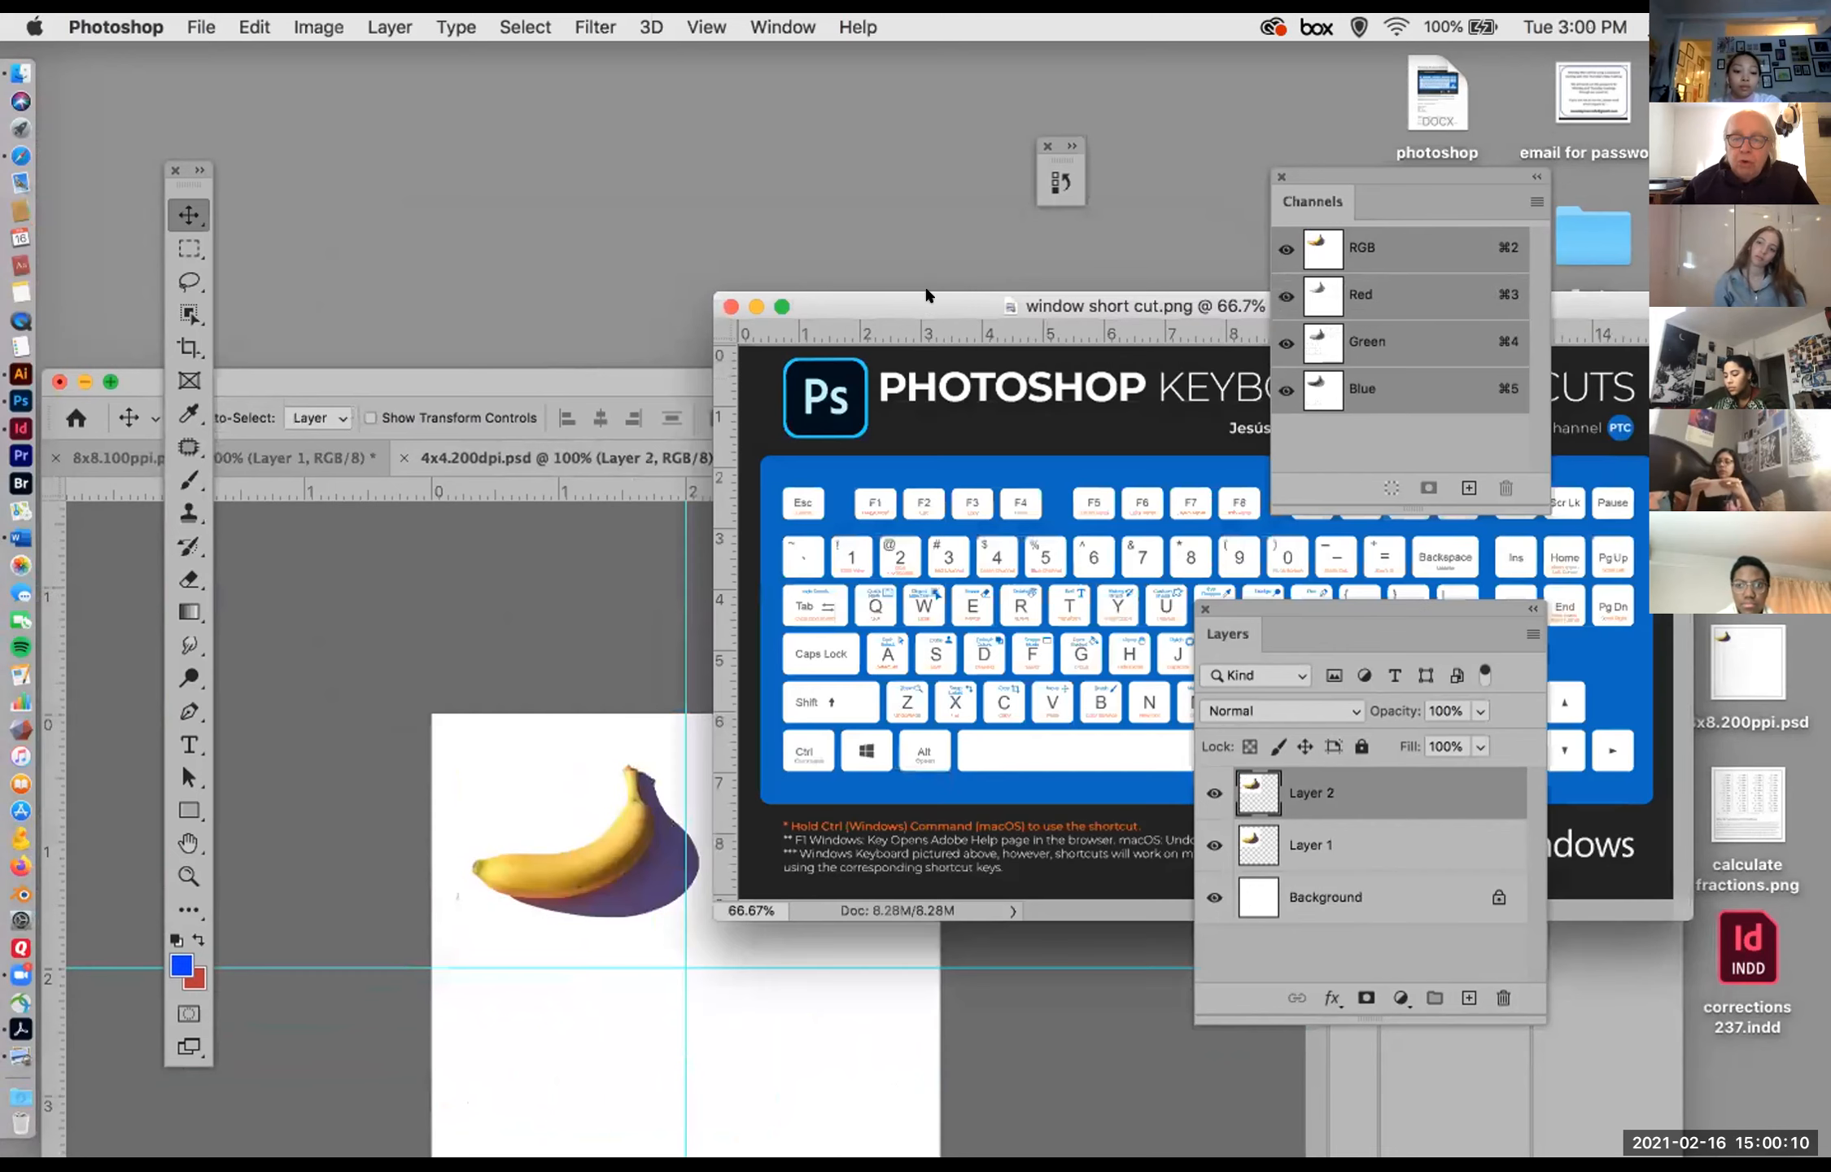
drag(922, 305, 943, 186)
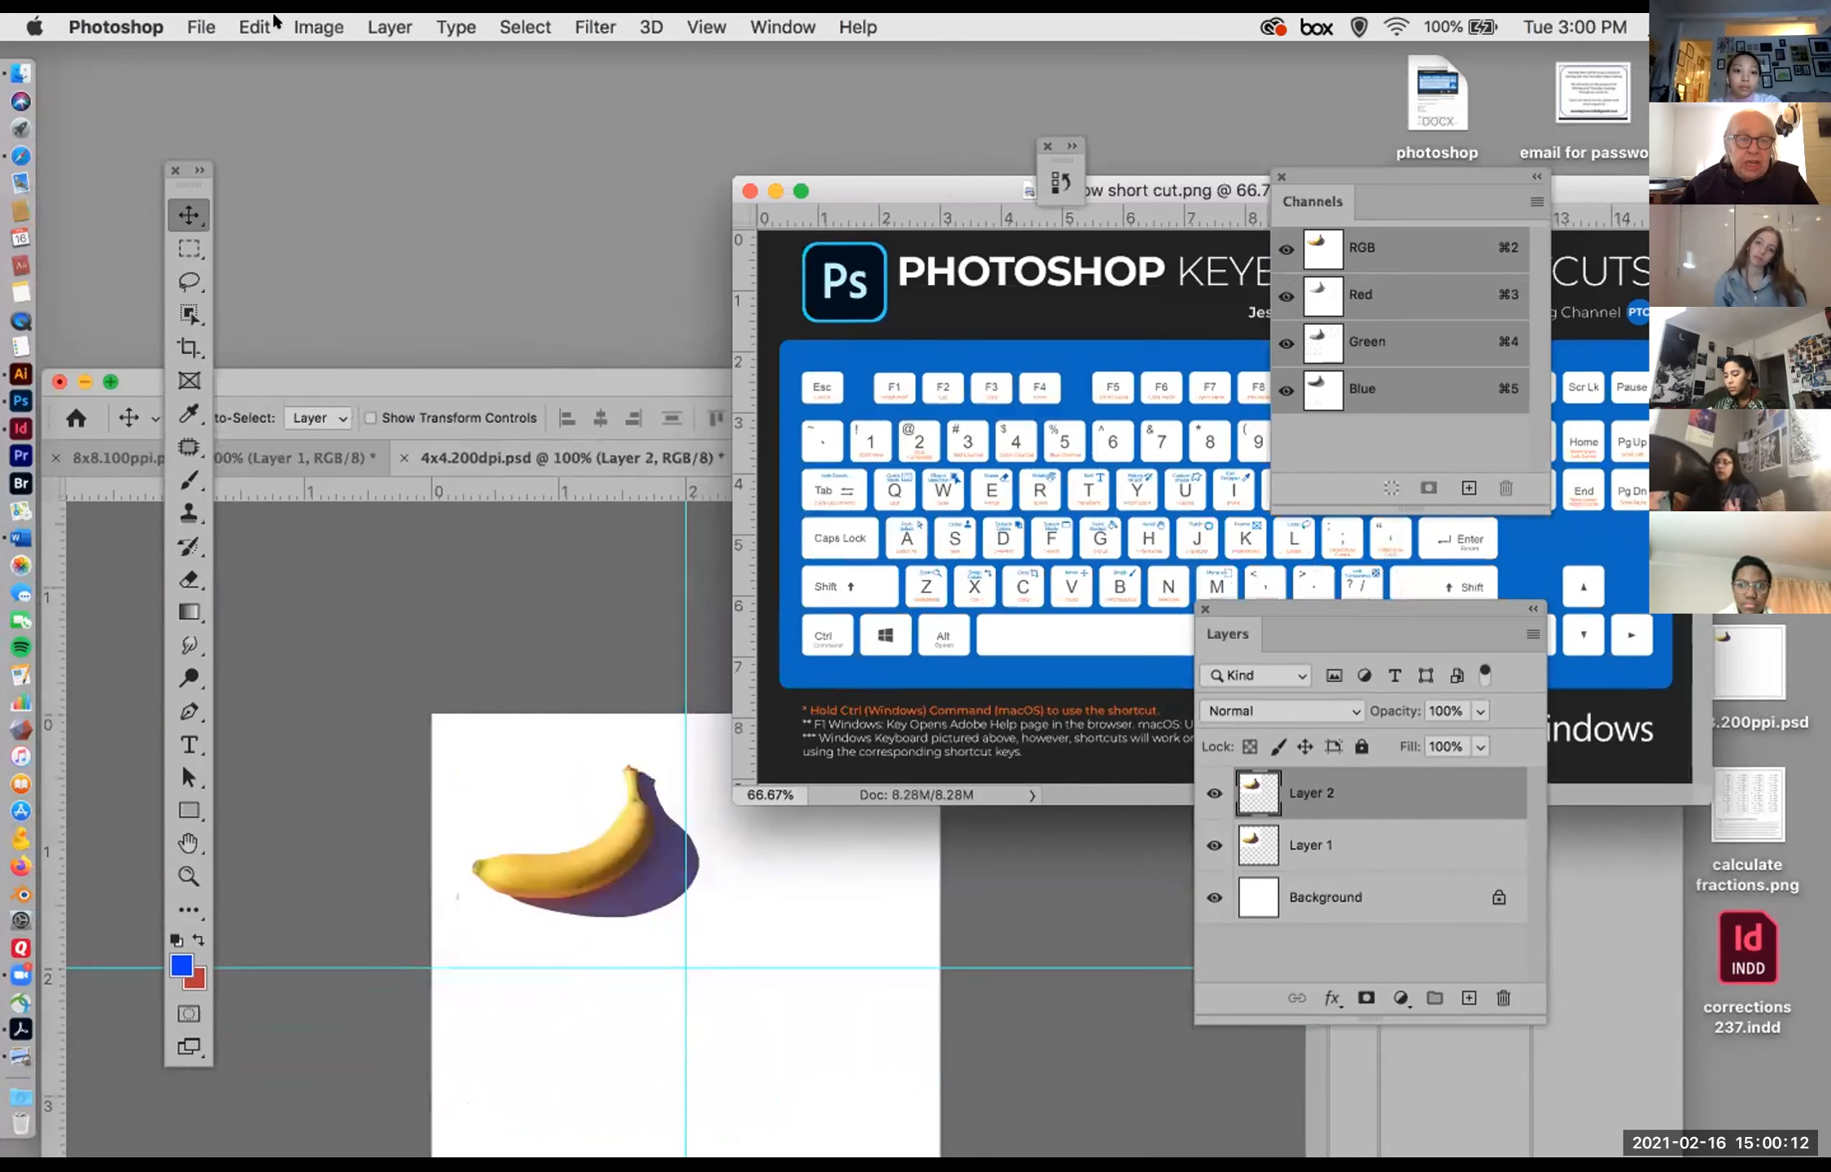
click(294, 22)
click(346, 223)
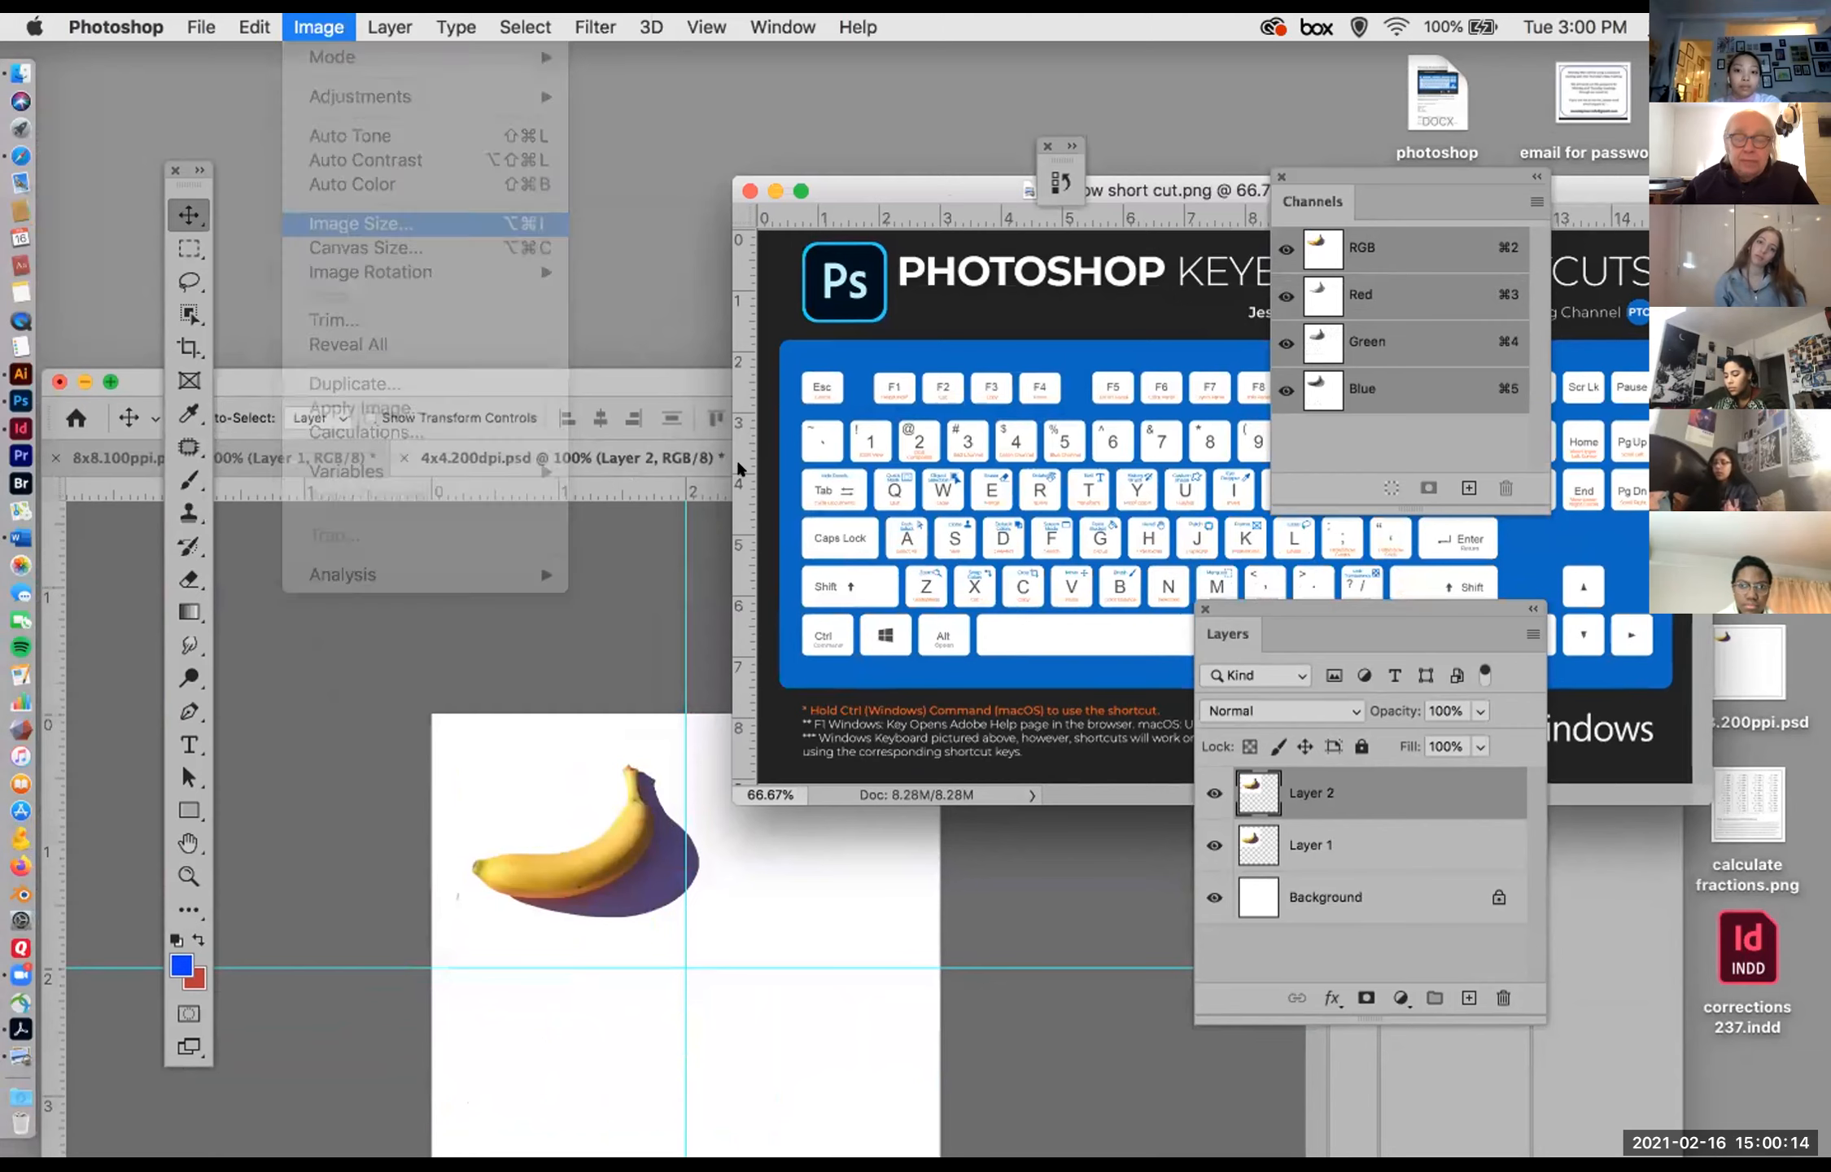
click(887, 603)
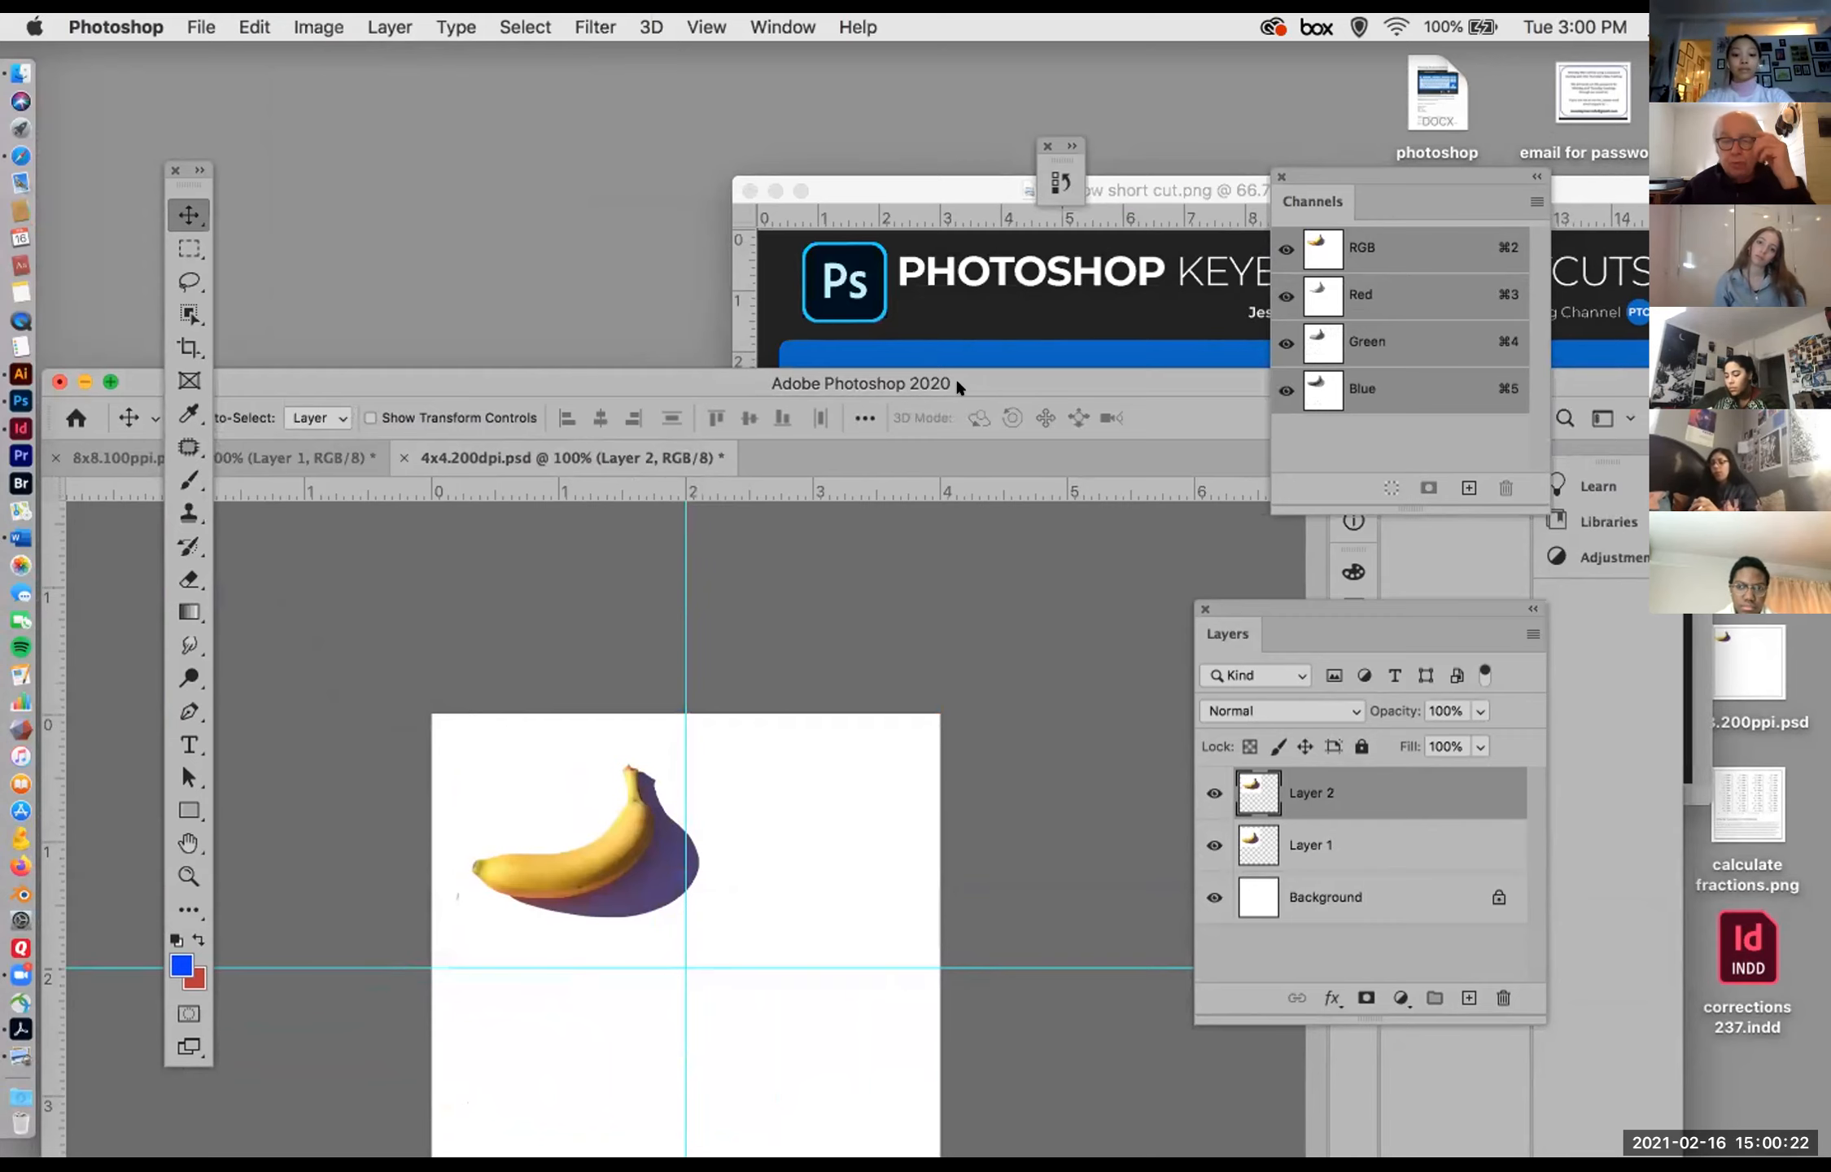
Step: Close window short cut.png and move the main application window up to show the banana document
click(887, 185)
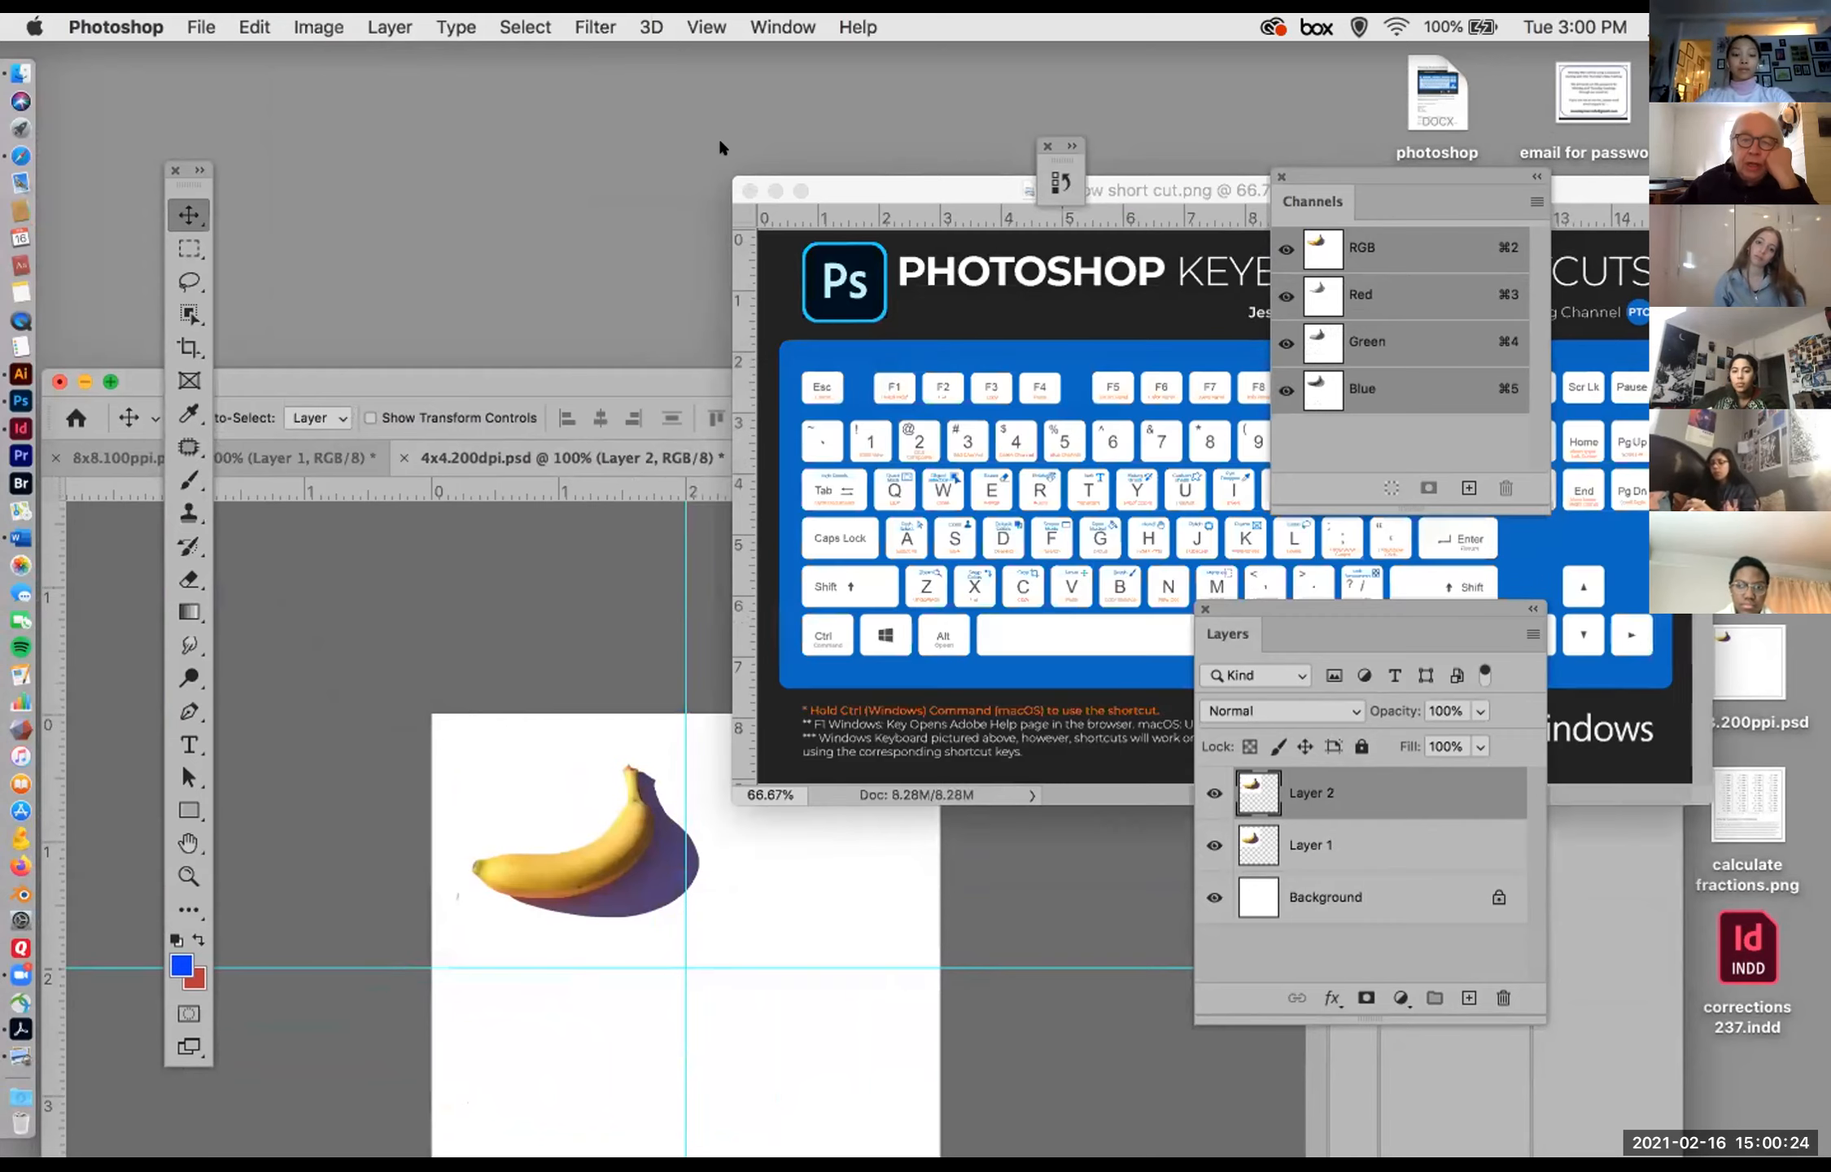
click(747, 190)
drag(623, 375, 856, 213)
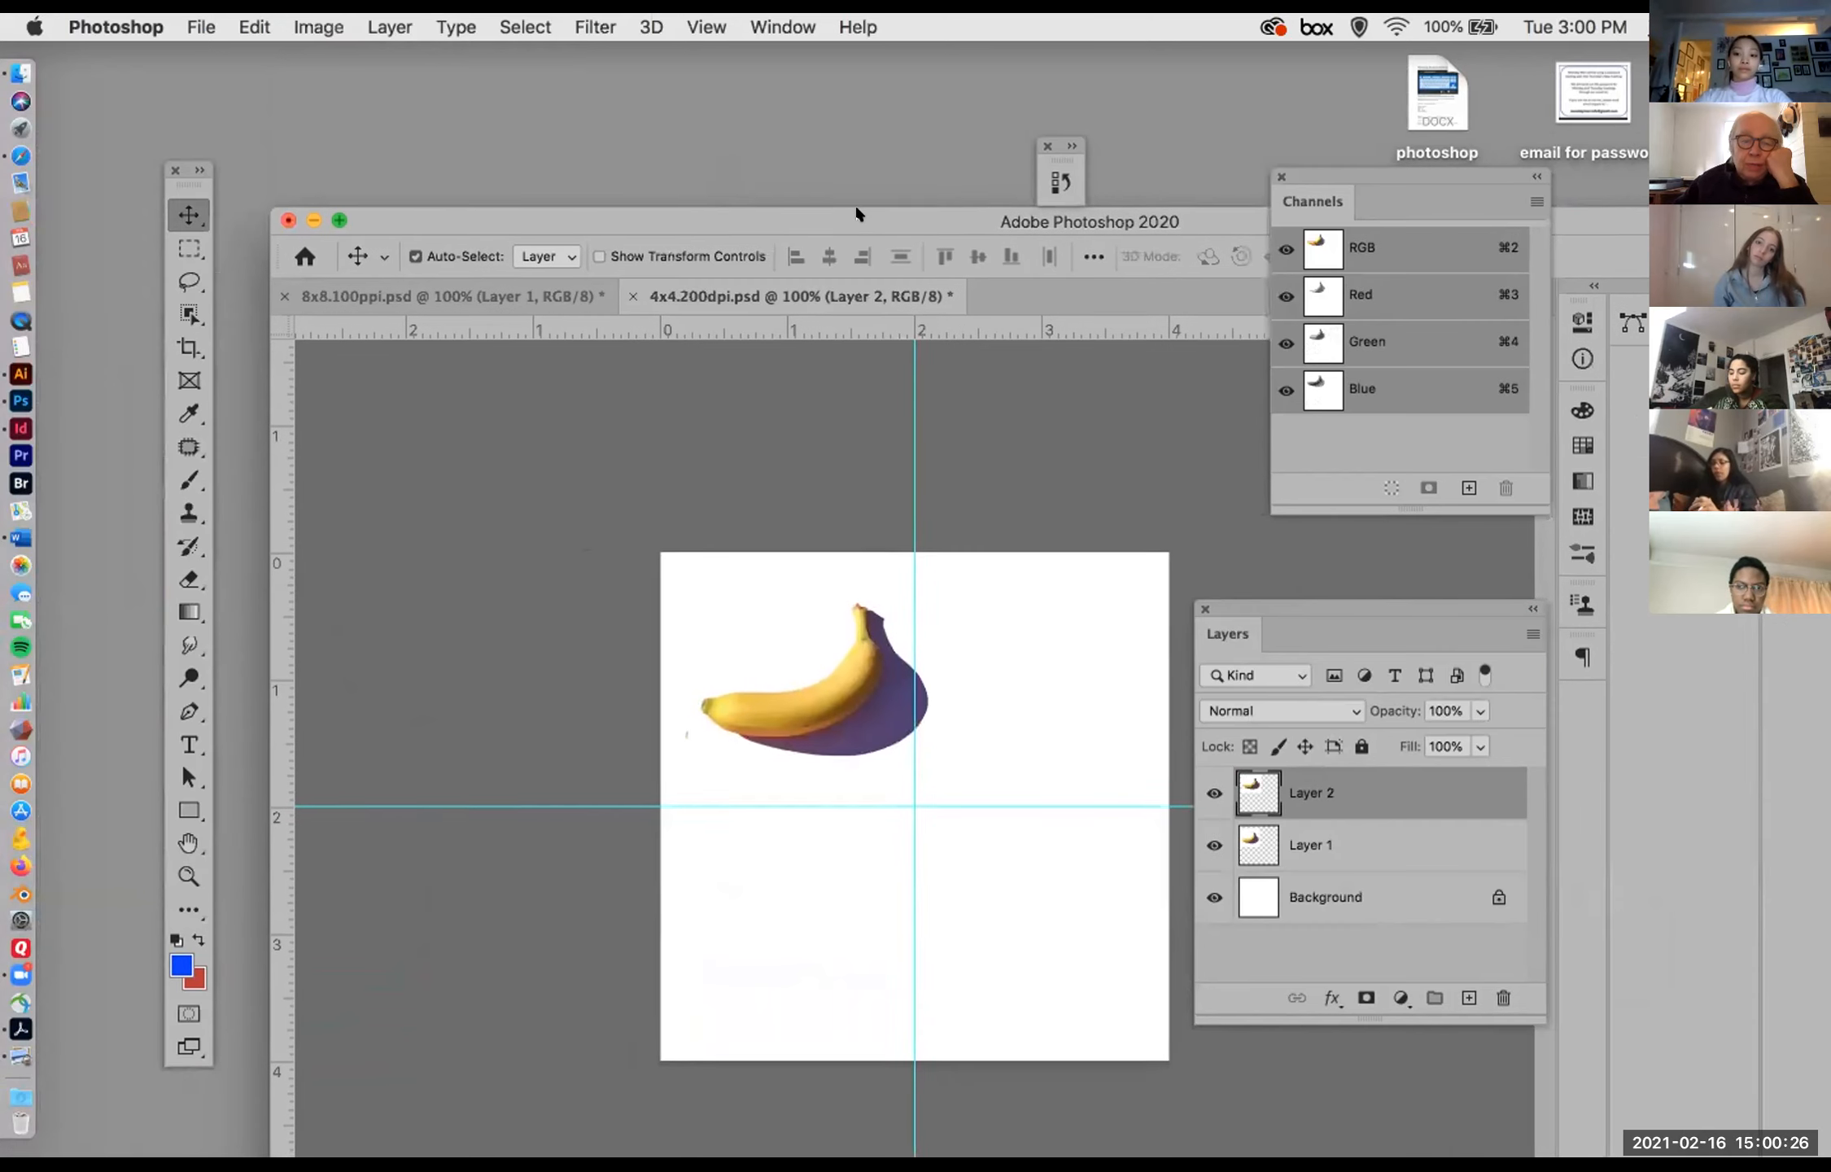
Step: Close 4x4.200dpi.psd and 8x8.100ppi.psd without saving the changes to either document
click(635, 295)
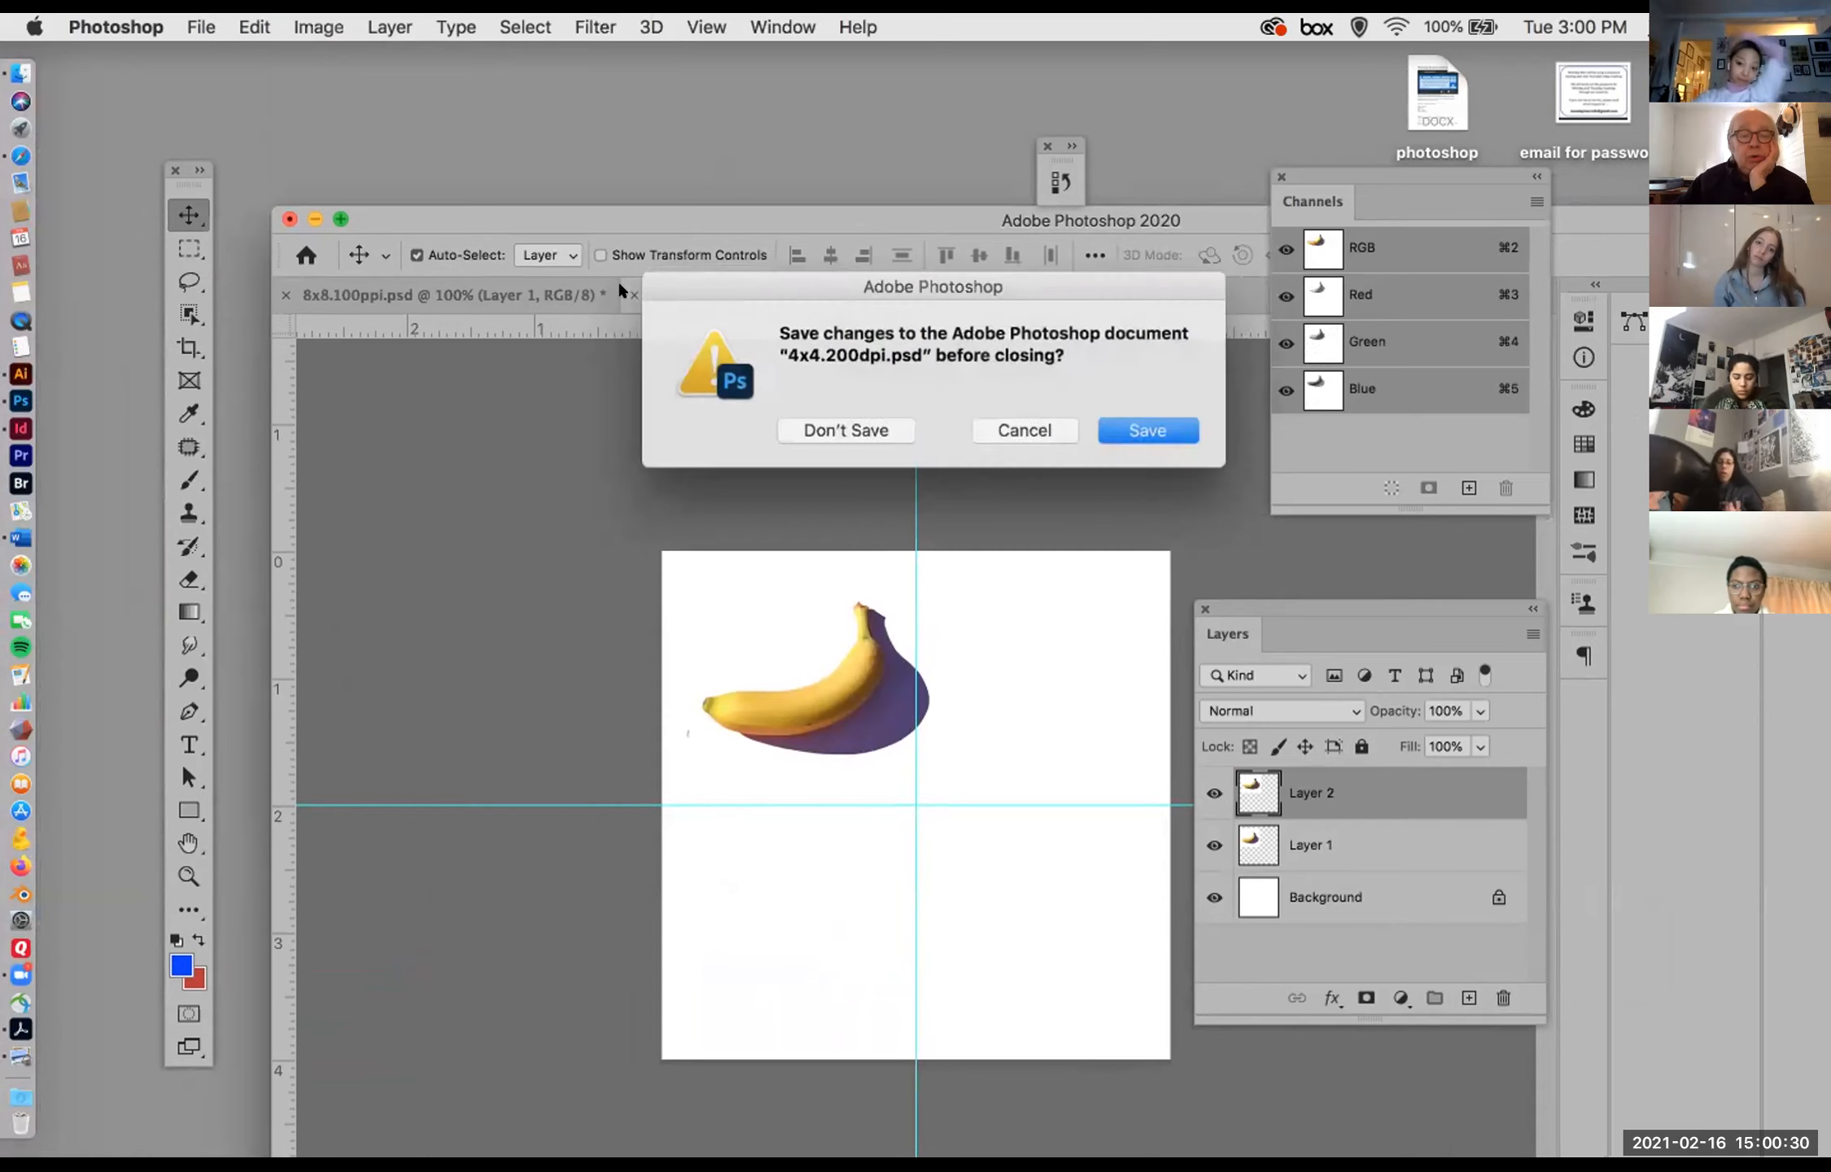
click(822, 427)
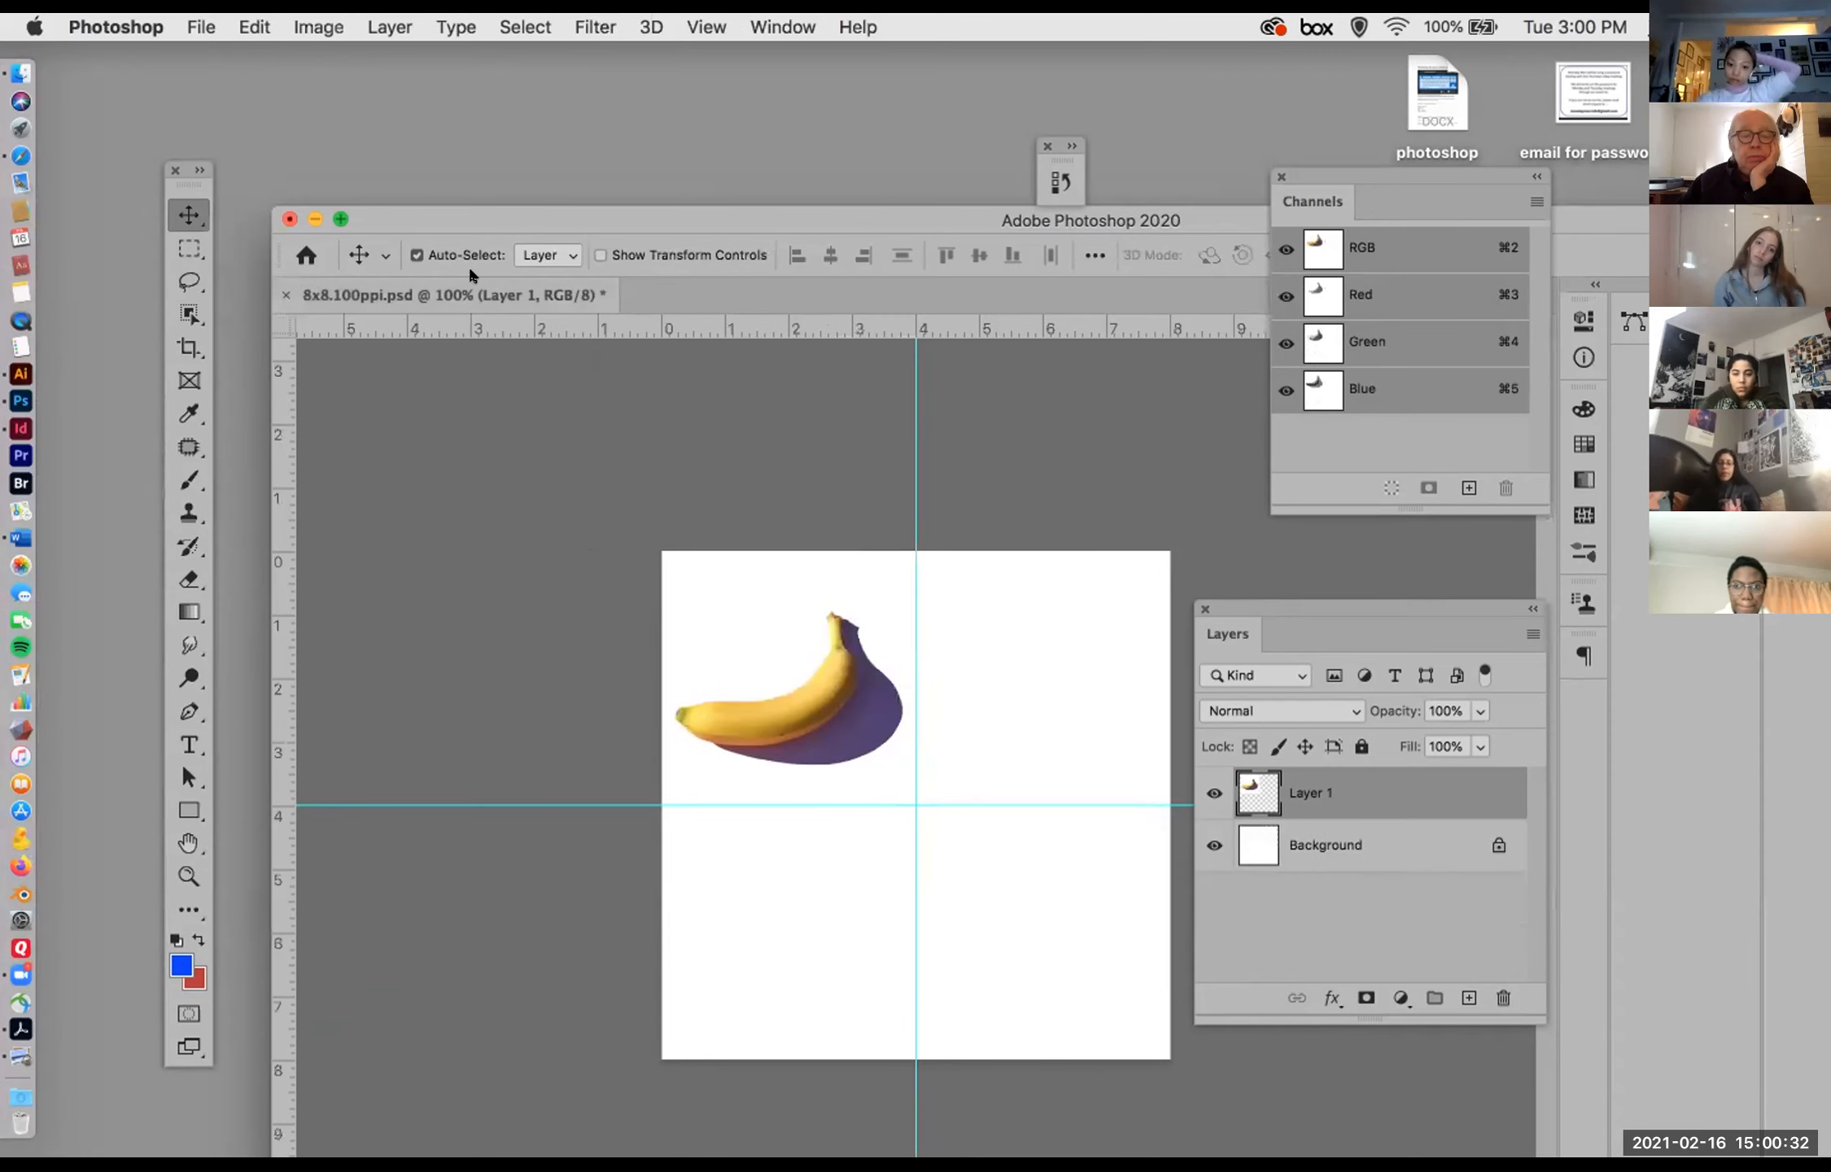
click(282, 293)
click(832, 427)
click(971, 546)
click(843, 427)
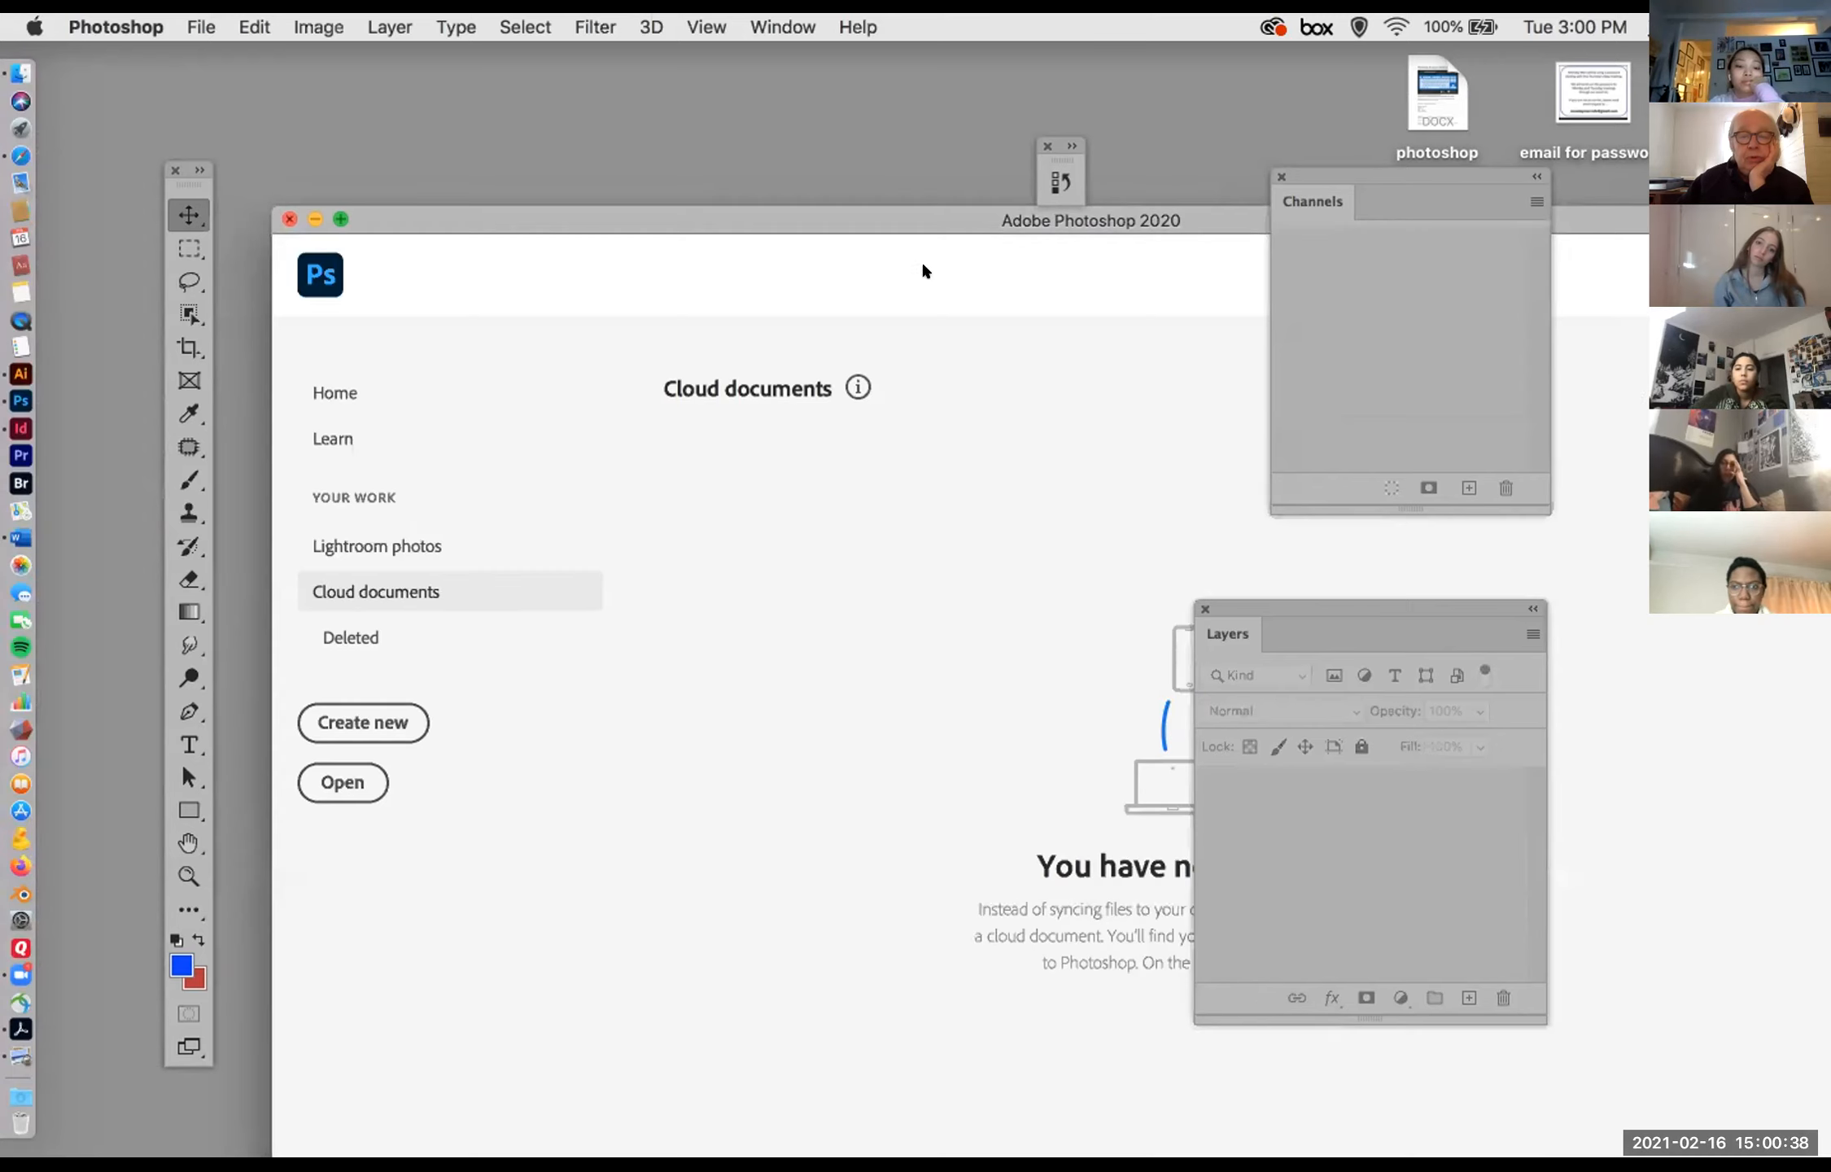
Step: Move the application window aside, switch to Finder and open the Spring 2021 folder from the desktop
drag(922, 211, 674, 184)
click(1619, 327)
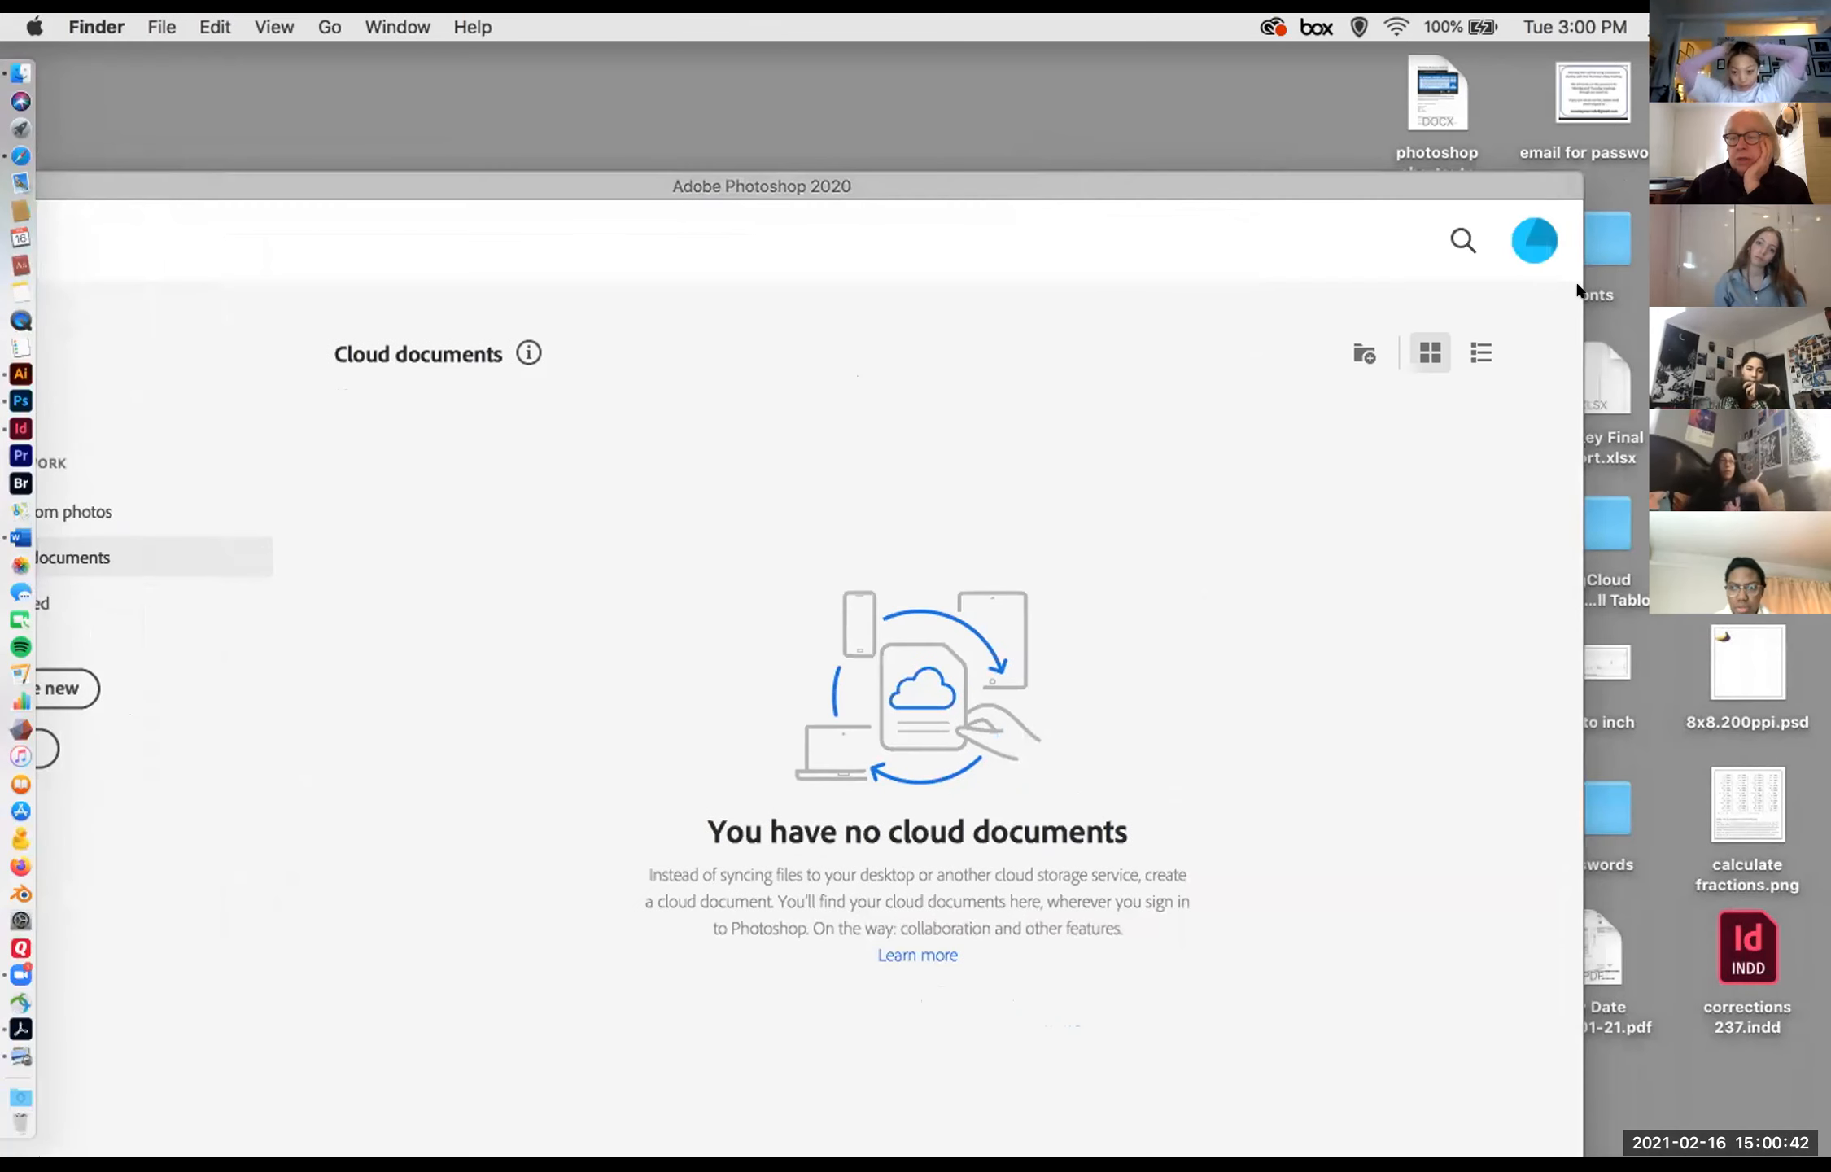
drag(1343, 177, 1146, 81)
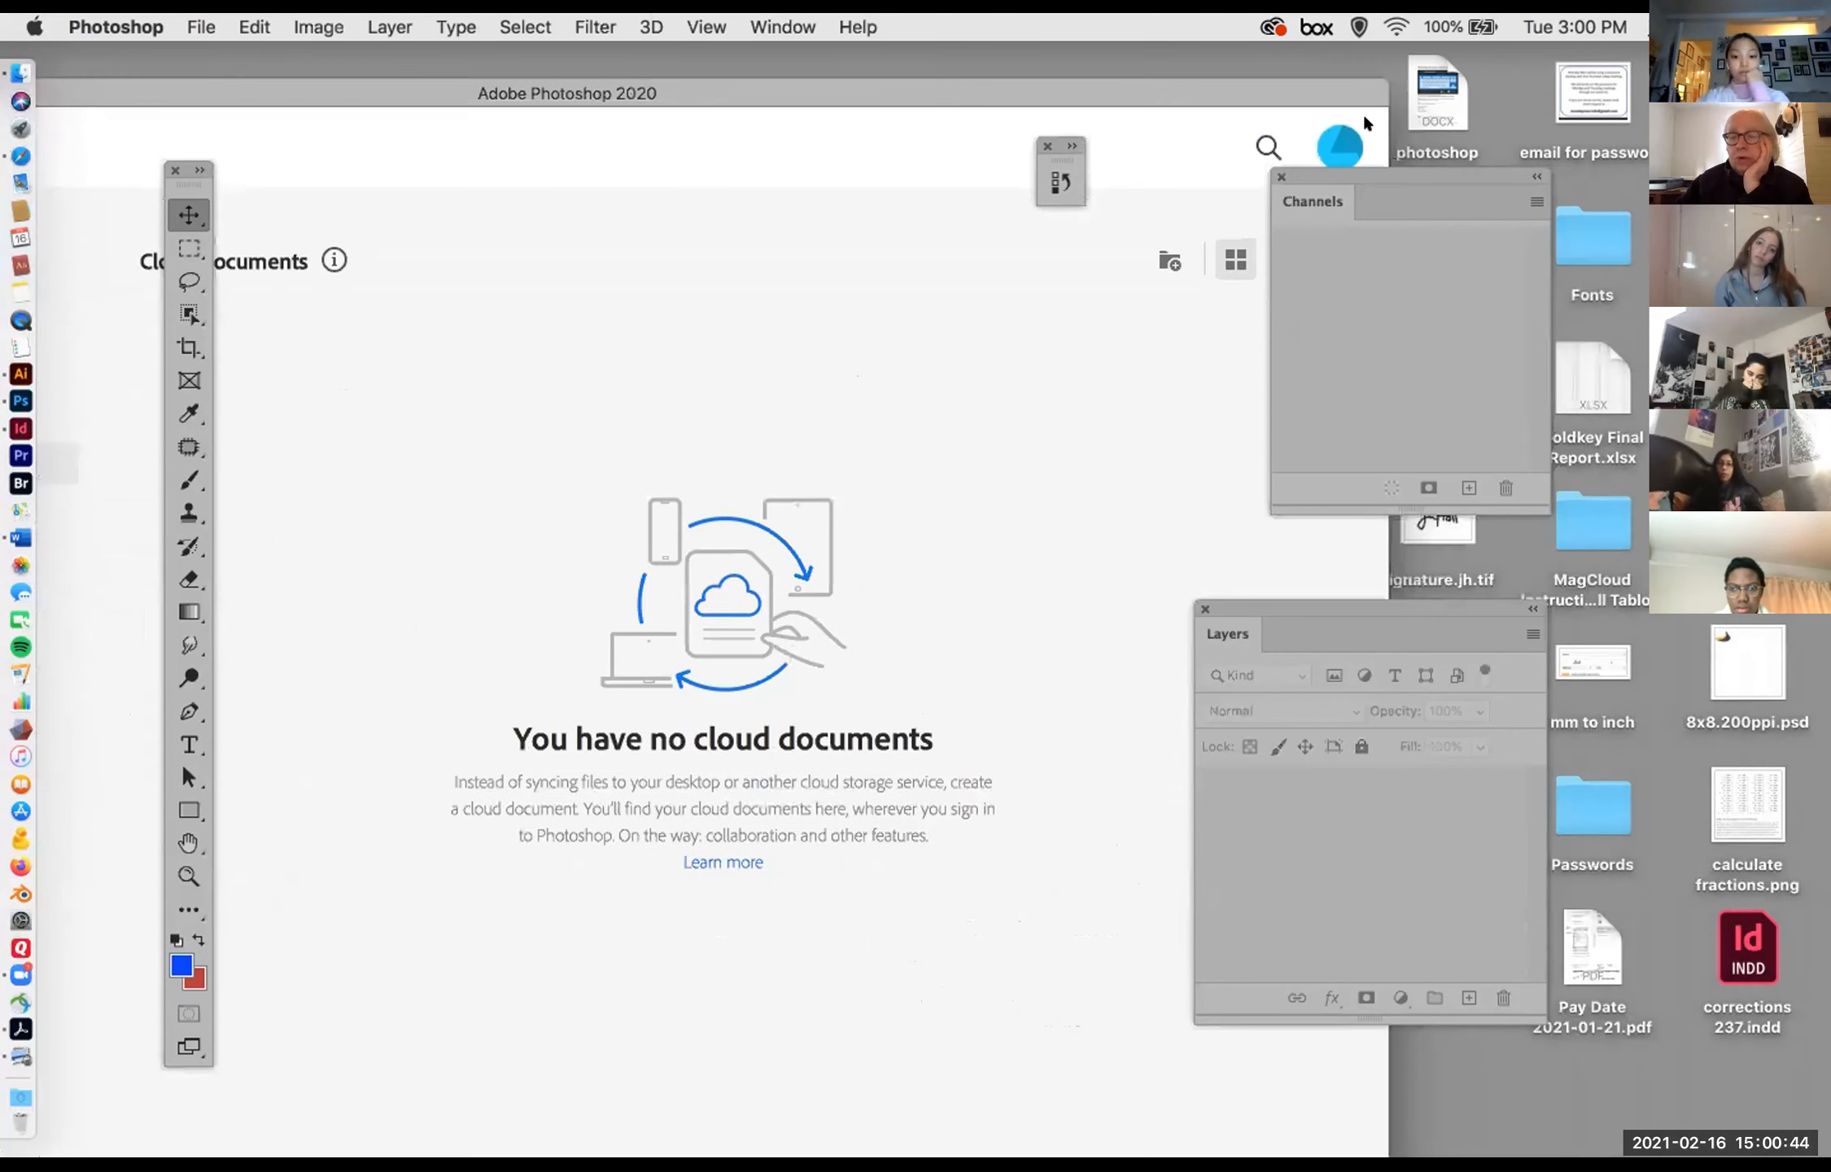
click(1635, 162)
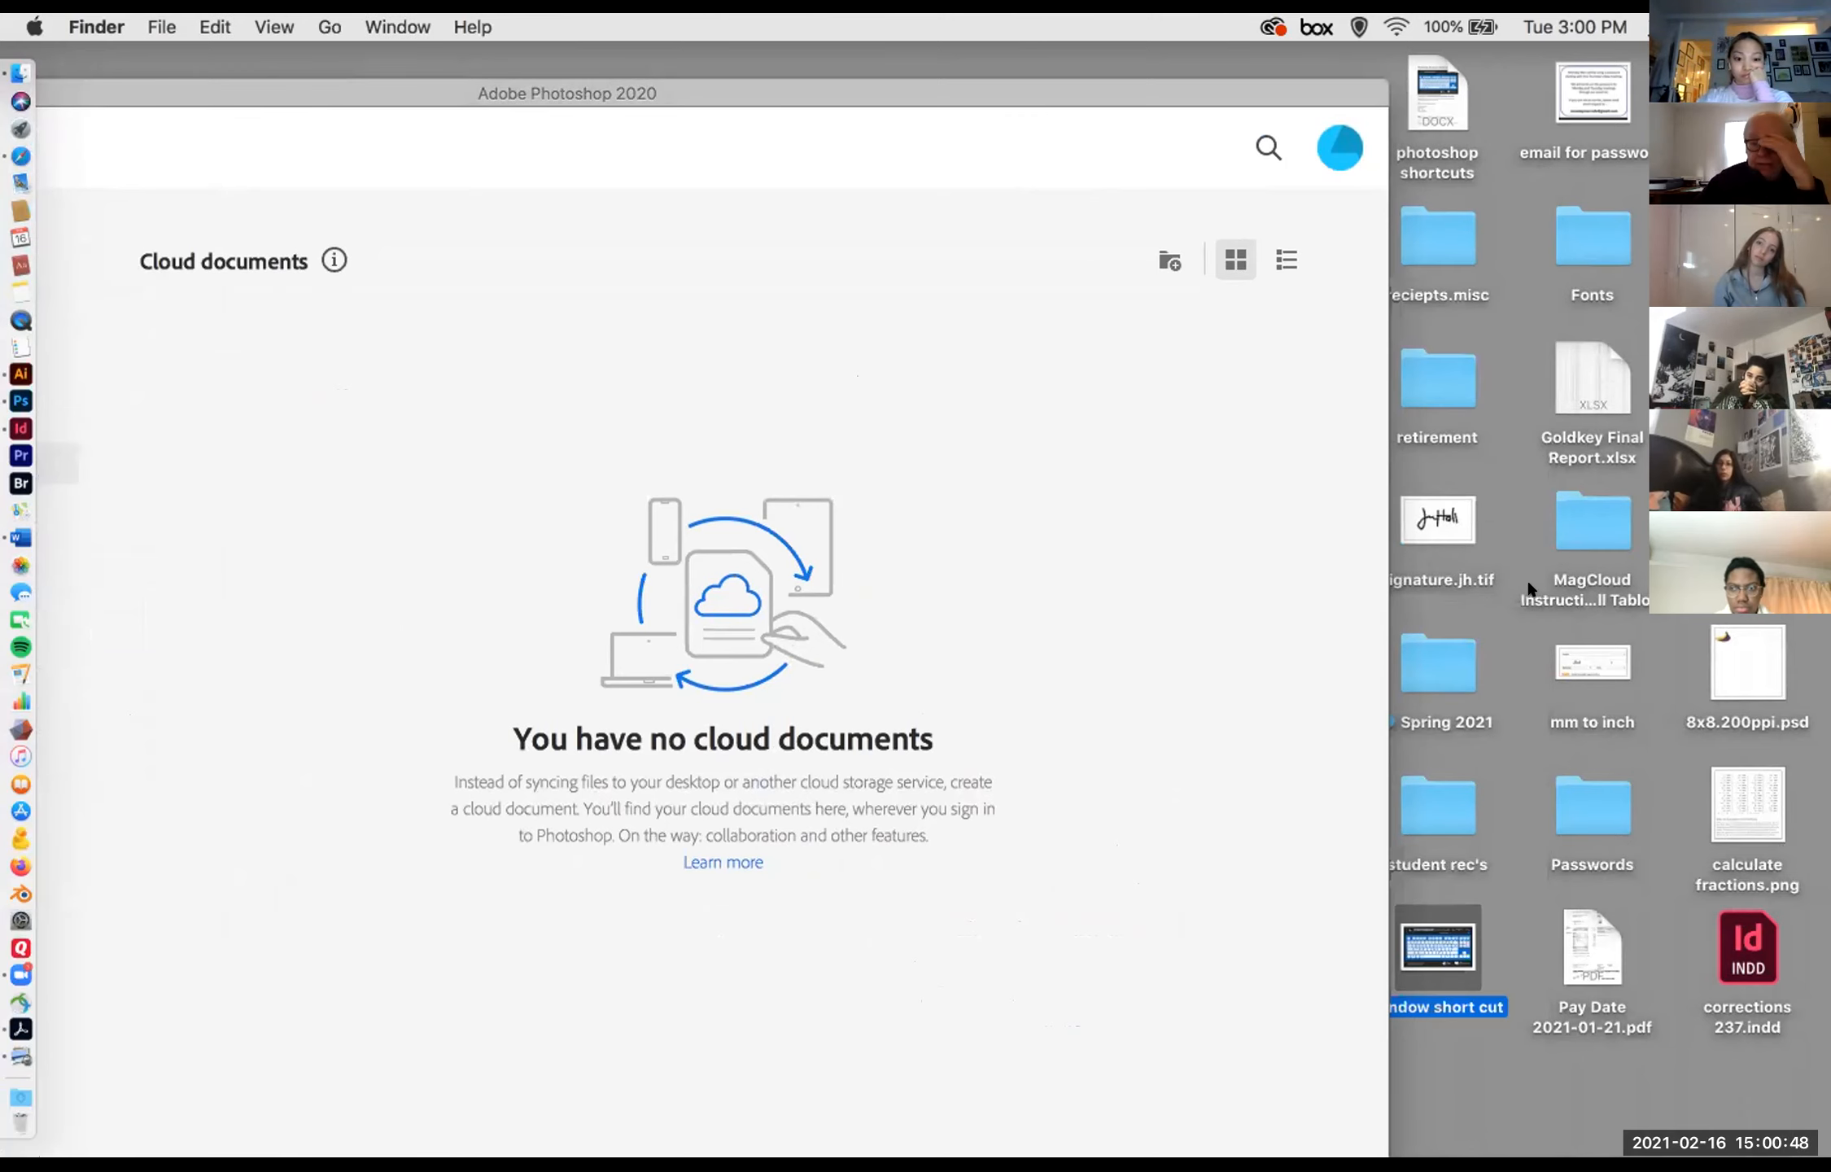
click(1448, 659)
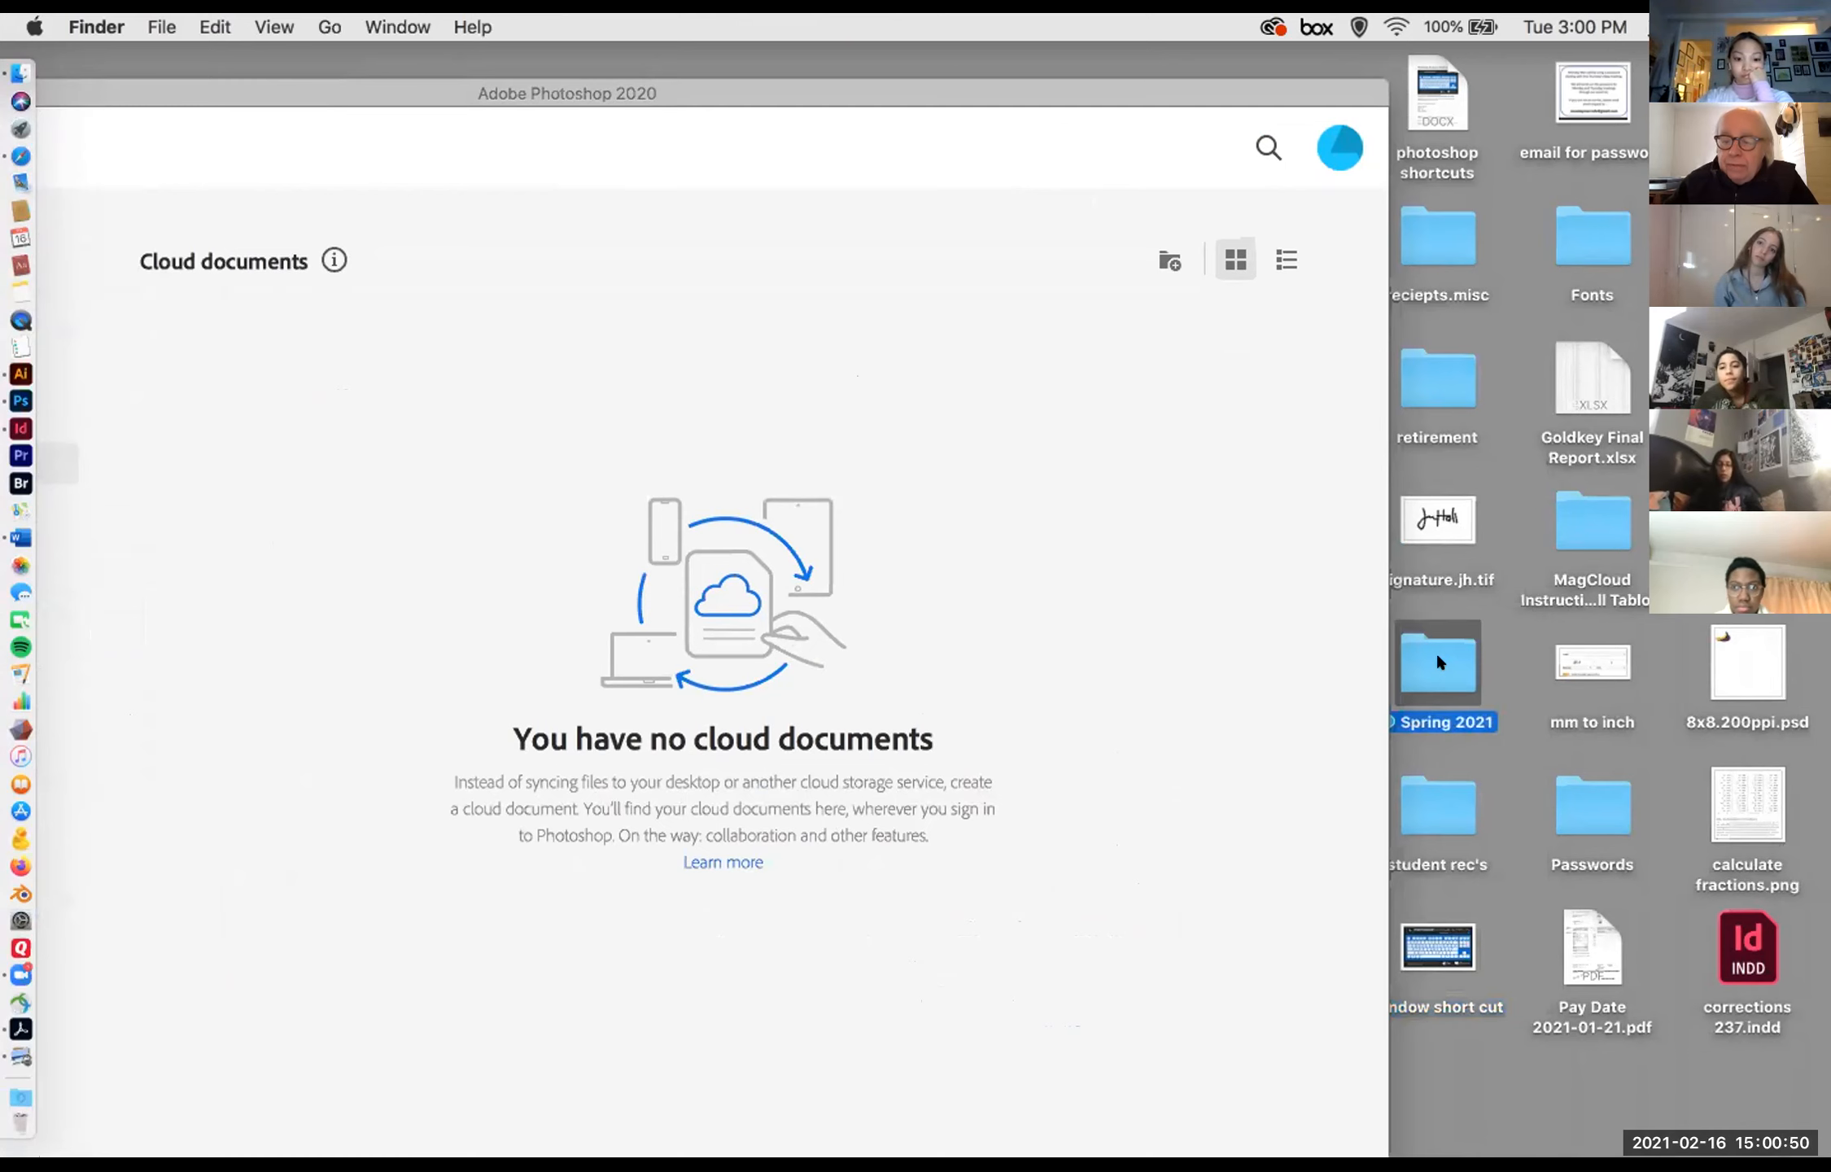
double_click(1445, 666)
scroll(602, 269, up, 10)
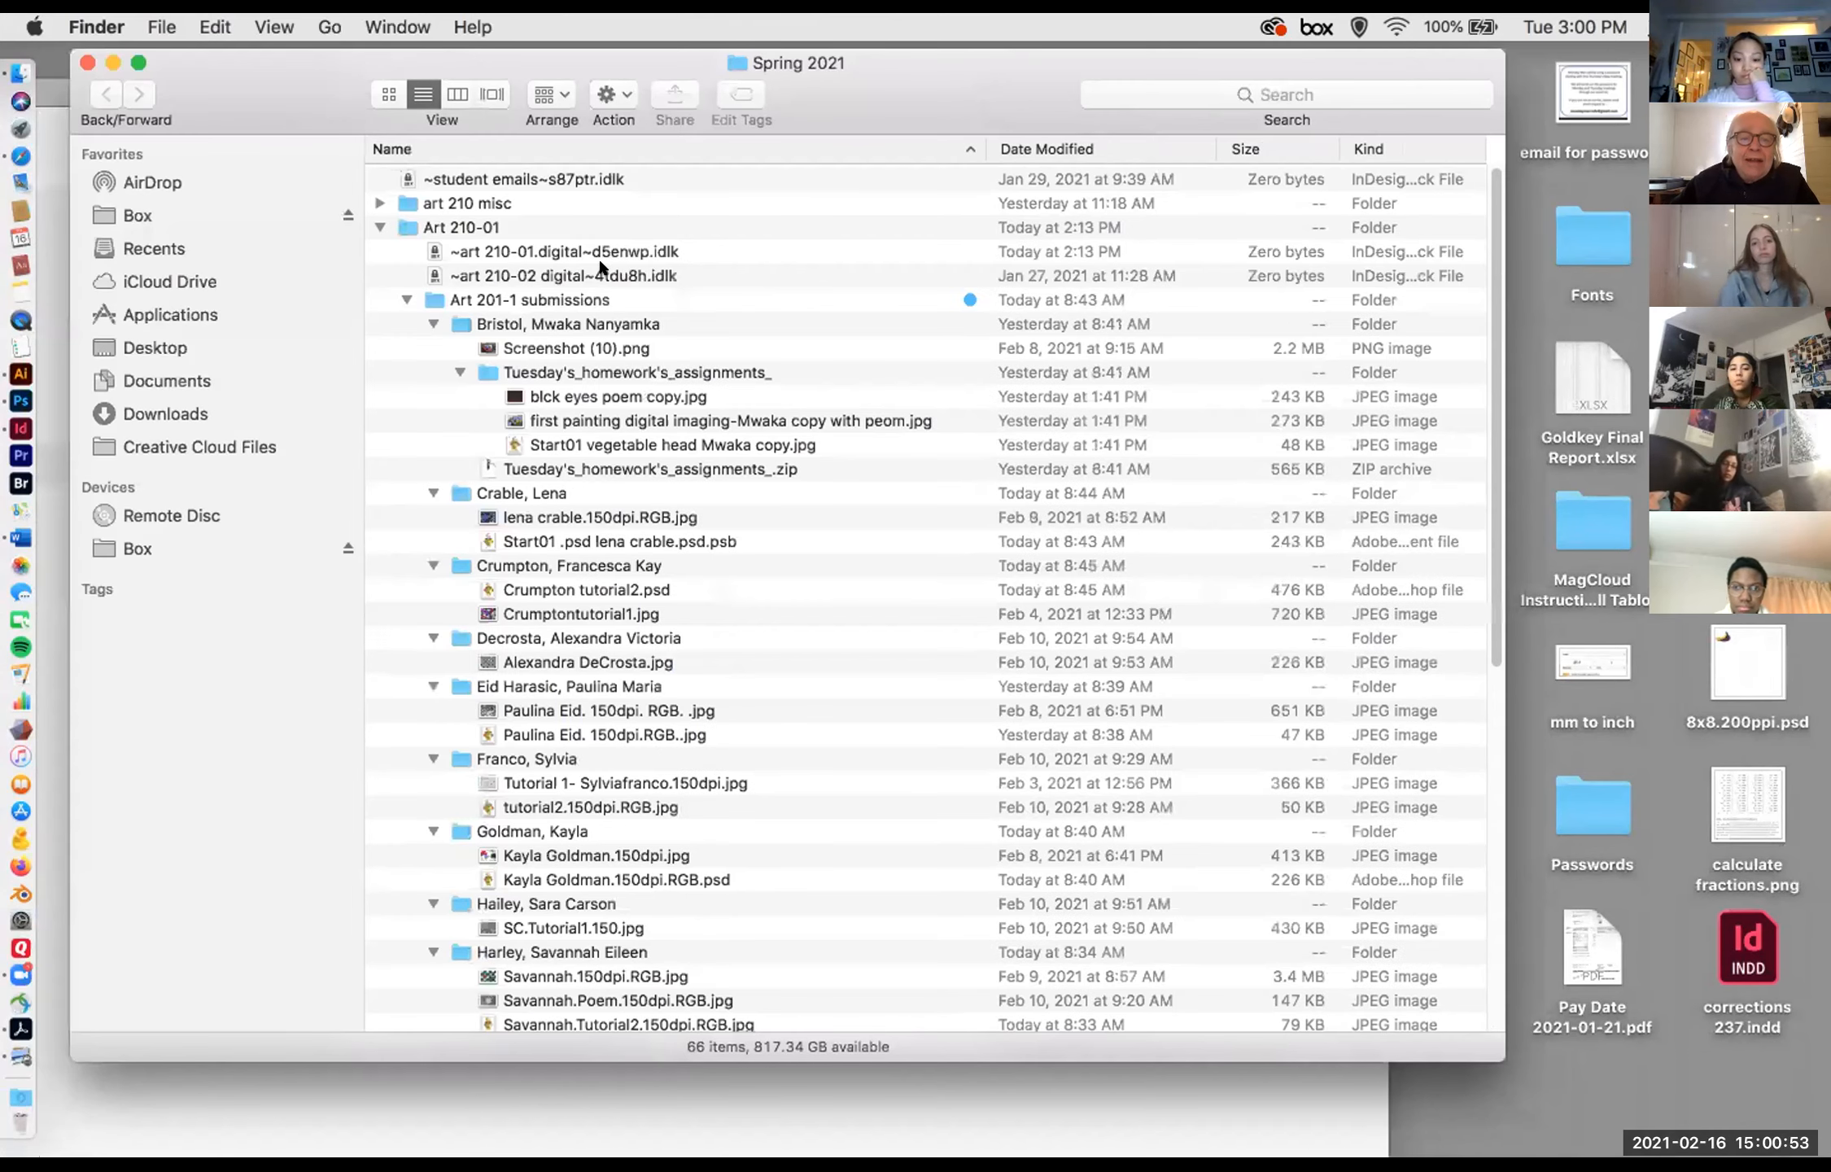
Step: Expand the art 210 misc folder and preview 210-1 tut.psd
click(372, 196)
click(418, 229)
click(436, 249)
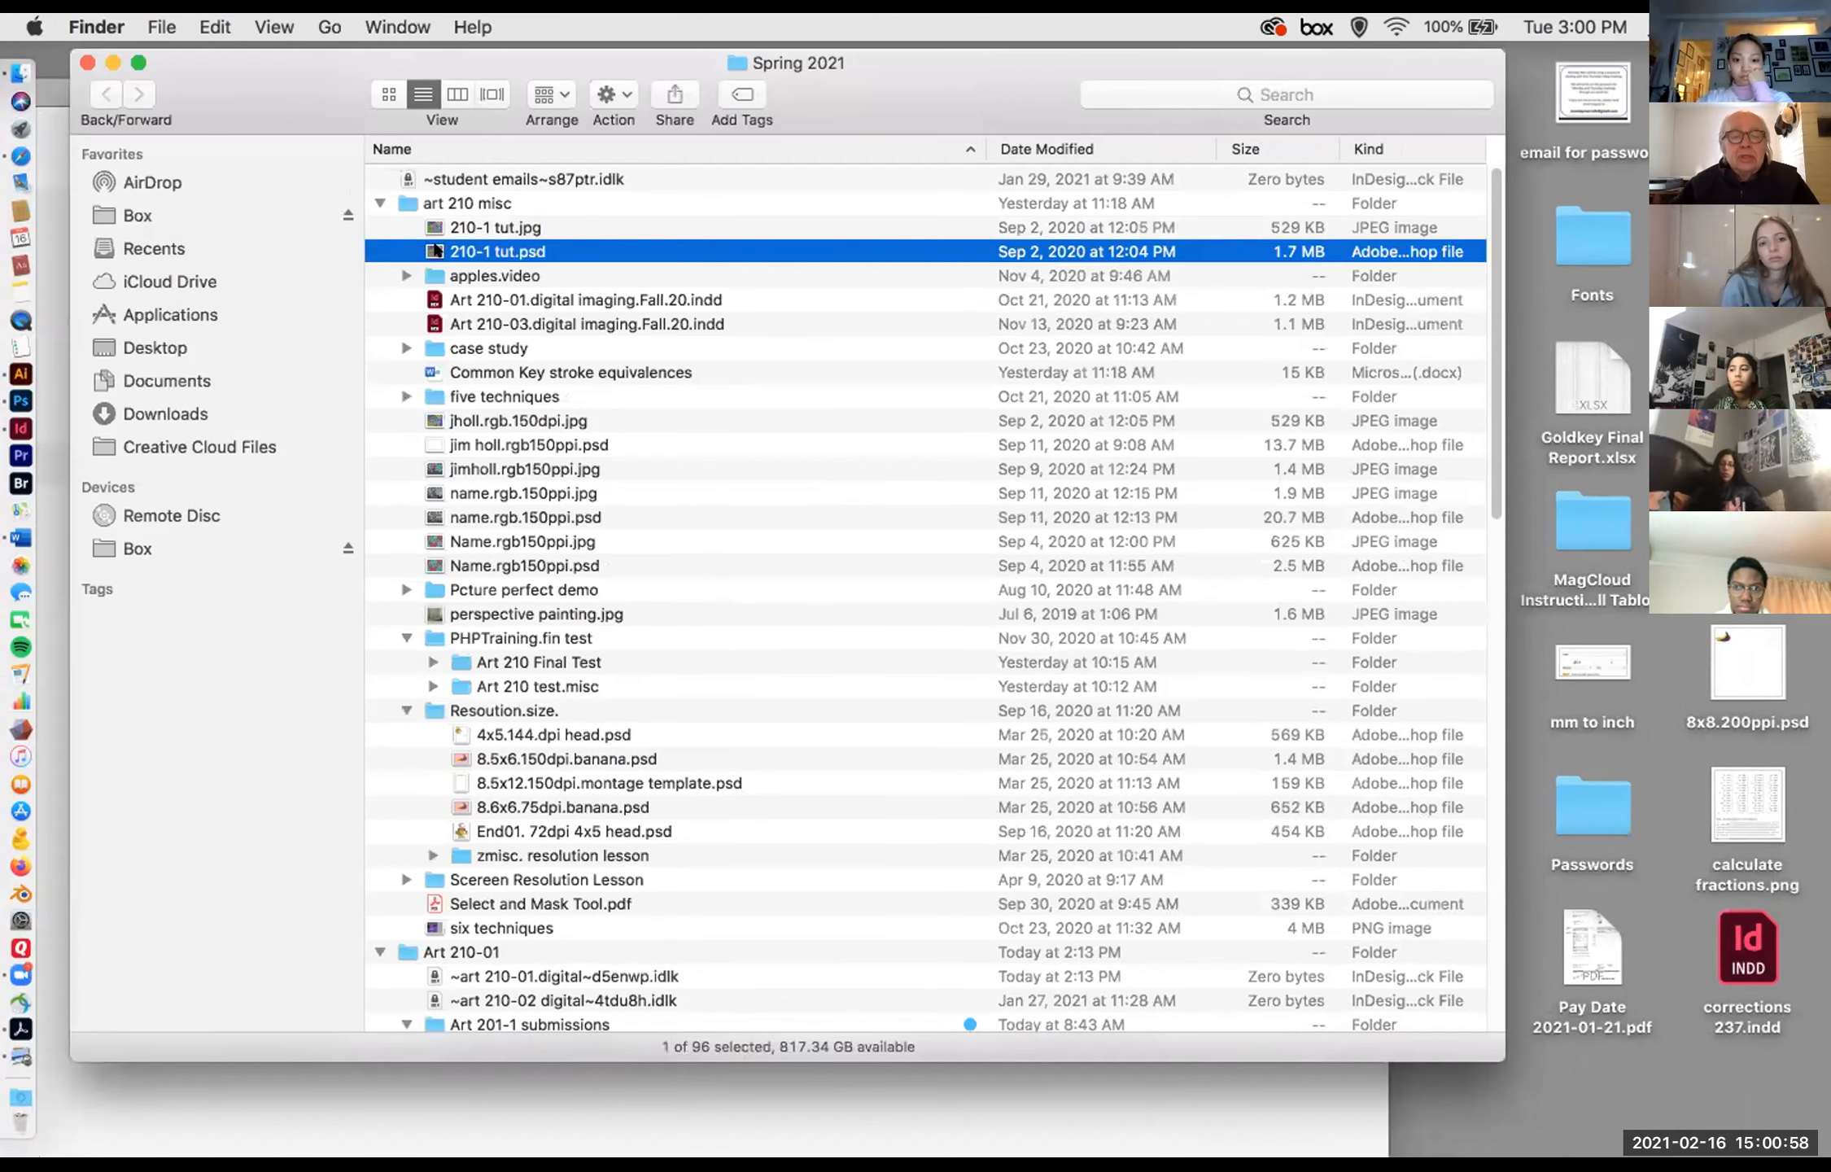
key(space)
Step: Preview the 150dpi JPEG dated Sep 2, 2020, followed by name.rgb.150ppi.jpg and name.rgb.150ppi.psd
key(space)
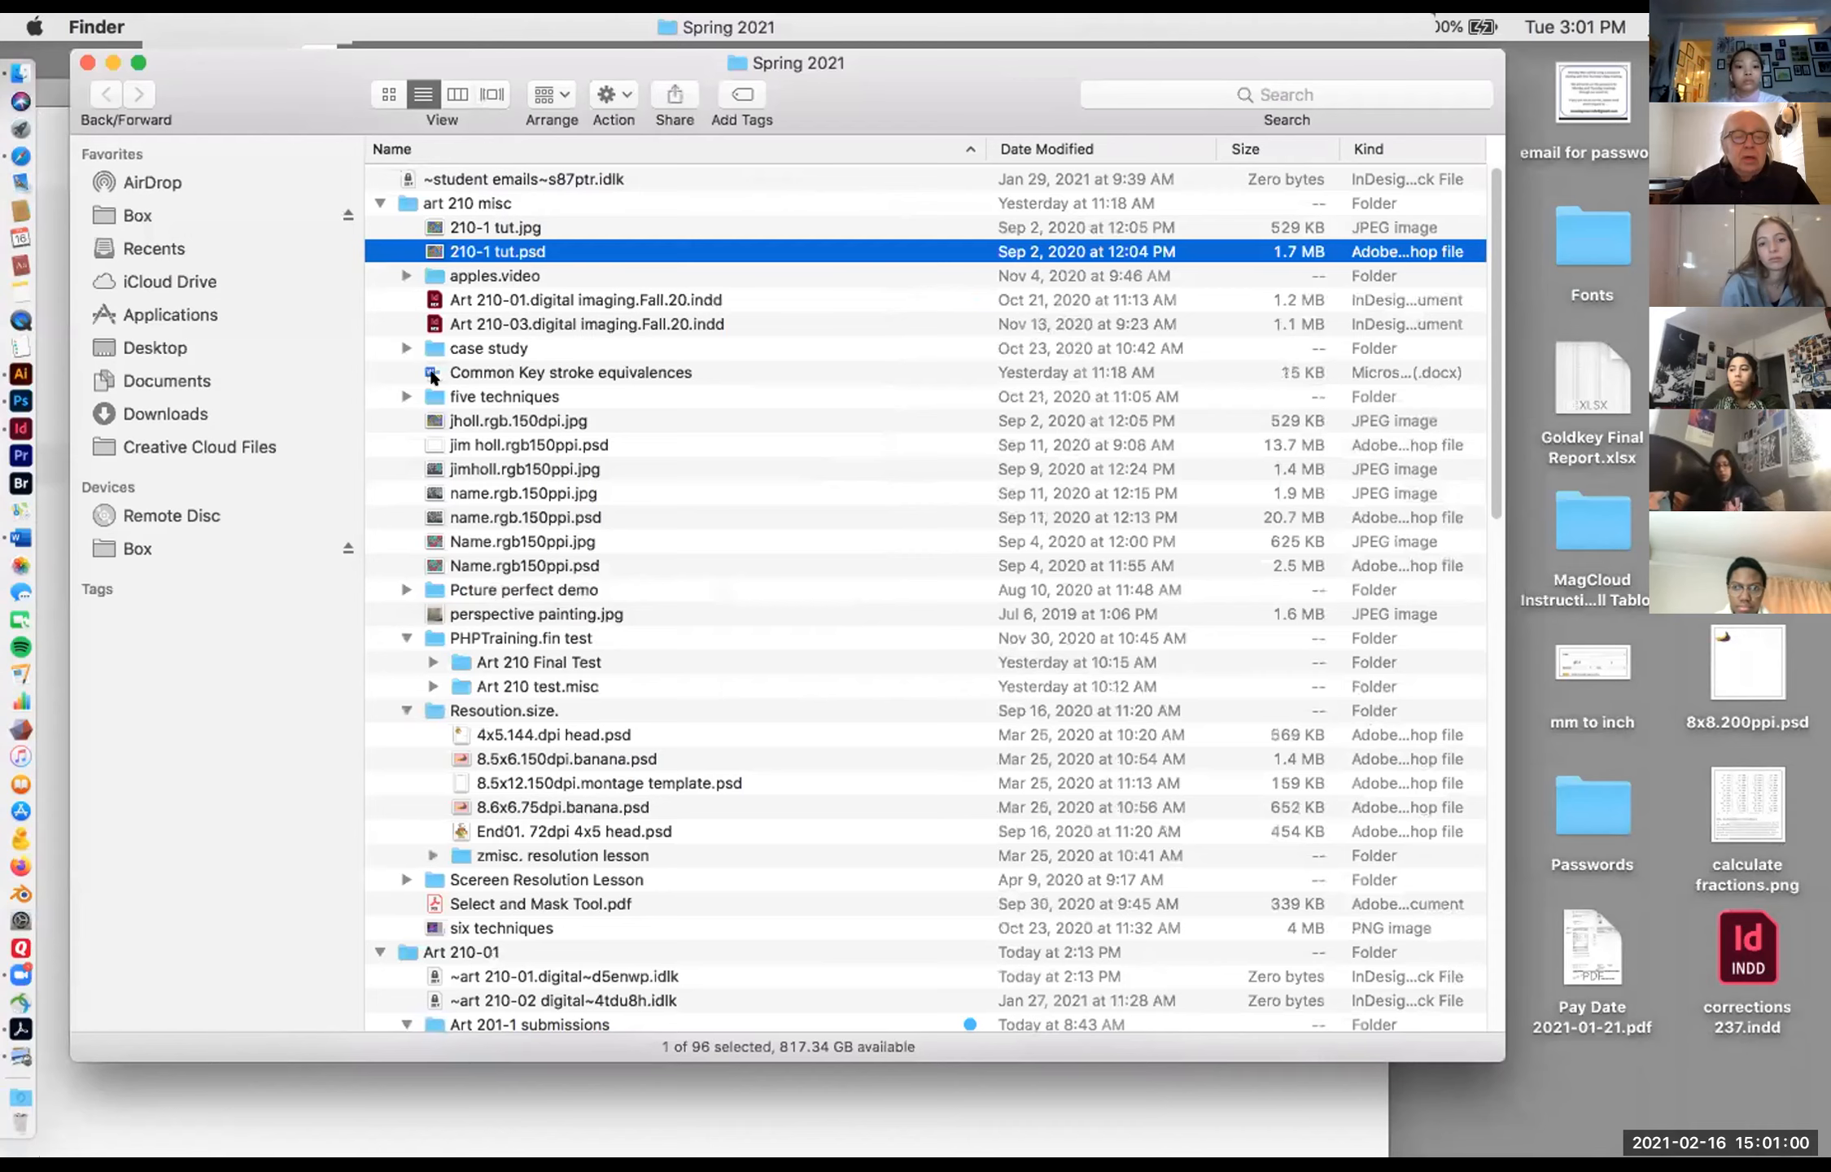
click(432, 421)
key(space)
key(space)
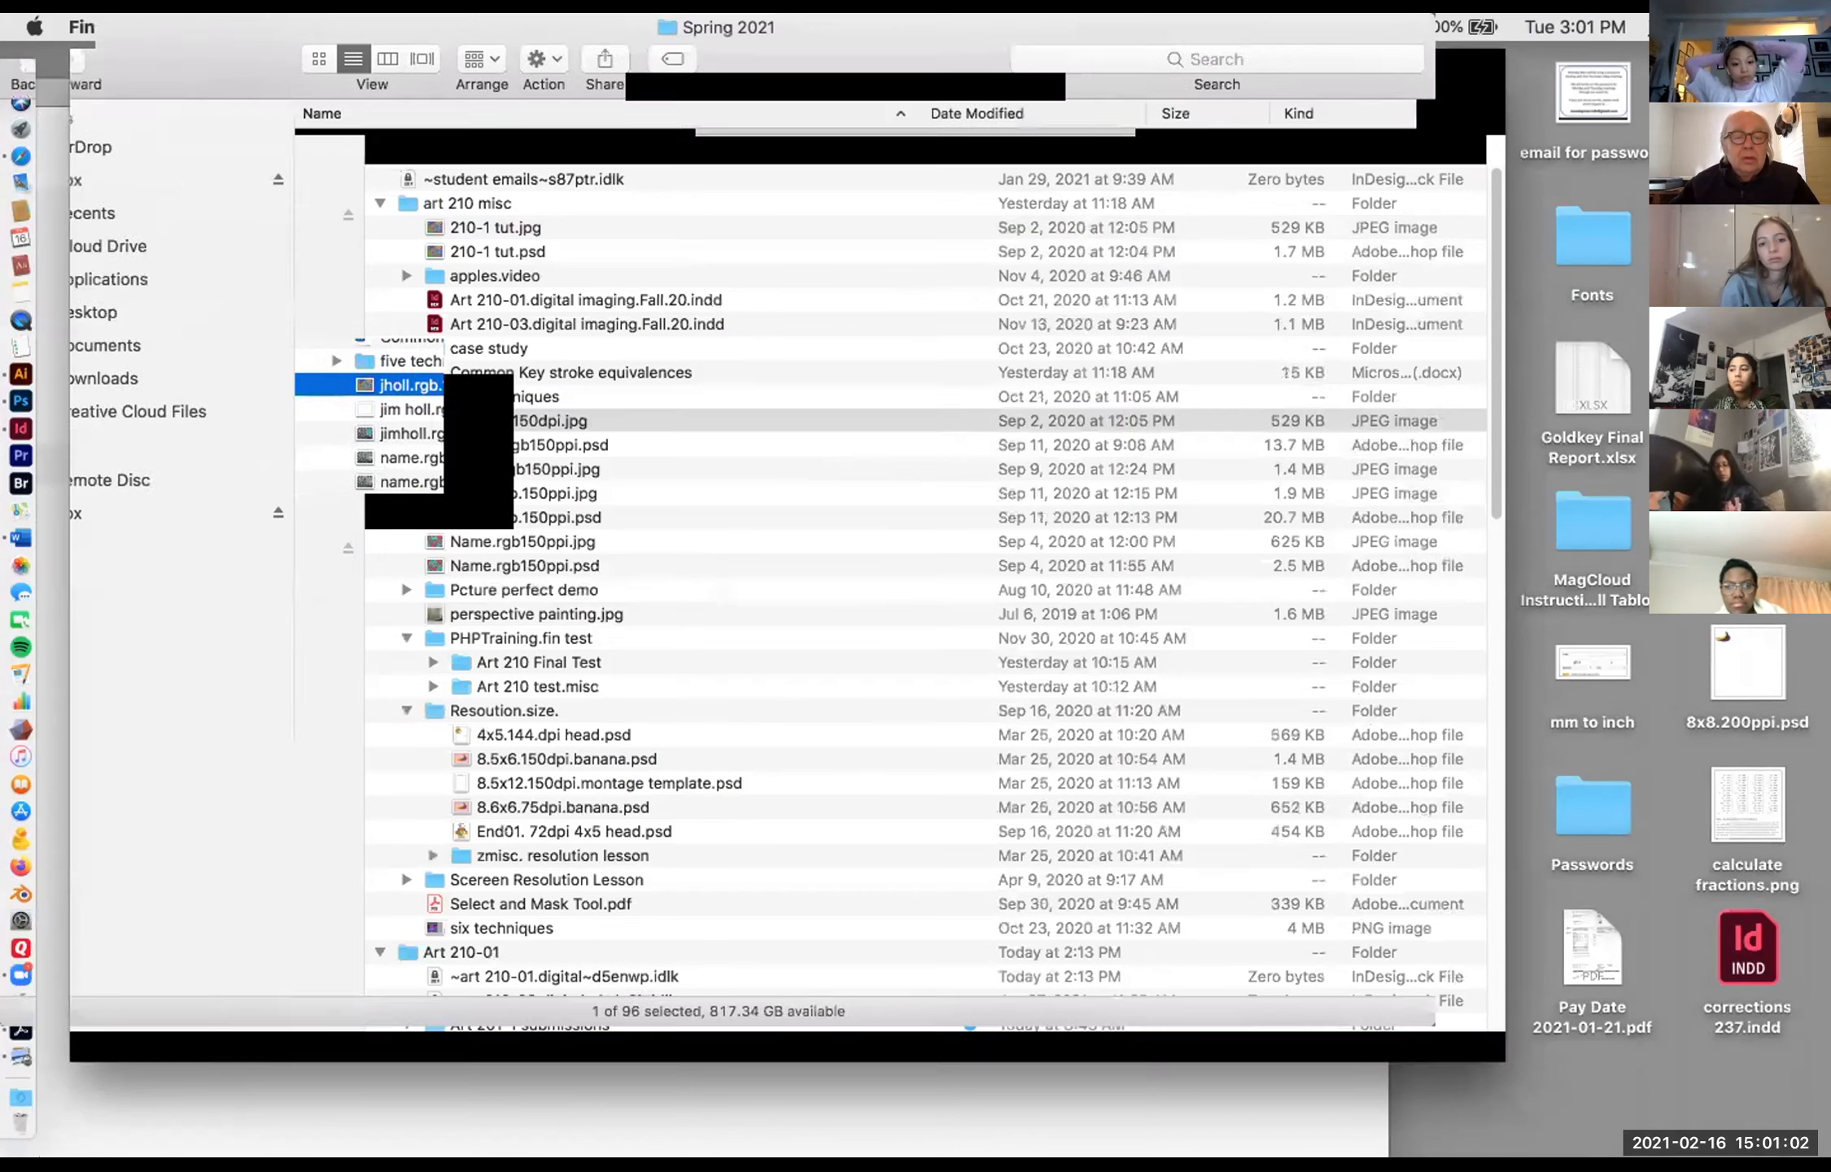
click(421, 492)
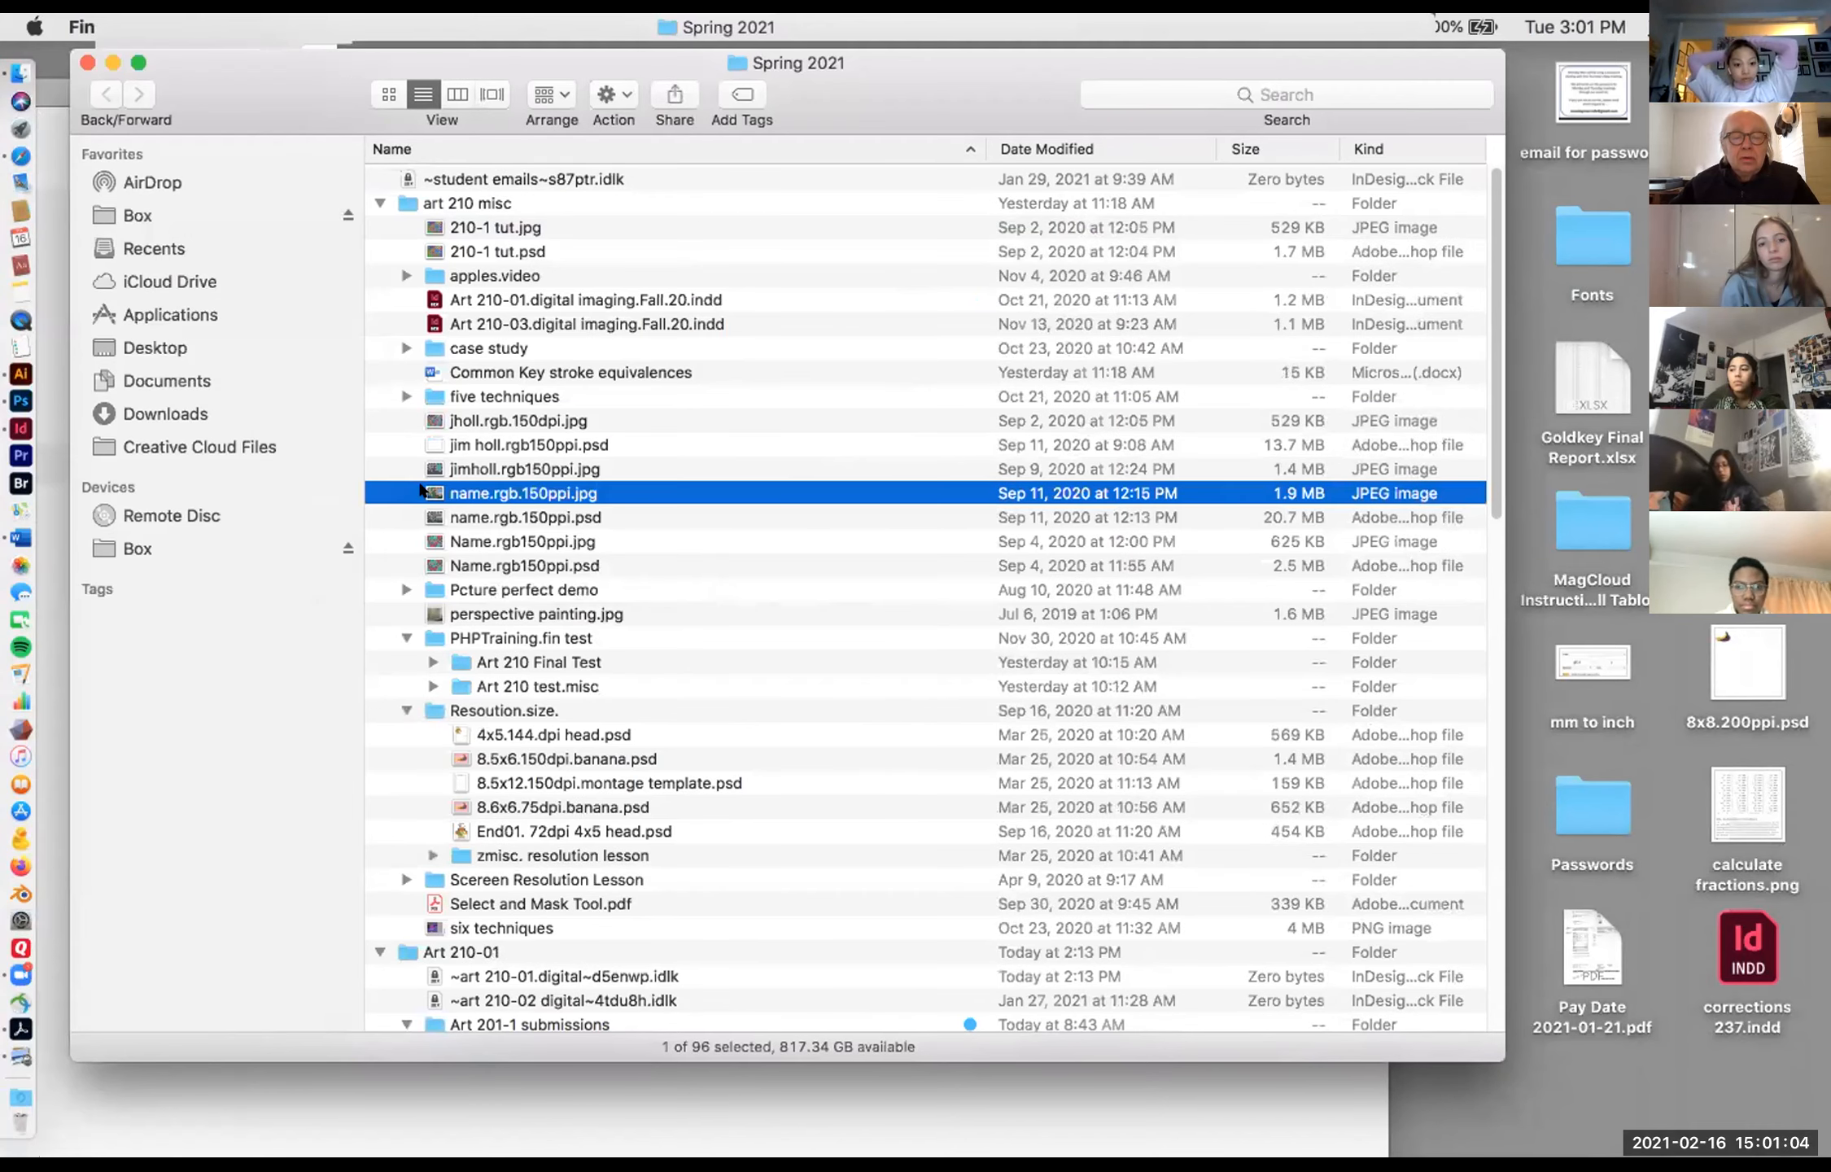
key(space)
key(space)
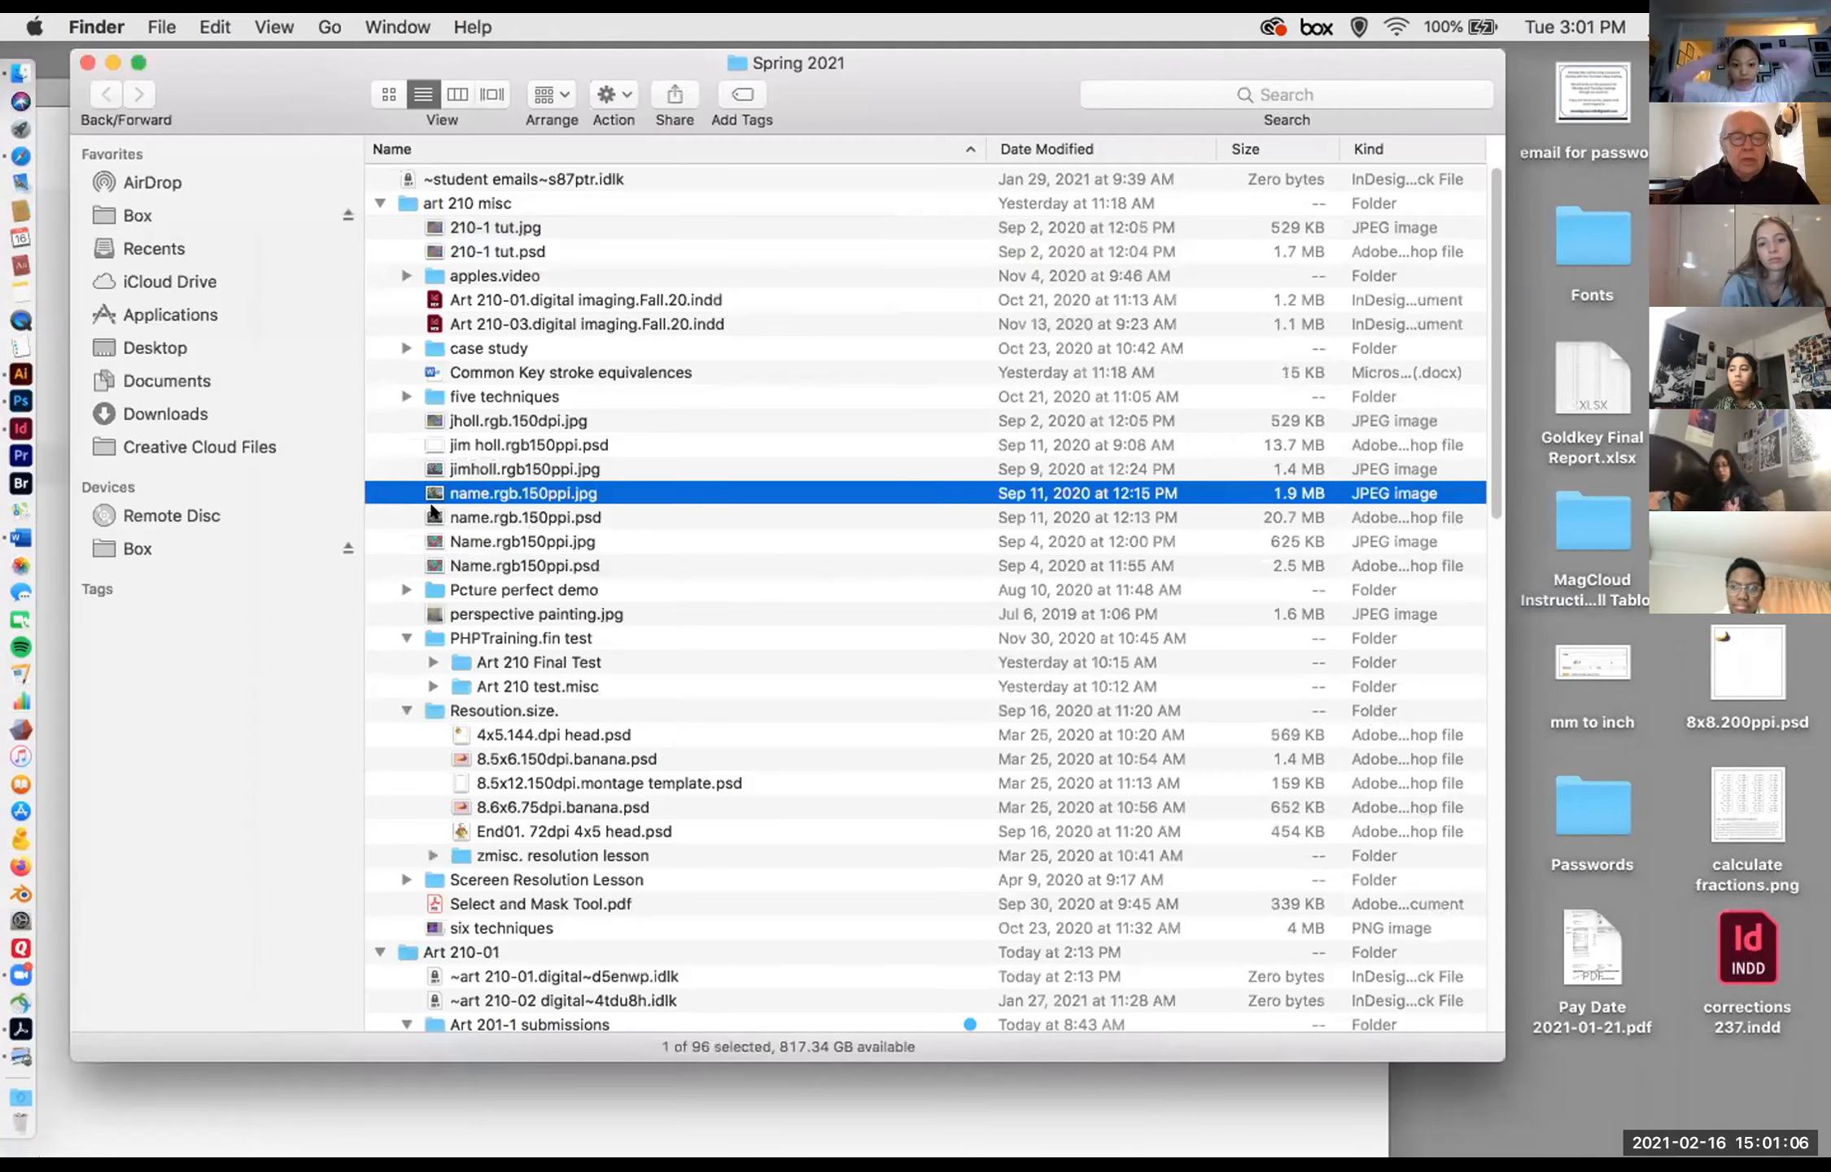
click(432, 511)
Step: Preview Name.rgb150ppi.jpg and Name.rgb150ppi.psd, and select perspective painting.jpg
key(space)
key(space)
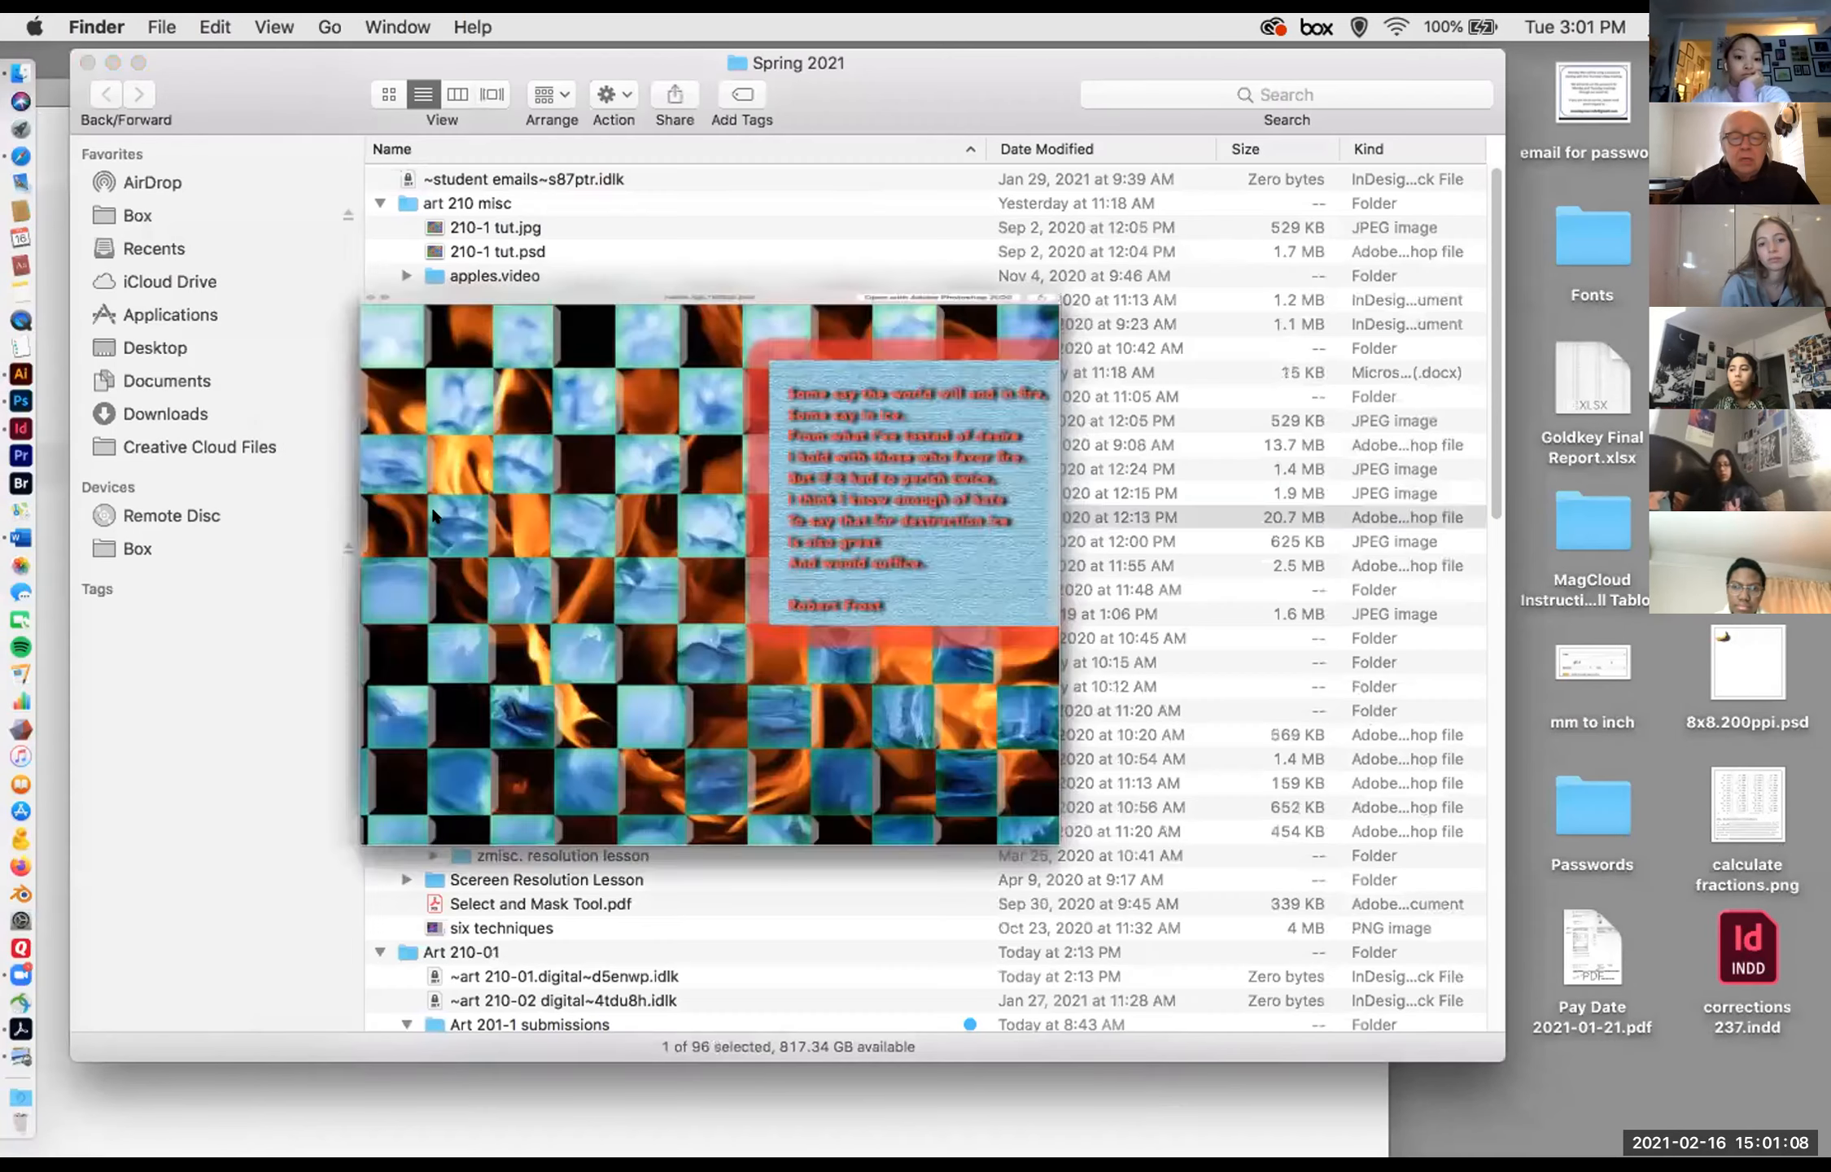
click(436, 537)
key(space)
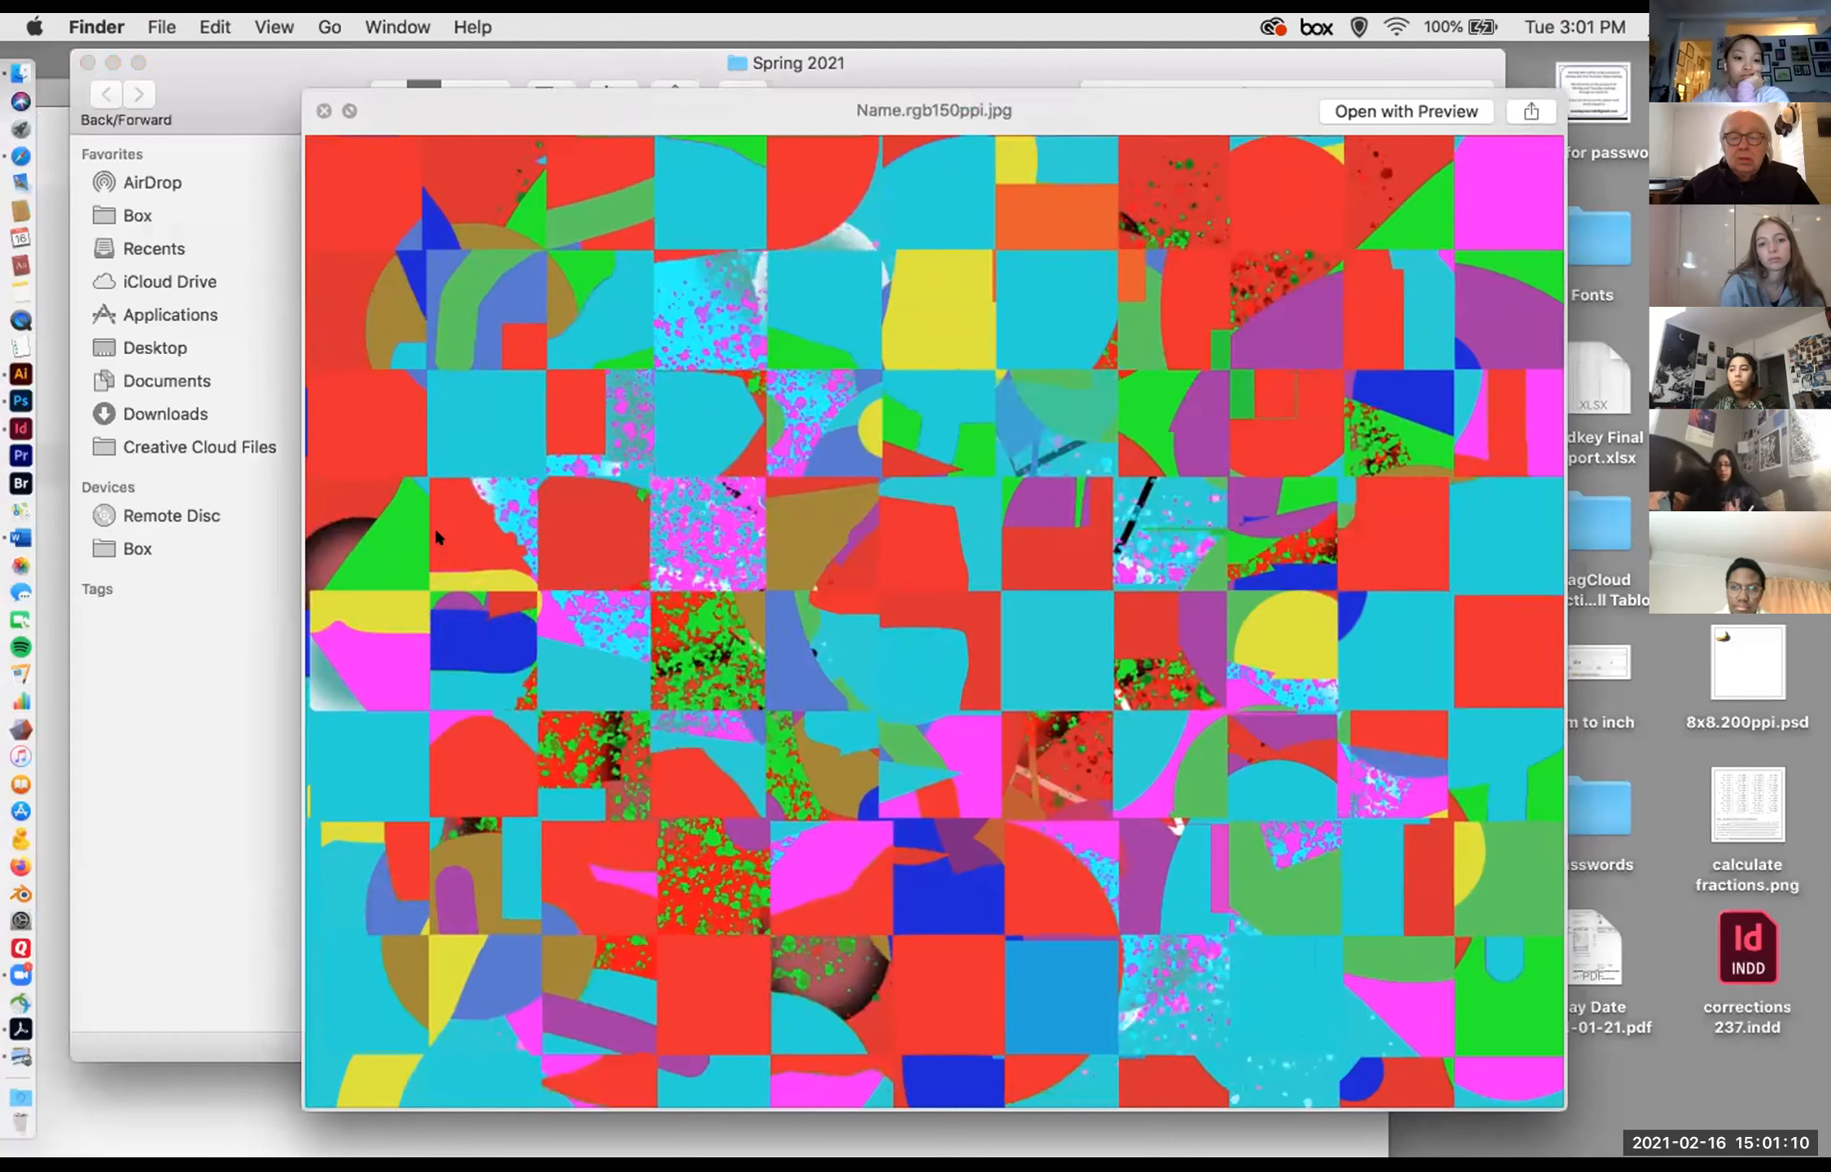
key(space)
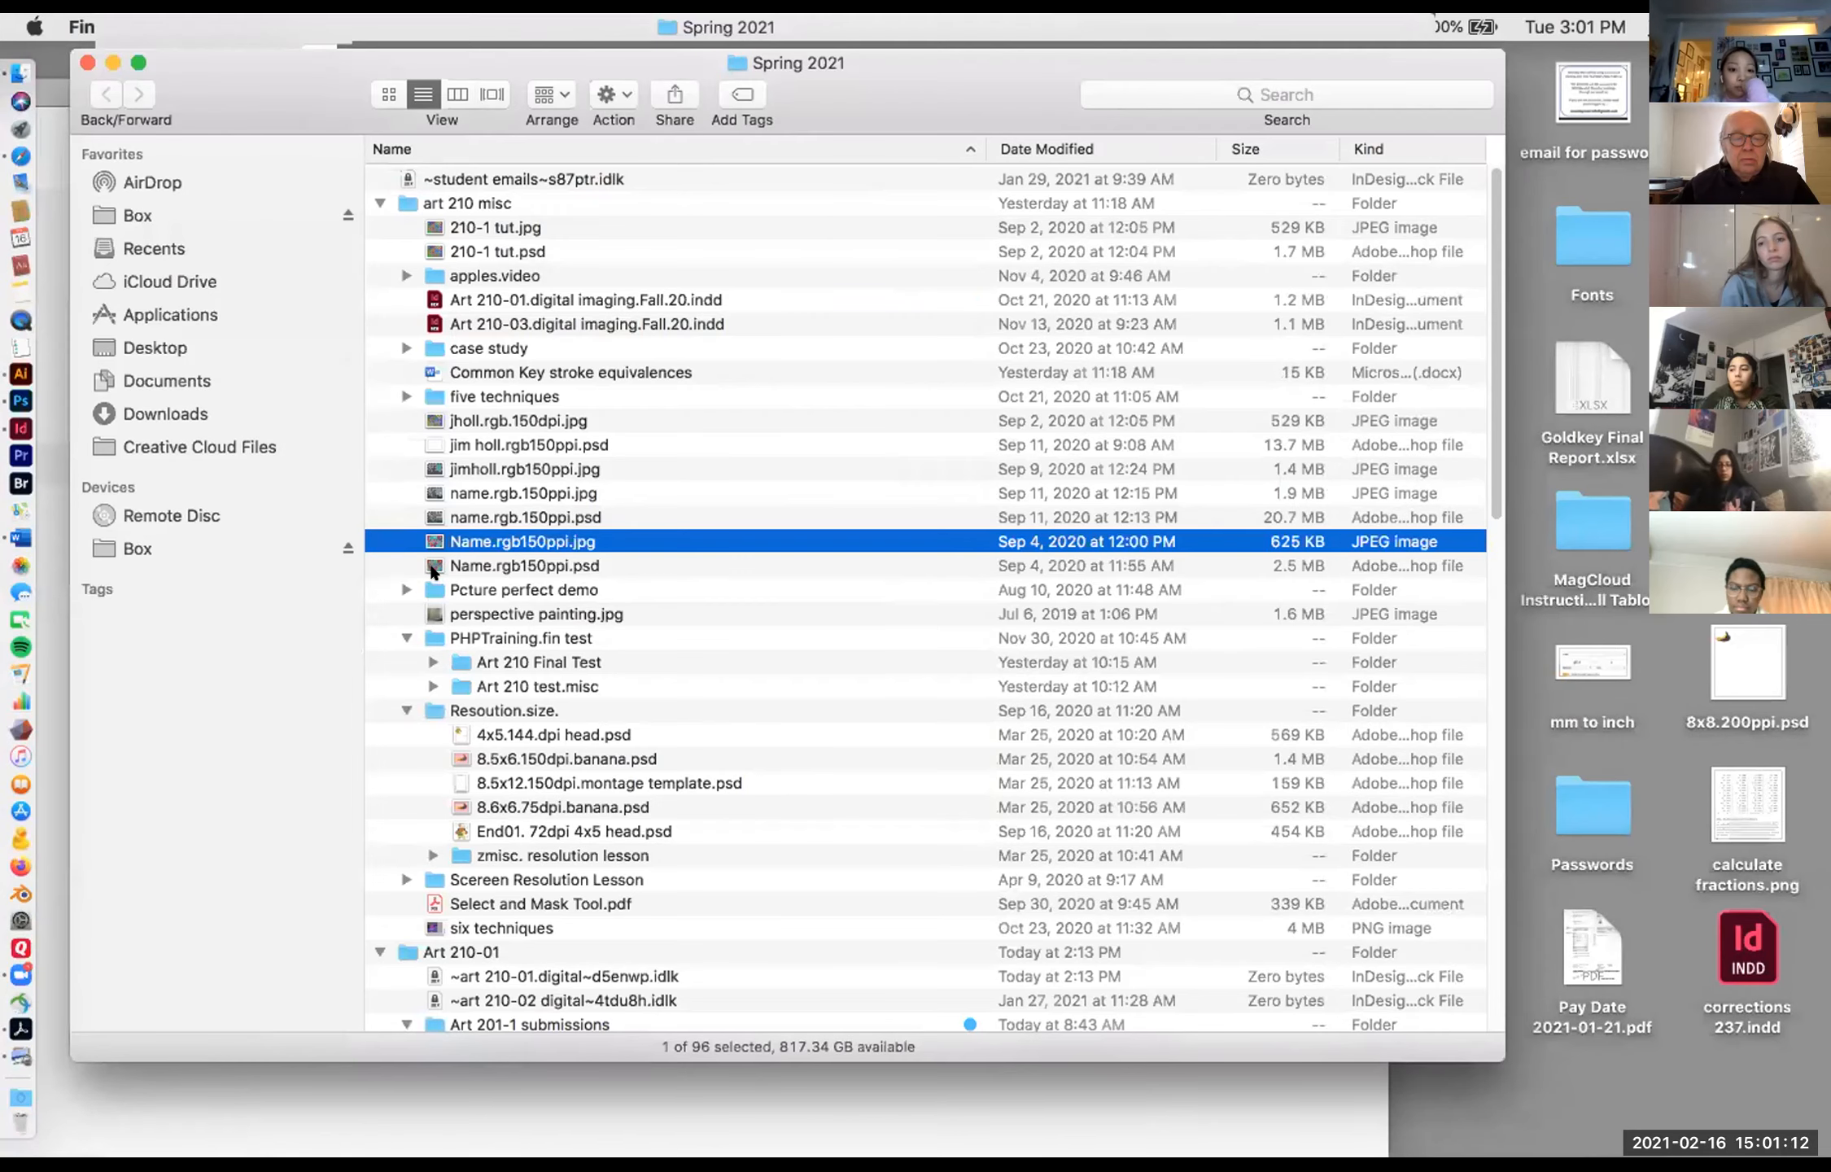
click(431, 565)
key(space)
key(space)
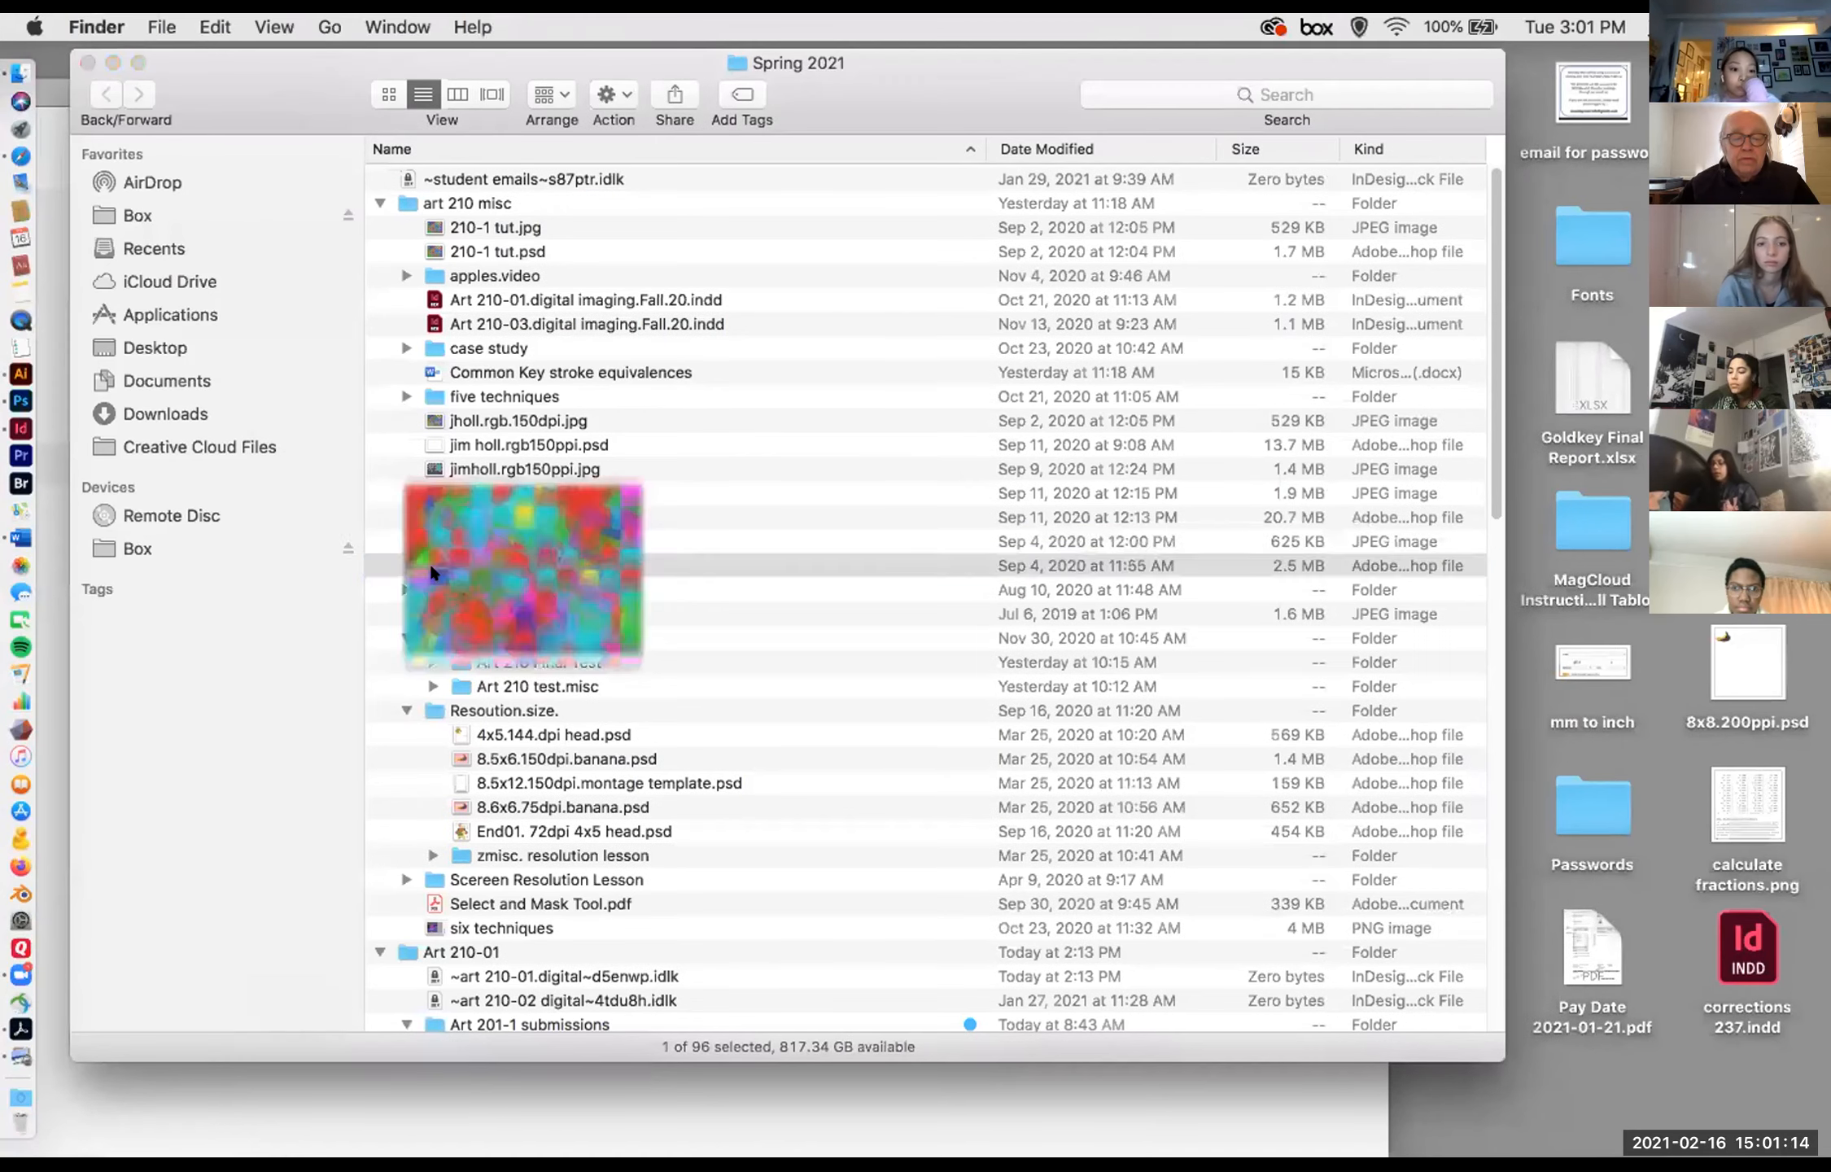
click(437, 614)
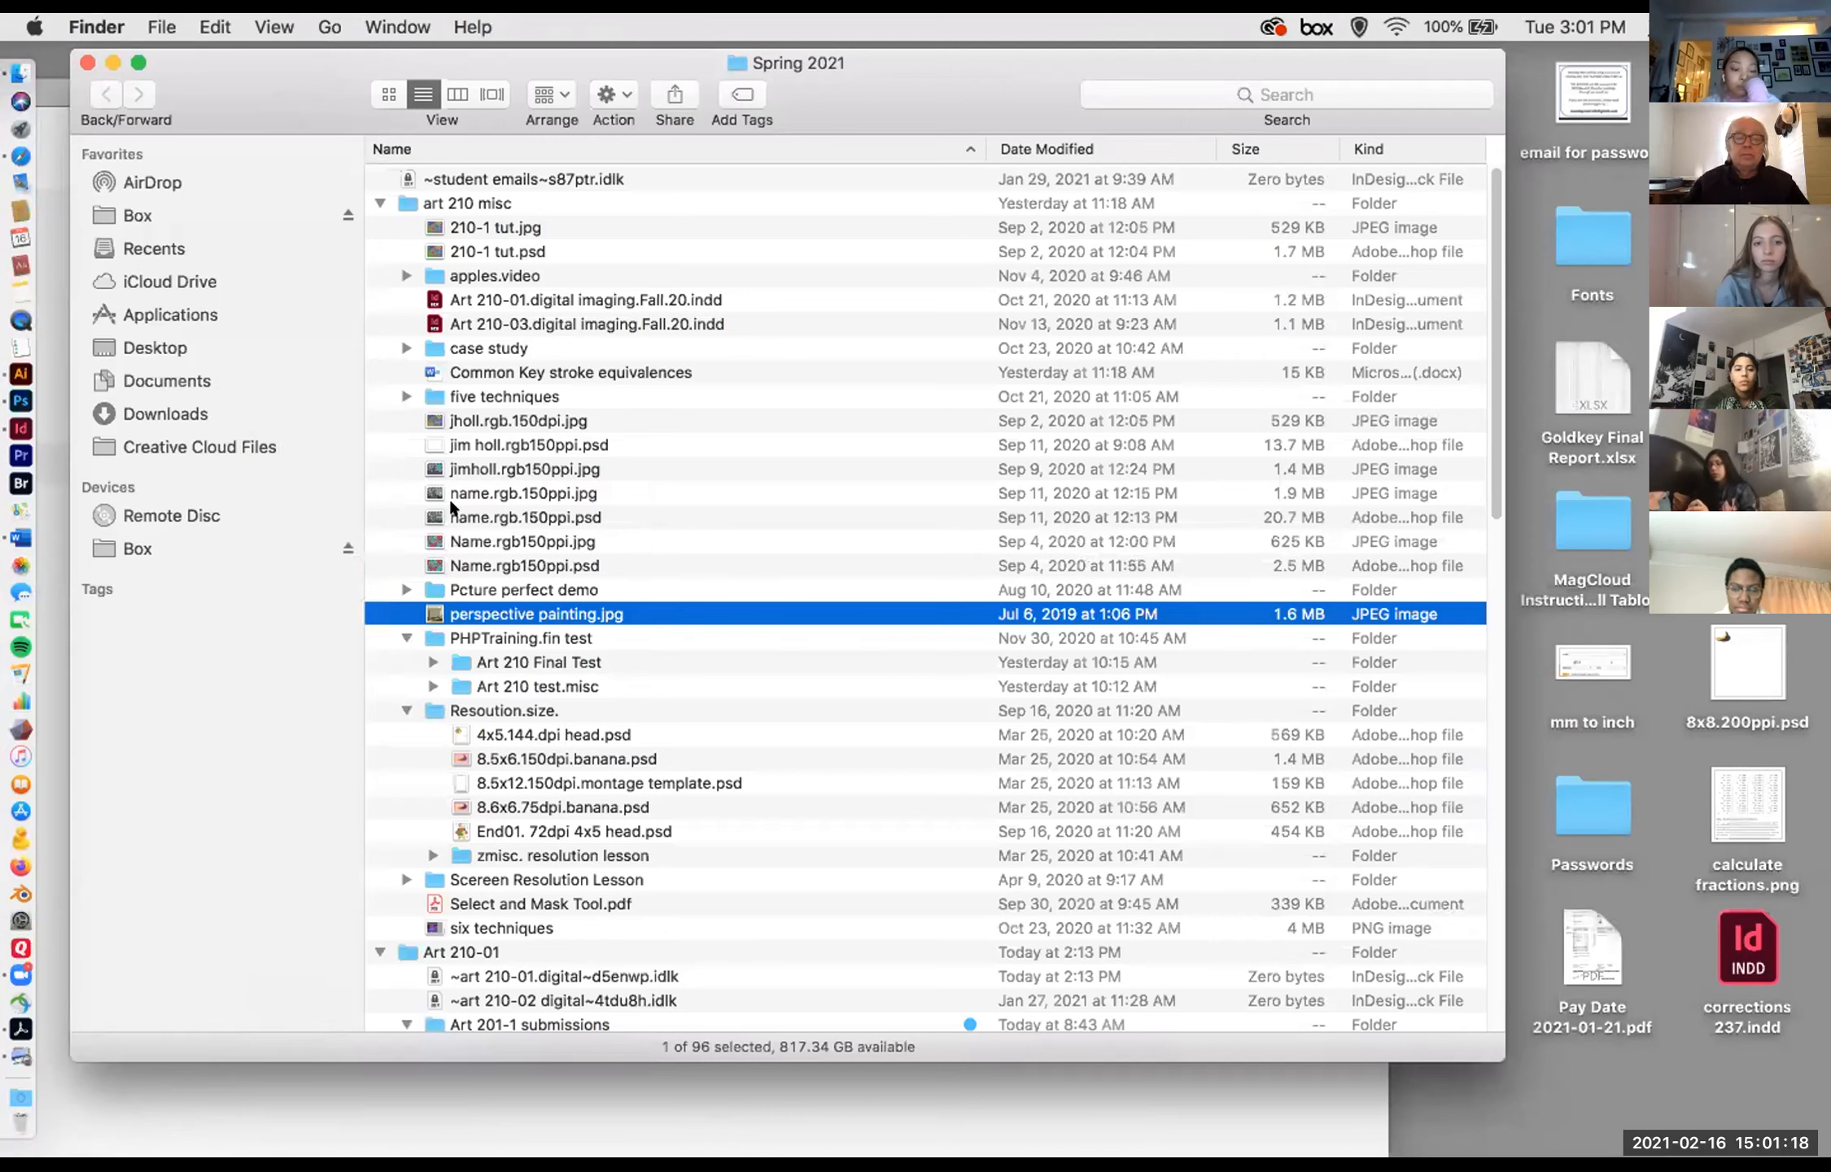
Step: Preview name.rgb.150ppi.psd again to show the fire-and-ice checkerboard with its poem
click(416, 461)
key(Down)
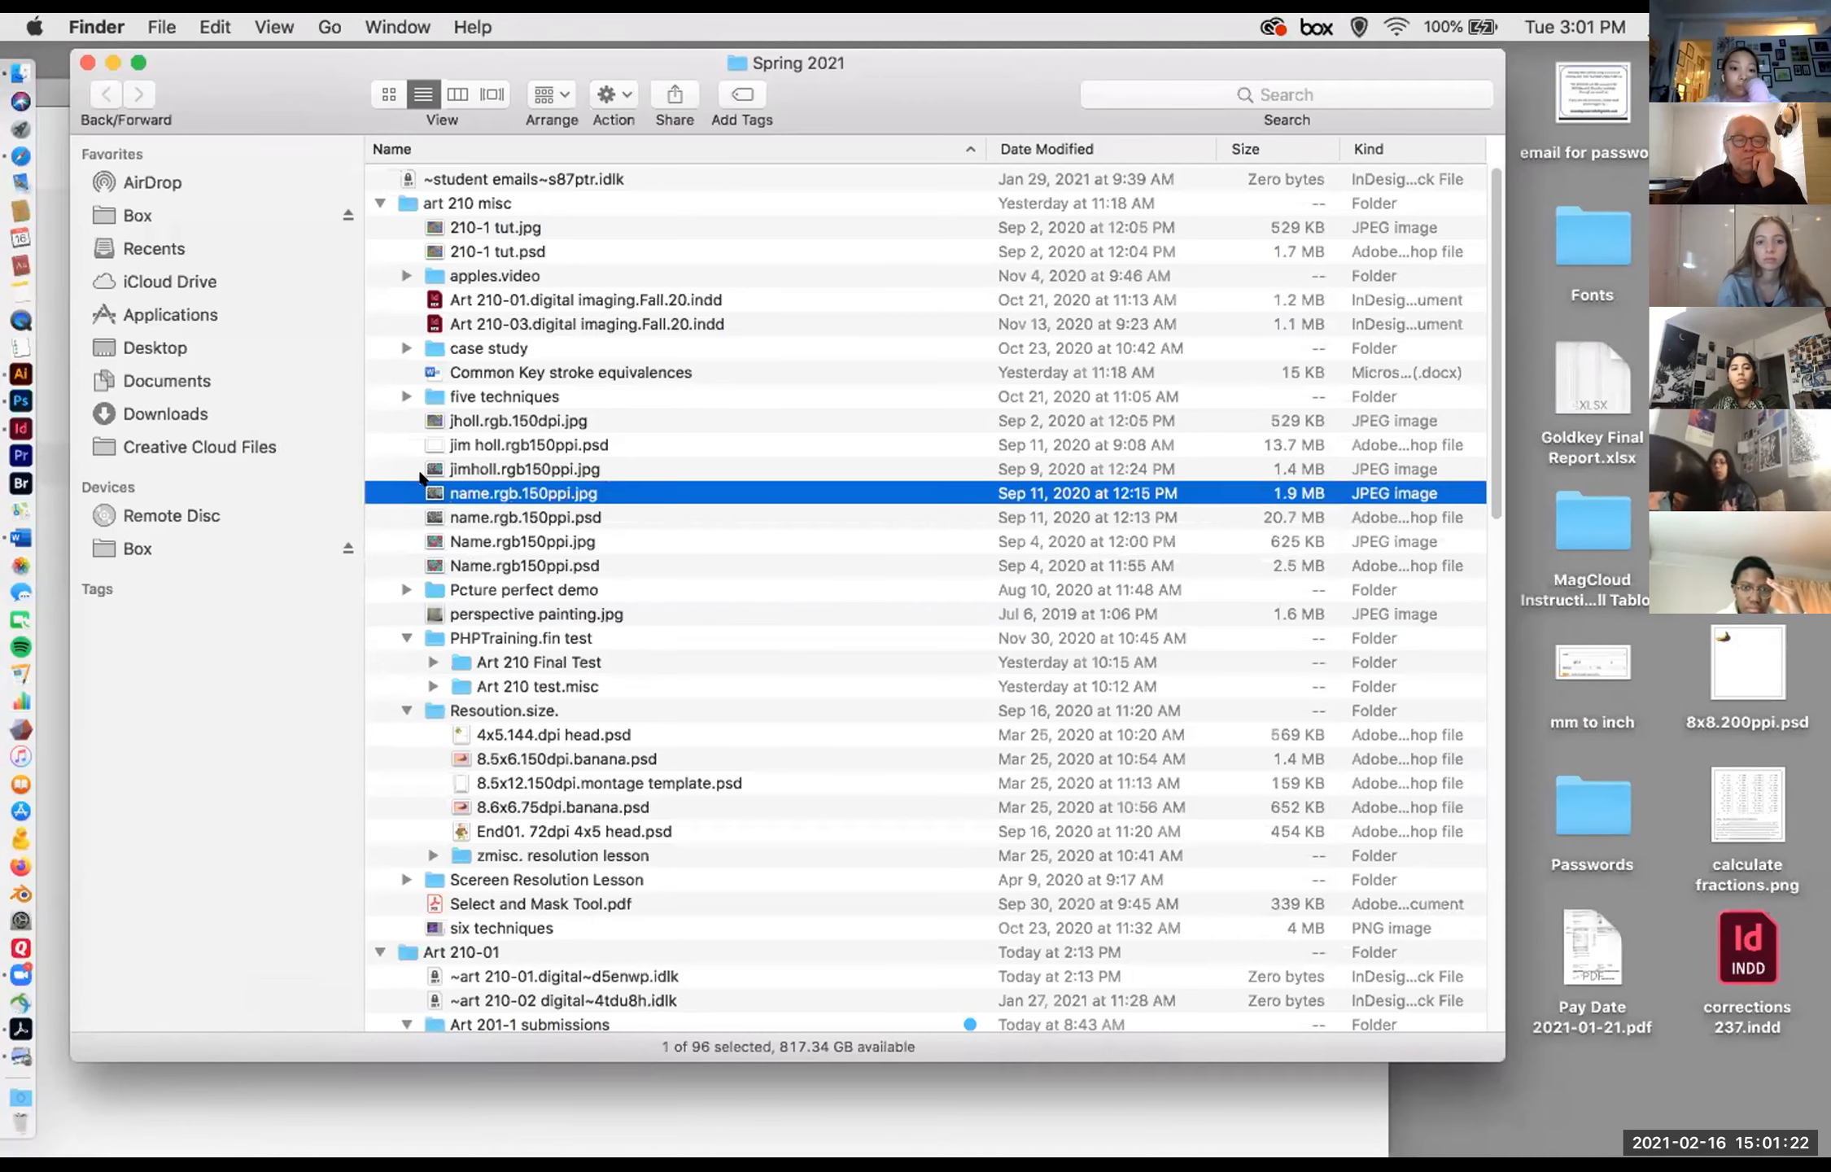
key(Down)
key(space)
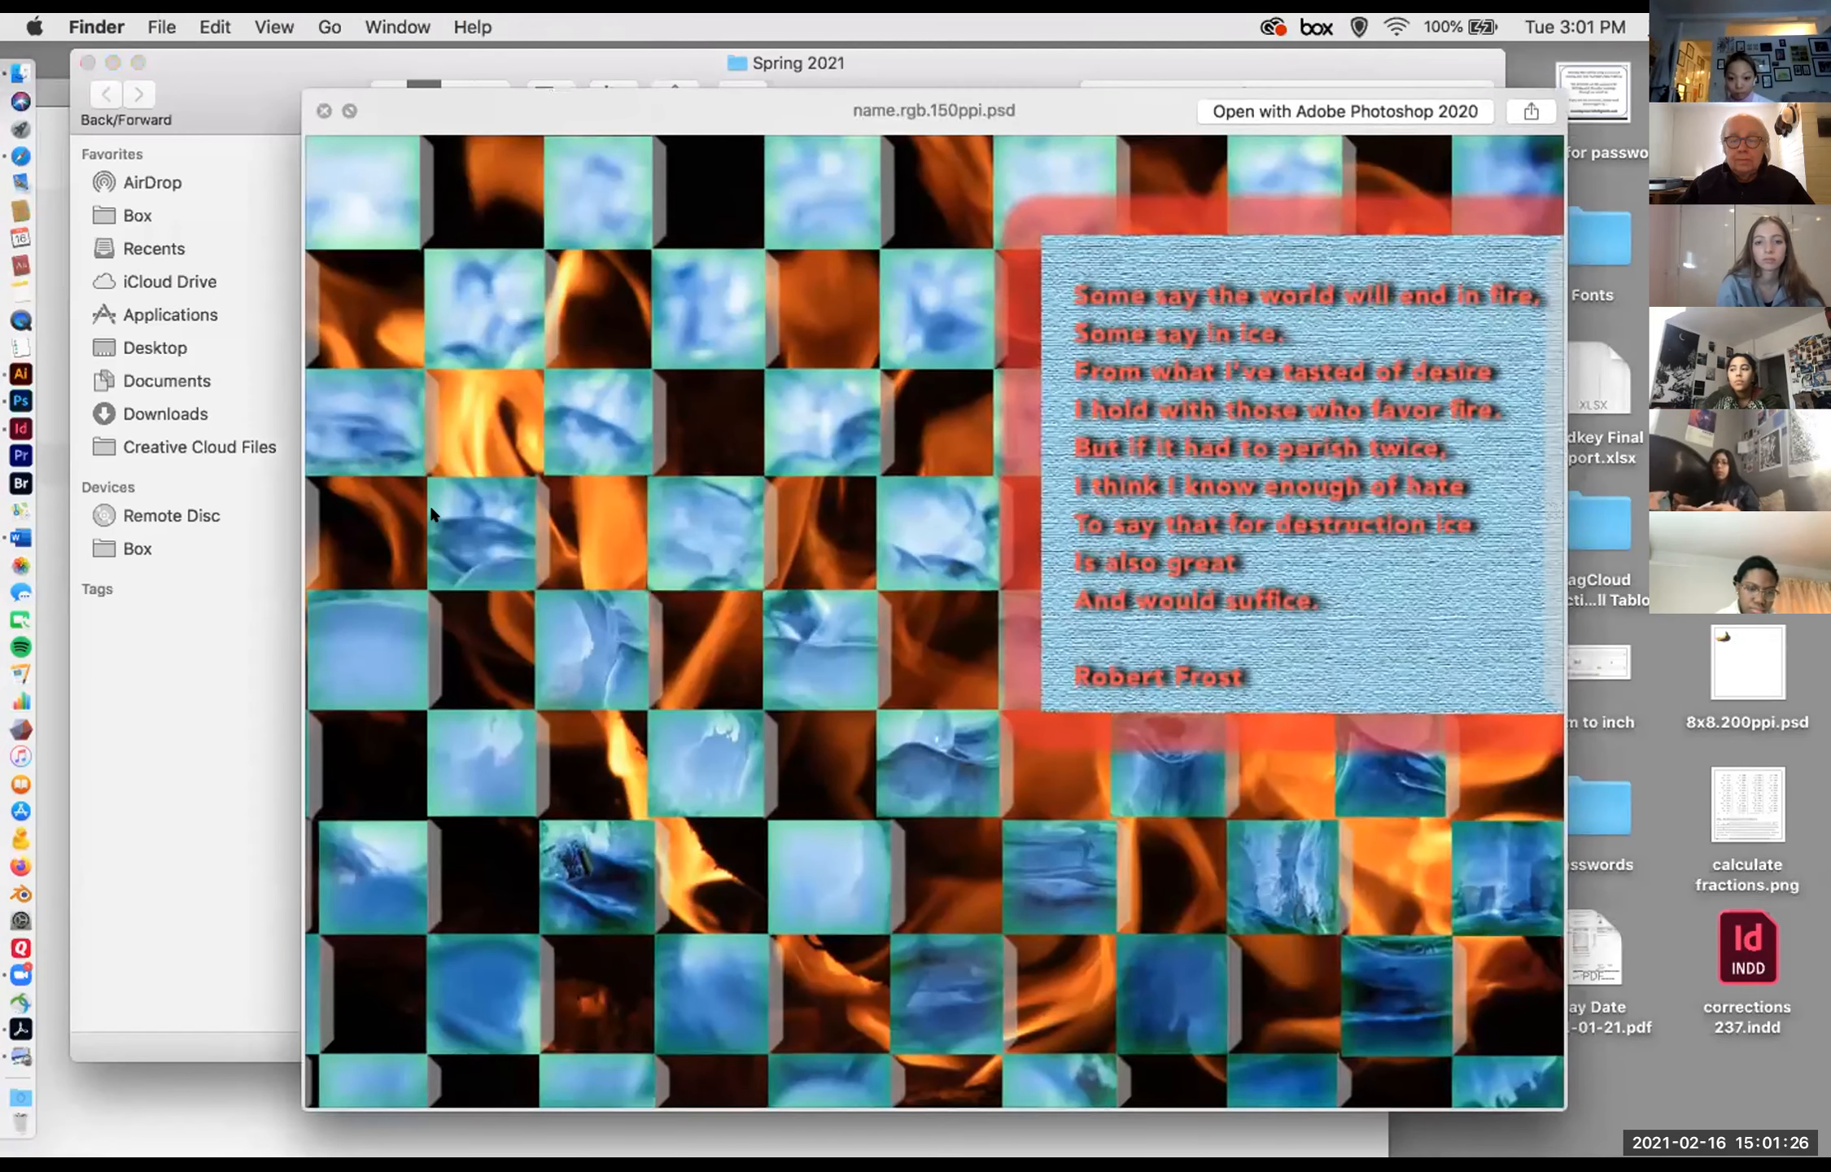
key(space)
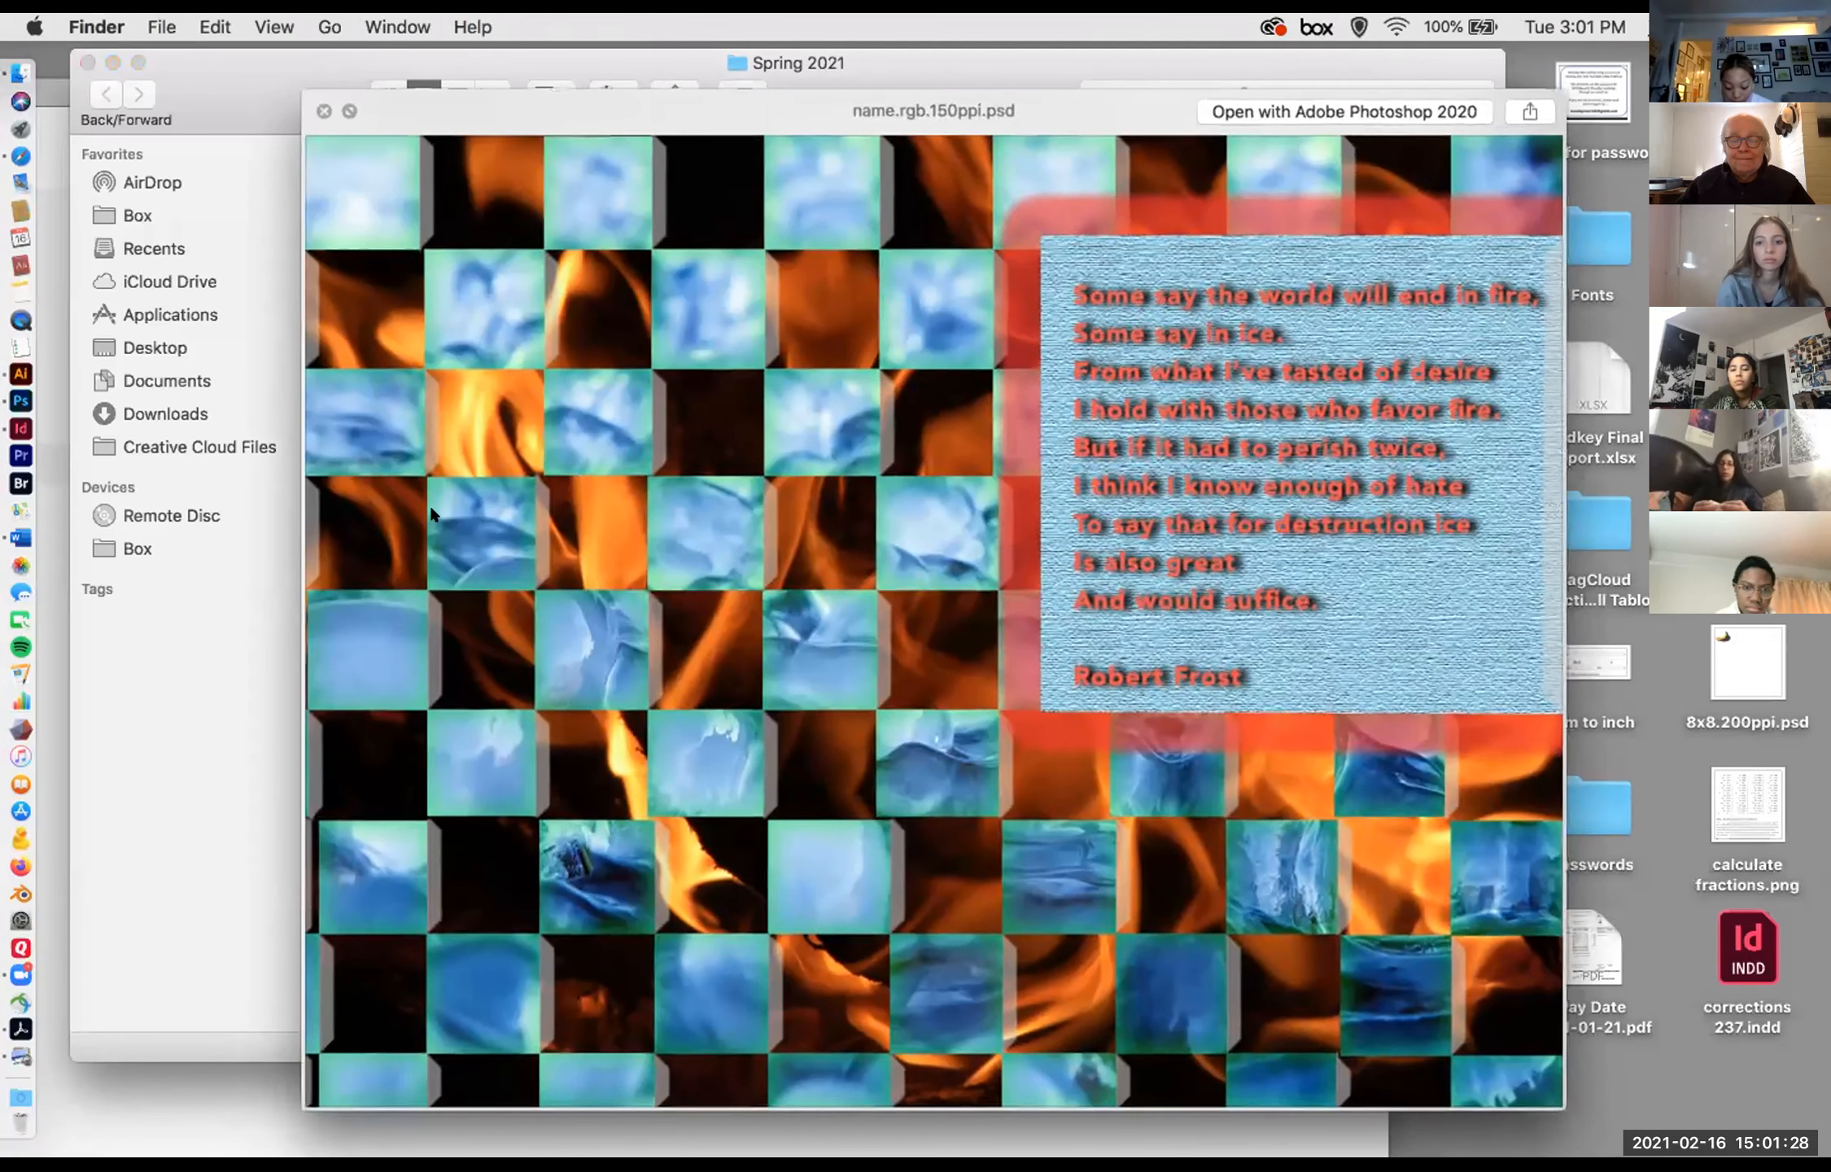
Step: Preview the 150dpi JPEG dated Sep 2, 2020 and open it with Adobe Photoshop 2020
click(434, 418)
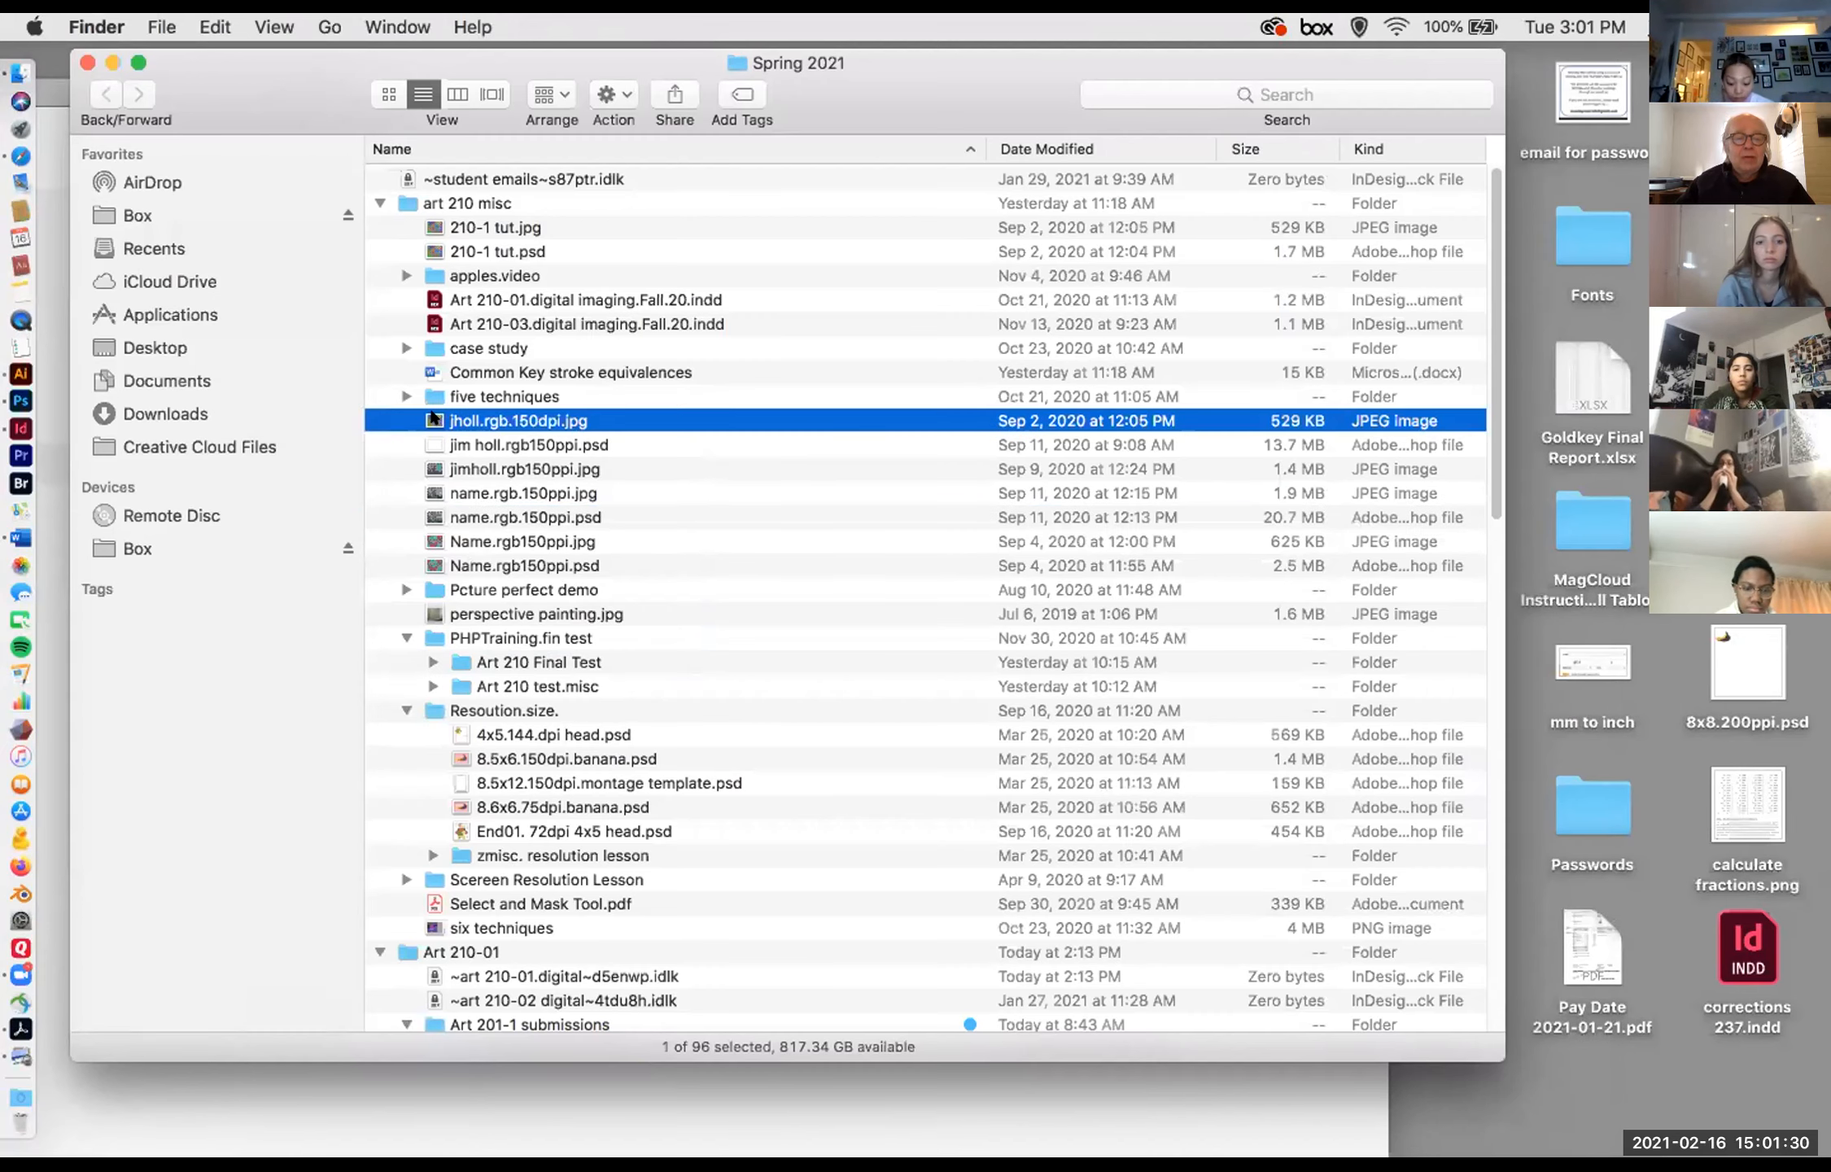
click(434, 459)
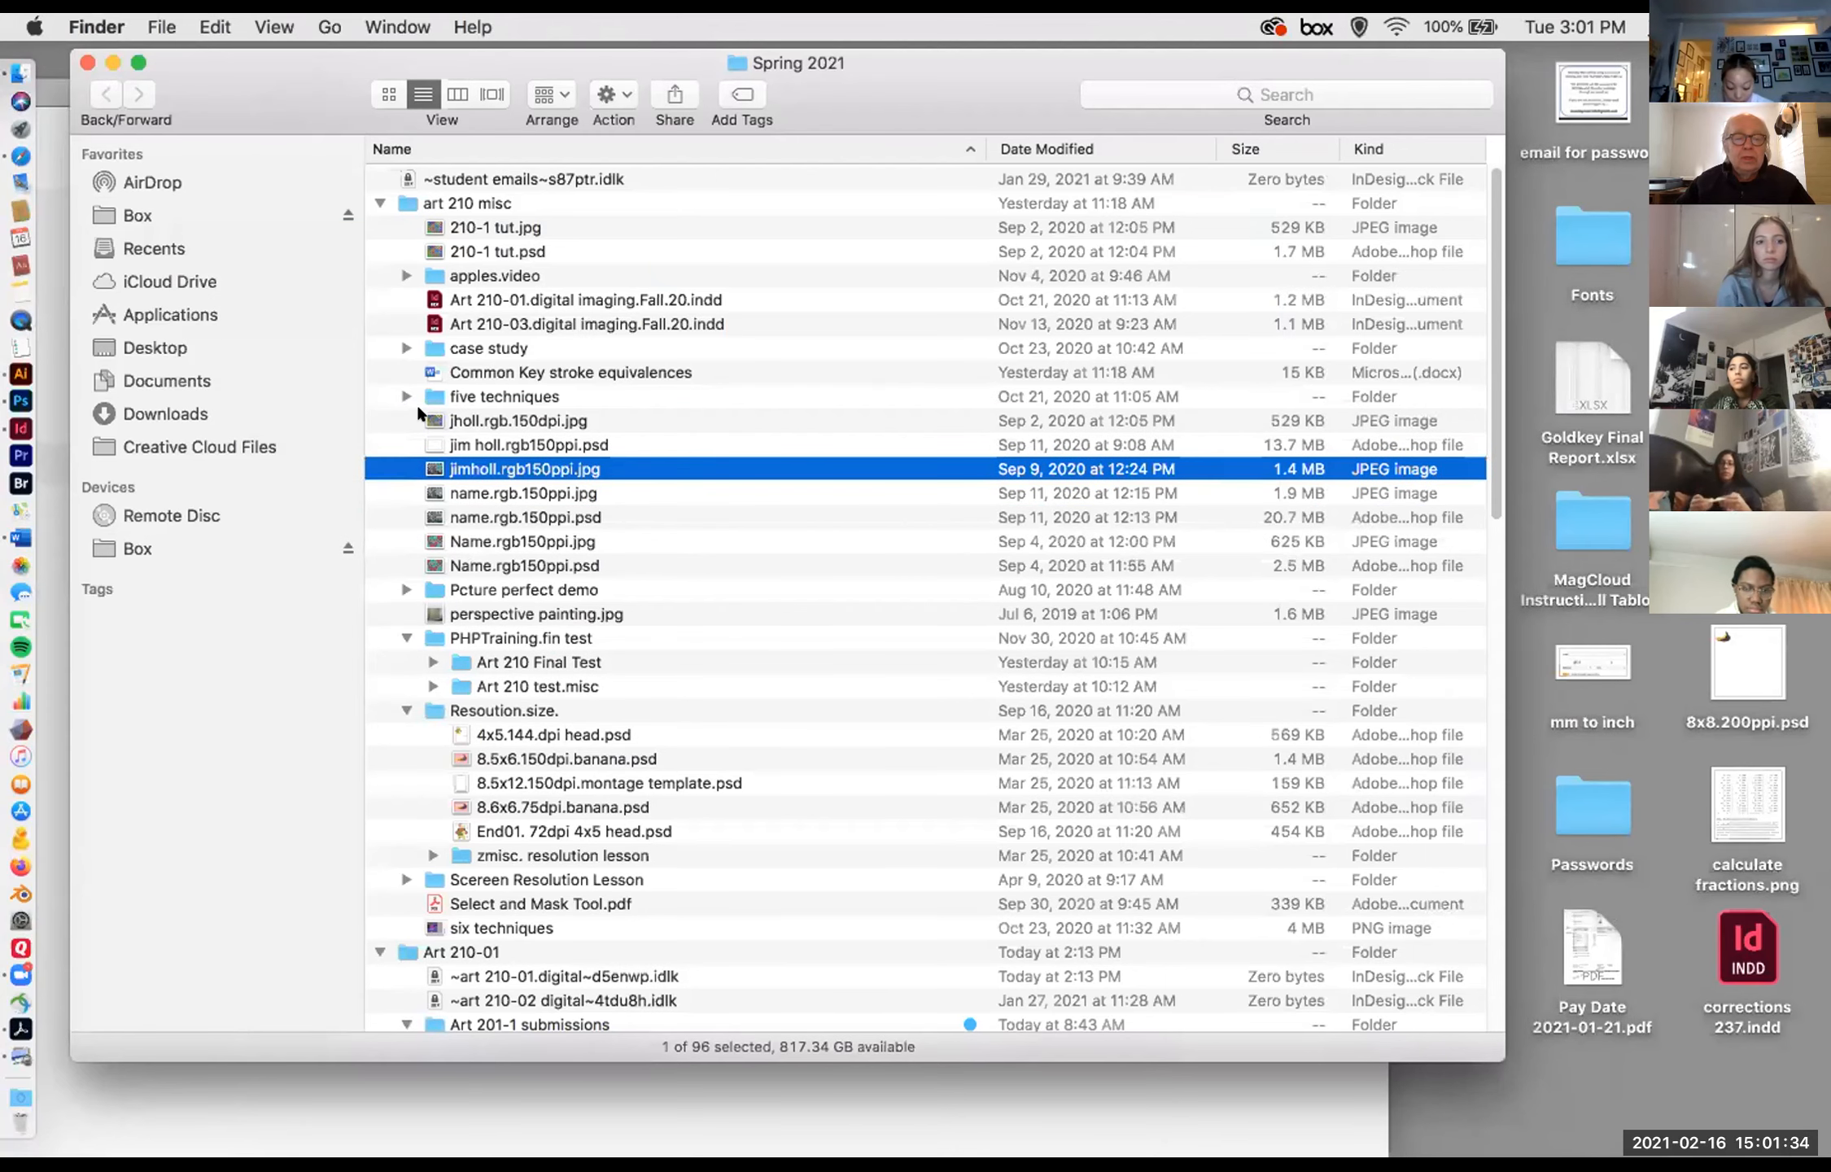
click(420, 413)
key(space)
key(space)
right_click(419, 414)
mouse_move(634, 451)
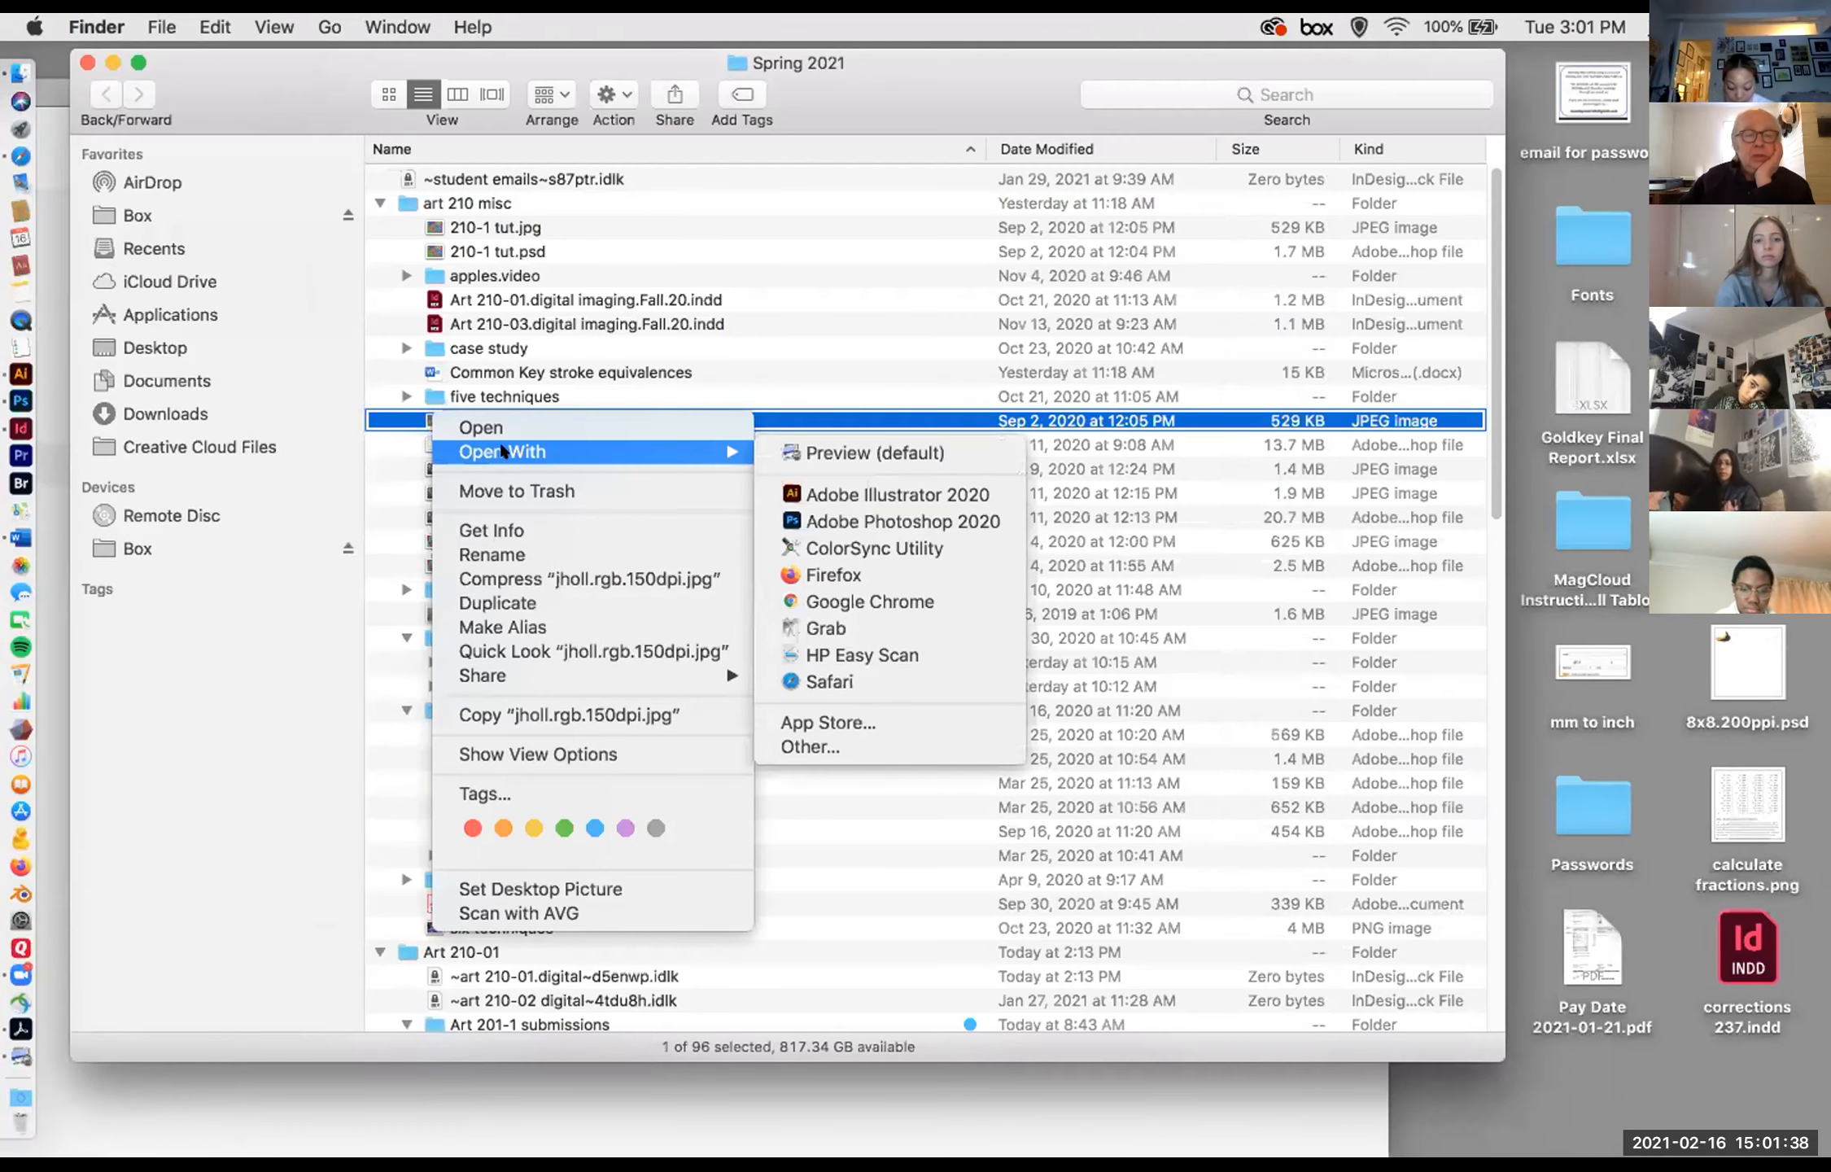
click(877, 519)
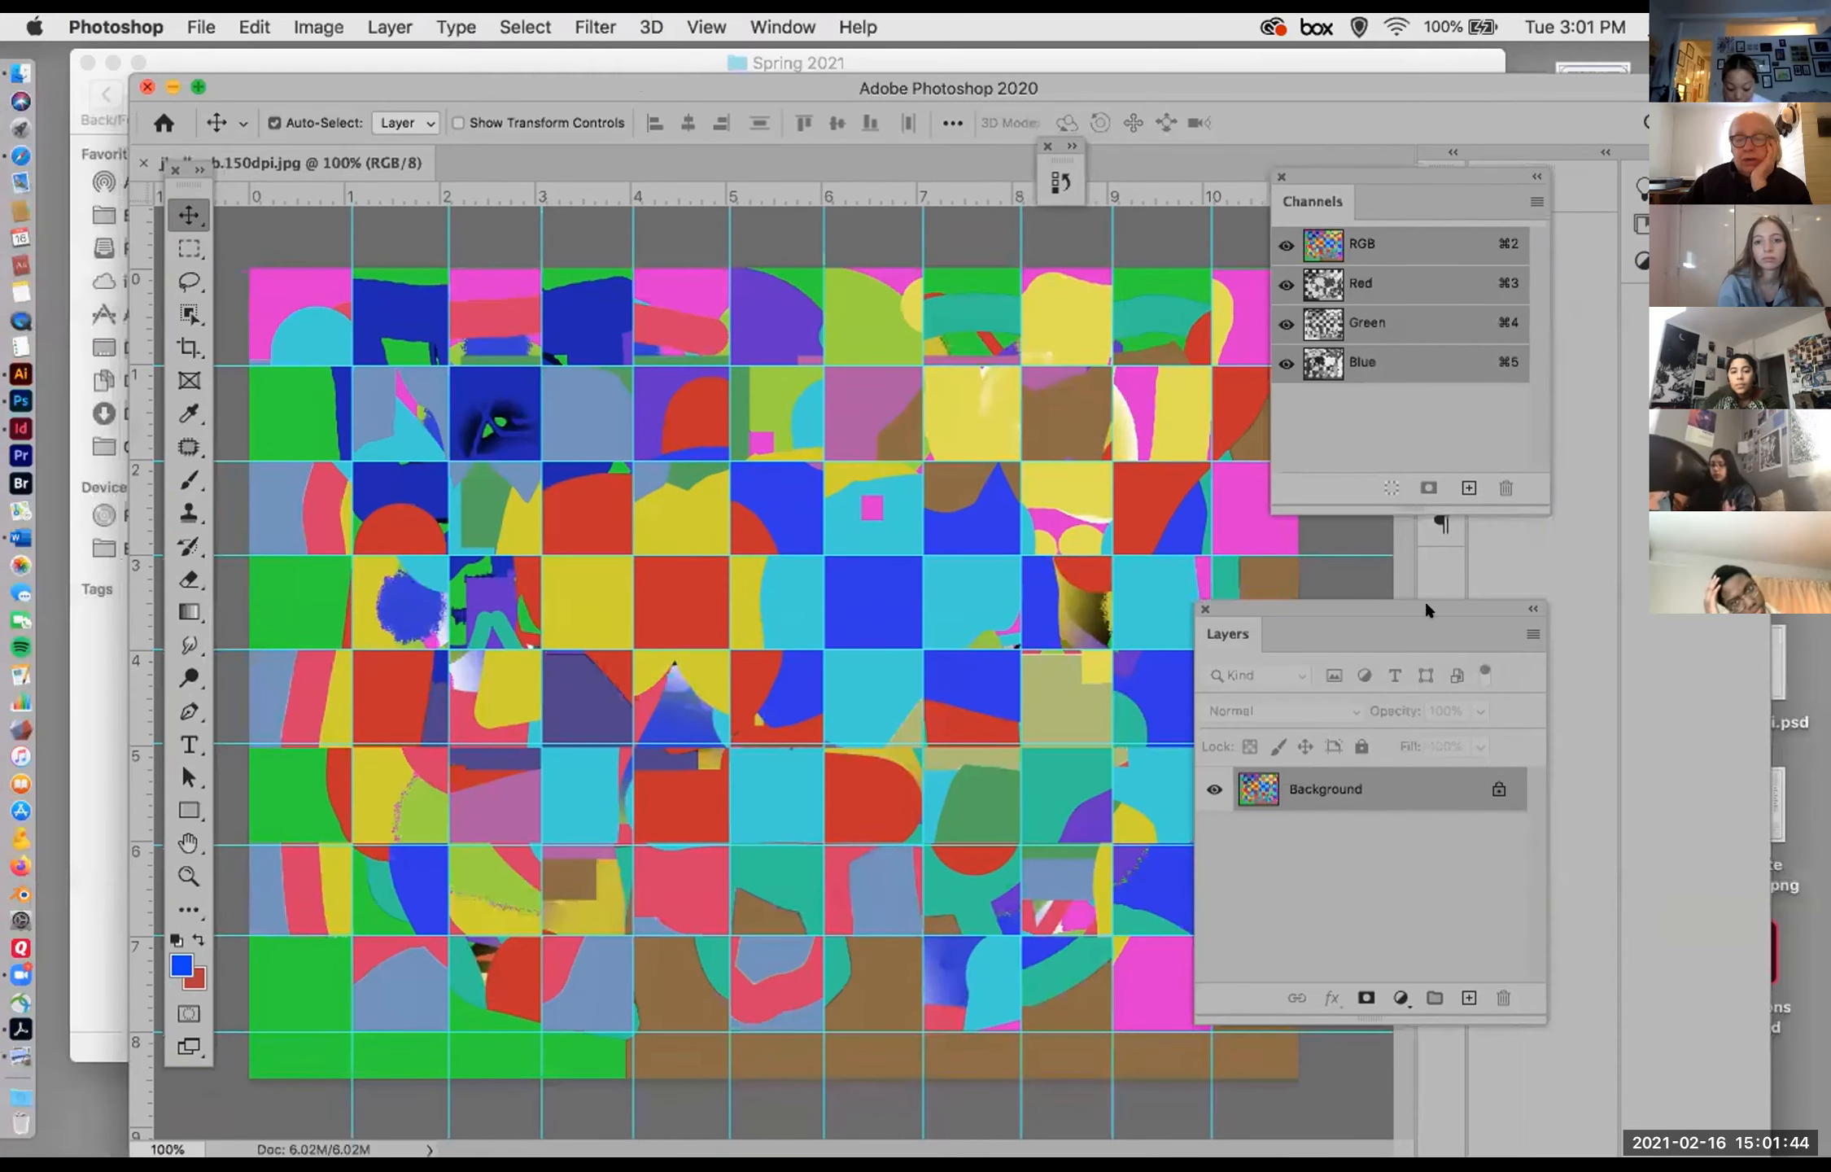
Step: Move the Photoshop window down off the Finder list and open the 150ppi JPEG dated Sep 9, 2020 with Adobe Photoshop 2020
drag(289, 82, 580, 551)
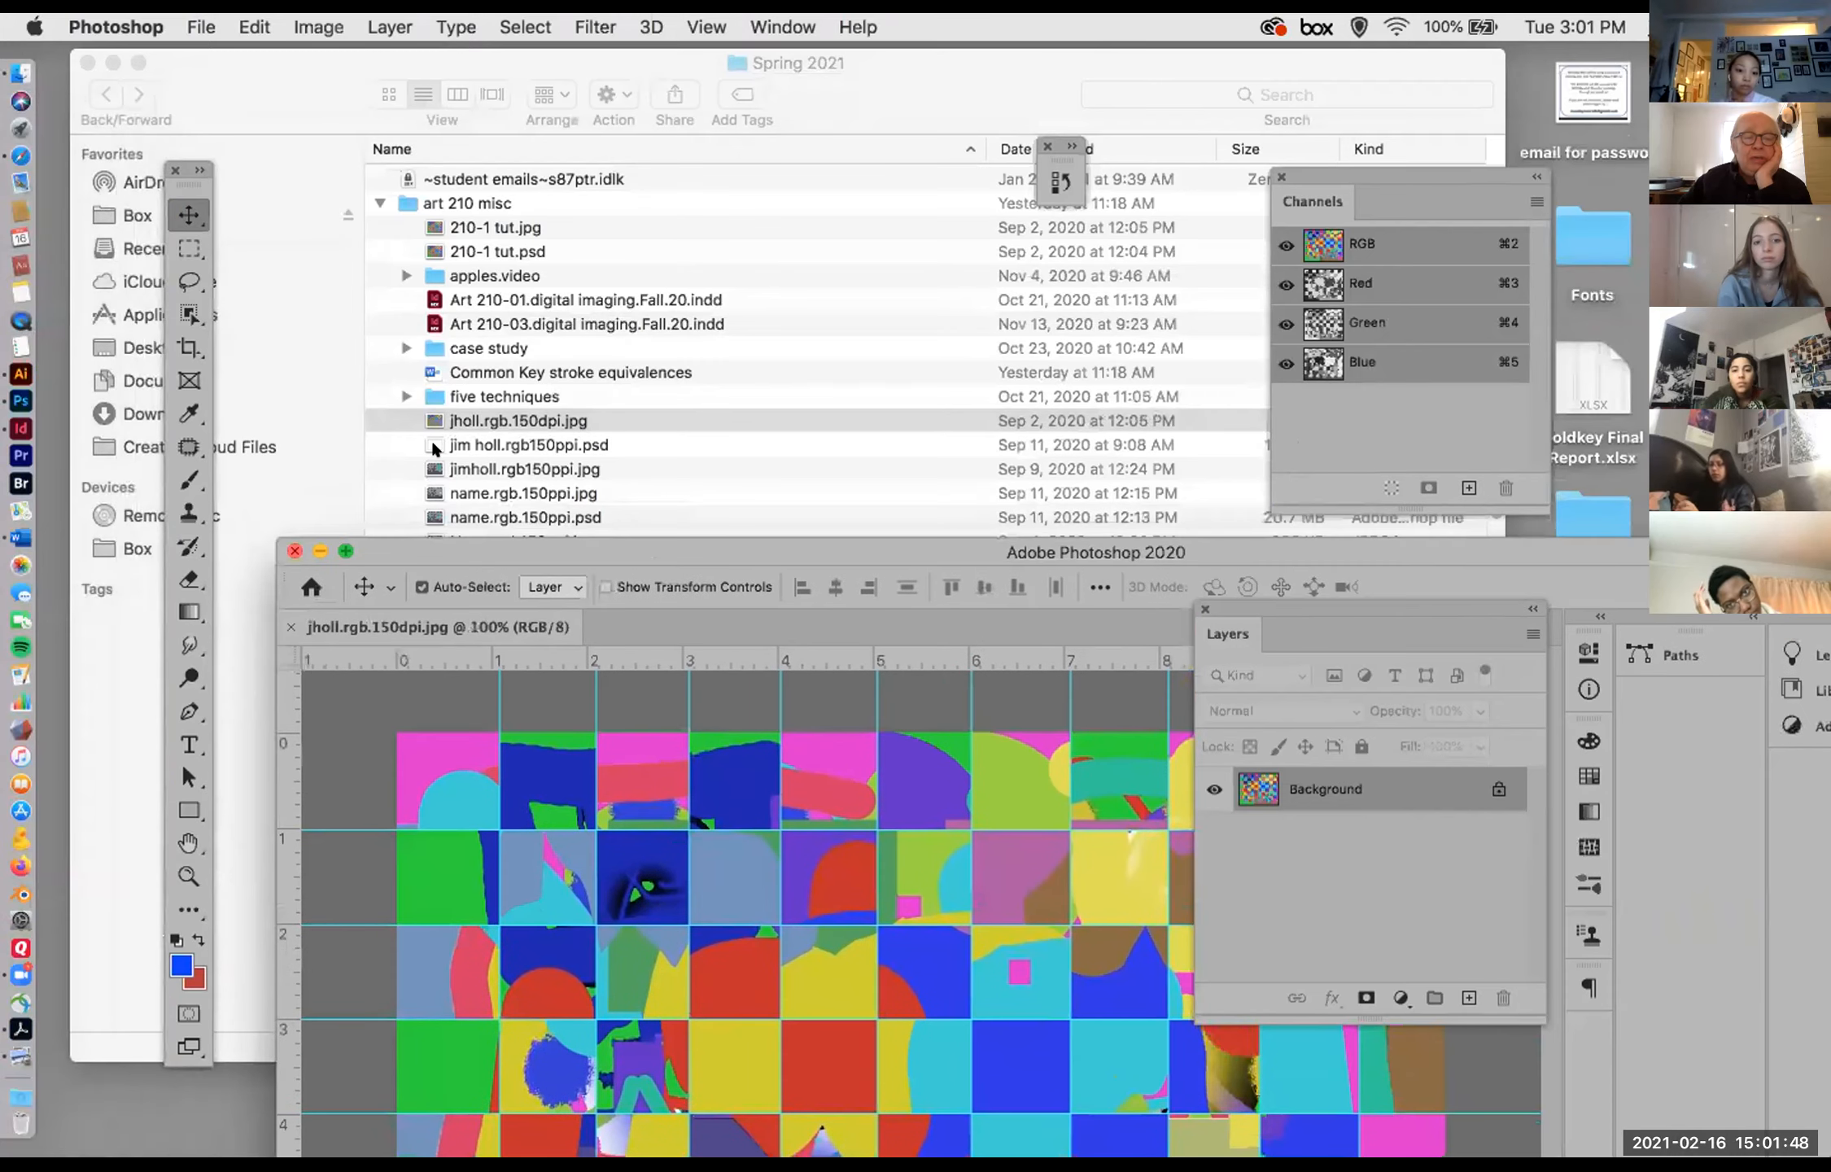
click(434, 466)
click(456, 470)
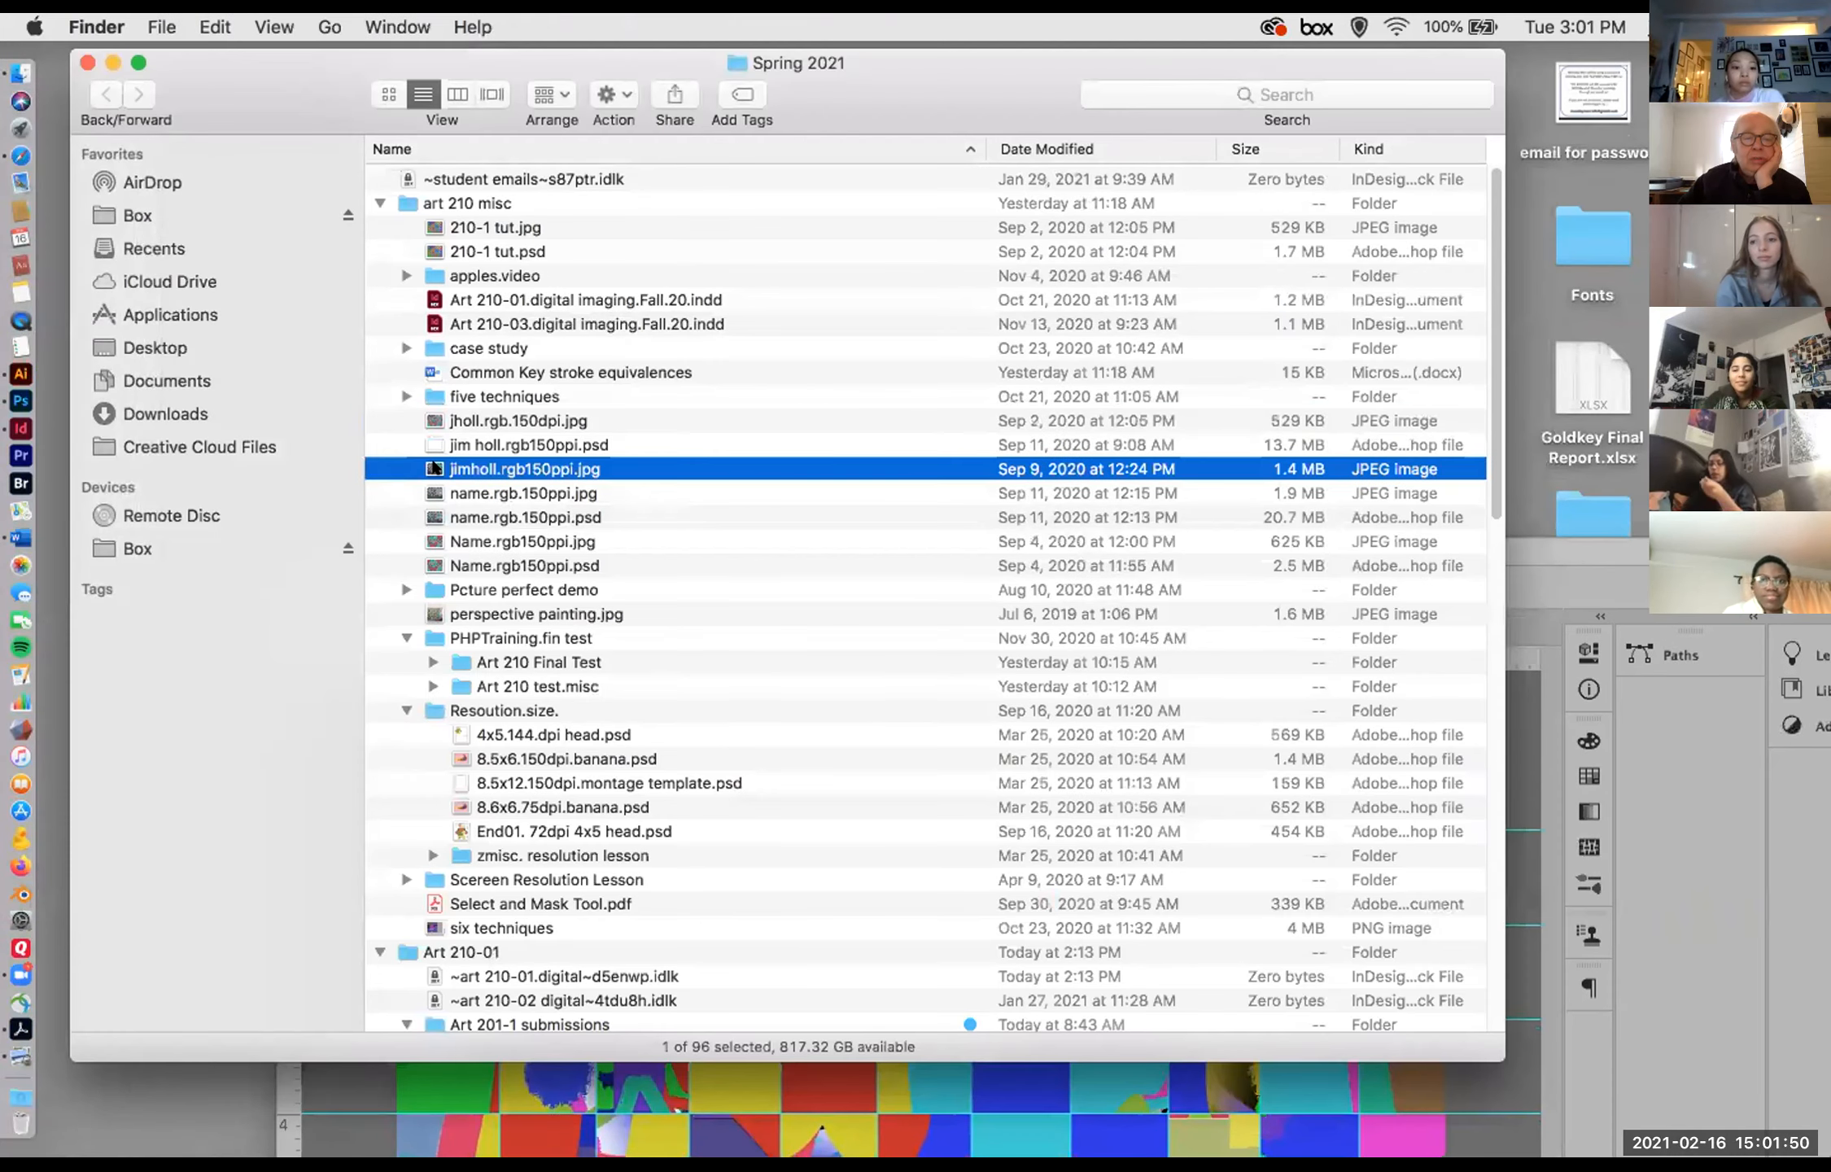
right_click(461, 474)
mouse_move(529, 501)
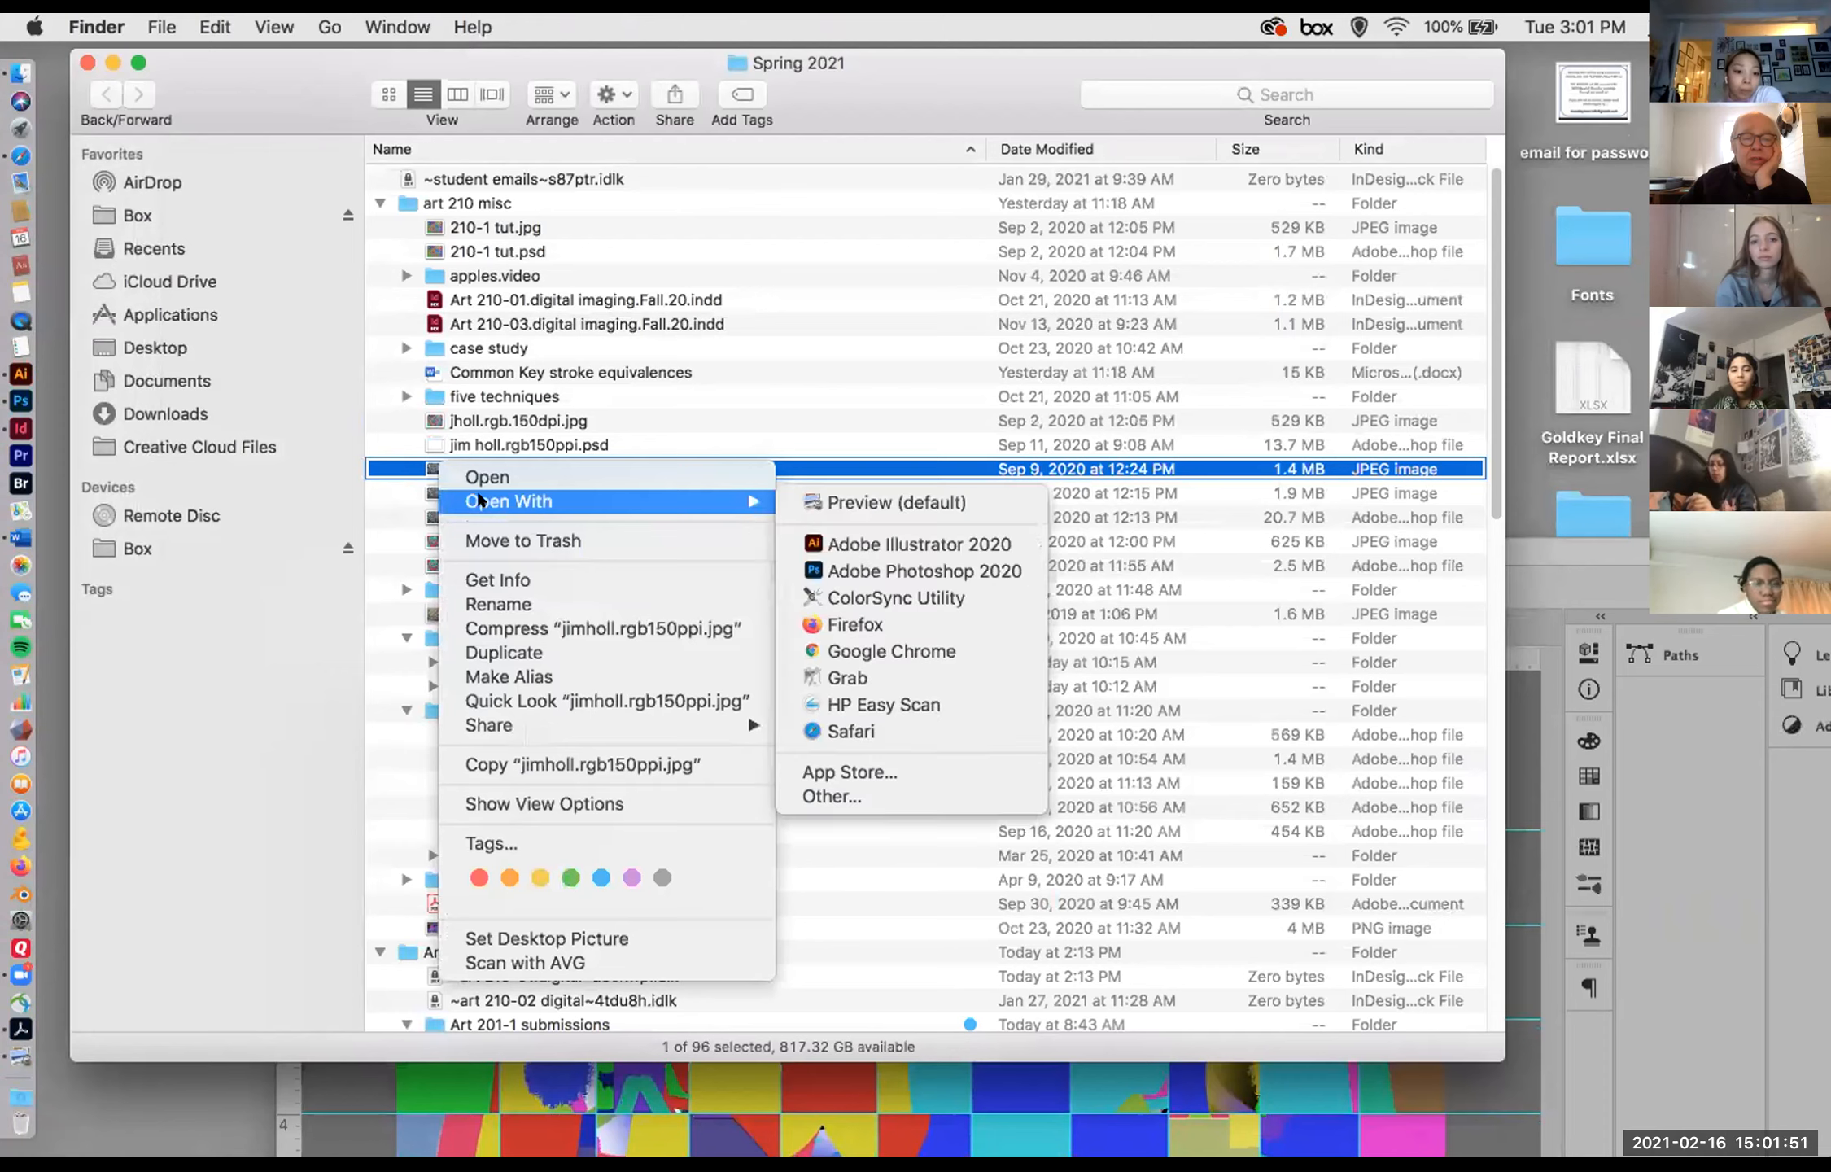
click(847, 567)
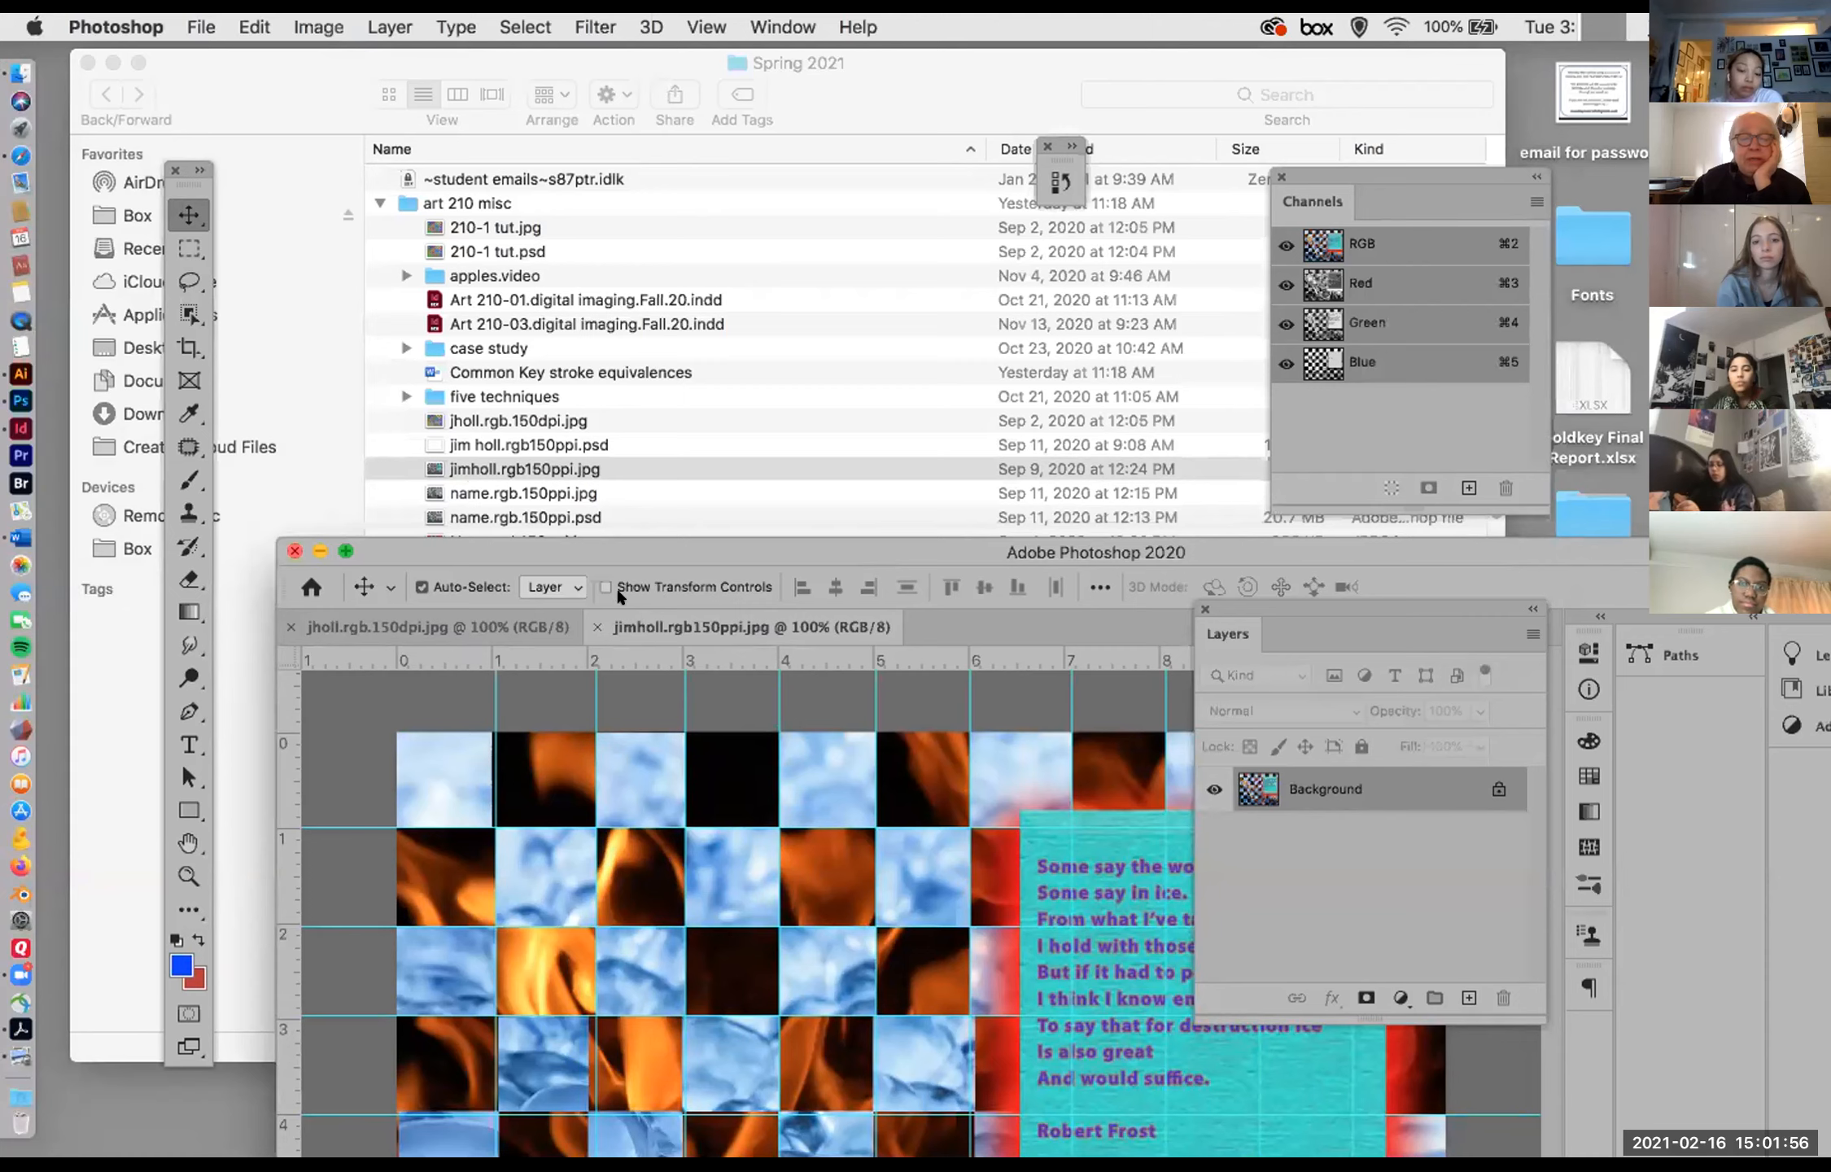
Step: Close both checkerboard JPEG documents, move the Photoshop window aside and close it
click(596, 626)
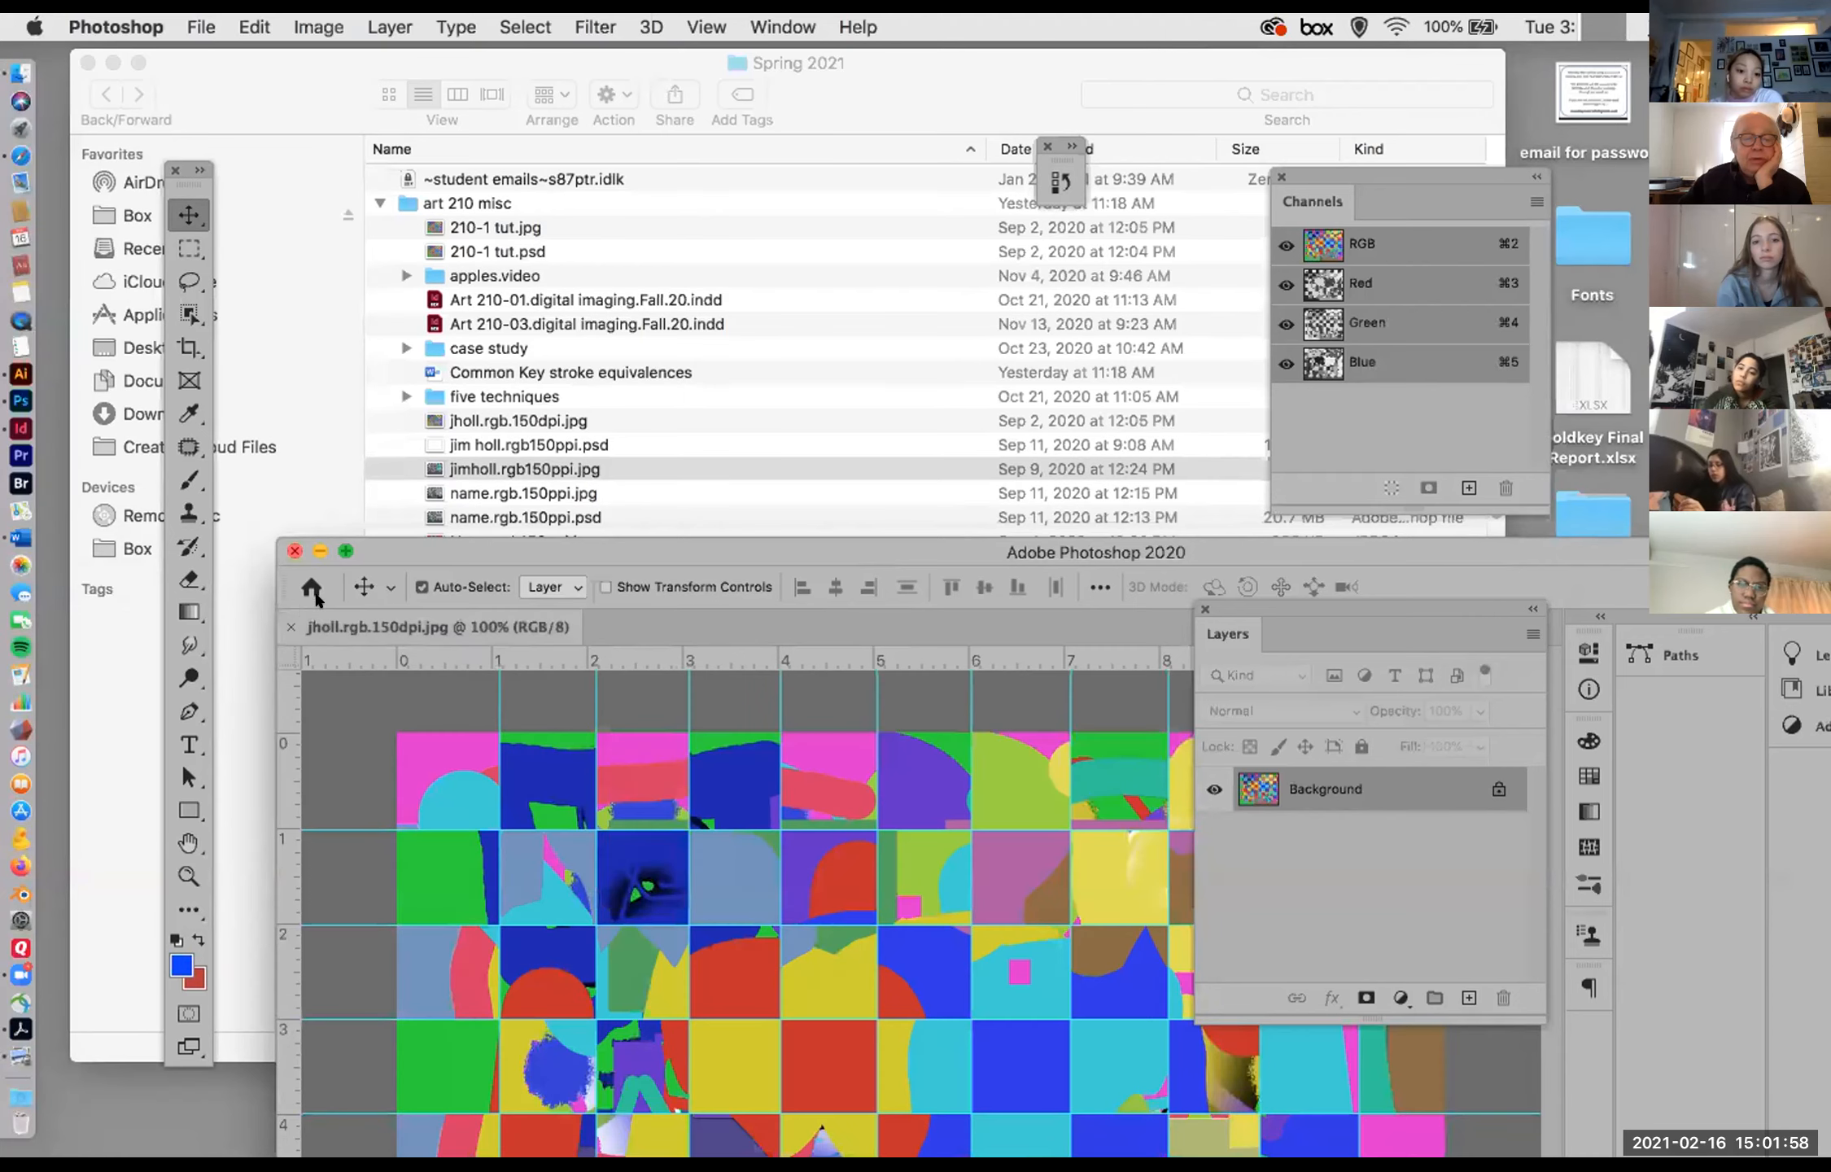
click(291, 627)
drag(380, 548, 566, 274)
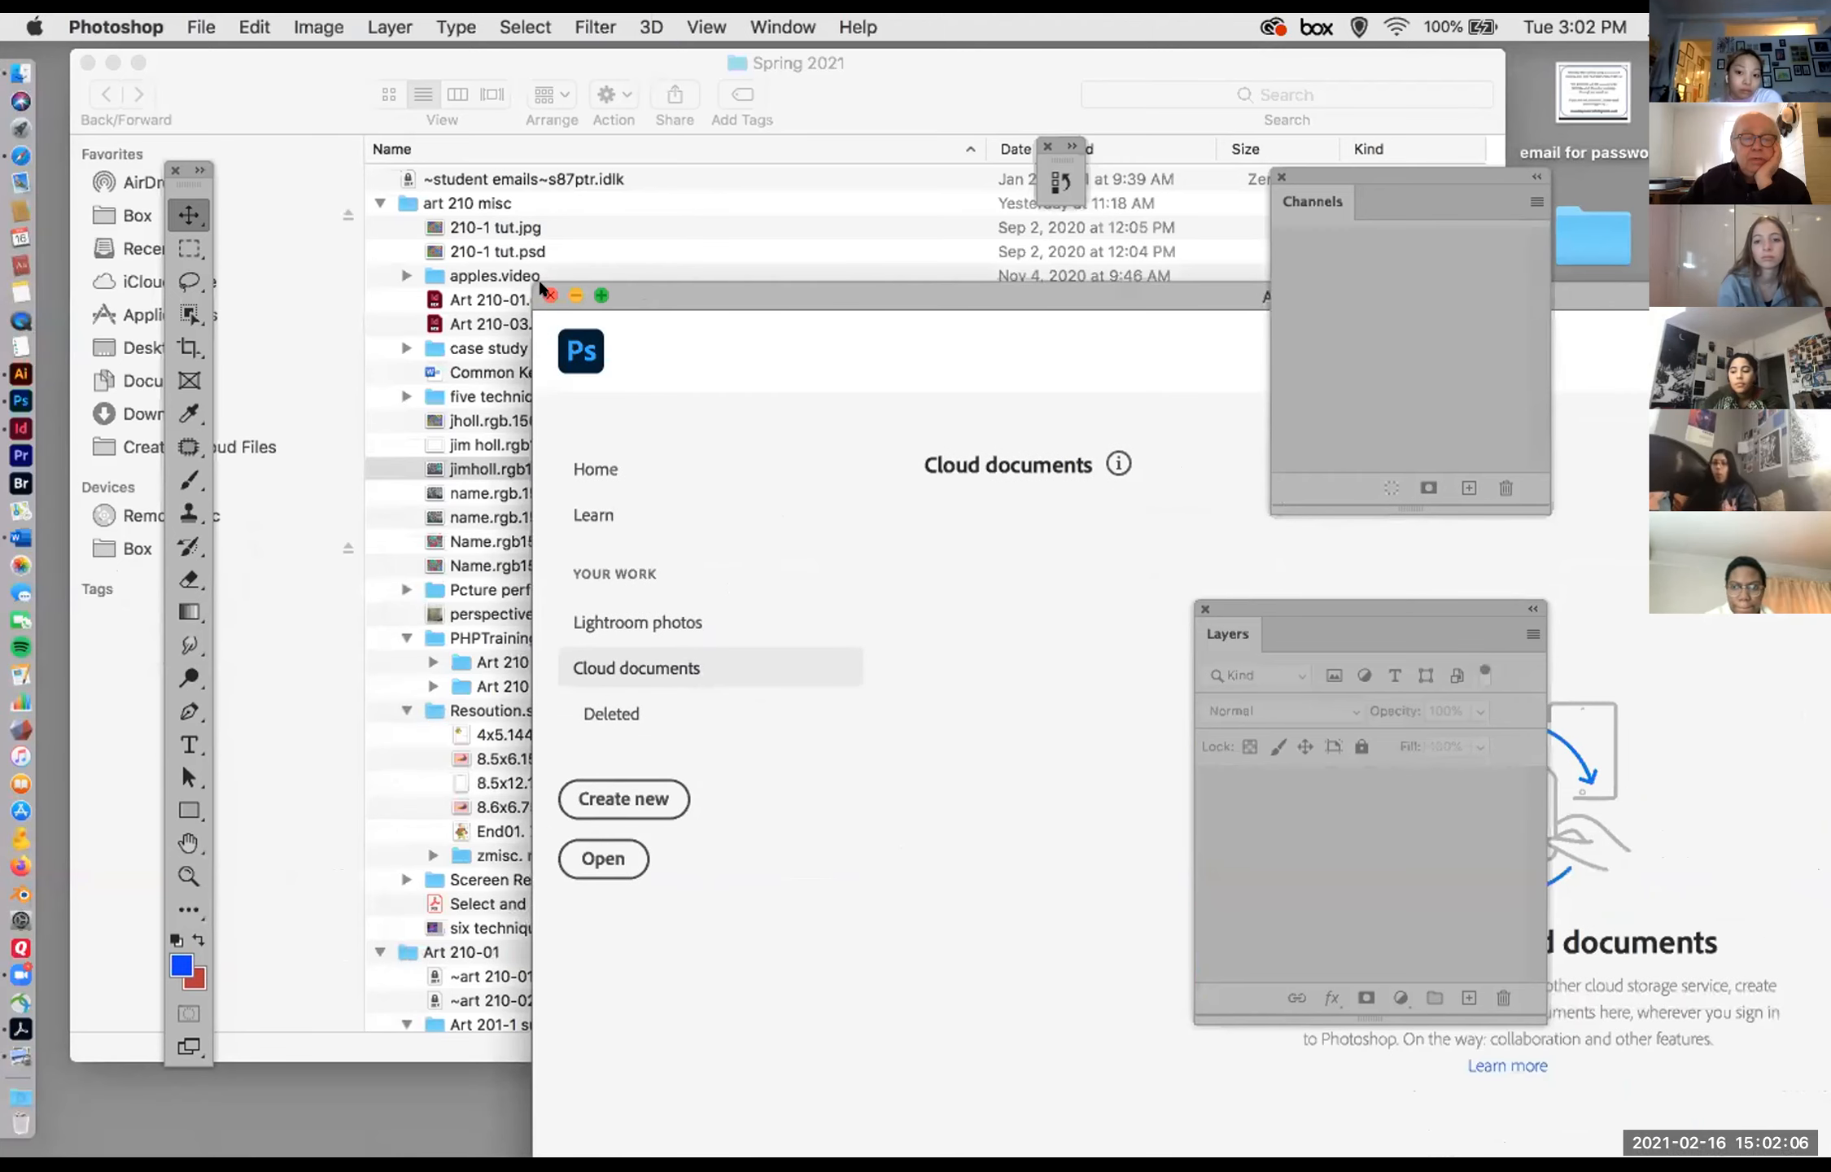
click(546, 293)
Step: Reposition the Spring 2021 window in Finder and collapse the art 210 misc folder
click(288, 73)
drag(296, 74, 345, 210)
drag(435, 385, 349, 198)
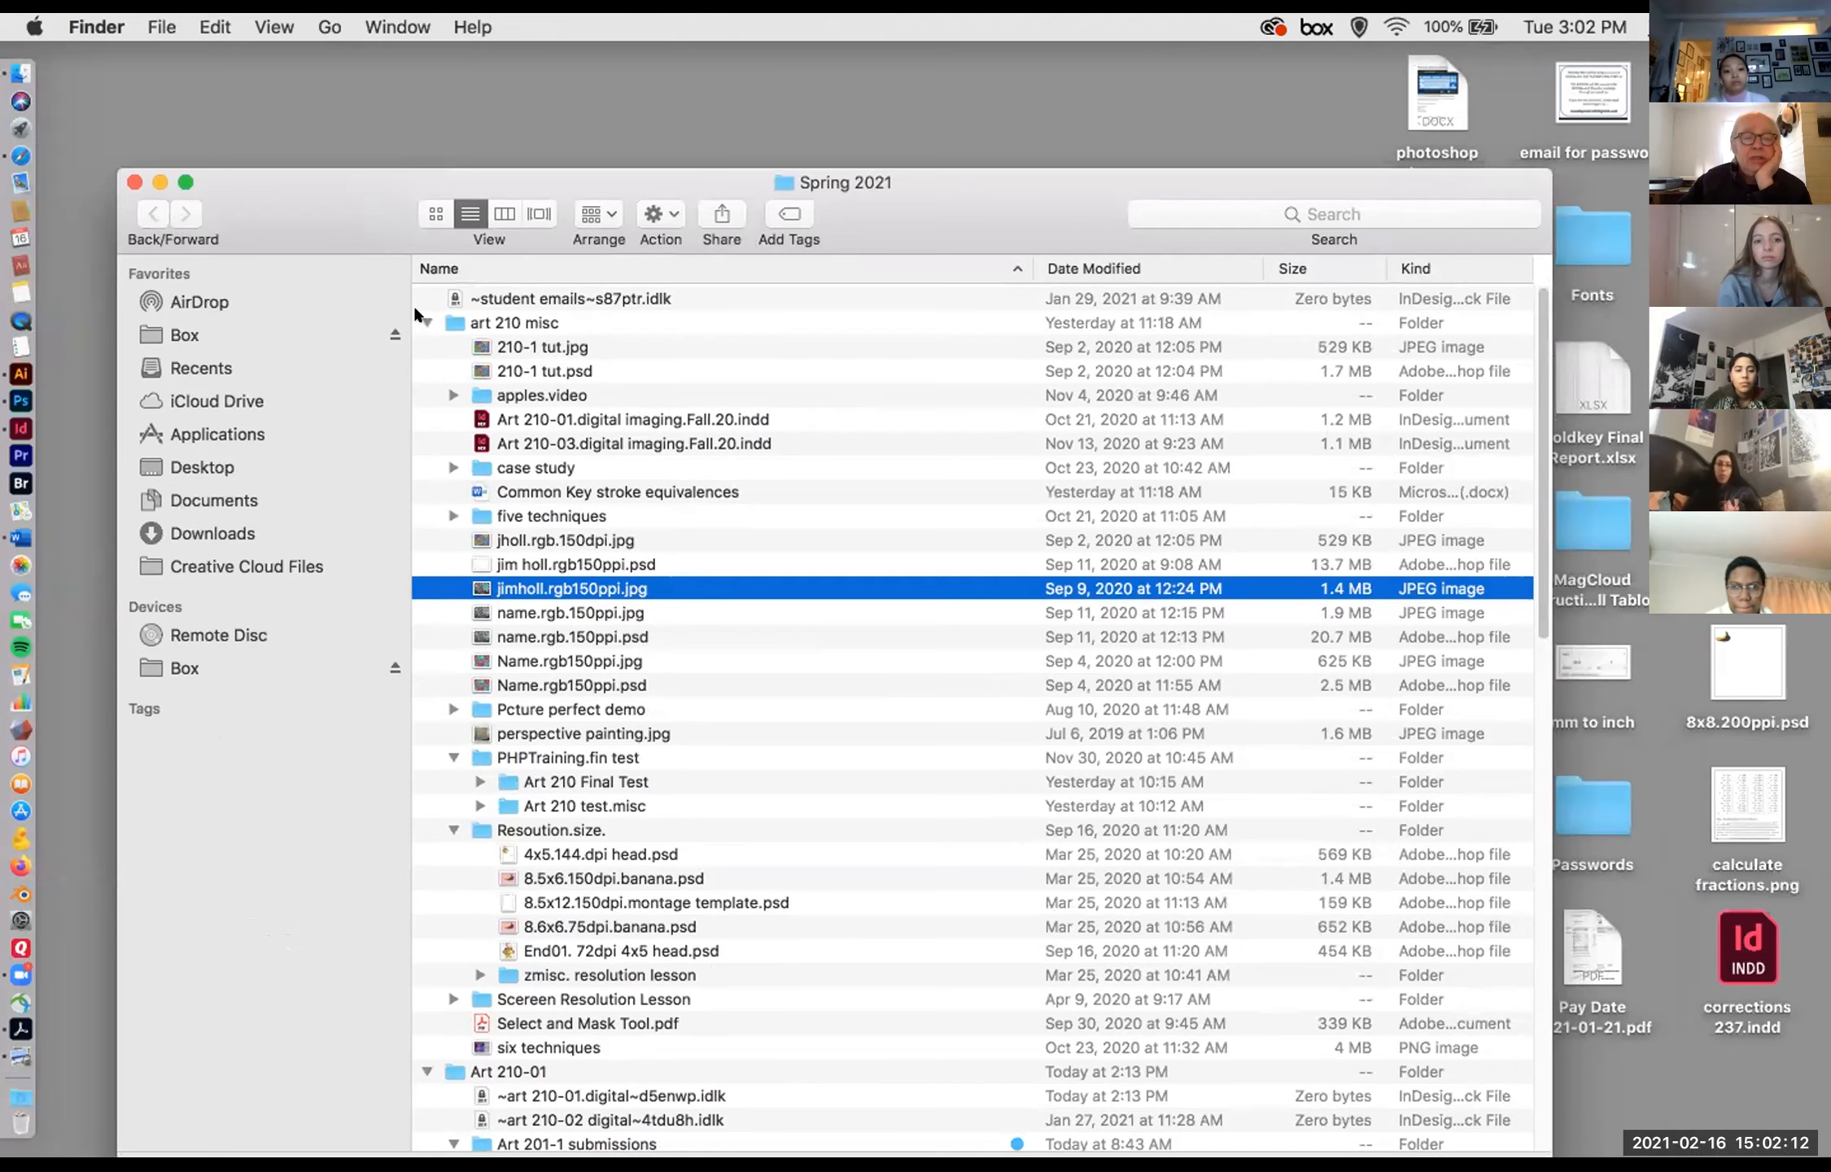
click(424, 323)
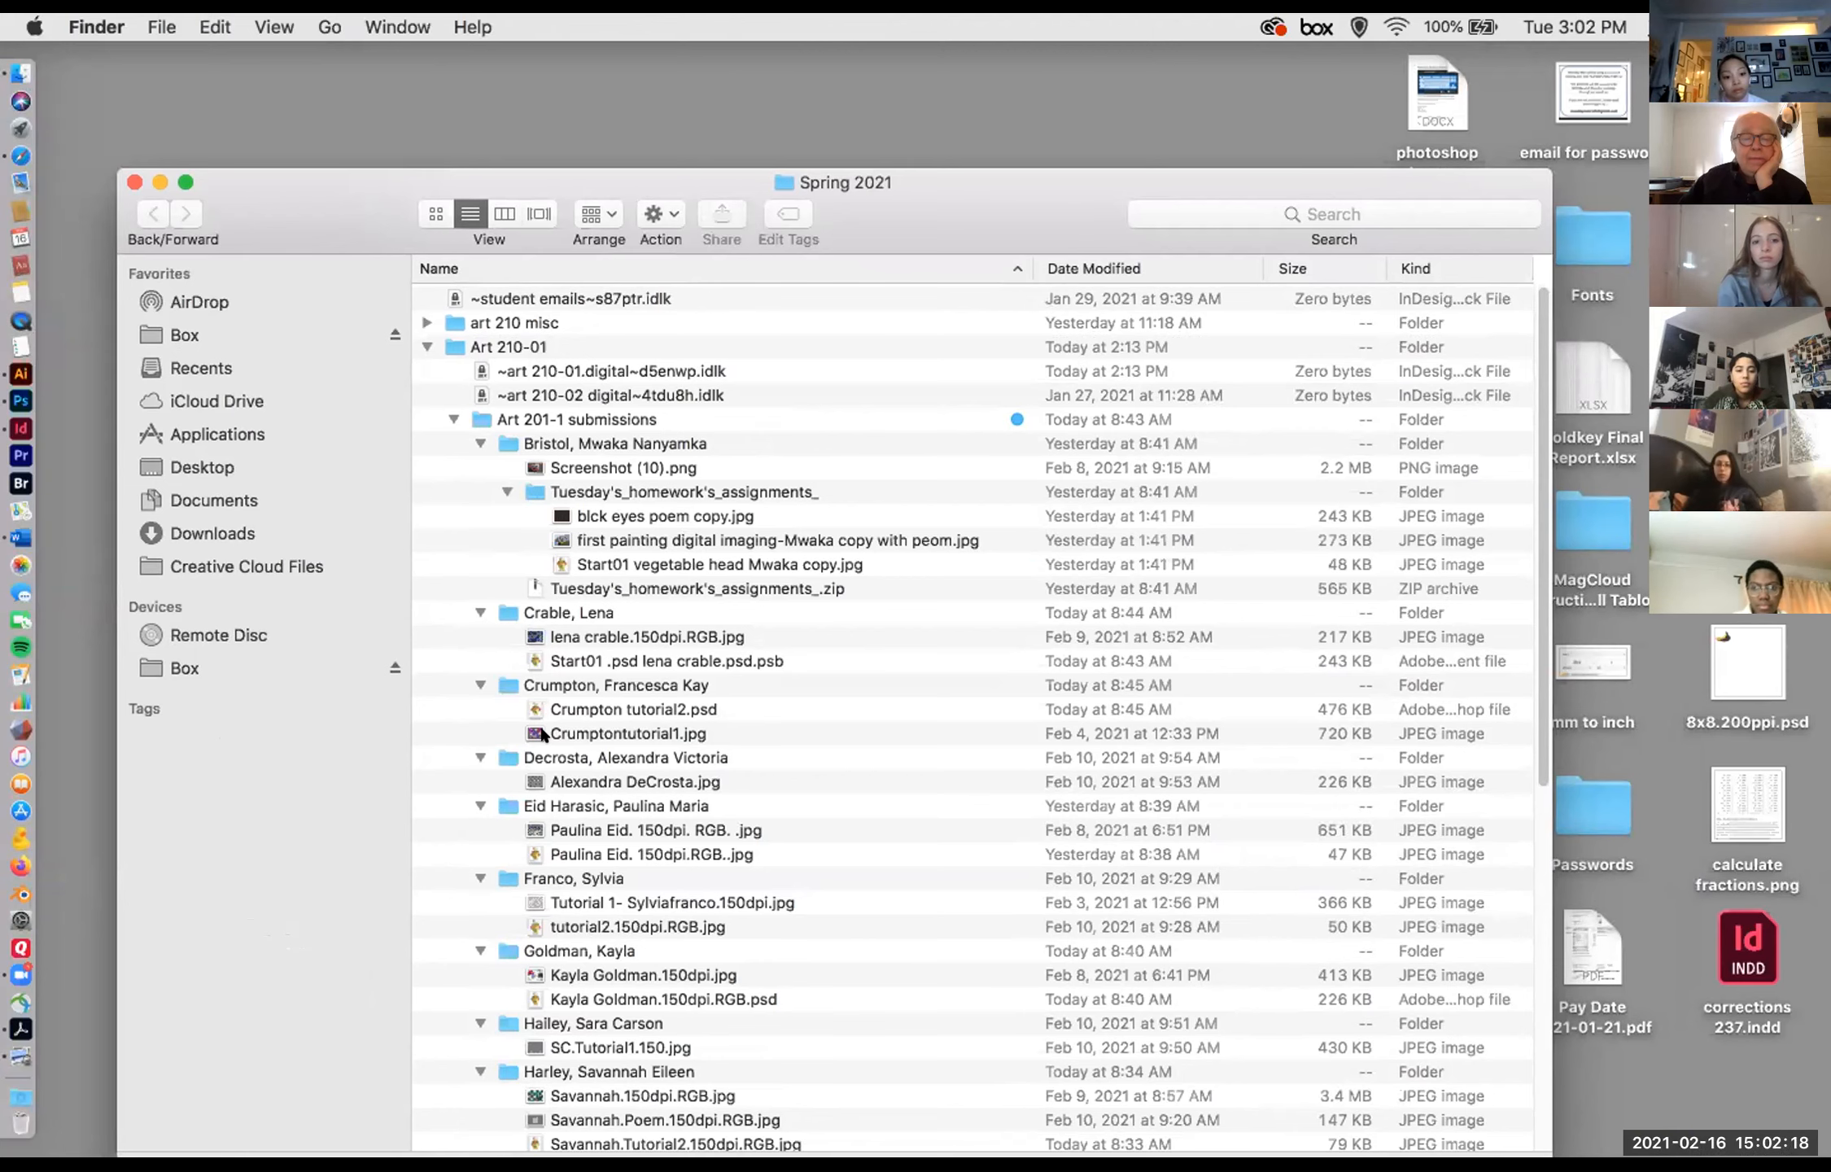
drag(960, 205, 1023, 86)
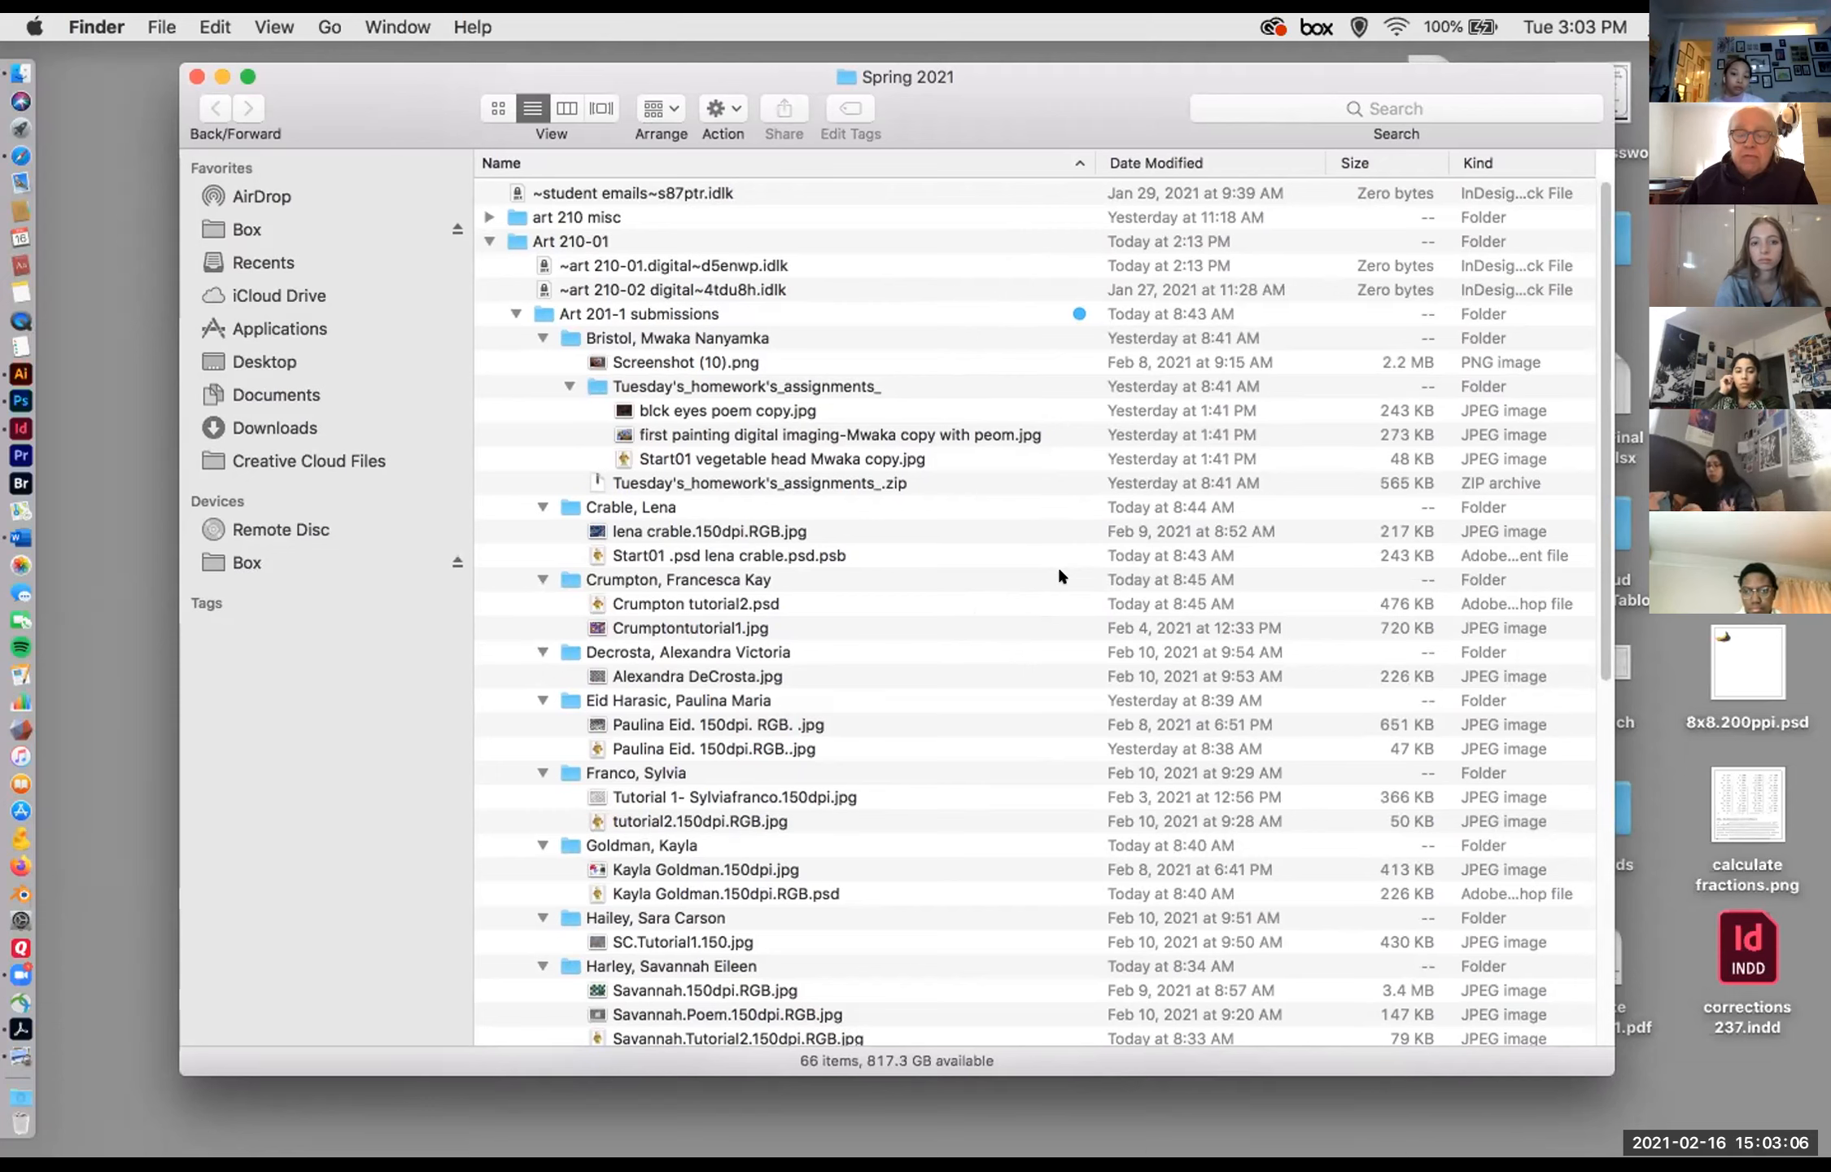
click(1048, 110)
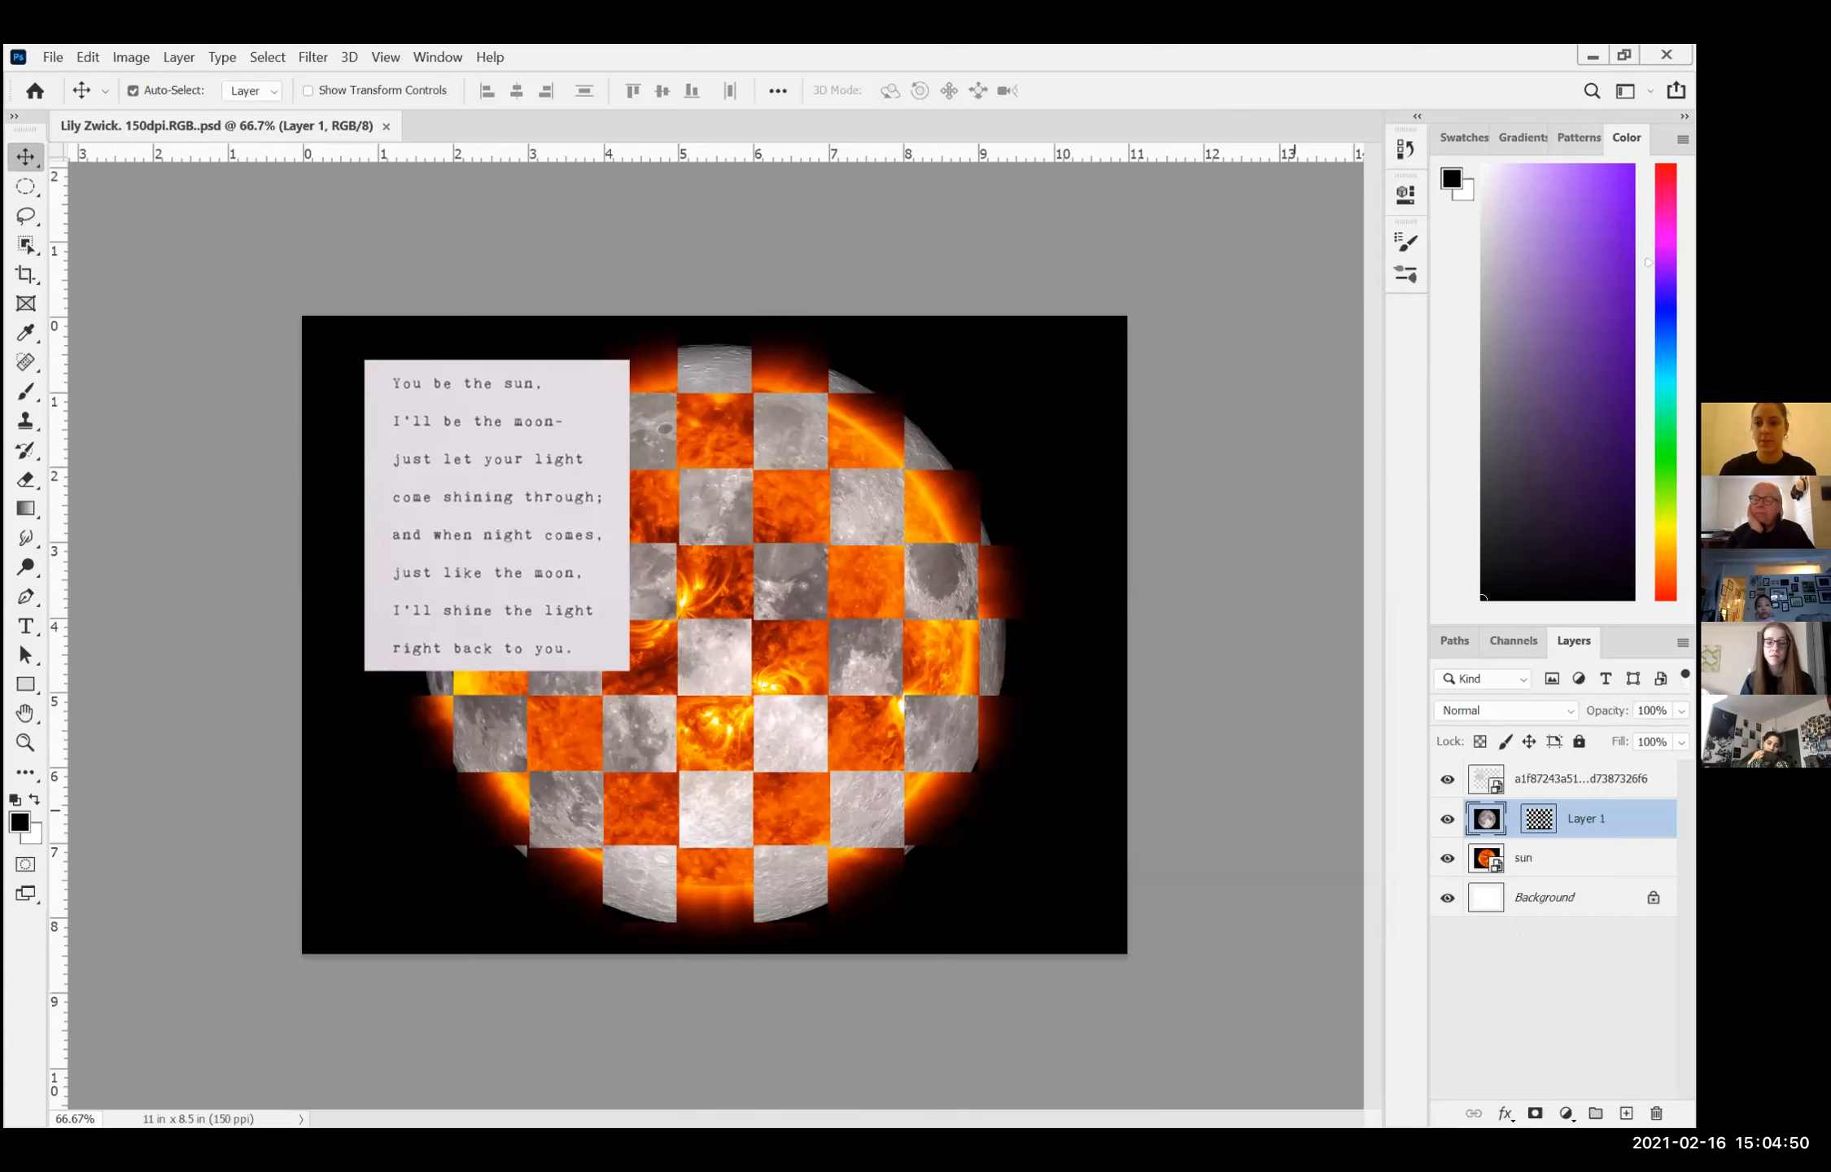
Step: In the student's shared Photoshop, float the Layers and Channels panels over the canvas and lengthen Channels to show the Layer 1 Mask
drag(1573, 641, 929, 651)
drag(1514, 641, 667, 618)
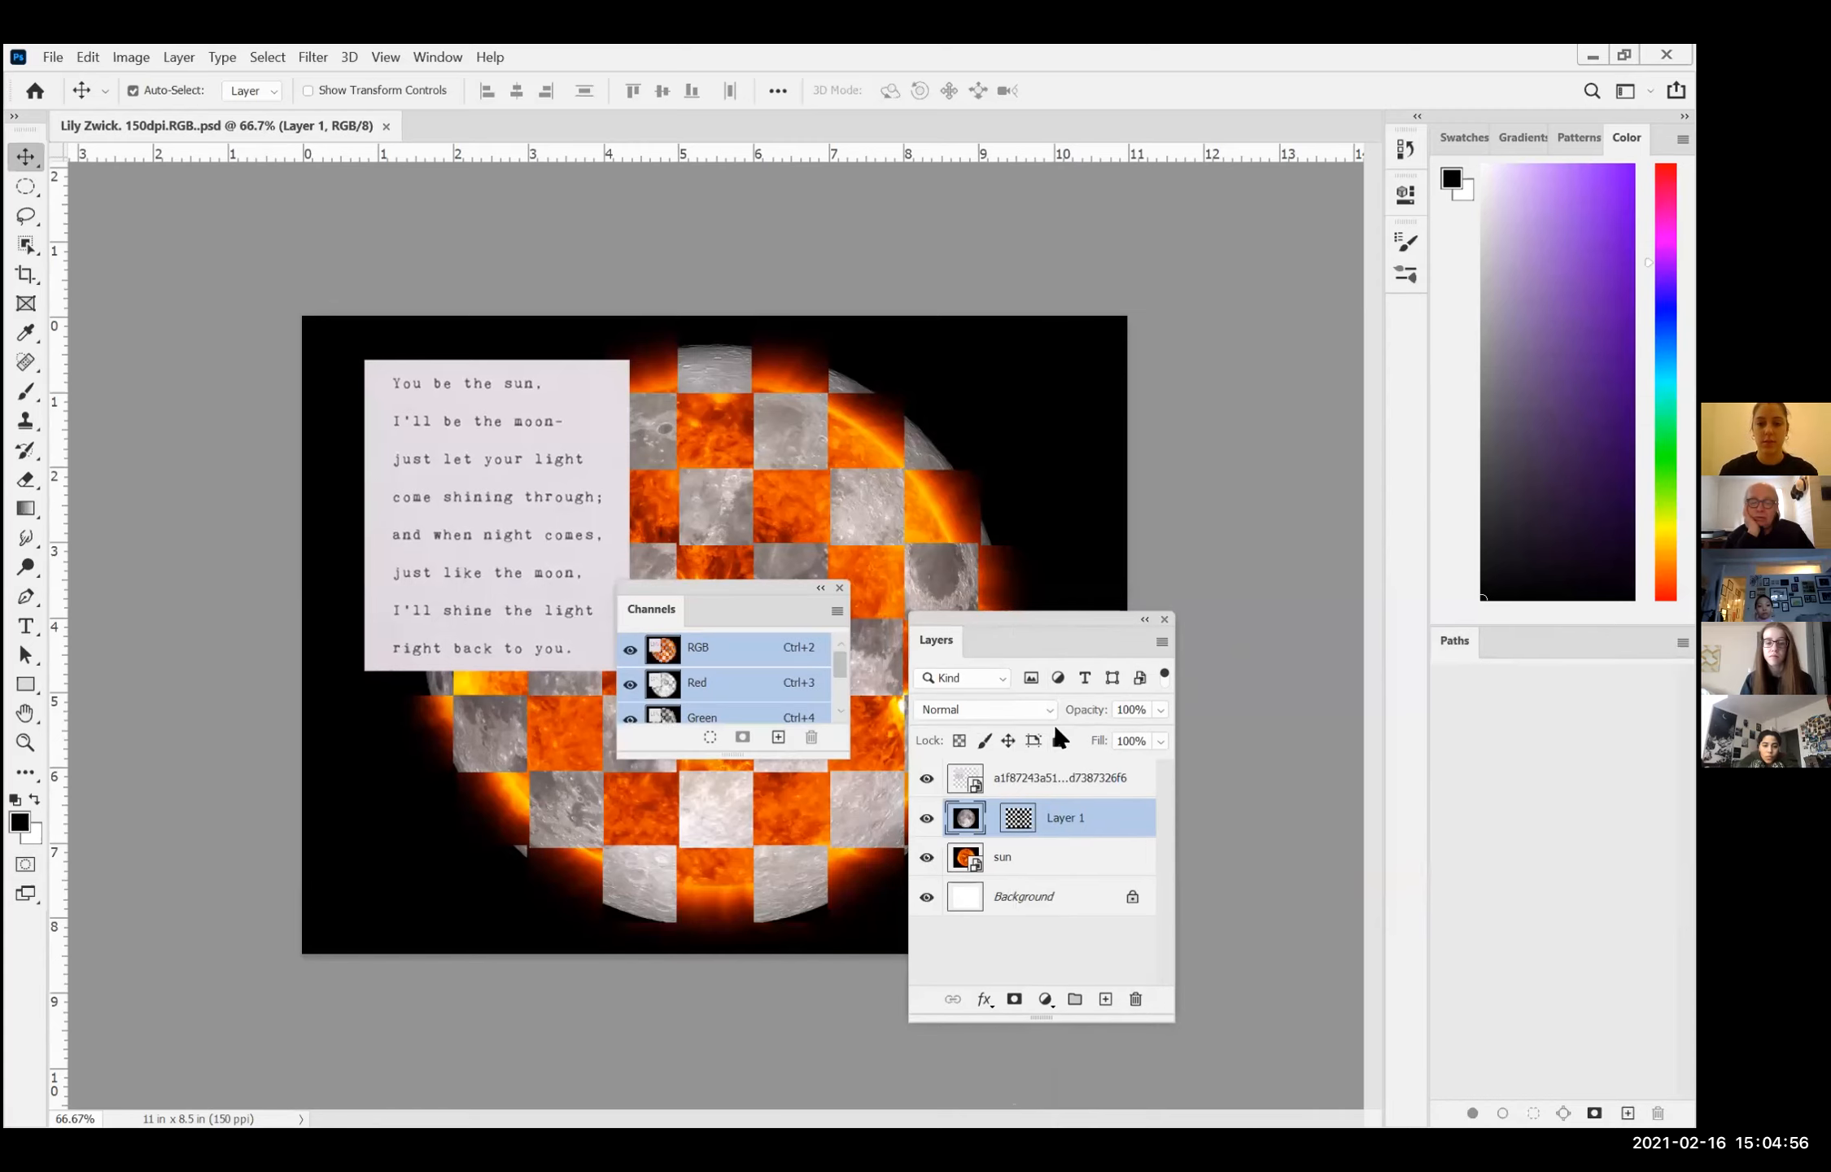
mouse_move(820, 876)
mouse_down()
mouse_move(817, 935)
mouse_move(823, 895)
mouse_up()
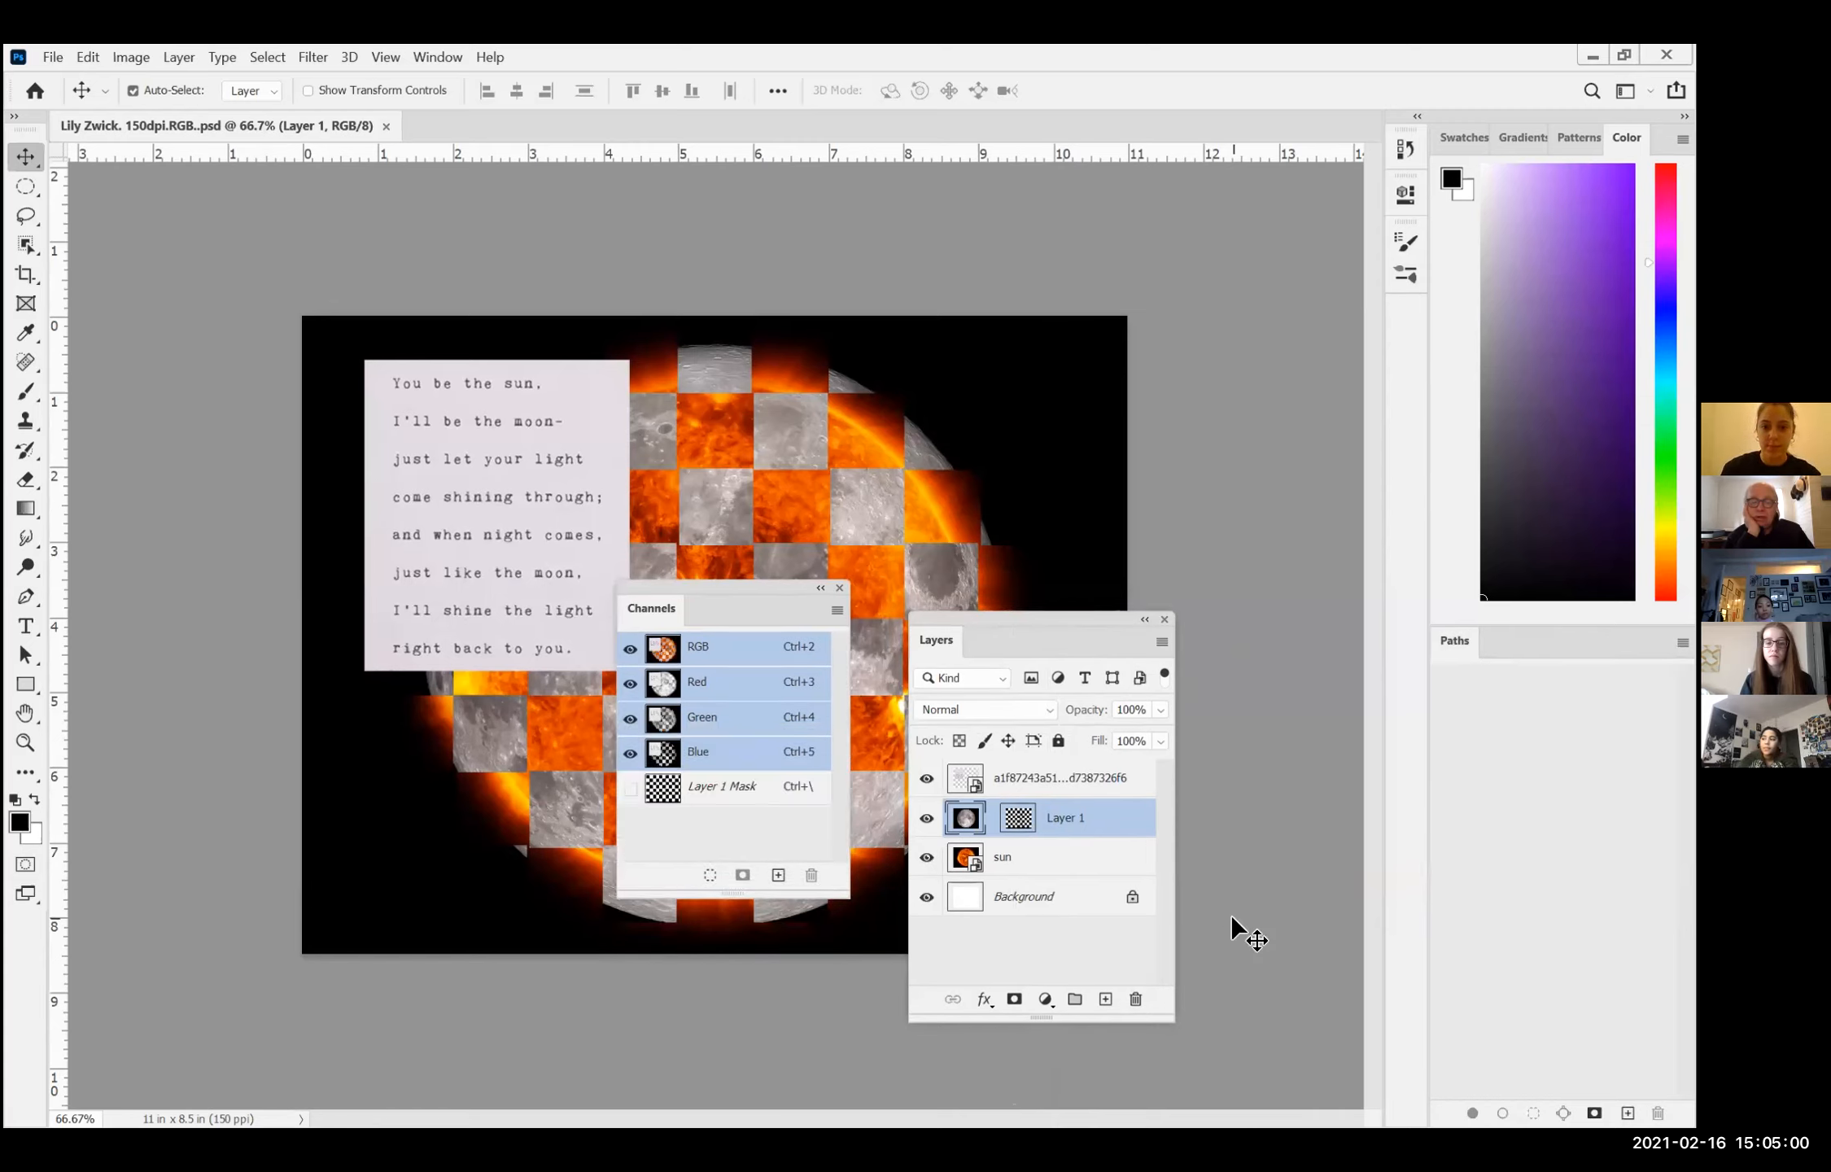
Step: Dock the Layers panel between the Color and Paths panels and move the floating Channels panel beside the canvas
right_click(1027, 640)
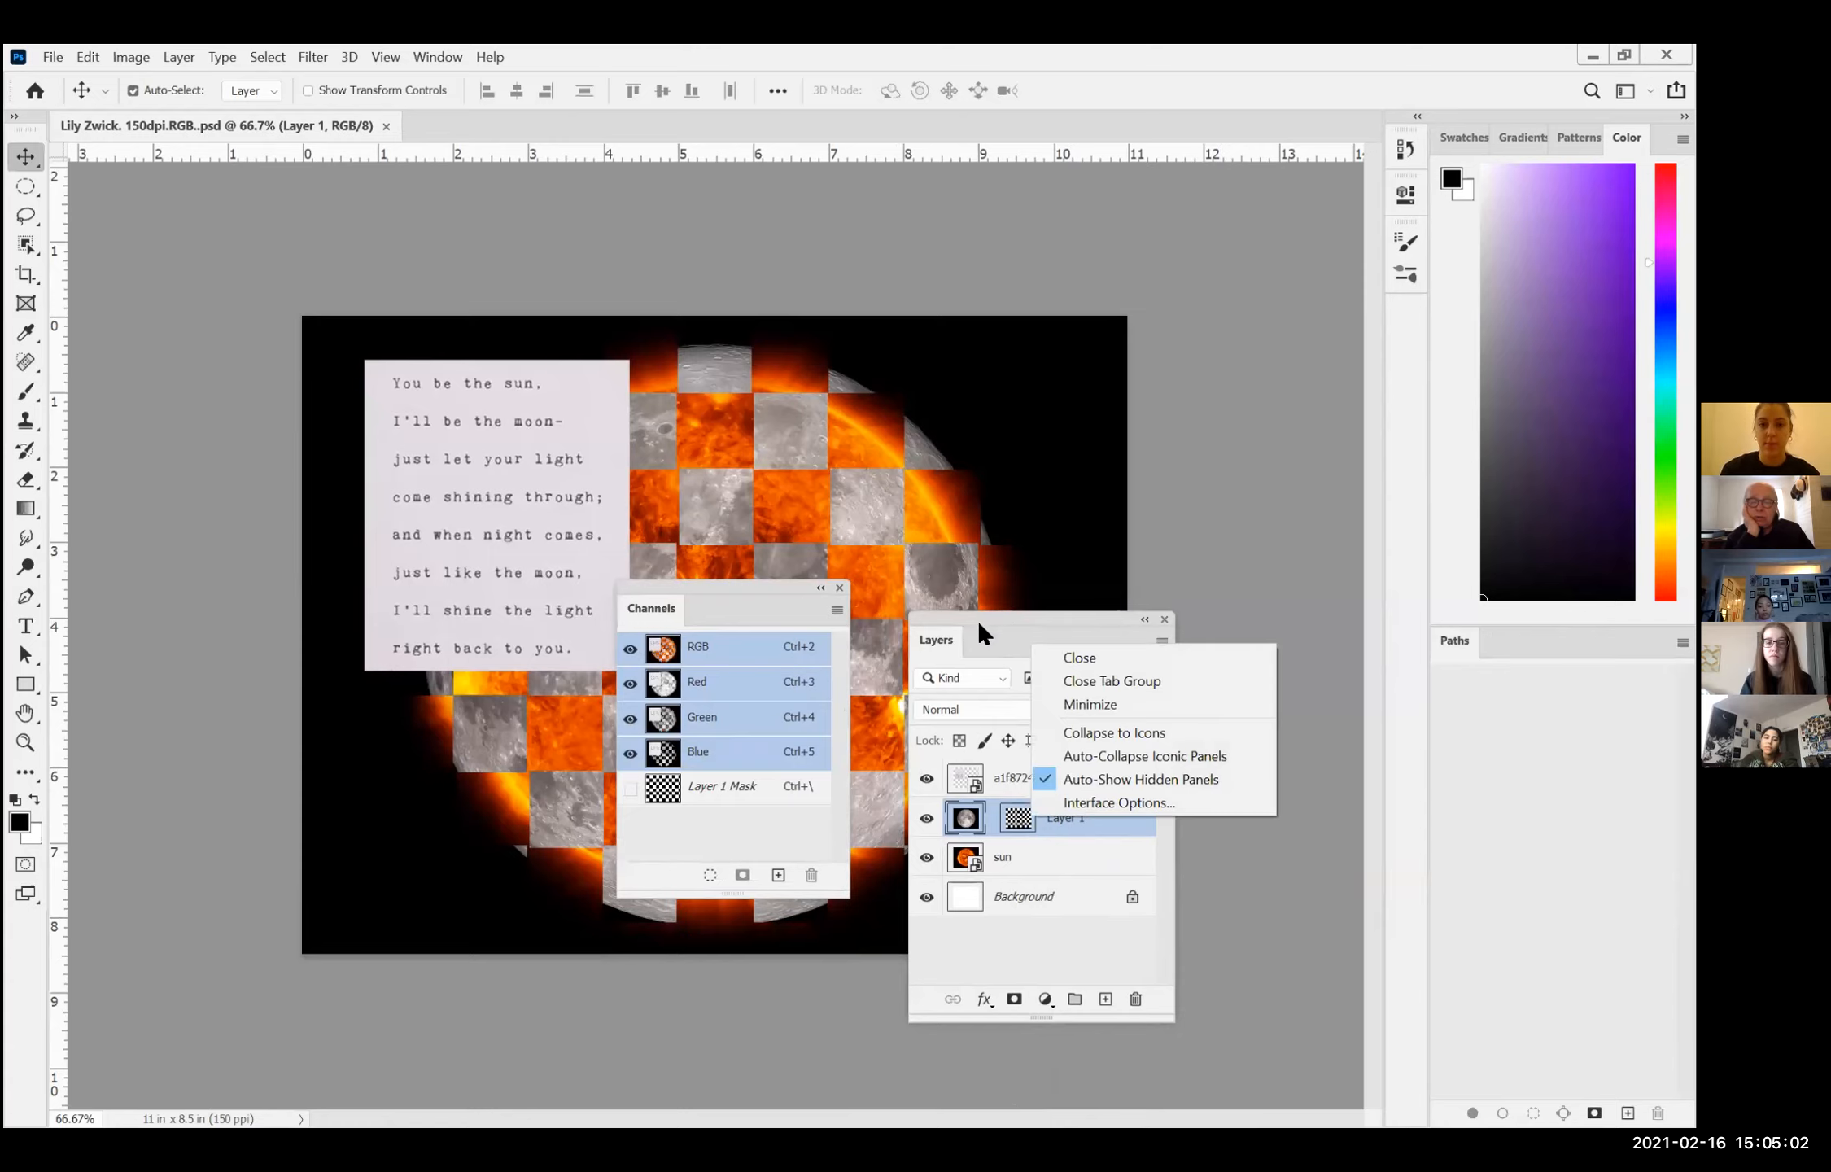
click(977, 622)
drag(928, 628, 888, 583)
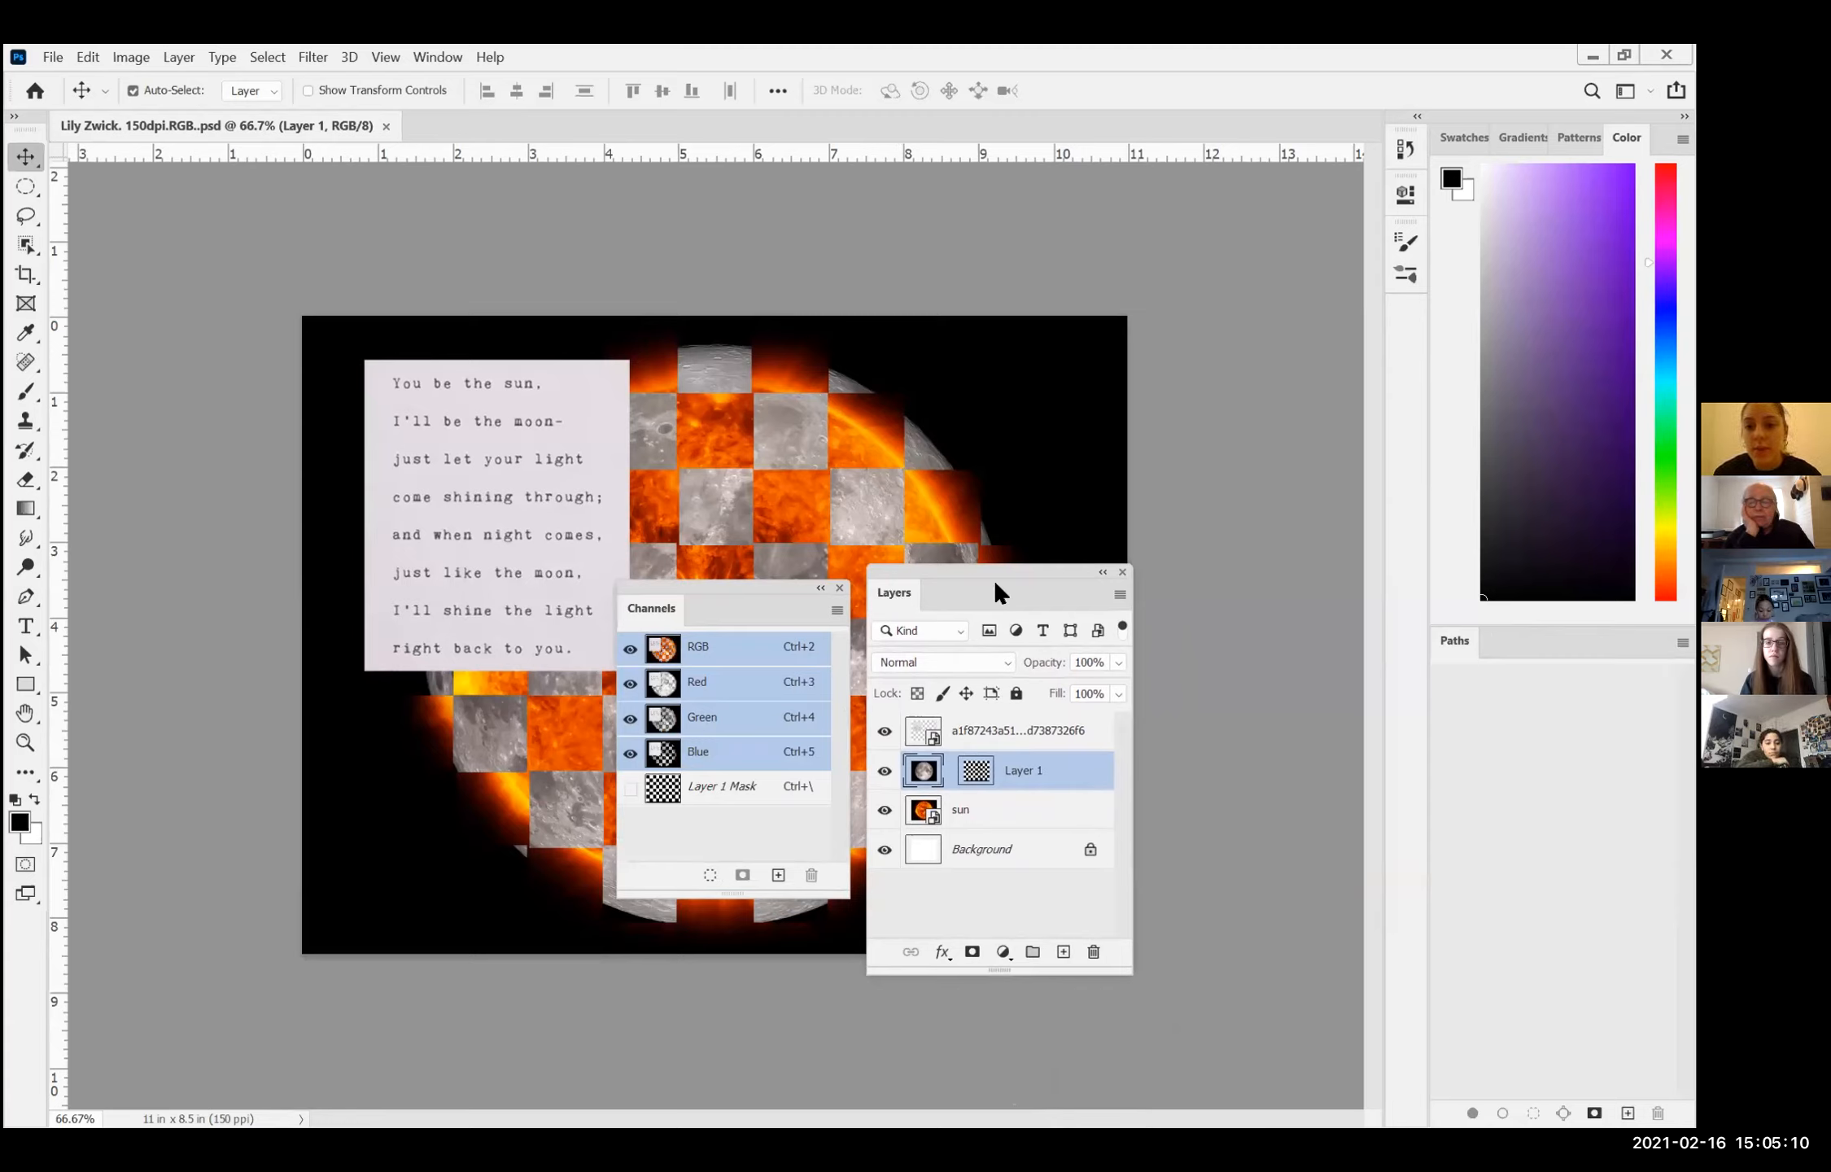
drag(994, 580, 1546, 628)
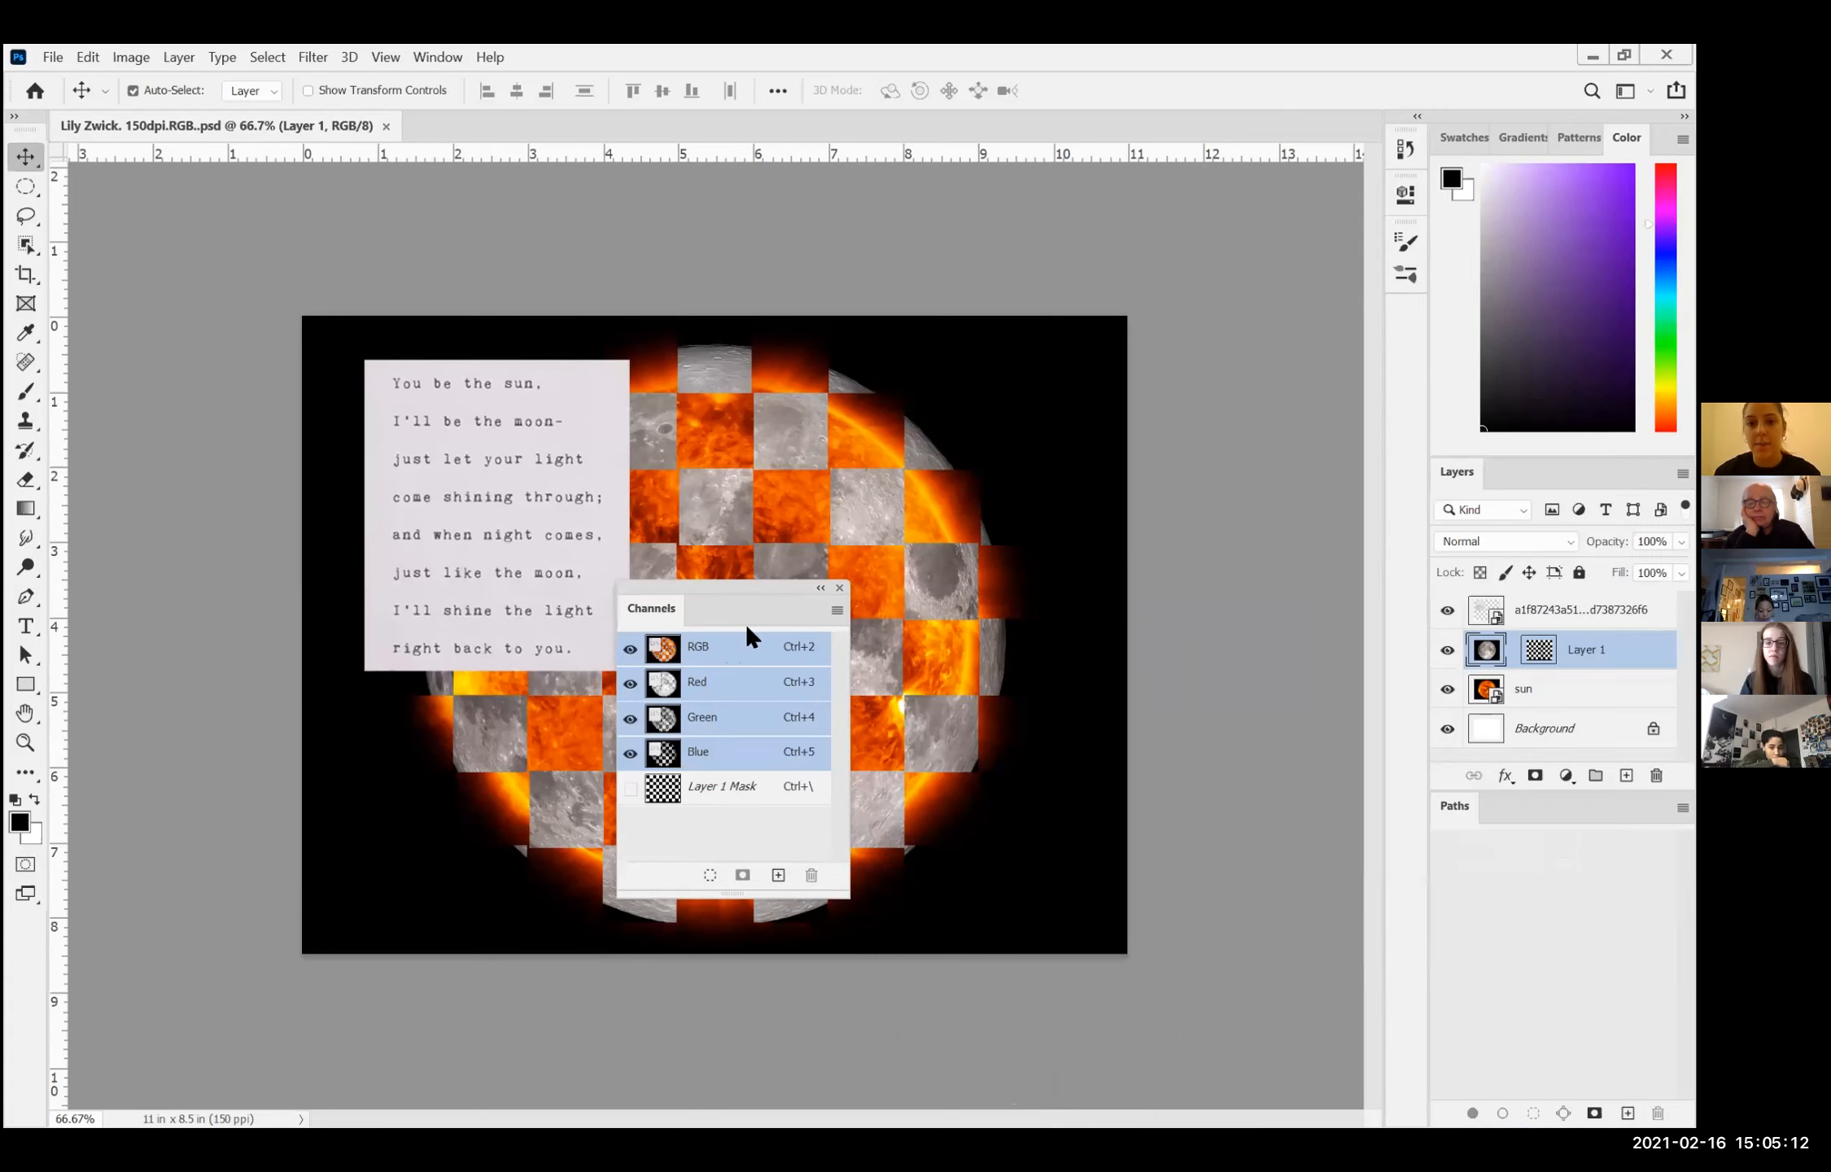
drag(1280, 370, 1283, 364)
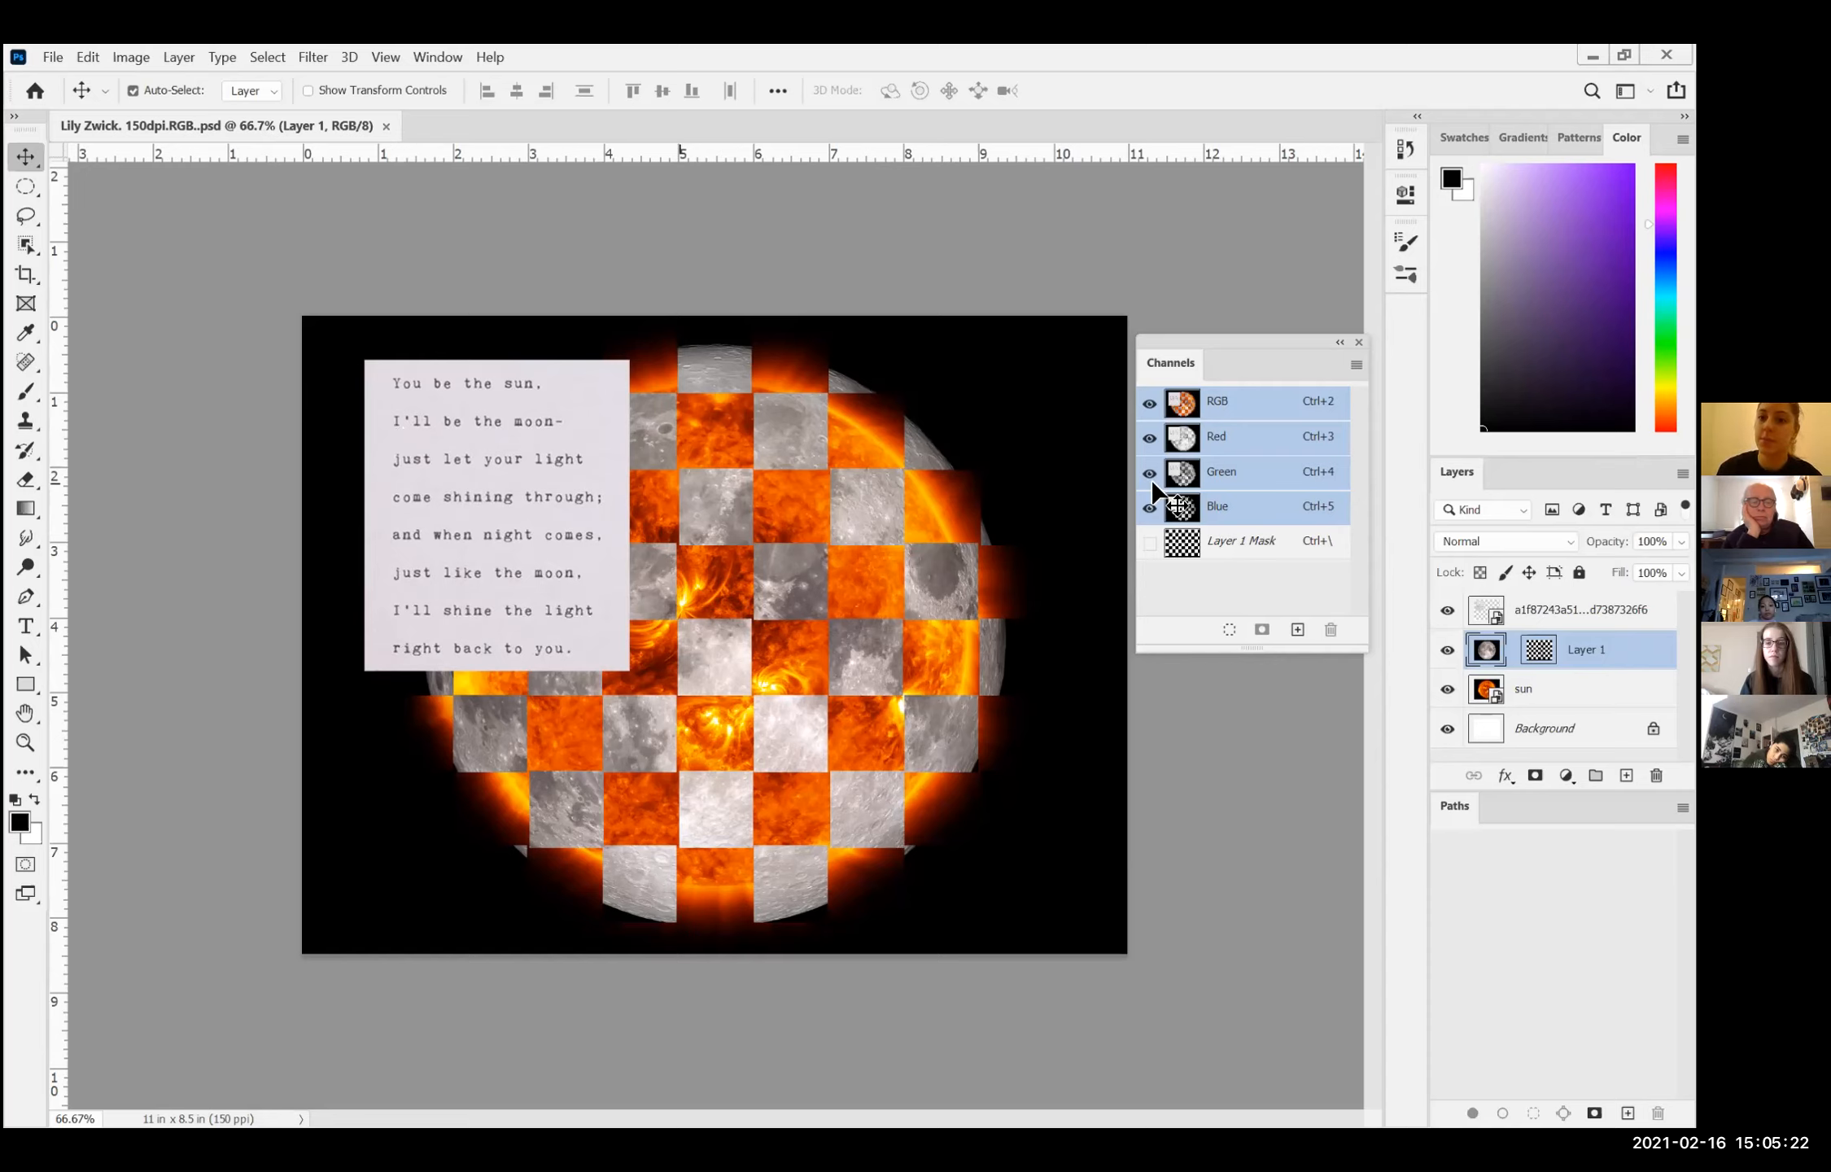
Step: Turn Layer 1's visibility back on and switch off the sun and Background layers to inspect the masked checkerboard
click(1446, 650)
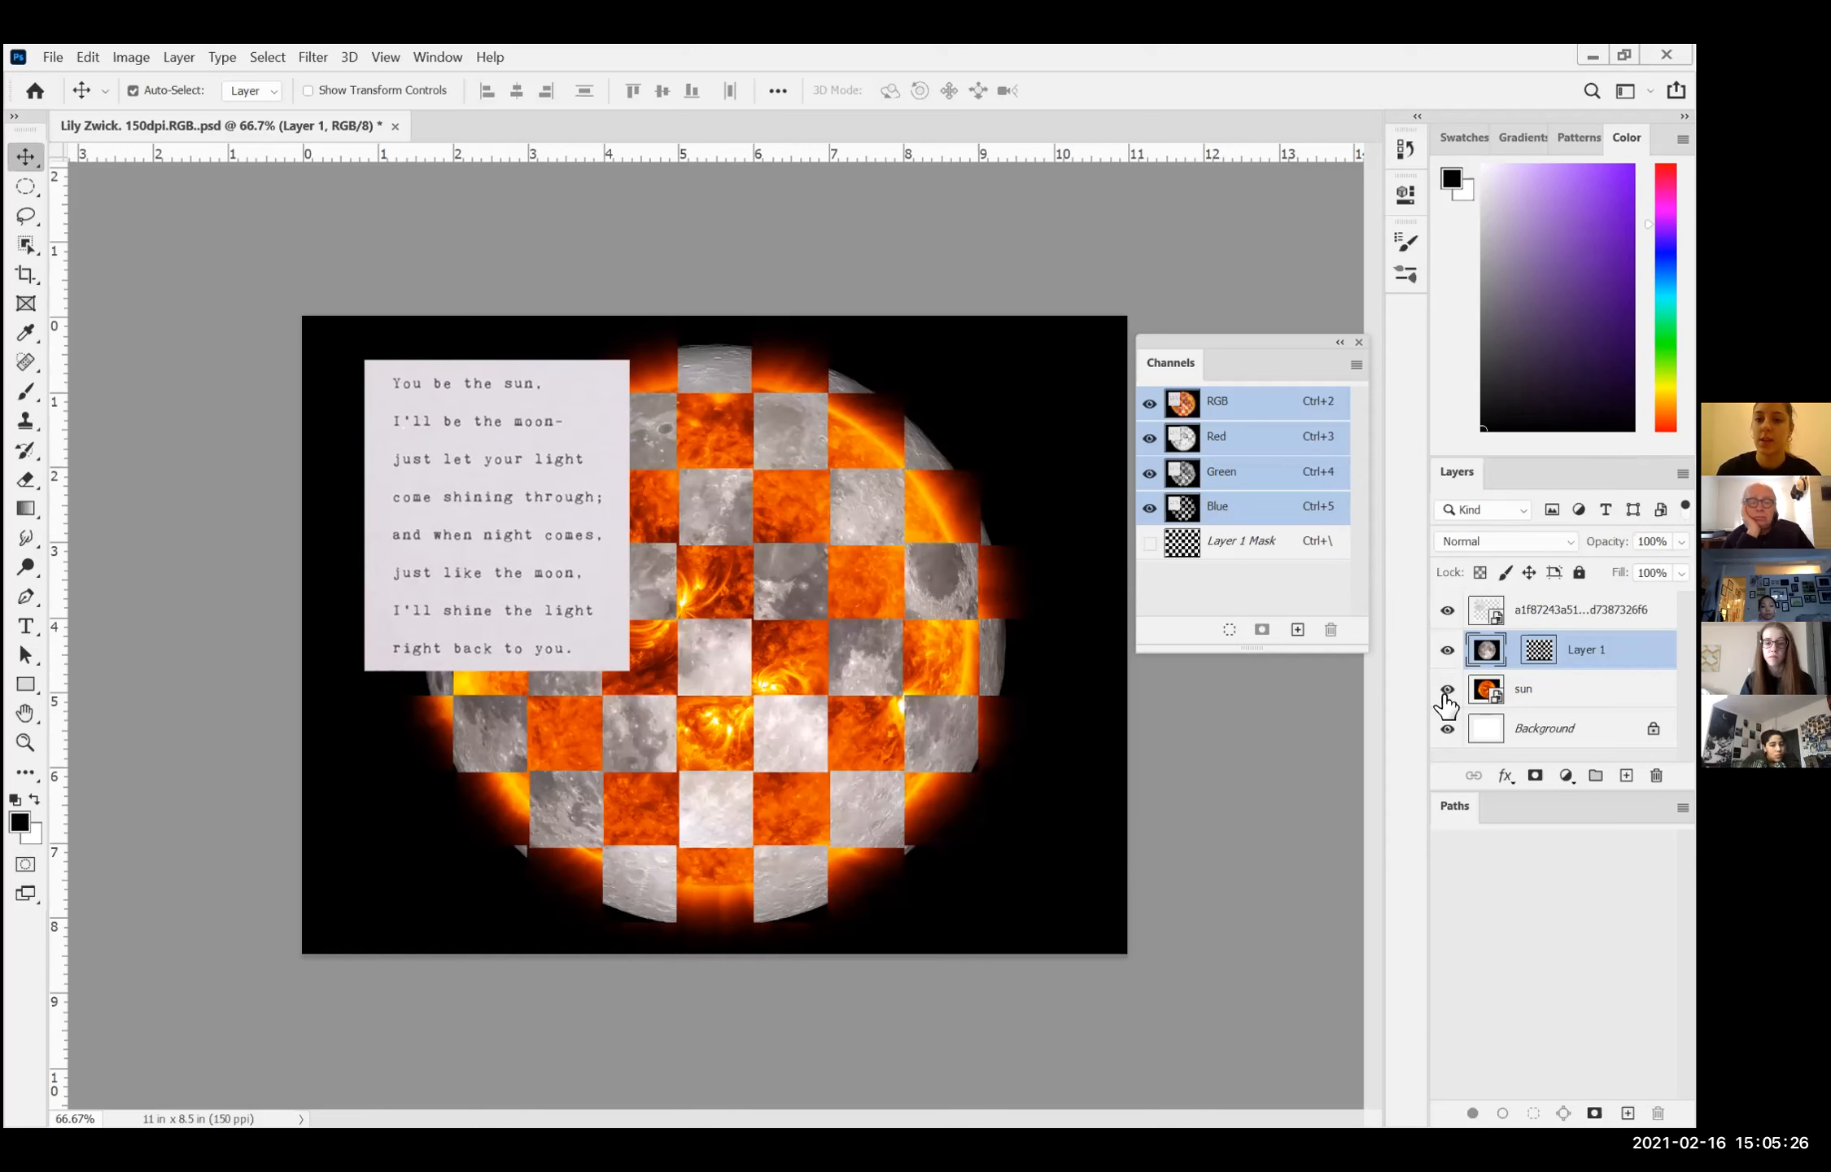
click(1447, 689)
click(1447, 728)
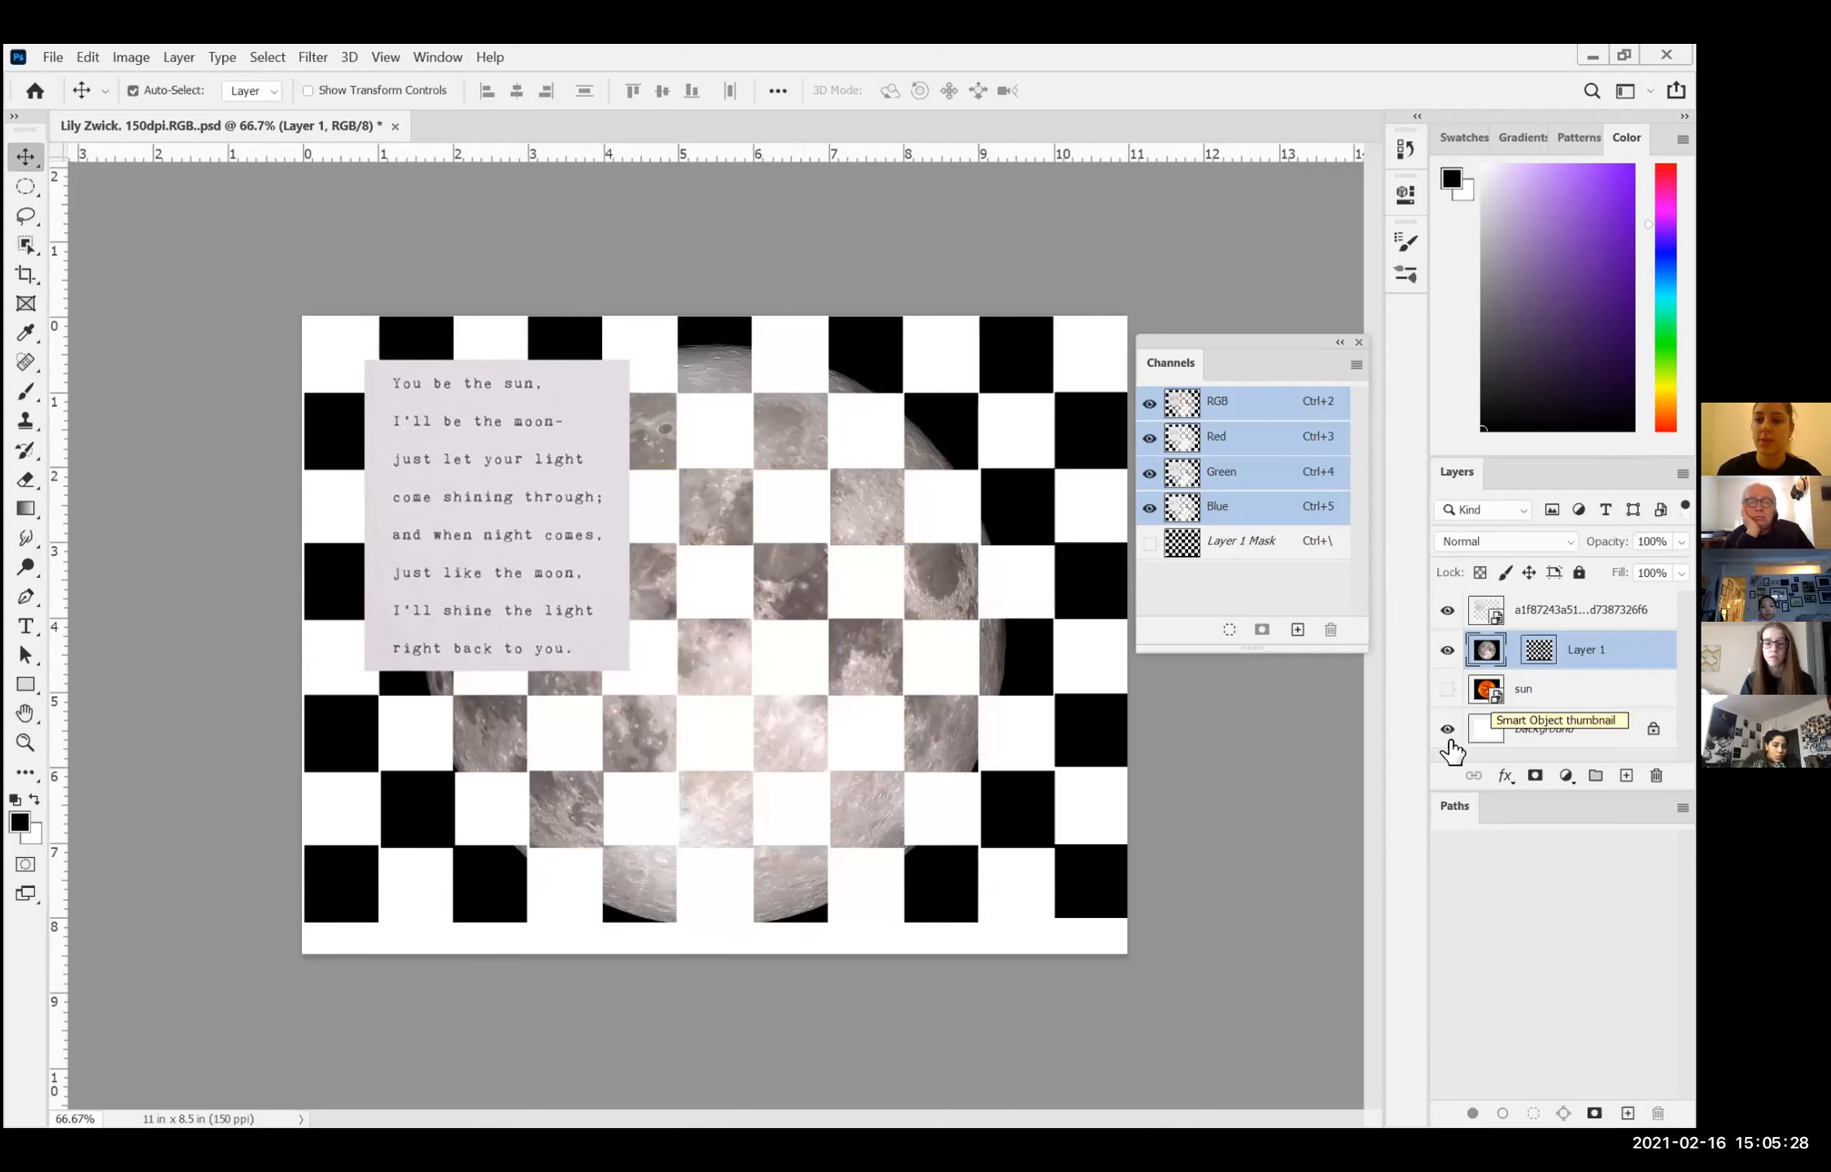
Step: Turn the Background and sun layers' visibility back on so the full checkerboard composition shows
right_click(1447, 732)
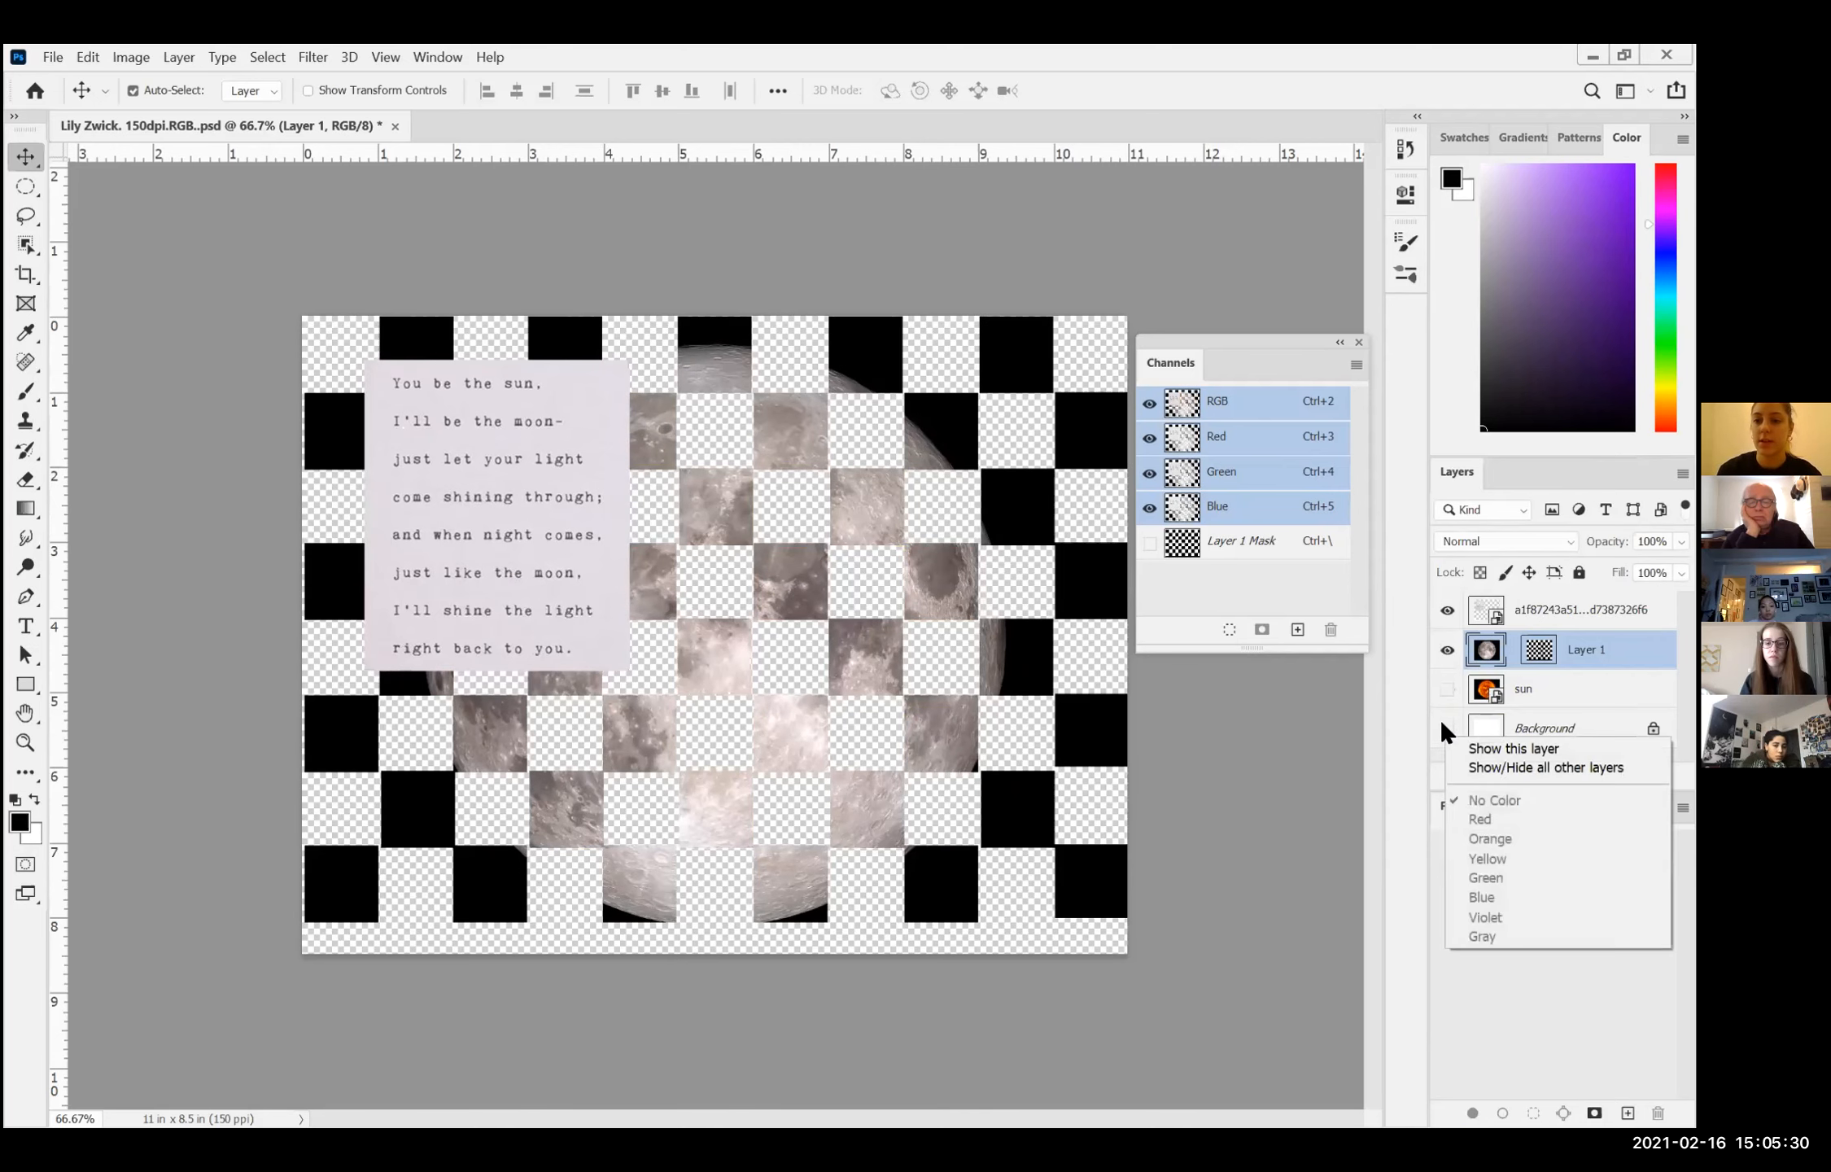
right_click(1446, 730)
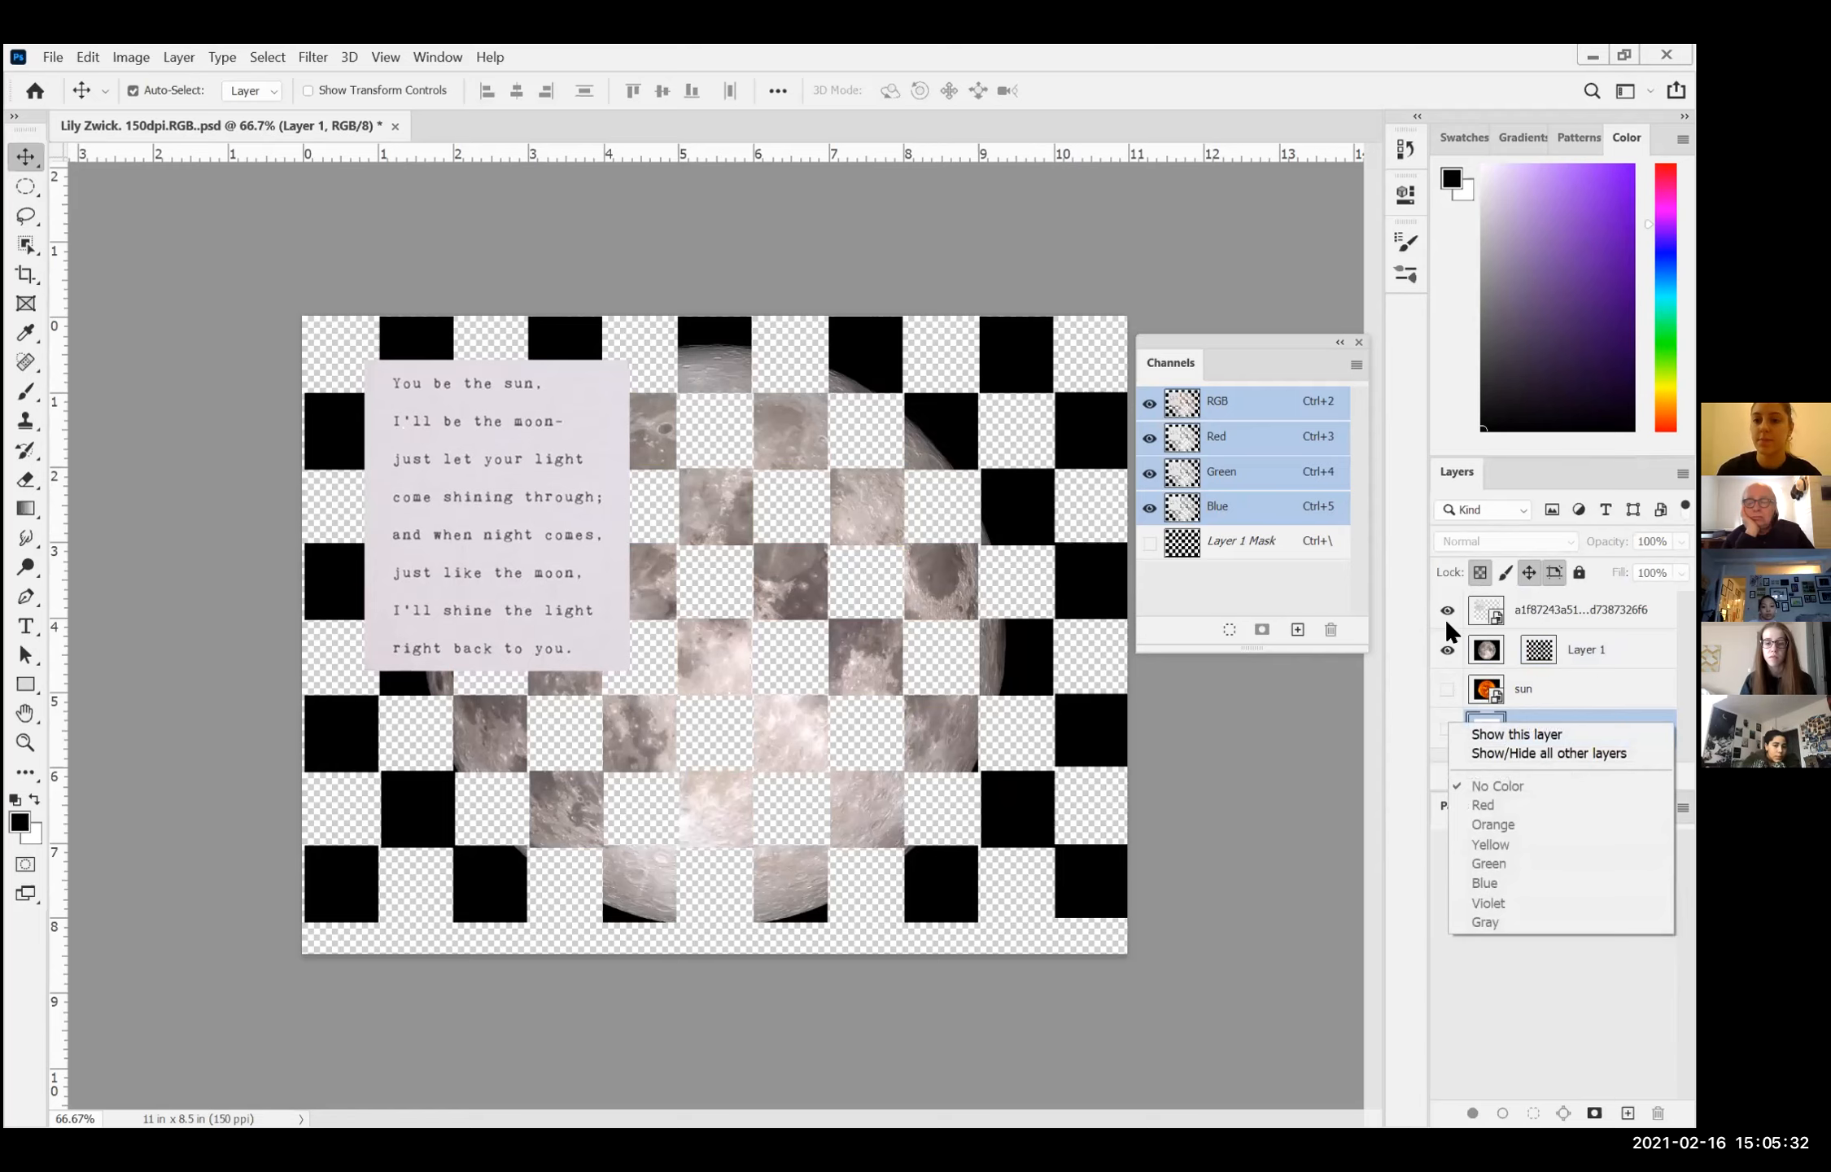
click(1443, 694)
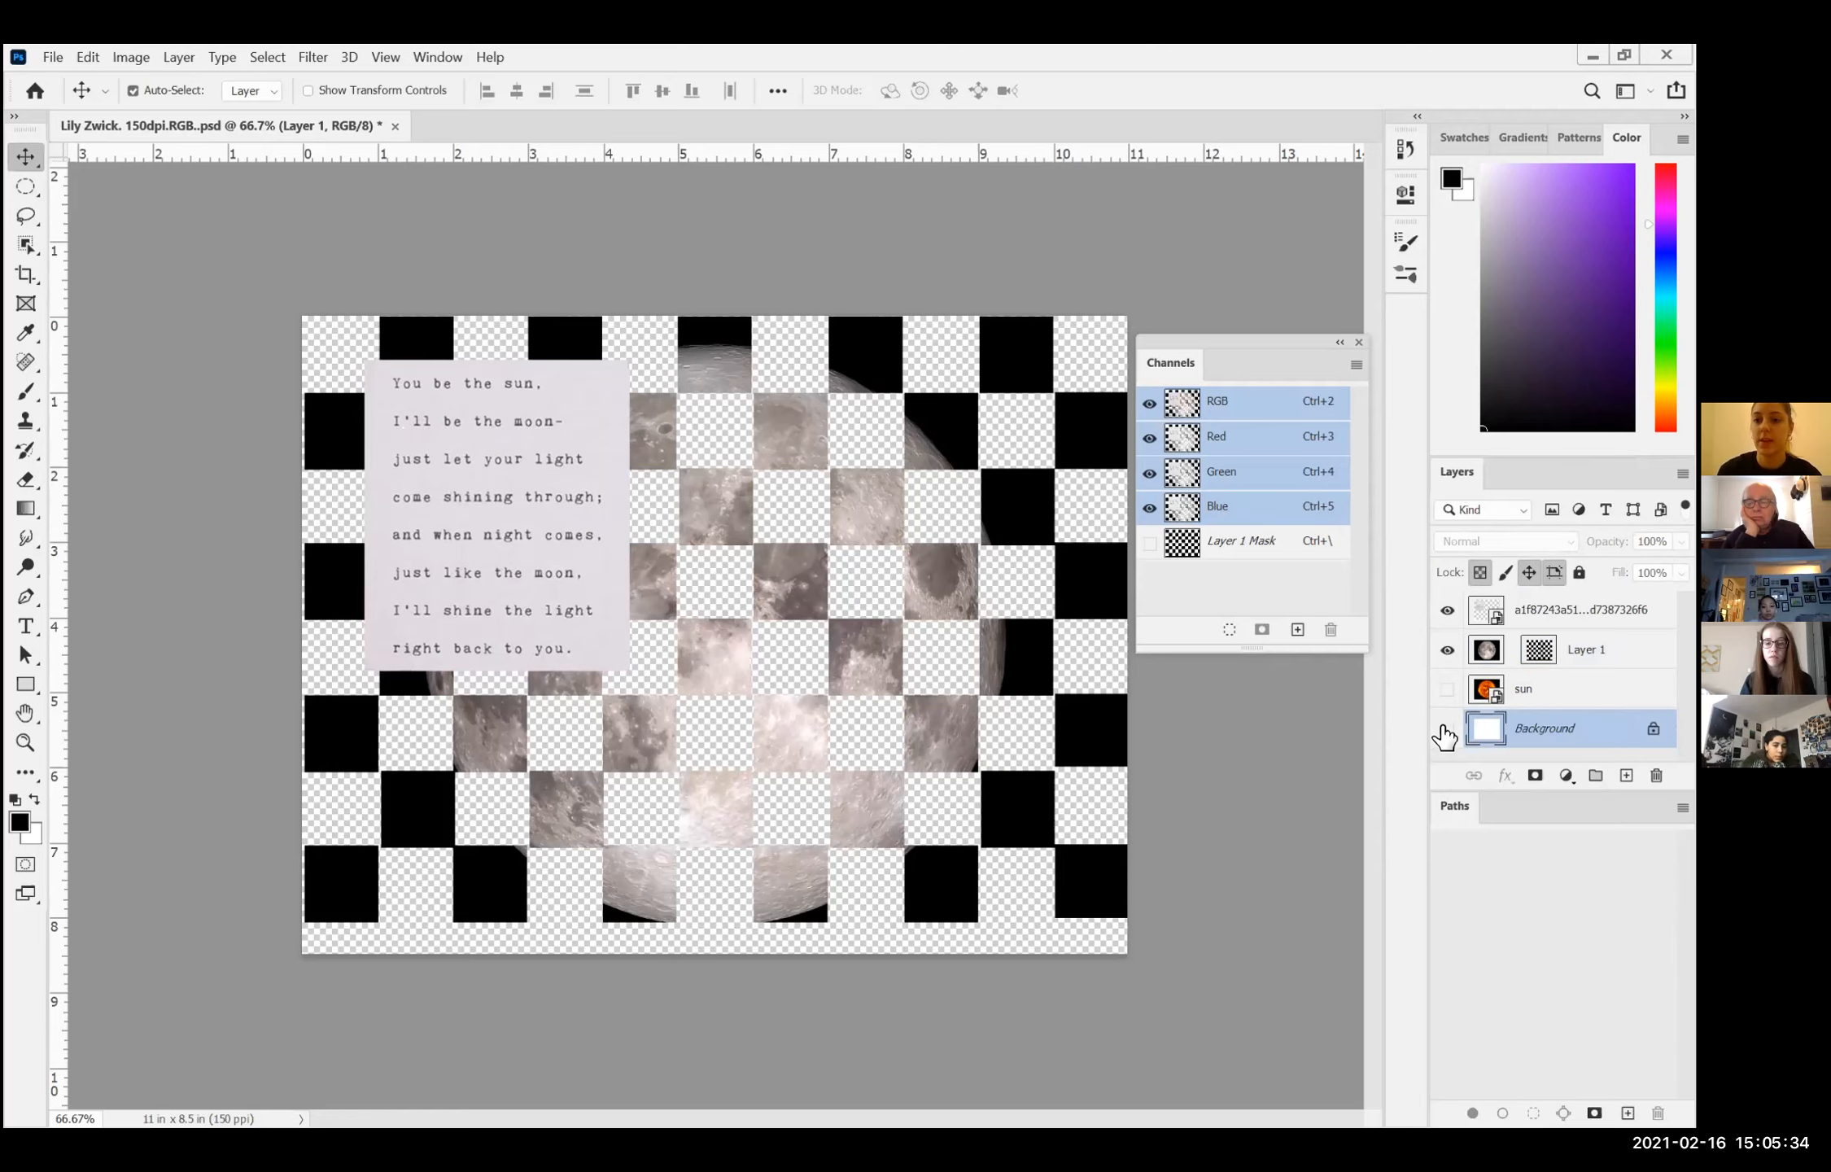
click(1446, 729)
click(1445, 690)
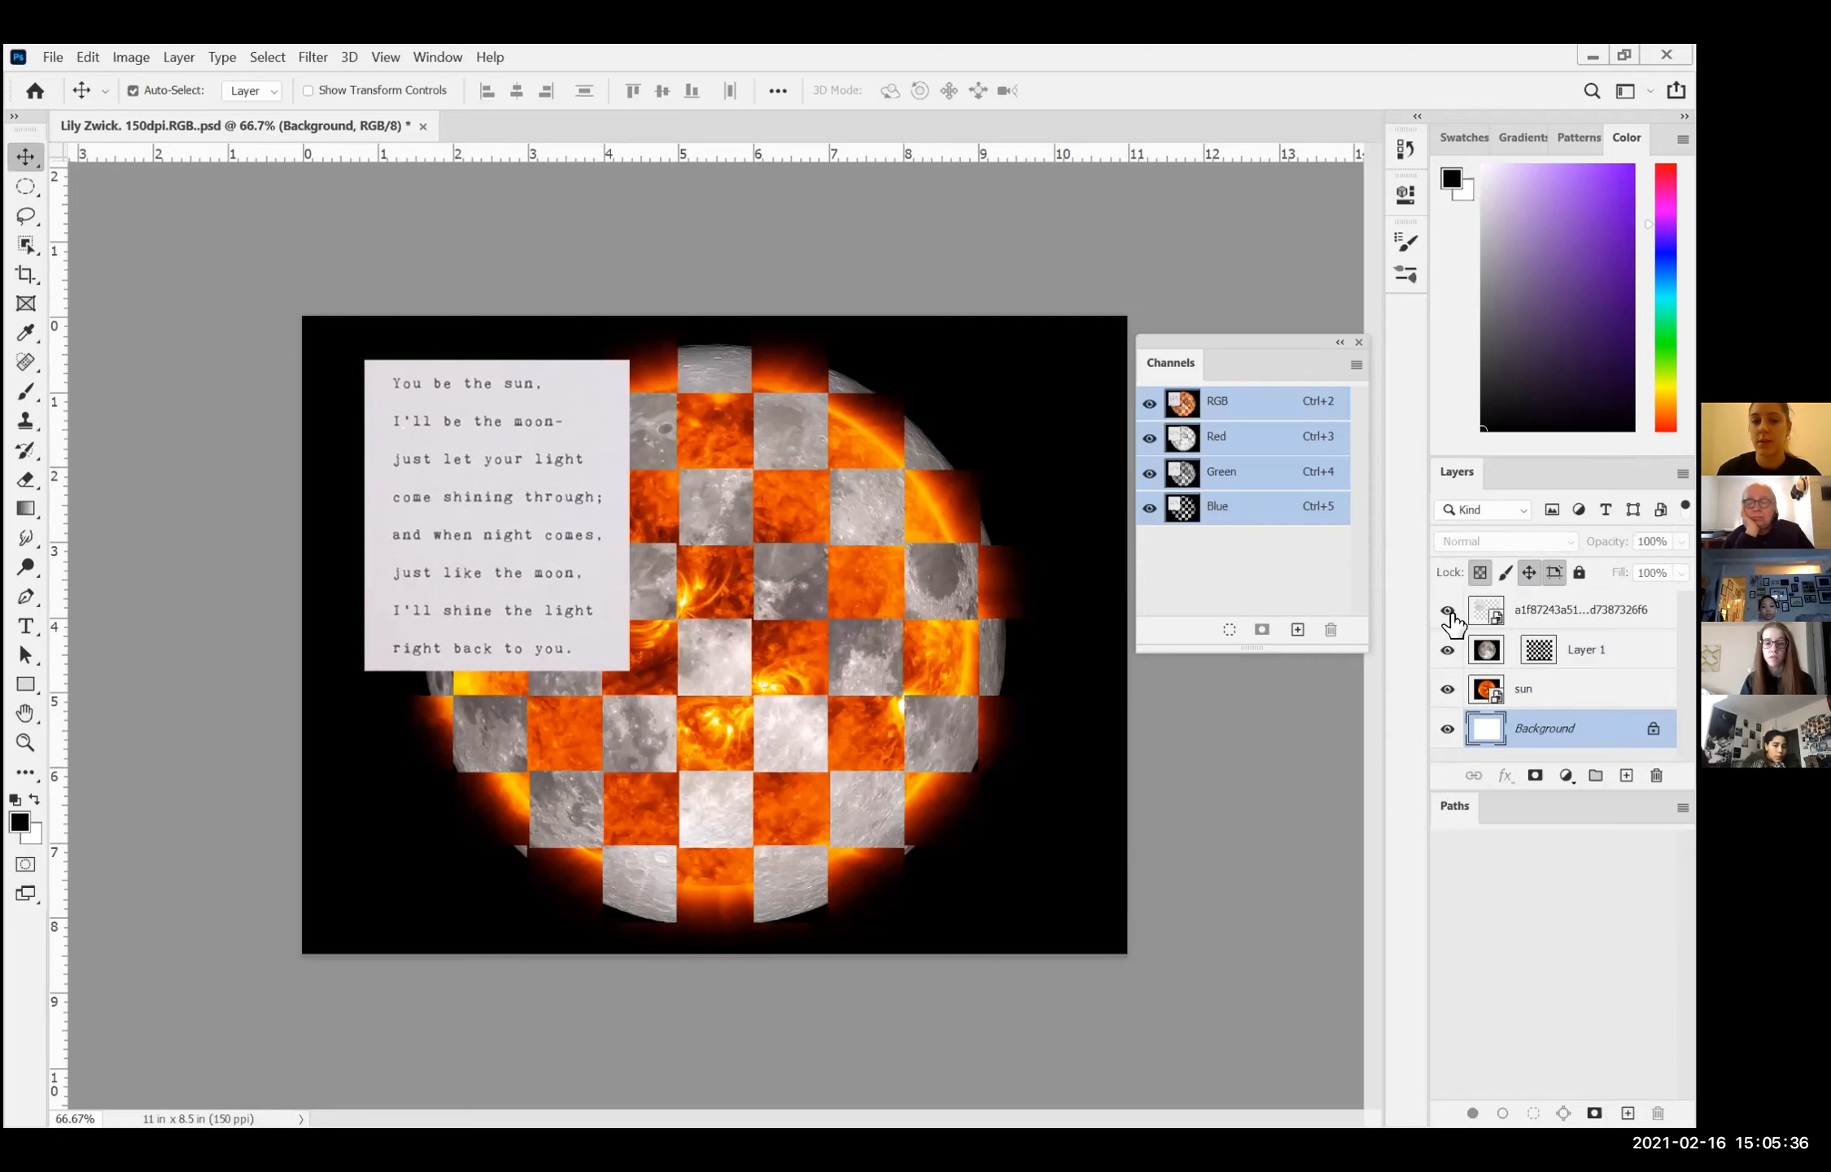
right_click(468, 120)
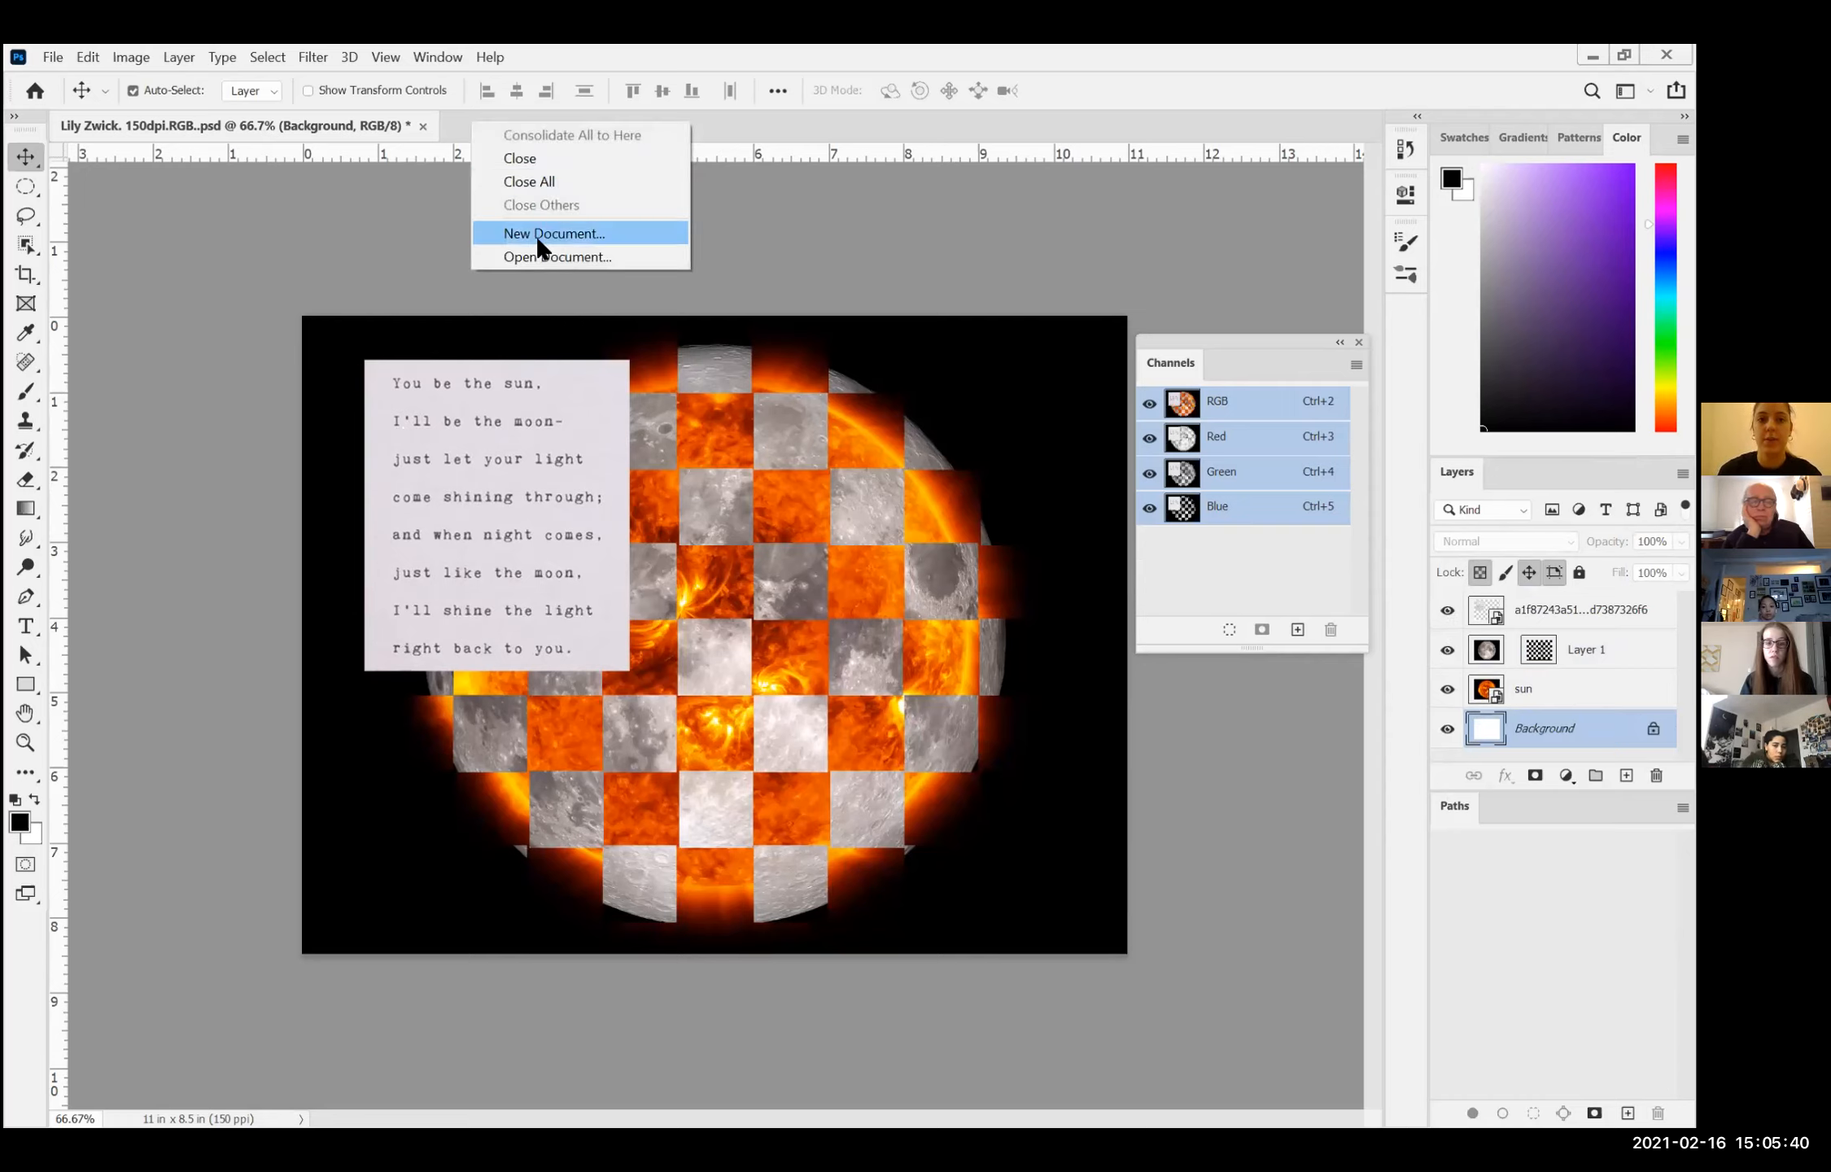
click(806, 246)
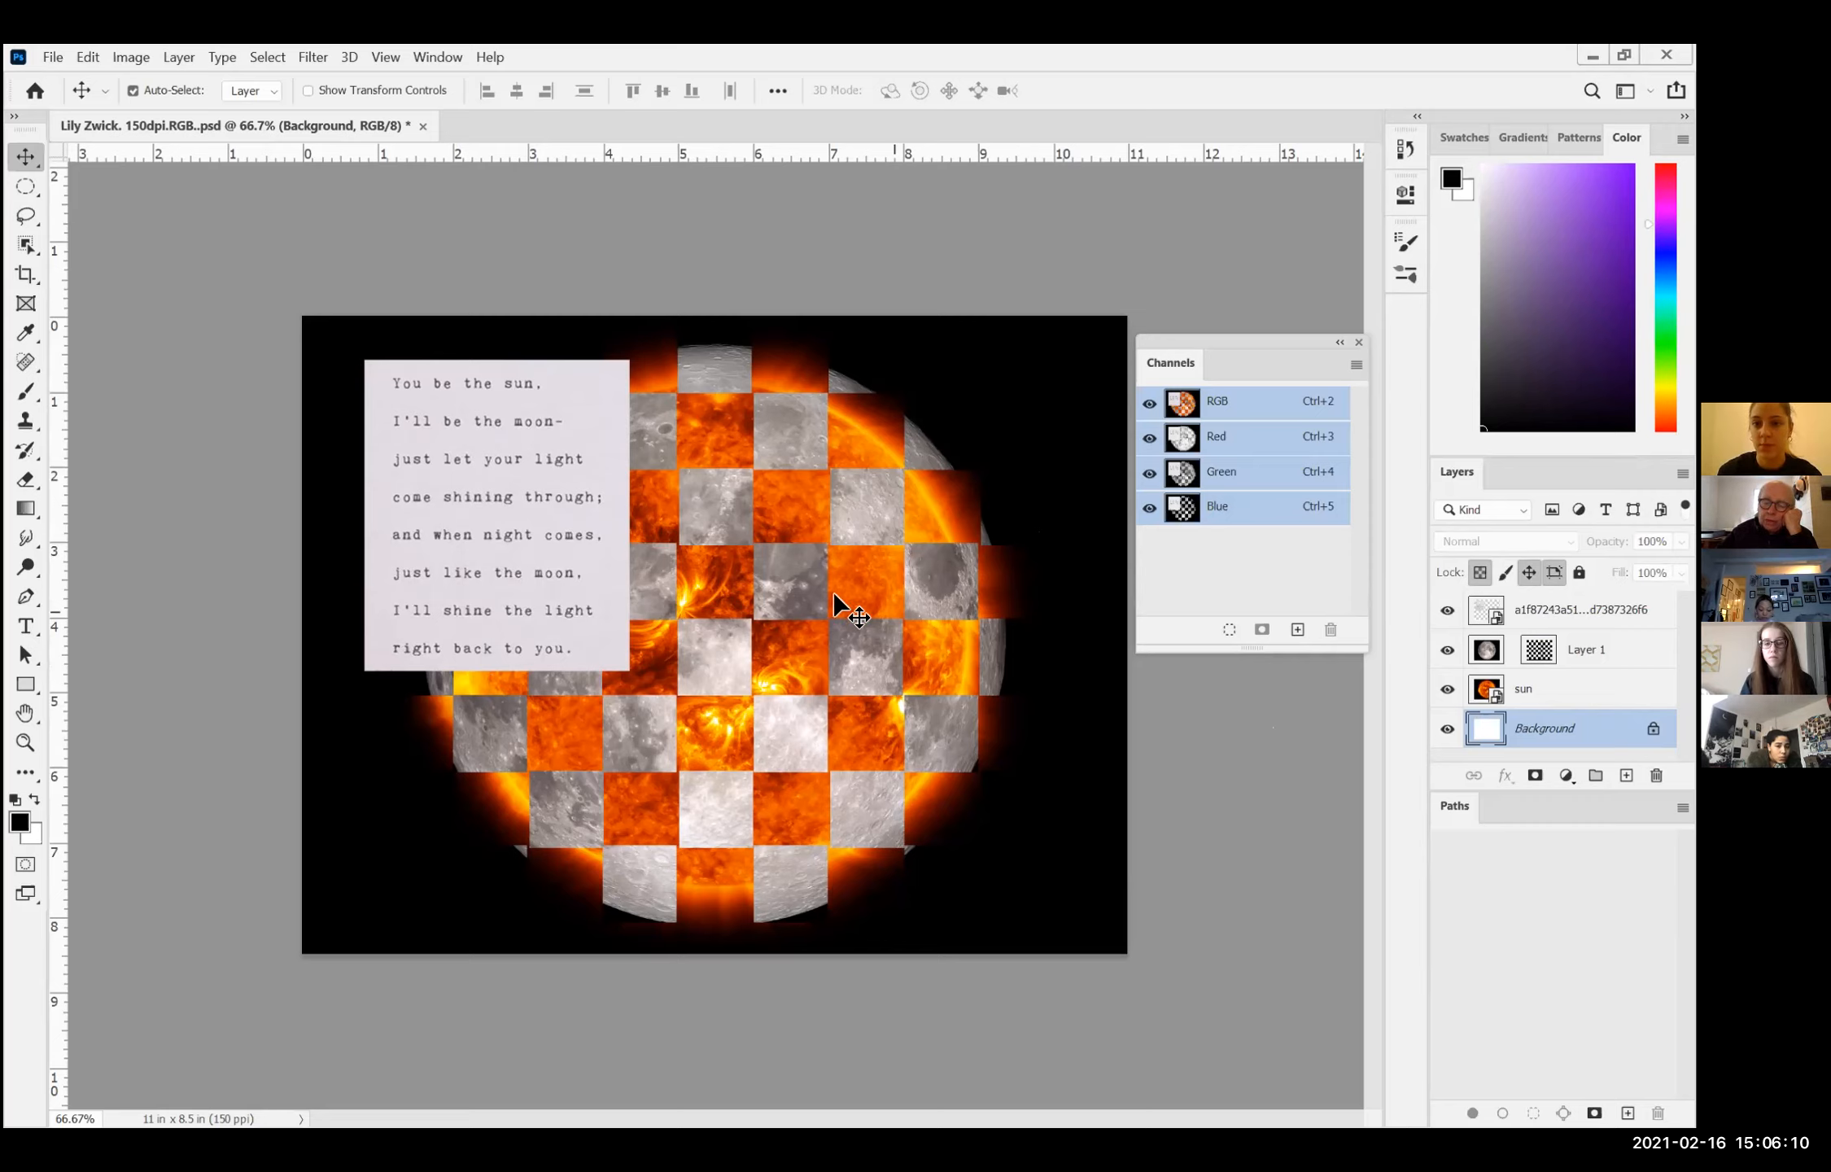
Step: Open the poem layer's smart object contents, compare that document with the sun-and-moon composition, and return to the composition
click(1494, 625)
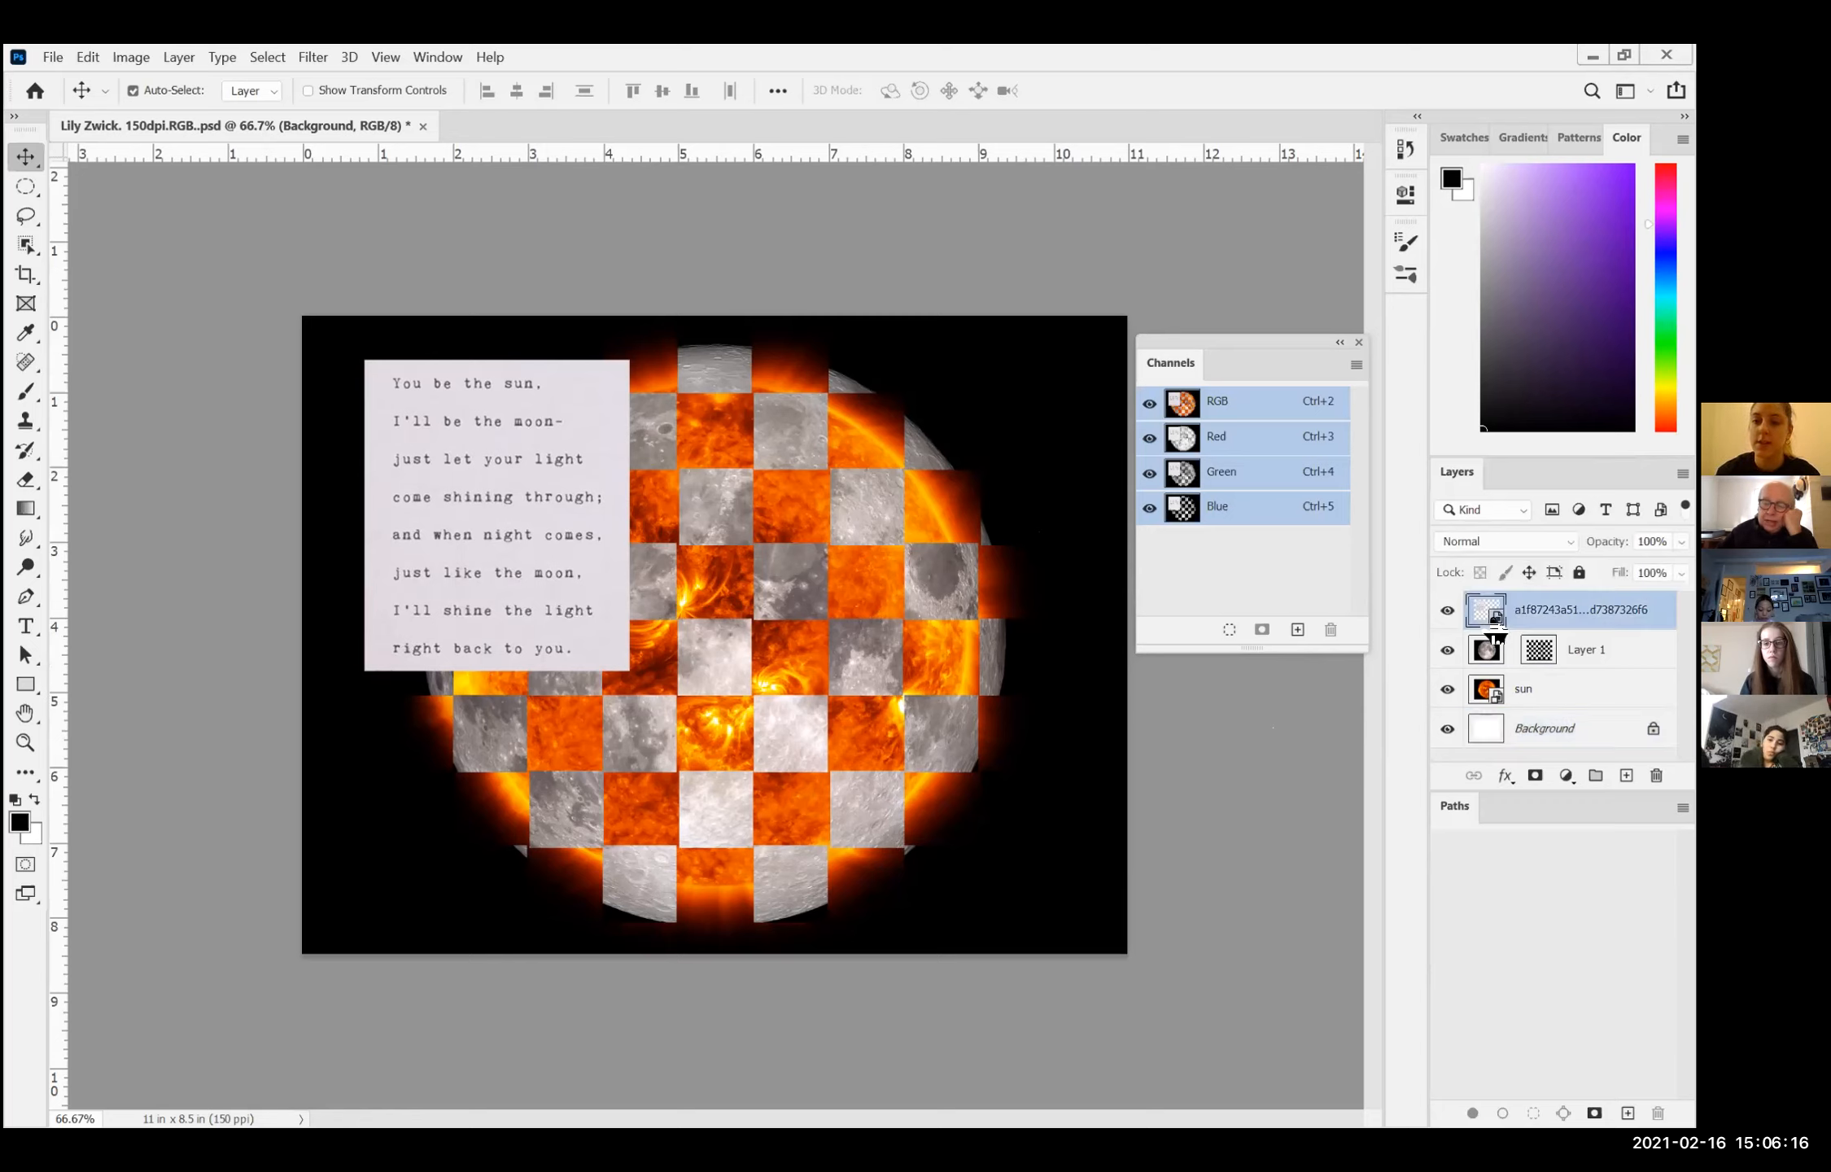
double_click(1493, 625)
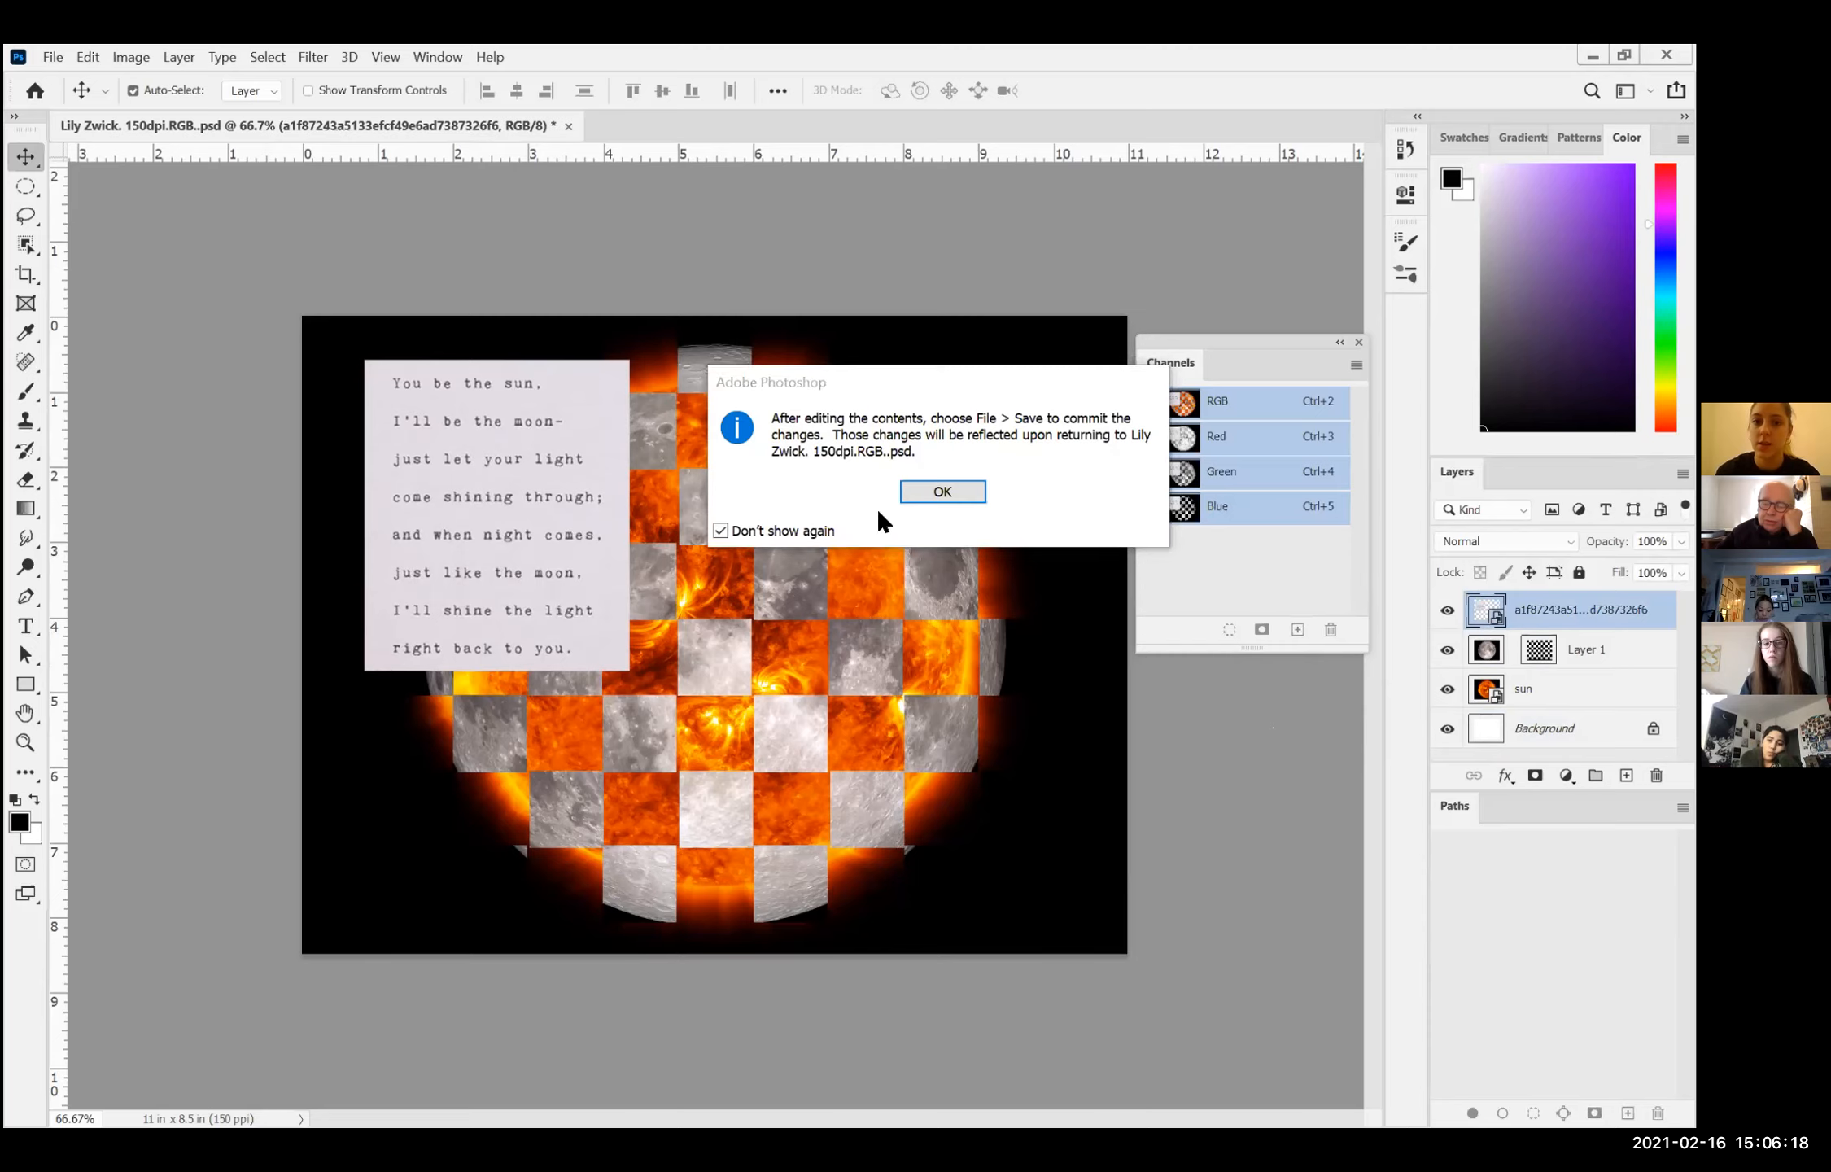
click(926, 491)
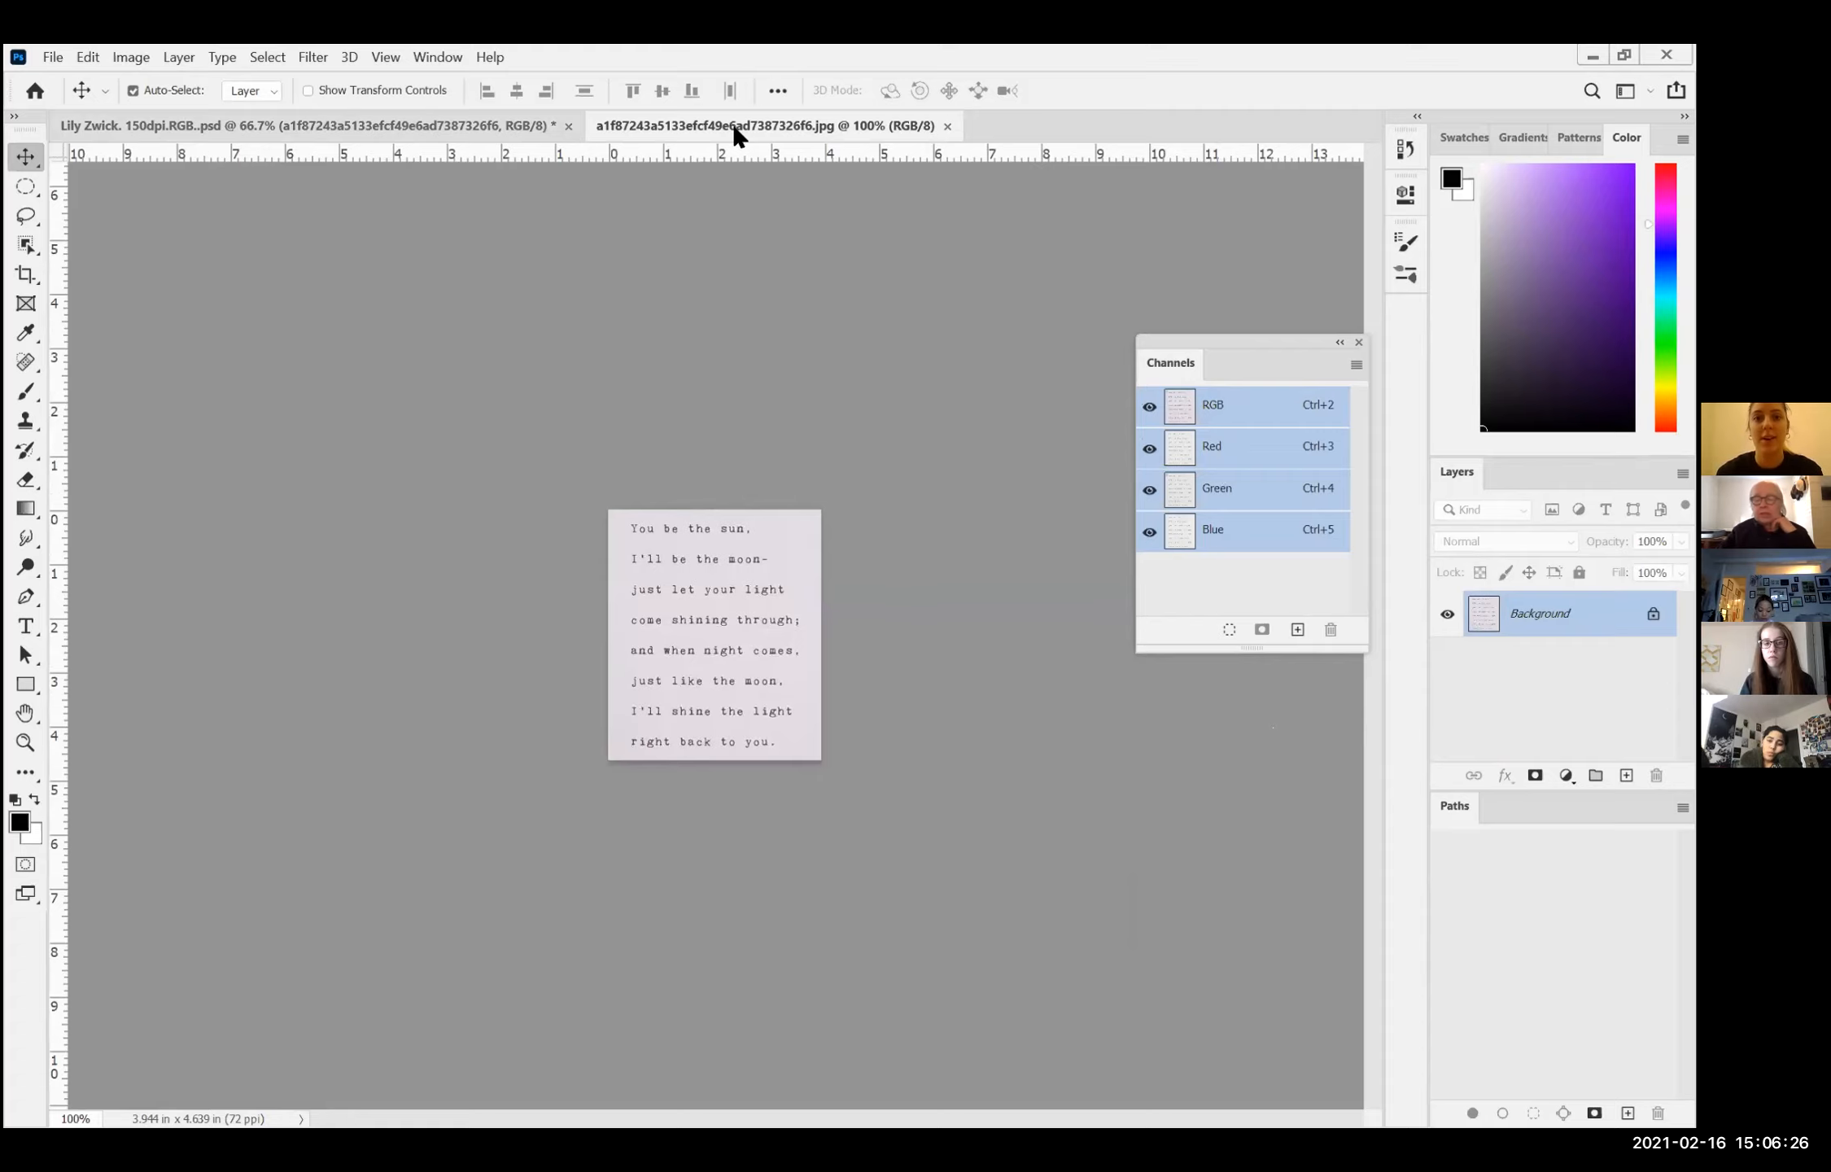
click(397, 123)
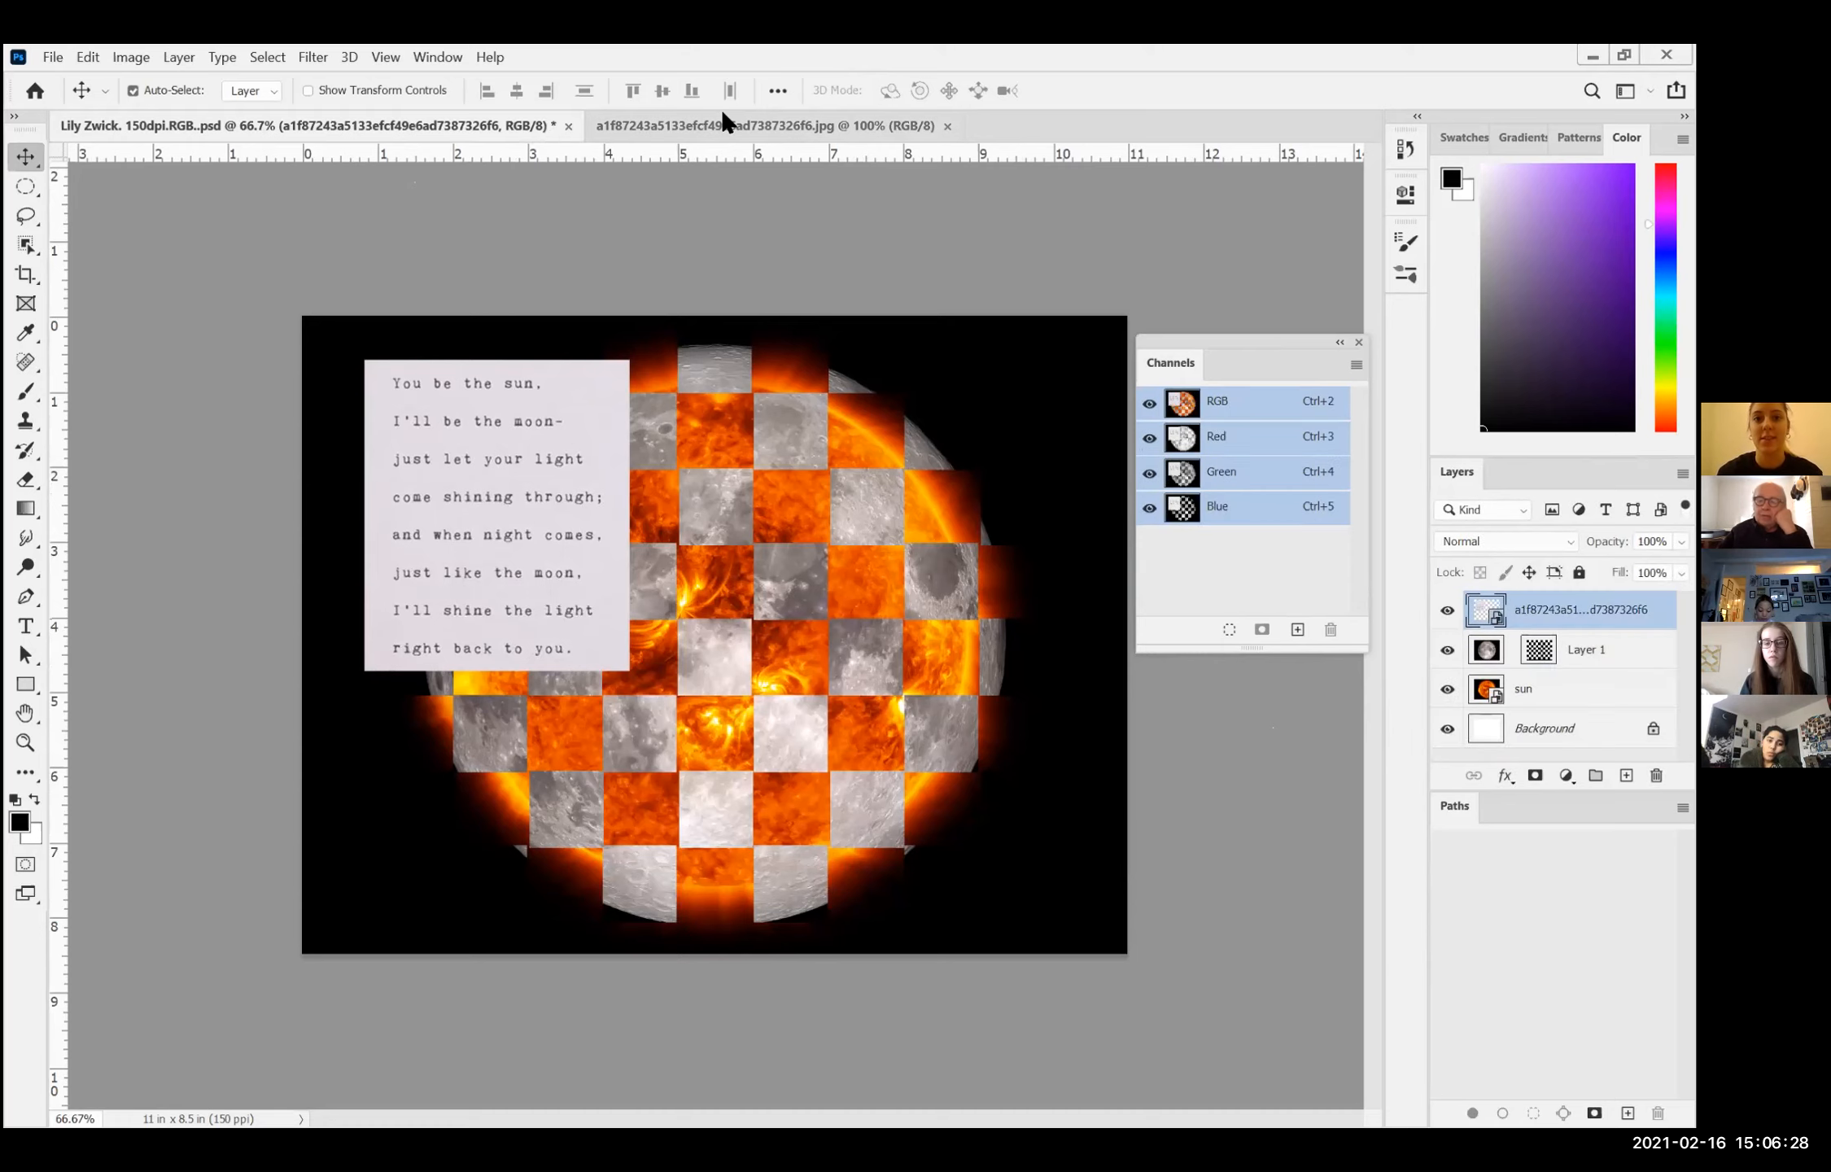
click(724, 124)
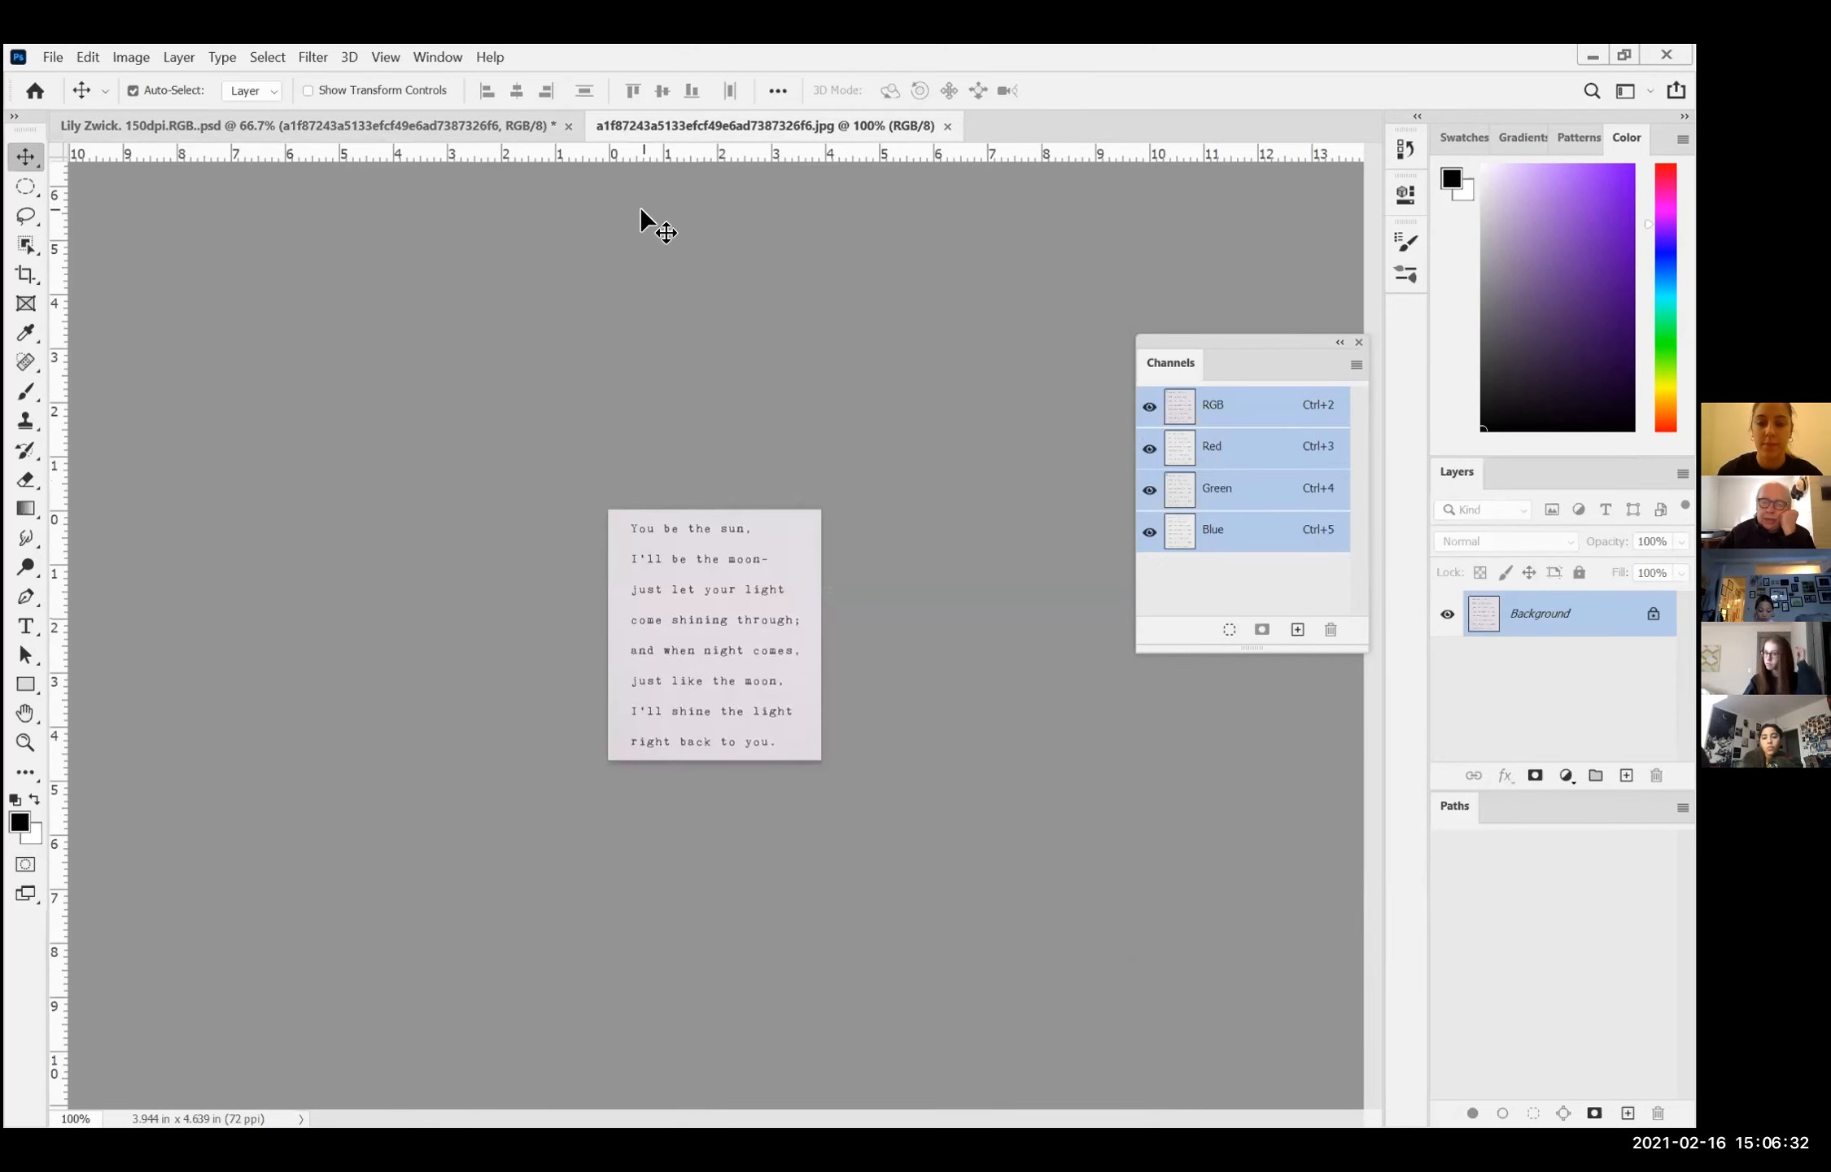
click(400, 126)
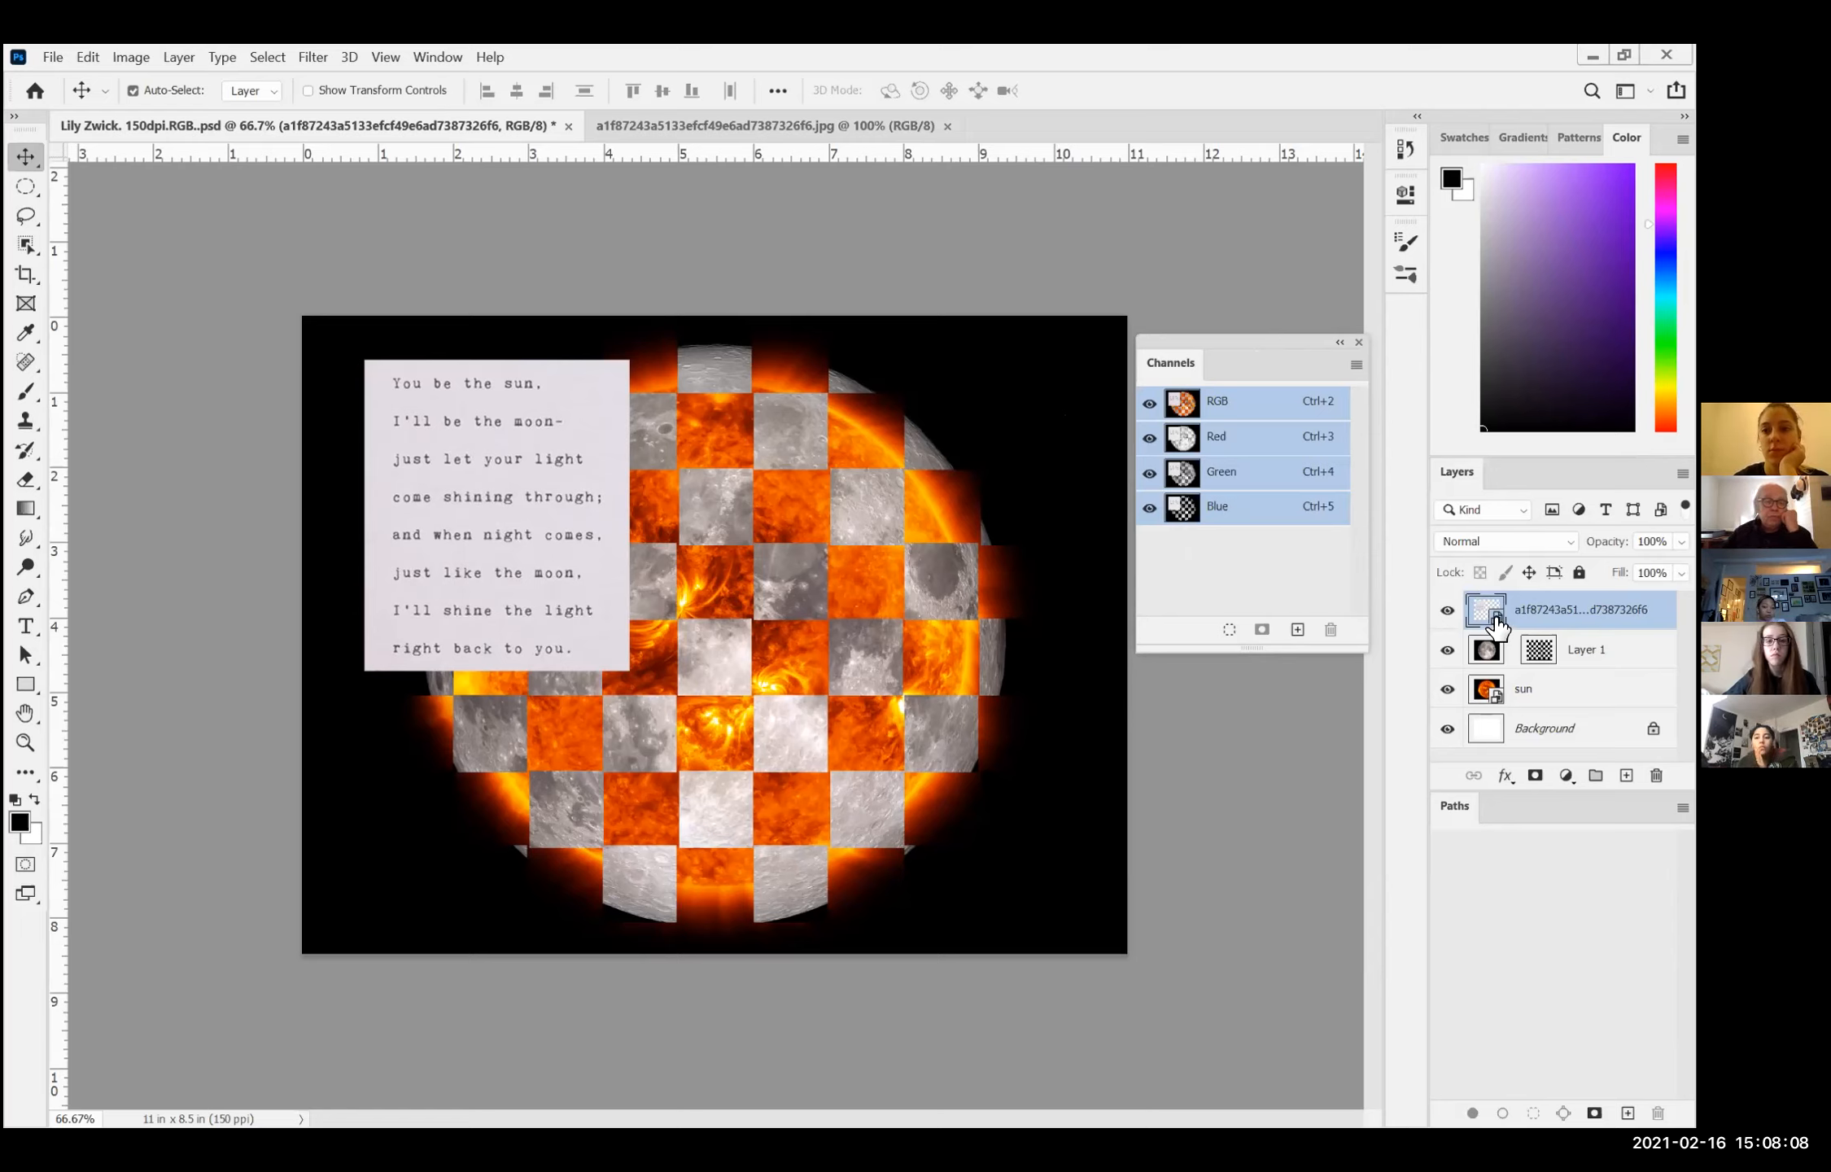
Step: Rasterize the poem smart object and the sun smart object into regular layers
click(166, 57)
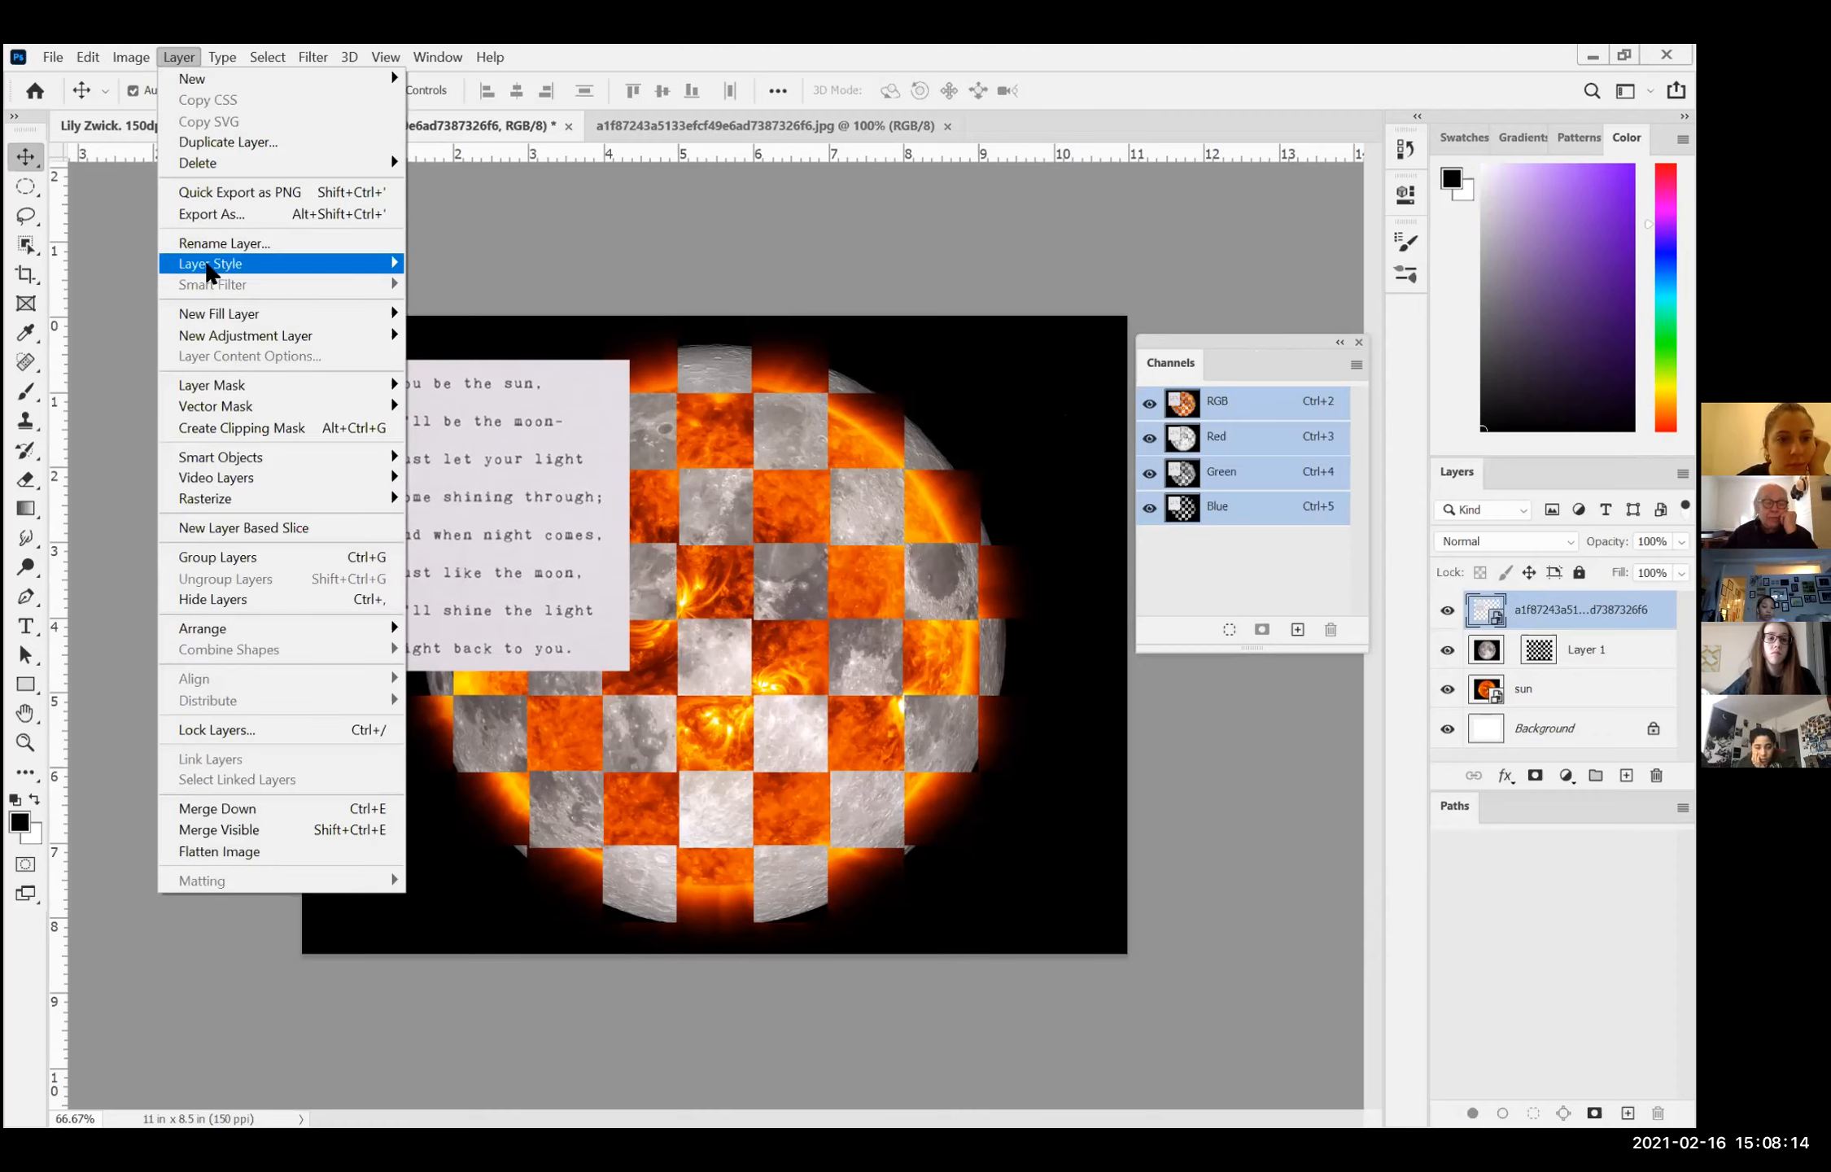
mouse_move(221, 510)
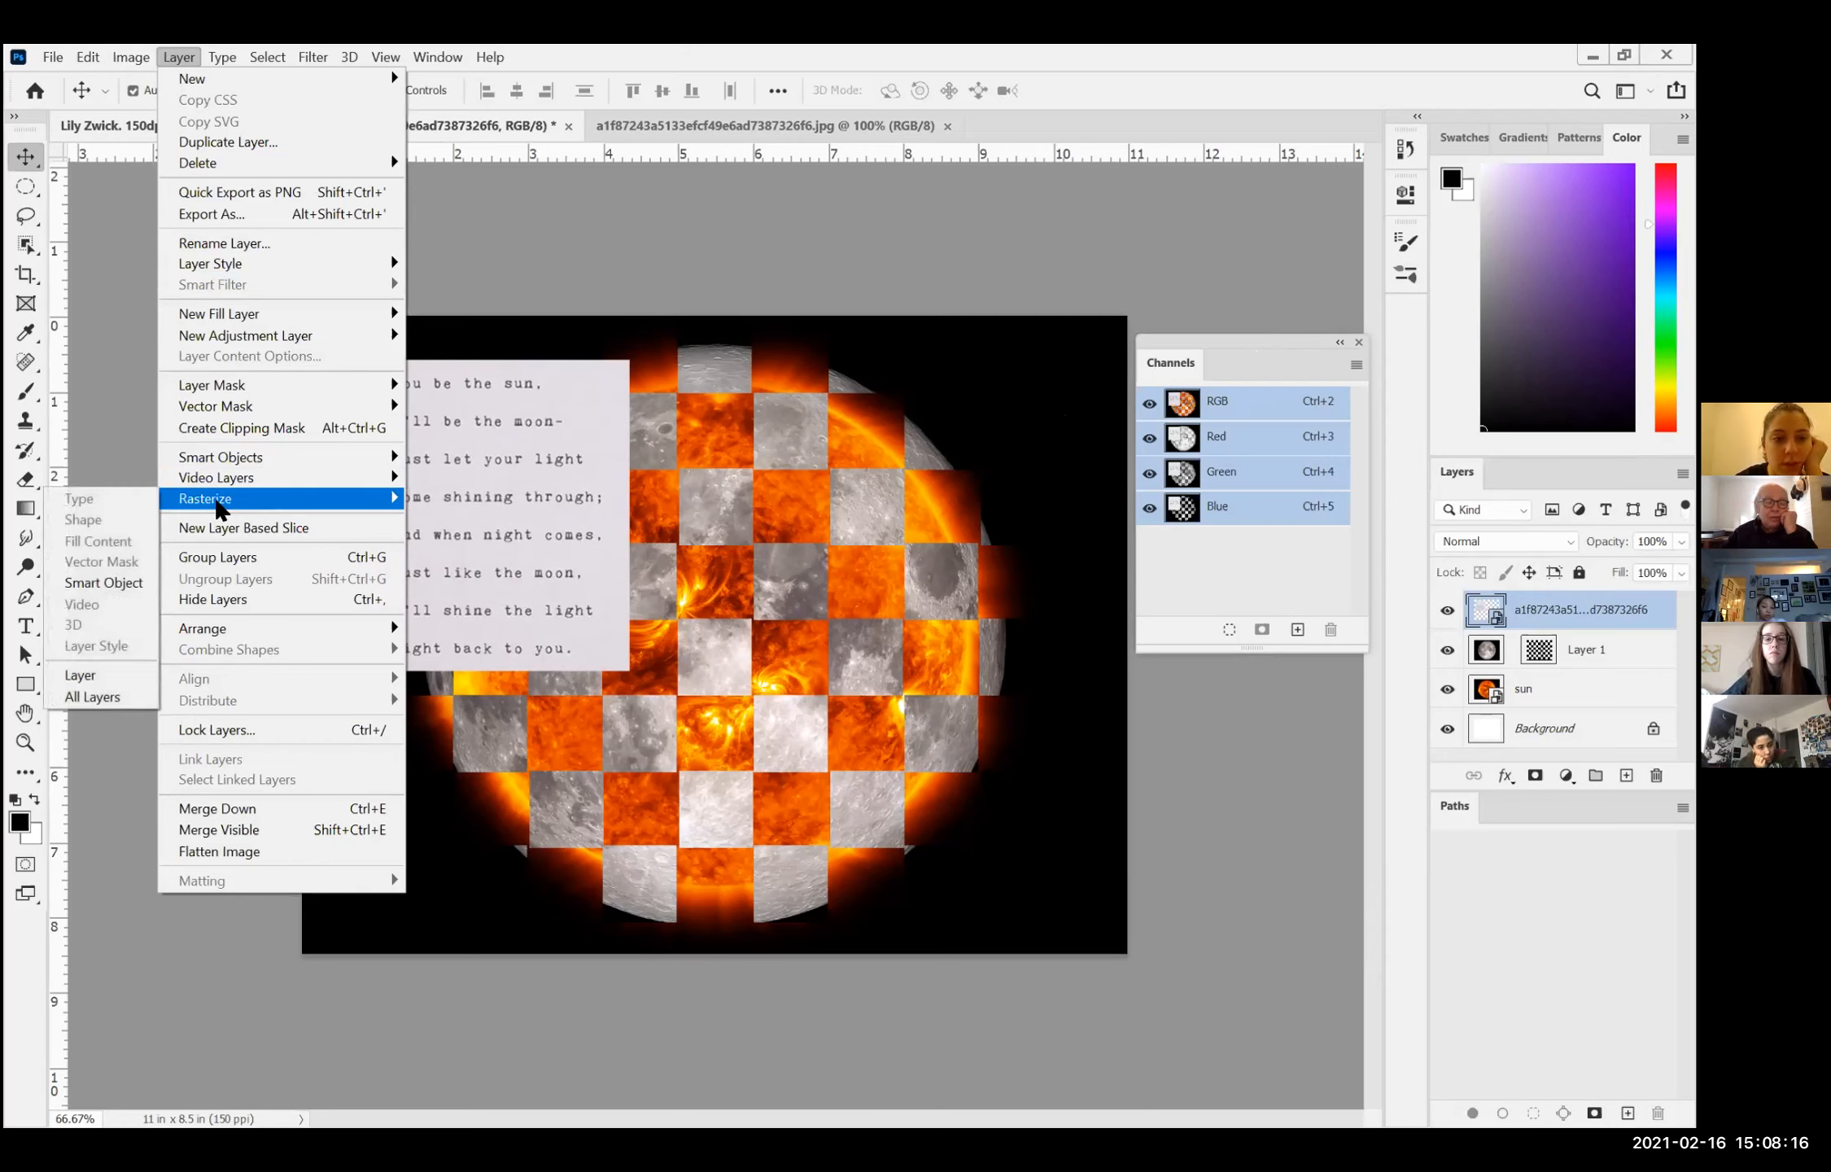
click(112, 584)
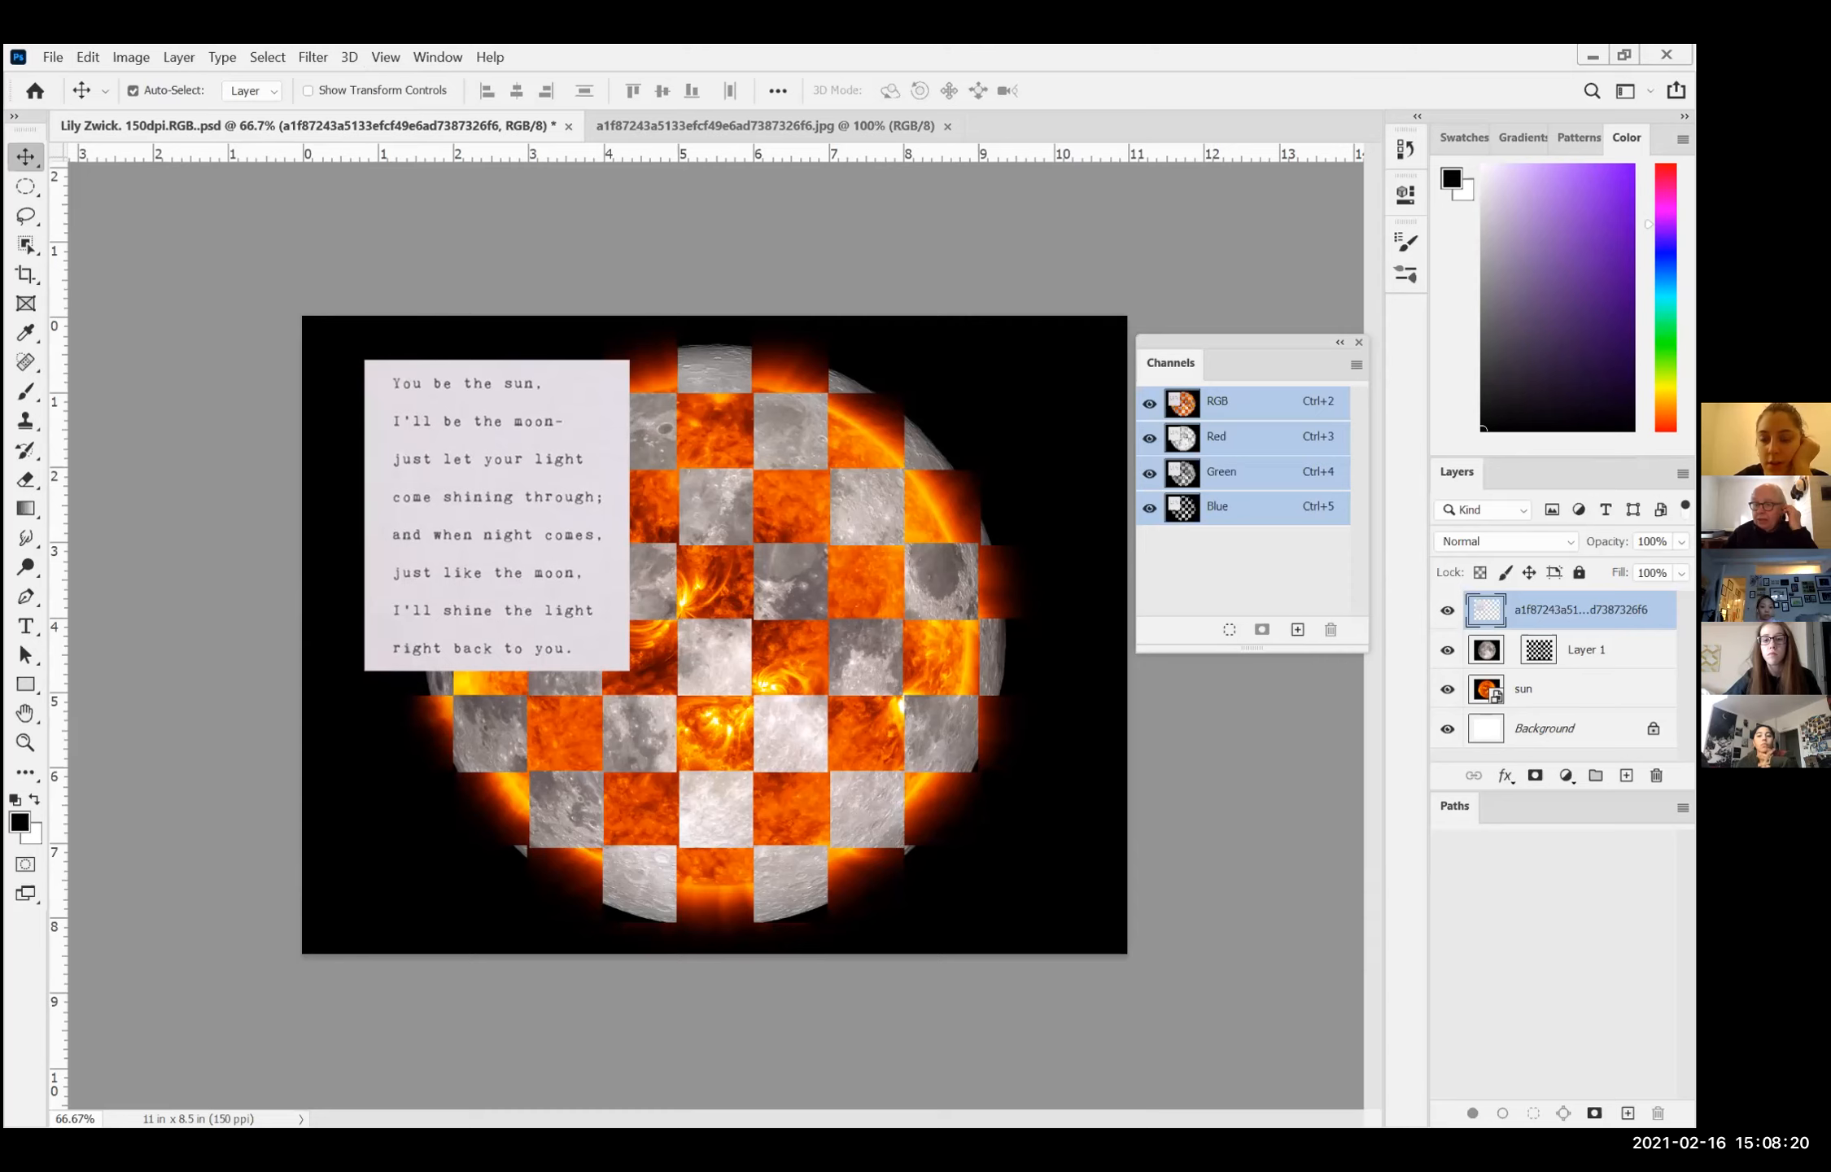
click(1544, 690)
click(181, 55)
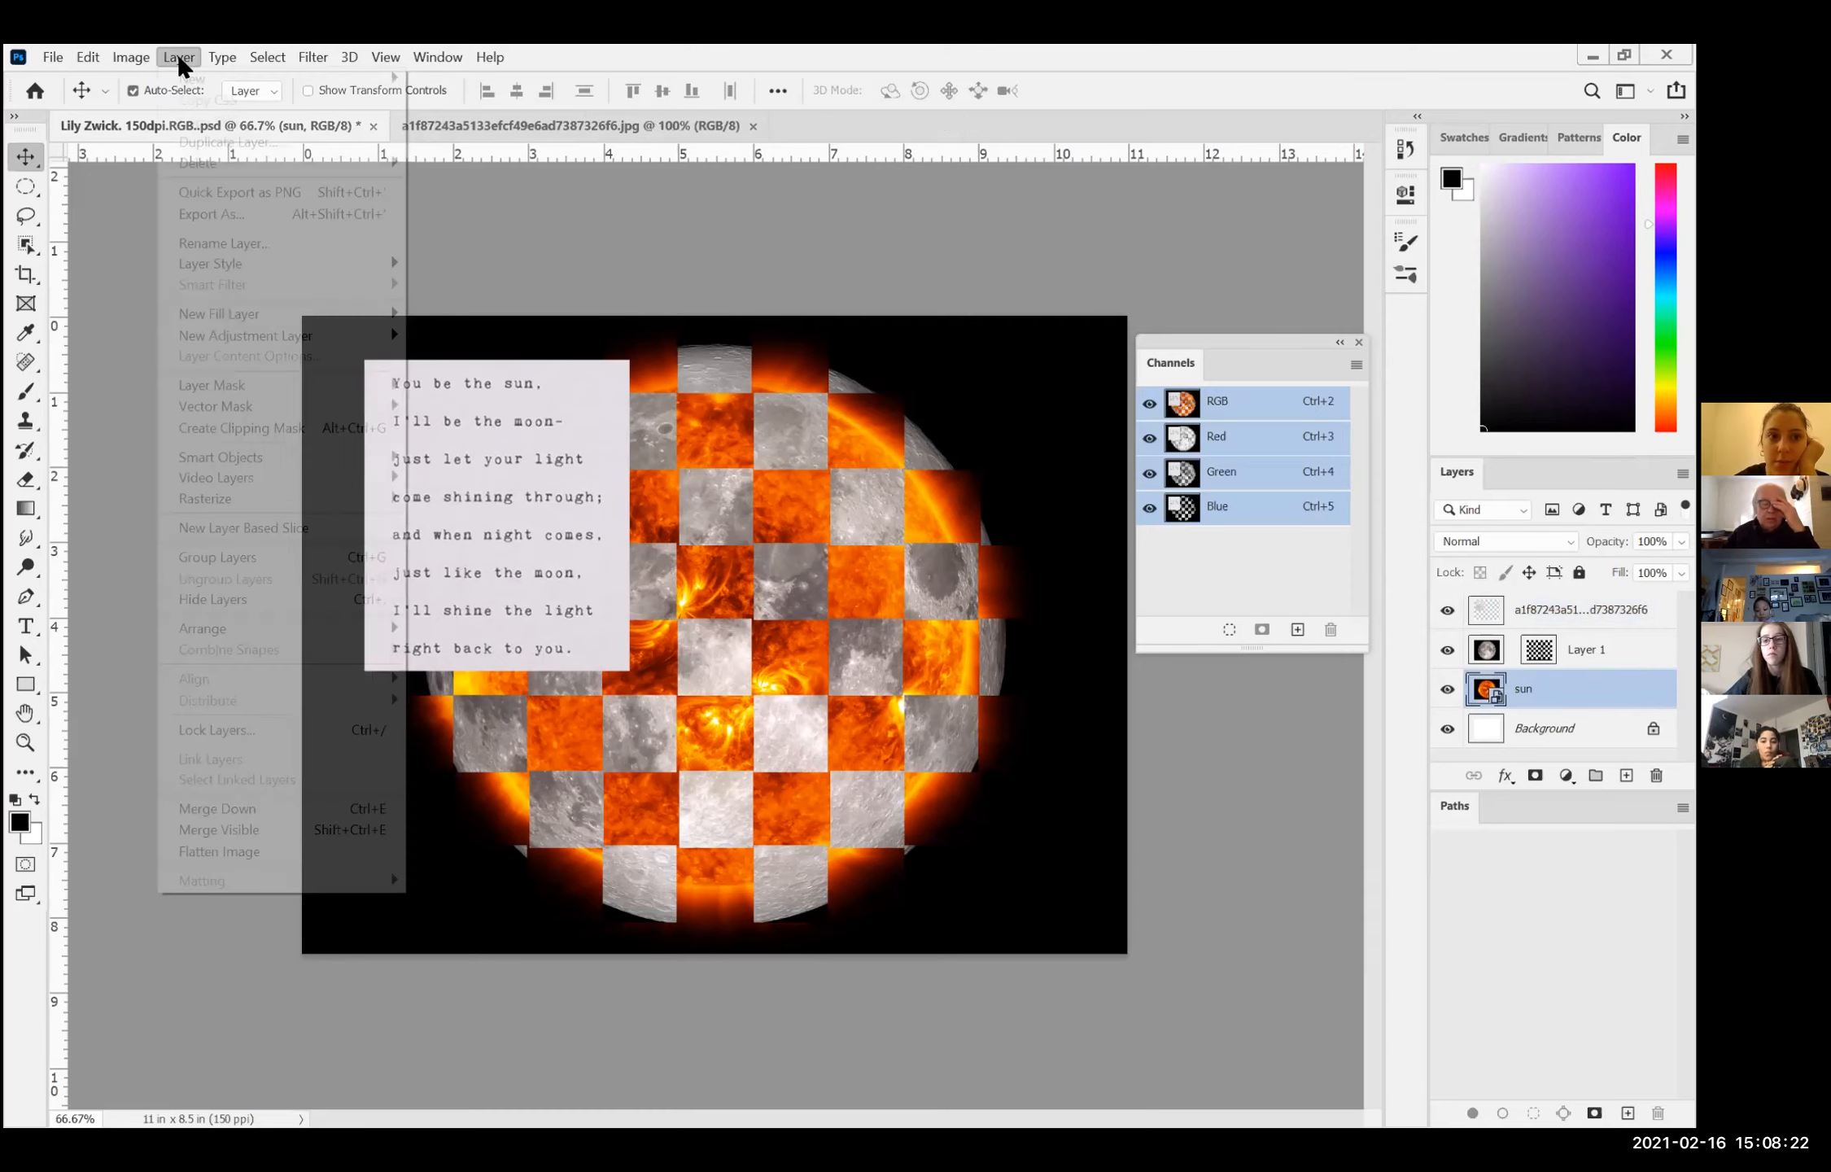
mouse_move(244, 505)
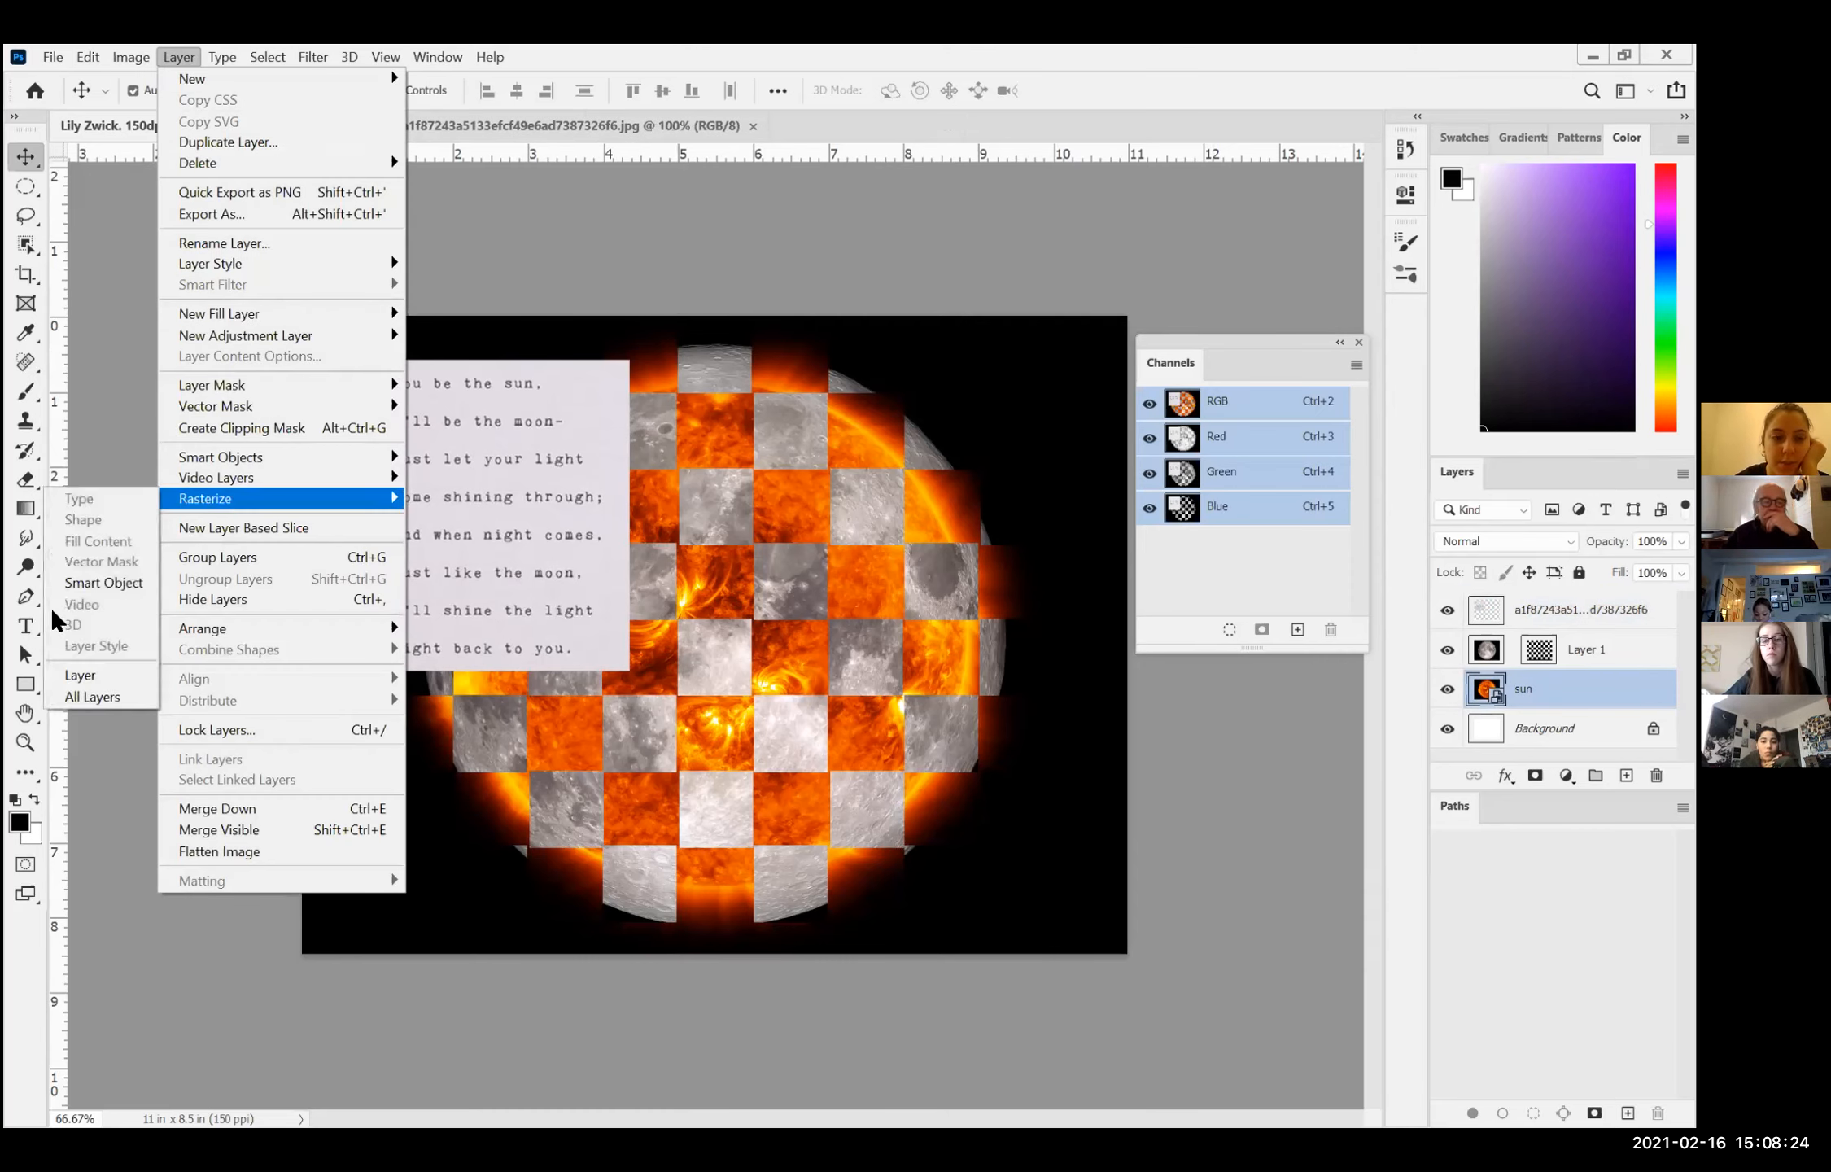
click(67, 585)
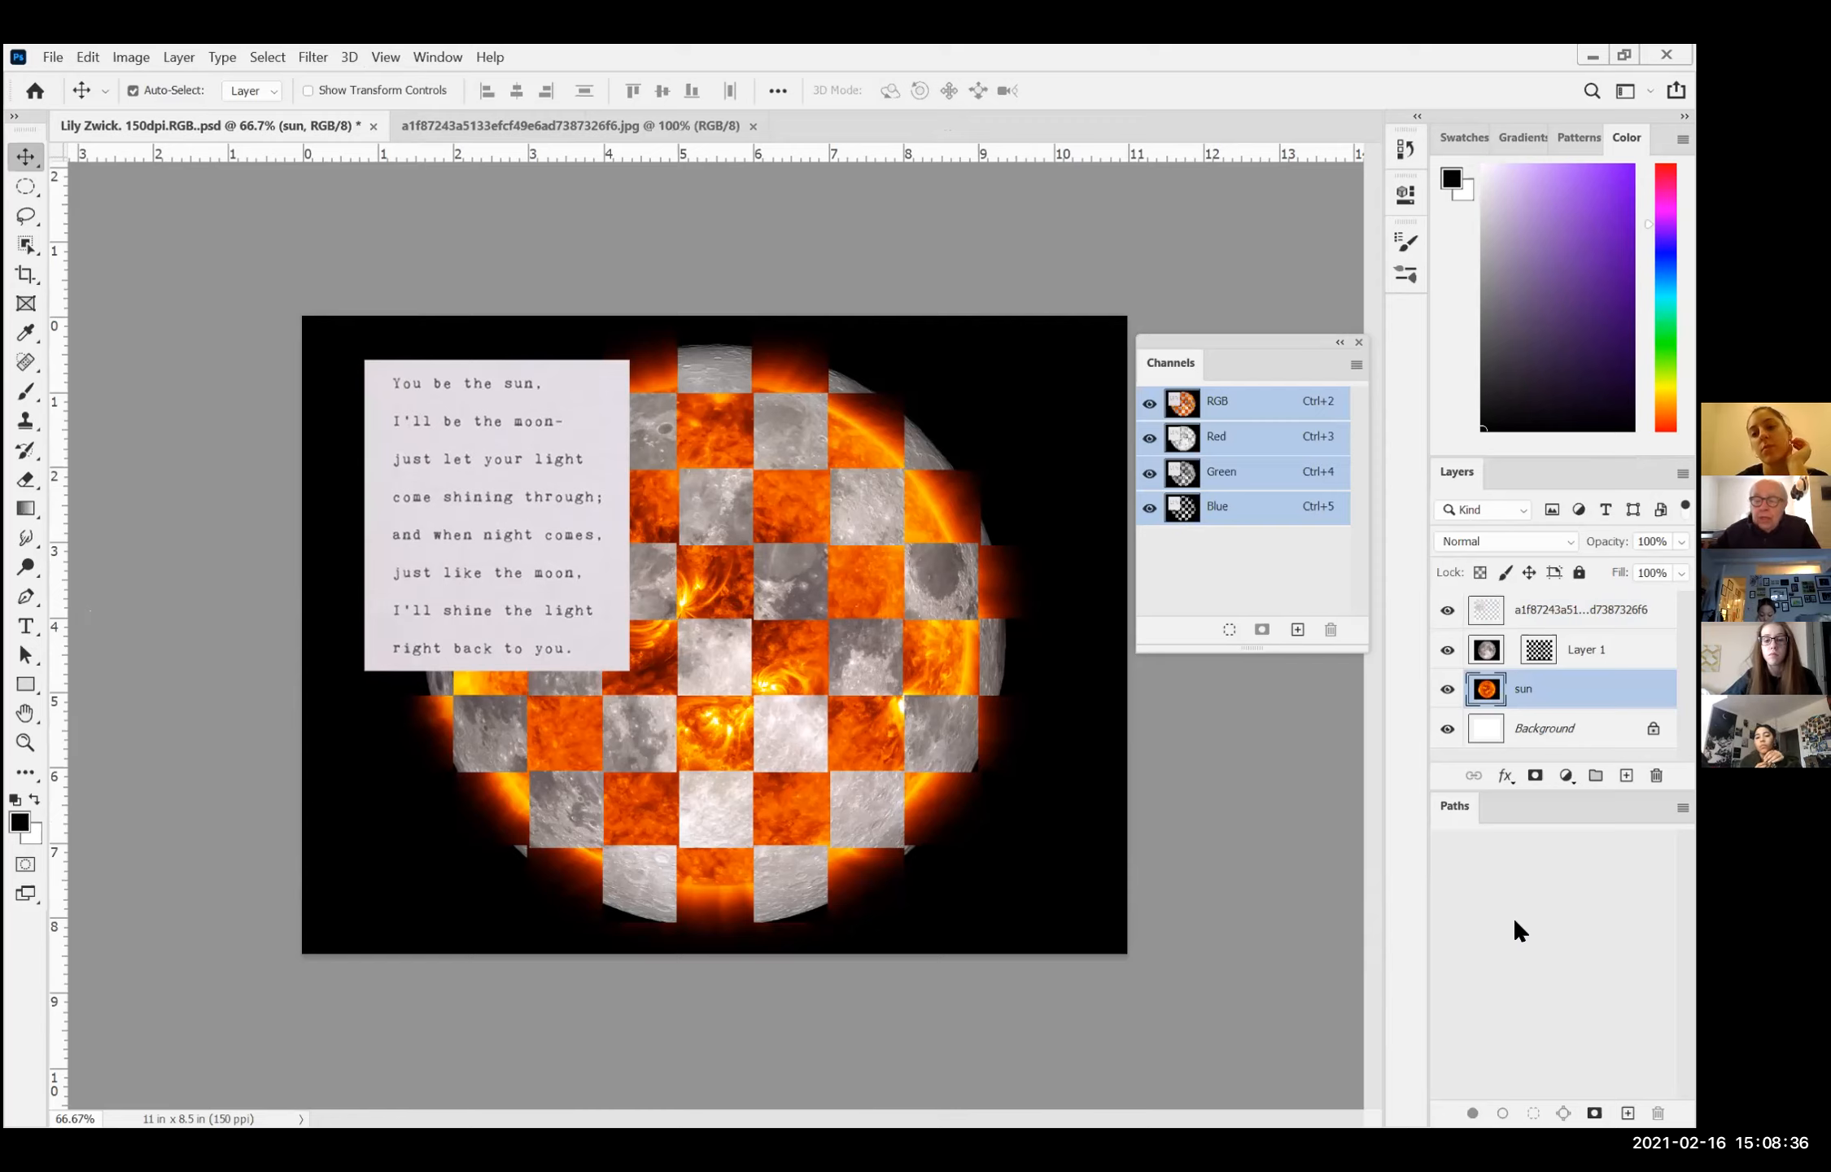
Step: Select the sun layer and Layer 1 alternately to compare their entries in the Channels panel, ending on Layer 1's image
click(1446, 689)
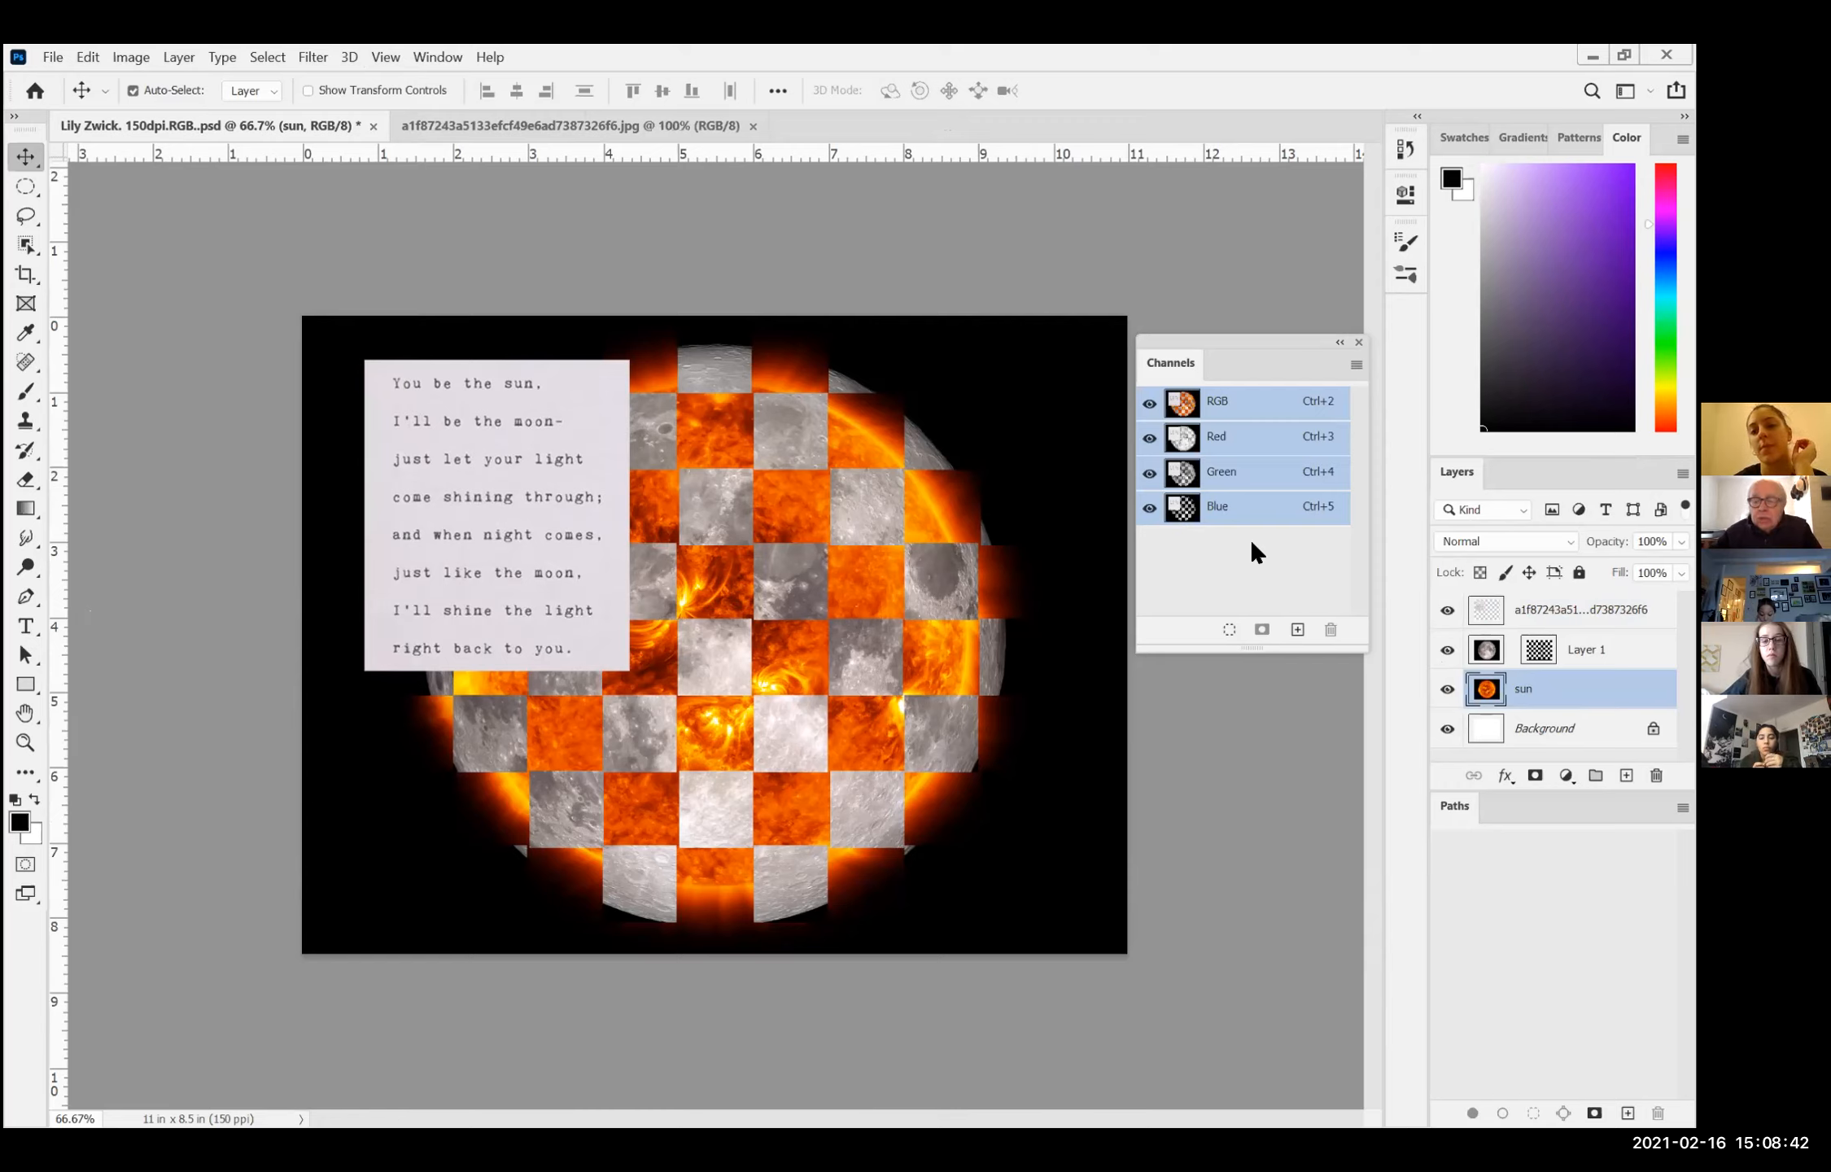
click(1511, 650)
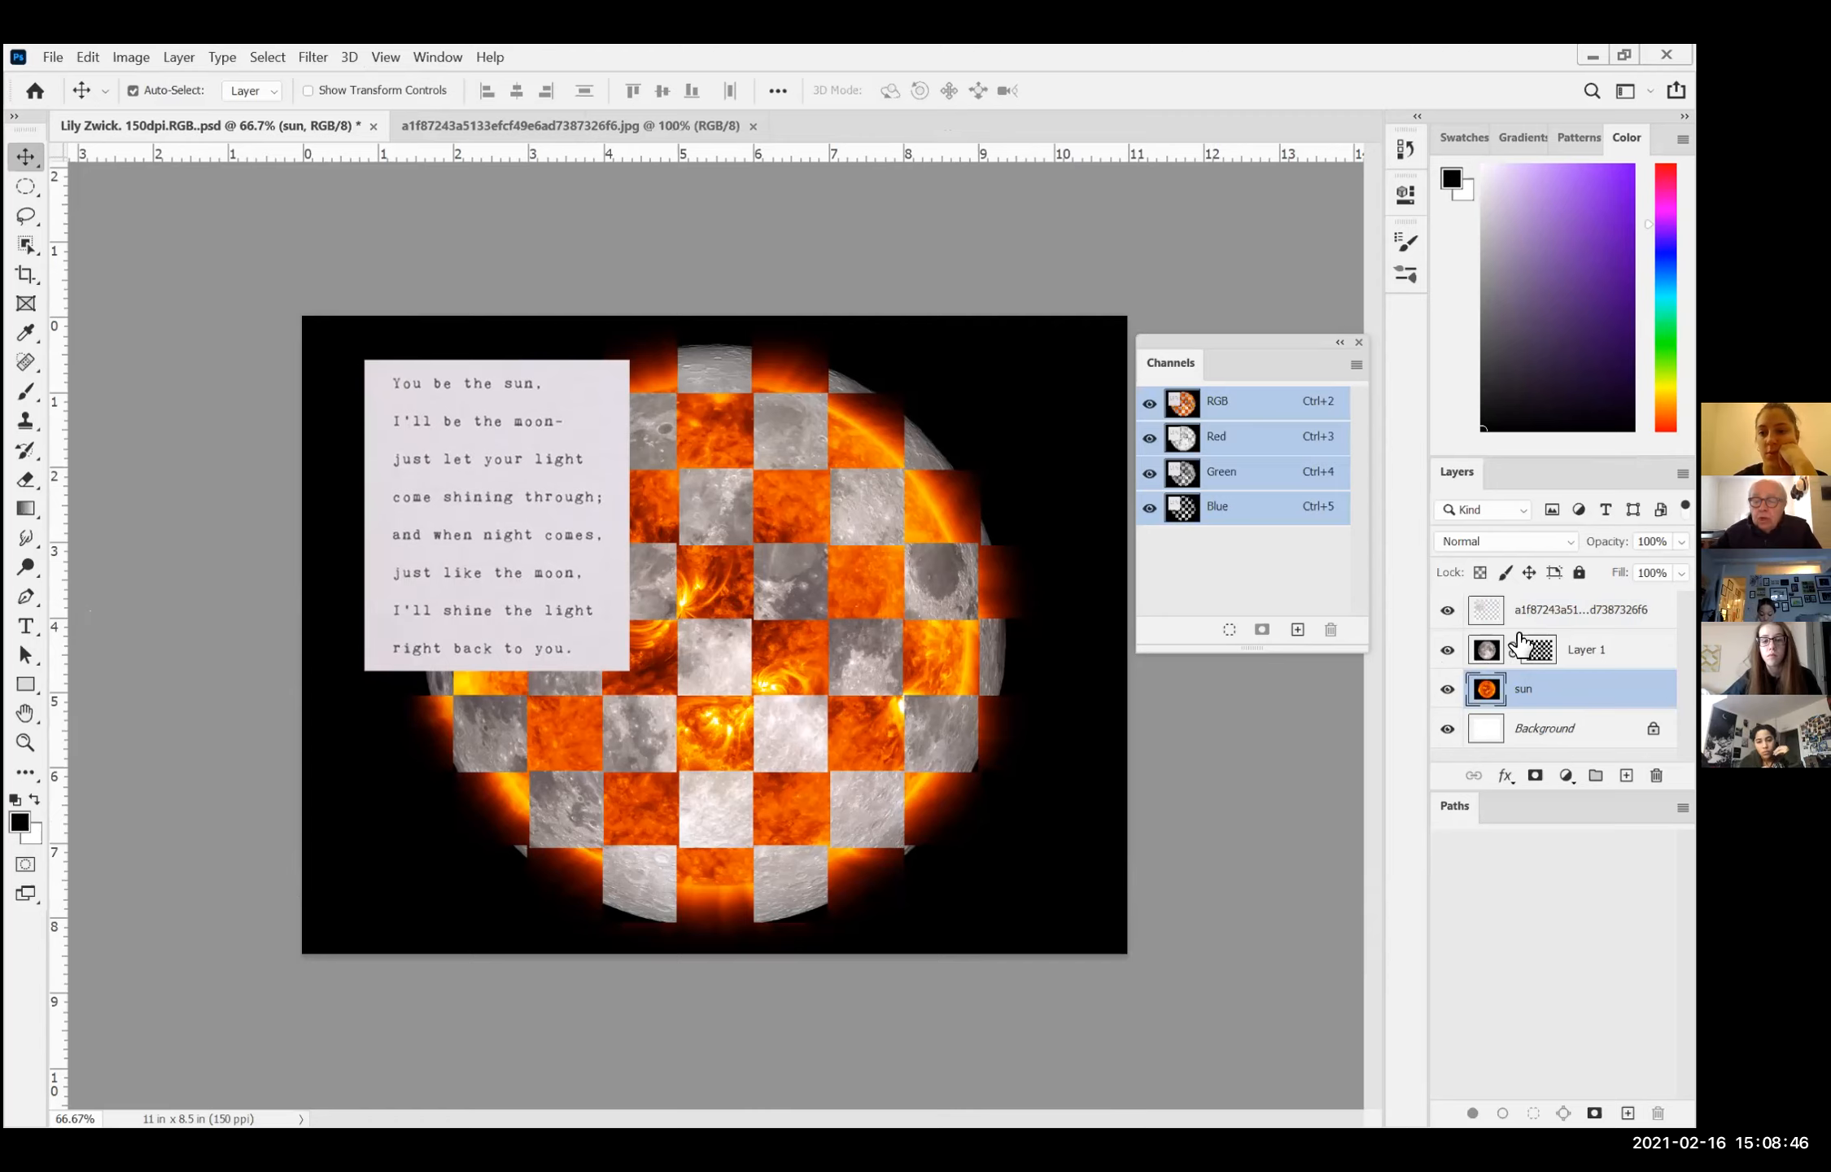
click(1511, 650)
click(1487, 650)
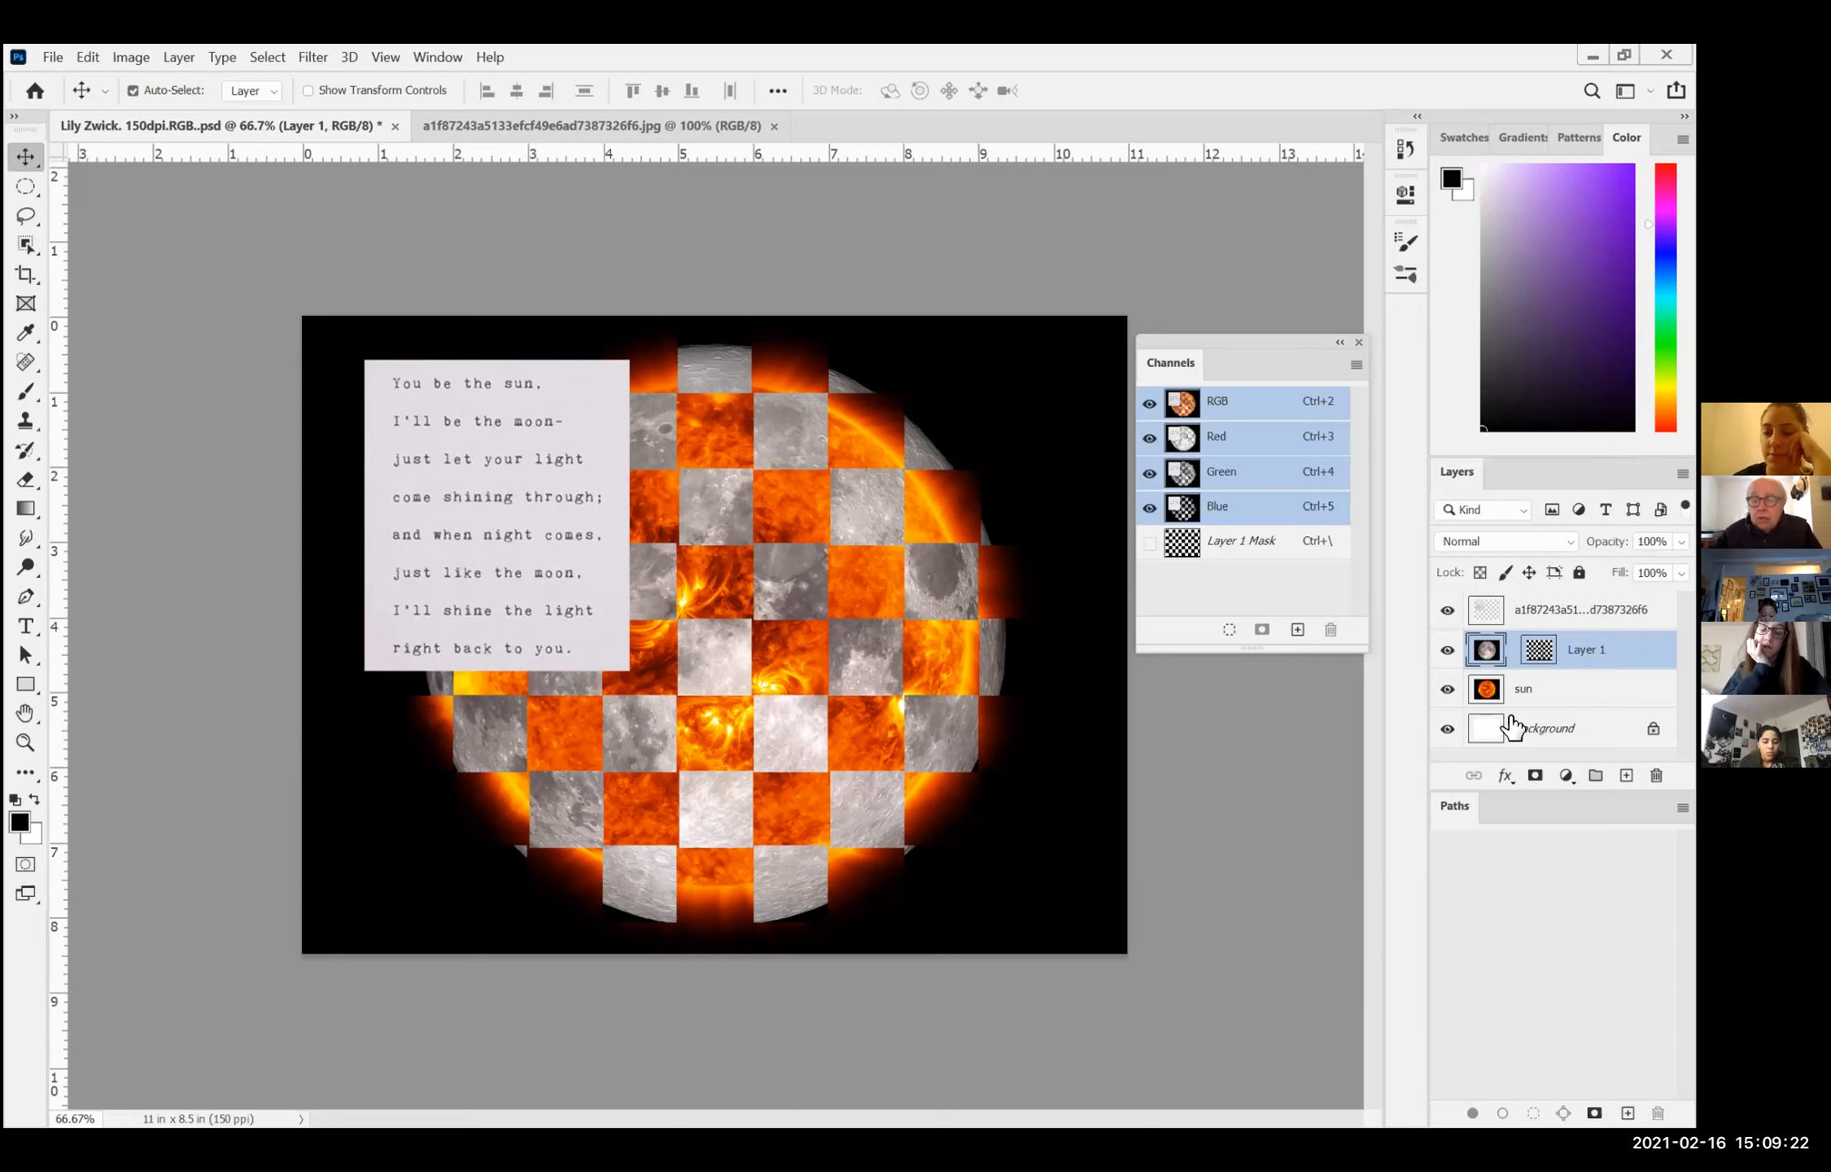
click(1524, 689)
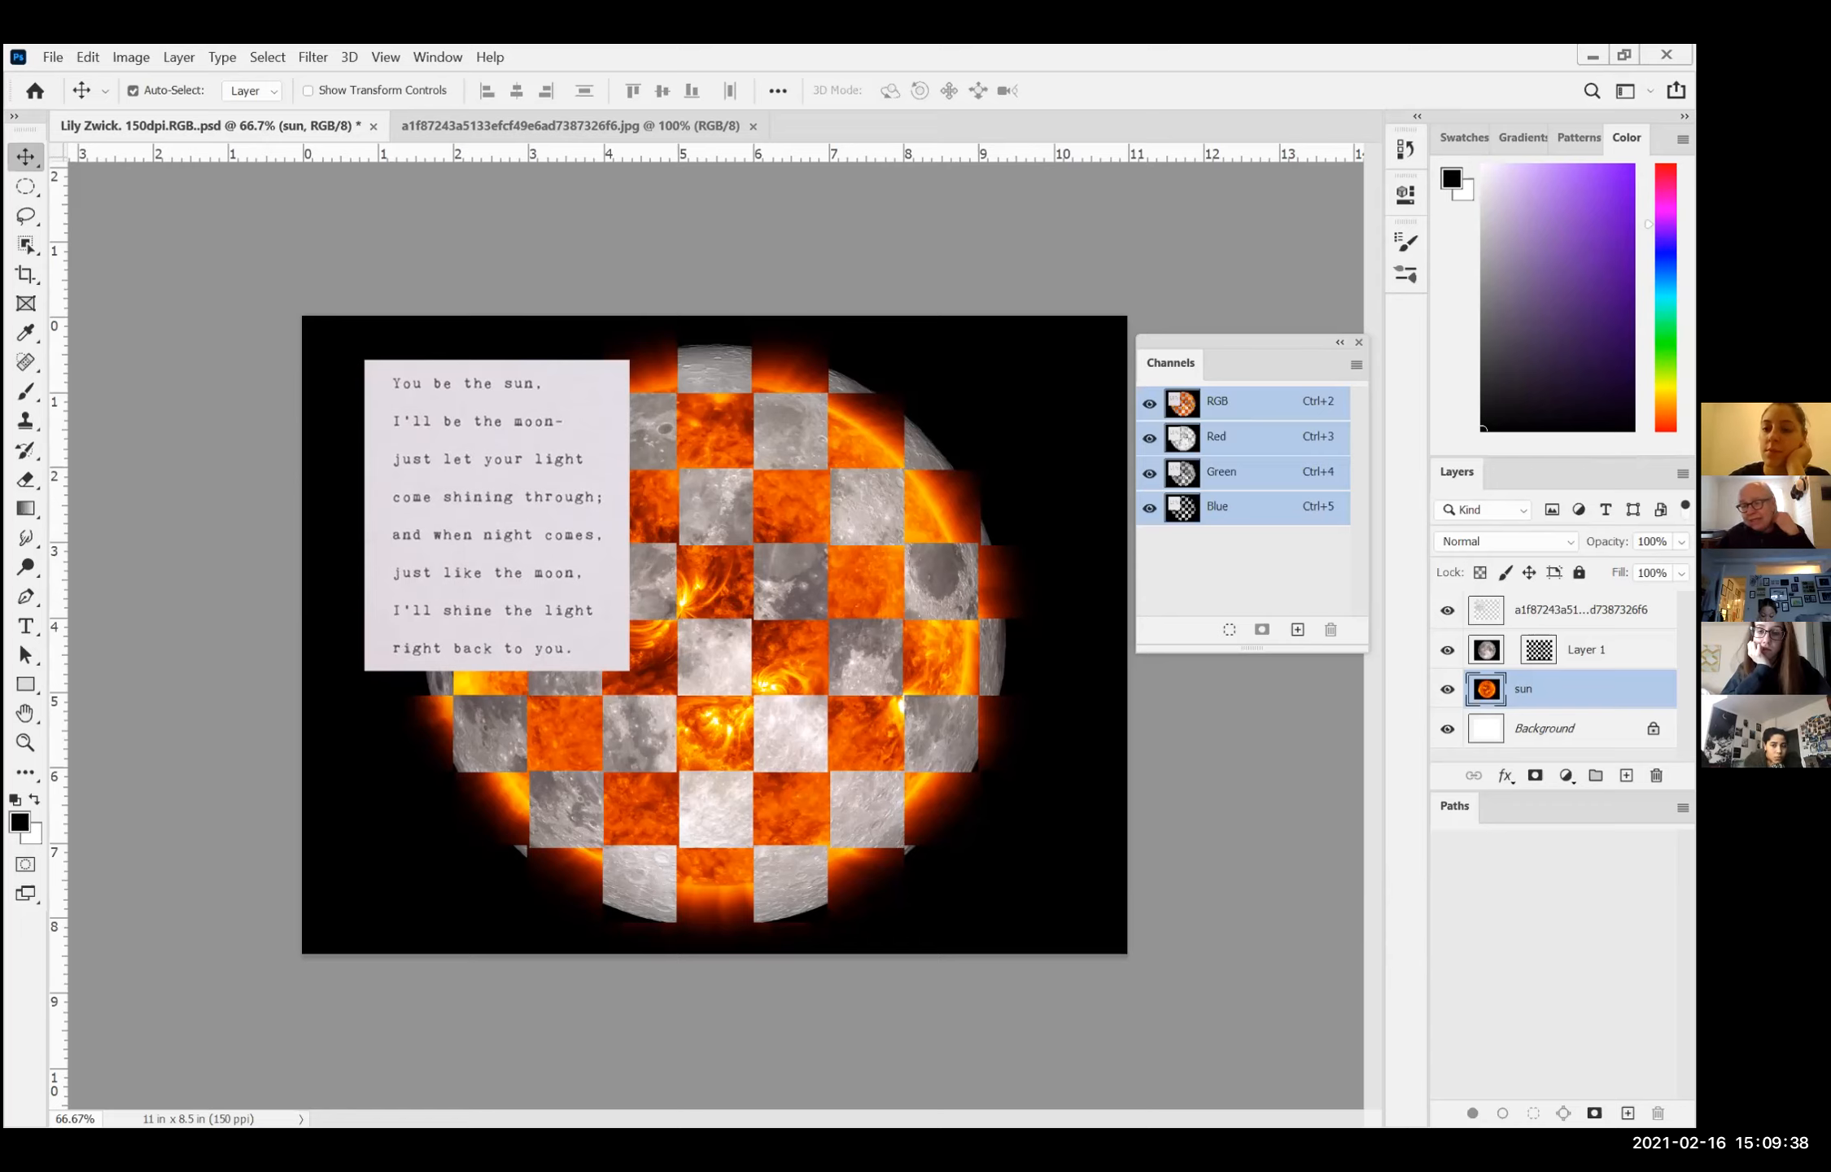
click(1486, 650)
click(1486, 689)
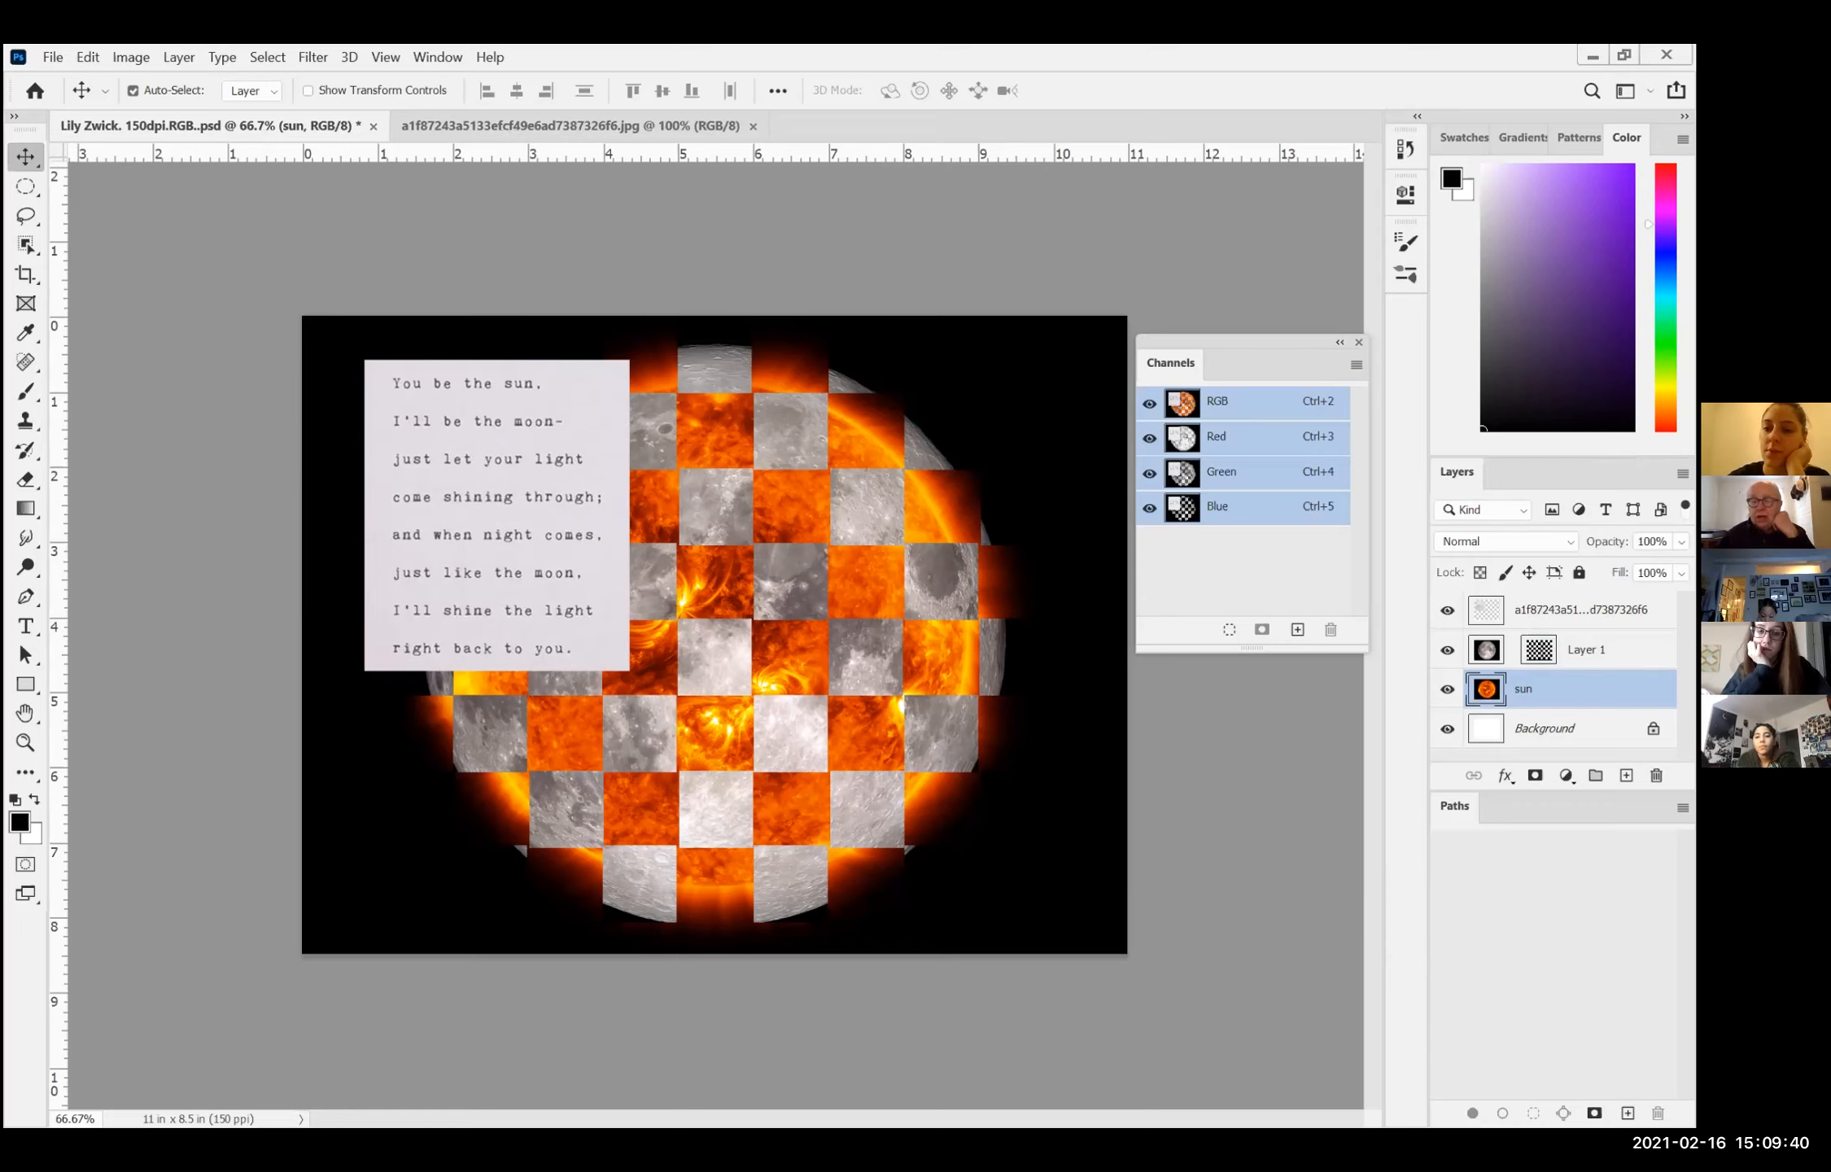
click(1487, 650)
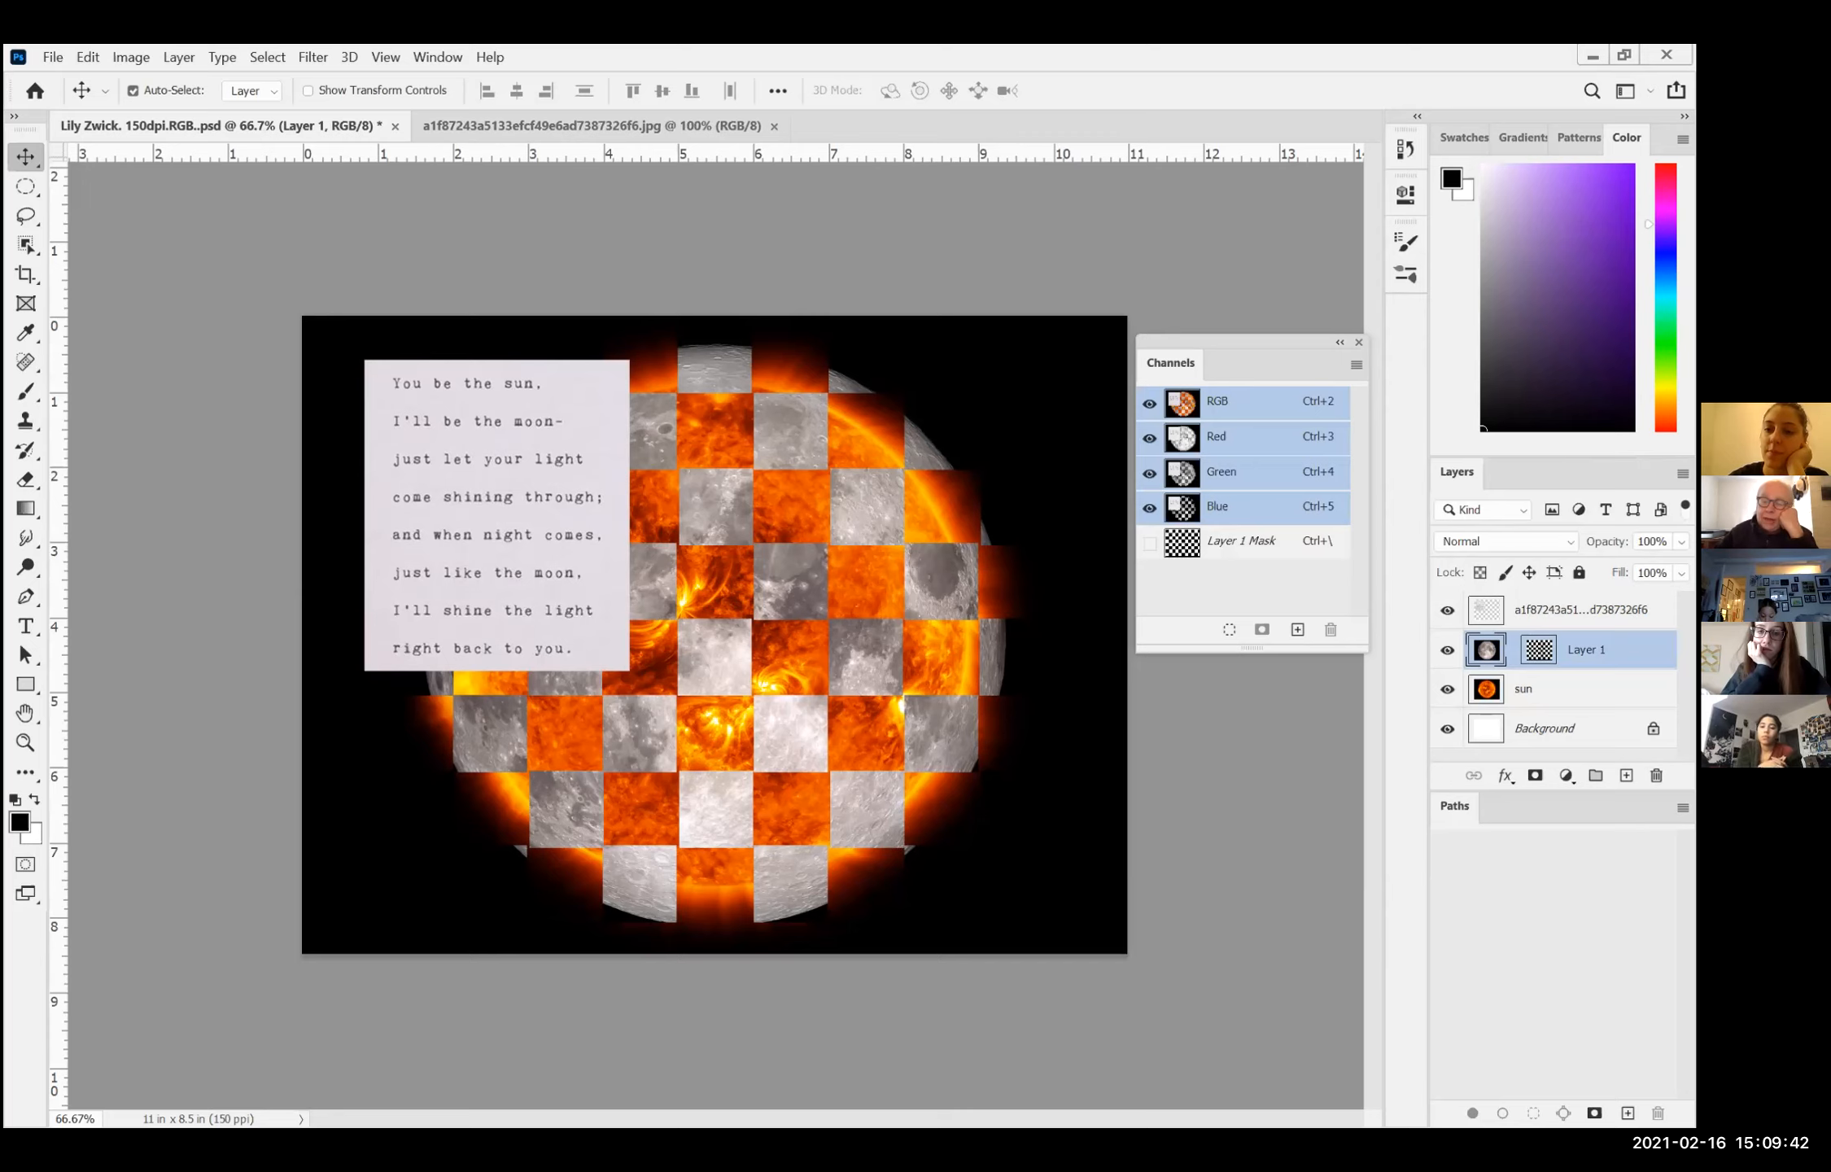
Step: Disable Layer 1's checkerboard mask to inspect the unmasked moon image, and enable the mask again
click(1539, 650)
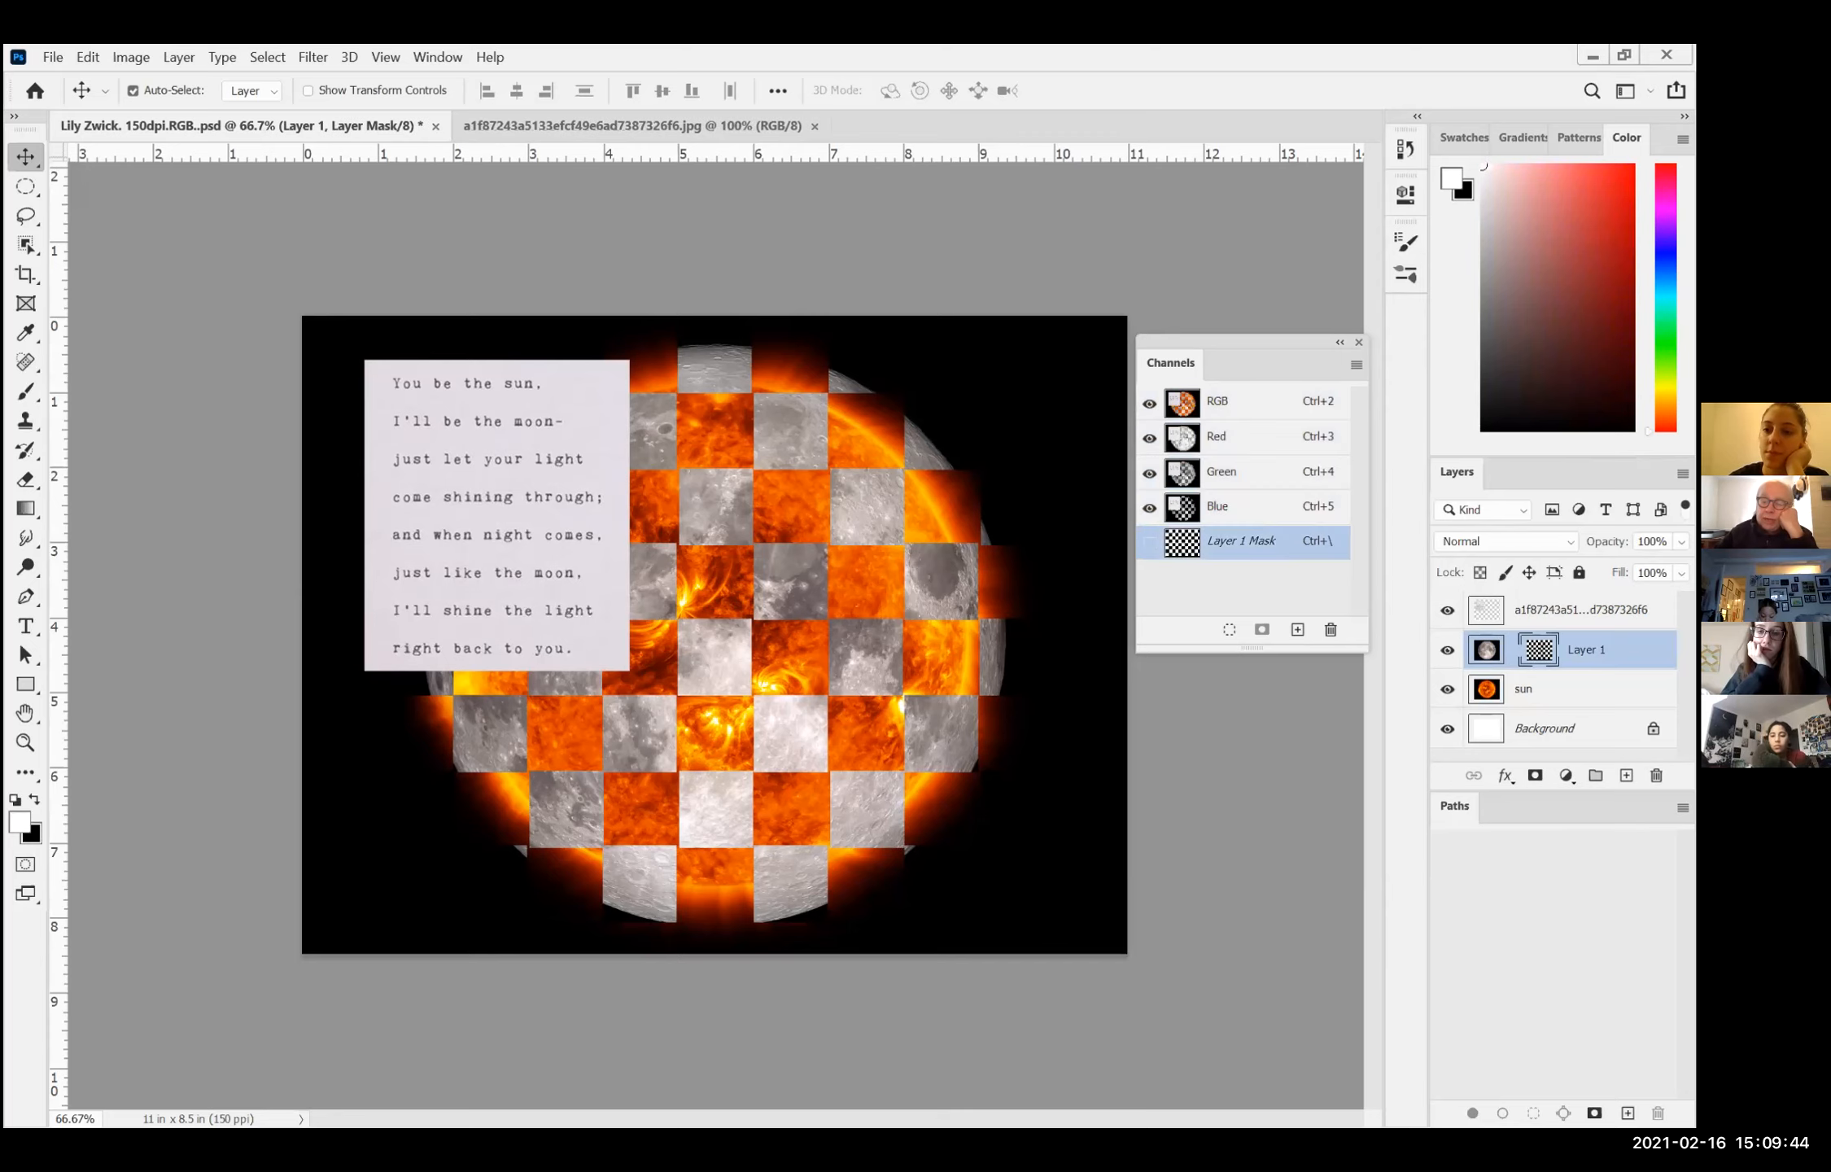
right_click(1539, 650)
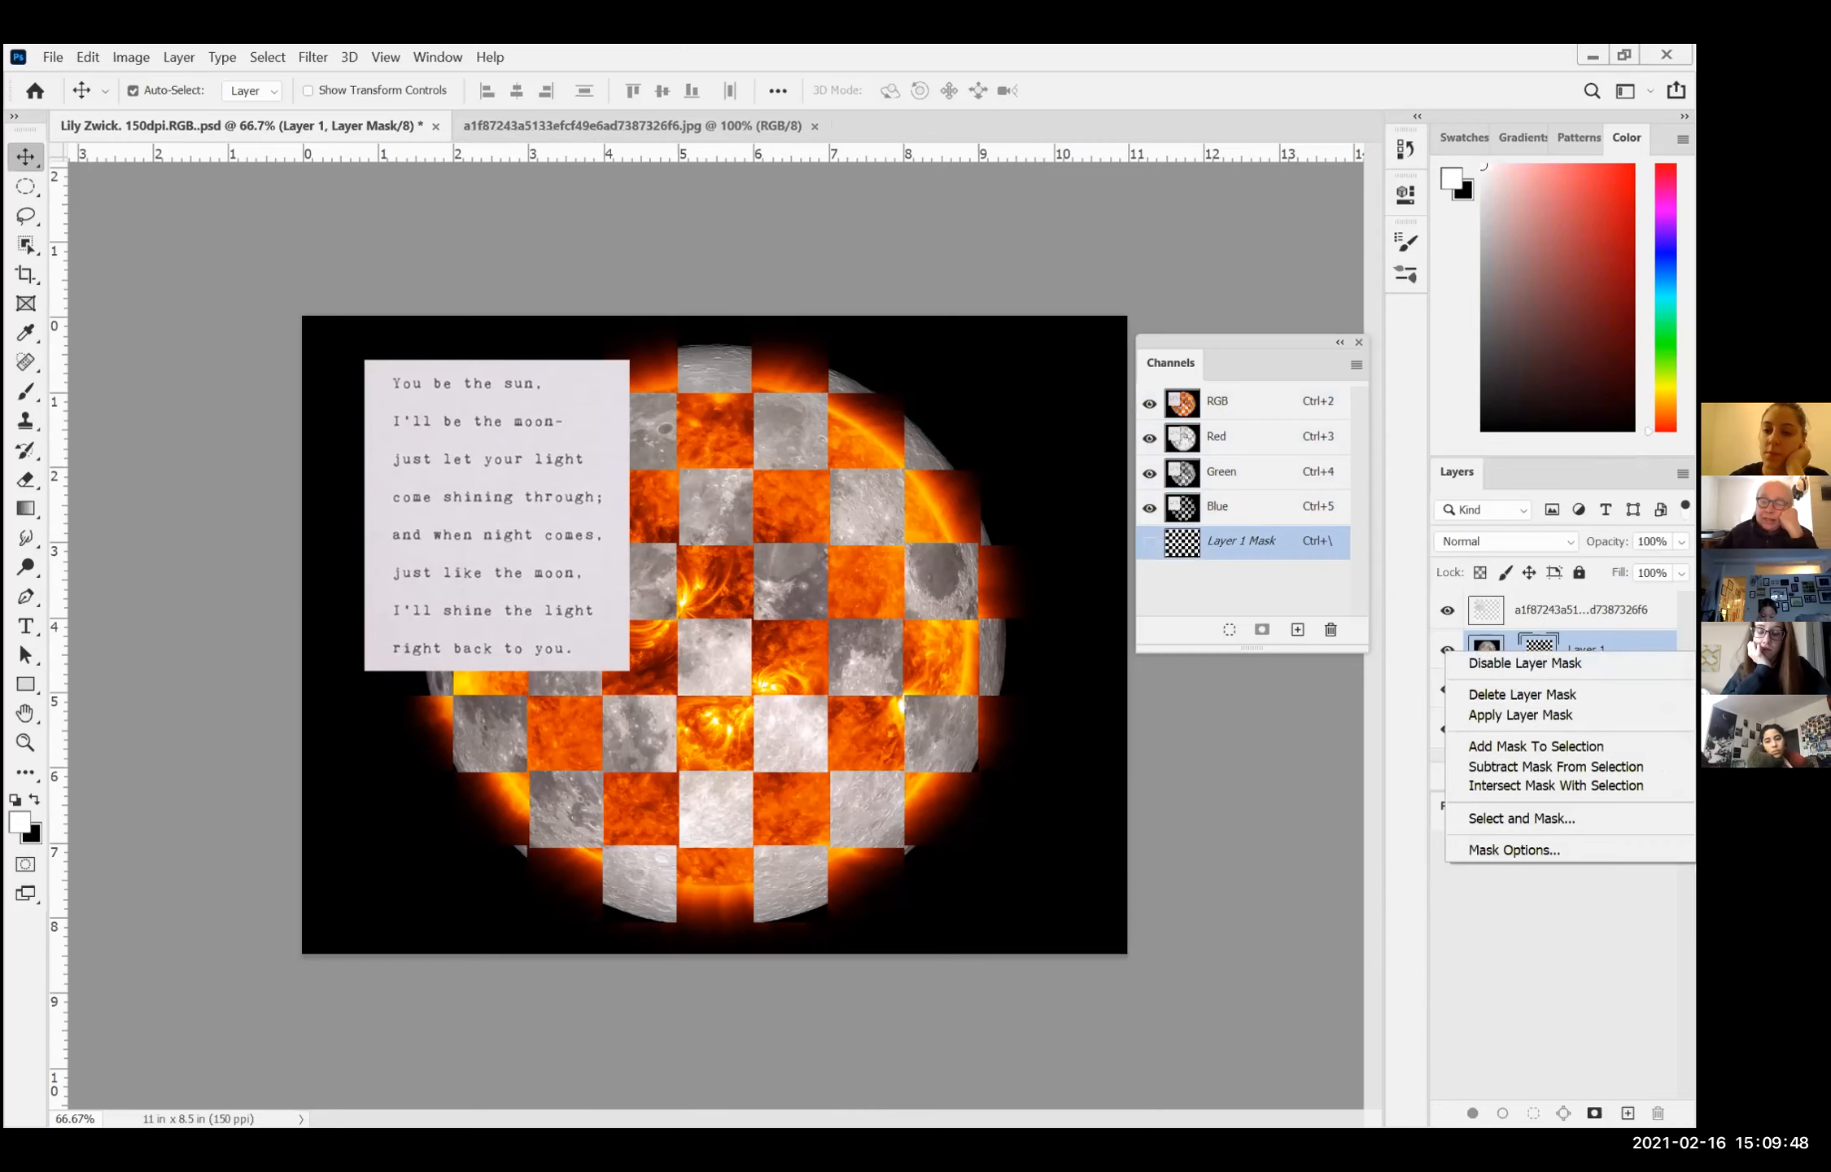
click(1524, 662)
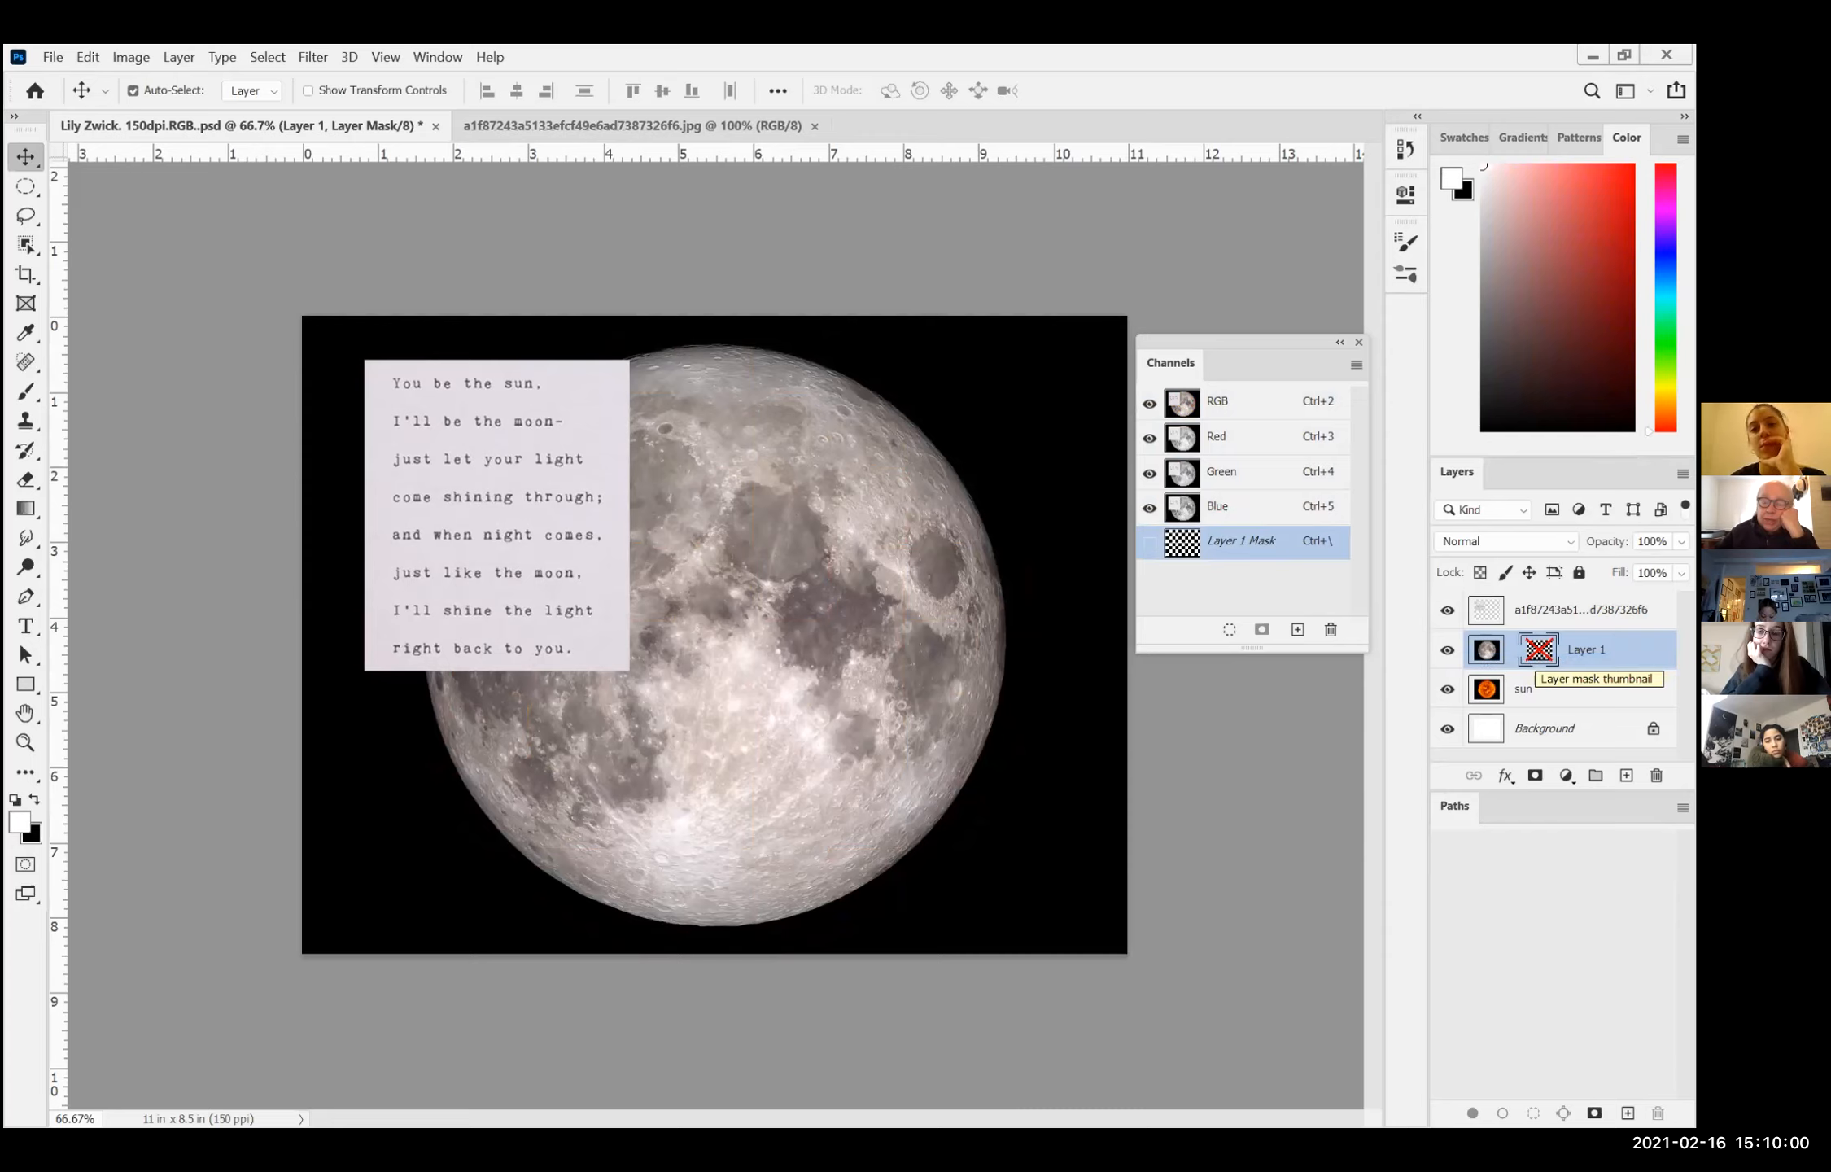
right_click(1538, 649)
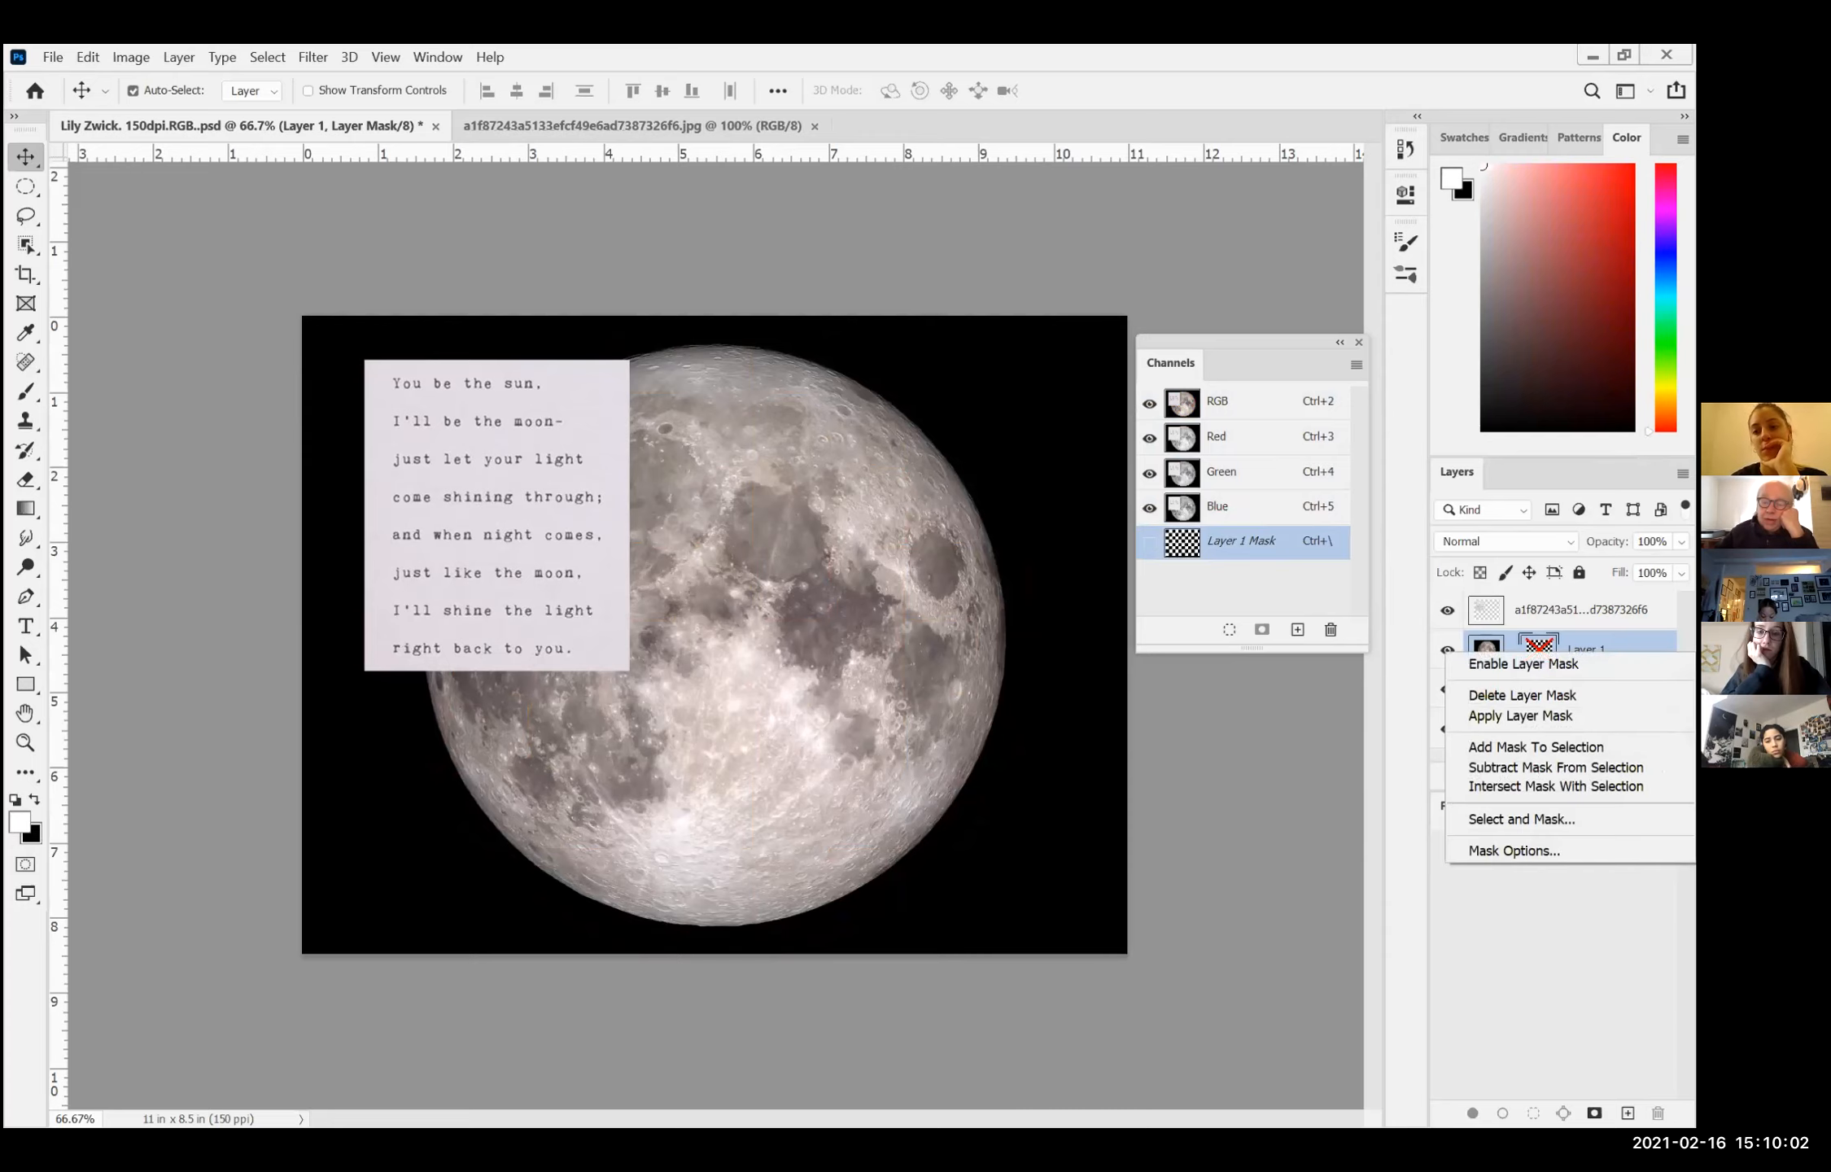
click(1522, 663)
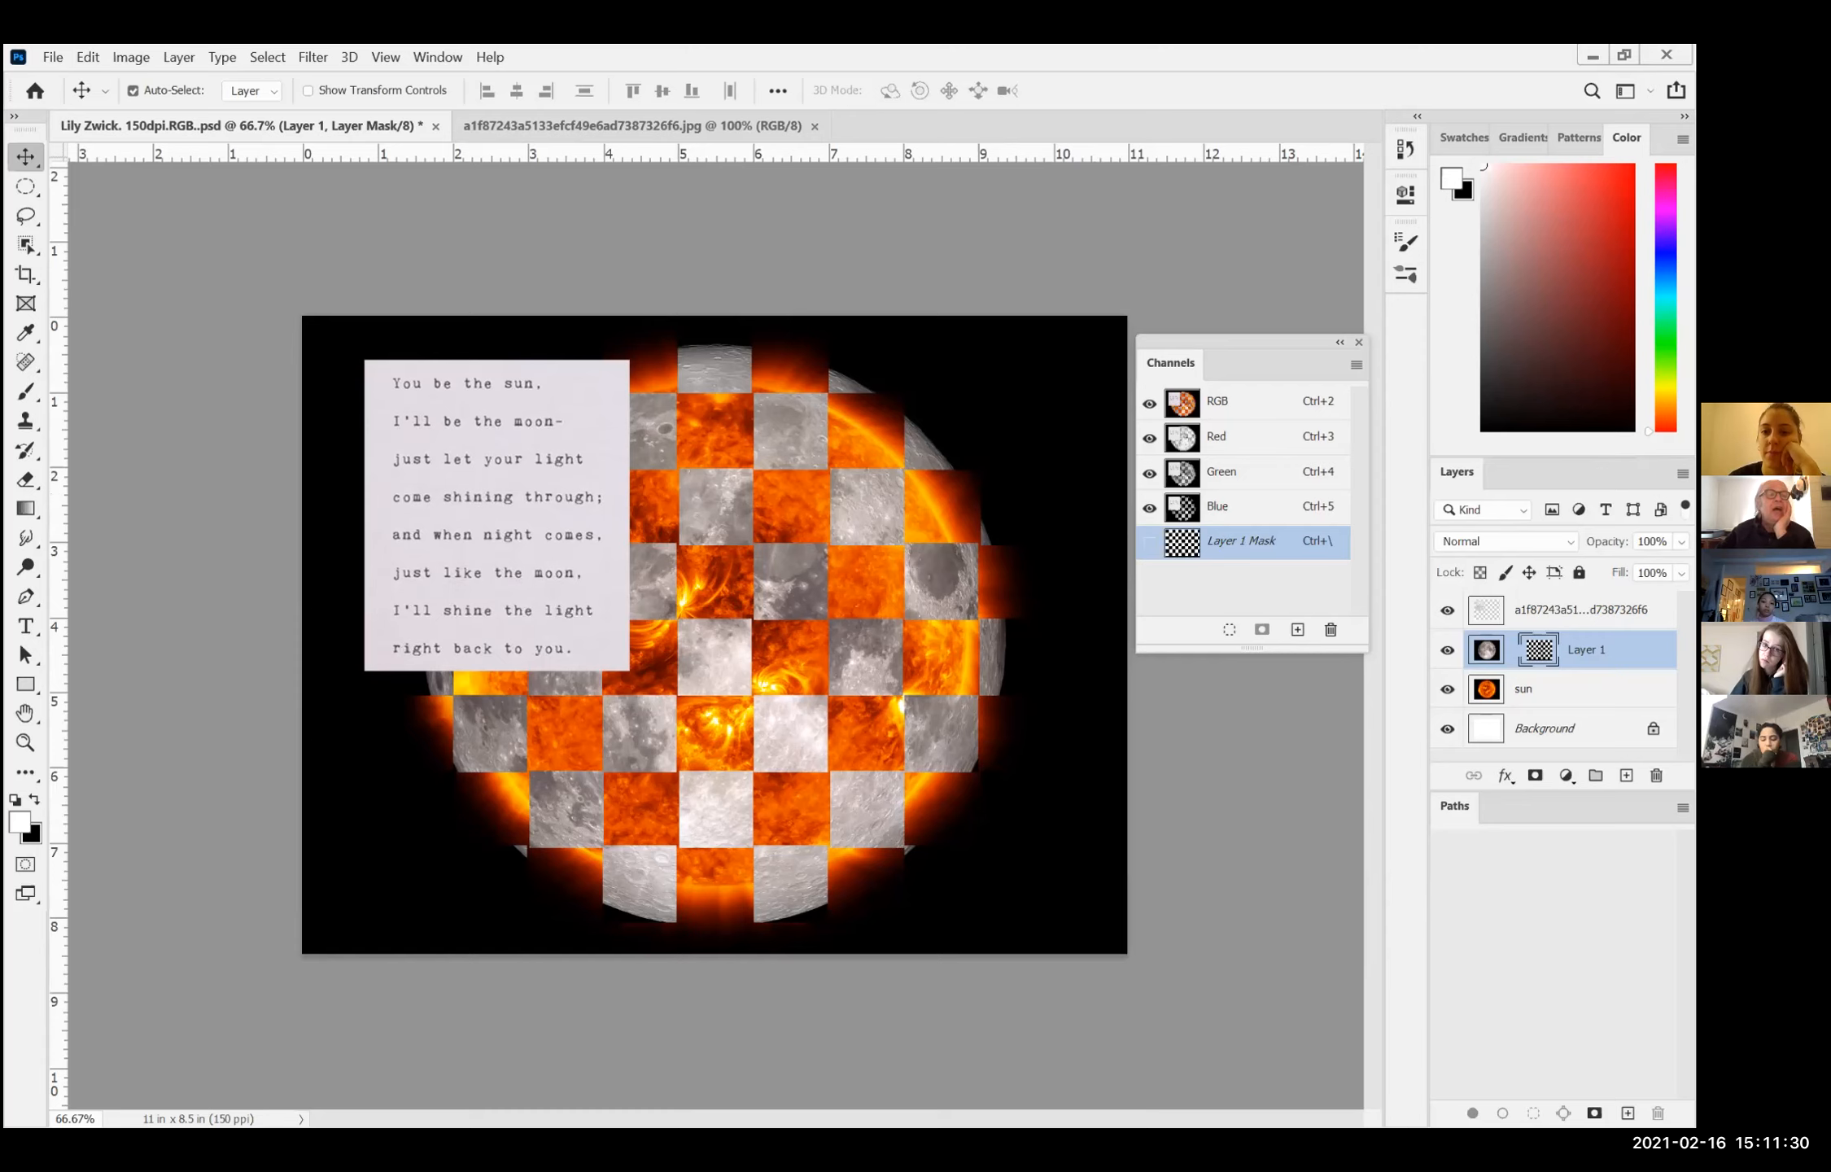
Step: Add a Bevel & Emboss effect to Layer 1 and set its style to Outer Bevel
click(182, 55)
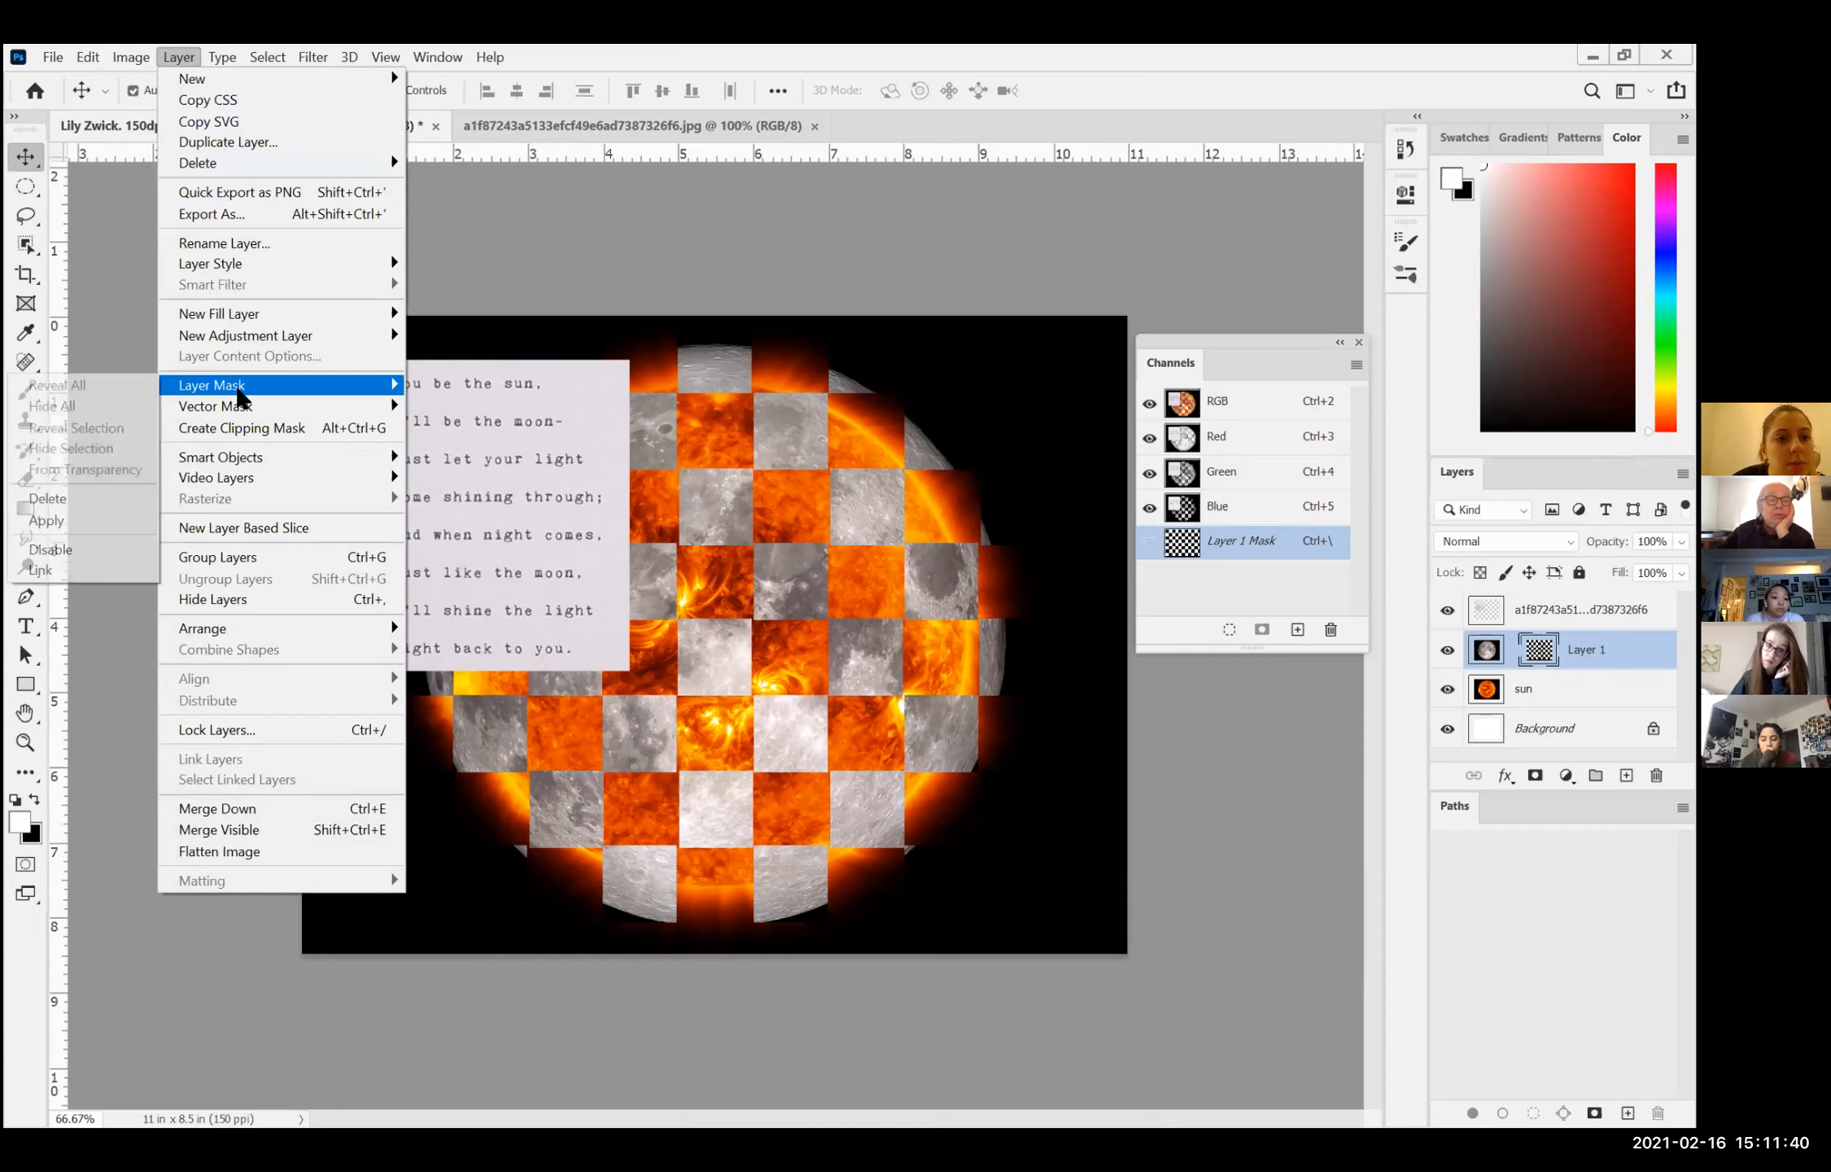
mouse_move(239, 264)
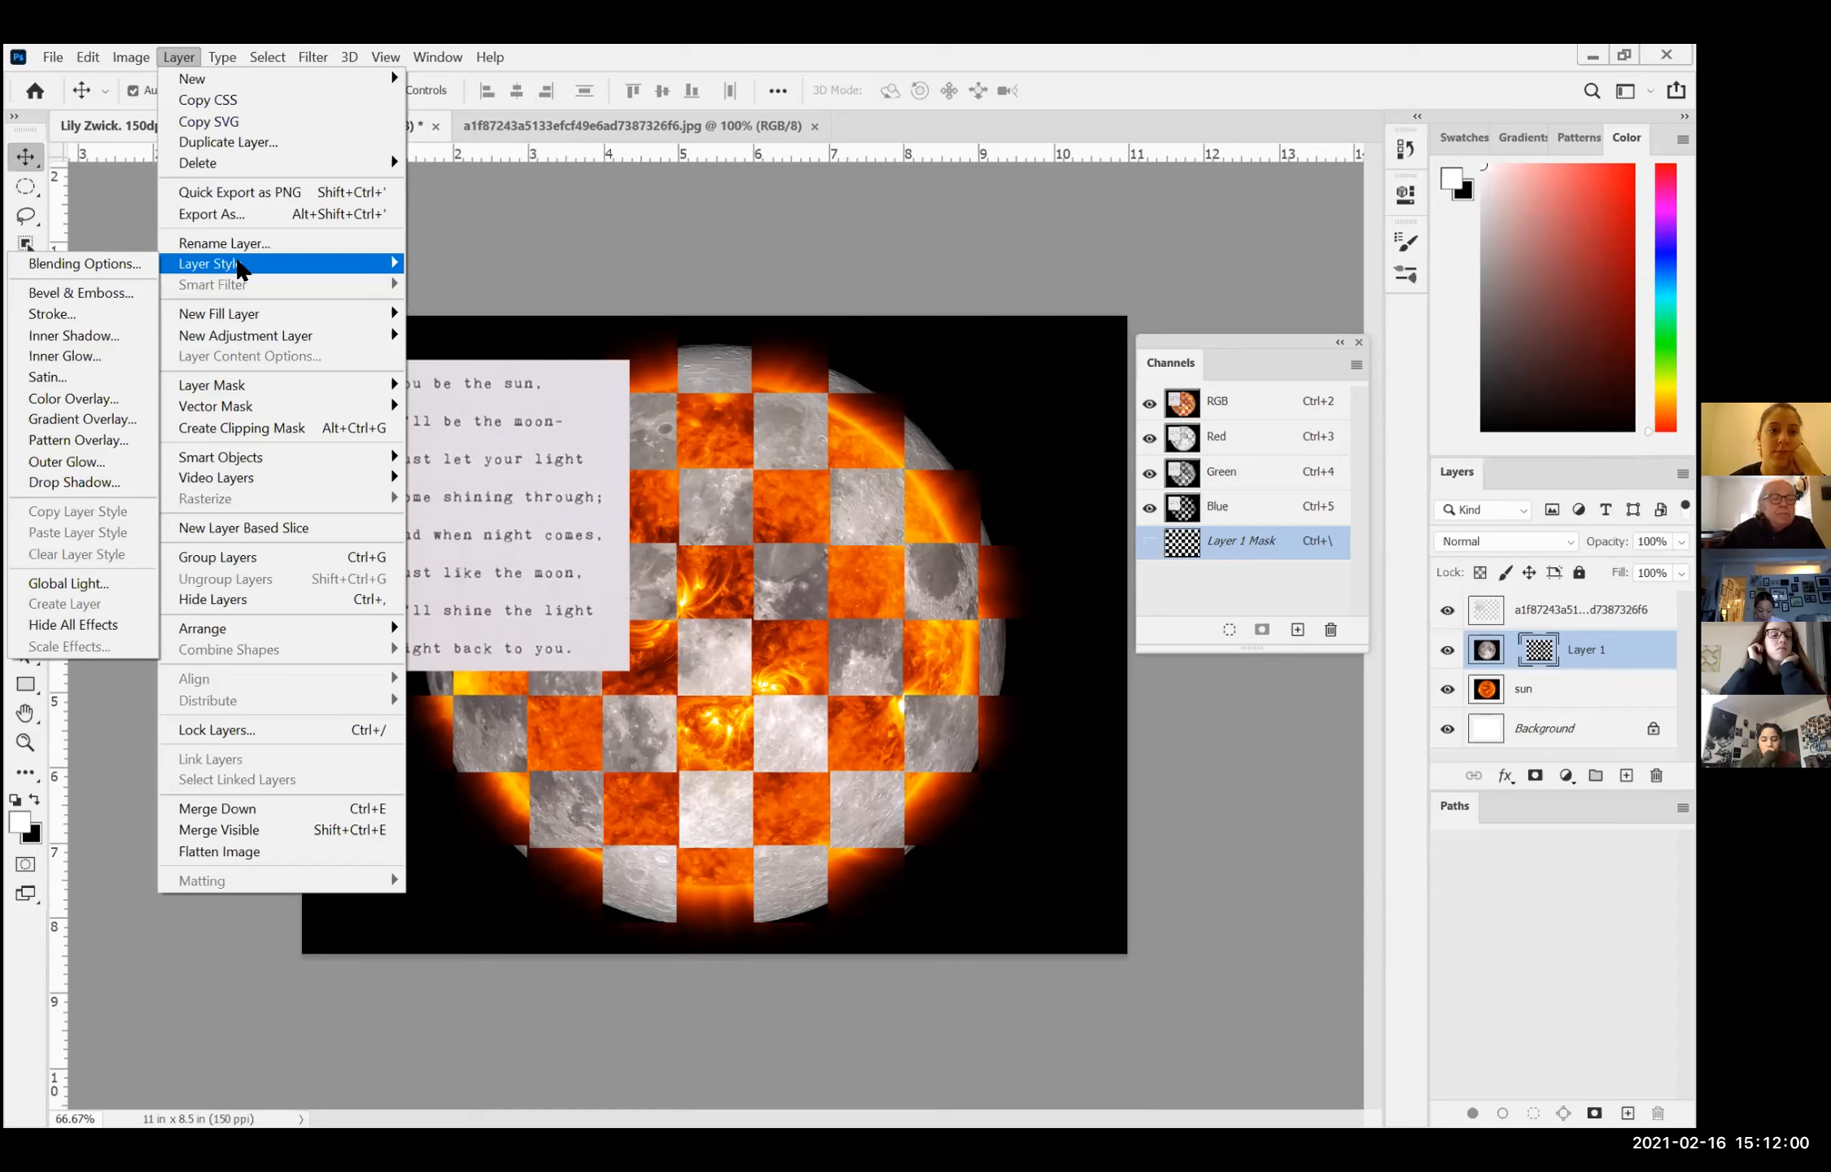
click(112, 298)
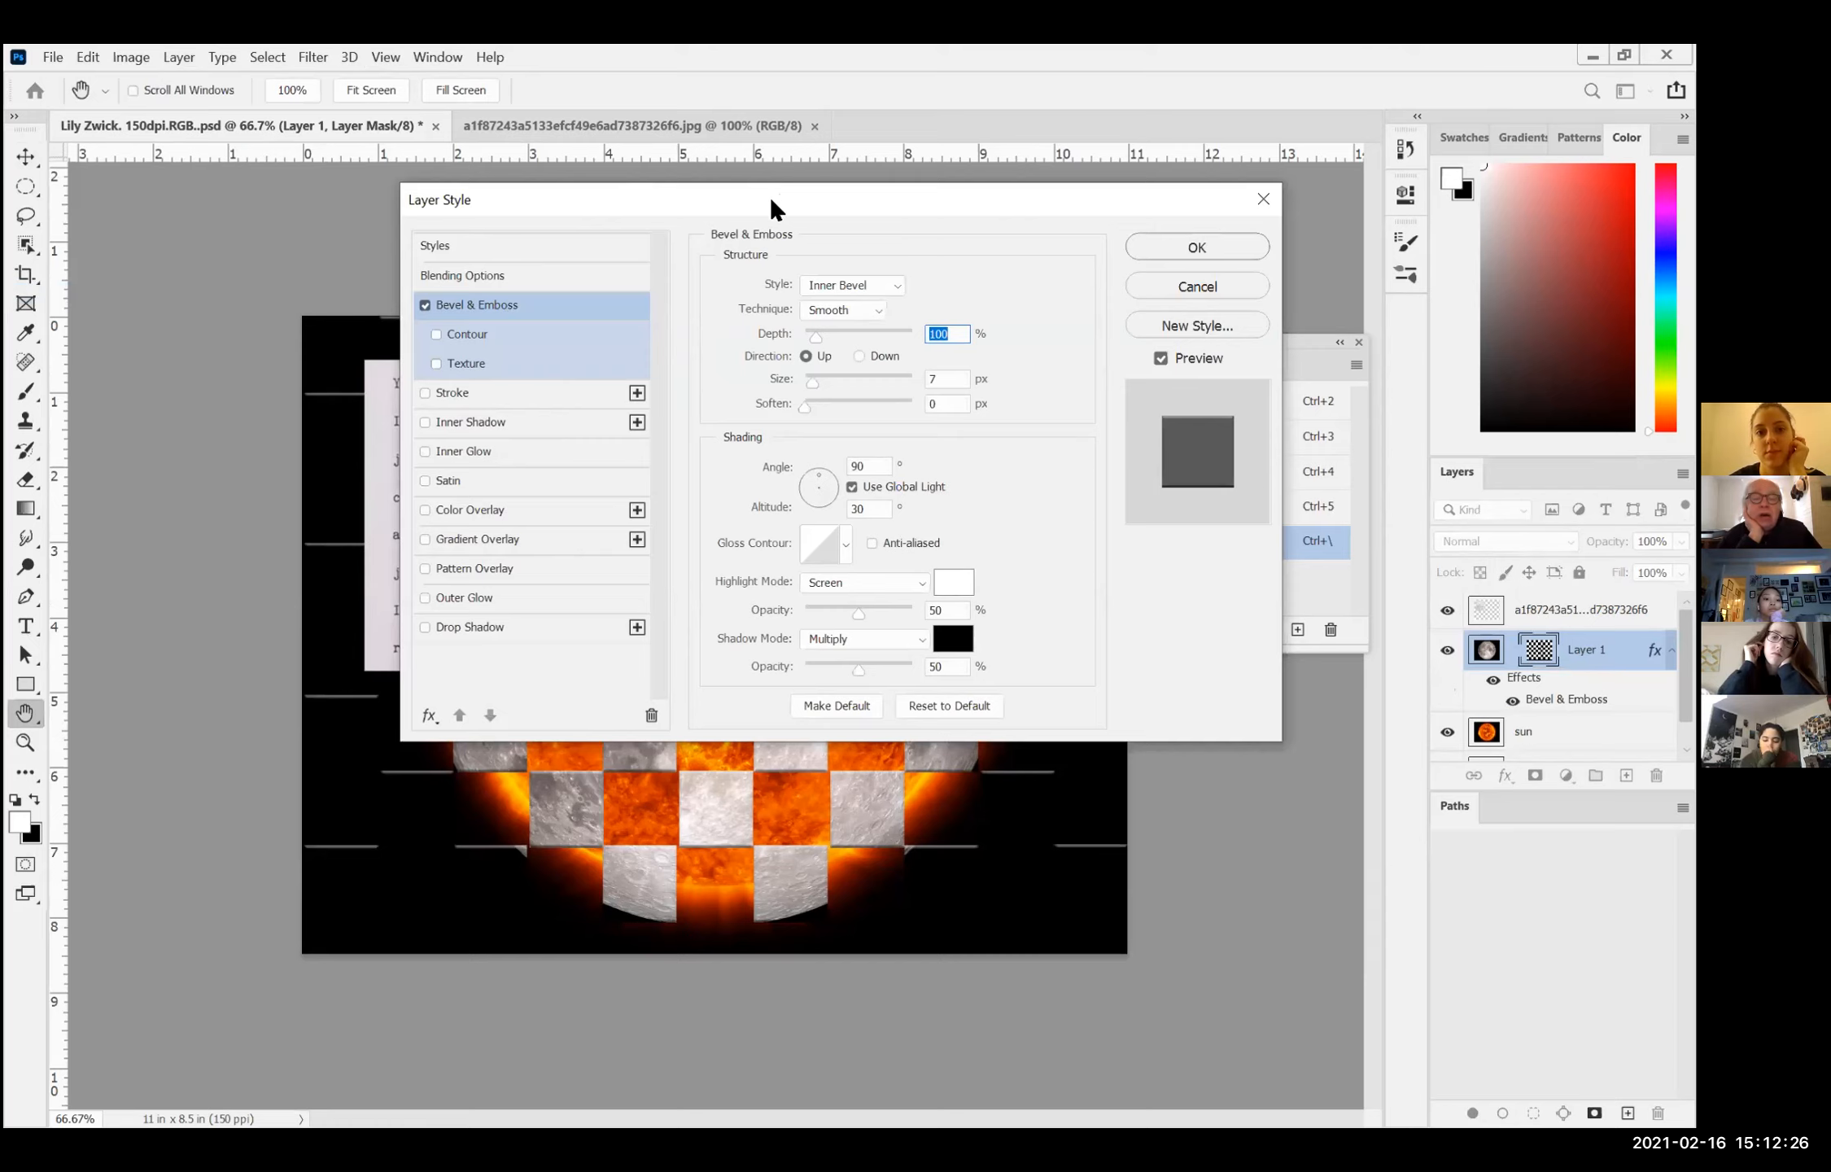
drag(771, 201, 681, 486)
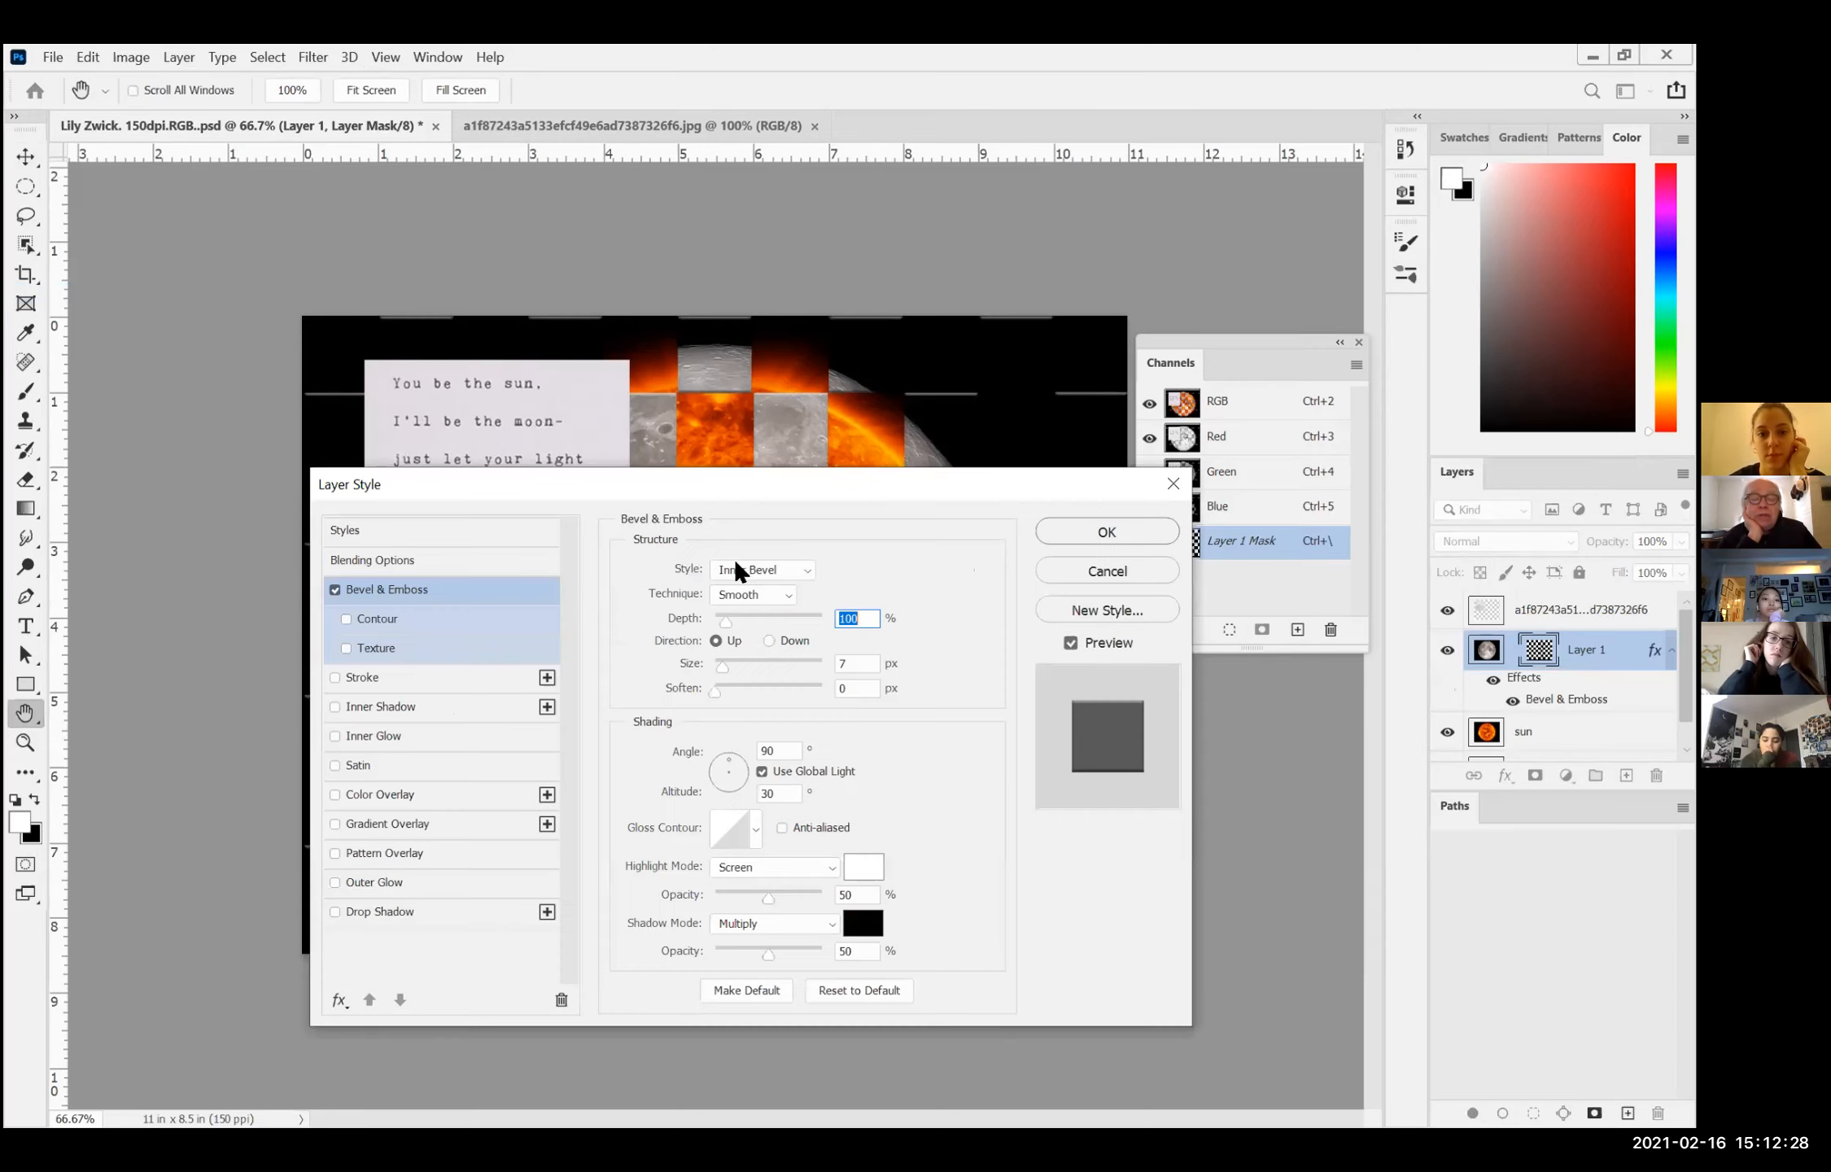
click(757, 569)
click(751, 588)
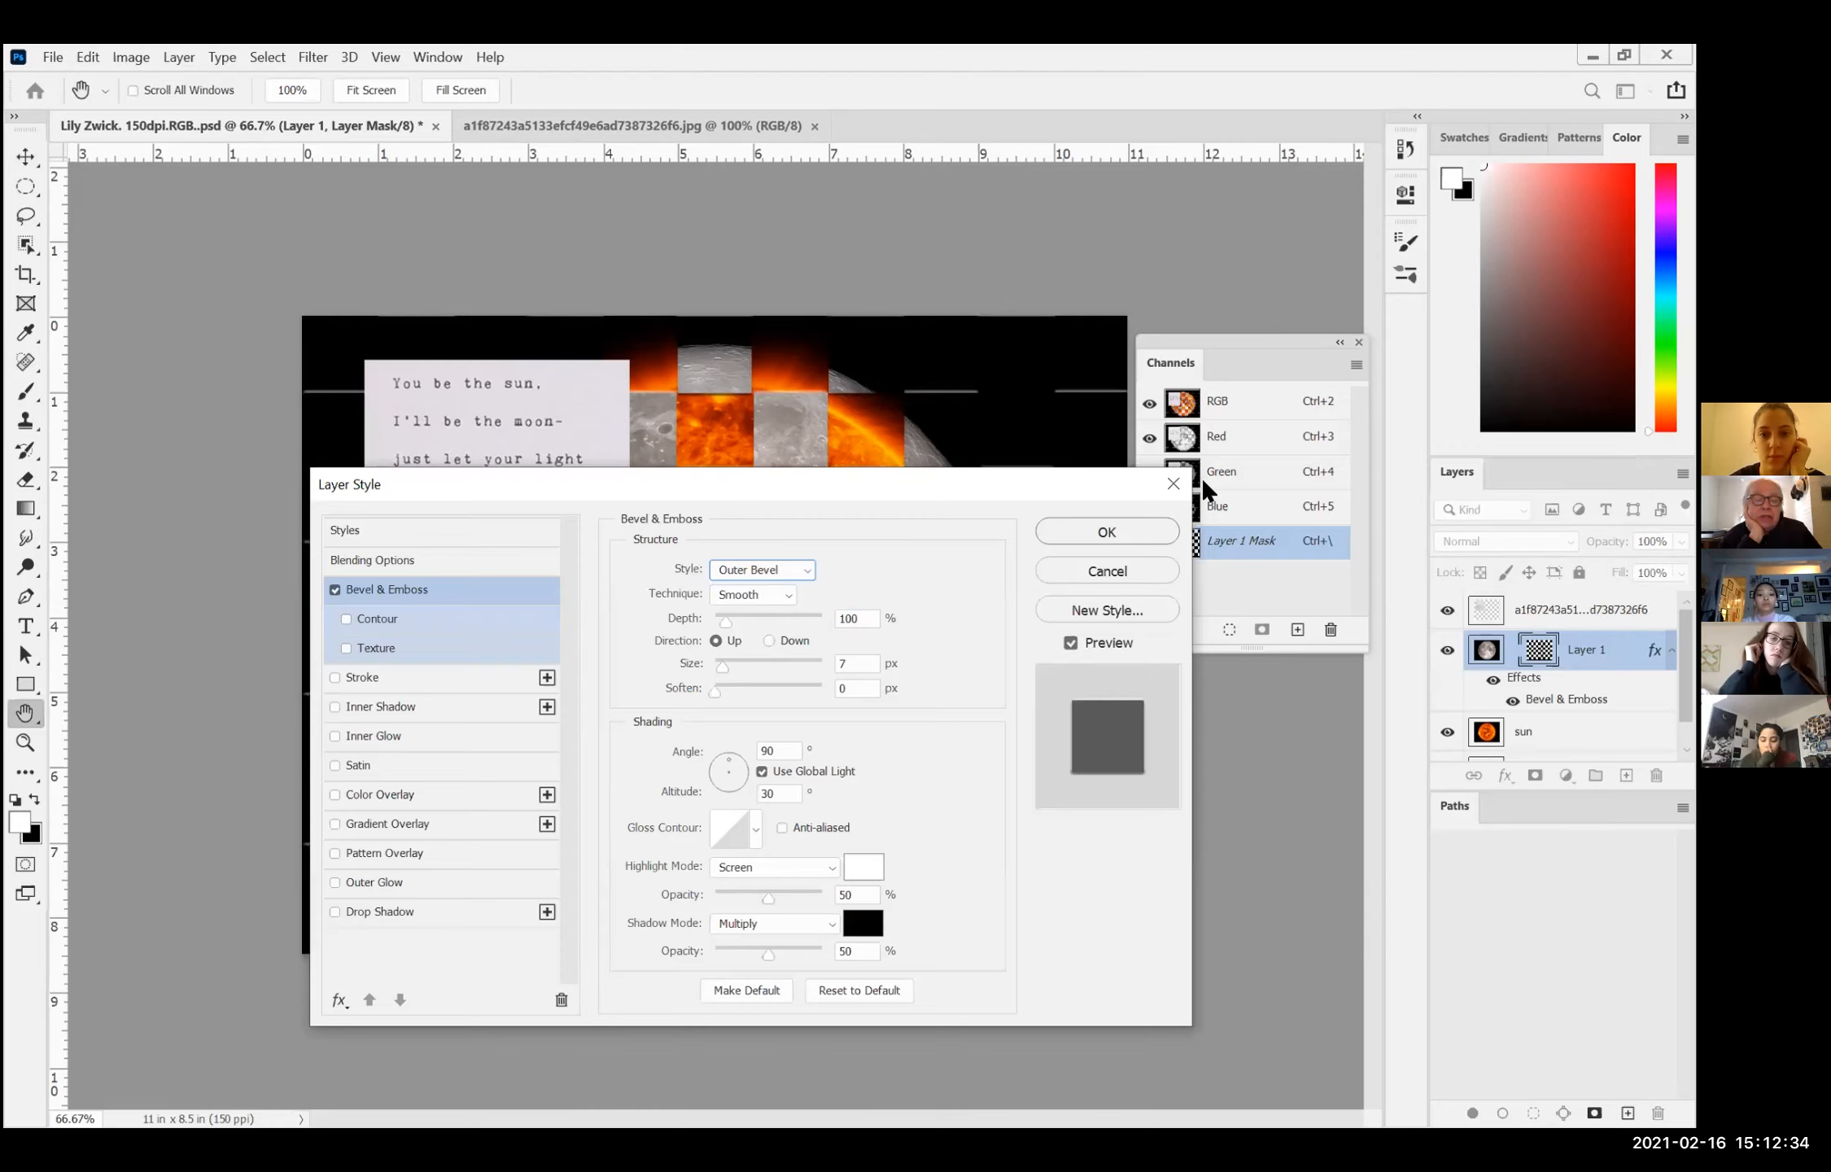
Step: Set the bevel's technique to Chisel Hard and try the Down direction, ending on Up
drag(745, 486, 1201, 477)
click(1221, 579)
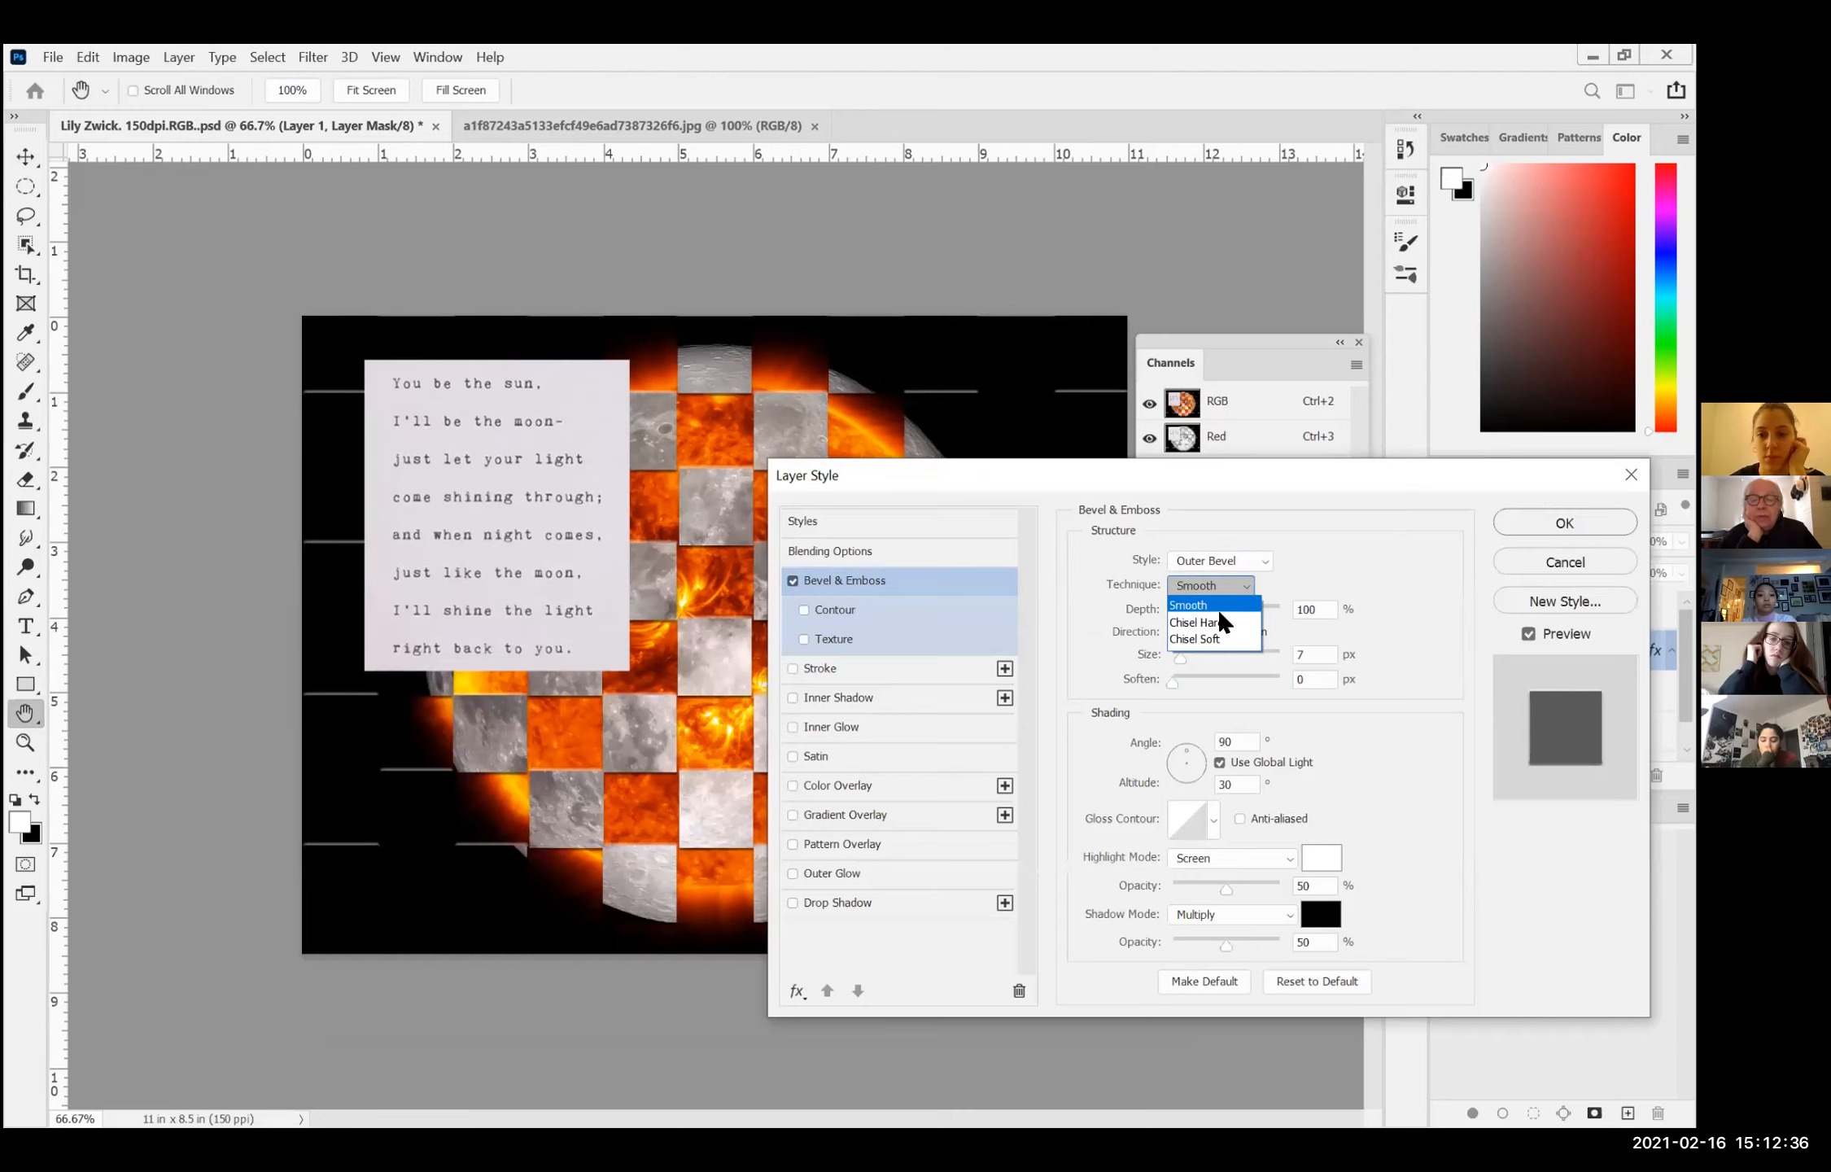
click(1217, 623)
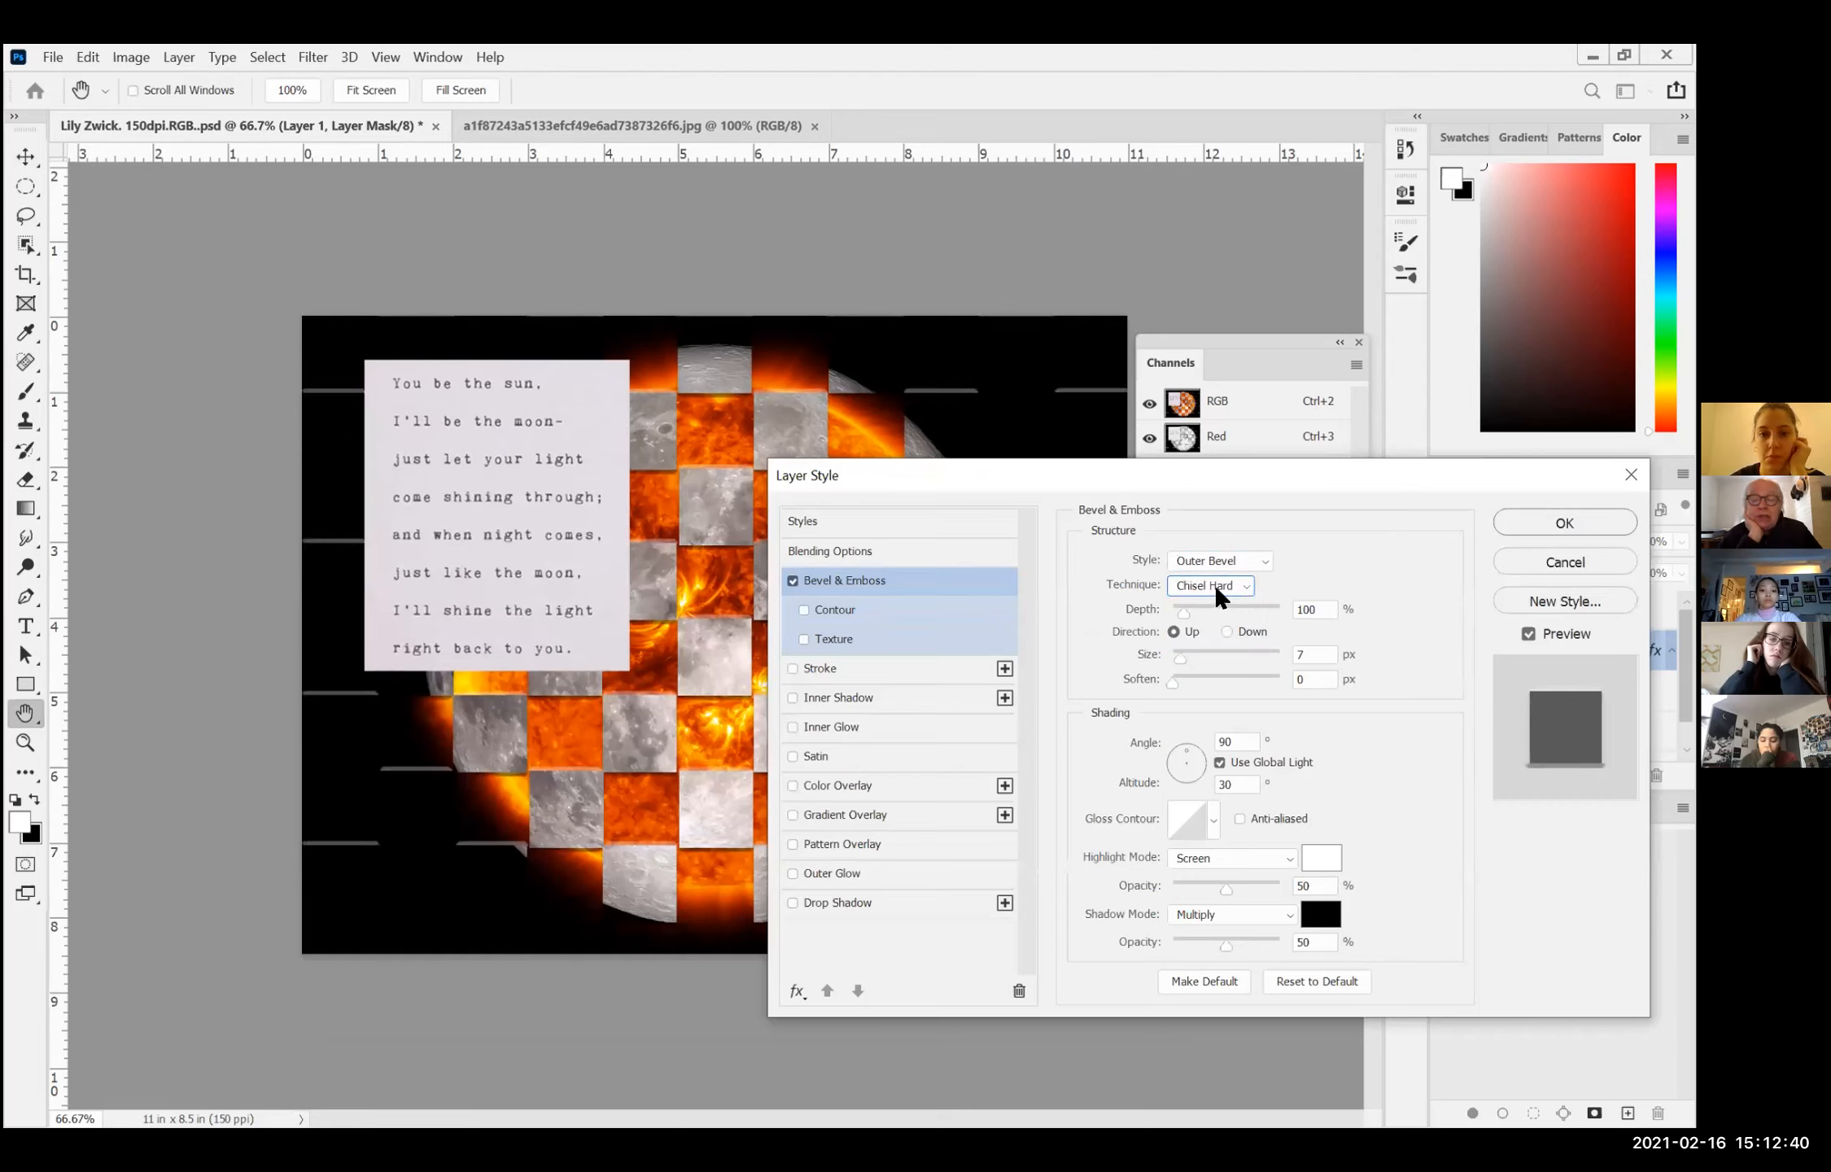
click(1227, 630)
click(1169, 628)
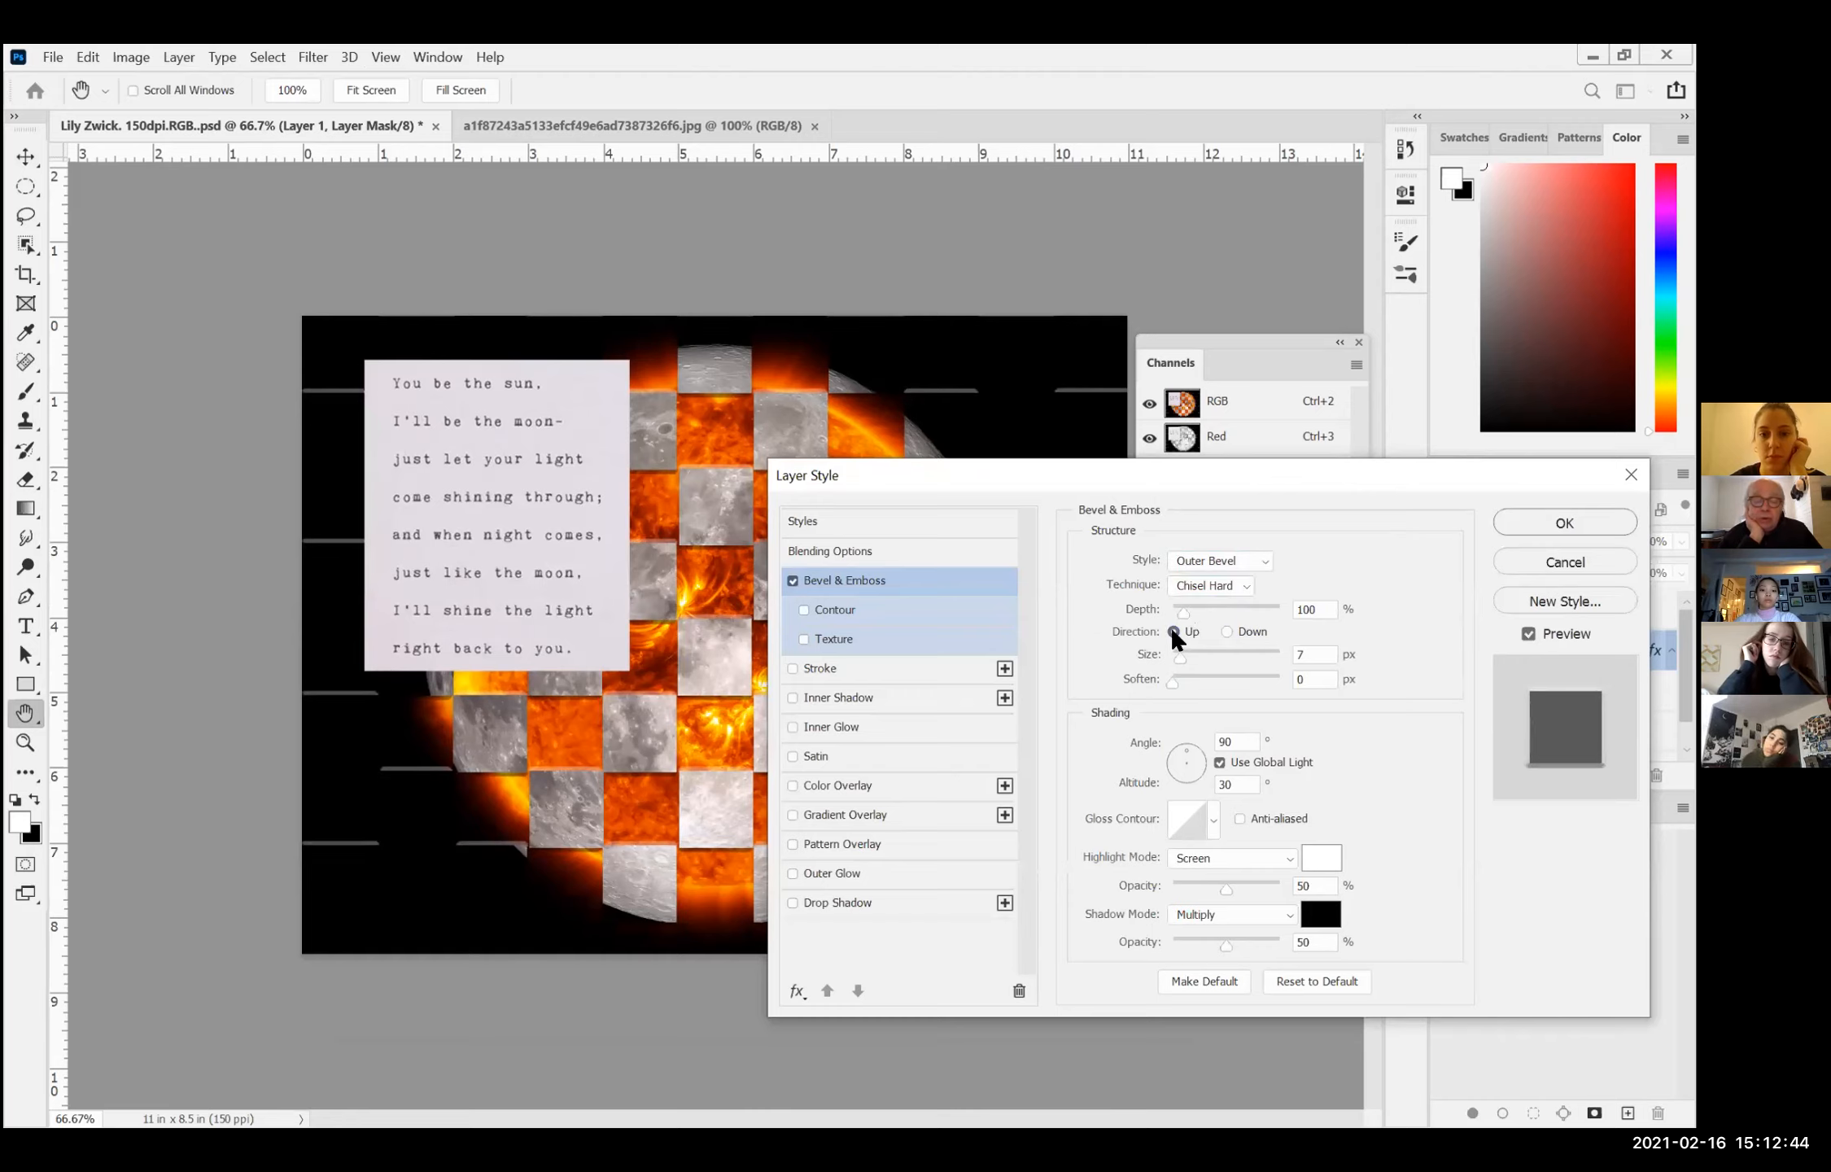
Step: Set the bevel's size to 161 px, soften to 8 px and depth to 553%, and change its technique to Chisel Soft
click(1184, 610)
drag(1184, 612, 1243, 652)
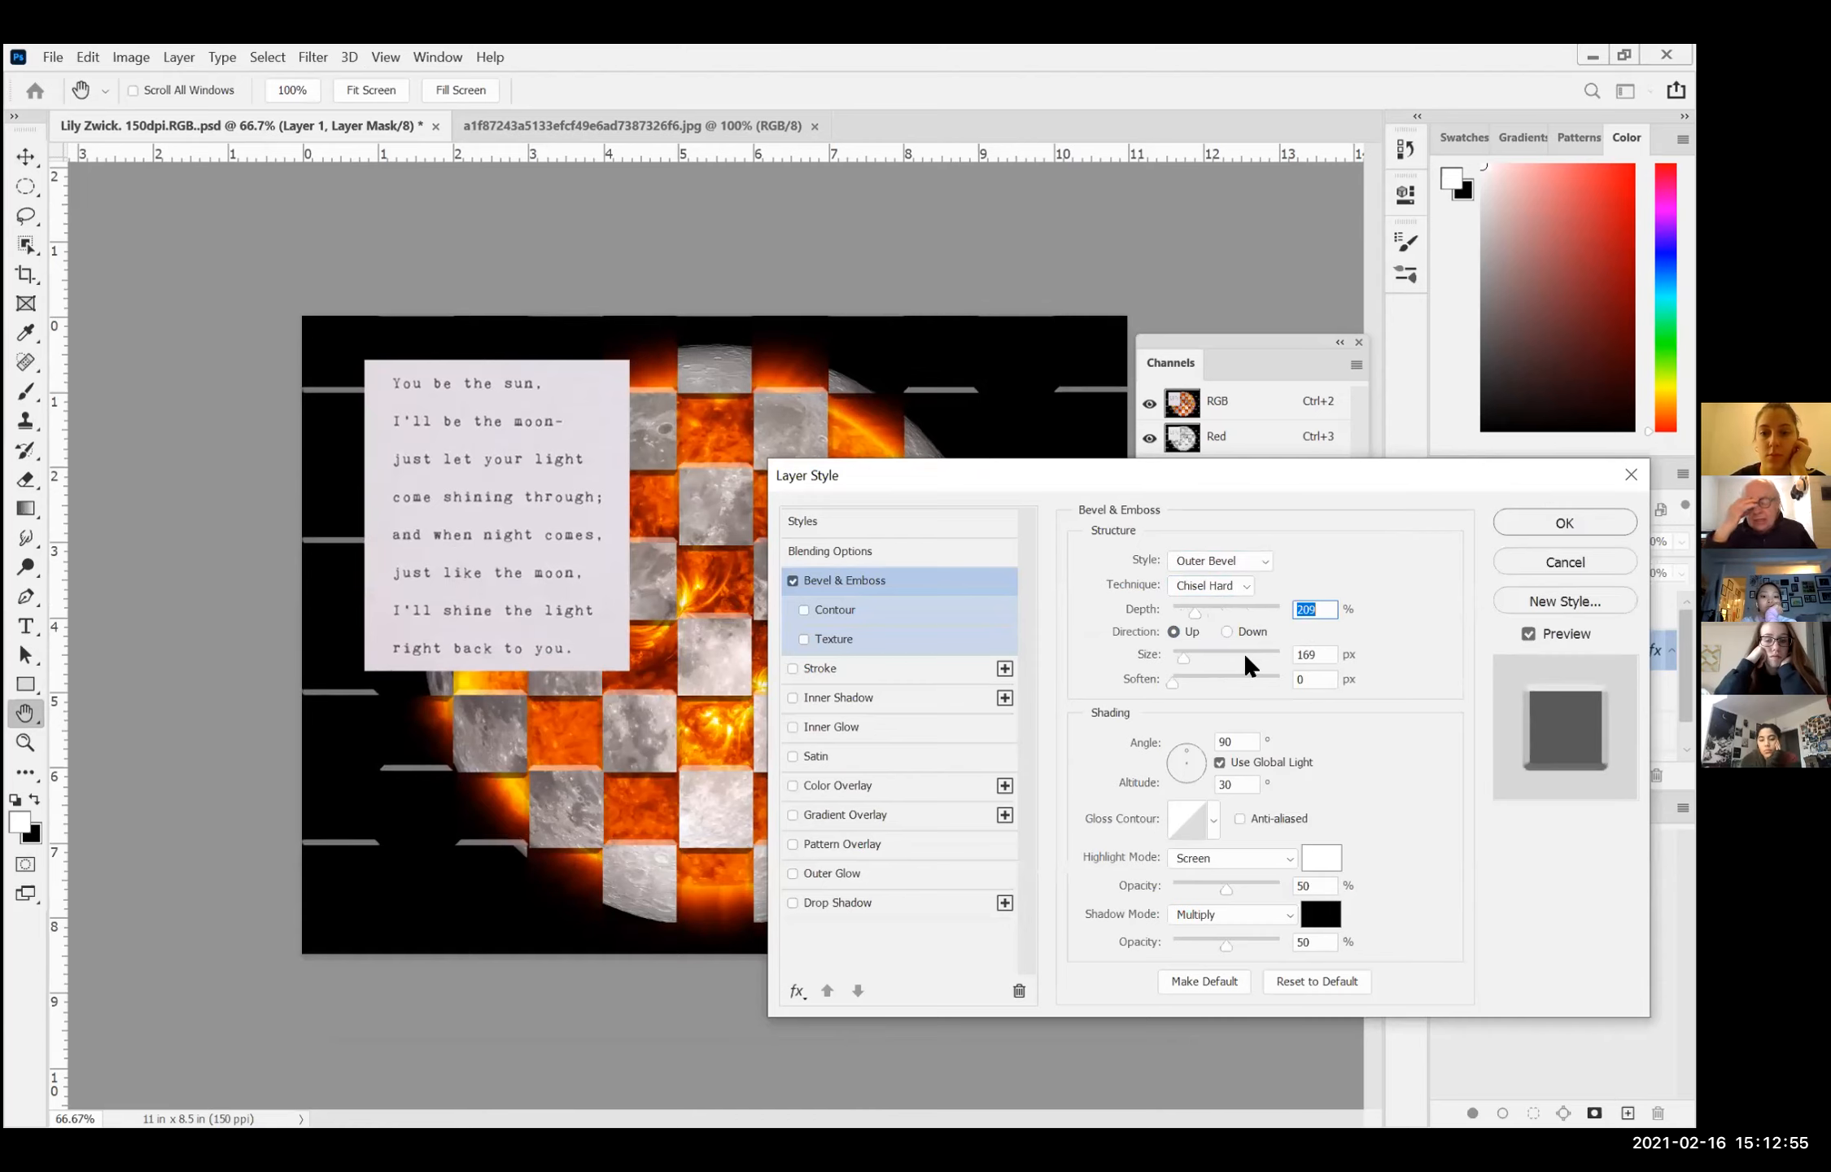
click(1170, 682)
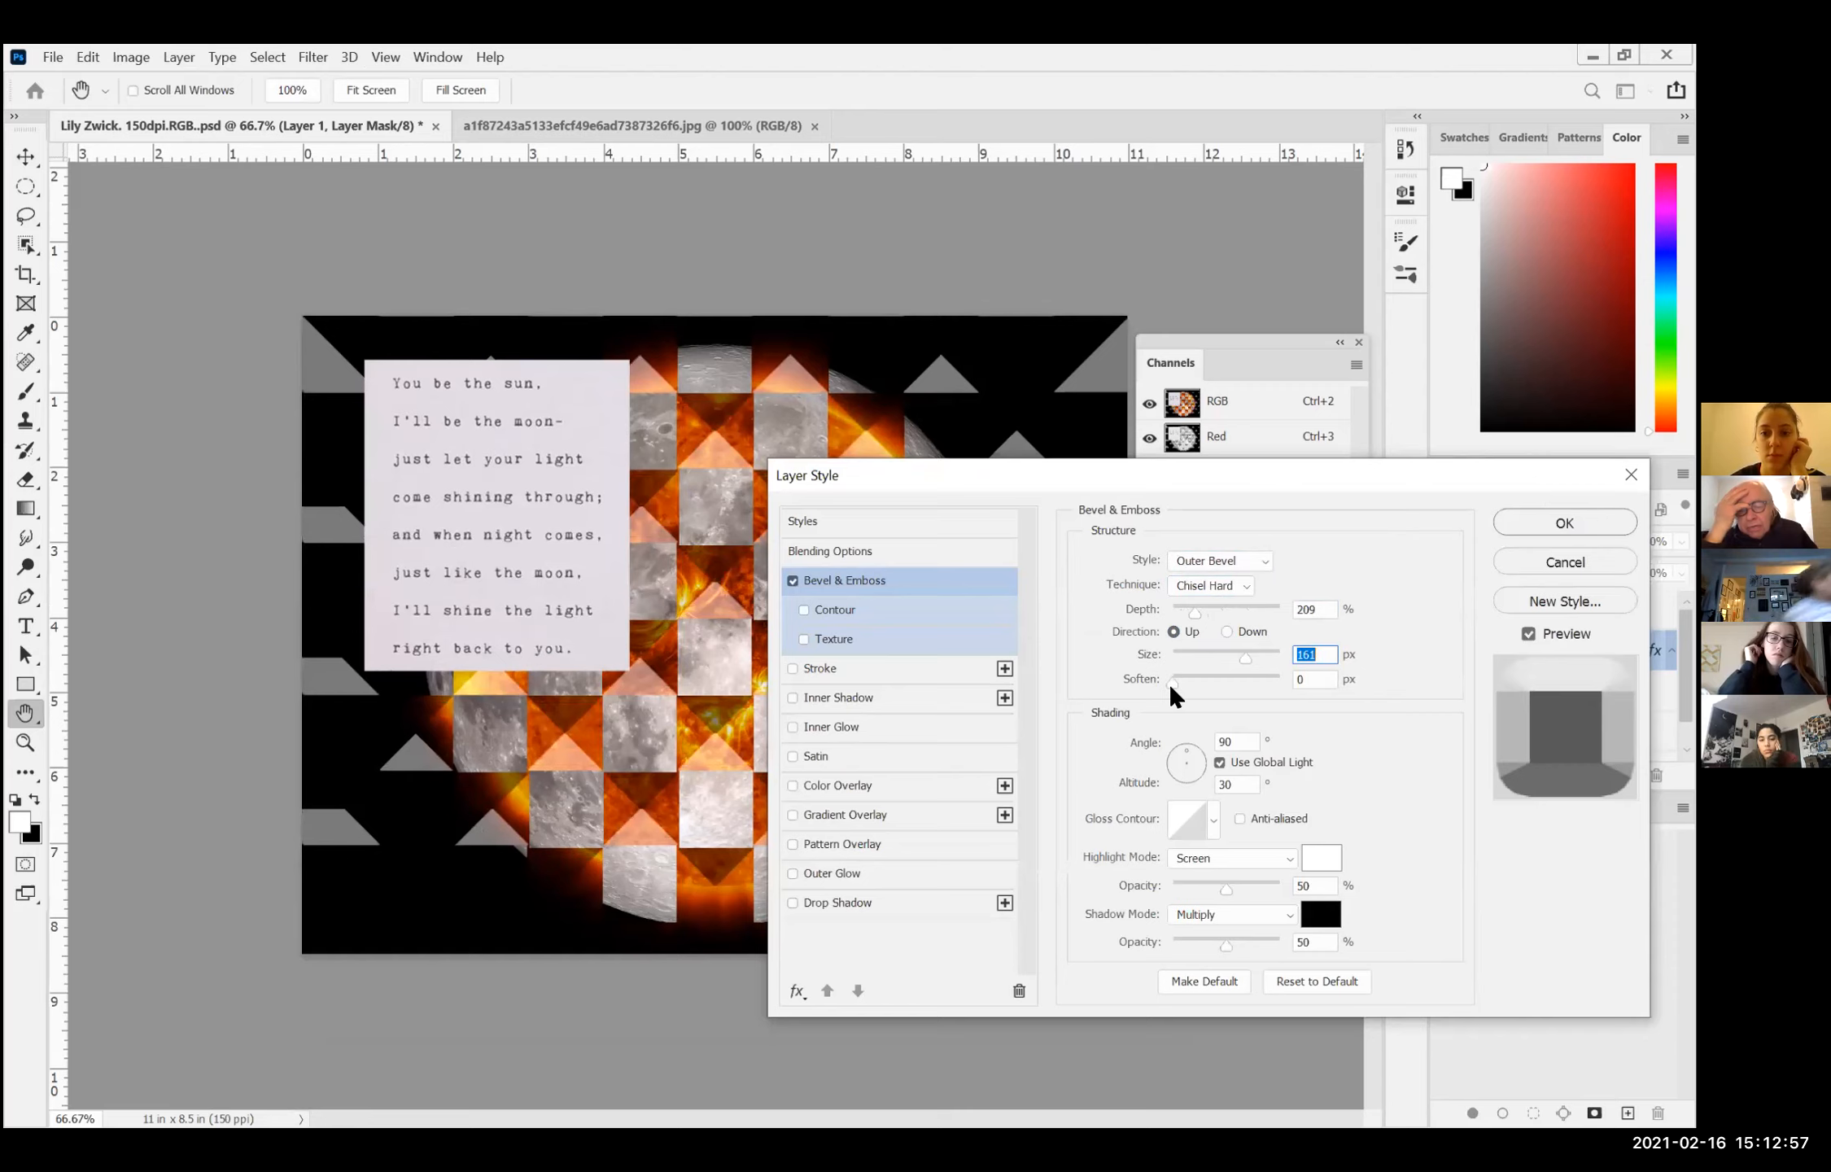
click(1219, 684)
key(Tab)
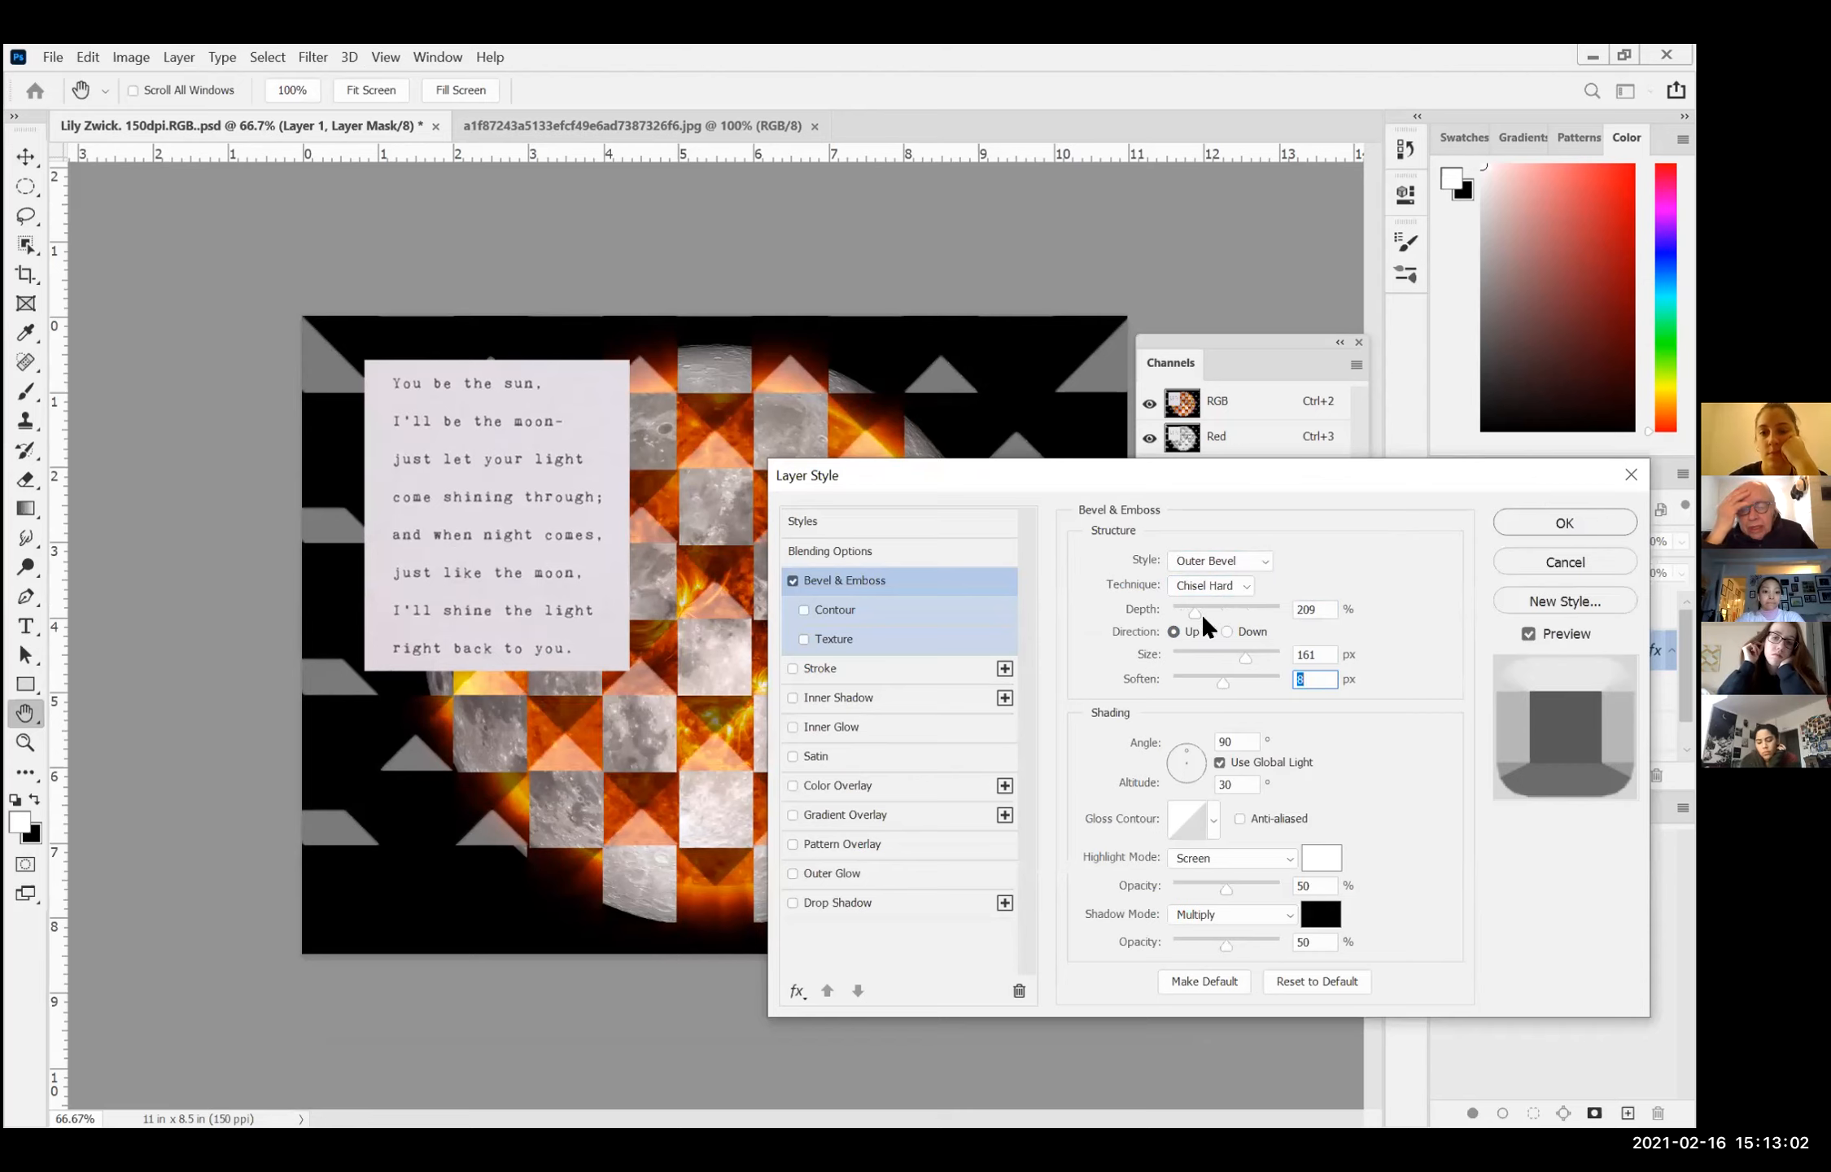
click(1228, 610)
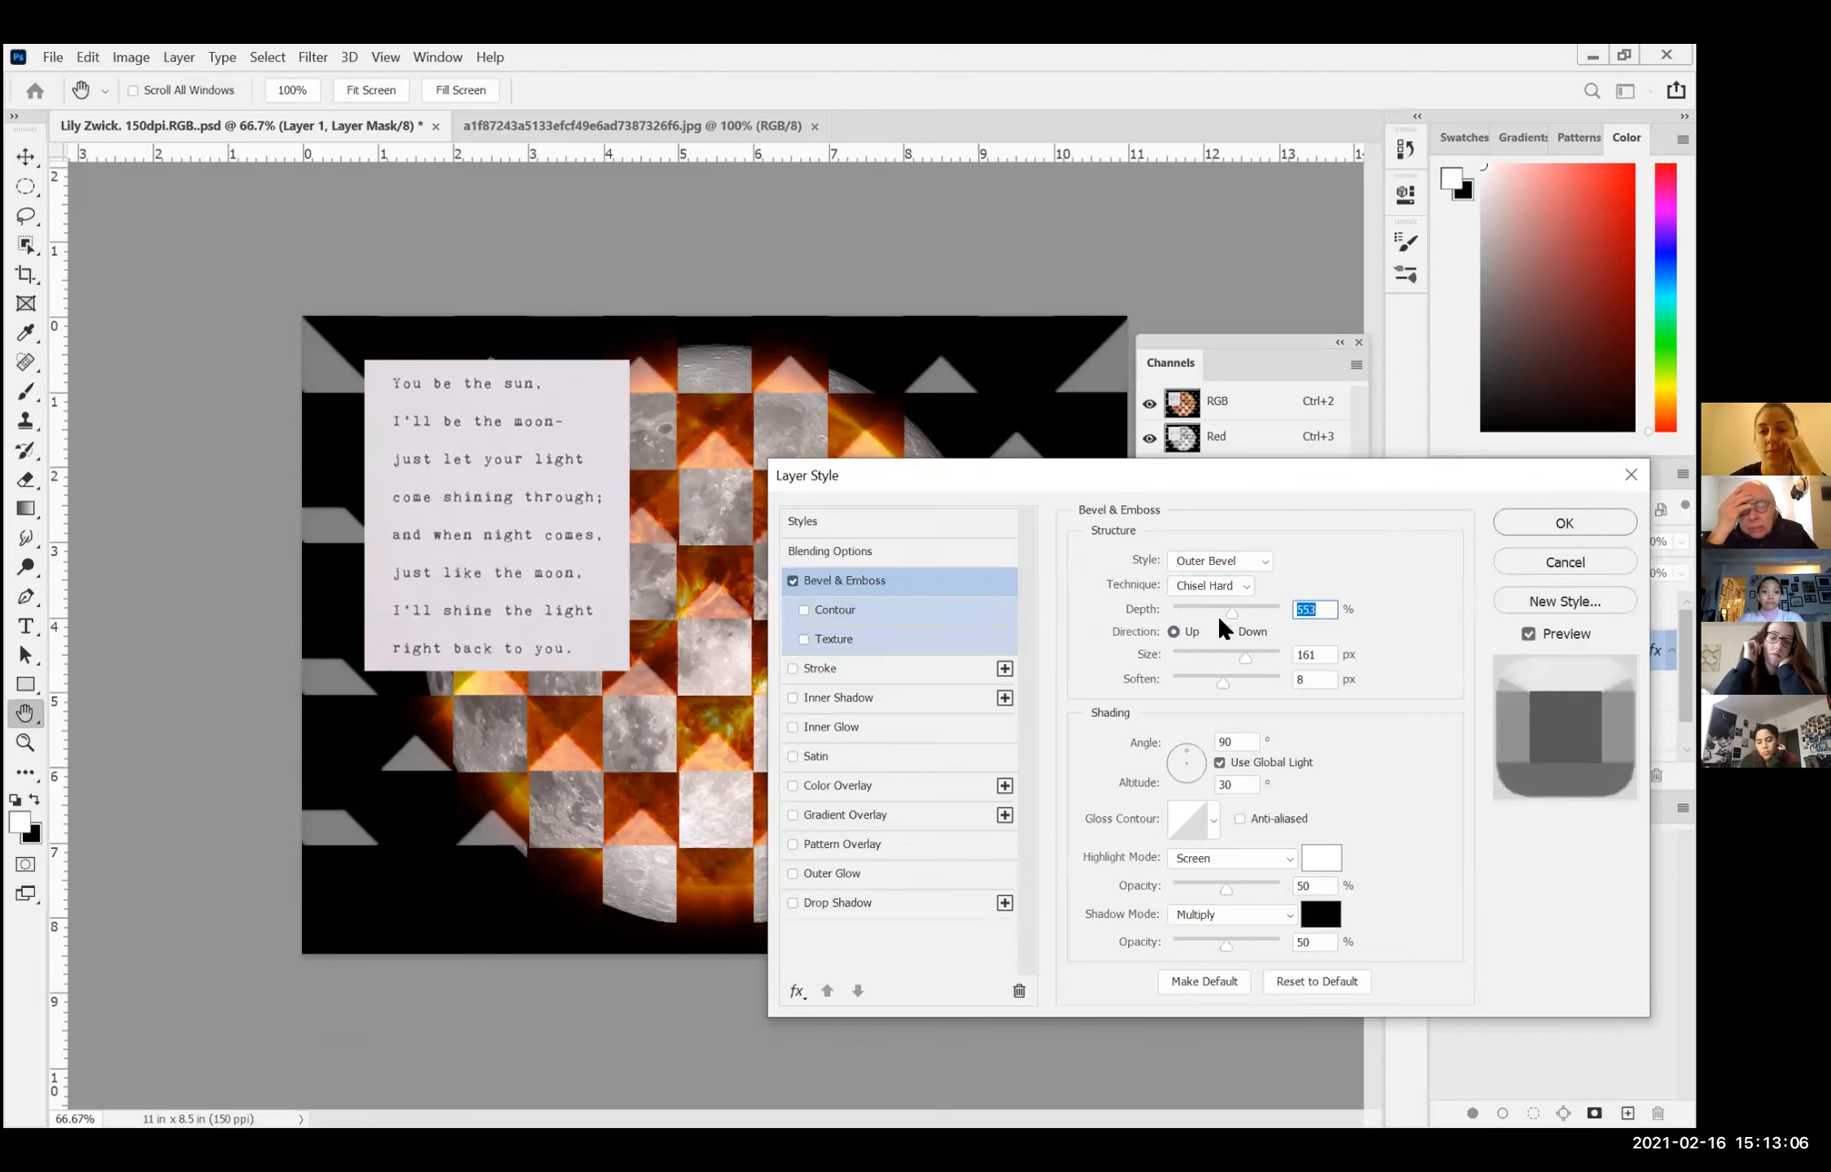
click(1229, 583)
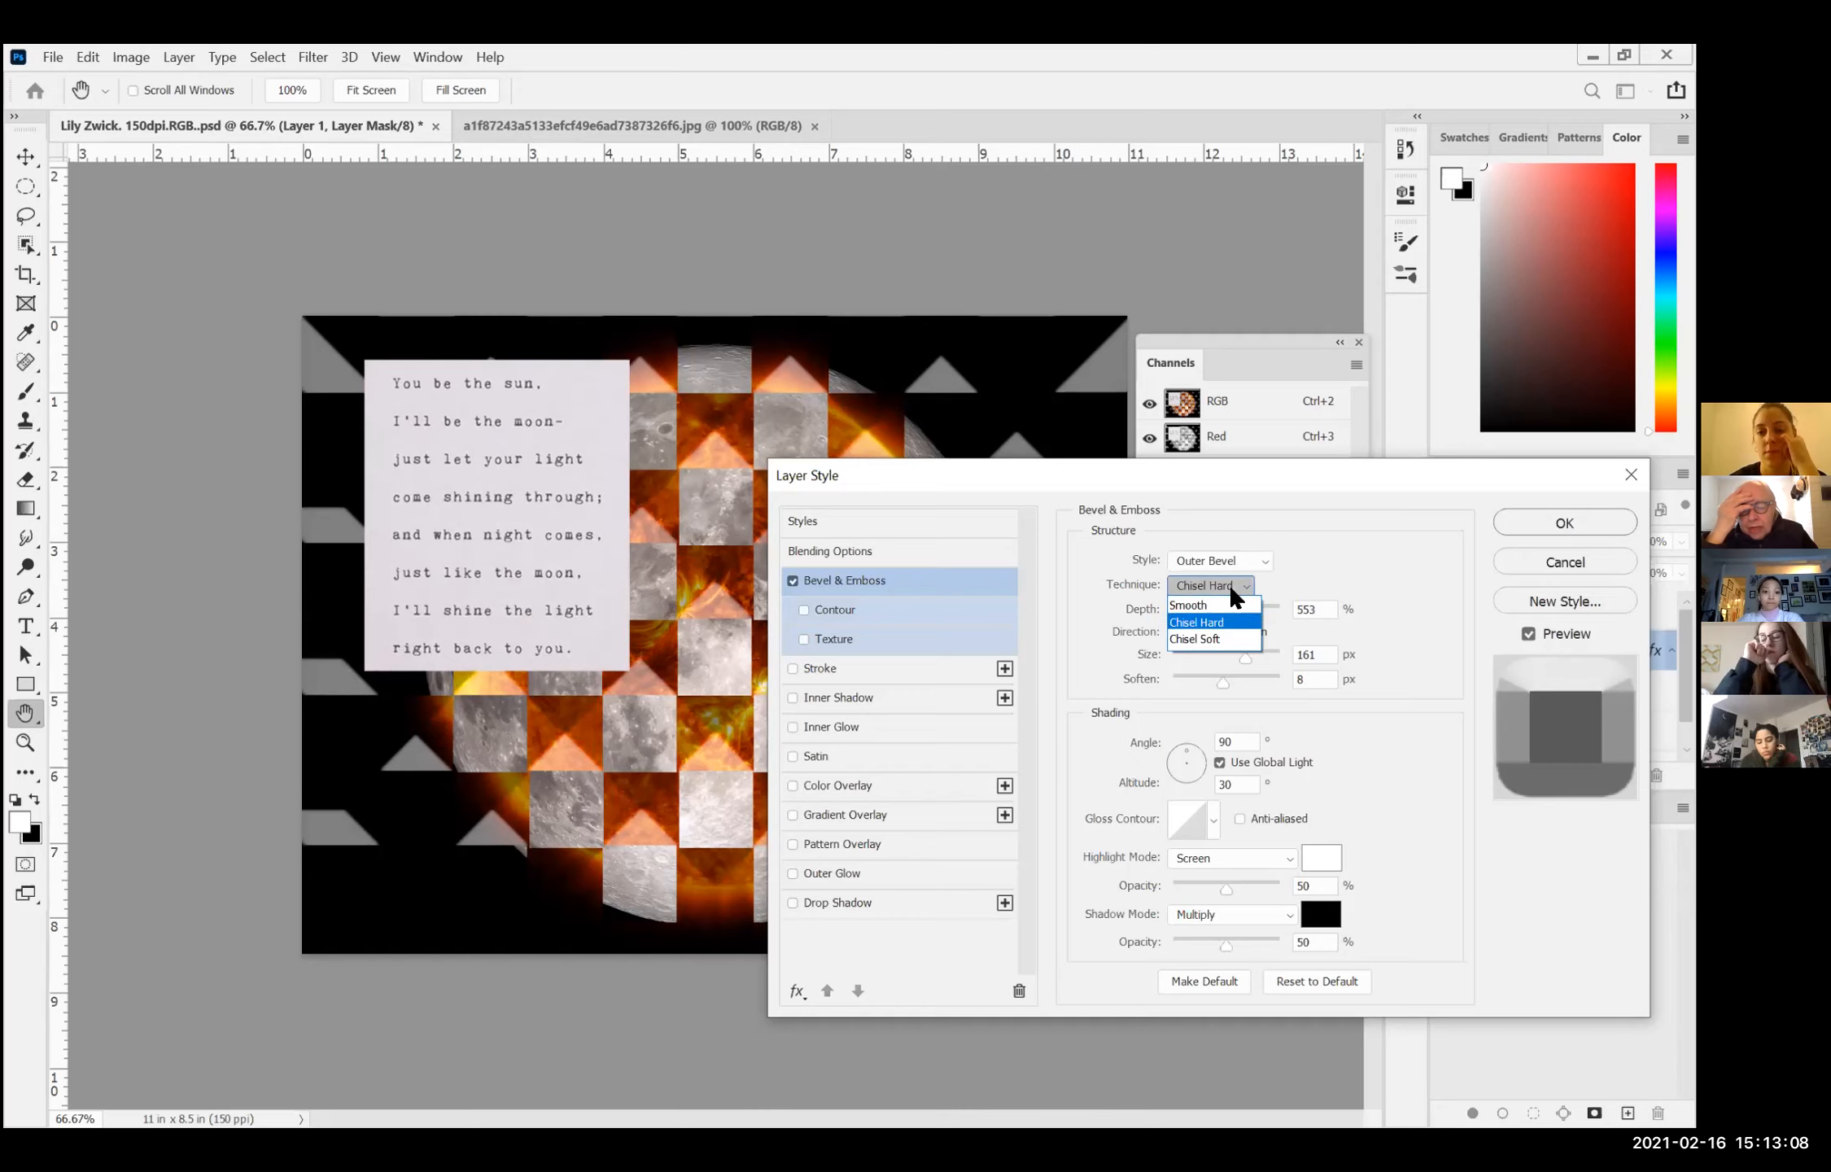
click(1227, 640)
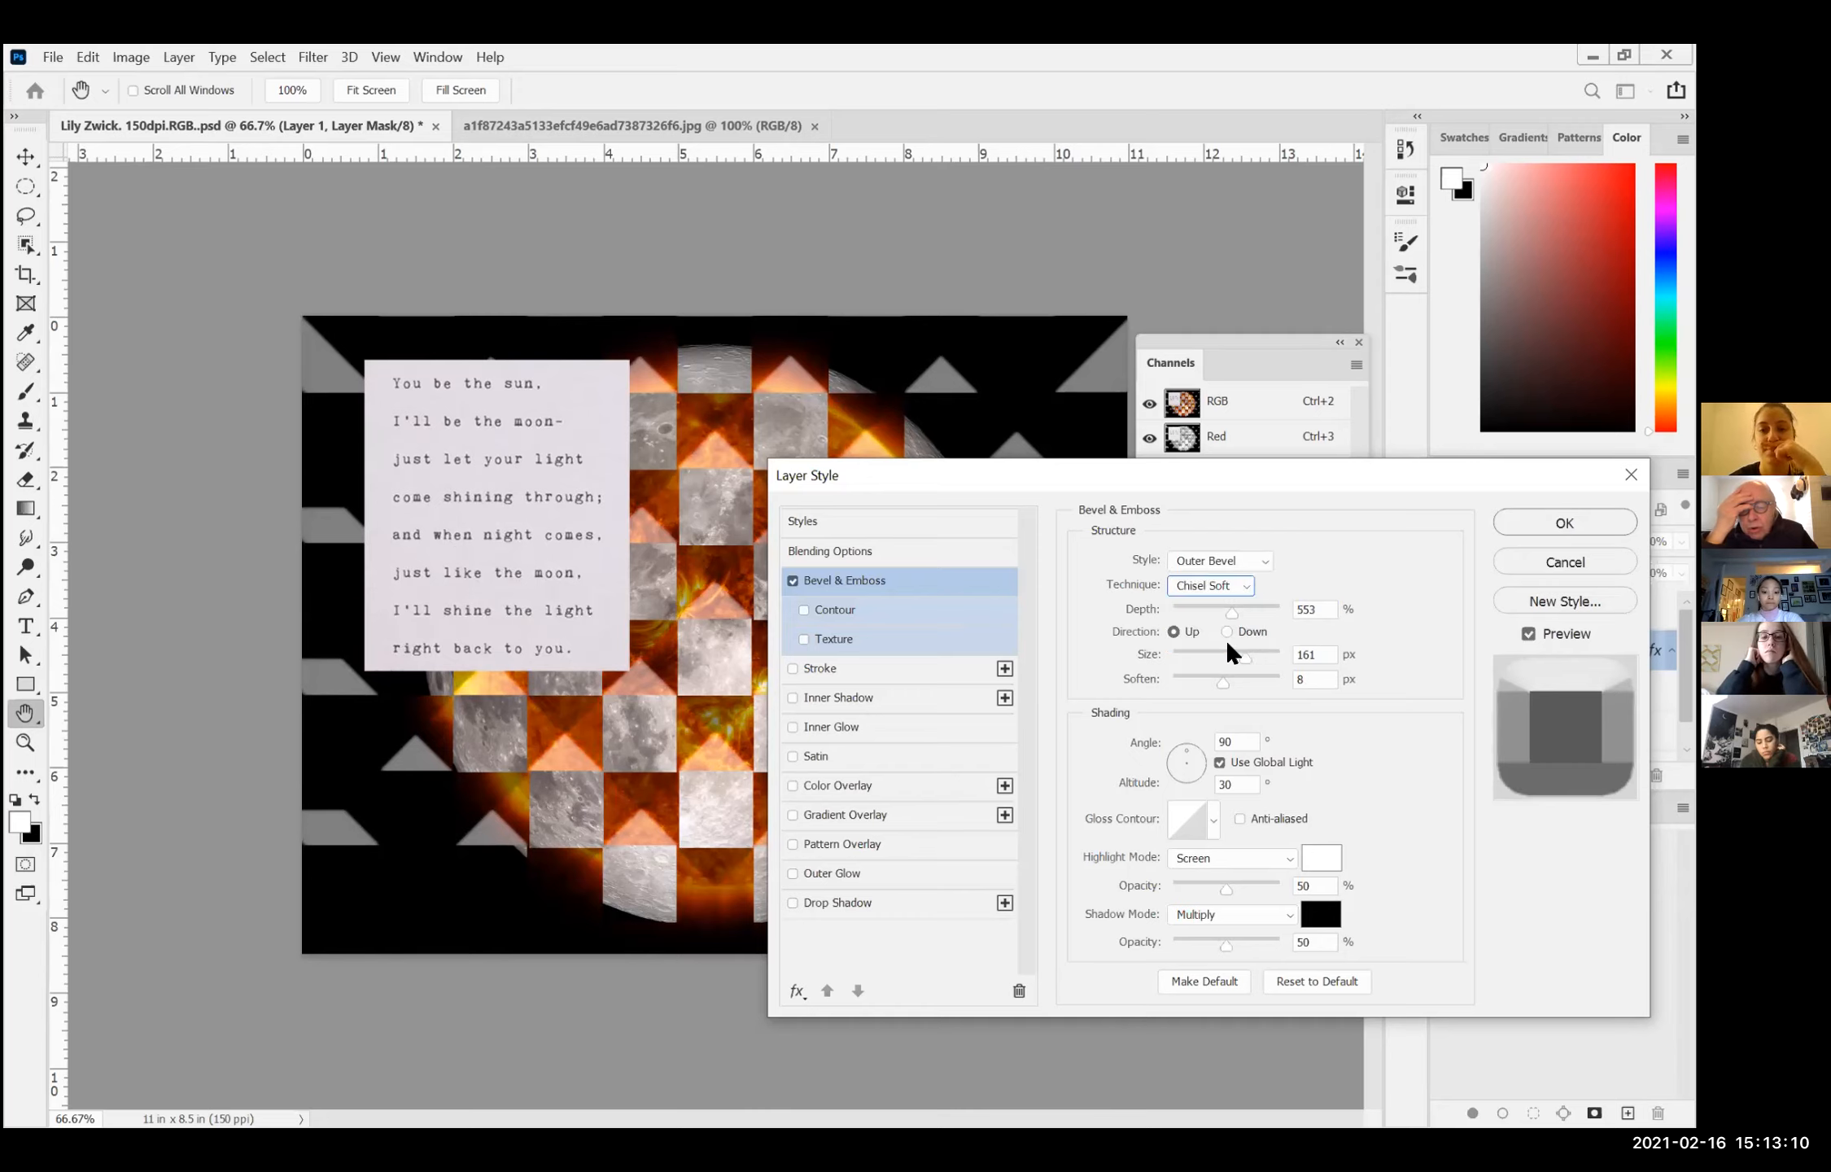
Step: Try the Emboss, Pillow Emboss and Stroke Emboss styles for the bevel, ending on Pillow Emboss
click(1231, 559)
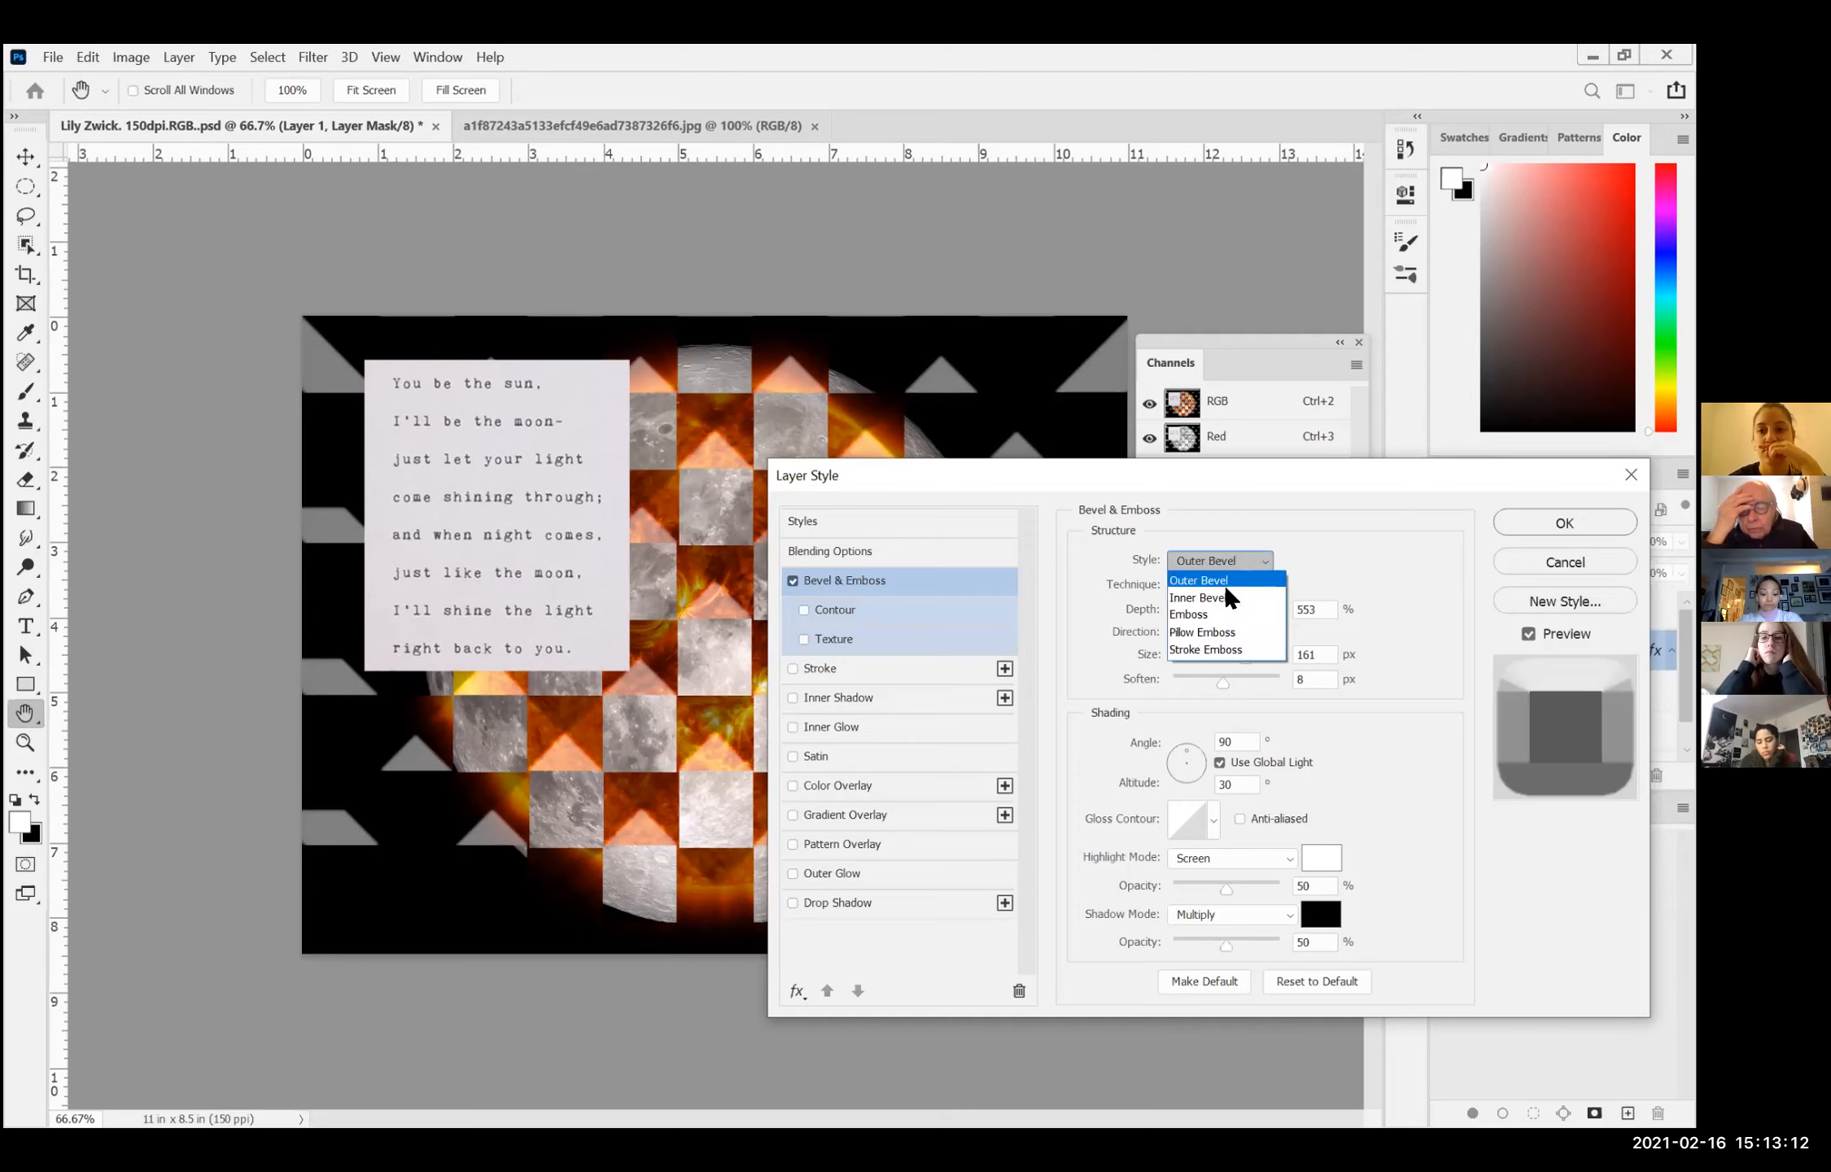
click(1215, 612)
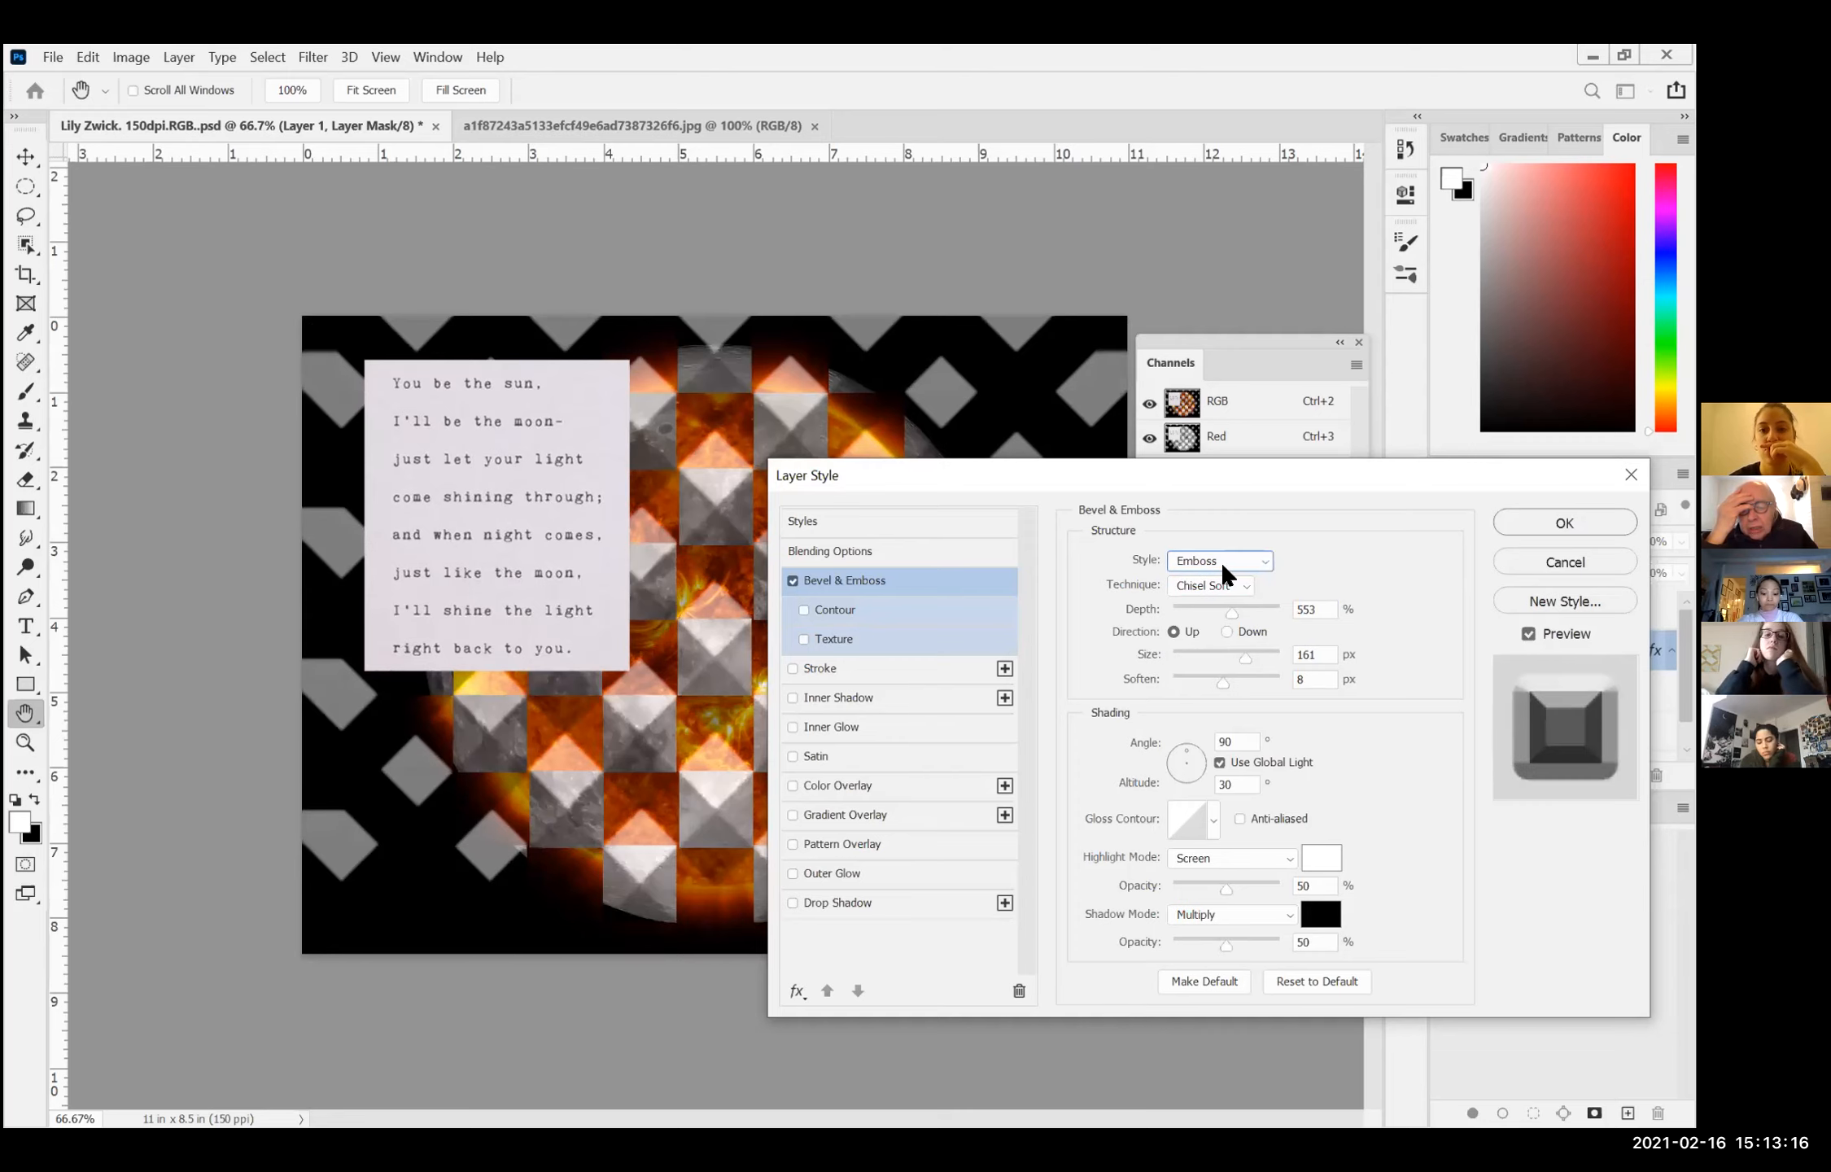
click(1220, 562)
click(1224, 633)
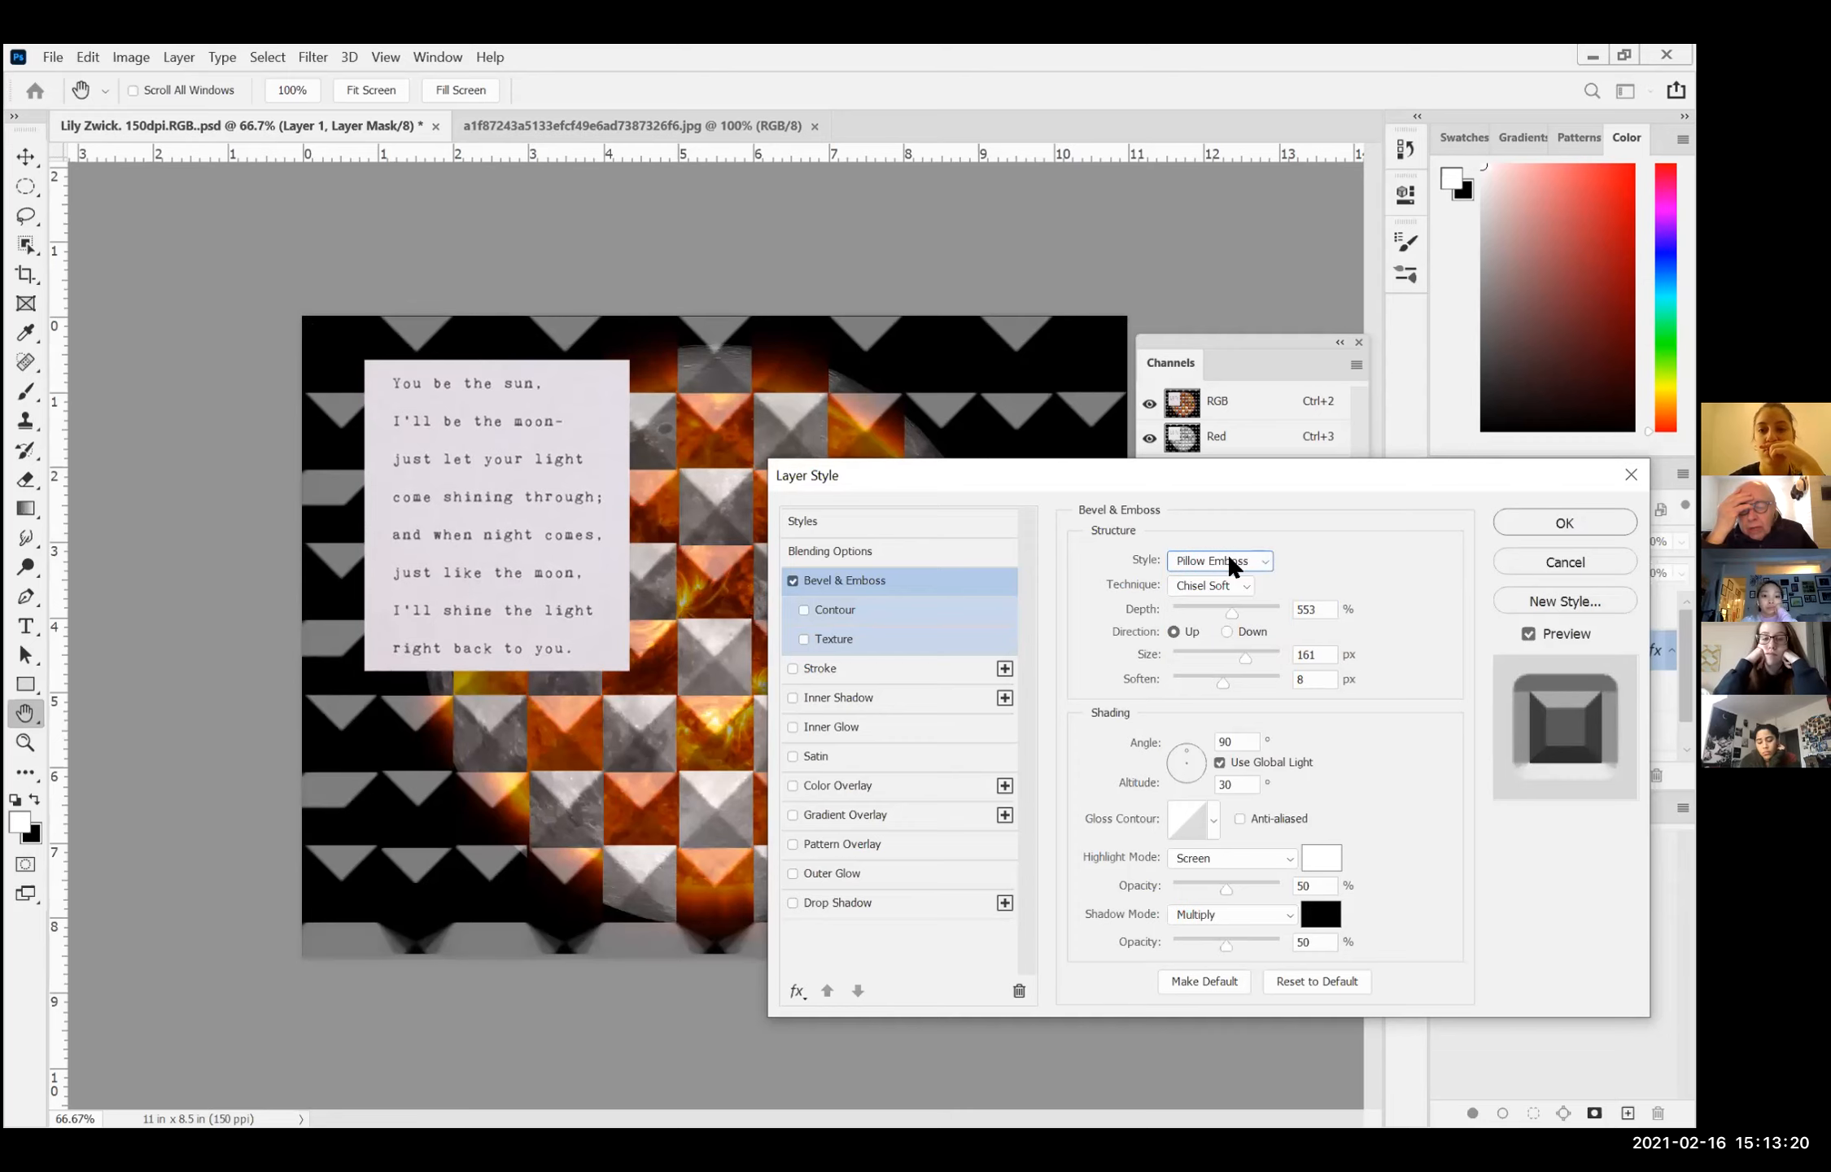
click(1227, 553)
click(1213, 645)
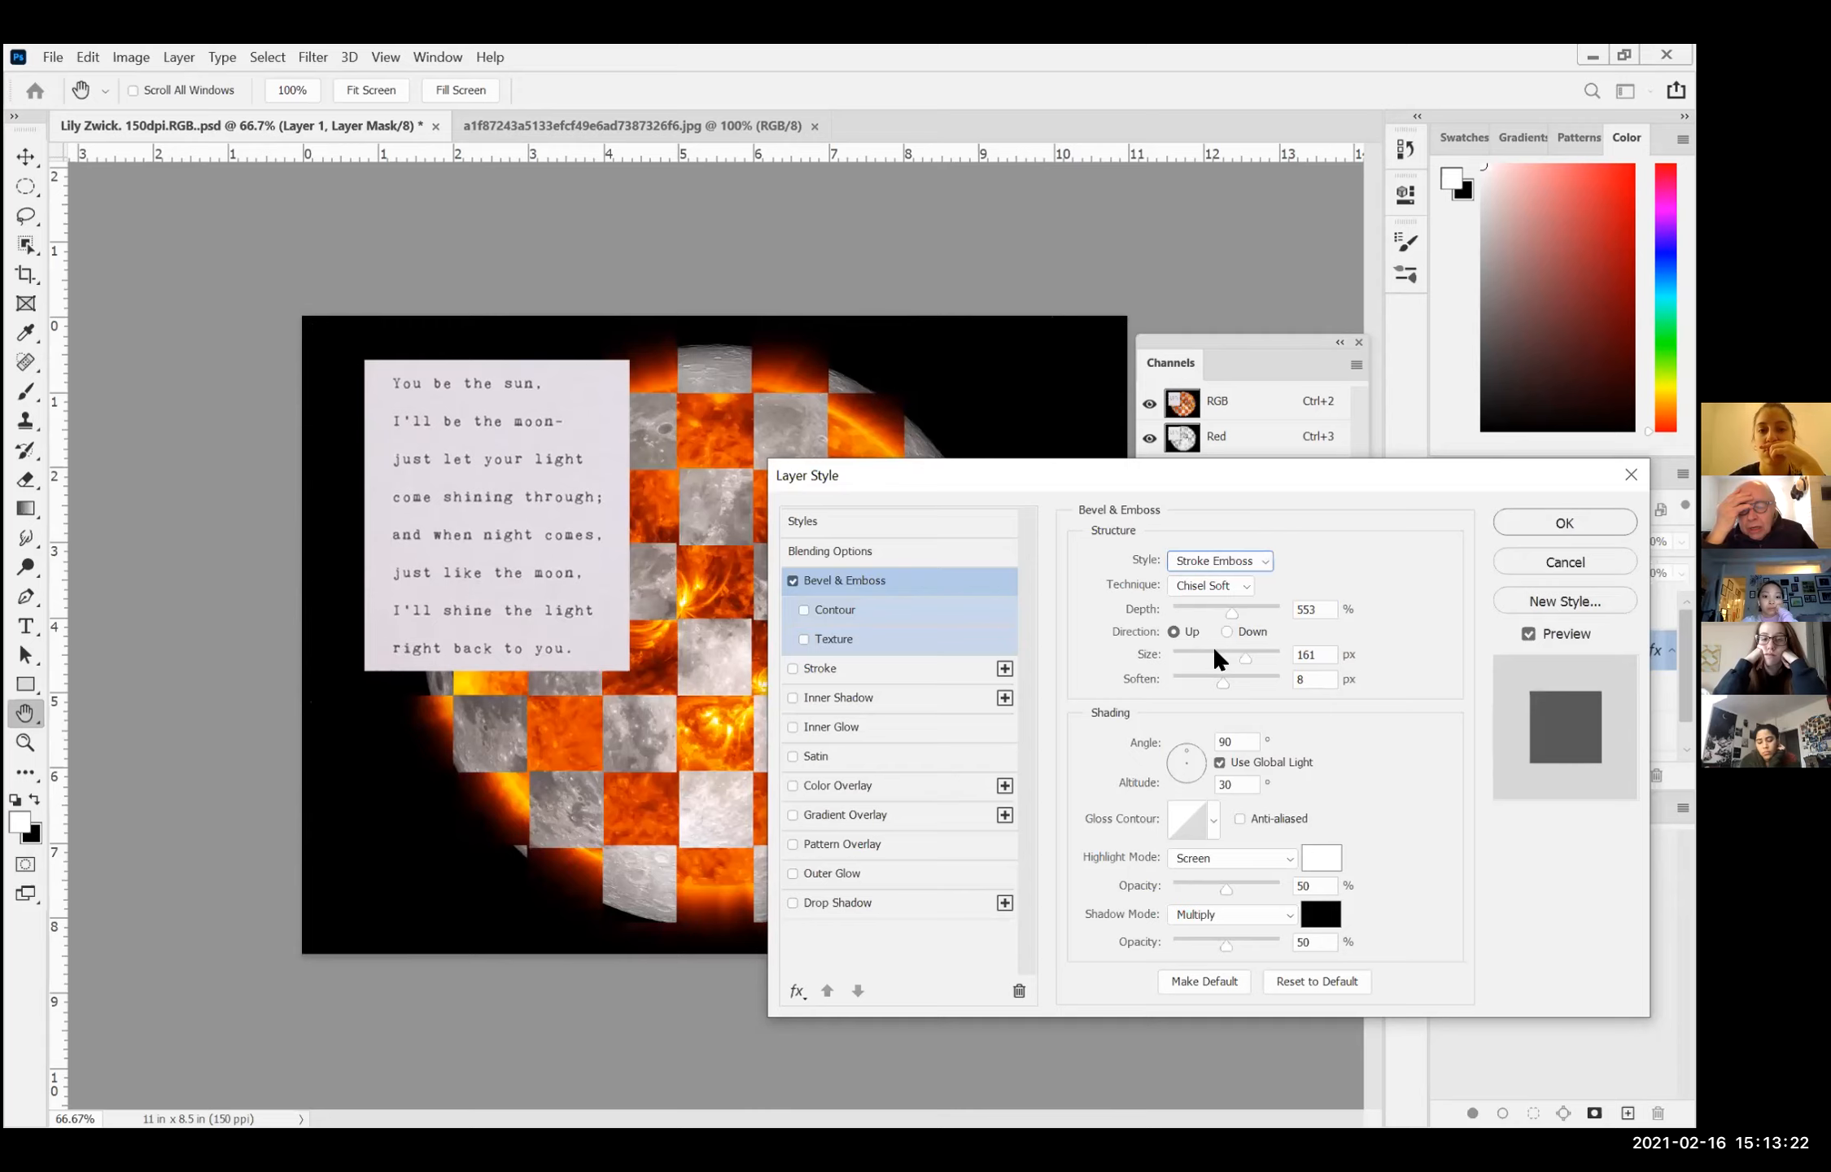
click(1213, 558)
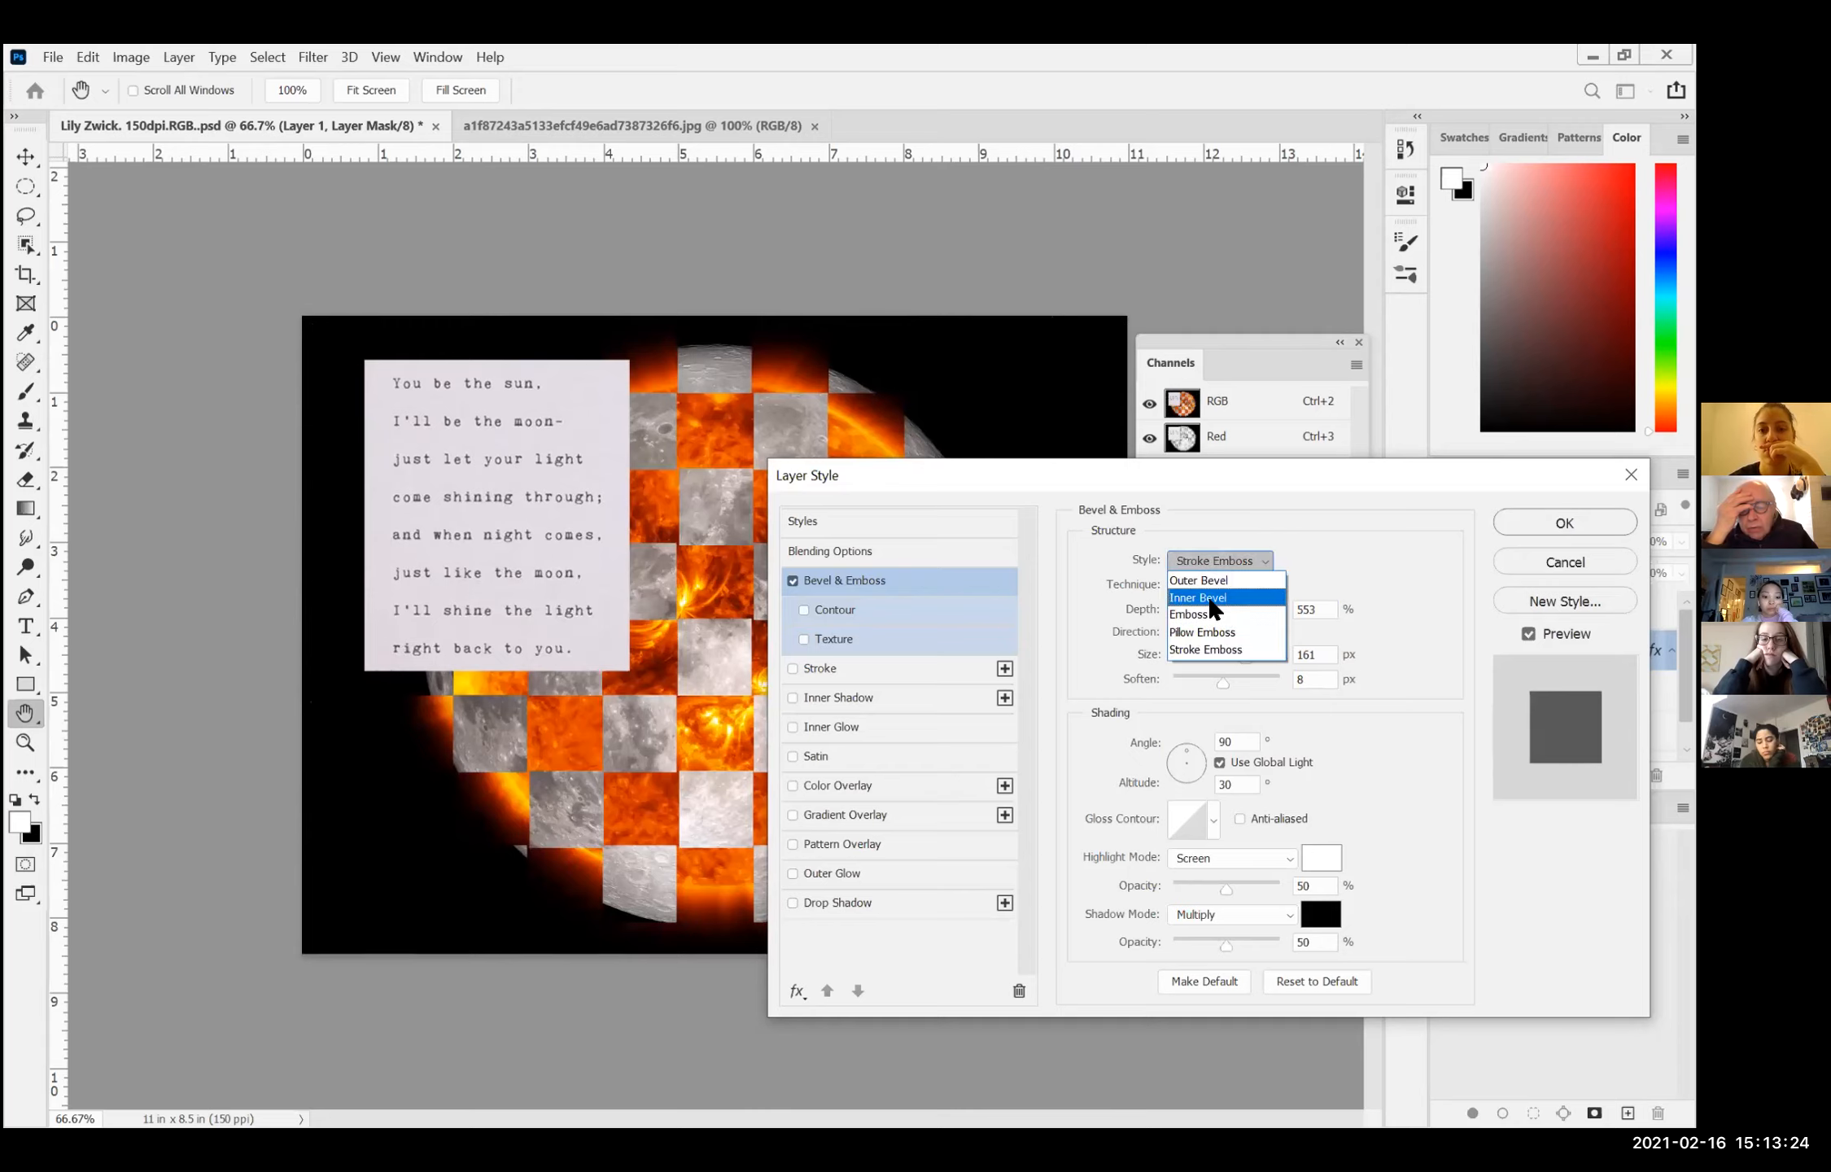
click(1204, 628)
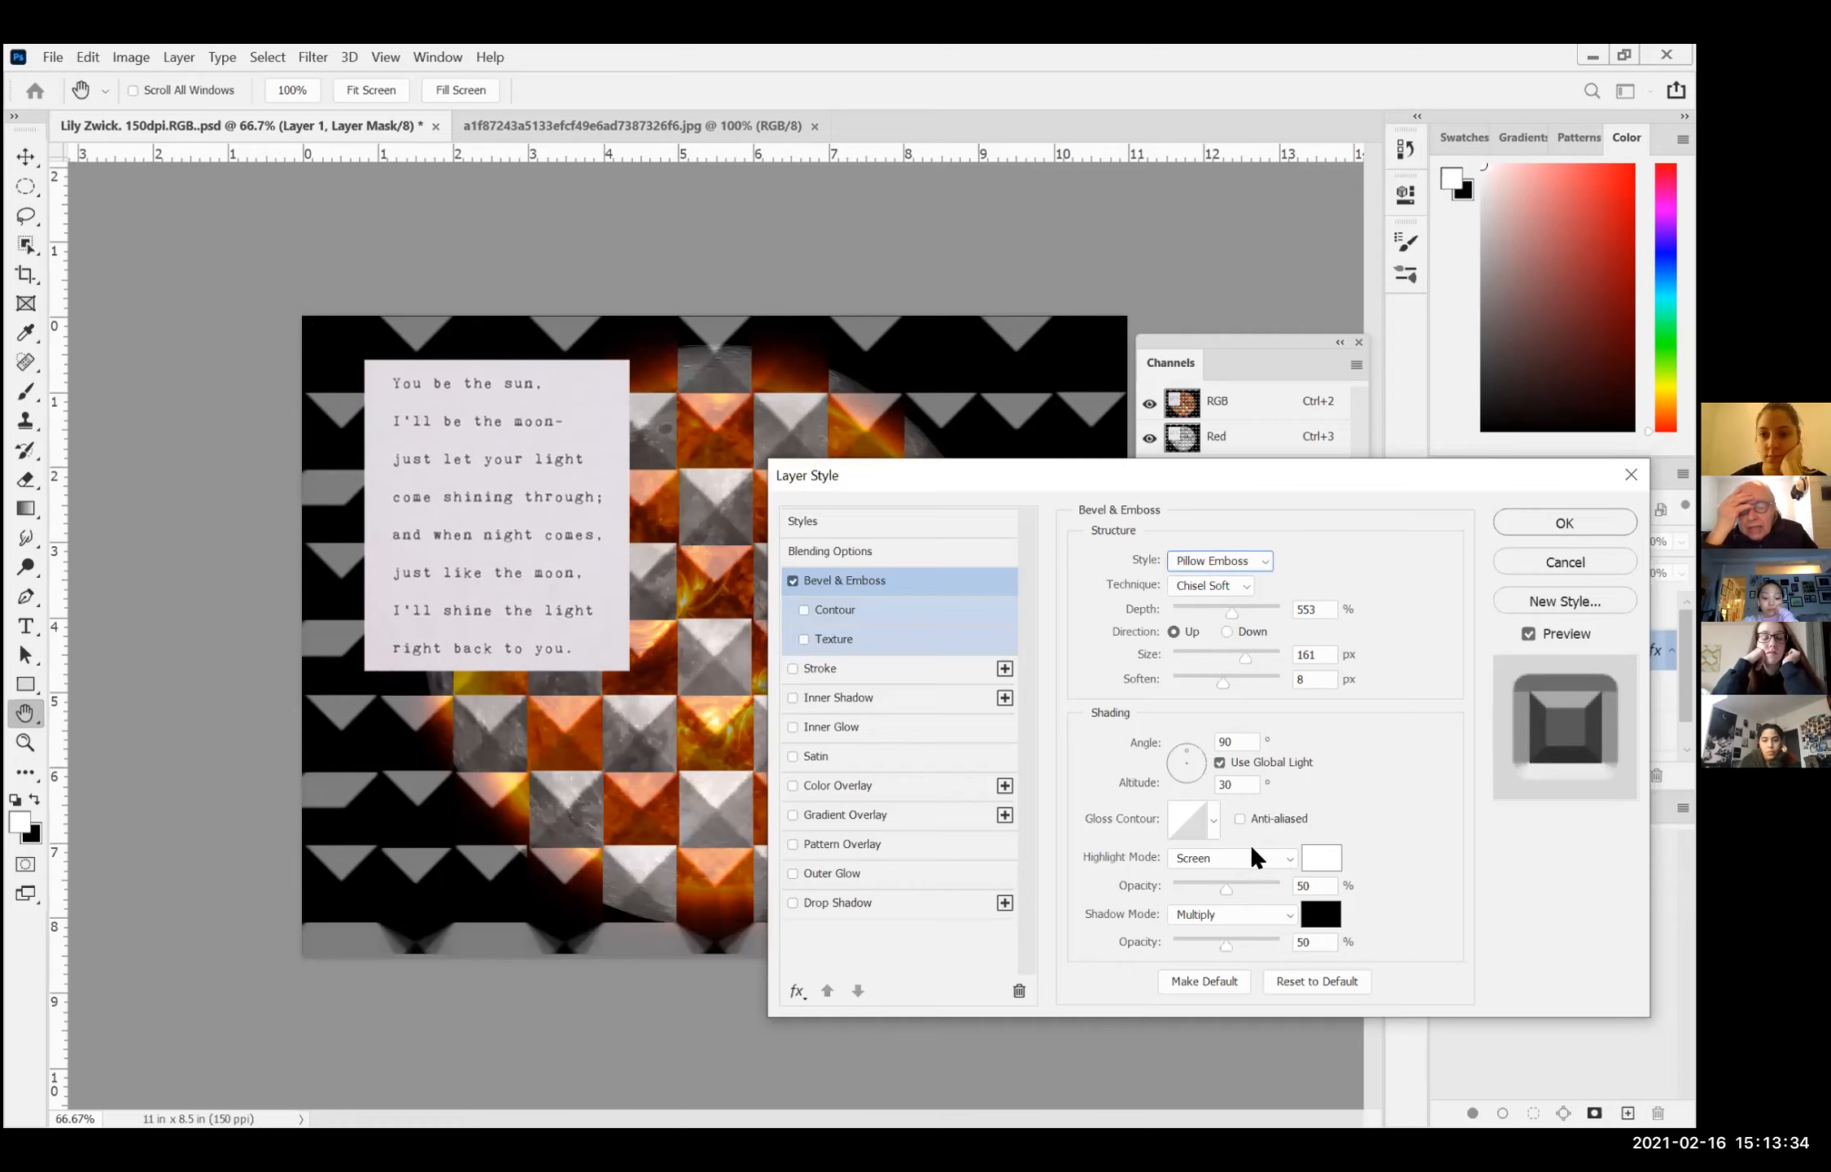
Step: Set the size of the pillow emboss to 139 px
click(1248, 656)
click(1202, 656)
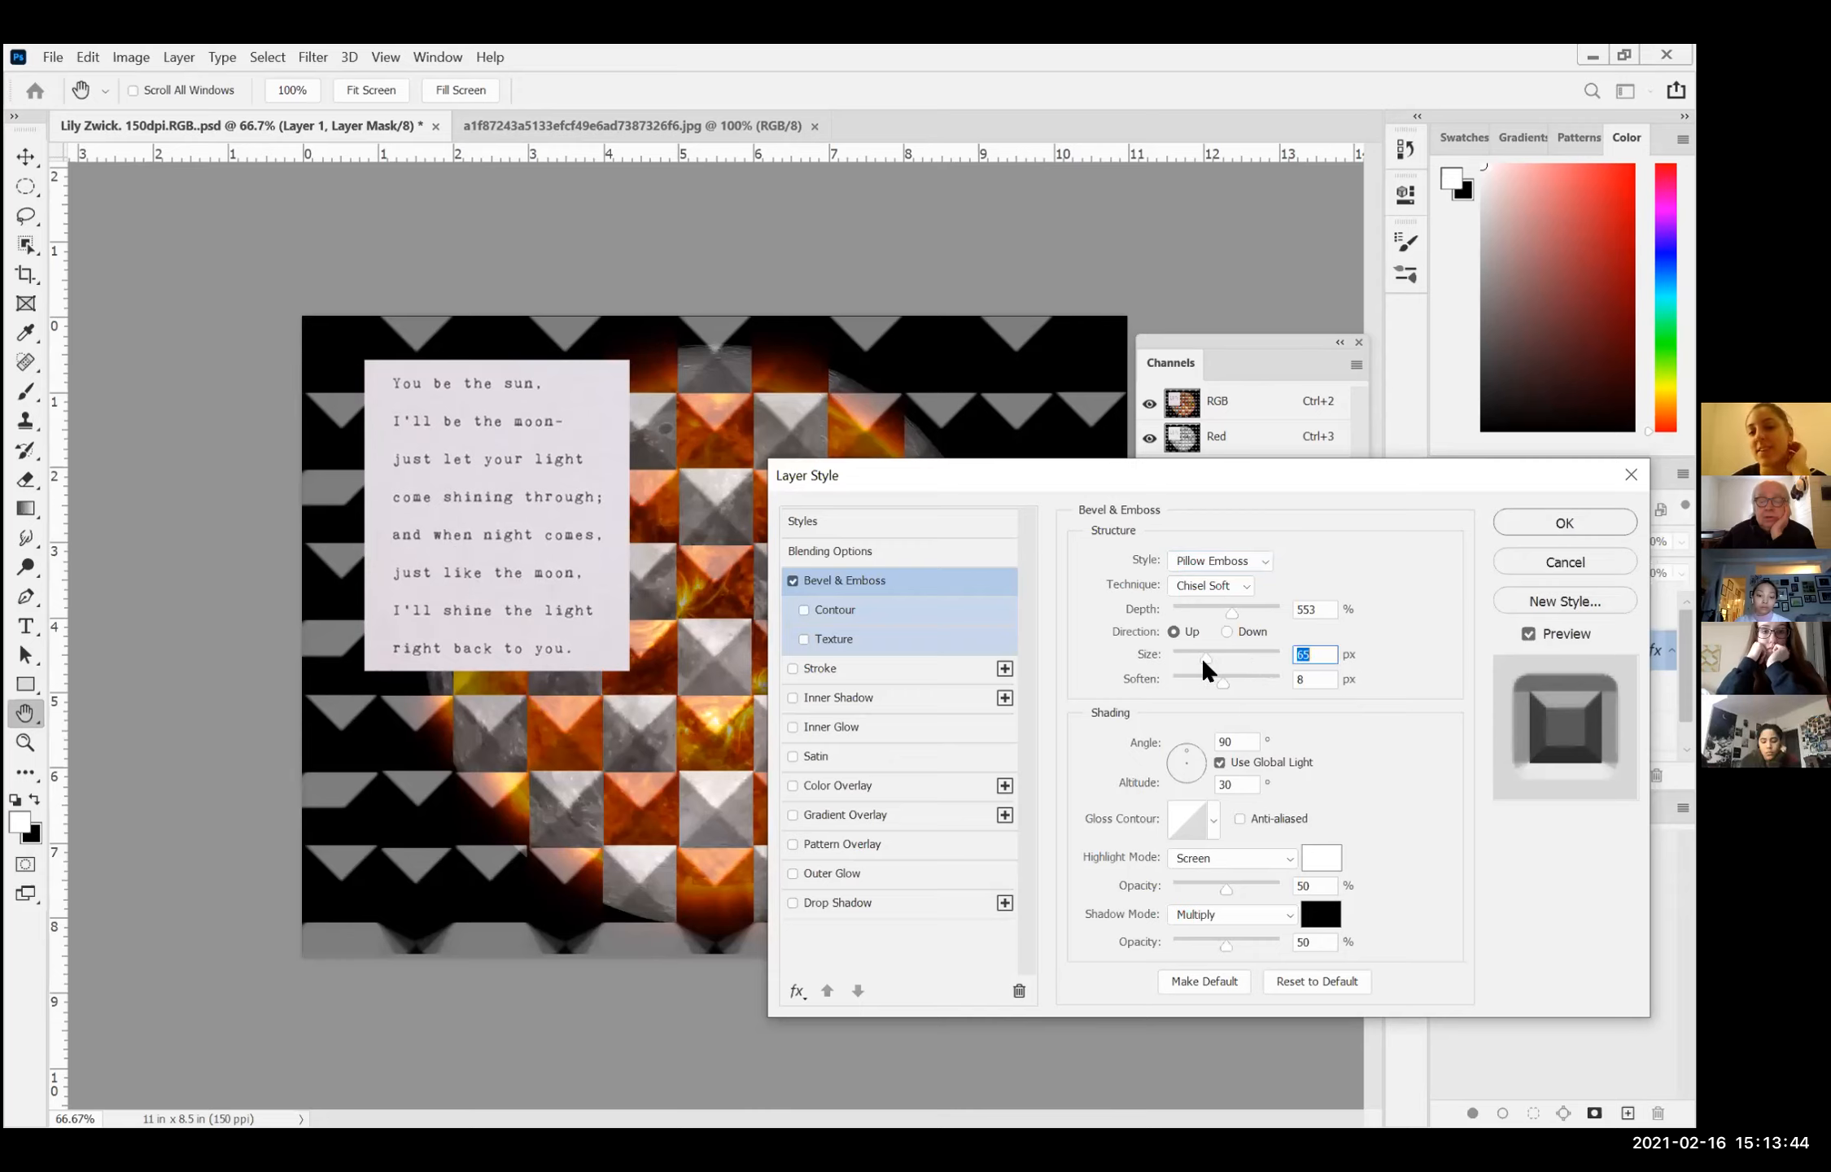
click(1232, 653)
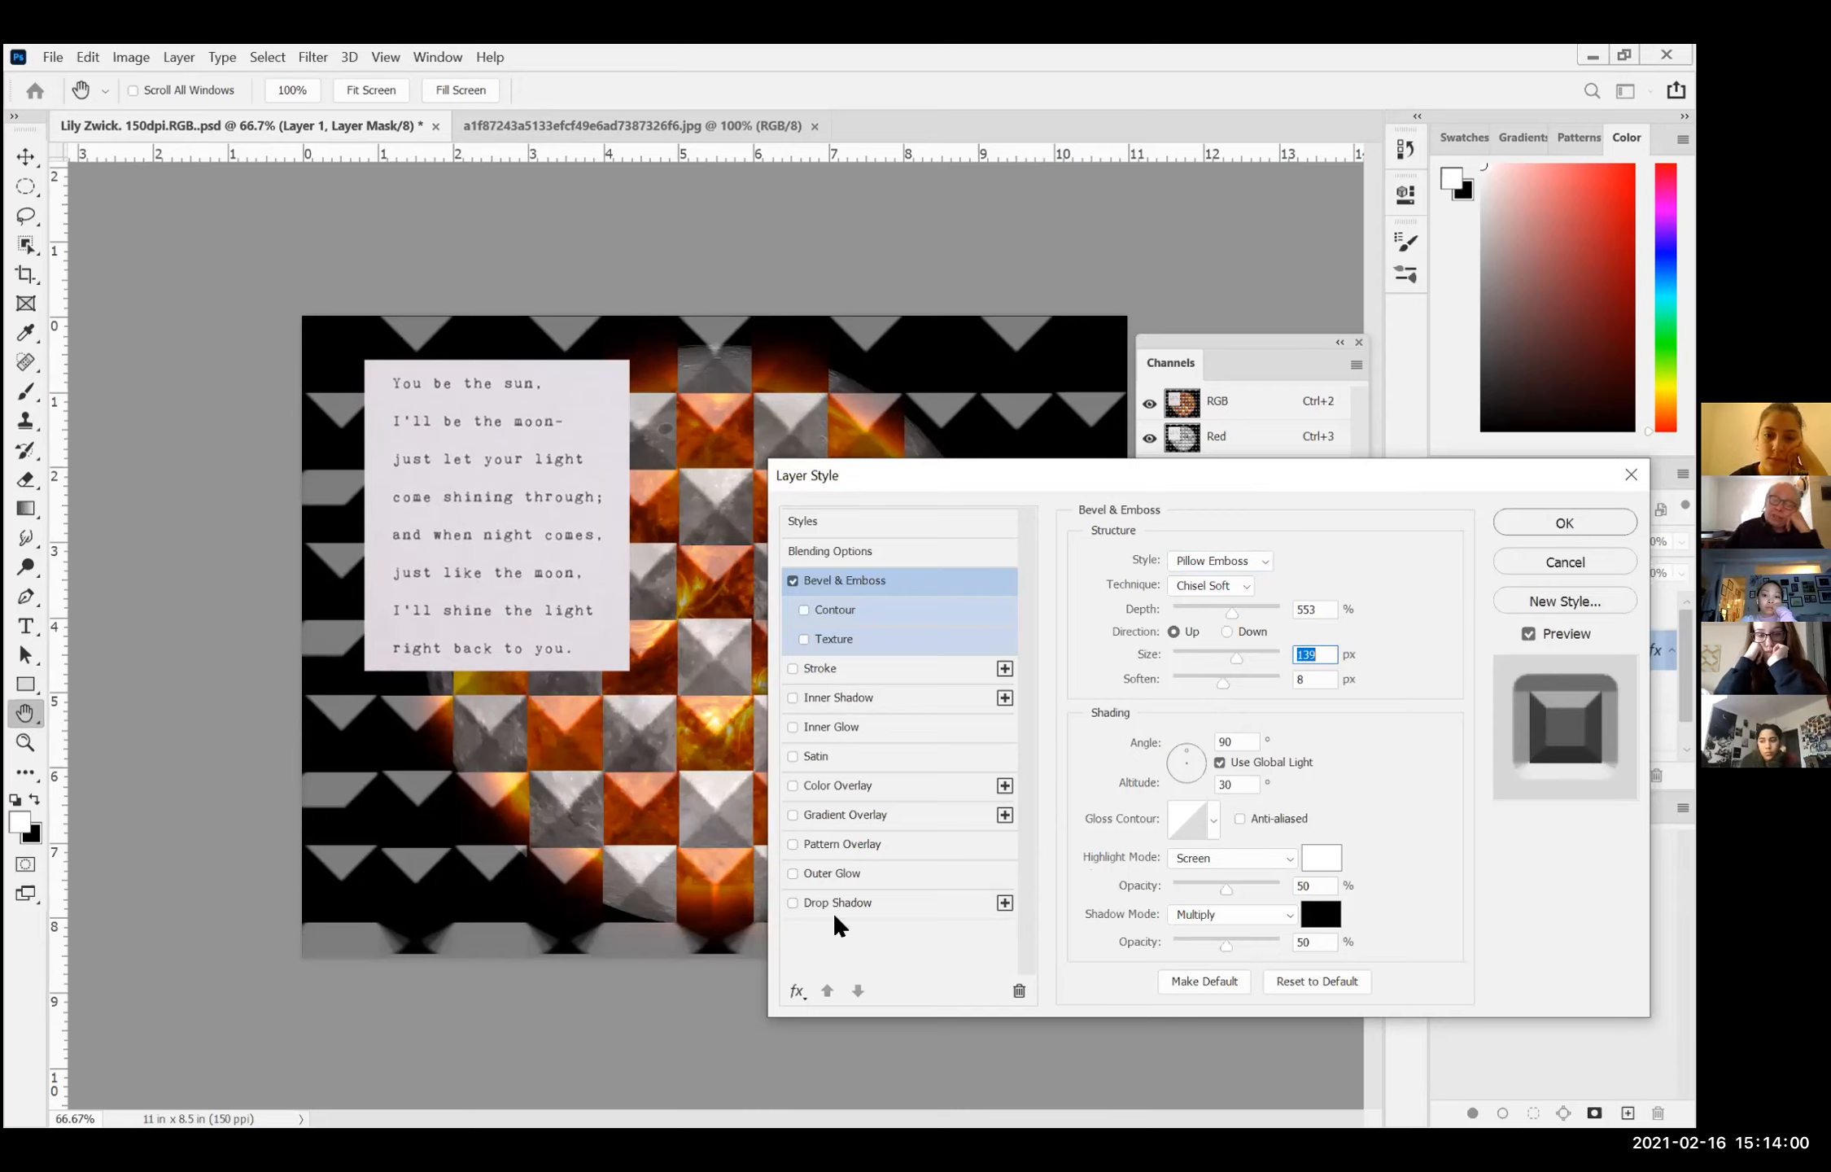
Step: Enable an Inner Glow on Layer 1 and set its colour to a magenta pink
click(792, 873)
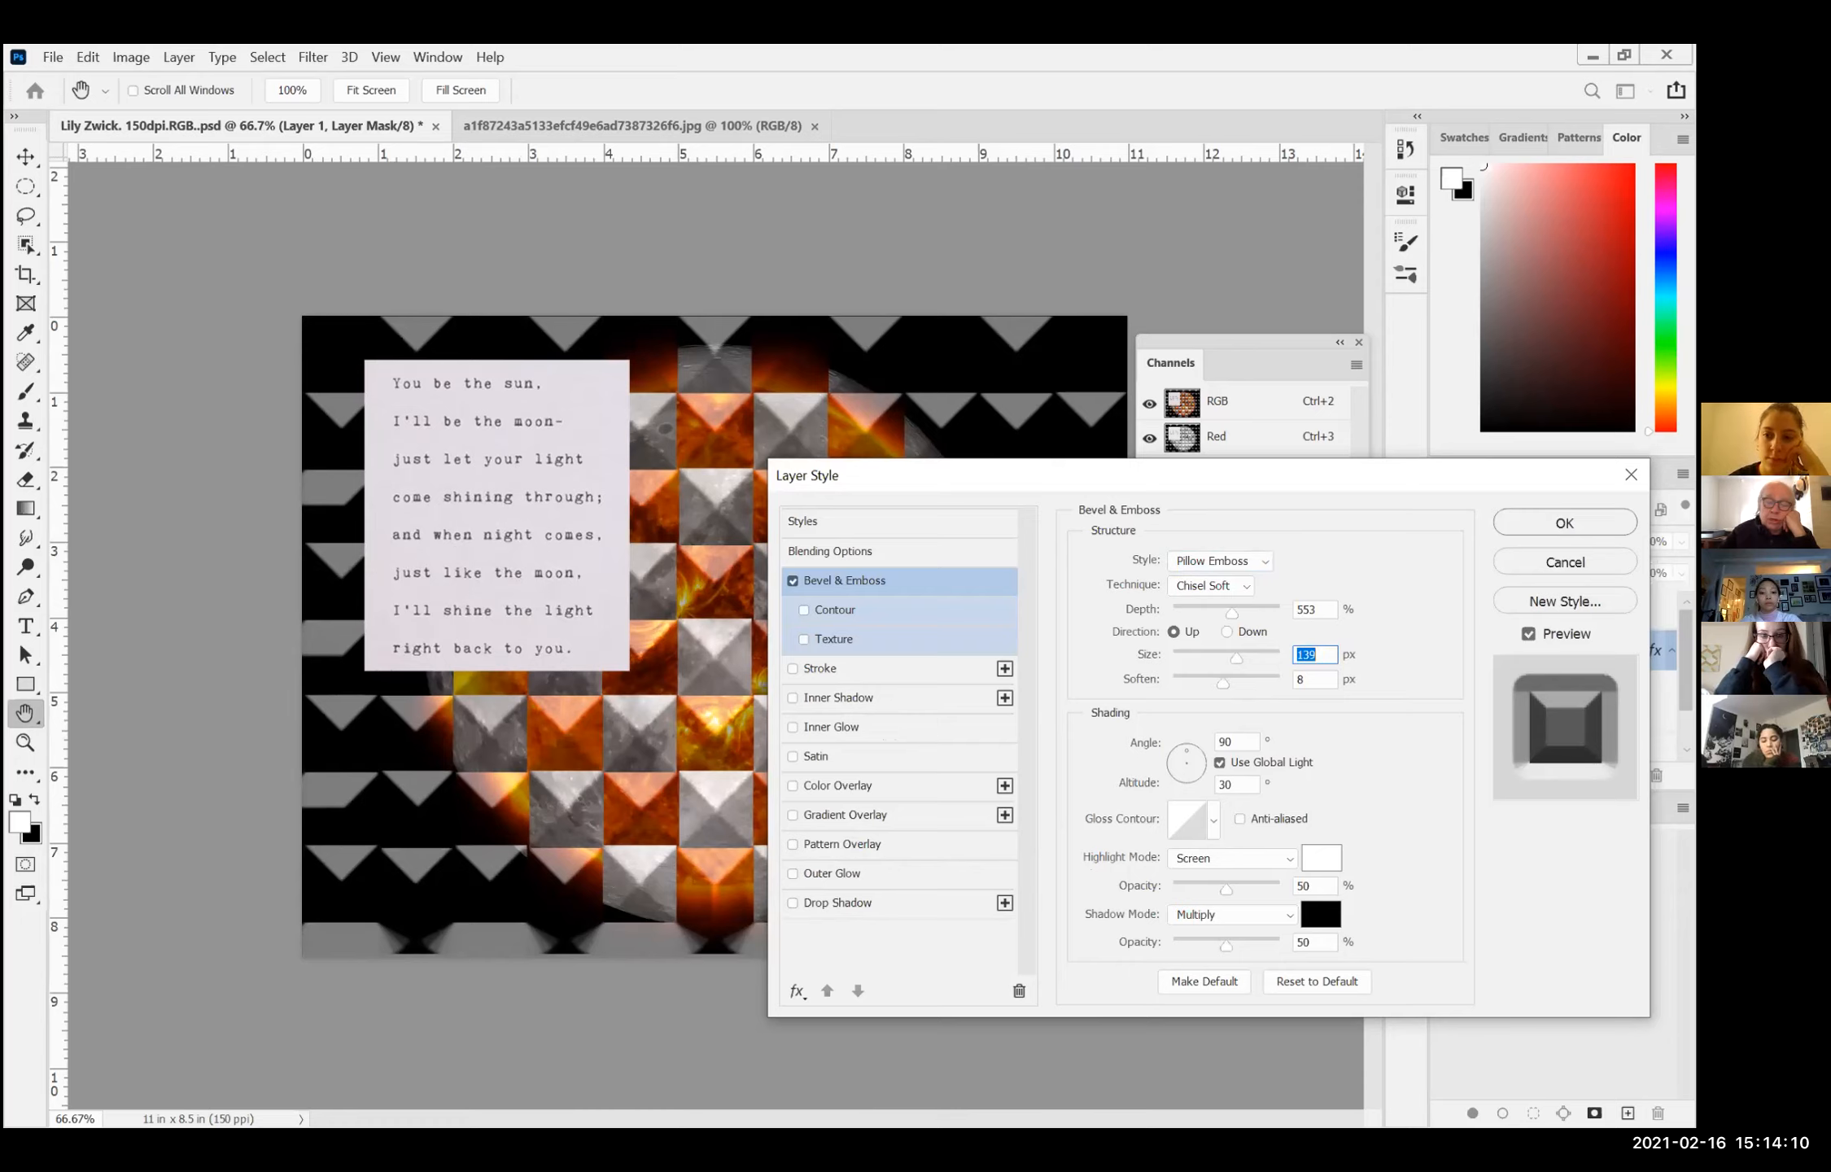
click(823, 728)
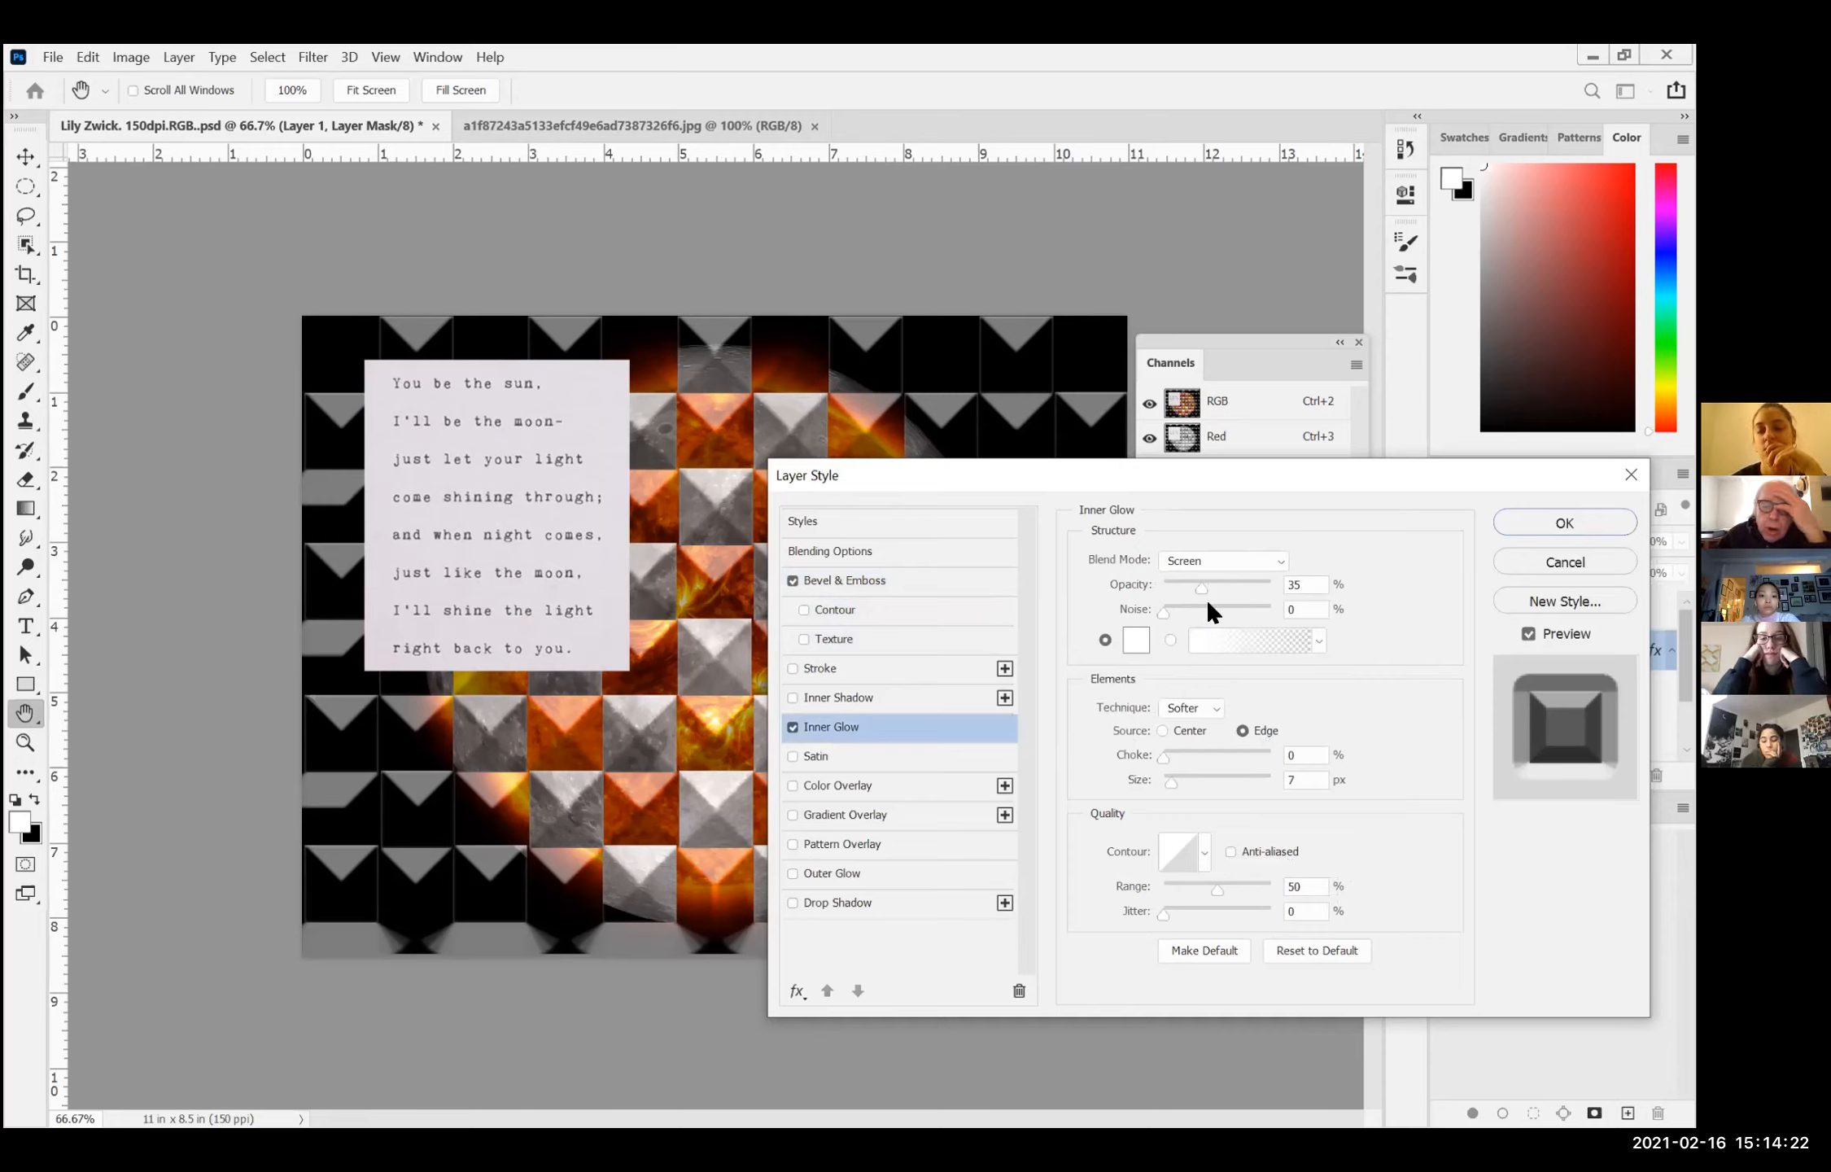
click(1137, 643)
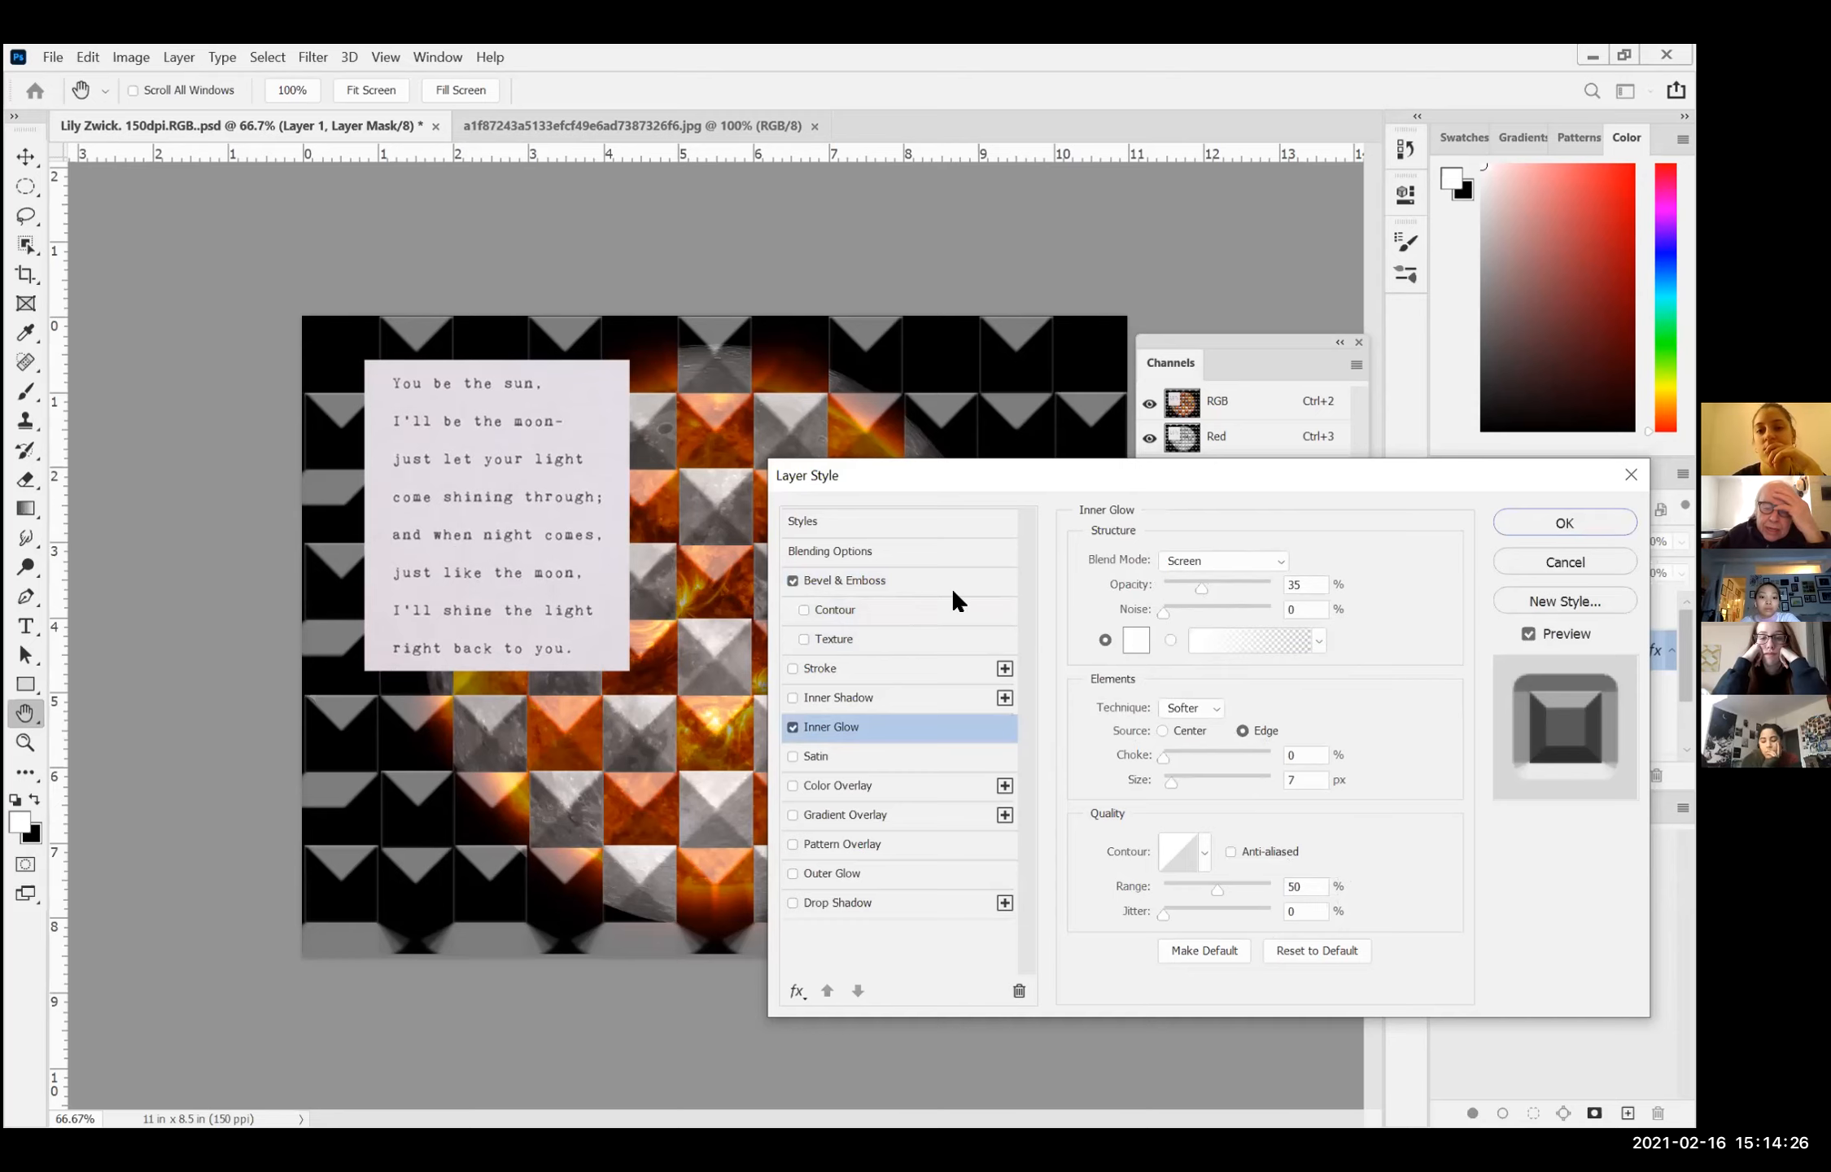
click(864, 335)
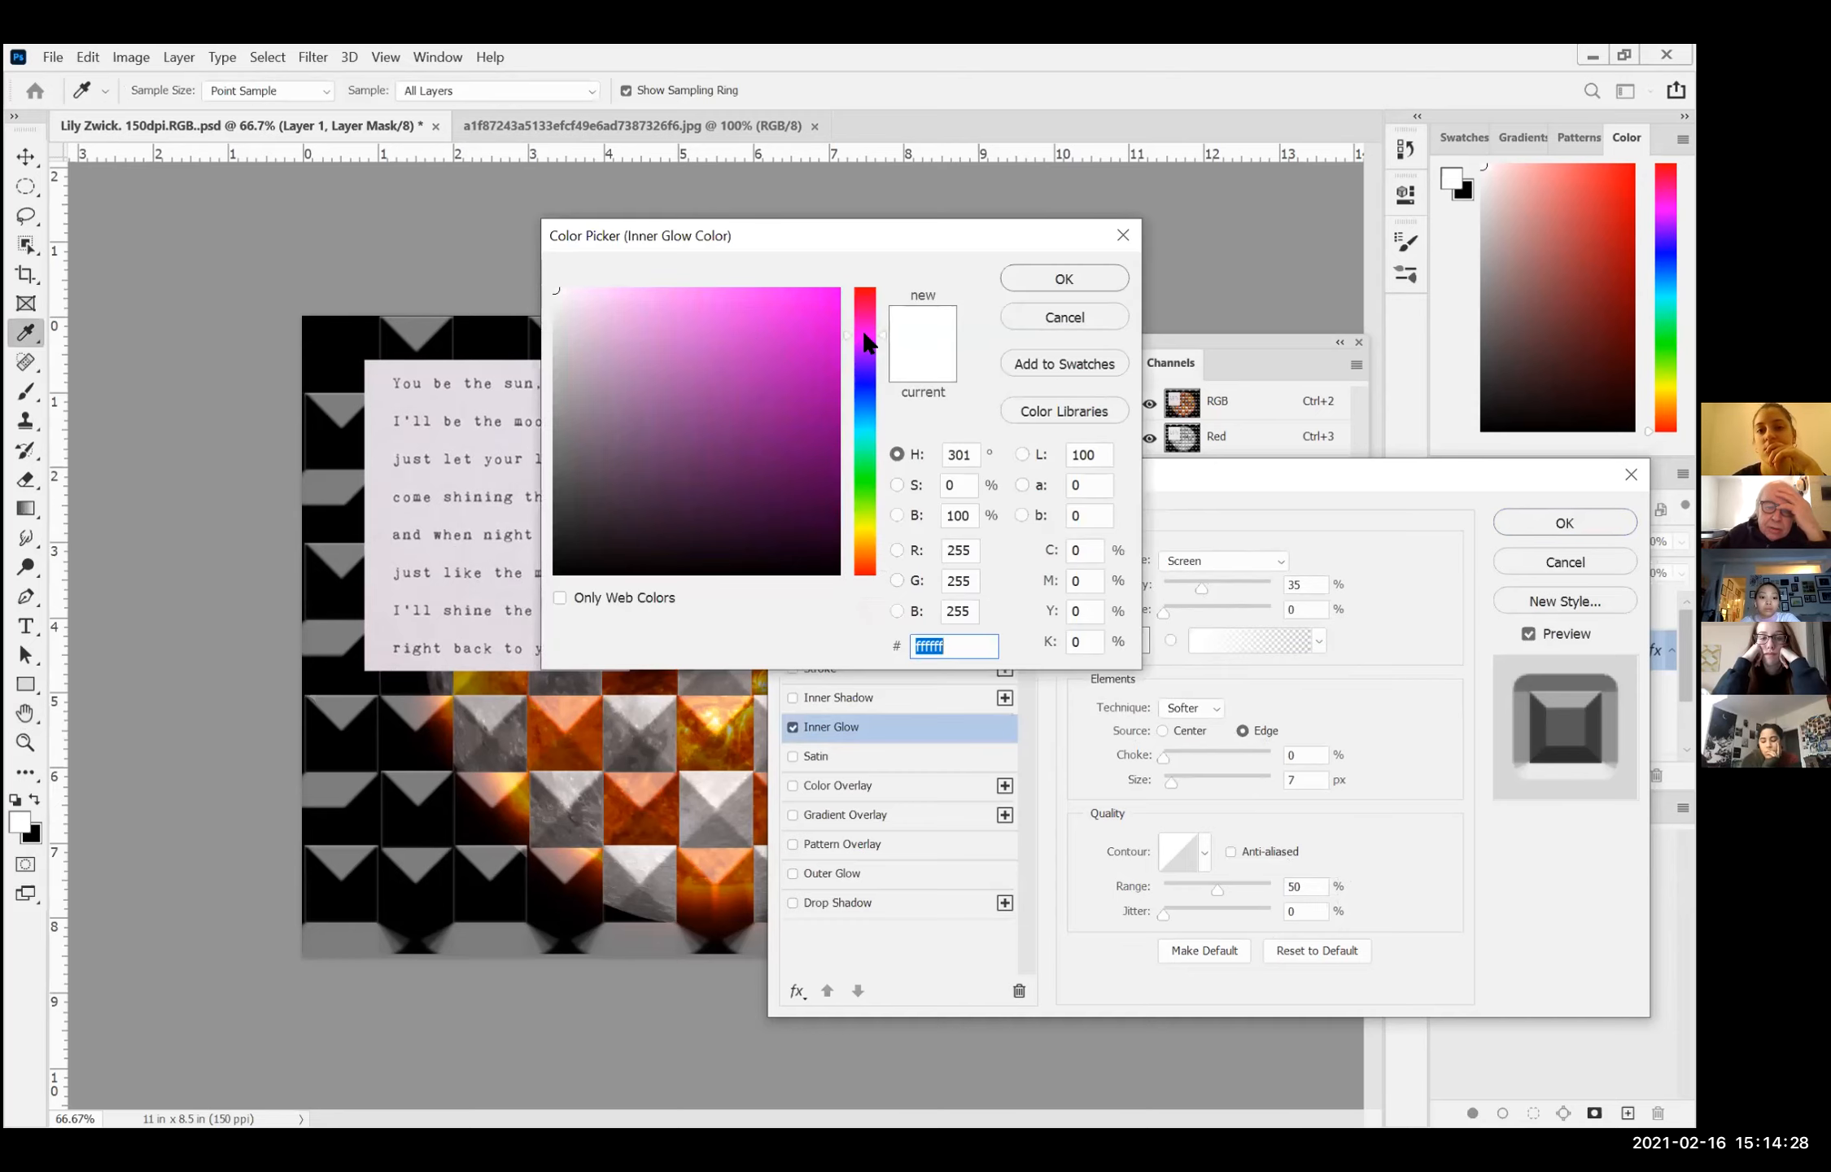
click(737, 335)
click(1029, 279)
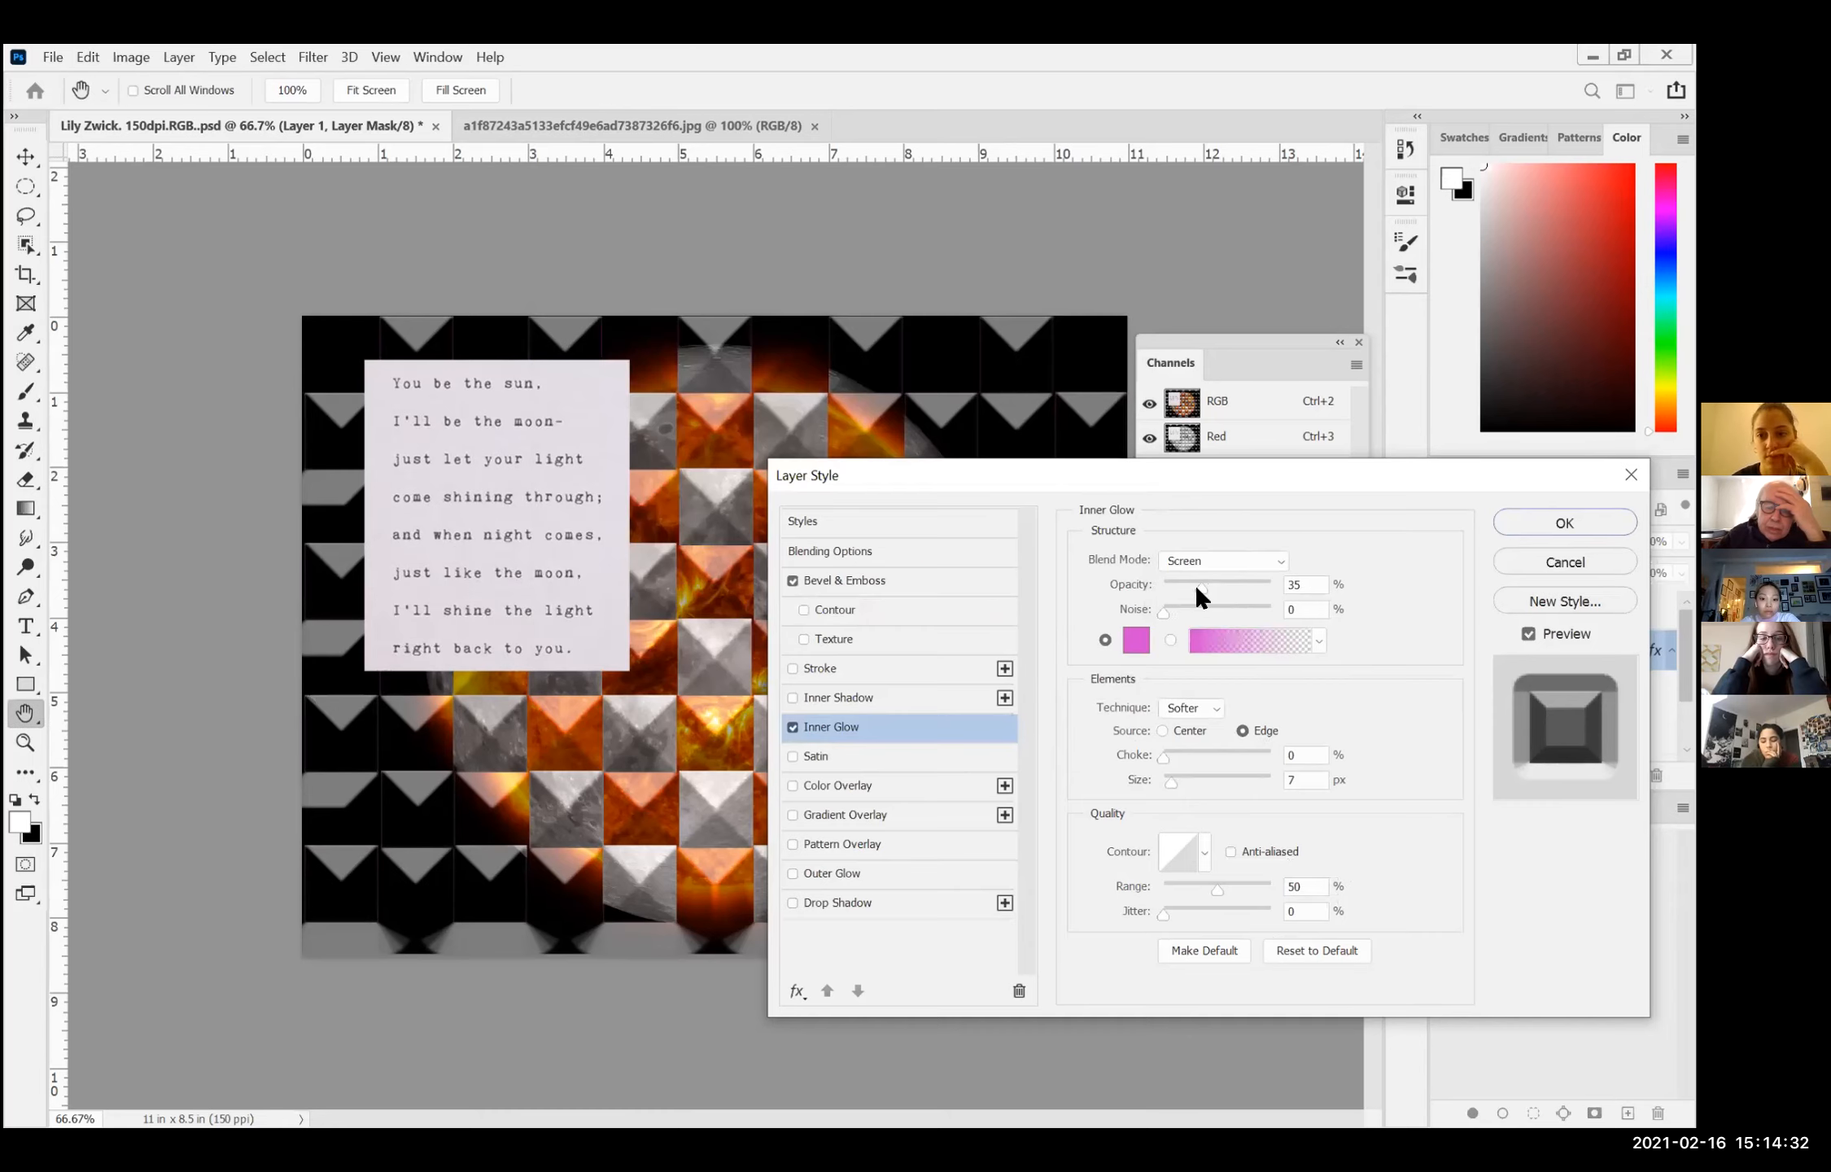
Step: Set the inner glow's opacity to 61%, try the Overlay blend mode before choosing Exclusion, and set the noise to 56%
drag(1202, 585, 1226, 584)
click(1272, 556)
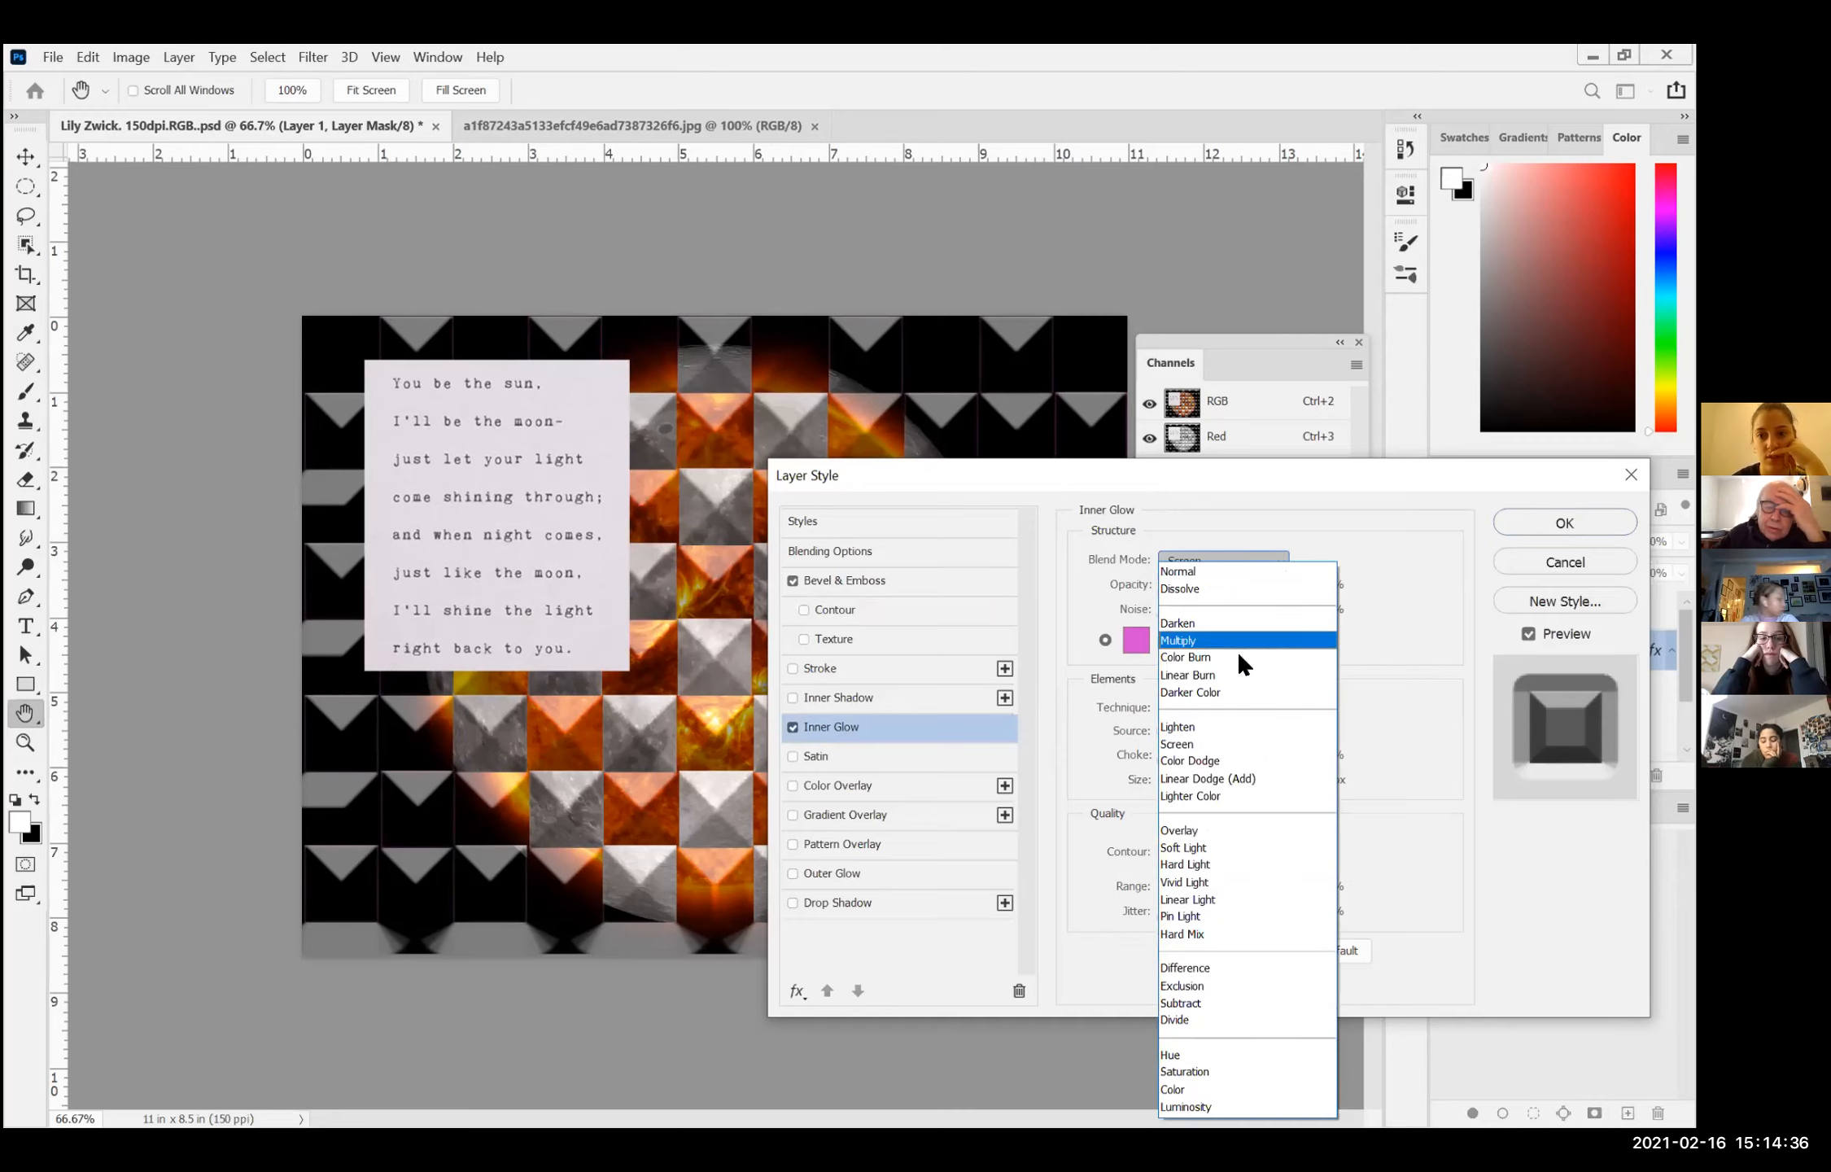
click(1210, 830)
click(1196, 560)
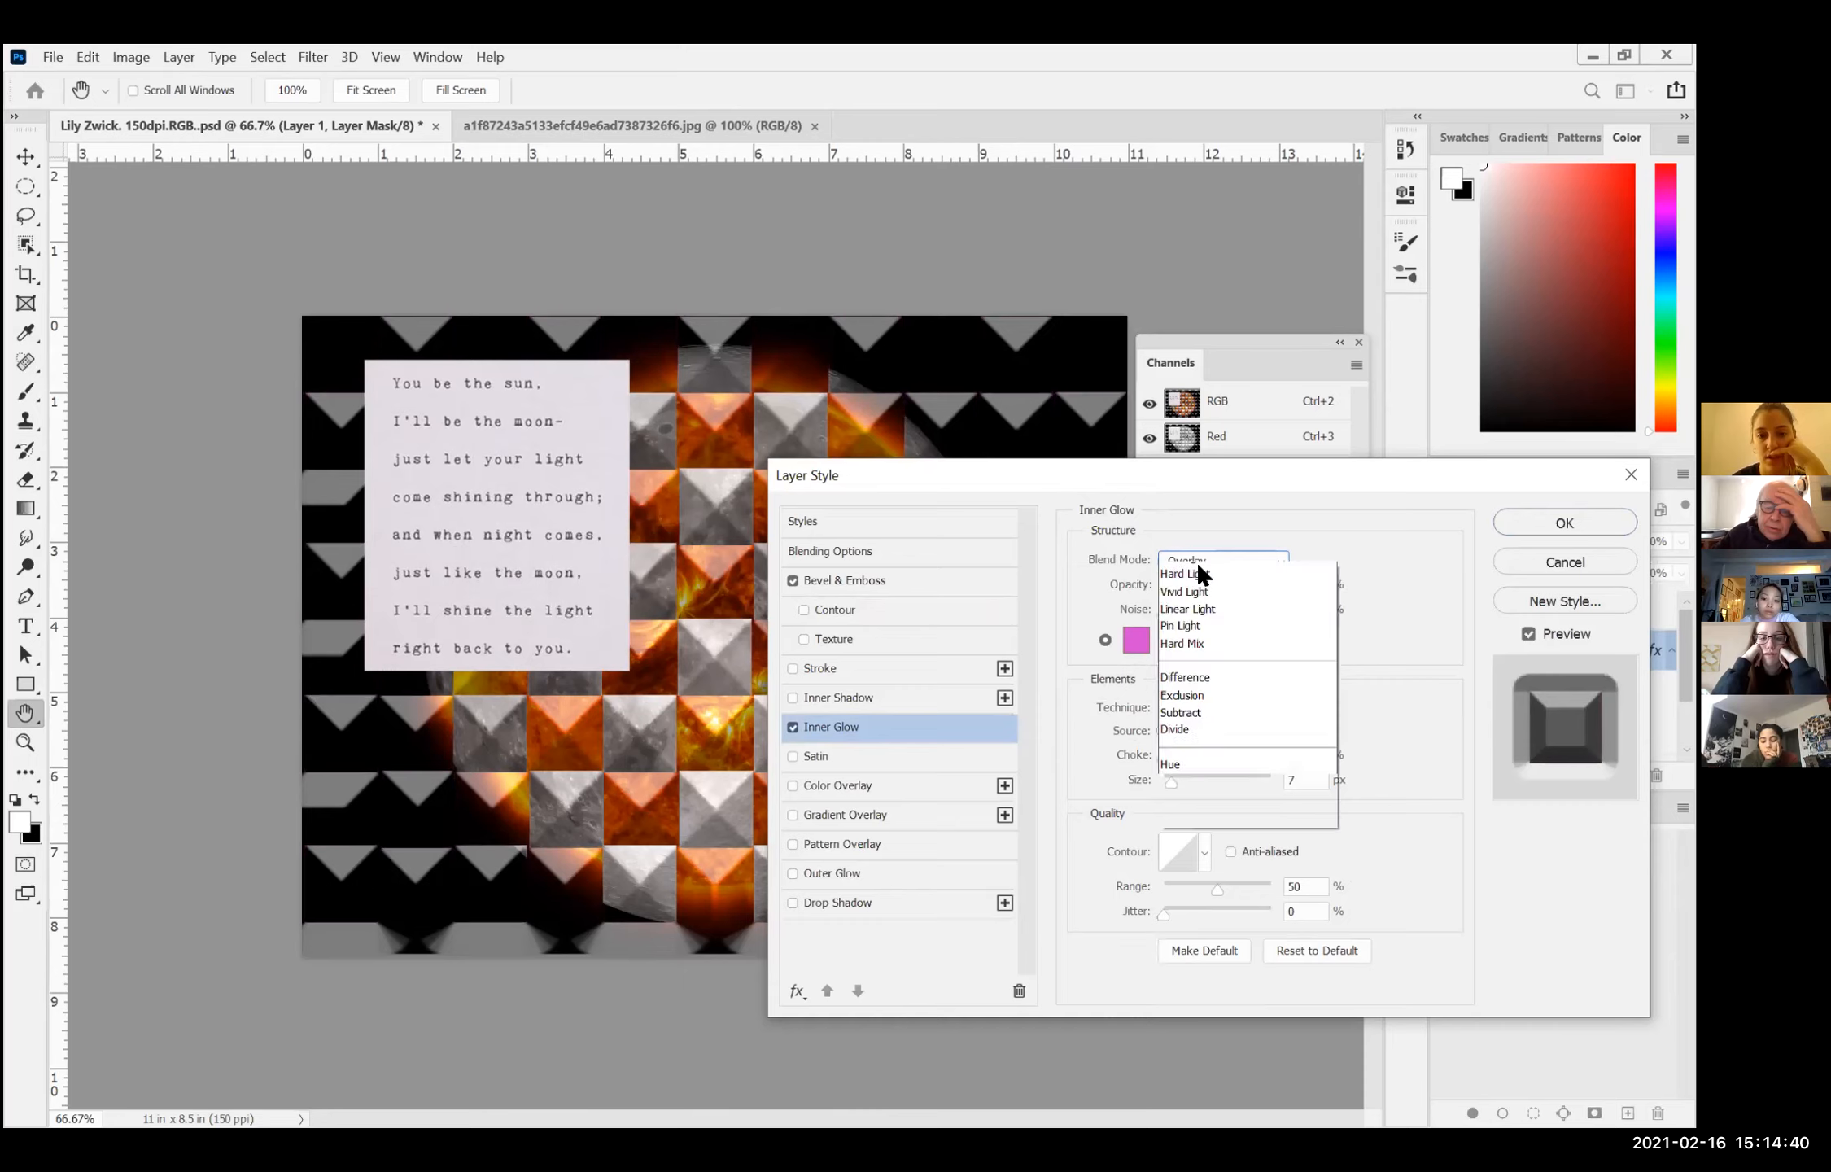
click(1188, 985)
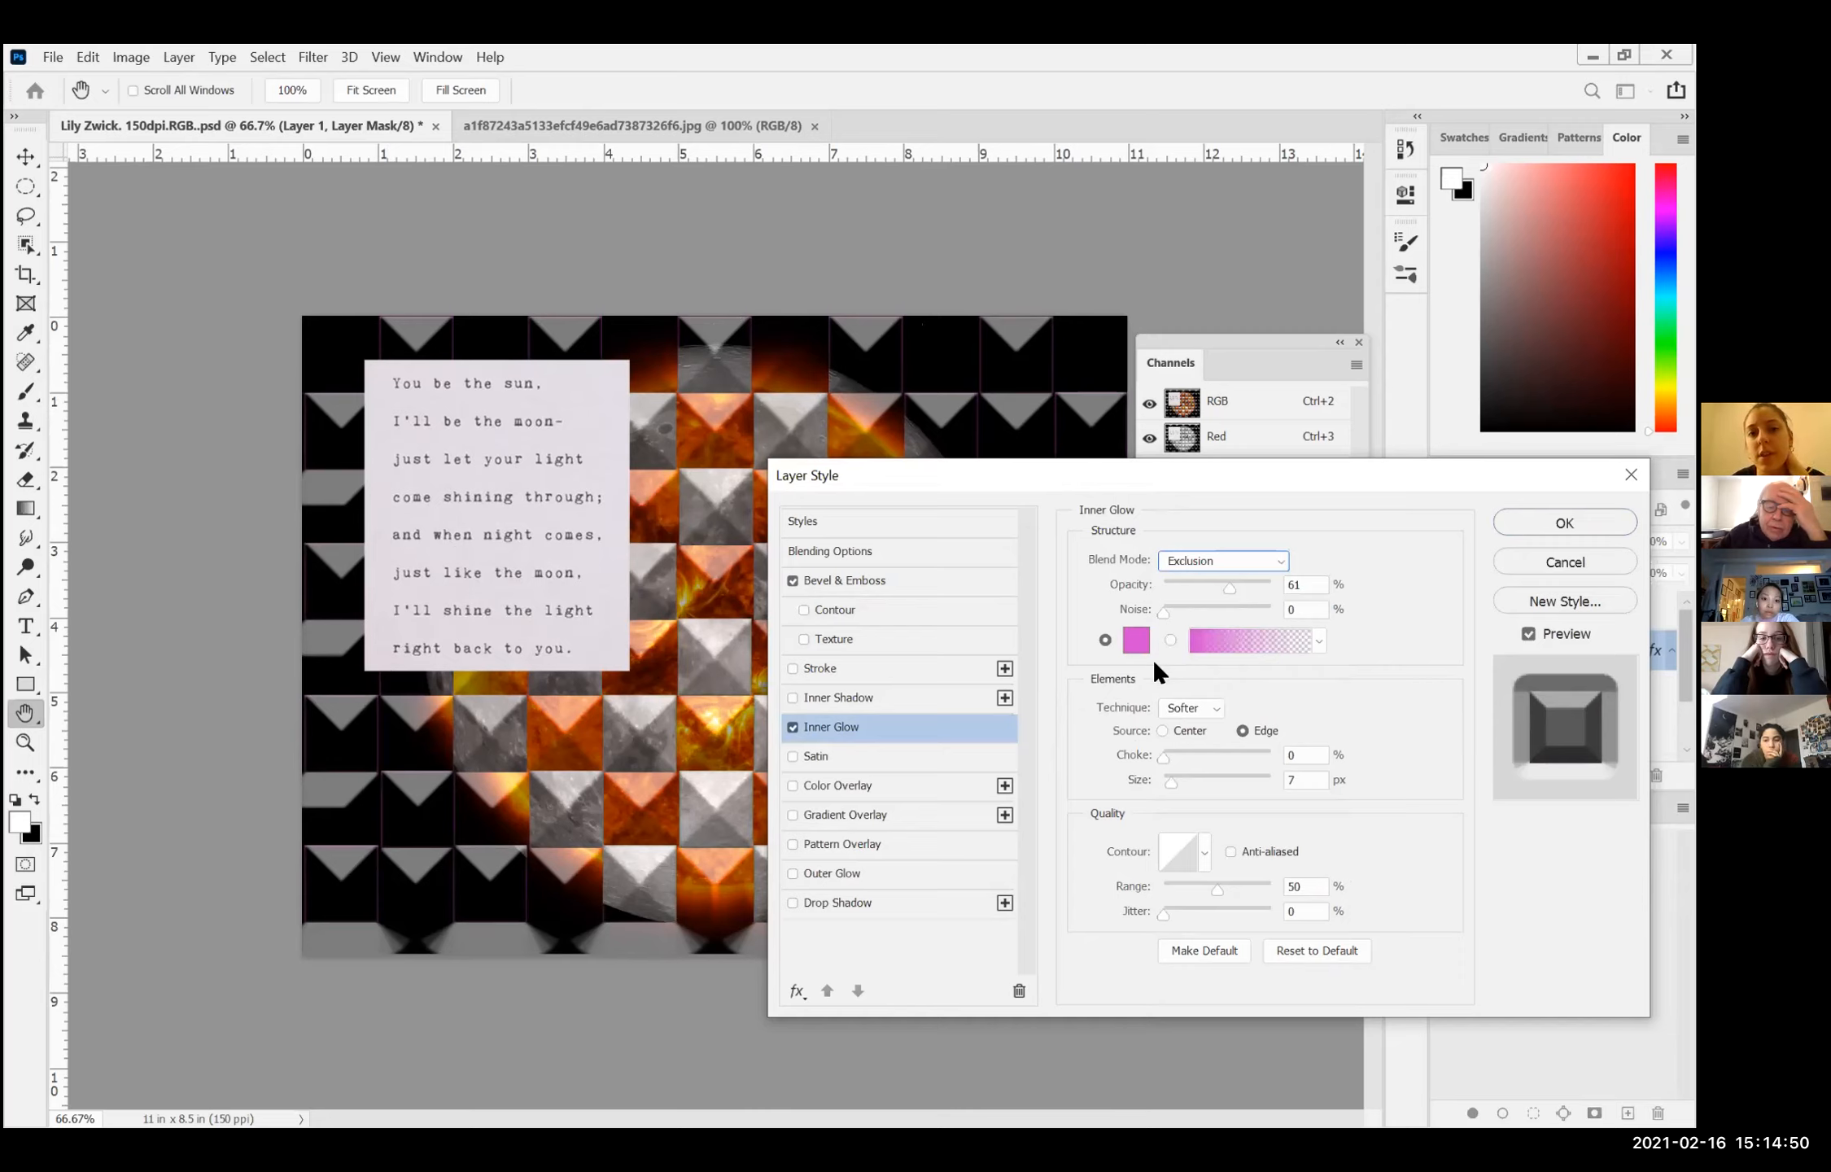
drag(1158, 610, 1162, 610)
click(1221, 606)
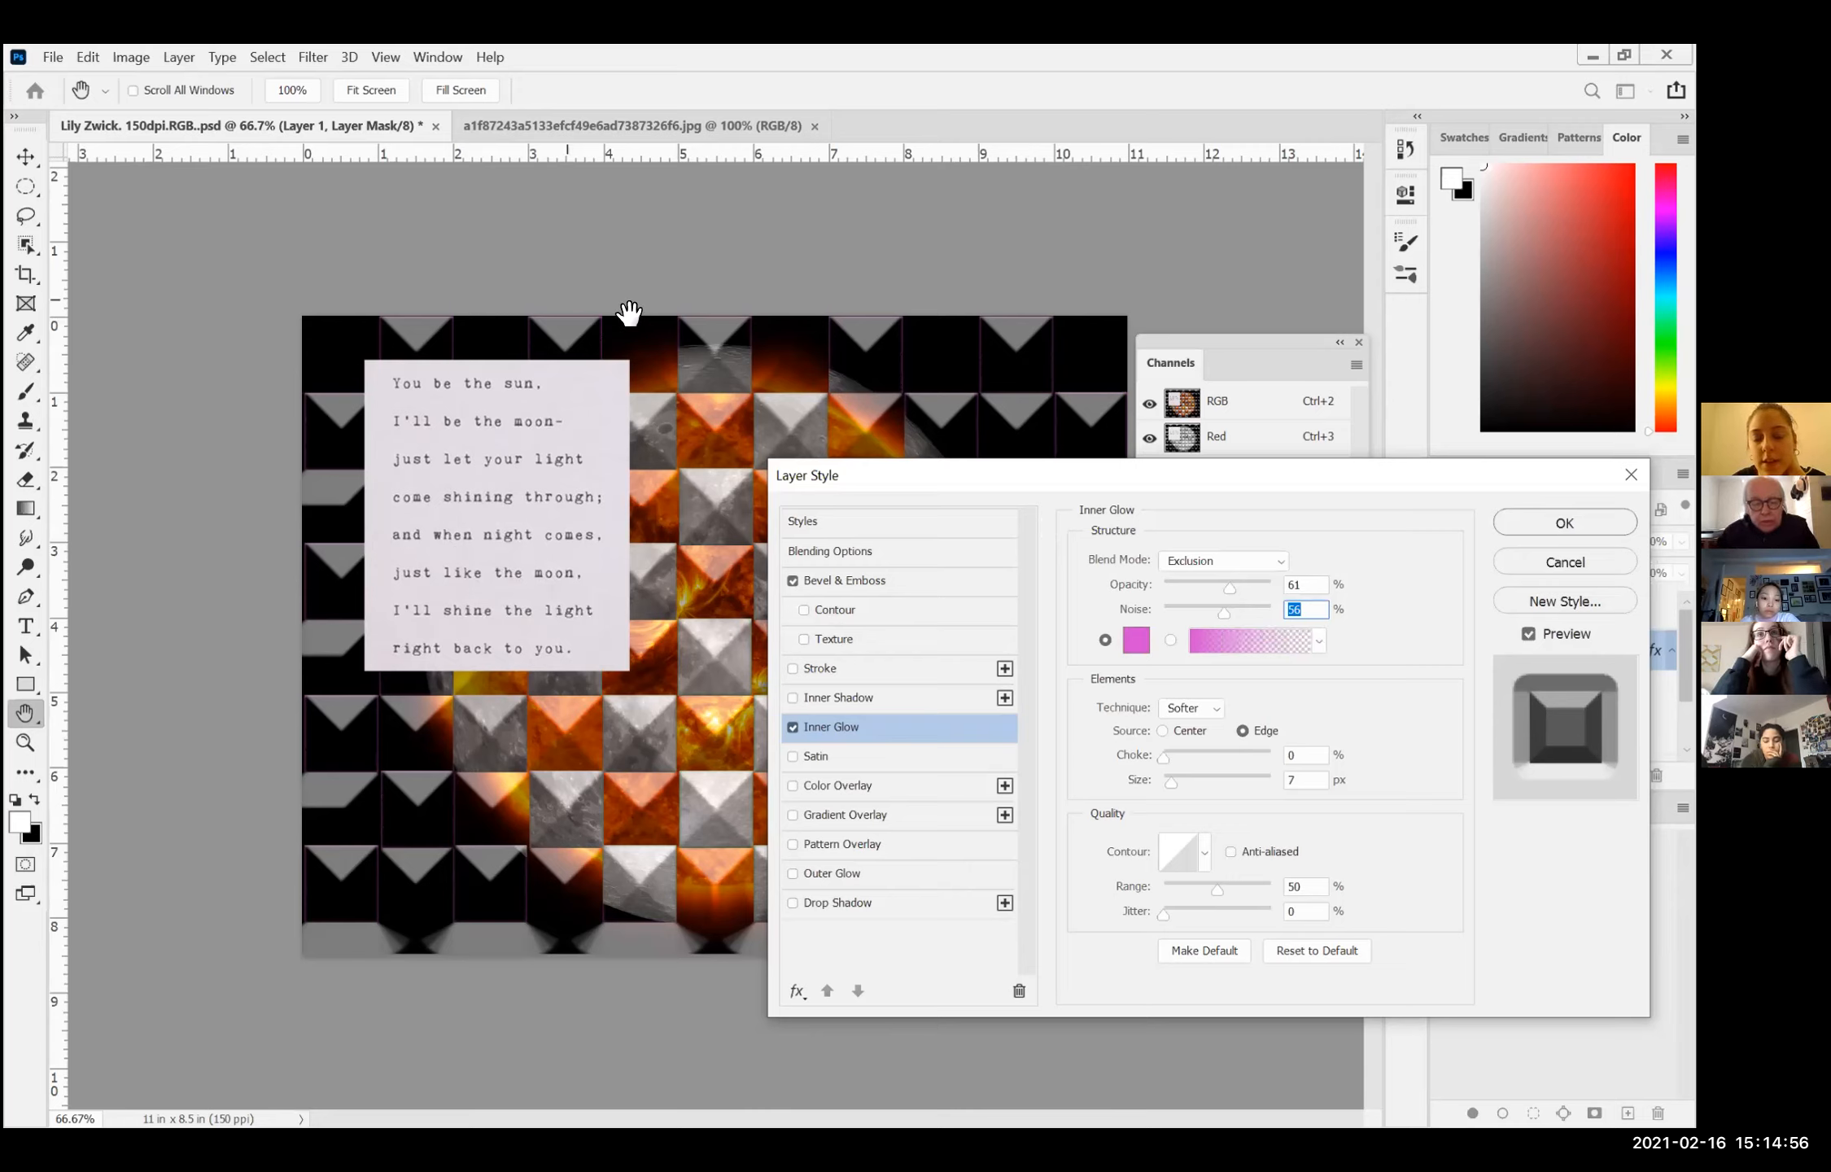
Step: Disable Bevel & Emboss to inspect the inner glow on its own, and enable the bevel again
click(792, 580)
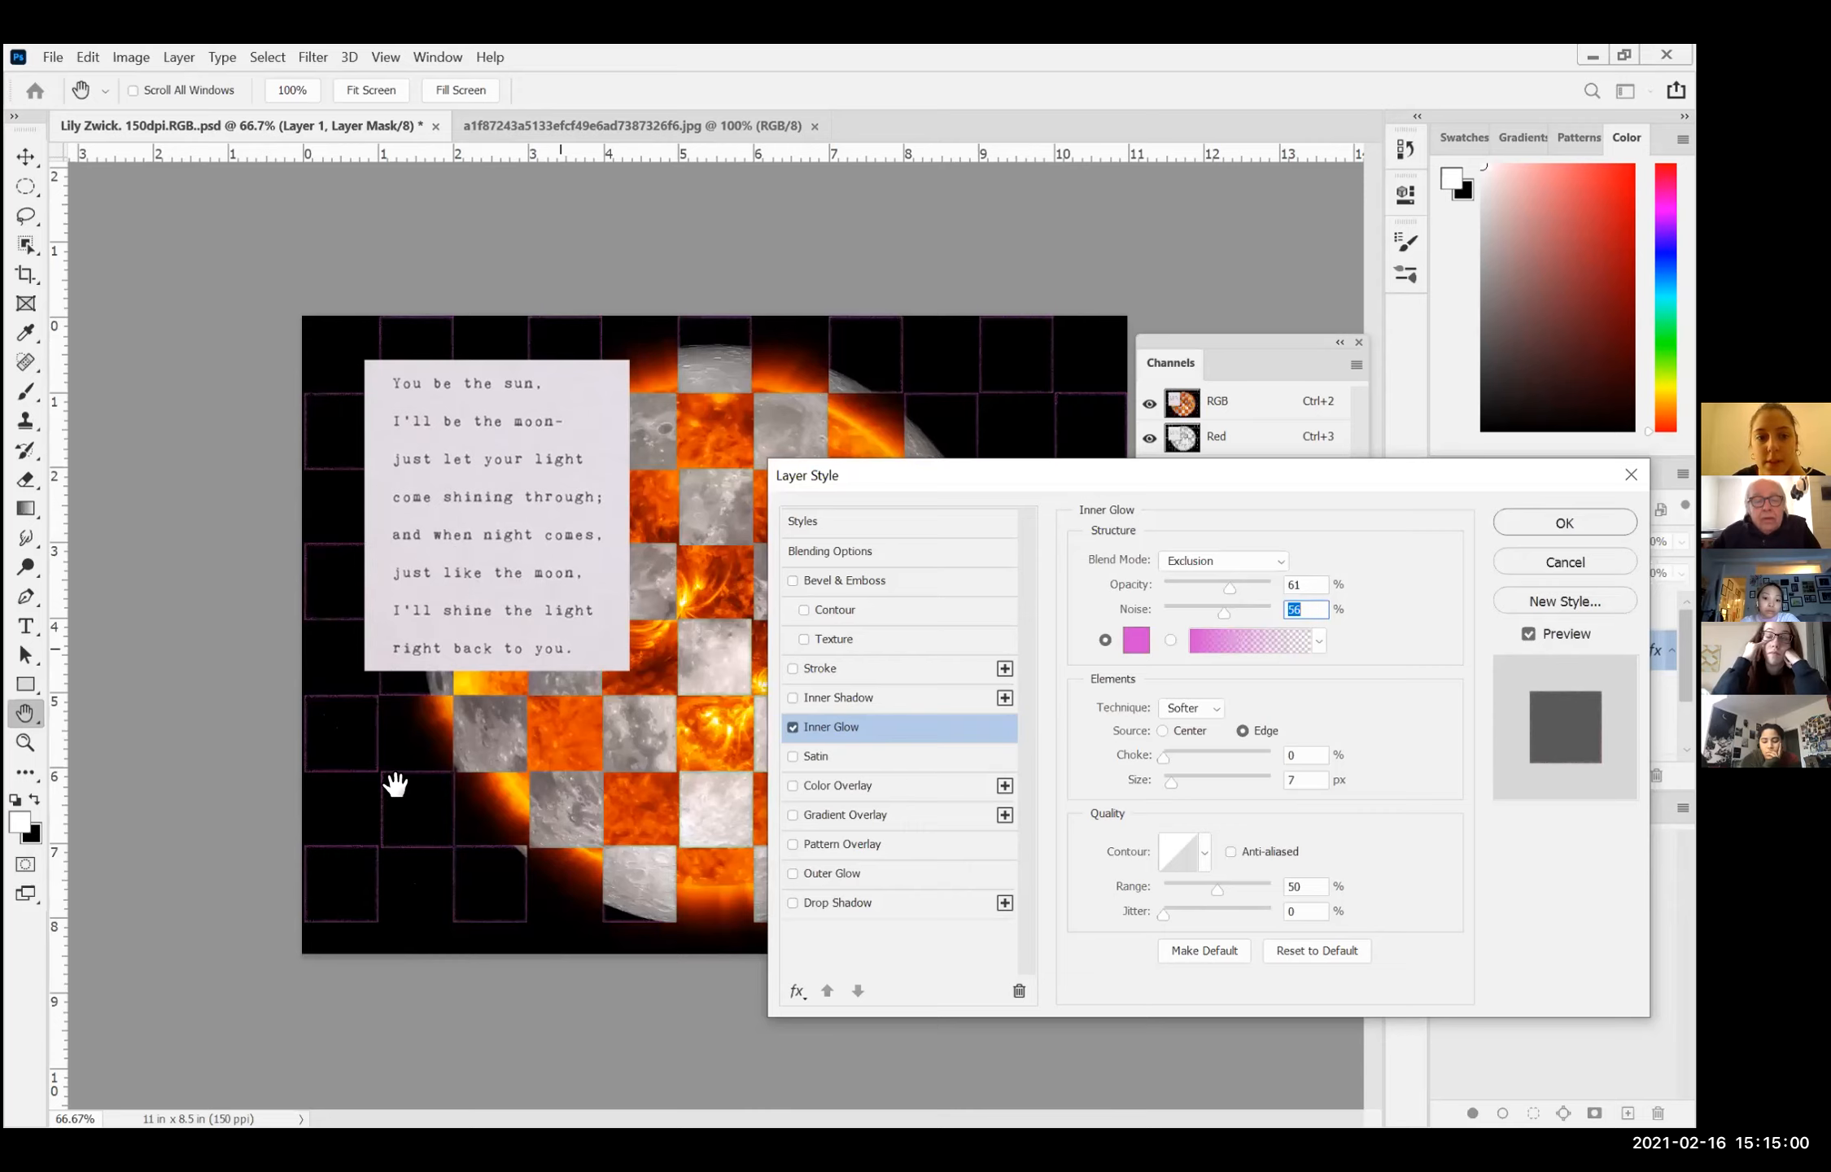
click(791, 580)
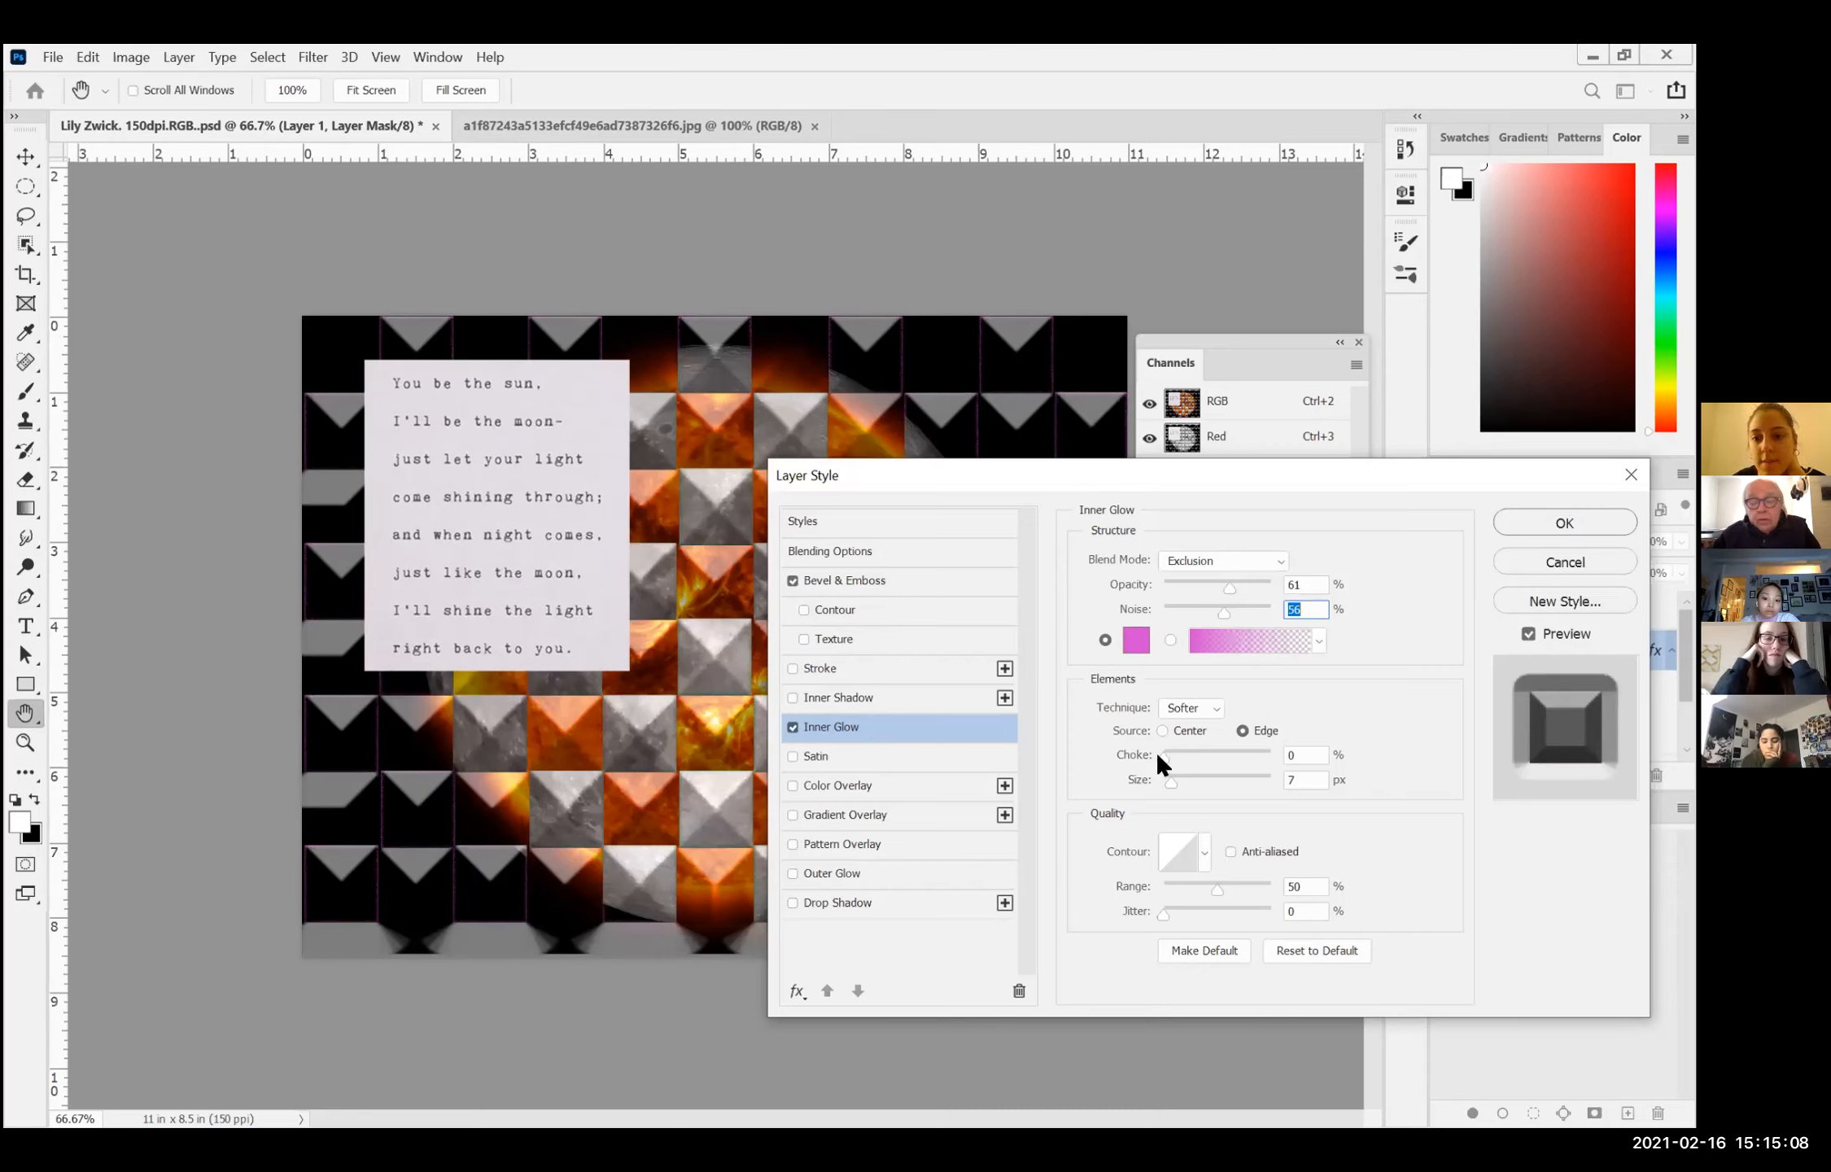
Step: Set the inner glow's choke to 61%, its size to 183 px and its jitter to 56%
click(1225, 753)
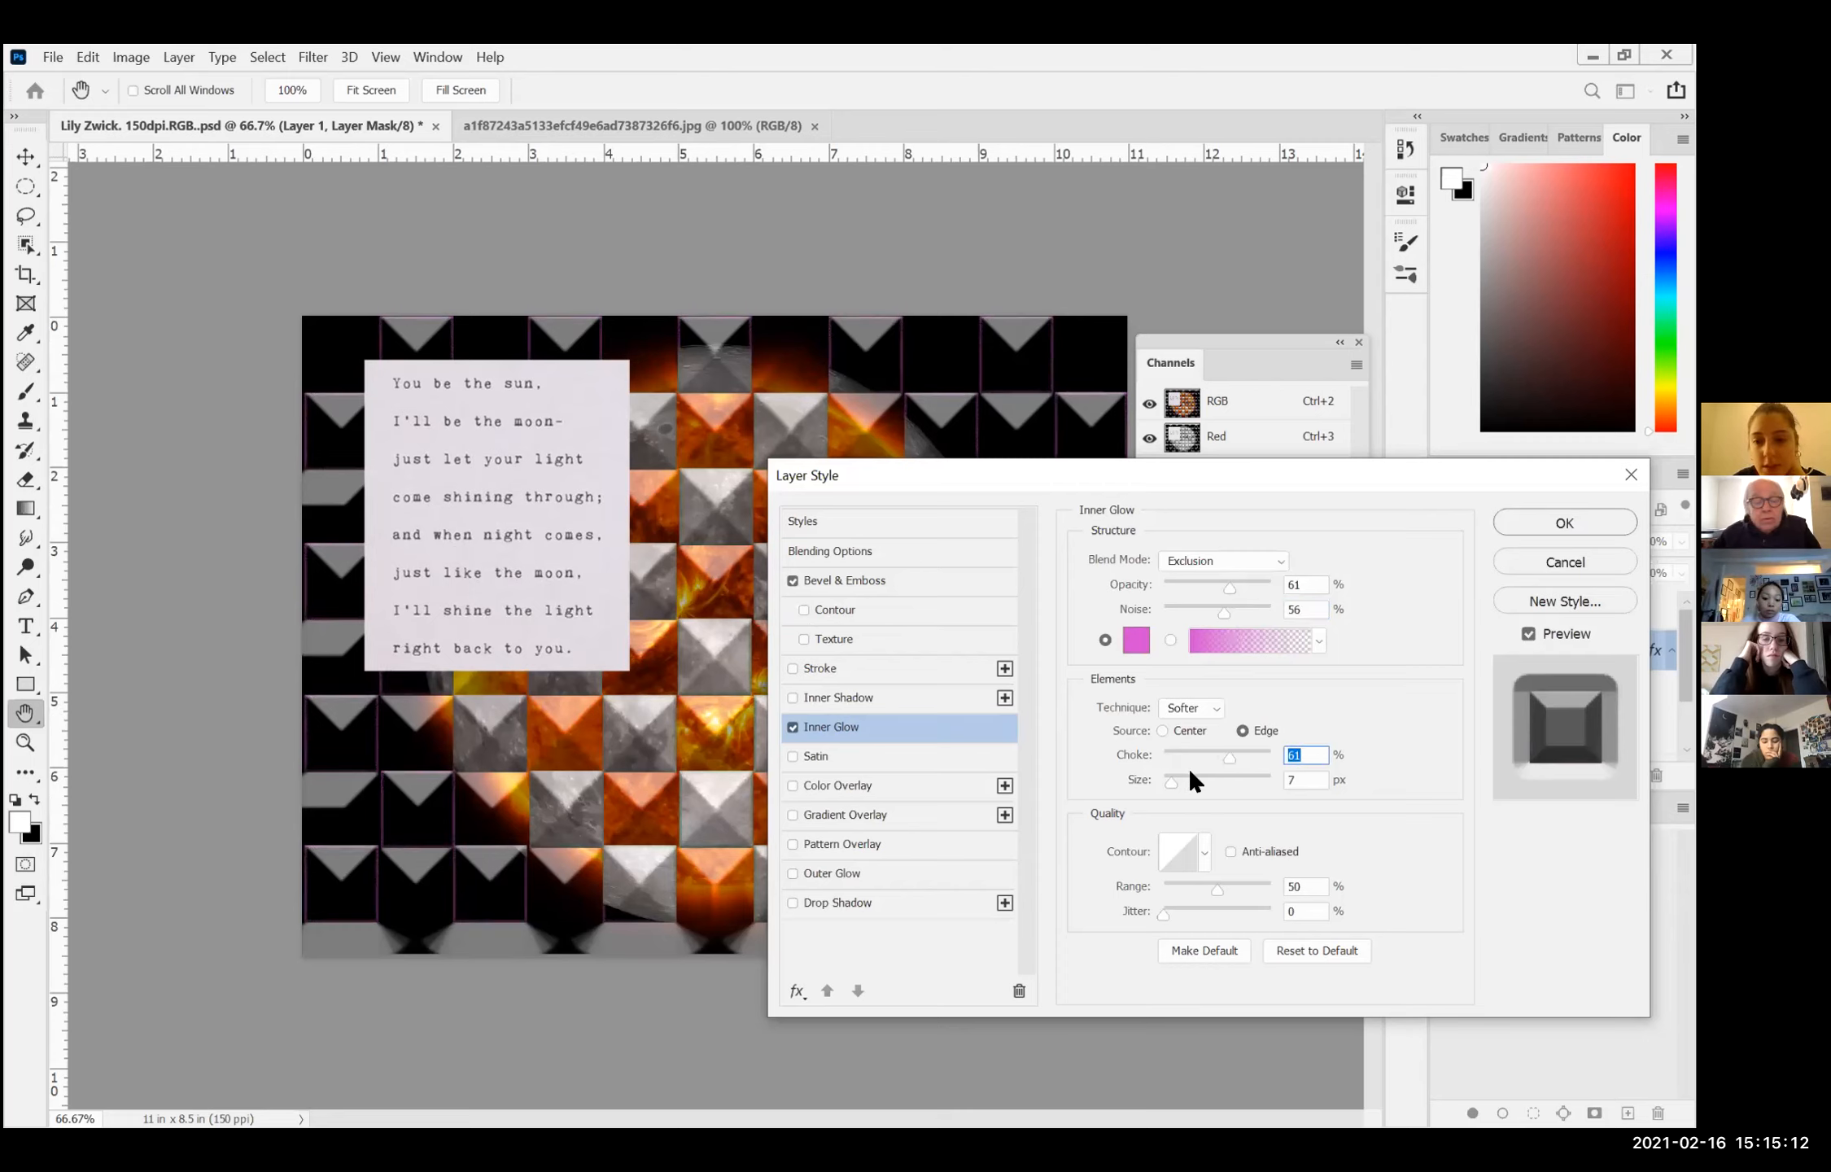
click(1243, 779)
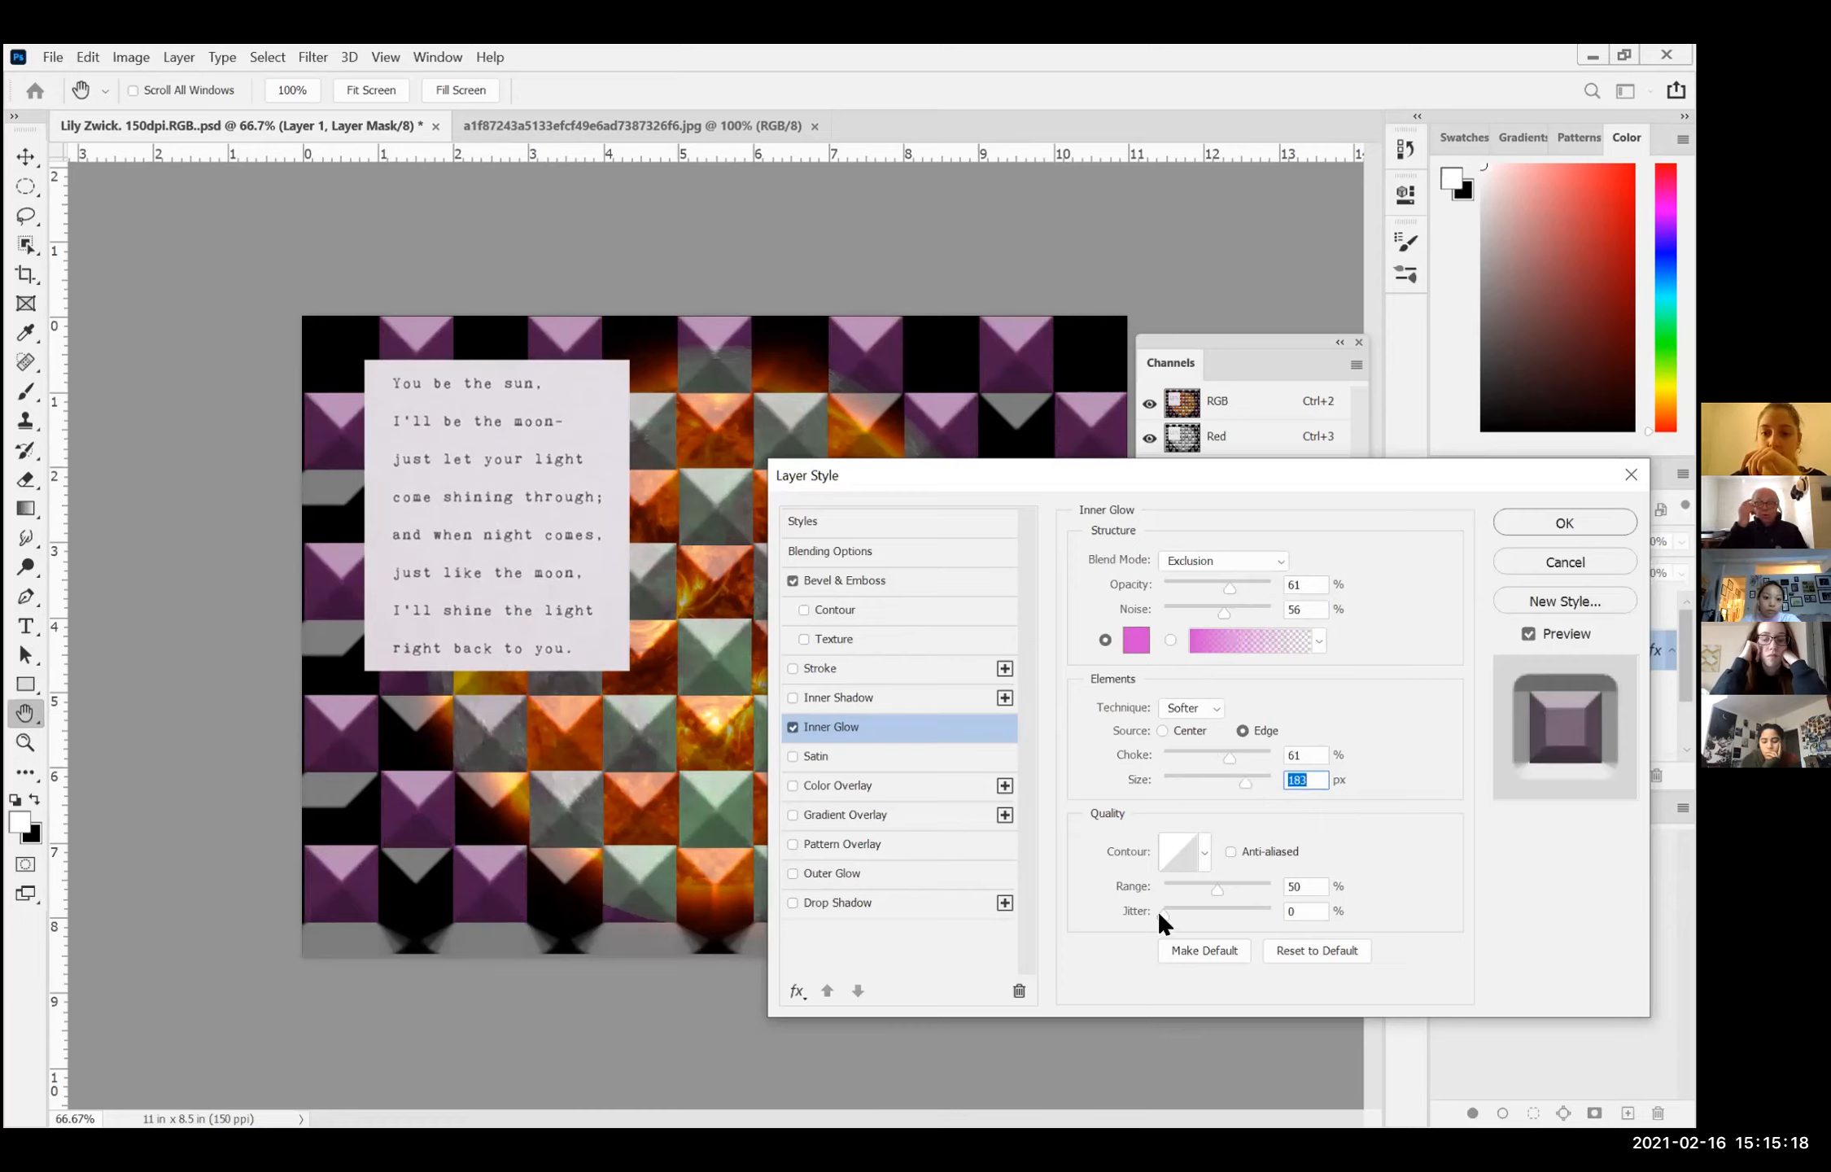
click(1221, 912)
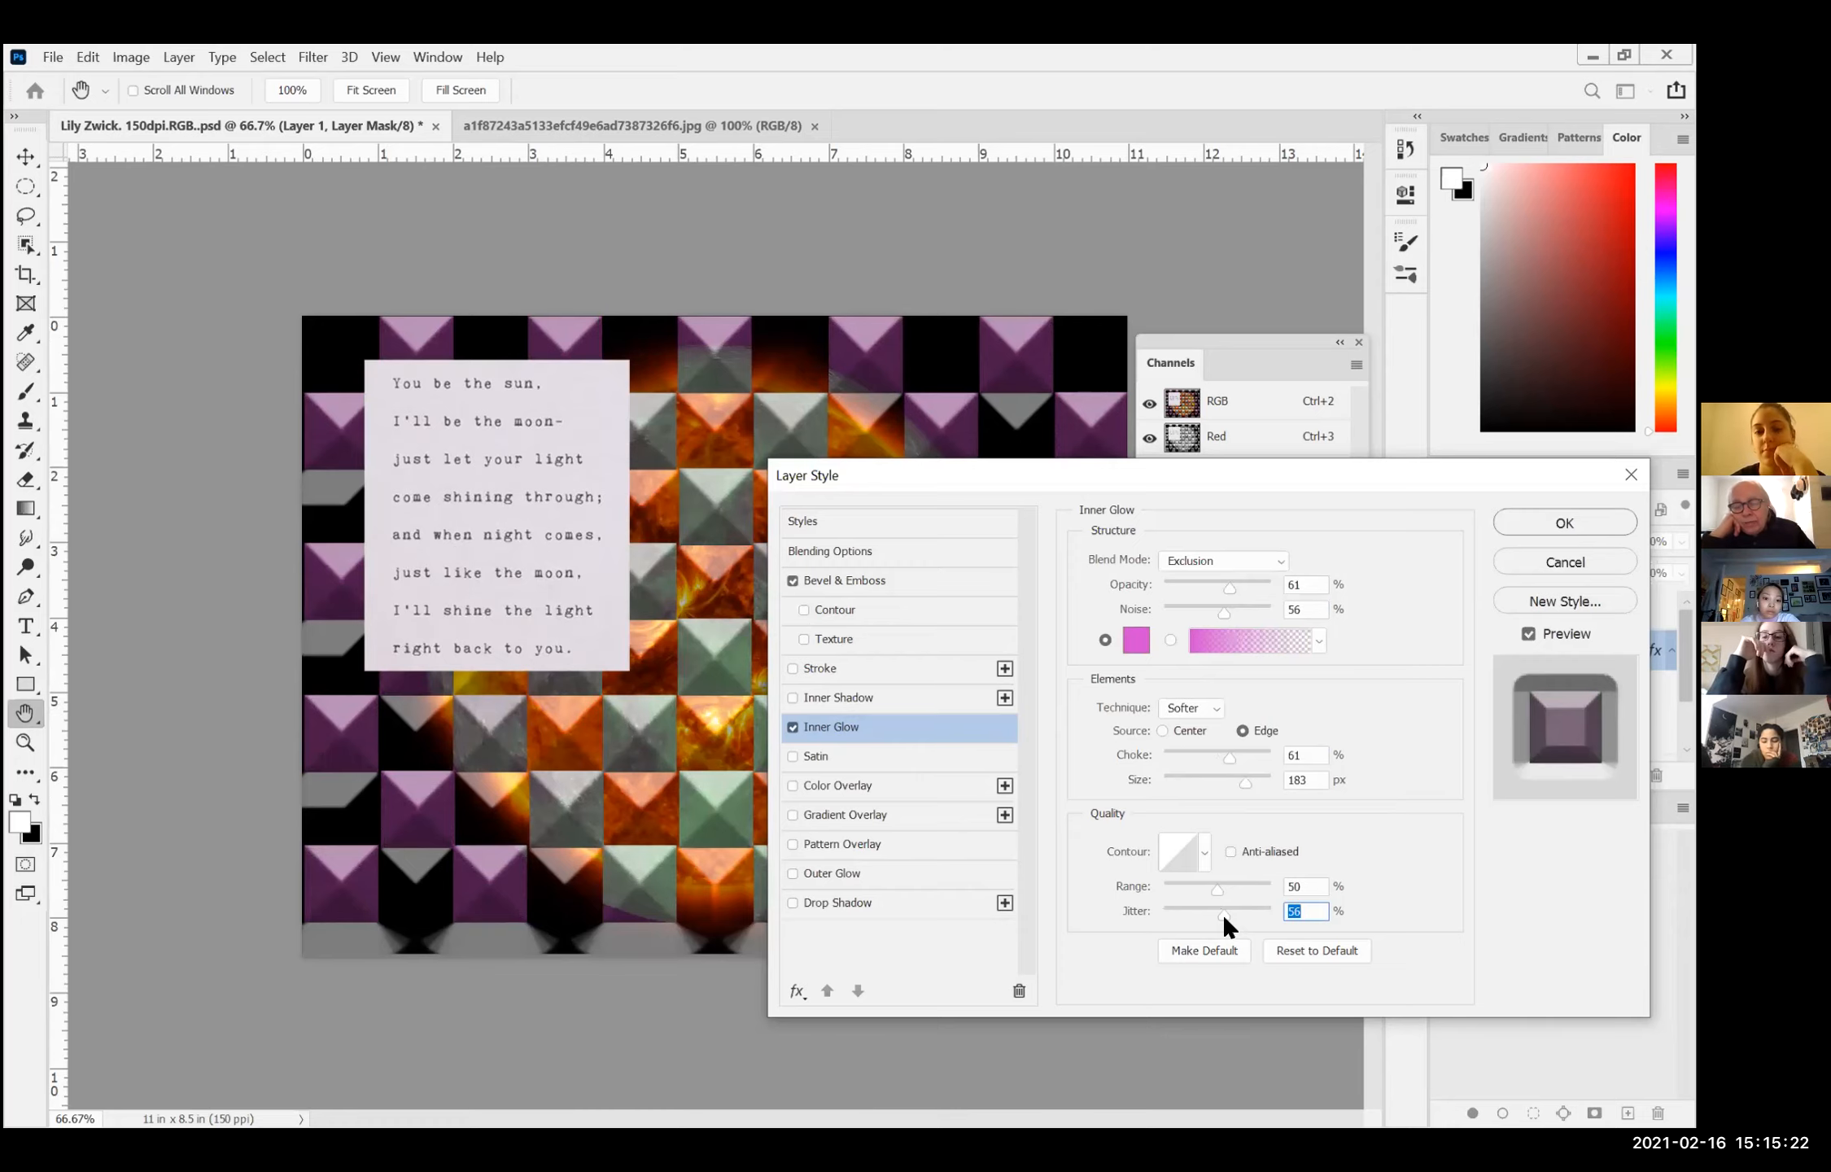
Step: Apply the layer style settings, and hide and show all of Layer 1's effects to compare the composition
key(Return)
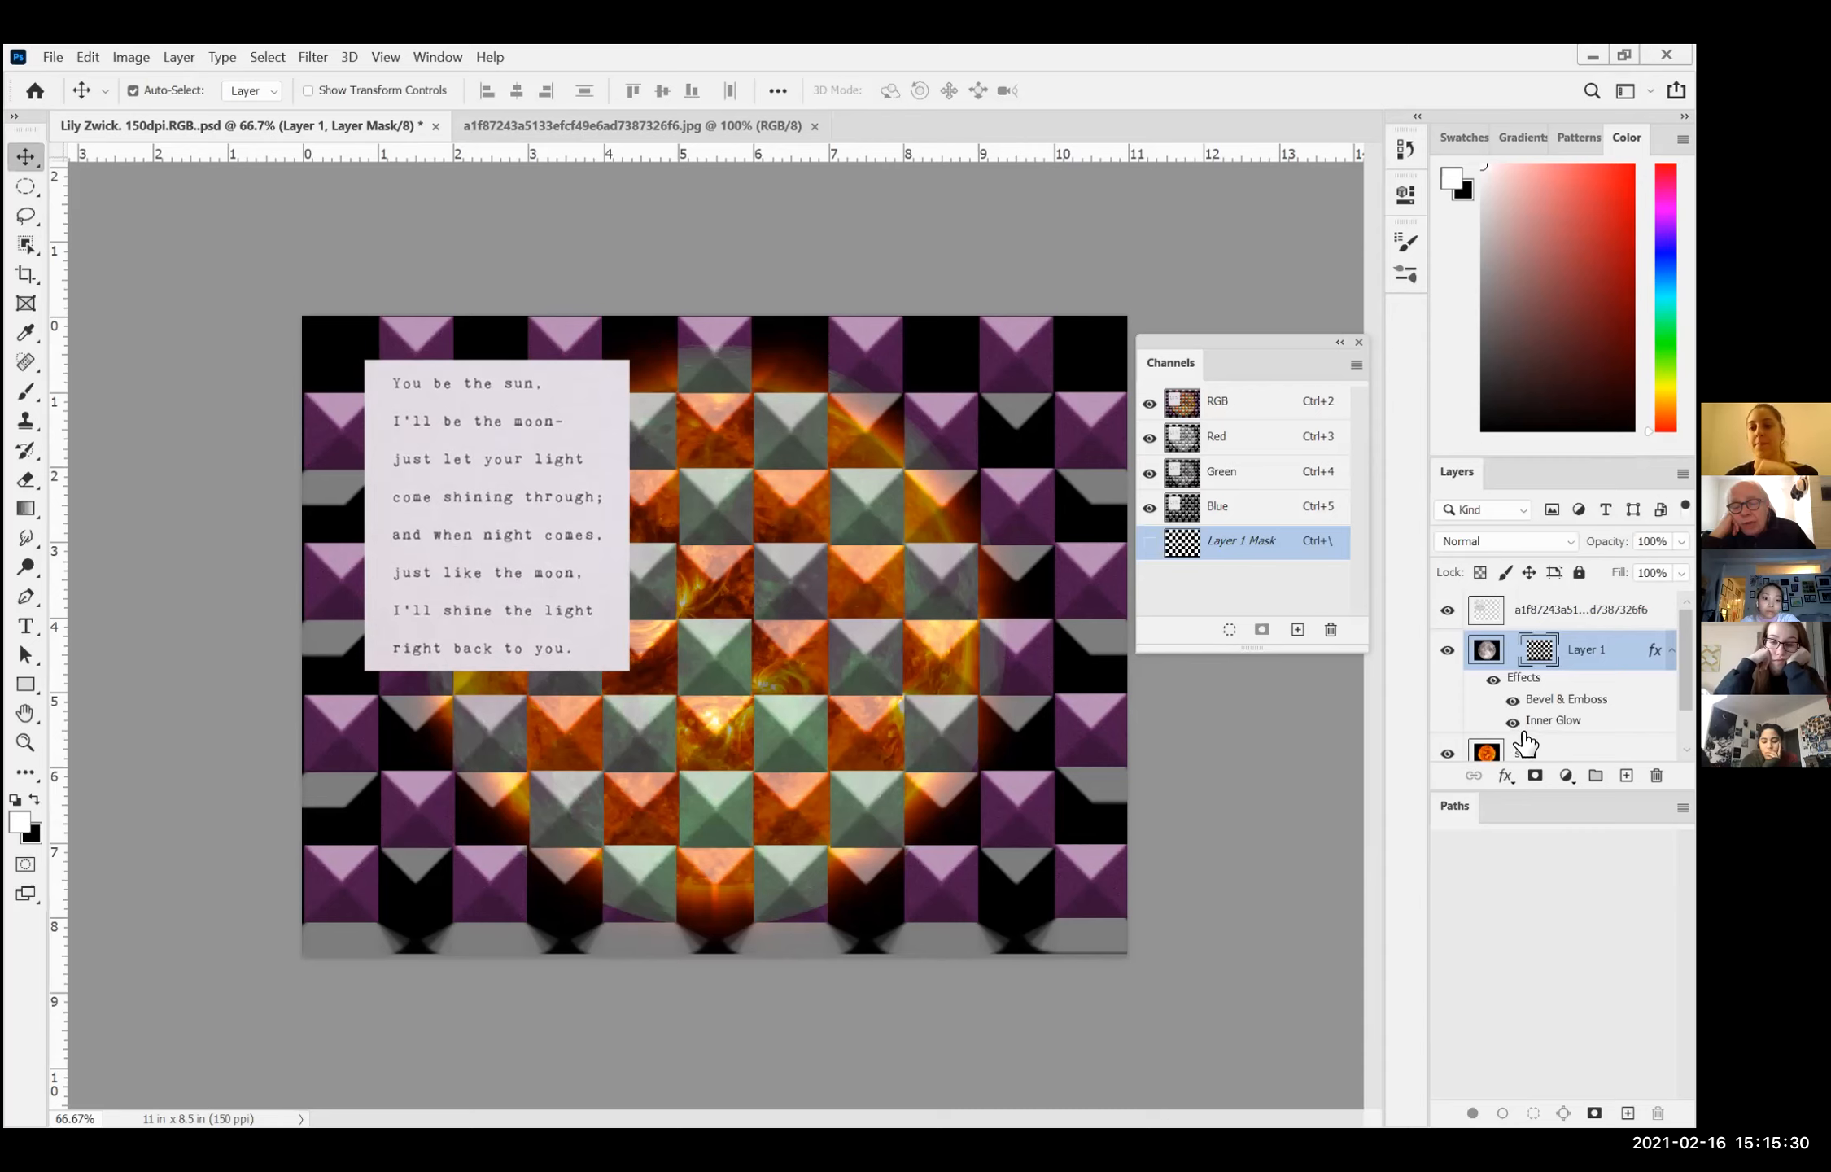
click(1492, 678)
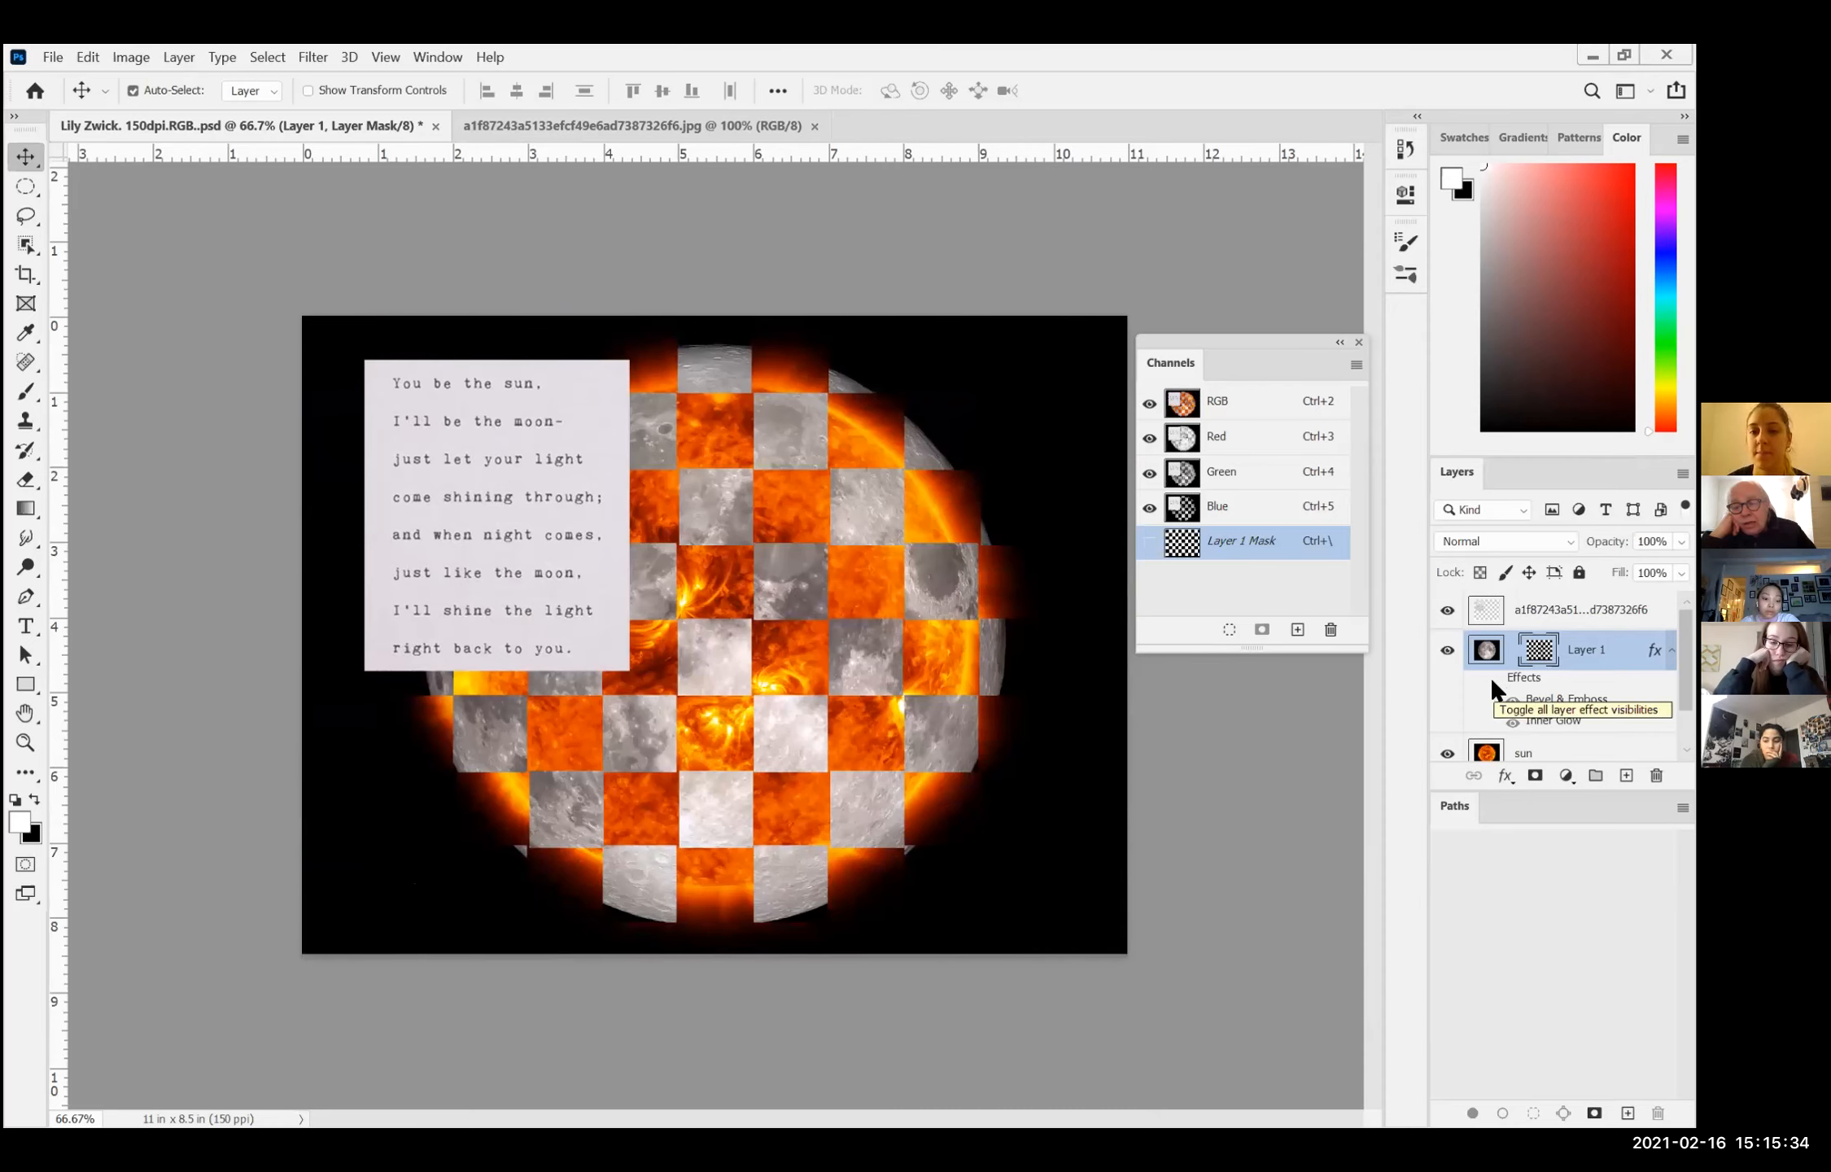
click(1492, 678)
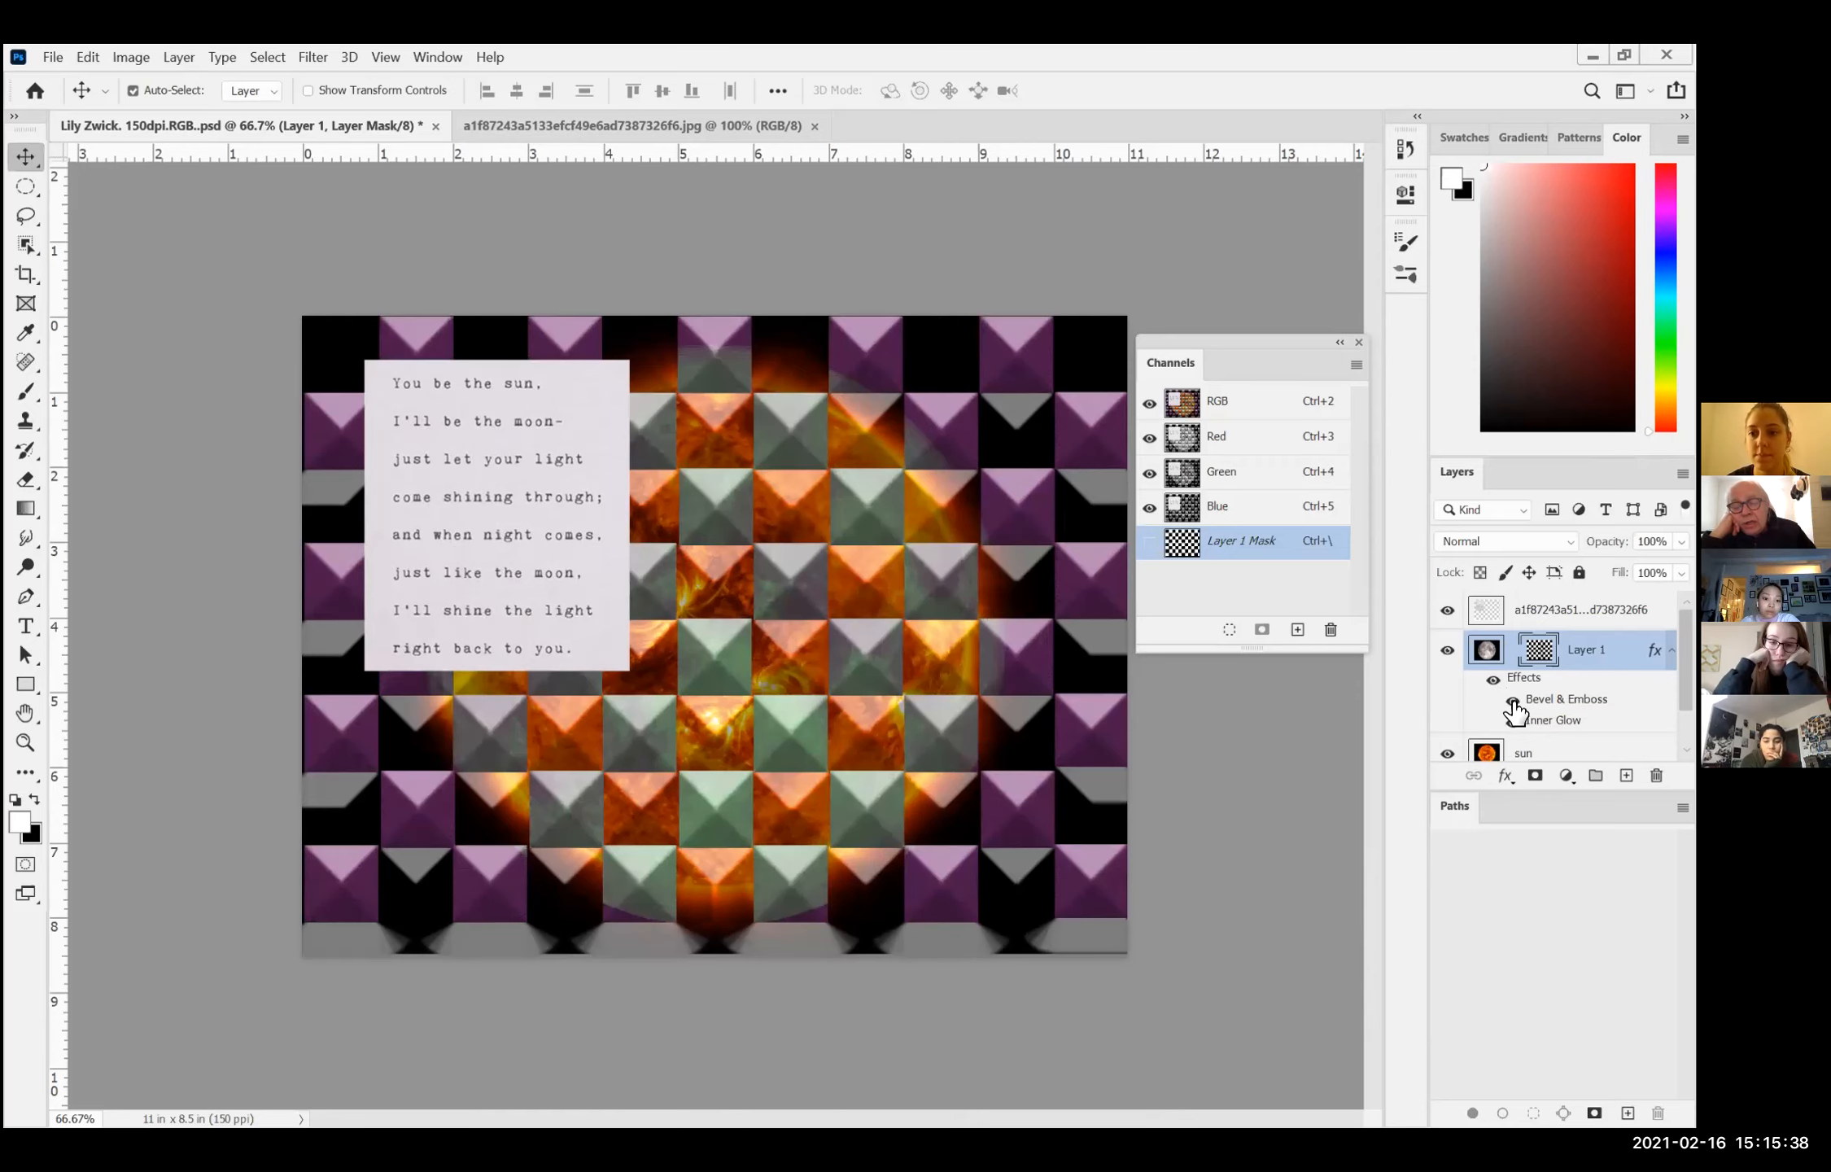
Step: Hide and show Layer 1's Bevel & Emboss on its own to compare the flat and bevelled squares
right_click(1515, 706)
click(1512, 702)
click(1512, 702)
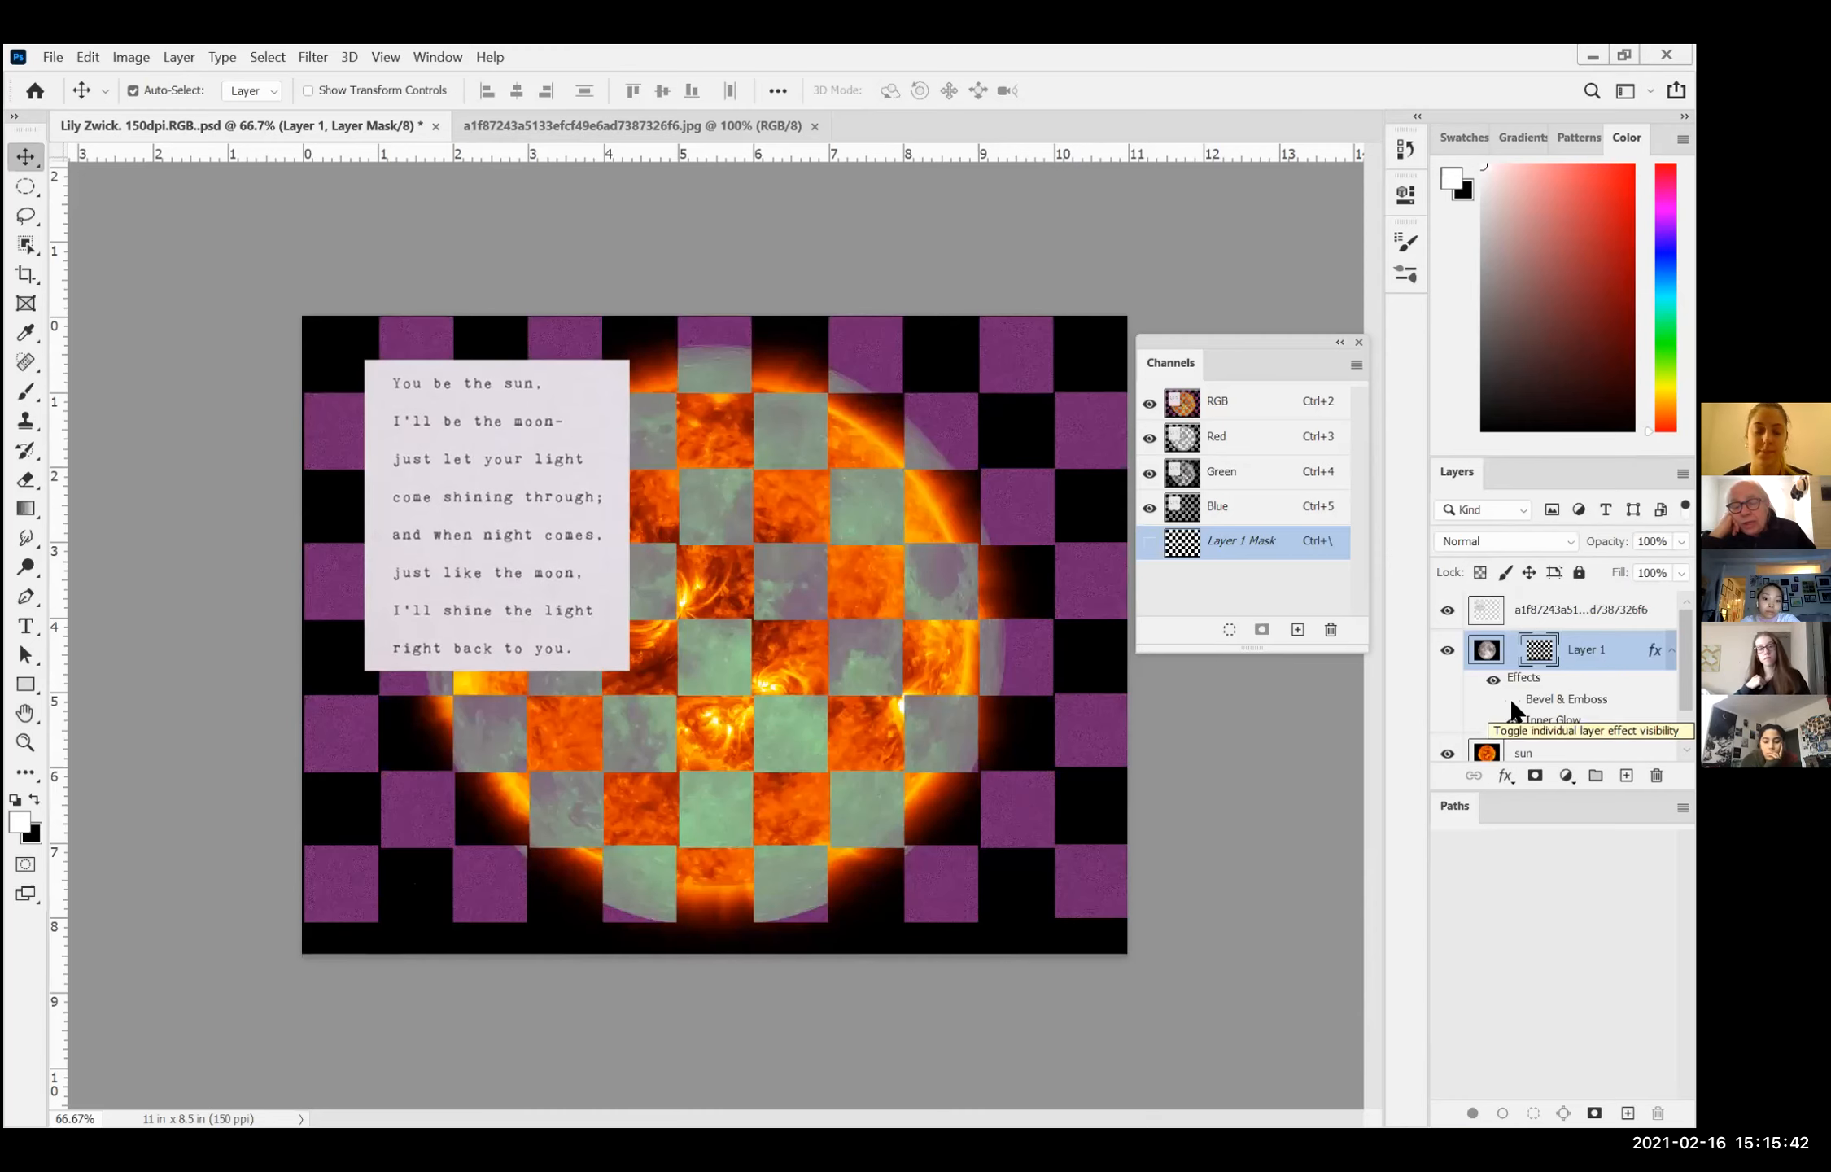
click(1512, 701)
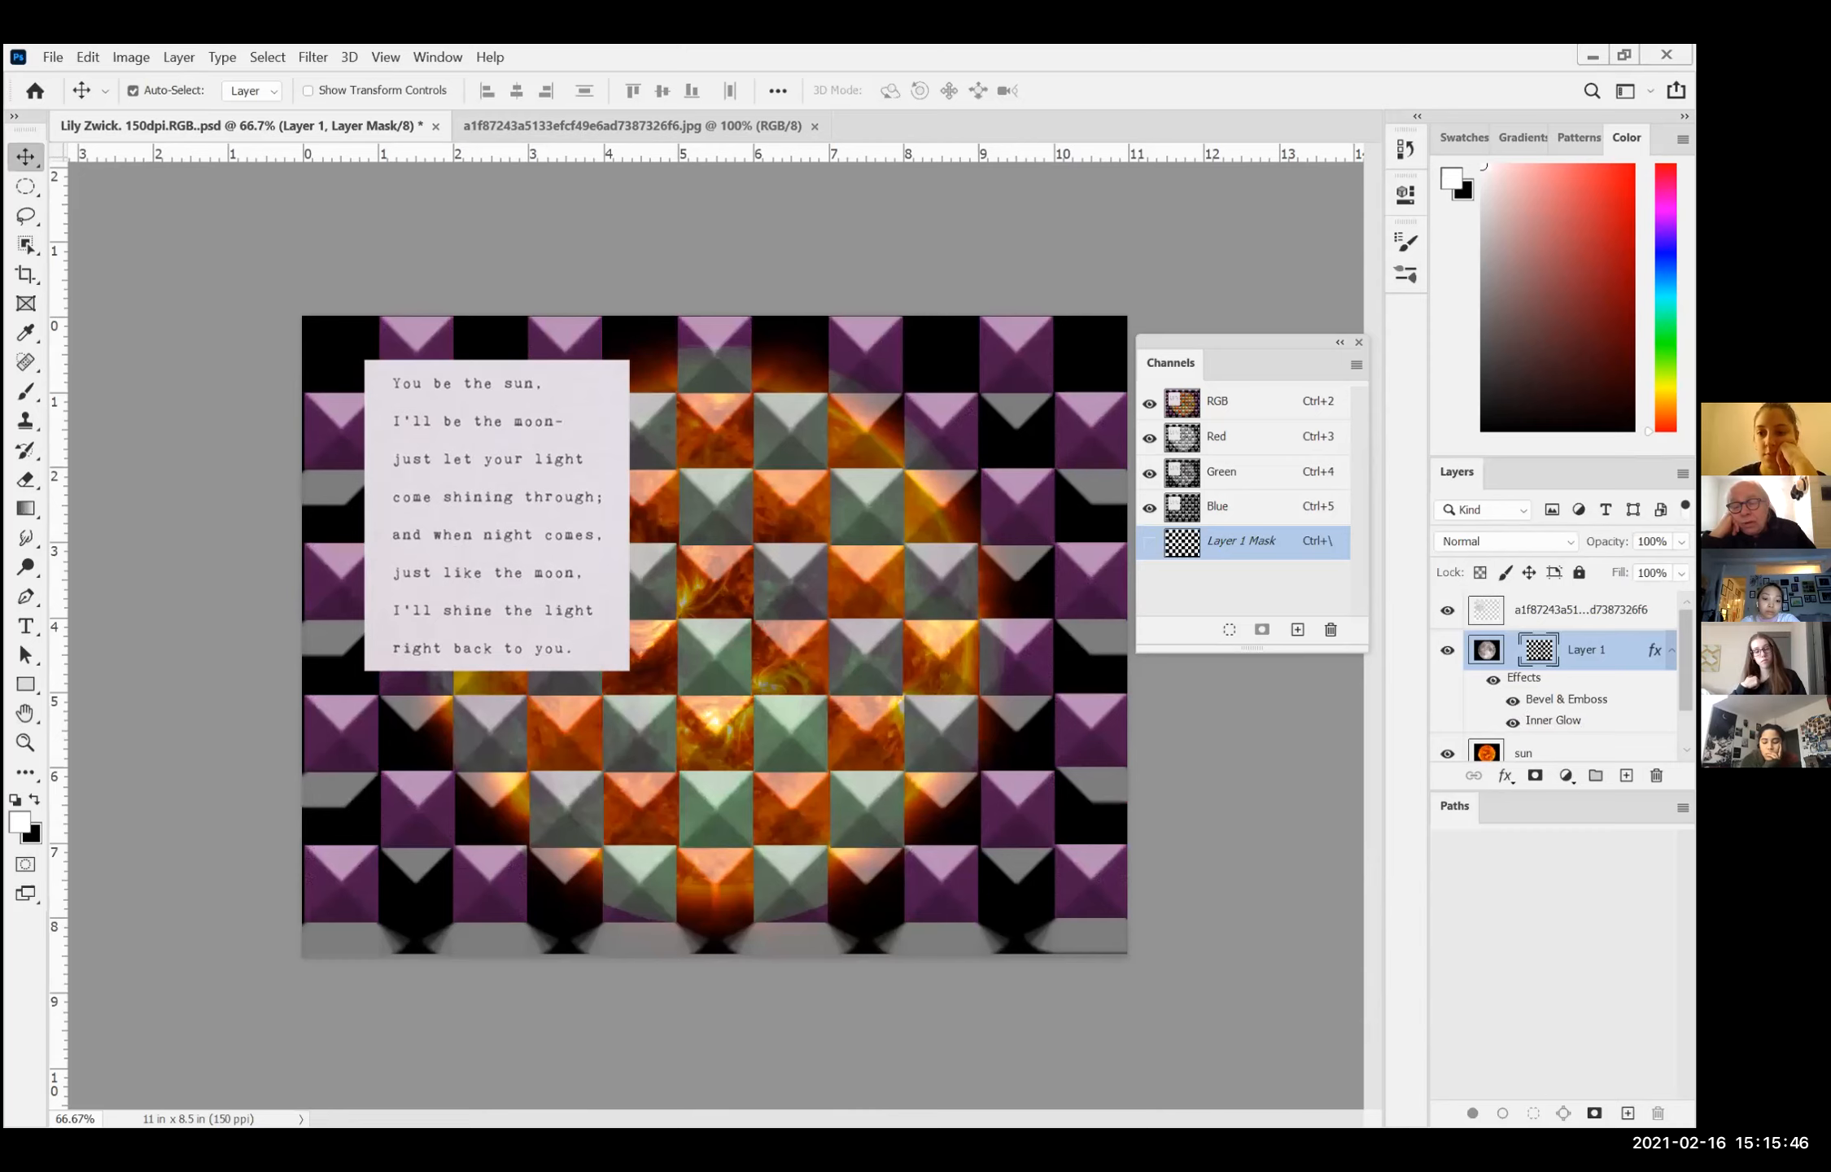
Step: Target Layer 1's image instead of its mask, and reopen its Bevel & Emboss settings for review
right_click(1507, 702)
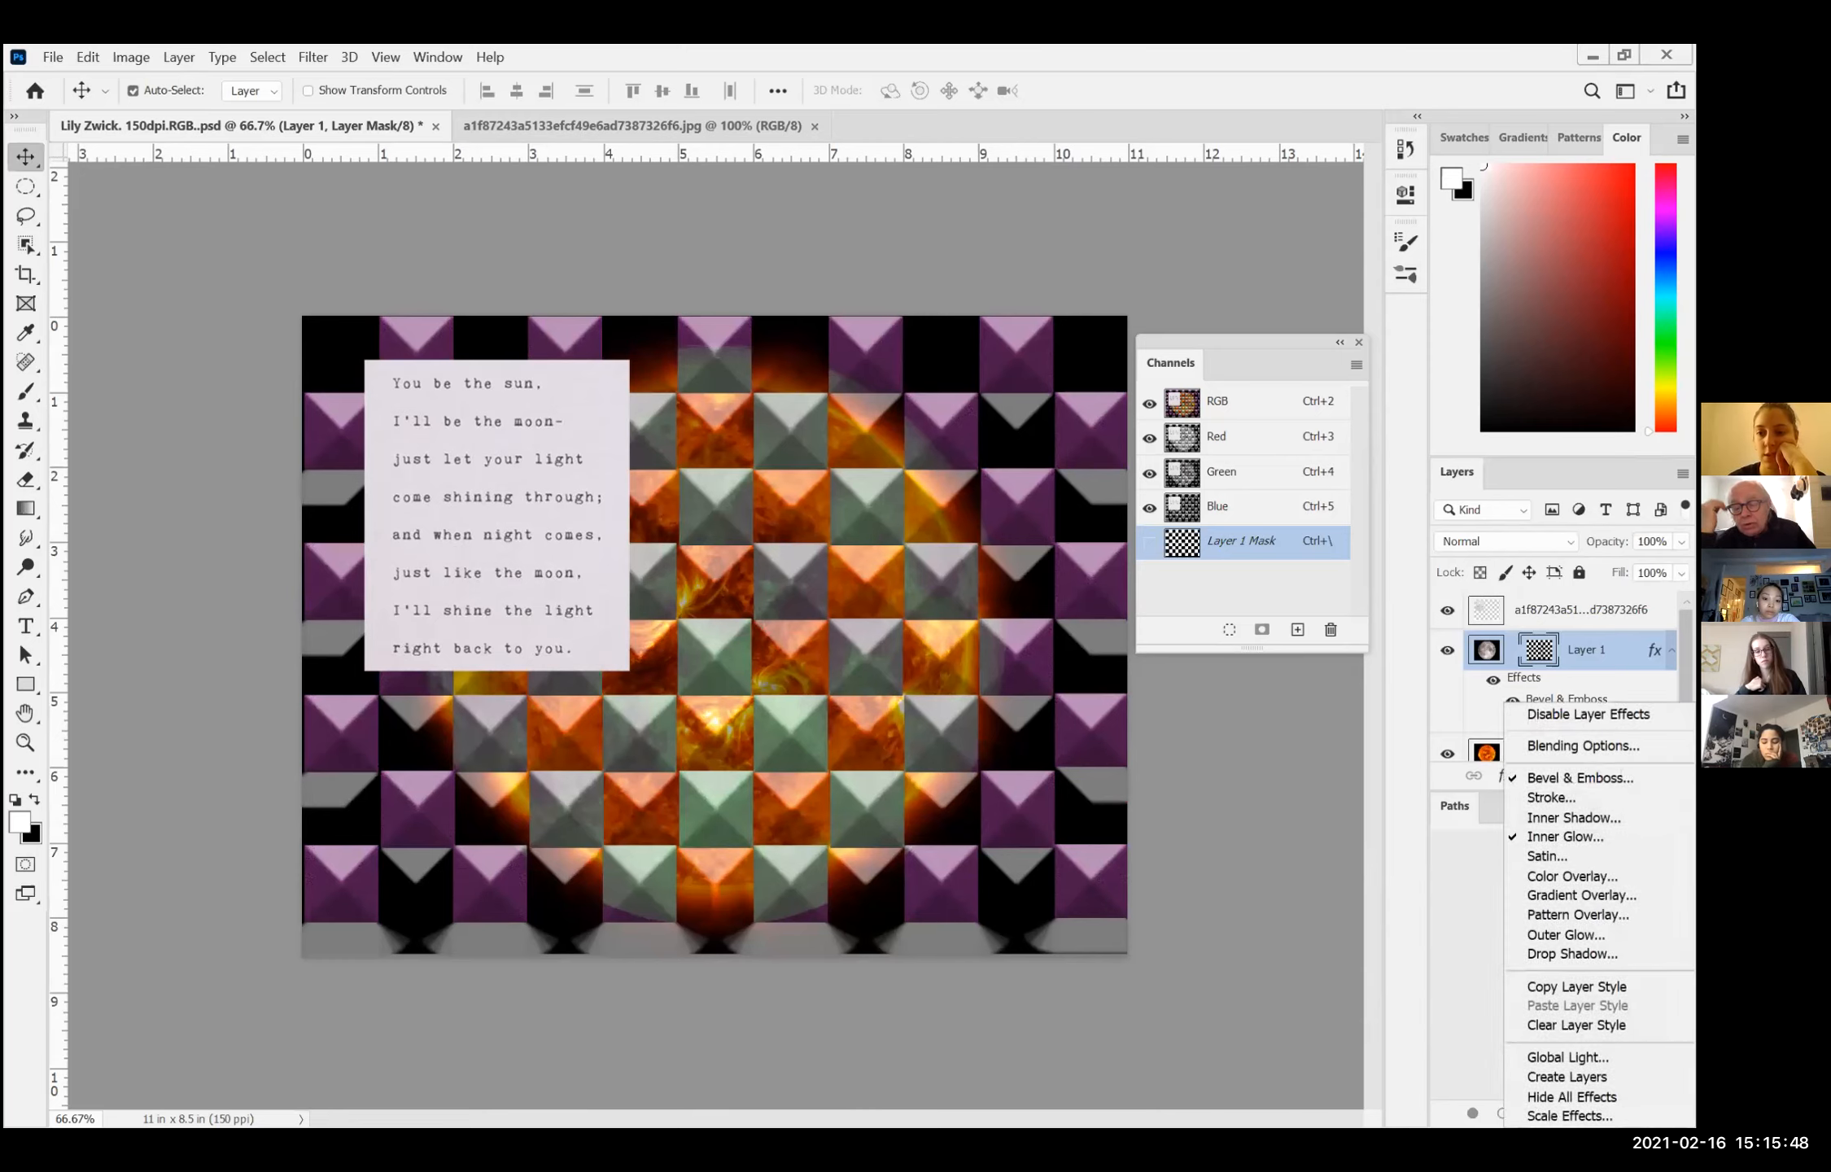
key(Escape)
click(1485, 650)
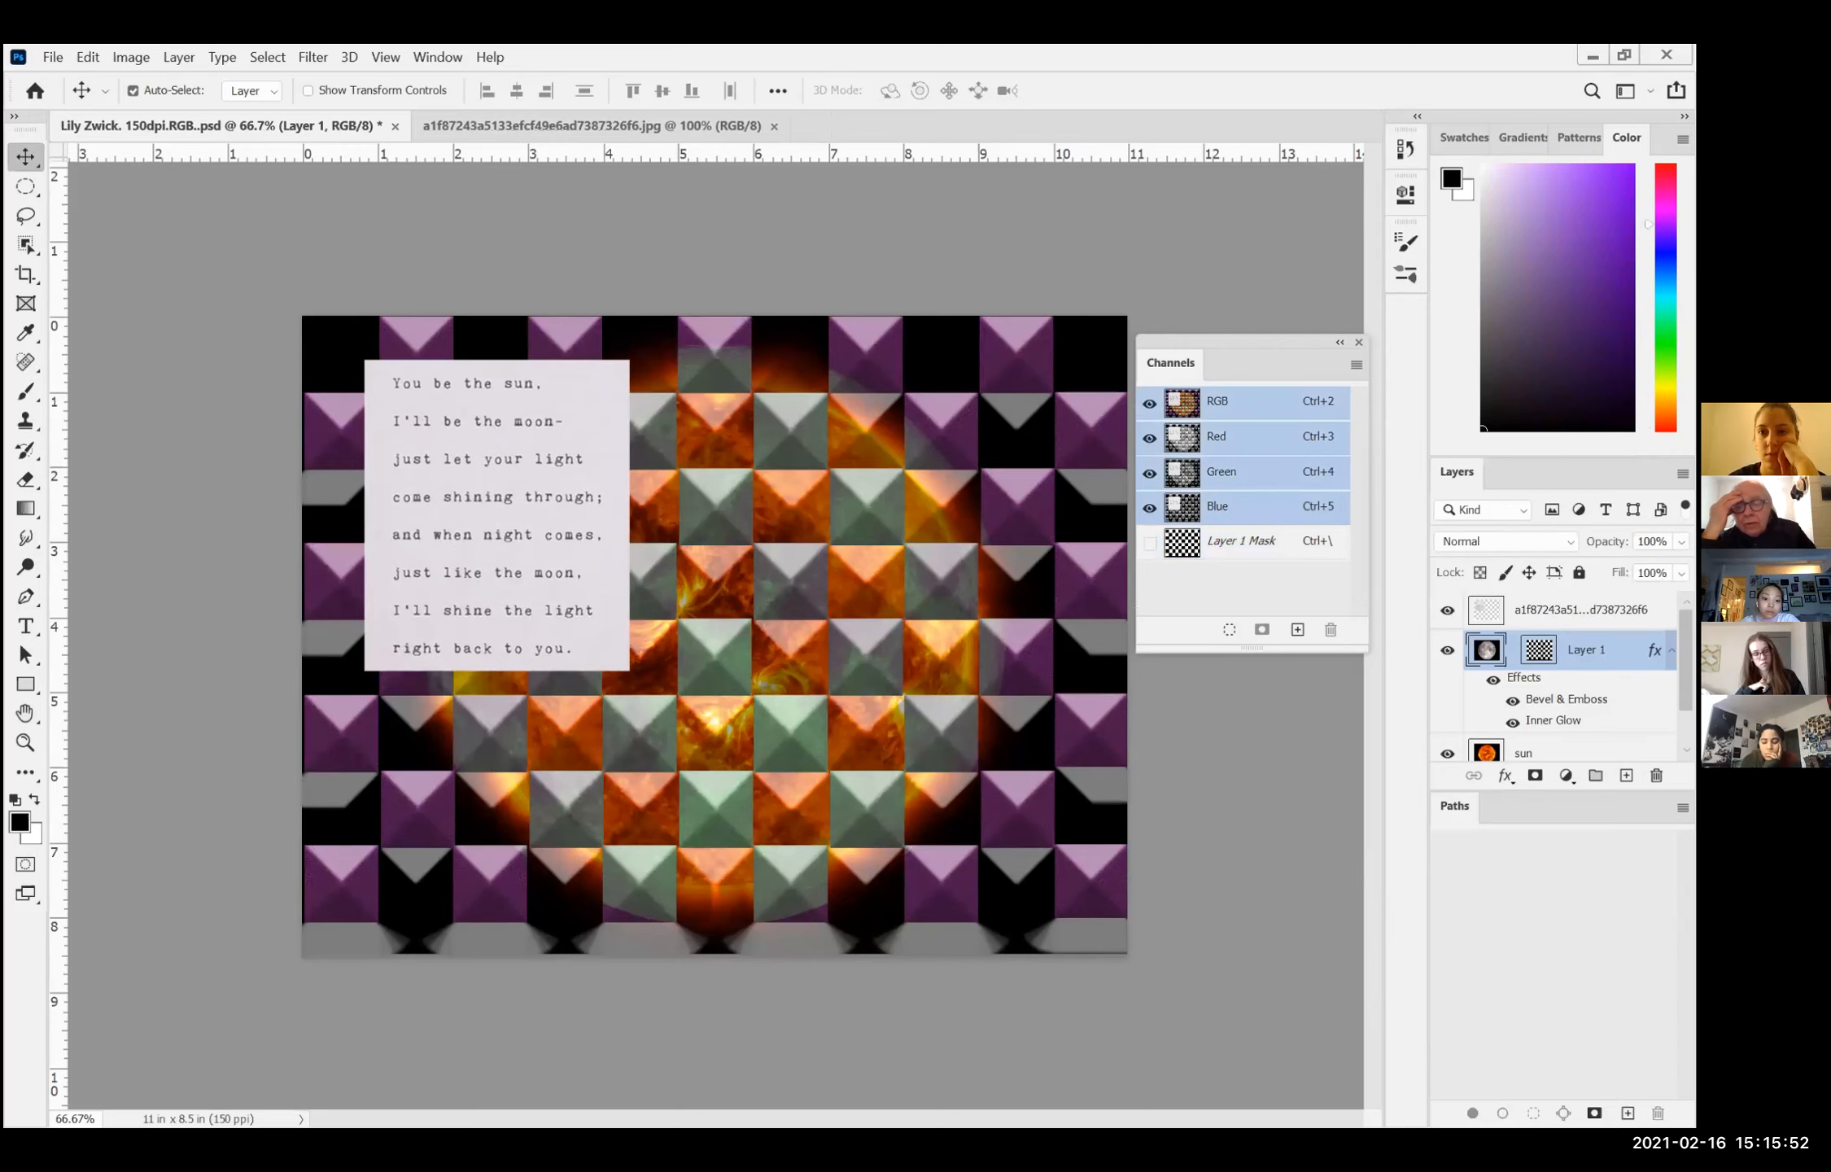
double_click(1567, 699)
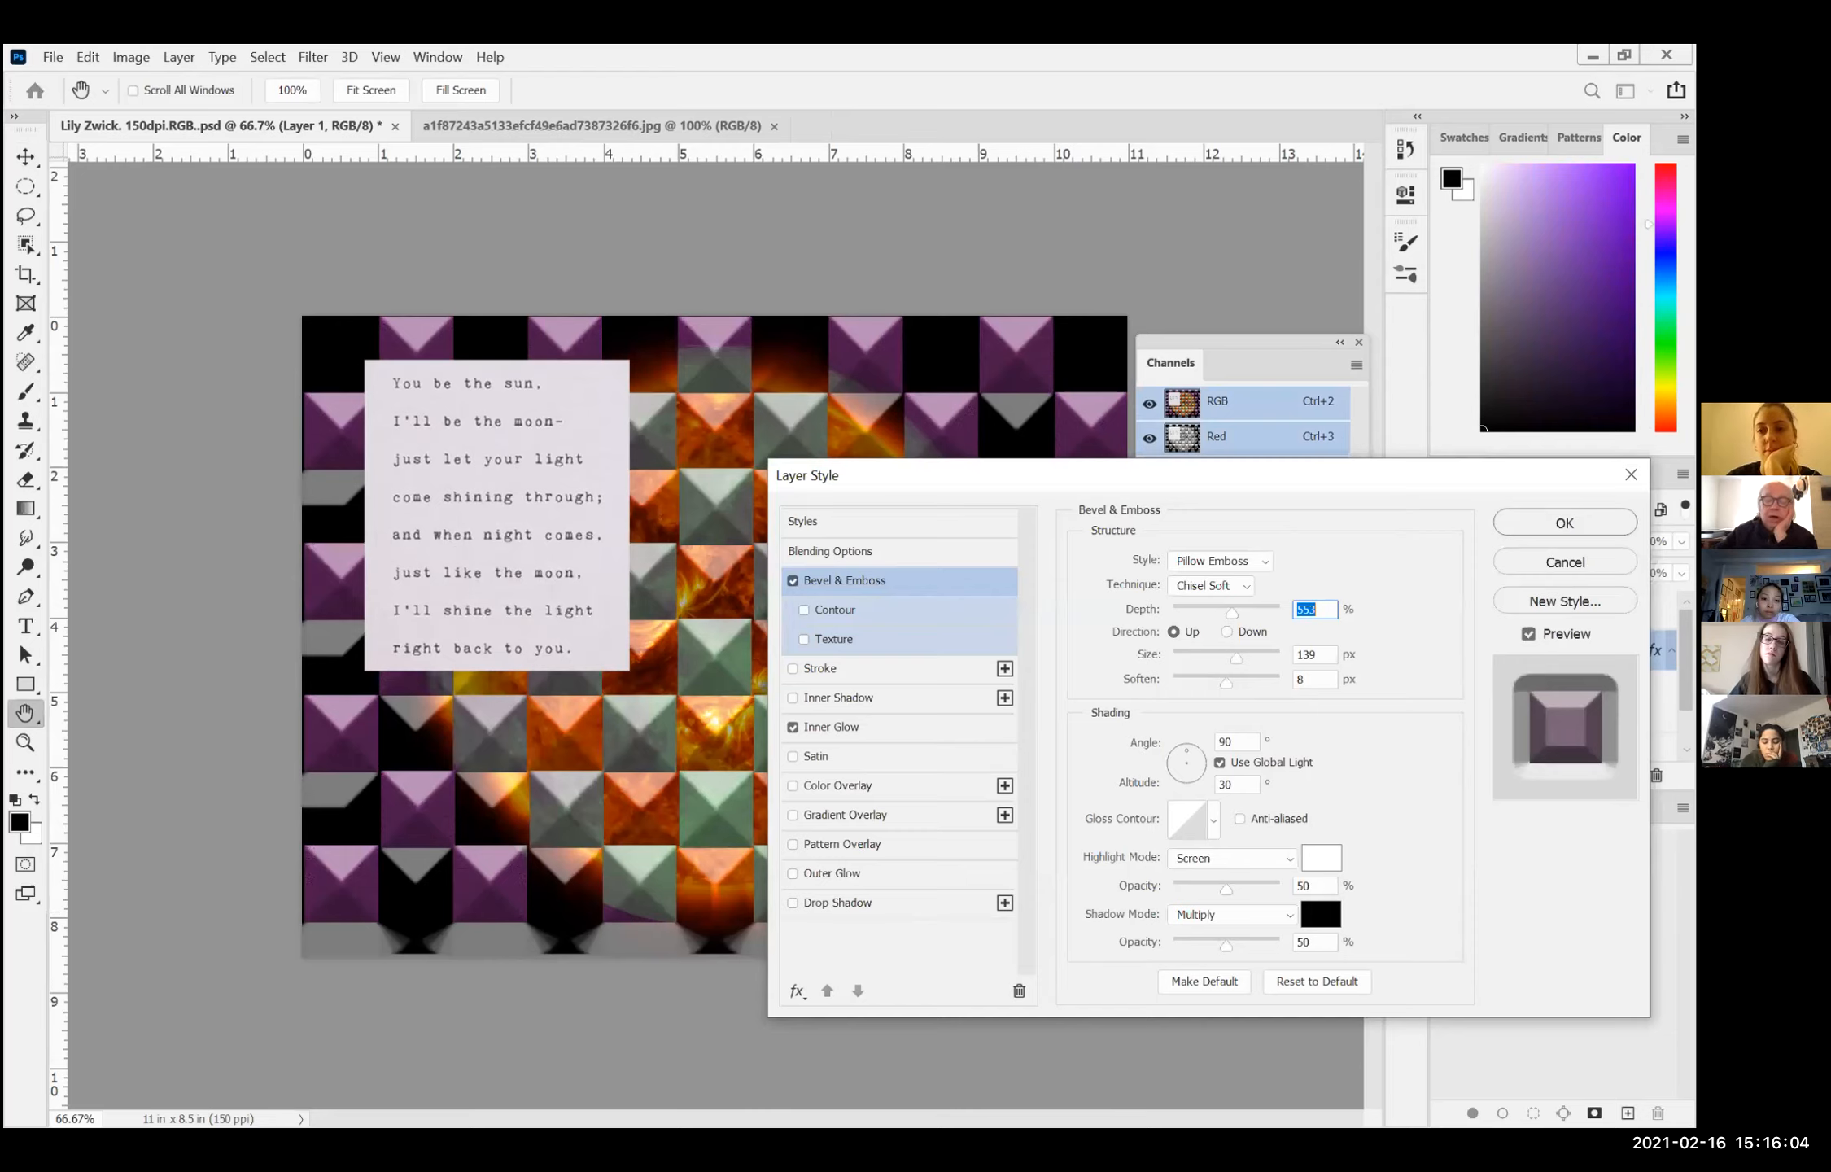
click(1536, 524)
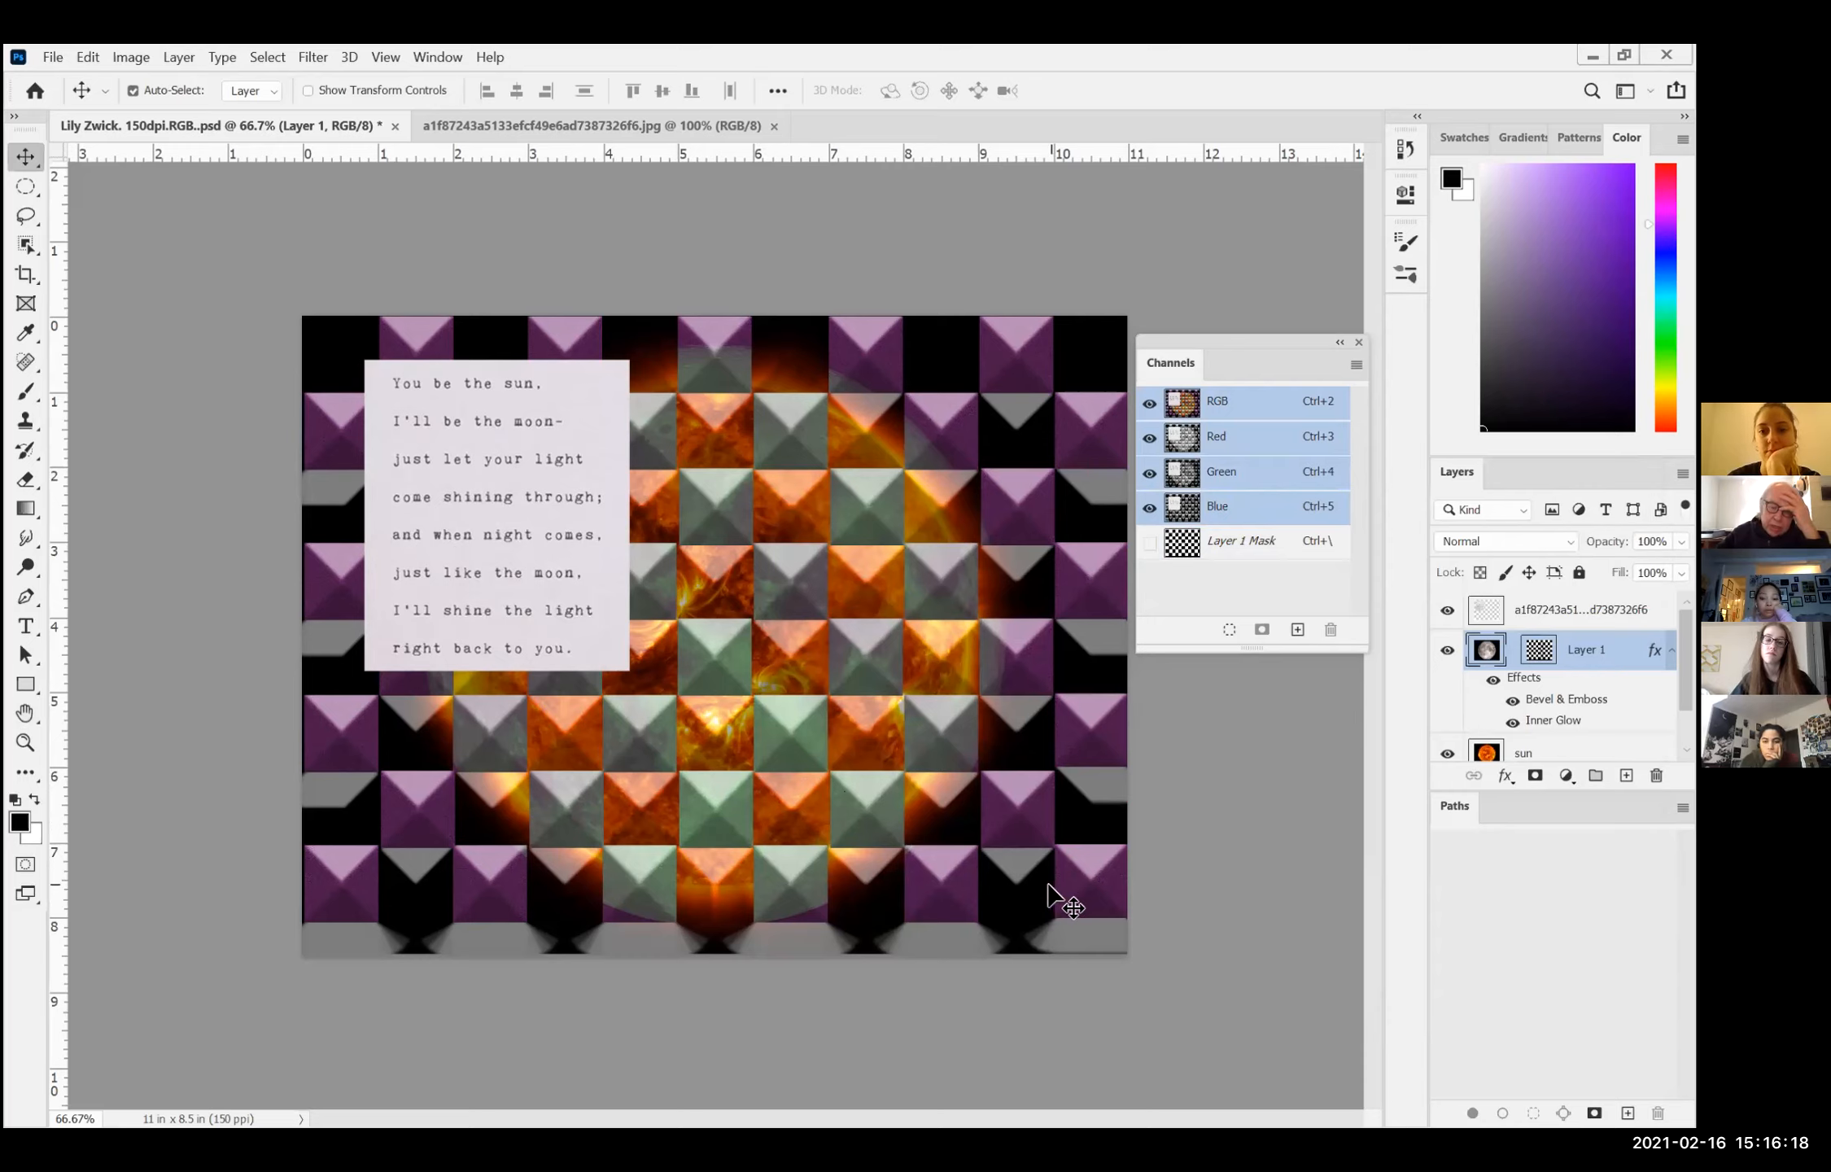
scroll(1511, 675, down, 1)
scroll(1512, 675, up, 1)
scroll(1504, 690, up, 1)
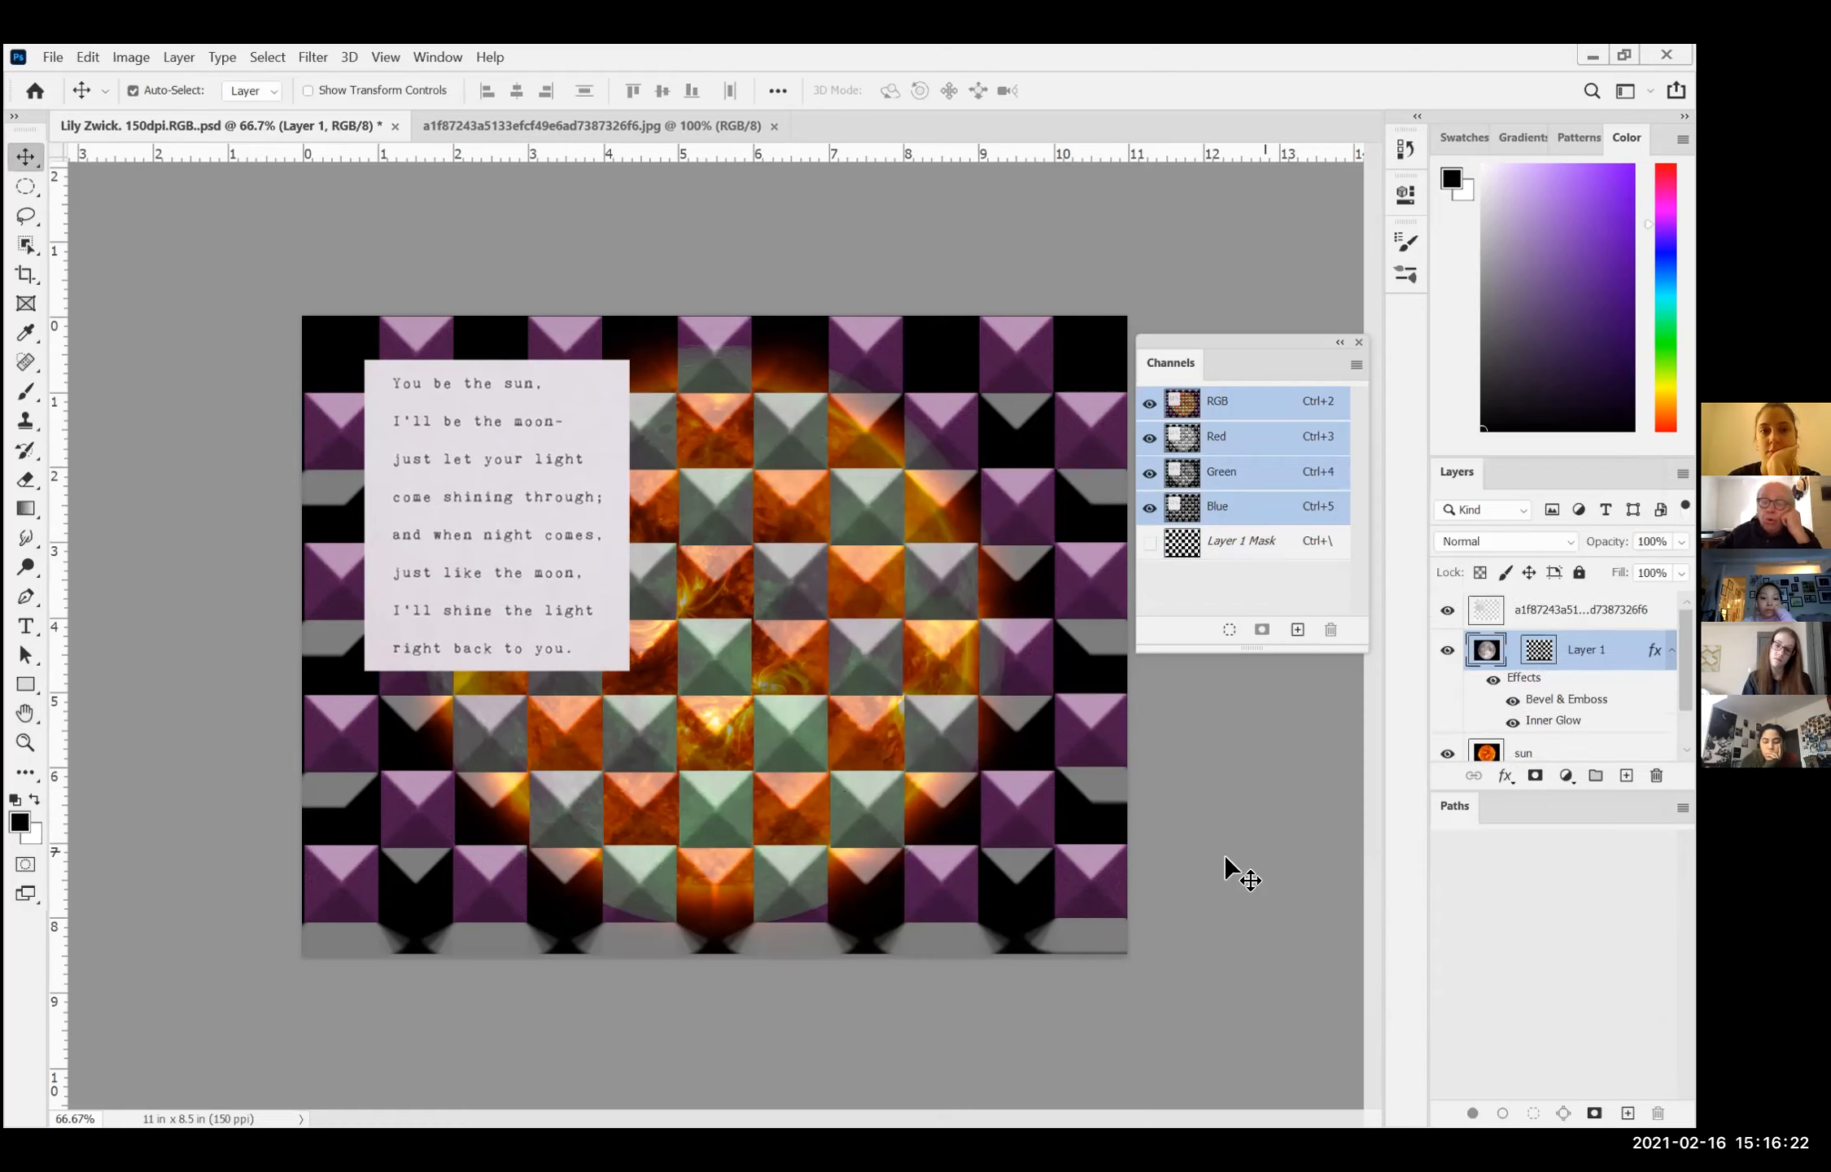
Step: Select the poem layer and open it in the Filter Gallery
click(558, 525)
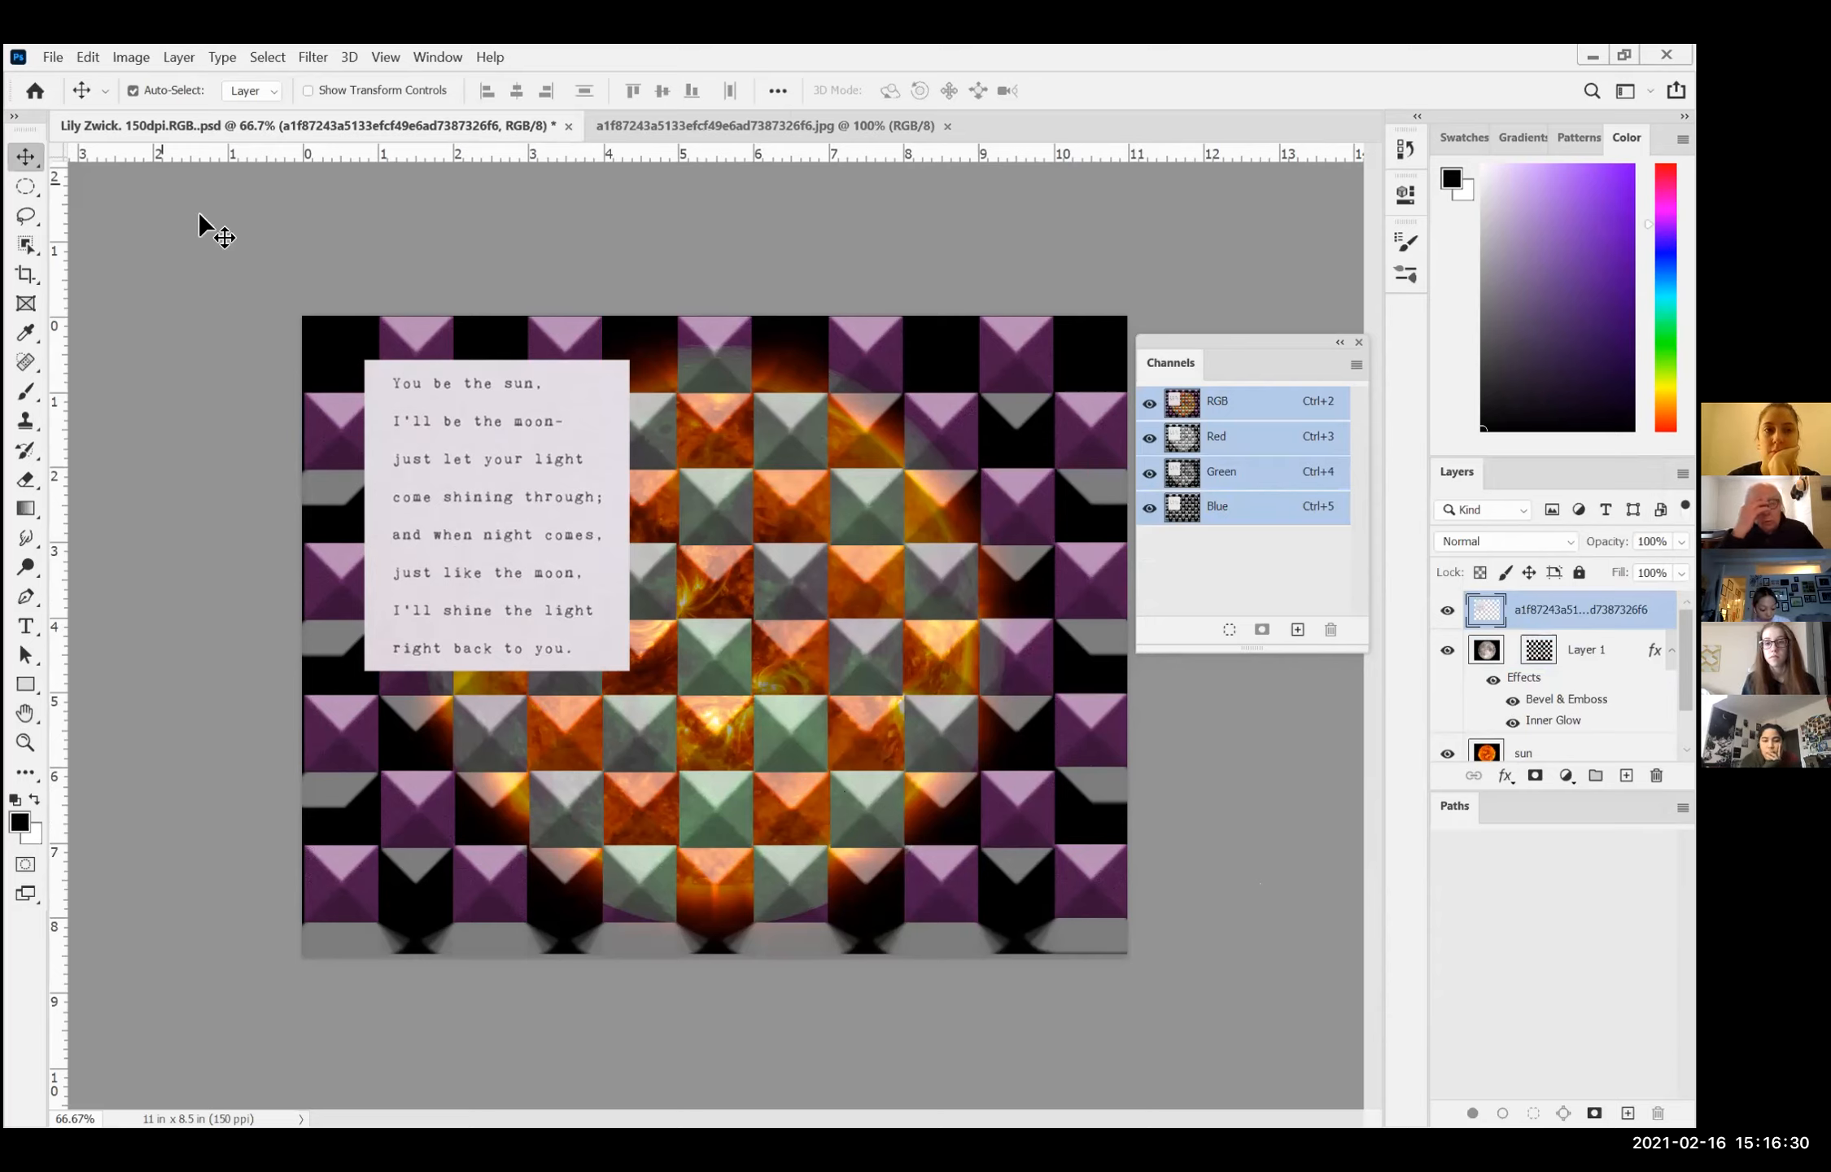
click(308, 58)
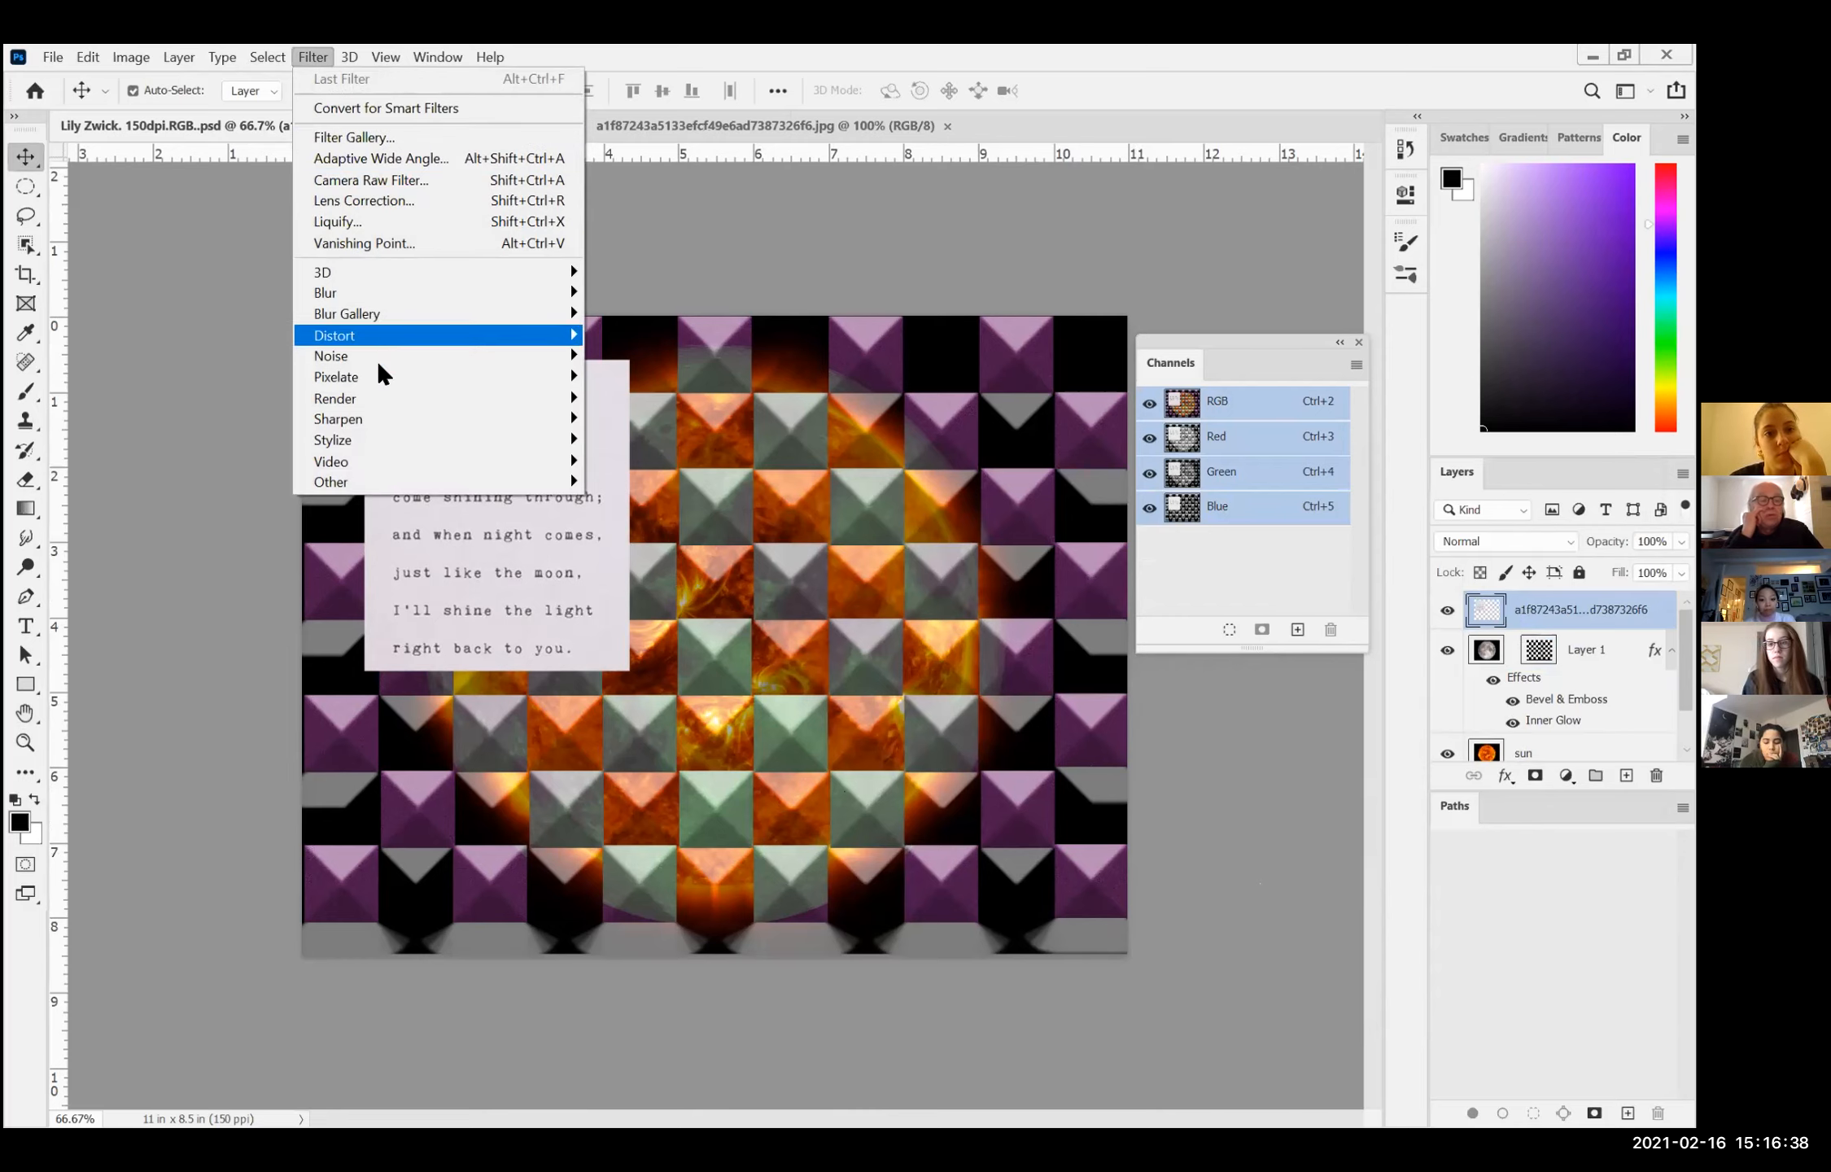
mouse_move(361, 277)
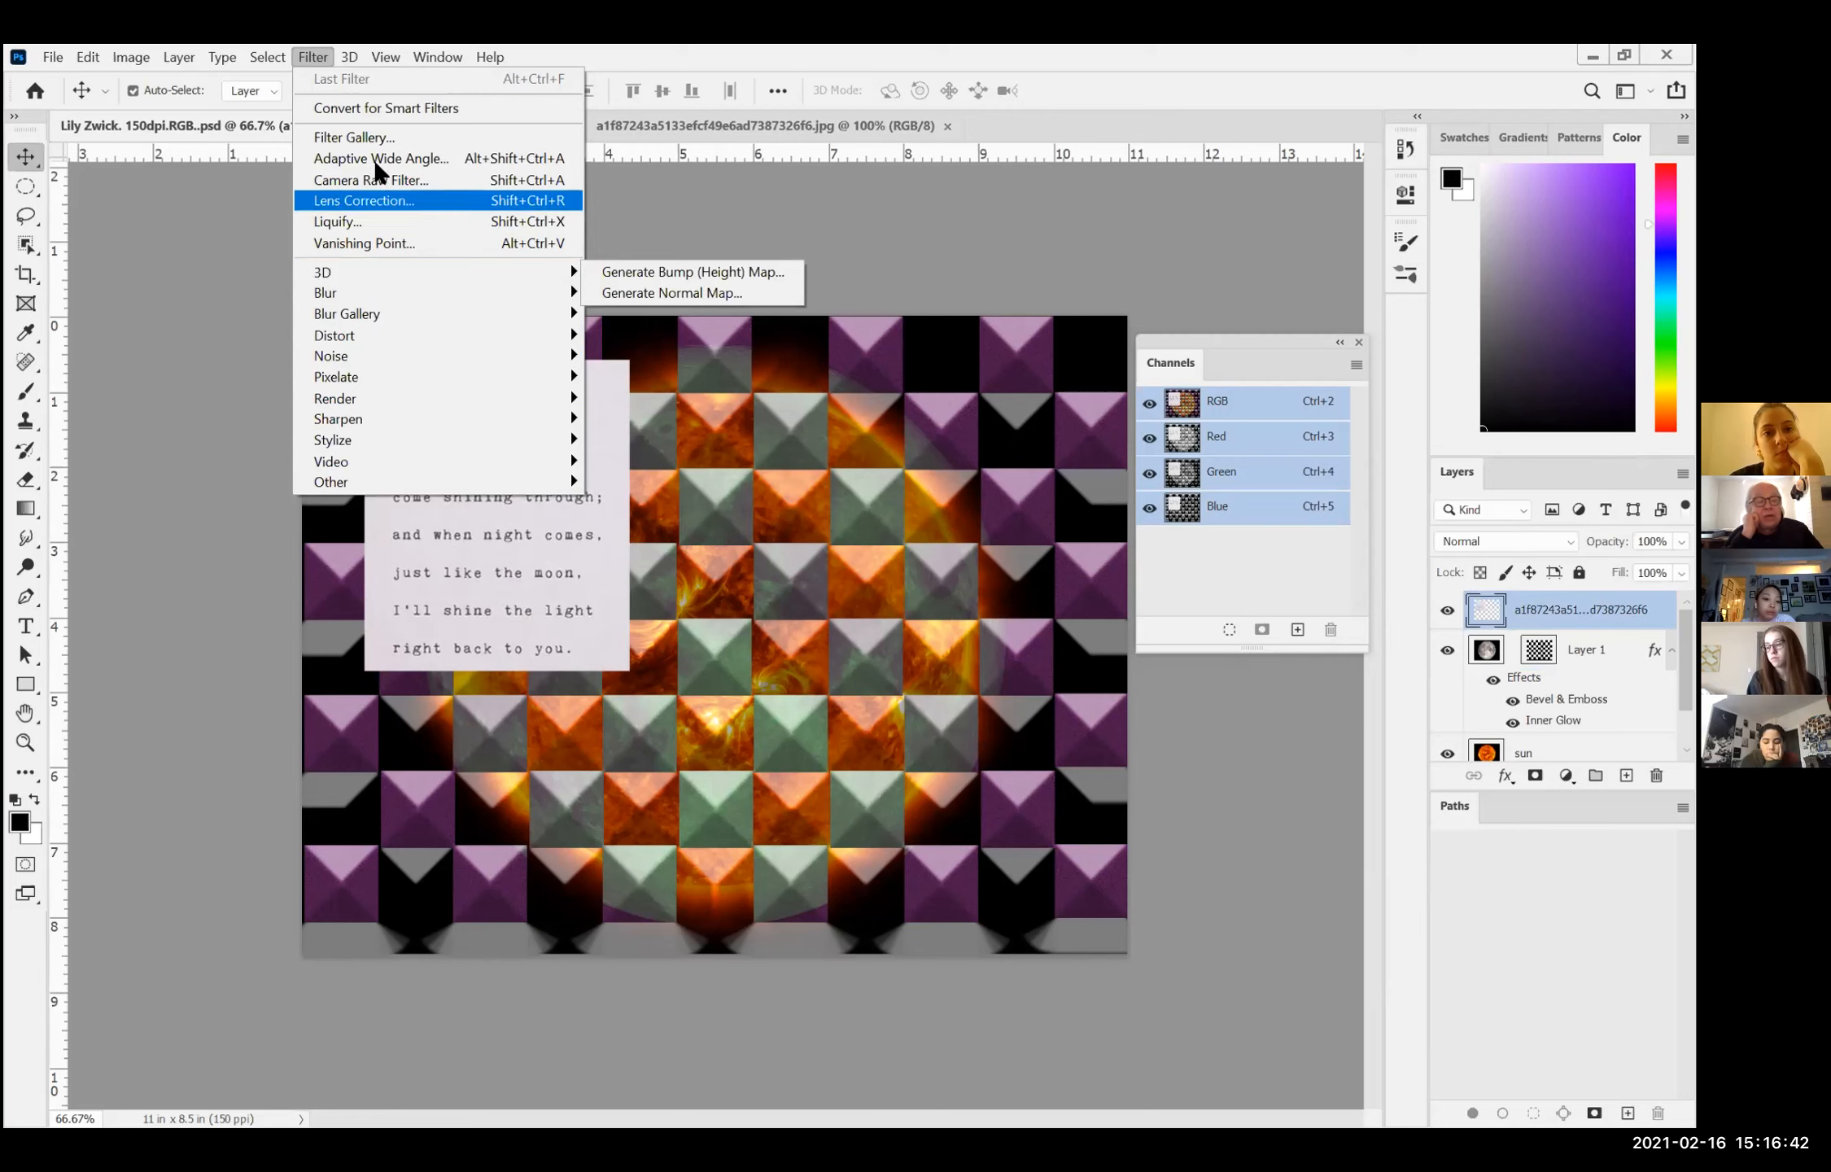
click(379, 136)
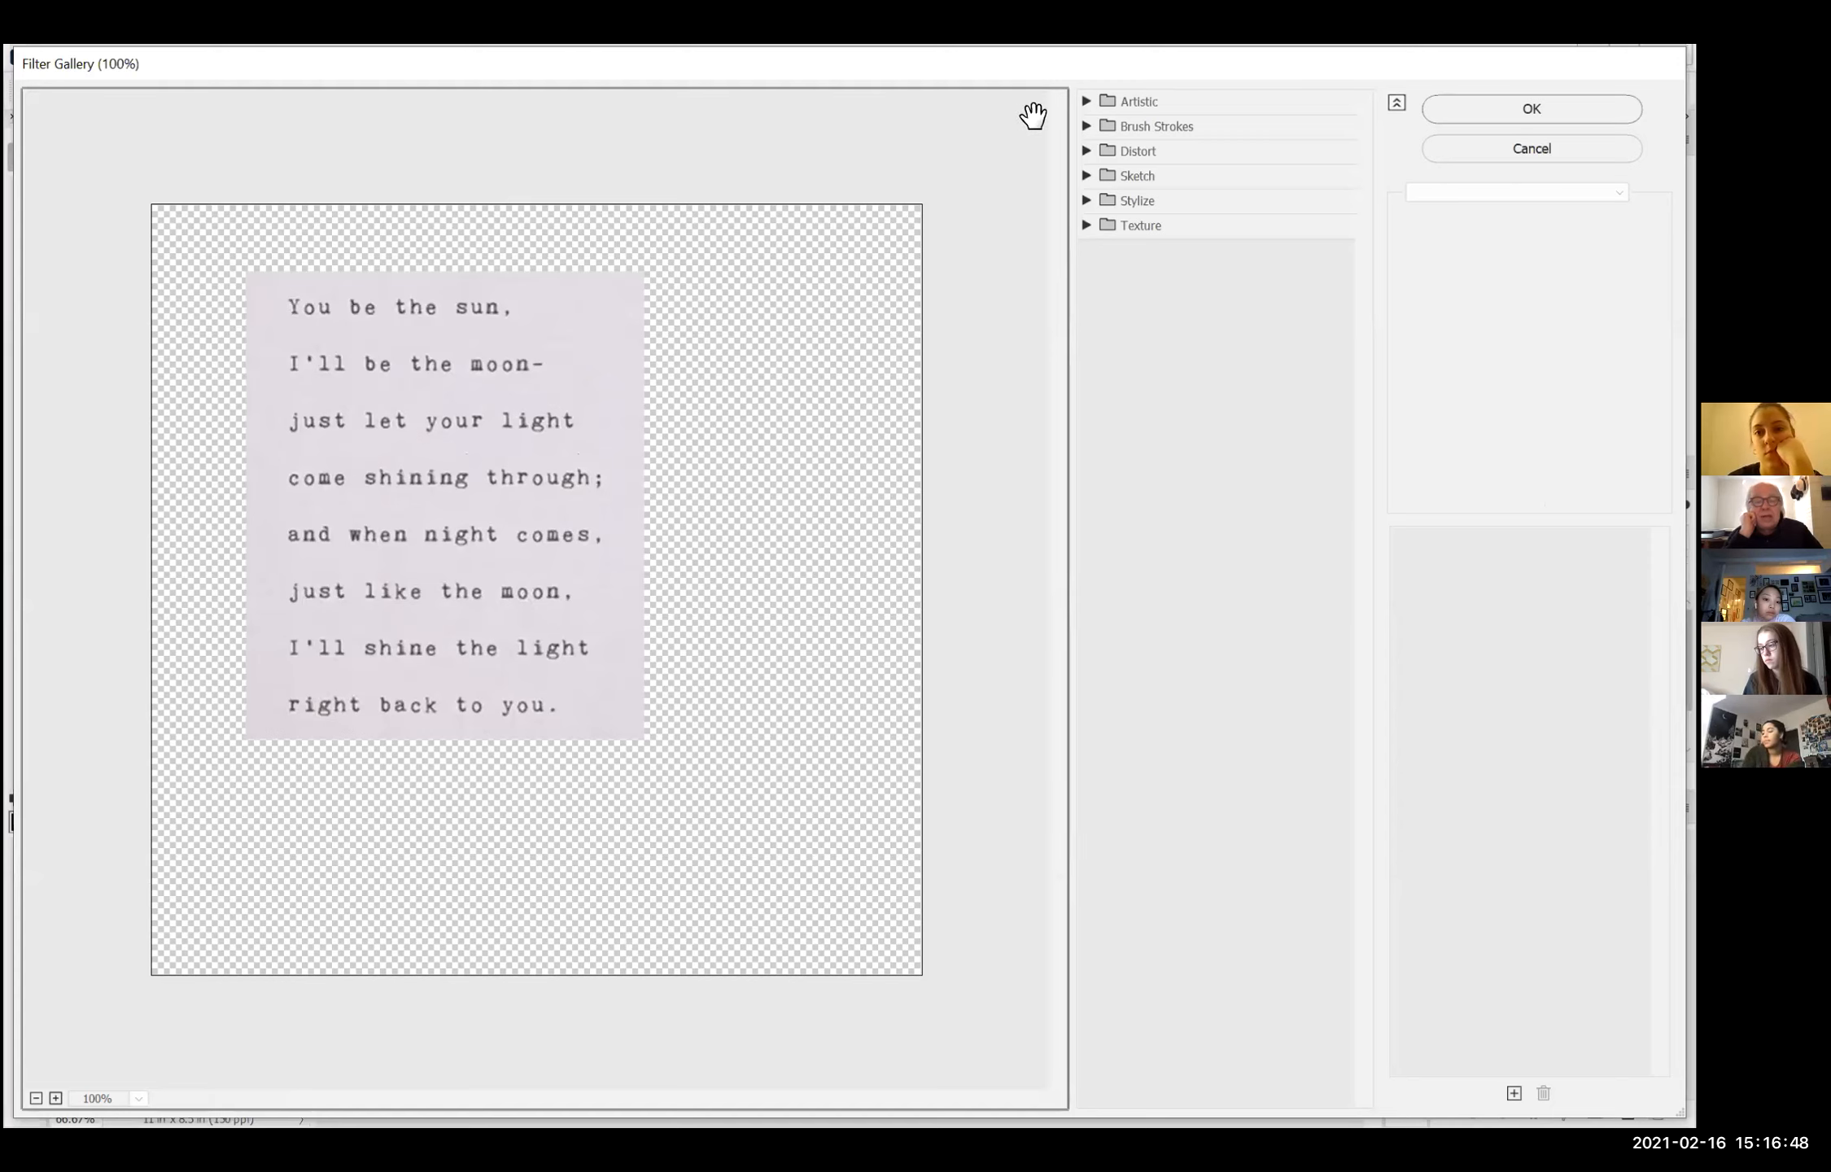
Step: Try the Artistic filters Film Grain, Neon Glow, Rough Pastels and Sponge on the poem layer
click(1085, 100)
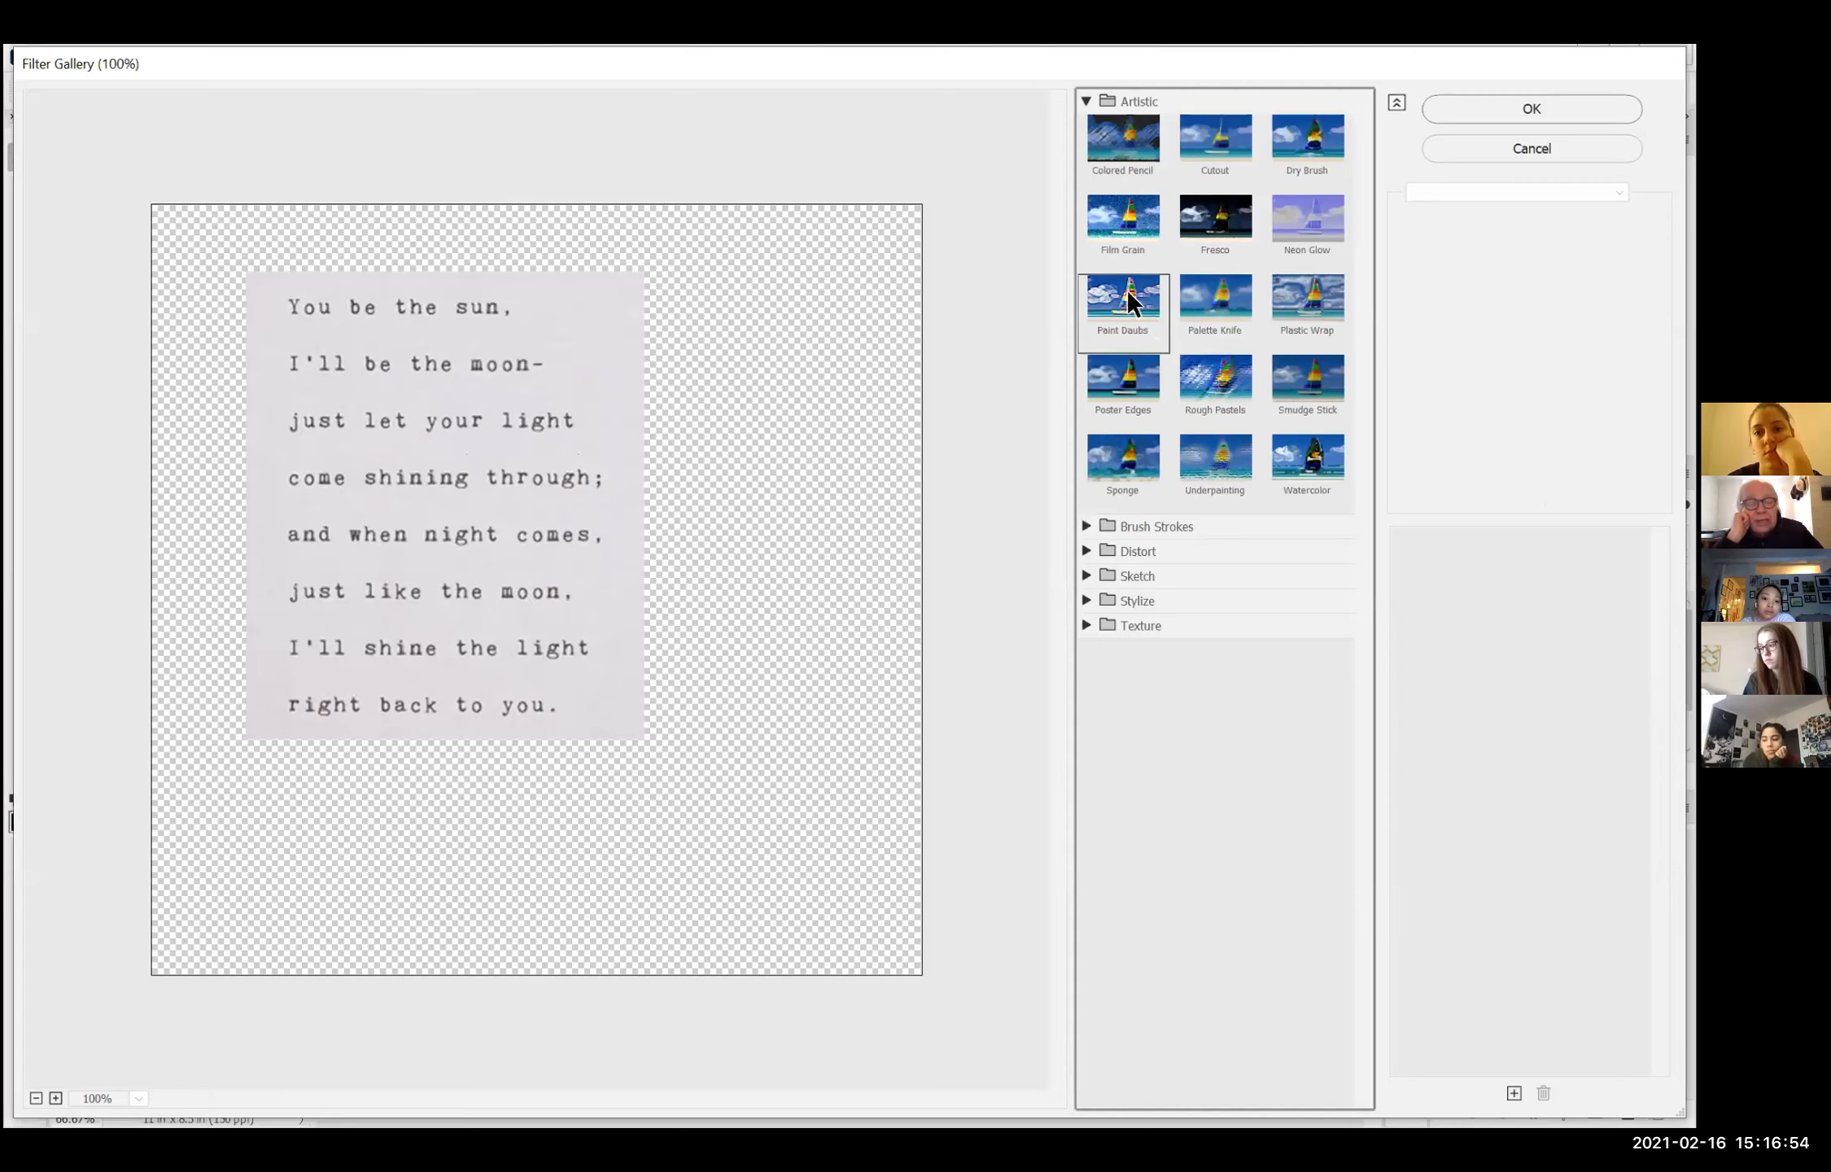
click(1124, 234)
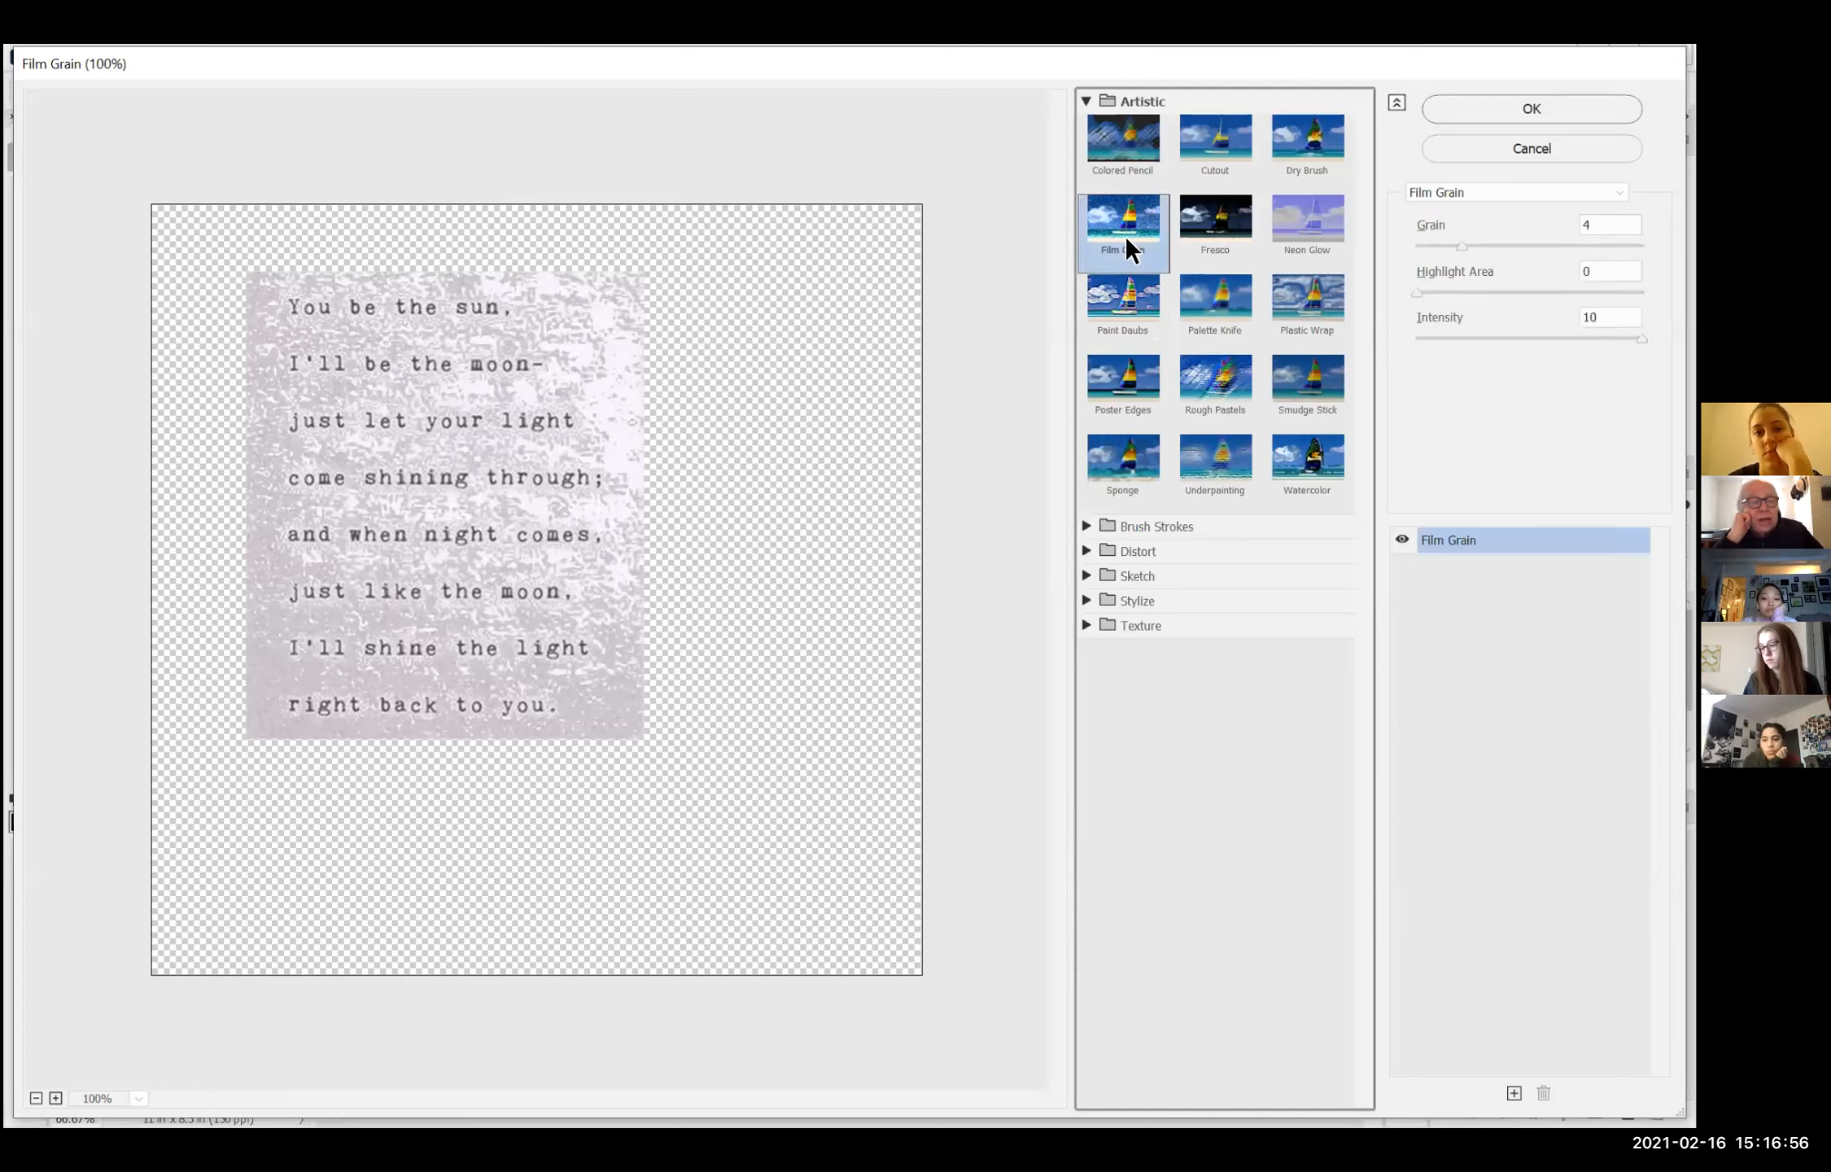
click(1296, 223)
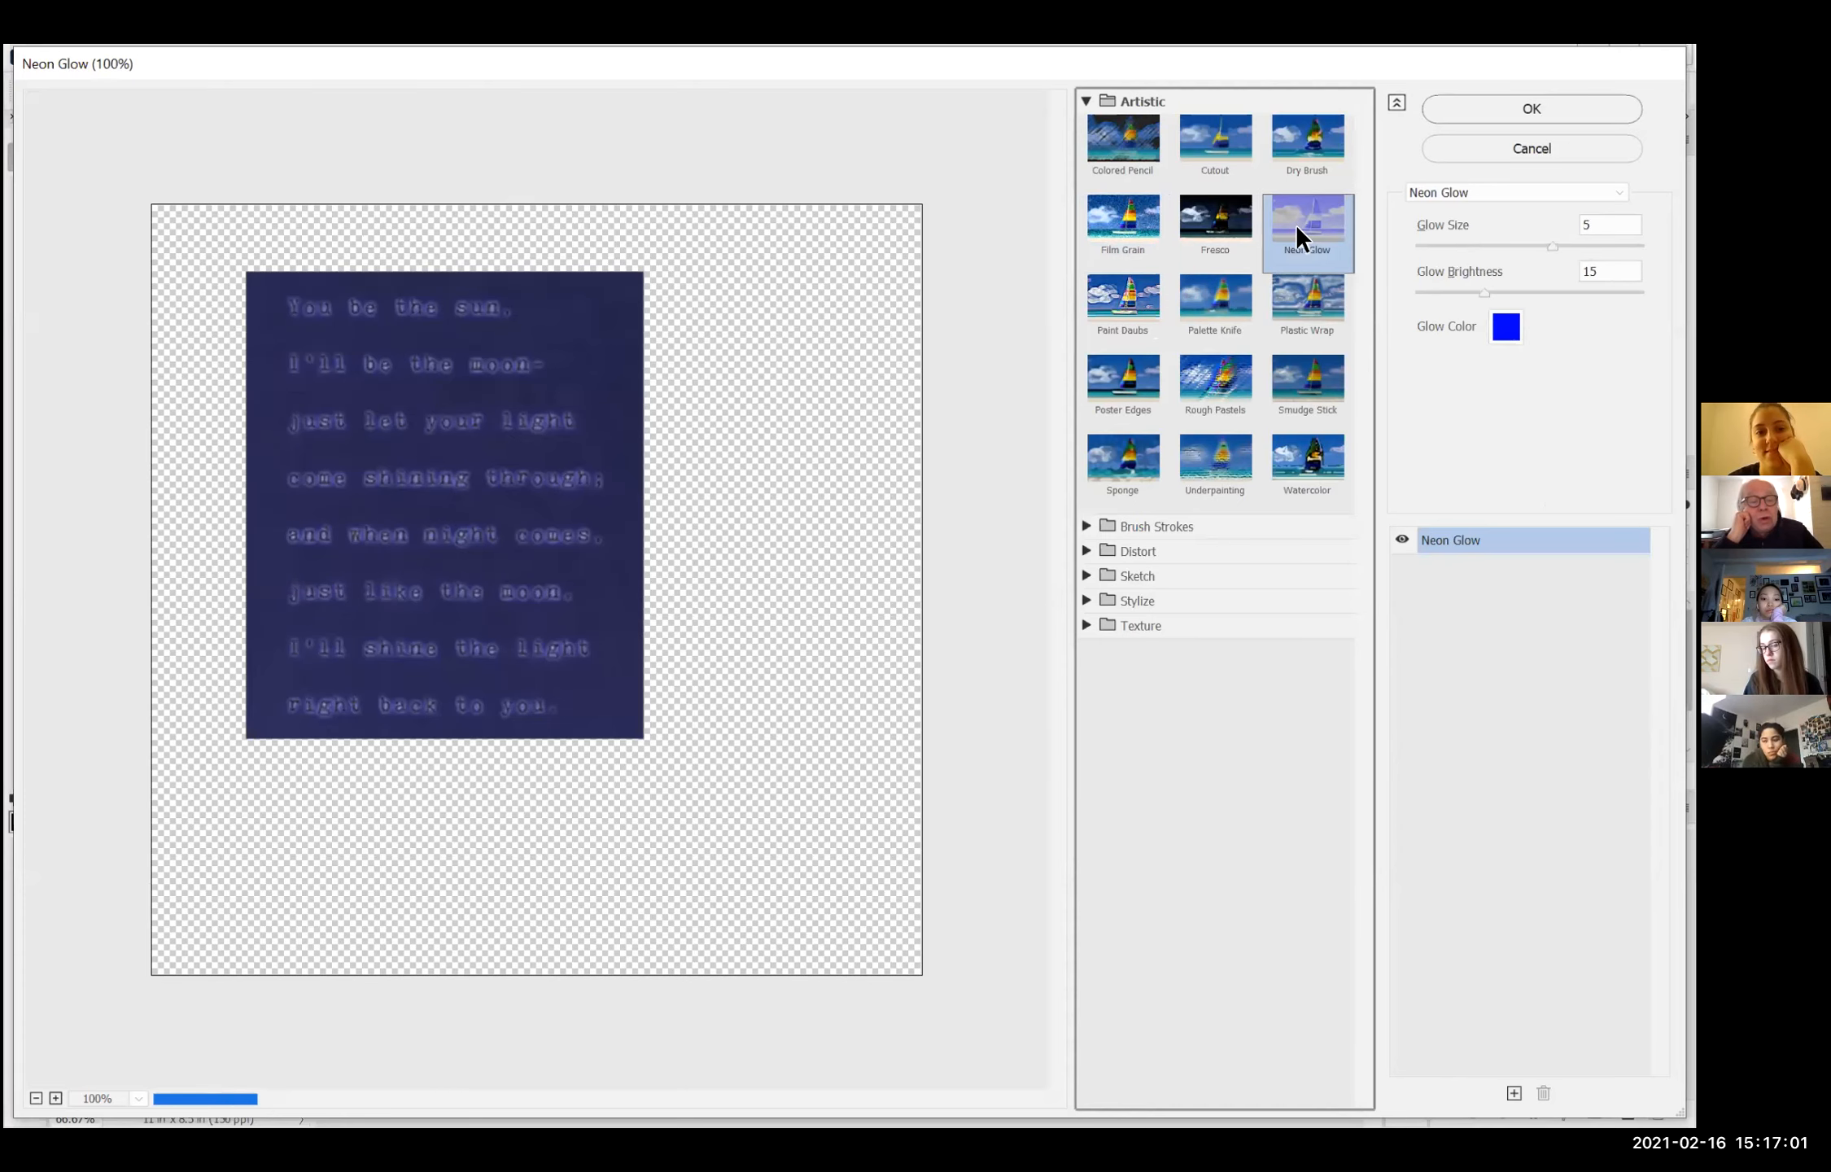
click(1242, 381)
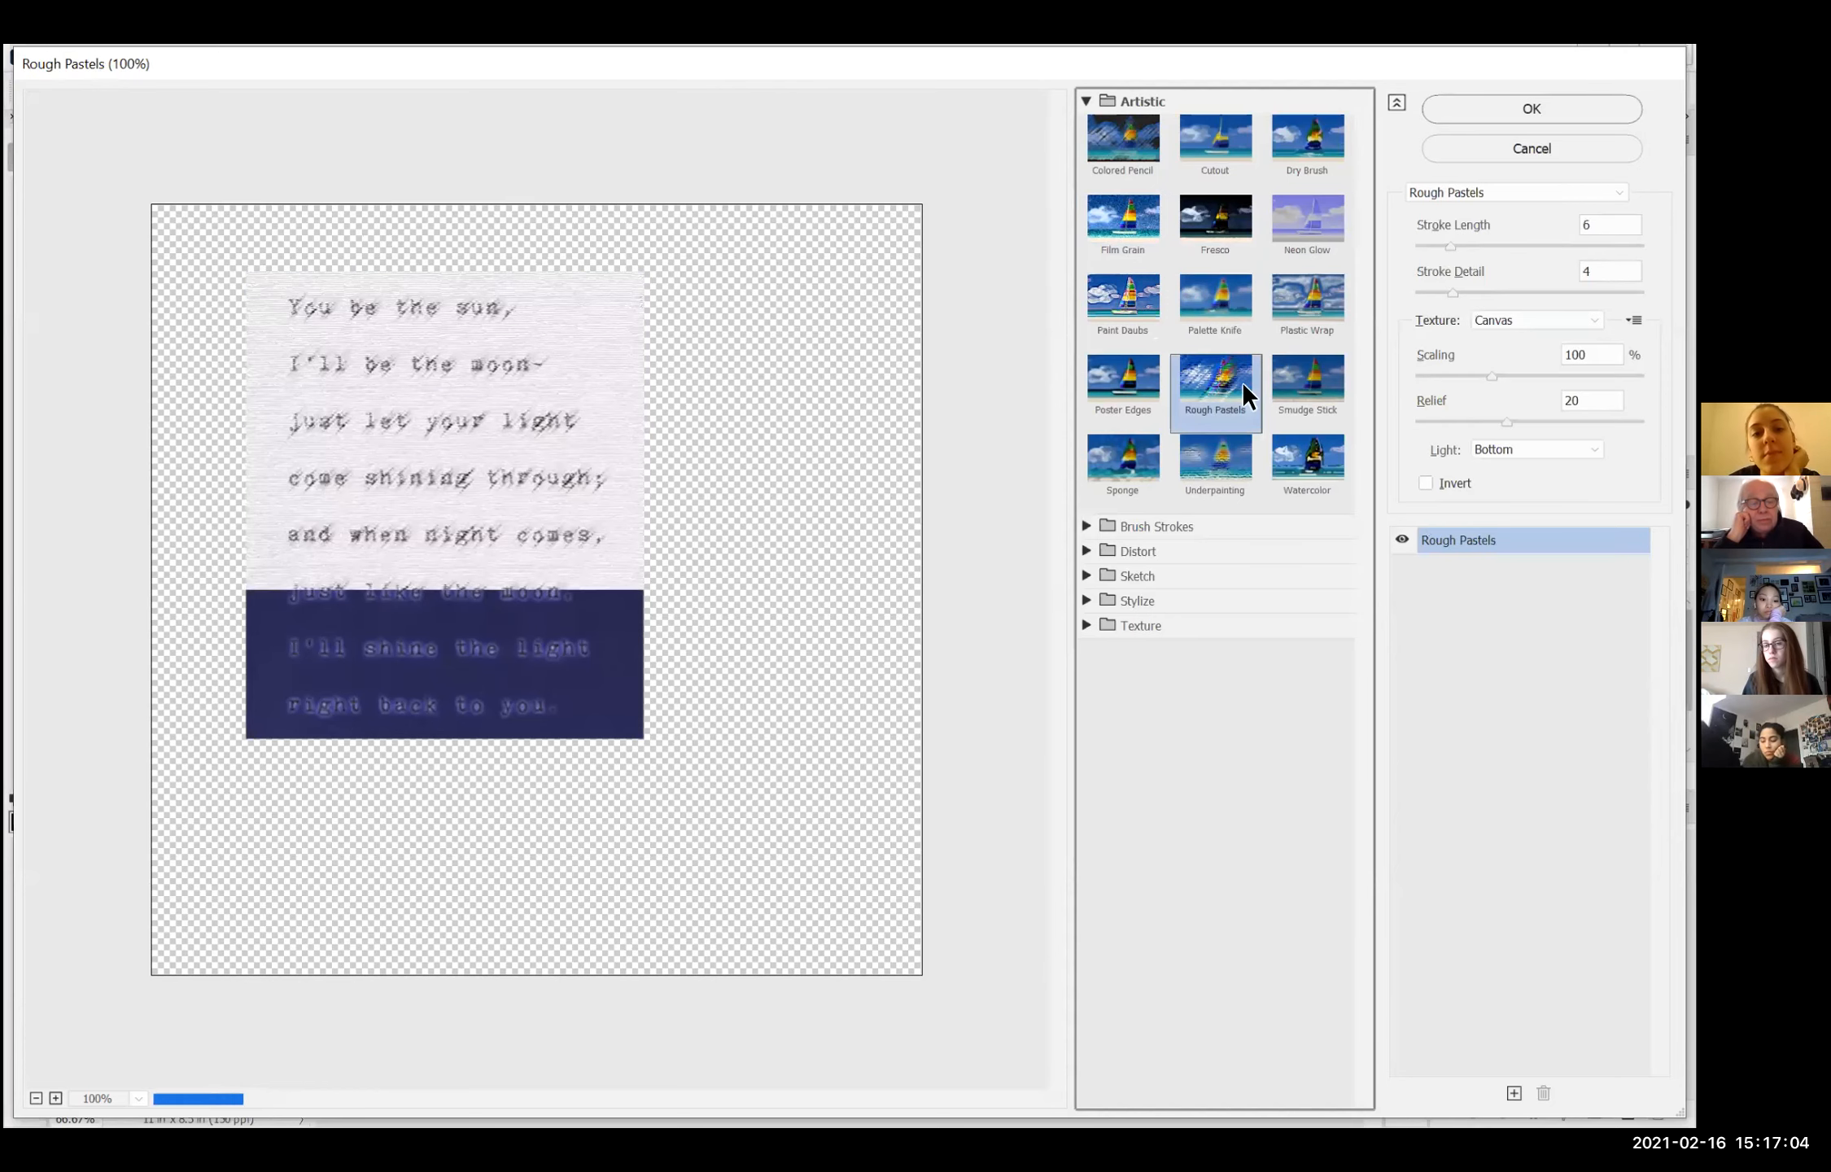
click(1154, 476)
Step: Try the Ink Outlines brush stroke filter and the Glass and Diffuse Glow distort filters on the poem
click(1088, 529)
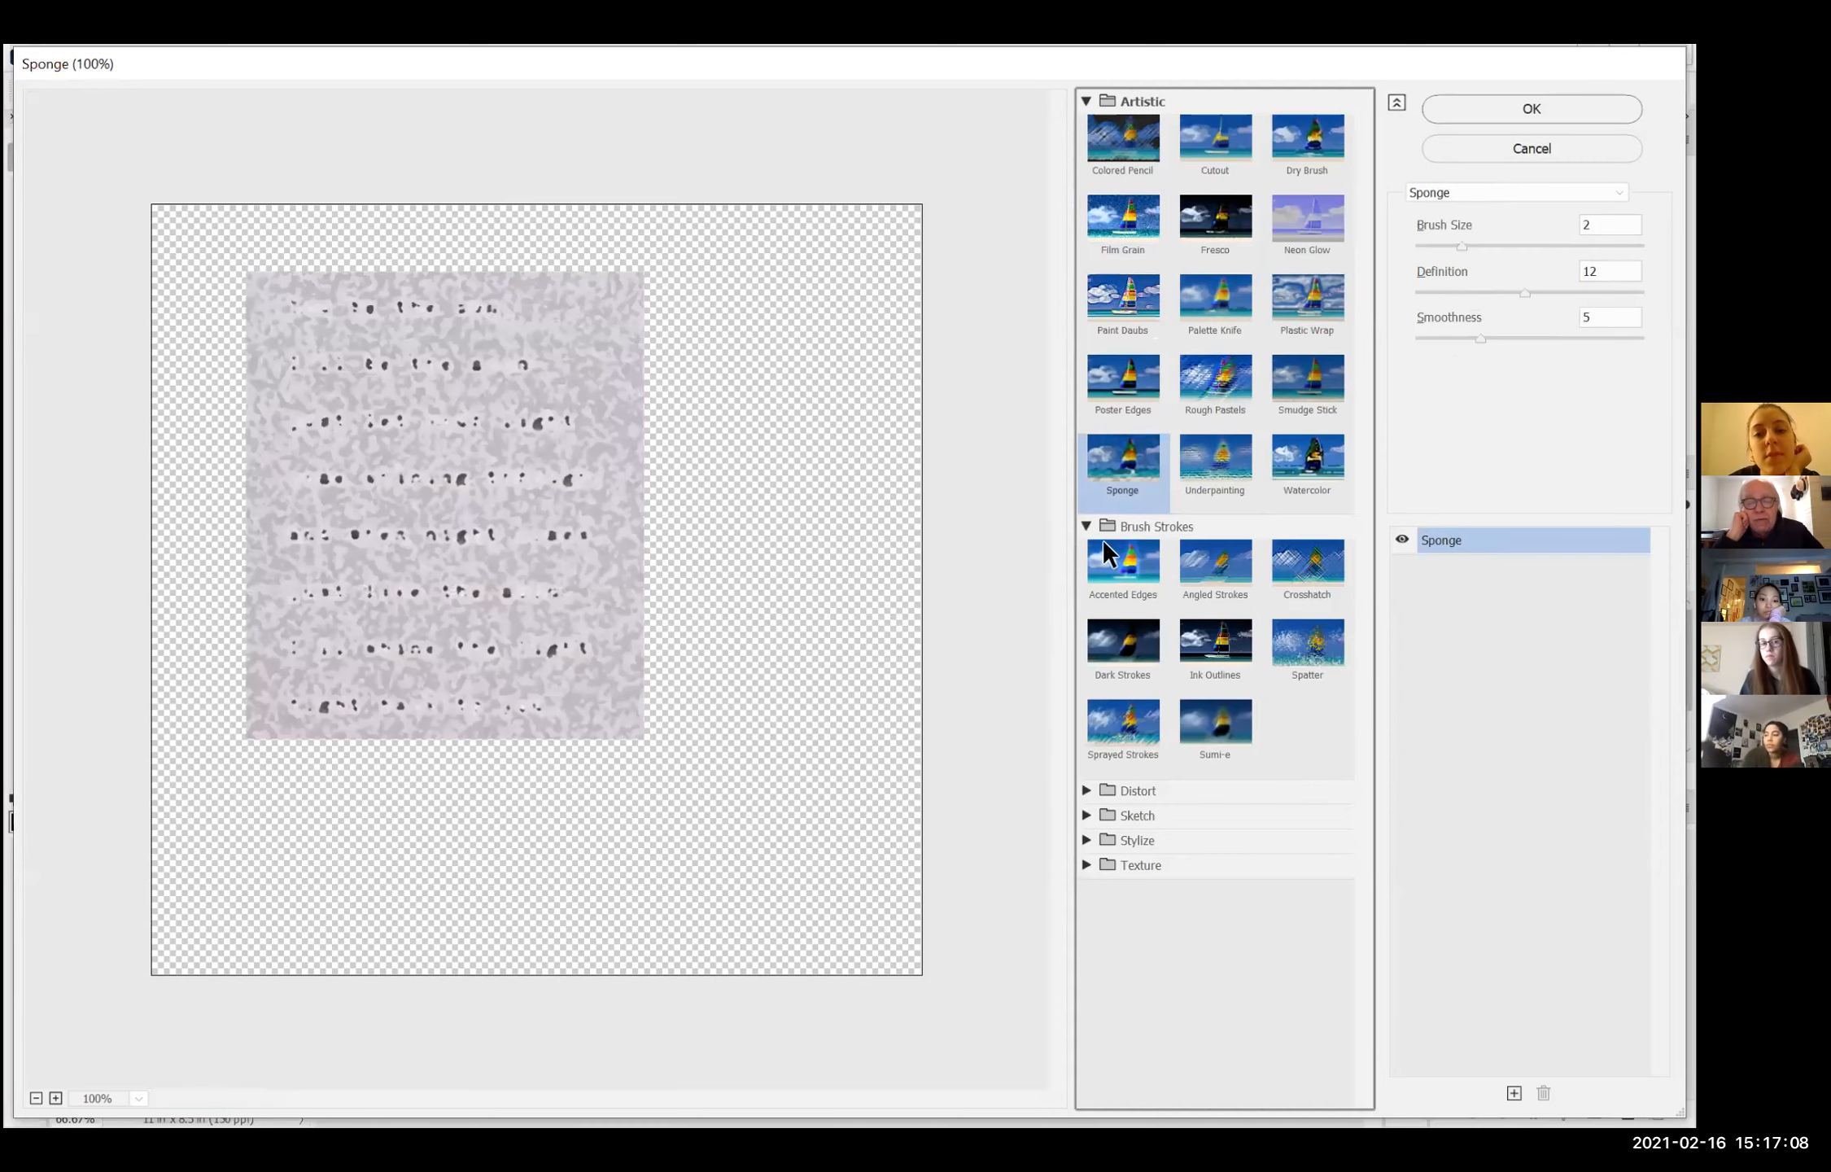
click(1218, 643)
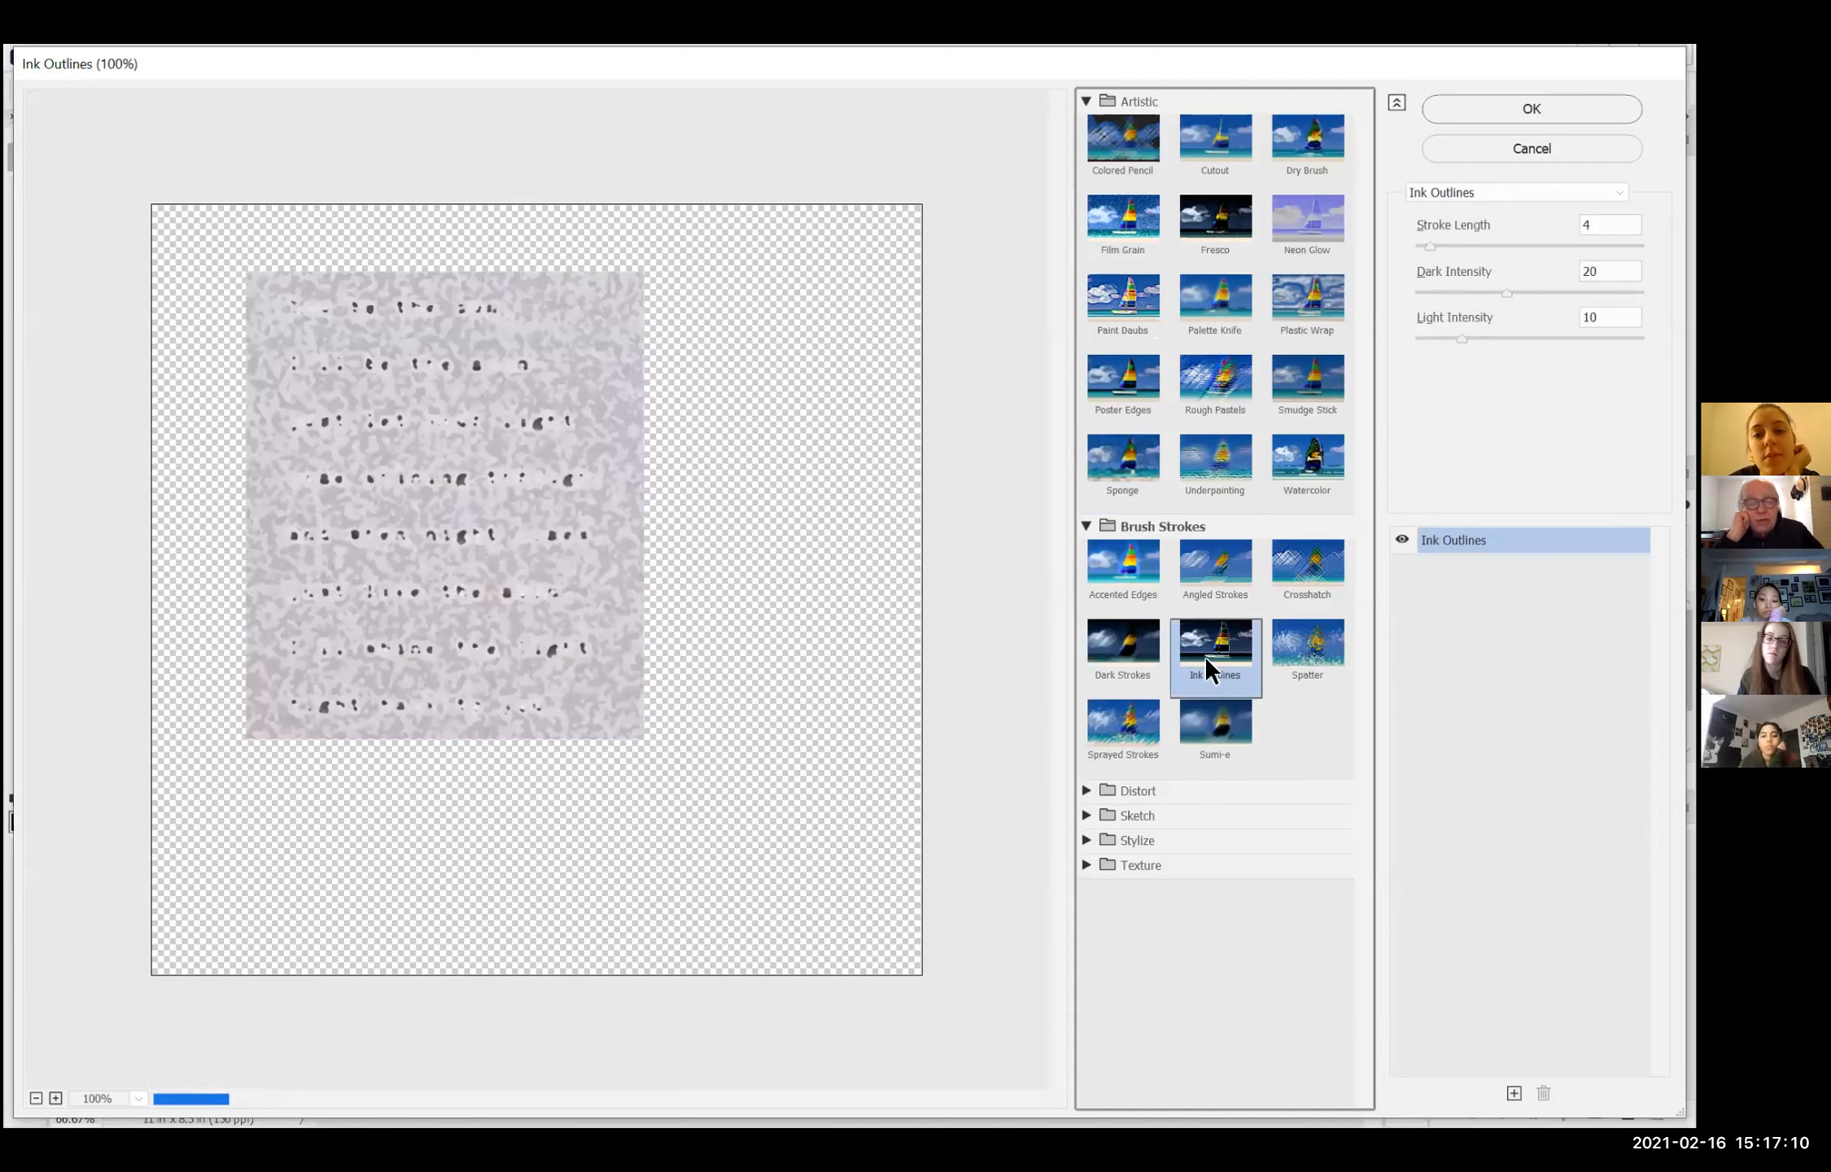
click(1091, 791)
click(1193, 837)
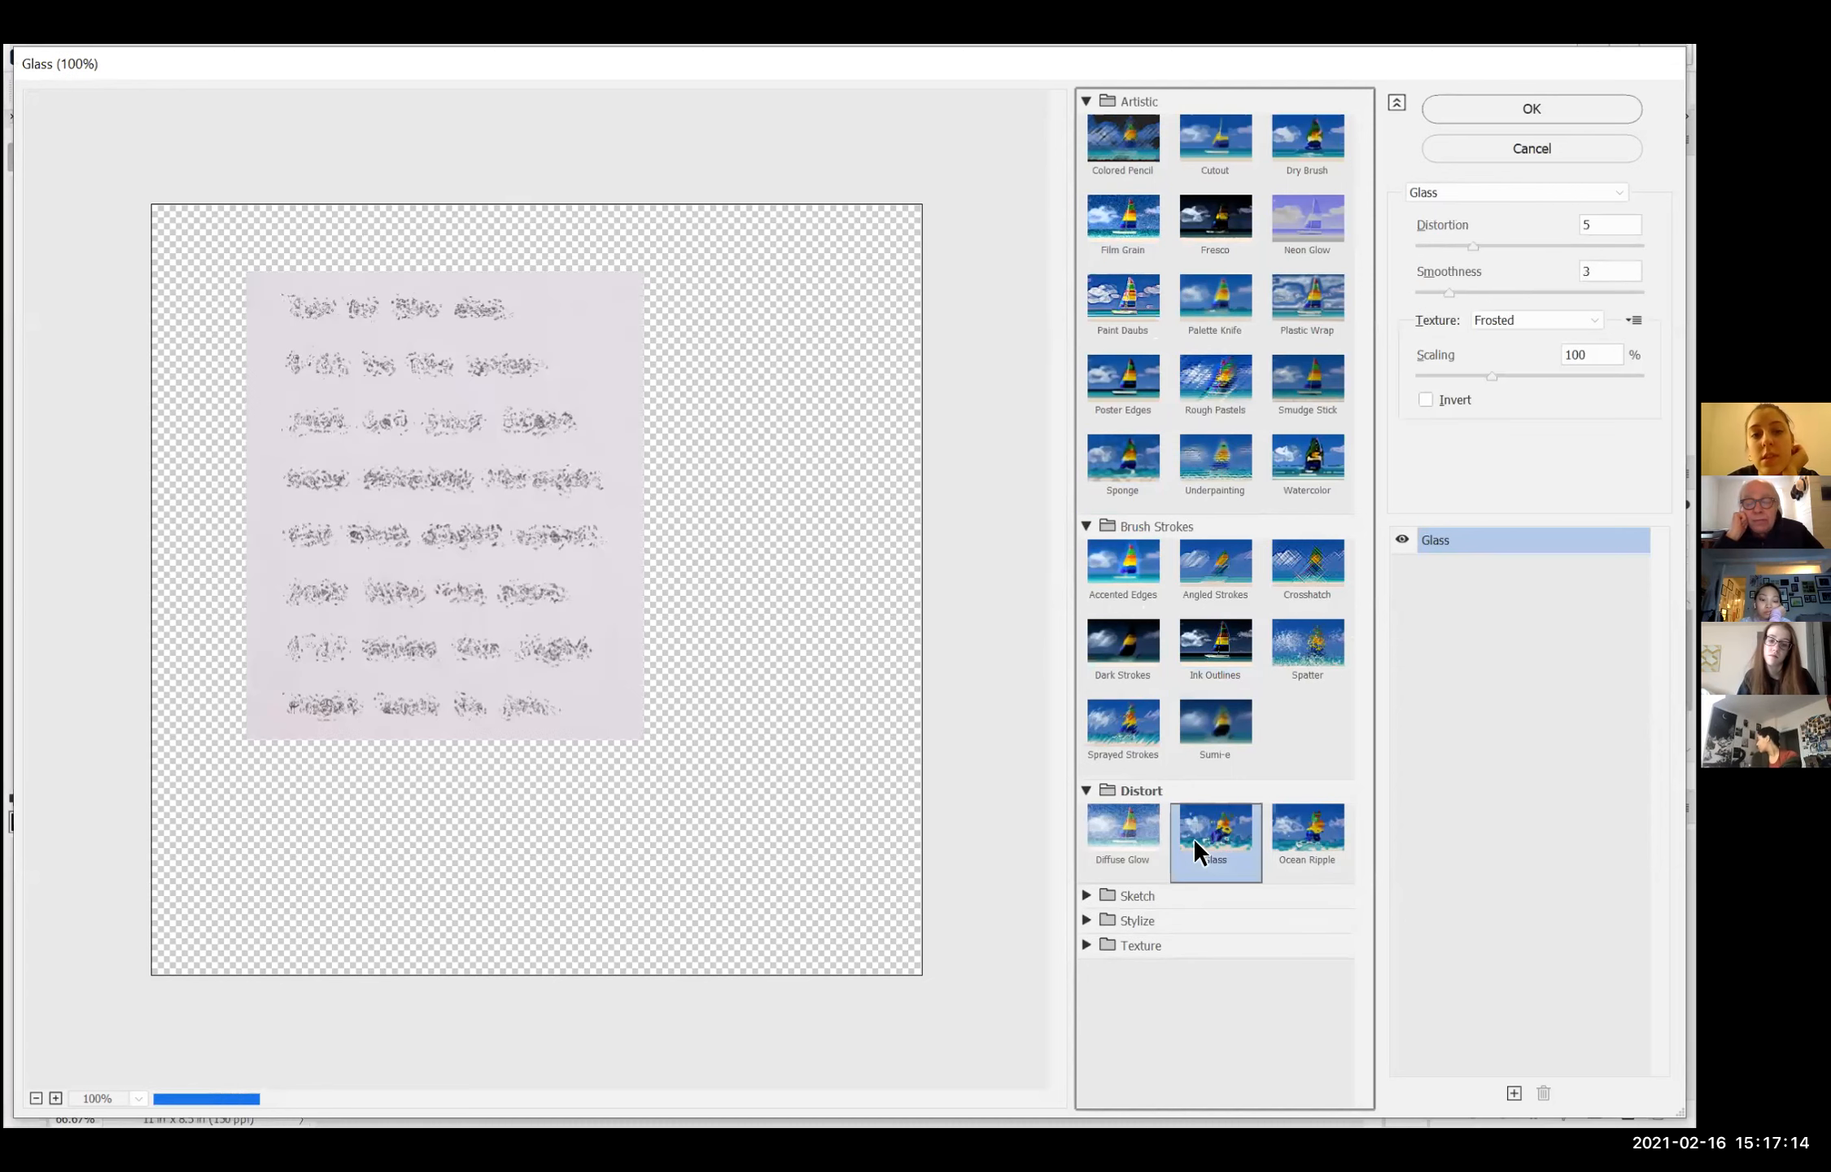
click(1131, 844)
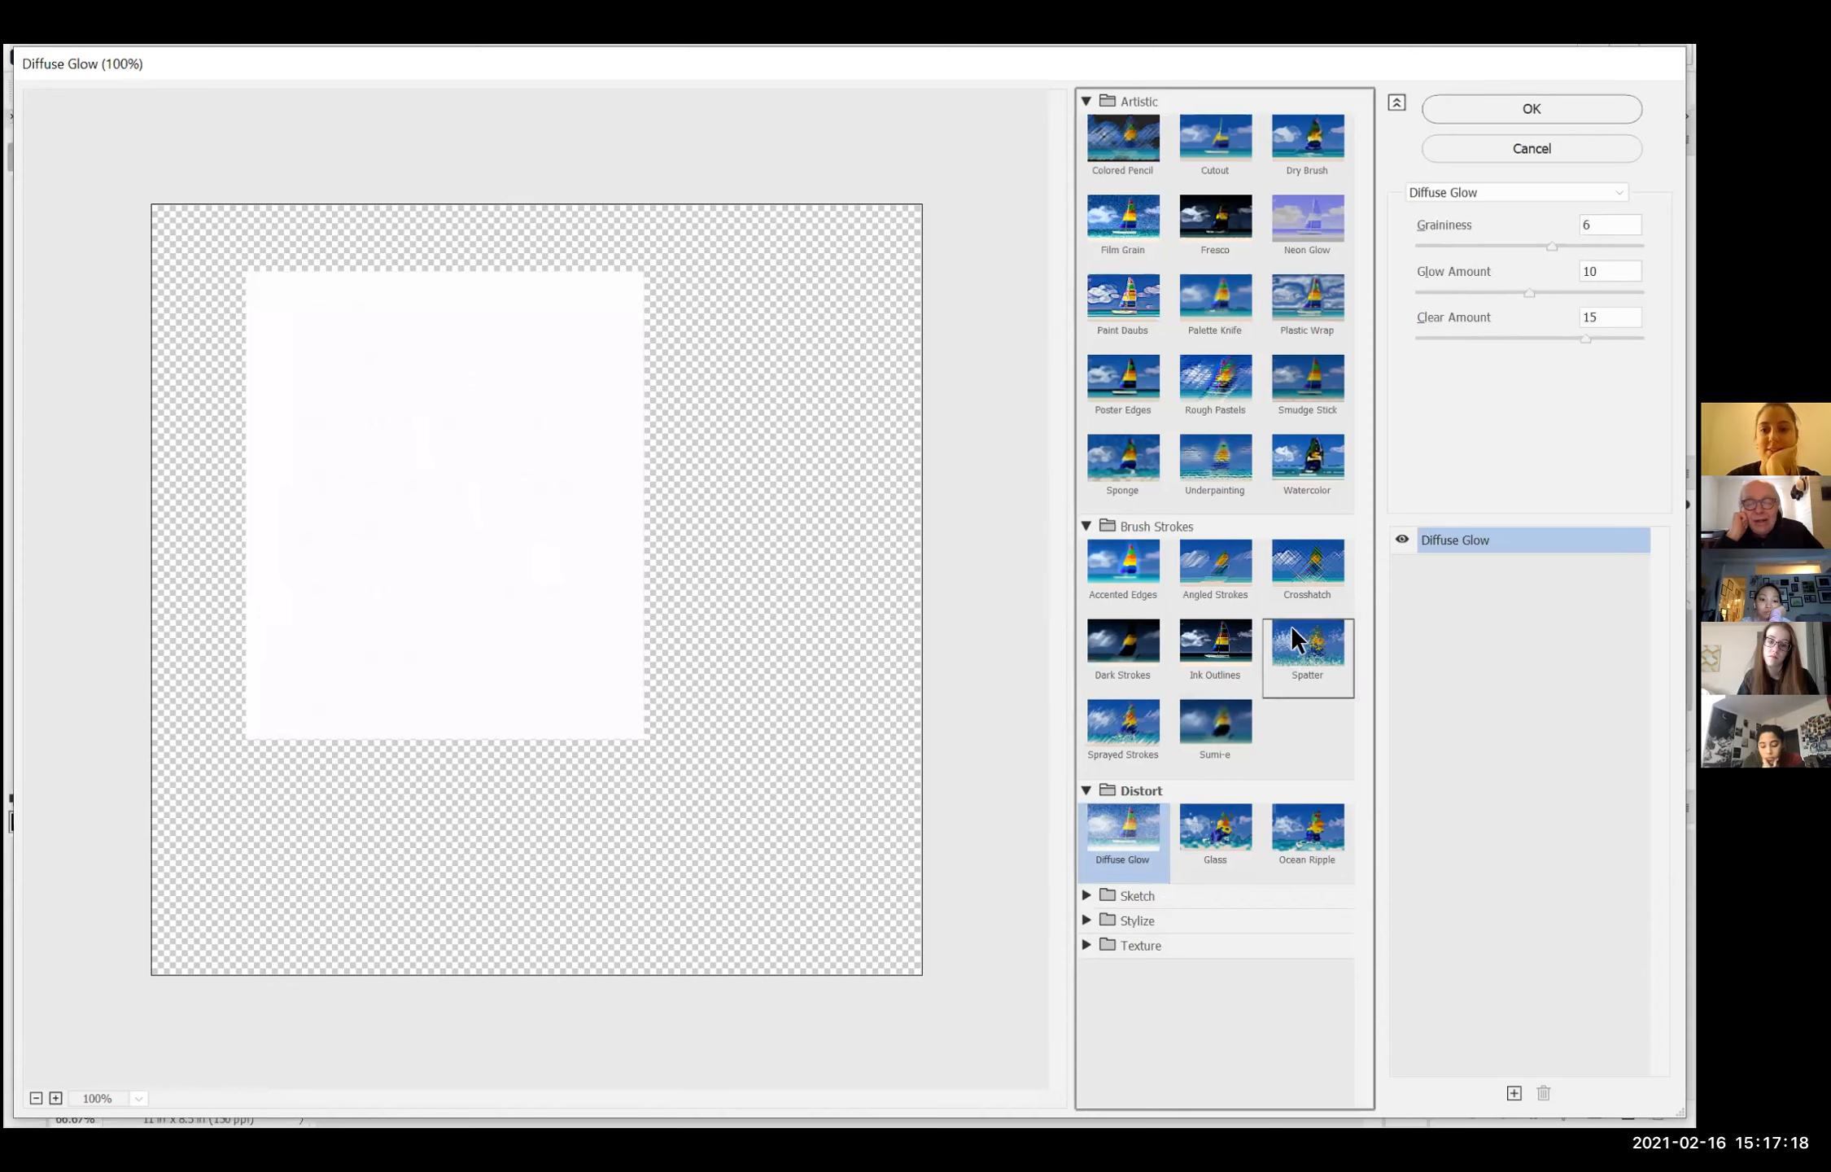
Step: Try Palette Knife on the poem layer before applying Film Grain with grain 4, highlight area 0 and intensity 10
click(1194, 300)
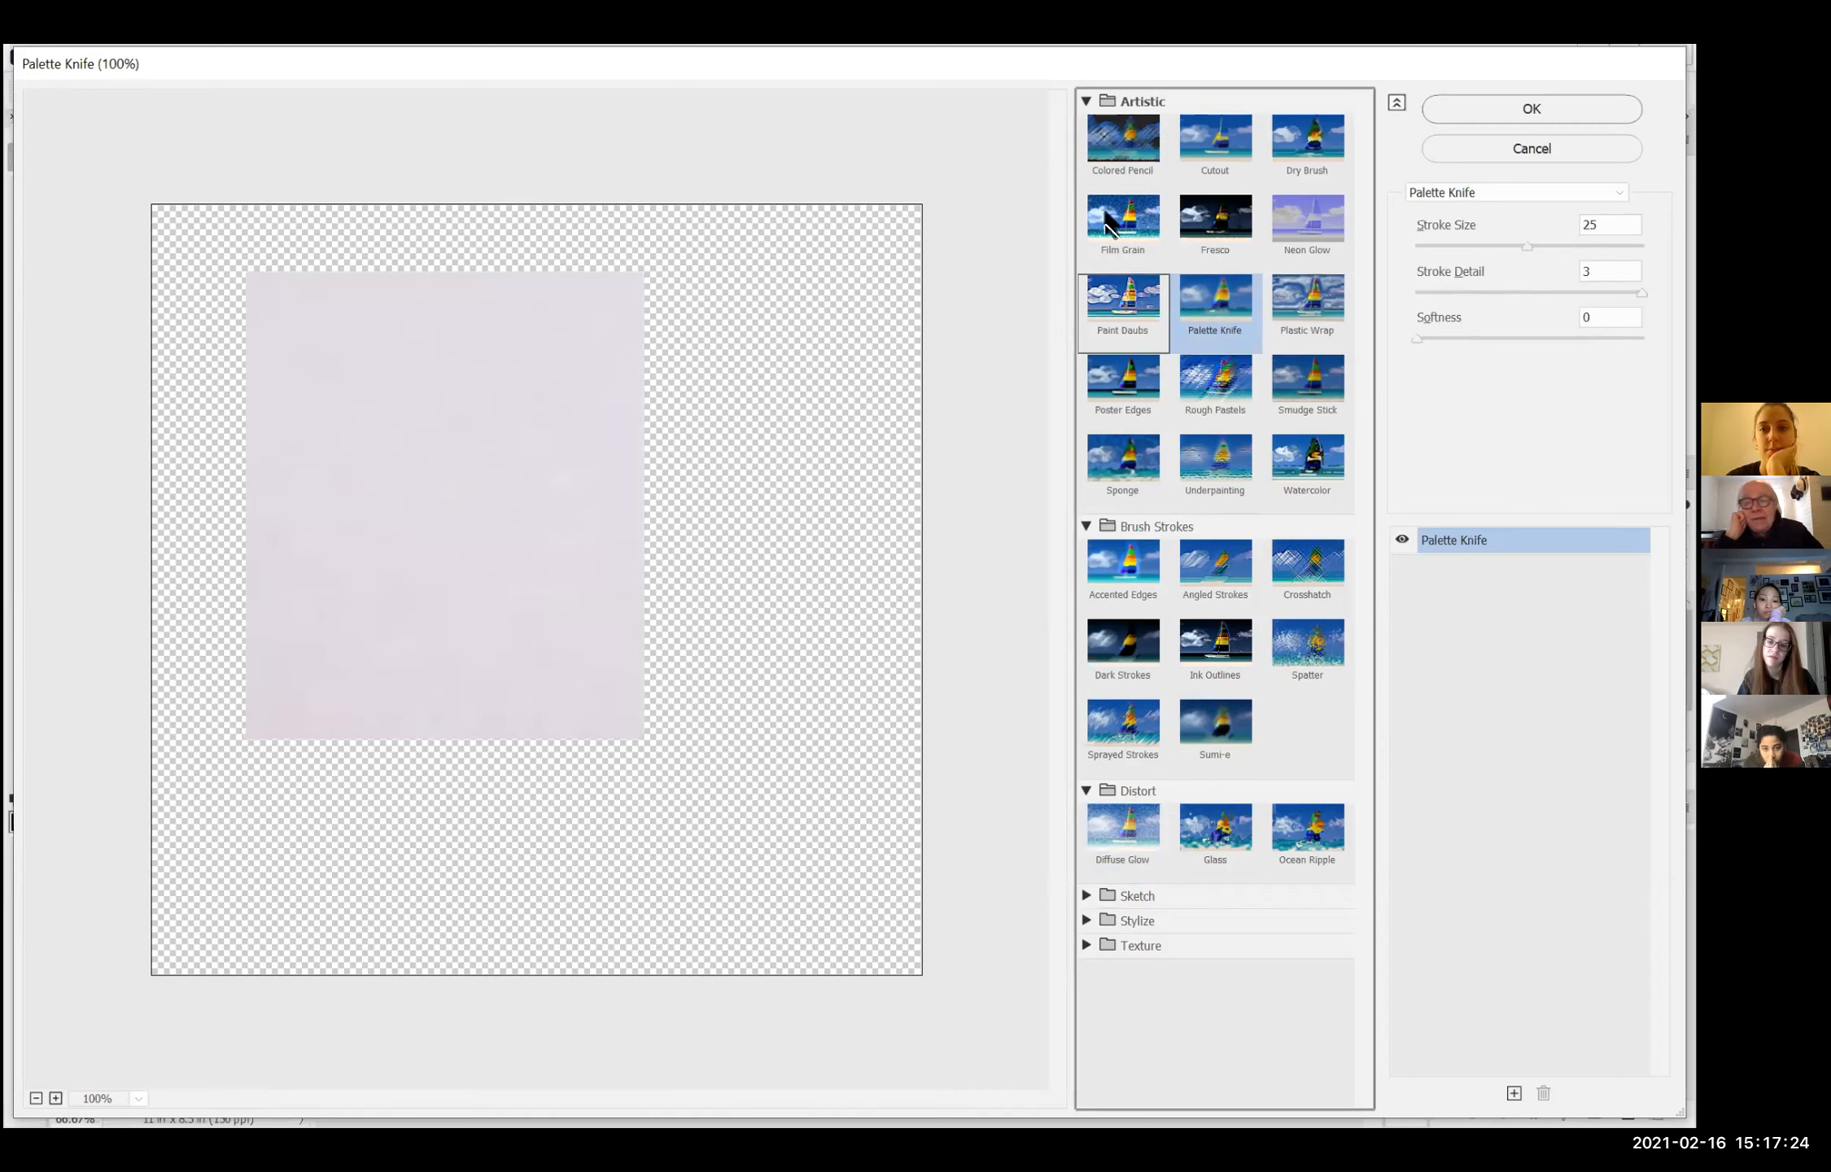
click(1105, 168)
click(1119, 211)
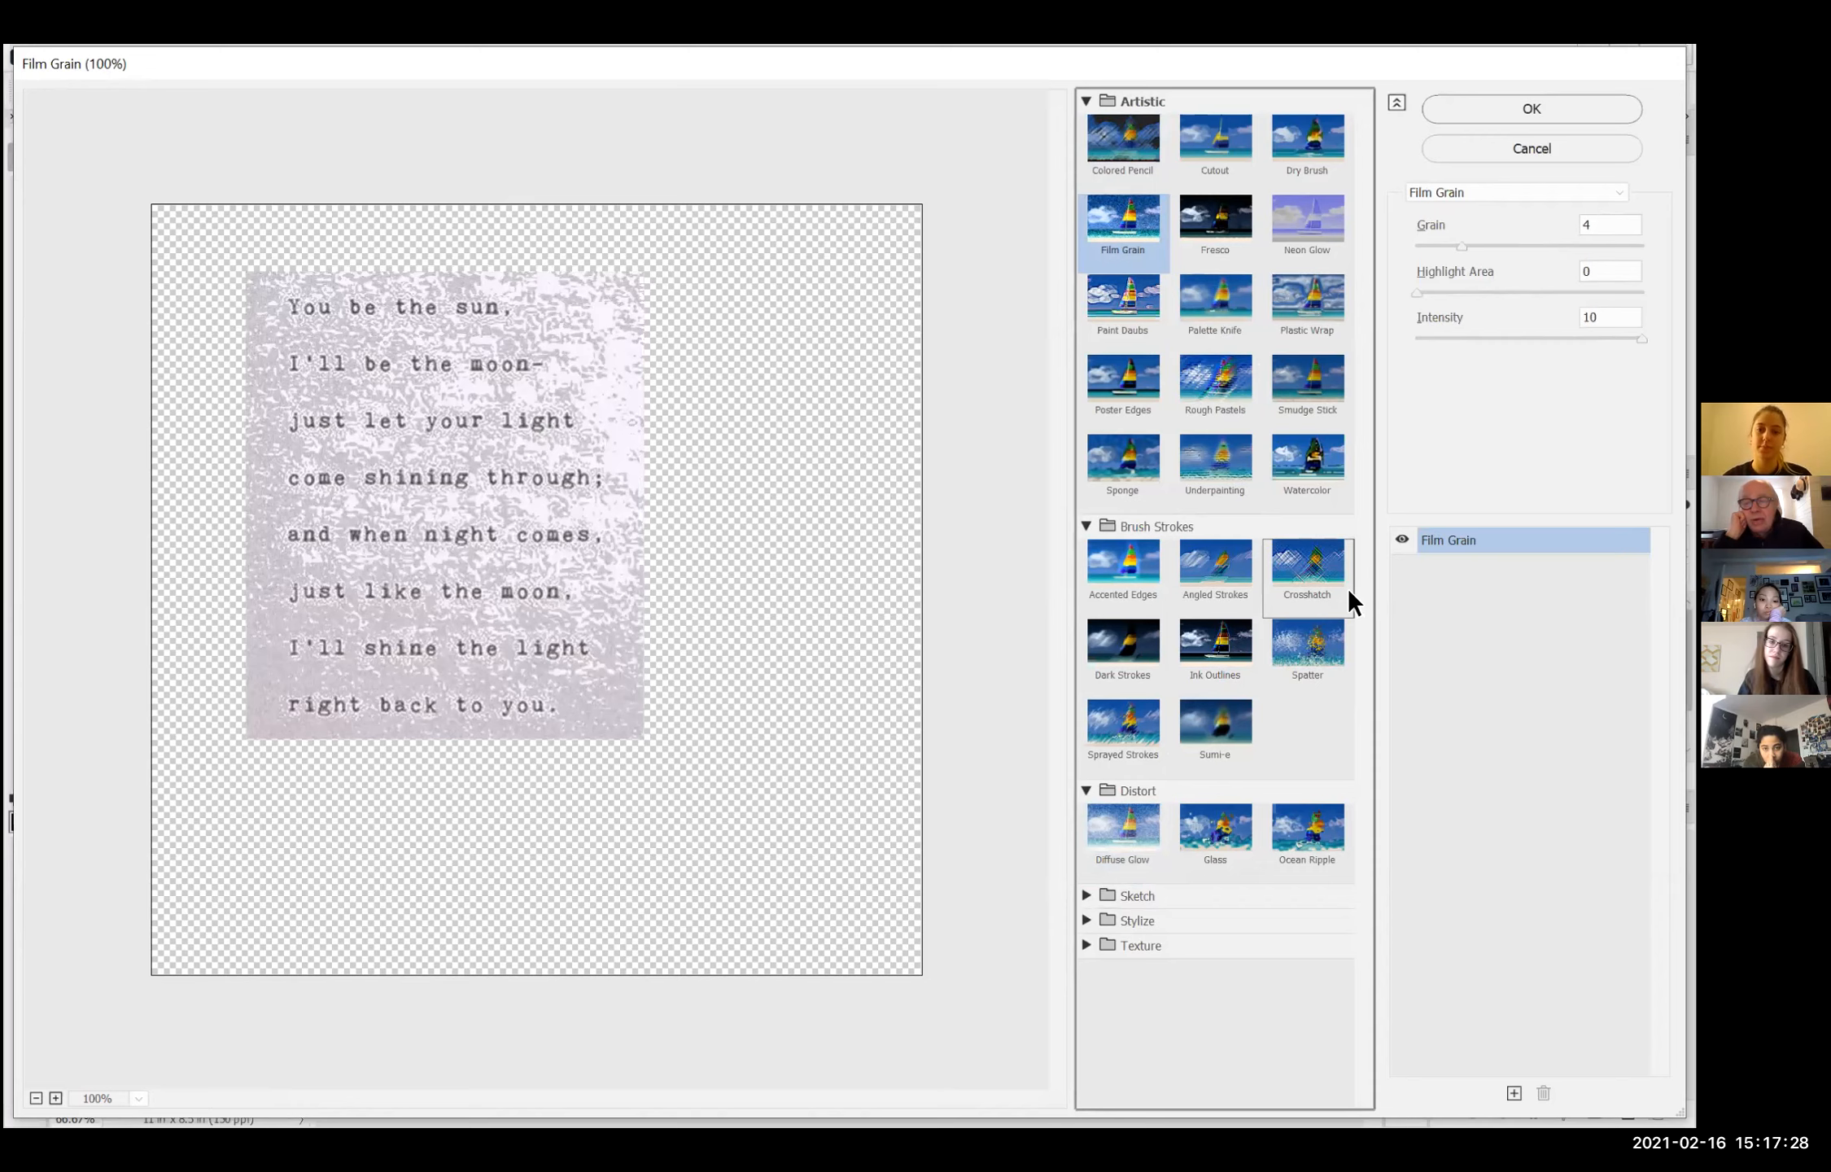
click(1487, 102)
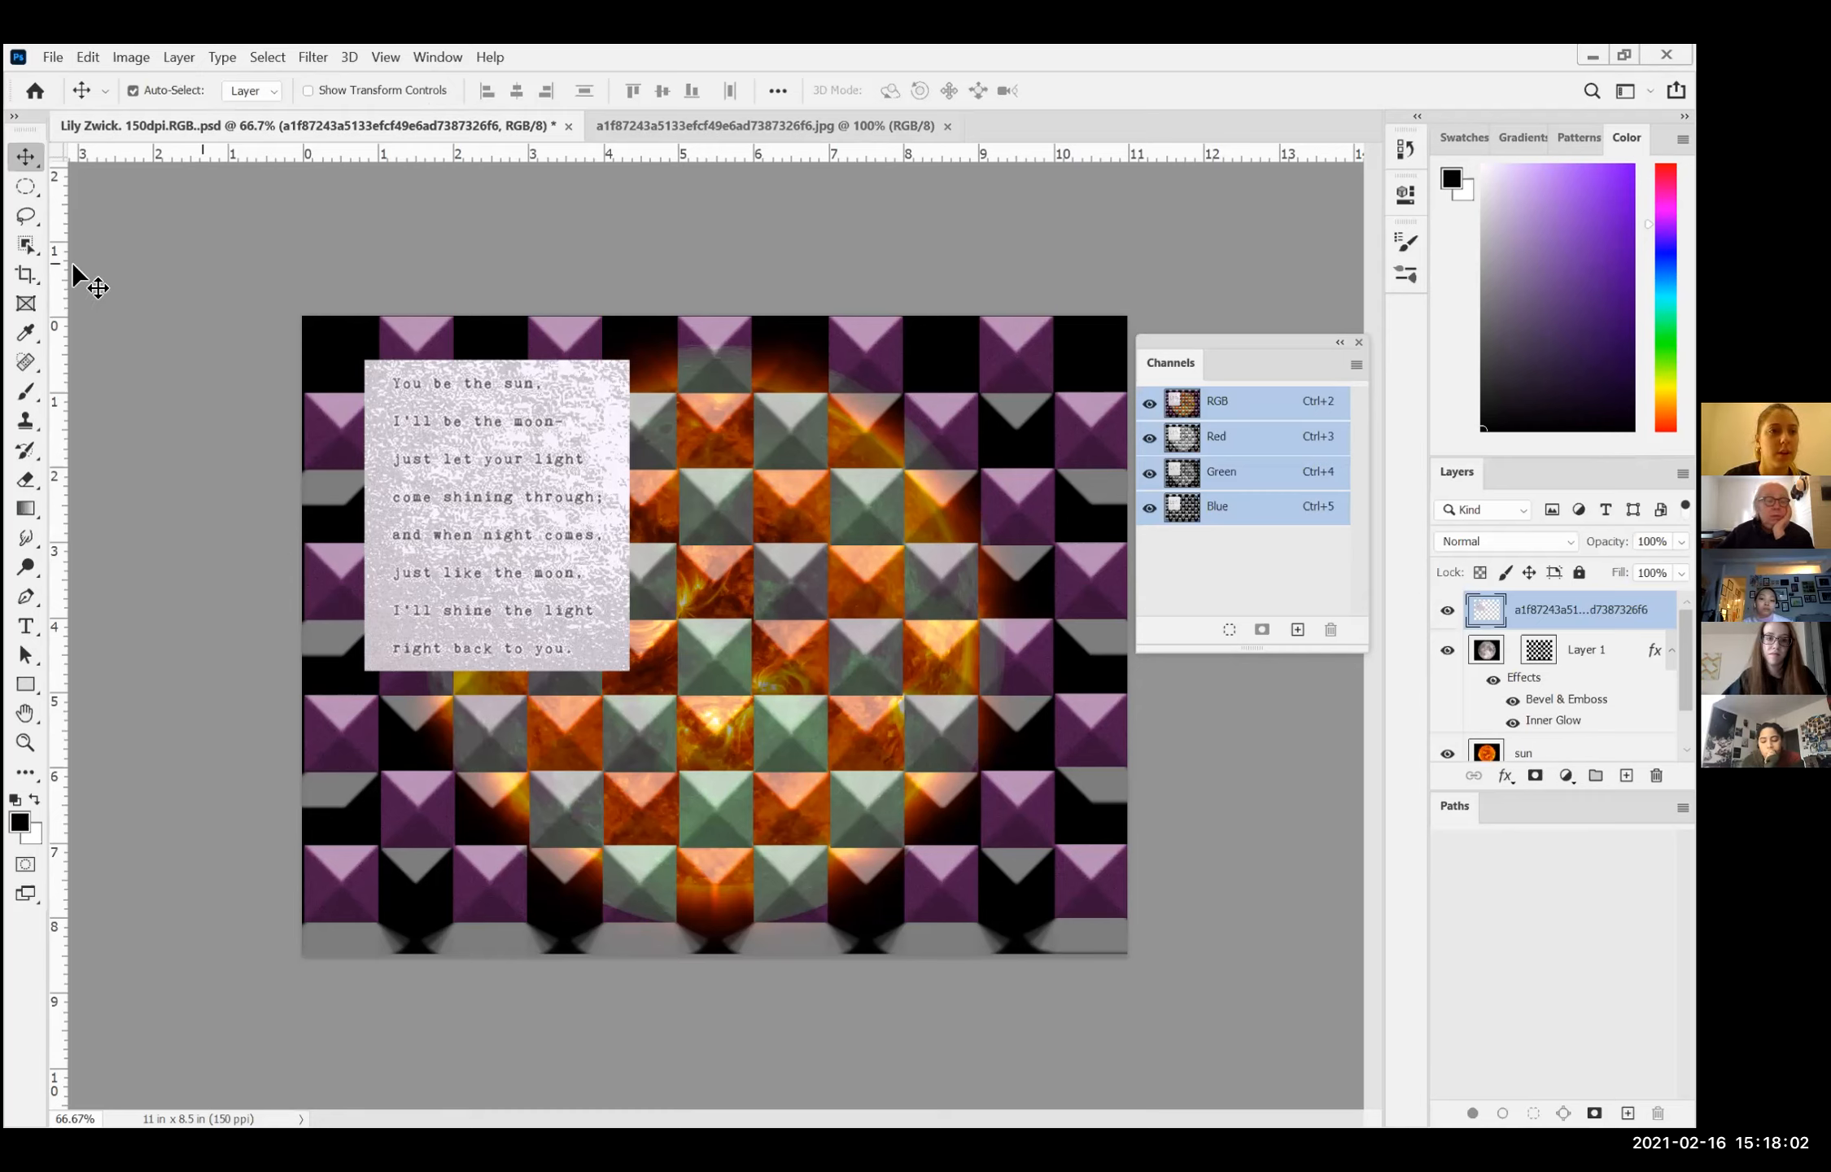
click(21, 628)
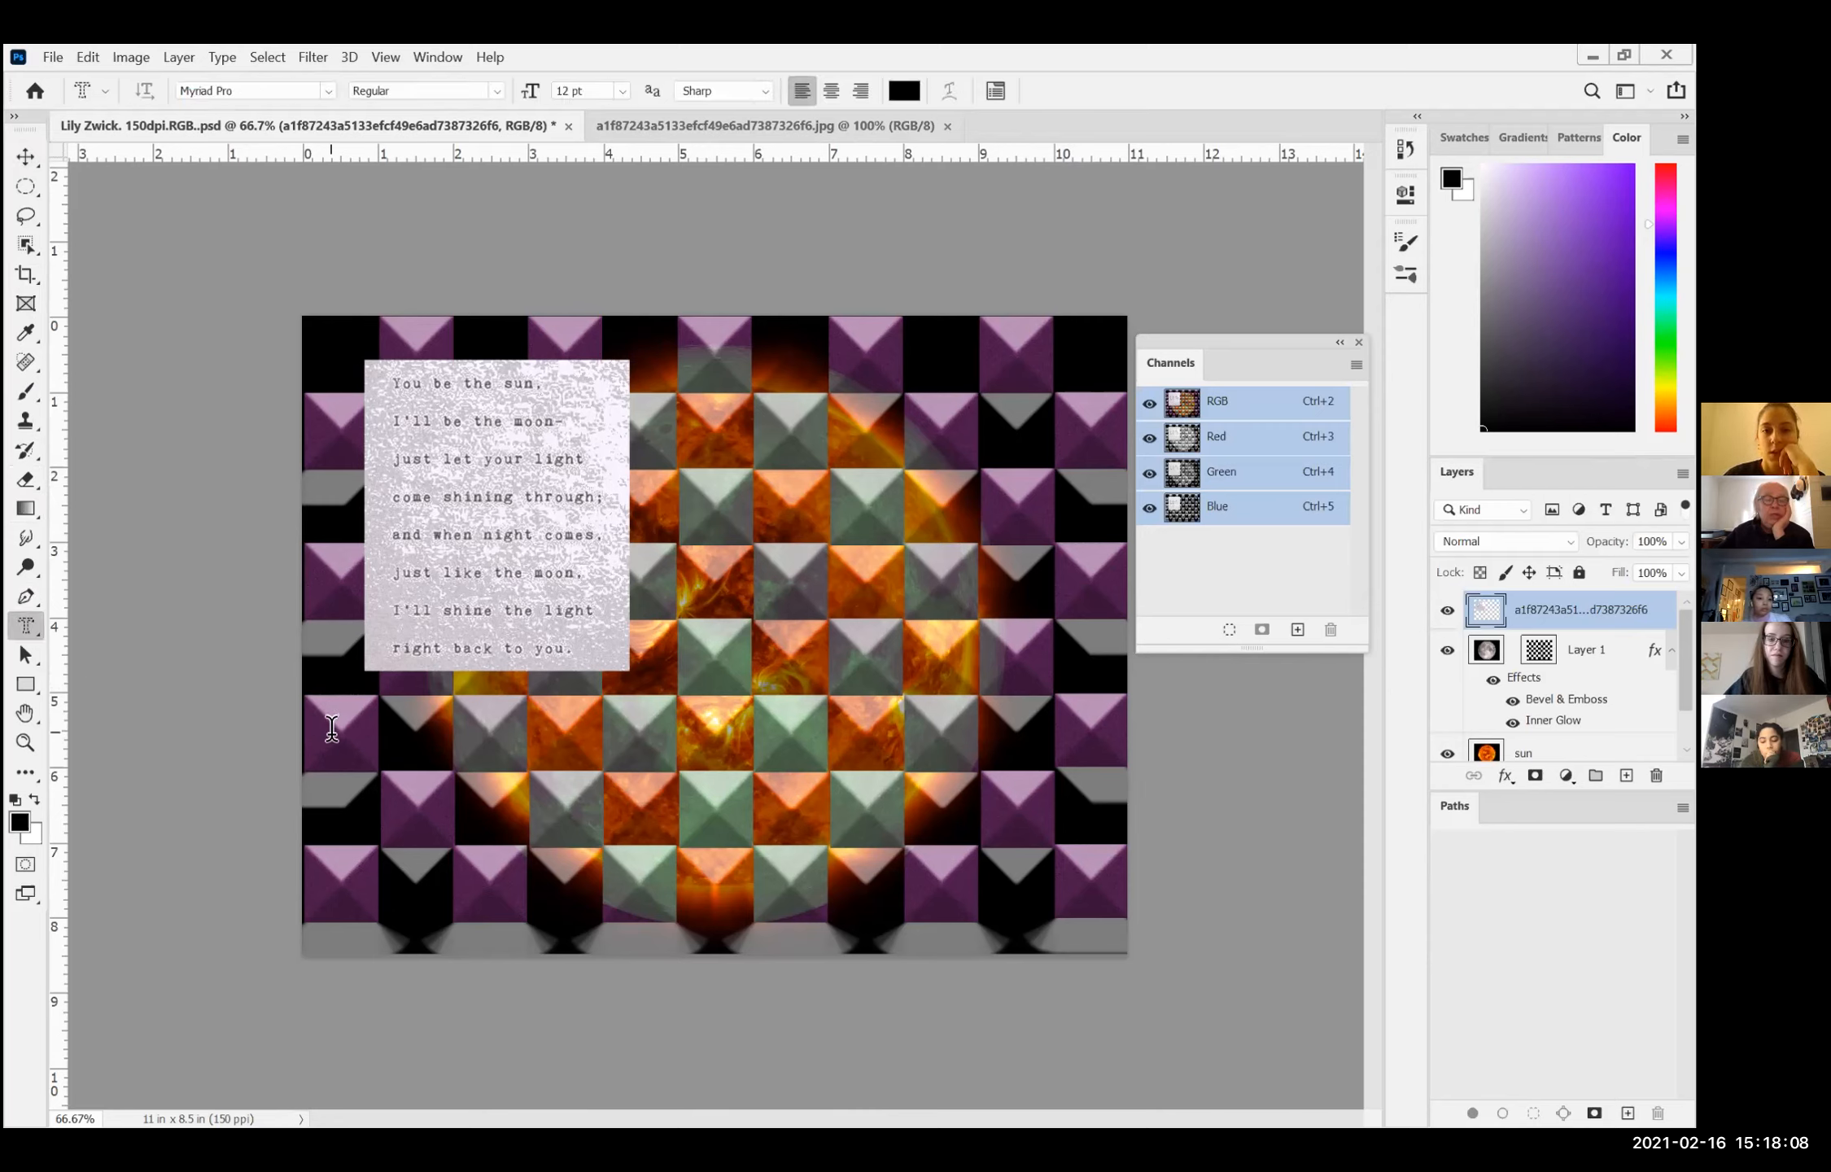
click(391, 382)
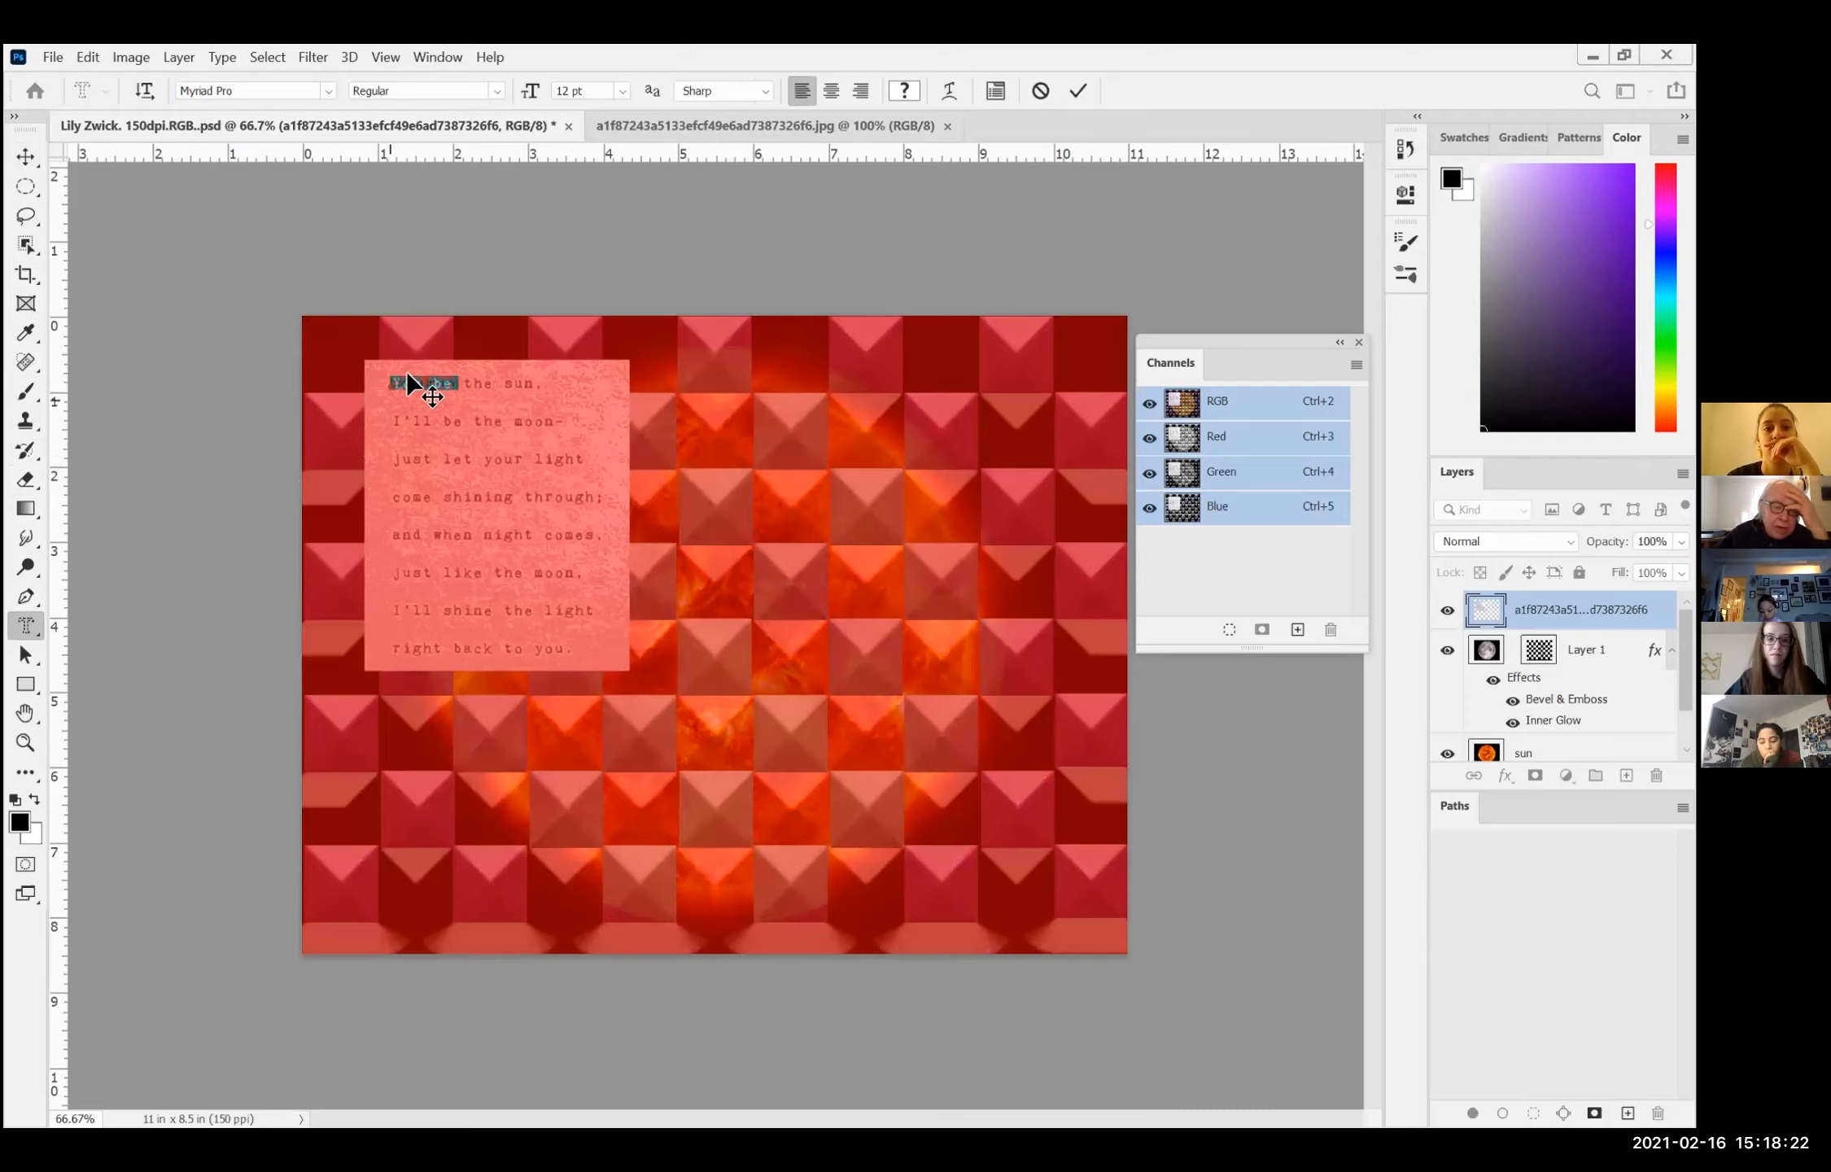
mouse_move(411, 379)
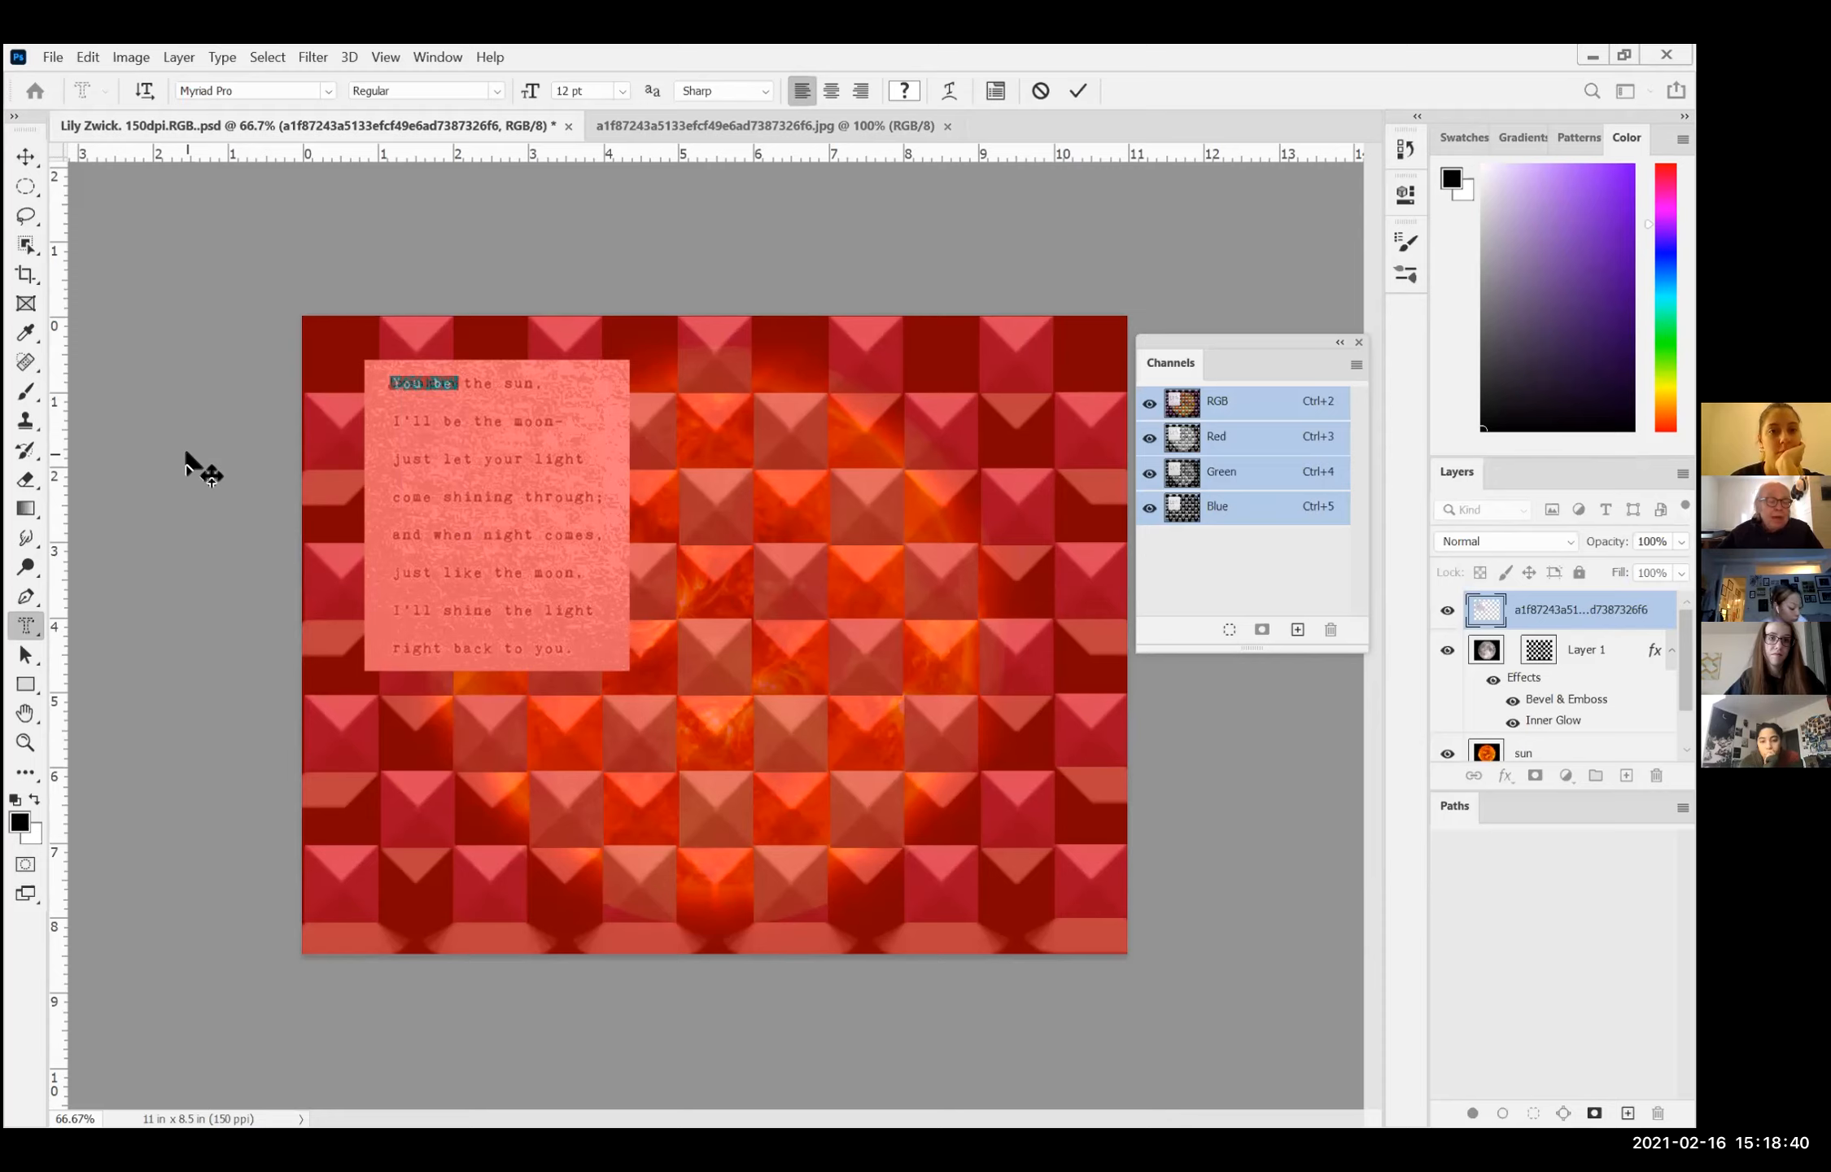
Step: Switch from the type mask to the Horizontal Type tool and add the word "You" over the poem's first word
right_click(36, 631)
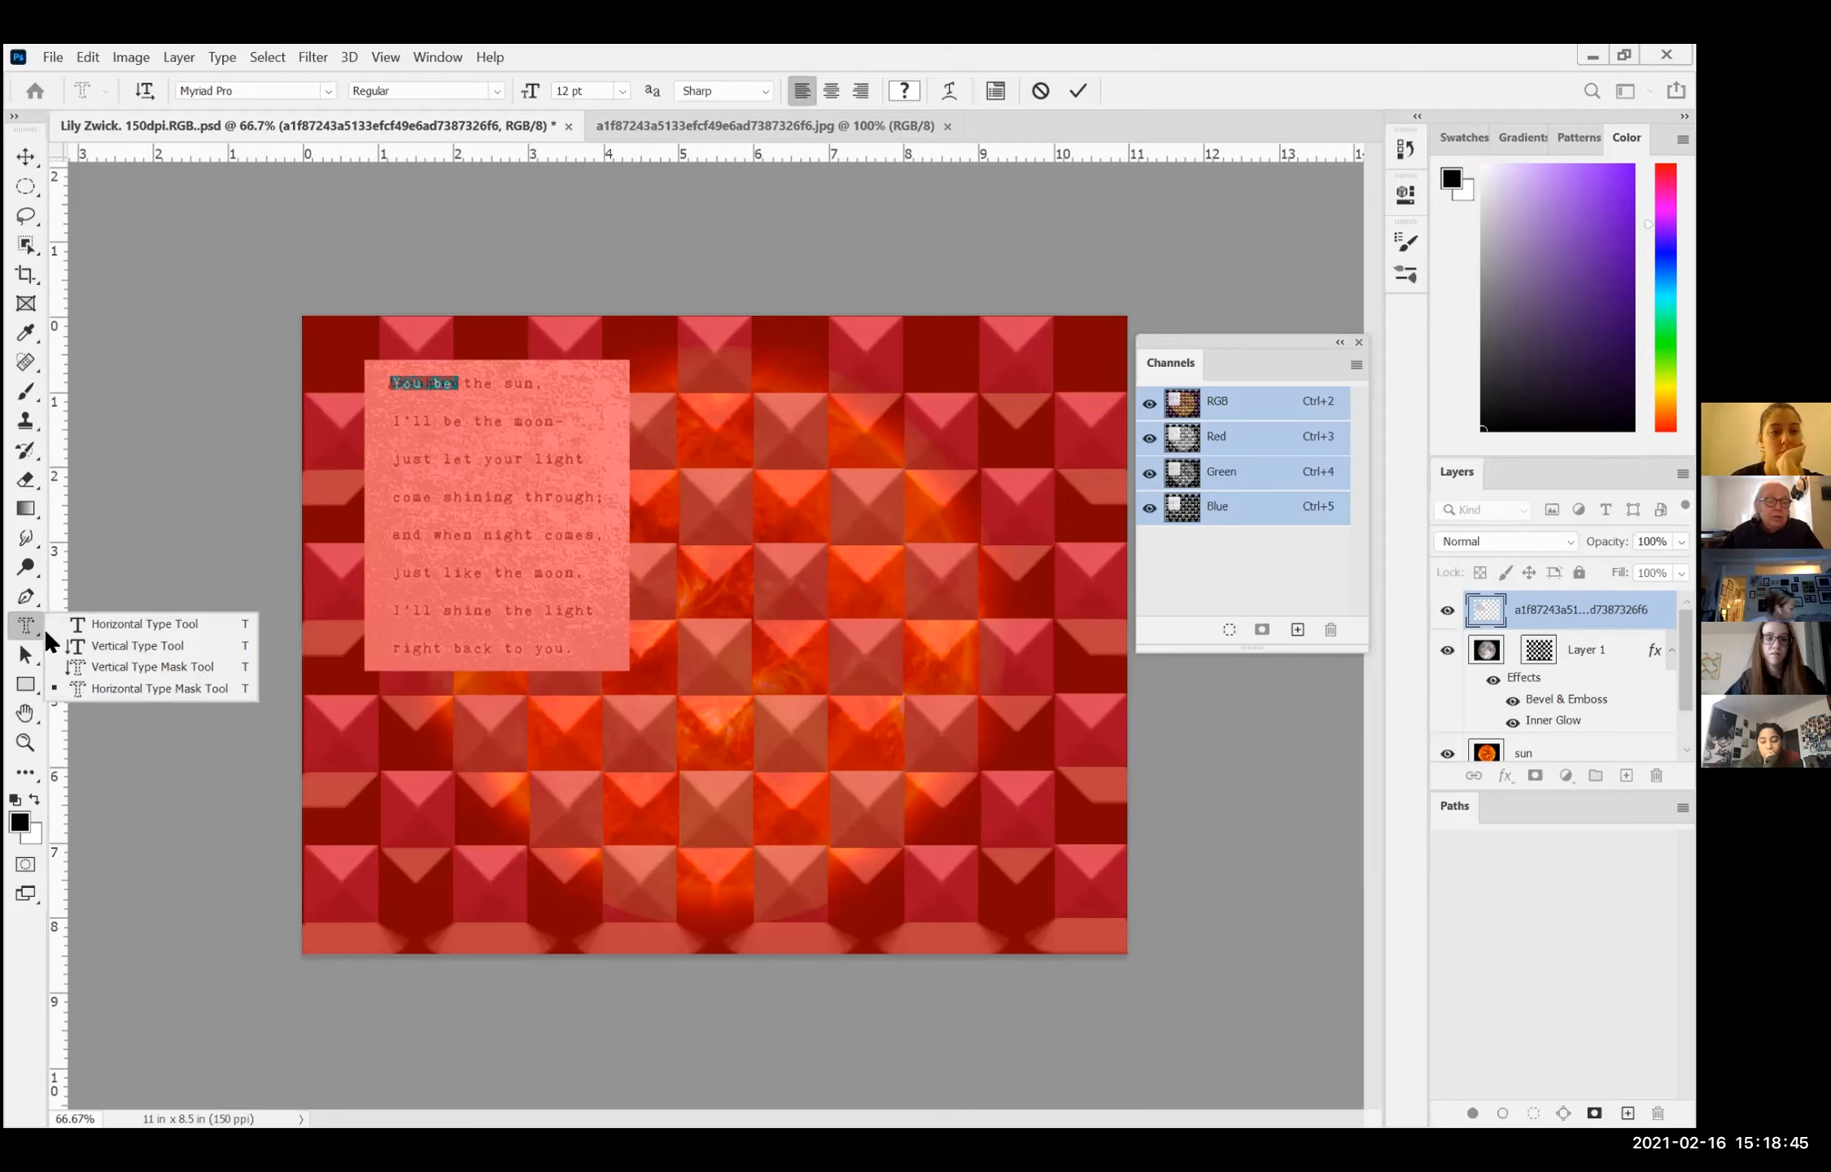
click(91, 624)
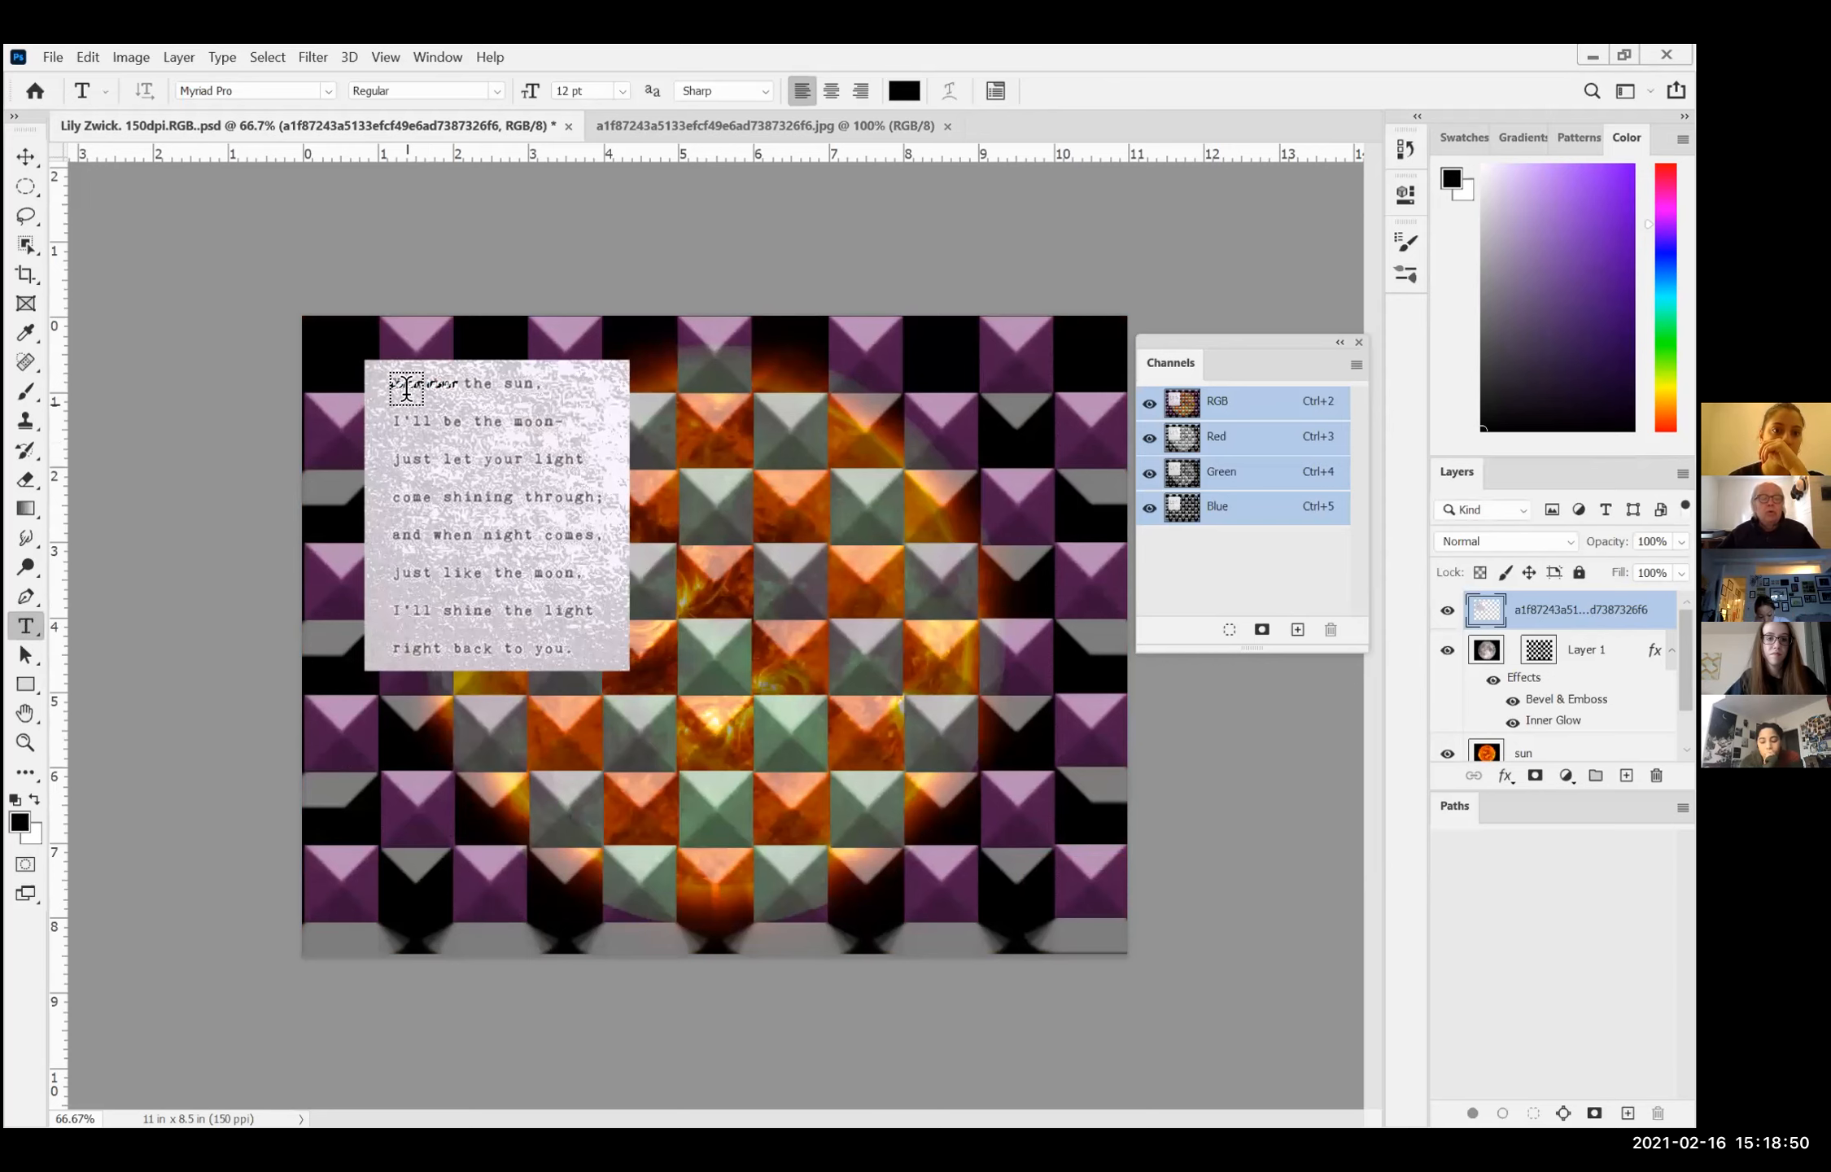
click(450, 411)
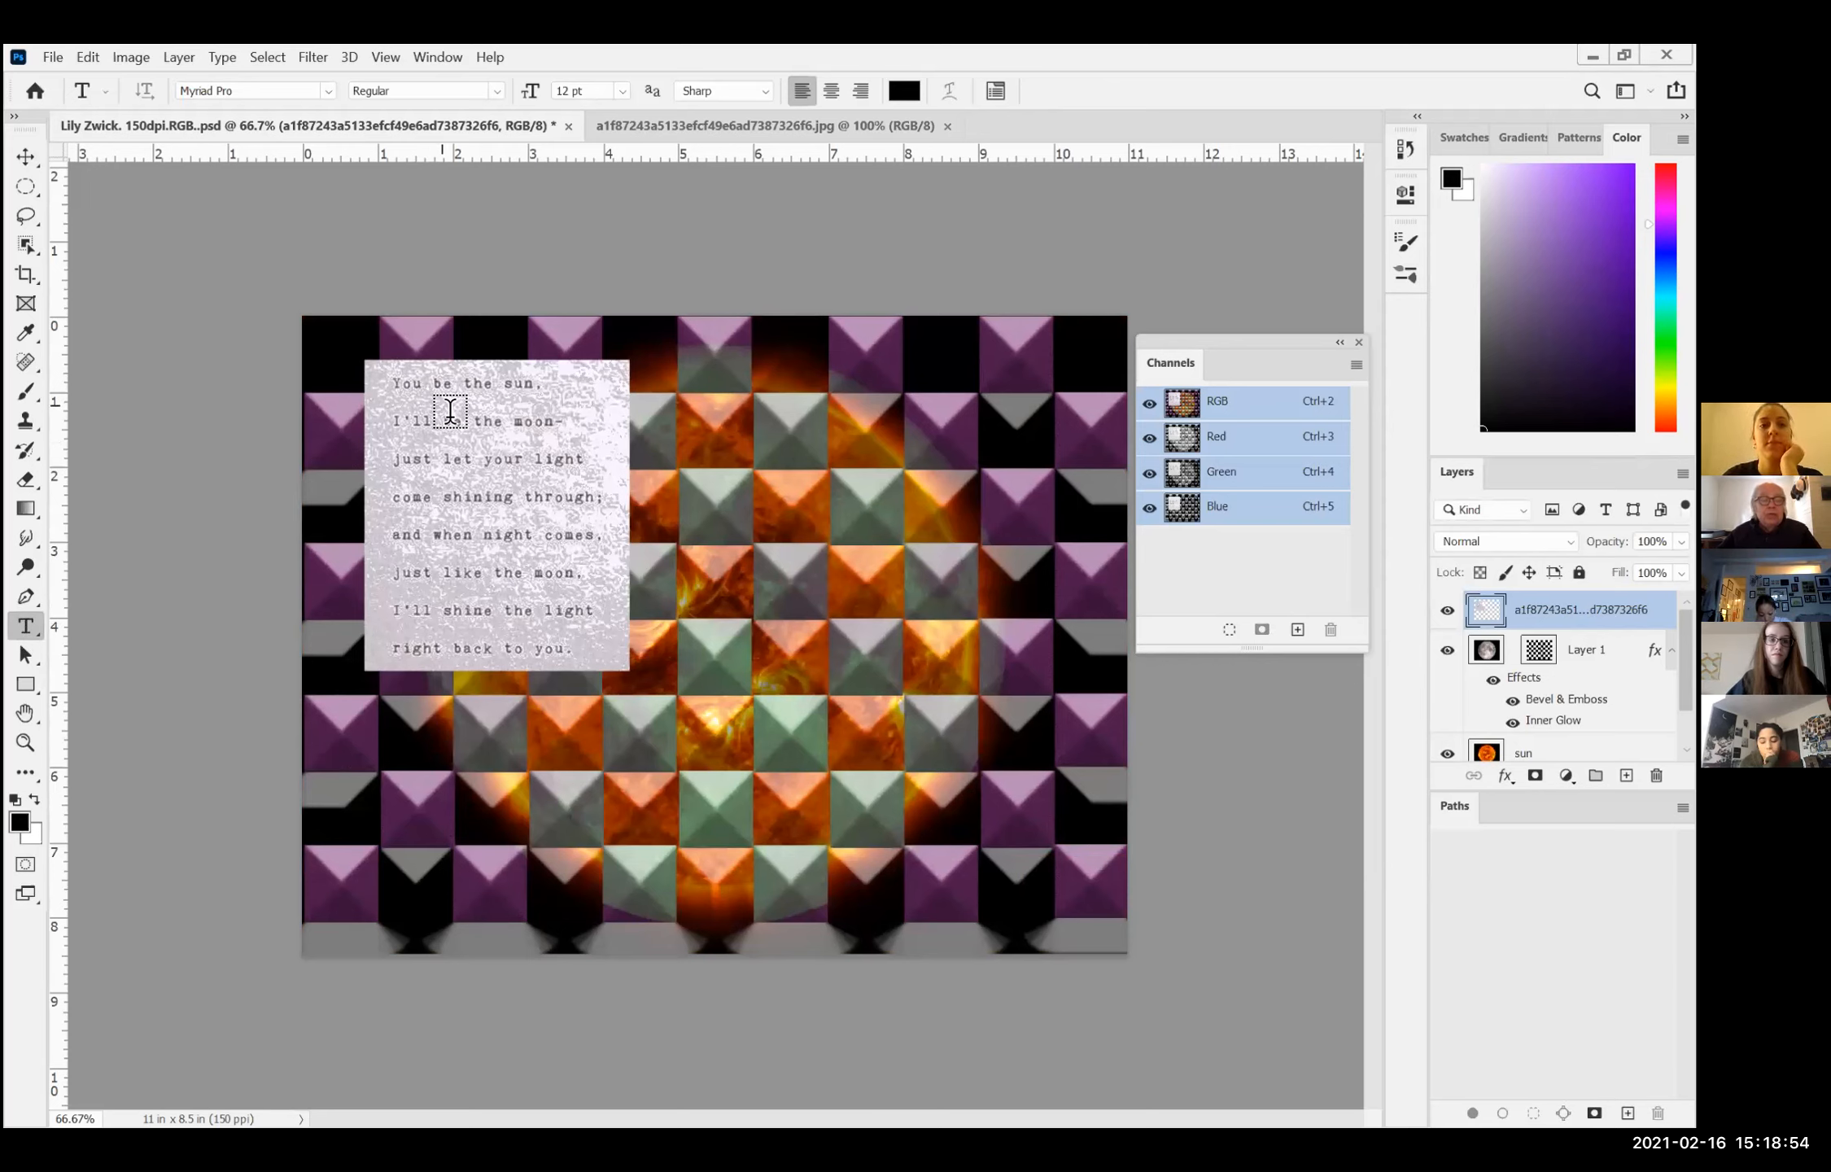
click(390, 385)
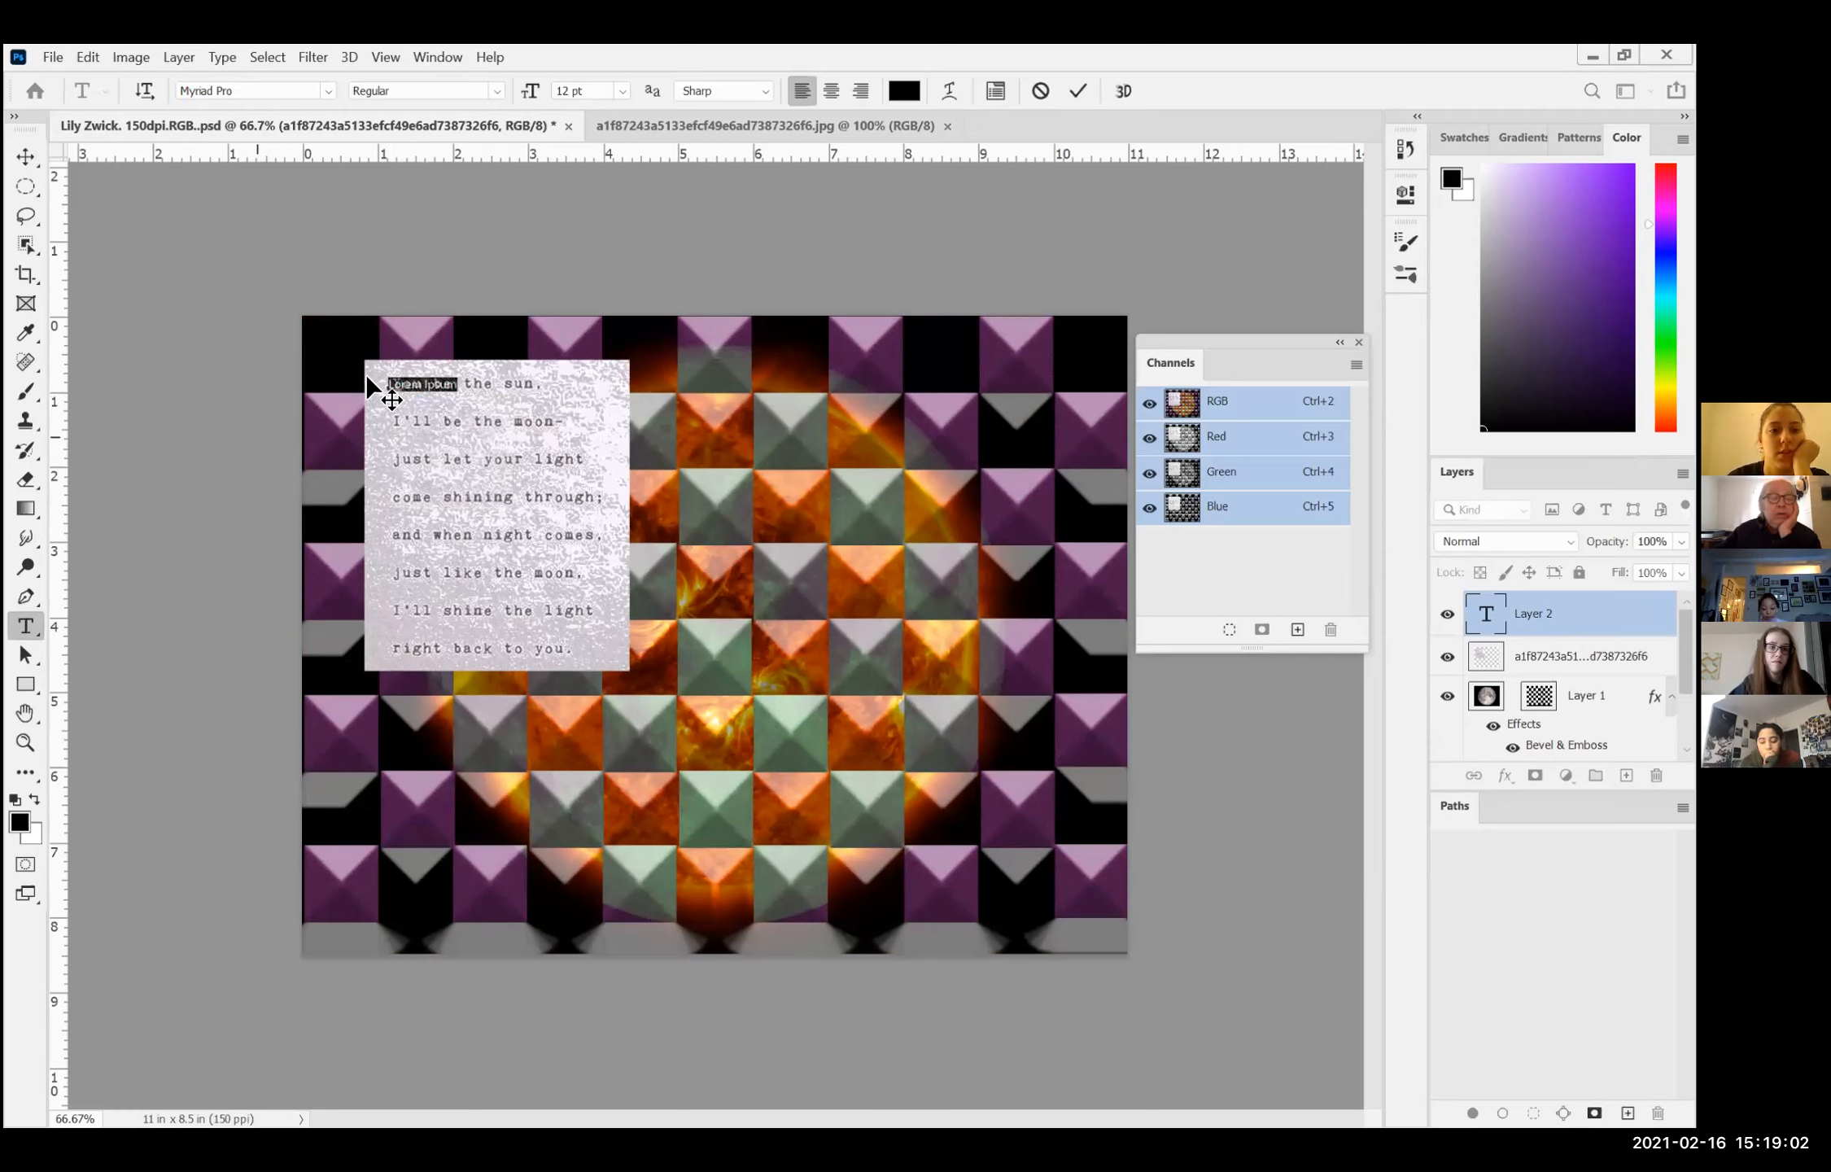
mouse_move(391, 387)
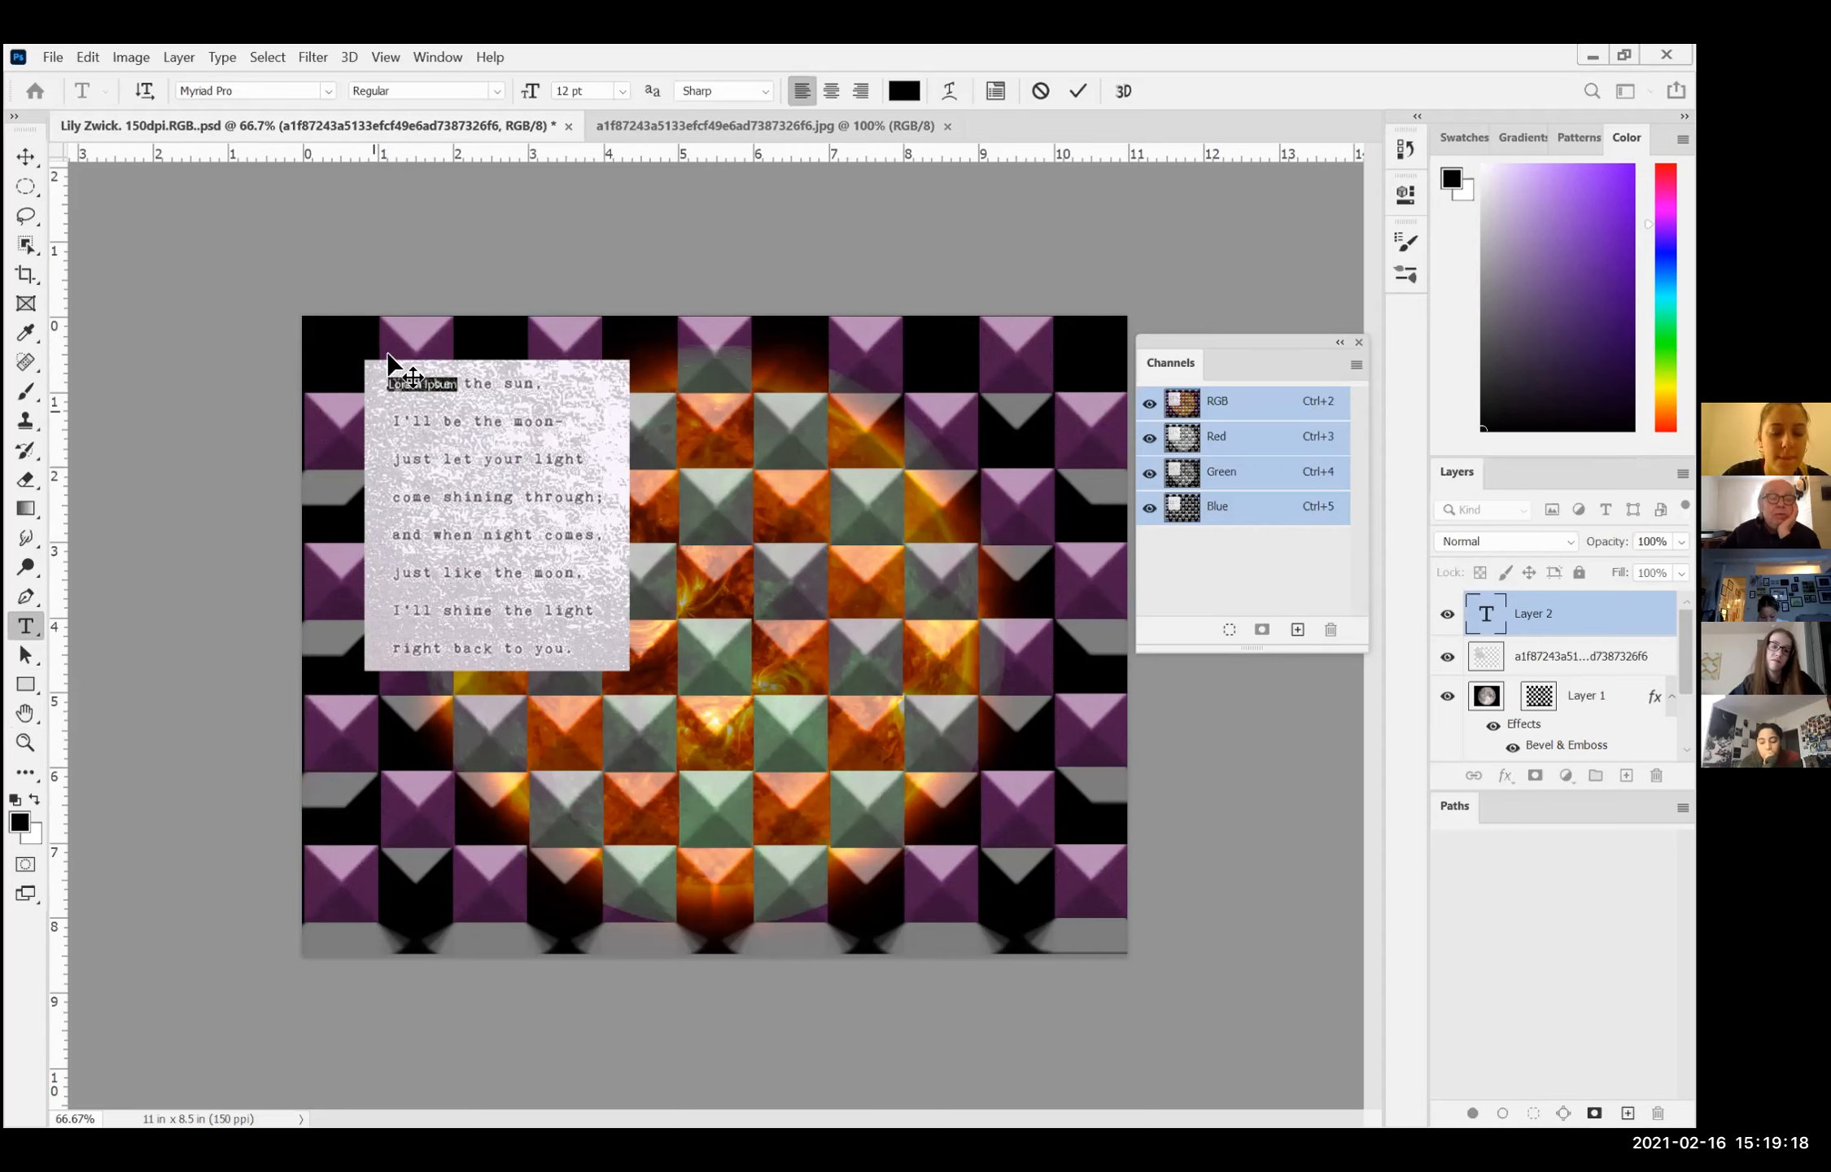
key(BackSpace)
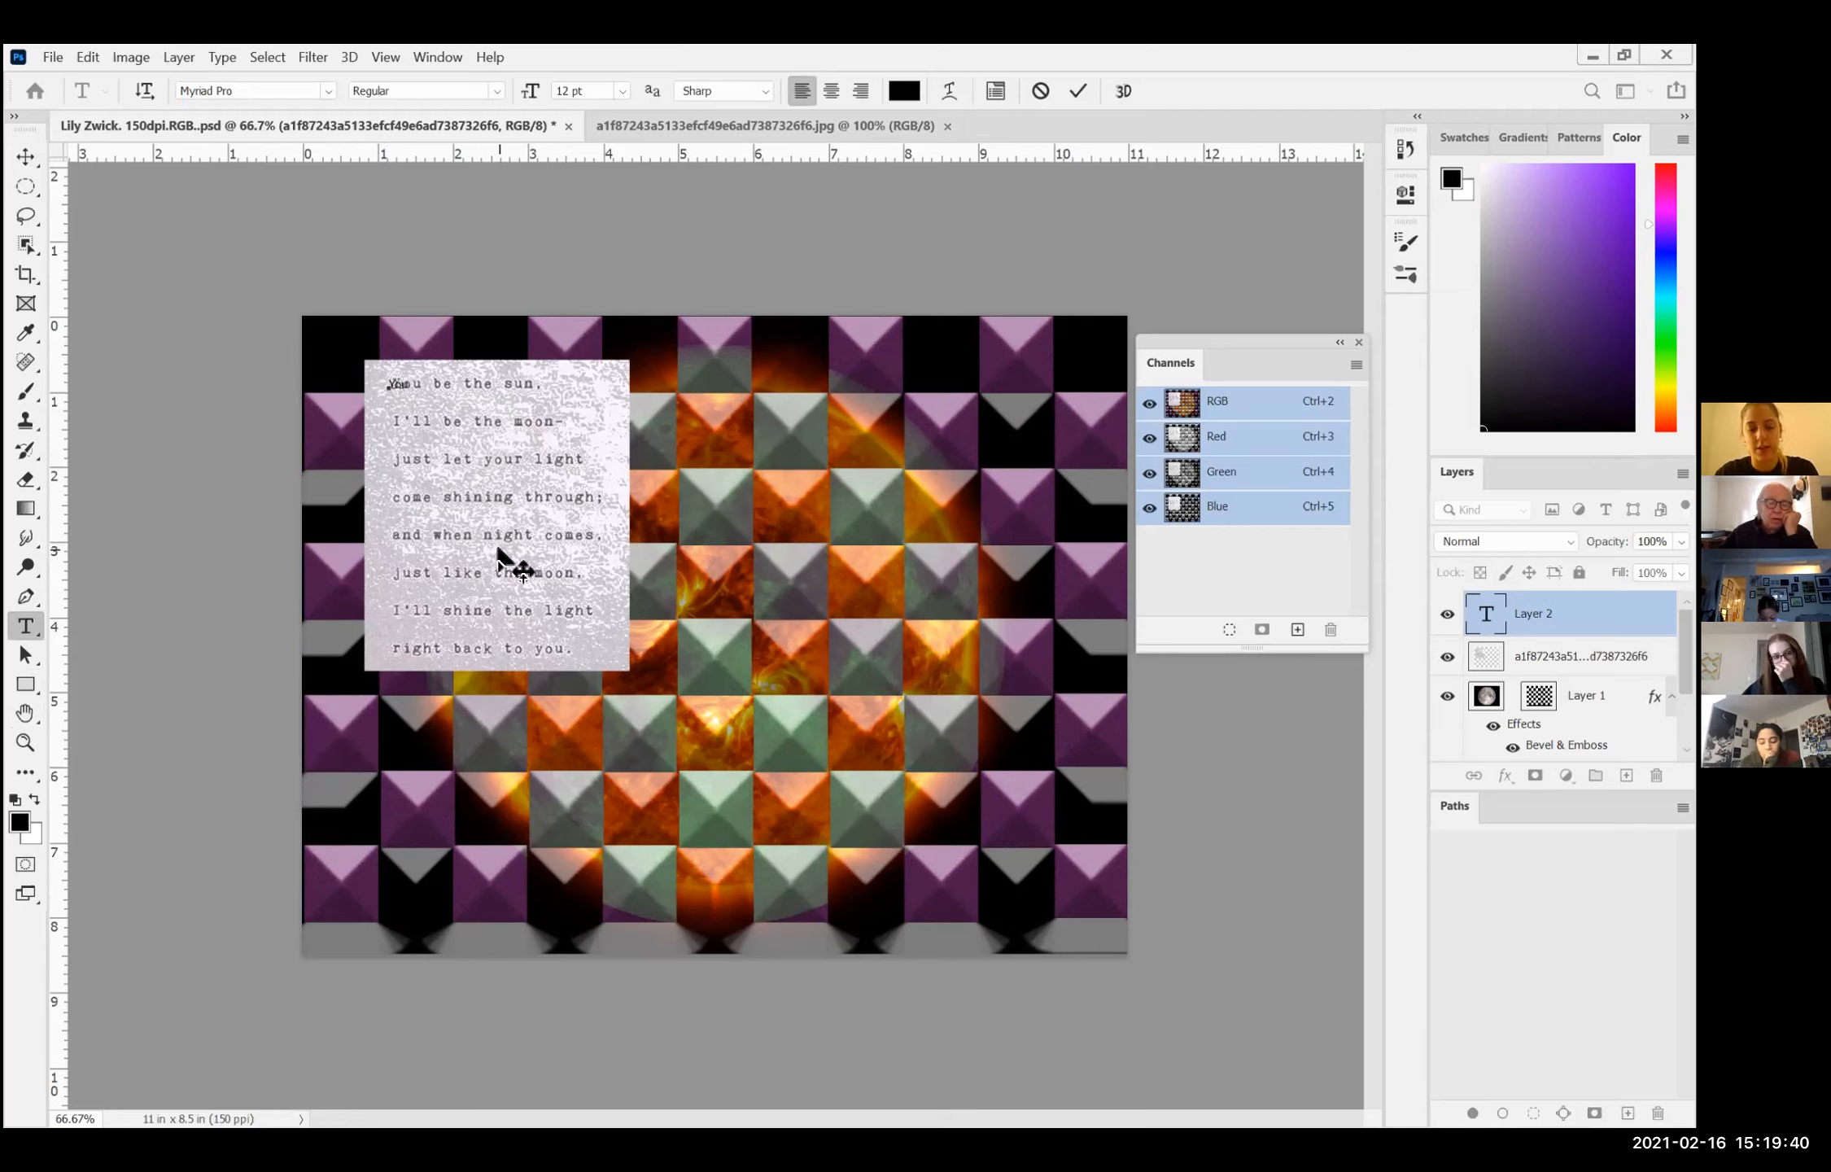
key(ctrl+plus)
key(ctrl+plus)
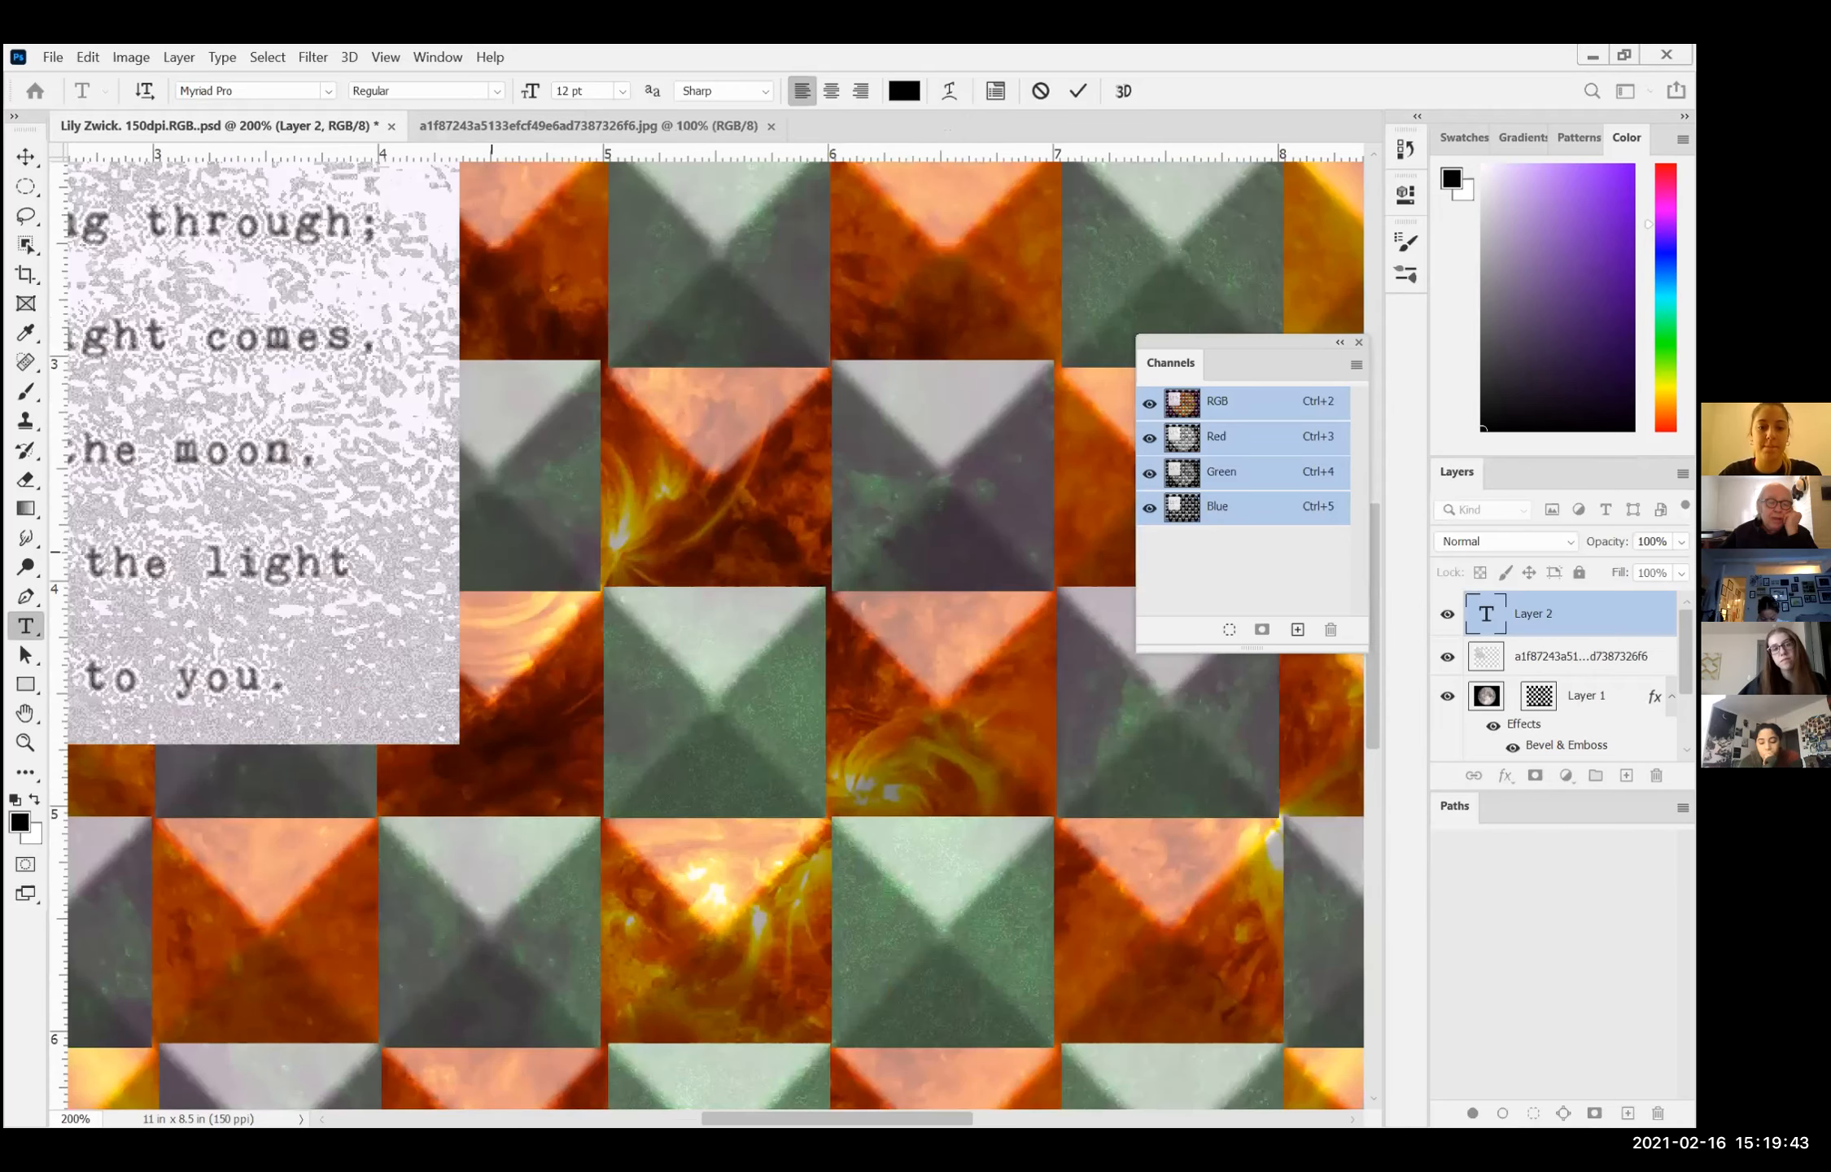
click(448, 592)
key(space)
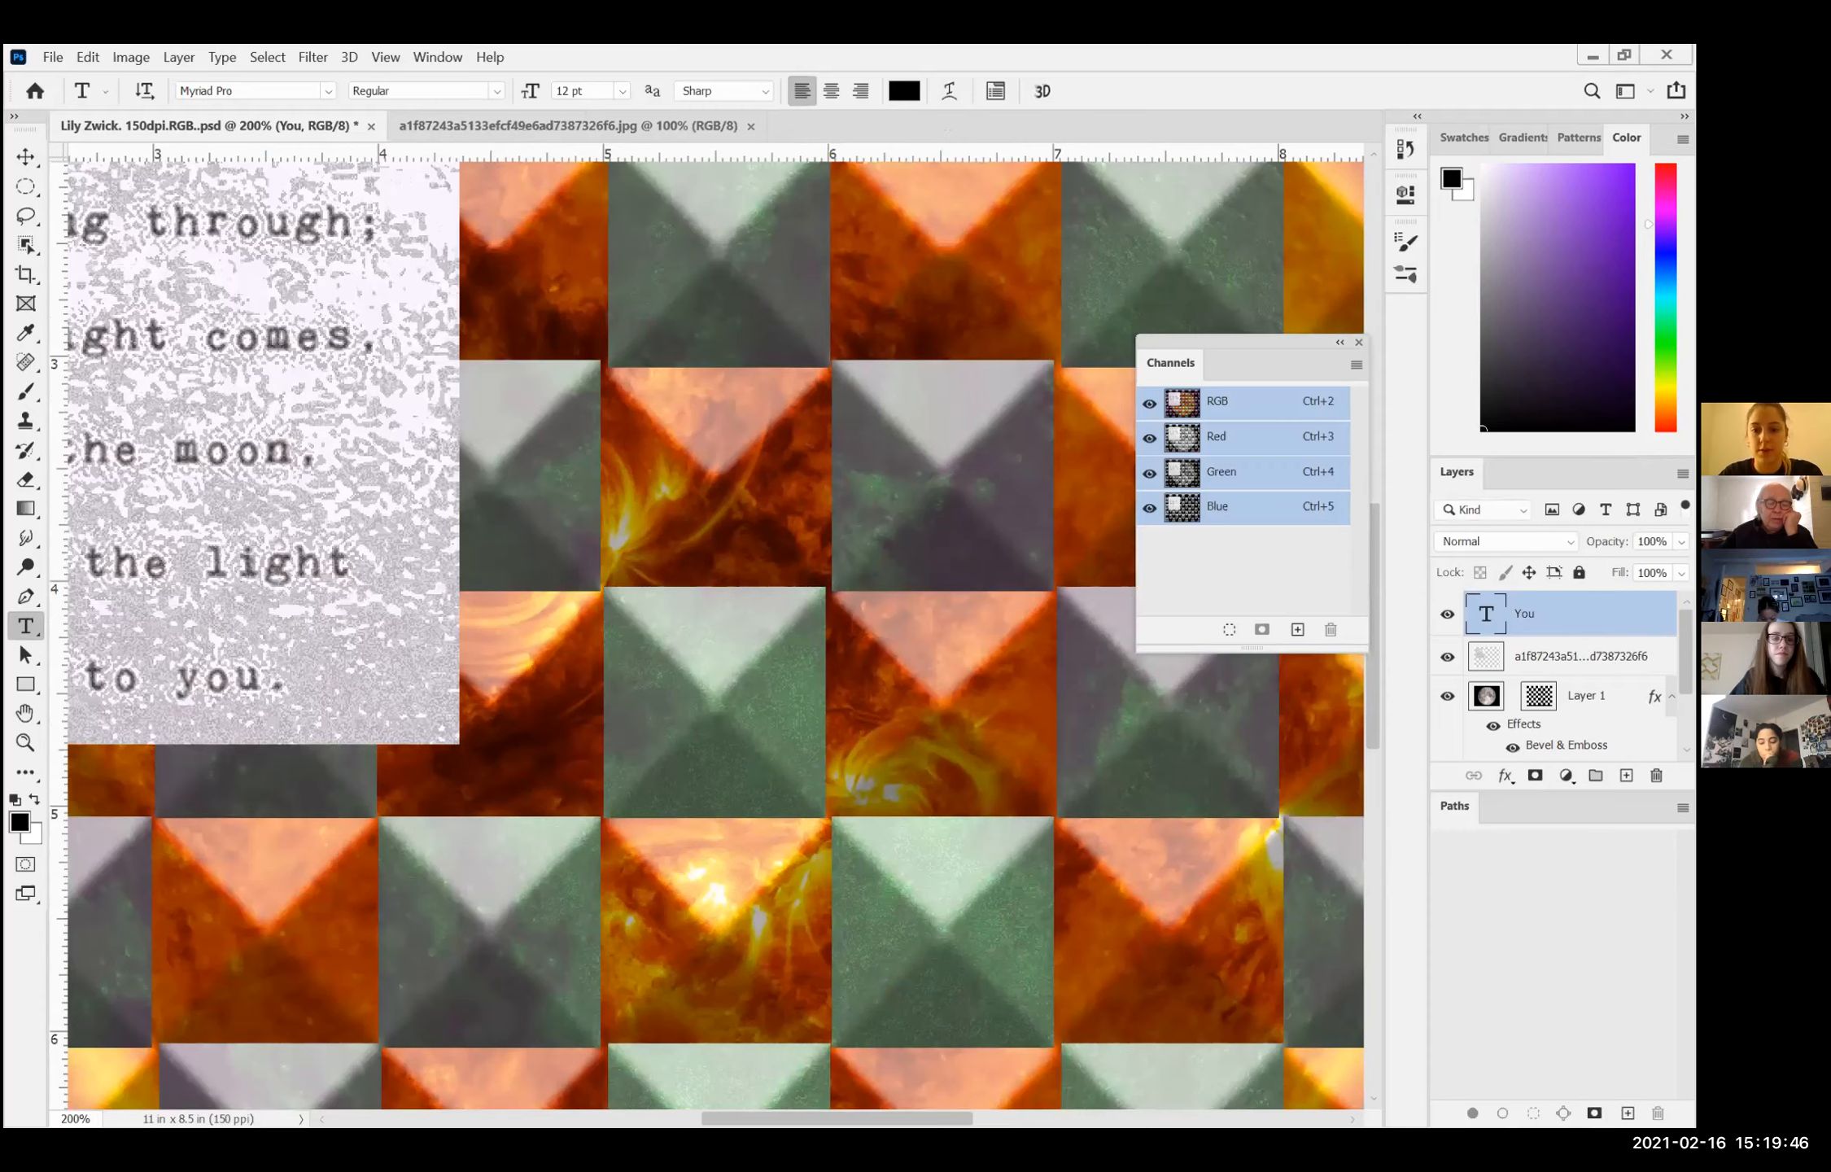
Step: Set the new word "You" at the start of the poem to the Bold font style
drag(856, 1118, 706, 1086)
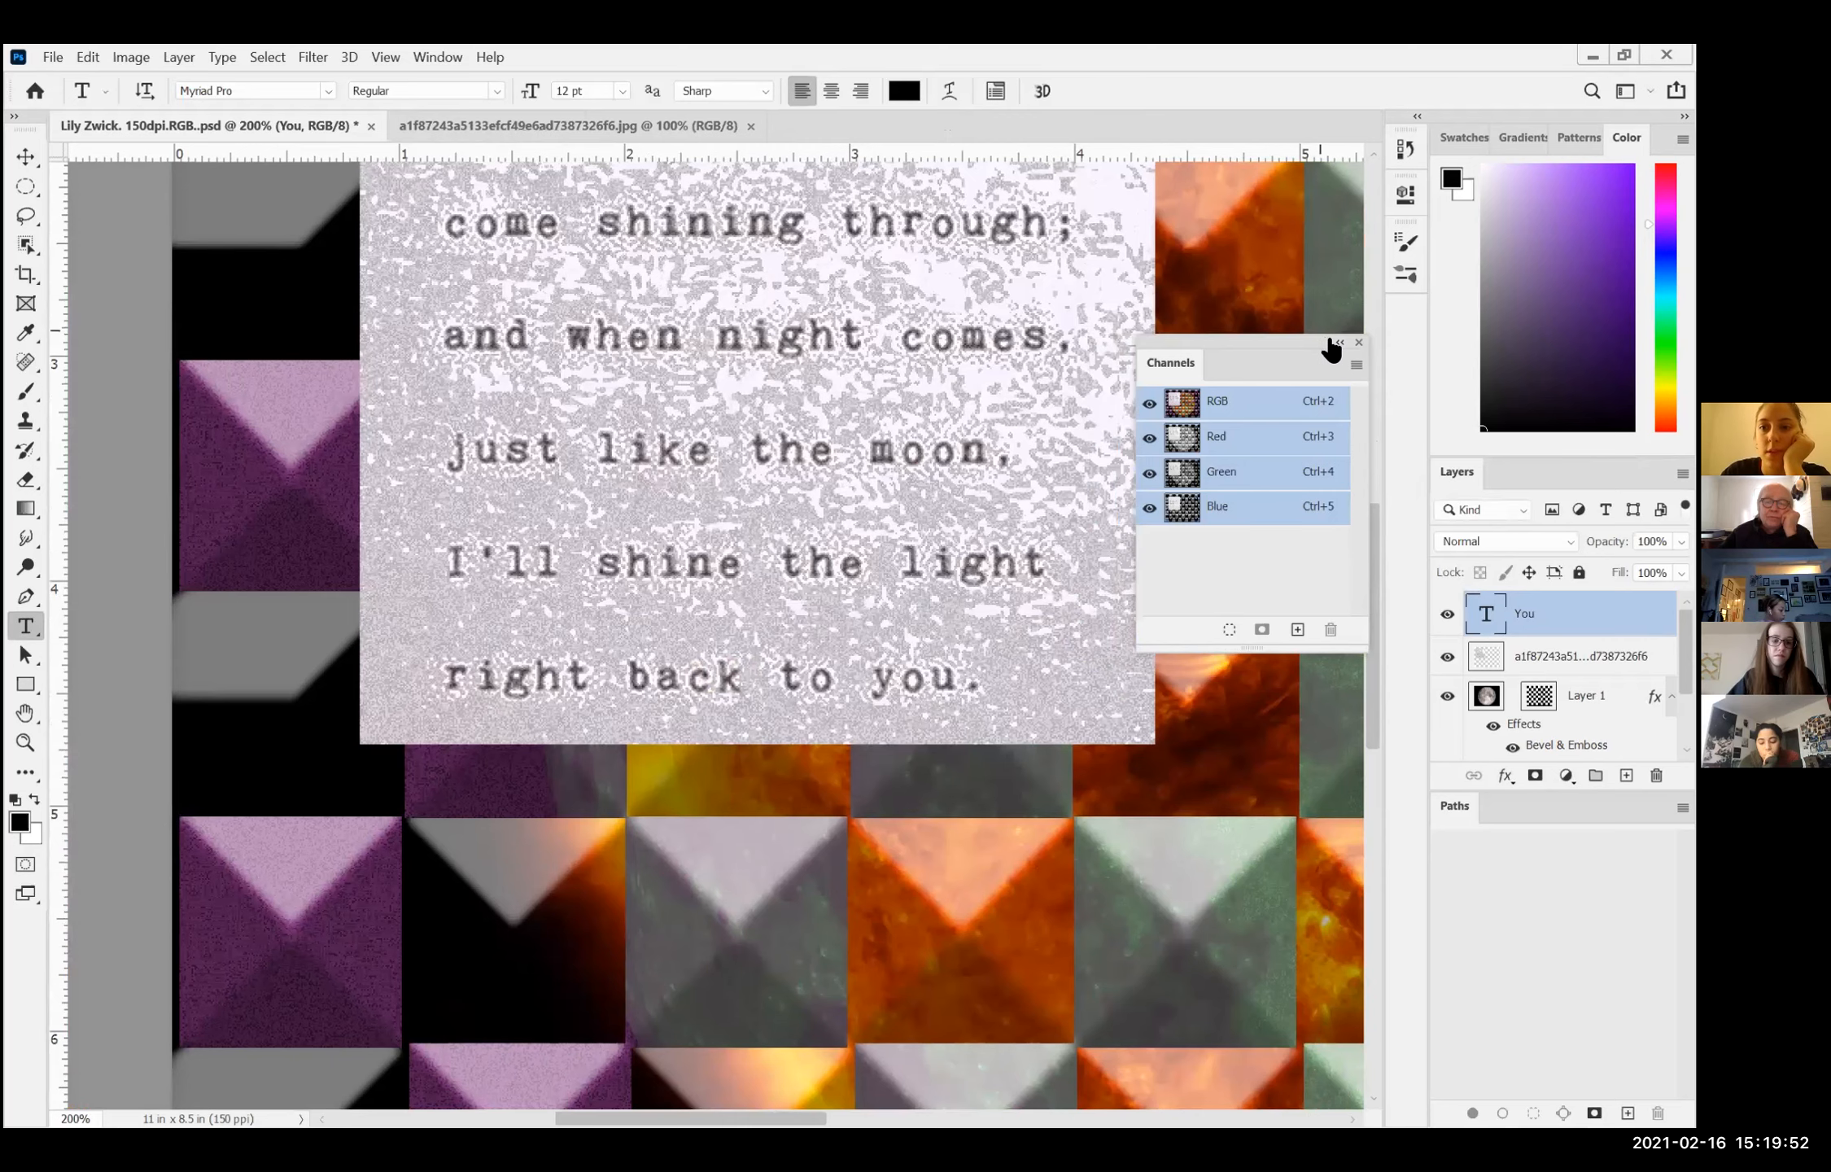
drag(1230, 360, 1199, 363)
scroll(805, 678, up, 8)
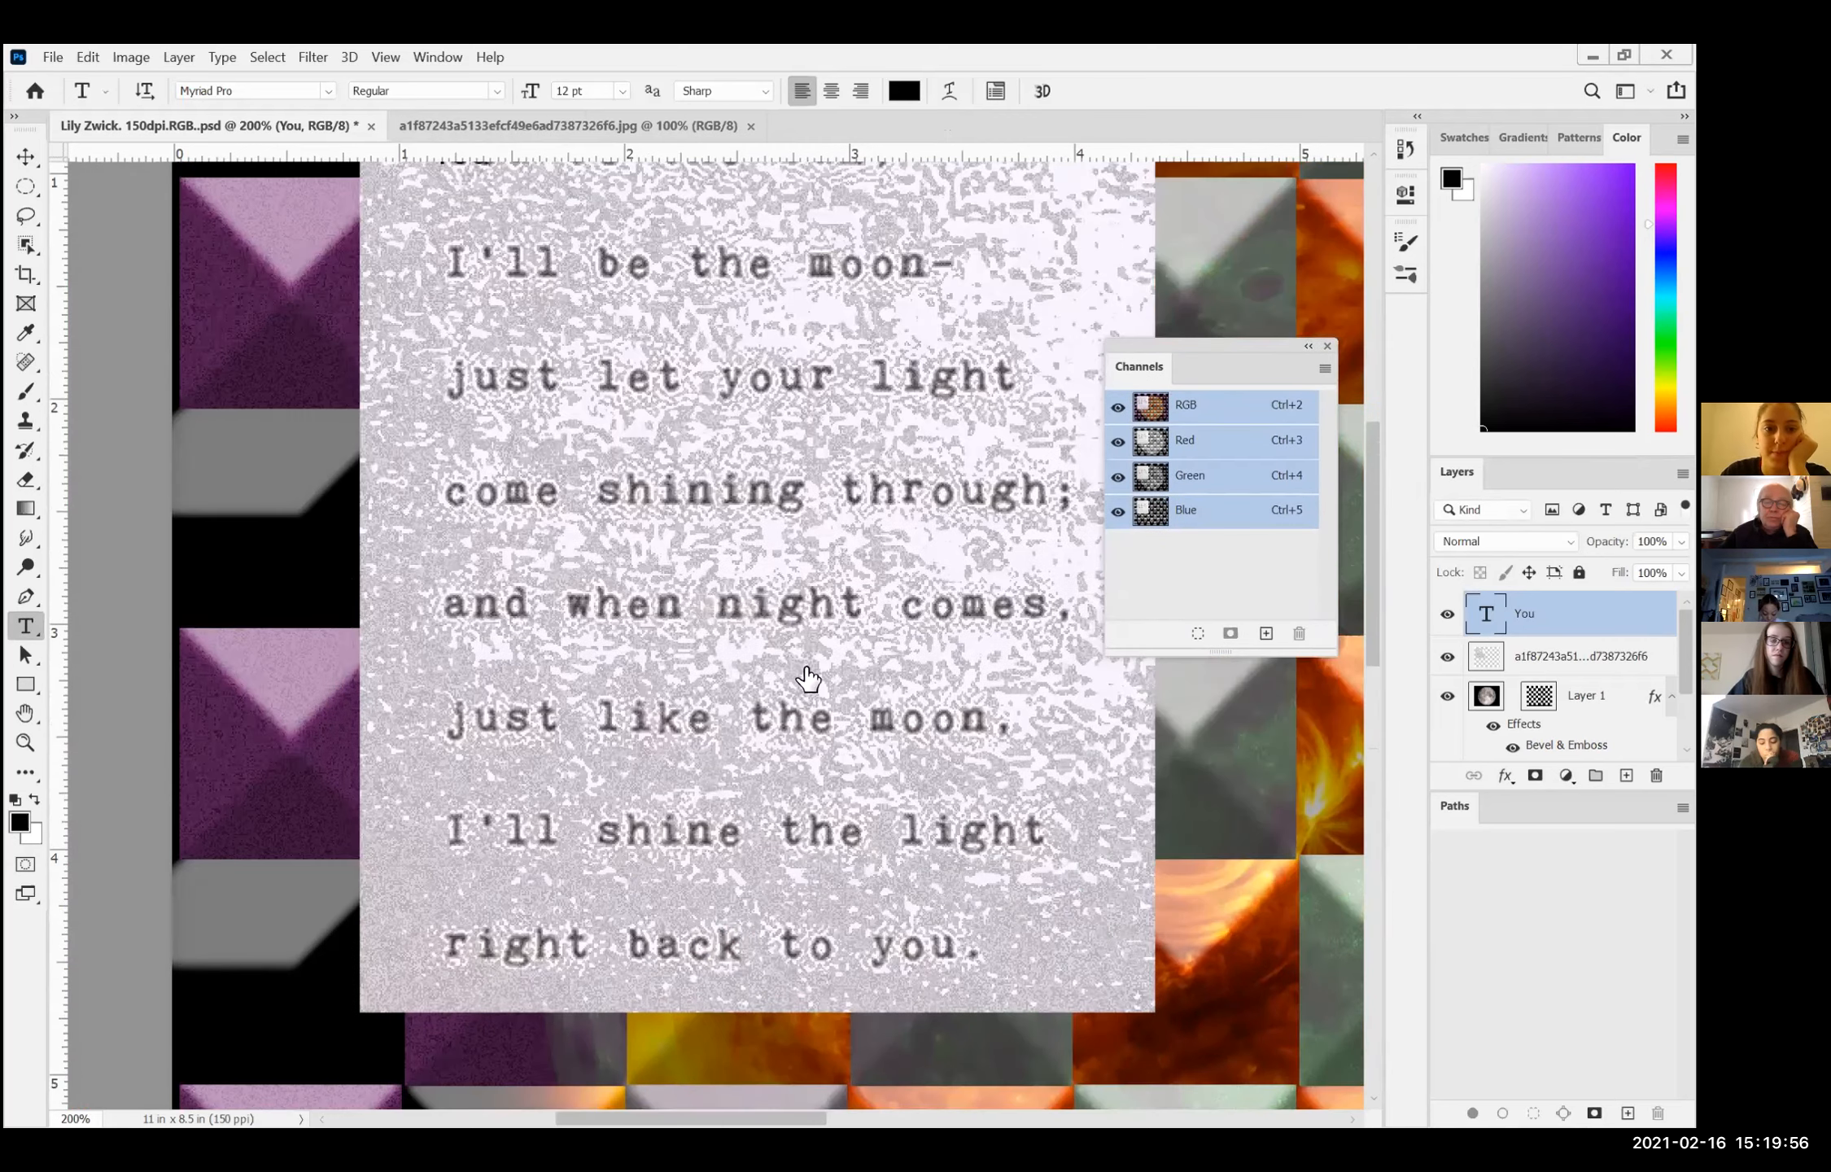
click(467, 480)
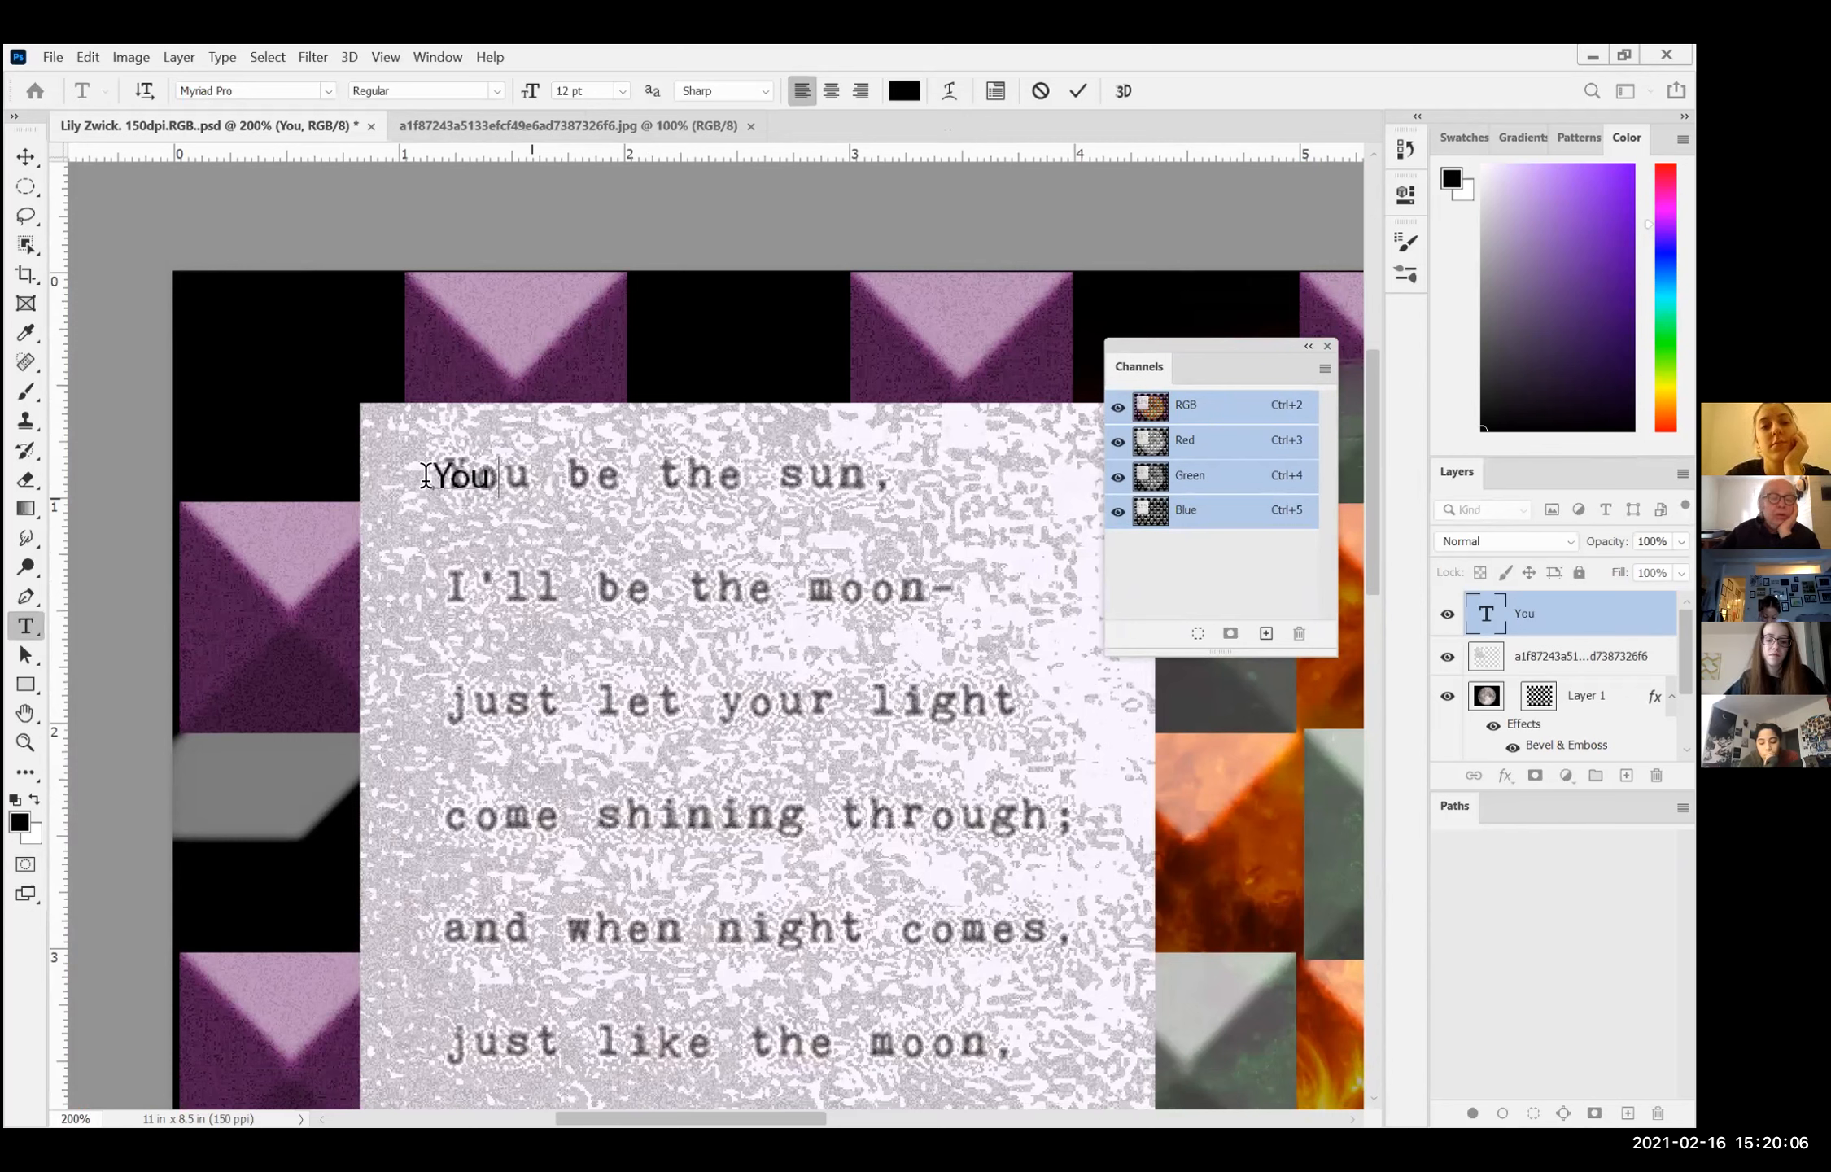
double_click(488, 486)
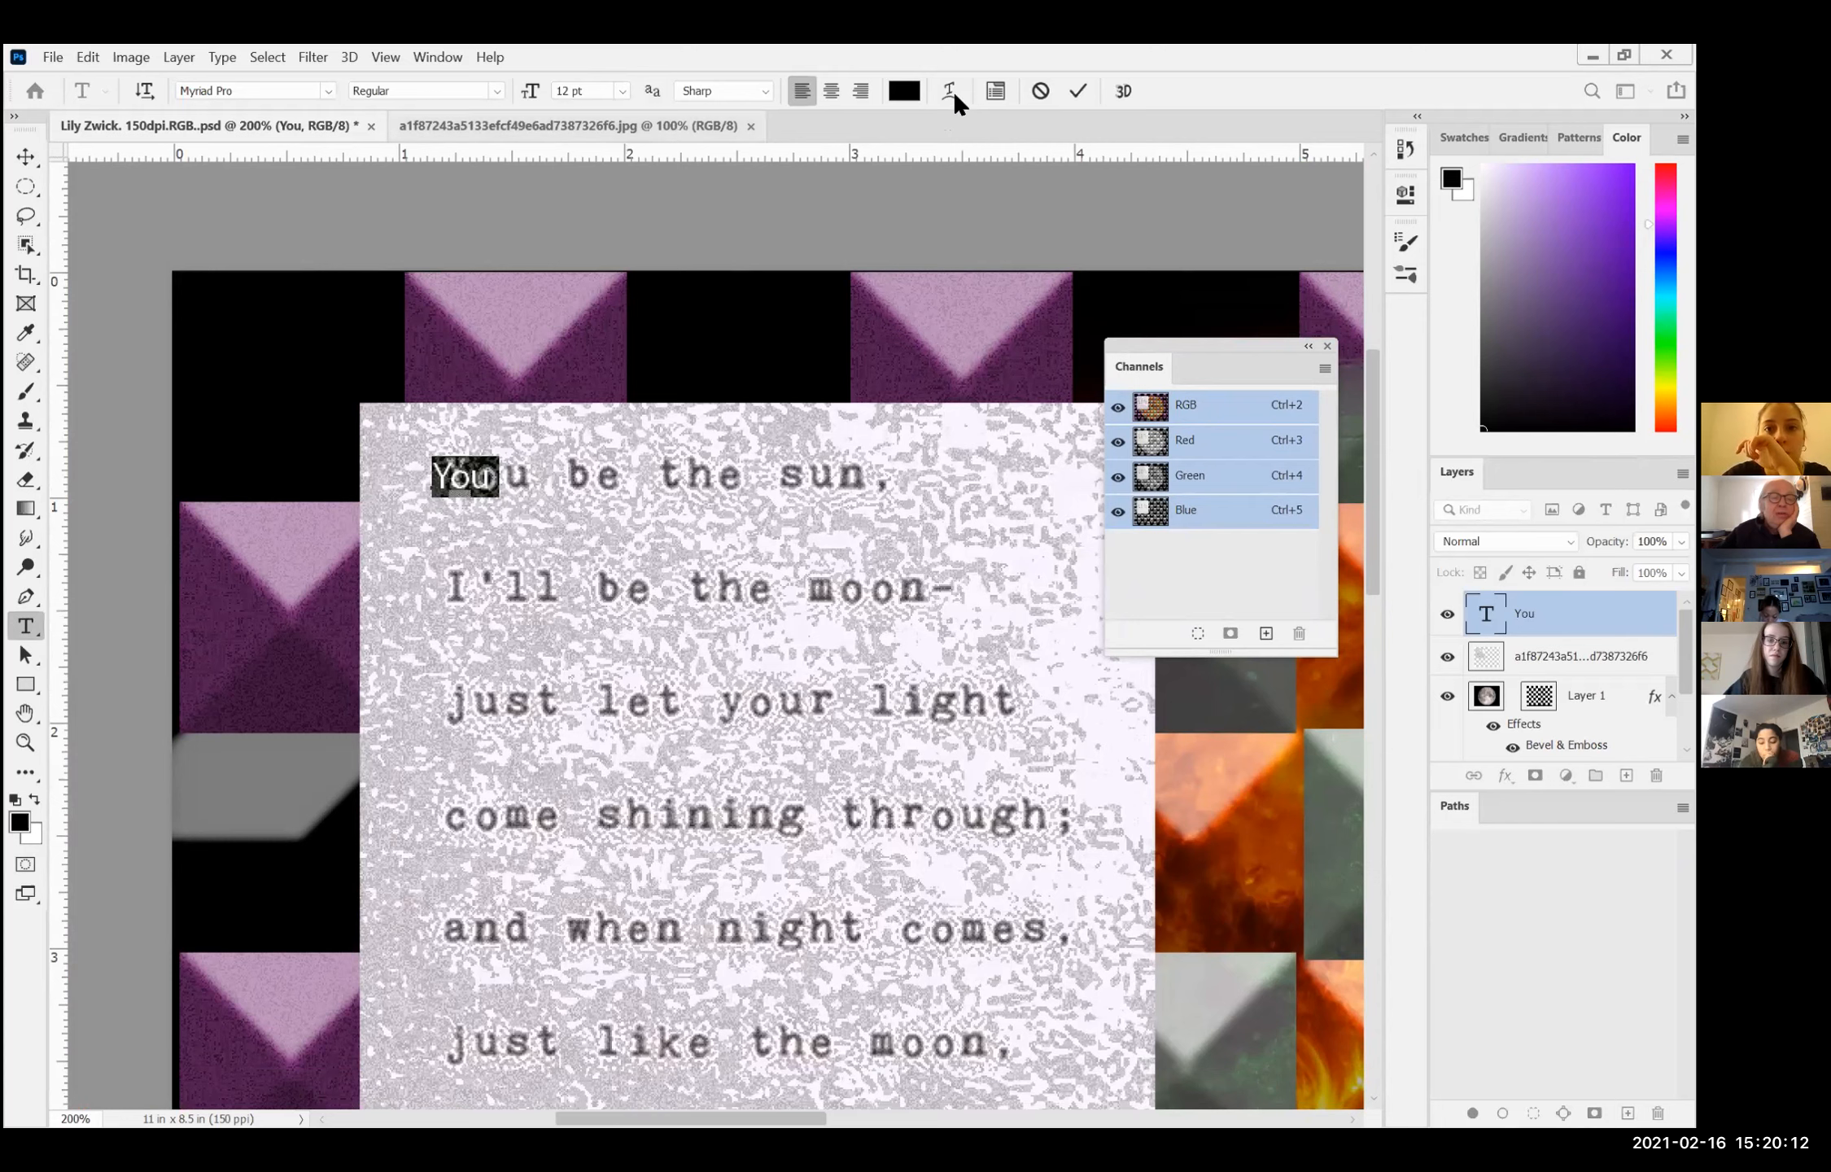
click(497, 90)
click(450, 148)
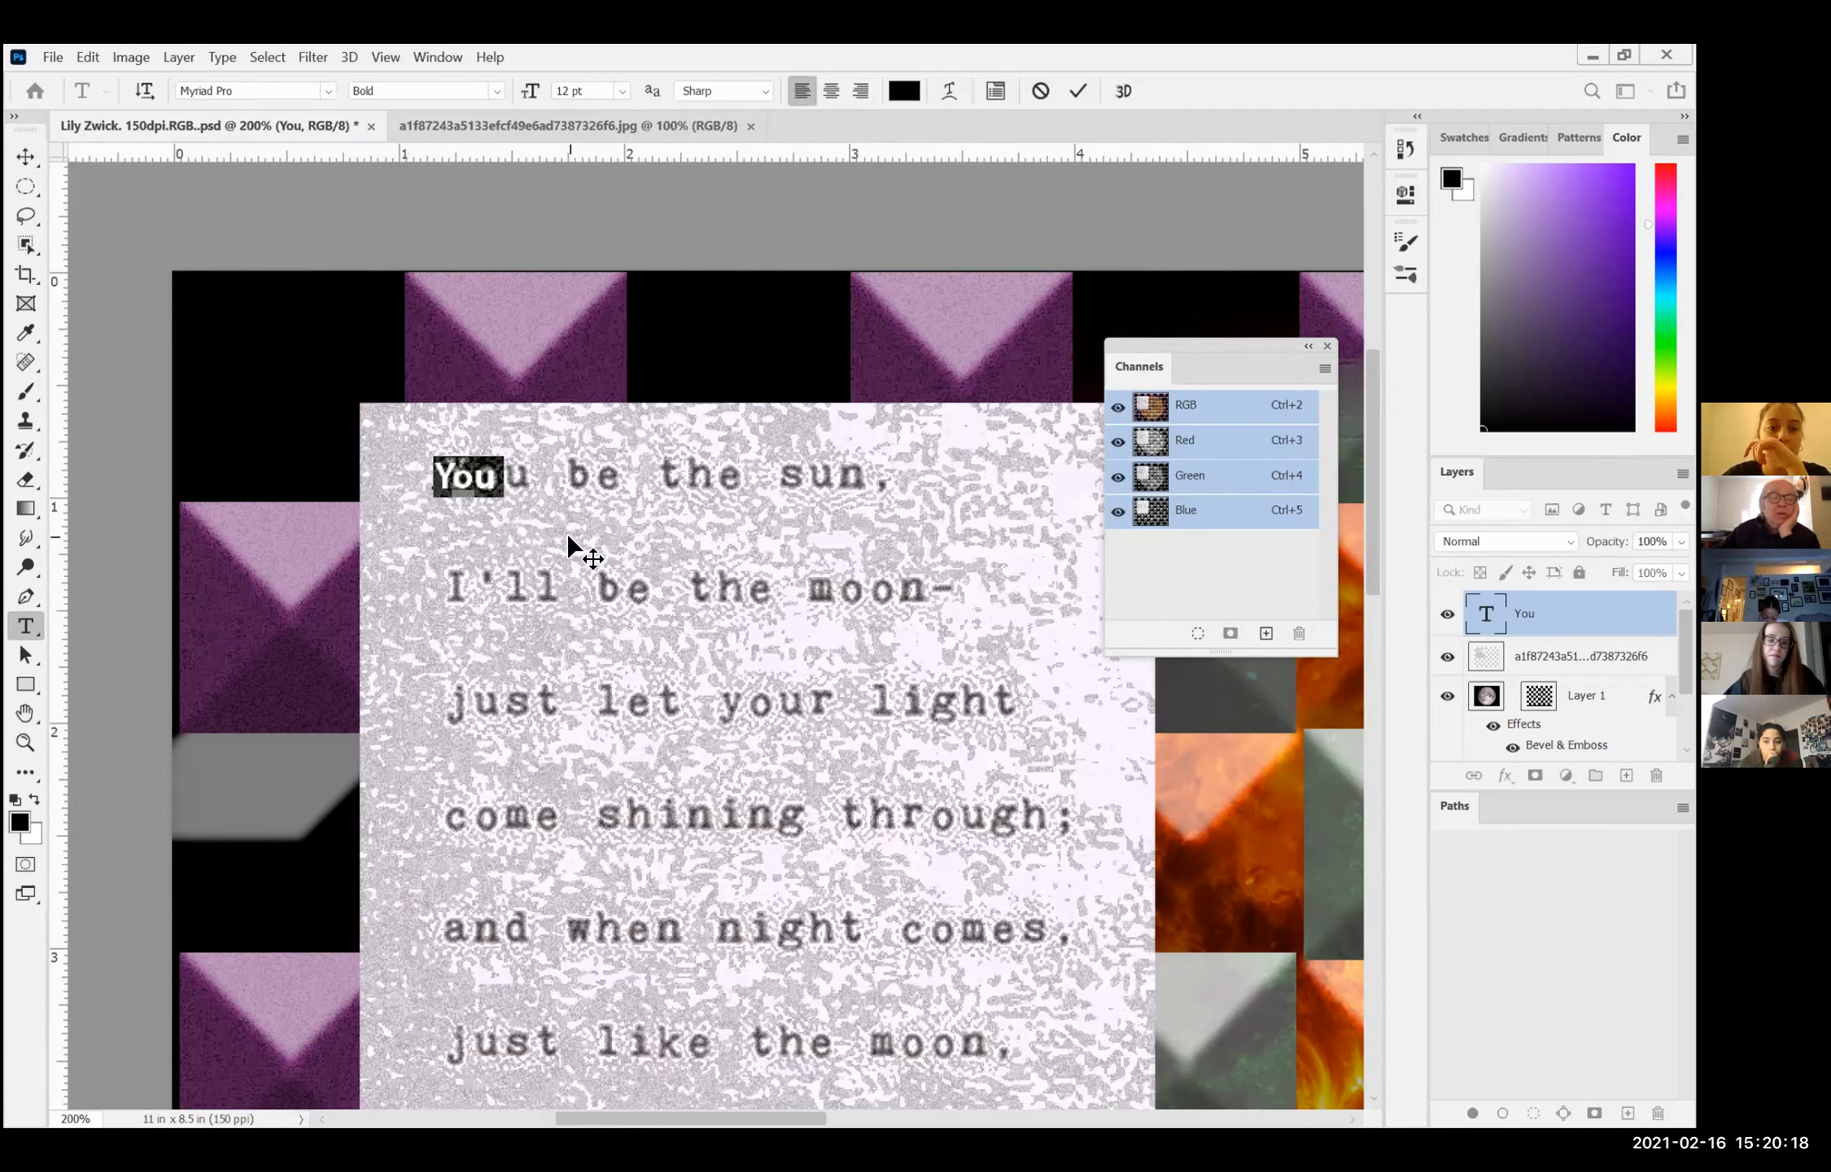
click(537, 495)
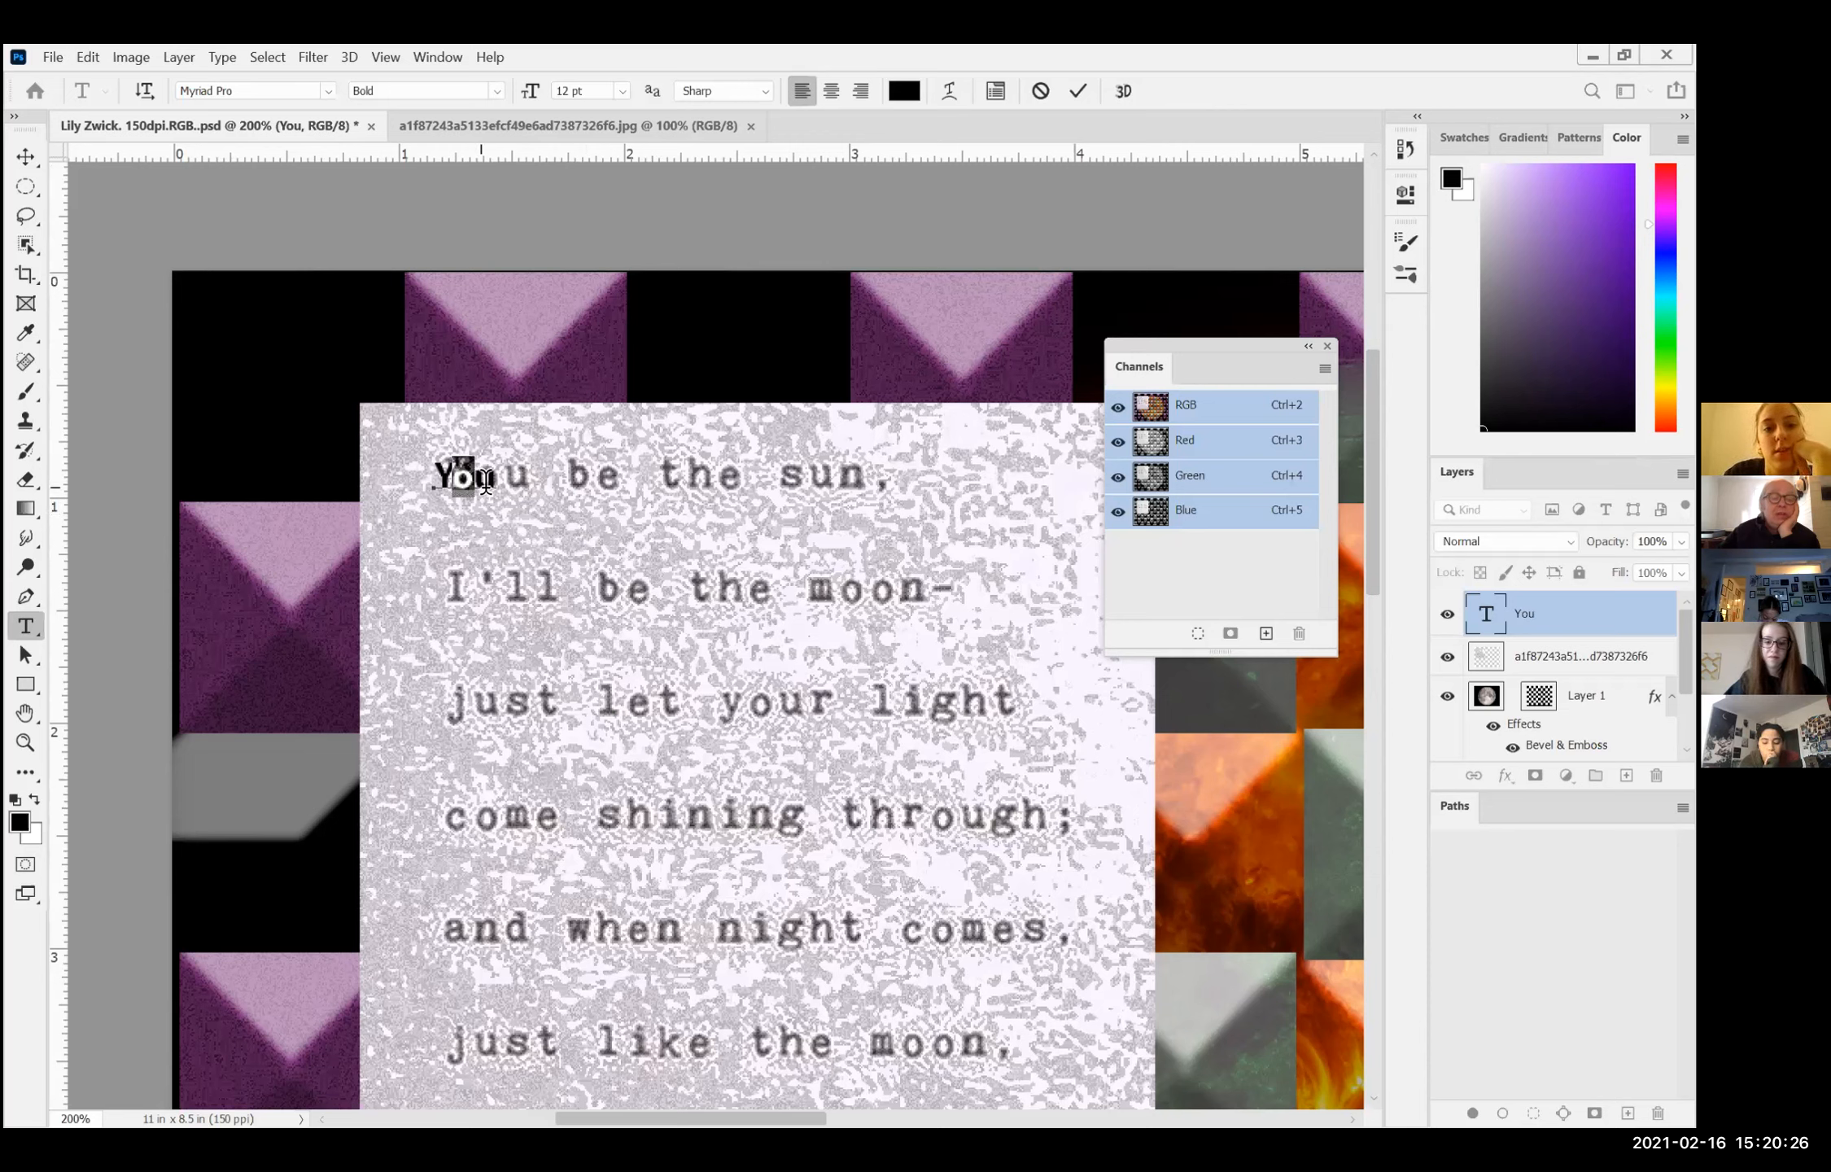
Step: Set the word "You" to 24 pt and colour it red
drag(496, 480, 433, 480)
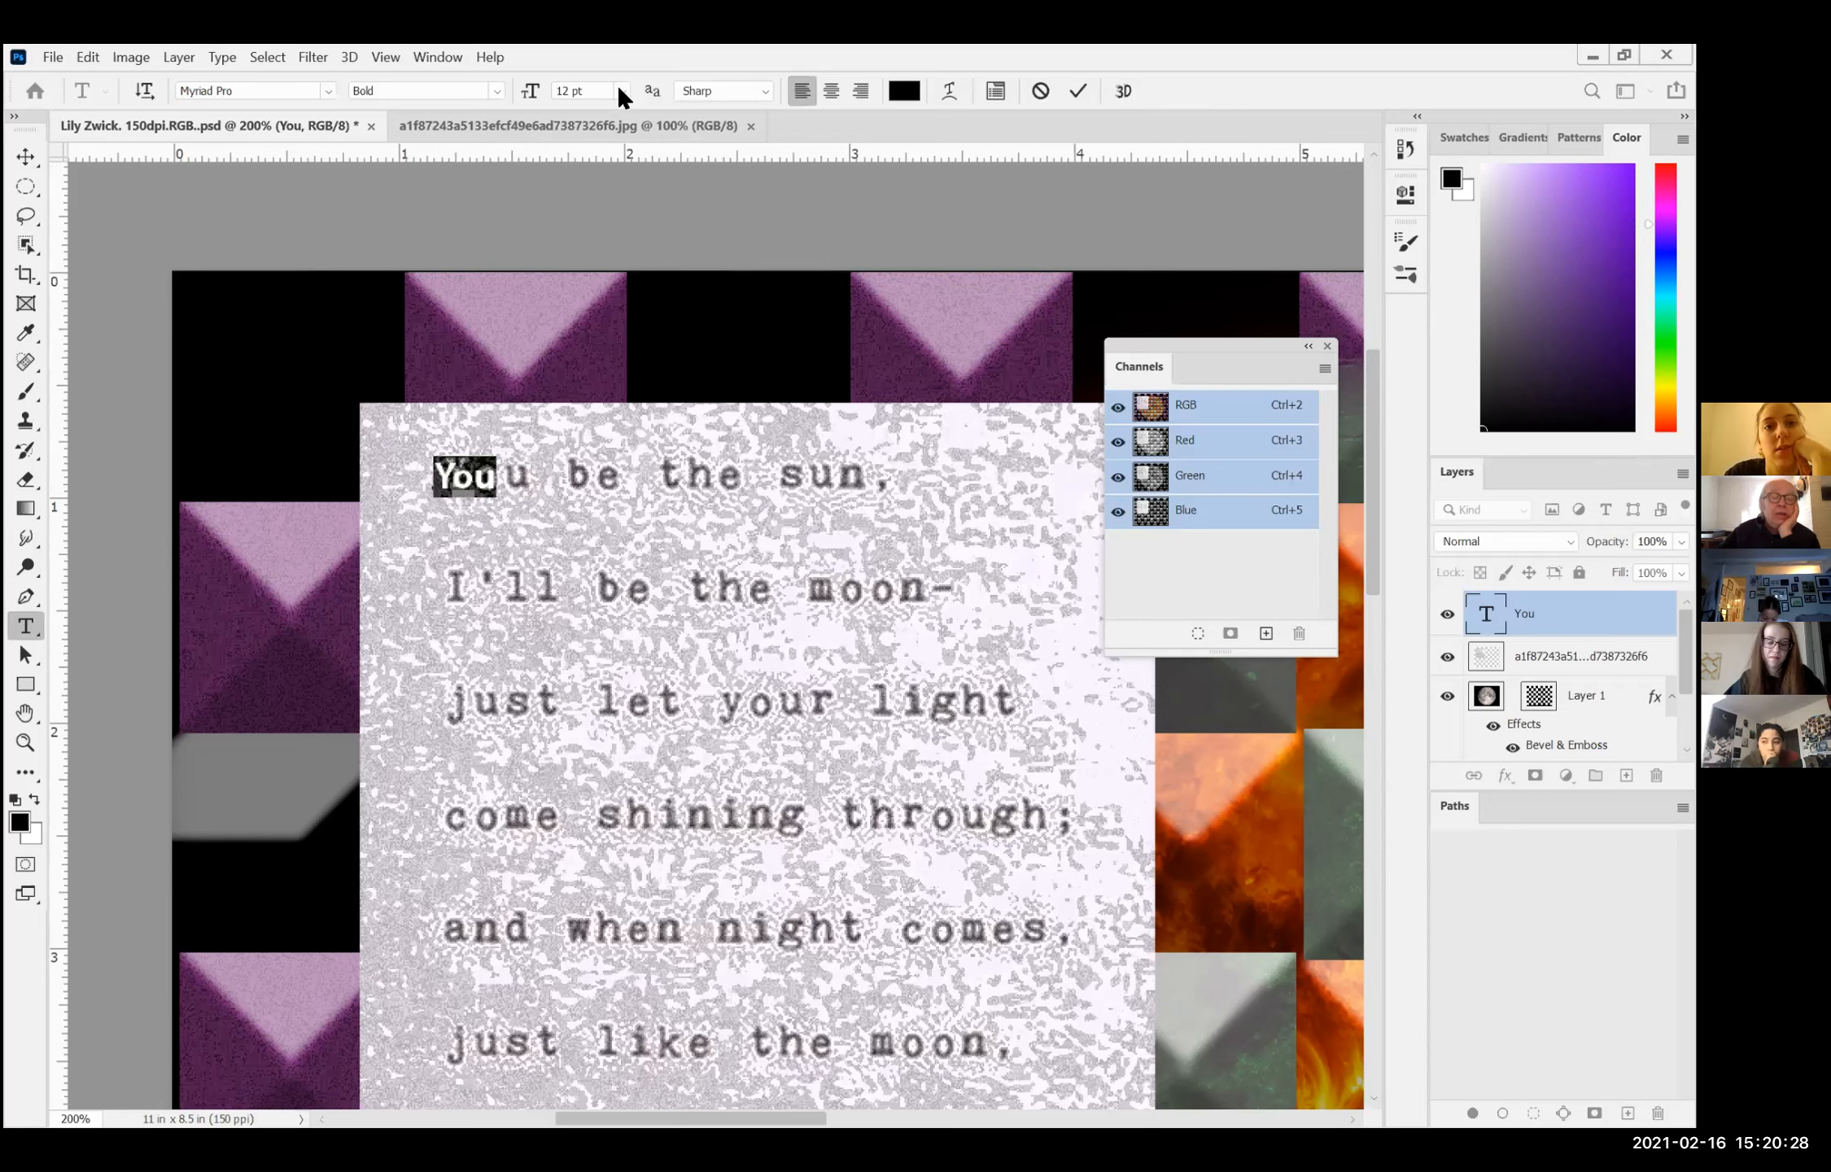
click(621, 89)
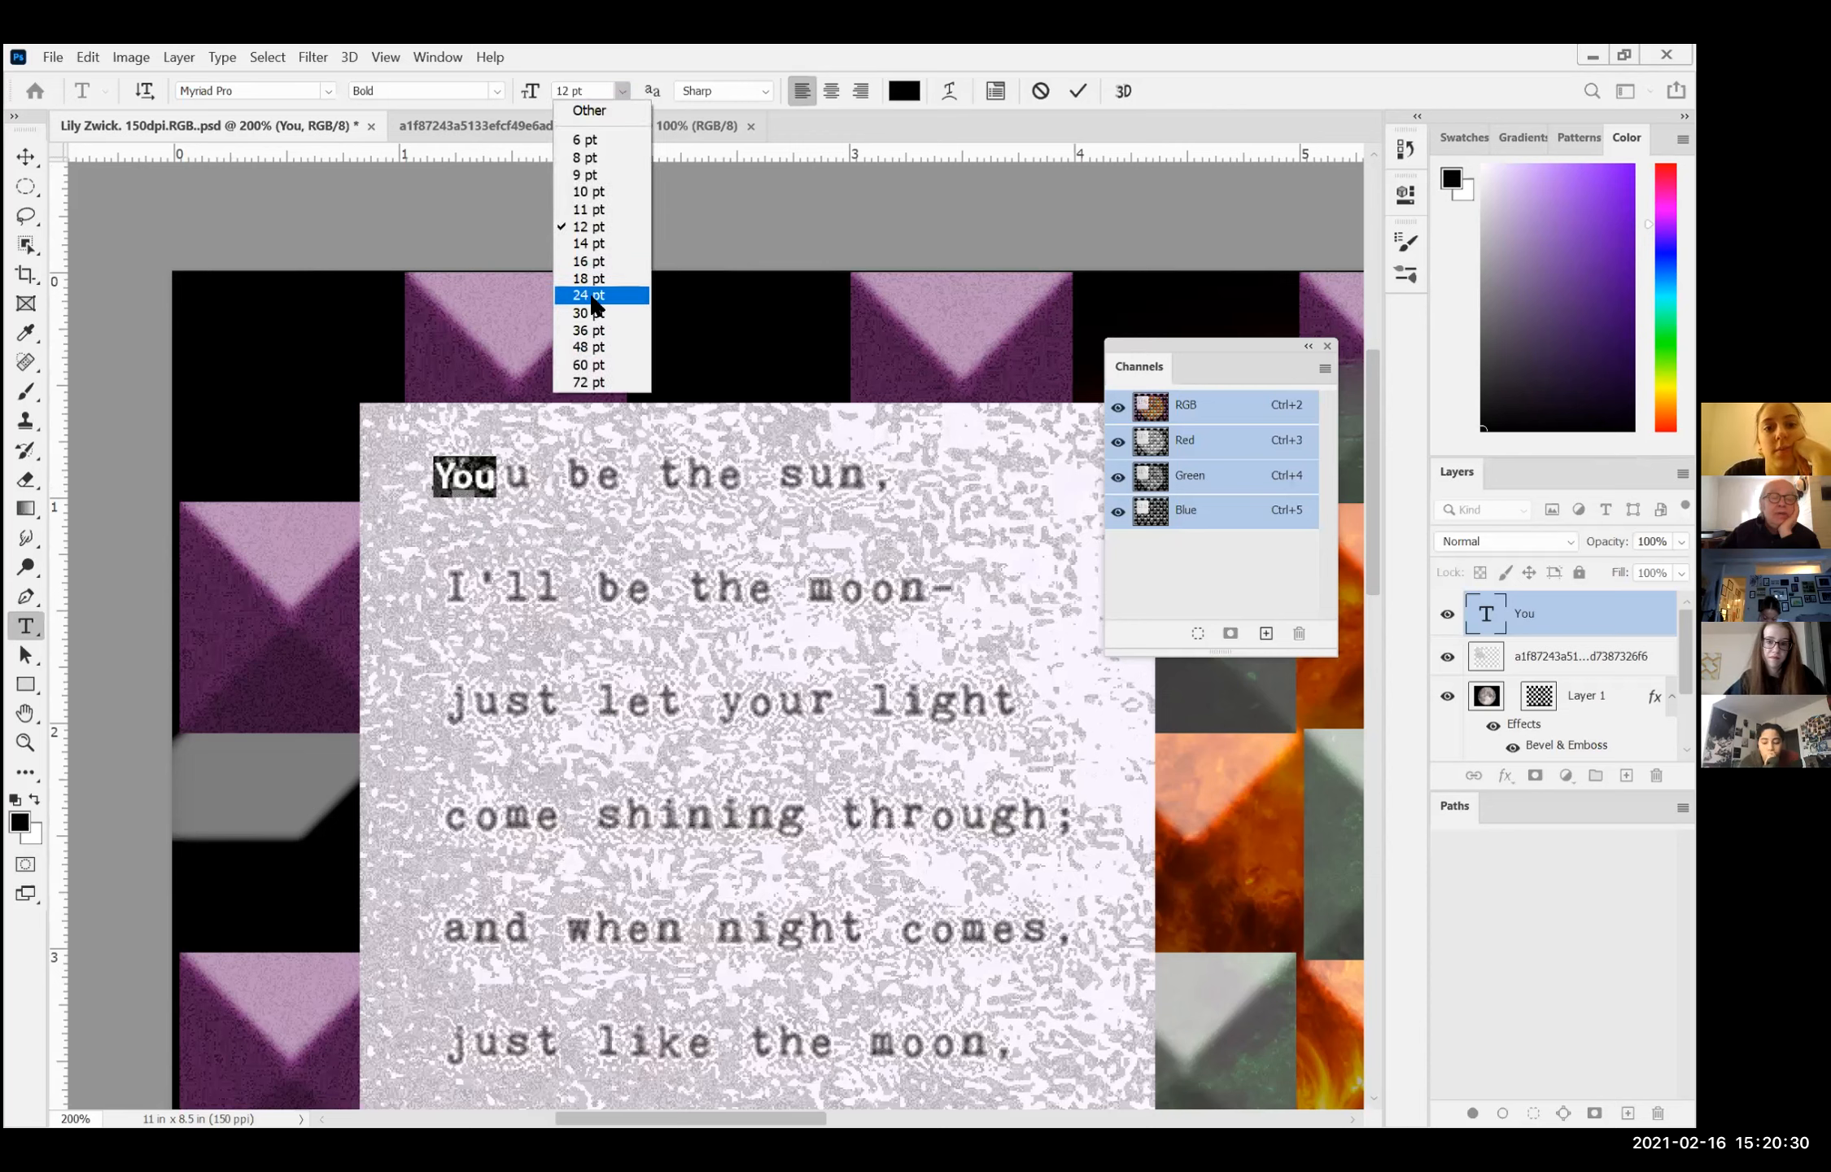
click(592, 294)
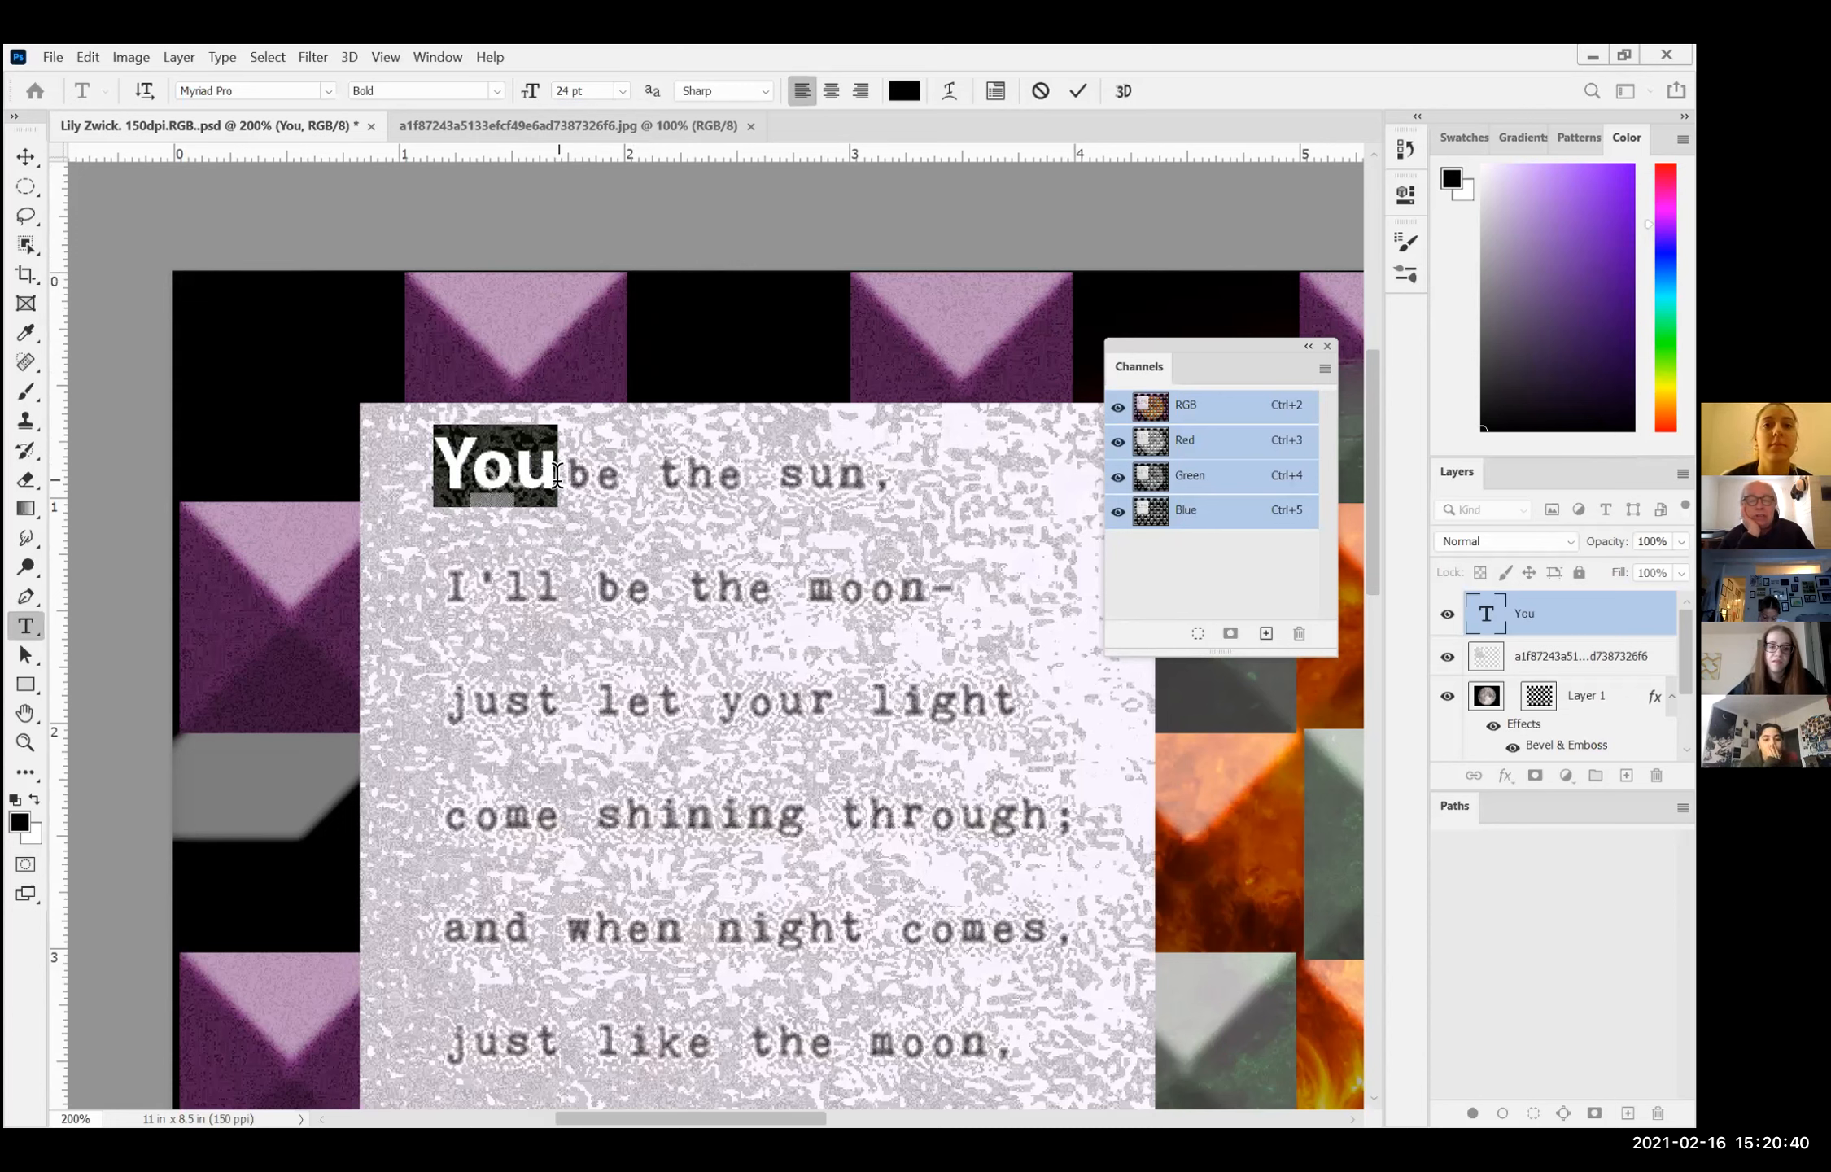
click(903, 91)
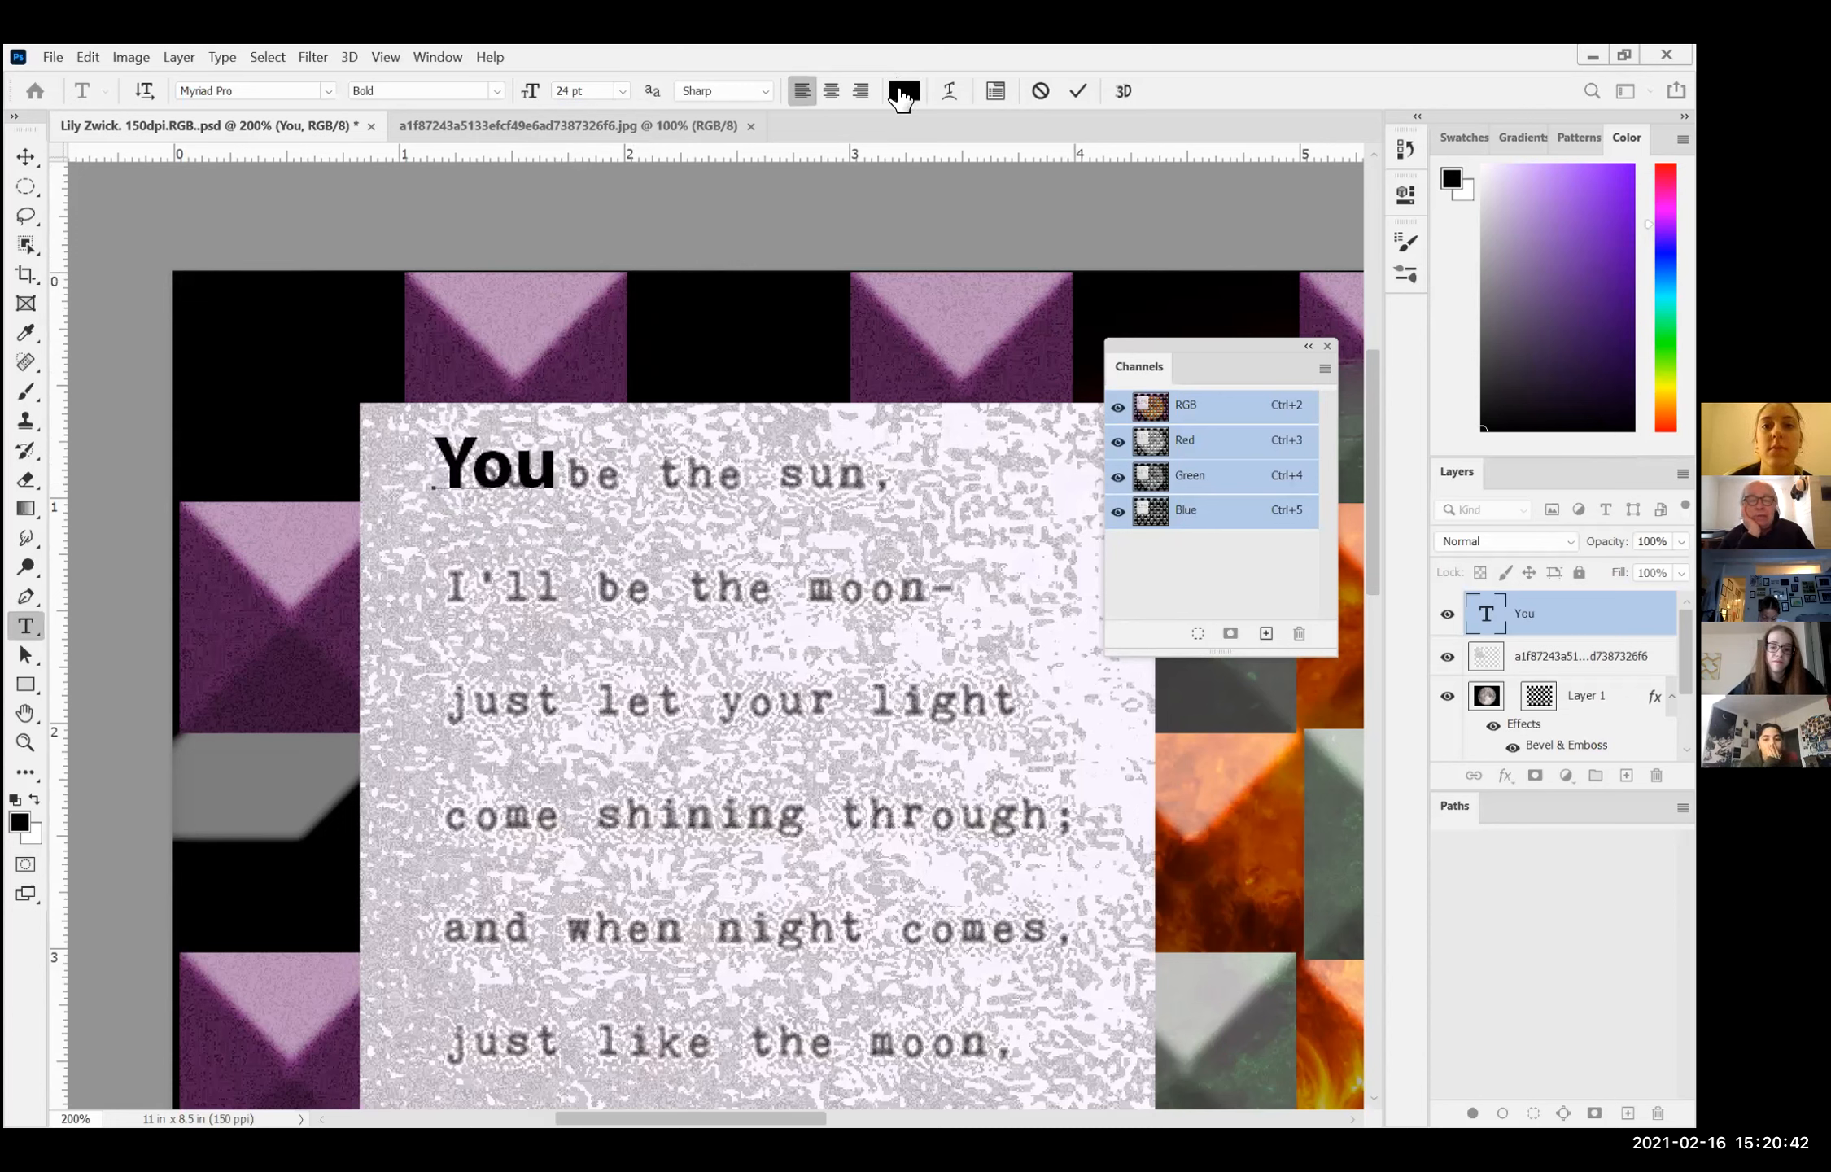
click(806, 324)
click(1054, 277)
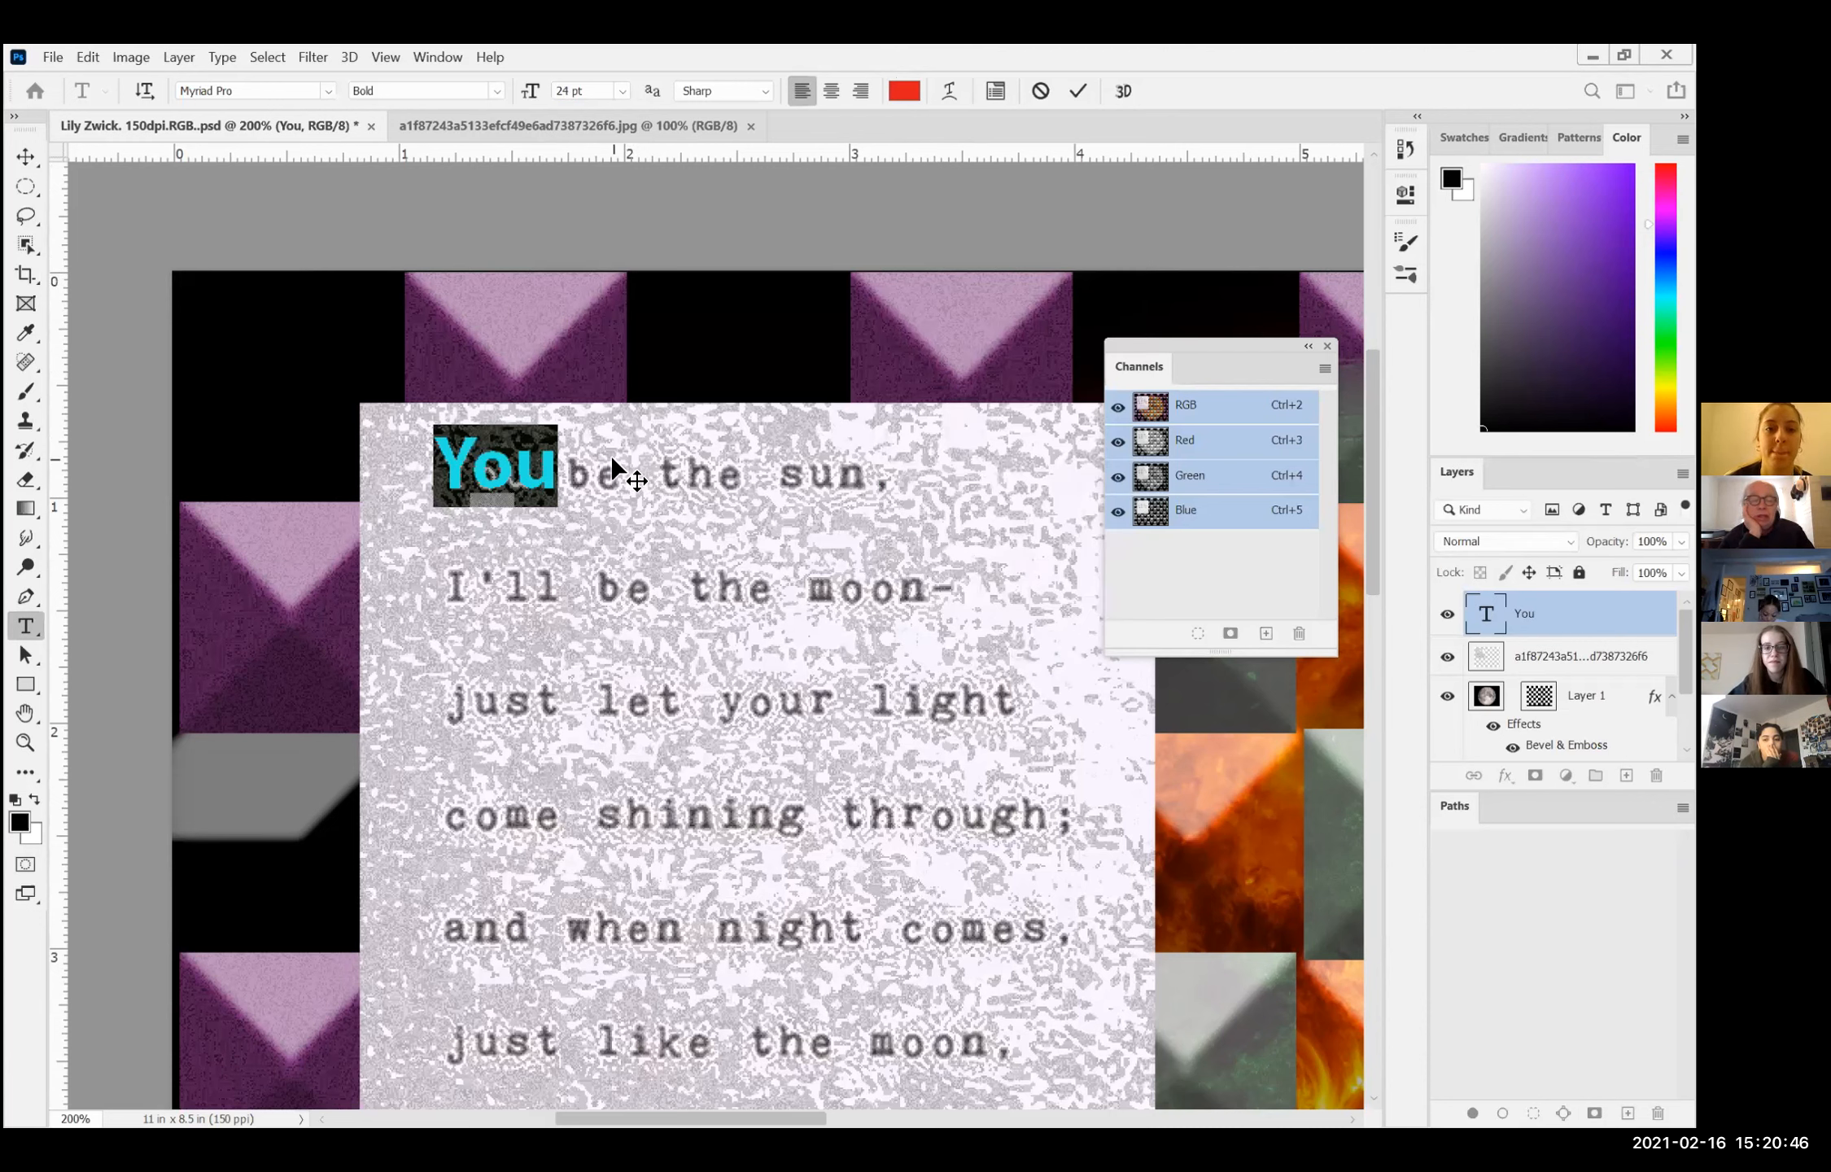
click(553, 460)
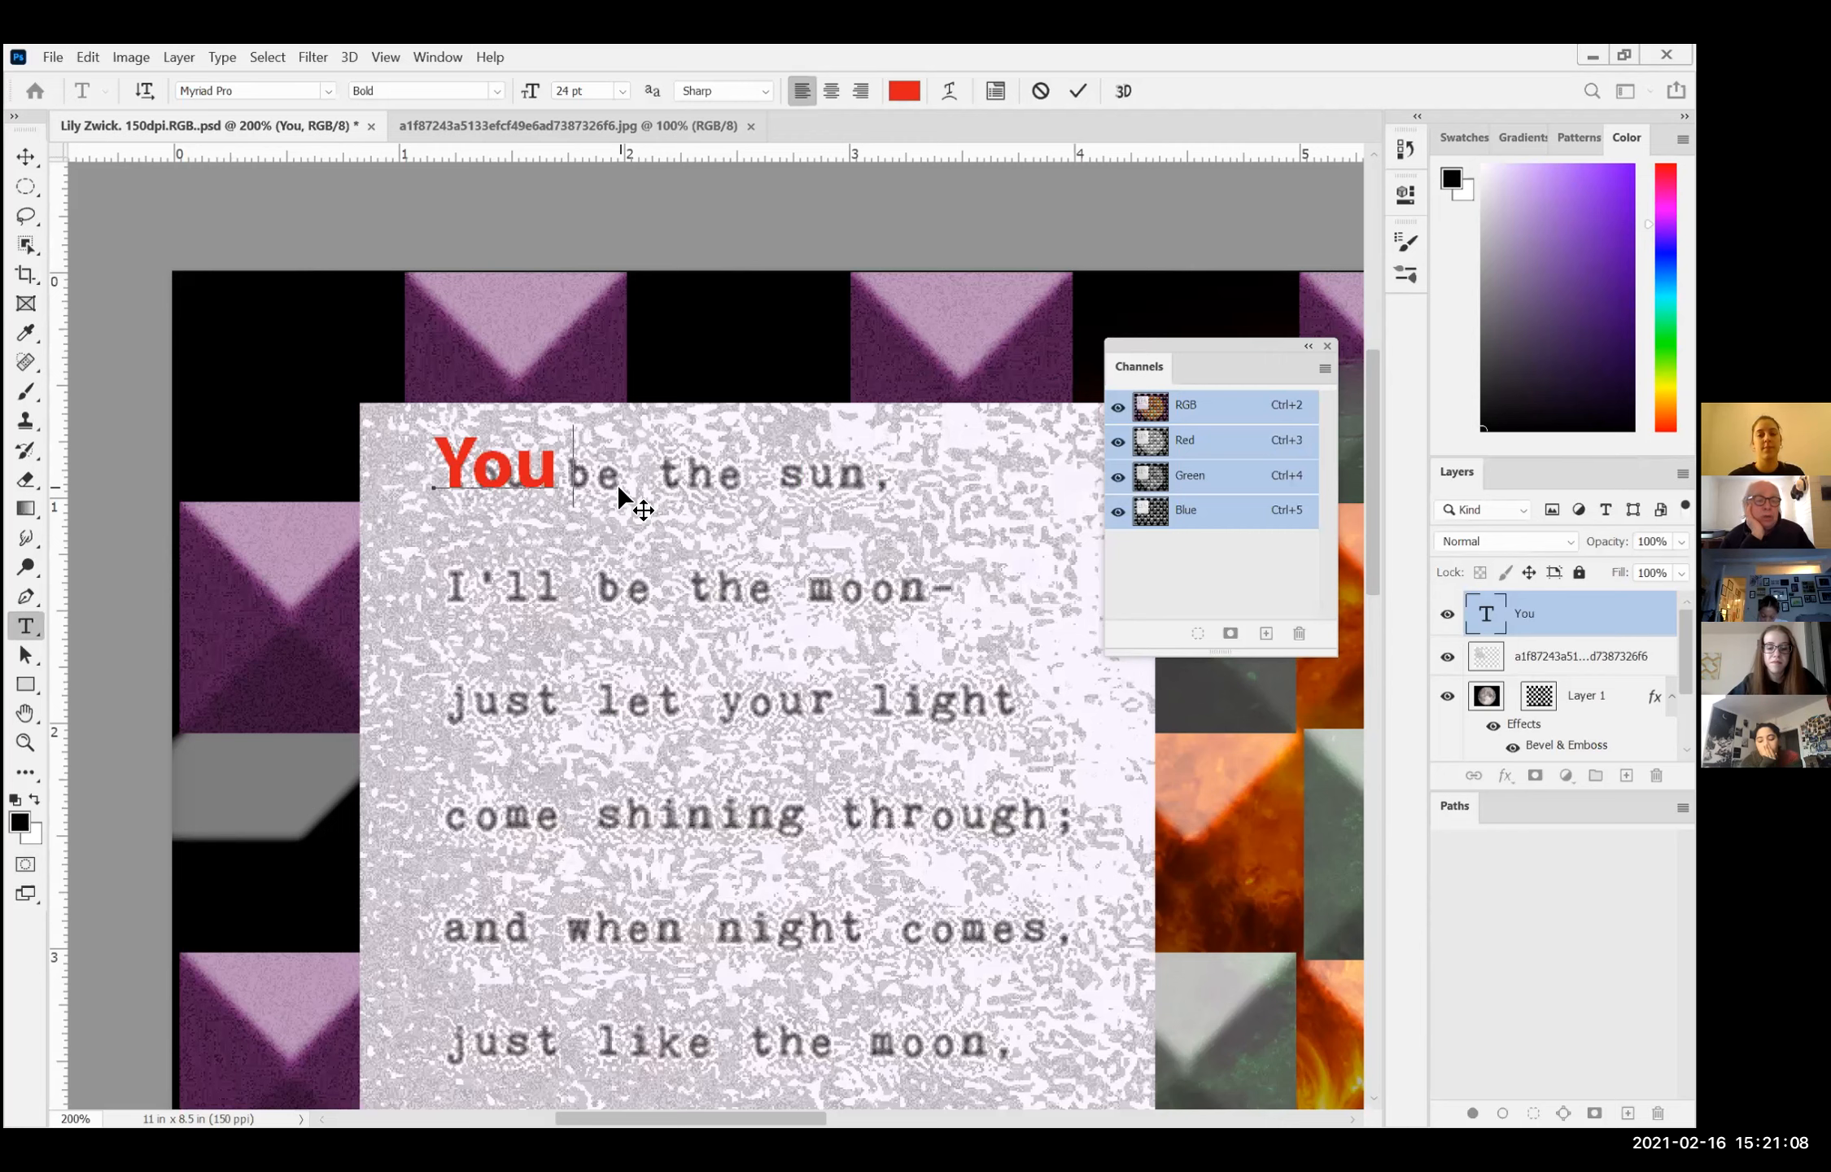
Step: Show the Character settings for the text and look through the Paragraph settings beside them
click(433, 55)
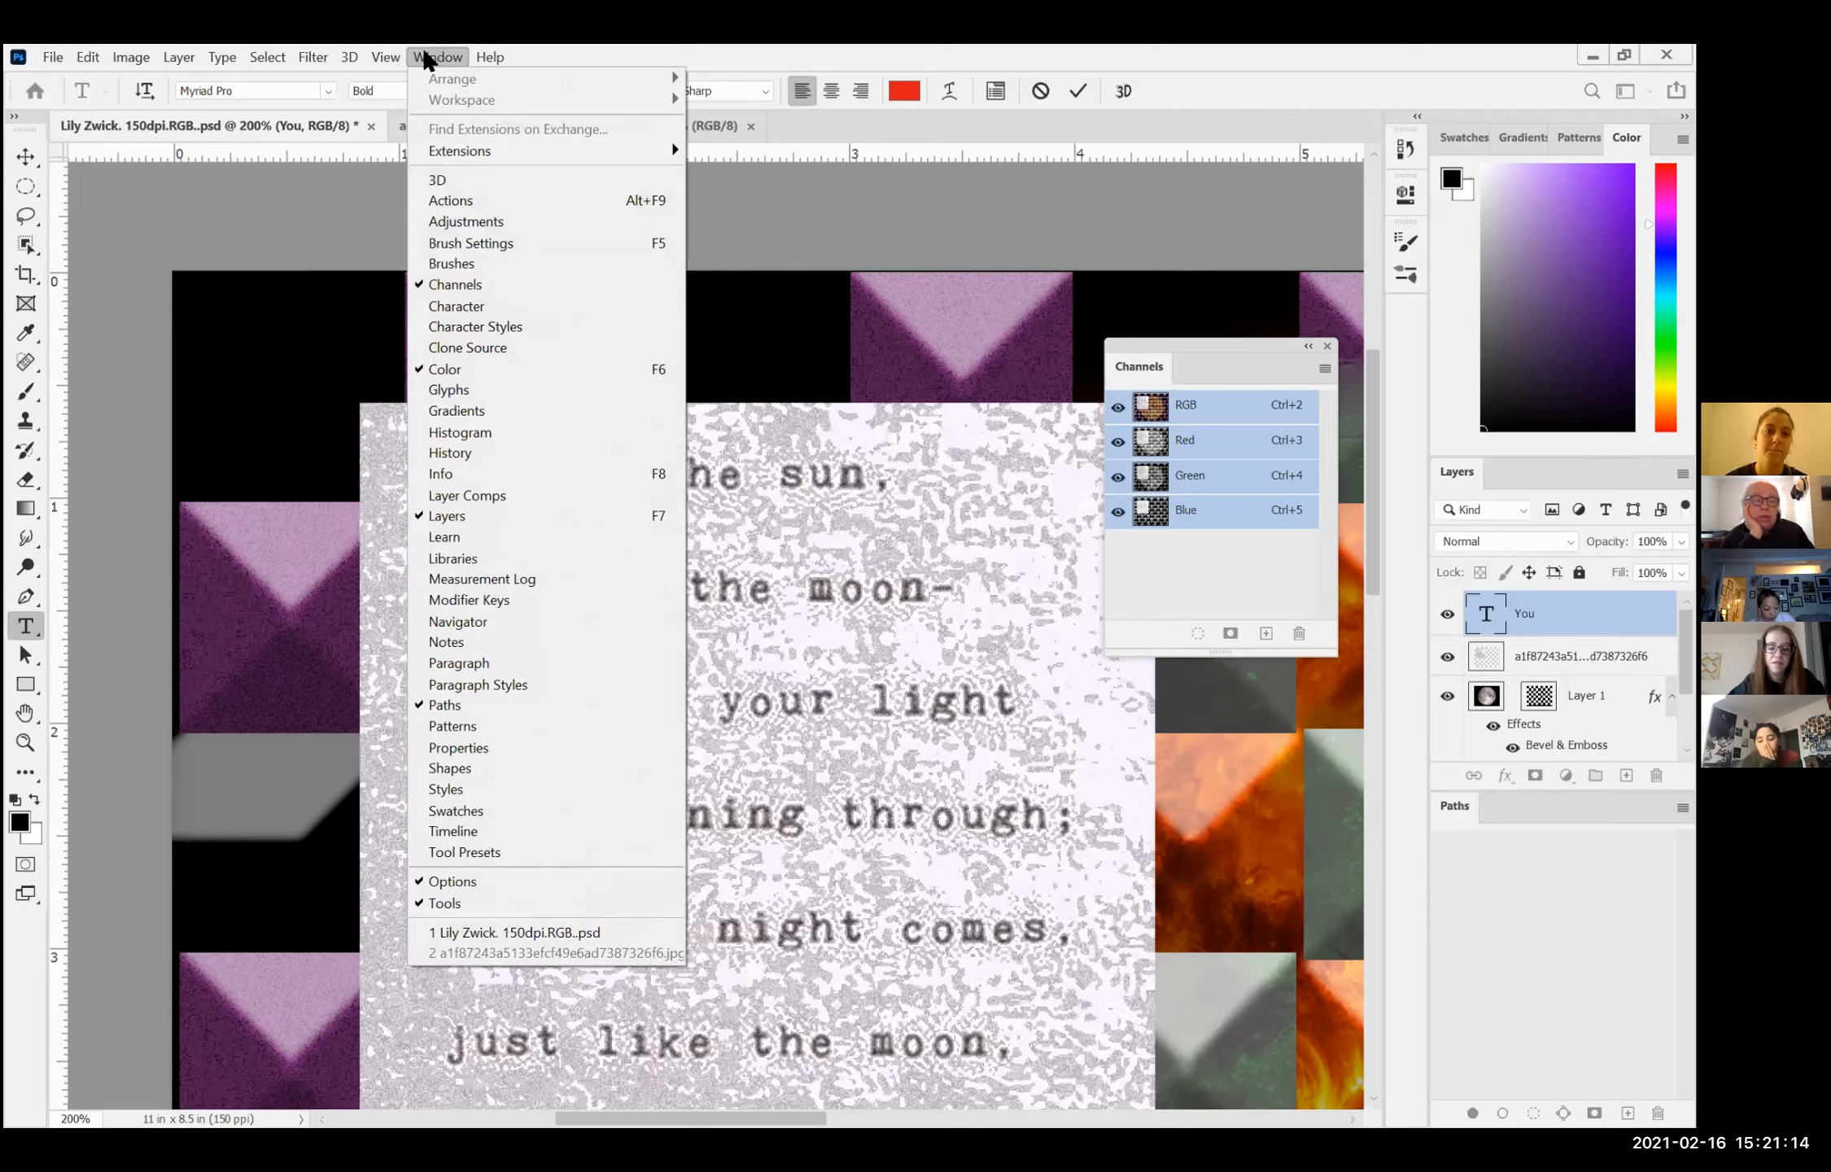
click(457, 305)
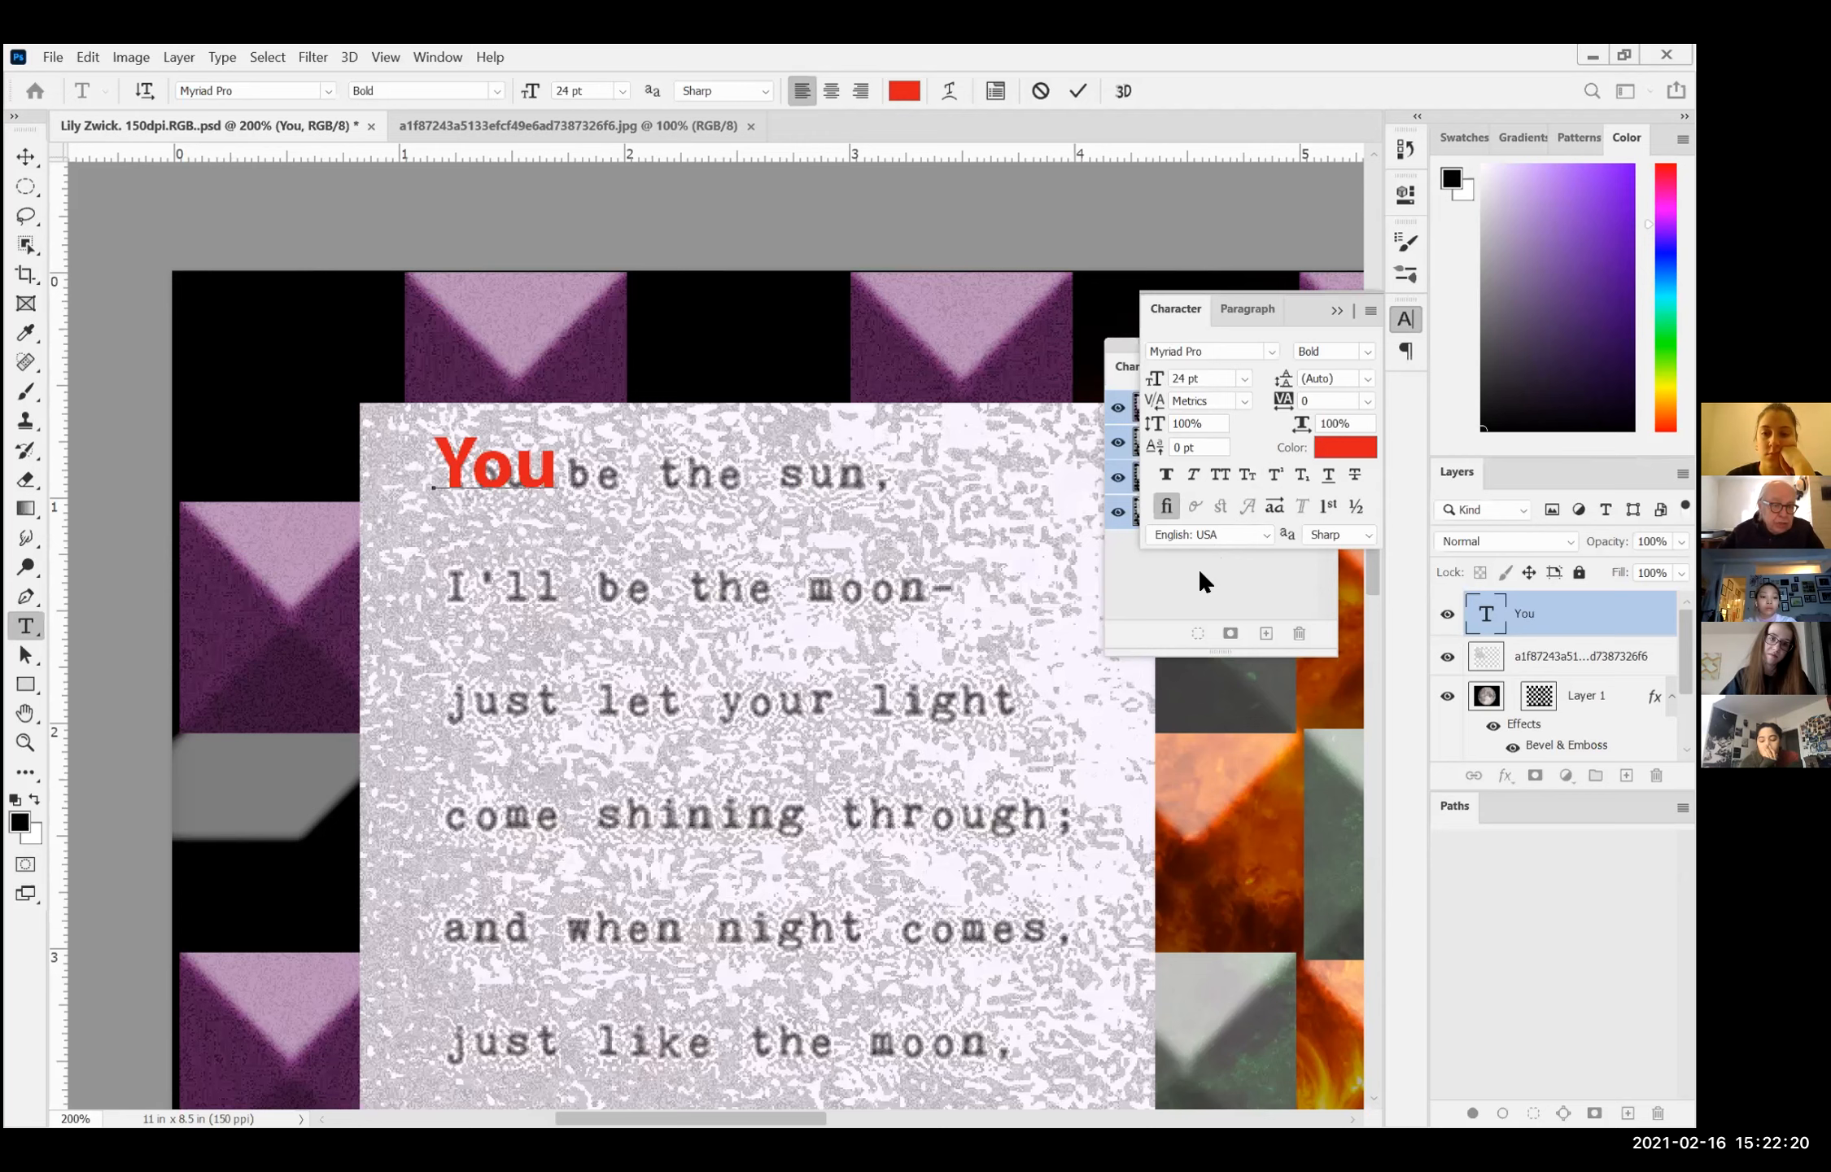
click(1231, 309)
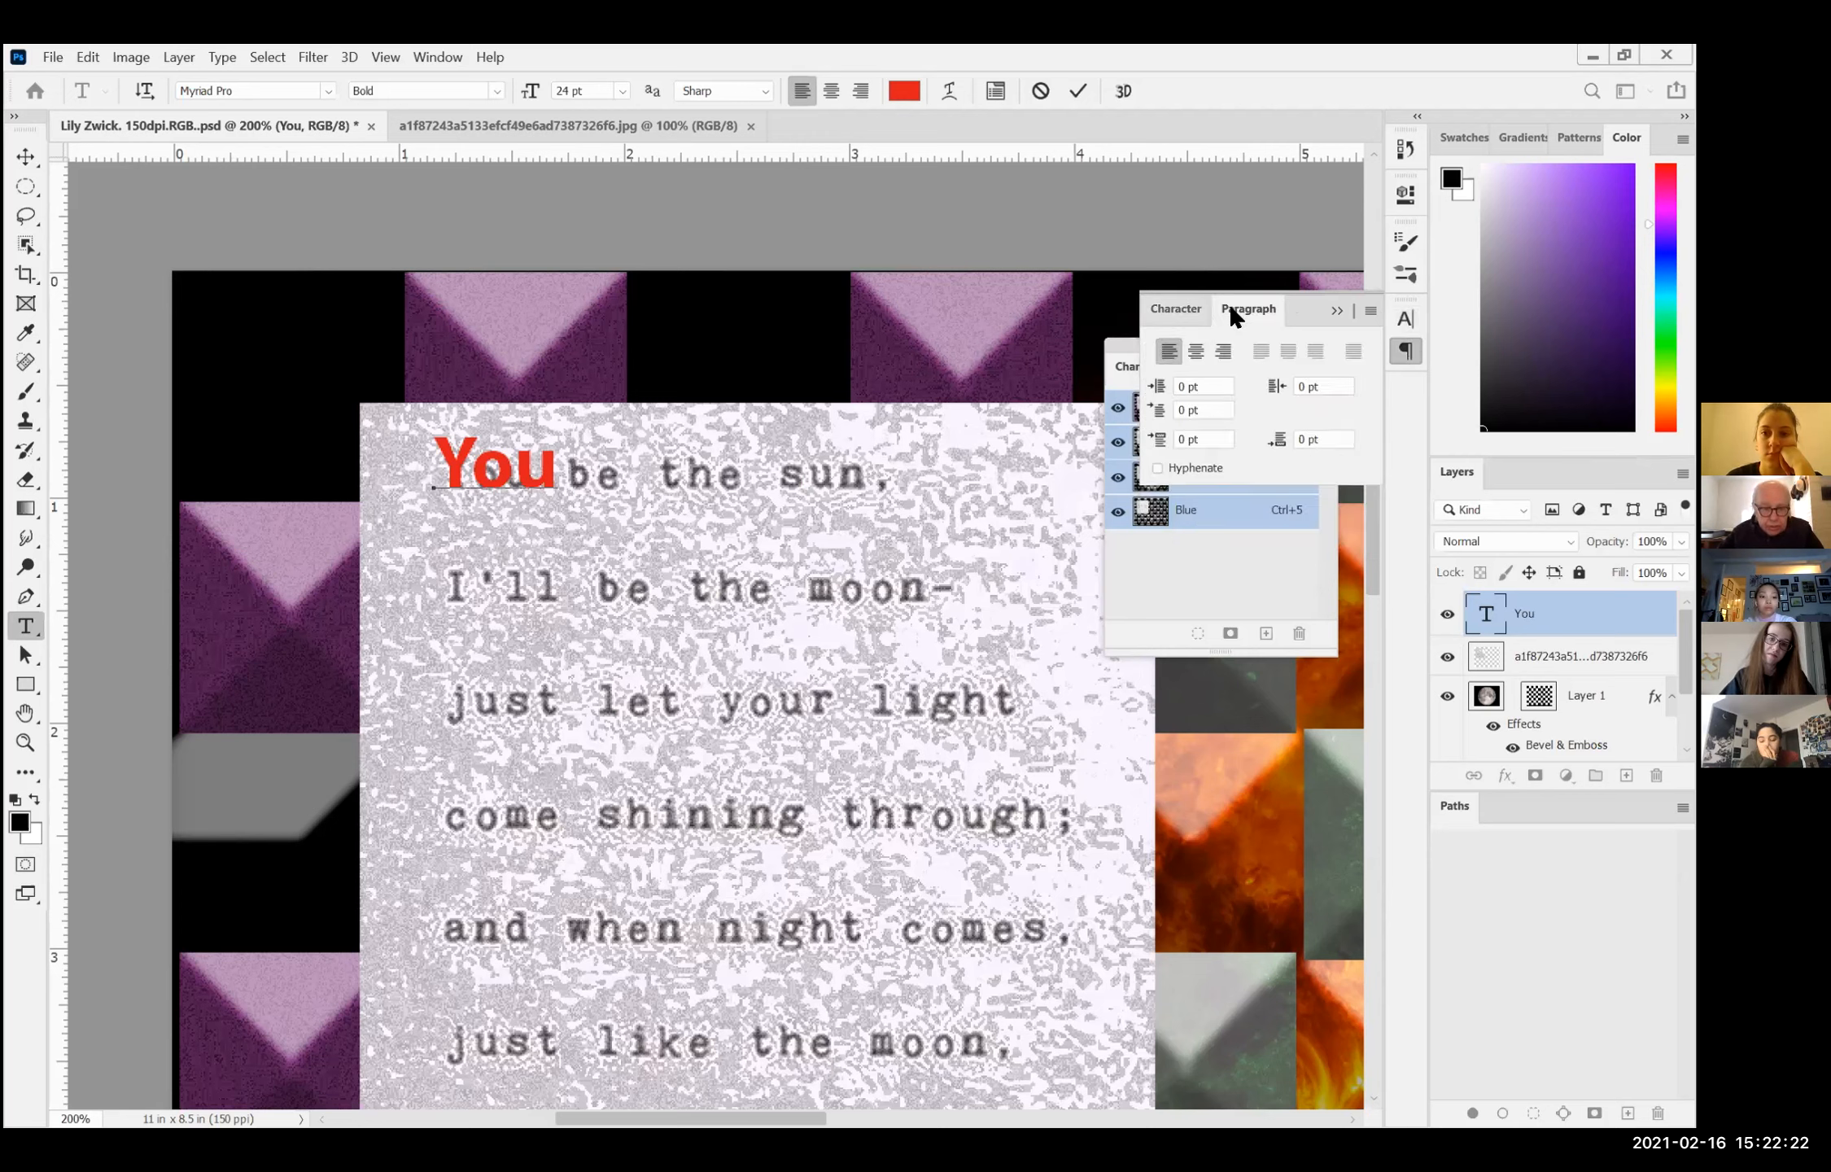
click(1180, 309)
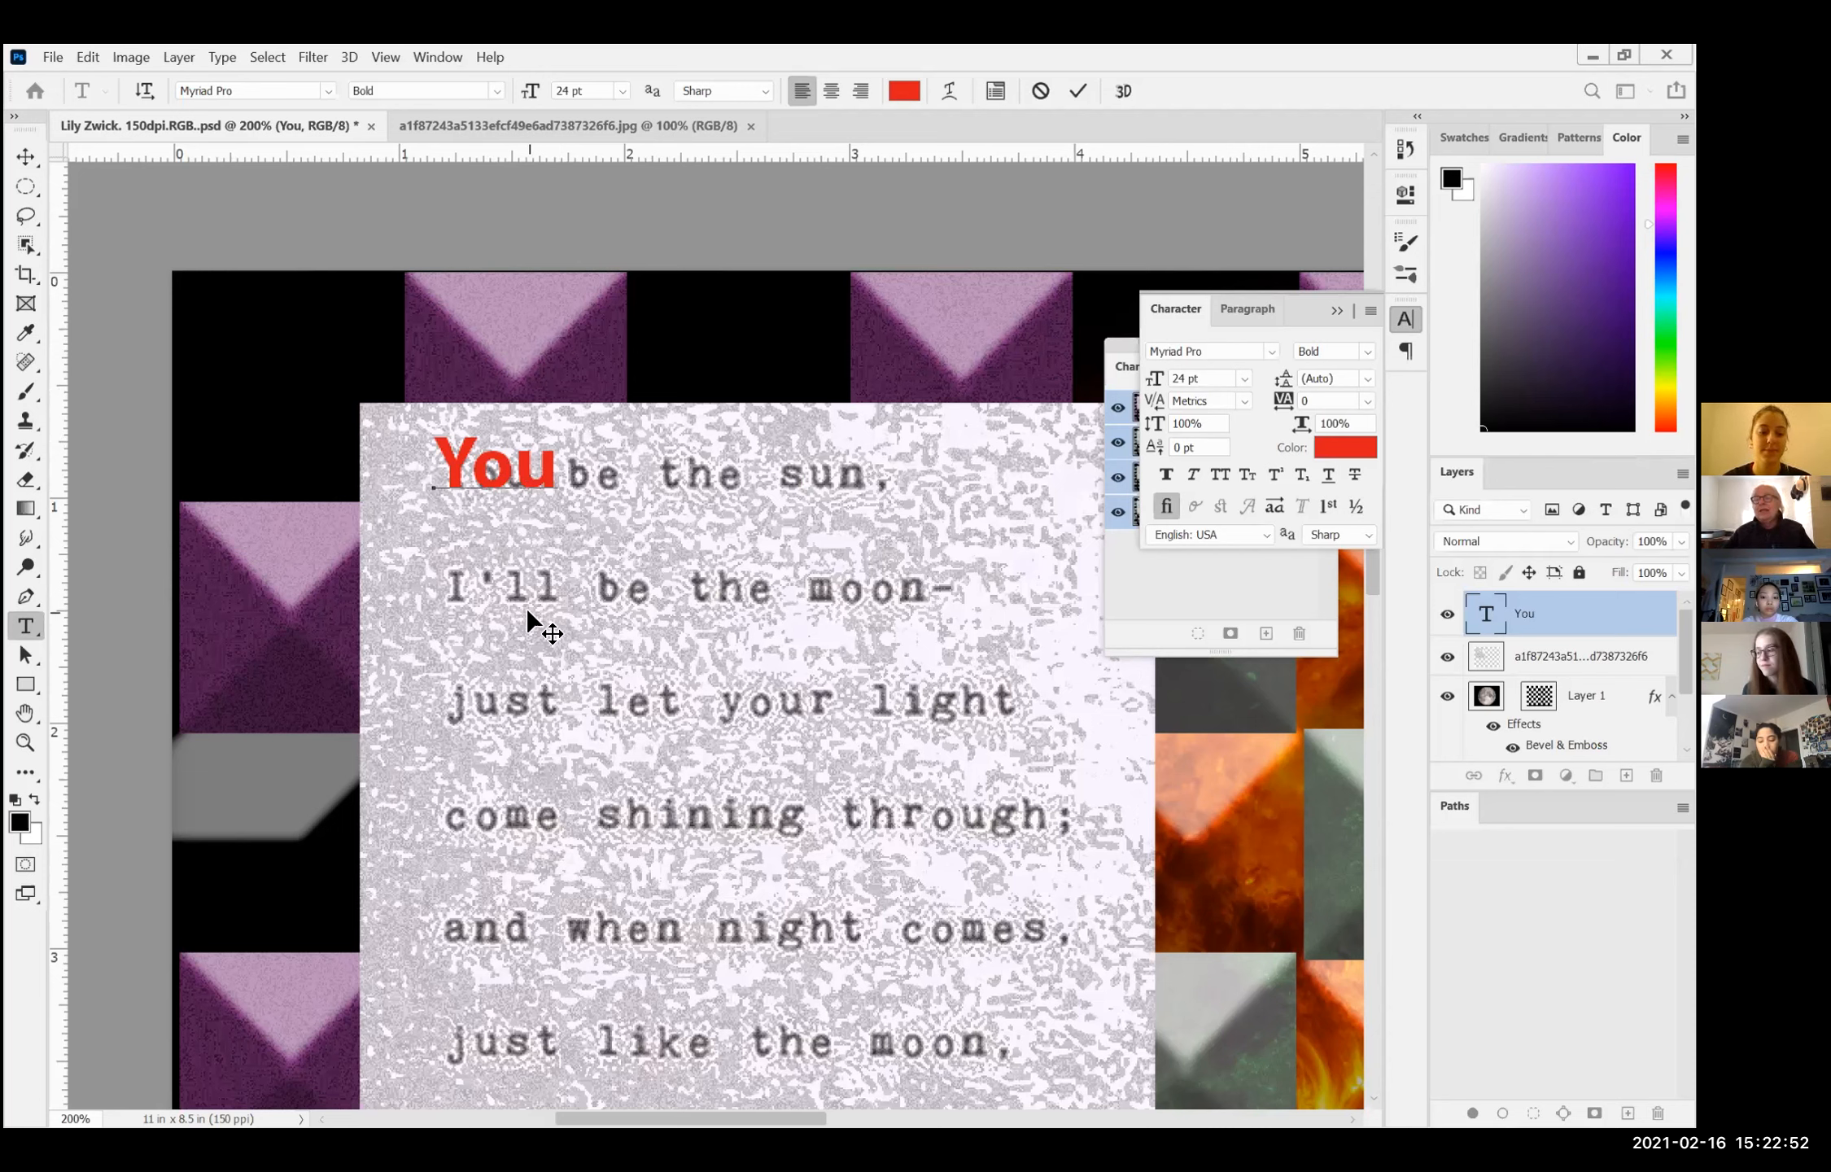
key(ctrl)
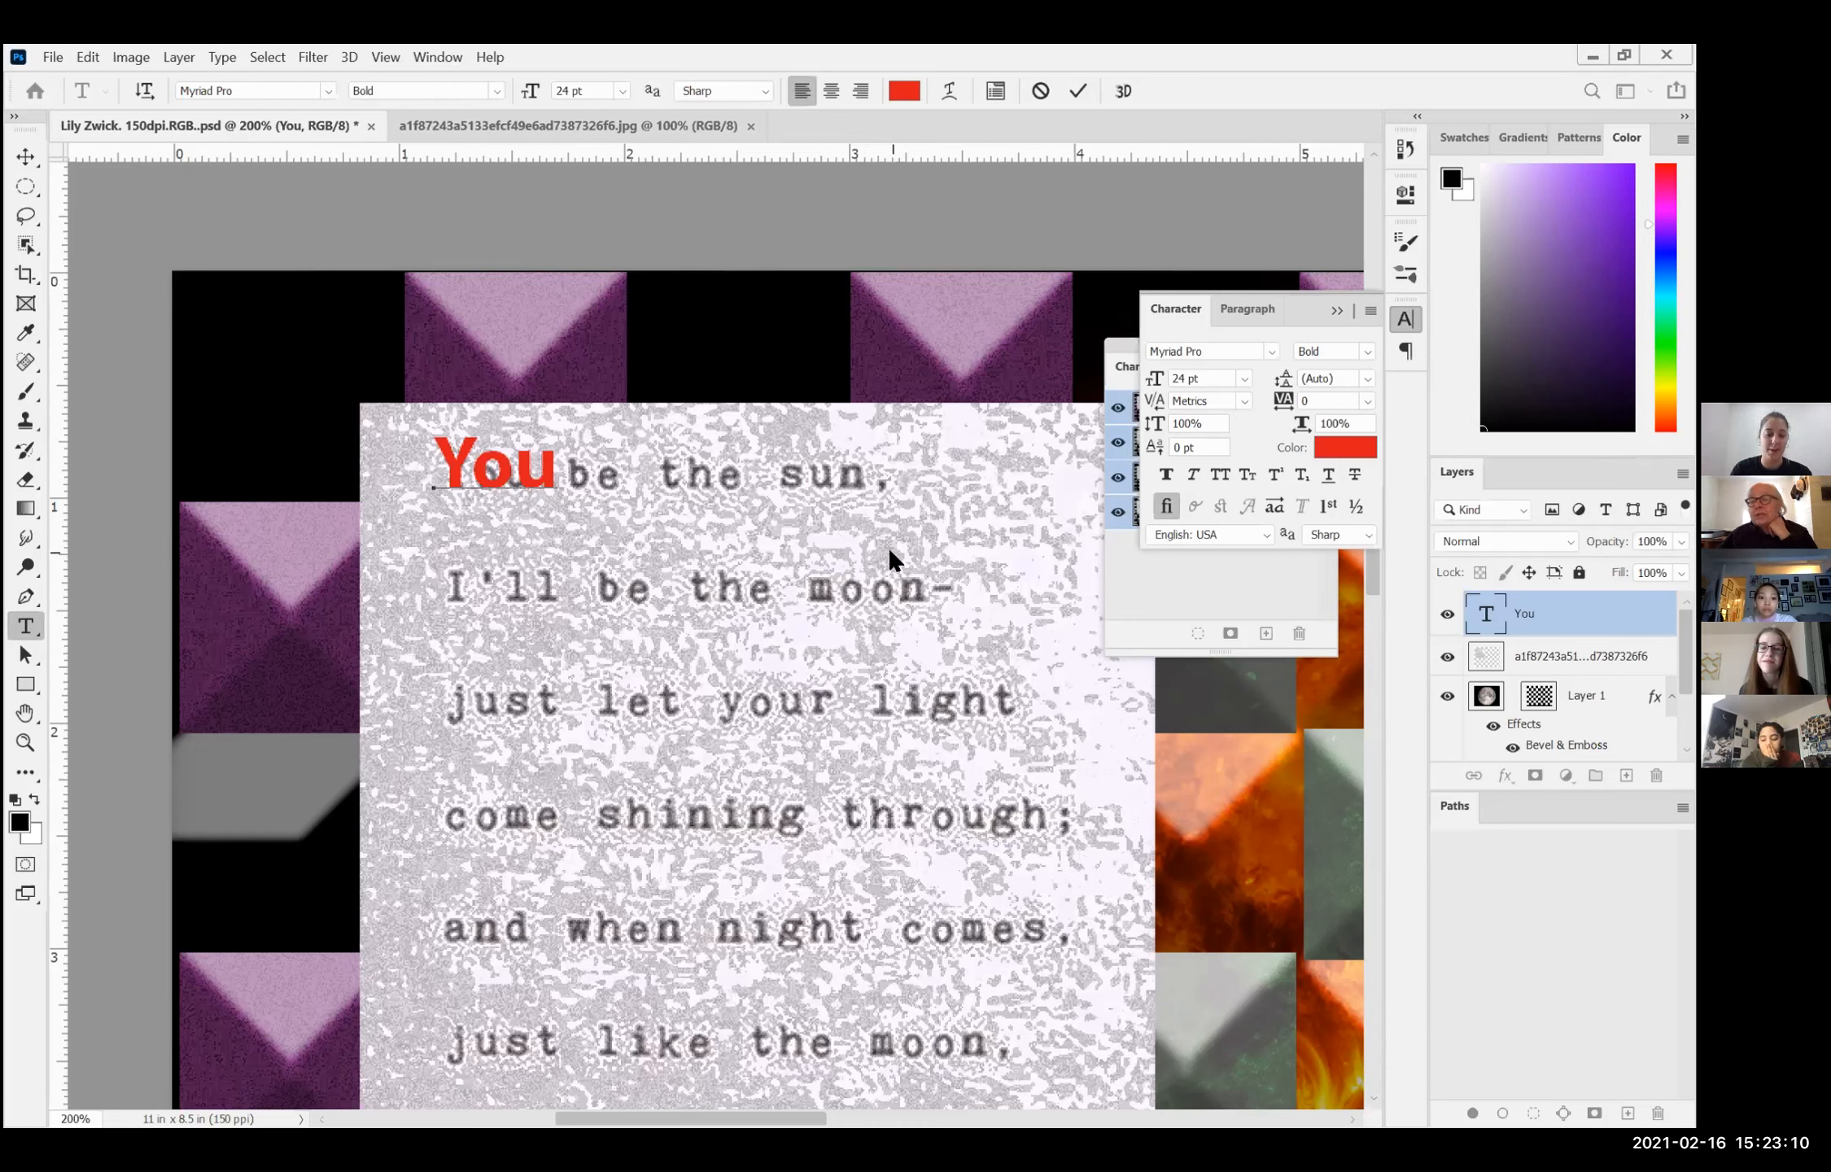
key(ctrl)
scroll(889, 546, down, 5)
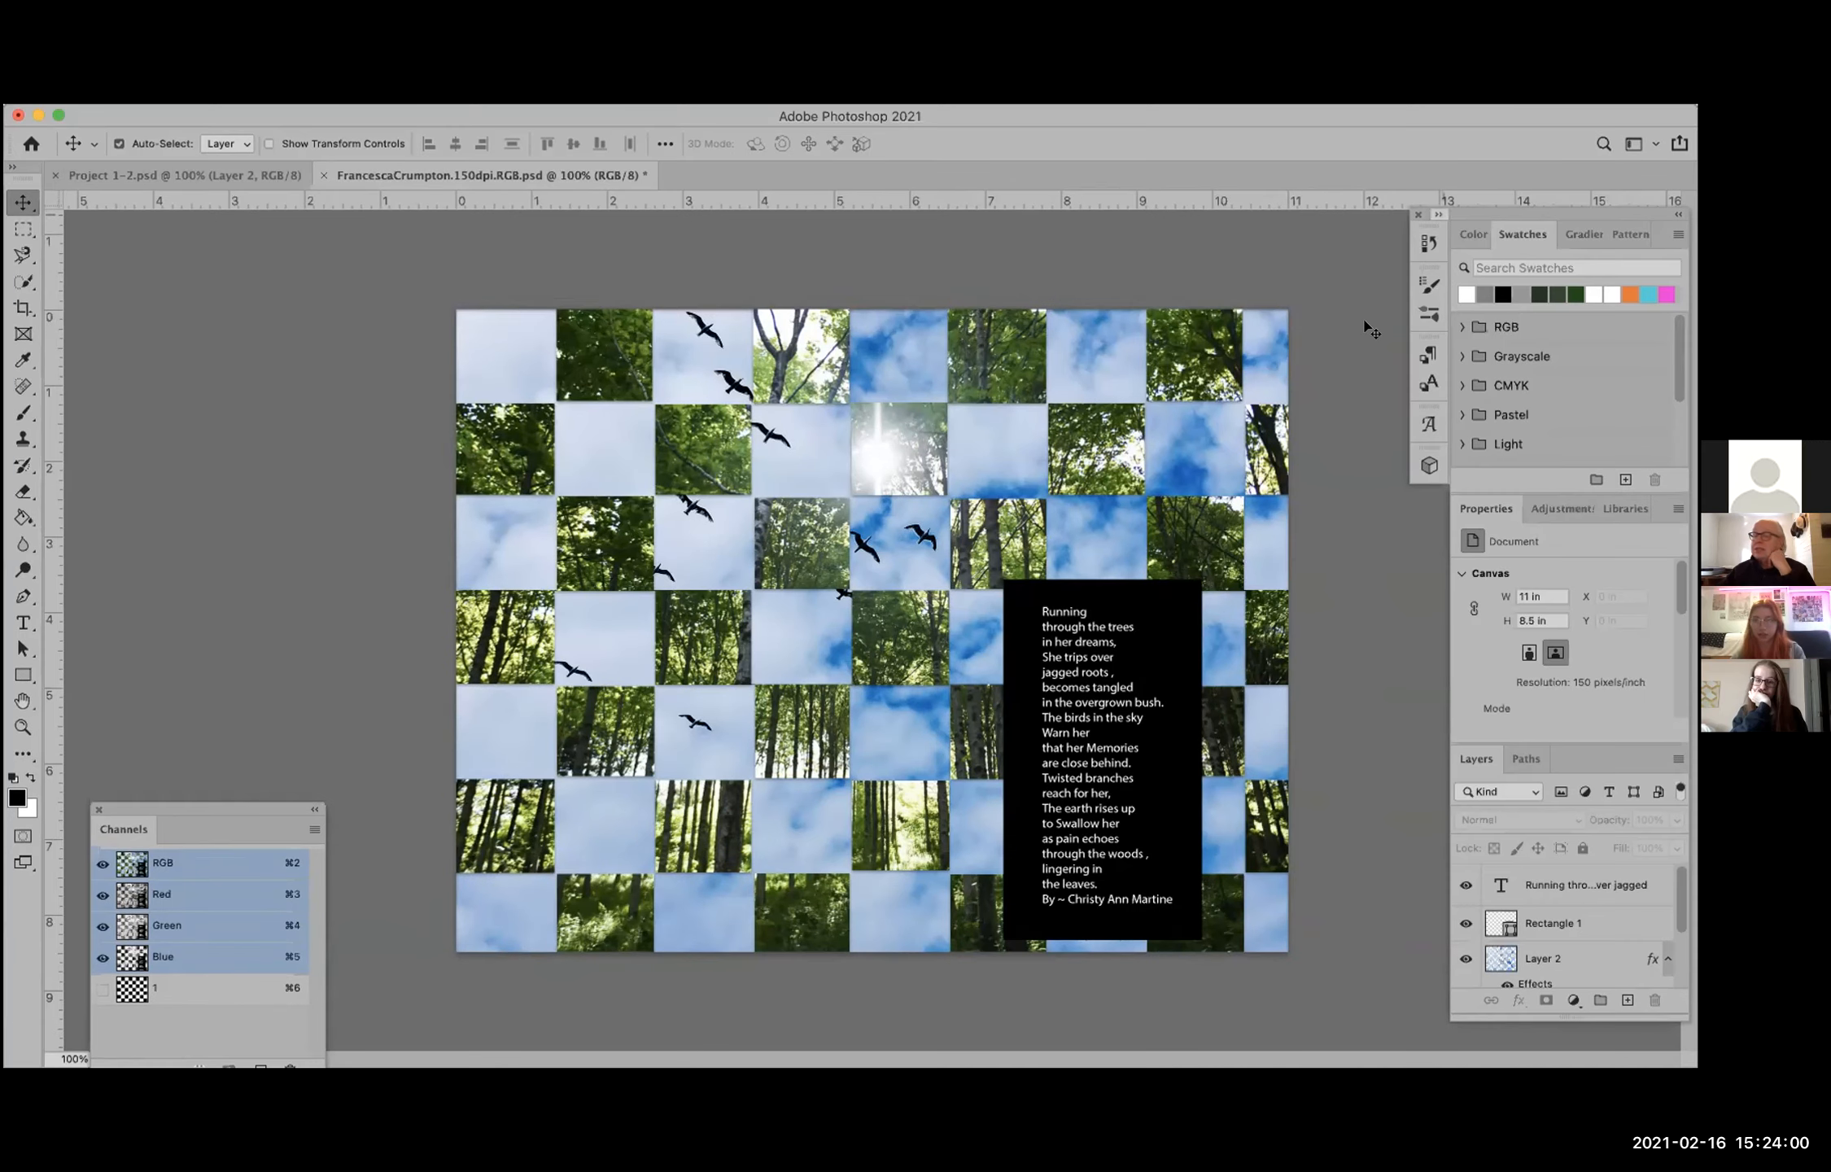
Step: Float and lengthen the Layers panel beside the forest-and-sky canvas, and raise the Channels panel so both are fully visible
drag(1451, 718, 1406, 690)
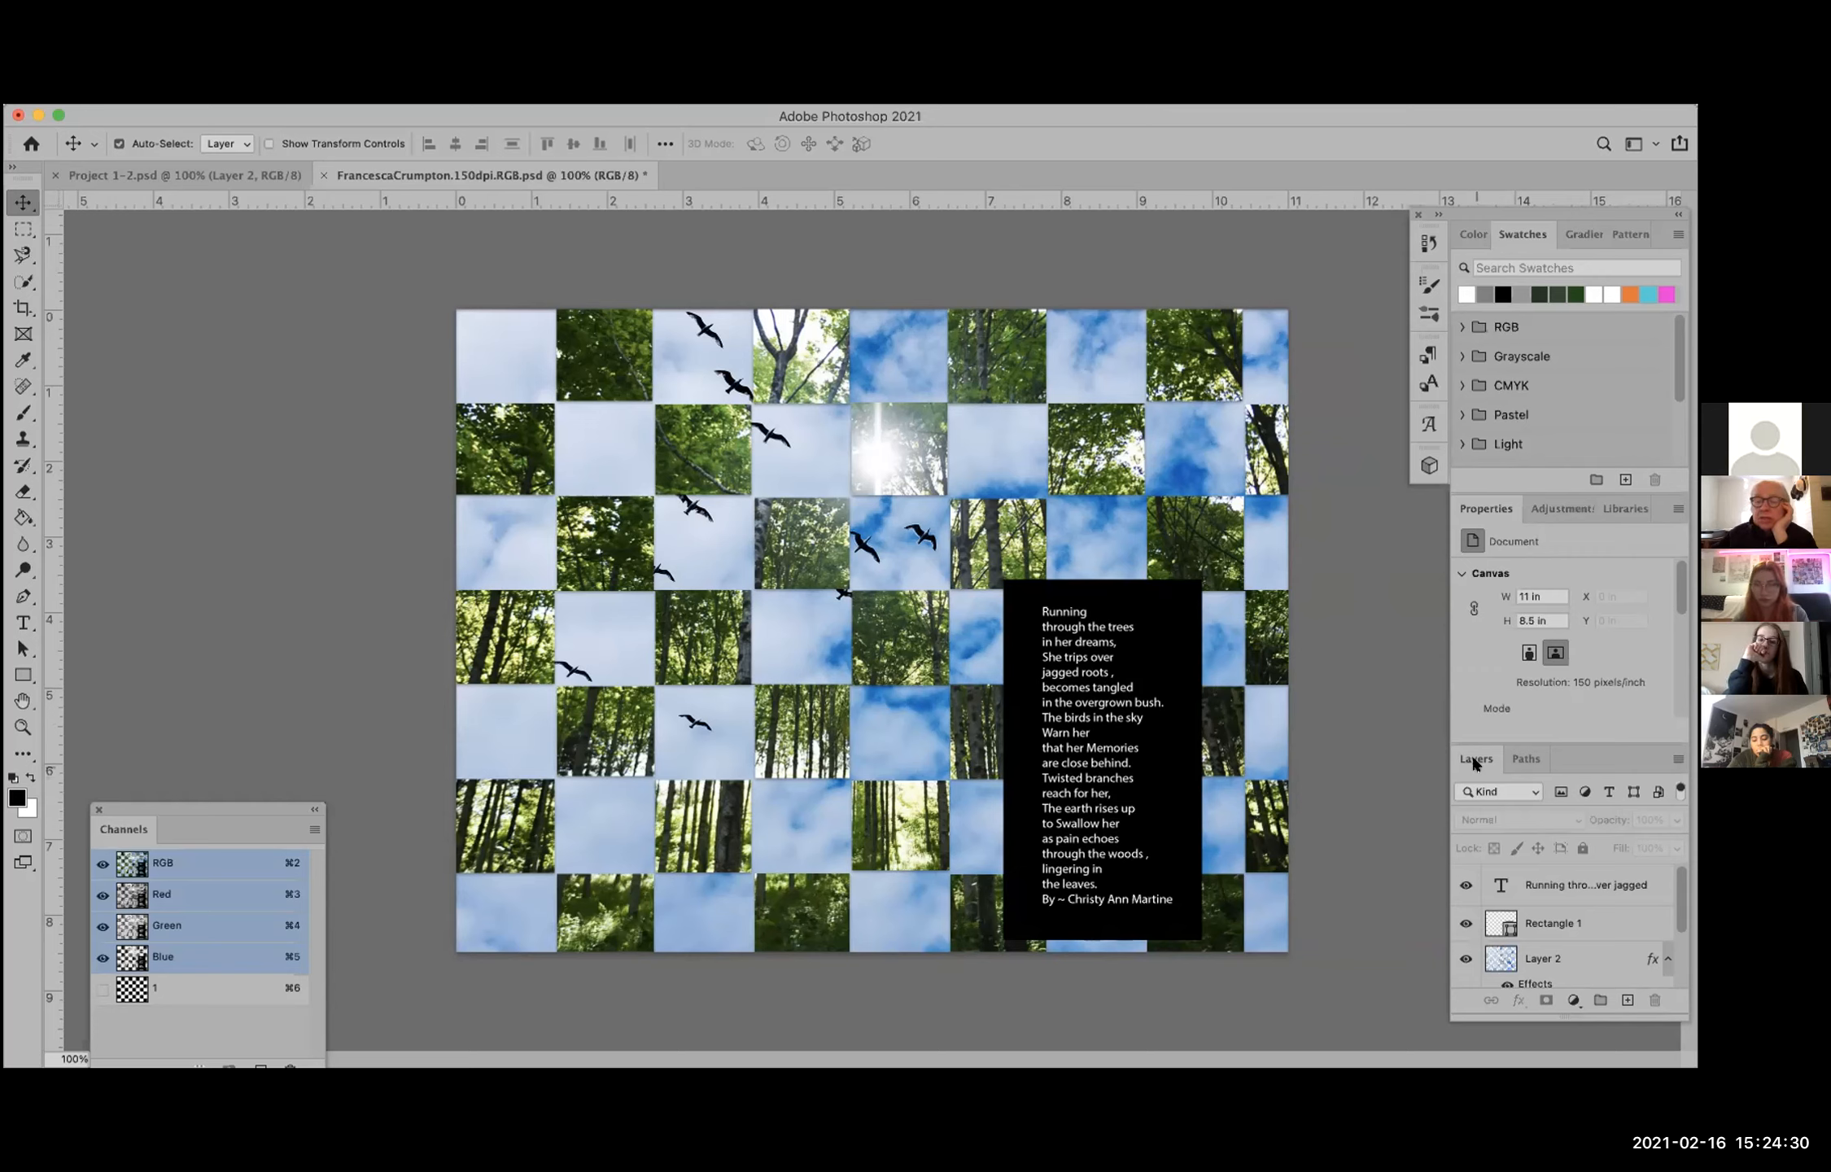
drag(1465, 750, 1319, 643)
drag(1405, 895, 1396, 1007)
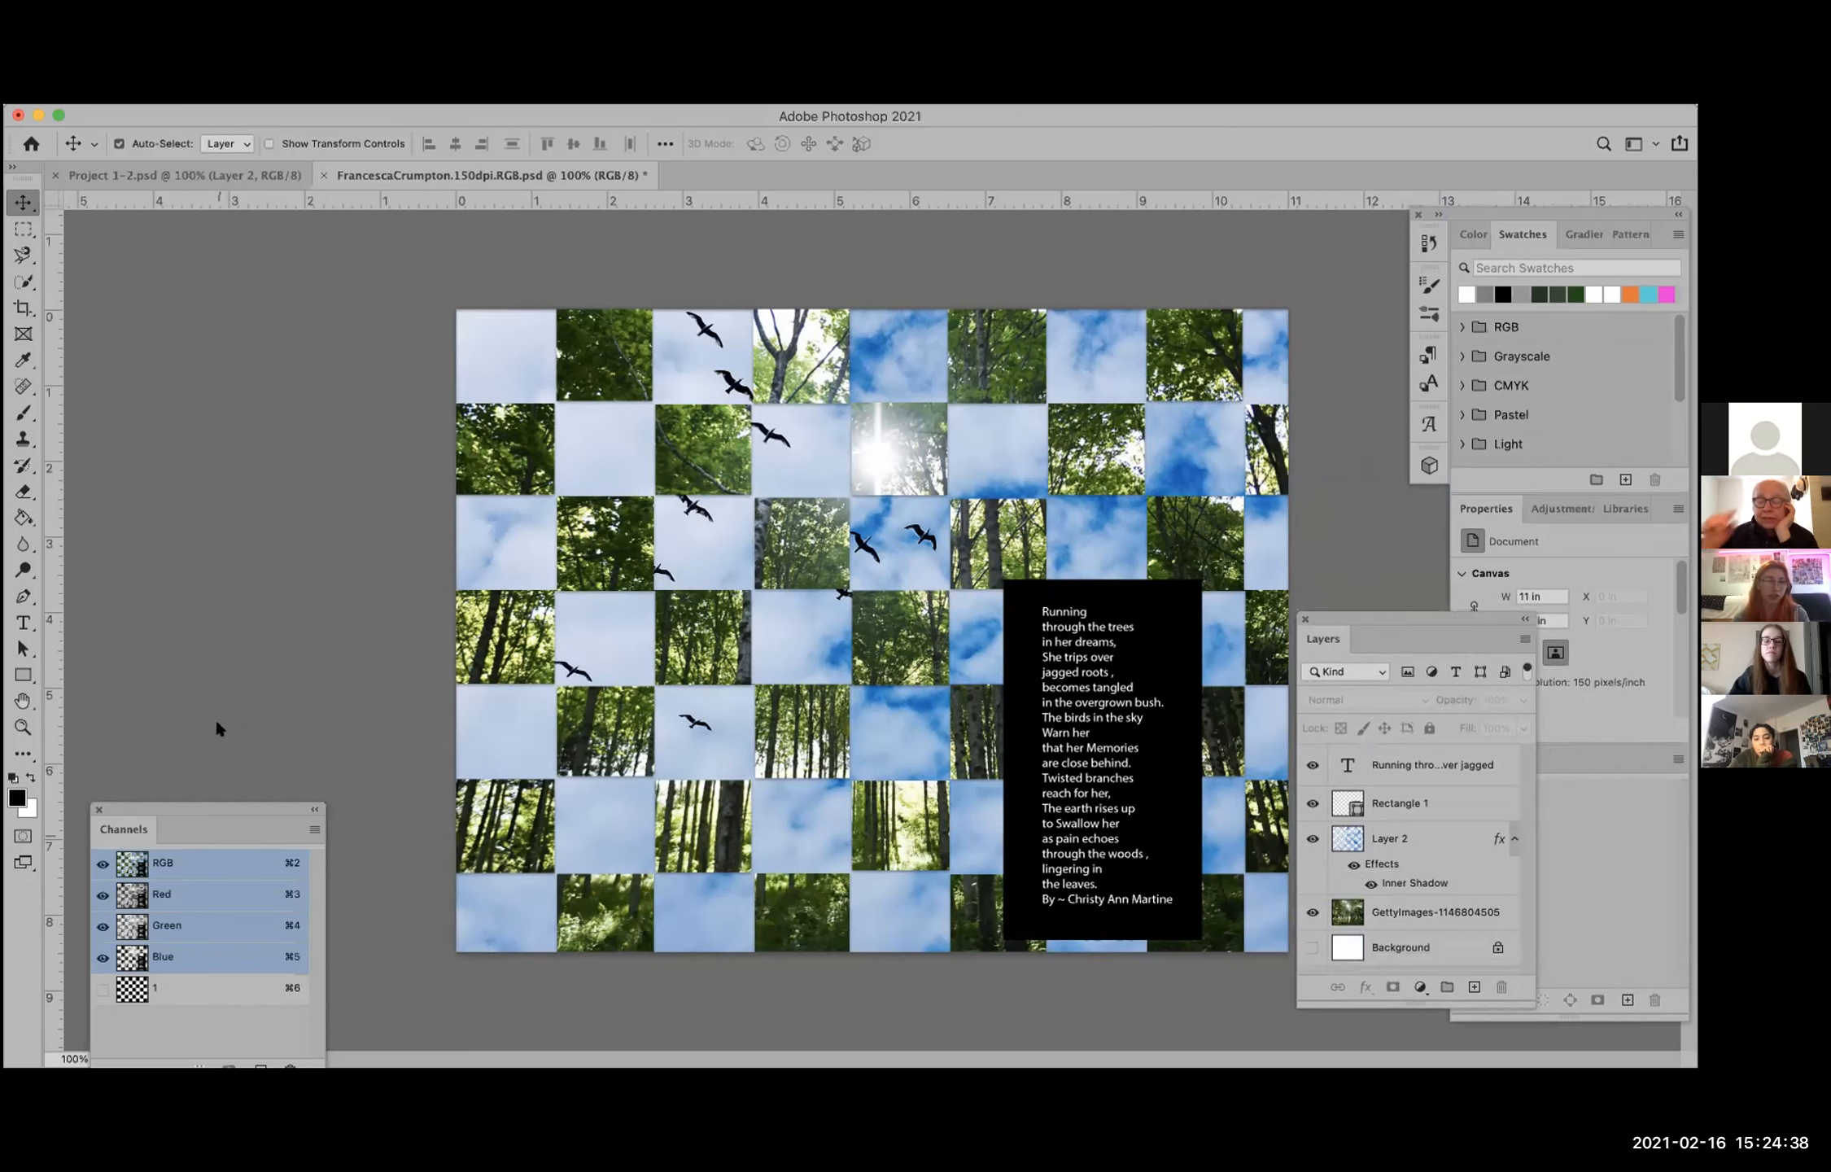
drag(219, 829, 233, 621)
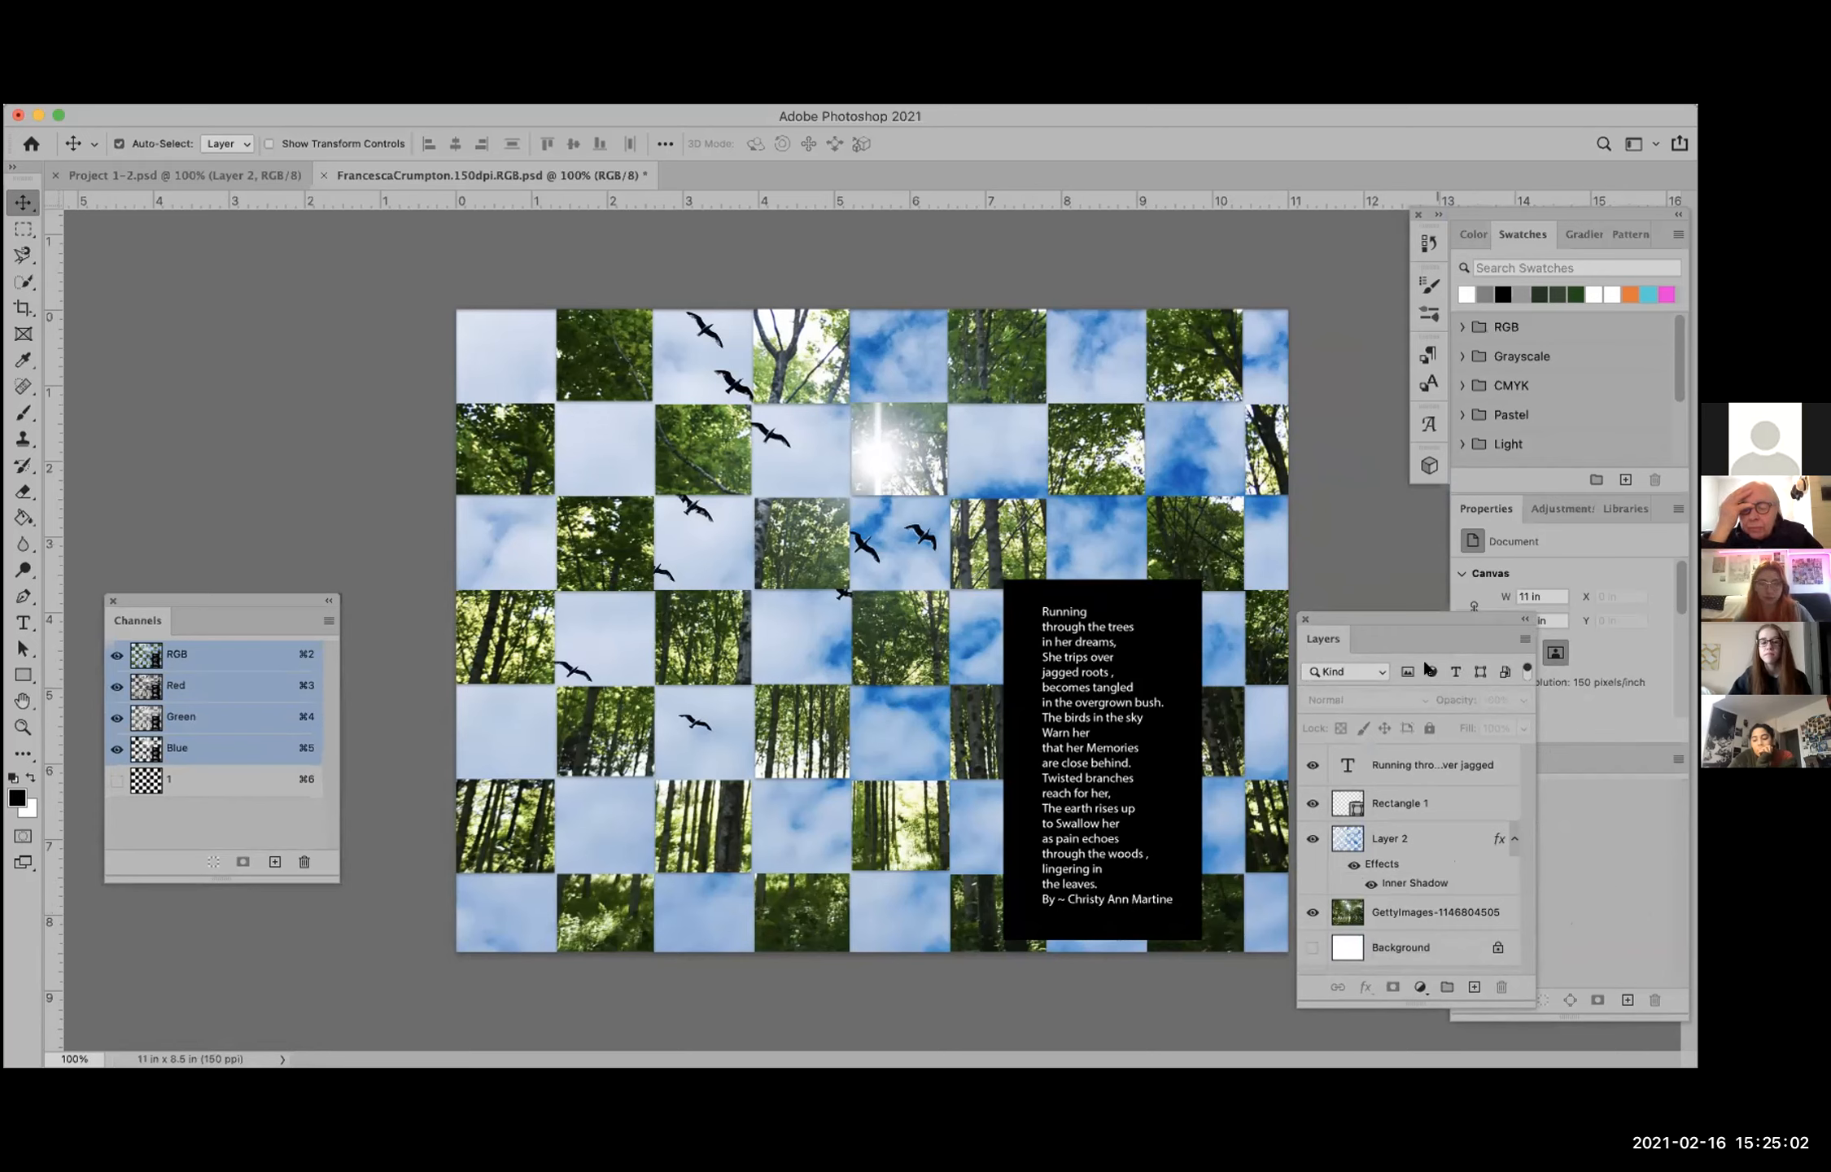
drag(1416, 633, 1409, 533)
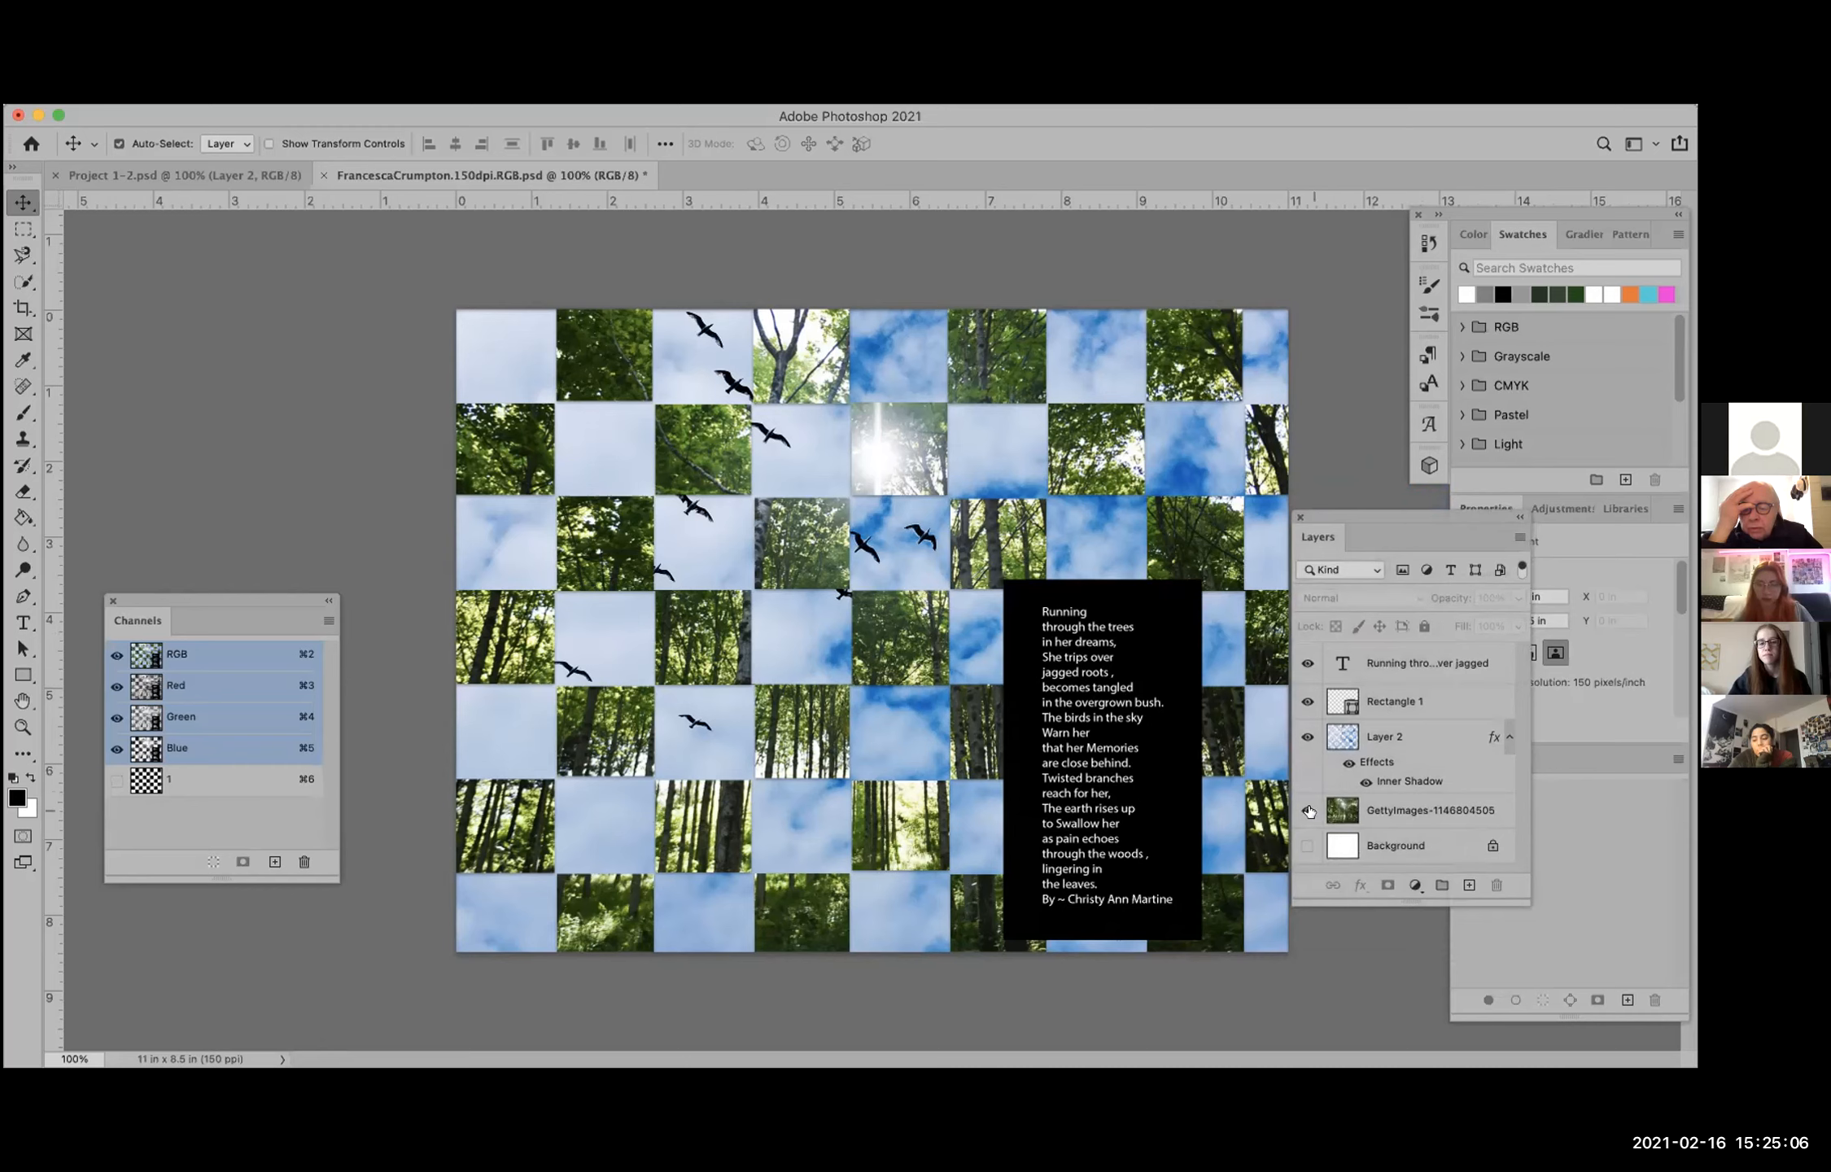
Step: Hide the poem text, Rectangle 1 and Layer 2 to isolate the forest photo, and show all three again
click(1307, 664)
click(1307, 700)
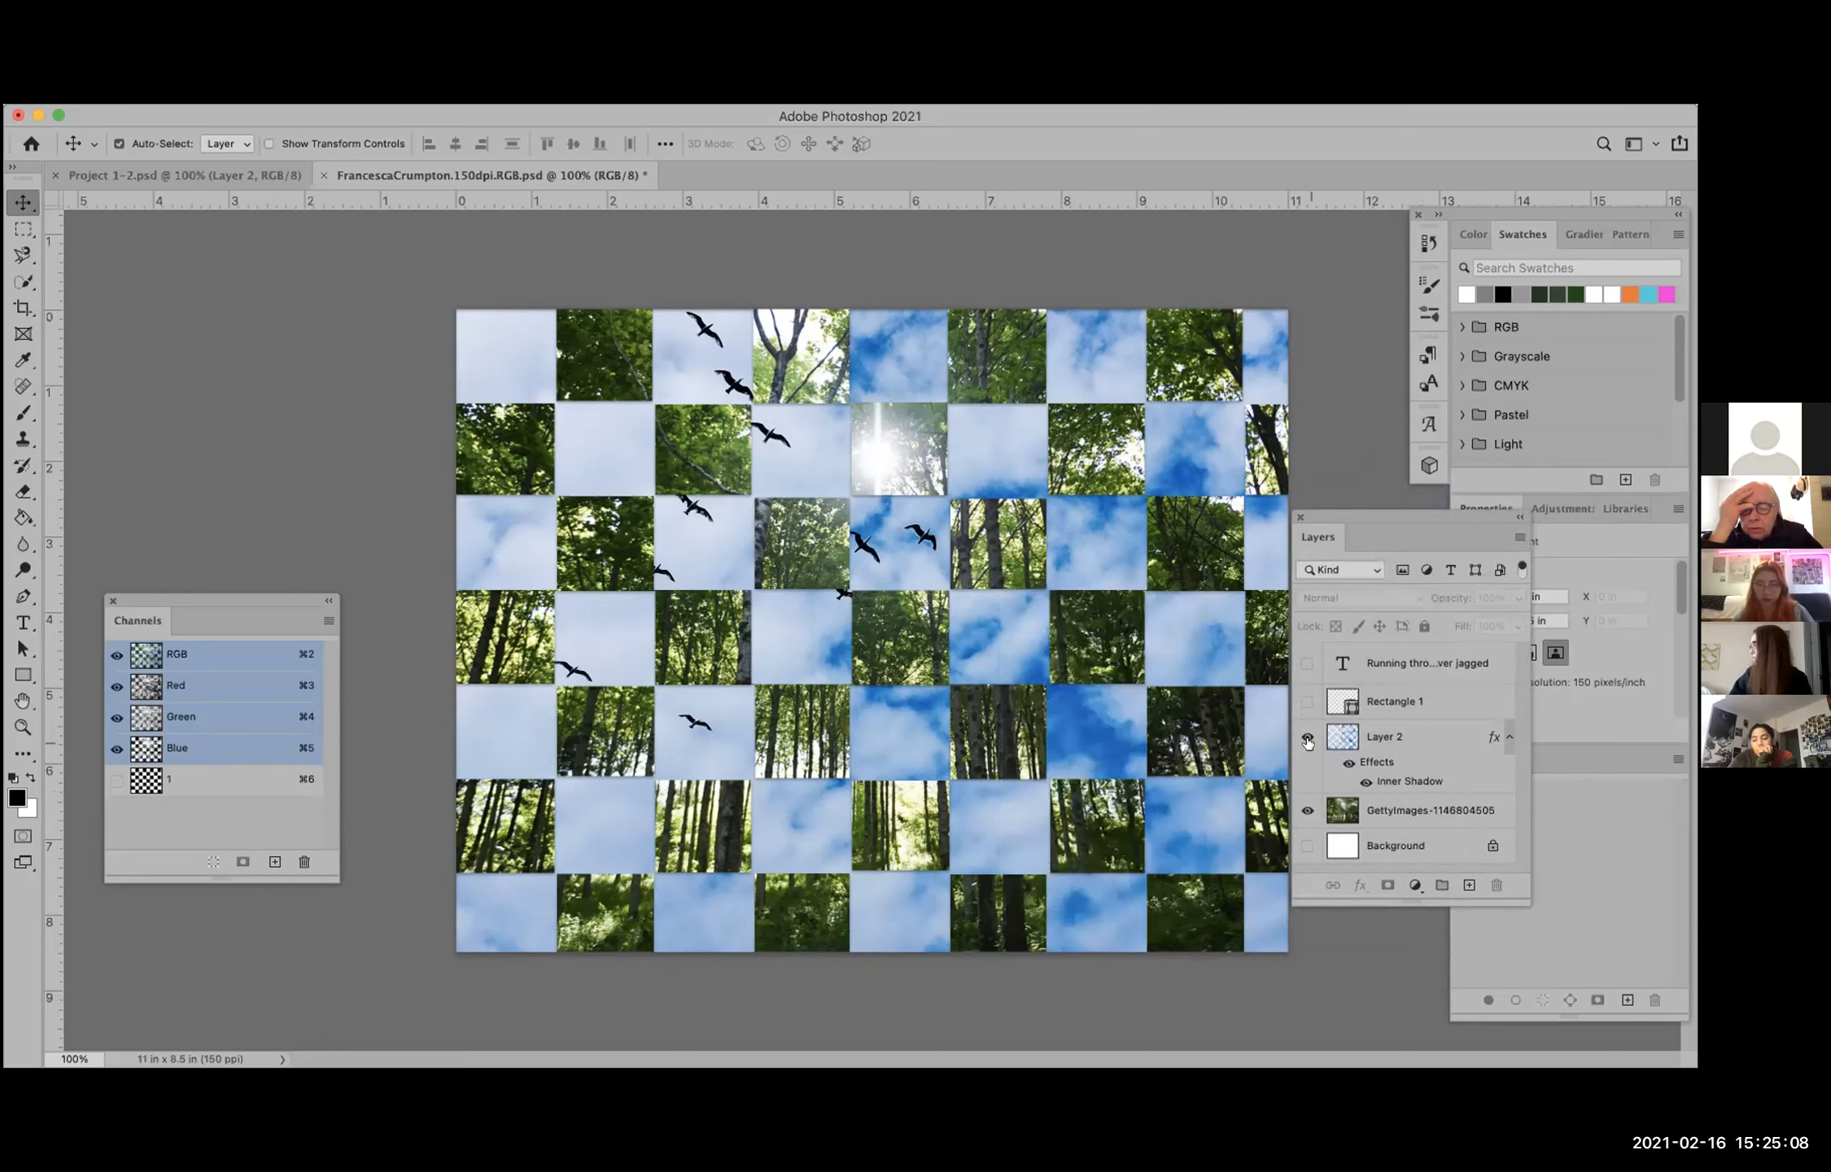
click(1307, 737)
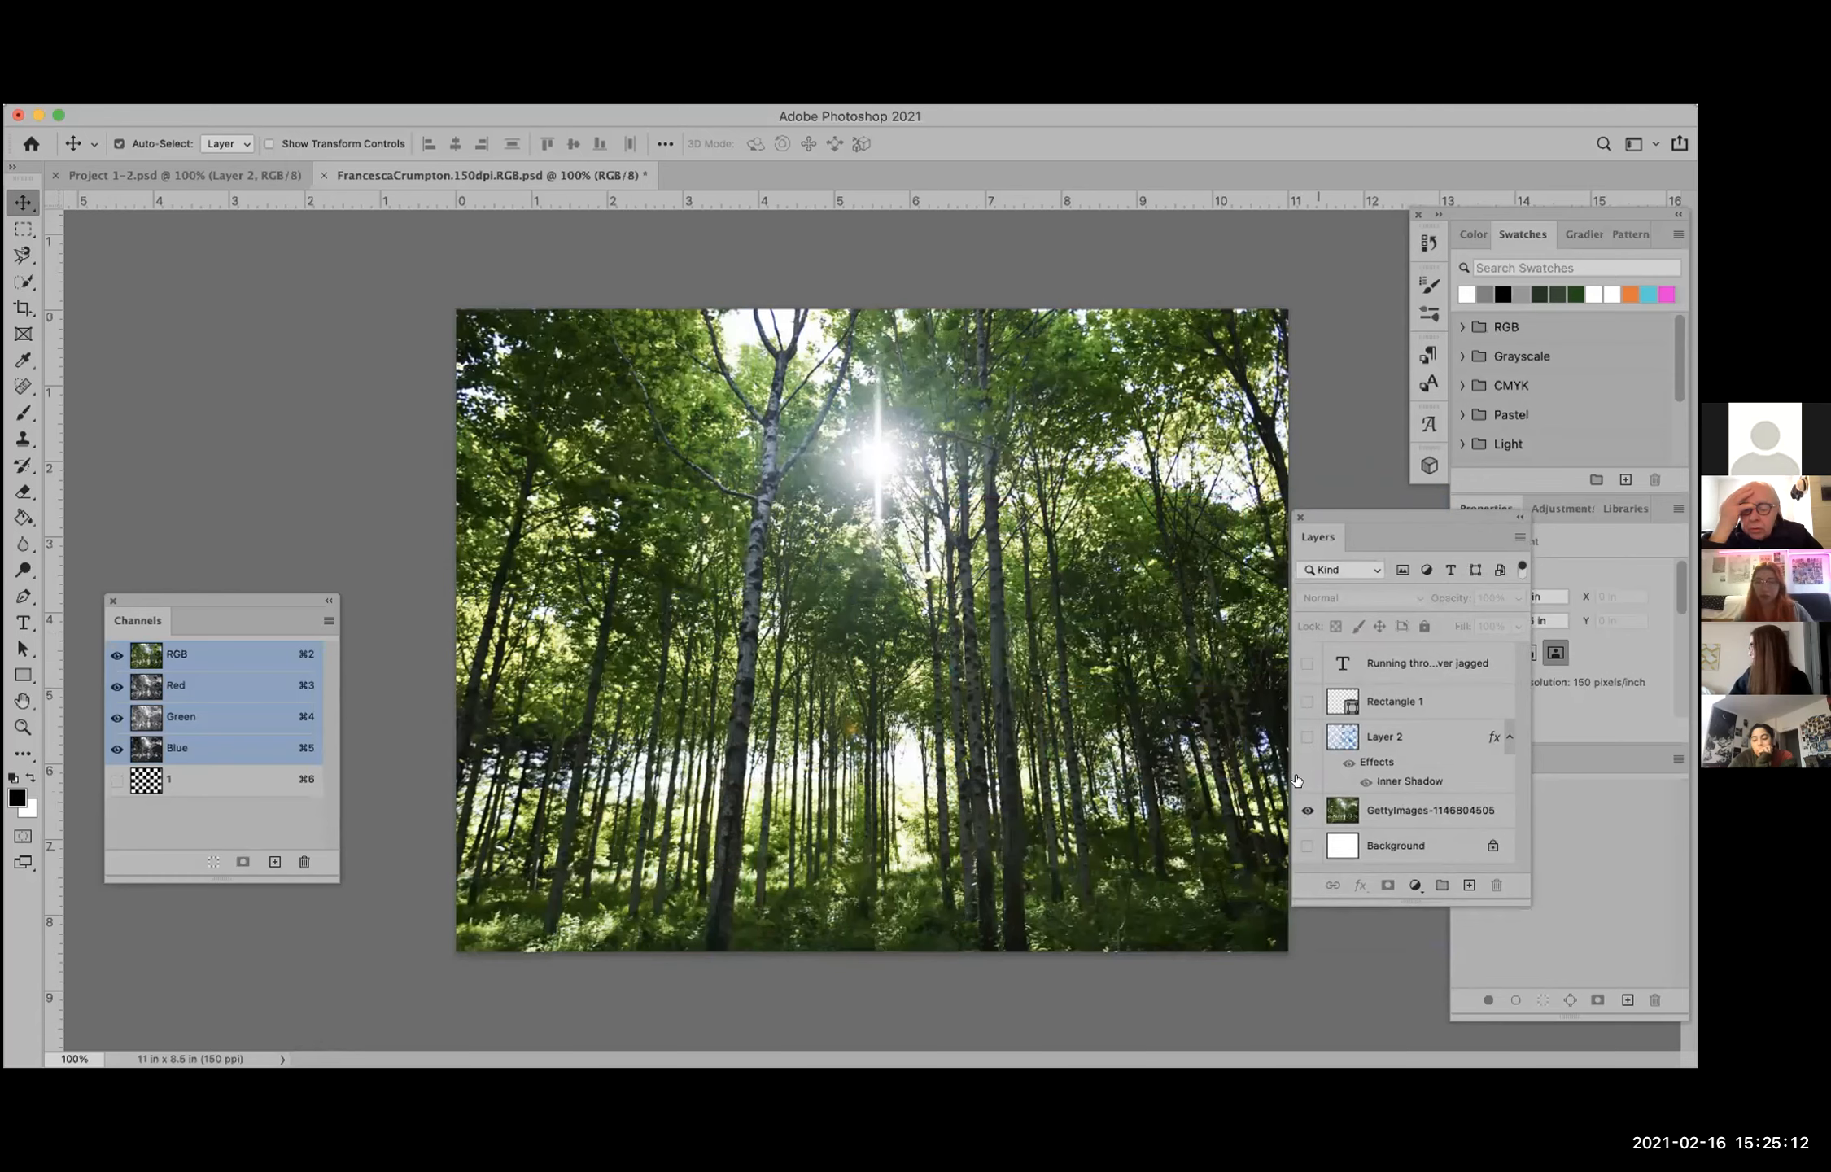
click(1306, 736)
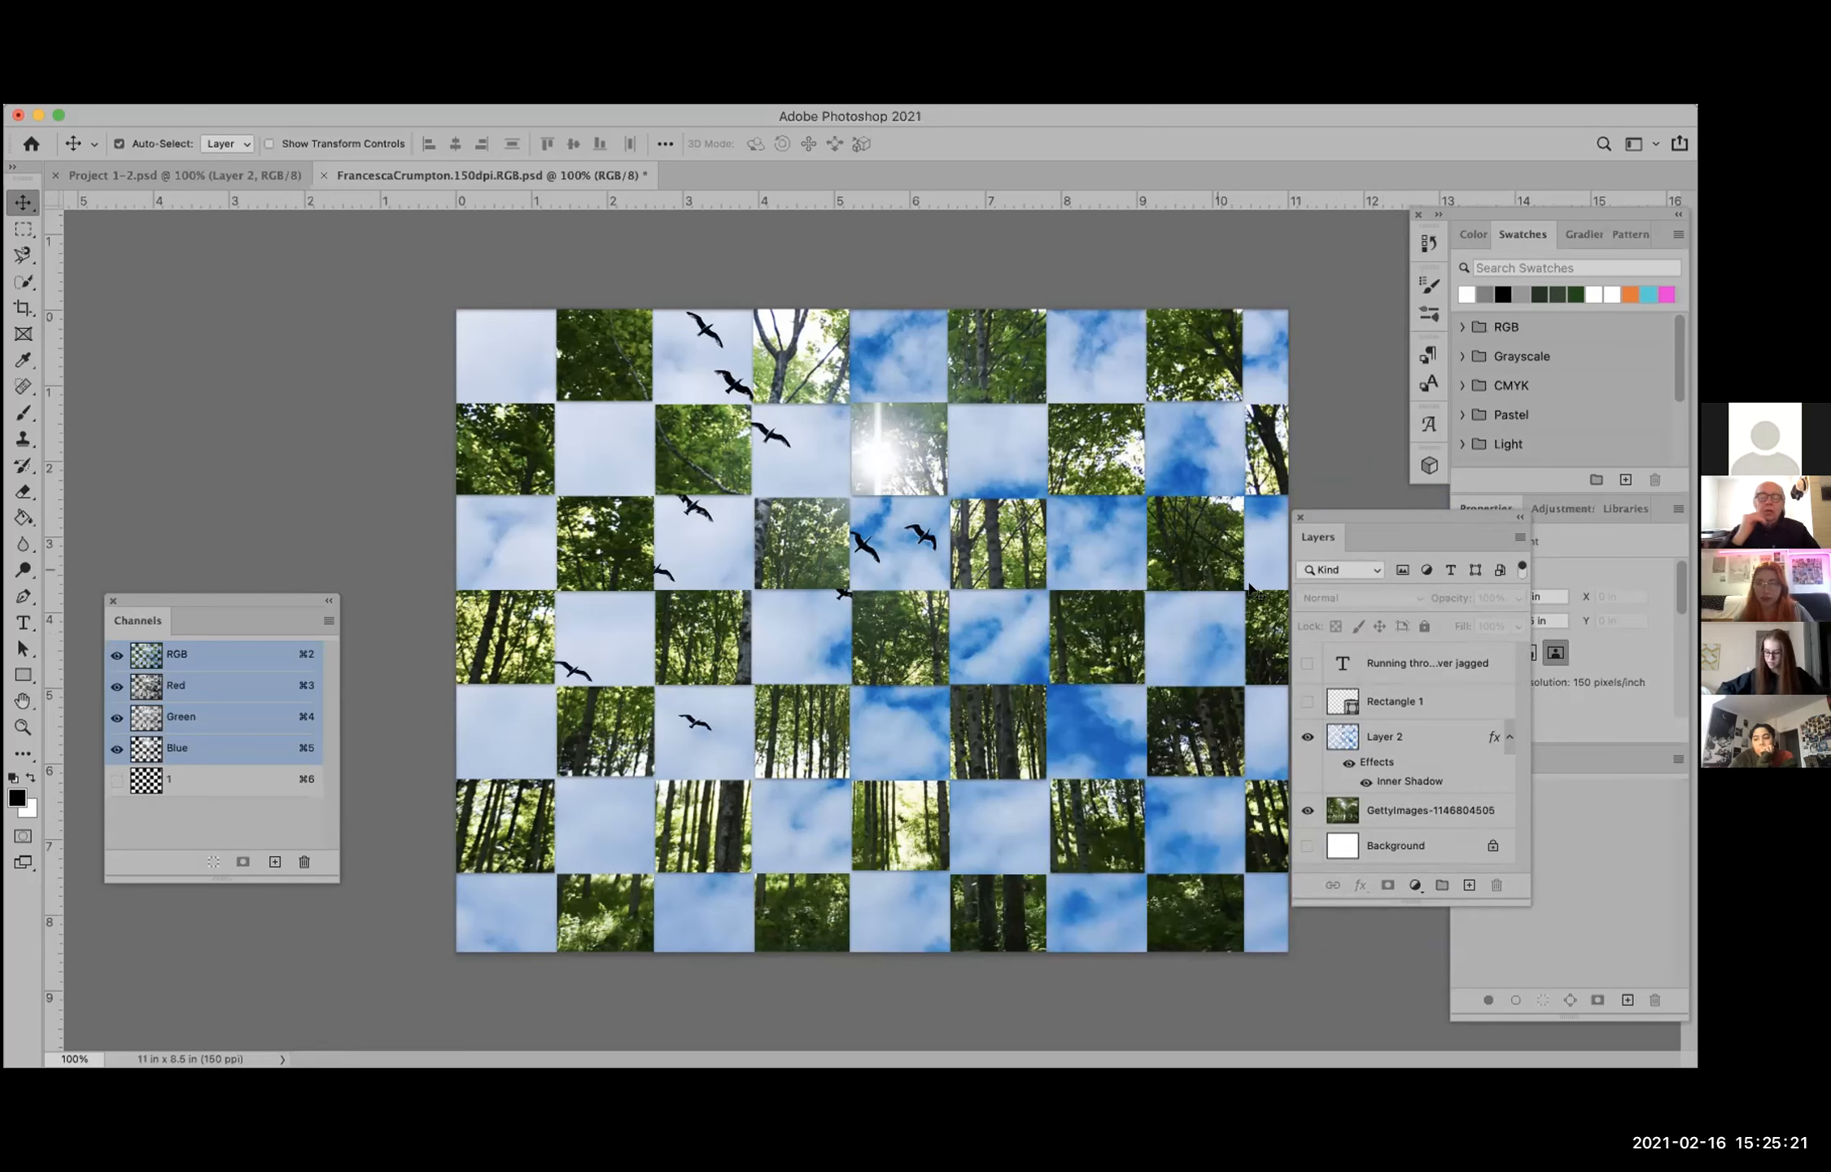
click(1307, 702)
click(1306, 663)
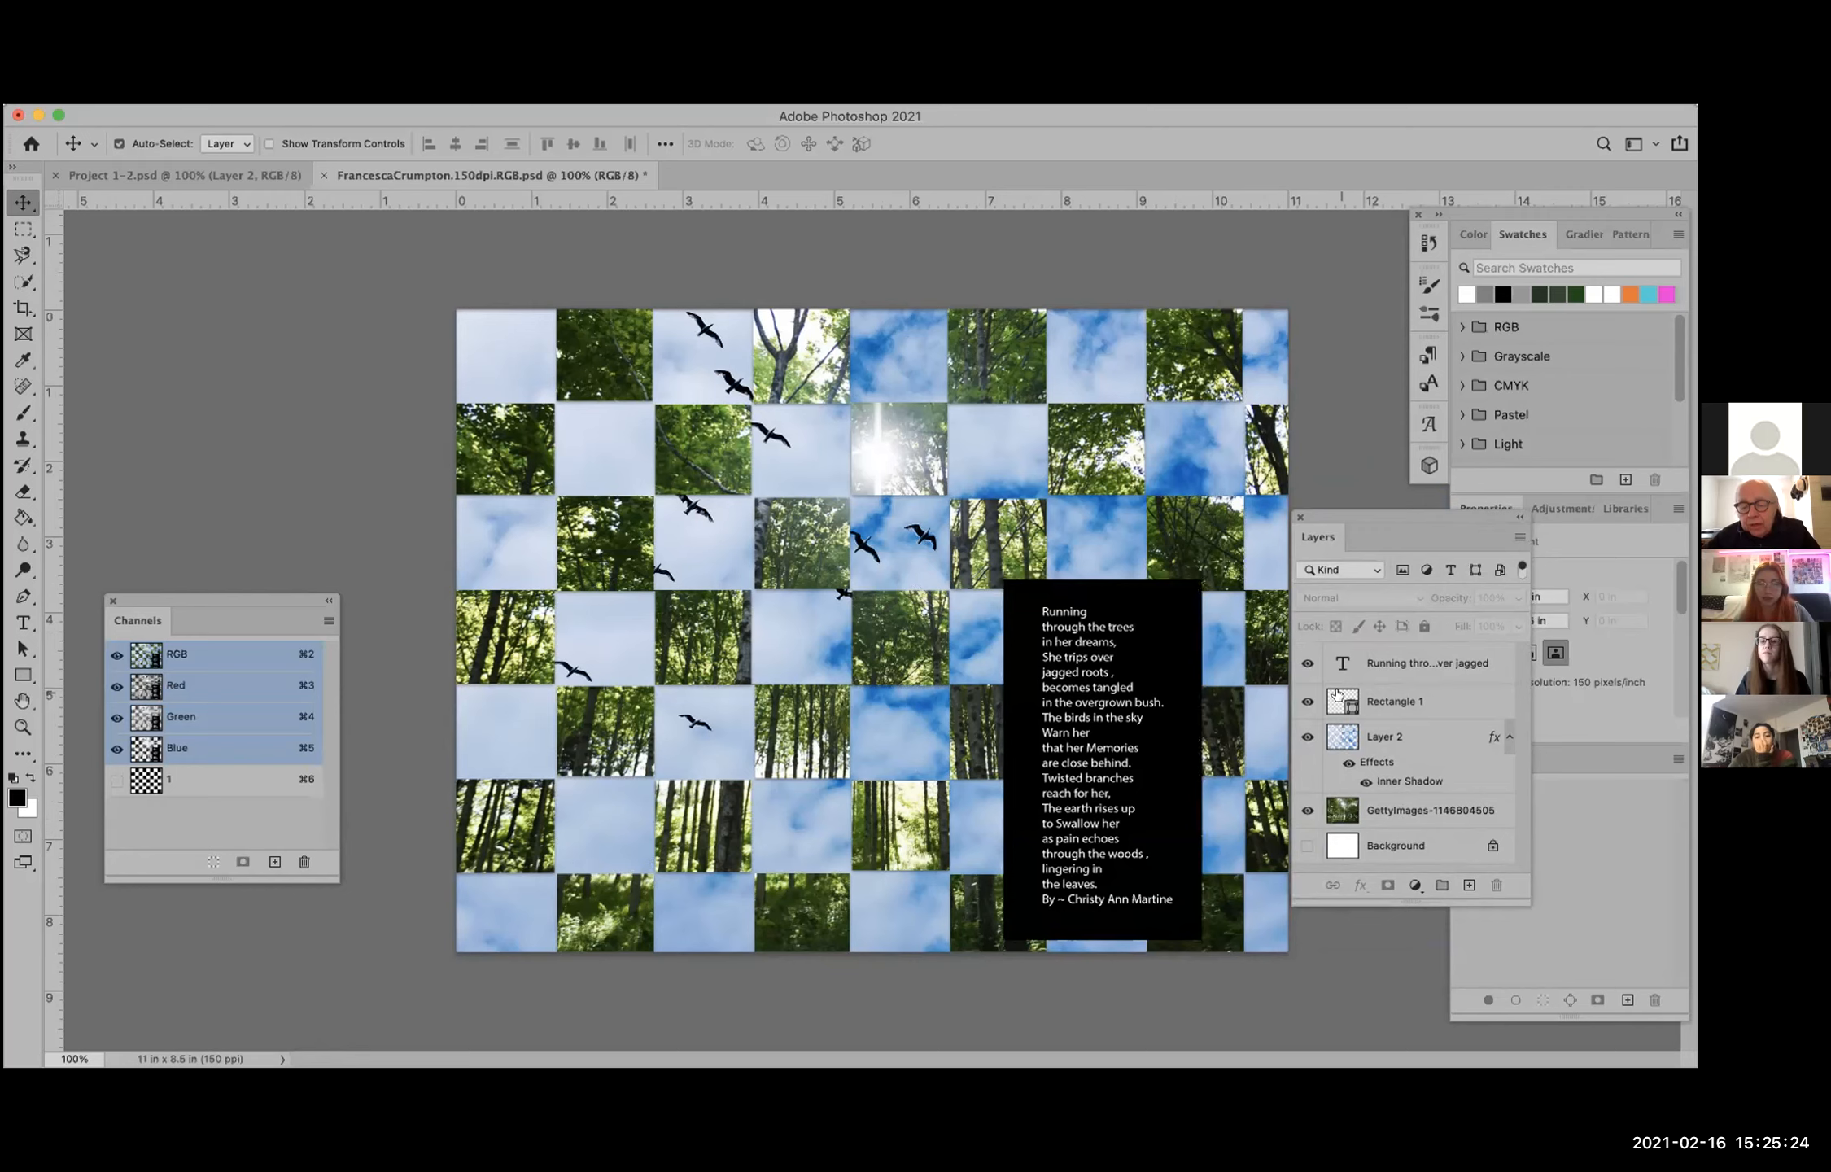
Step: Hide the poem text and the black rectangle behind it one at a time, and show both again
click(1306, 663)
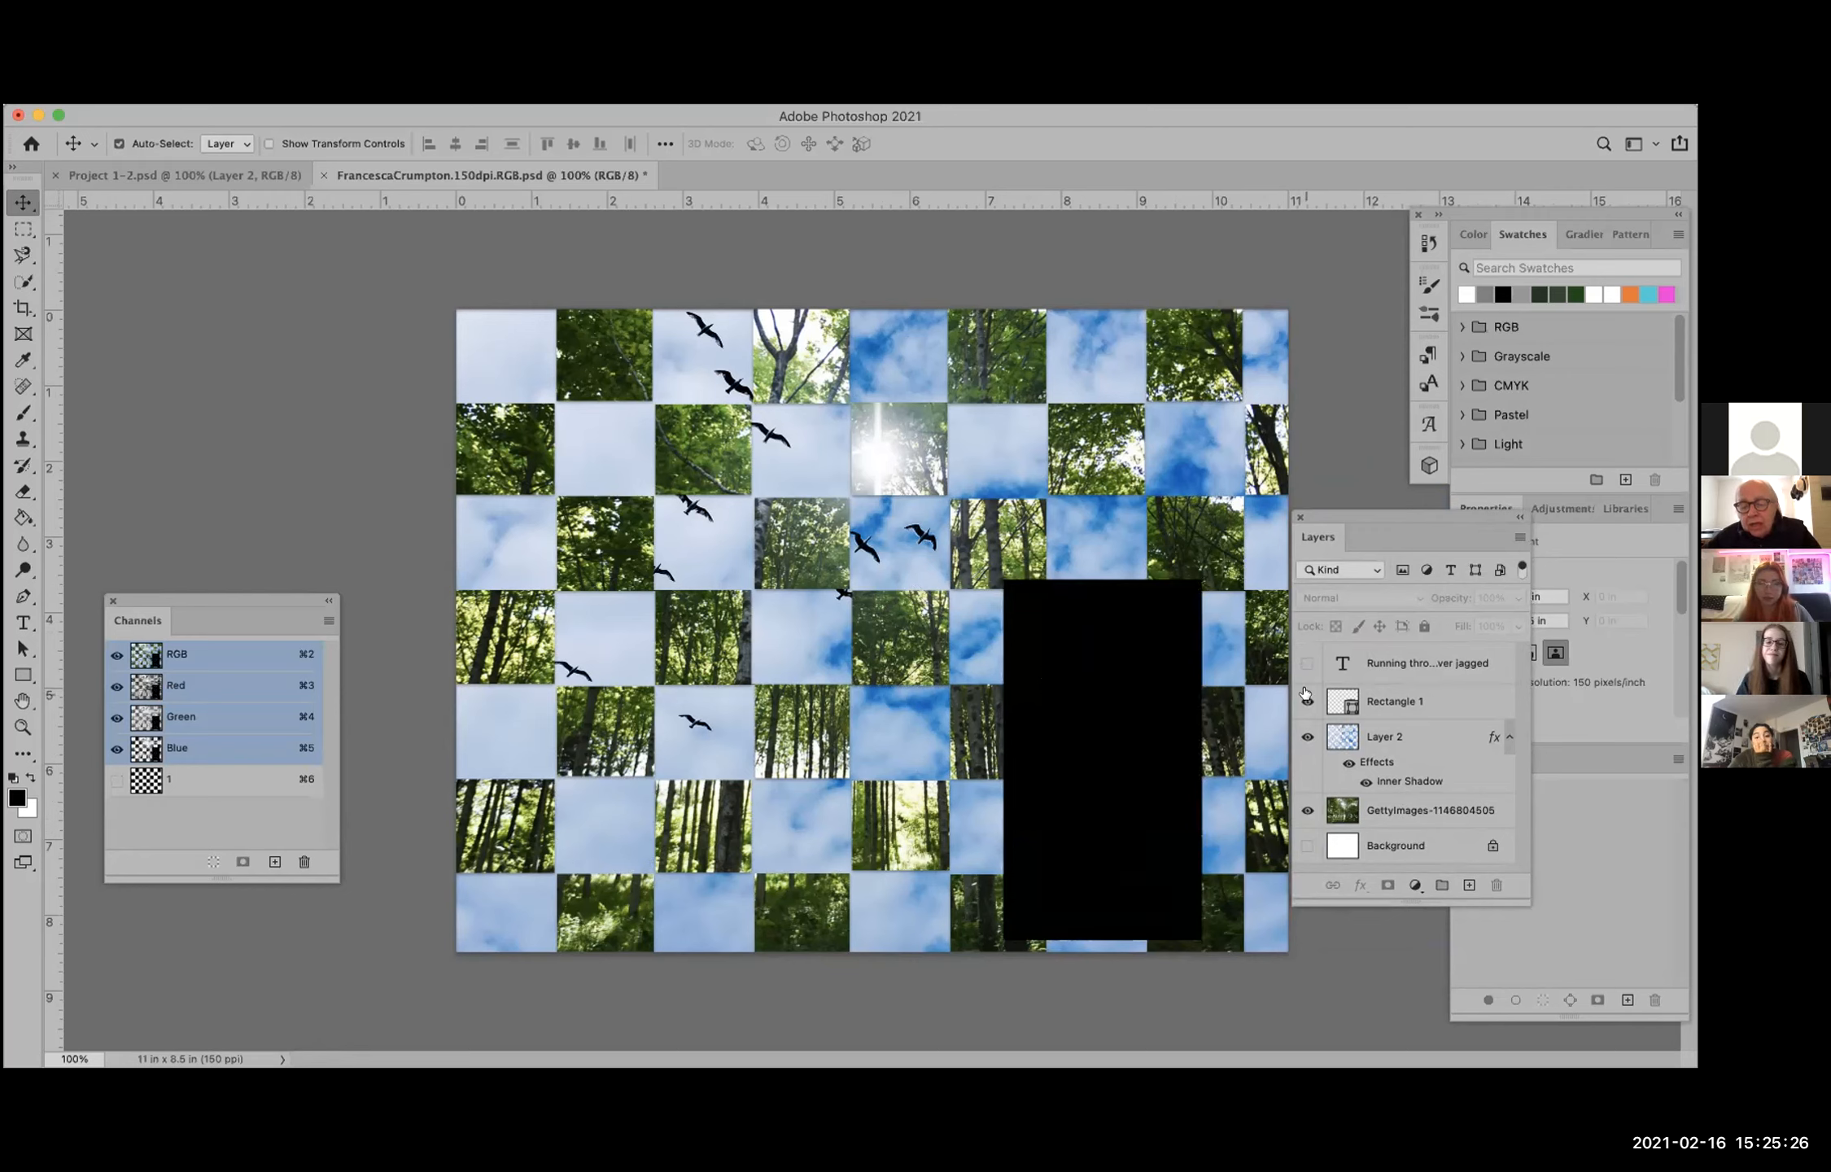
click(1307, 702)
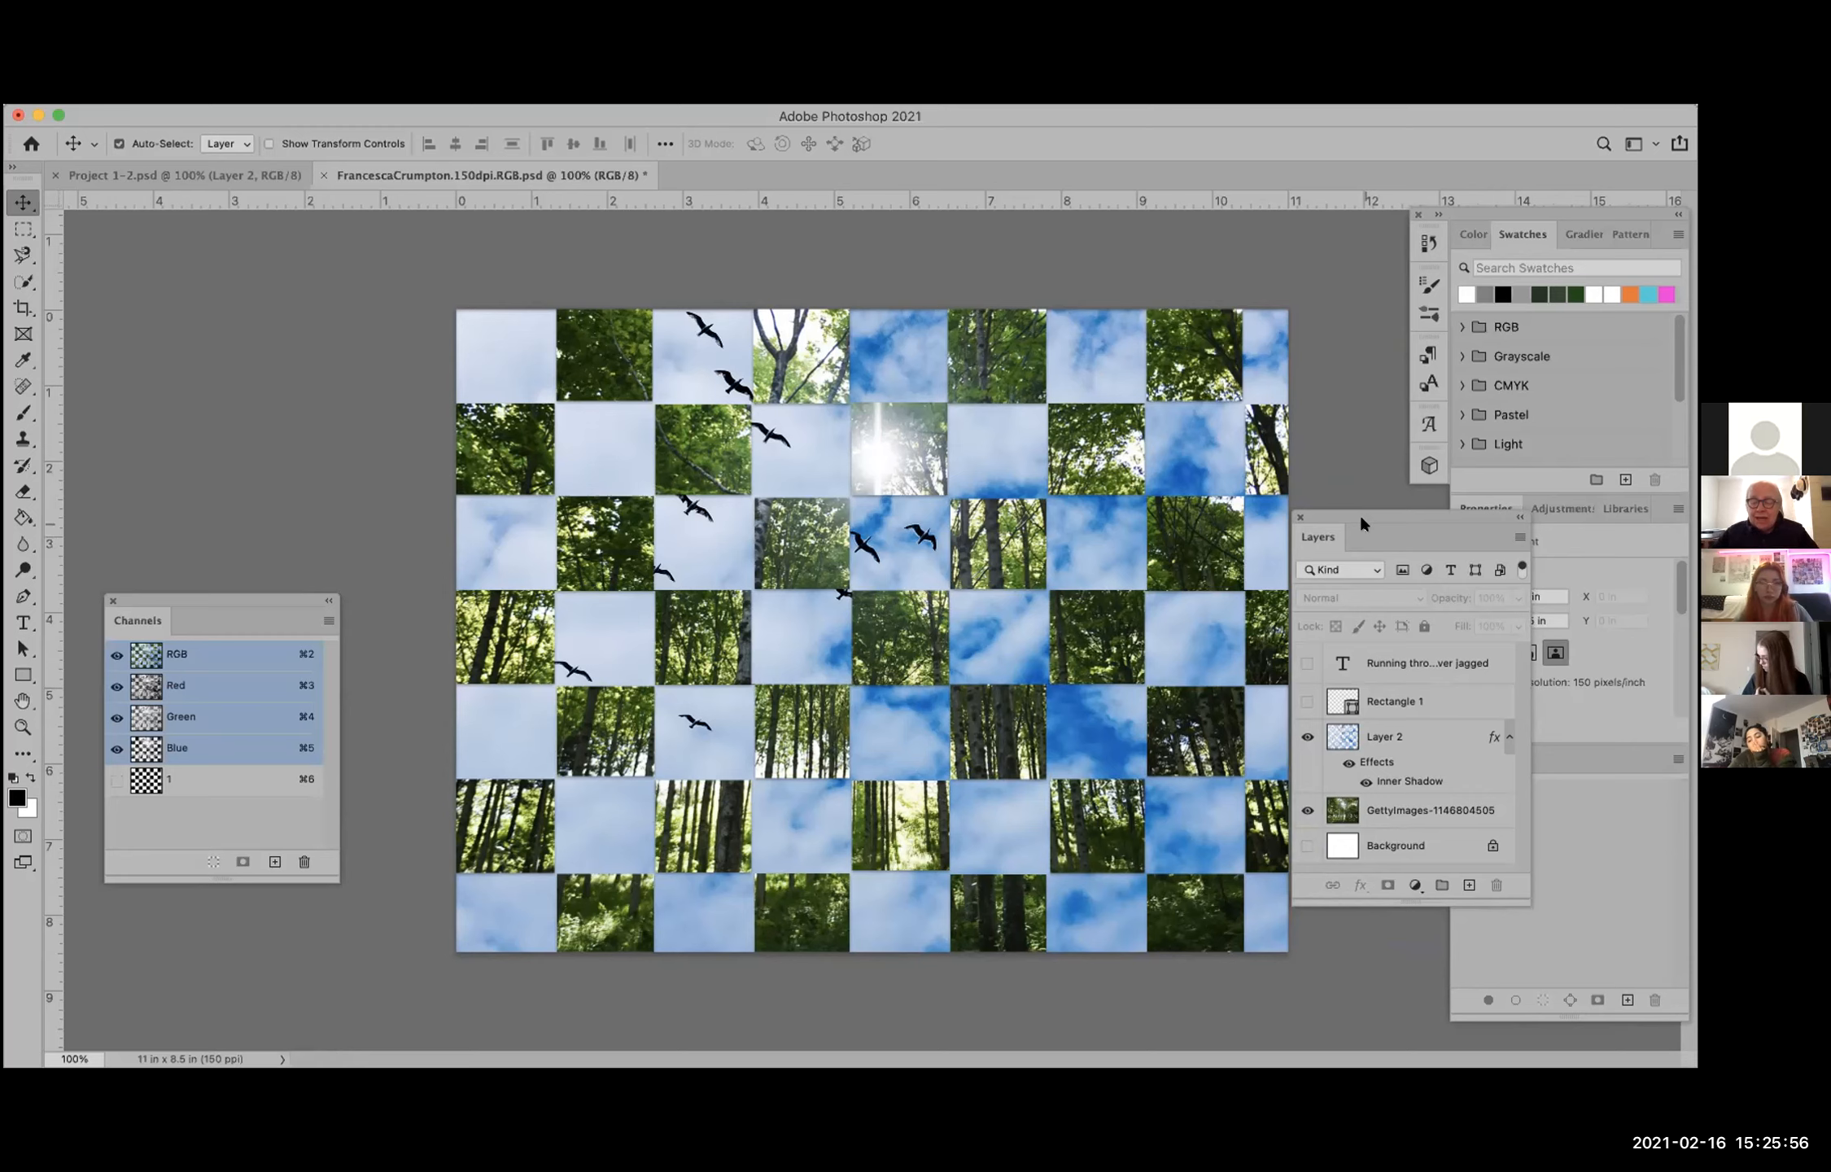
click(1306, 702)
click(1306, 663)
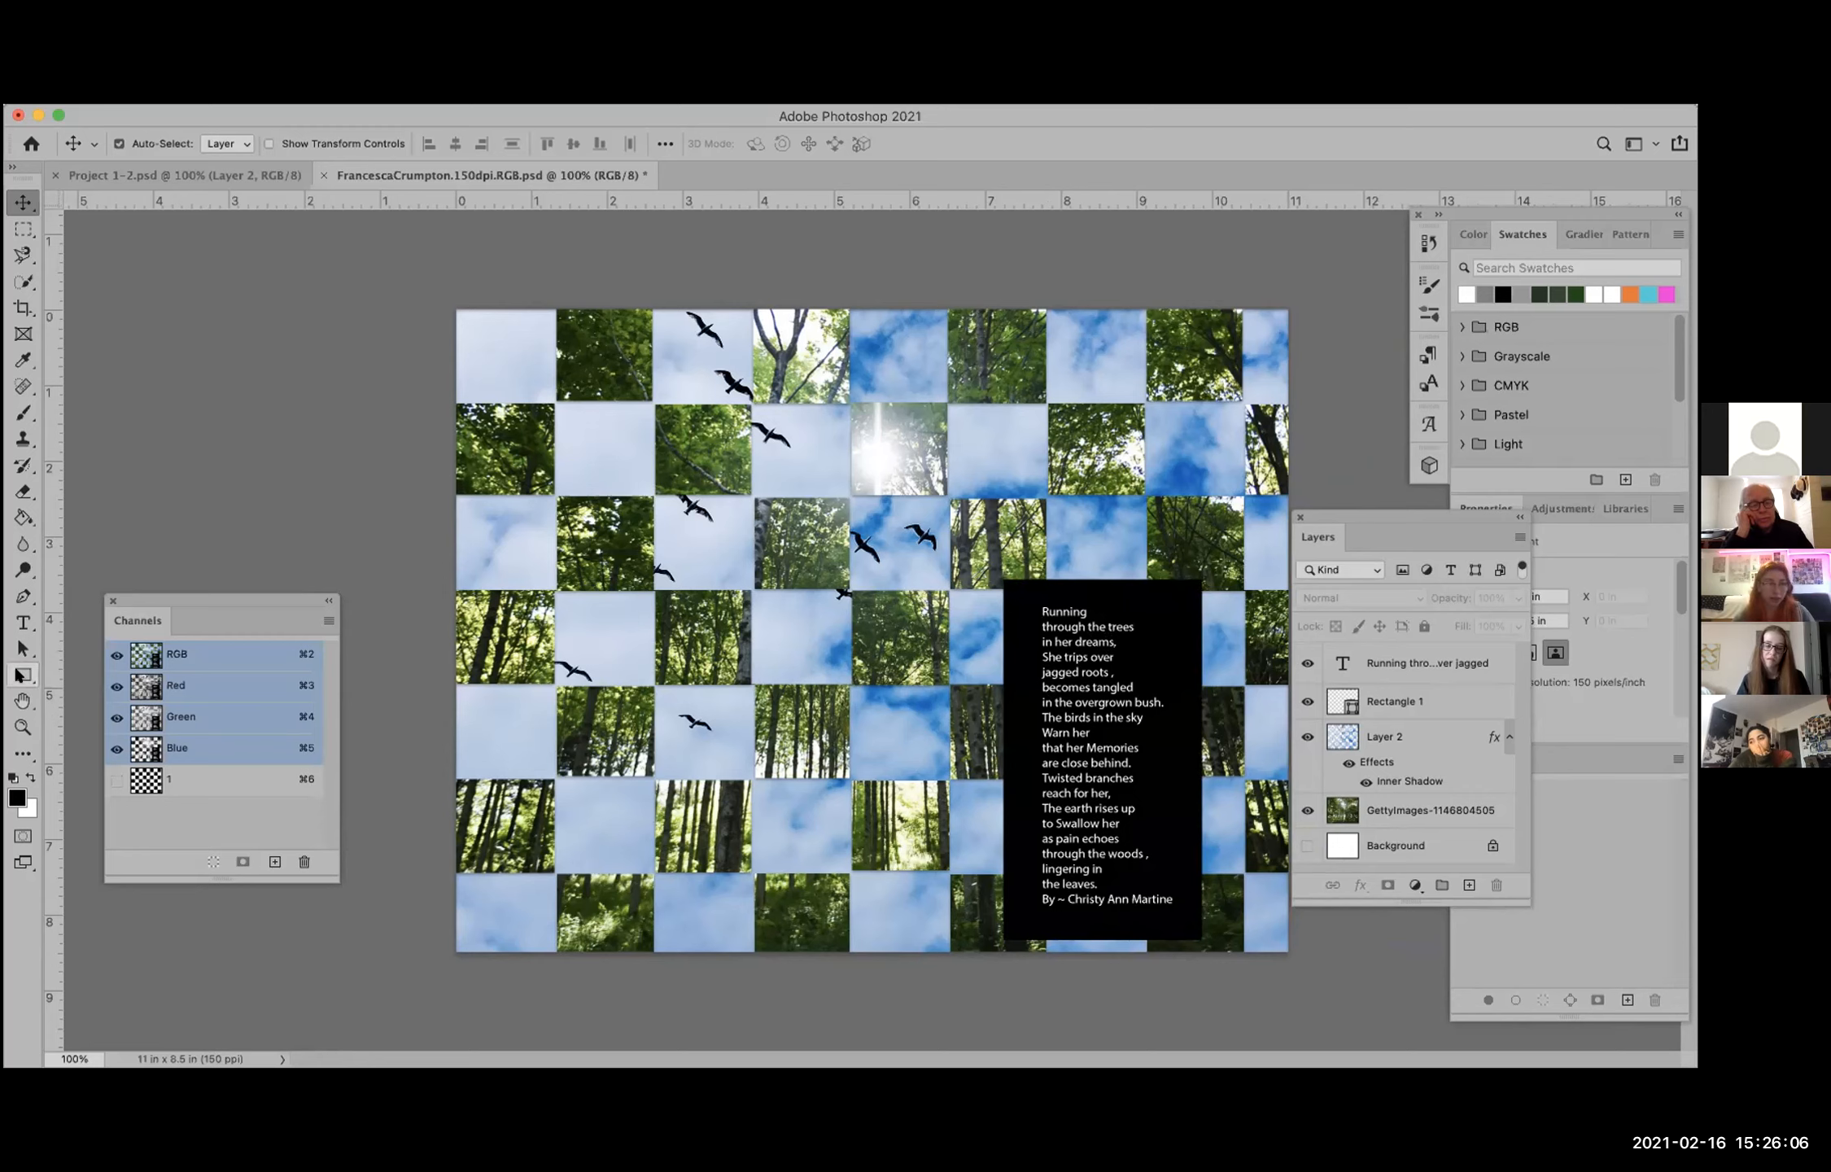
Step: Look through the shape tools and create a 393 x 714 px rectangle outside the canvas with the Rectangle tool
click(20, 675)
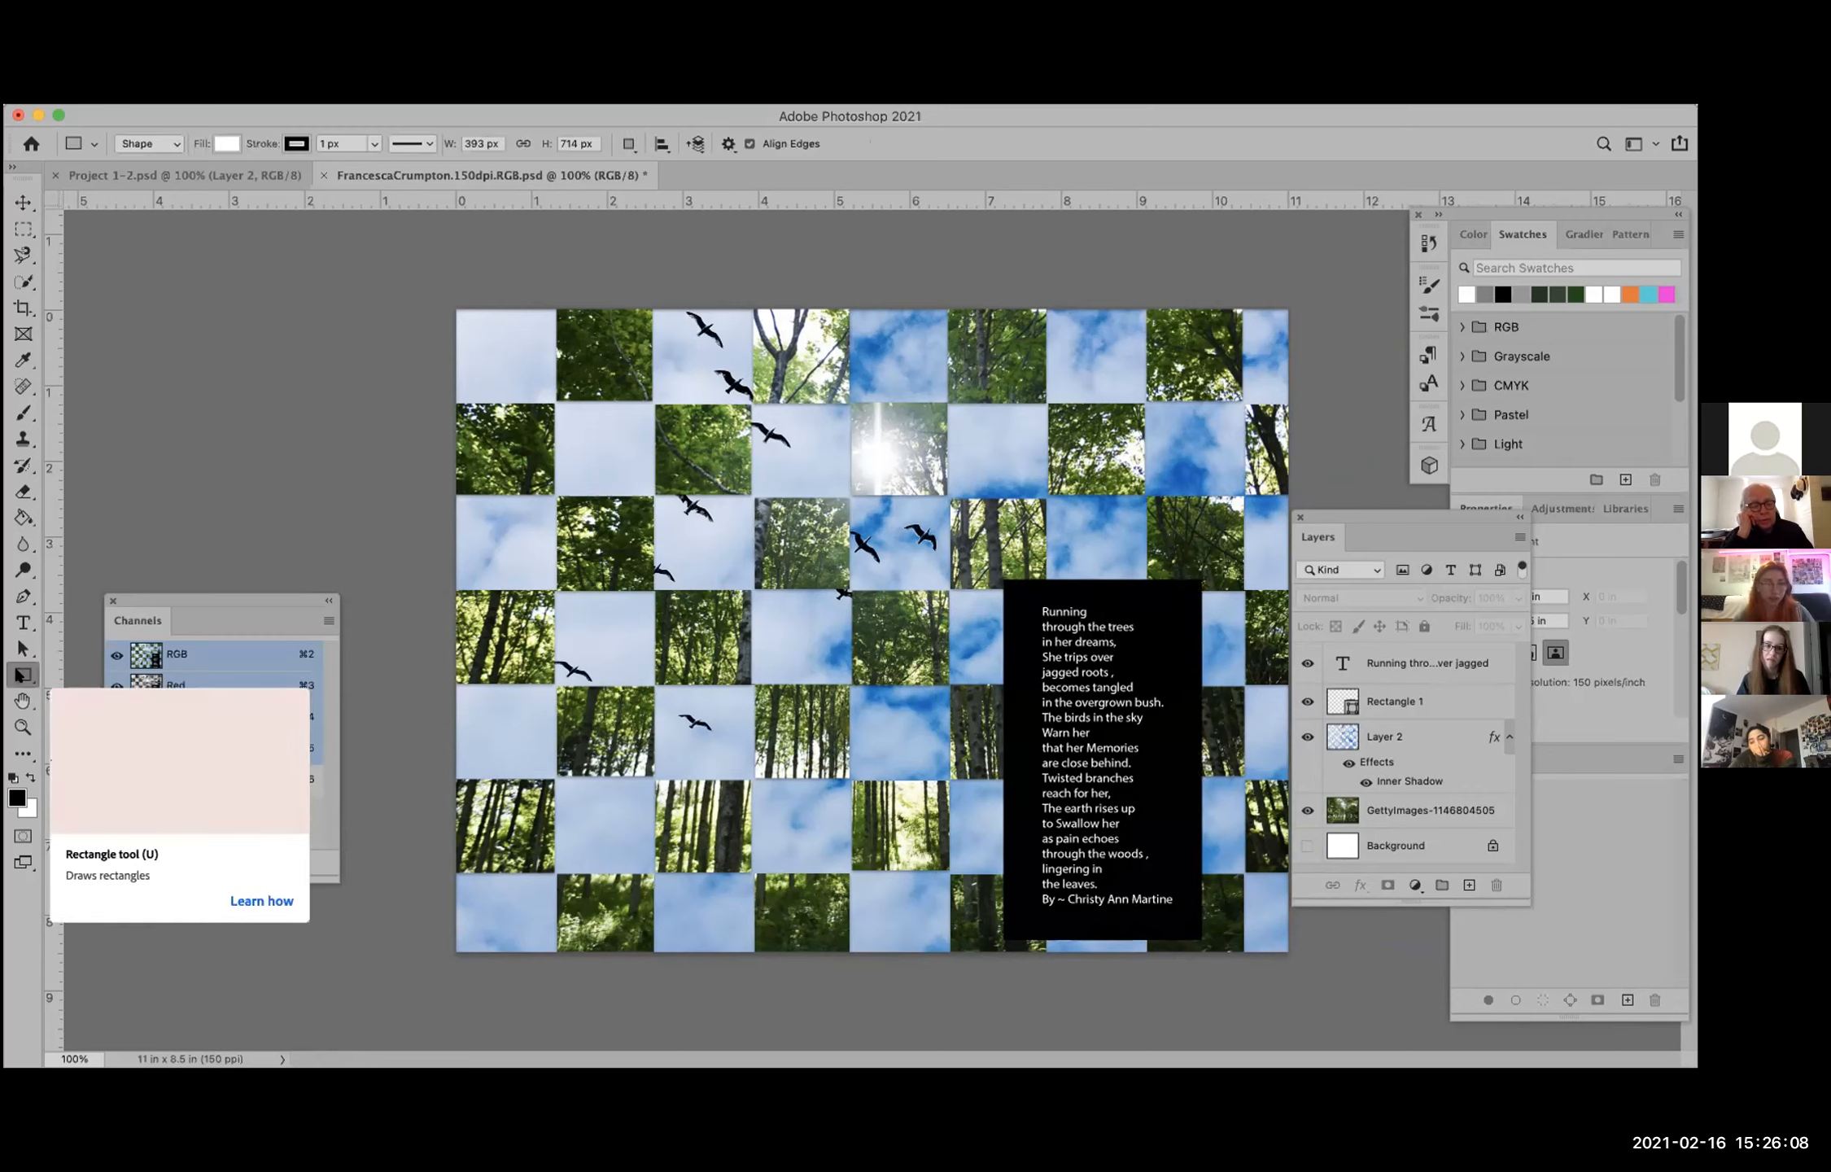
right_click(23, 675)
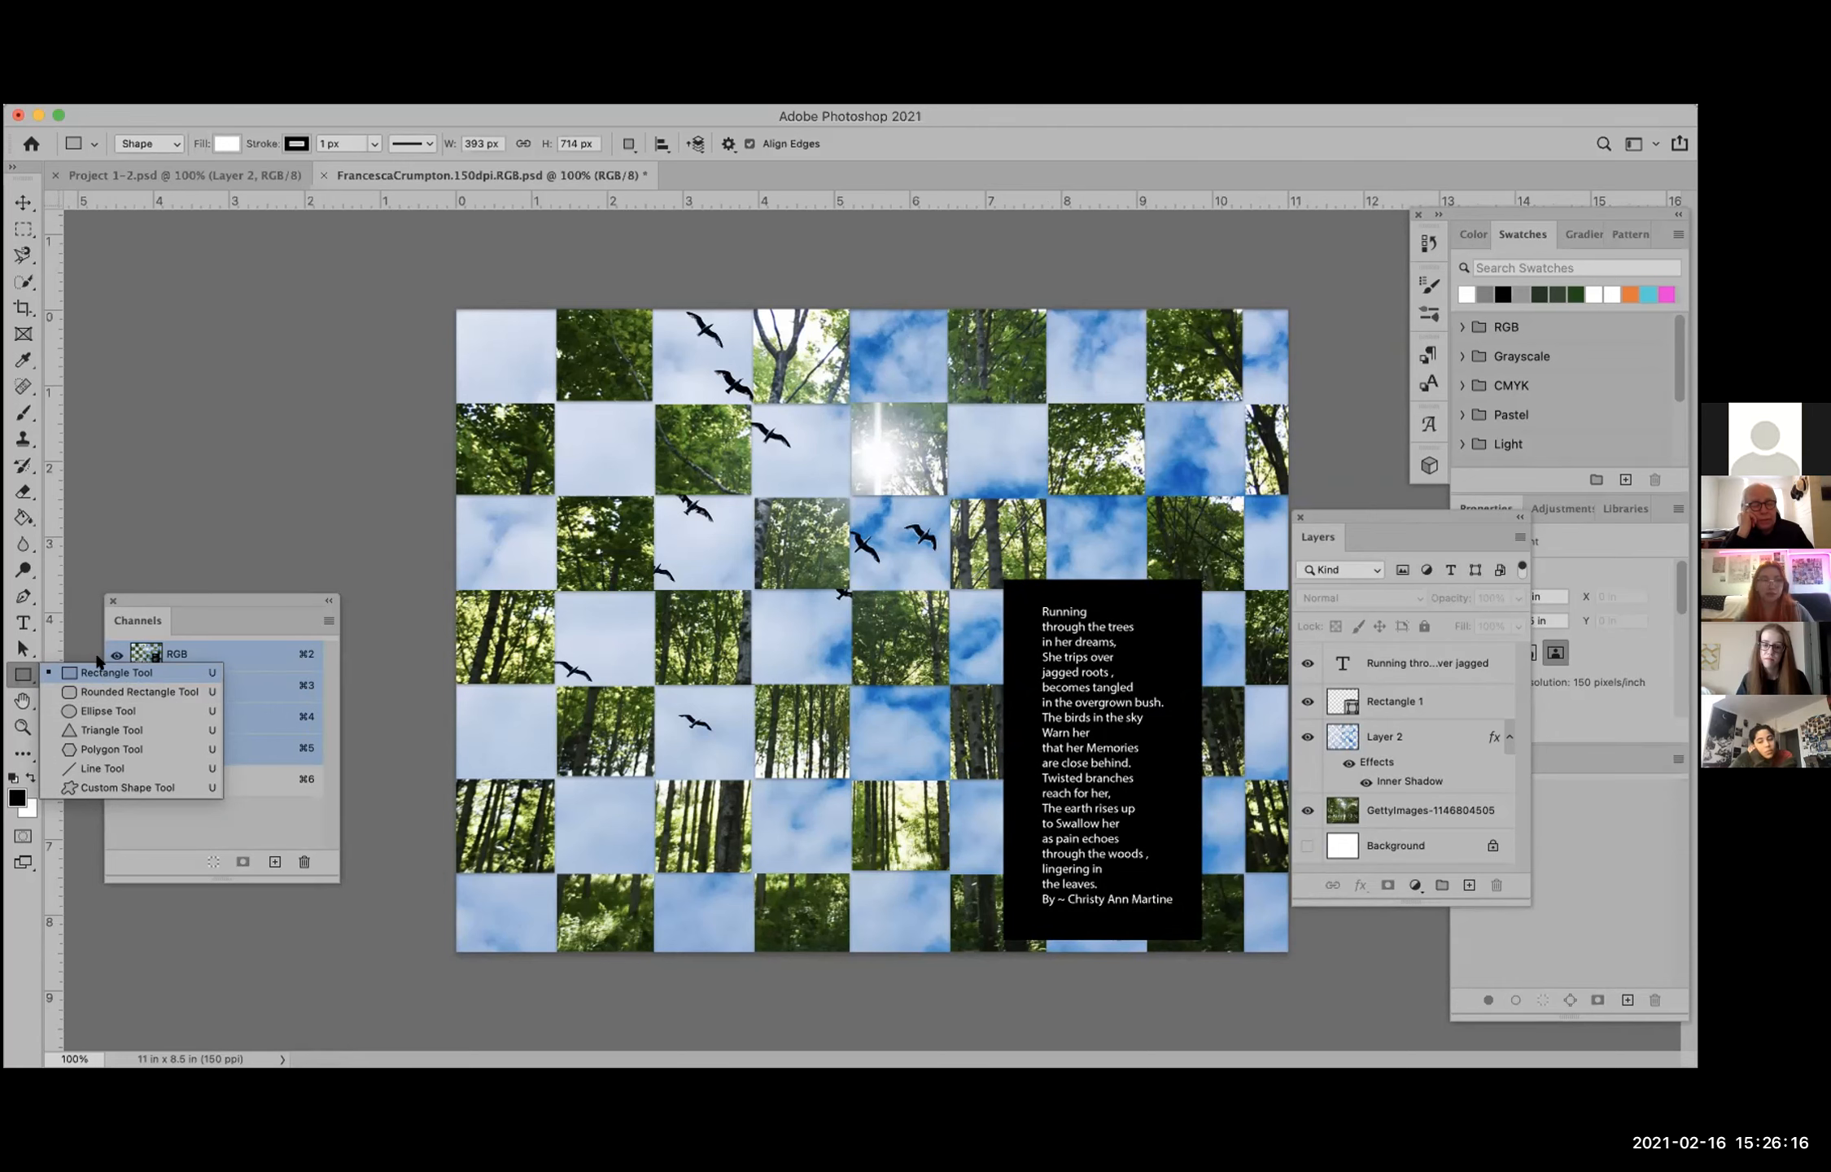
click(77, 578)
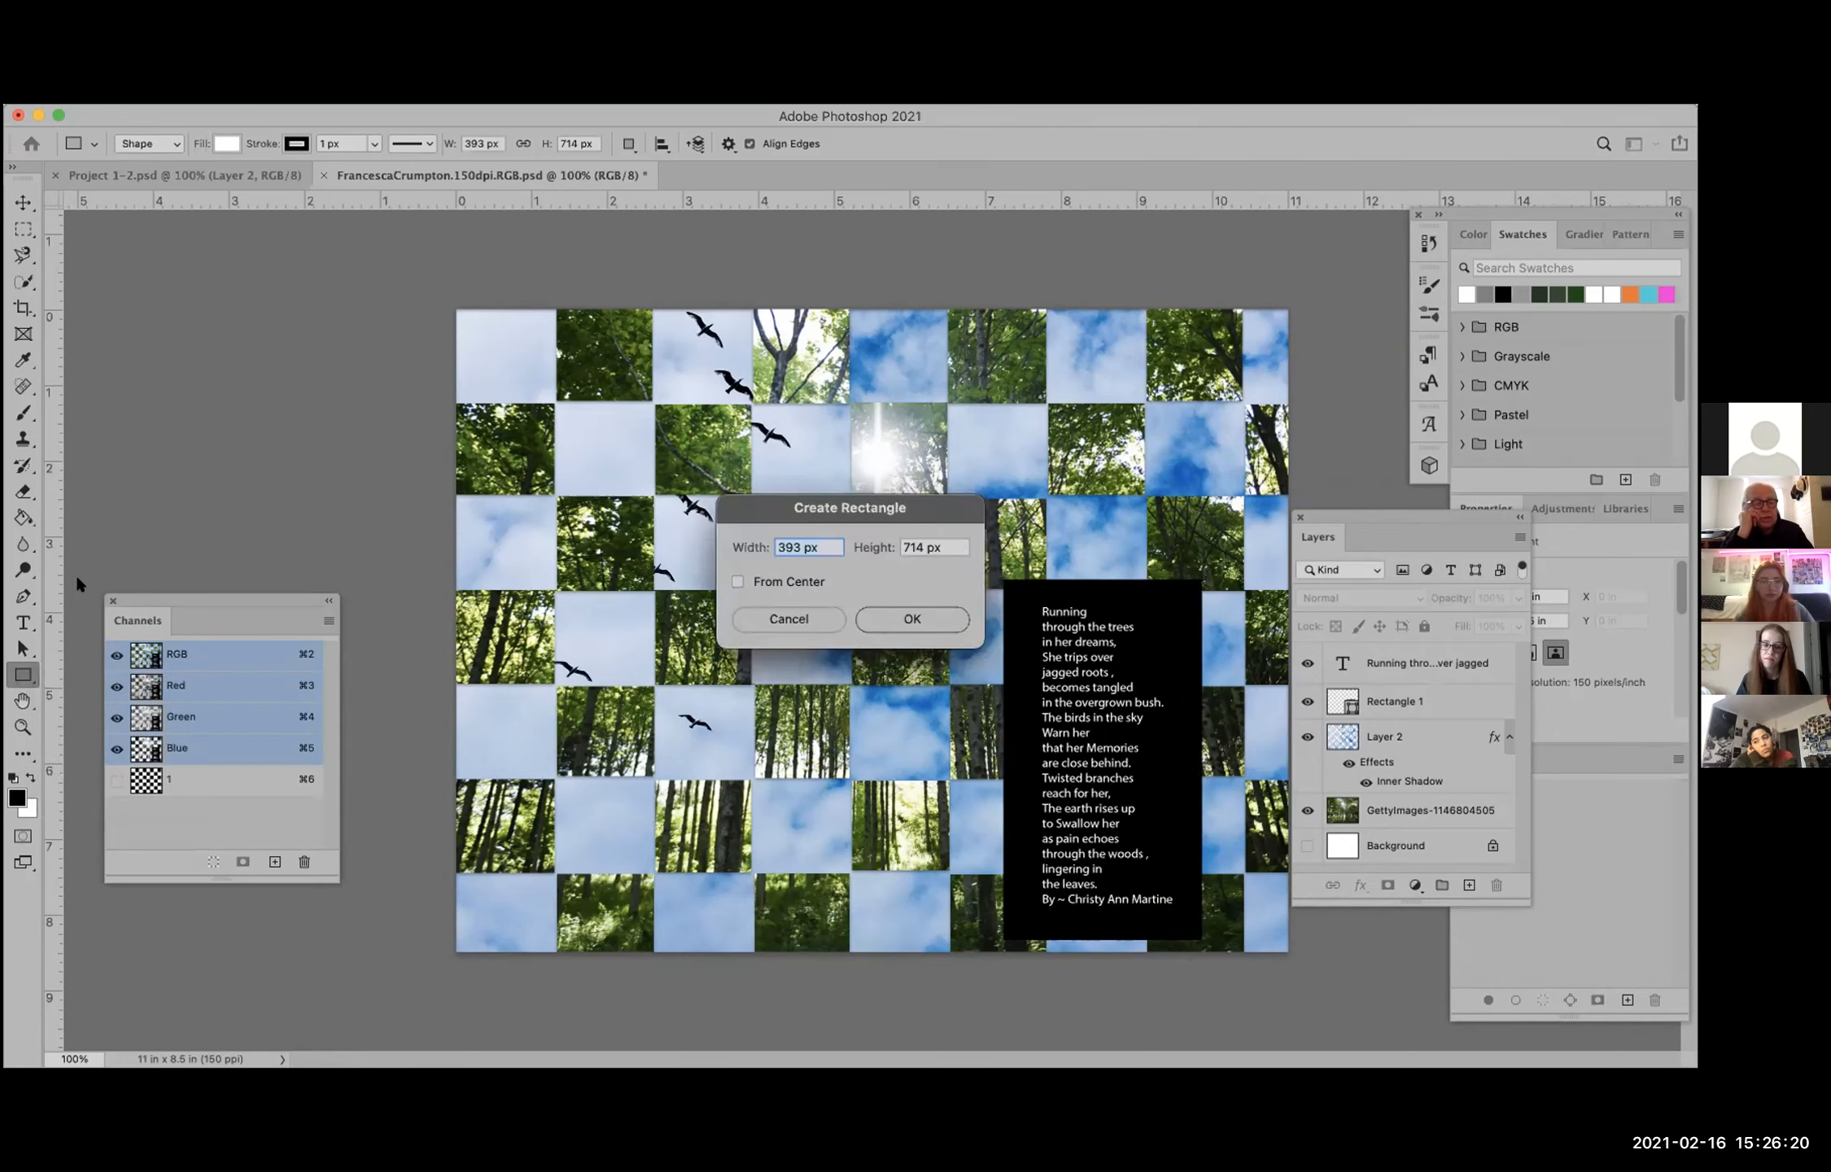
click(912, 619)
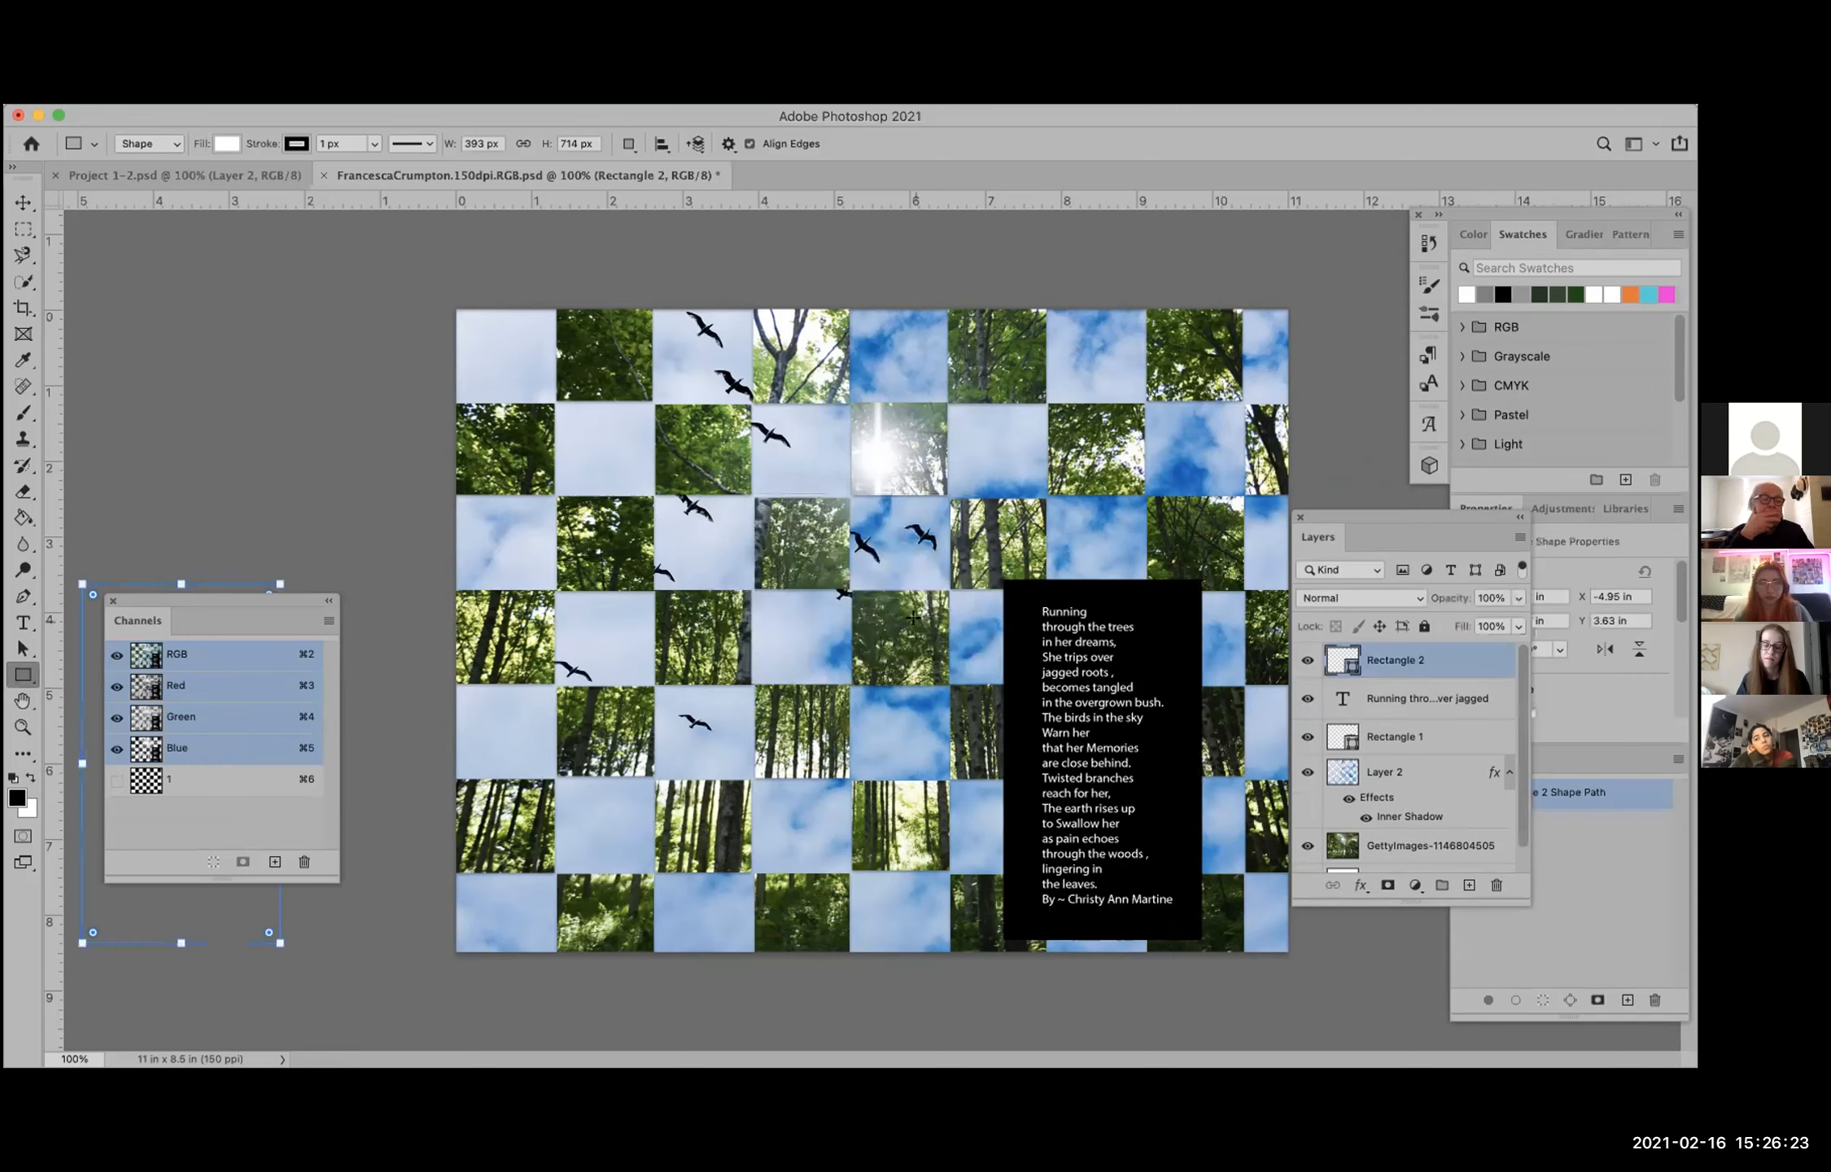
Step: Deselect the new rectangle's shape path and move the floating Layers panel clear of the Properties and Paths panels
click(1604, 836)
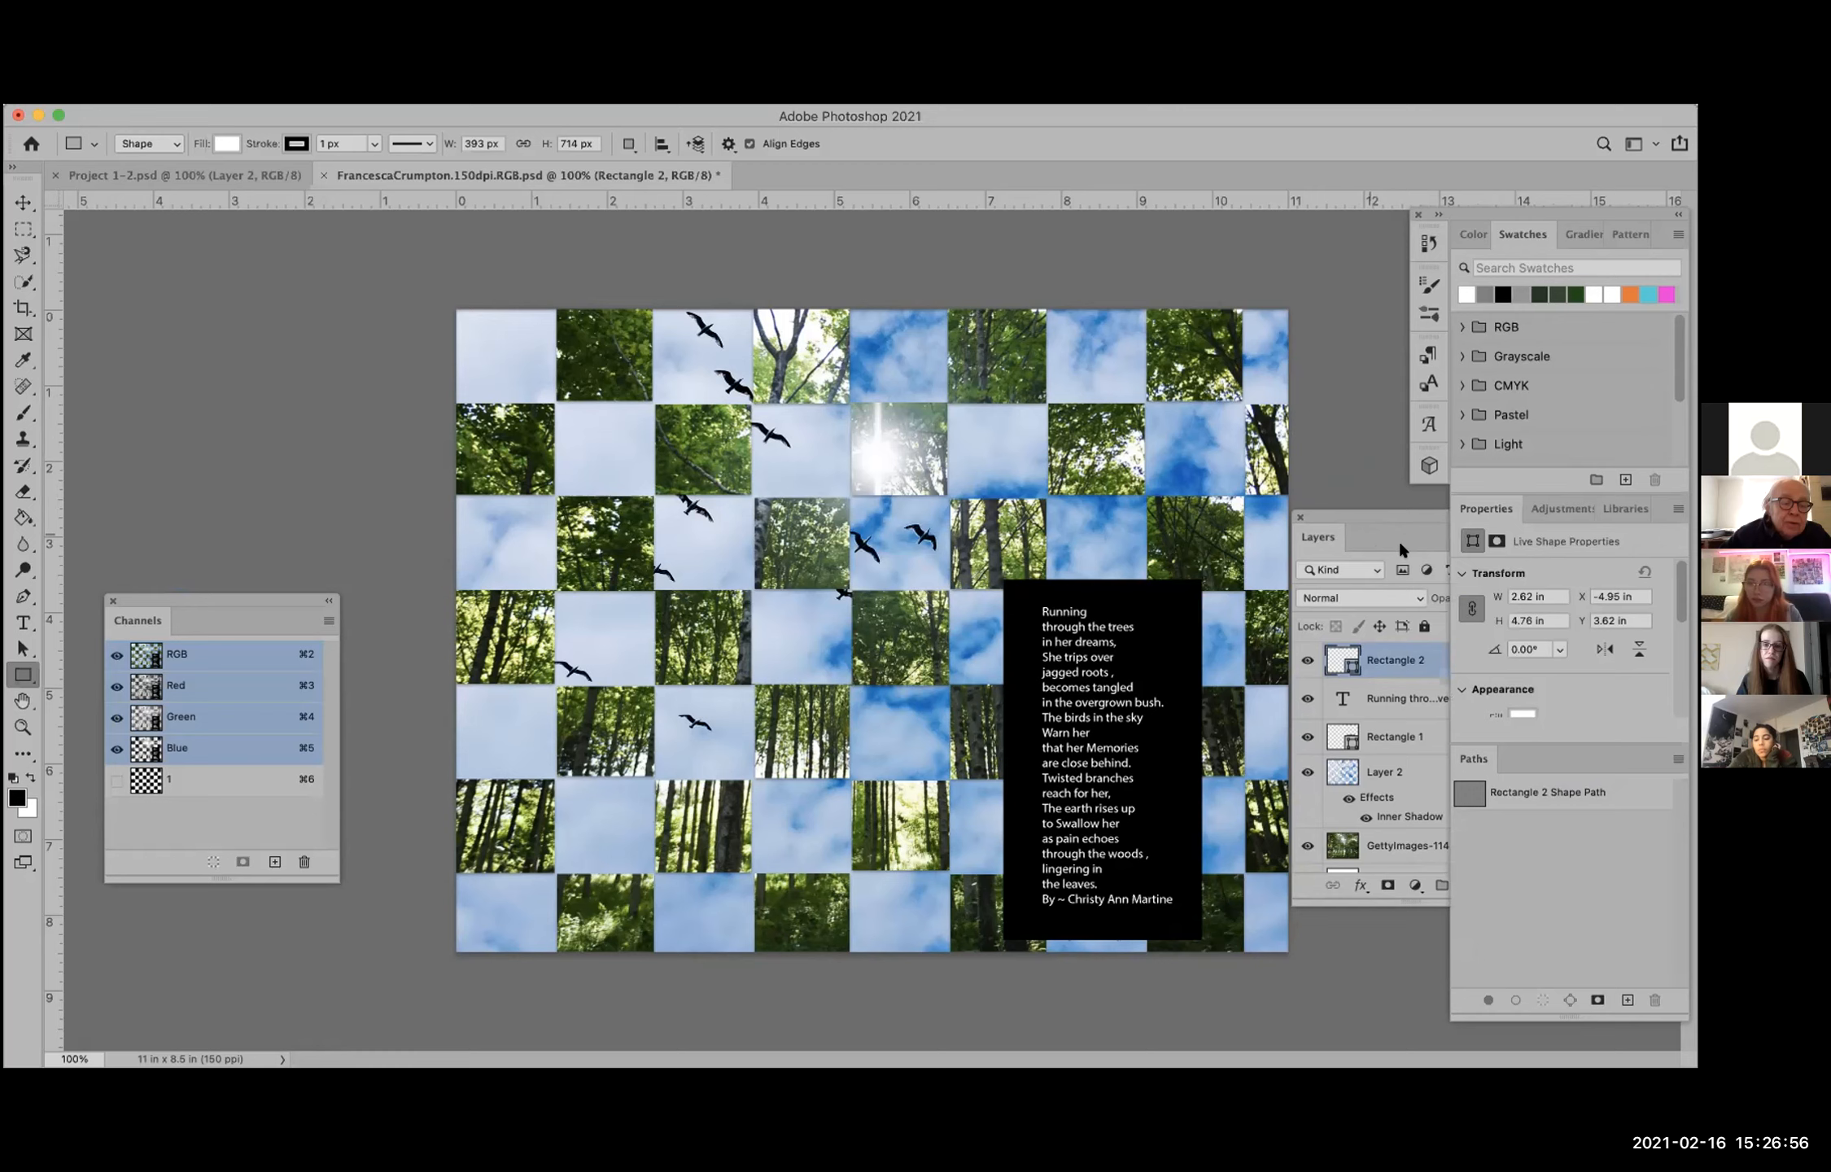
drag(1375, 534, 1266, 582)
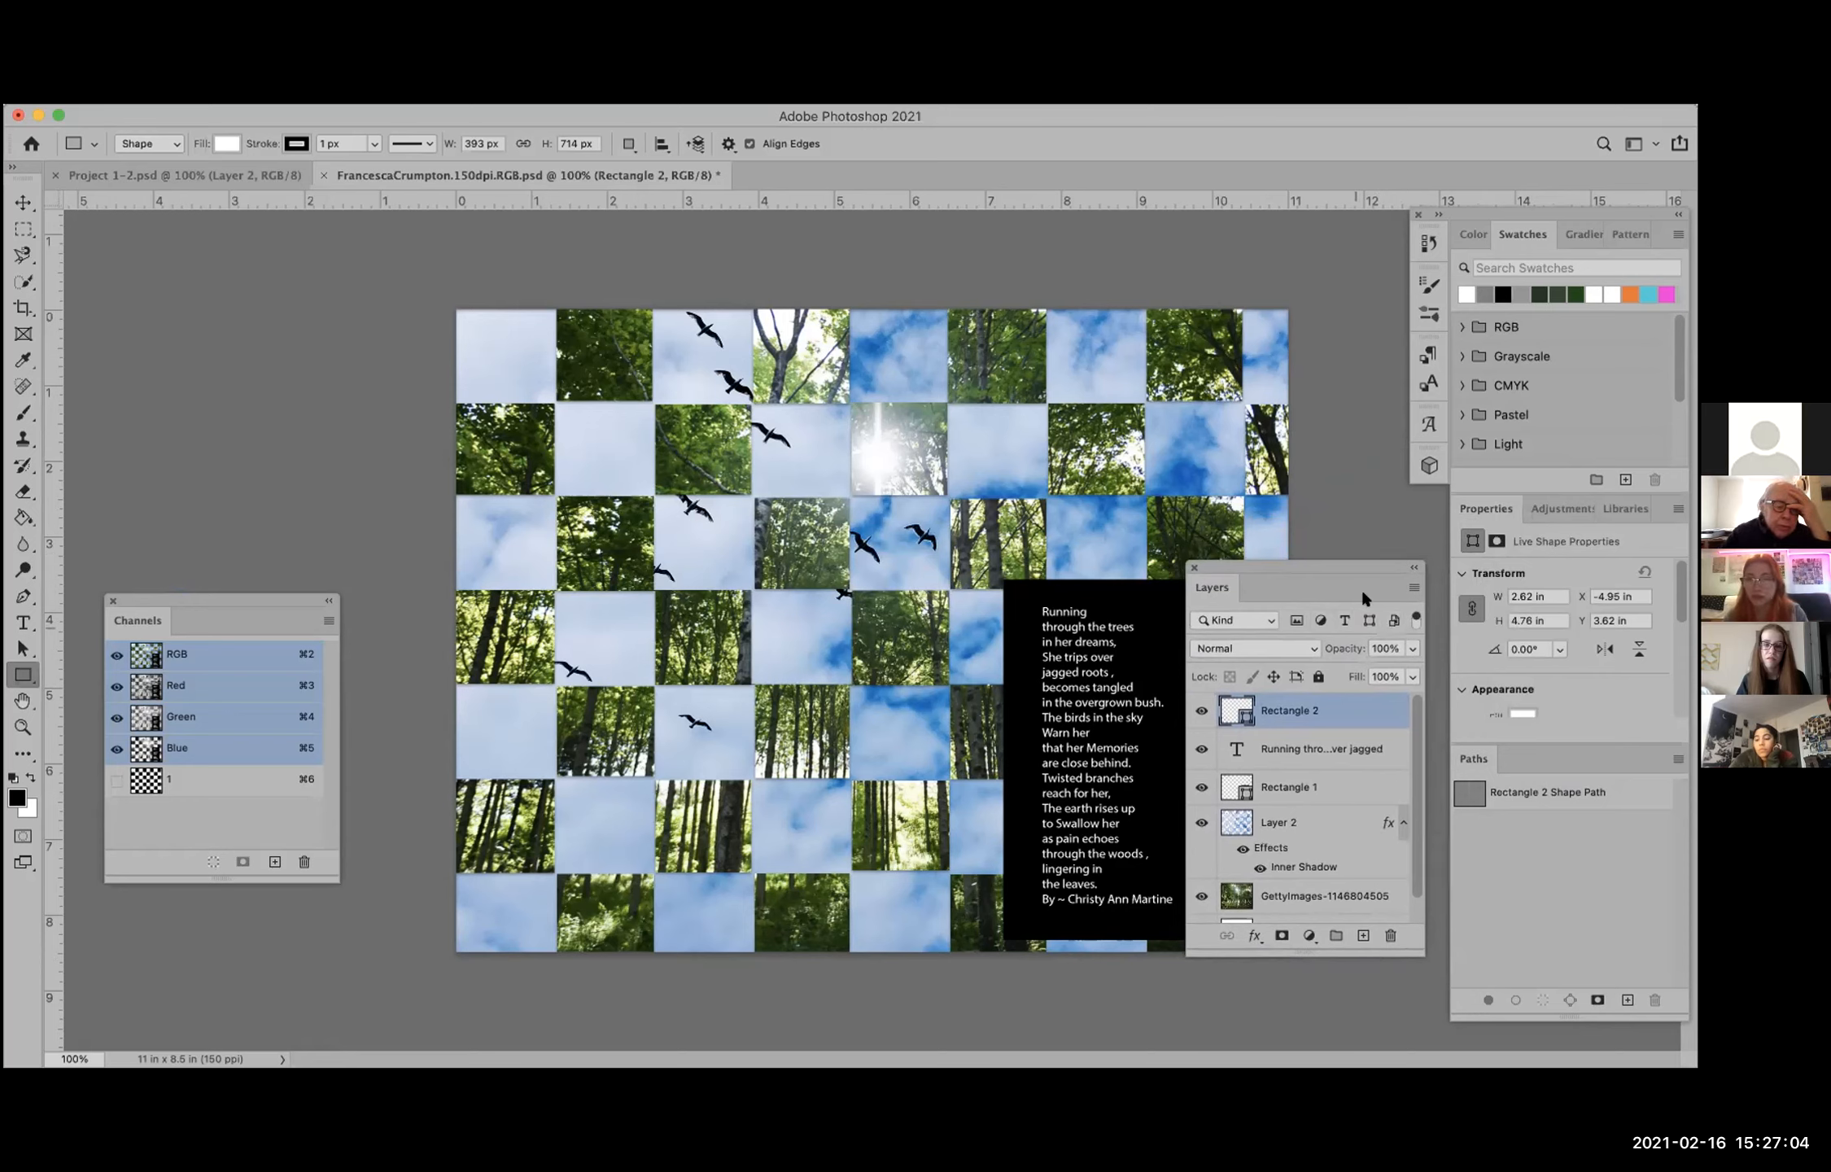
drag(1352, 571, 1367, 648)
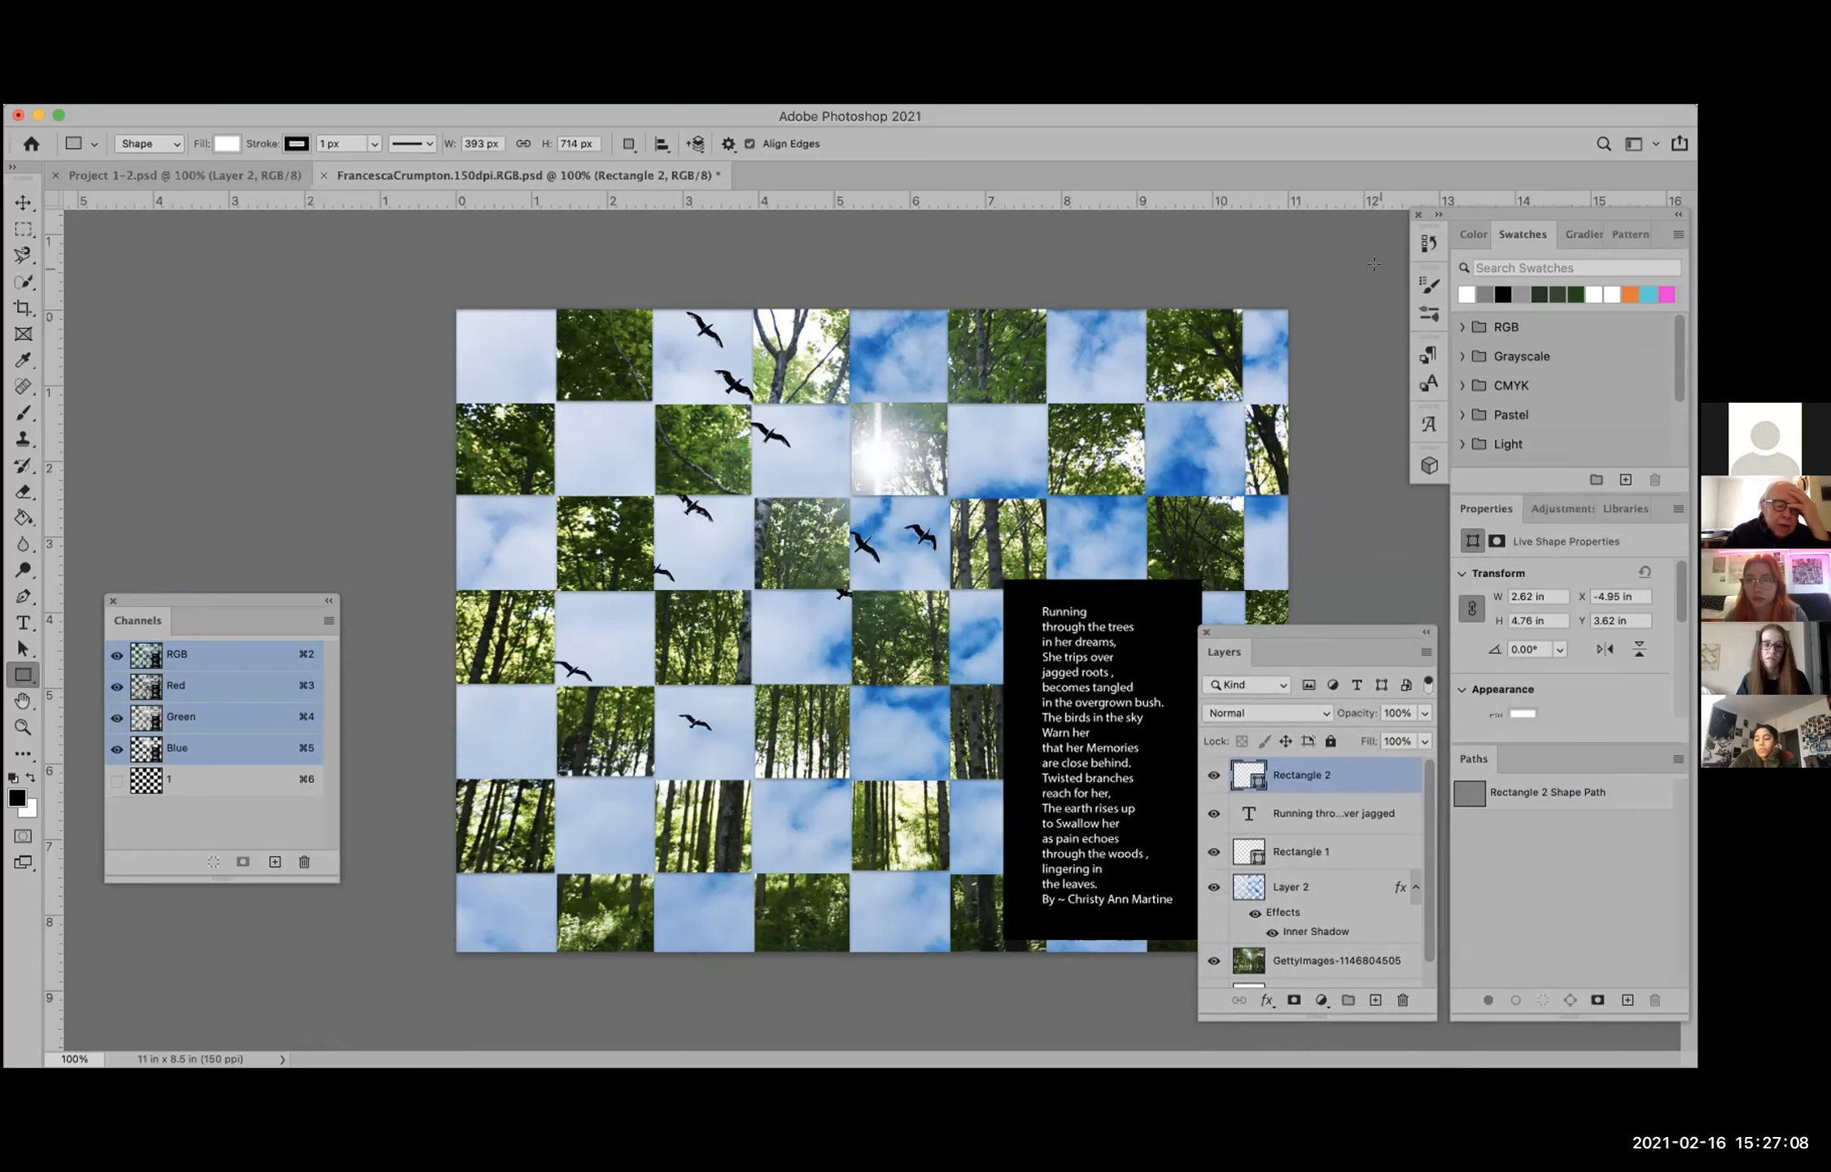
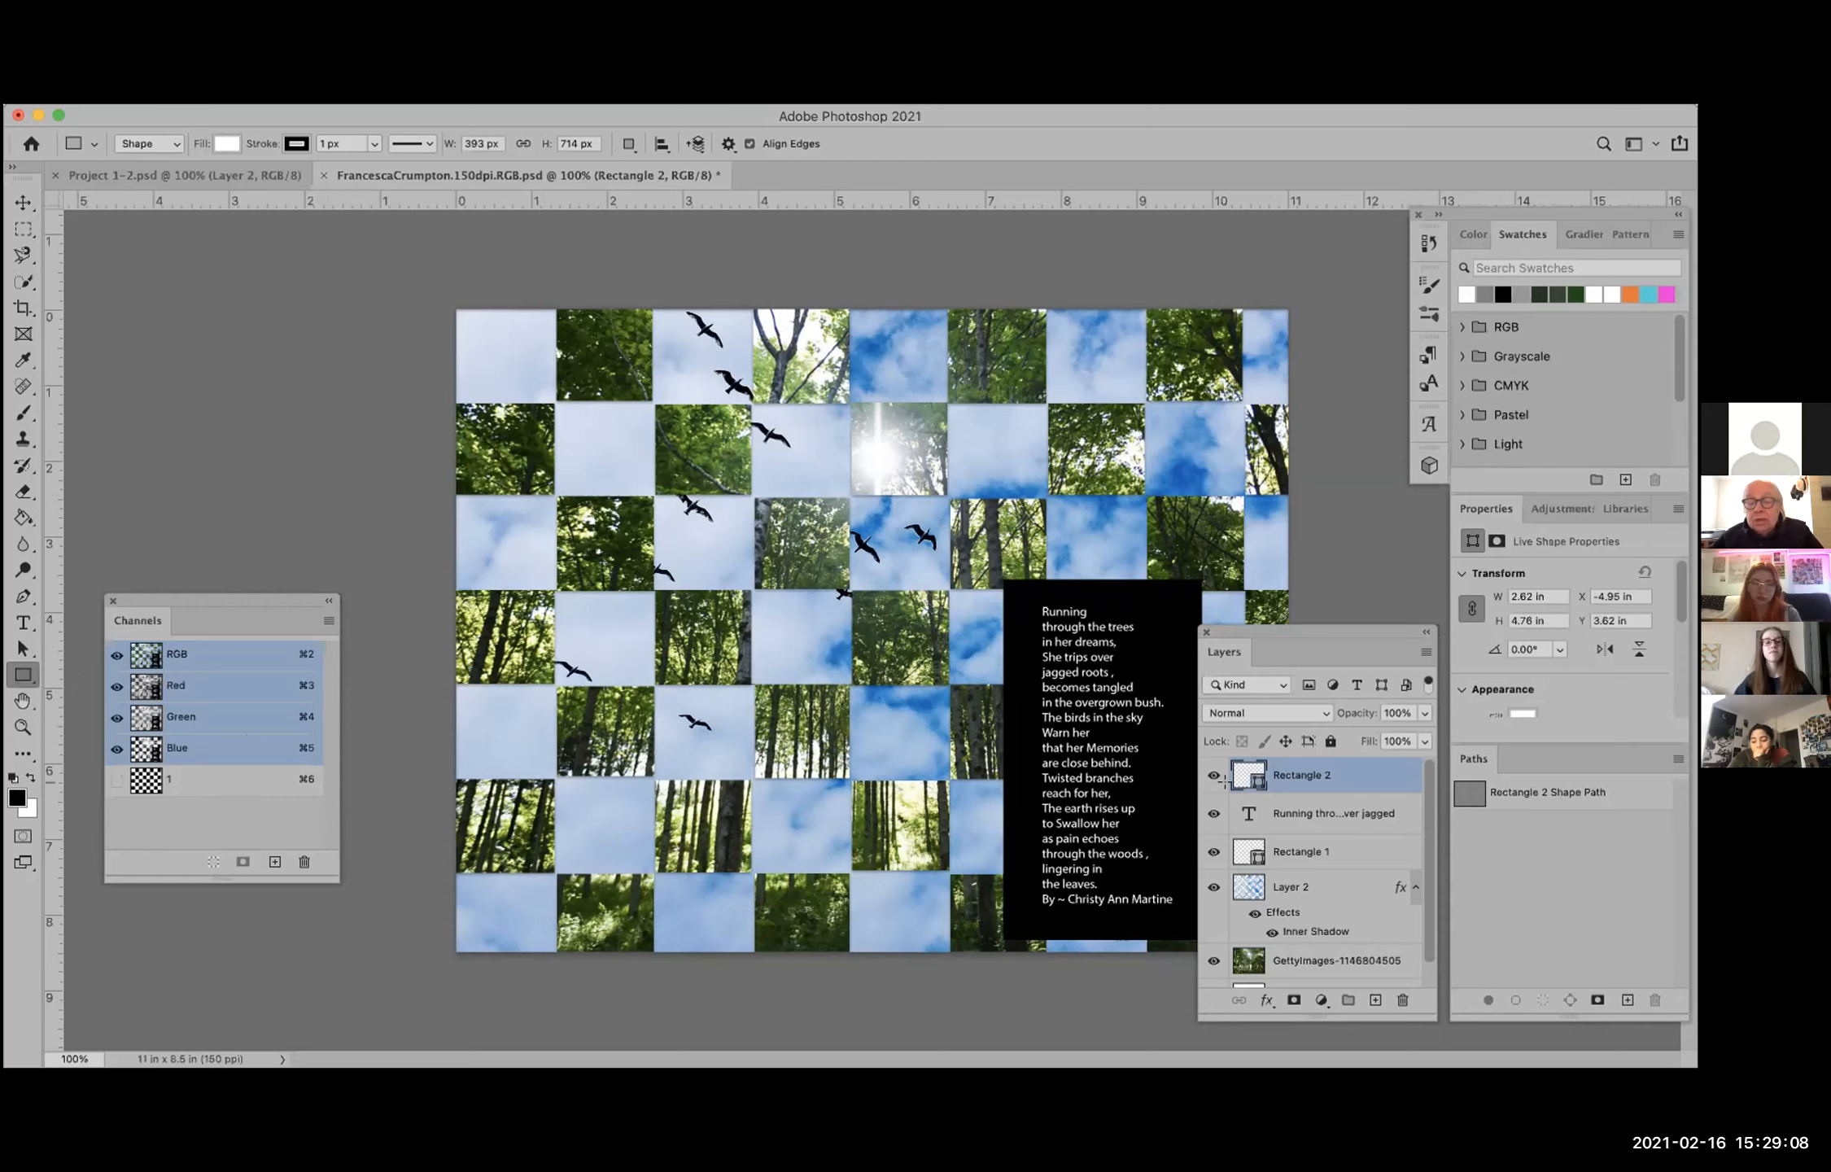
Step: Hide the Rectangle 2 layer and, with the Move tool active, hide Rectangle 1 behind the poem text and show it again
click(1262, 808)
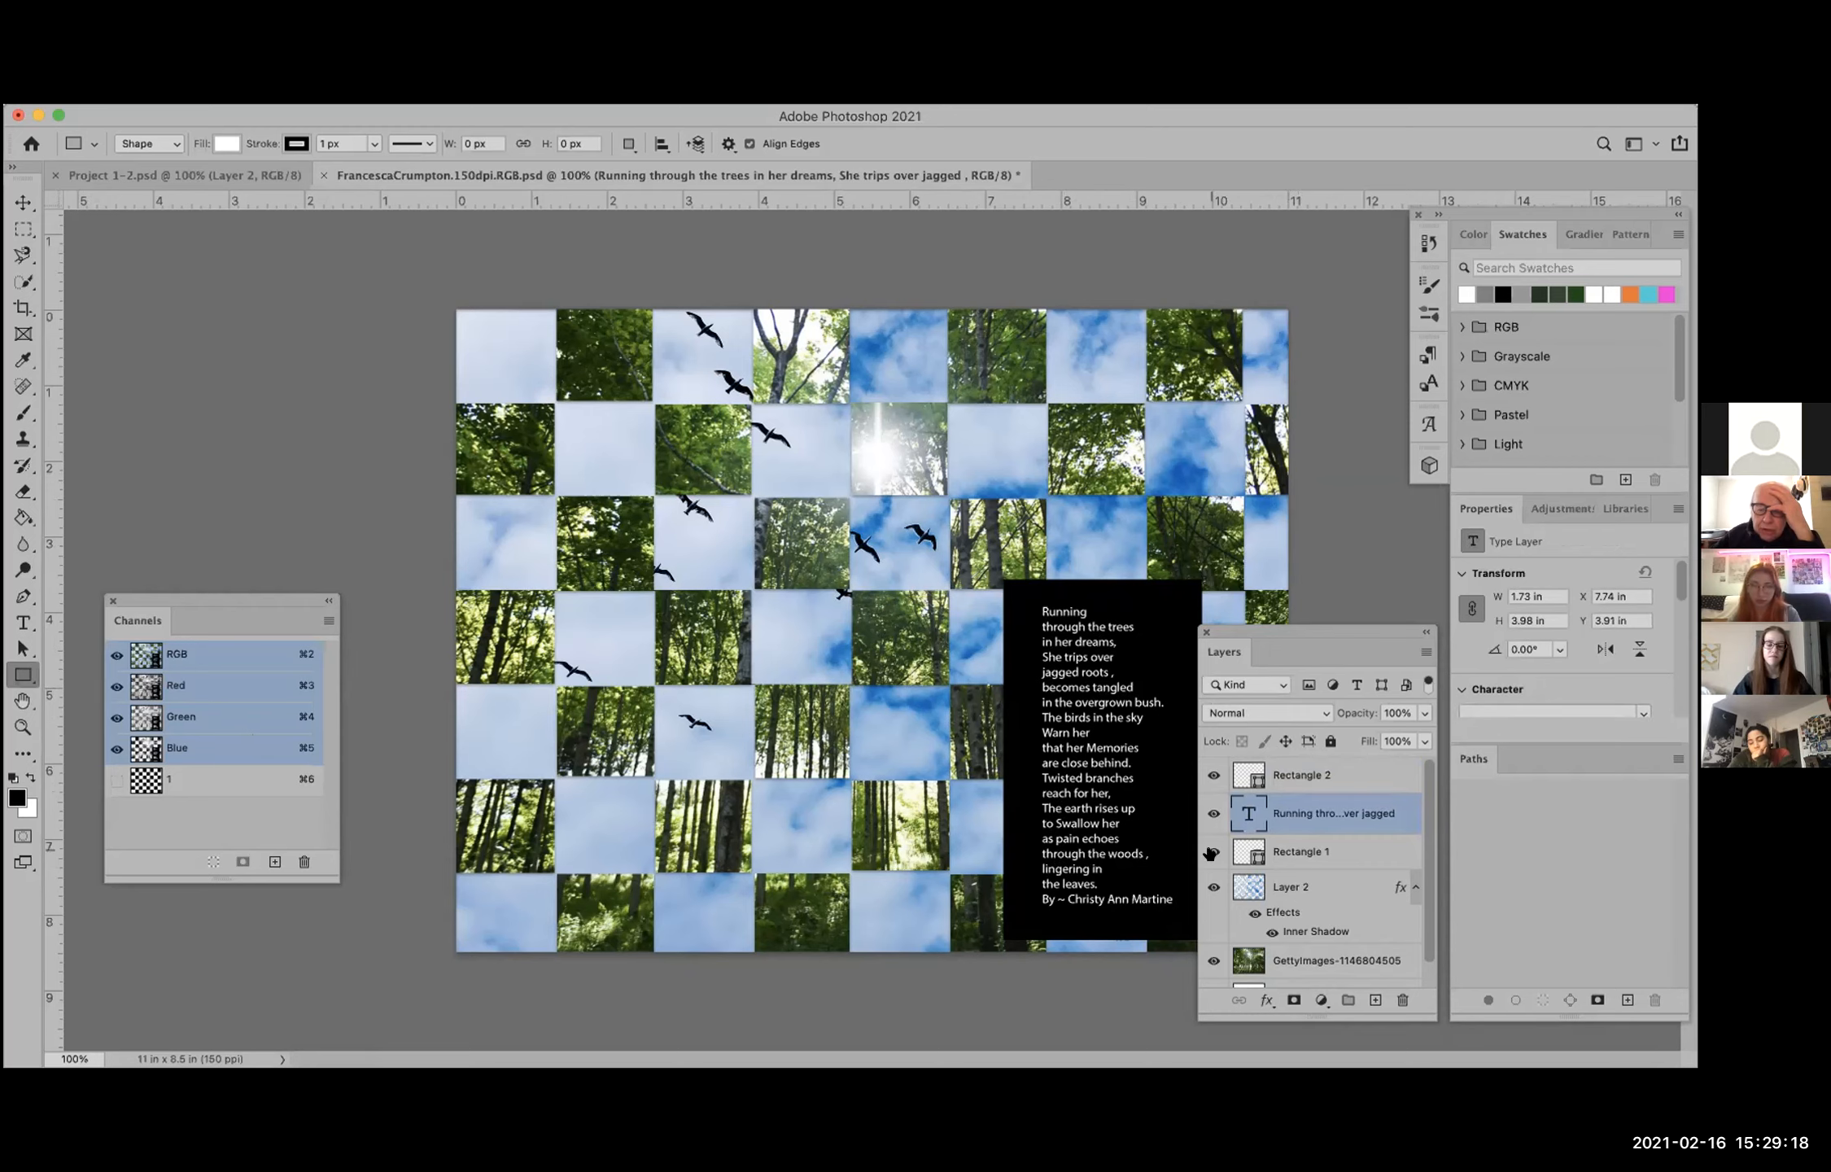
click(1211, 776)
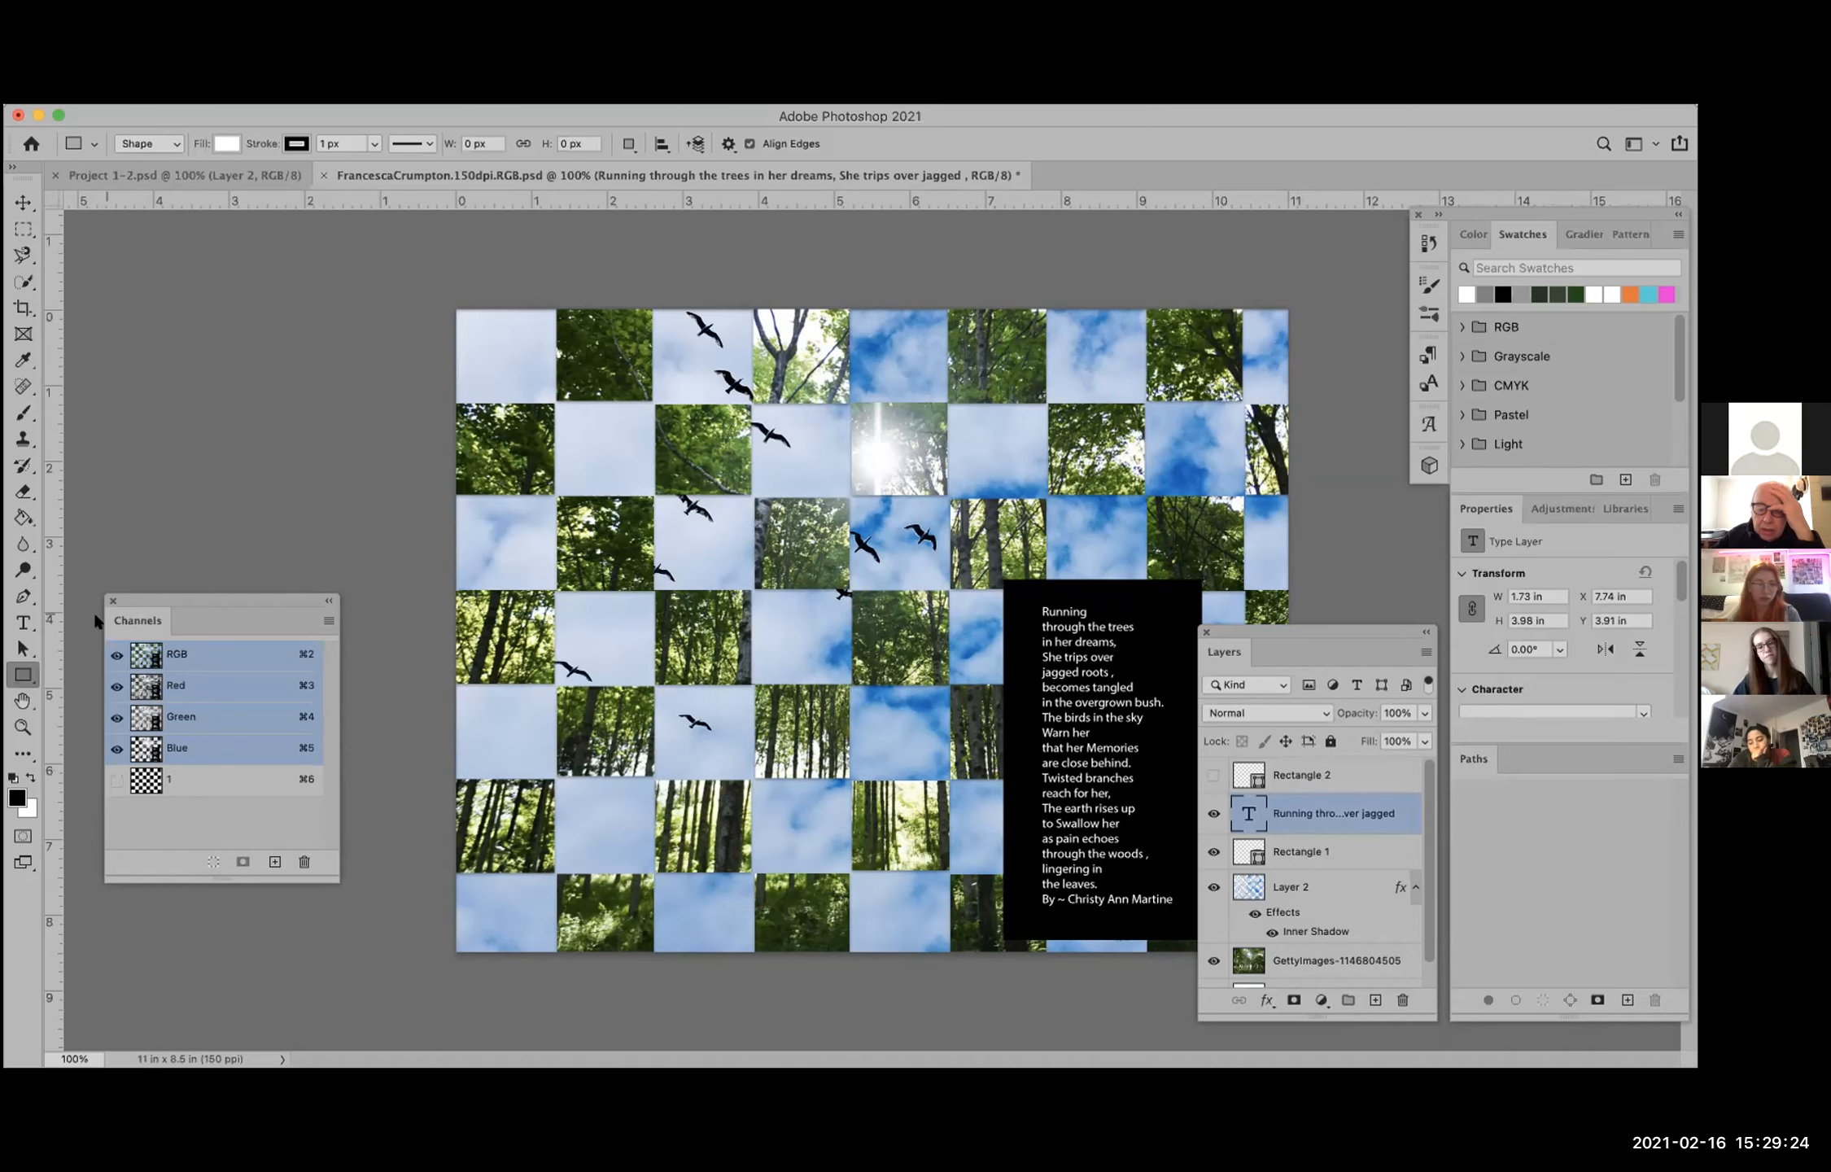
click(23, 202)
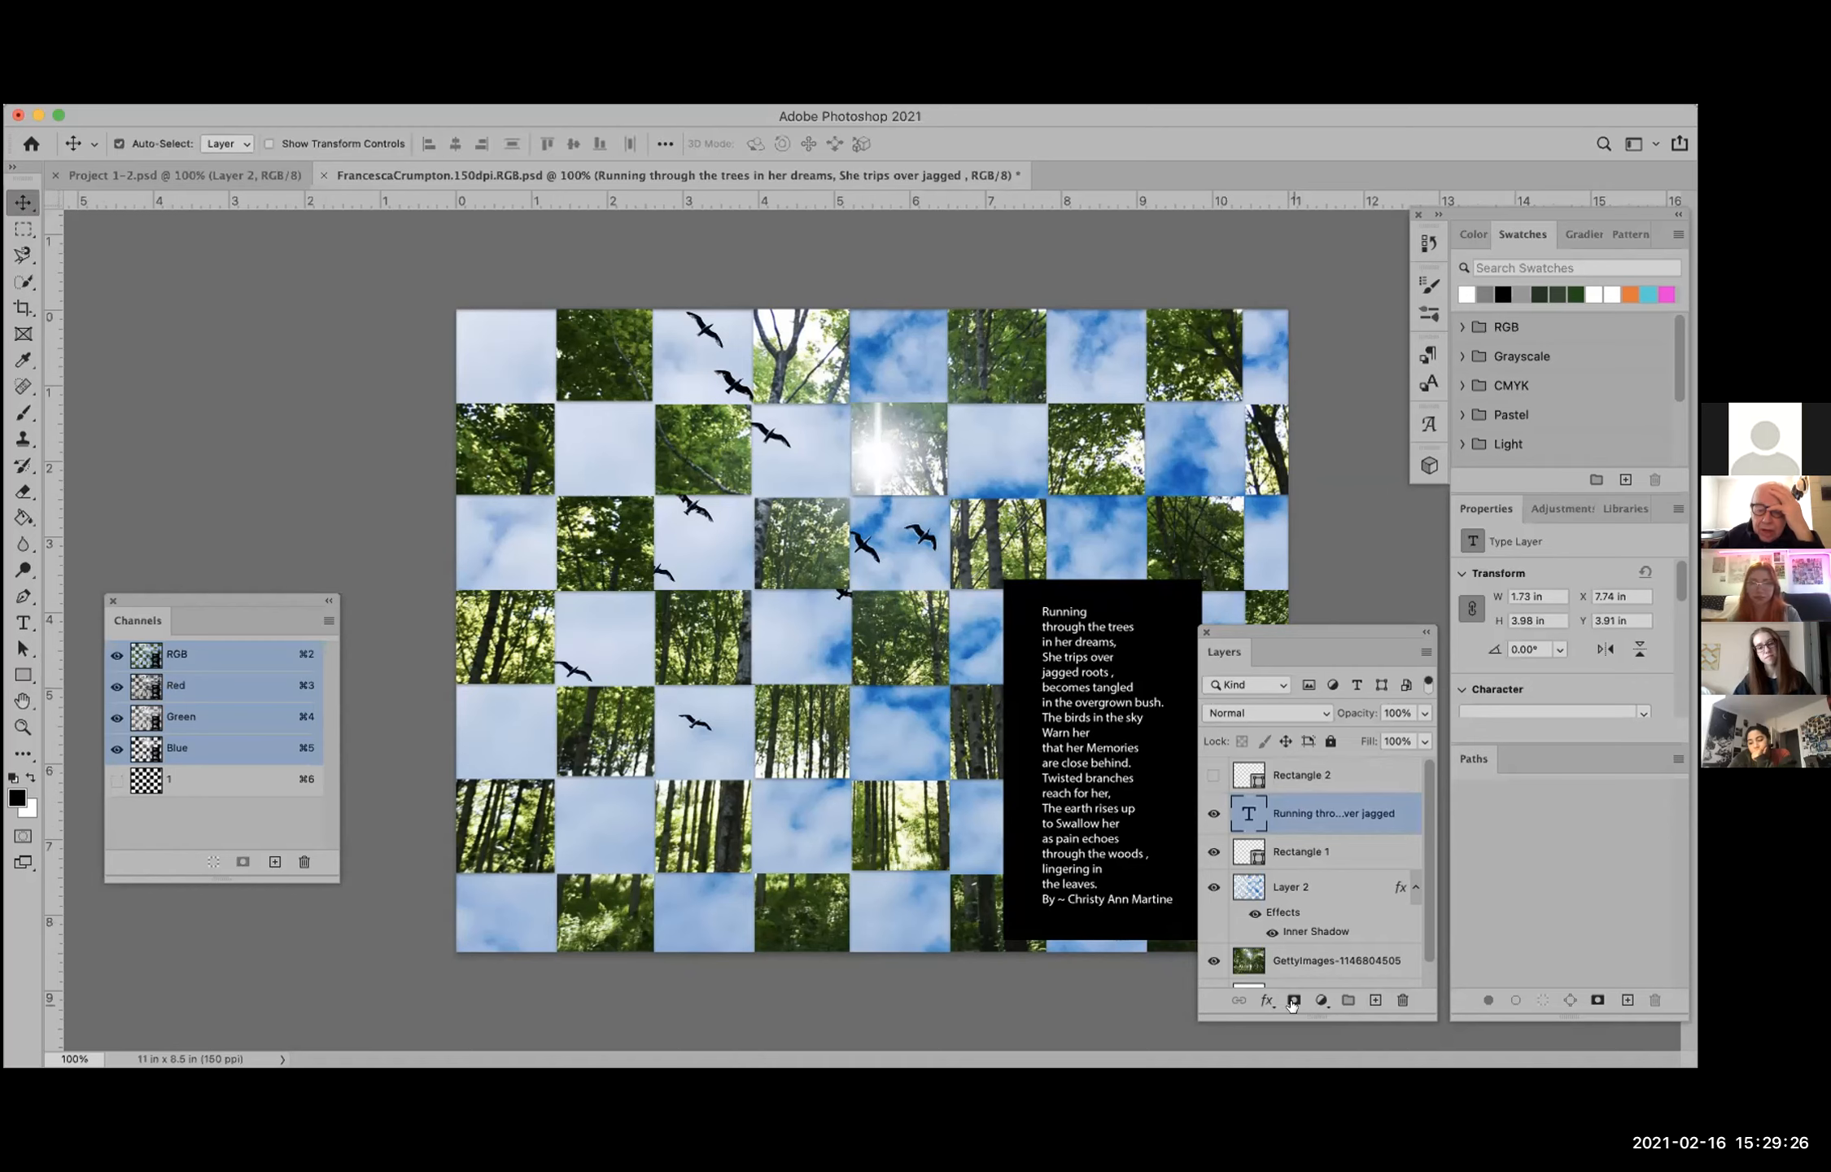
click(1213, 851)
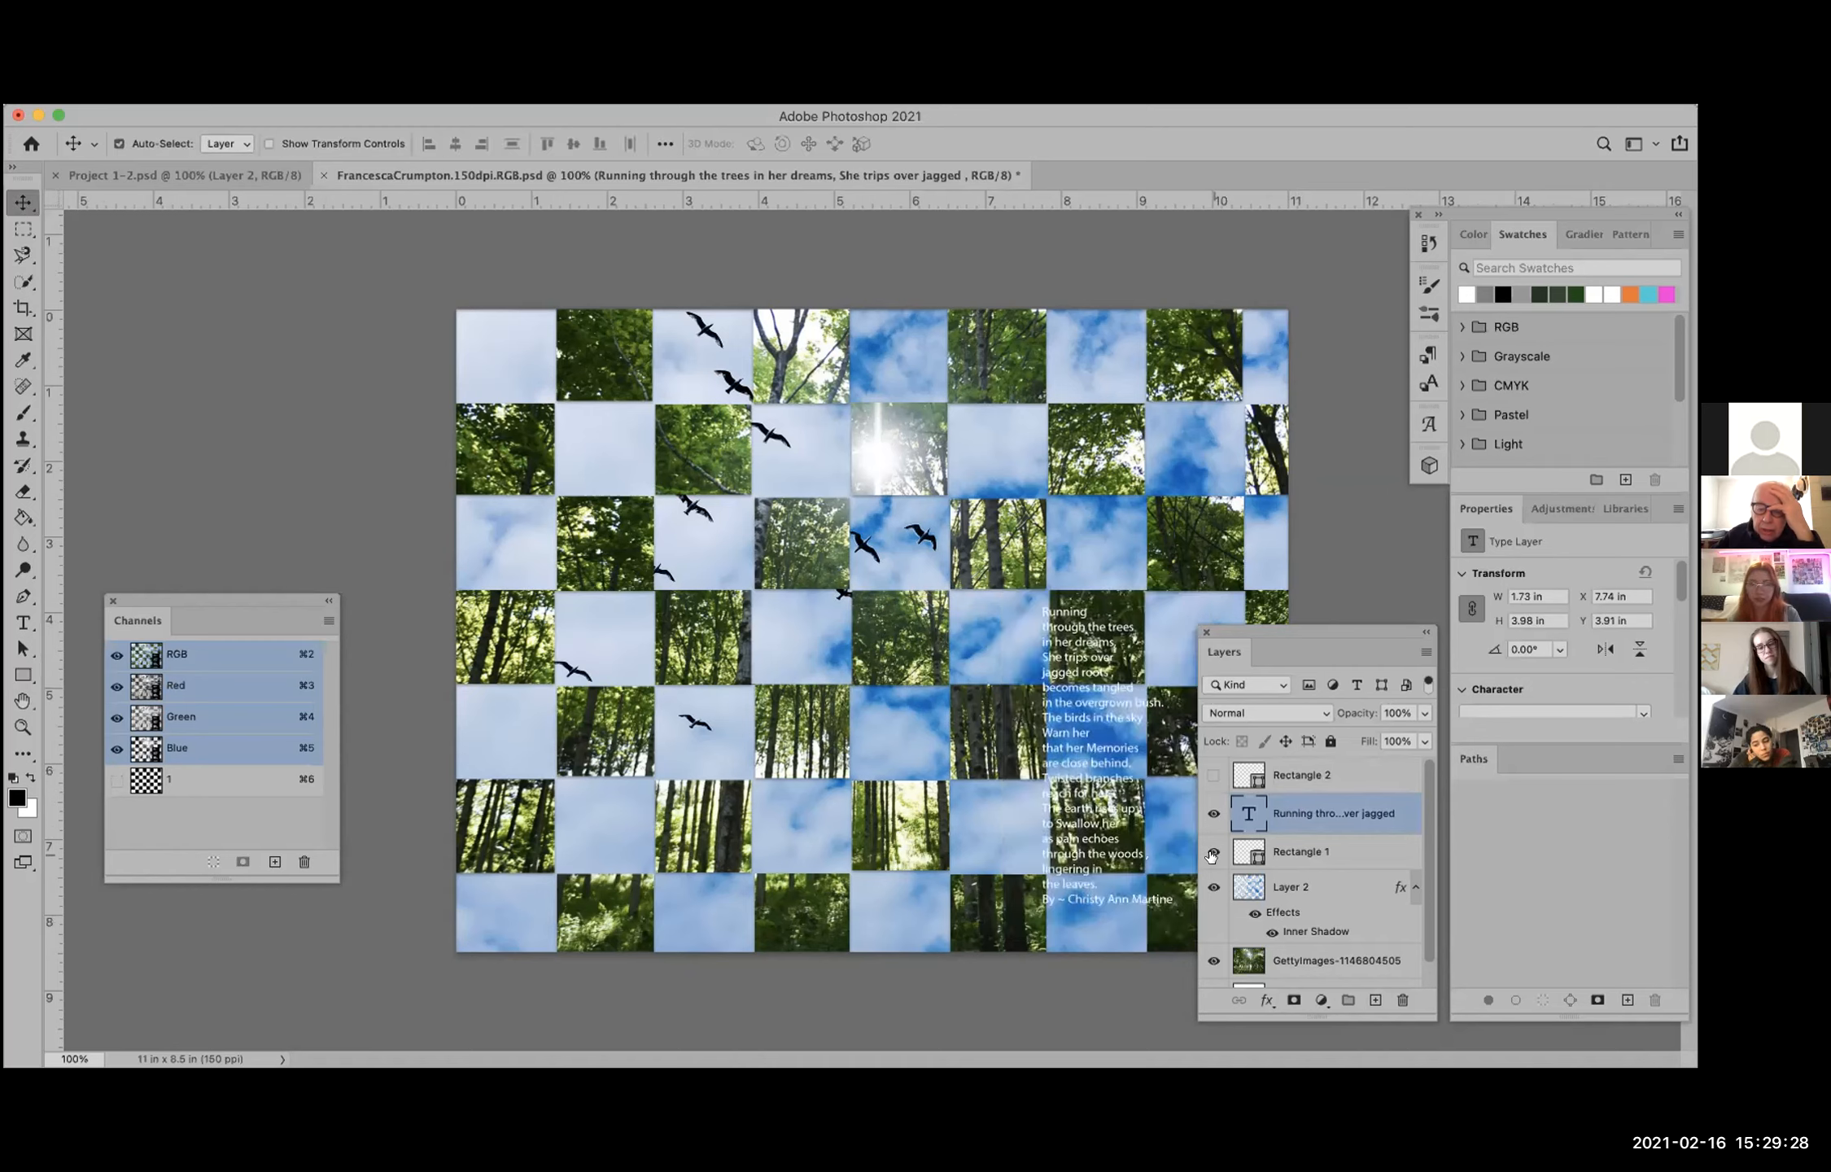
click(1213, 851)
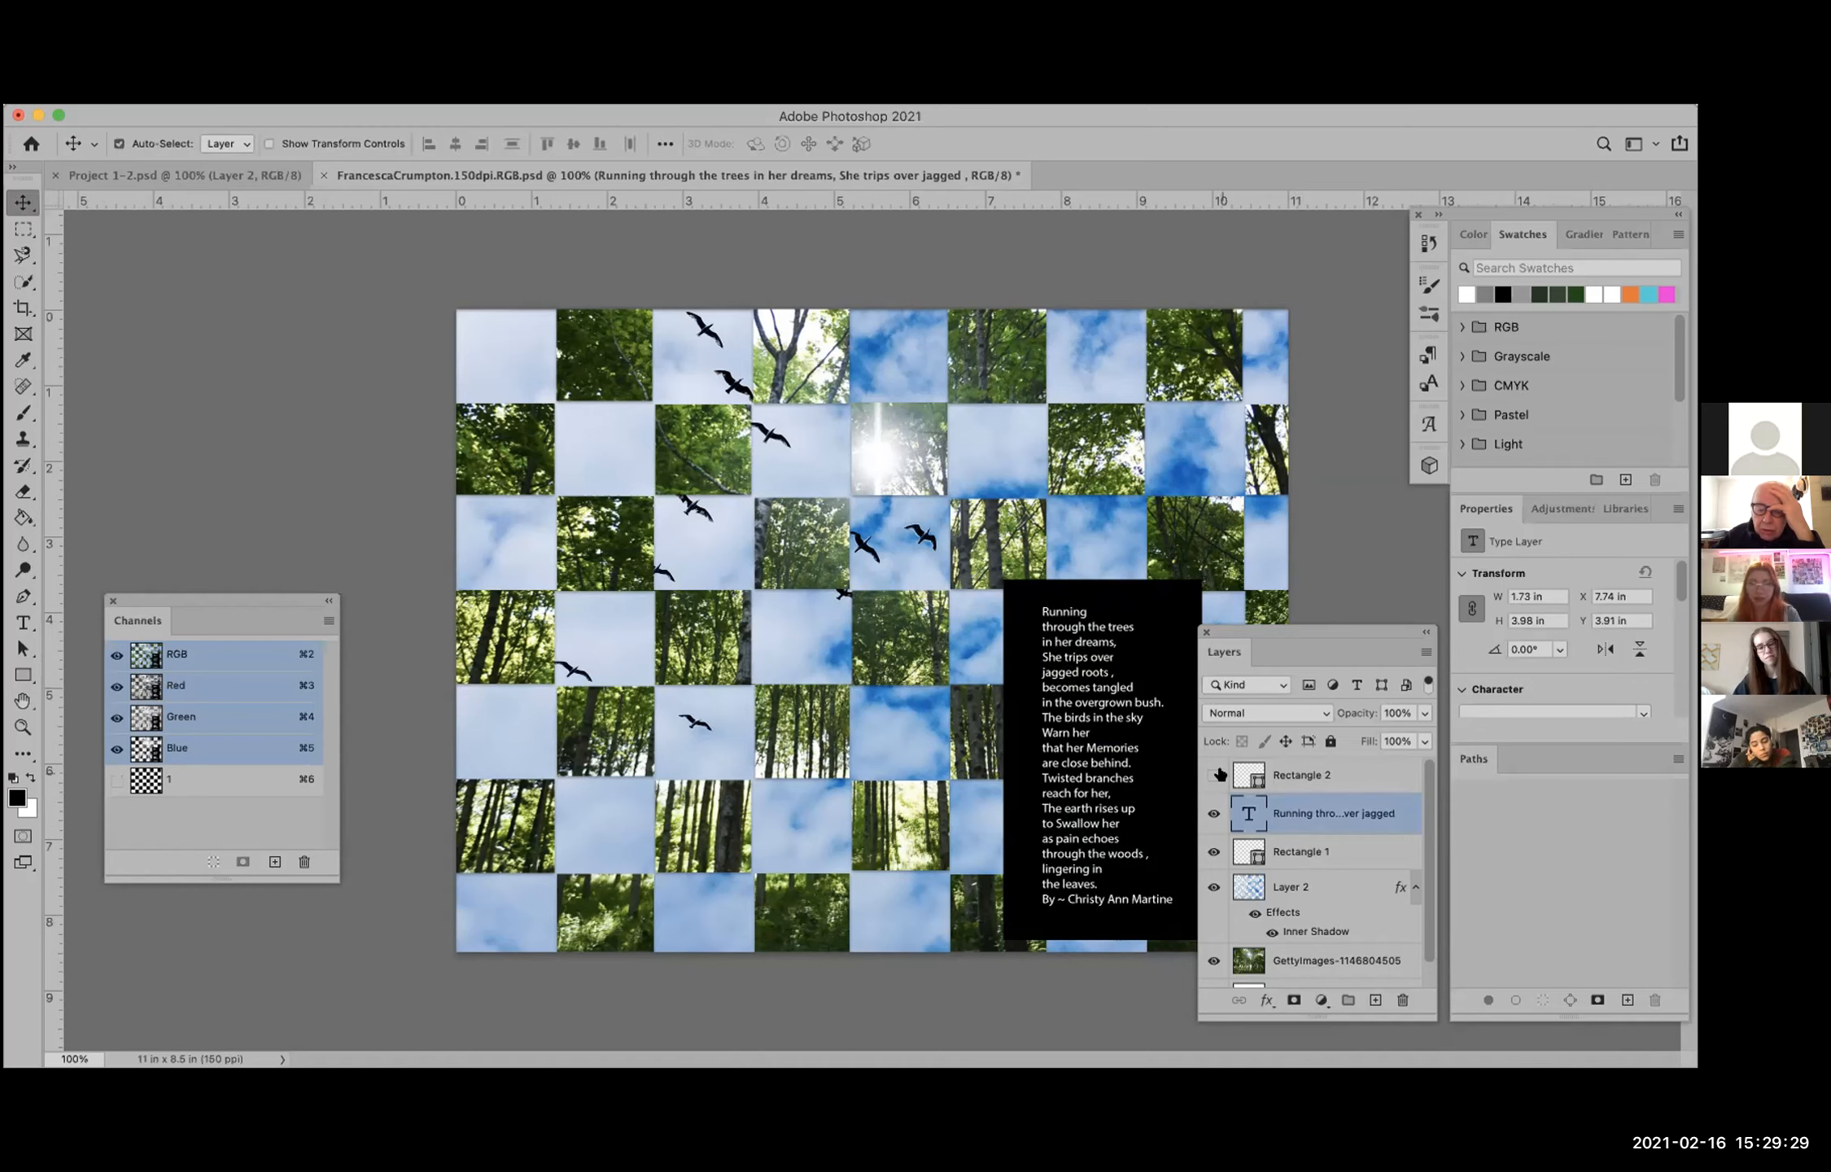
Step: Delete the hidden Rectangle 2 layer and confirm the deletion
click(1280, 777)
right_click(1282, 775)
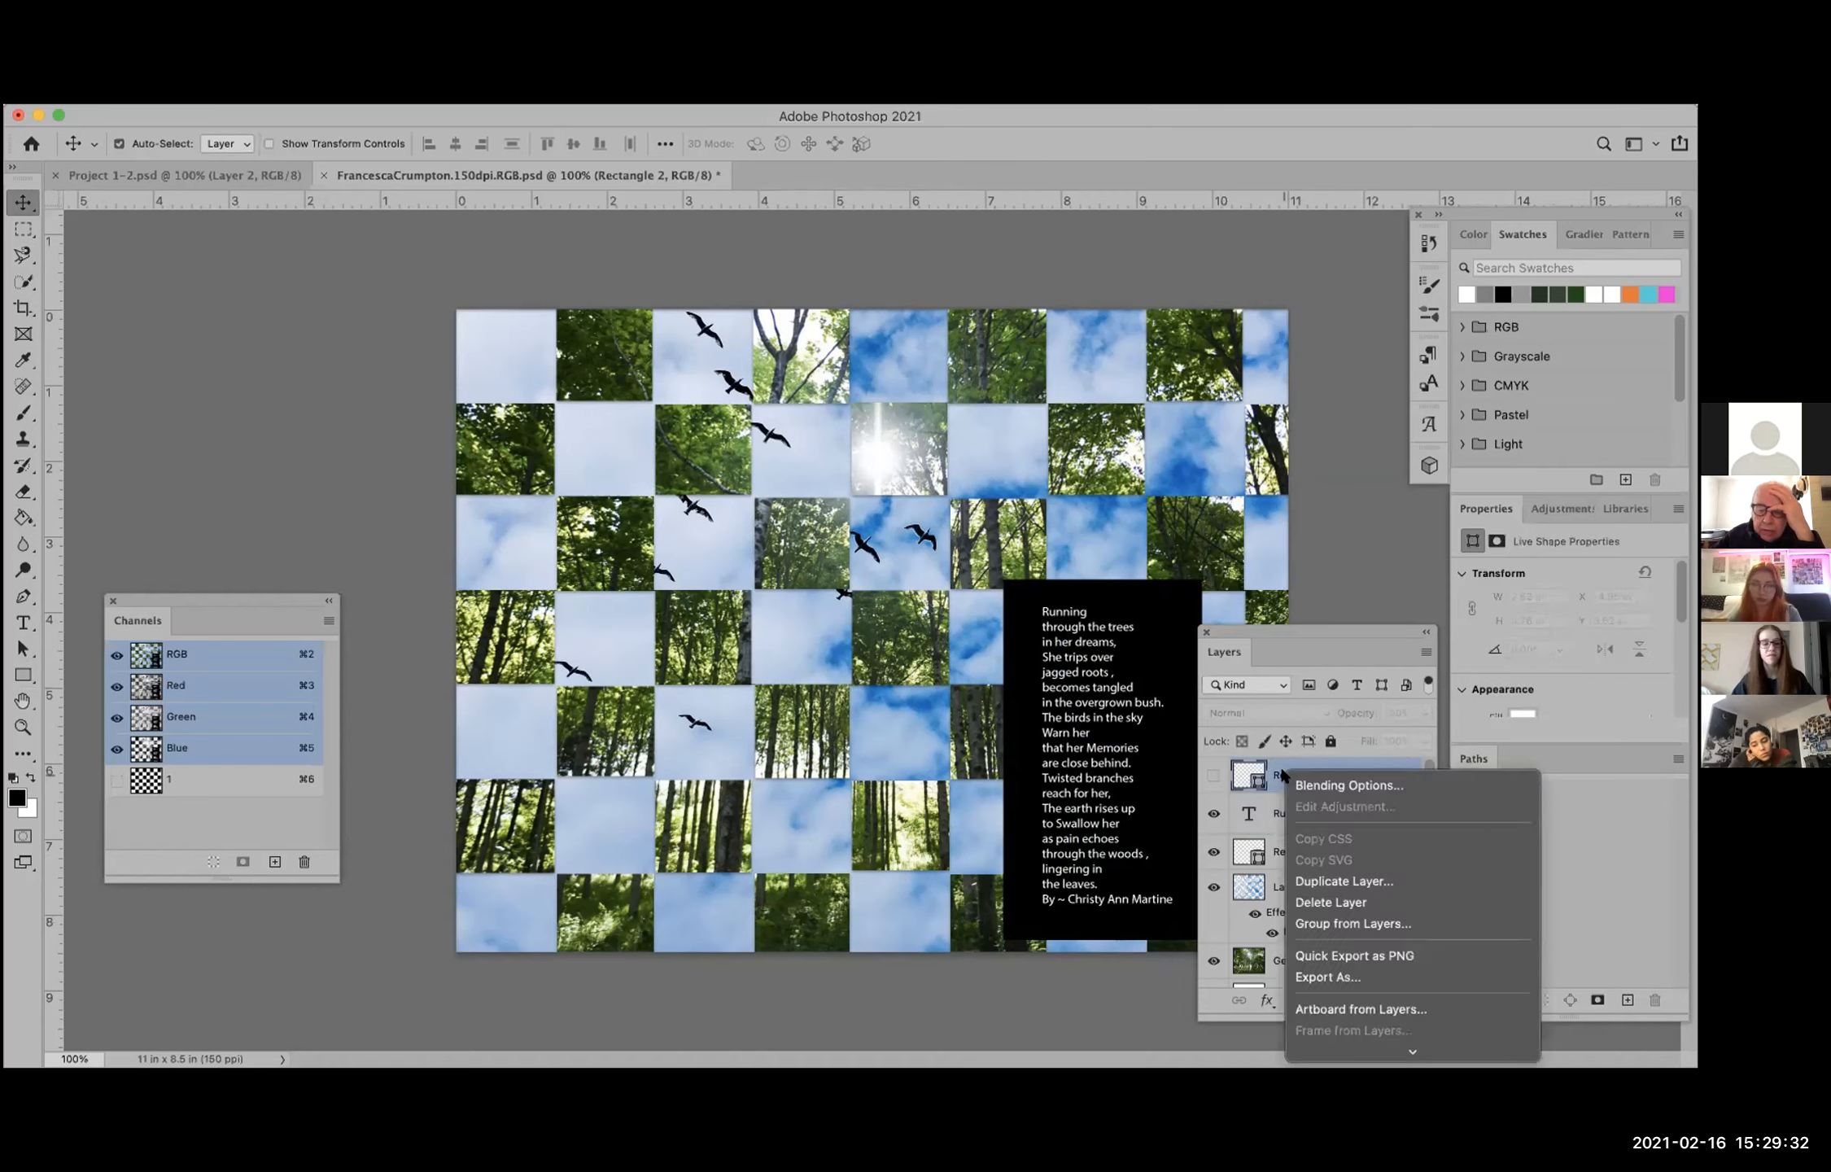
click(1339, 900)
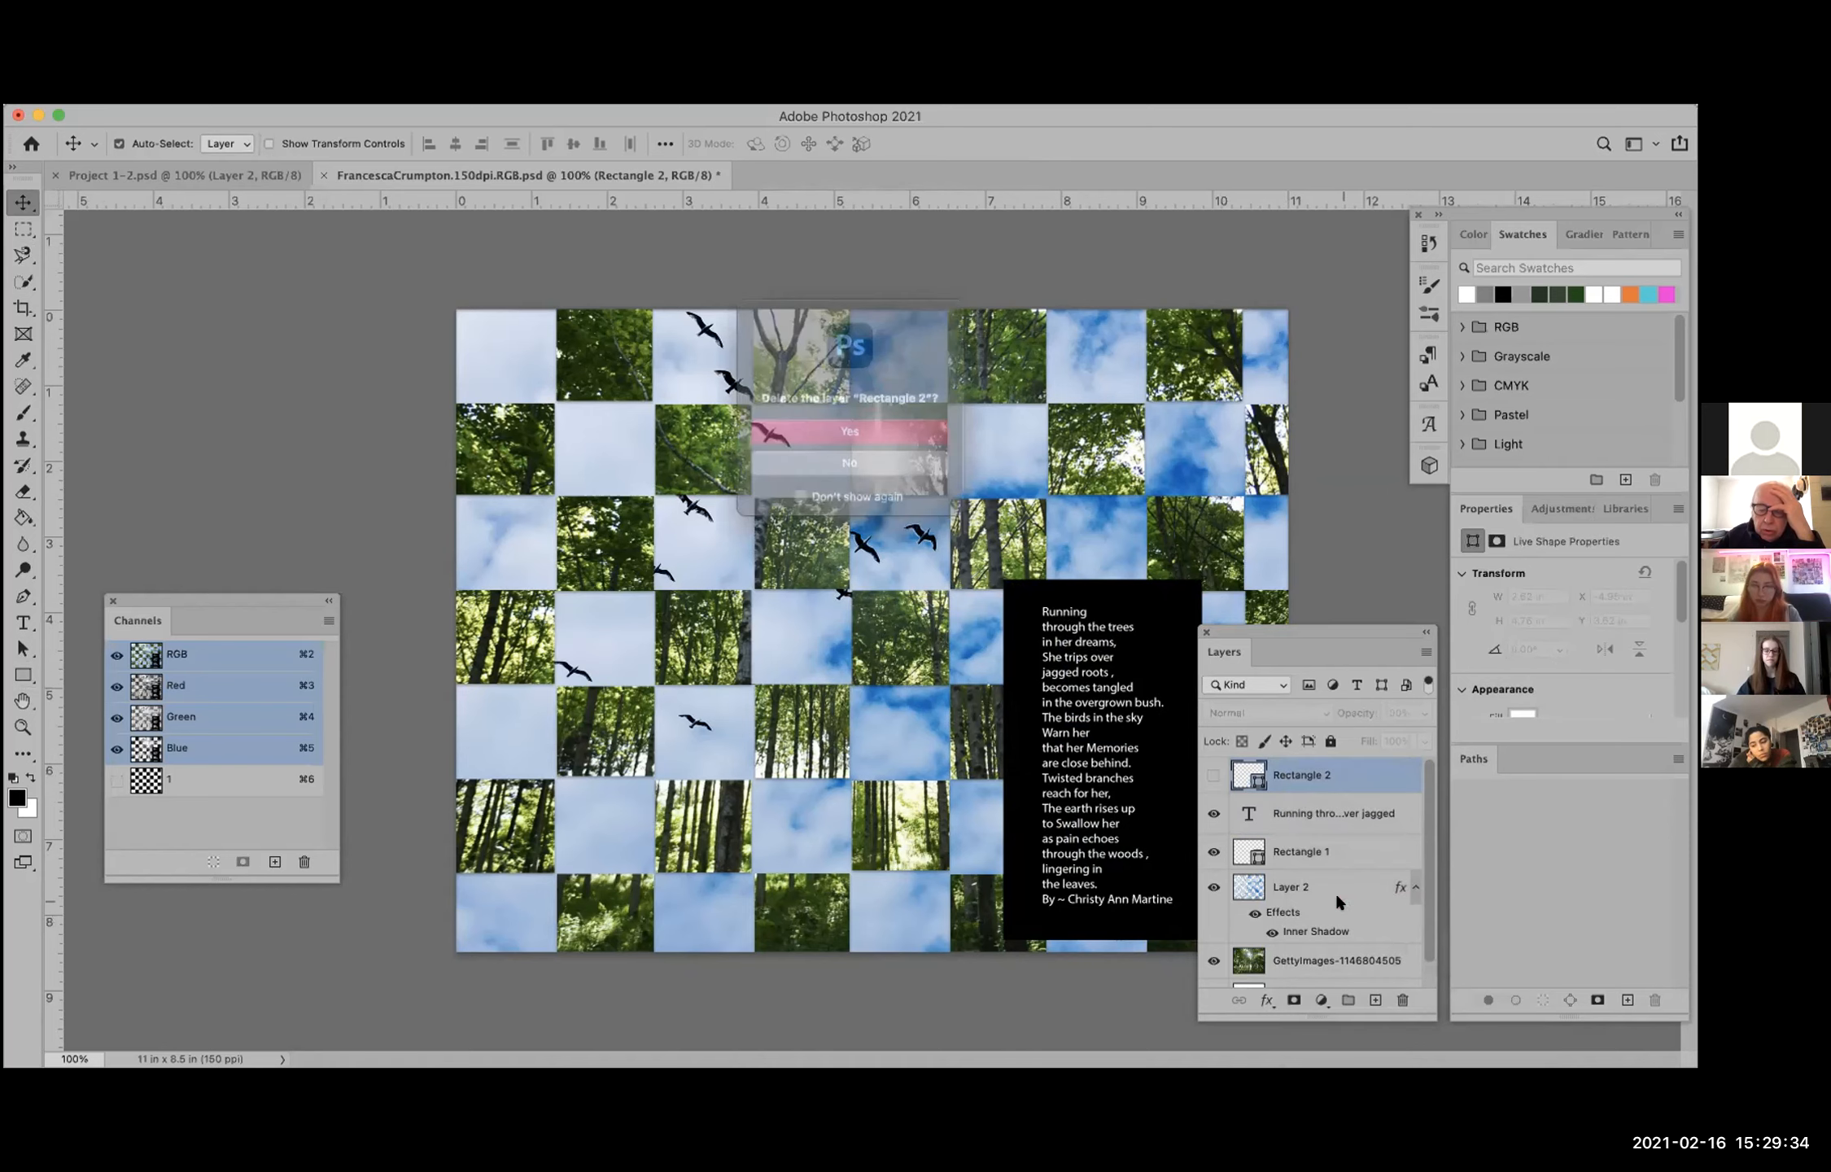
click(827, 429)
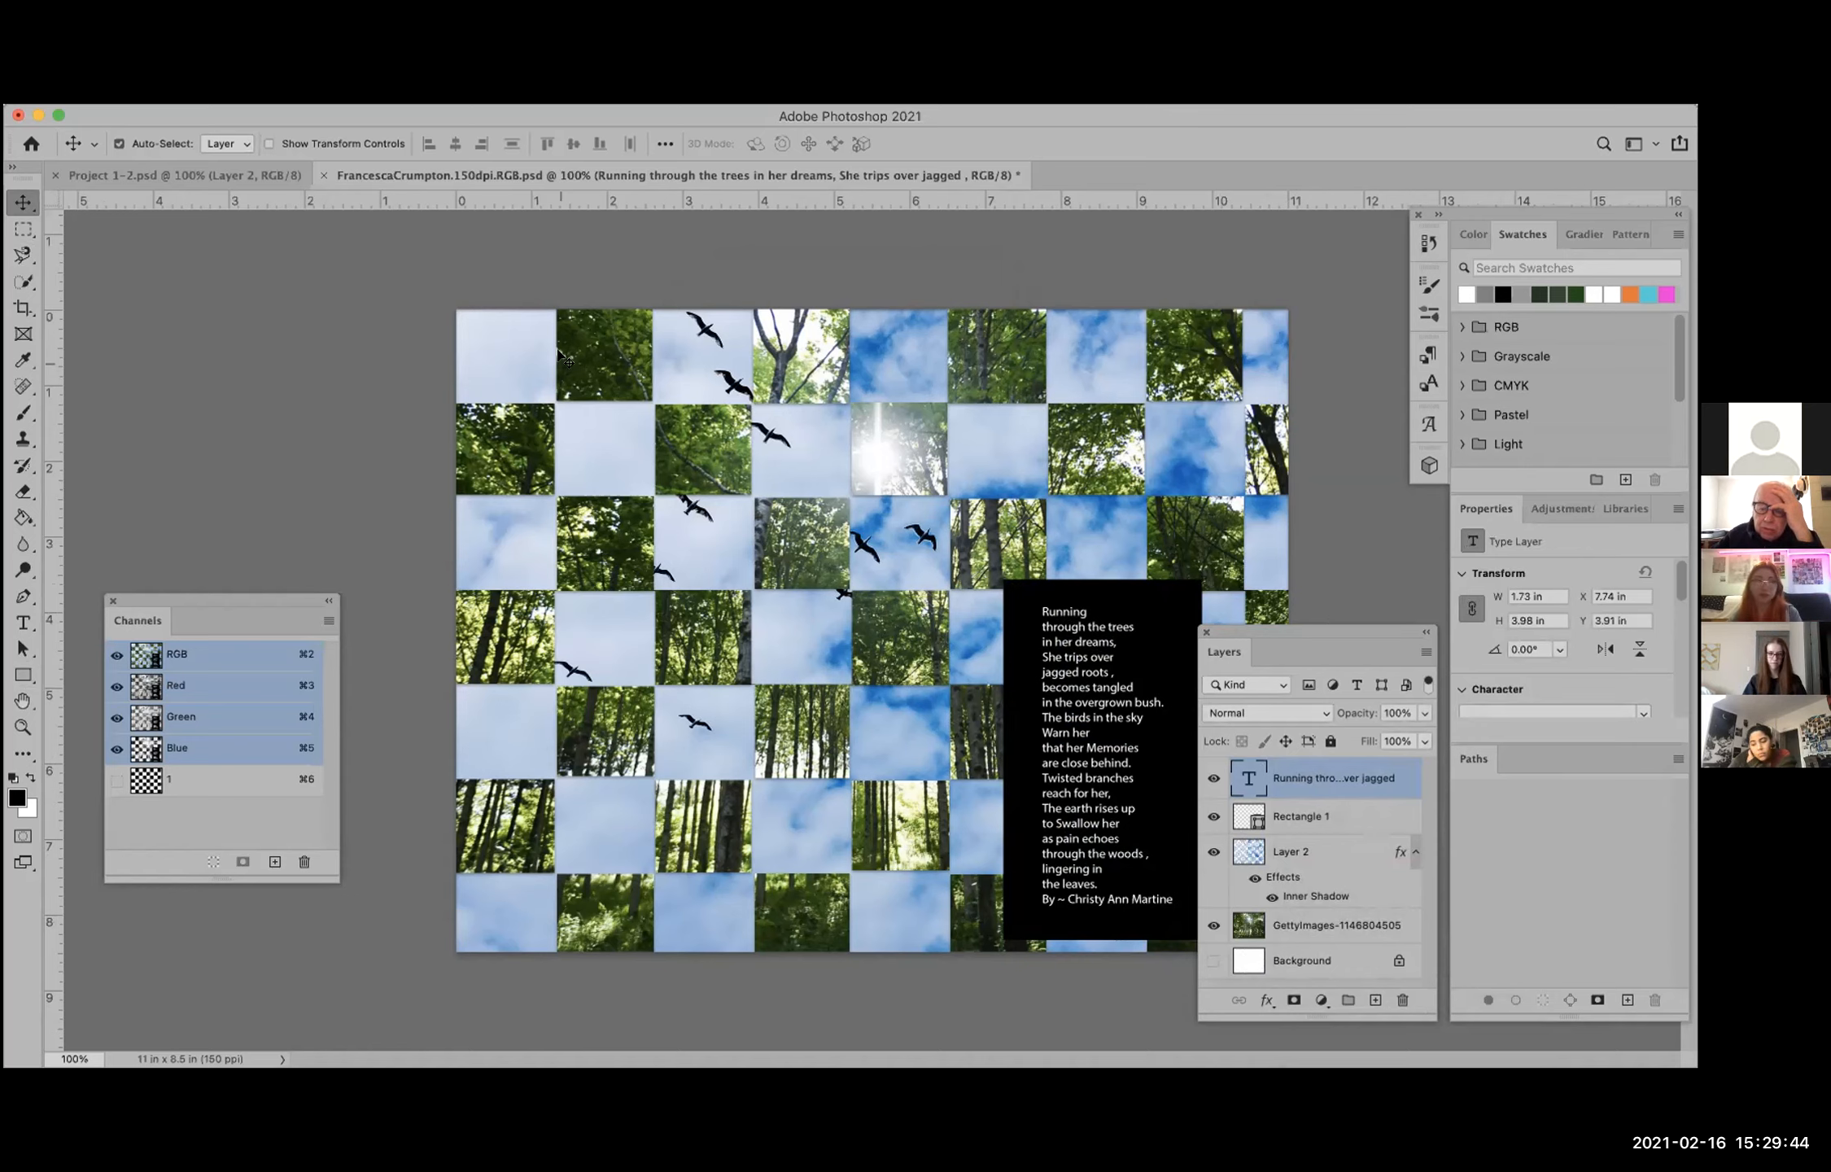
Step: Move the floating Layers panel clear of the black rectangle behind the poem text
mouse_move(1306, 648)
mouse_down()
mouse_move(1346, 648)
mouse_move(1334, 638)
mouse_up()
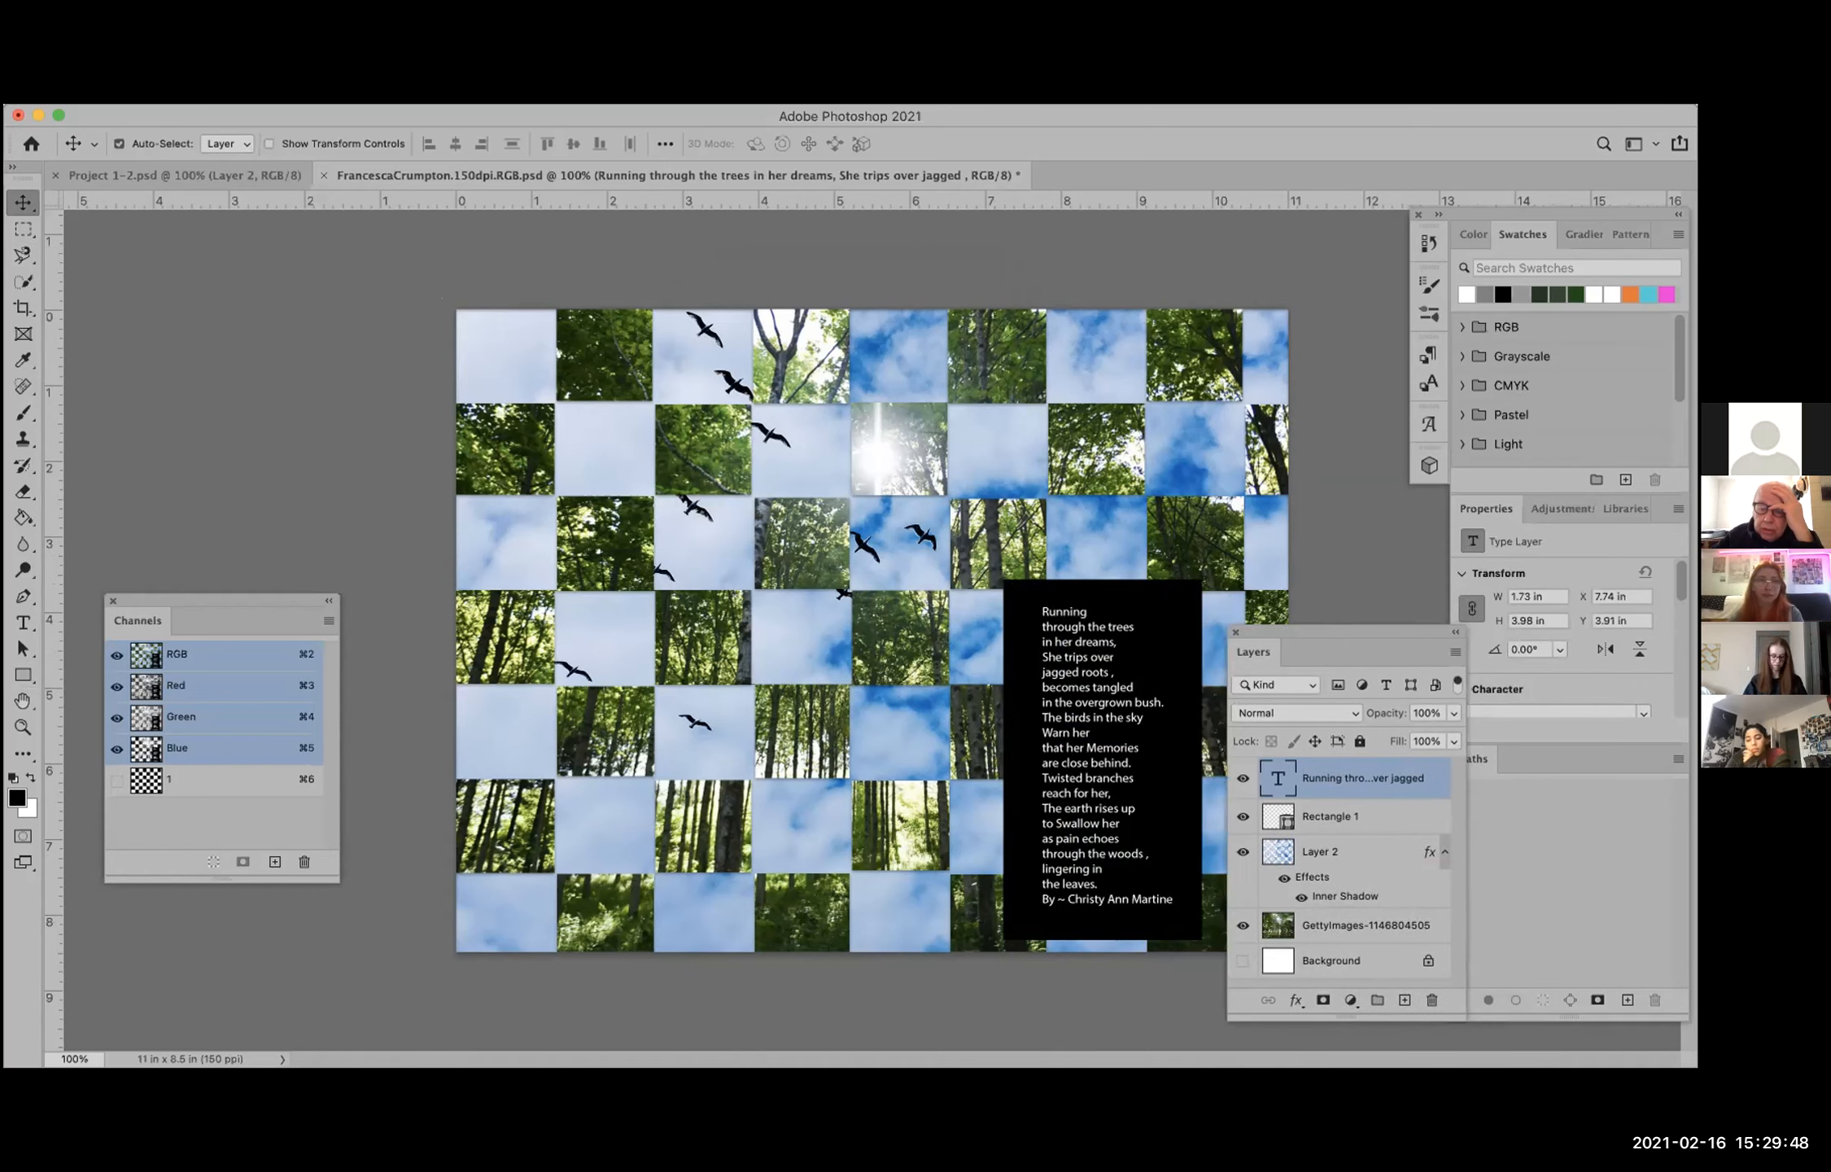
click(469, 95)
key(Escape)
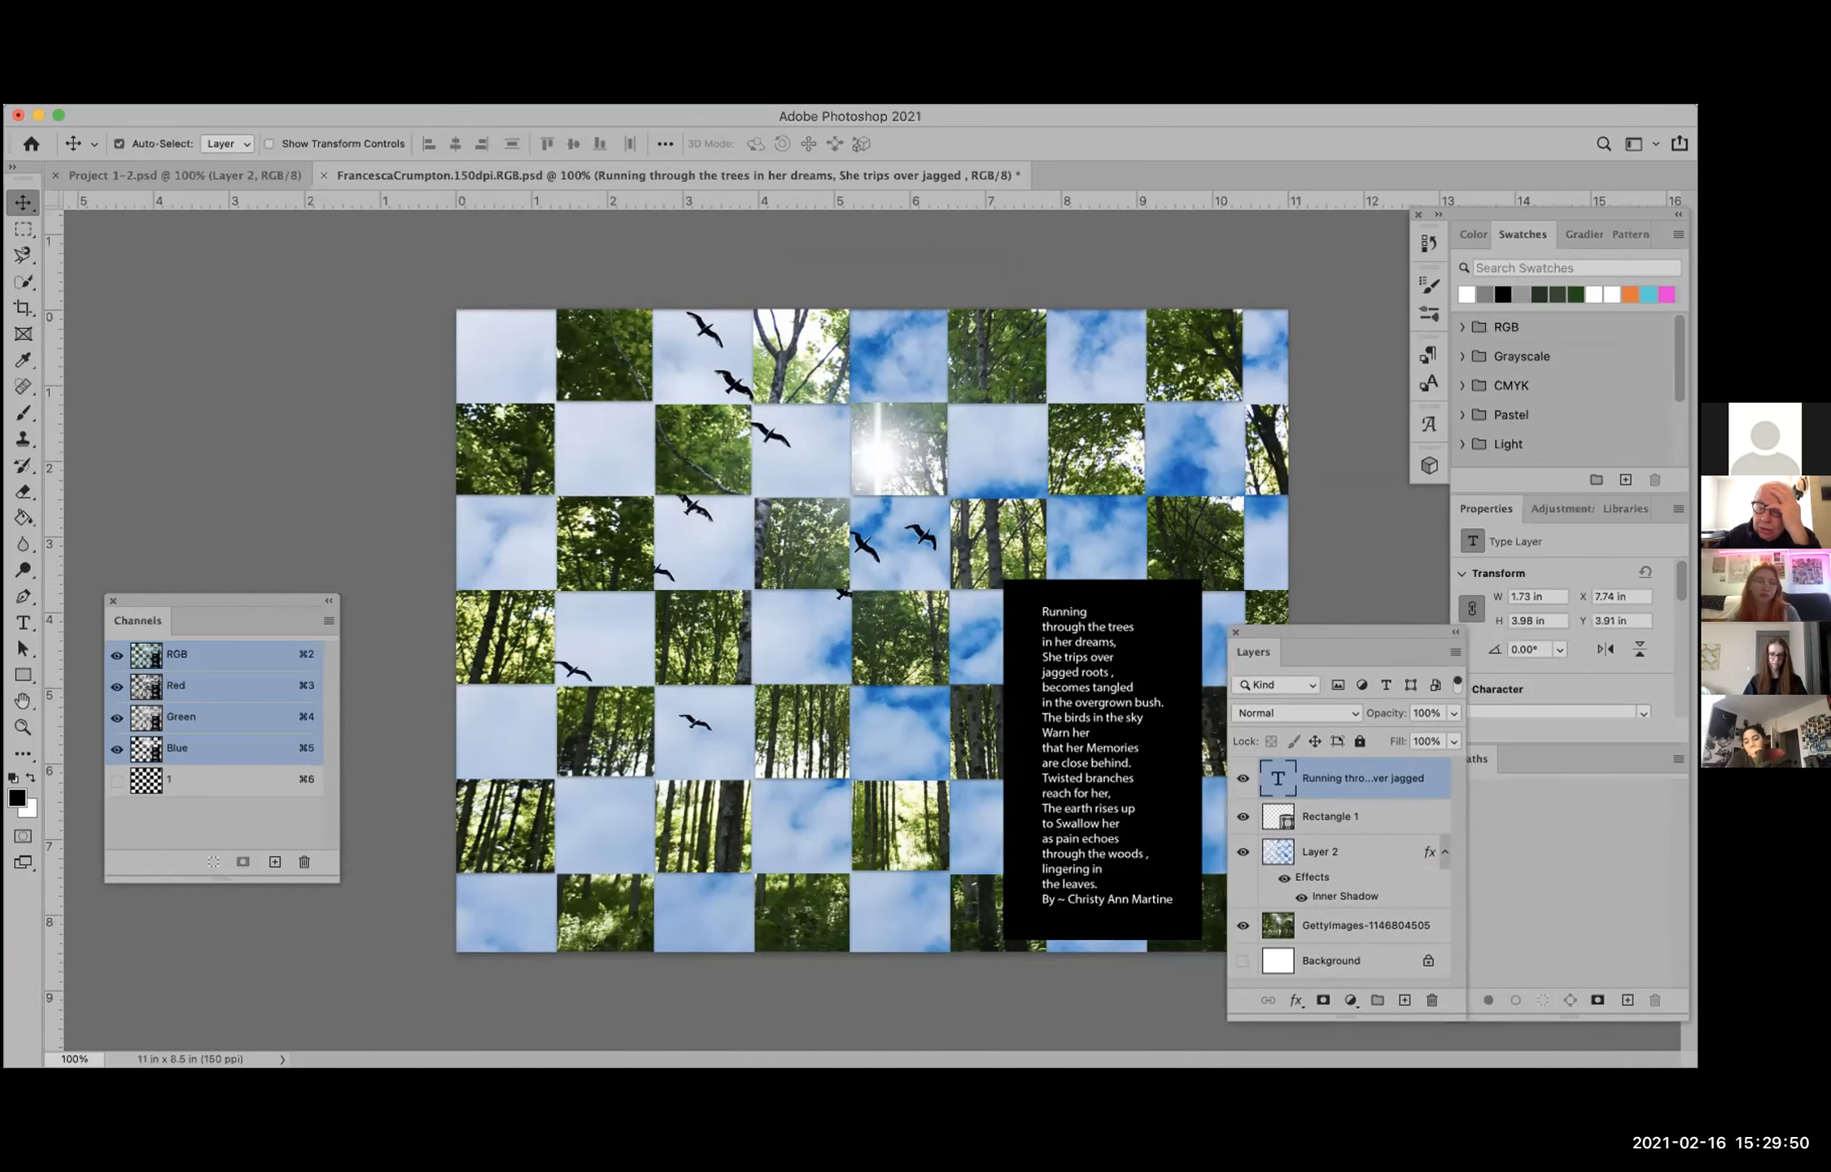
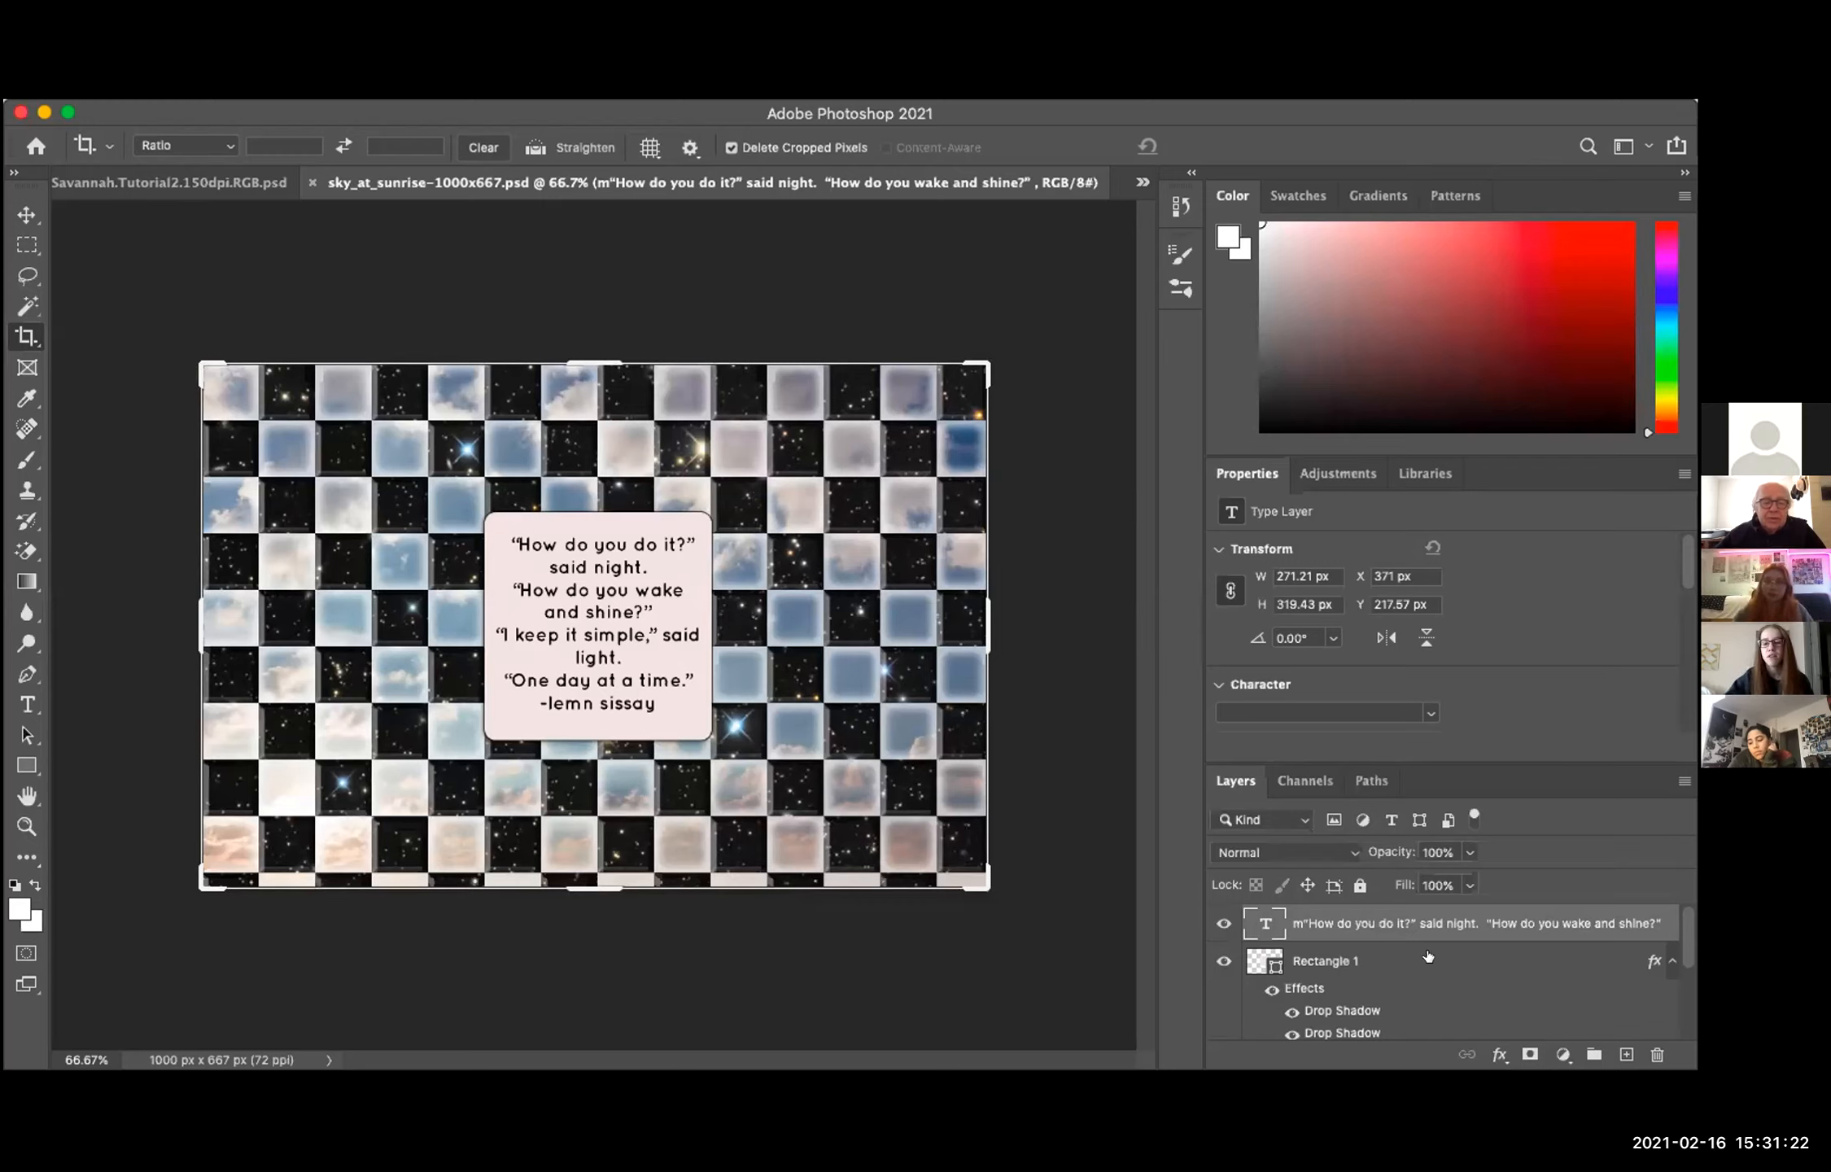
Step: Detach the Layers panel group from its dock and float it over the canvas beside the poem box
scroll(1428, 956, down, 5)
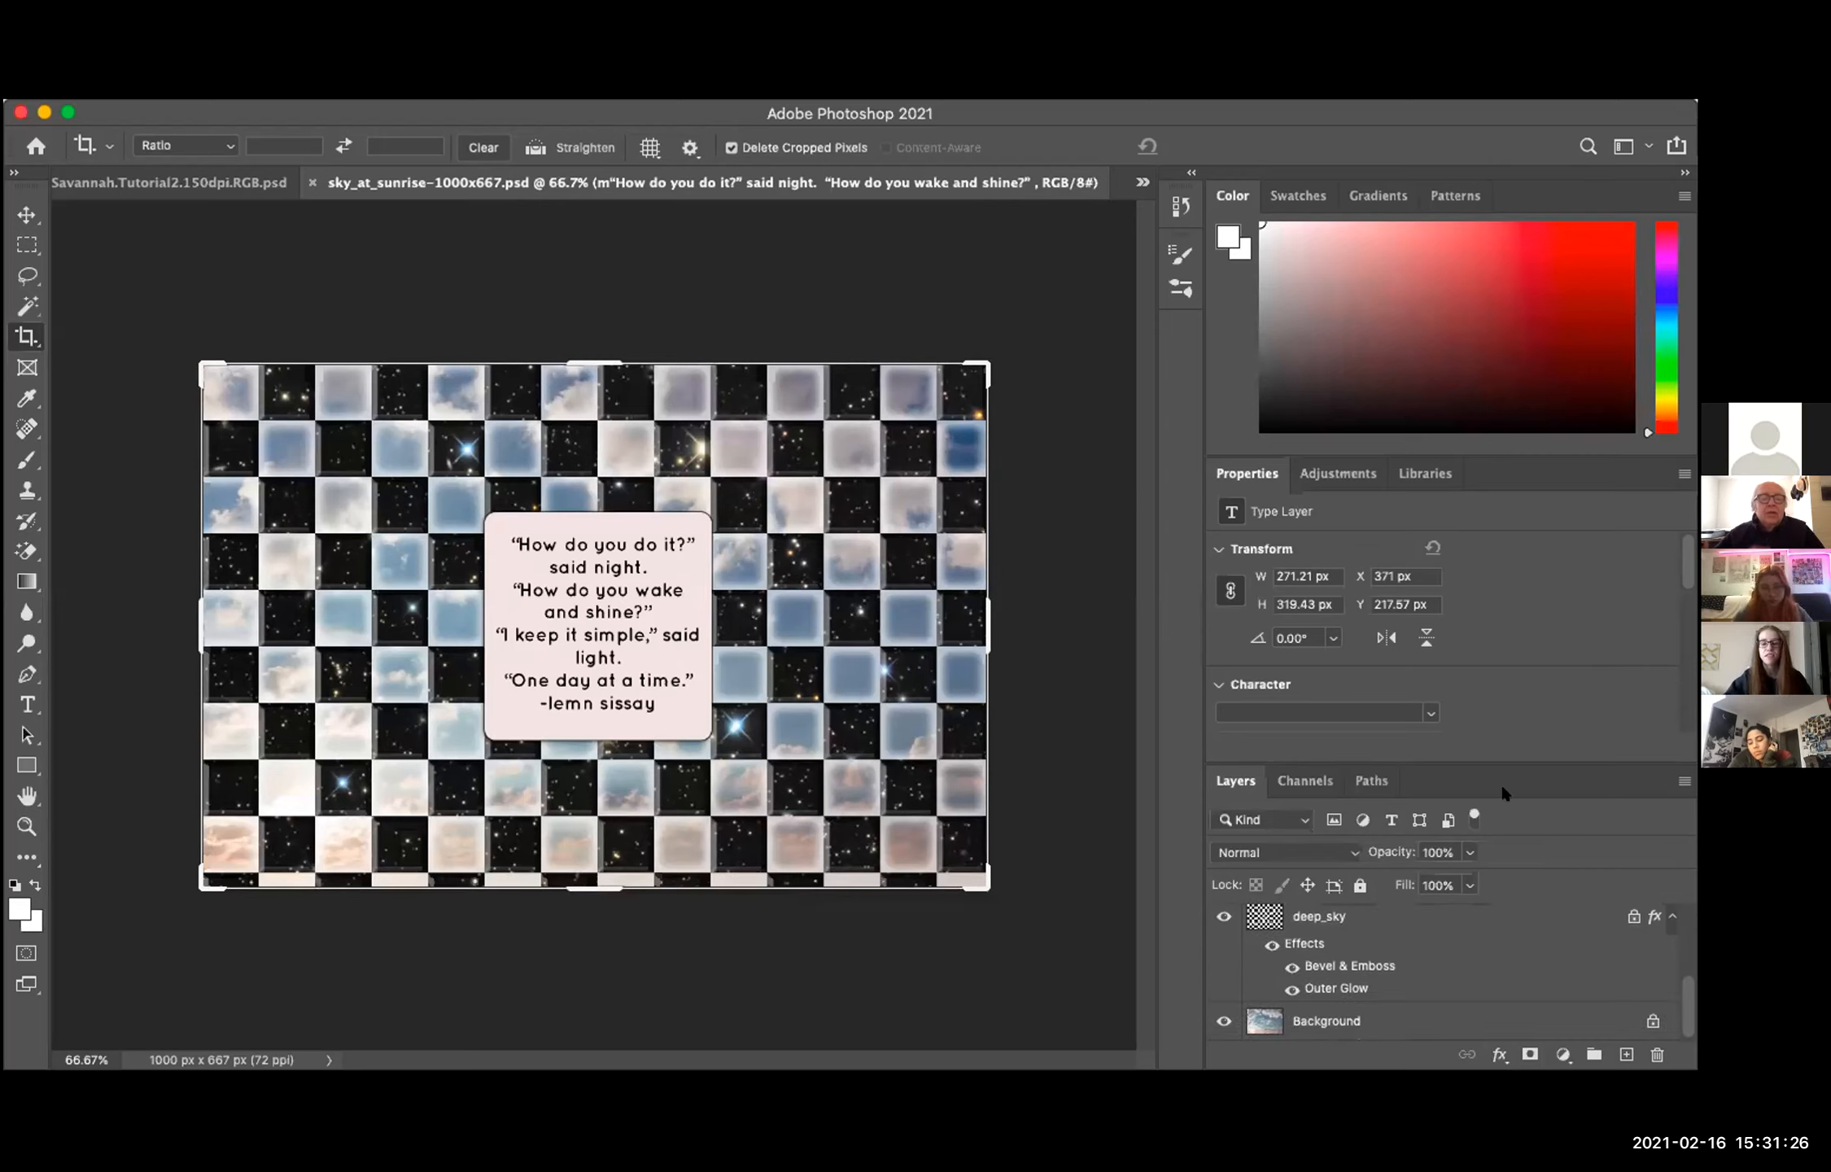
drag(1483, 766, 1080, 651)
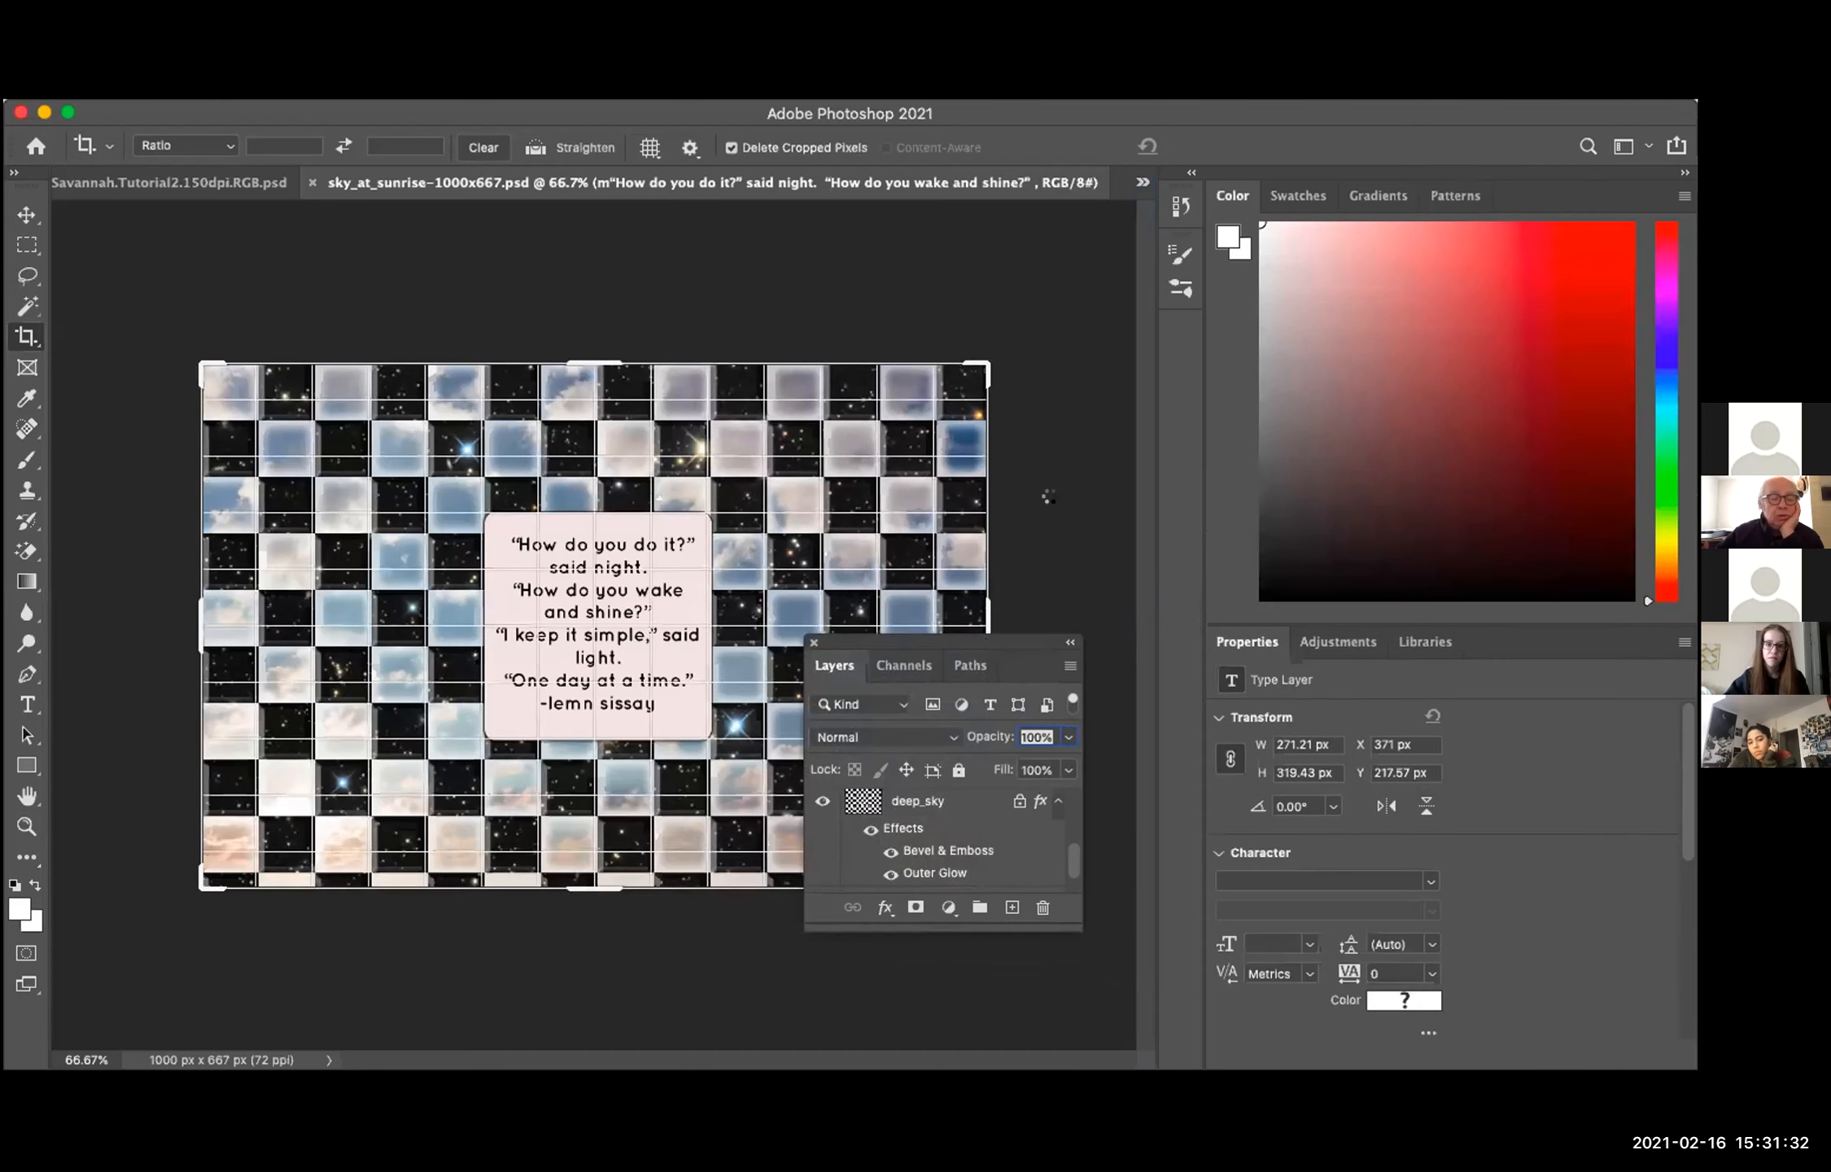
click(1049, 500)
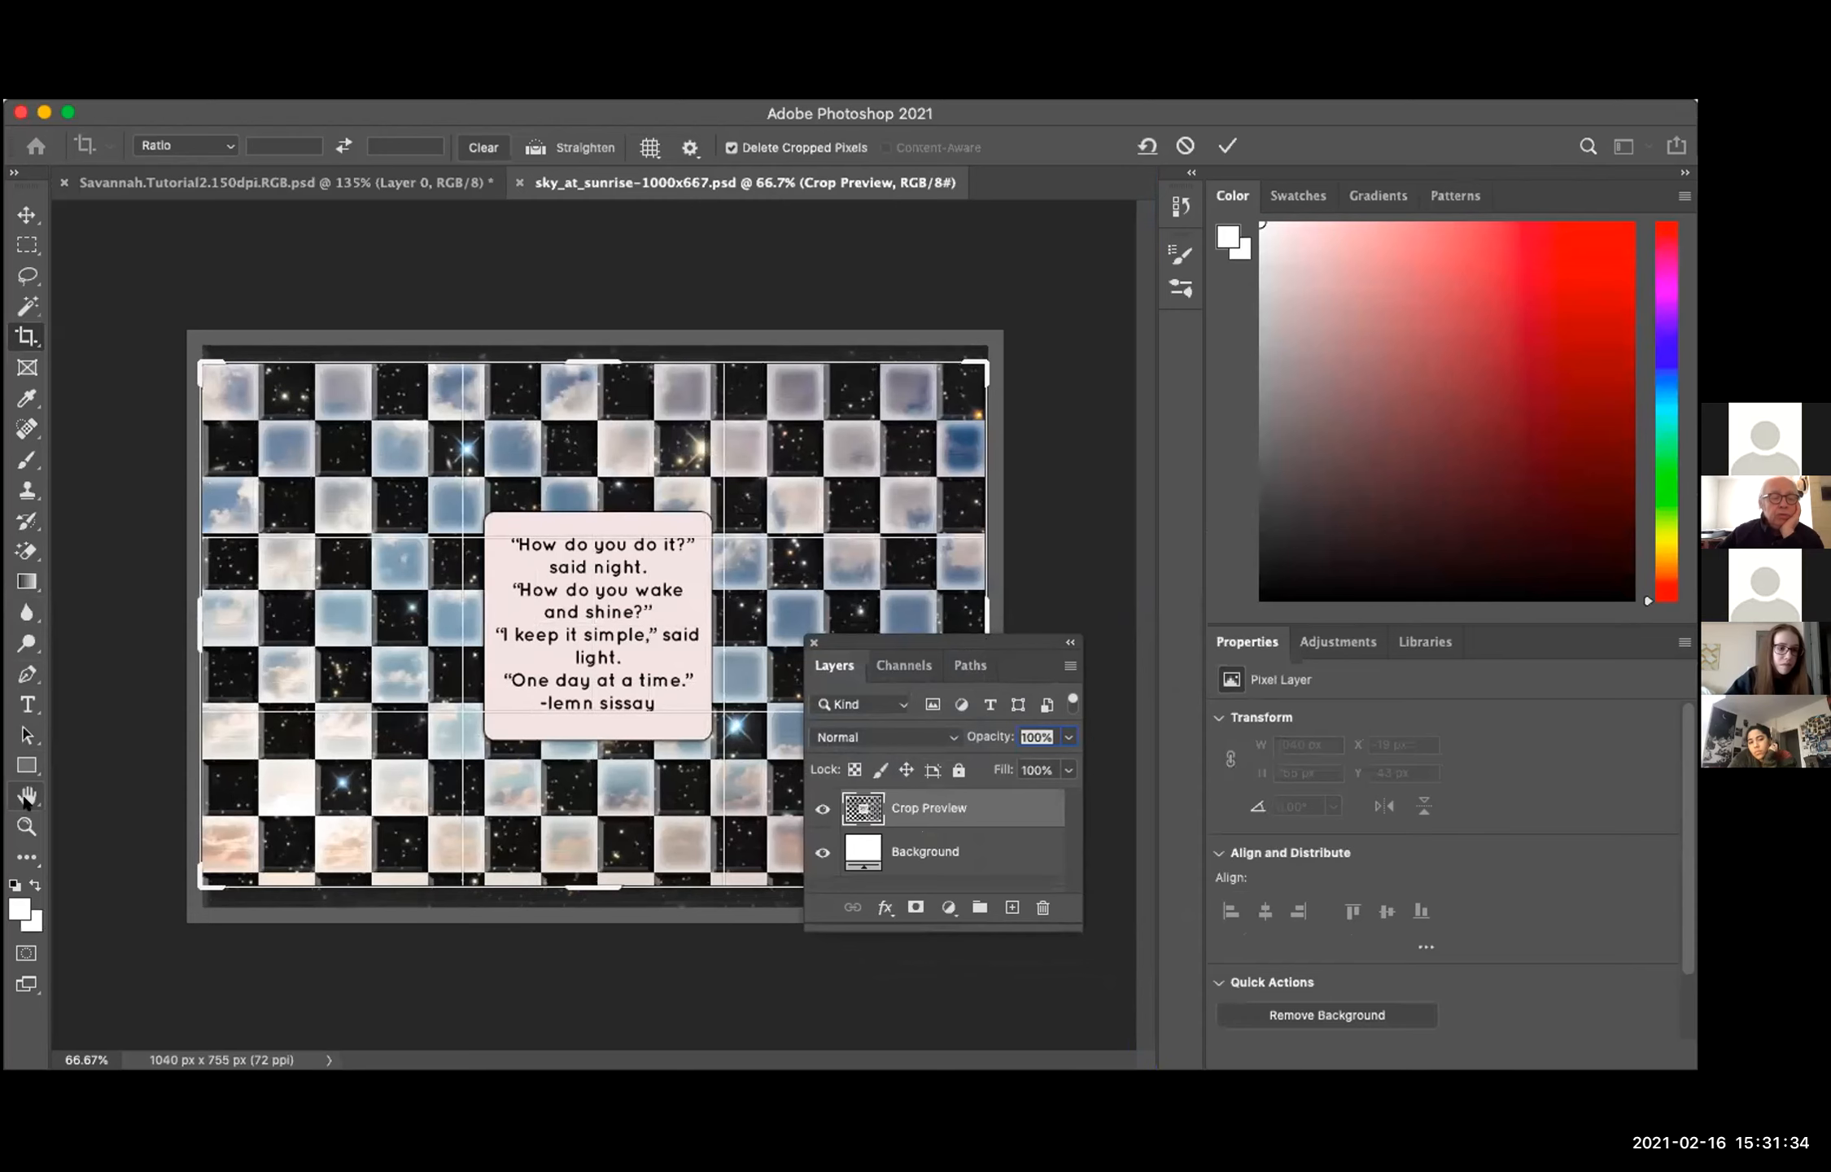
click(26, 732)
key(super+z)
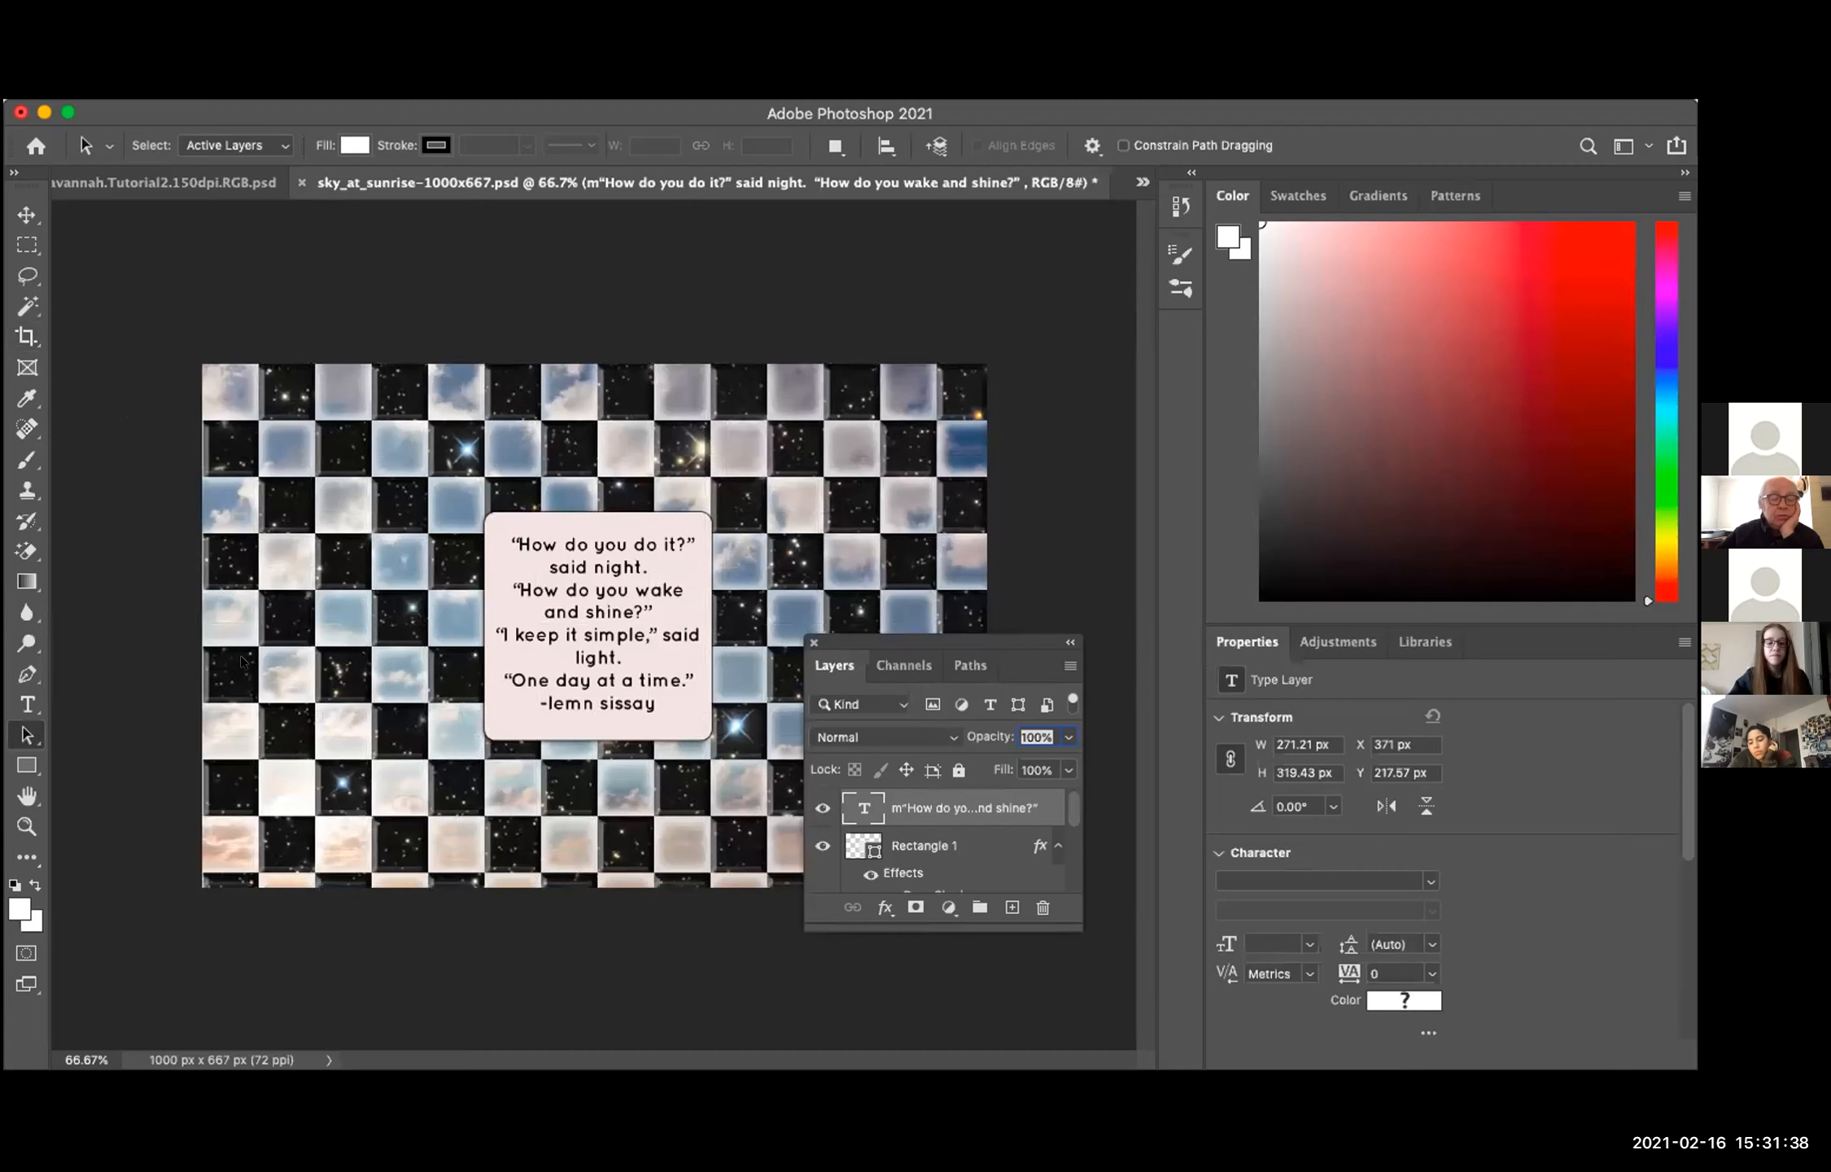
Step: Enlarge the document view, separate the Channels panel into its own floating panel and lengthen it to list every channel, including mask1
key(super+plus)
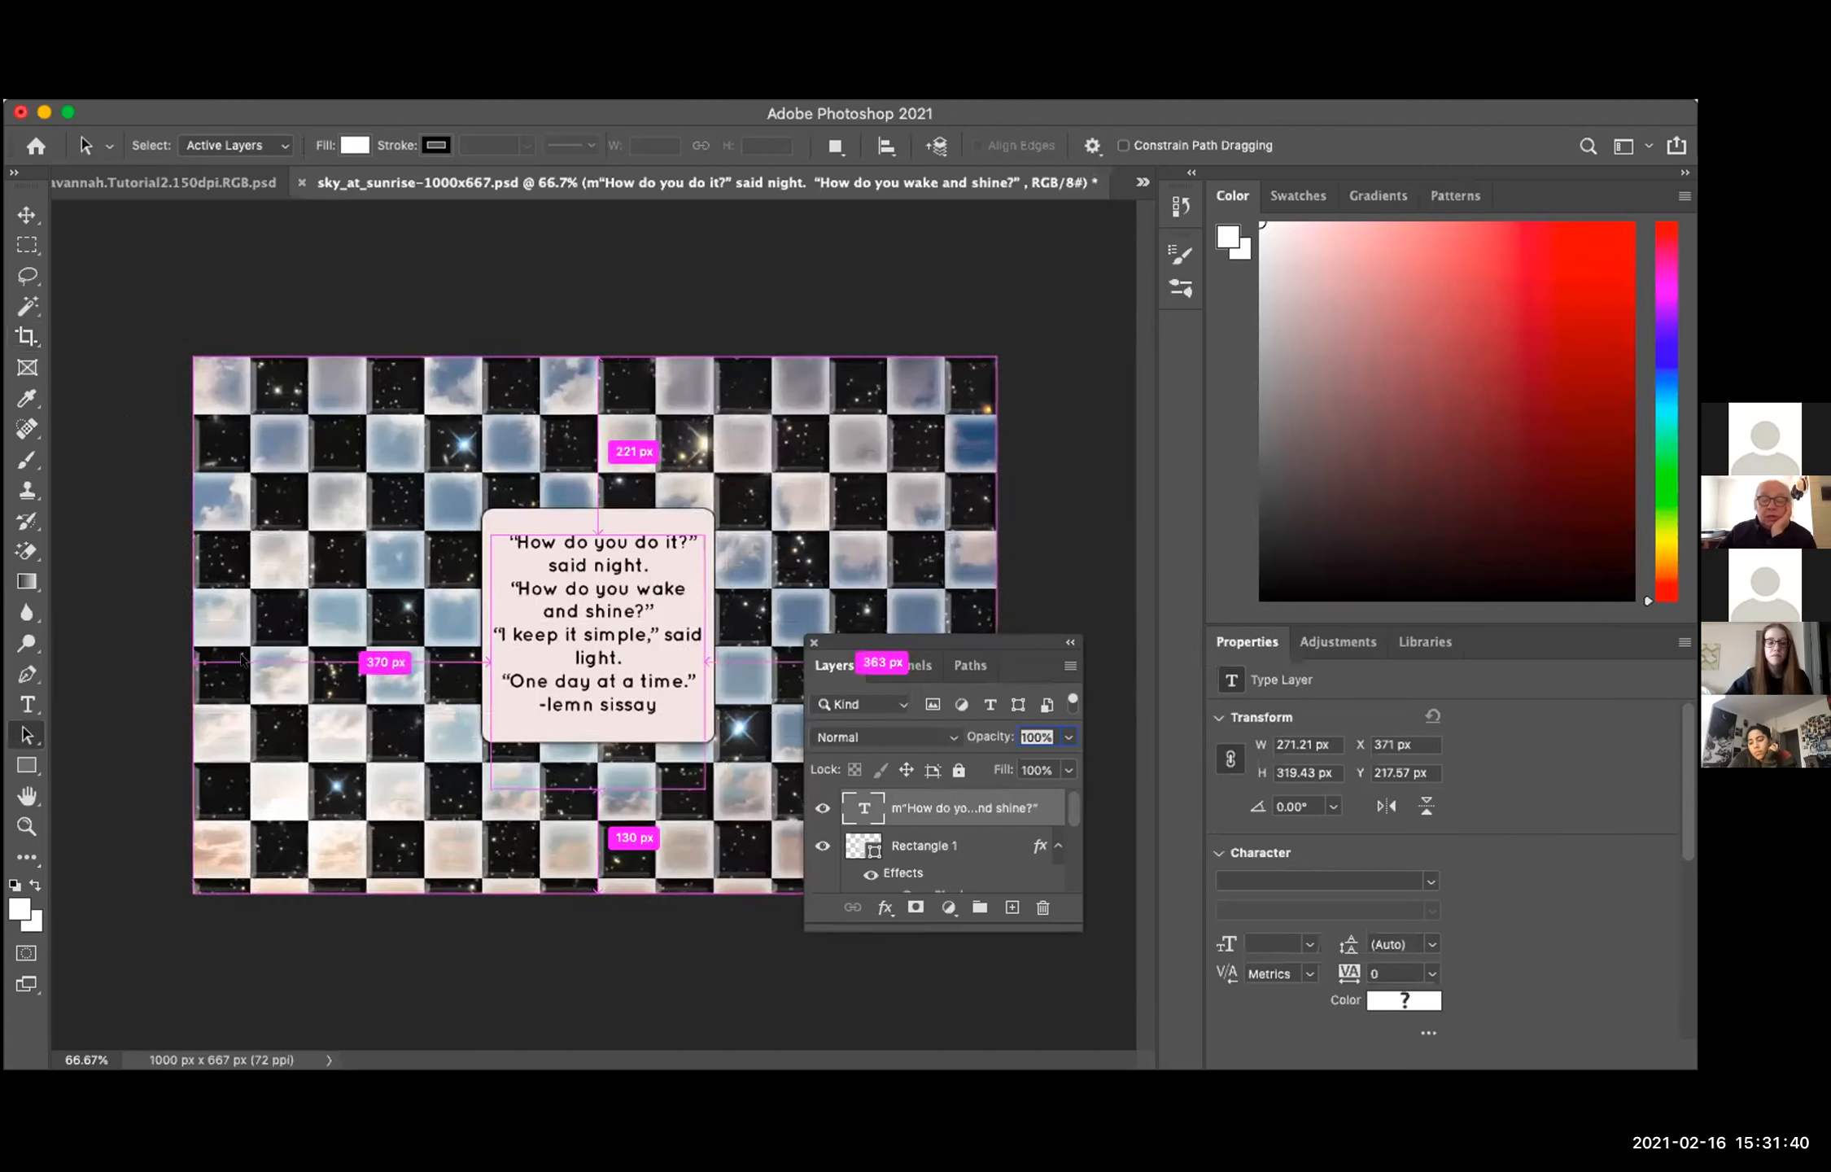
key(super+plus)
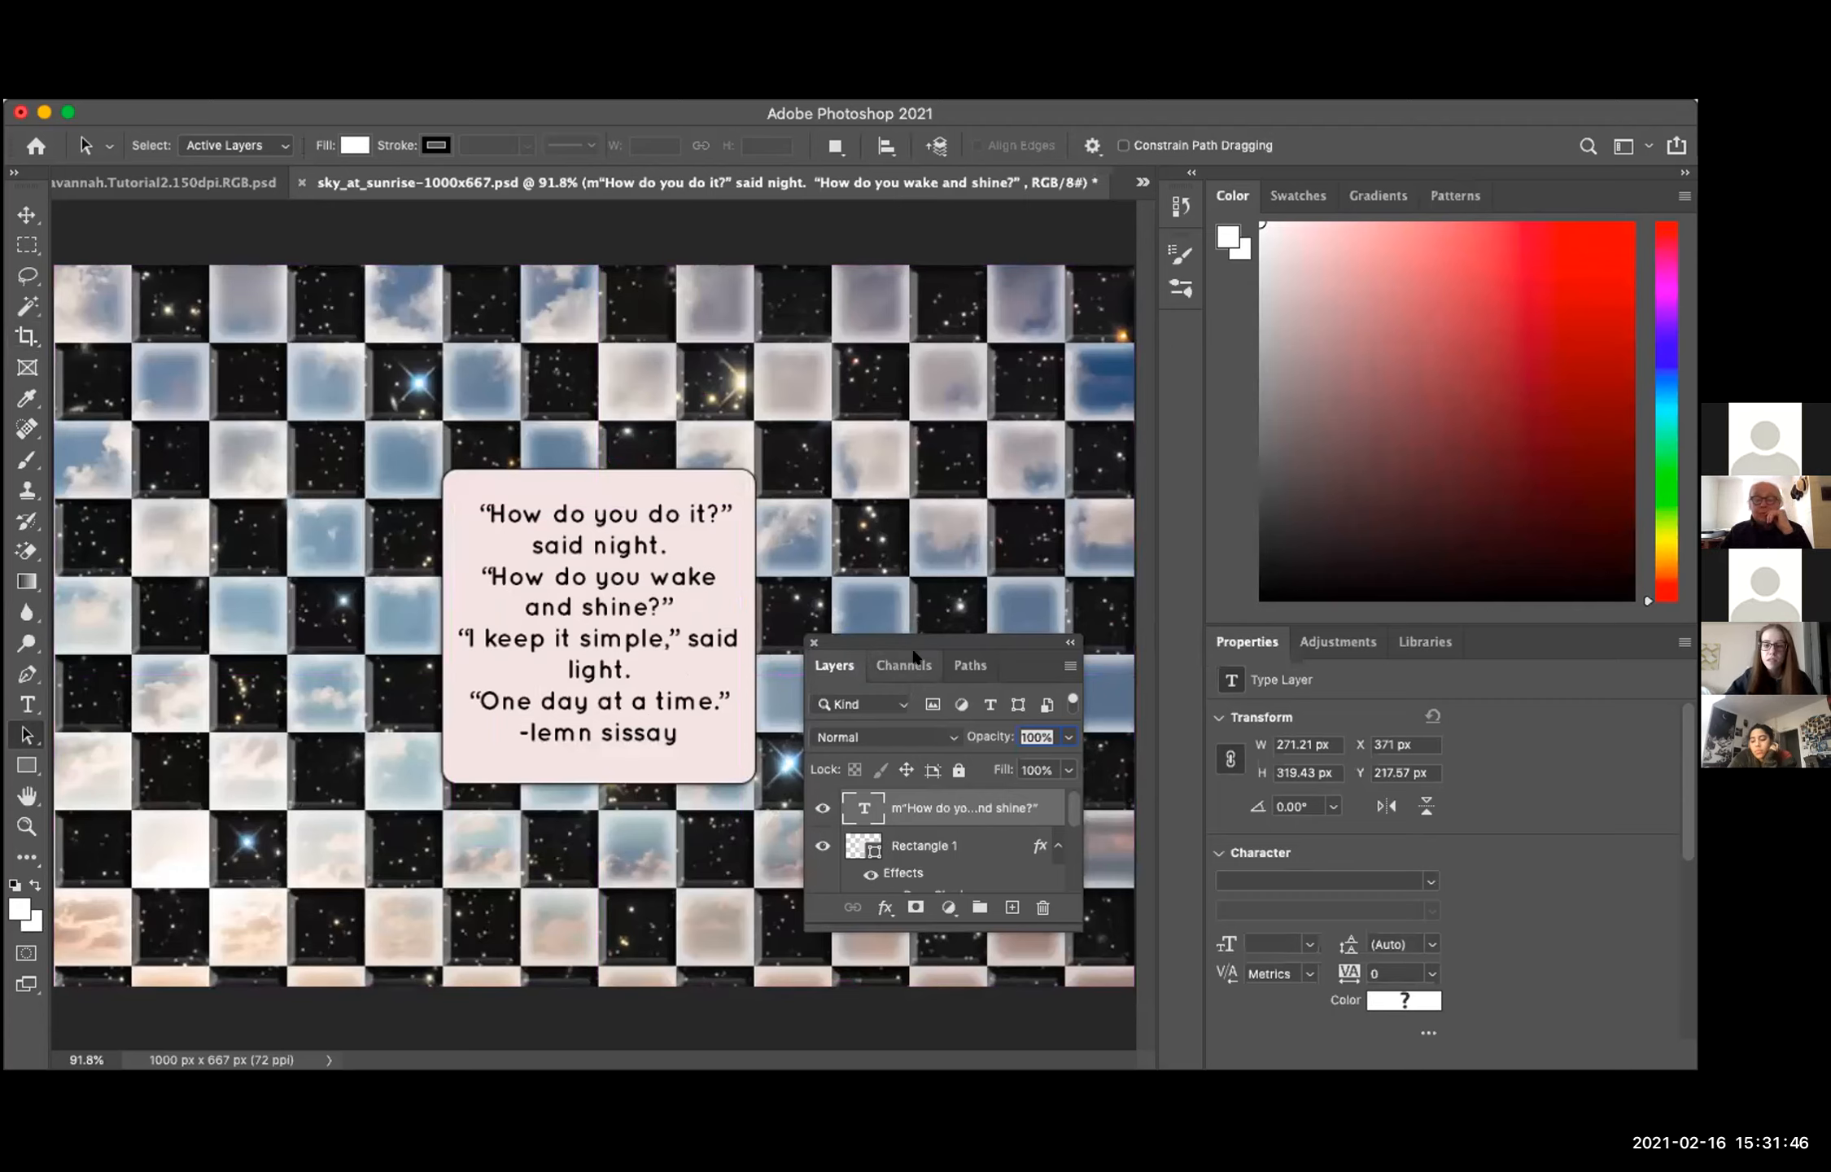
drag(903, 665, 883, 287)
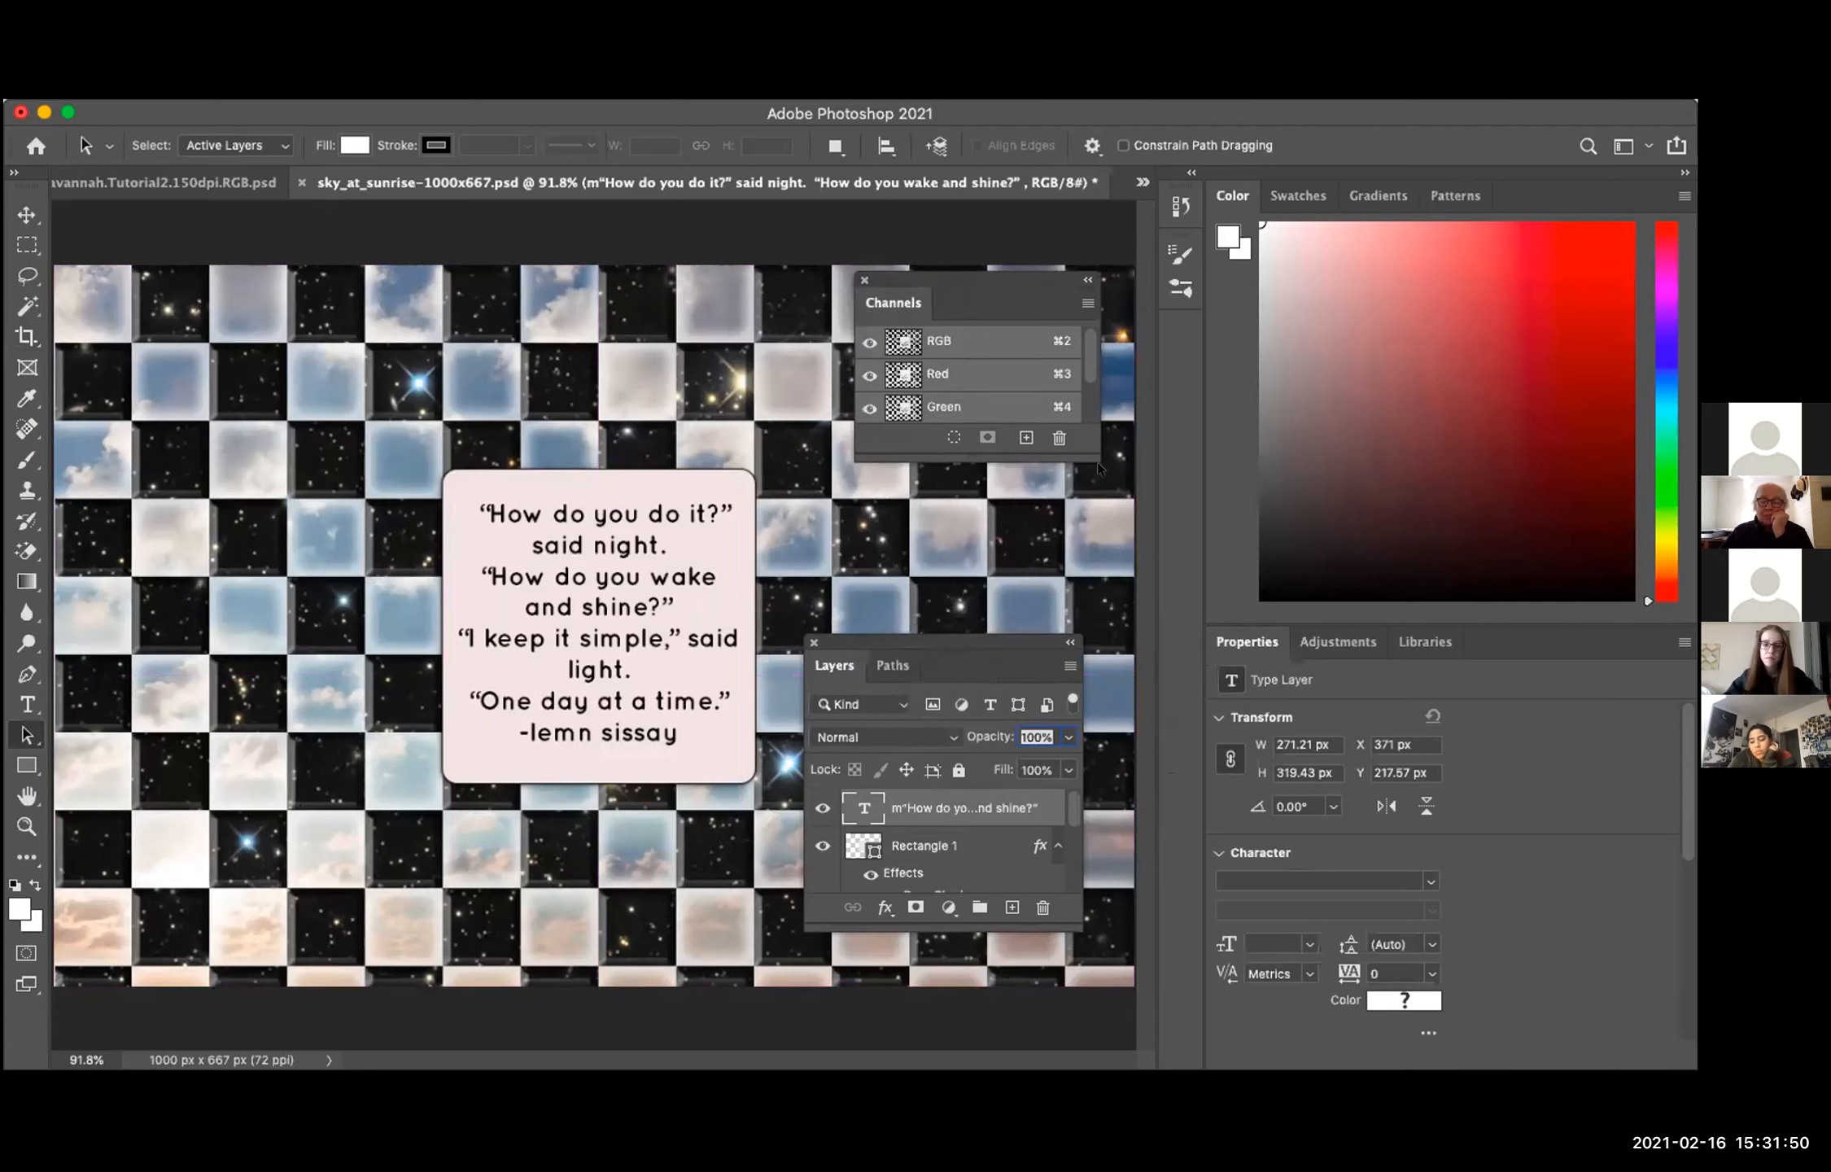
drag(1087, 452, 1105, 559)
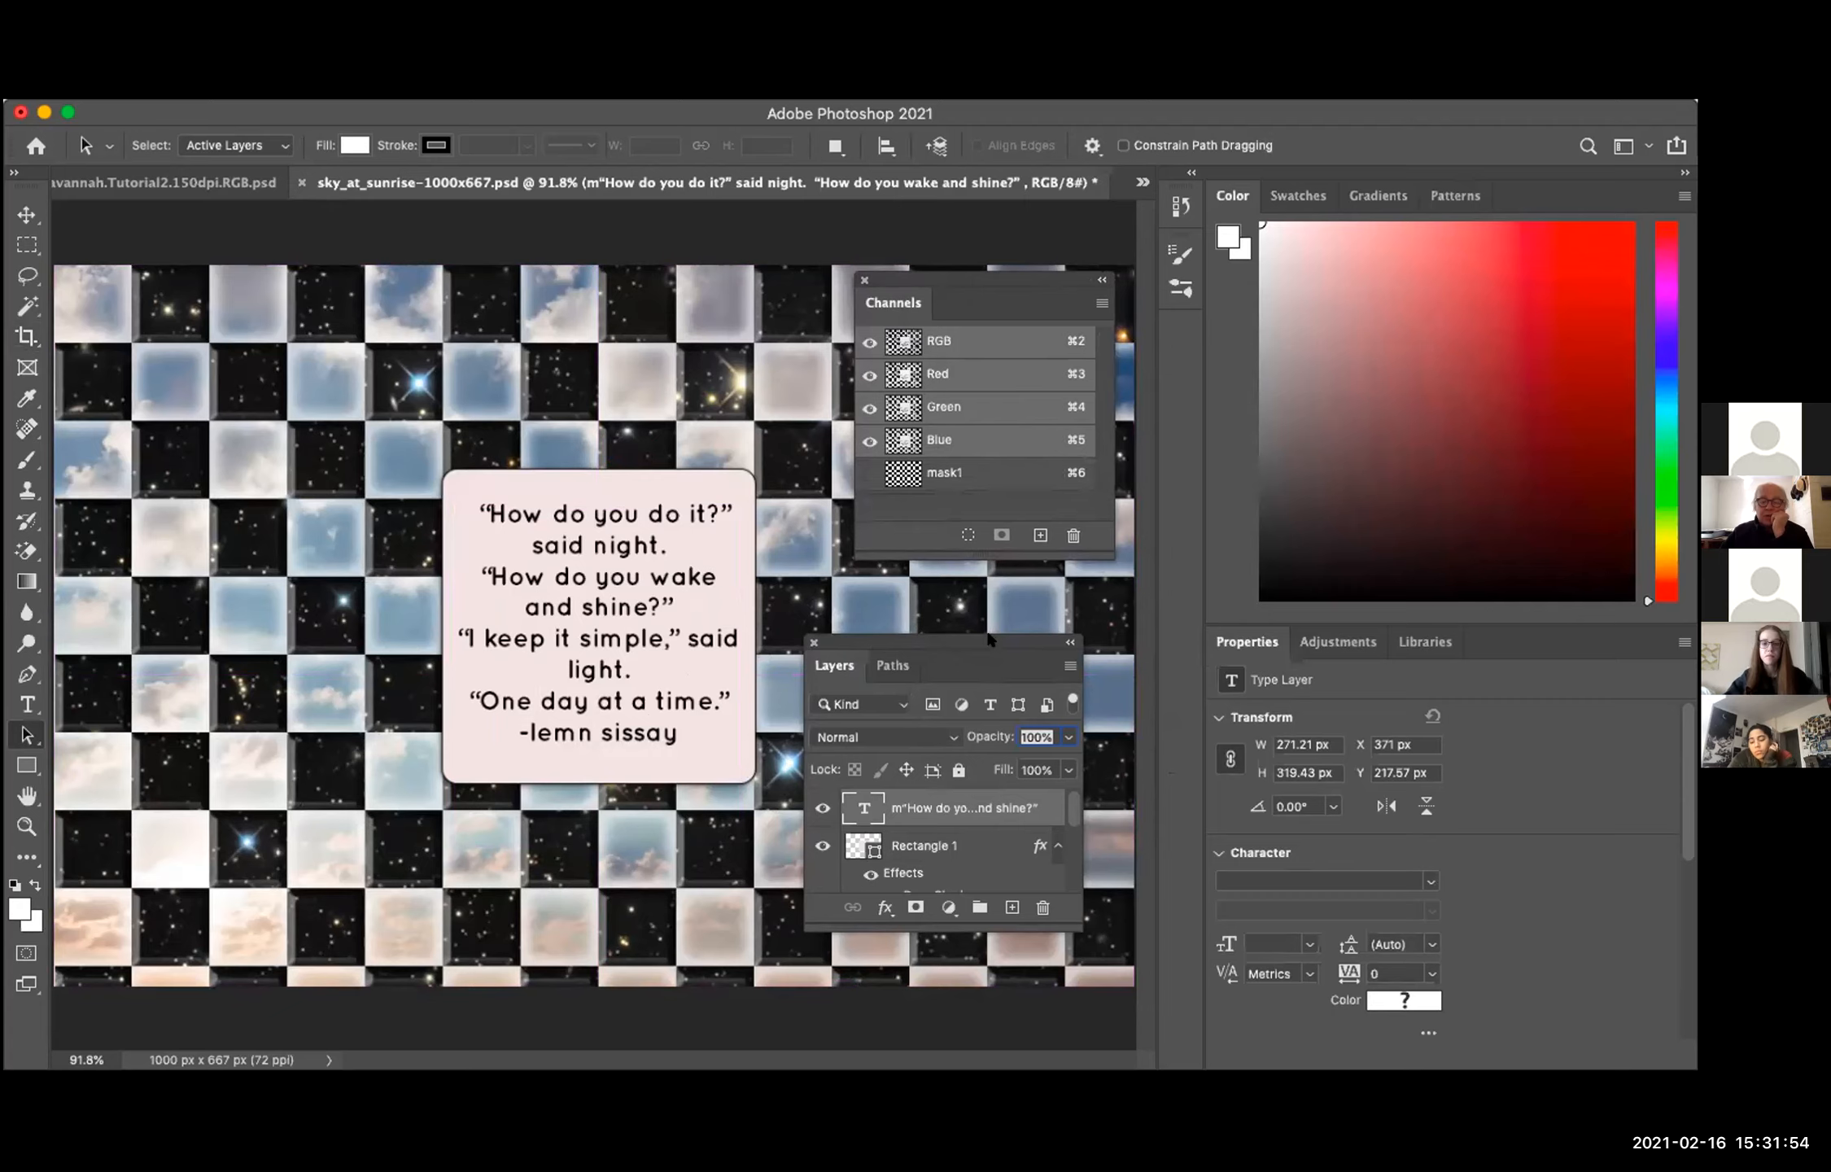
Step: Place the floating Layers panel directly below the Channels panel and lengthen it to list more layers
drag(989, 639, 1031, 589)
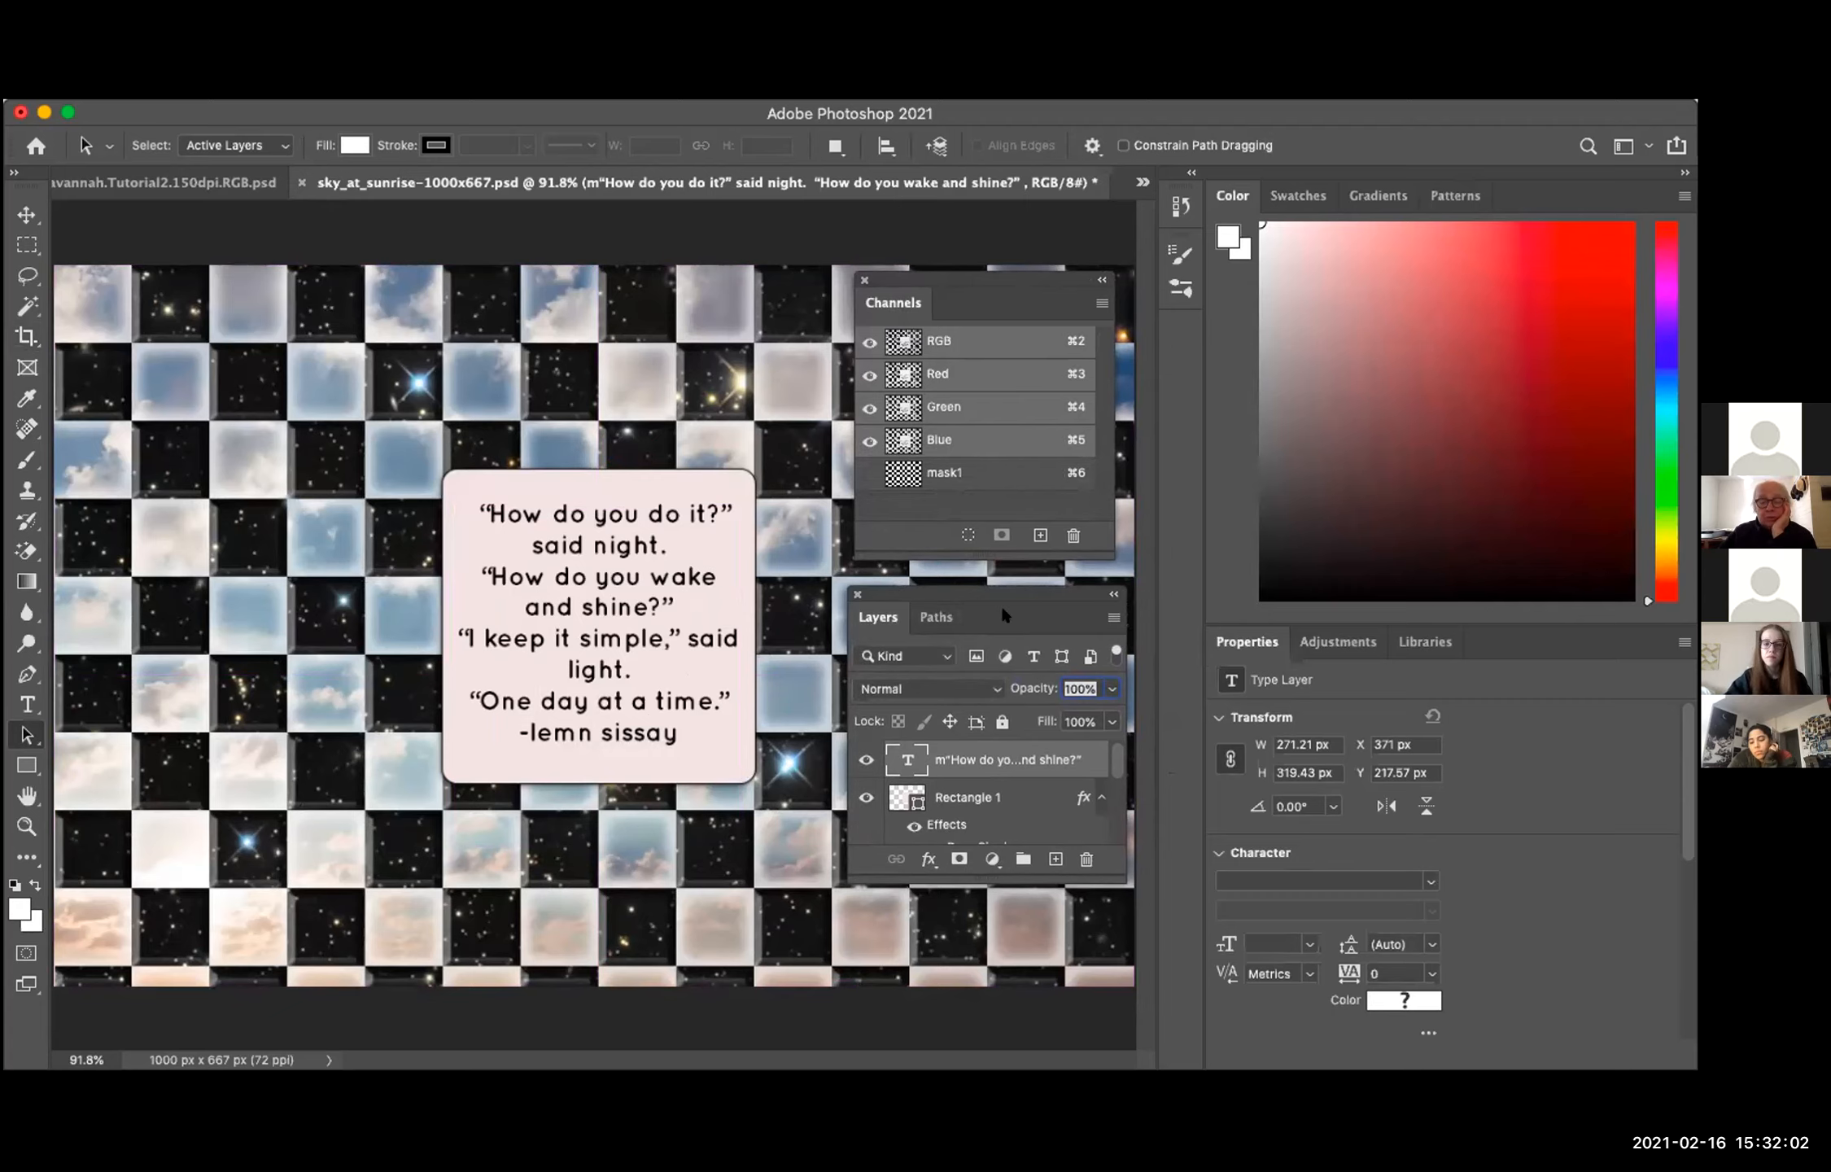
drag(1124, 882, 1120, 1035)
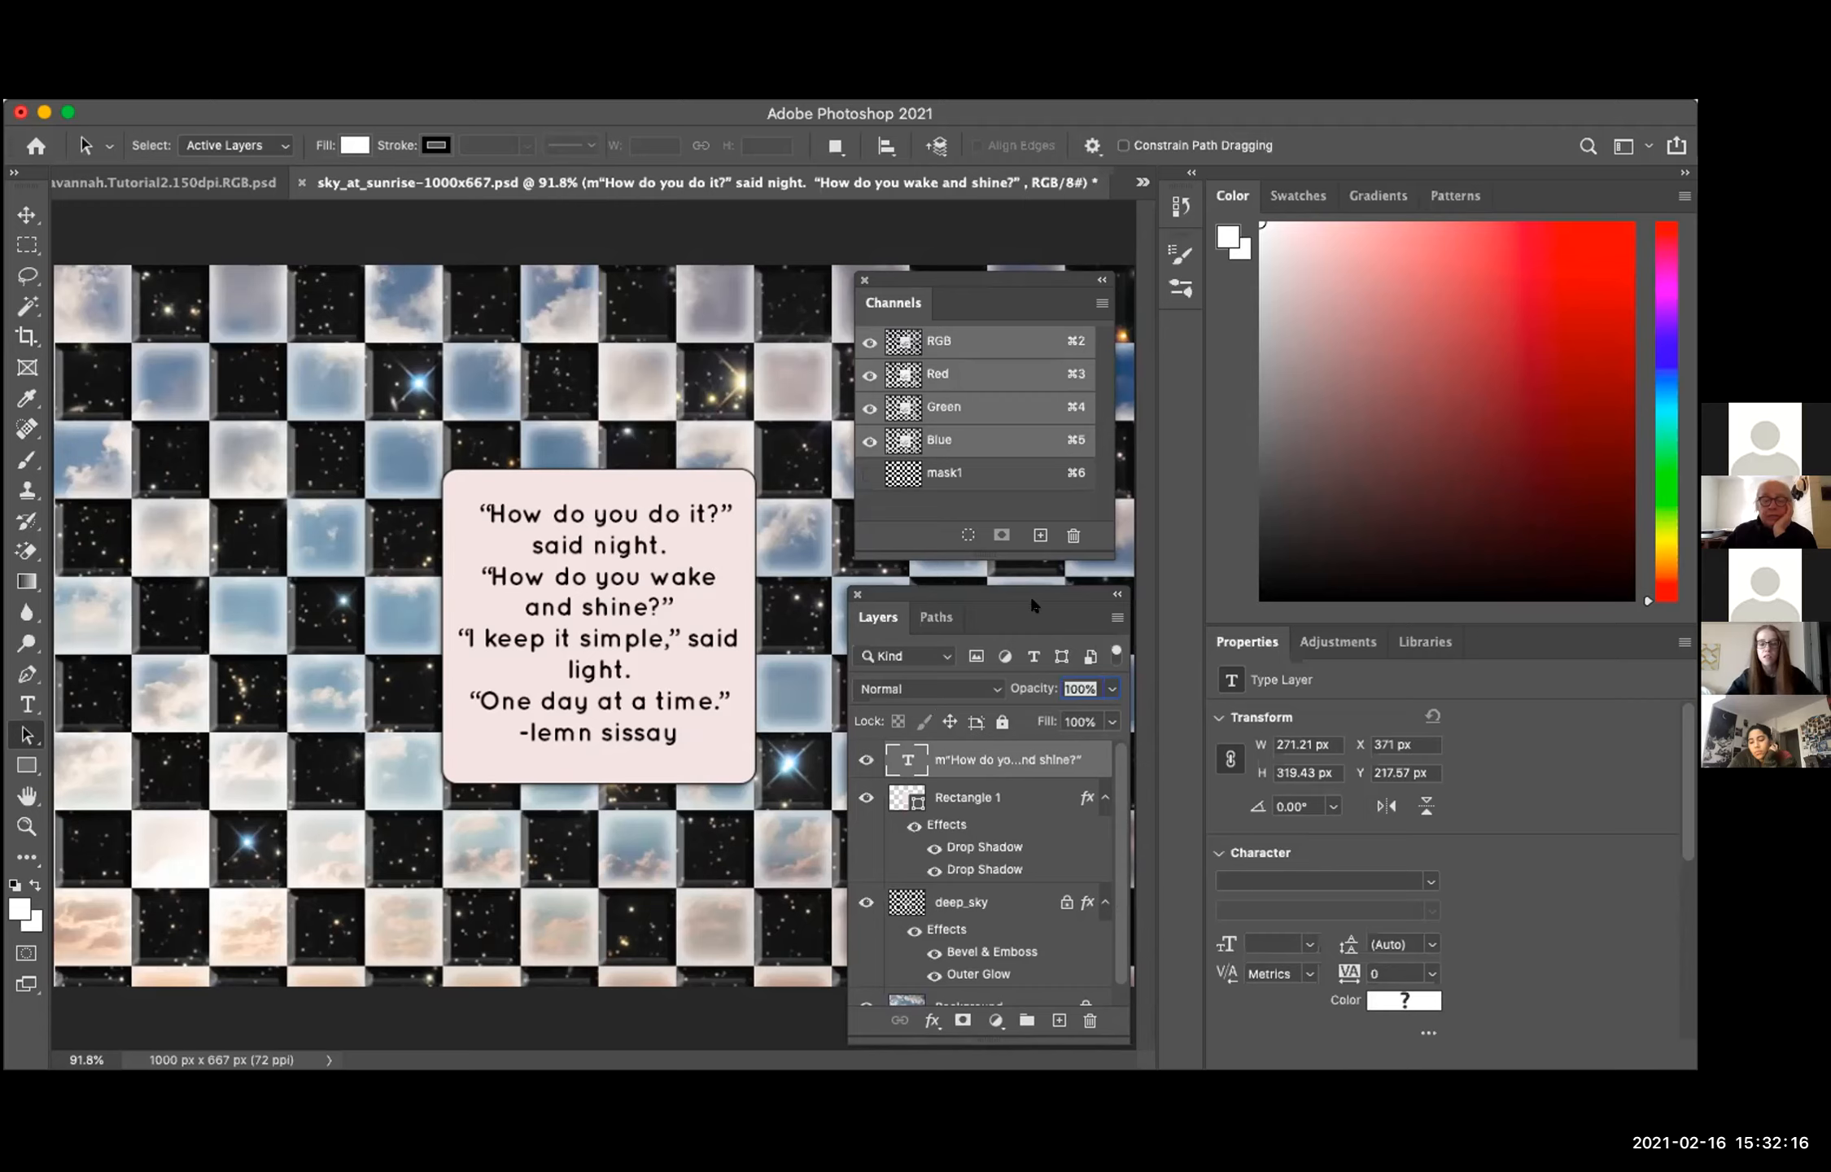
drag(1031, 600, 1031, 576)
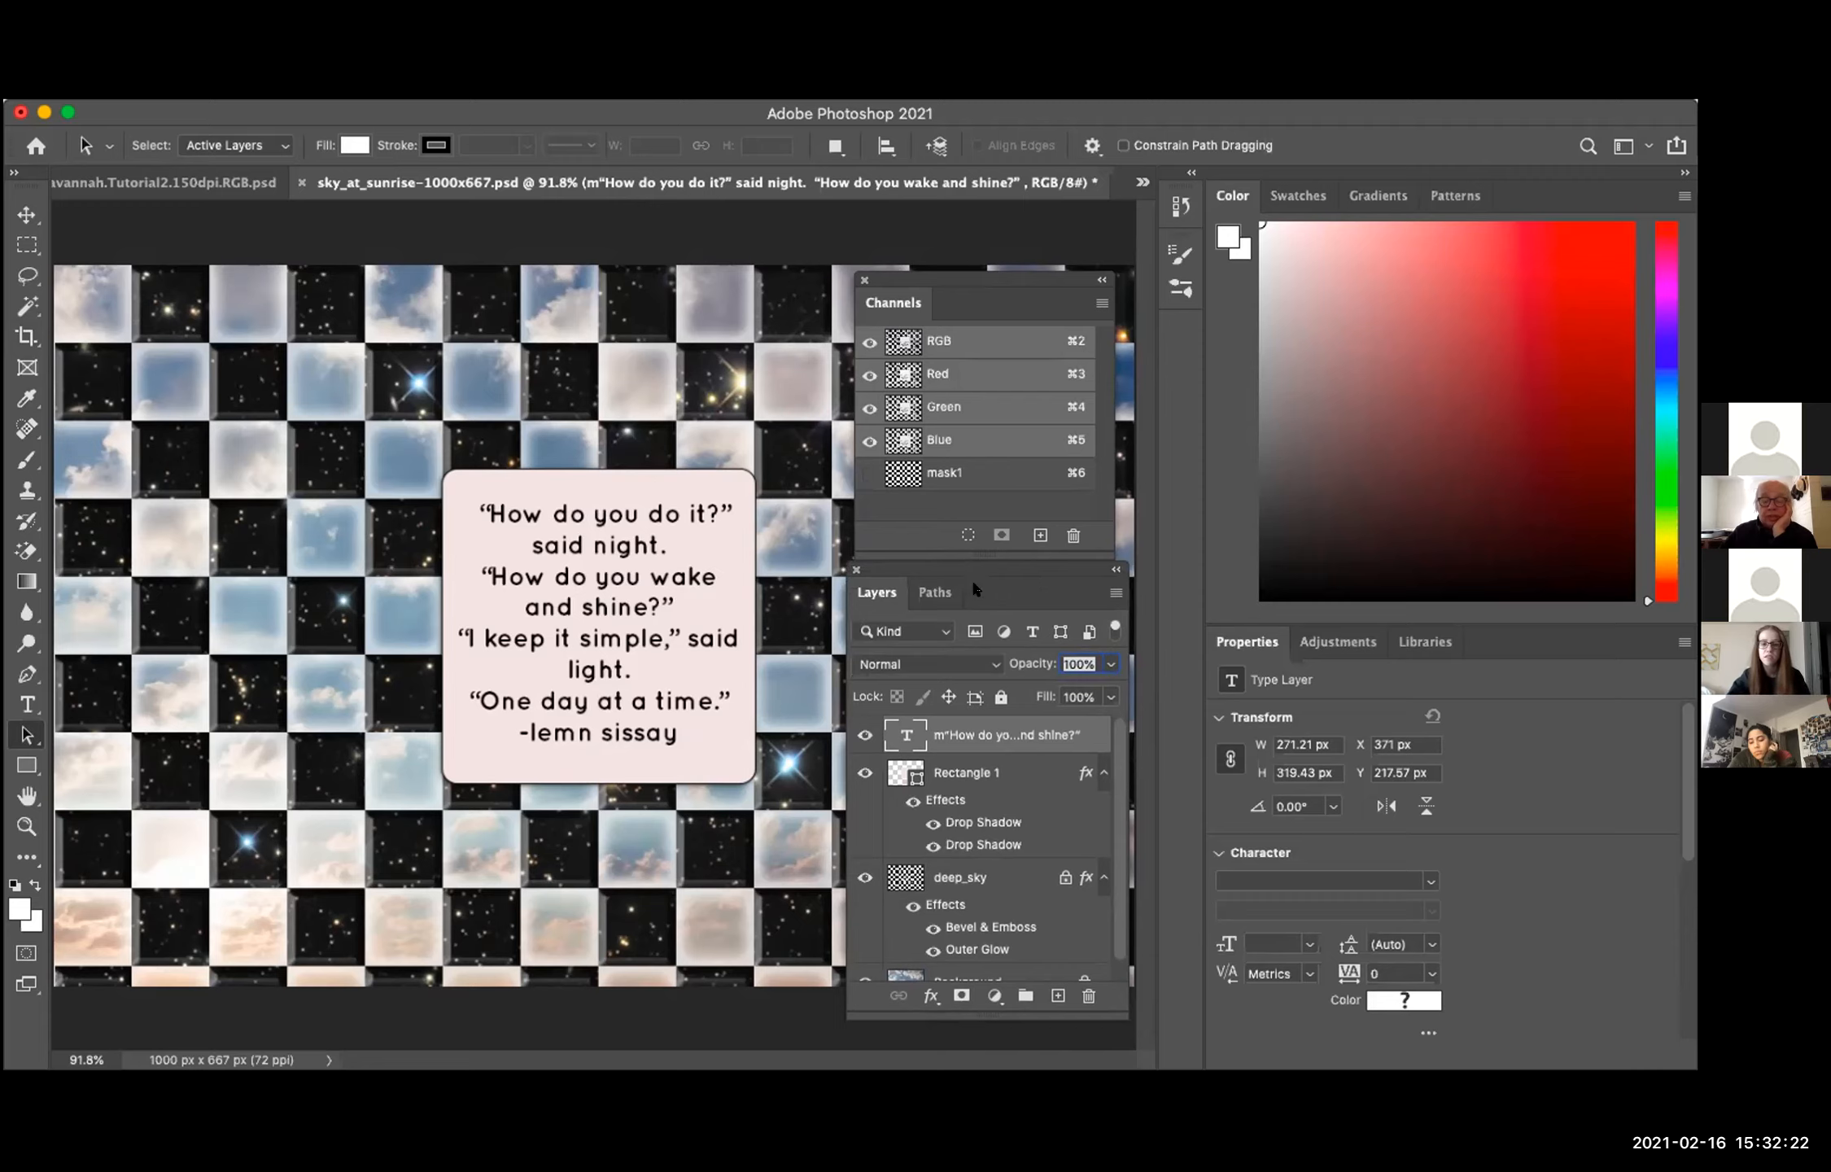
Step: Select the Background layer, and hide and reshow the deep_sky layer to compare it with the sky photo
scroll(974, 849, down, 1)
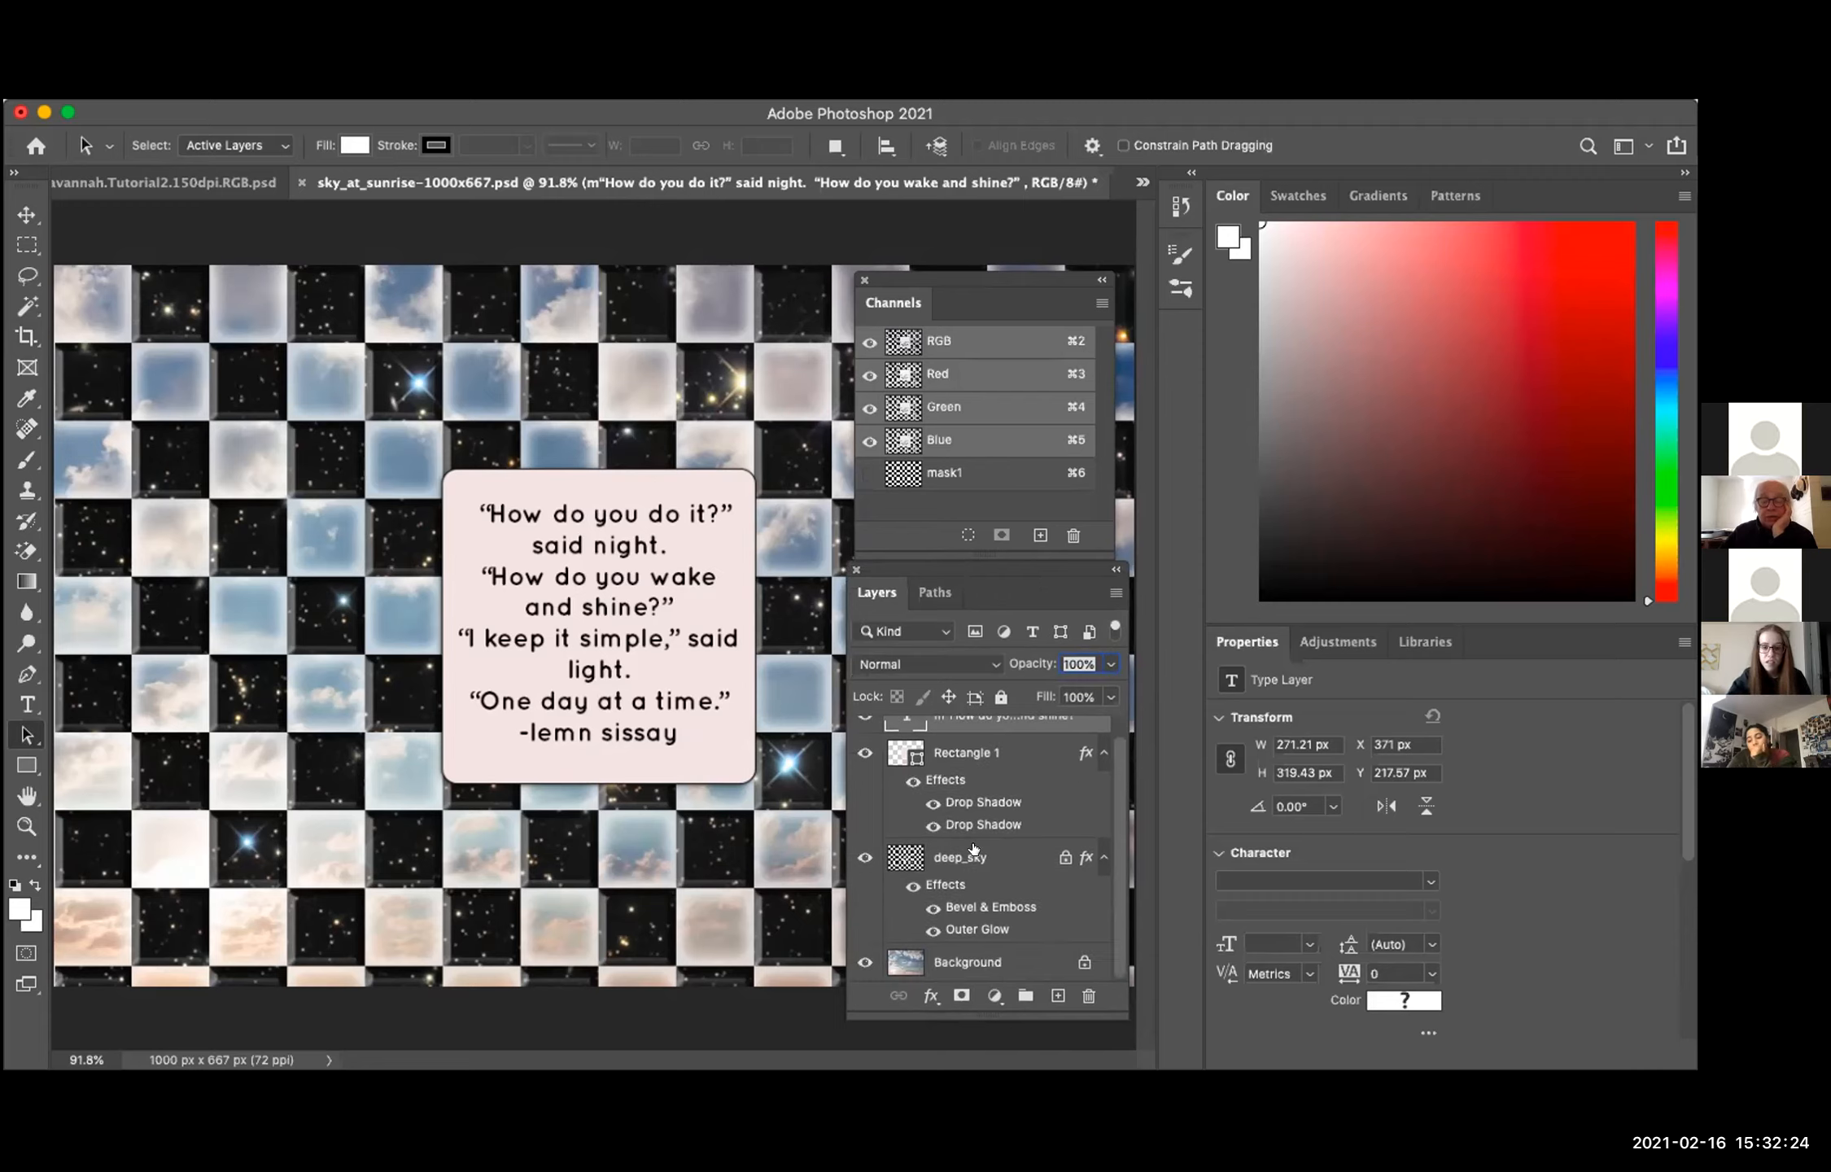
click(957, 958)
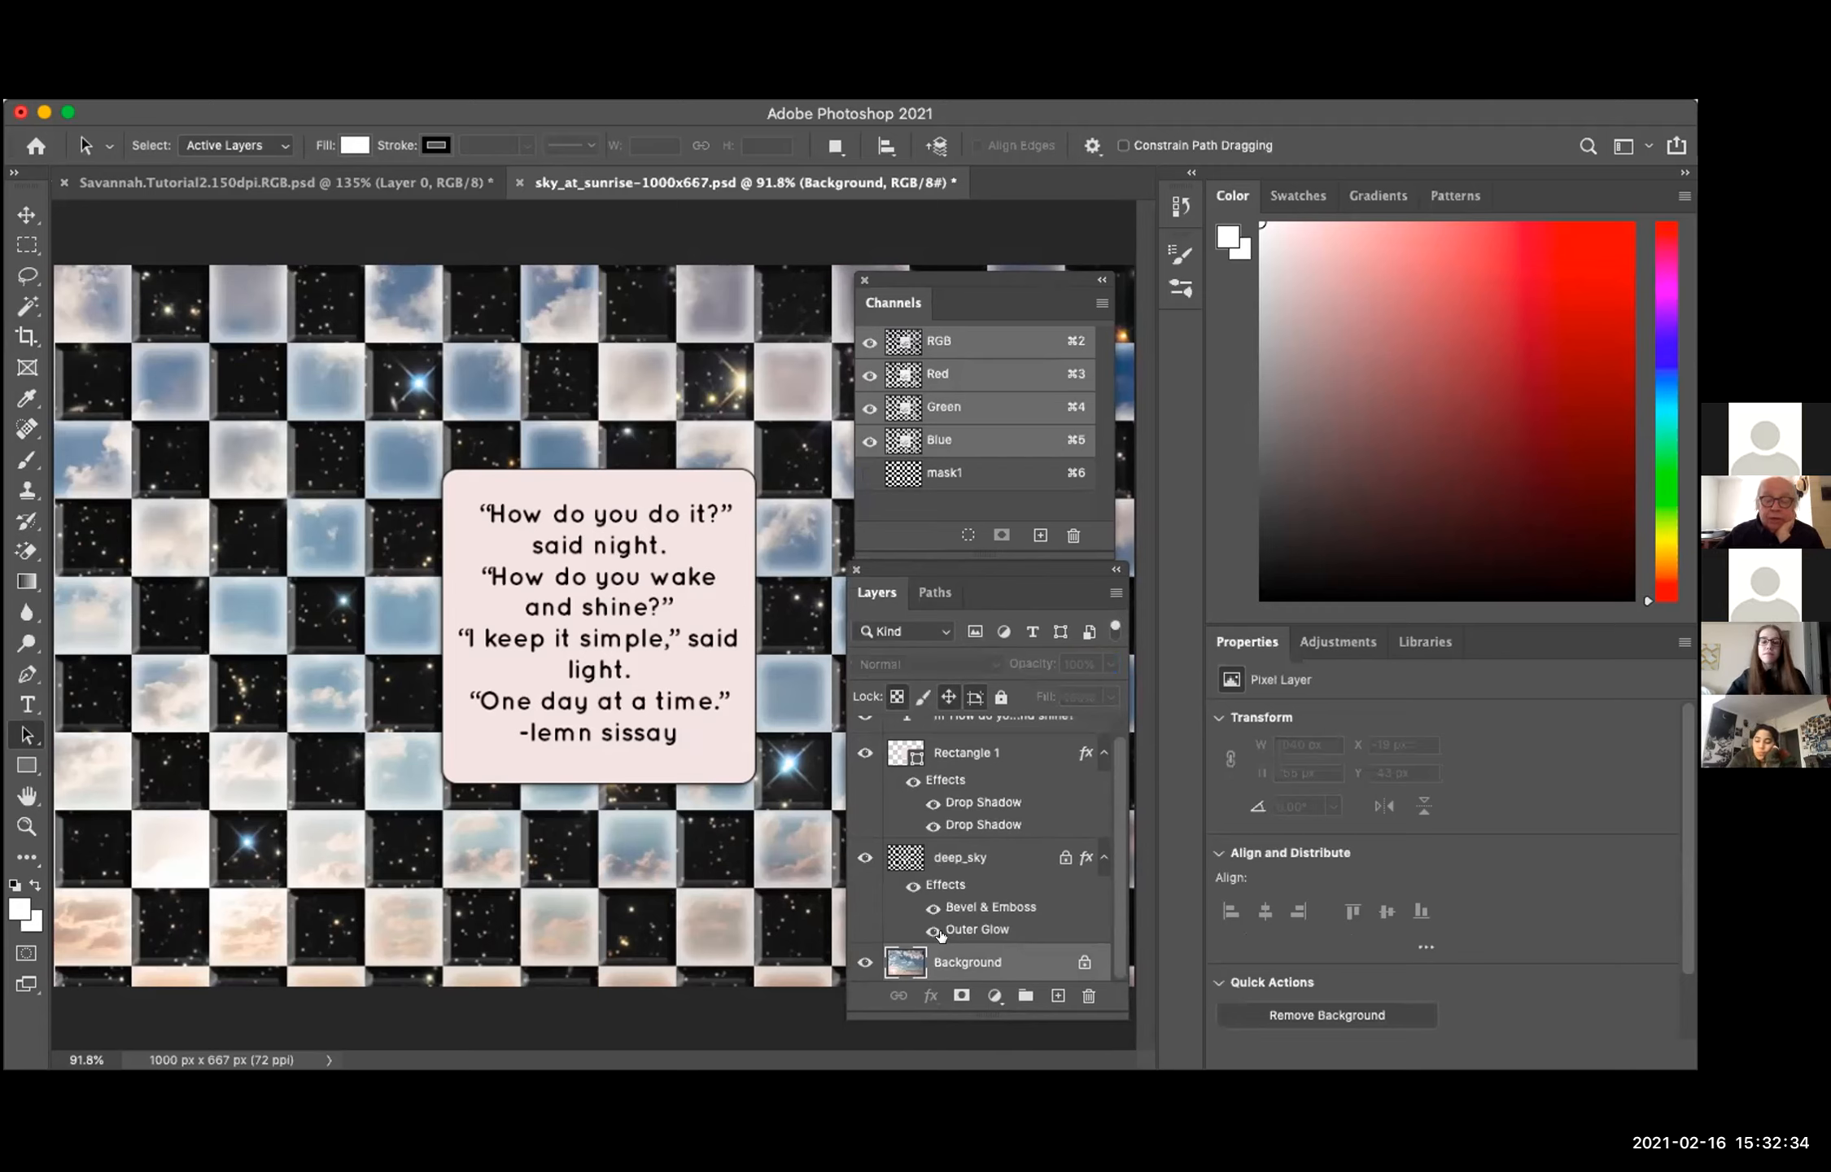
click(862, 859)
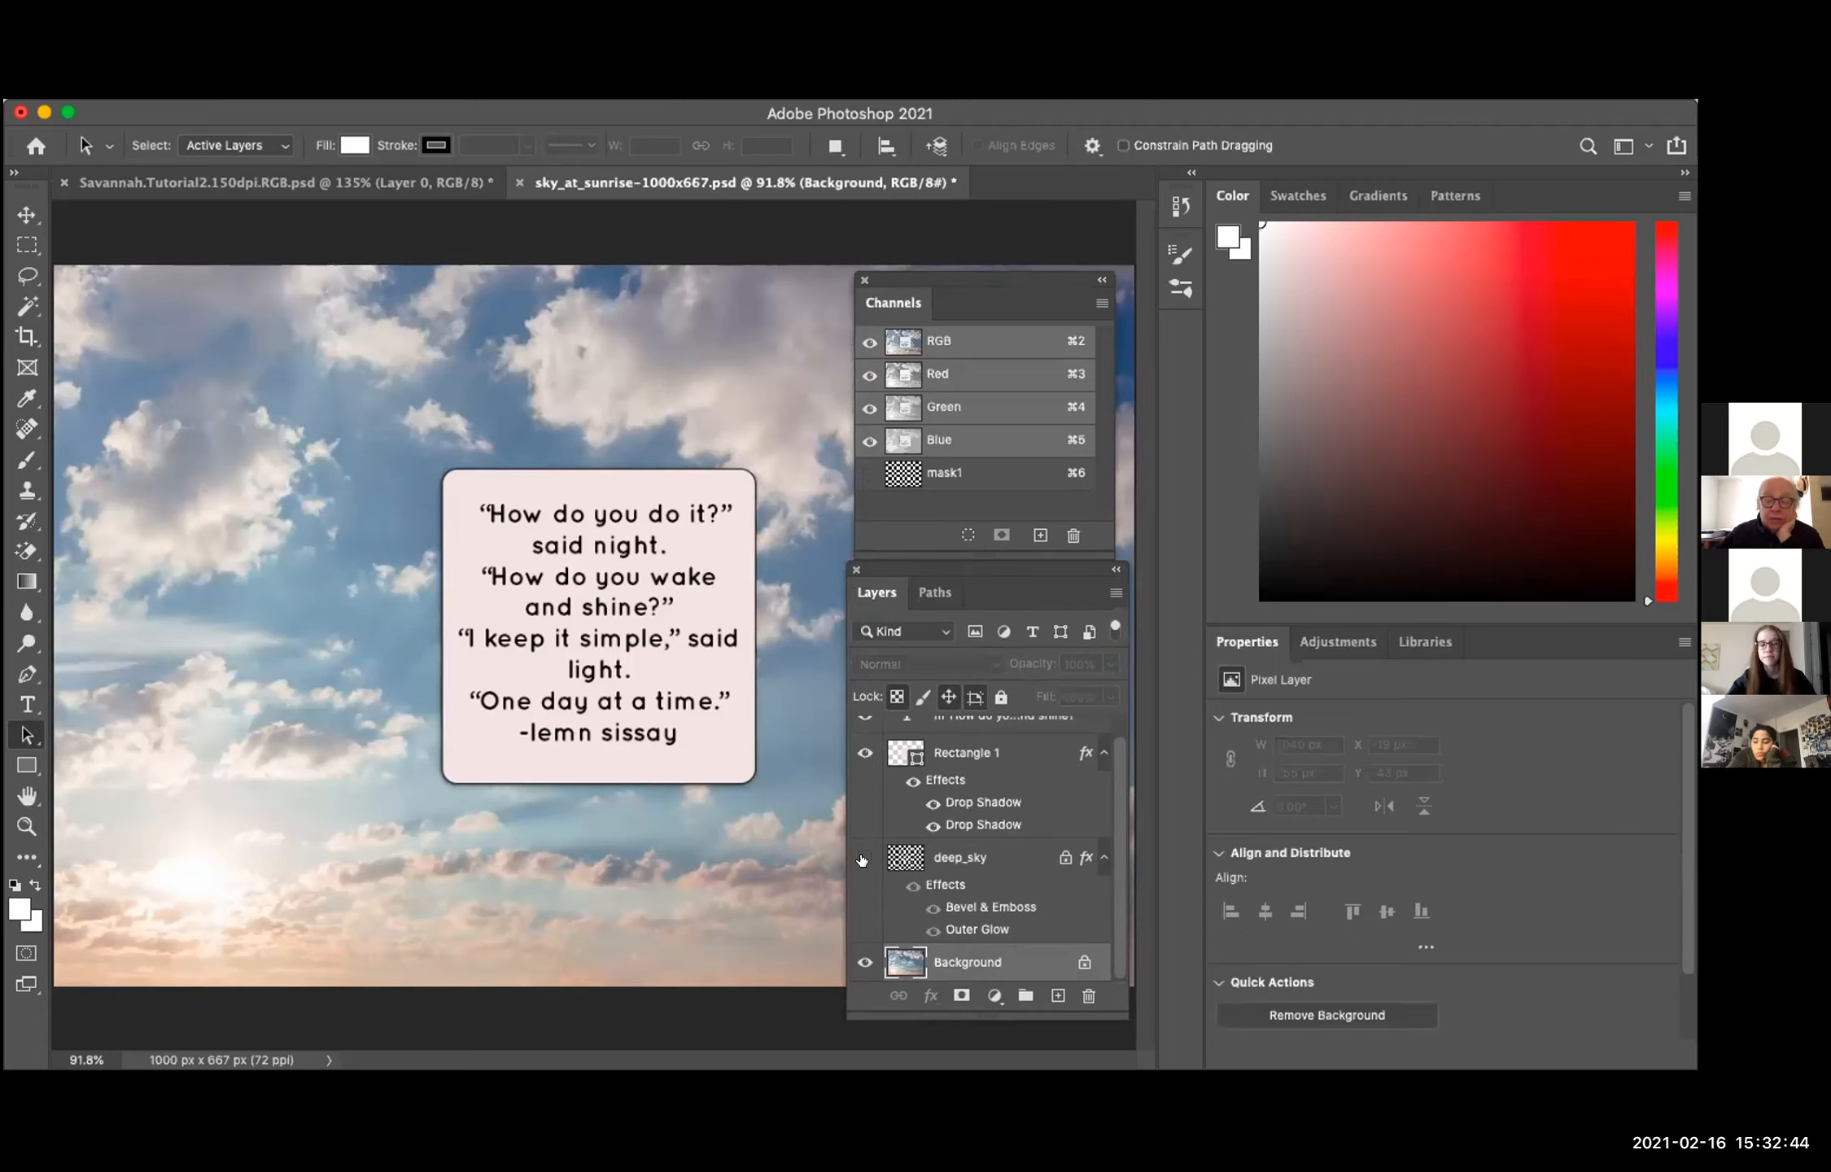
click(864, 858)
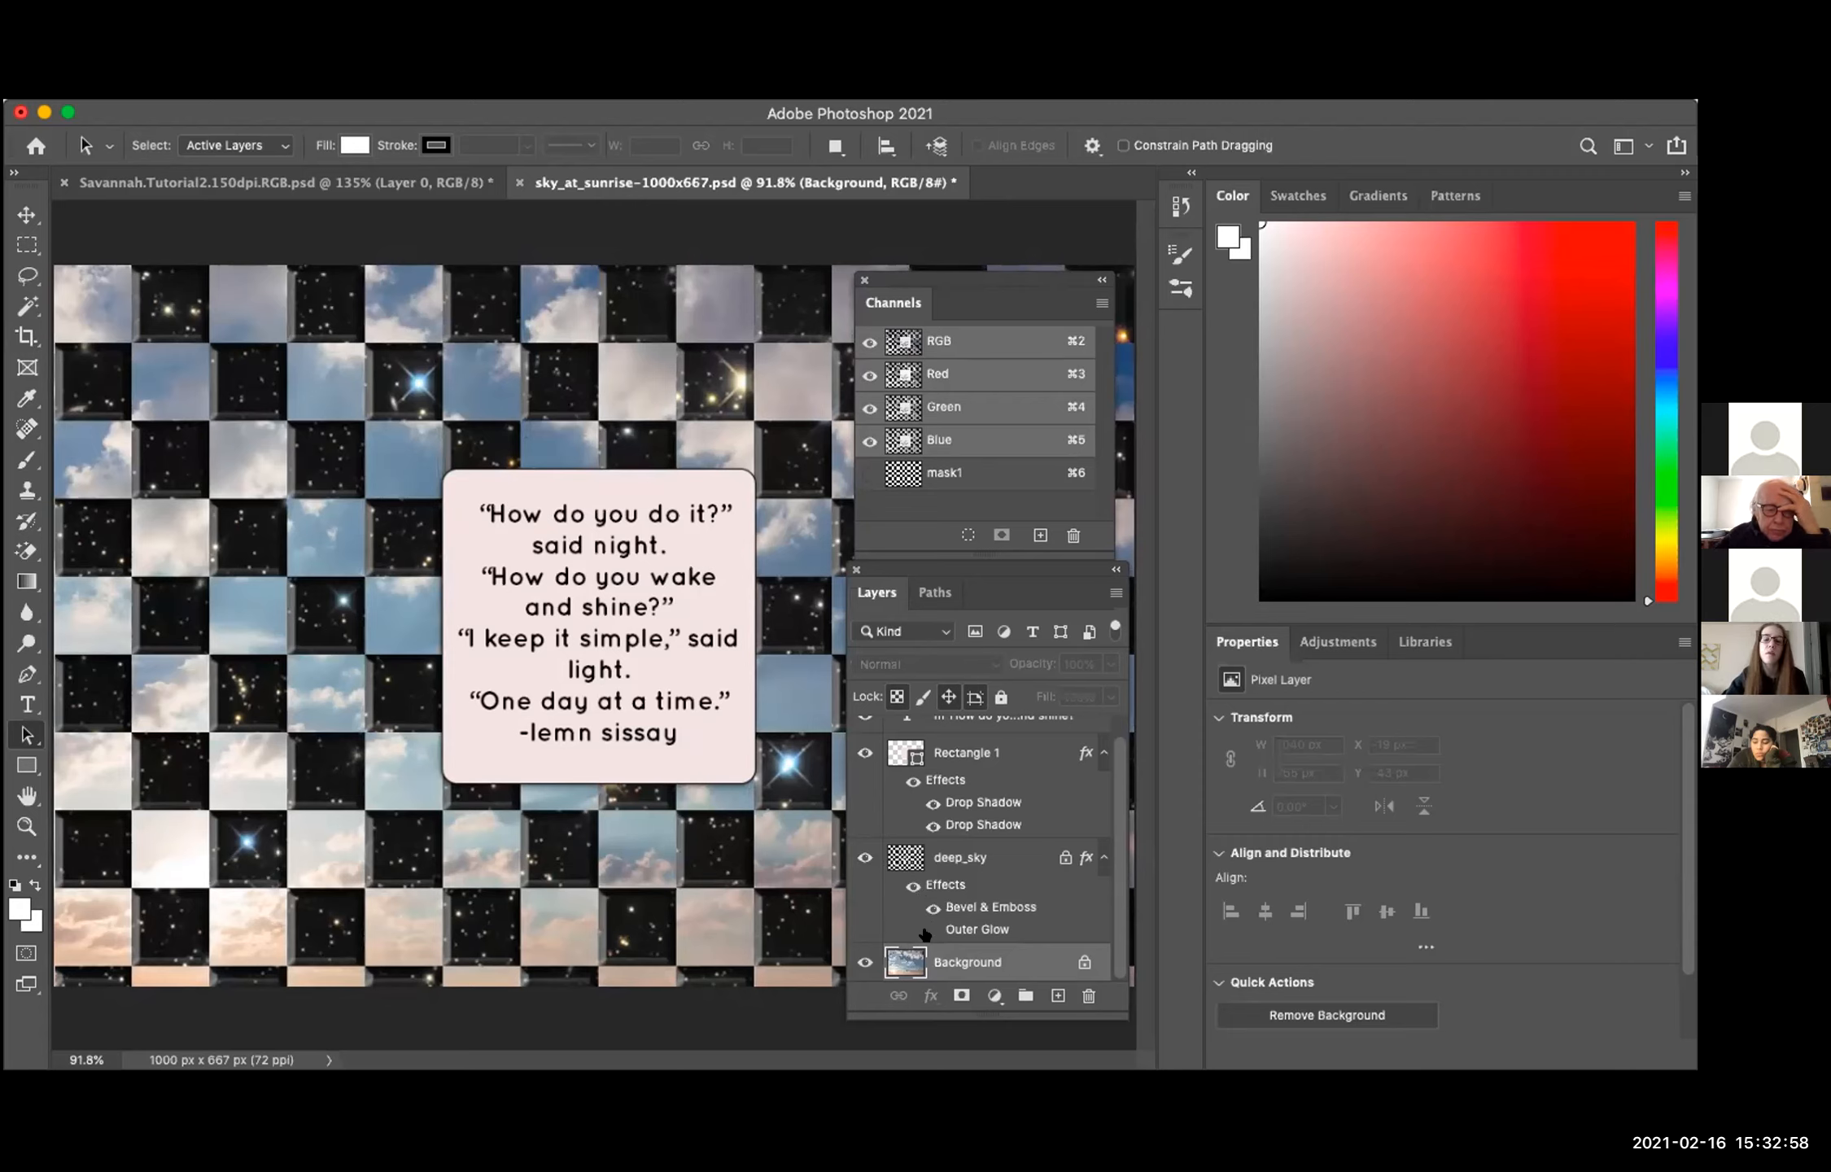
Step: Toggle deep_sky's Outer Glow and Bevel & Emboss effects to compare the checkerboard squares, leaving both effects on
click(929, 931)
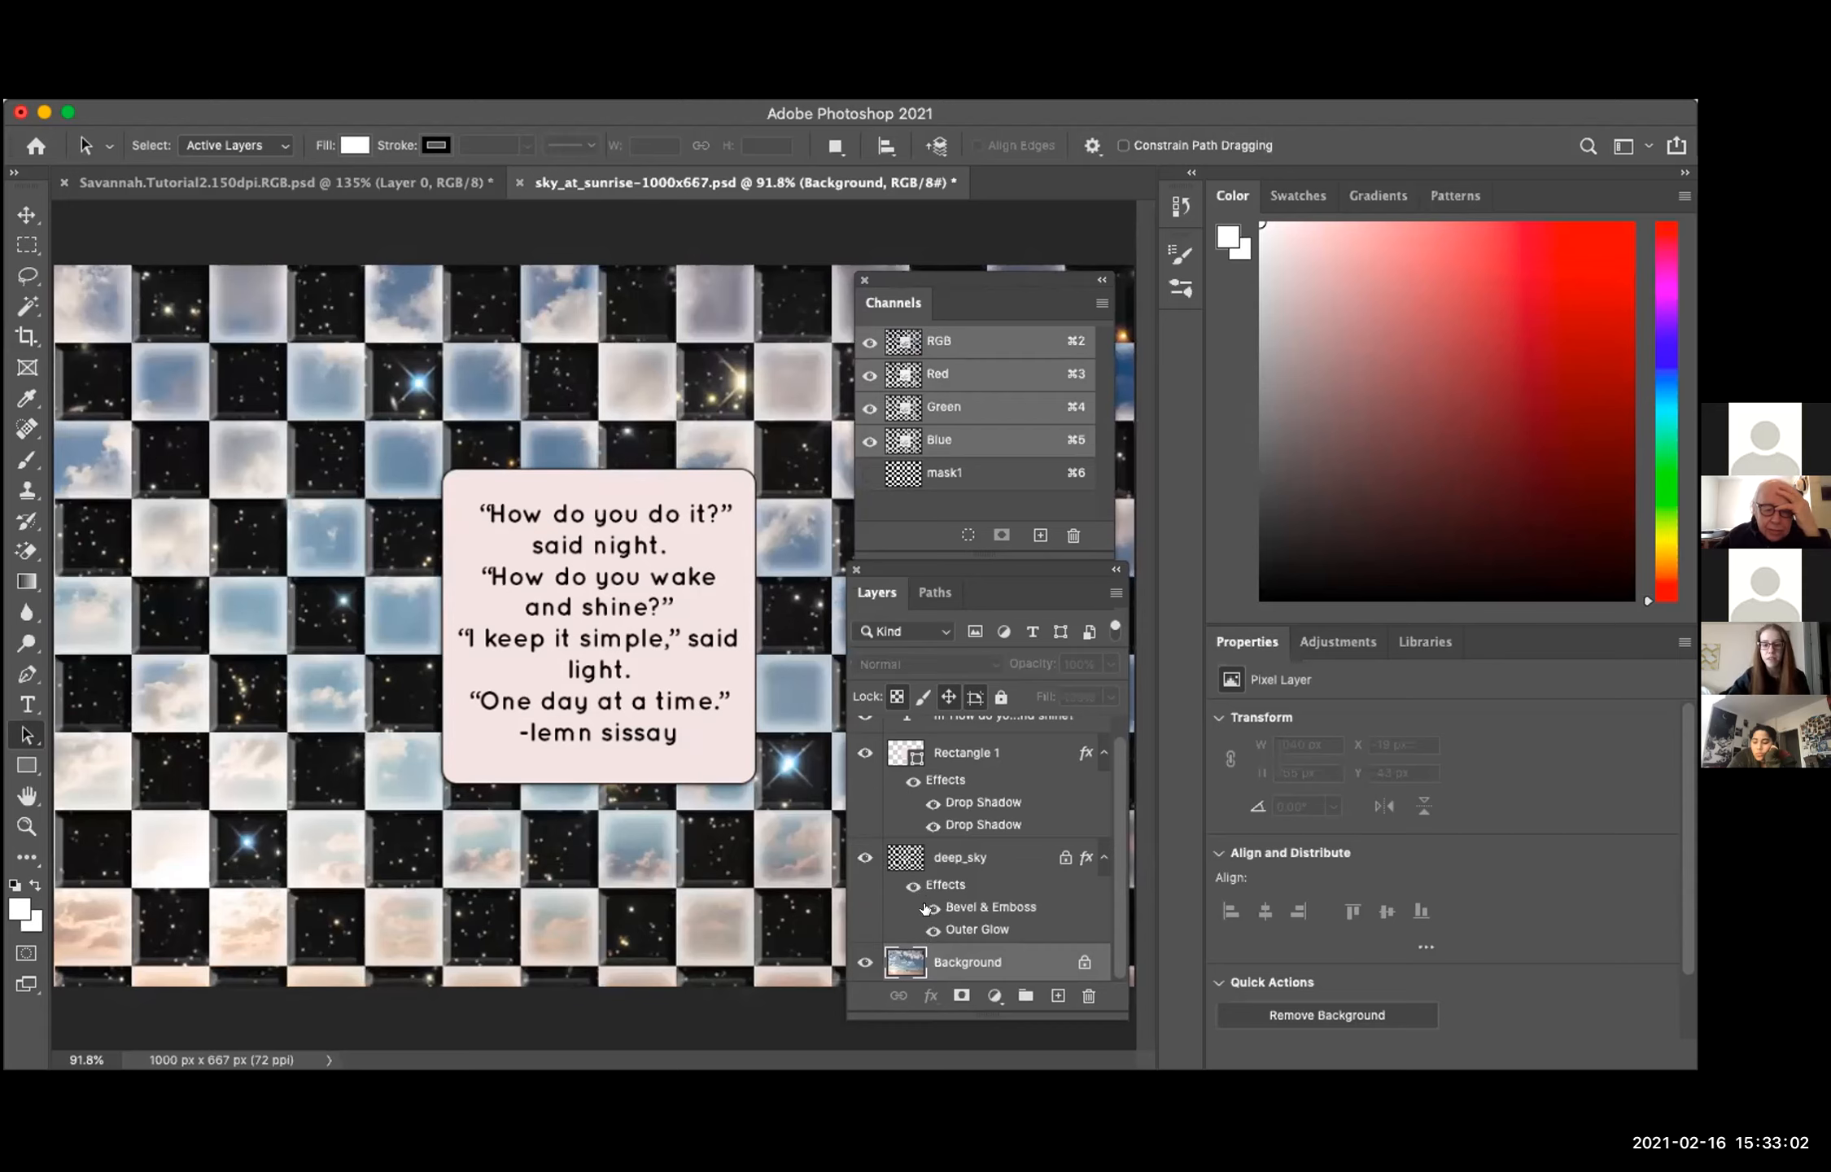
click(925, 909)
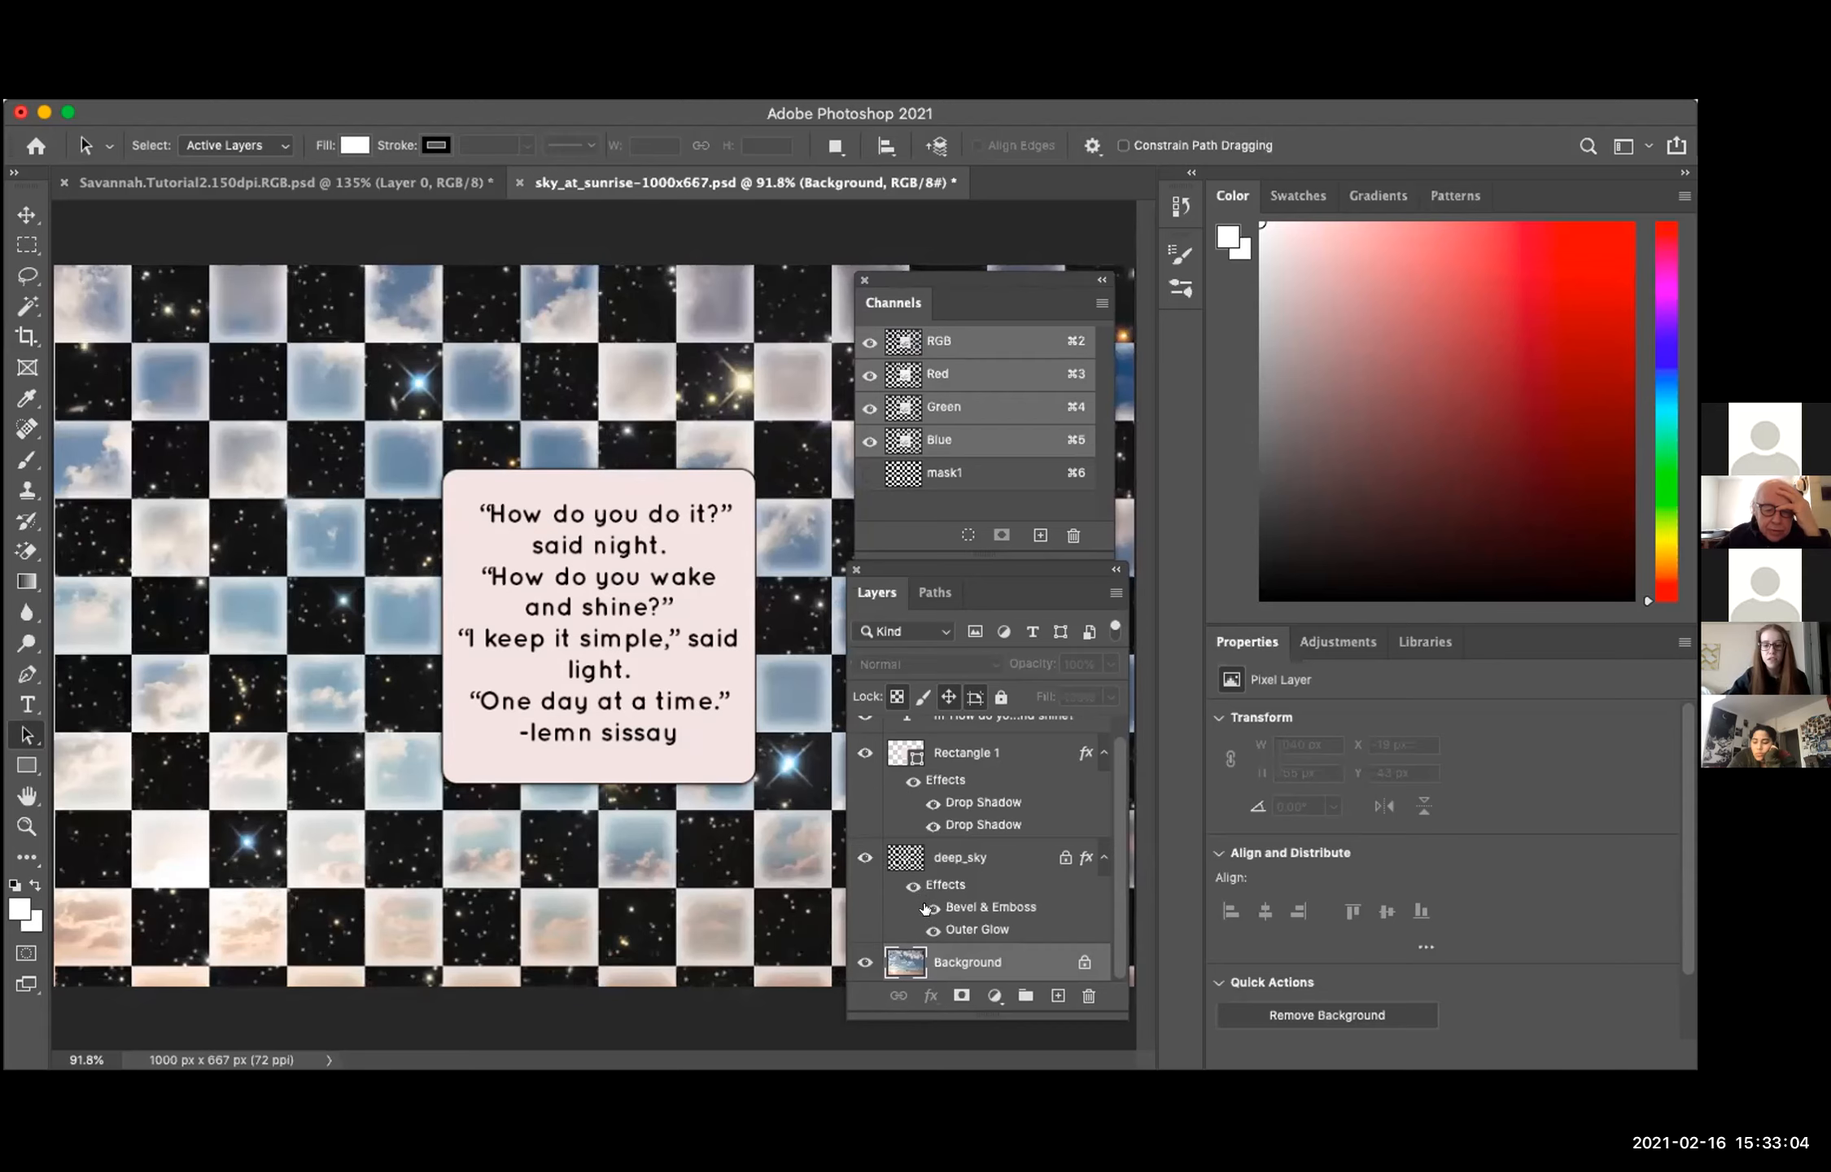
click(925, 909)
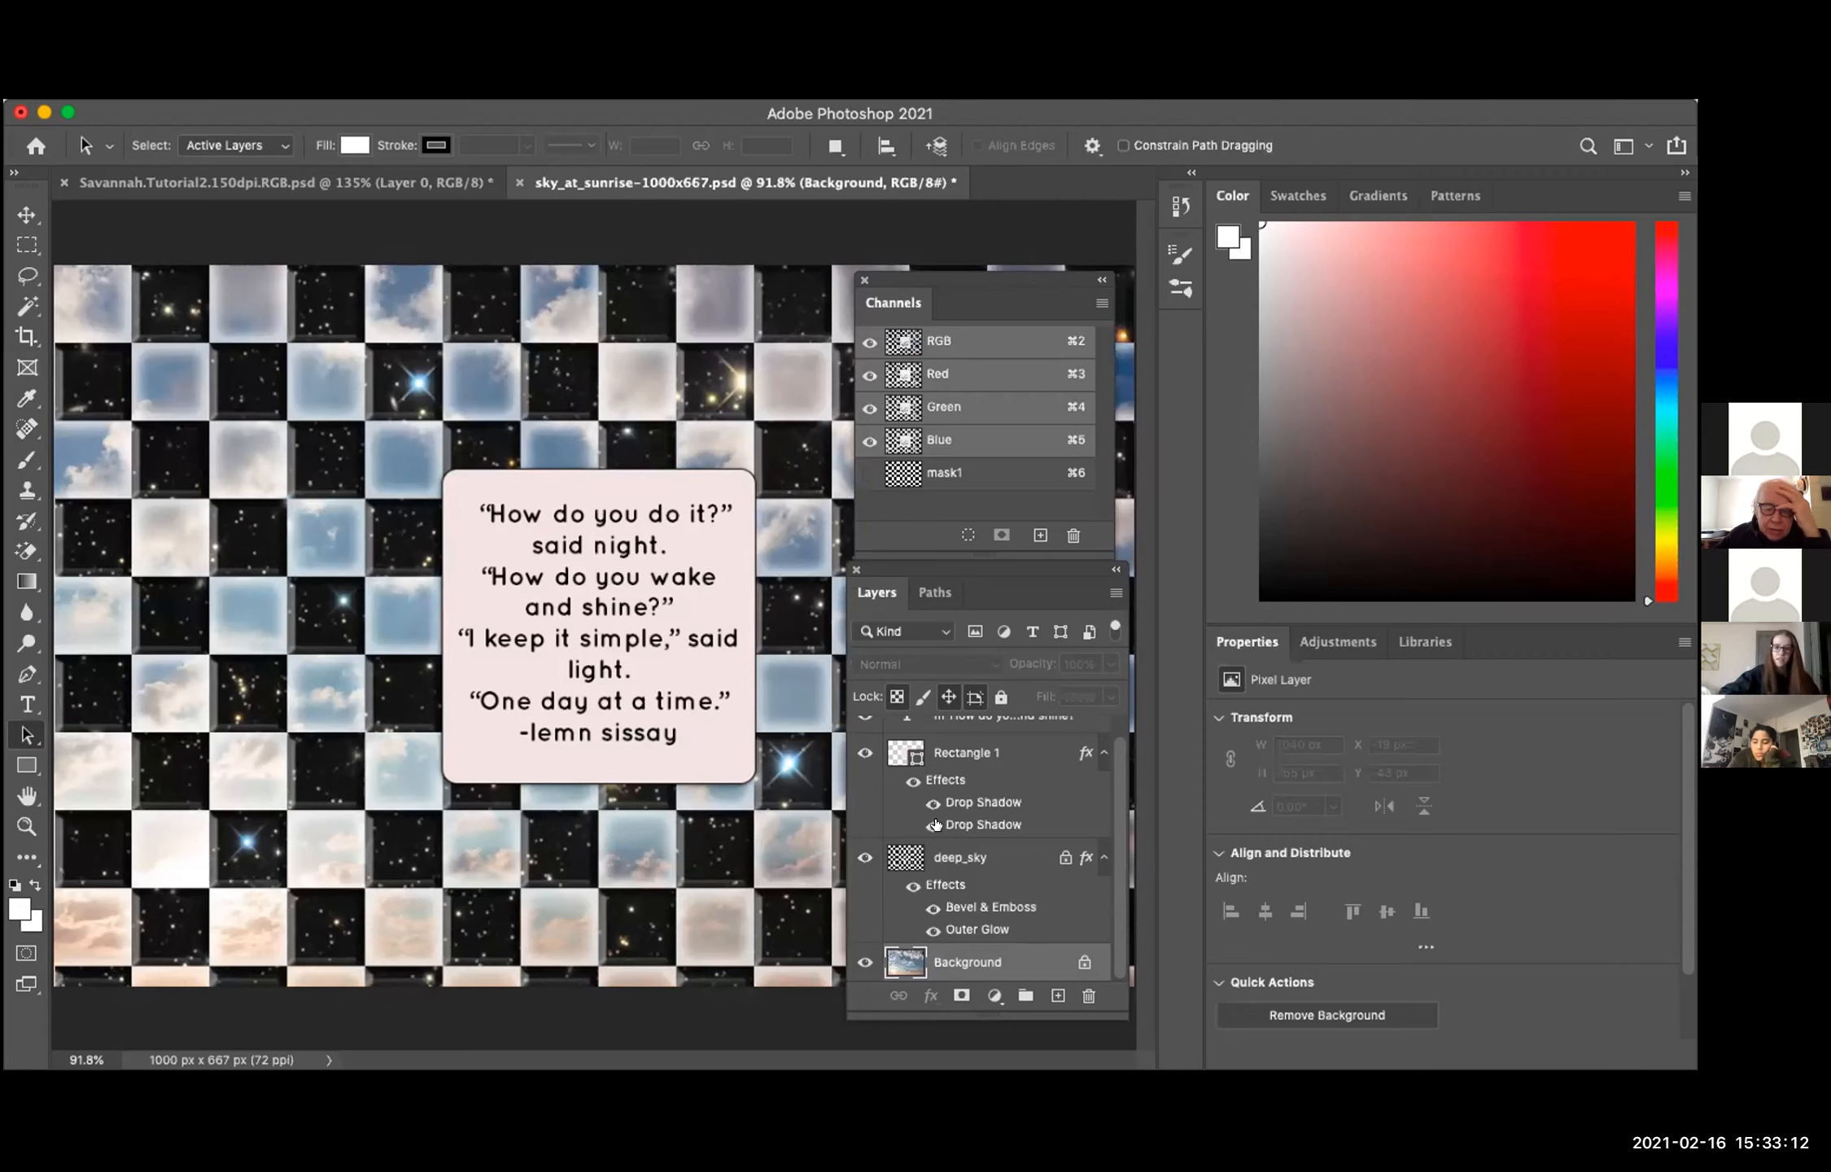
click(906, 782)
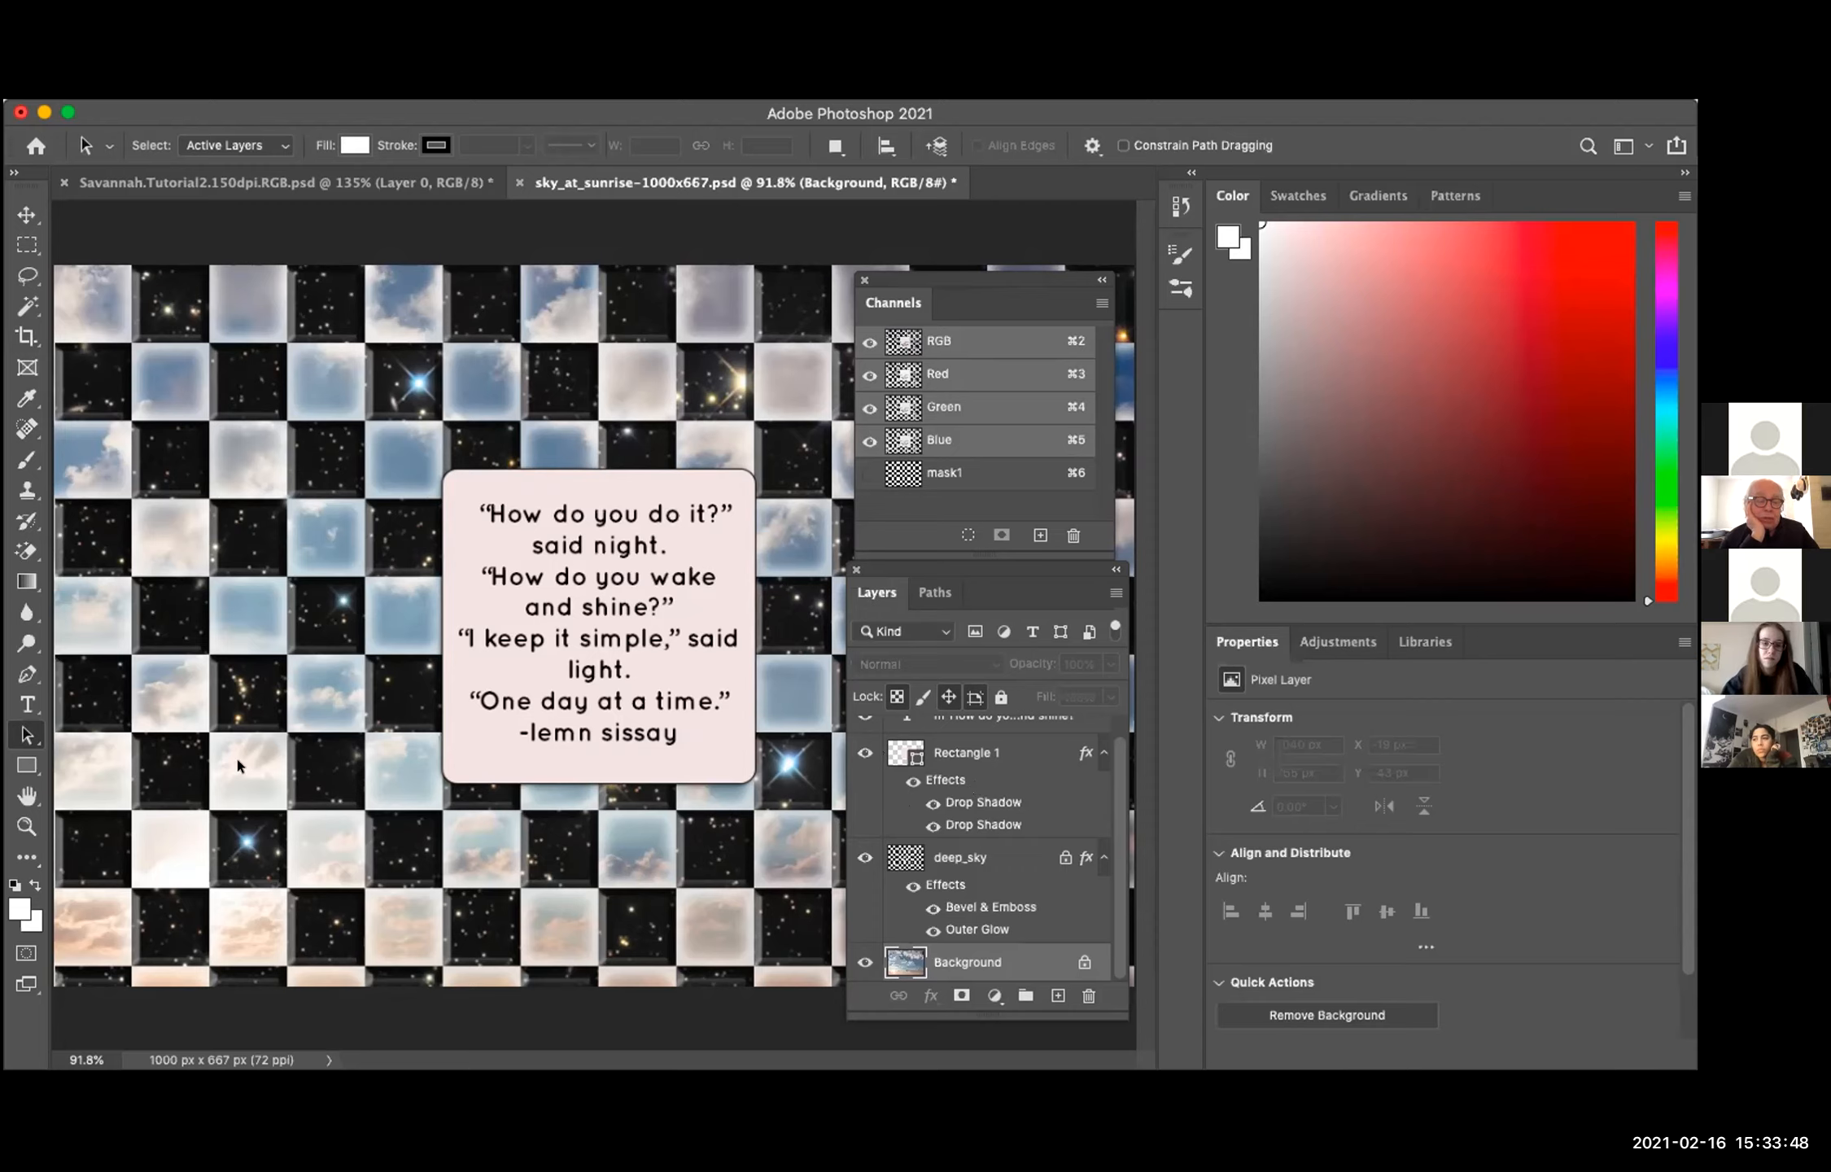
Step: Activate the Rectangle tool and look at the other shape tools grouped with it
click(32, 770)
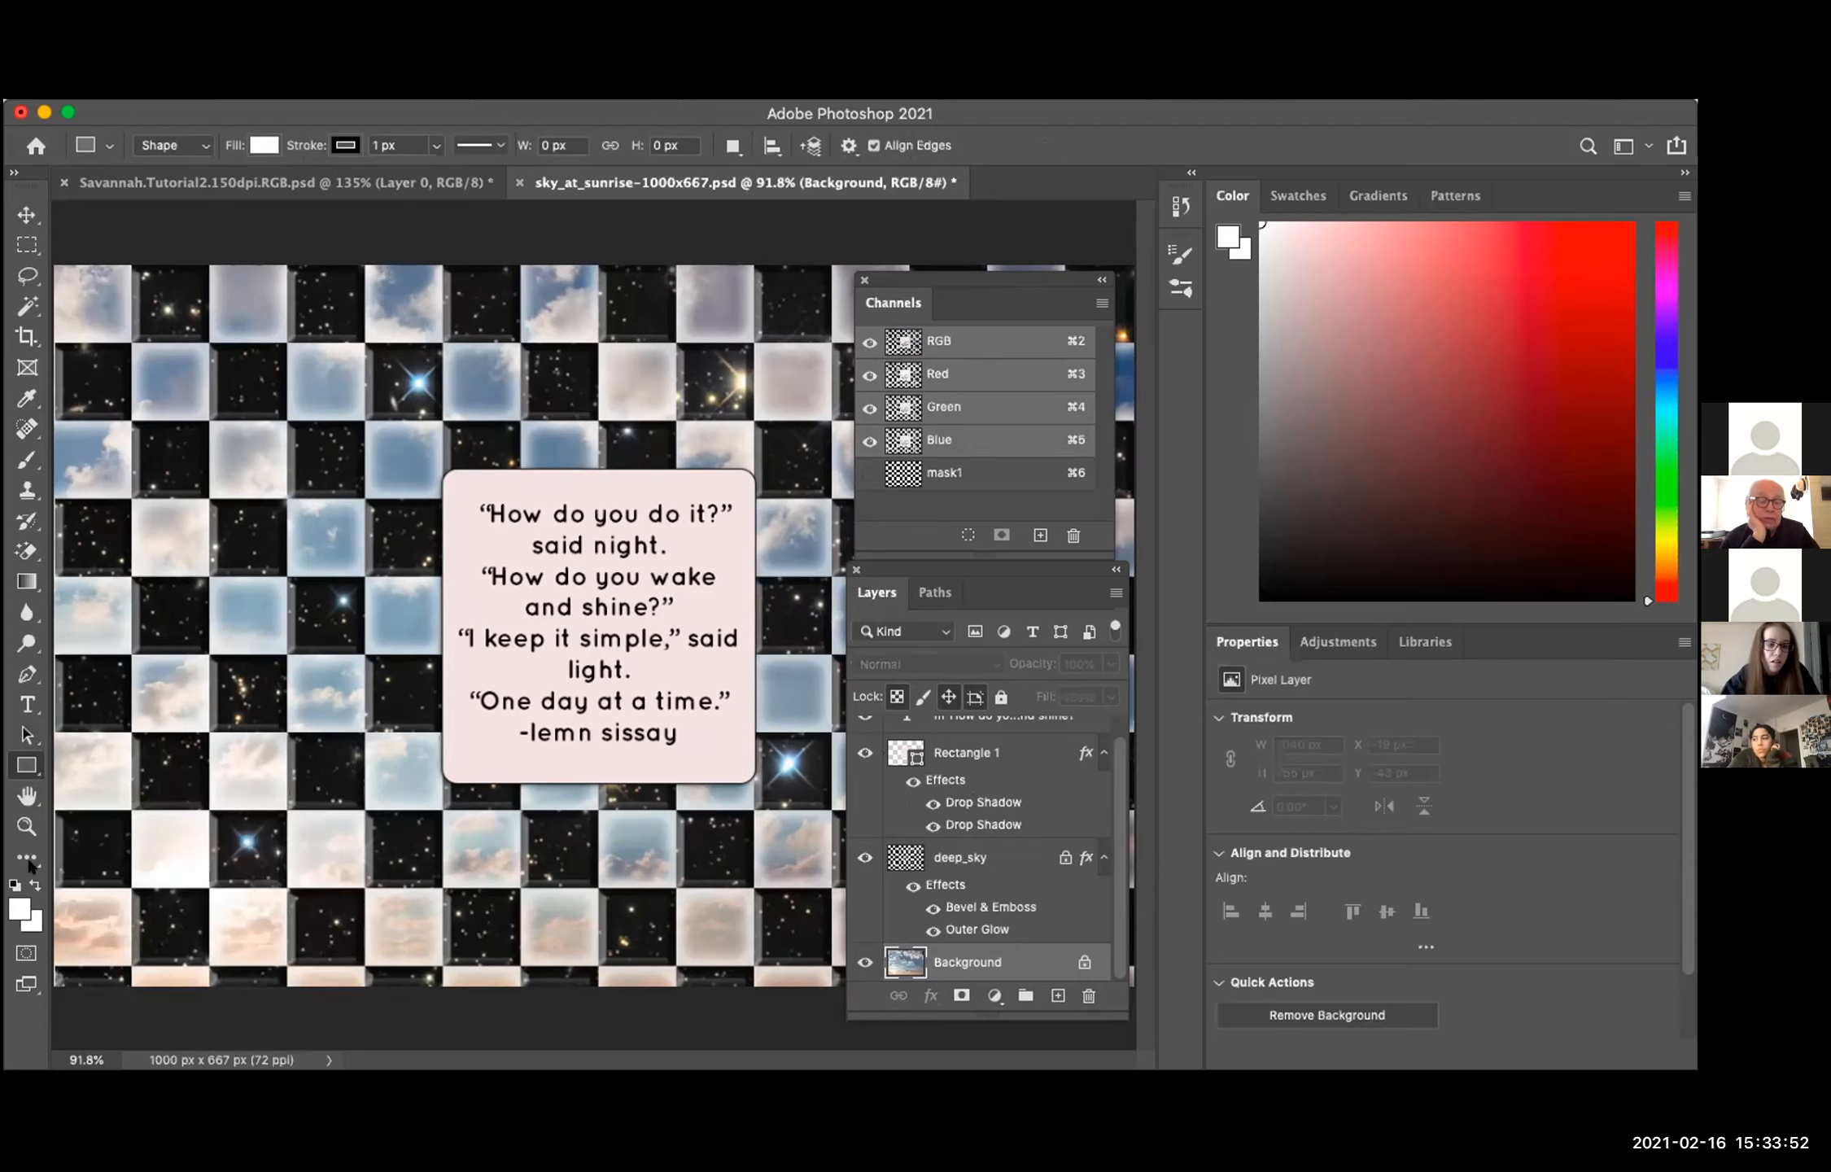
right_click(33, 769)
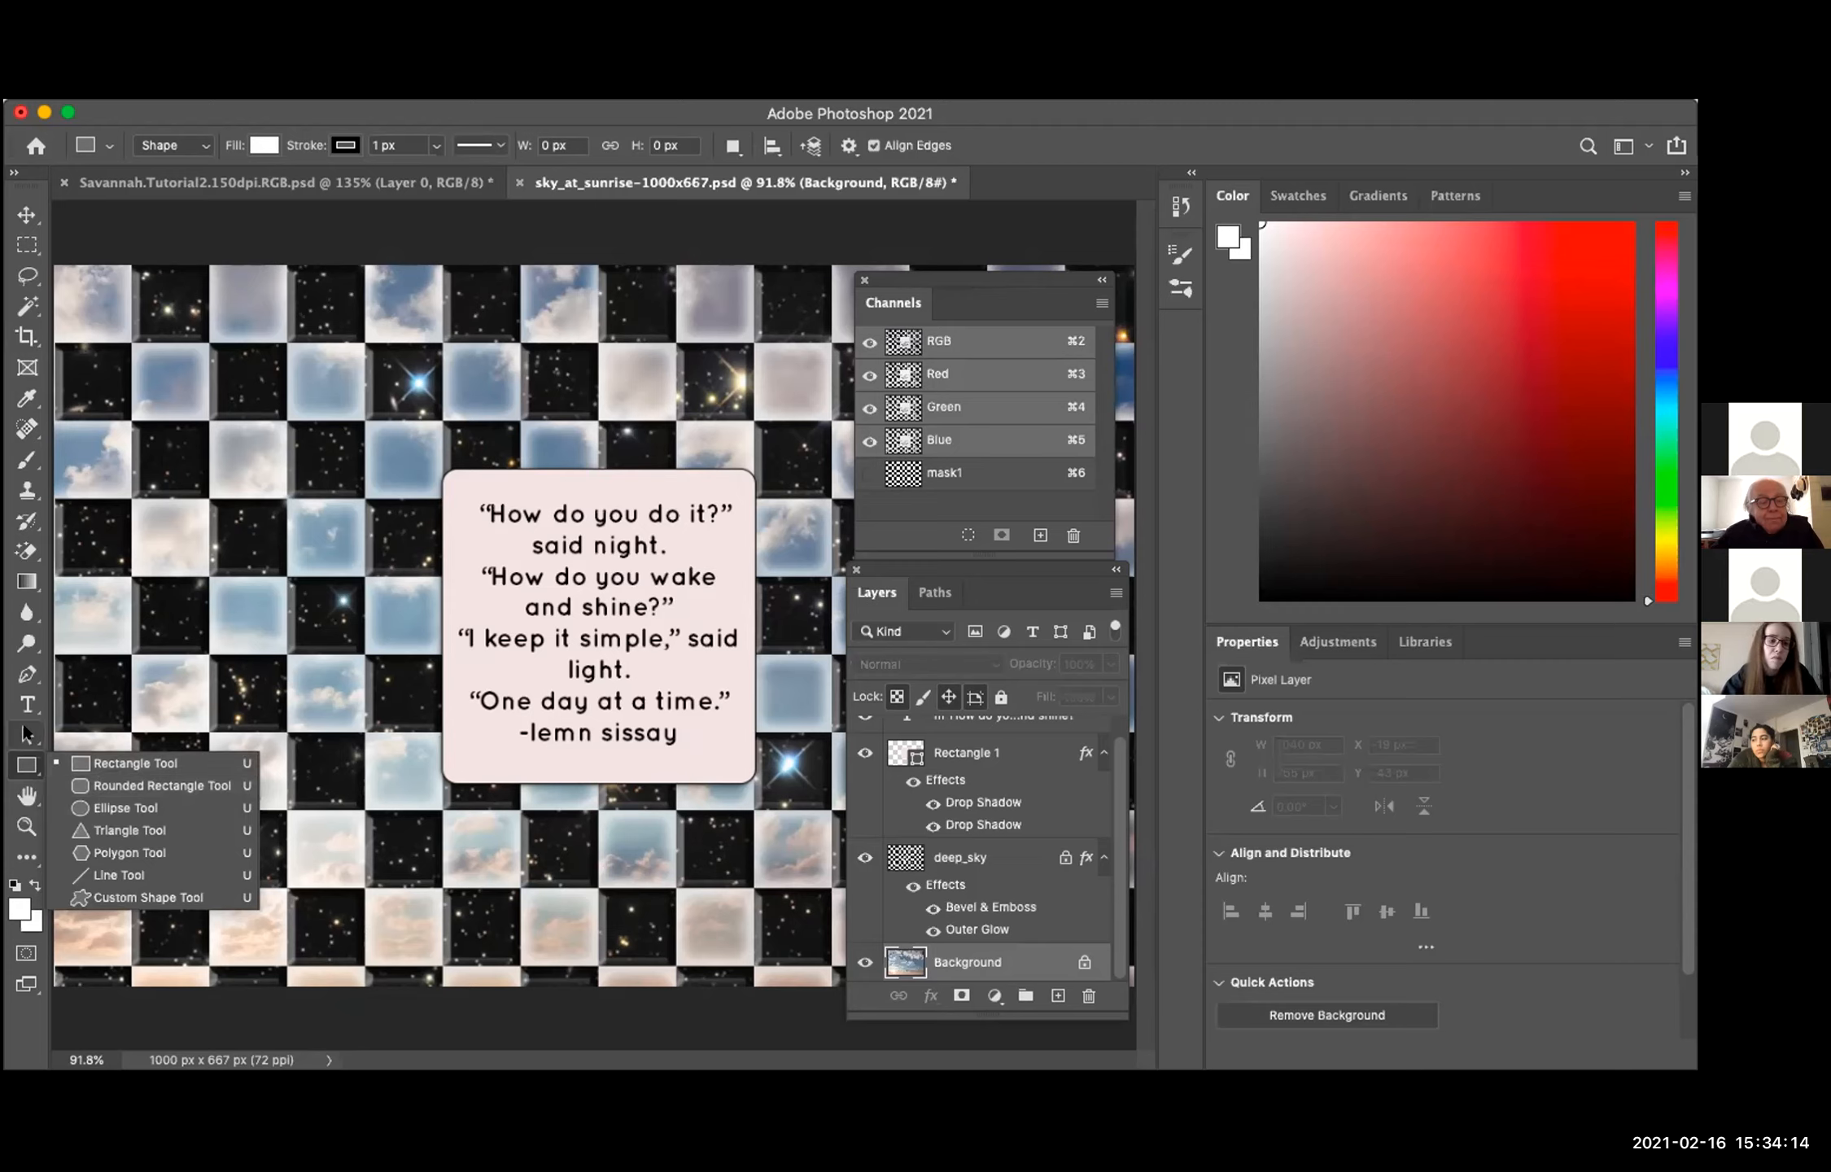
Step: Using Path Selection, select Rectangle 1 behind the poem, try rounding its corners to 0.42 in, and undo the change
click(29, 732)
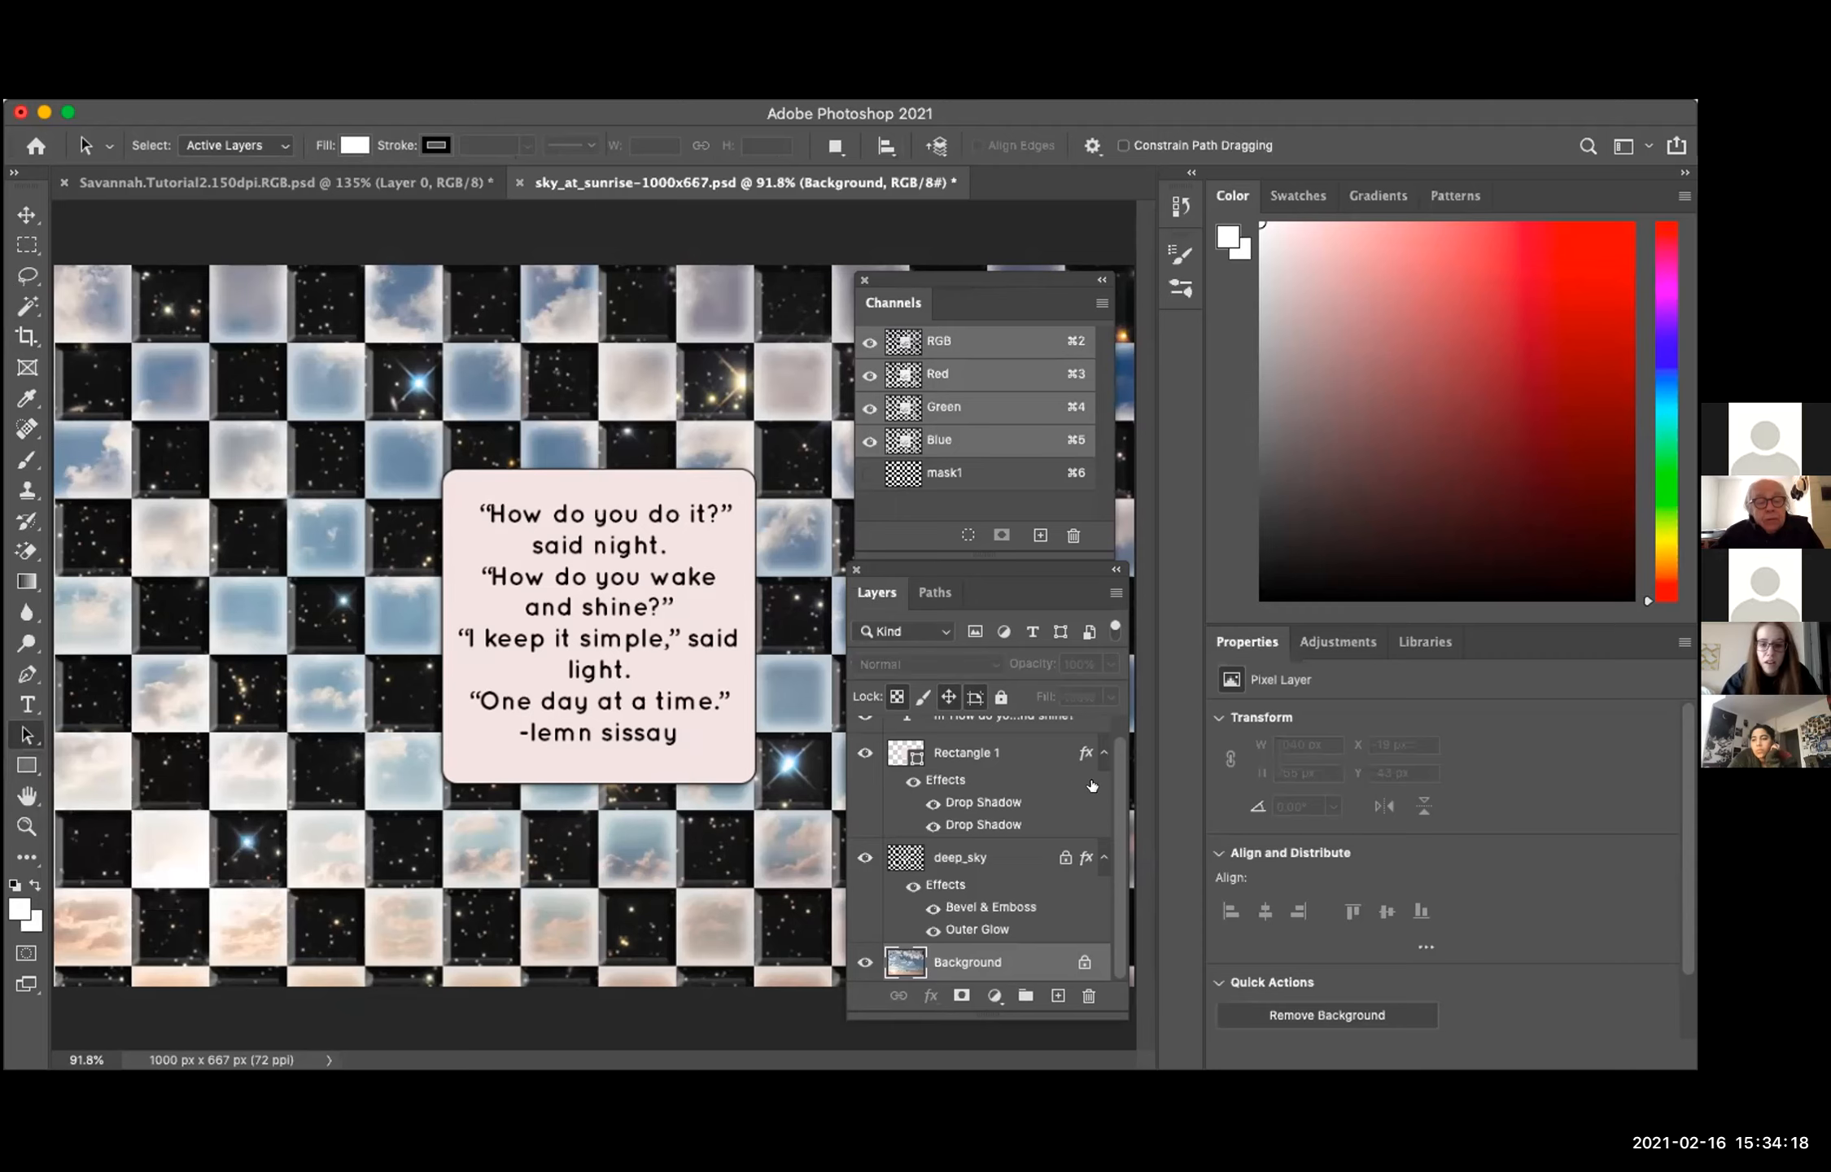
click(704, 745)
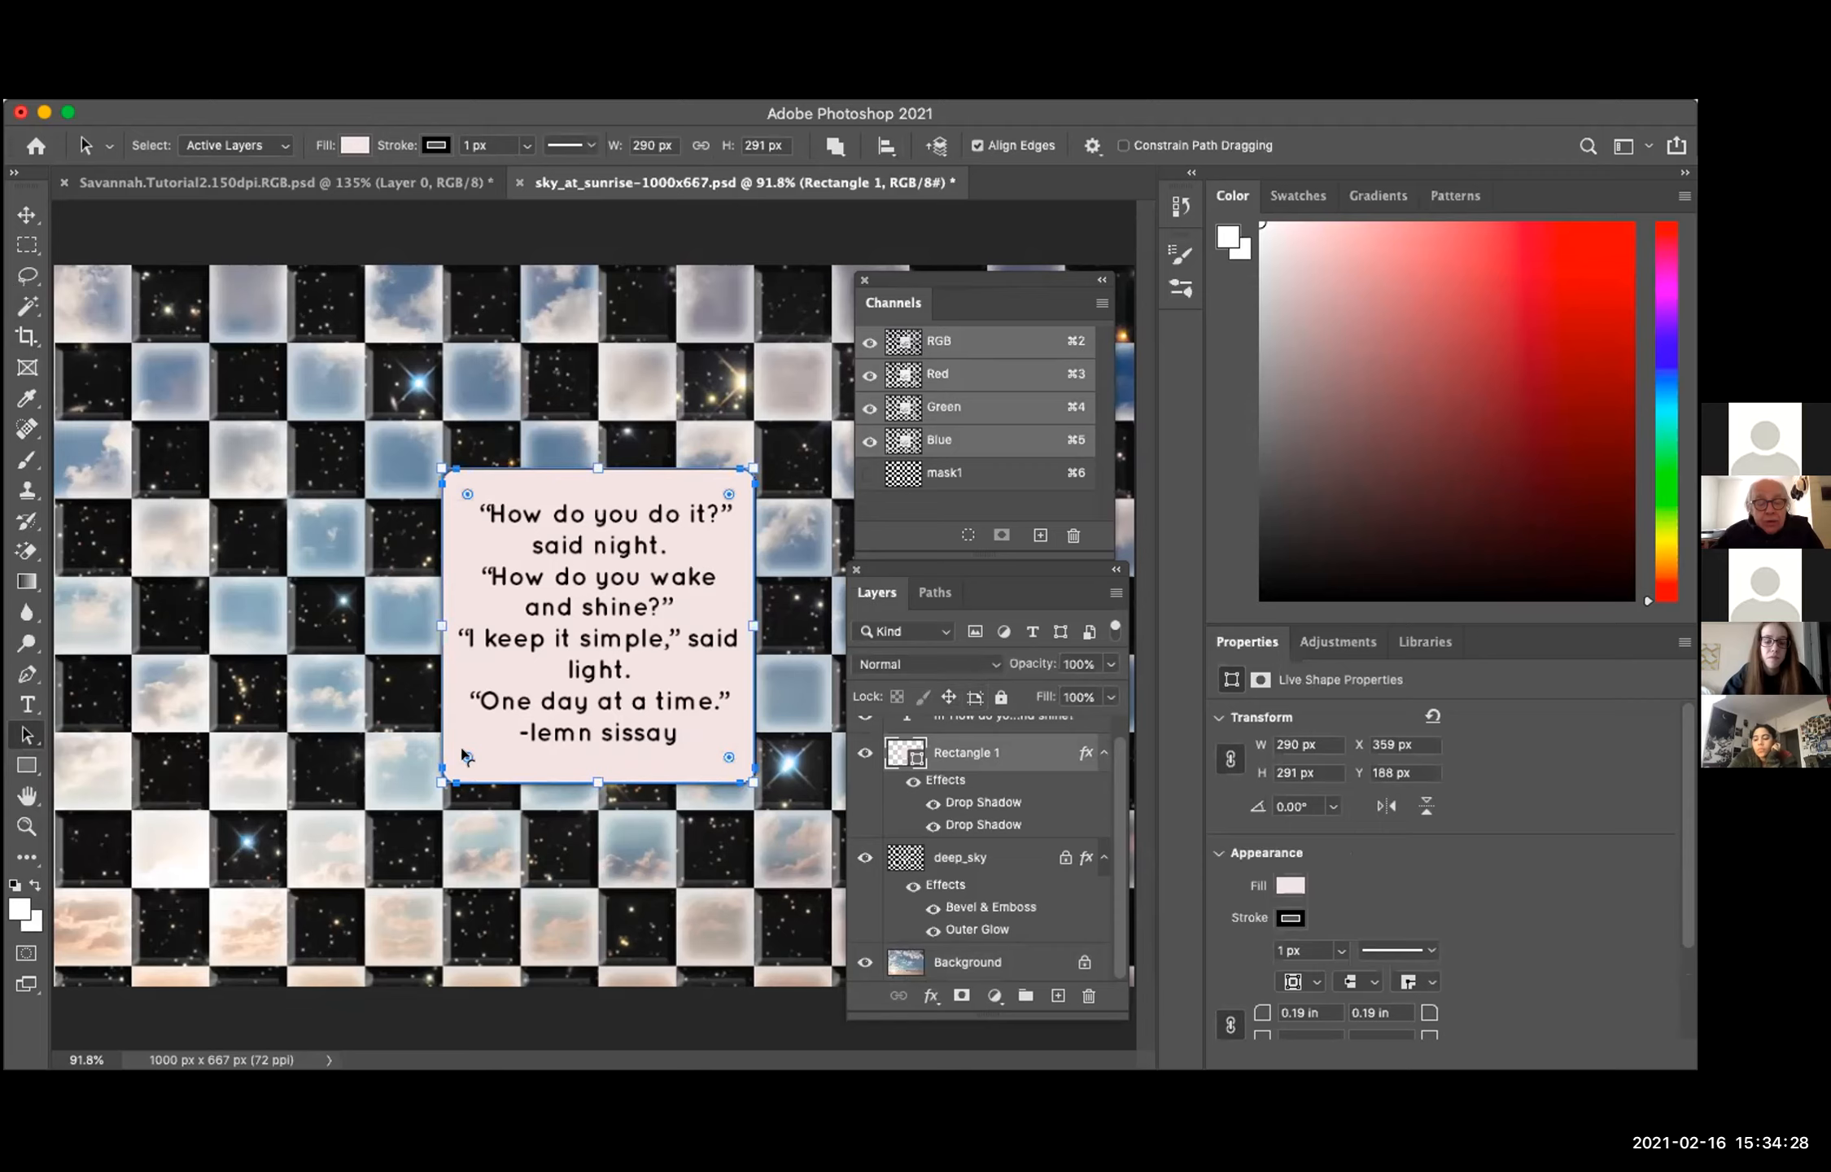
mouse_move(464, 755)
mouse_down()
mouse_move(493, 711)
mouse_move(466, 750)
mouse_up()
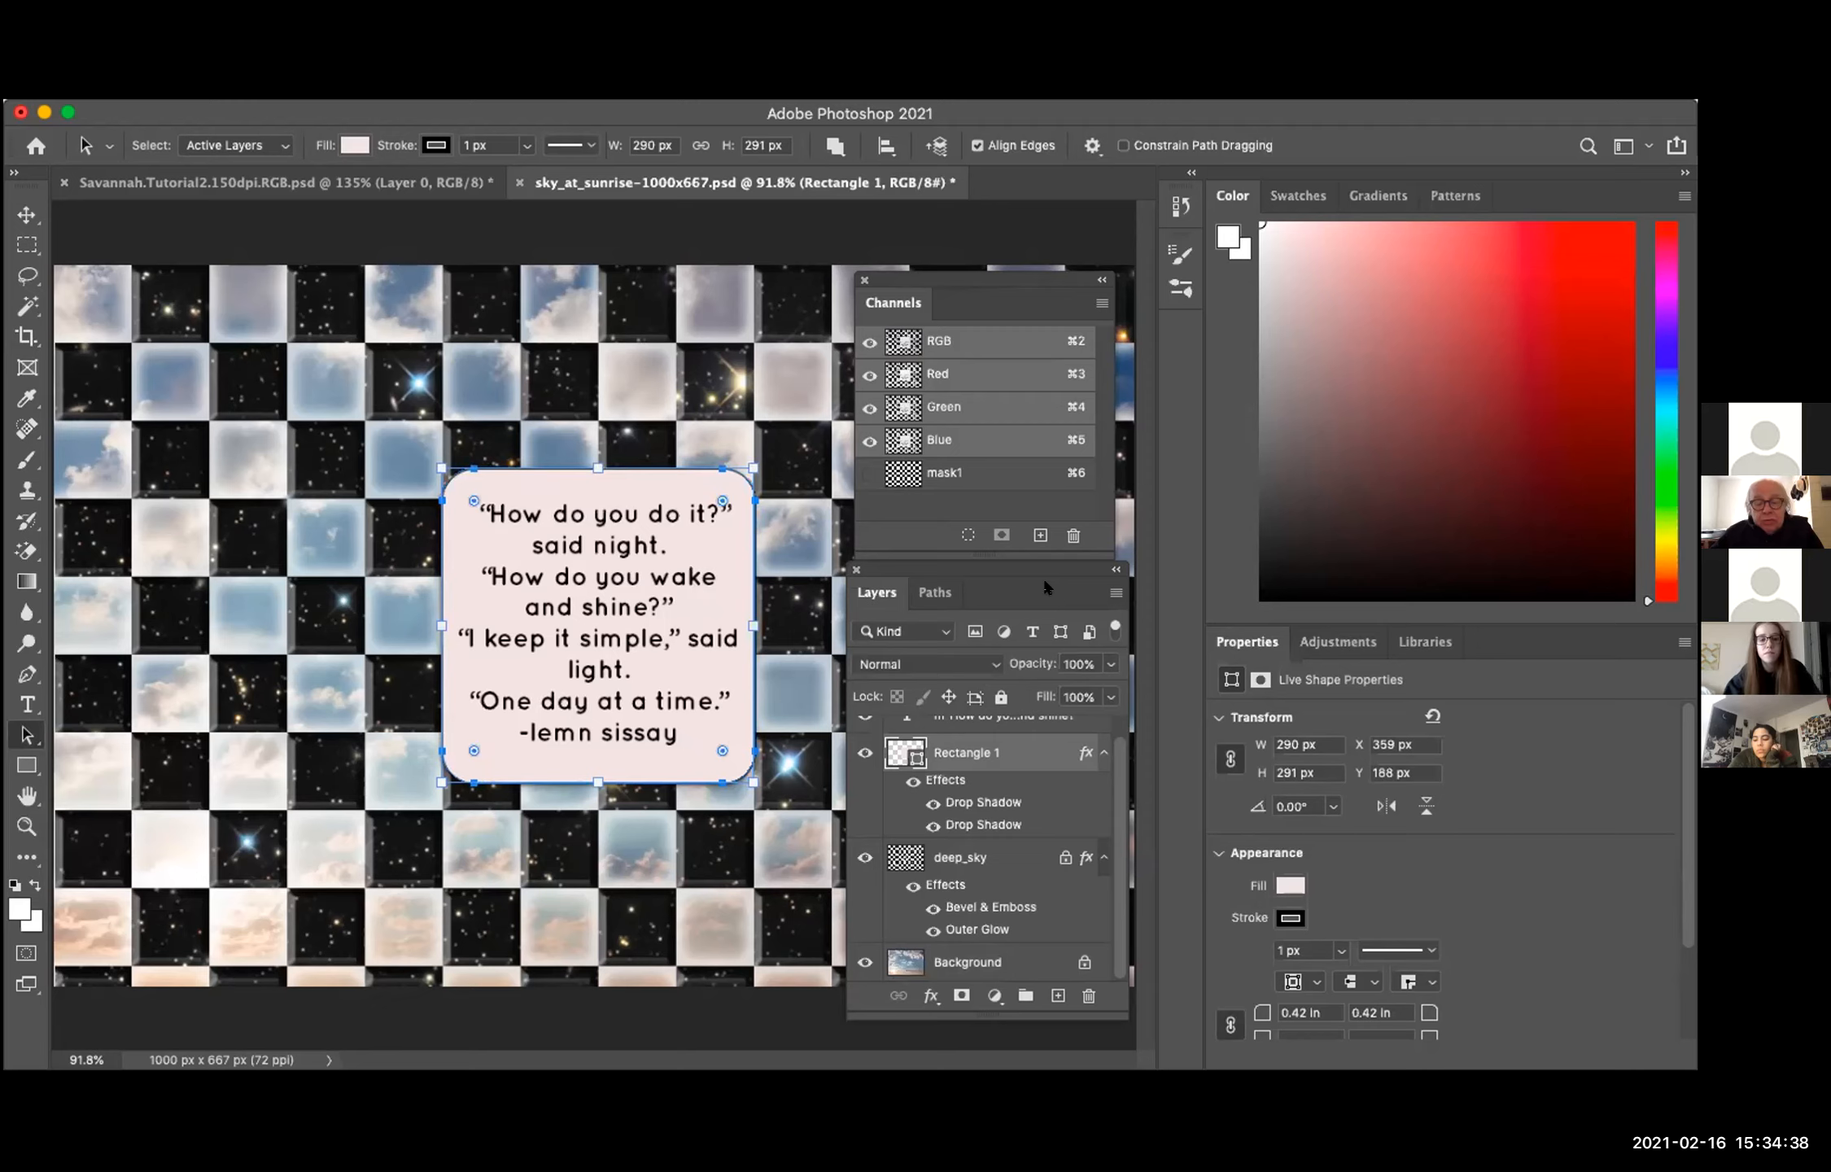
key(super+z)
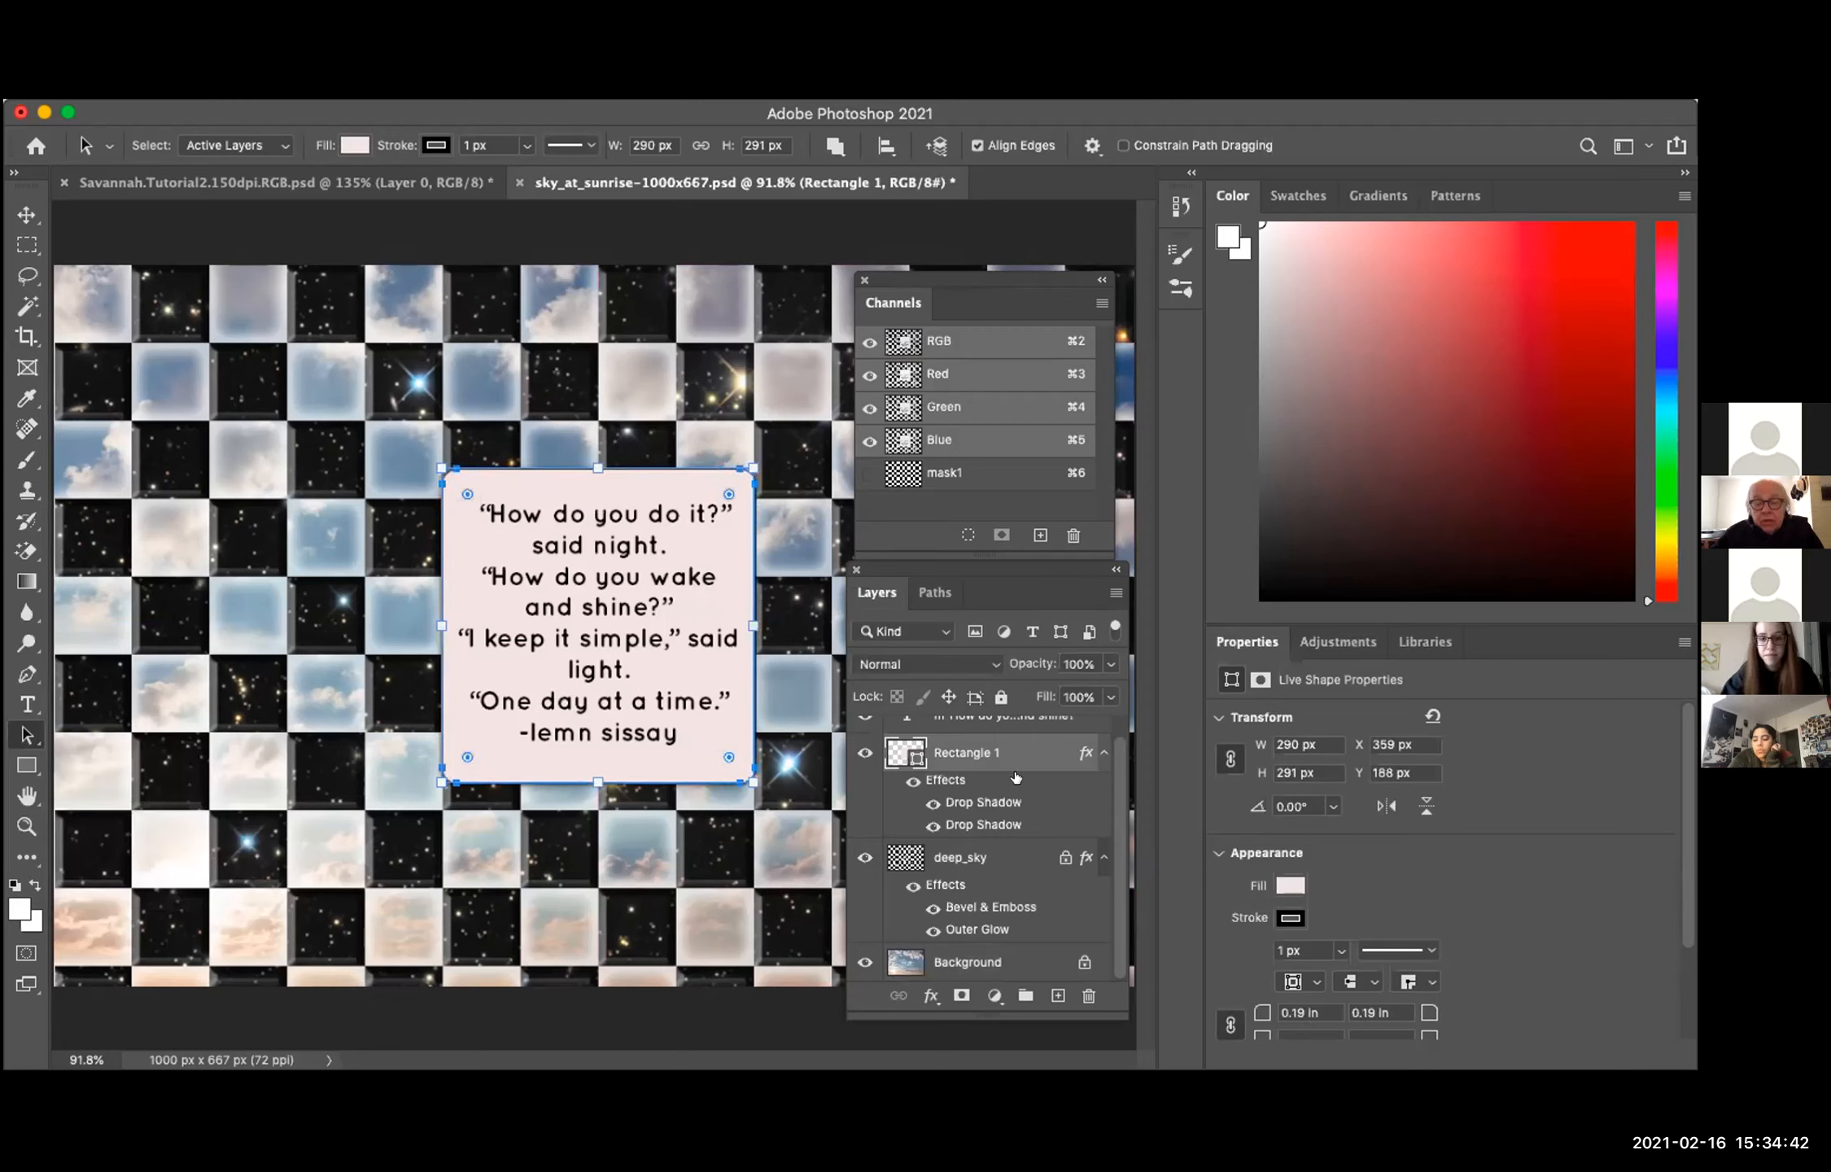
Step: Open the poem's type layer for editing with the Horizontal Type tool and select all of its text
scroll(1106, 778, up, 1)
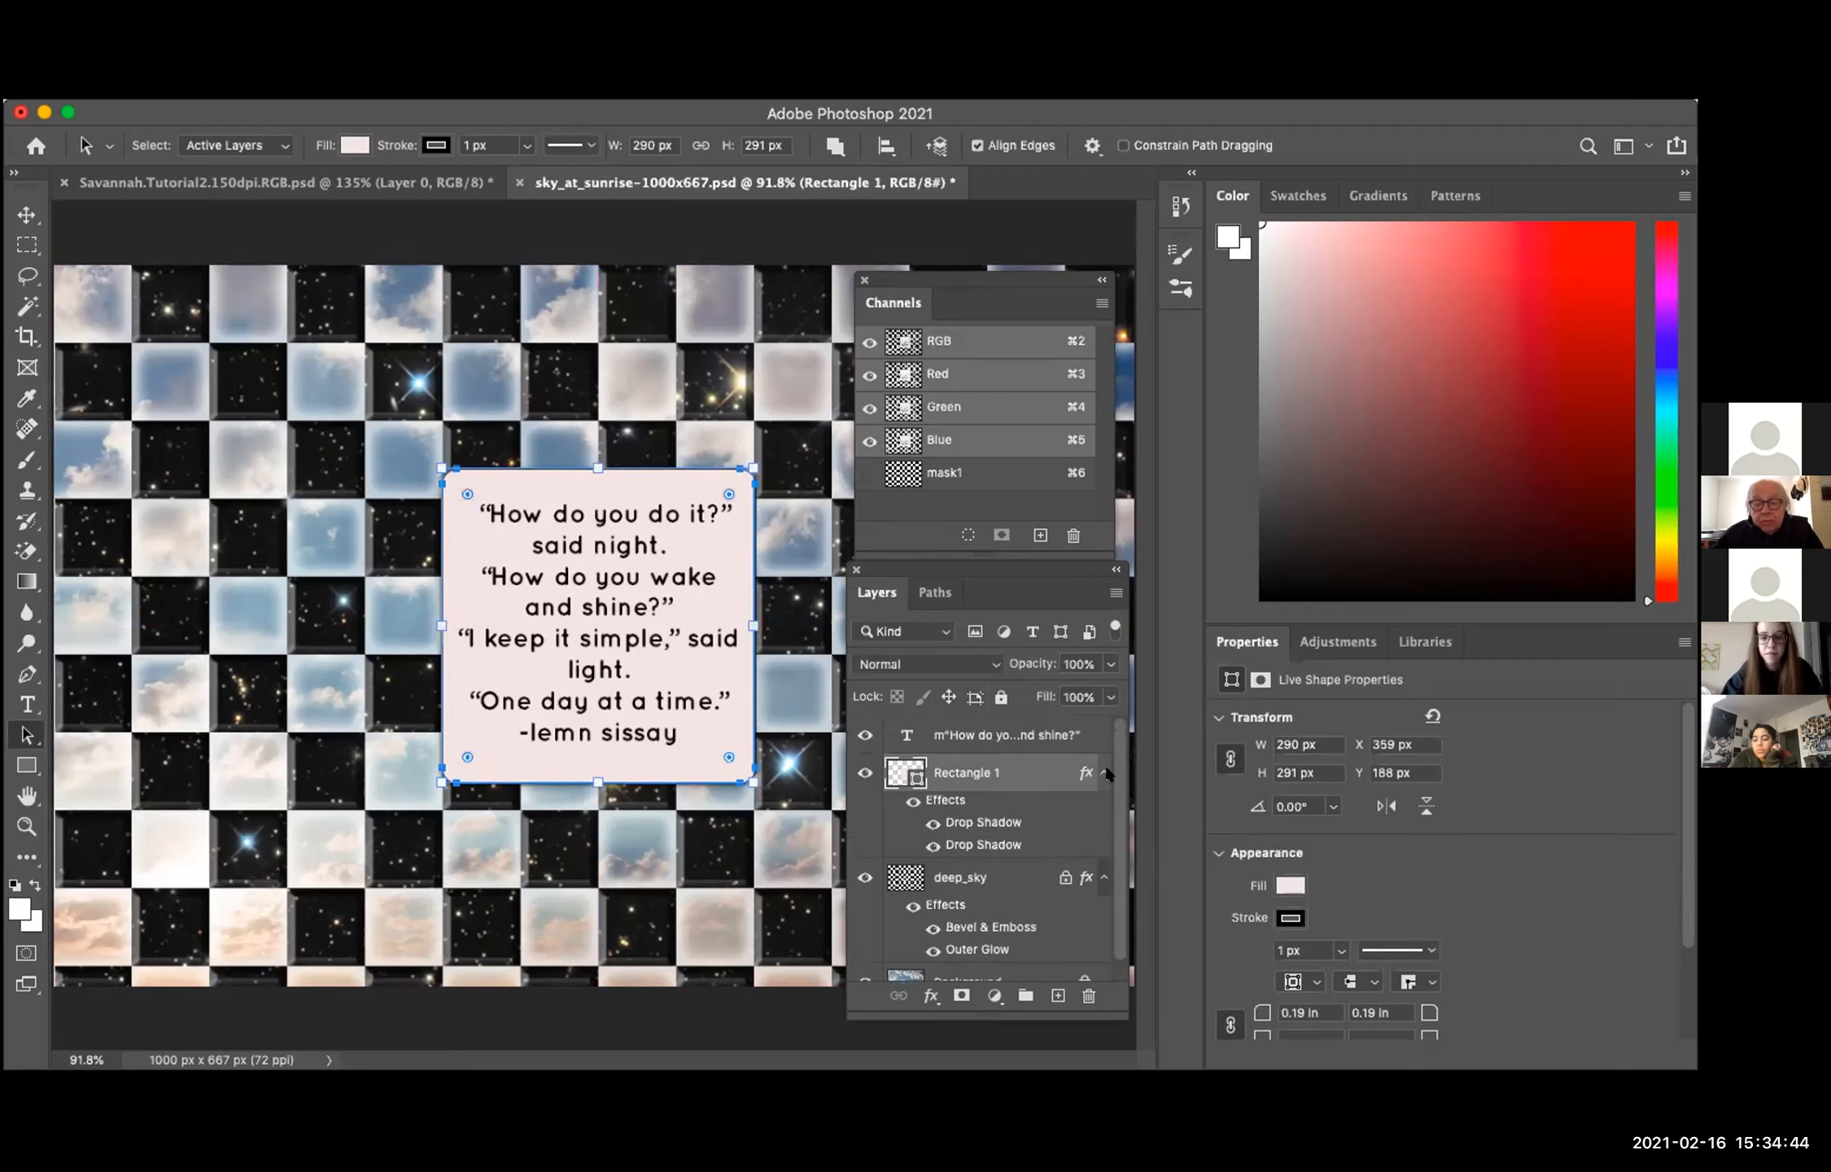
click(1011, 733)
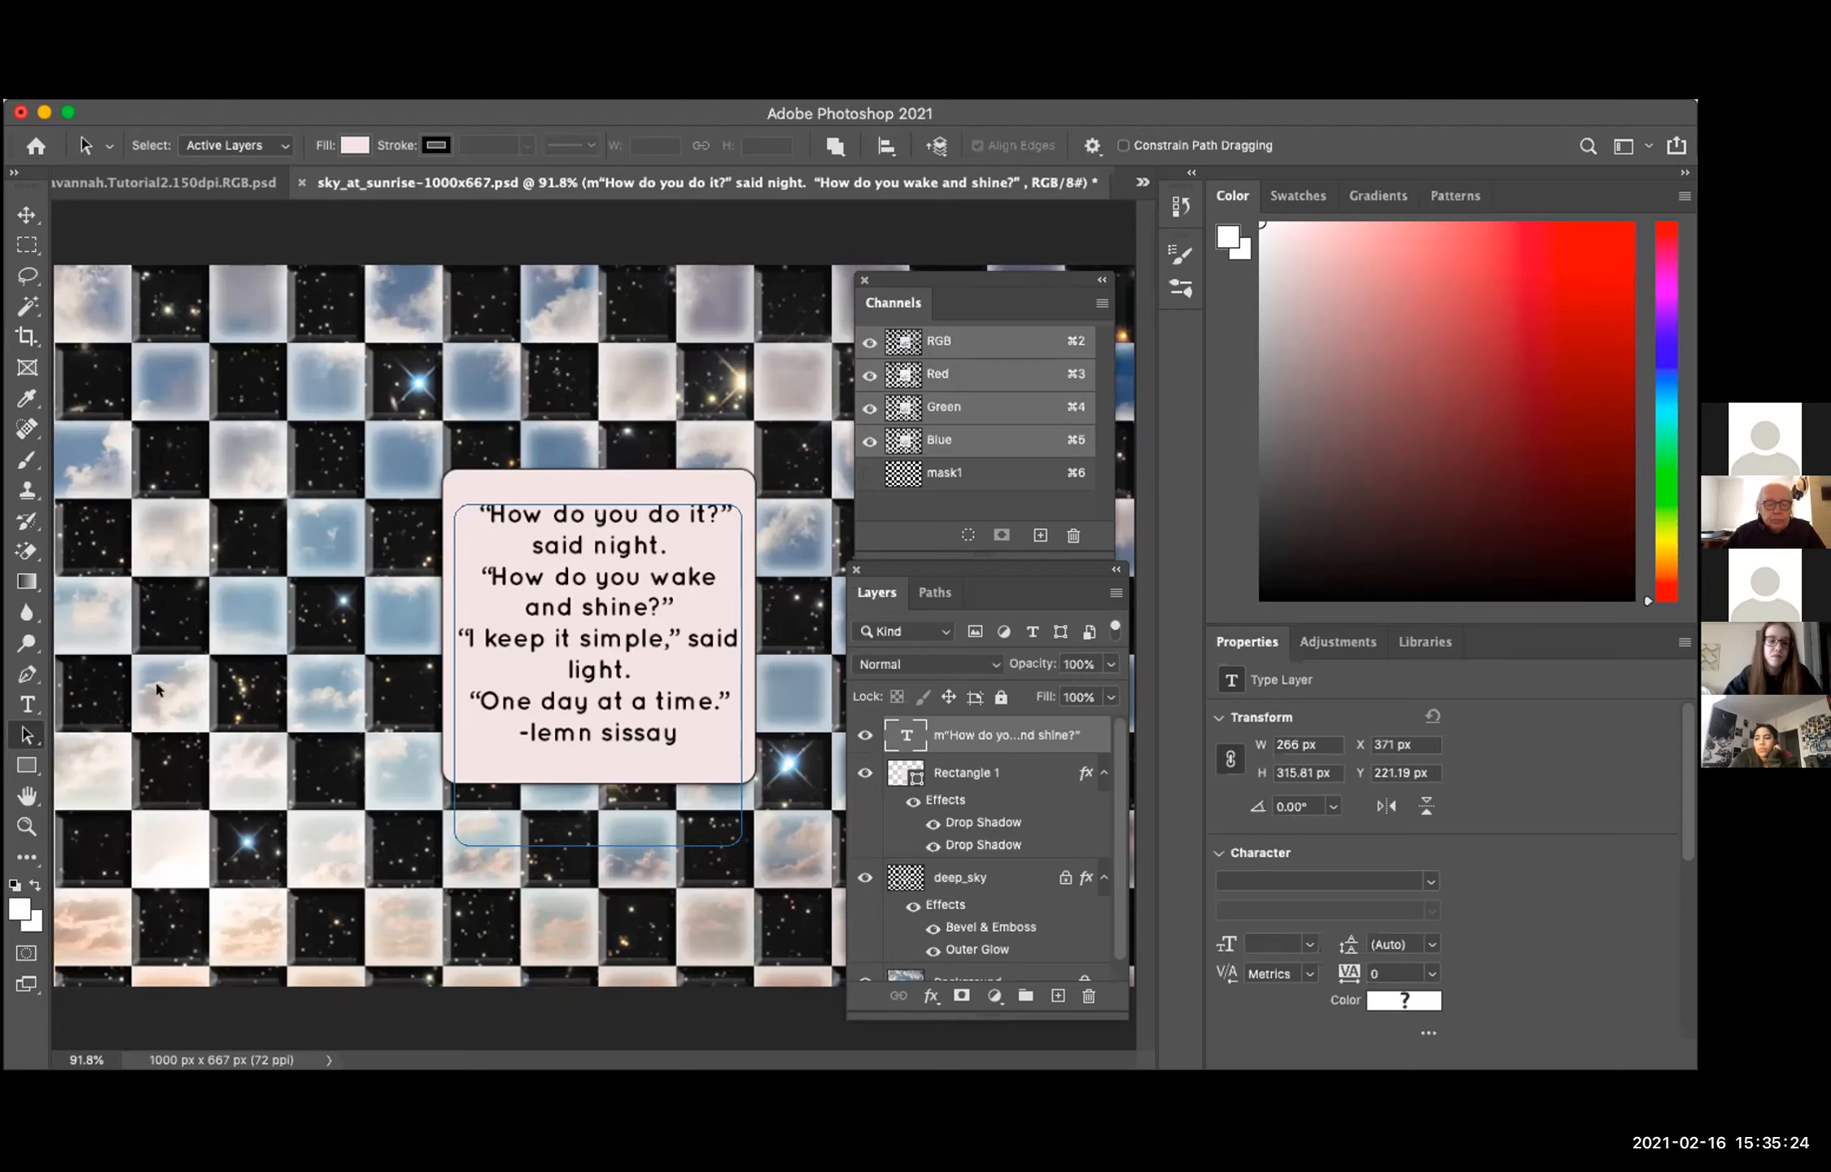
click(25, 707)
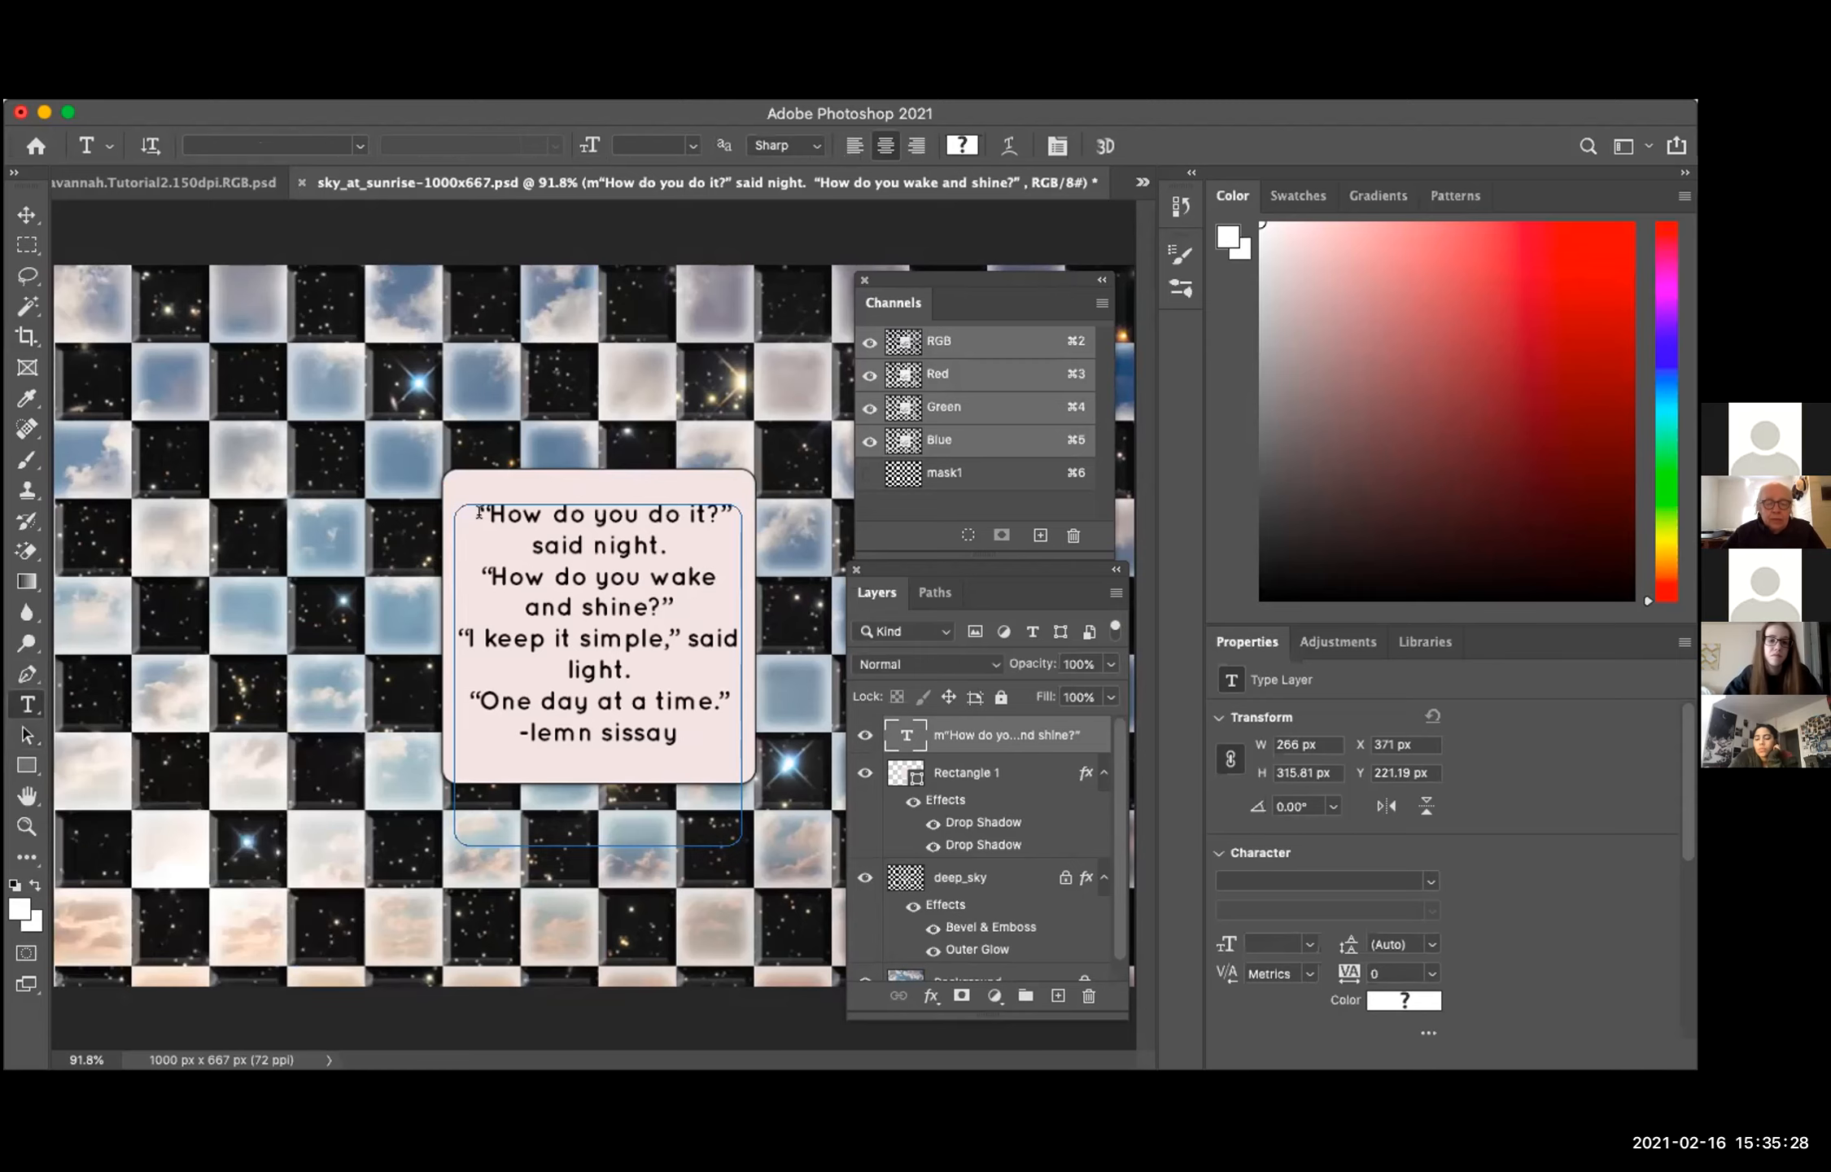
drag(476, 510, 722, 729)
click(722, 729)
key(super+a)
key(super+c)
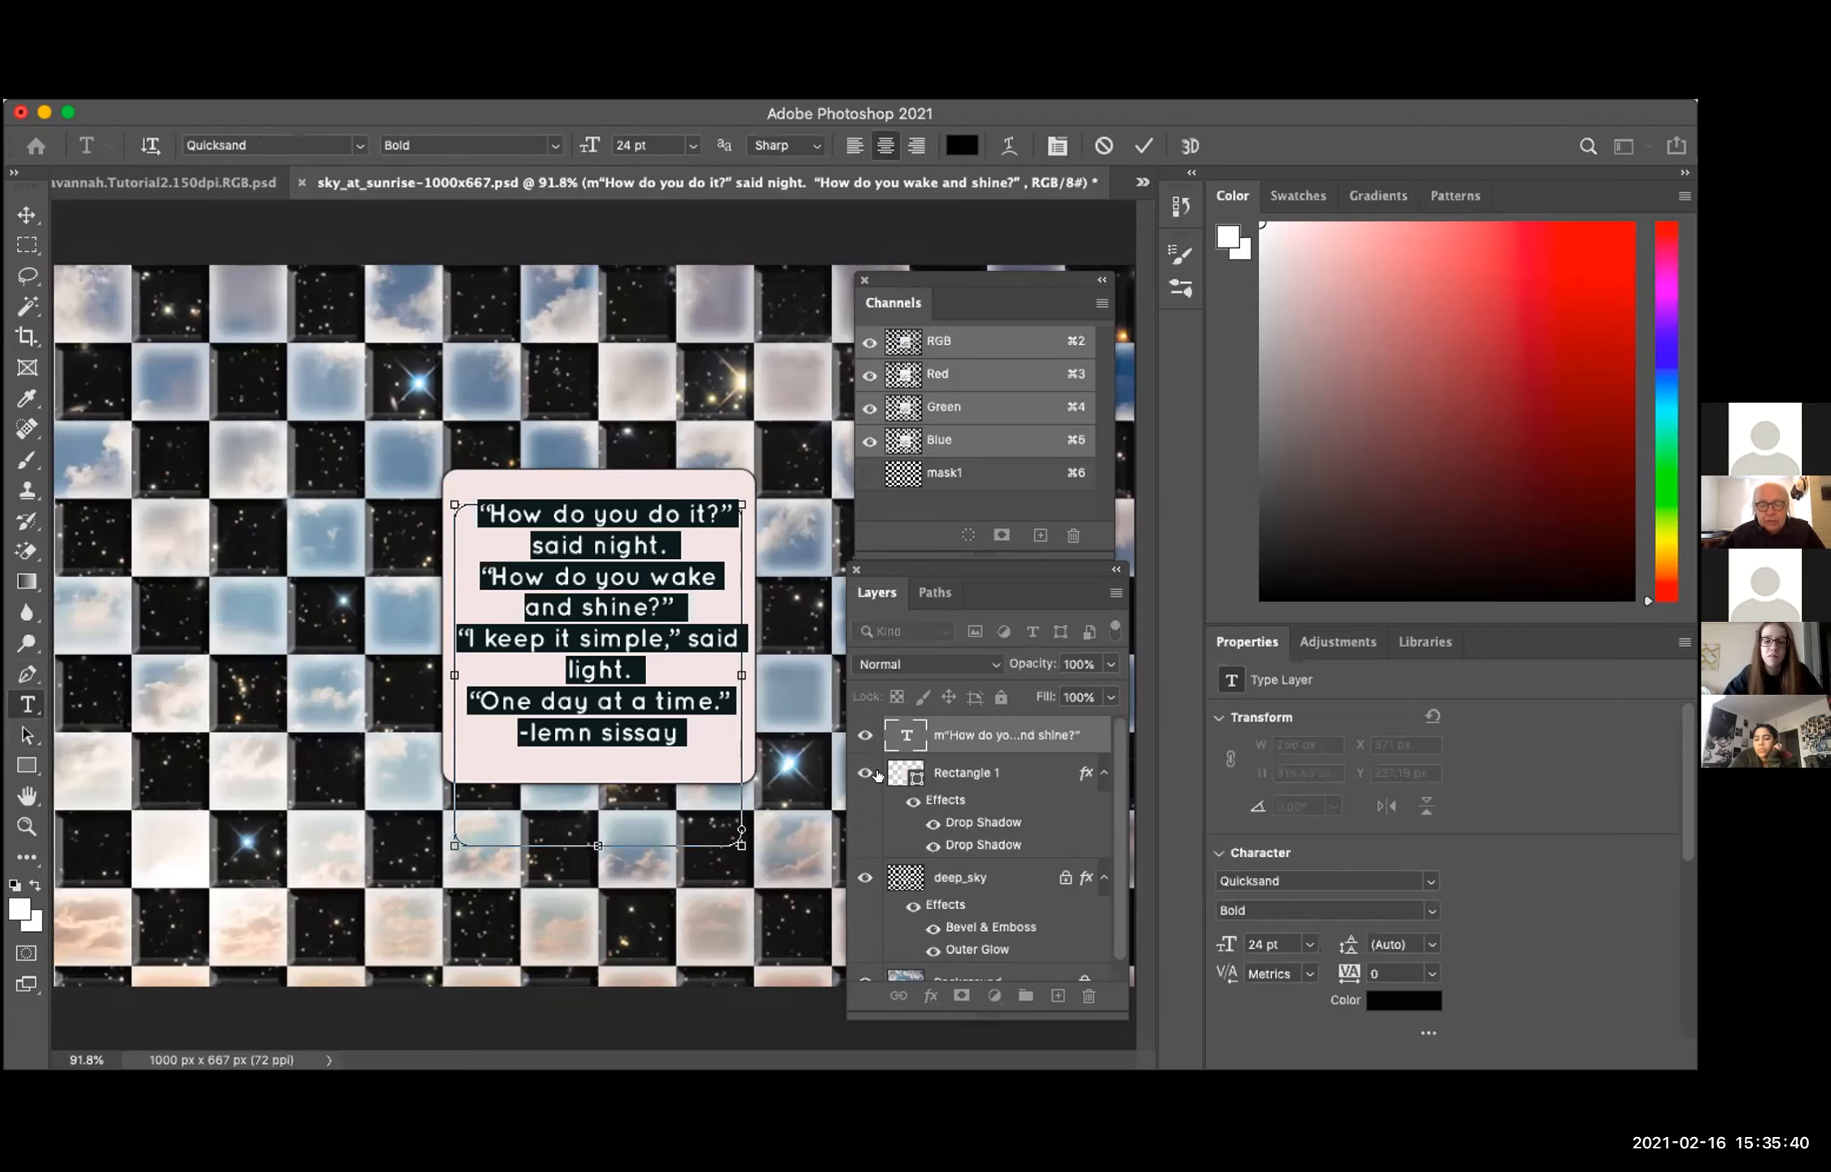
Step: Leave text editing and hide the poem text, Rectangle 1 and deep_sky layers
click(862, 734)
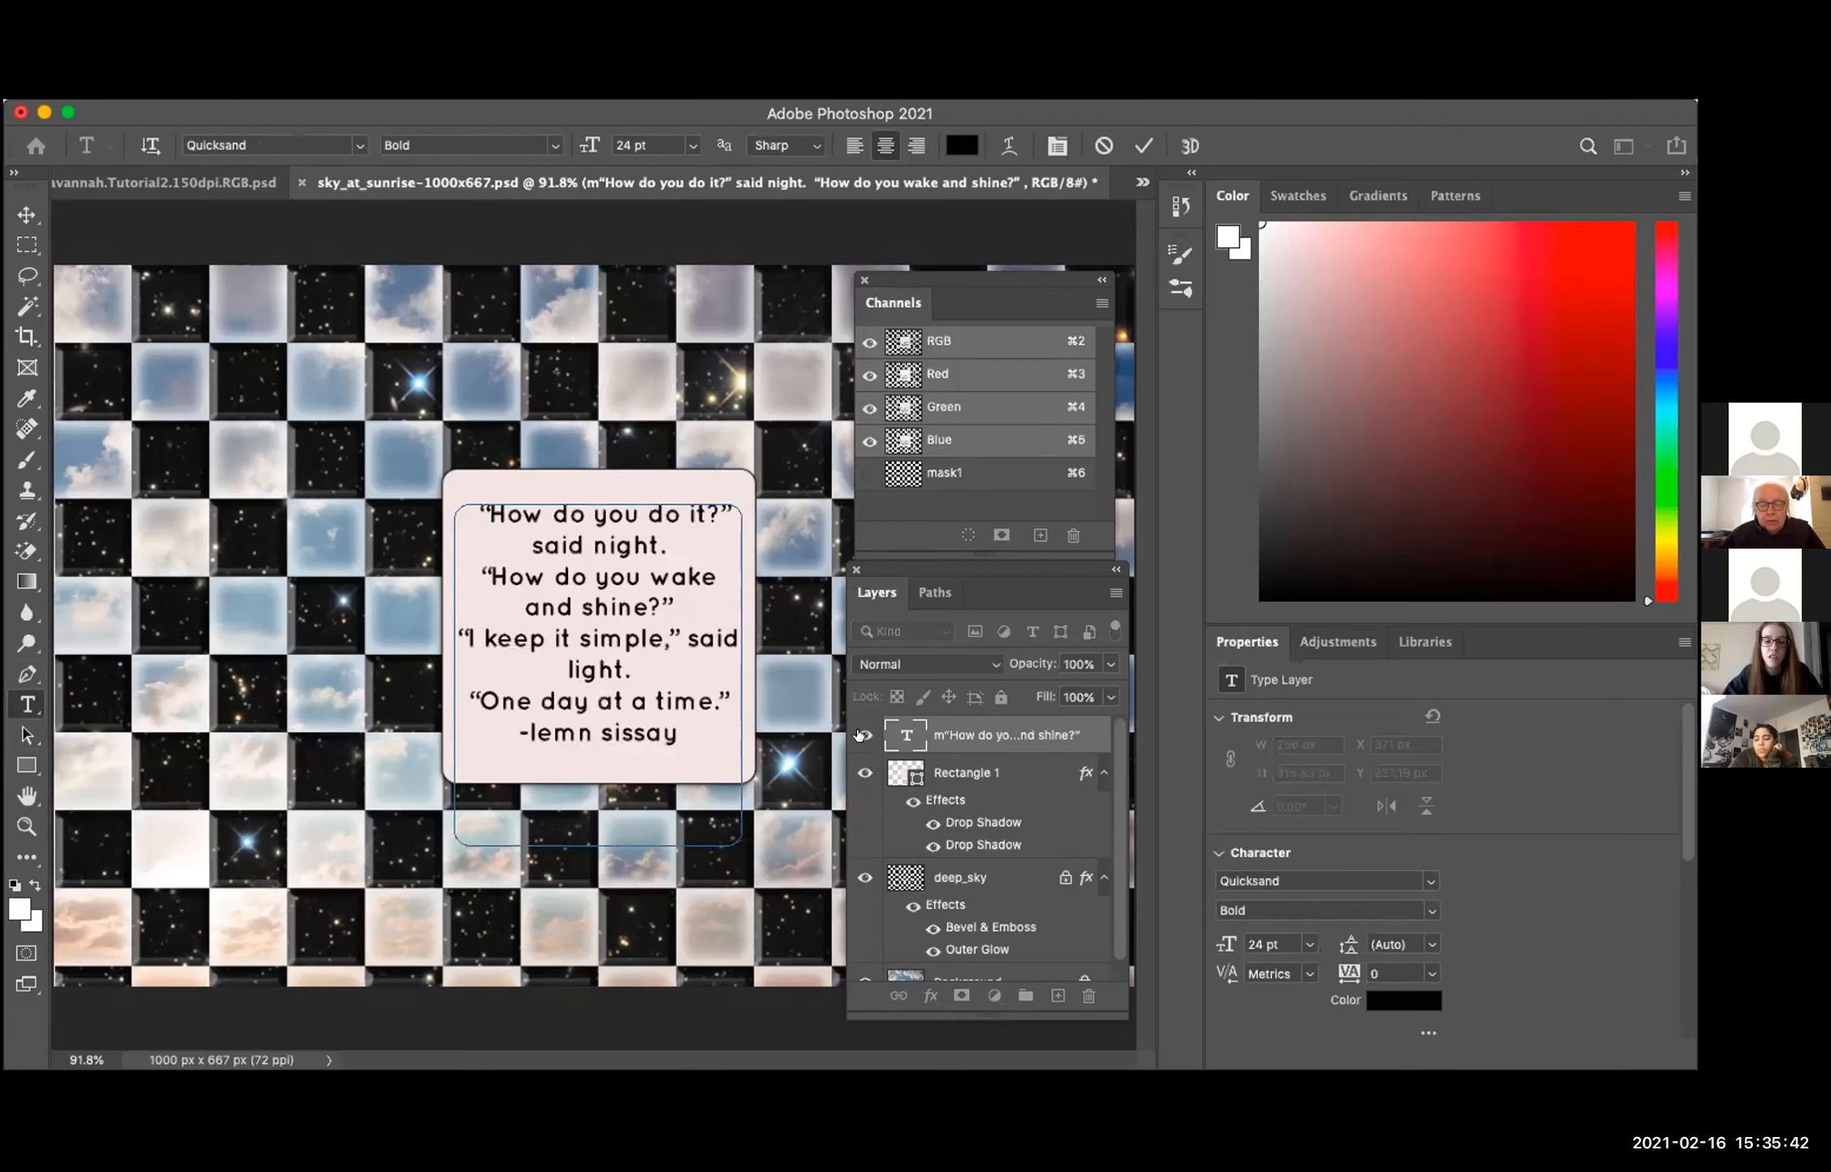
click(862, 735)
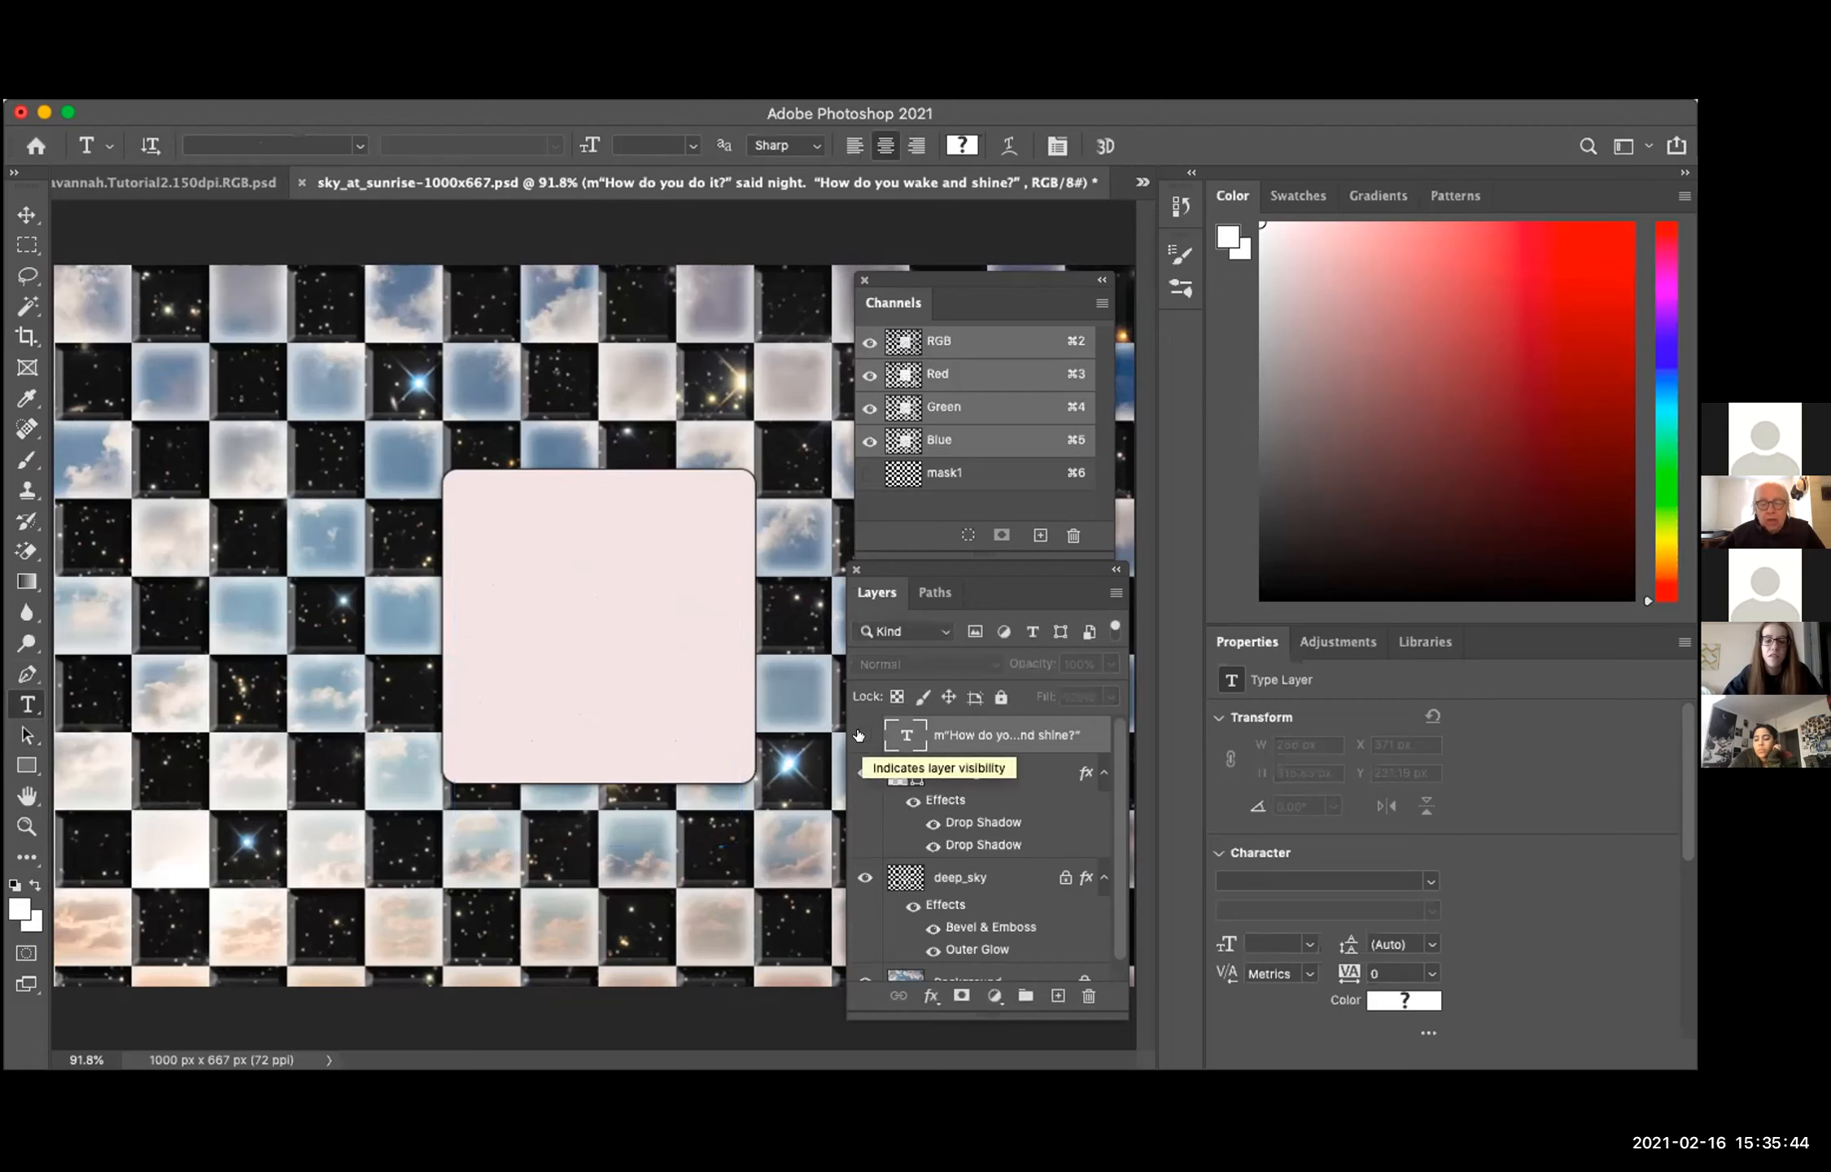
click(864, 772)
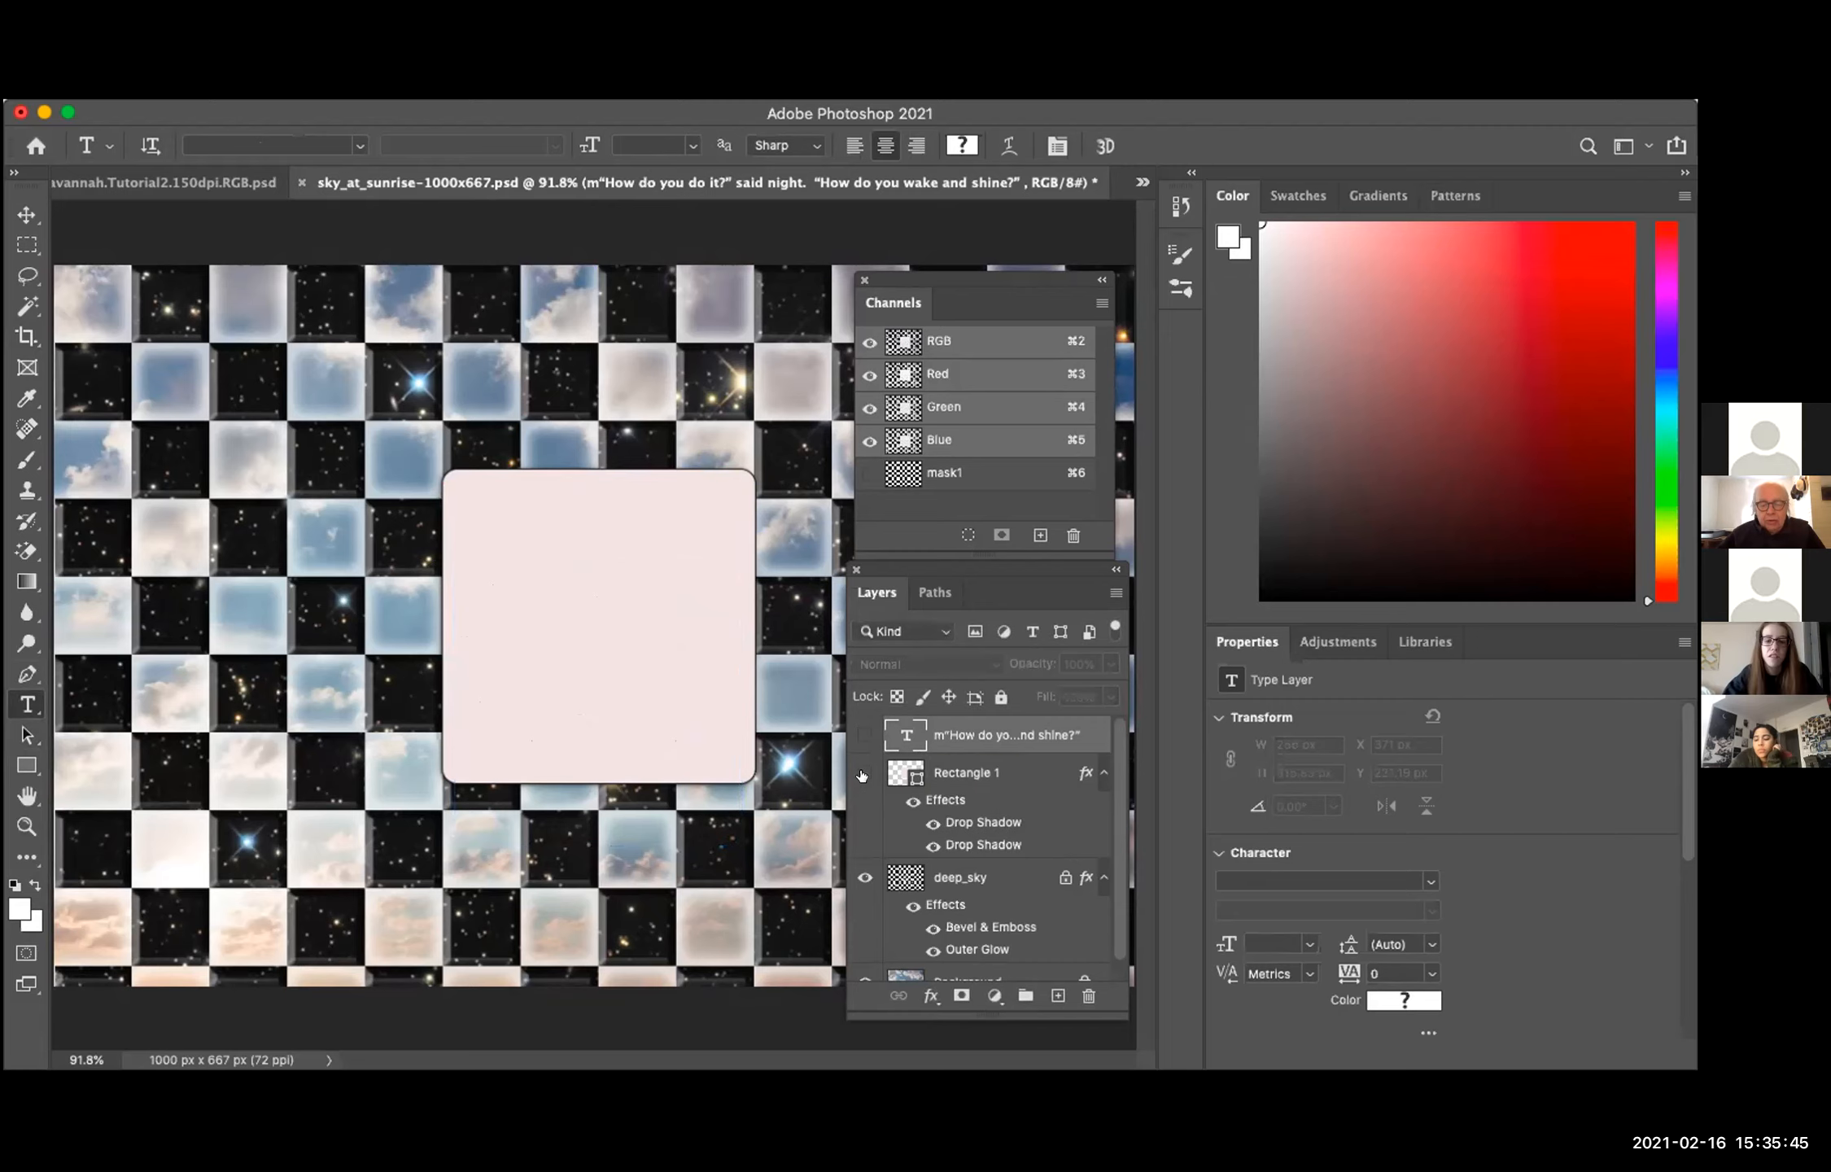
click(863, 877)
Step: Hide the Background layer, show it again and select it
scroll(861, 895, down, 1)
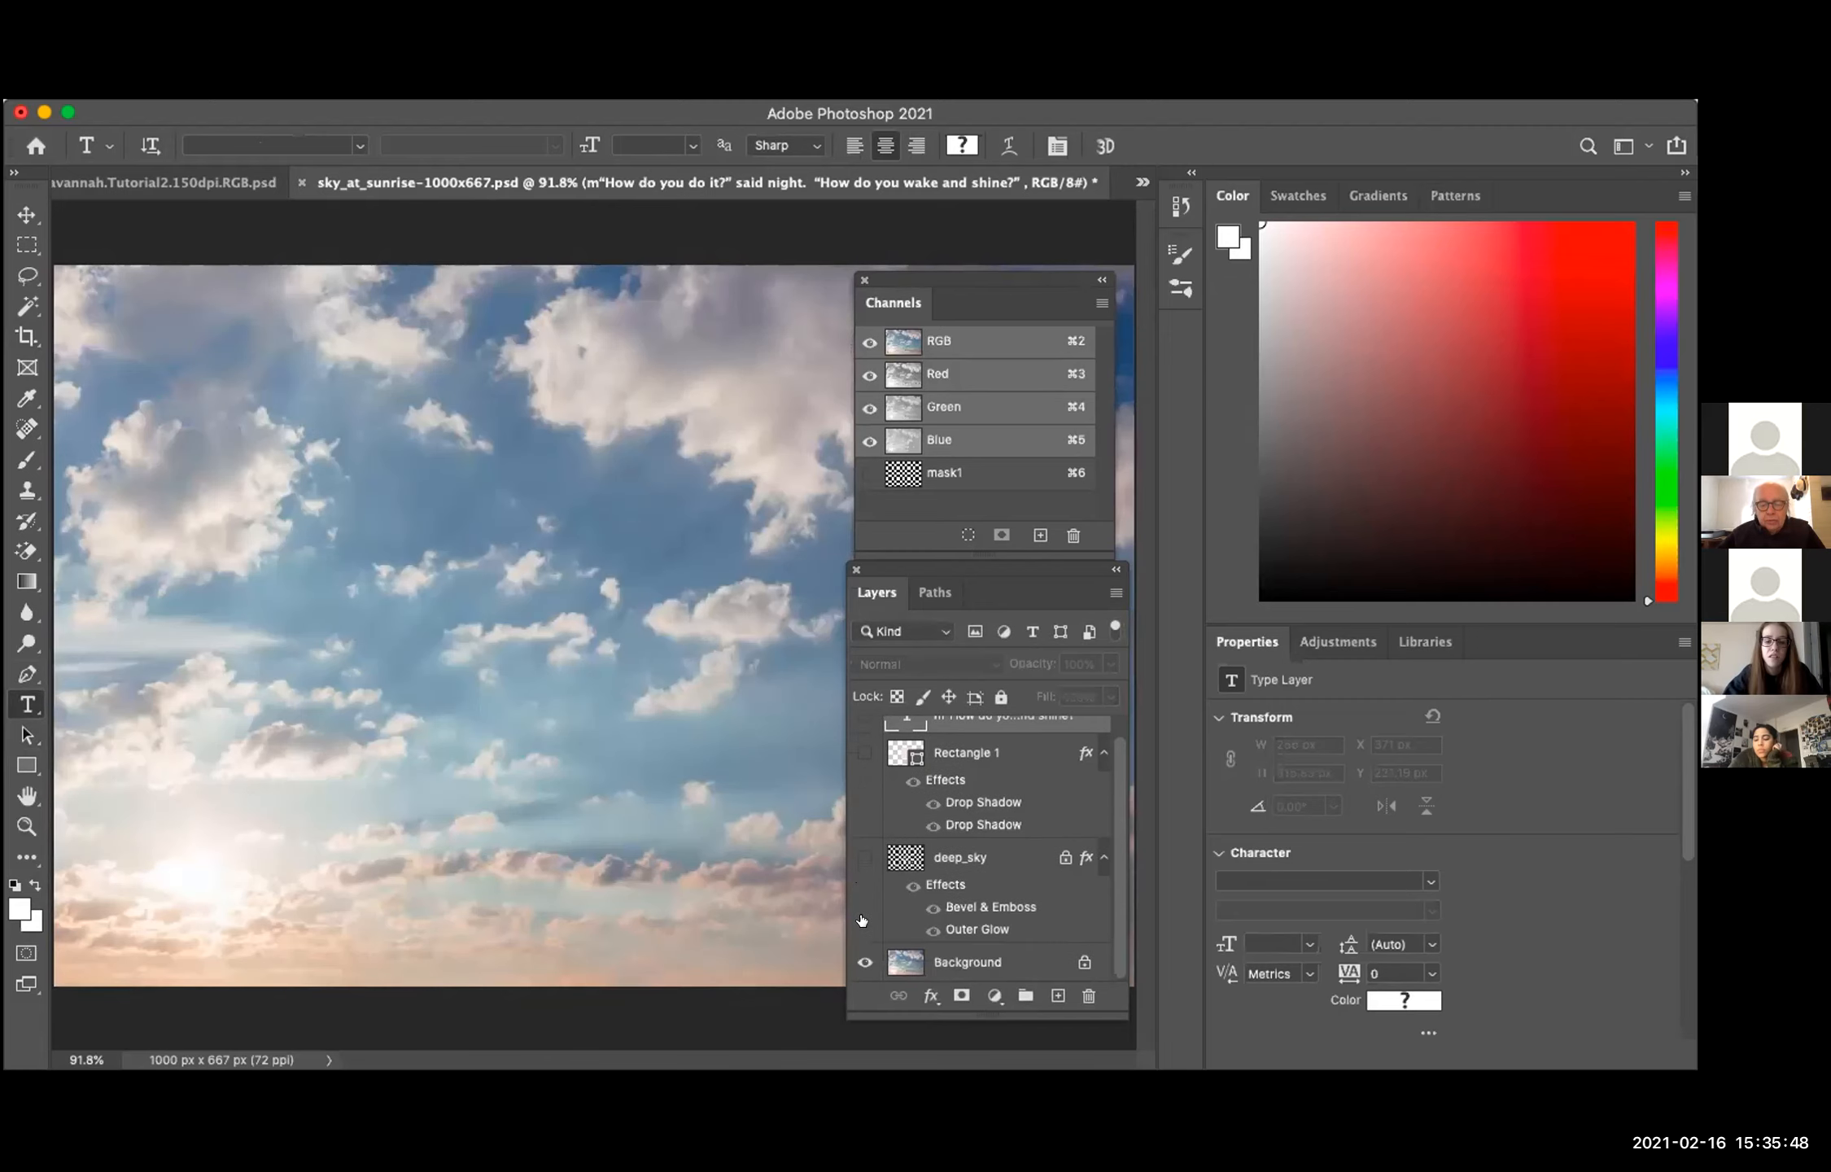
click(861, 962)
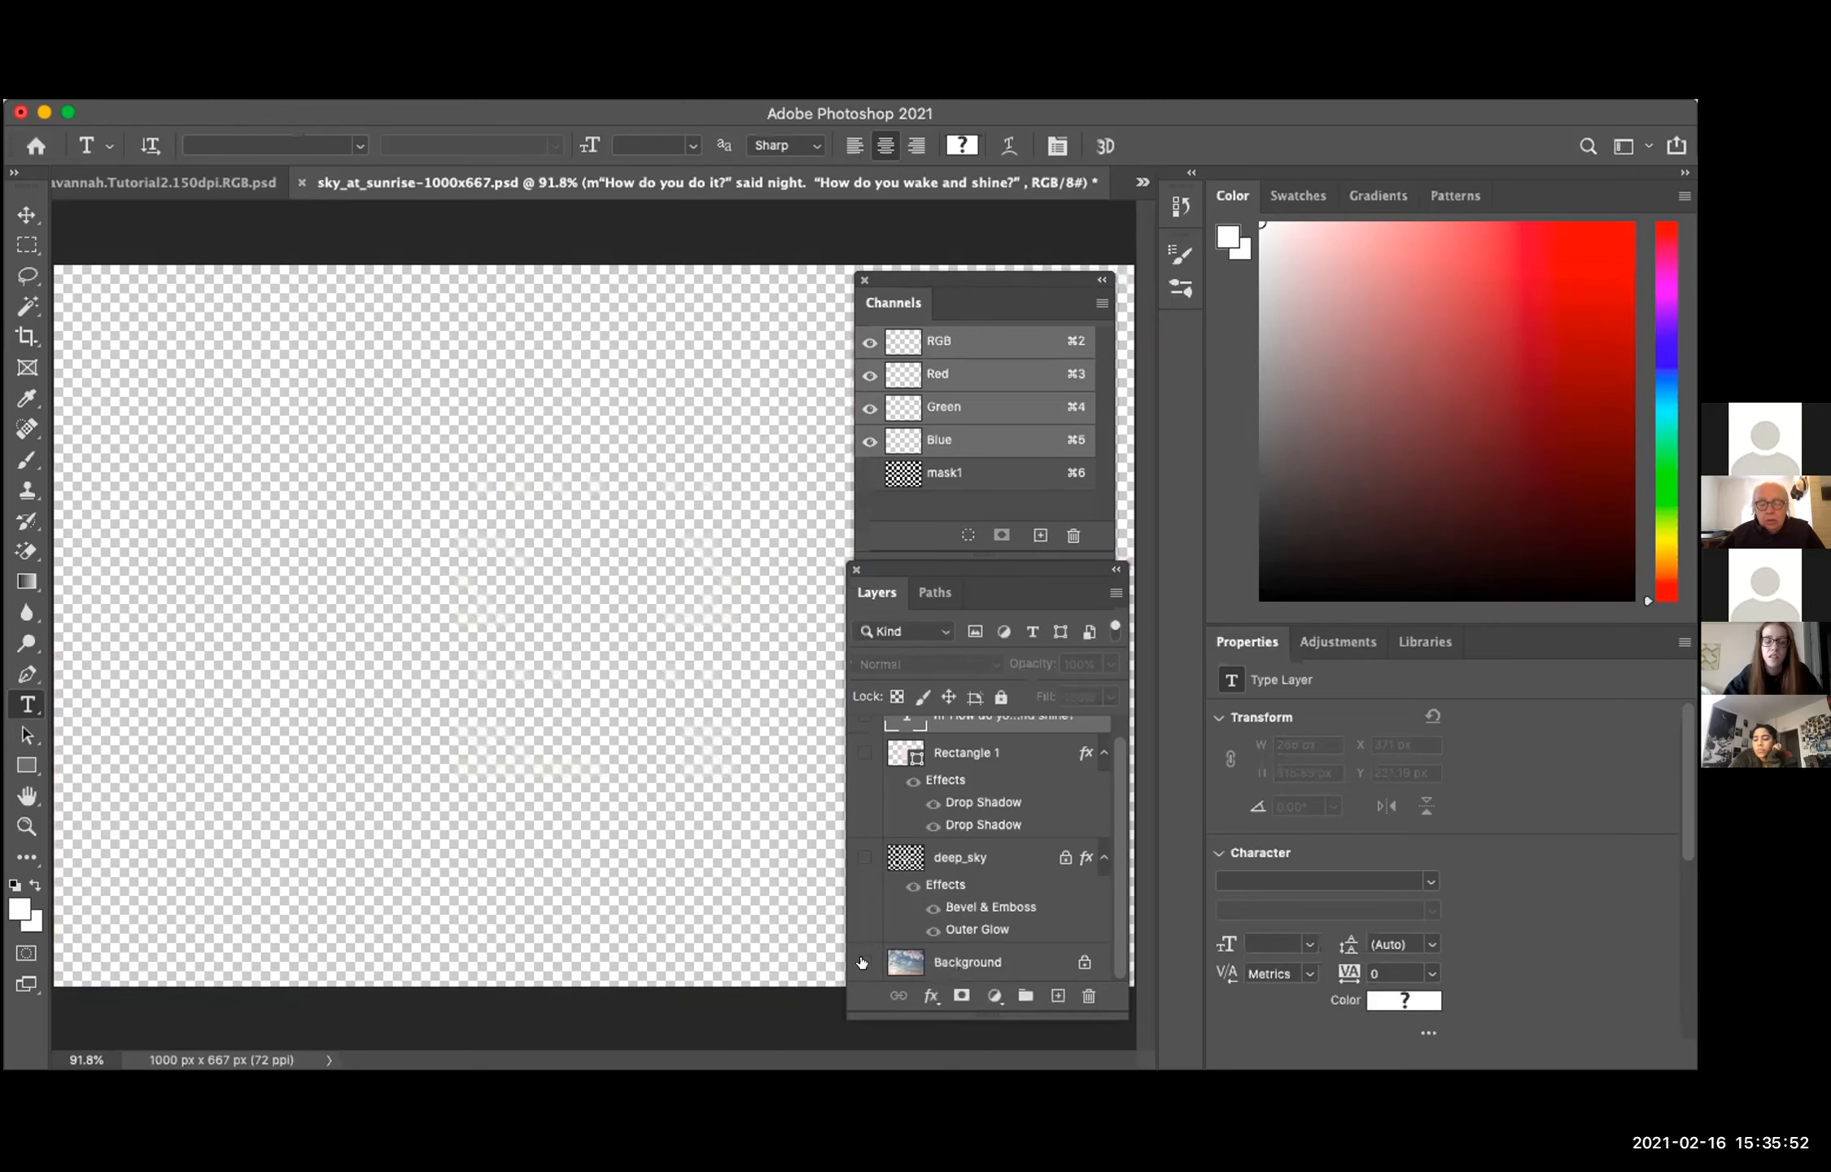
click(861, 962)
click(944, 962)
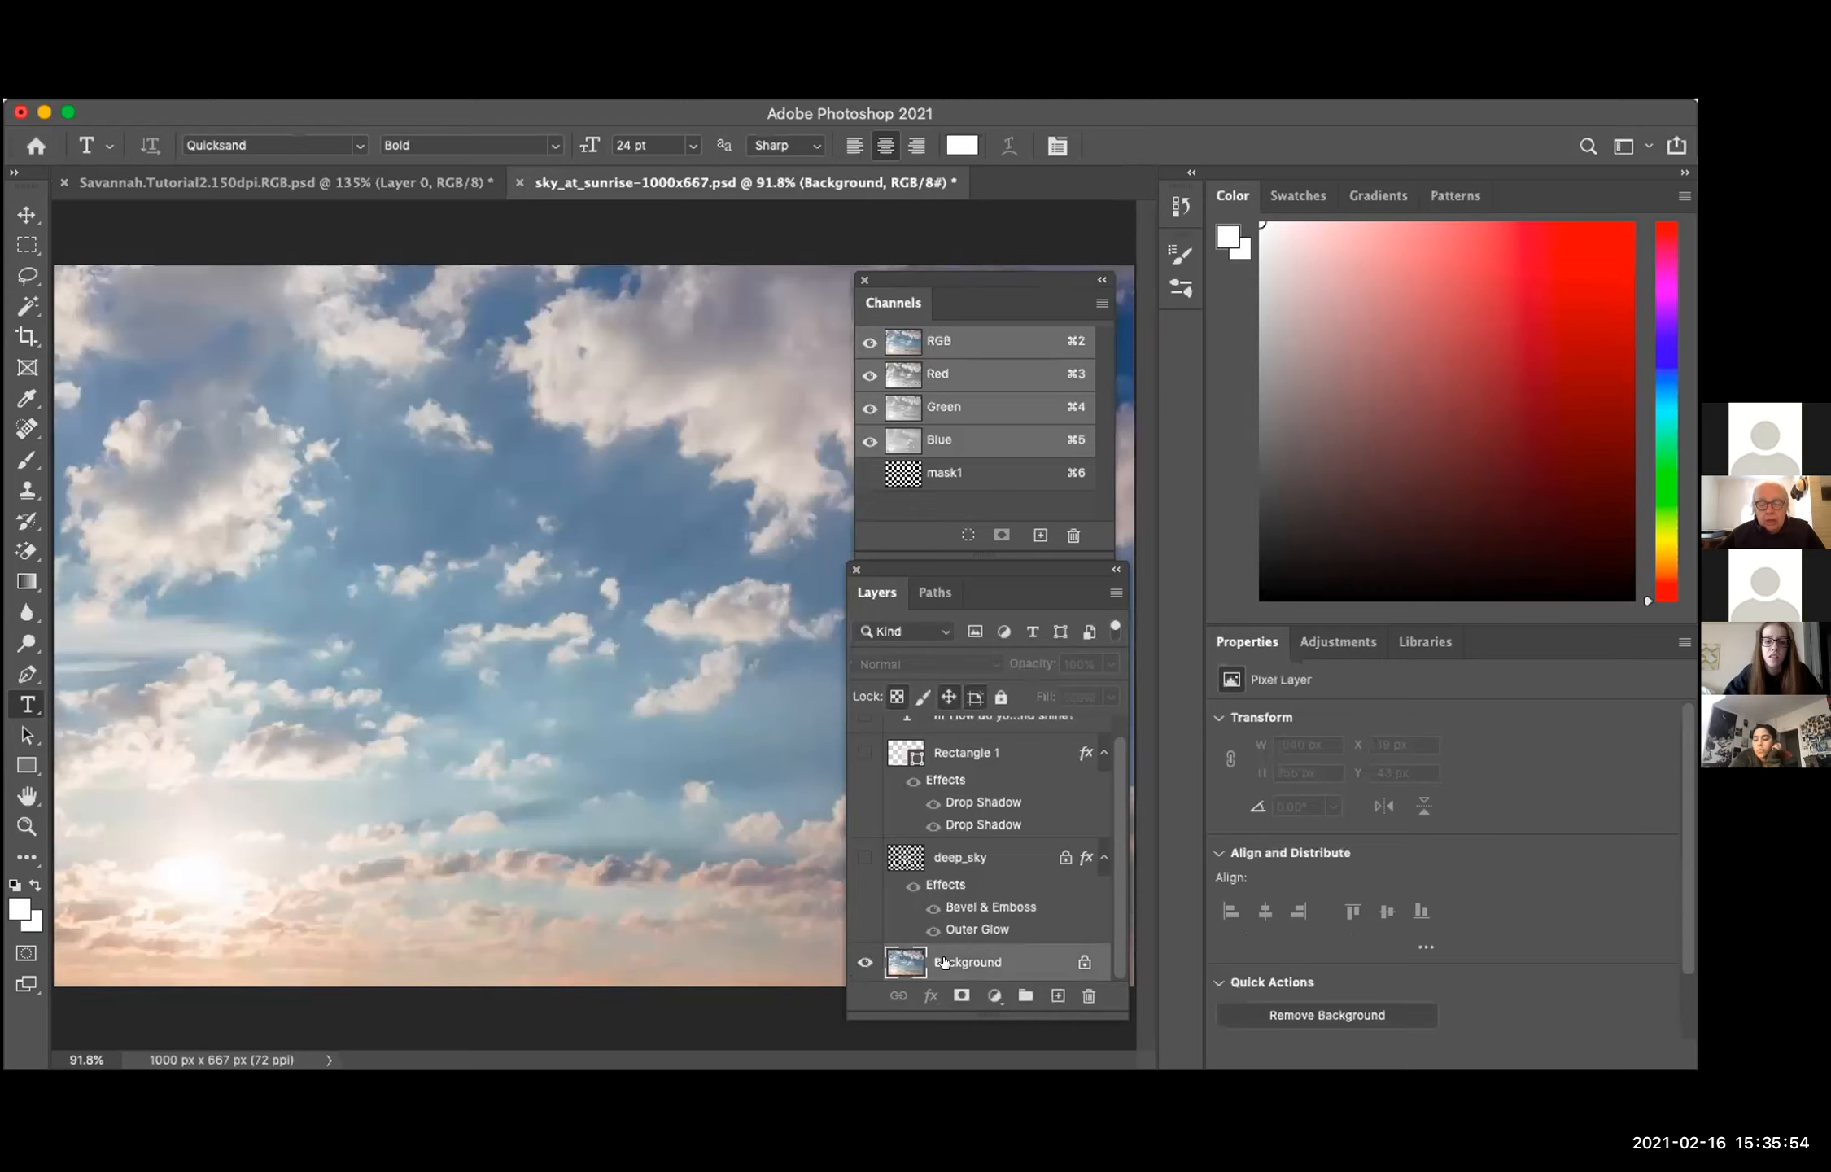
Step: Place new point type mid-sky with the Horizontal Type tool and fill it with the copied poem
click(483, 568)
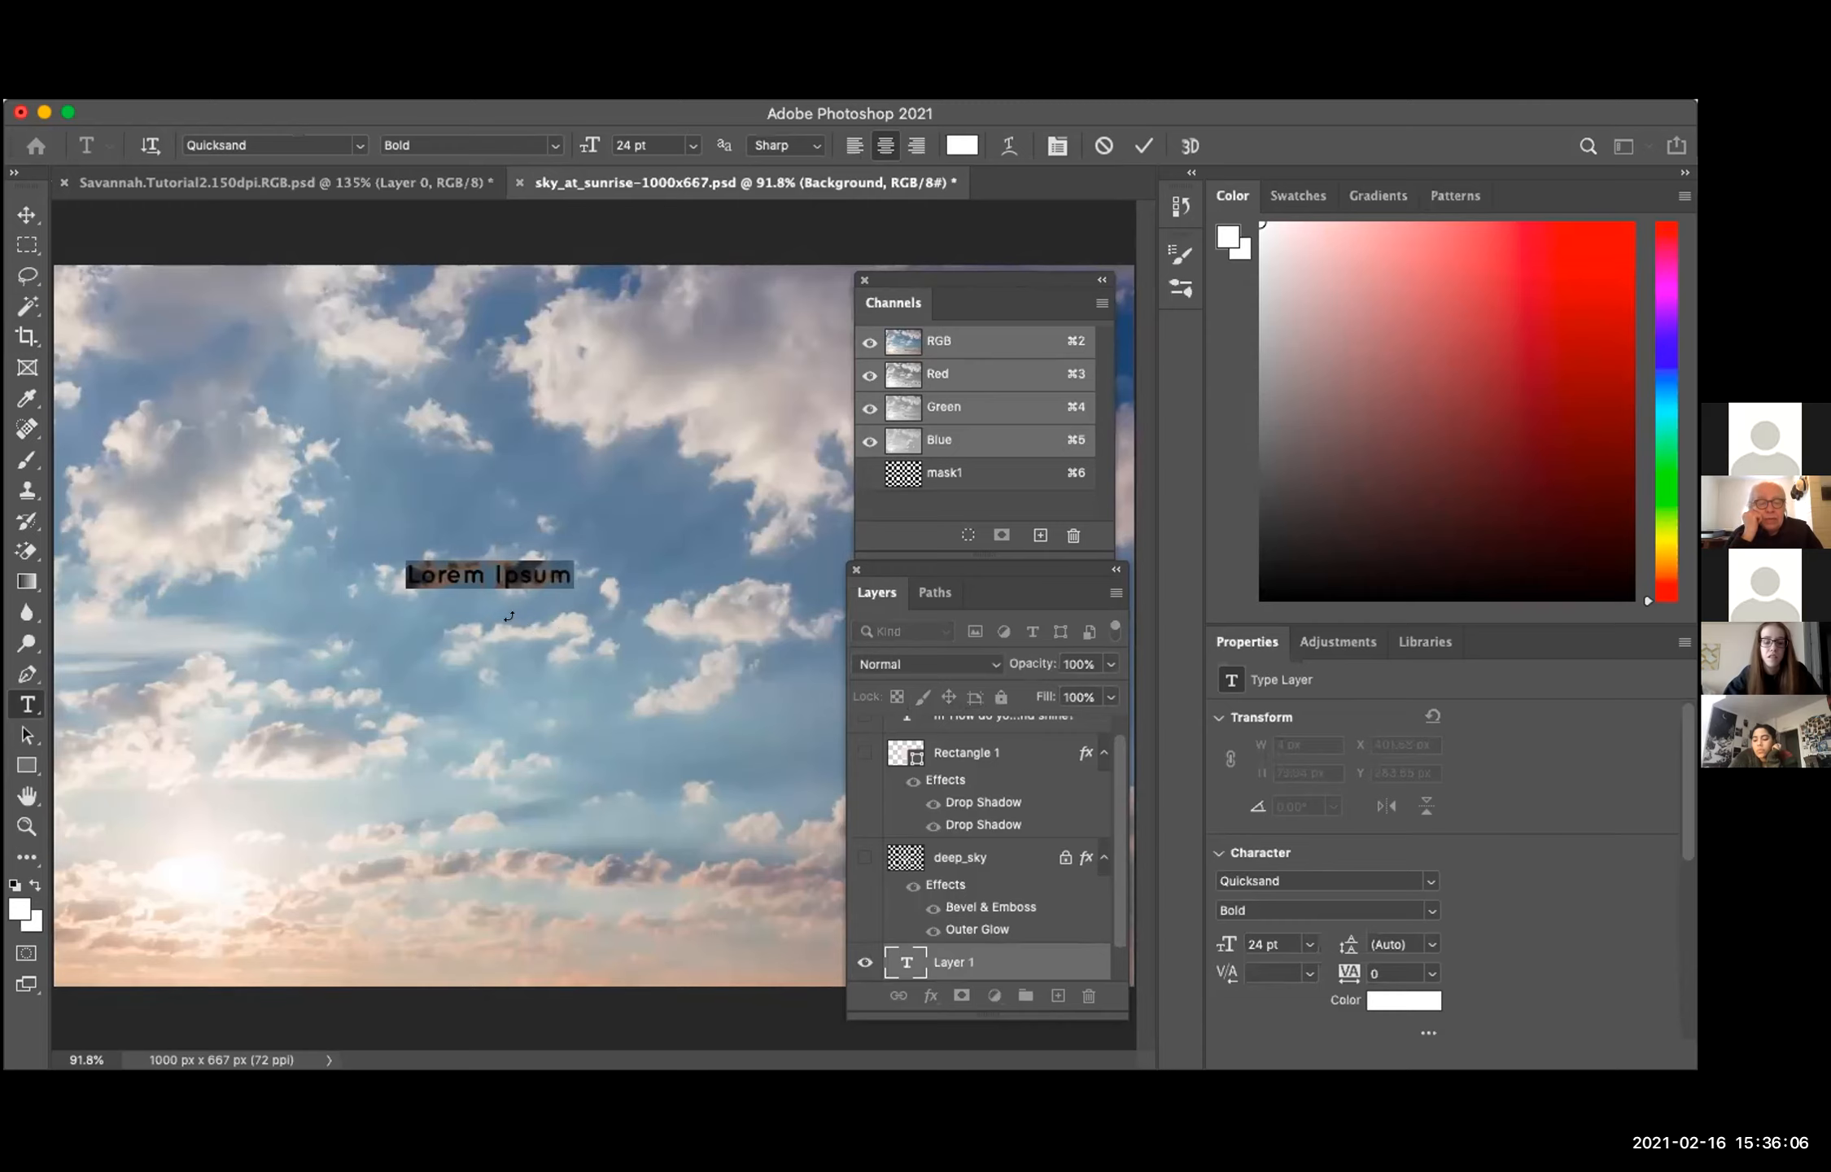
key(super+v)
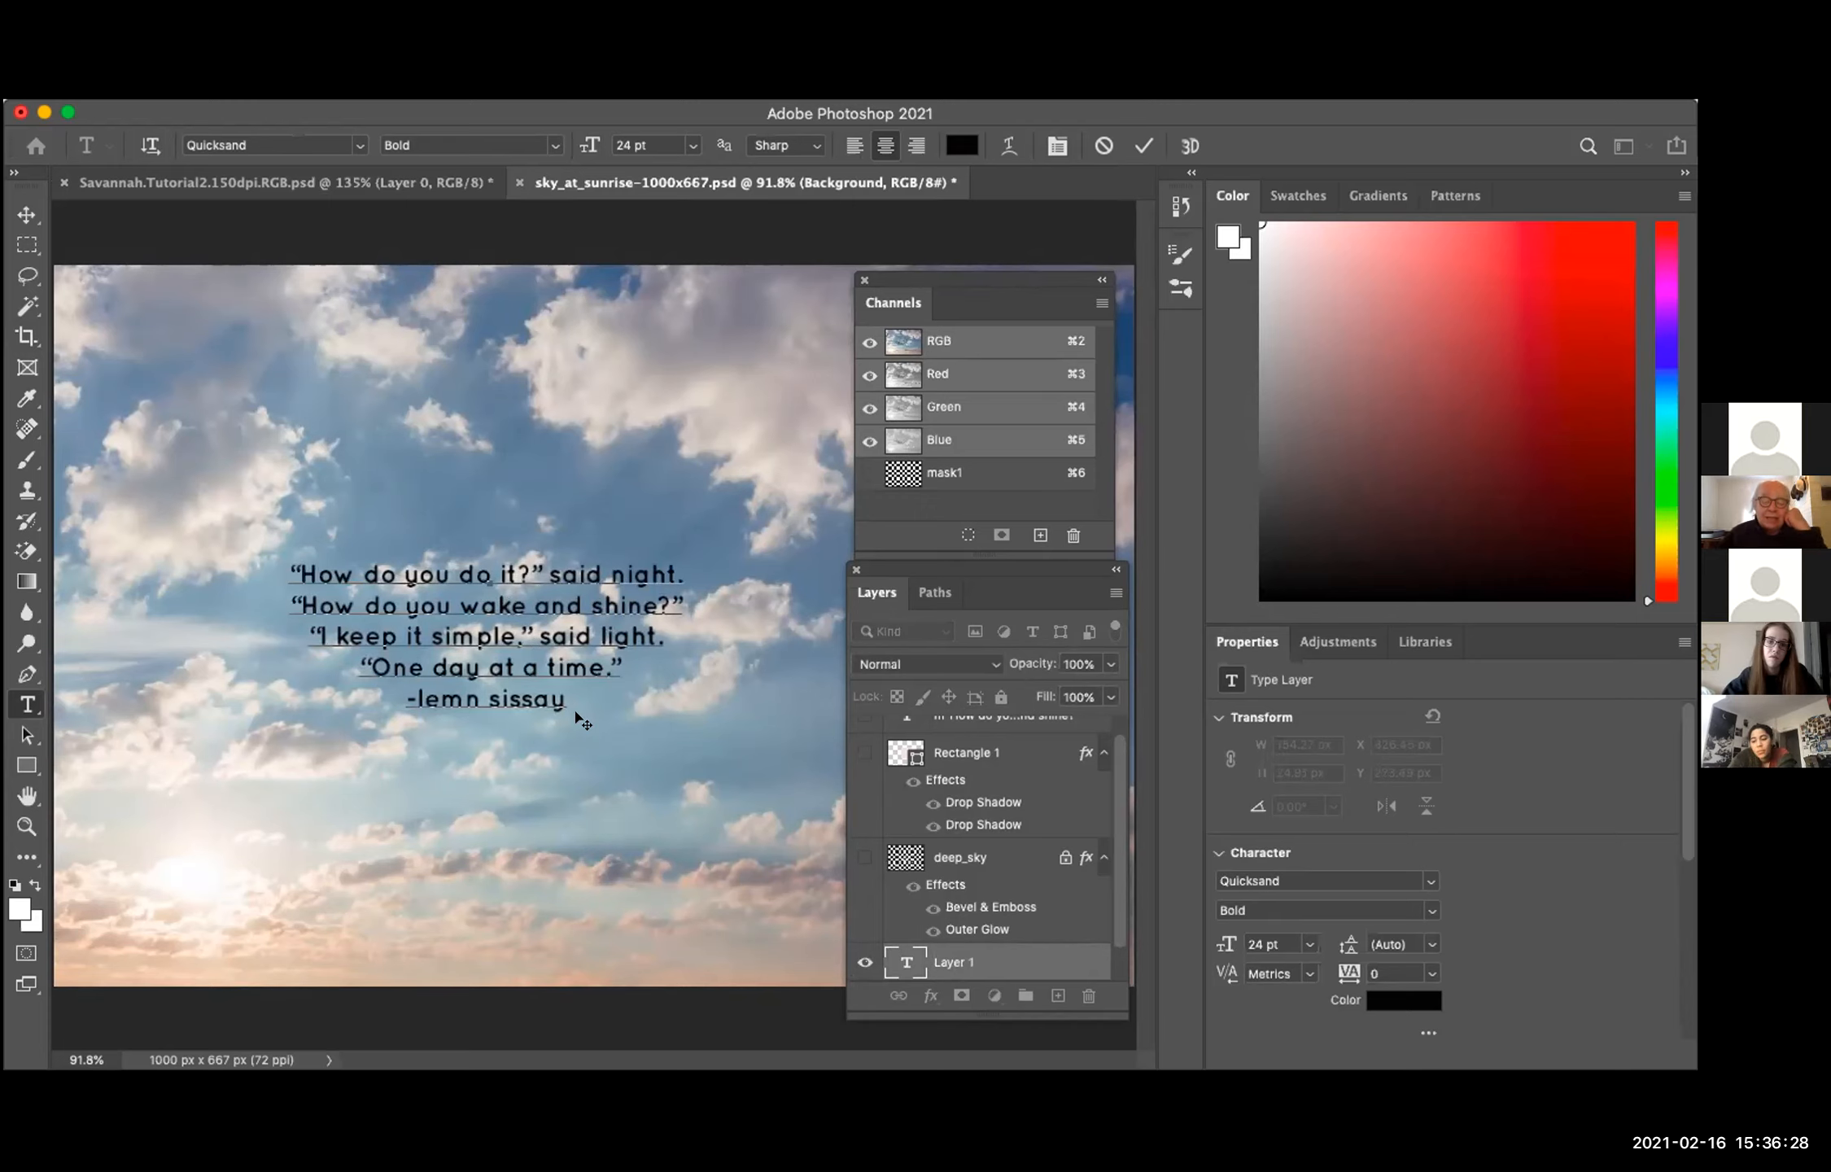
Step: Try left and right alignment on the whole pasted poem, restore centered alignment, and commit the text
drag(570, 692, 279, 561)
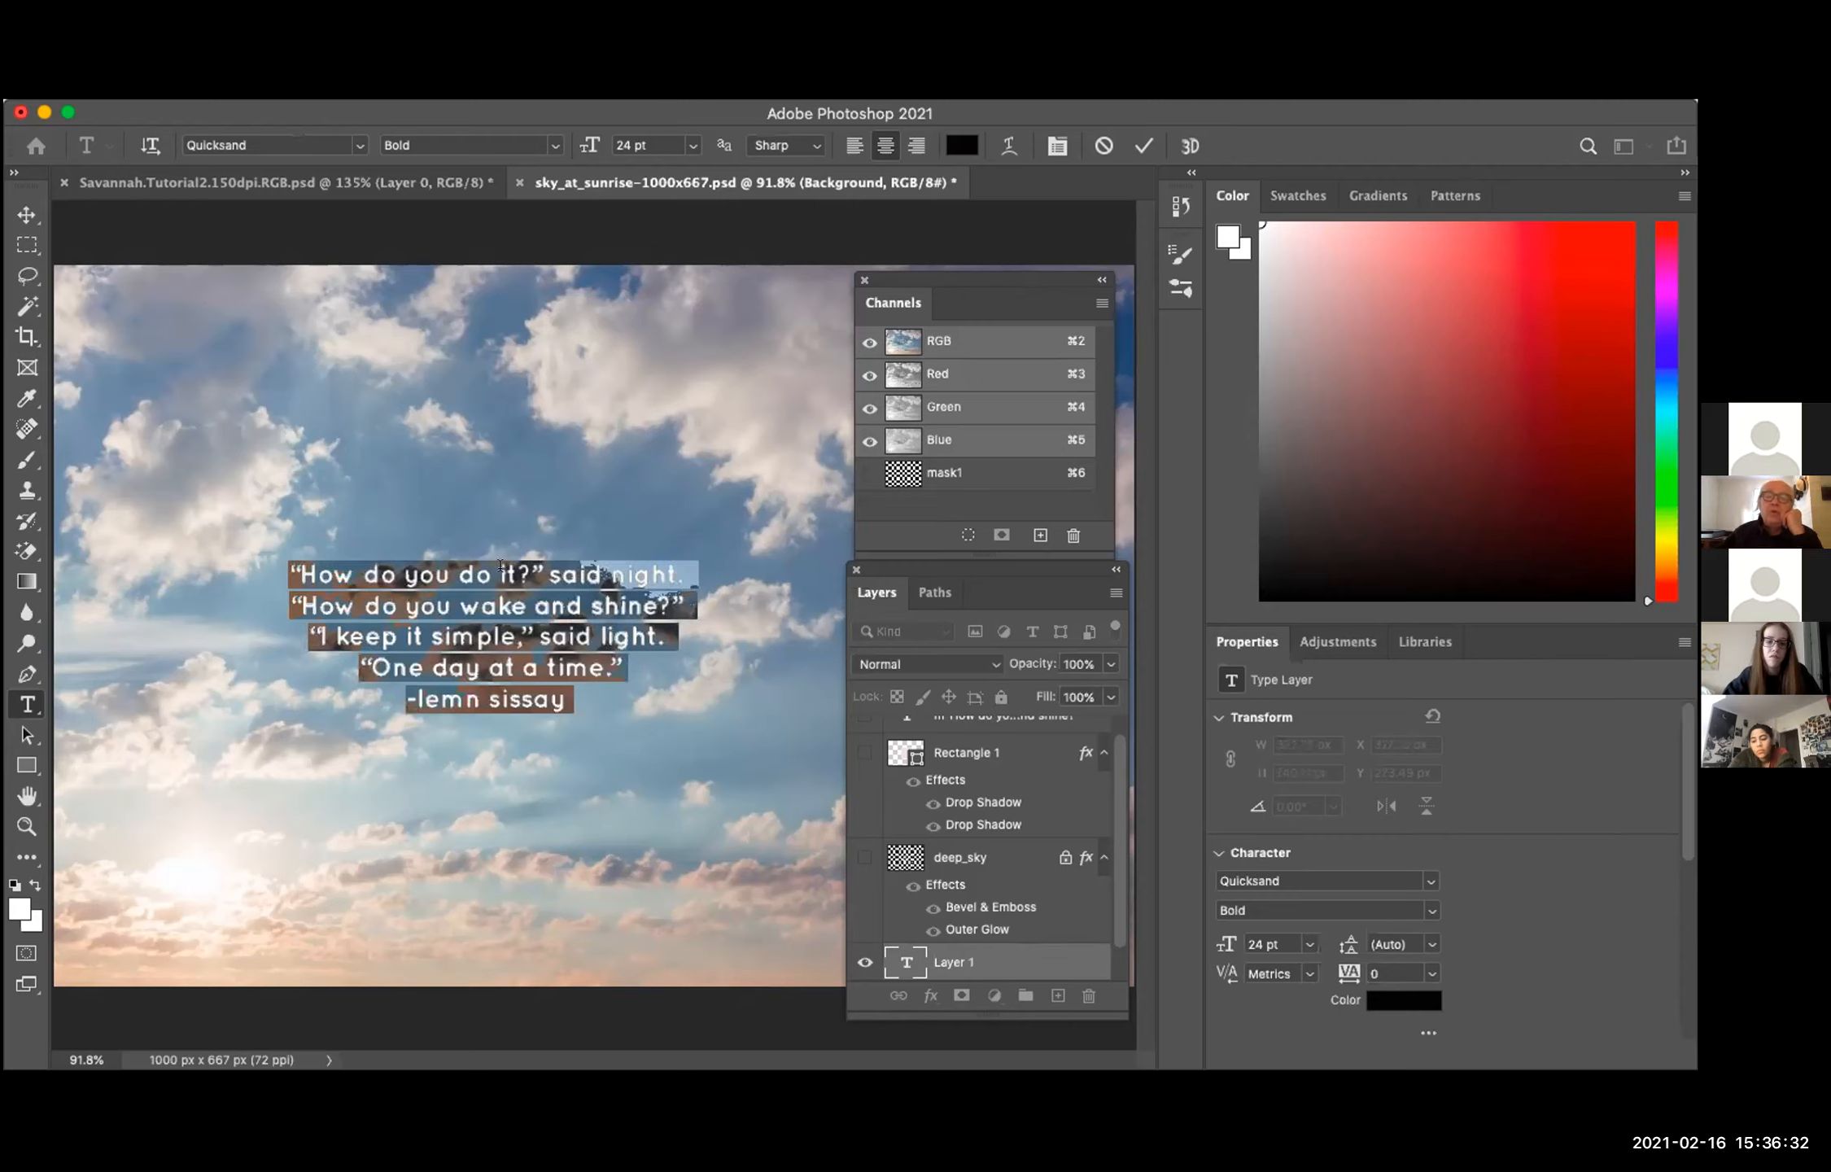
click(856, 147)
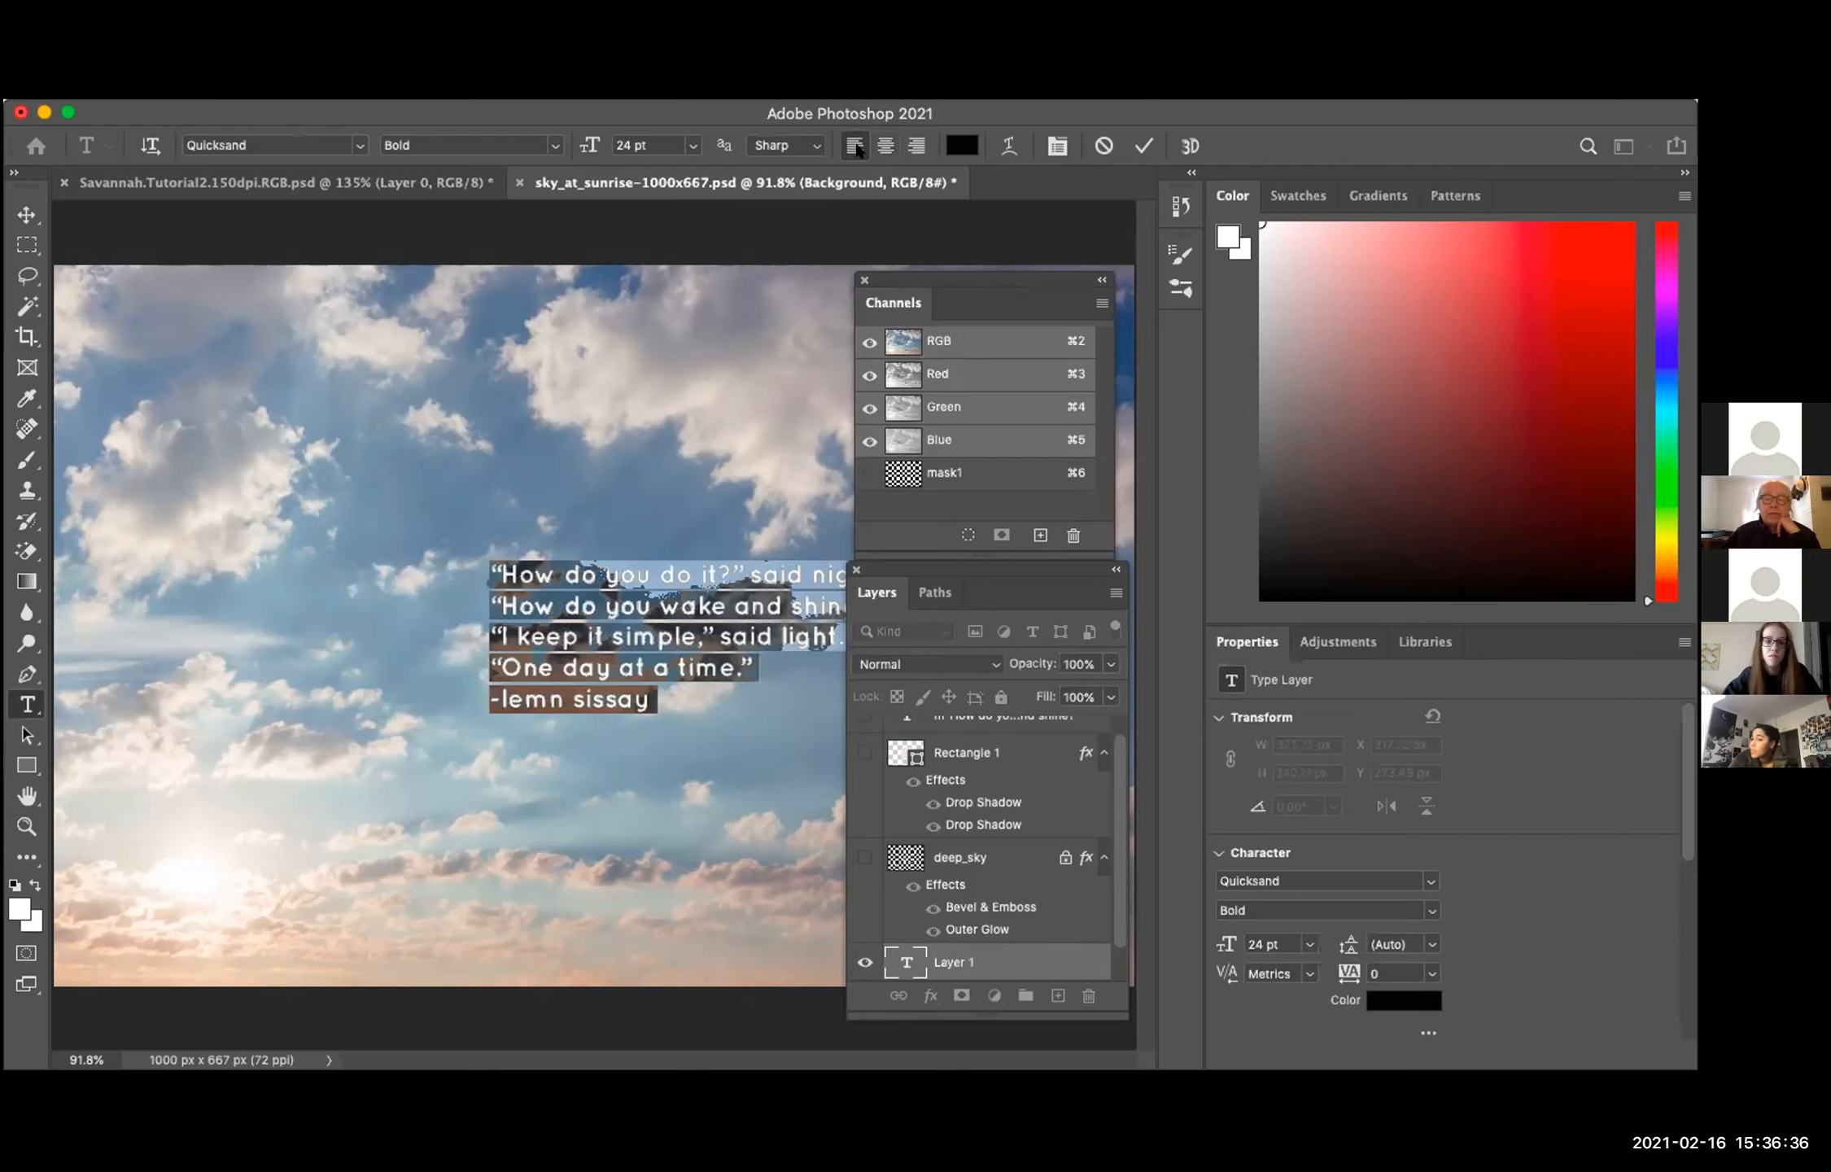
click(914, 146)
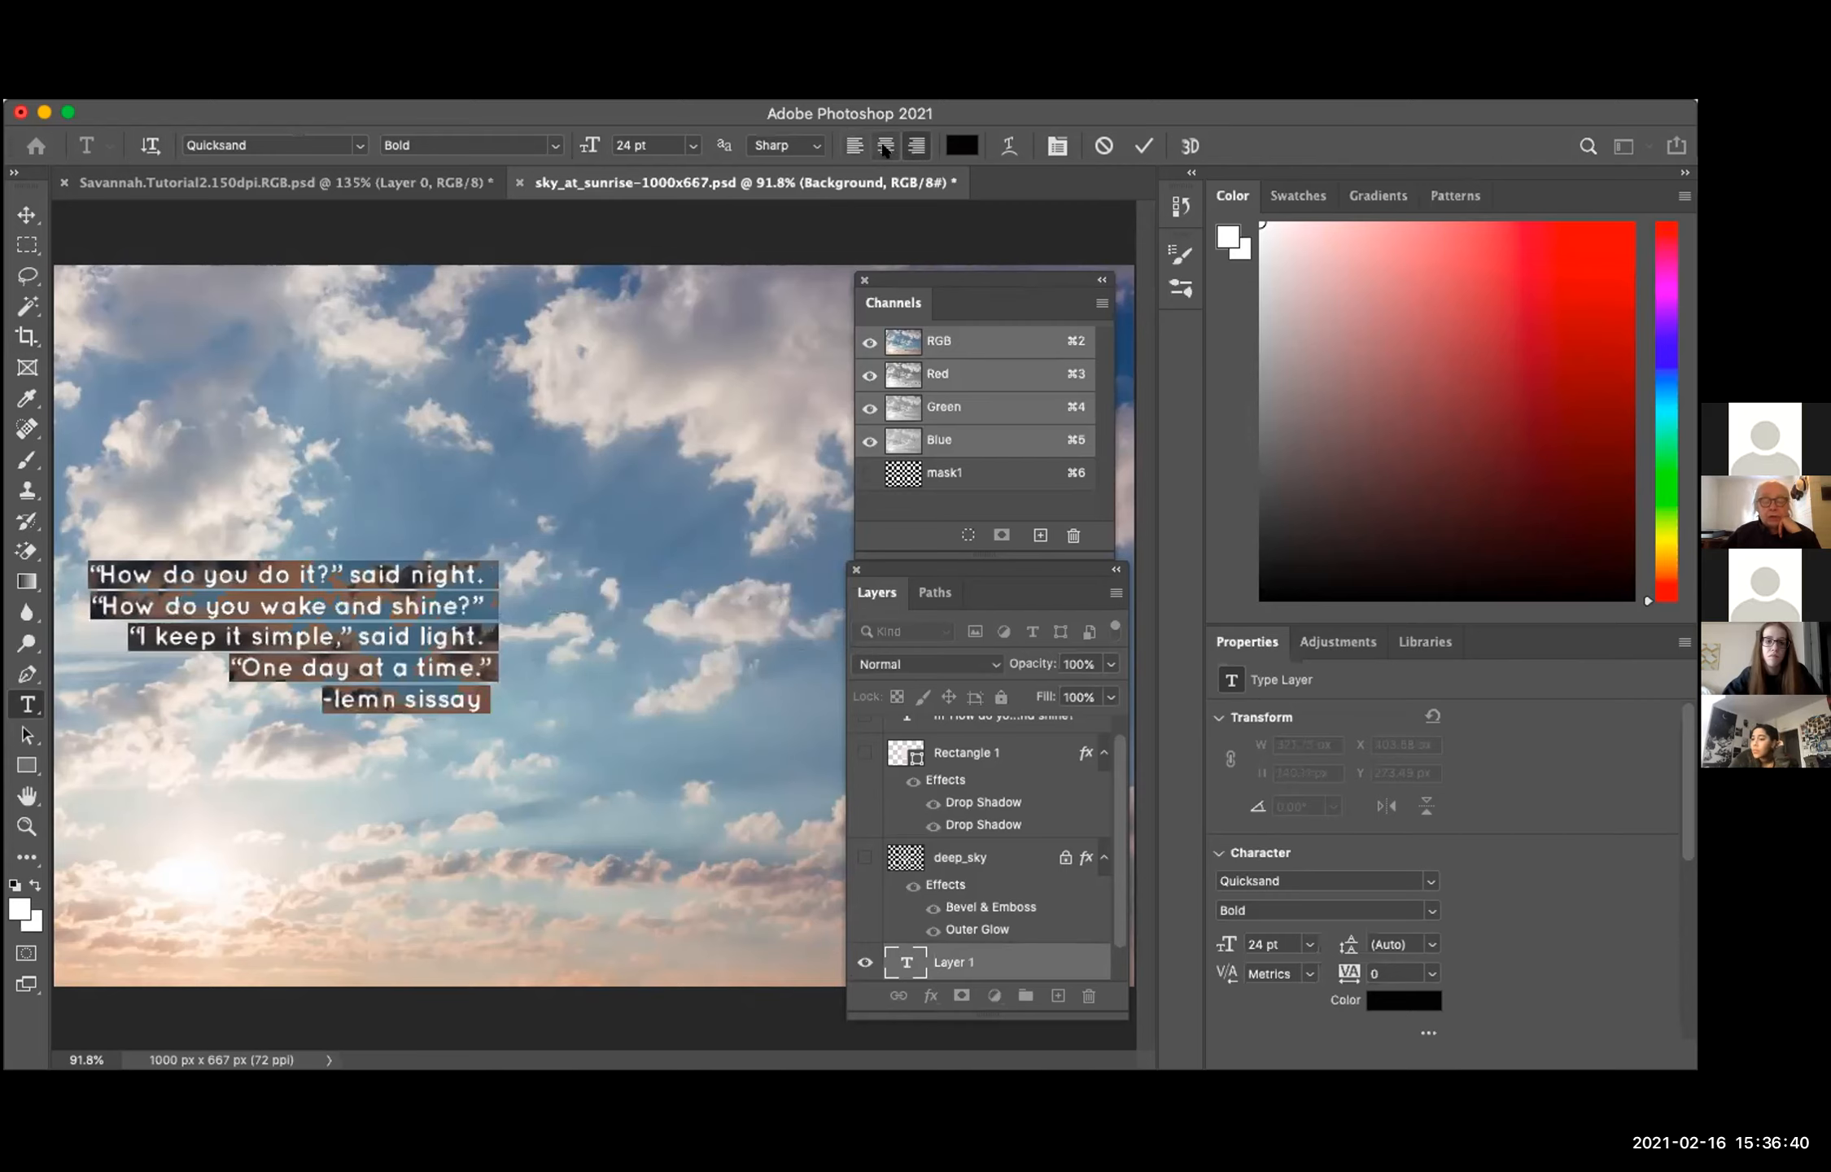
click(885, 147)
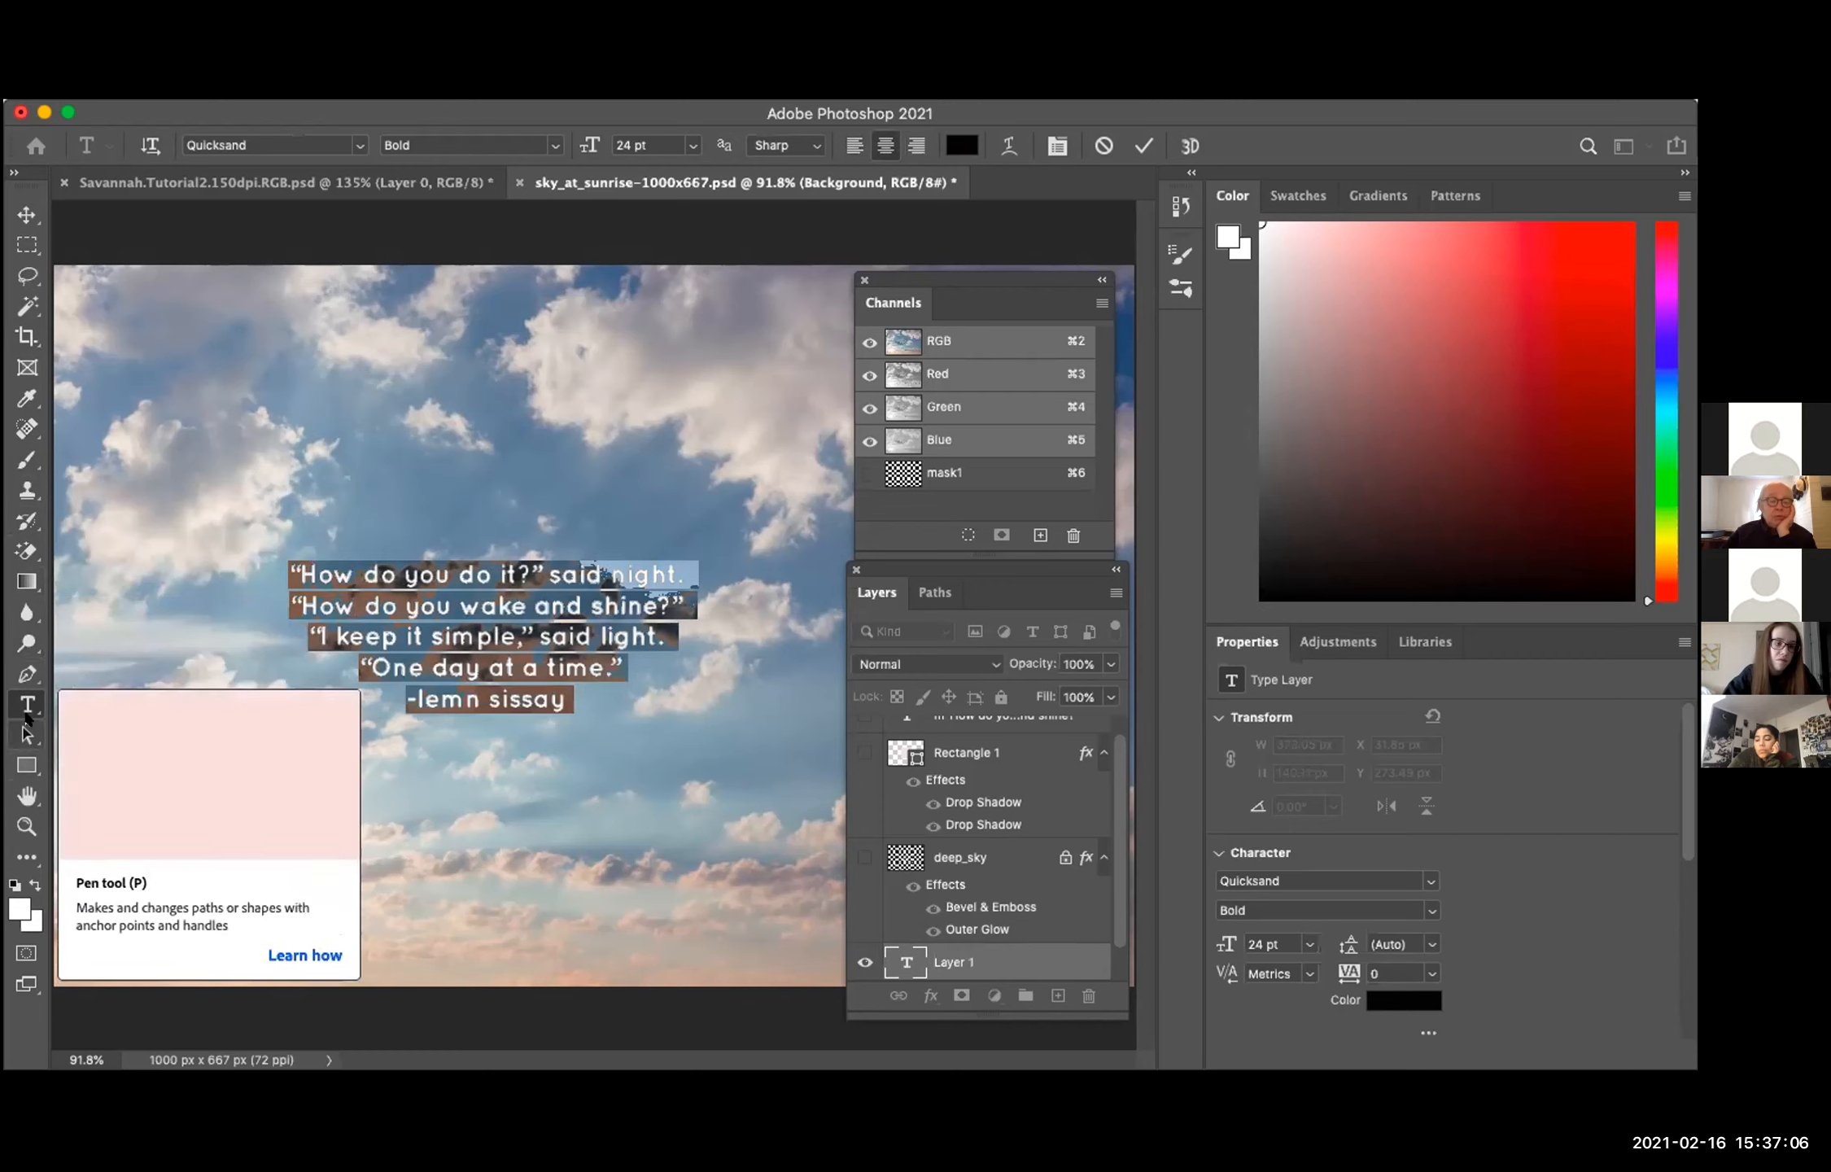
click(17, 215)
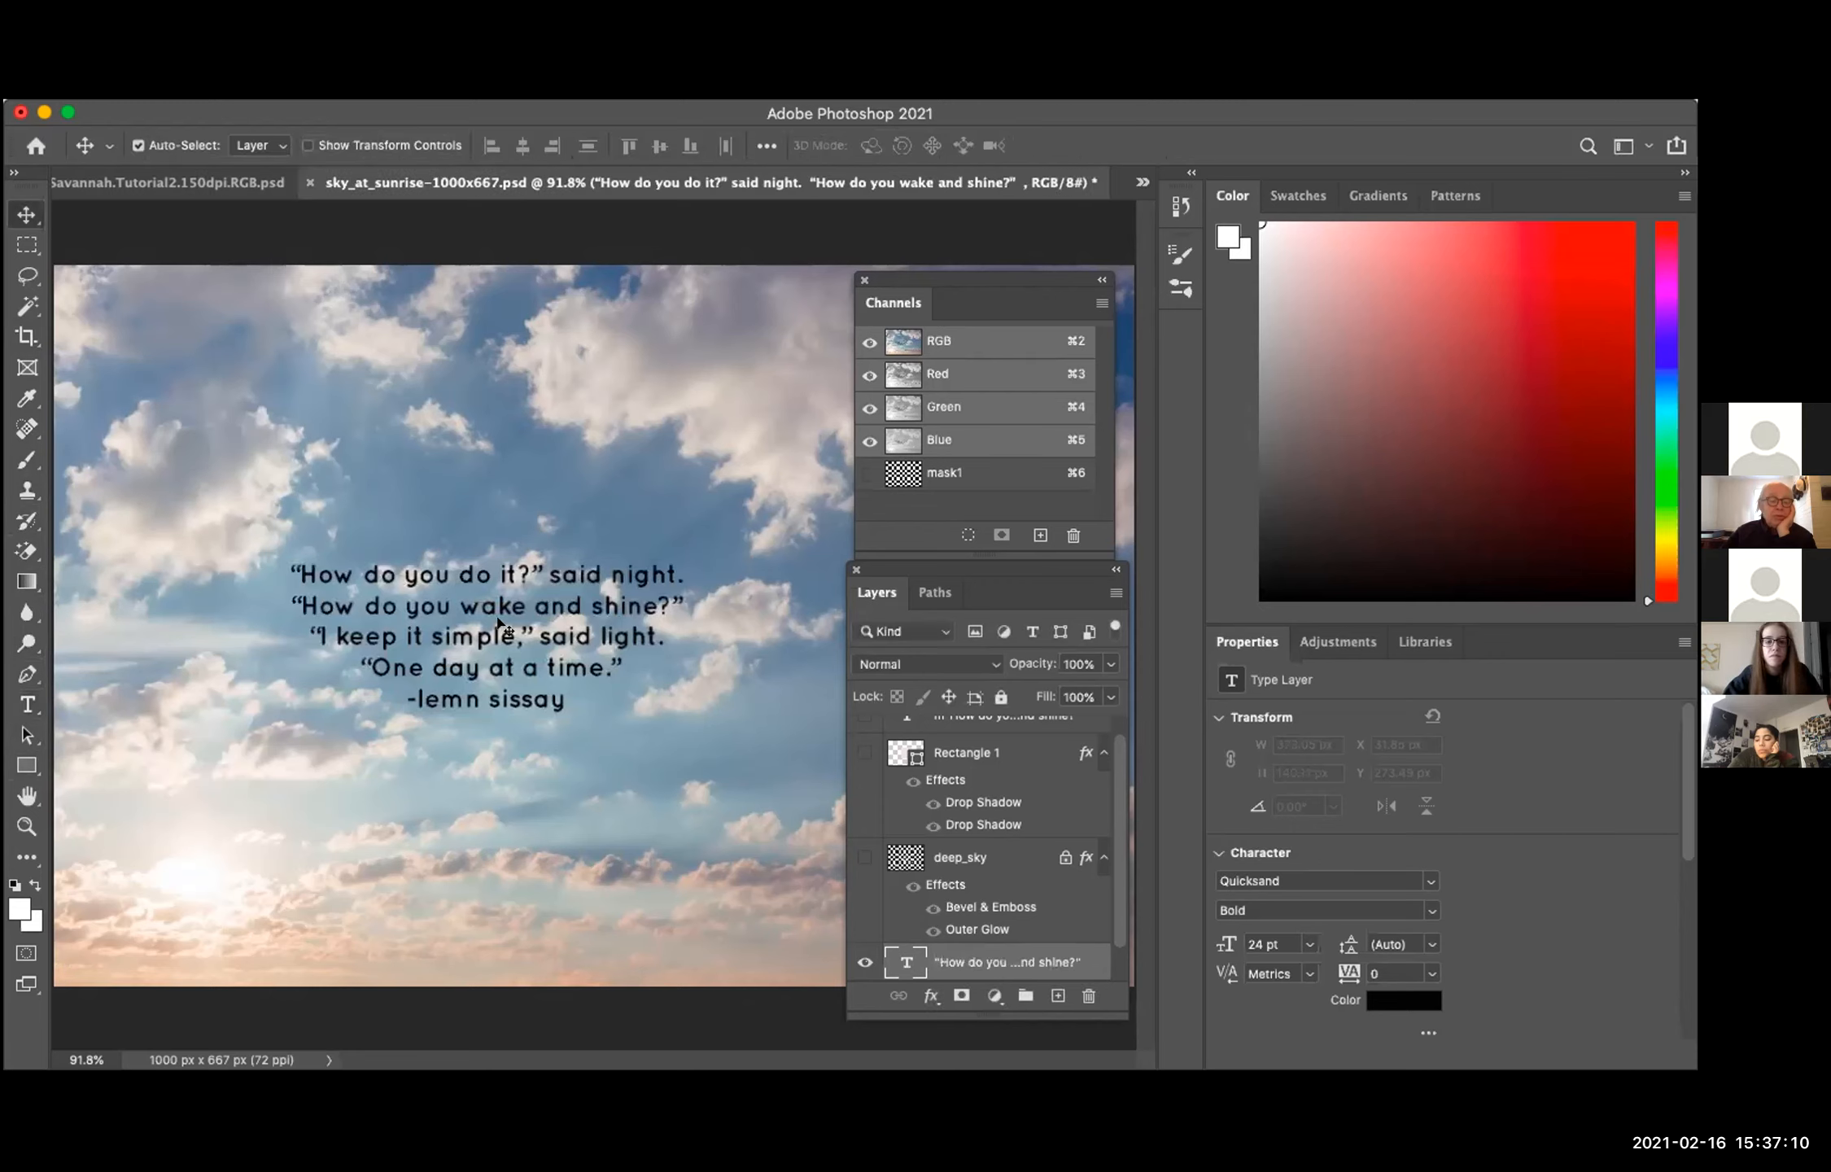
click(27, 704)
click(260, 439)
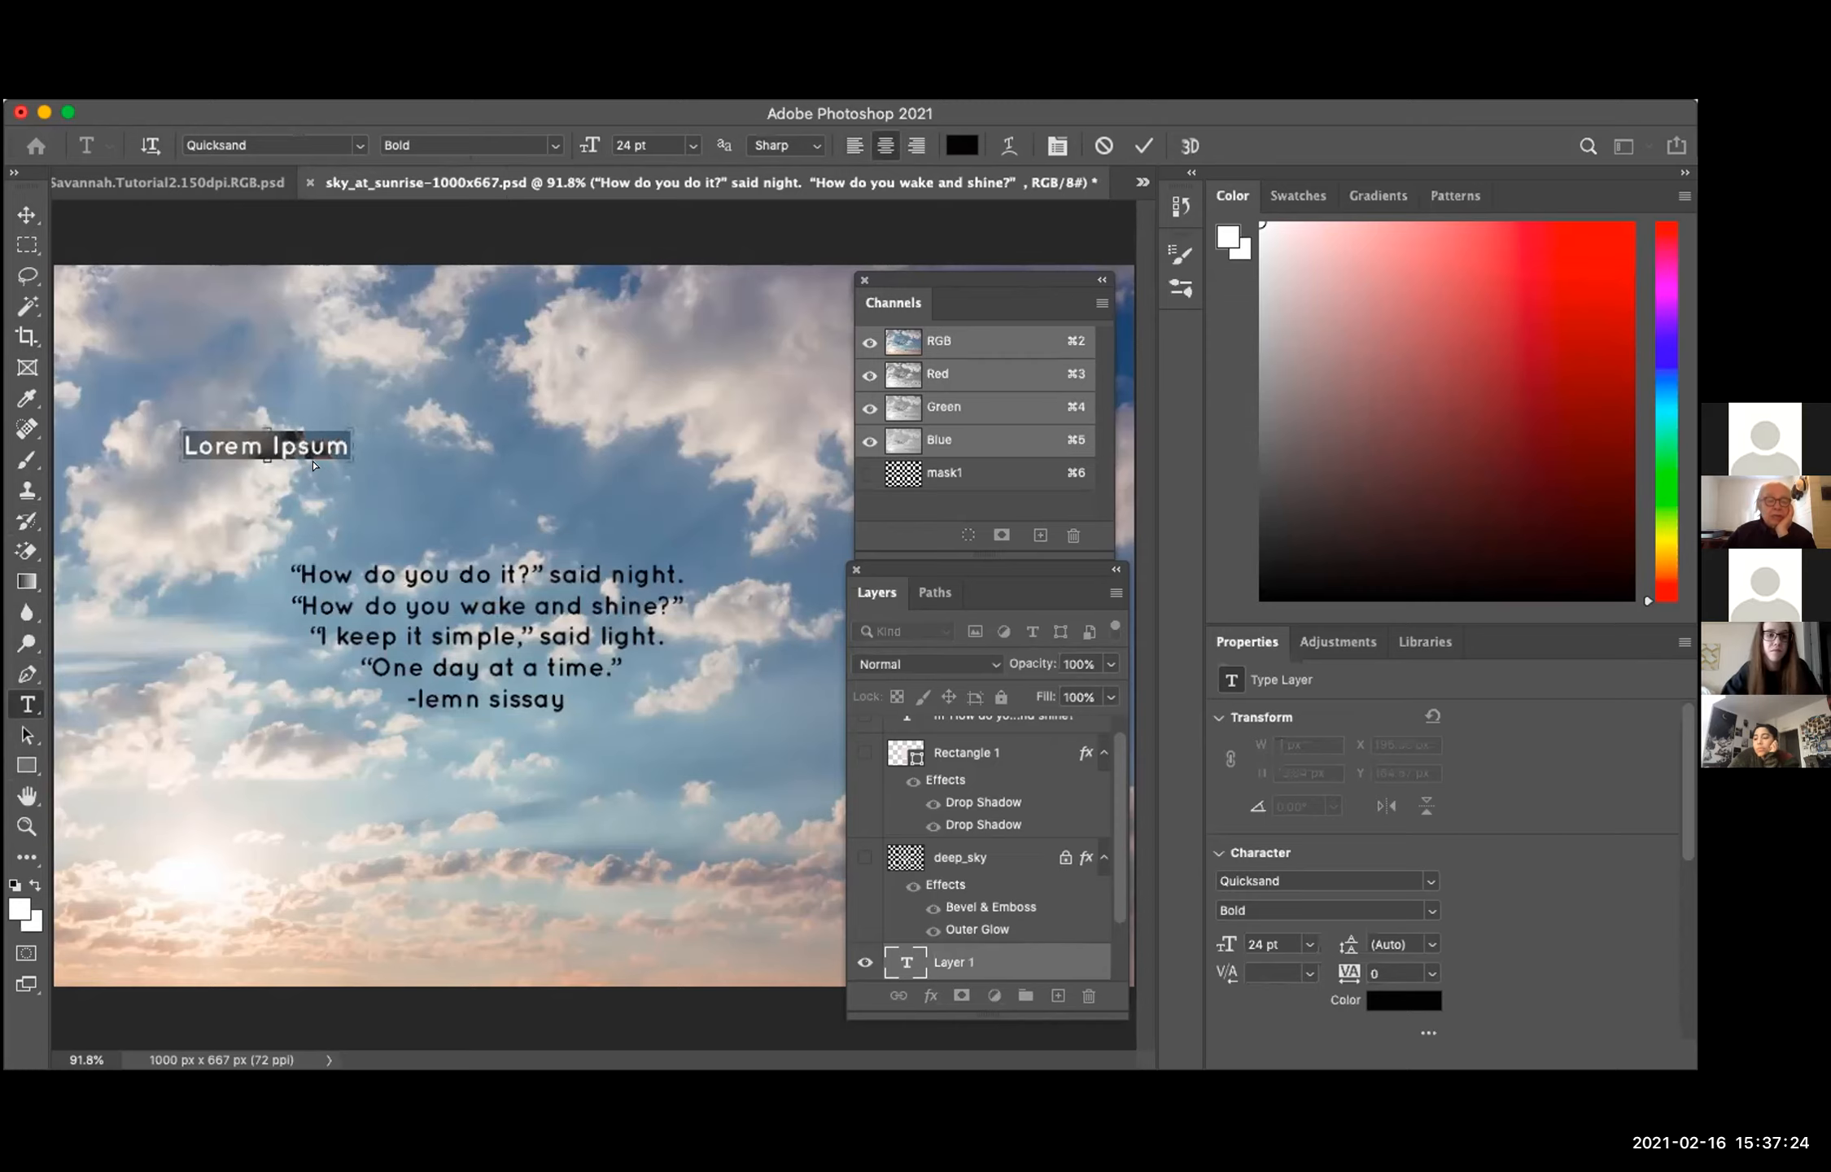
key(BackSpace)
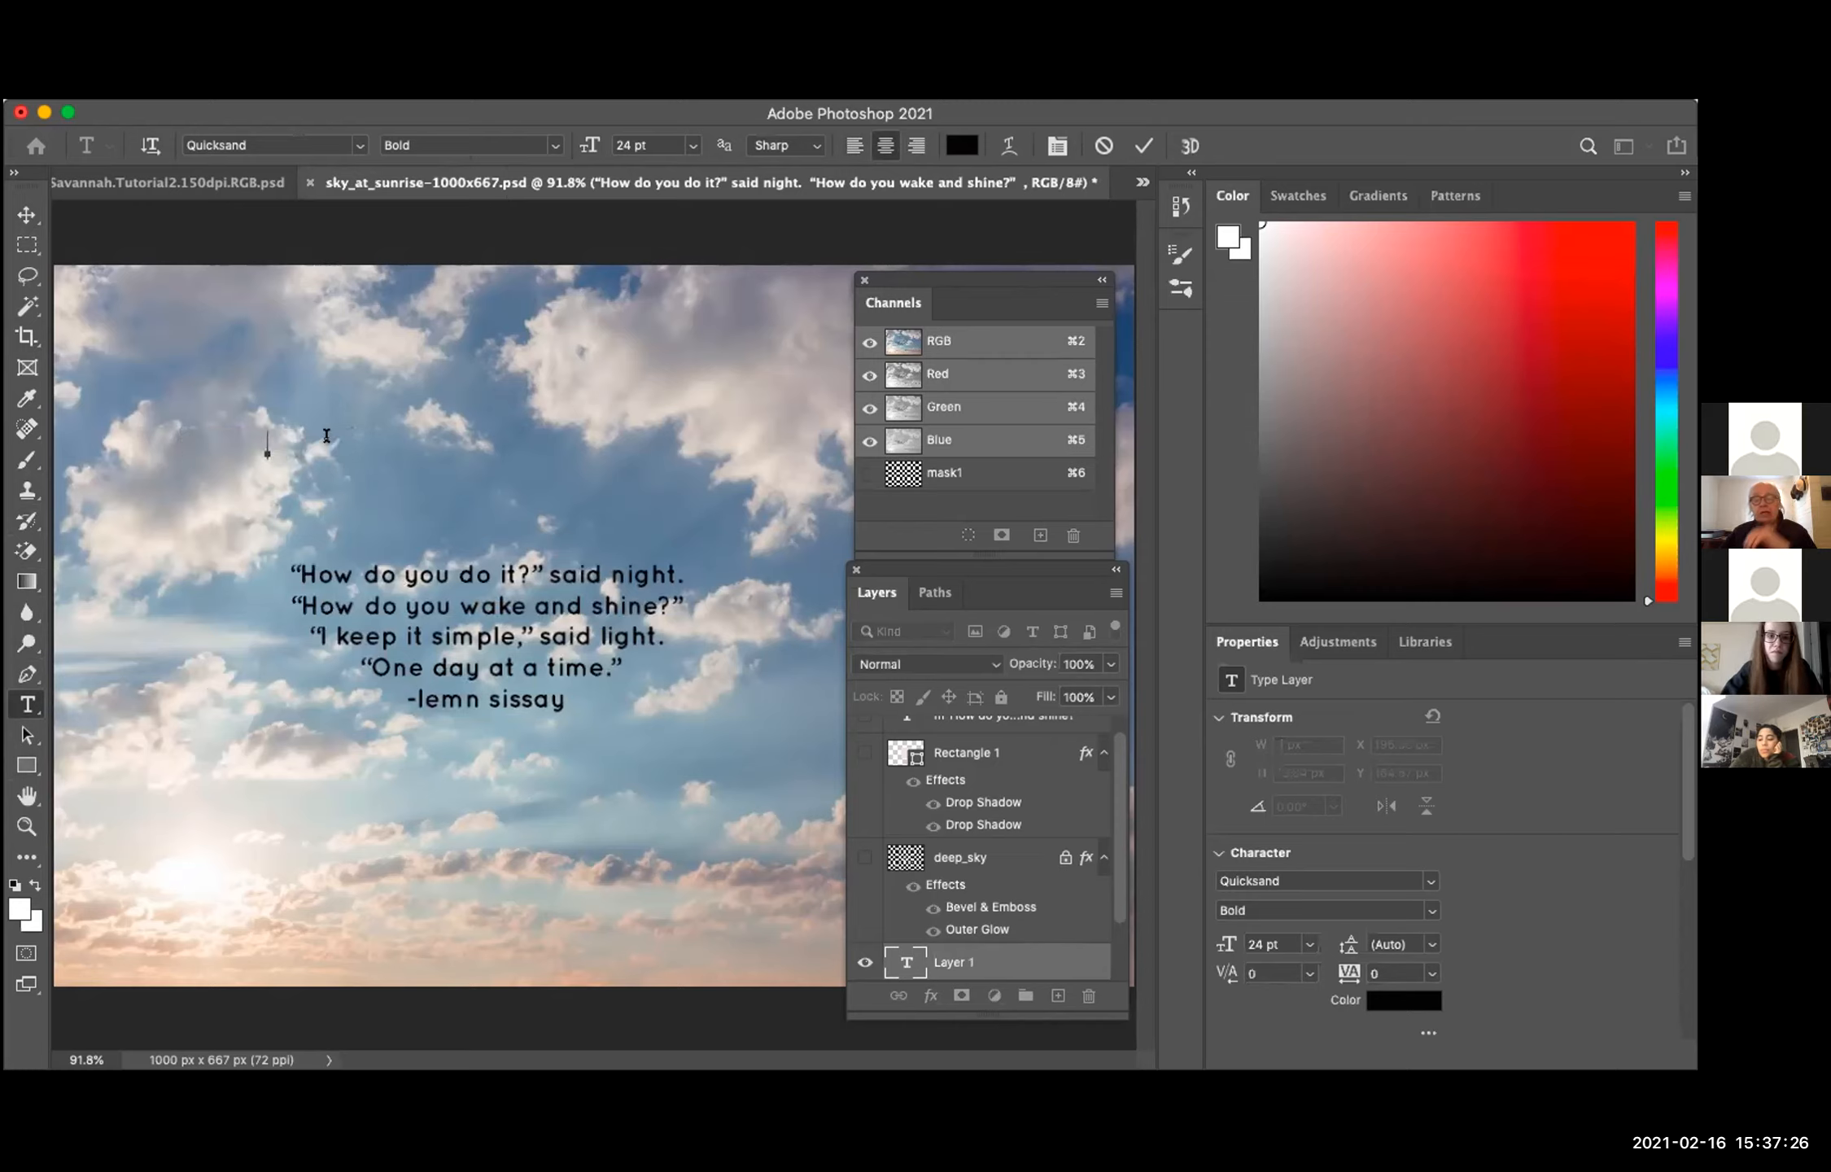
click(279, 360)
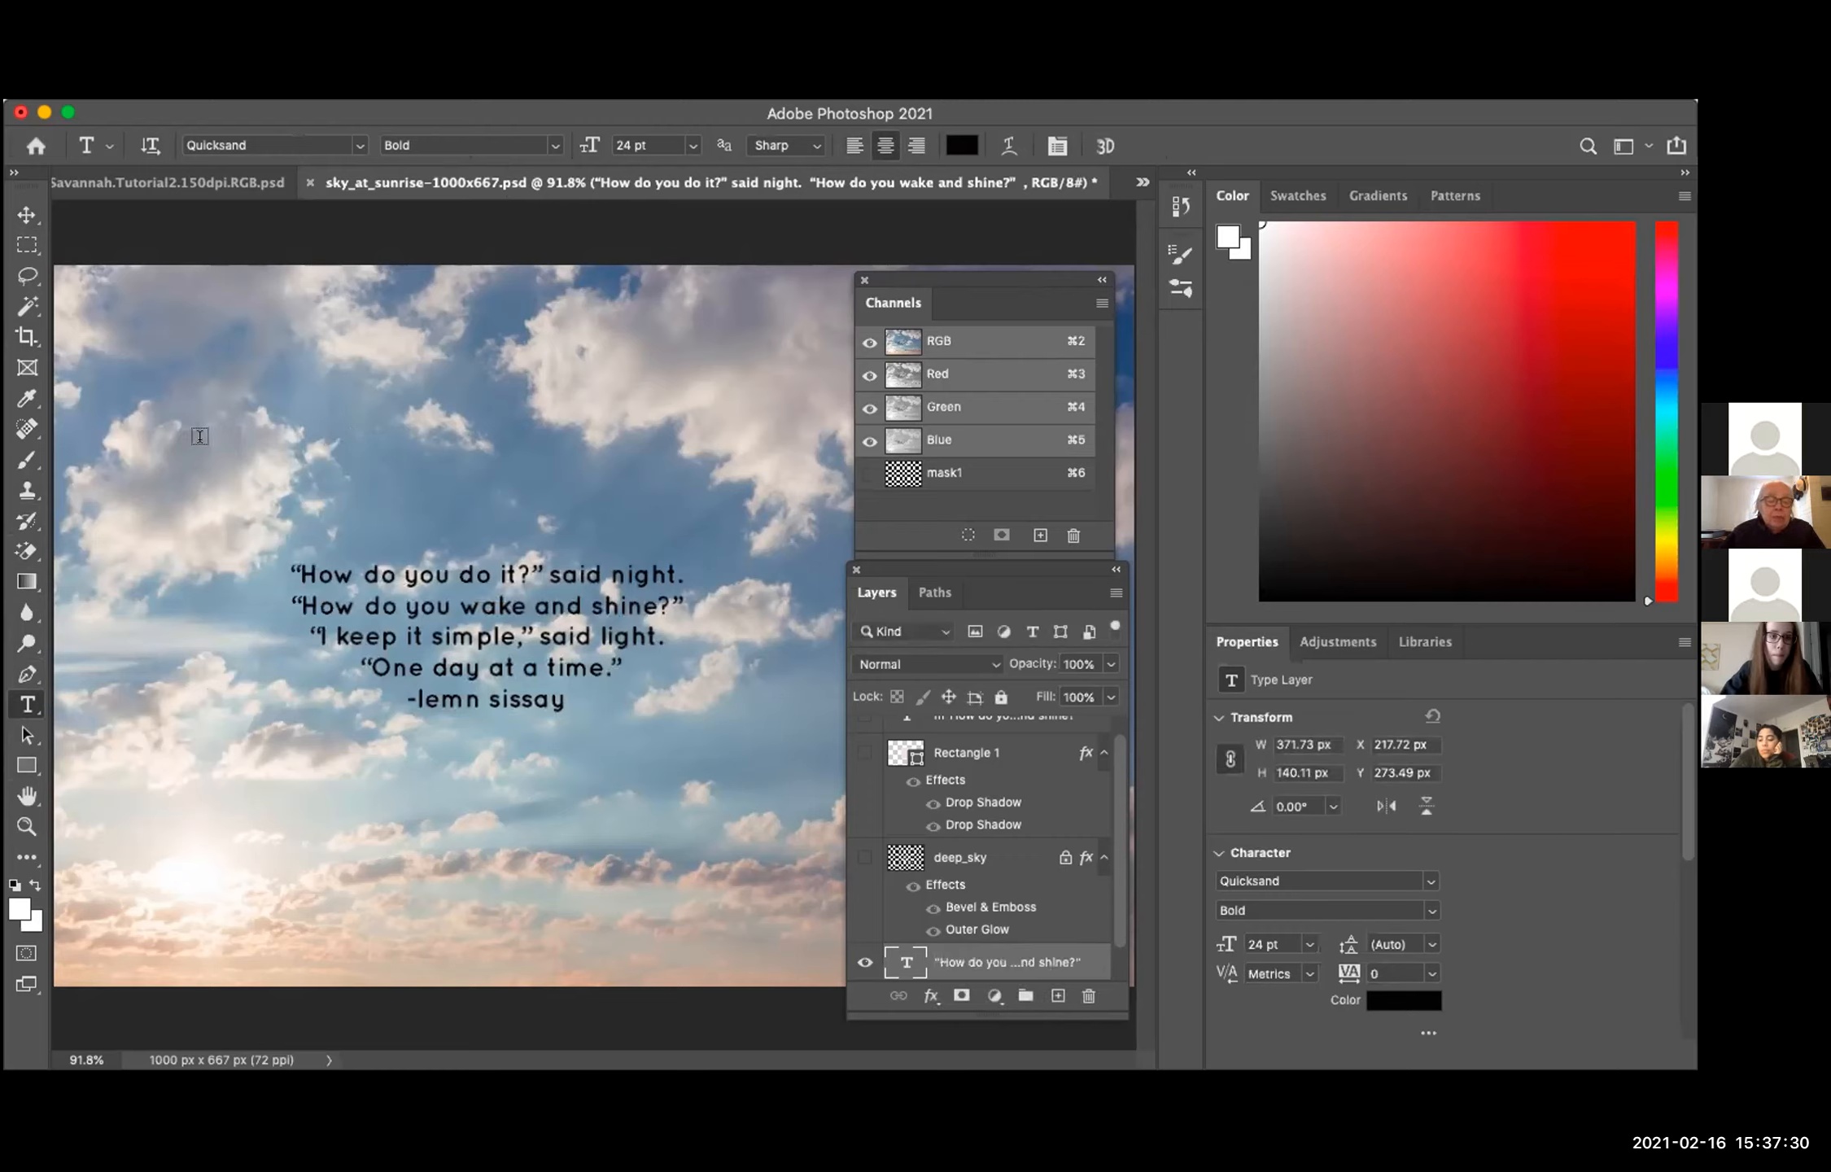
click(28, 707)
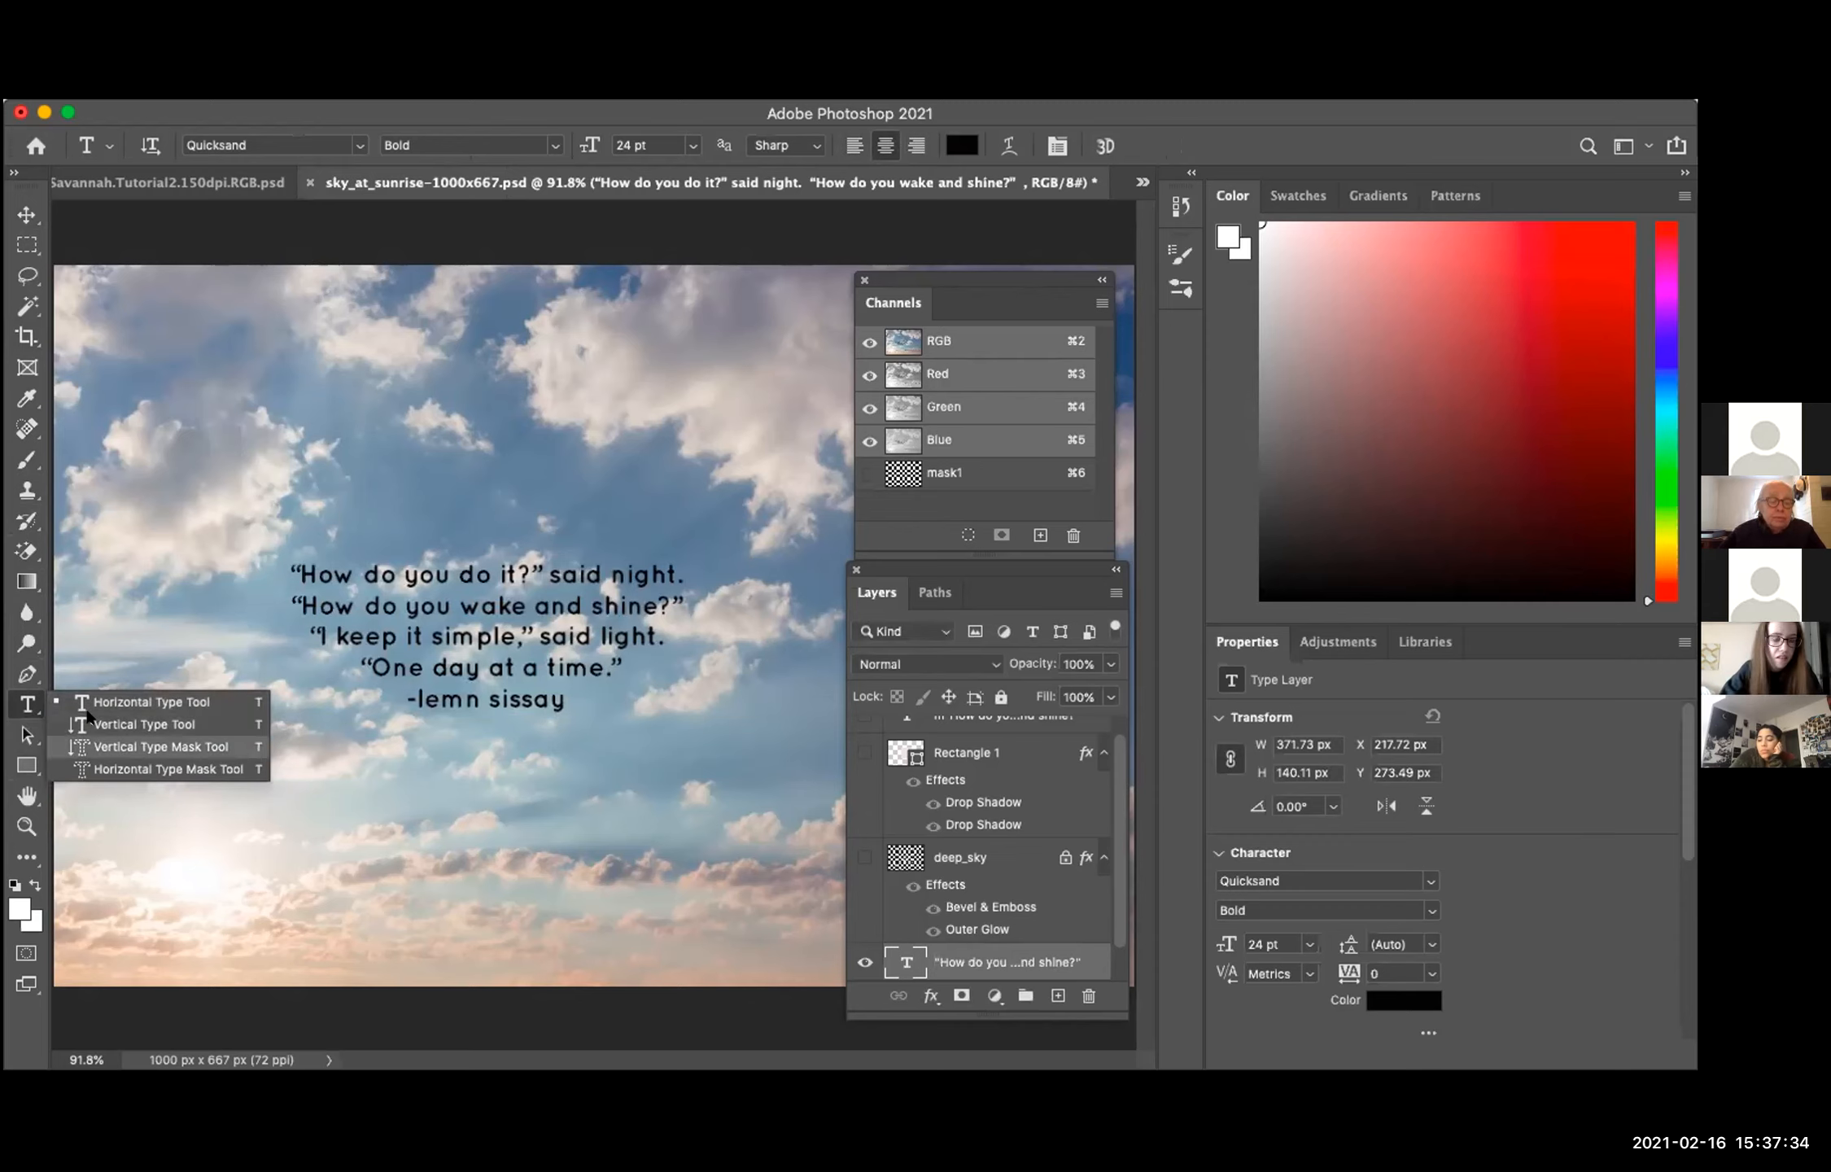
click(27, 213)
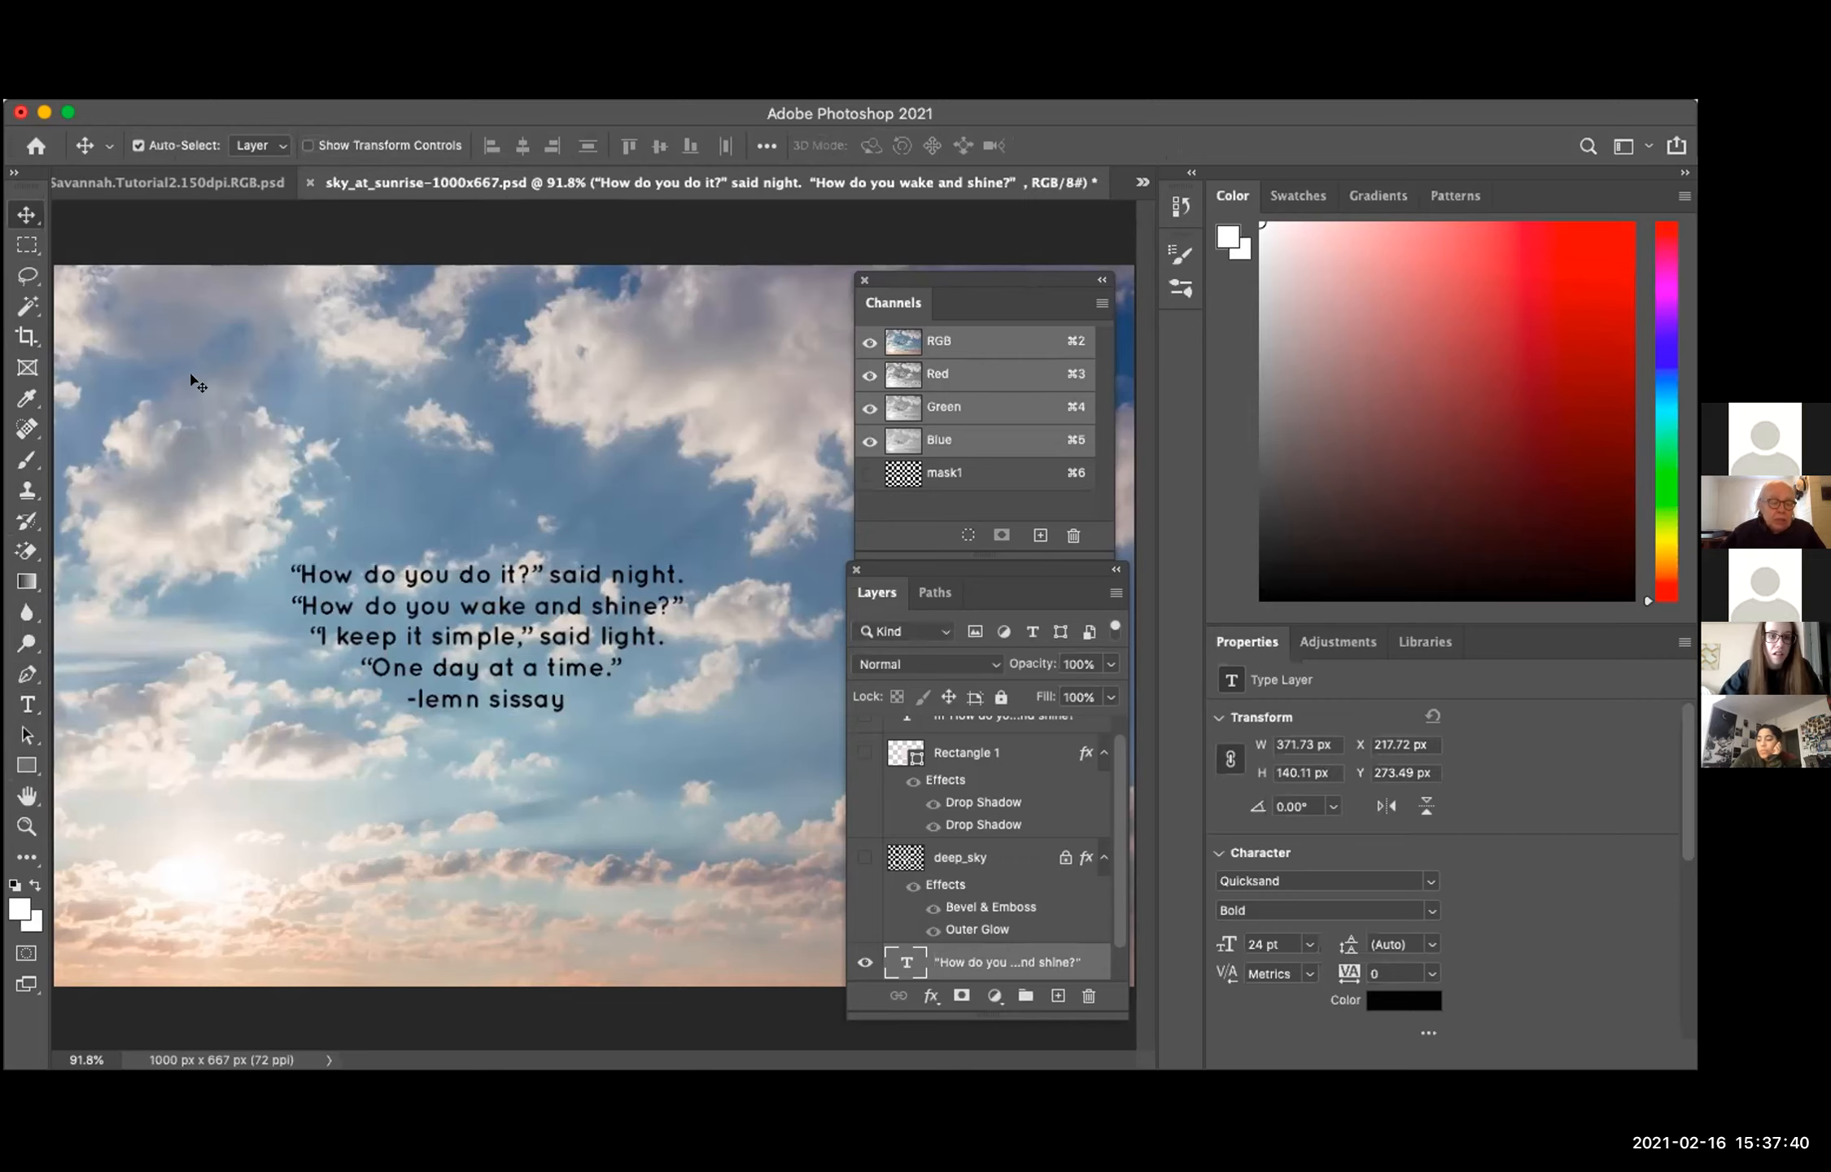
Step: Draw a paragraph type box about 174 × 107 px in the upper sky and move it directly above the poem
click(29, 701)
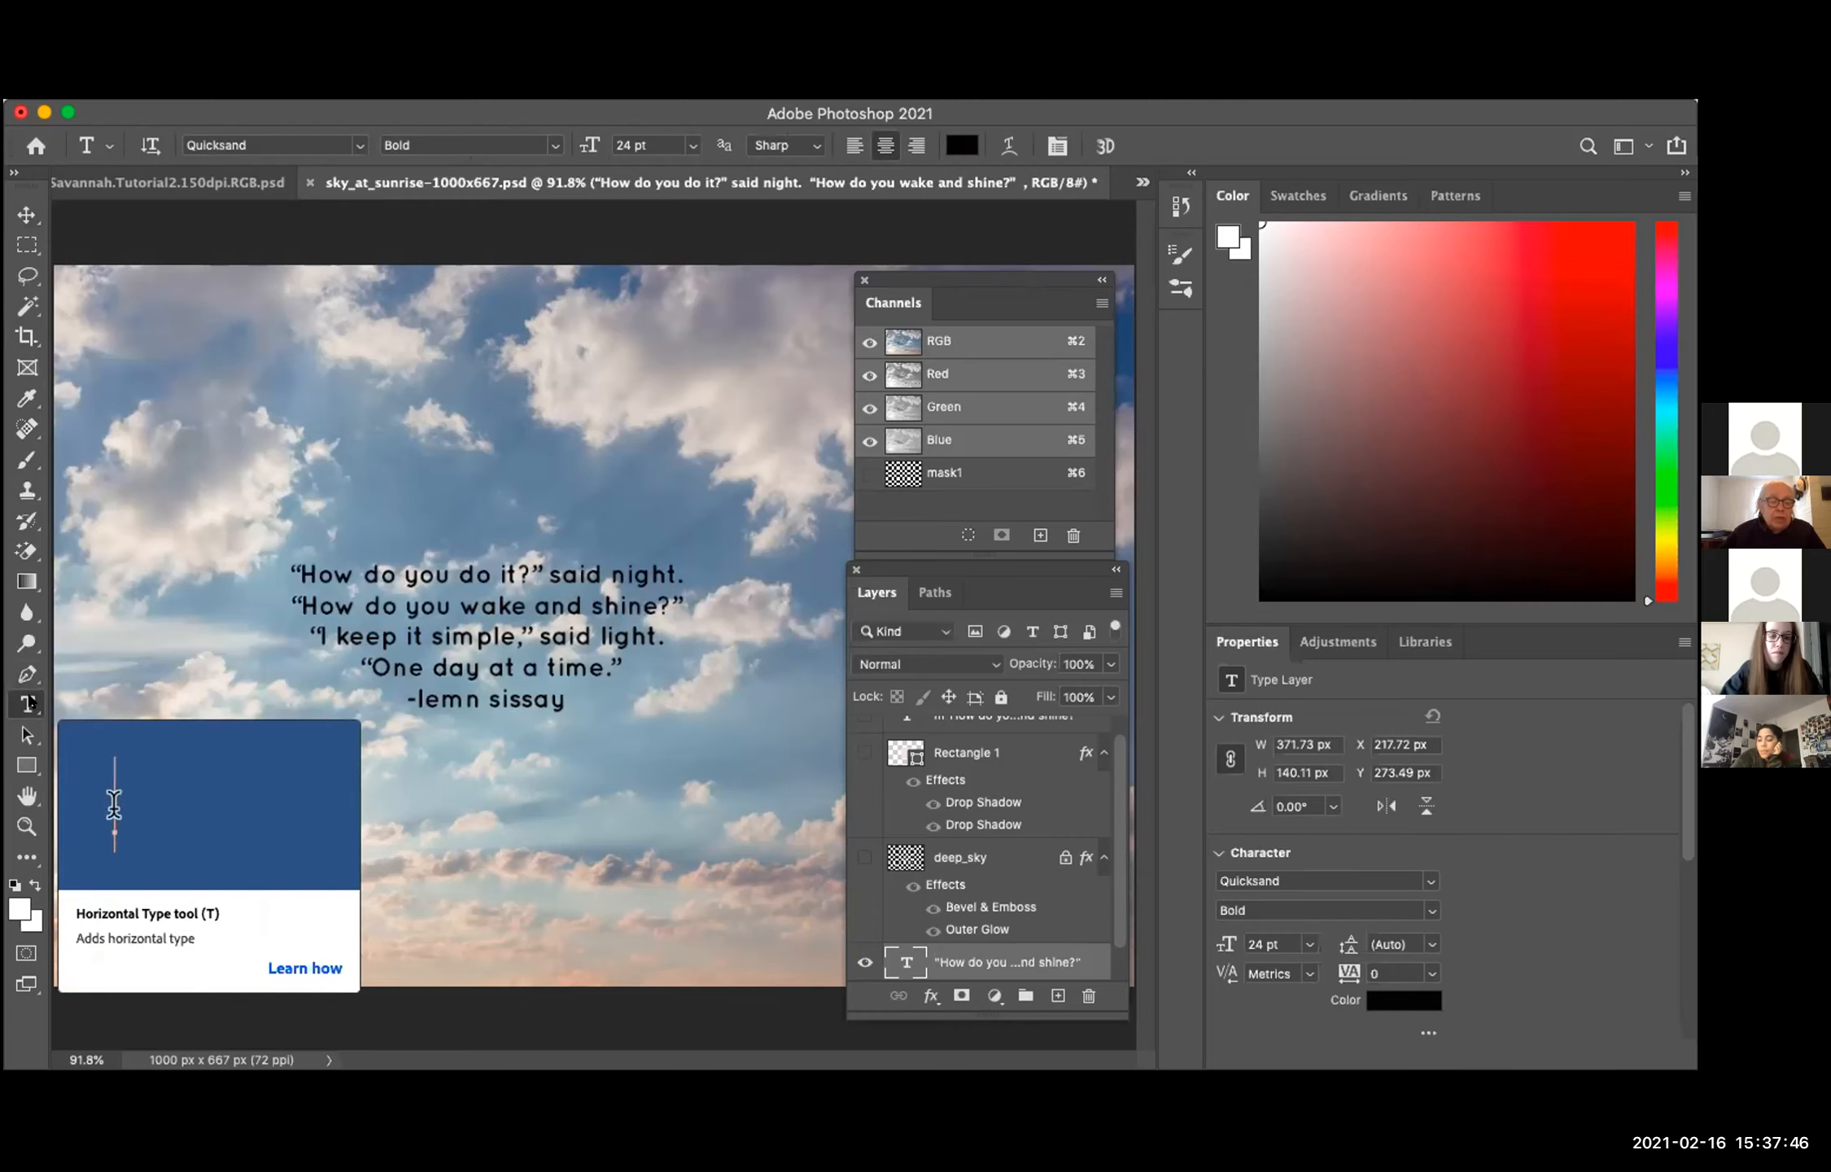
drag(217, 383, 408, 500)
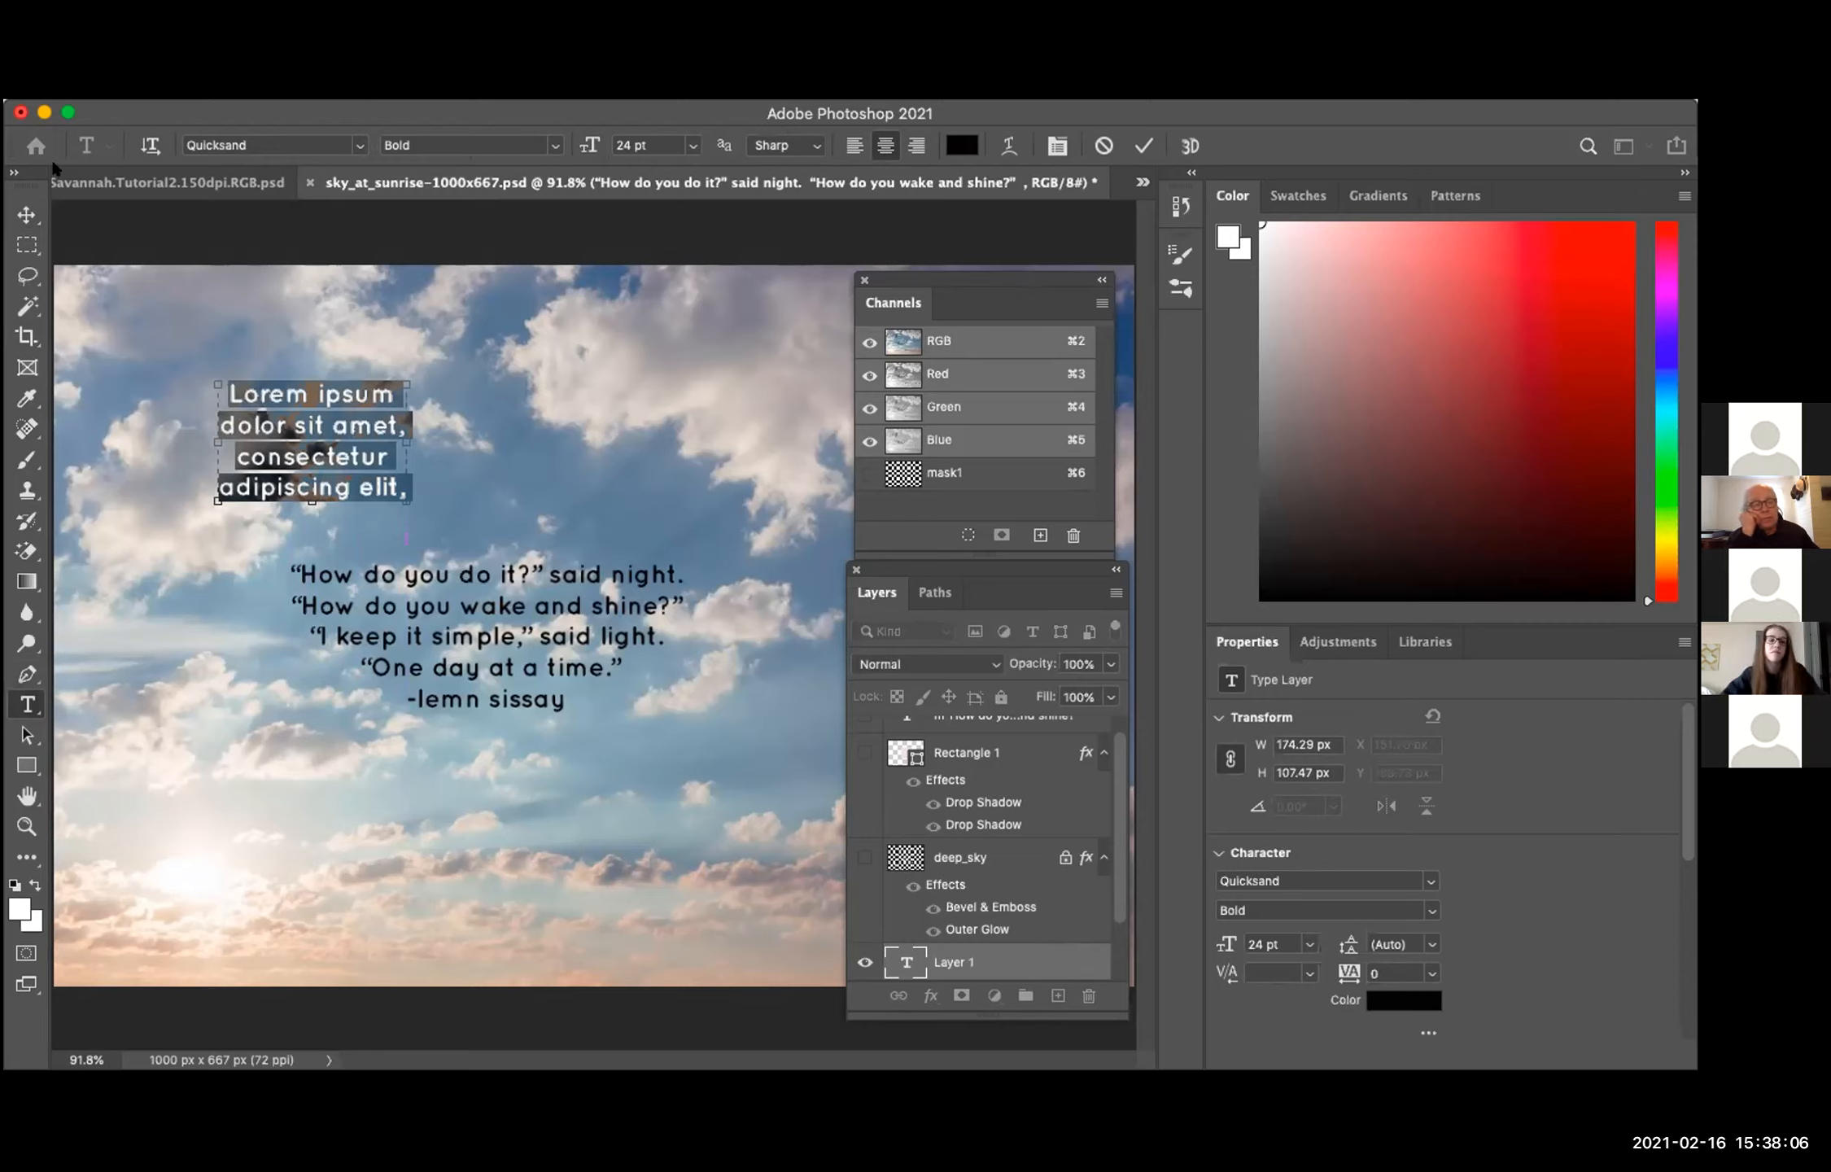
click(27, 213)
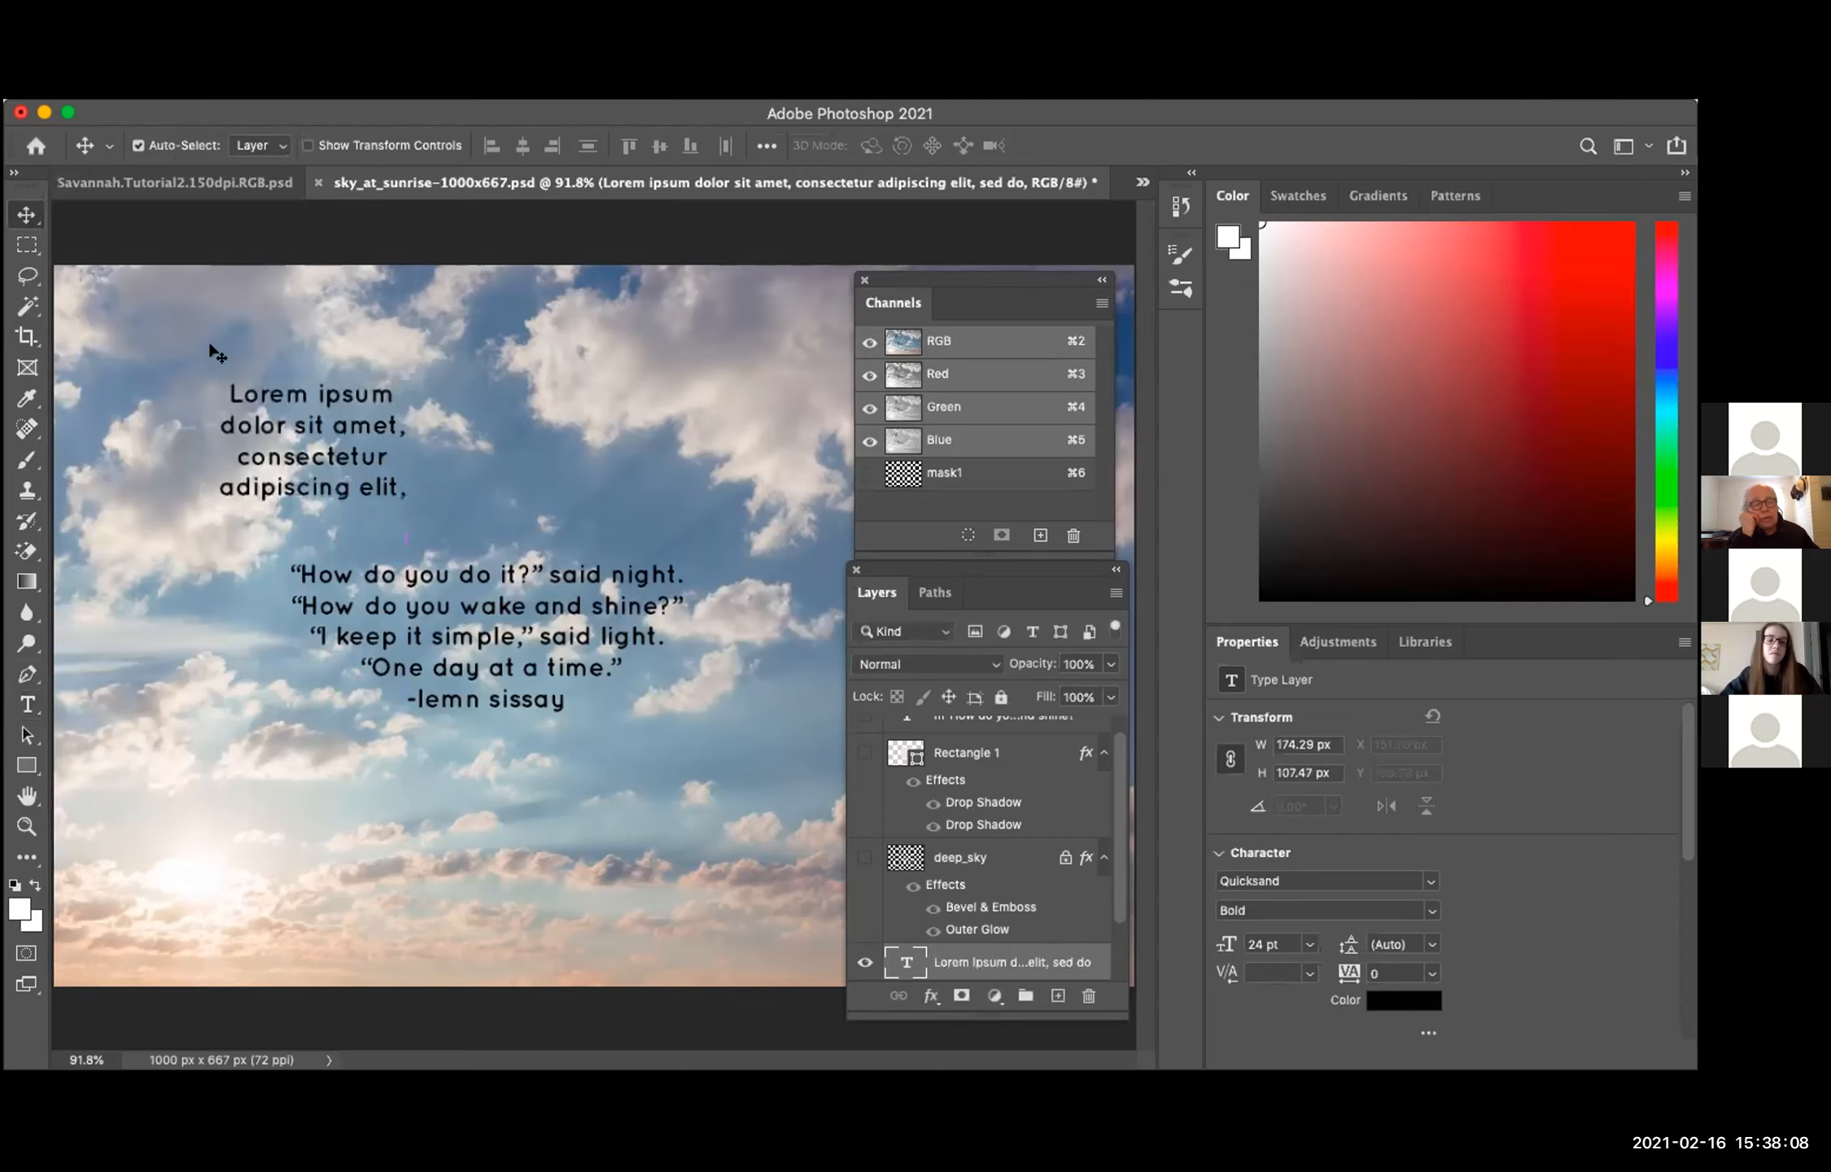
drag(296, 402, 475, 413)
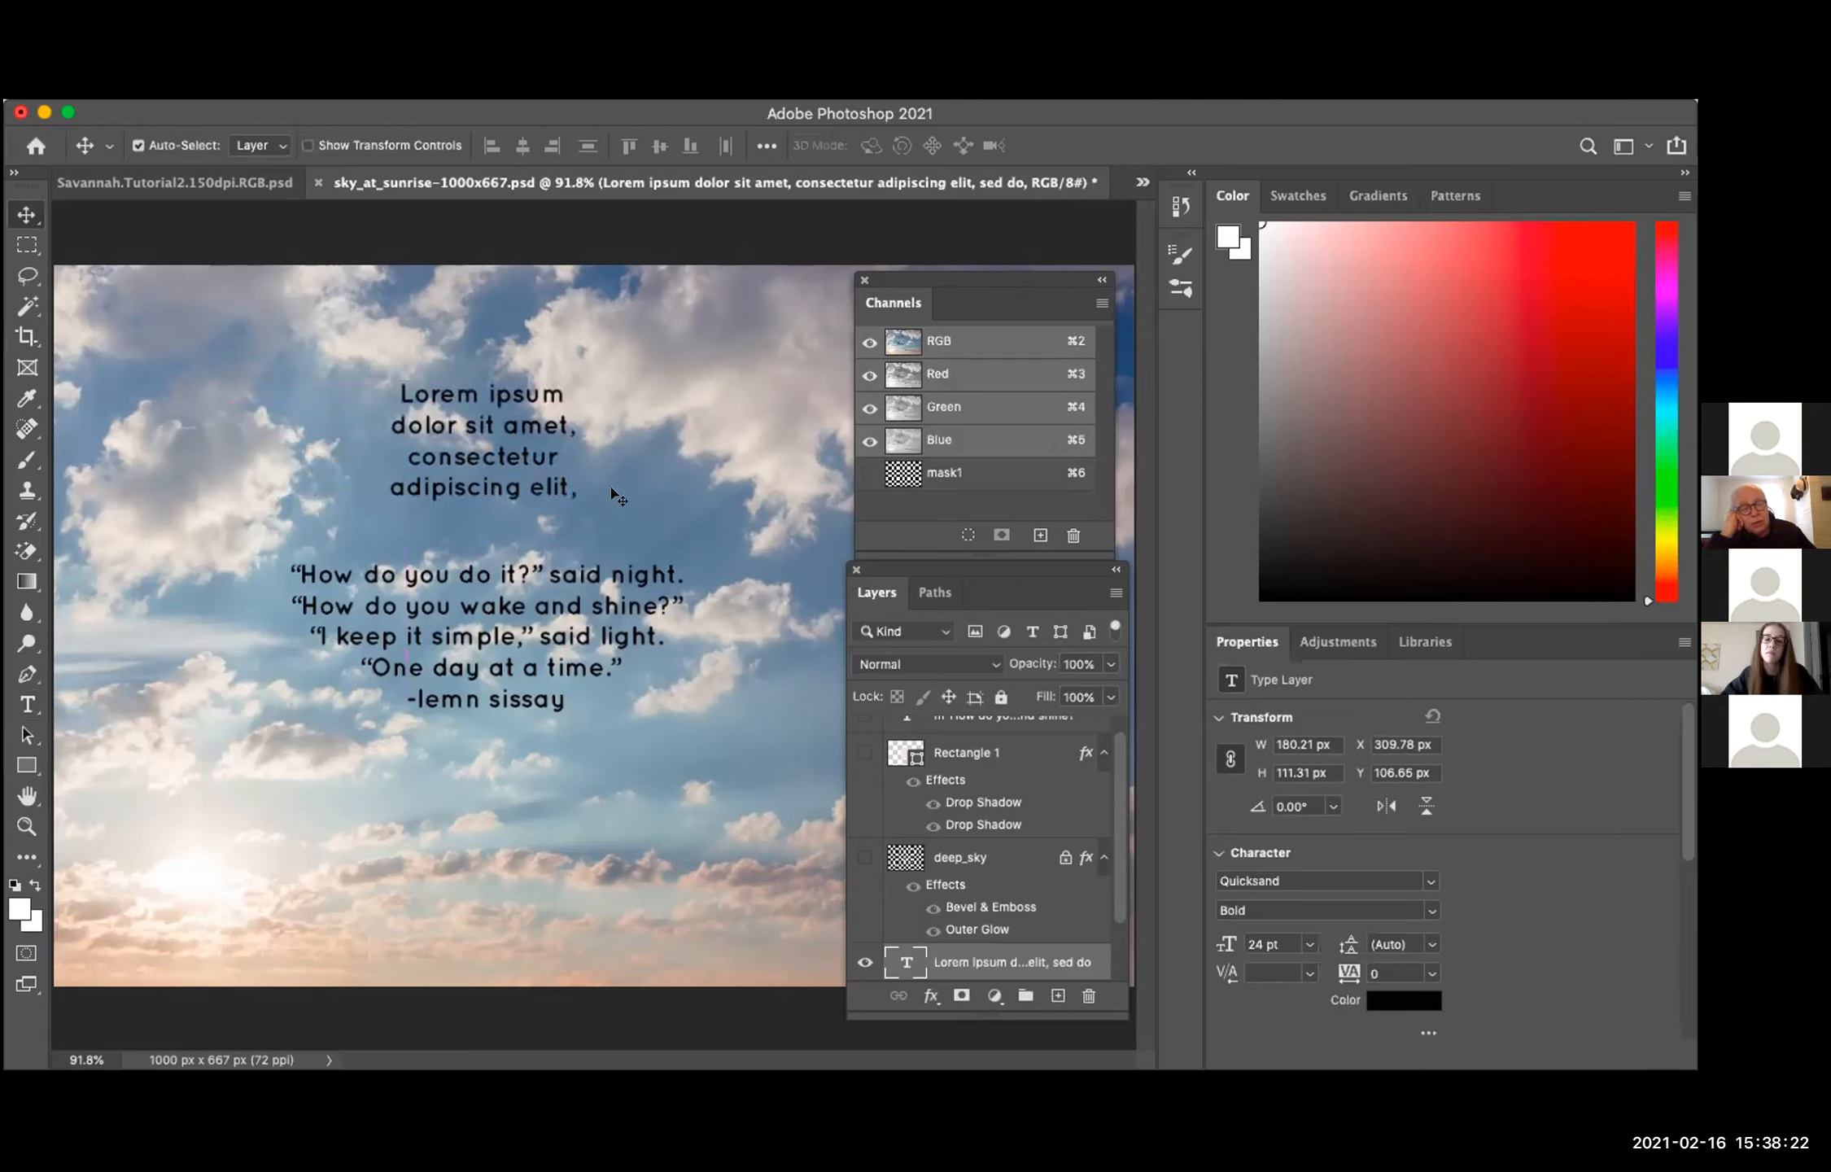
Step: Replace the box's placeholder text with the copied poem and enlarge the box to about 387 × 217 px
double_click(488, 451)
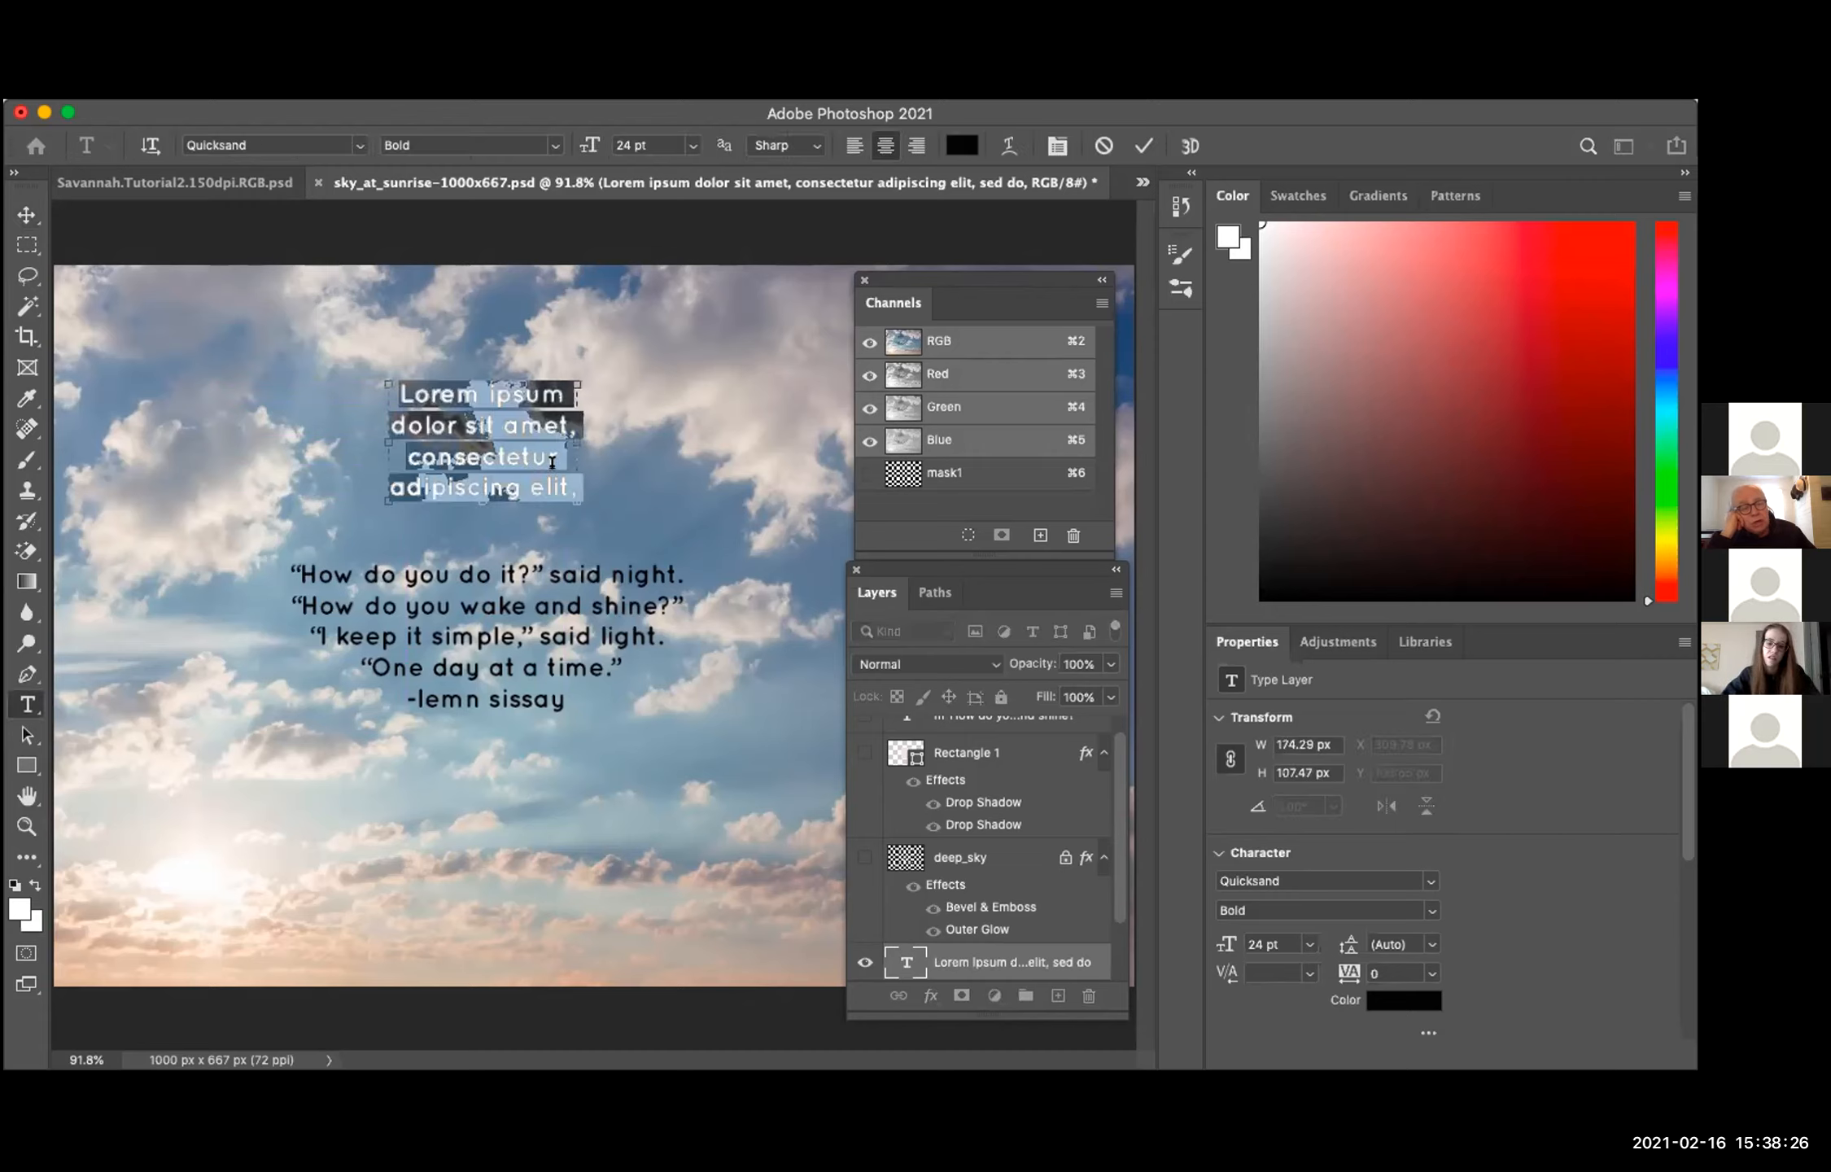
key(super+v)
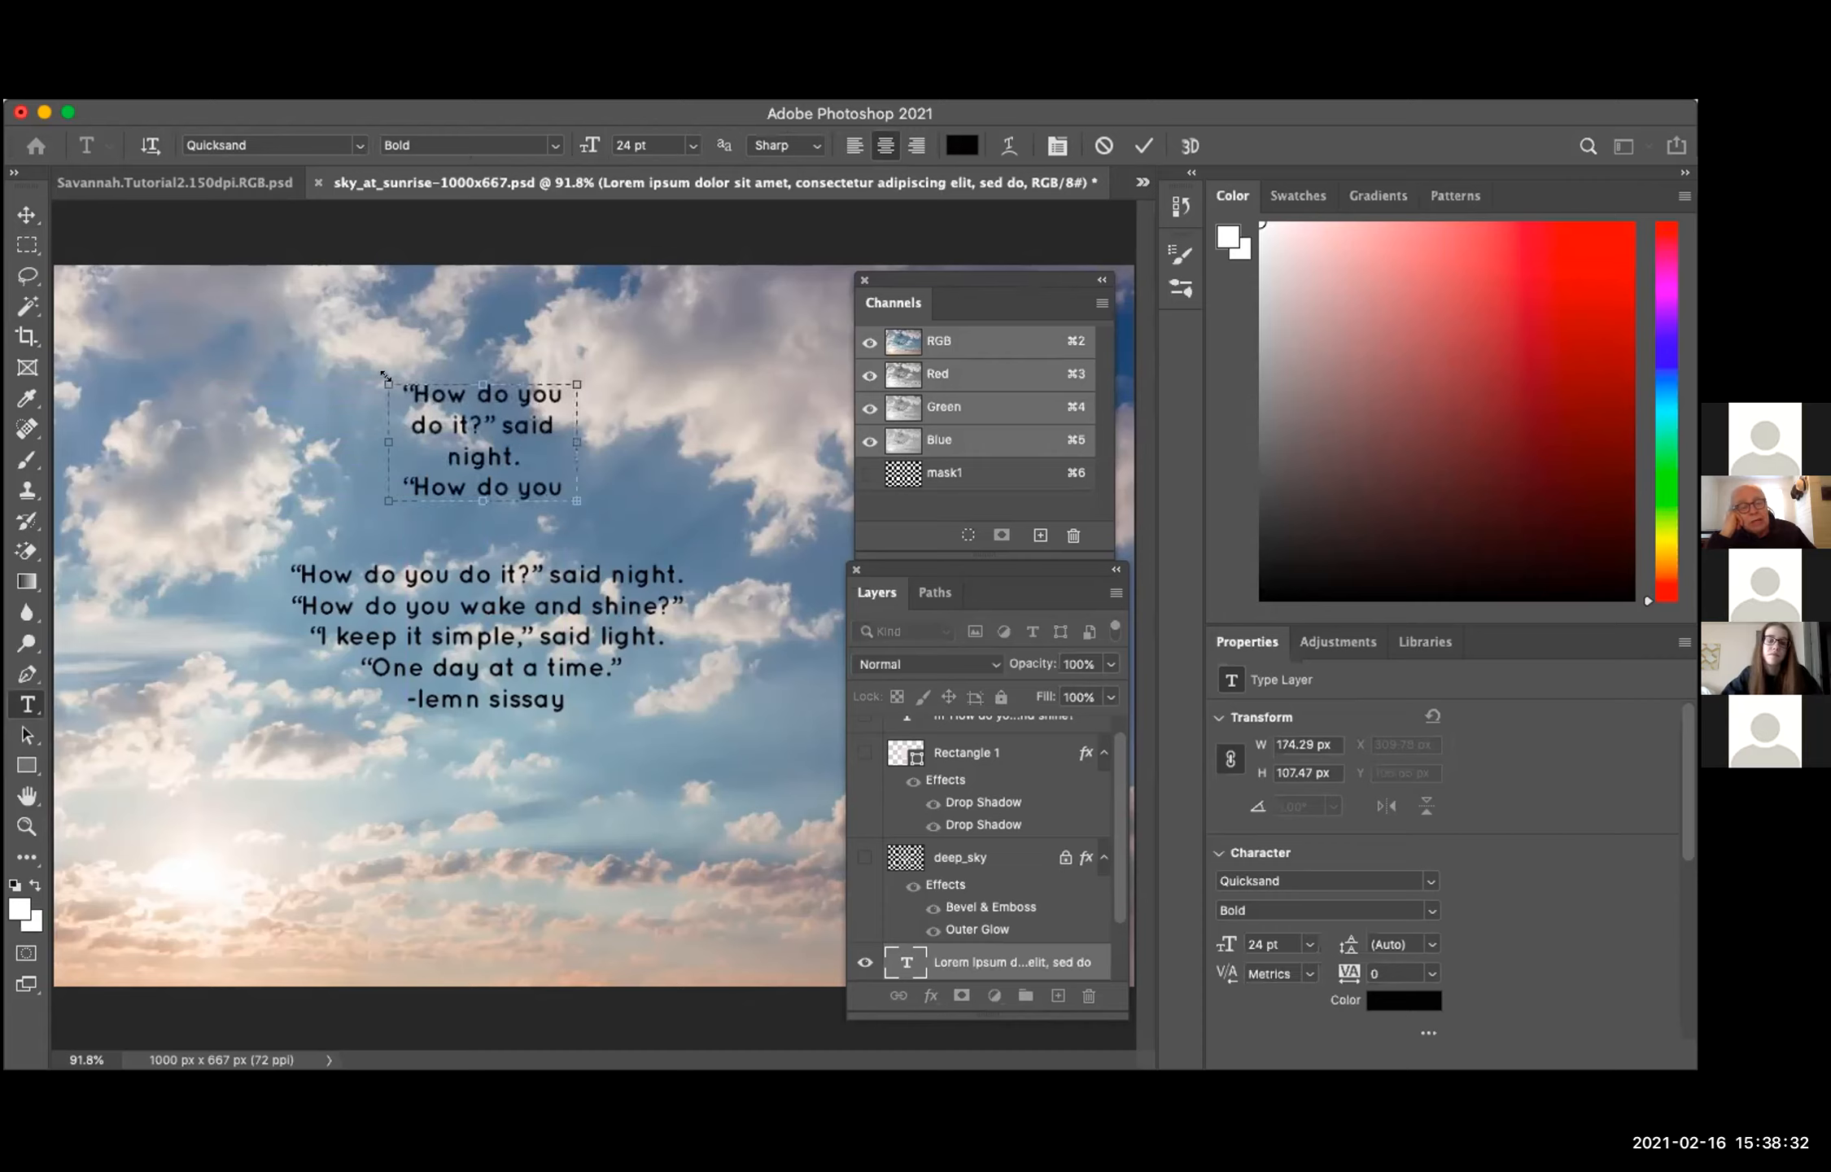
drag(386, 376, 259, 355)
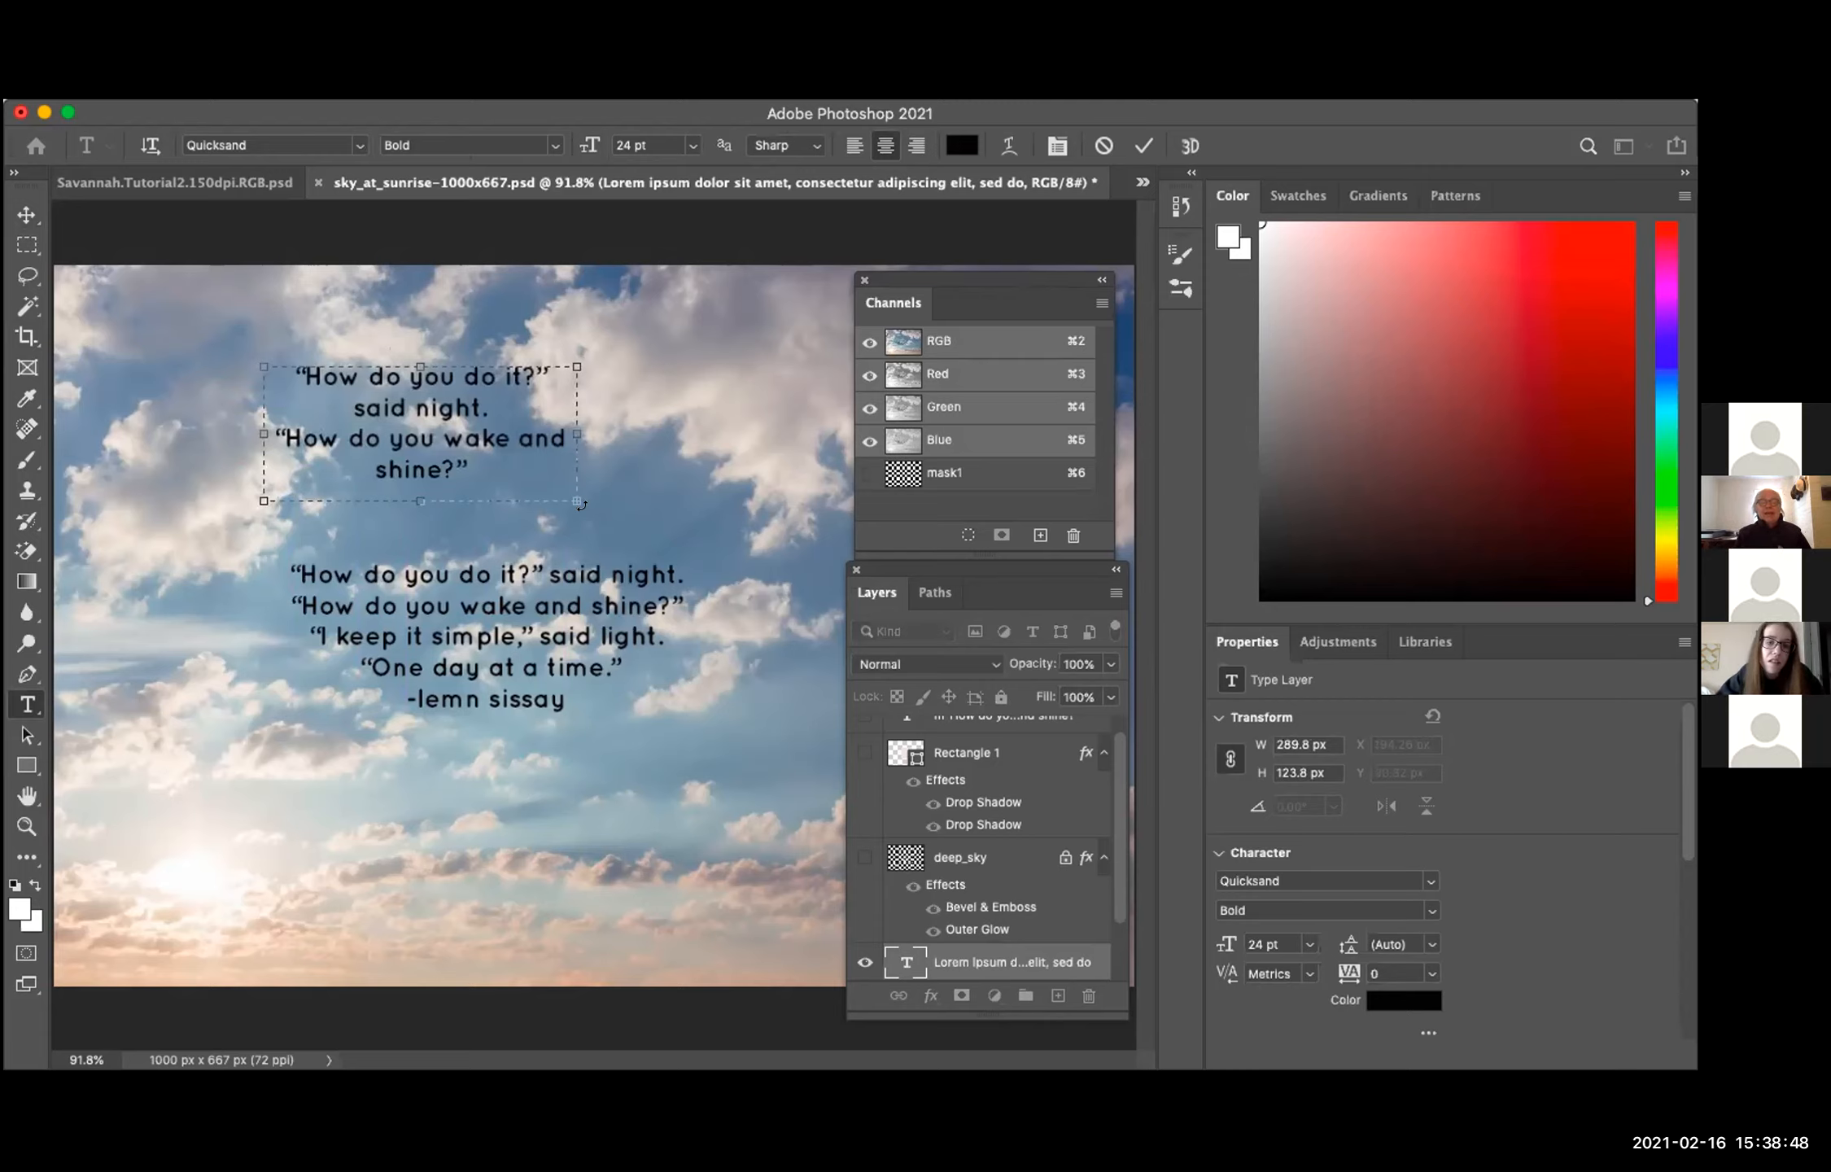
drag(577, 502, 692, 604)
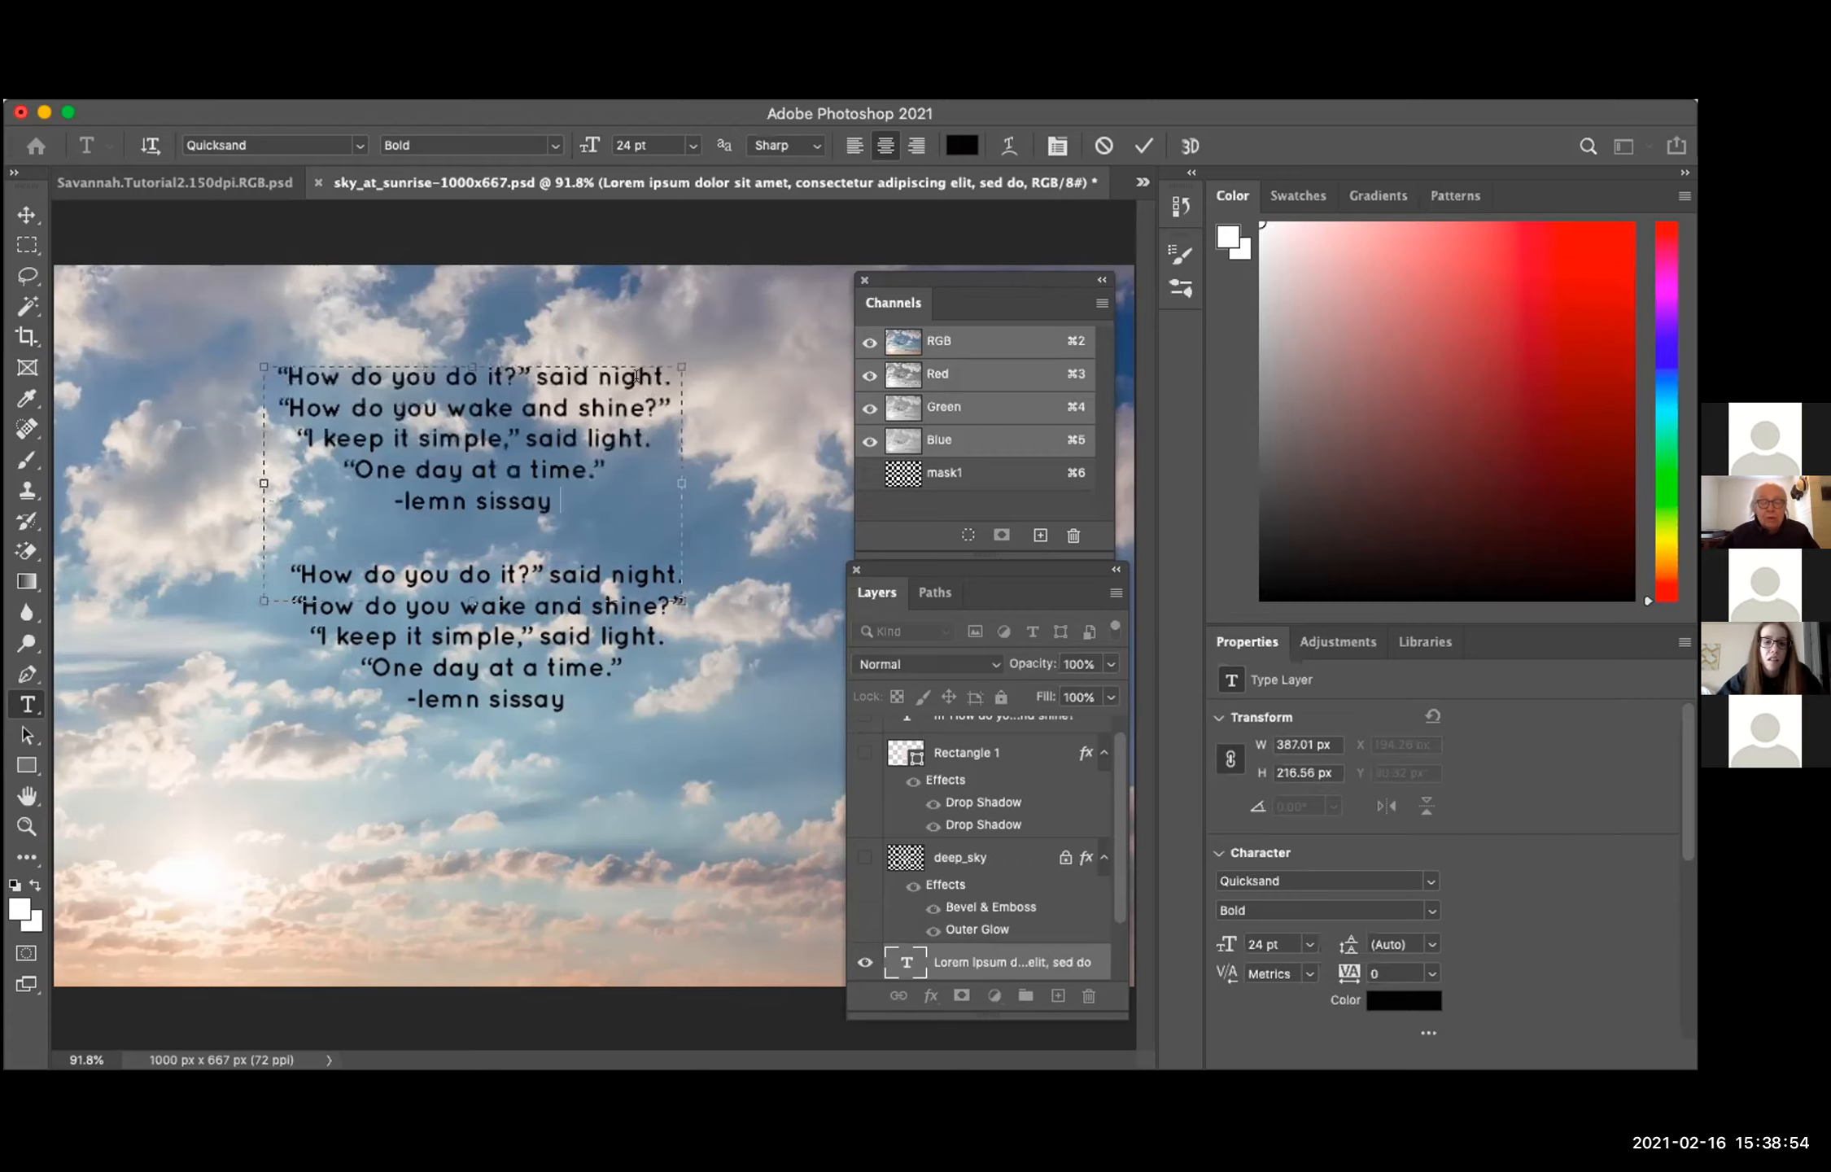
Step: Move the poem's paragraph box clear of the lower poem, to about X 210 px, Y 39 px
click(26, 216)
drag(362, 408, 377, 352)
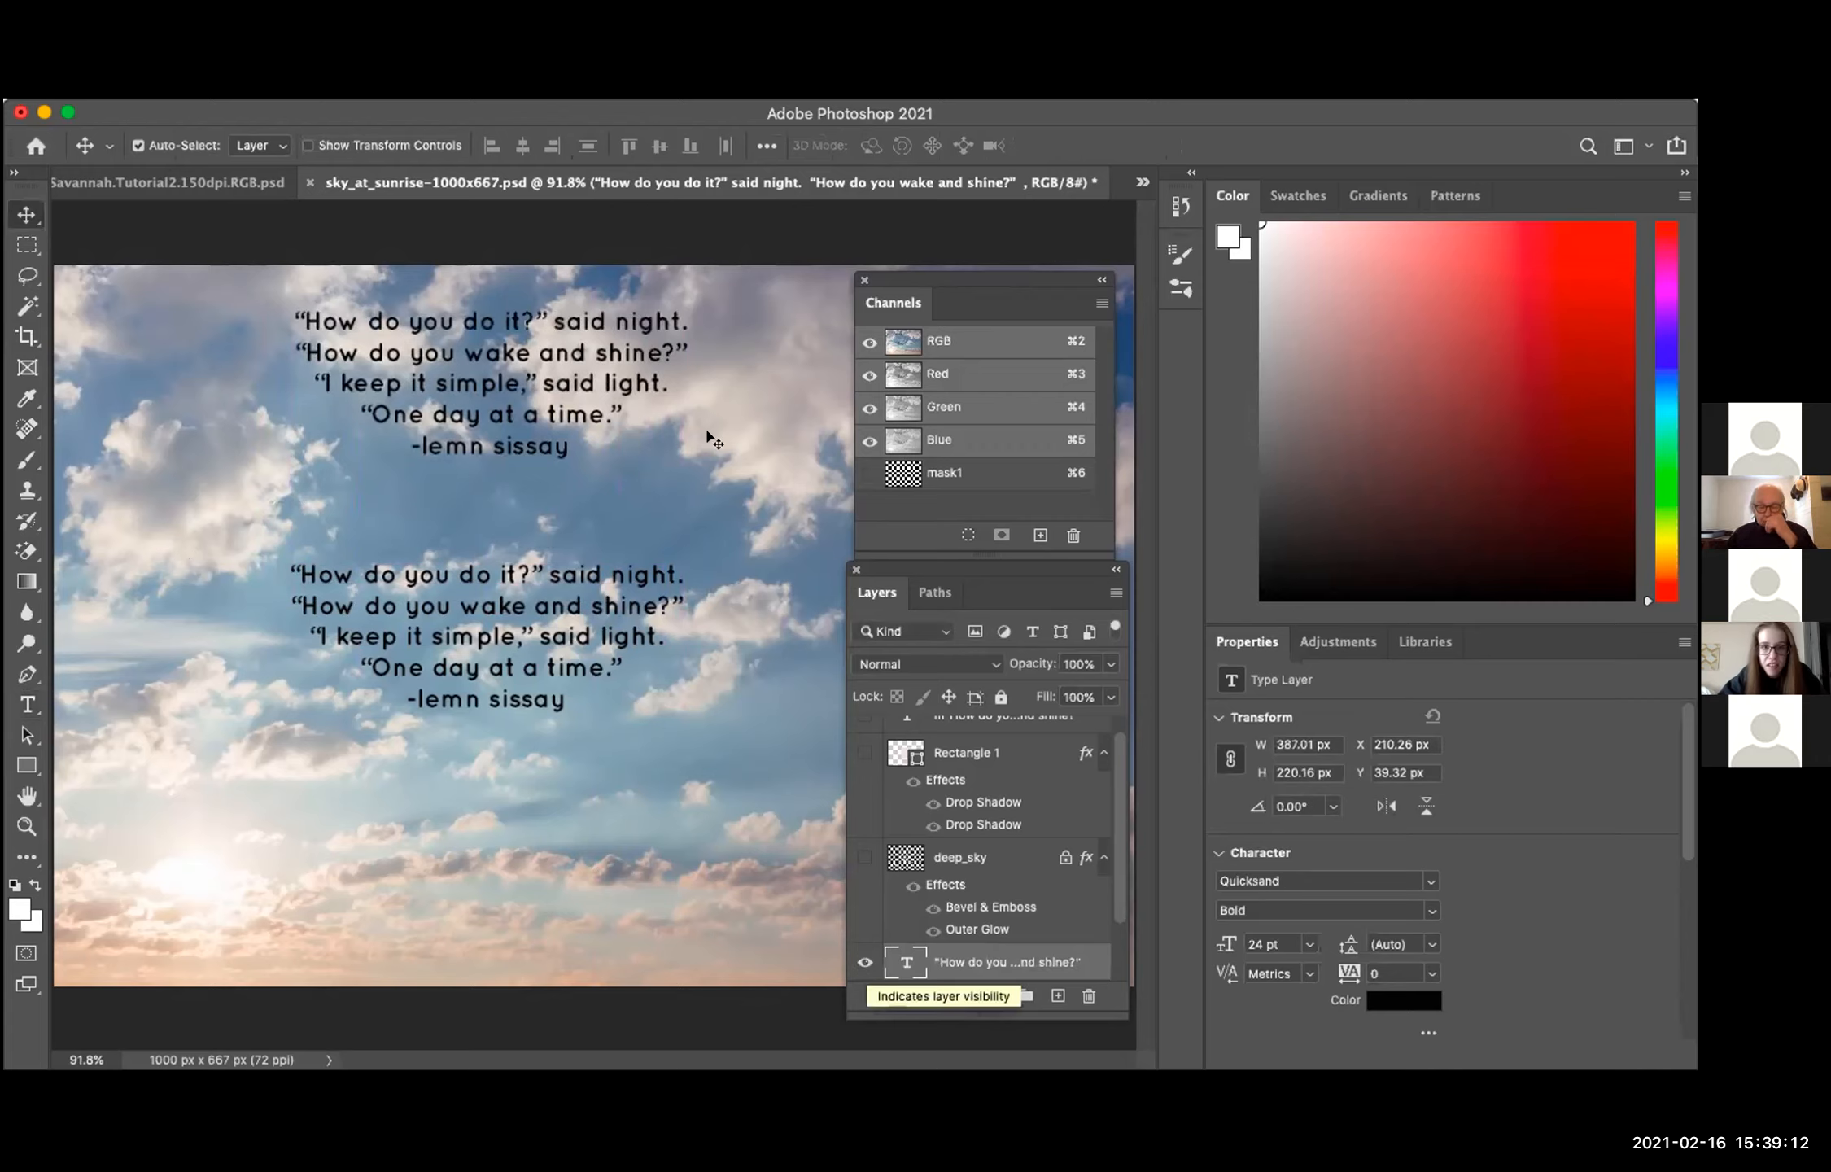
click(550, 89)
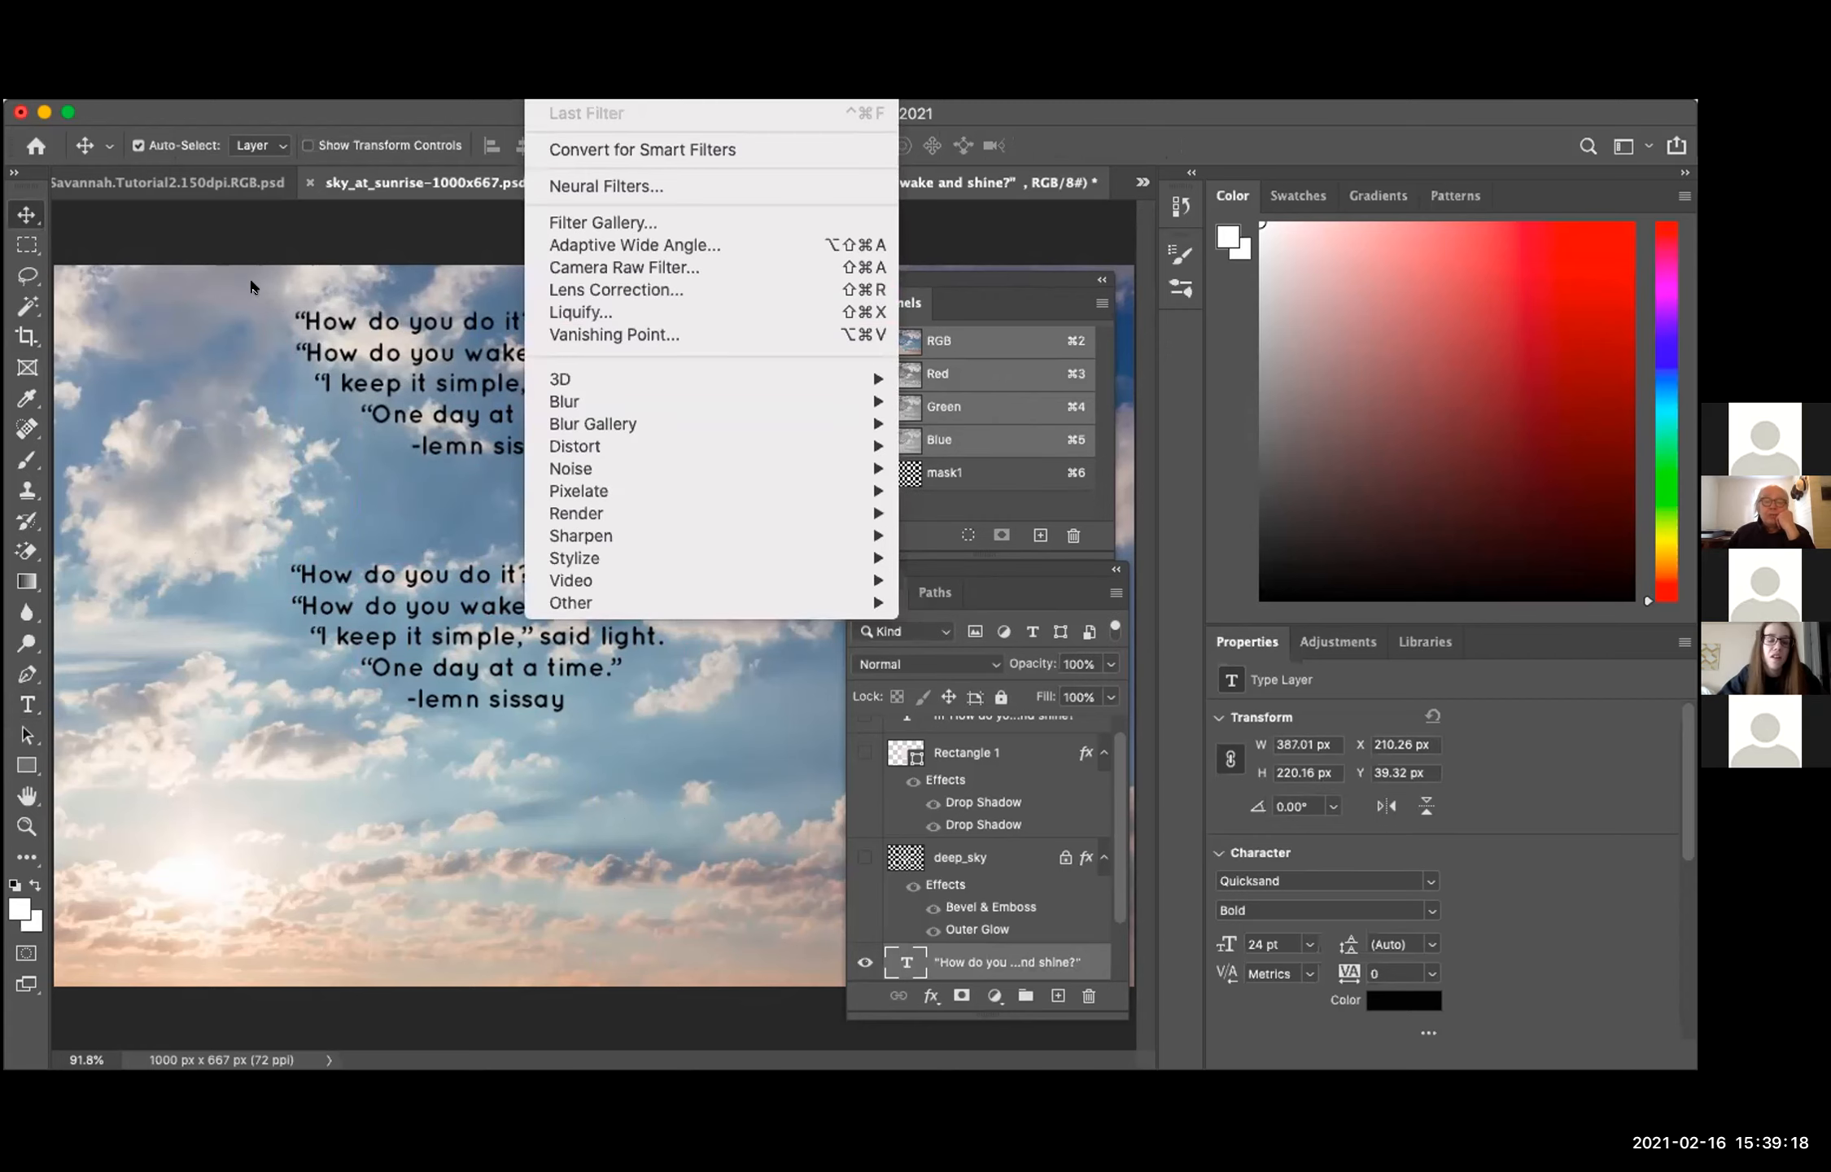
click(217, 231)
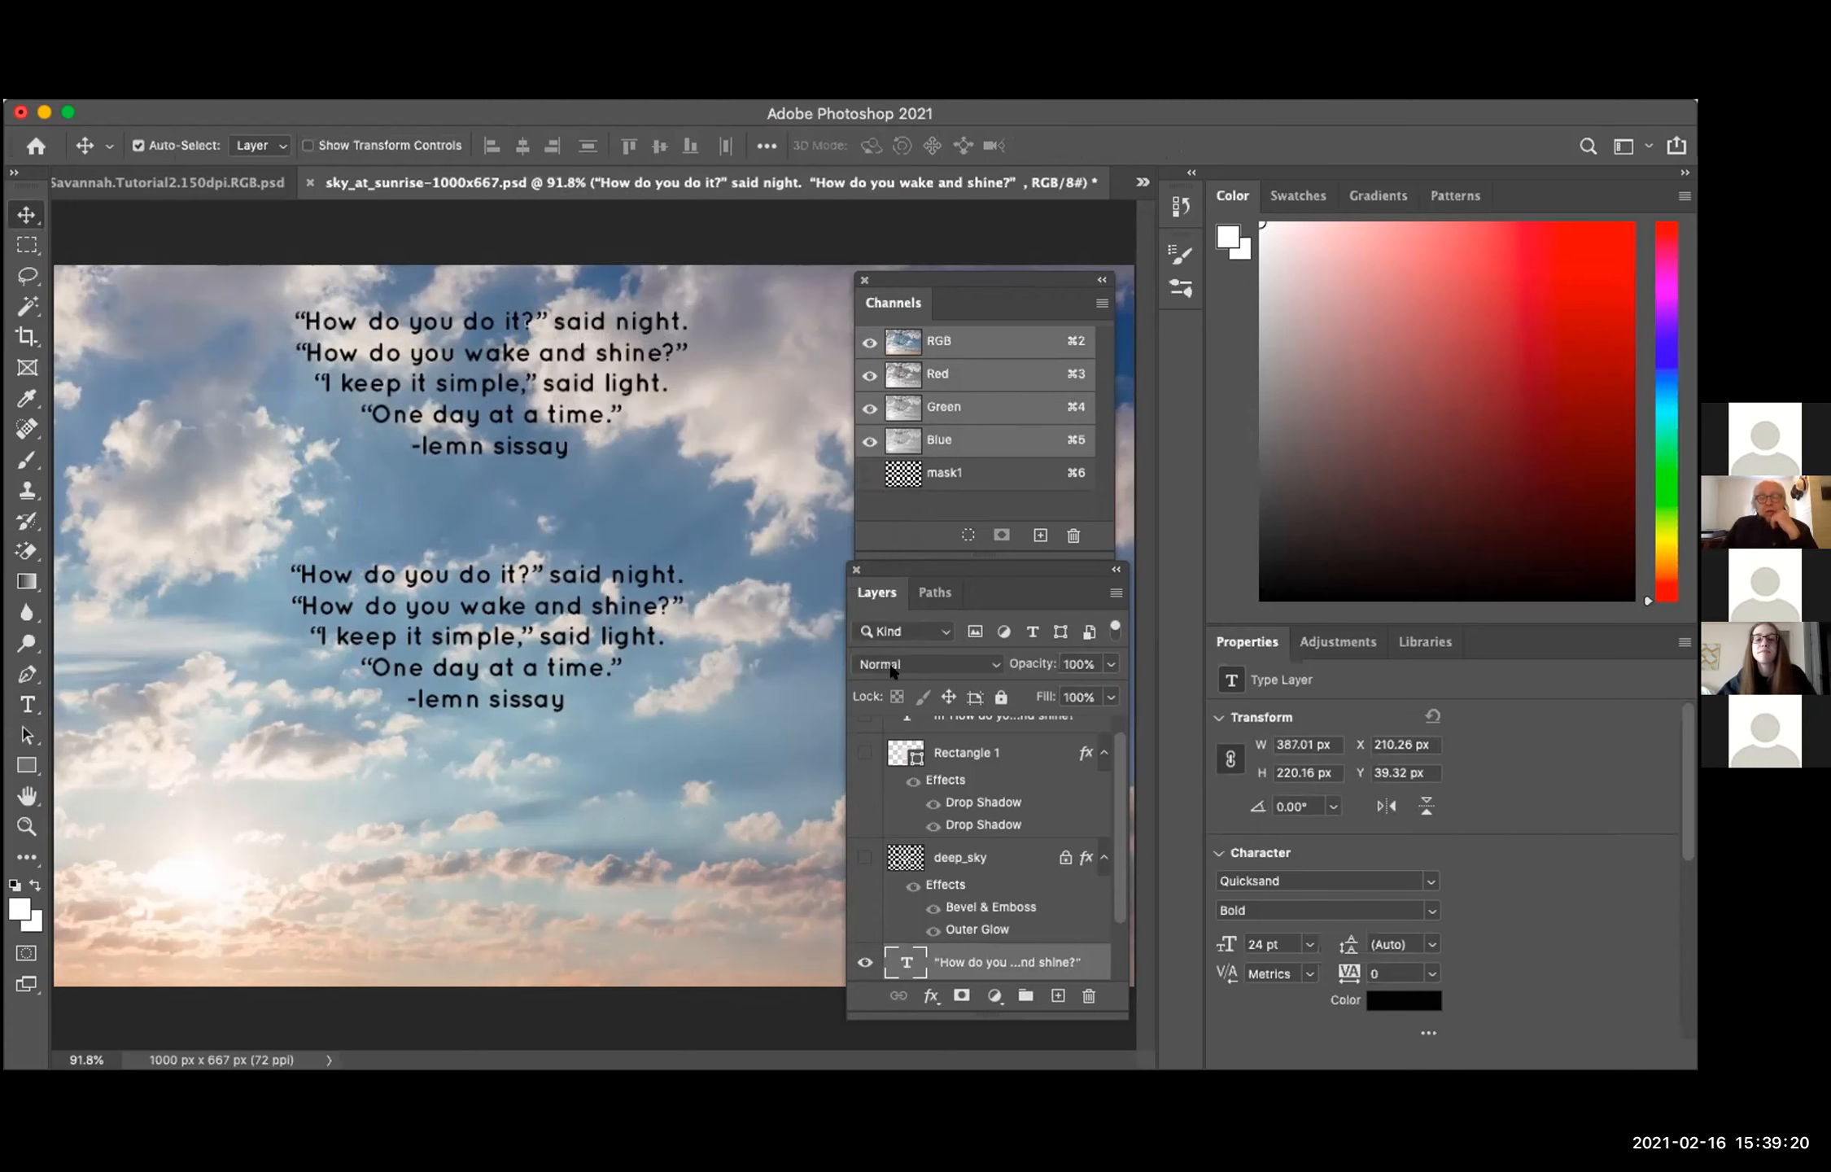
Step: Show the Rectangle 1, deep_sky and original poem text layers again
scroll(979, 775, up, 1)
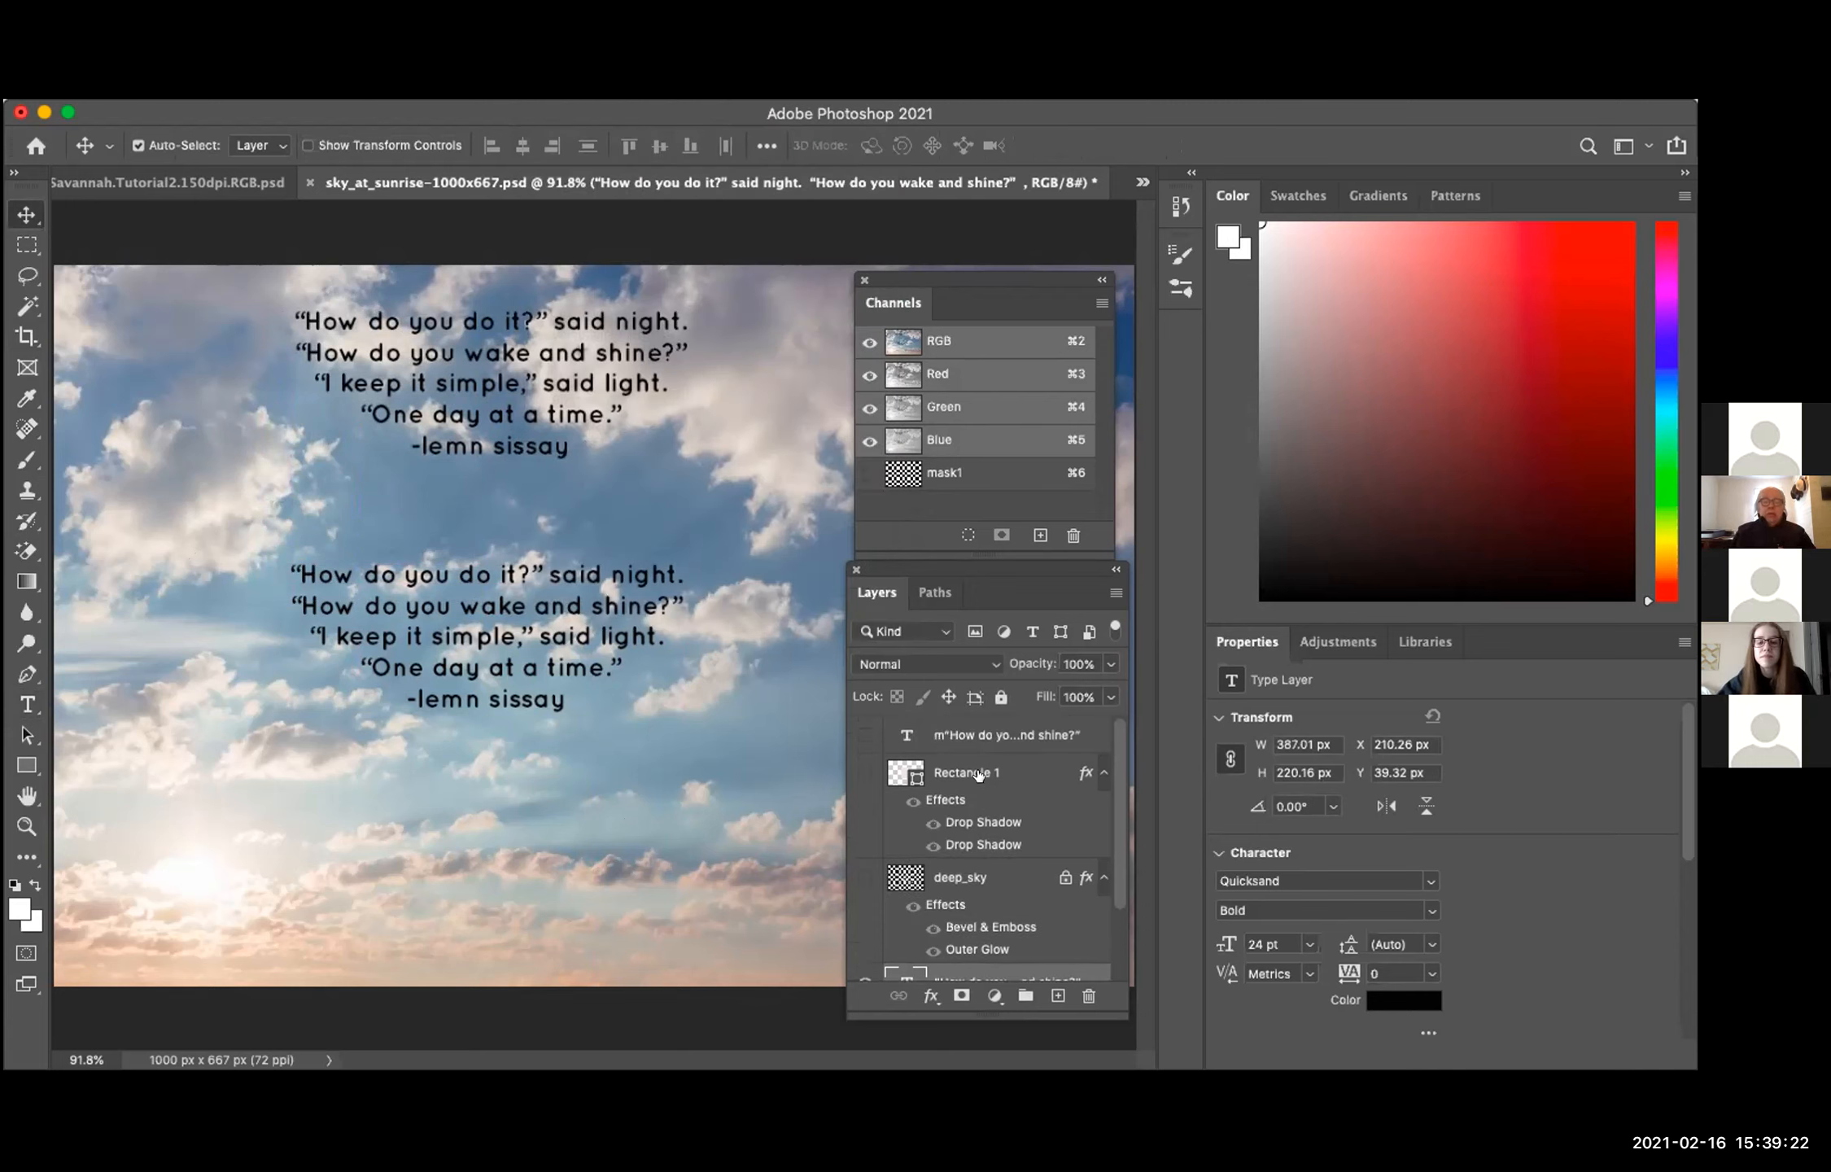
click(865, 771)
click(863, 877)
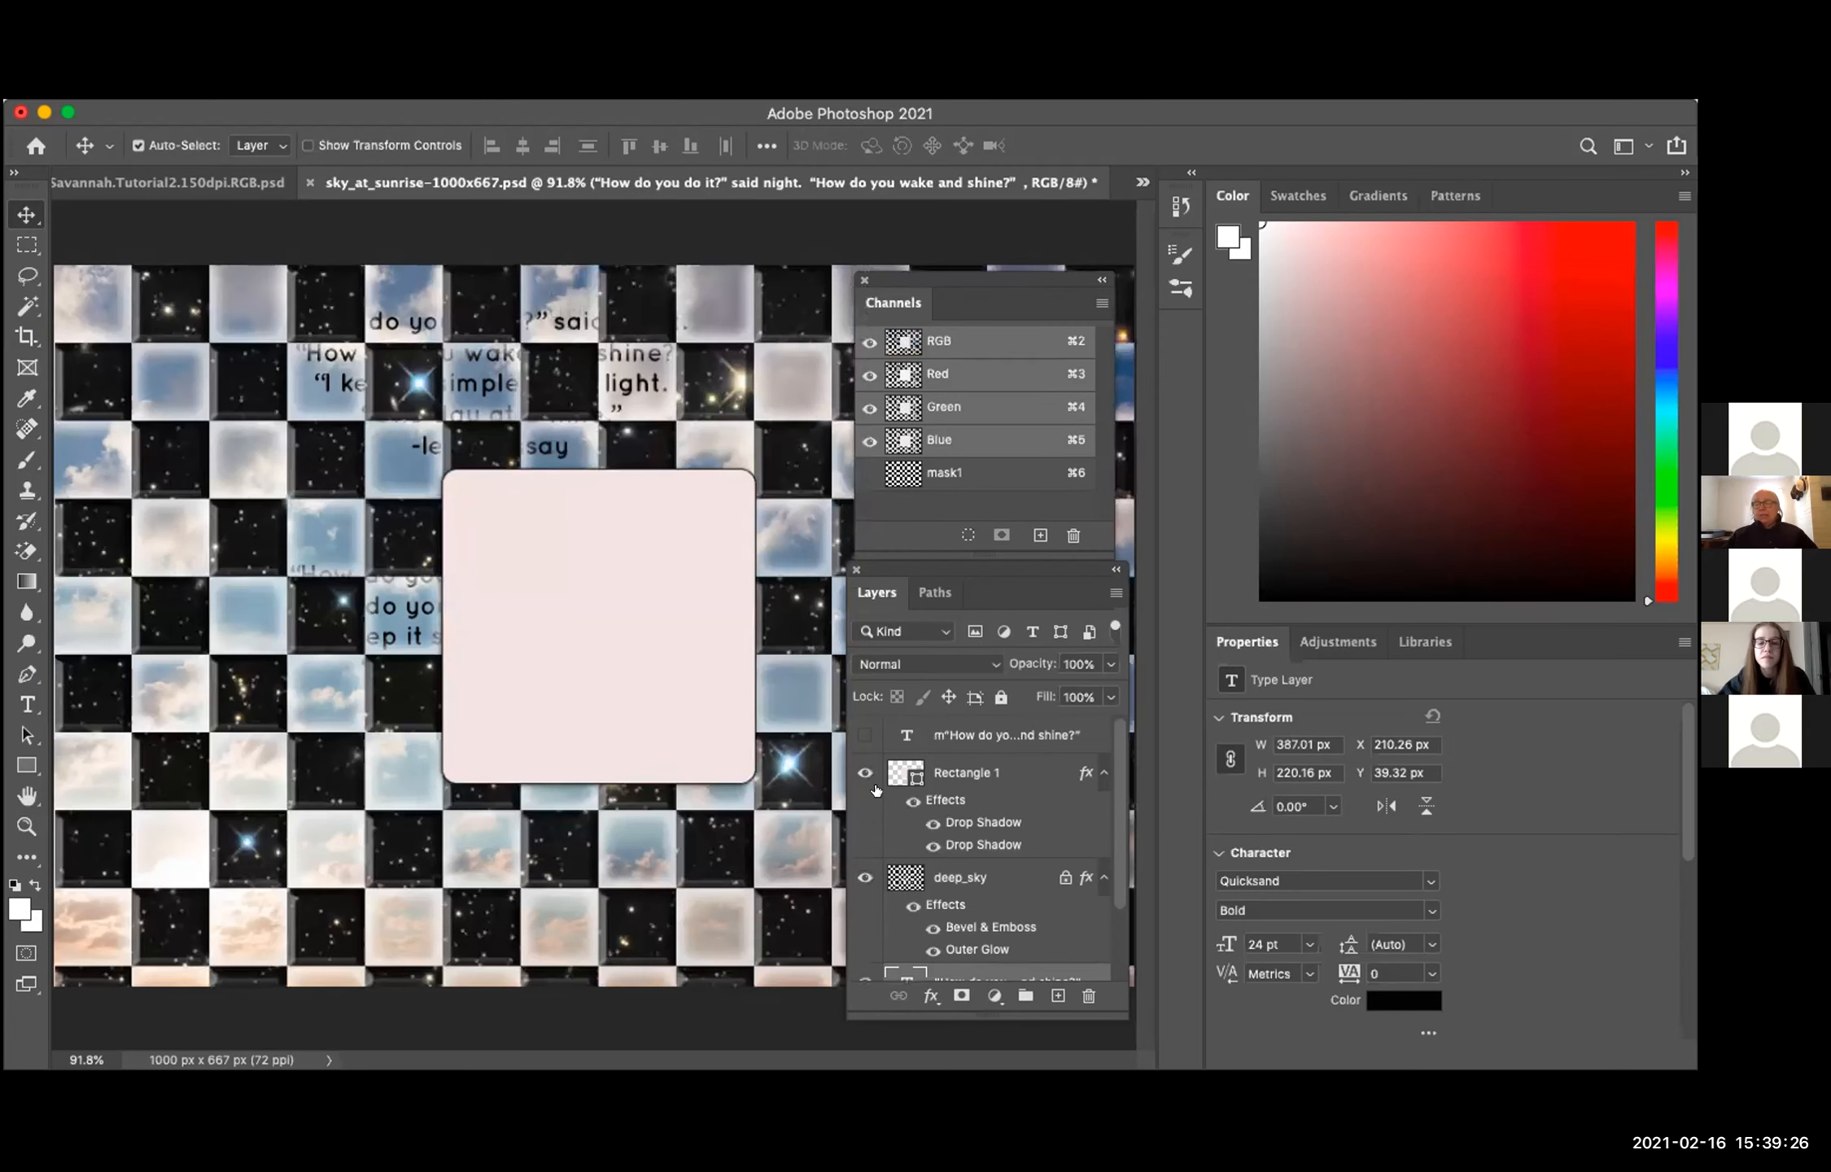
click(865, 734)
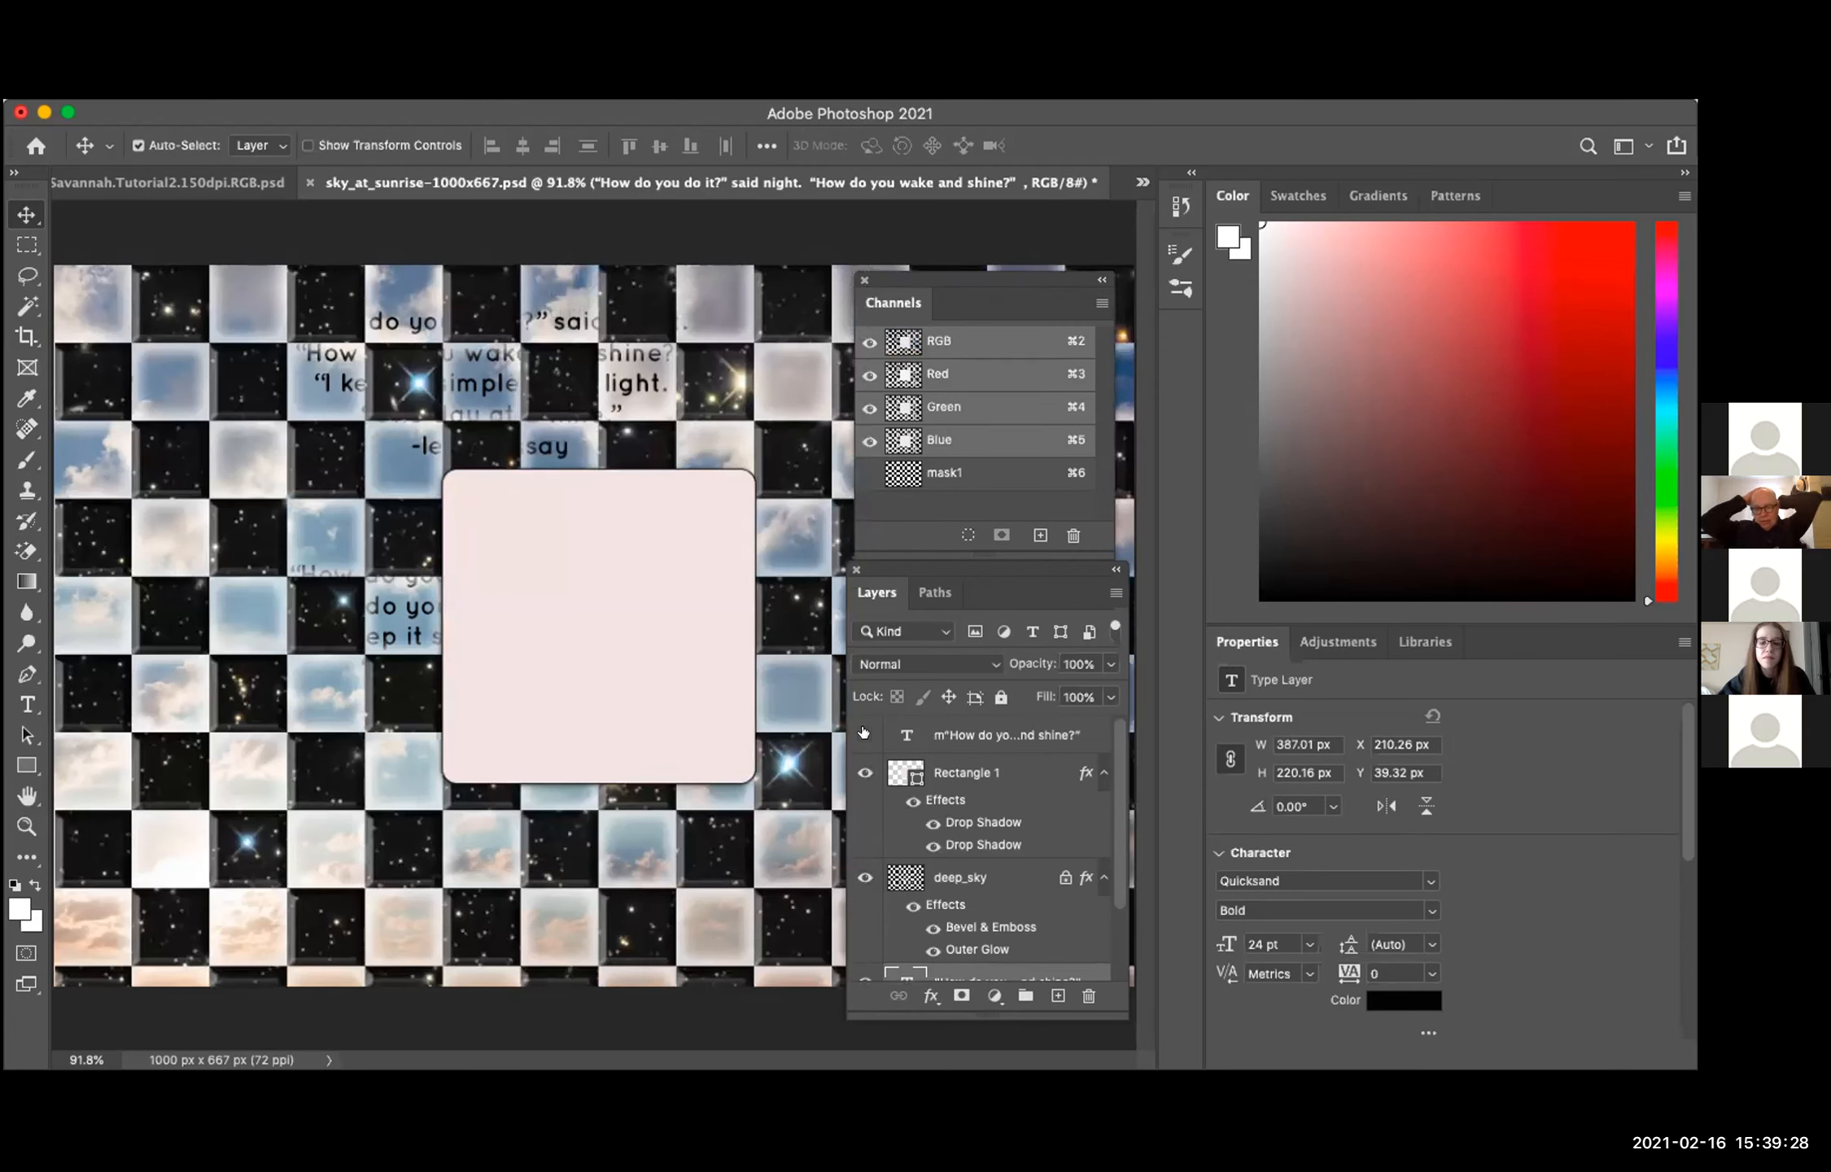
Step: Delete the two extra poem type layers between deep_sky and the Background
scroll(952, 823, down, 3)
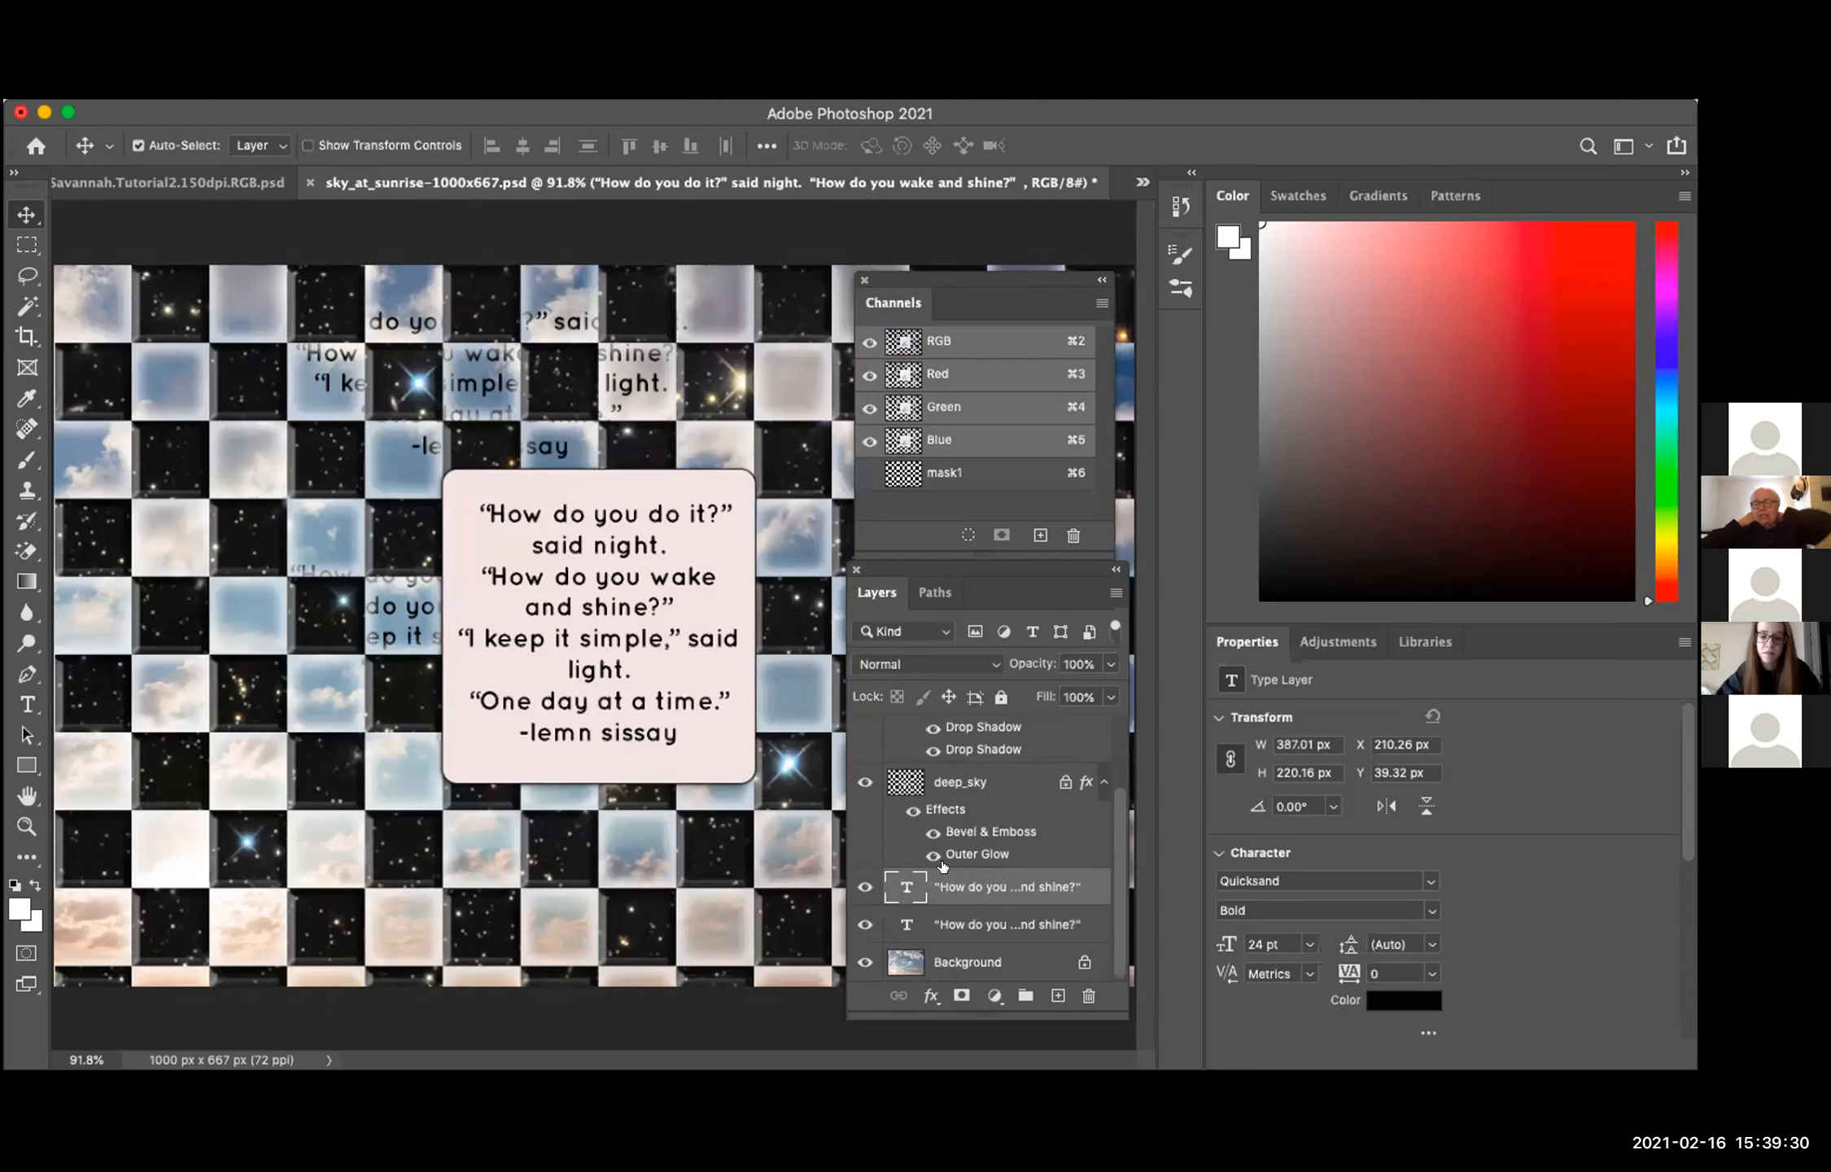
click(955, 964)
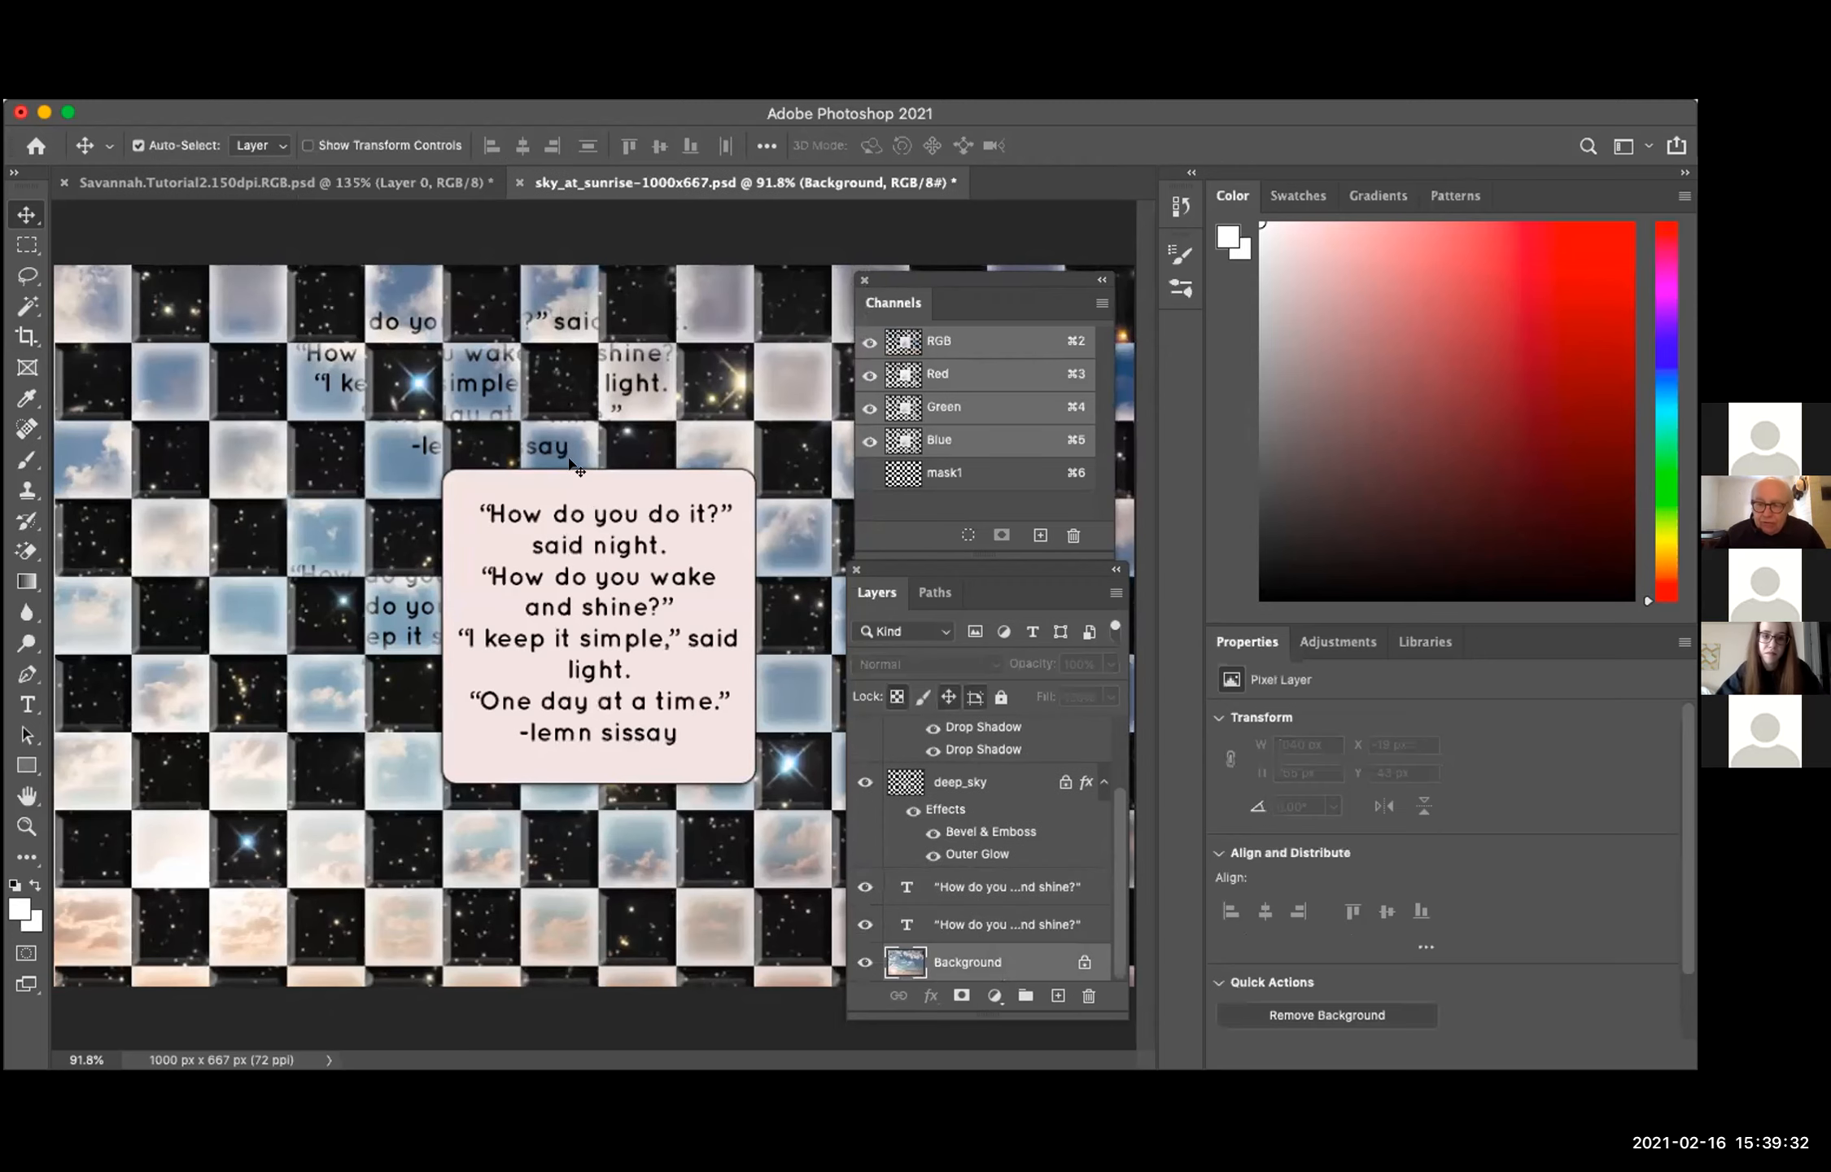
click(555, 422)
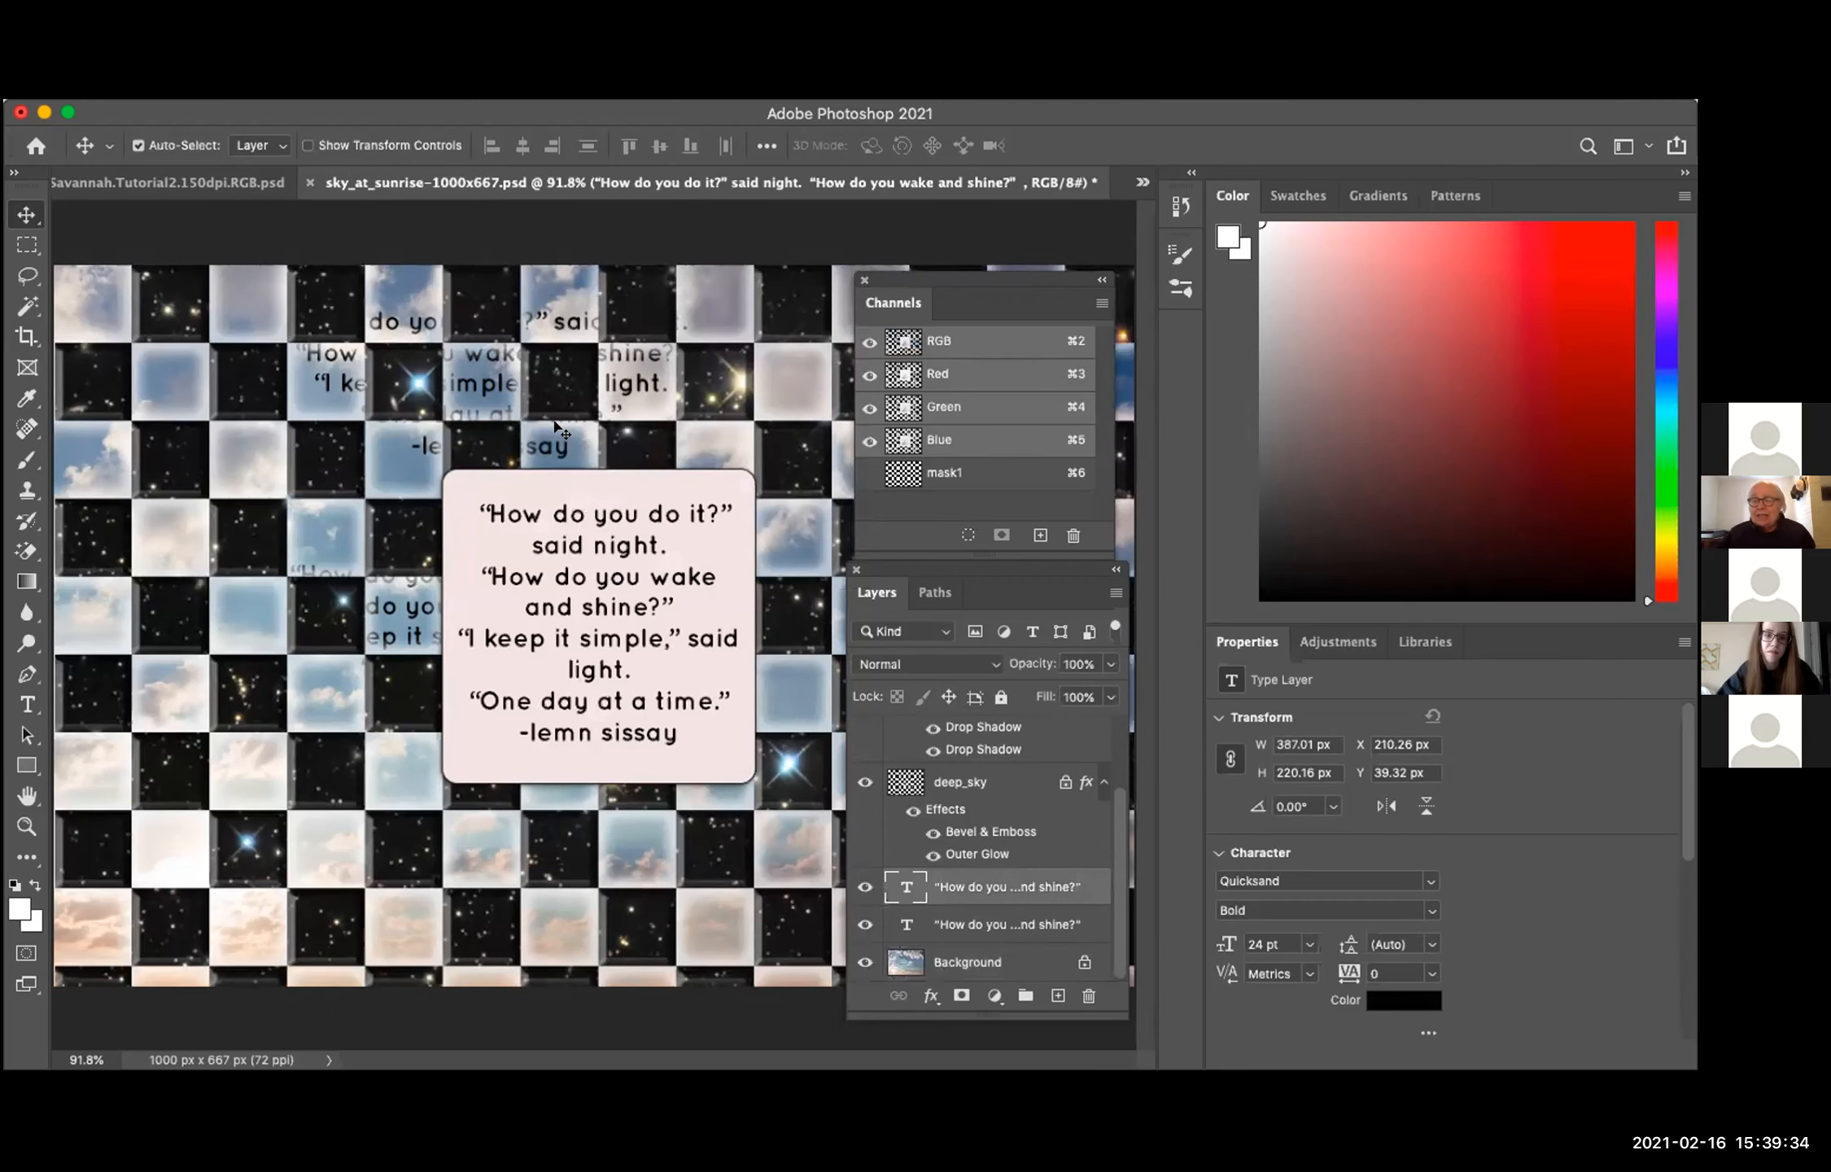
key(Delete)
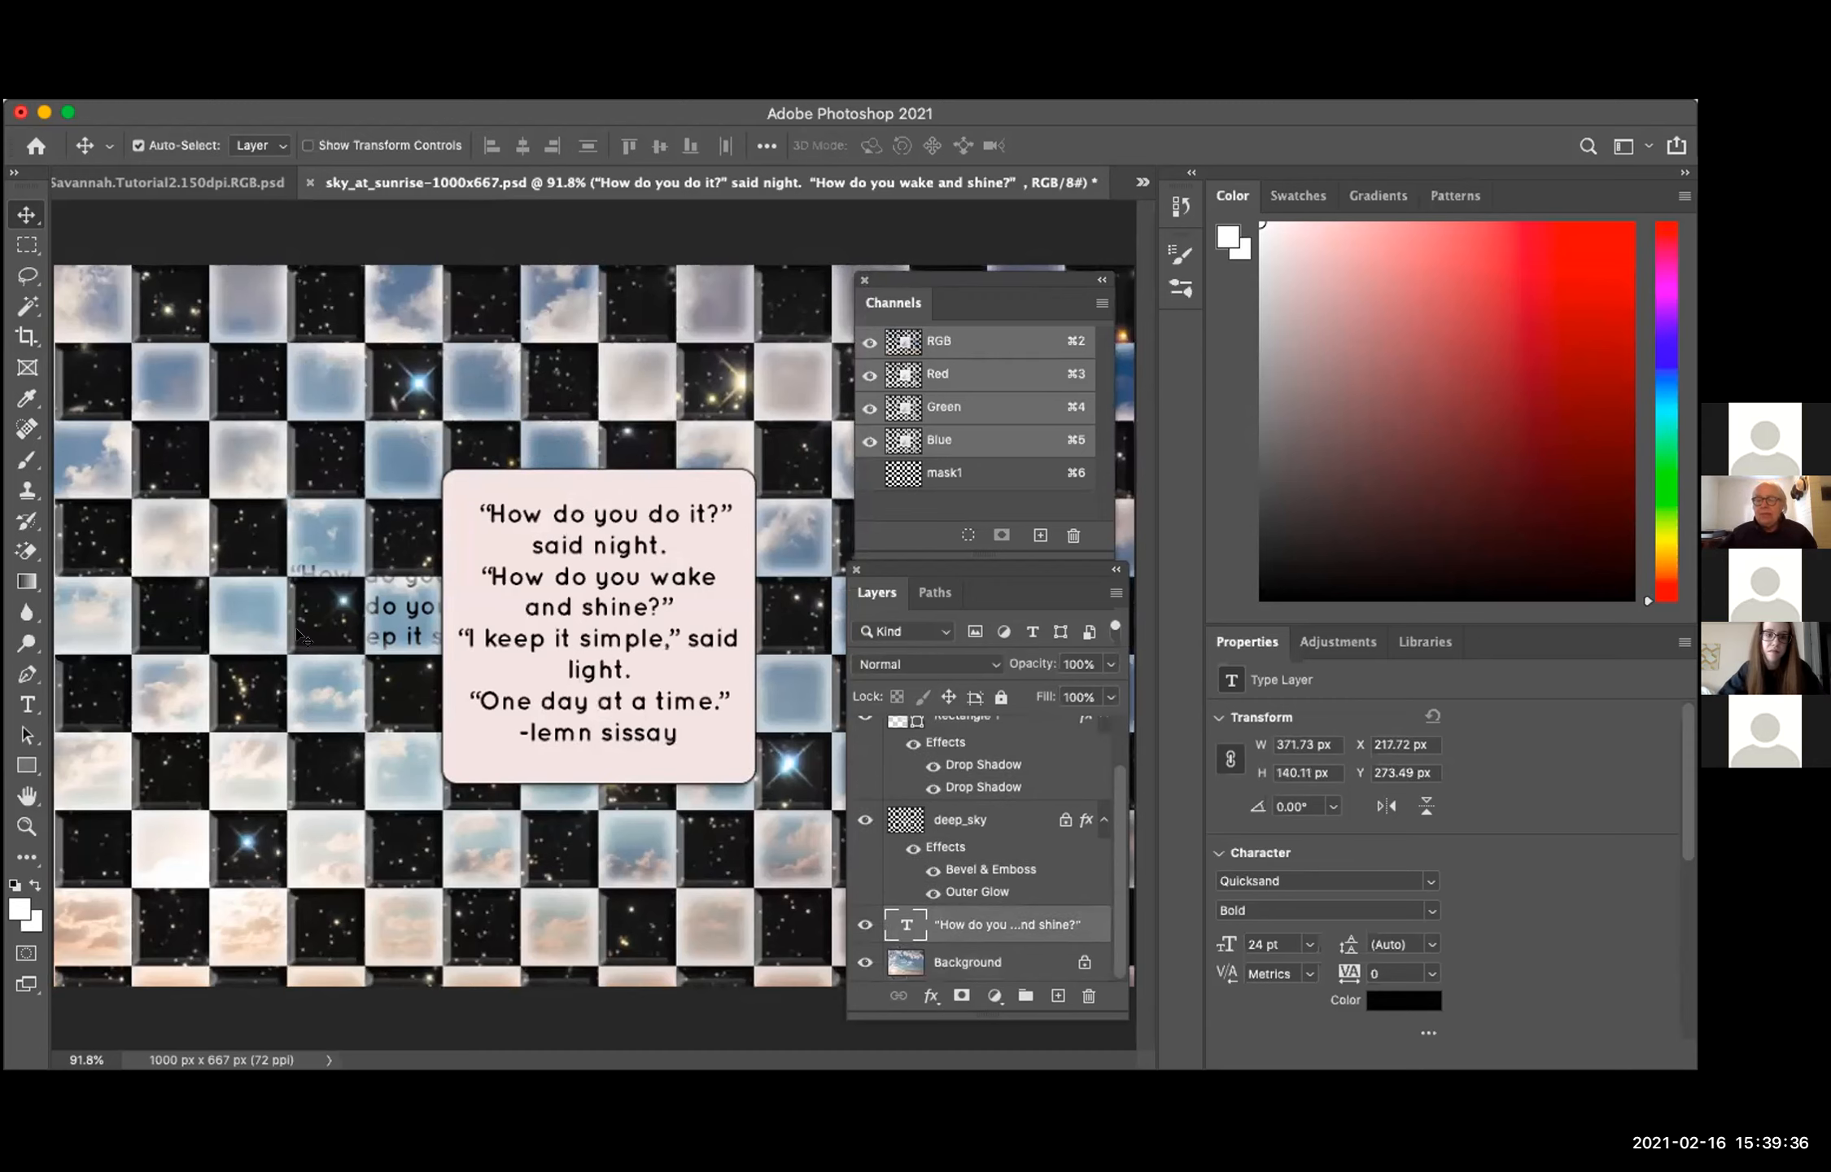
key(Delete)
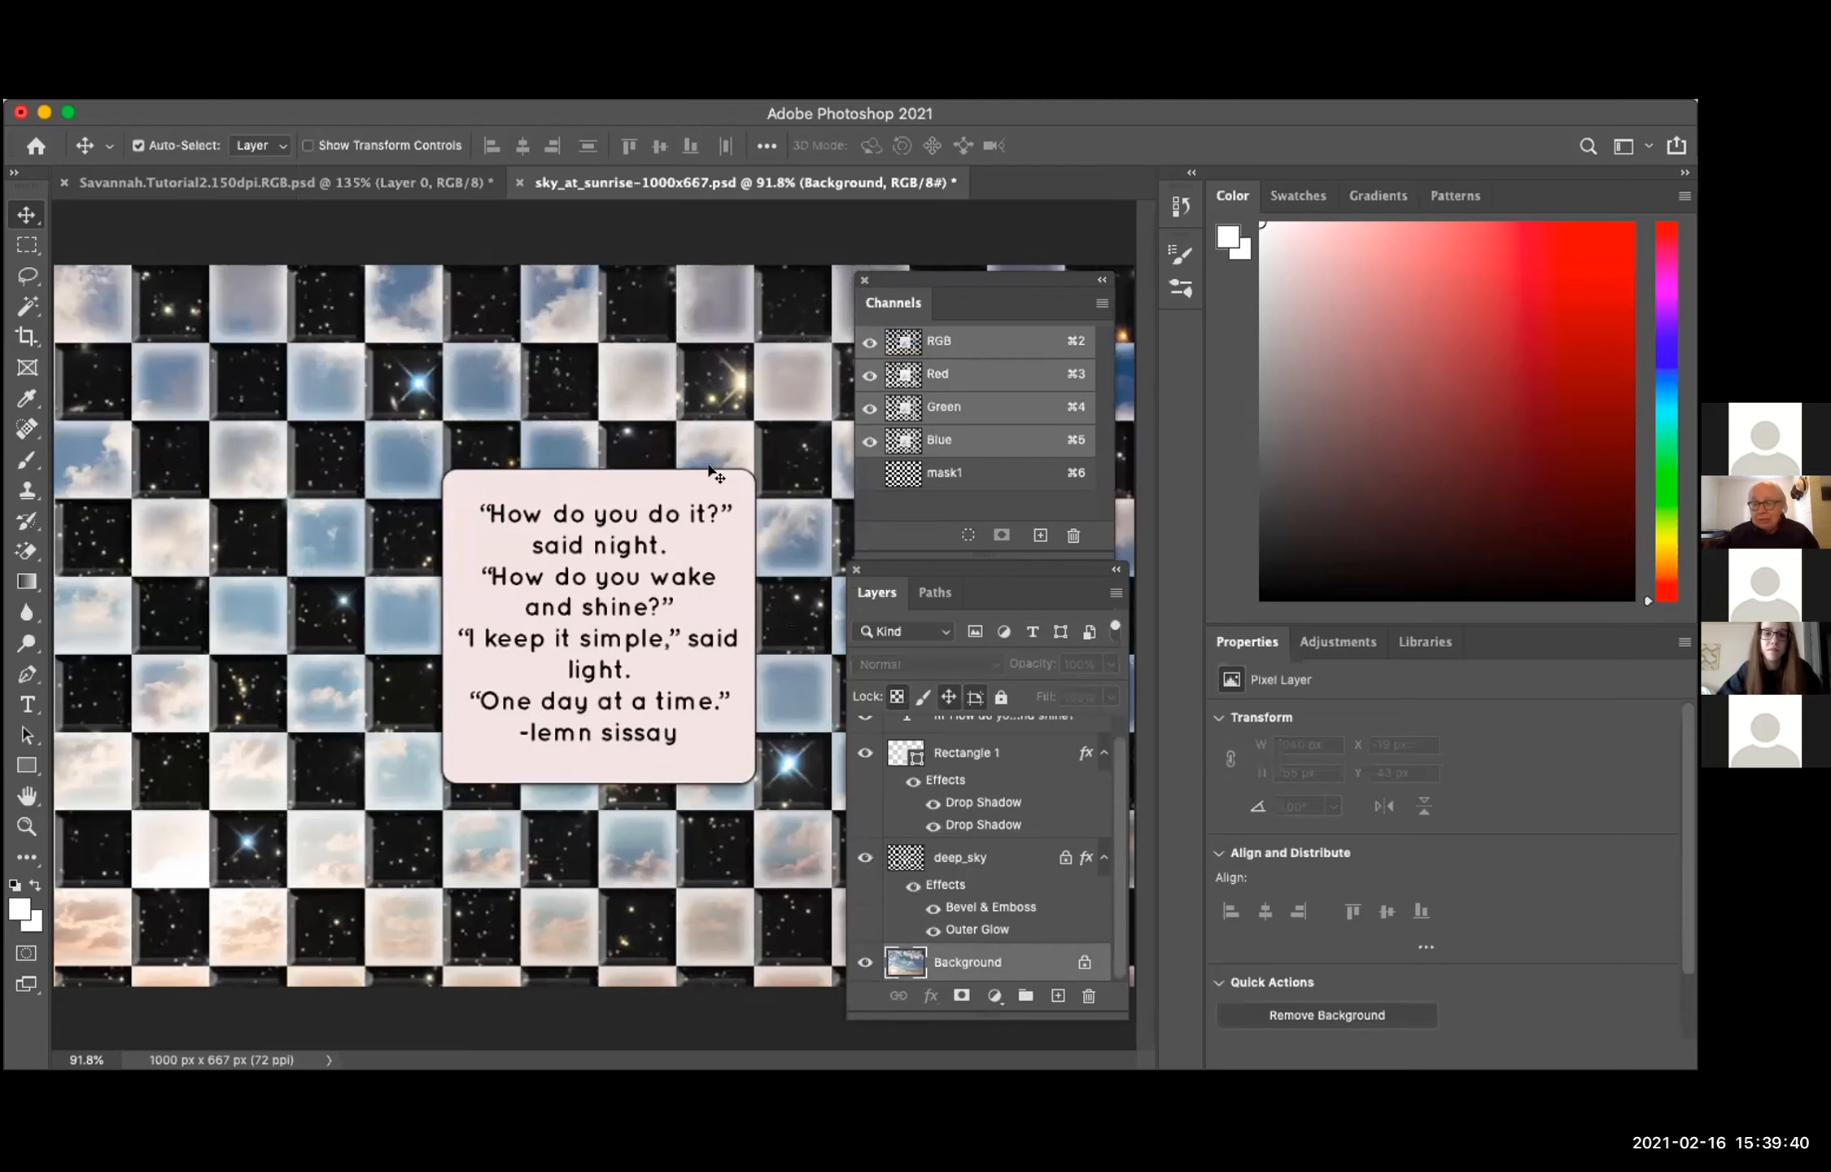
Step: Minimize the Photoshop window and reposition the Spring 2021 folder window in Finder
scroll(927, 809, up, 1)
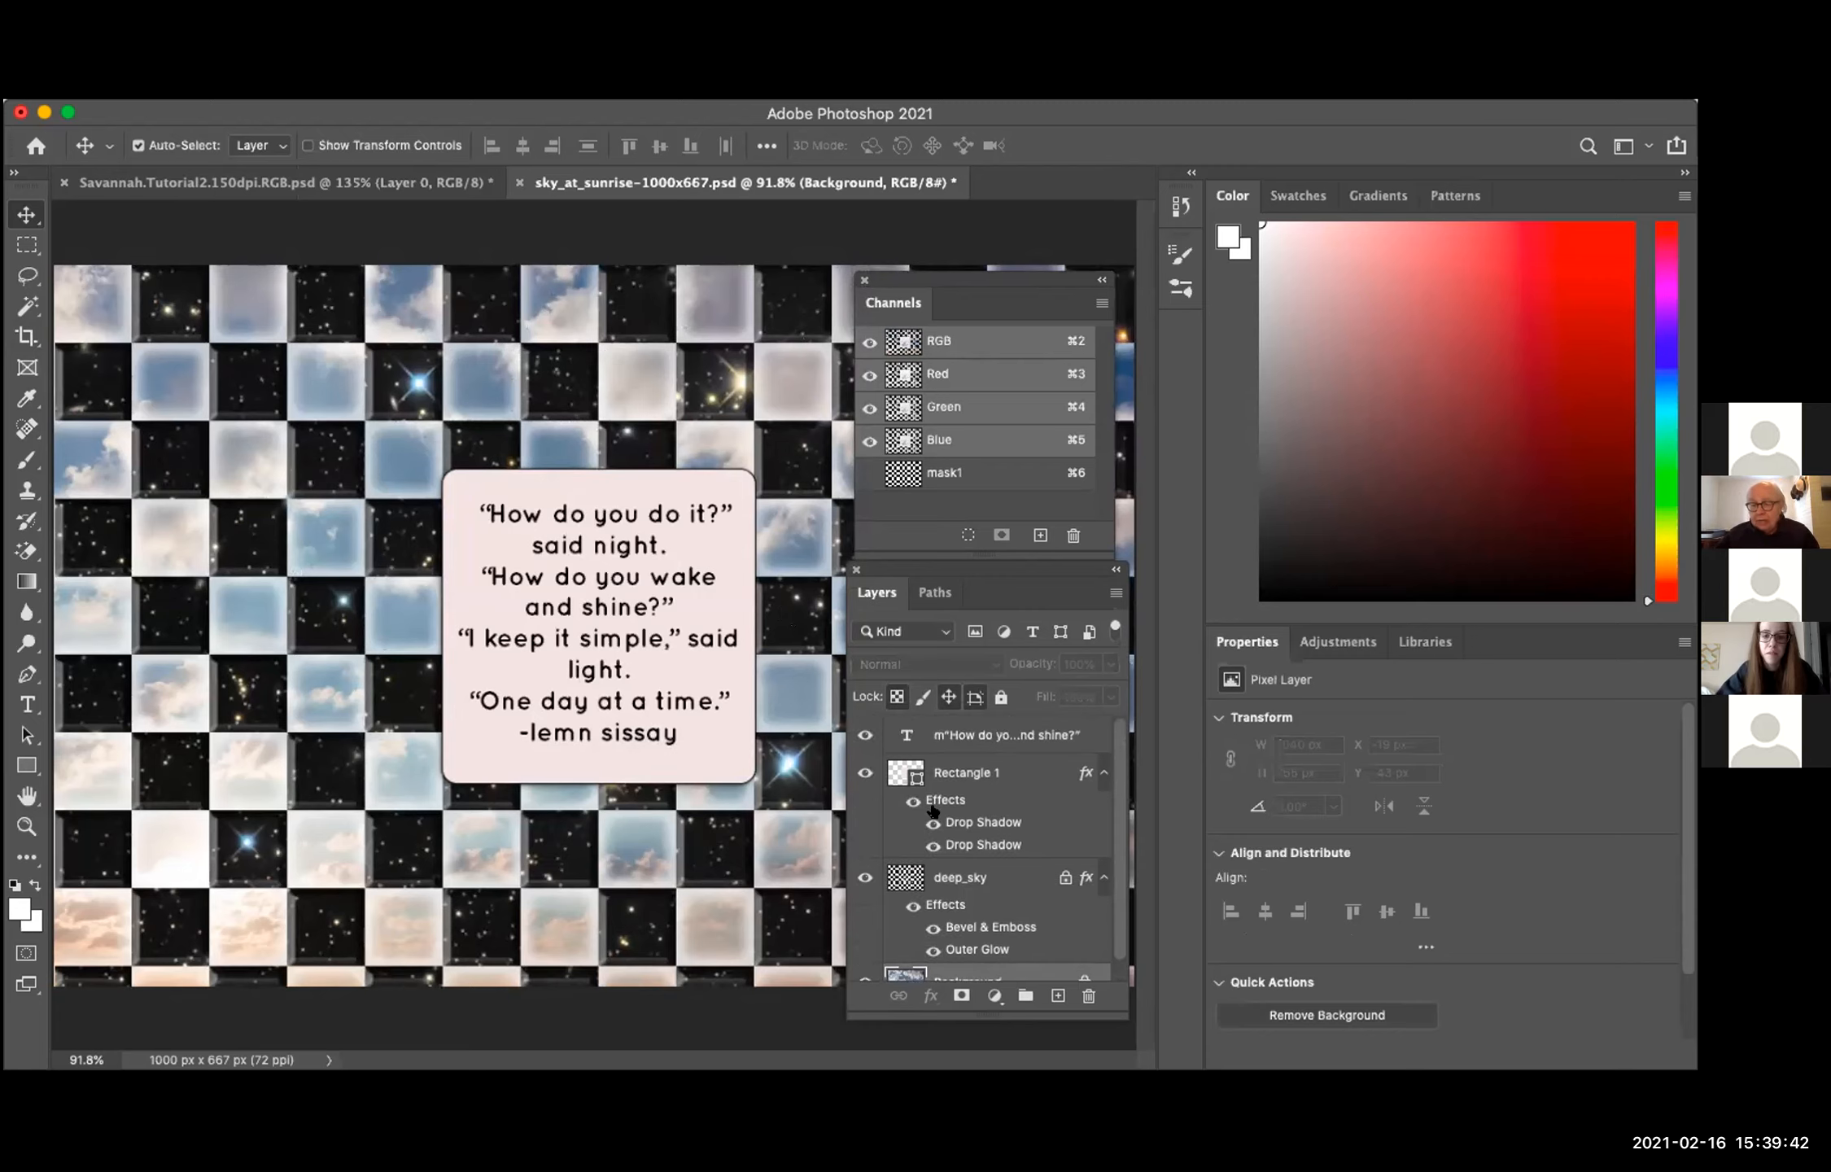
scroll(976, 927, down, 1)
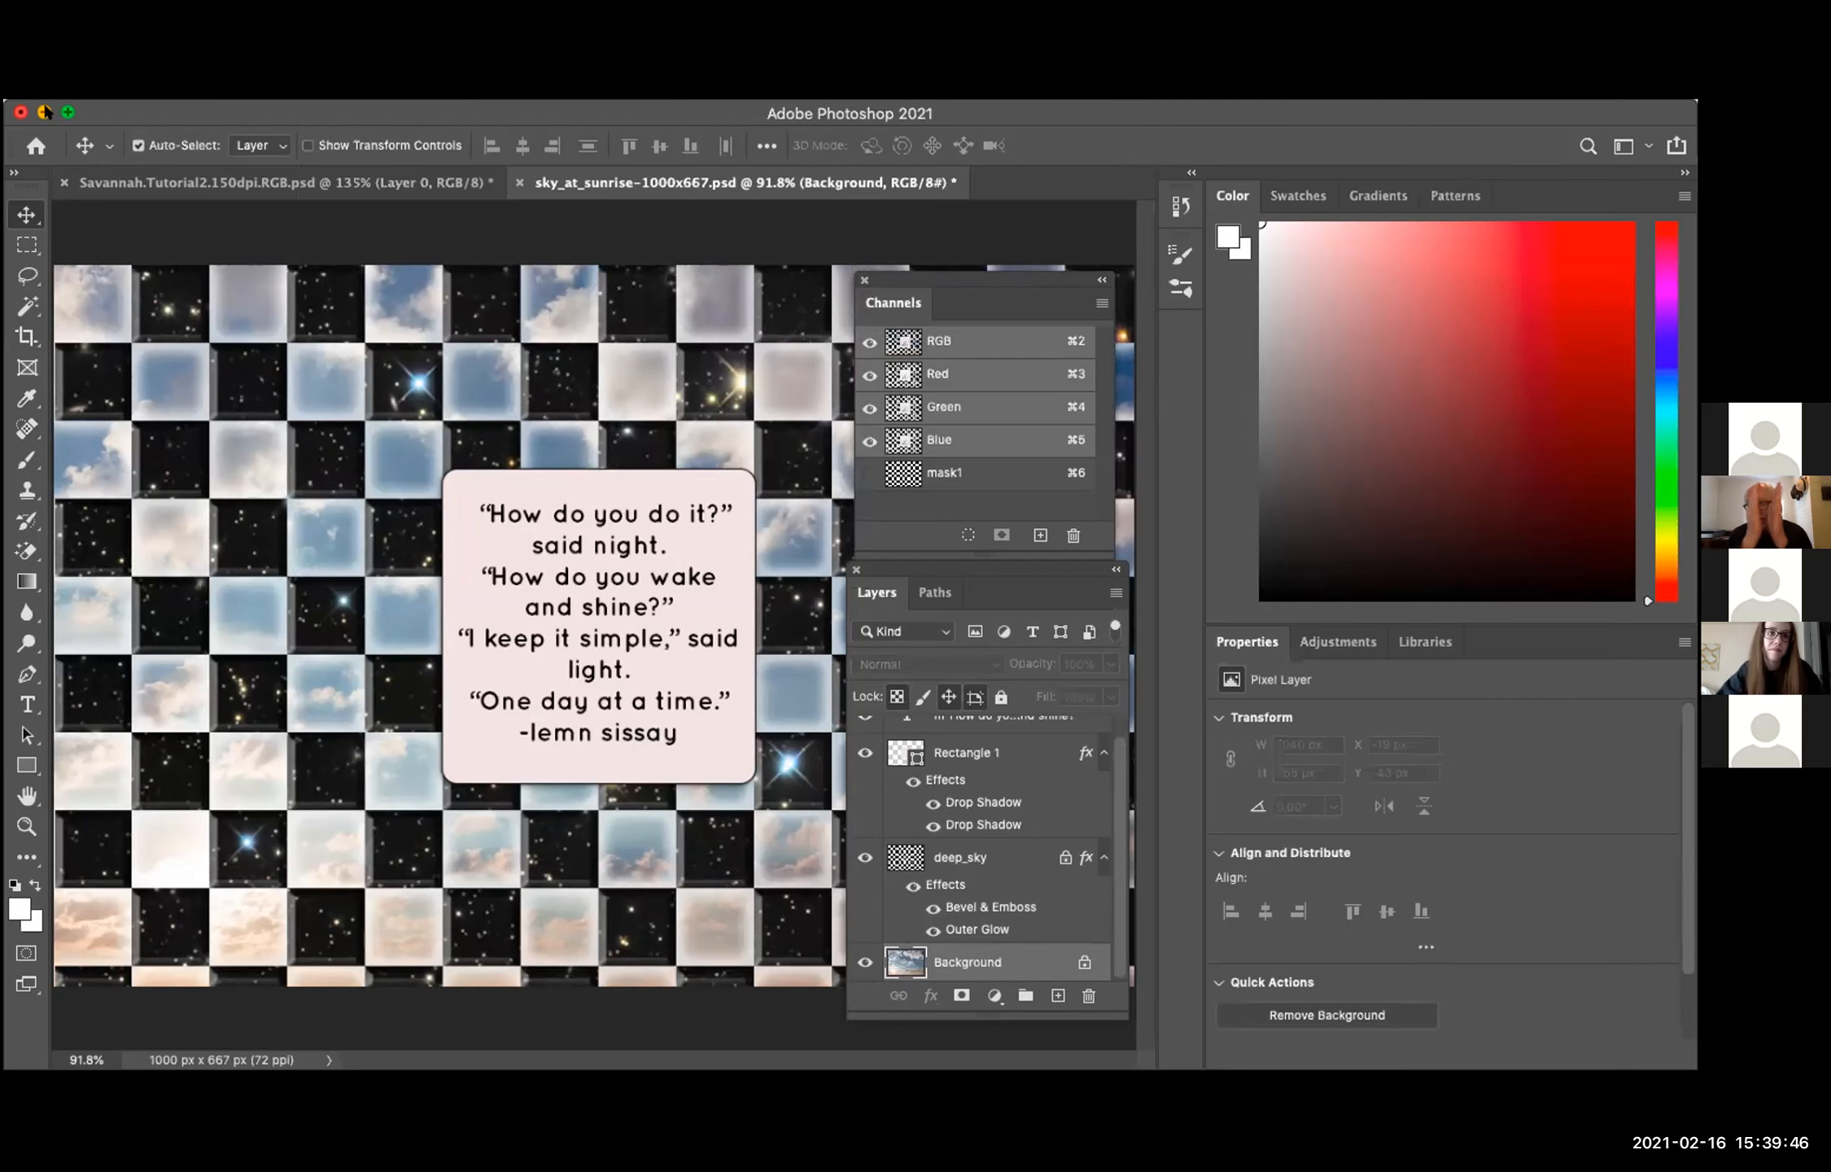
click(44, 111)
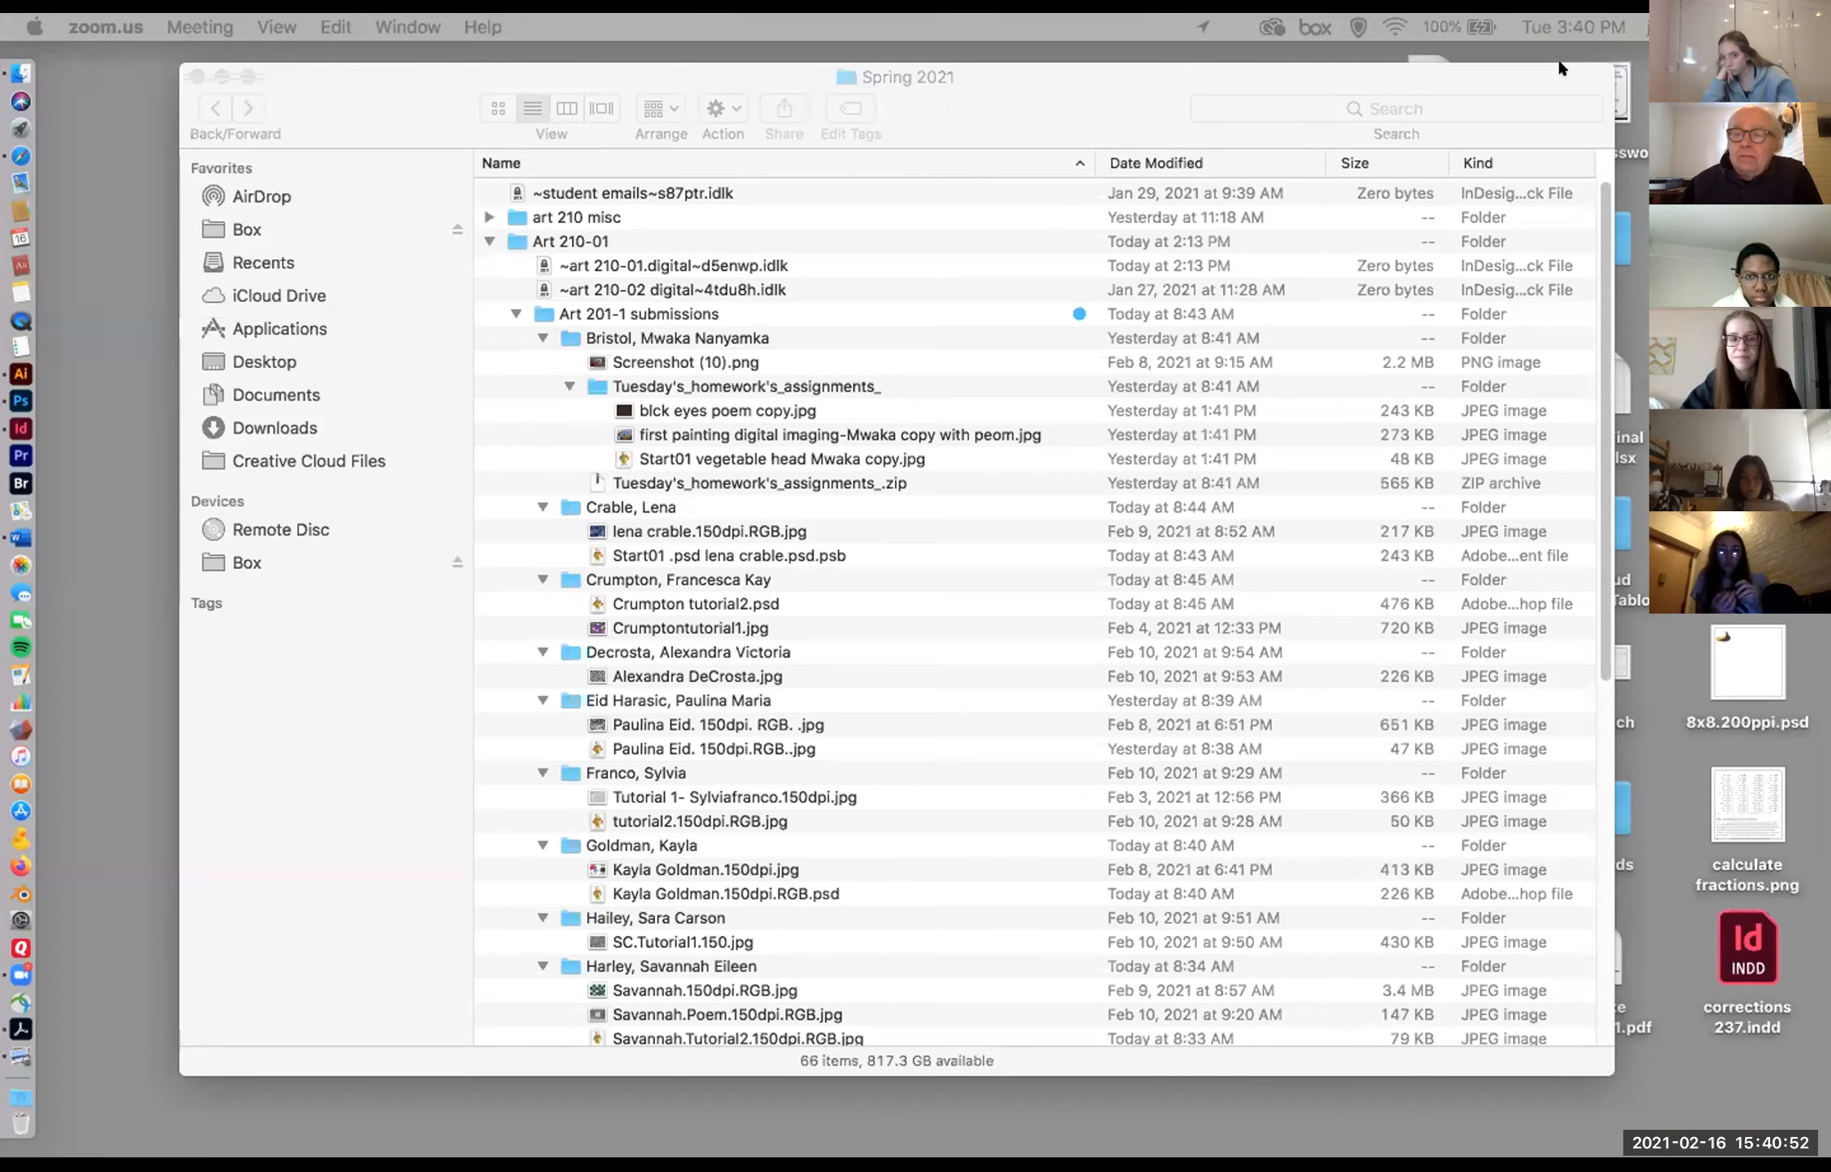
mouse_move(1511, 65)
mouse_down()
mouse_move(1485, 202)
mouse_move(1525, 179)
mouse_move(1495, 21)
mouse_move(1474, 213)
mouse_move(1505, 215)
mouse_move(1485, 104)
mouse_move(1472, 140)
mouse_move(1482, 158)
mouse_move(1492, 93)
mouse_up()
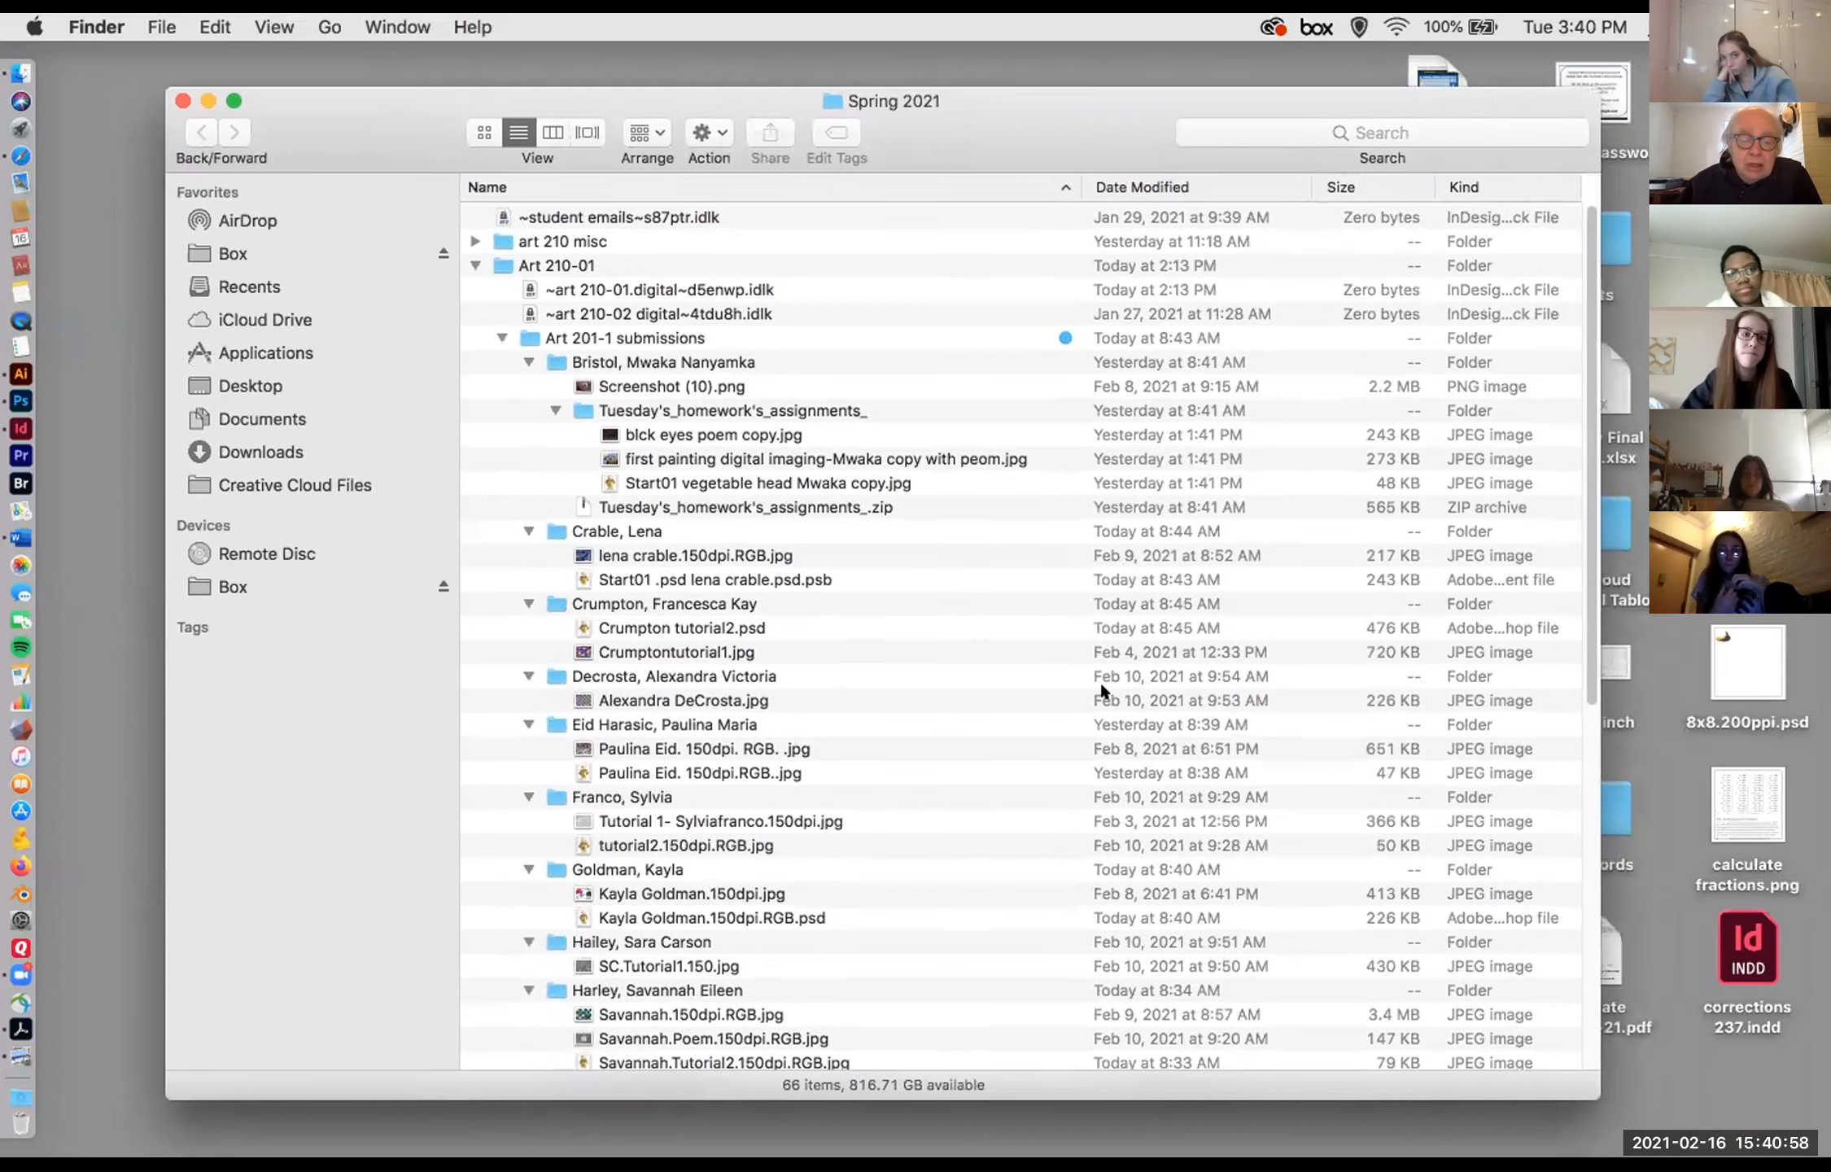
Step: Locate the student's "150dpi.RGB copy.jpg" image in the Art 201-1 submissions folder and preview it
scroll(780, 813, down, 5)
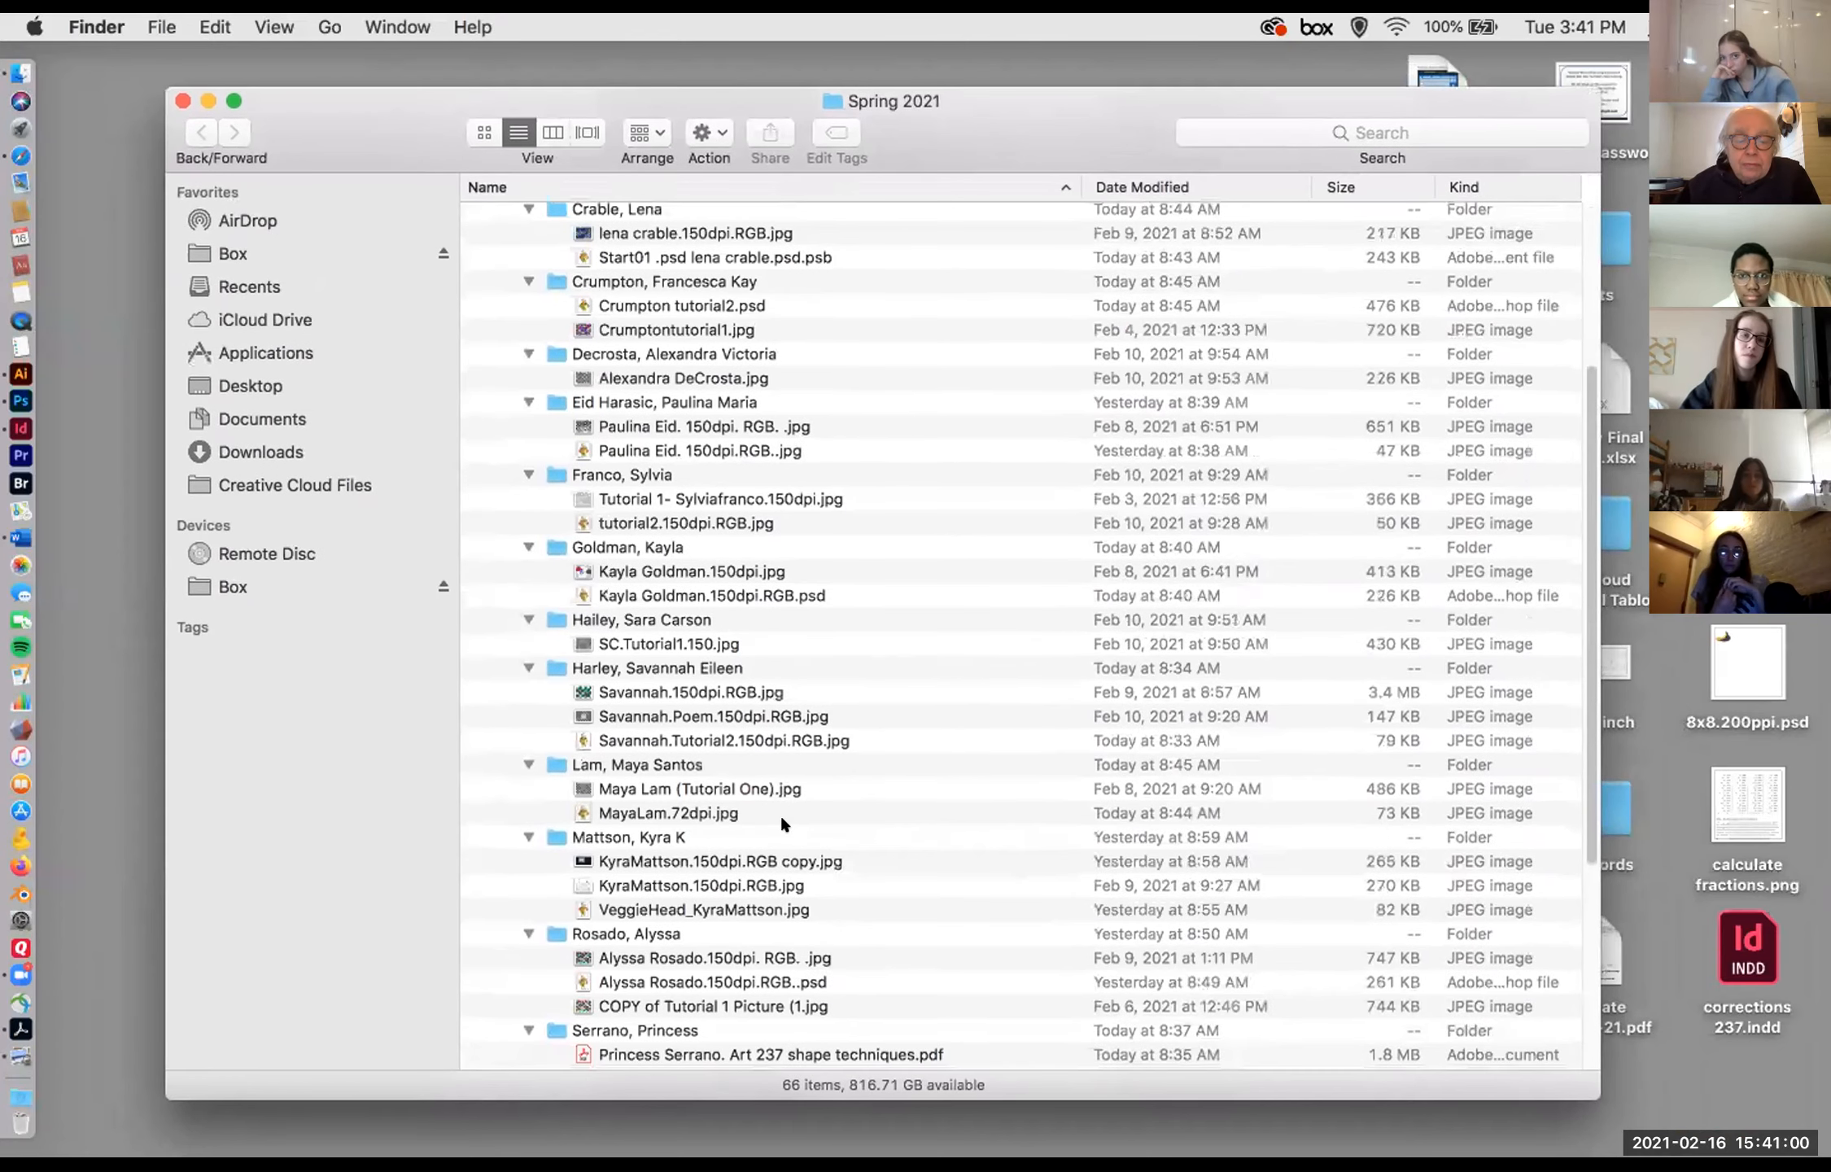
scroll(780, 812, down, 2)
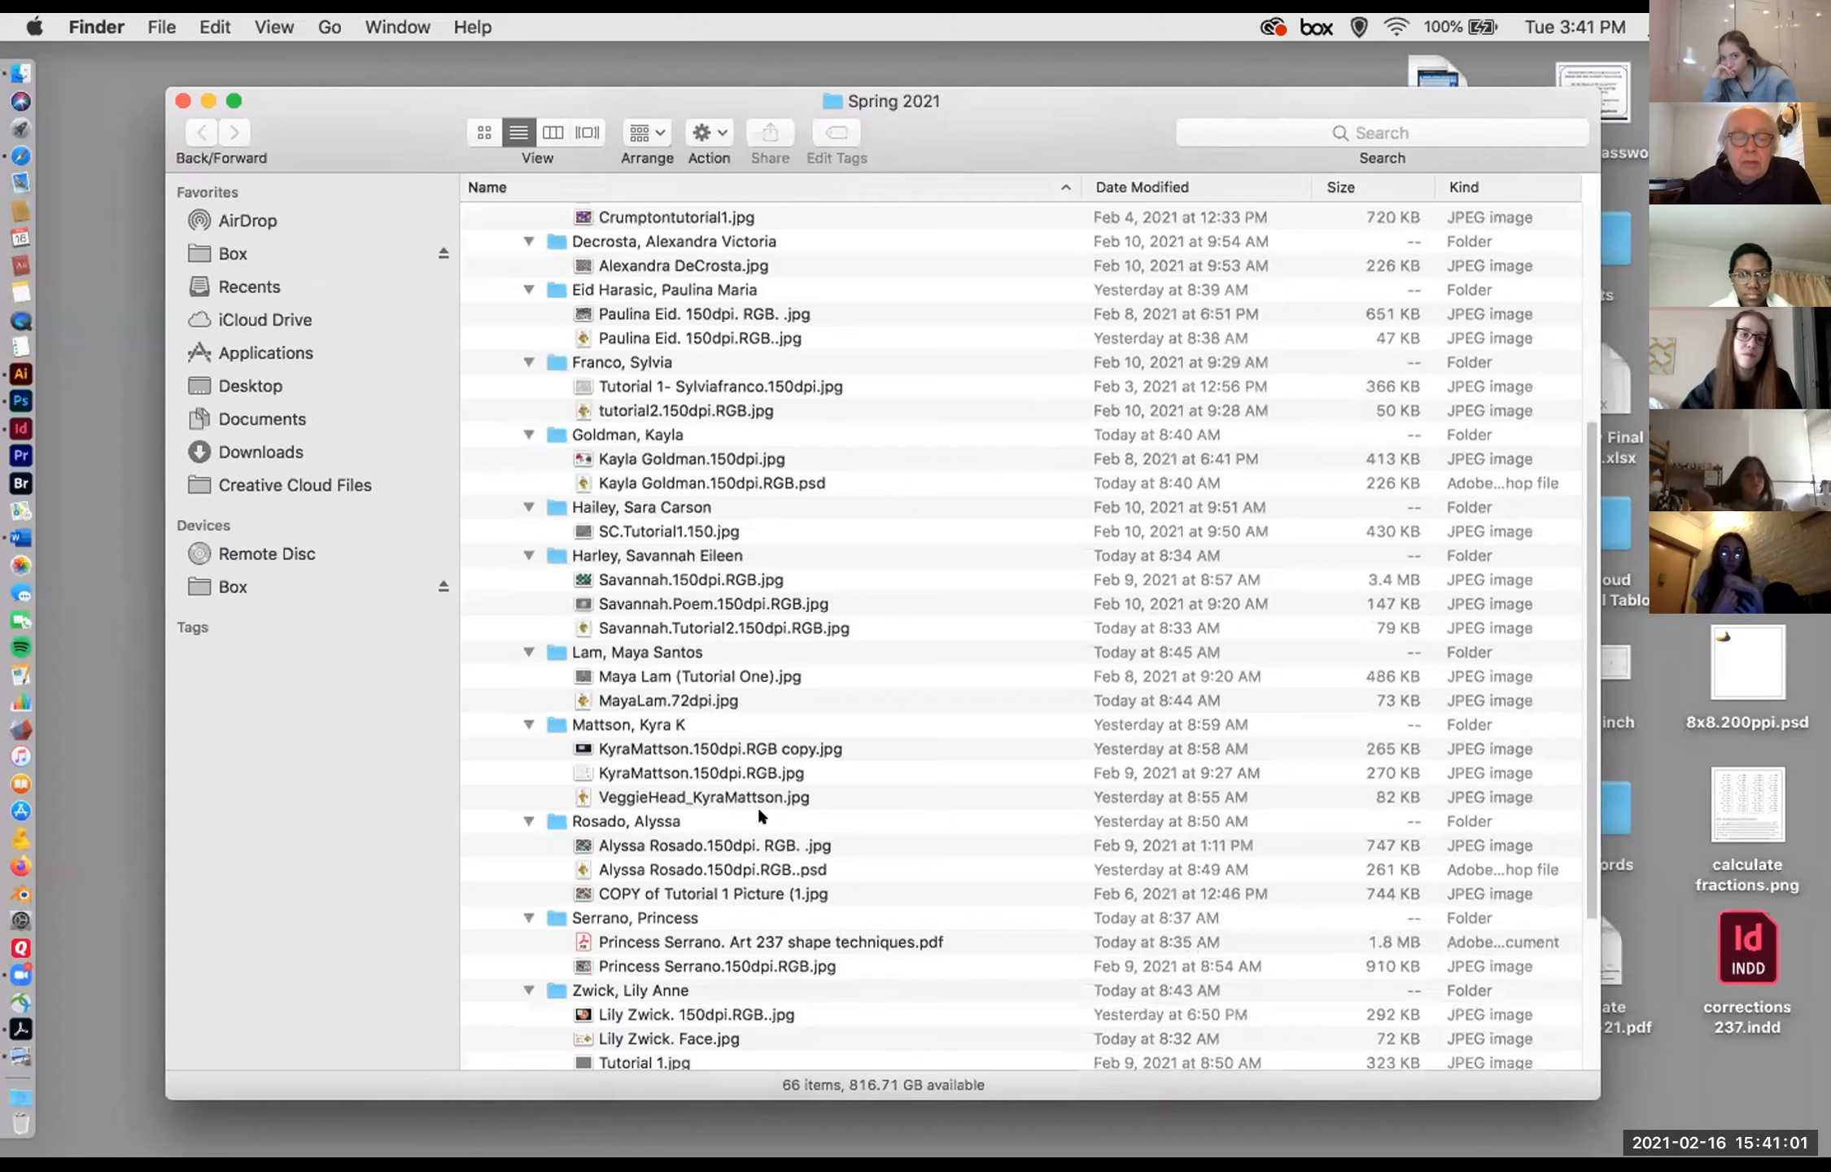
click(577, 750)
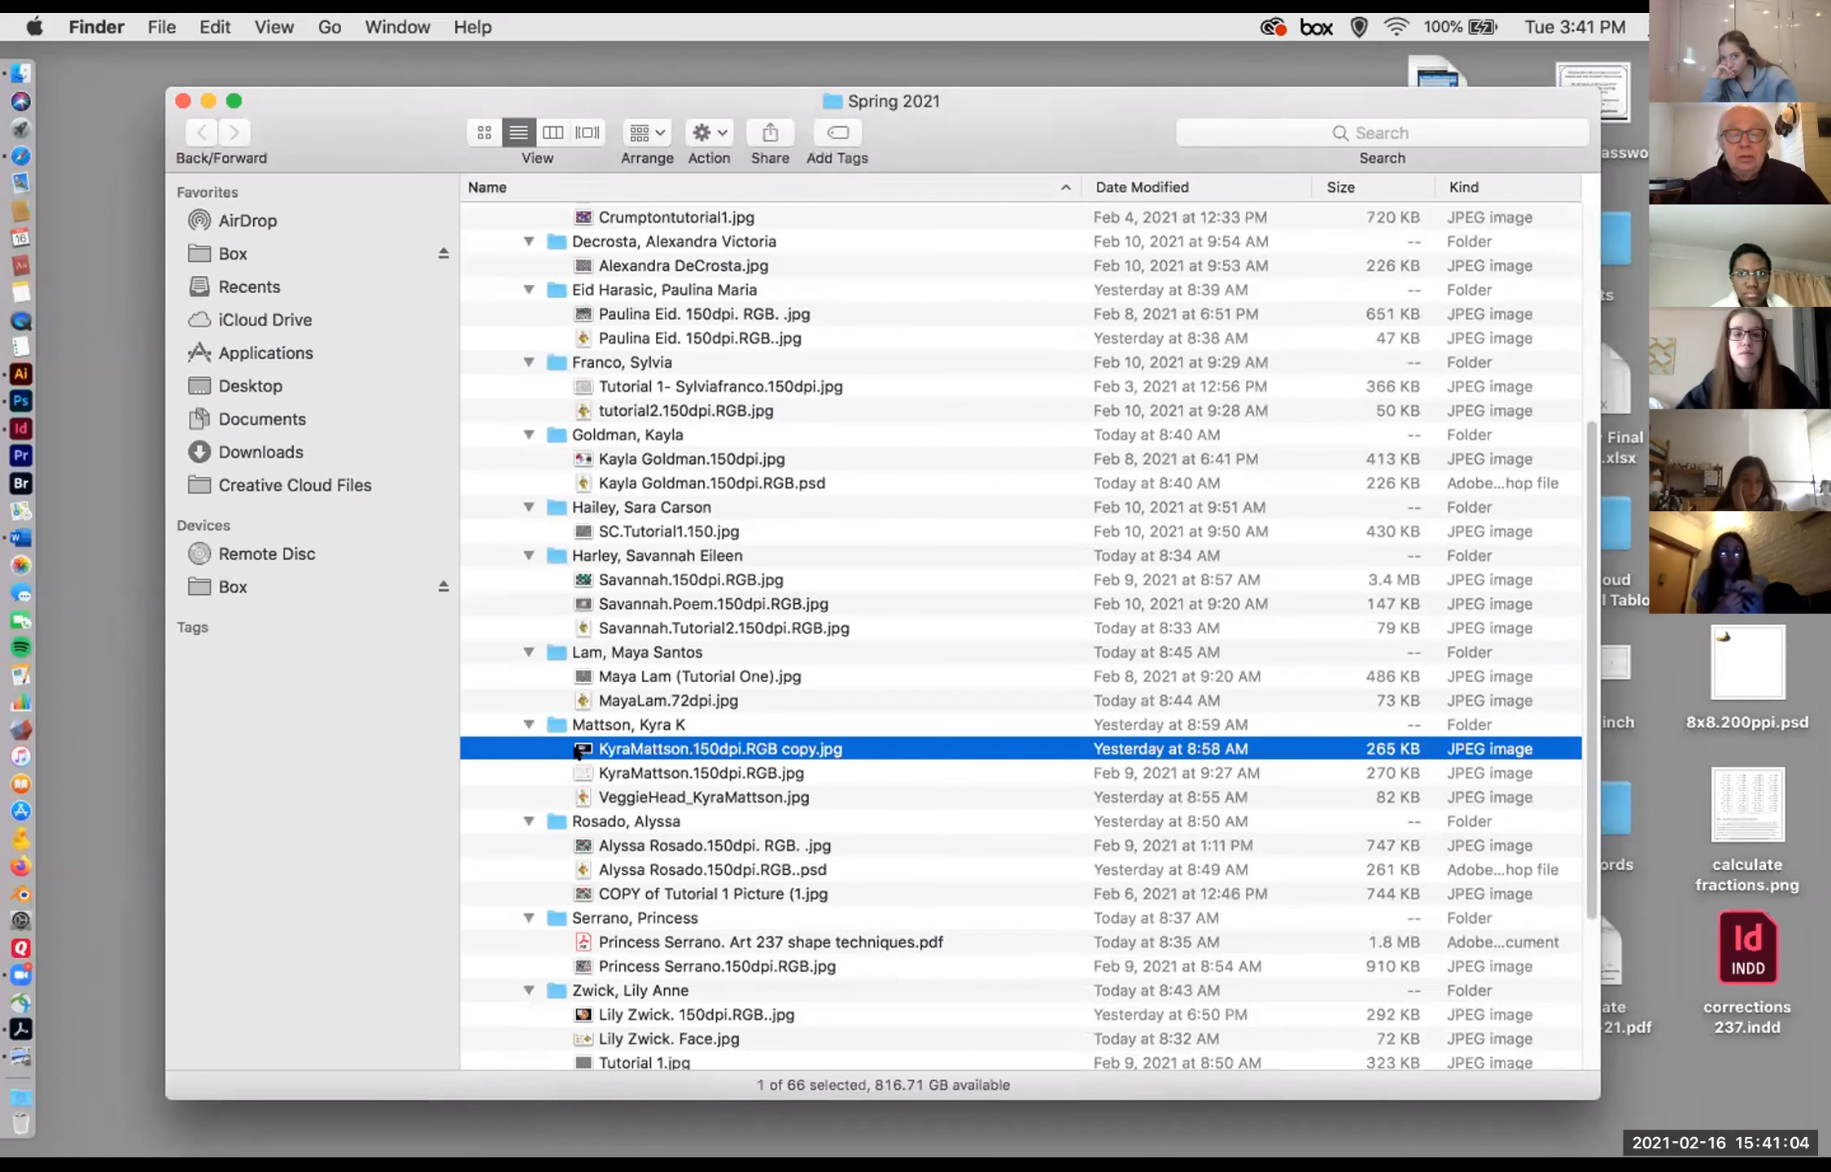
key(space)
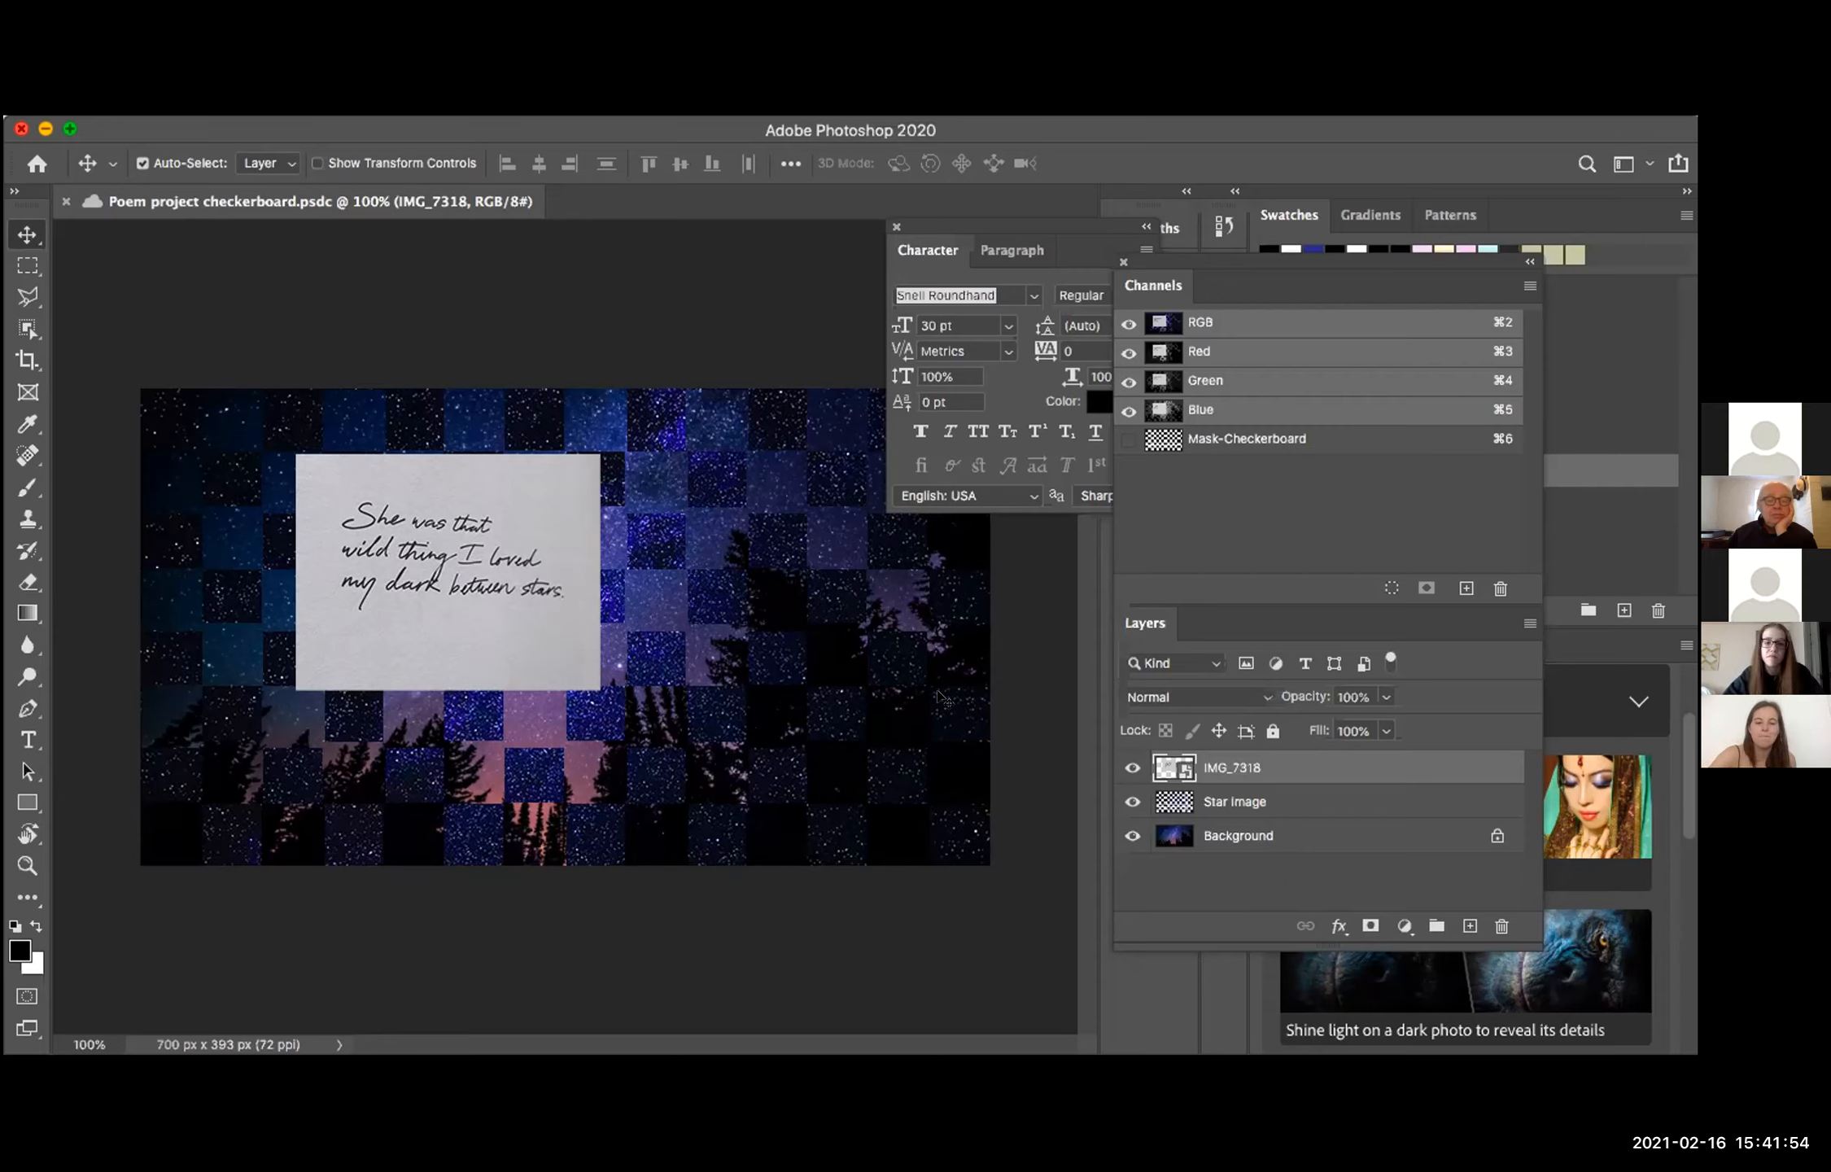
Step: Isolate the Star image layer by hiding IMG_7318 and the Background, and show both layers again
click(1242, 802)
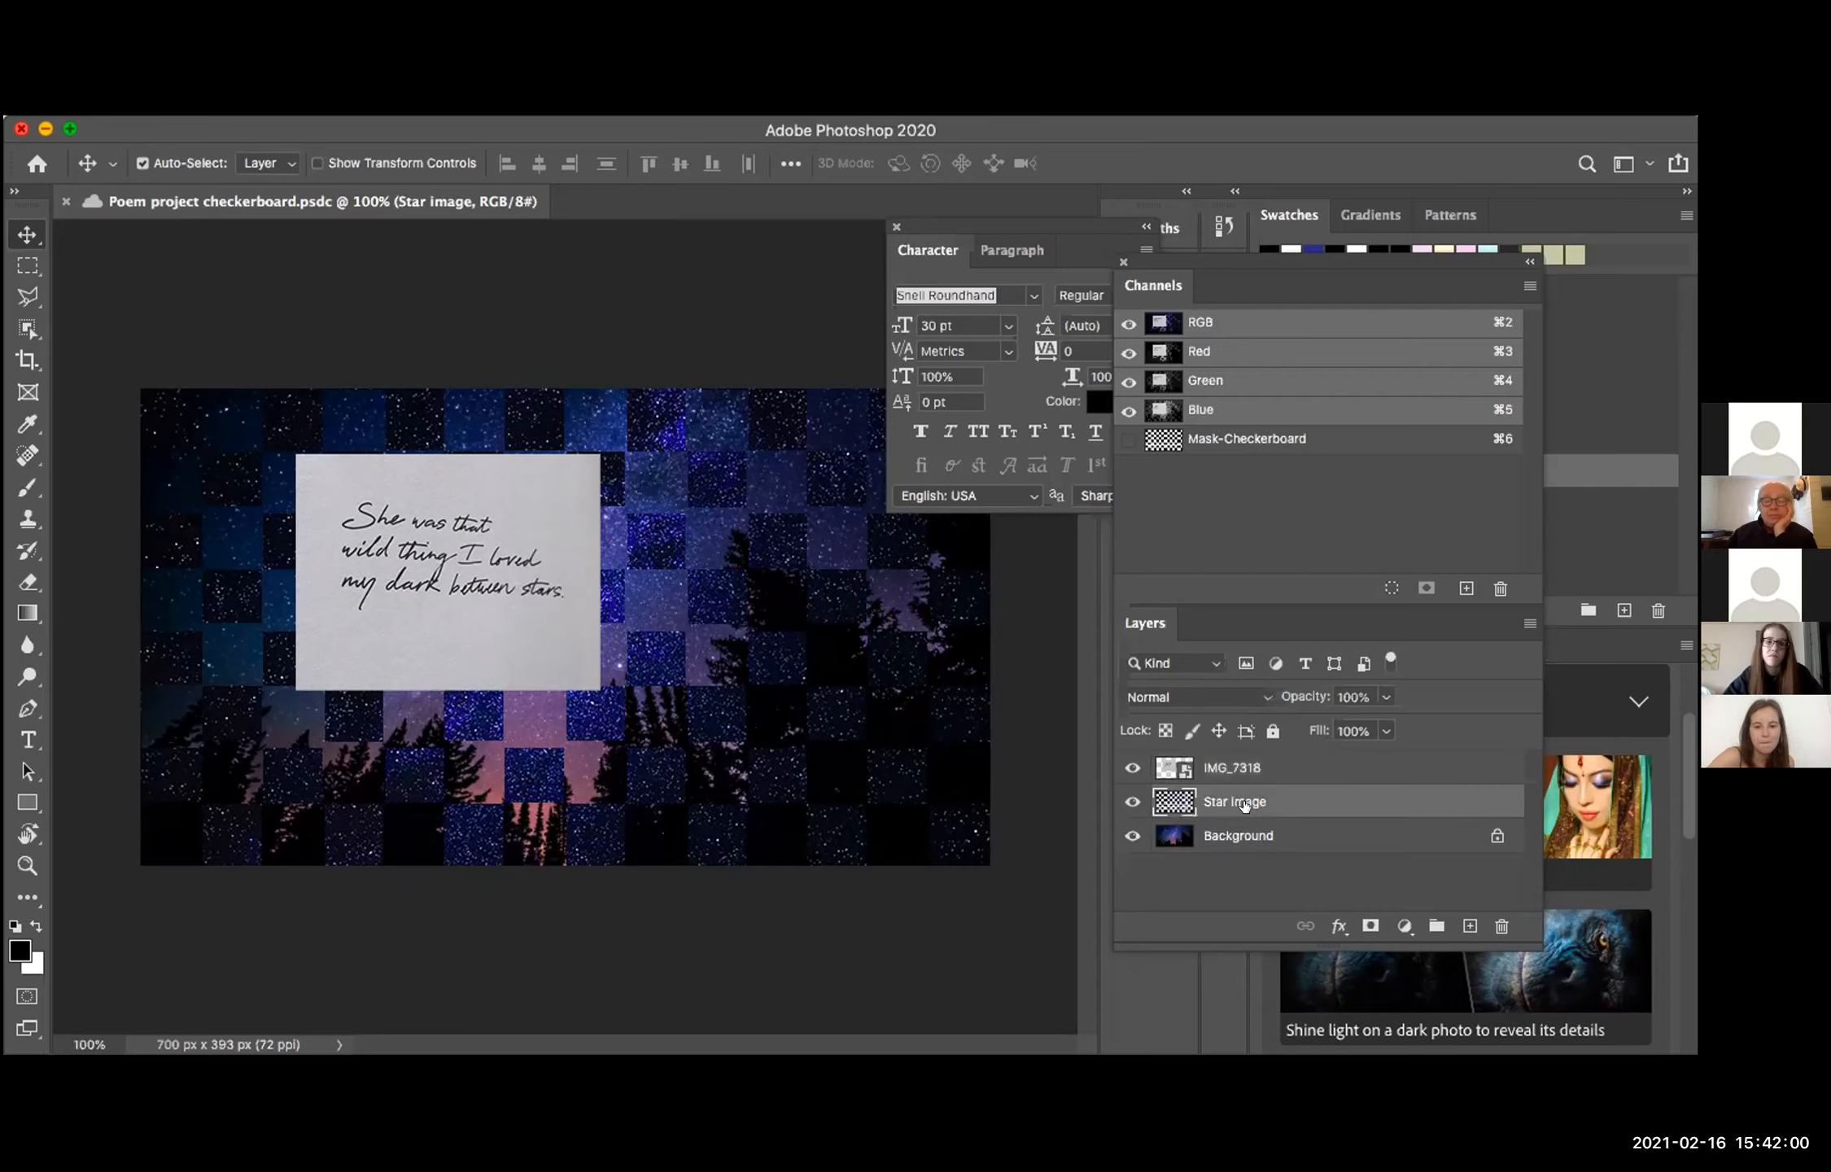
click(1126, 767)
click(1133, 837)
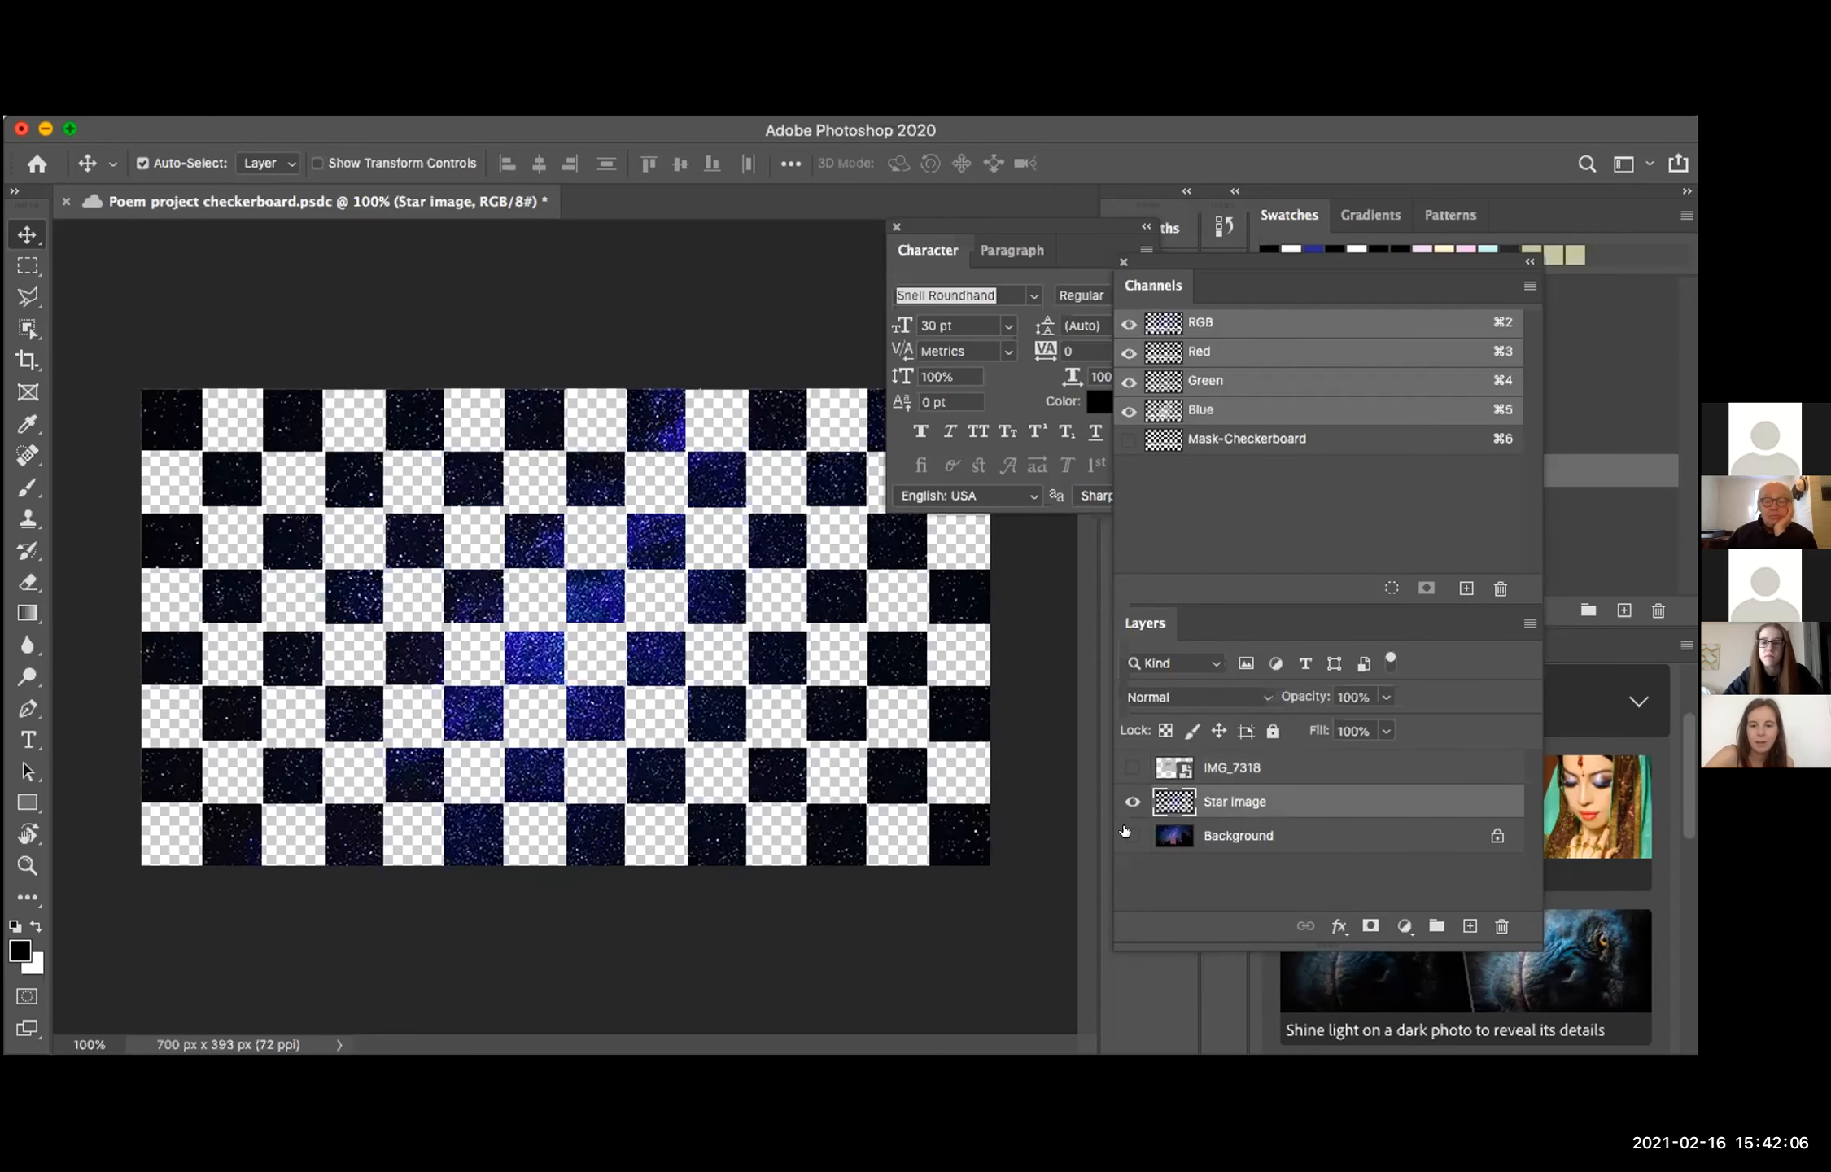
click(1129, 835)
click(1131, 767)
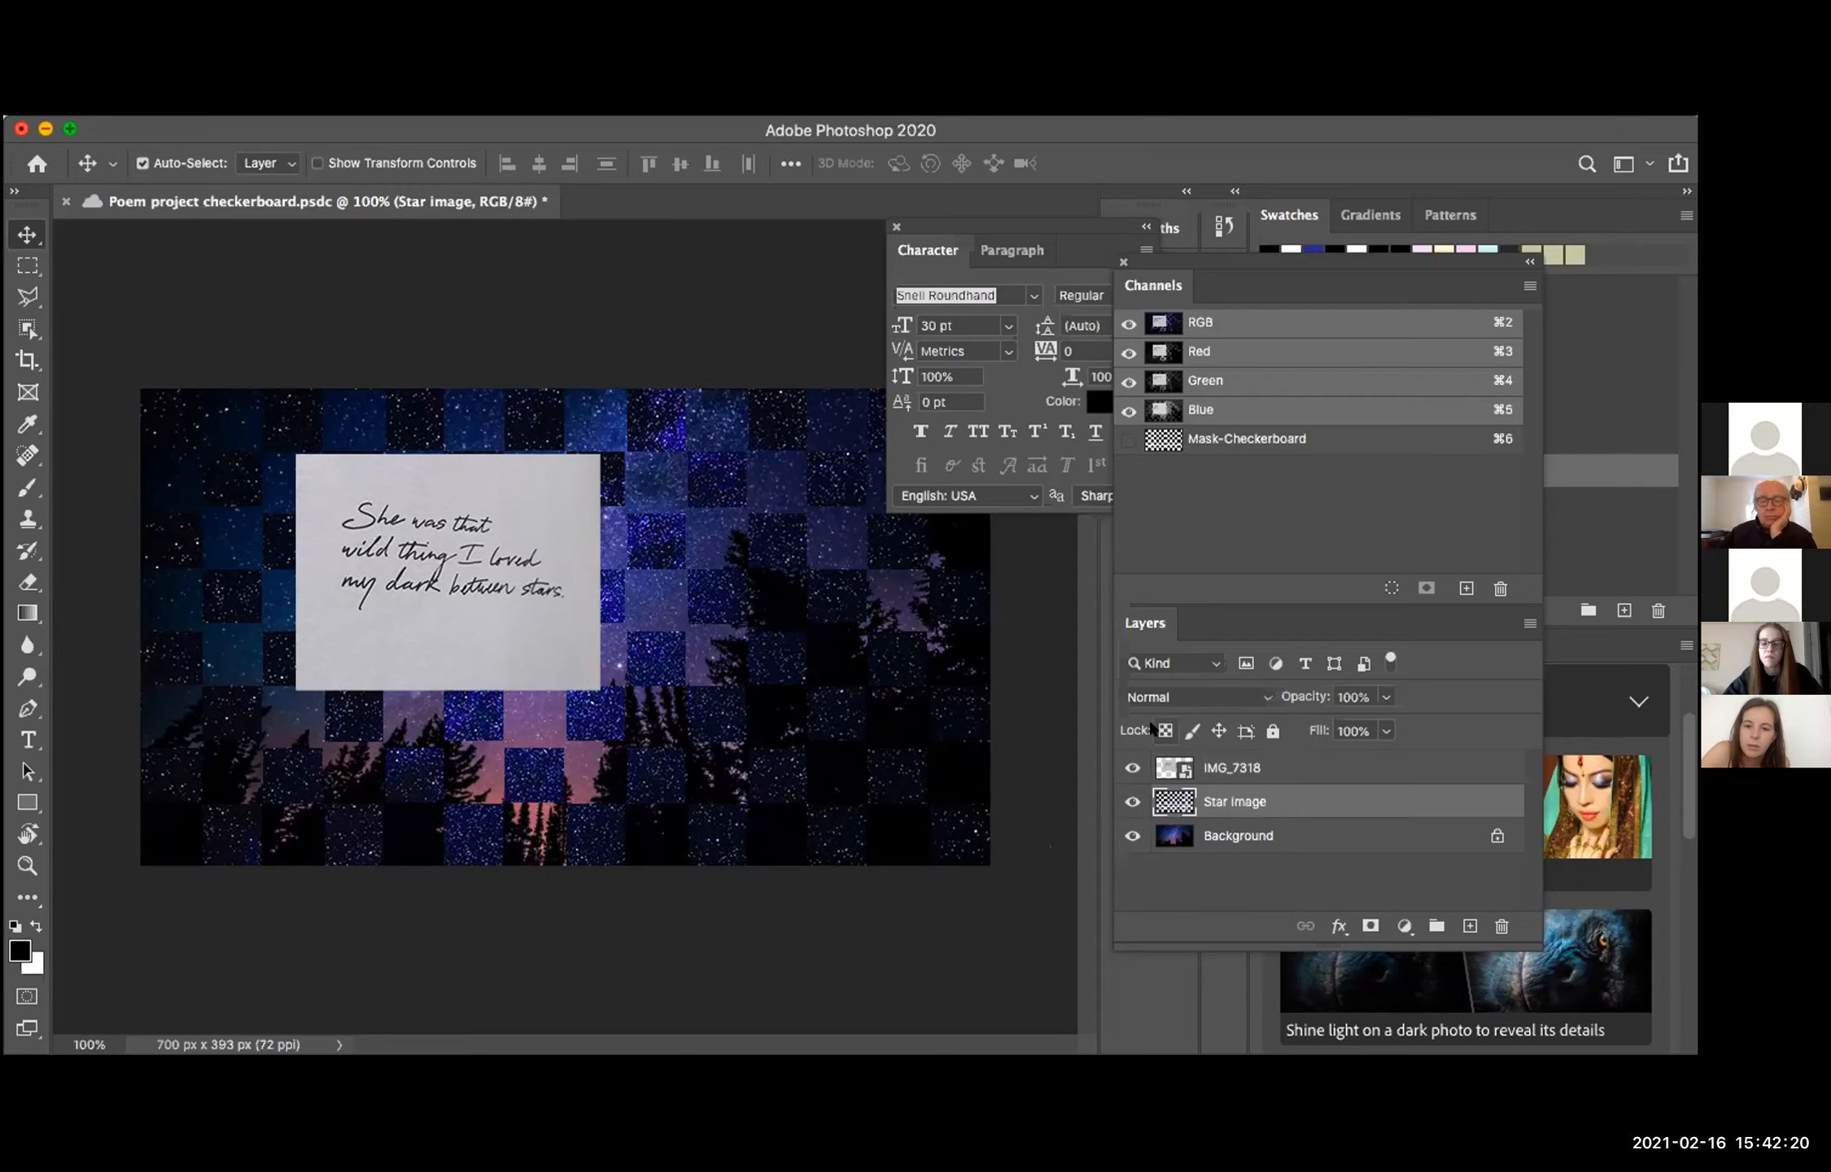
Step: View the Mask-Checkerboard channel alone with guides shown, moving the floating Character settings away from the checkerboard
click(1123, 439)
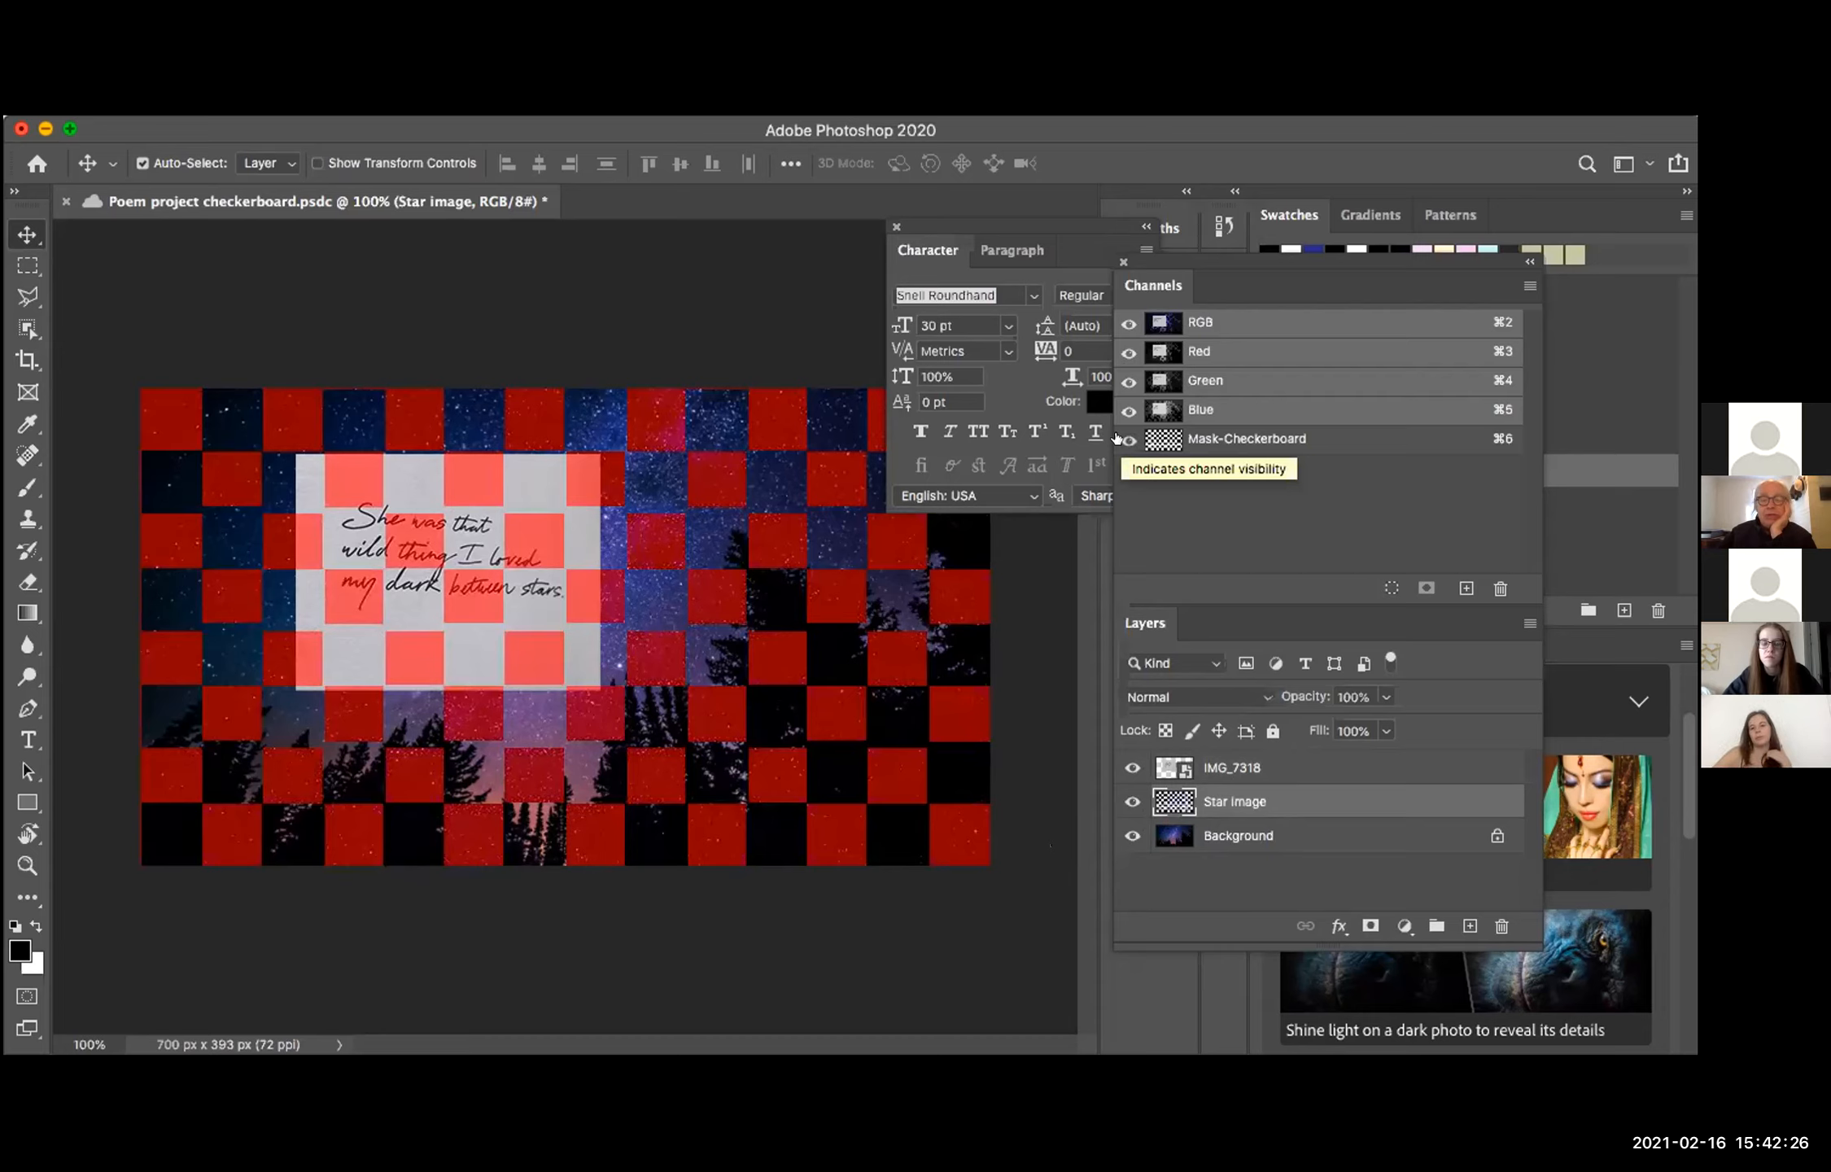
click(1124, 324)
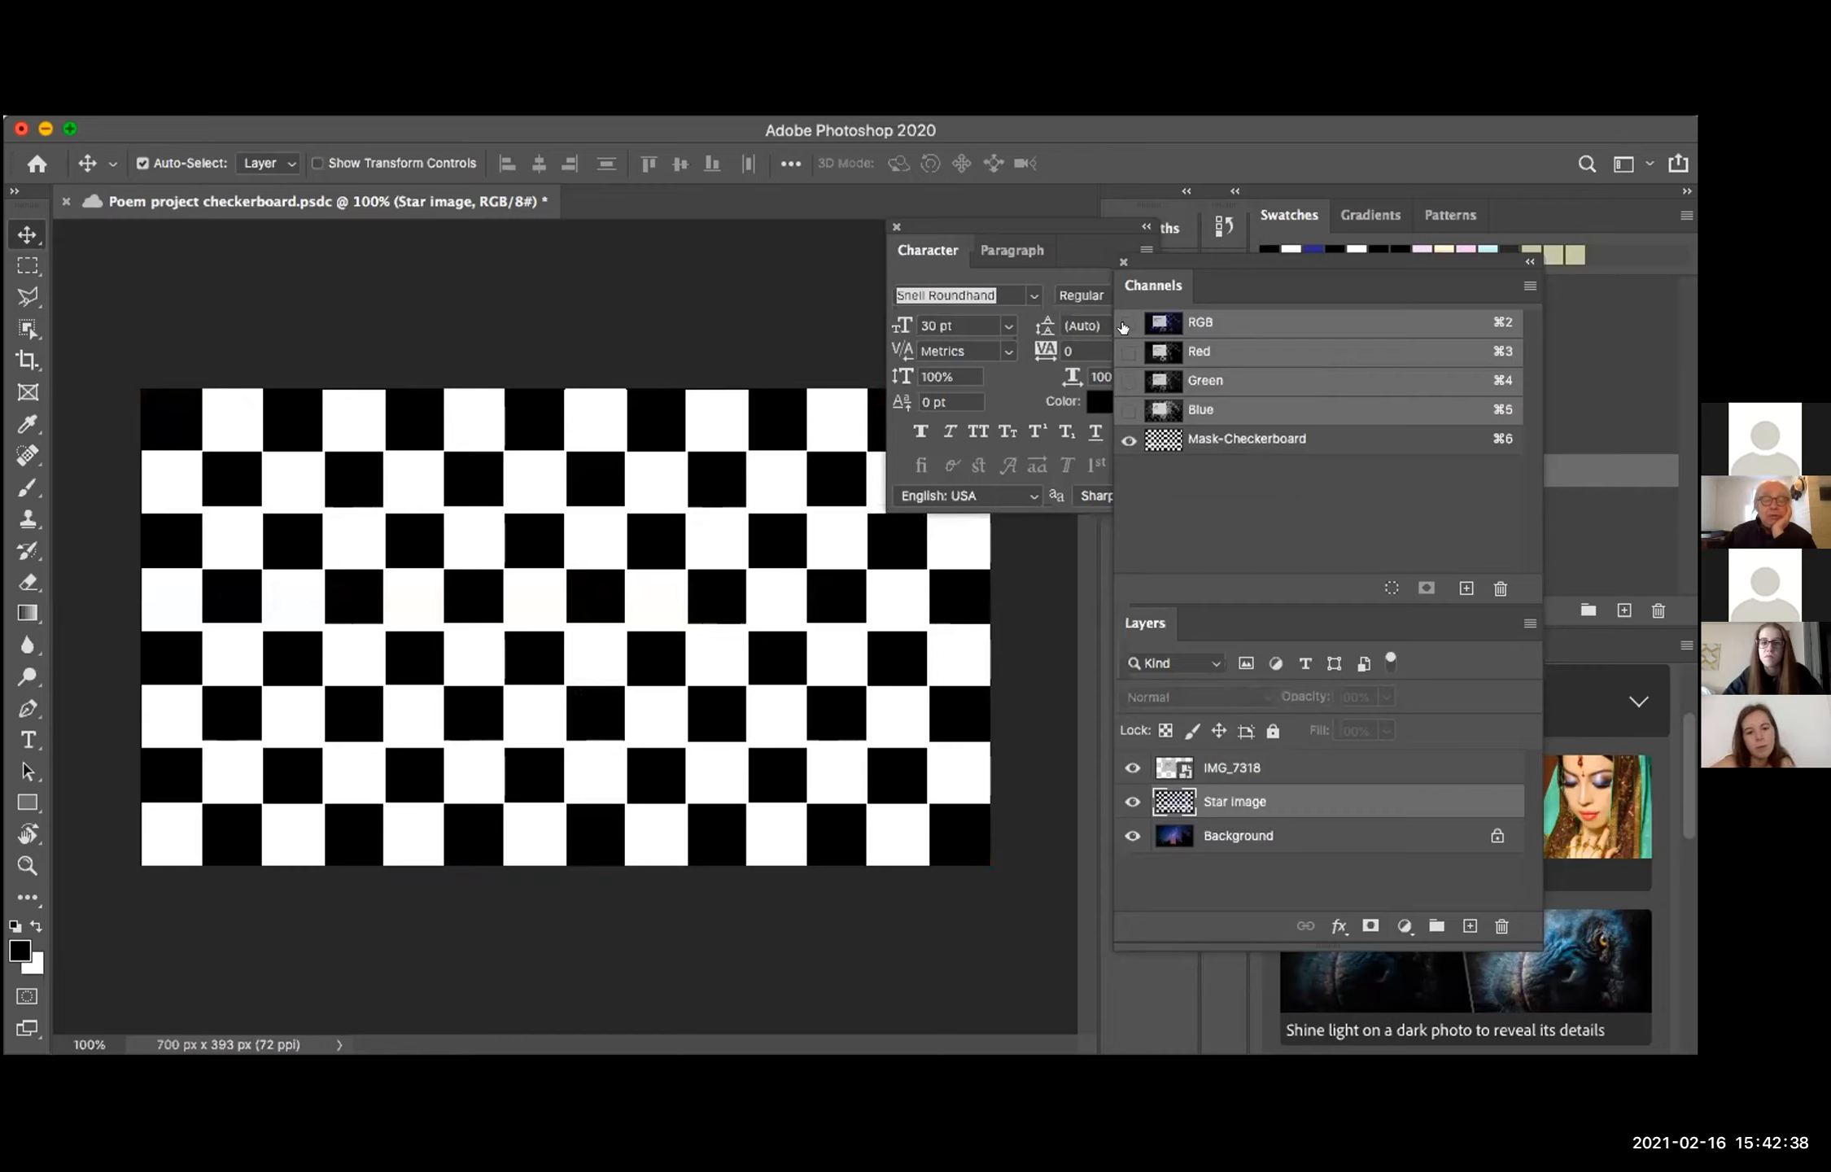
drag(1014, 216, 852, 75)
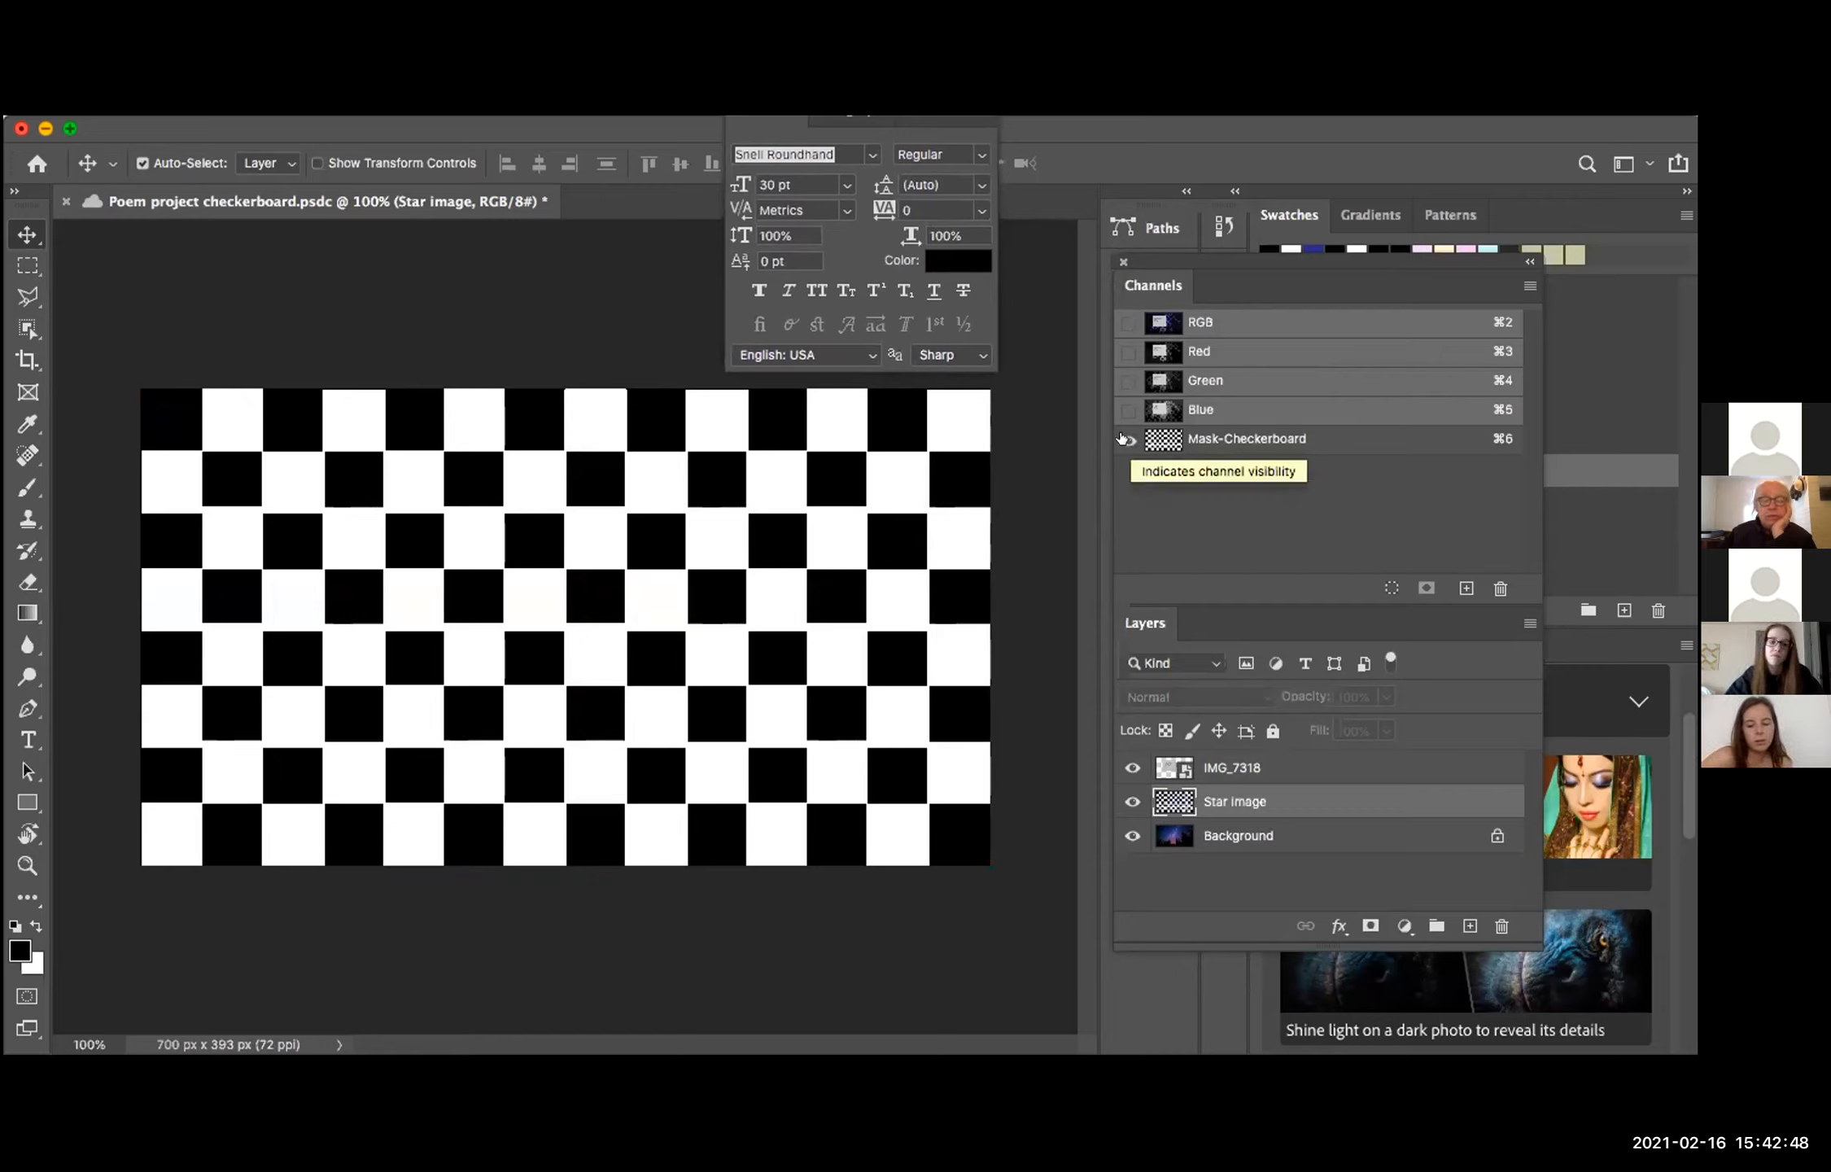
key(super+semicolon)
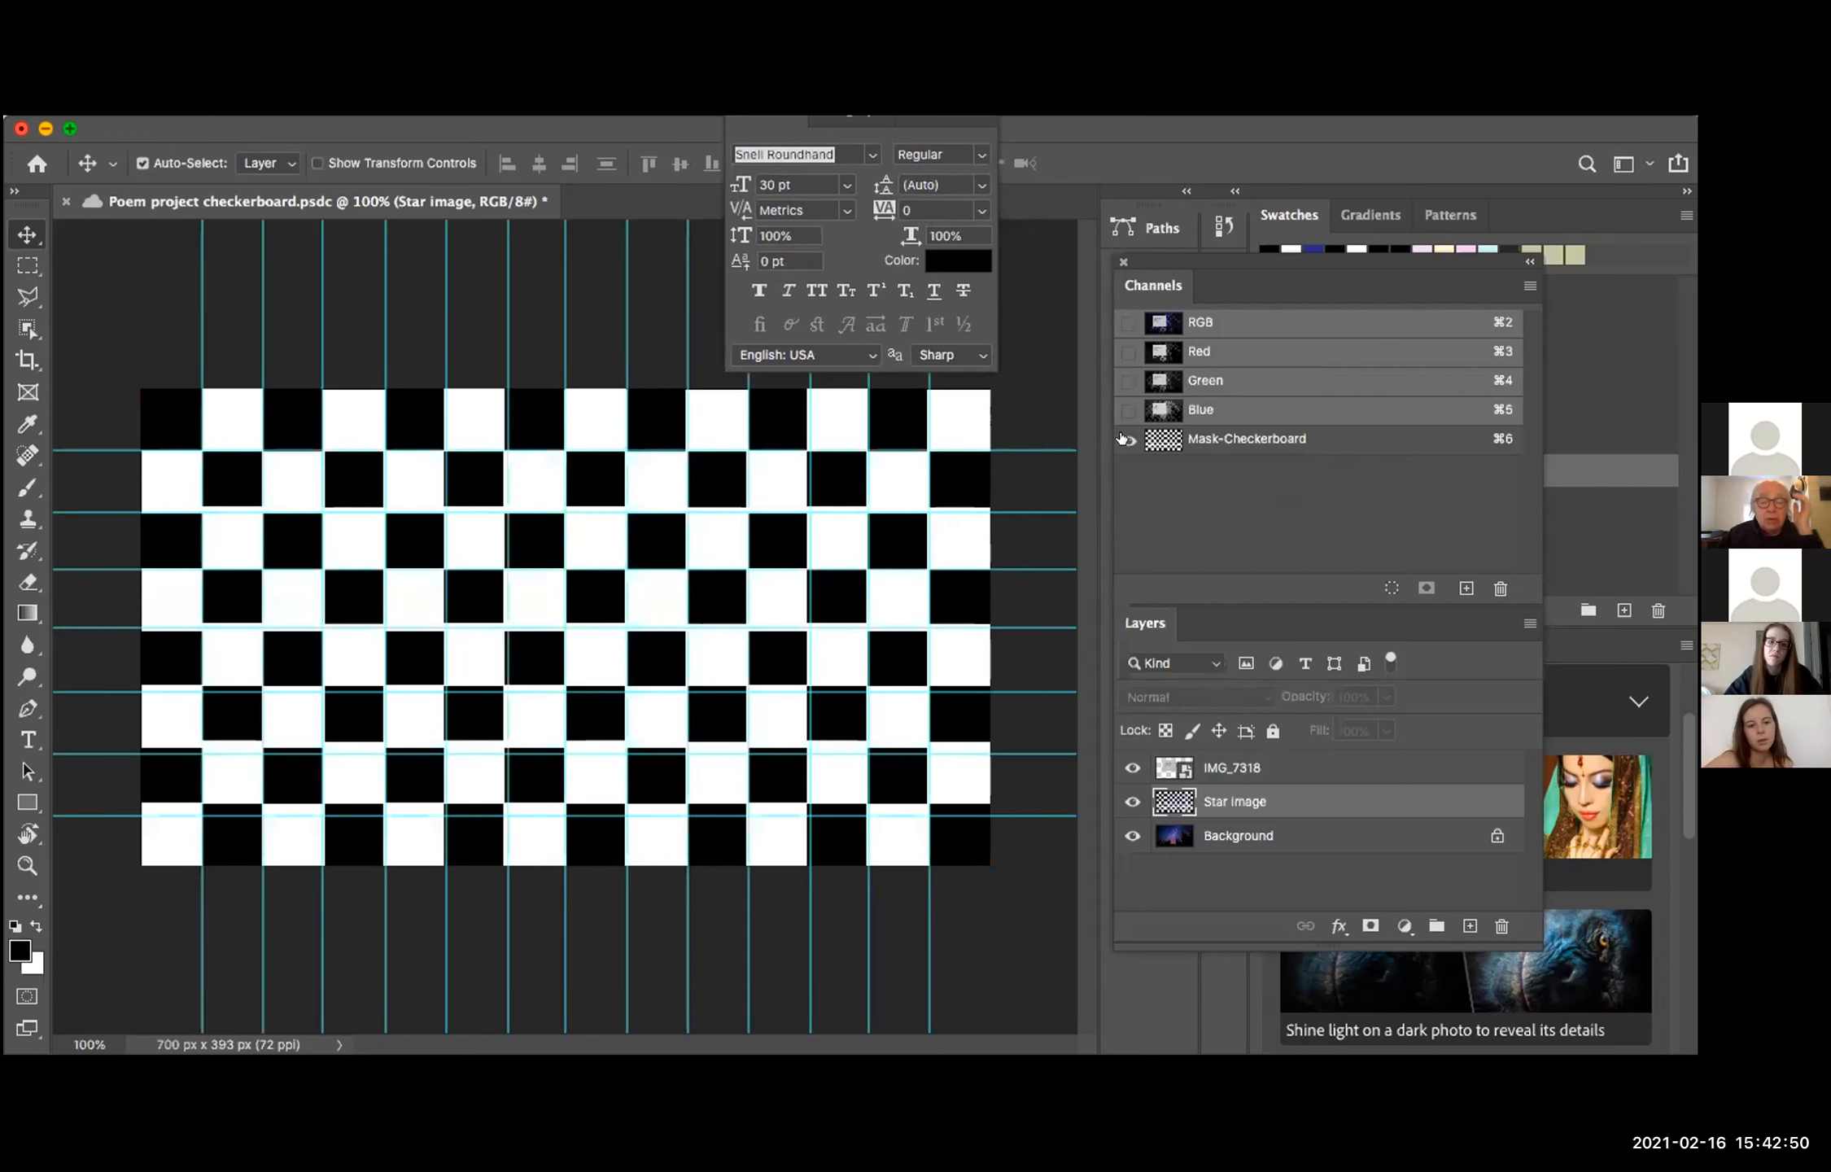
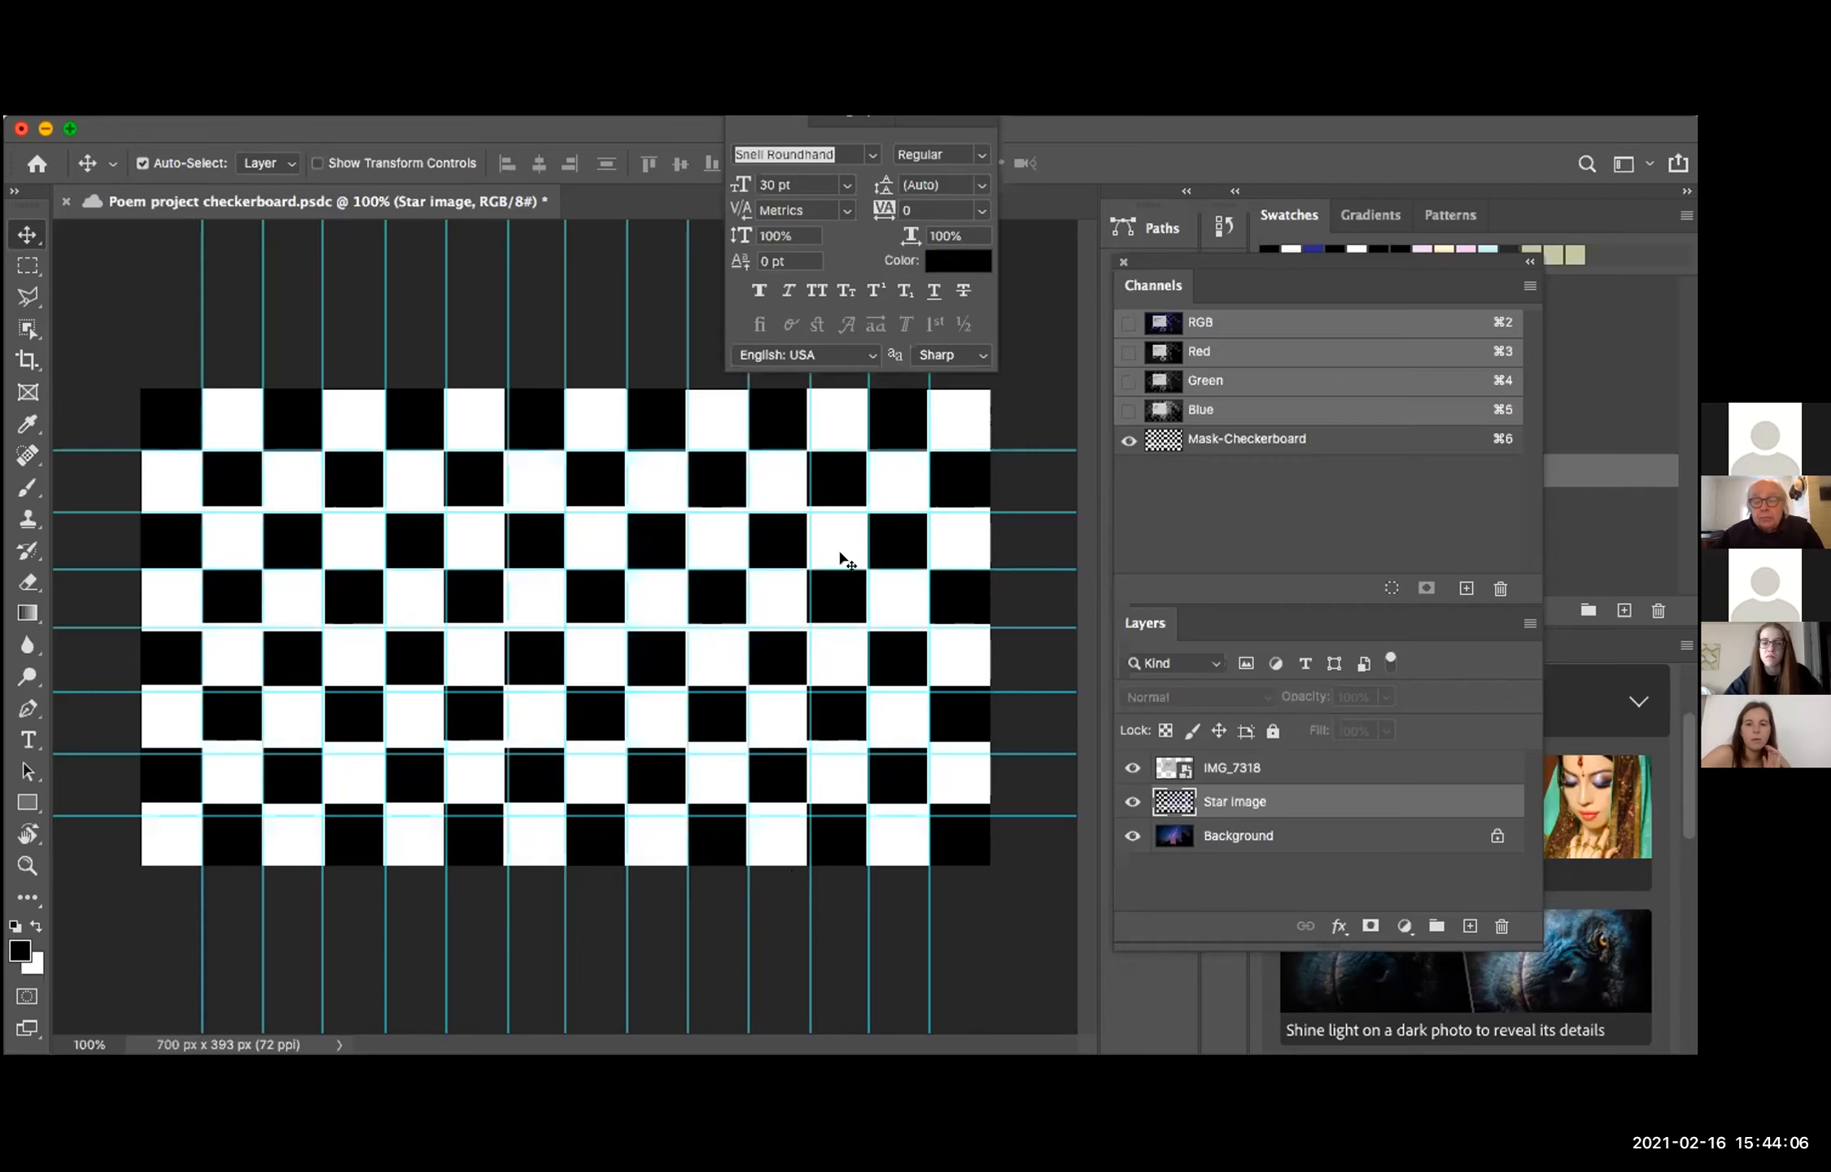
Step: Restore the full-color RGB channel view and hide the Mask-Checkerboard channel
click(1127, 322)
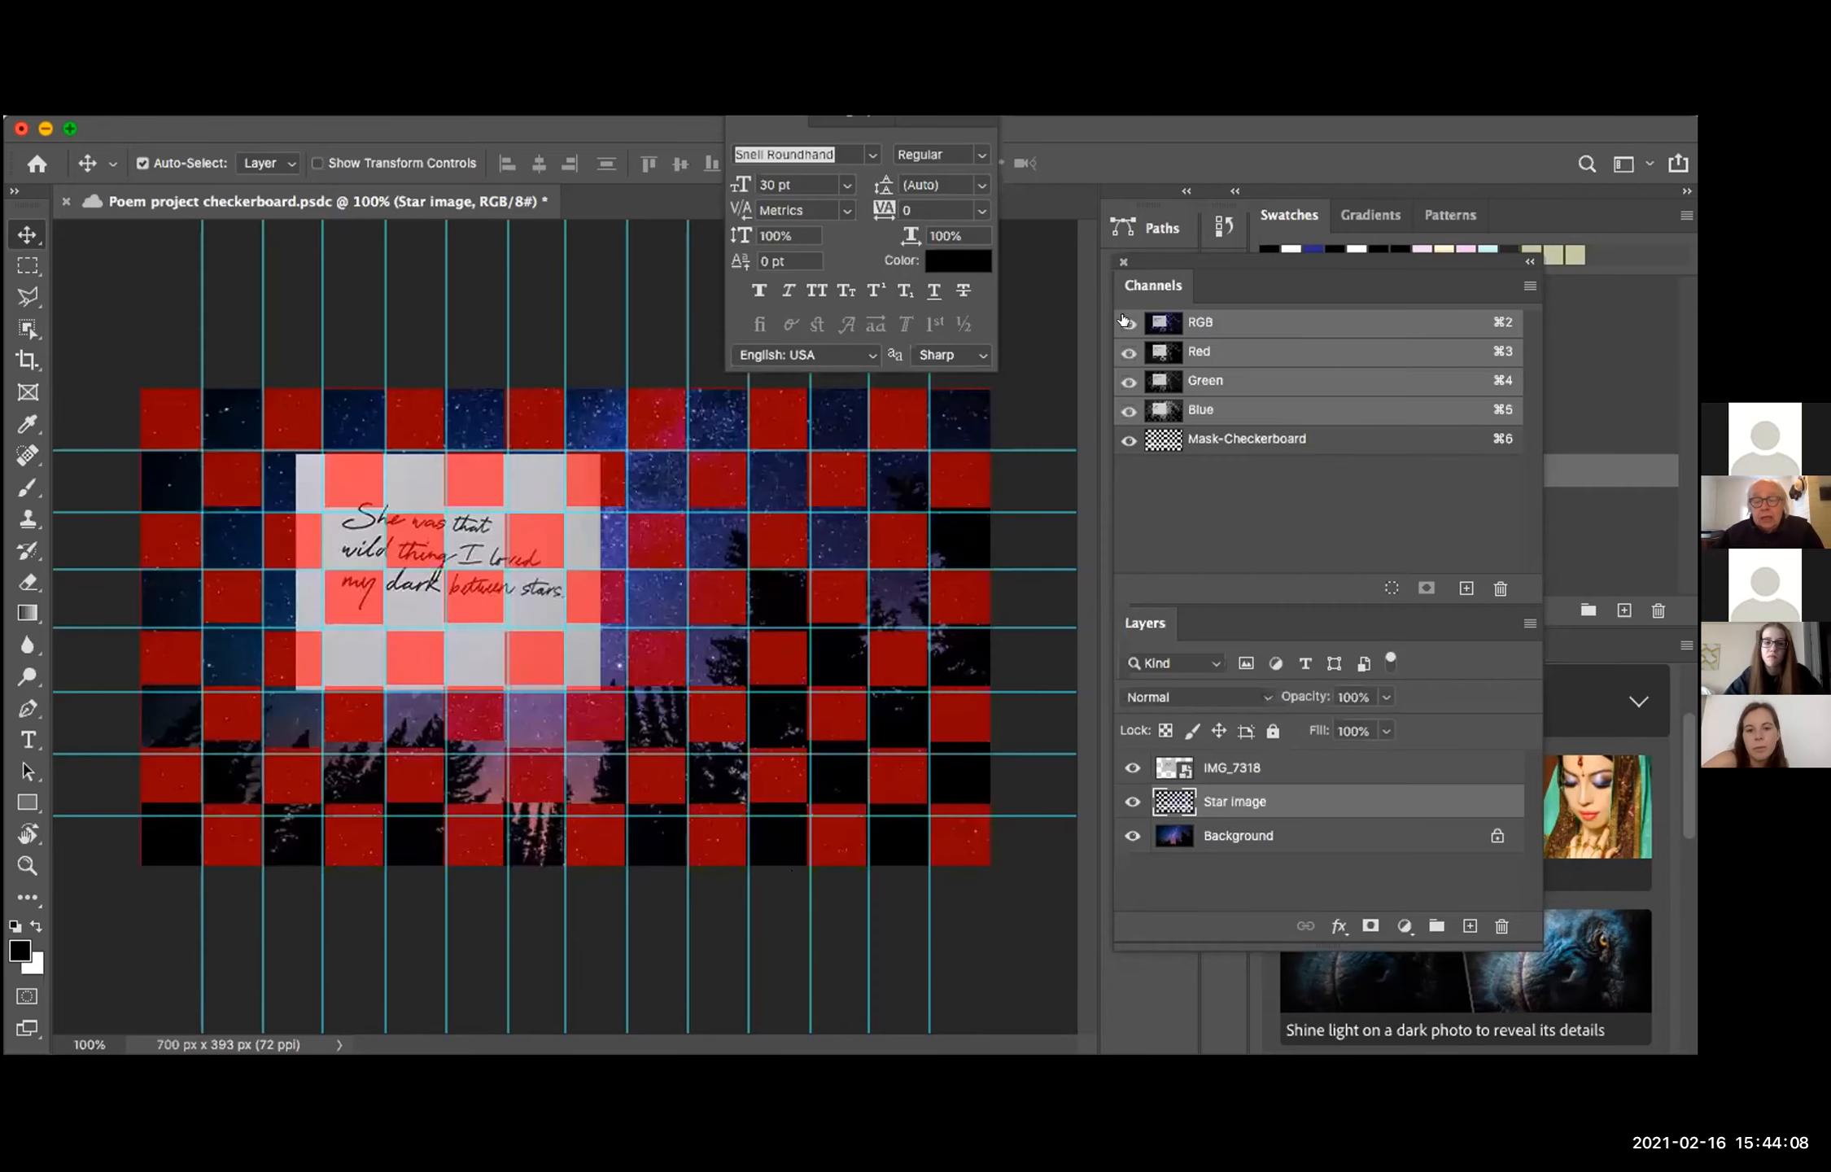
click(1128, 440)
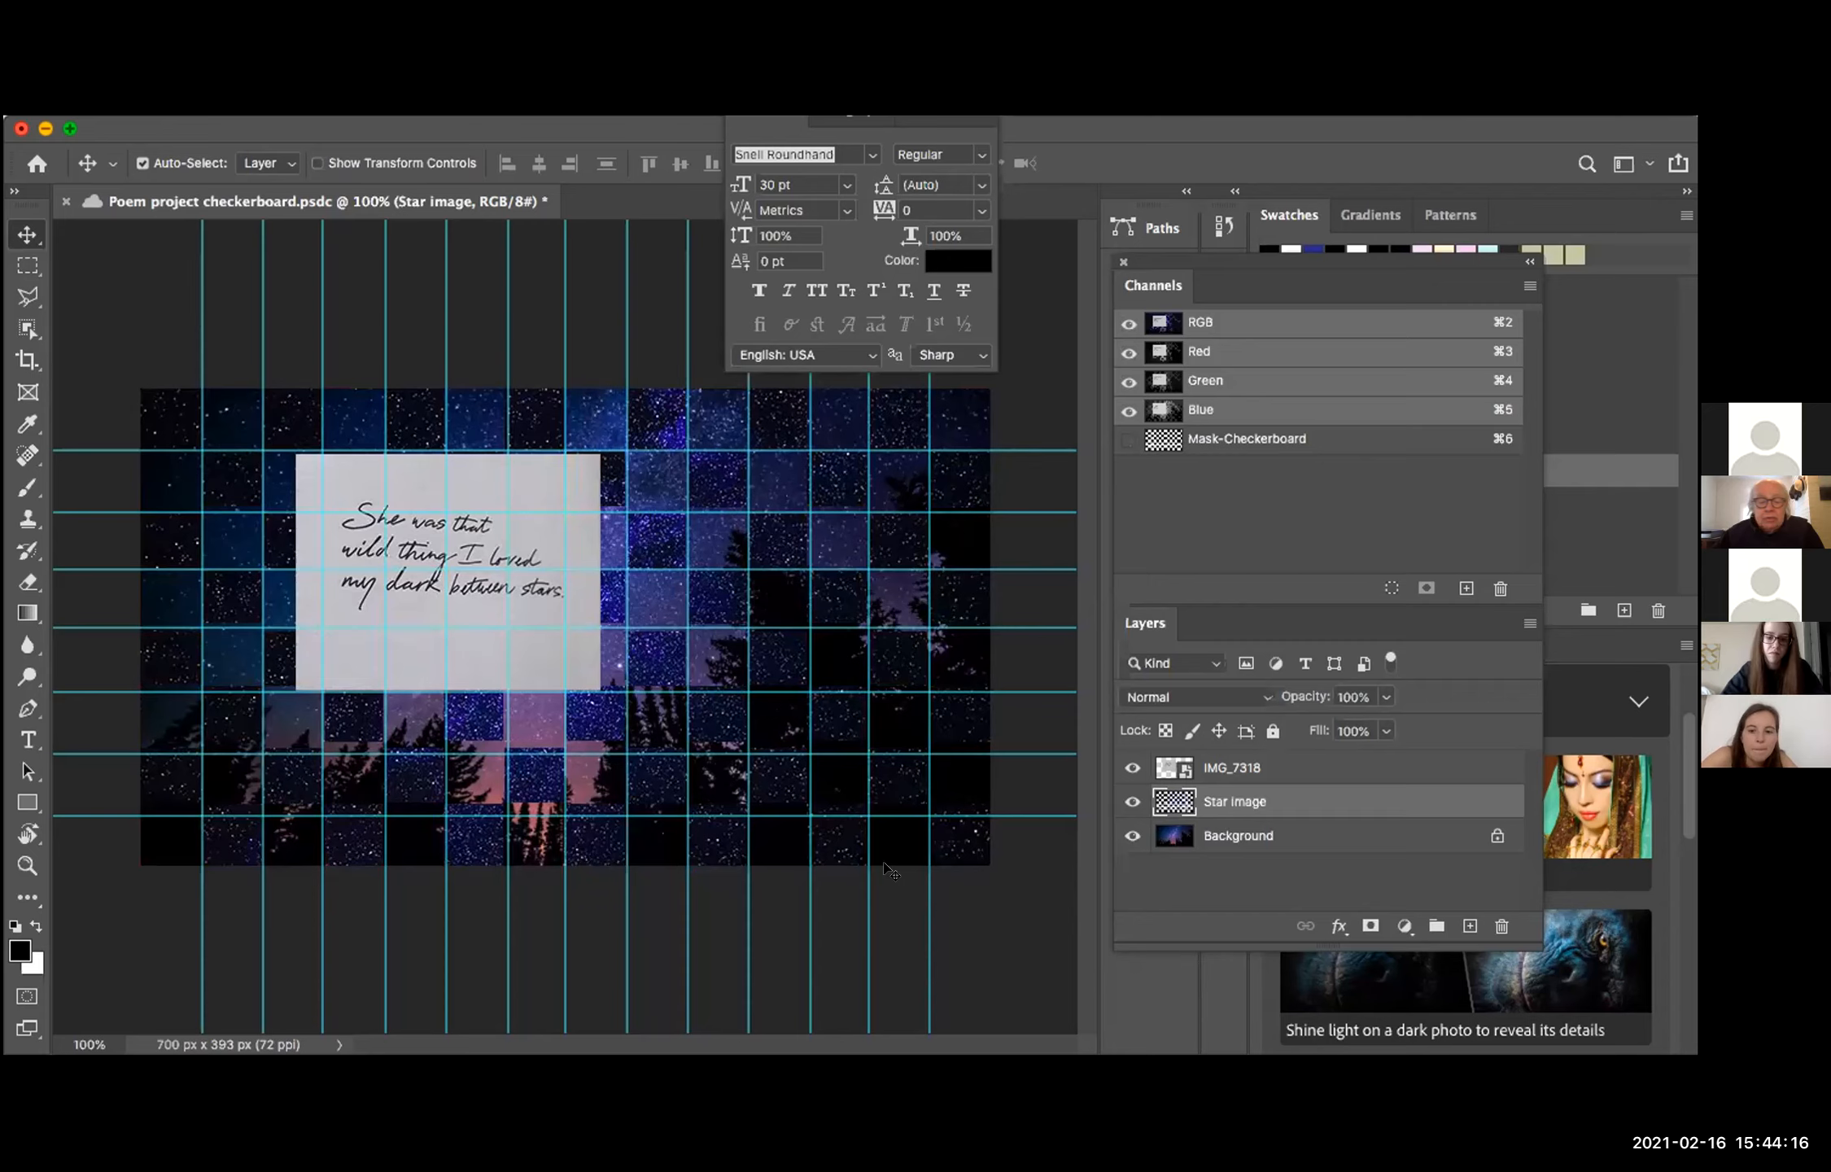
Step: Rasterize the IMG_7318 smart object layer and save the document
click(1222, 765)
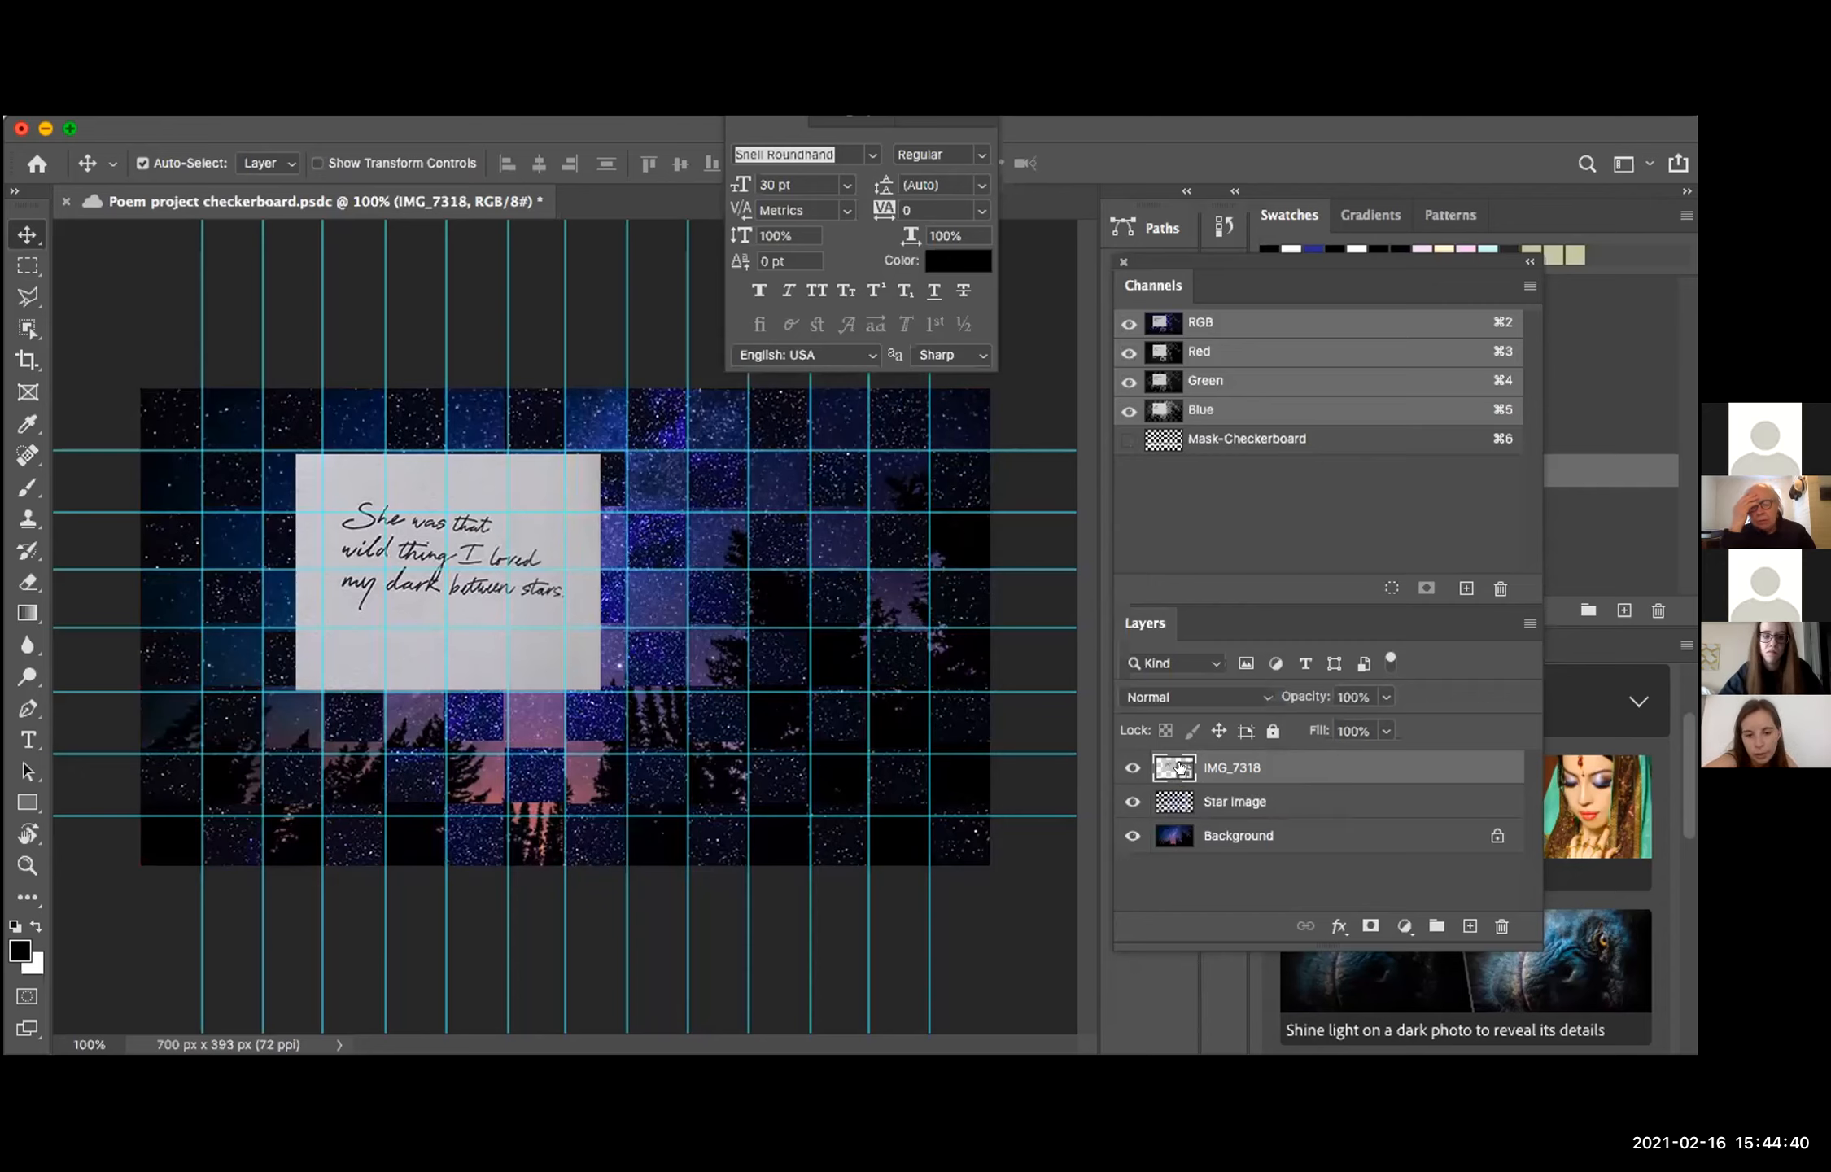
right_click(1180, 766)
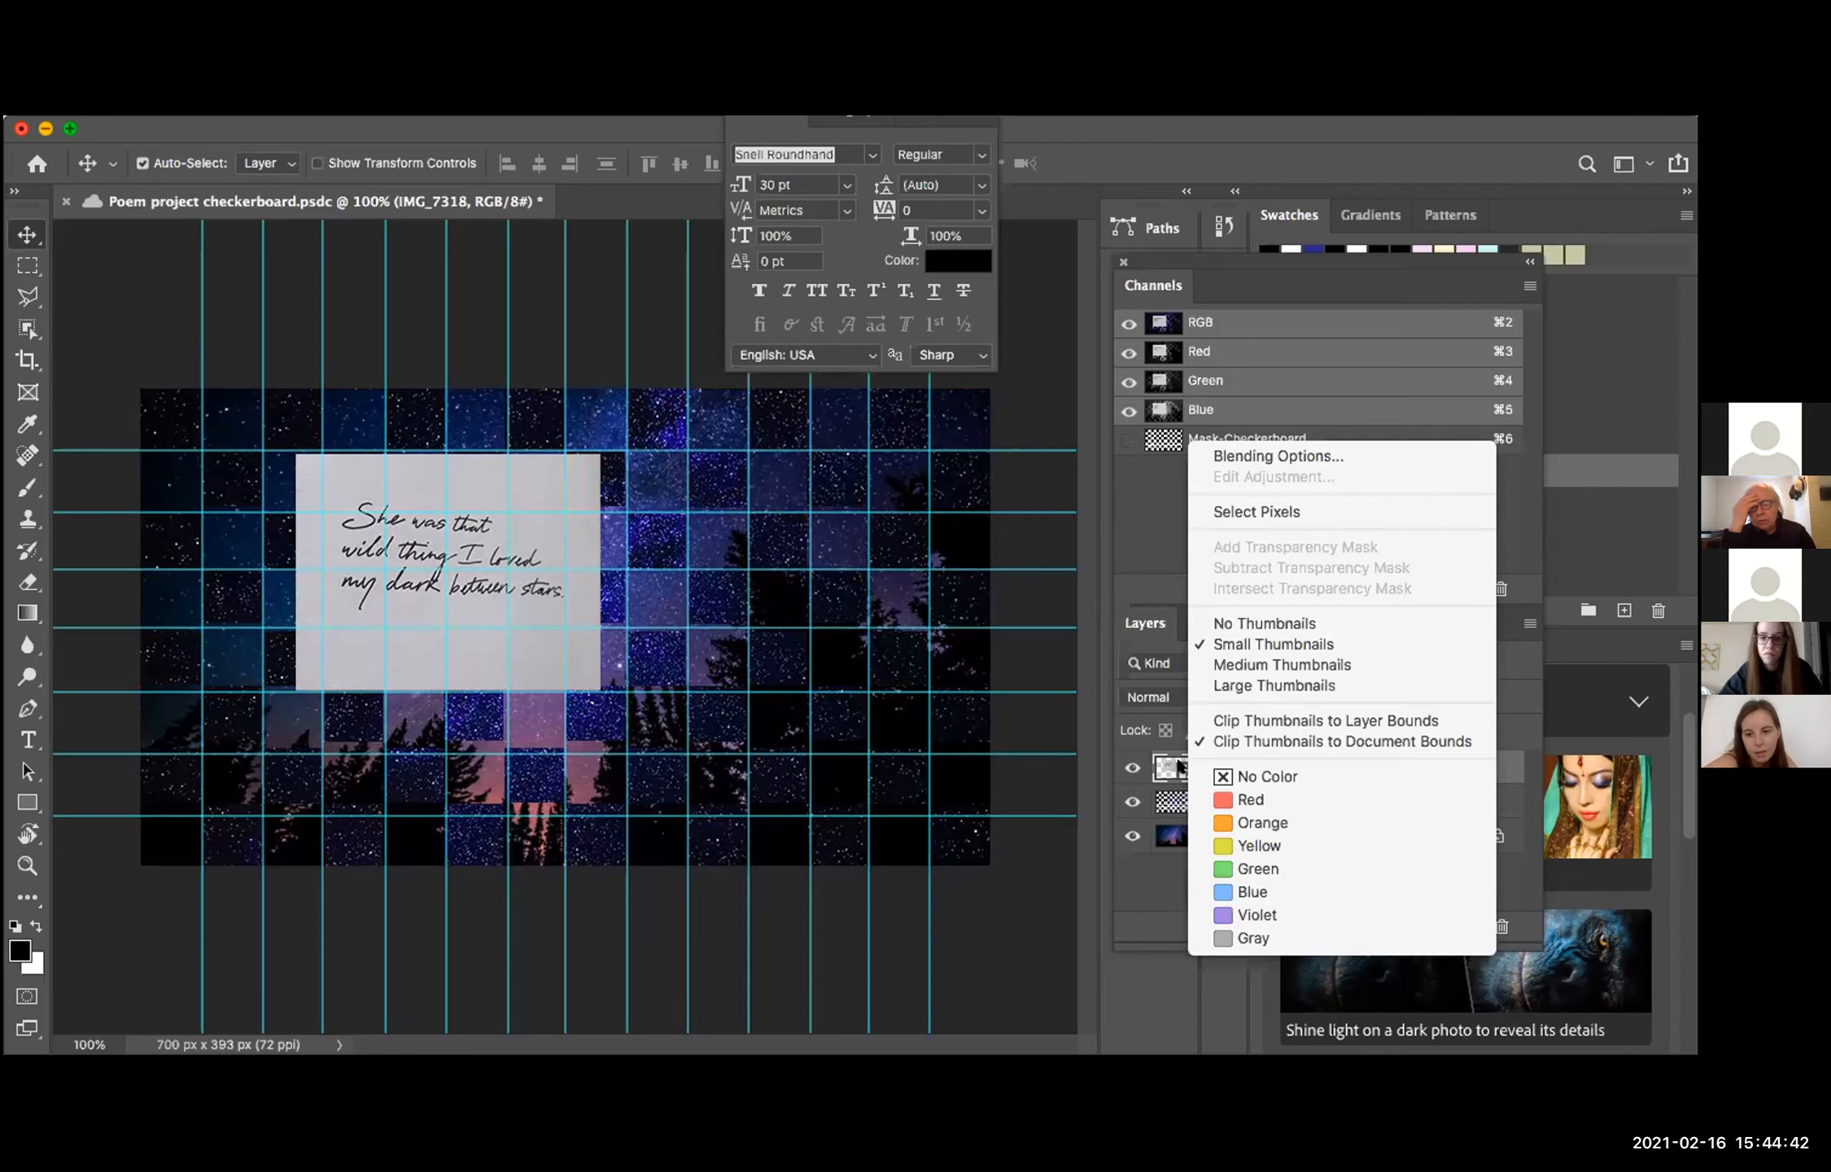
key(Escape)
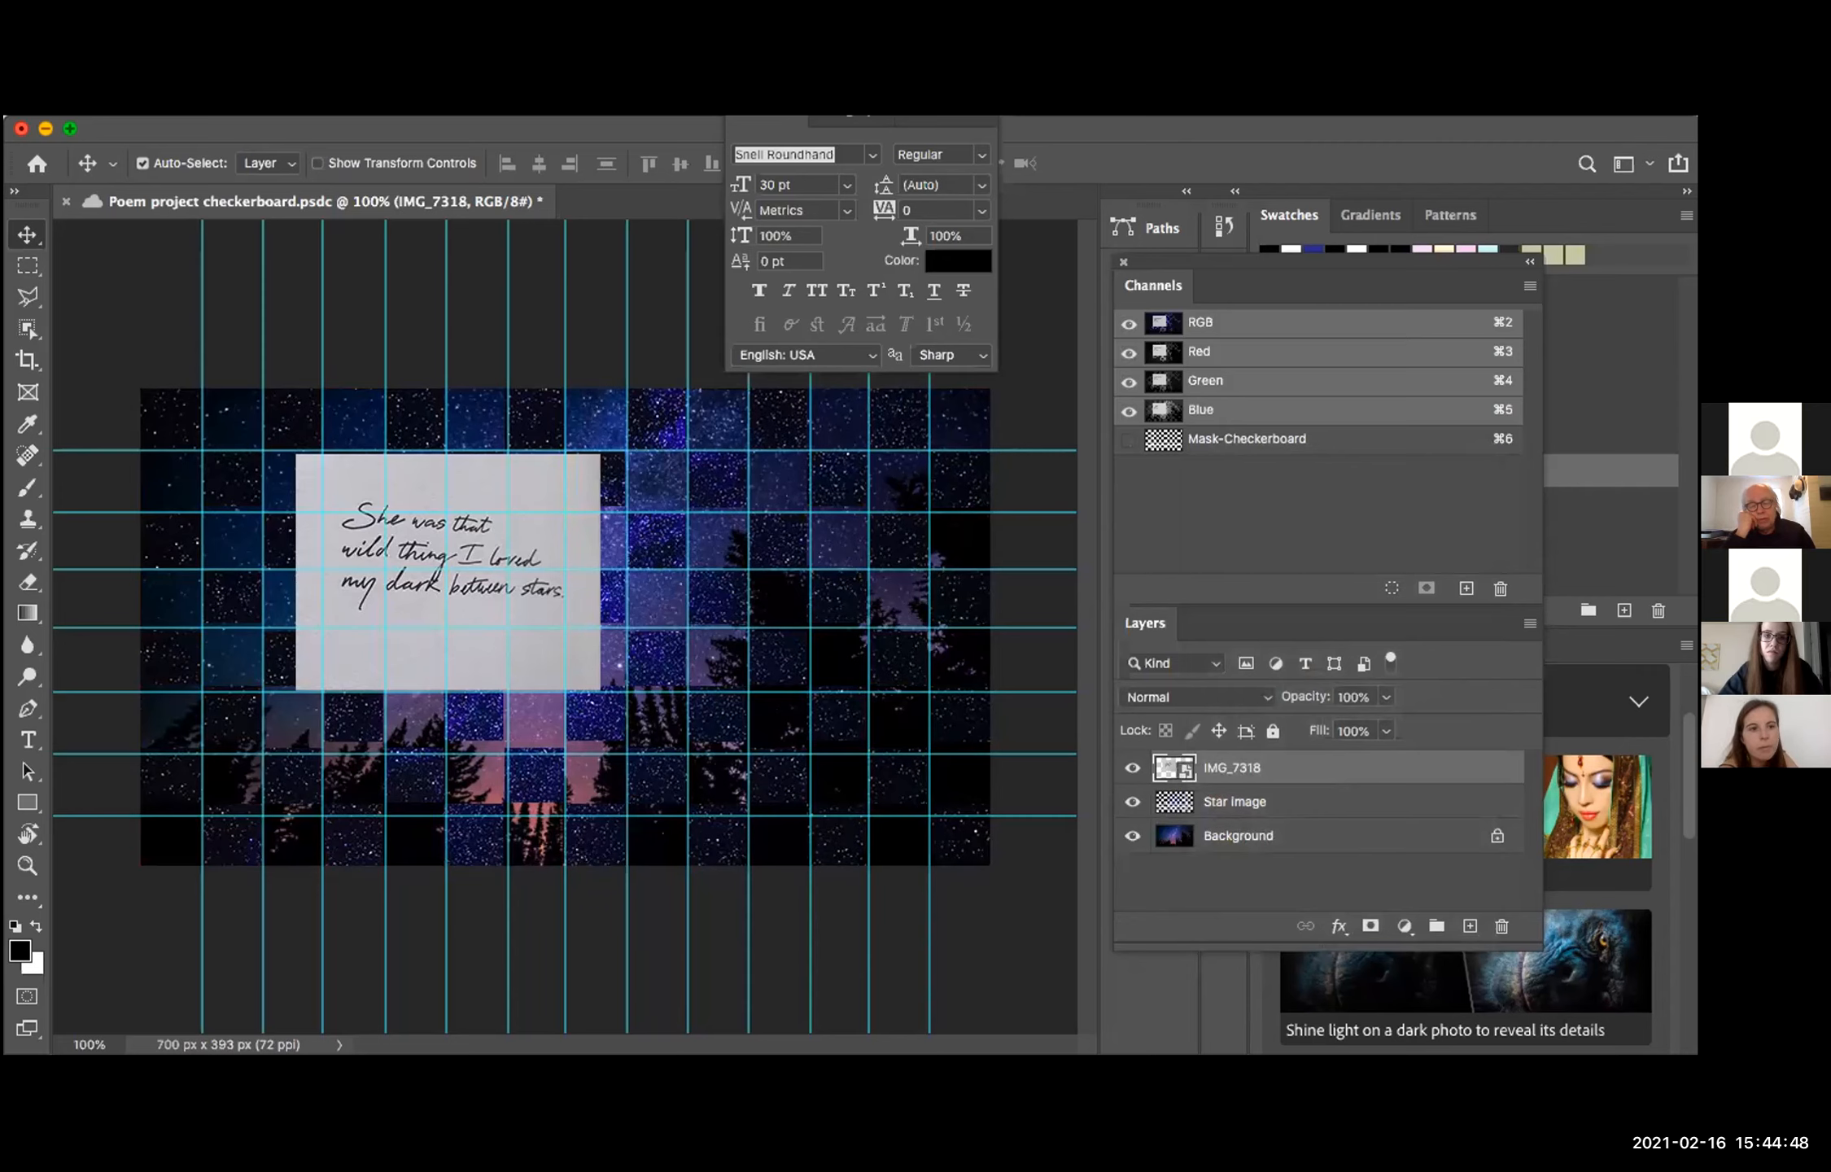
click(311, 118)
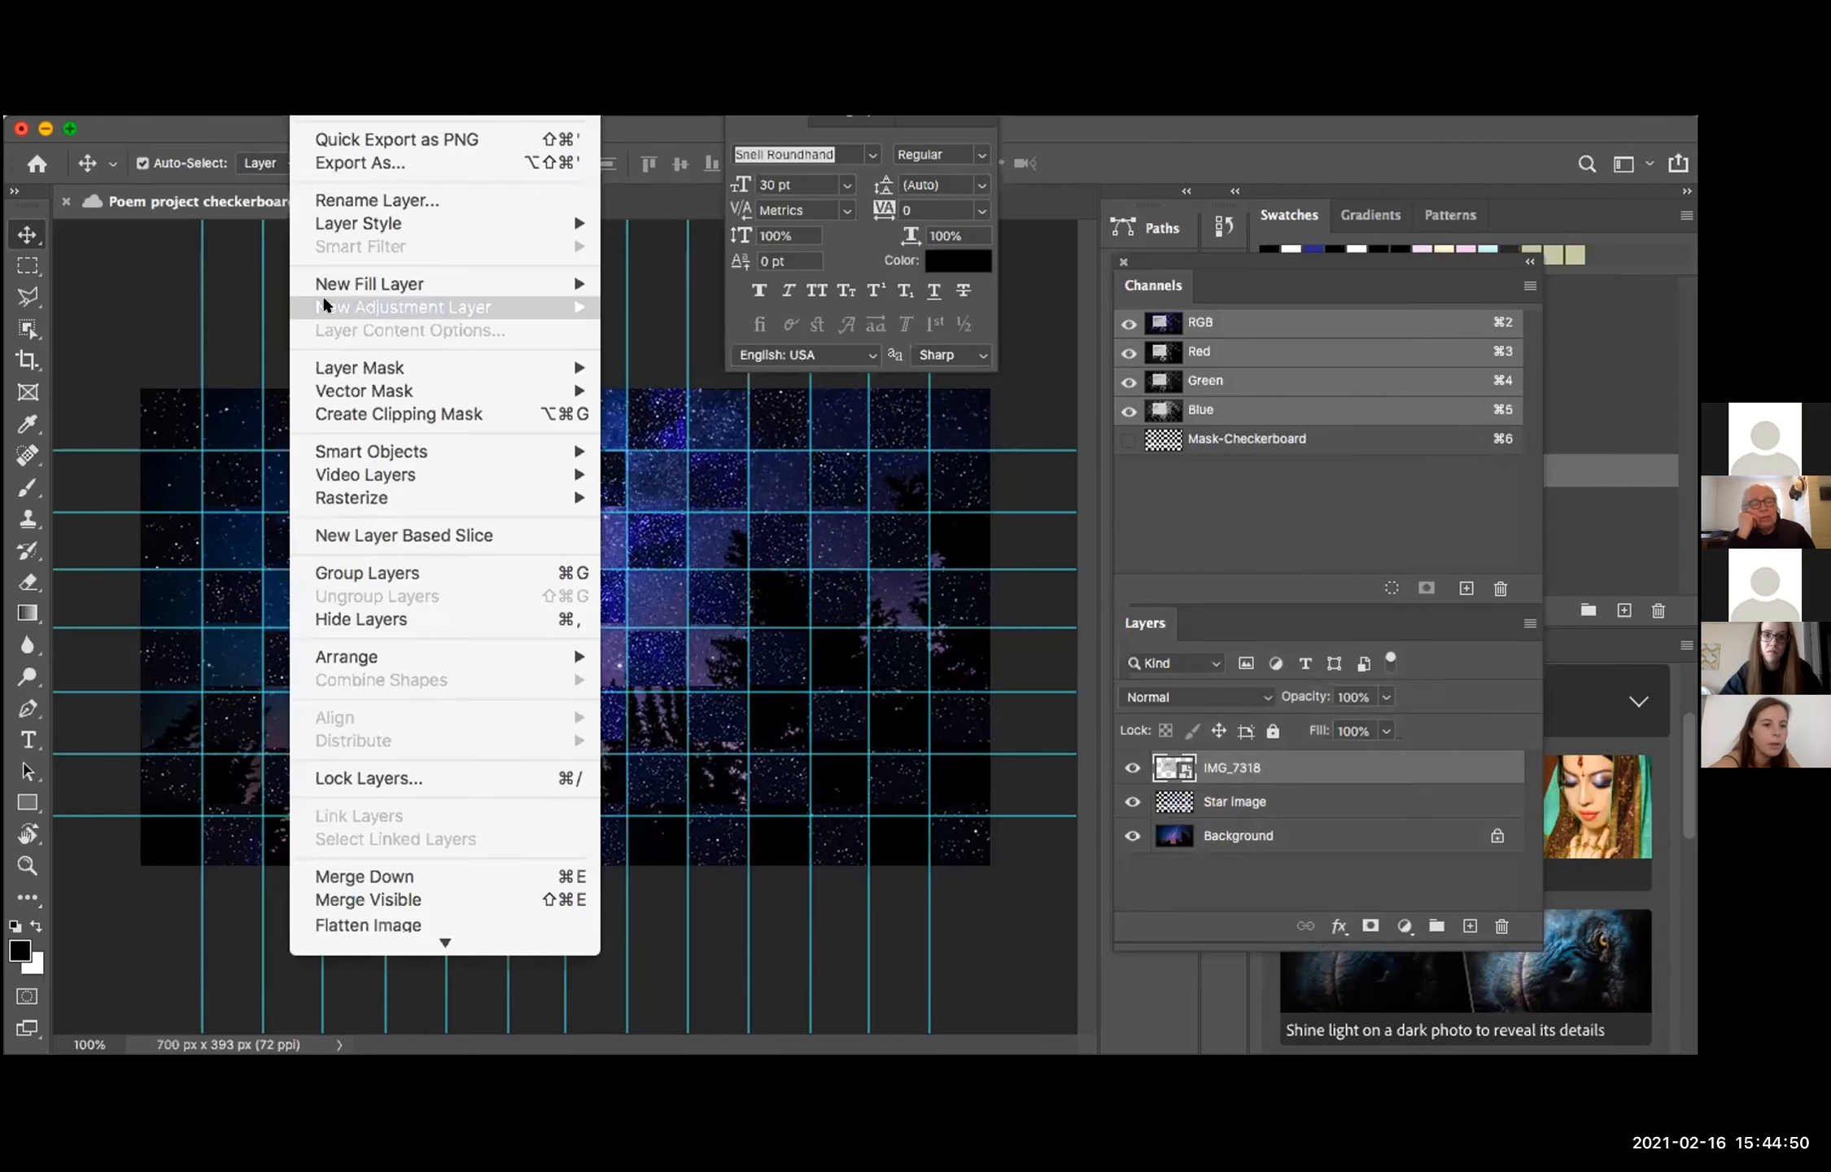
mouse_move(323, 297)
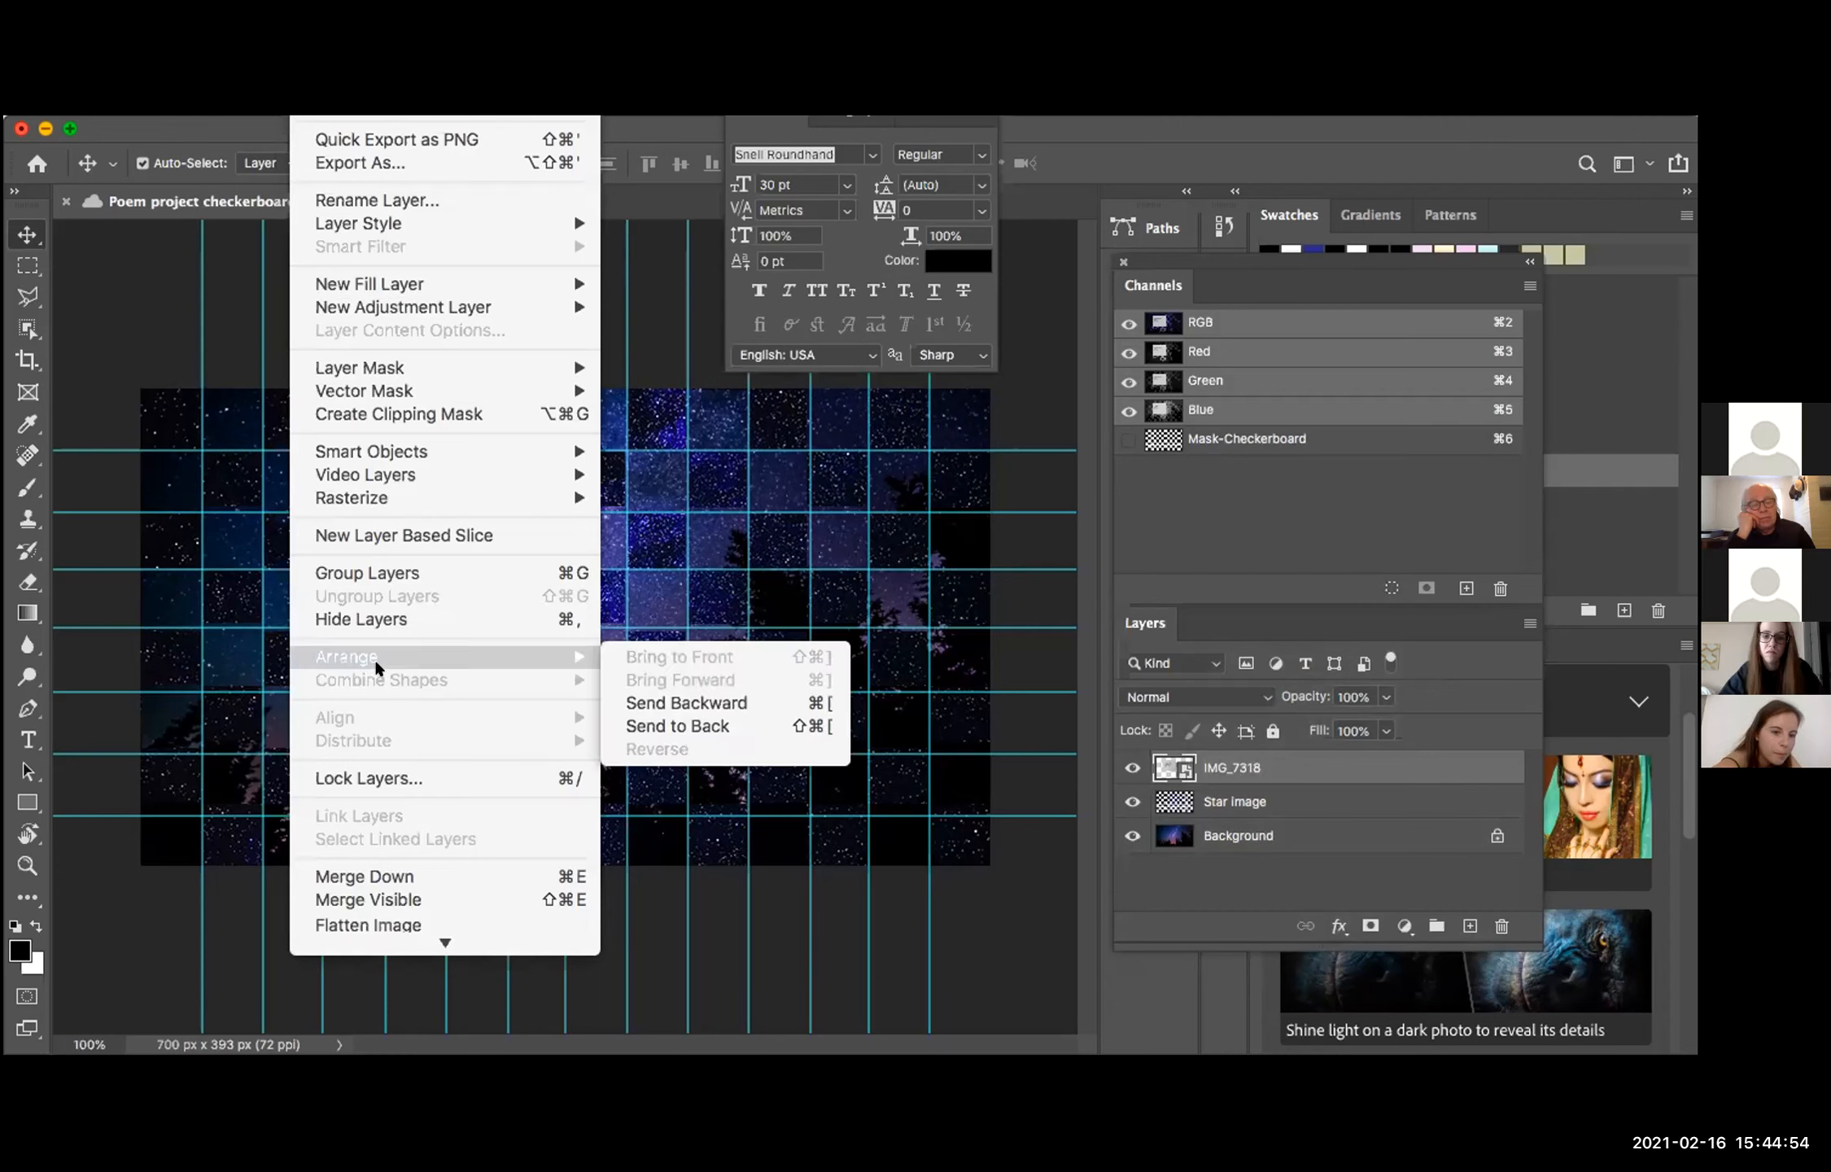
mouse_move(381, 492)
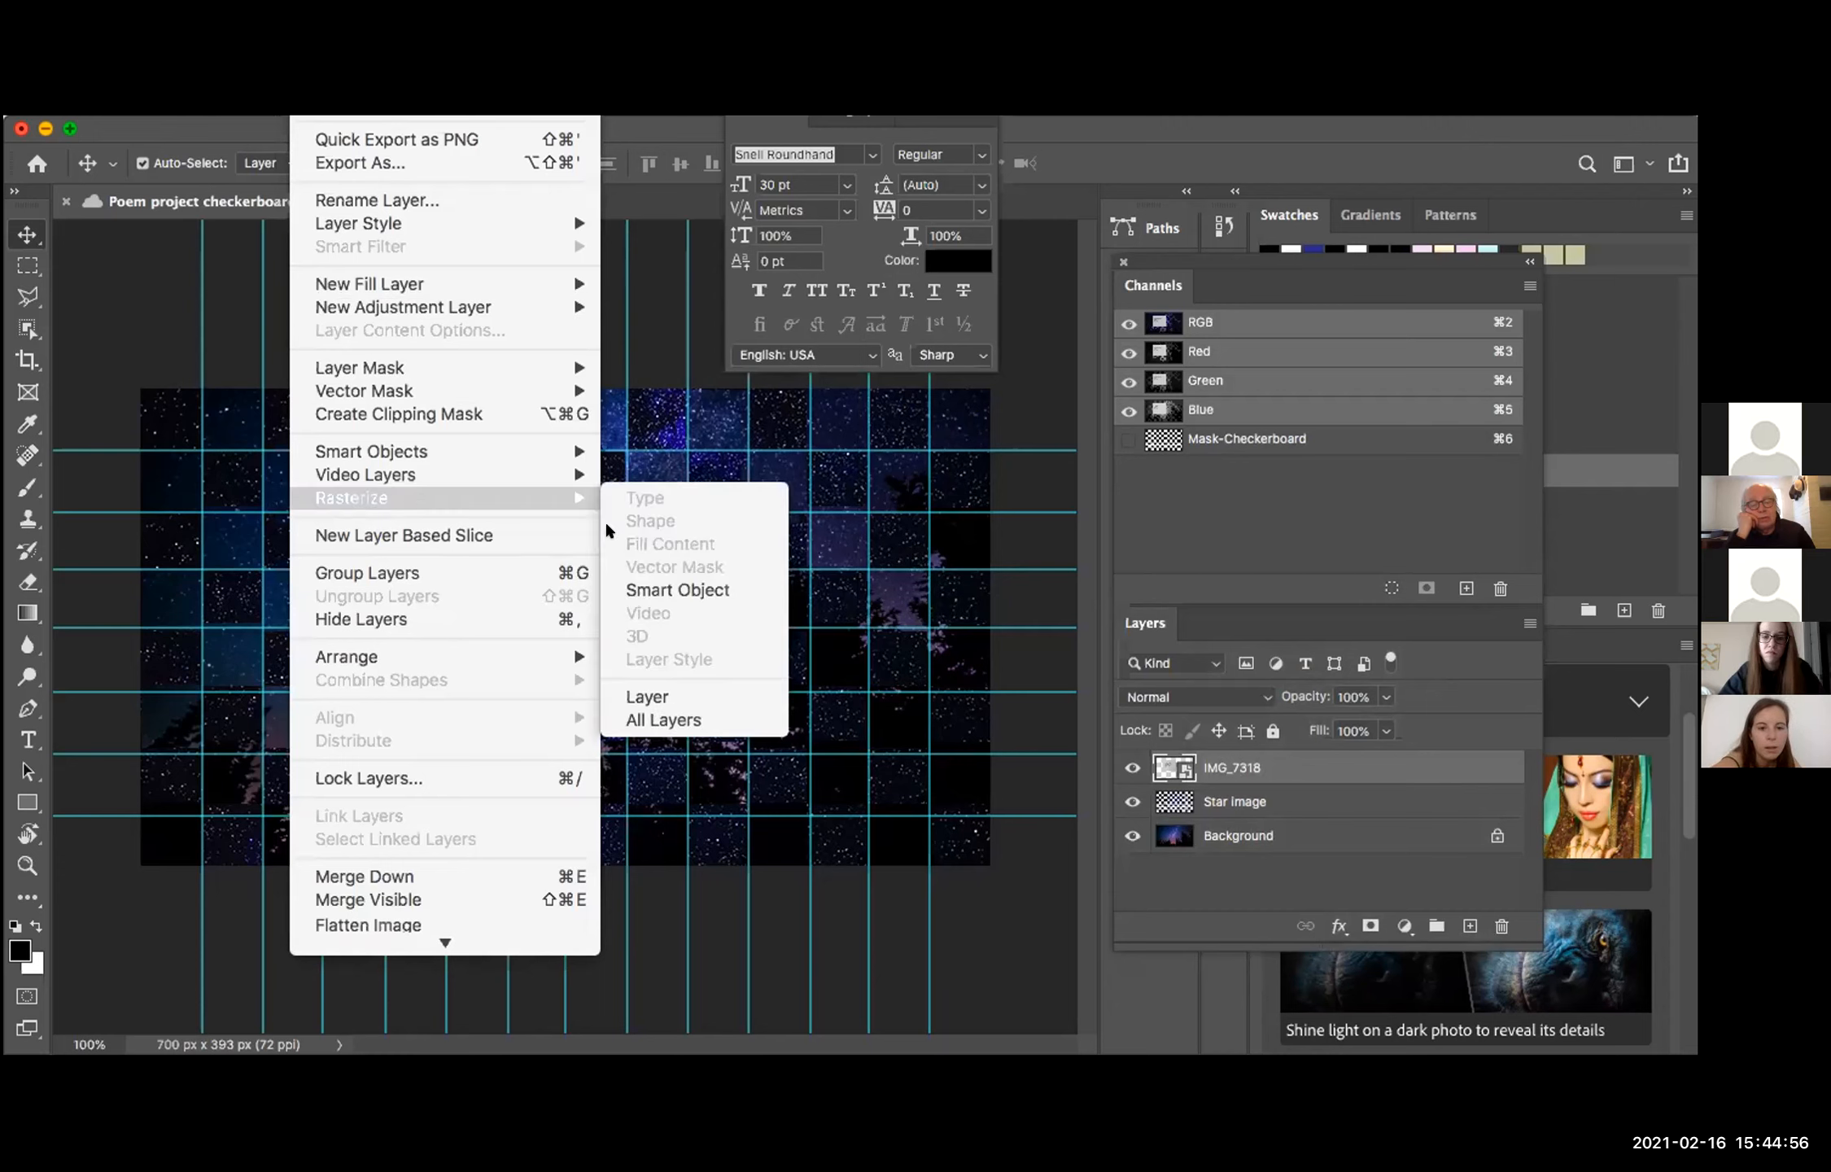
click(670, 589)
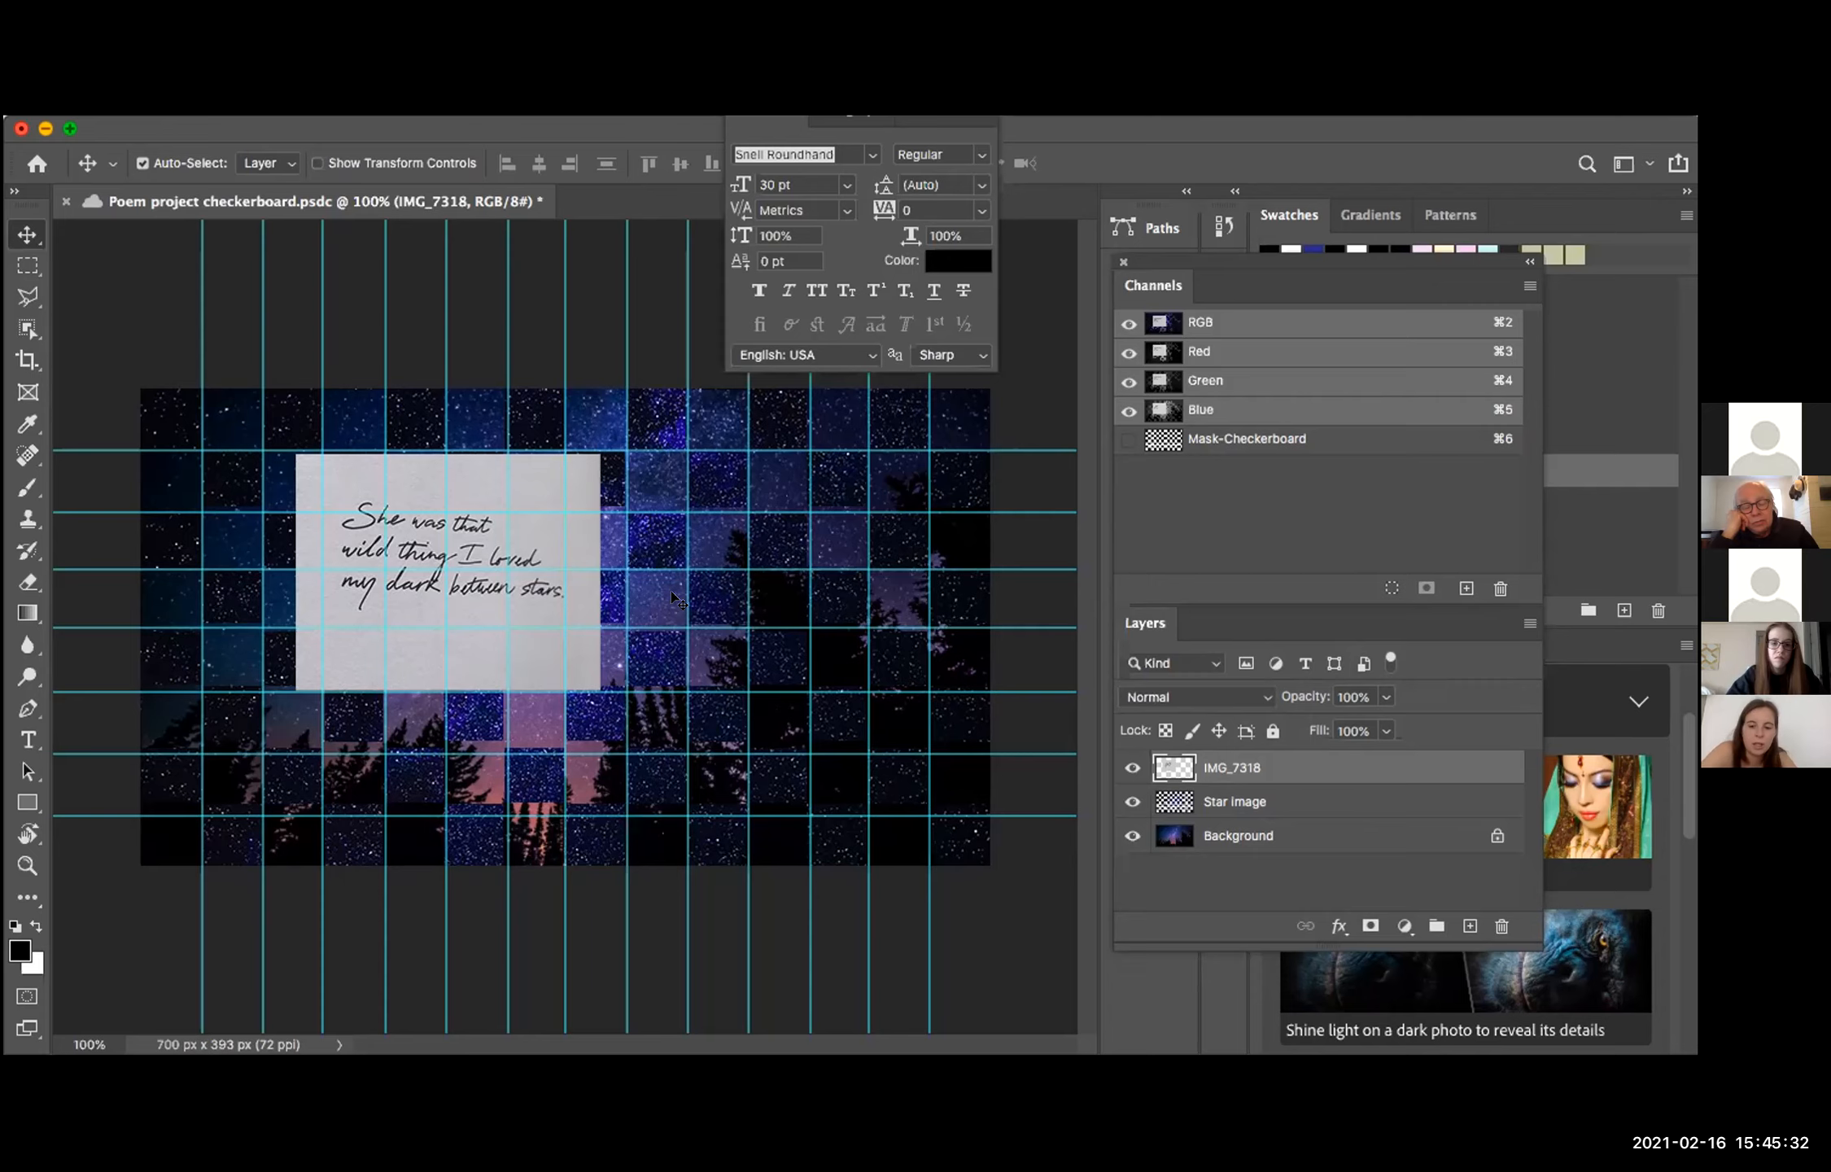
key(super+s)
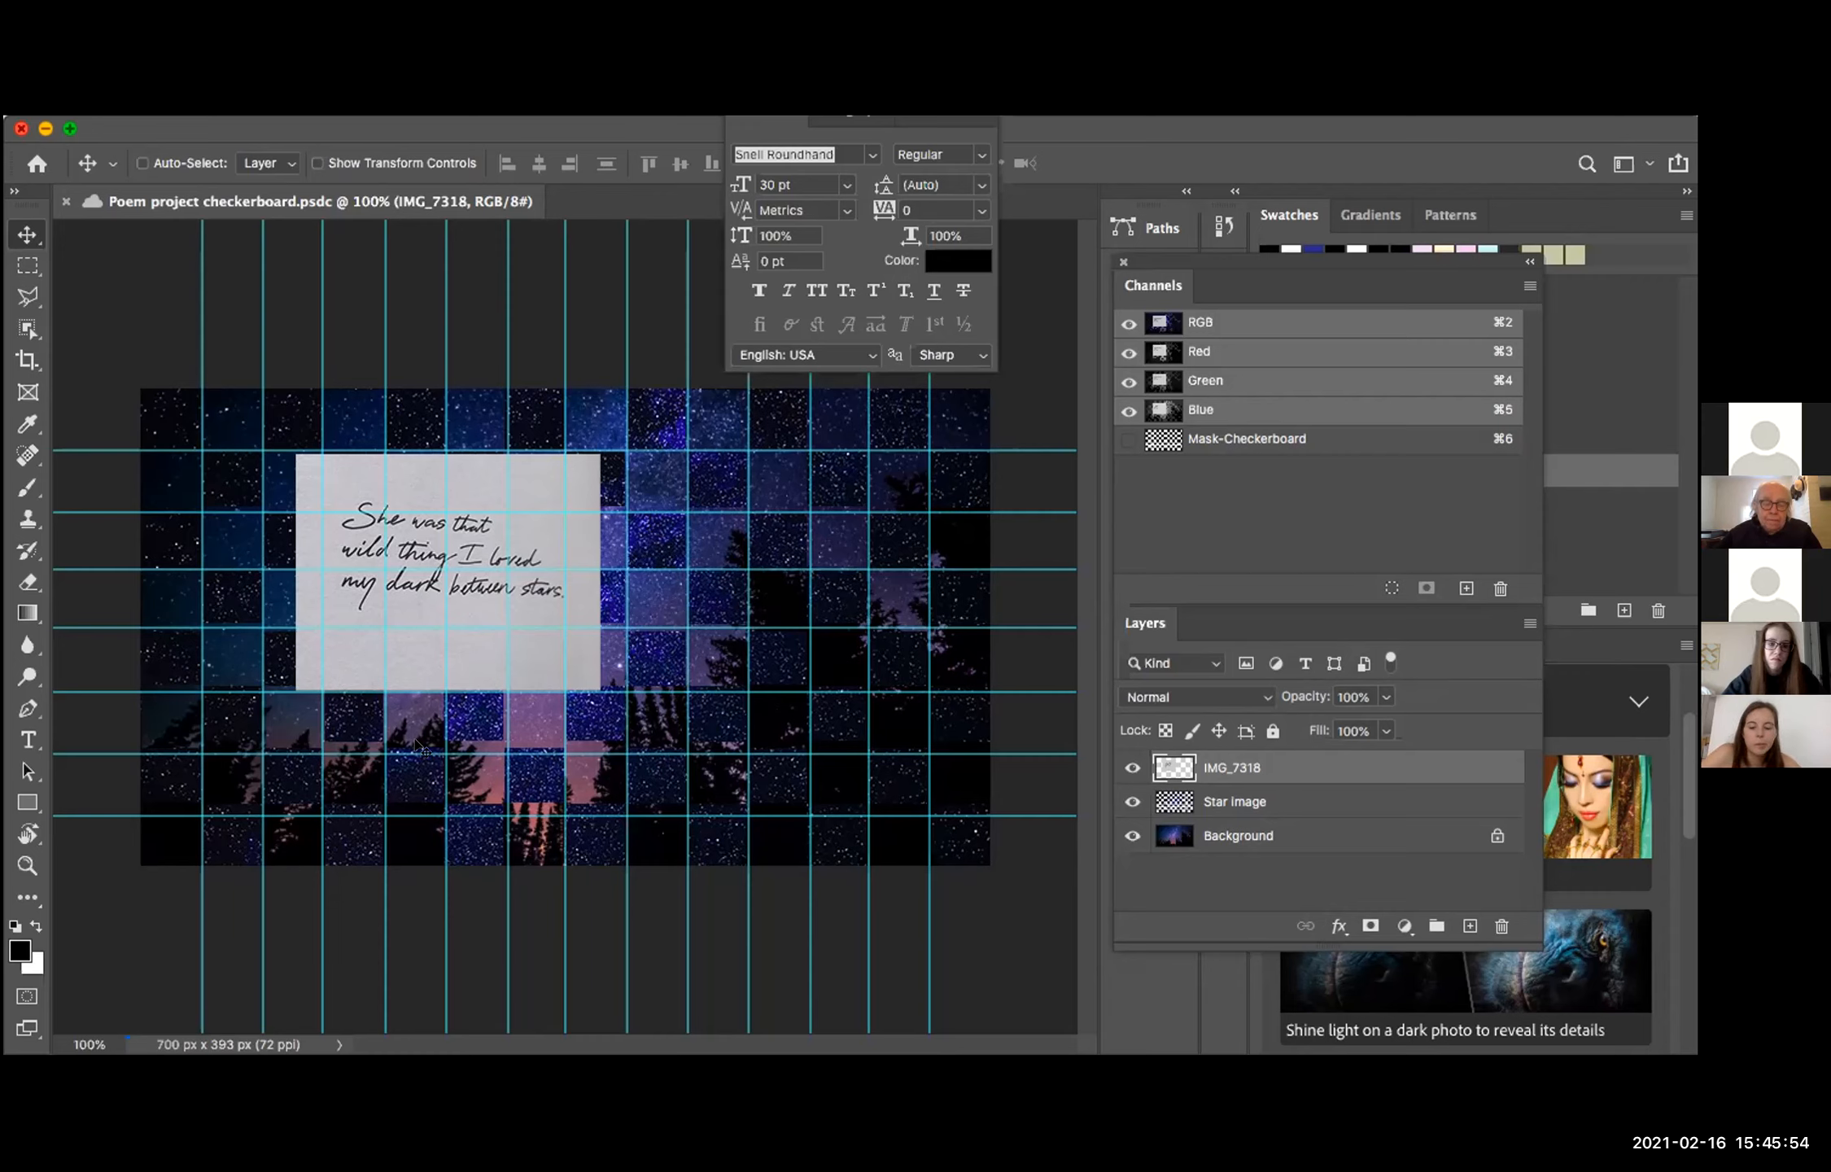
Step: Hide the guides and open the Image Size settings for the document
key(super+semicolon)
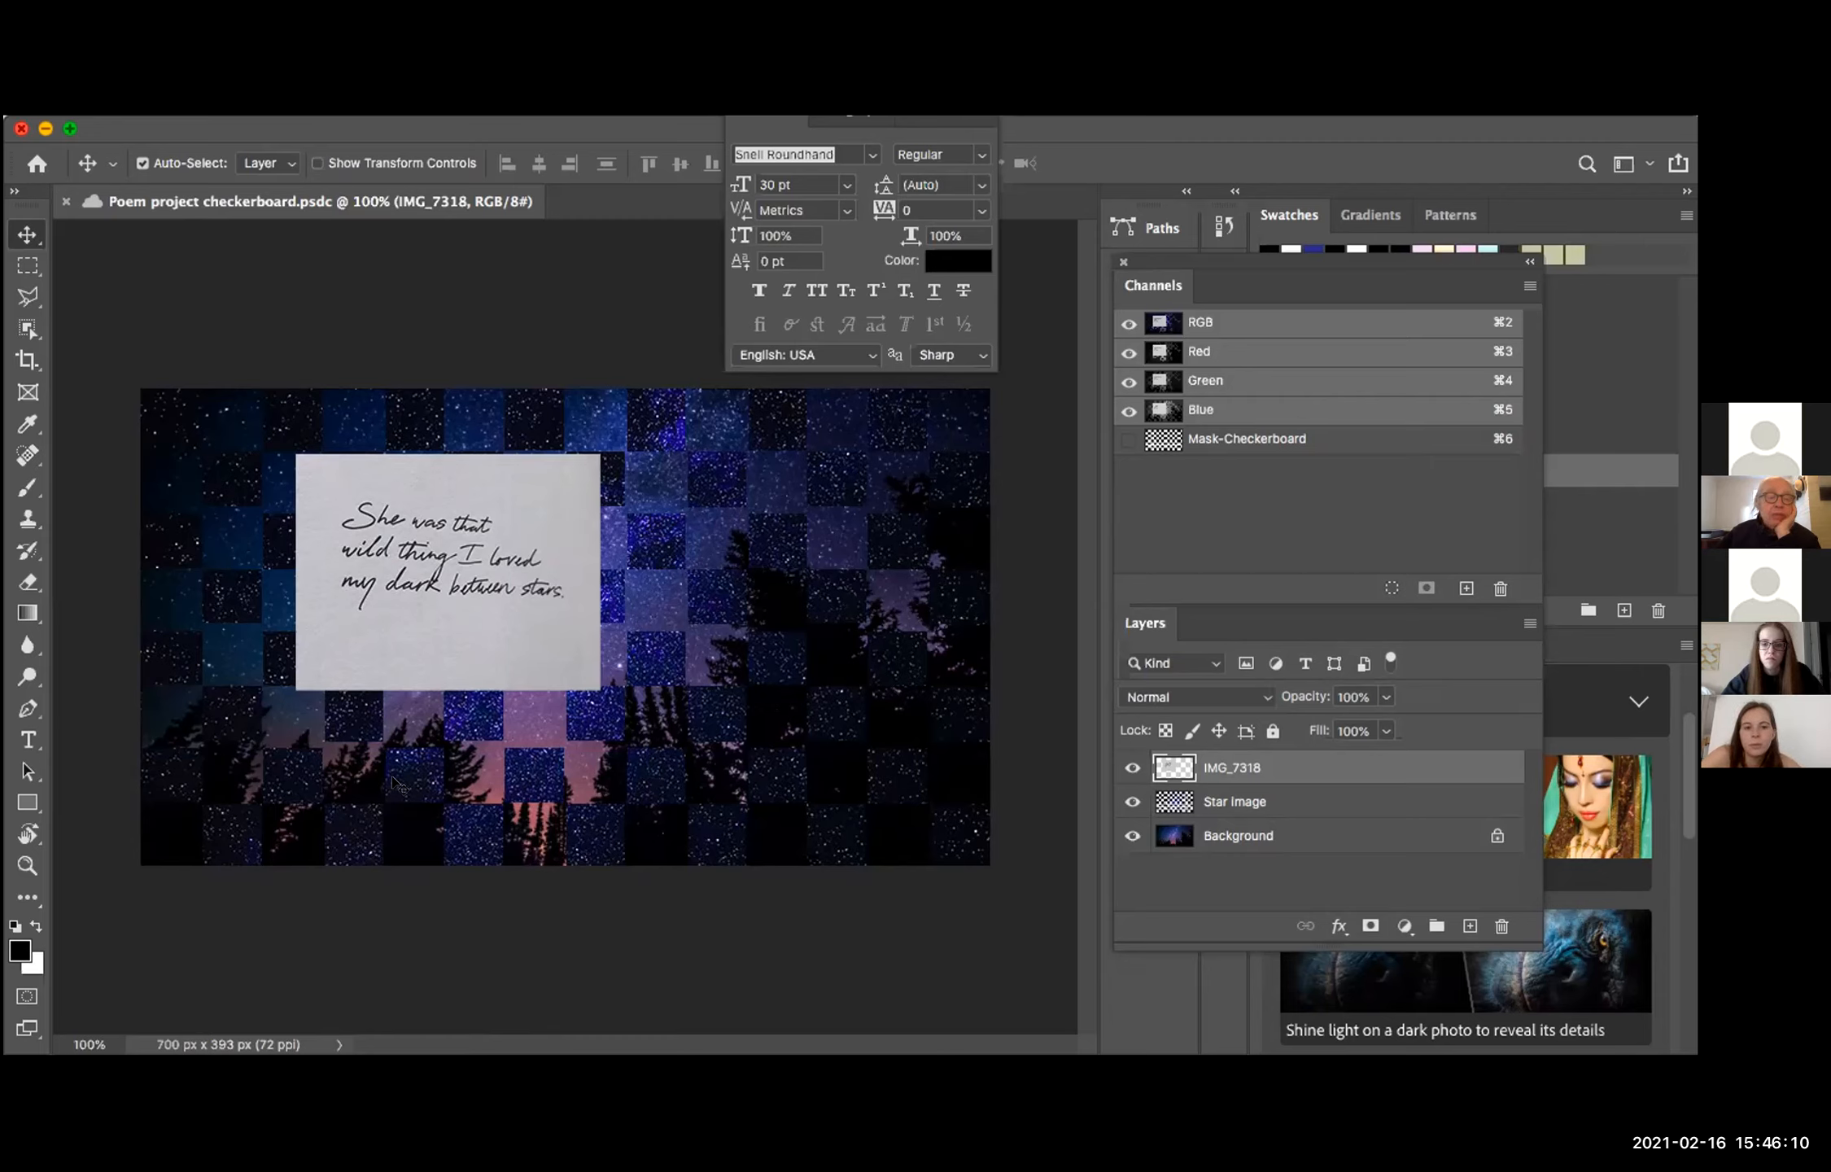
click(248, 118)
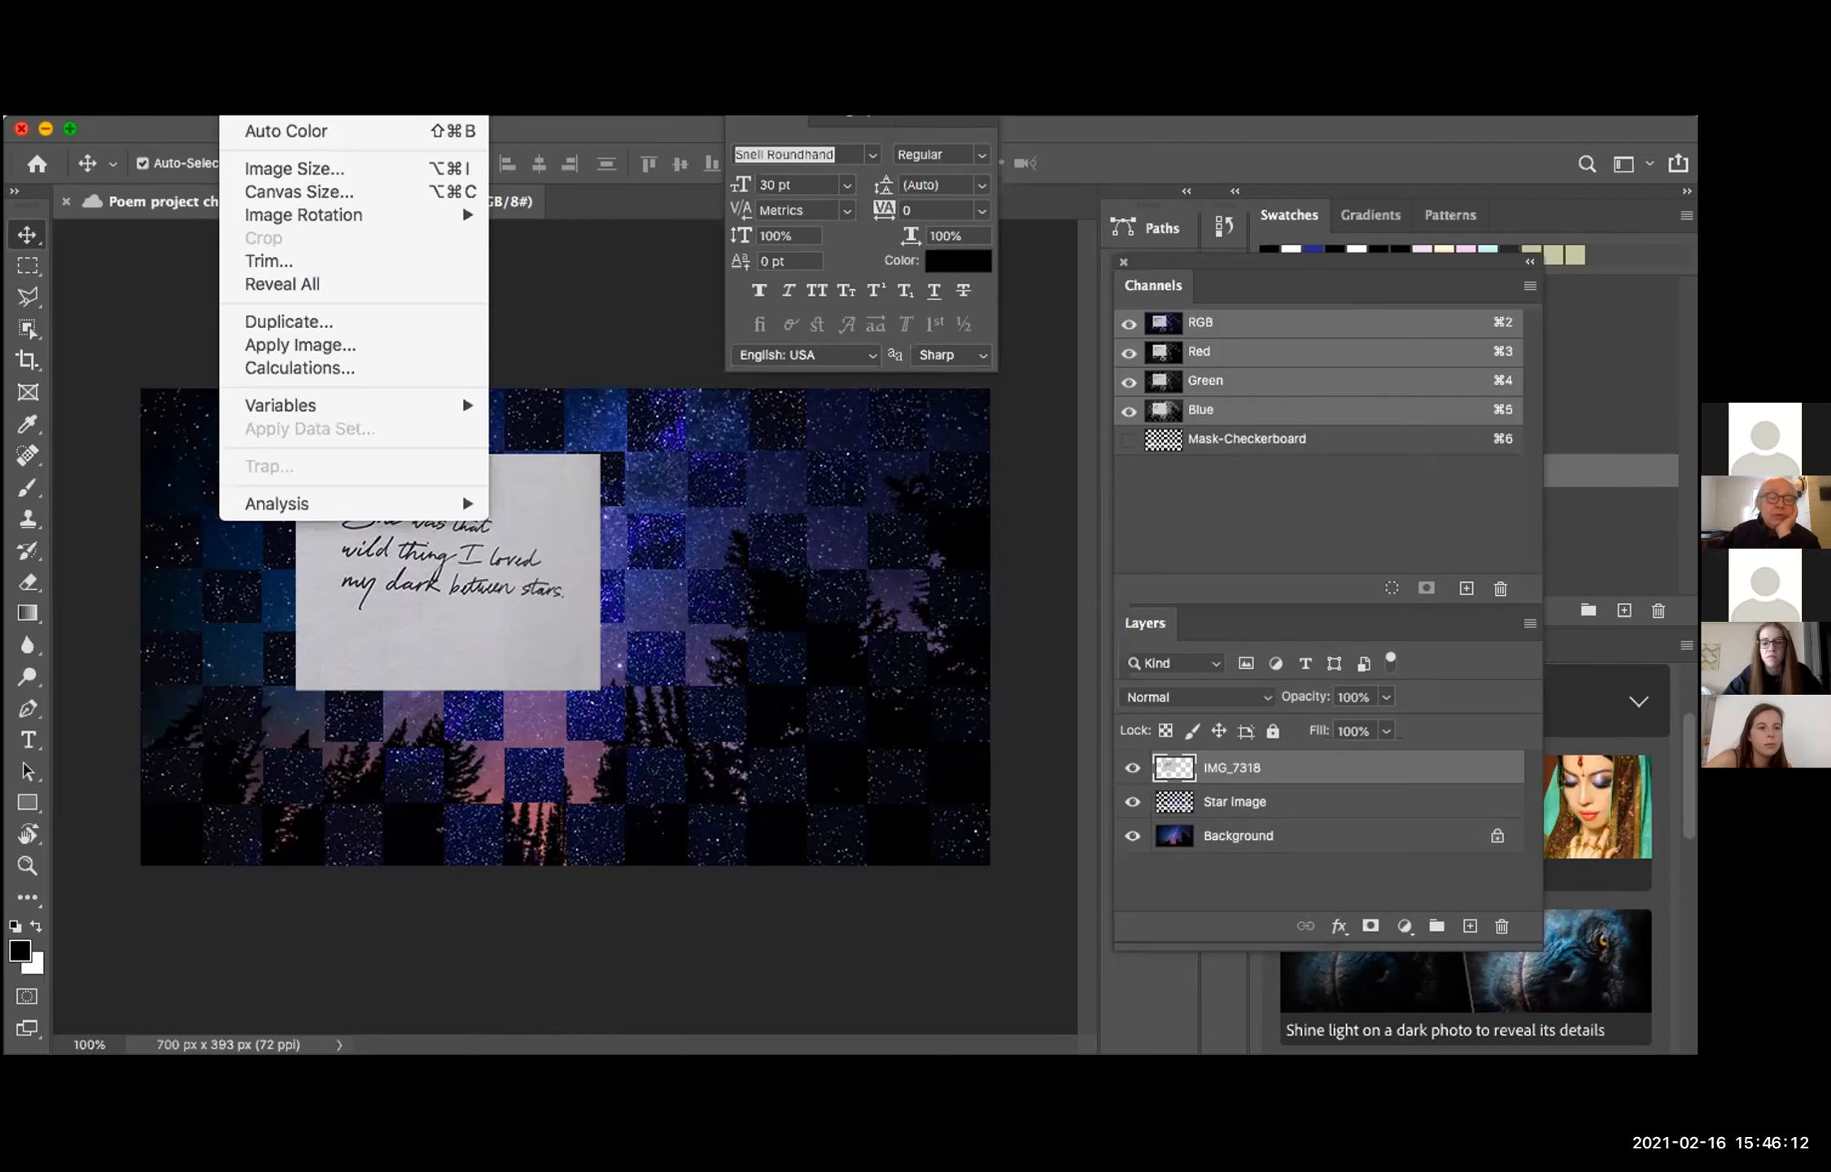
click(303, 169)
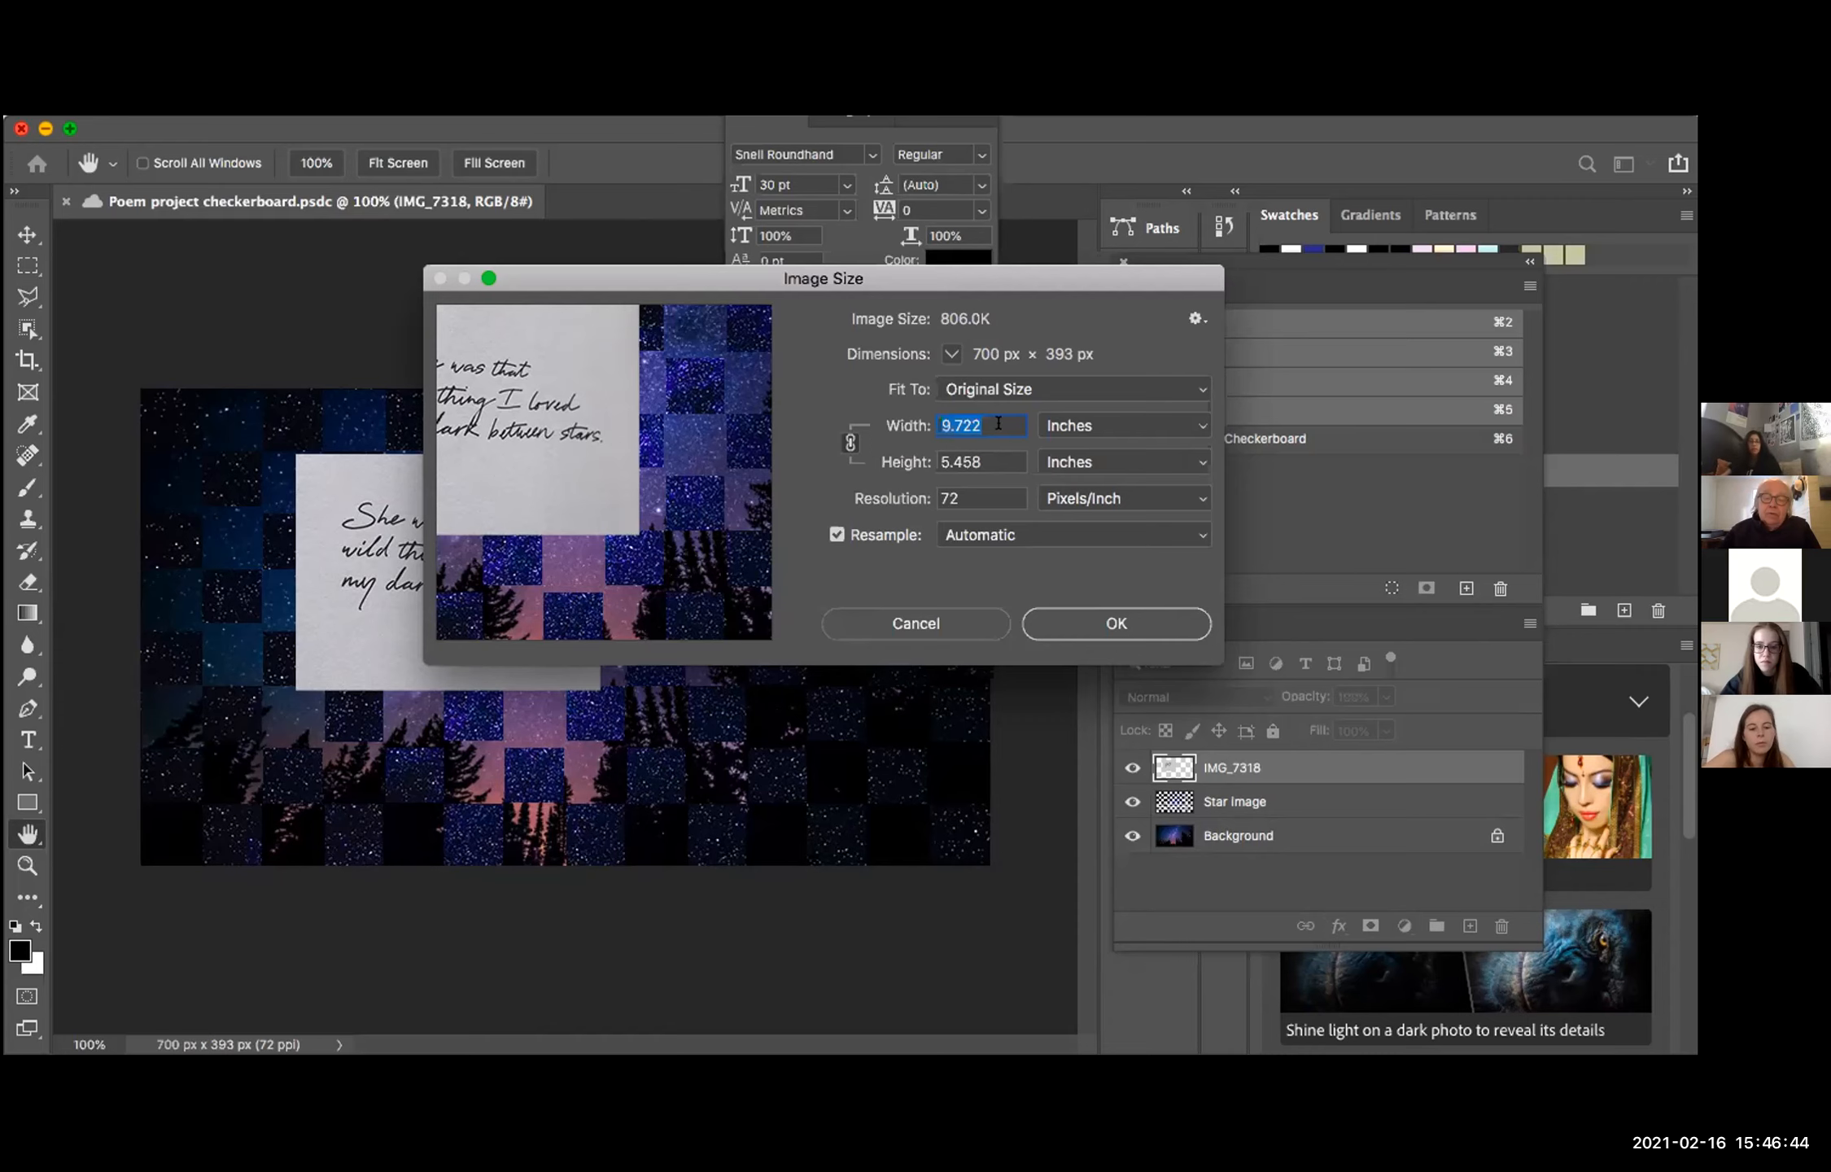
Step: Try a width of 11 inches and a height of 8.5 inches with the image proportions linked
text(8)
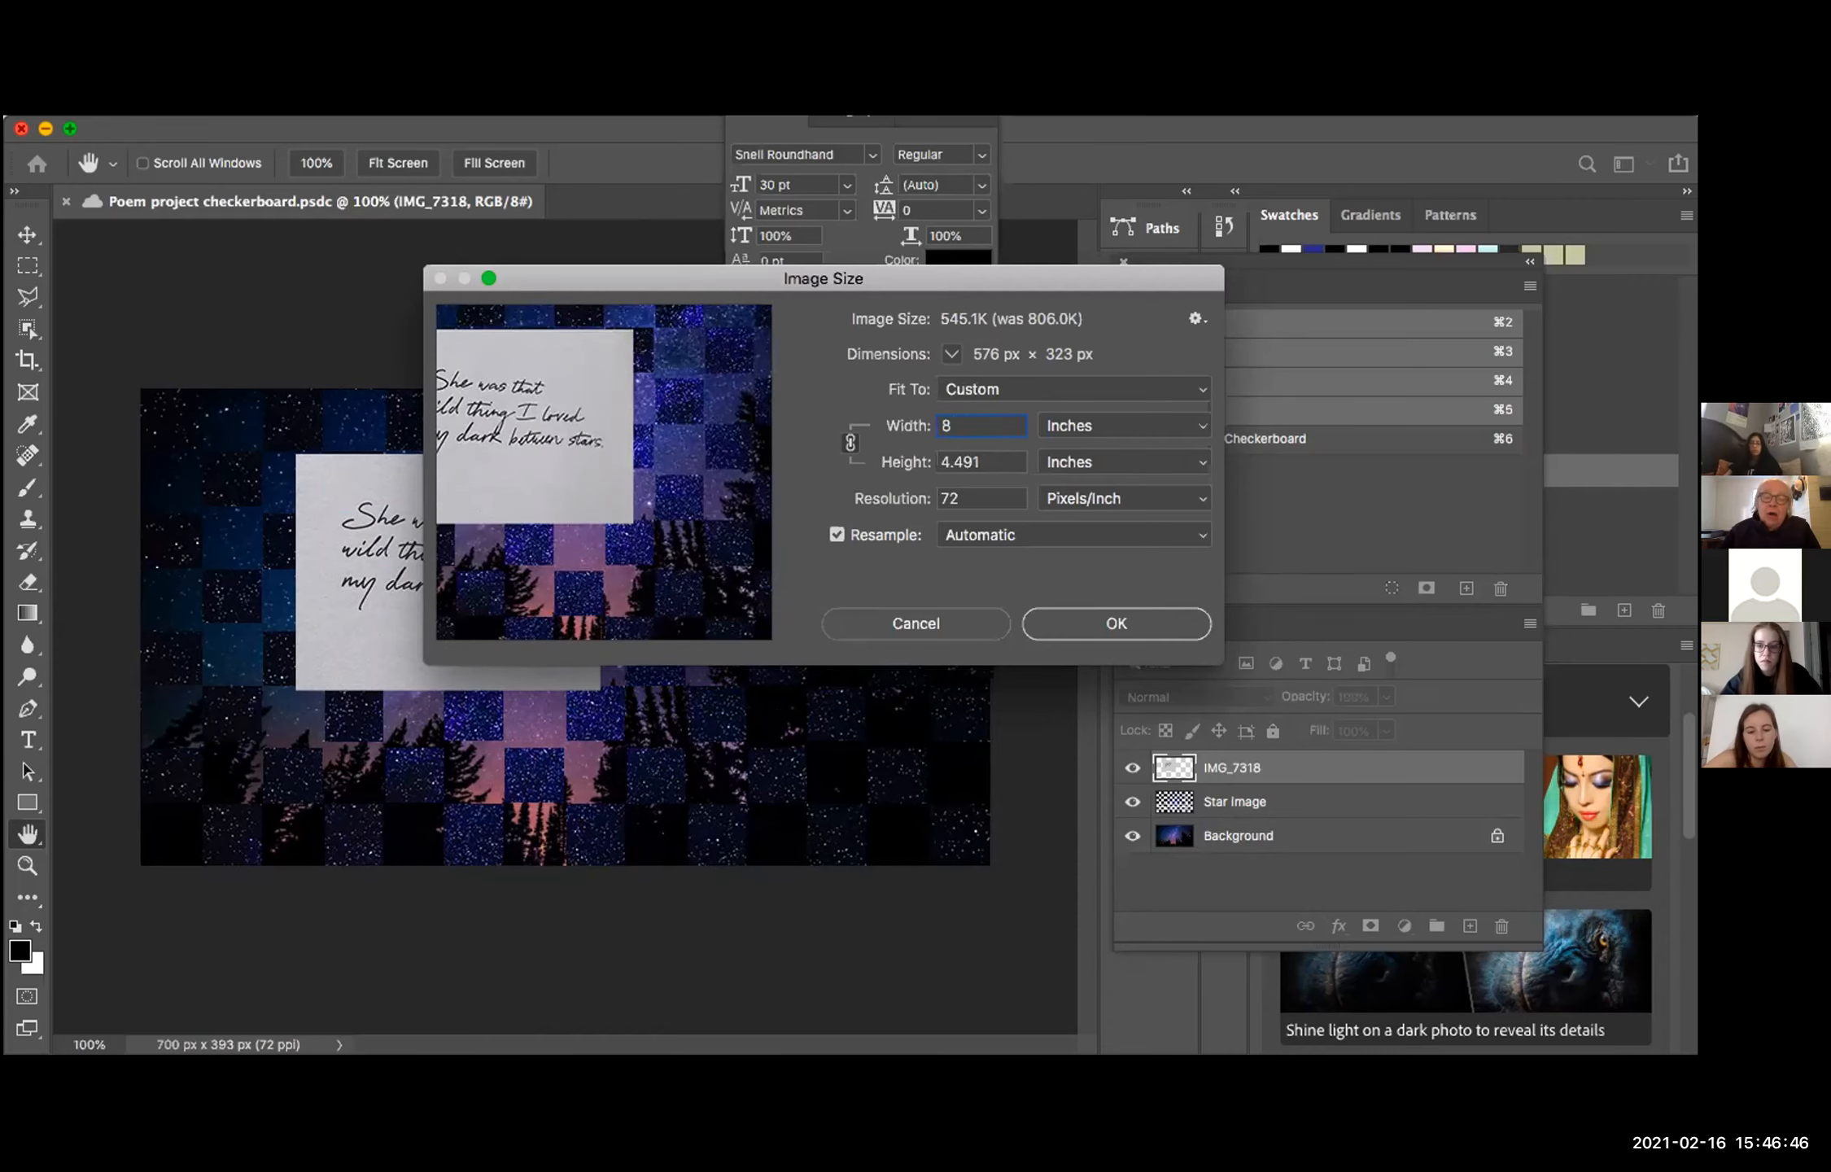
text(11)
key(Tab)
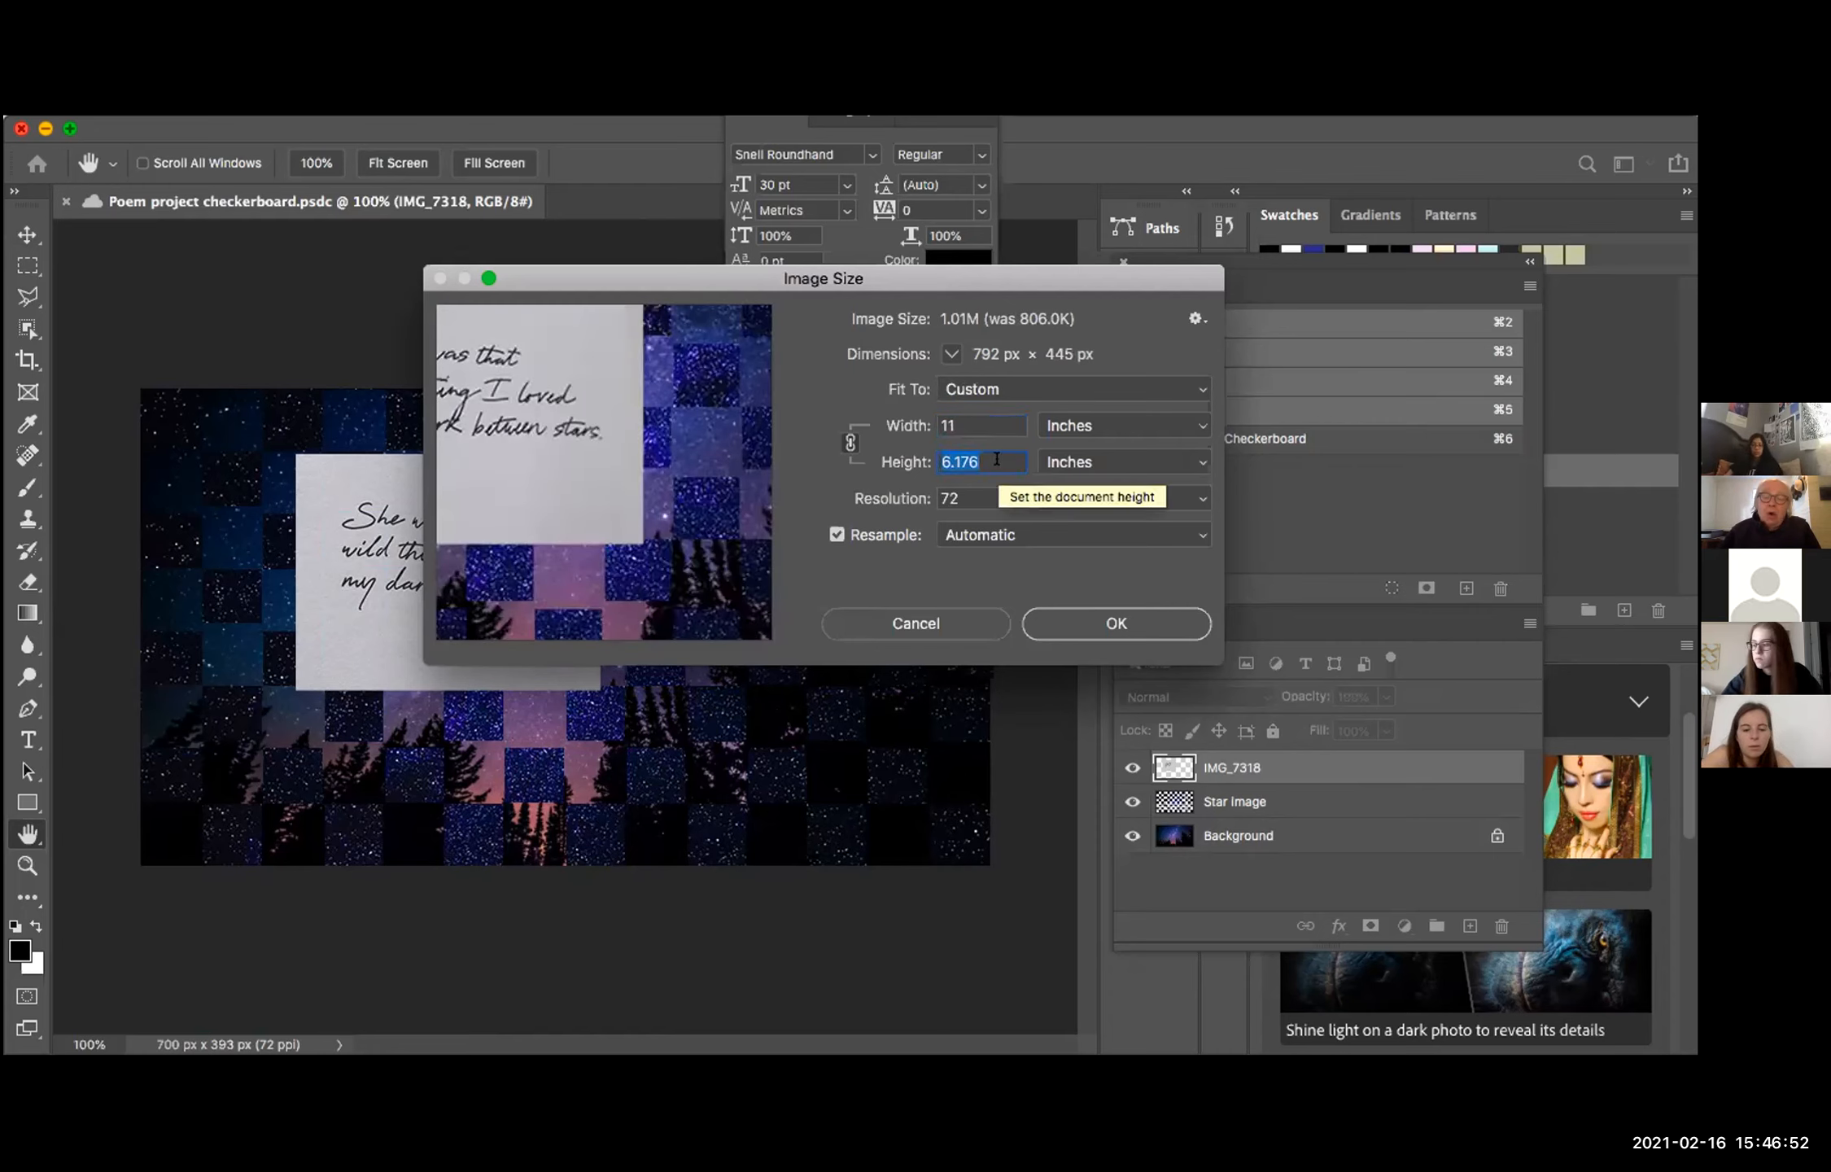
text(8.5)
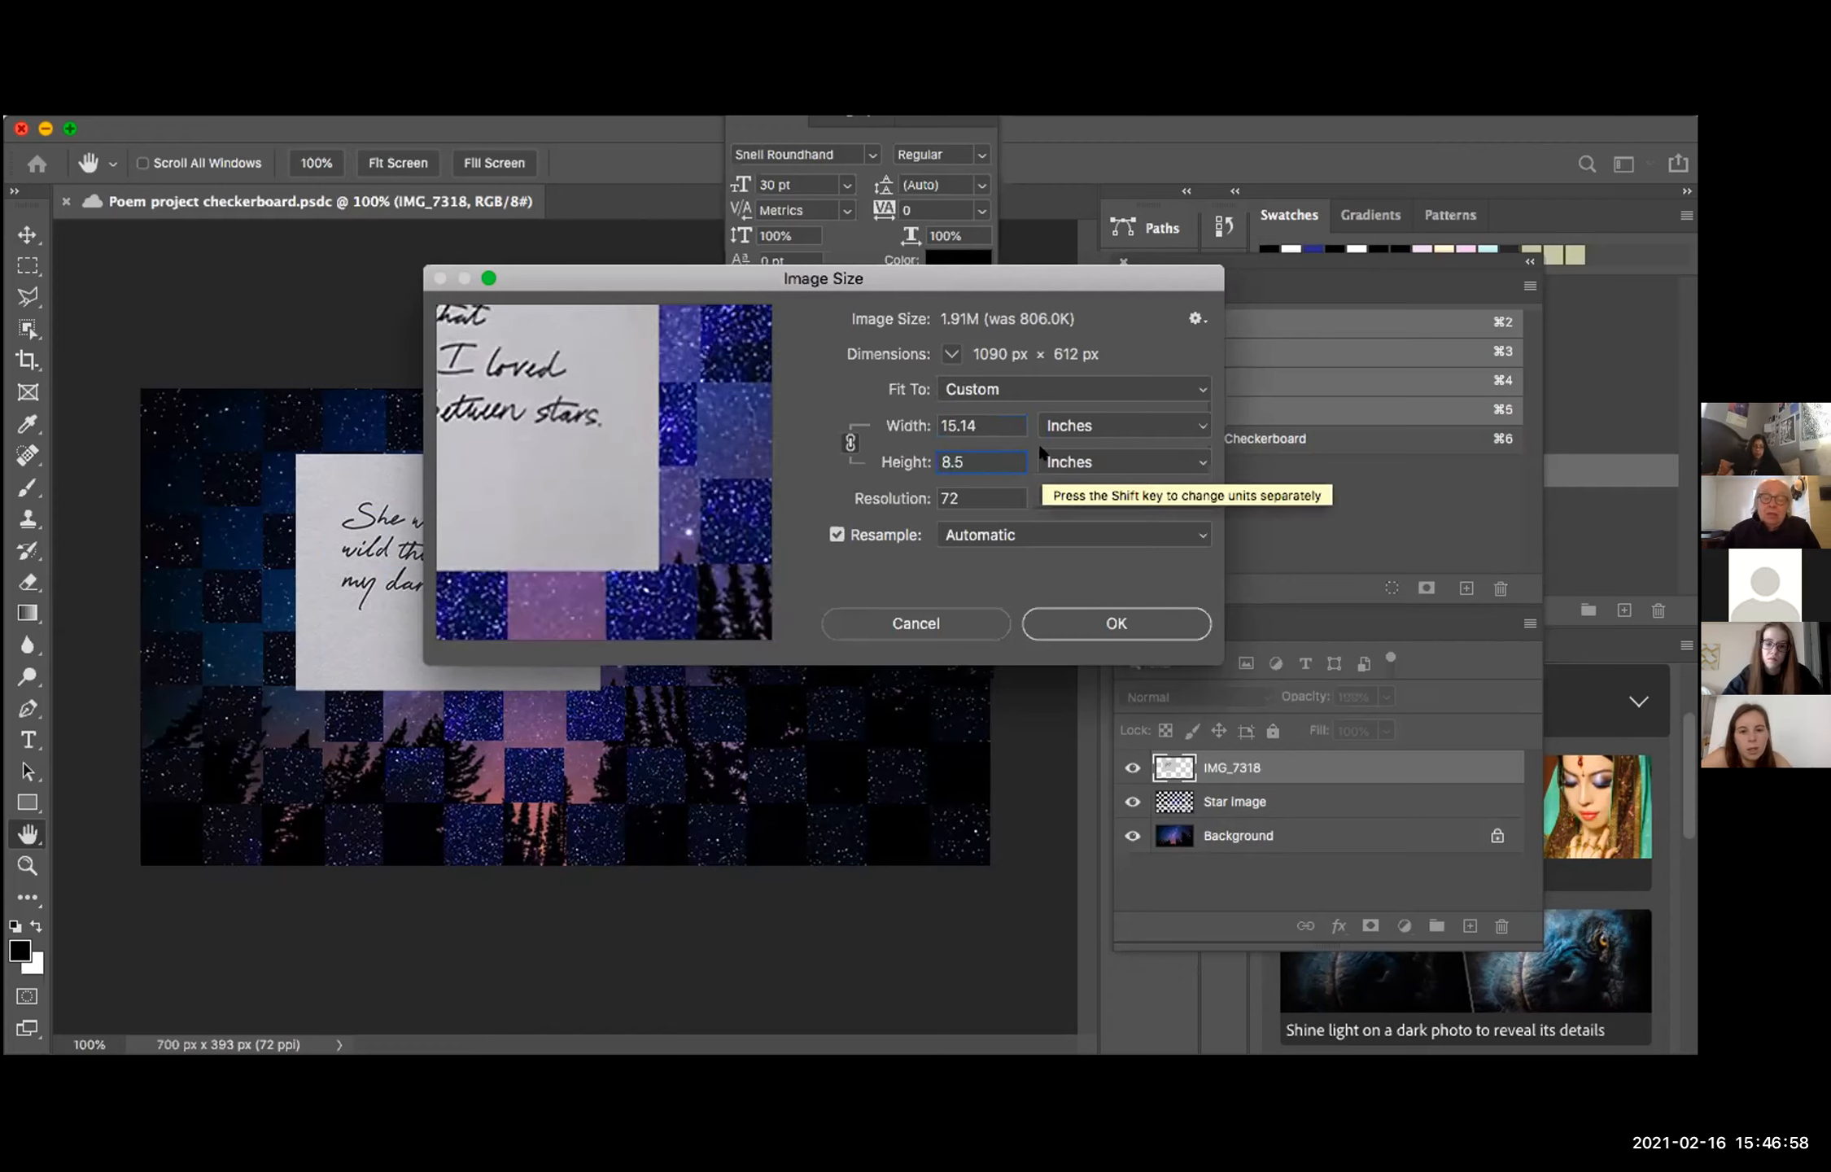
Step: Check the resampling methods and compare the image size settings with Resample off and on, leaving it on
click(1013, 533)
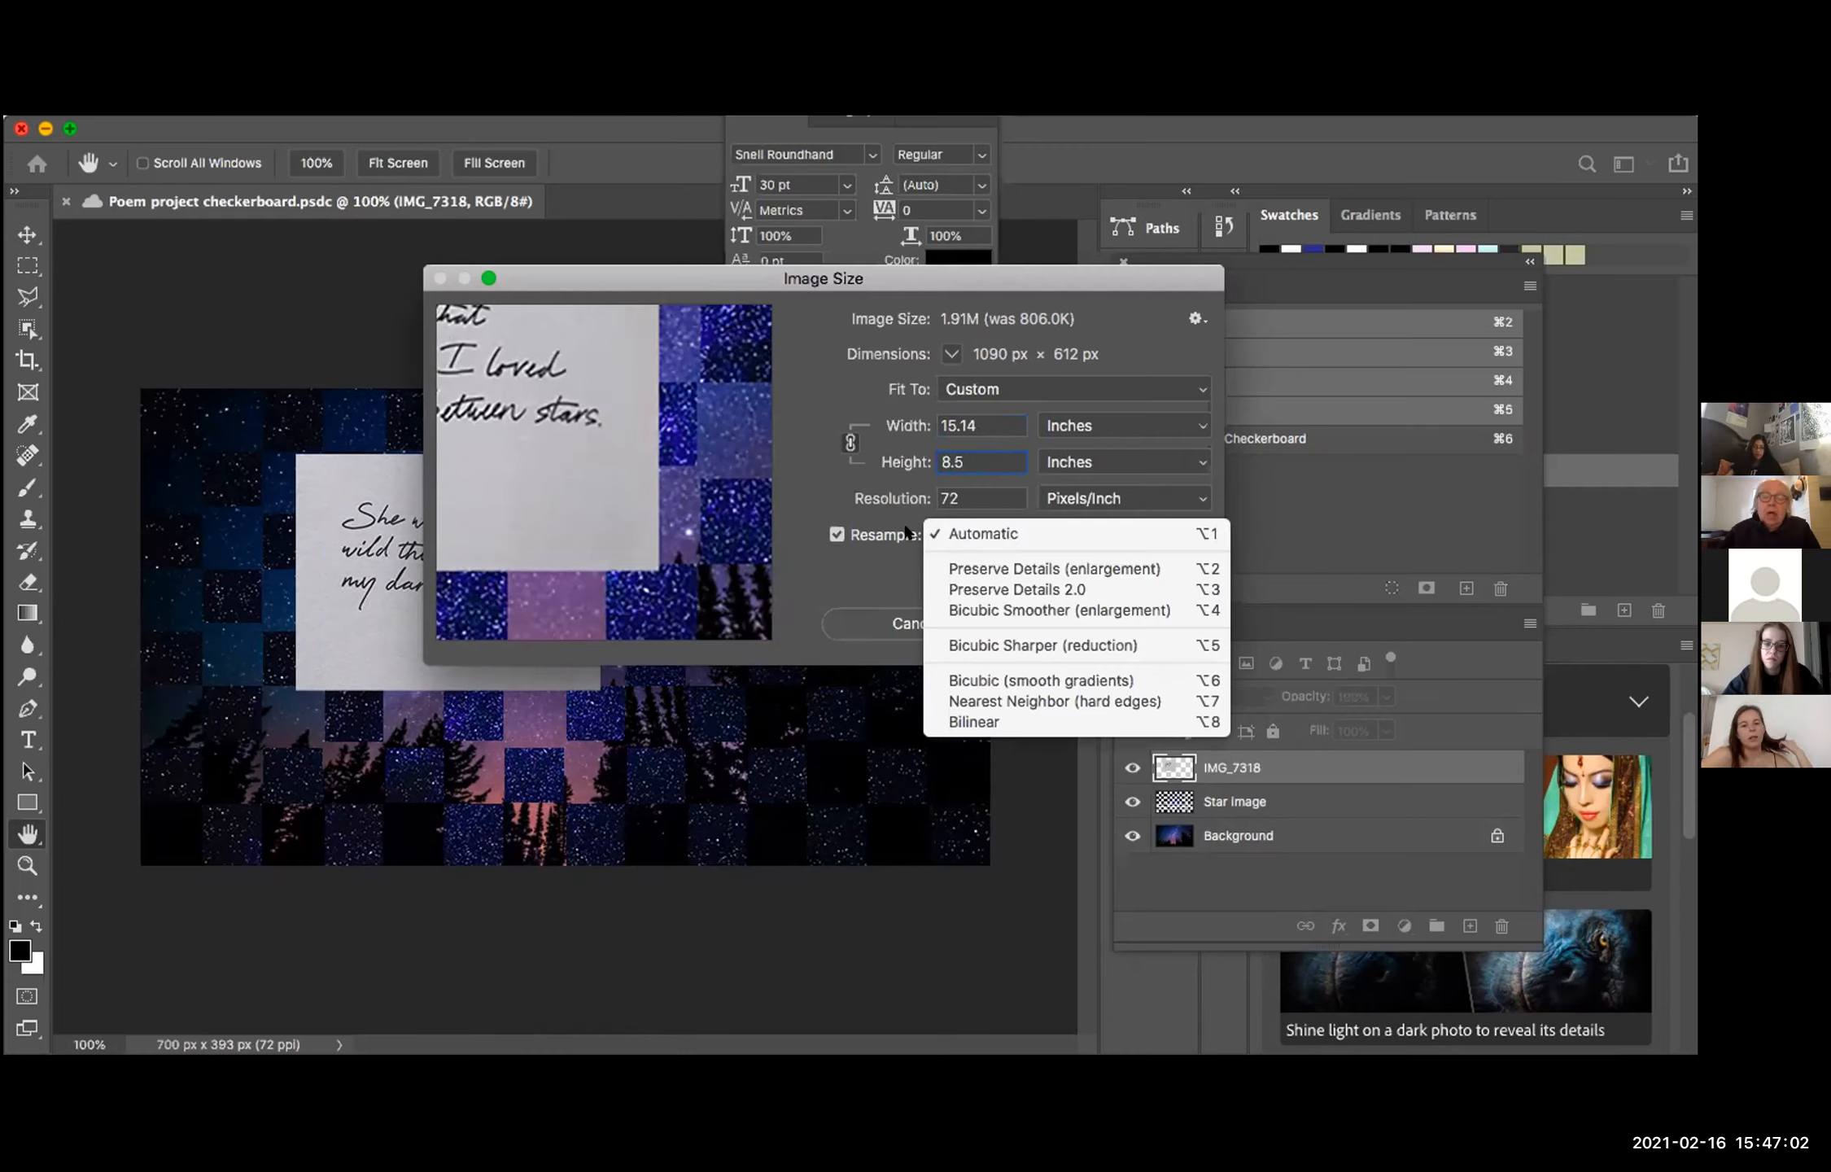
click(854, 540)
click(836, 535)
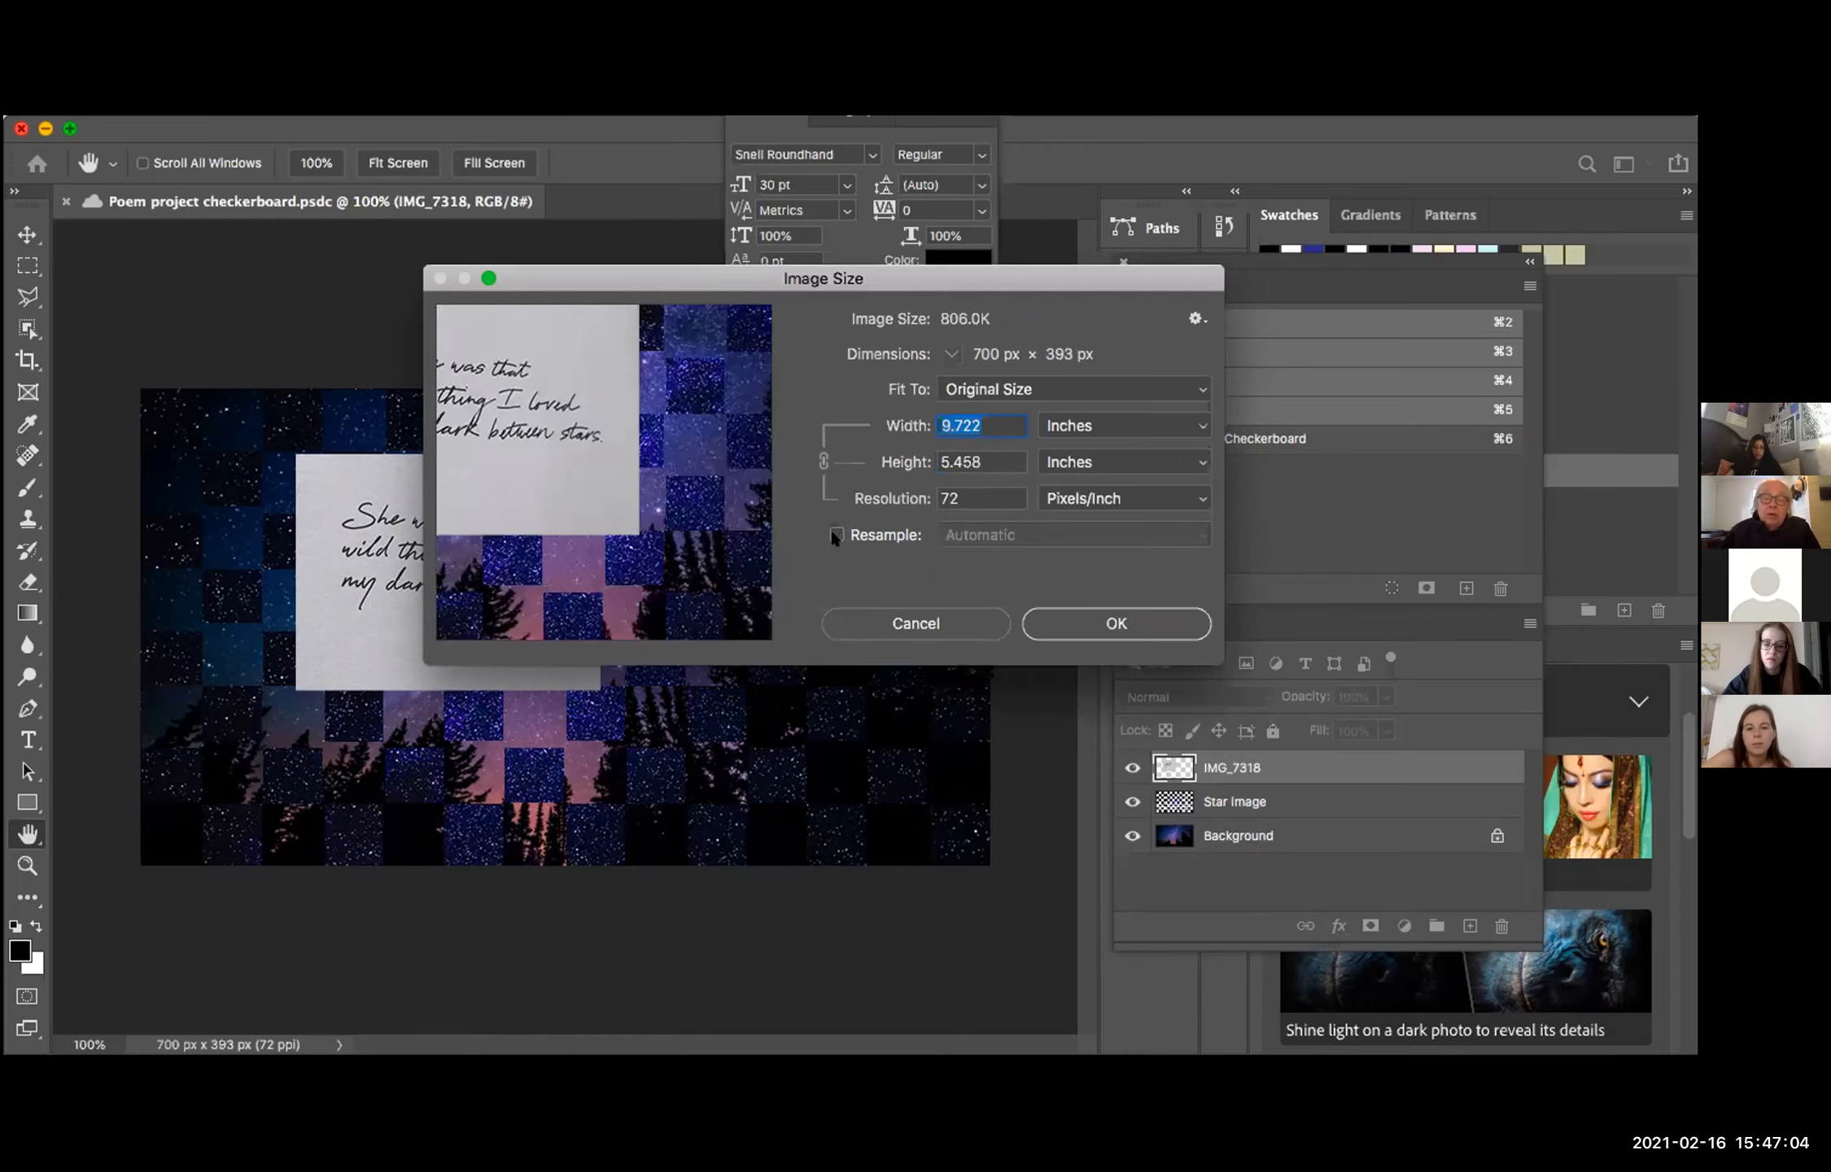
click(832, 532)
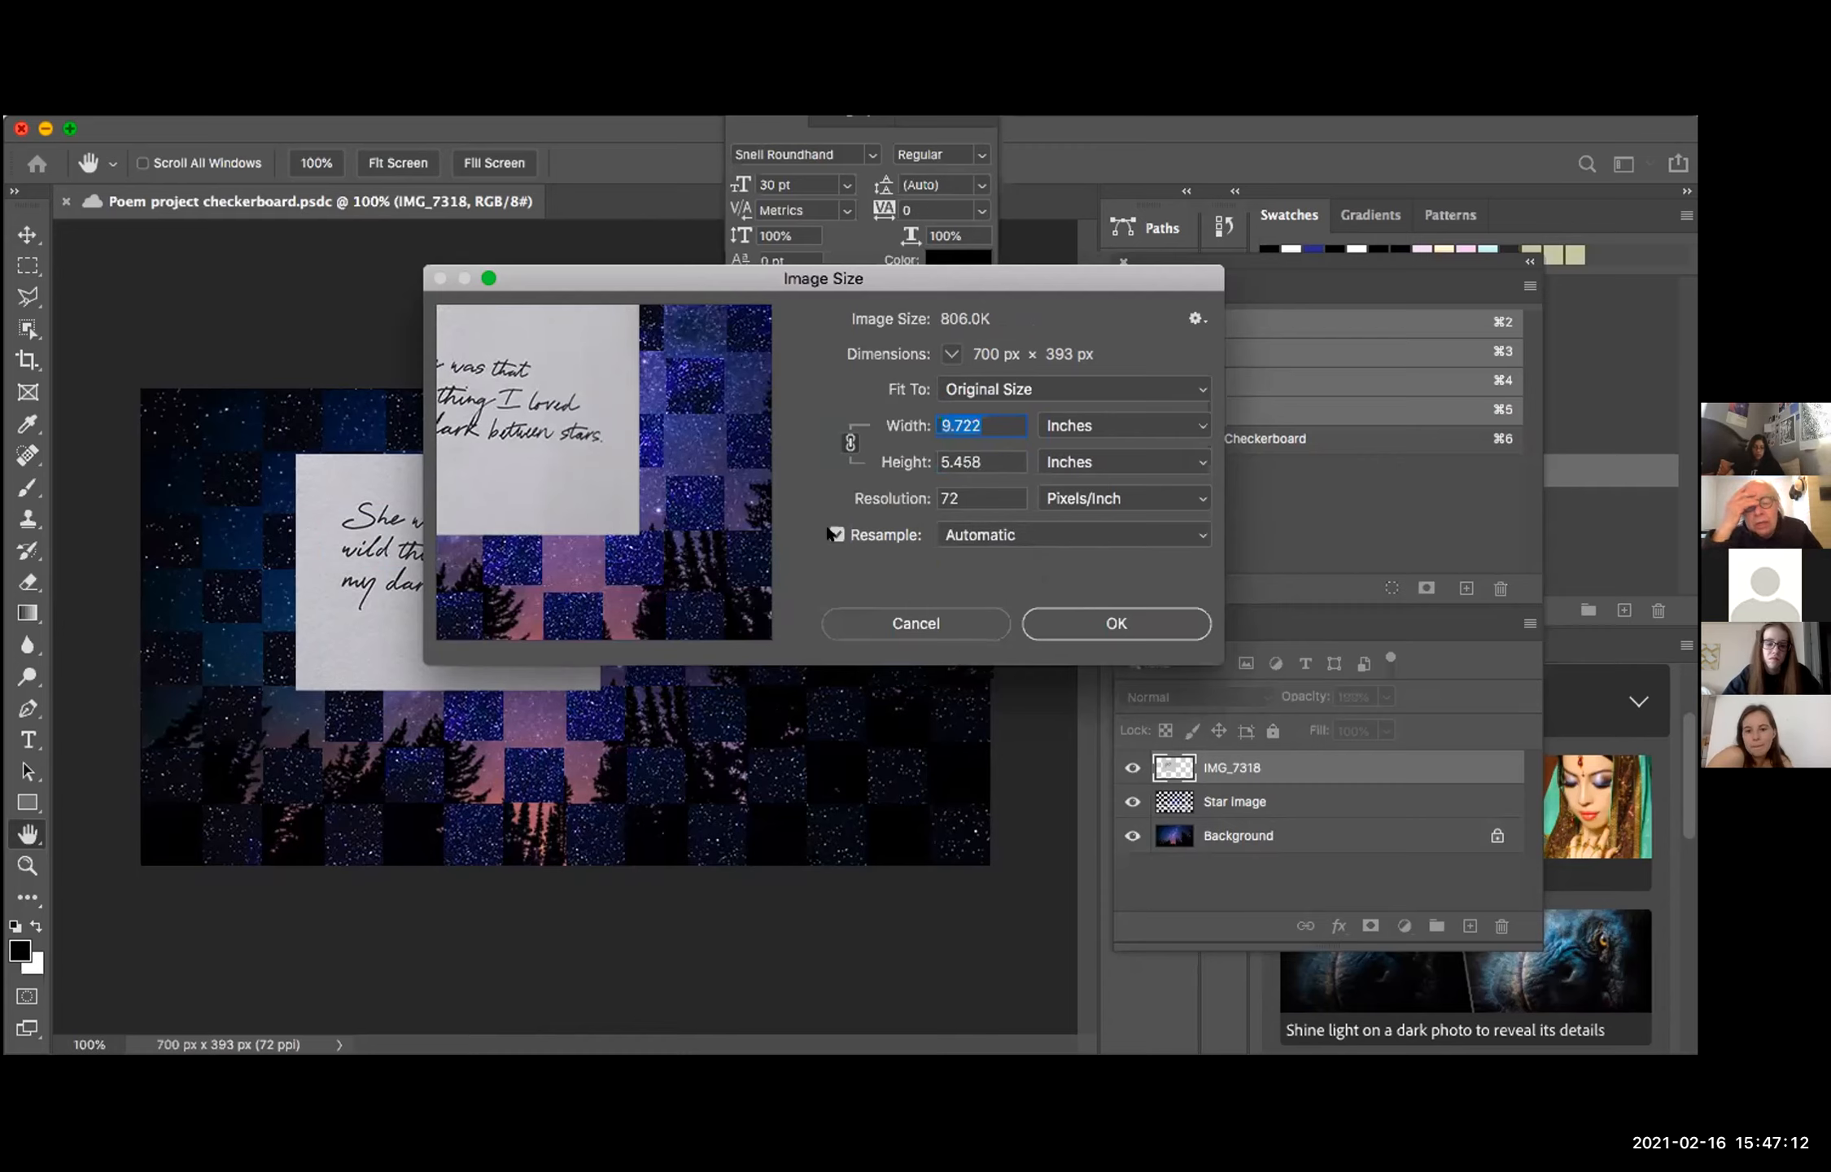
click(834, 534)
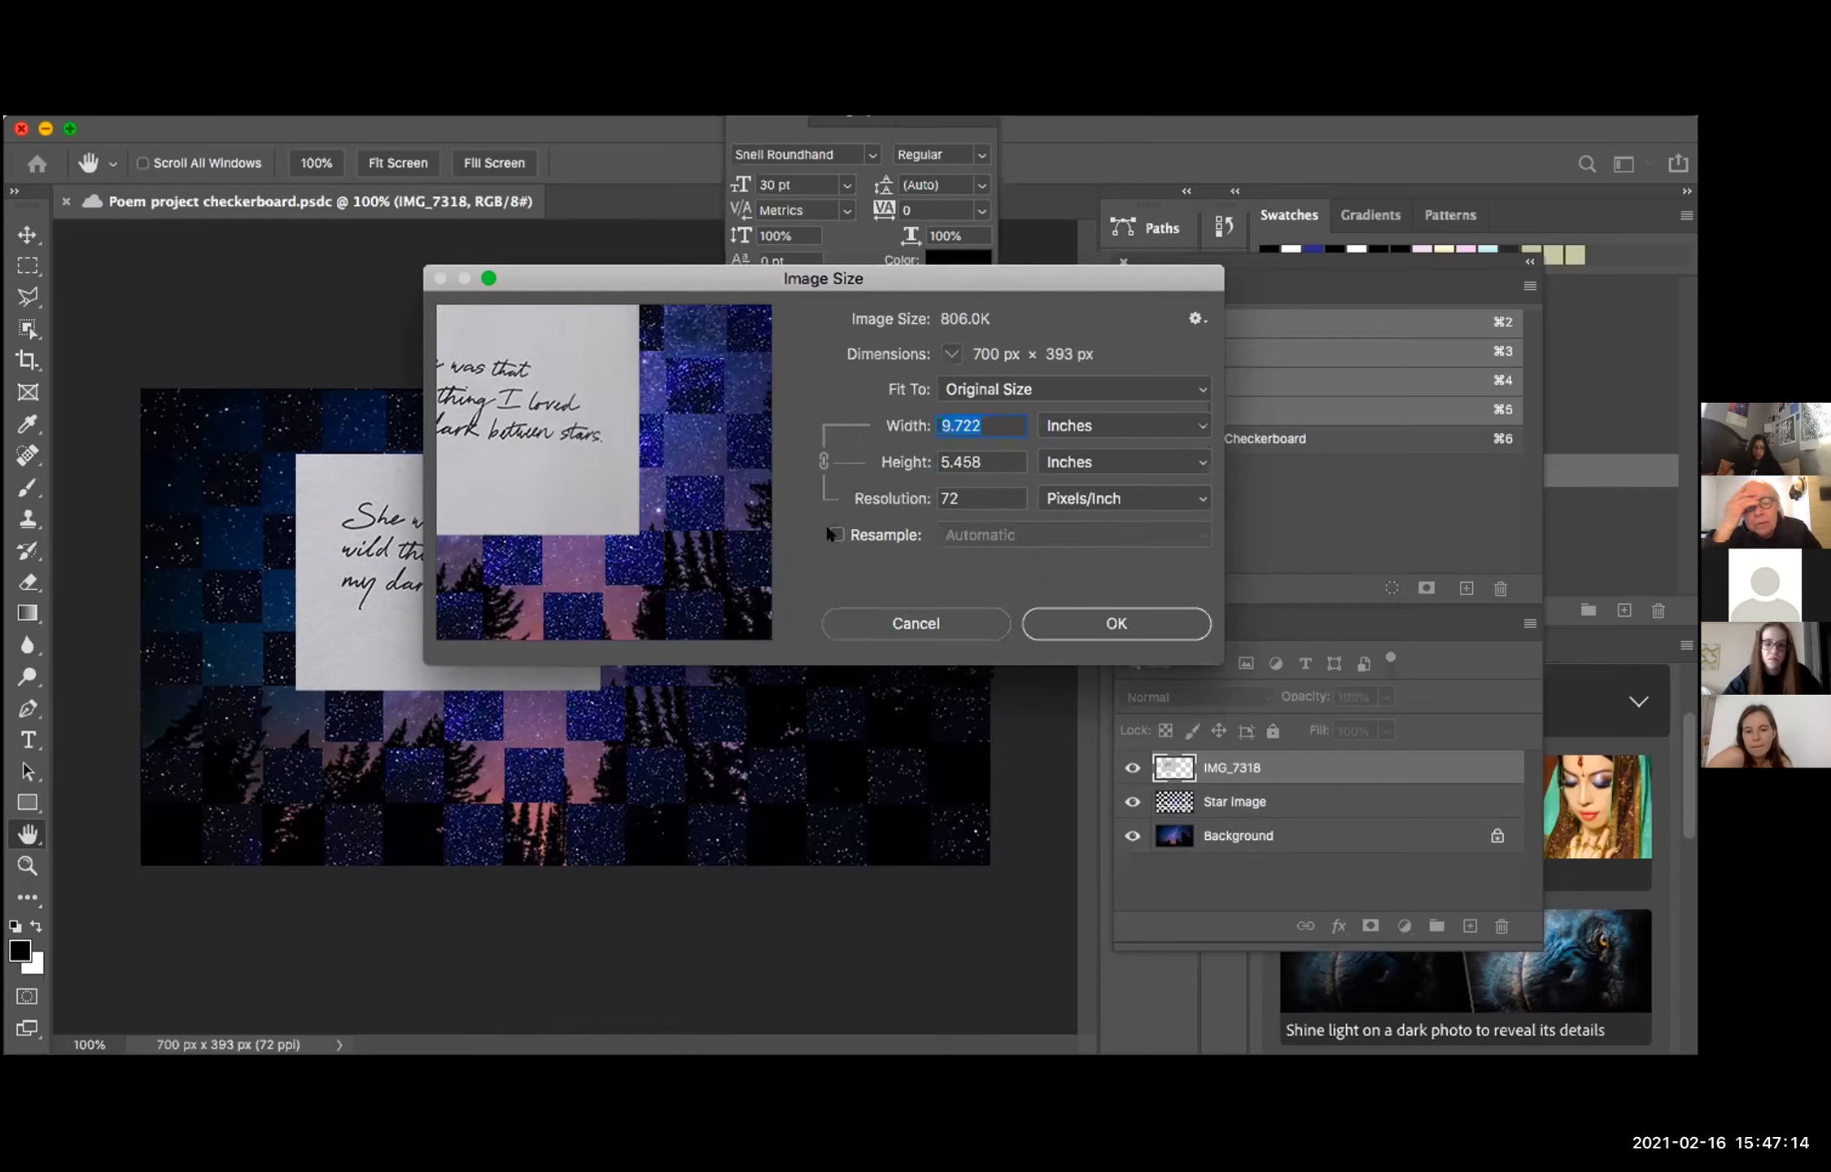
click(834, 534)
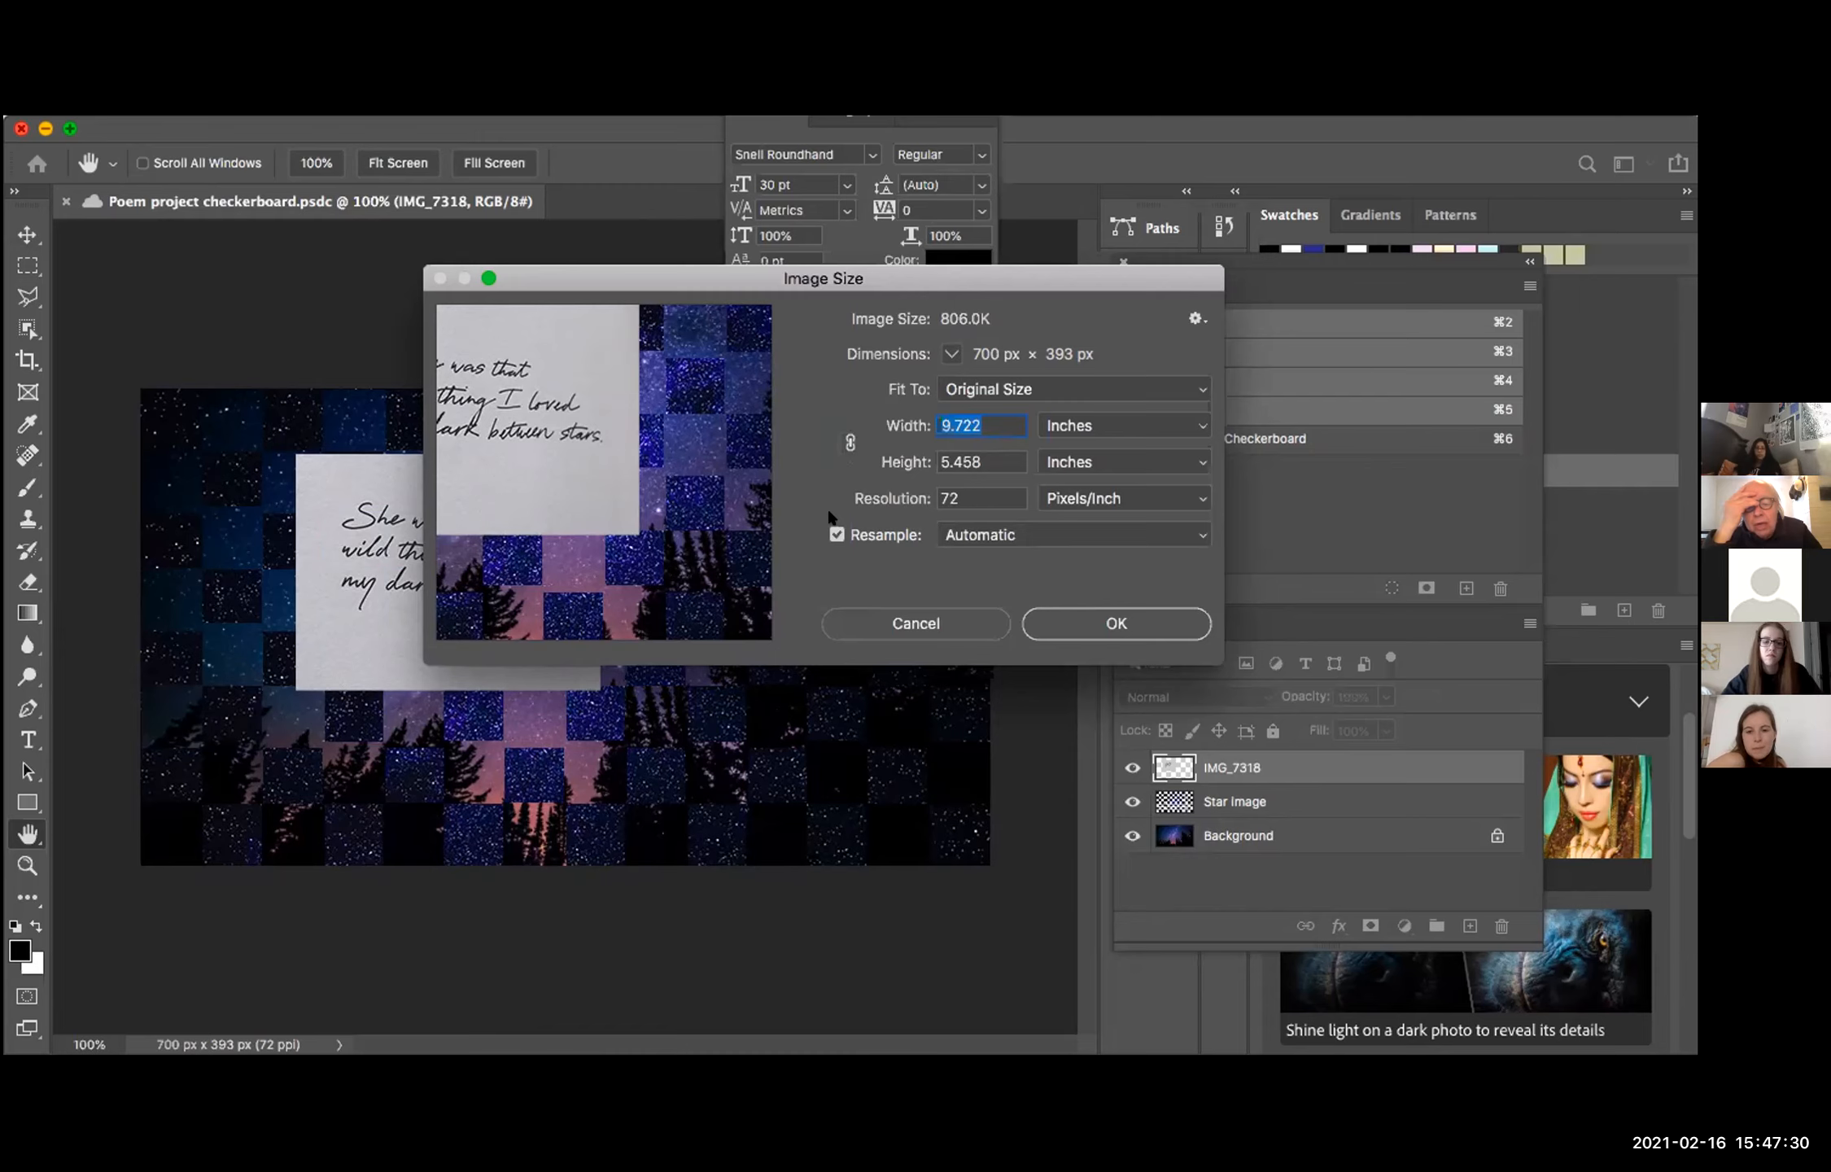
Step: Resize the image to 11 by 8.5 inches at 150 pixels/inch with width and height unlinked and resampling on
text(11)
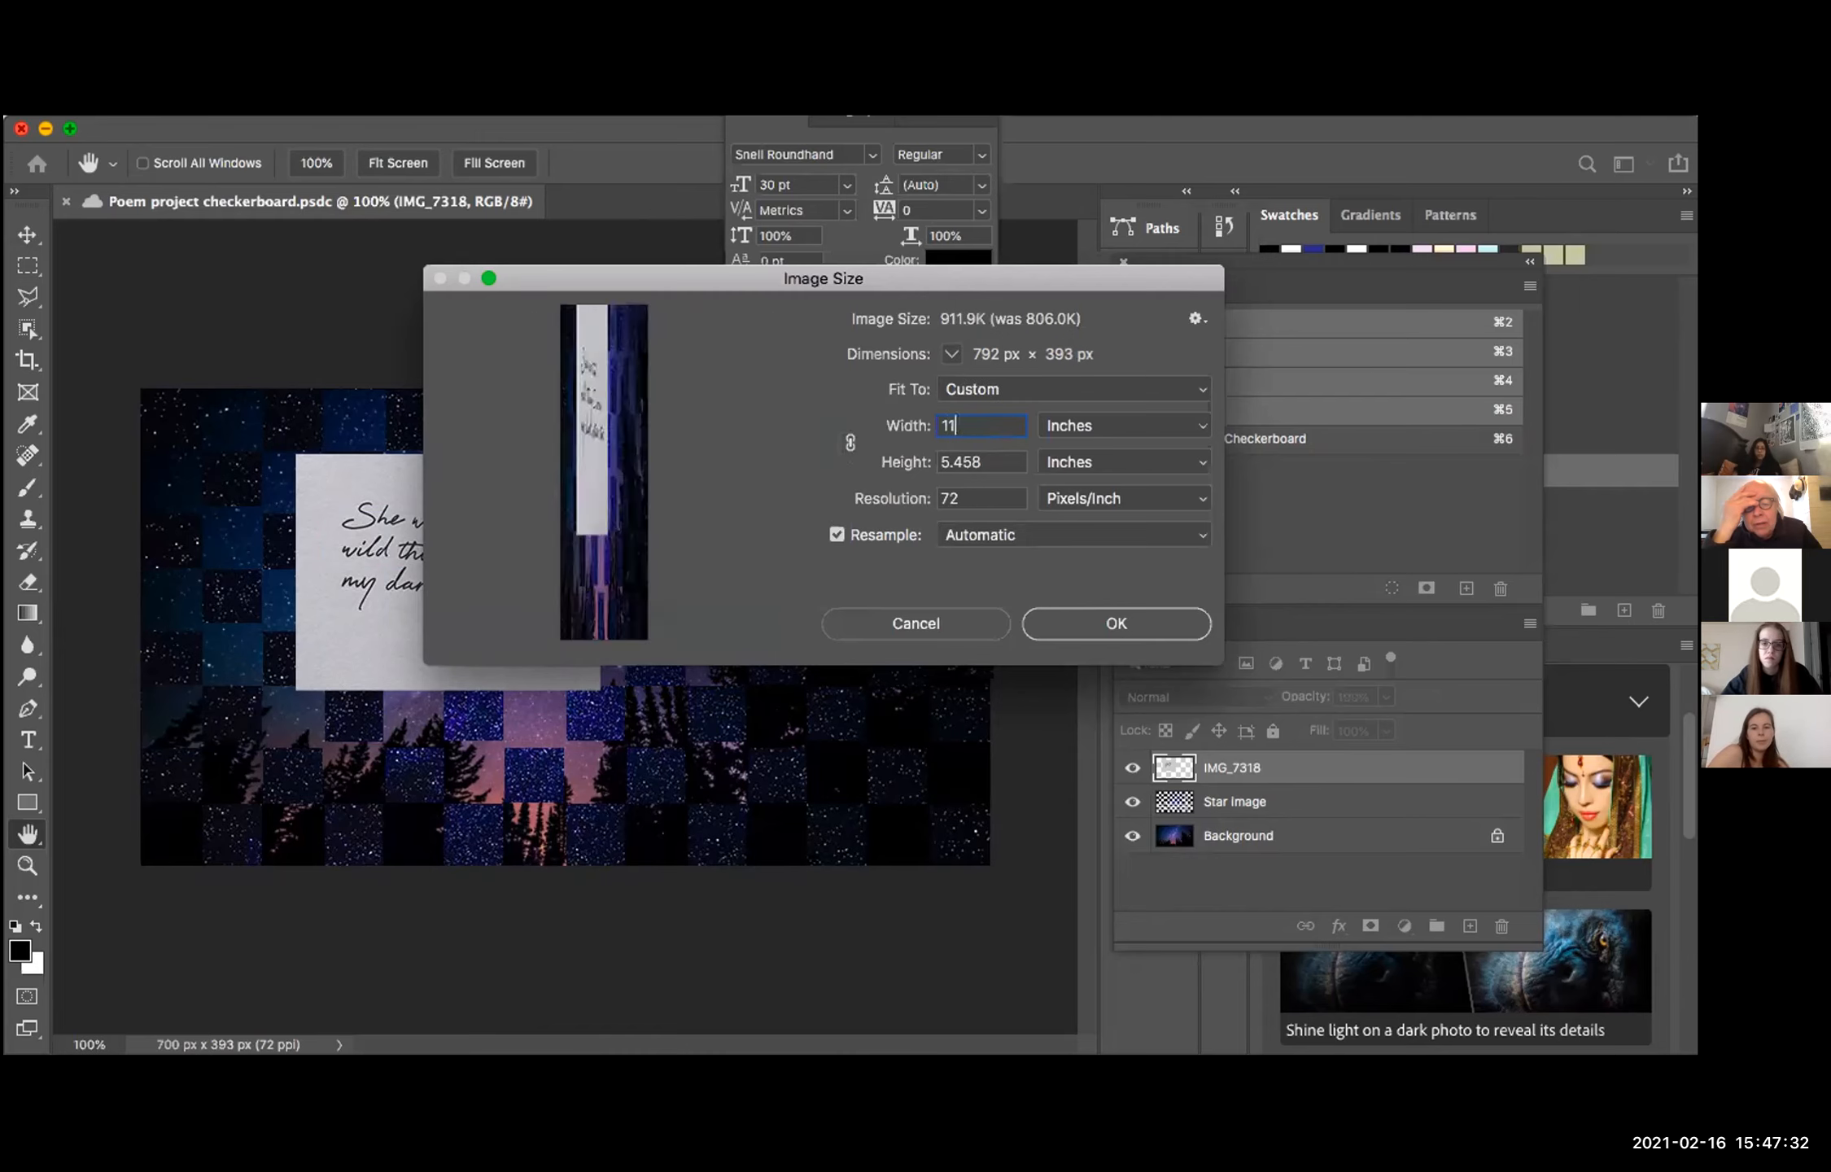
key(Tab)
text(8.5)
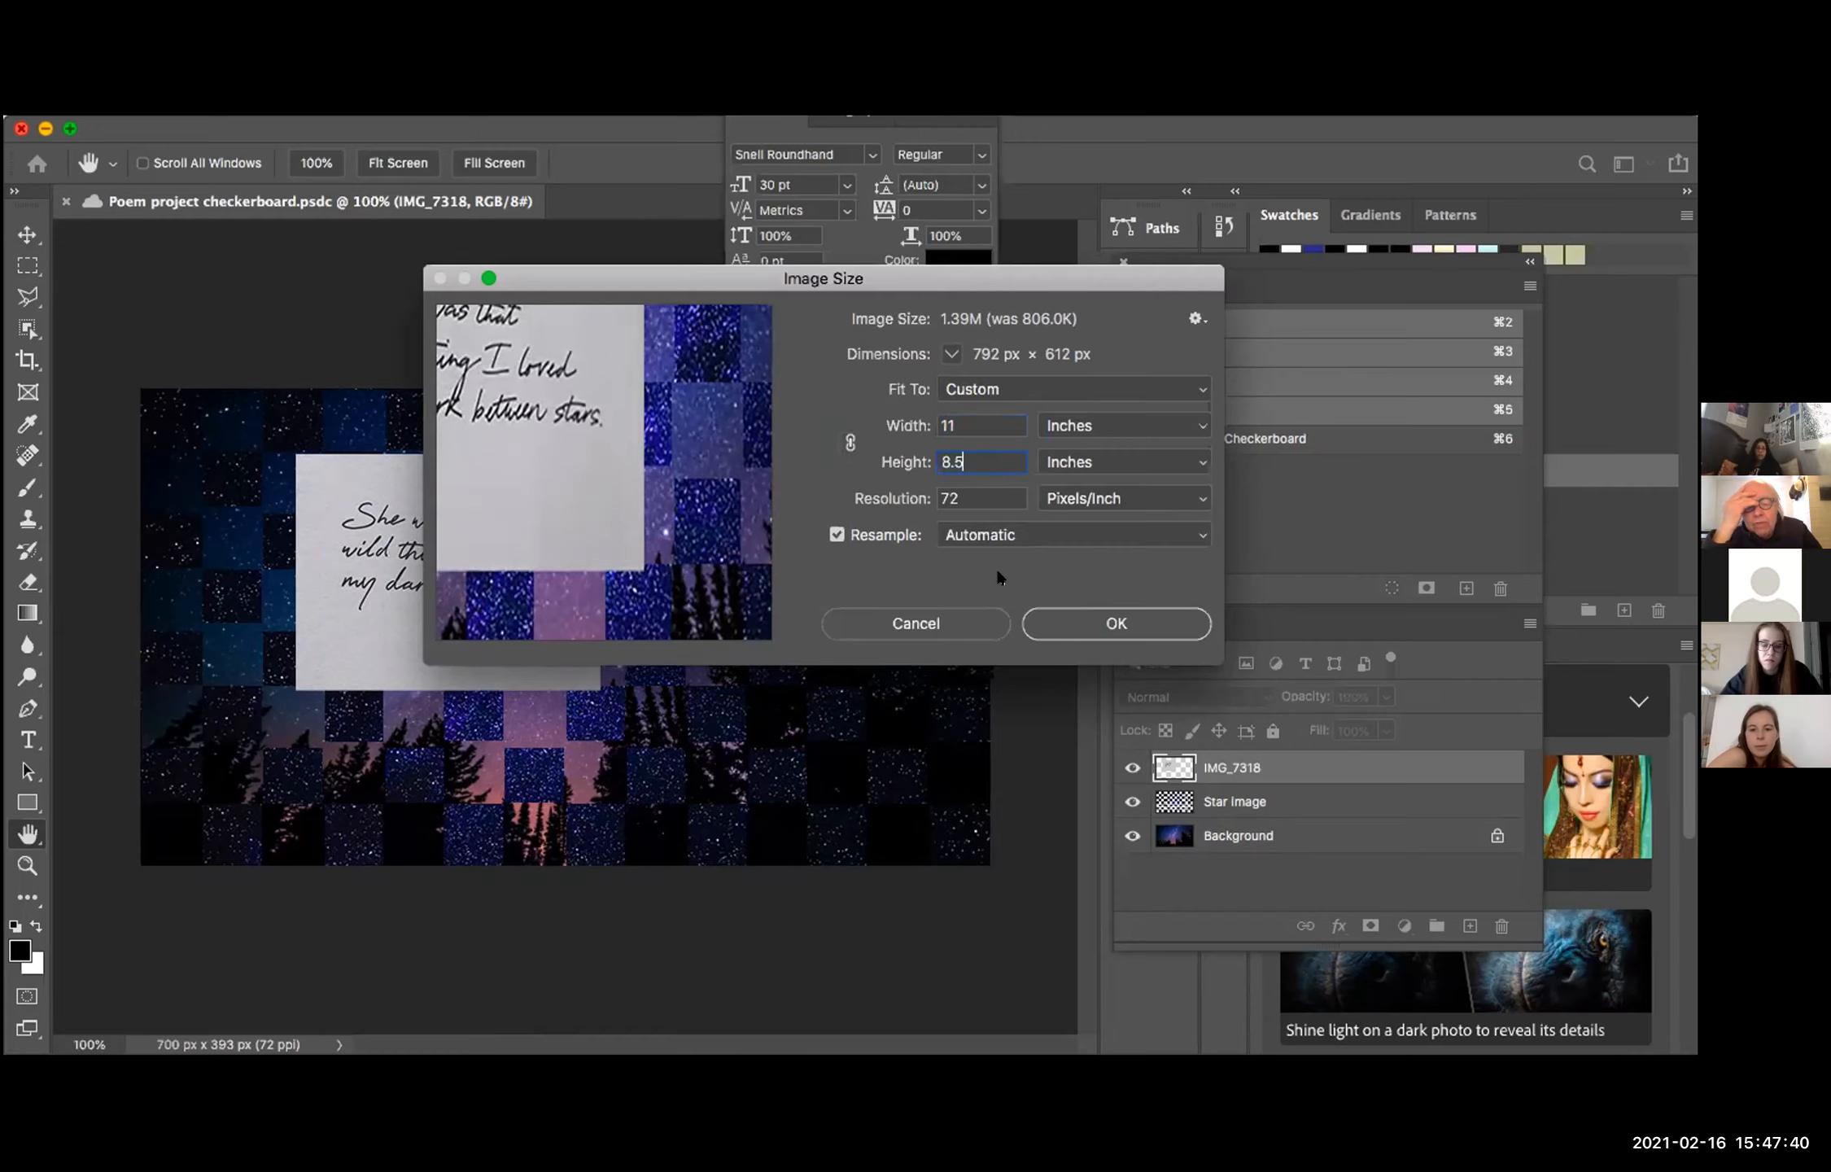
double_click(965, 498)
text(150)
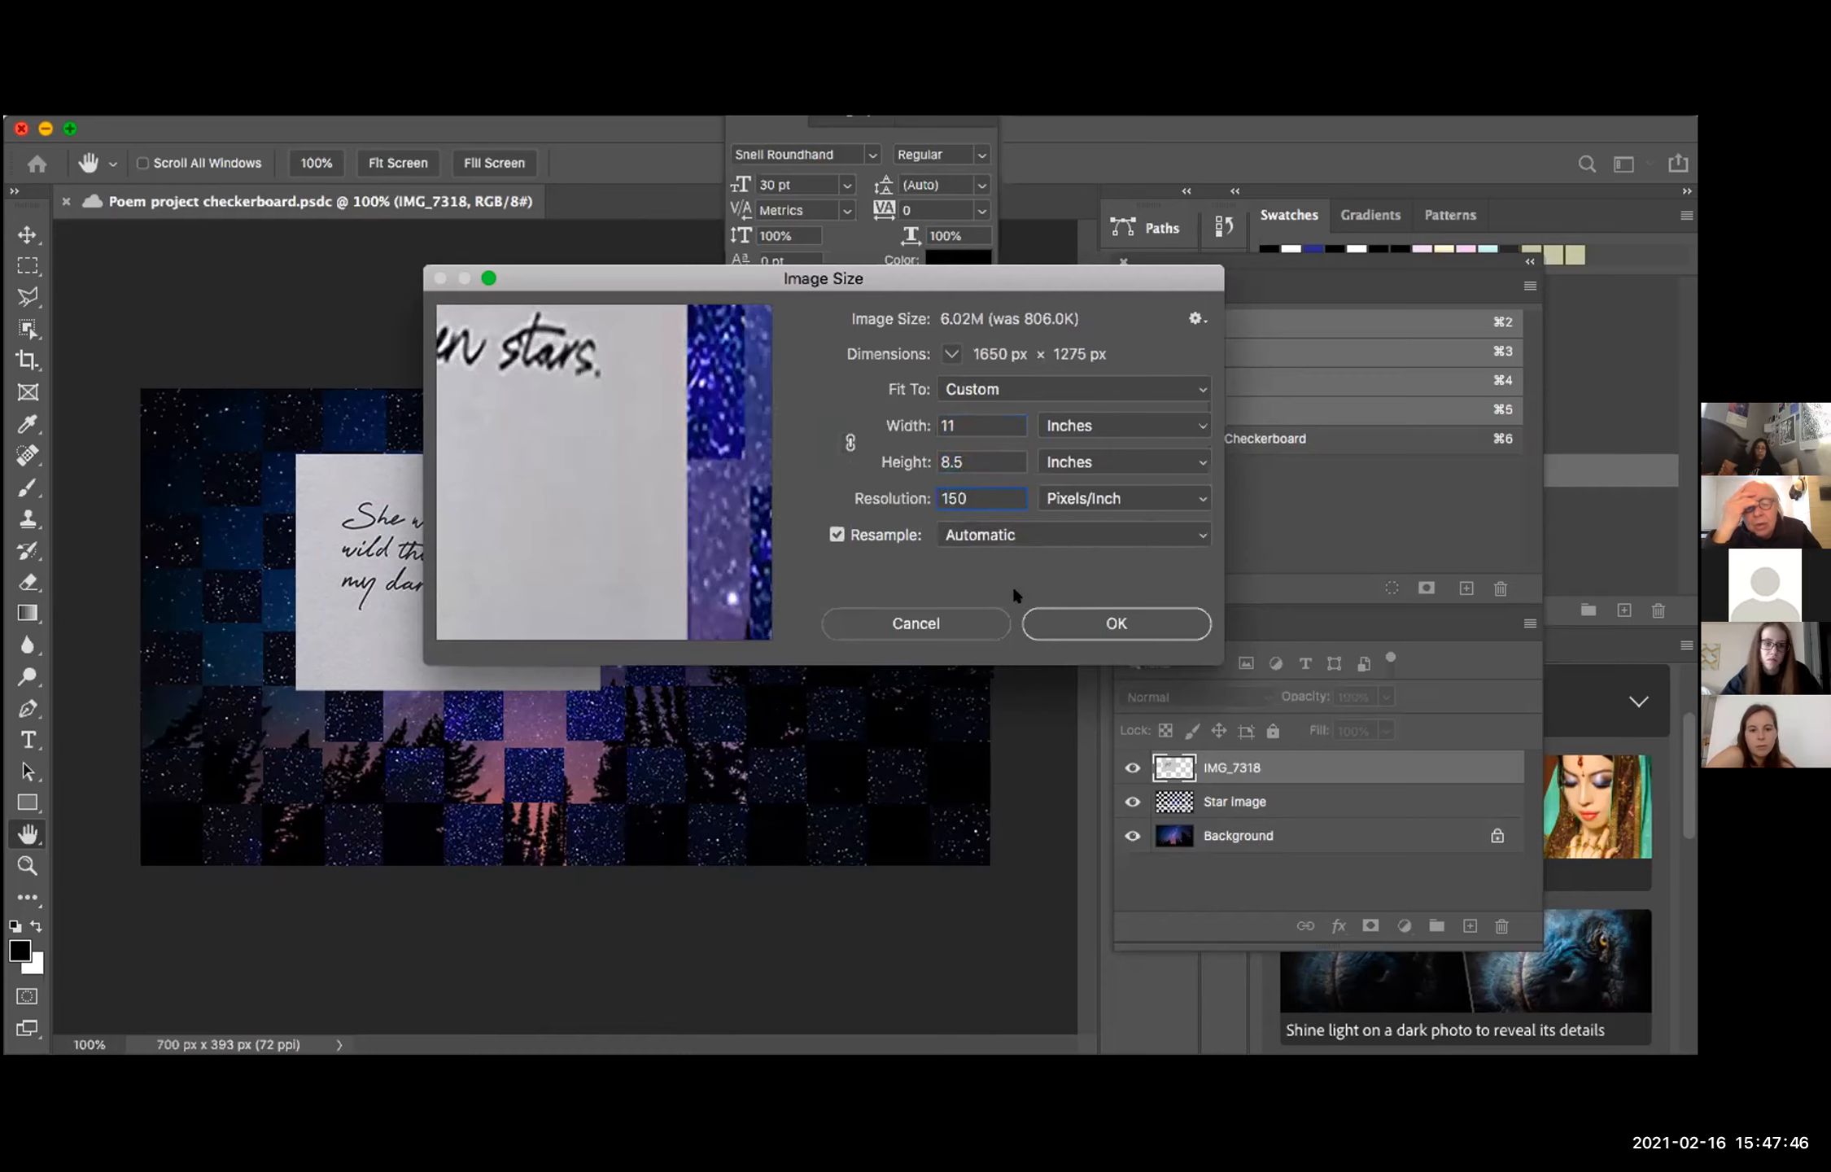
click(1060, 618)
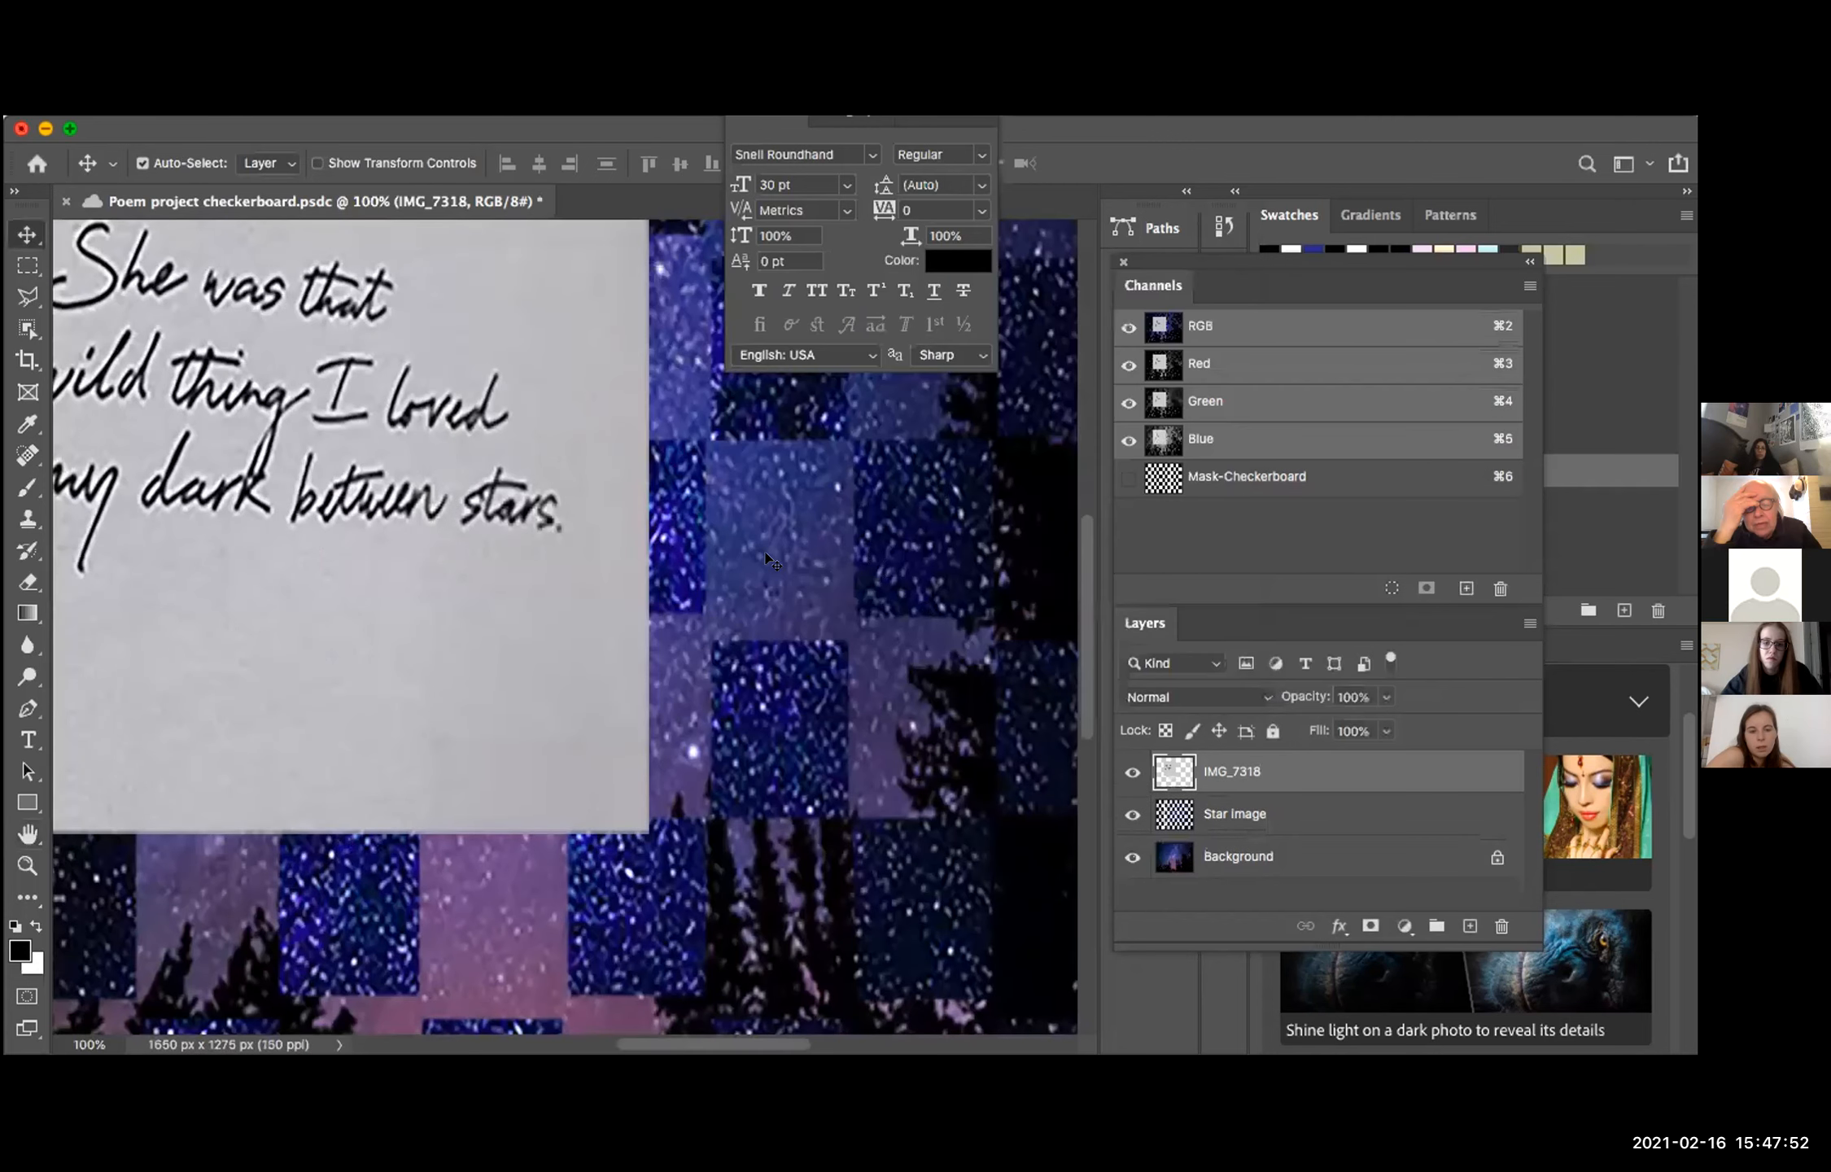
Step: Fit the whole resized image in the window and move the floating Character settings off the artwork
key(super)
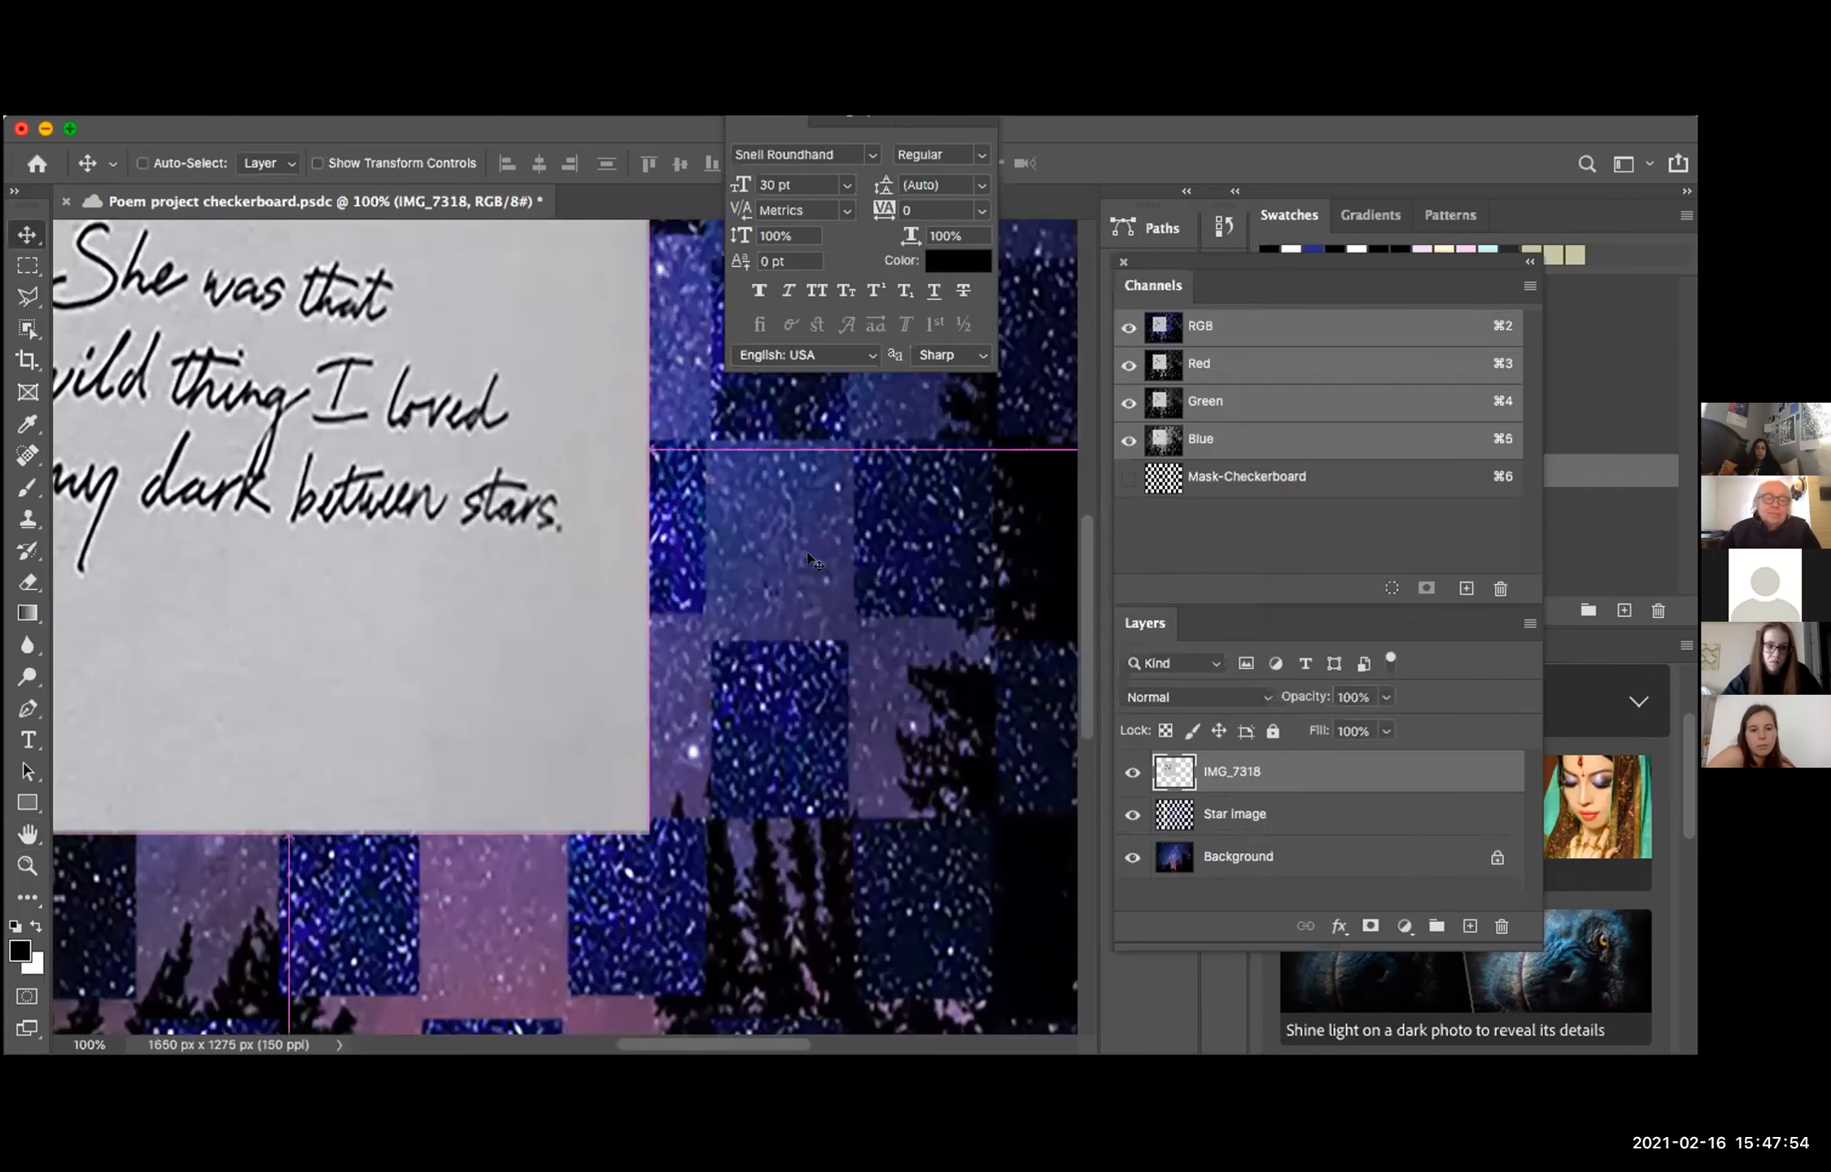
key(super+0)
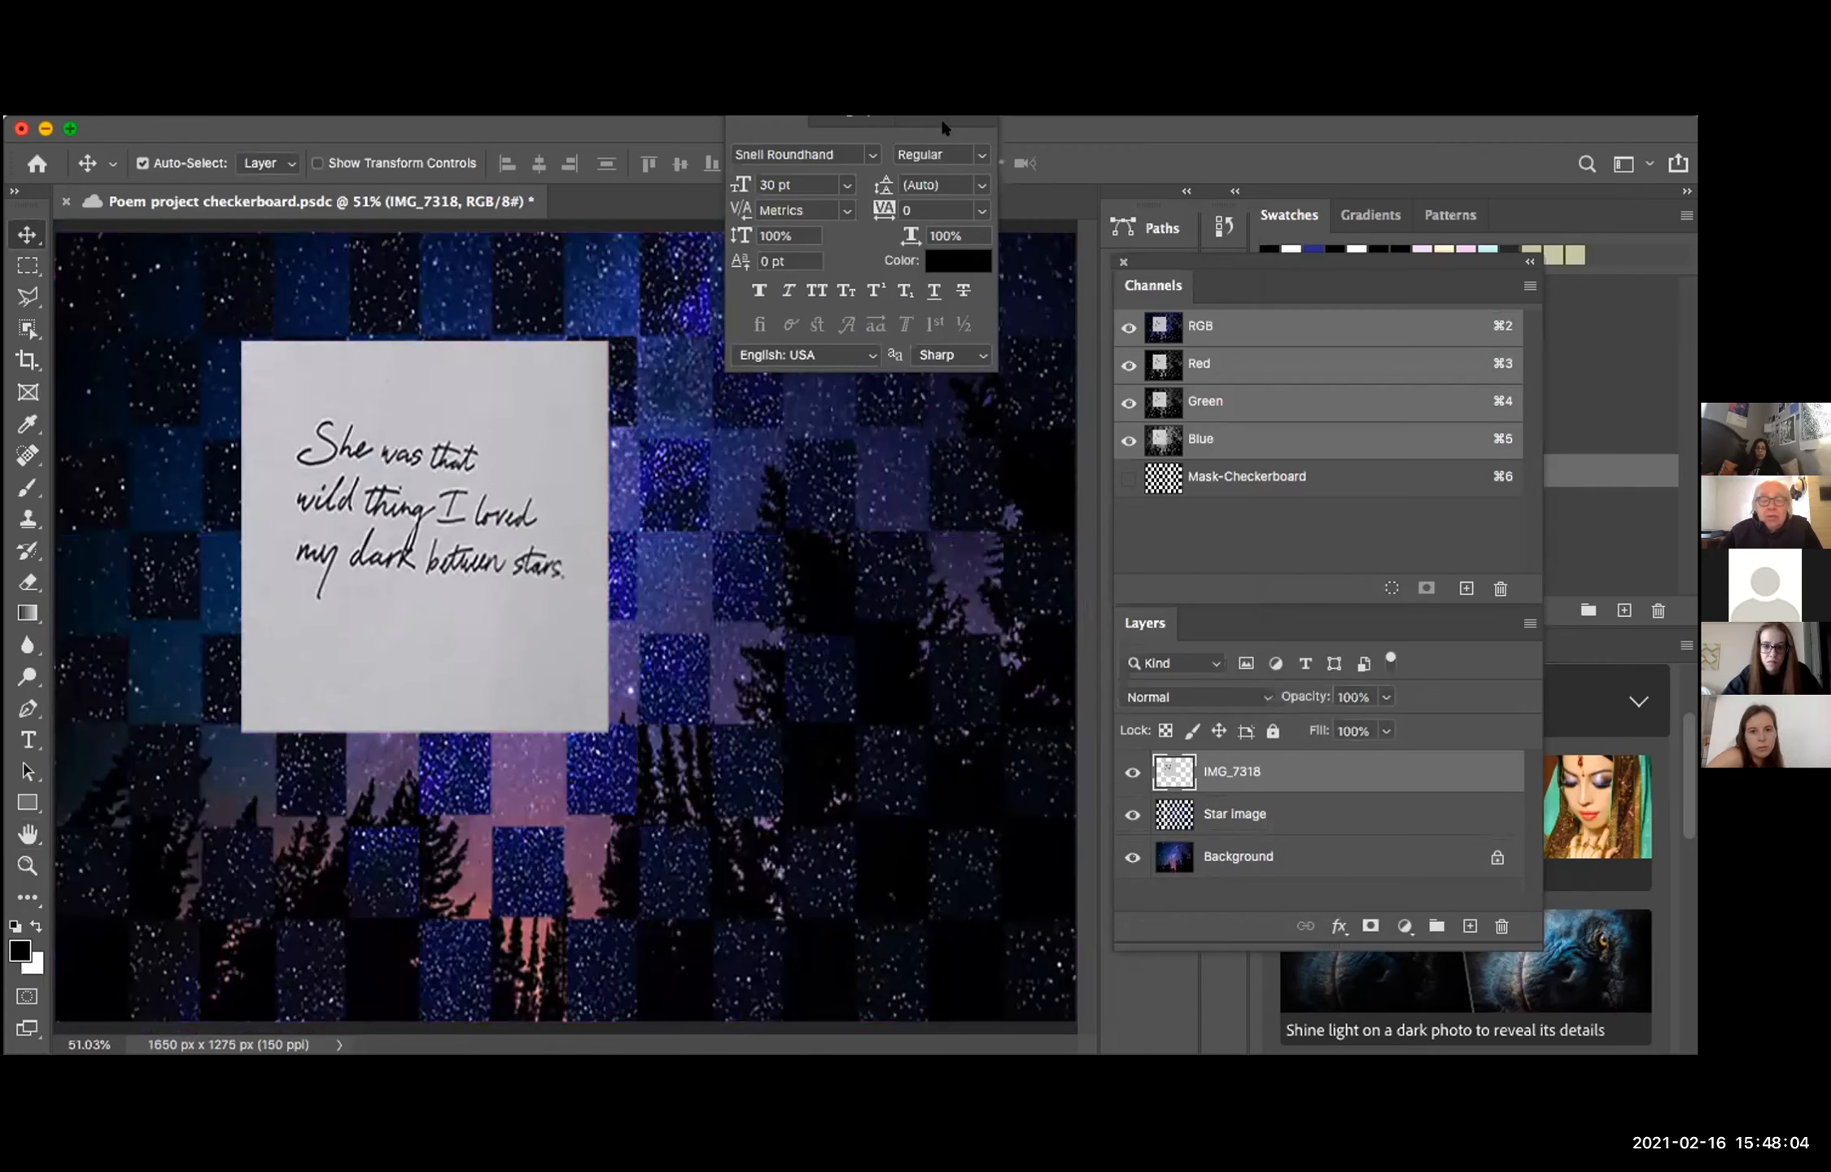
drag(906, 118, 1294, 165)
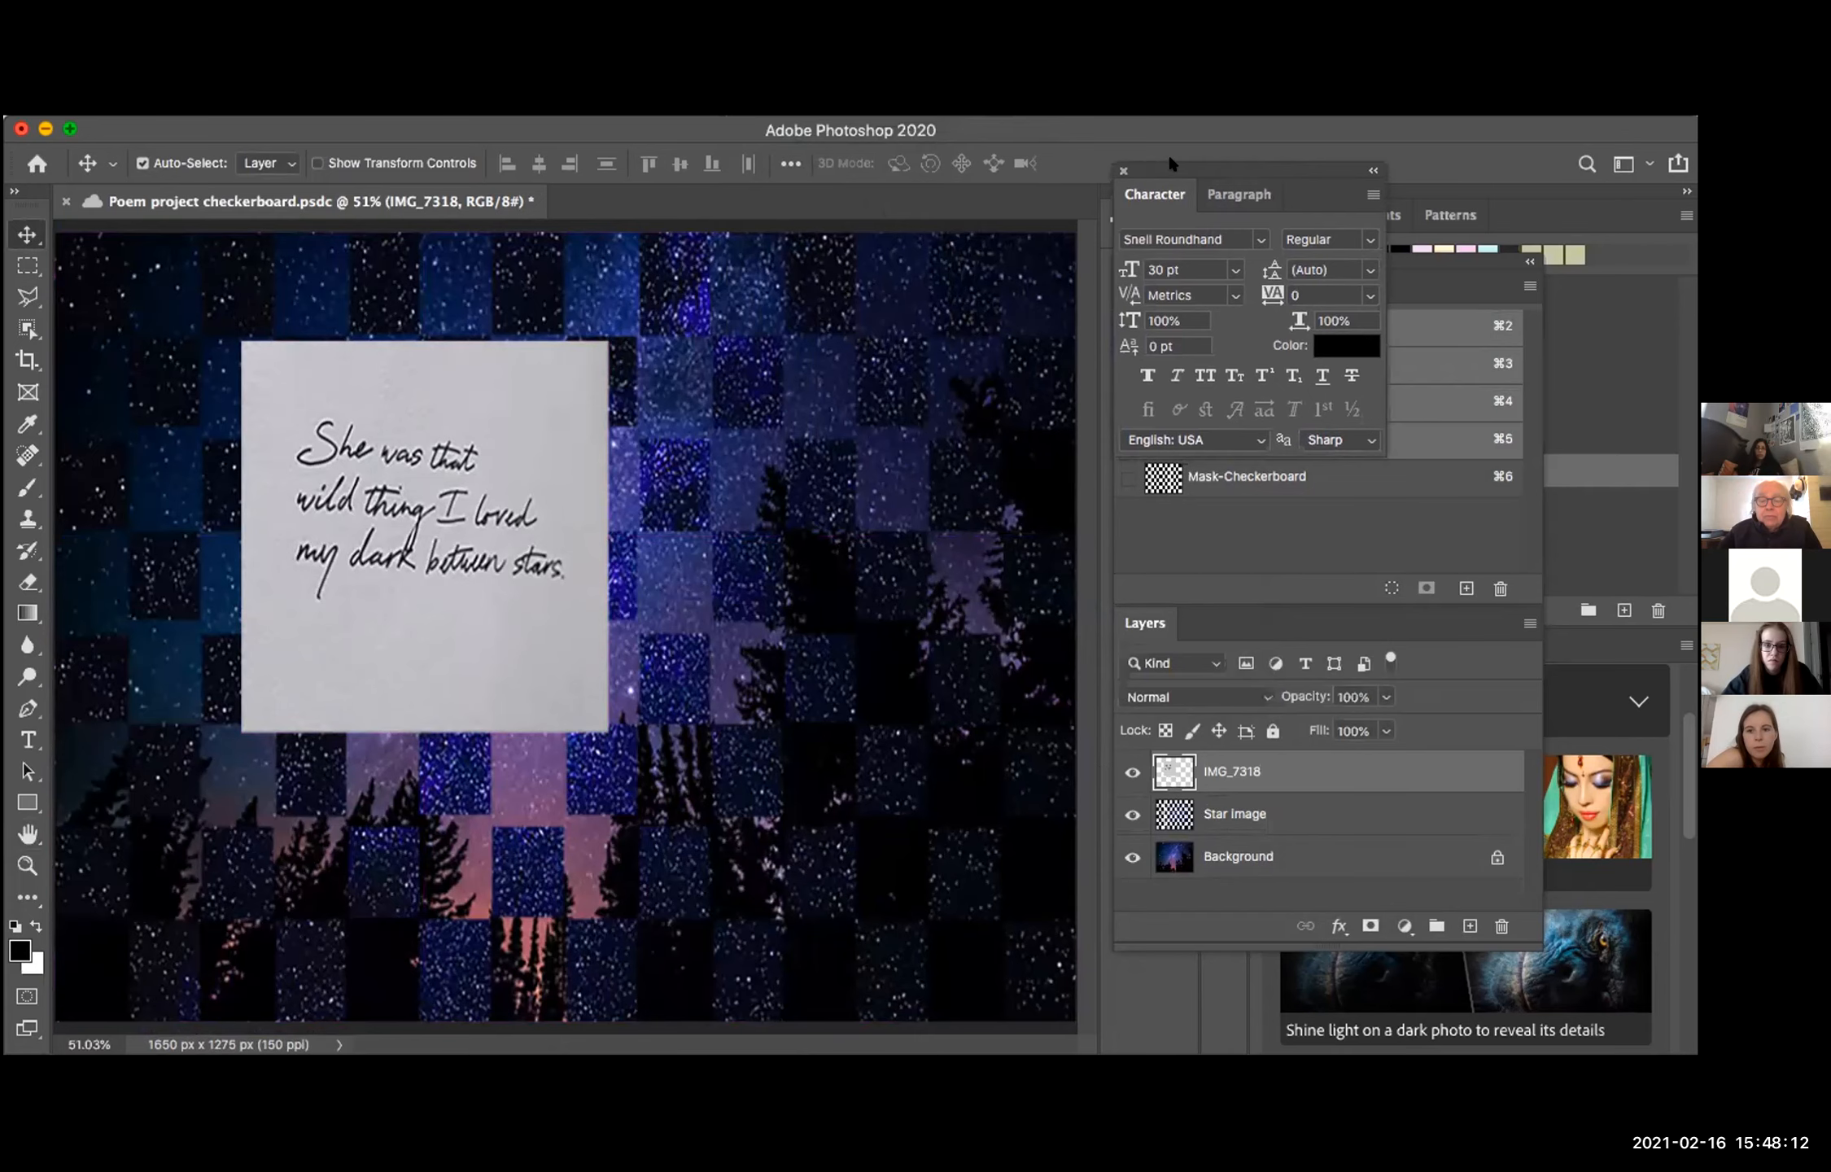
Step: Show the Mask-Checkerboard channel as an overlay on the resized image, and hide it again
click(1128, 478)
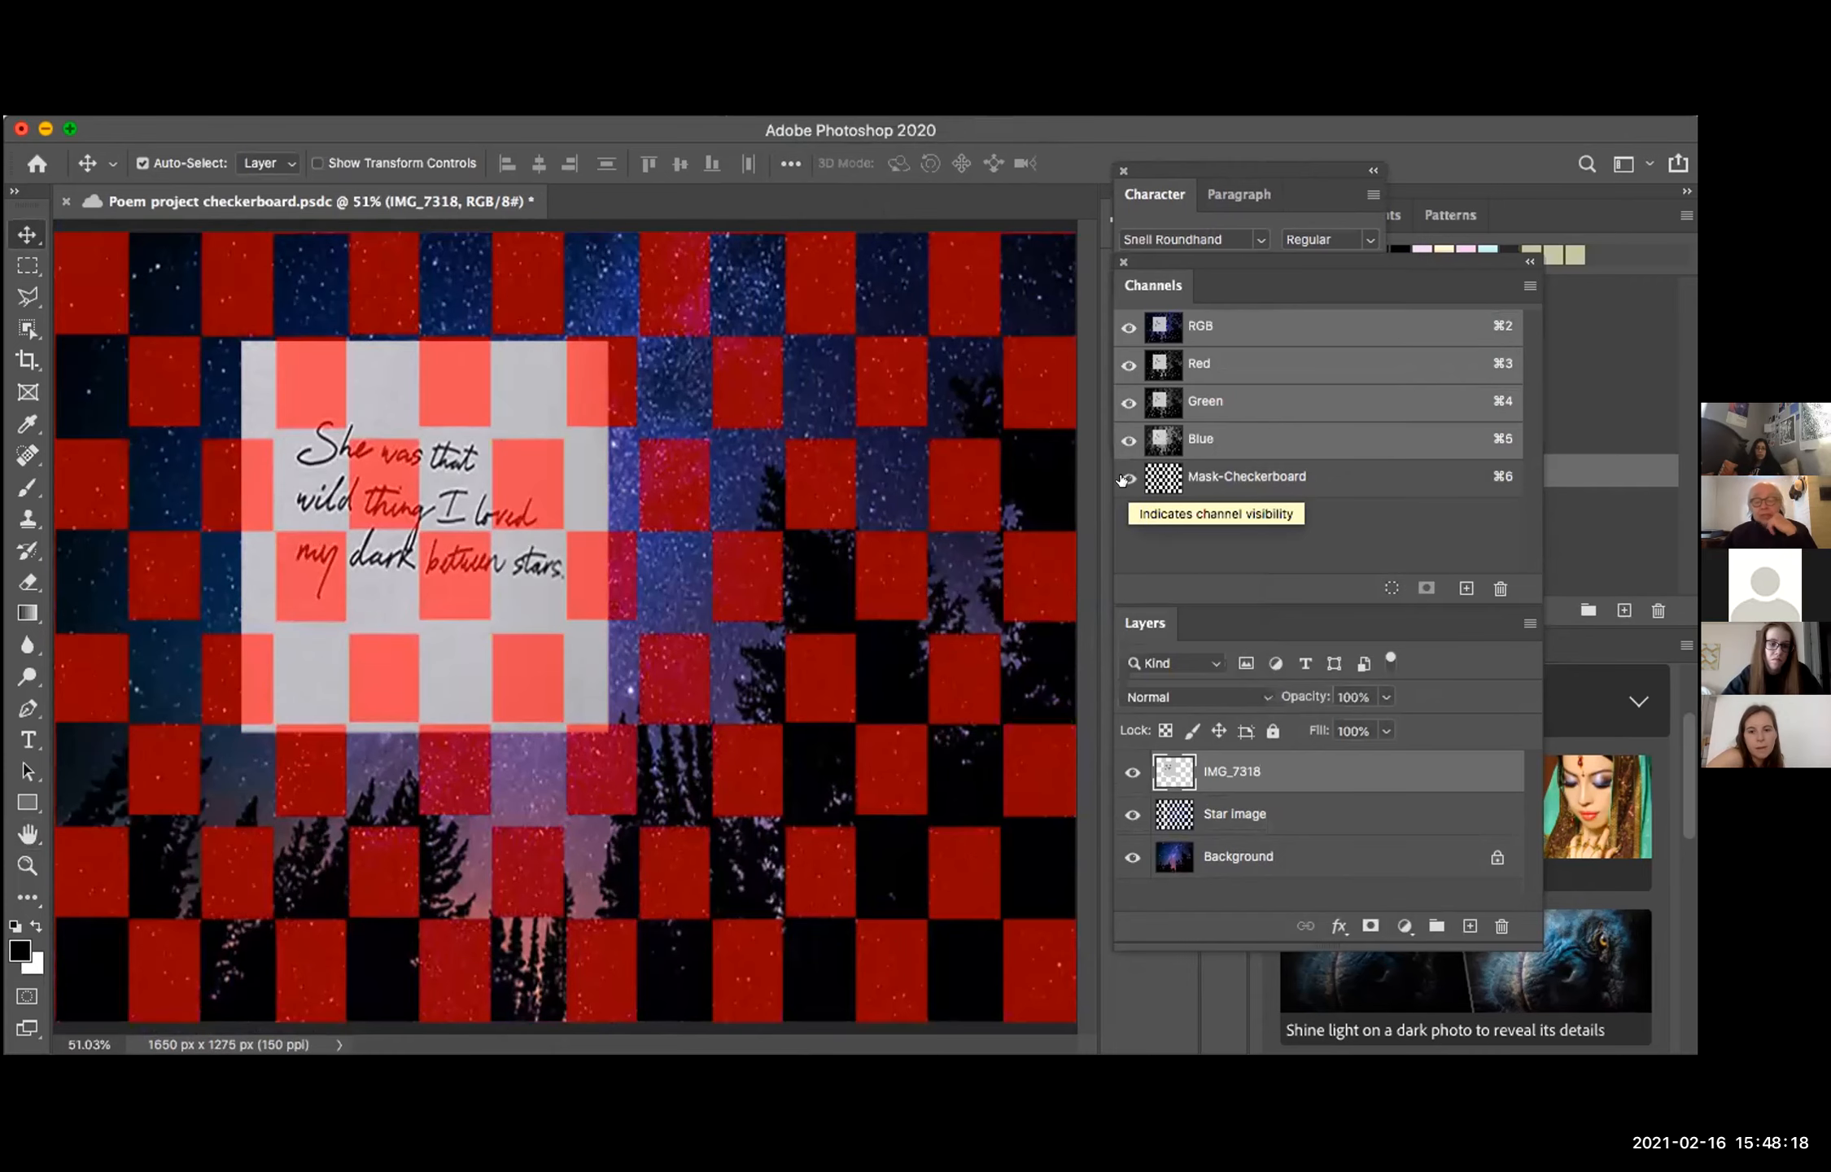
click(1126, 479)
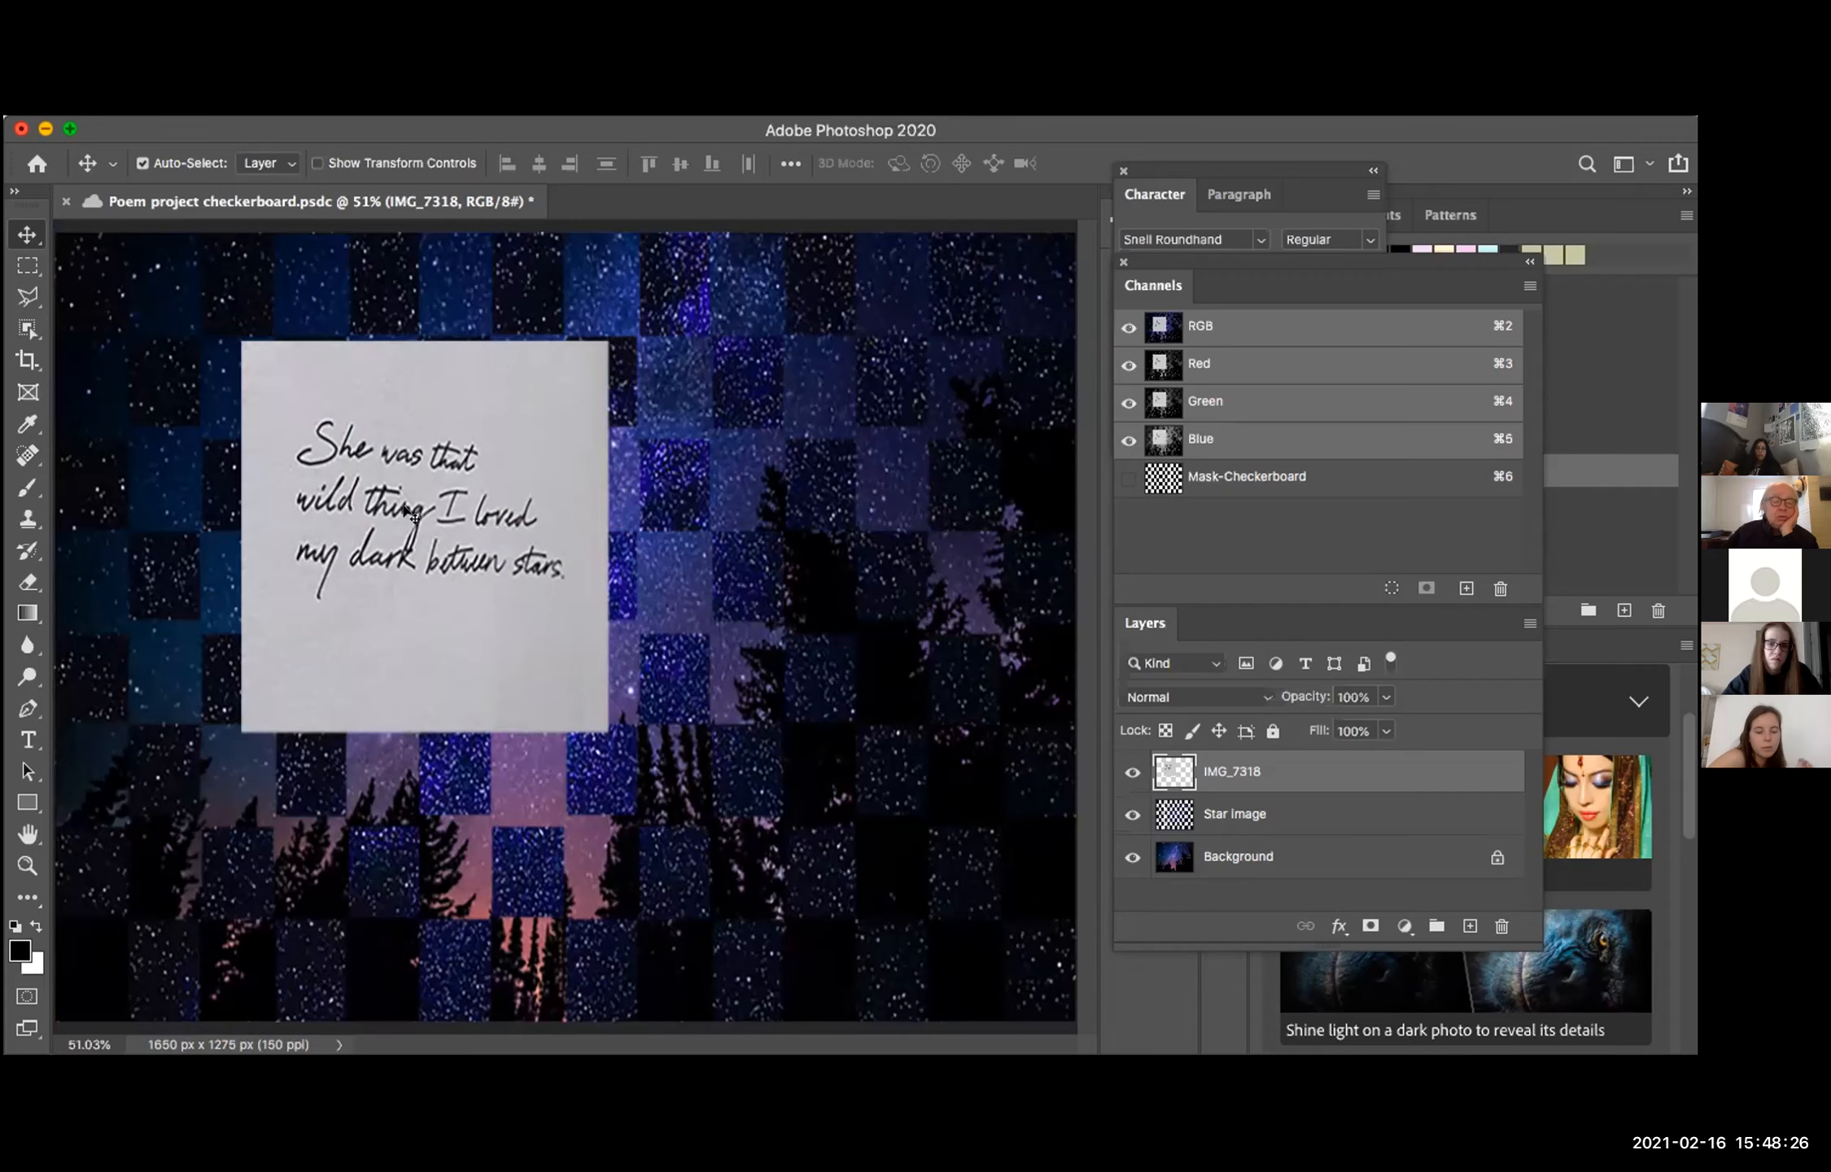
Step: Examine the handwritten poem and surrounding checkerboard squares up close for image quality, and return to the wider view
scroll(407, 513, up, 3)
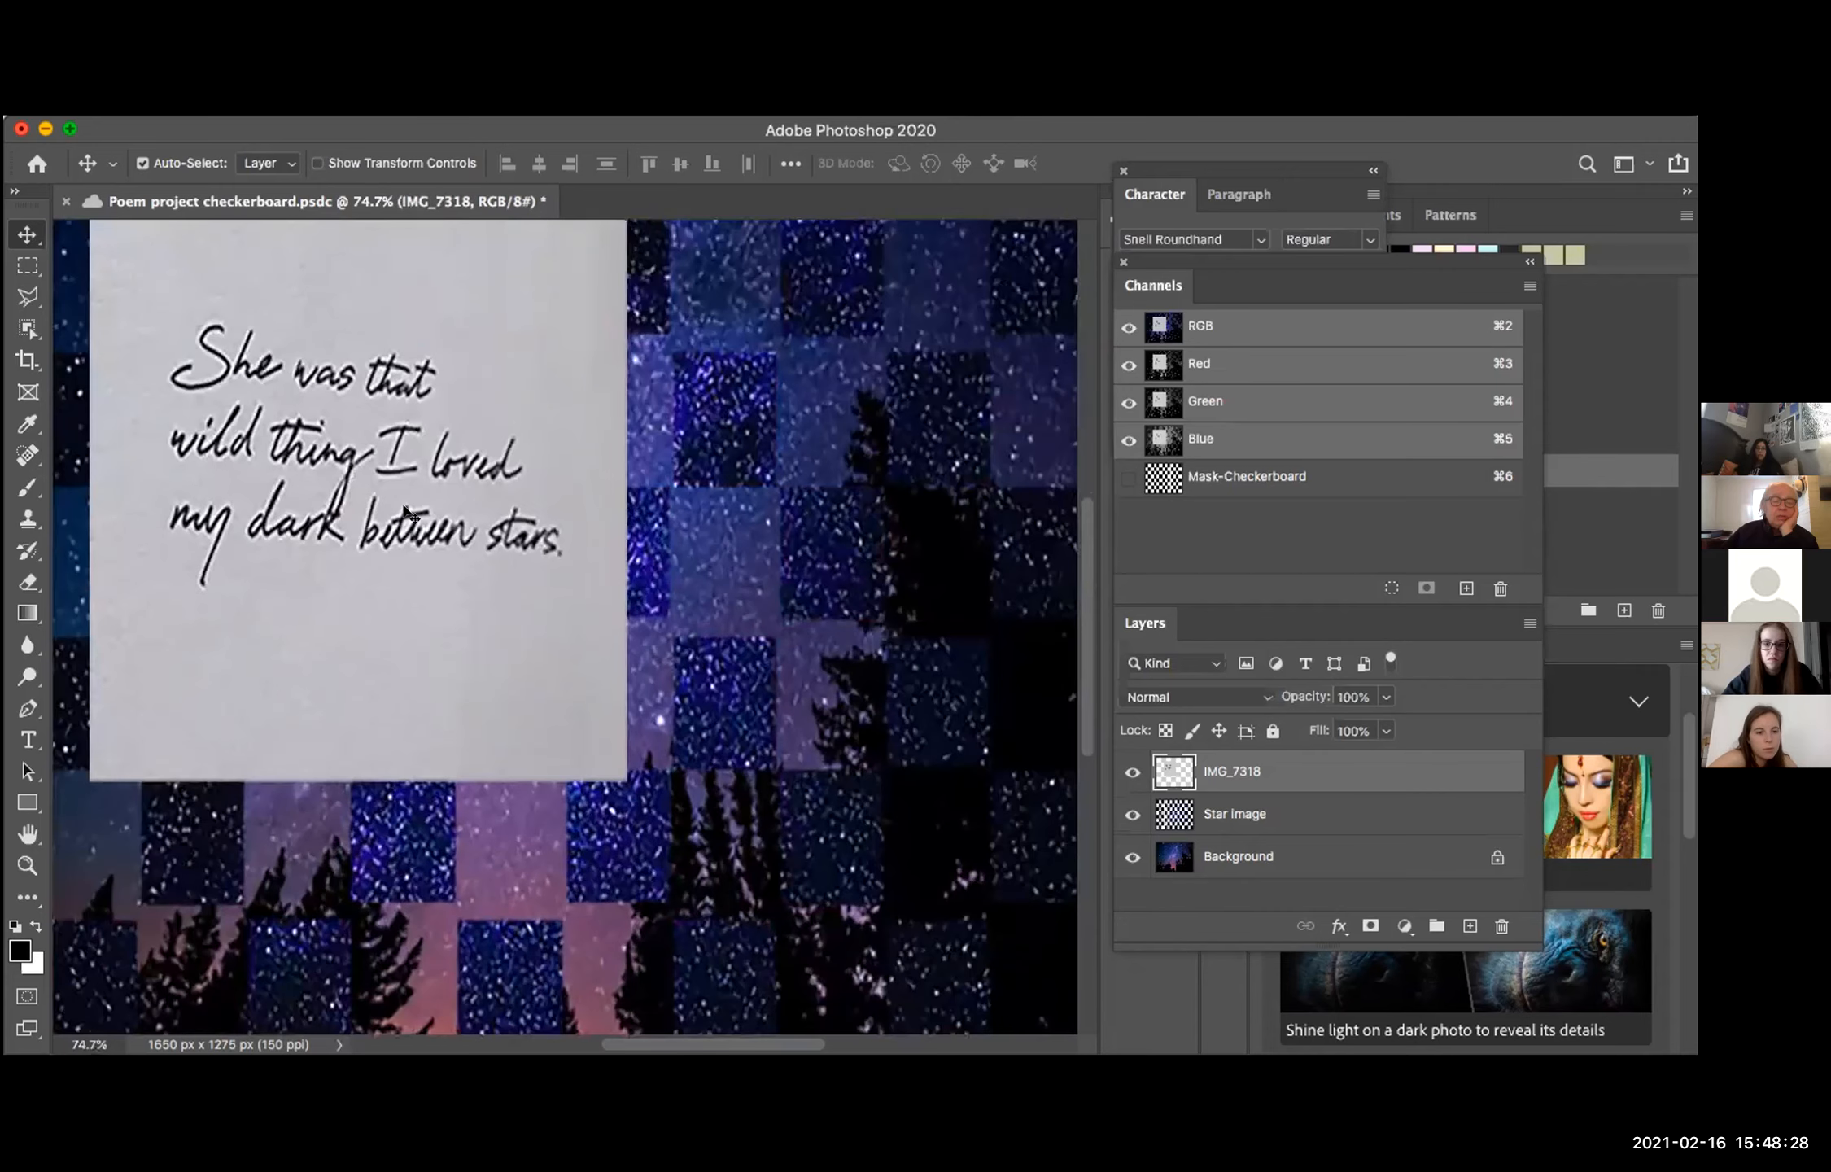
scroll(470, 548, left, 4)
scroll(470, 547, up, 3)
scroll(470, 547, up, 2)
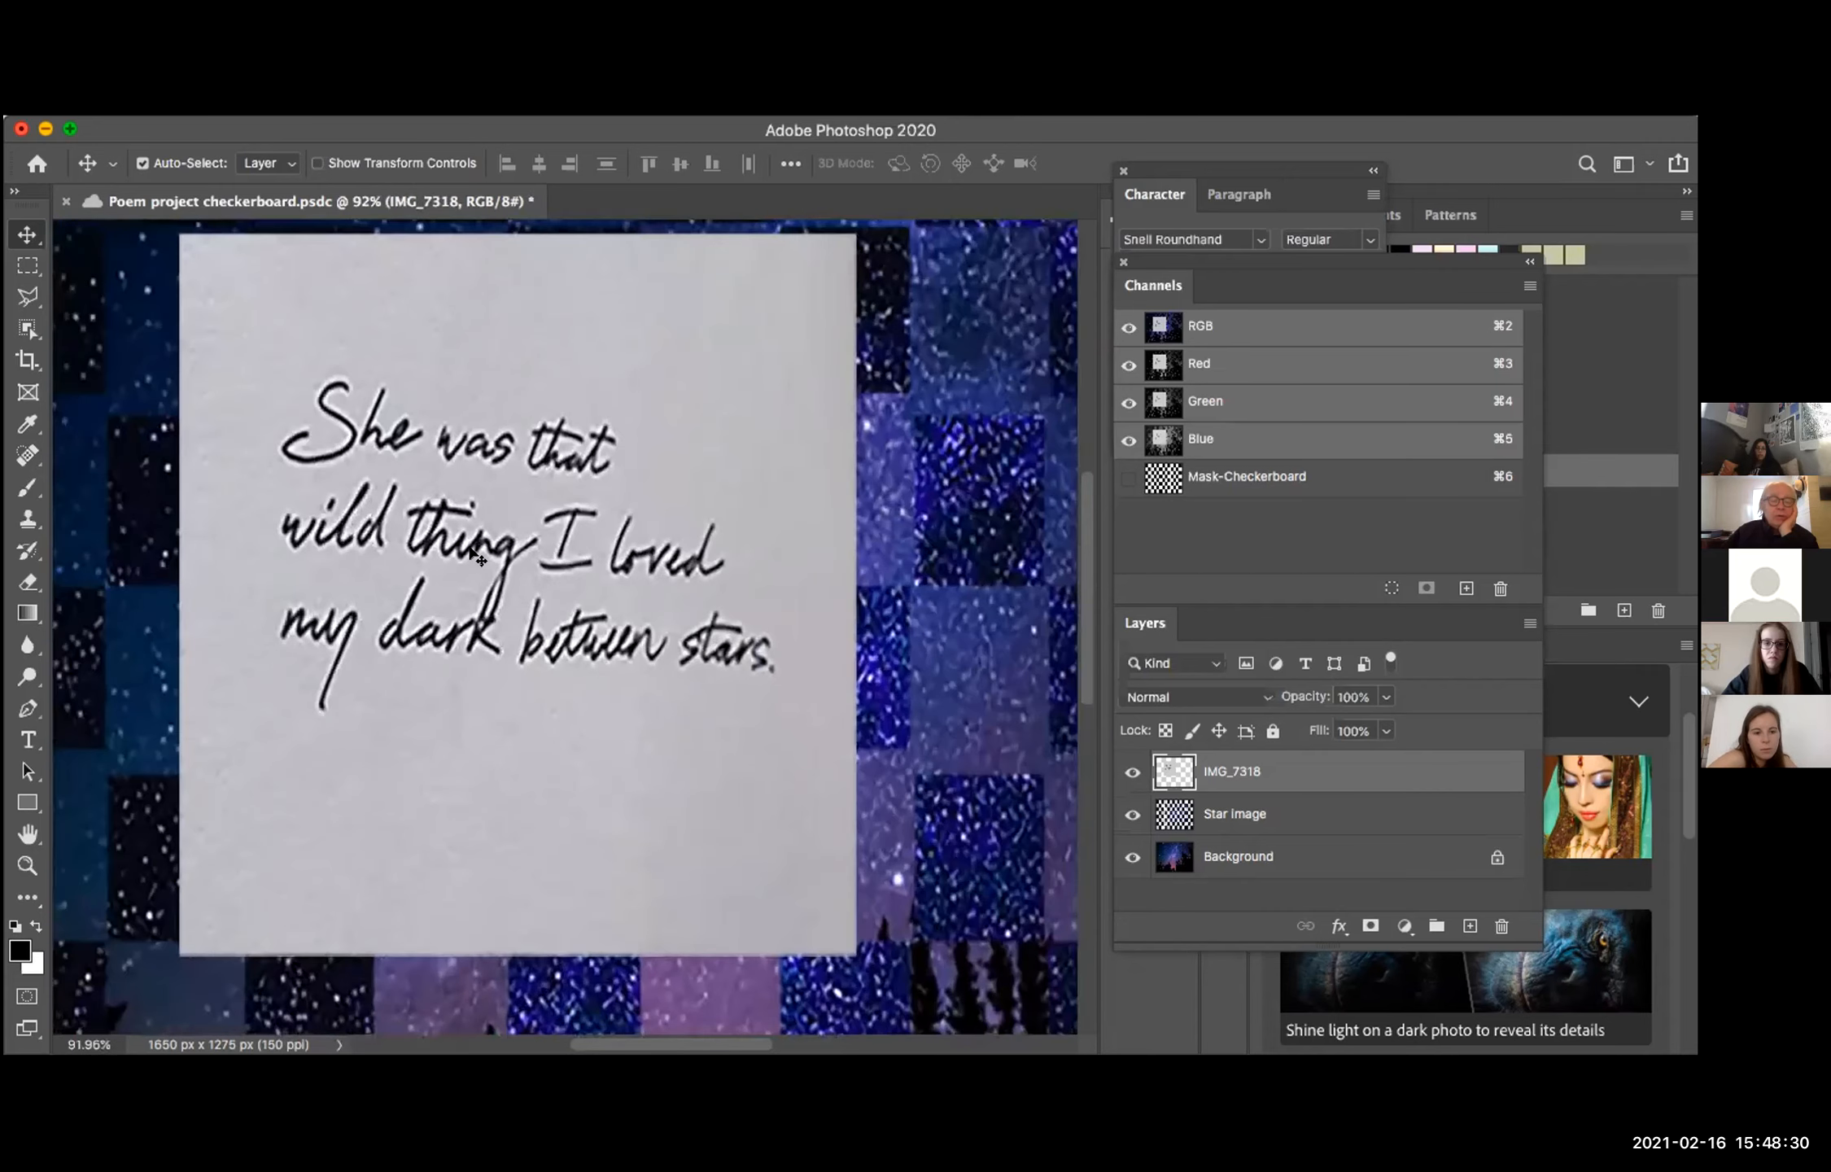
scroll(478, 557, up, 2)
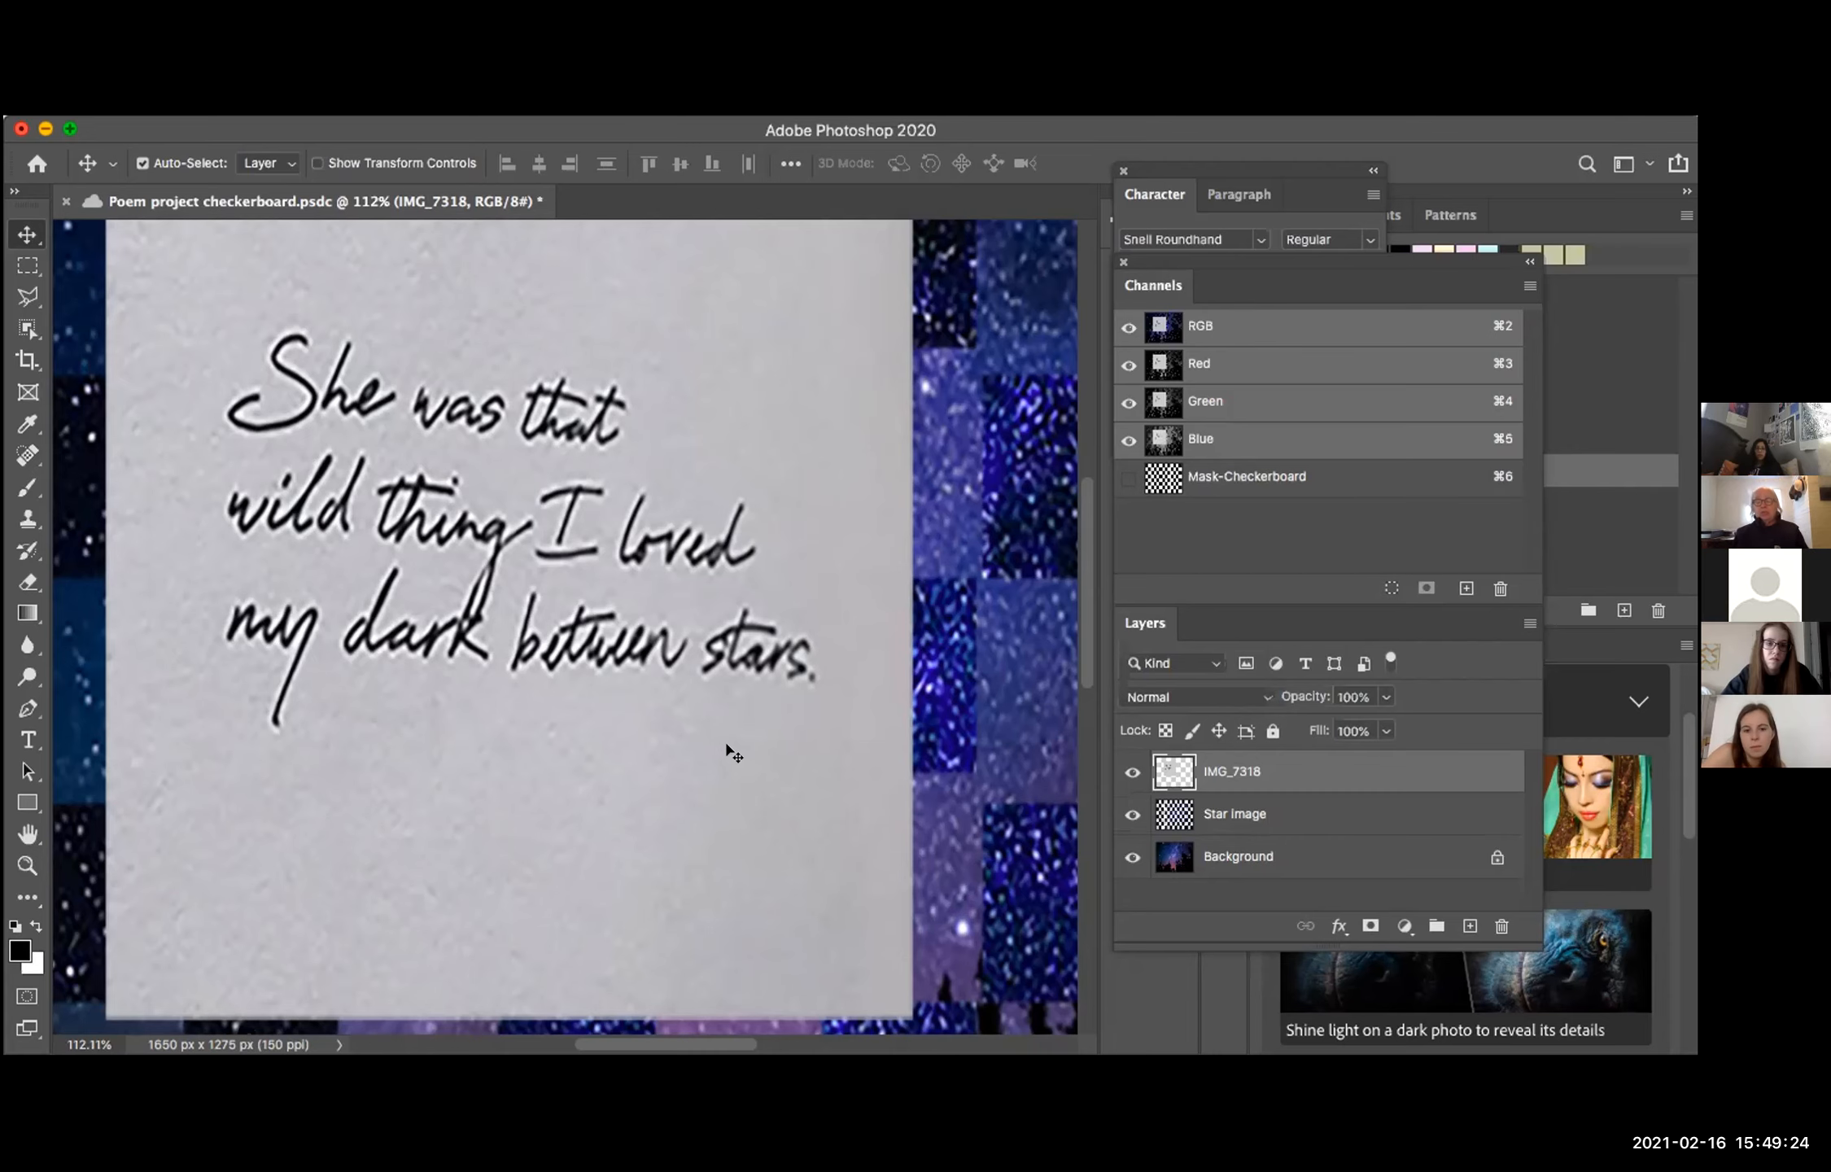
scroll(731, 750, down, 2)
scroll(726, 745, down, 3)
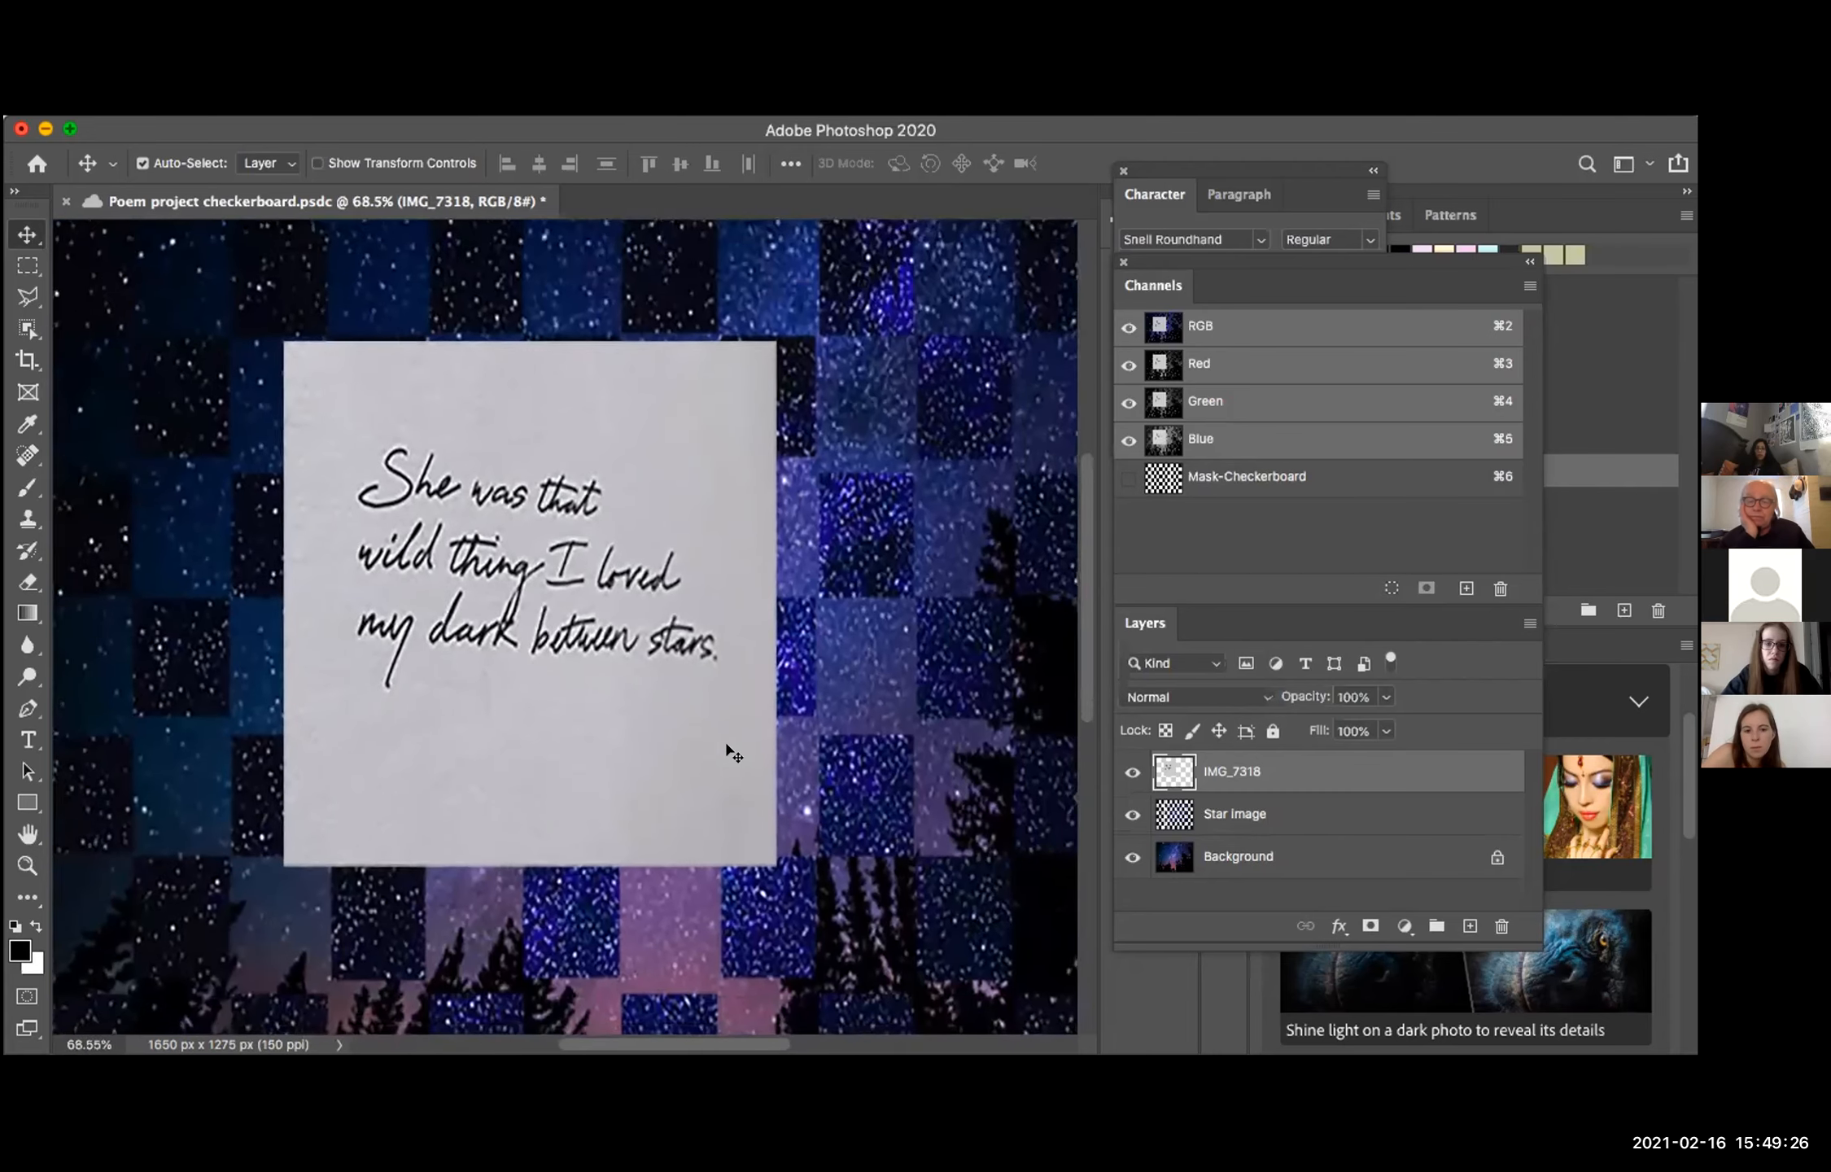
scroll(726, 750, down, 3)
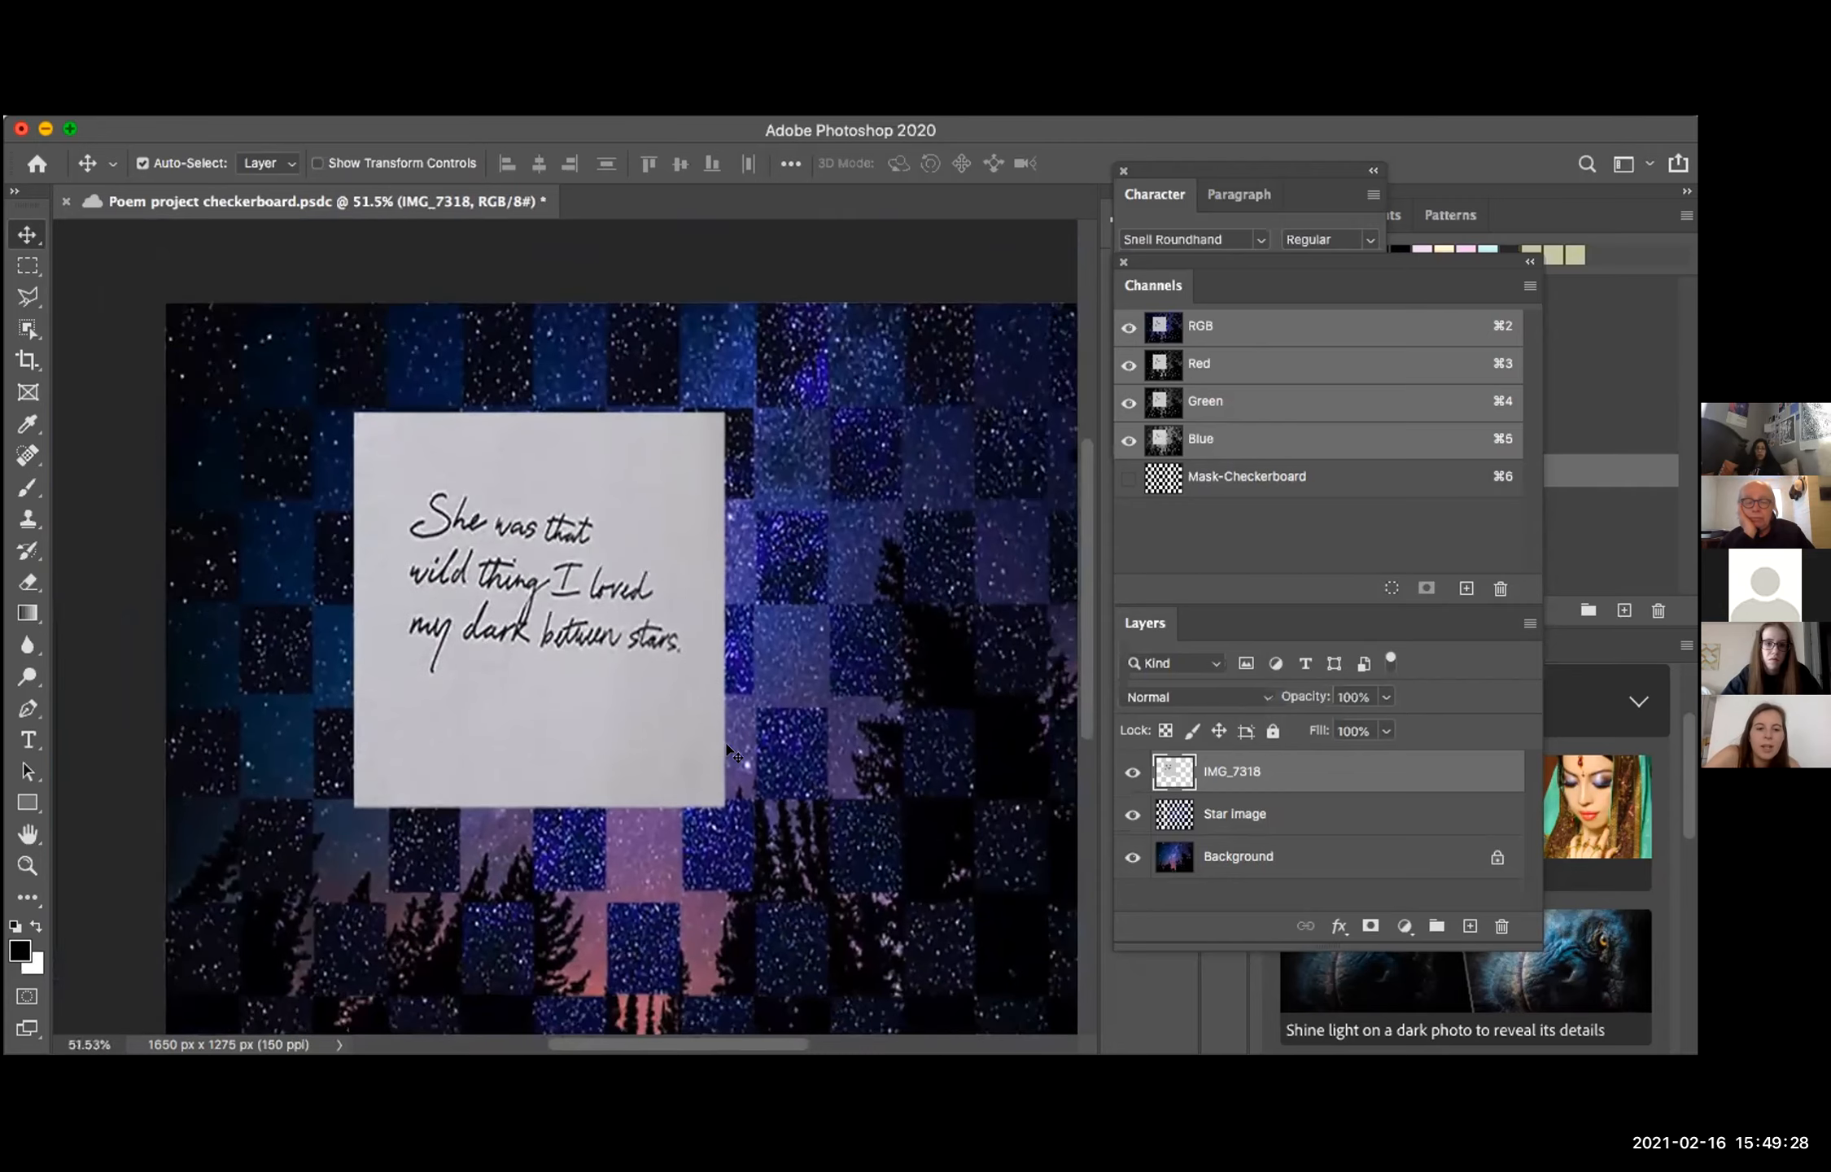
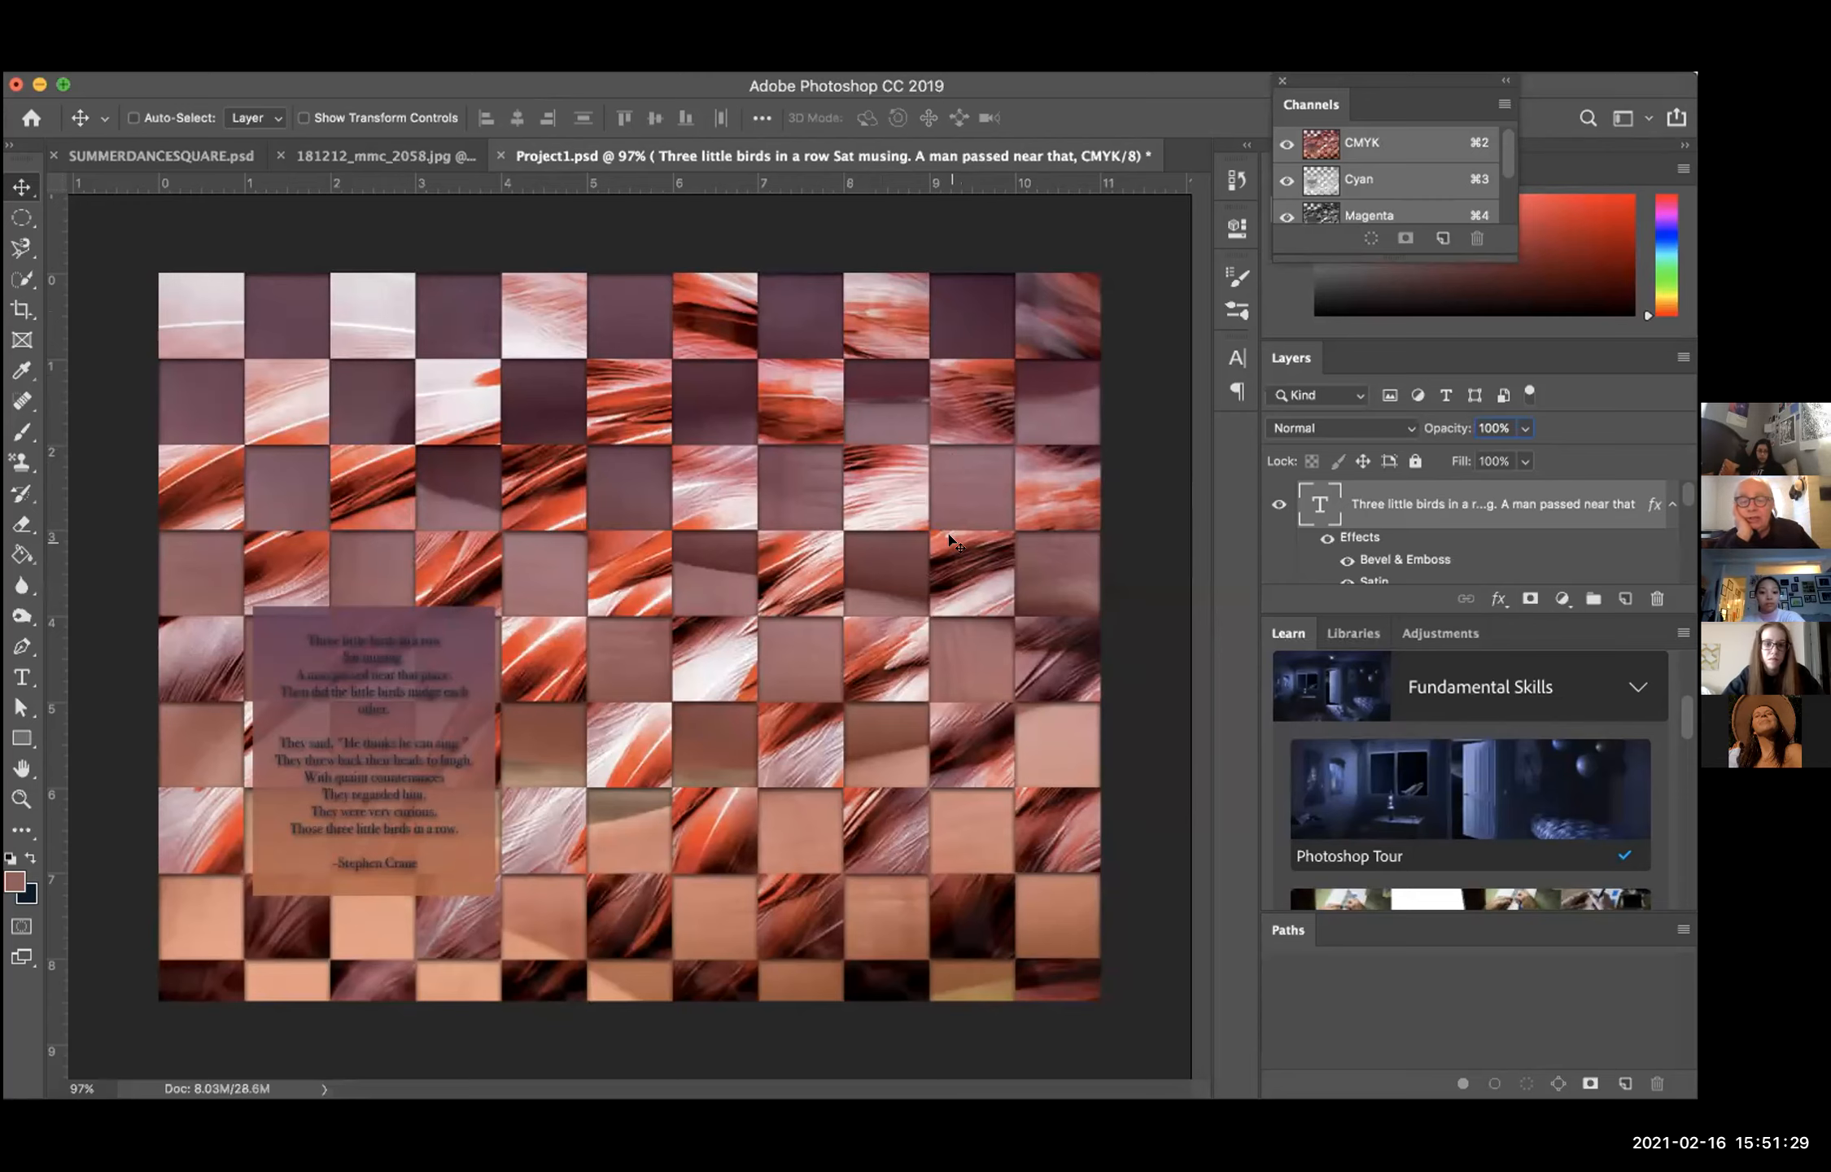
Step: Float the Layers panel beside the canvas, extend it to show every layer, and place the enlarged Channels panel above it
drag(1286, 362, 1181, 347)
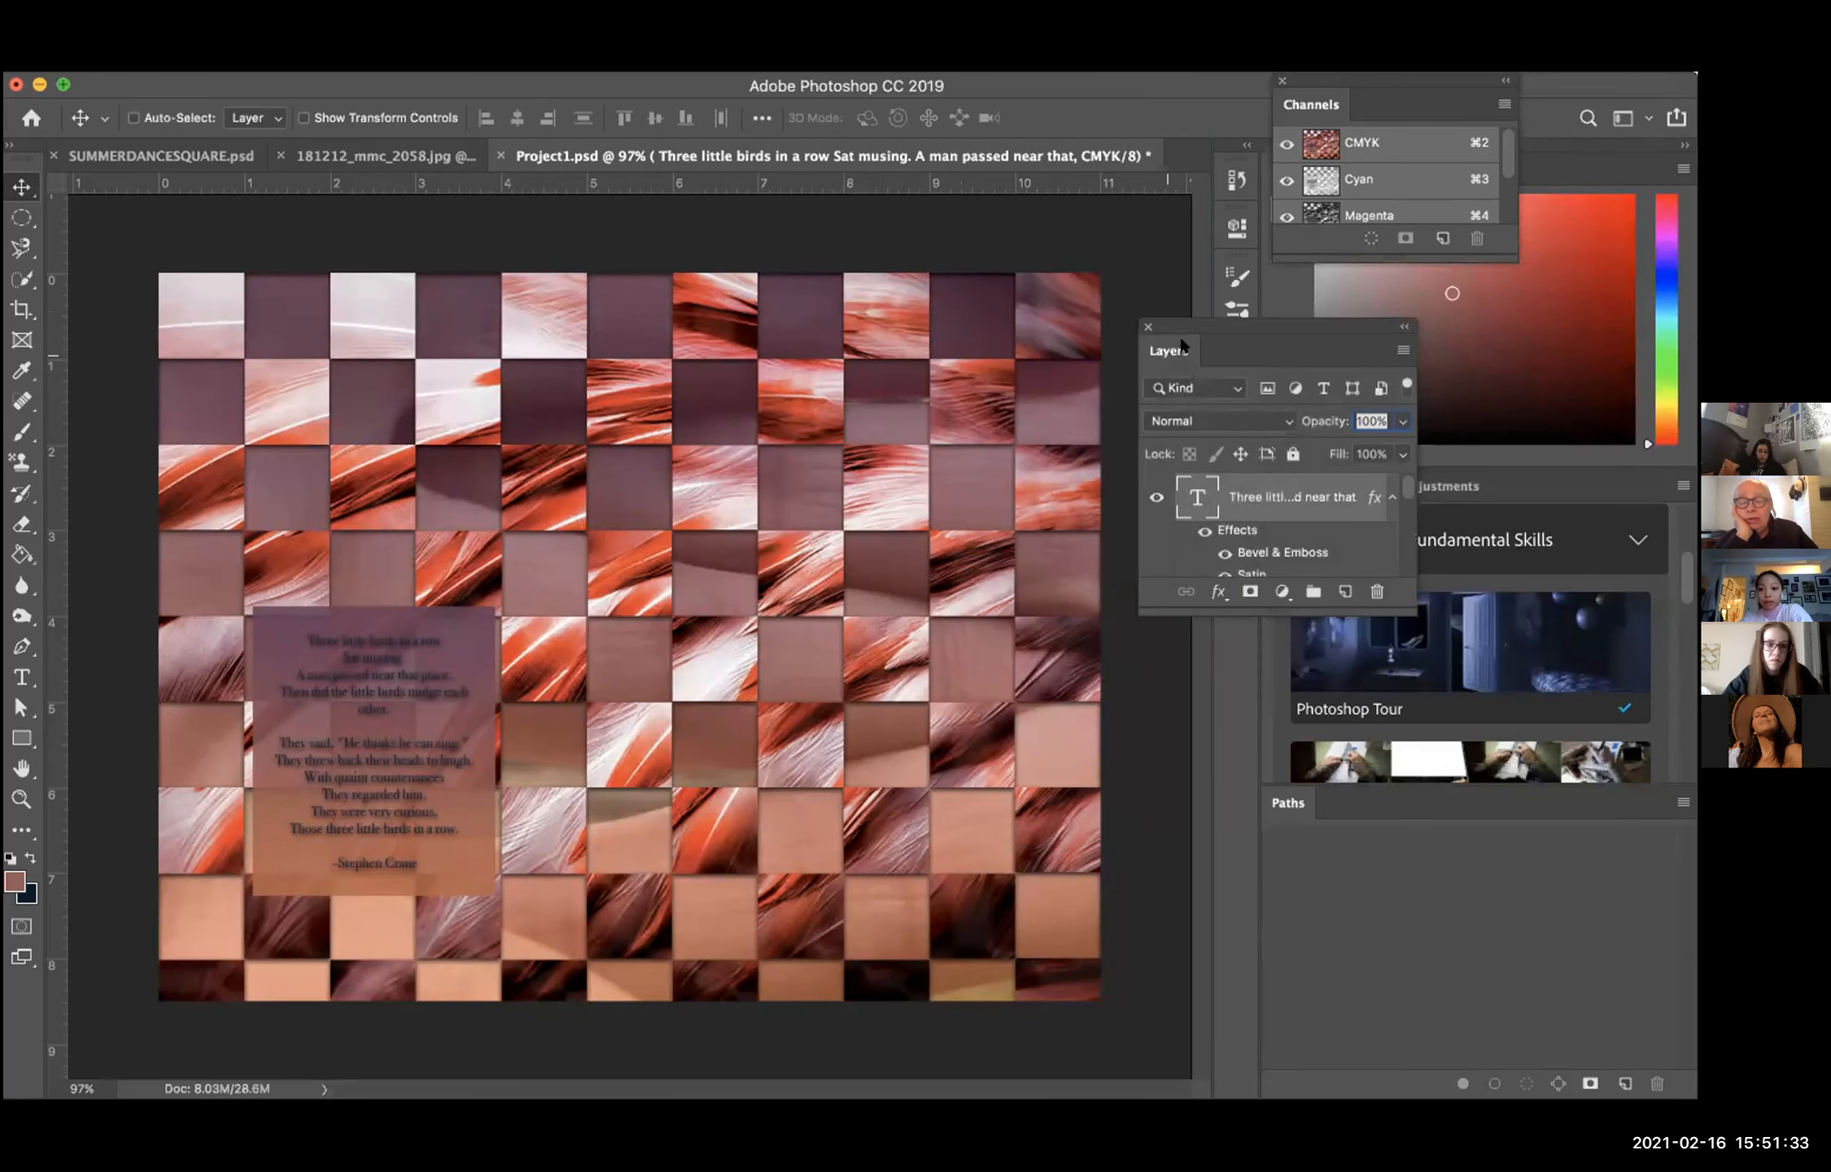
drag(1312, 104, 1227, 113)
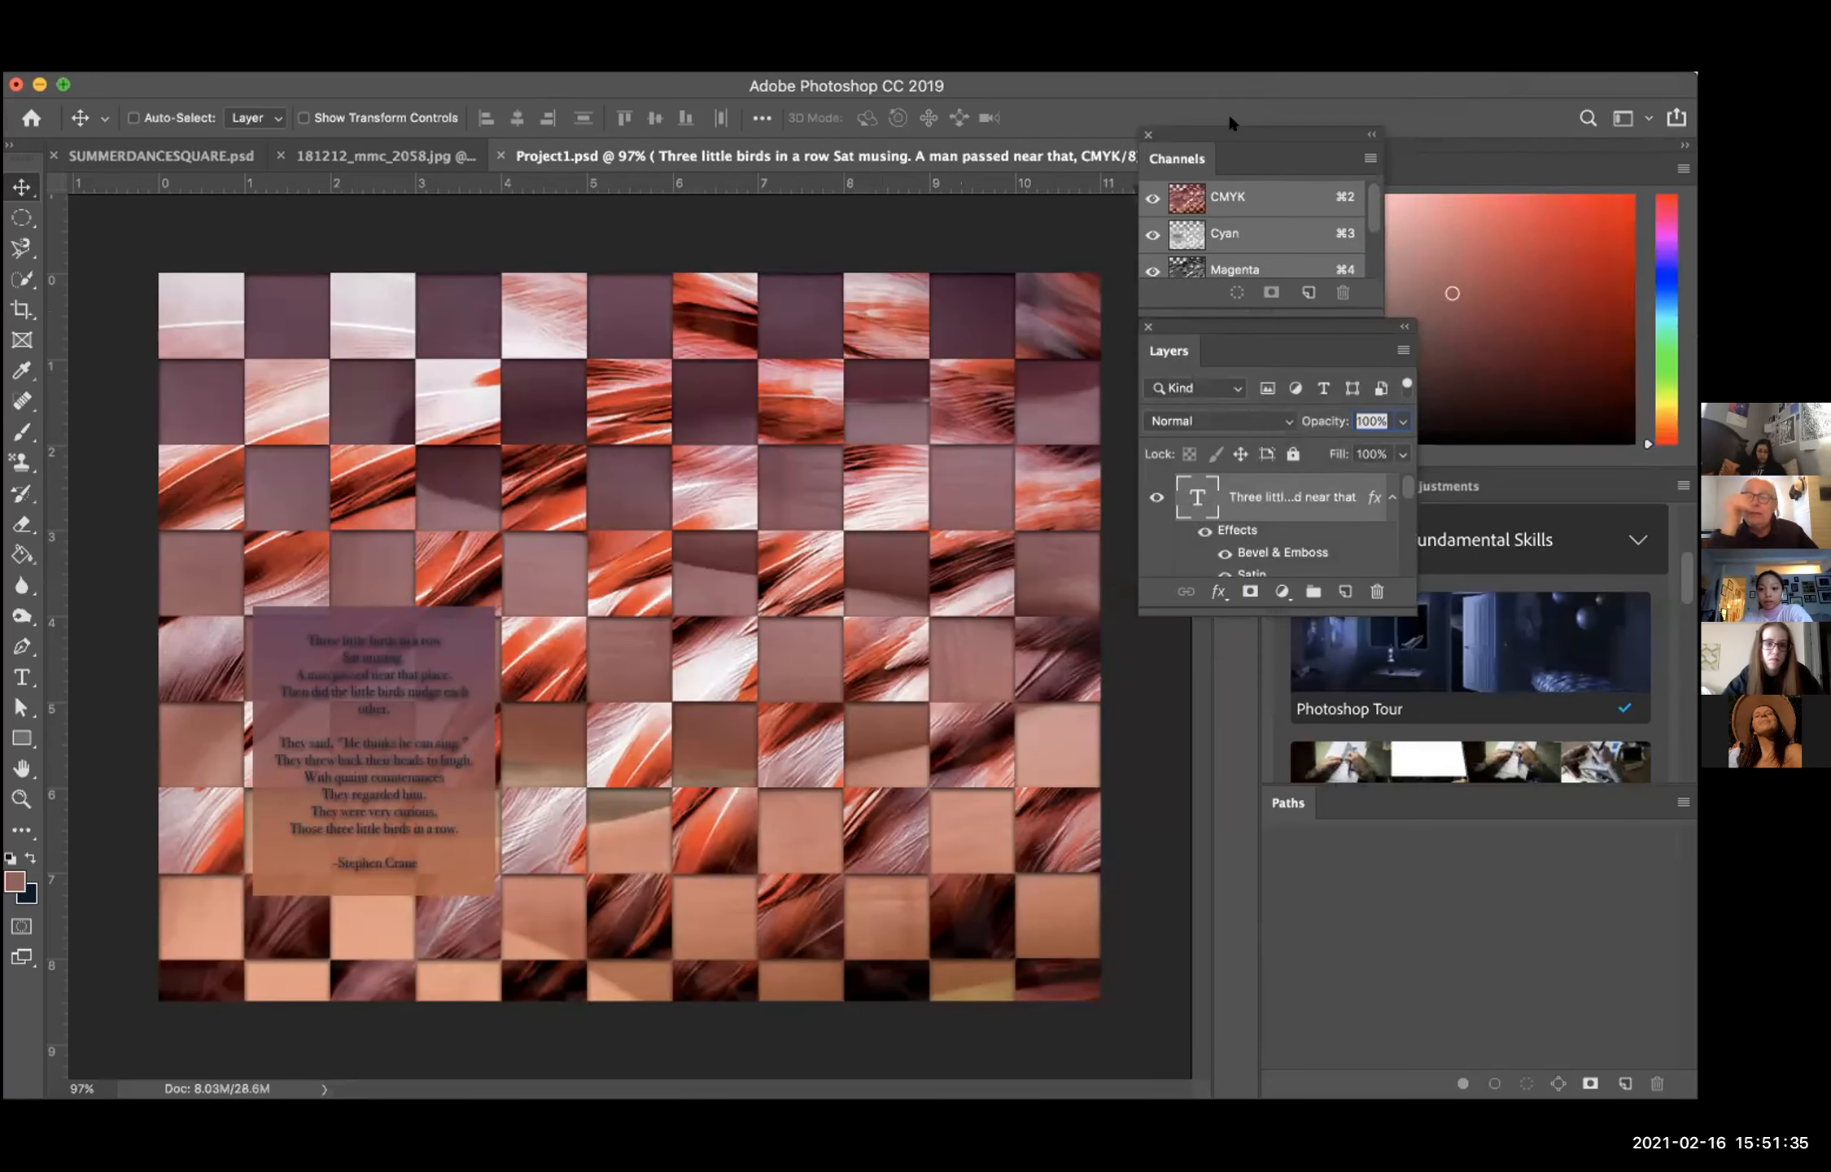
drag(1262, 604, 1260, 1069)
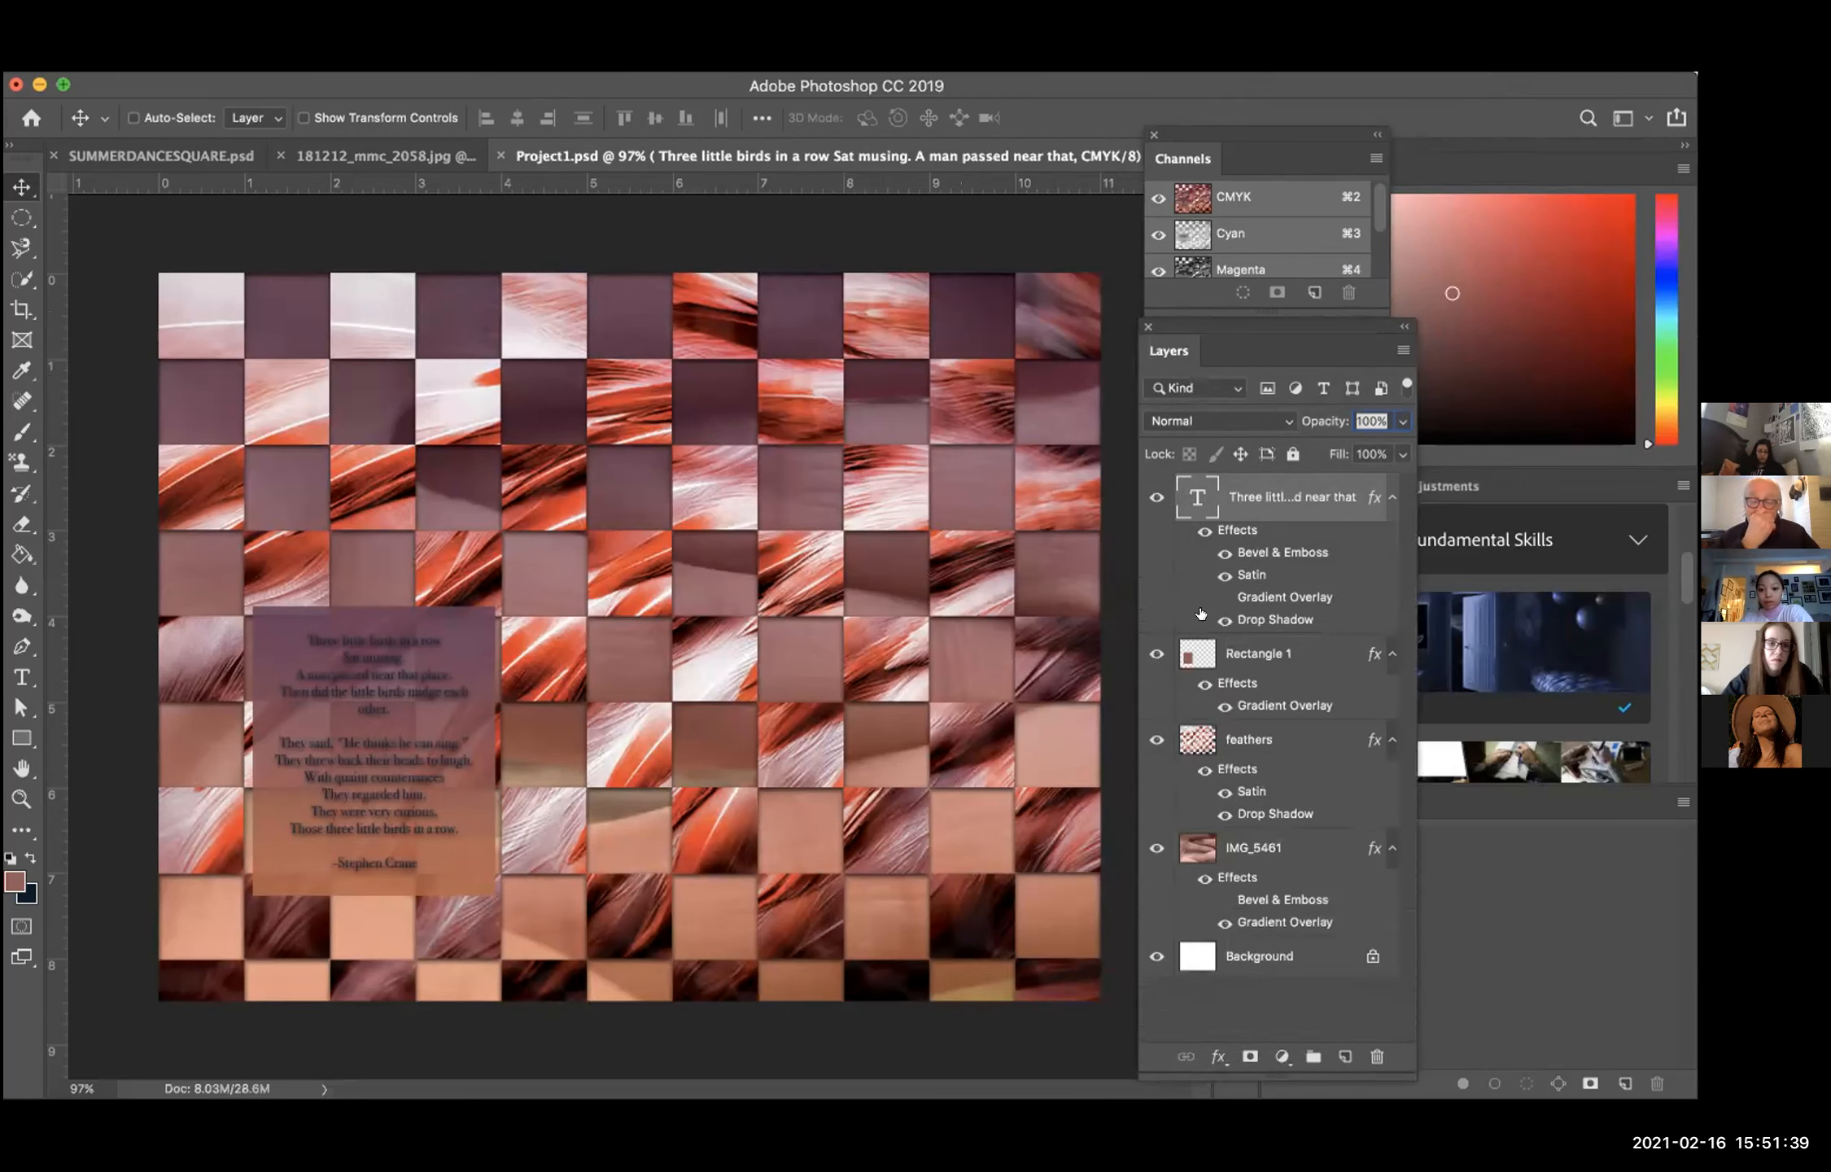
mouse_move(1227, 126)
mouse_down()
mouse_move(1192, 108)
mouse_move(1210, 94)
mouse_up()
drag(1236, 321, 1239, 362)
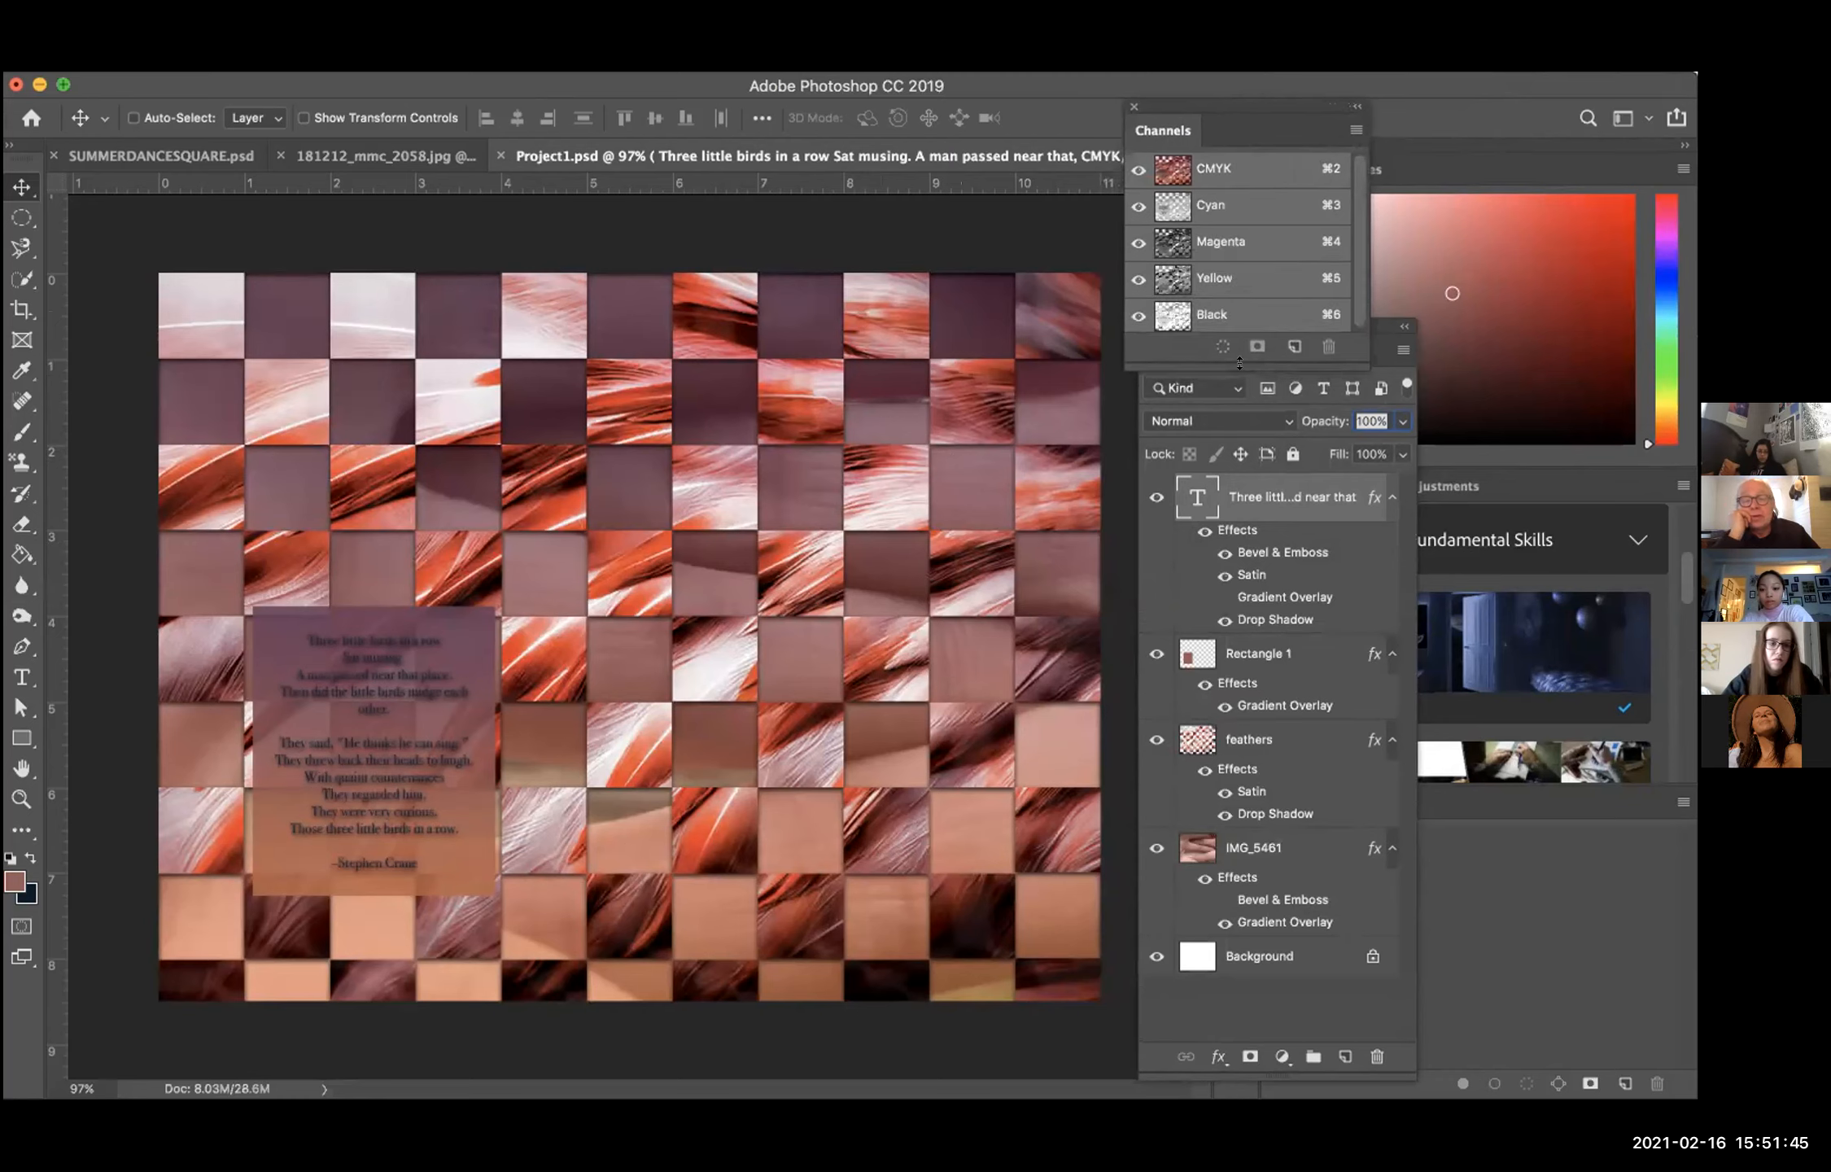
drag(1274, 98, 1294, 79)
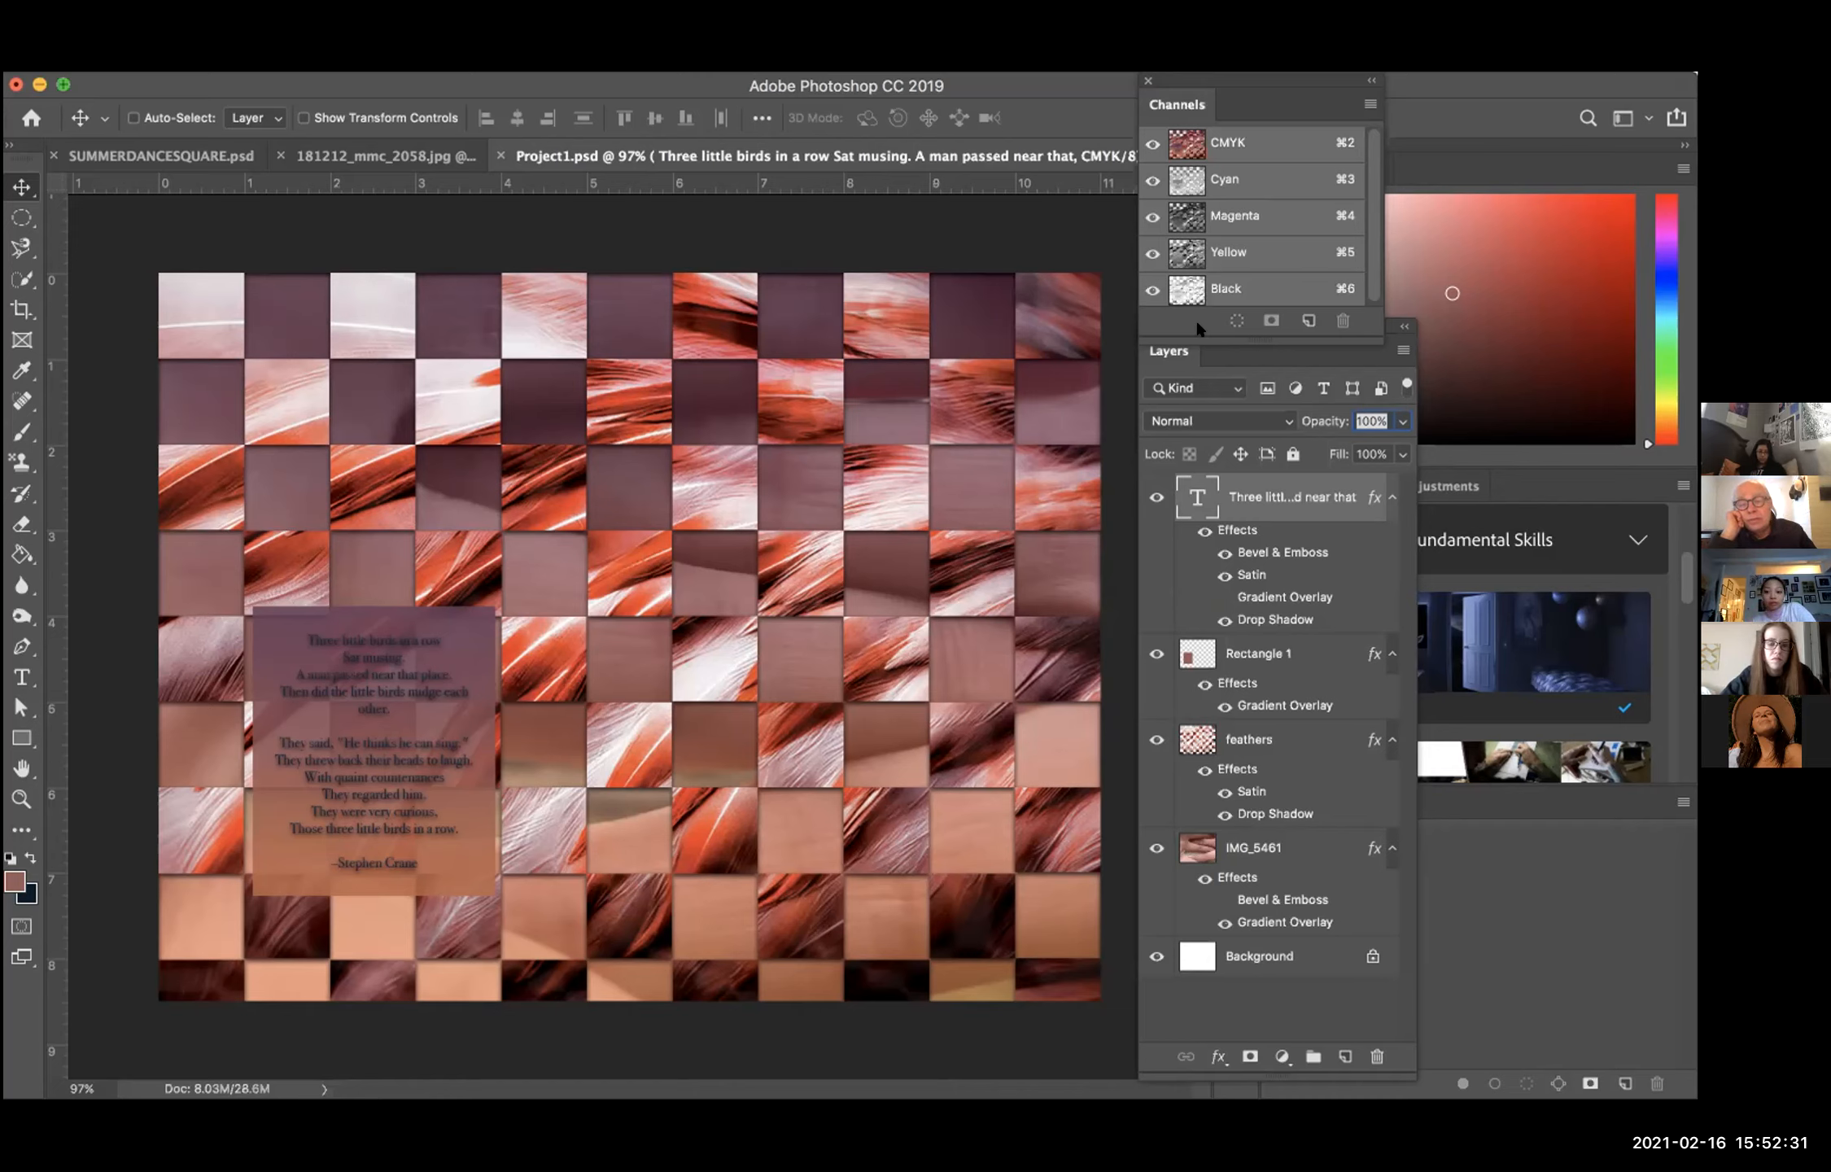
click(1362, 103)
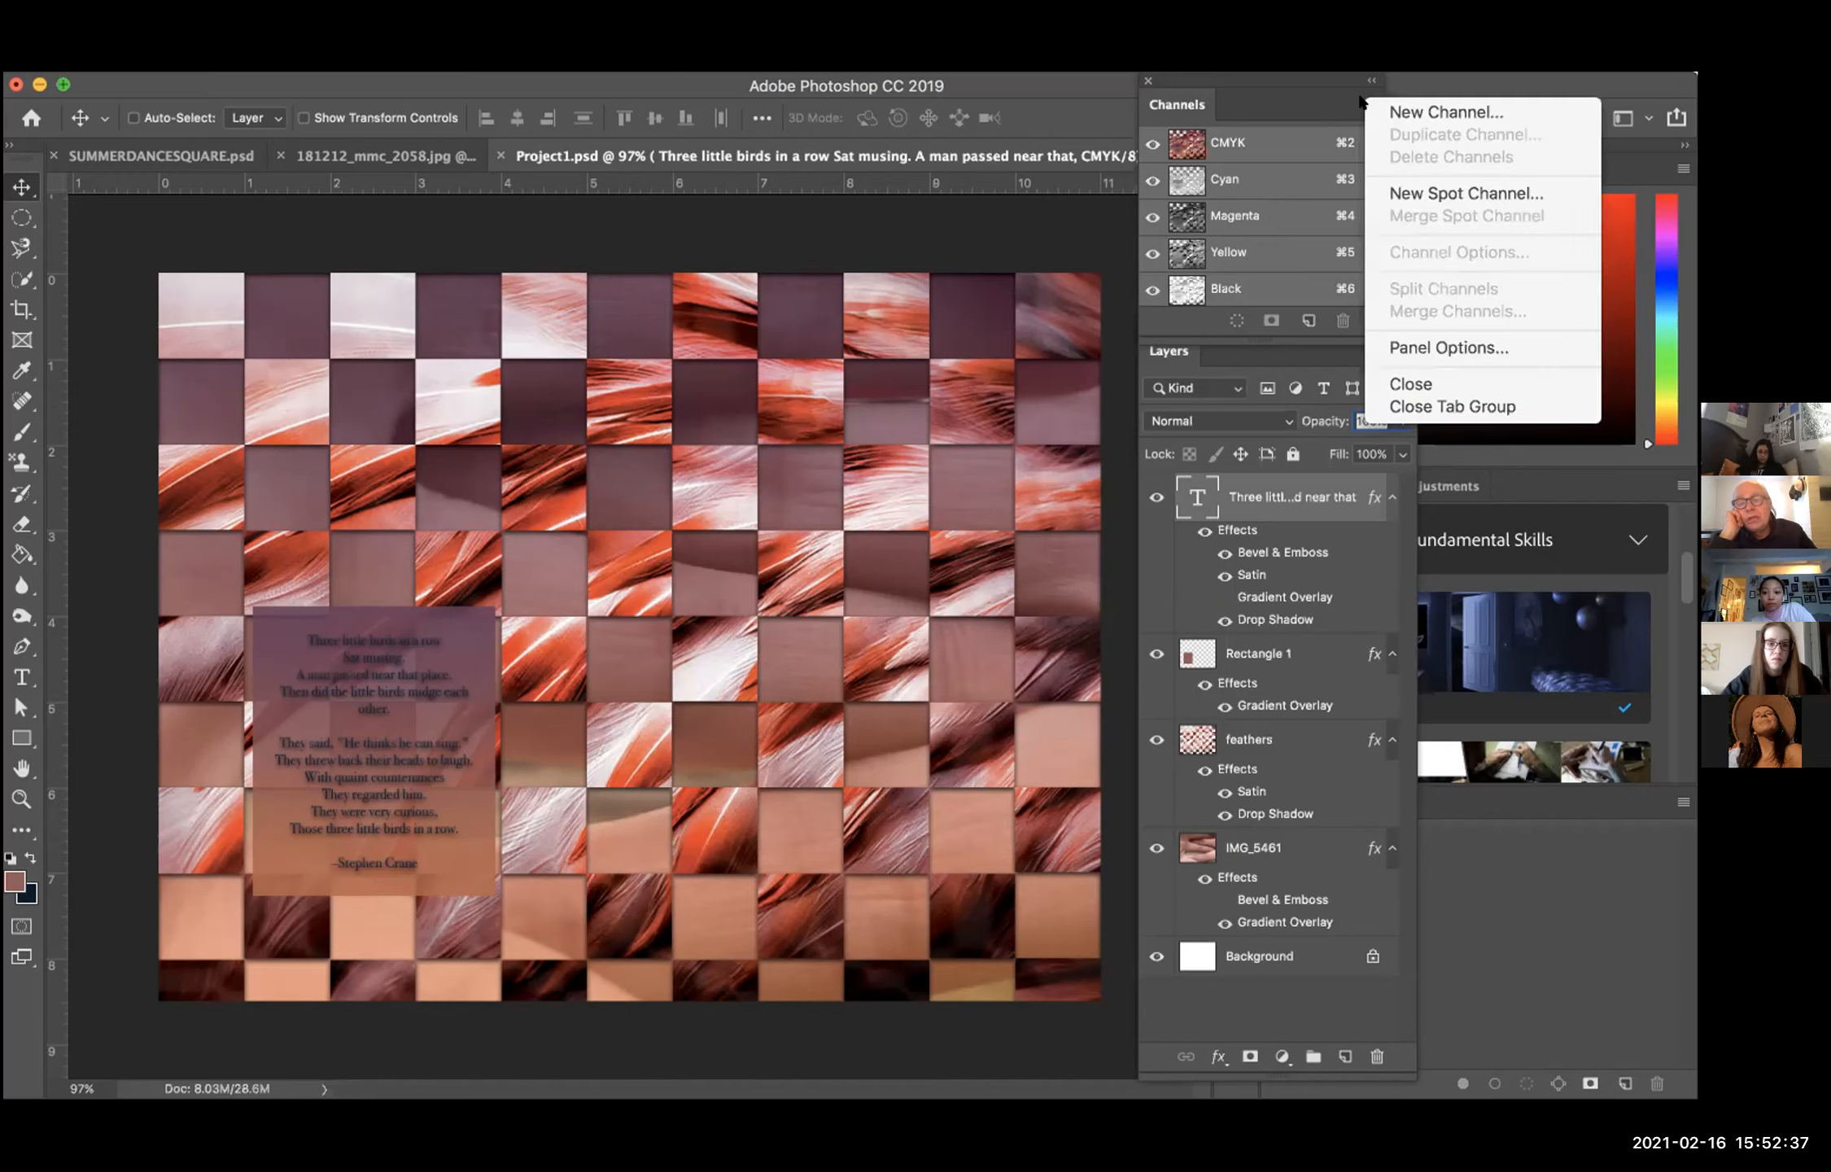
click(1291, 74)
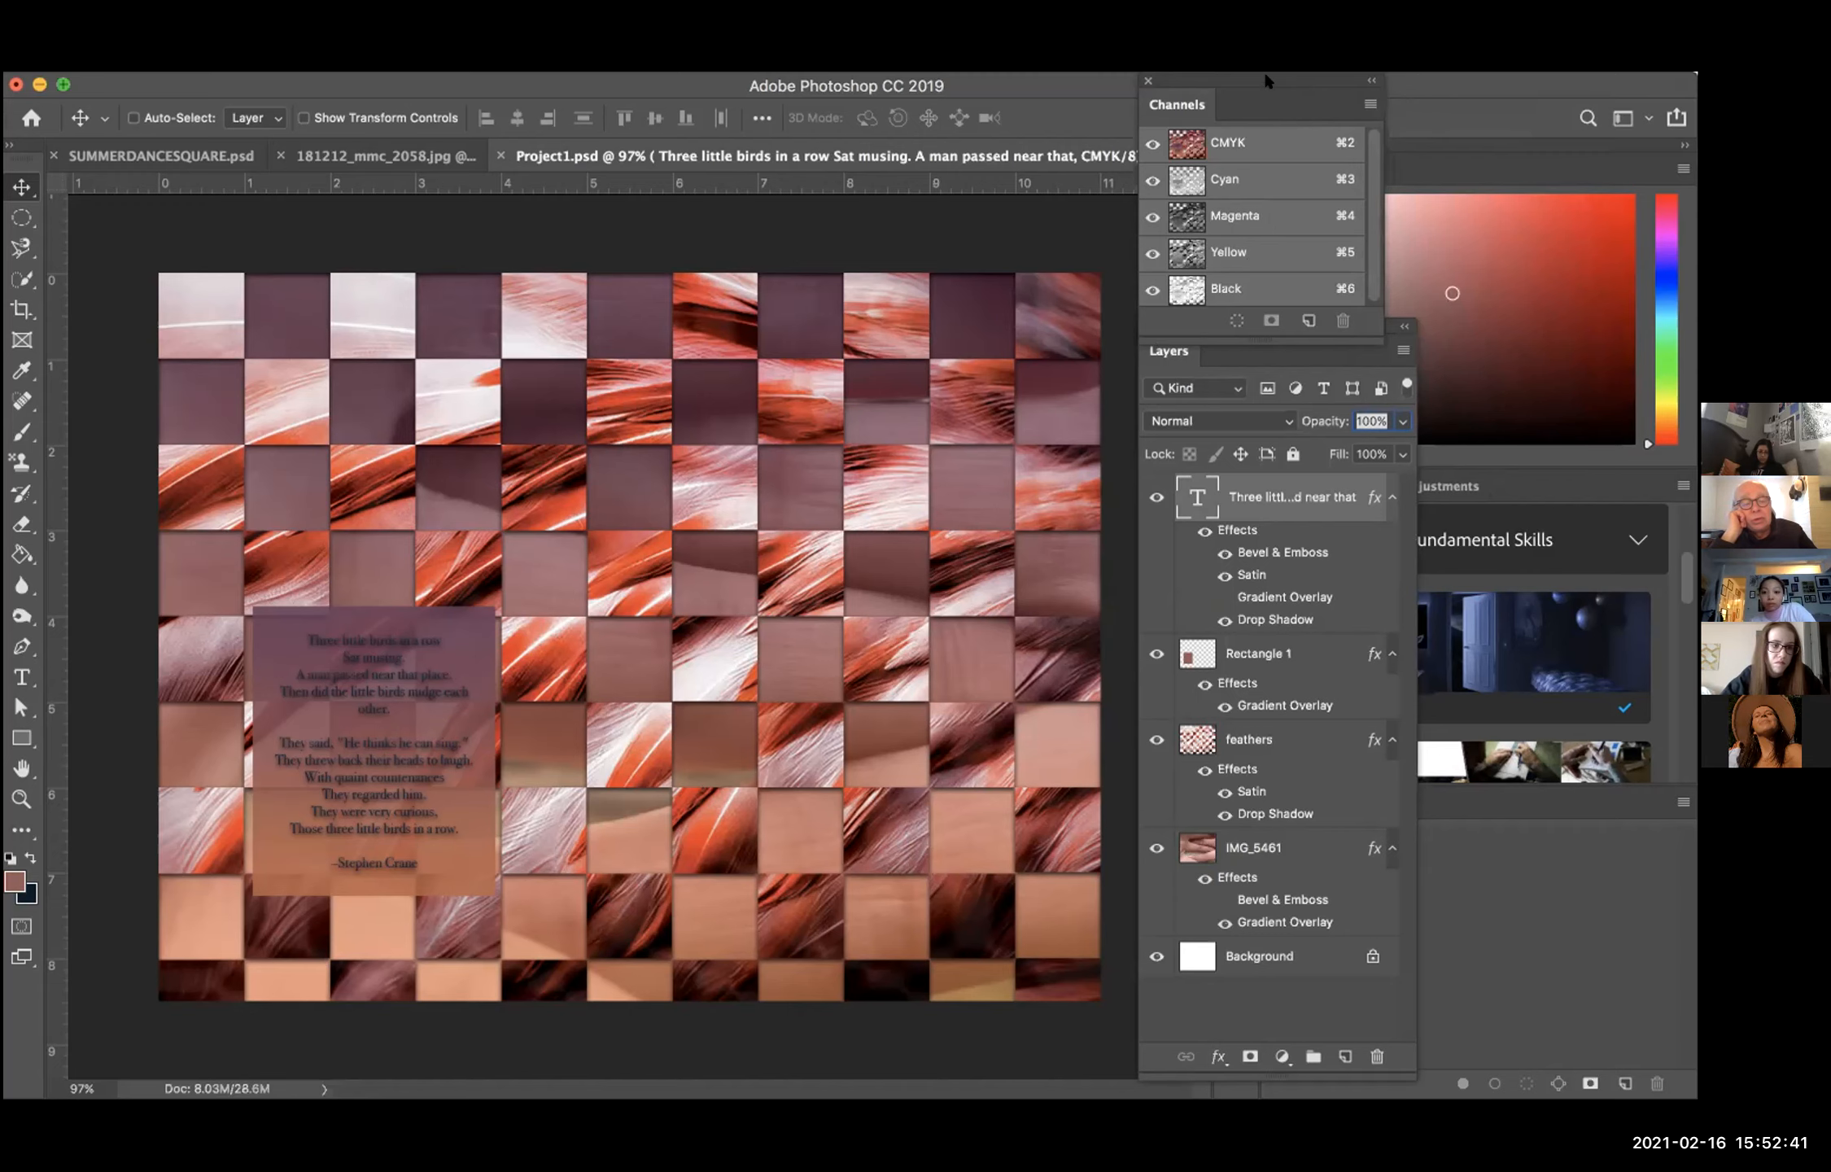
drag(1214, 79, 1167, 90)
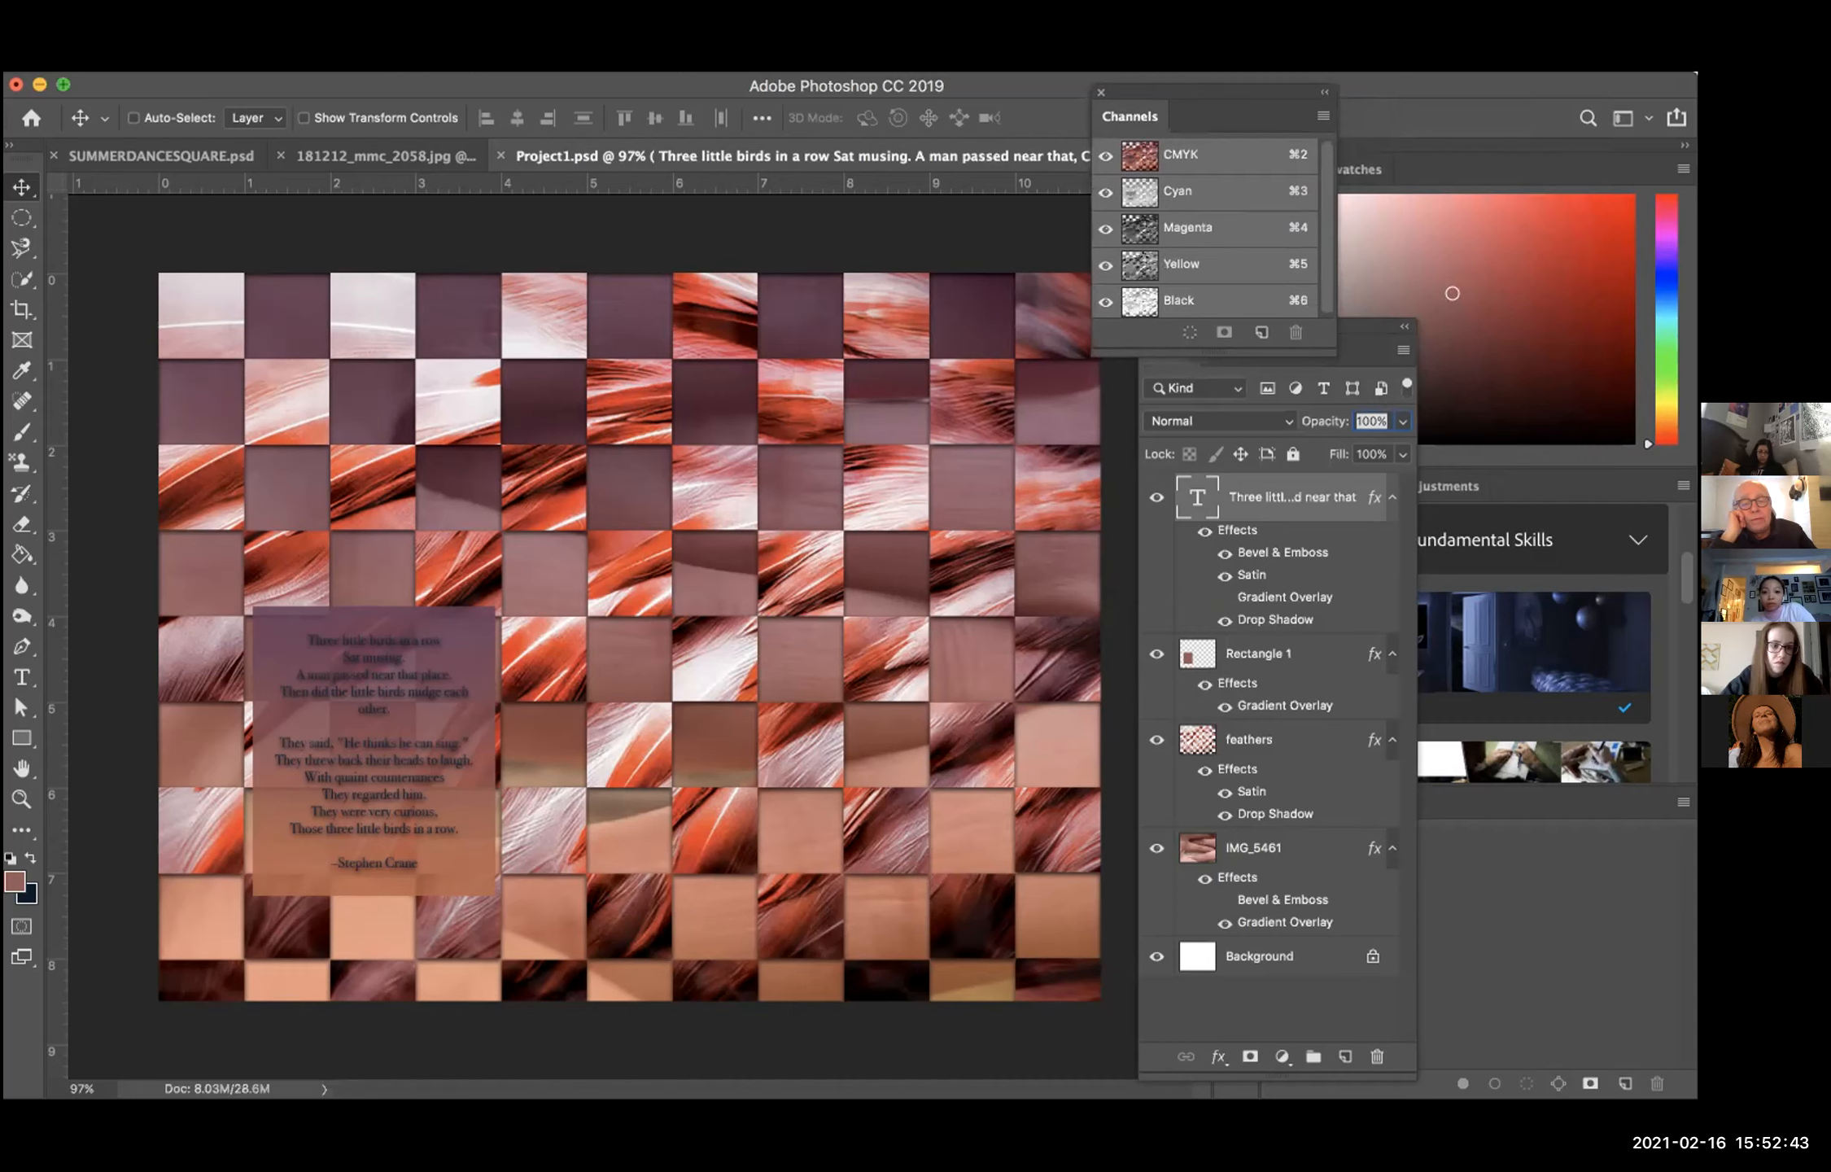
Step: Convert the document's colour mode from CMYK to RGB Color without flattening the layers
click(315, 64)
mouse_move(365, 81)
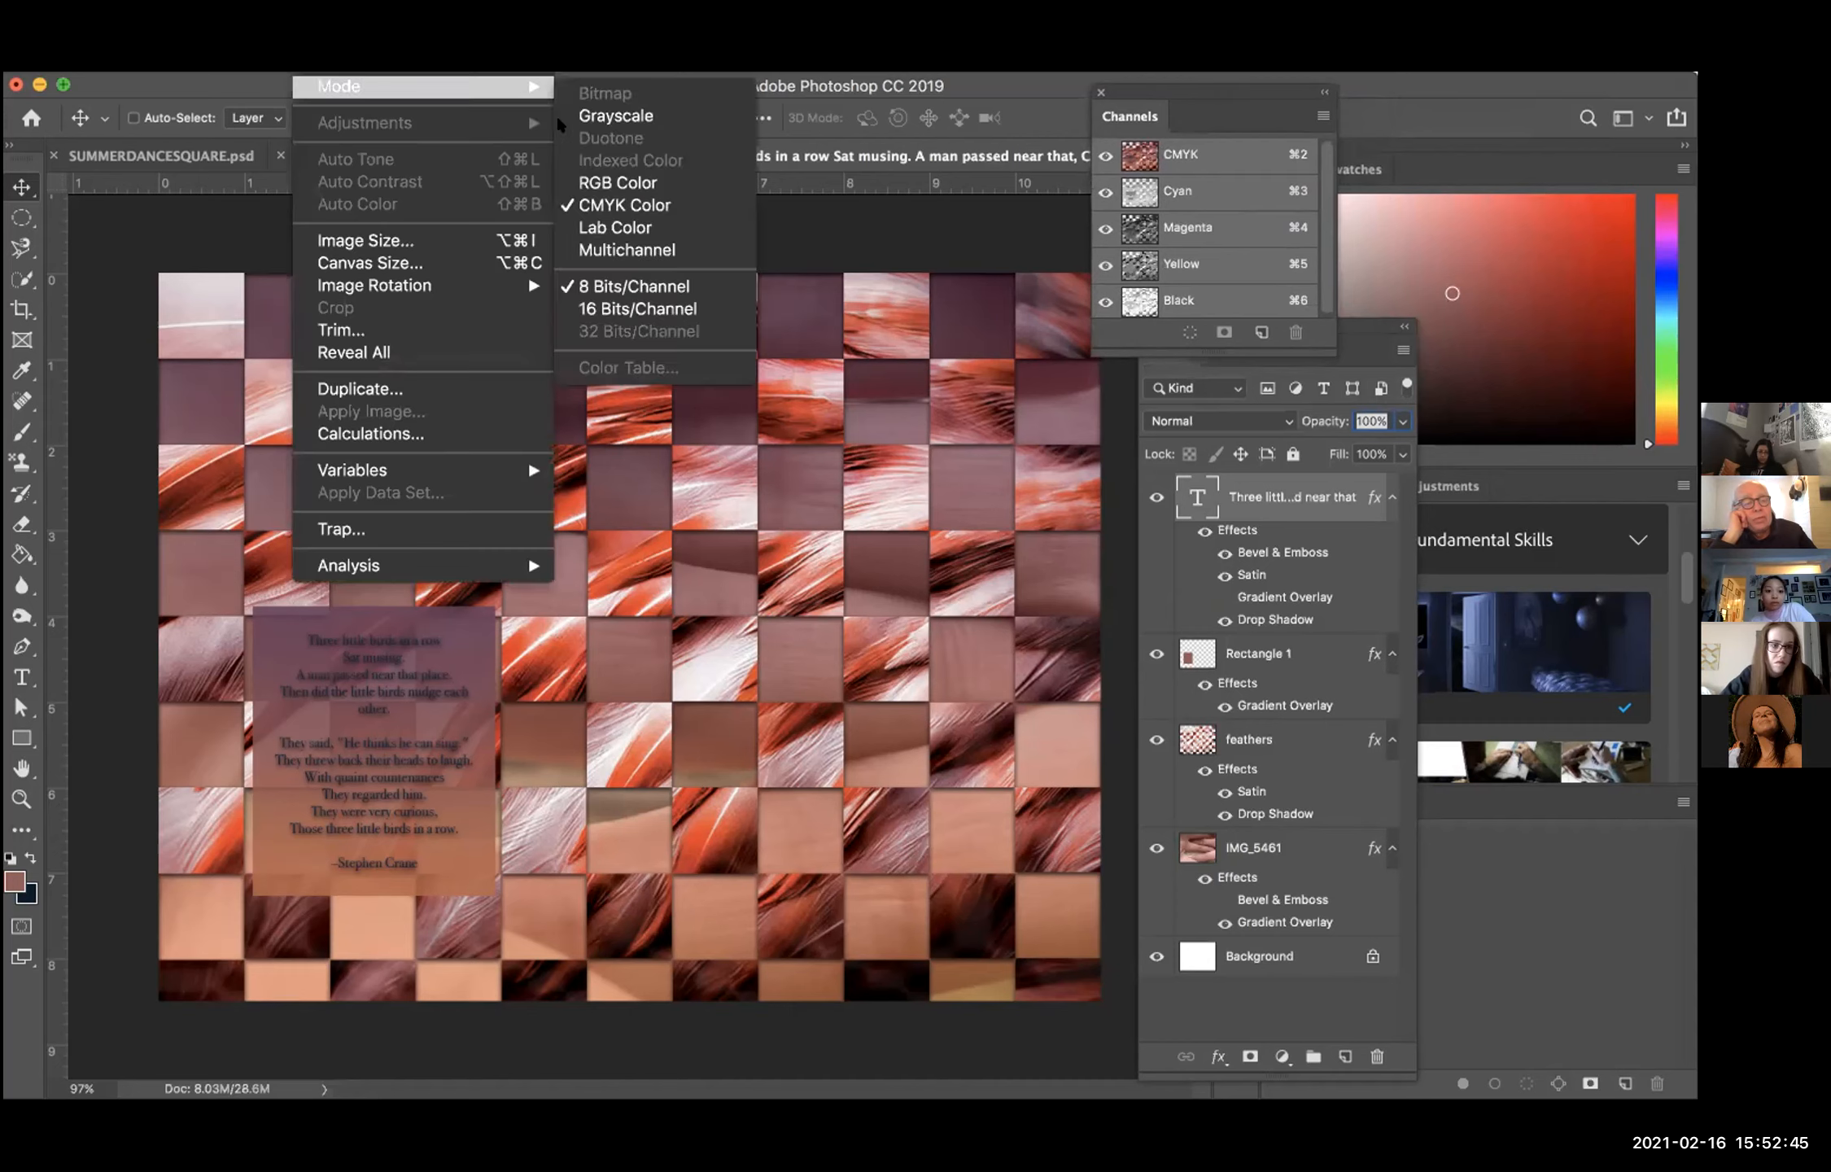
click(611, 181)
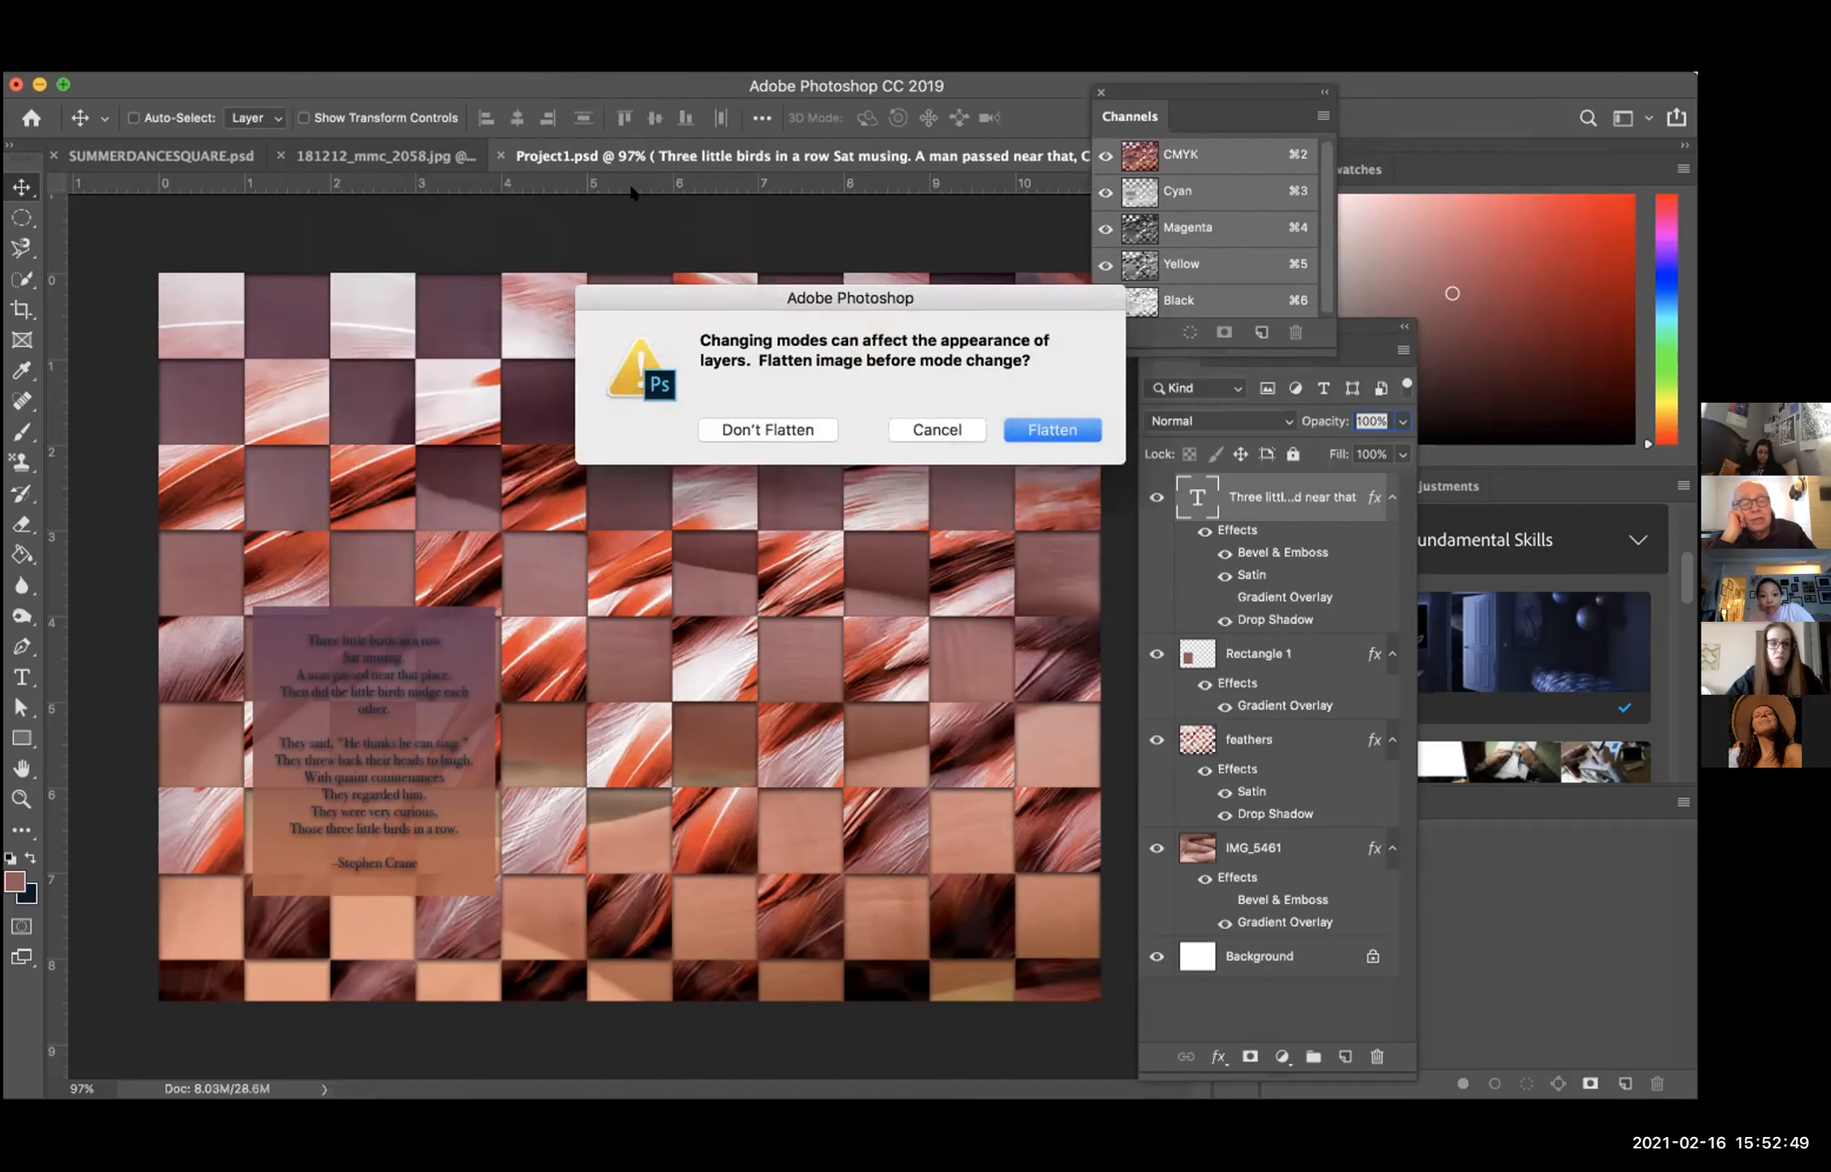
click(749, 423)
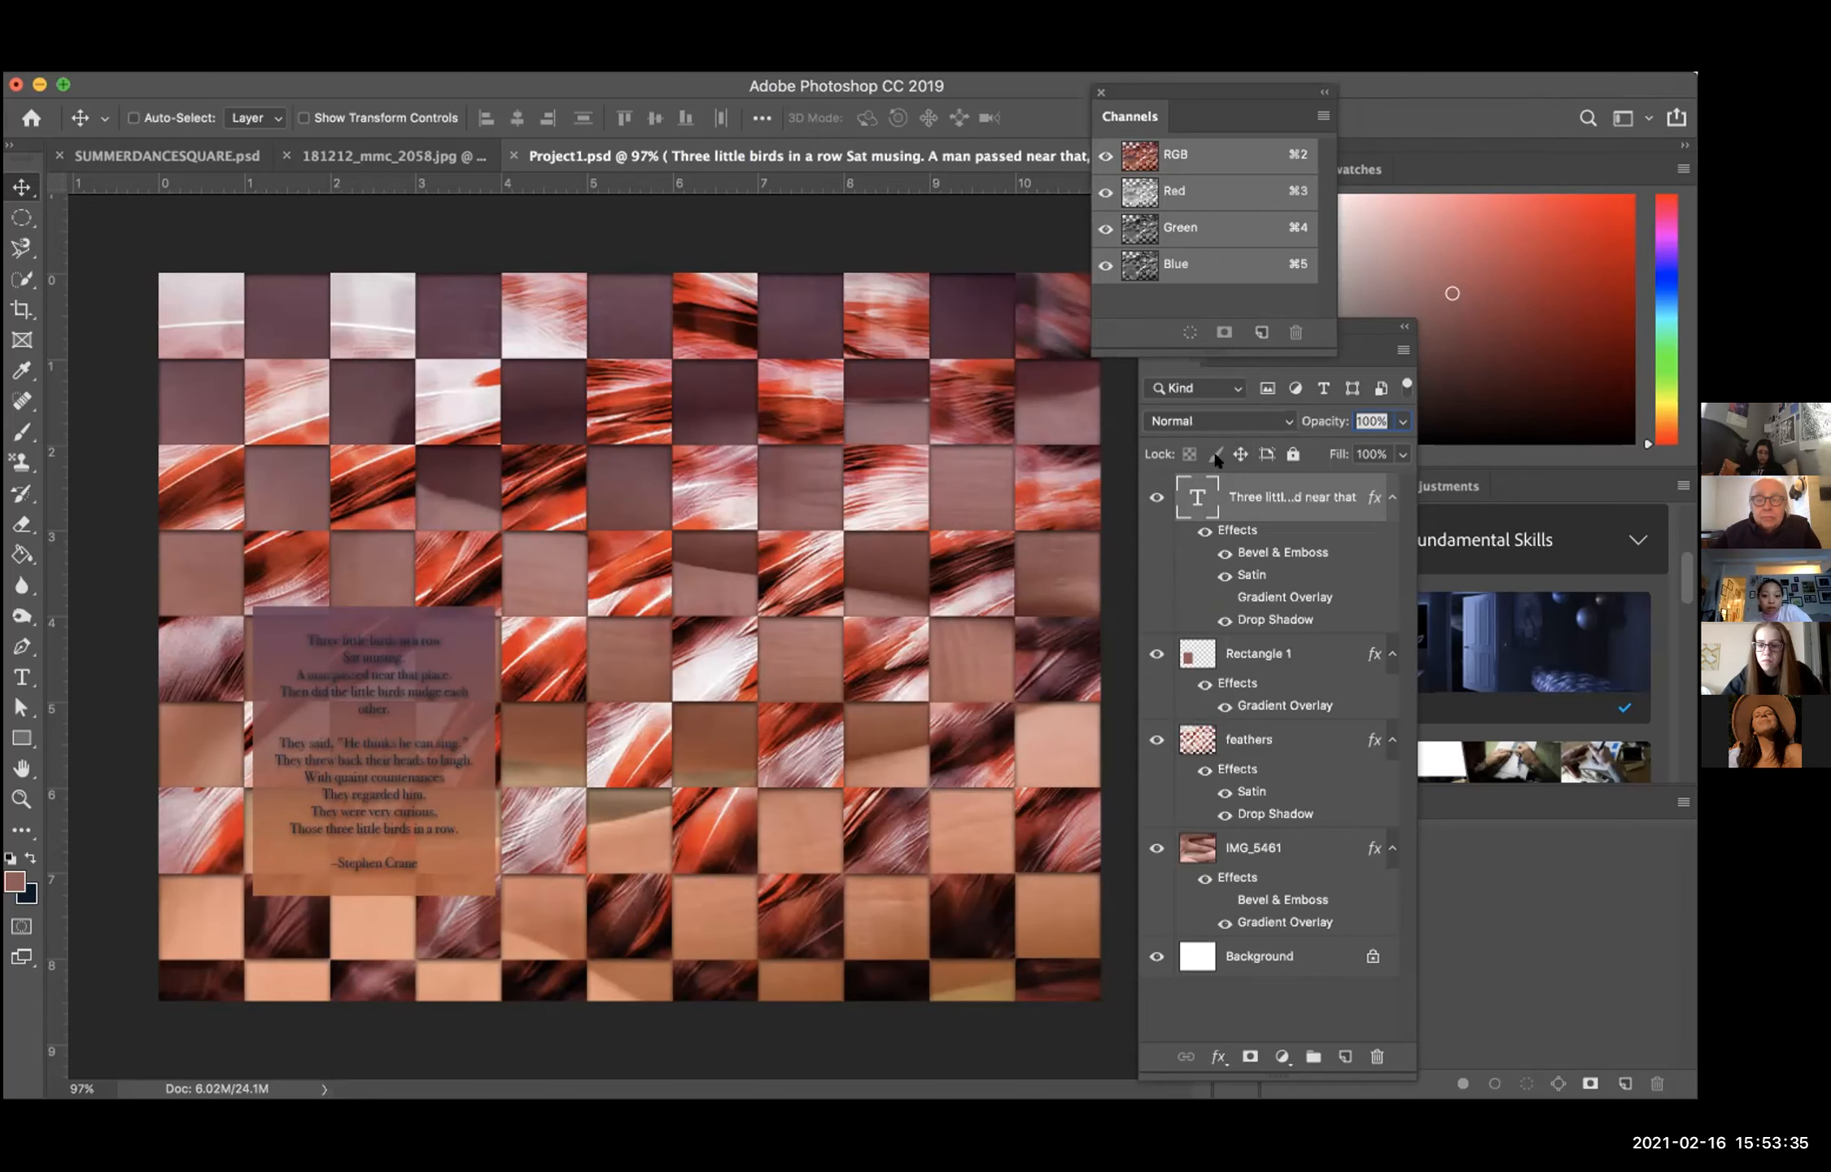
Step: Hide the poem text, Rectangle 1 and feathers layers to view the IMG_5461 hand photo alone, toggling feathers for comparison
click(1154, 654)
click(1154, 653)
click(1156, 496)
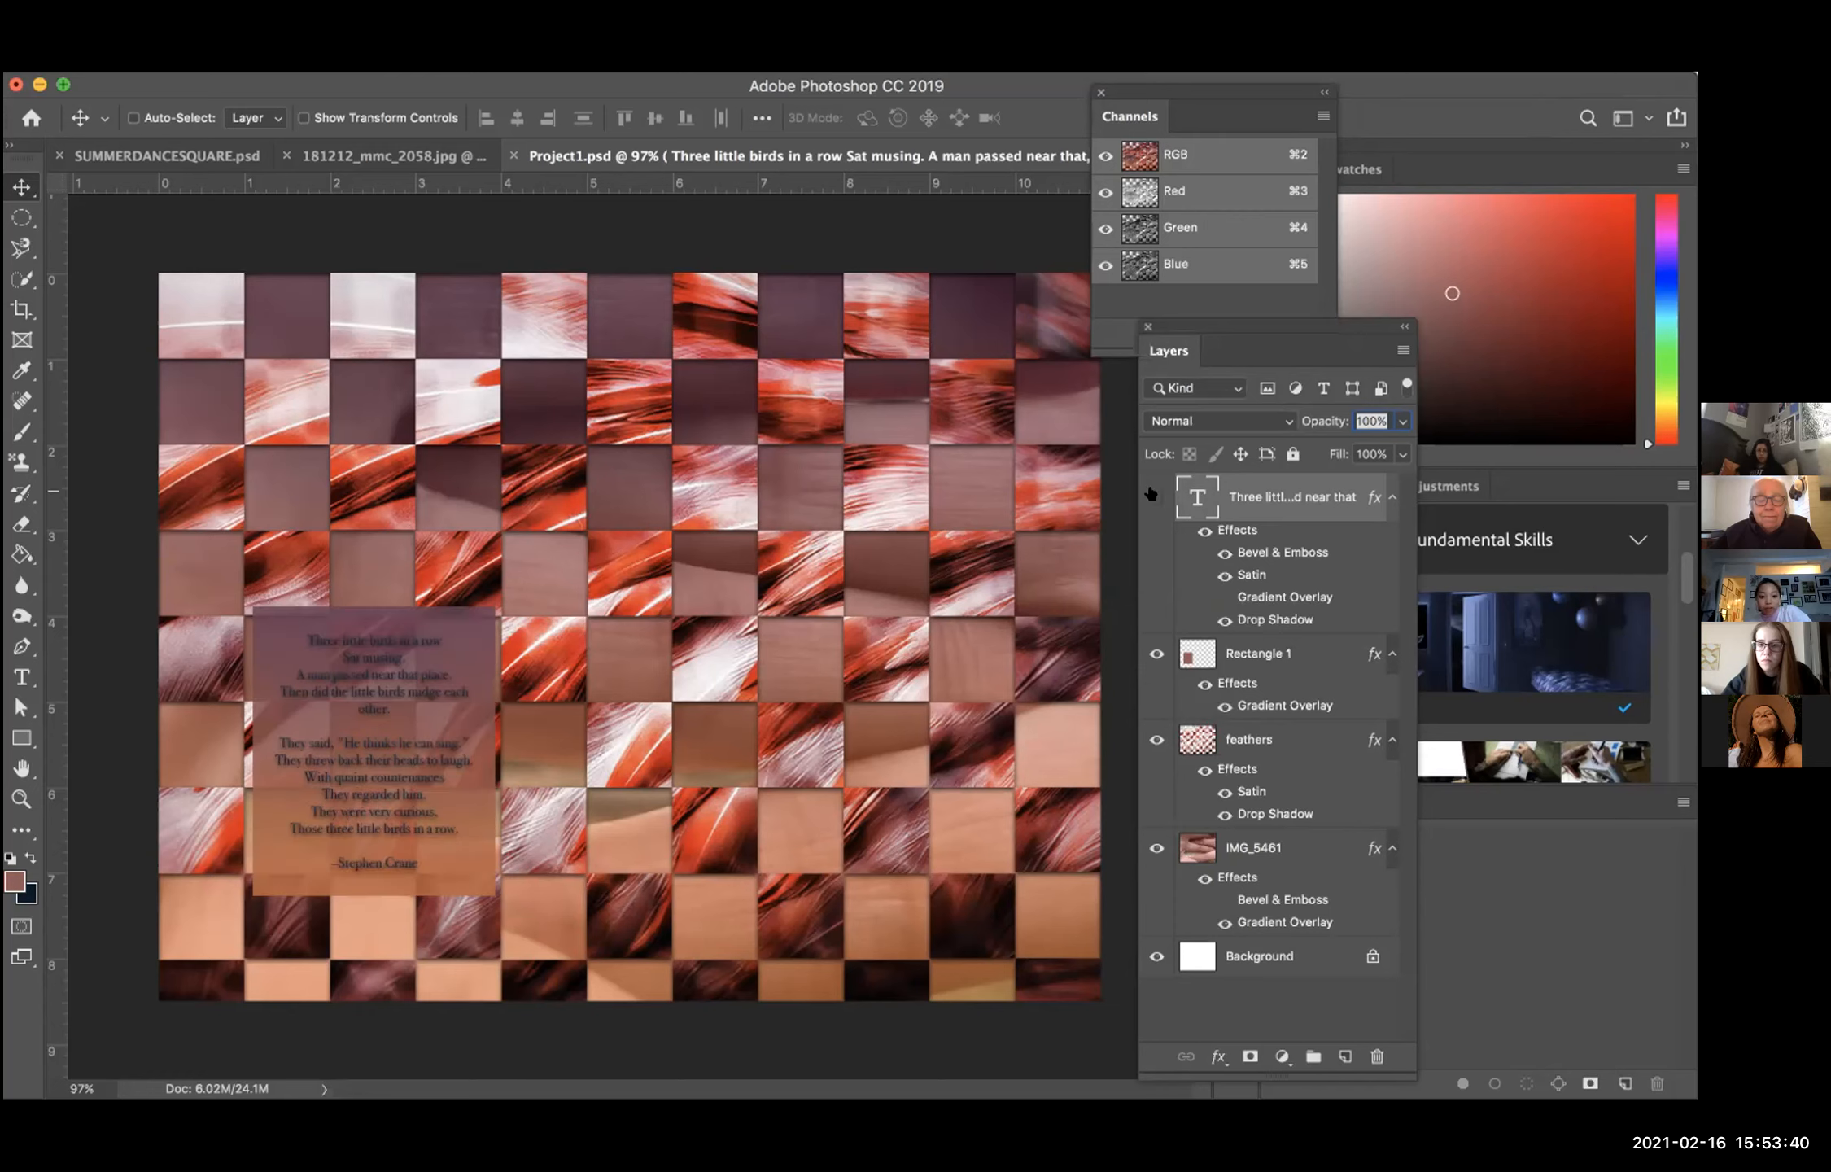
click(1155, 653)
click(1148, 740)
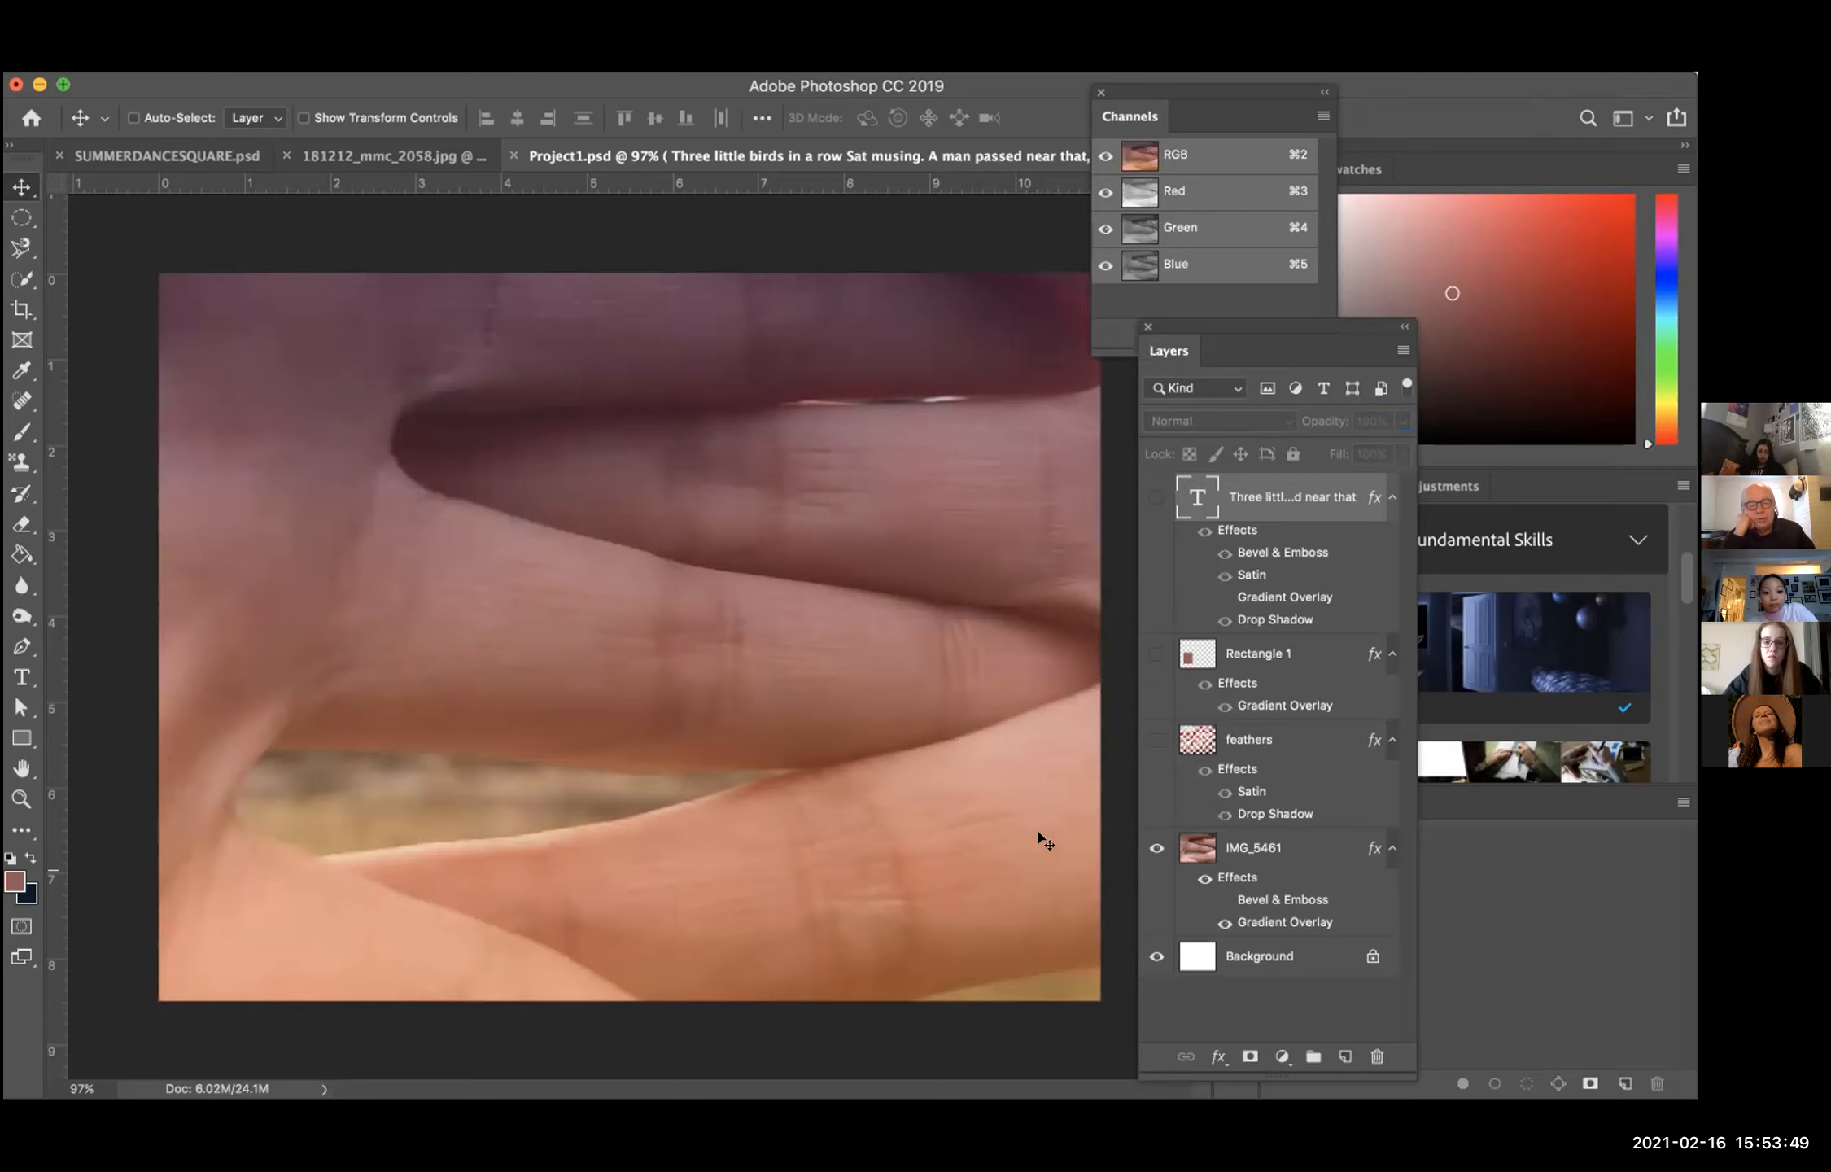
click(1150, 738)
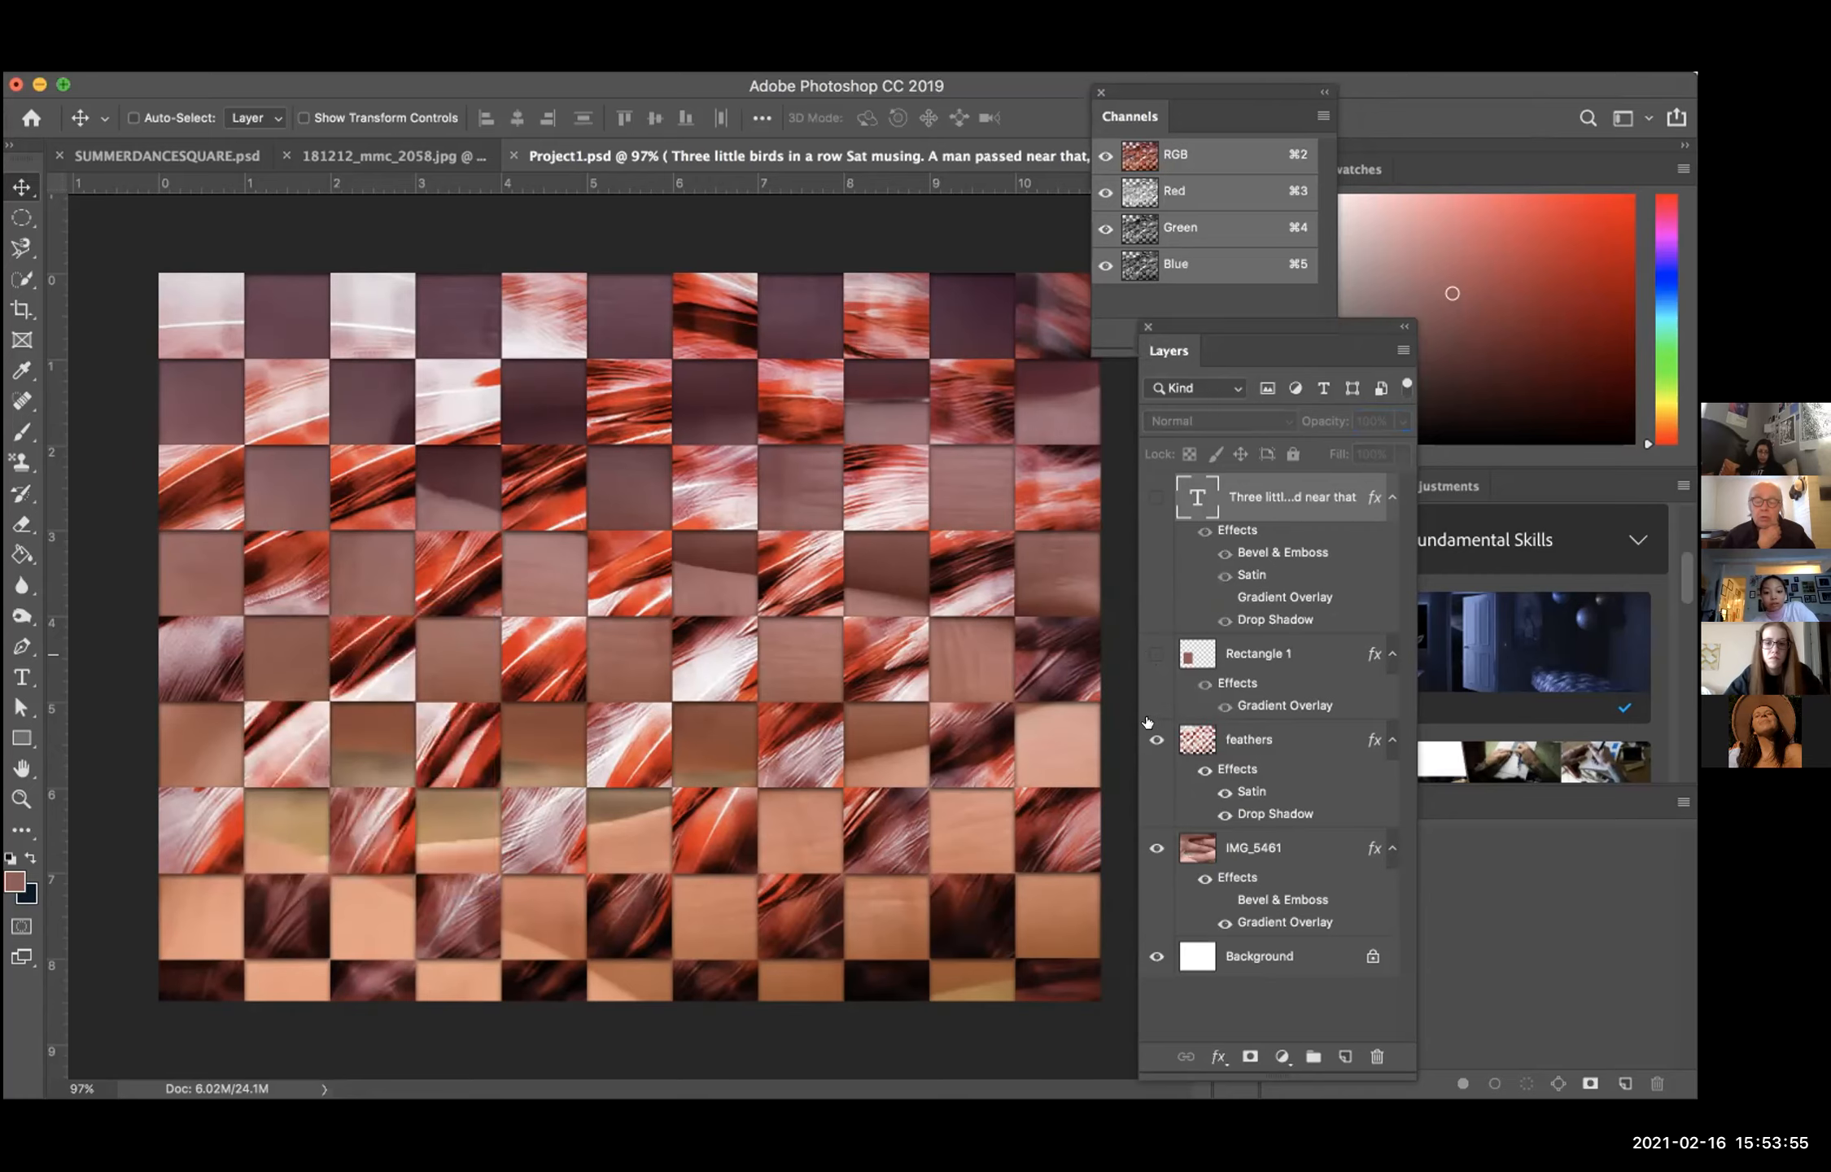
click(1156, 739)
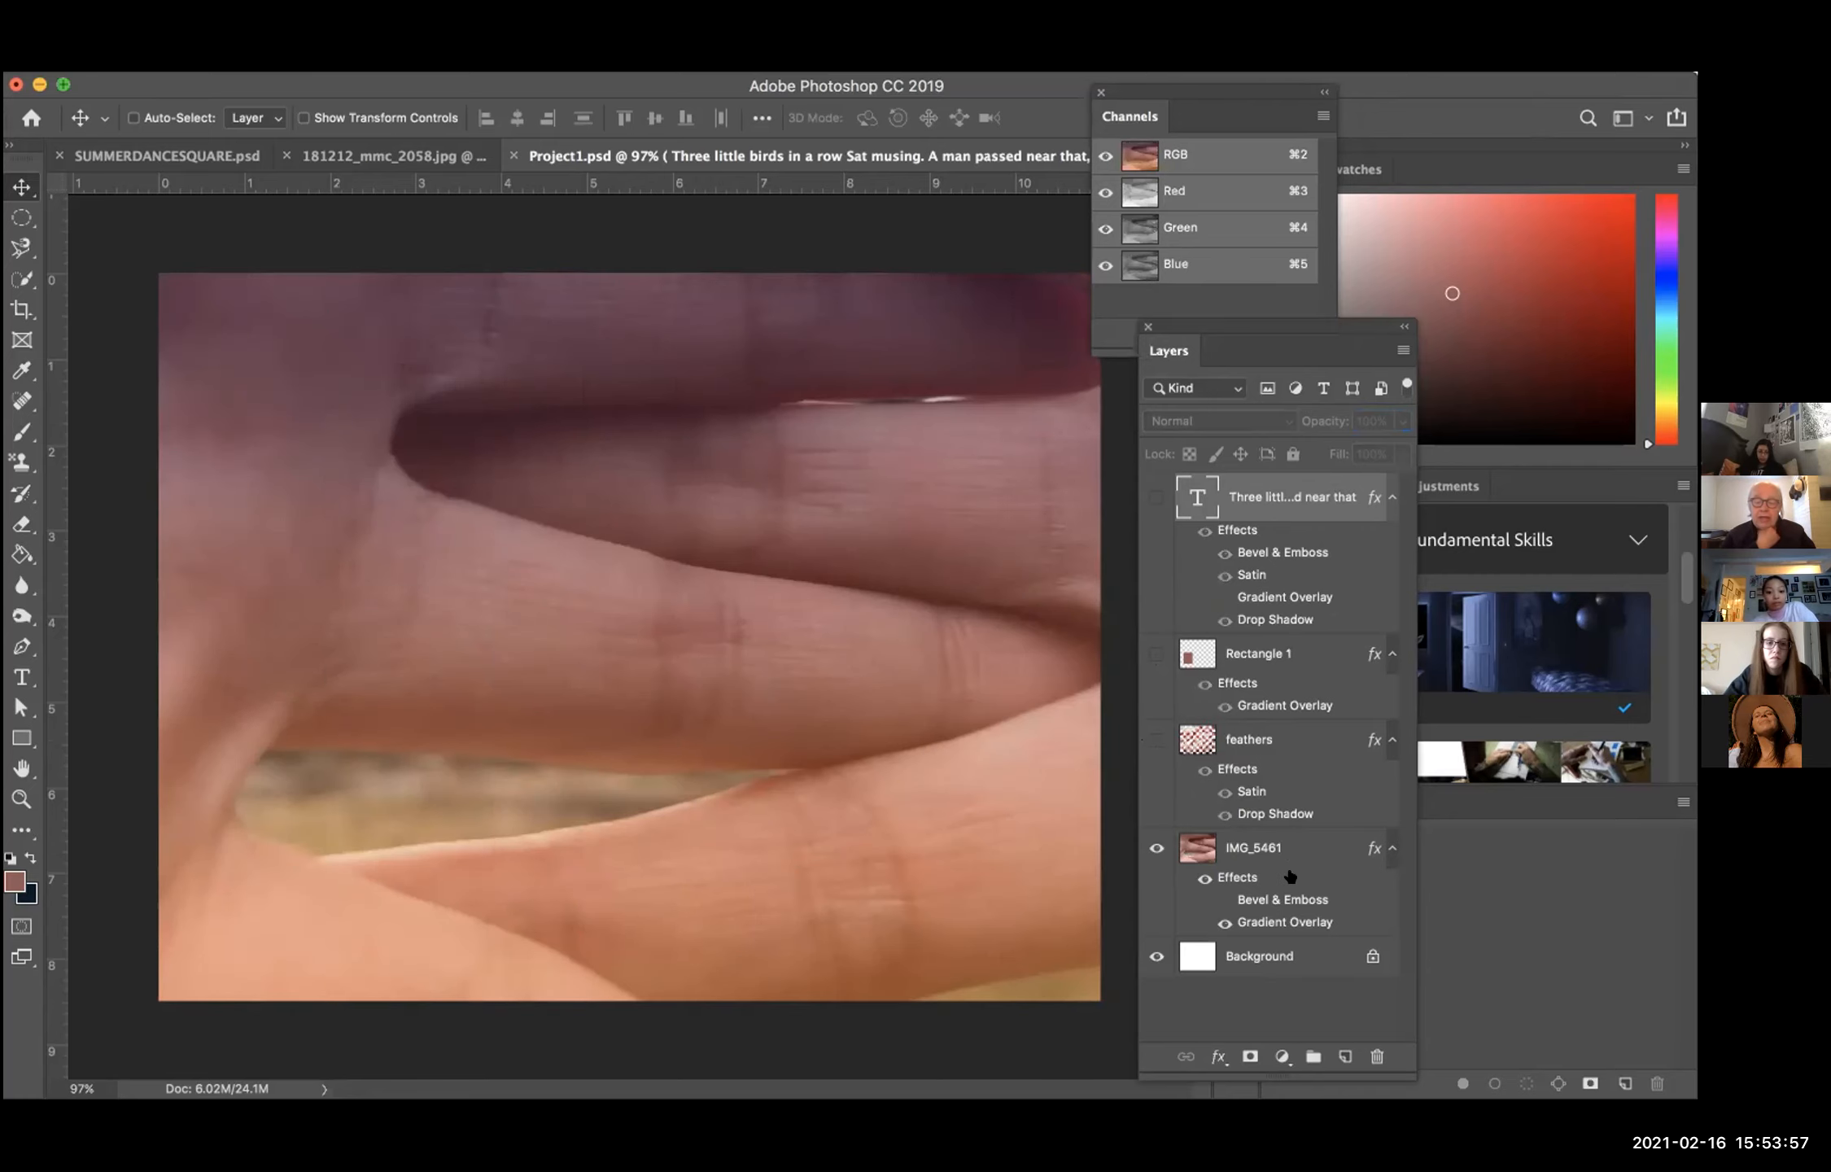
Step: Toggle IMG_5461's layer effects, including Bevel & Emboss and Gradient Overlay, off and on to compare their influence on the photo
click(1201, 877)
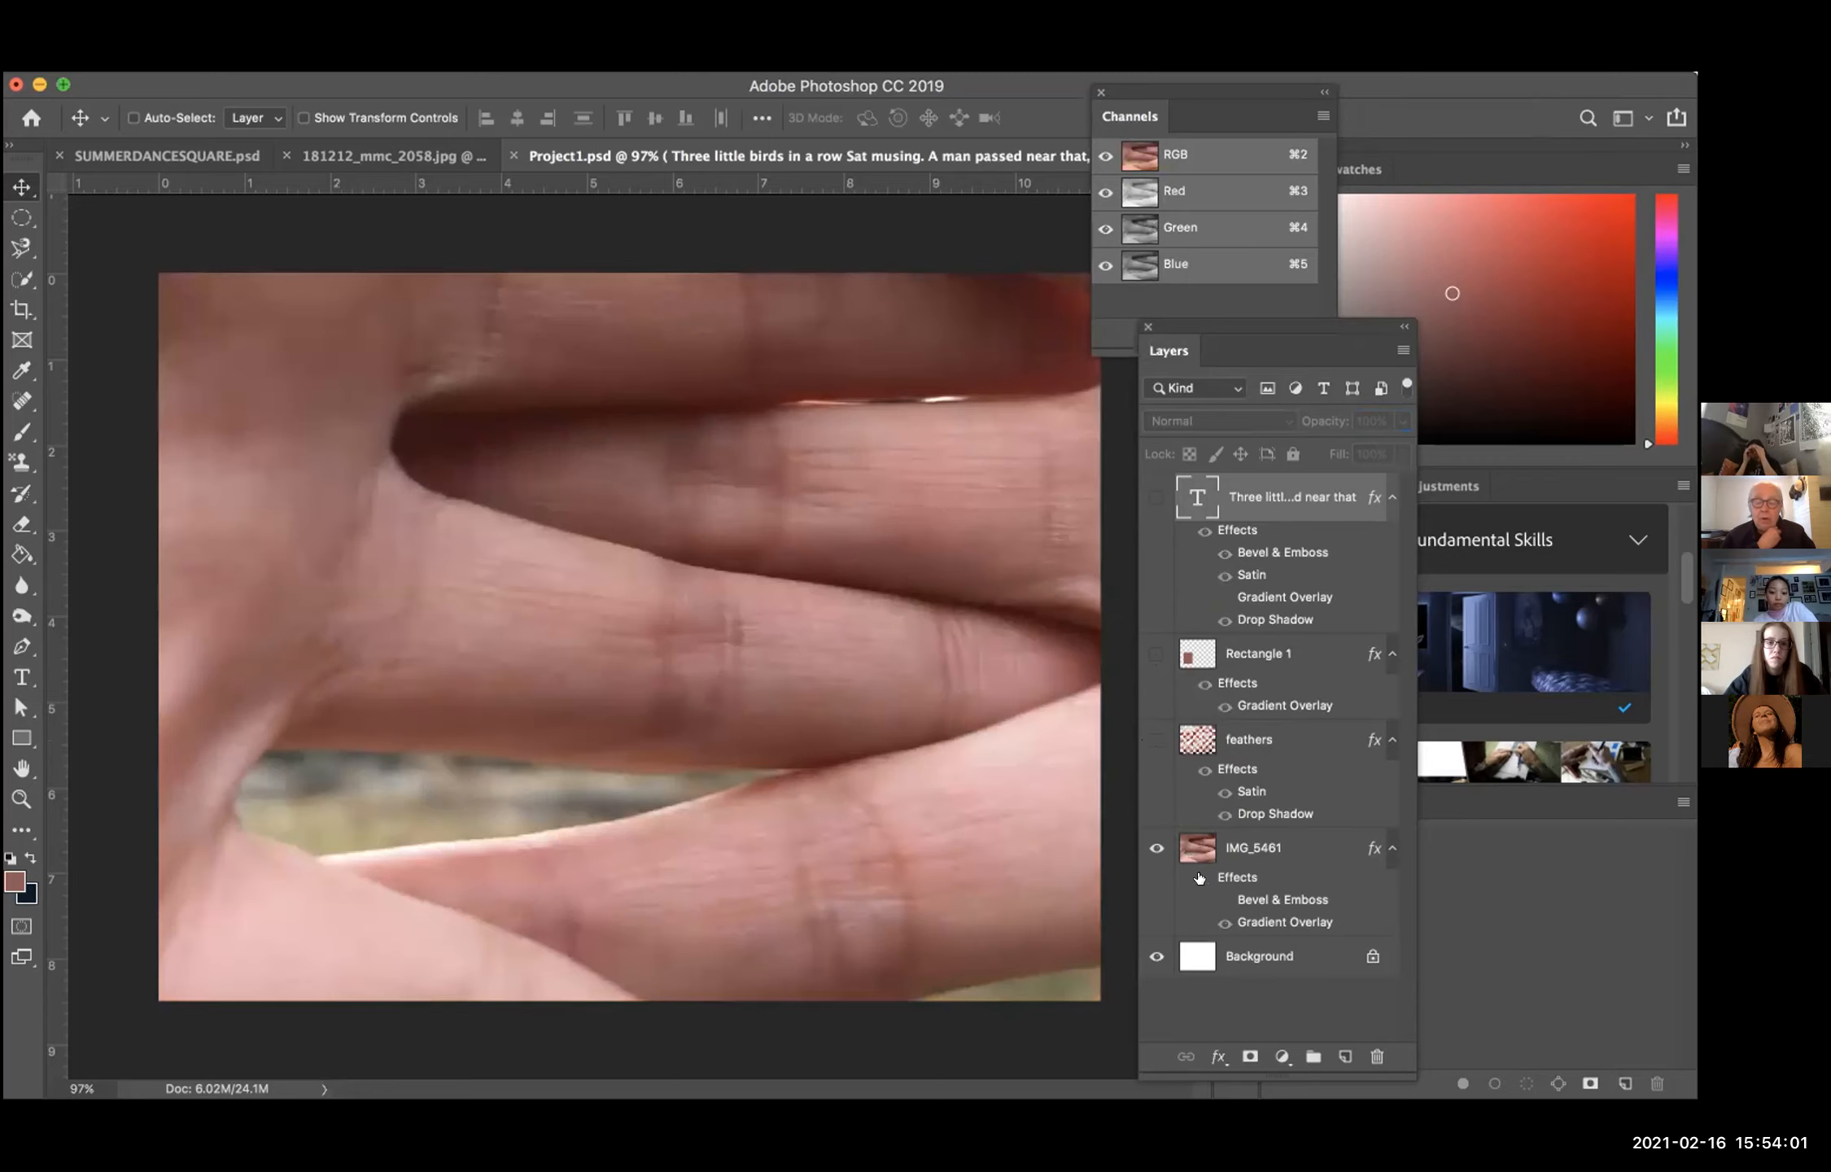
click(1201, 878)
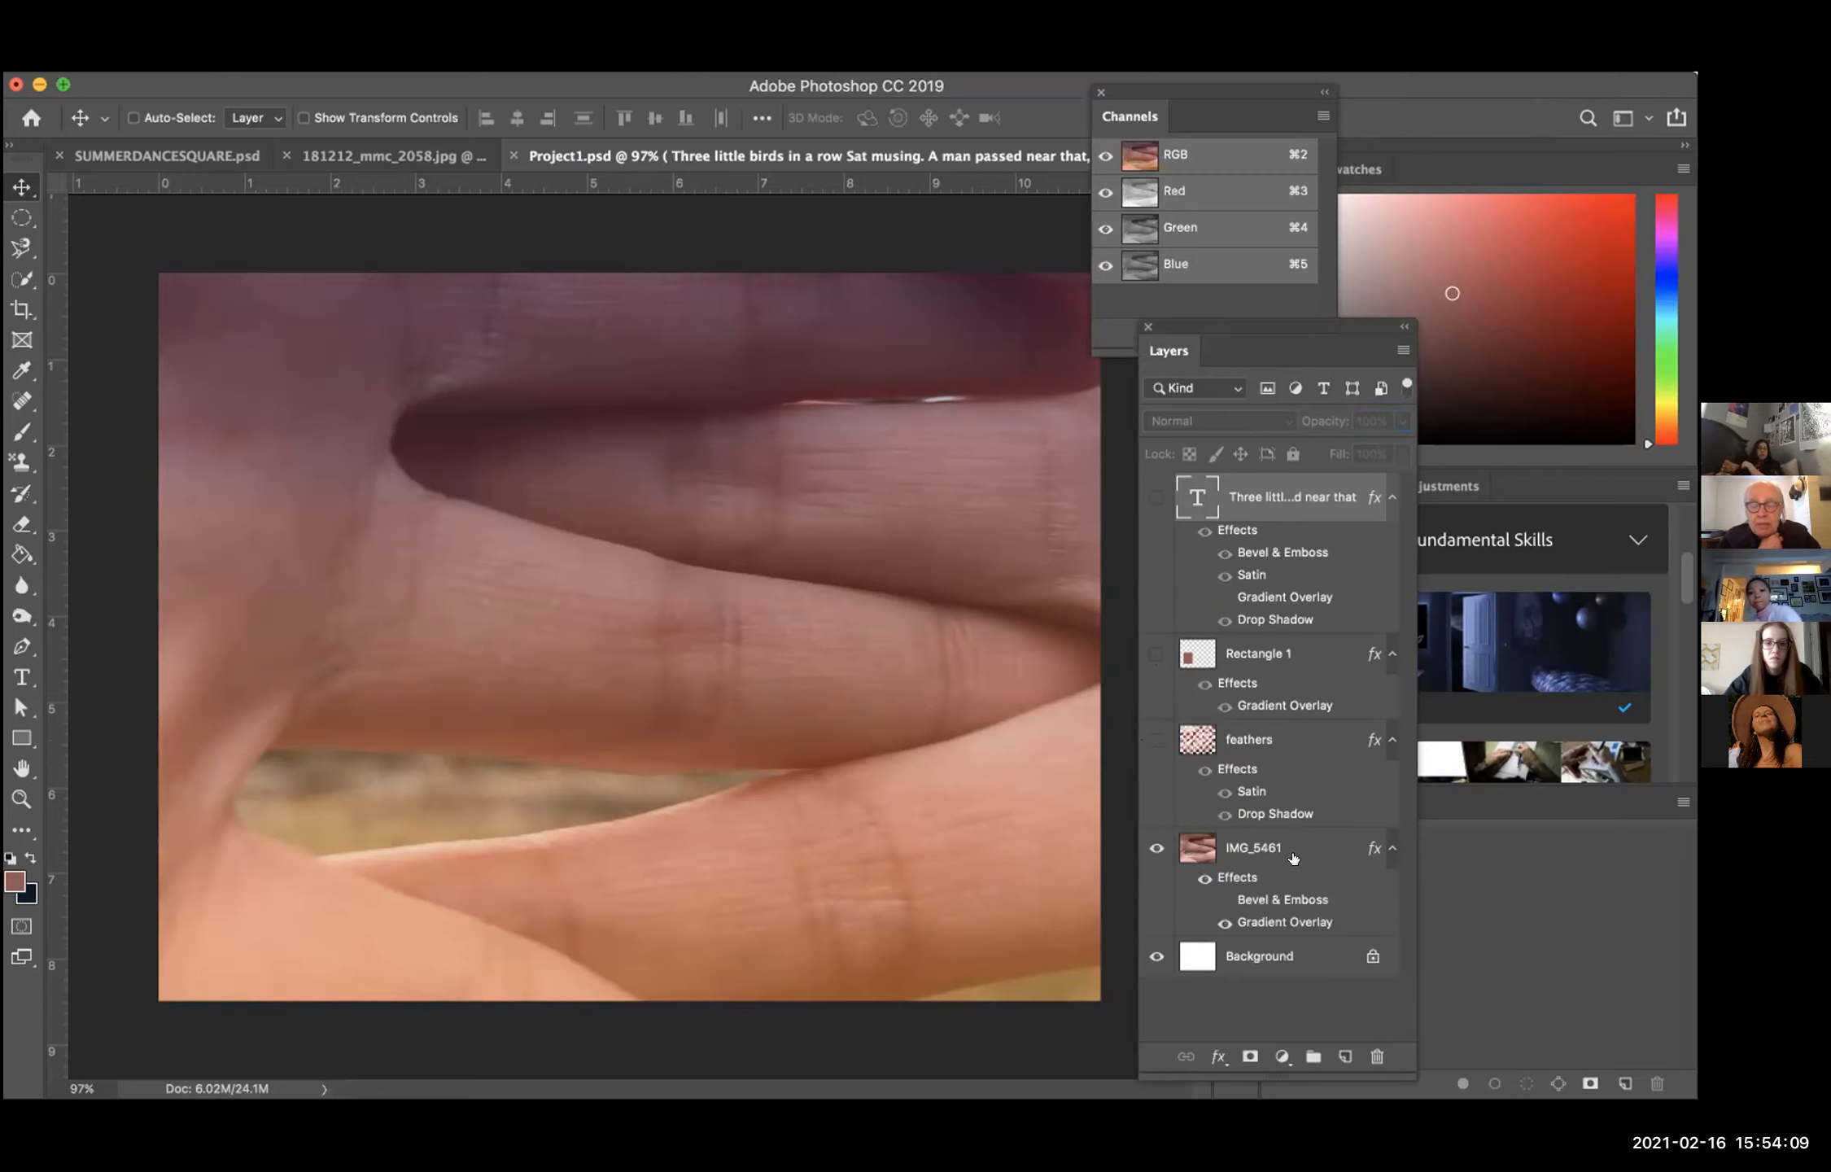
click(1220, 903)
click(1219, 904)
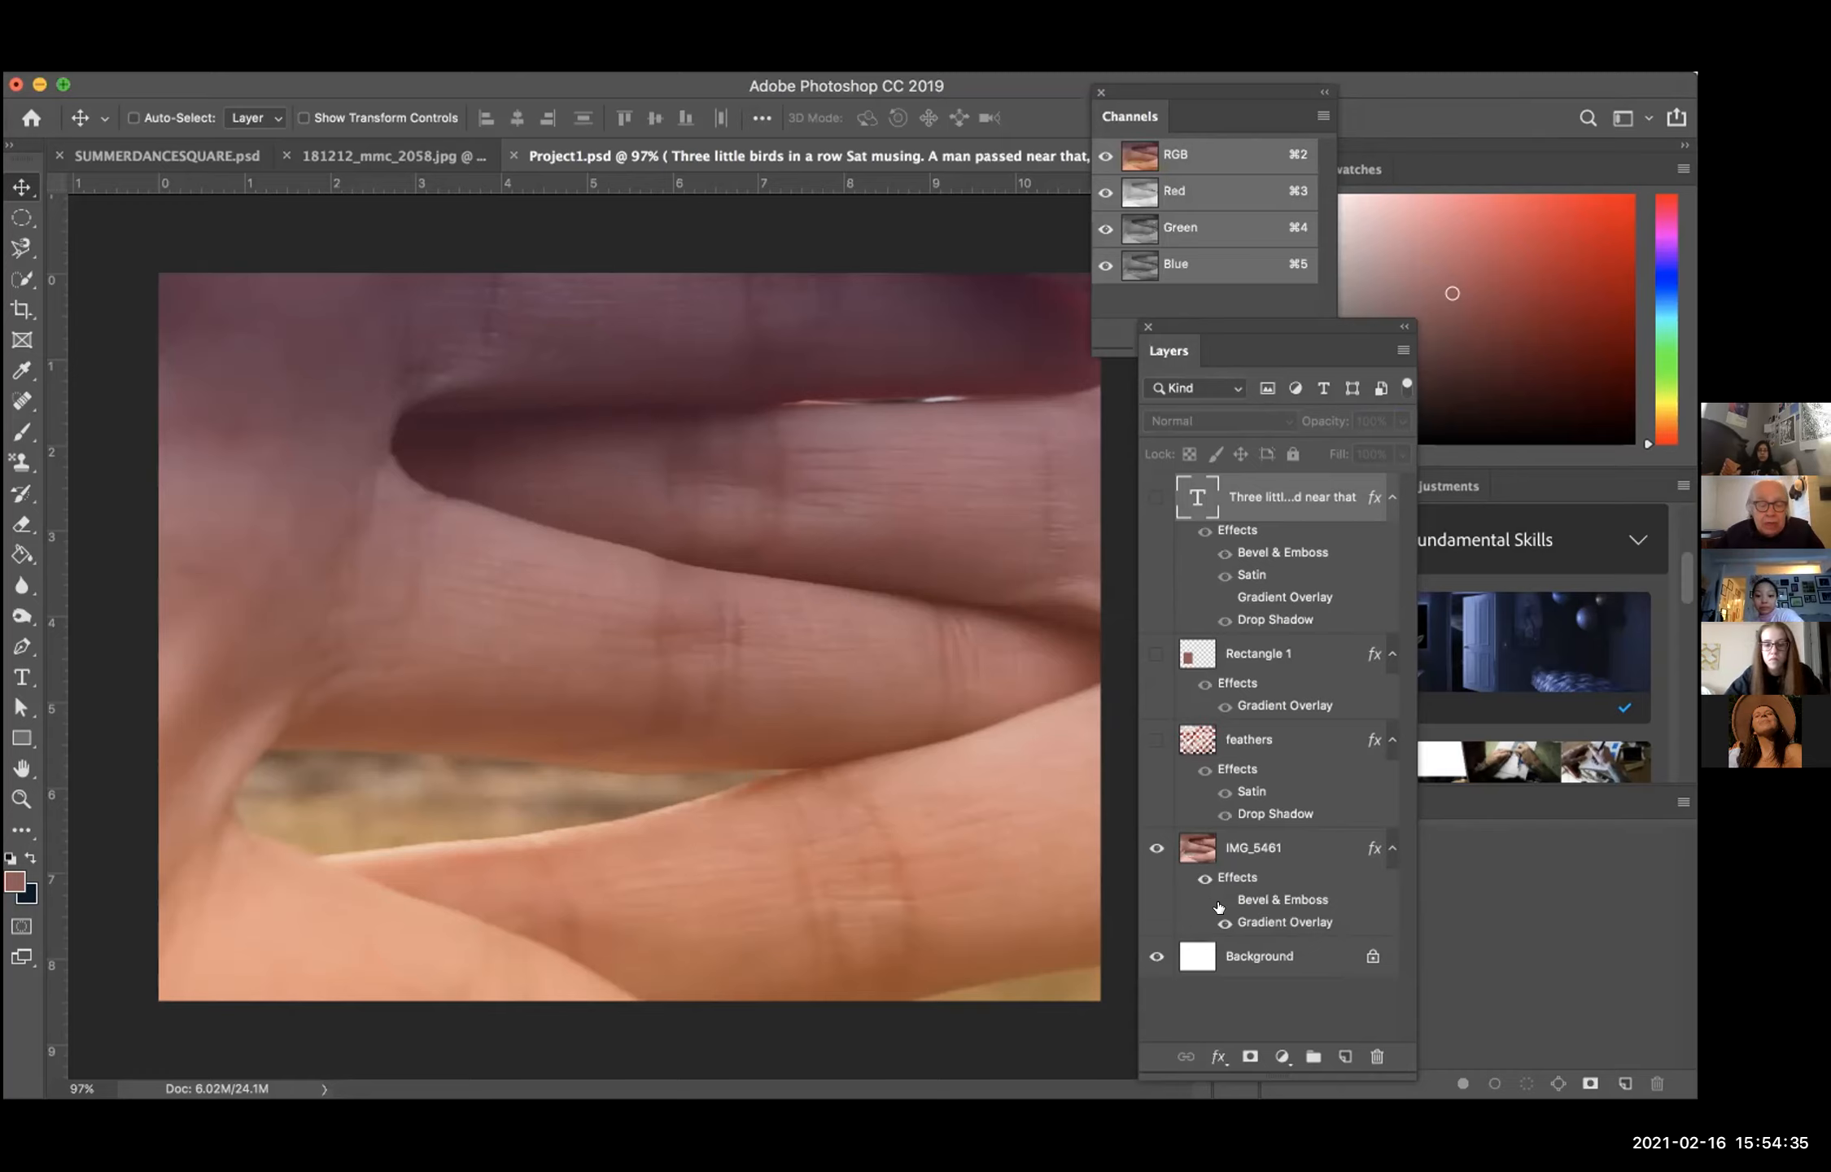
click(1219, 903)
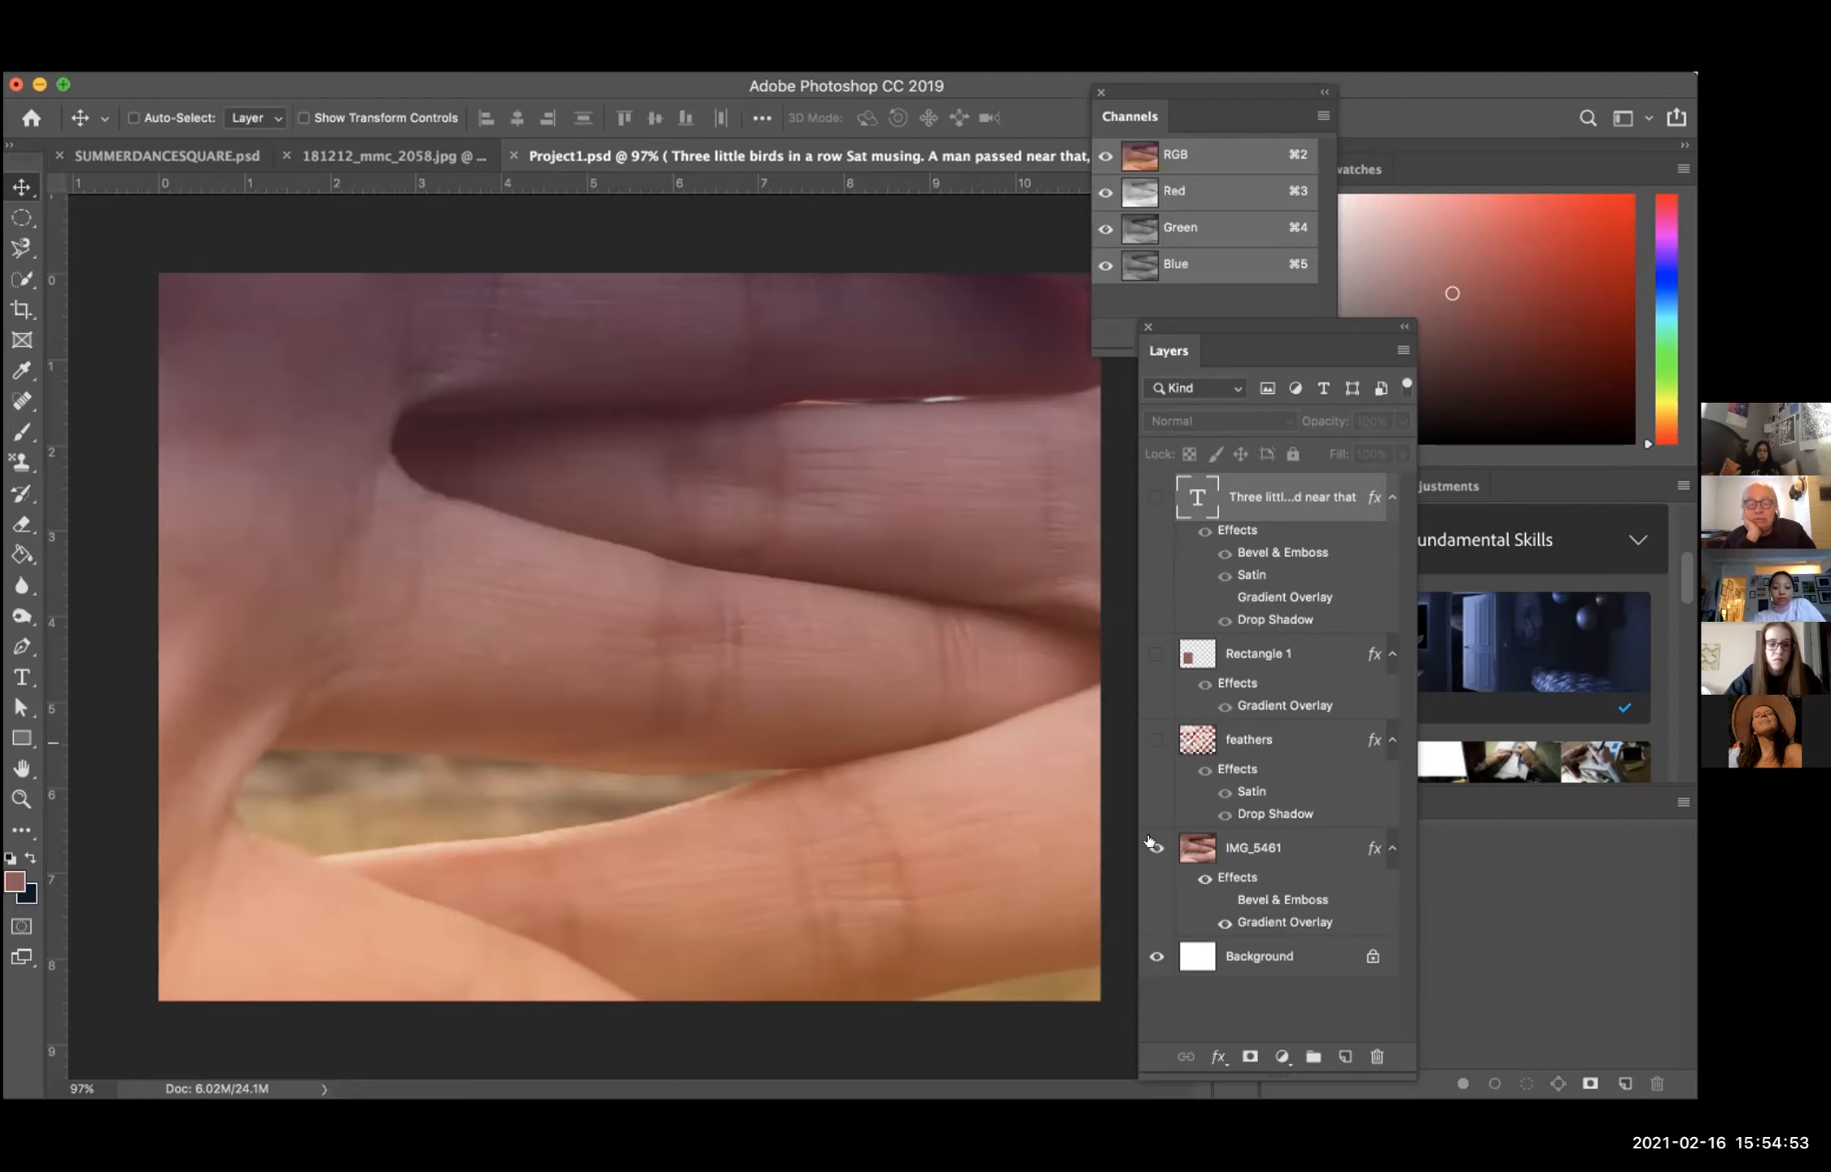
click(1224, 927)
click(1224, 927)
click(1225, 927)
click(1225, 927)
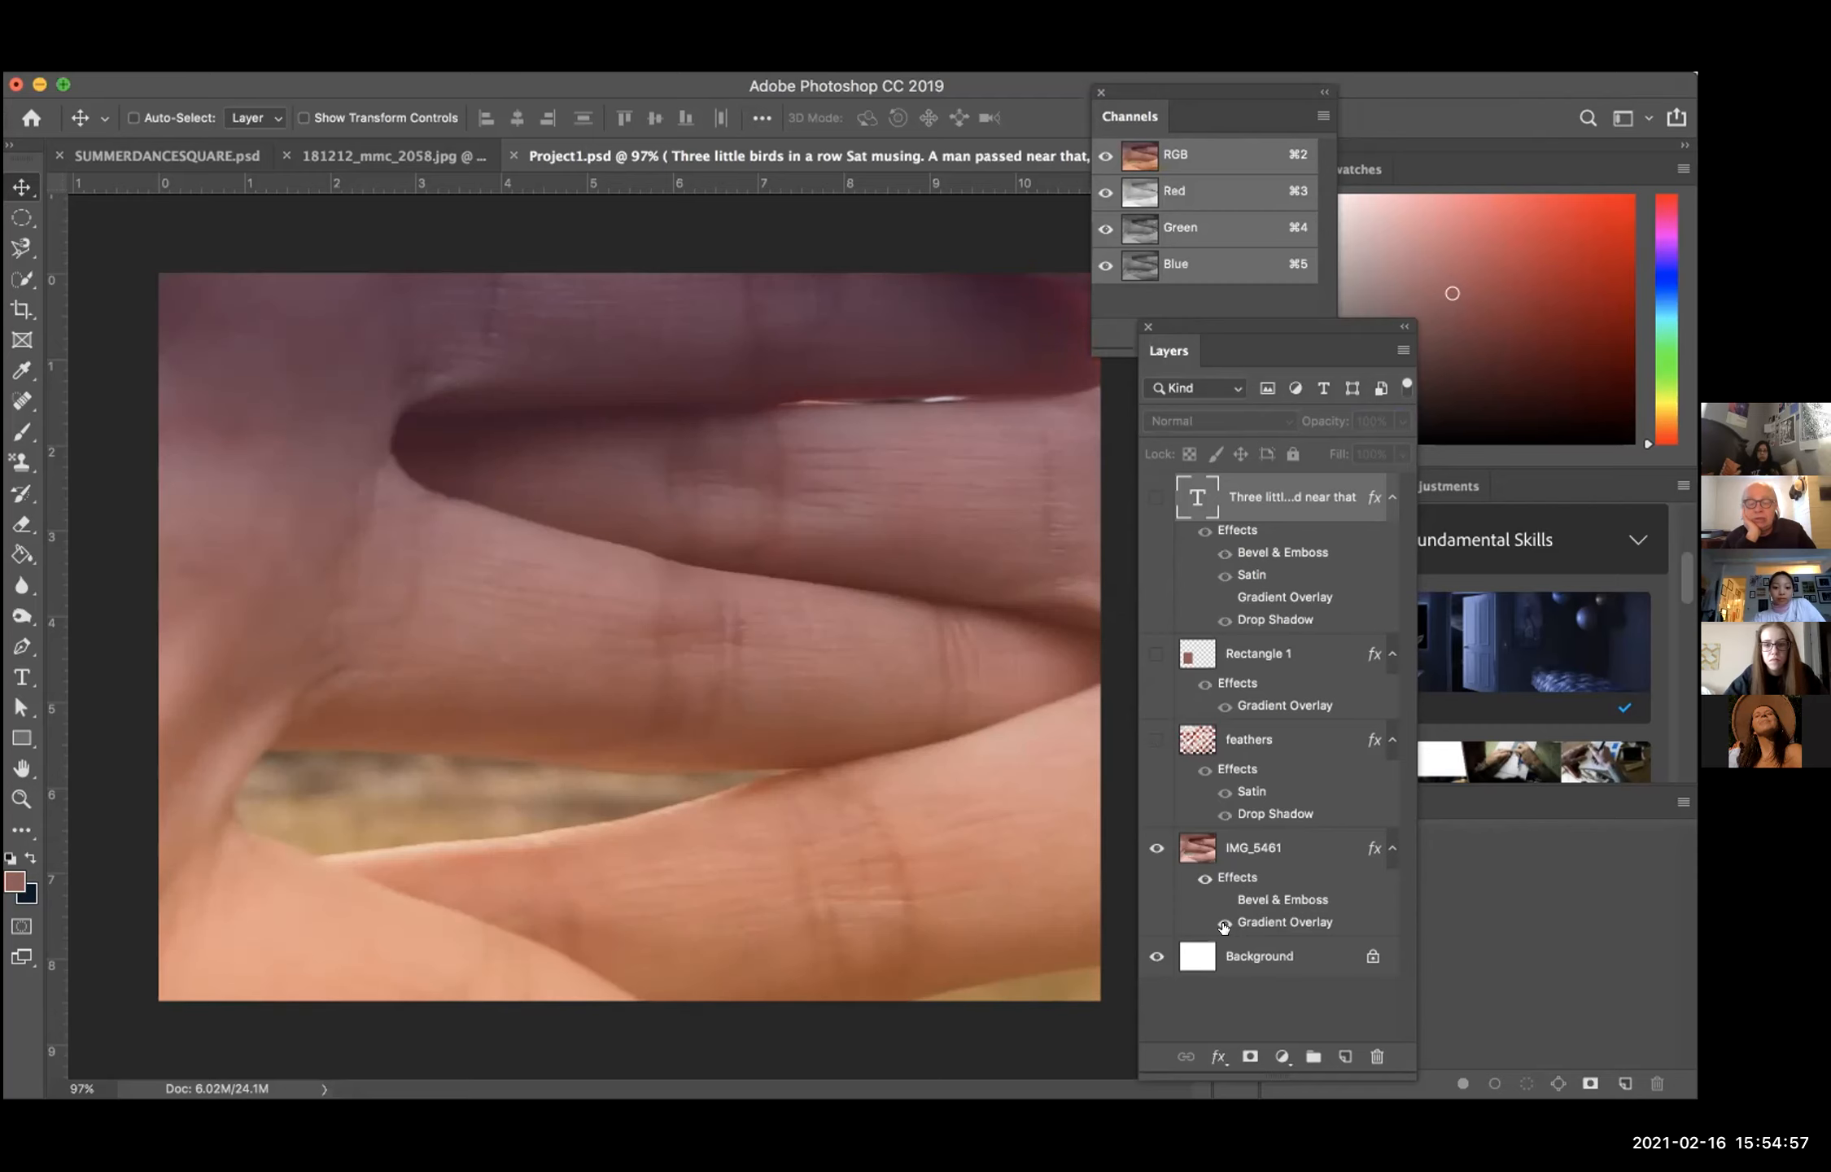
Step: Show the feathers layer, compare its Satin and Drop Shadow effects on and off, and show the Rectangle 1 layer
click(1156, 739)
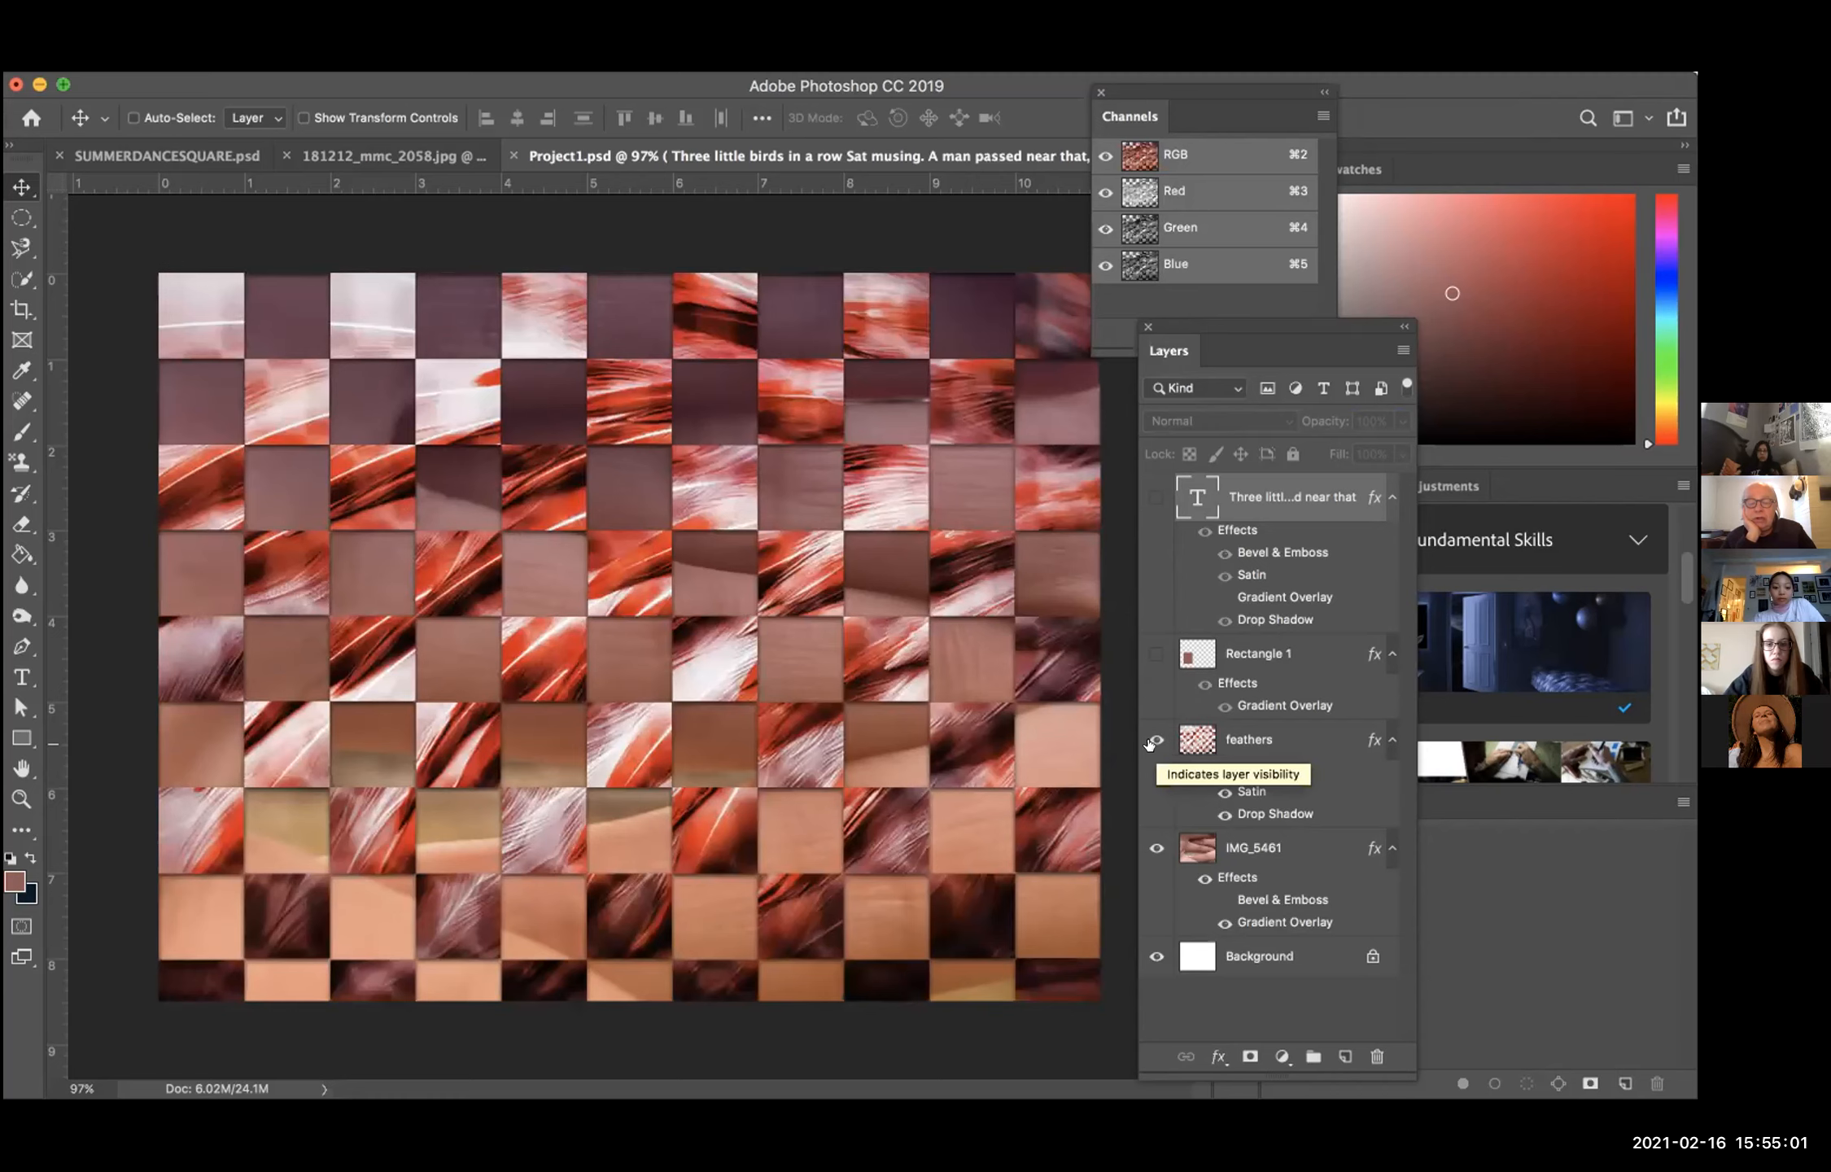
click(1223, 789)
click(1224, 789)
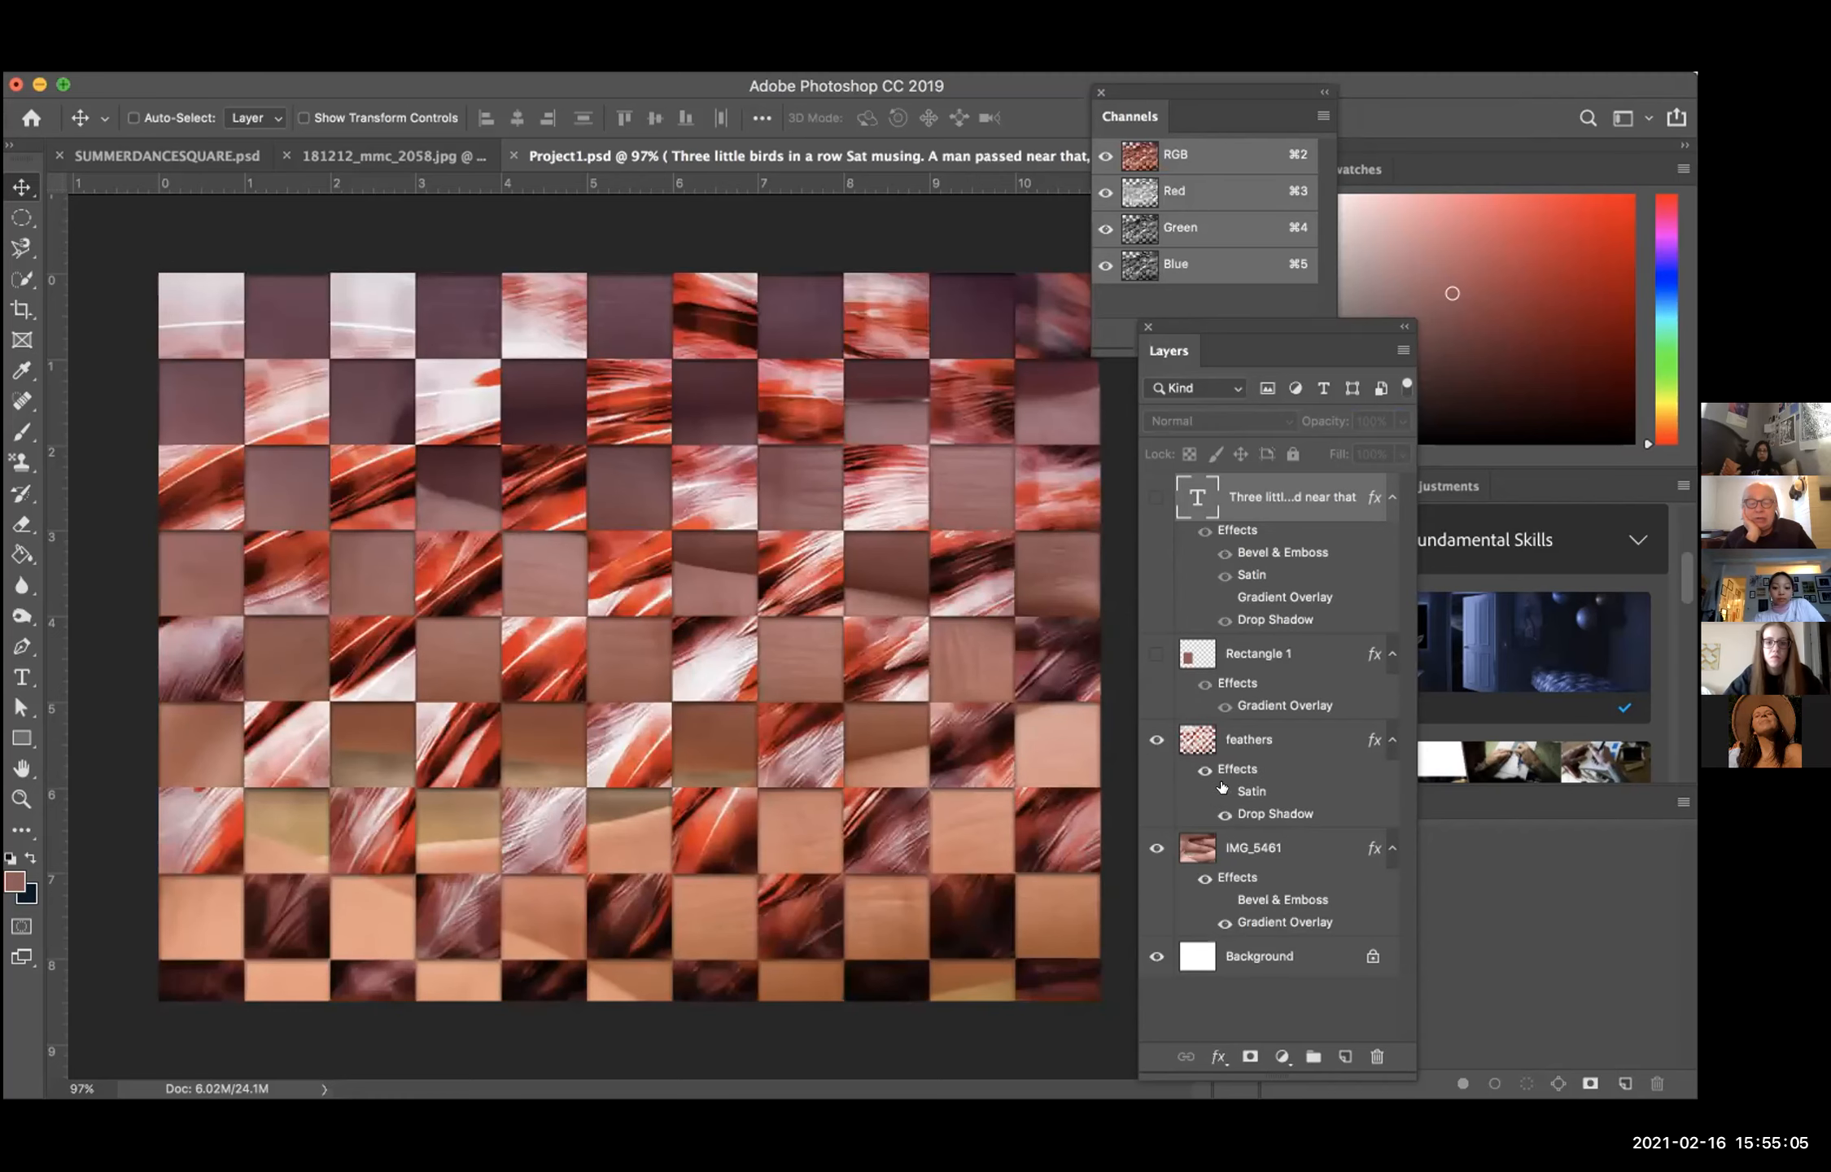
click(1224, 790)
click(1224, 789)
click(1220, 813)
click(1220, 813)
click(1219, 812)
click(1219, 813)
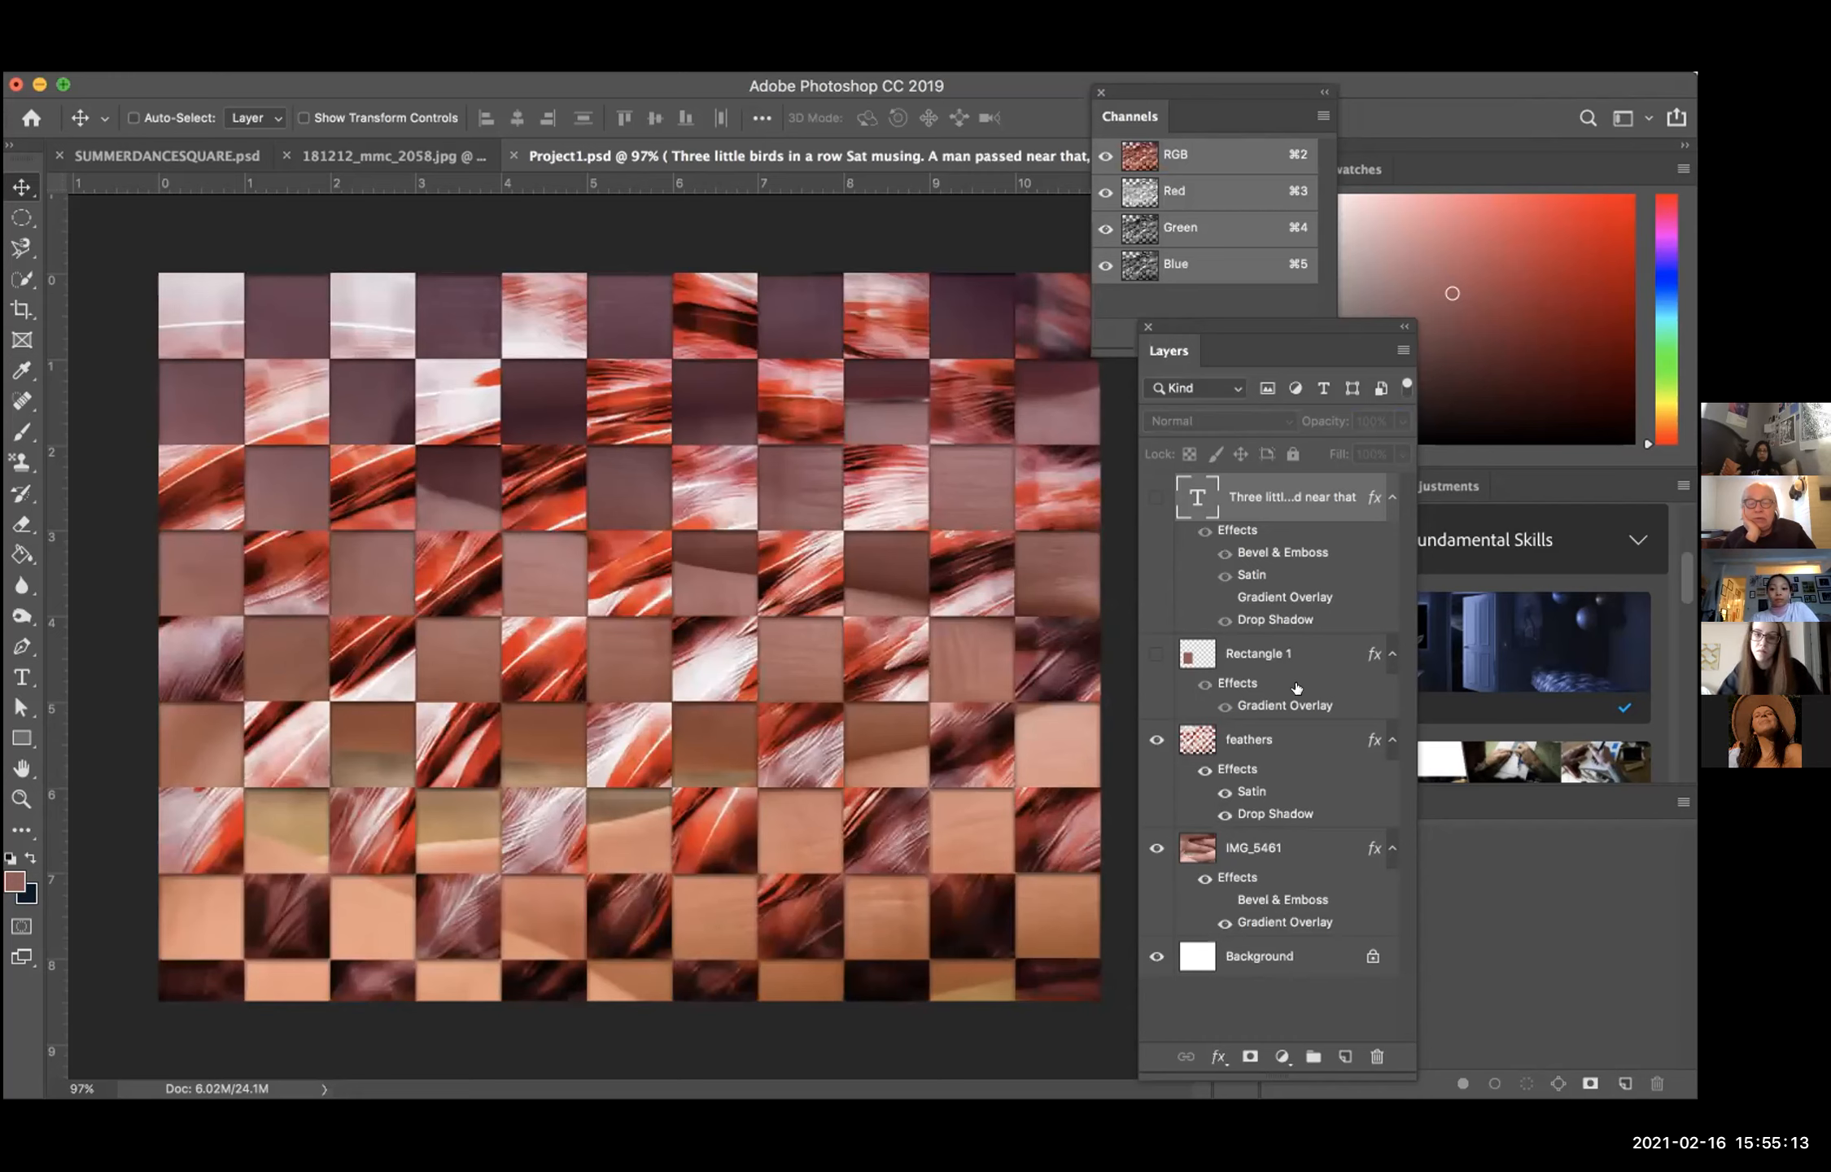
click(1147, 653)
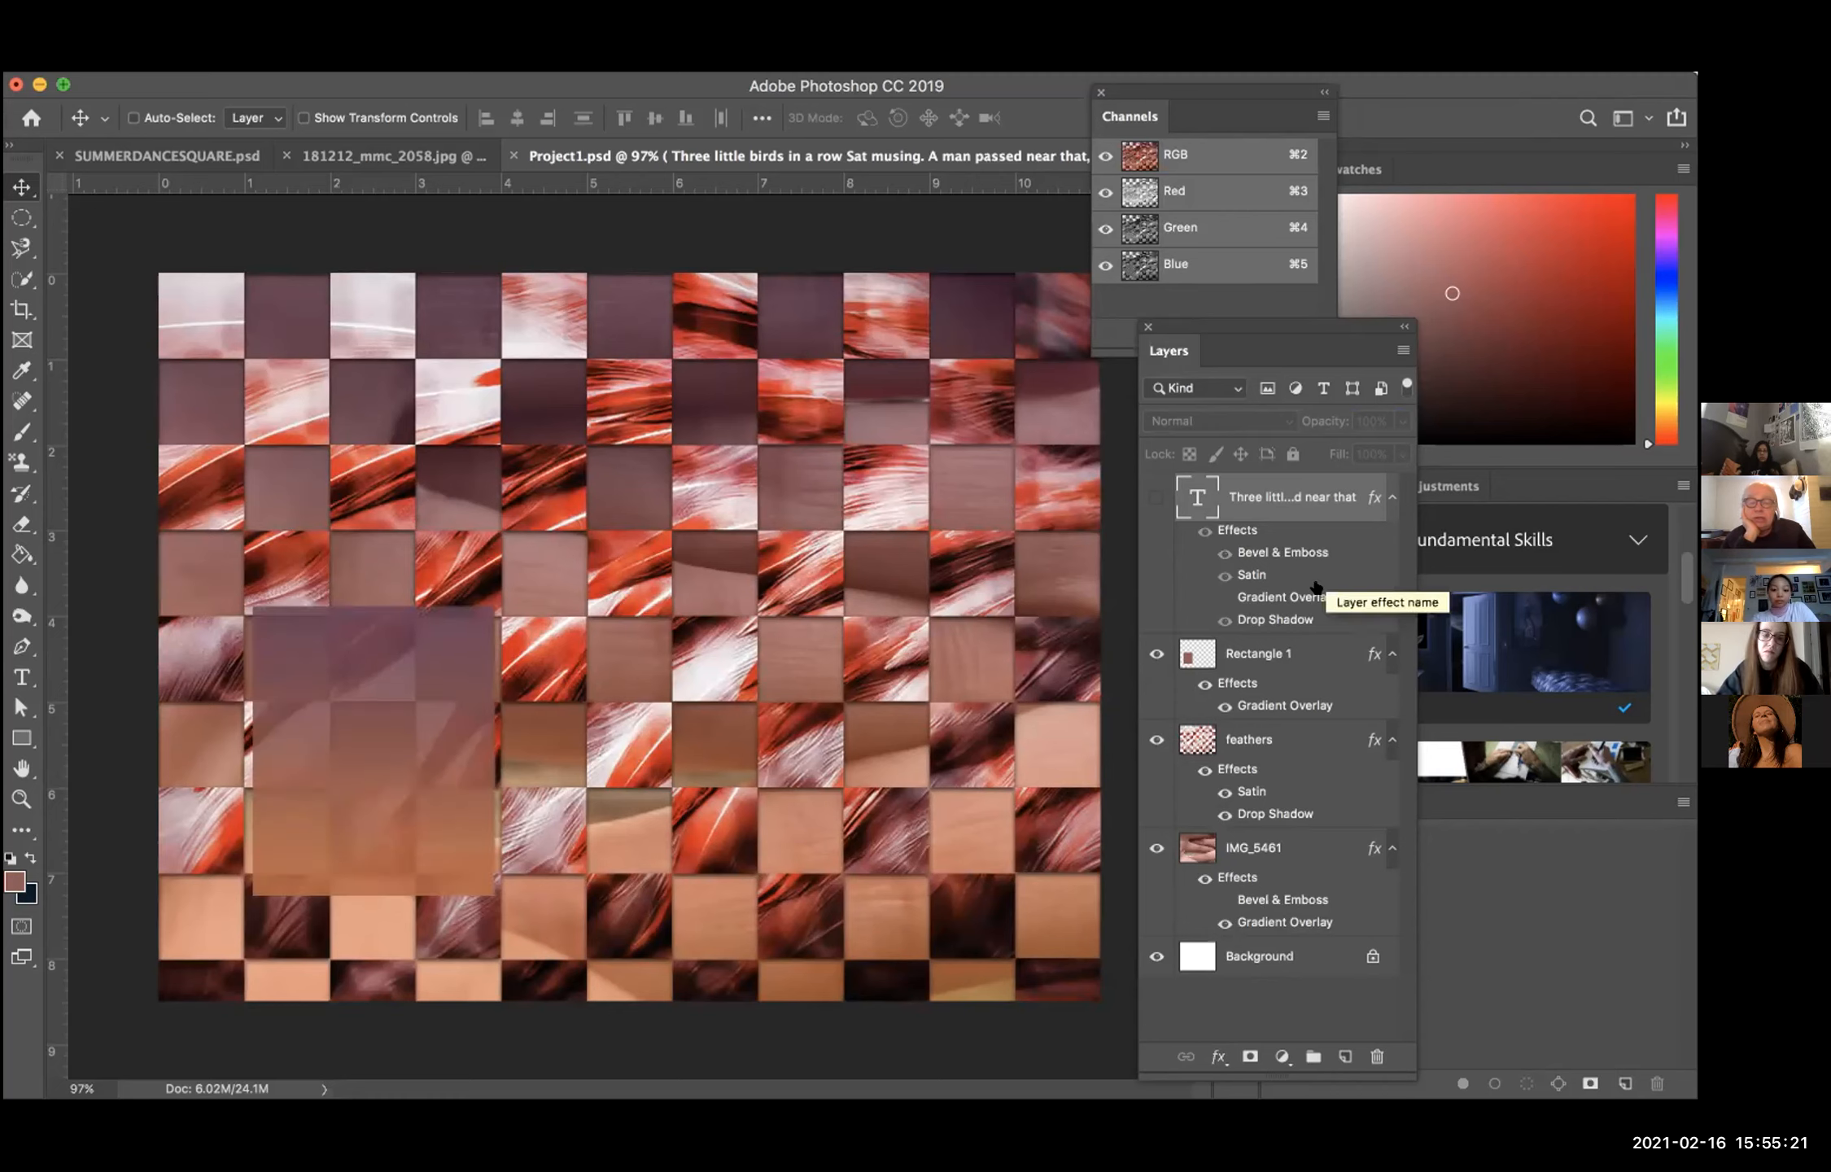
double_click(1207, 483)
double_click(1207, 484)
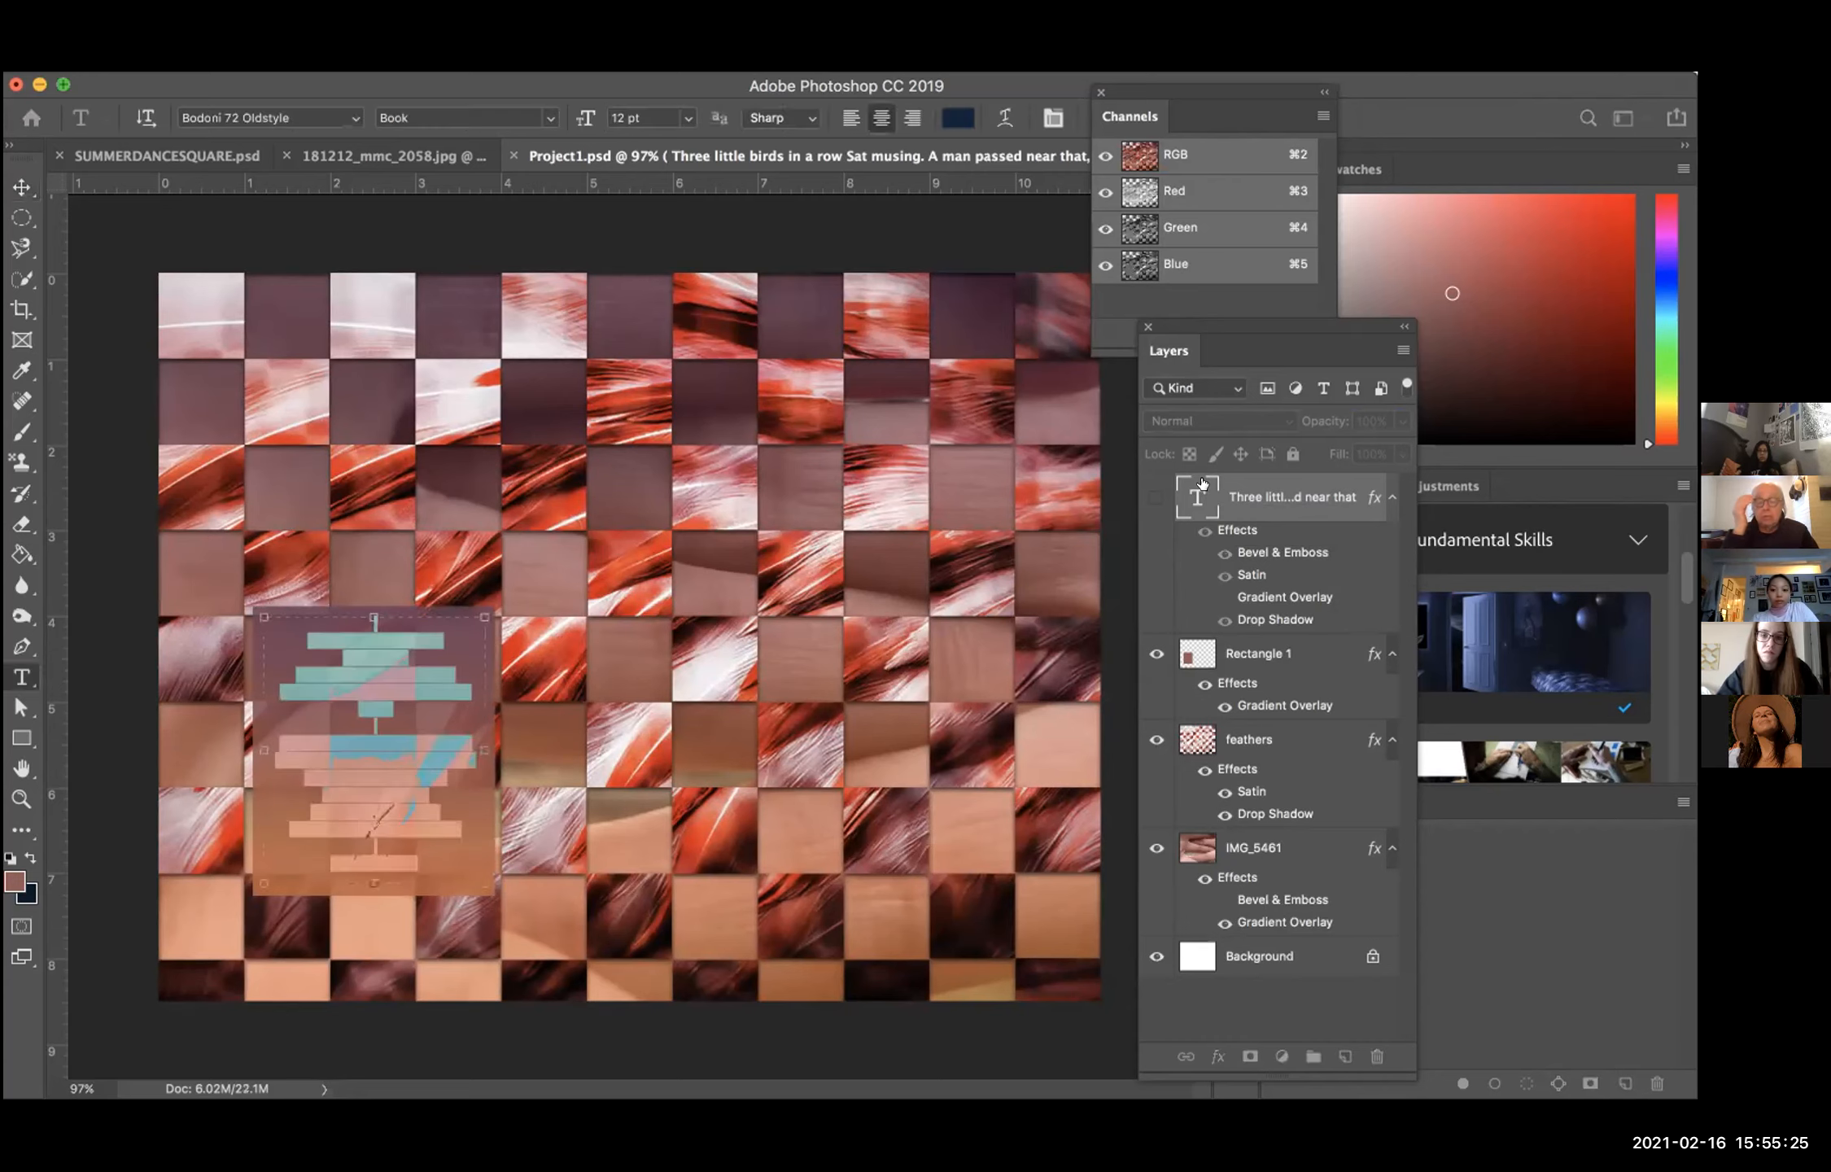
click(1197, 496)
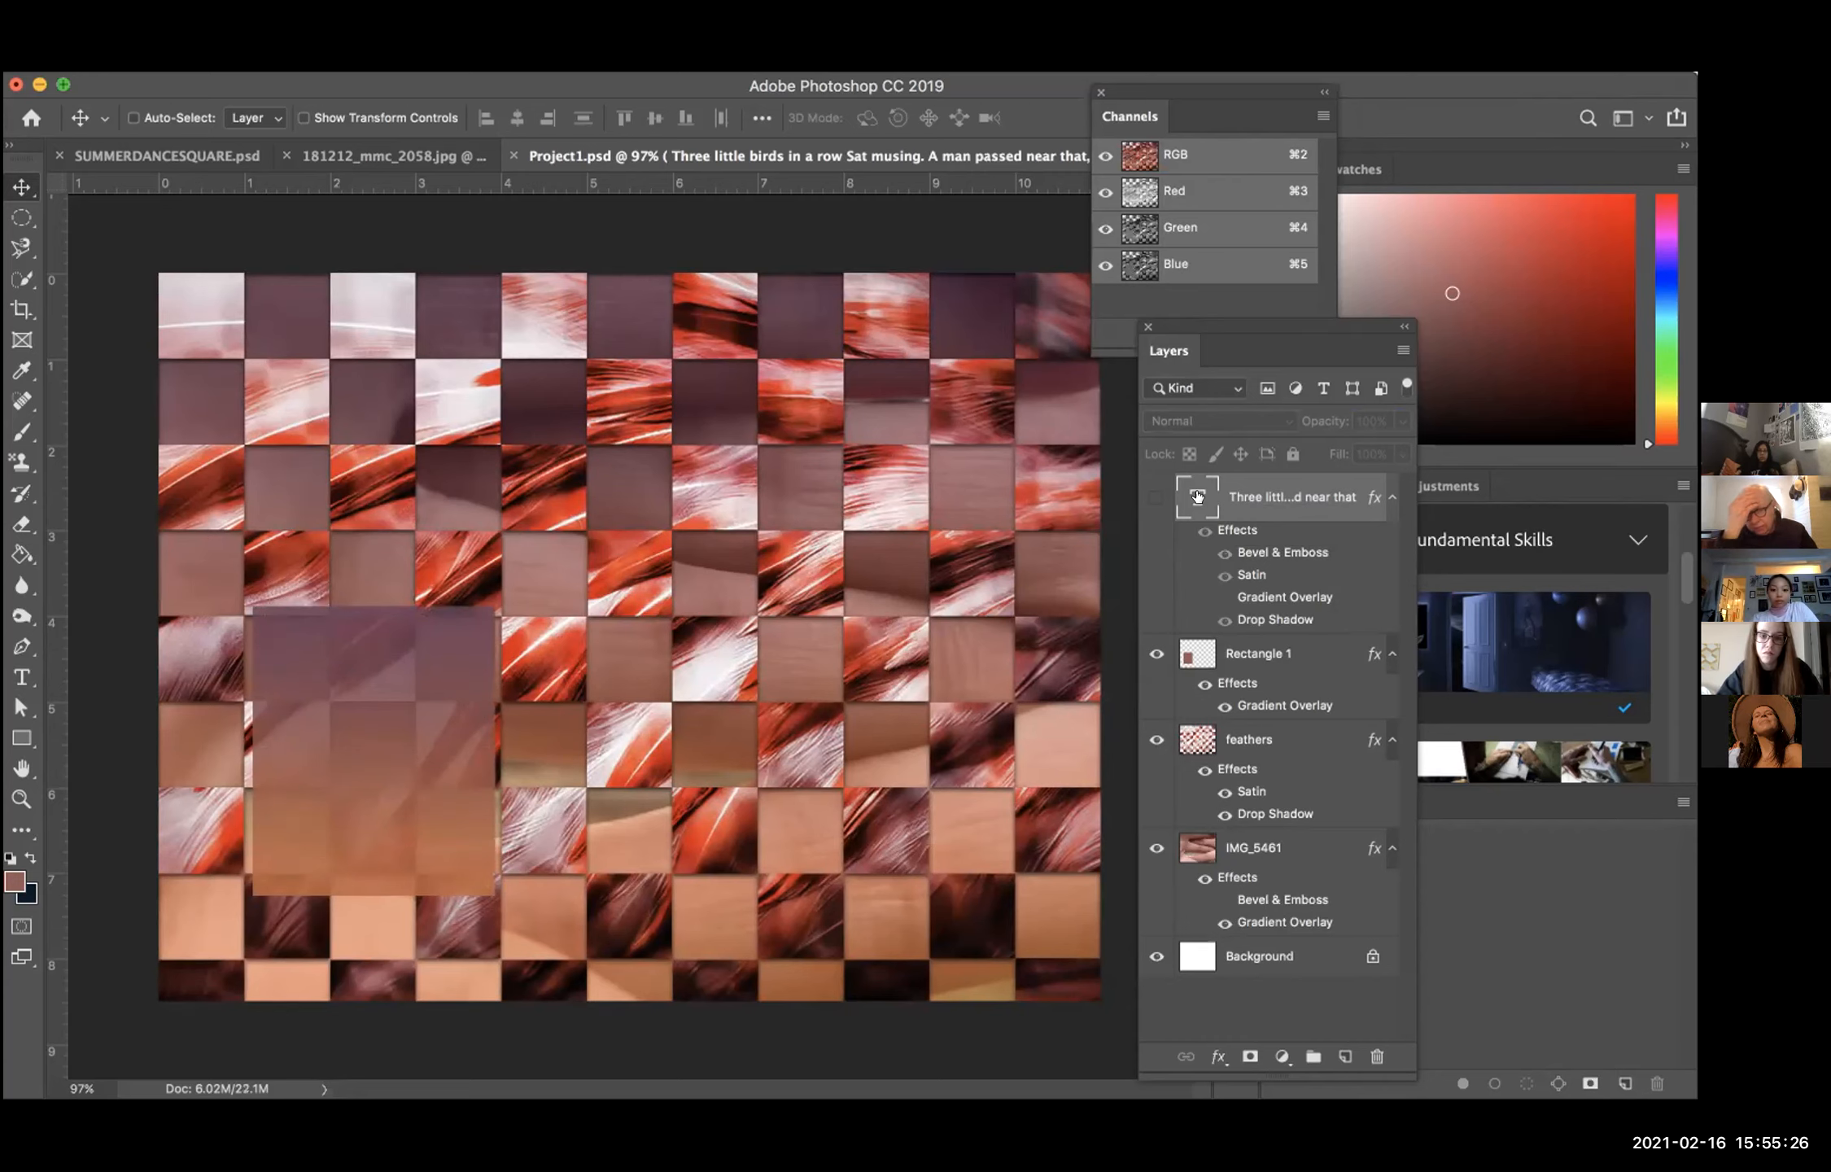
Step: Set the Rectangle 1 layer's fill opacity to 74% in its blending options and apply the layer style
click(1215, 650)
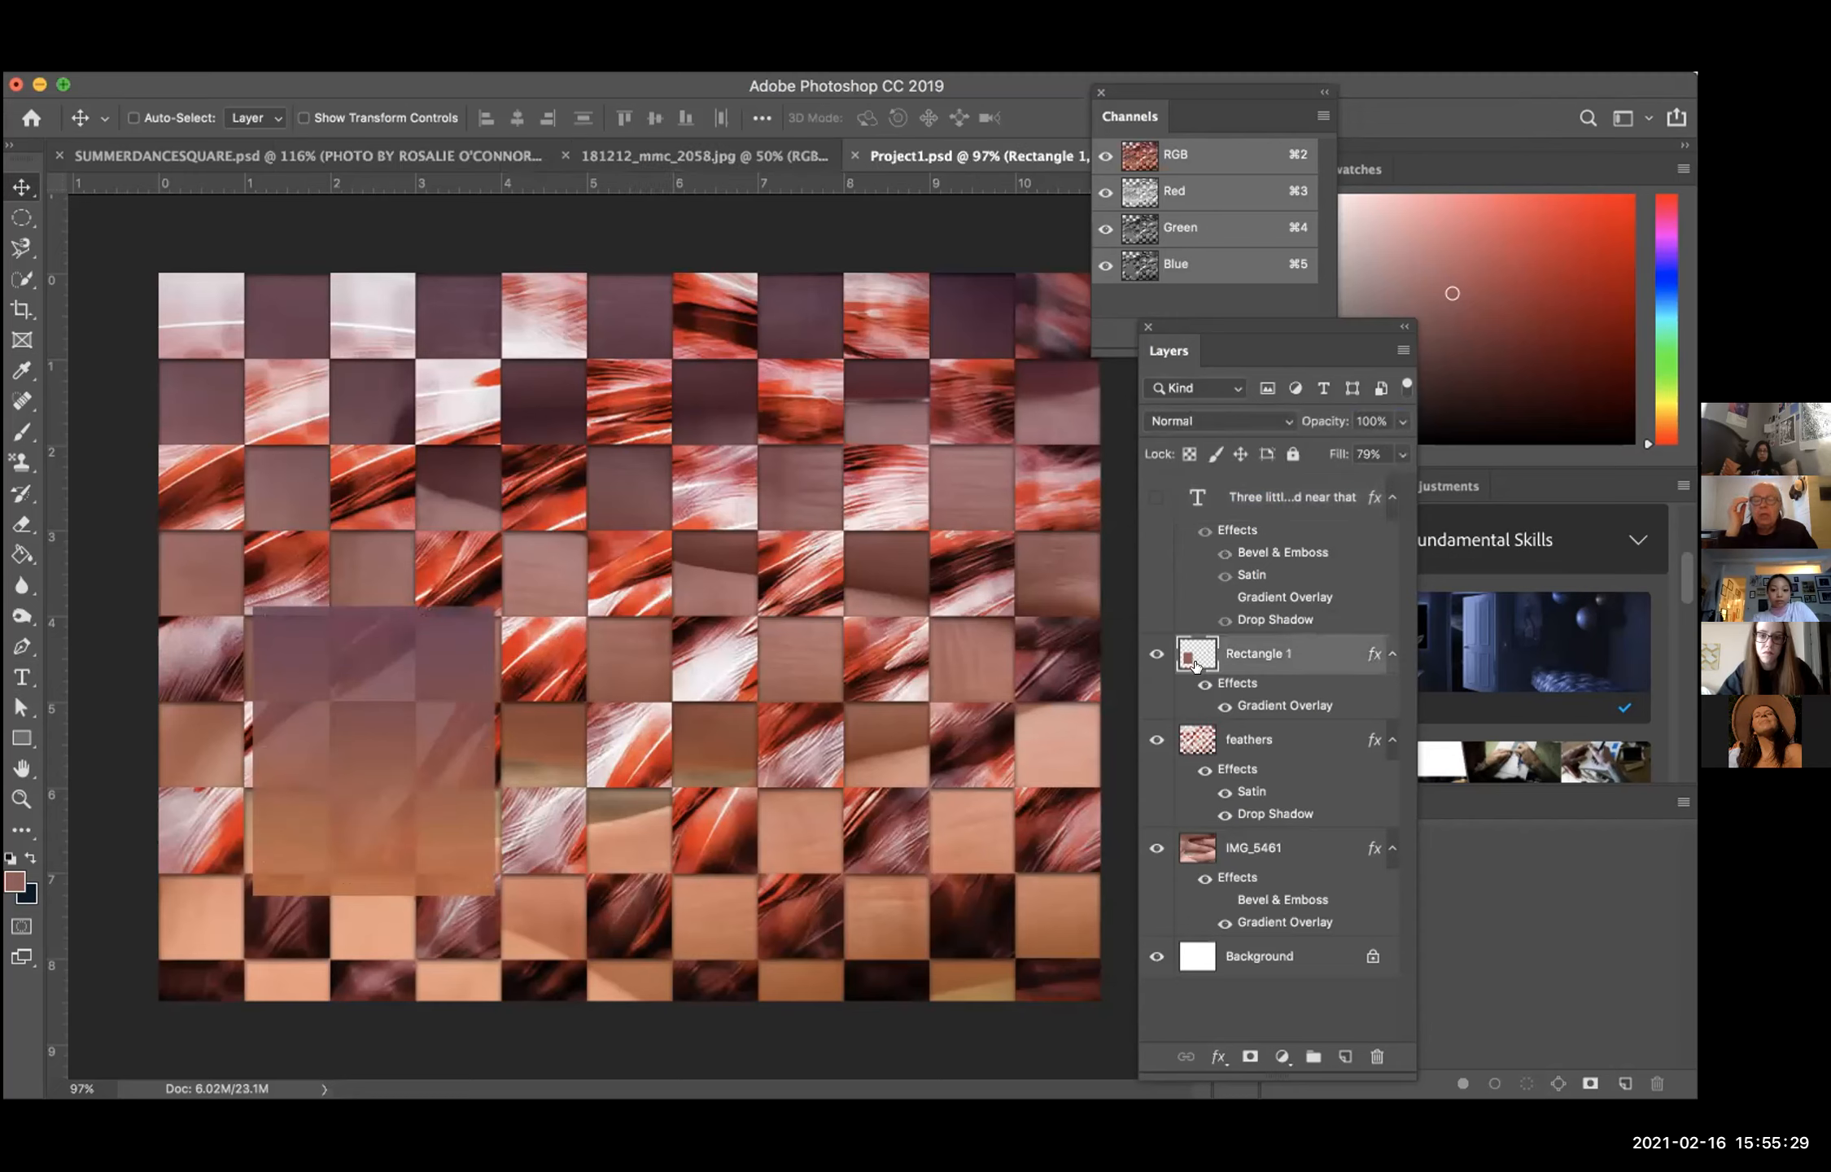
double_click(1231, 648)
double_click(1200, 650)
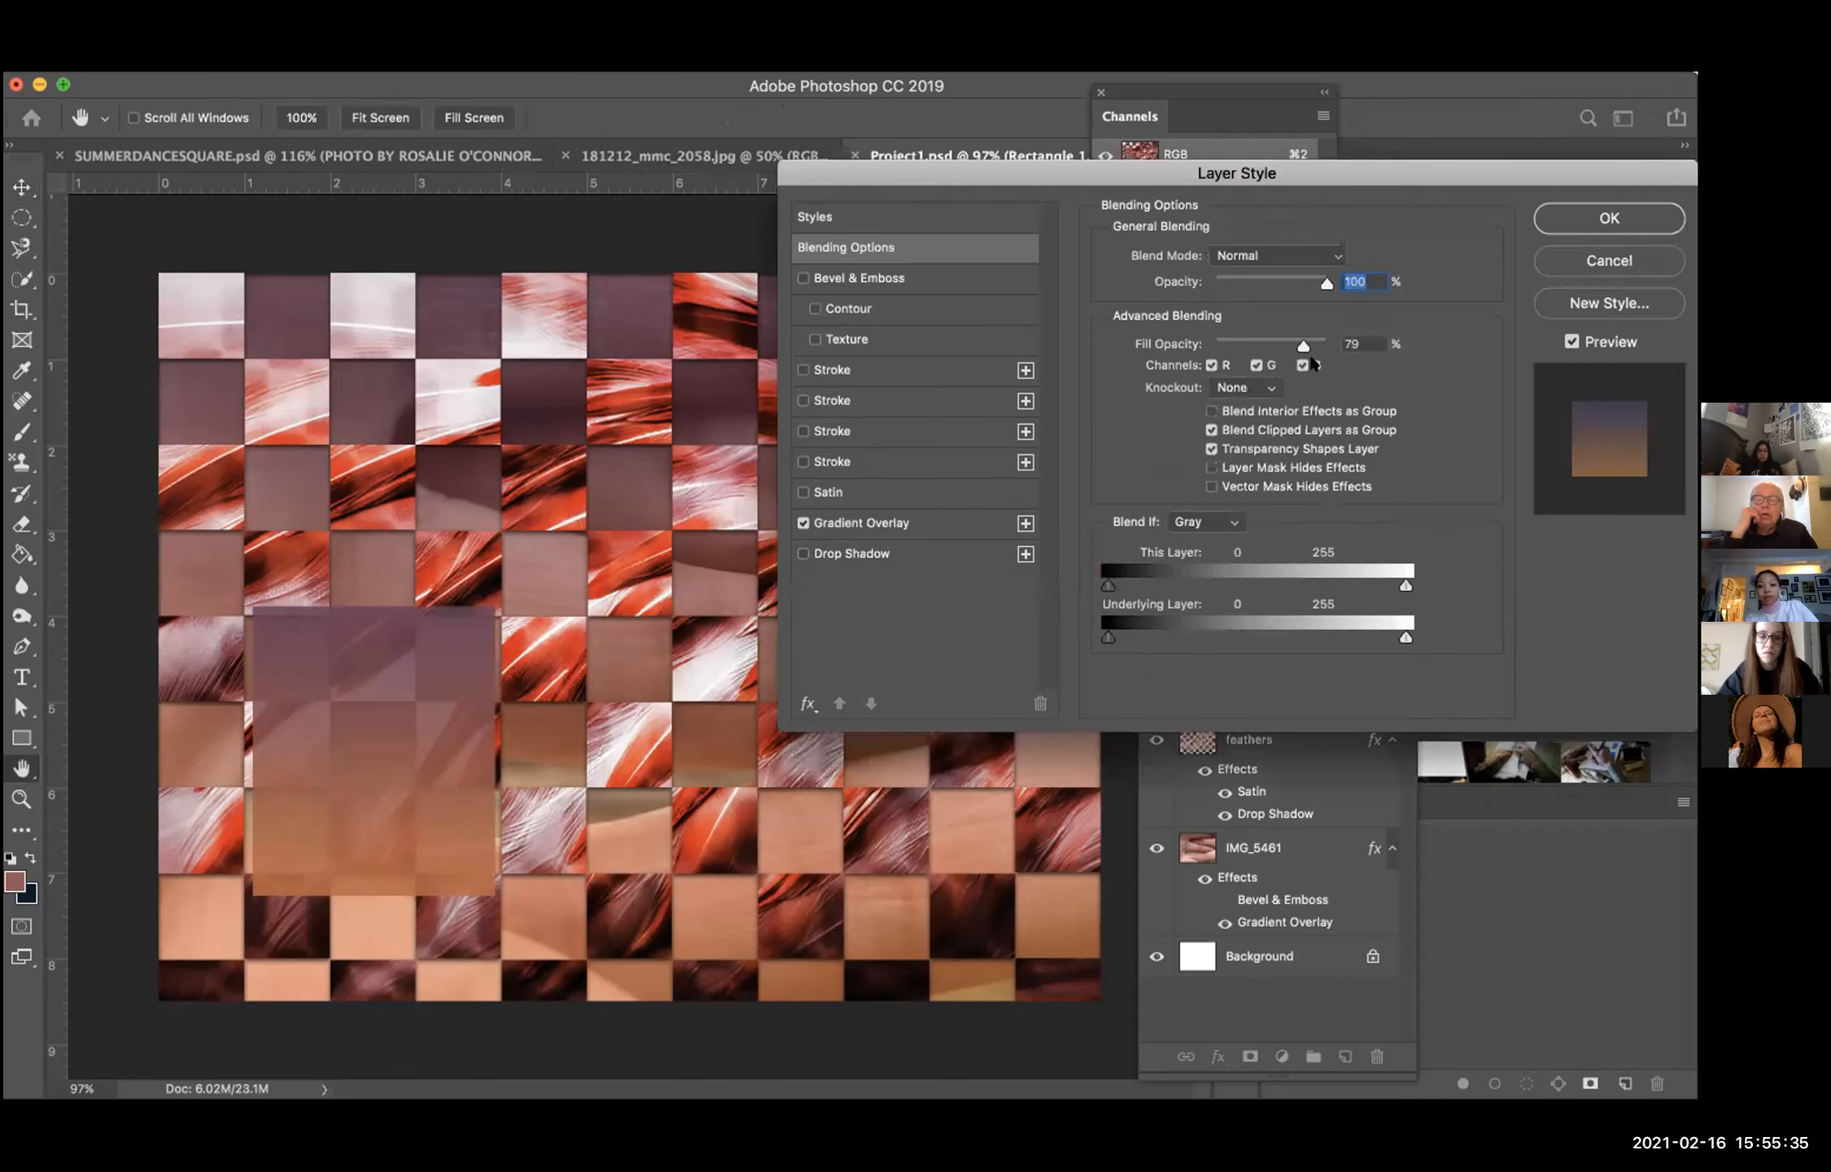
mouse_move(1303, 345)
mouse_down()
mouse_move(1275, 345)
mouse_move(1297, 348)
mouse_up()
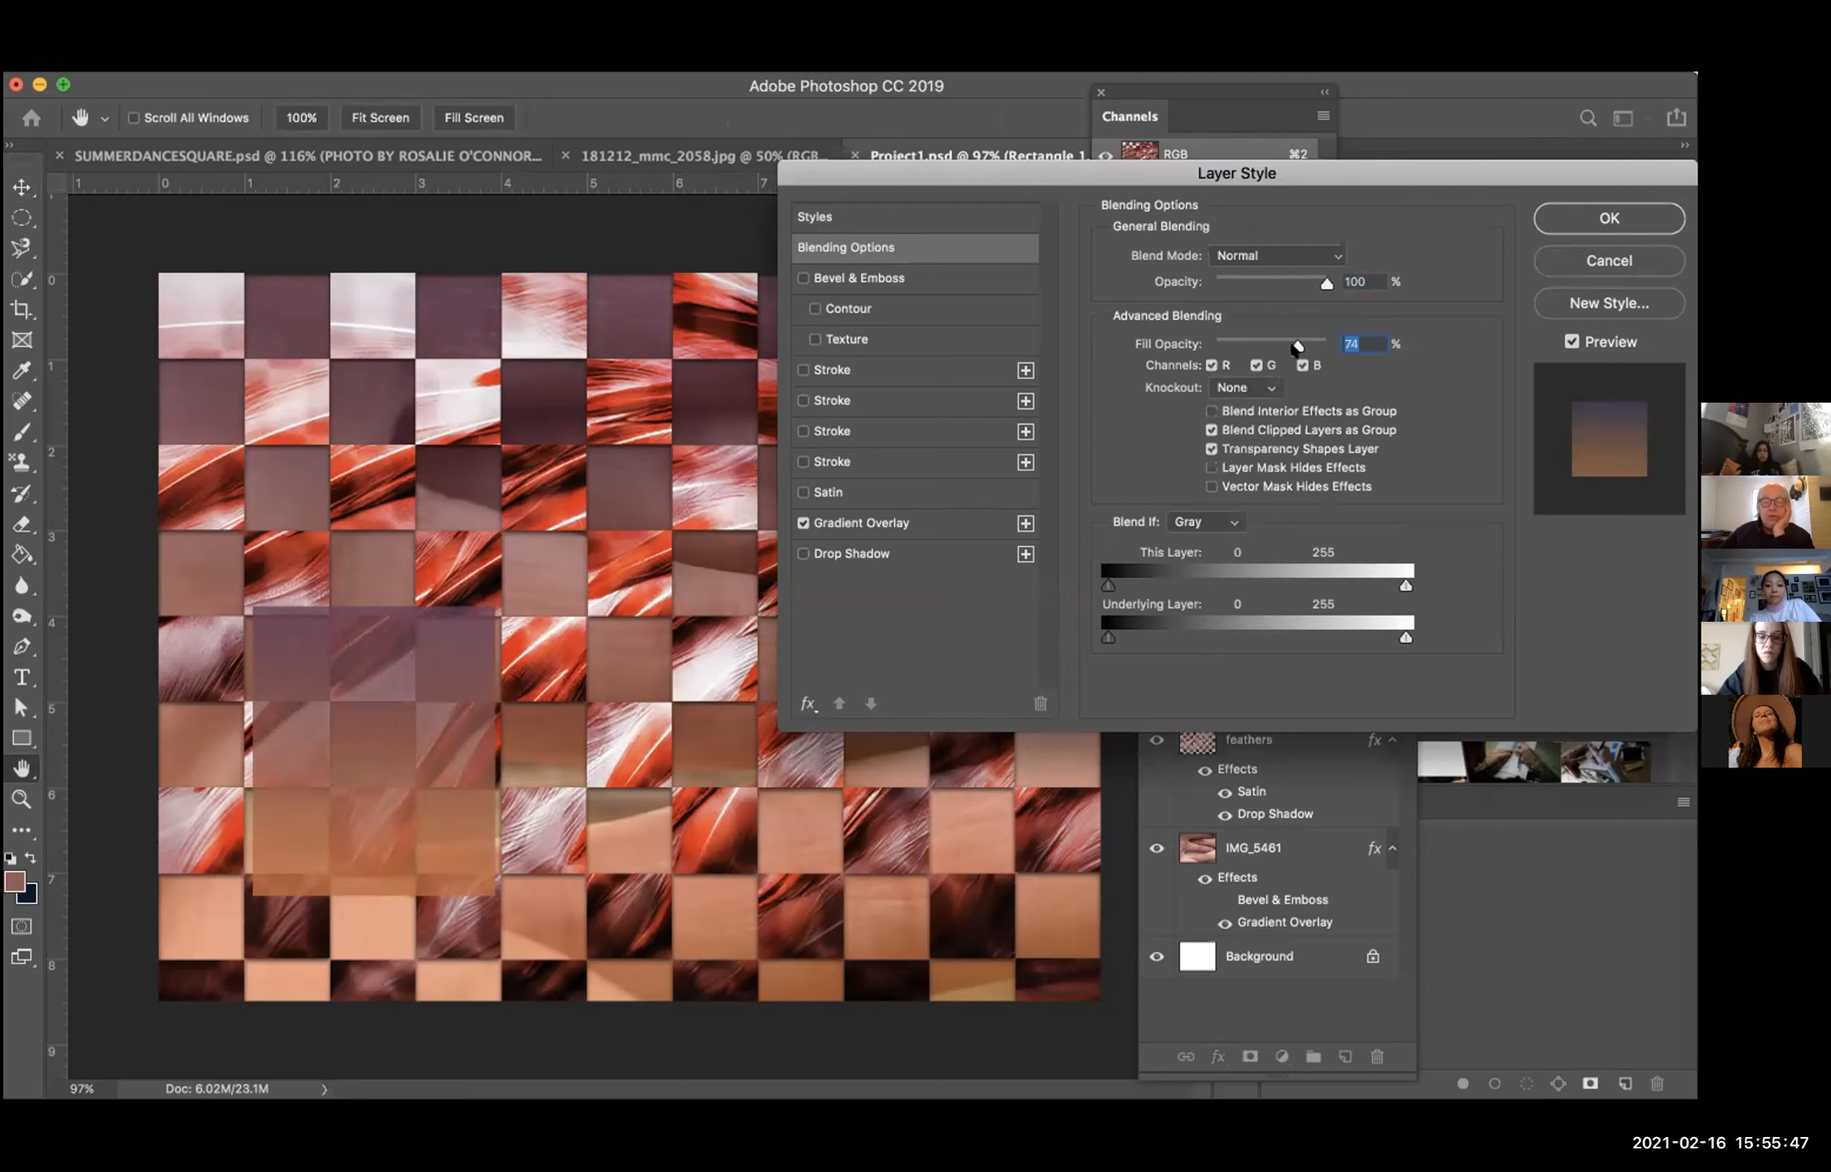
drag(1194, 178, 755, 177)
click(1147, 218)
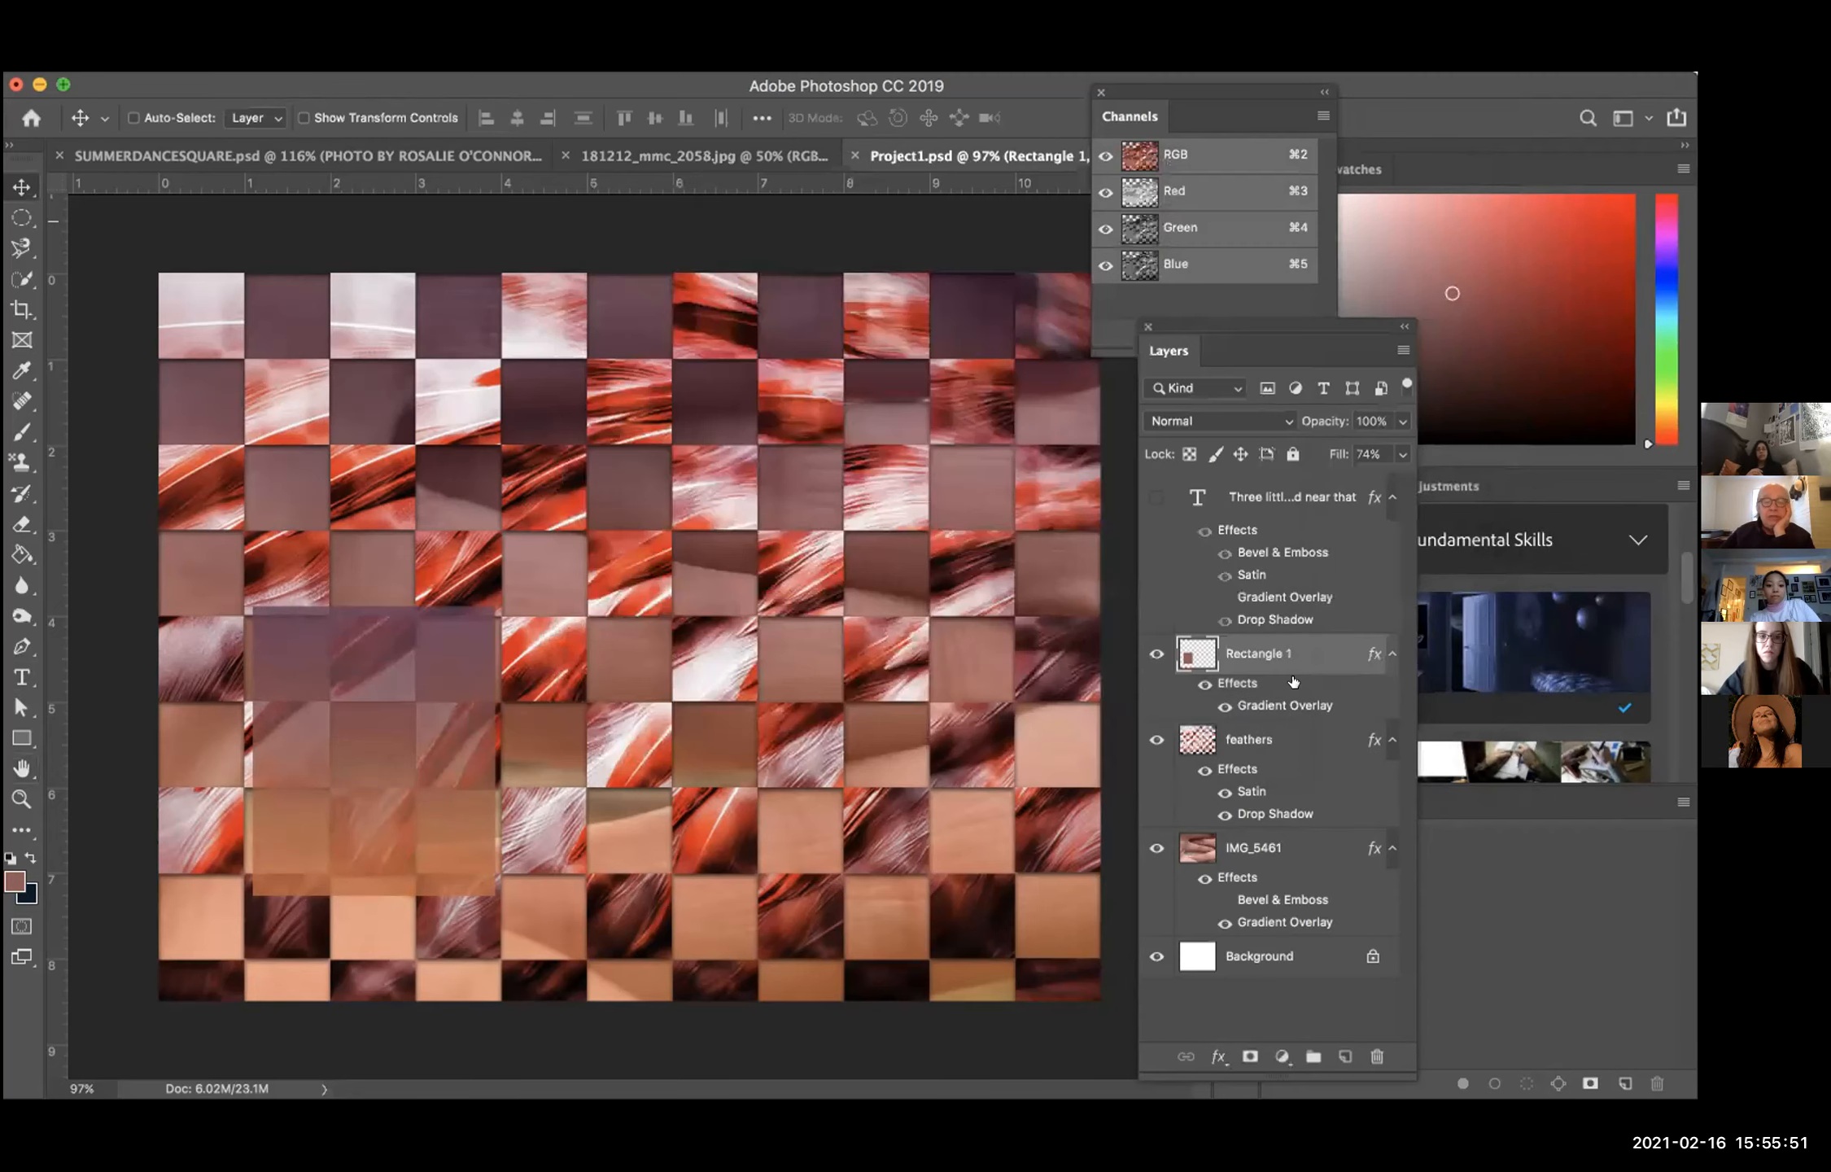
Step: Show the poem text layer, check the text's legibility over the rectangle up close, and save the document
click(1150, 499)
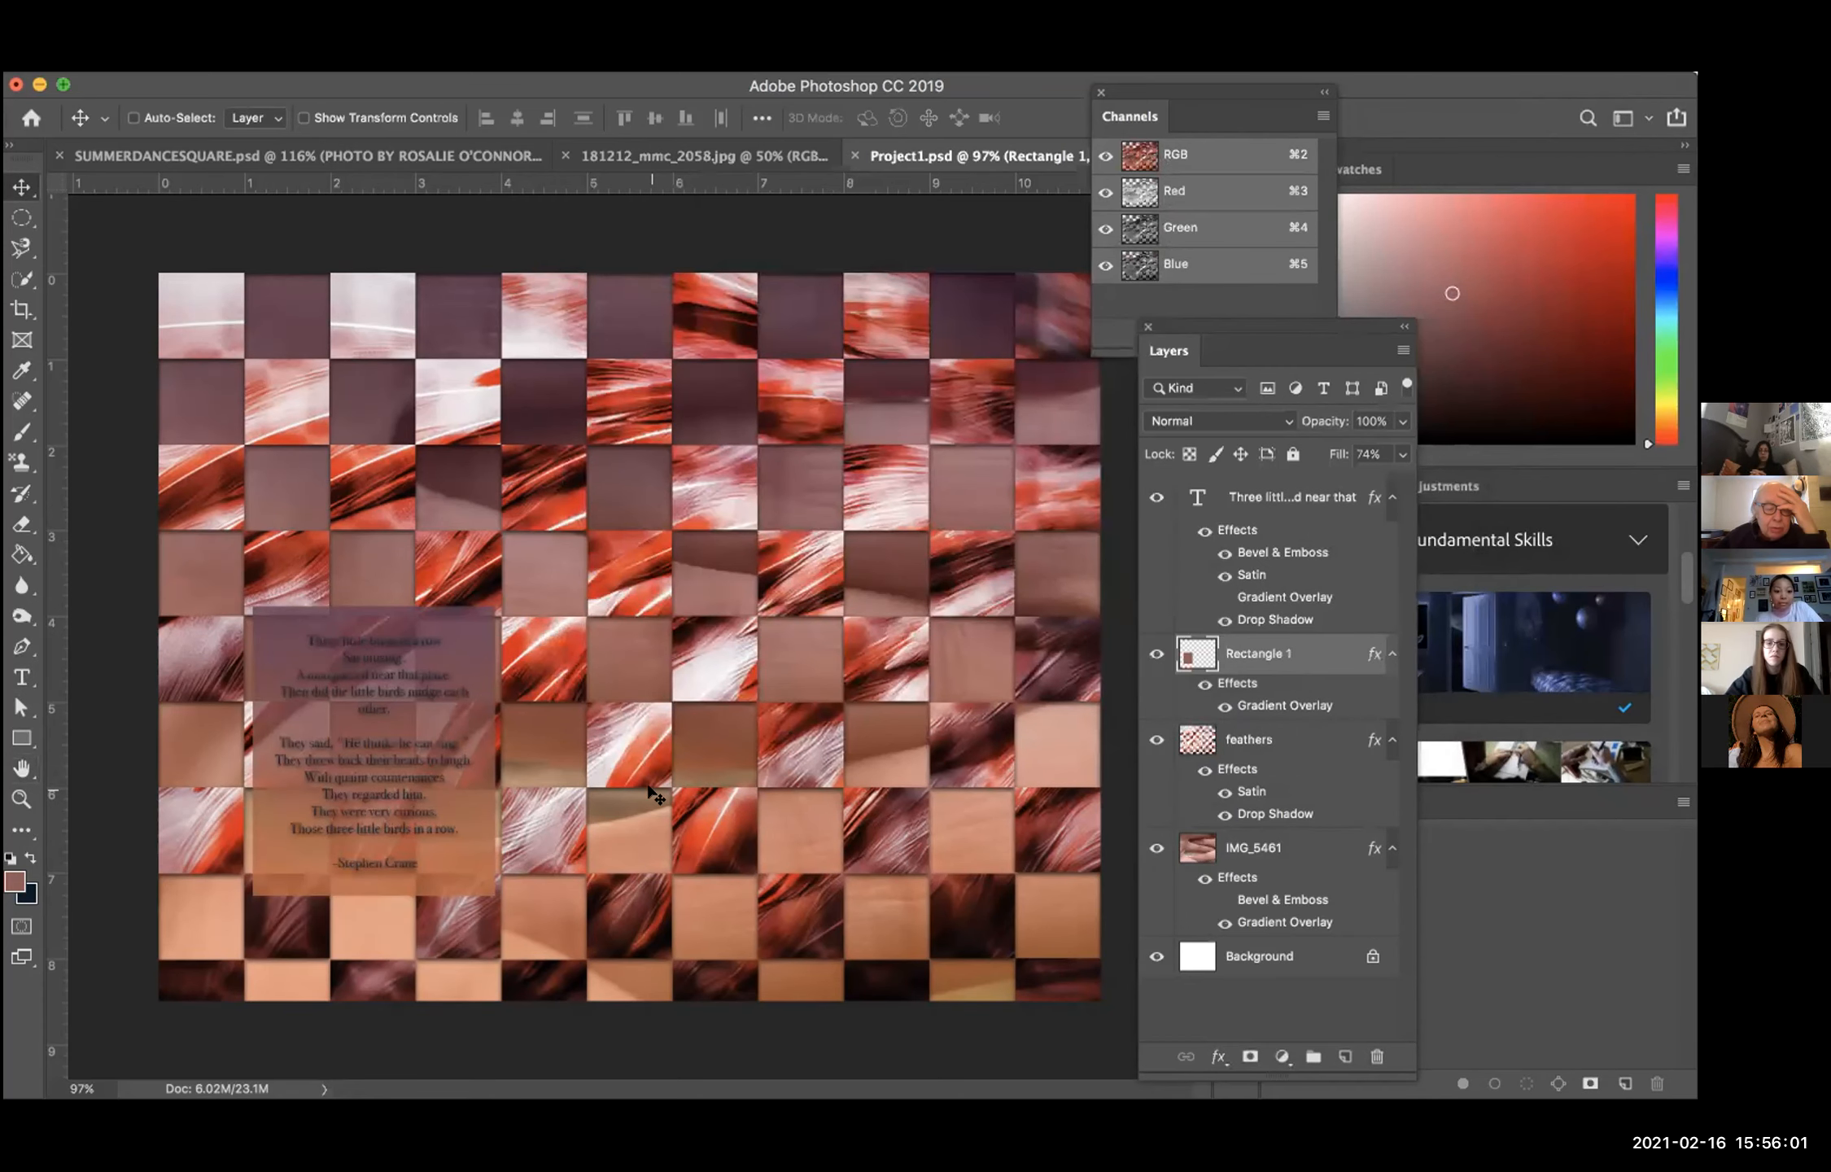
scroll(594, 796, up, 2)
scroll(480, 742, up, 5)
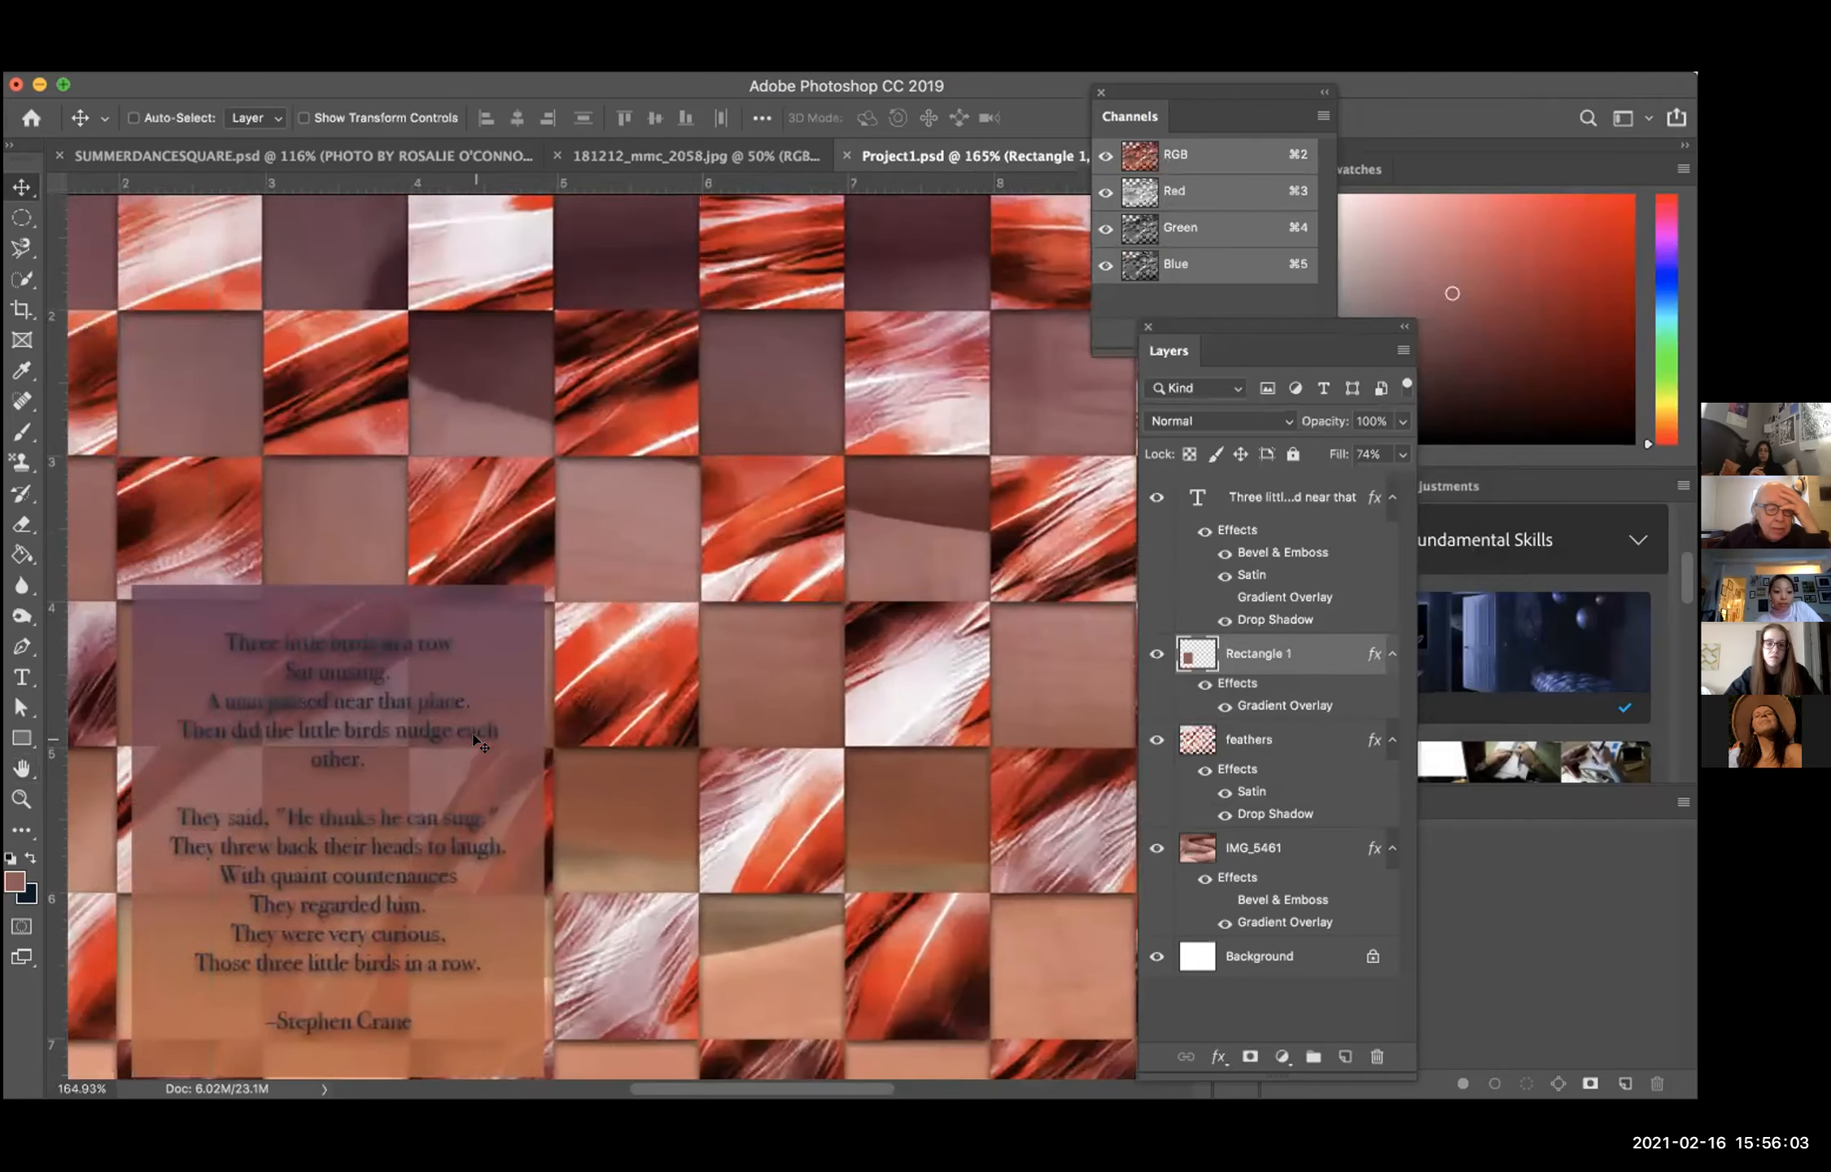
scroll(570, 687, up, 3)
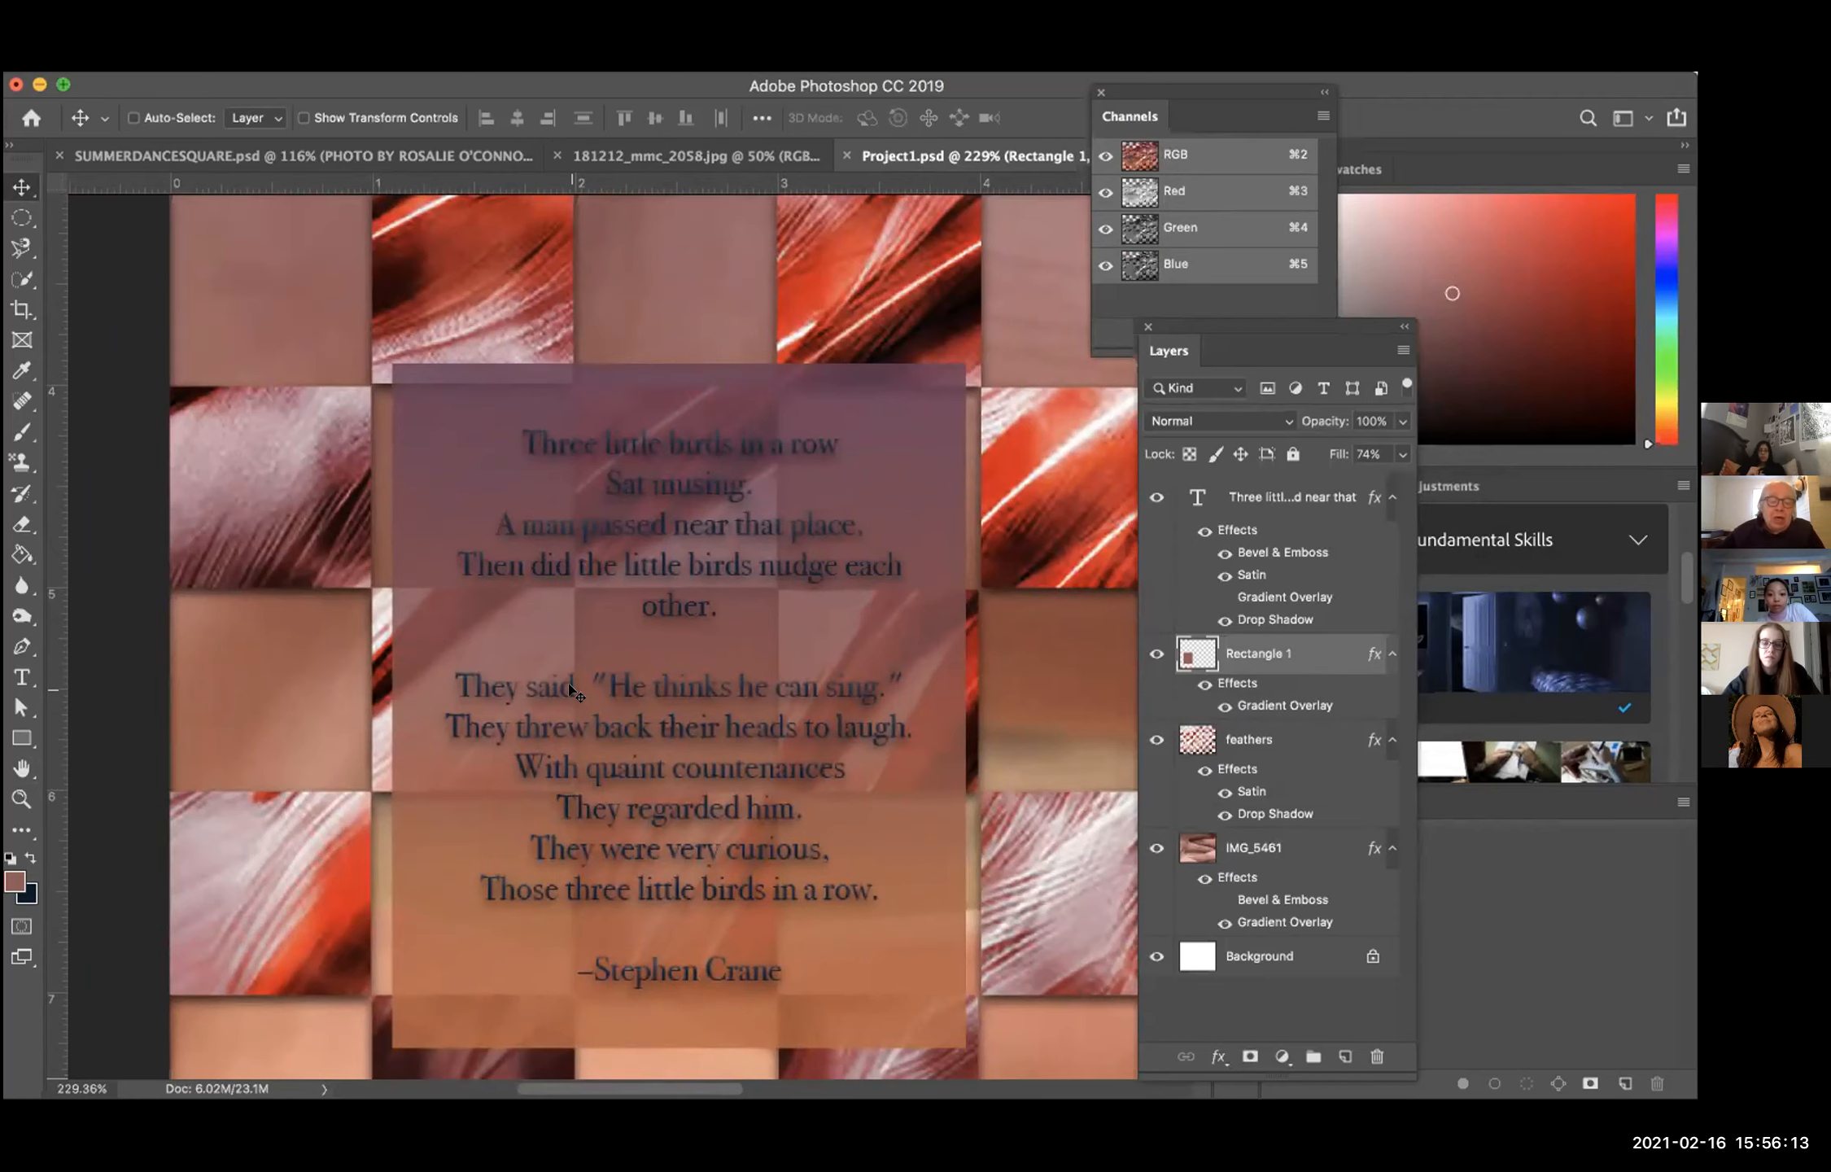
scroll(570, 688, down, 4)
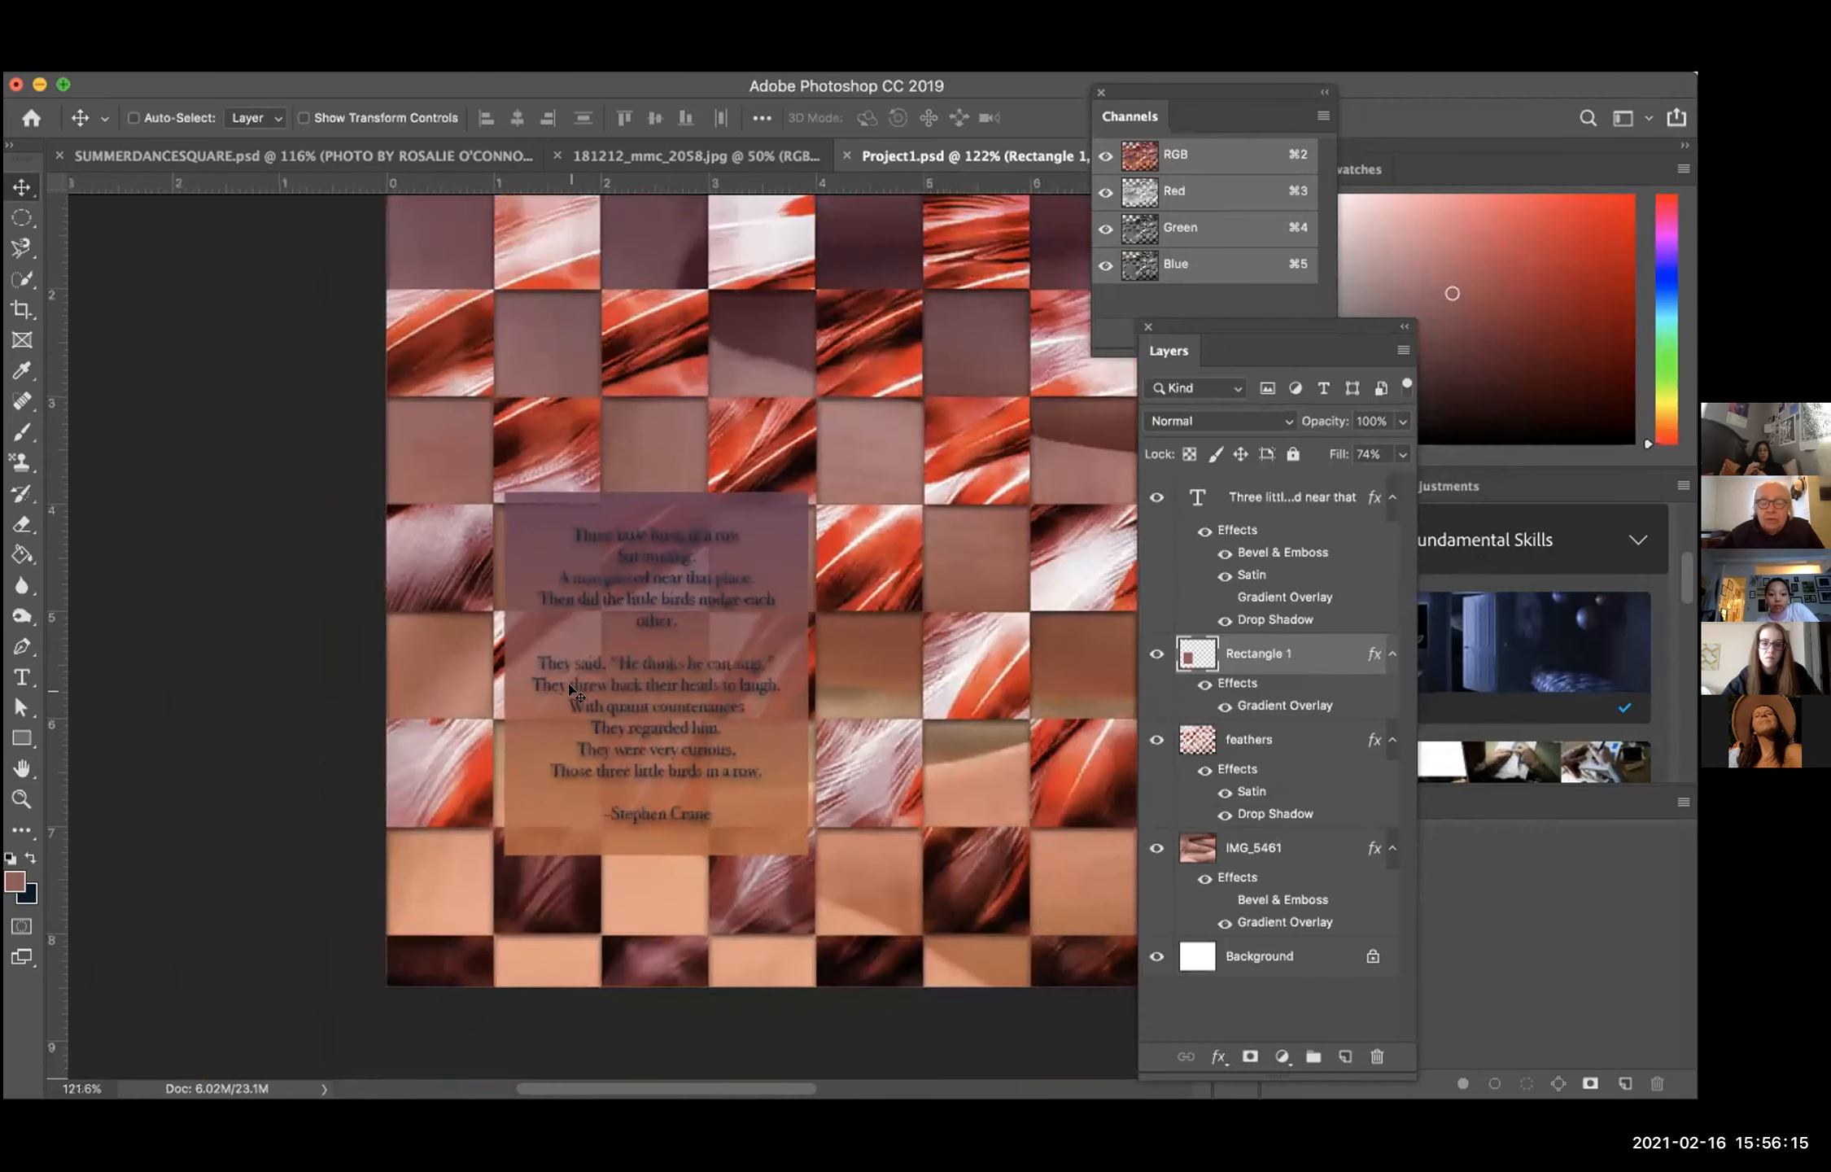
scroll(572, 690, down, 2)
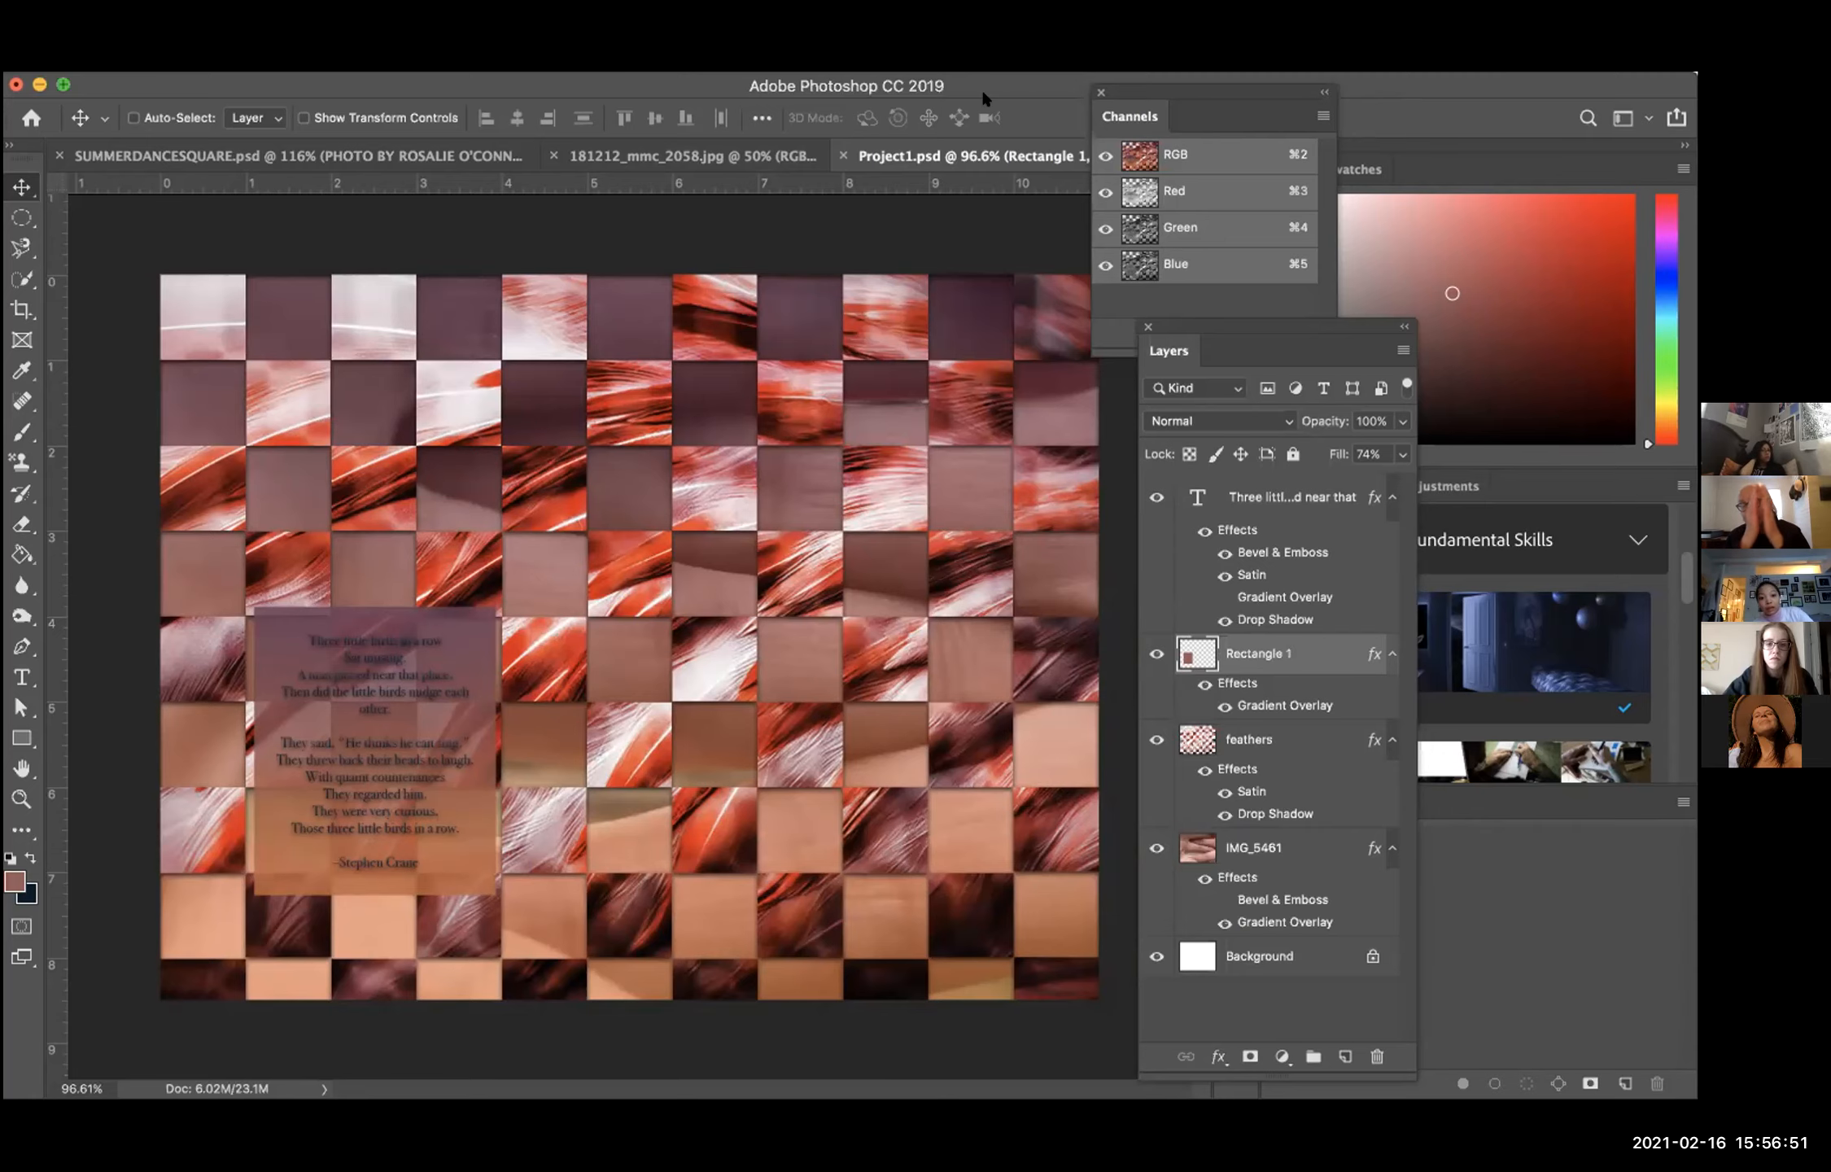
key(super+s)
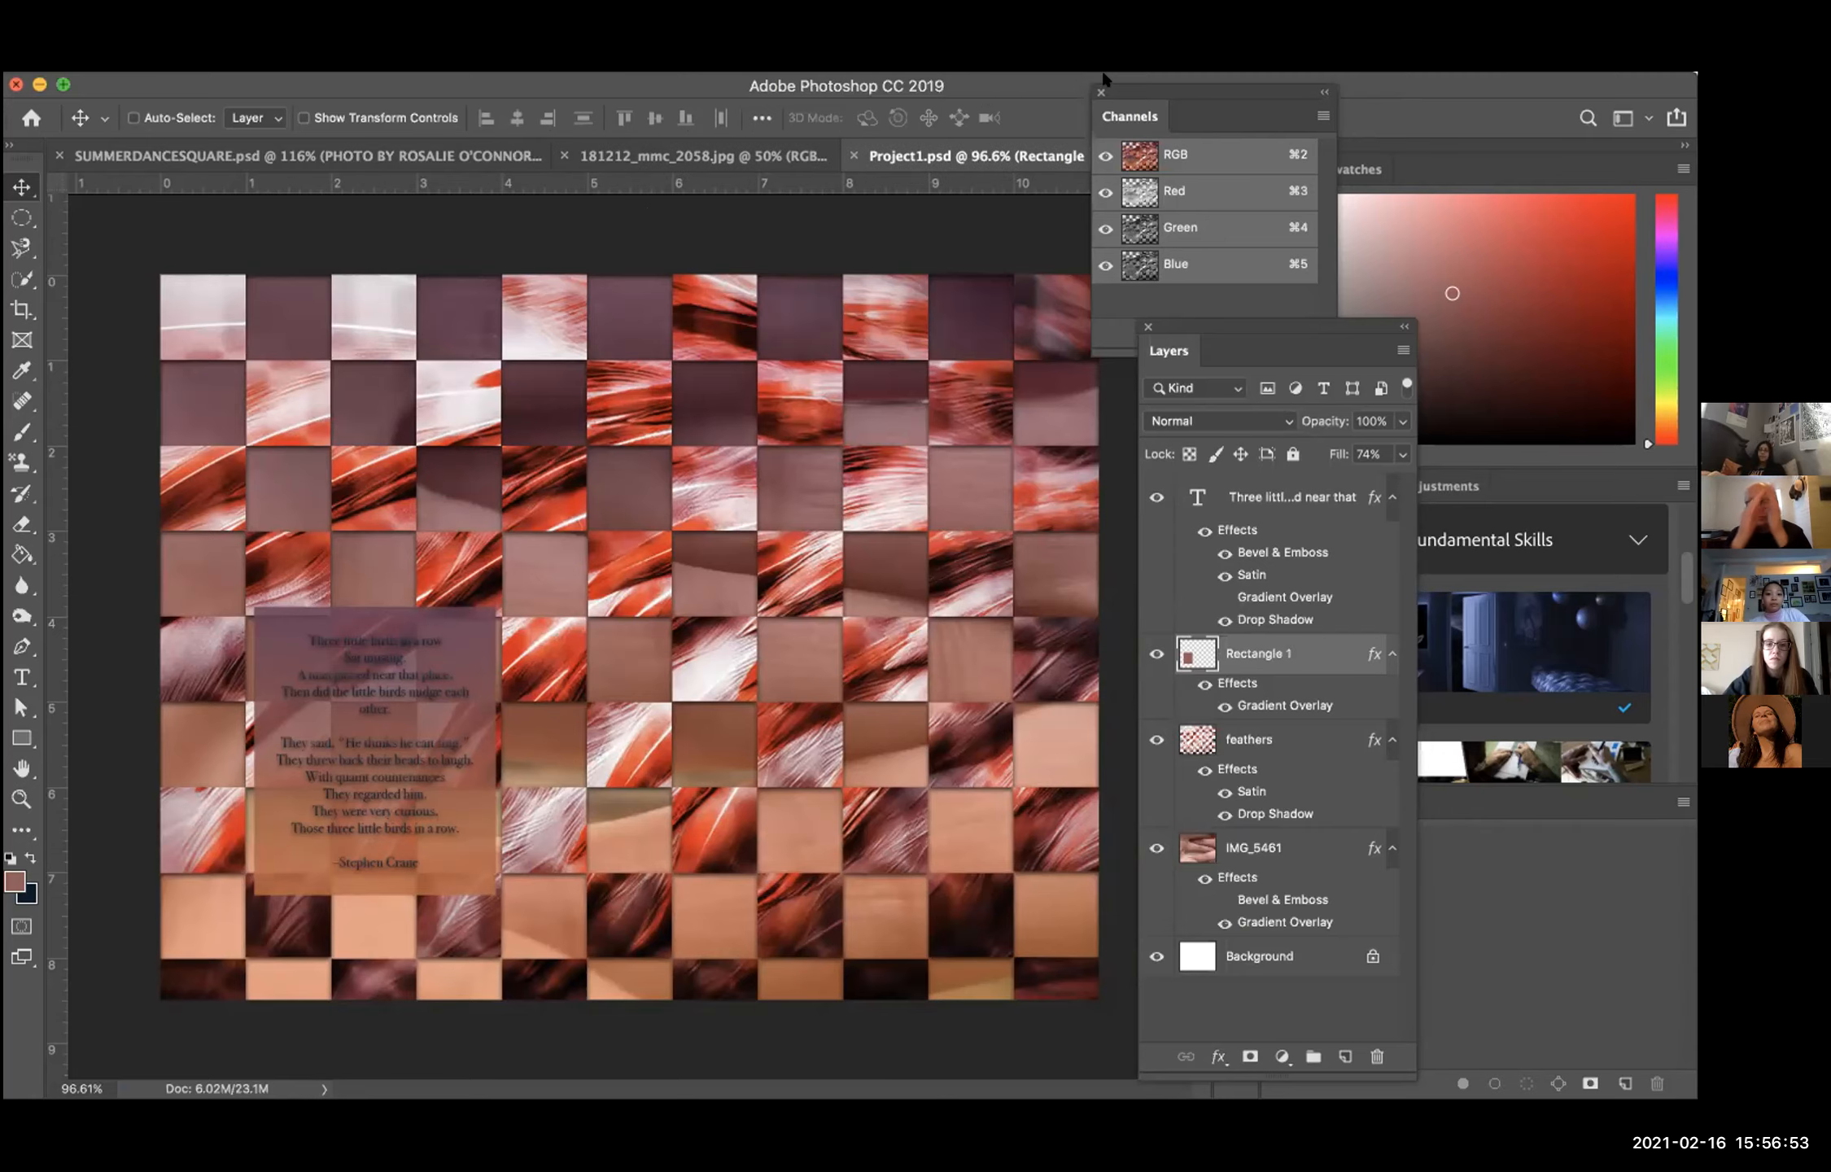
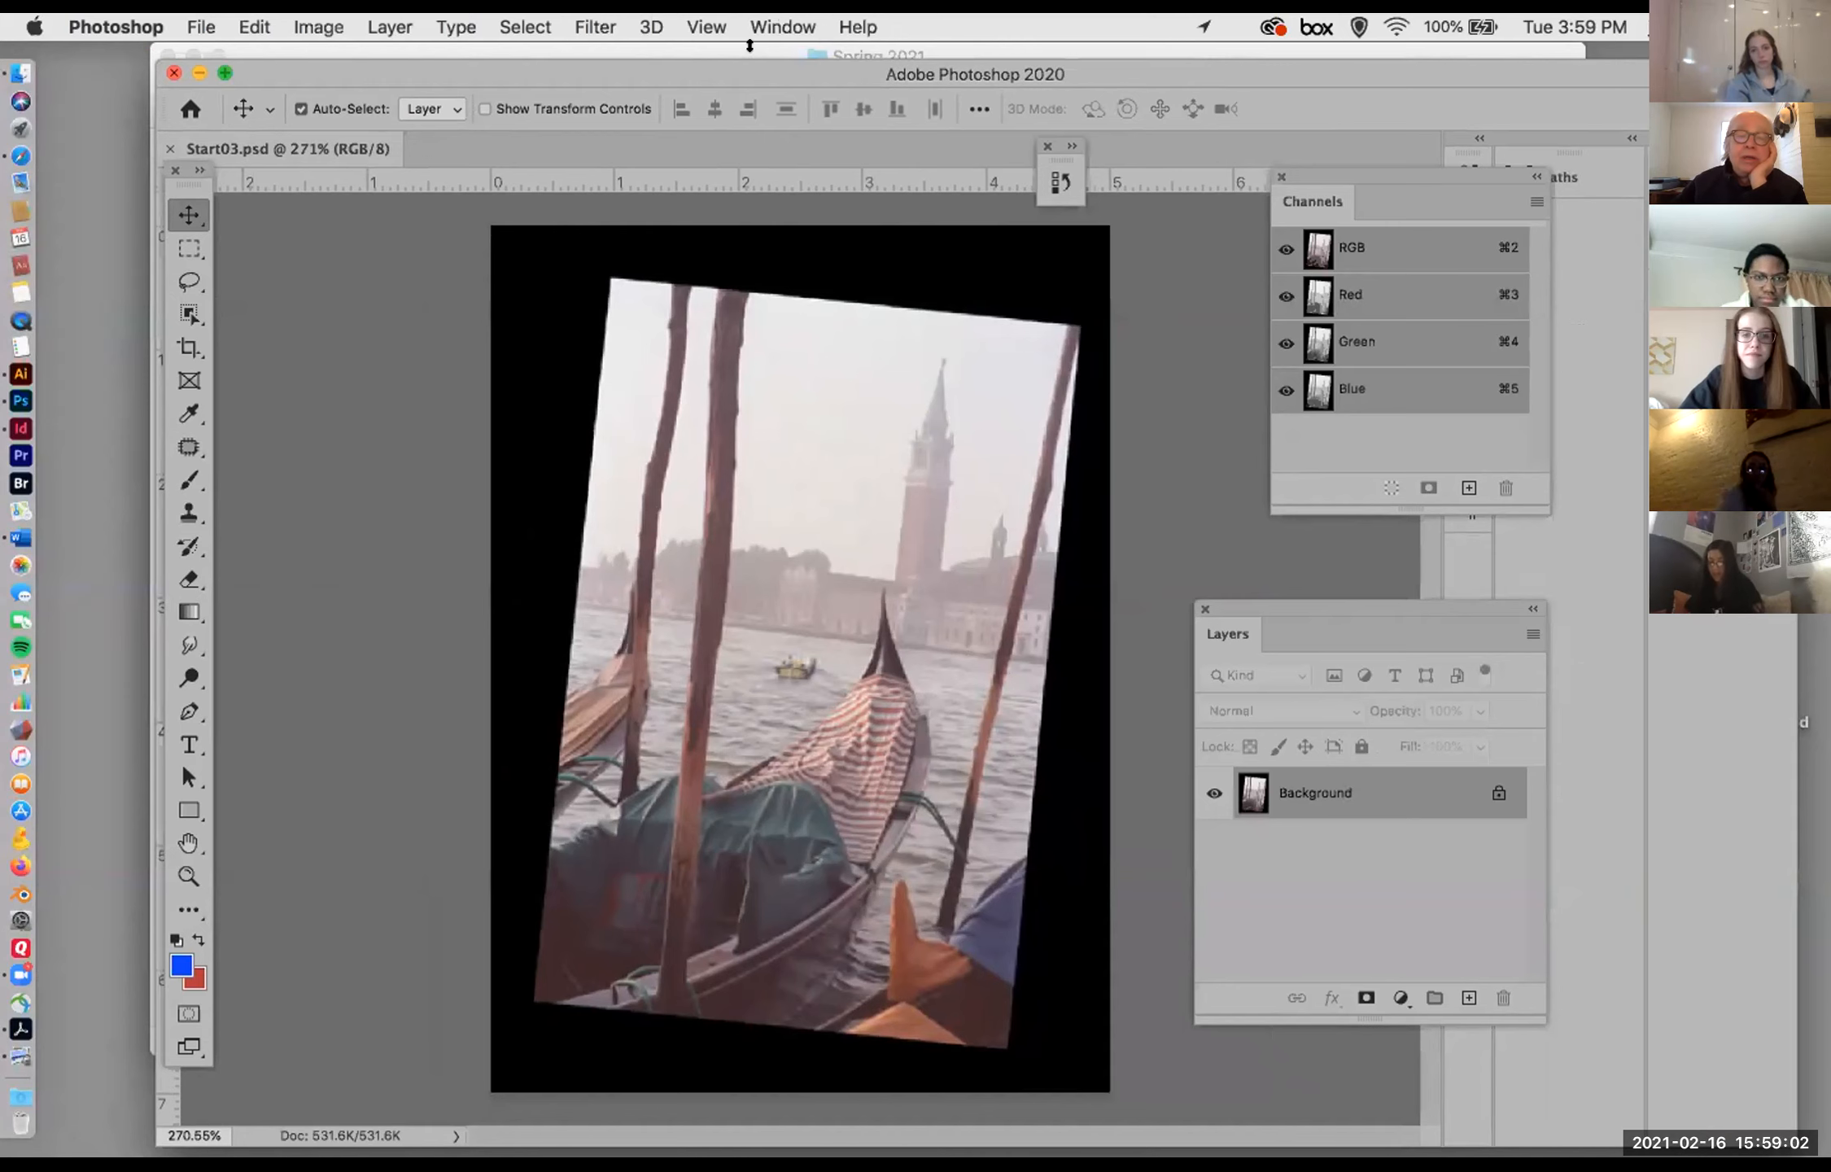
Step: Show the tutorial files in the Tutorial Four Venice folder and return to the open Start03.psd image
drag(295, 71, 377, 518)
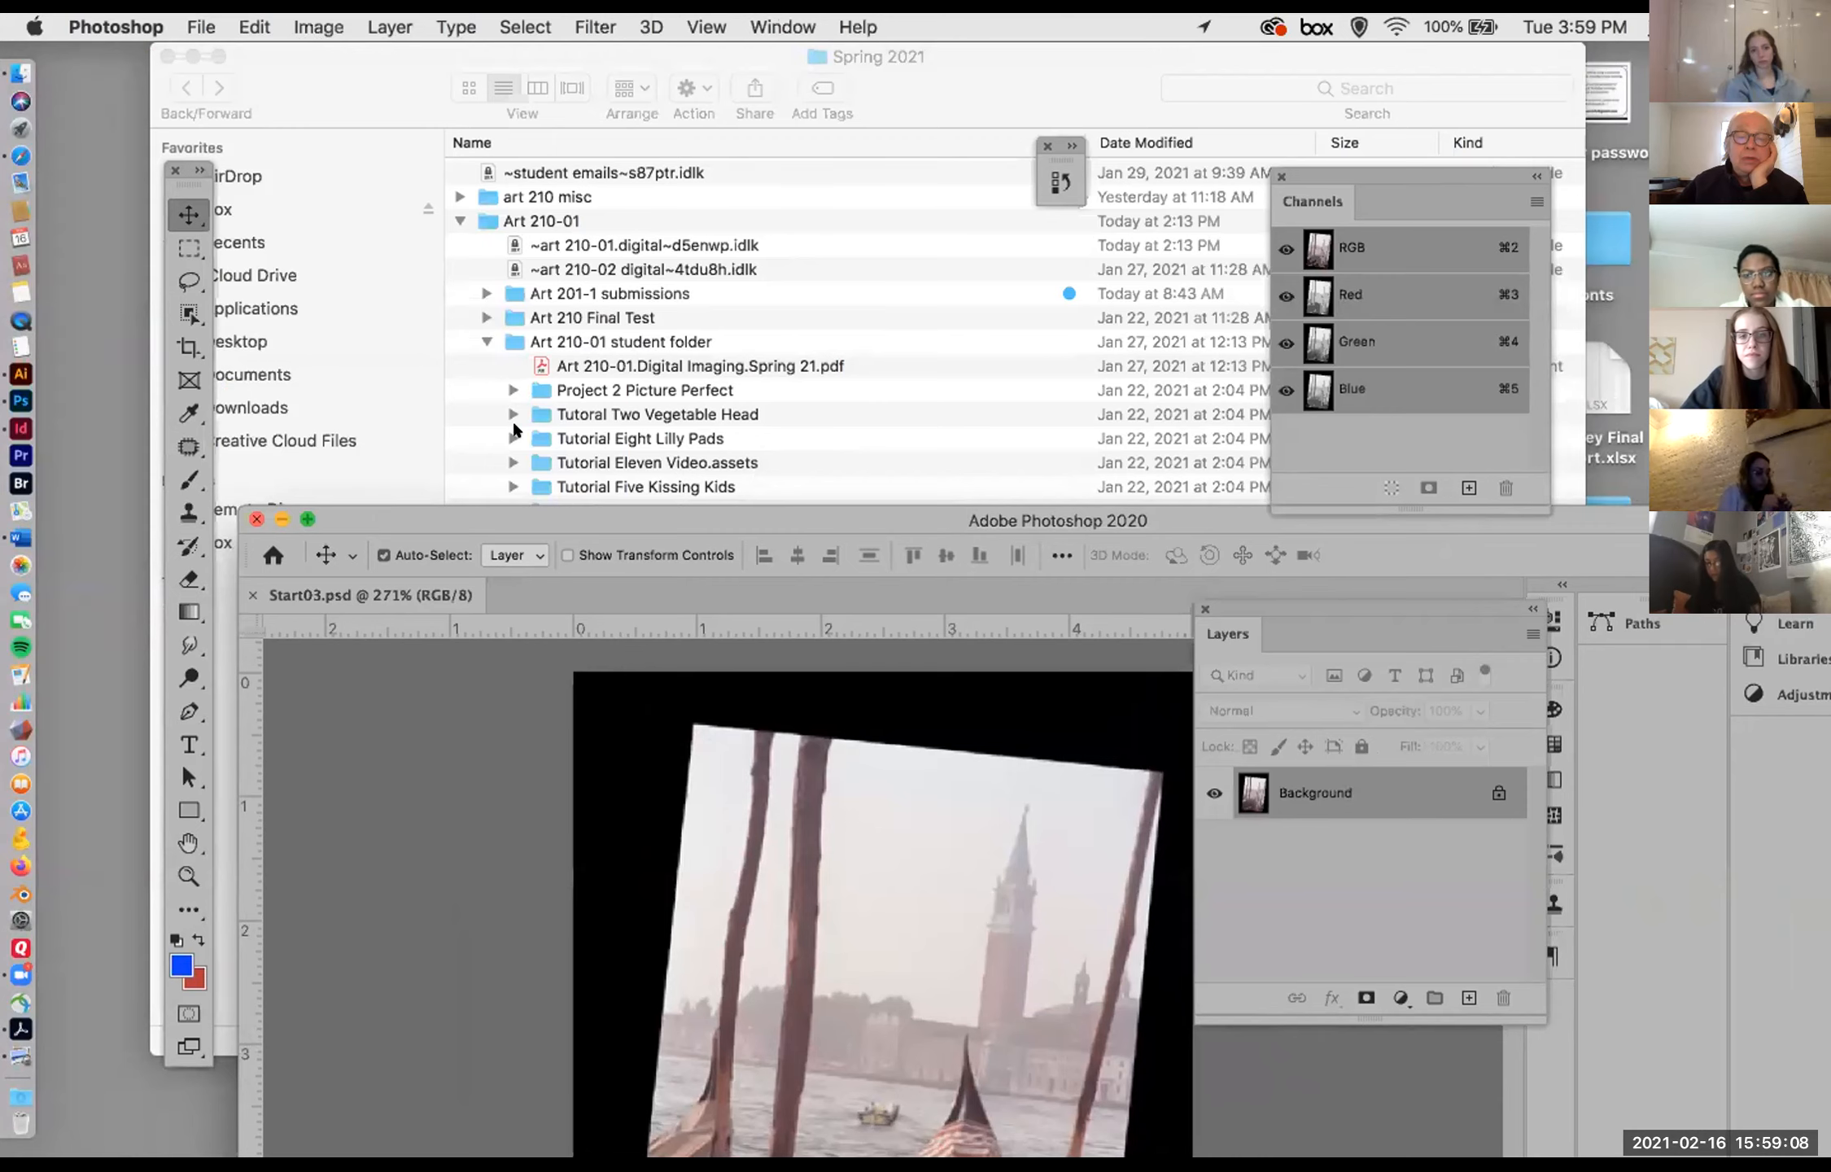
drag(536, 518, 514, 643)
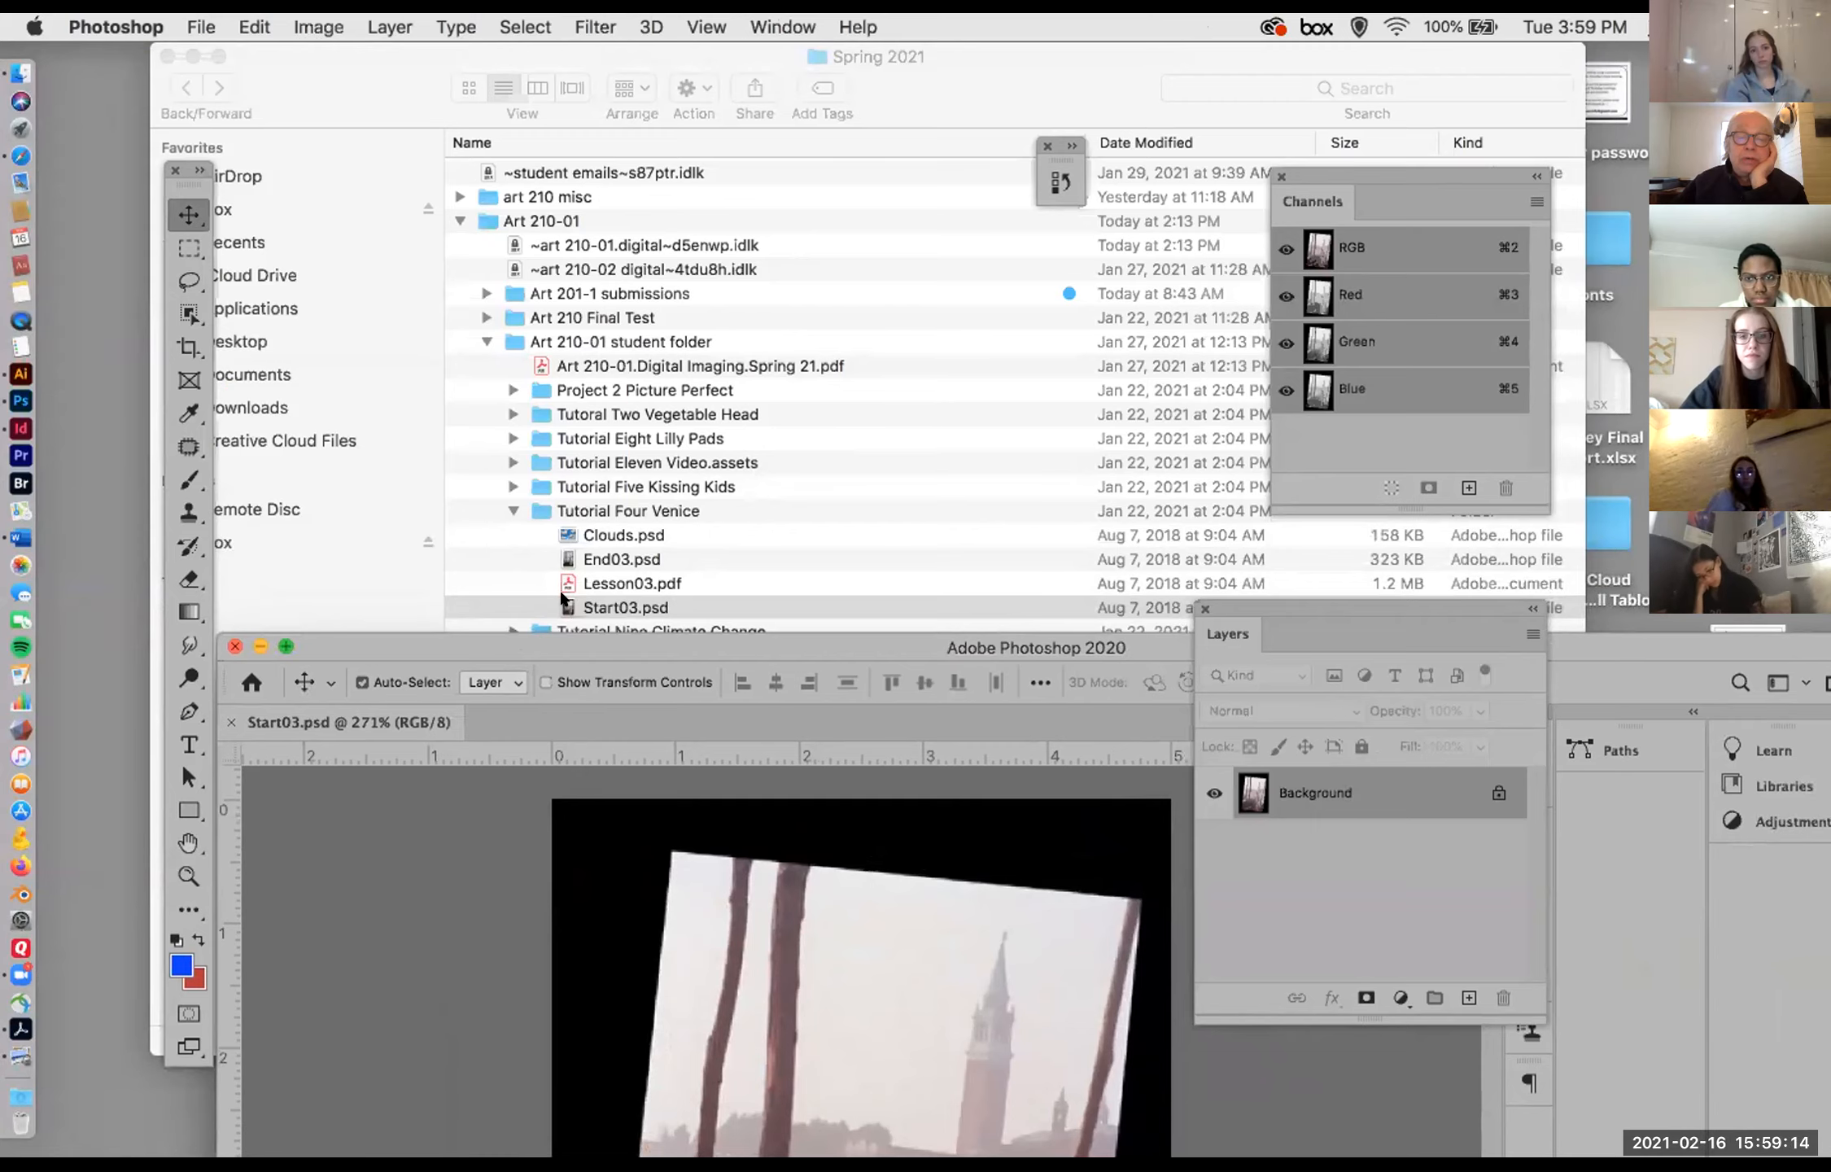
drag(573, 636, 448, 61)
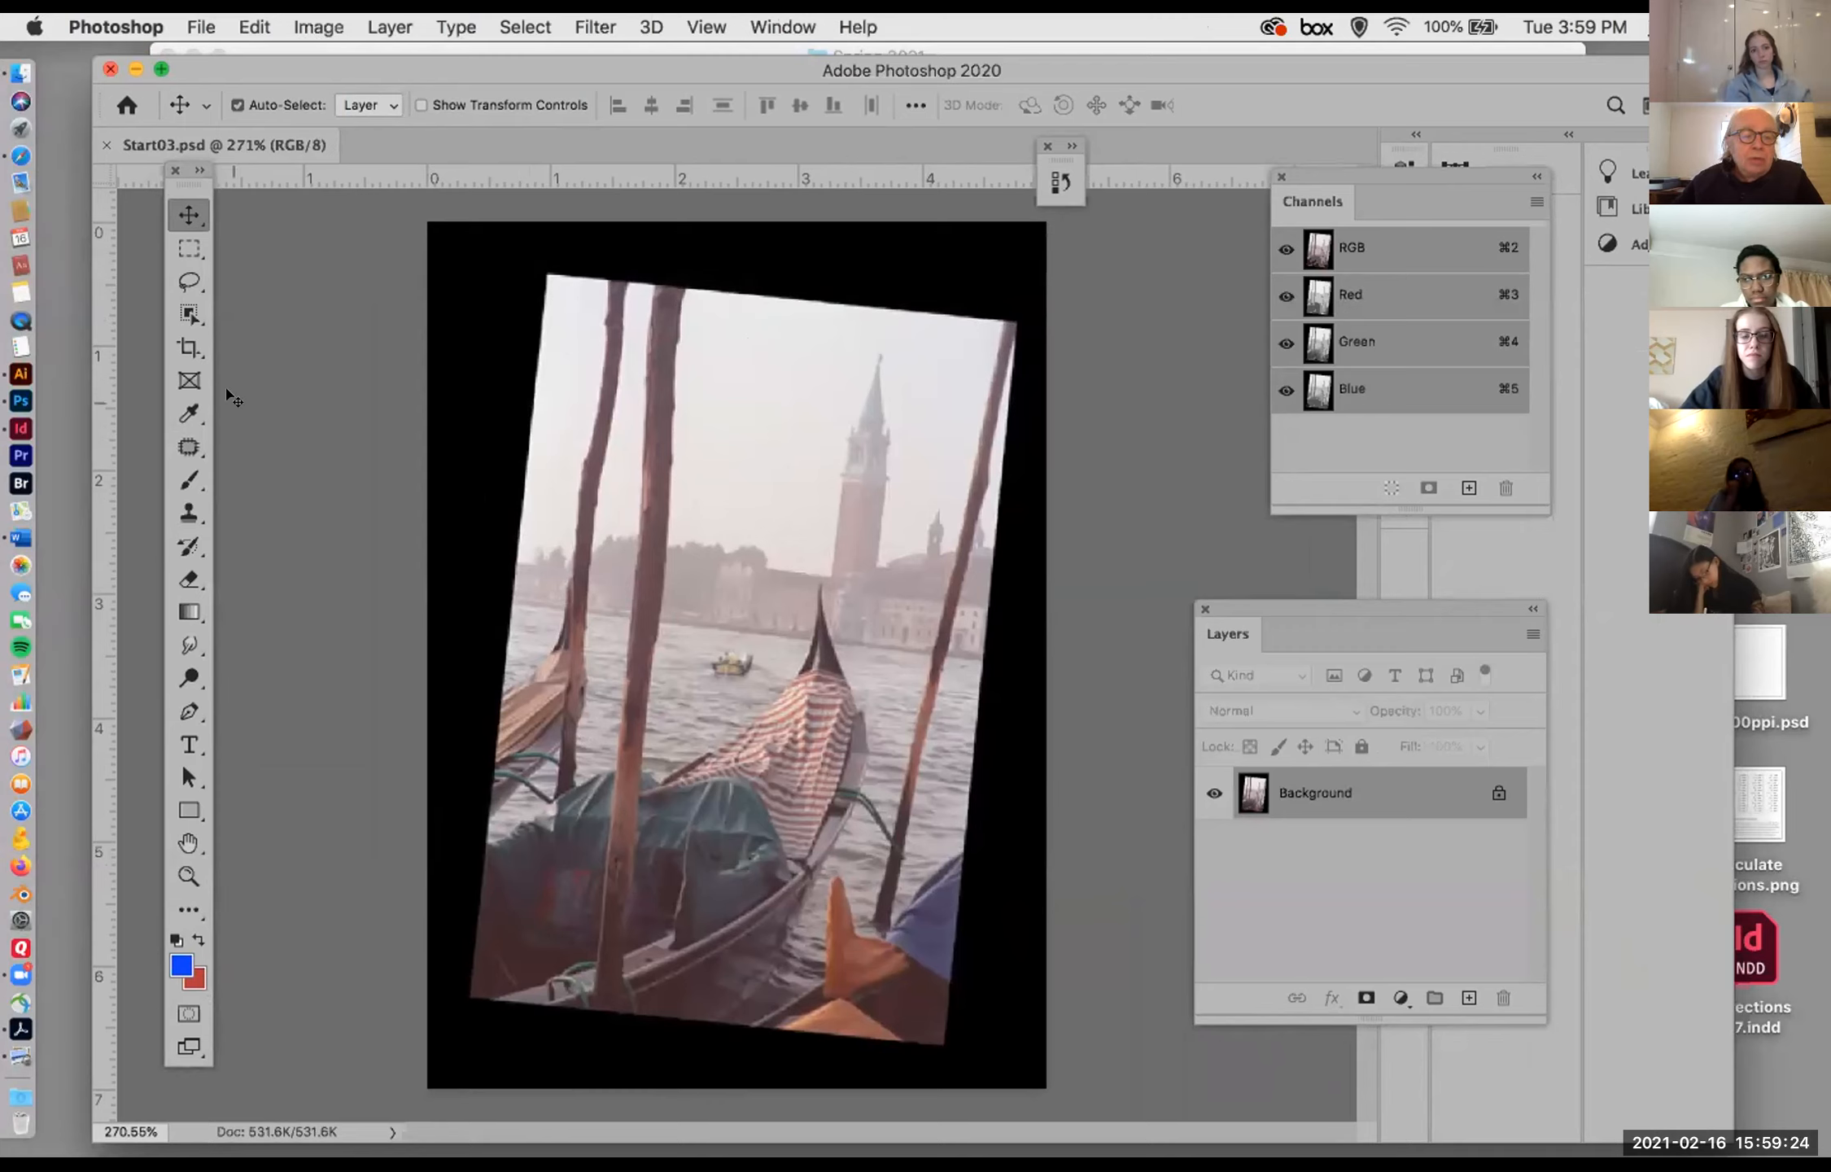
Step: Activate the Crop tool on the Venice photo with the W x H x Resolution option and blank width and height
click(179, 348)
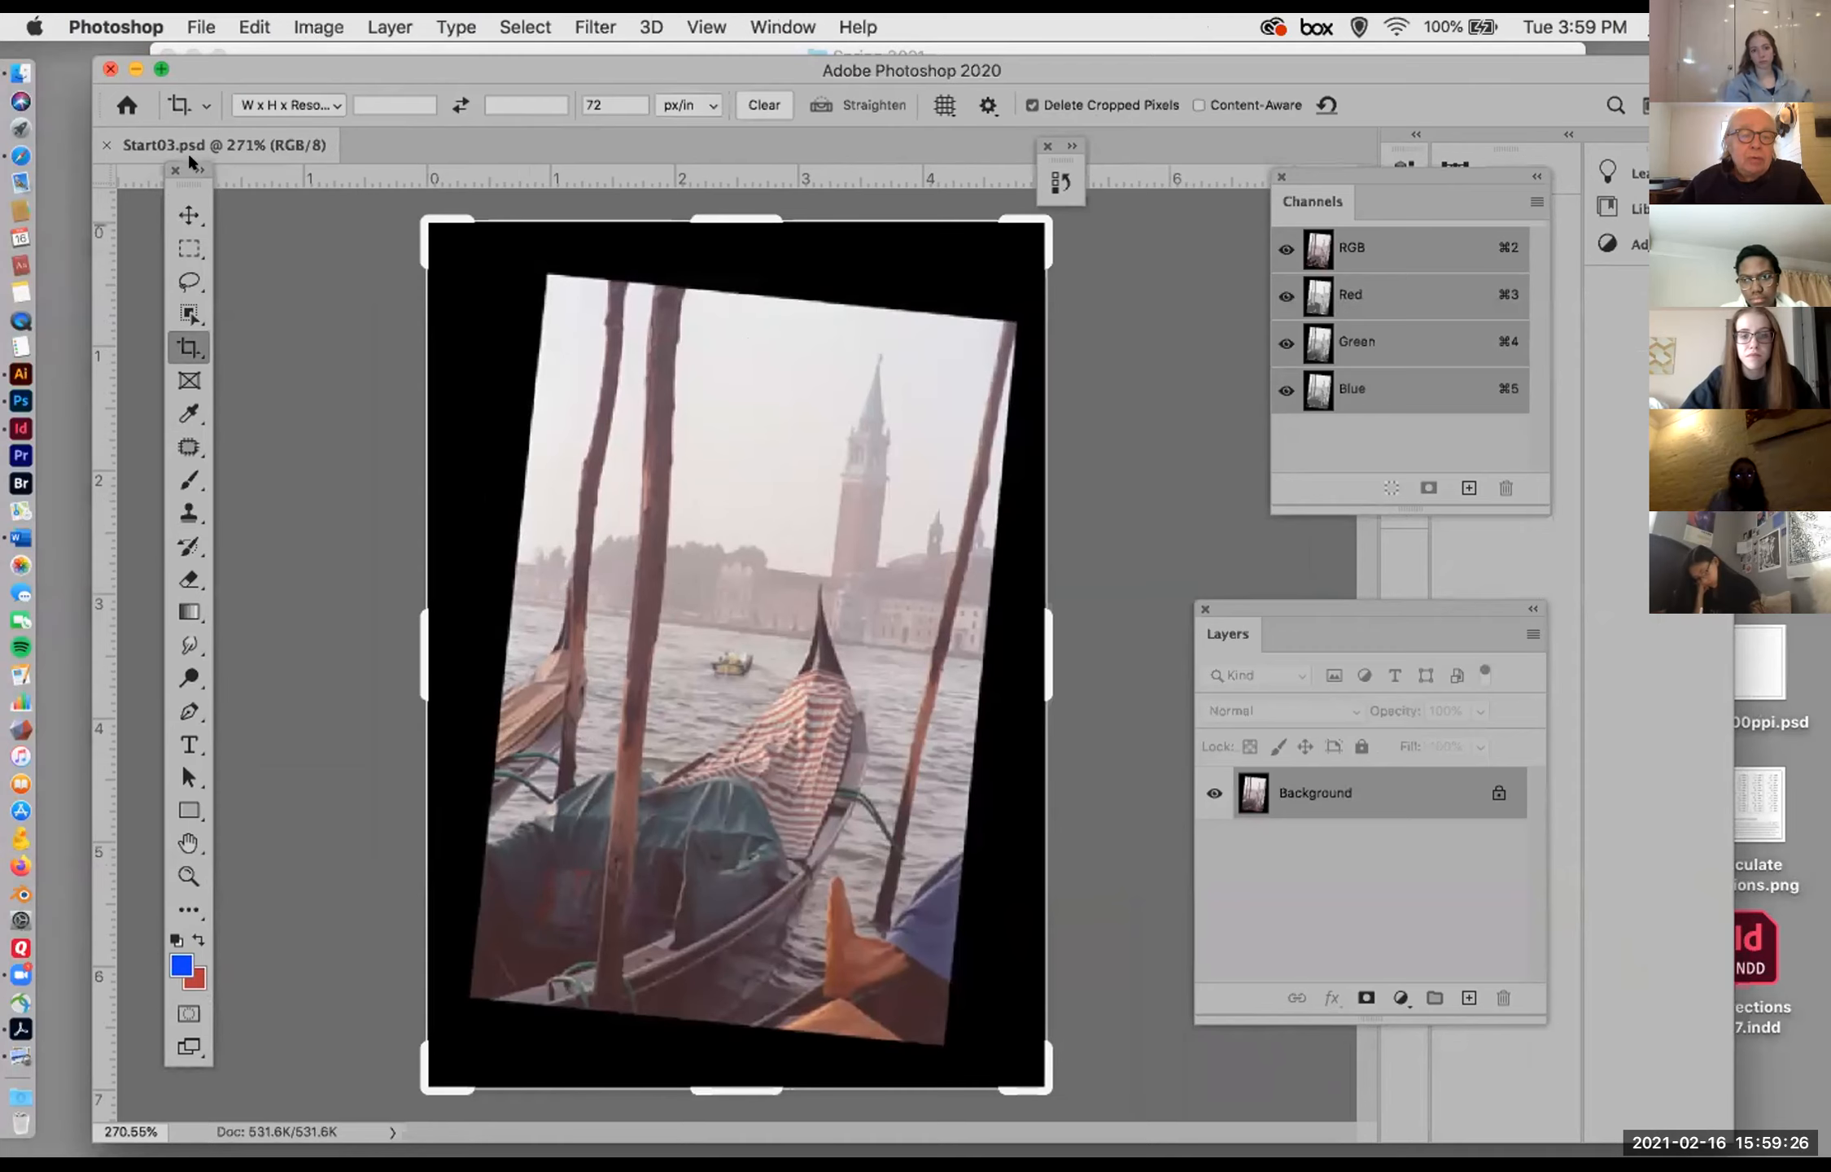
drag(234, 71, 256, 105)
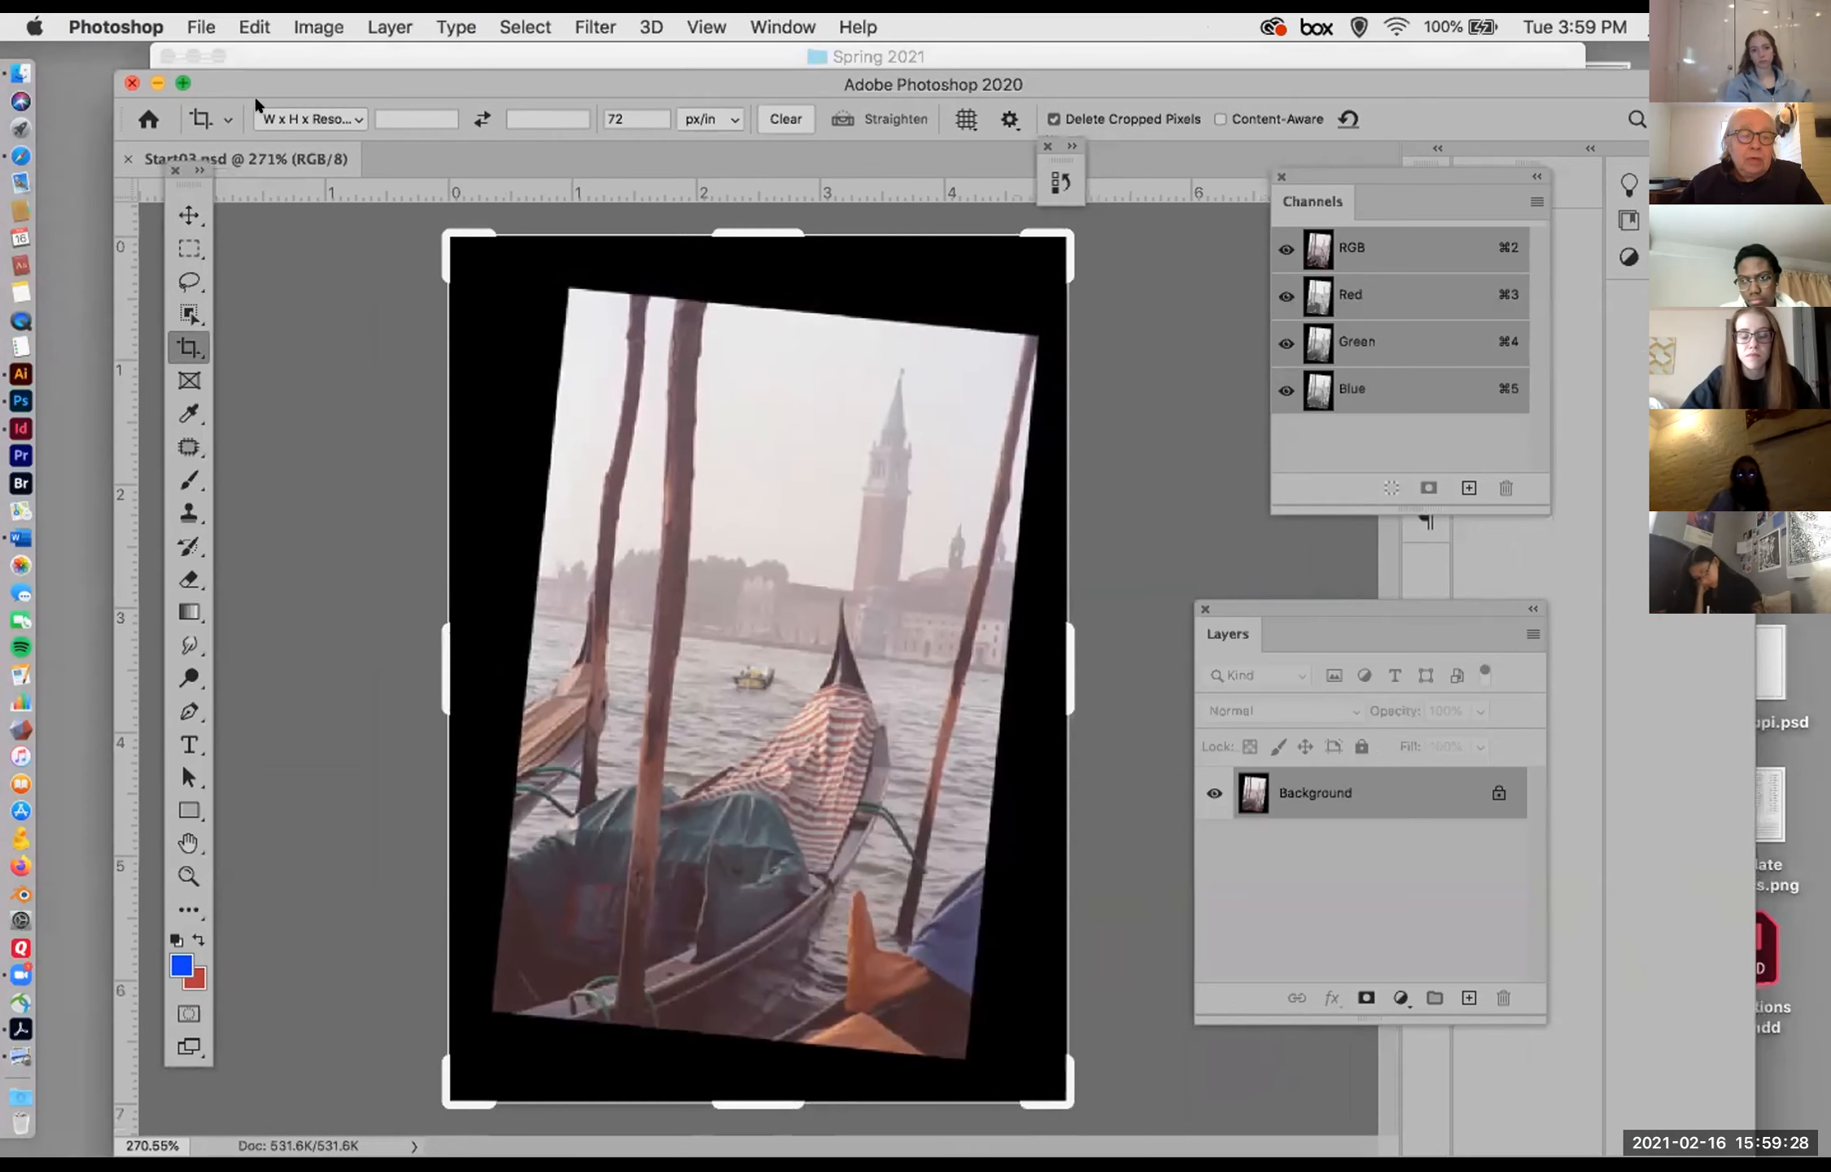
drag(171, 186, 174, 243)
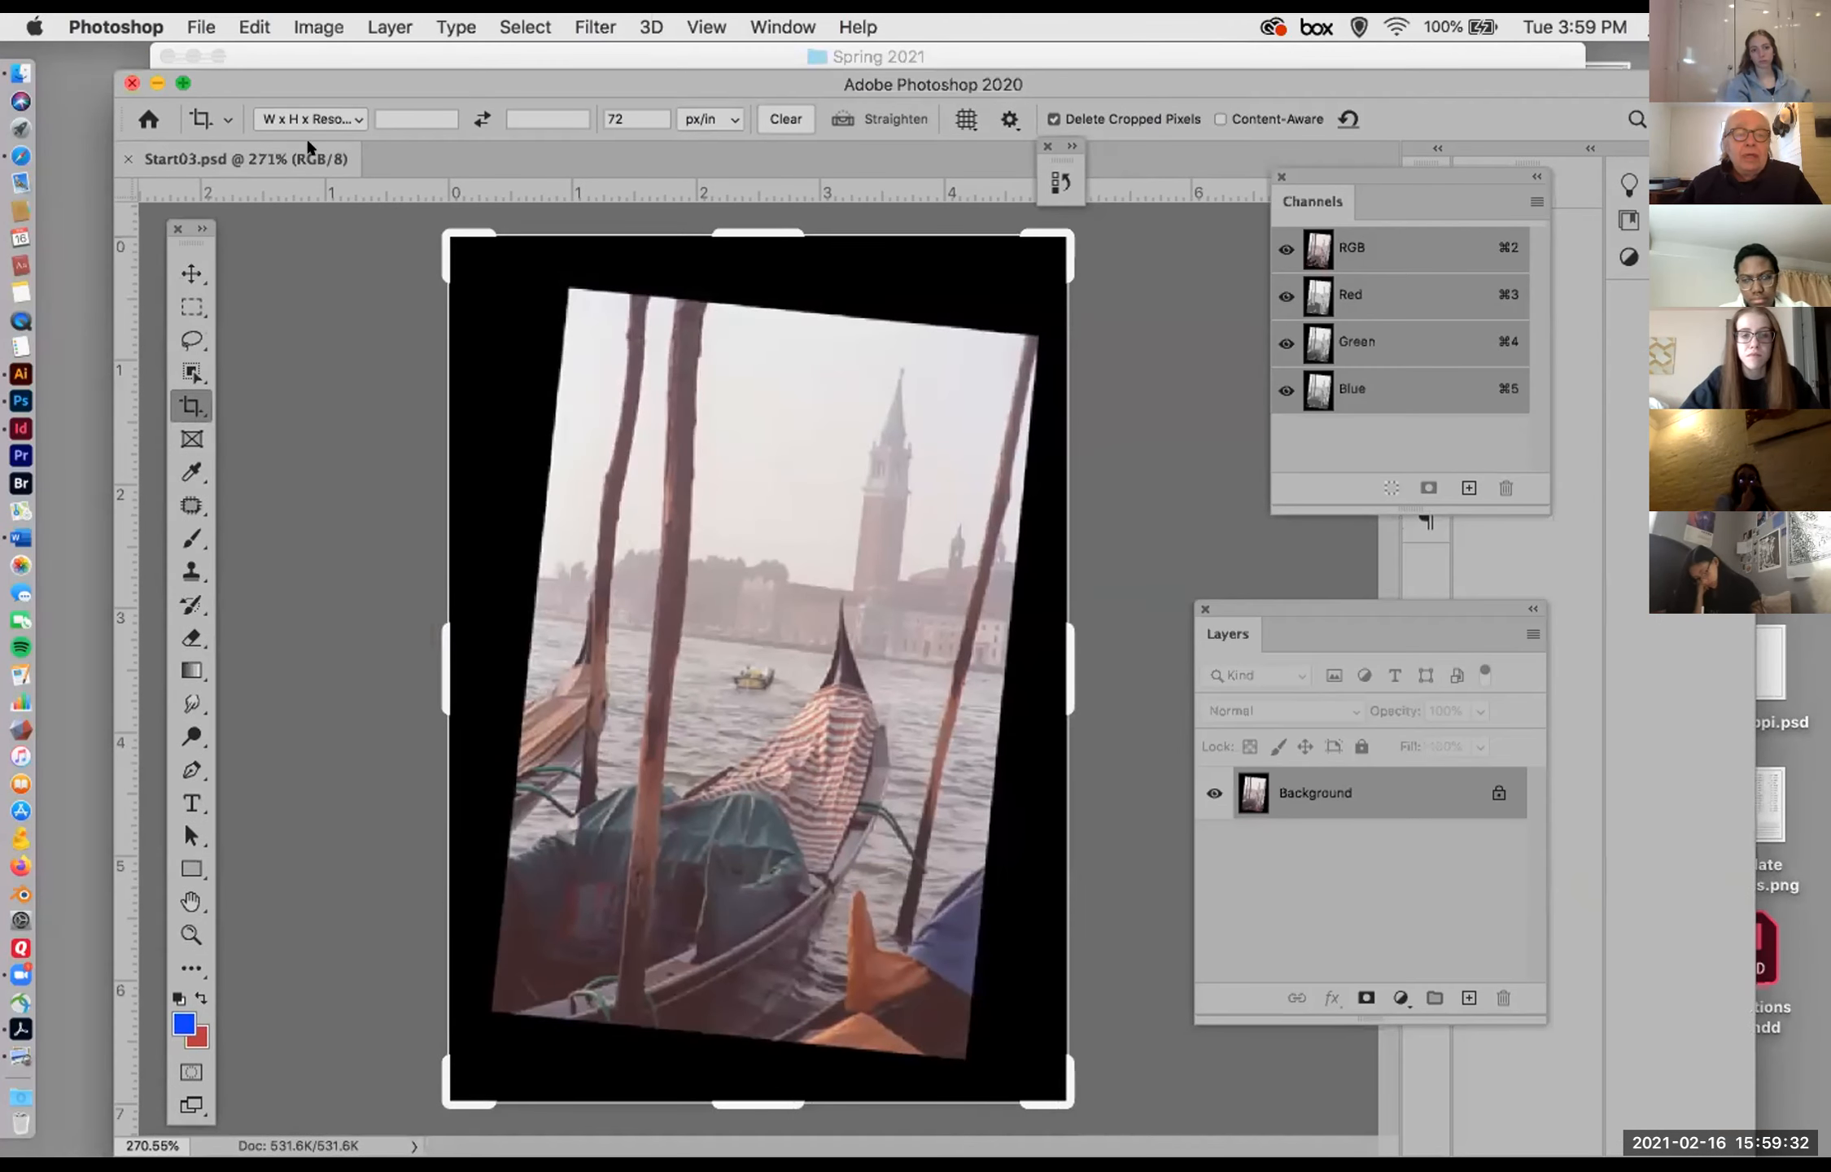
mouse_move(309, 82)
mouse_down()
mouse_move(226, 81)
mouse_move(306, 118)
mouse_up()
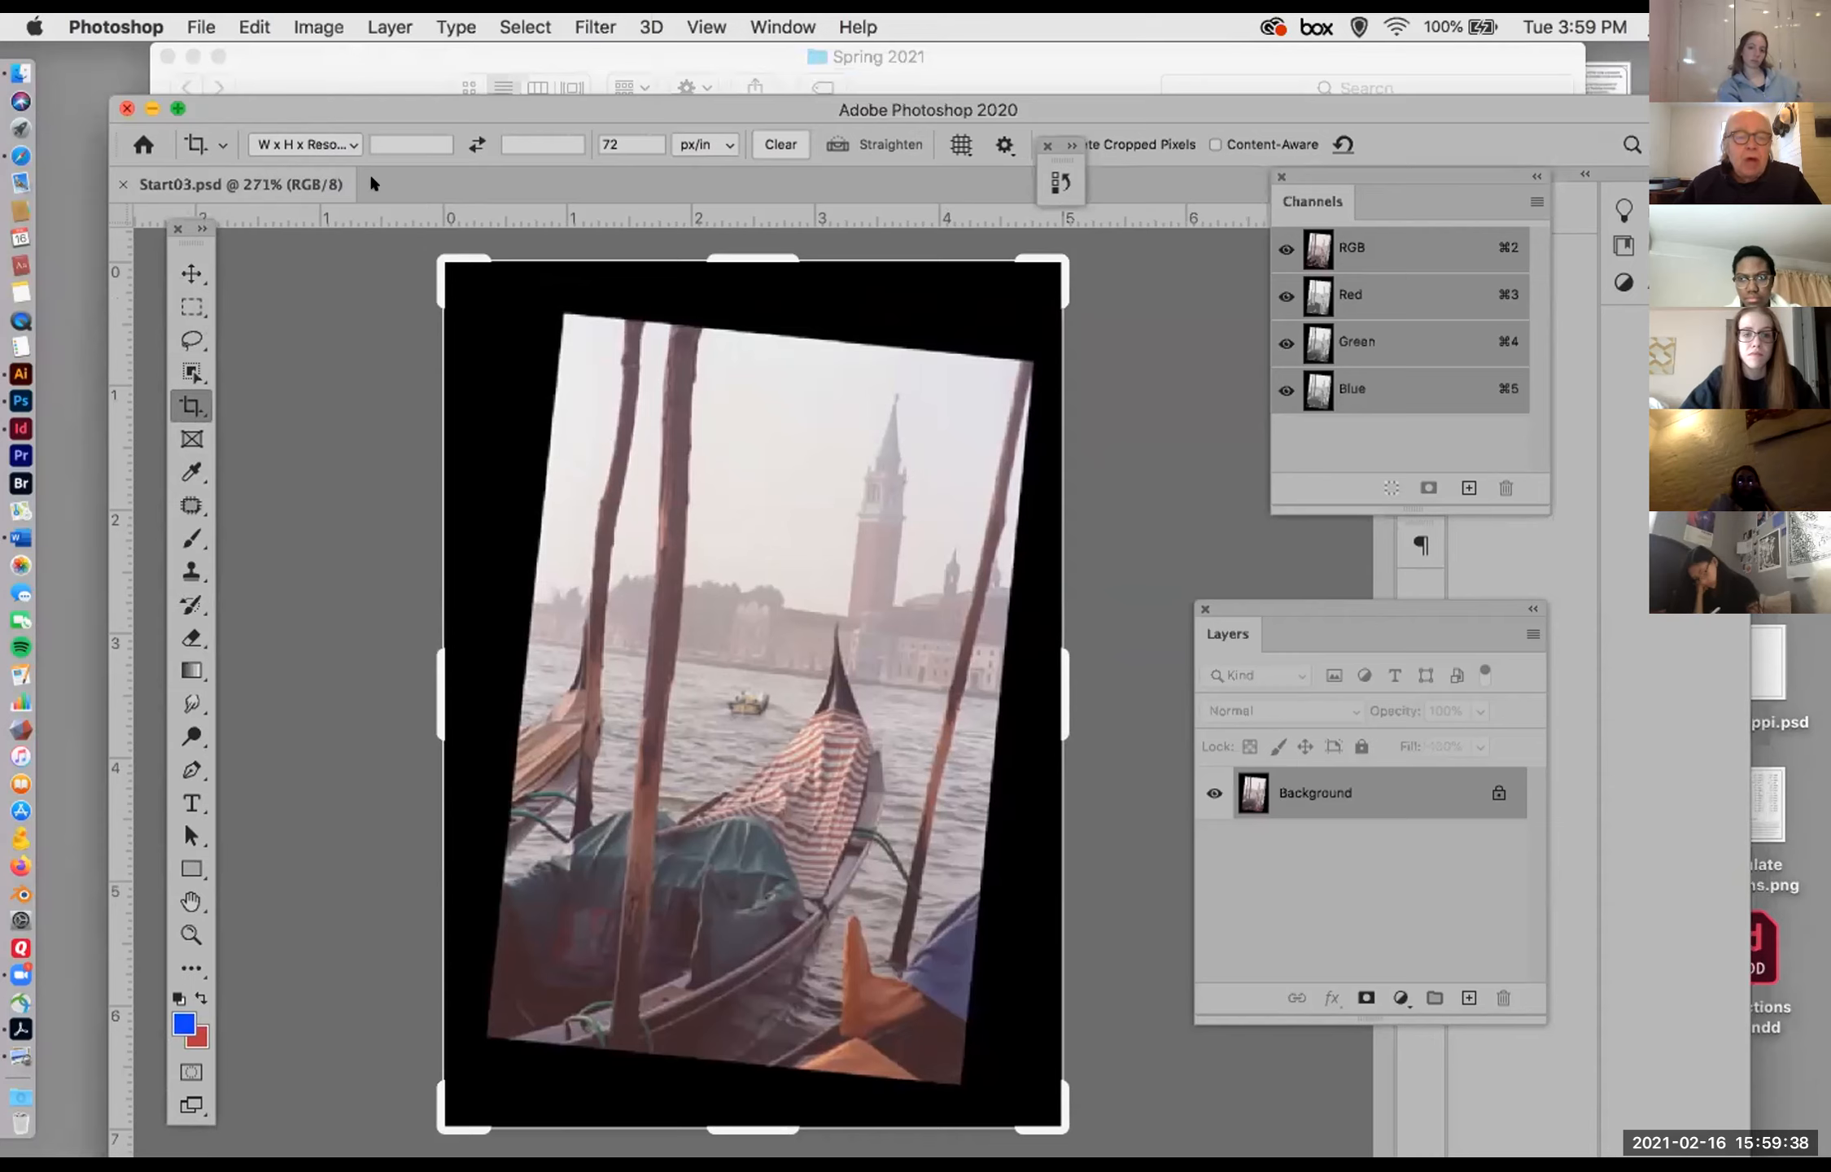
click(351, 144)
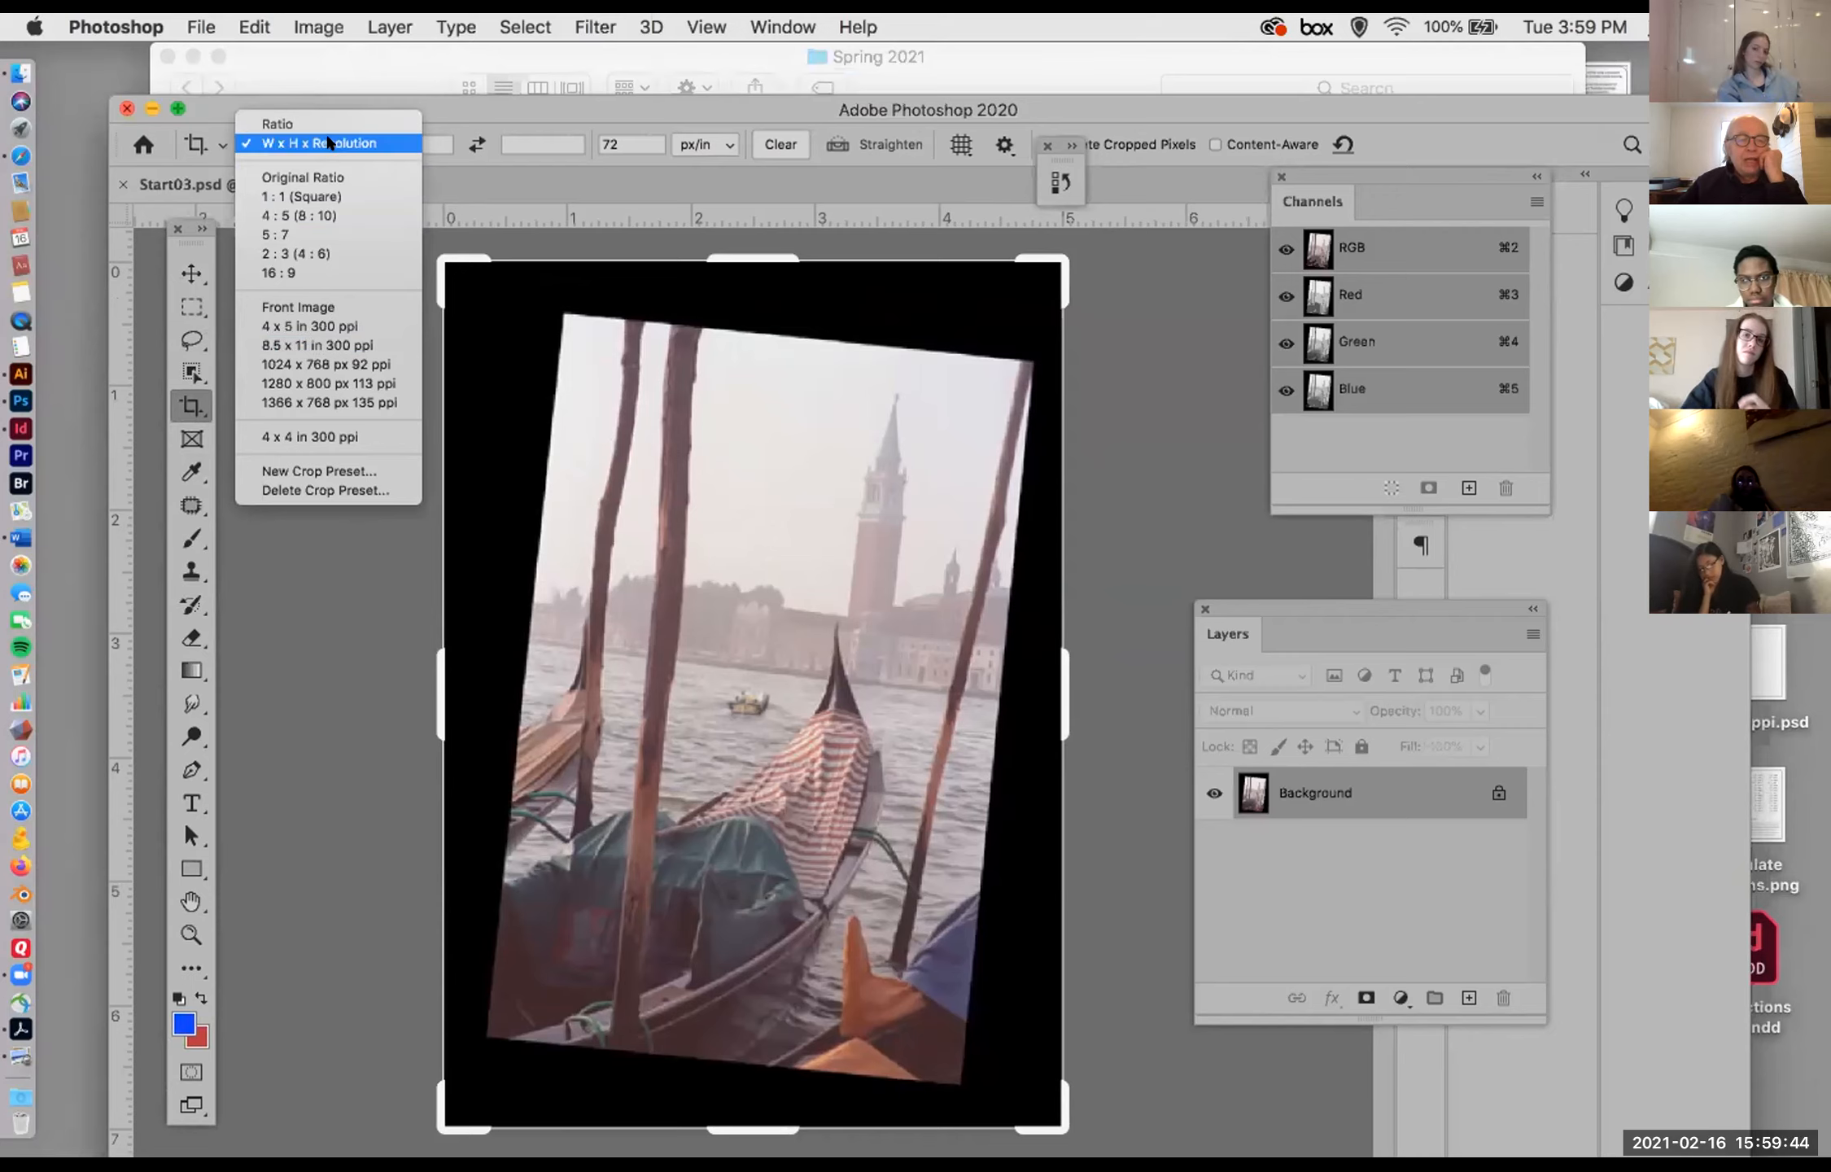
click(328, 143)
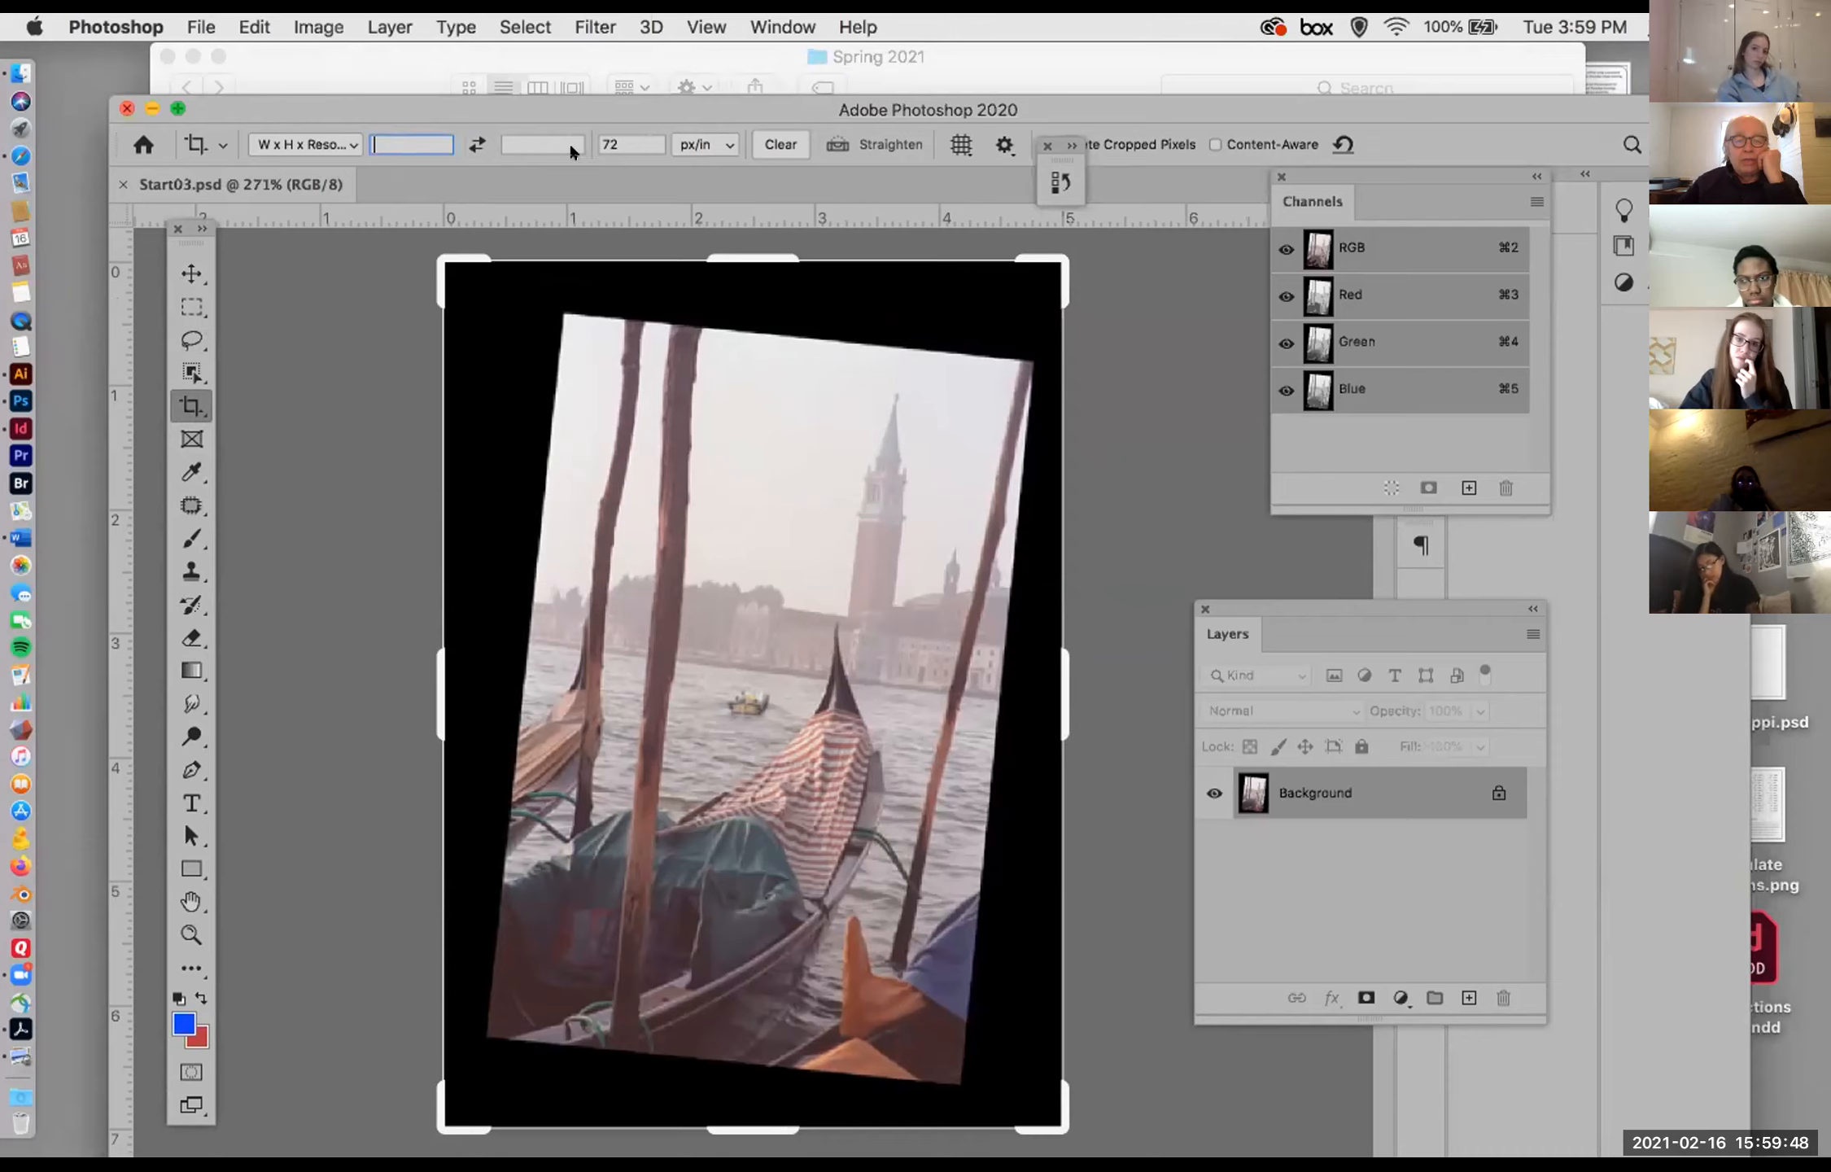
Step: Check the Venice photo's dimensions and resolution in Image Size and return to the Crop tool
click(297, 23)
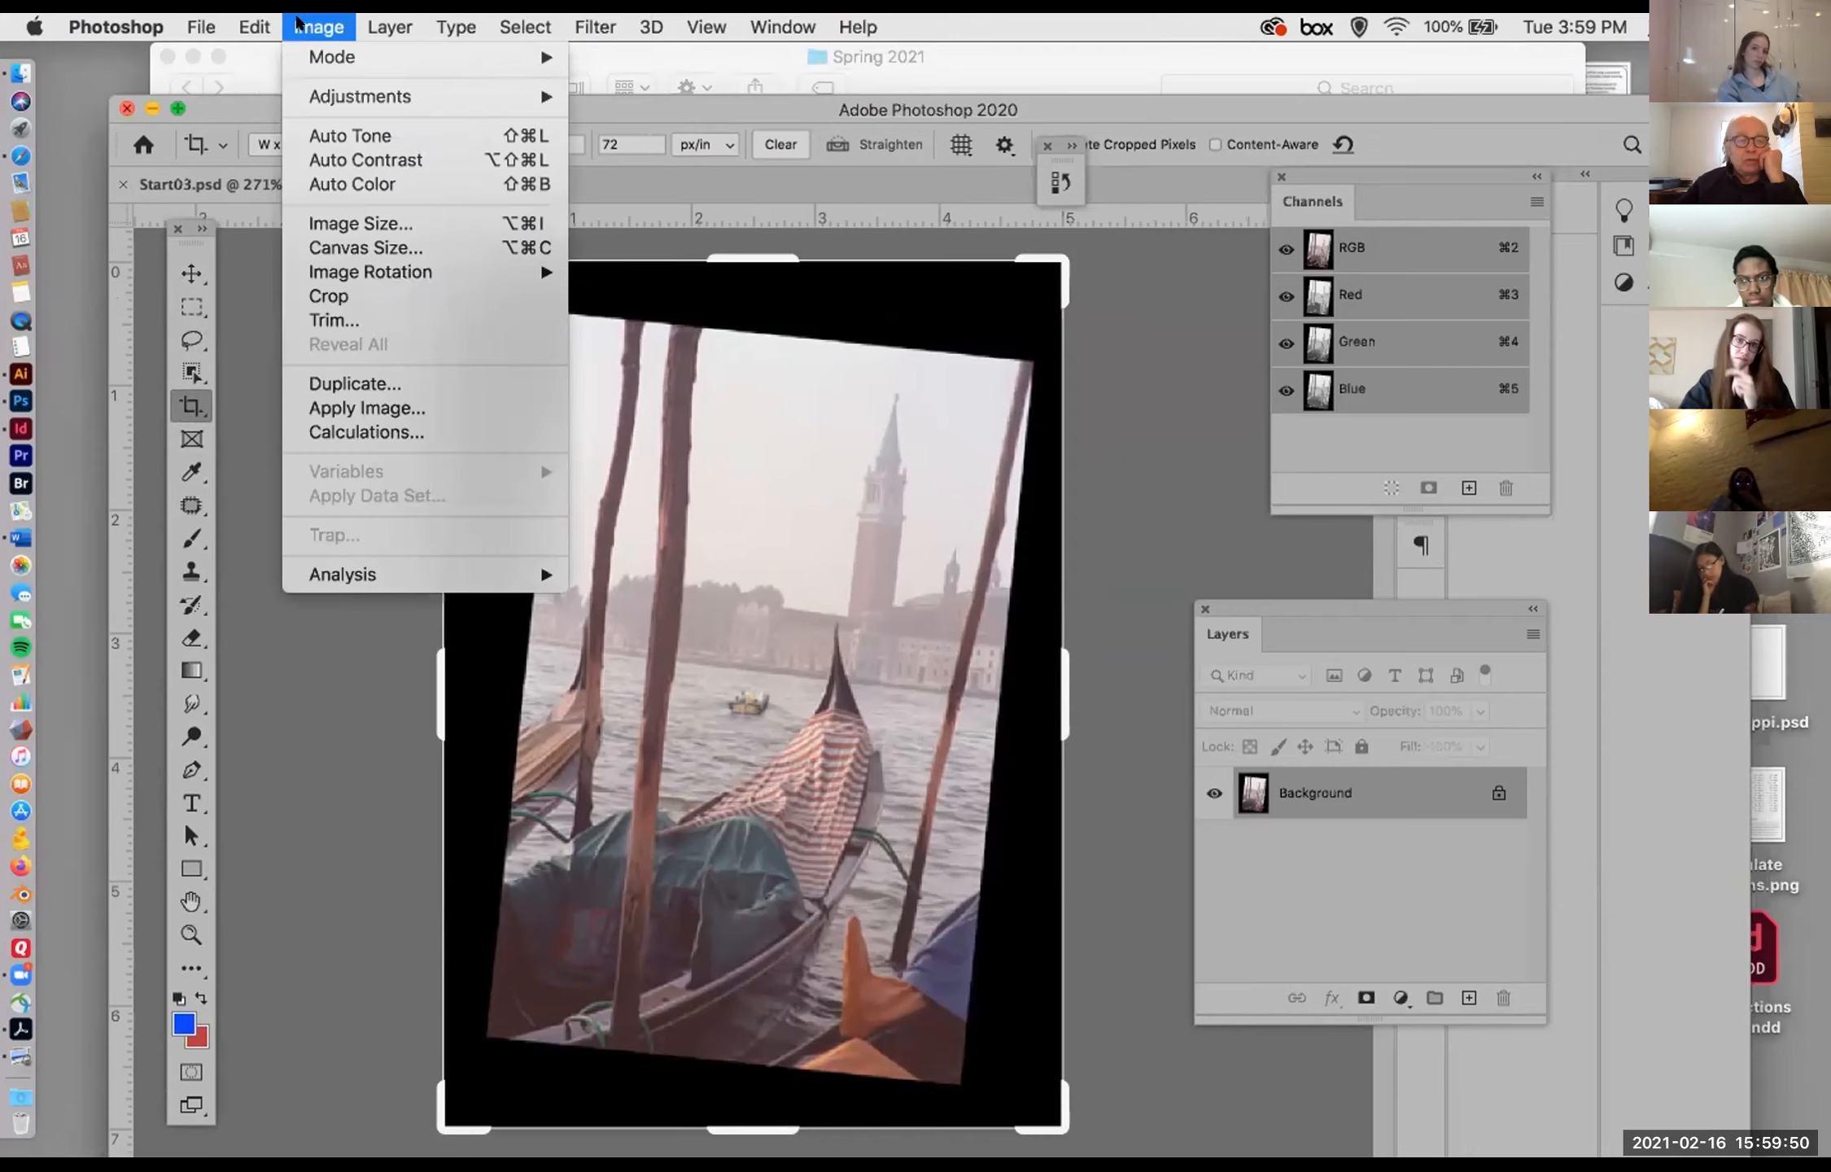
click(342, 218)
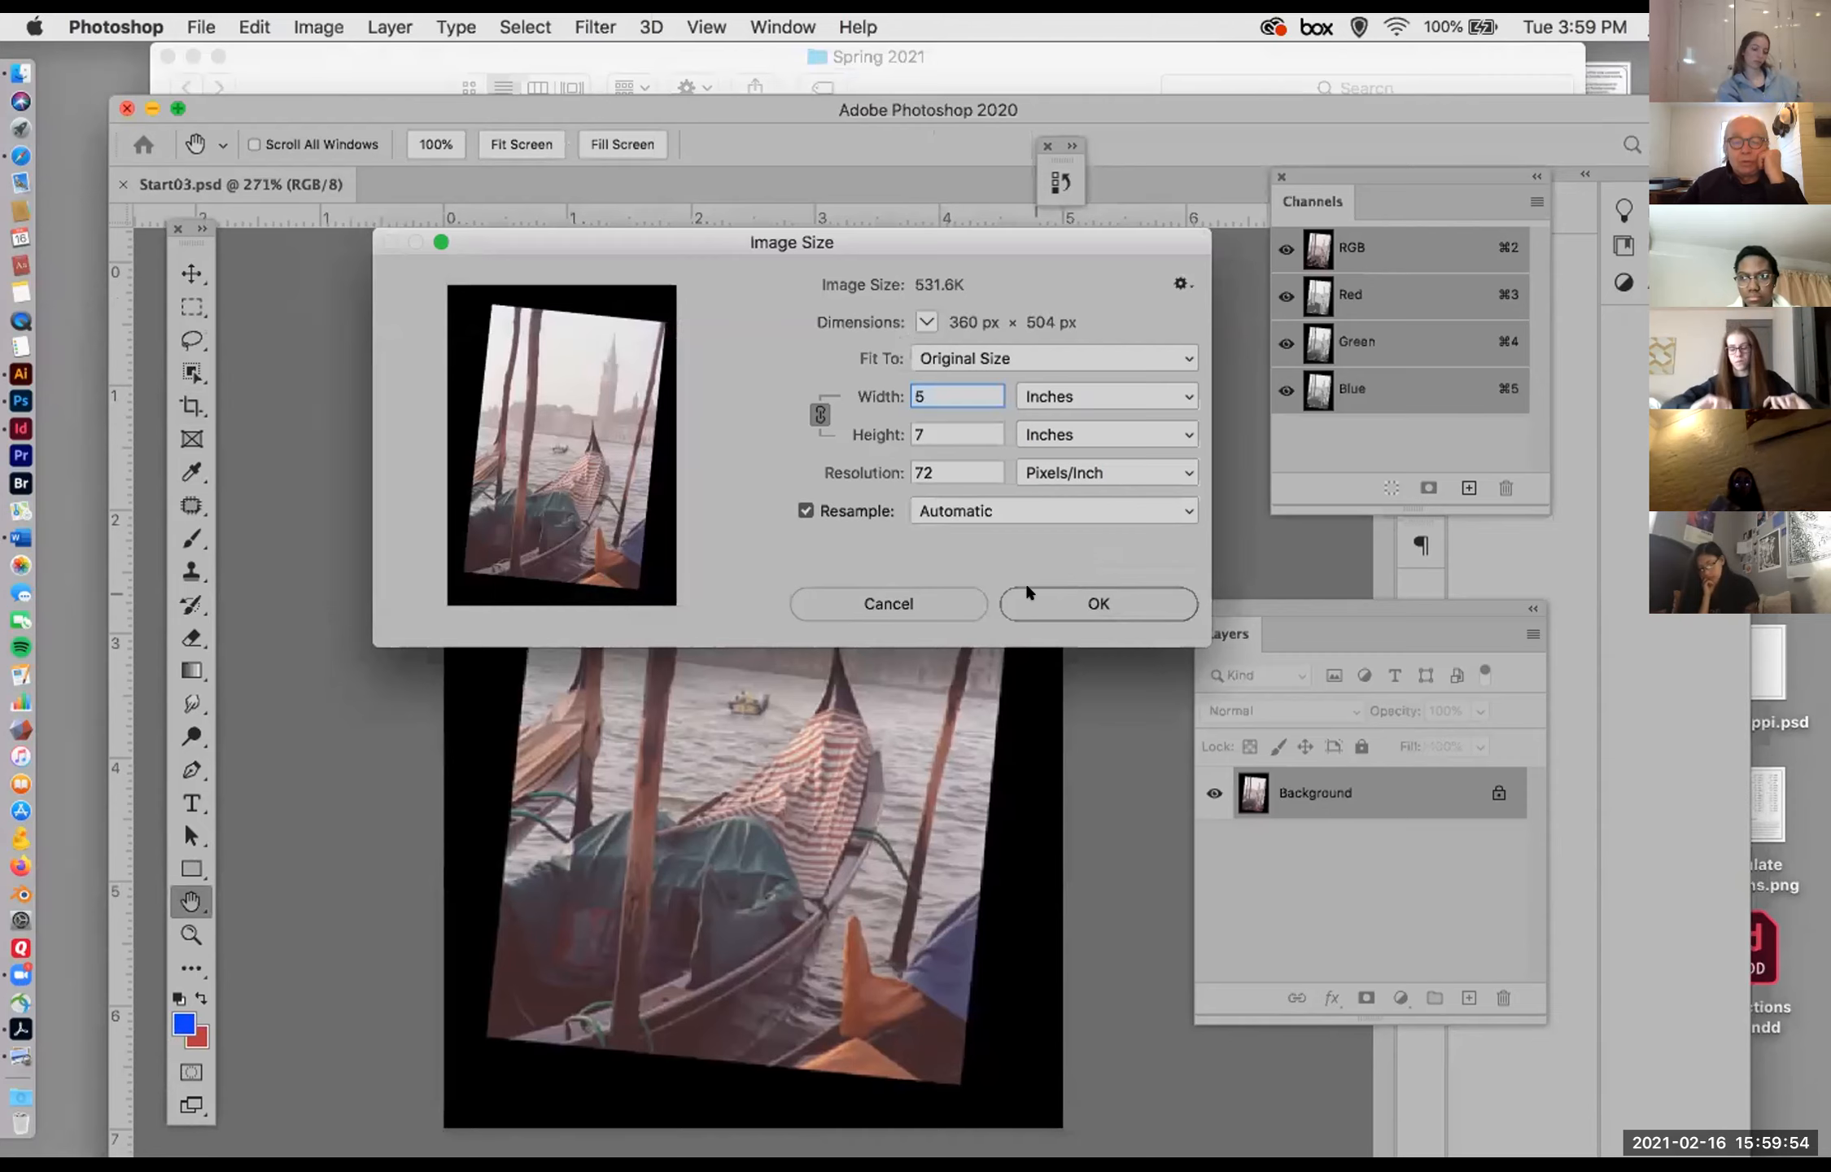
click(1062, 606)
key(c)
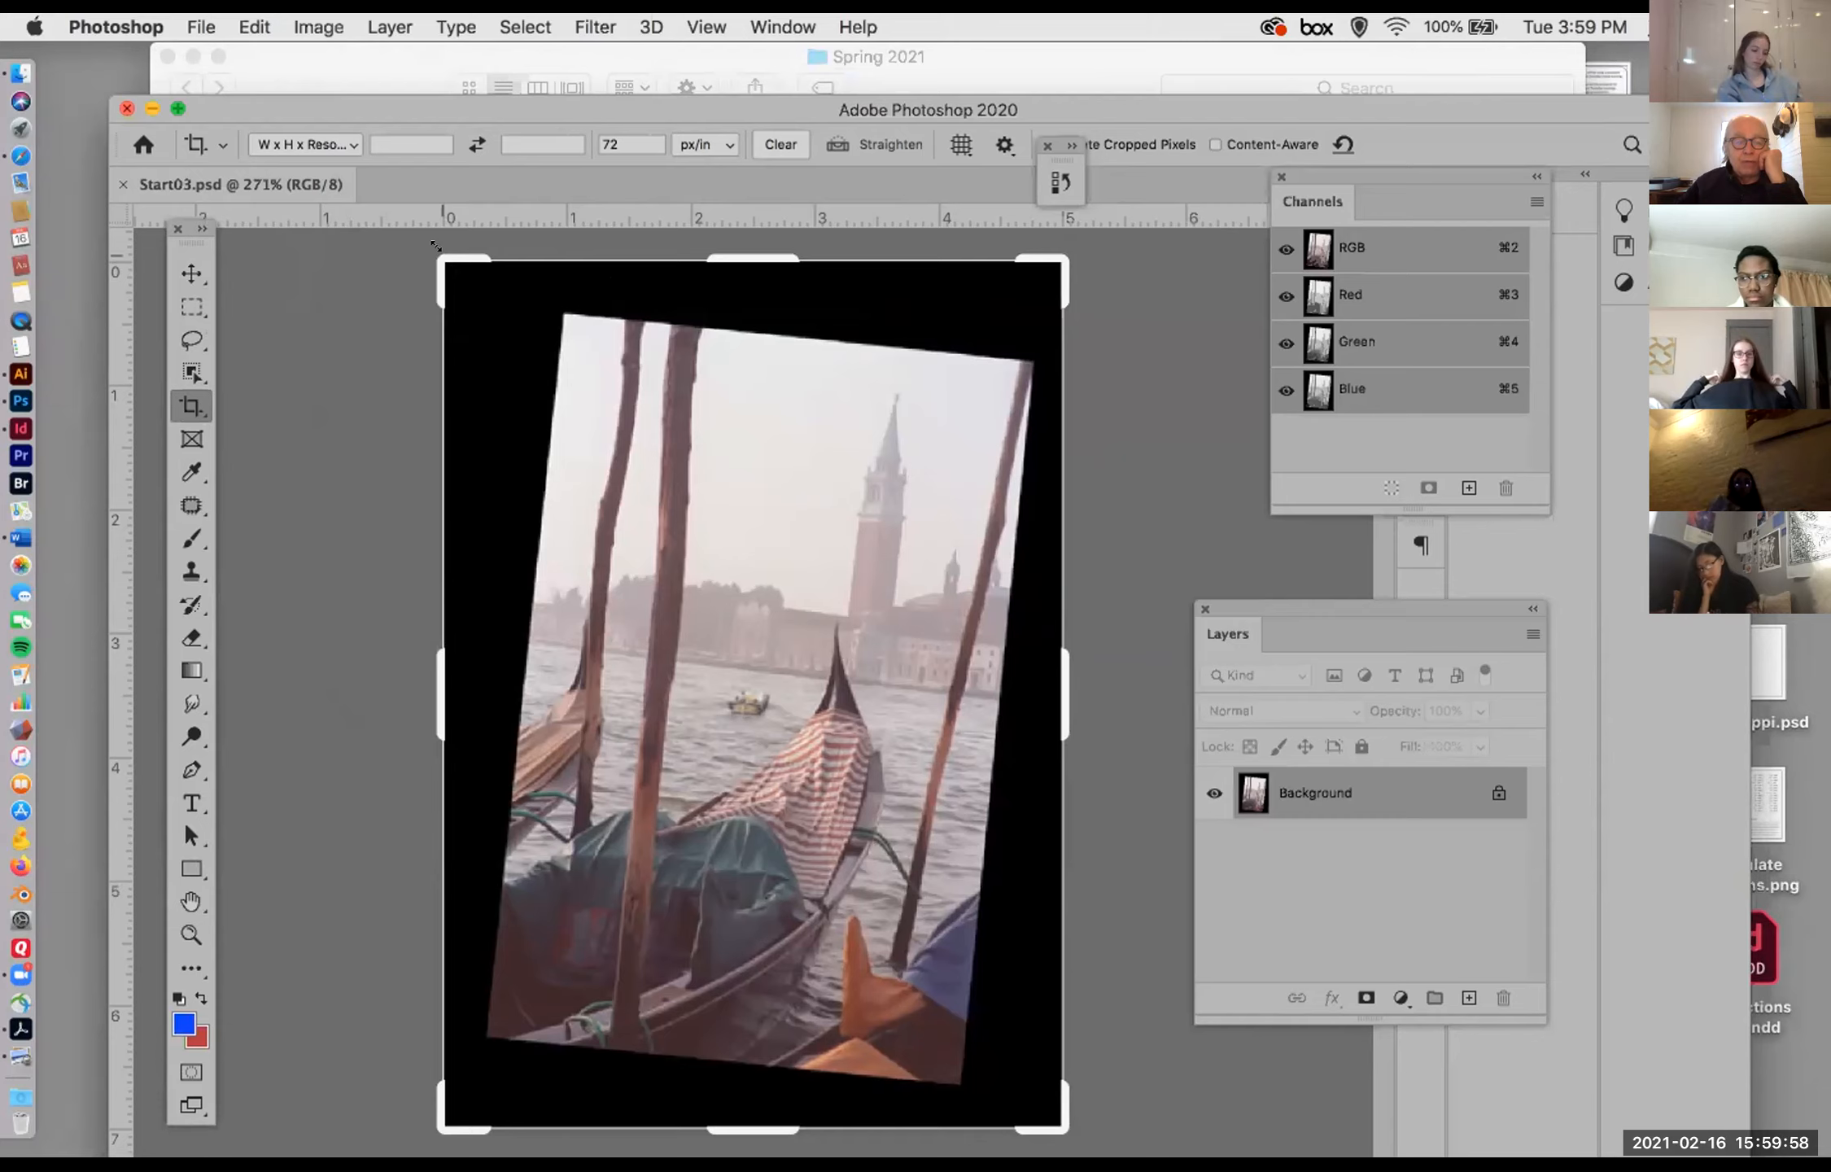
Step: Straighten the tilted Venice photo by rotating the crop, fit the crop edges inside the black border, and apply it
drag(436, 246, 488, 274)
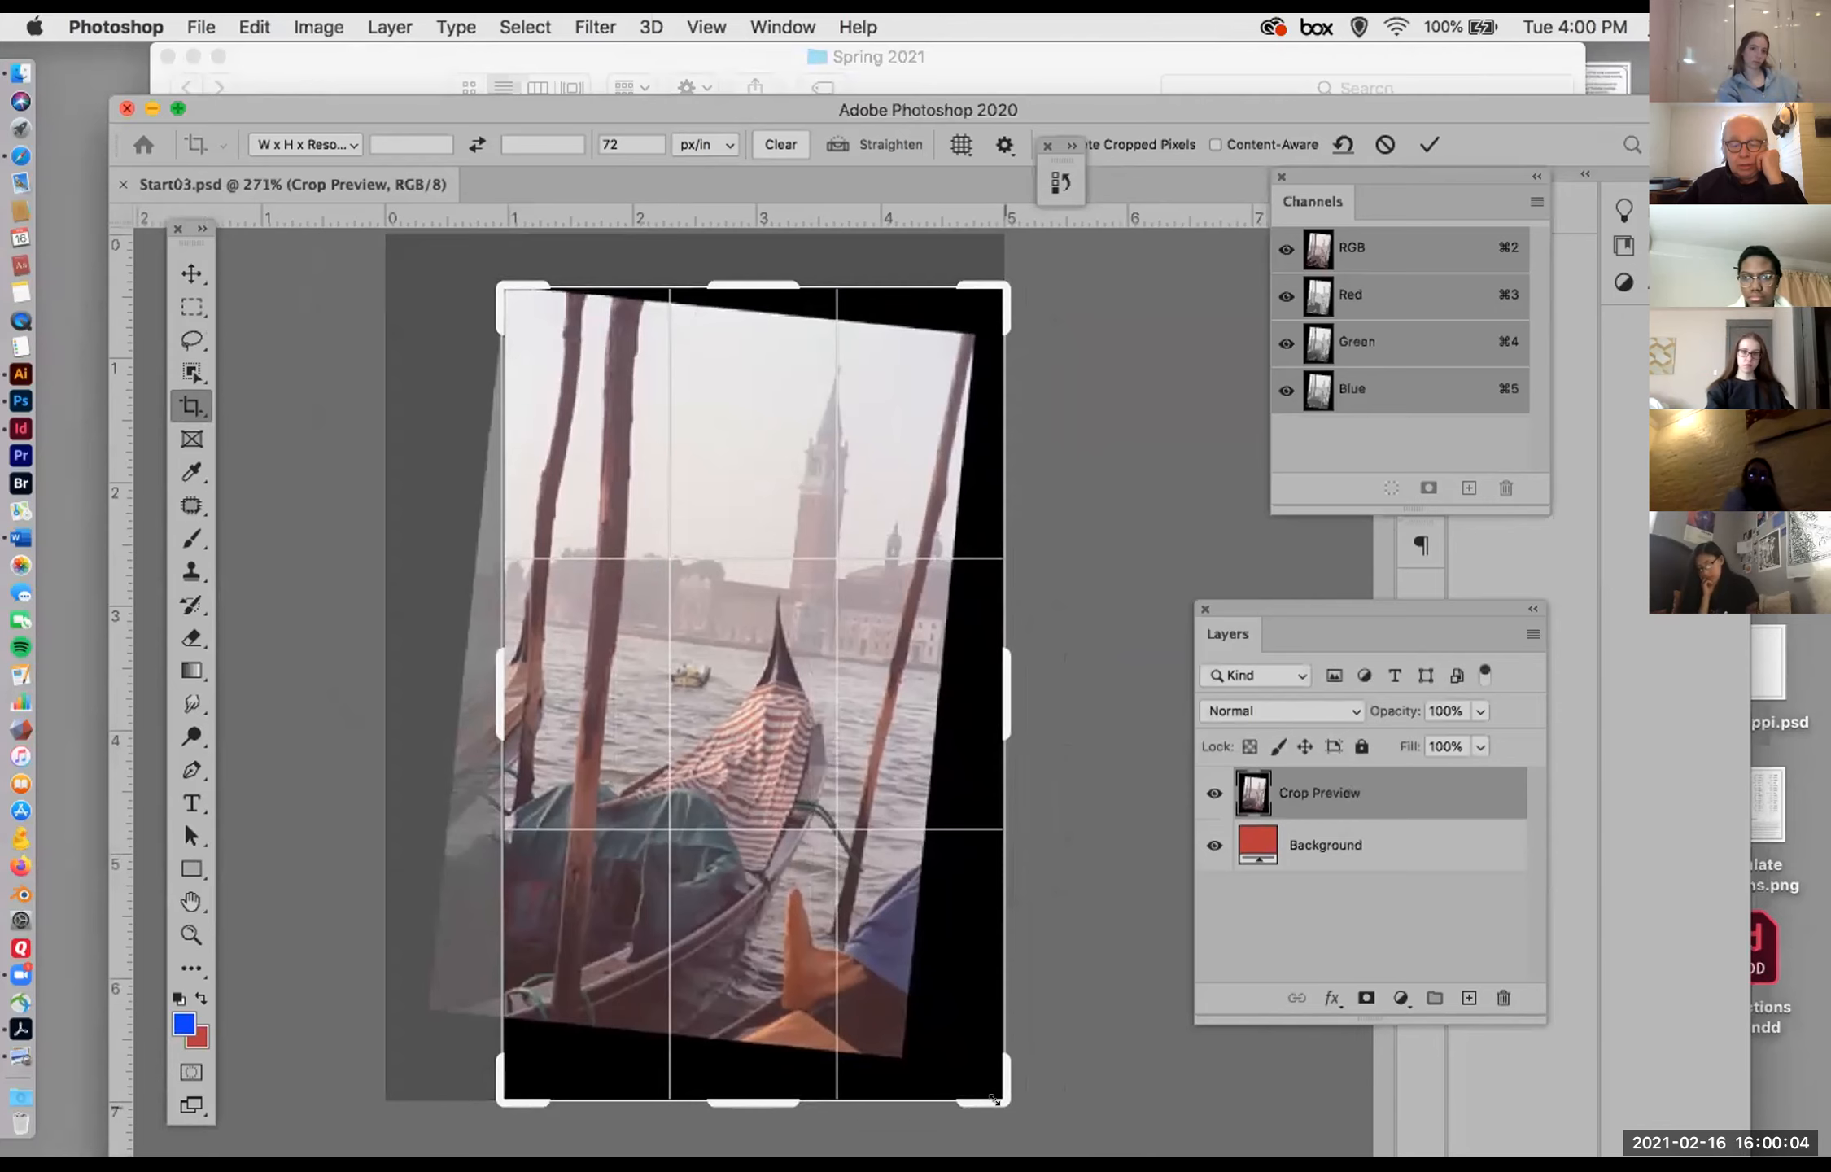
drag(1009, 1103, 993, 987)
mouse_move(988, 279)
mouse_down()
mouse_move(975, 298)
mouse_move(1006, 307)
mouse_move(970, 304)
mouse_up()
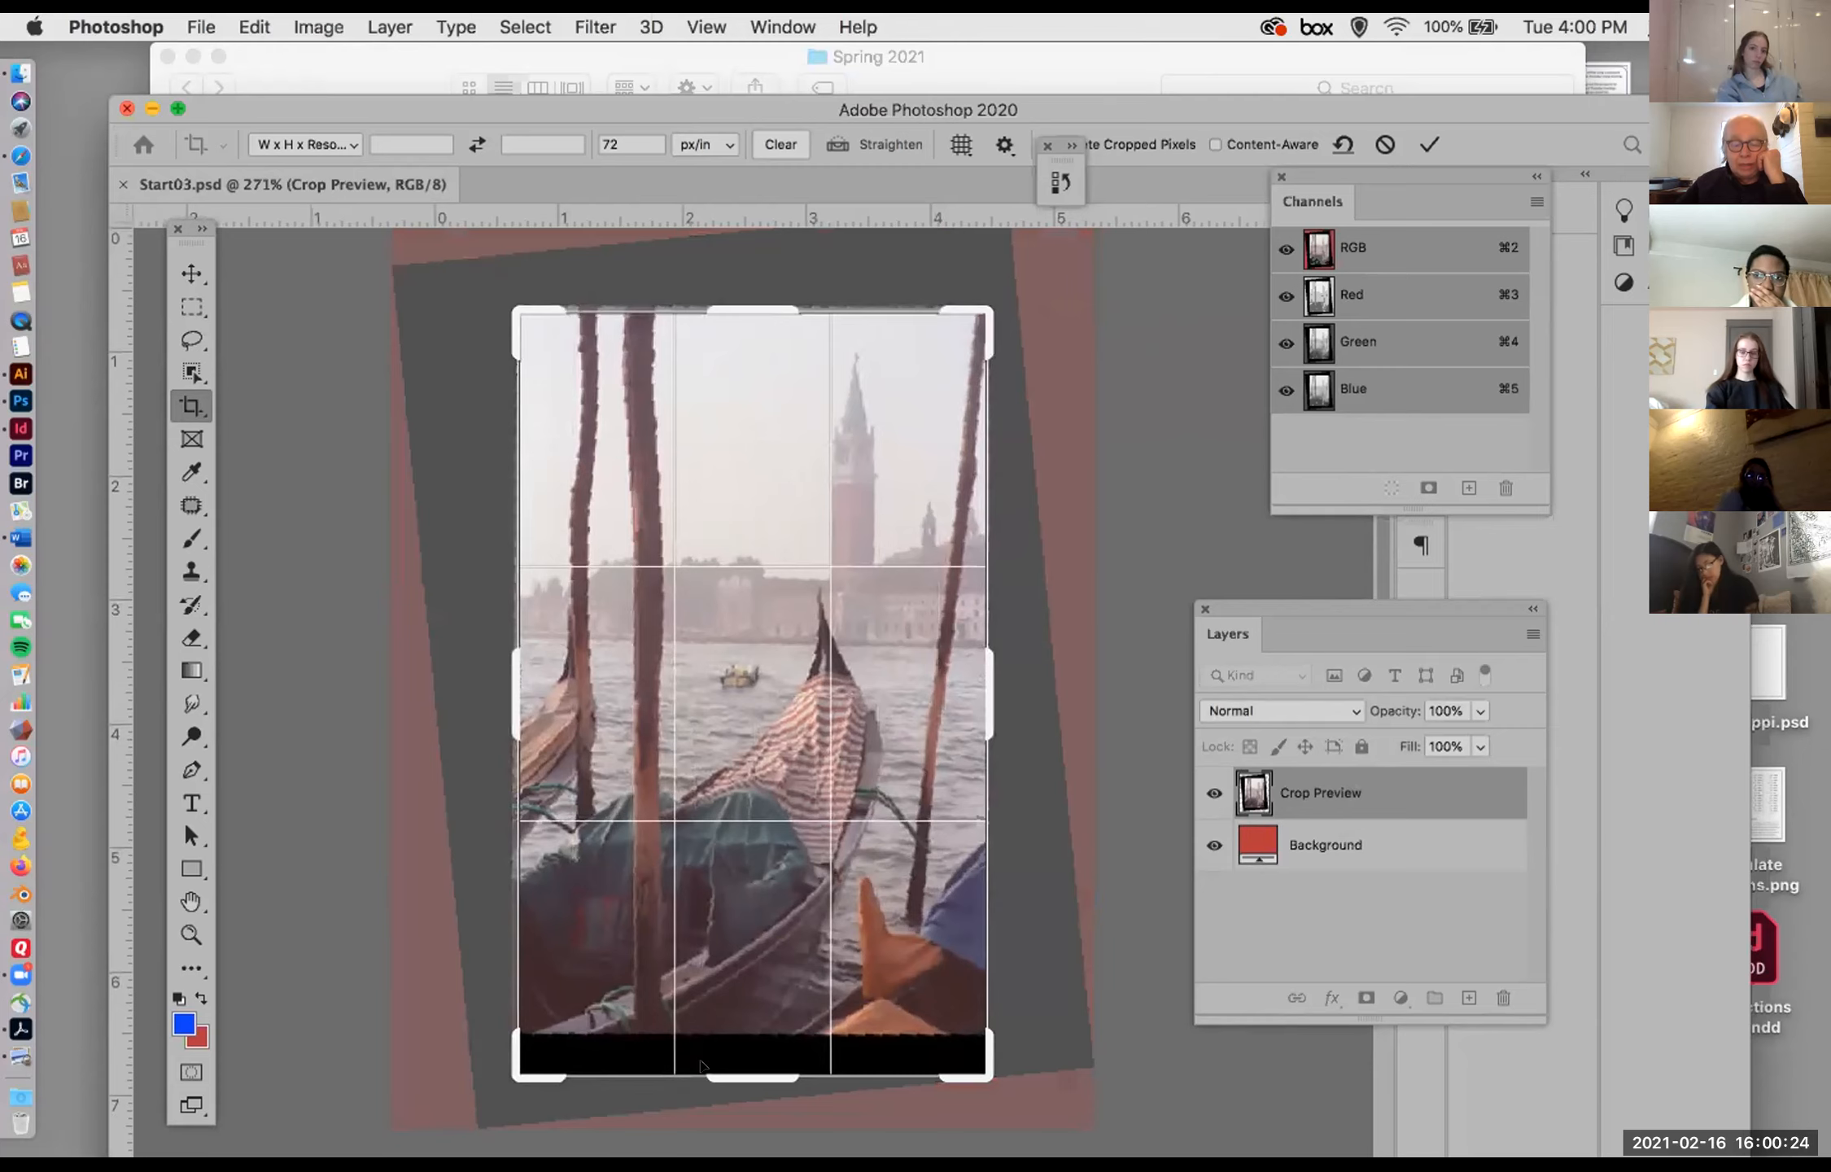
drag(728, 1078, 724, 1048)
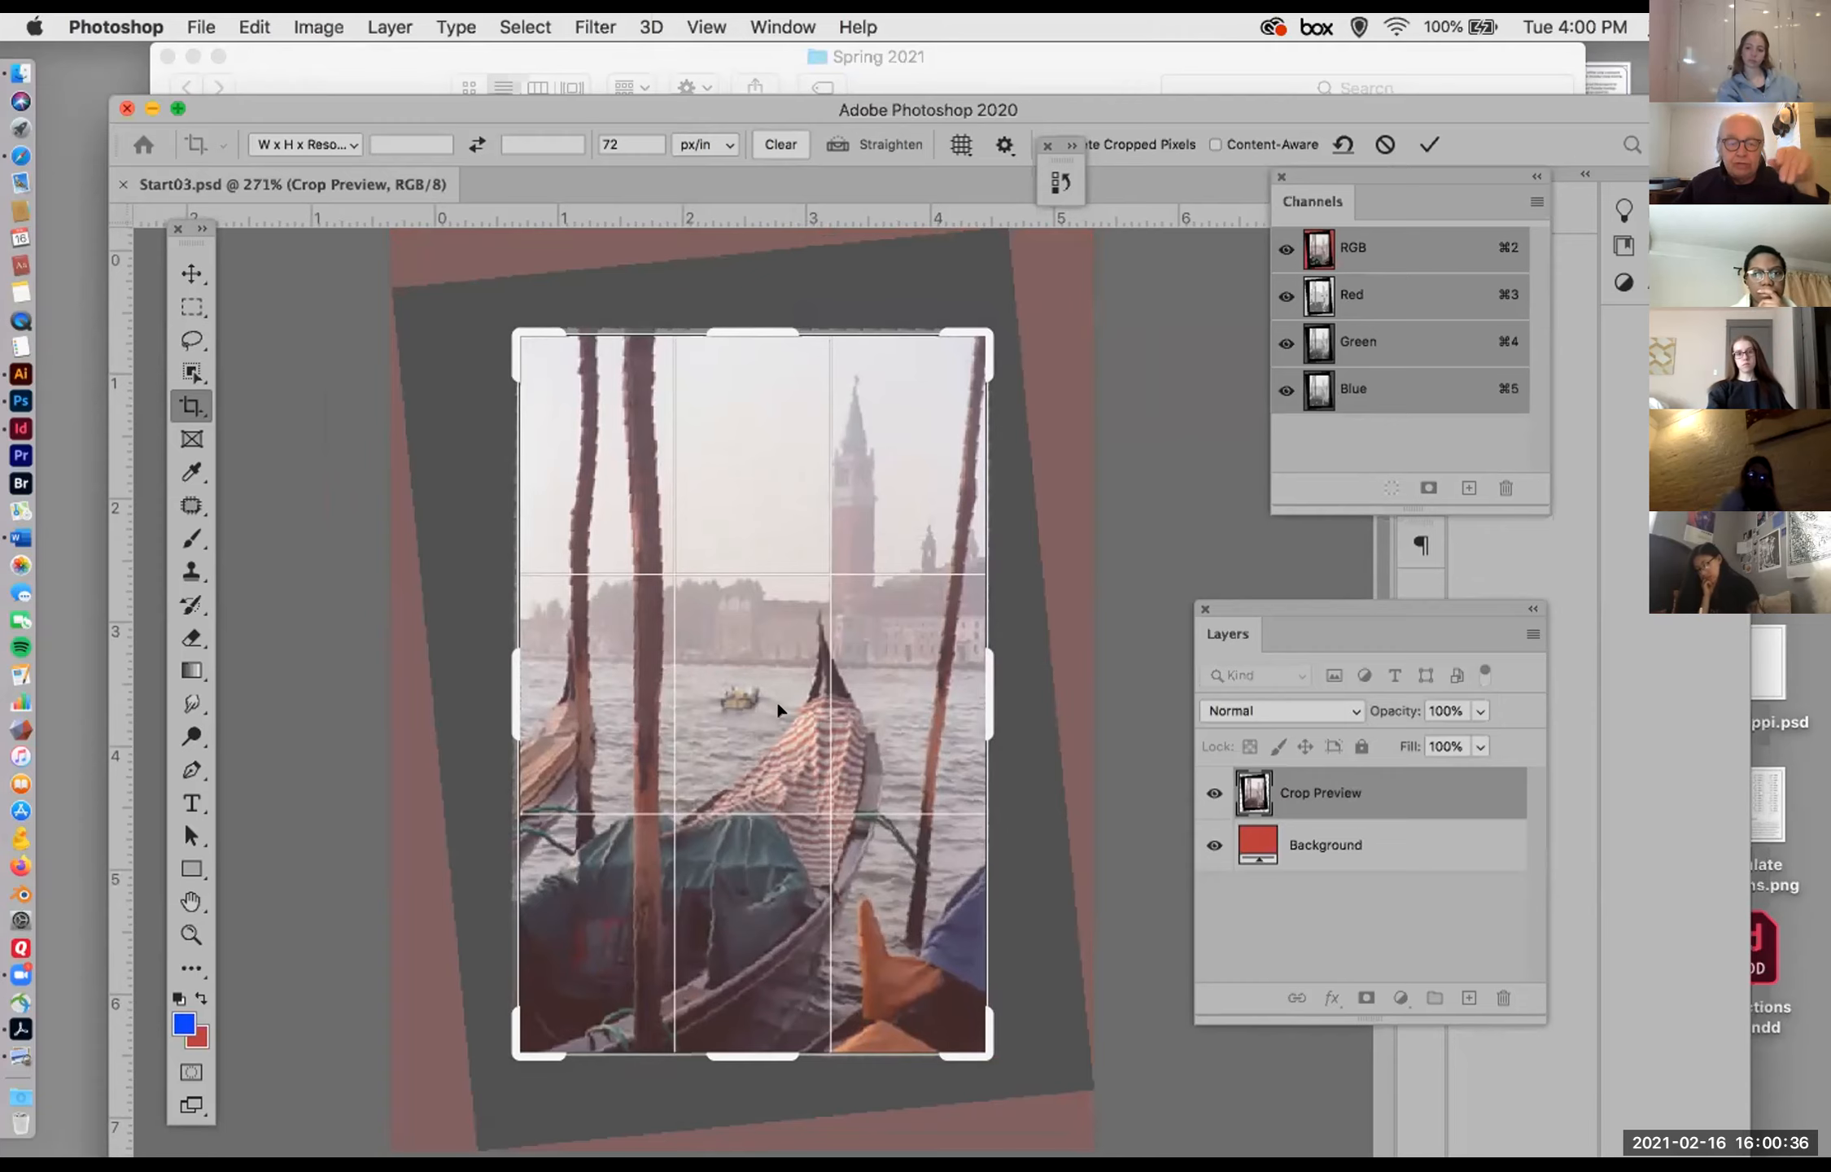
drag(504, 651, 511, 651)
key(Return)
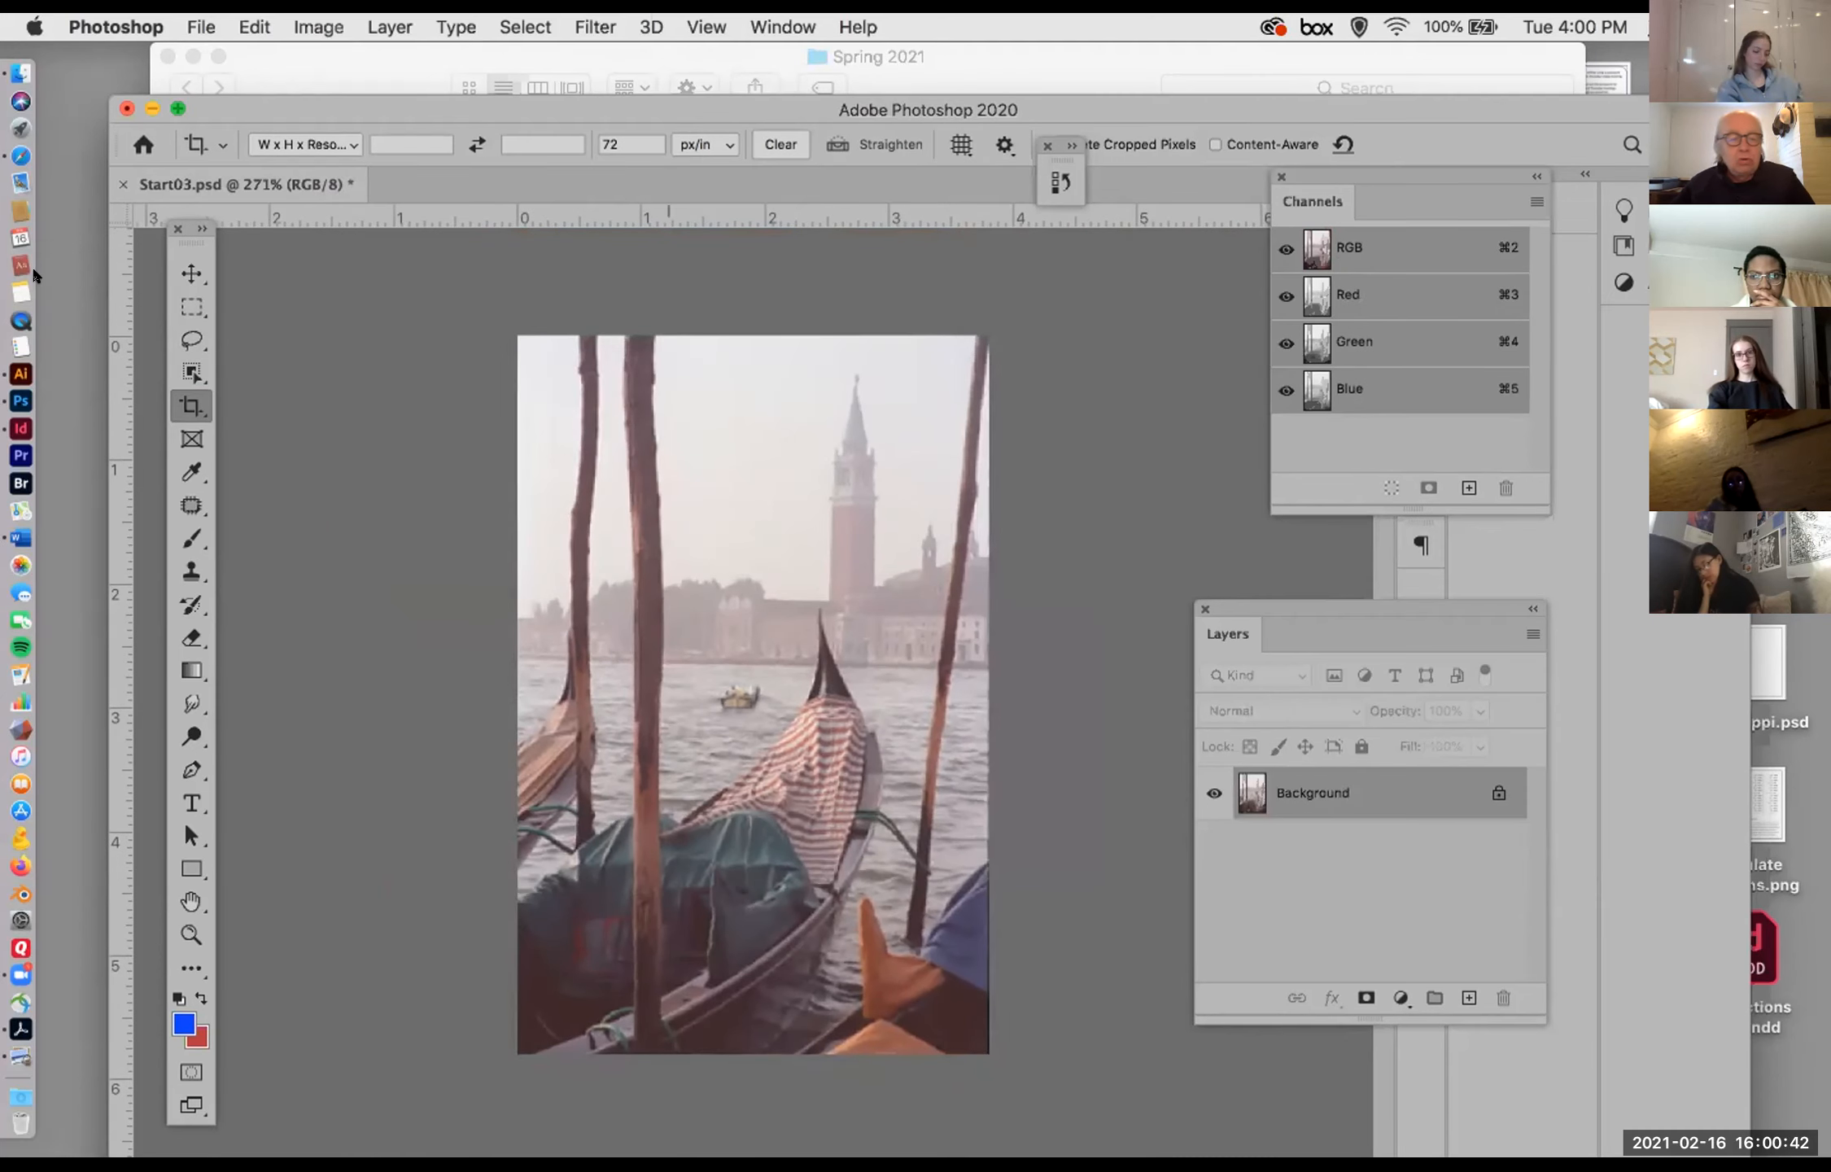
Step: Choose the Burn tool for the striped gondola cover and show its brush size, hardness and exposure options
click(191, 273)
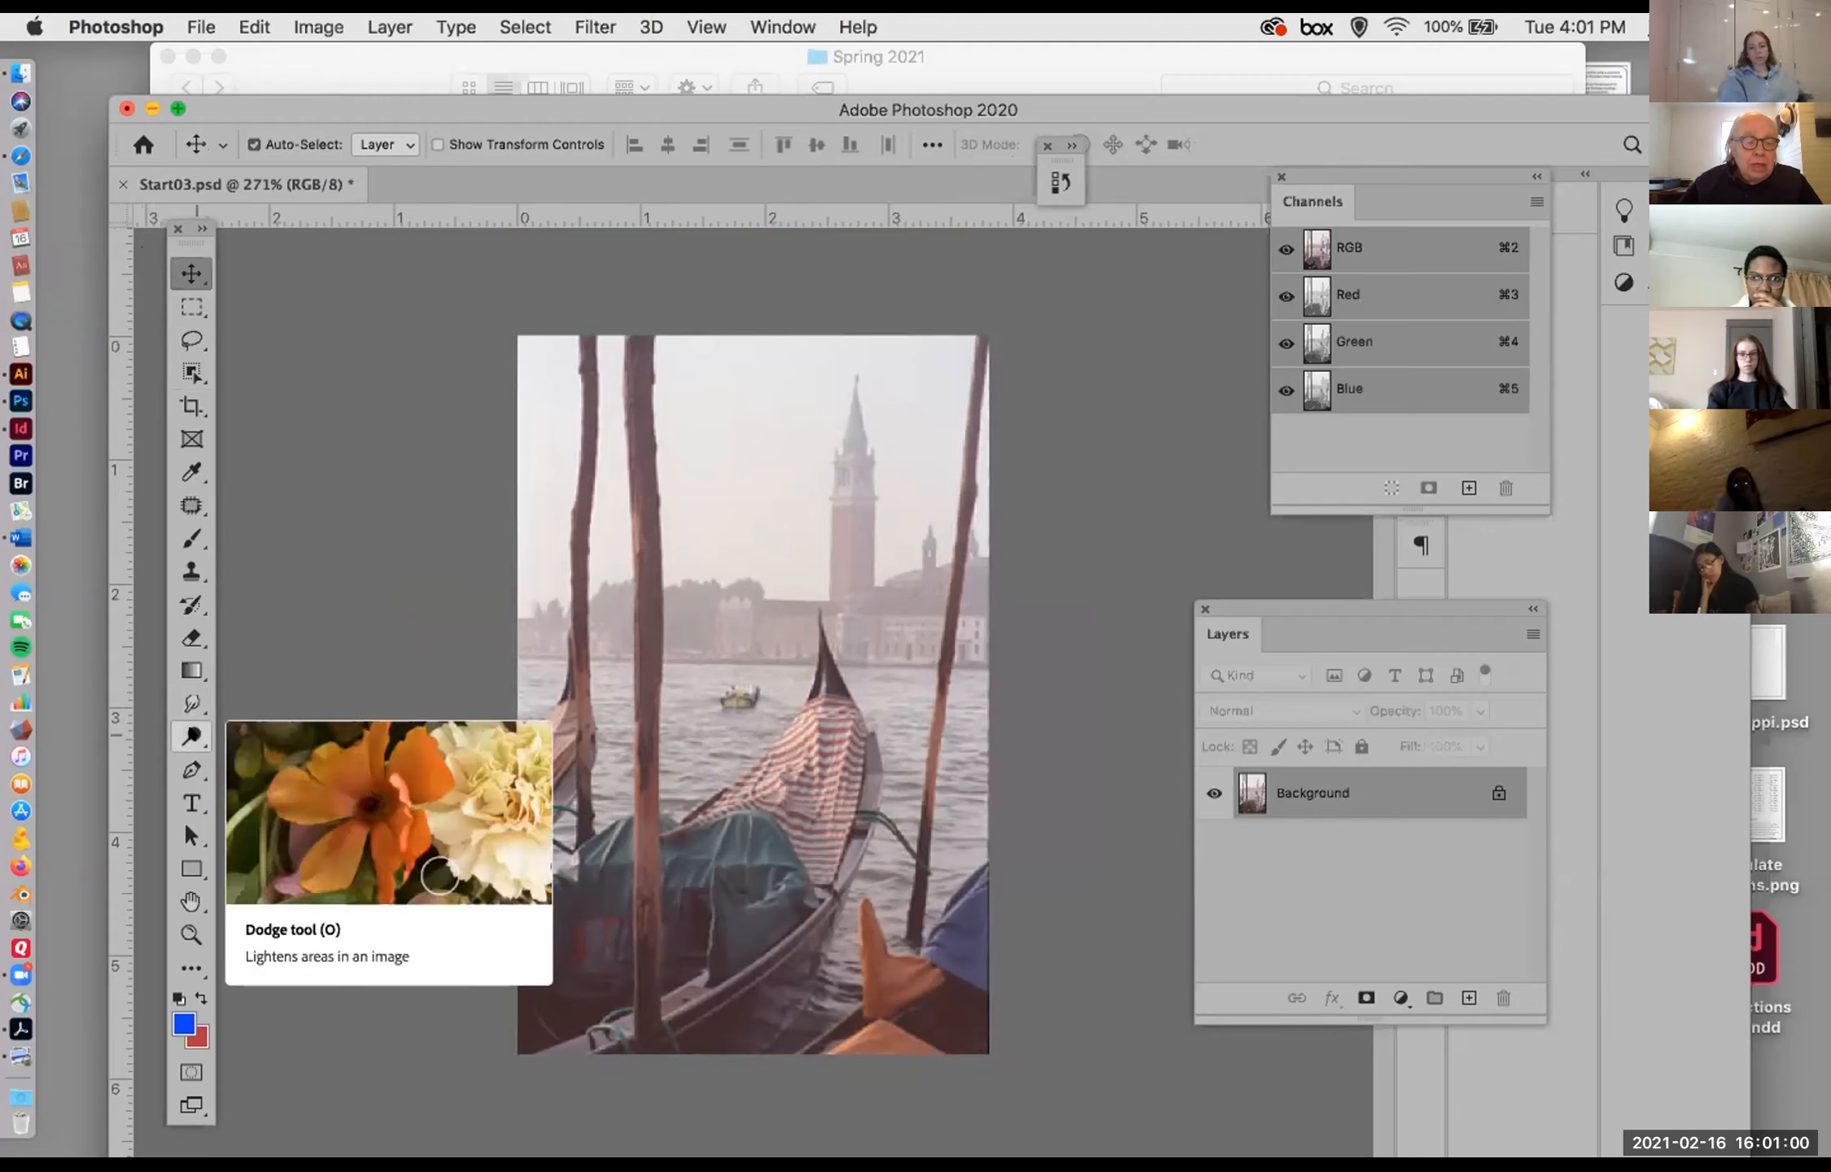
click(192, 737)
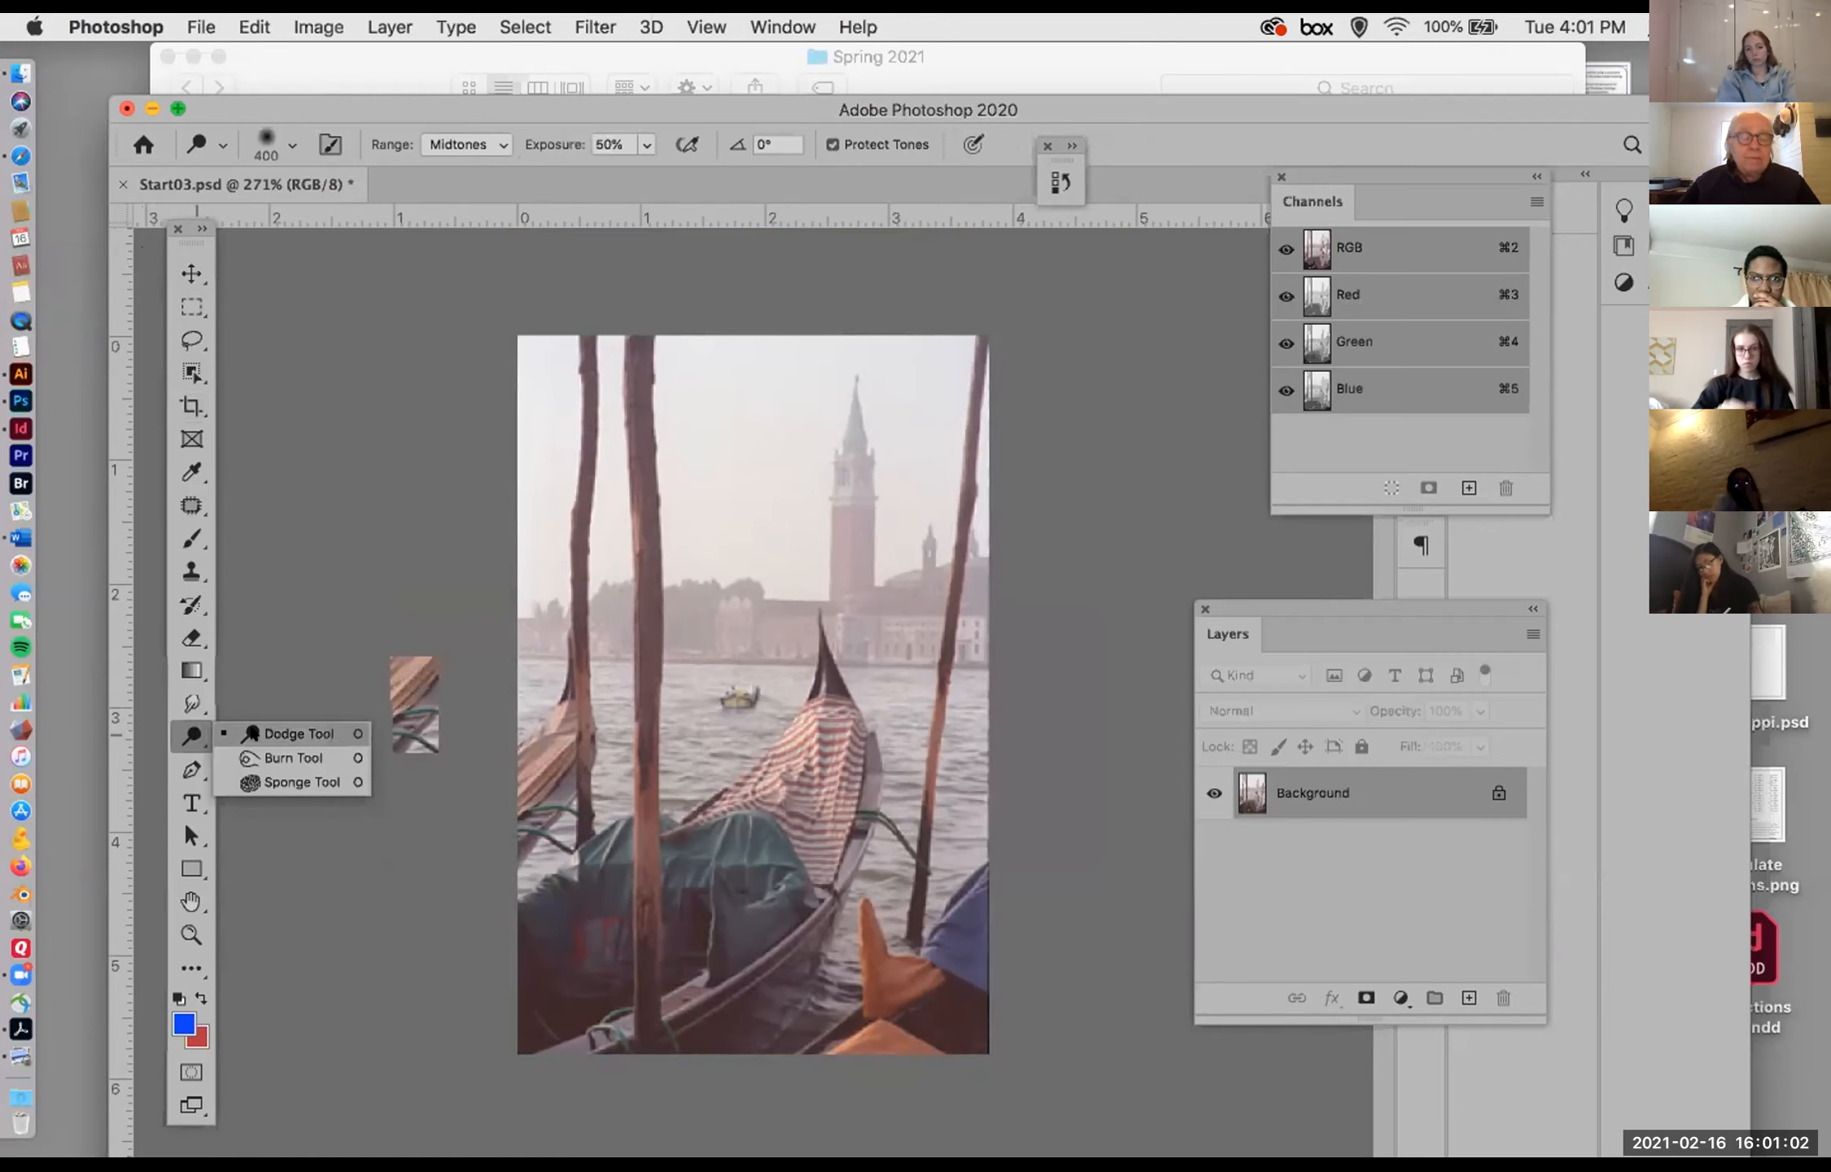
click(289, 757)
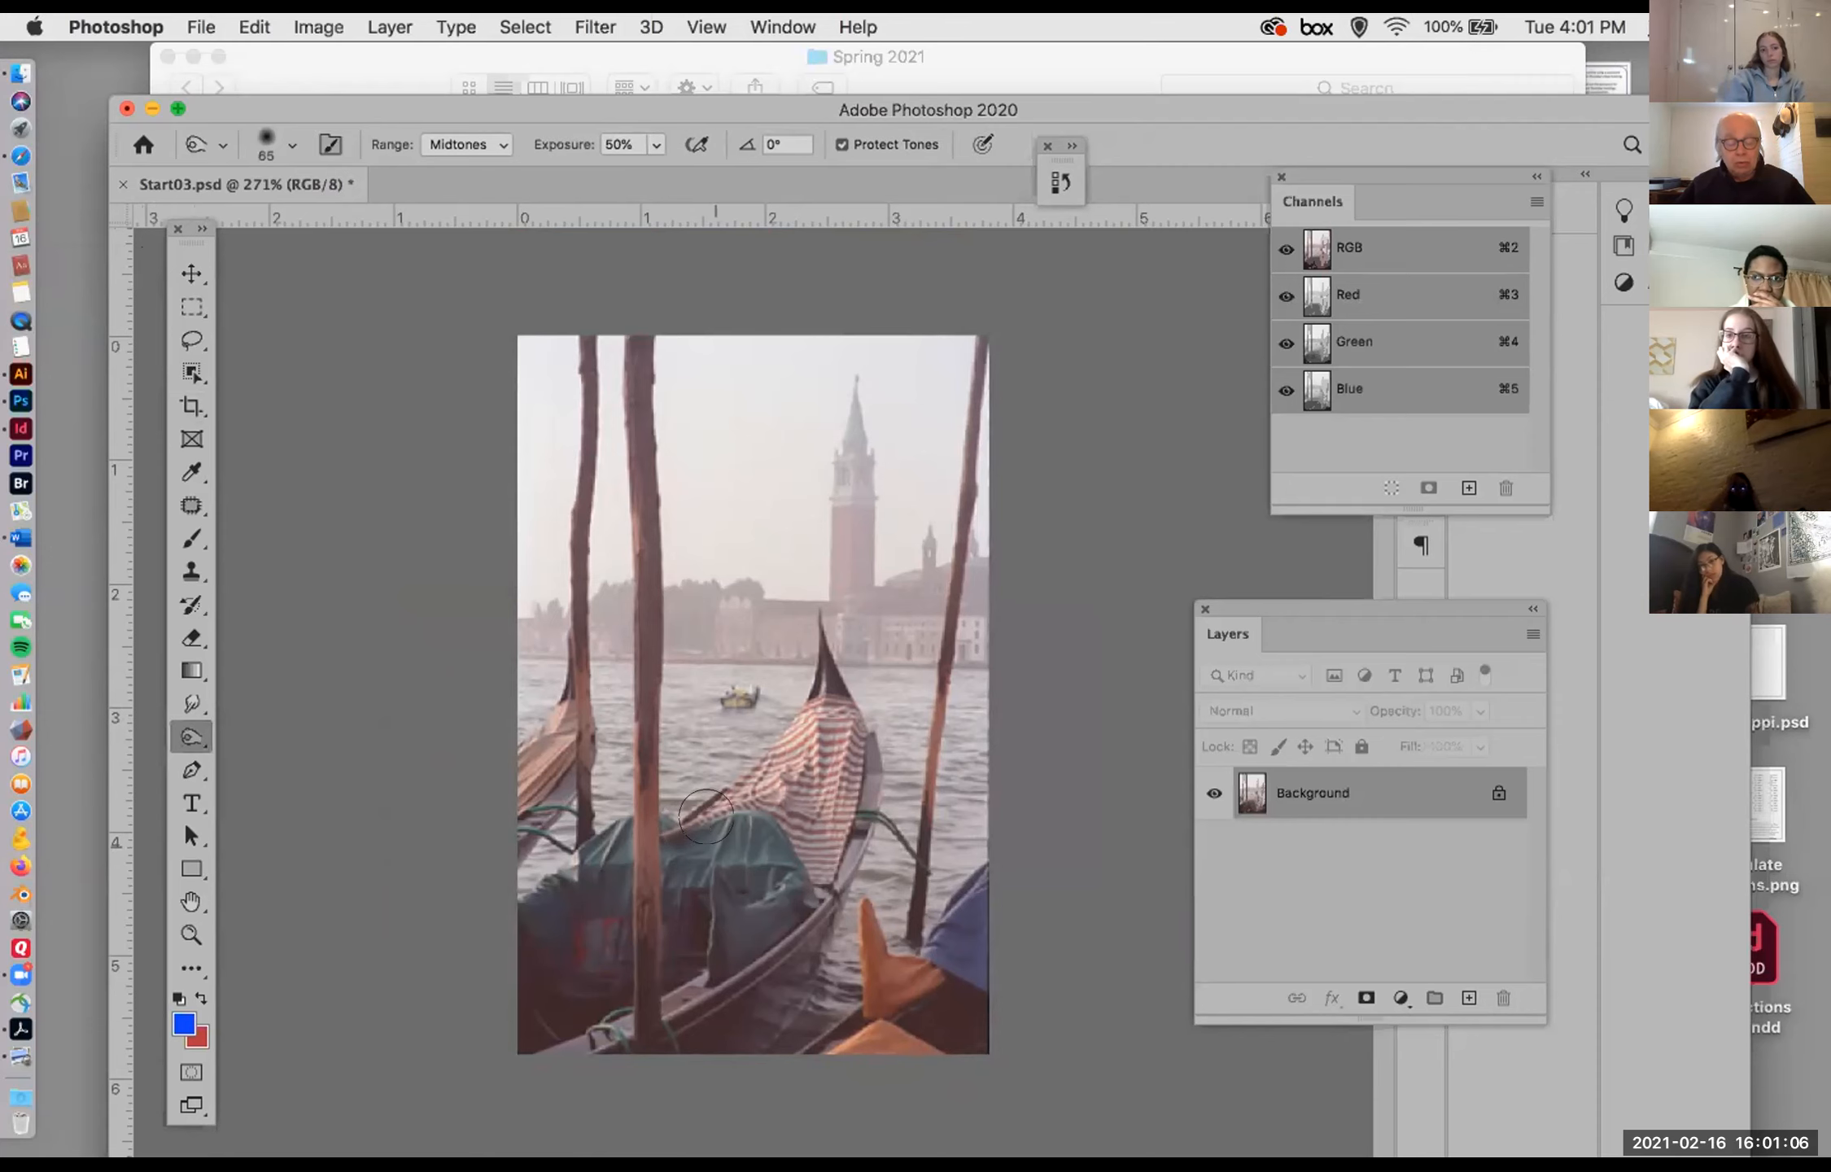
key(super+equal)
scroll(772, 778, up, 5)
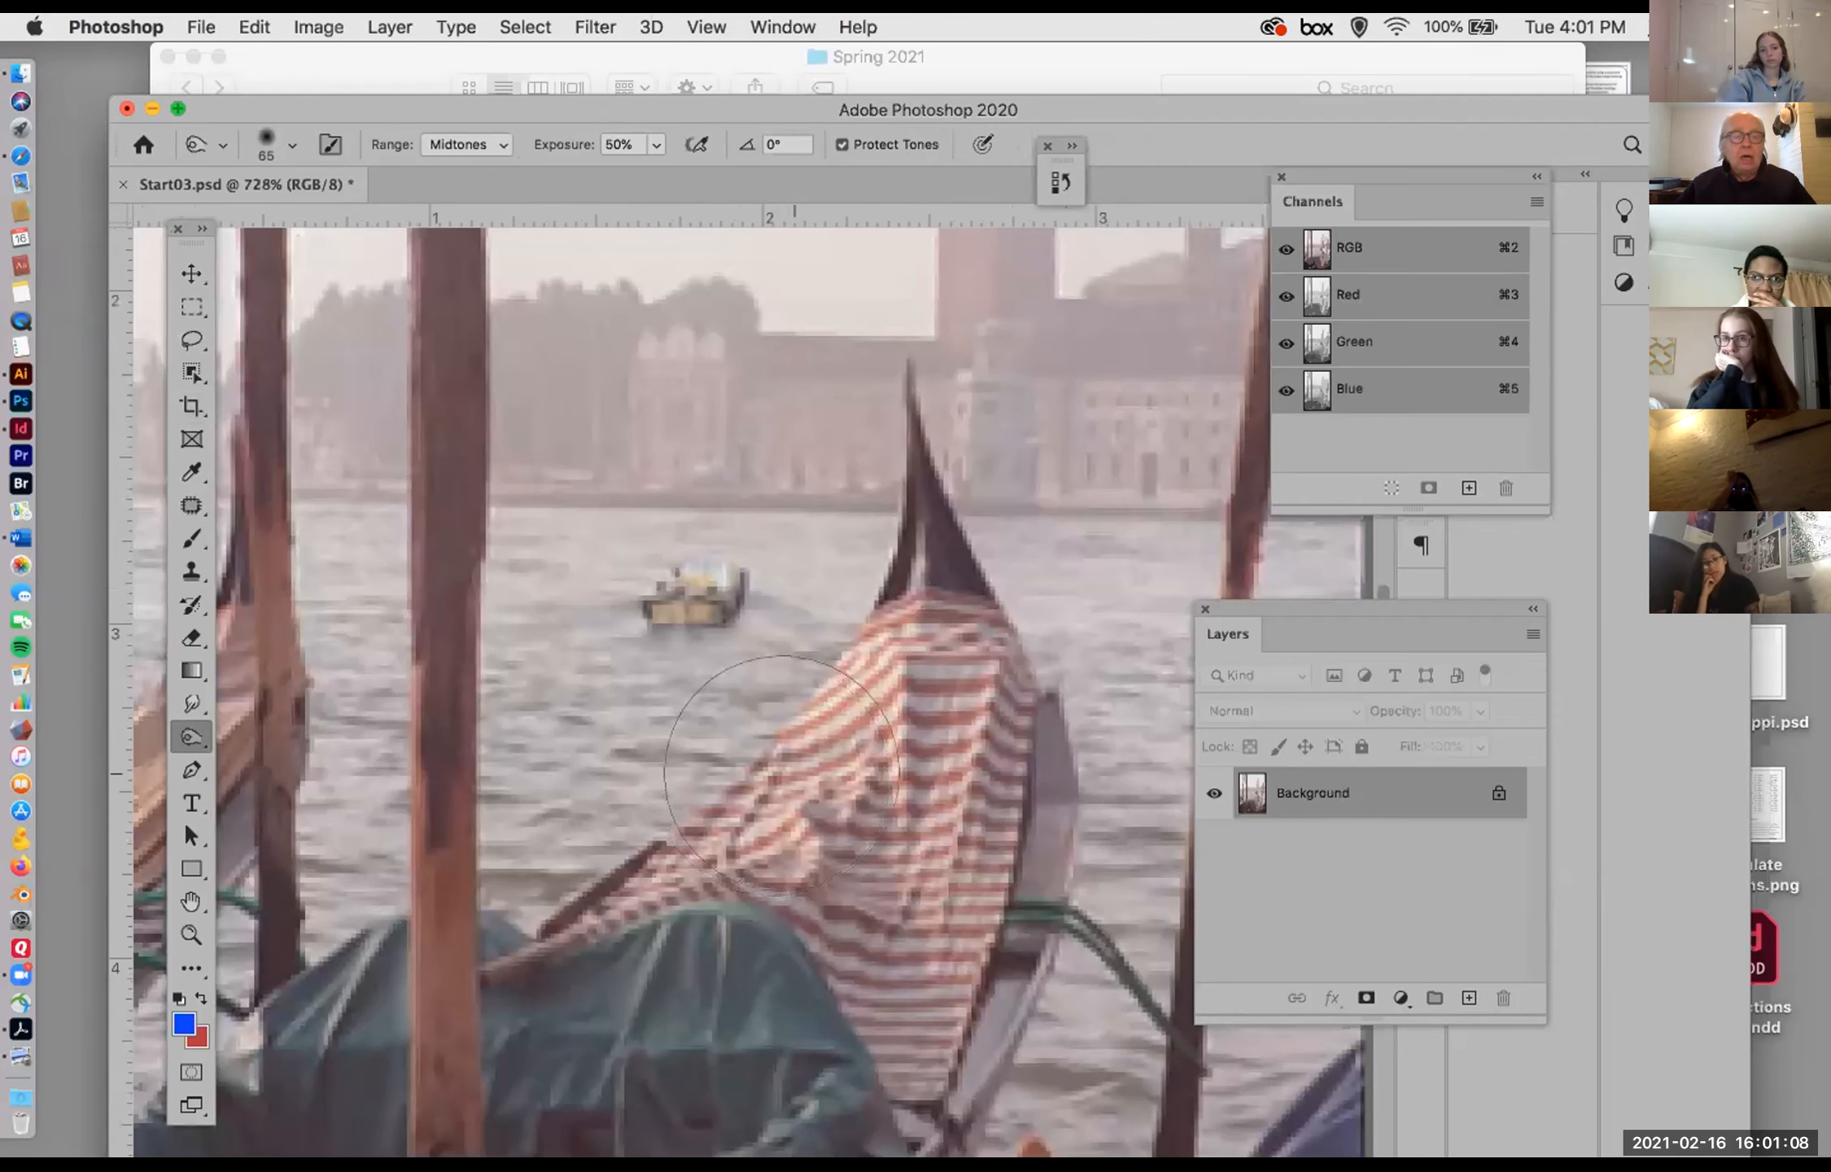
drag(276, 99, 229, 106)
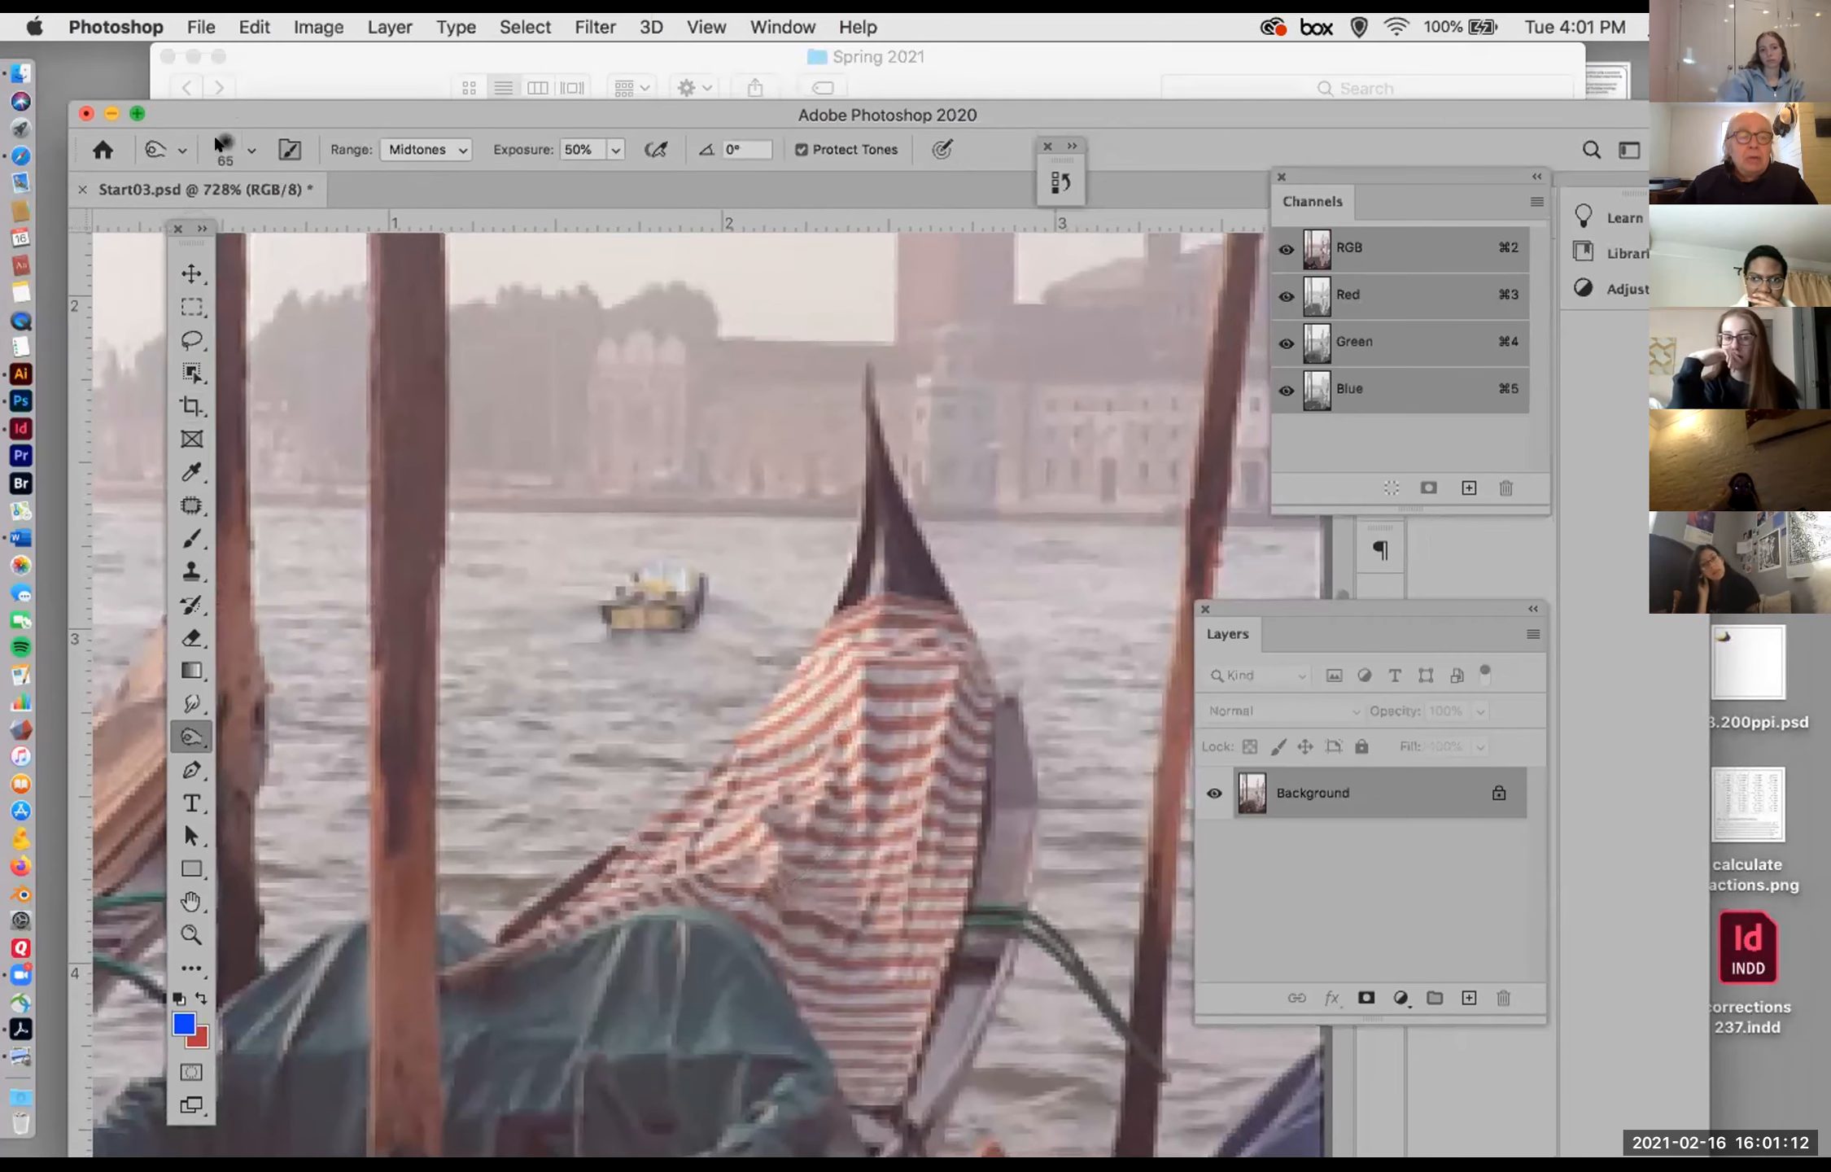
click(213, 133)
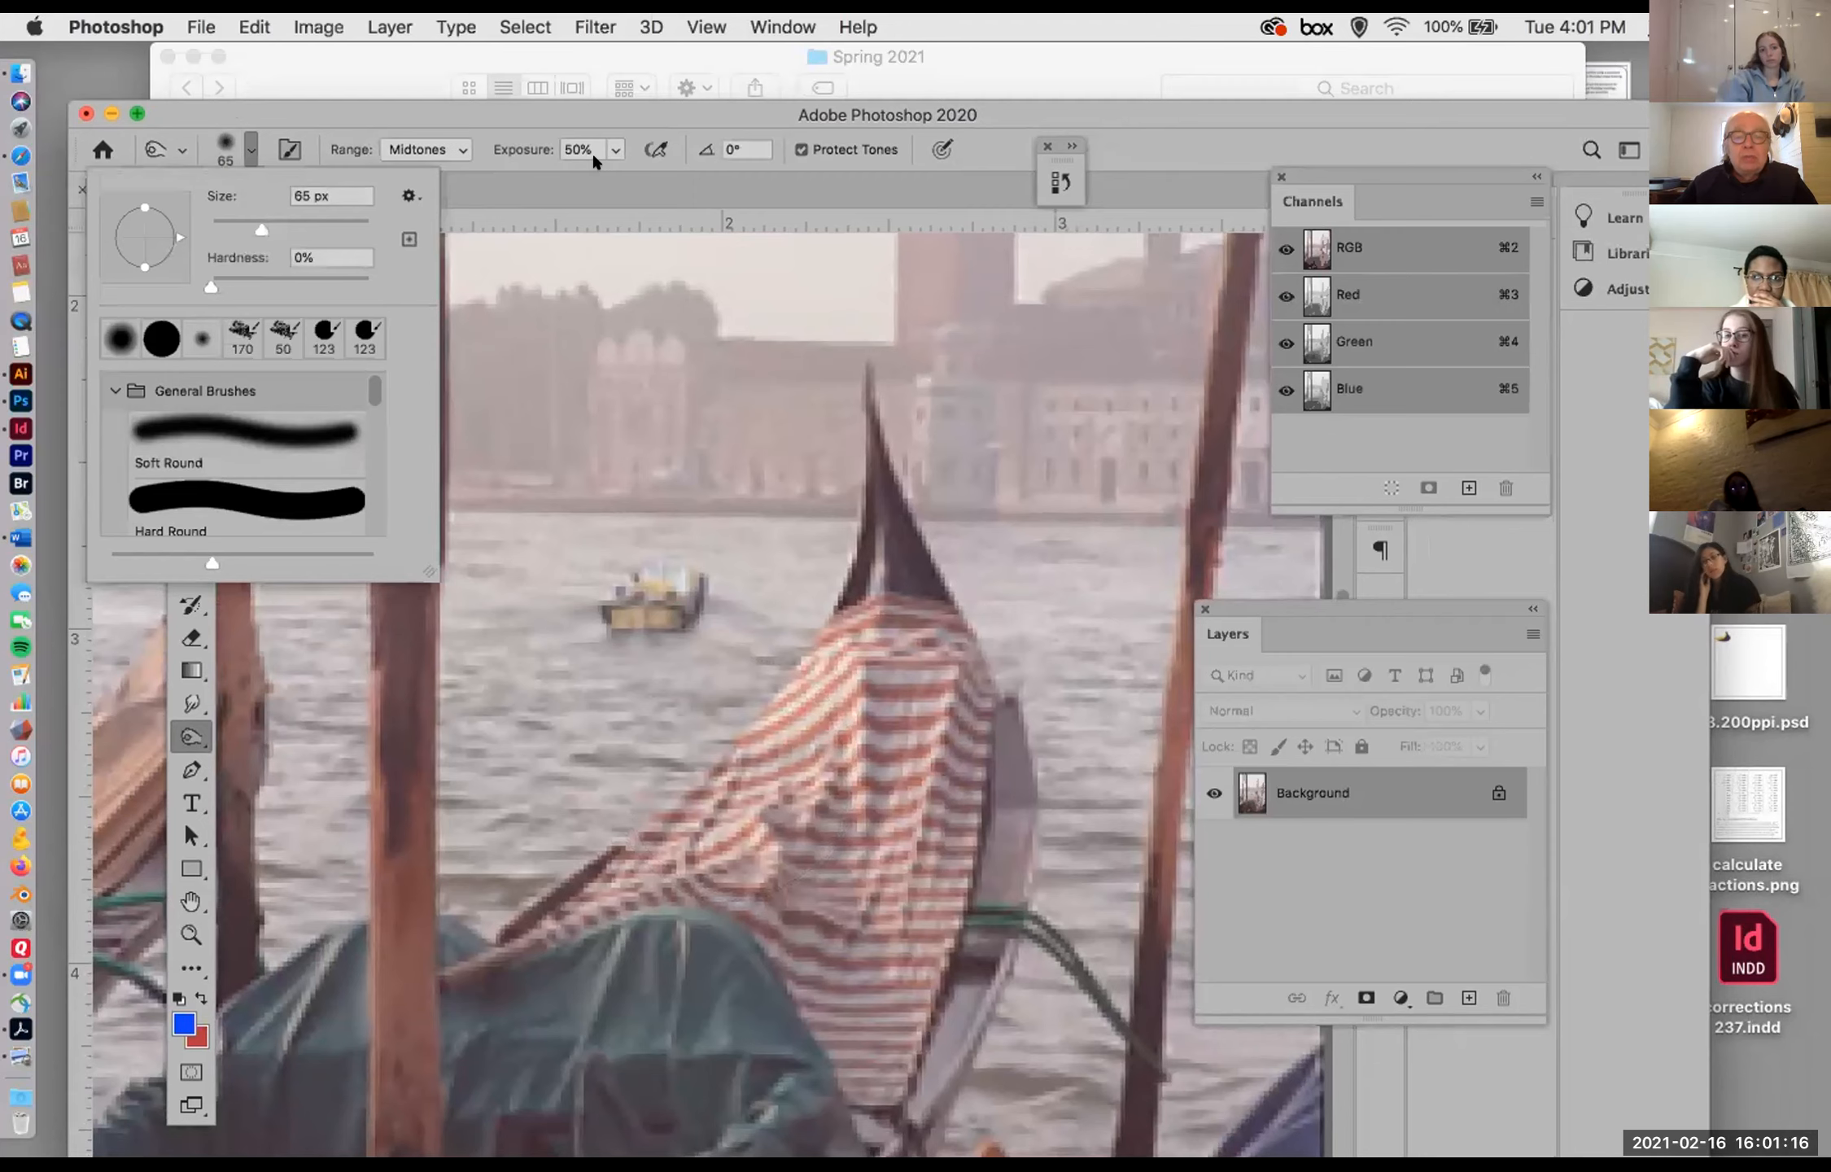
click(1243, 113)
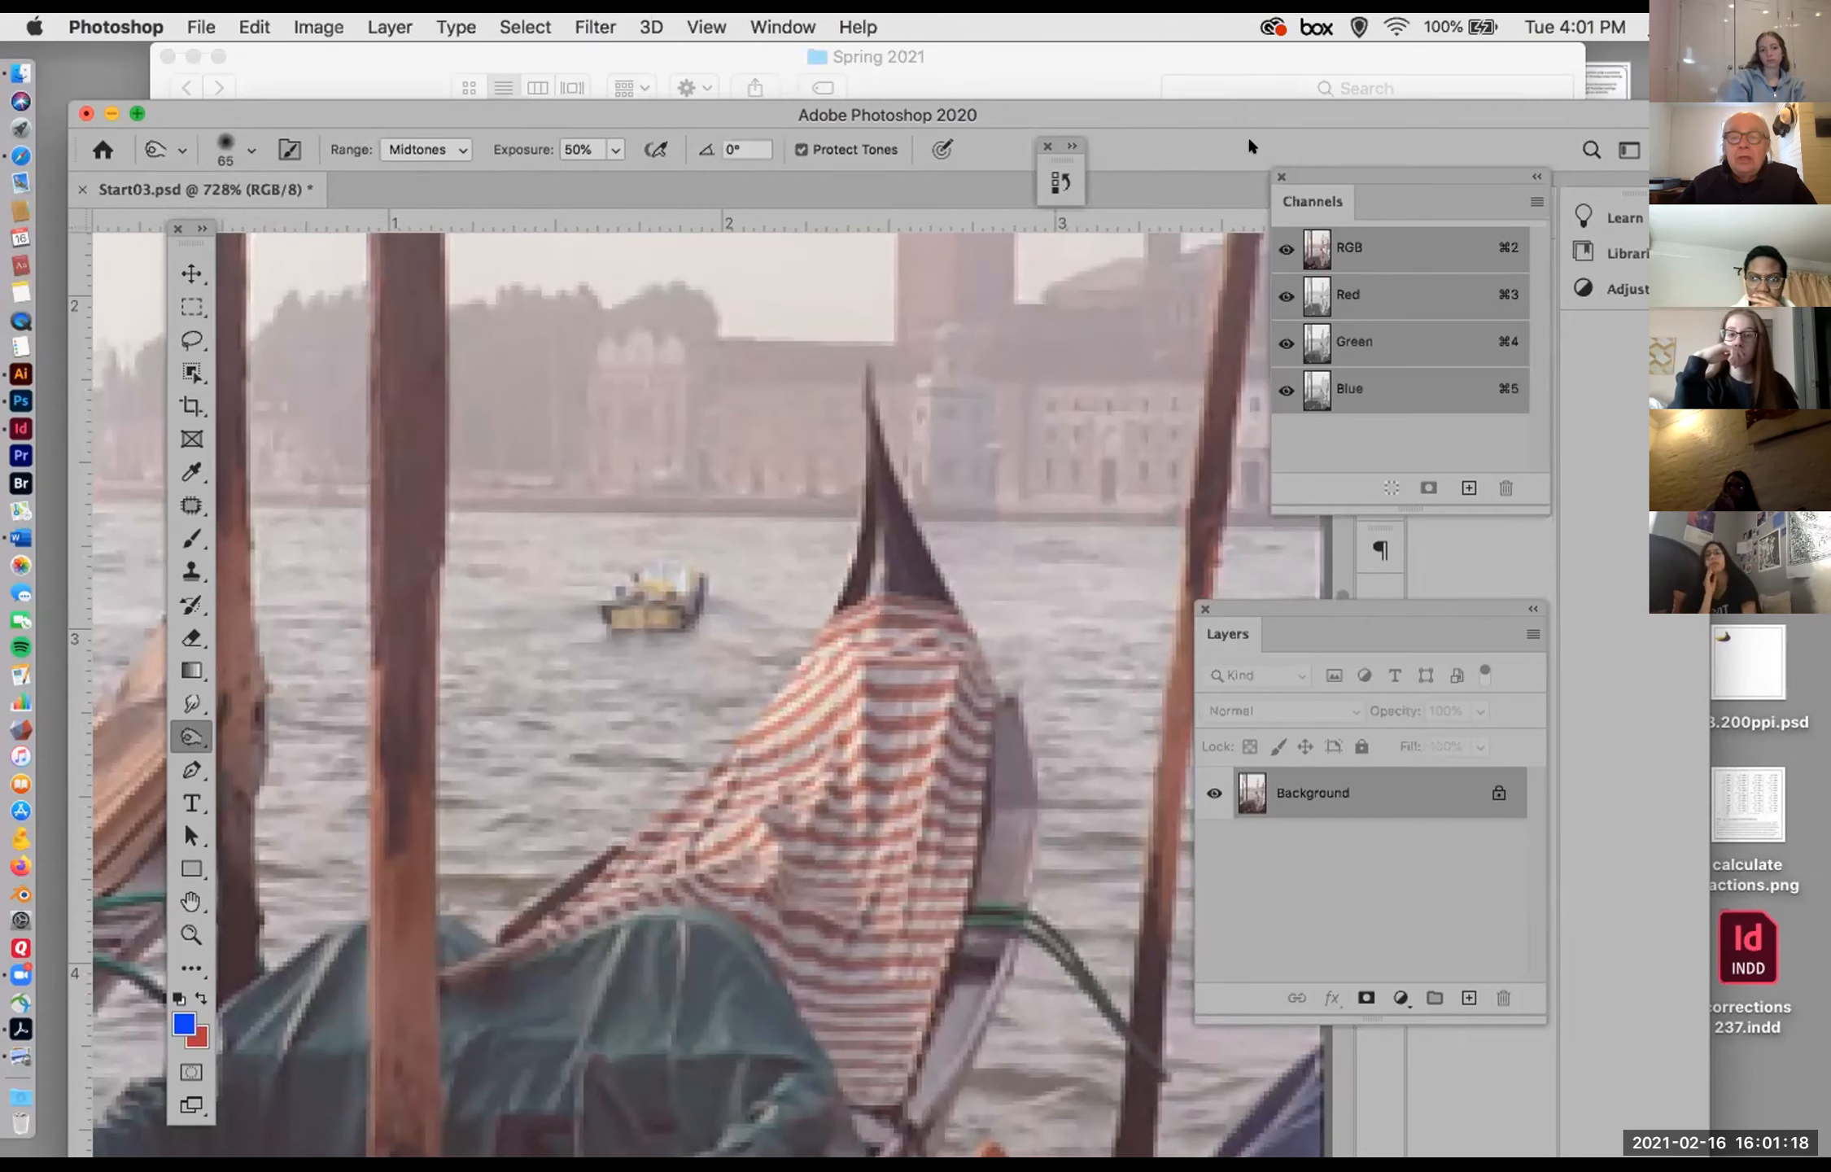
drag(1244, 106, 1250, 143)
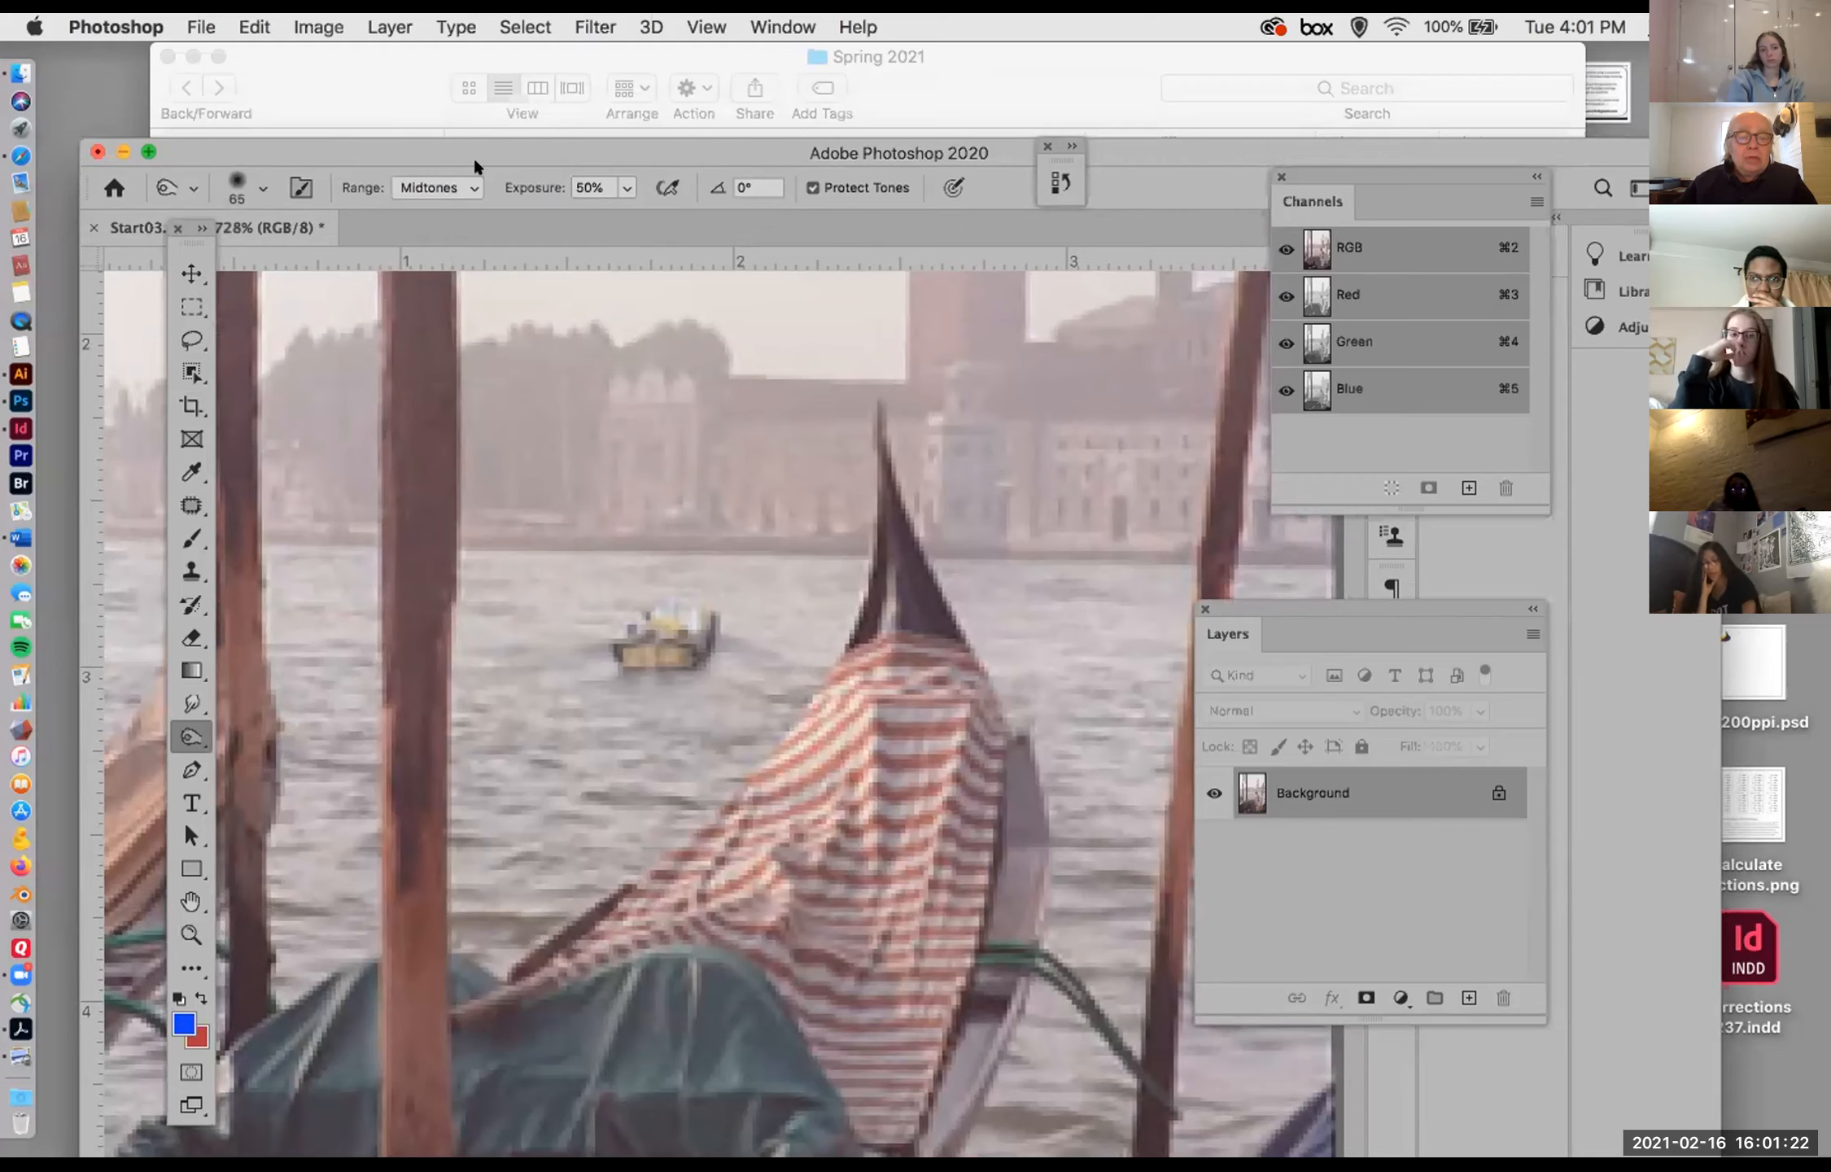
Step: Try darkening the middle of the striped gondola cover with the Burn tool on midtones at 50% exposure, and undo it
mouse_move(813, 848)
mouse_down()
mouse_move(841, 852)
mouse_move(878, 813)
mouse_up()
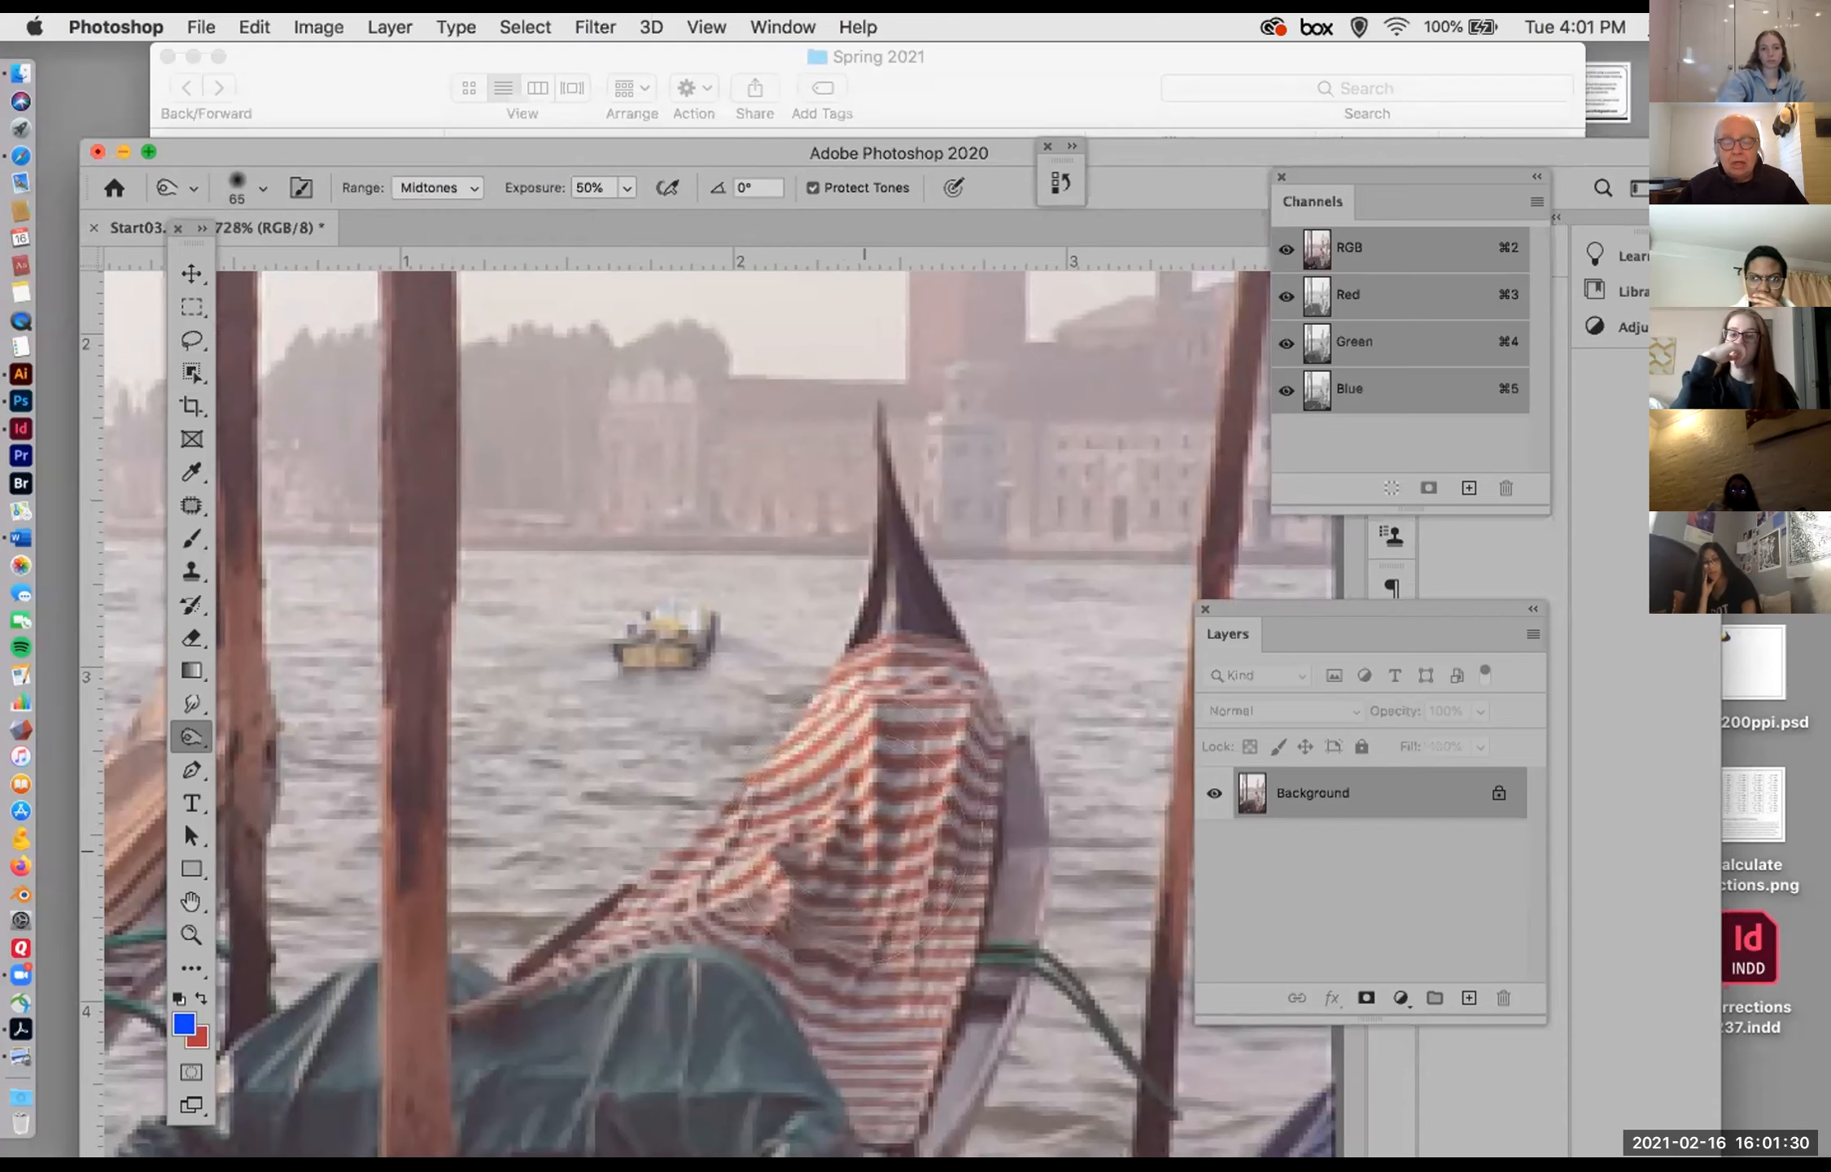
mouse_move(866, 868)
mouse_down()
mouse_move(960, 850)
mouse_move(935, 903)
mouse_move(879, 887)
mouse_up()
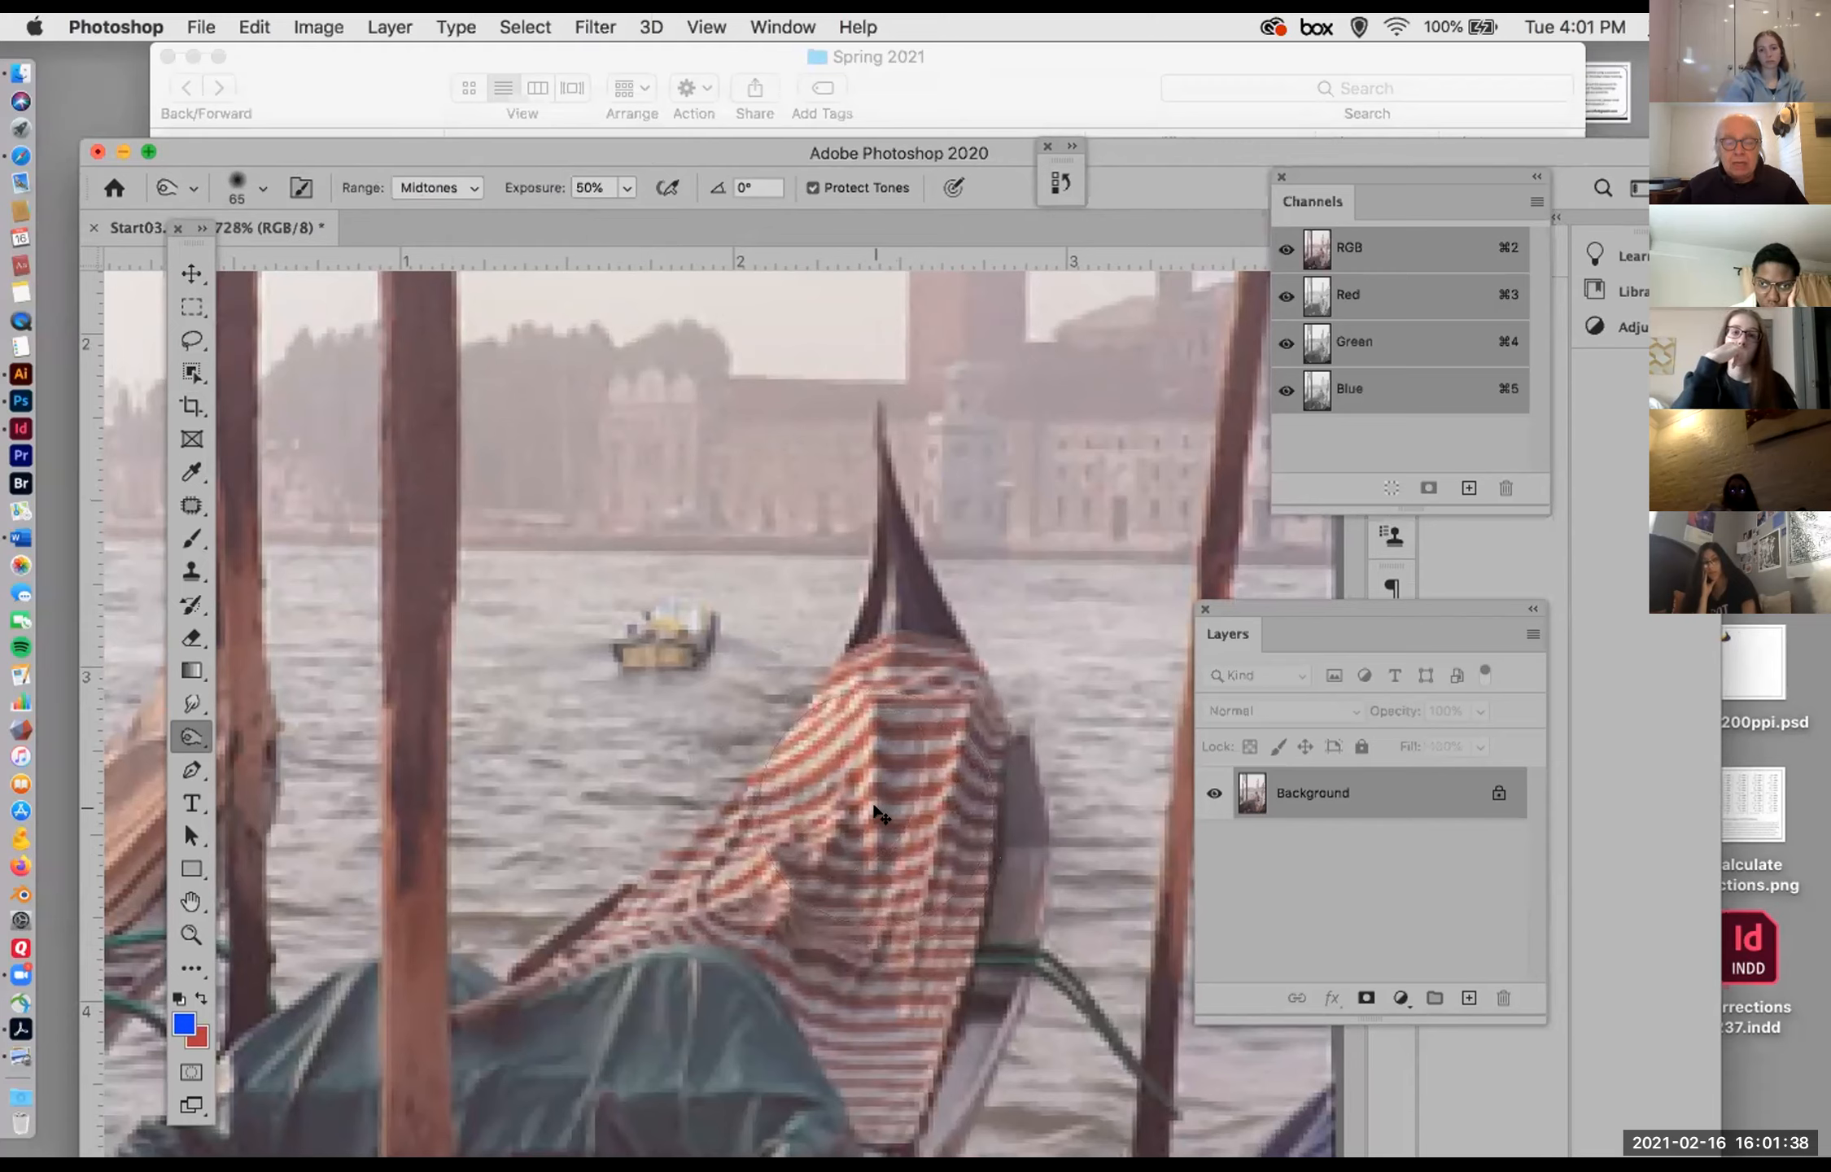
key(super+z)
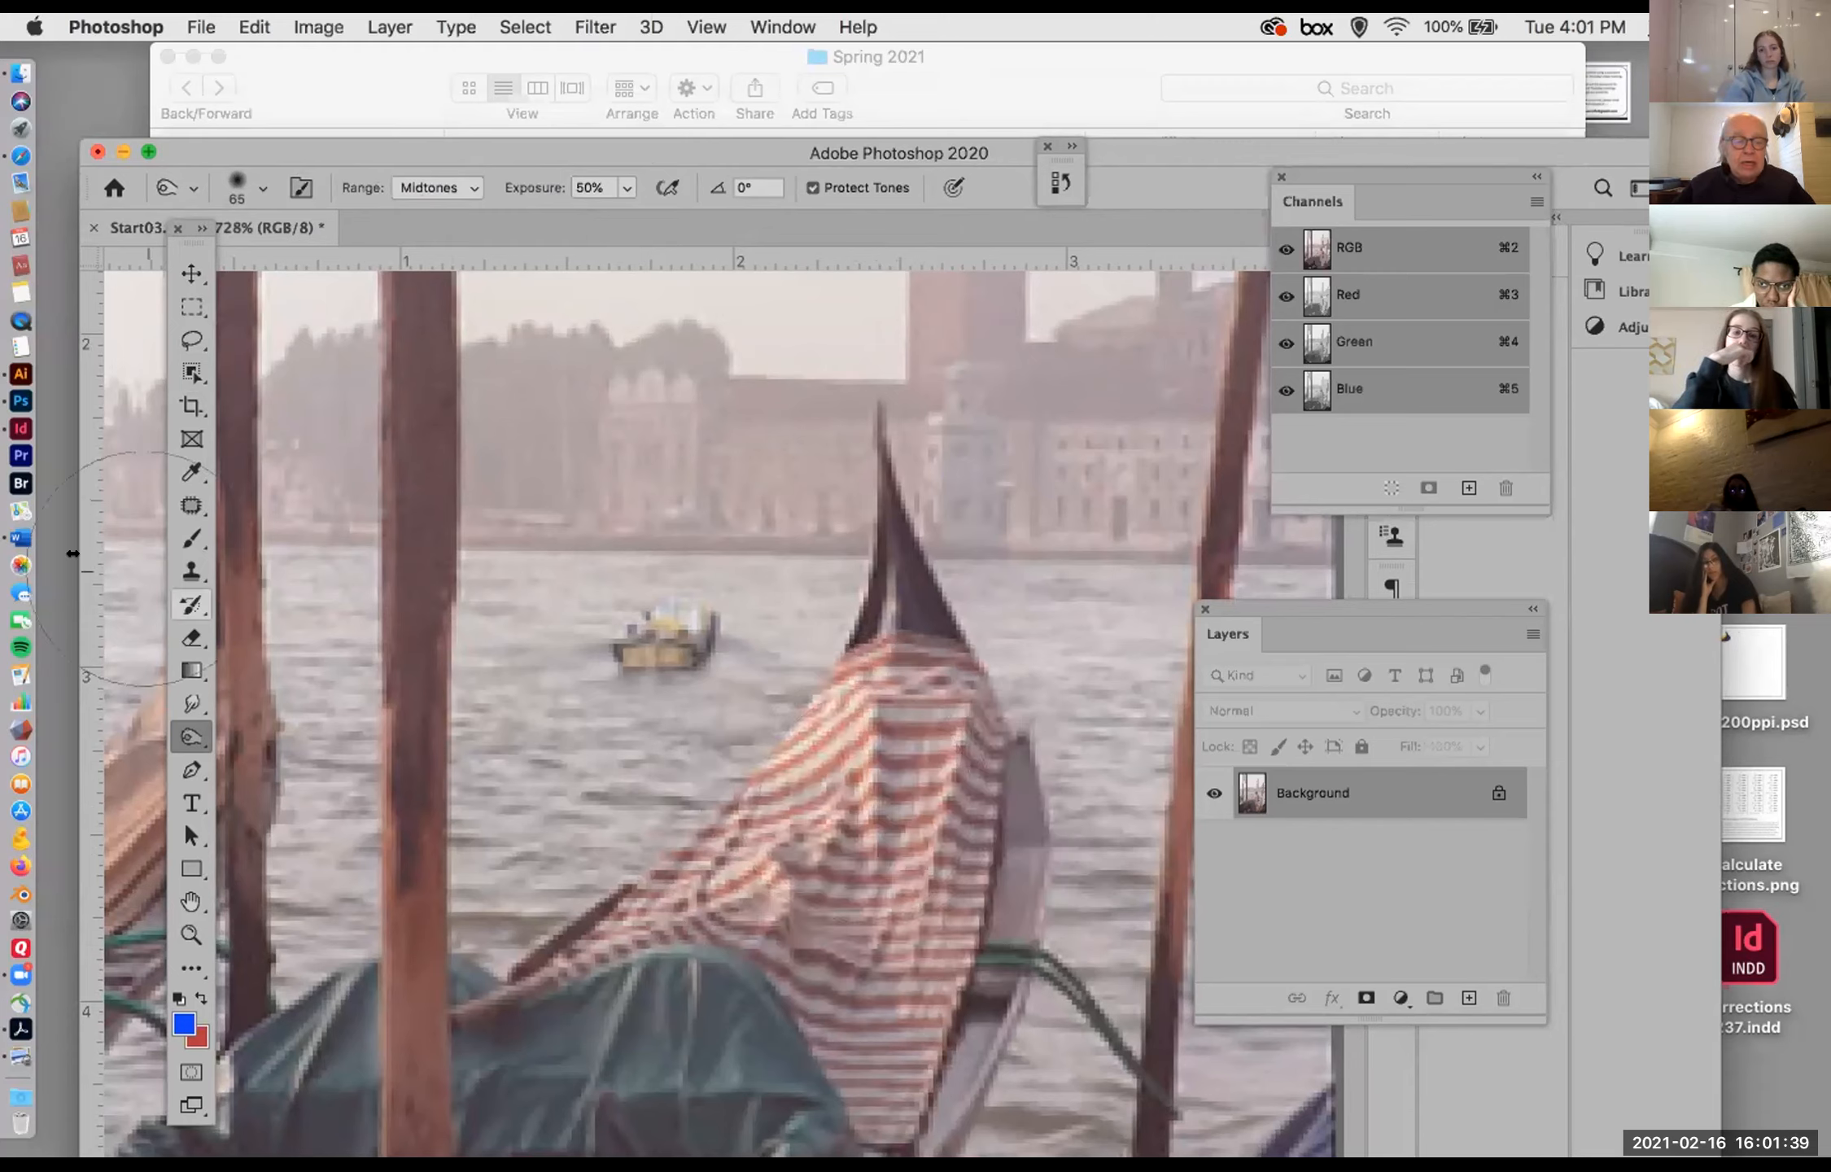
Step: Try lightening the striped gondola cover using the Dodge tool with a 54 px brush, and undo it
click(183, 738)
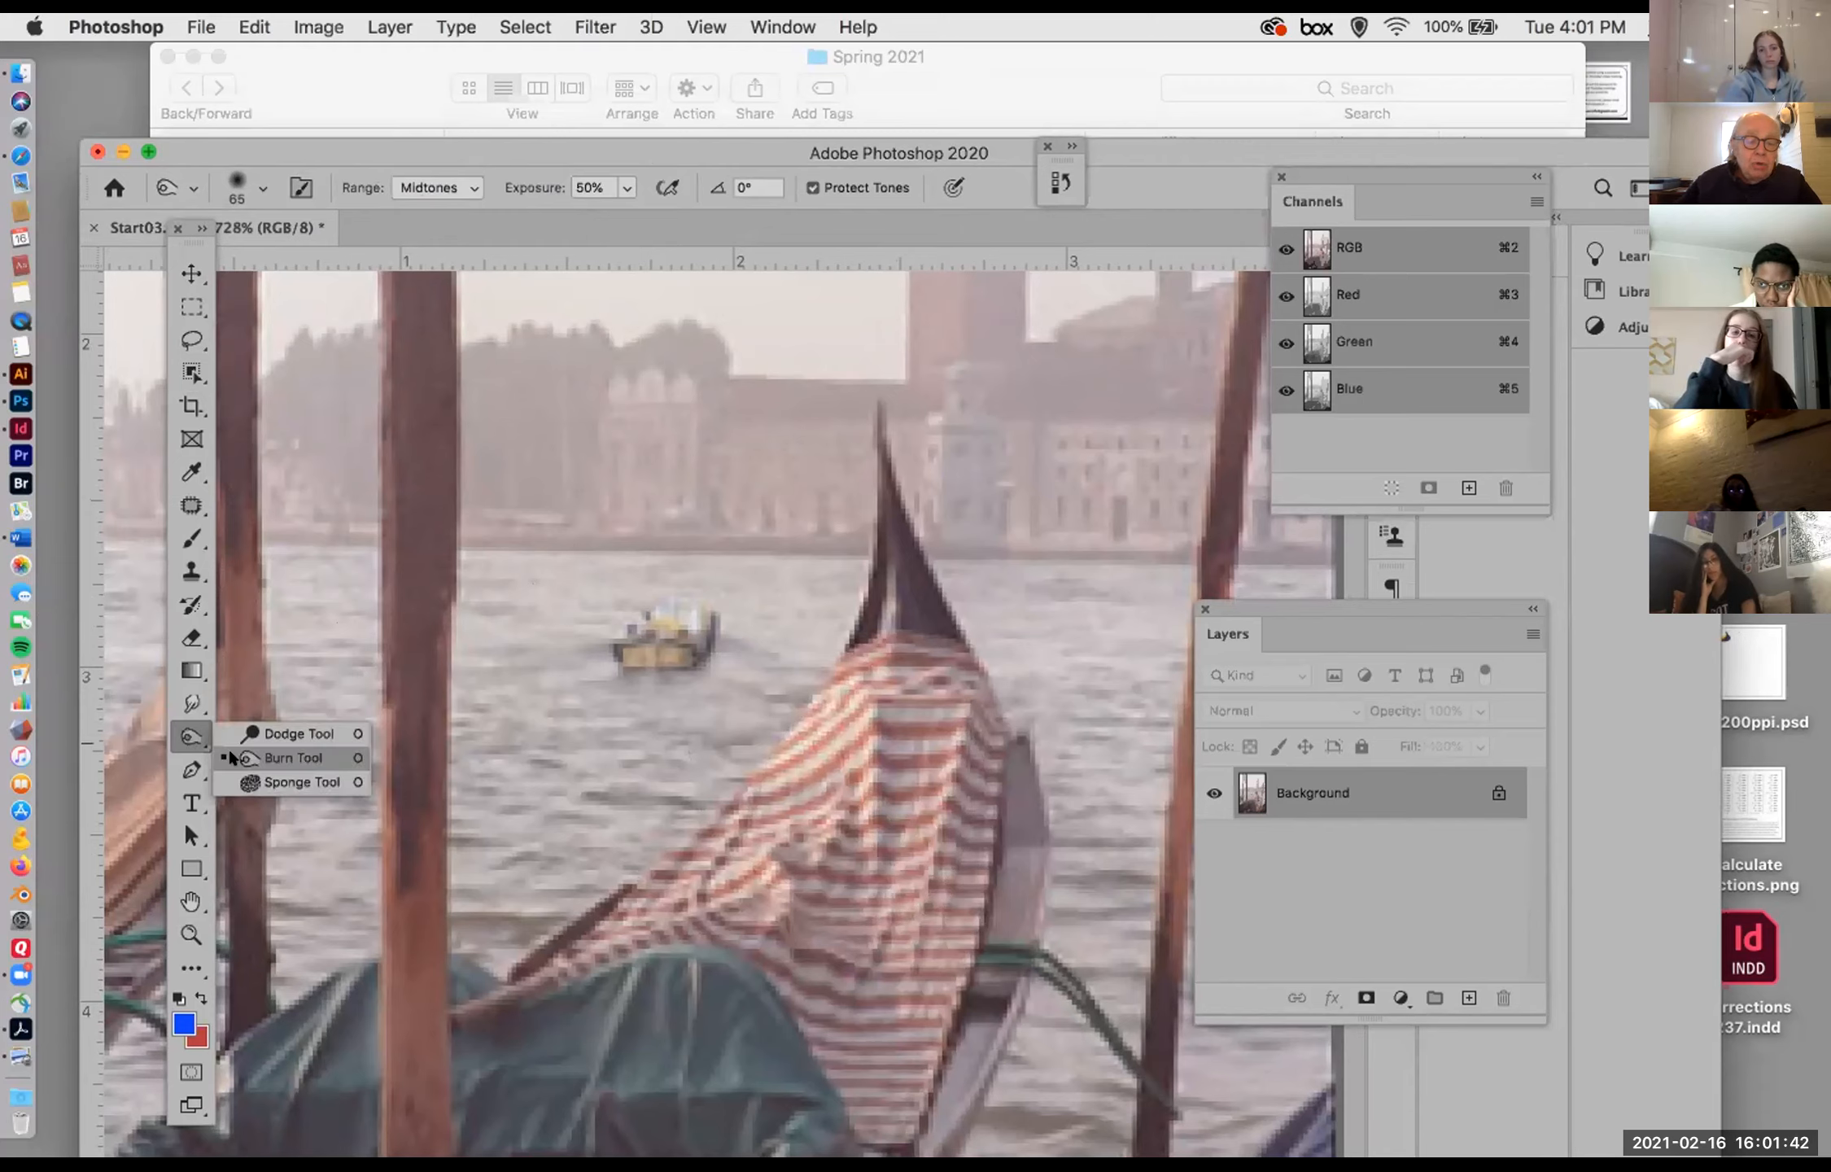
click(309, 761)
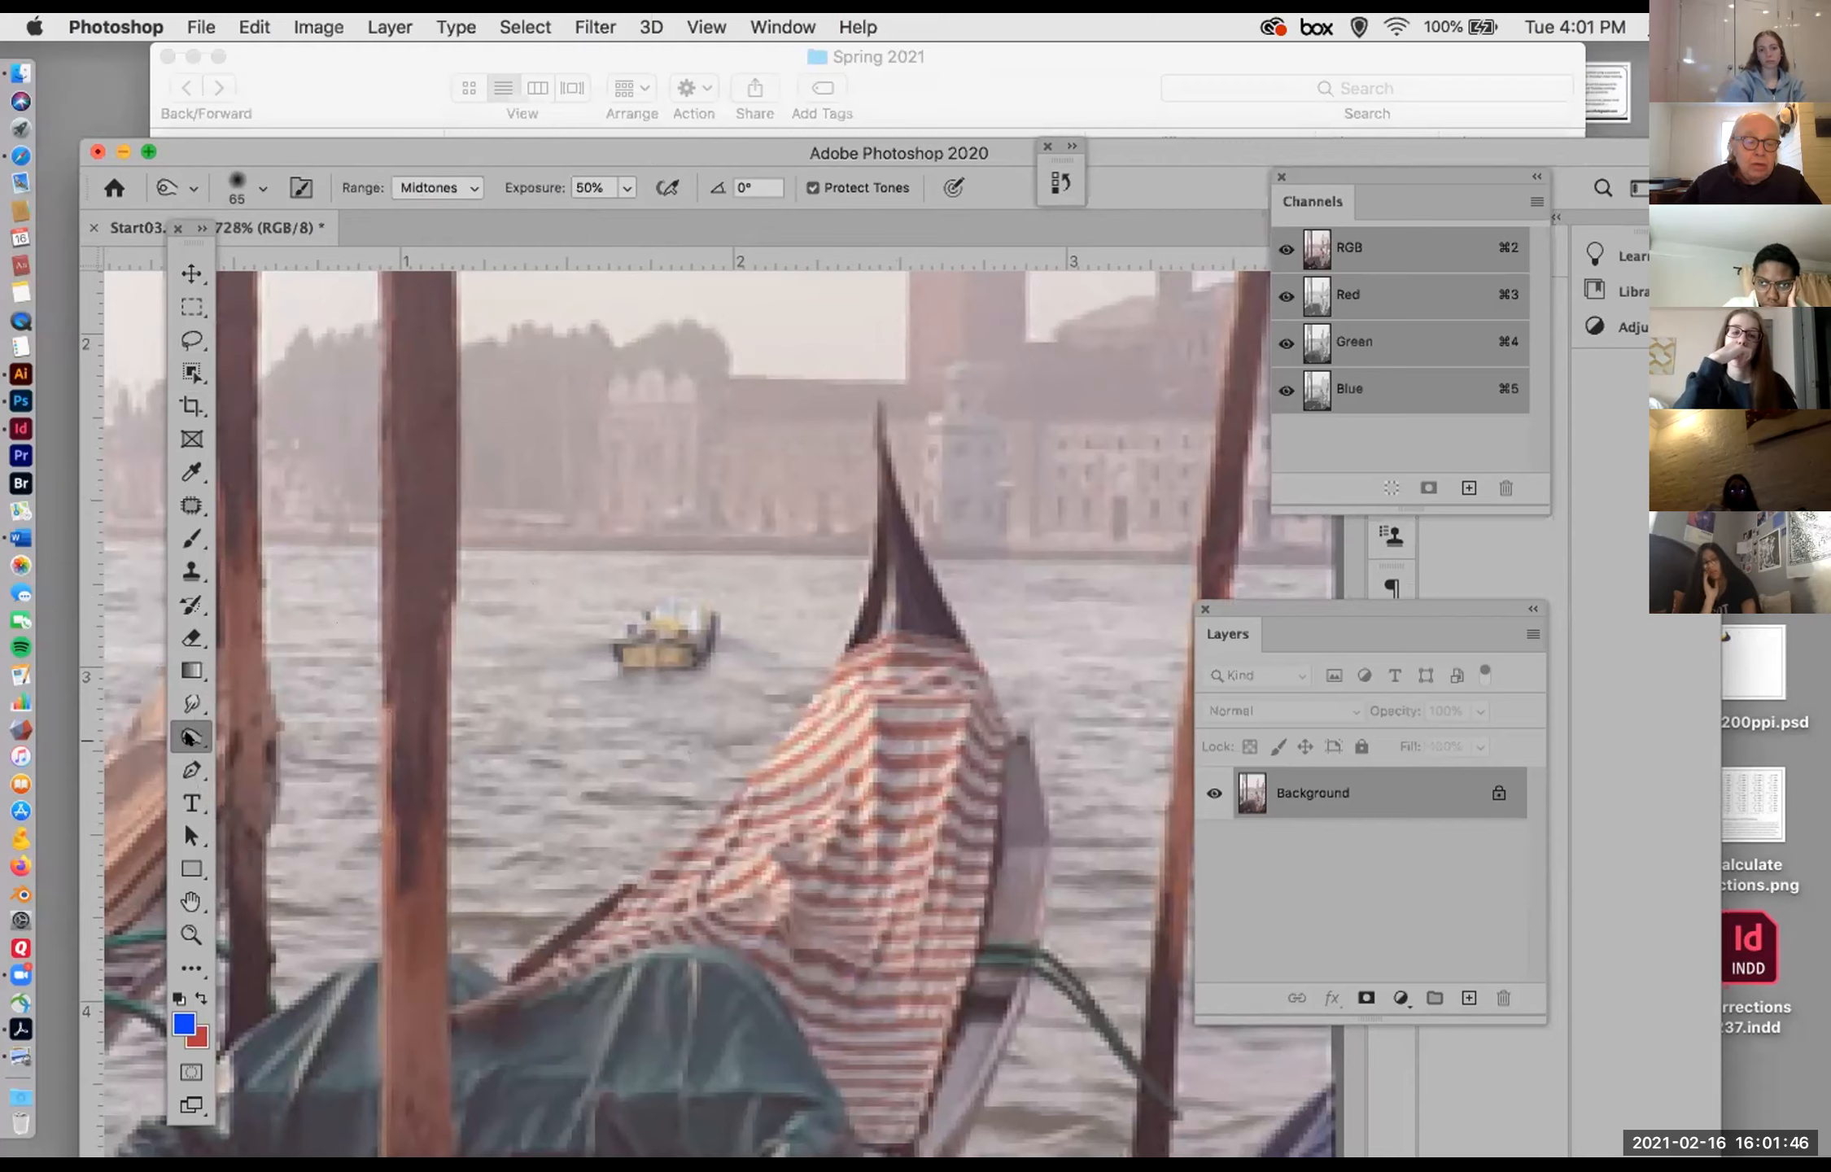
click(189, 736)
click(269, 733)
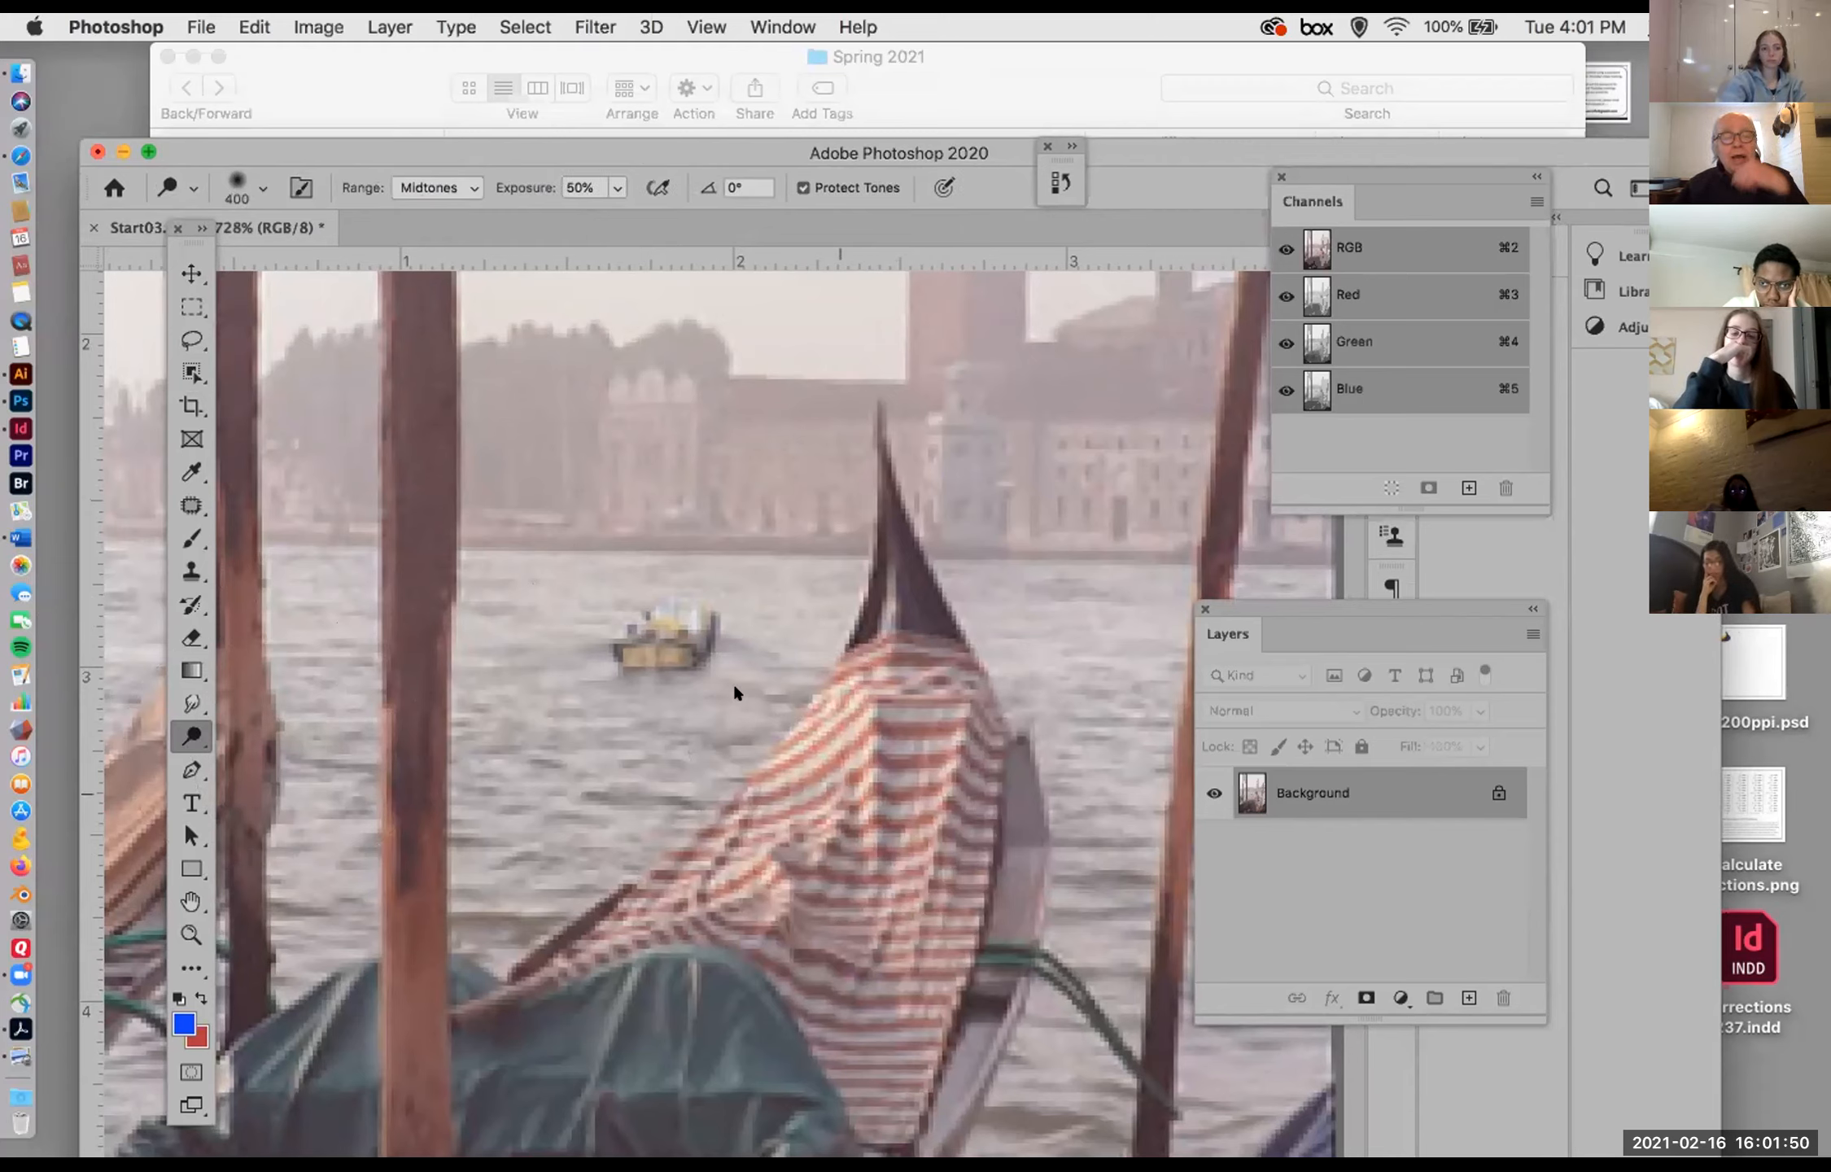
click(242, 187)
drag(350, 262, 257, 248)
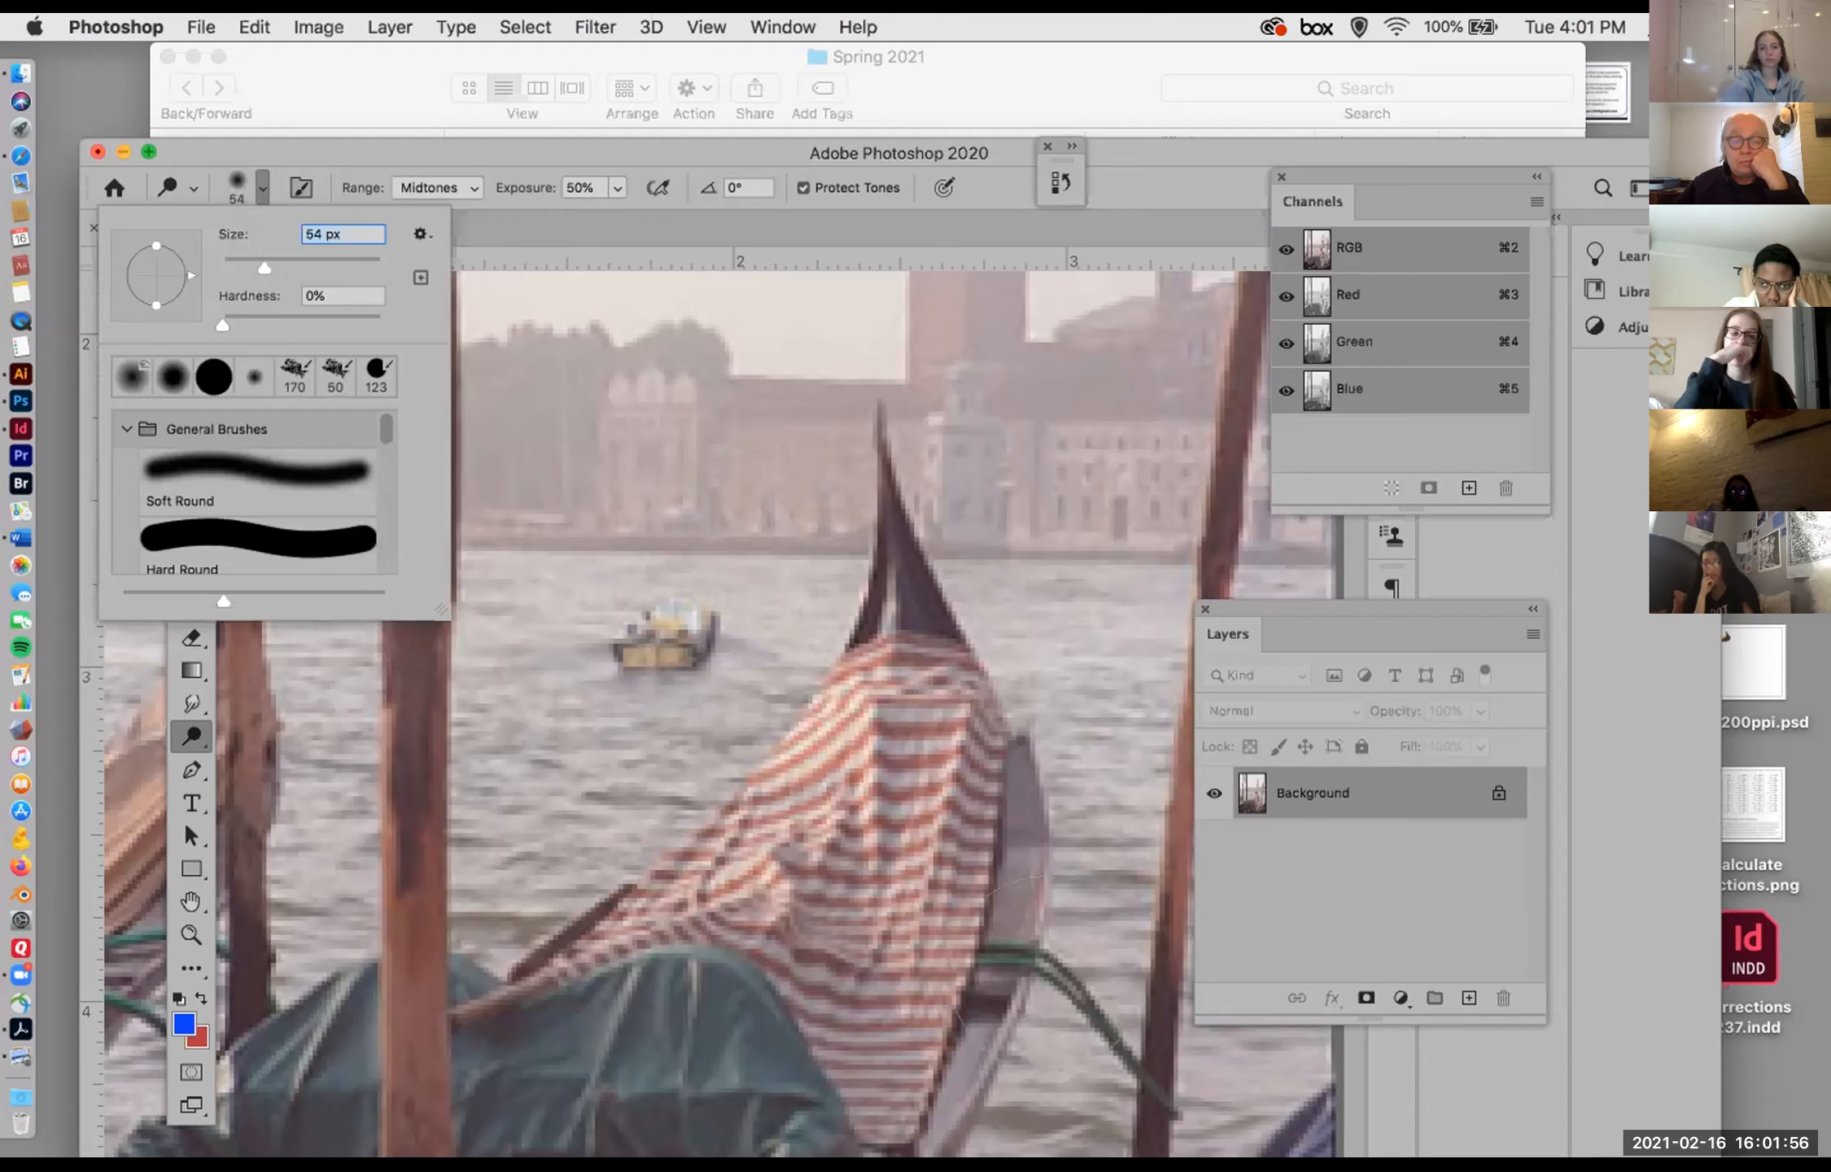
click(878, 799)
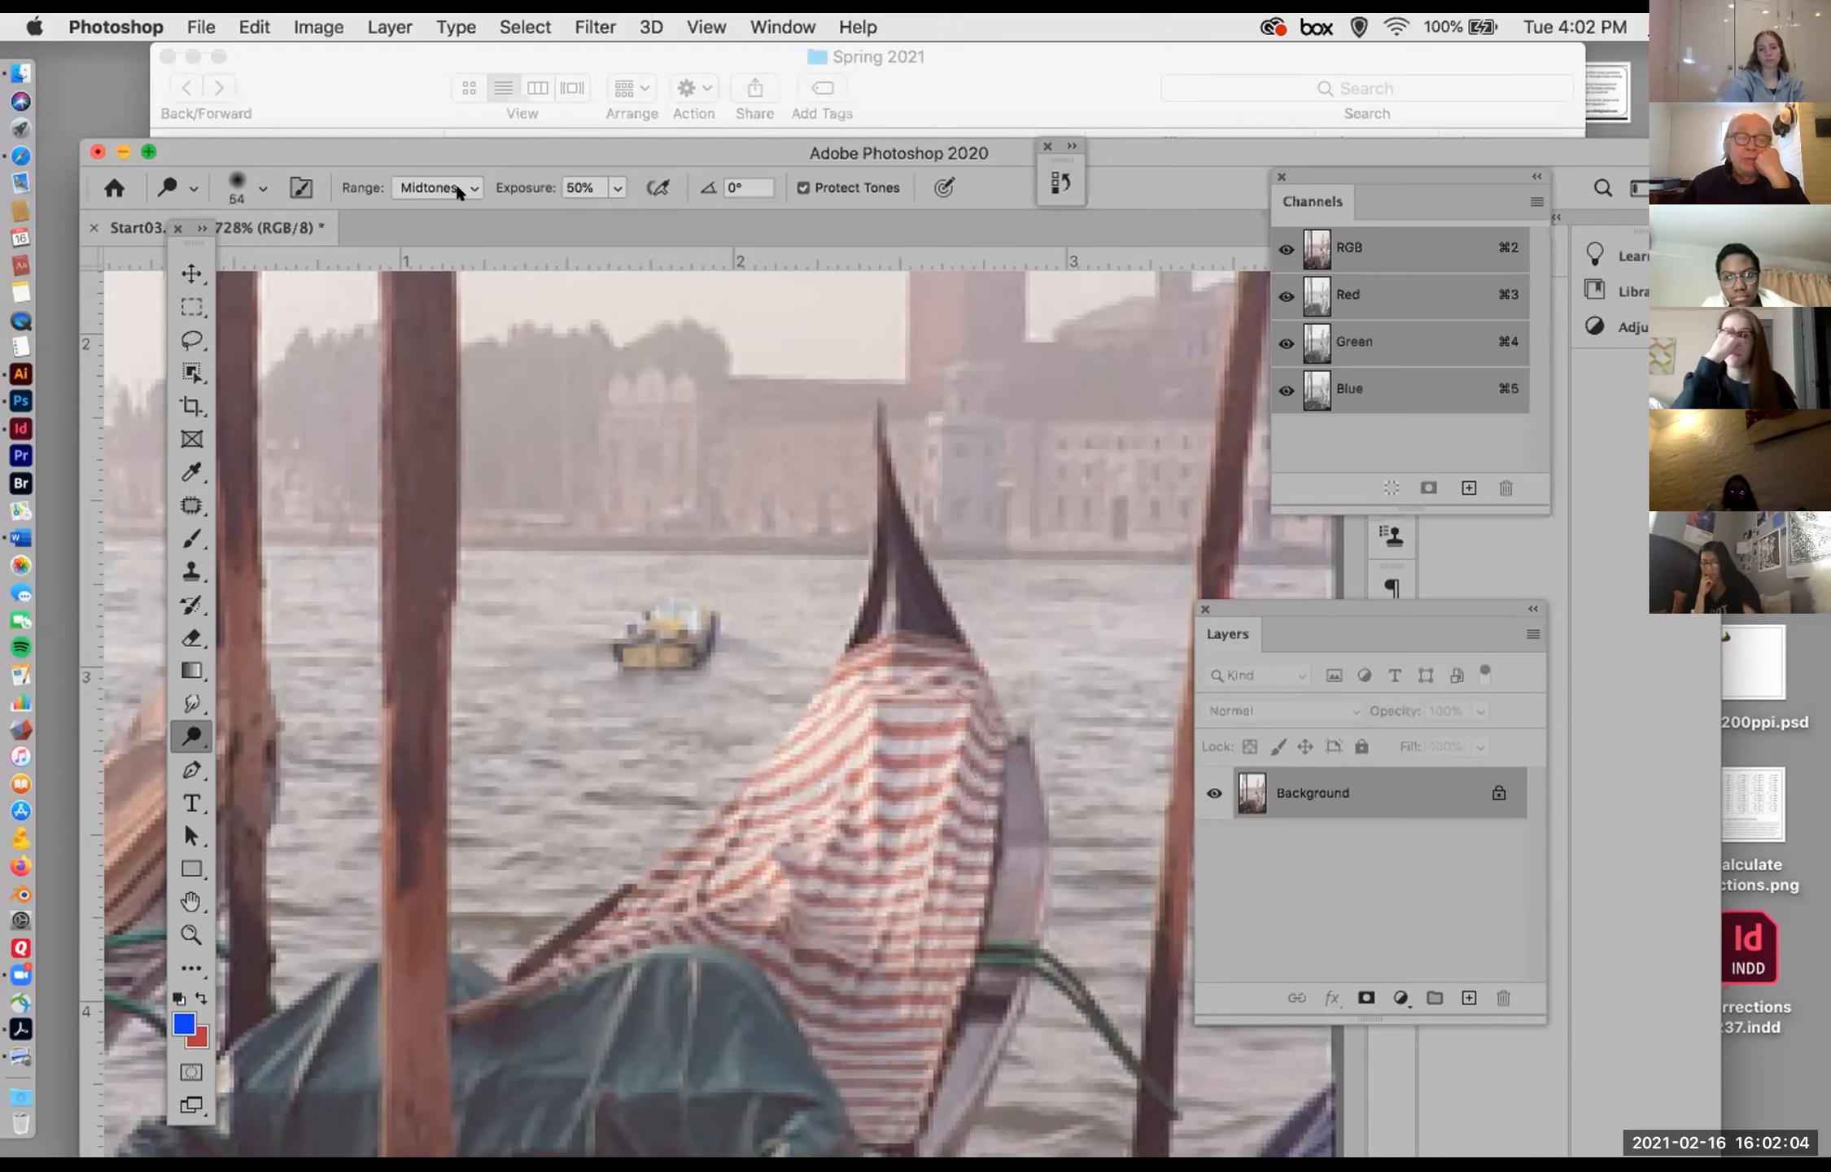
key(super+z)
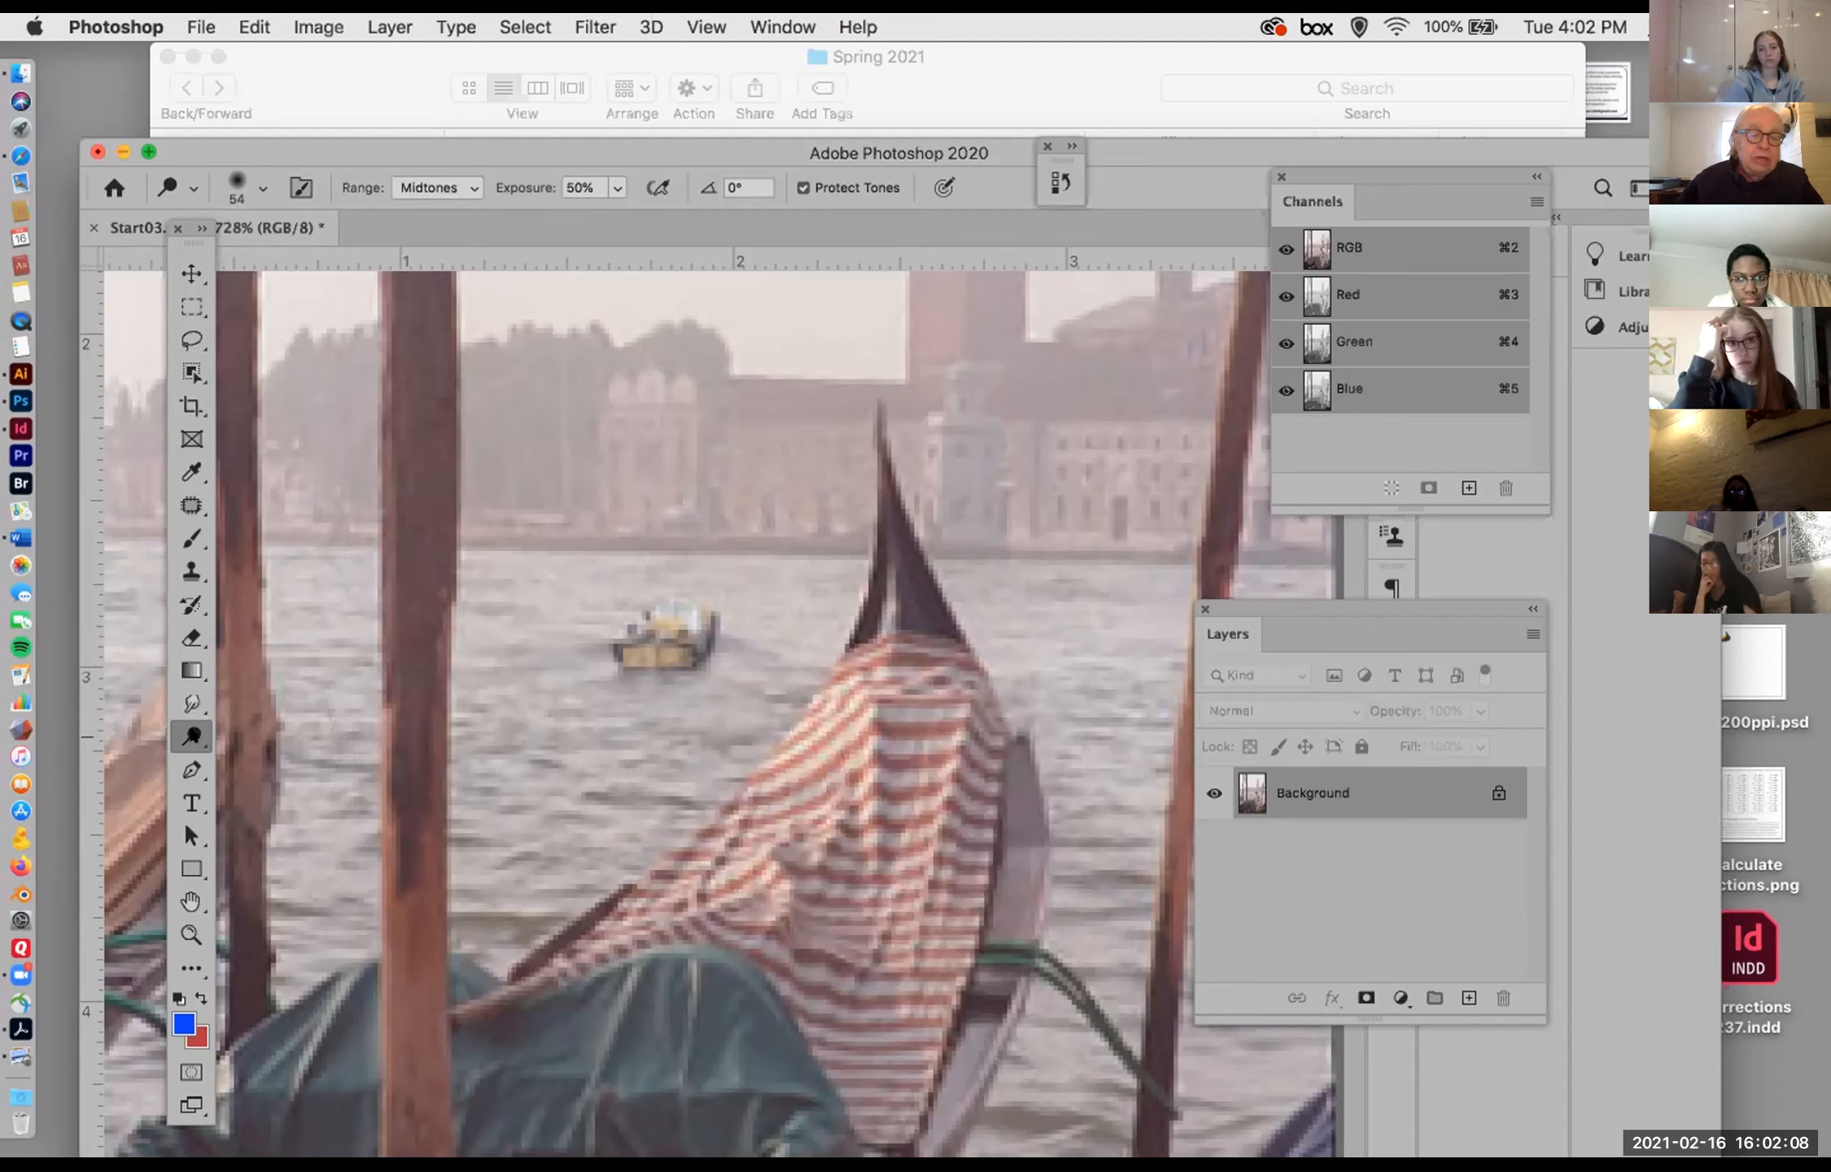
Step: Desaturate the middle of the striped gondola cover with the Sponge tool at 50% flow
click(192, 737)
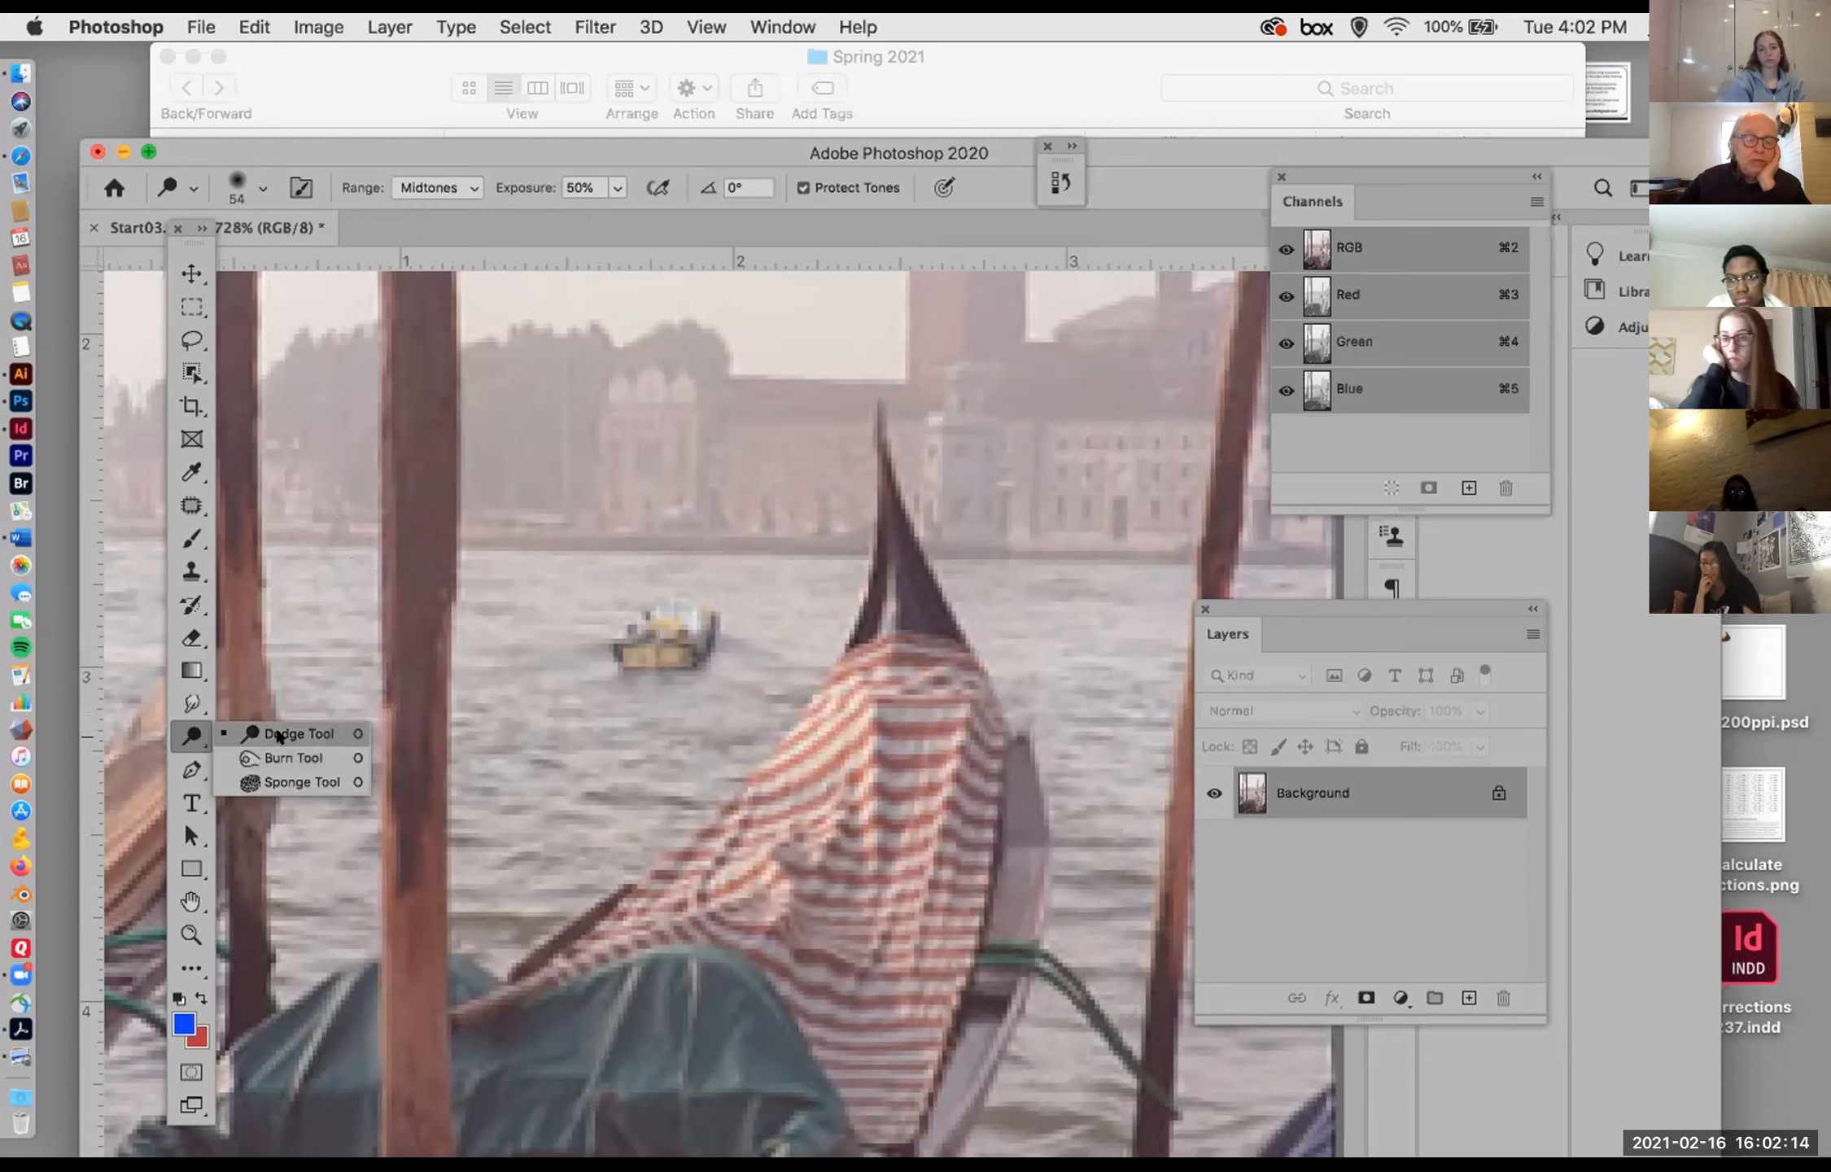
click(286, 779)
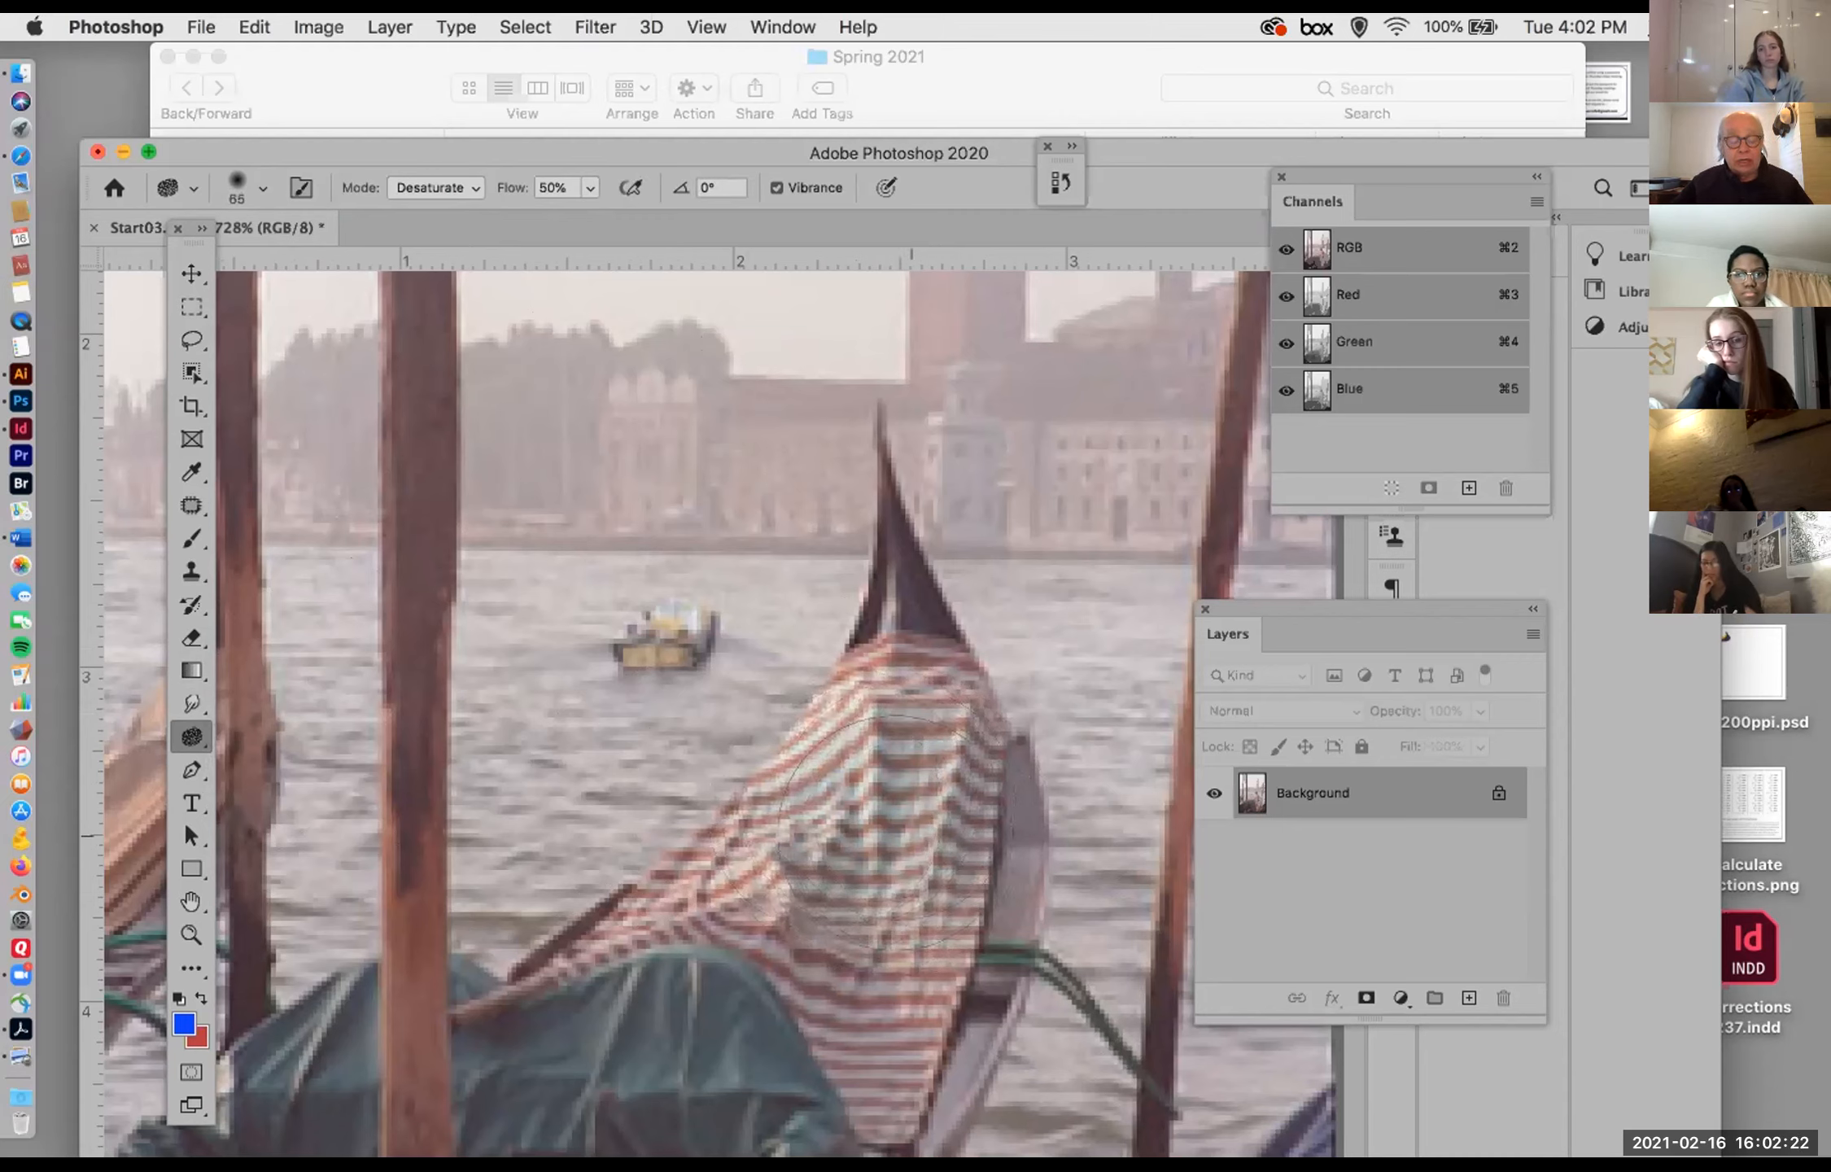
Step: Set the Sponge tool's mode to Saturate and show the Dodge, Burn and Sponge tool group
click(443, 187)
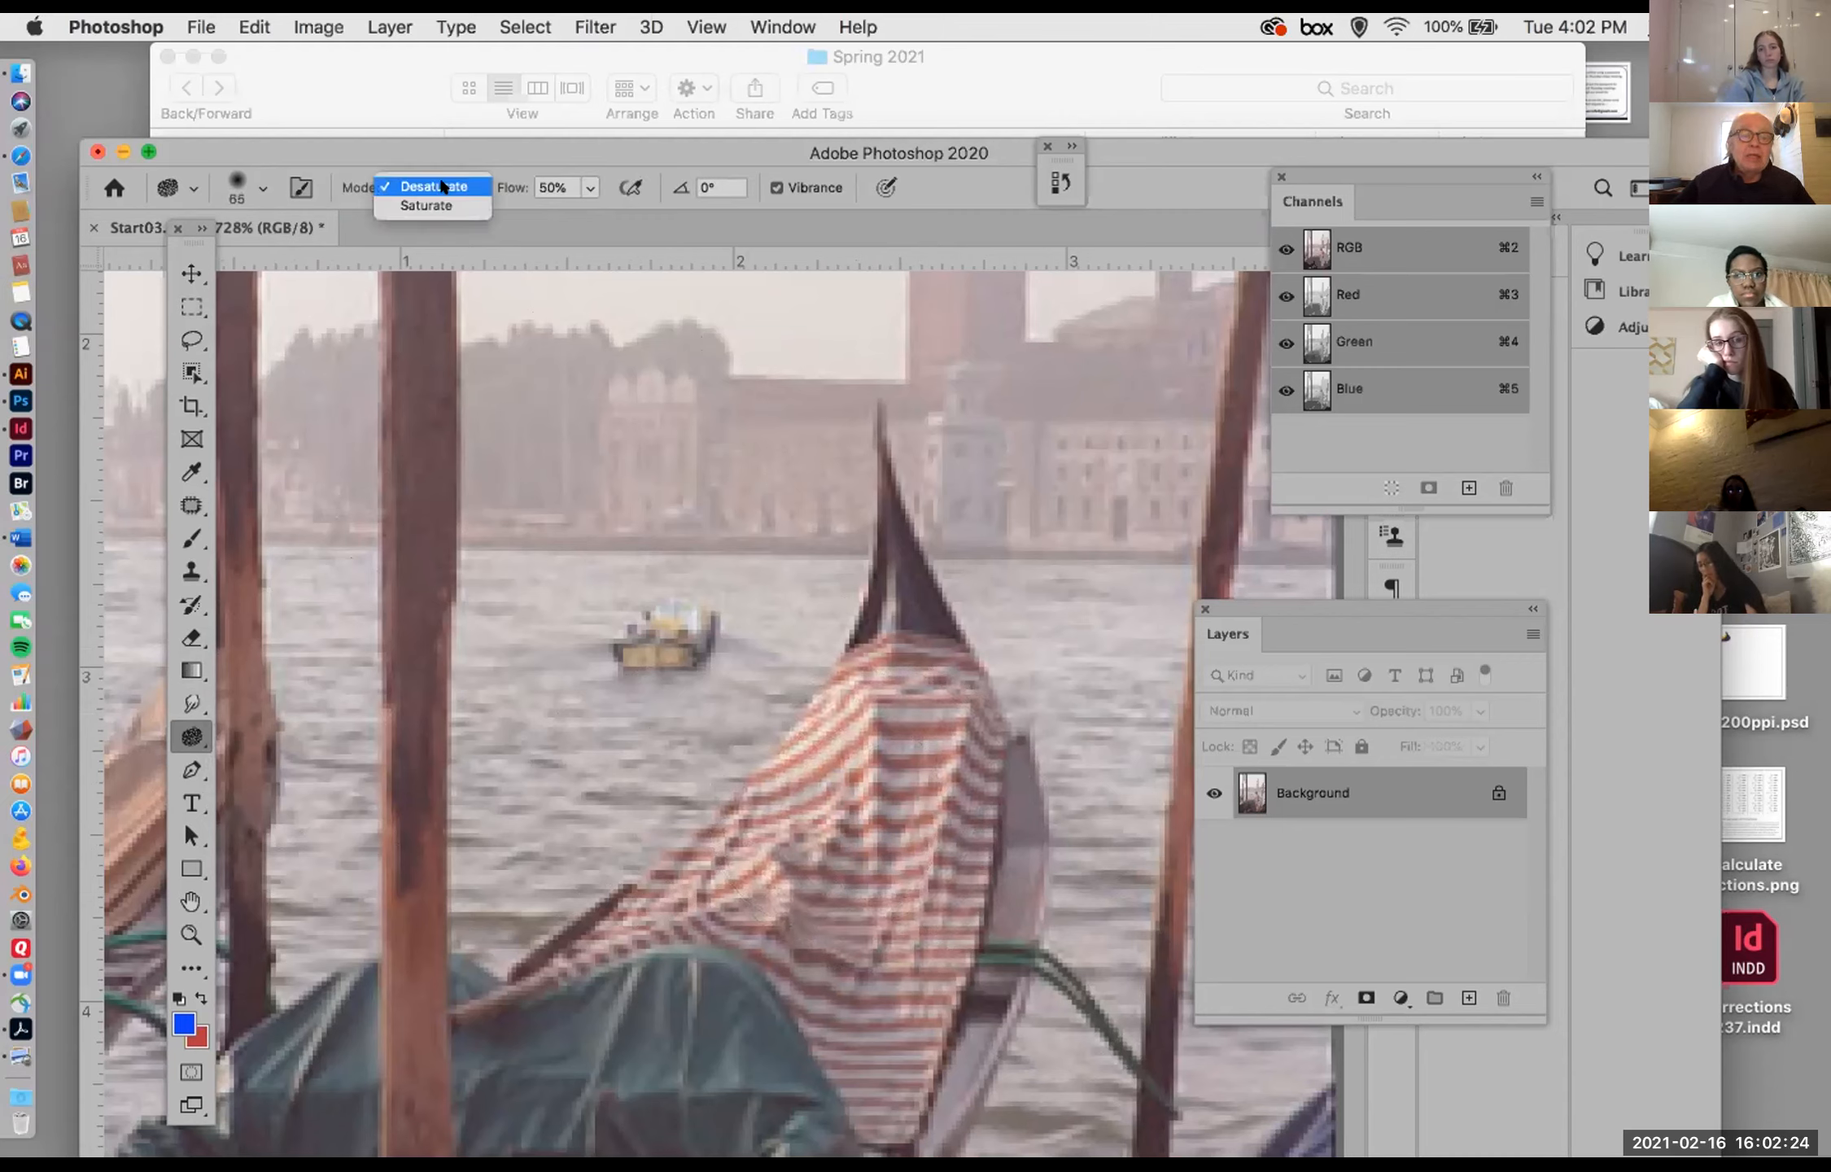
click(439, 205)
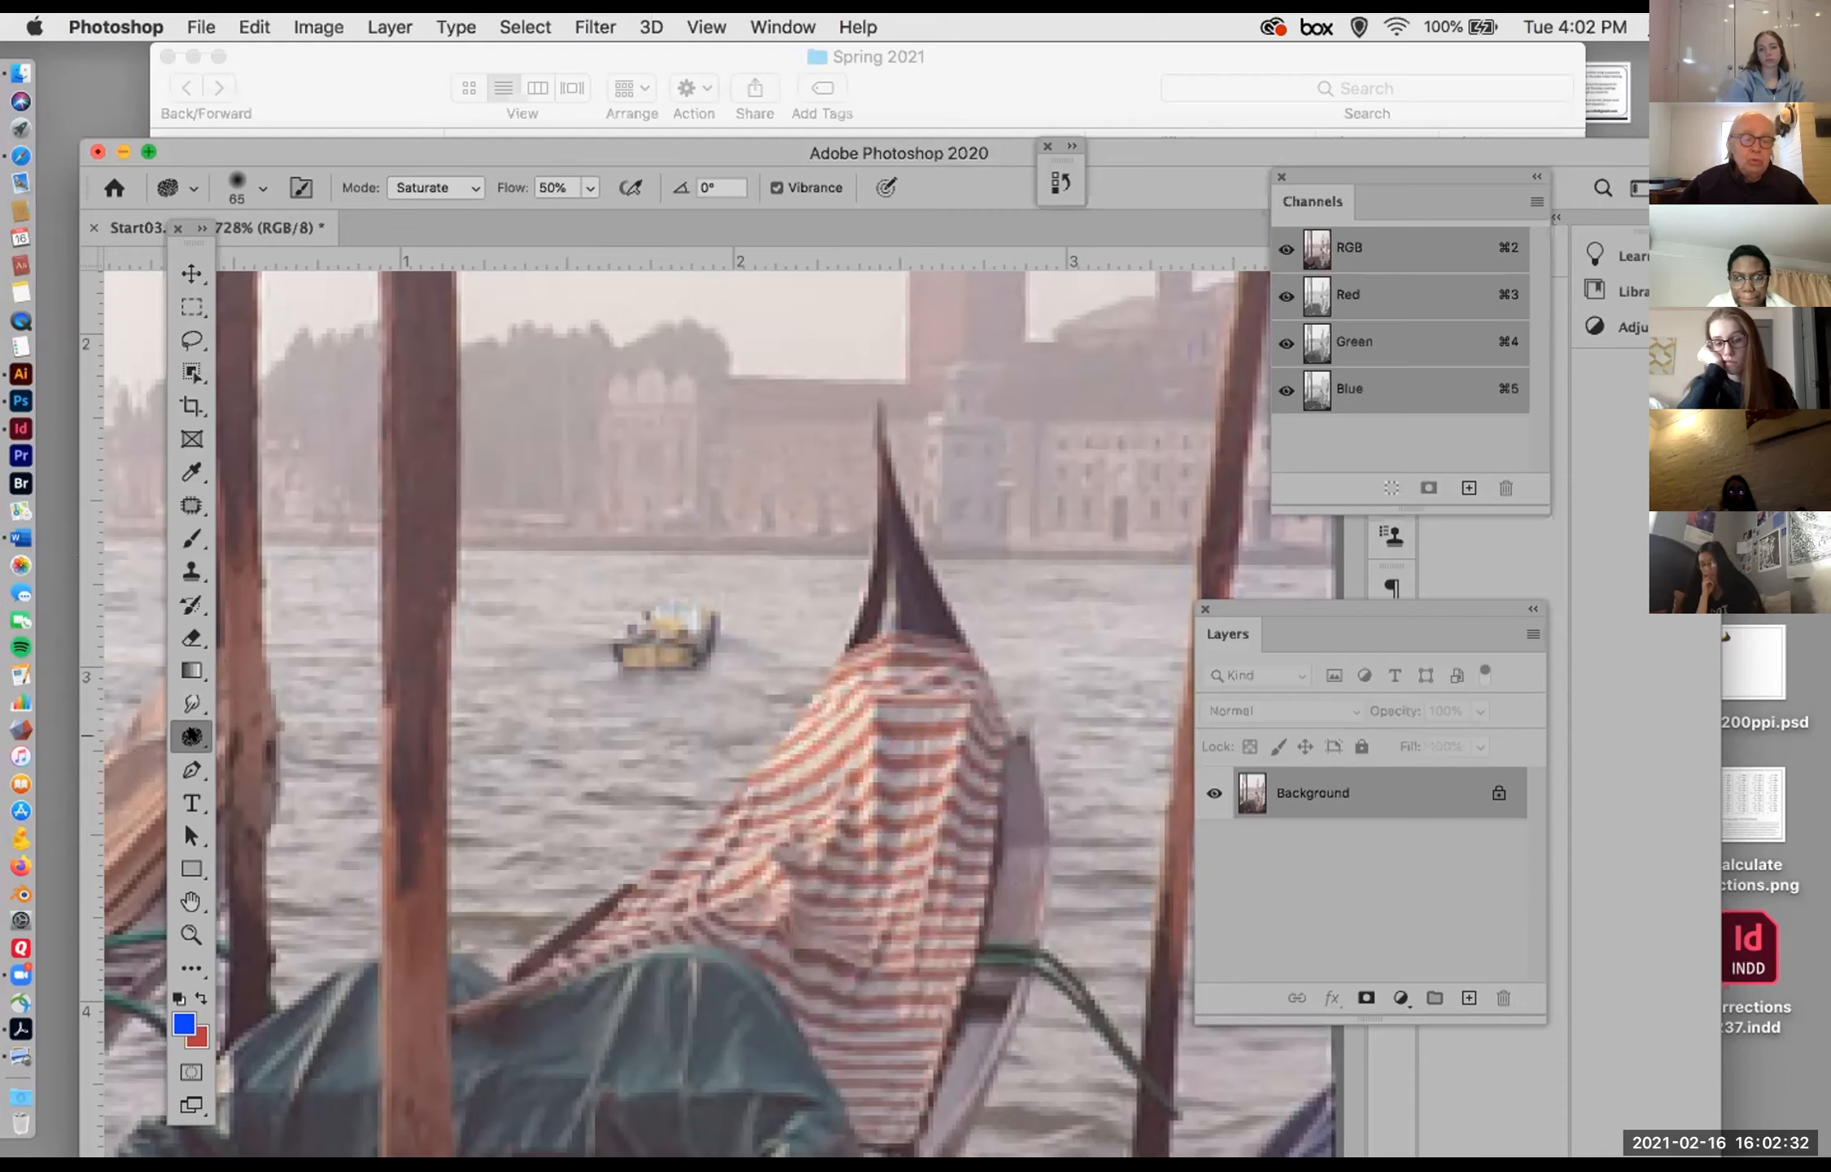
click(195, 734)
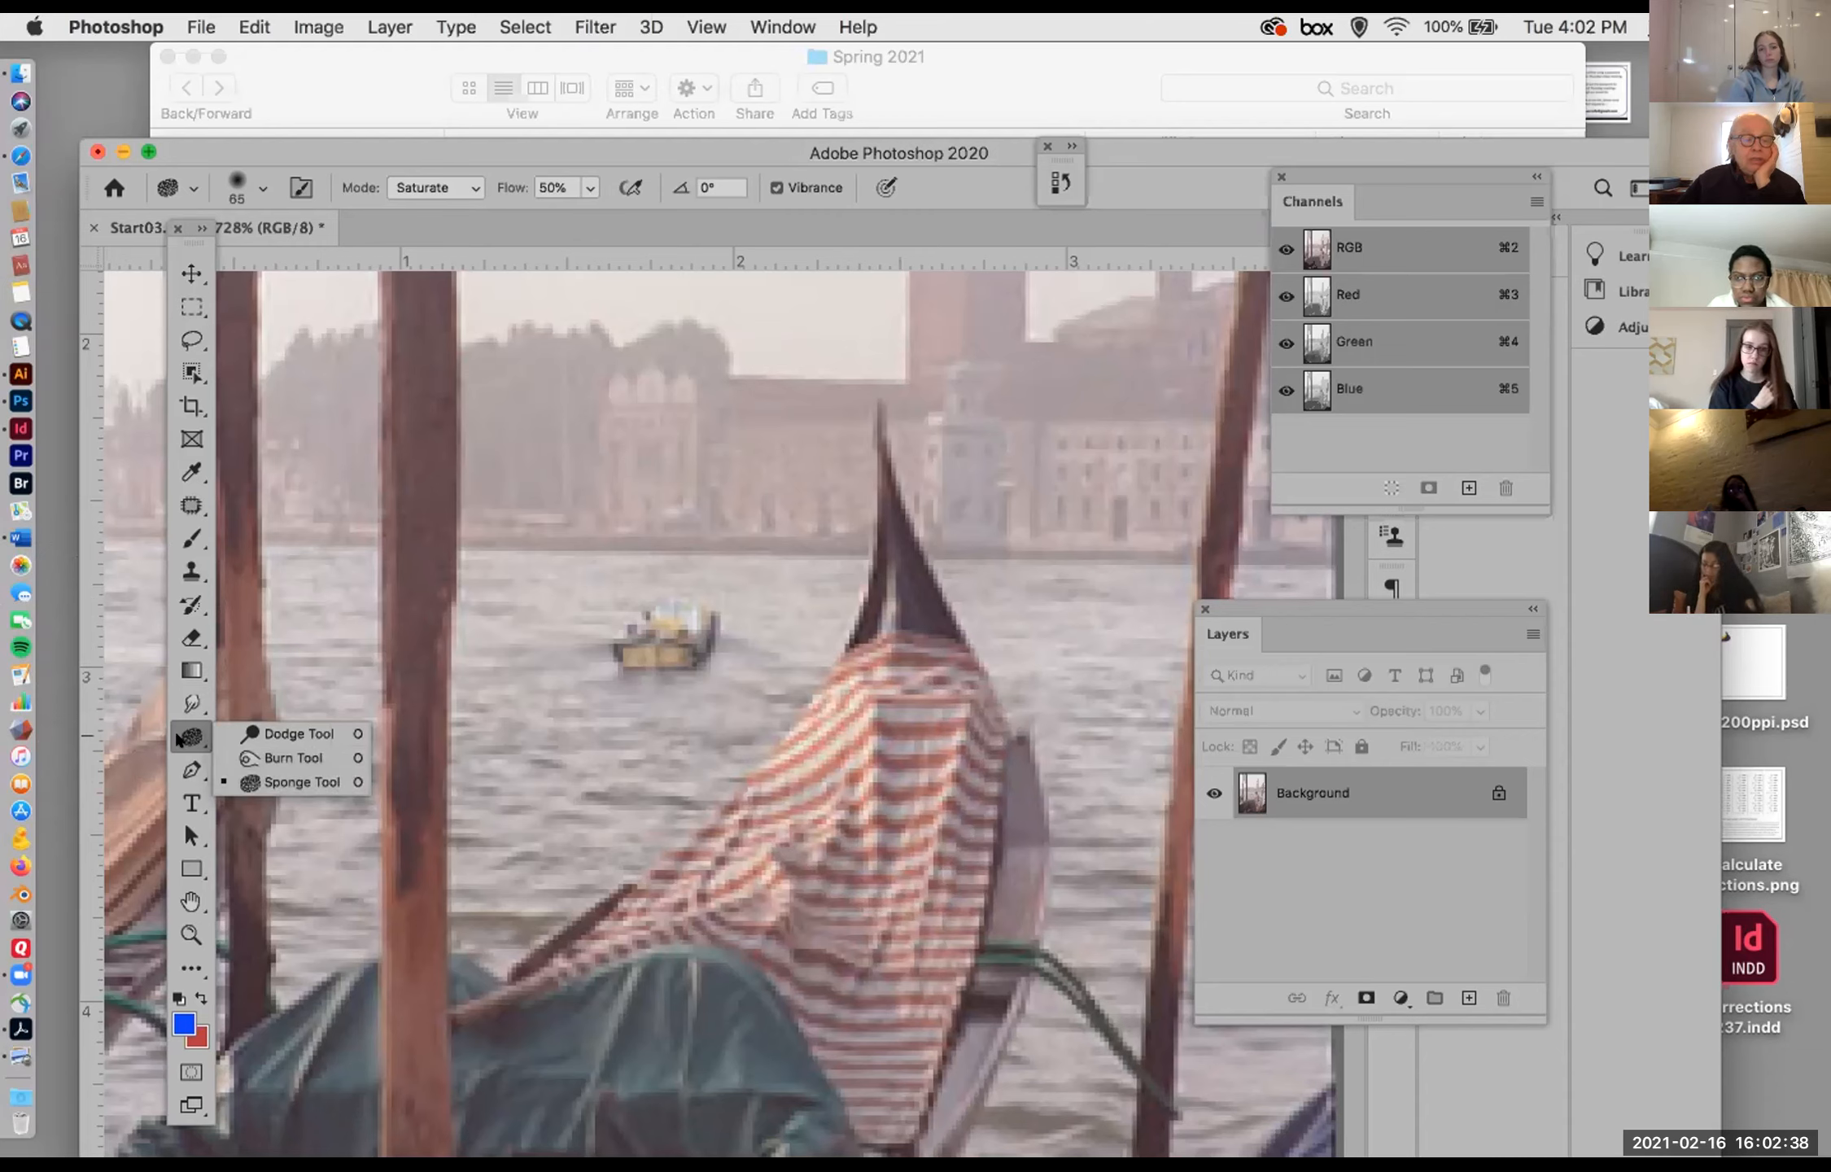
Step: Choose the Blur tool and enlarge its brush to 80 px
click(187, 710)
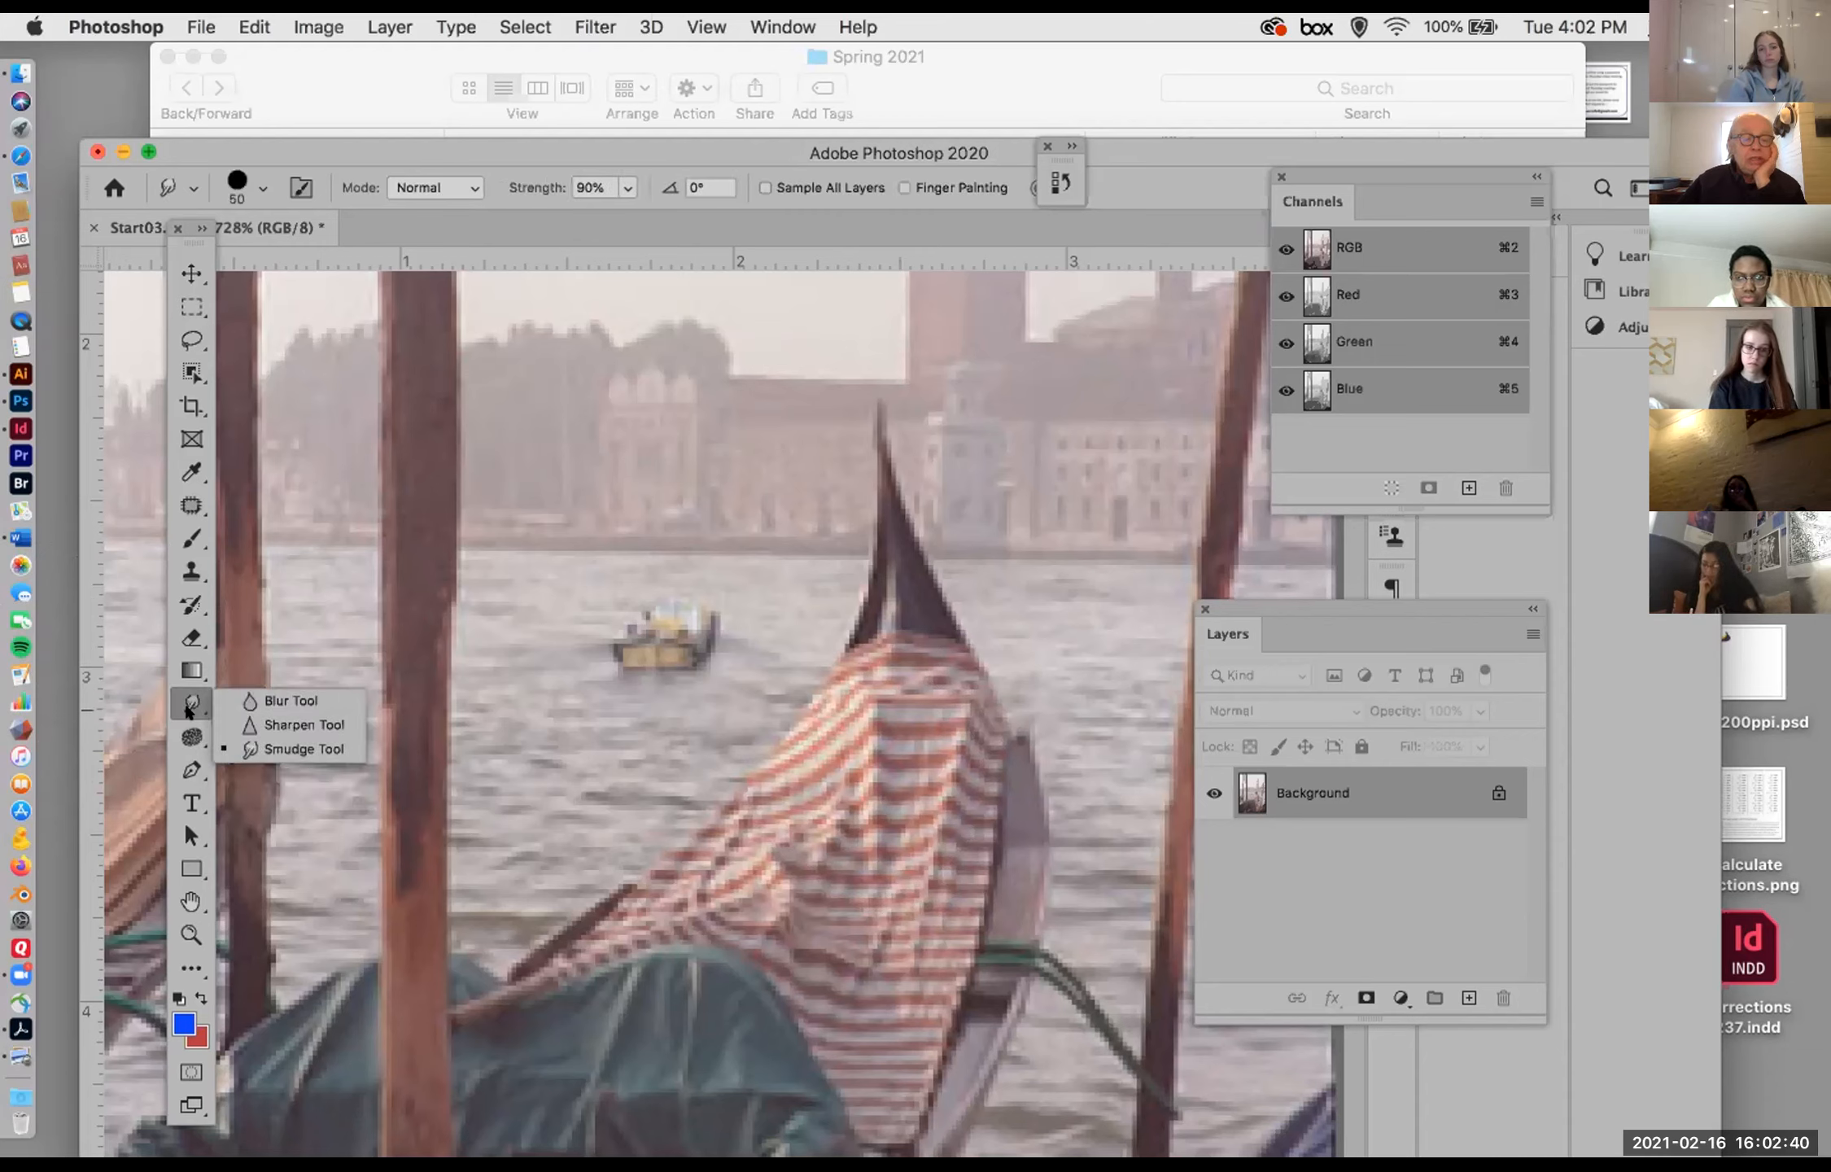
click(284, 701)
key(bracketright)
key(bracketright)
key(bracketright)
key(bracketright)
key(bracketright)
key(bracketright)
key(bracketright)
key(bracketright)
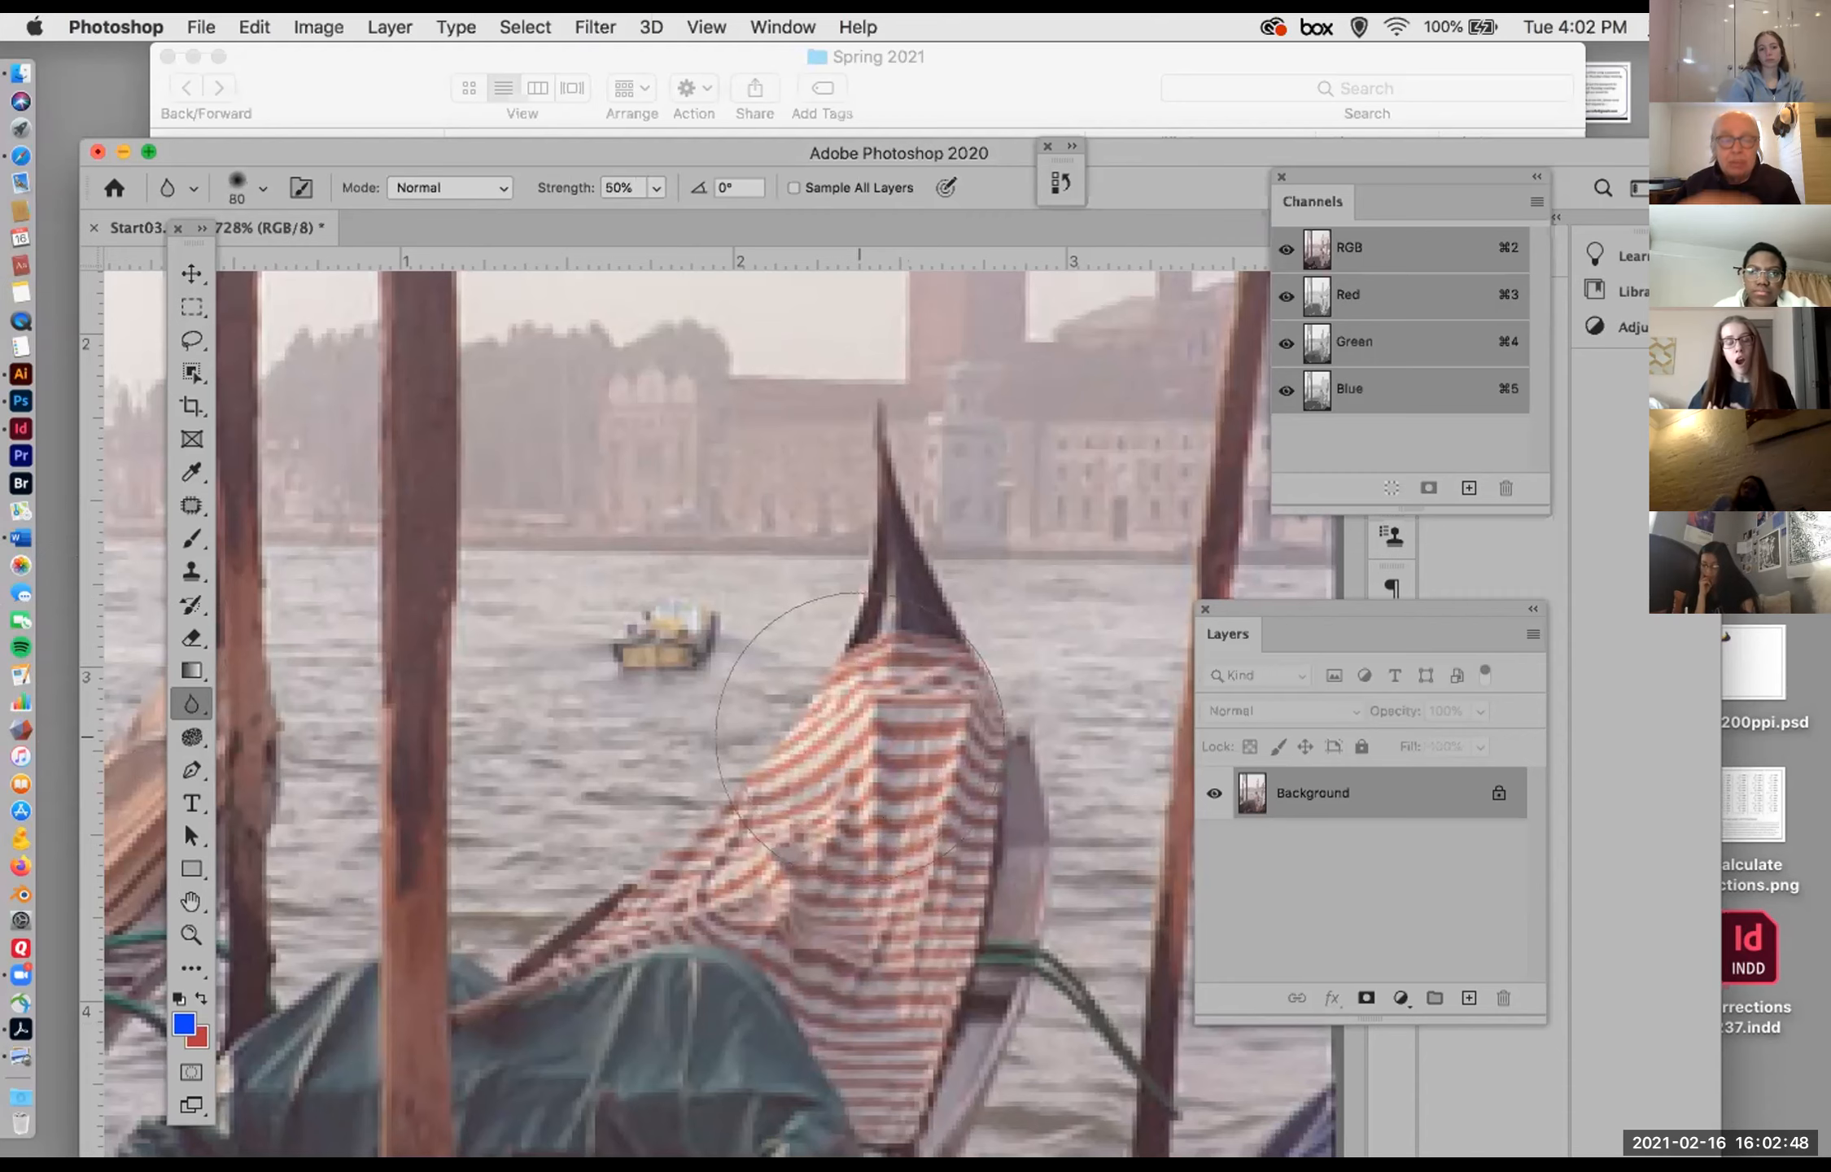
Step: Check the Blur brush's size and hardness, try blurring the striped gondola cover and distant boat at 50% strength, and undo it
click(229, 171)
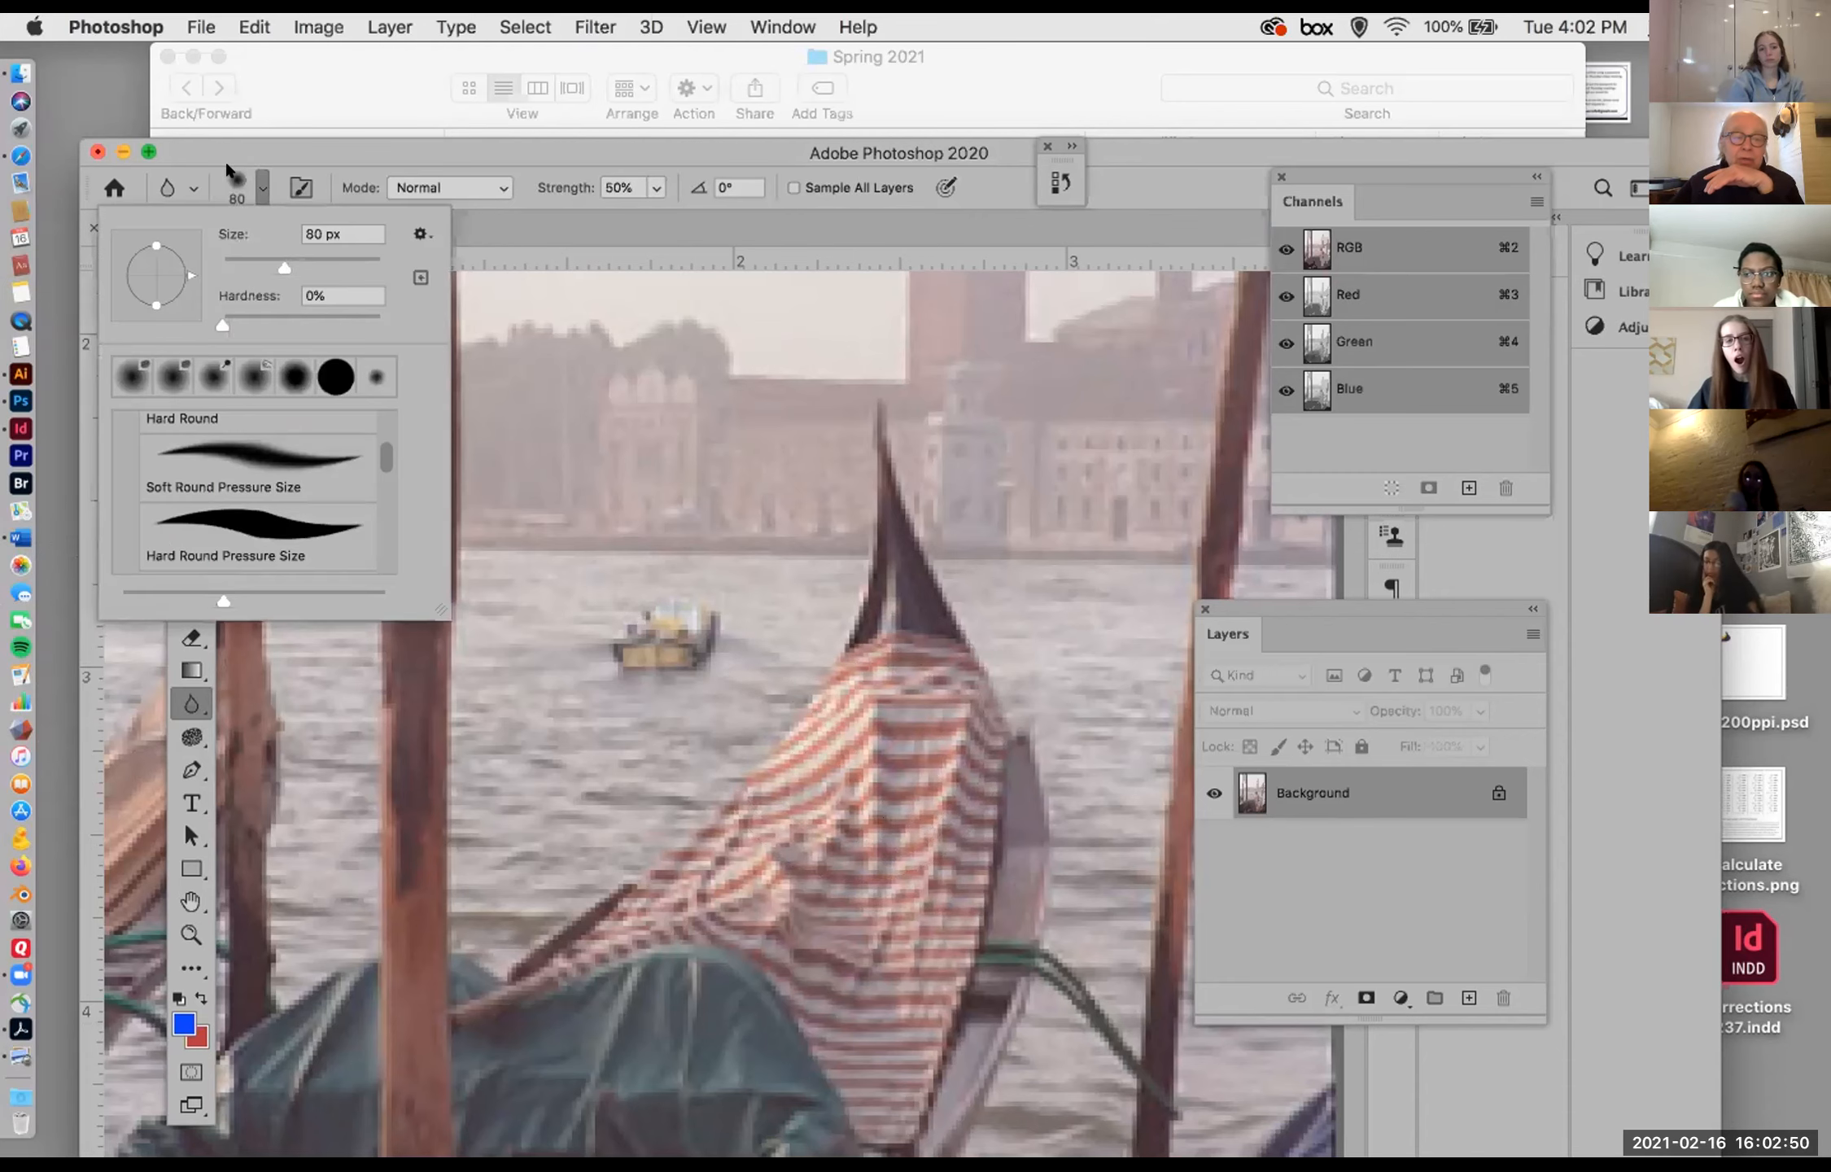
click(229, 171)
mouse_move(842, 801)
mouse_down()
mouse_move(879, 781)
mouse_move(854, 765)
mouse_move(870, 773)
mouse_move(886, 826)
mouse_move(805, 622)
mouse_up()
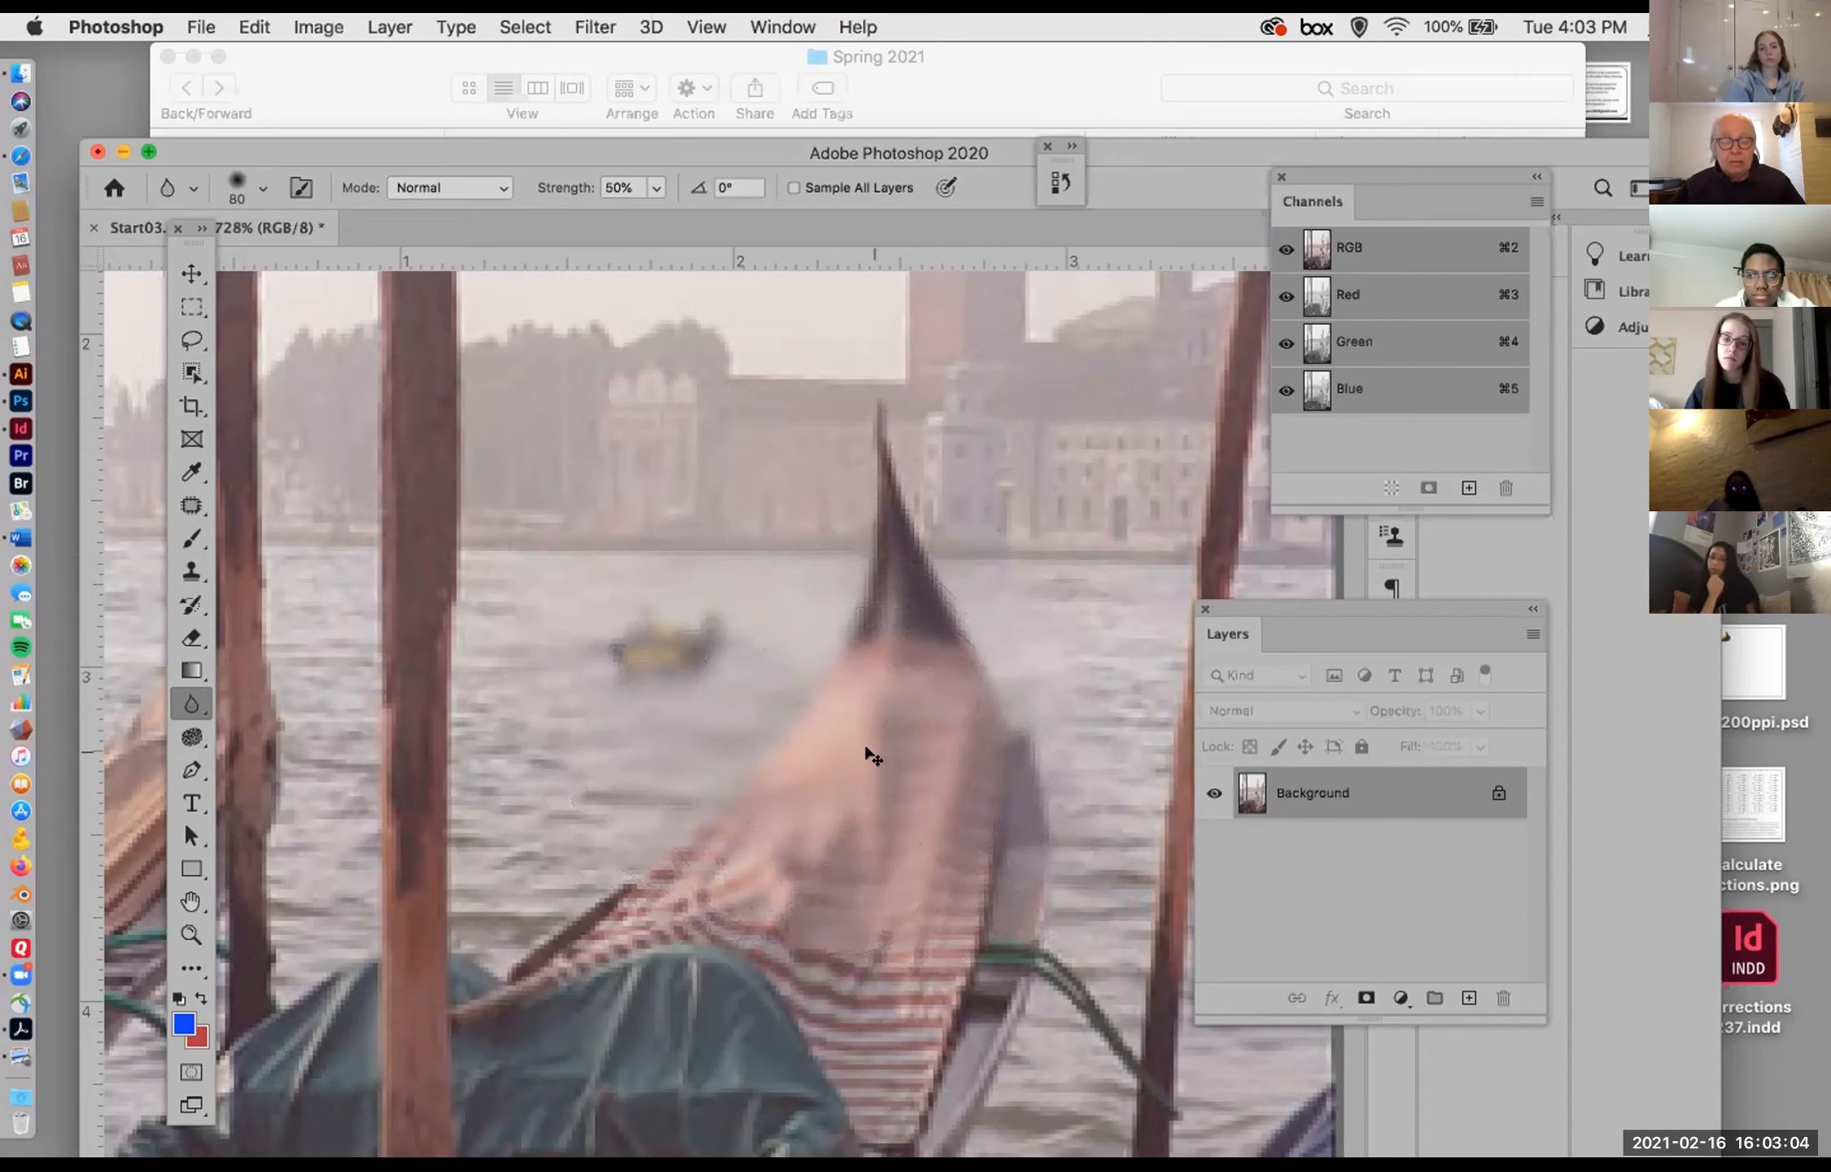
key(super+z)
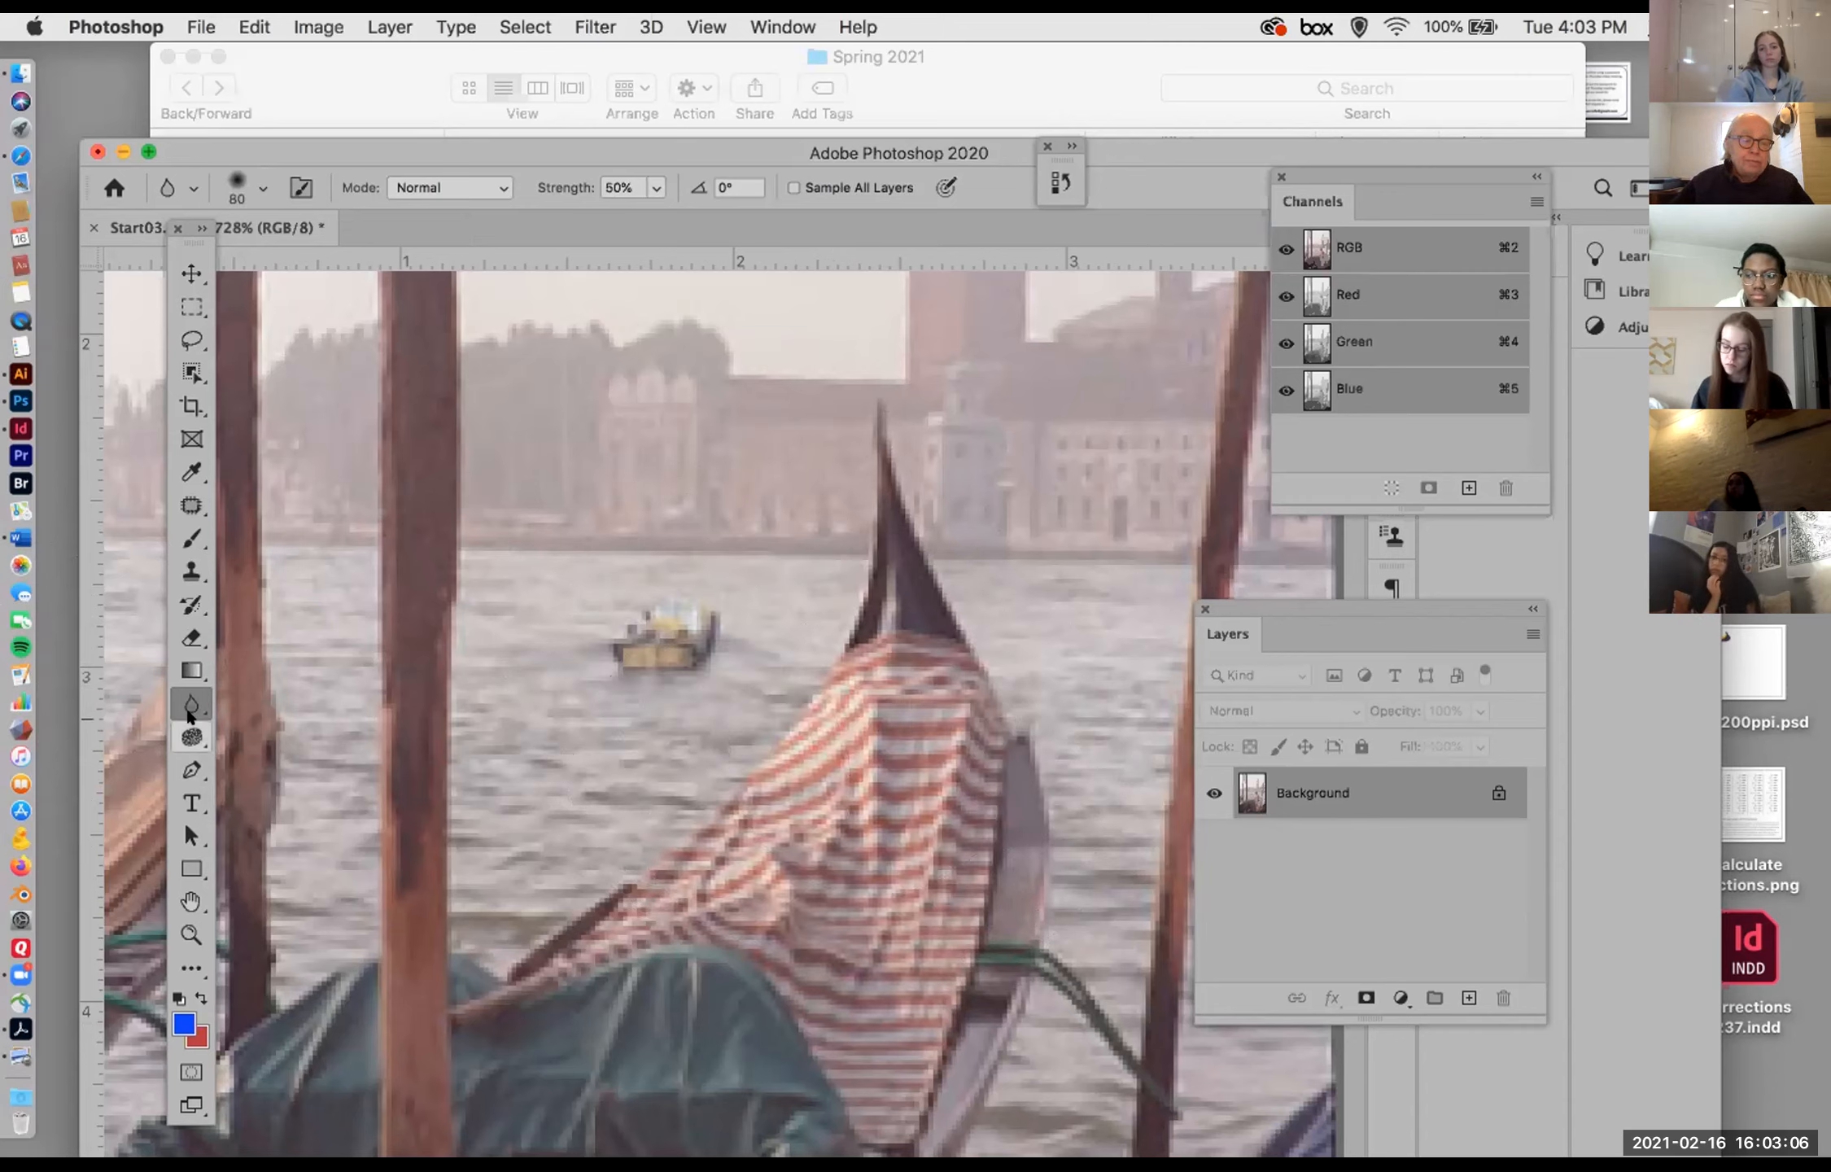
Step: Try sharpening the striped gondola cover using the Sharpen tool with a 70 px brush at 50% strength, and undo it
drag(187, 712, 235, 723)
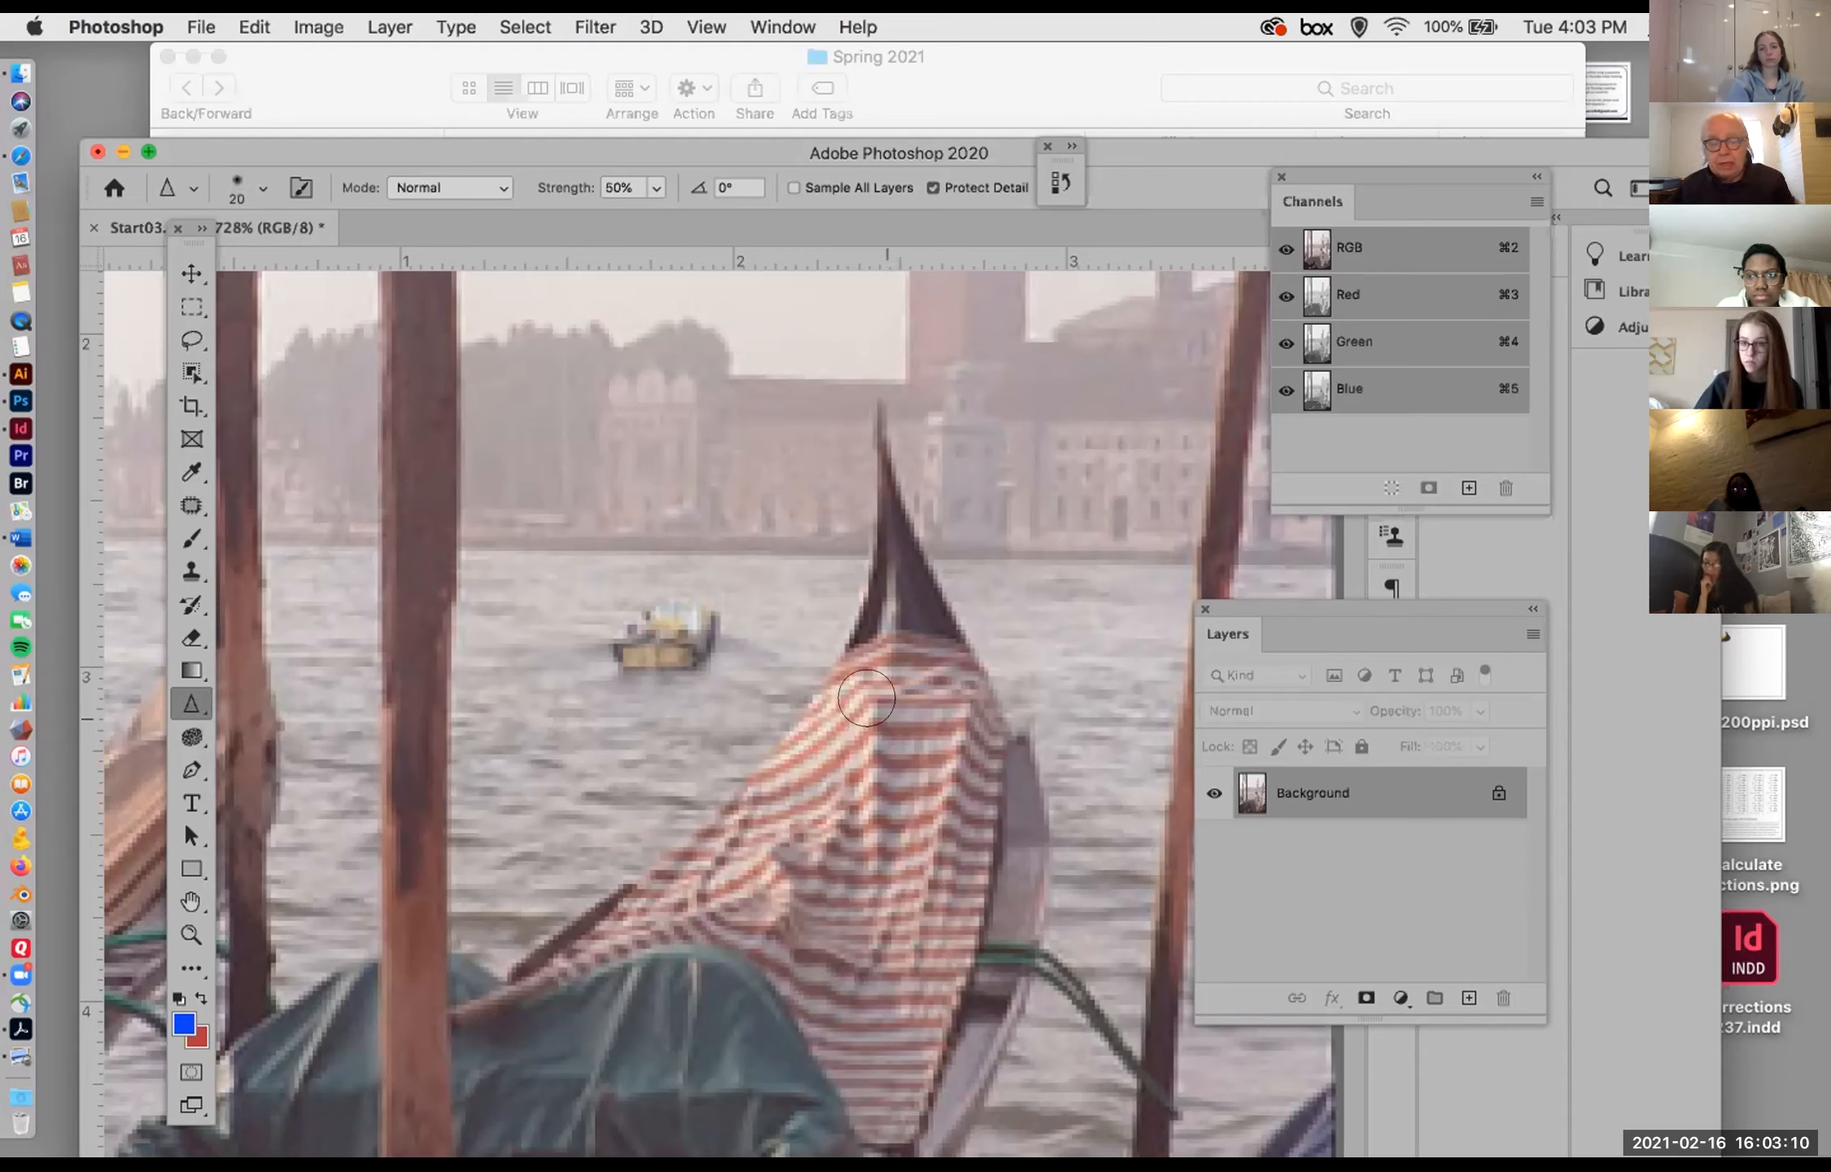
key(])
key(])
key(])
key(])
key(])
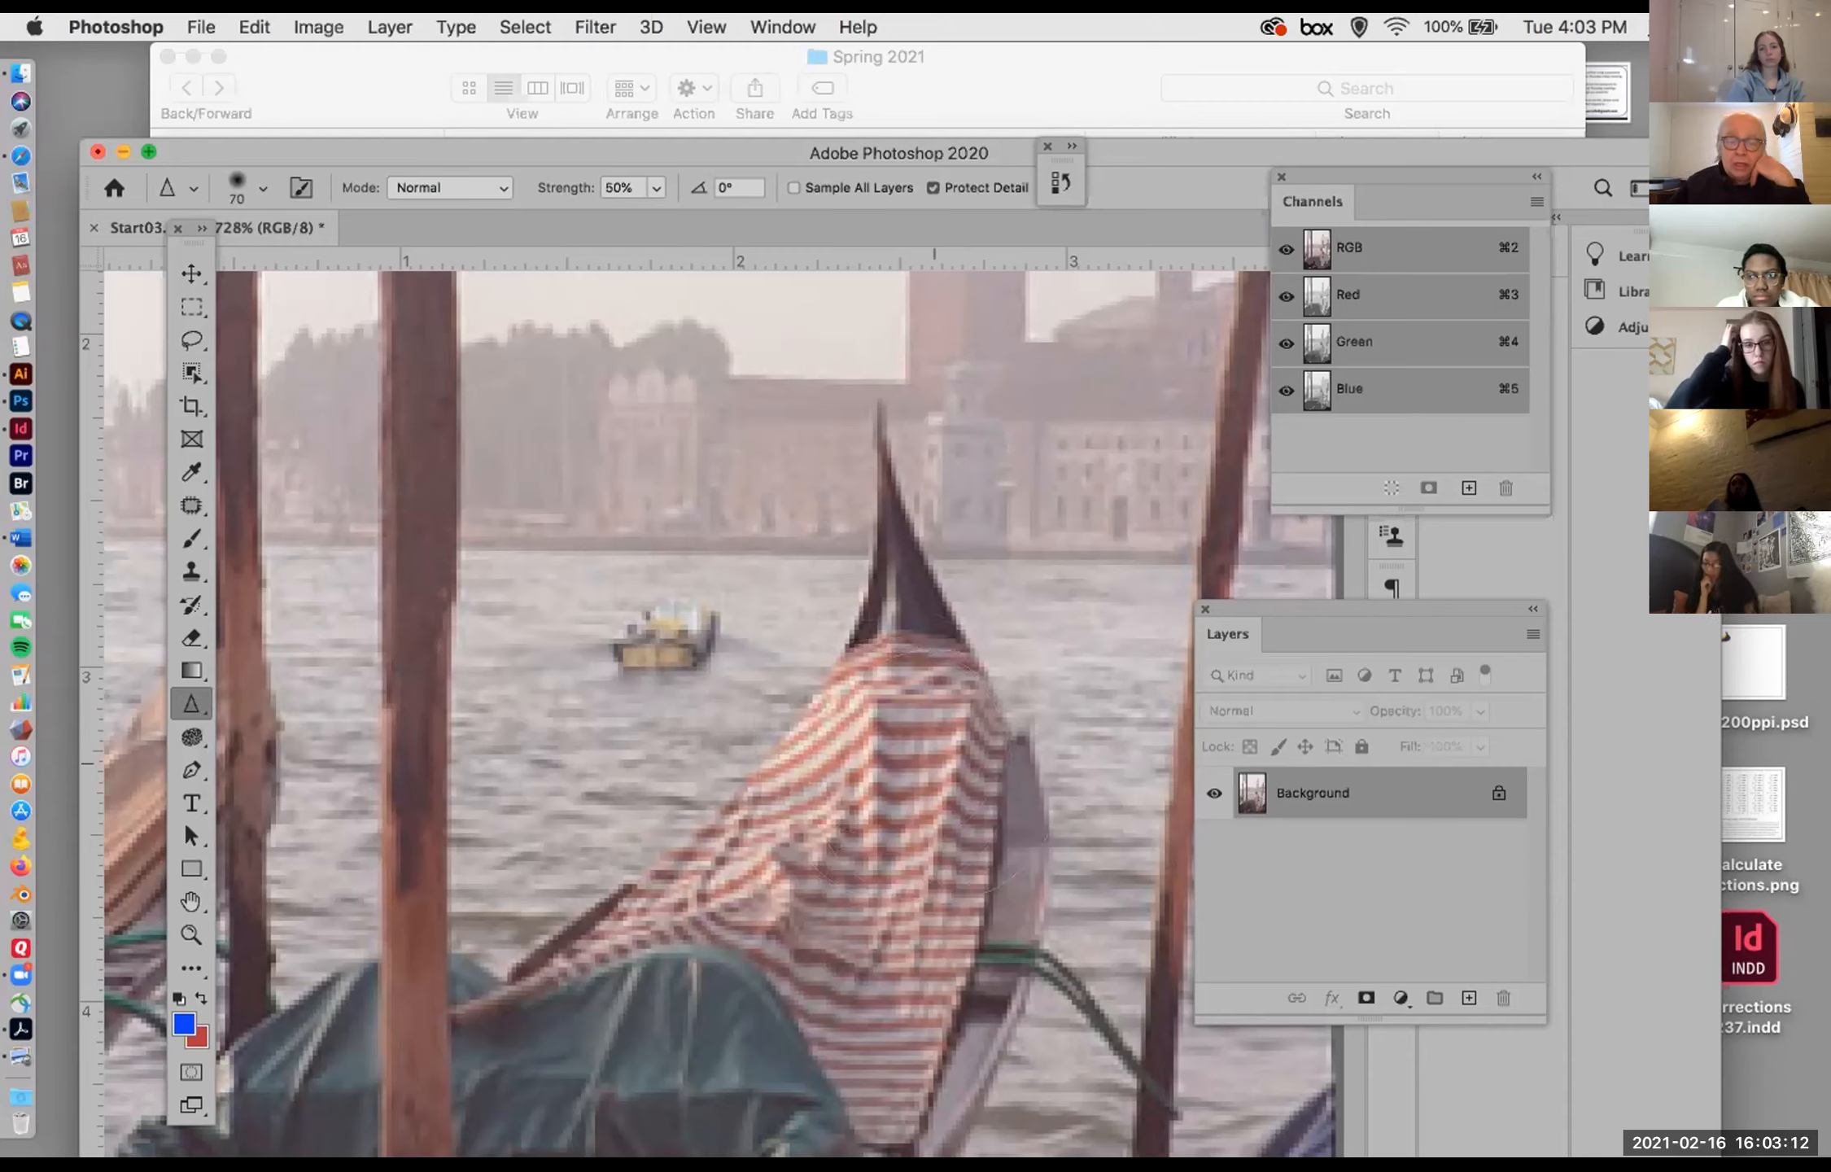
mouse_move(822, 759)
mouse_down()
mouse_move(879, 763)
mouse_move(861, 750)
mouse_up()
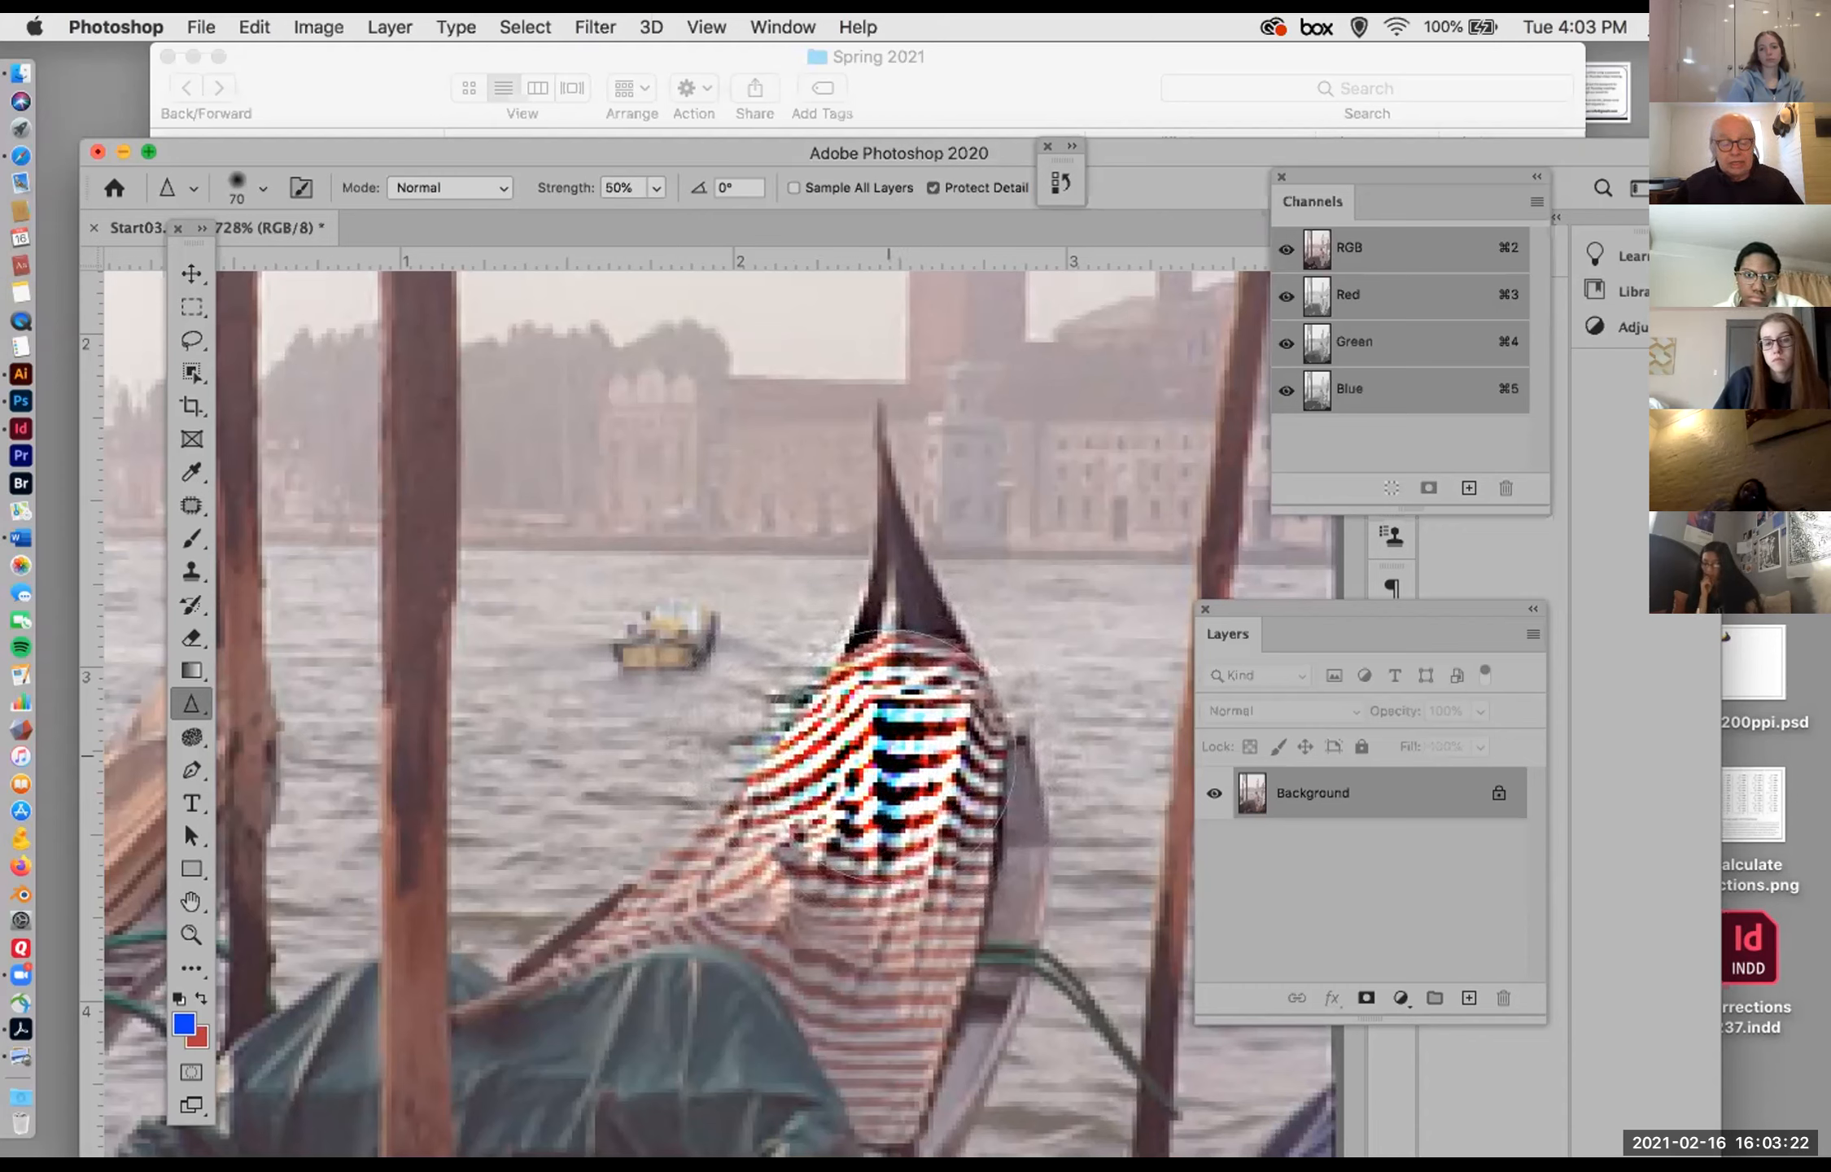
key(super+z)
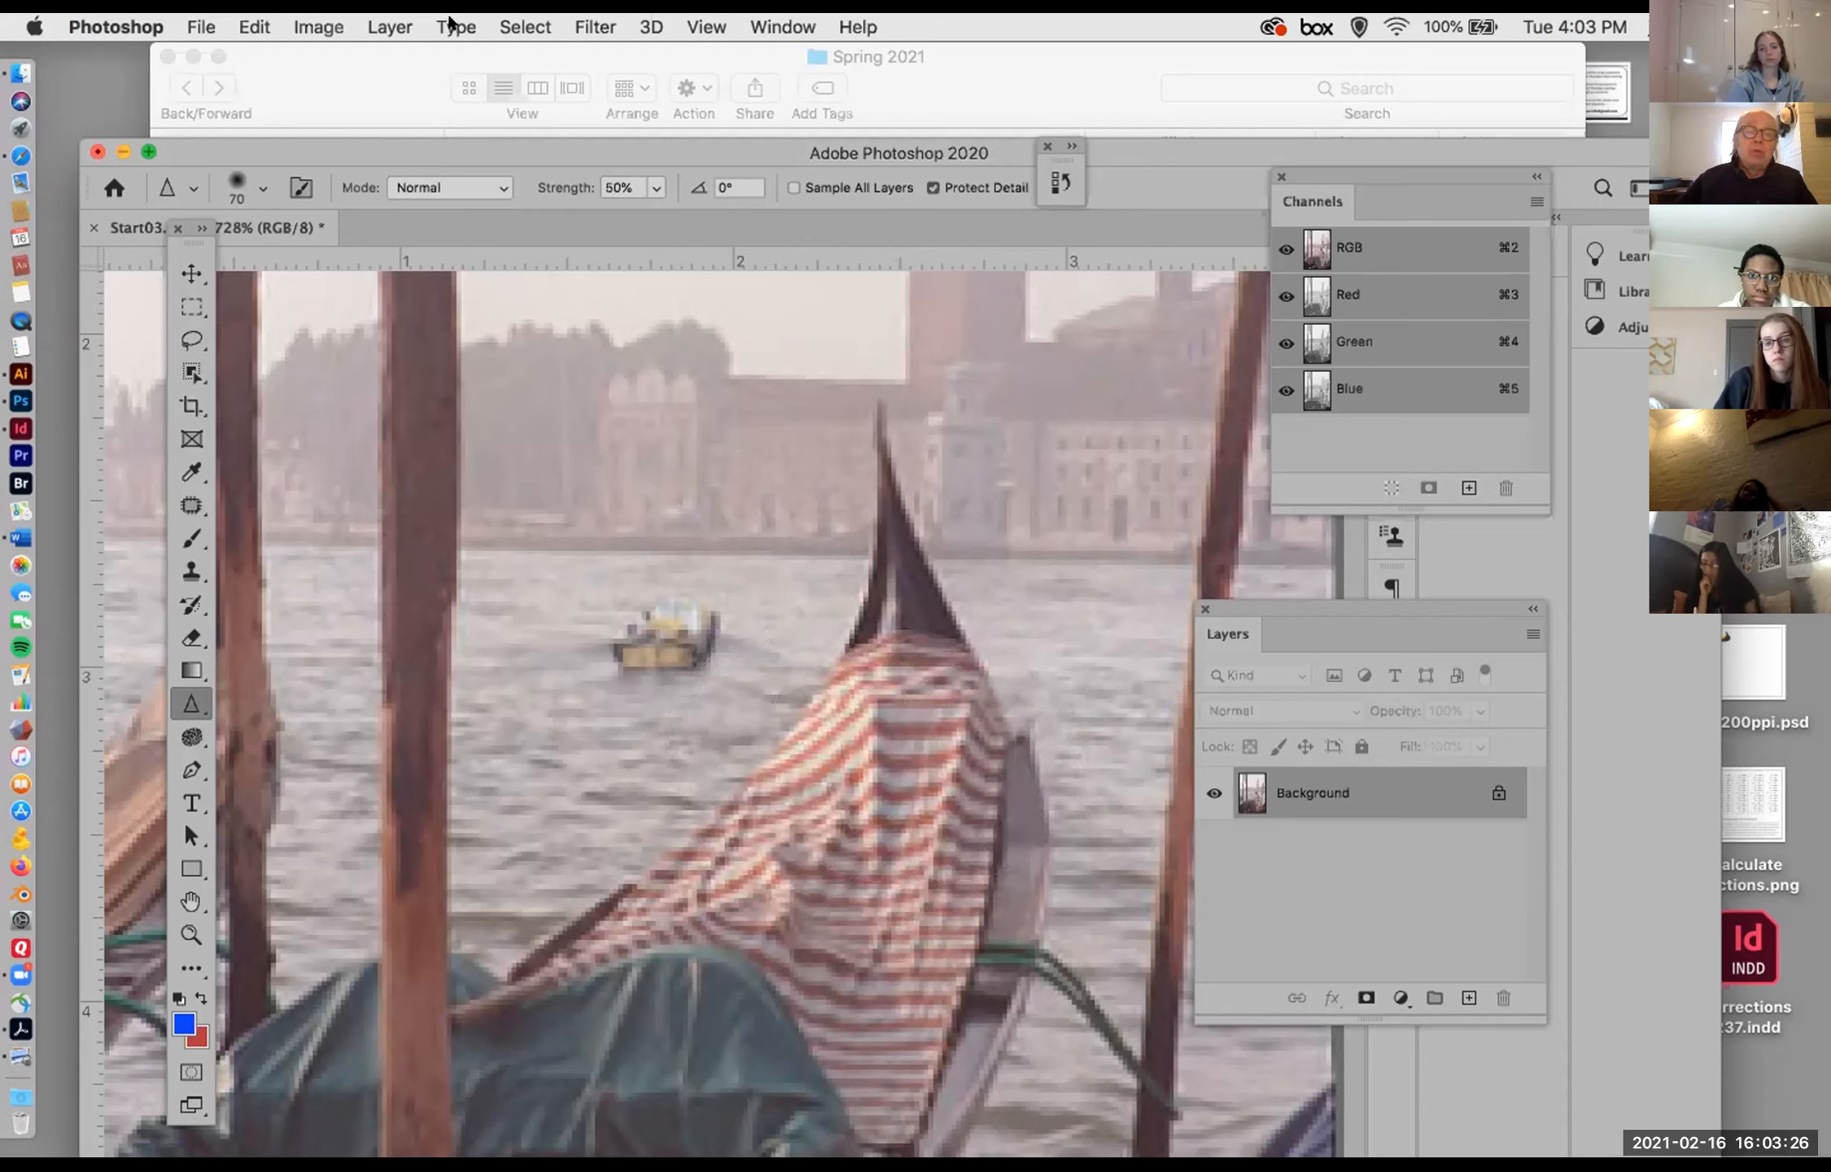
Step: Review the available Sharpen filters without applying any
click(500, 21)
mouse_move(582, 24)
mouse_move(642, 477)
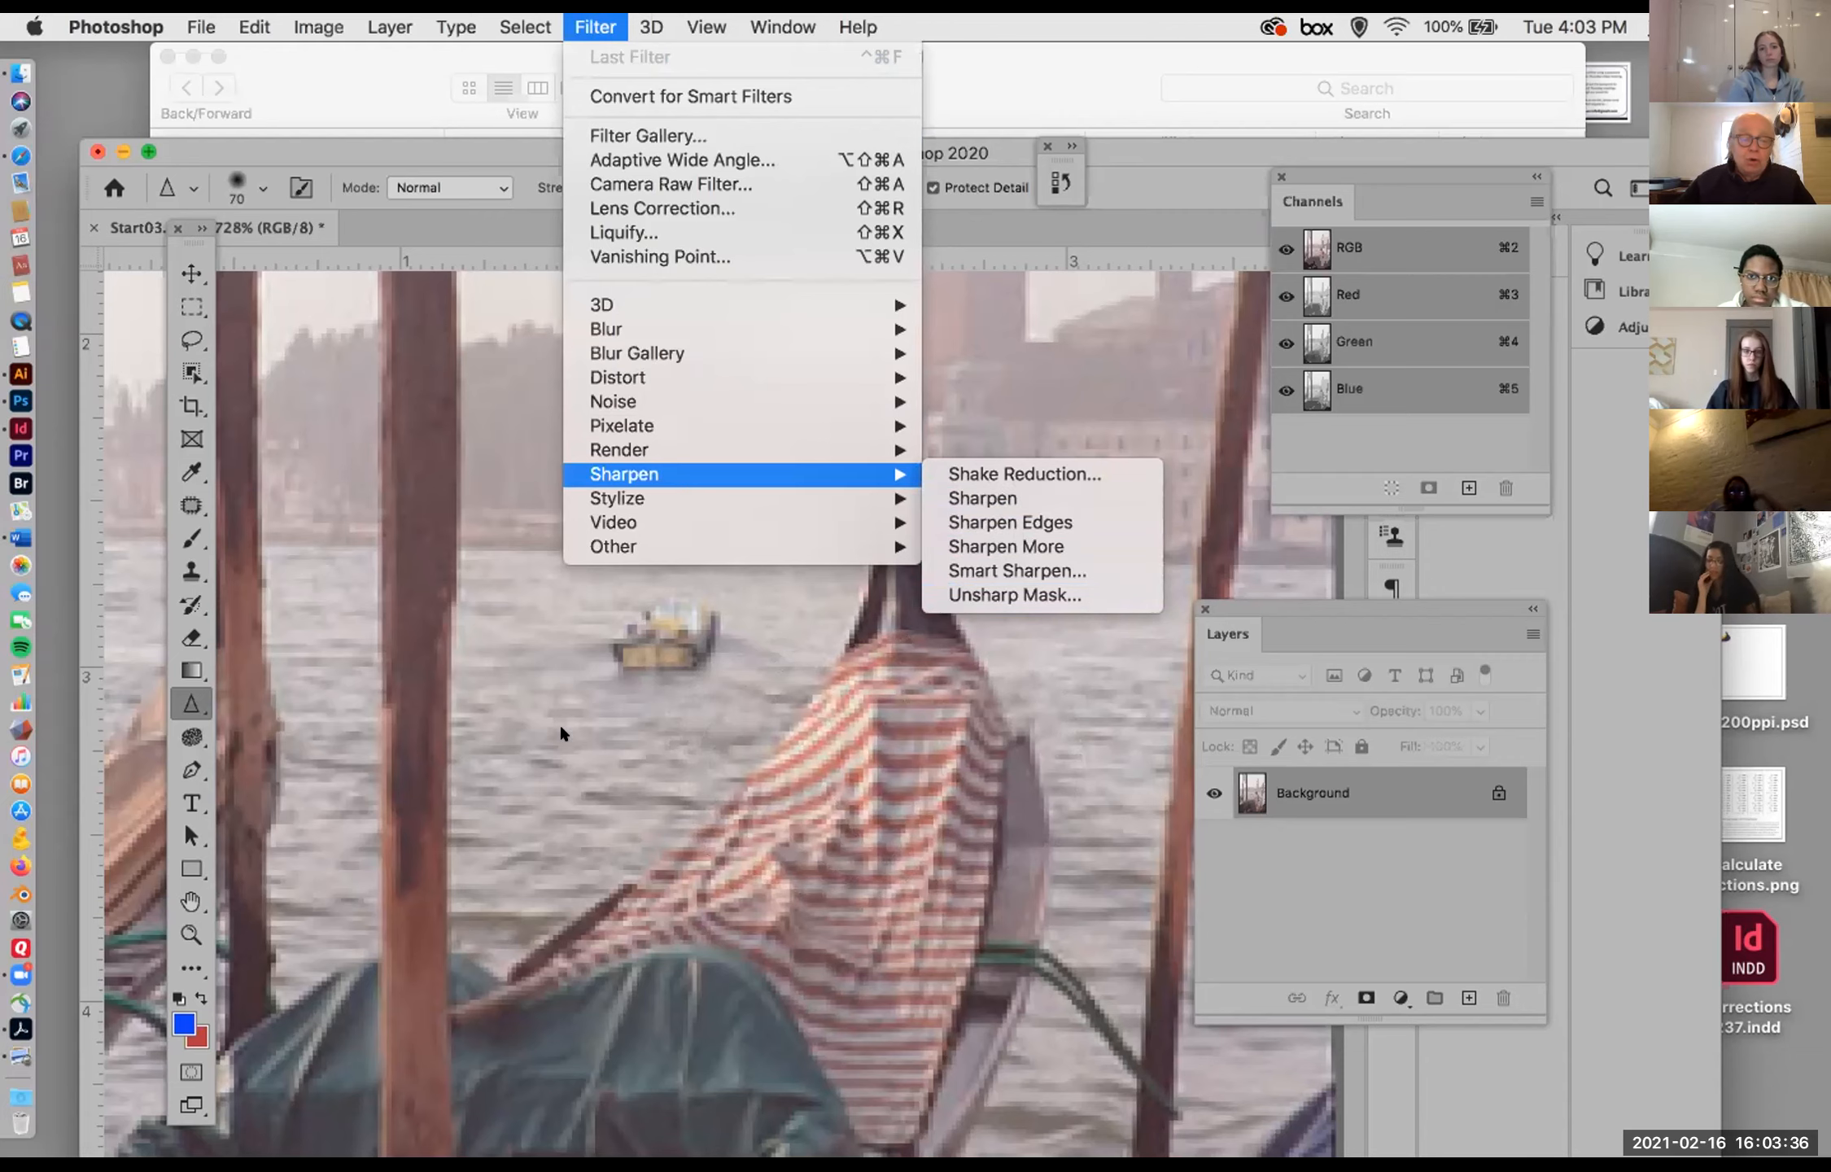
click(595, 717)
Step: Try smearing the gondola scene using the Smudge tool with a 50 px brush at 90% strength, and undo it
click(191, 702)
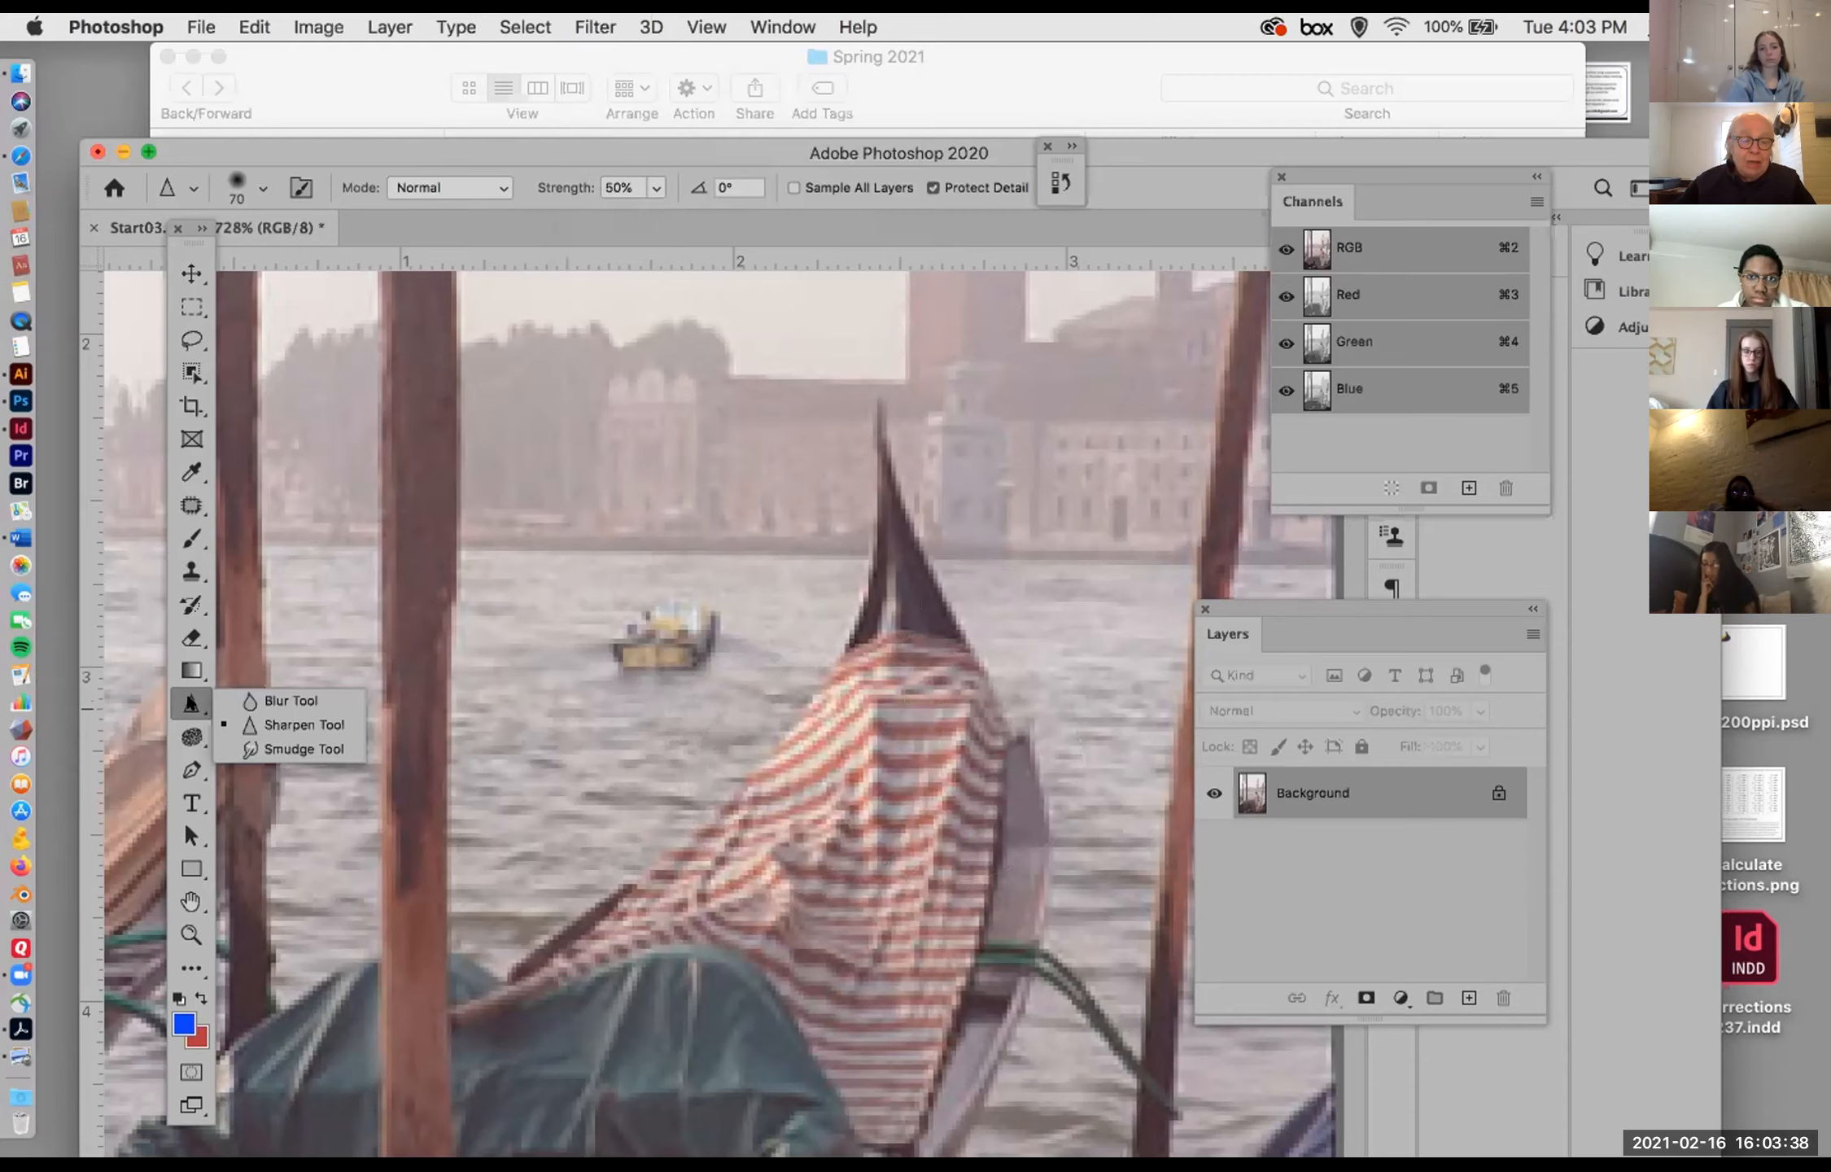
click(302, 749)
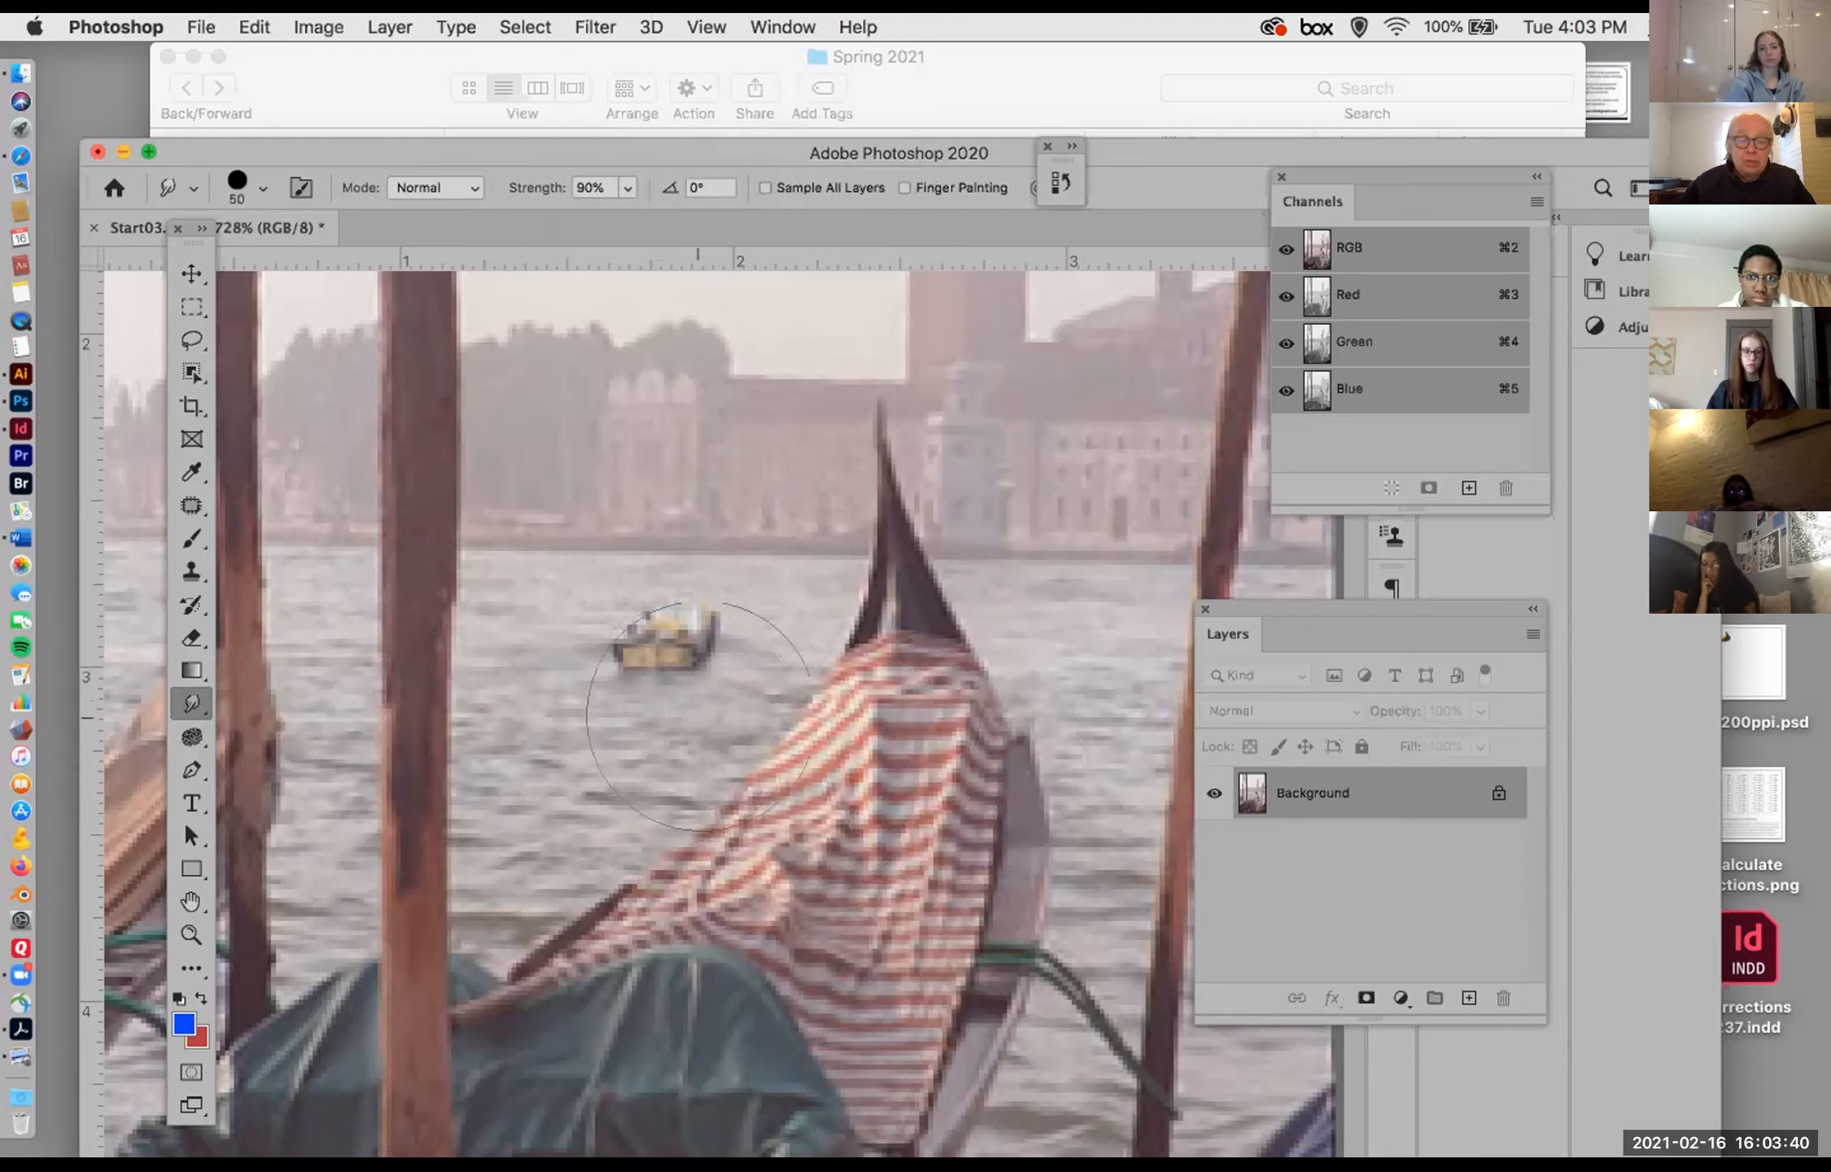
mouse_move(1009, 696)
mouse_down()
mouse_move(1068, 599)
mouse_move(1014, 492)
mouse_move(879, 380)
mouse_move(819, 361)
mouse_move(737, 372)
mouse_move(659, 413)
mouse_move(480, 536)
mouse_move(417, 638)
mouse_move(423, 683)
mouse_move(490, 778)
mouse_move(616, 890)
mouse_move(844, 1014)
mouse_move(1029, 1071)
mouse_move(1112, 1121)
mouse_move(1021, 1148)
mouse_move(879, 1150)
mouse_move(609, 1104)
mouse_move(390, 1104)
mouse_move(305, 981)
mouse_move(263, 853)
mouse_move(255, 634)
mouse_move(296, 374)
mouse_move(1230, 401)
mouse_move(1259, 1031)
mouse_move(1240, 1153)
mouse_move(1139, 1121)
mouse_move(704, 855)
mouse_move(415, 776)
mouse_up()
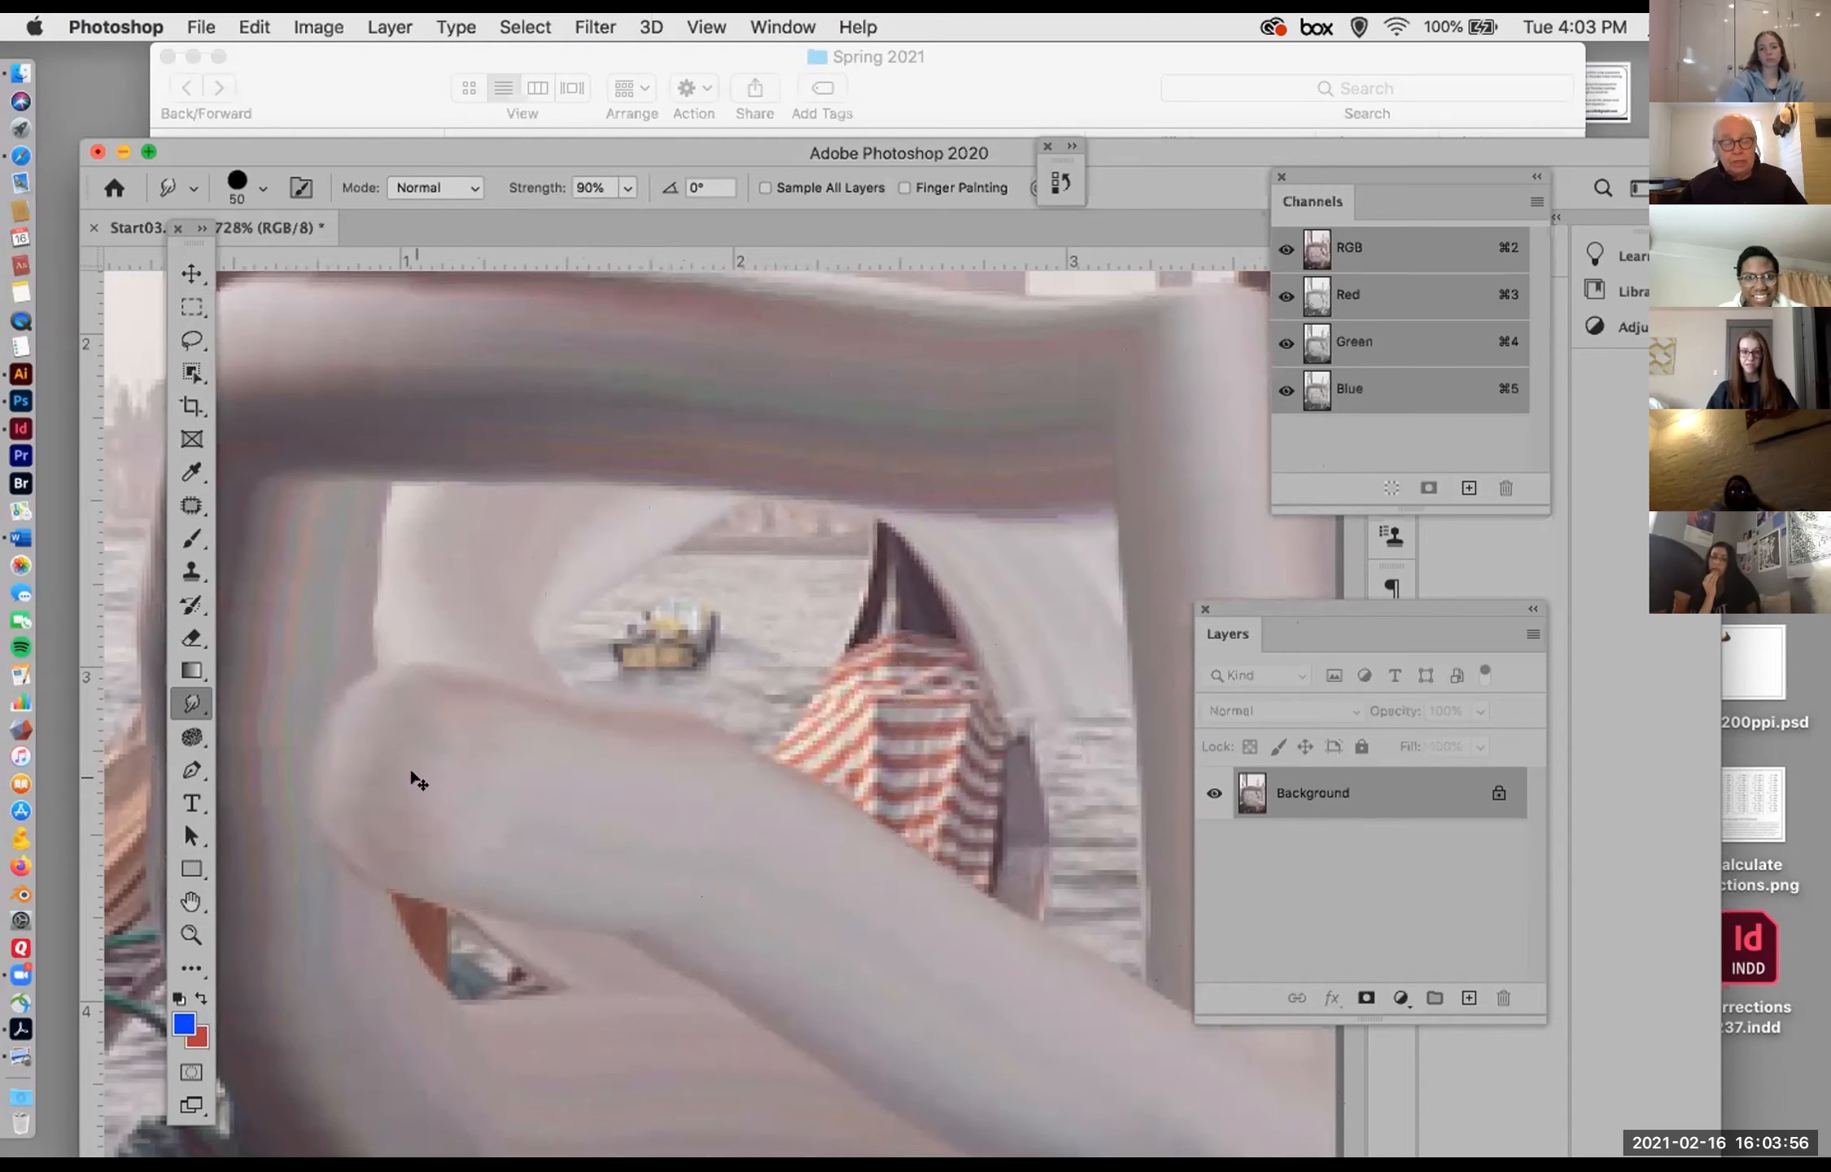
key(super+z)
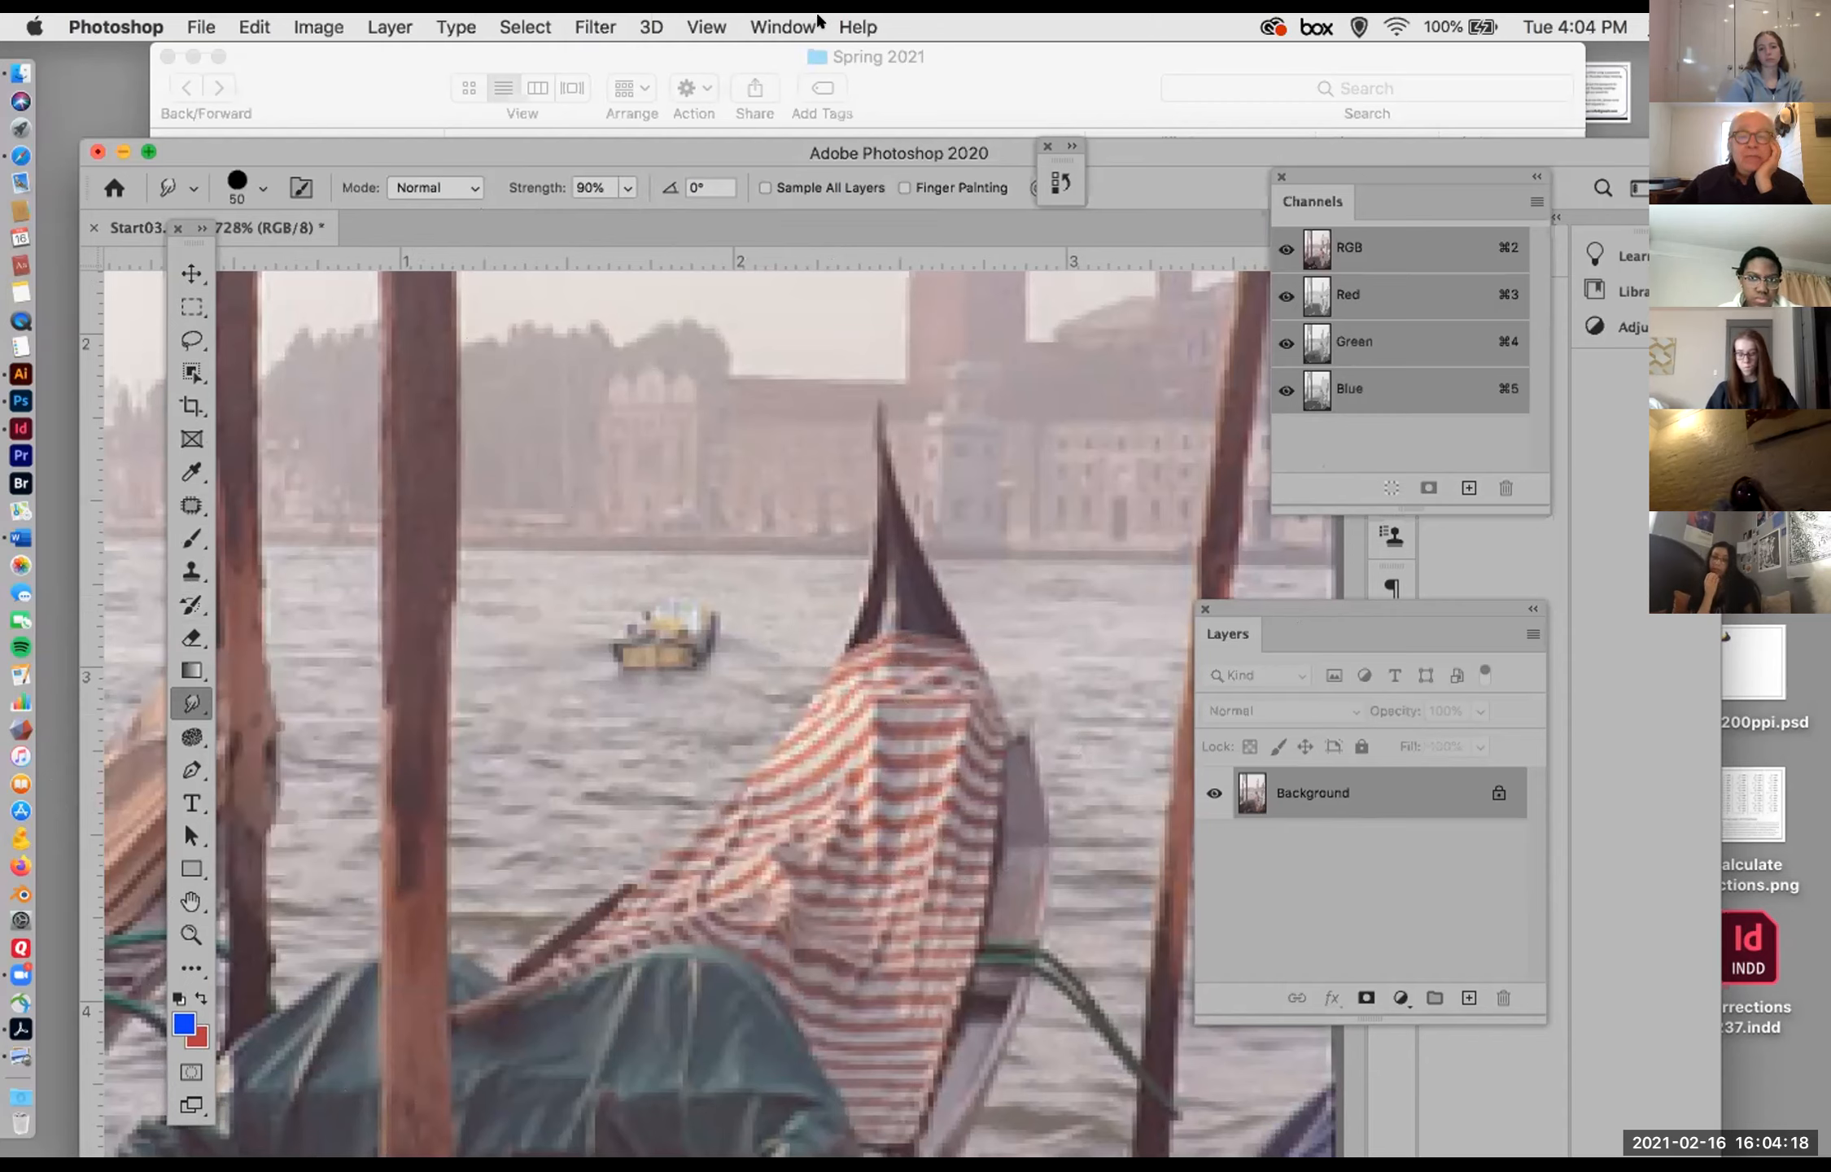
Step: Show the History panel to examine the document's recorded states, and hide it again
click(781, 21)
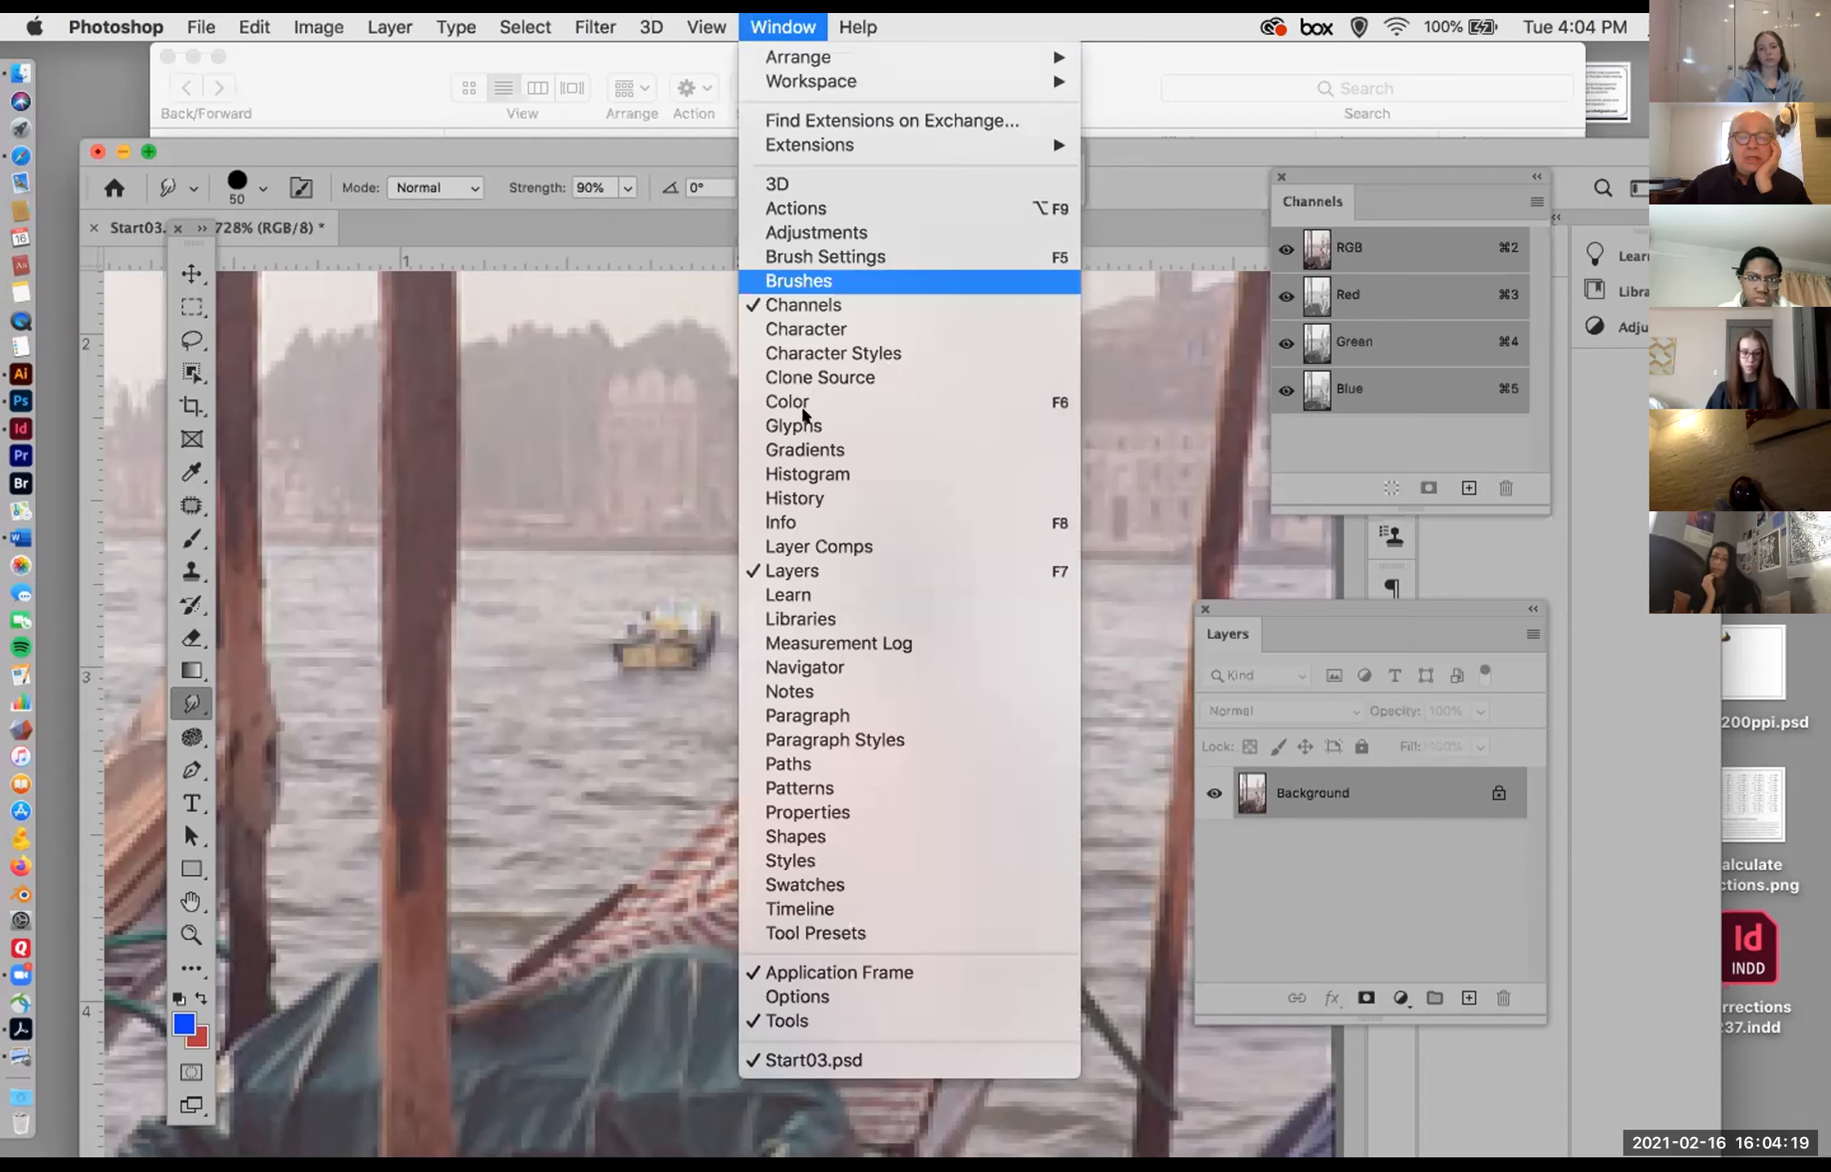
click(805, 494)
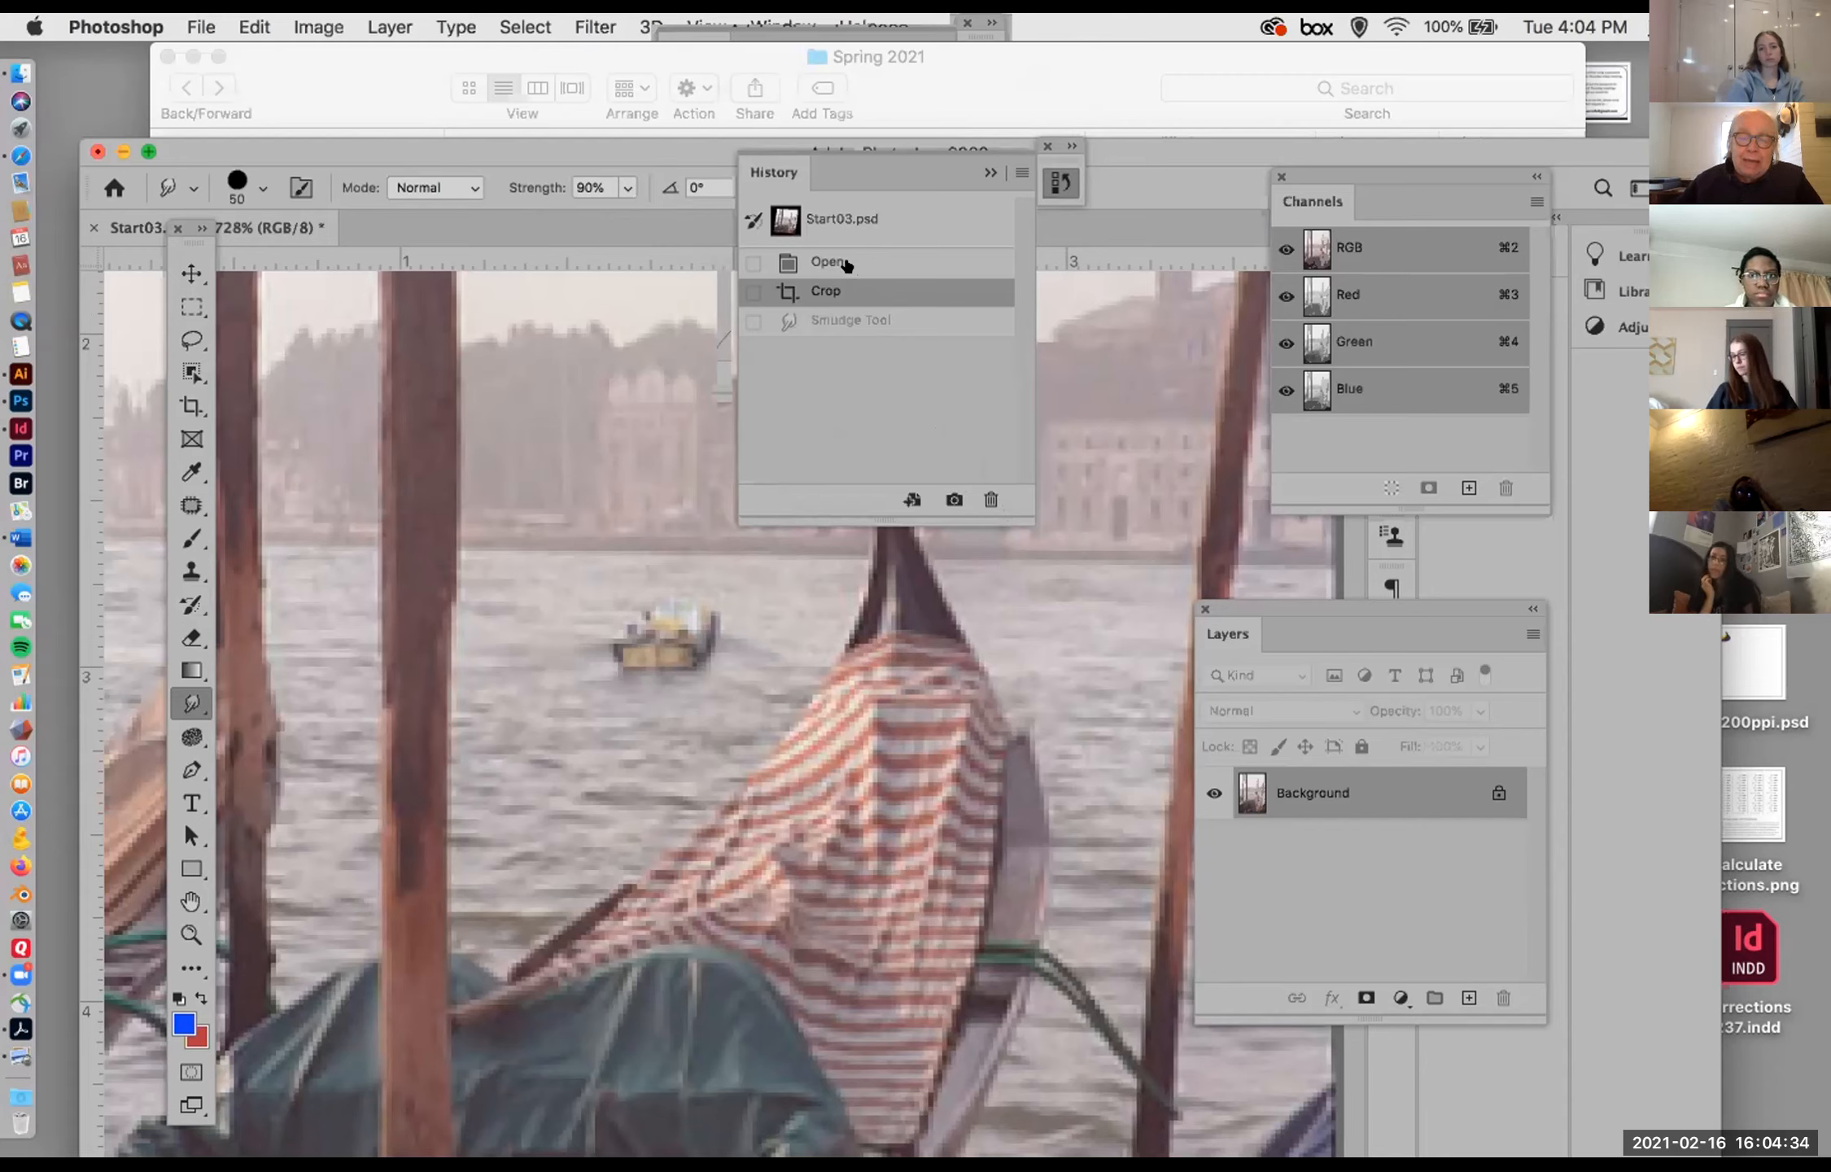
click(988, 171)
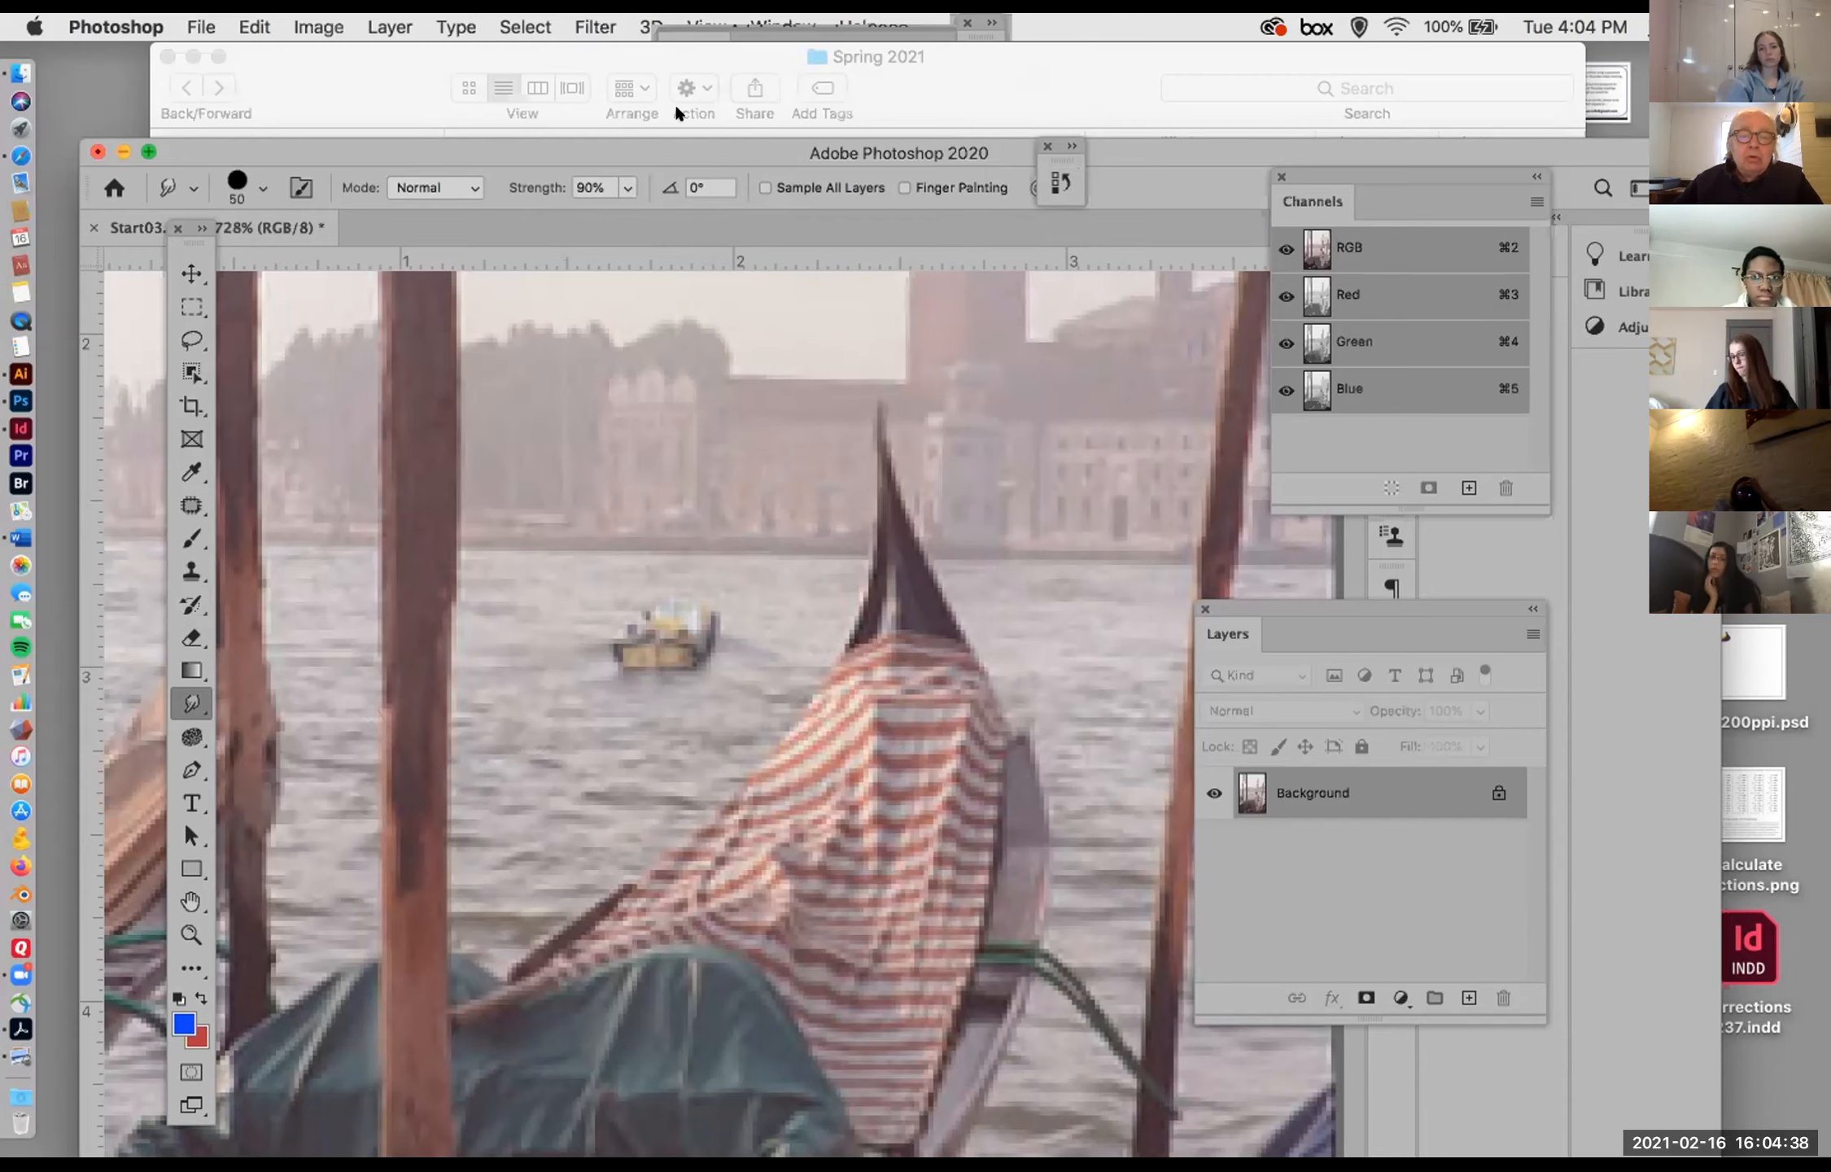
click(777, 27)
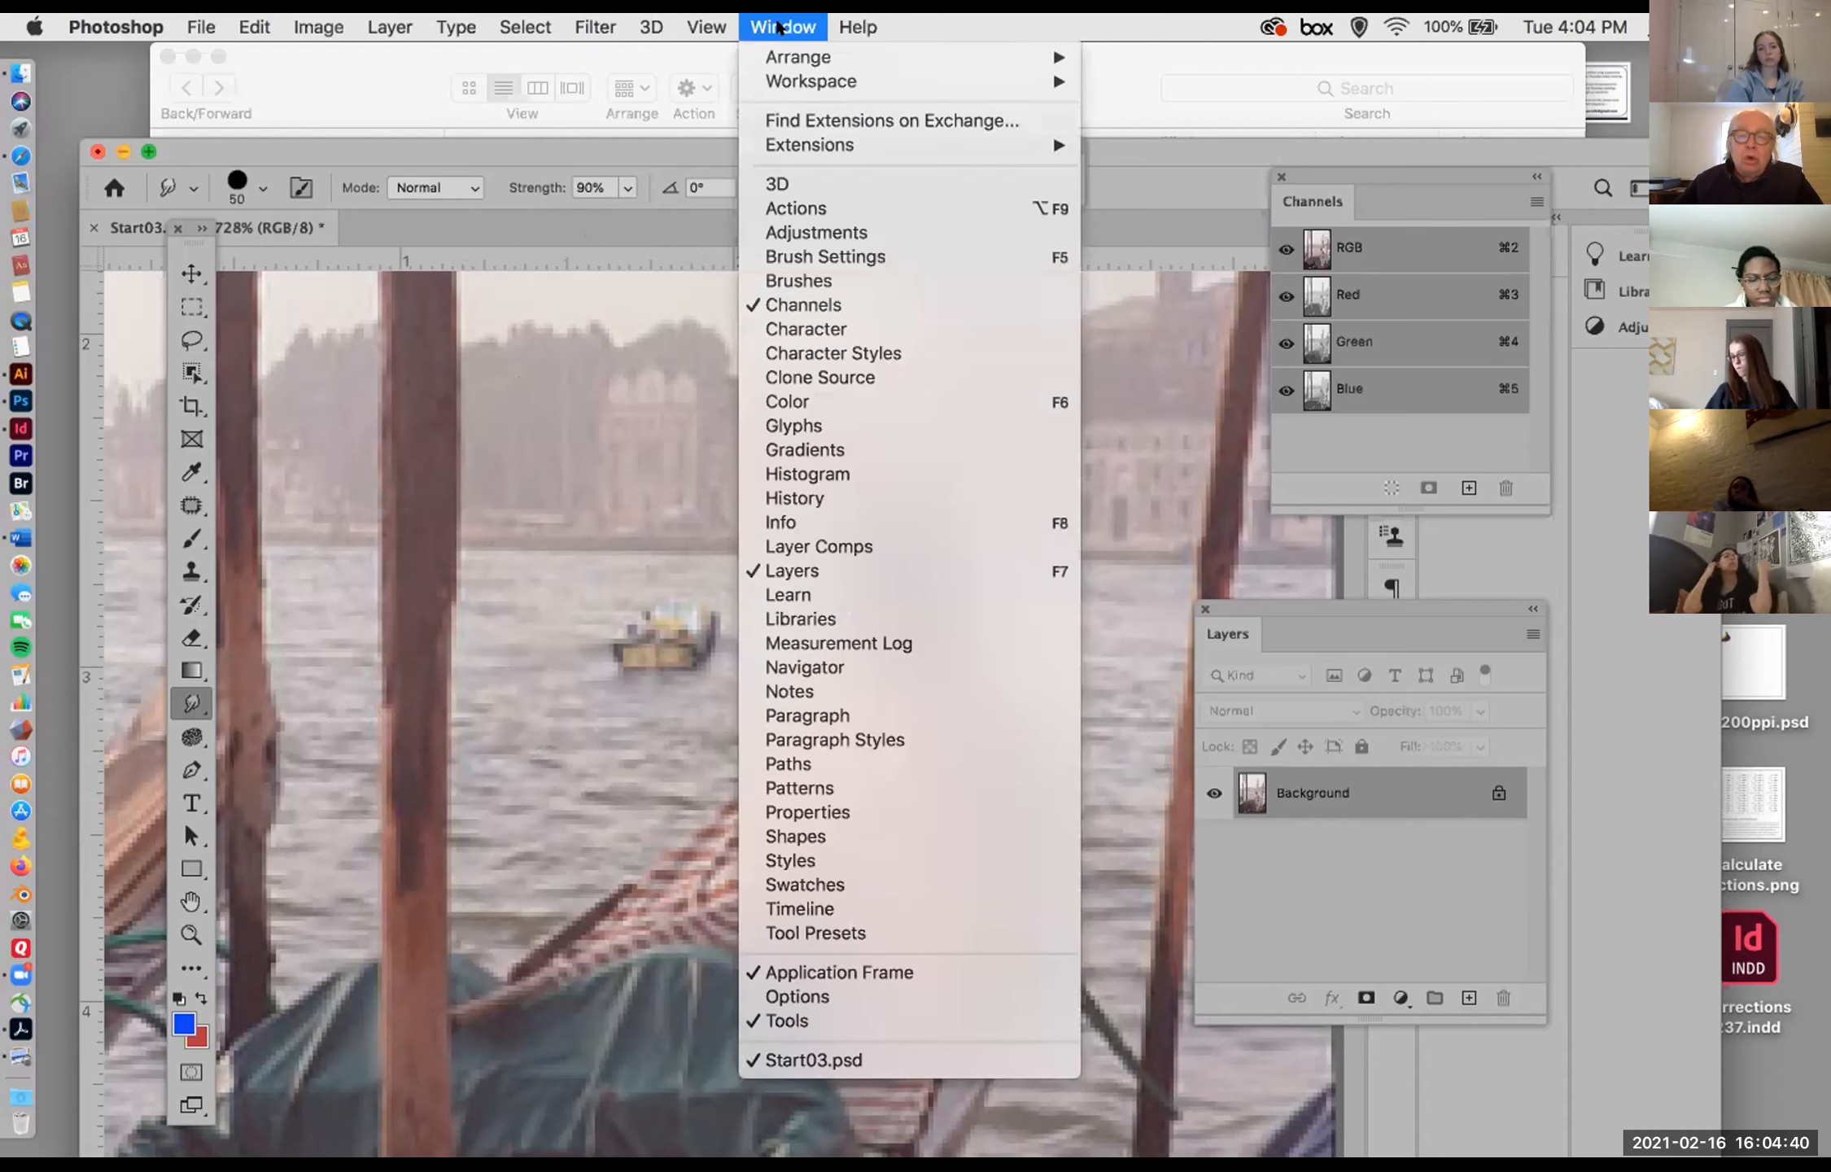
click(820, 498)
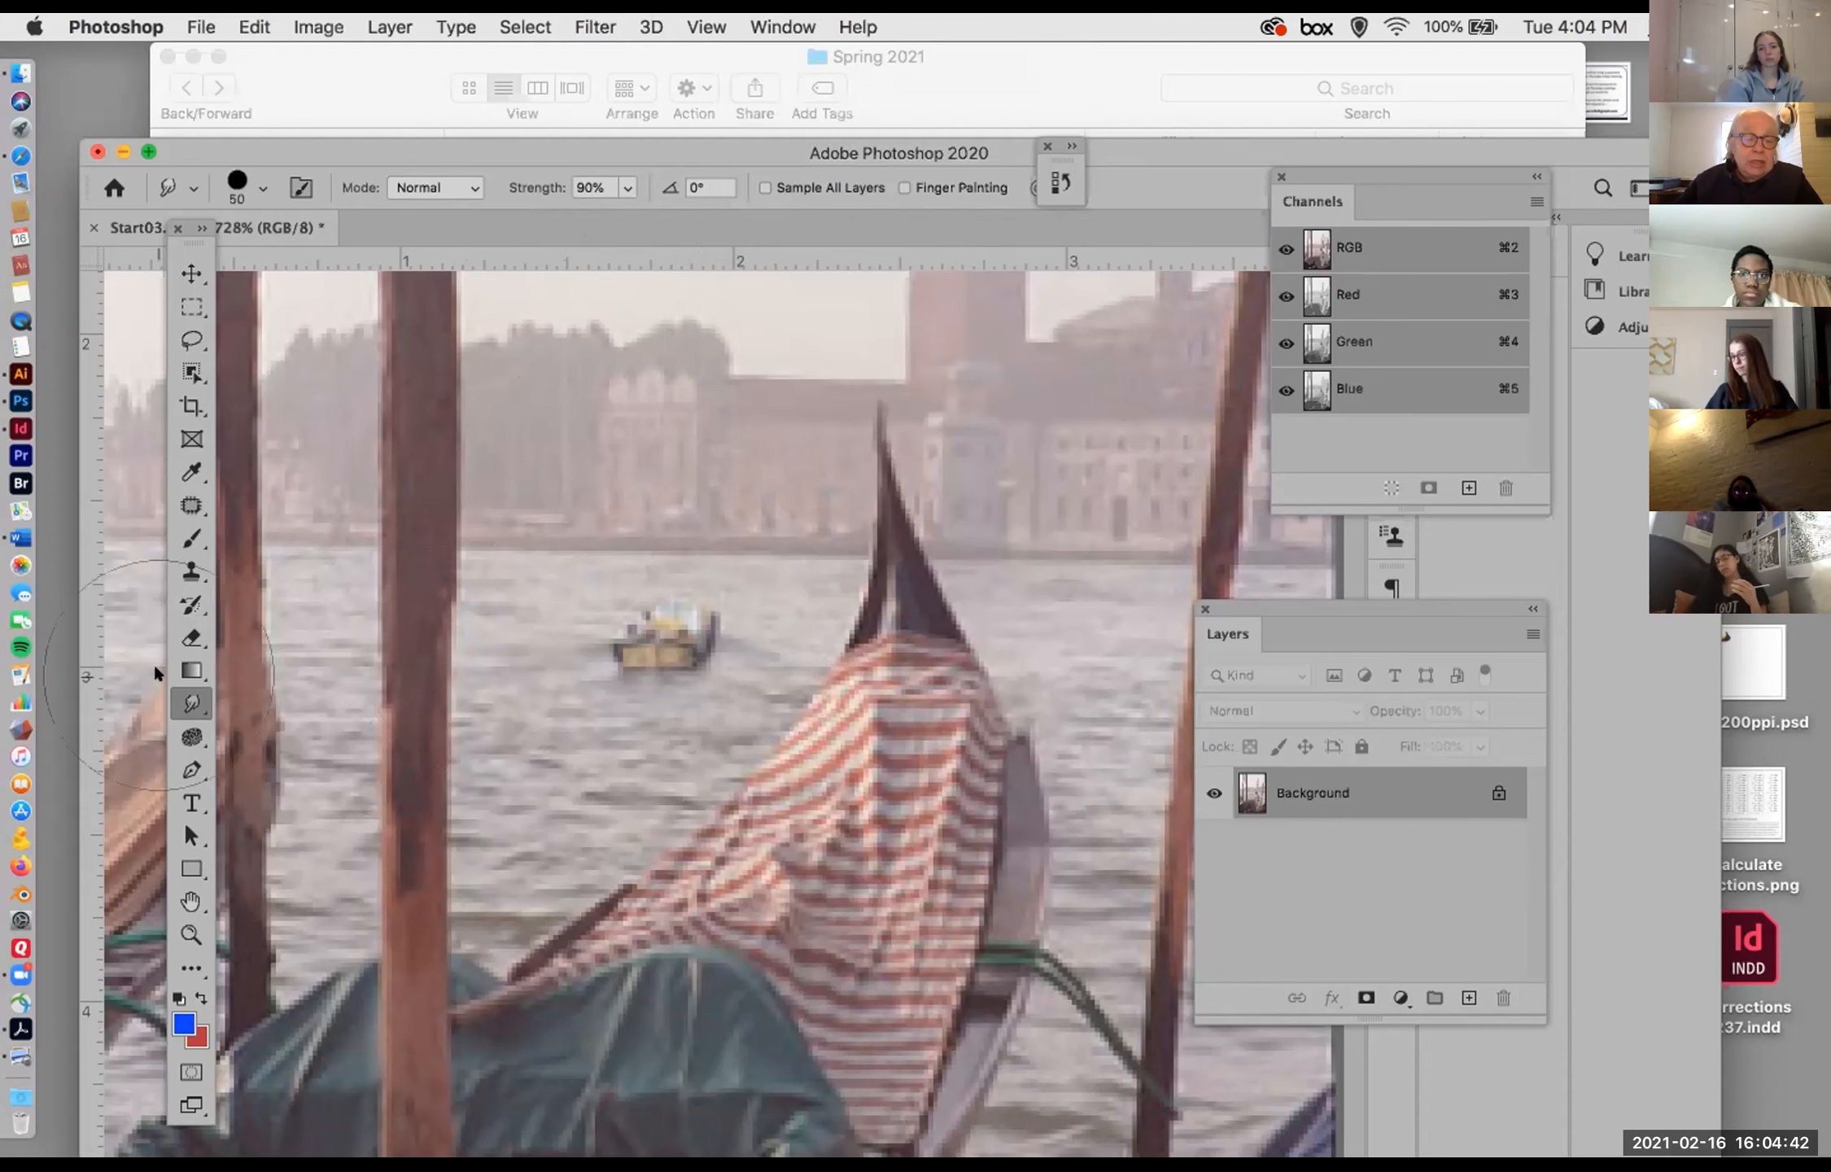
Step: Choose the History Brush tool and show the tools in its group
click(191, 604)
click(190, 606)
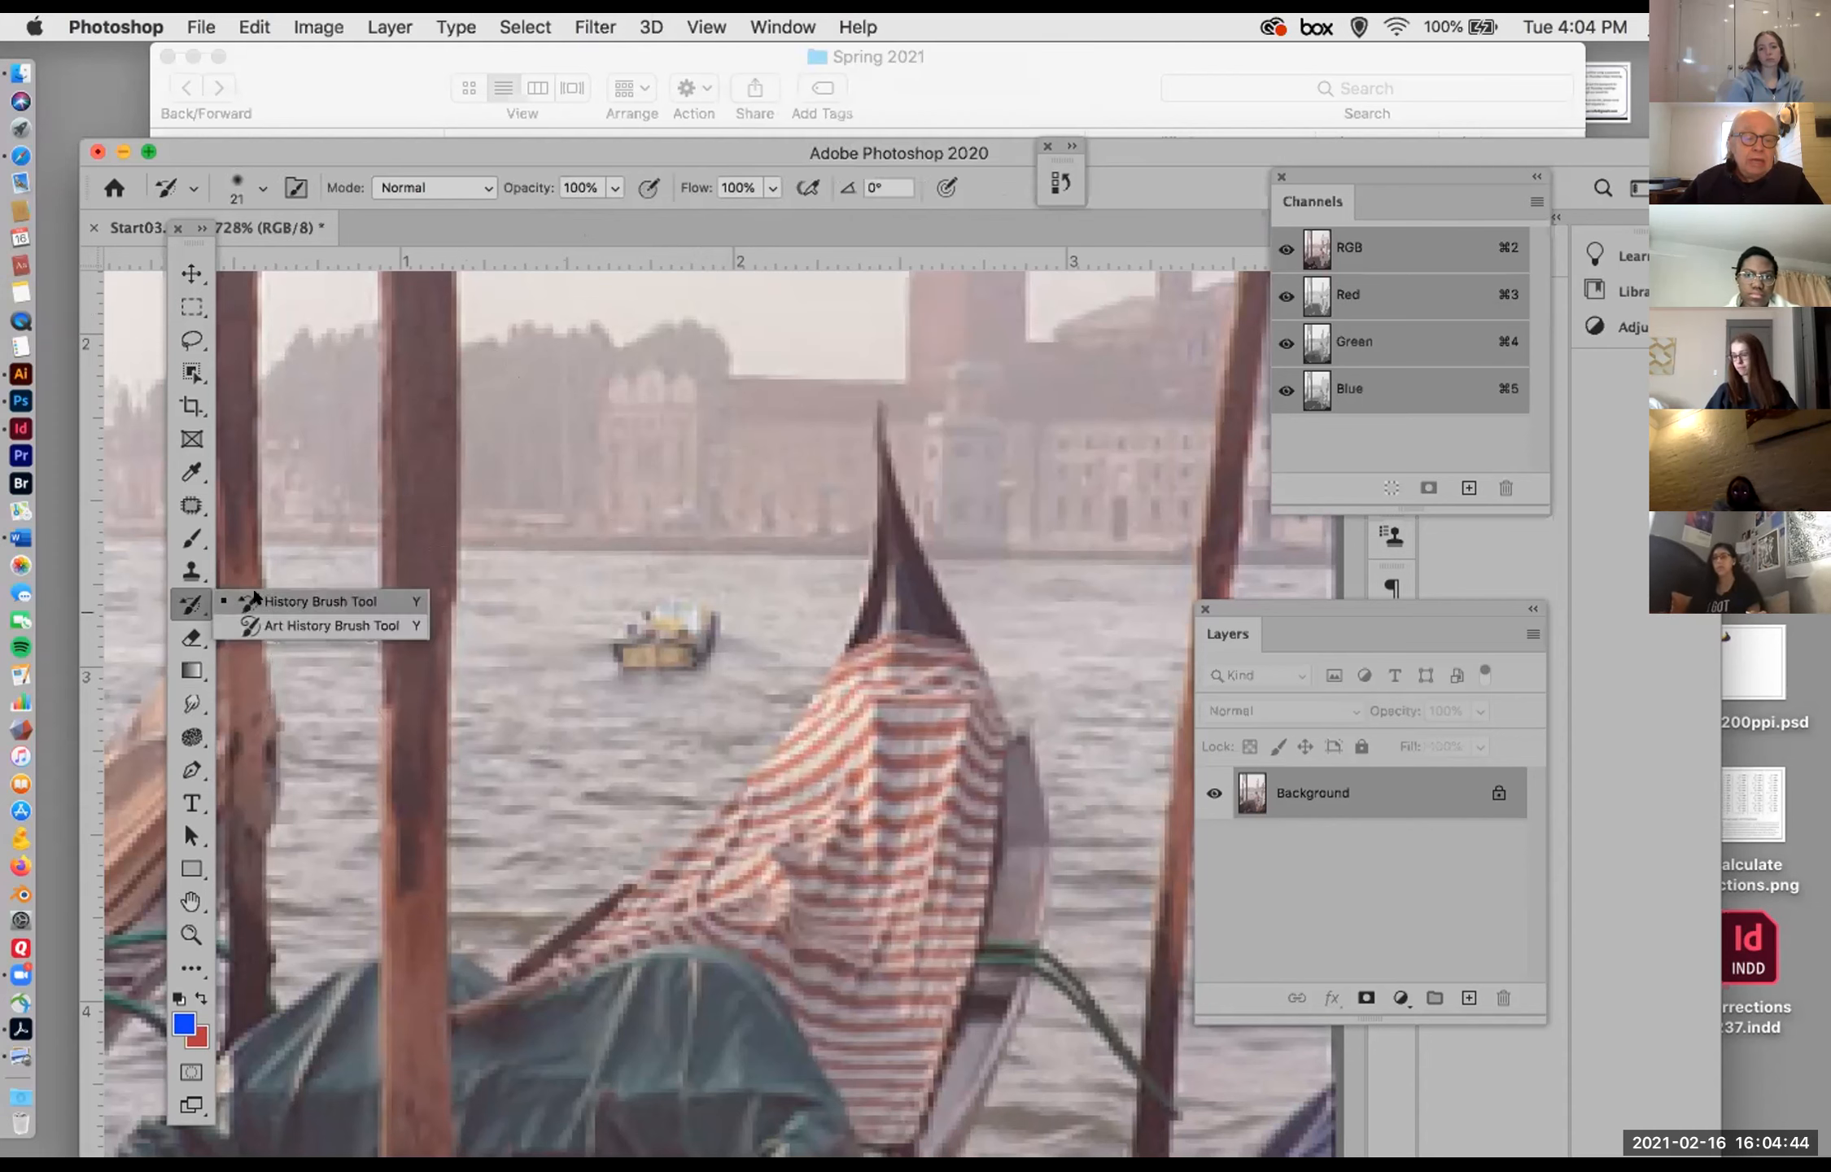
click(180, 602)
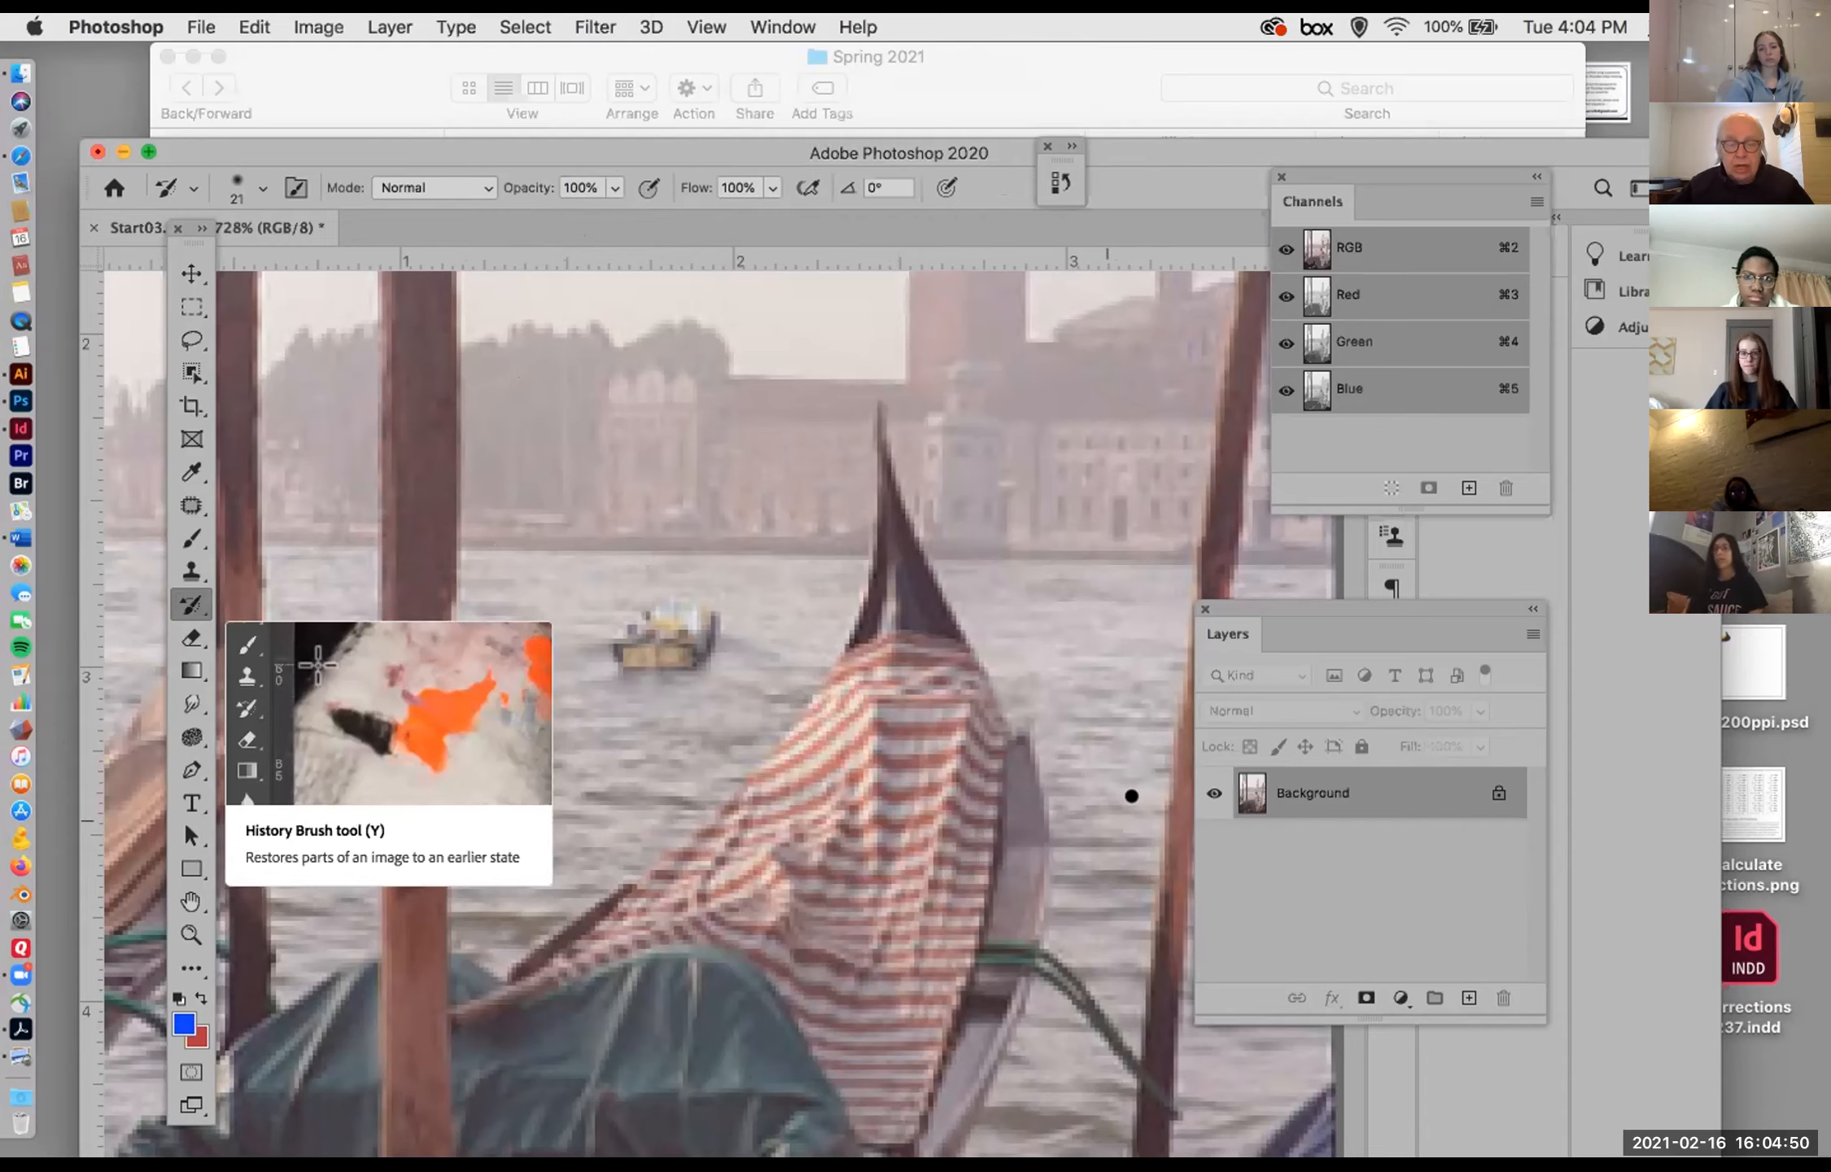
Step: Bring most of the Venice photo into view at 350% and move the application window higher on the screen
scroll(778, 651, down, 10)
scroll(776, 645, up, 7)
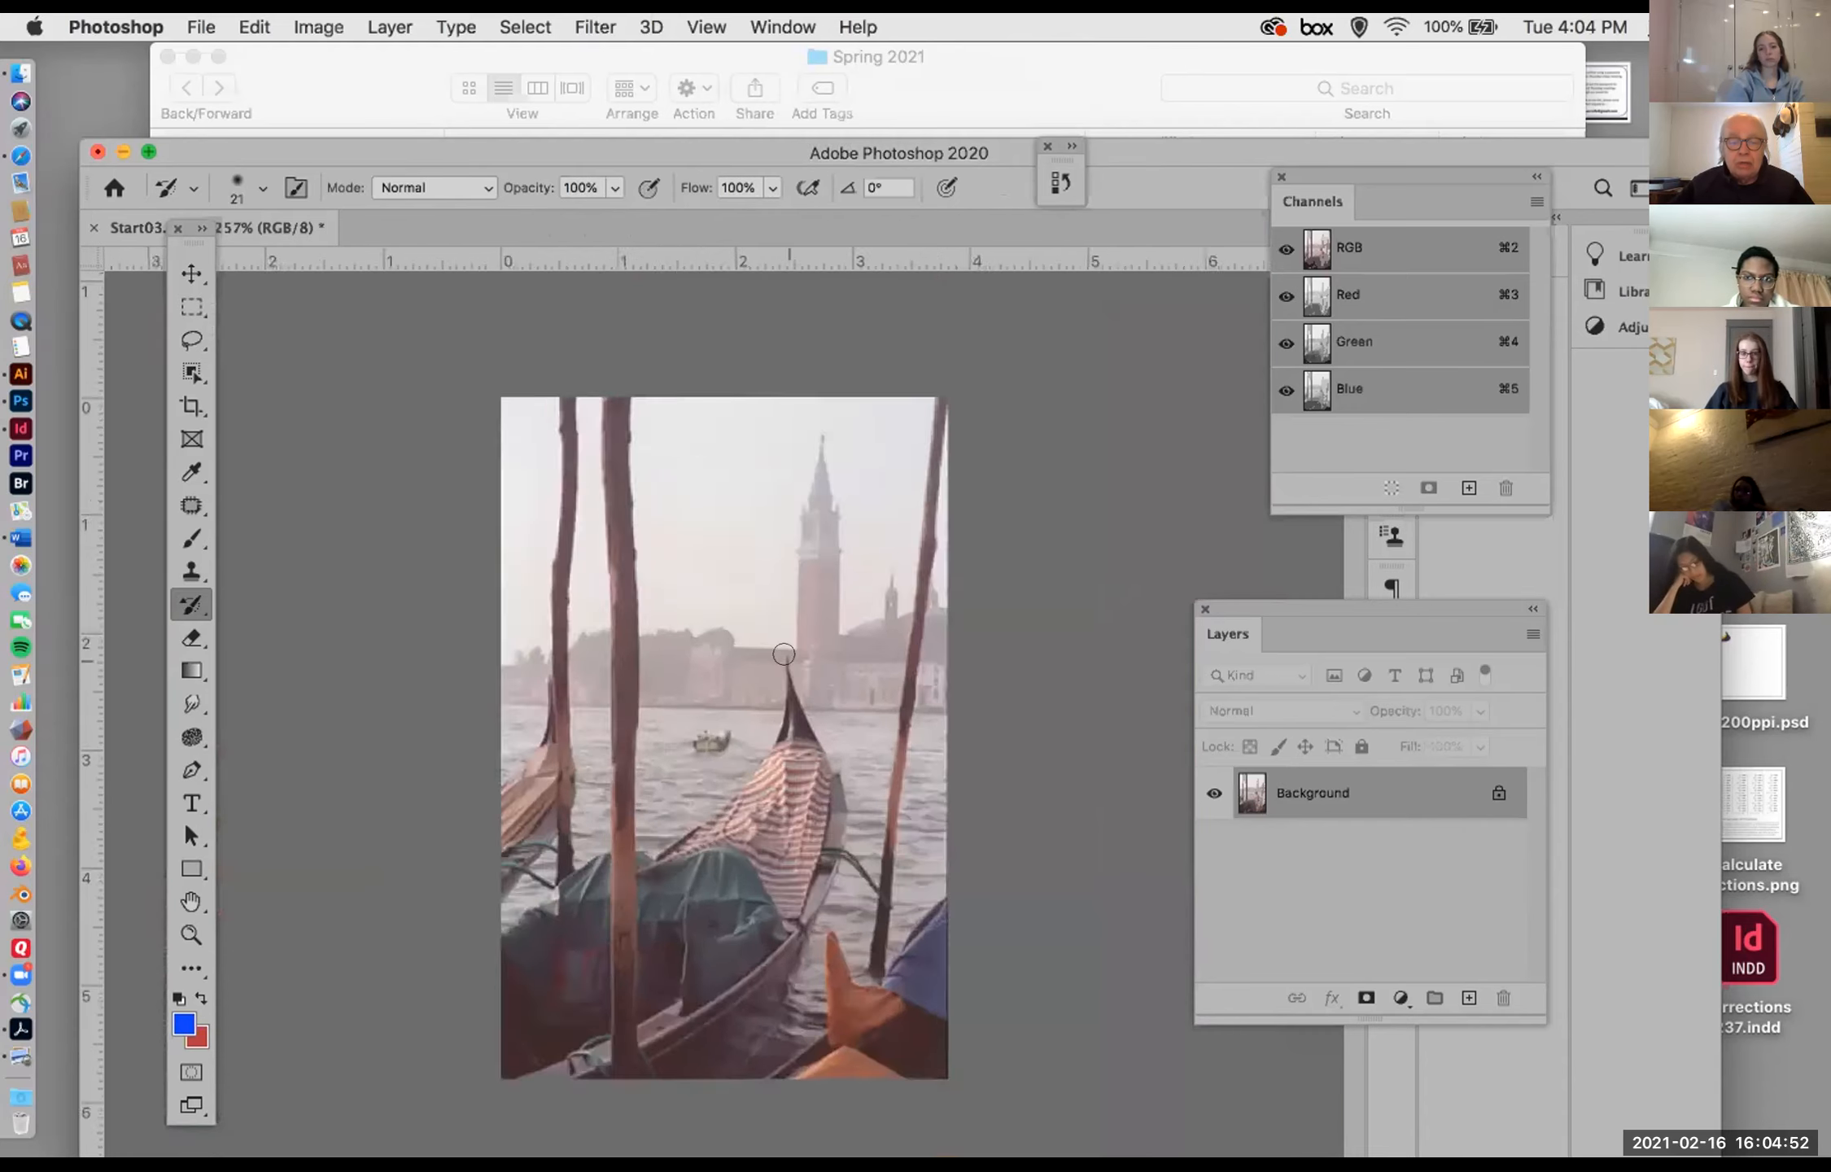
scroll(775, 645, down, 4)
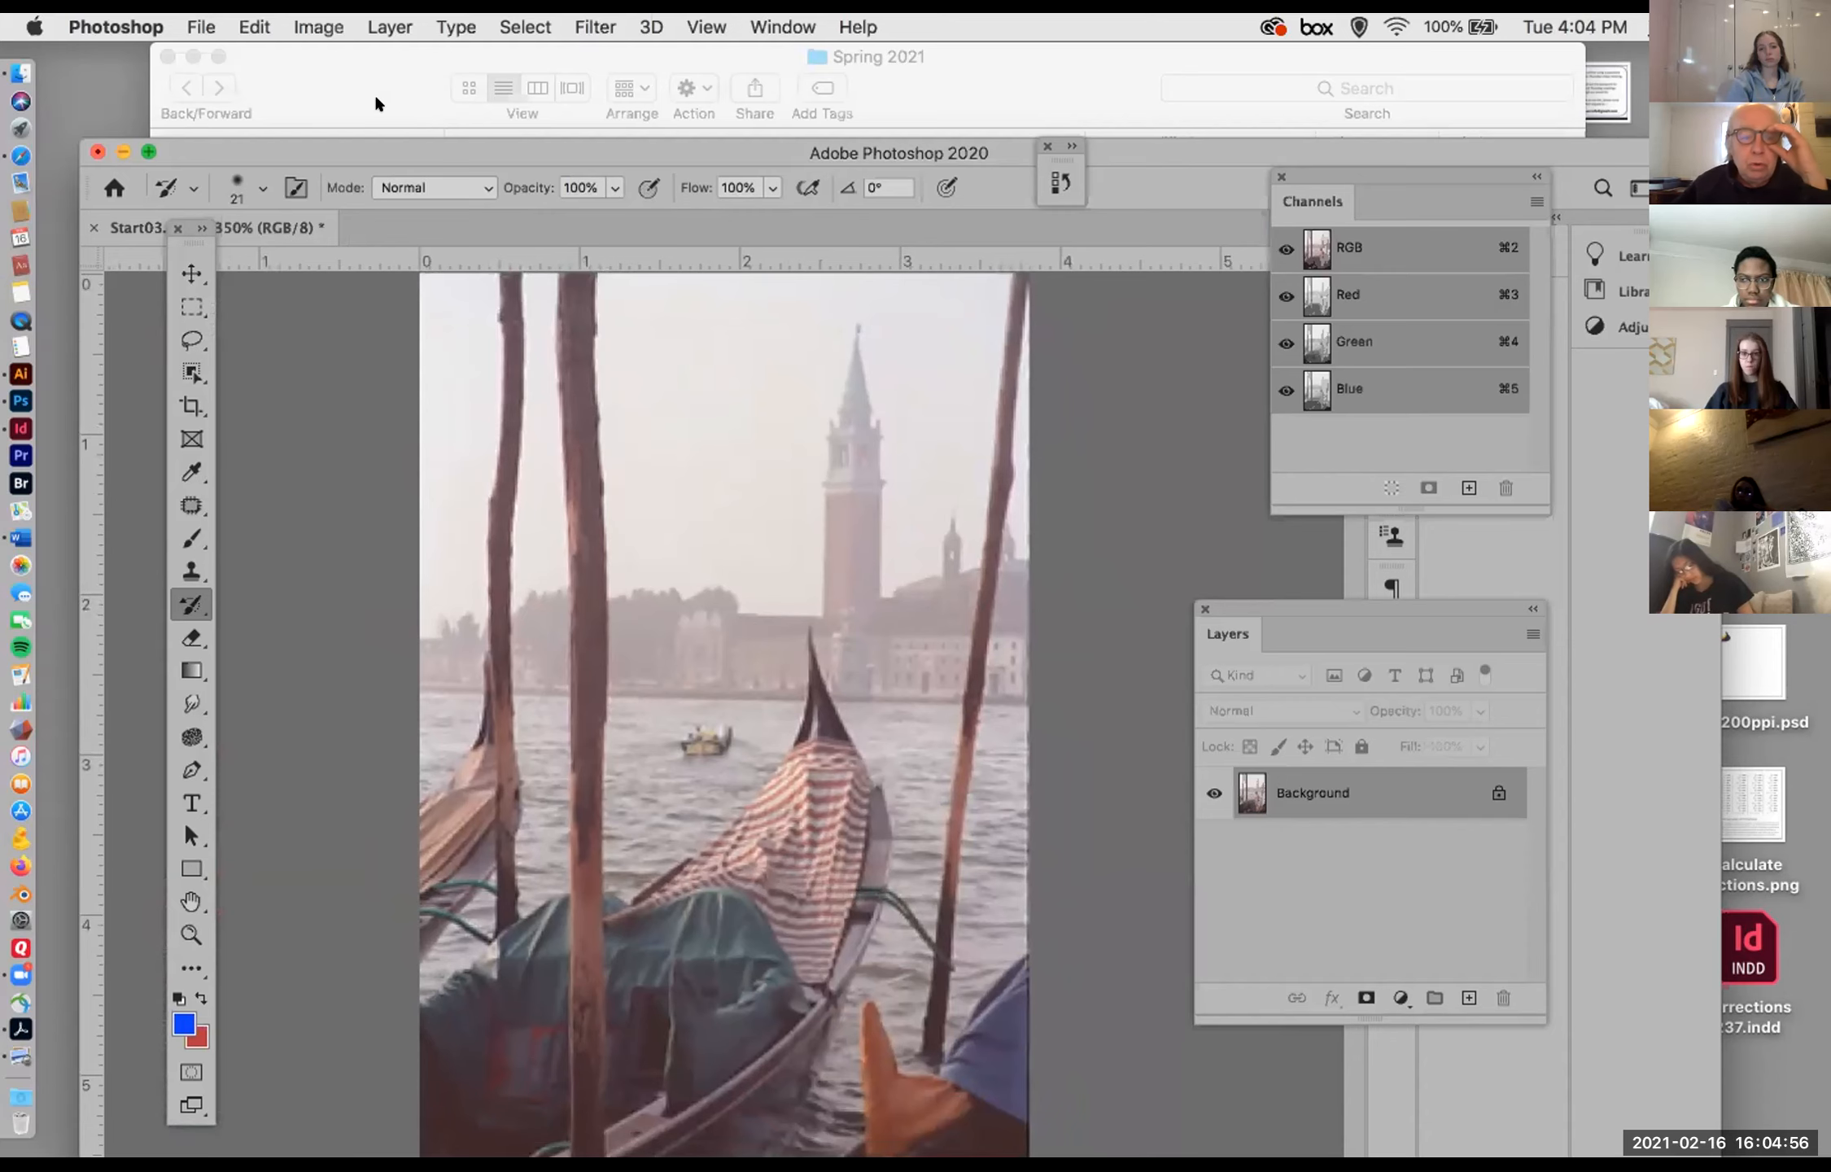
drag(412, 140, 392, 80)
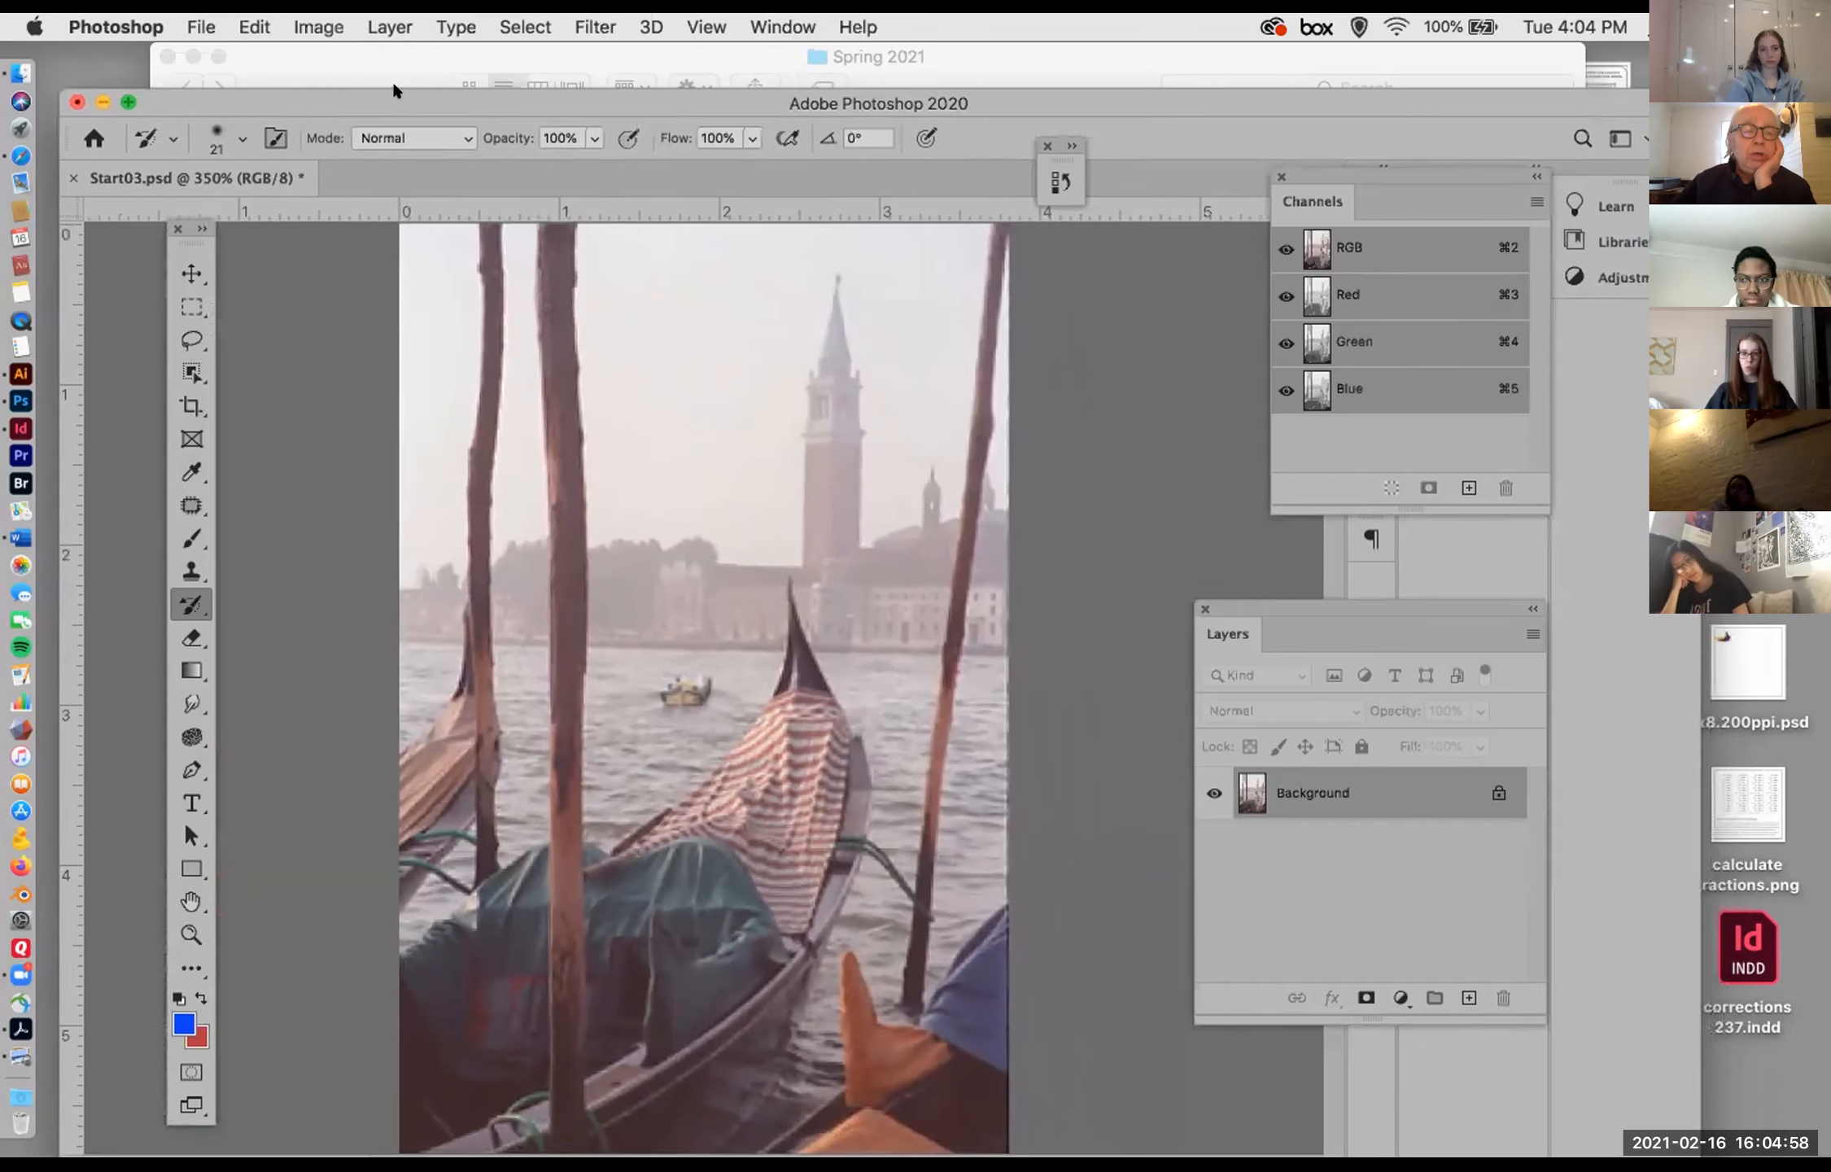
Step: Review the color mode and adjustment commands, examine the photo's RGB histogram in Levels, and cancel without adjusting anything
click(307, 24)
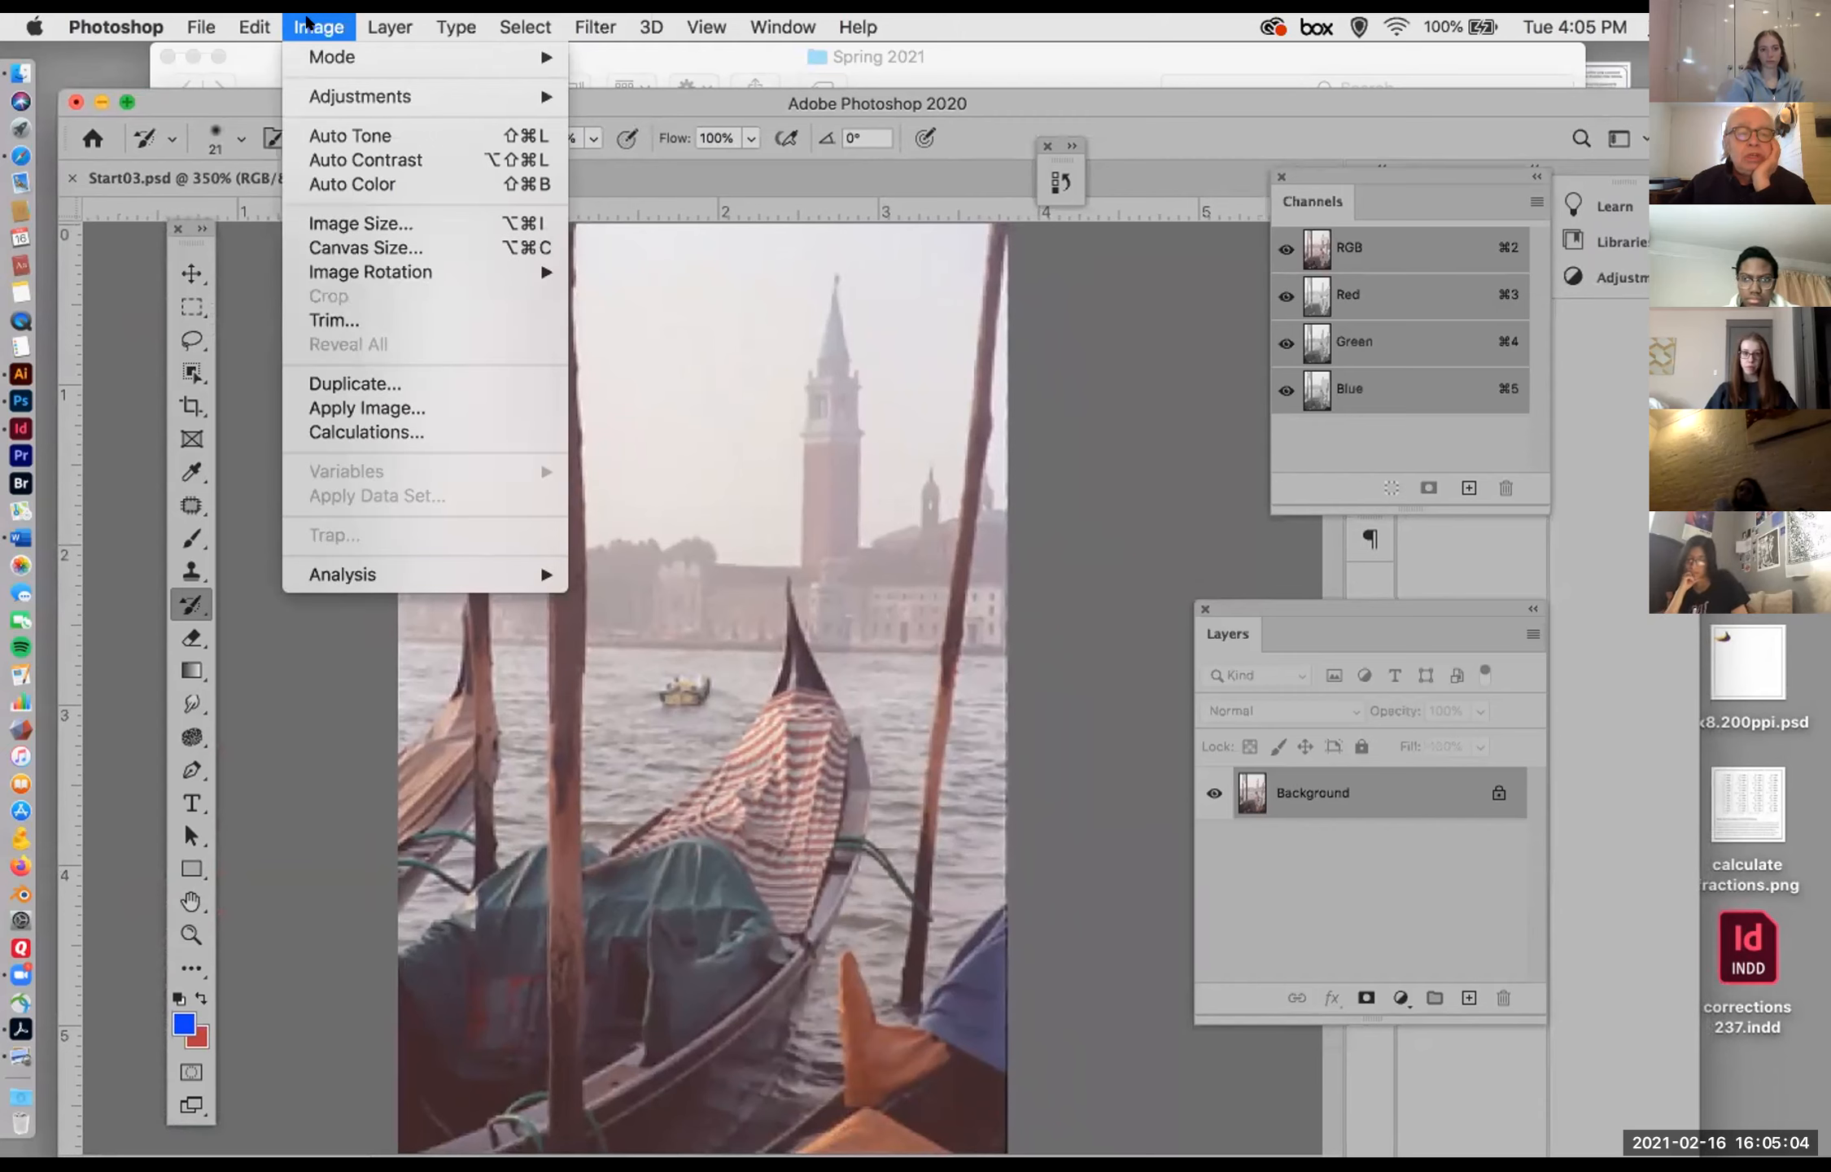
mouse_move(315, 50)
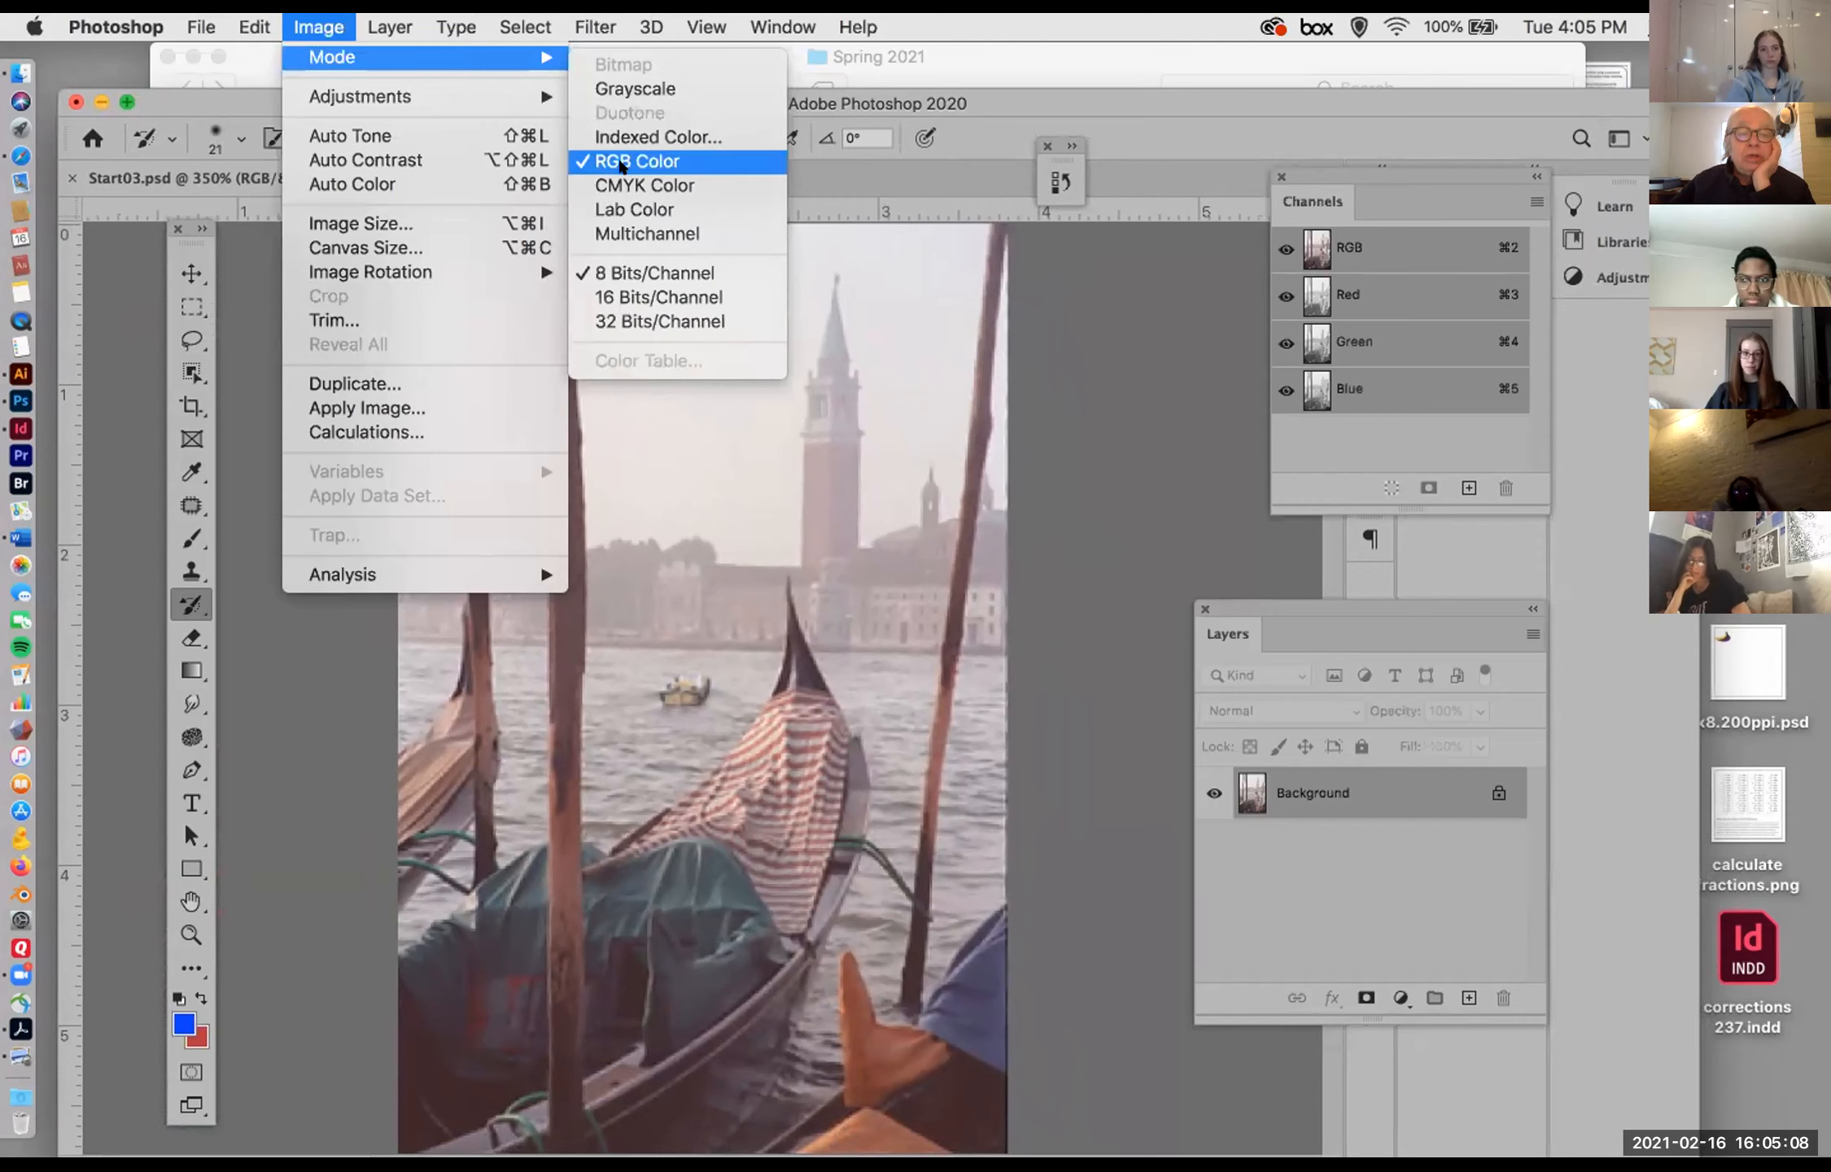
mouse_move(521, 57)
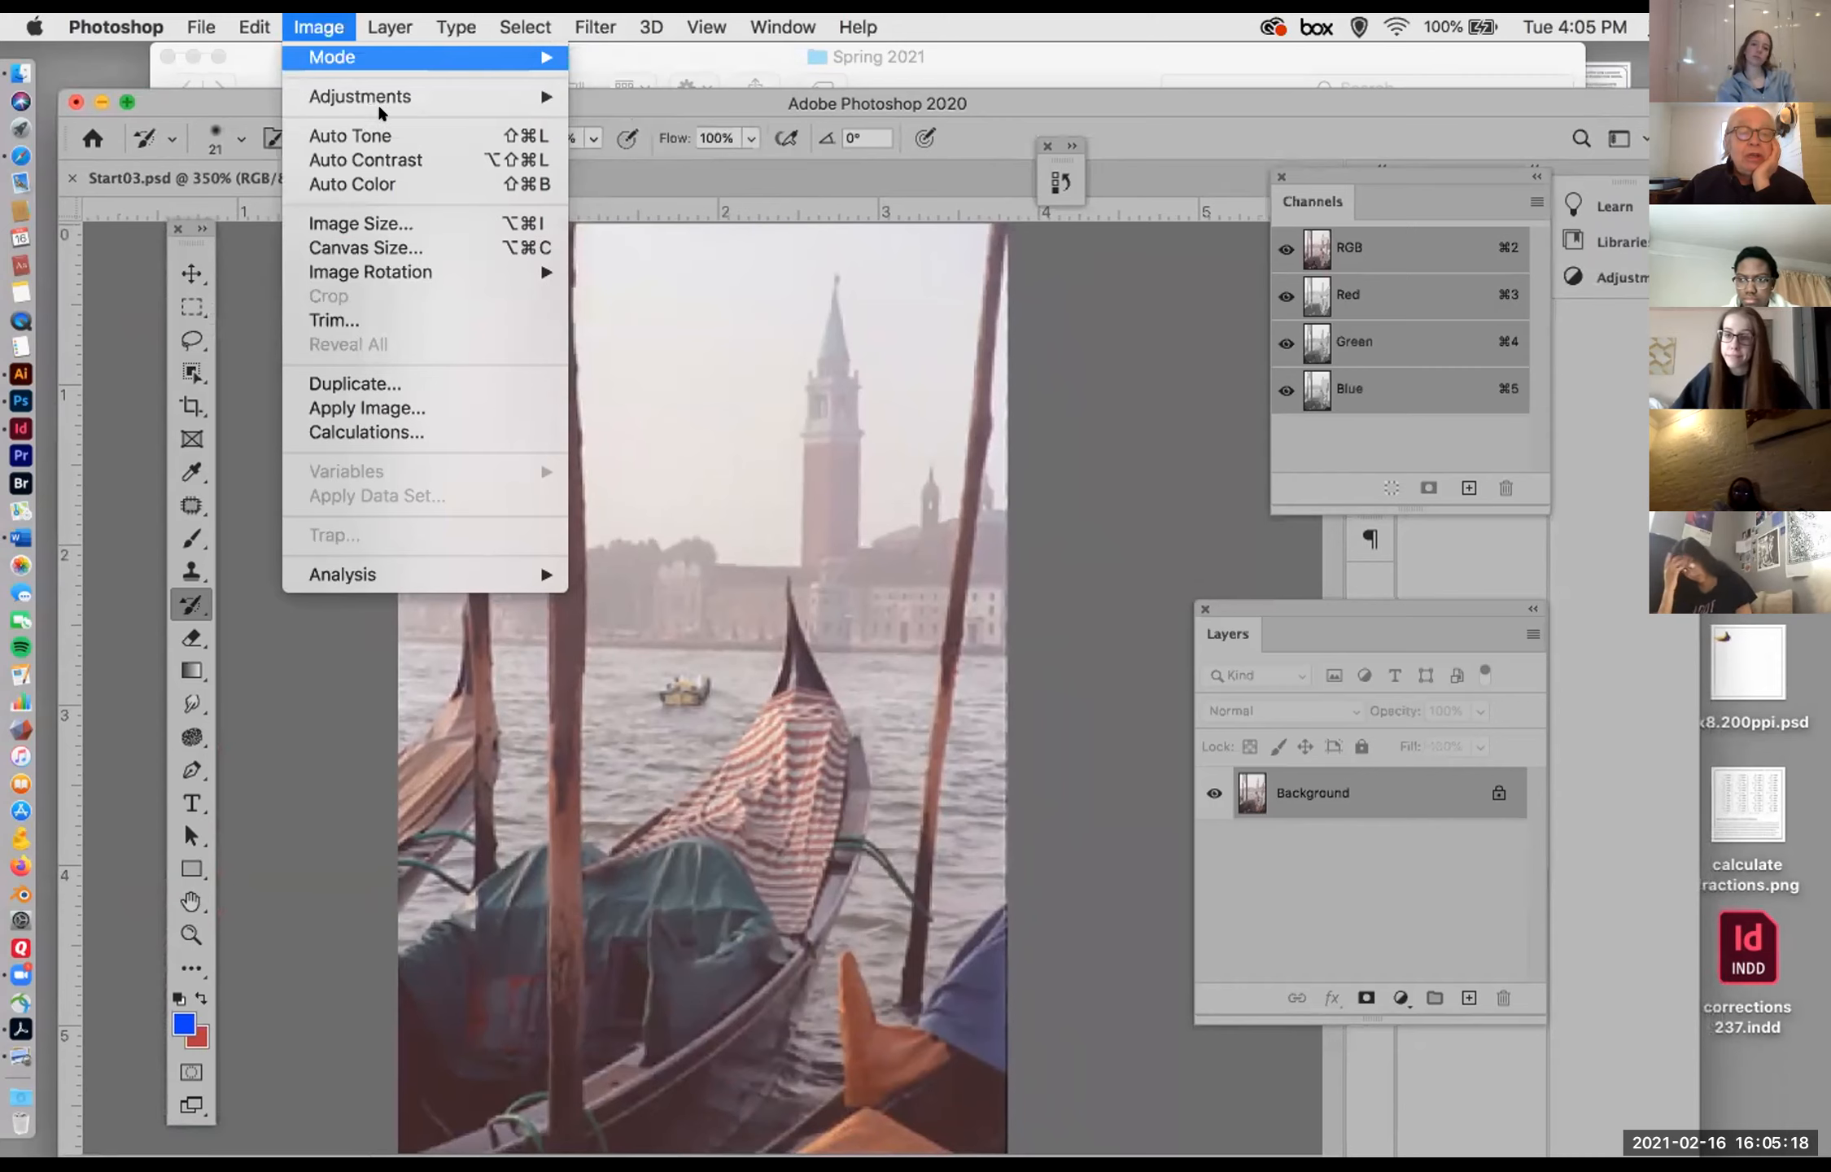
mouse_move(530, 106)
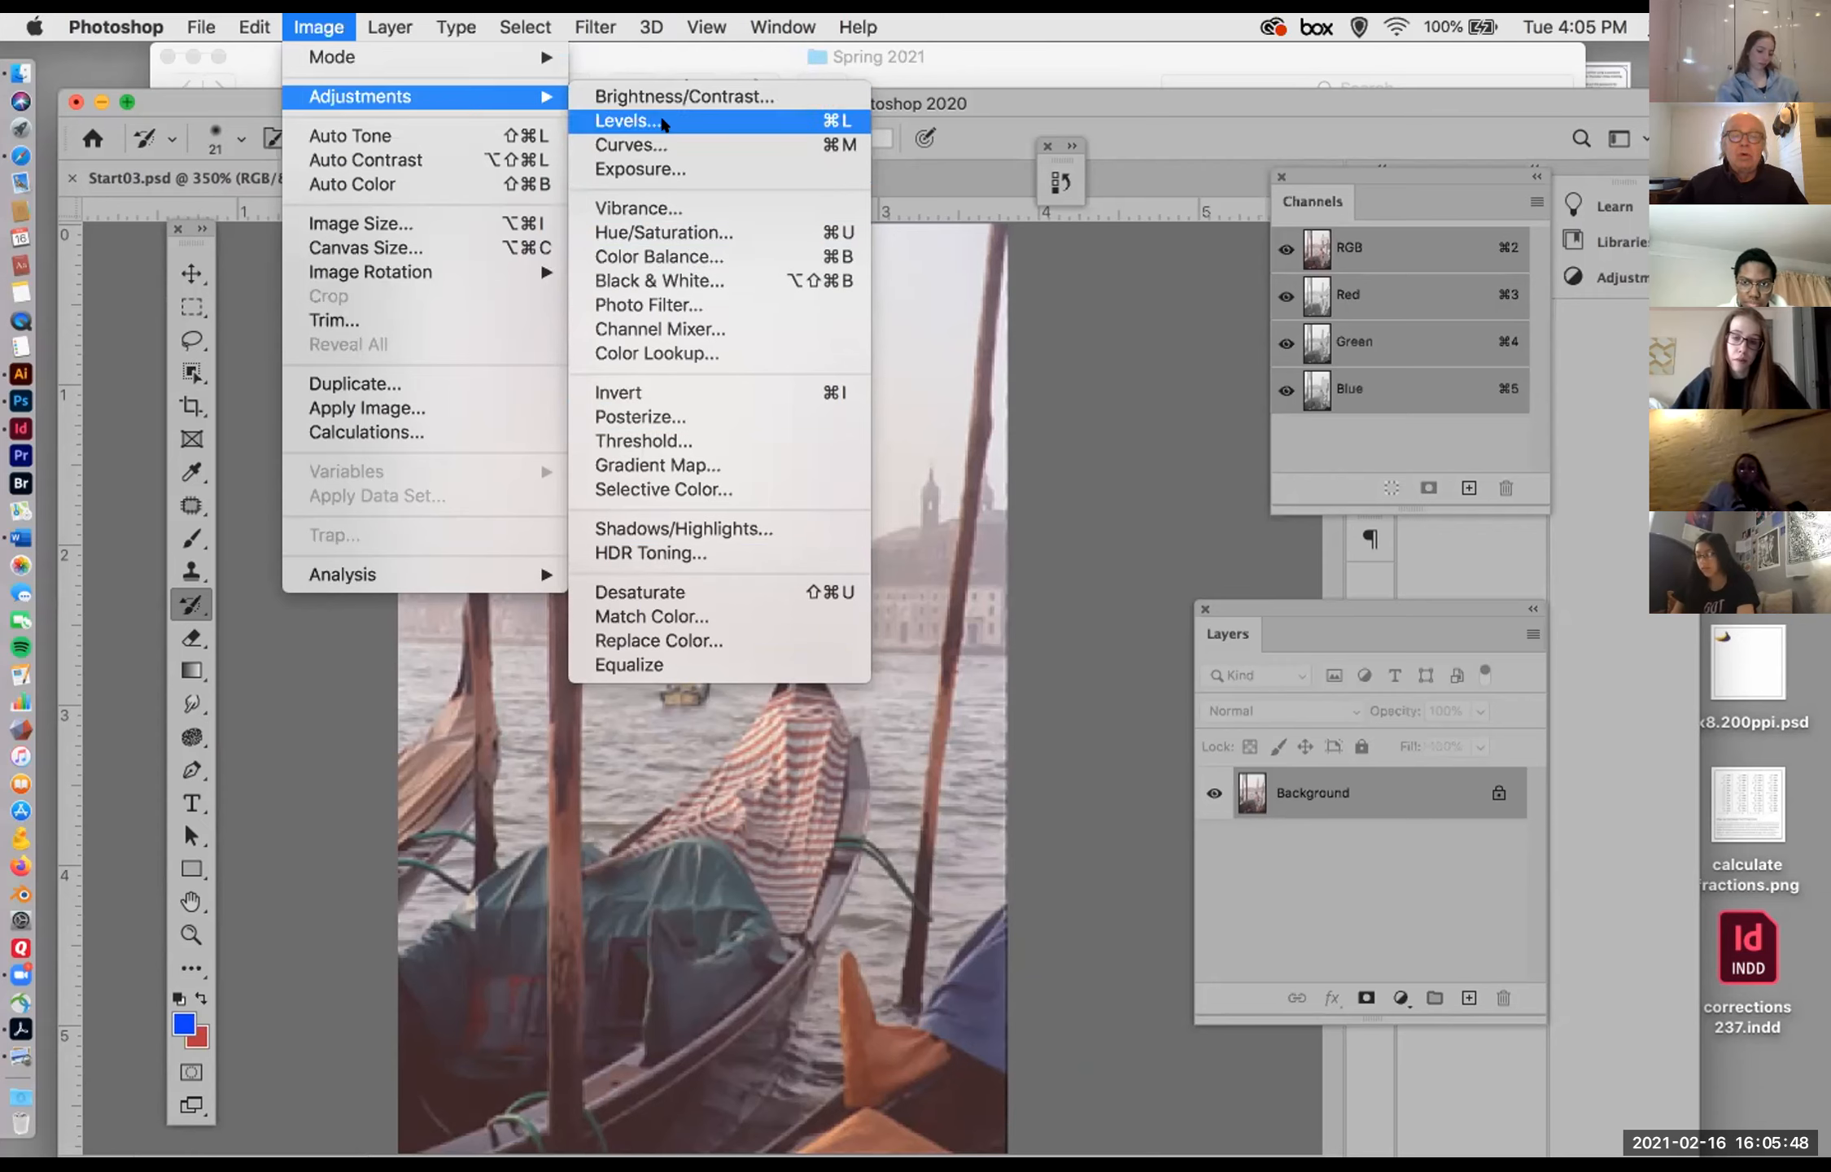
click(630, 120)
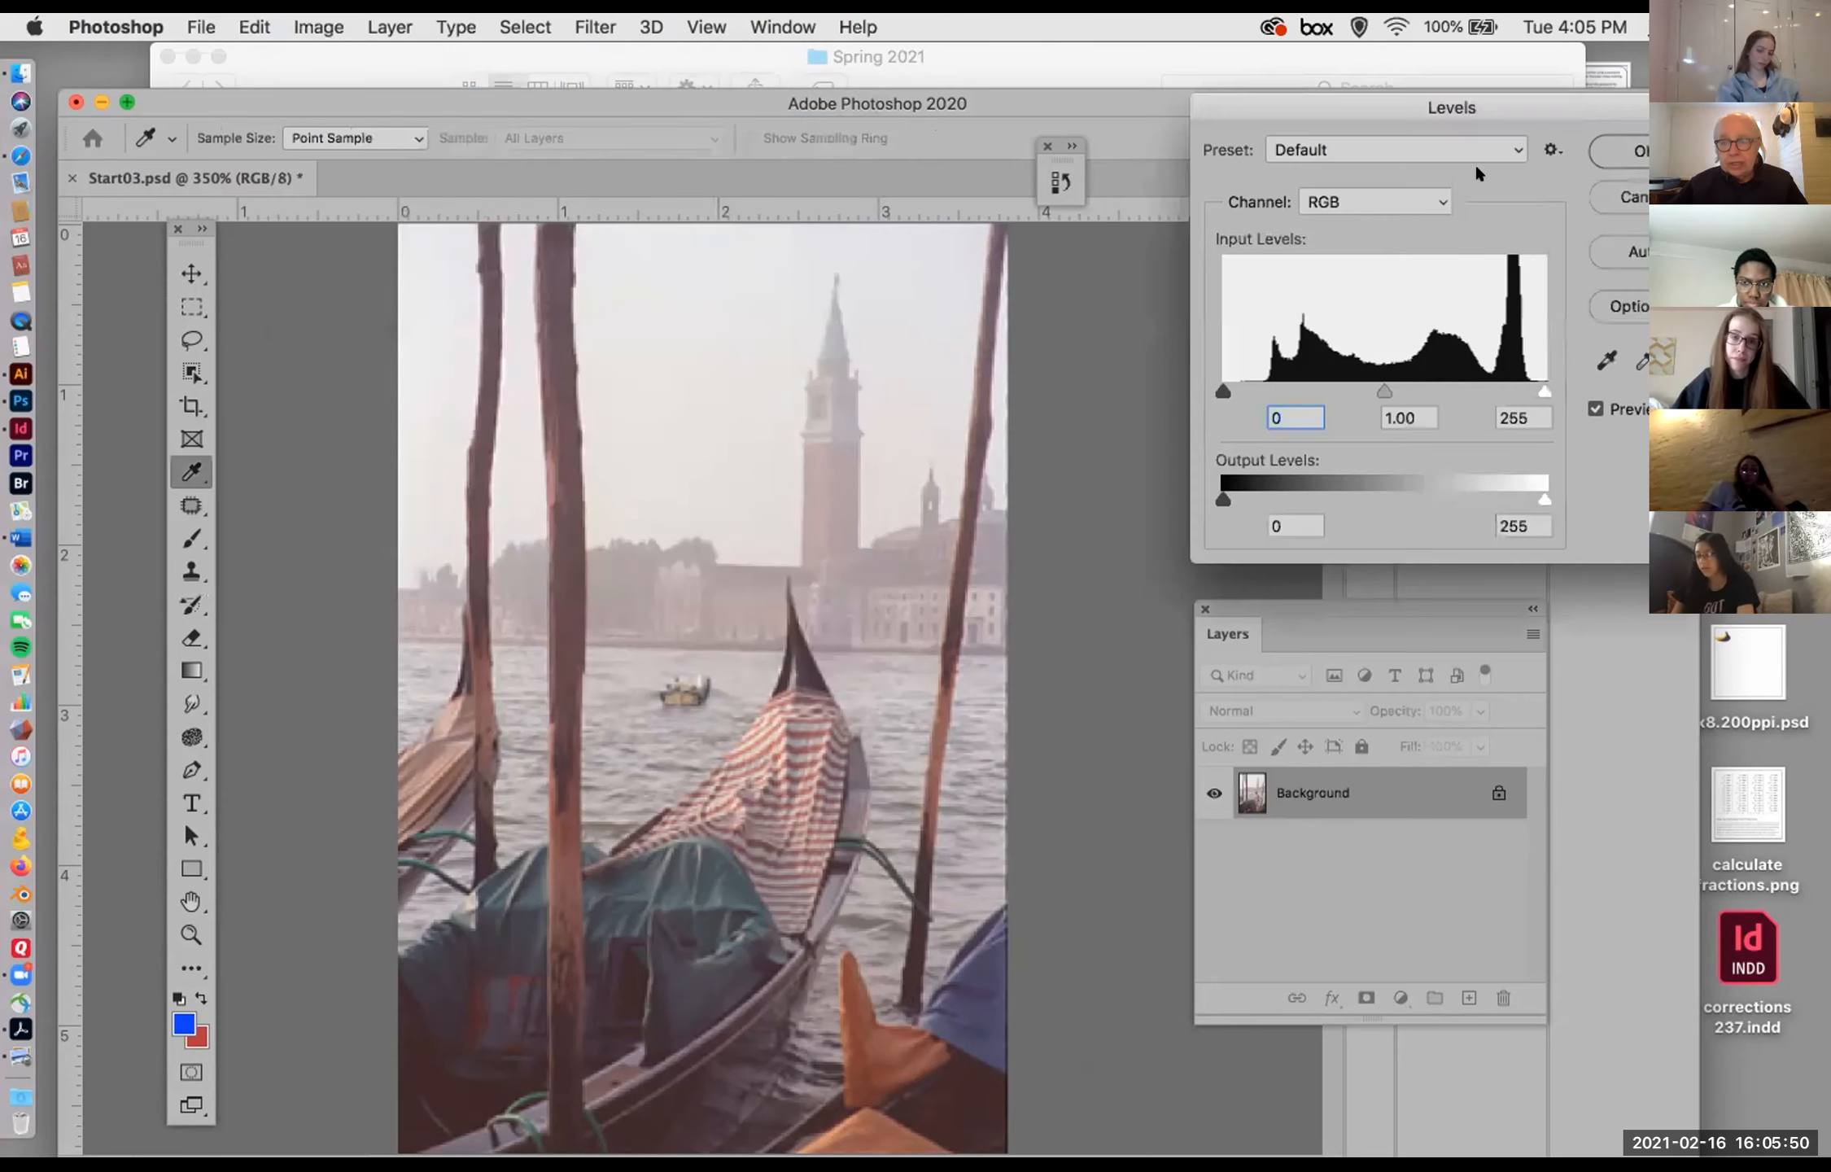
drag(1511, 97, 1108, 253)
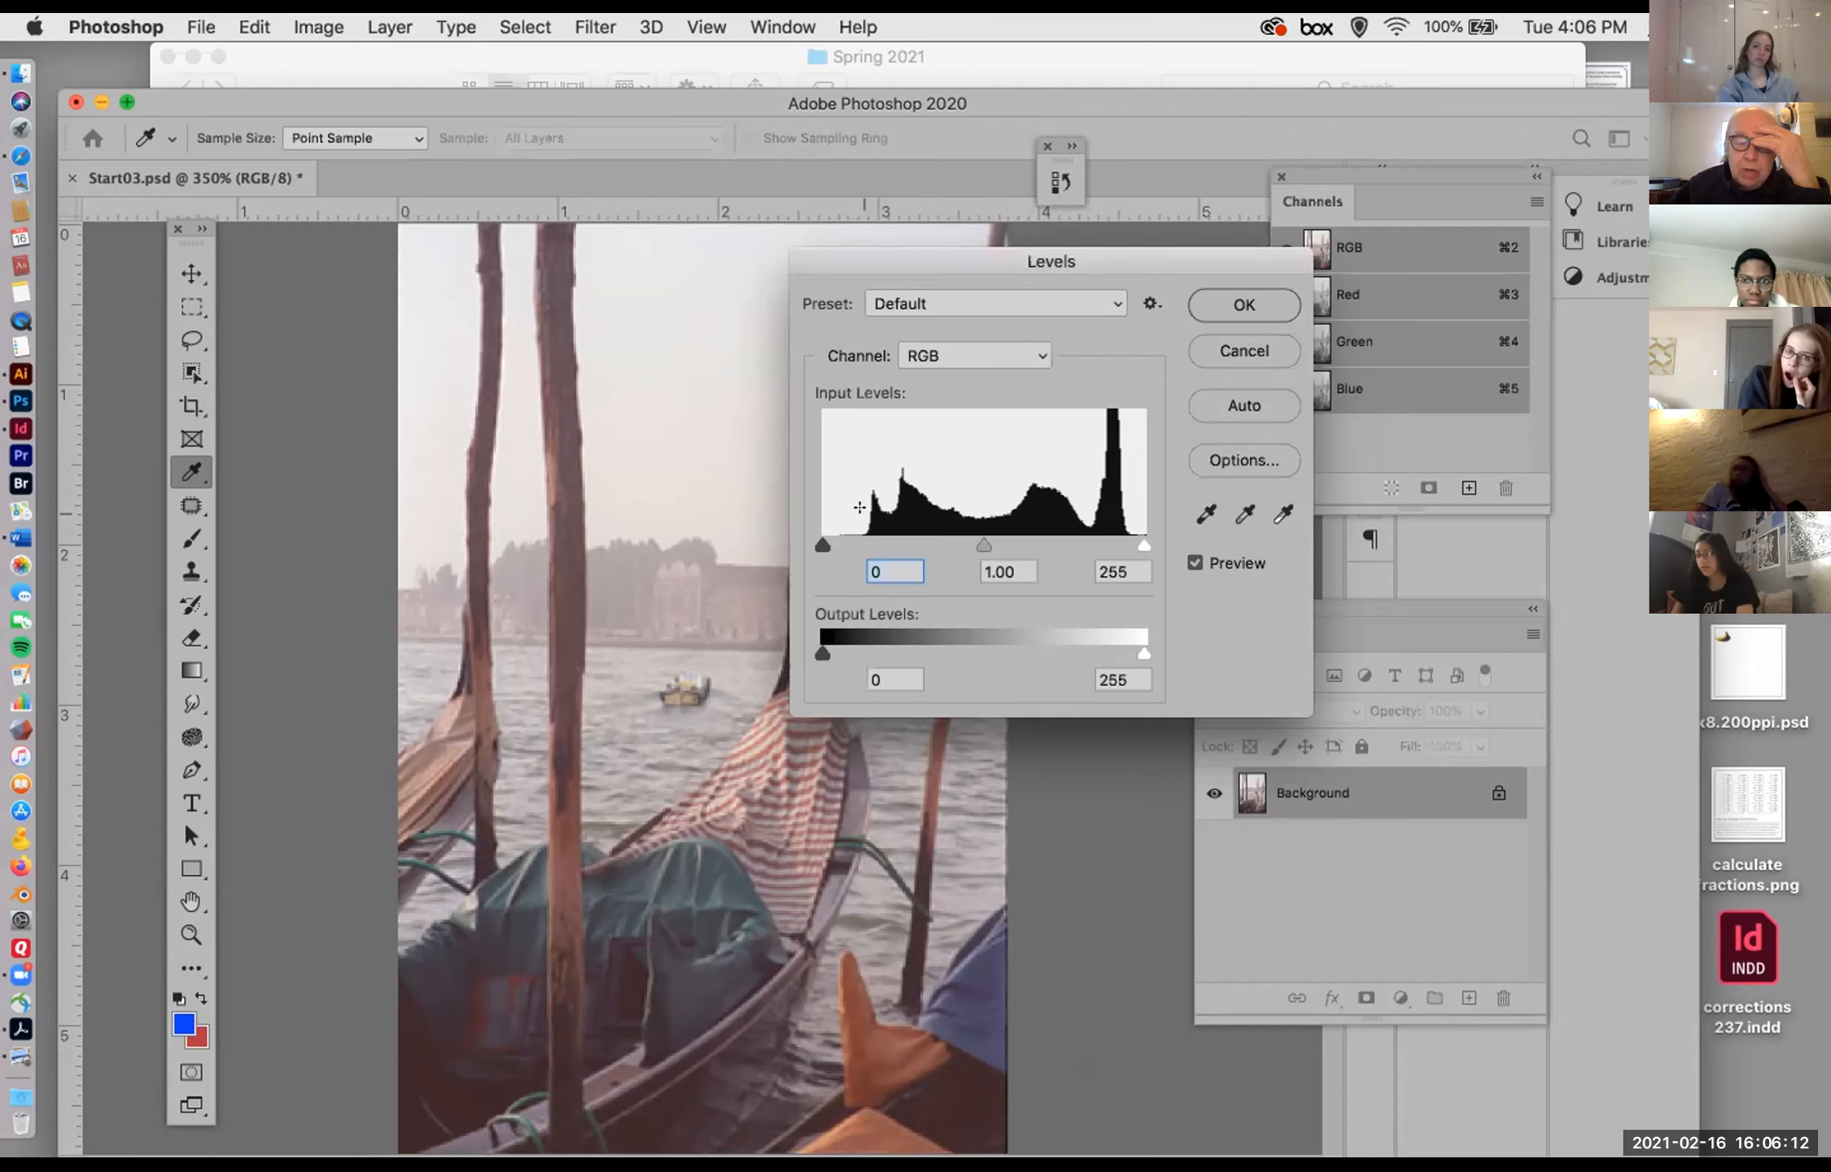
click(1267, 342)
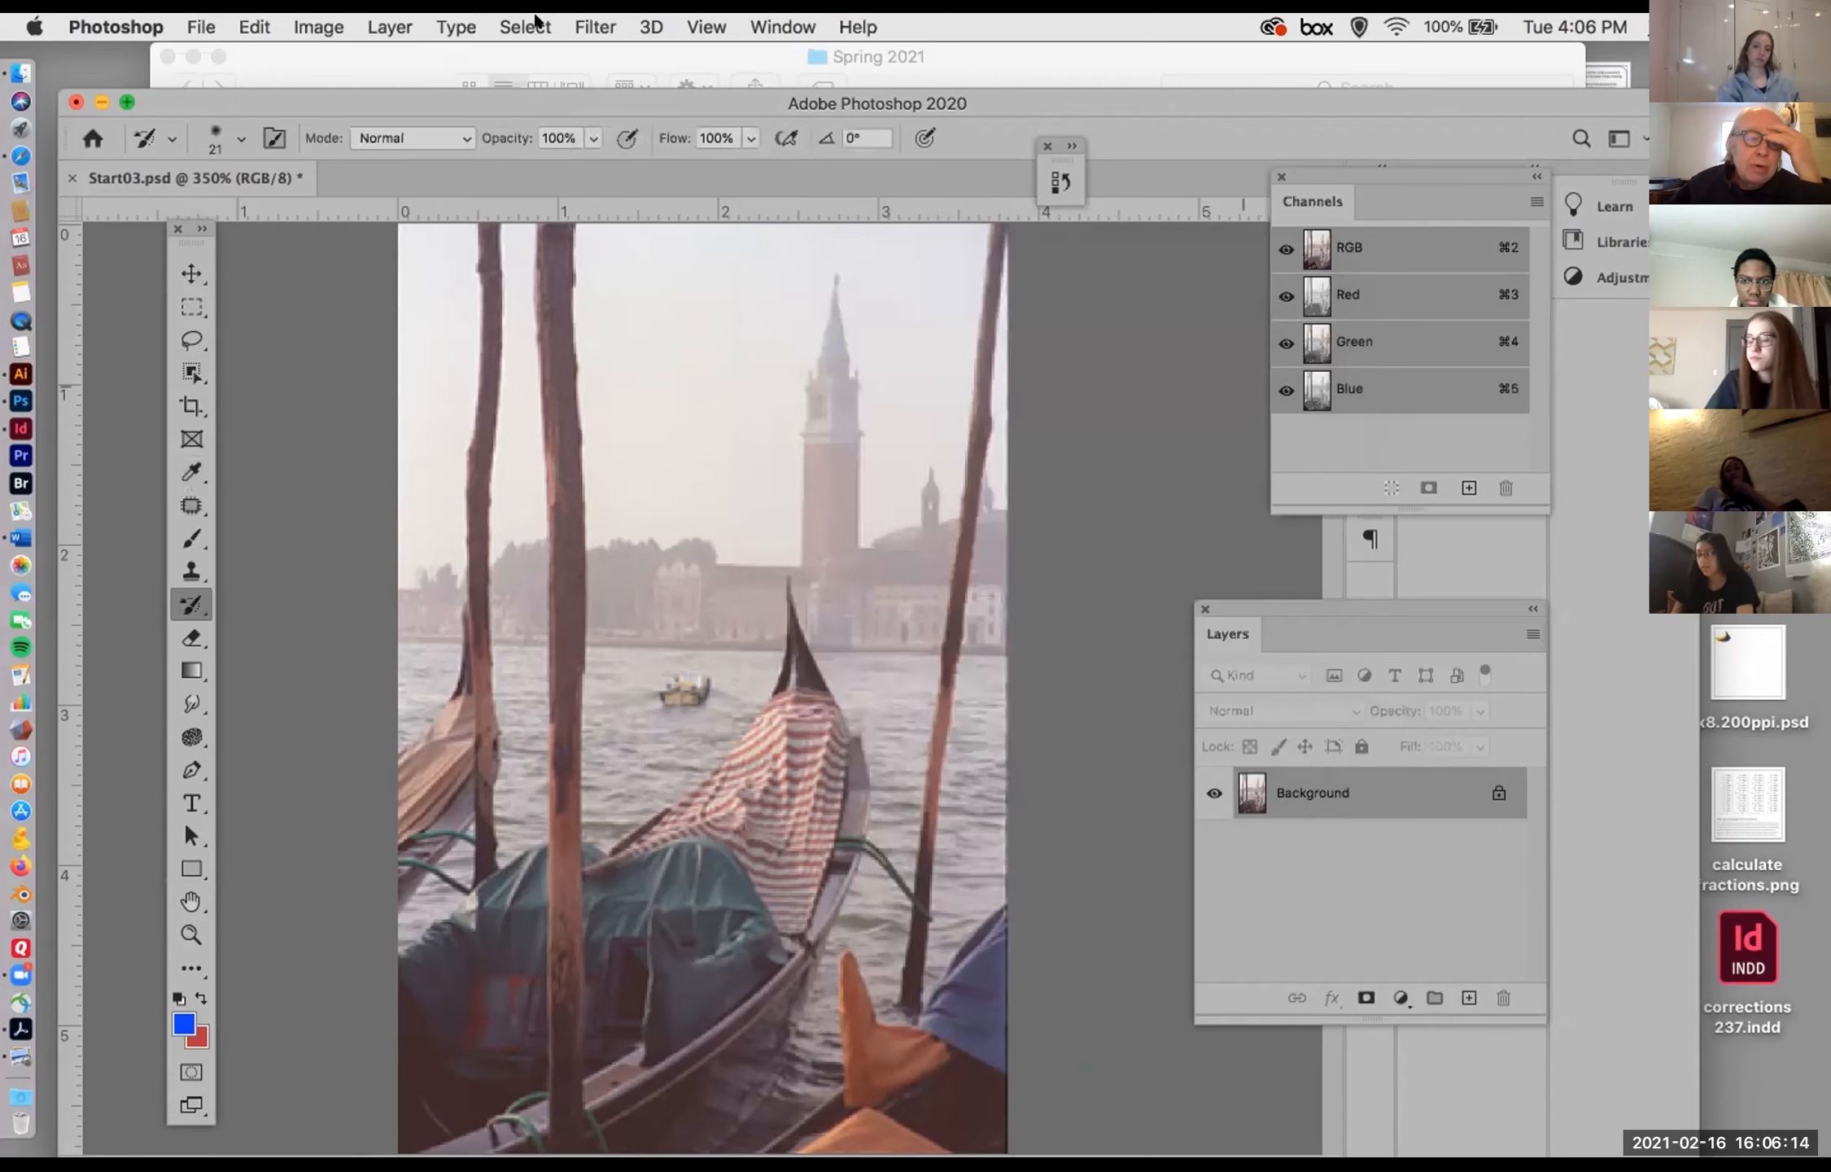
Step: Review the available color modes and bit depths for the photo, keeping it at 8 Bits/Channel
click(318, 26)
mouse_move(334, 52)
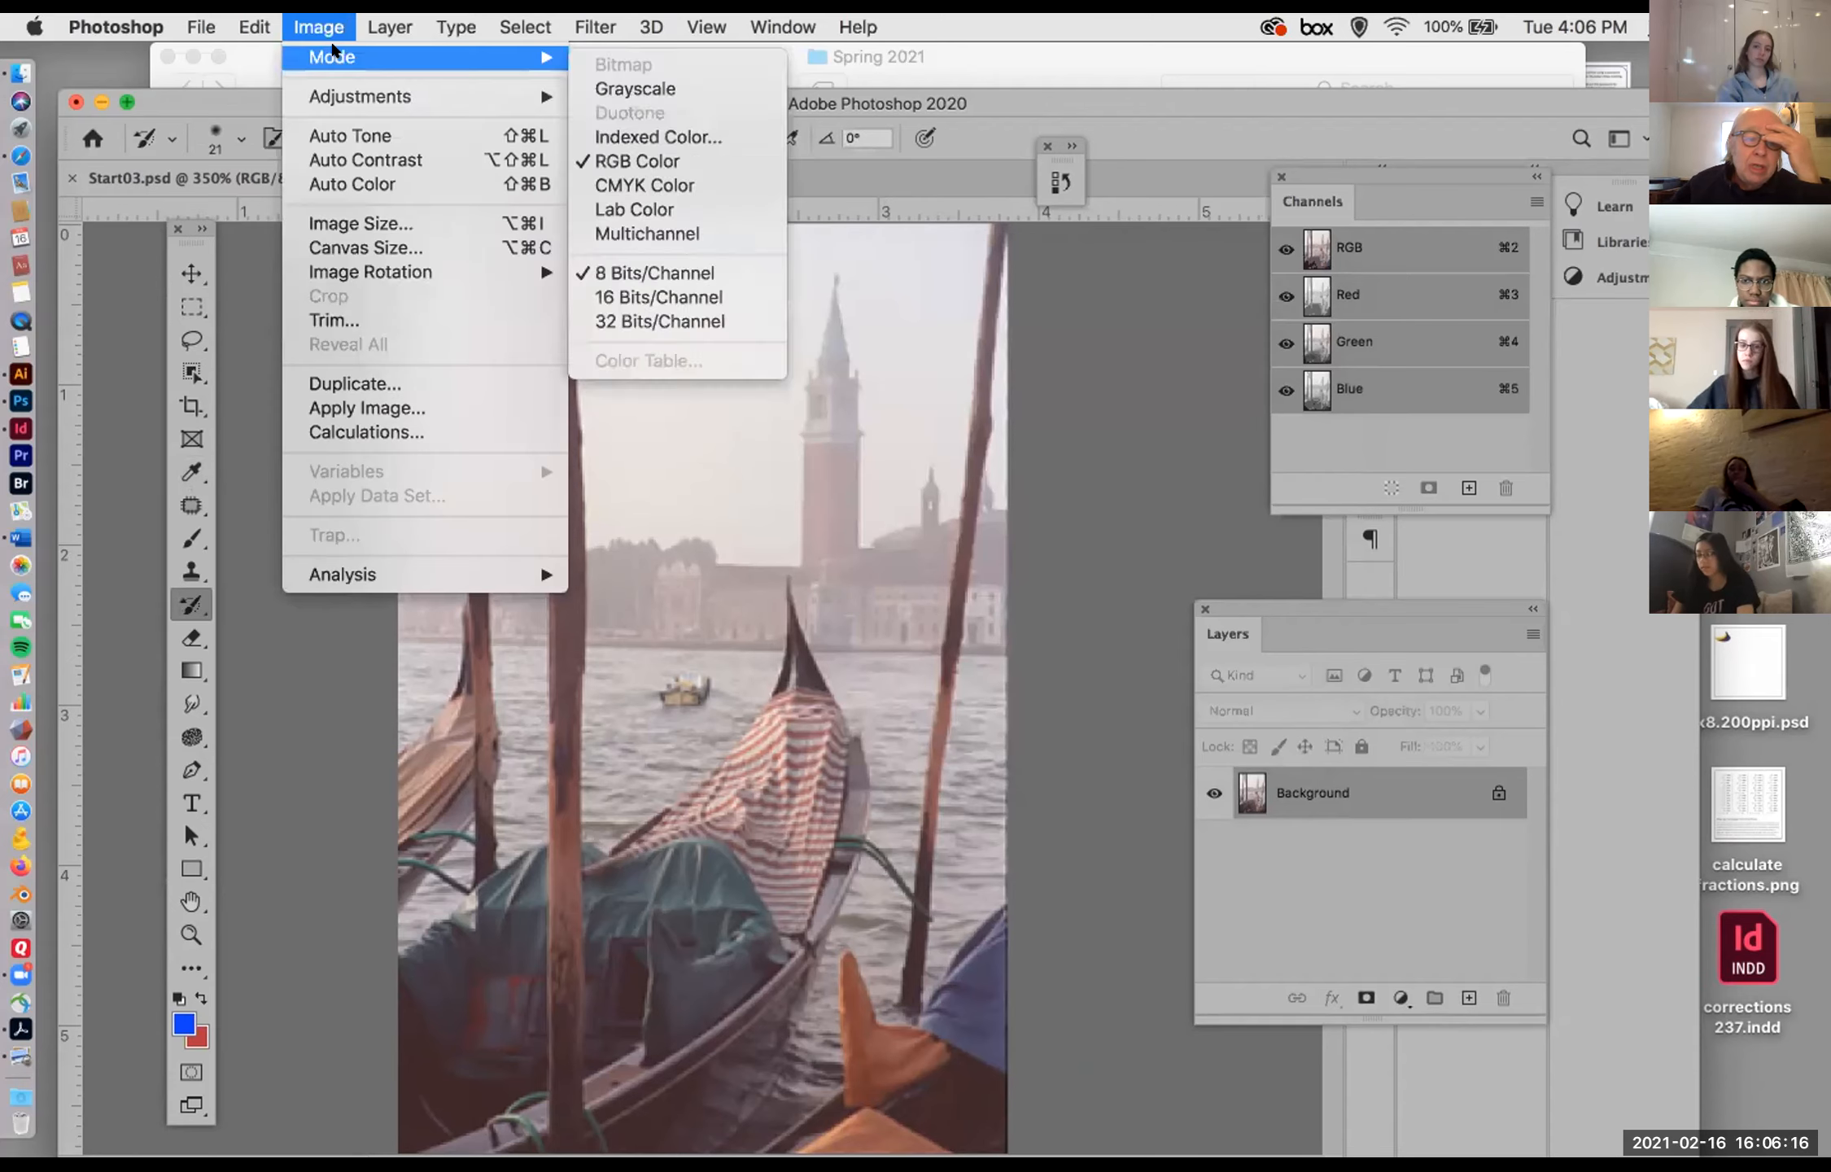
click(623, 271)
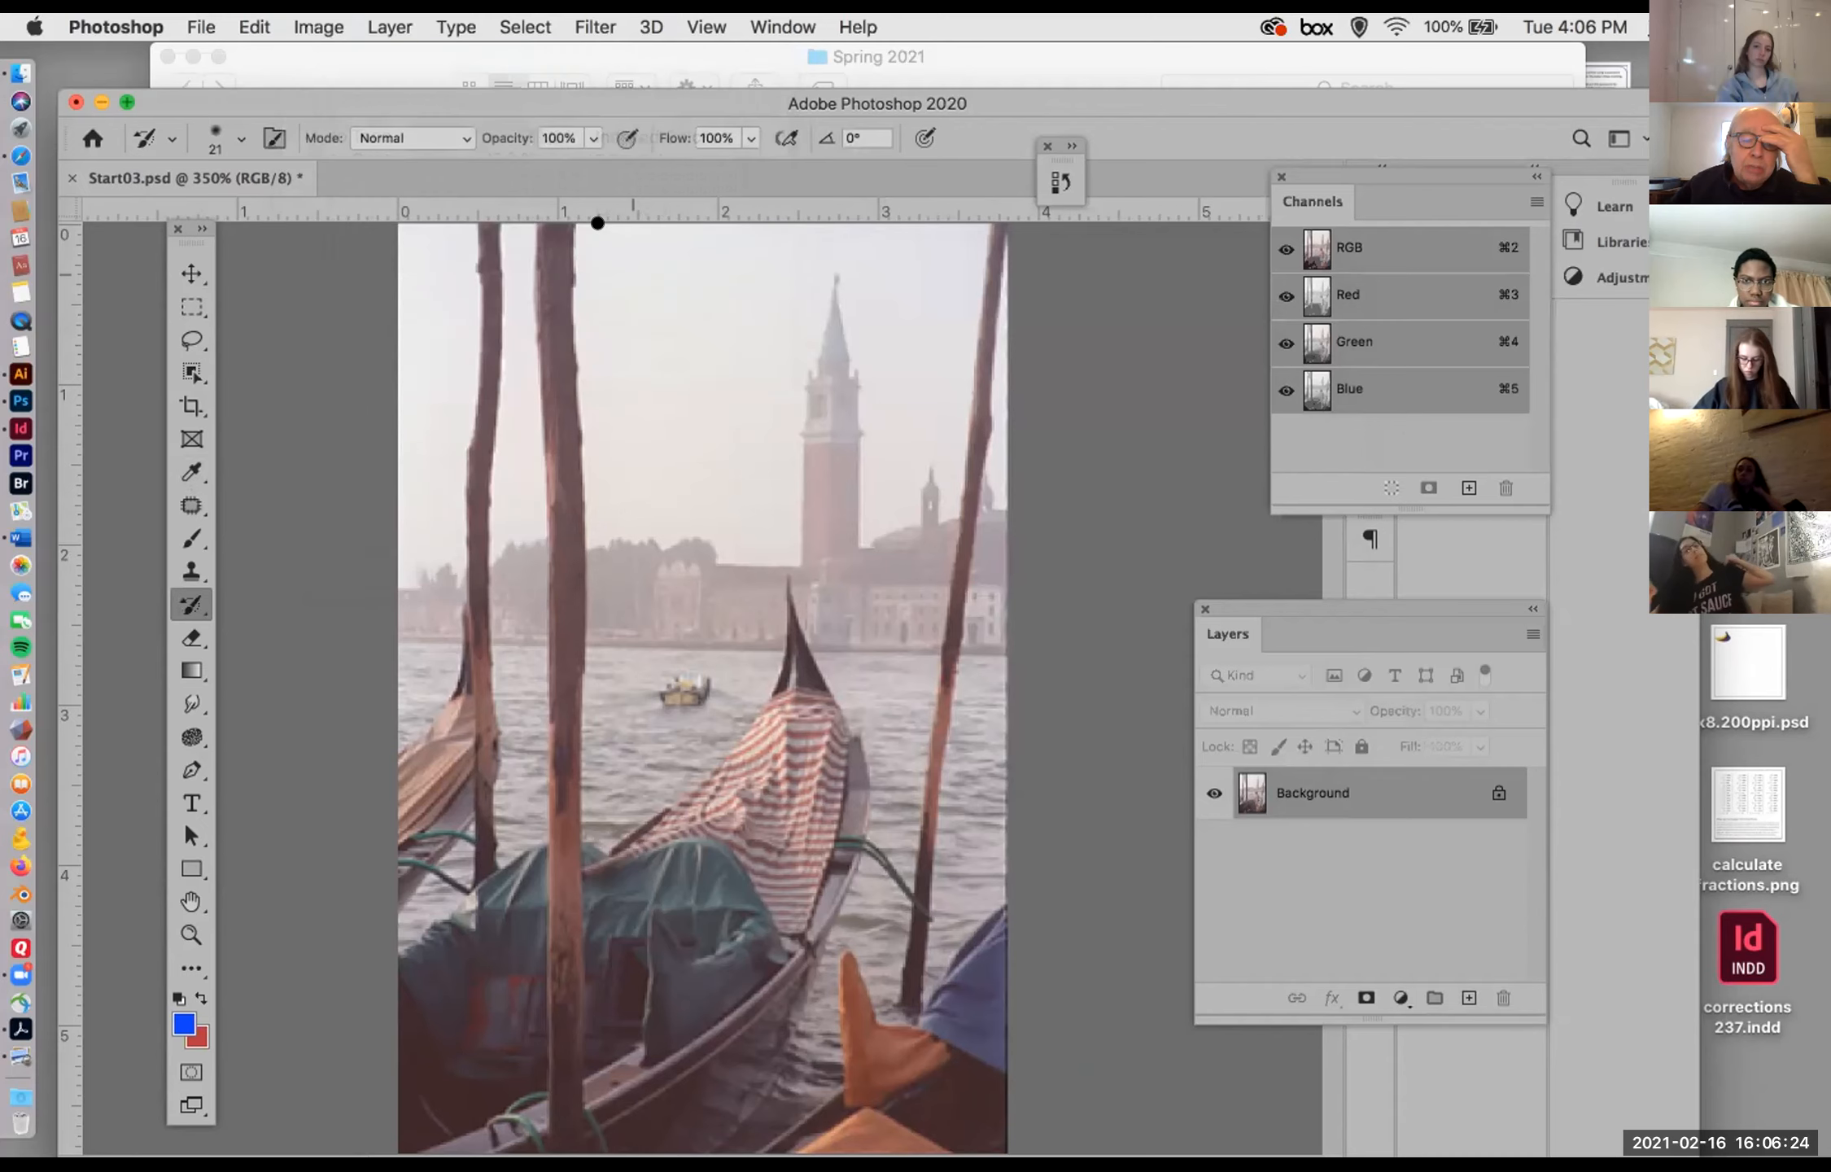
click(314, 19)
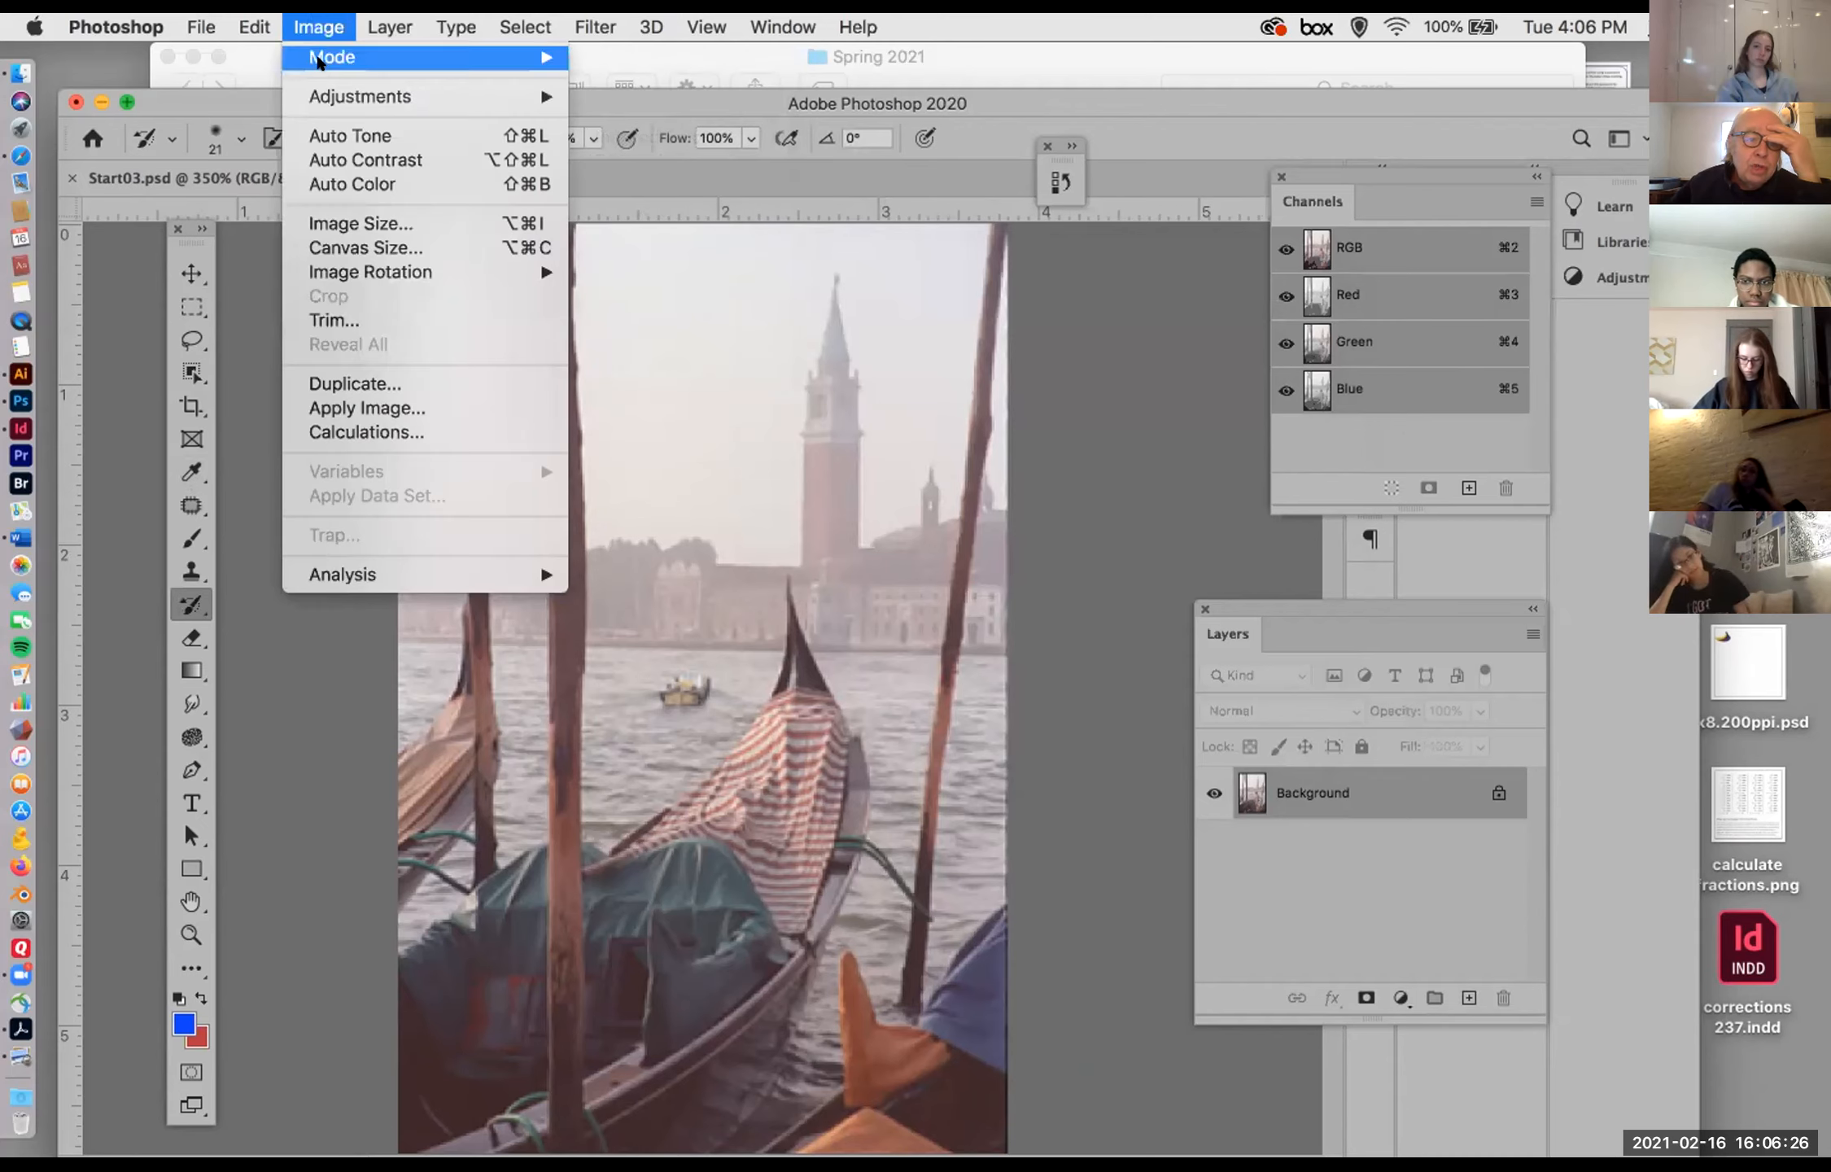
mouse_move(319, 59)
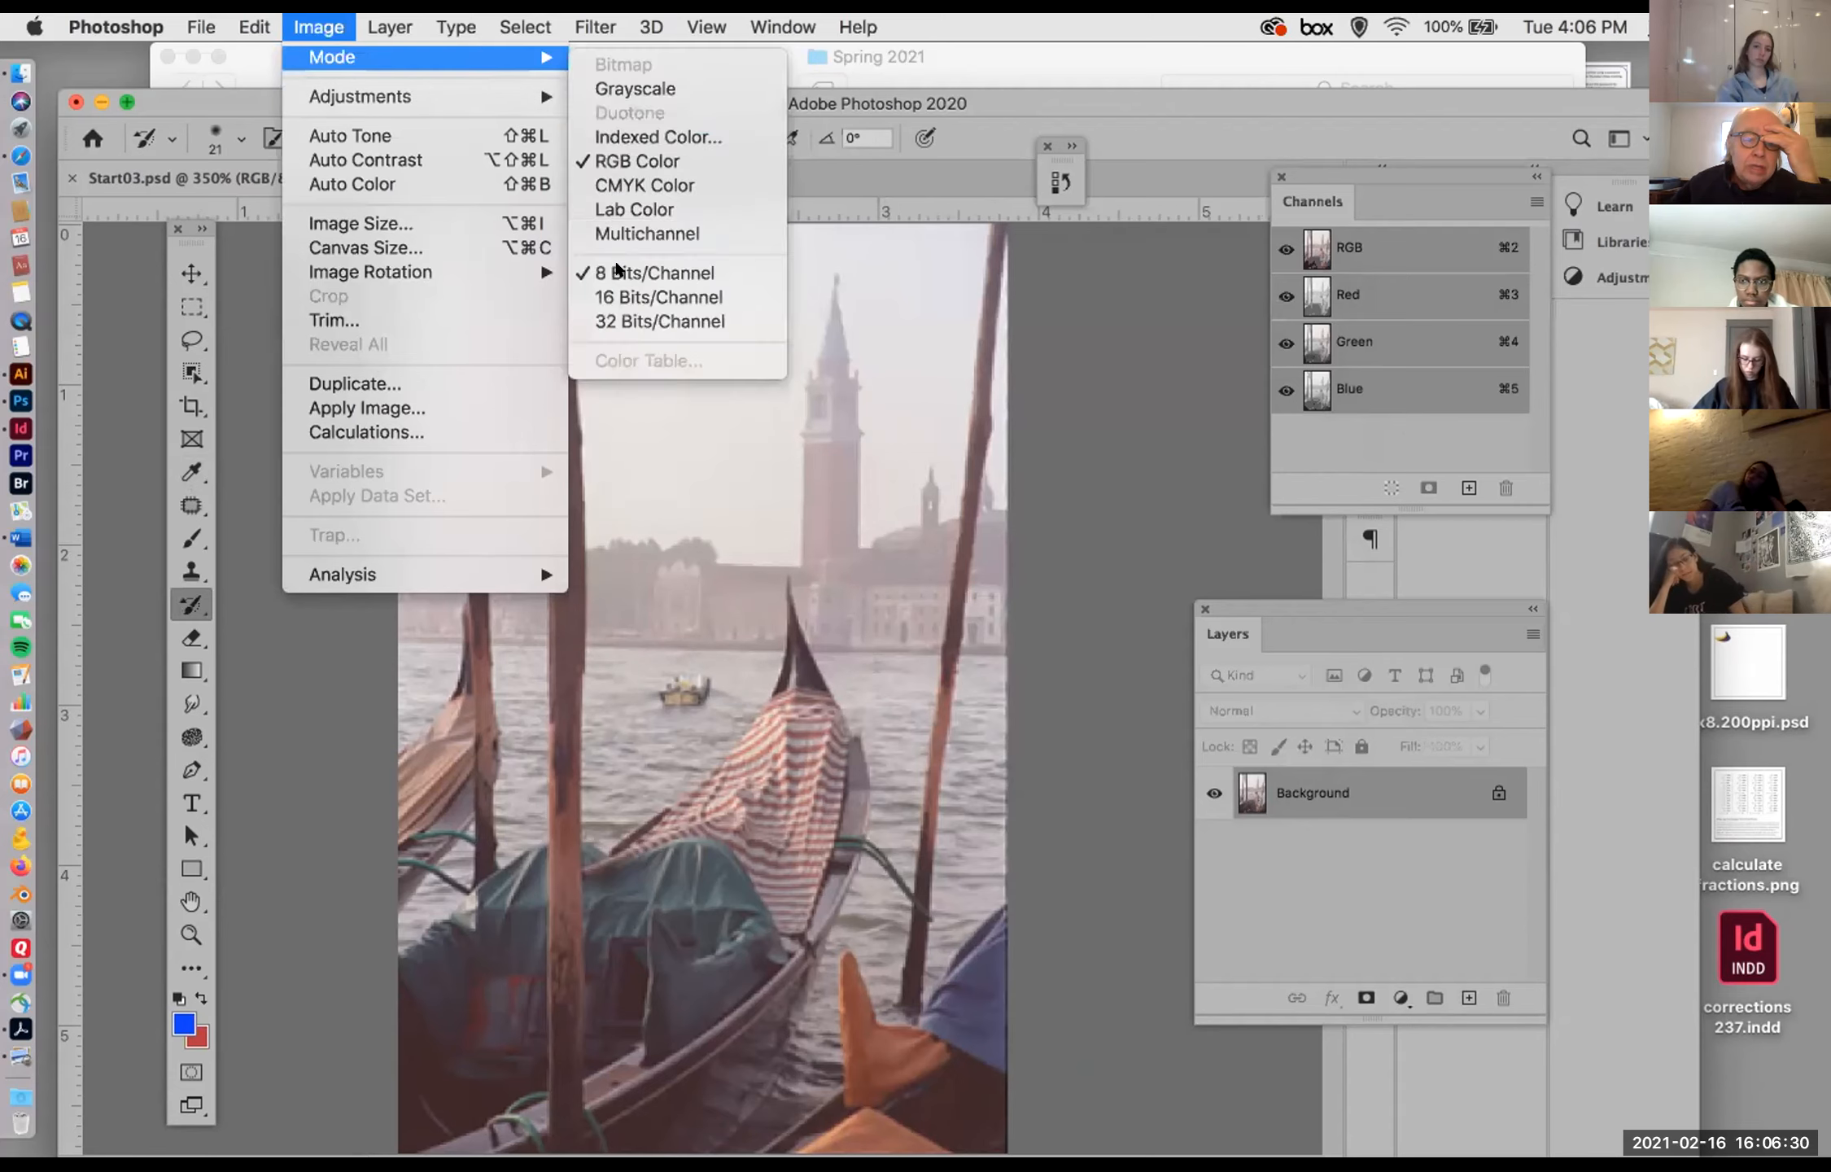
Step: Examine the photo's black, midtone and white RGB input levels in Levels, and cancel without adjusting them
mouse_move(409, 95)
click(631, 121)
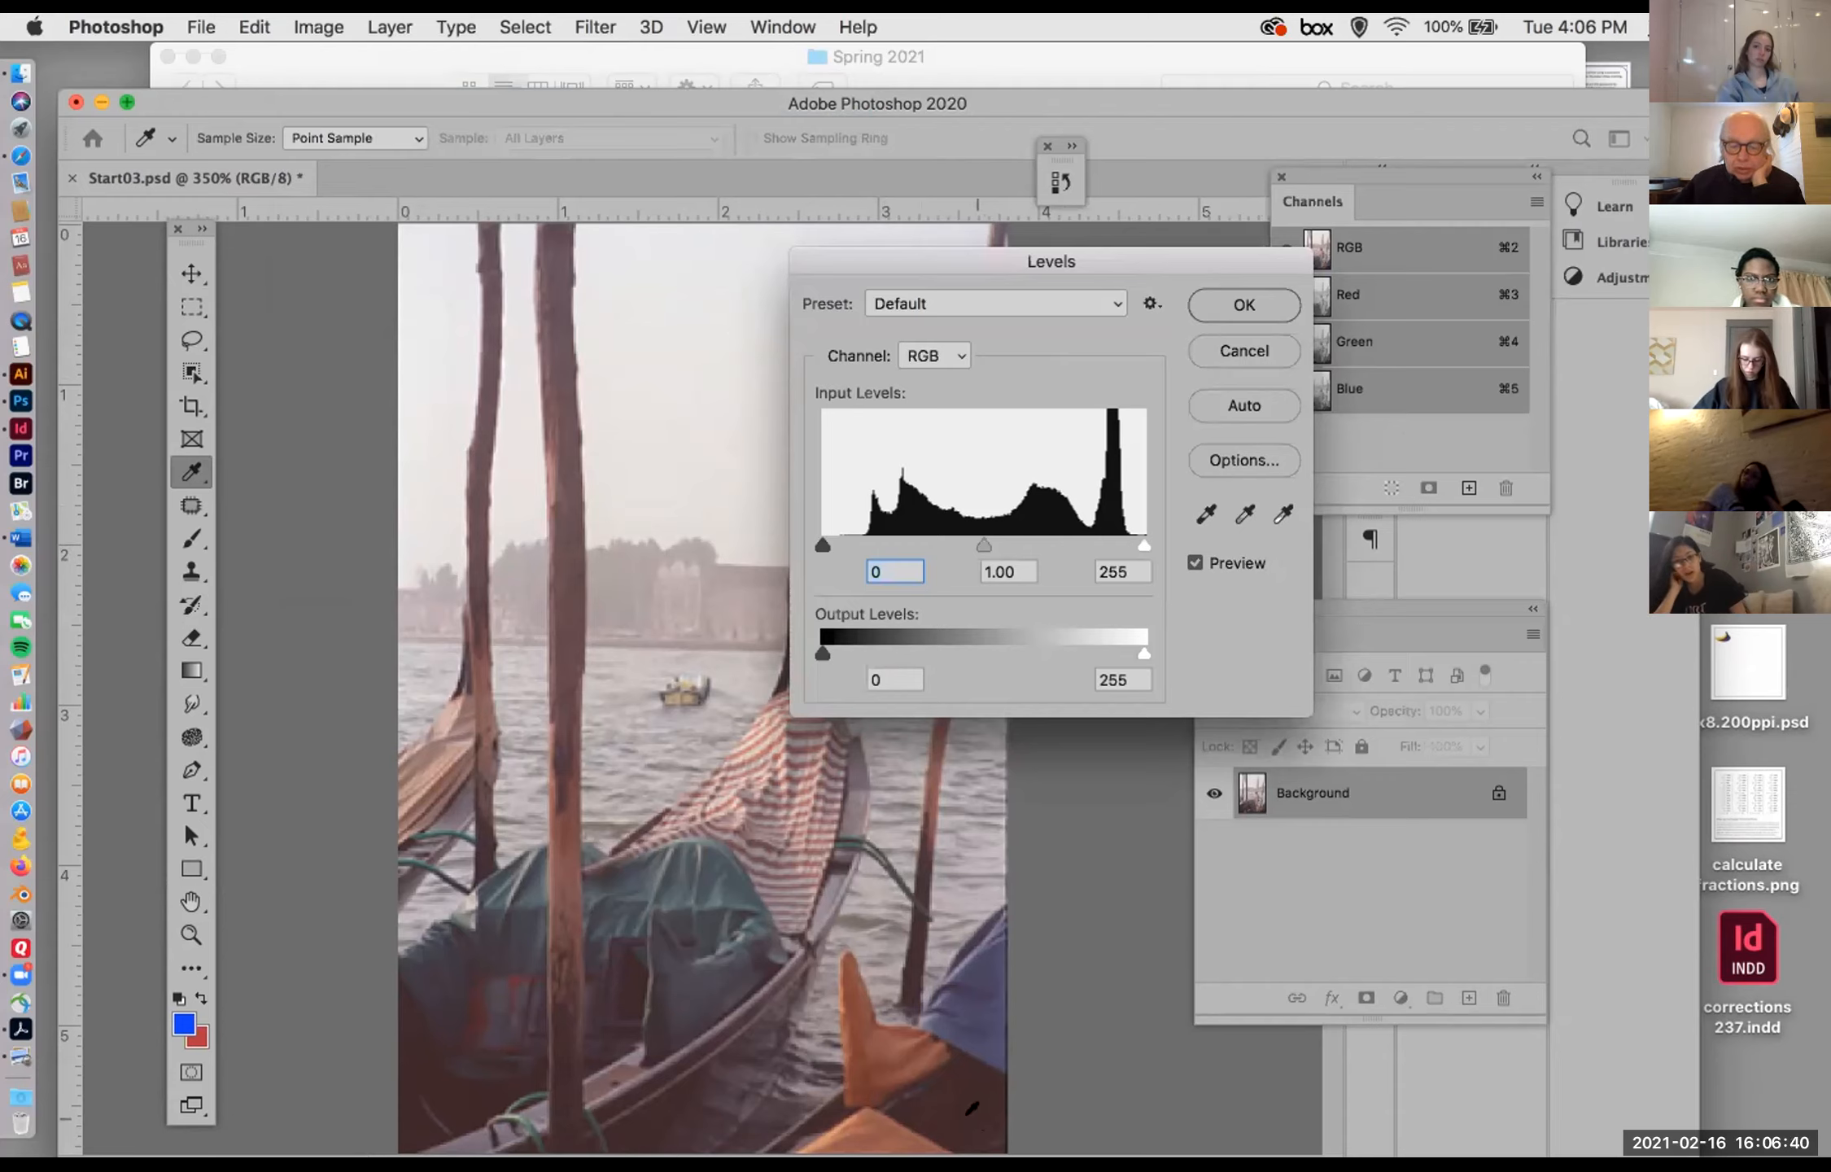
click(1091, 561)
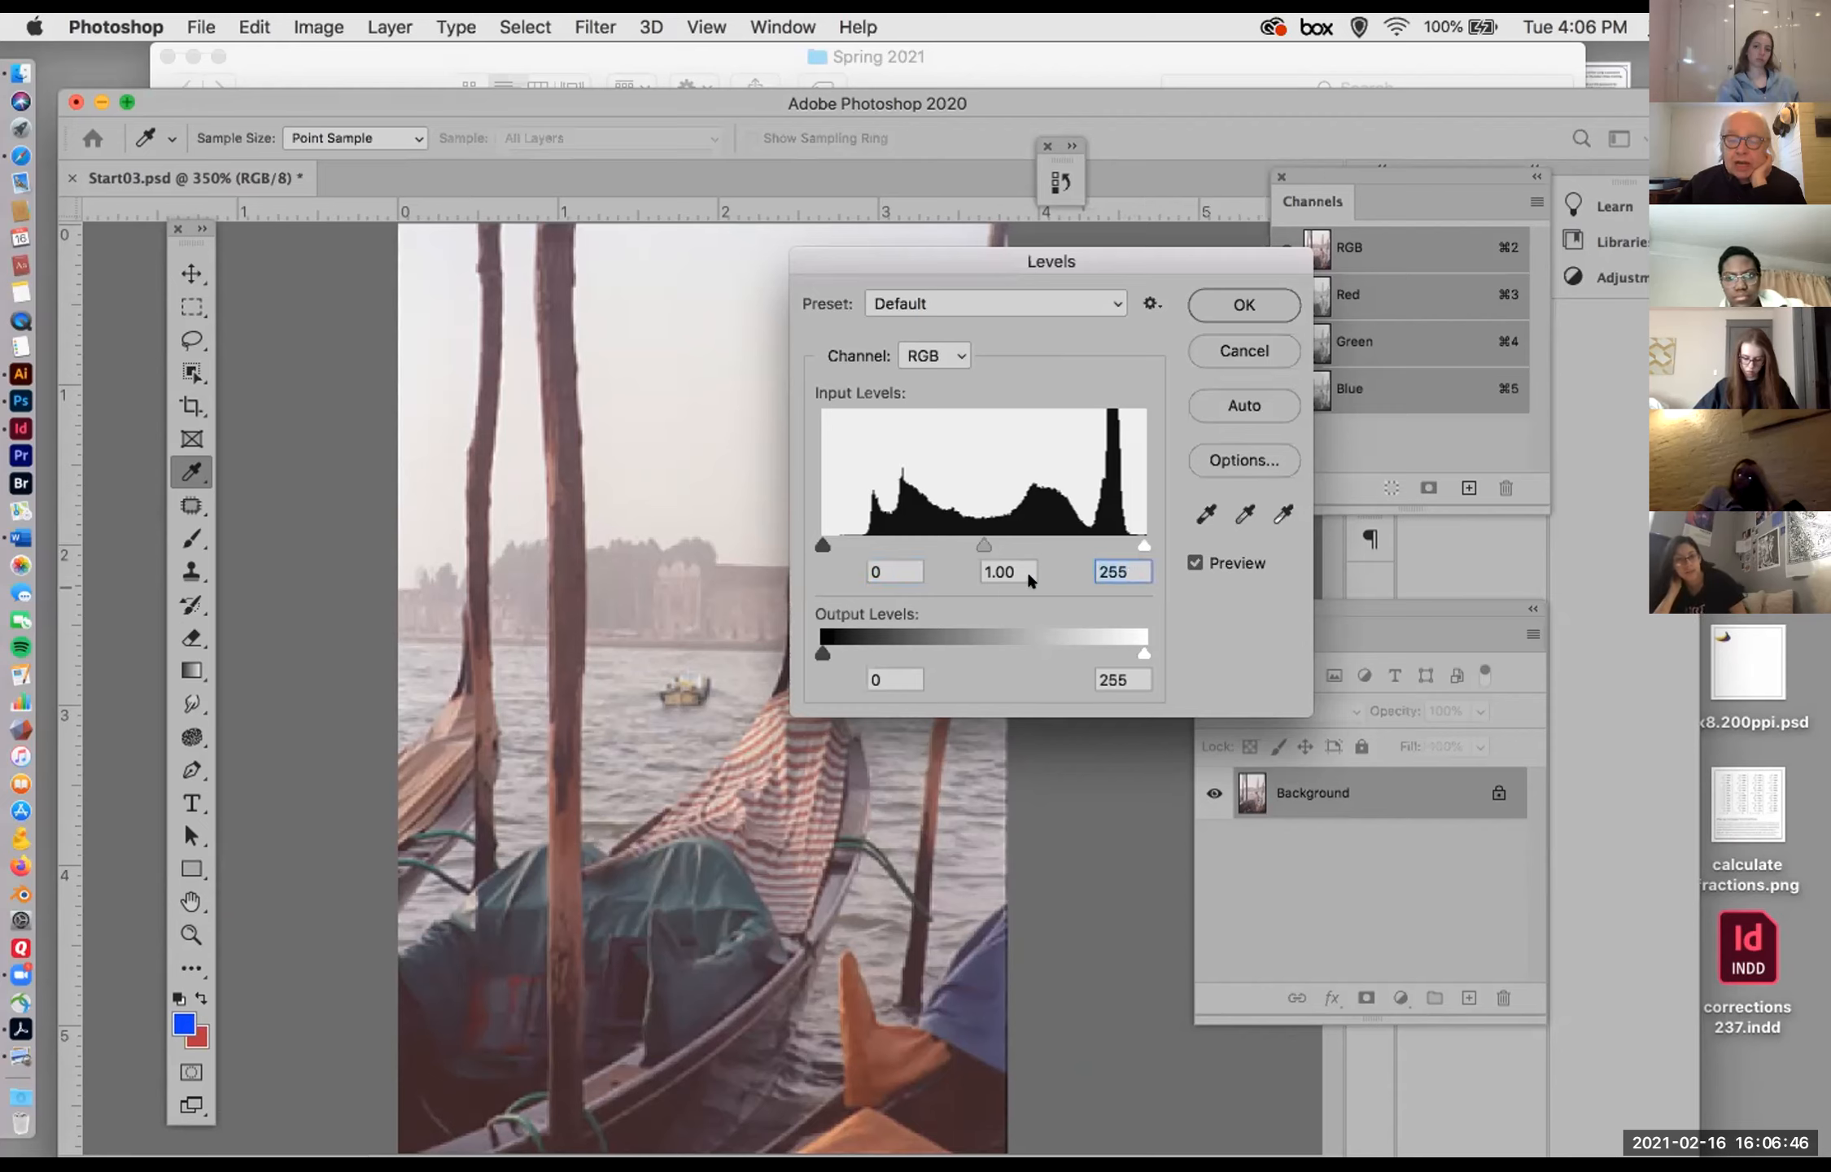
click(878, 563)
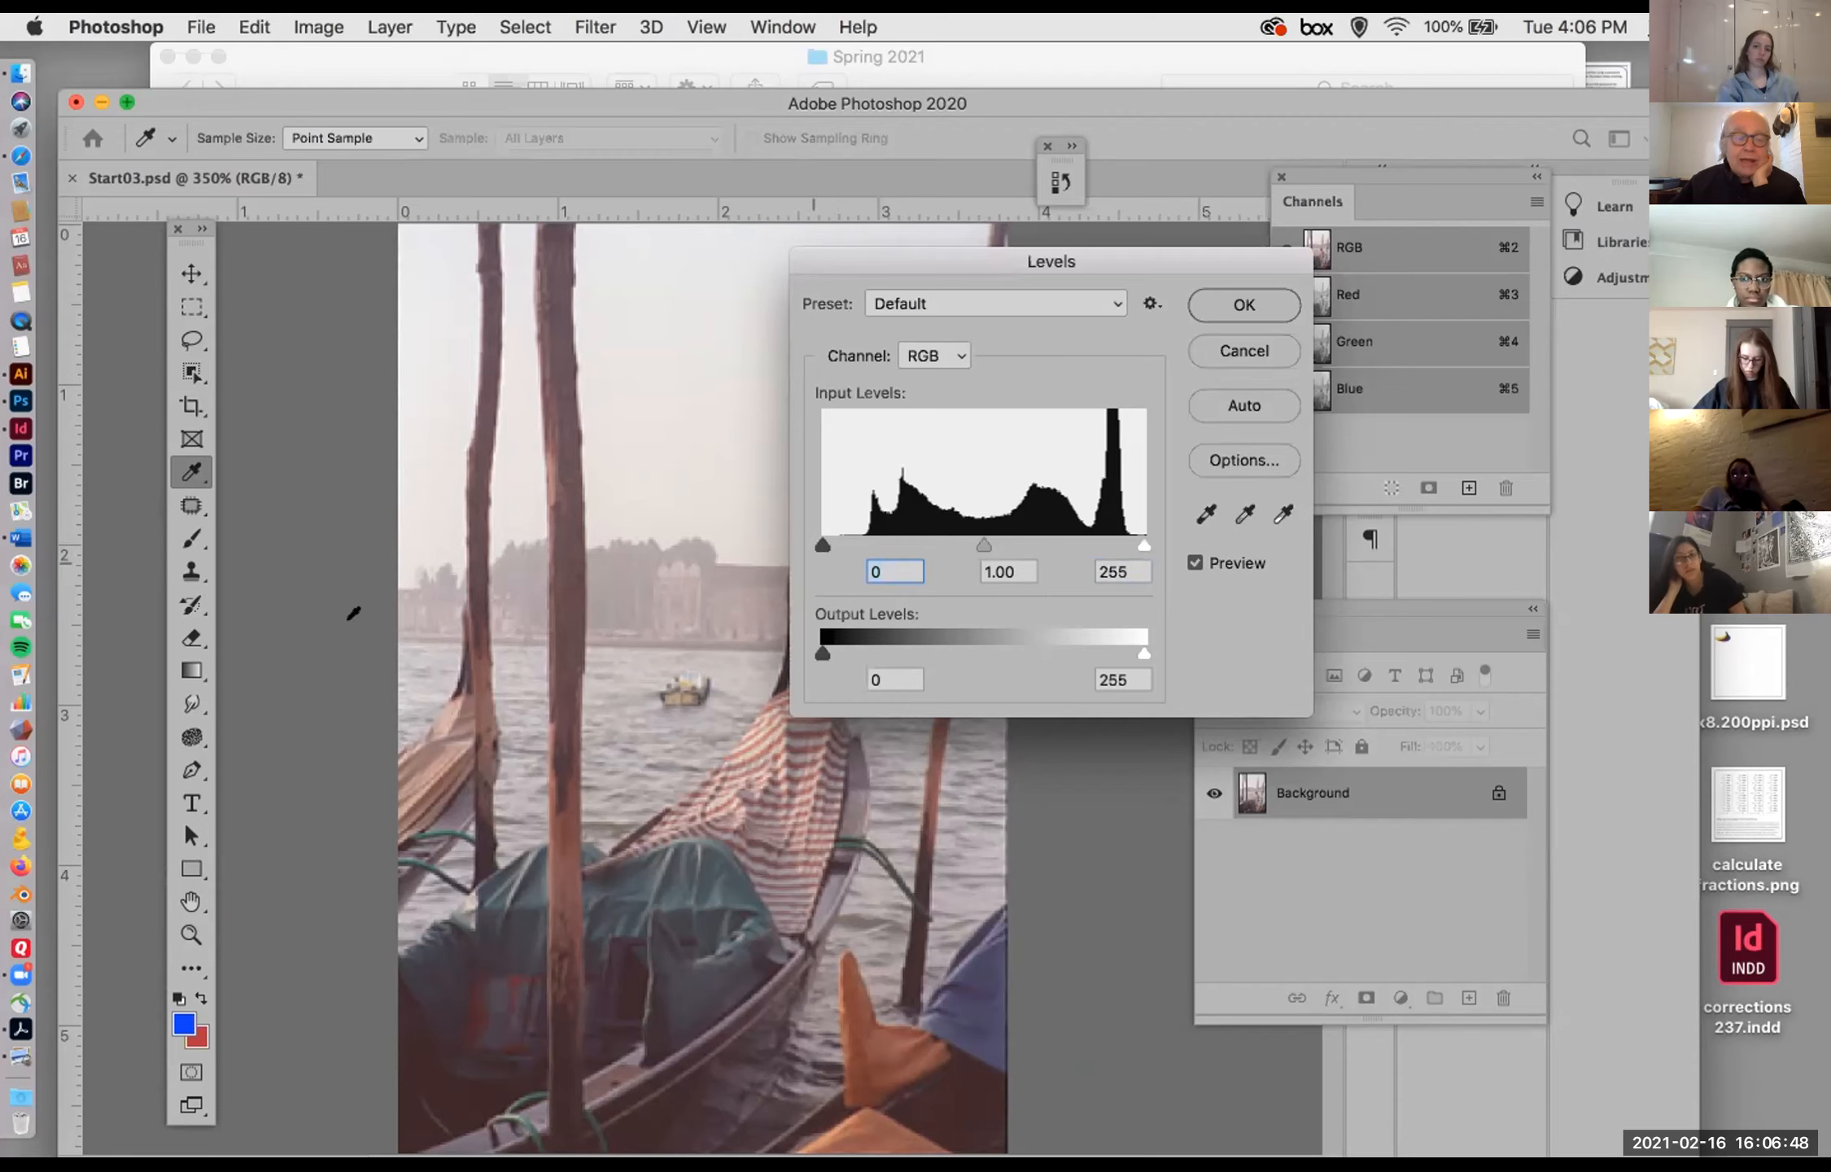
click(1246, 363)
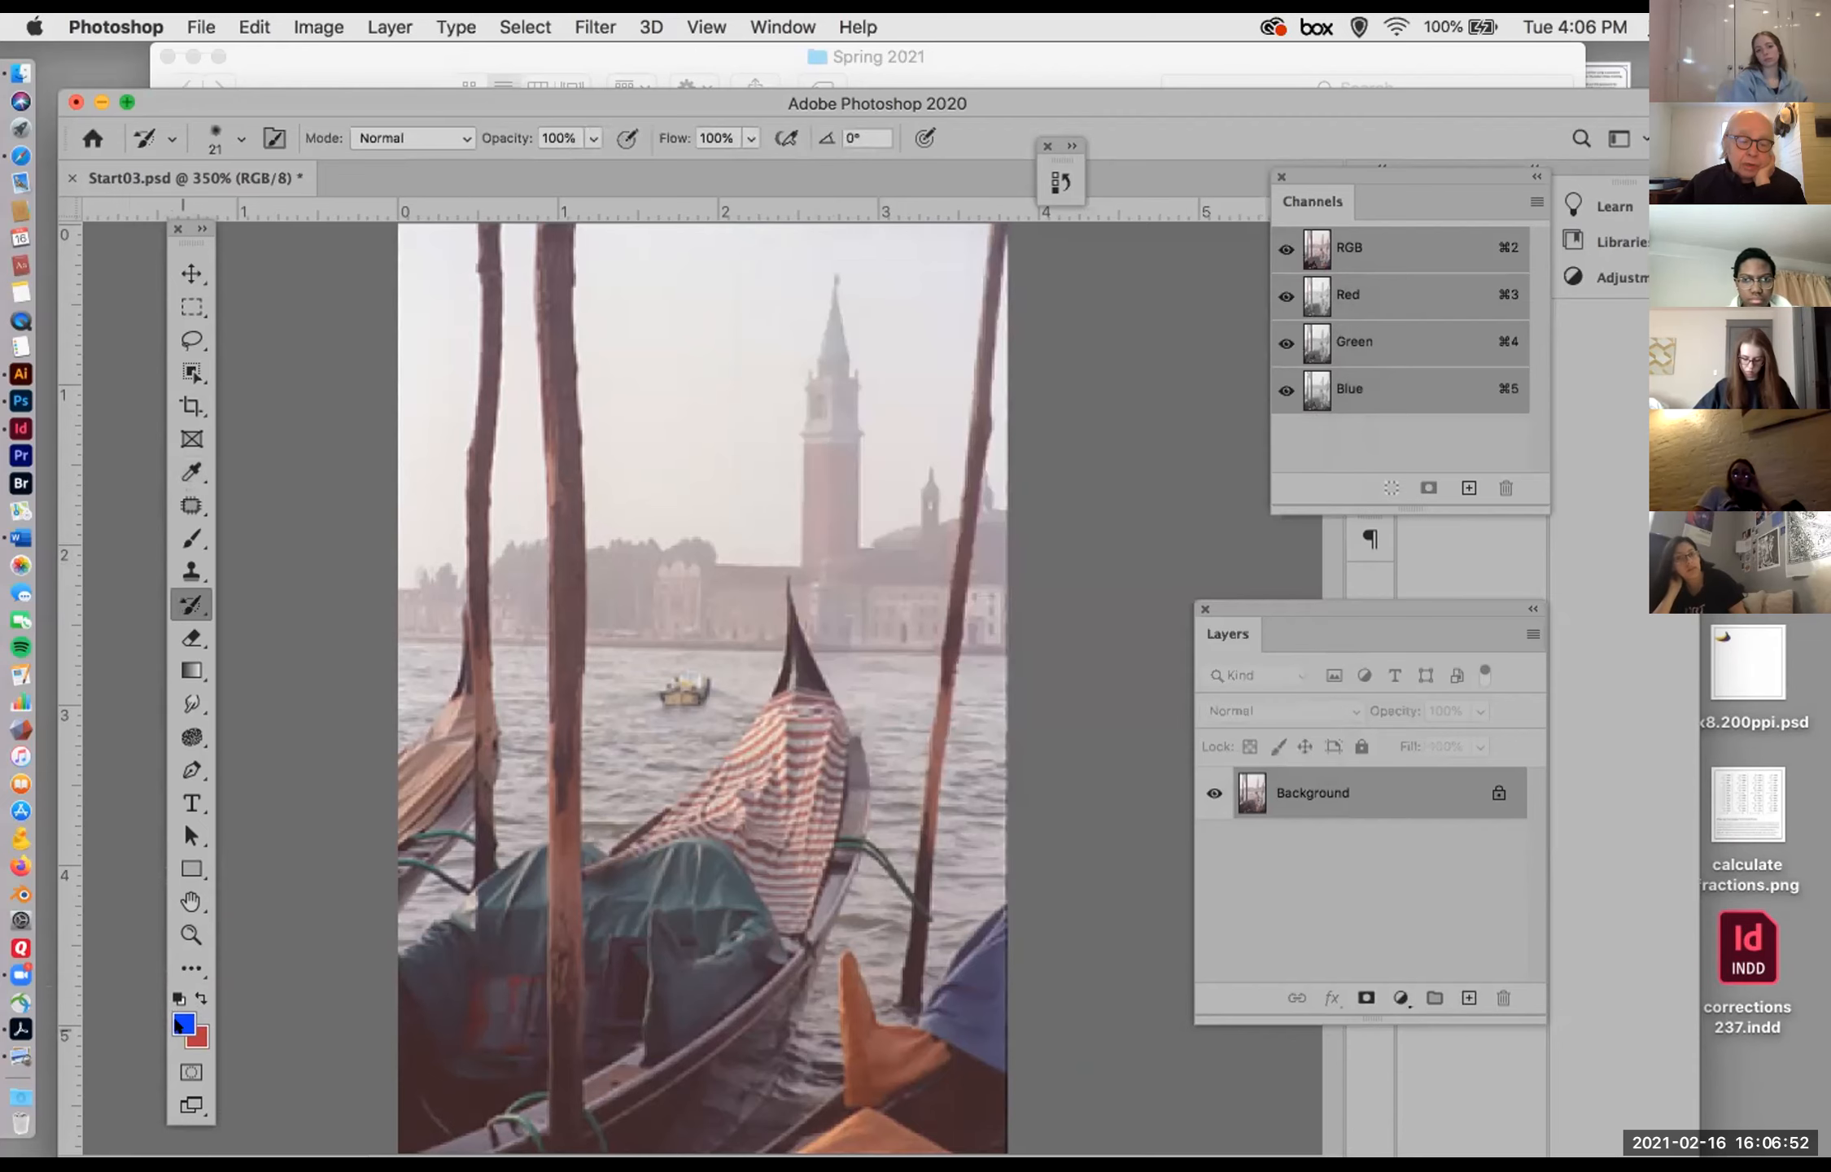
Step: Open the foreground color for editing
click(182, 1022)
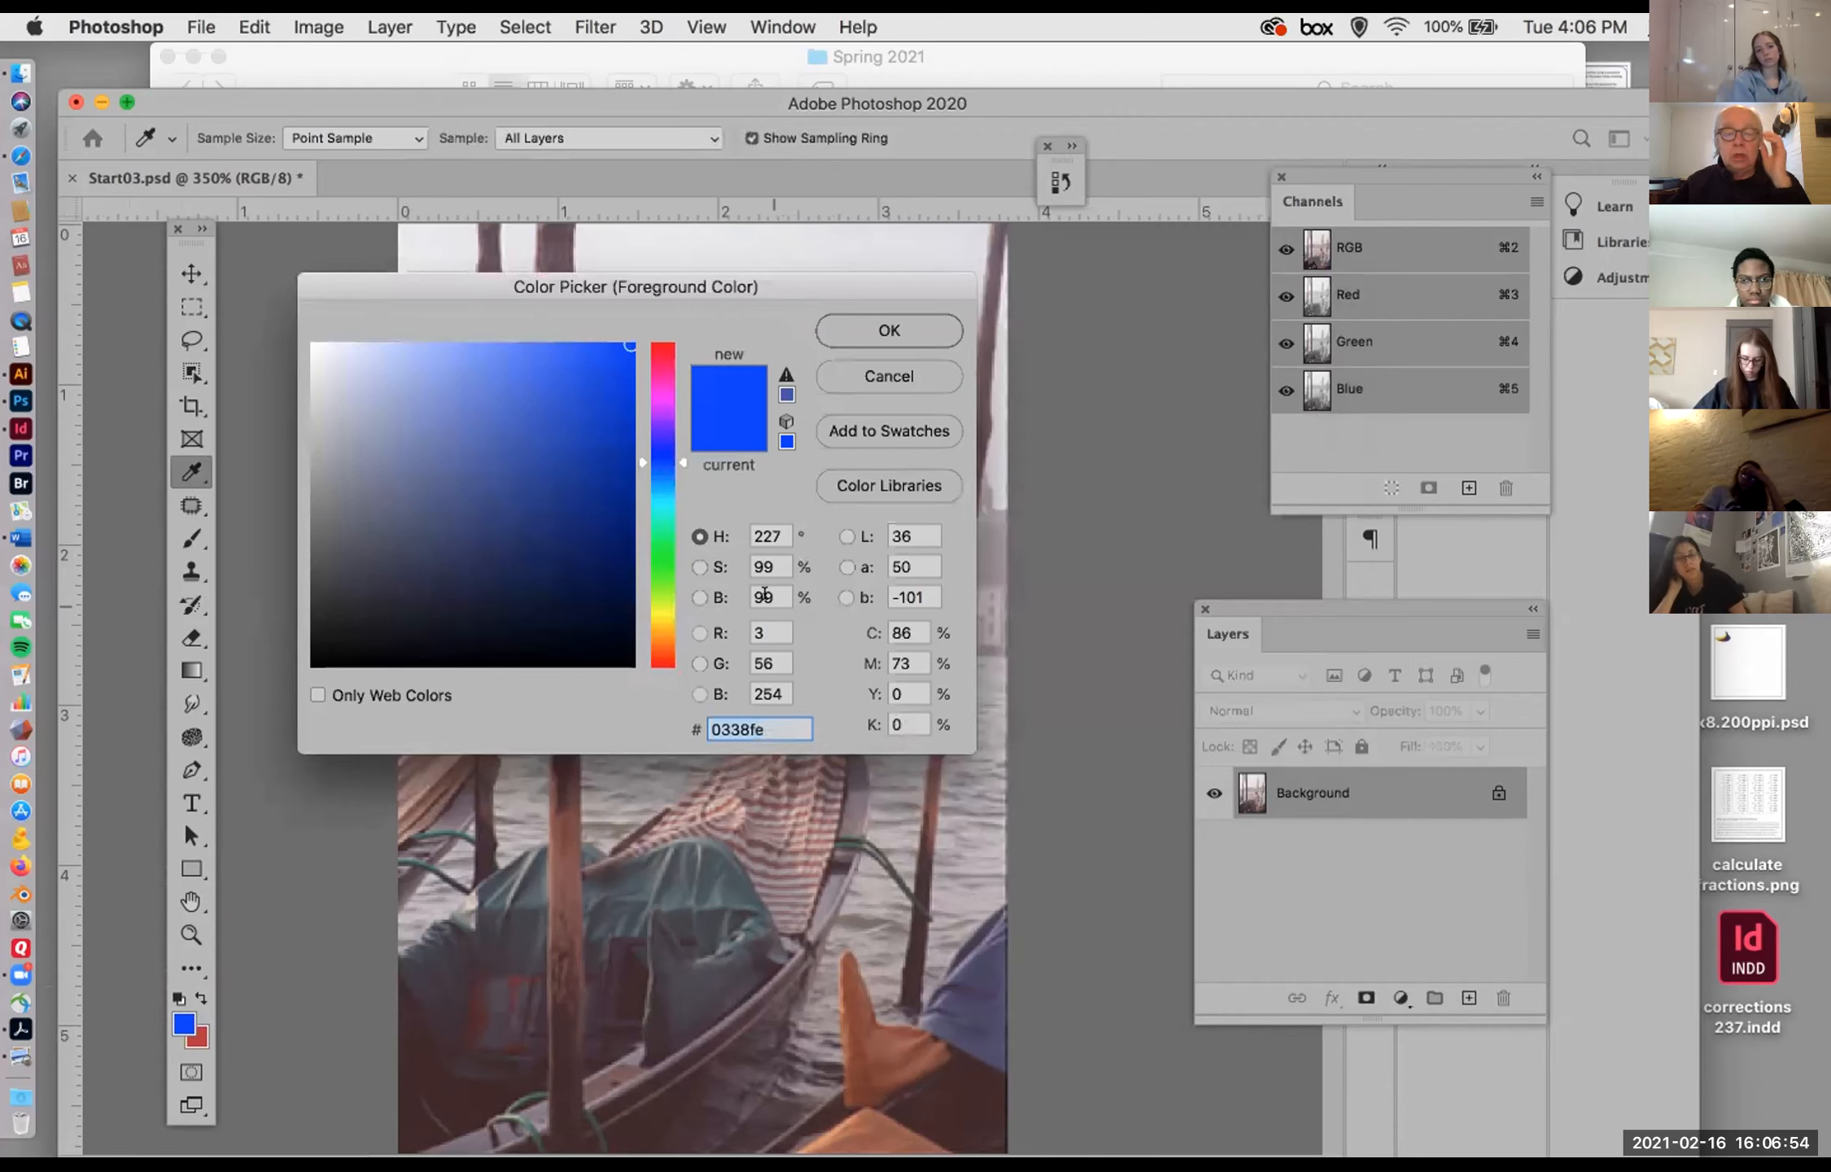
Step: Try entering 255 for the foreground color's hue and saturation
key(Tab)
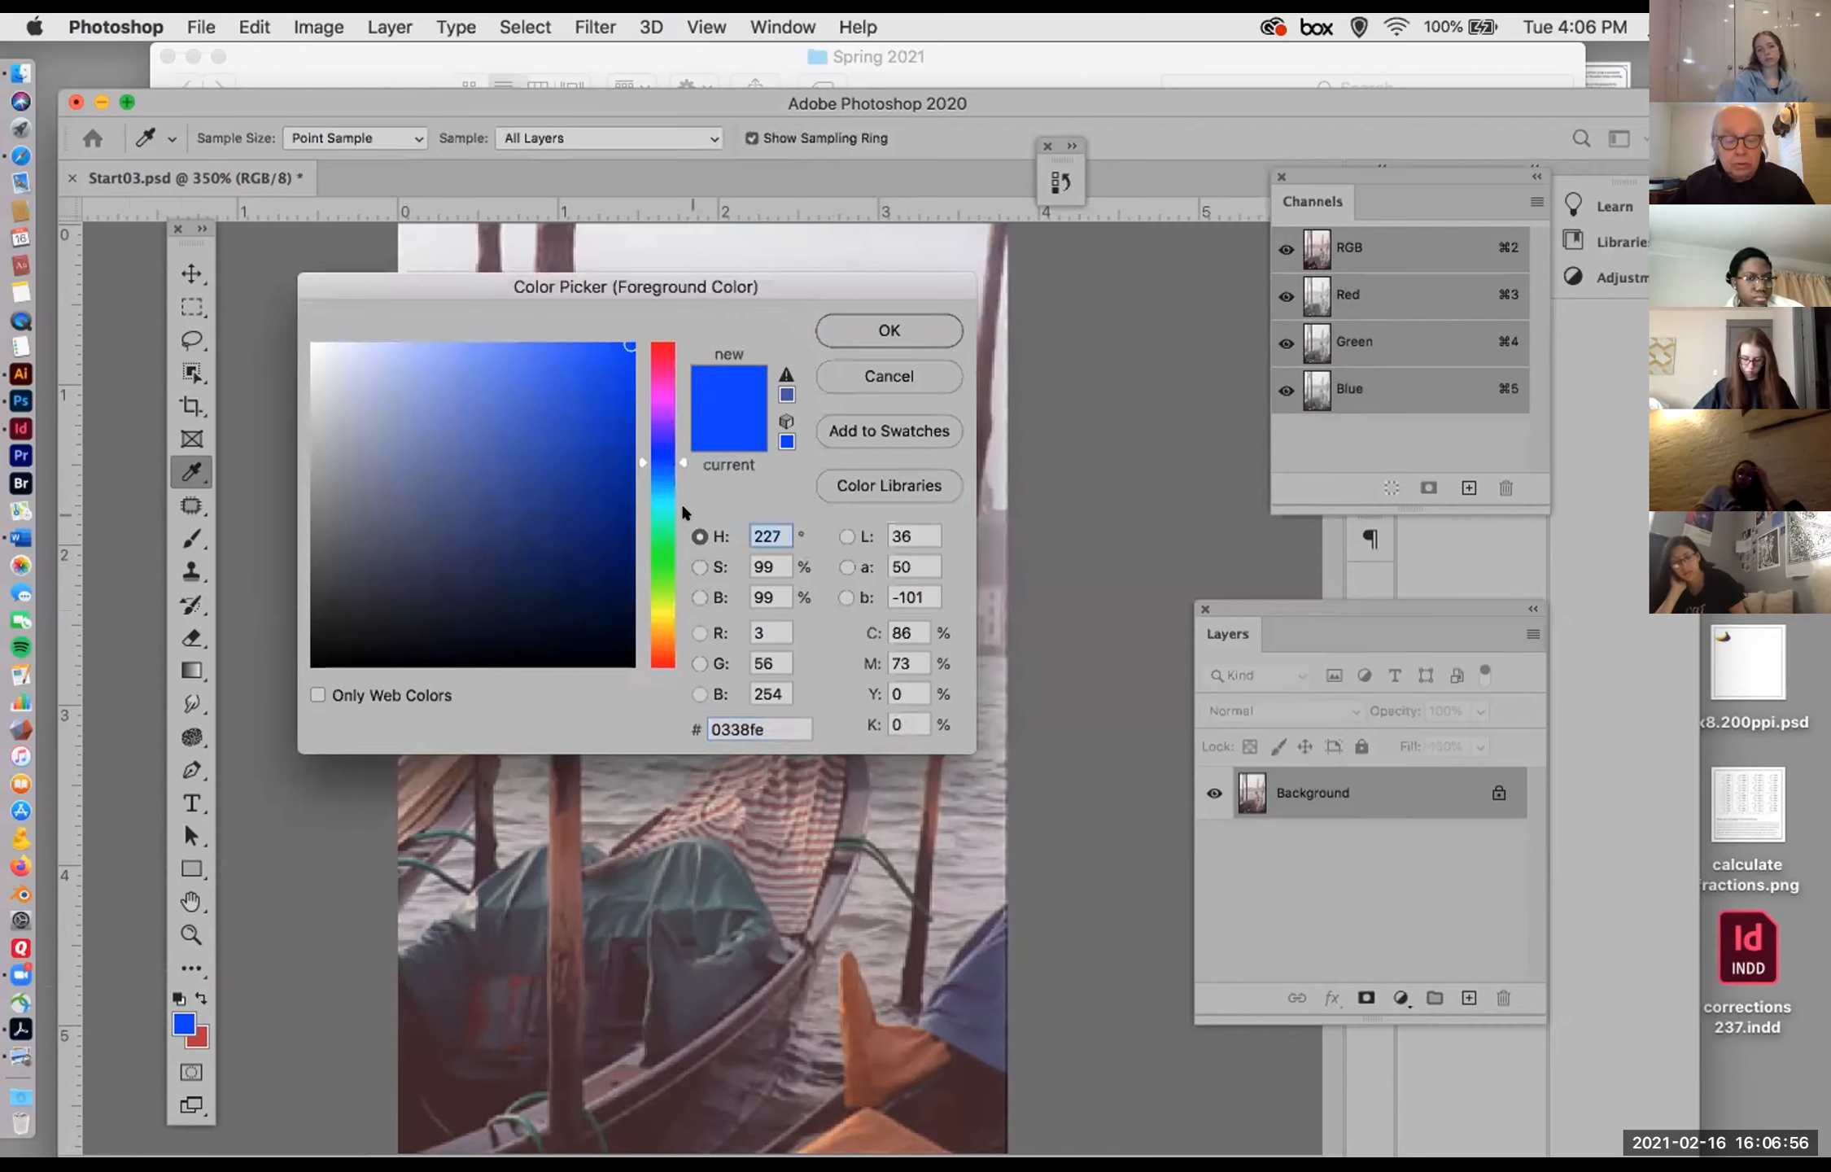
text(255)
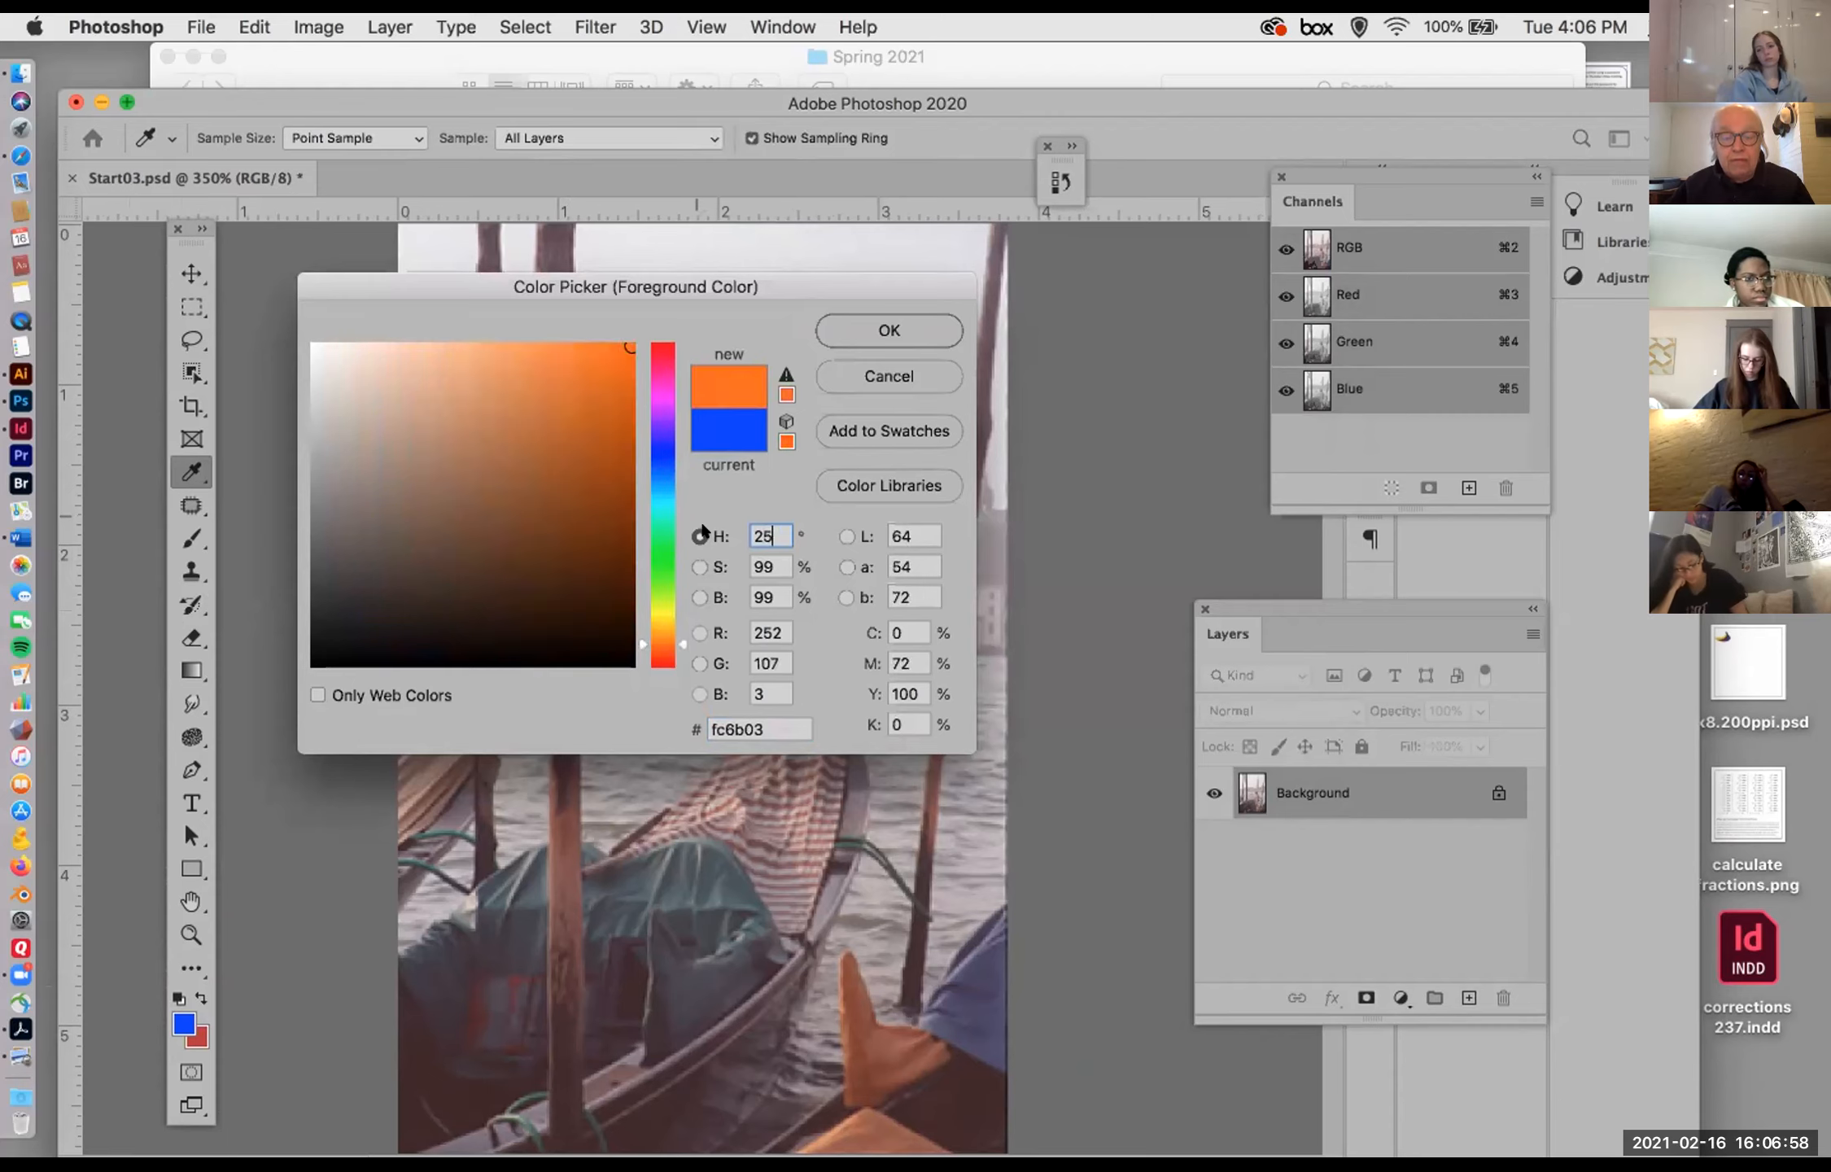
key(Tab)
text(25)
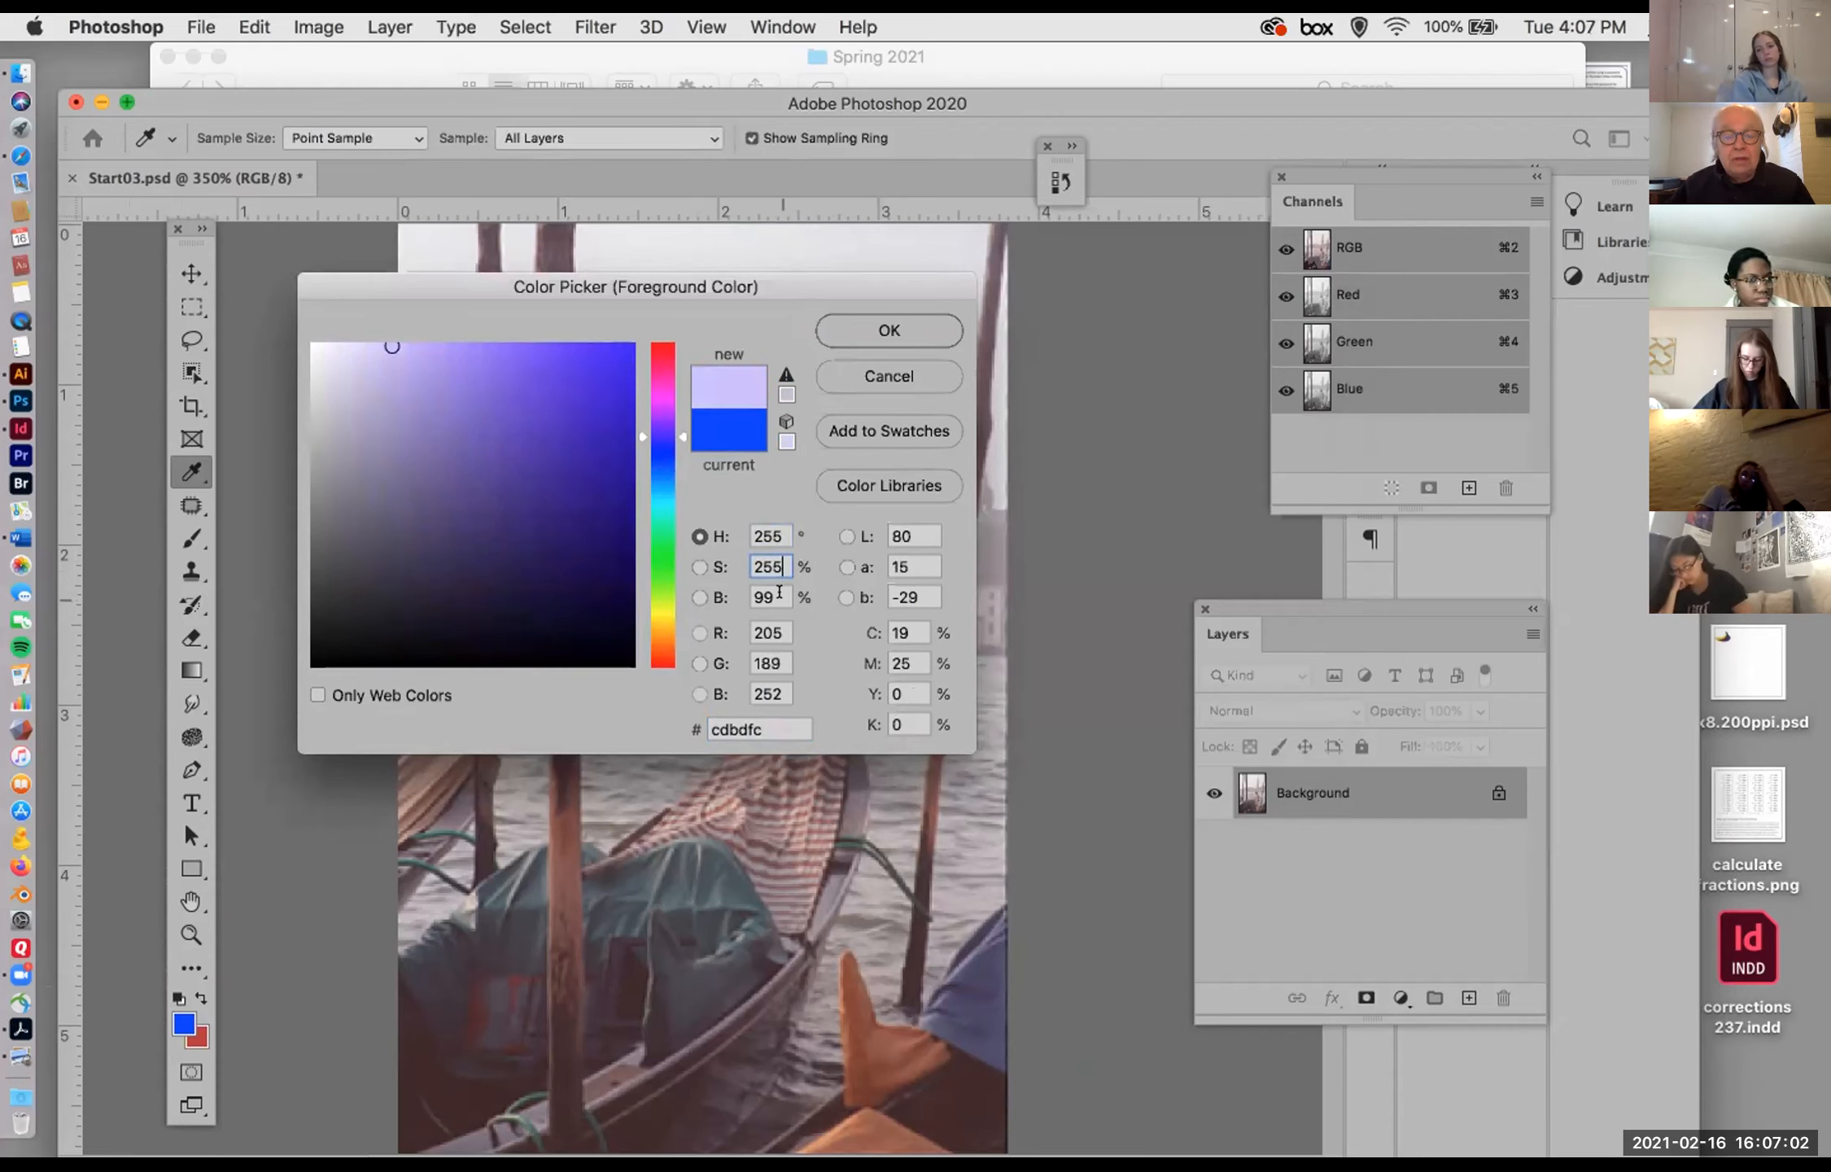
key(Tab)
key(Return)
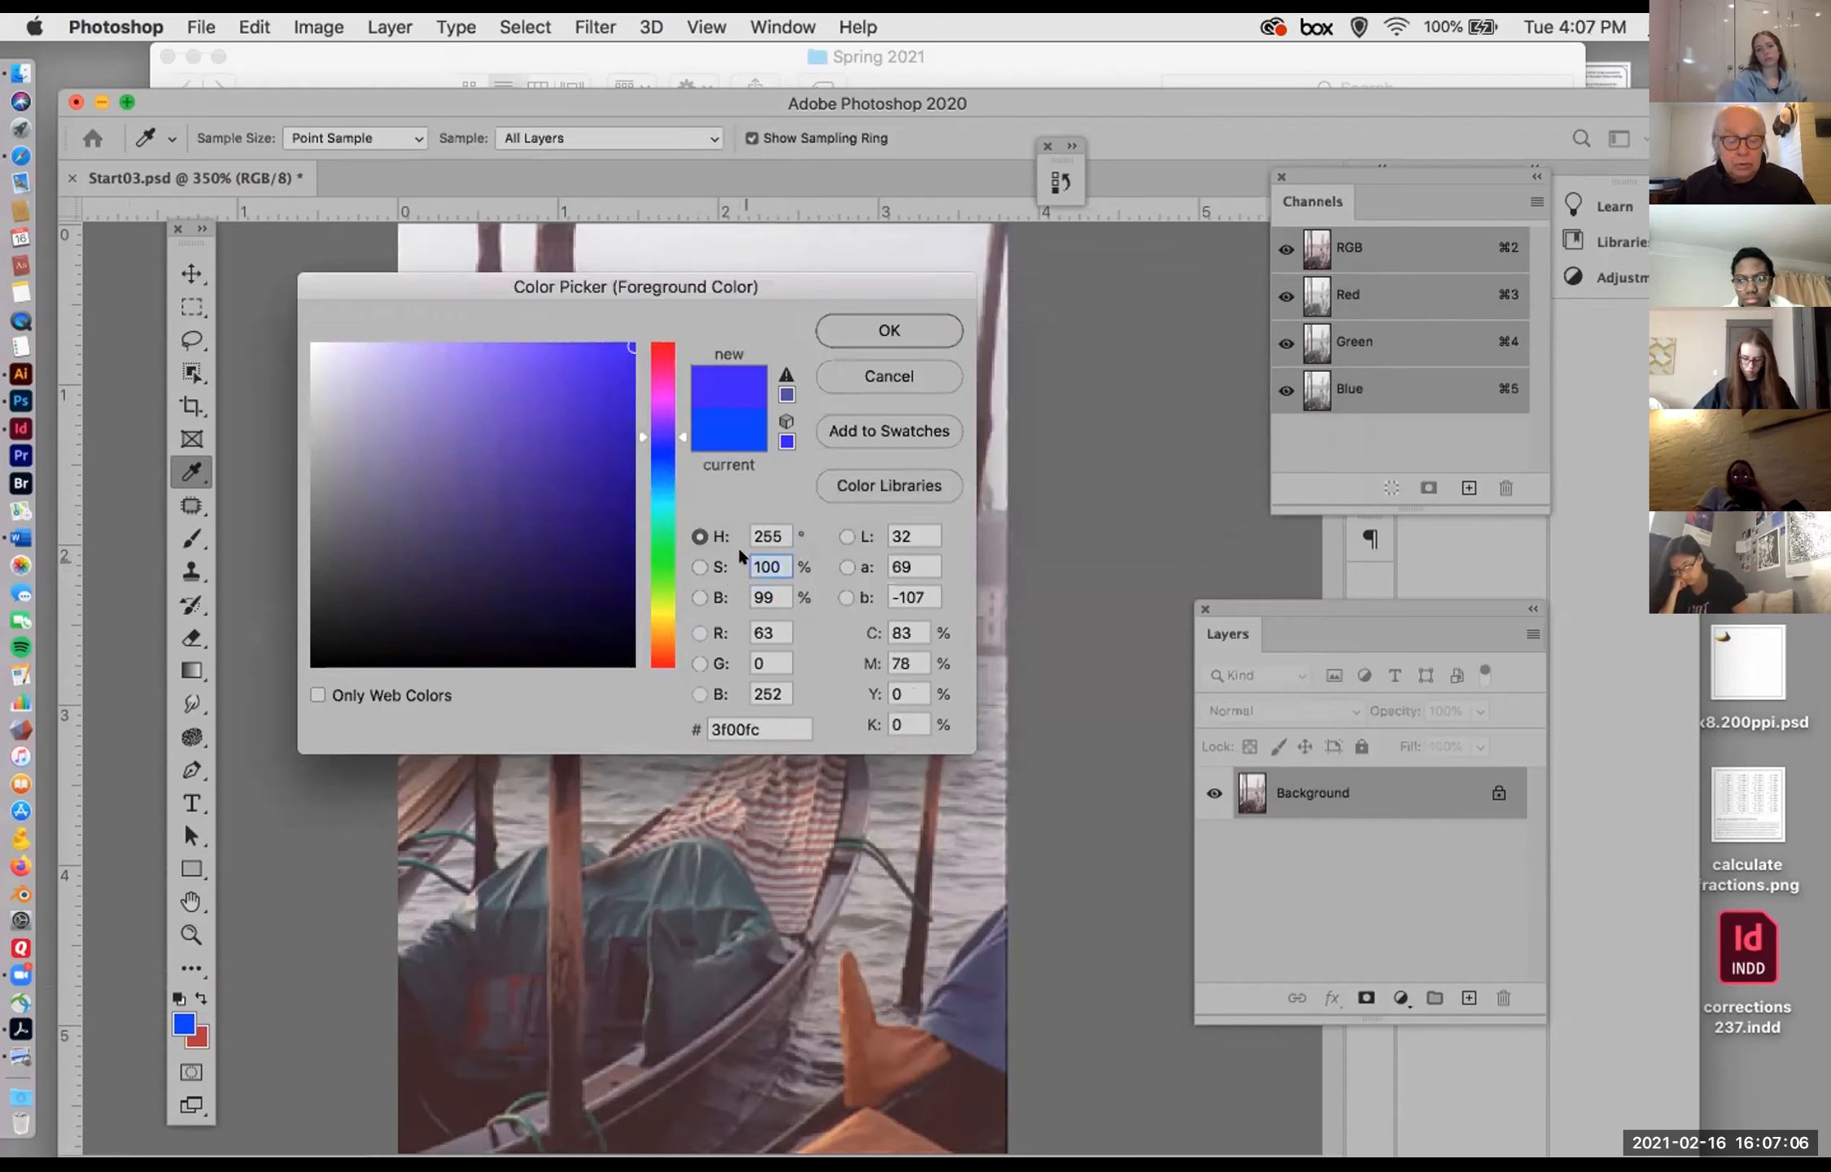
text(255)
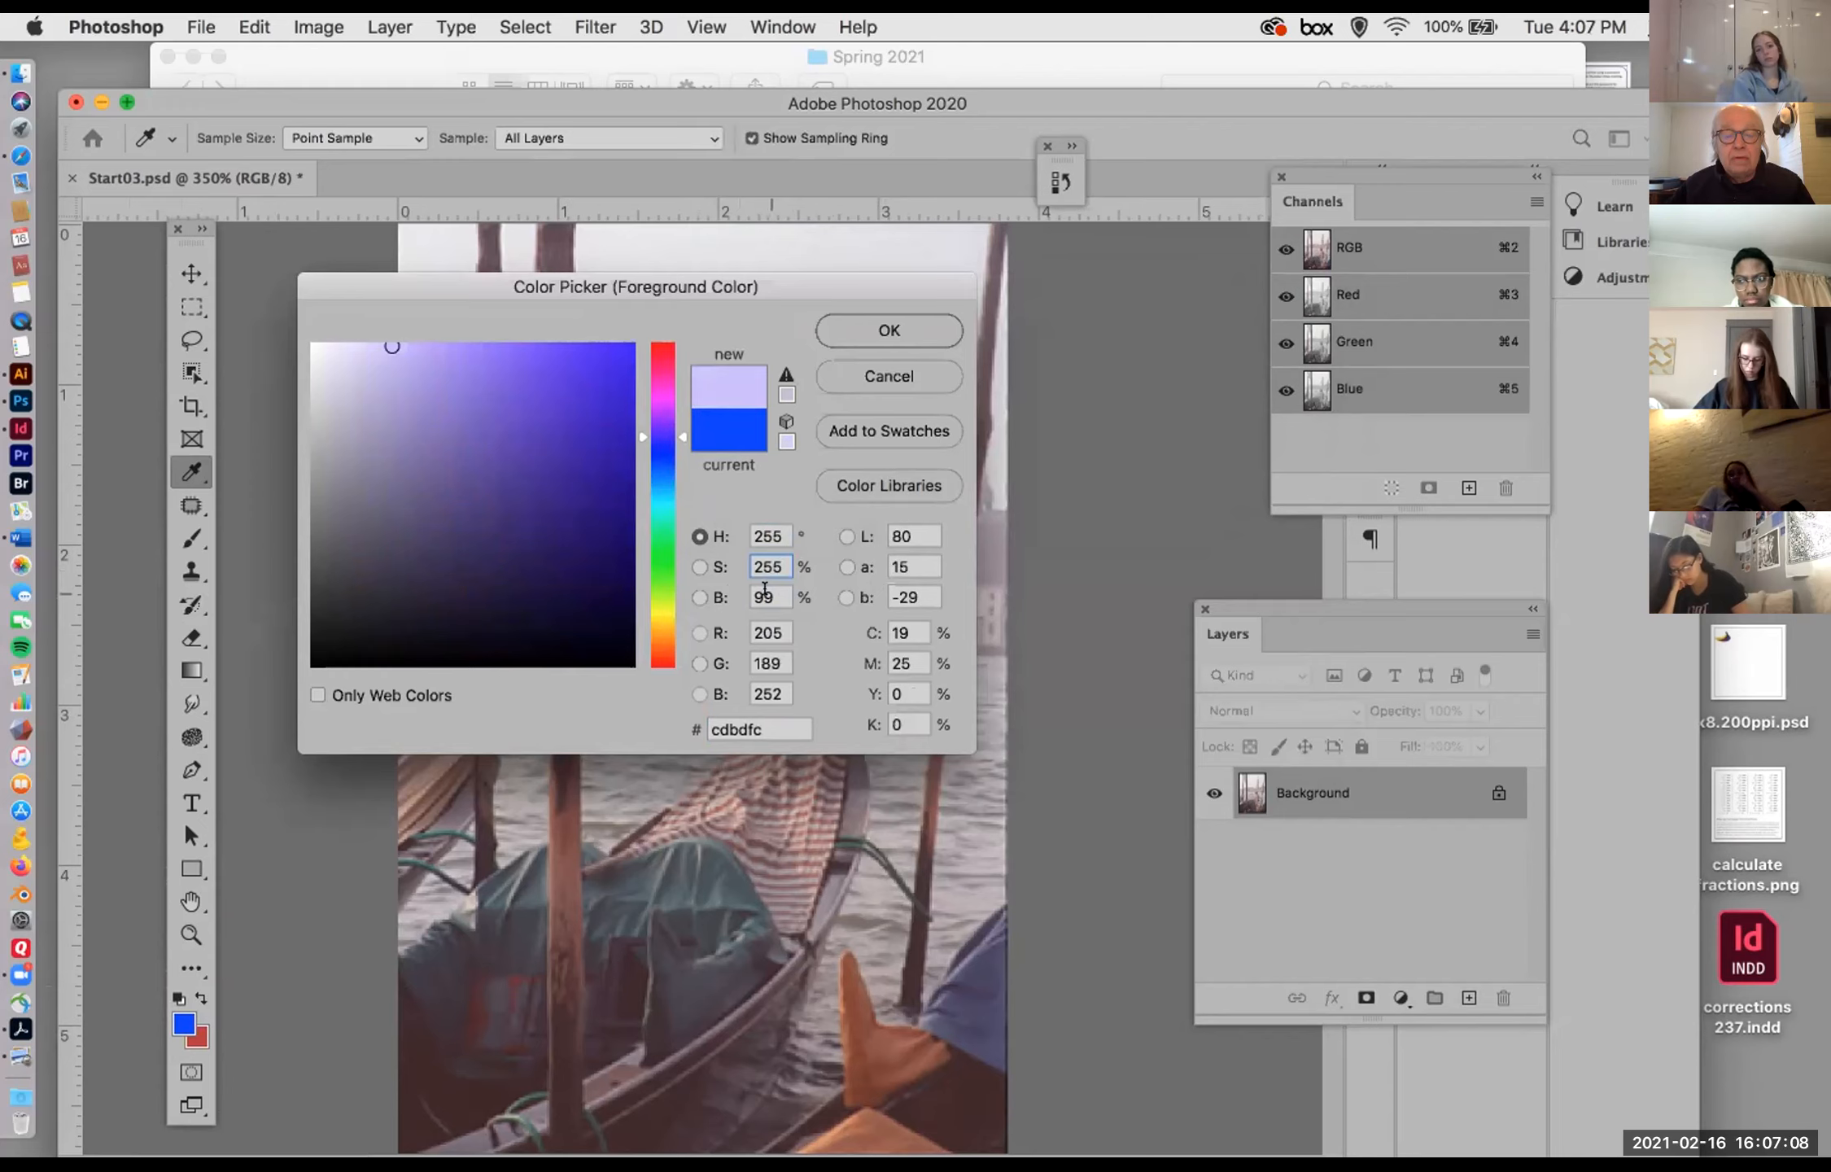
key(Tab)
click(1101, 432)
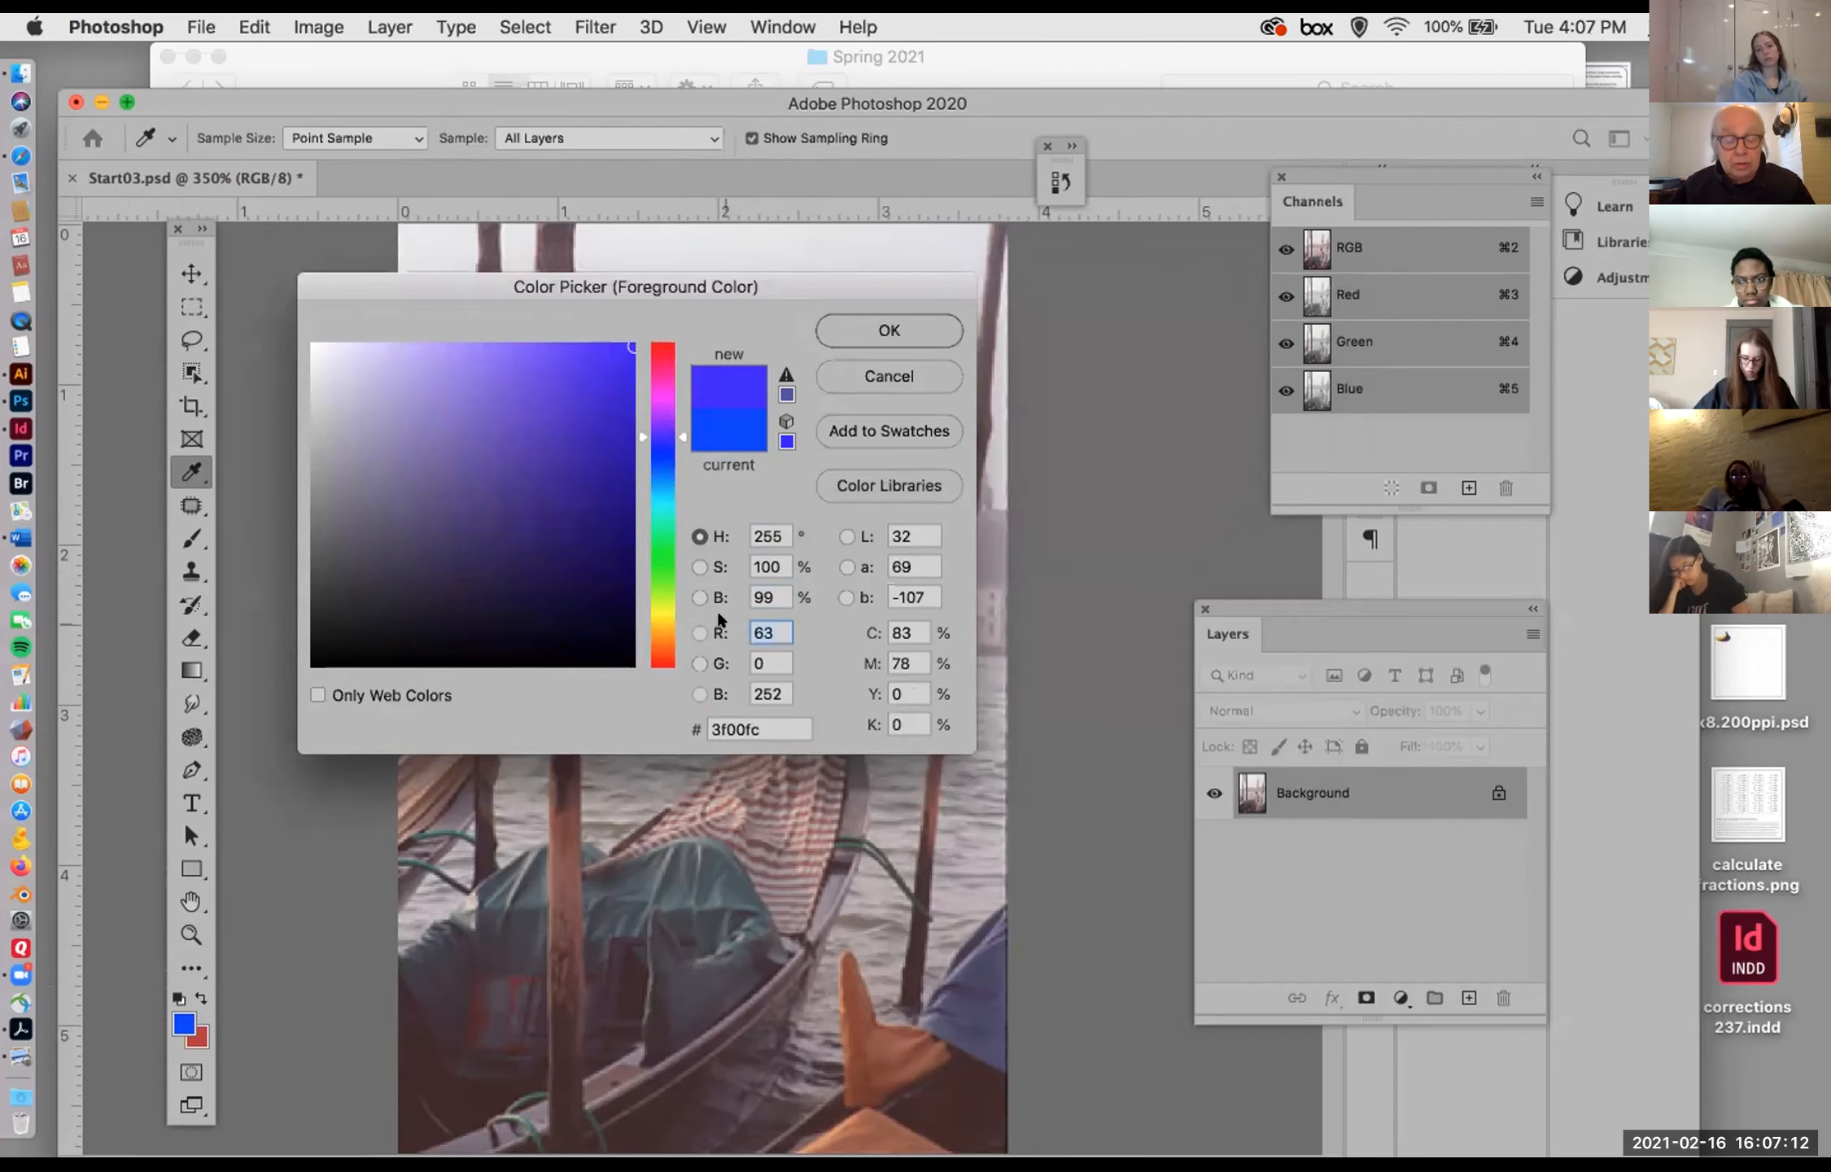
Step: Set the foreground color to white with red, green and blue values of 255 each, and accept it
text(2555)
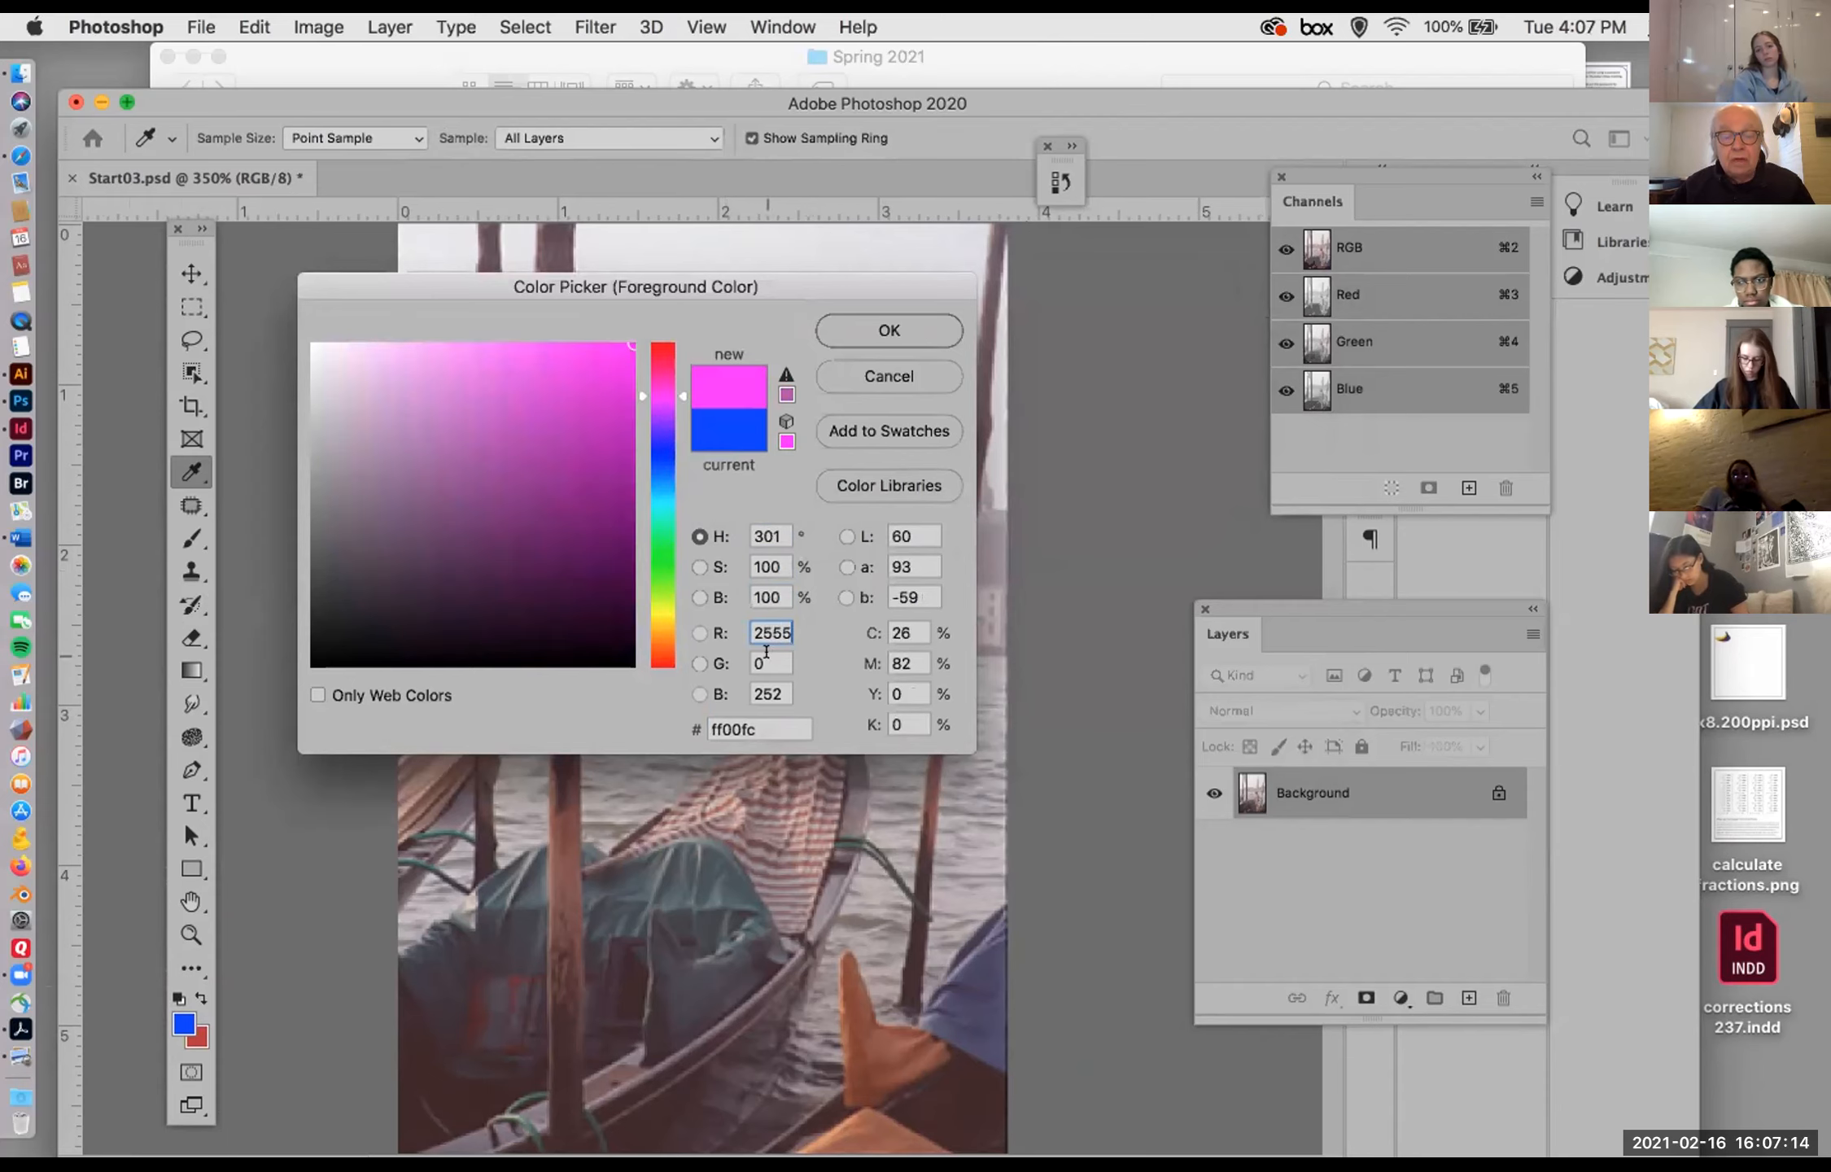
key(Tab)
text(255)
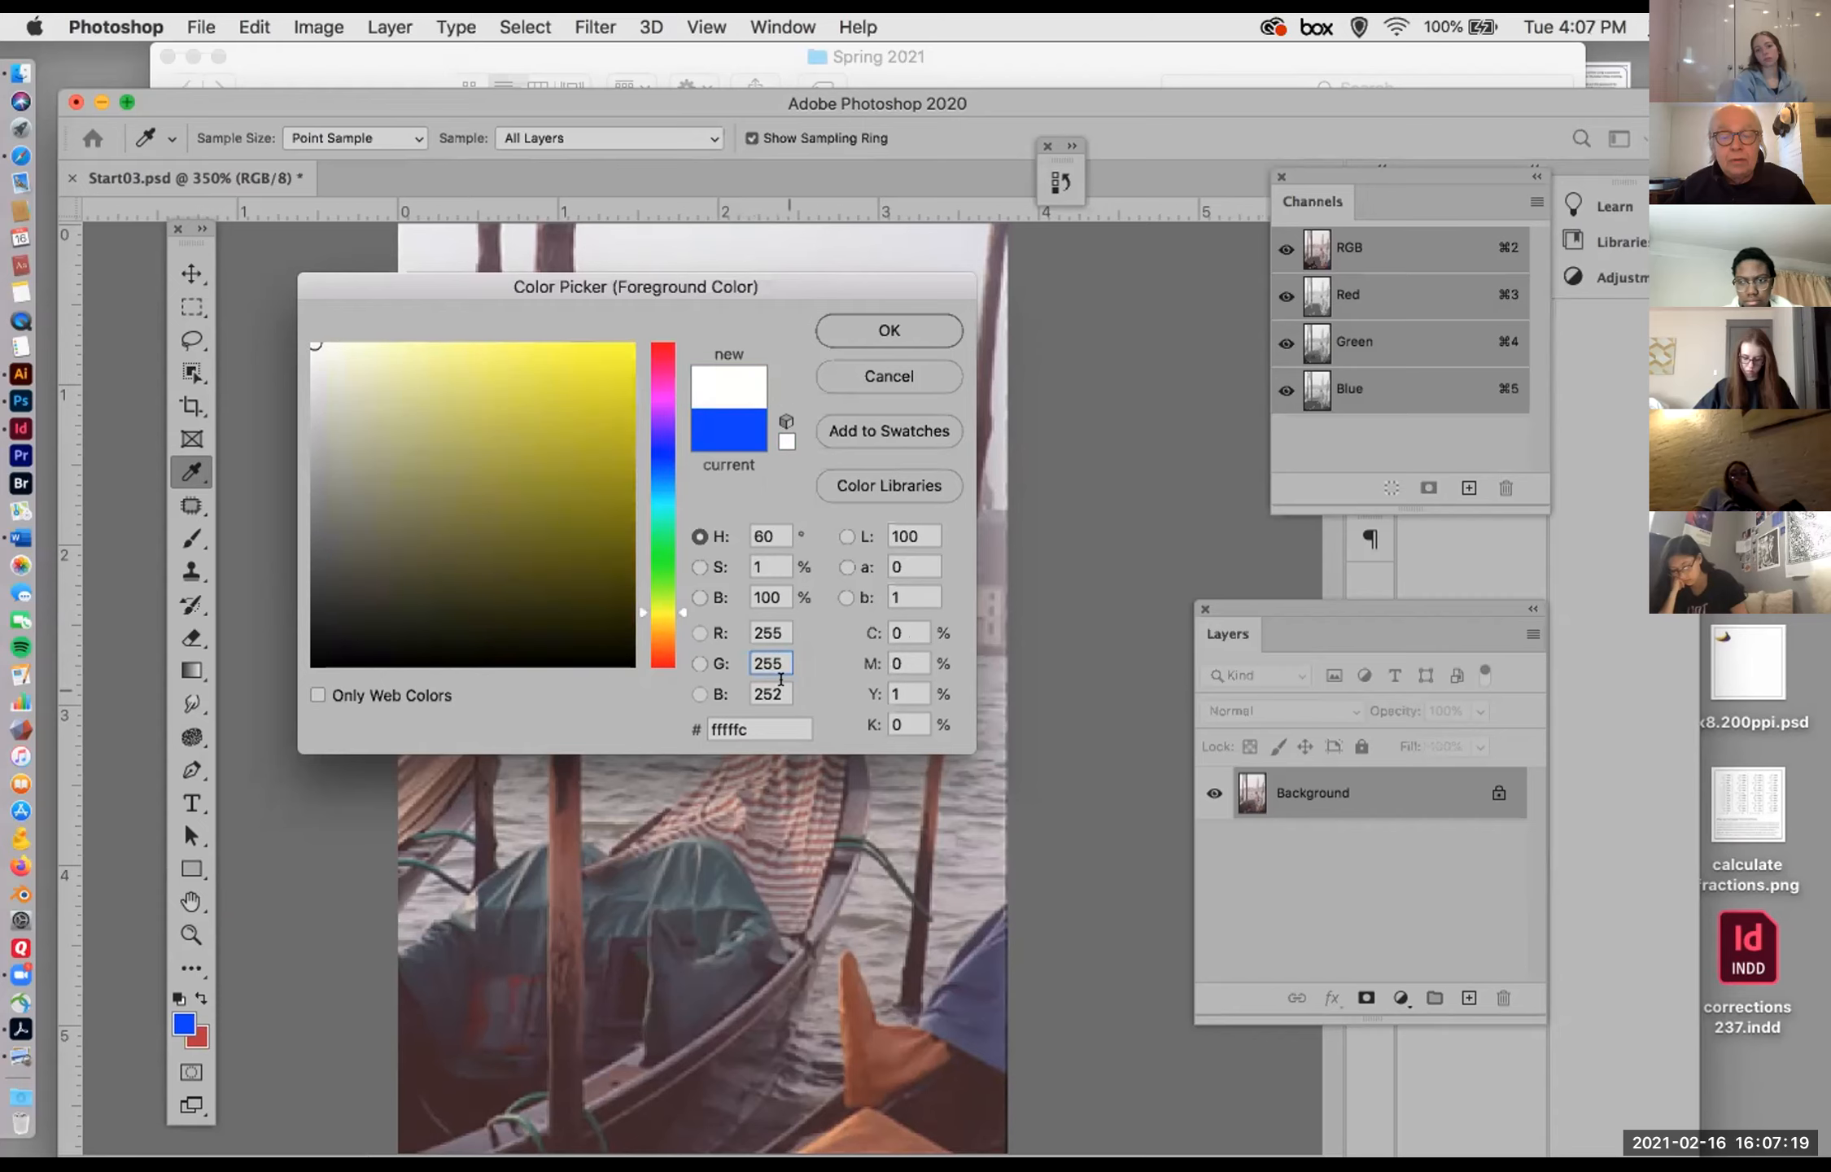
key(Tab)
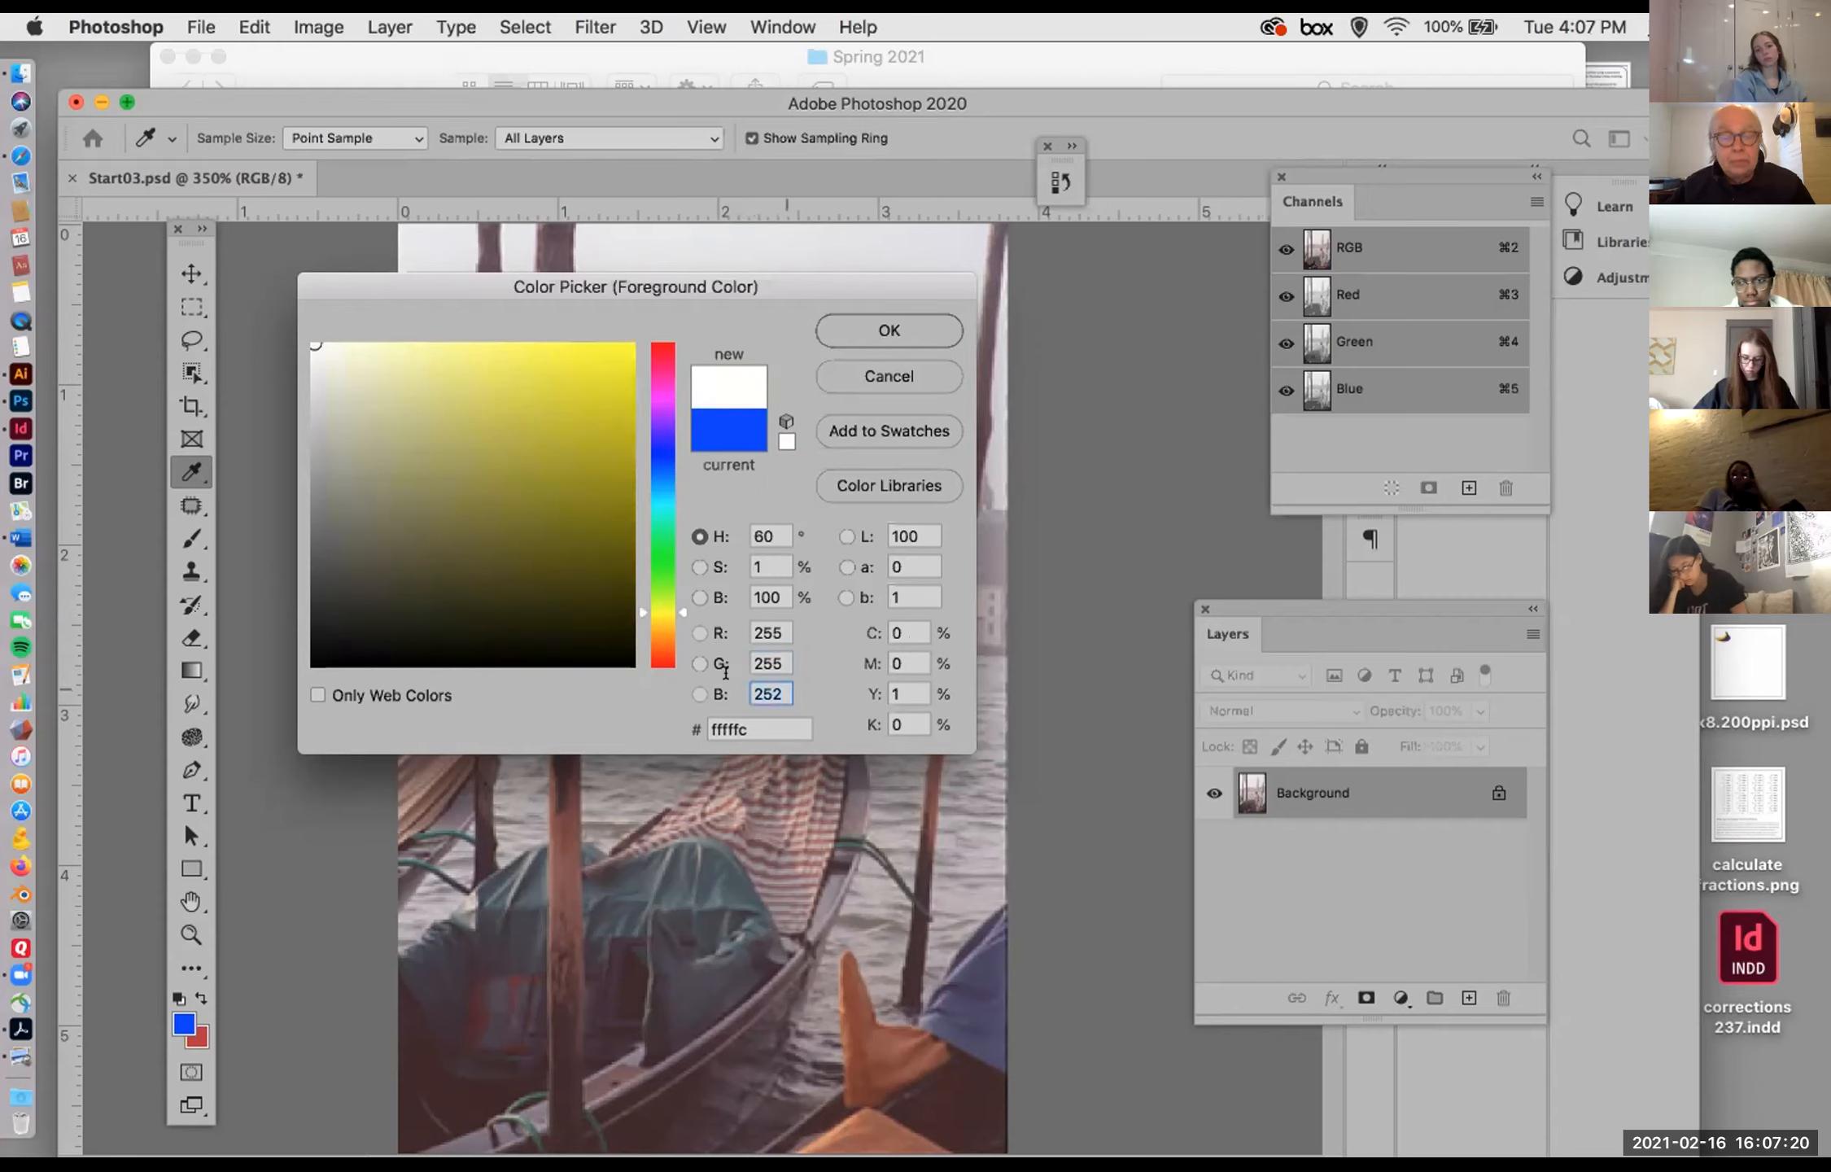
text(255)
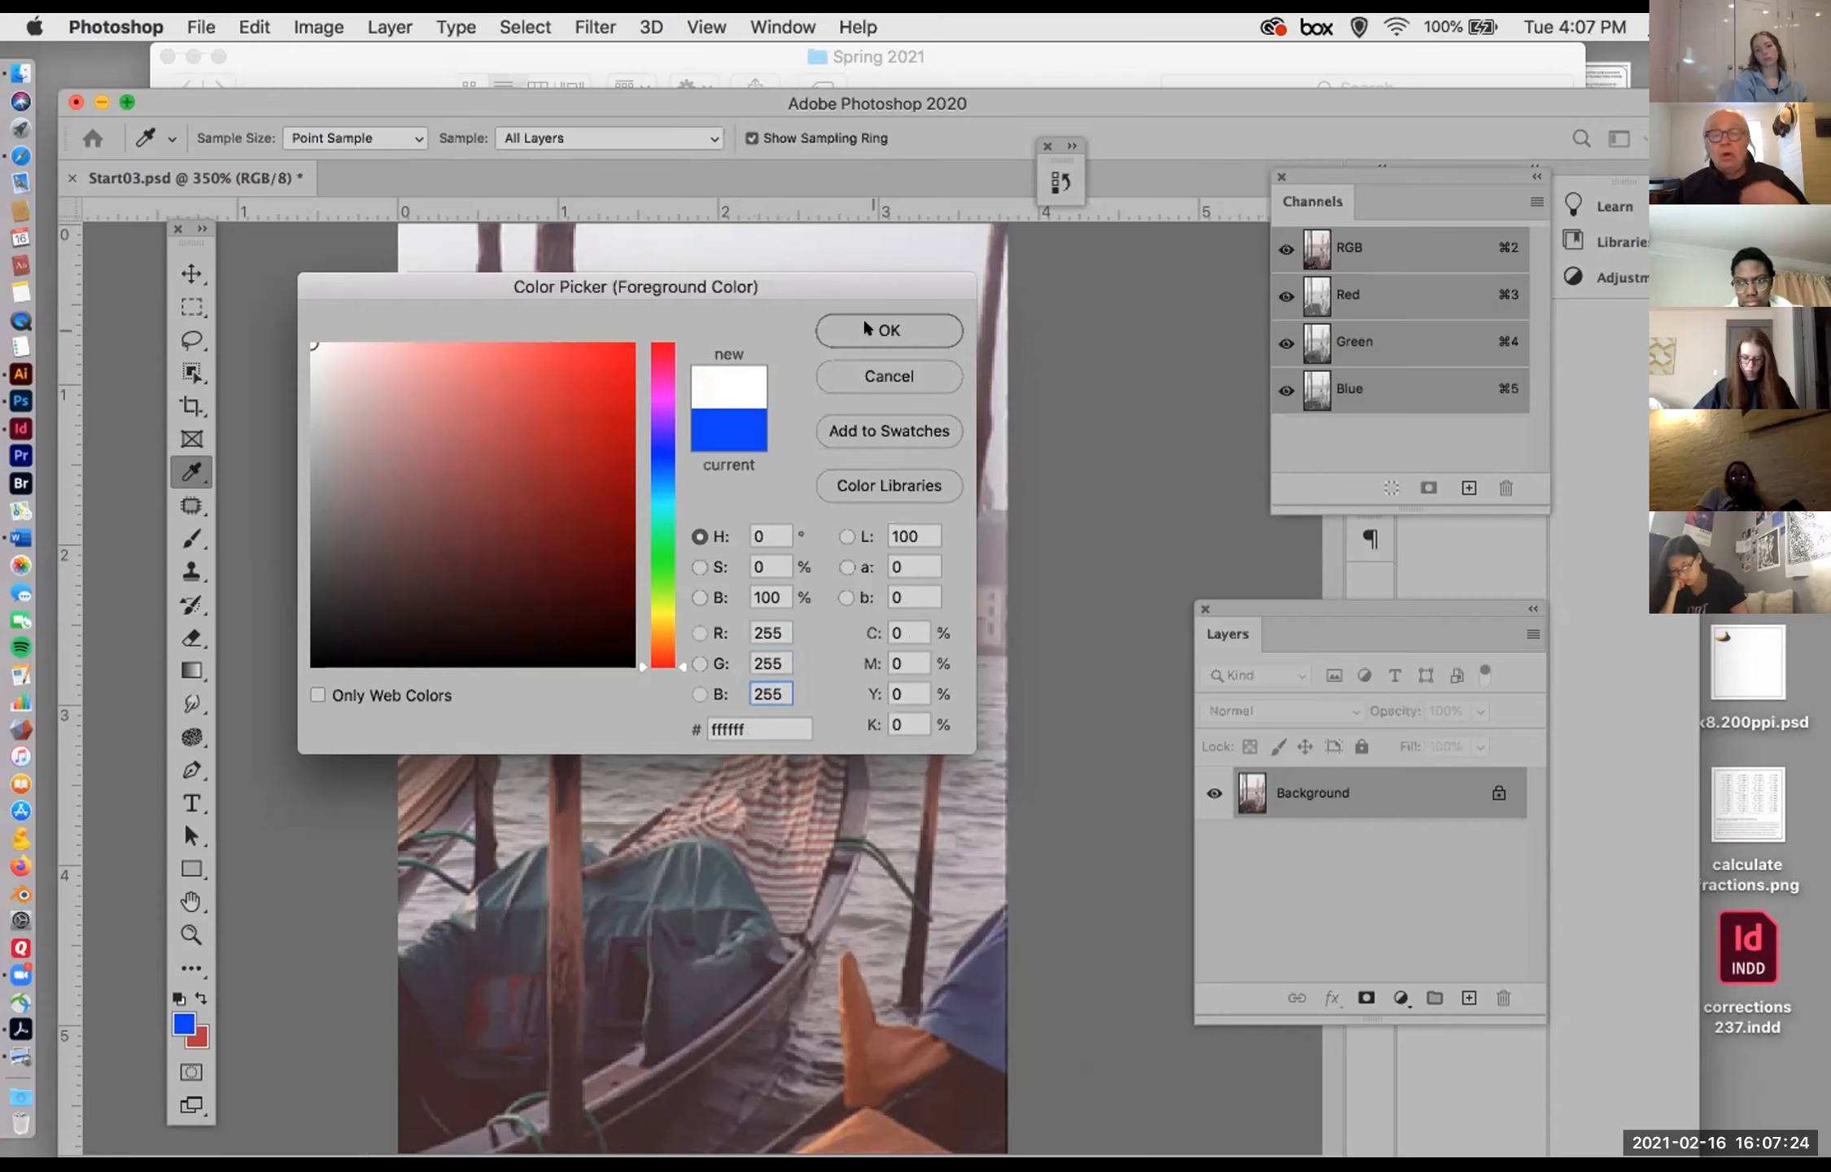
click(844, 330)
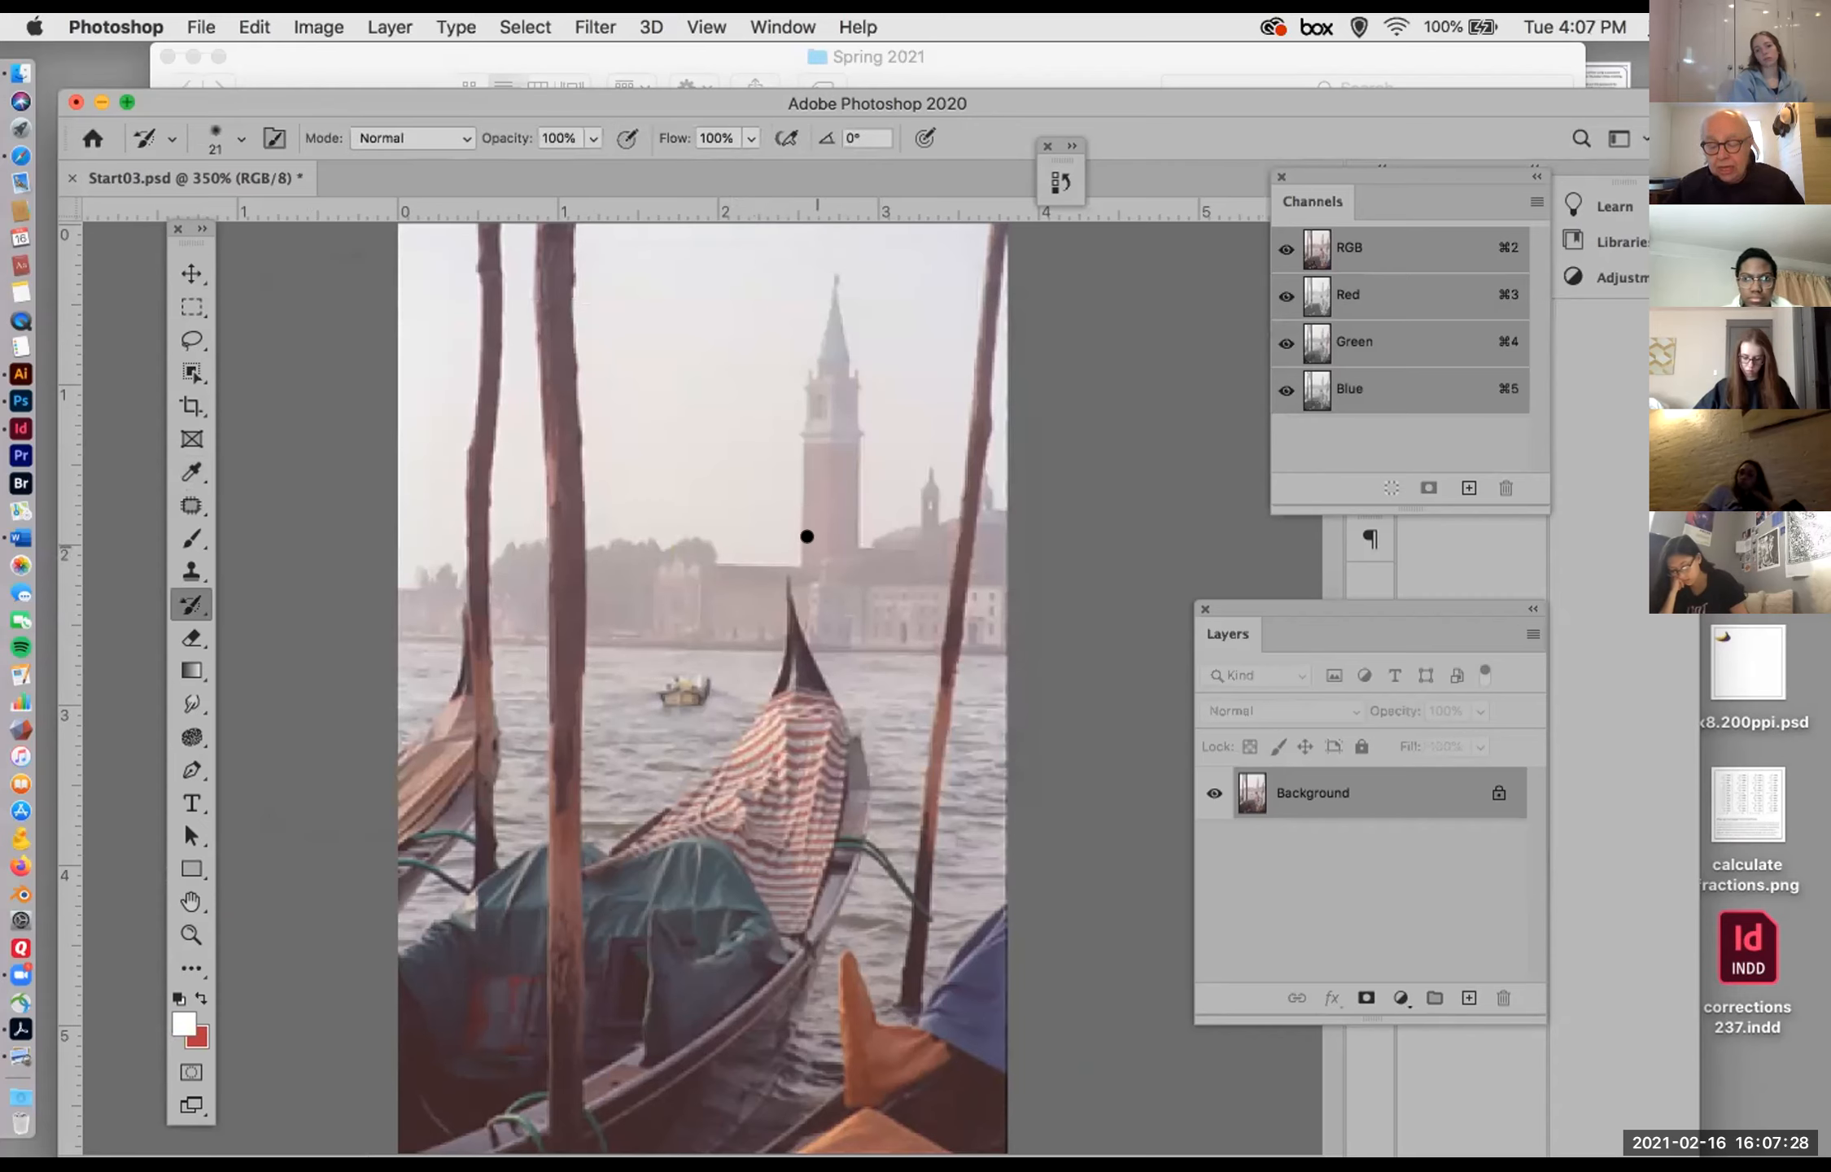
Step: Start a Levels adjustment on the Venice photo and set the RGB white input level to 244
key(super+l)
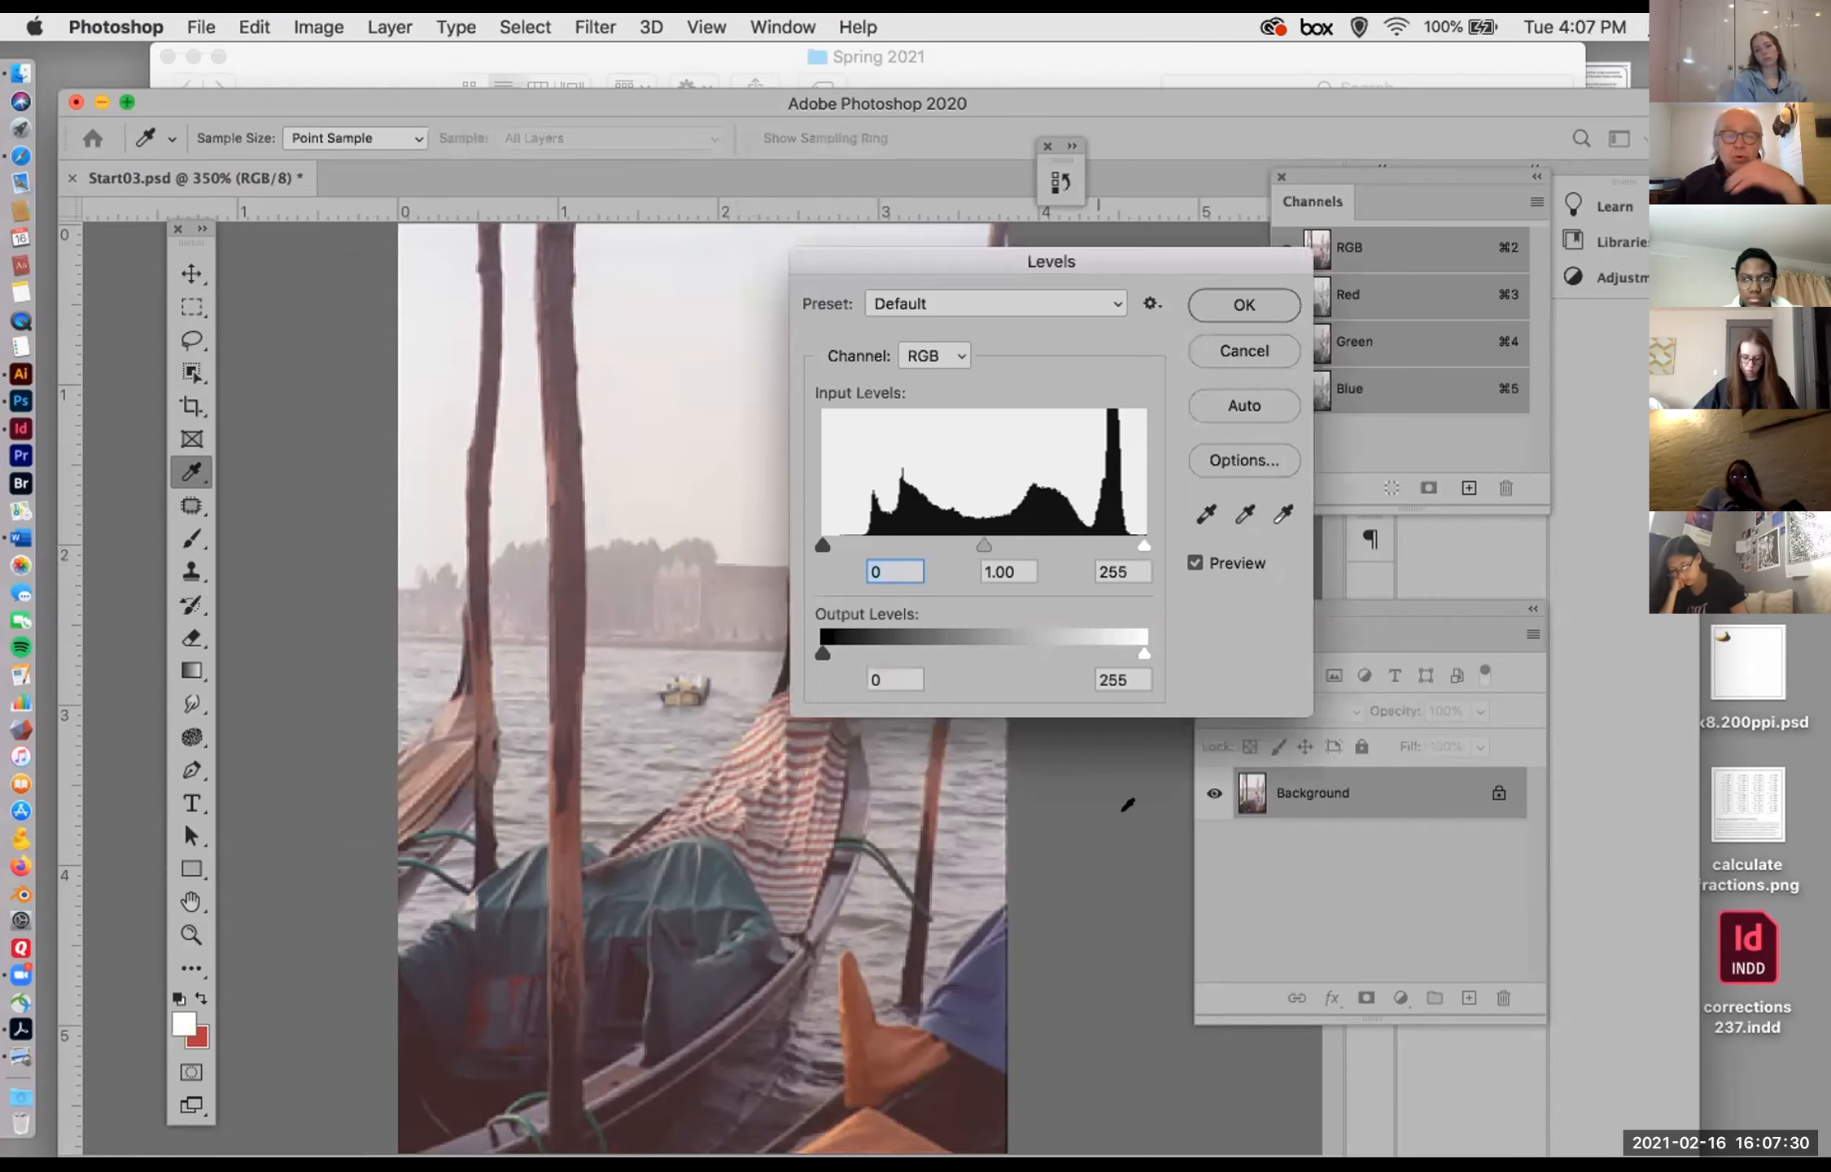
click(271, 20)
mouse_move(319, 27)
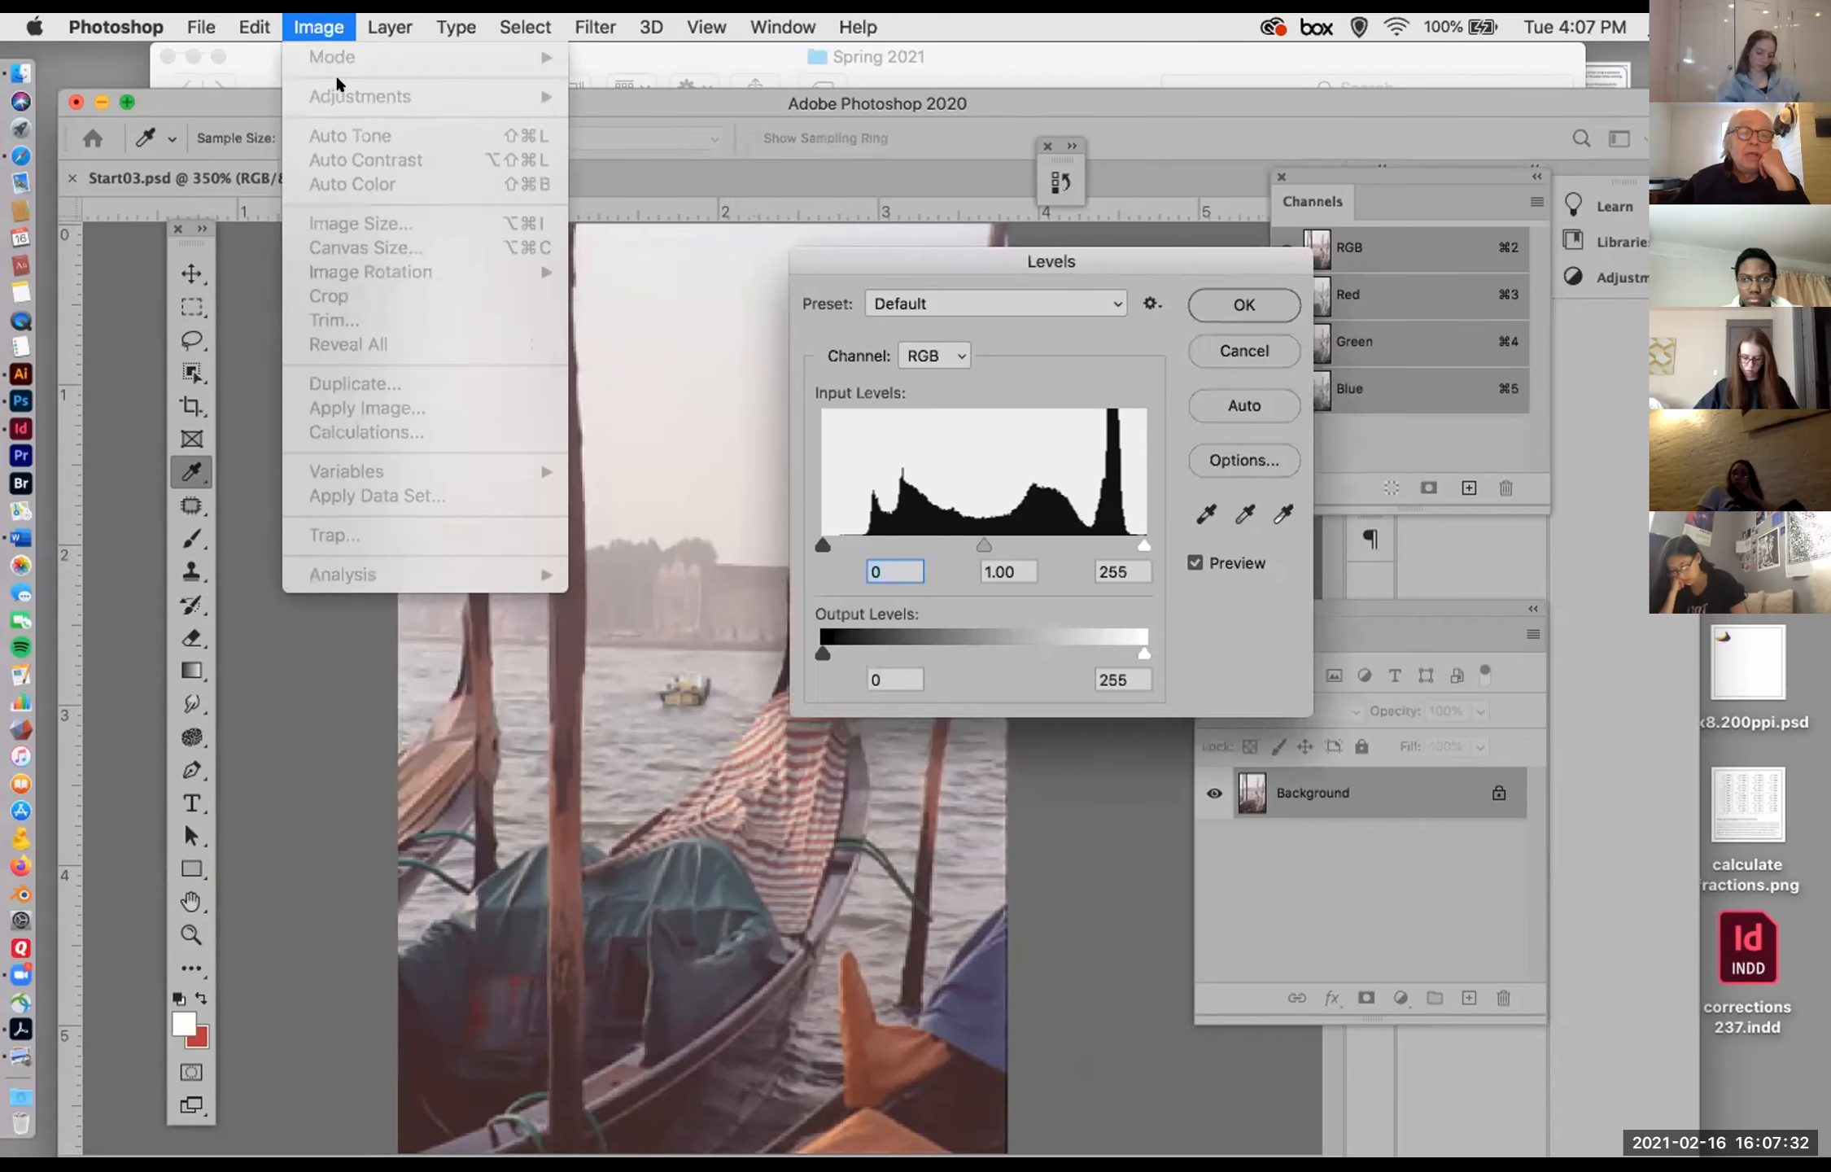
click(1182, 259)
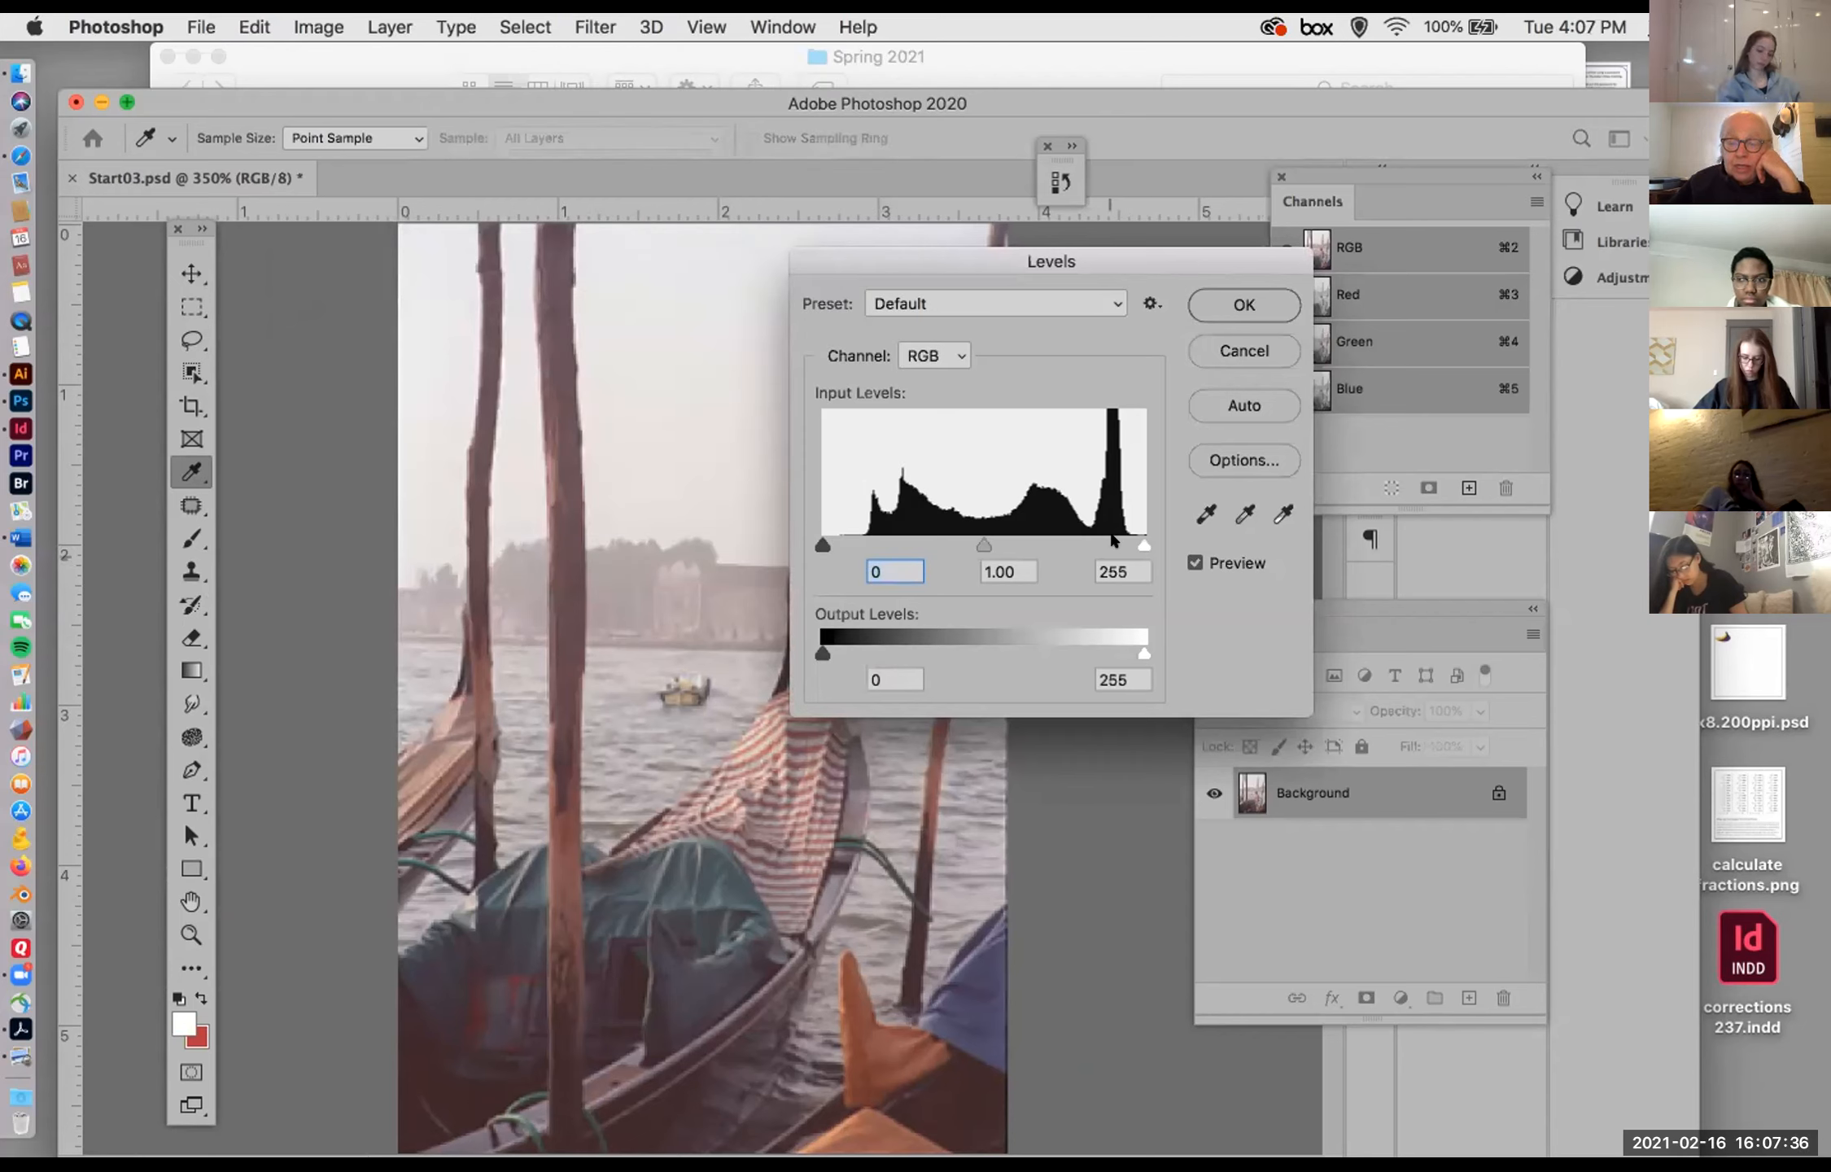
drag(1142, 544, 1129, 538)
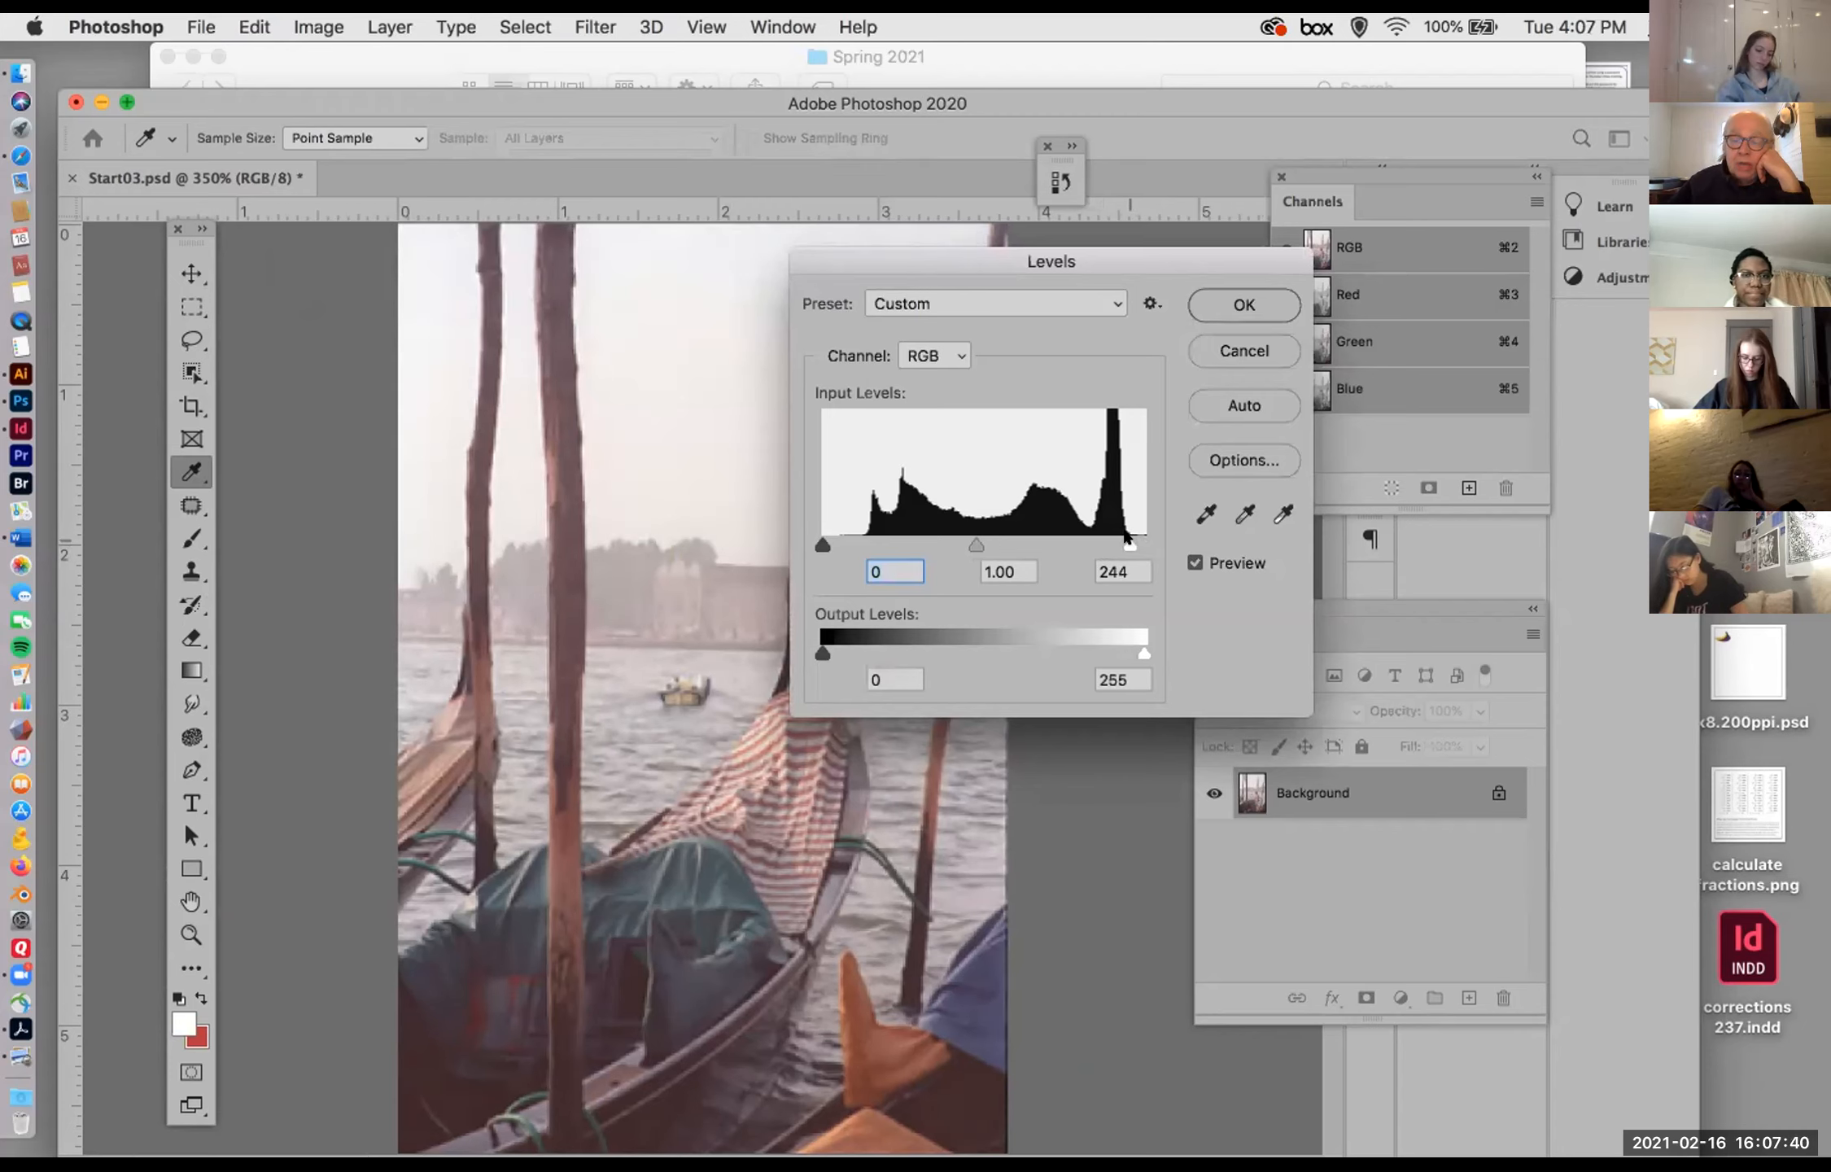
click(1129, 542)
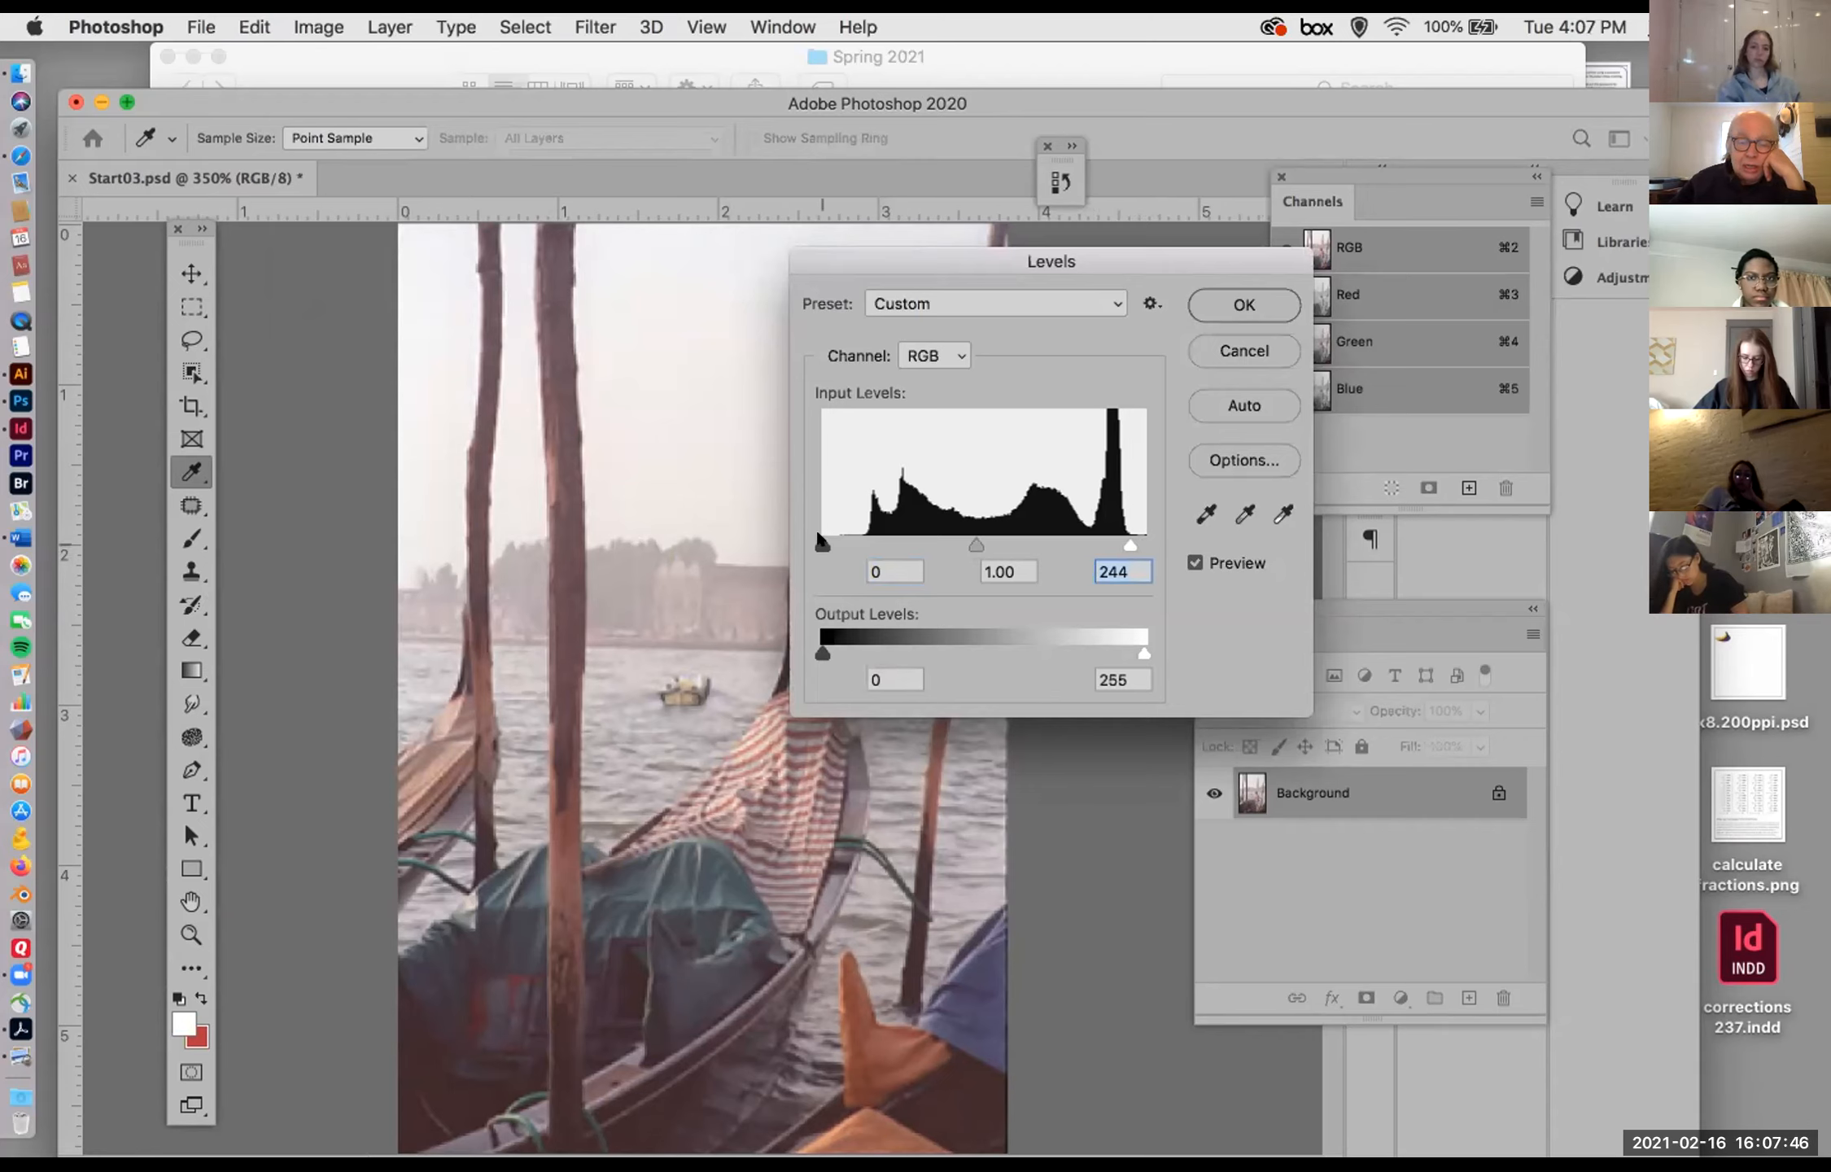
Step: Set the RGB black input level to 33, keep the midtone at 1.00, and apply the Levels adjustment
drag(820, 540, 862, 547)
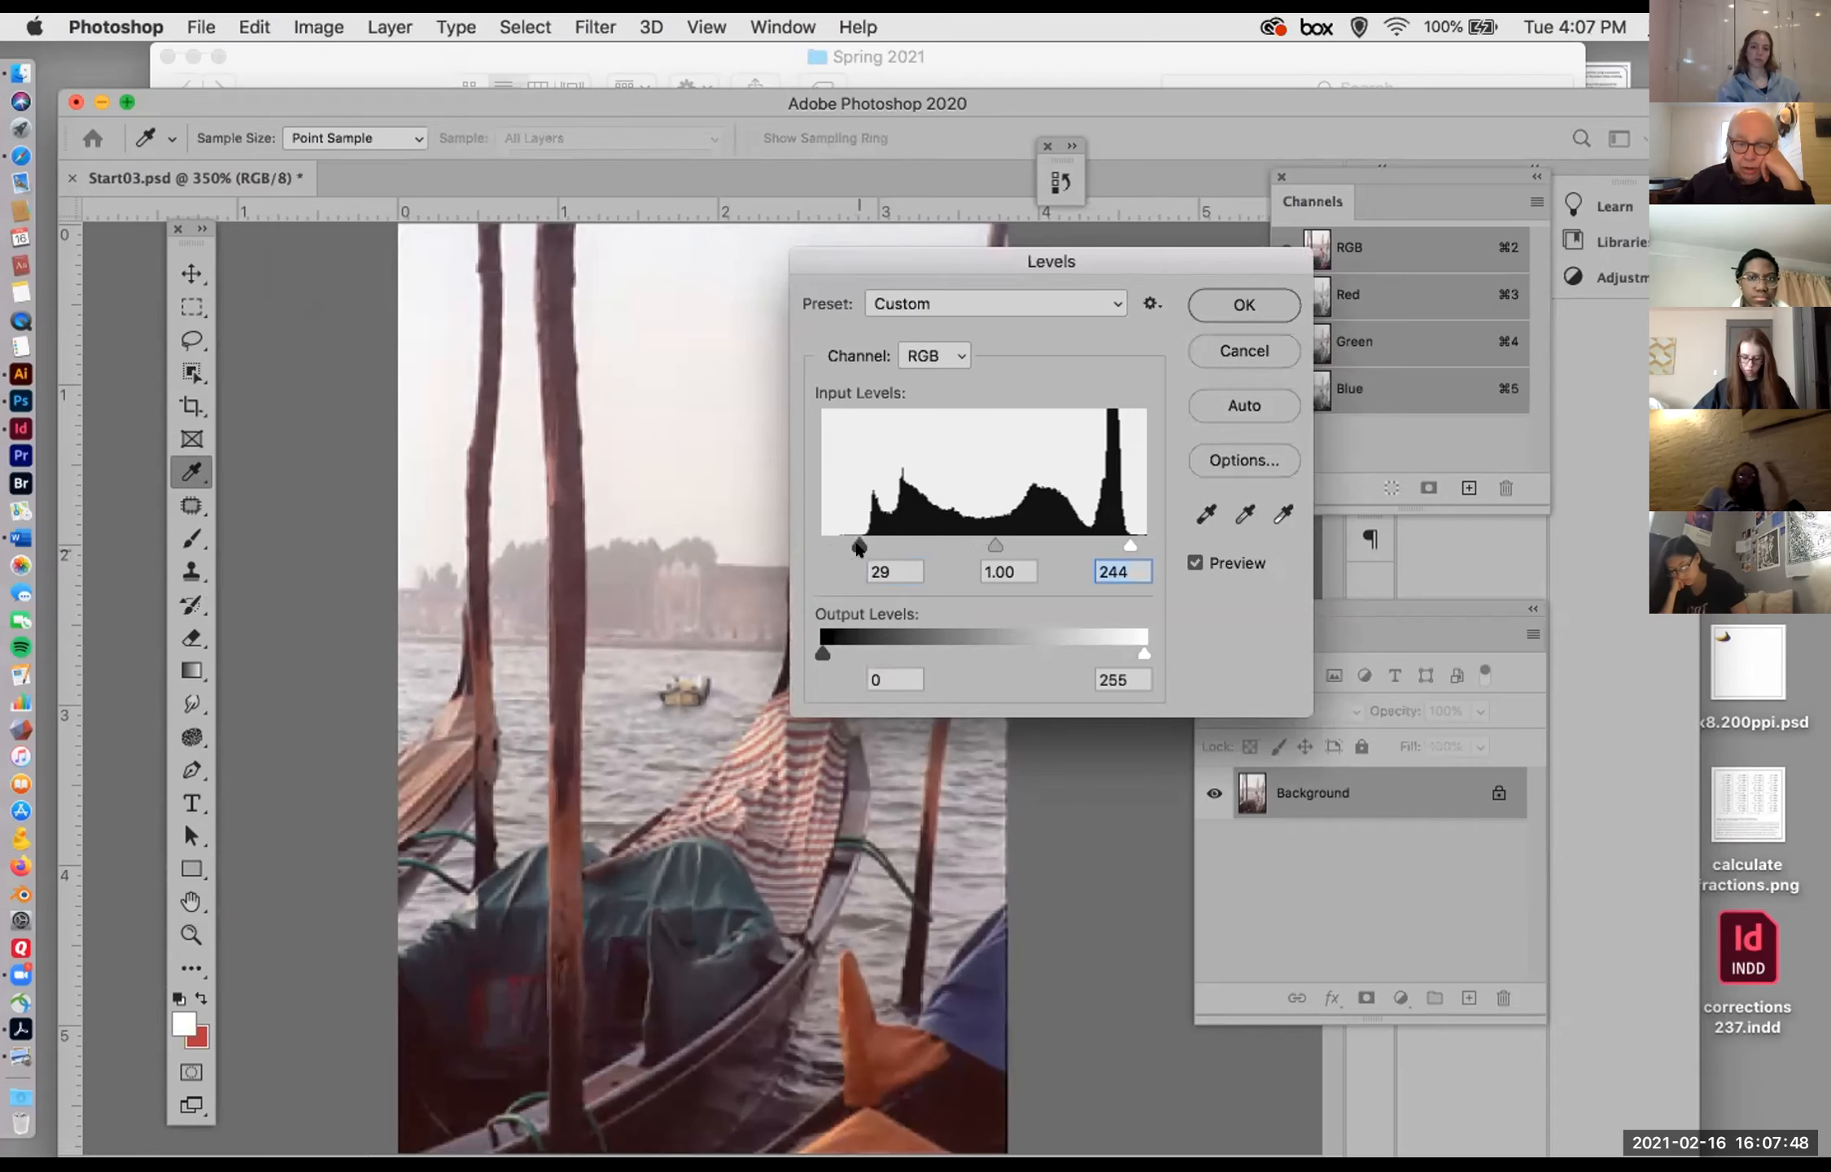
click(869, 575)
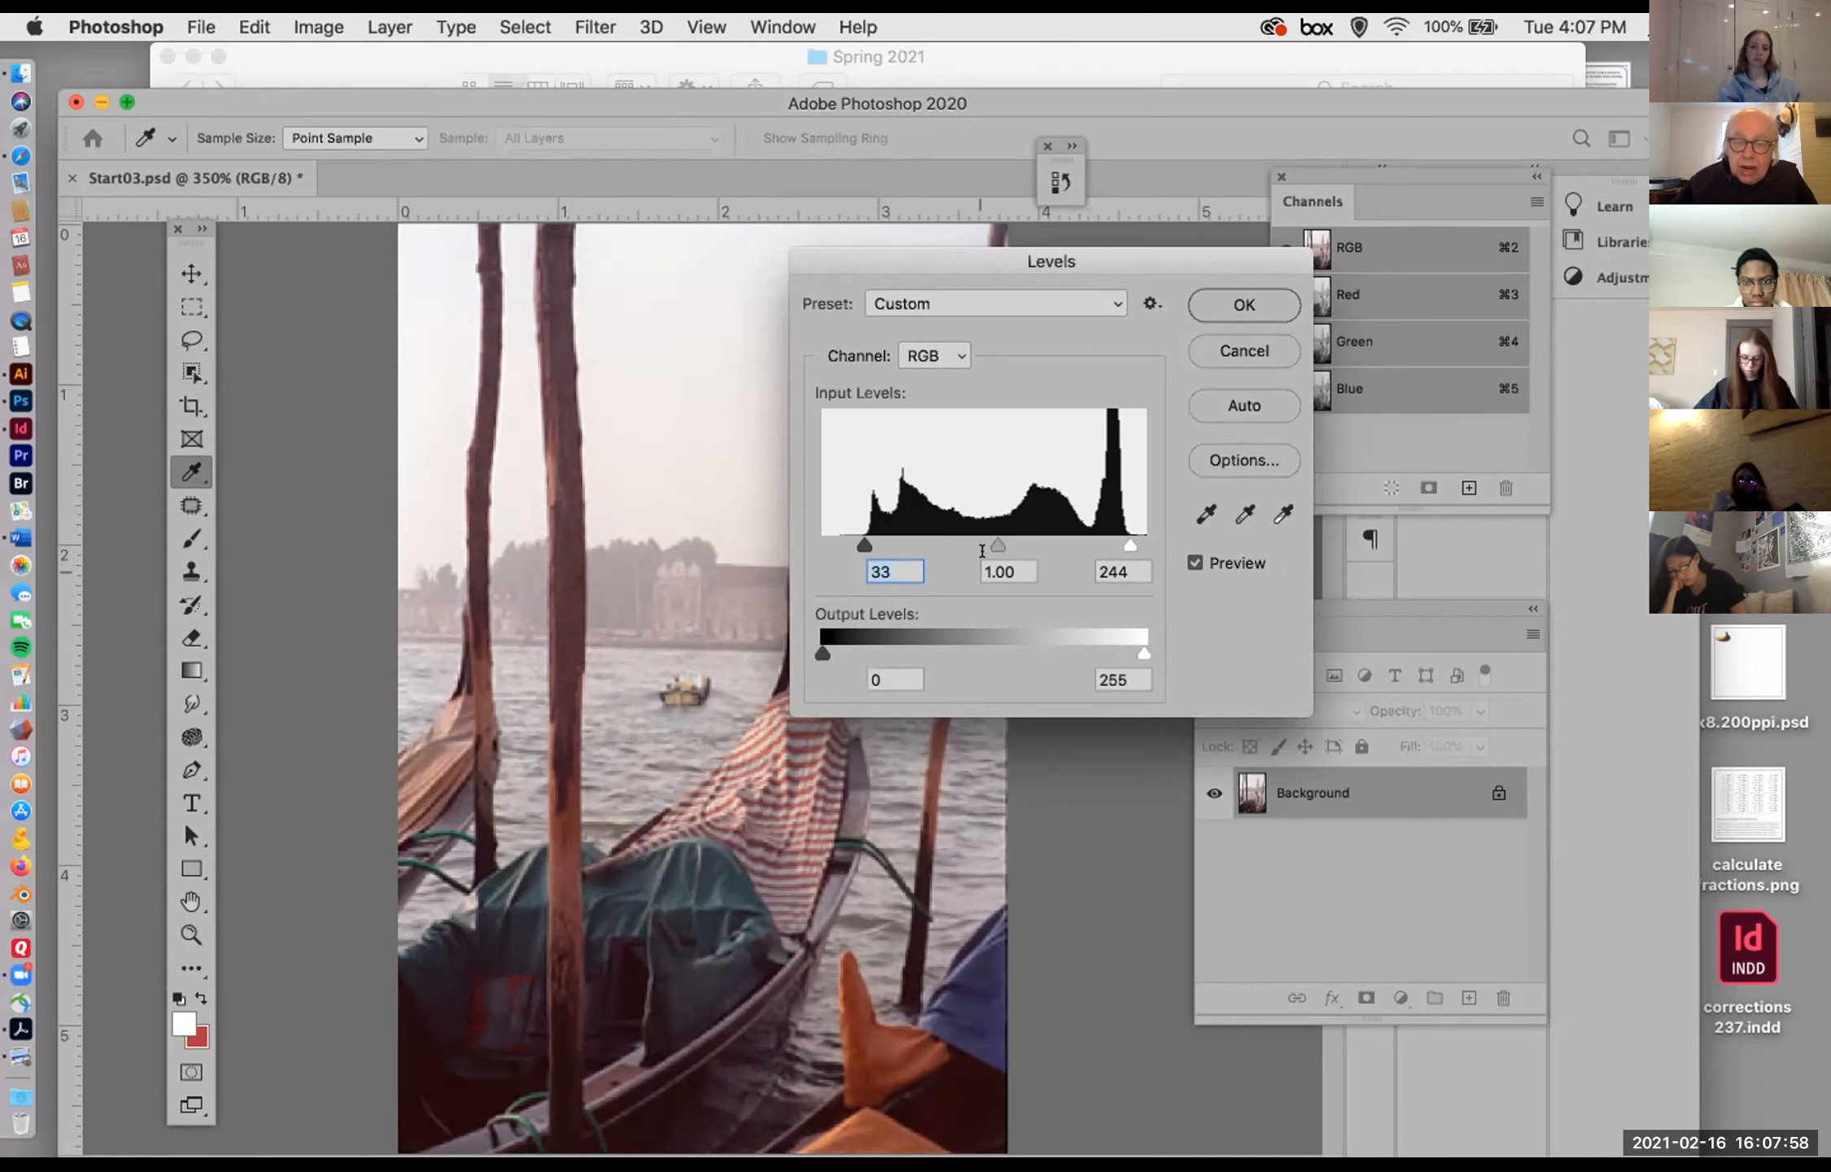
mouse_move(986, 541)
mouse_down()
mouse_move(966, 541)
mouse_move(1006, 537)
mouse_move(991, 537)
mouse_up()
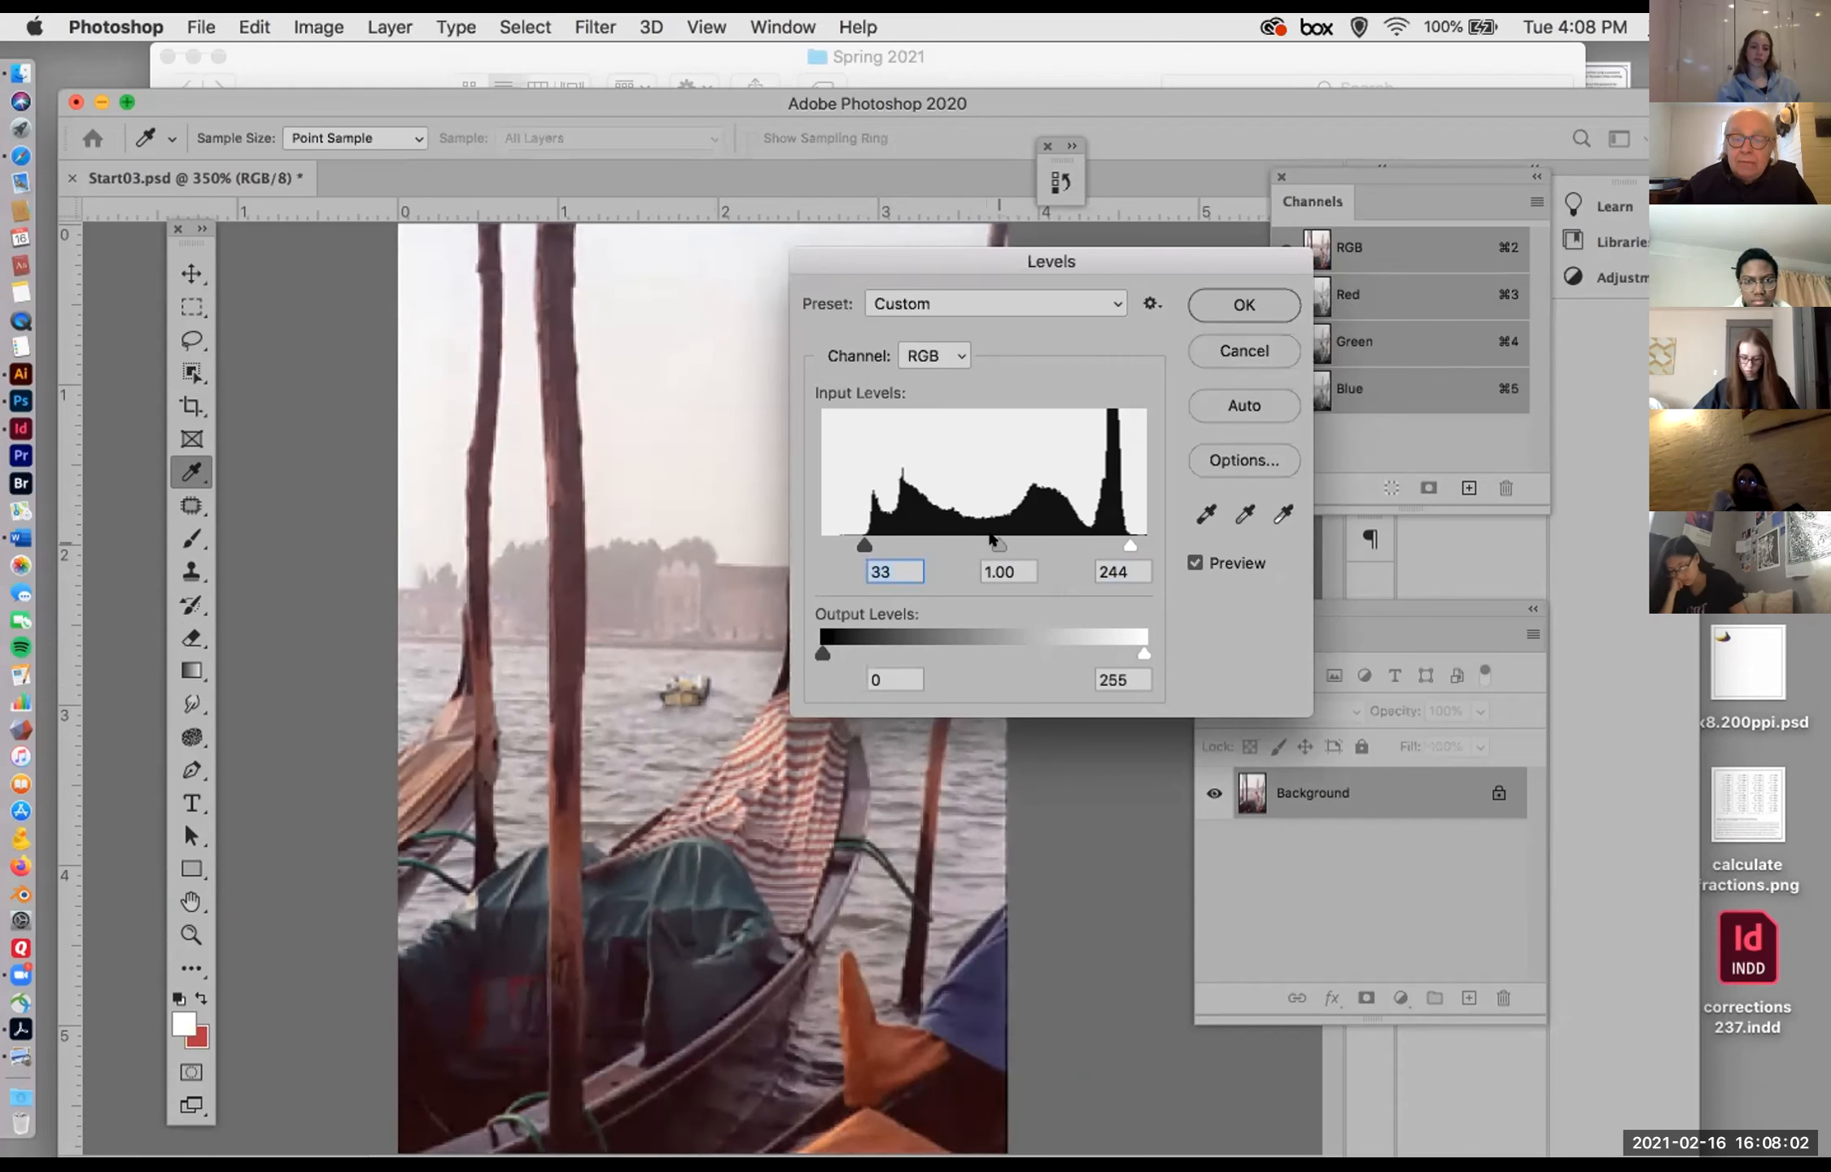
click(1231, 294)
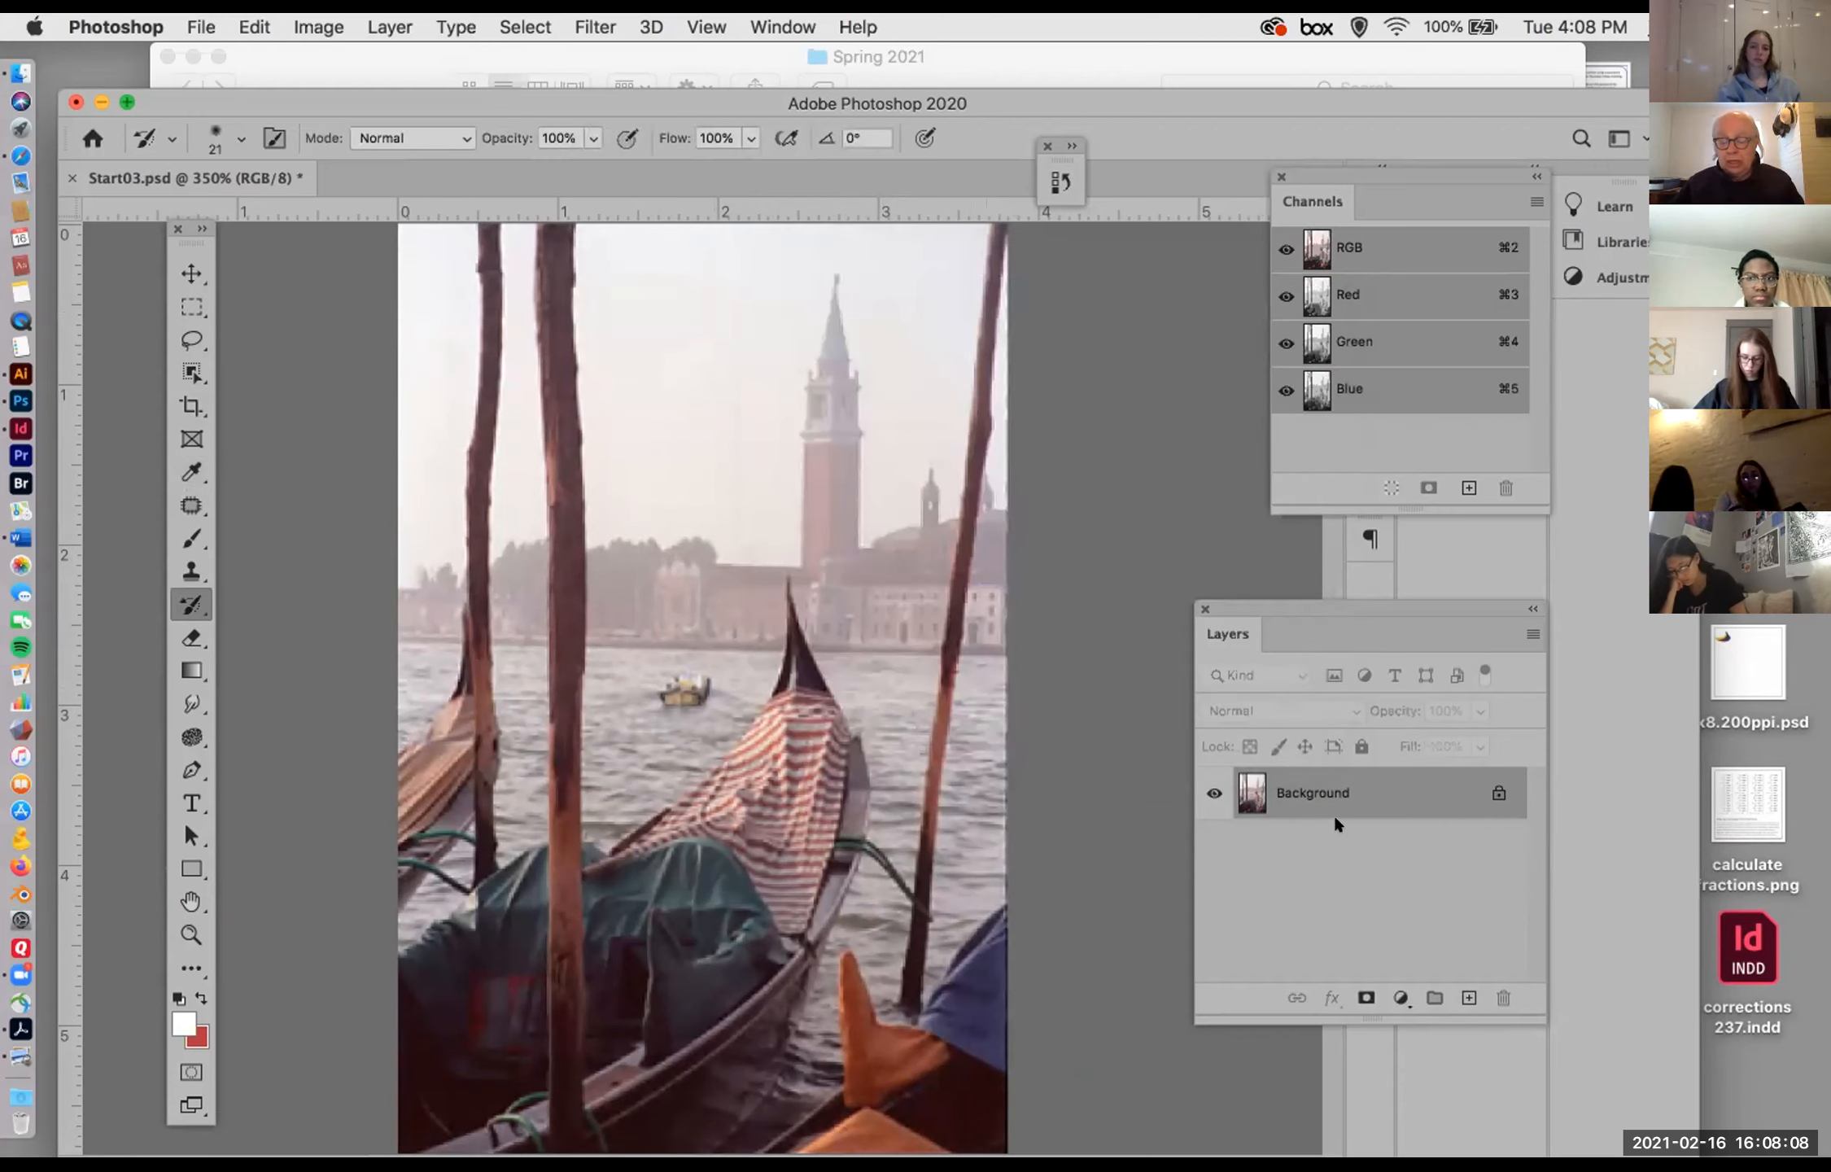
Step: Examine the adjusted photo's RGB histogram and input levels in Levels, and close it without further changes
click(313, 27)
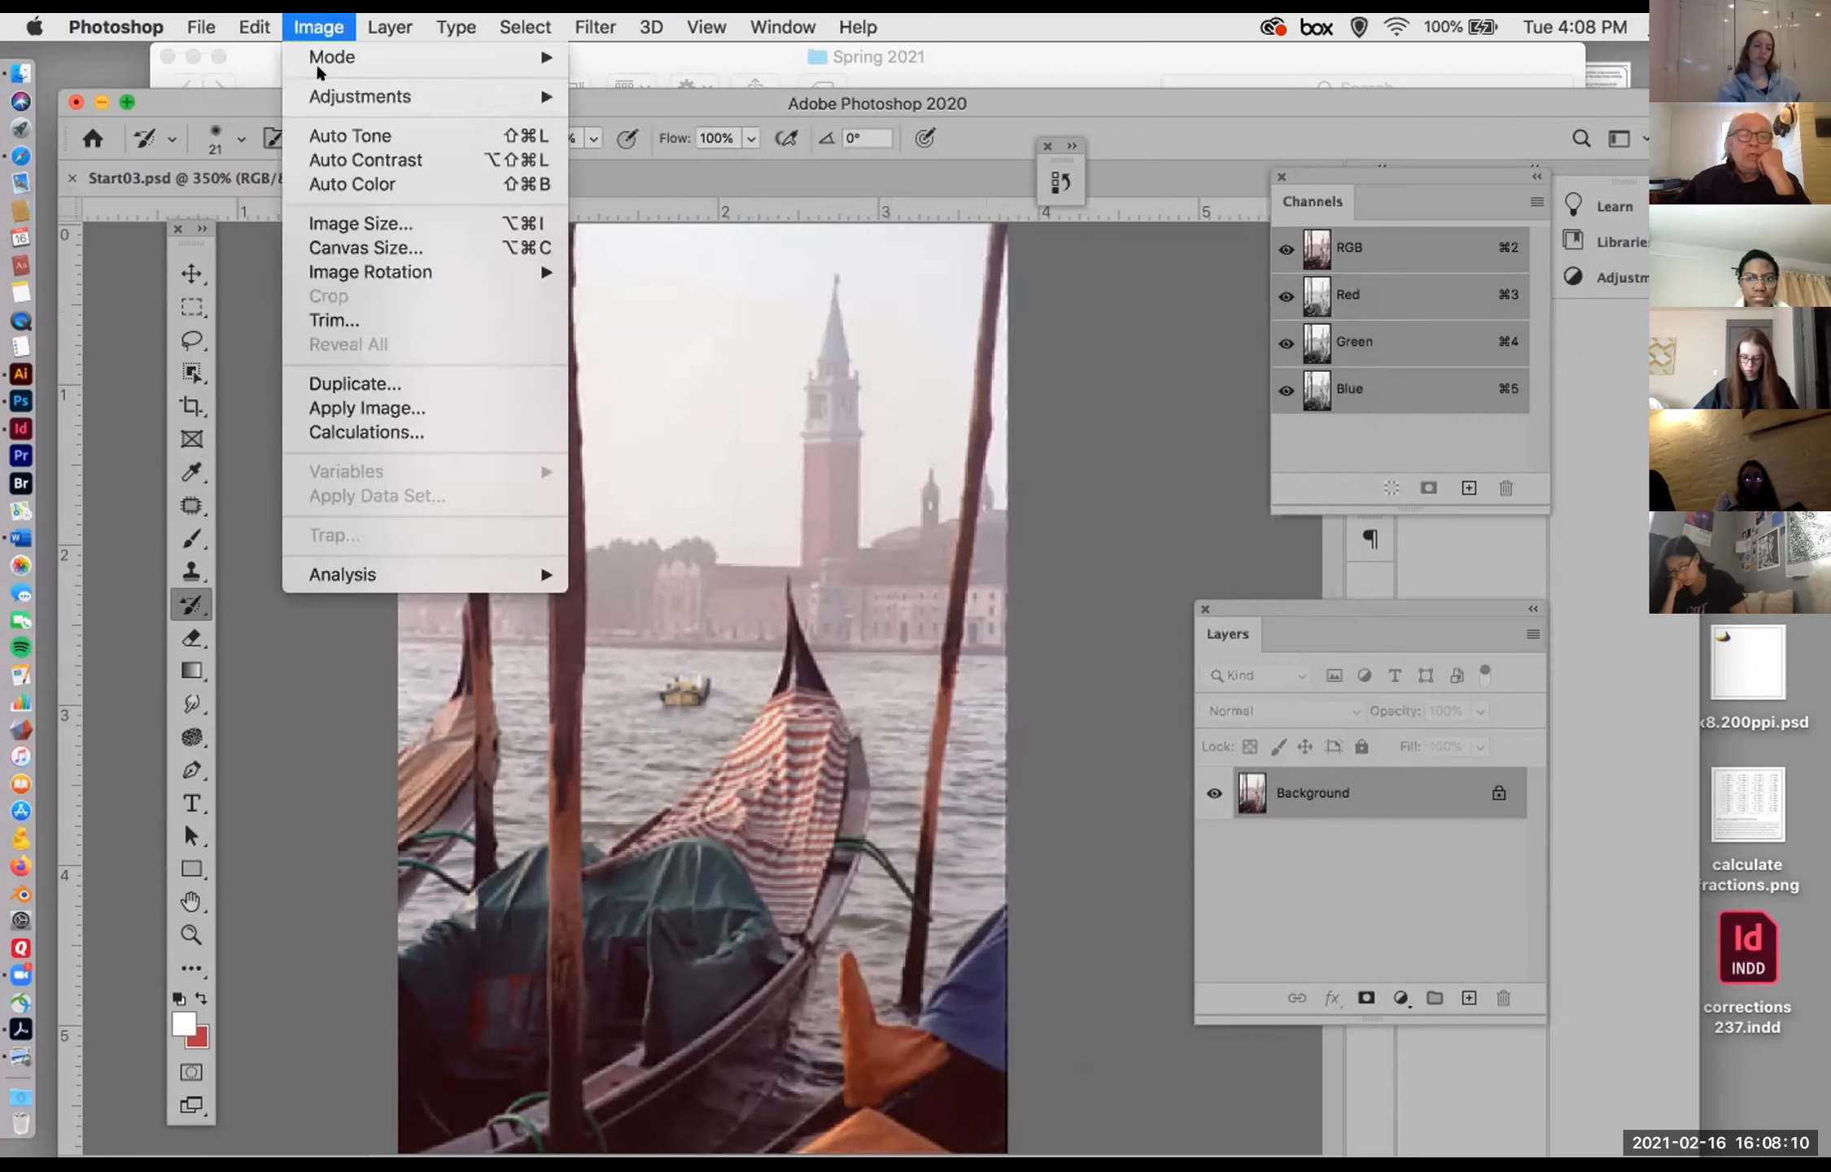
mouse_move(327, 89)
click(625, 121)
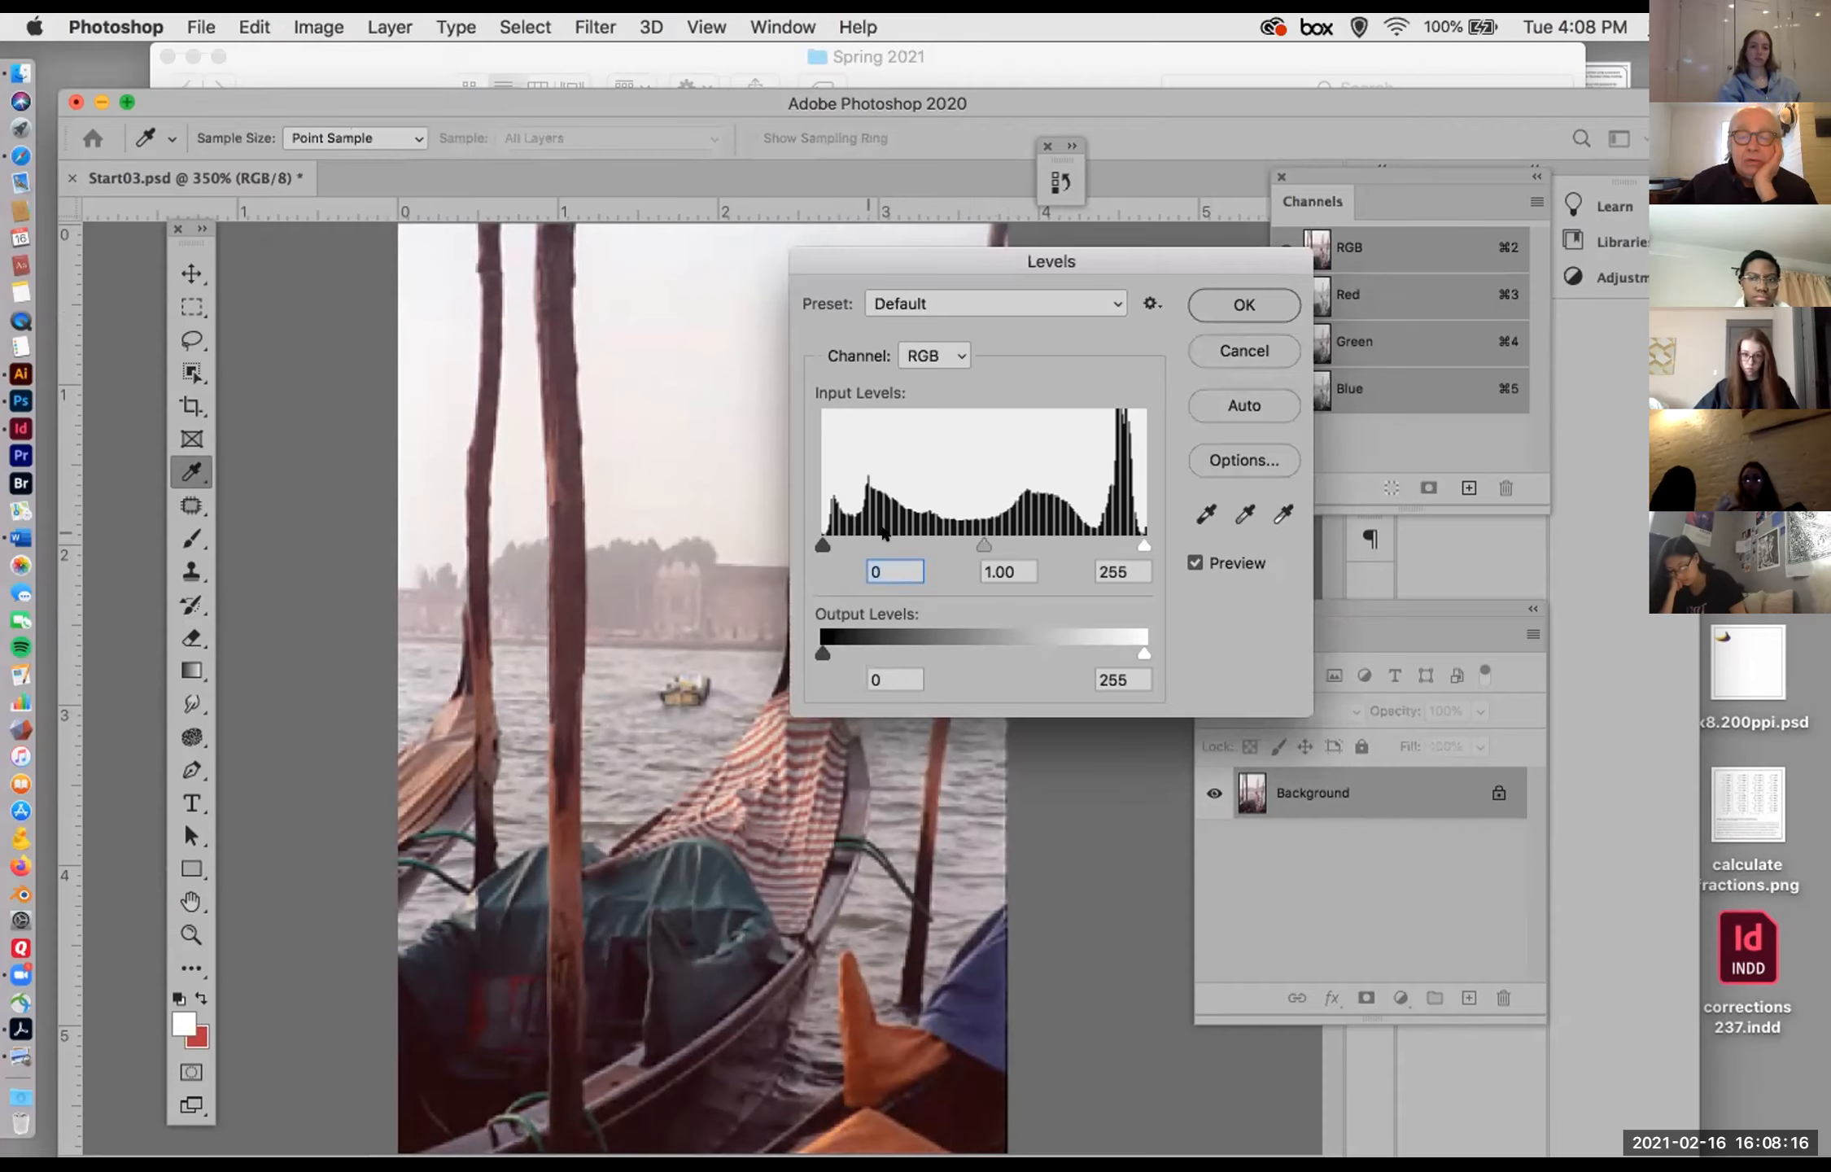
key(Tab)
key(Tab)
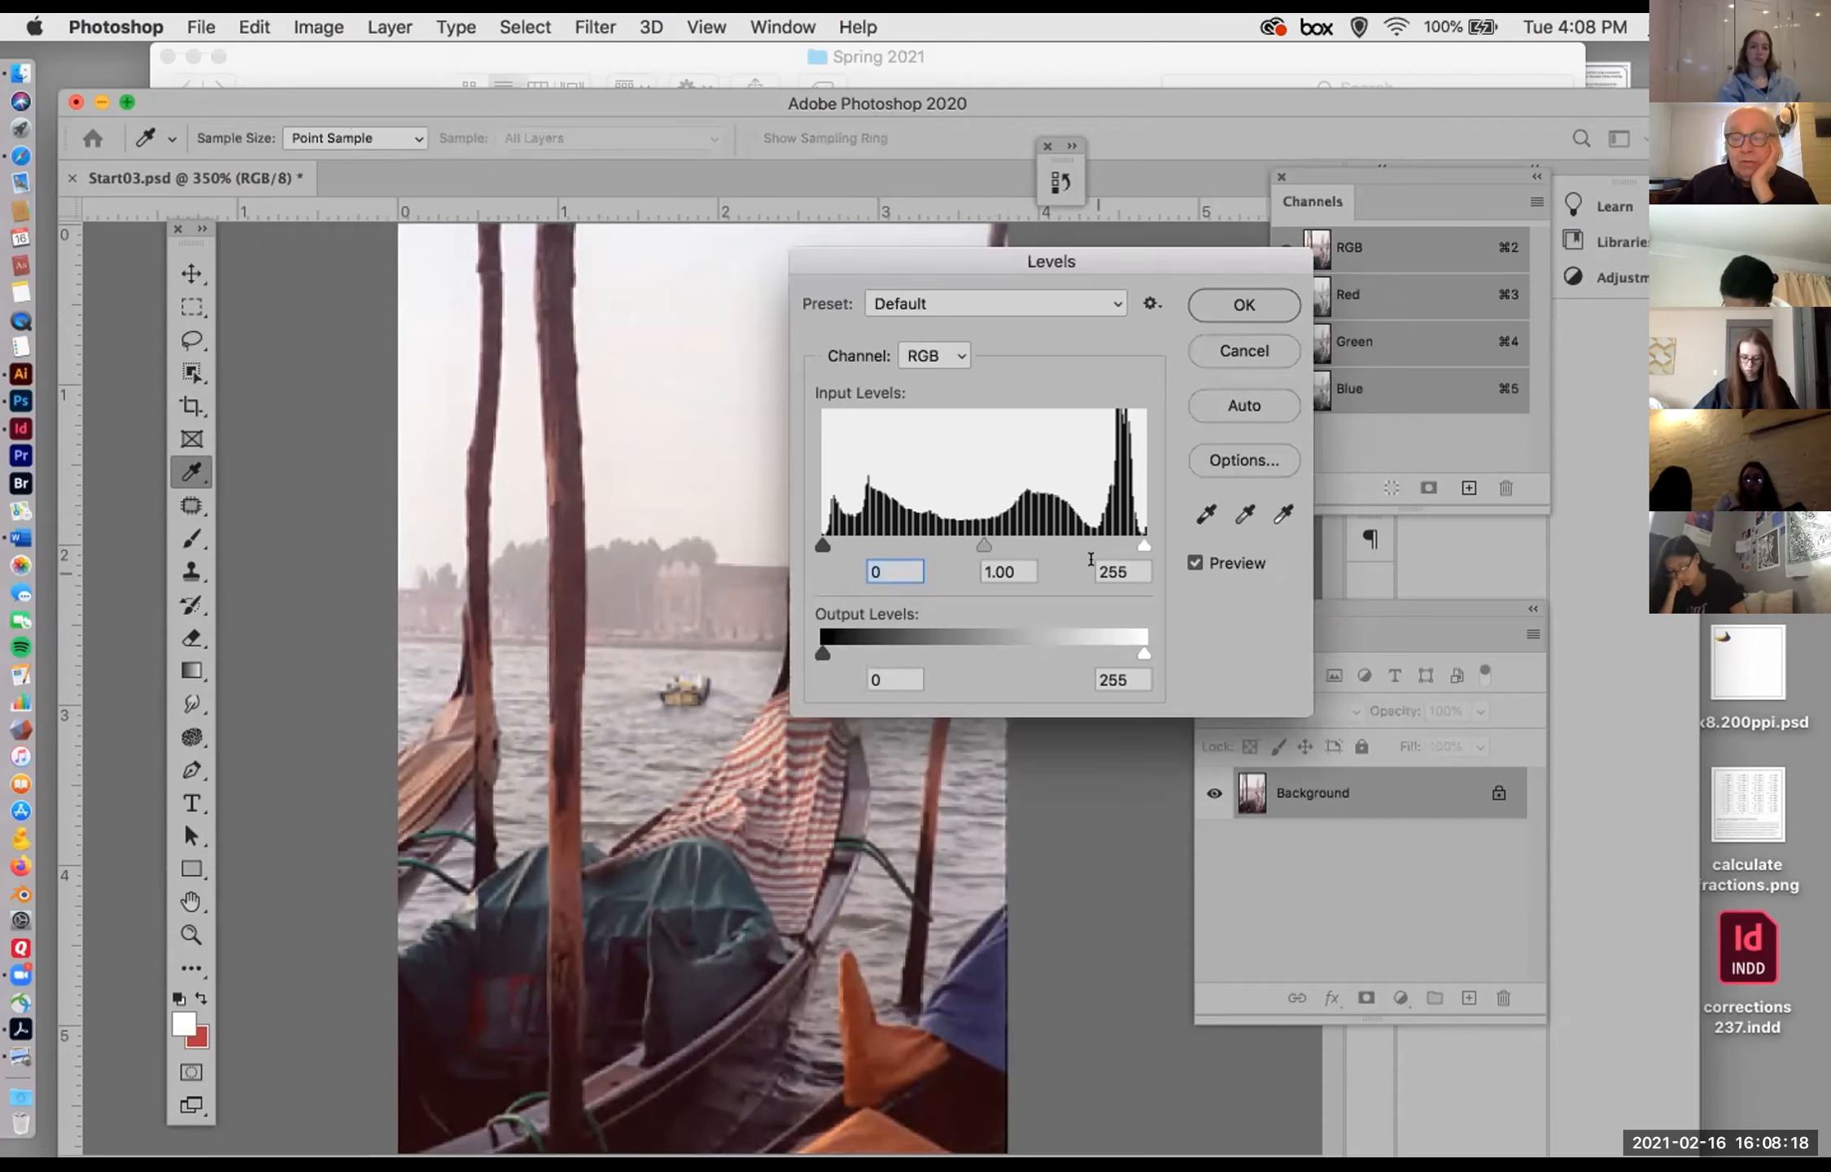
click(887, 563)
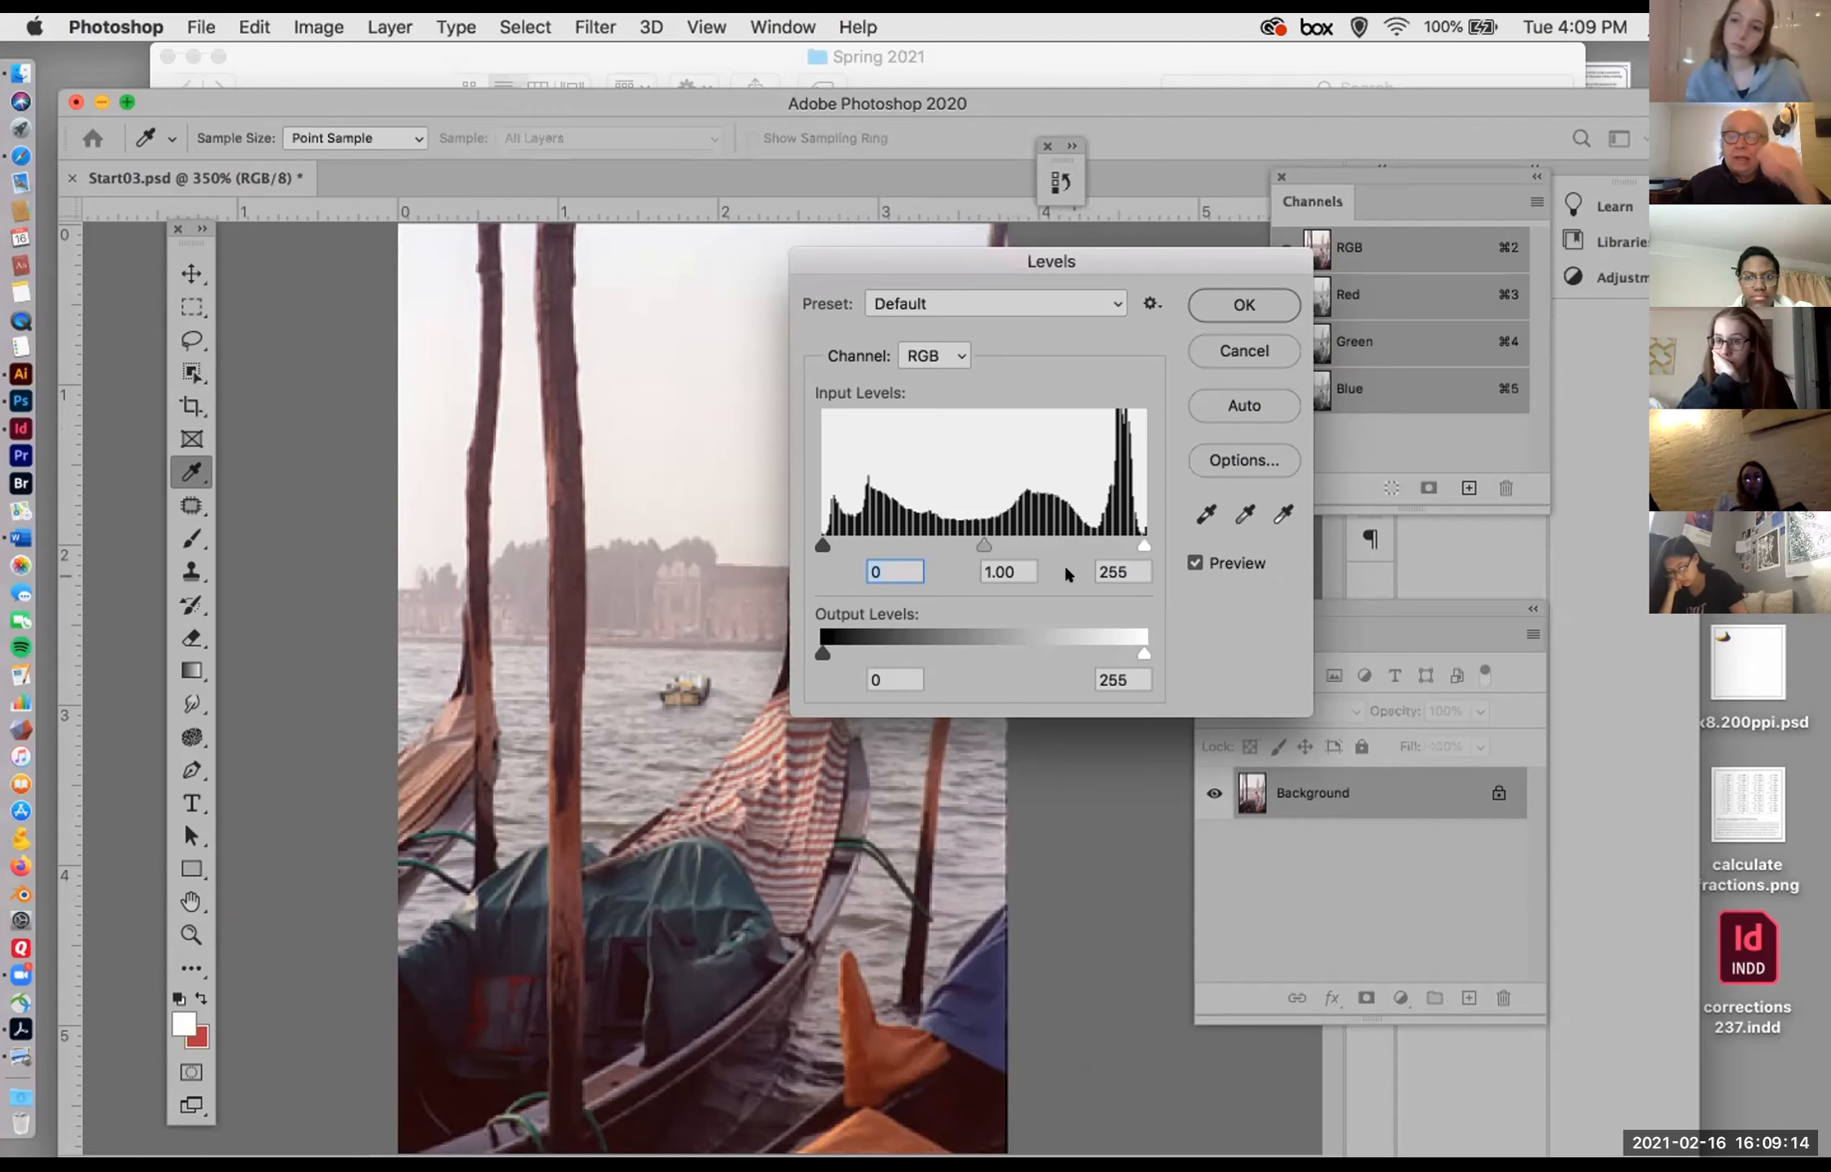
key(alt)
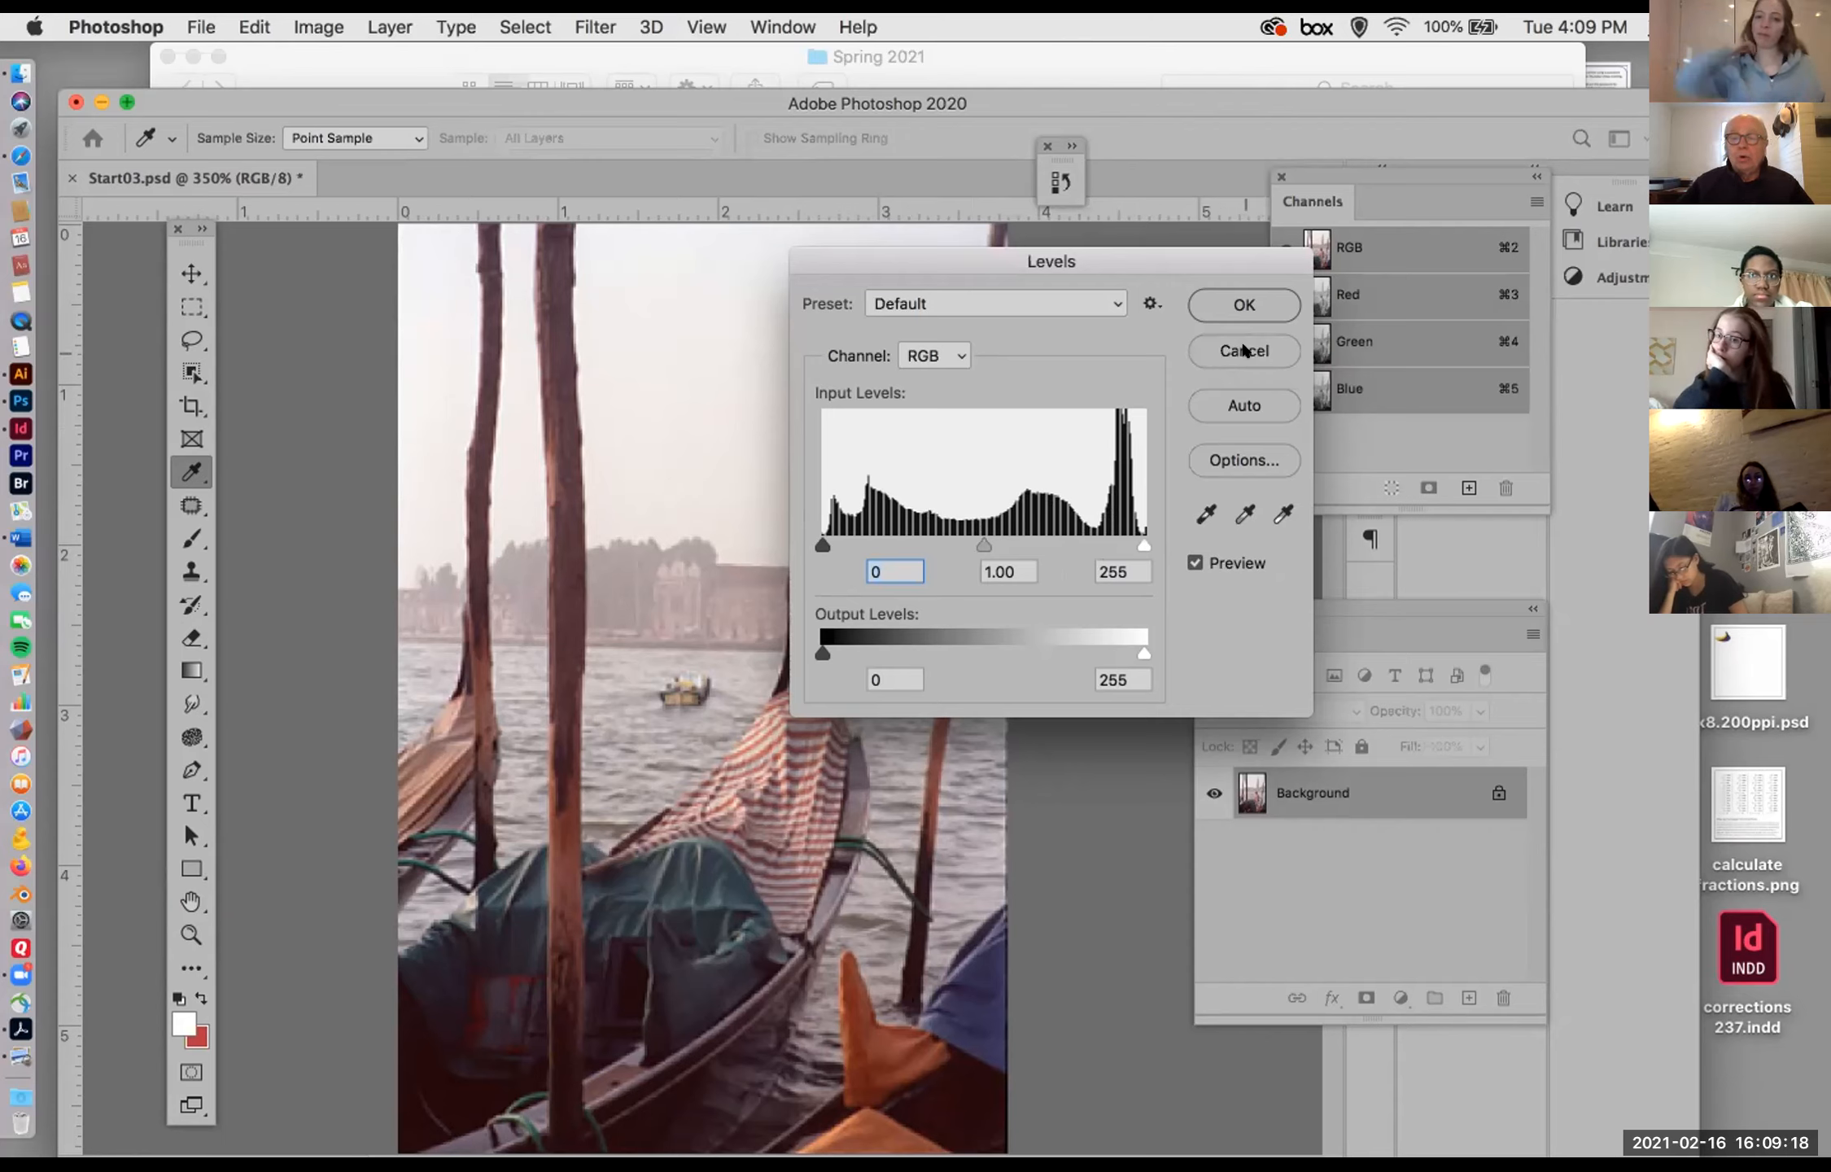
click(1226, 291)
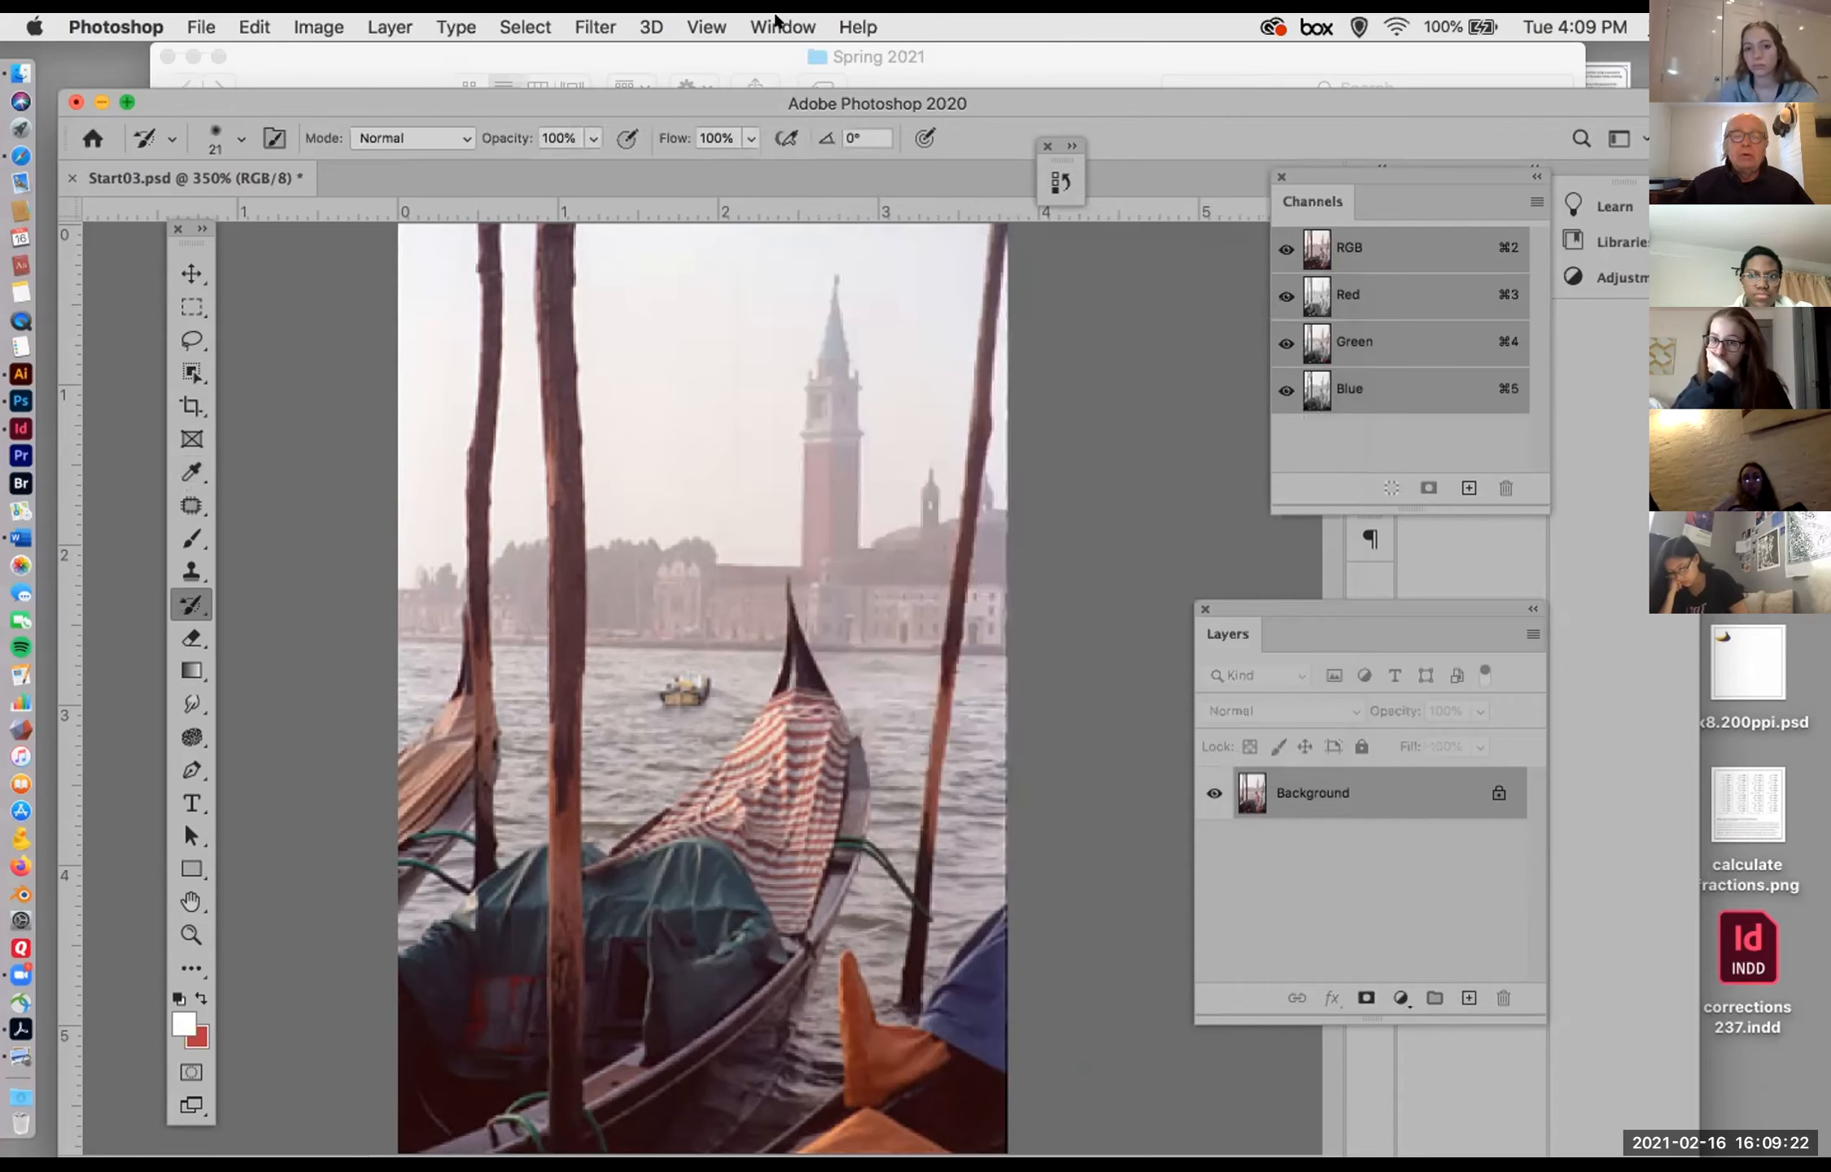
Step: Revert the Venice photo to its Crop state in History, removing both Levels adjustments, and collapse the History panel
click(779, 26)
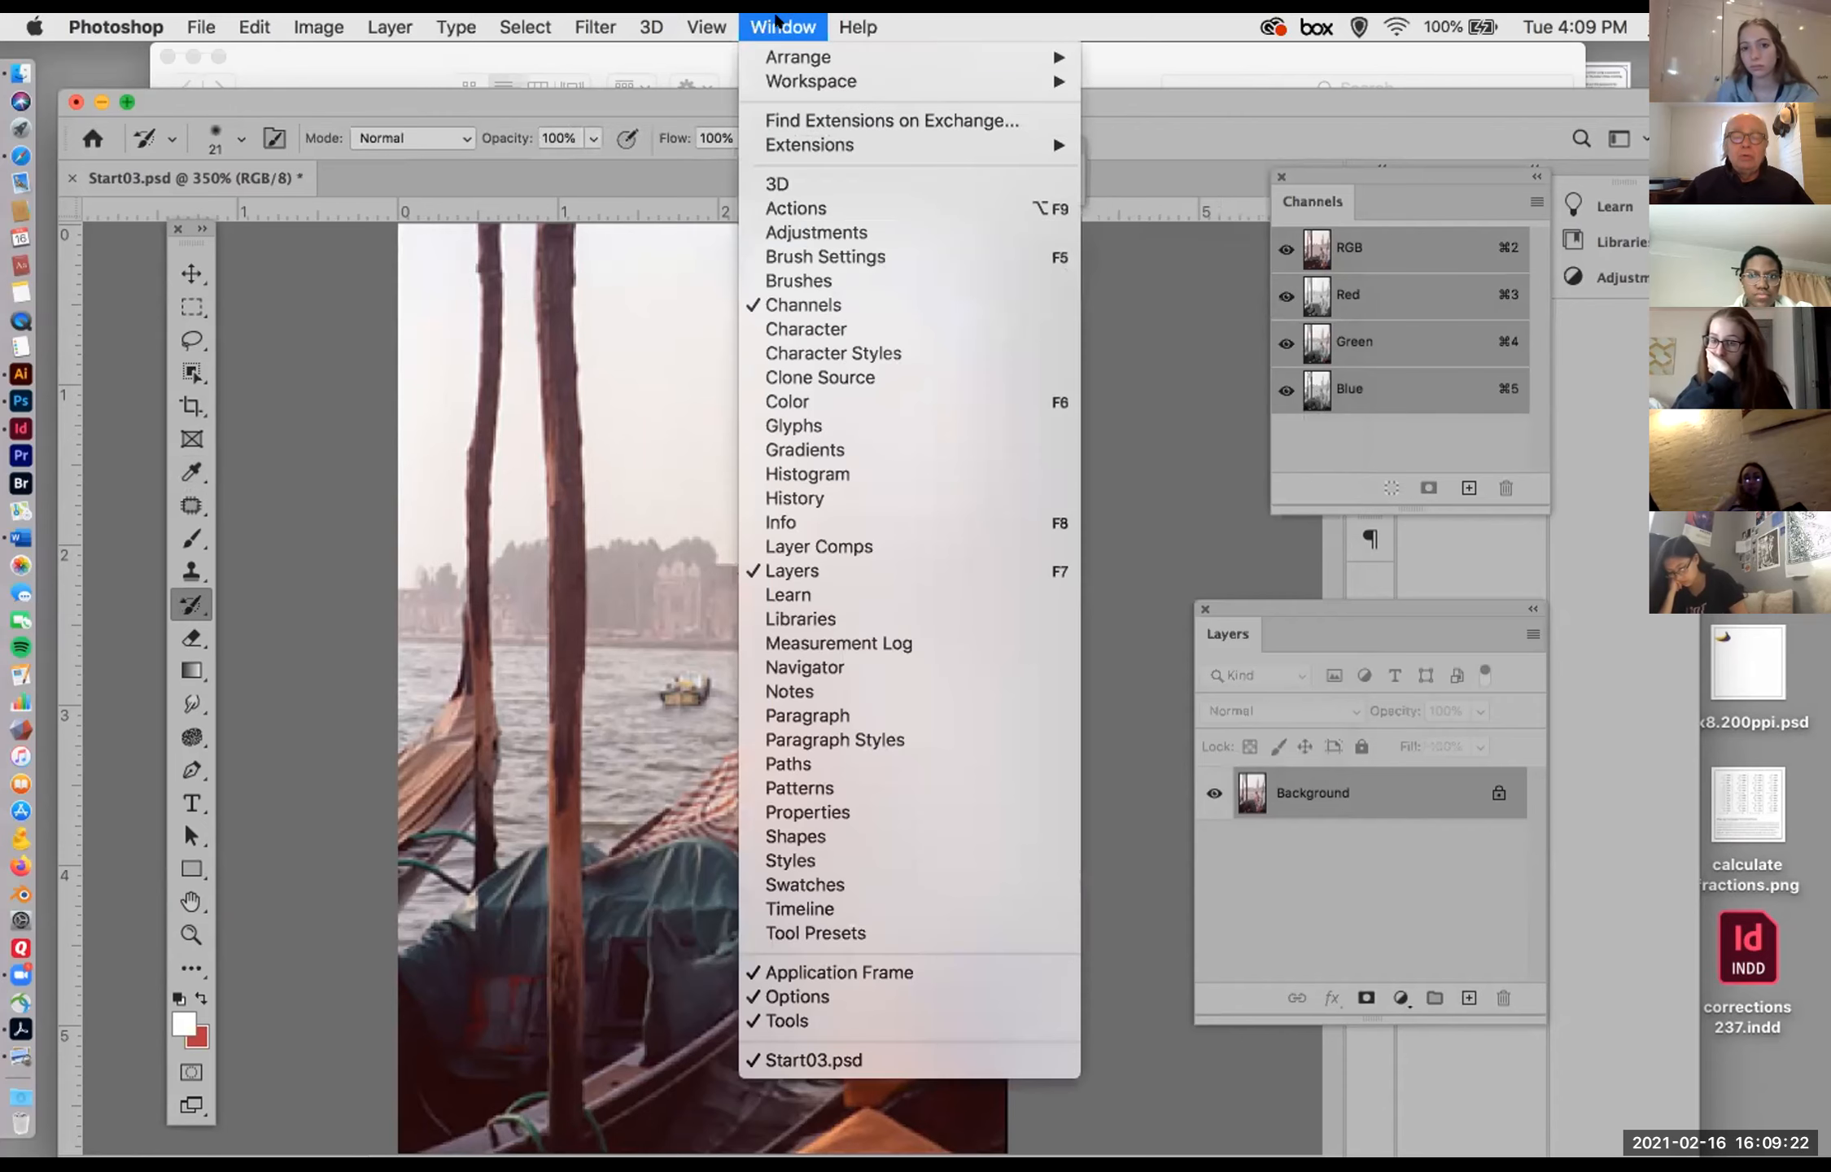
click(827, 496)
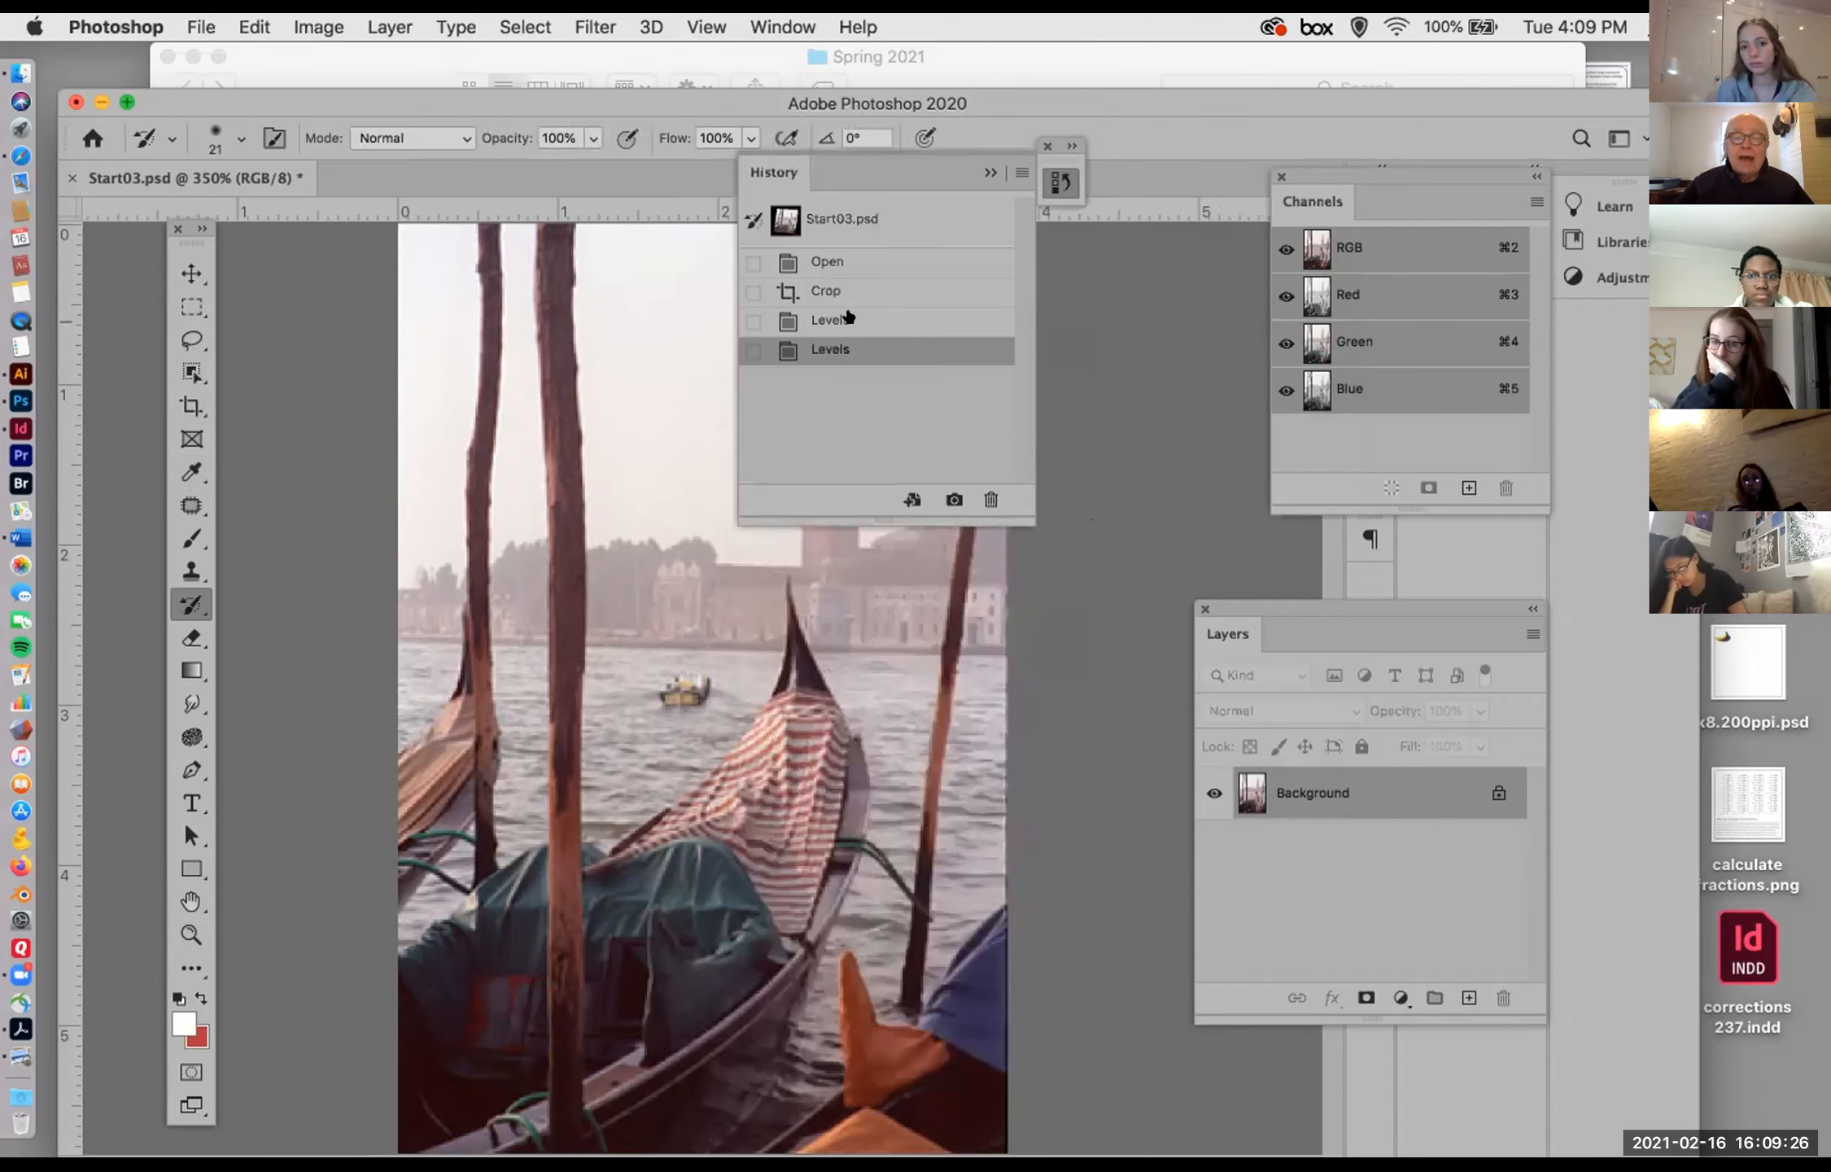
click(847, 317)
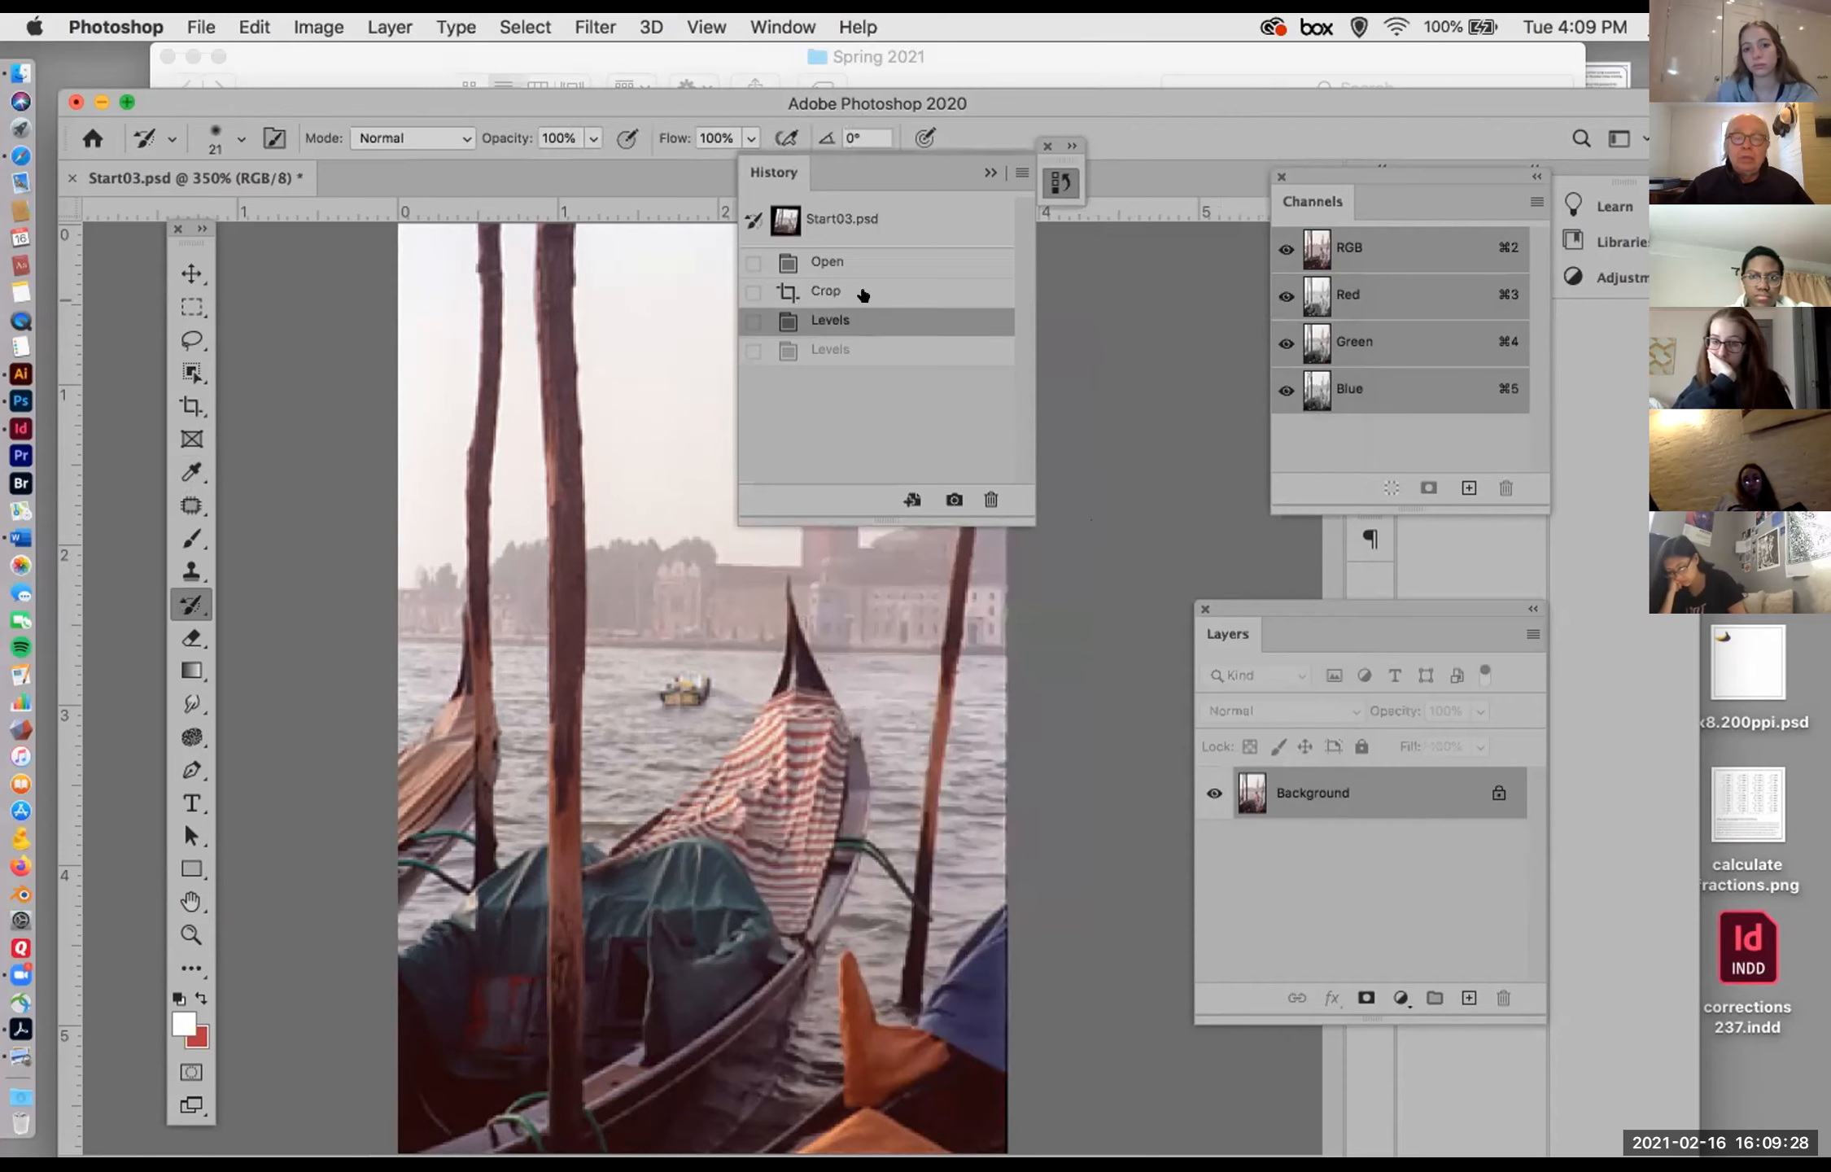
click(863, 293)
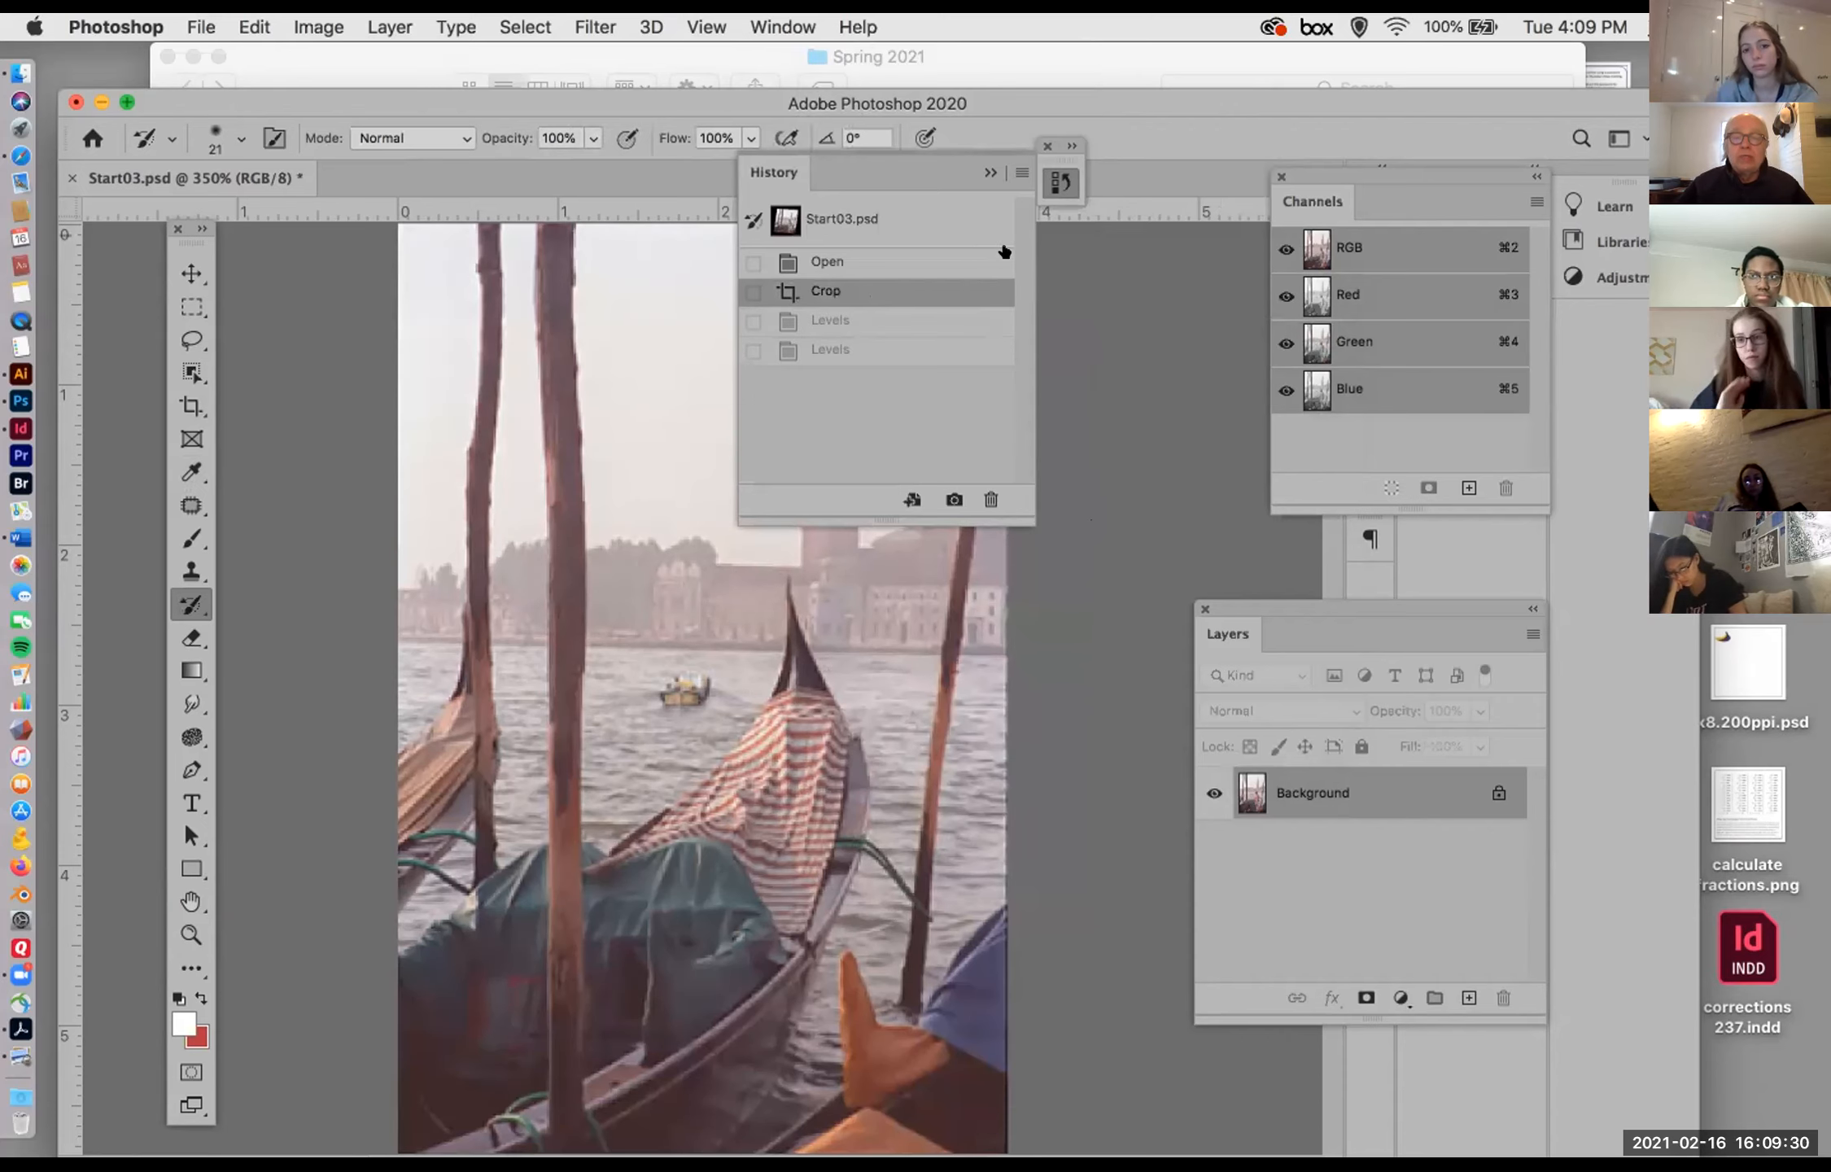
click(988, 171)
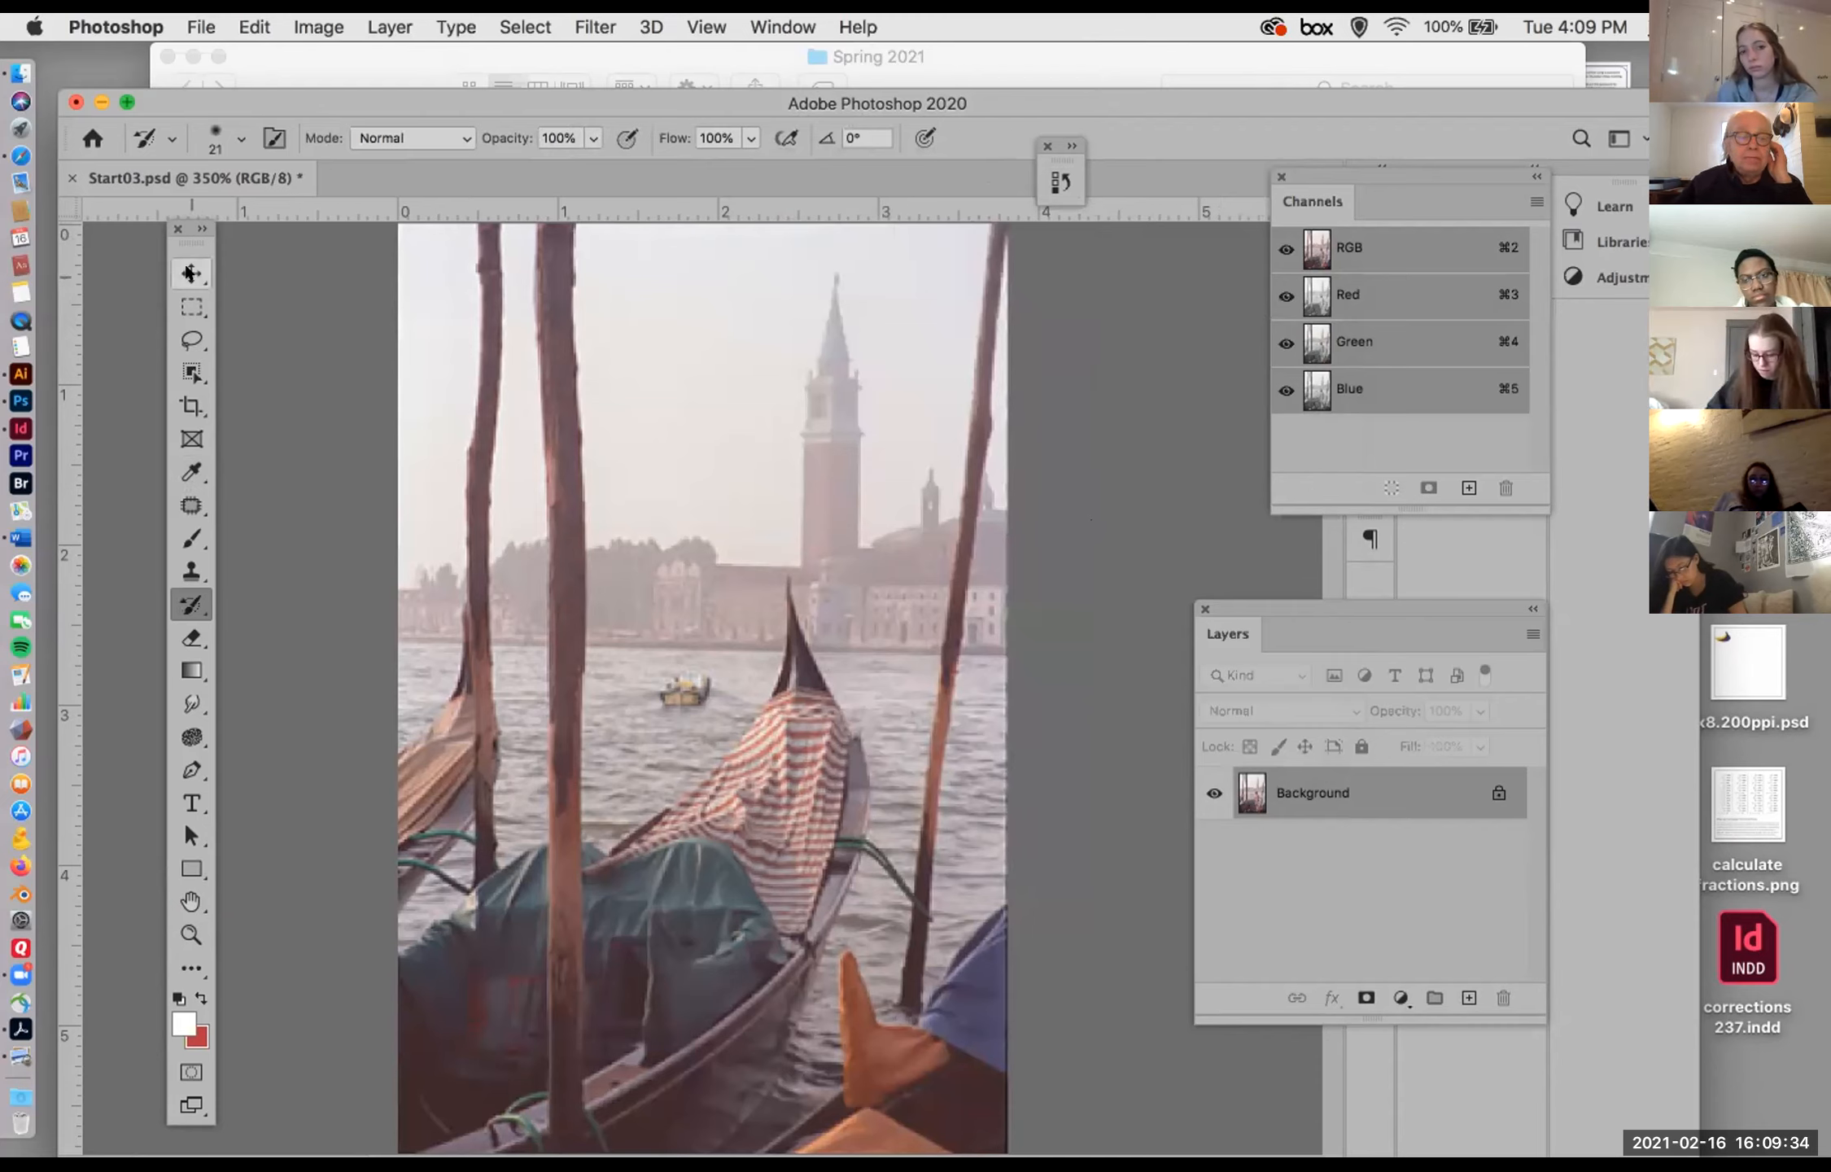
Step: Switch to the Move tool and open a Levels adjustment for the cropped photo, shifting the dialog off the tower
click(191, 273)
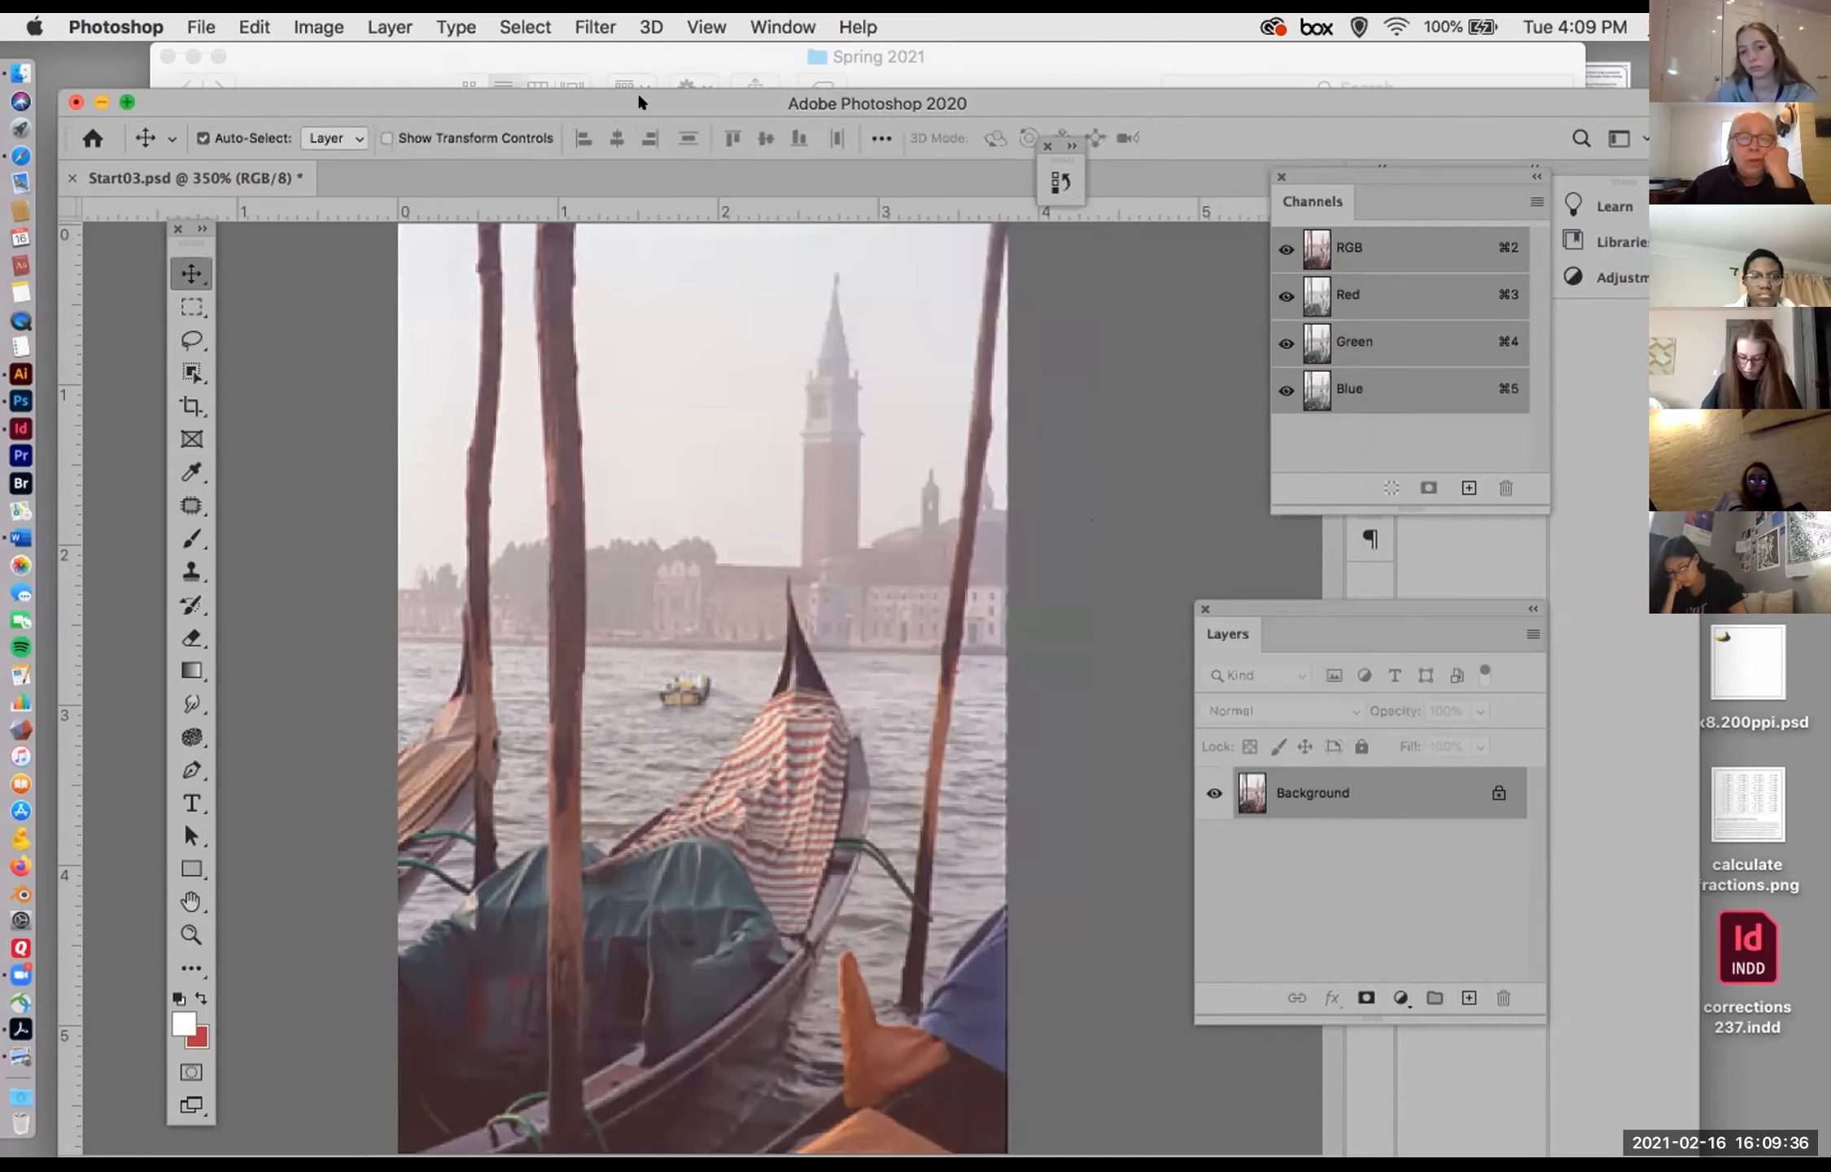
click(317, 26)
mouse_move(537, 96)
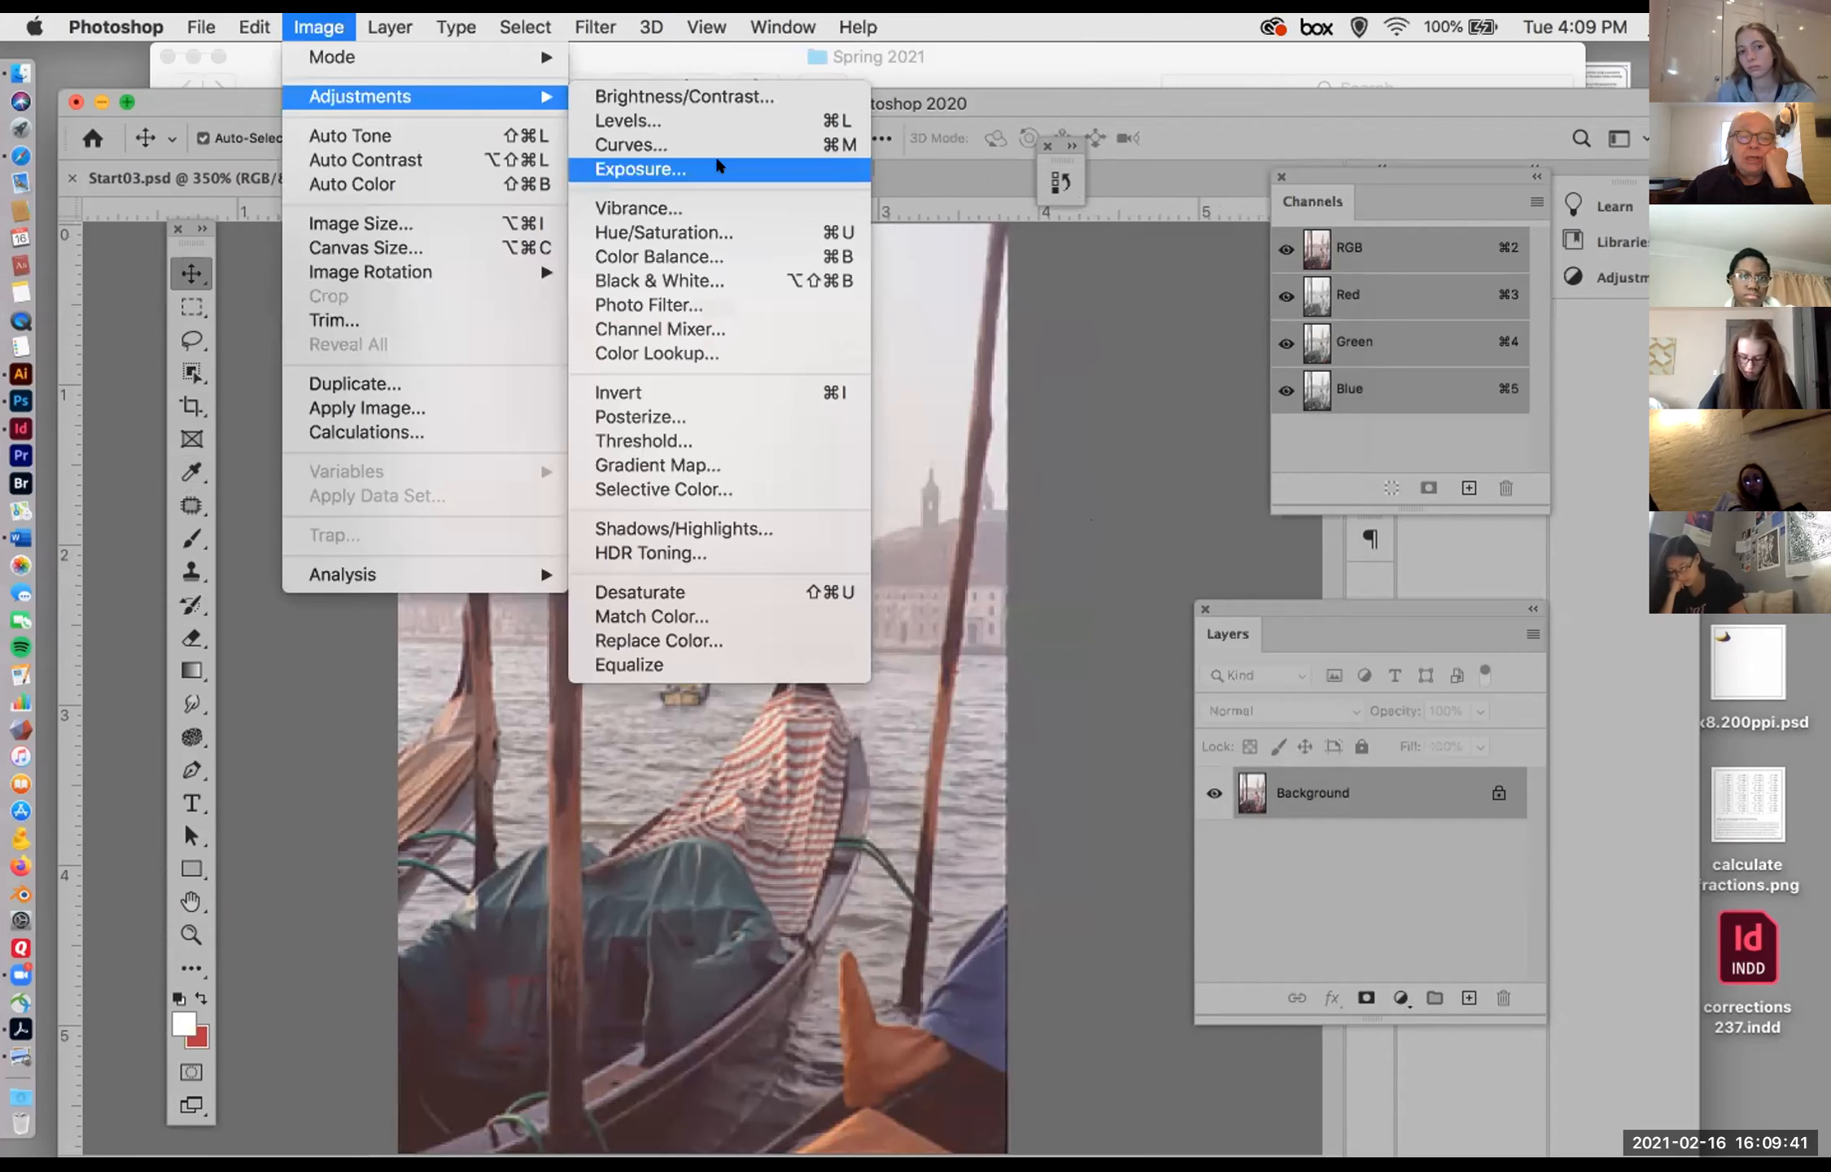
click(686, 120)
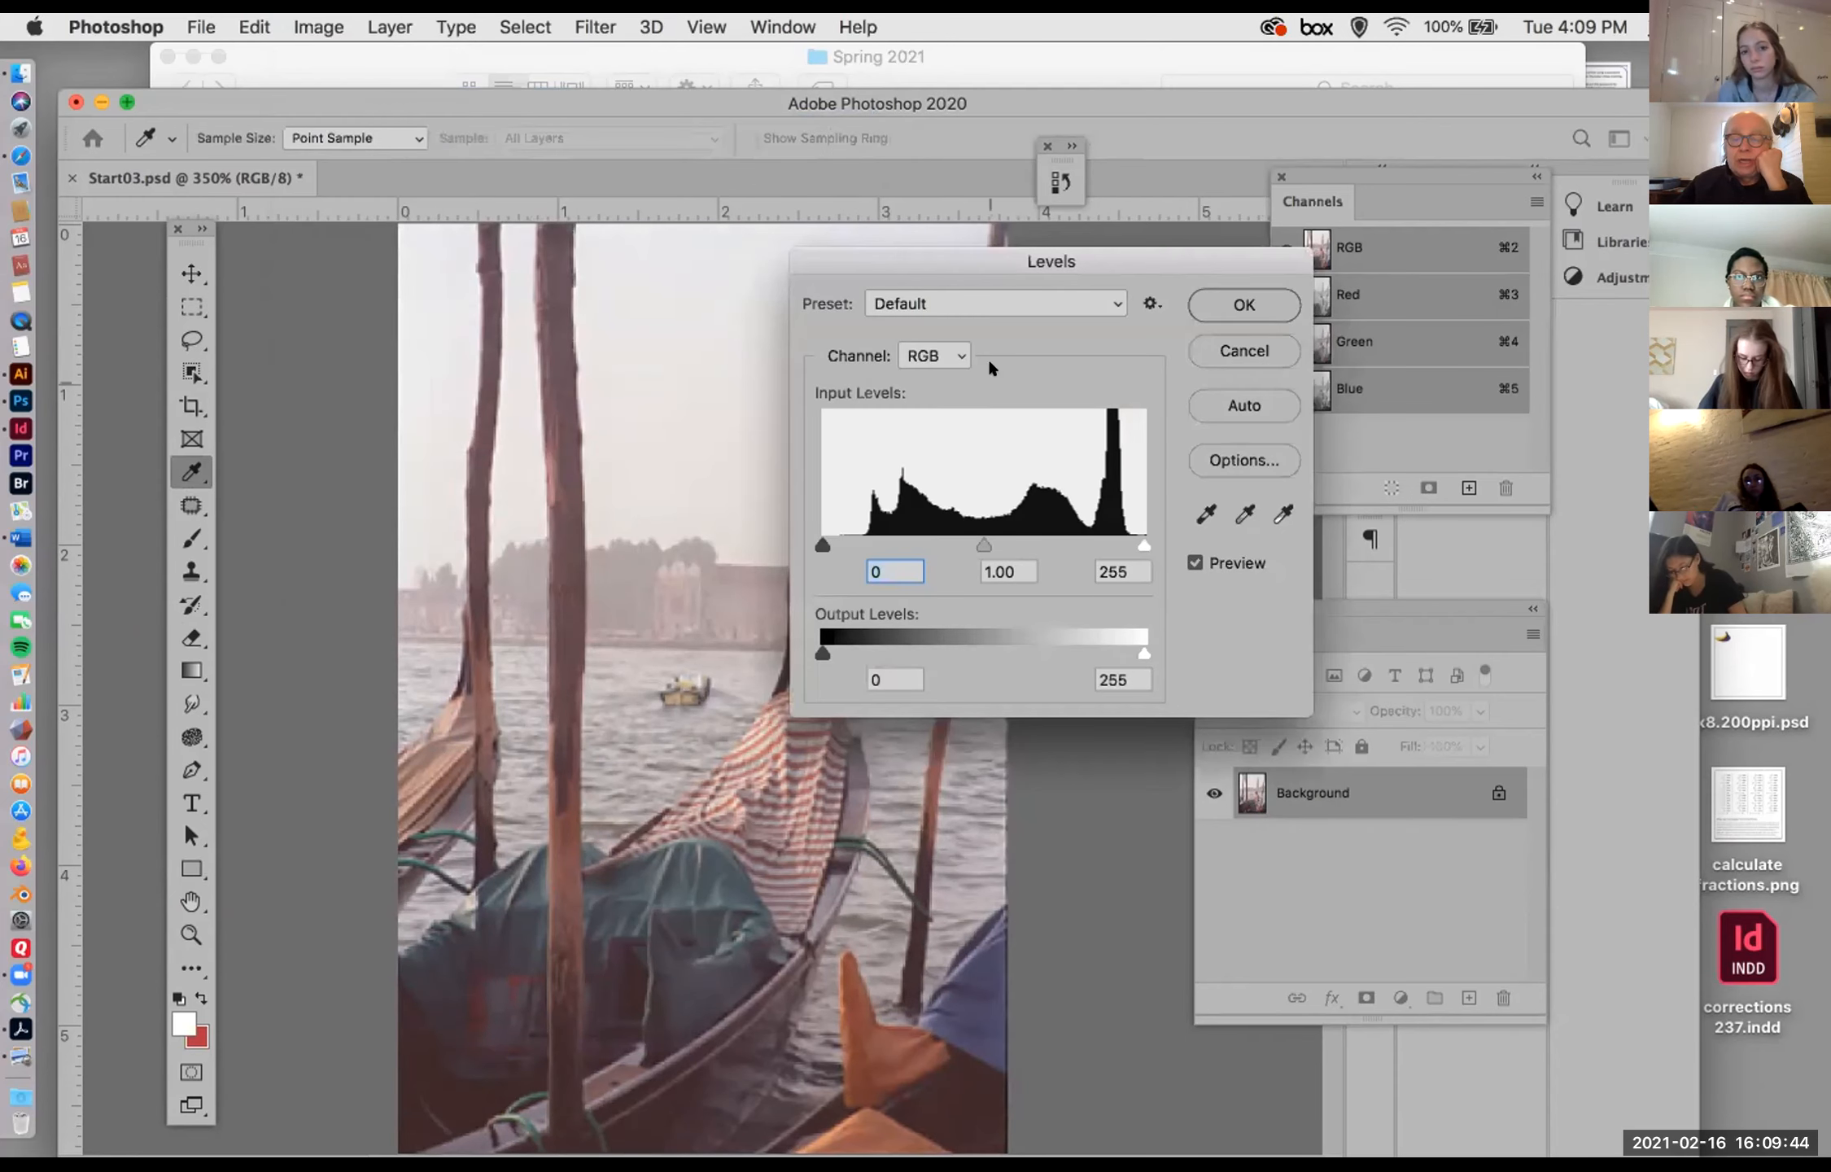
drag(967, 249, 1018, 240)
Step: Sample the dark shadow near the photo's lower edge as the Levels black point and the sky beside the tower as white point
click(1257, 504)
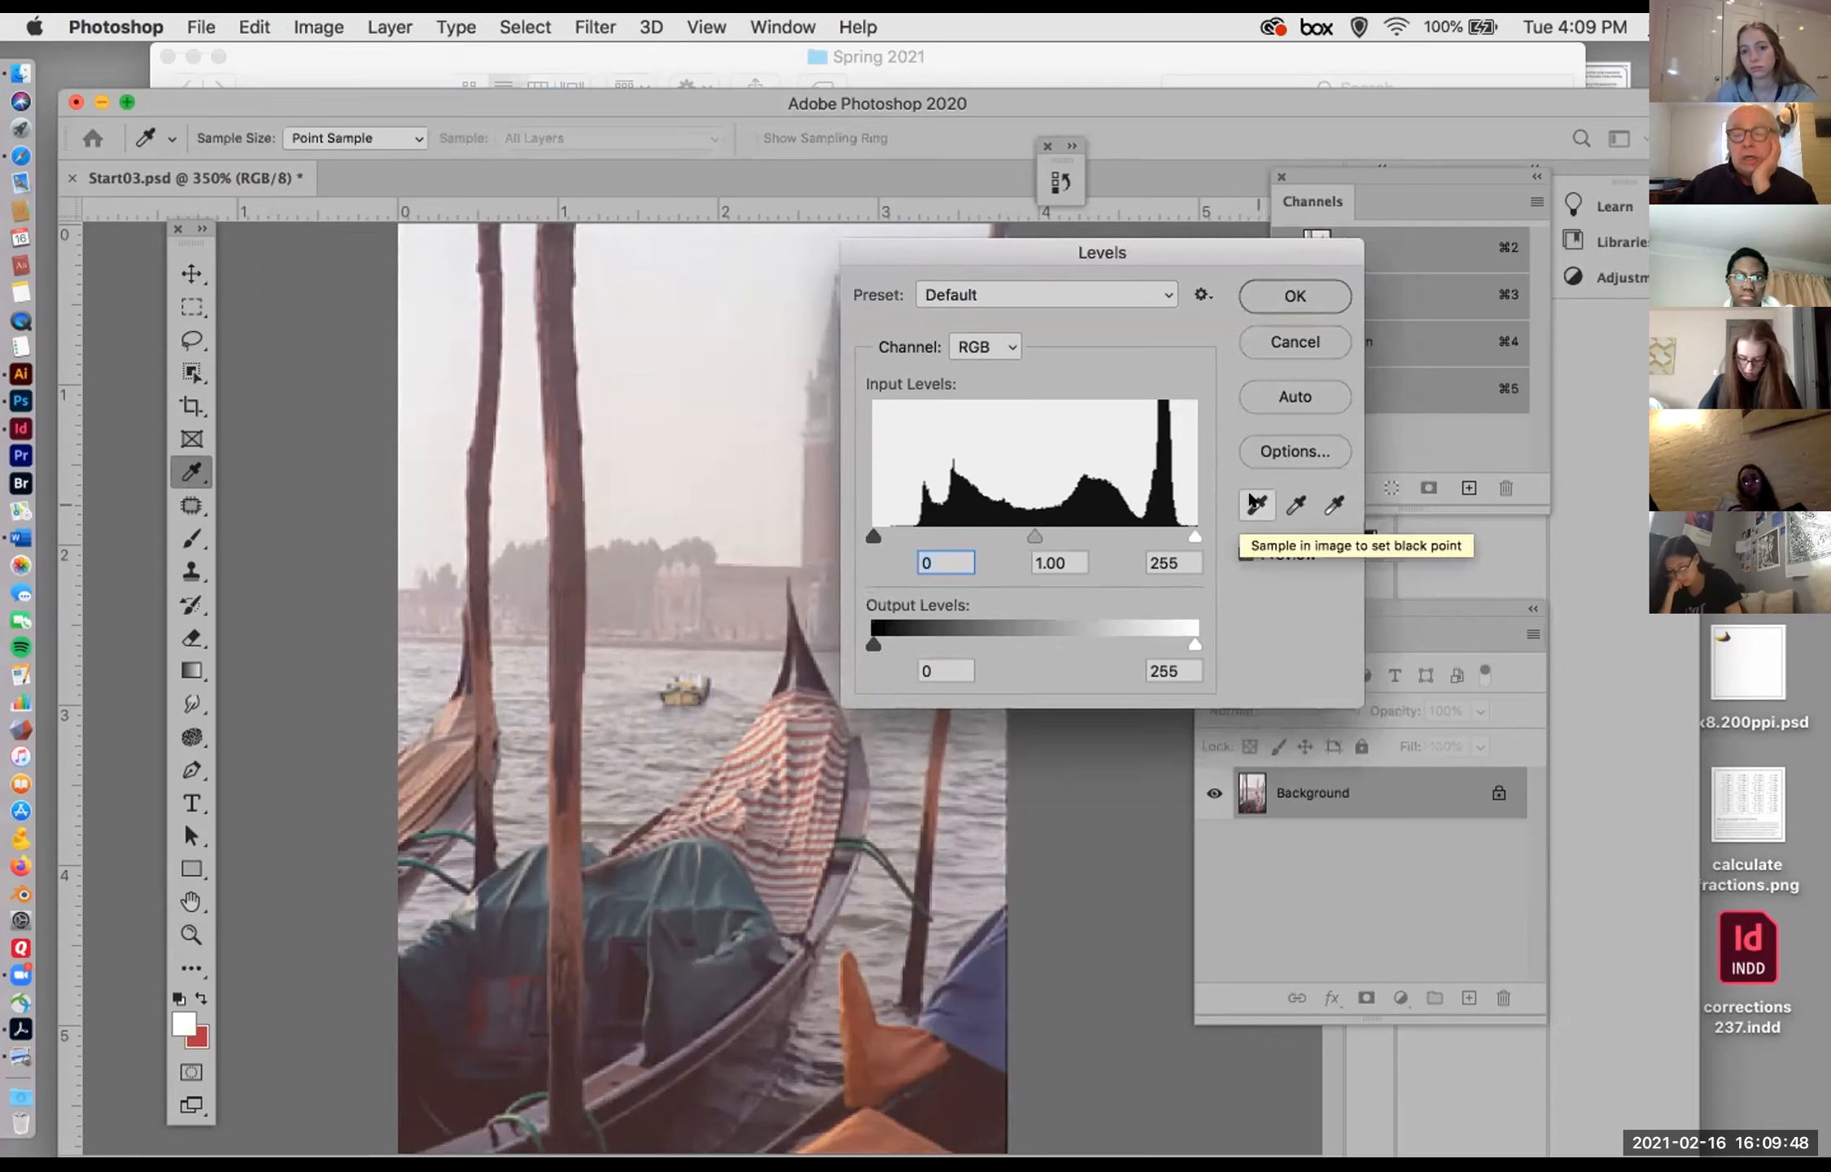
click(1258, 506)
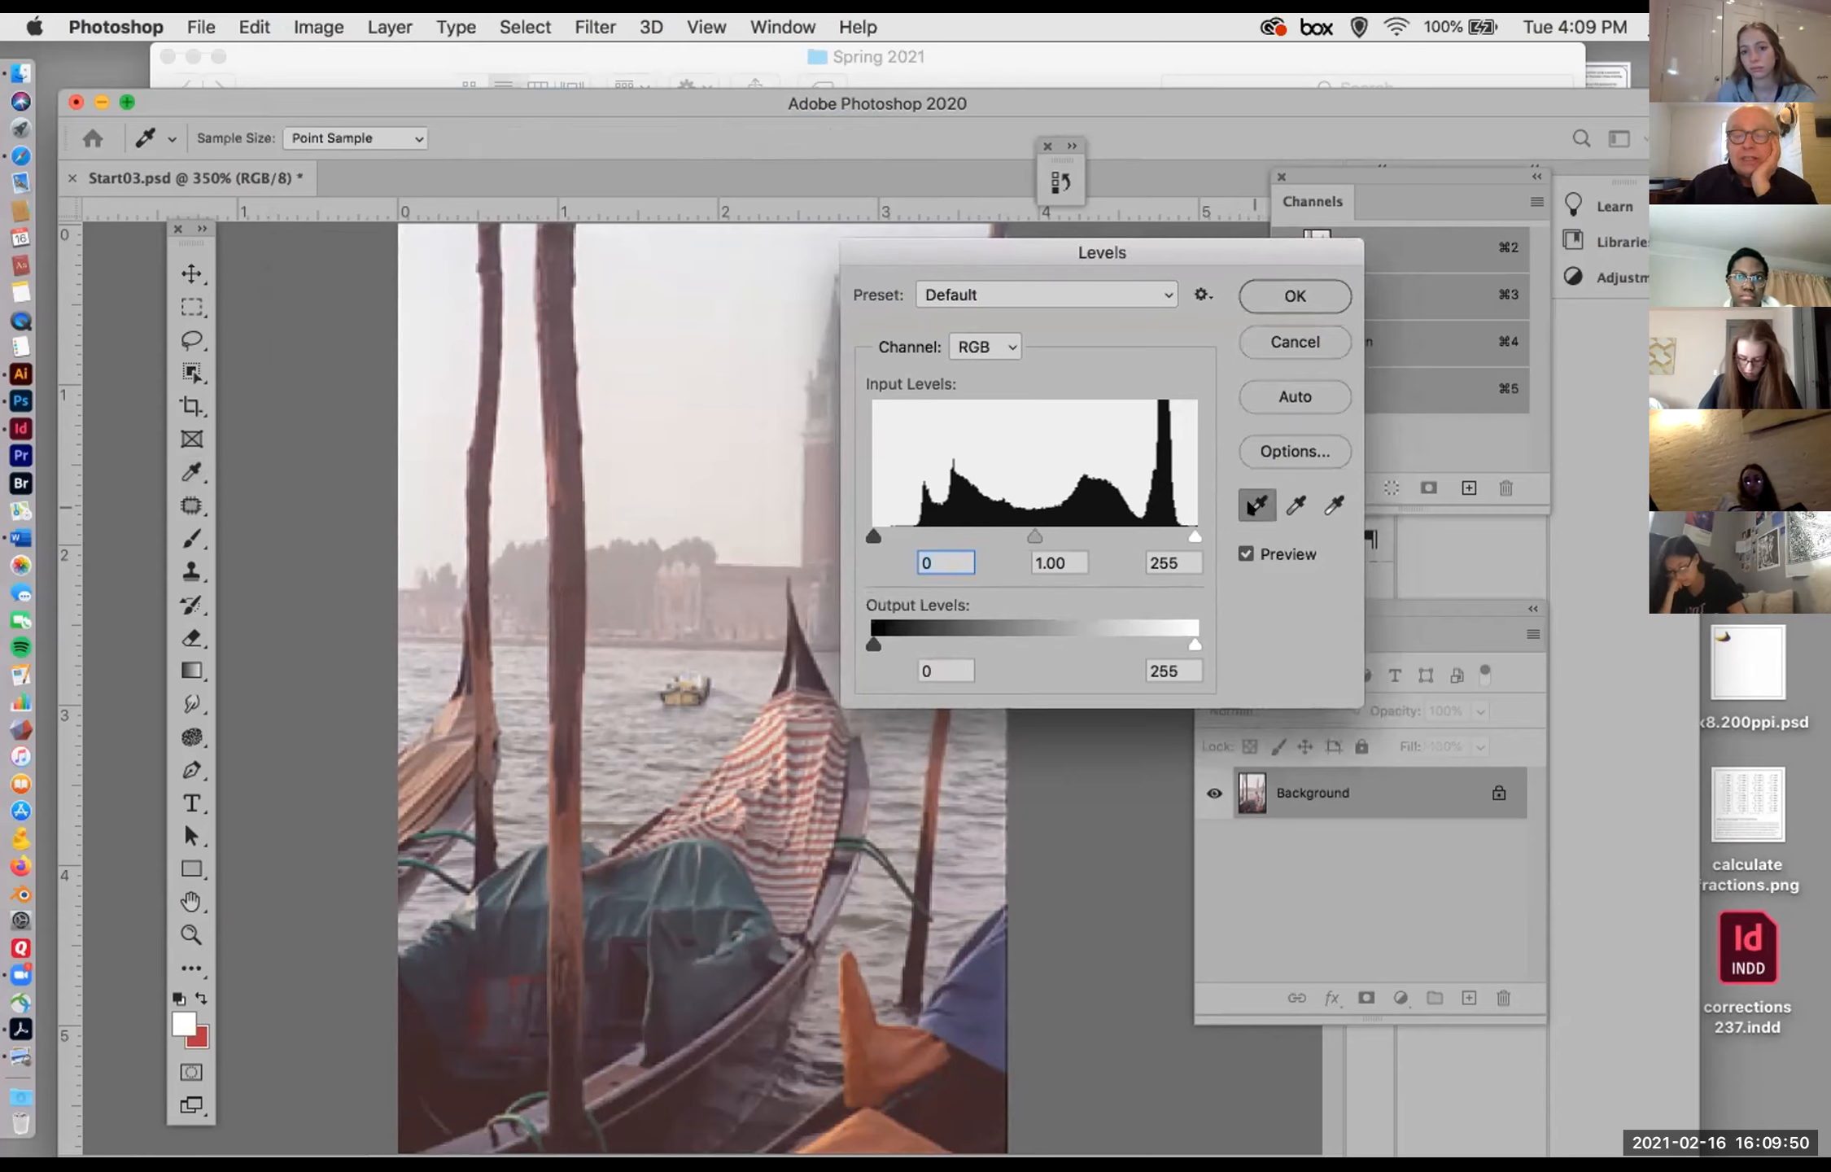
click(960, 1086)
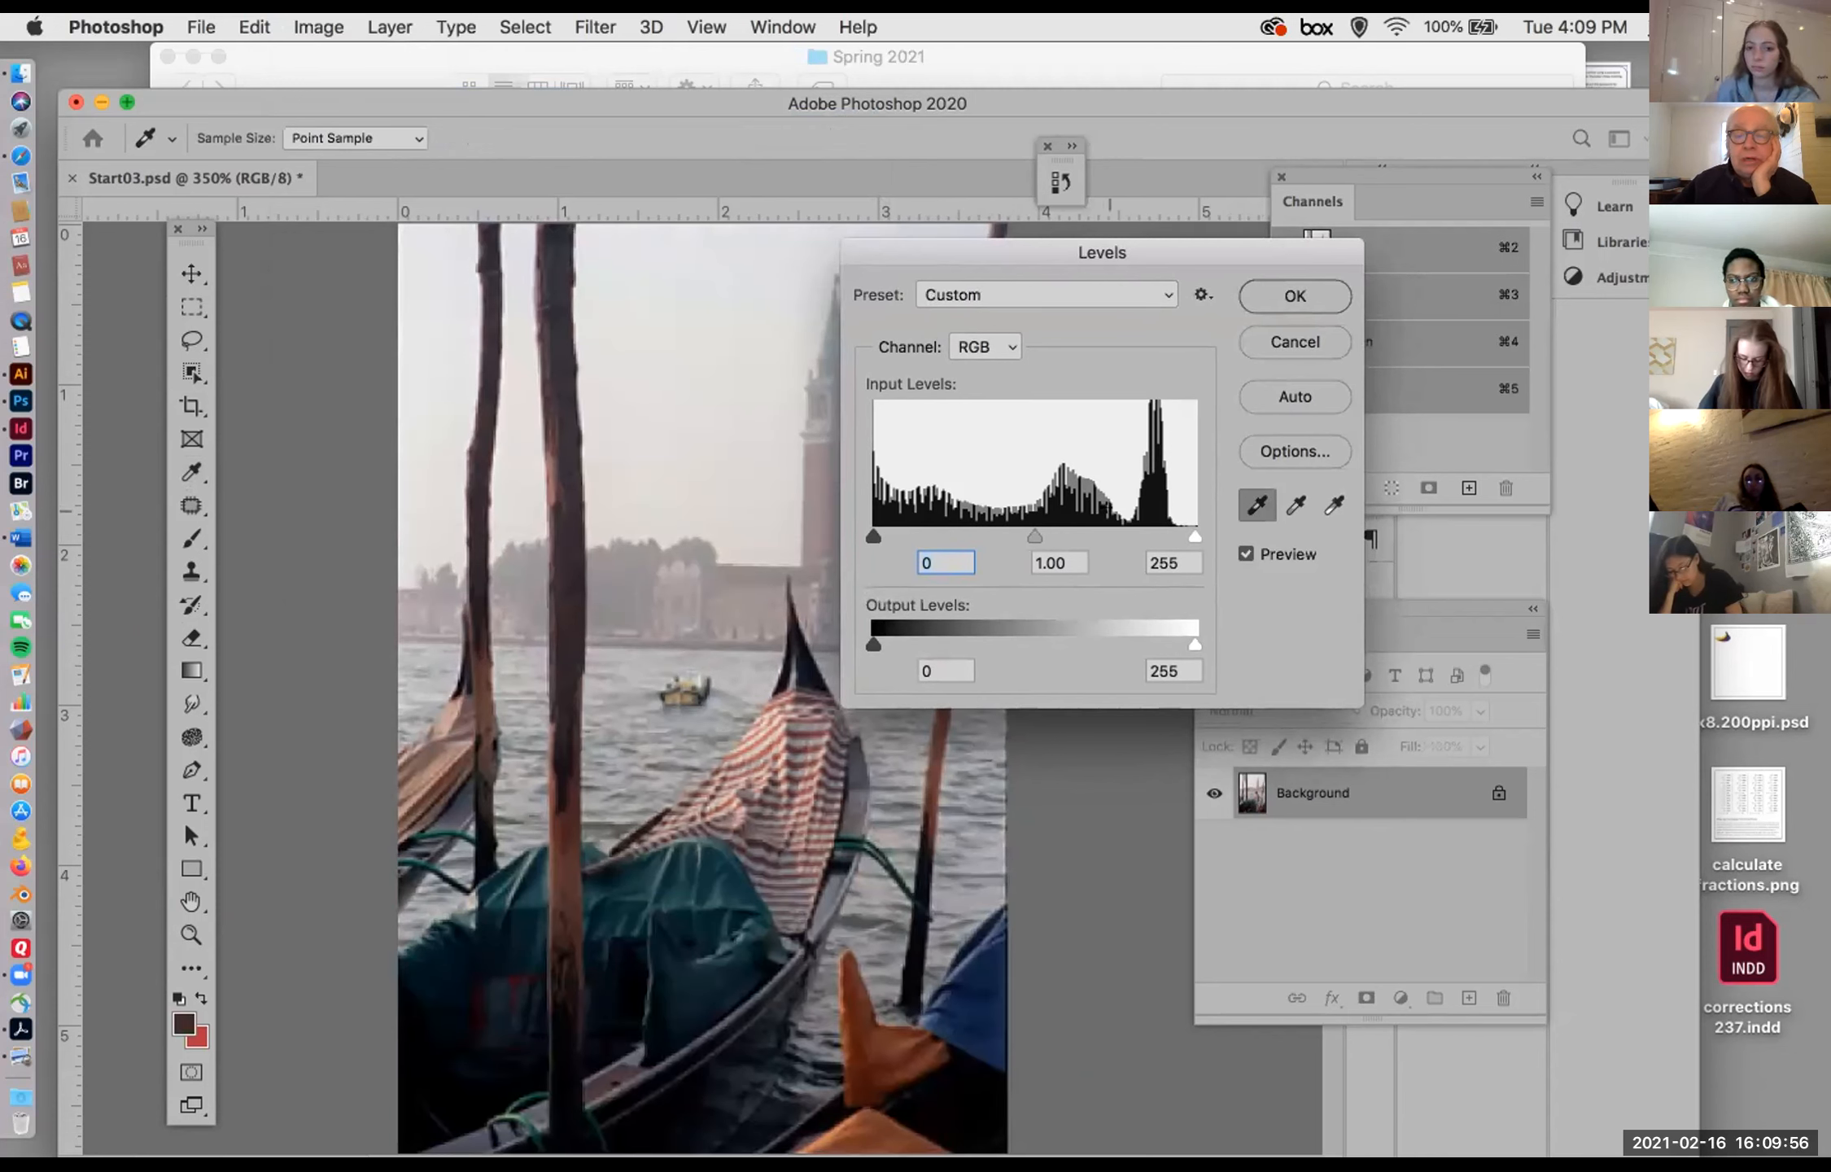
click(1331, 506)
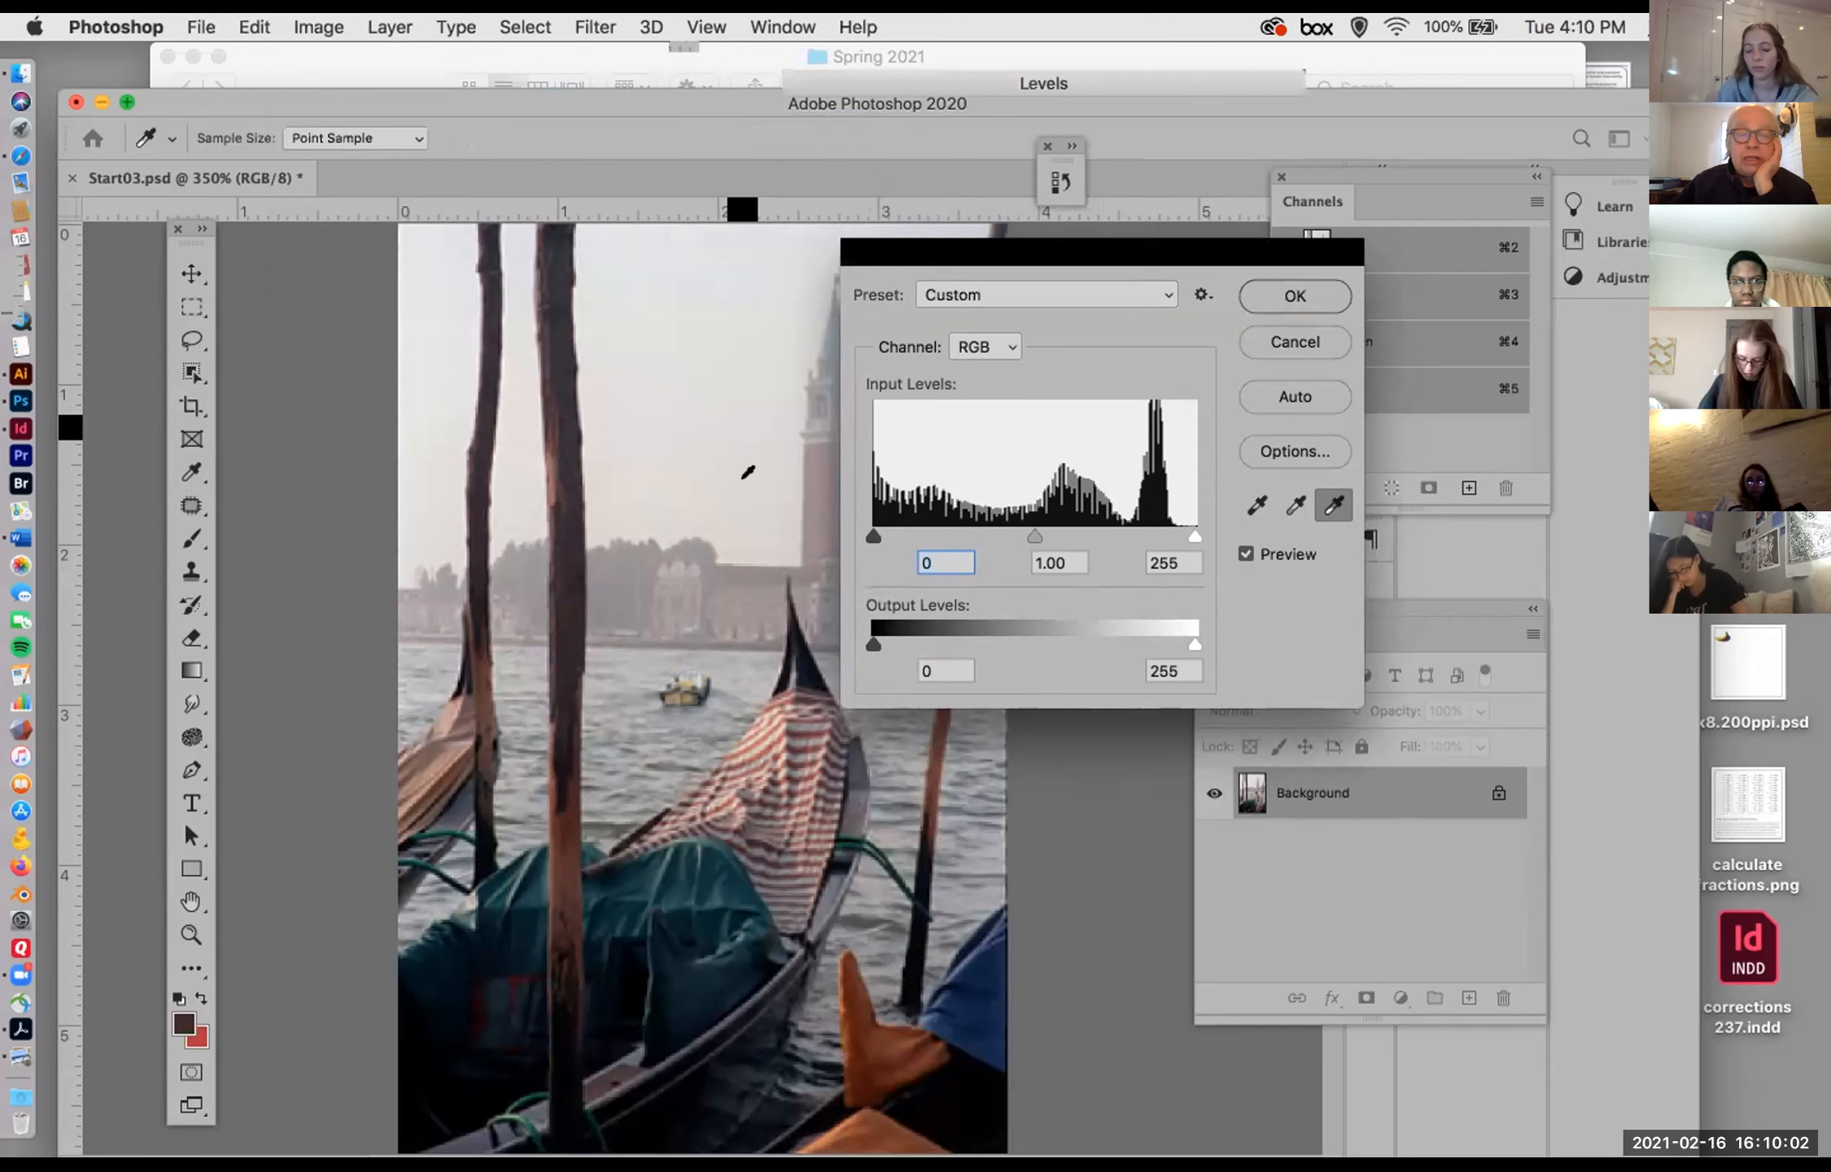
click(758, 507)
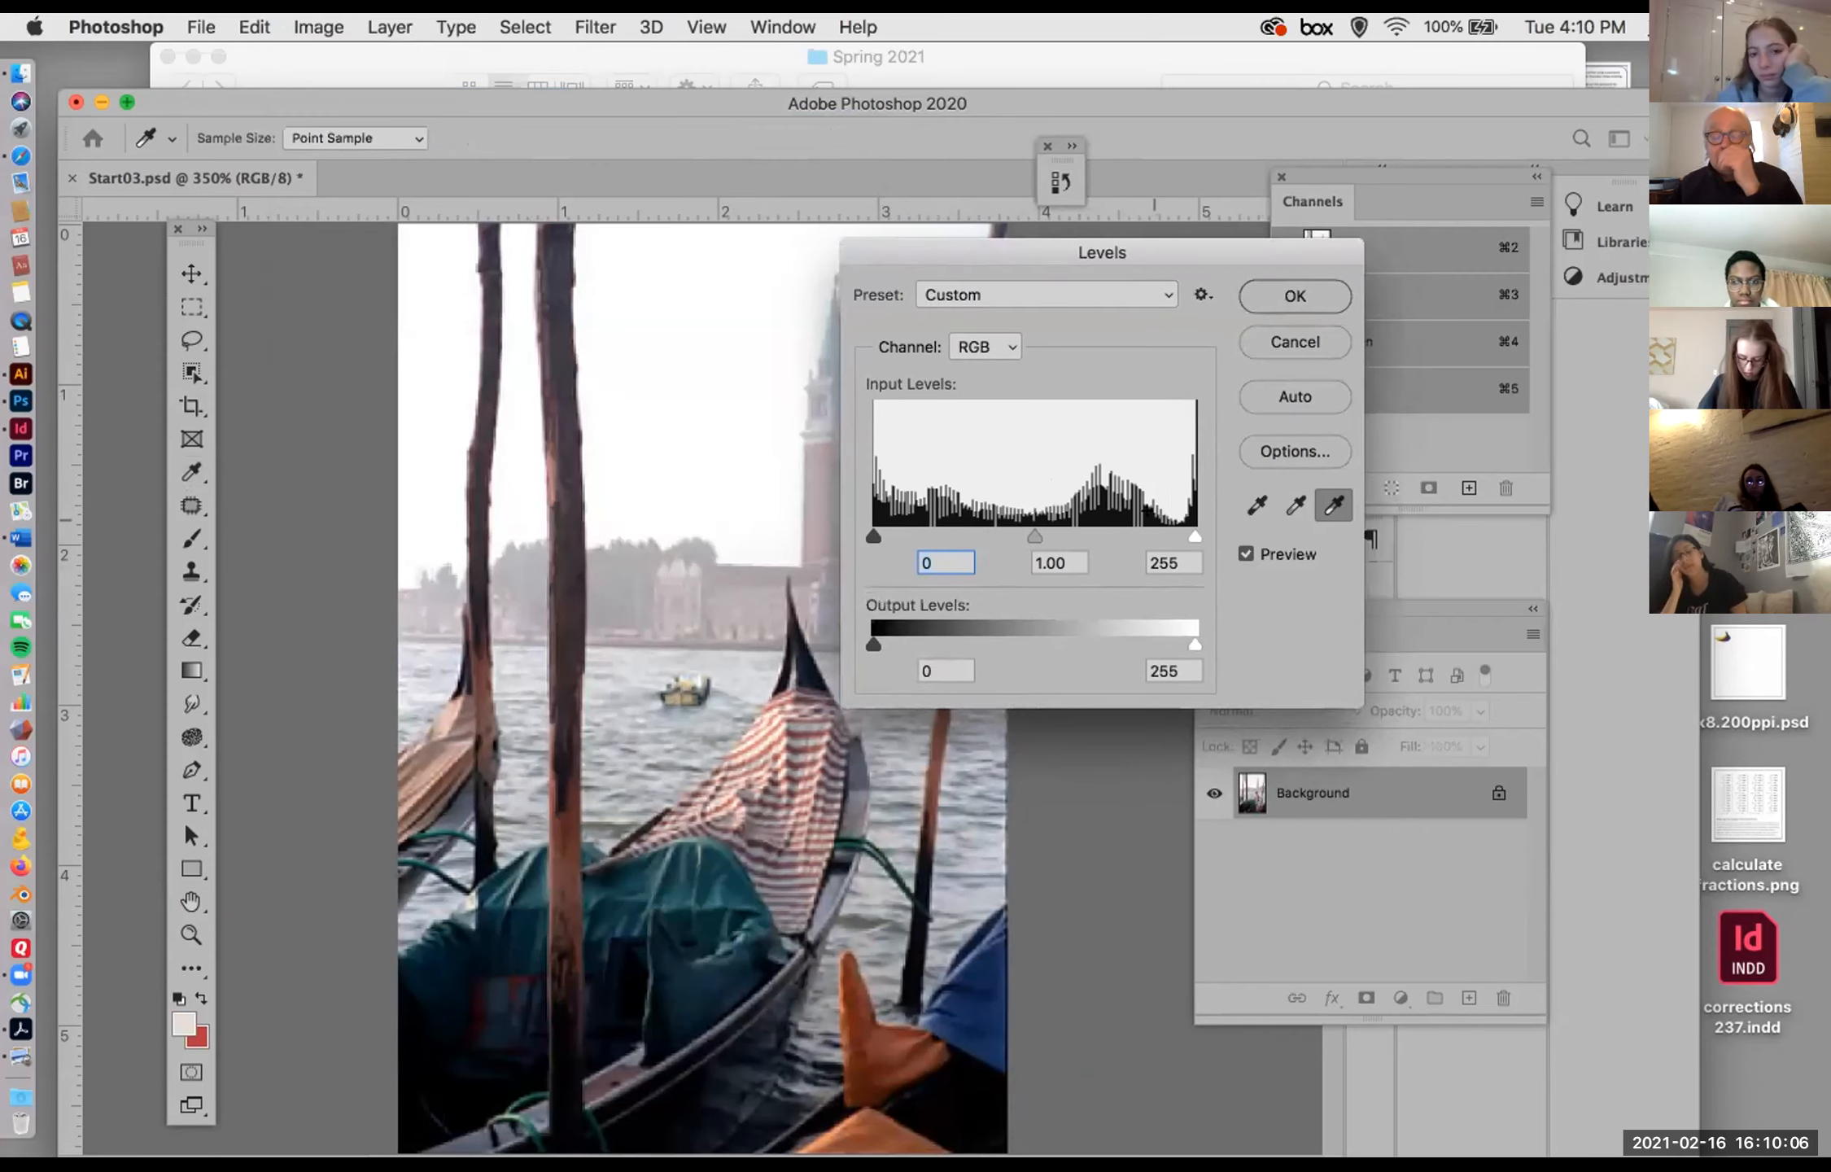
Step: Sample the water beside the small boat as the Levels gray point and uncover the tower to view the correction
click(1294, 505)
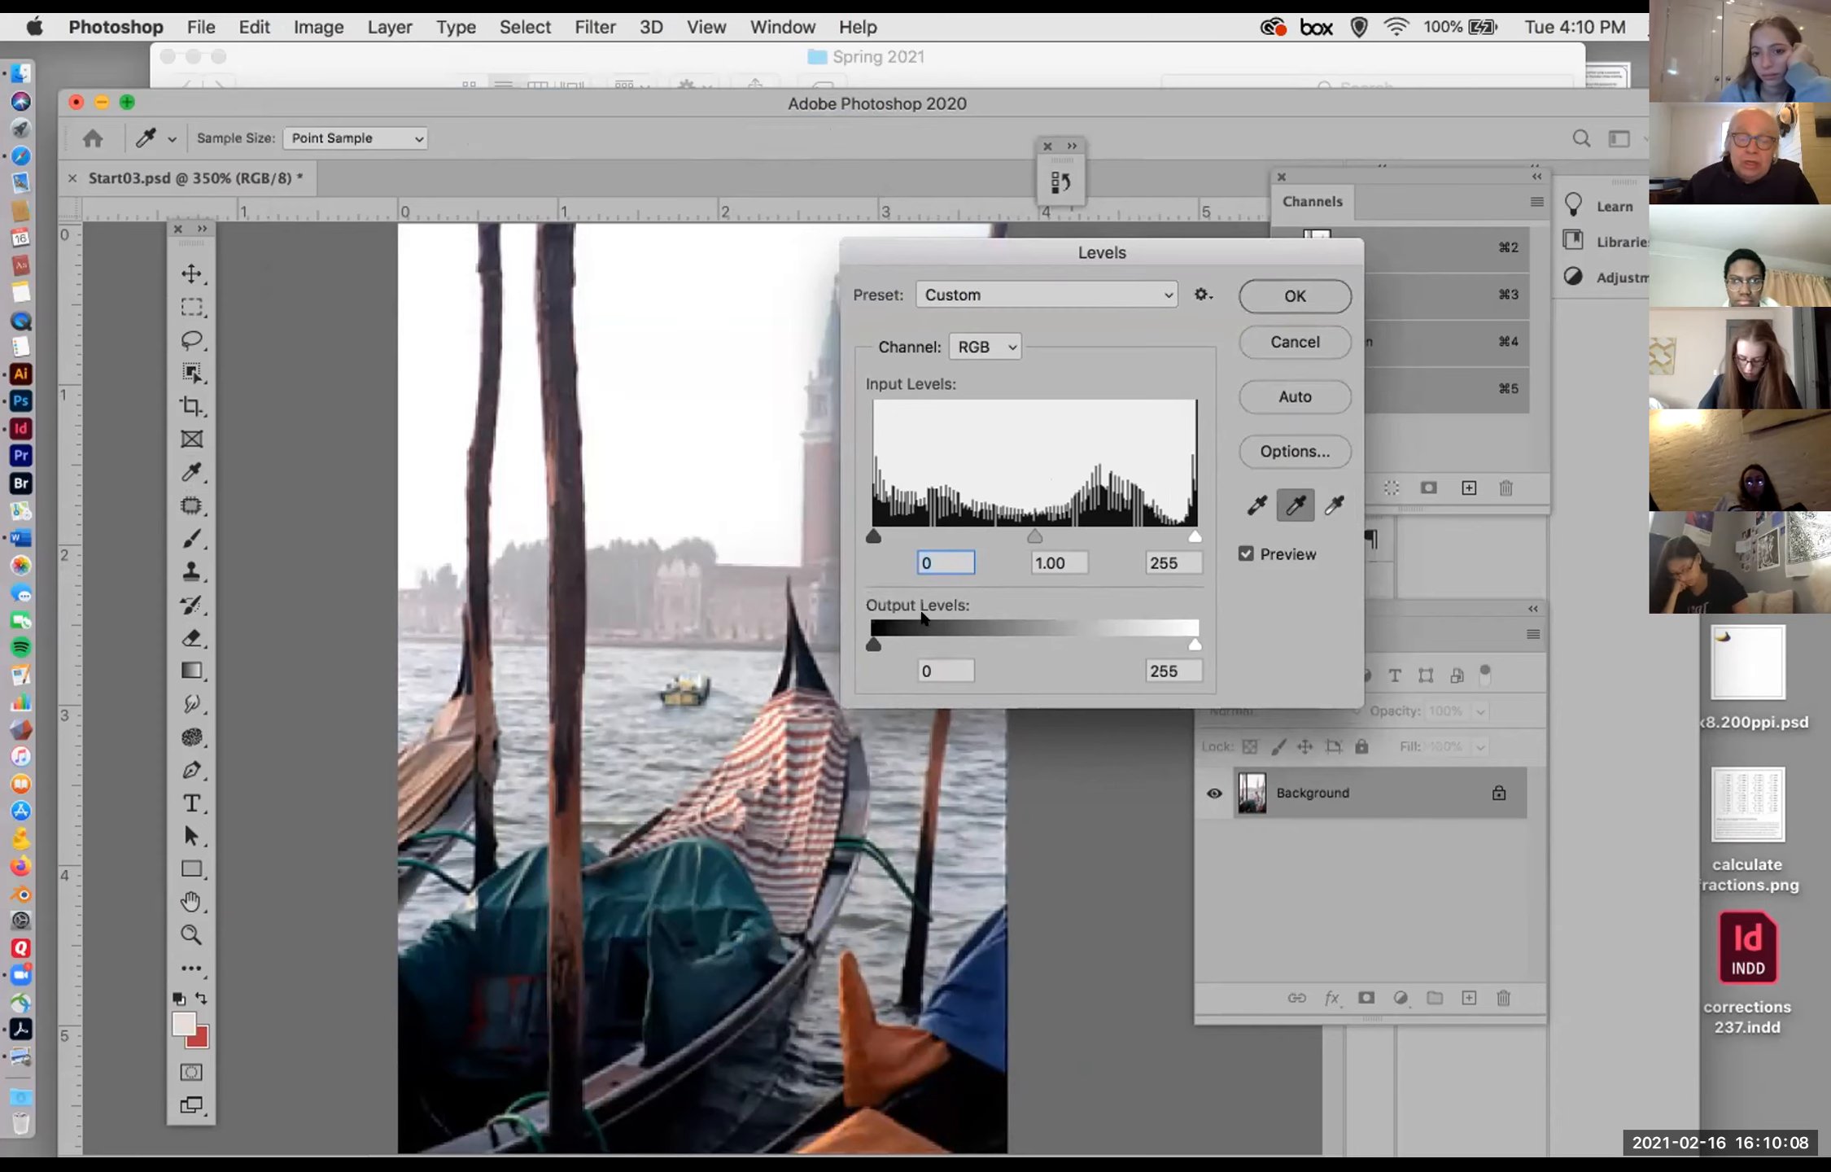
click(652, 716)
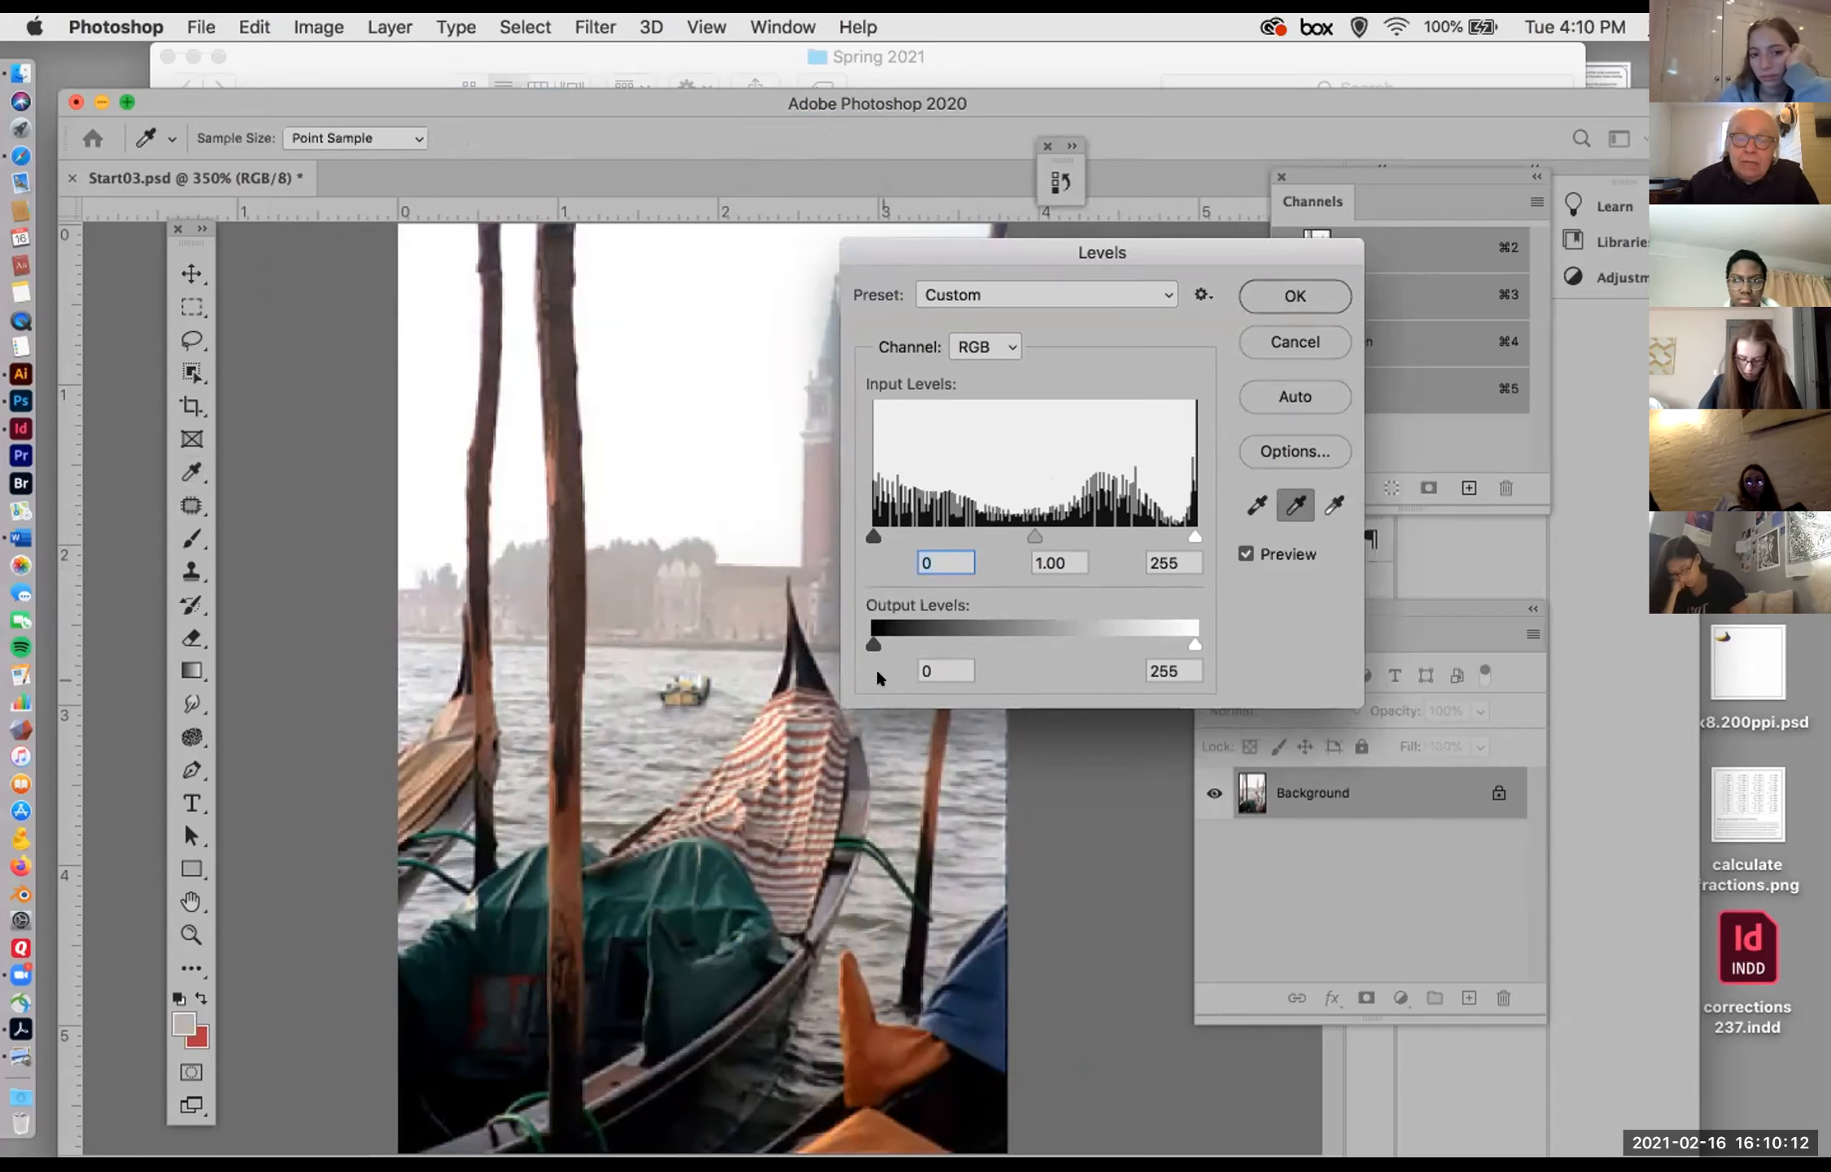
drag(958, 244, 1131, 234)
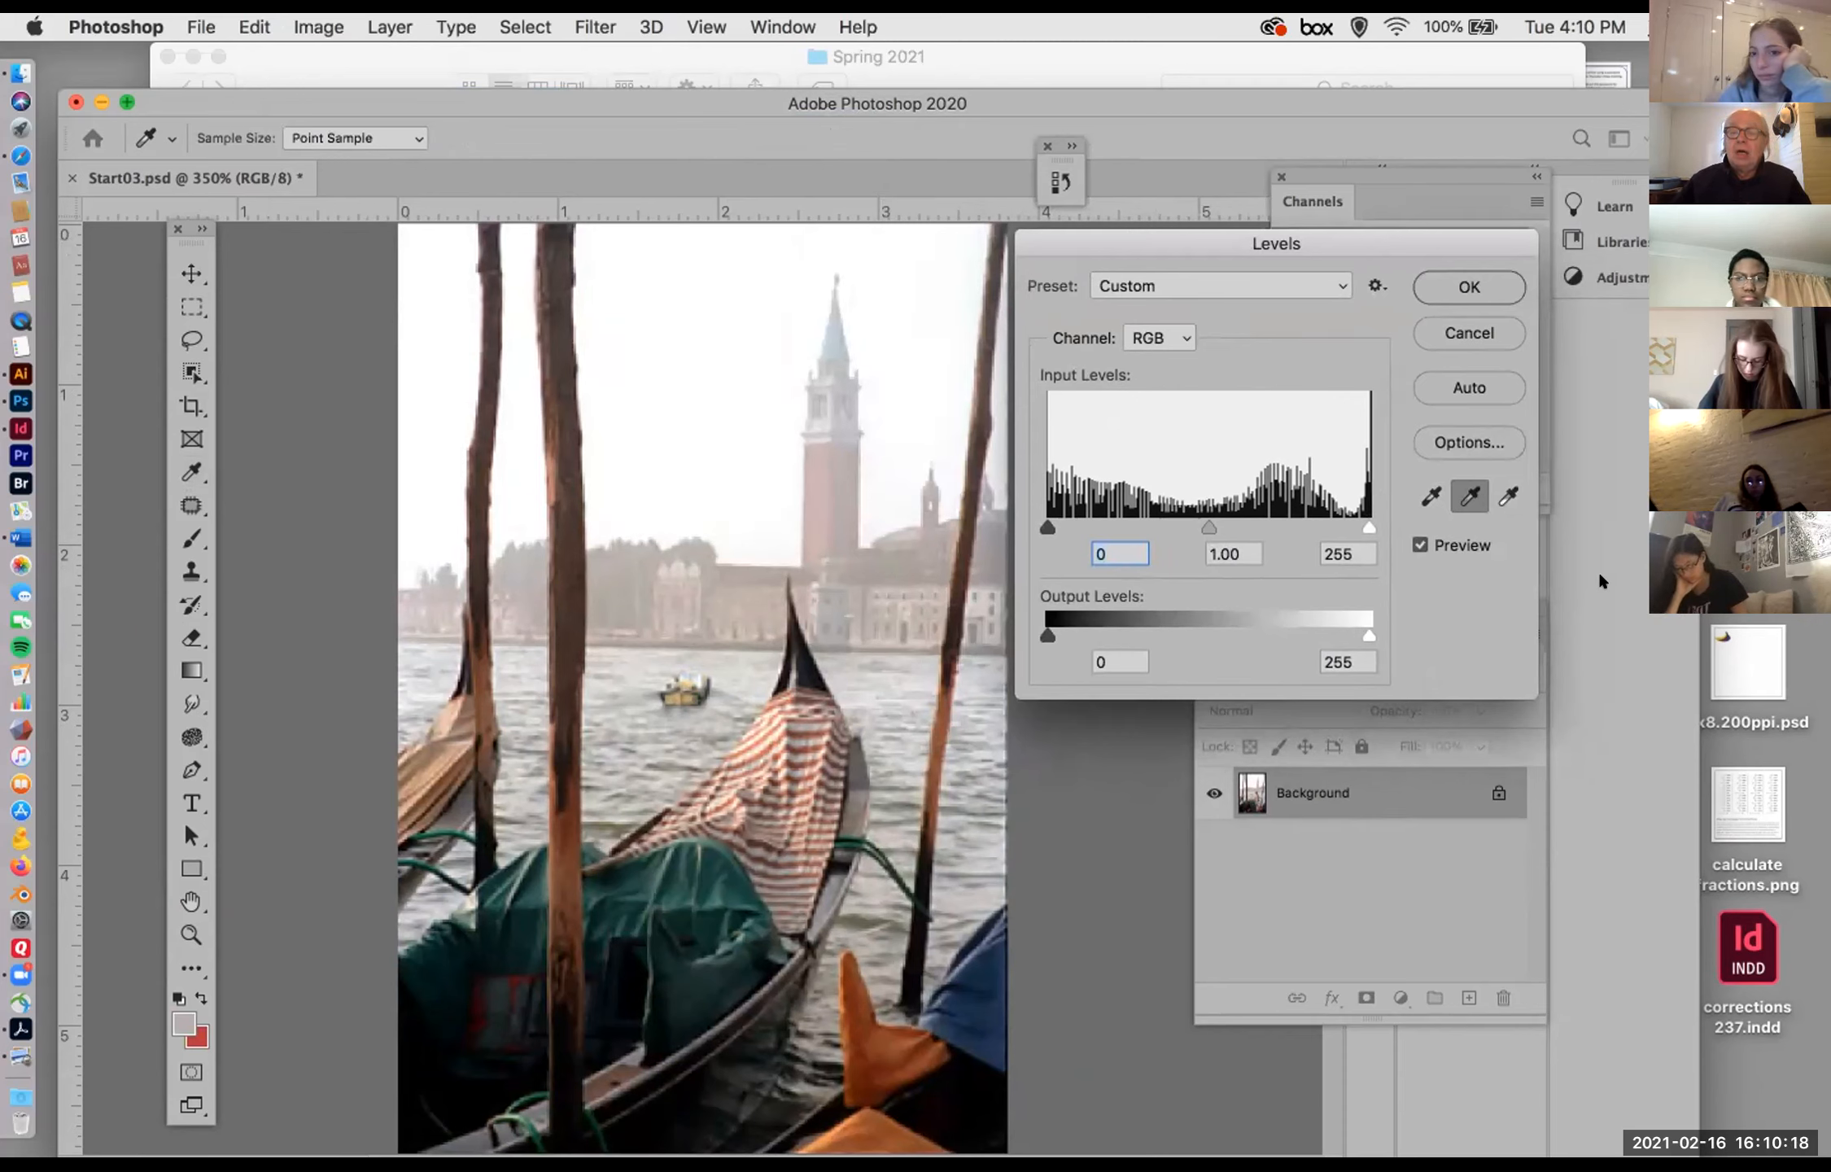
Step: Keep the RGB channel chosen and reset the sampled Levels corrections to their defaults
click(1152, 335)
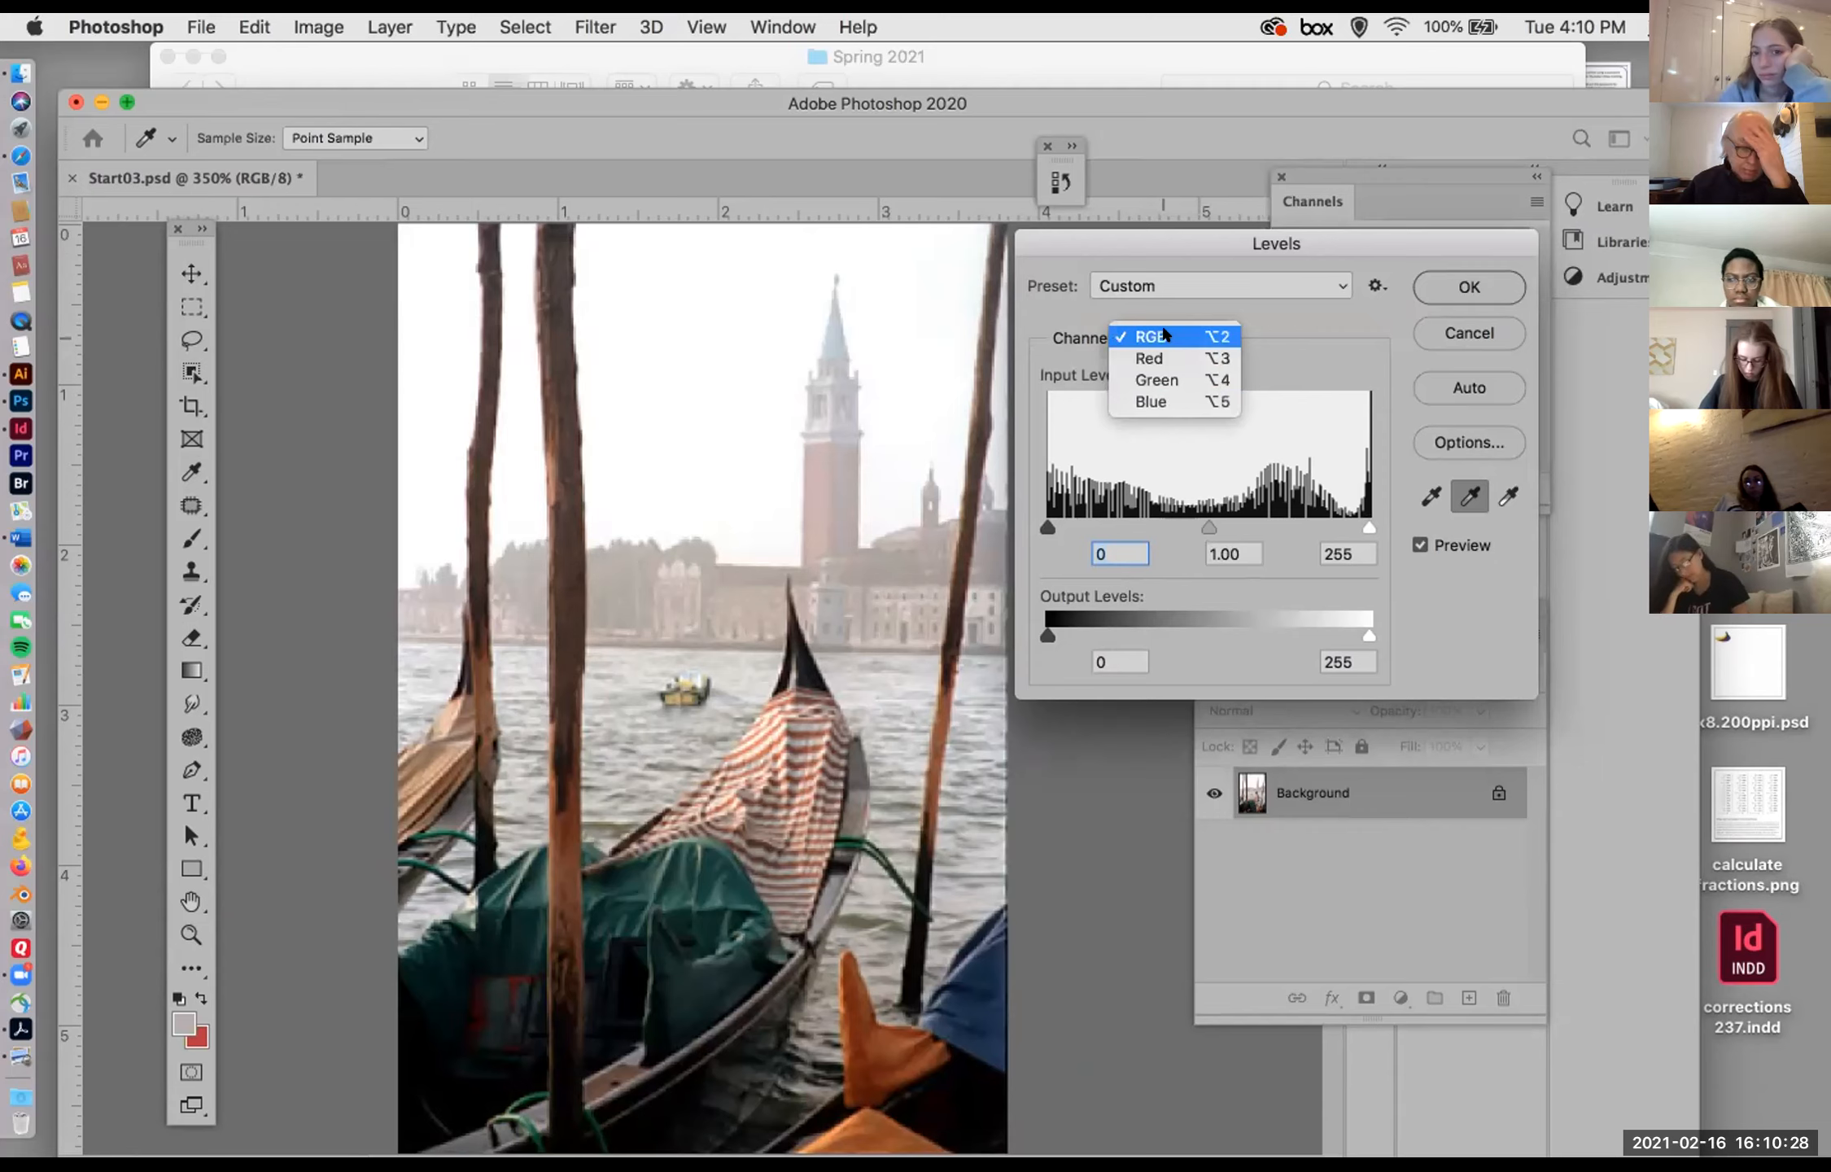
click(1164, 334)
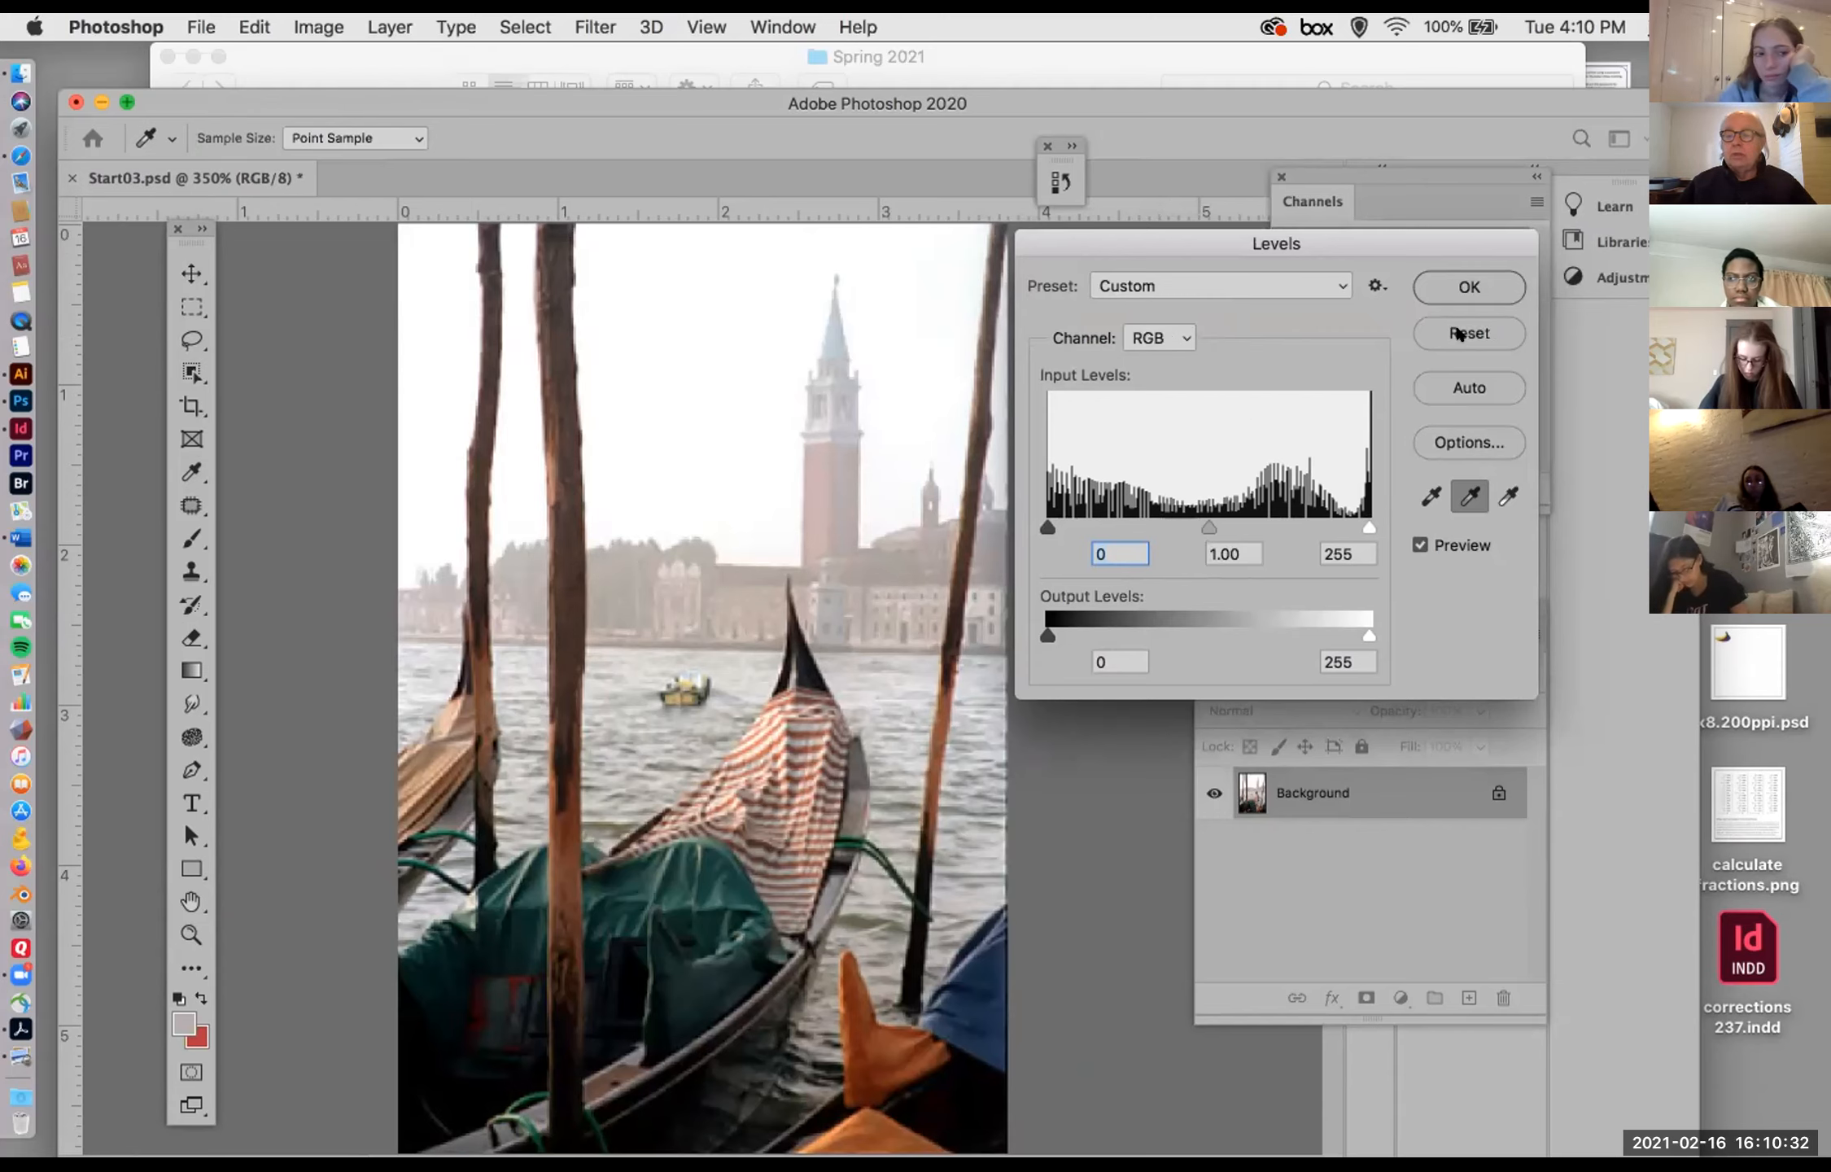
alt+click(1456, 330)
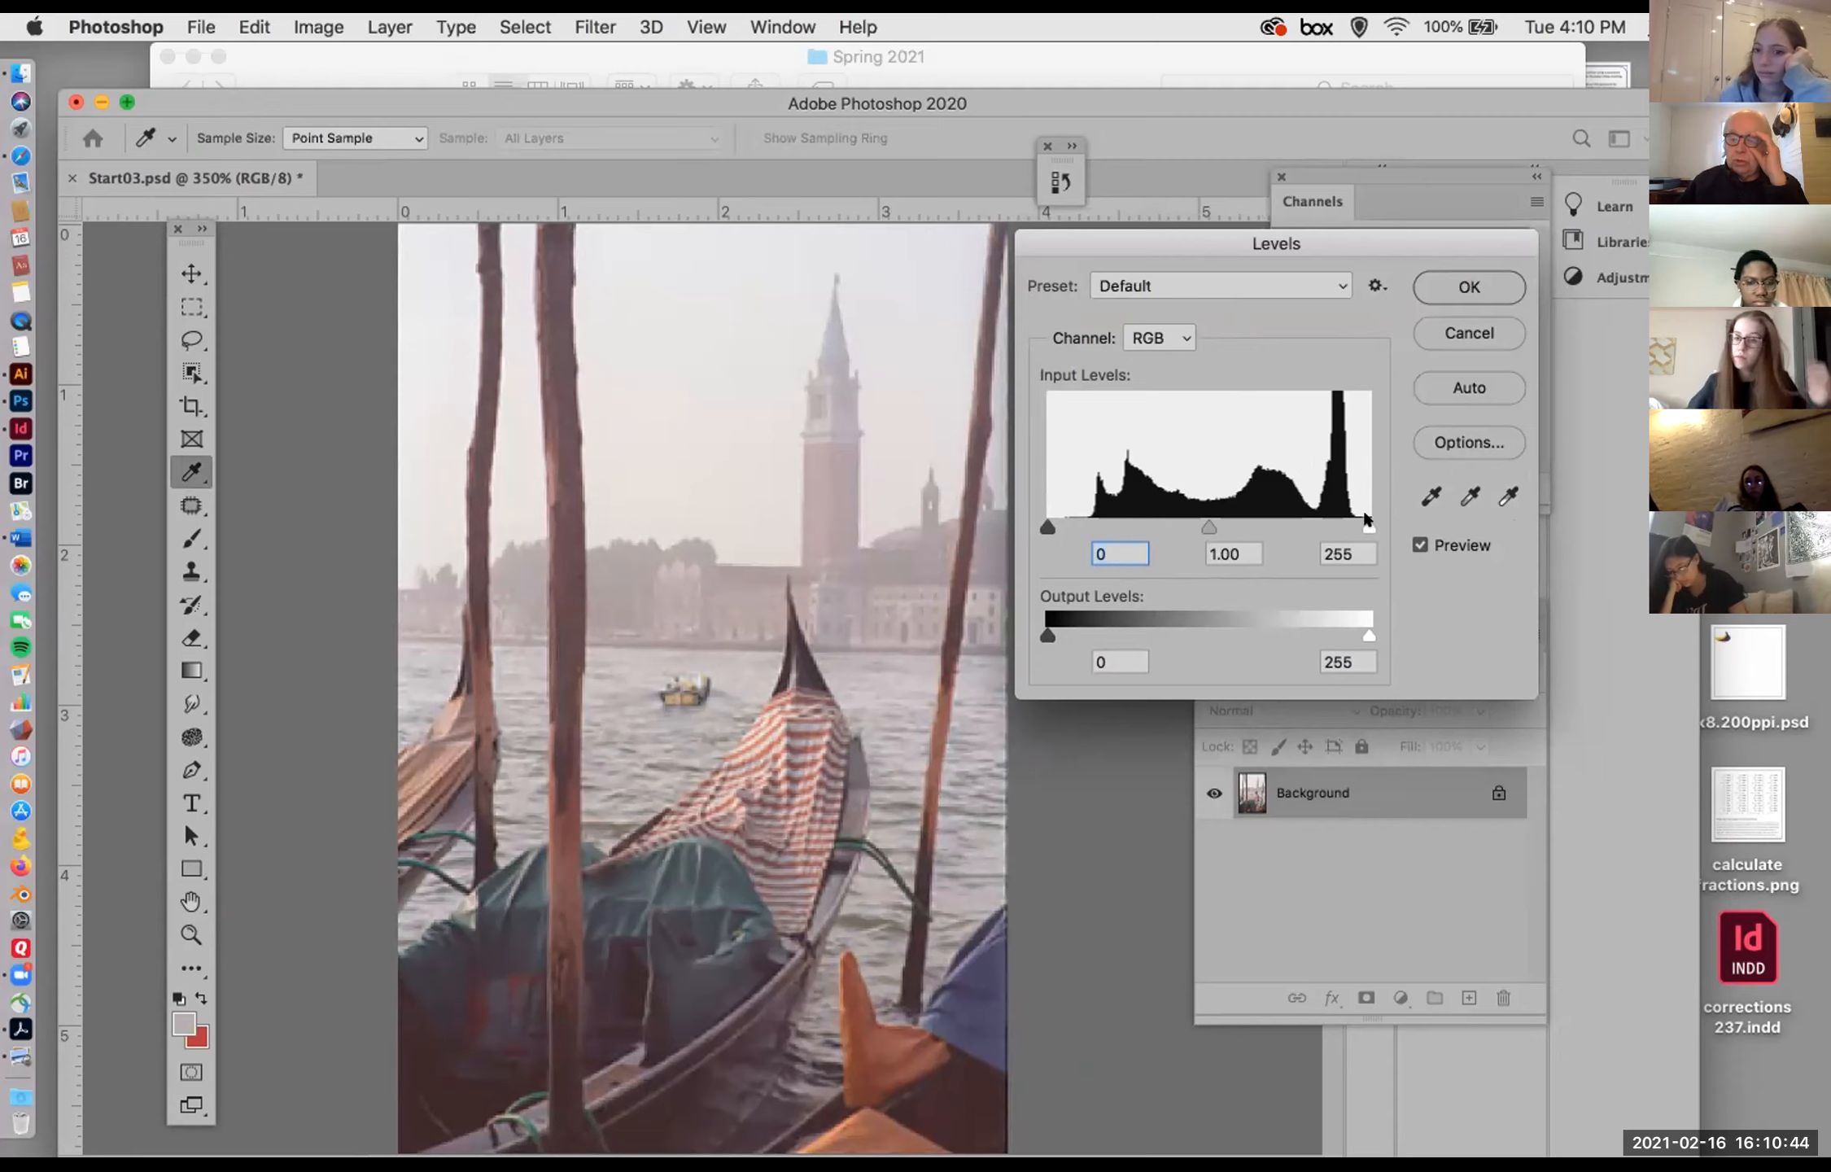
Step: Set the RGB input levels to 34 for black and 245 for white, apply them, and activate the Move tool
drag(1368, 526, 1356, 525)
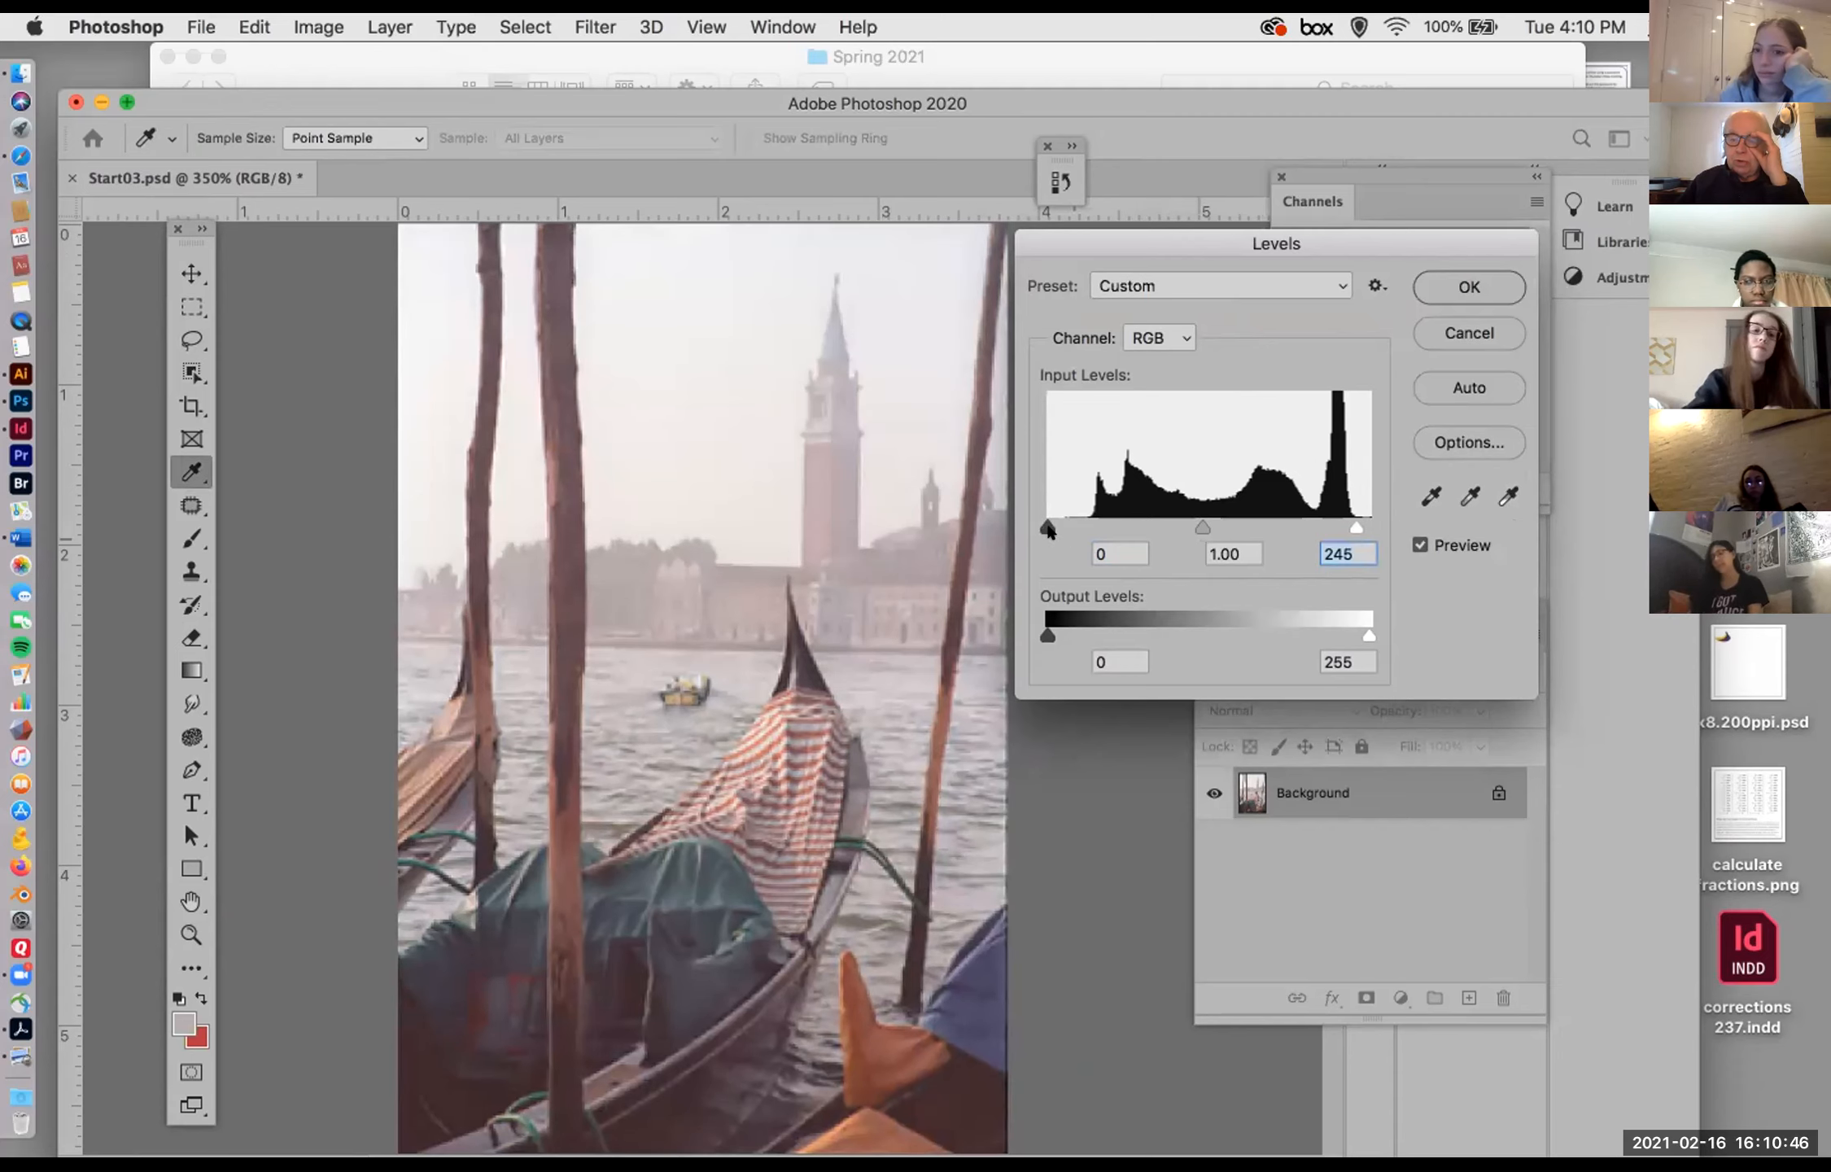
drag(1047, 526, 1087, 515)
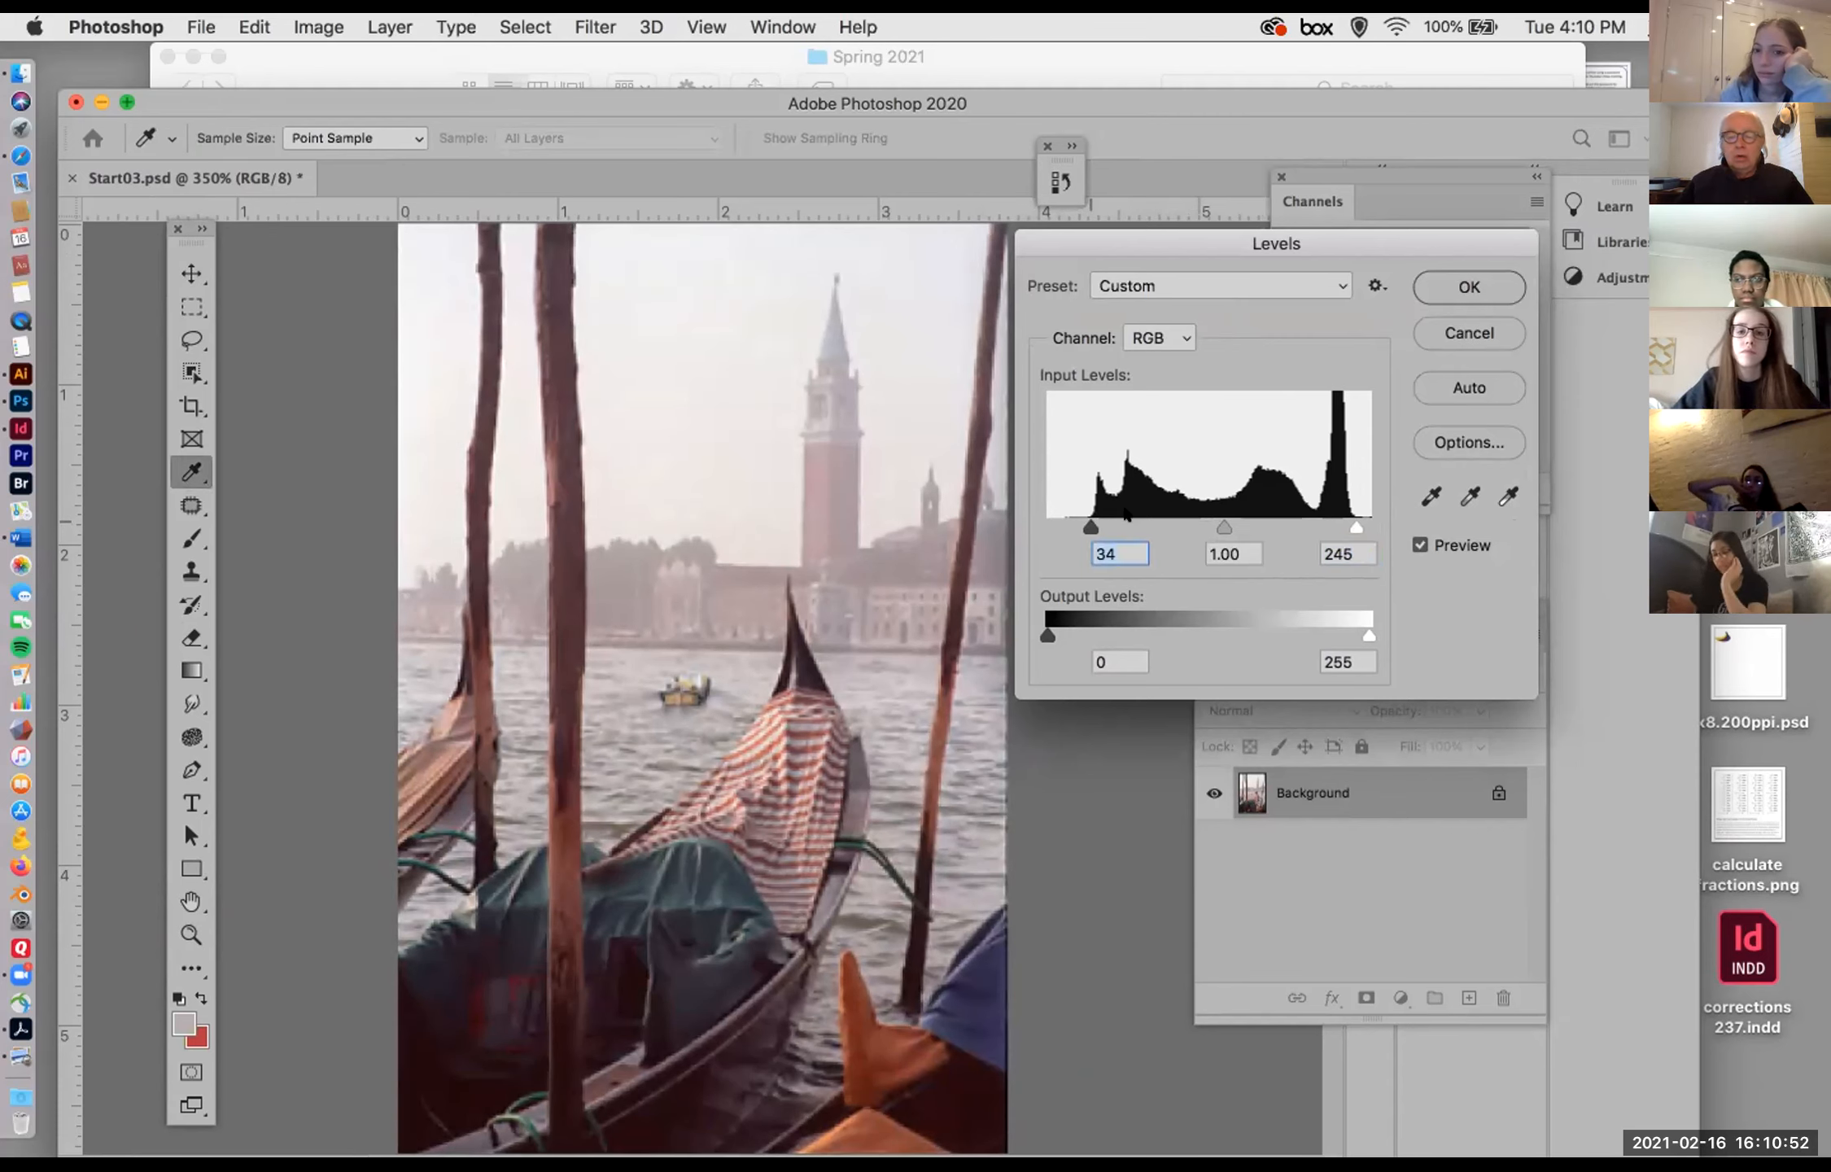
click(1449, 276)
key(v)
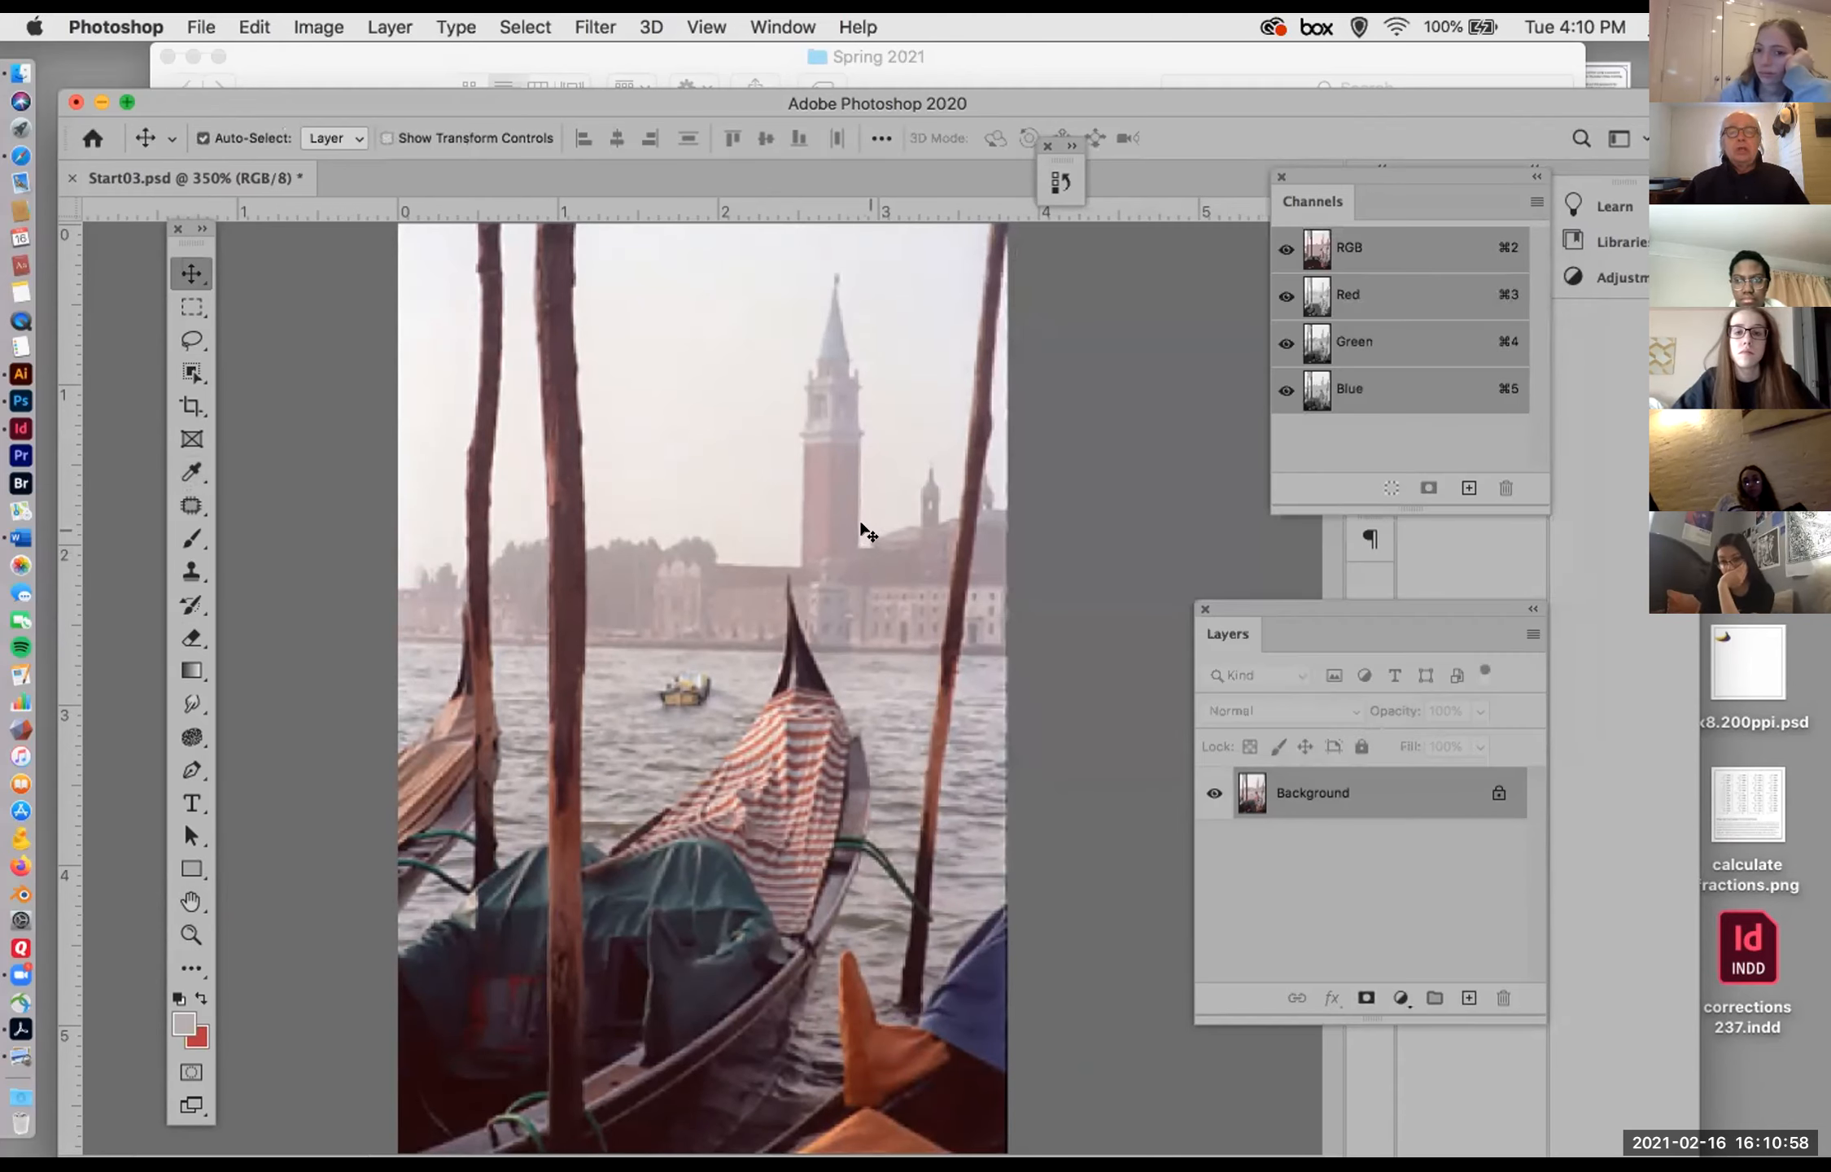
Step: Try an RGB output white level of 136 in a new Levels adjustment, restore it to full white, and cancel
key(super+l)
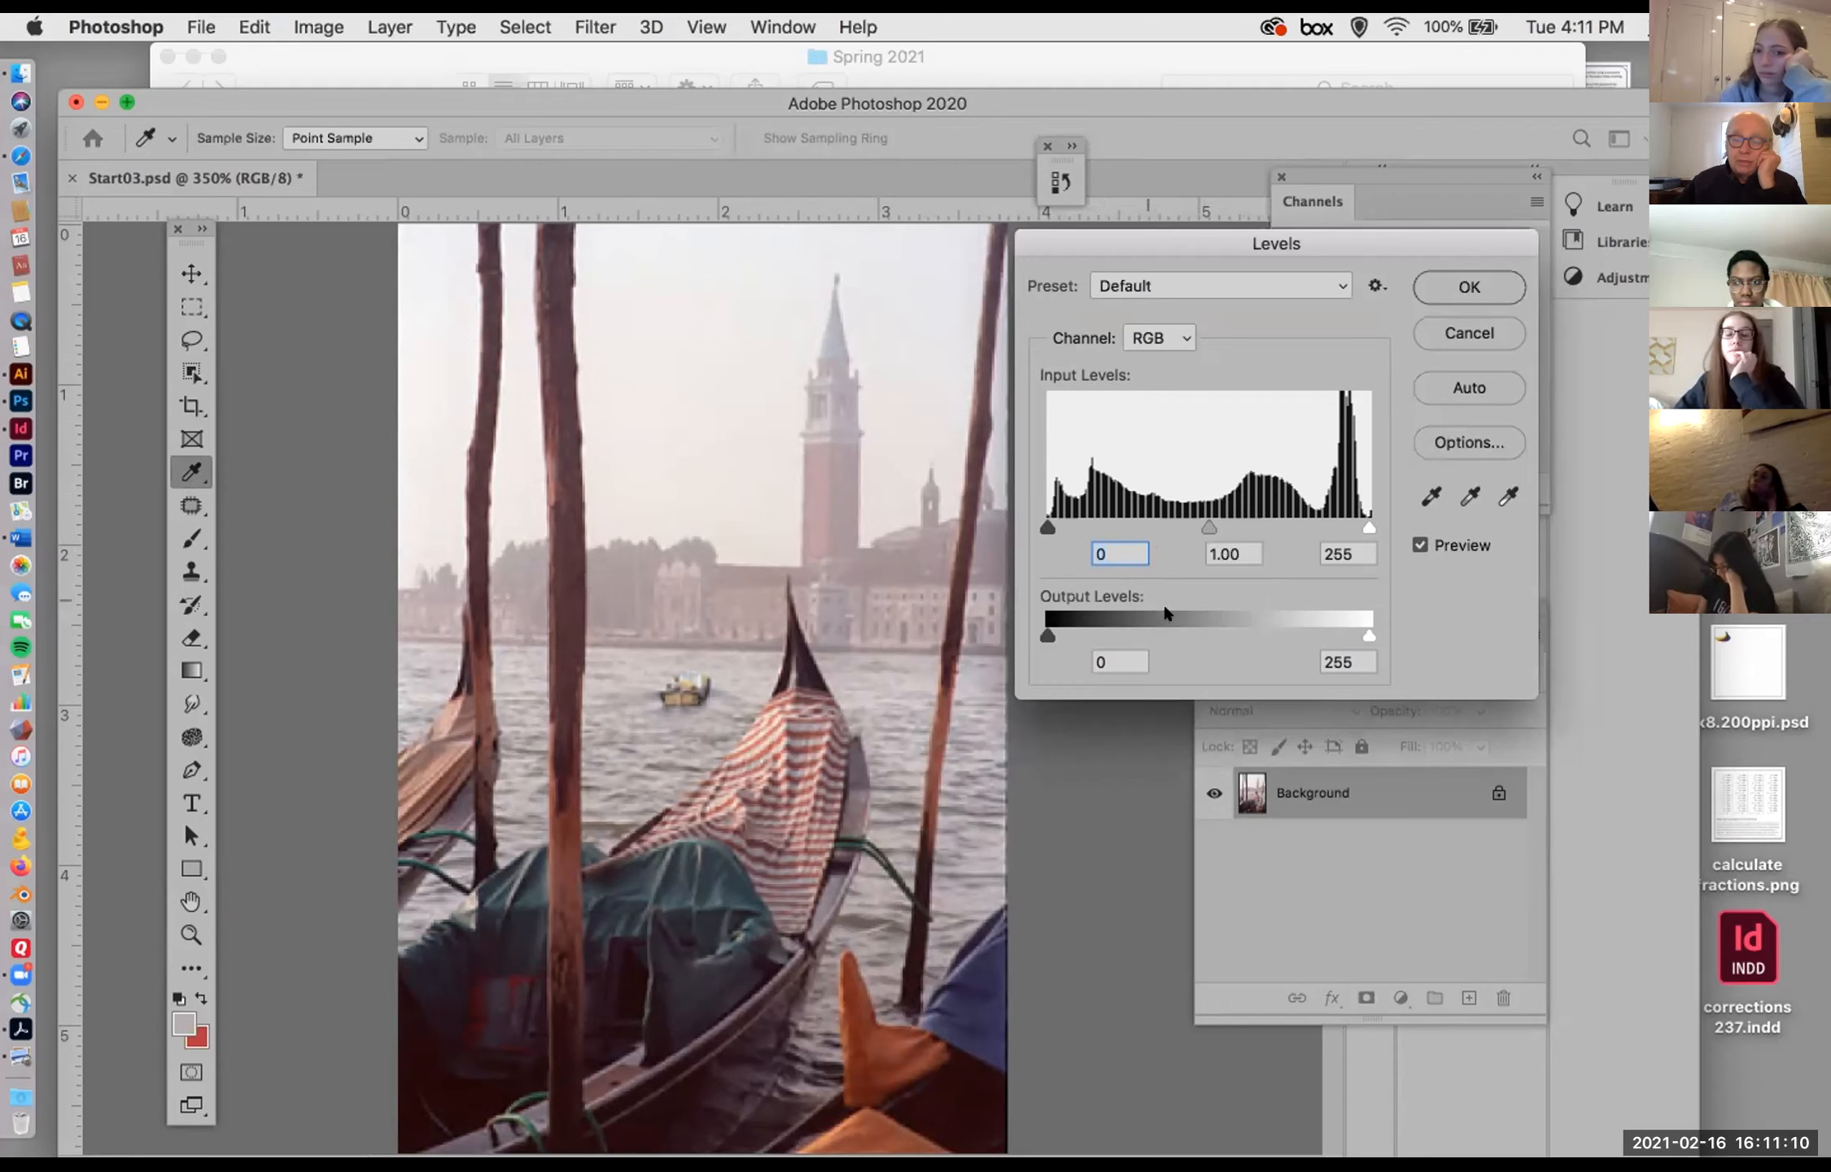
drag(1364, 627, 1202, 631)
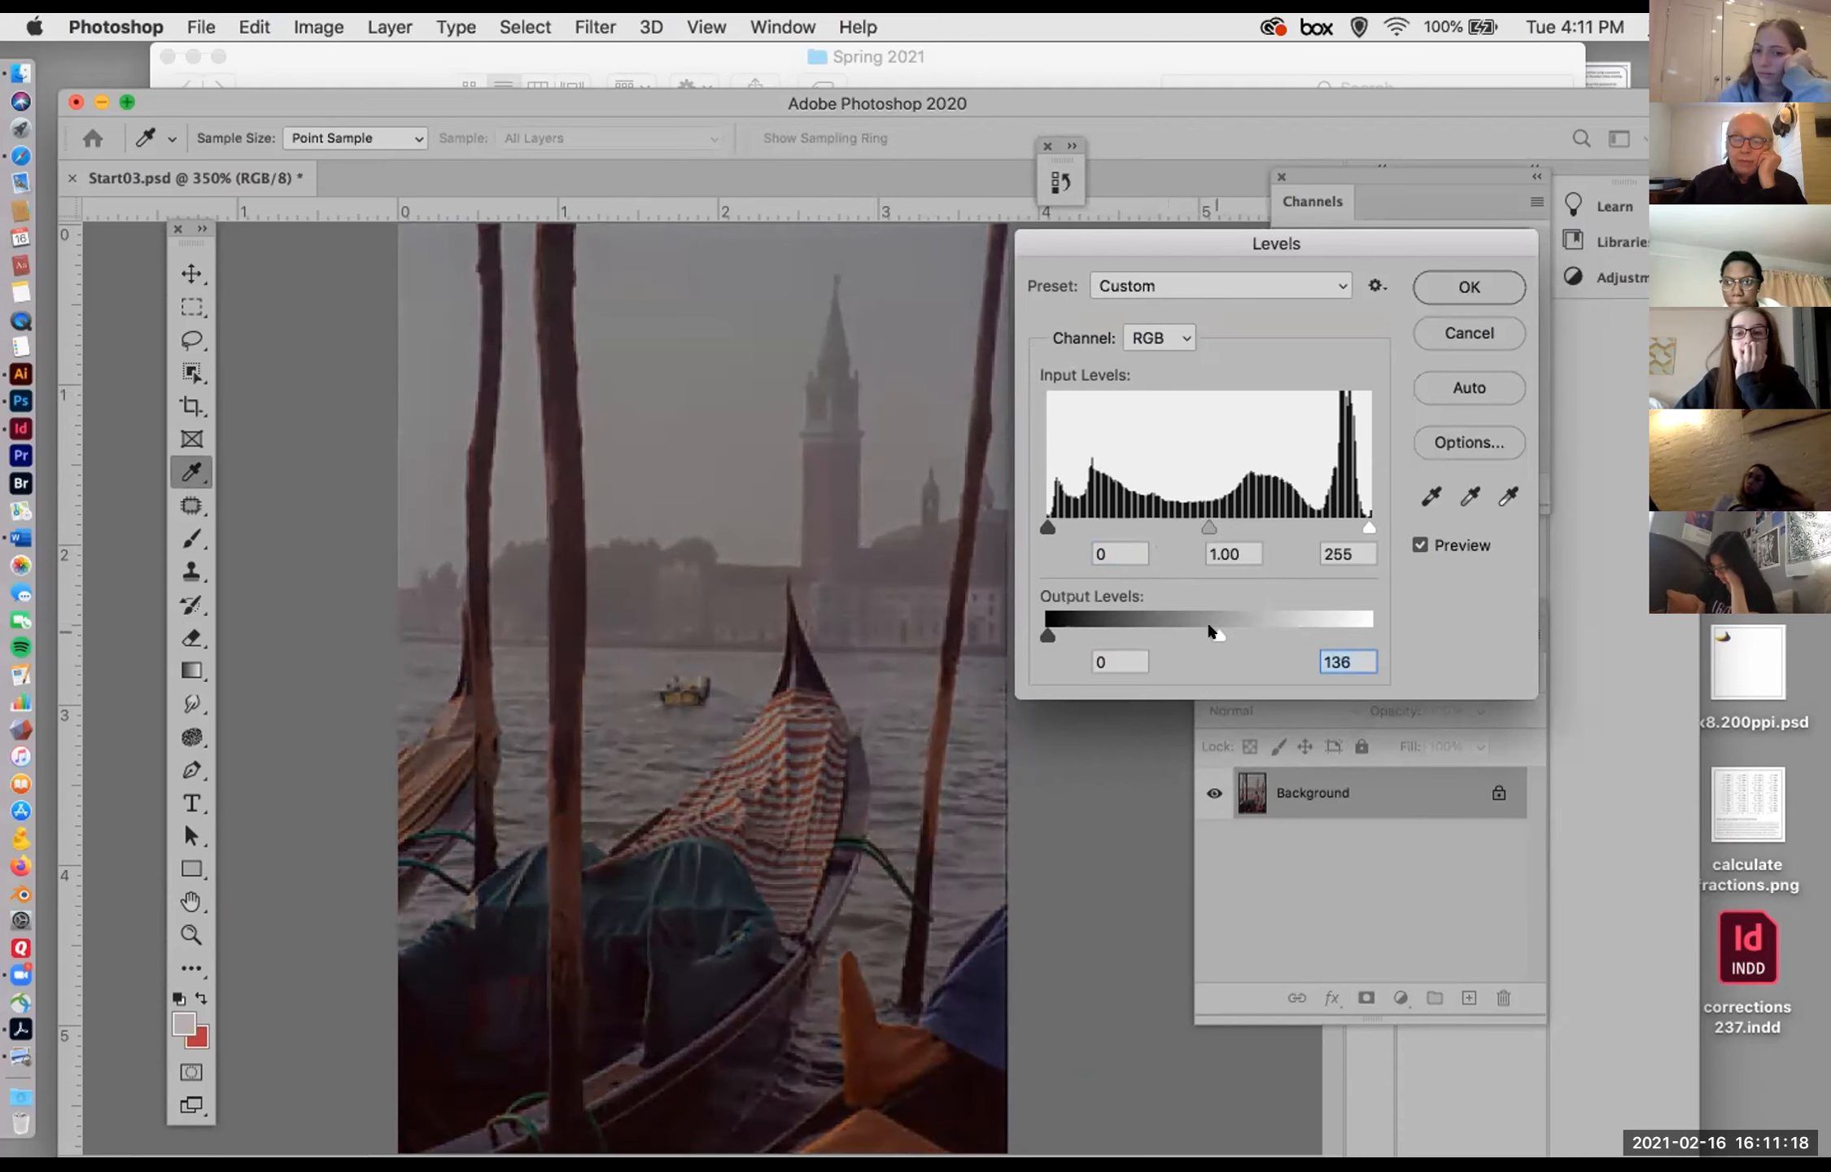
drag(1213, 631, 1384, 629)
mouse_move(1047, 633)
mouse_down()
mouse_move(1193, 633)
mouse_move(1013, 622)
mouse_up()
click(1434, 329)
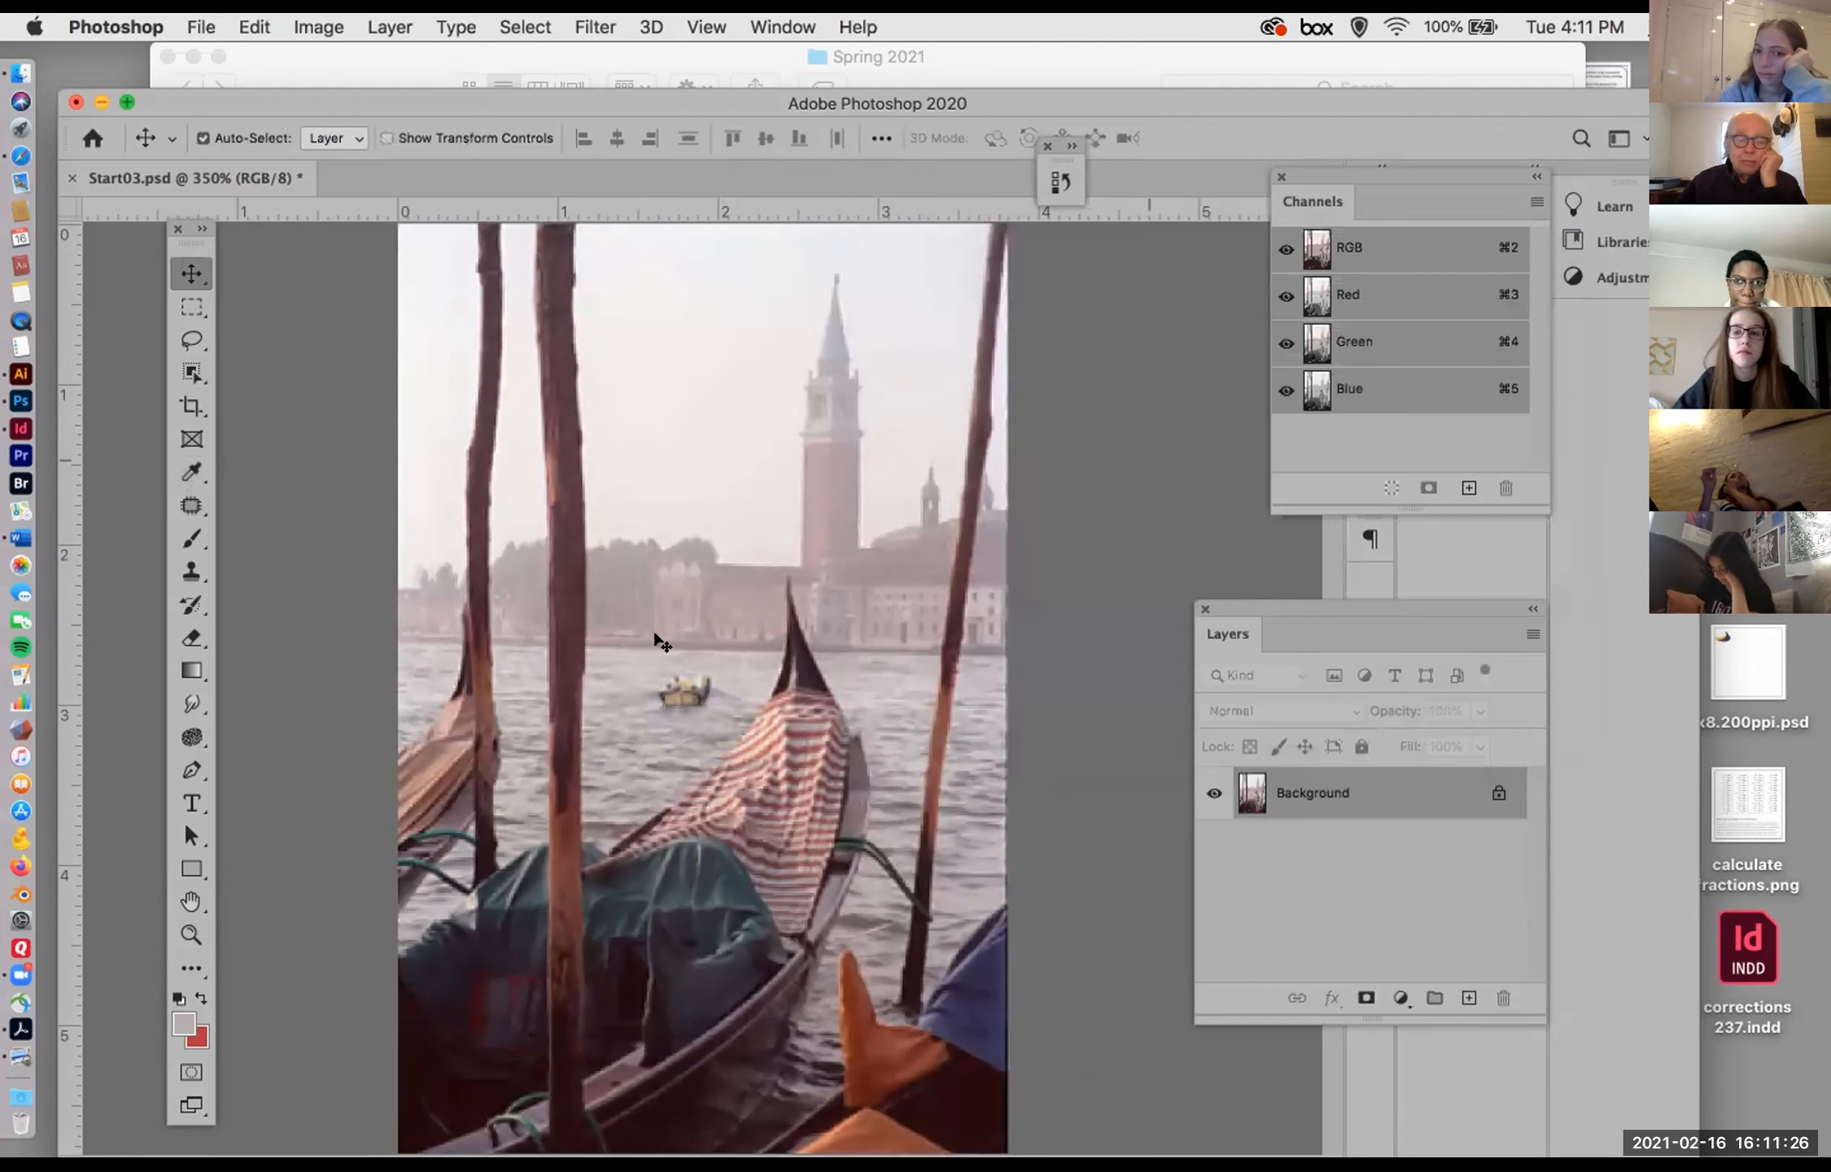
Step: Select a full-width strip along the photo's bottom with the Rectangular Marquee and open Levels for it
click(191, 306)
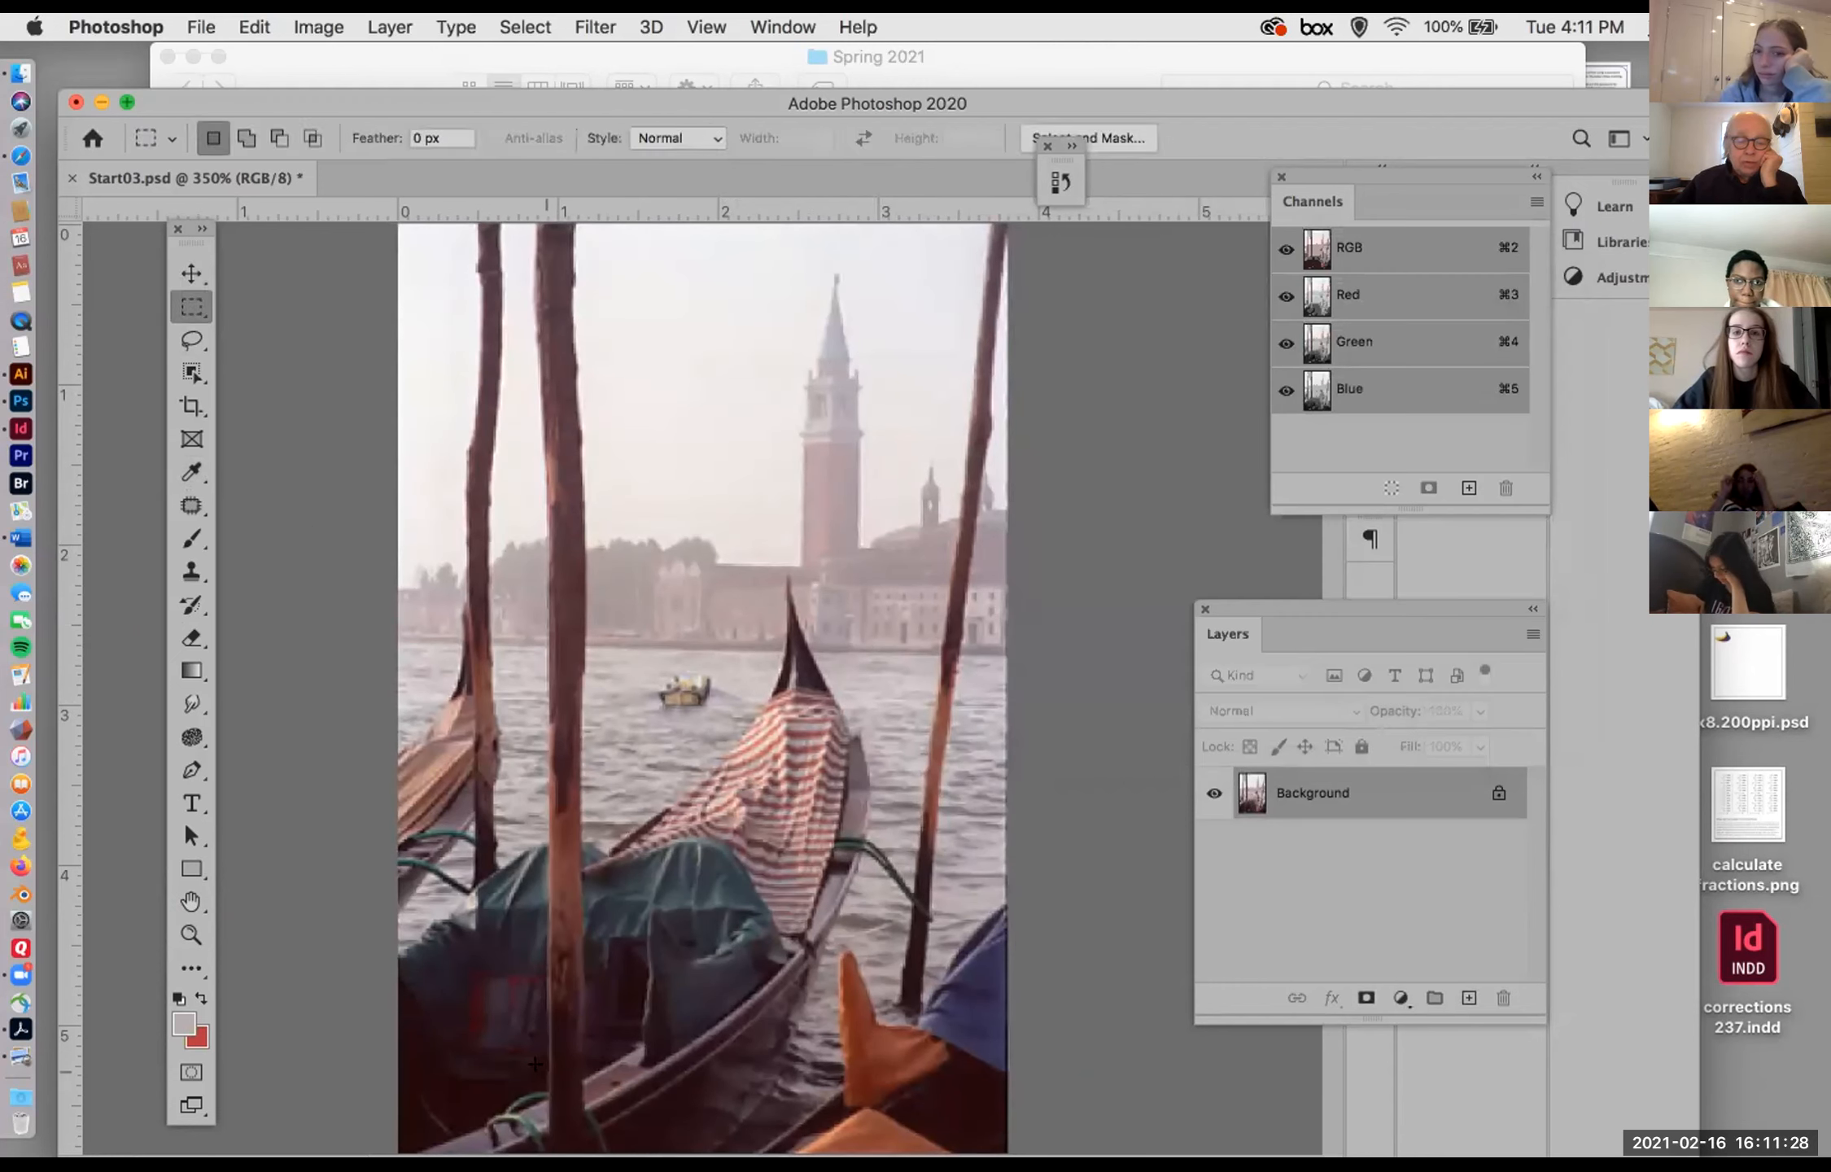
drag(382, 968, 1007, 1152)
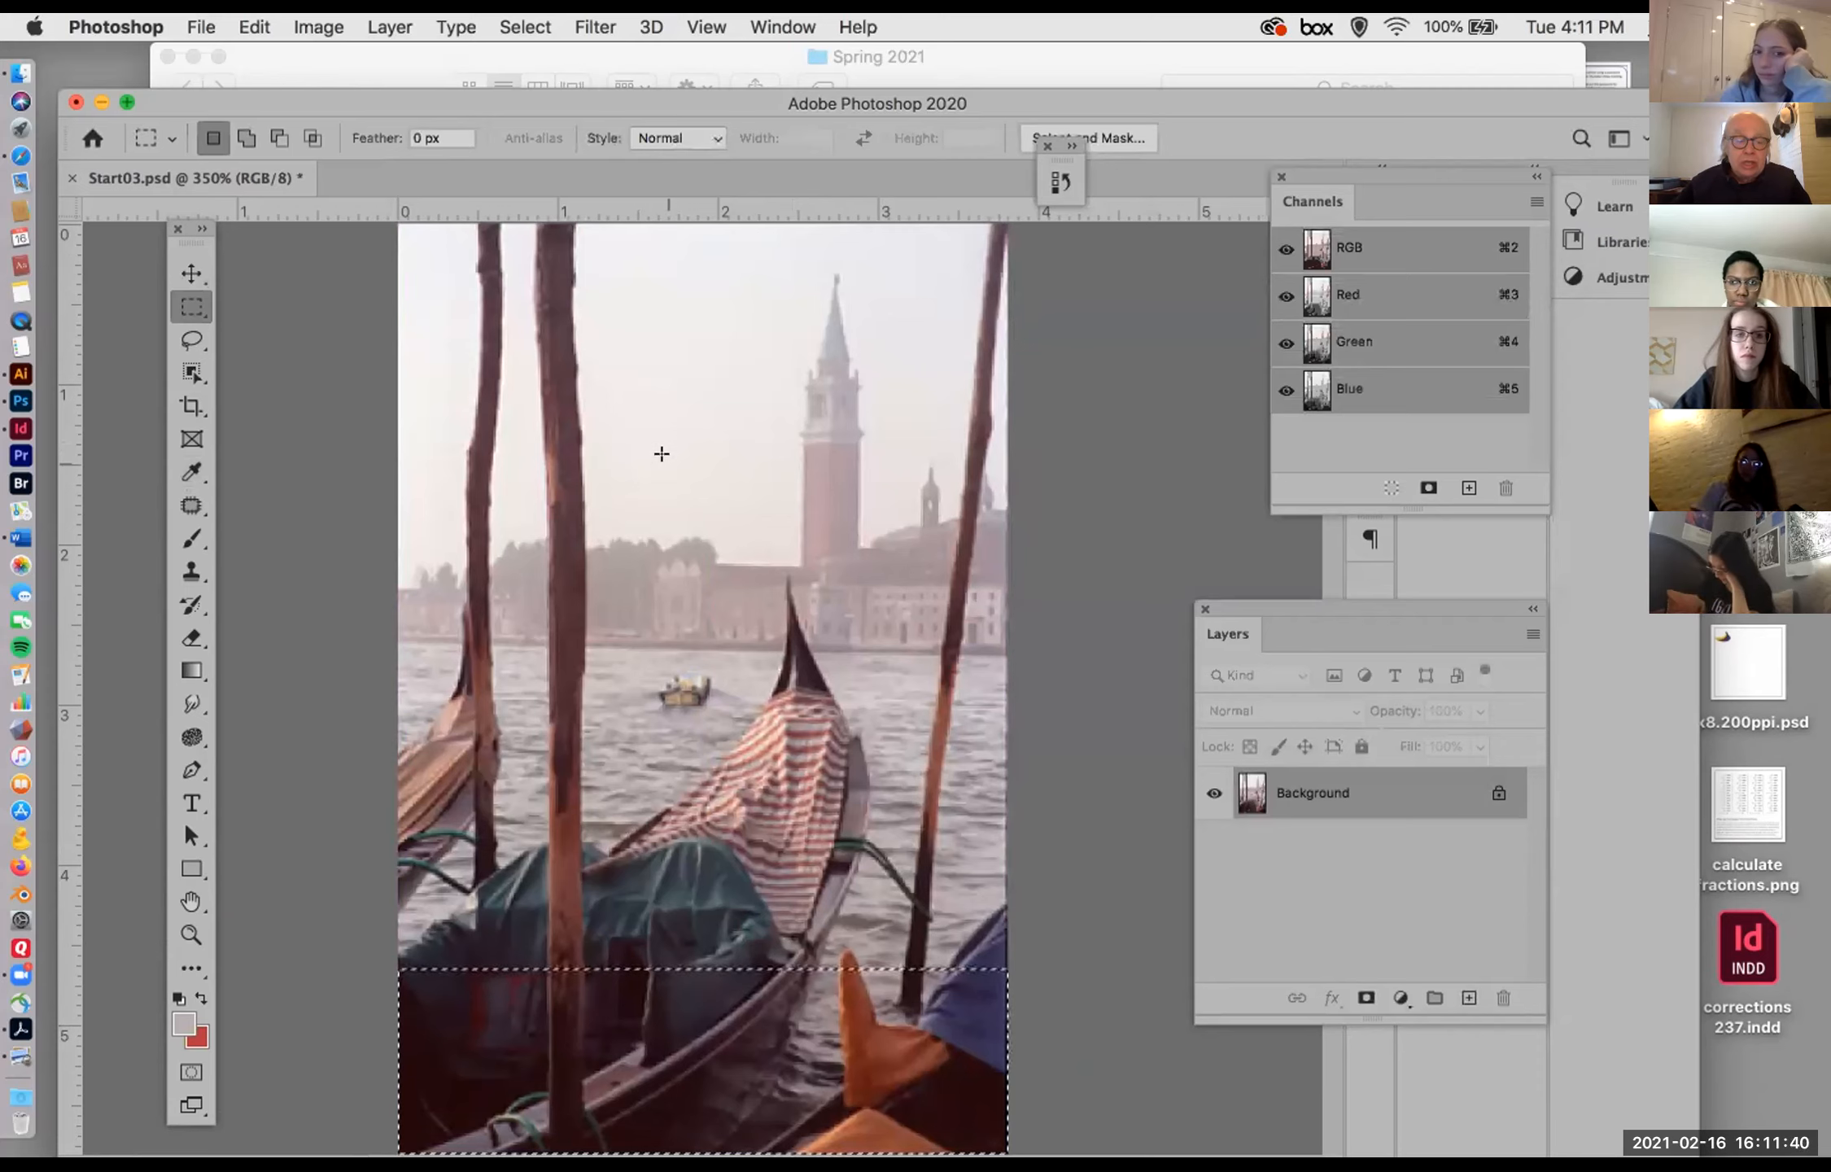
click(317, 24)
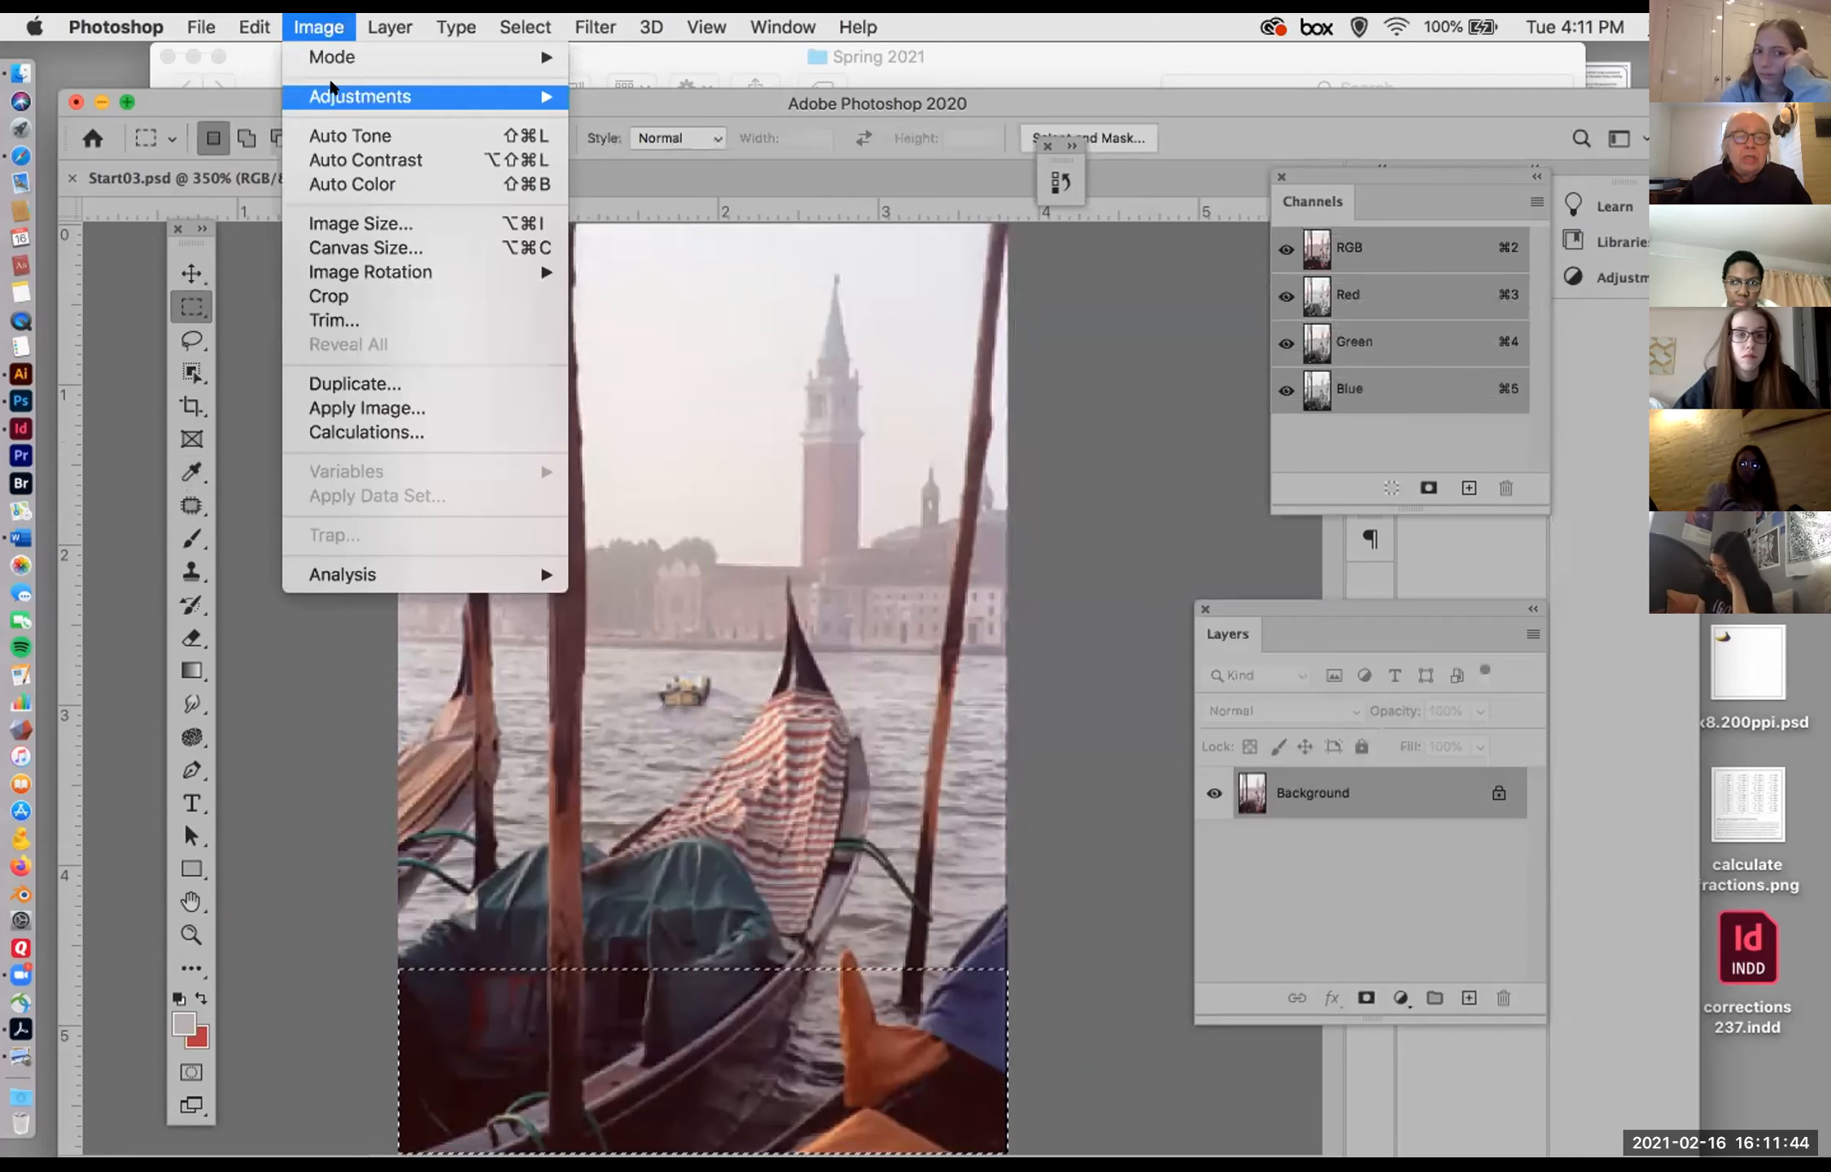
mouse_move(529, 100)
click(627, 121)
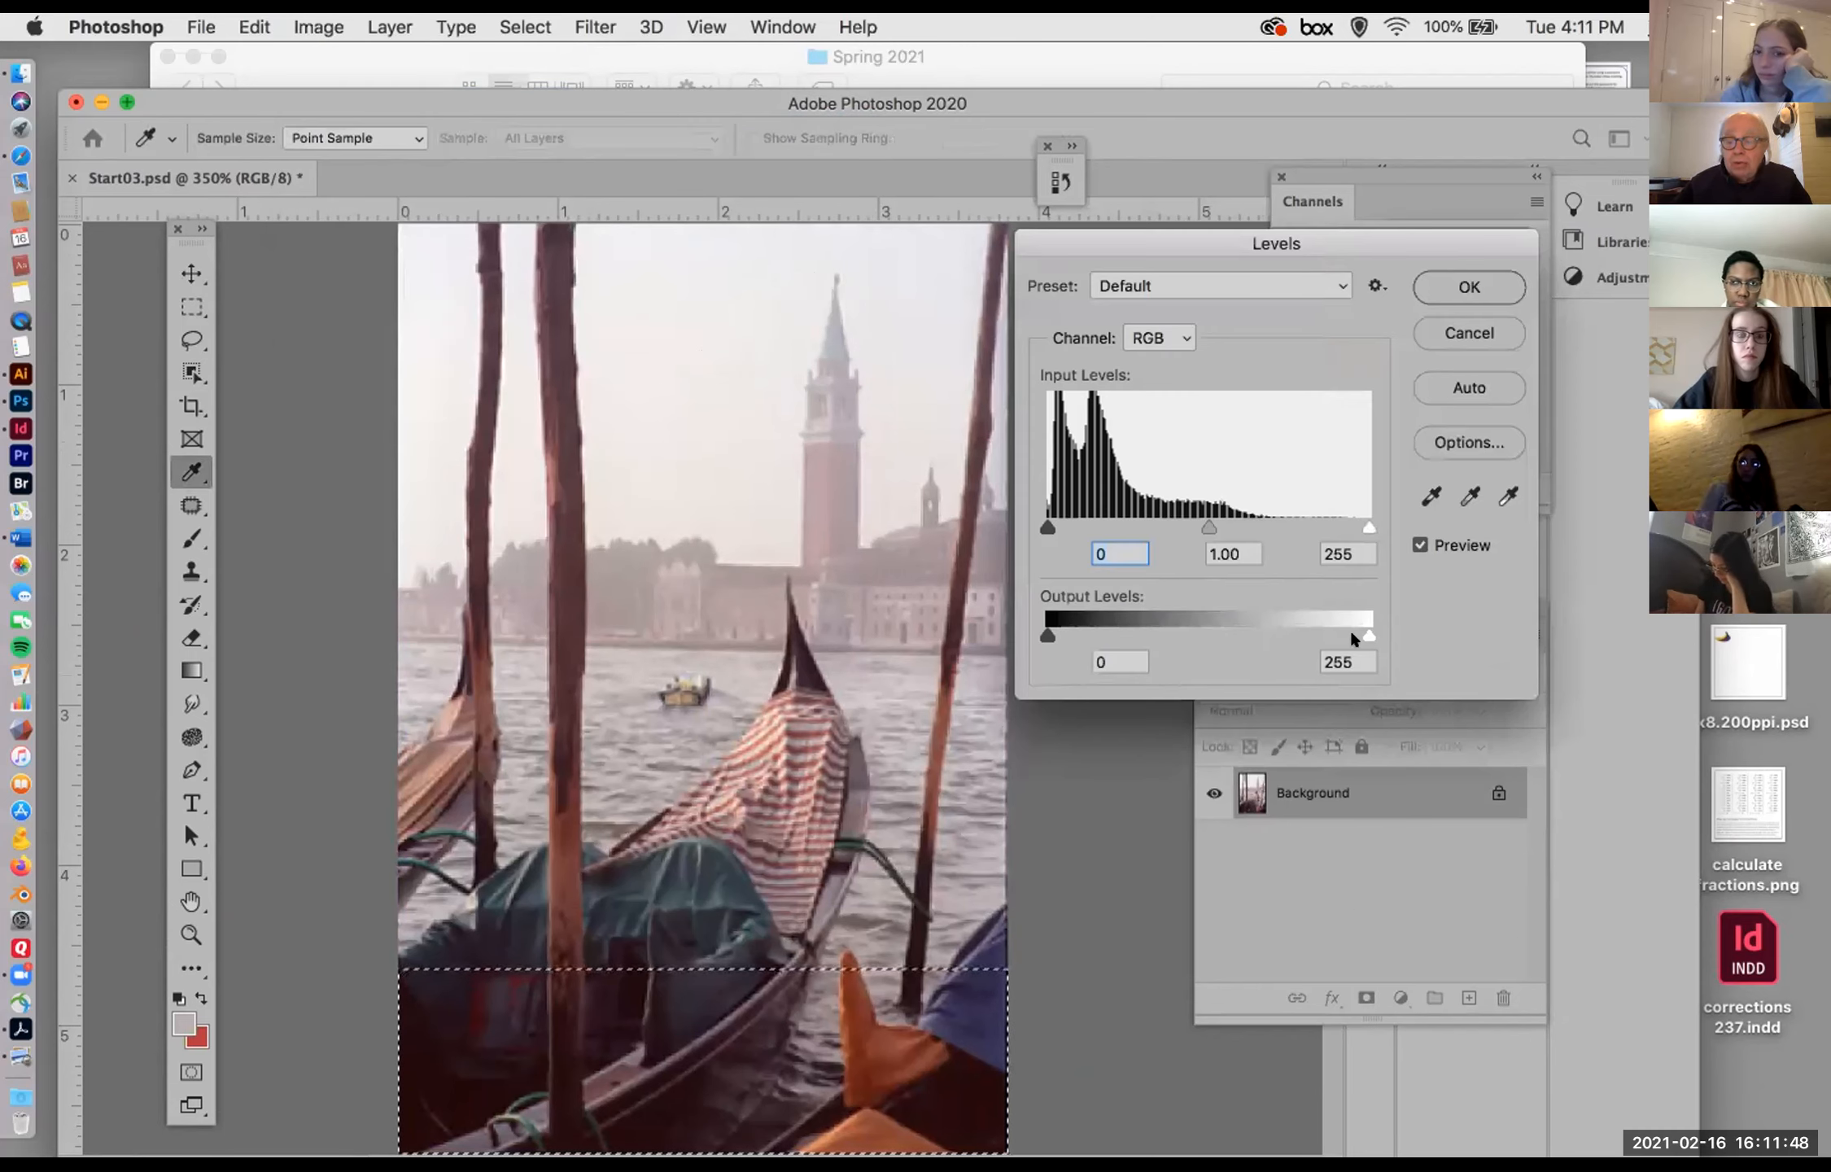
Step: Try an output black level of 121 on the selected strip, cancel the adjustment, and deselect
drag(1046, 634, 1190, 655)
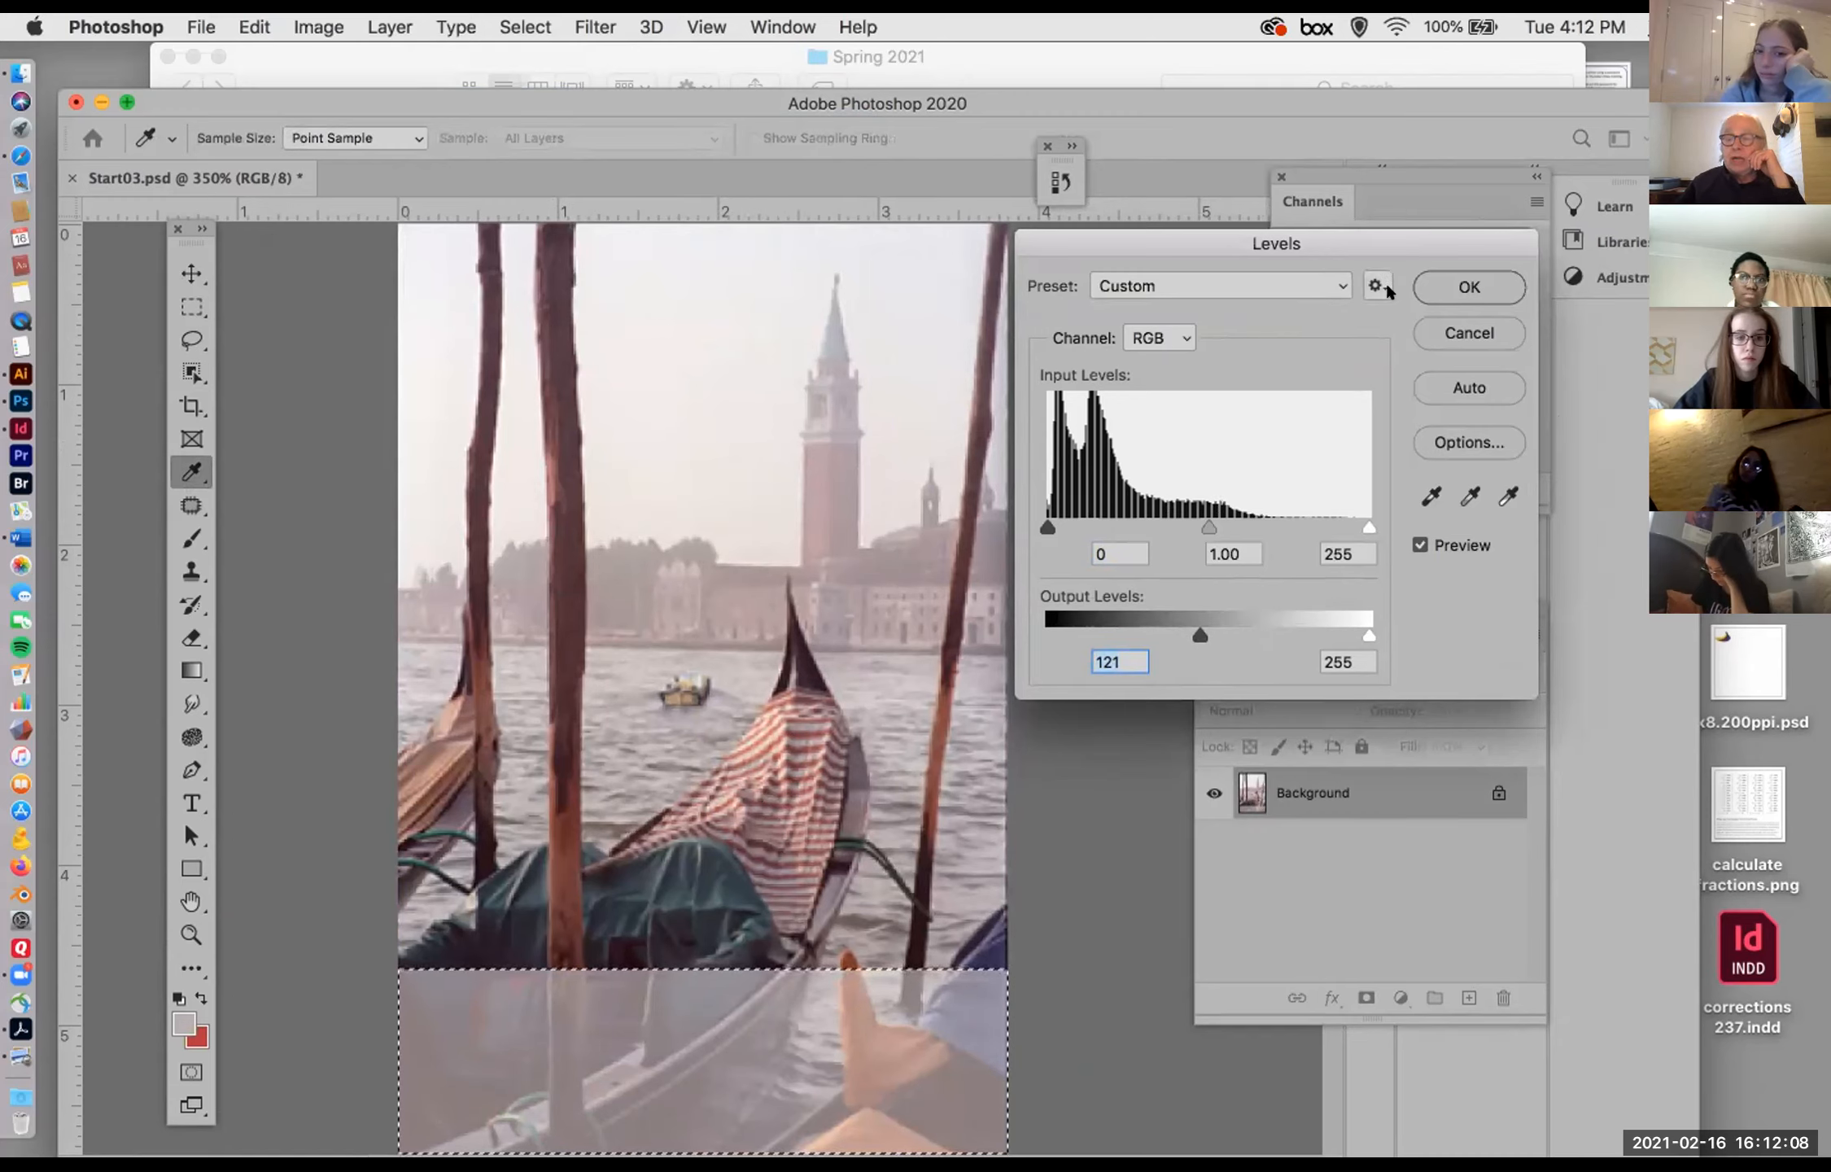
click(1455, 333)
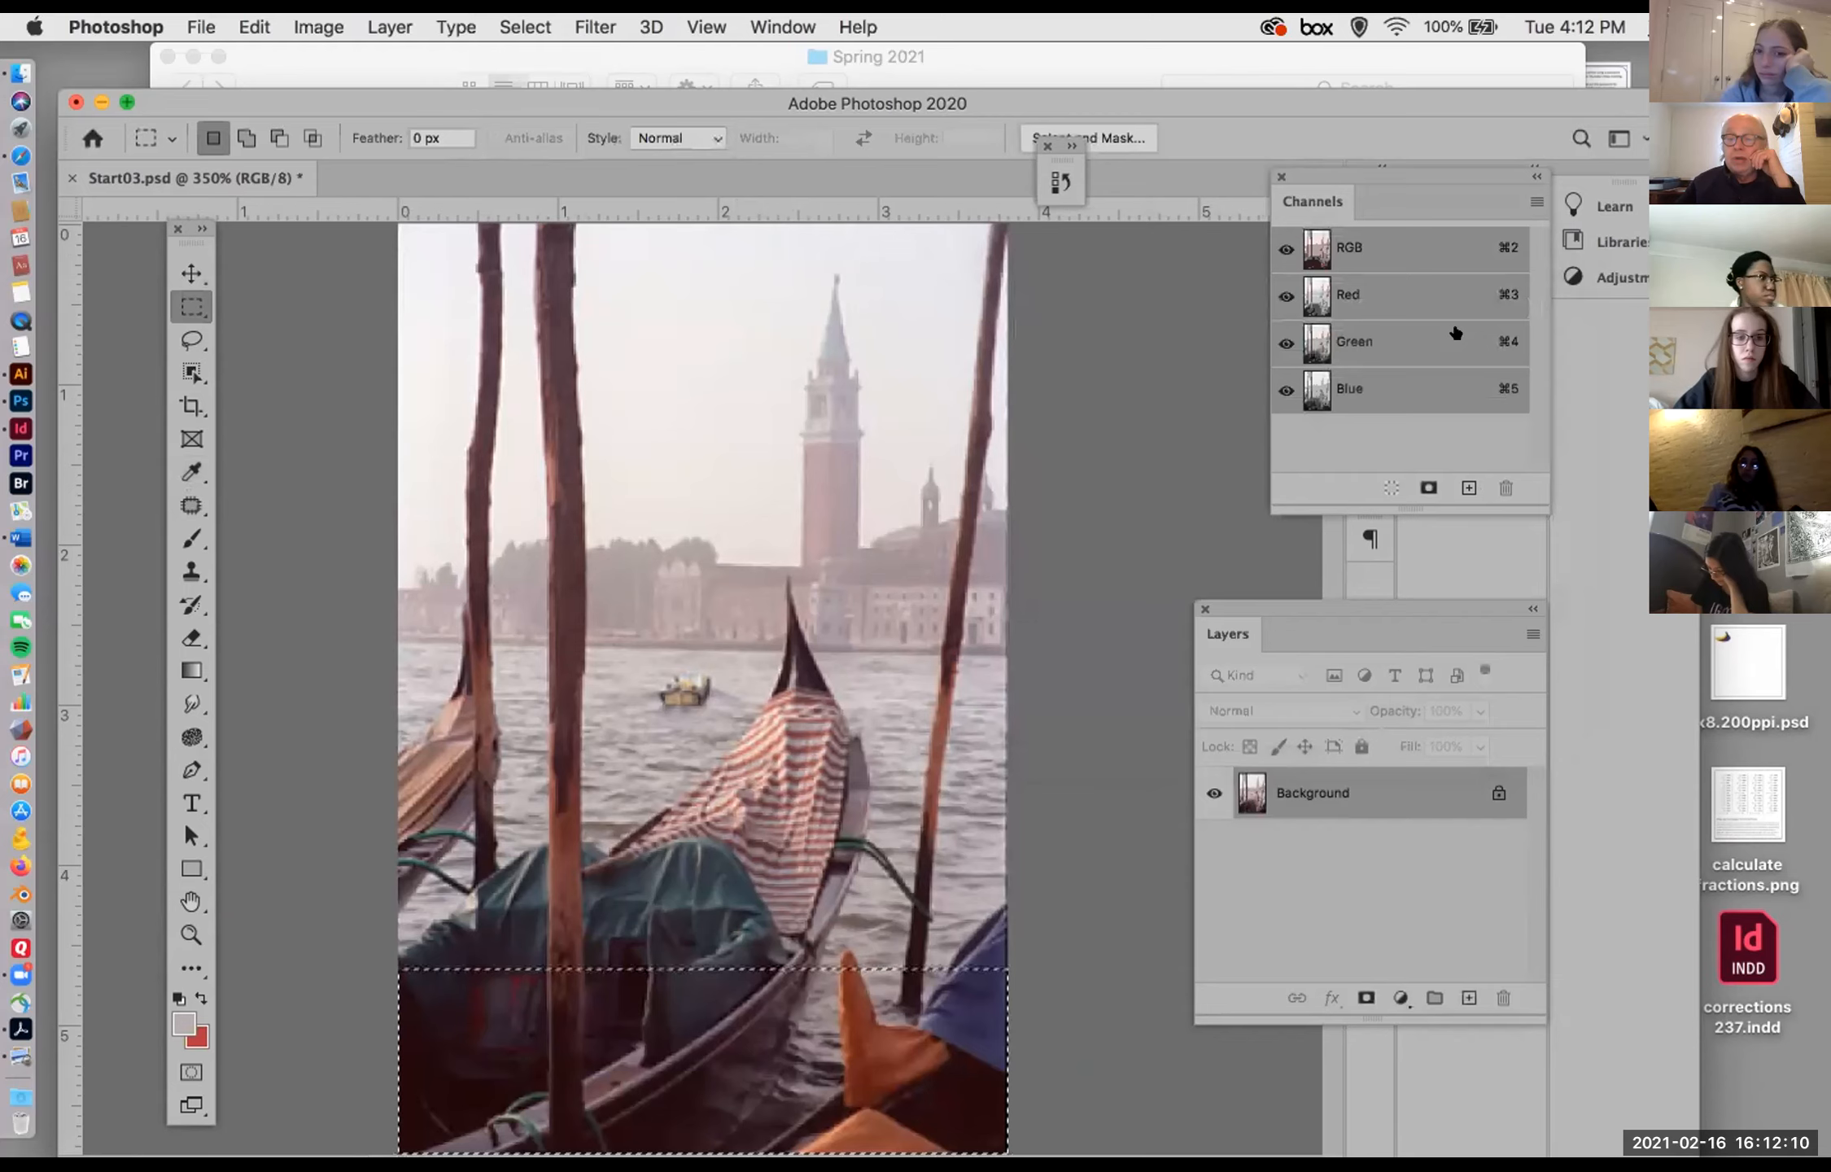
key(super+d)
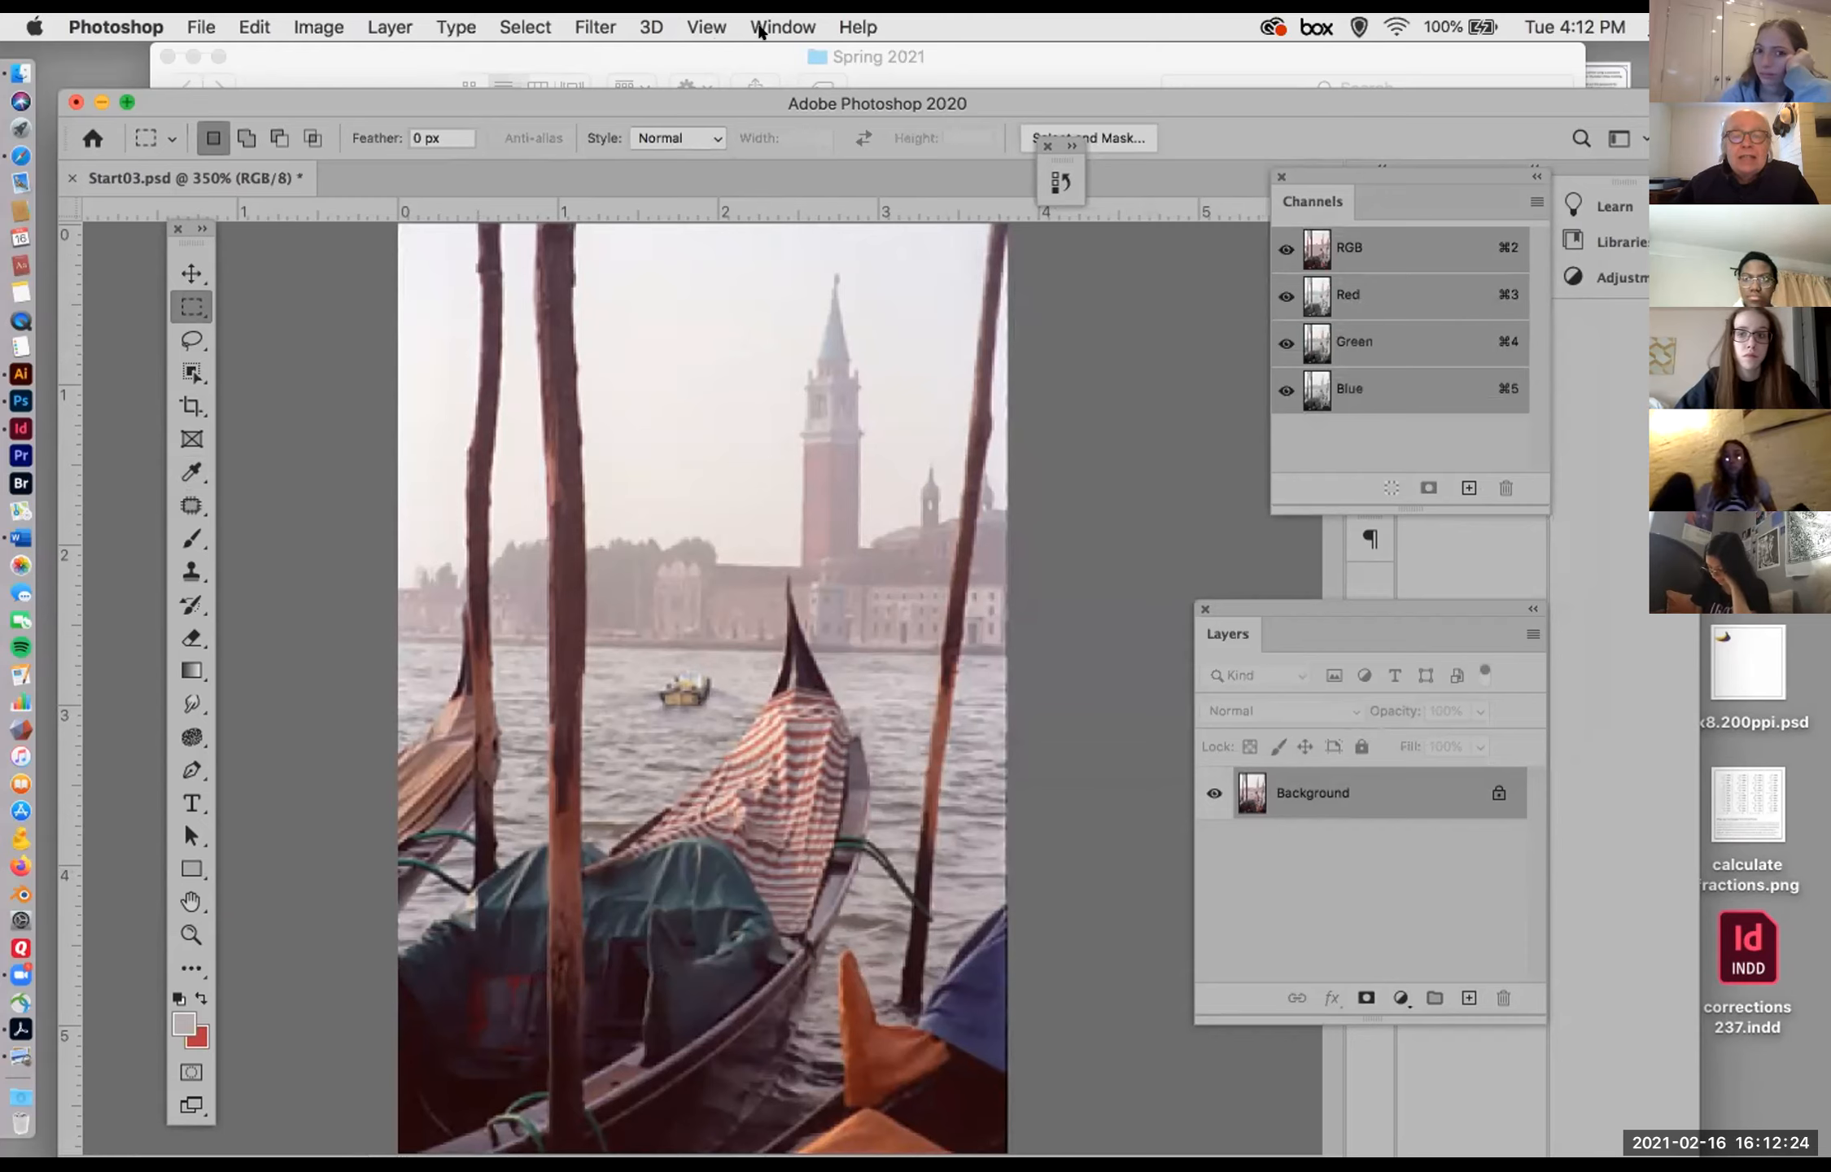
Step: Return the photo to its Levels state in History, undoing the marquee selection and deselection
click(761, 29)
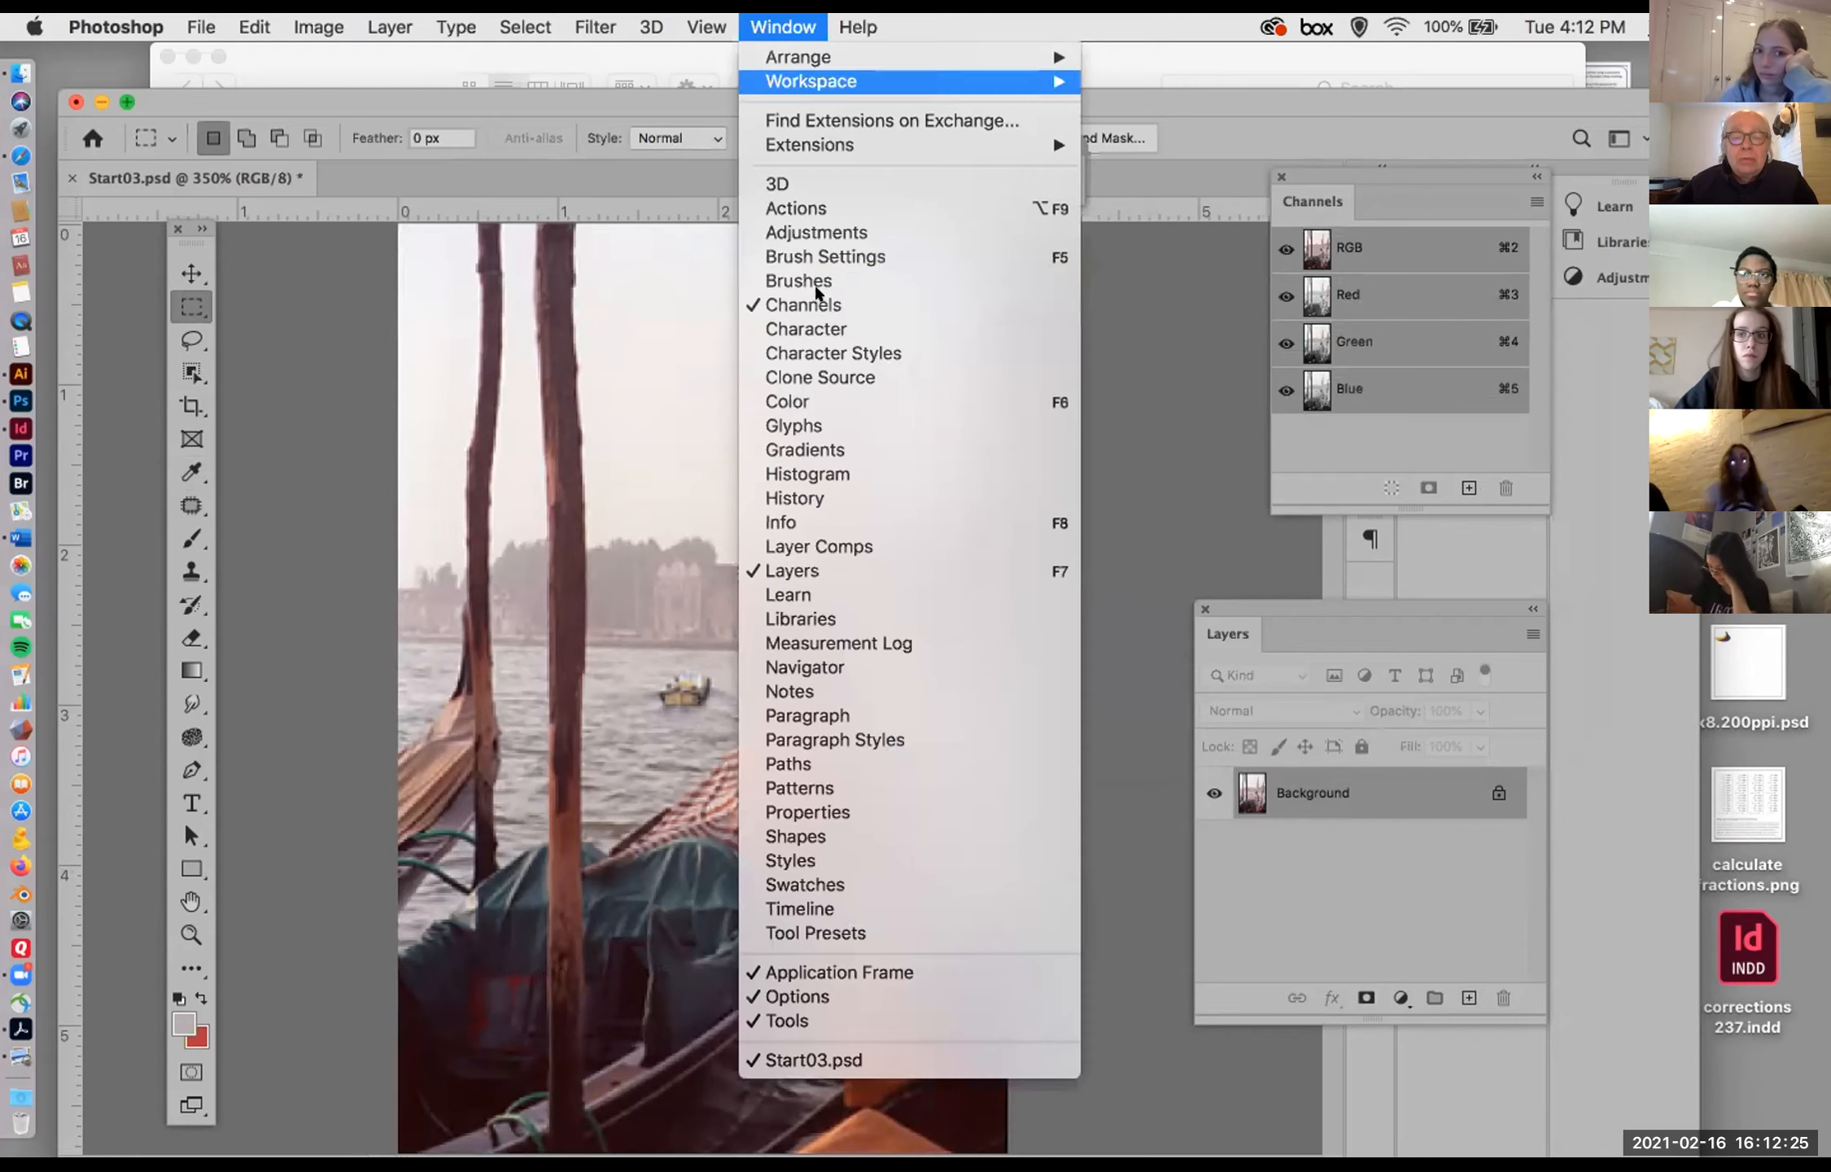
click(822, 496)
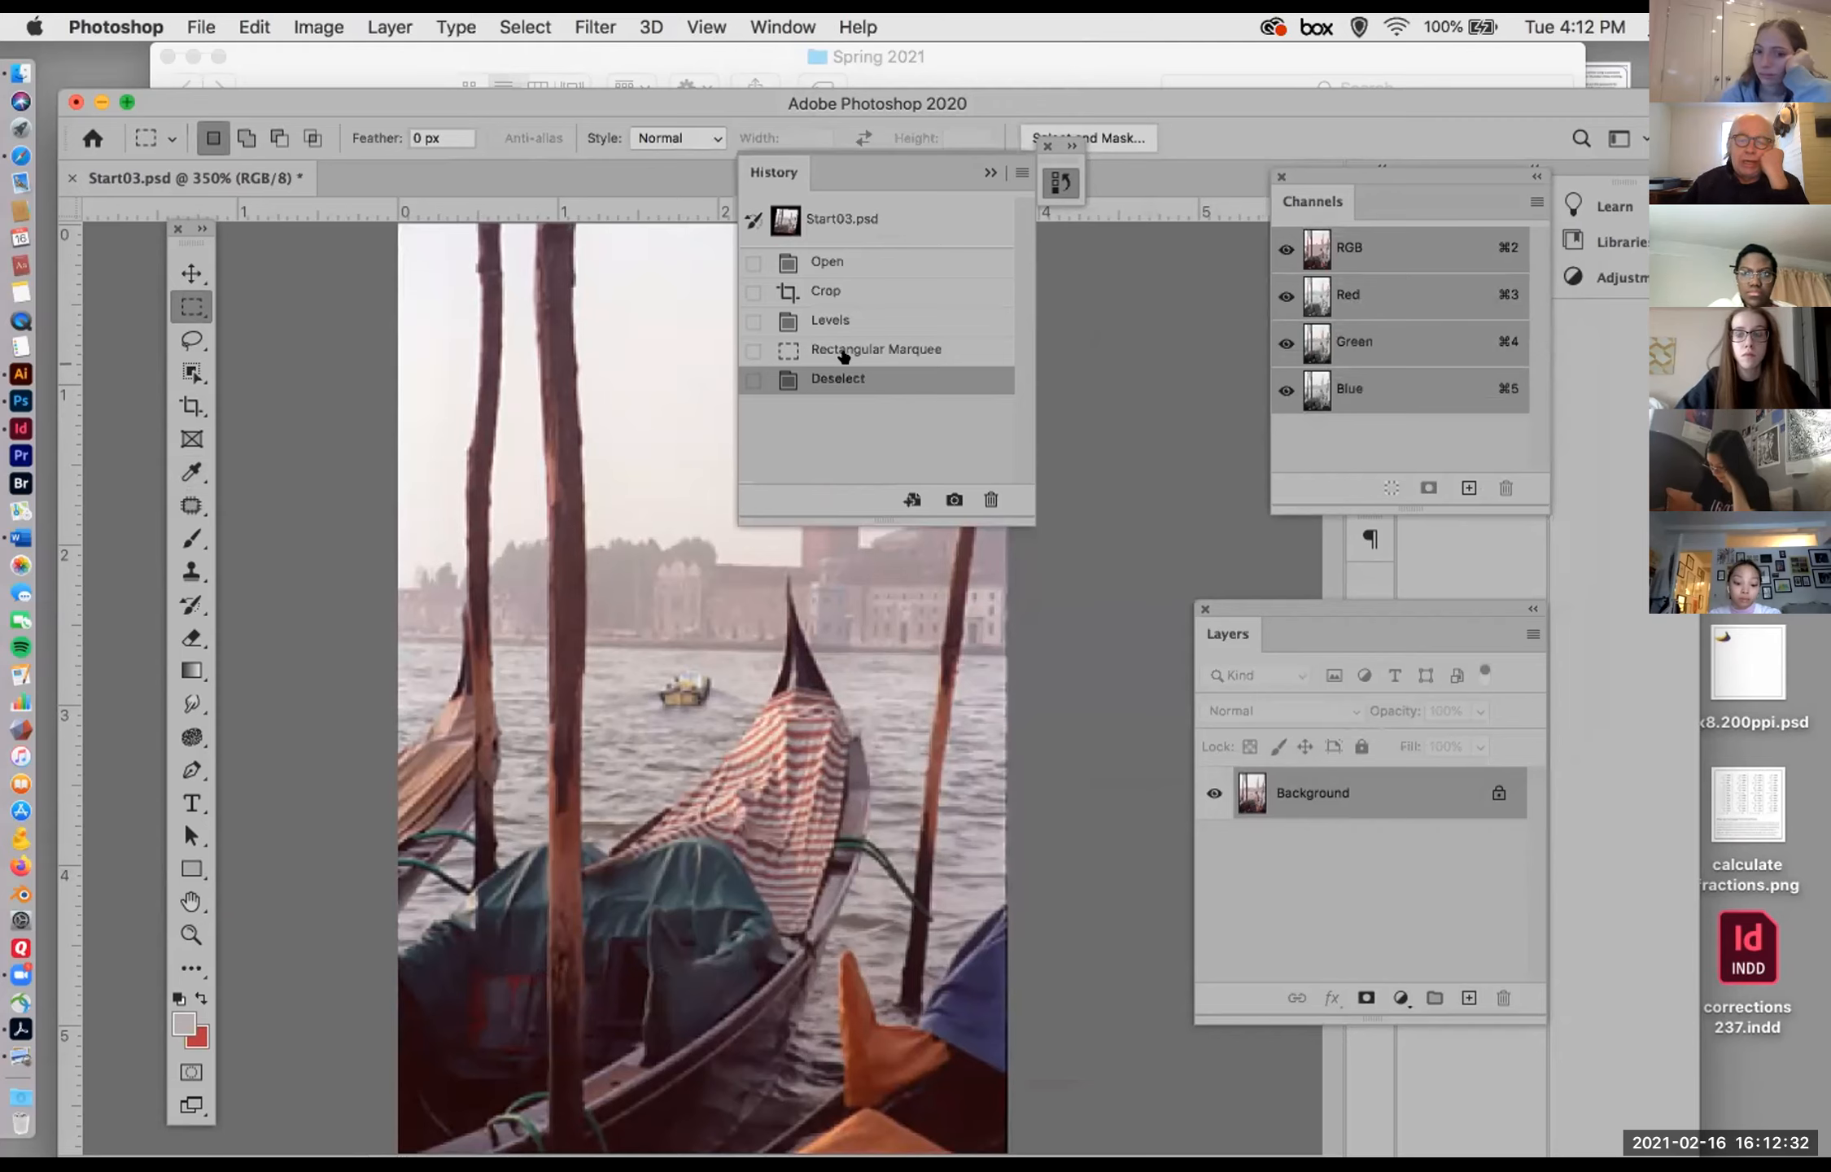
click(849, 314)
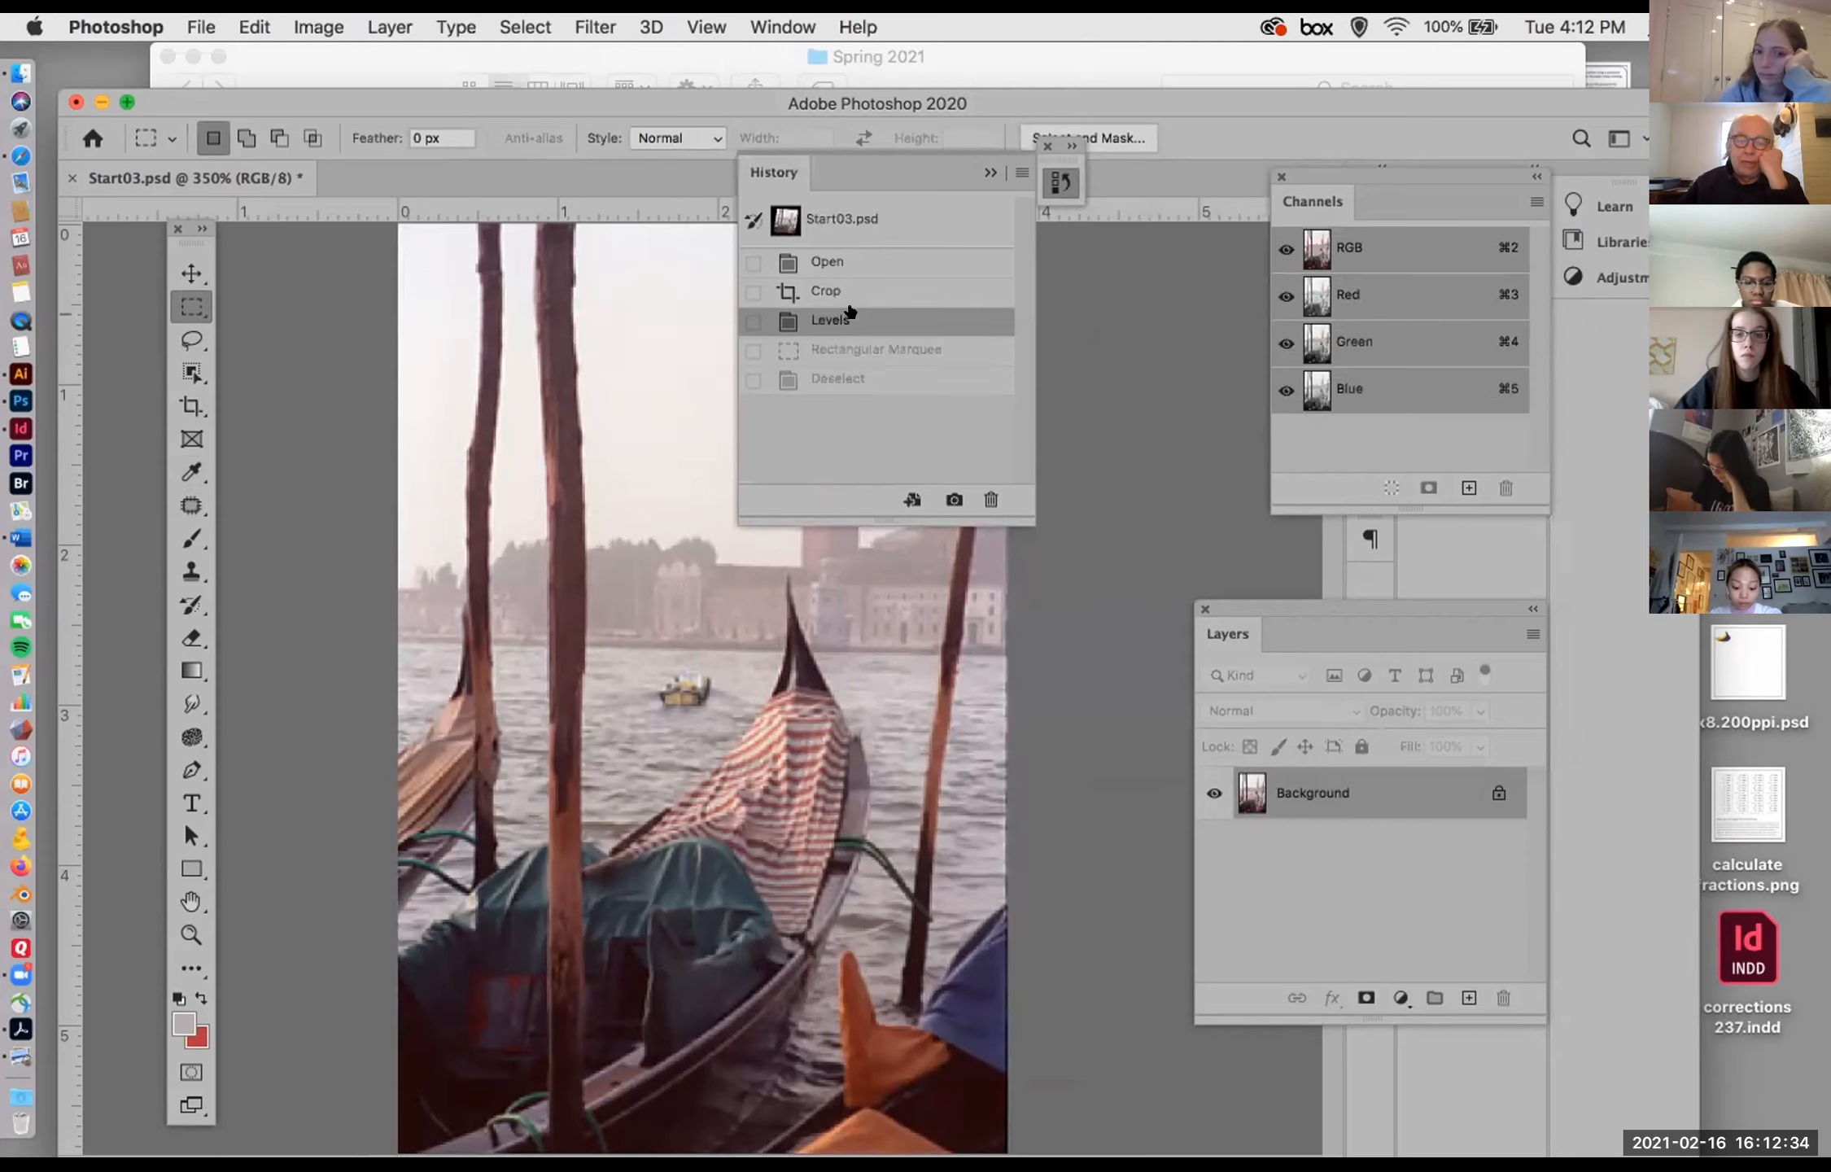
Step: Return the photo to its Crop state in History, undoing the Levels adjustment, and collapse the History panel
click(861, 292)
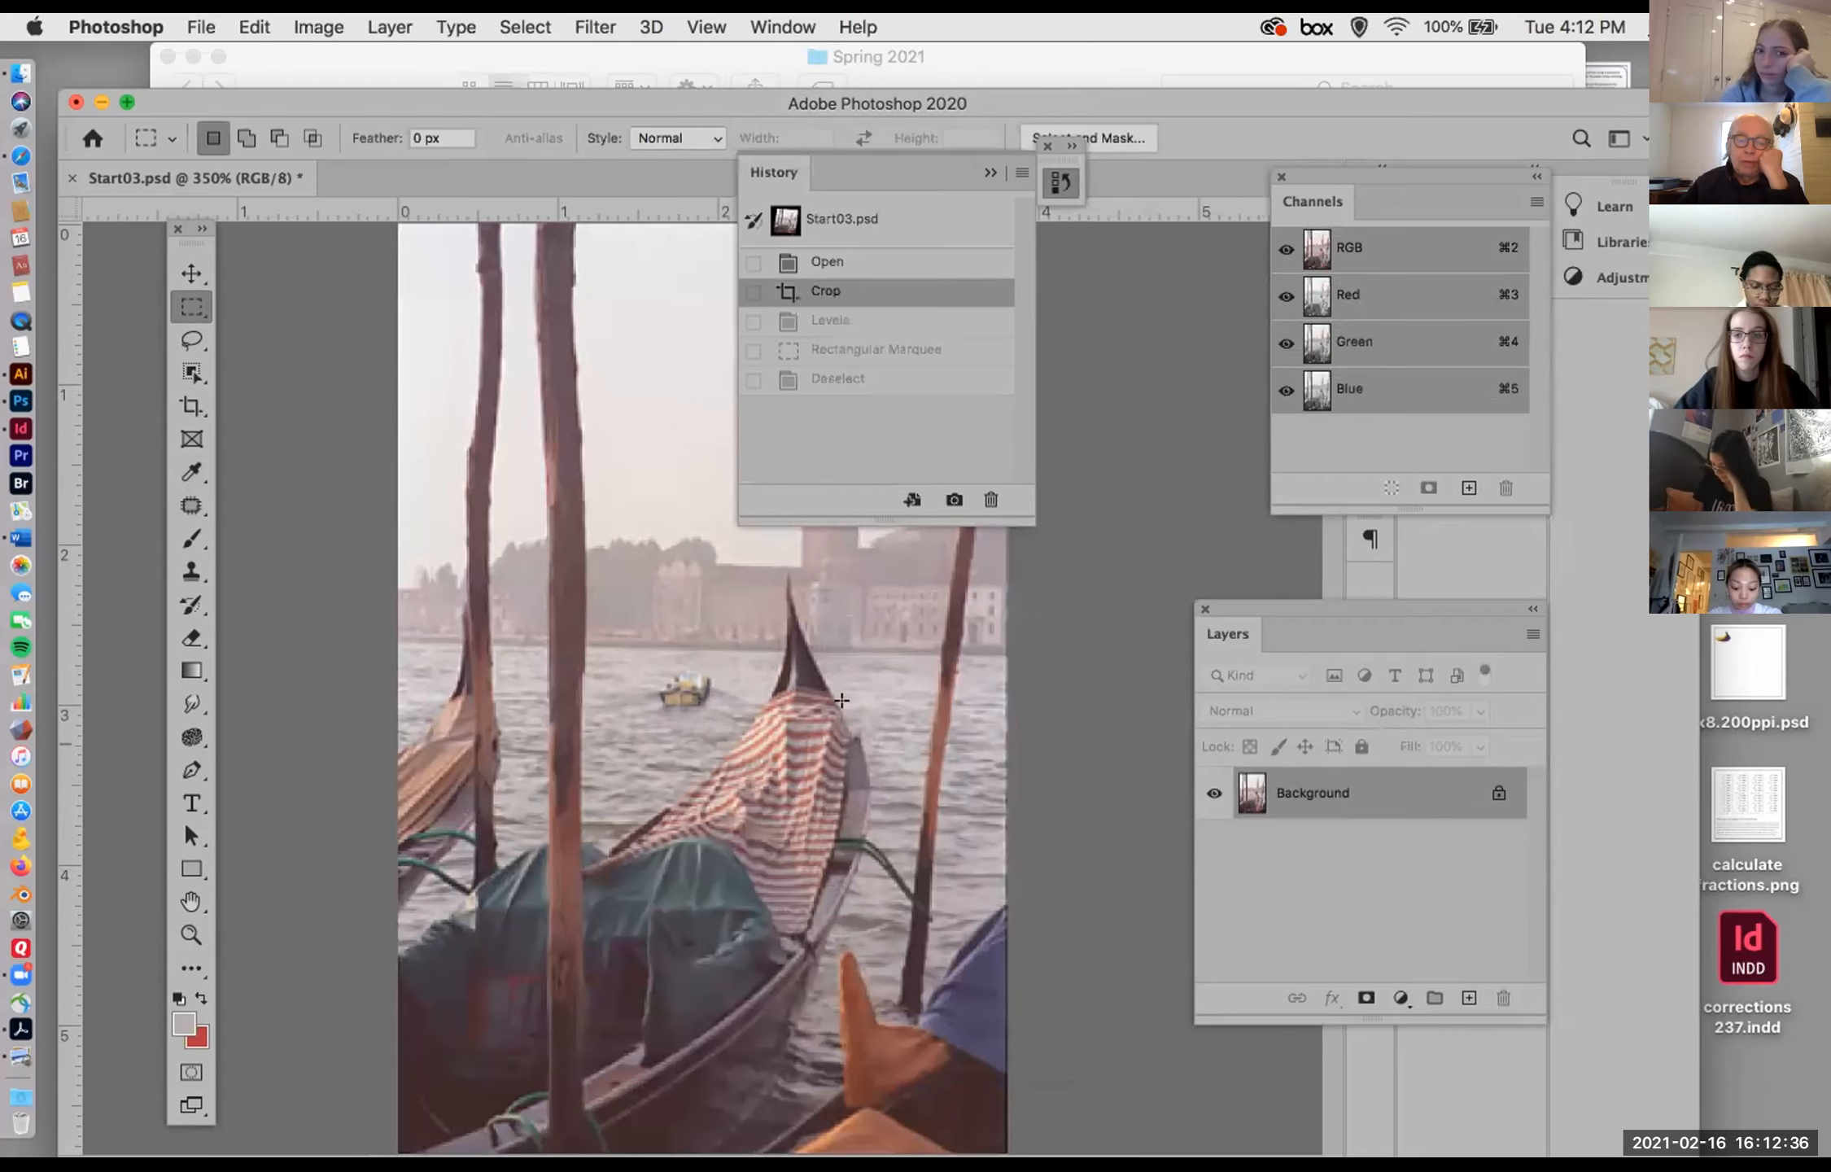
click(990, 171)
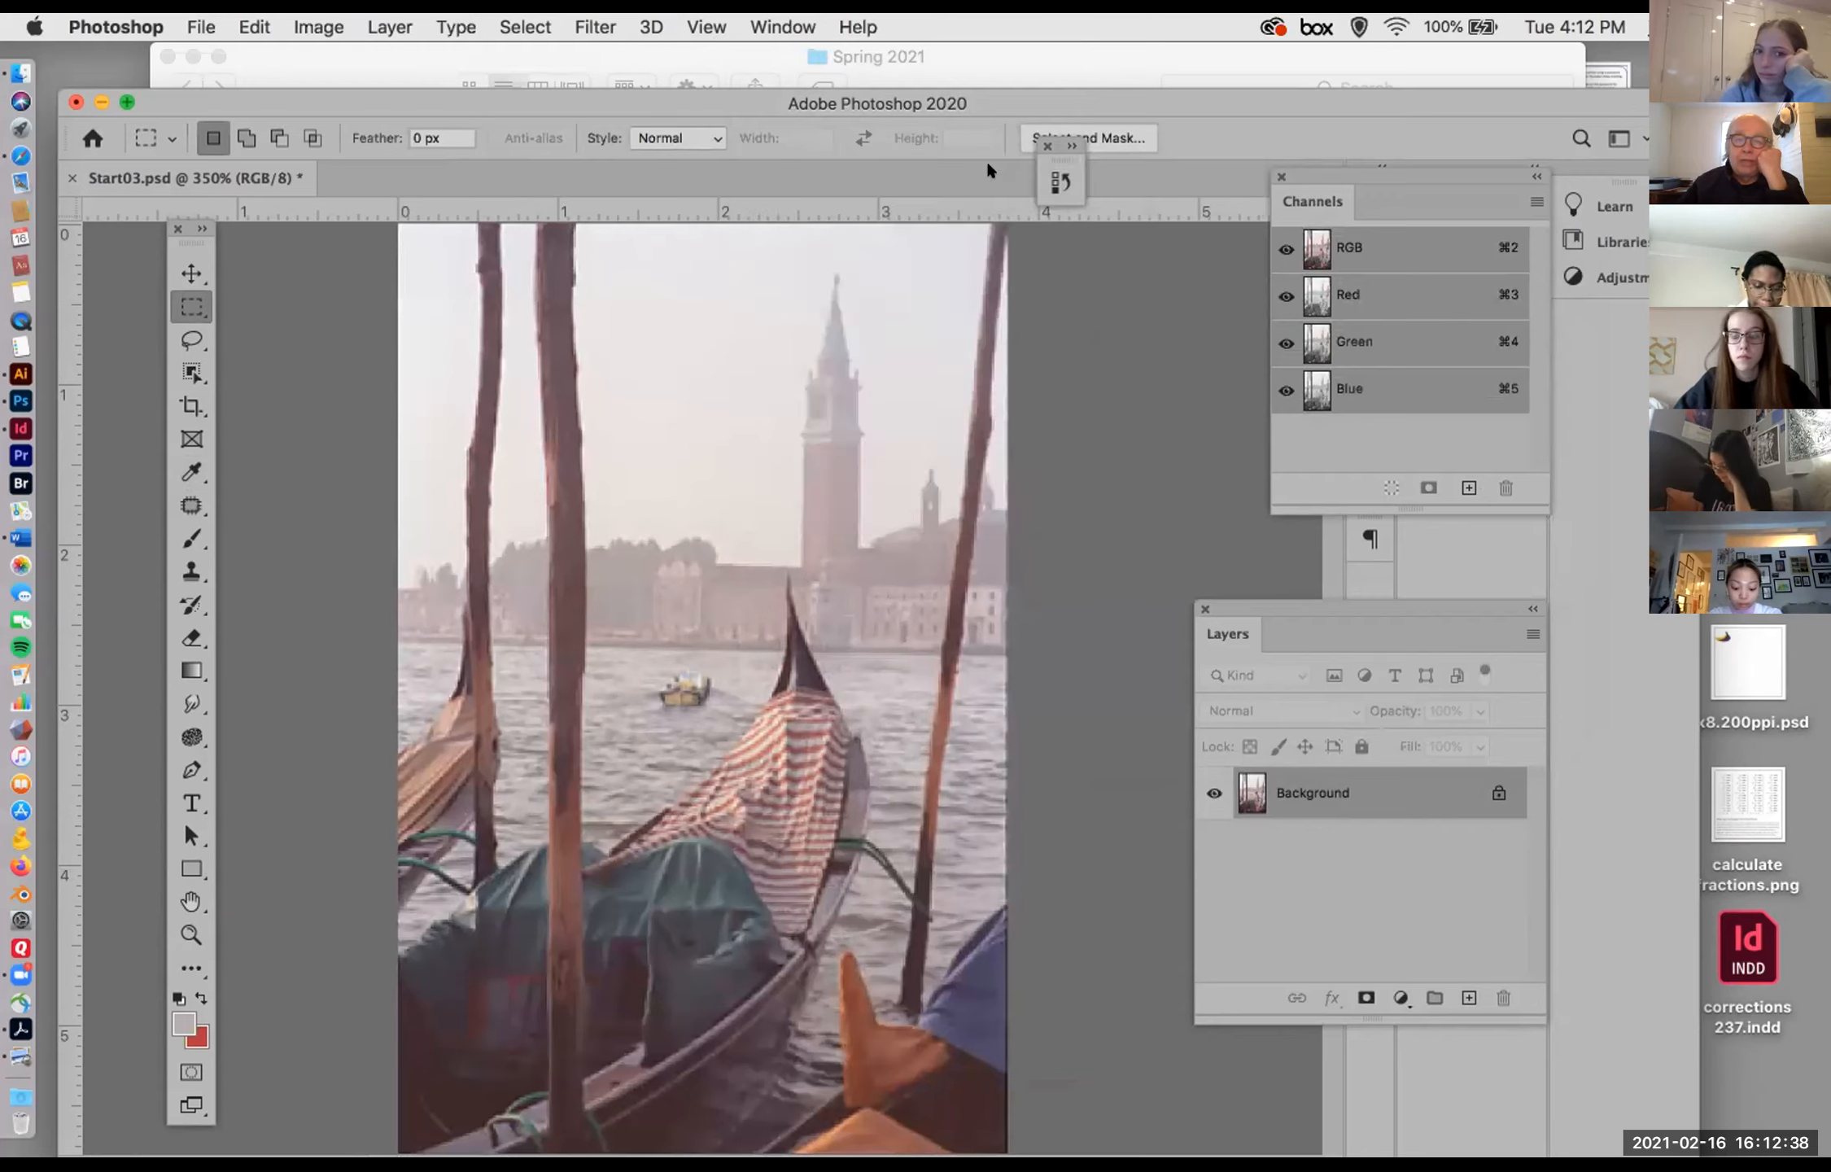
Step: Open a Curves adjustment and try a white point at input 237 and a black point at input 34
click(310, 18)
mouse_move(407, 96)
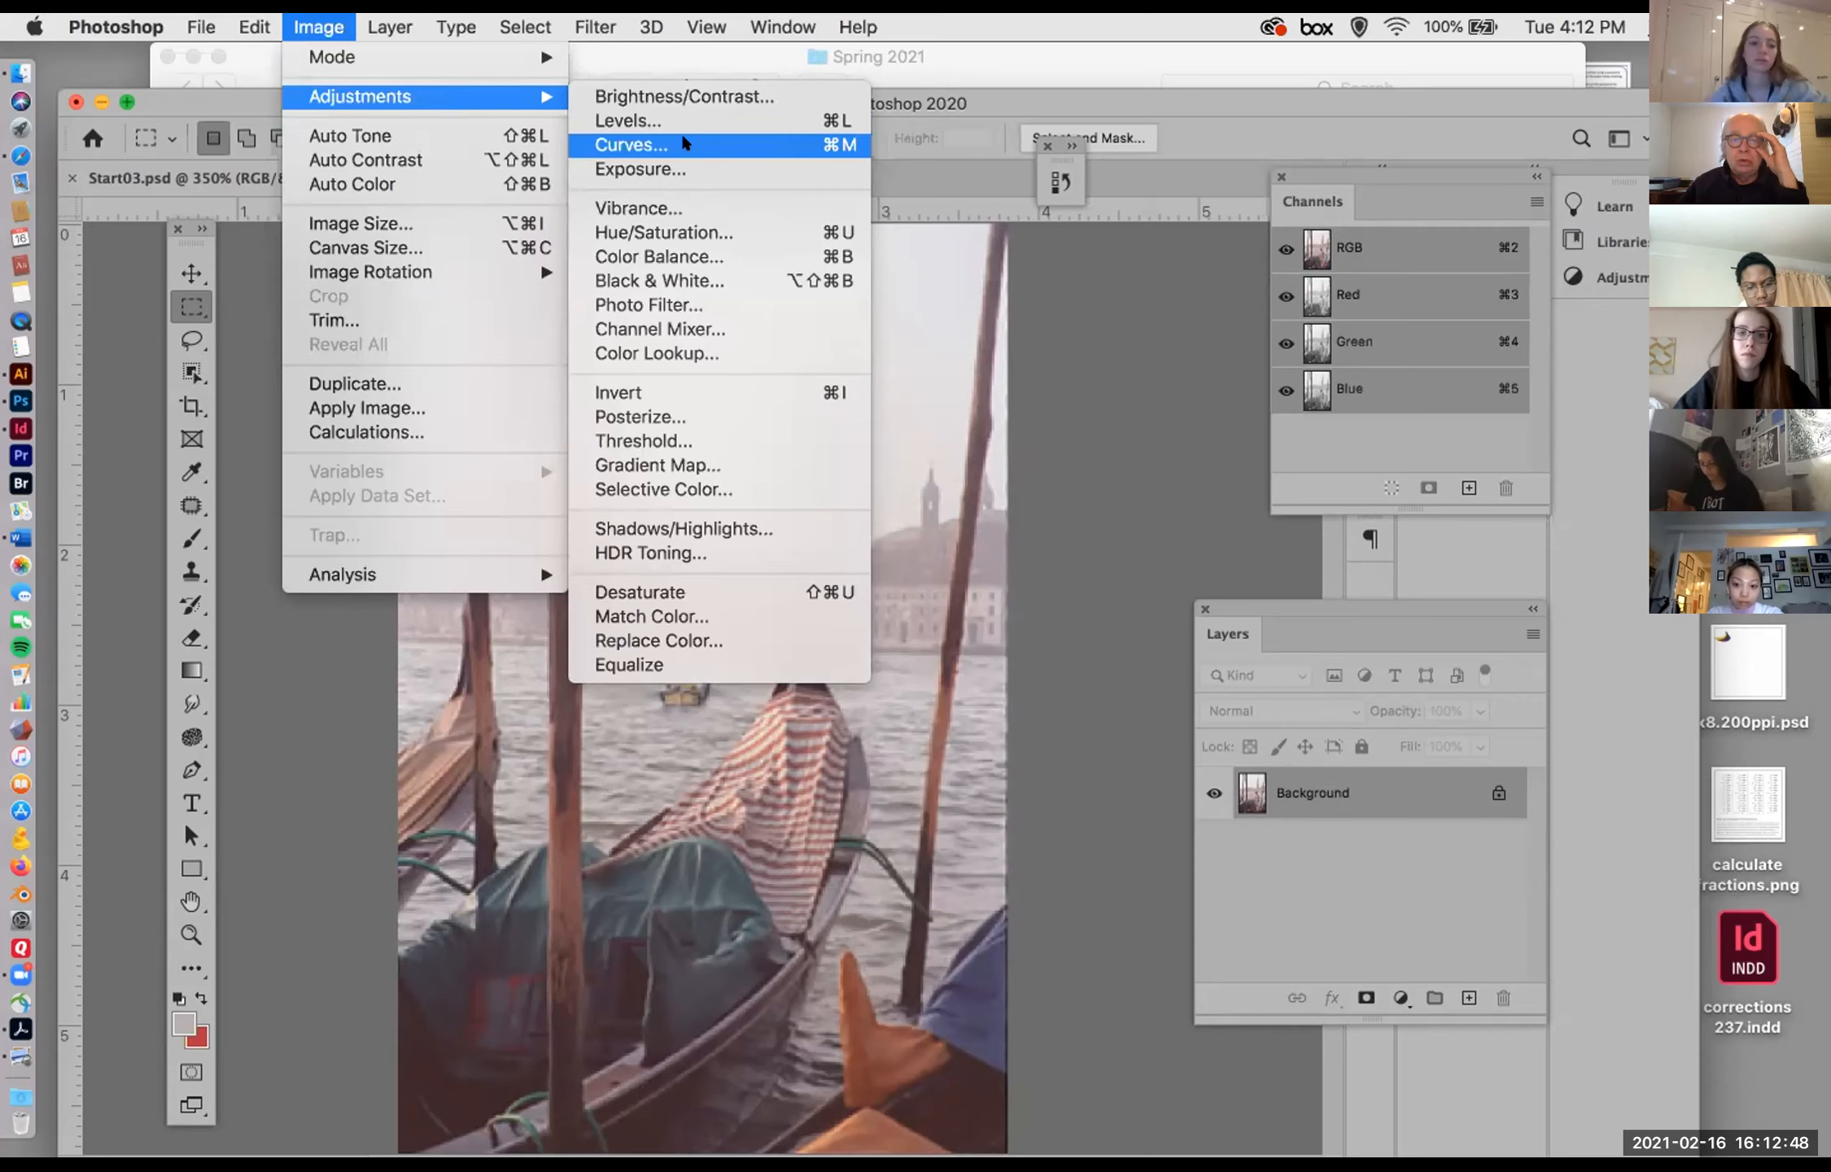
click(822, 146)
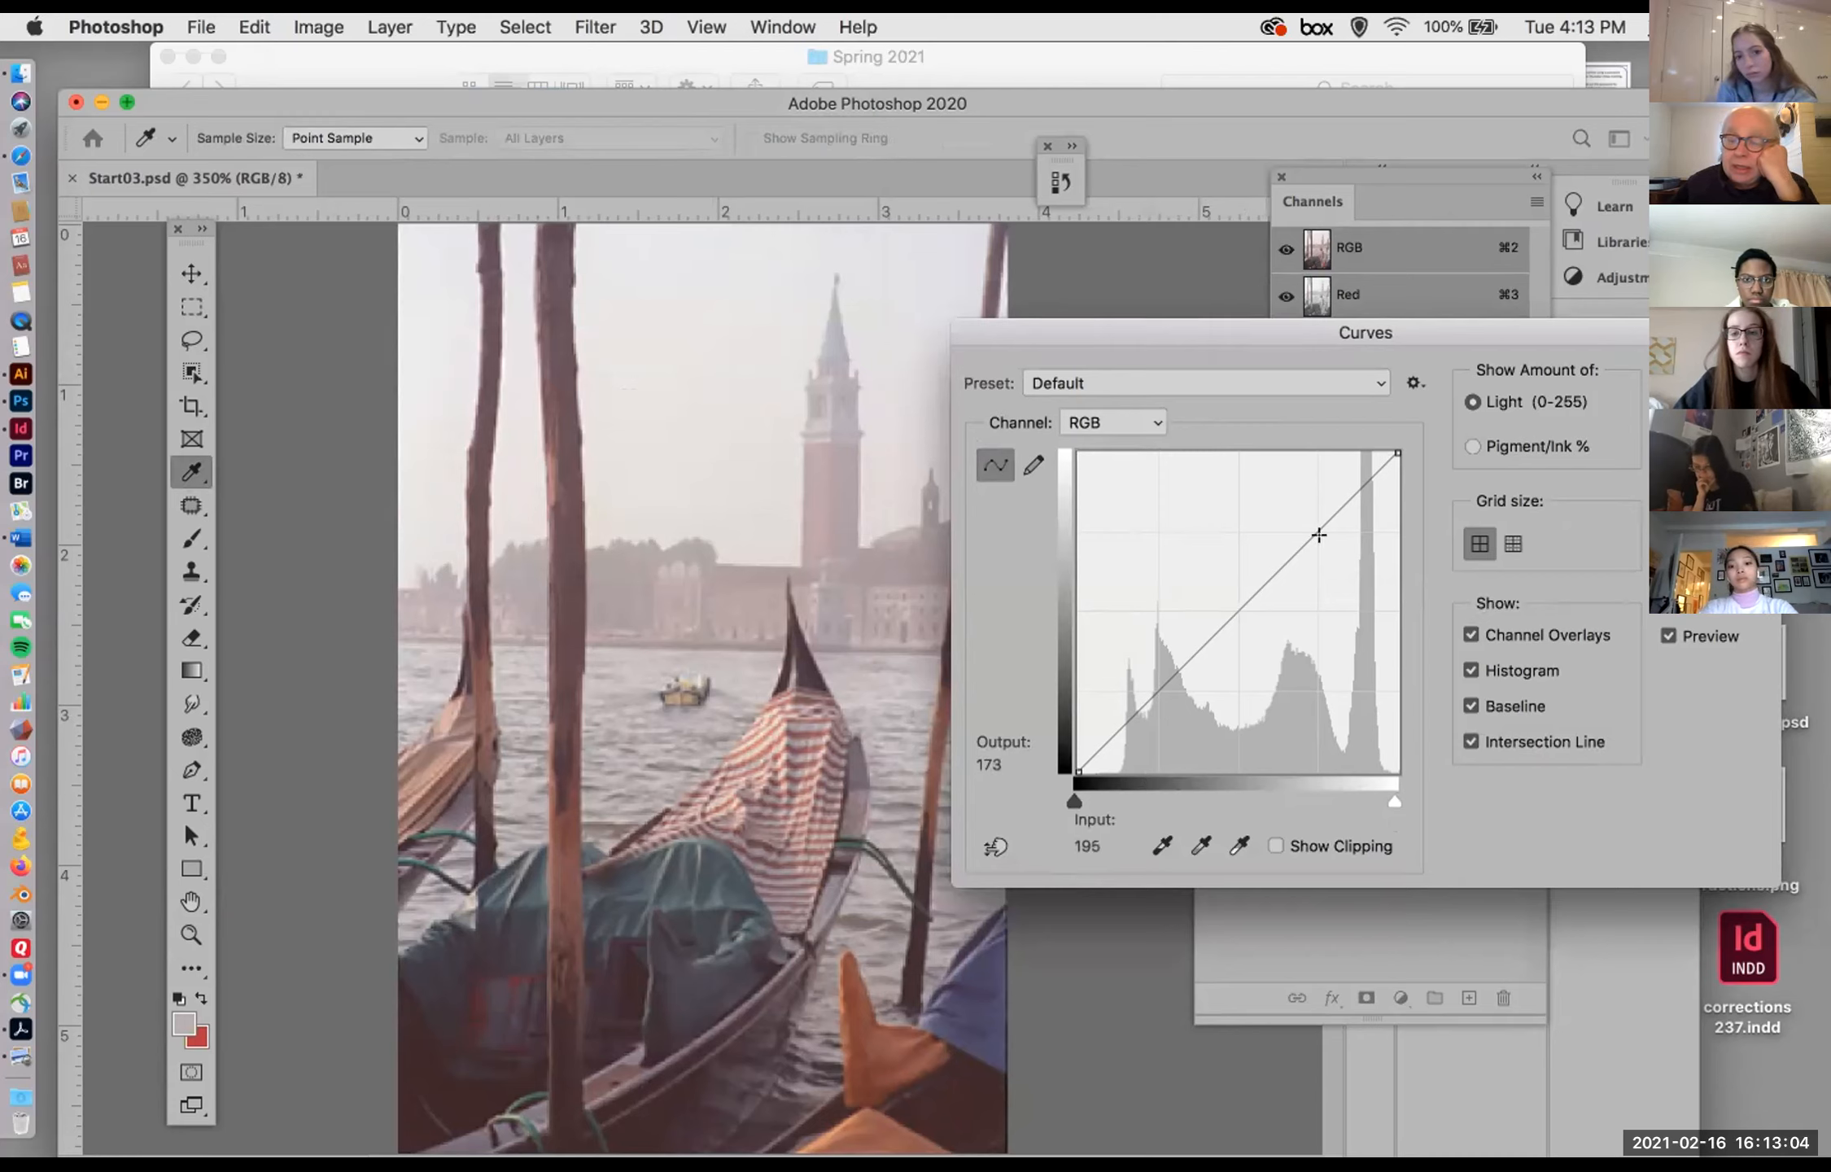
drag(1393, 449, 1376, 439)
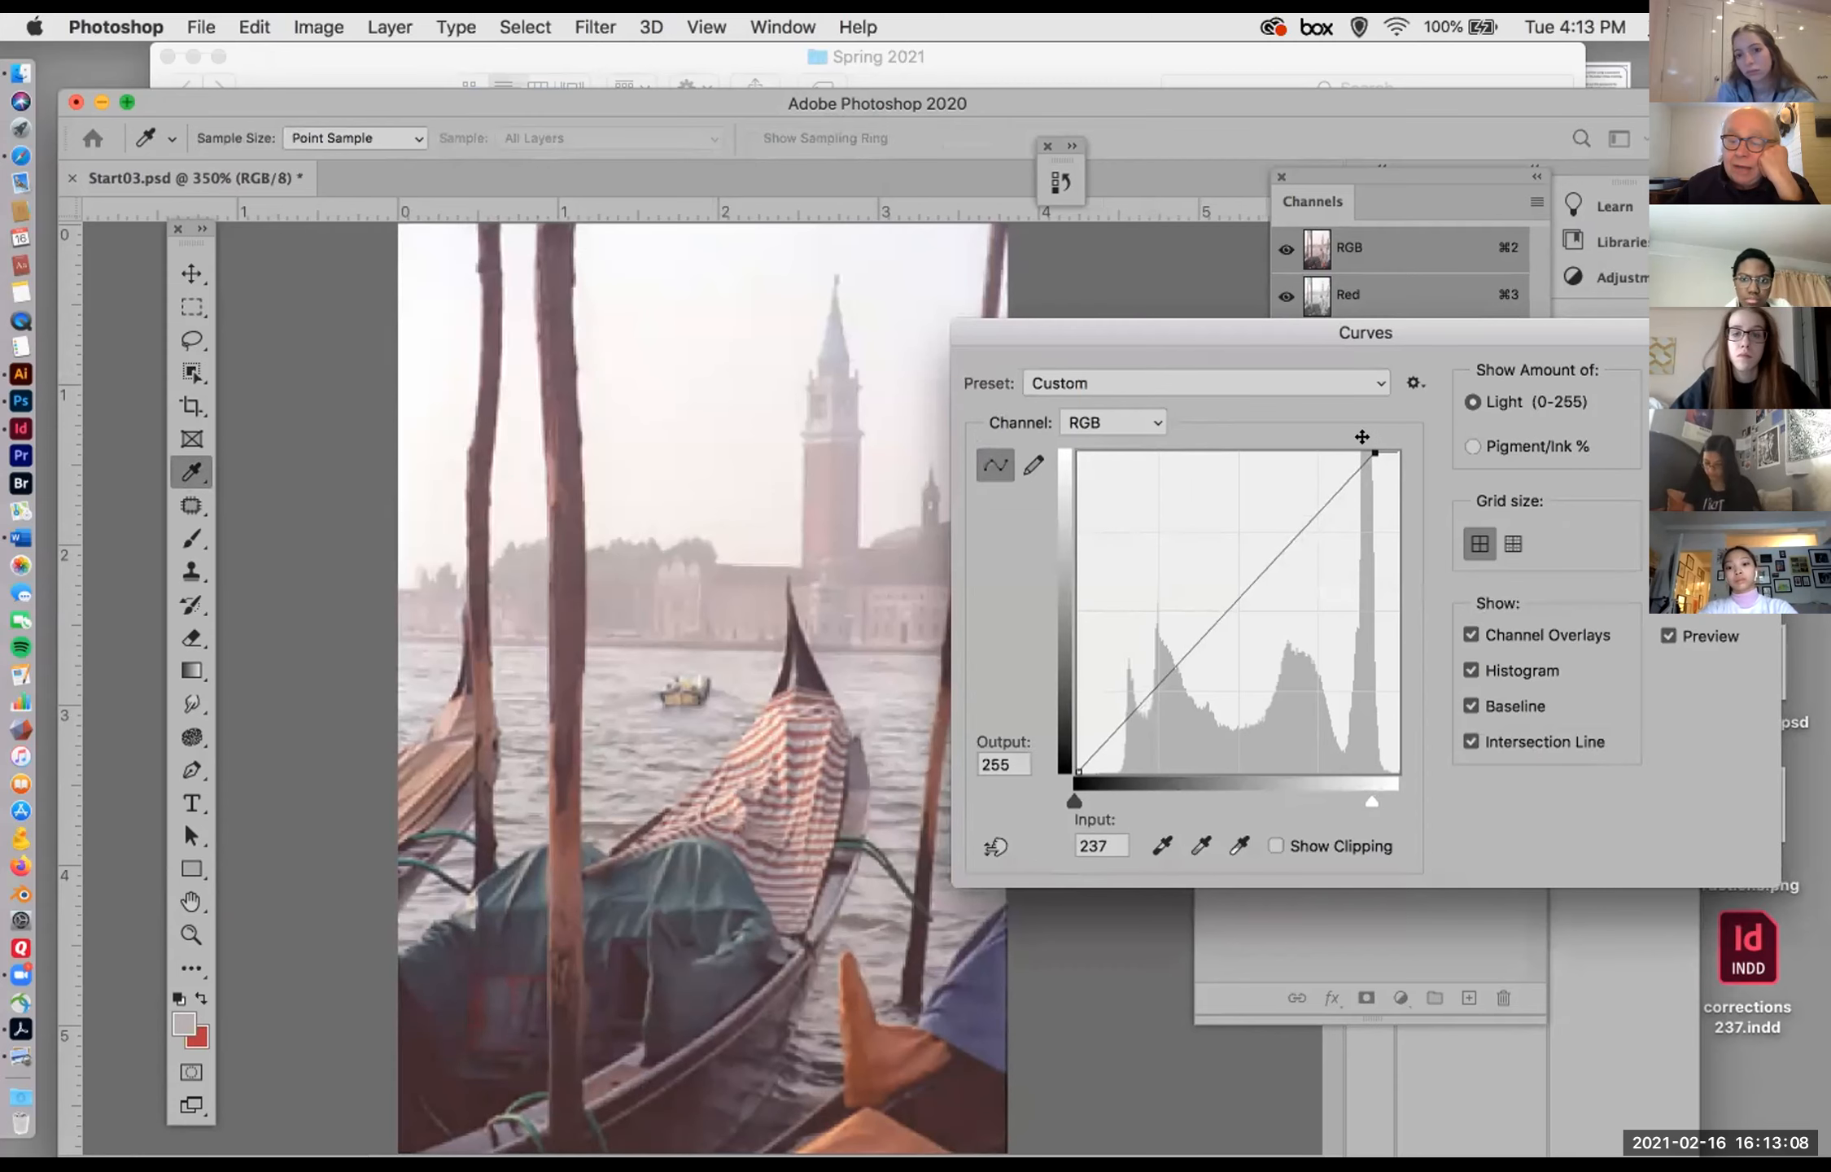
drag(1071, 760, 1111, 763)
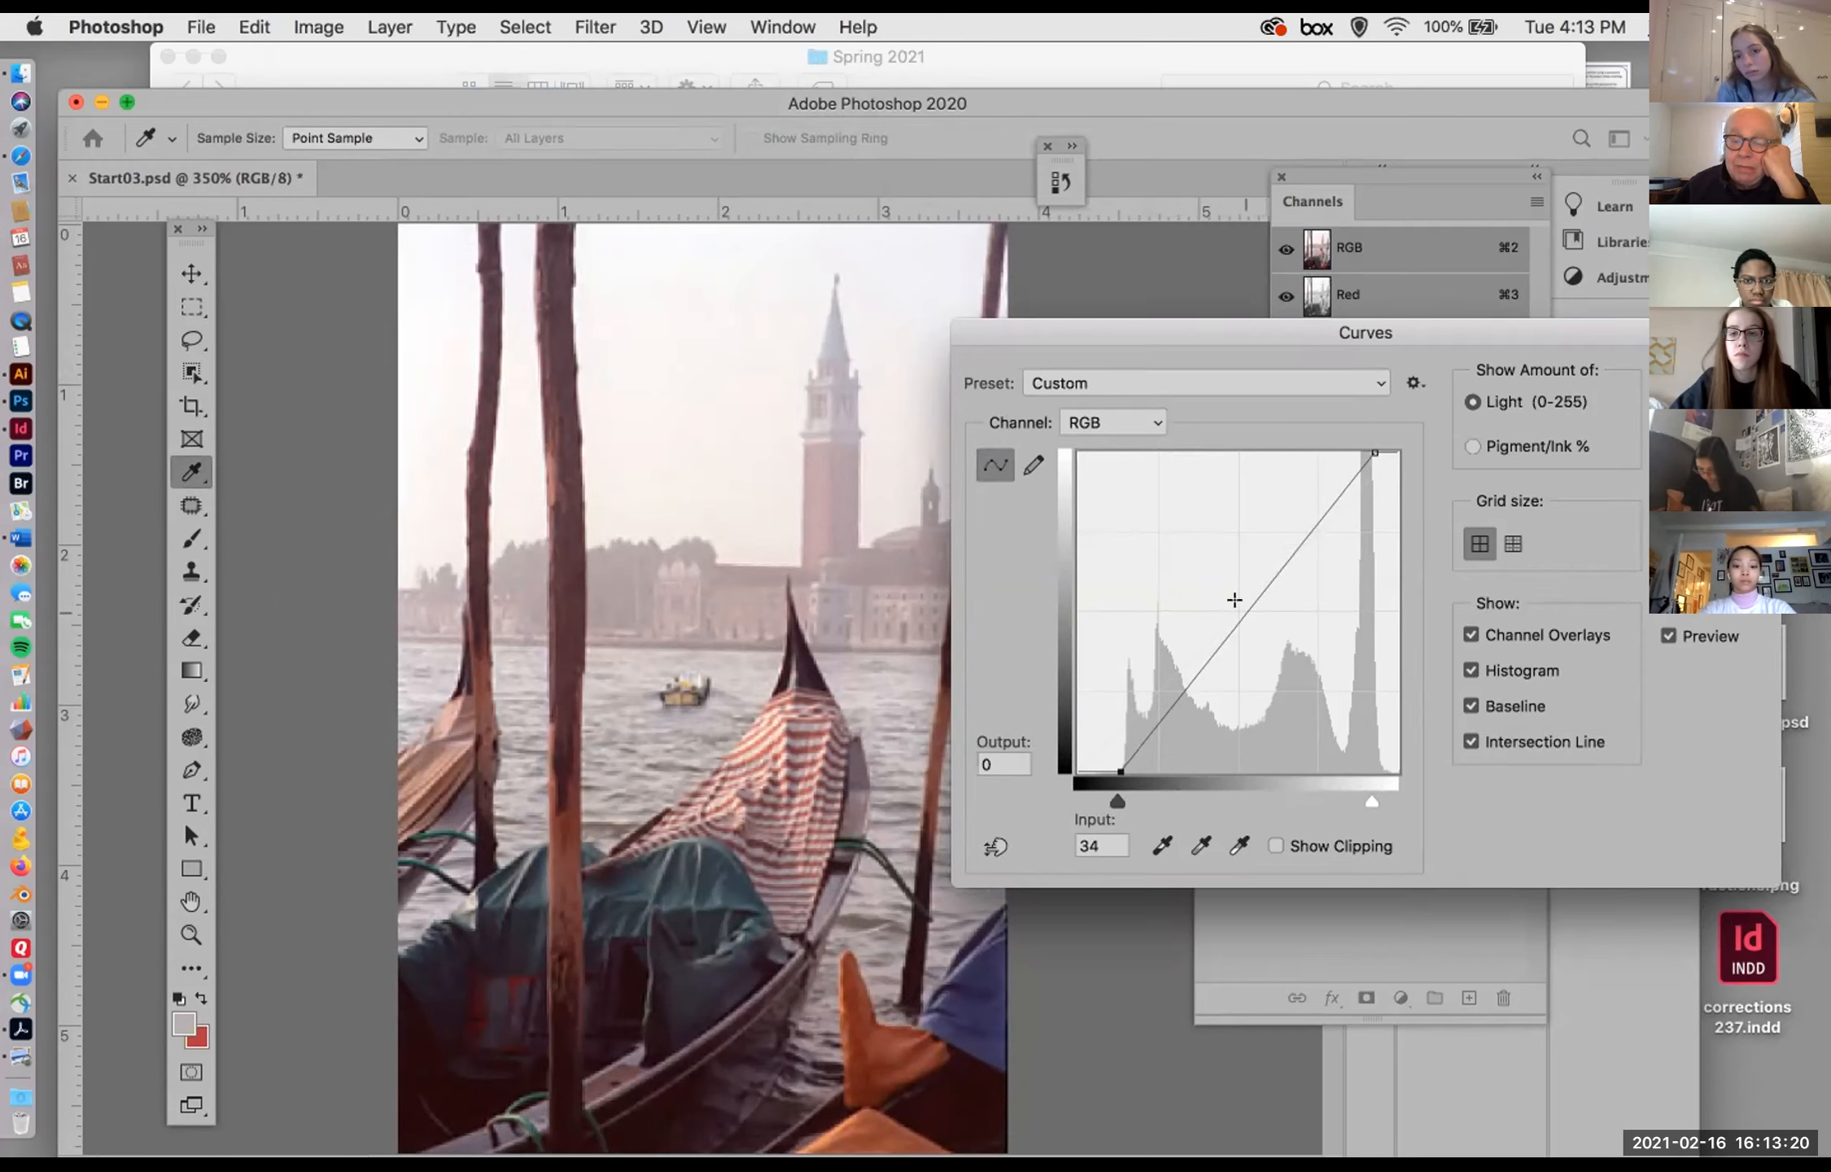
Step: Try an S-curve anchored at 128, with highlights at input 172, output 200 and shadows at input 65, output 34, and cancel Curves
click(1234, 599)
mouse_move(1234, 600)
mouse_down()
mouse_move(1193, 597)
mouse_move(1229, 598)
mouse_up()
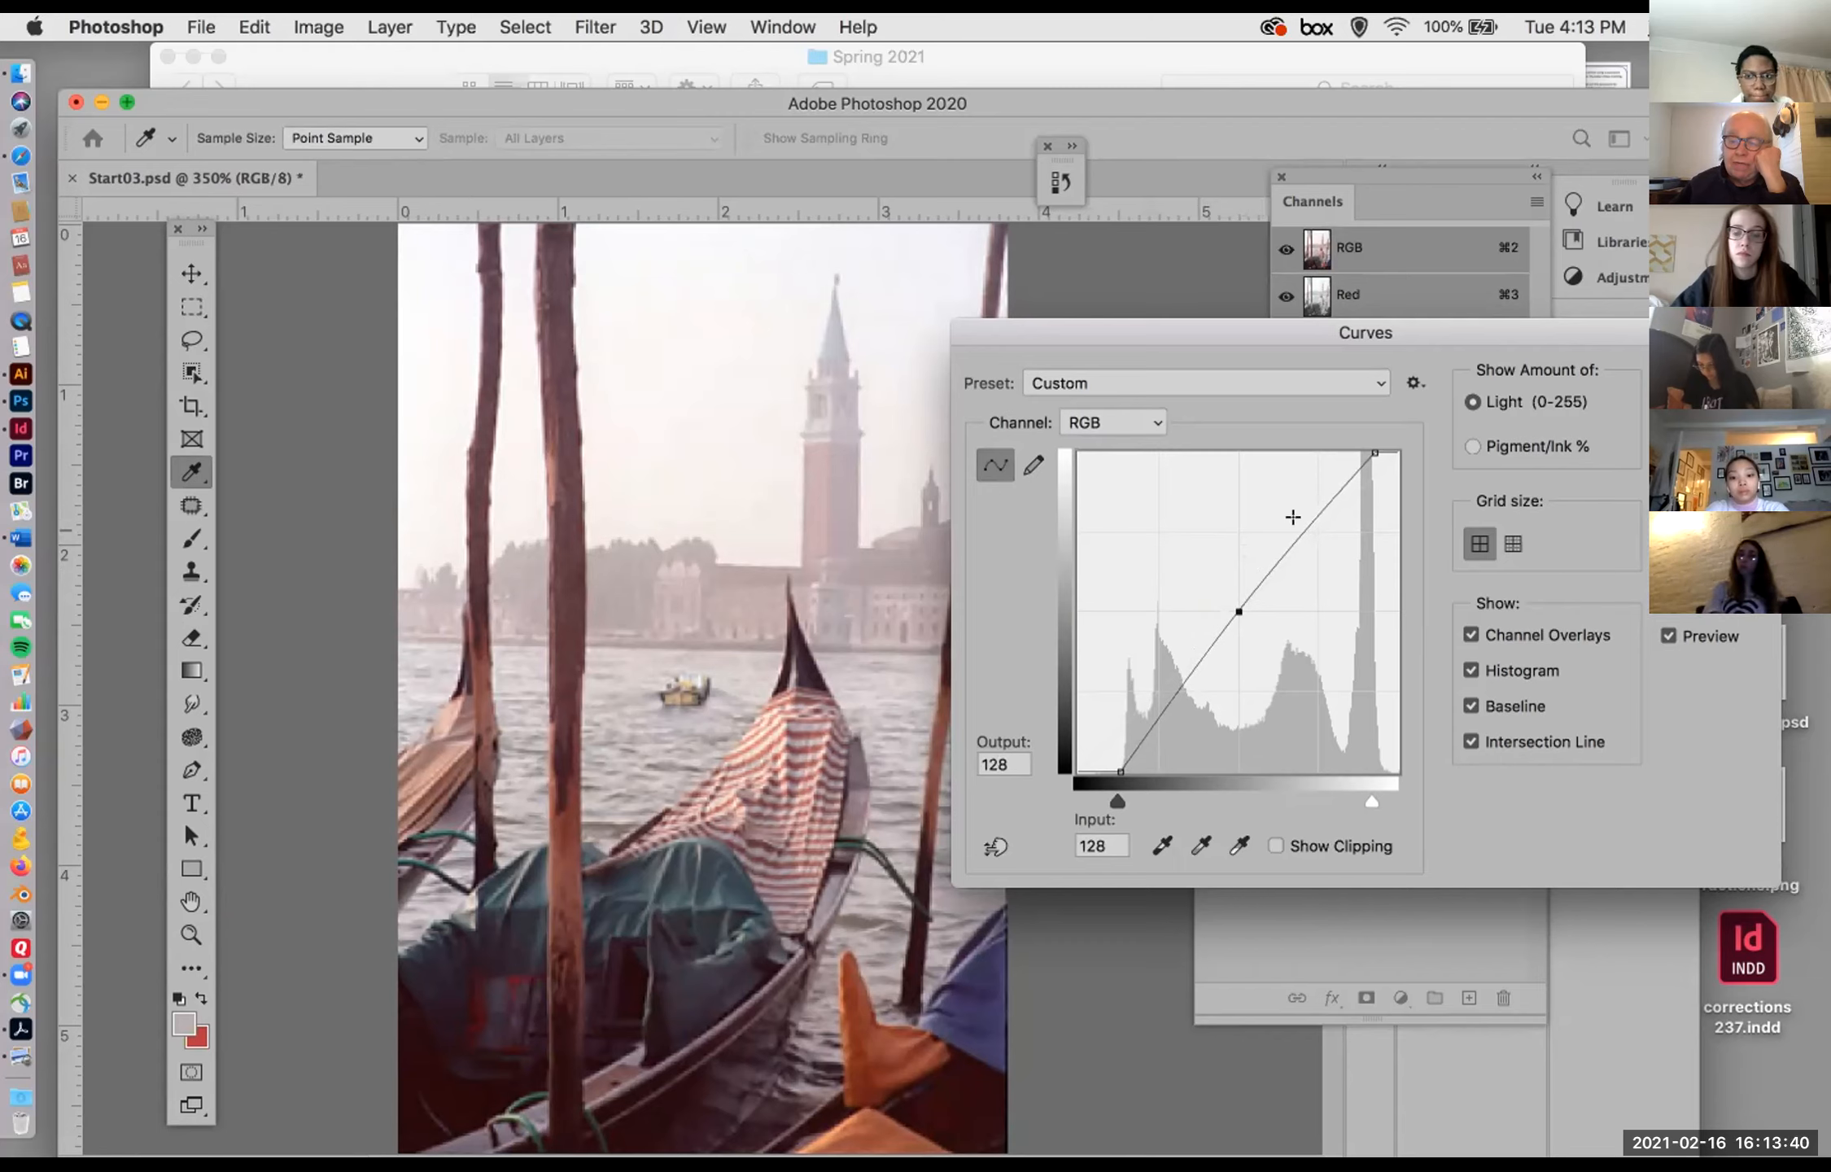
drag(1294, 519, 1283, 507)
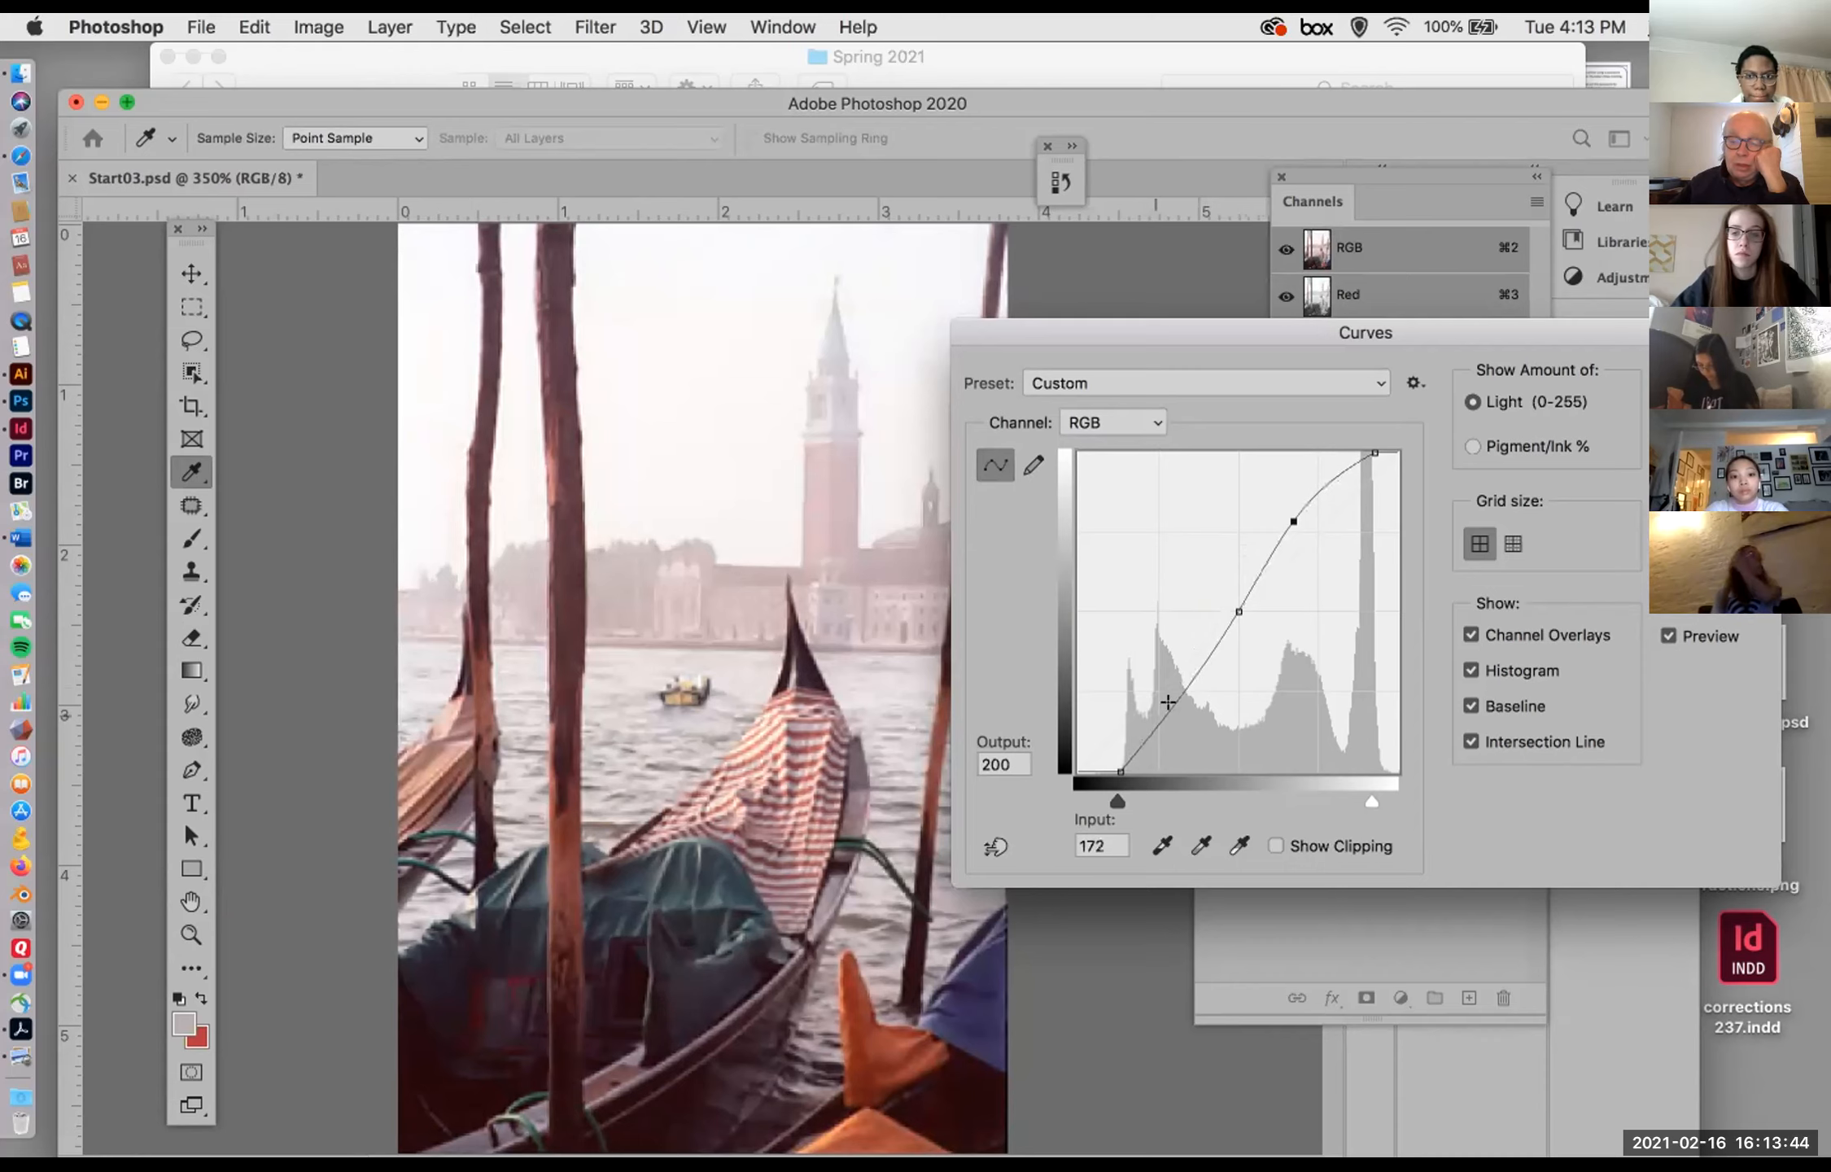
drag(1169, 696, 1185, 712)
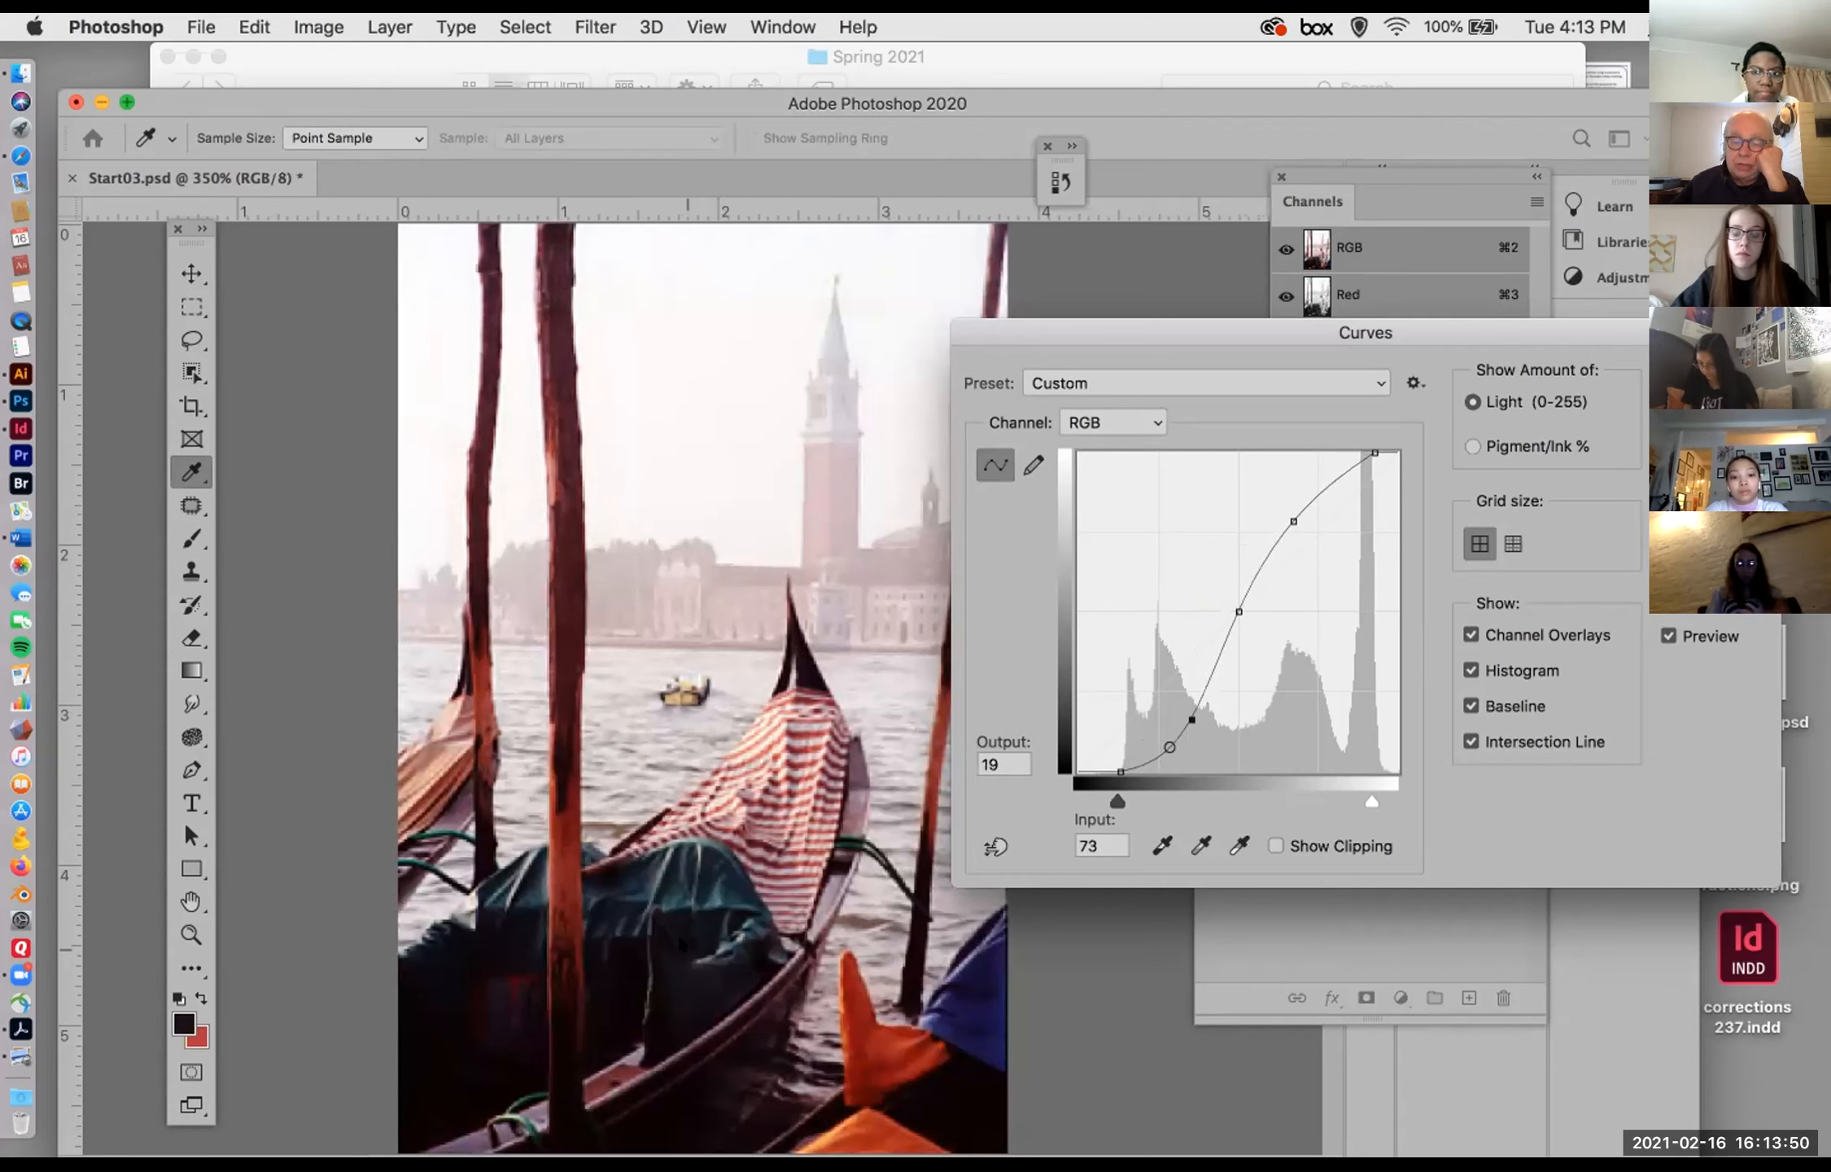
click(1166, 742)
drag(1153, 733, 1150, 717)
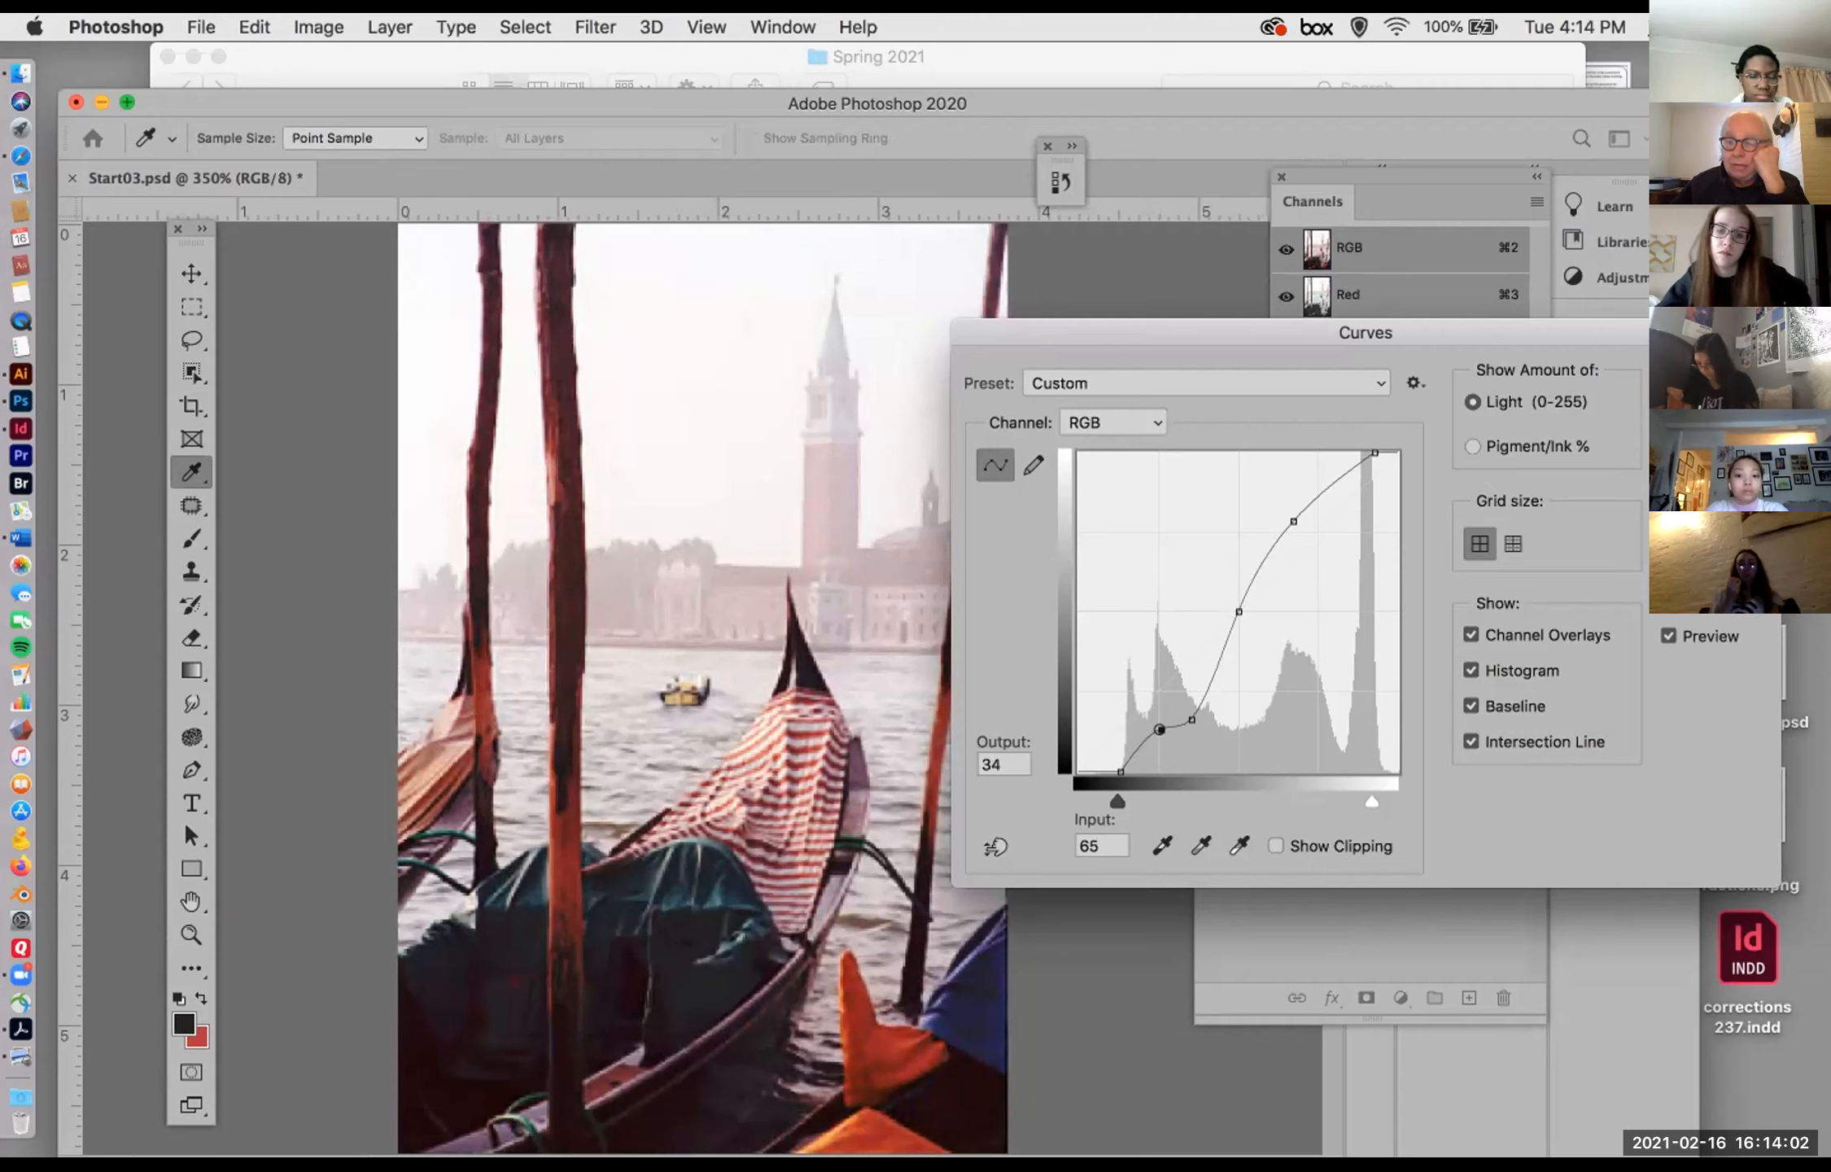
click(1713, 415)
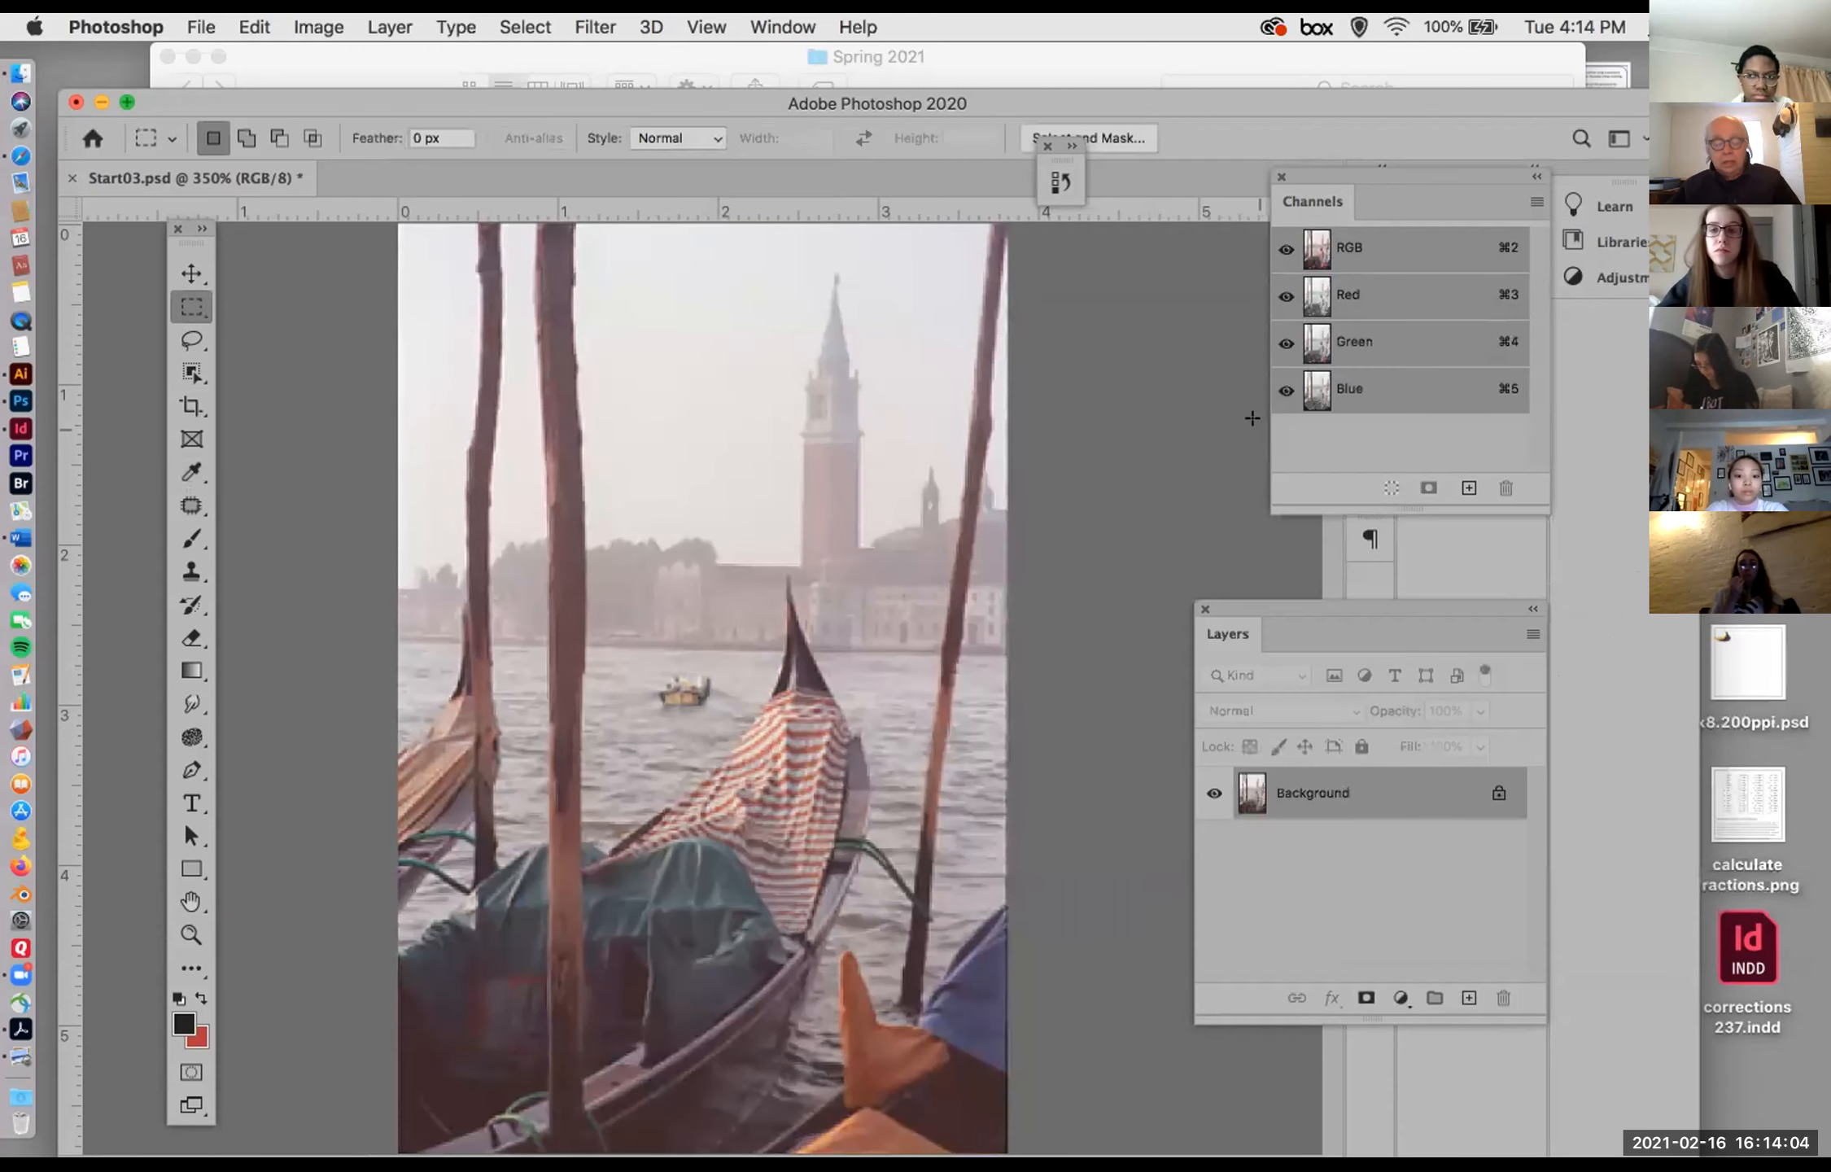
Step: Try Levels input values of 28 for black and 243 for white, and cancel the adjustment
key(super+l)
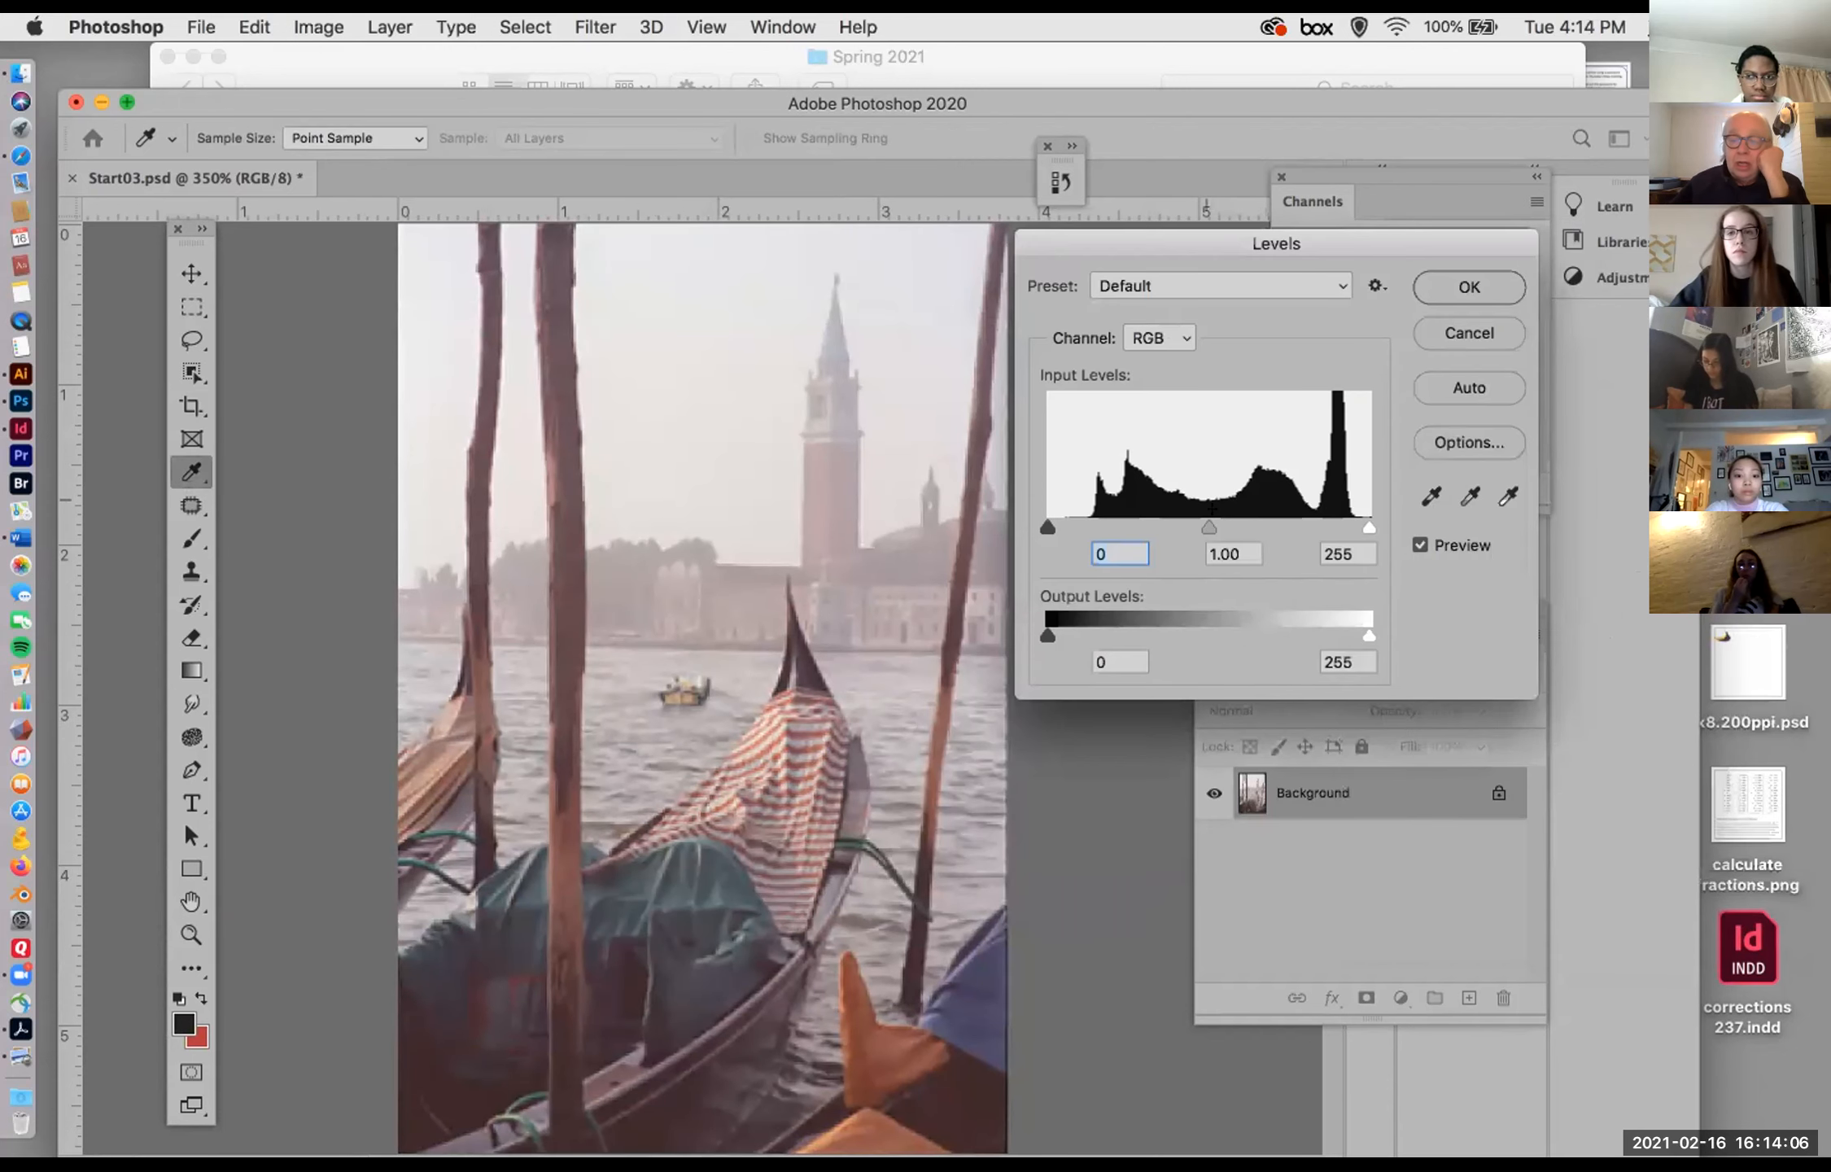
drag(1368, 526, 1349, 518)
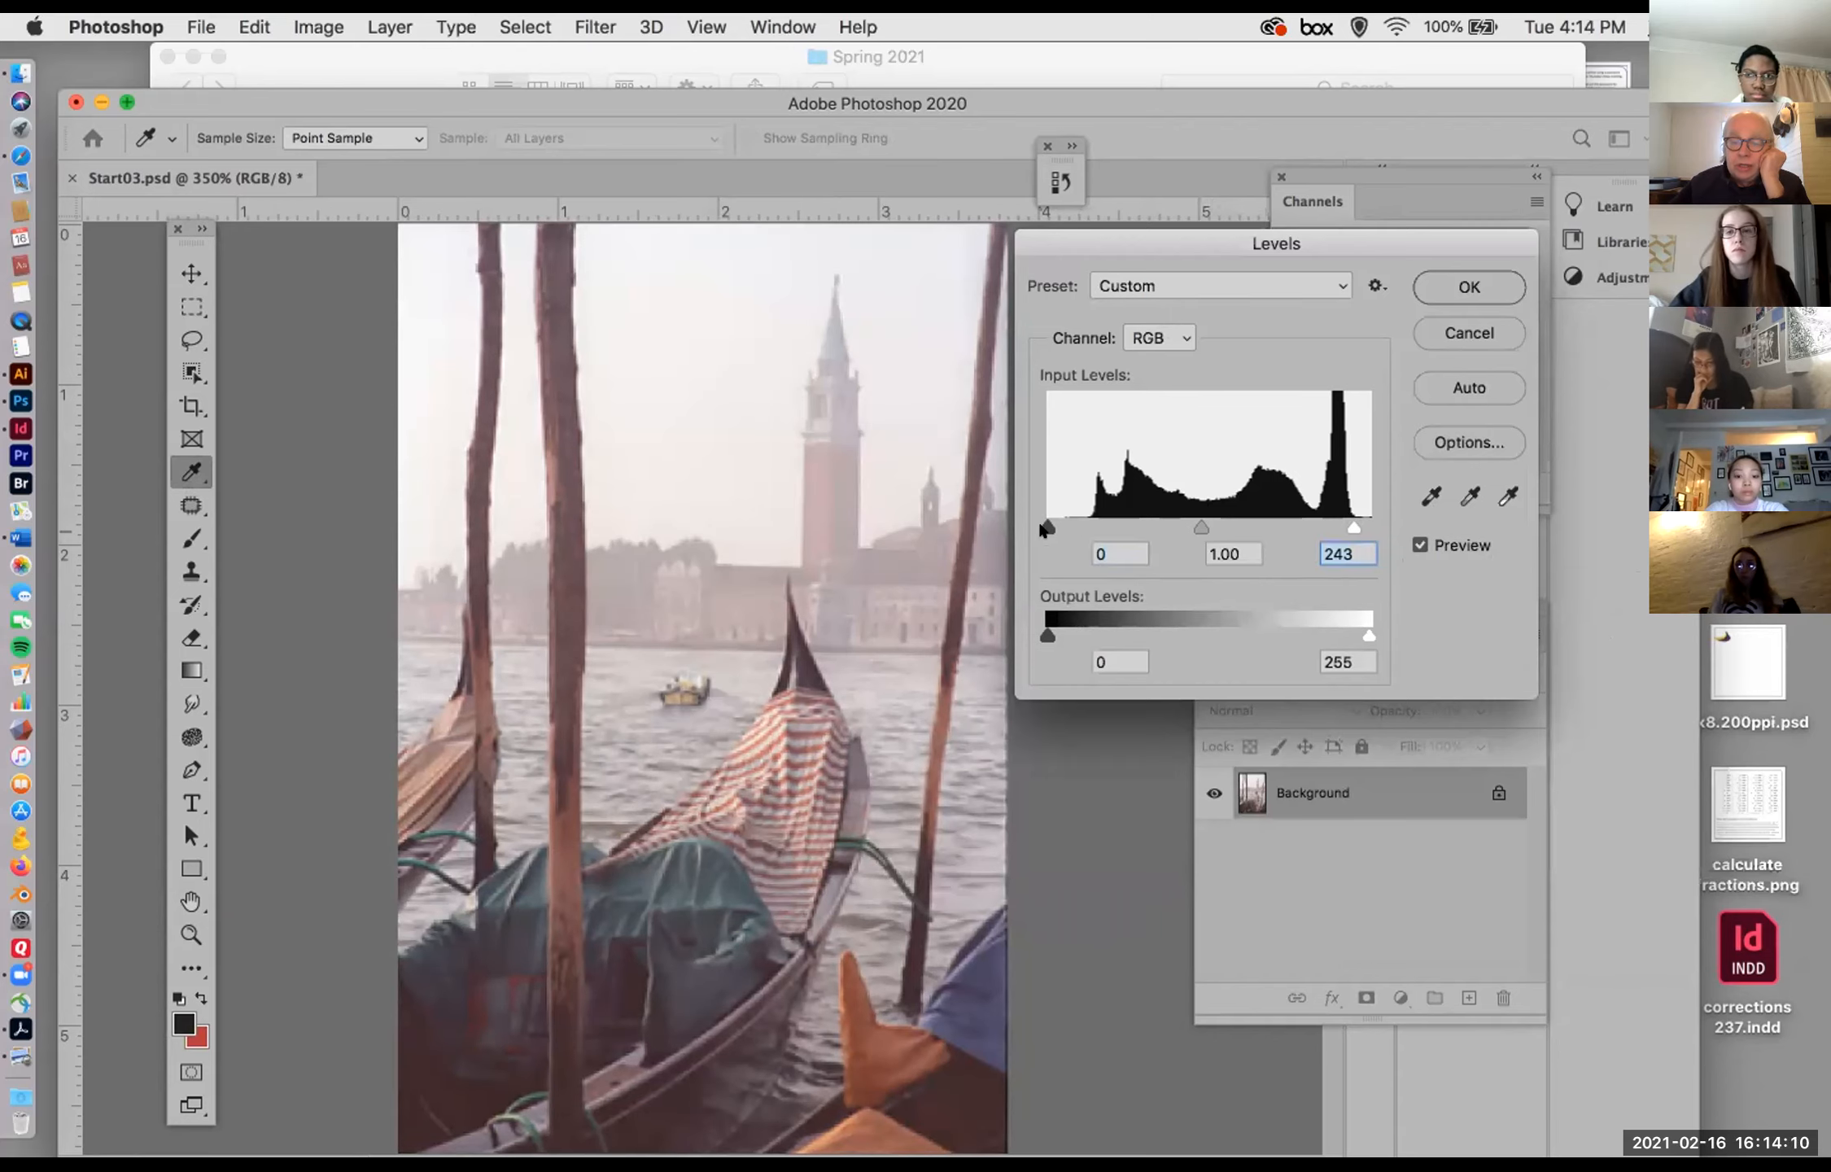
drag(1053, 529, 1070, 529)
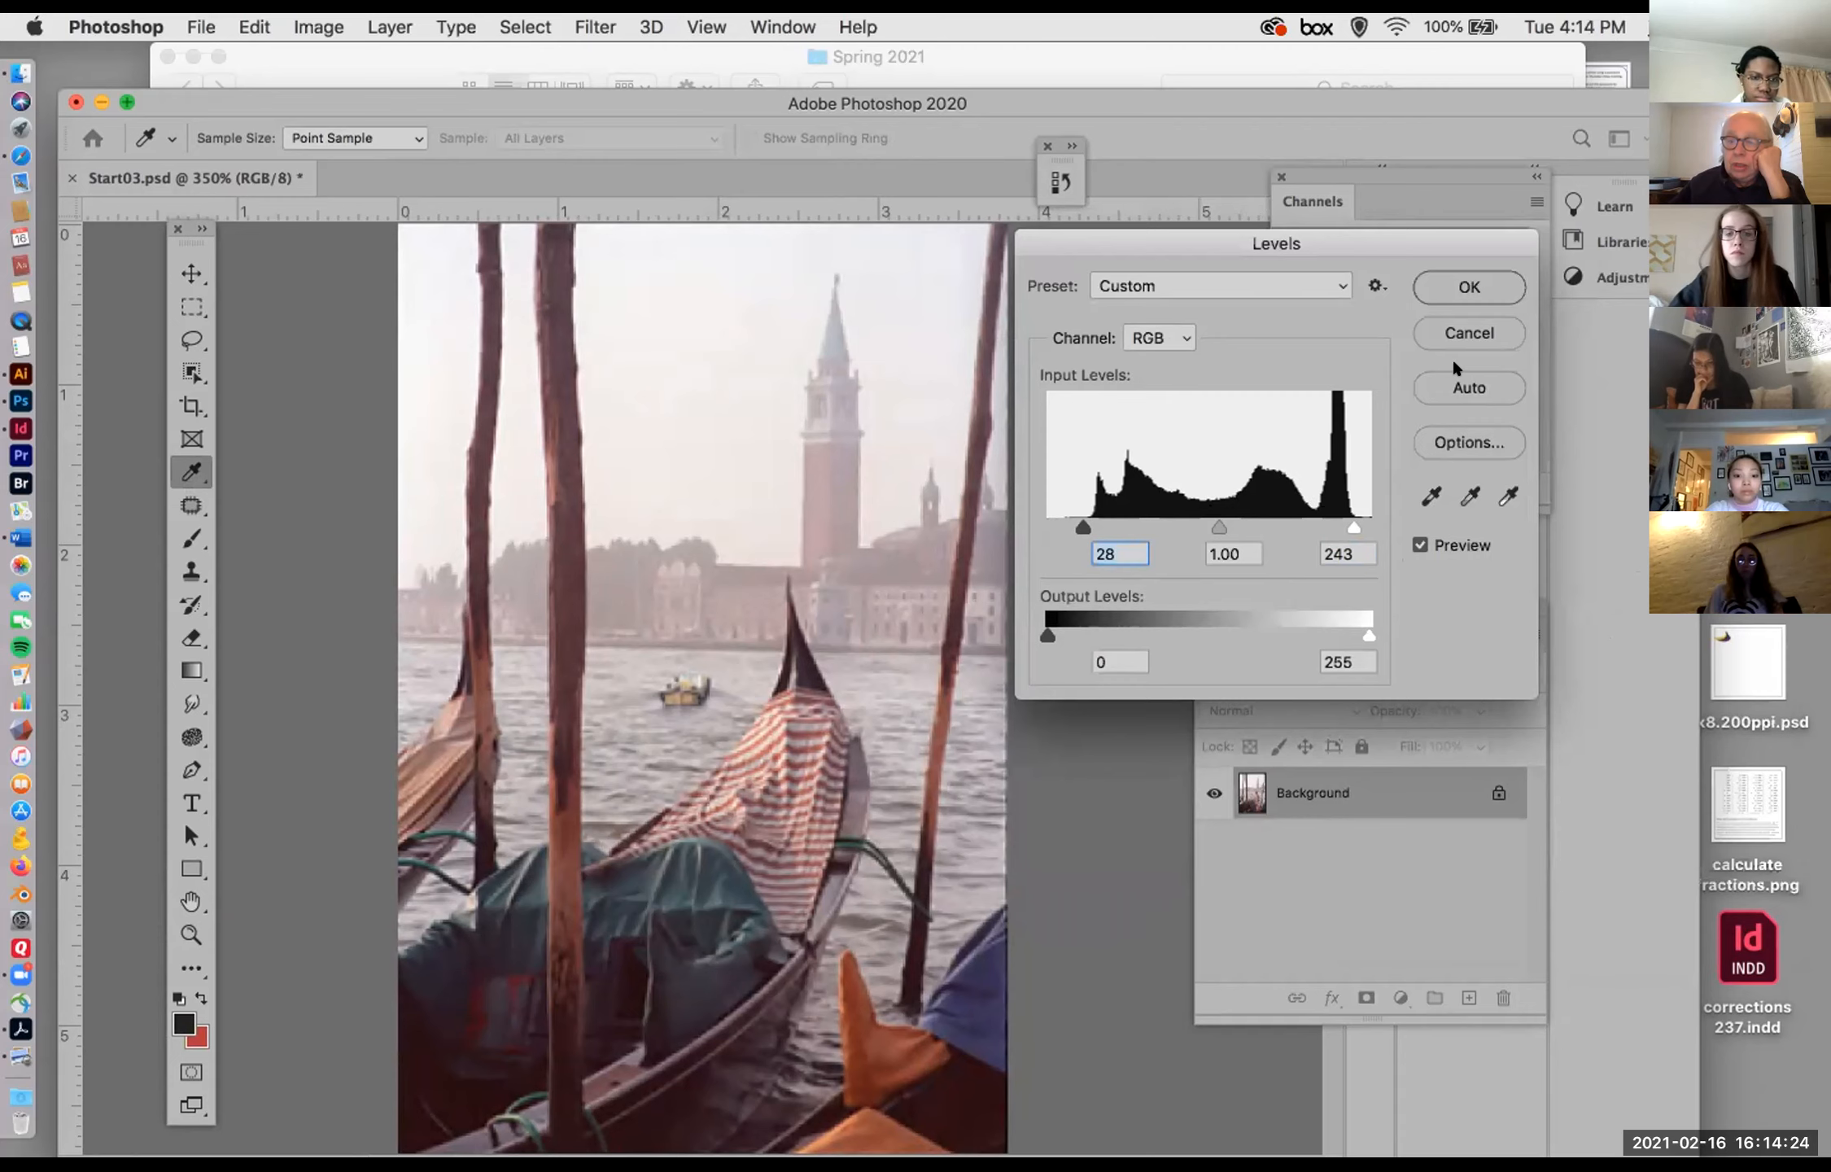
click(1453, 328)
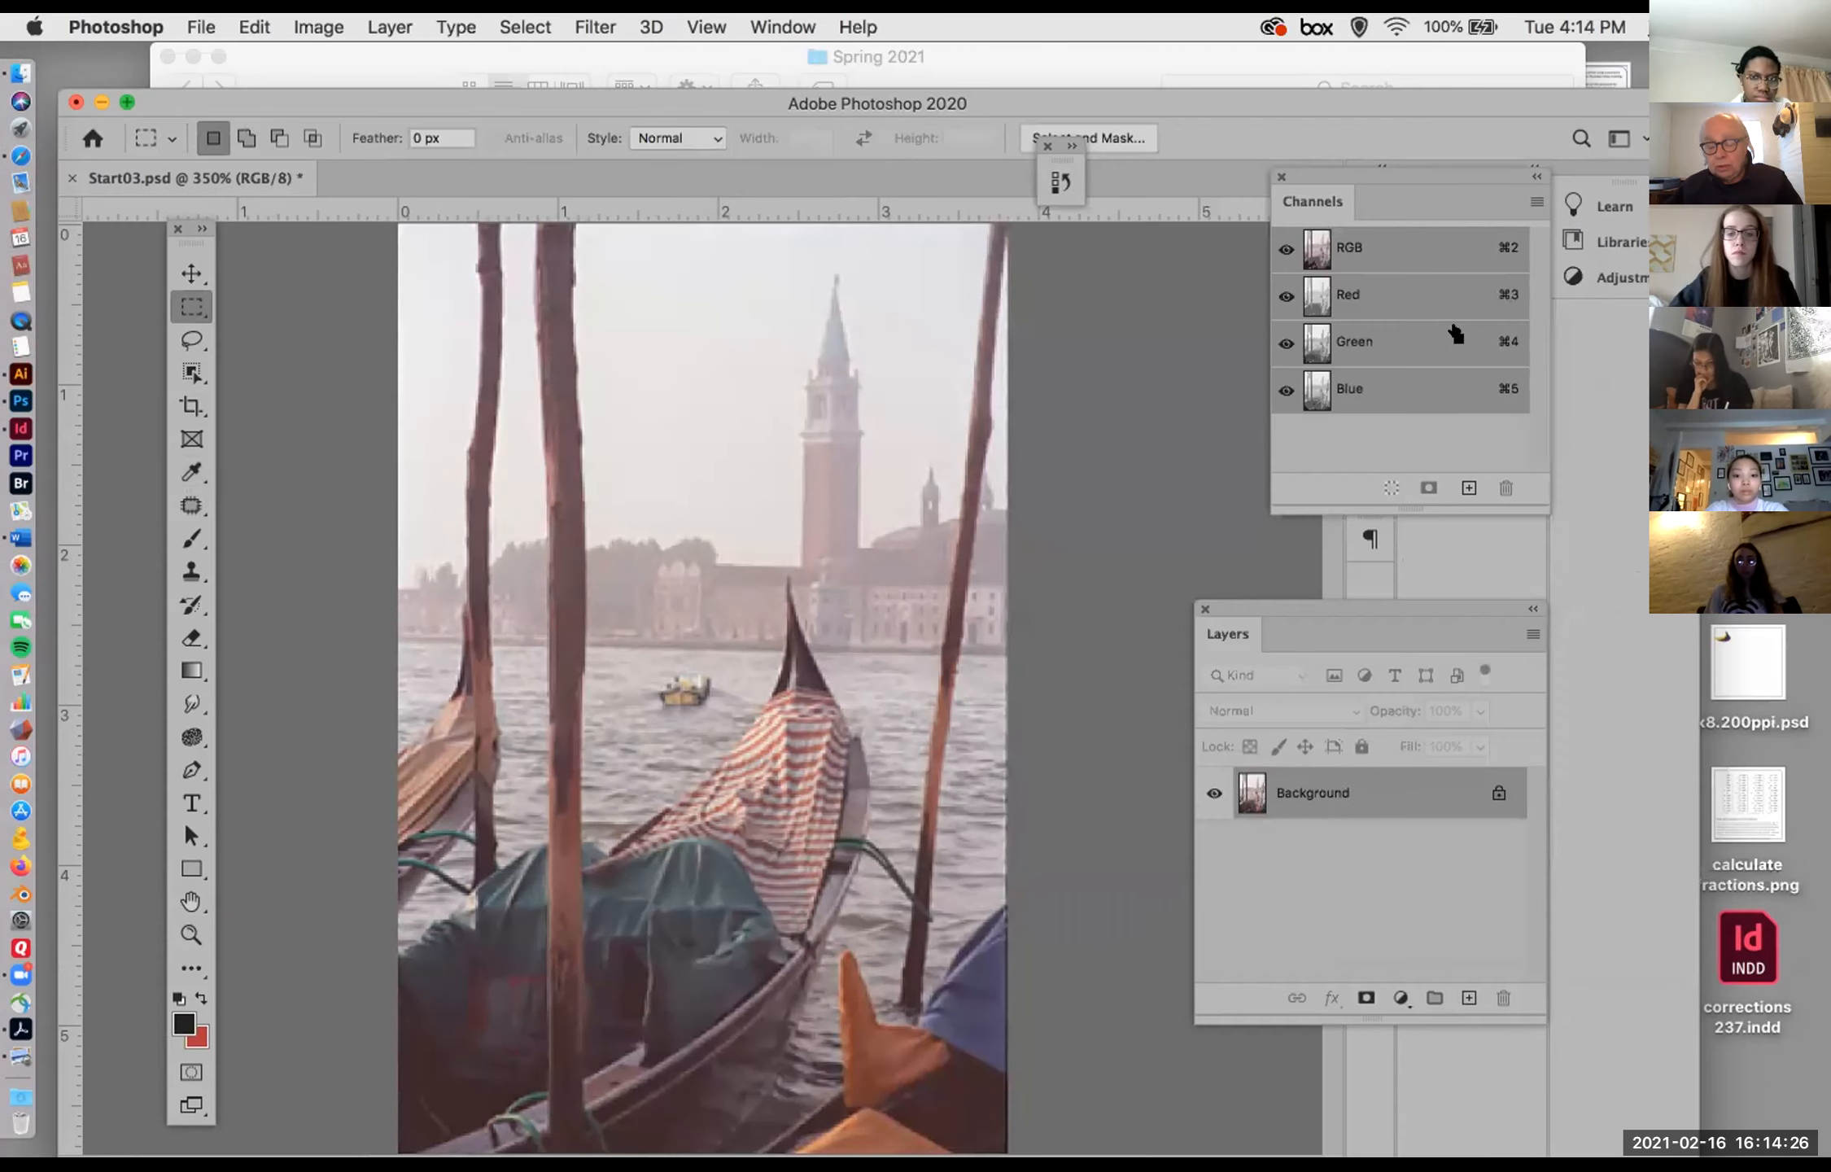
Step: Open Curves again, move its dialog, pull in the curve's white point slightly, and set the black point to input 29
key(super+m)
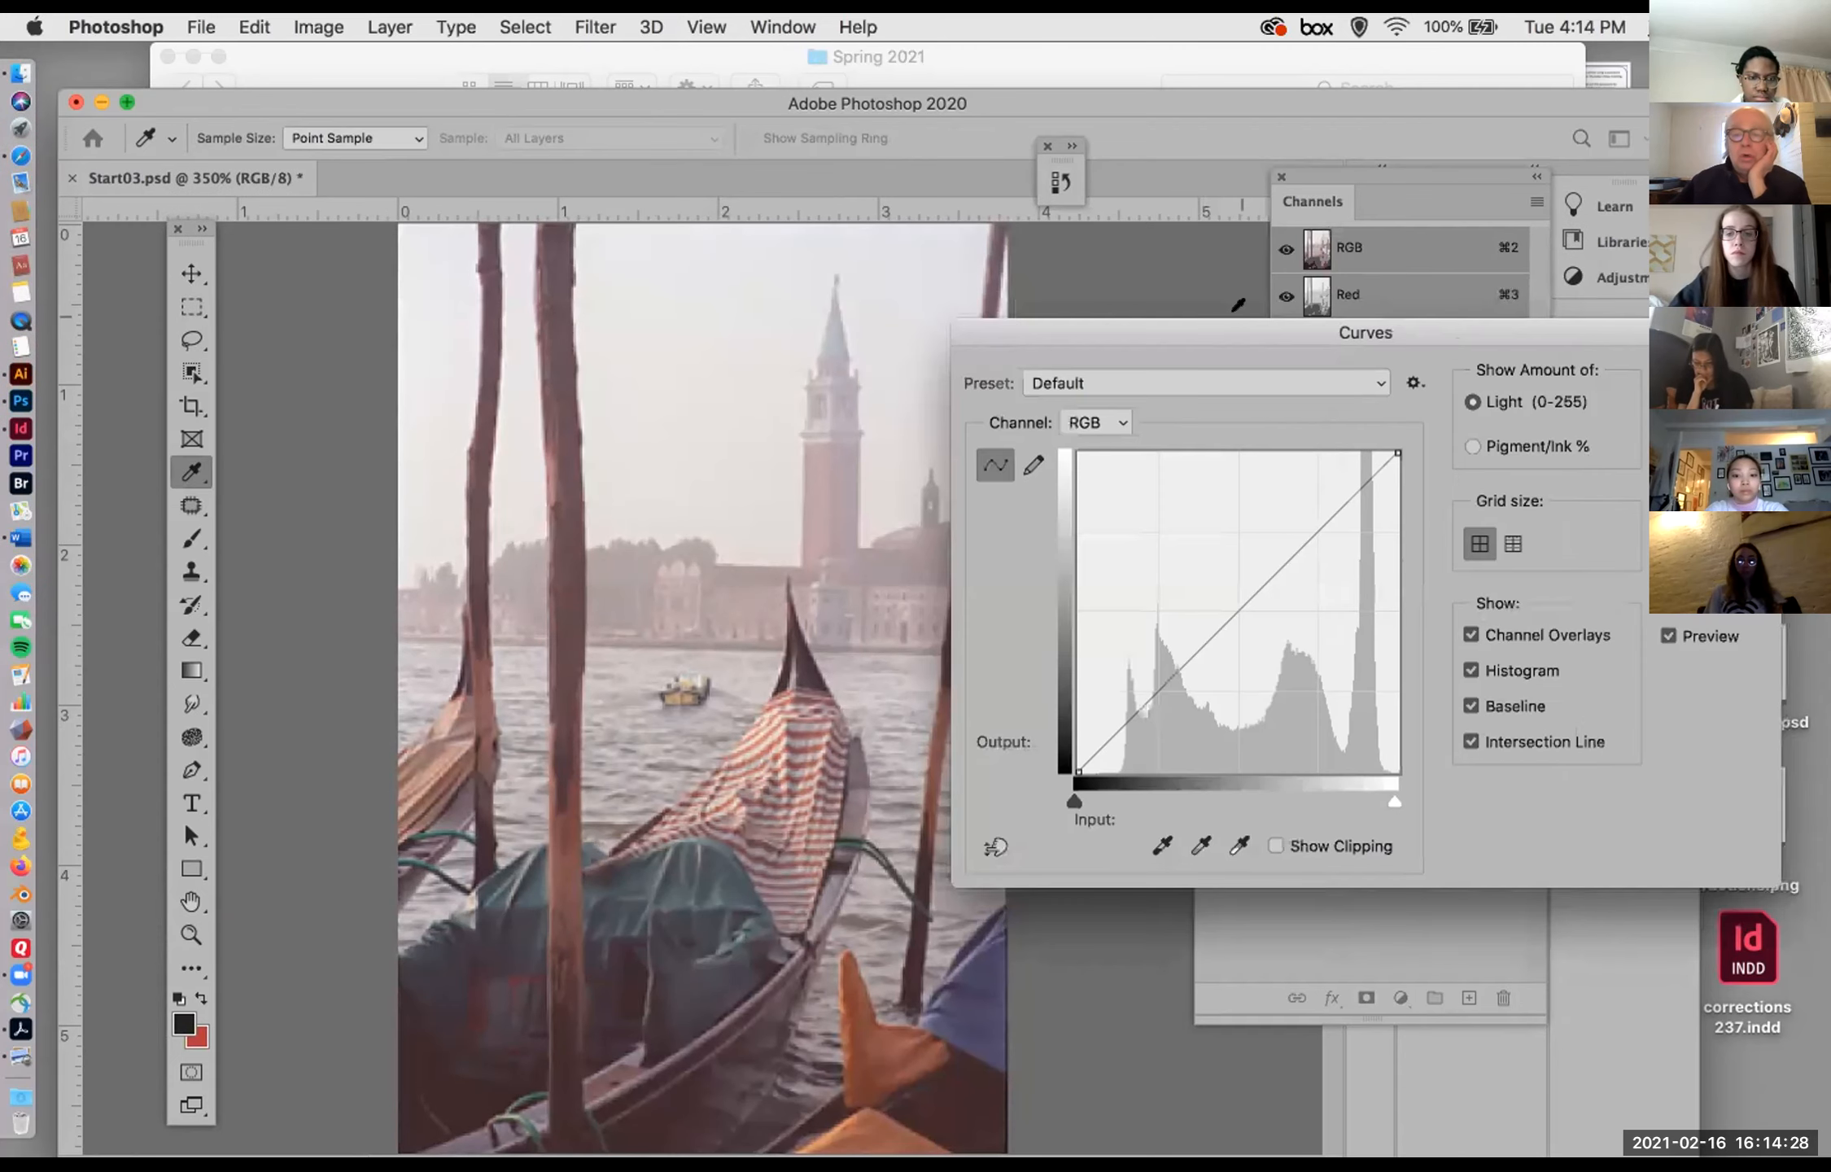
drag(1236, 321, 1205, 260)
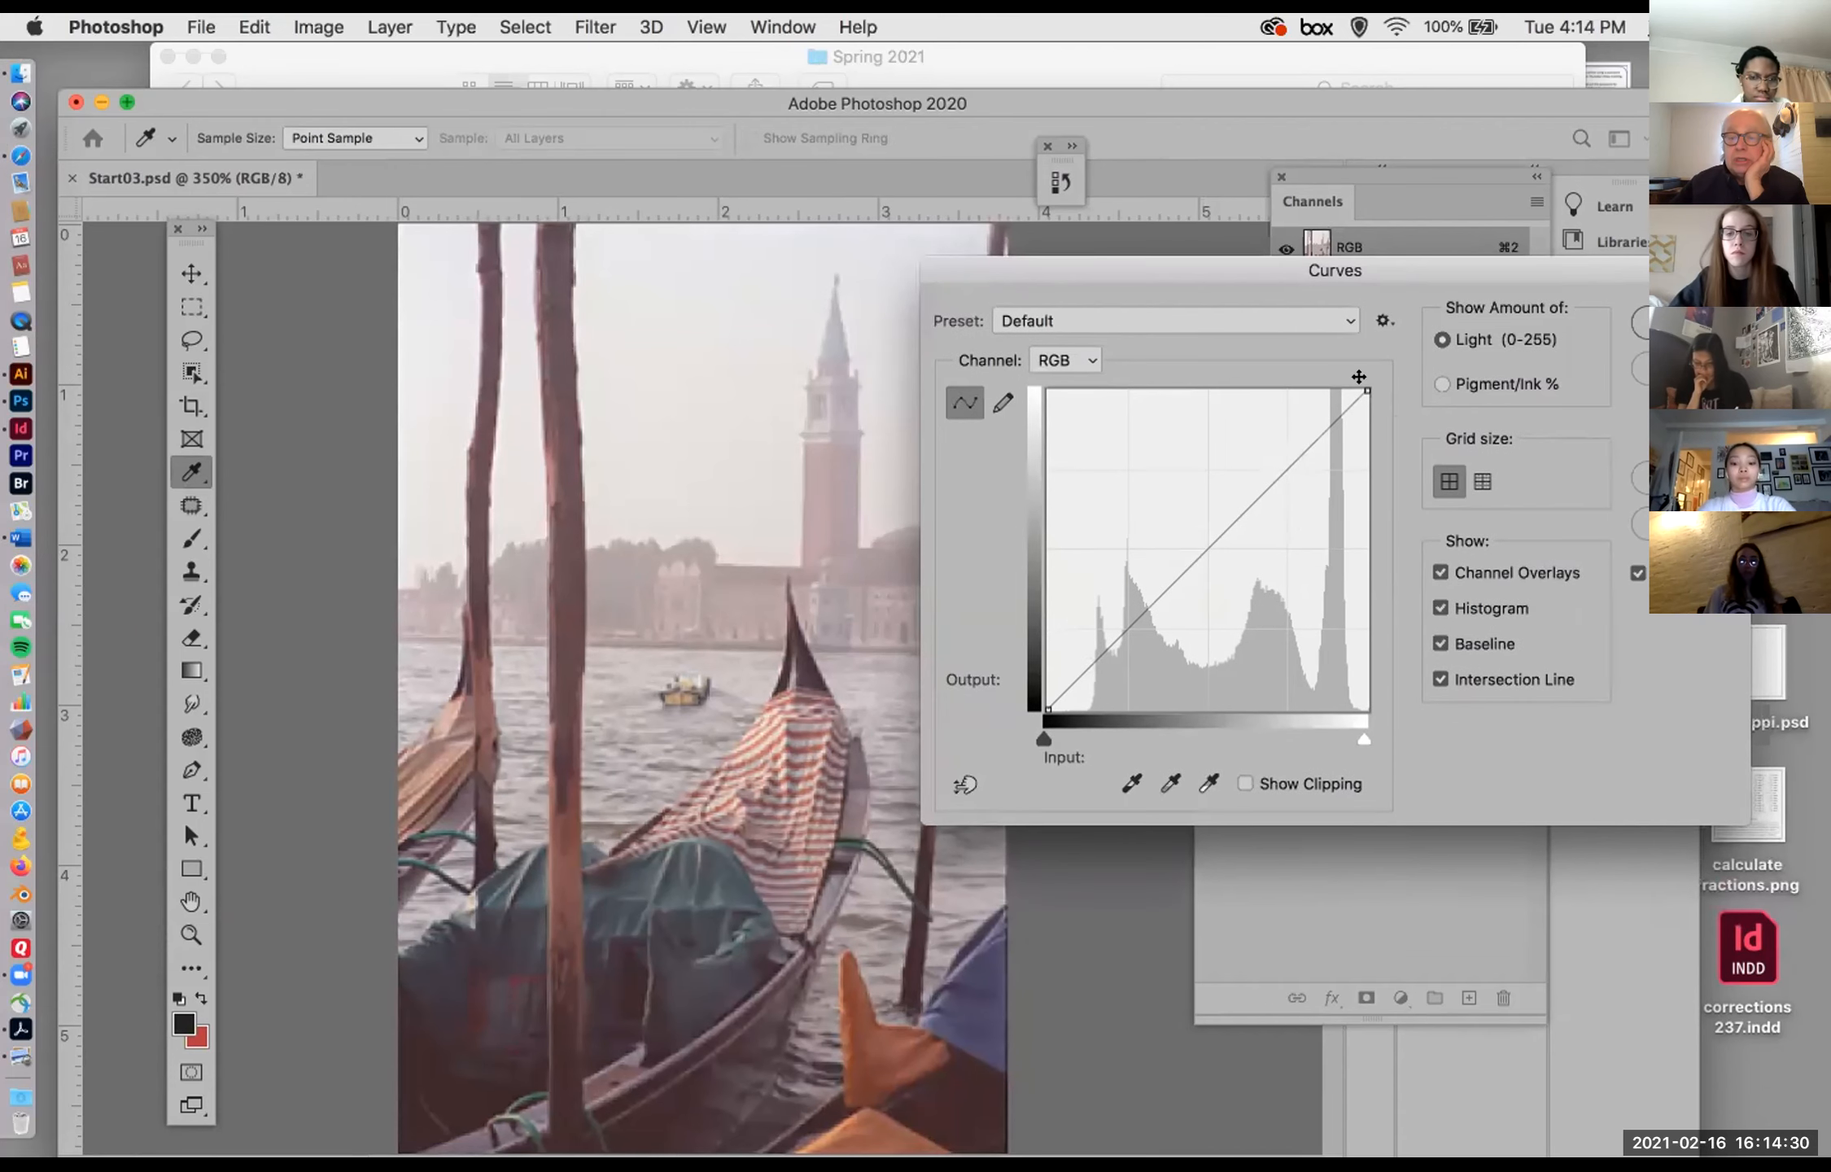
drag(1358, 378, 1339, 377)
drag(1047, 709, 1084, 706)
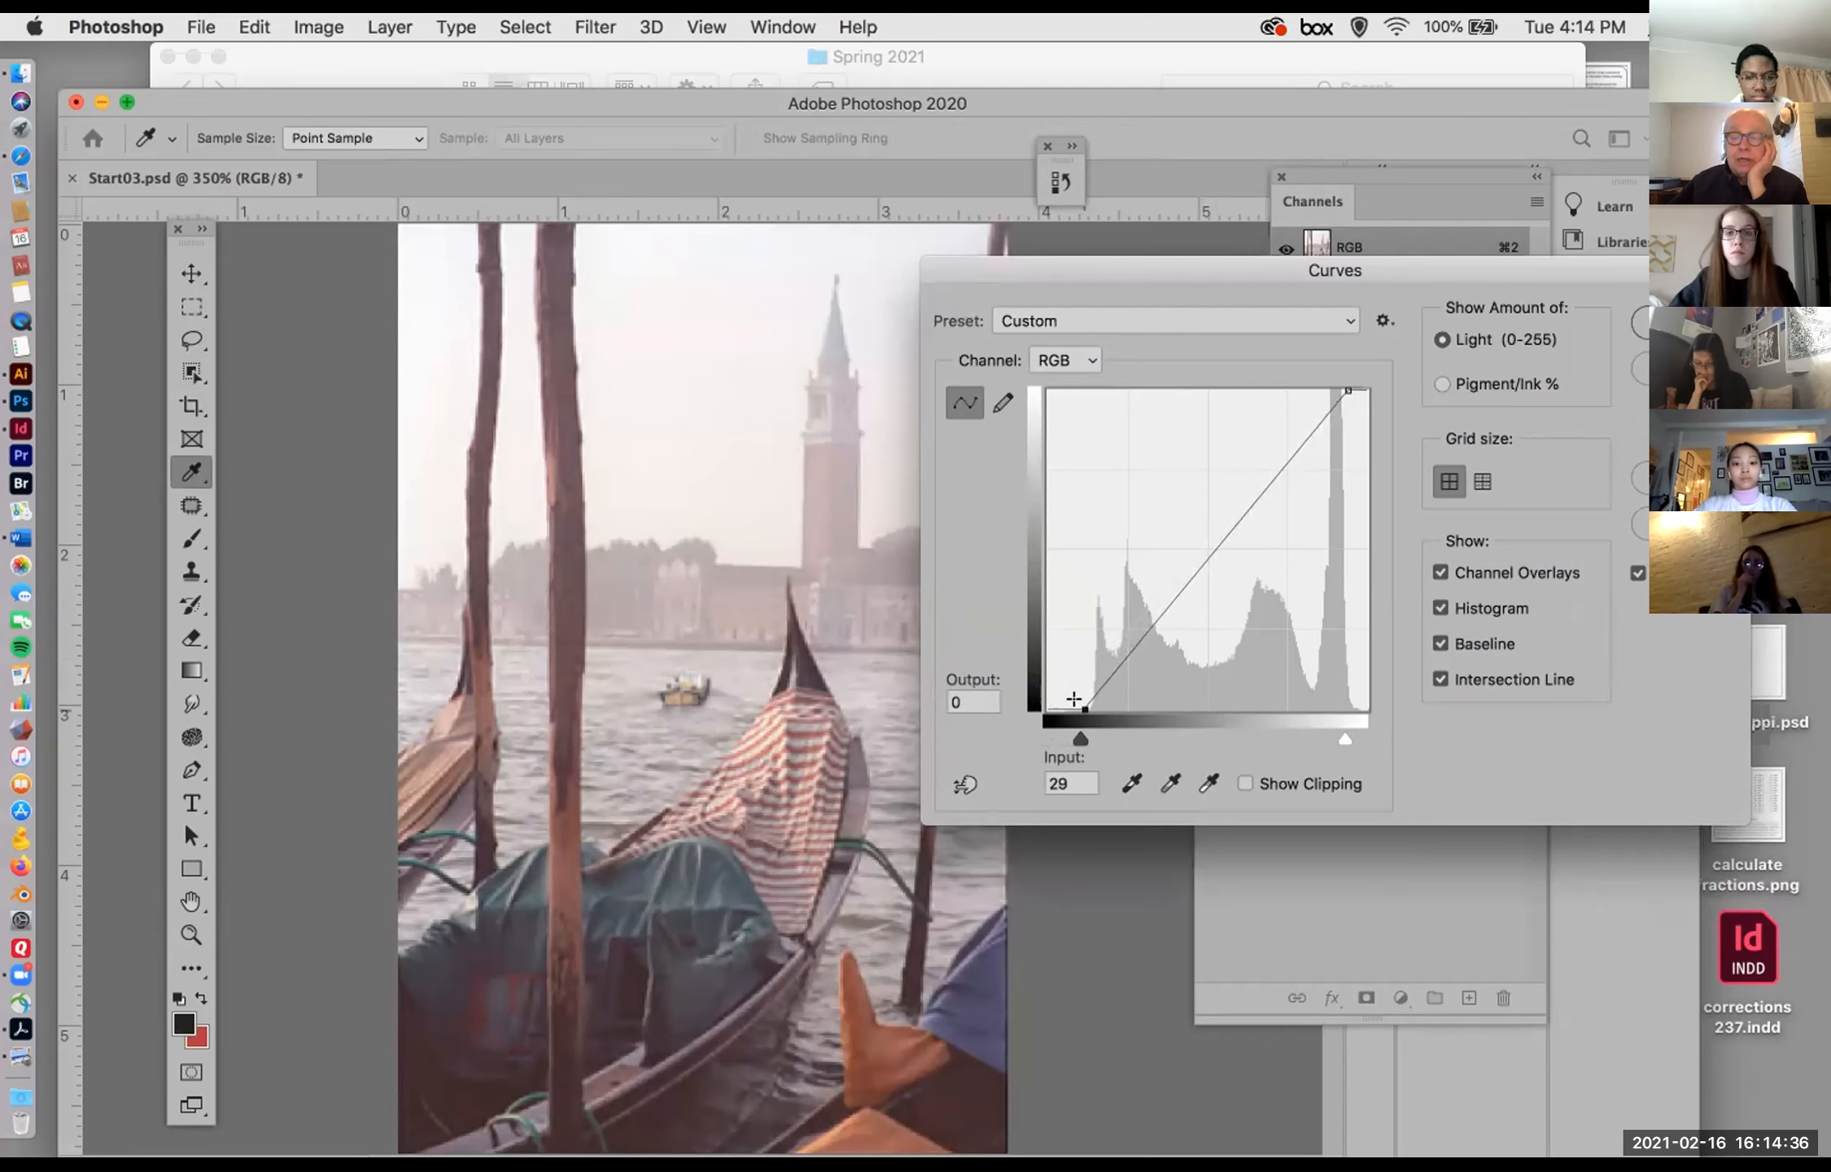
Step: Try curve points at input 128, output 143; input 93, output 68; and input 188, output 207, and reset the curve to default
drag(1208, 533, 1182, 504)
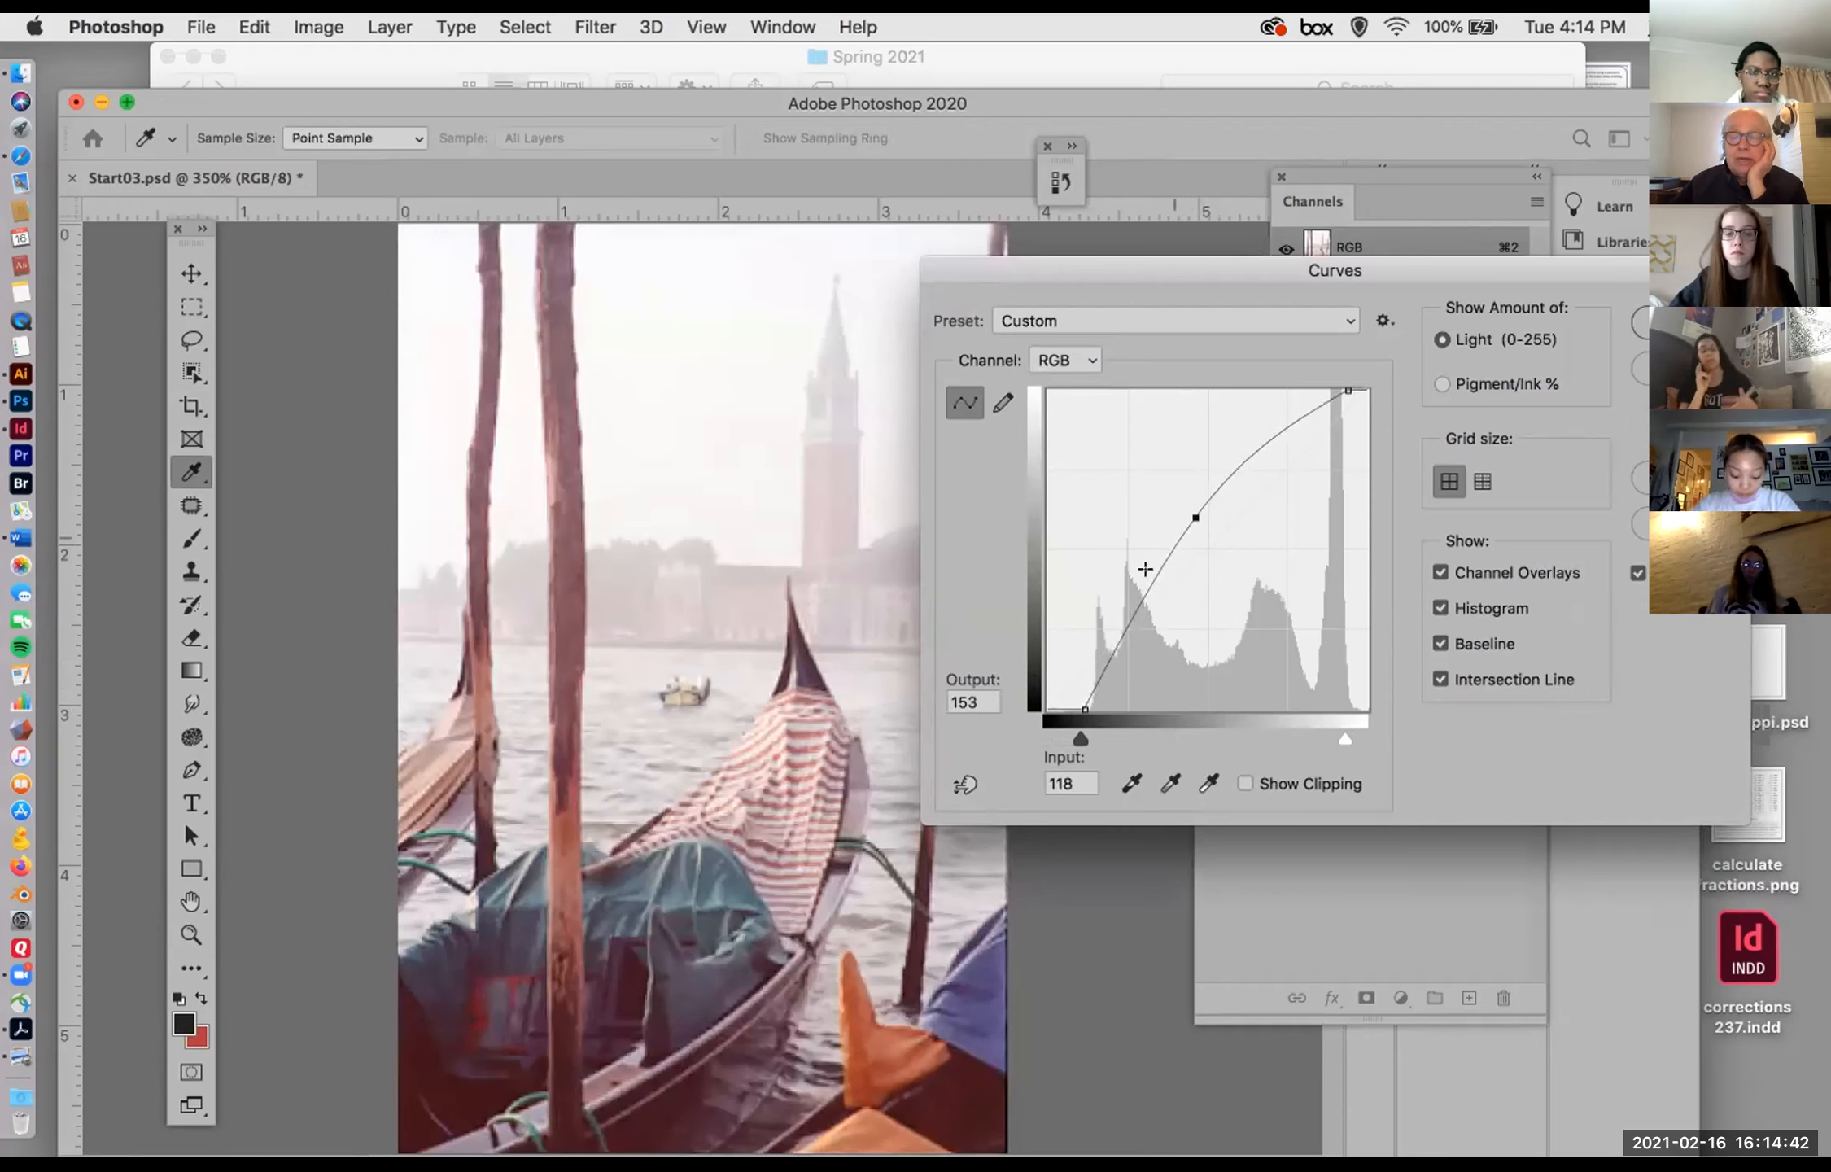
drag(1133, 593, 1161, 615)
drag(1189, 510, 1209, 519)
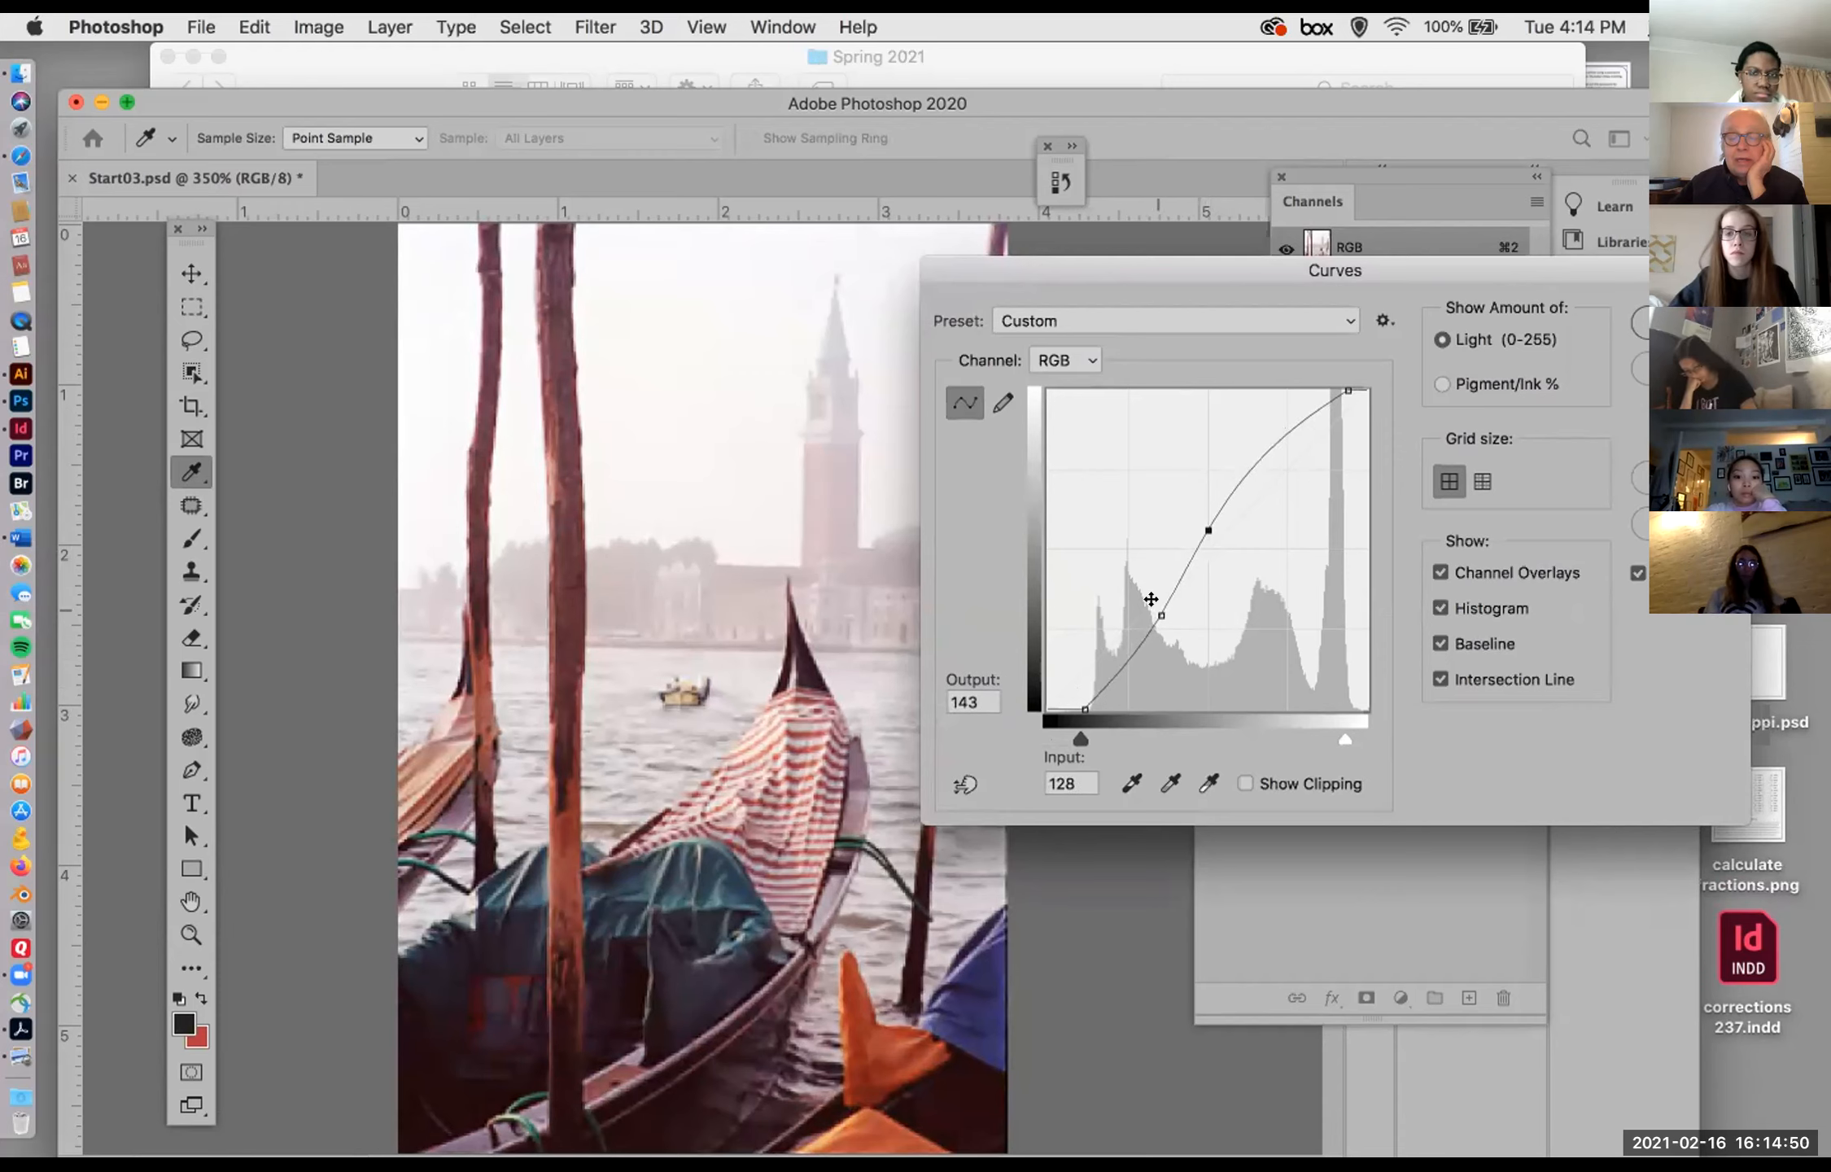
drag(1151, 600, 1154, 615)
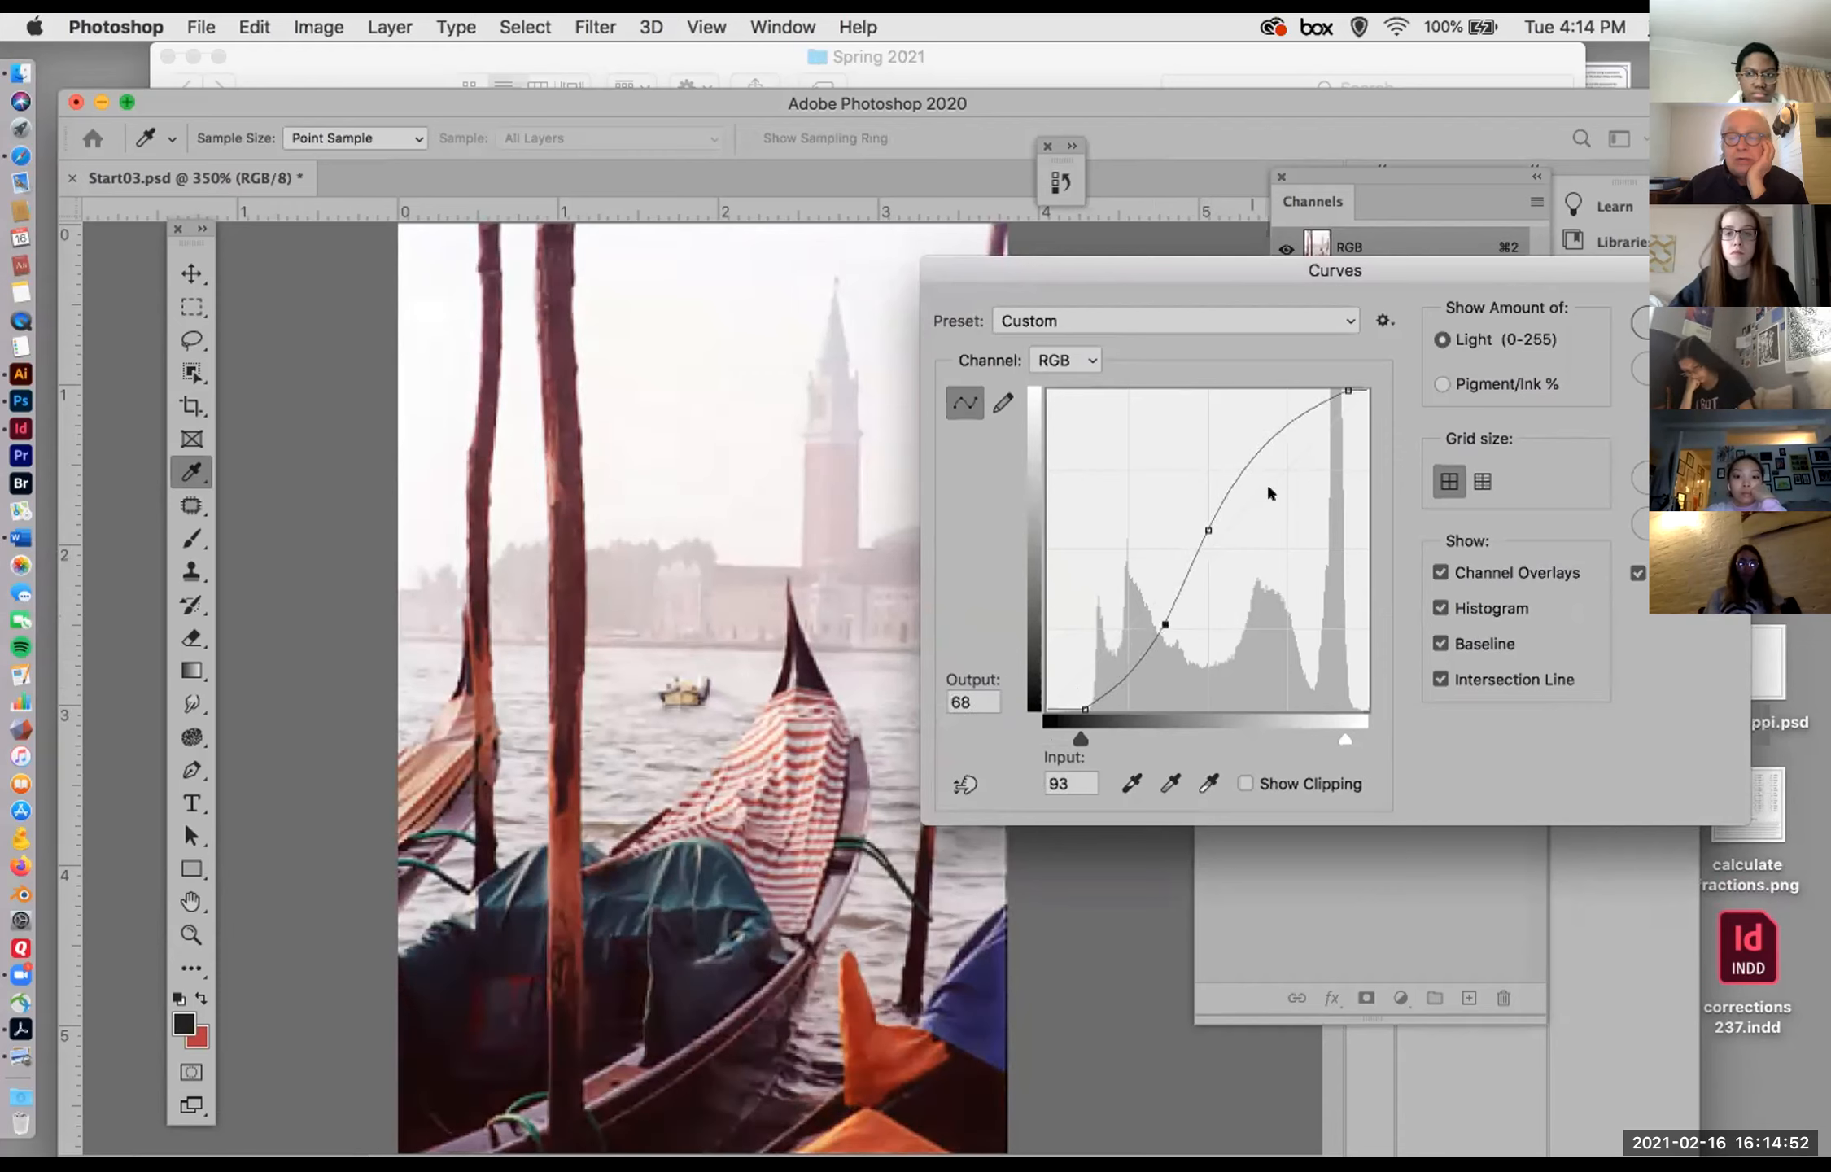
drag(1258, 428, 1274, 437)
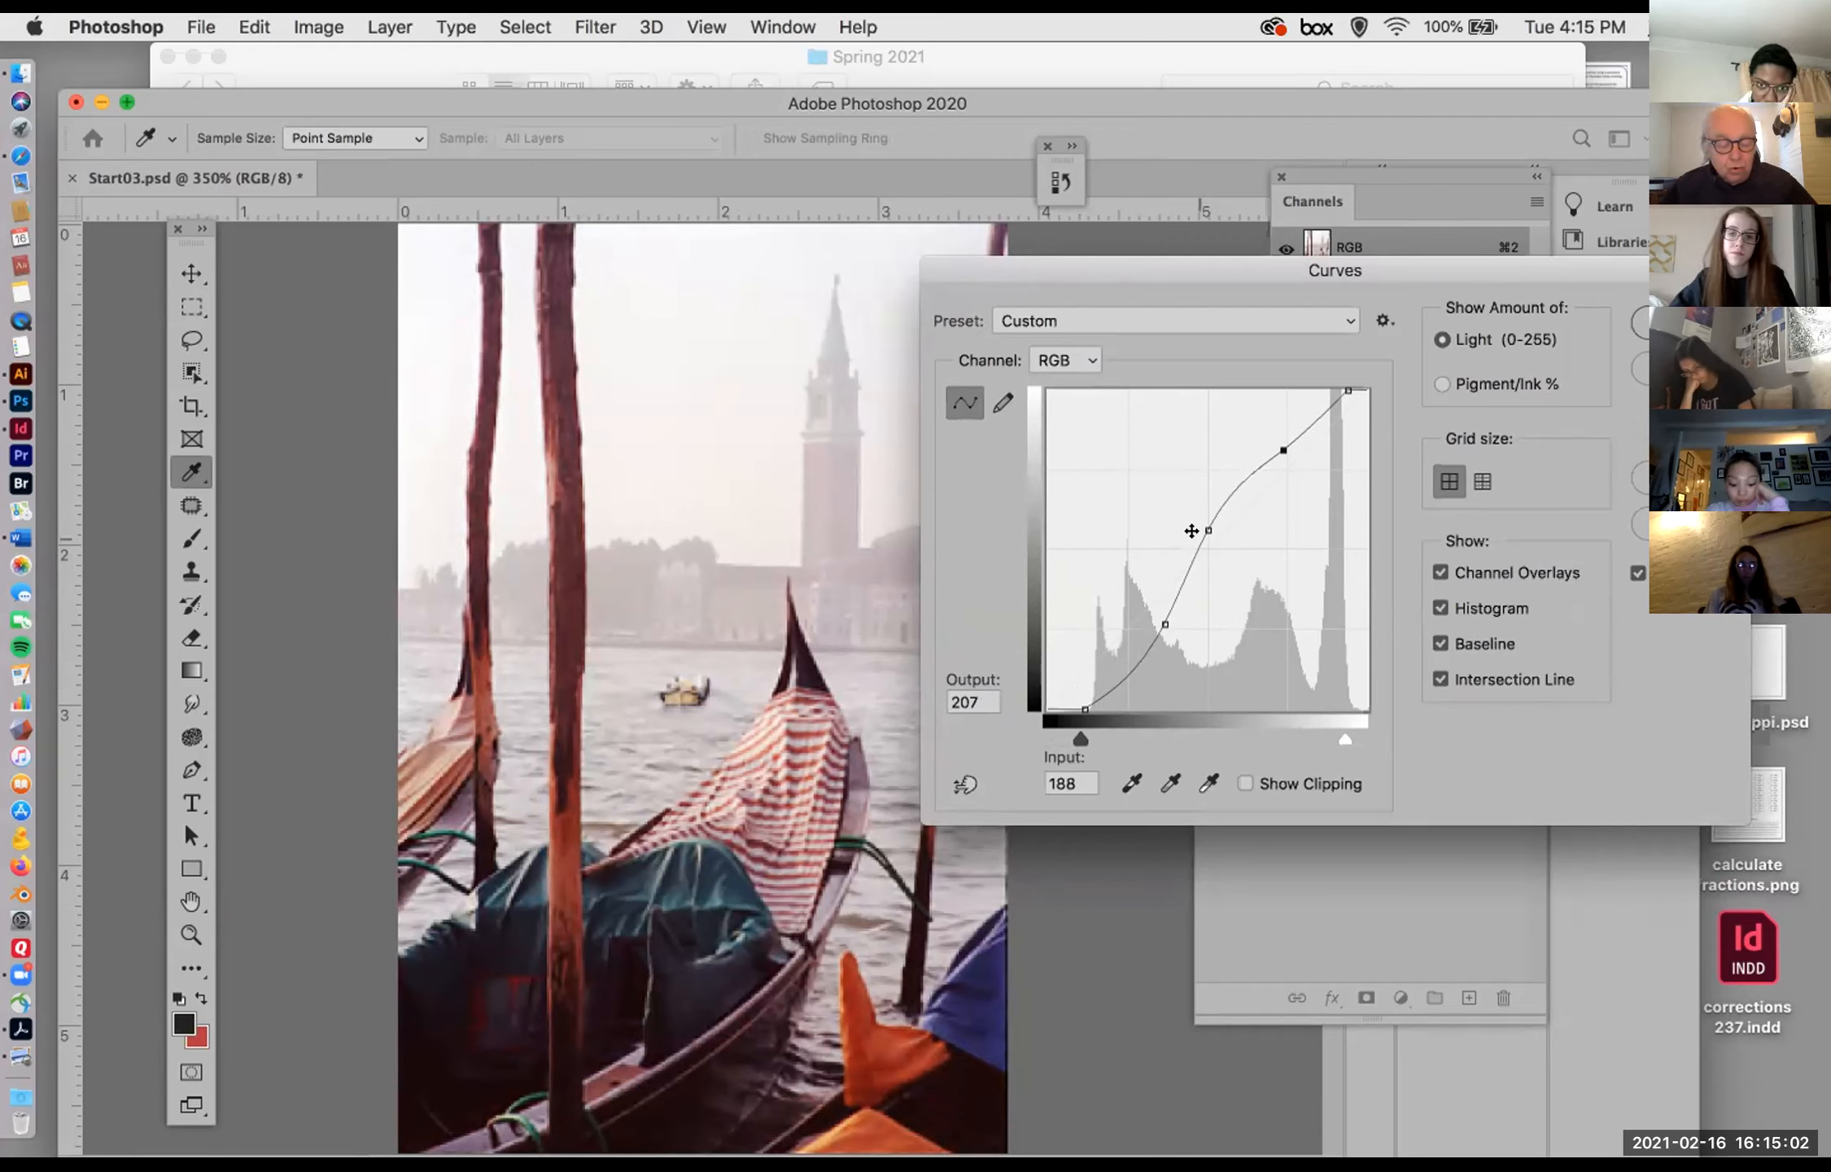
alt+click(1680, 369)
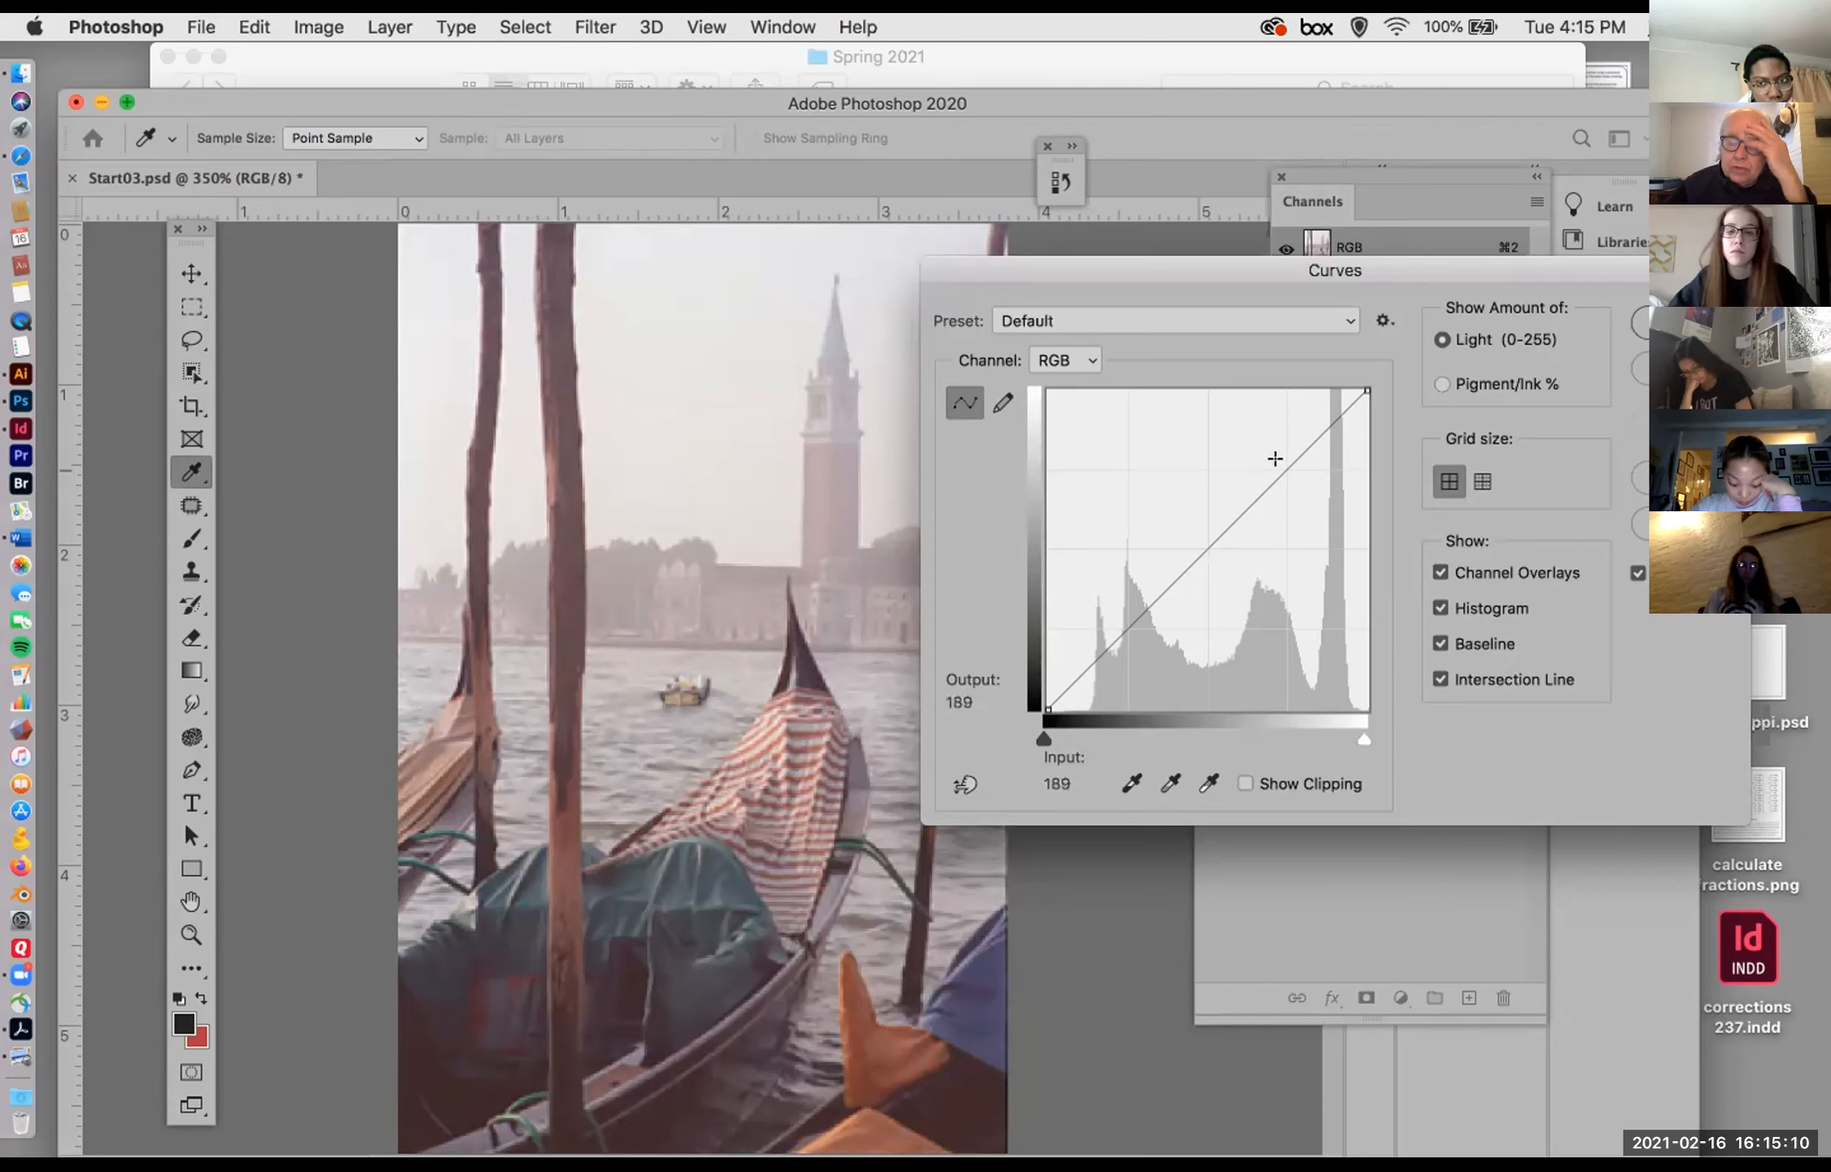
Step: Try a Curves white input of 238, black input of 28, raised highlights, shadows at 102 to 82 and midtones at 127 to 129
drag(1357, 376, 1335, 376)
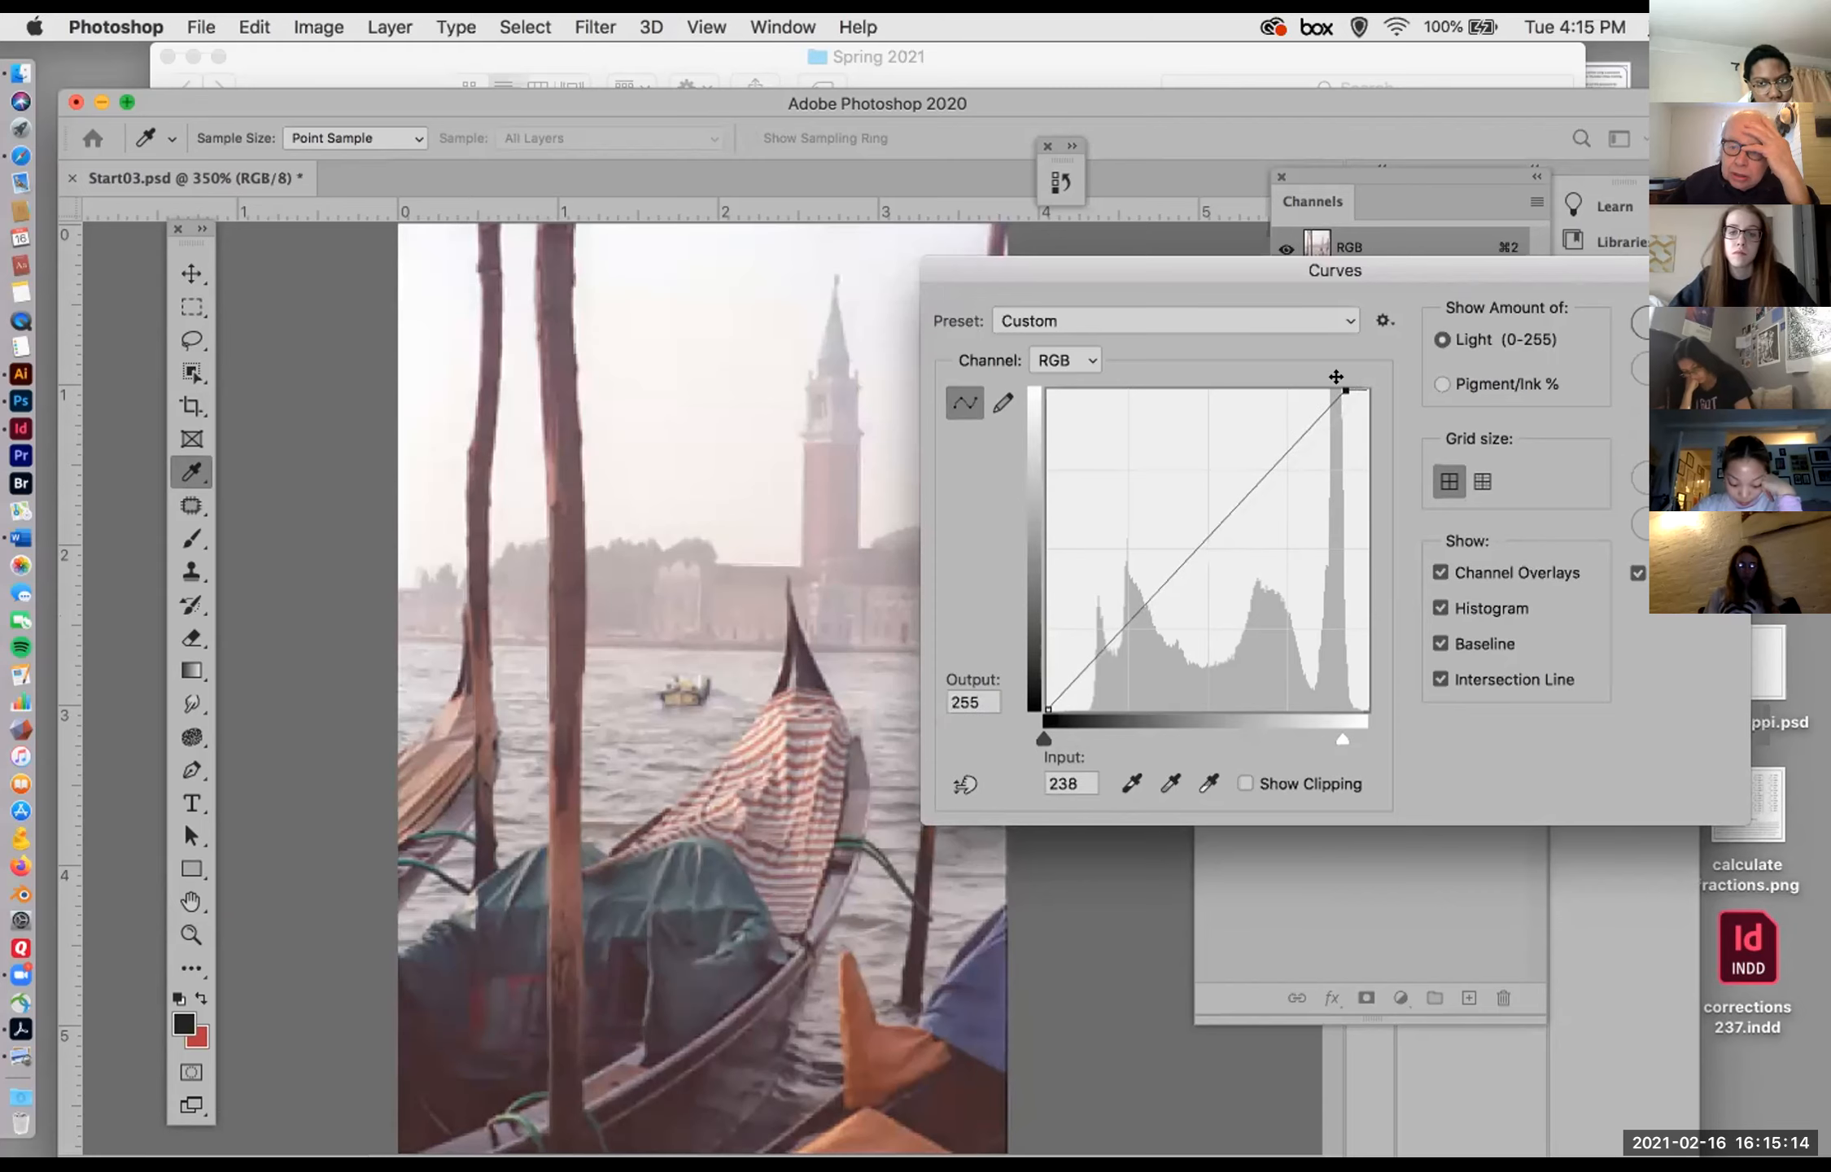
drag(1045, 705, 1072, 698)
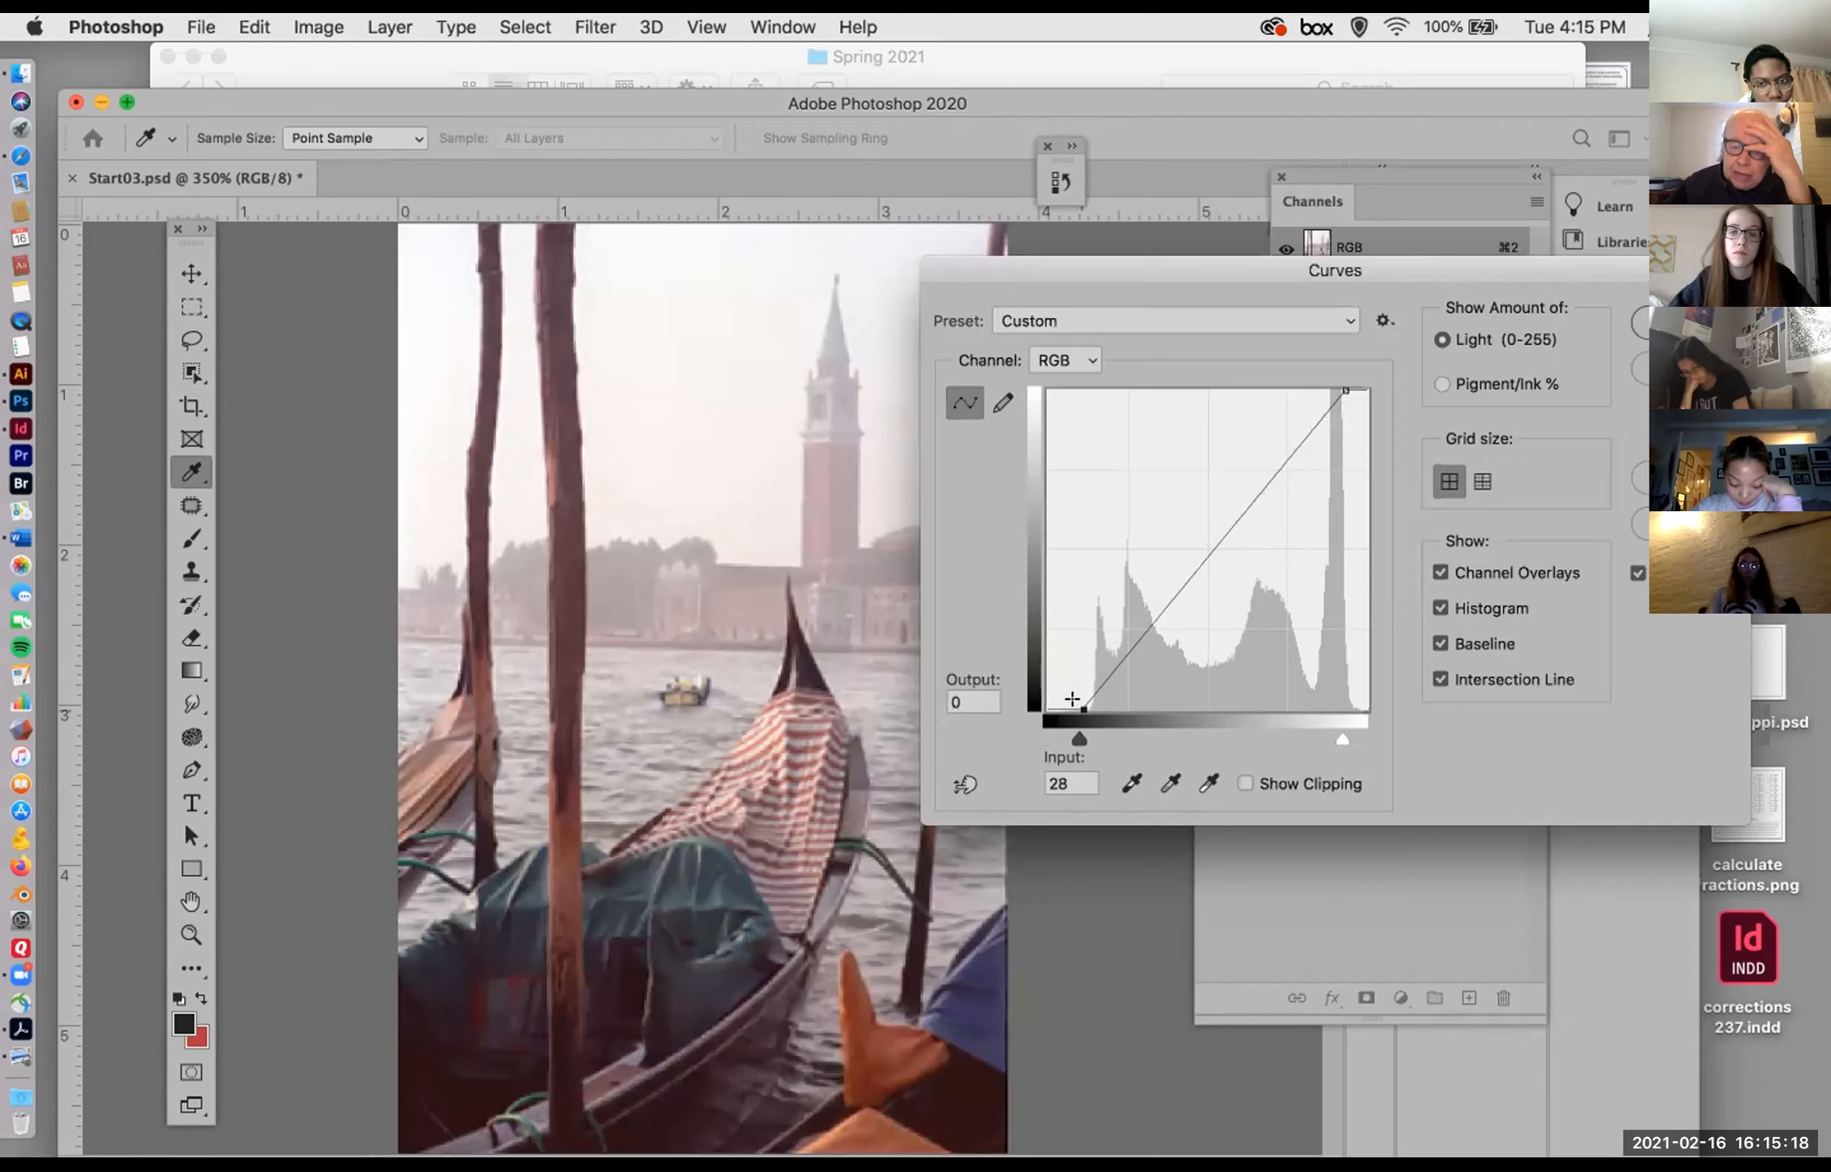
click(1252, 472)
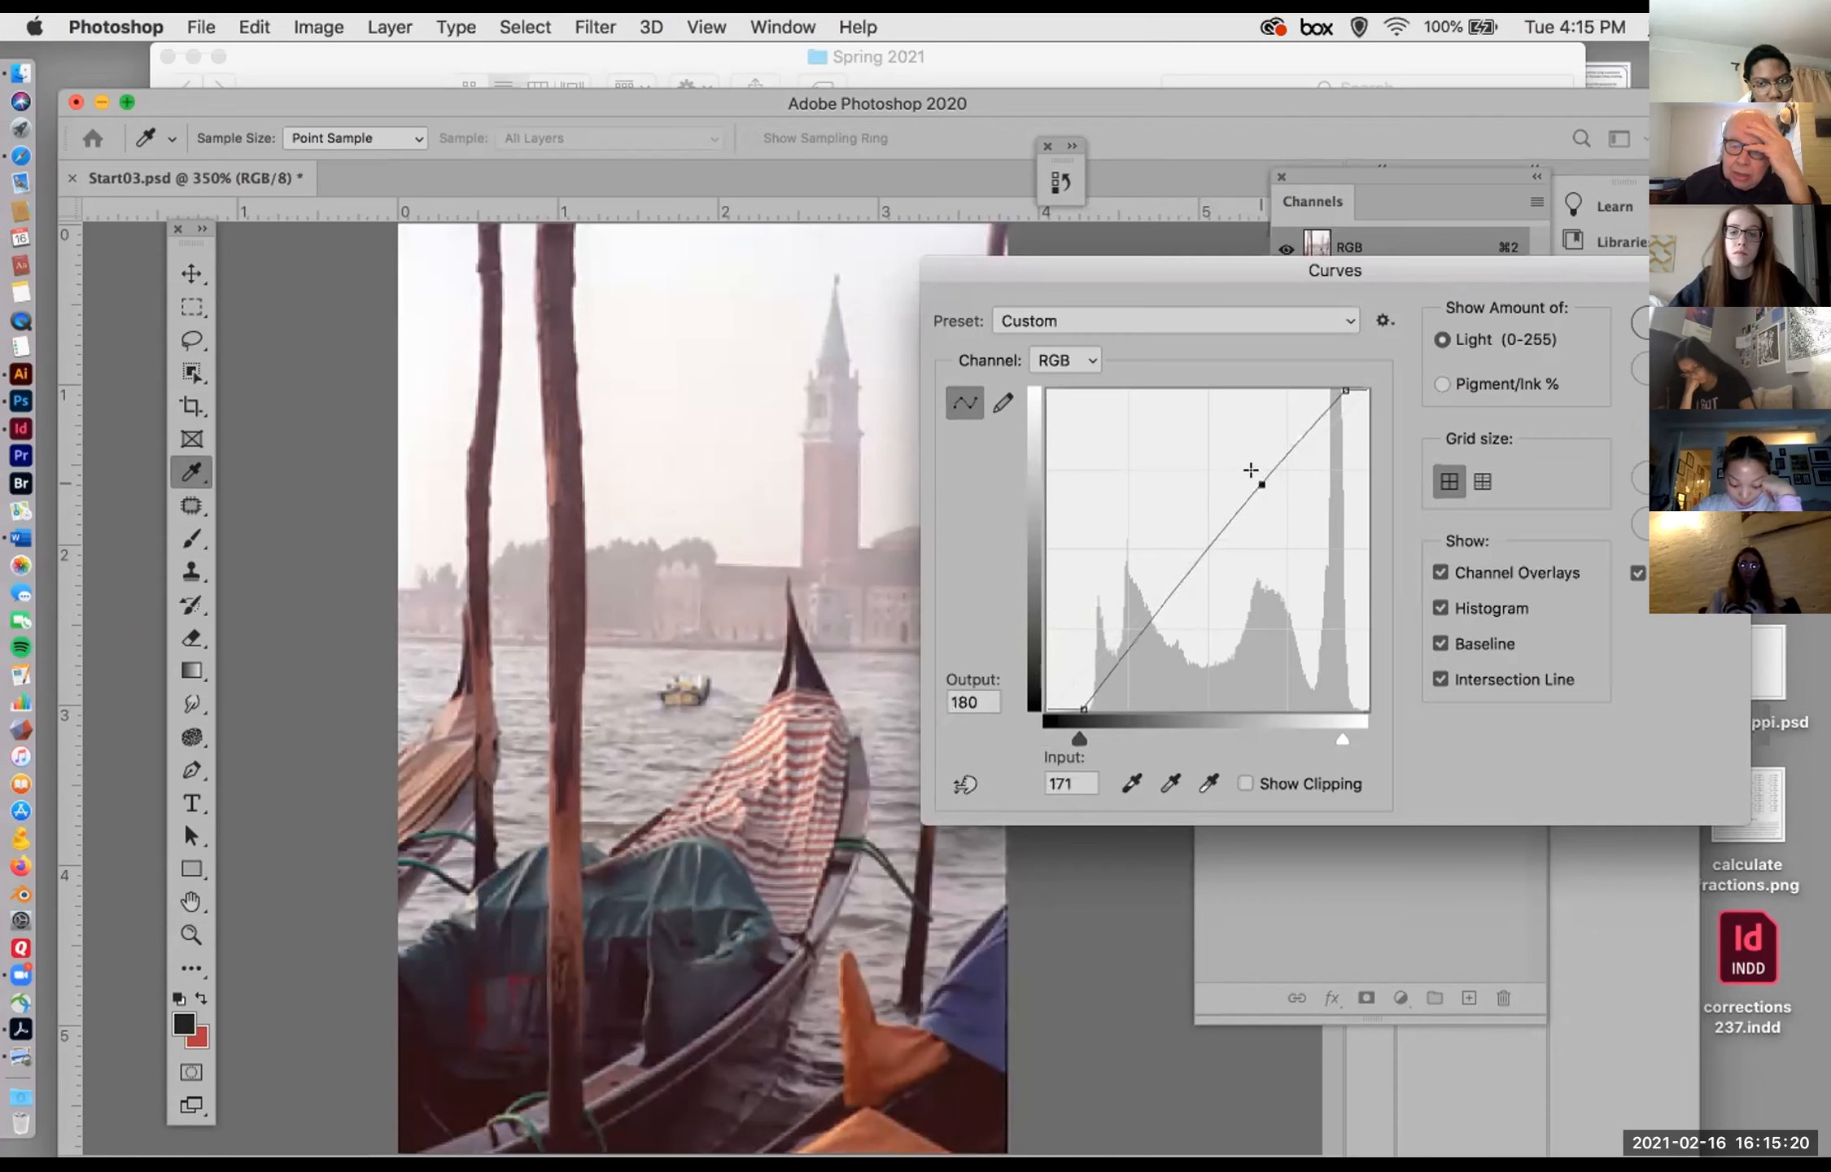
drag(1153, 578, 1169, 595)
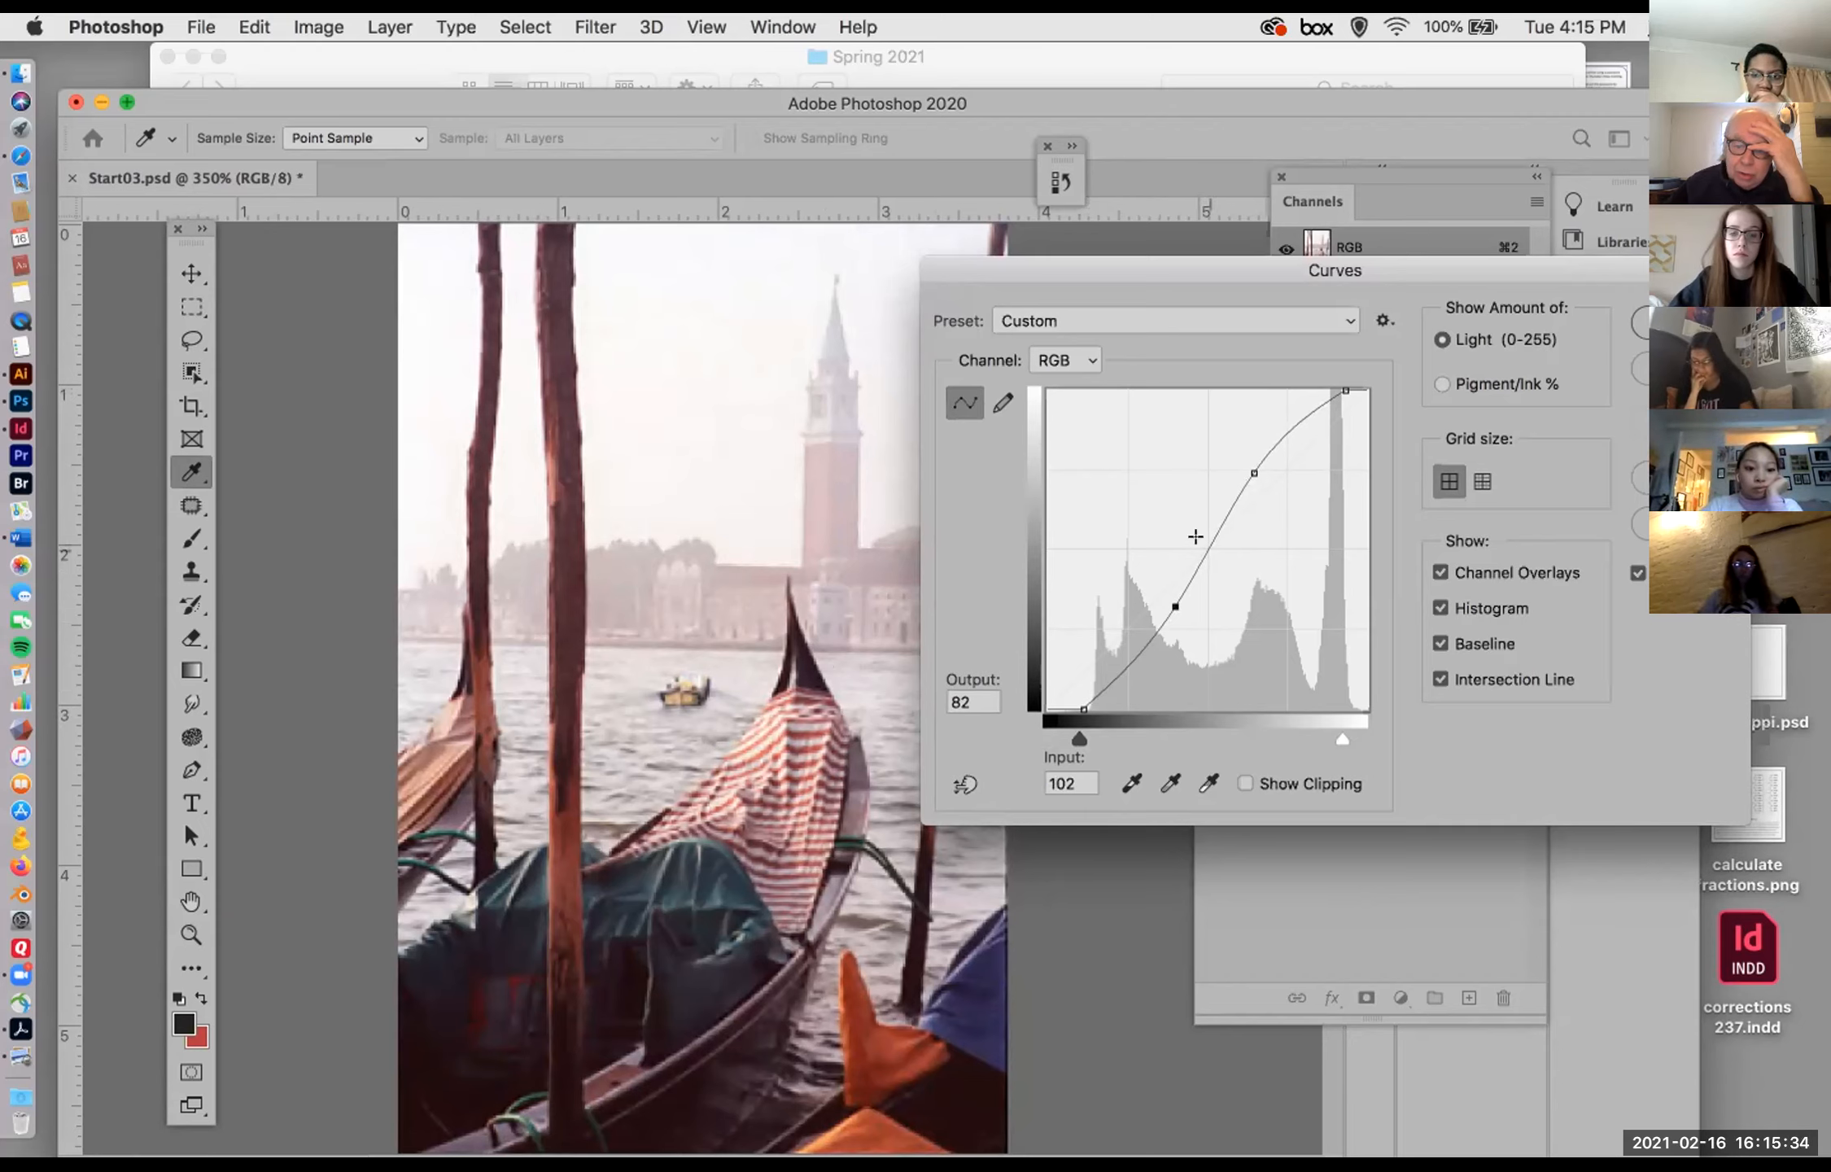
click(1196, 537)
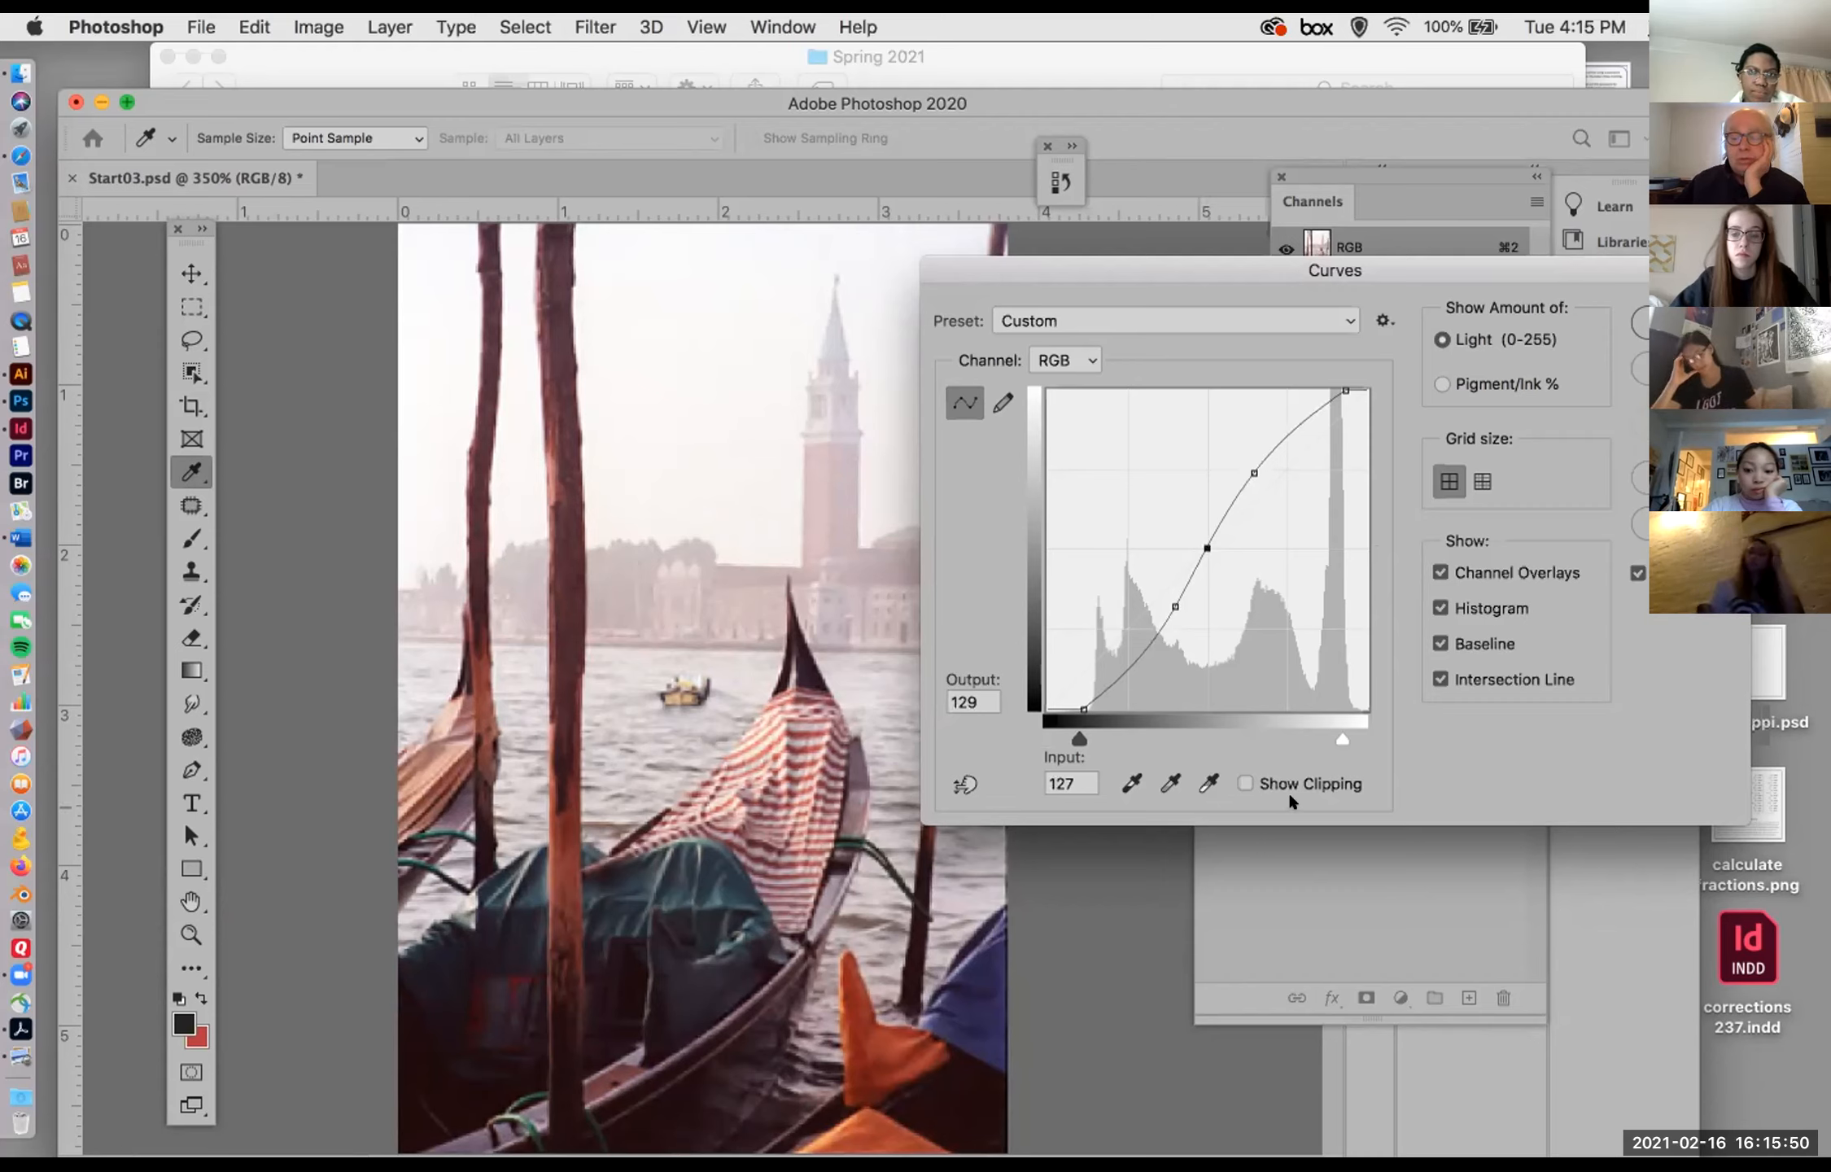
Step: Toggle the Curves clipping preview on and off and the histogram off and on, and cancel the adjustment
click(1245, 783)
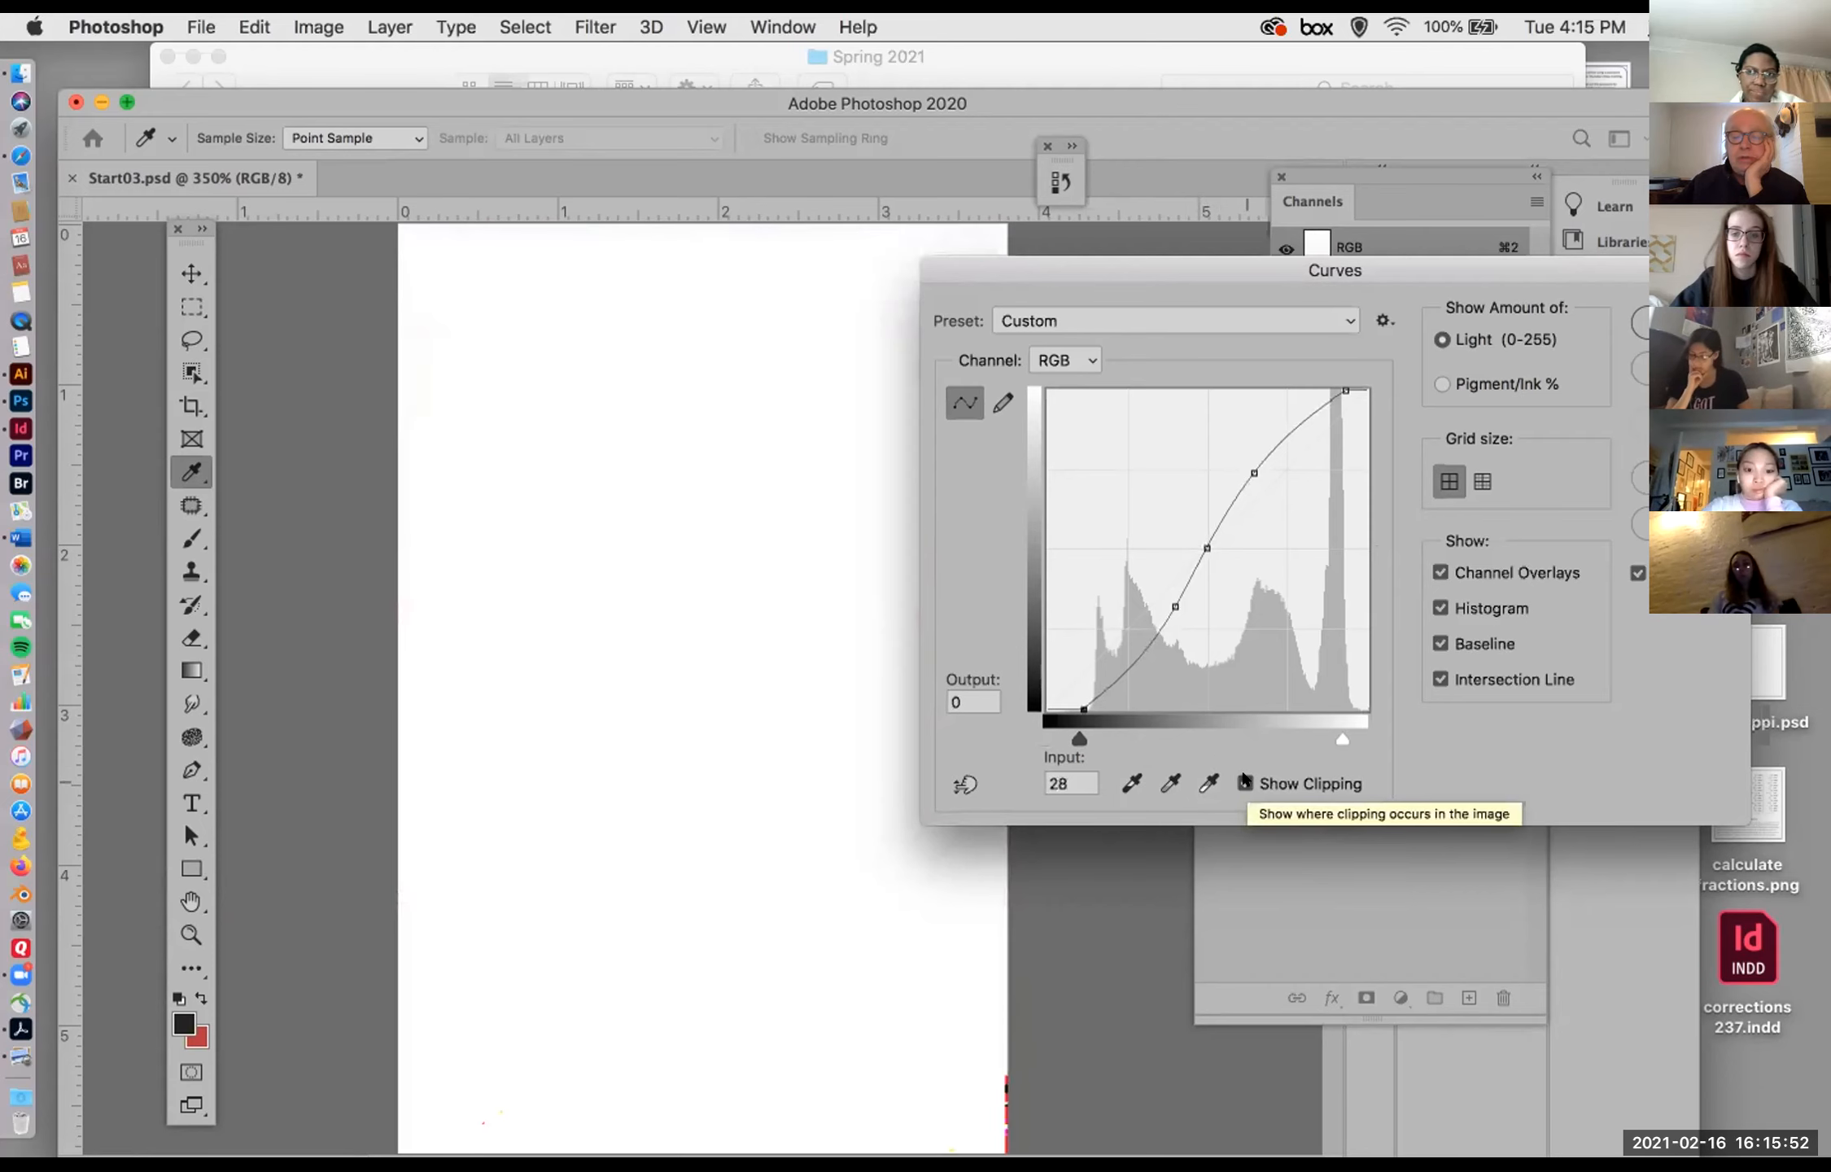
click(1245, 782)
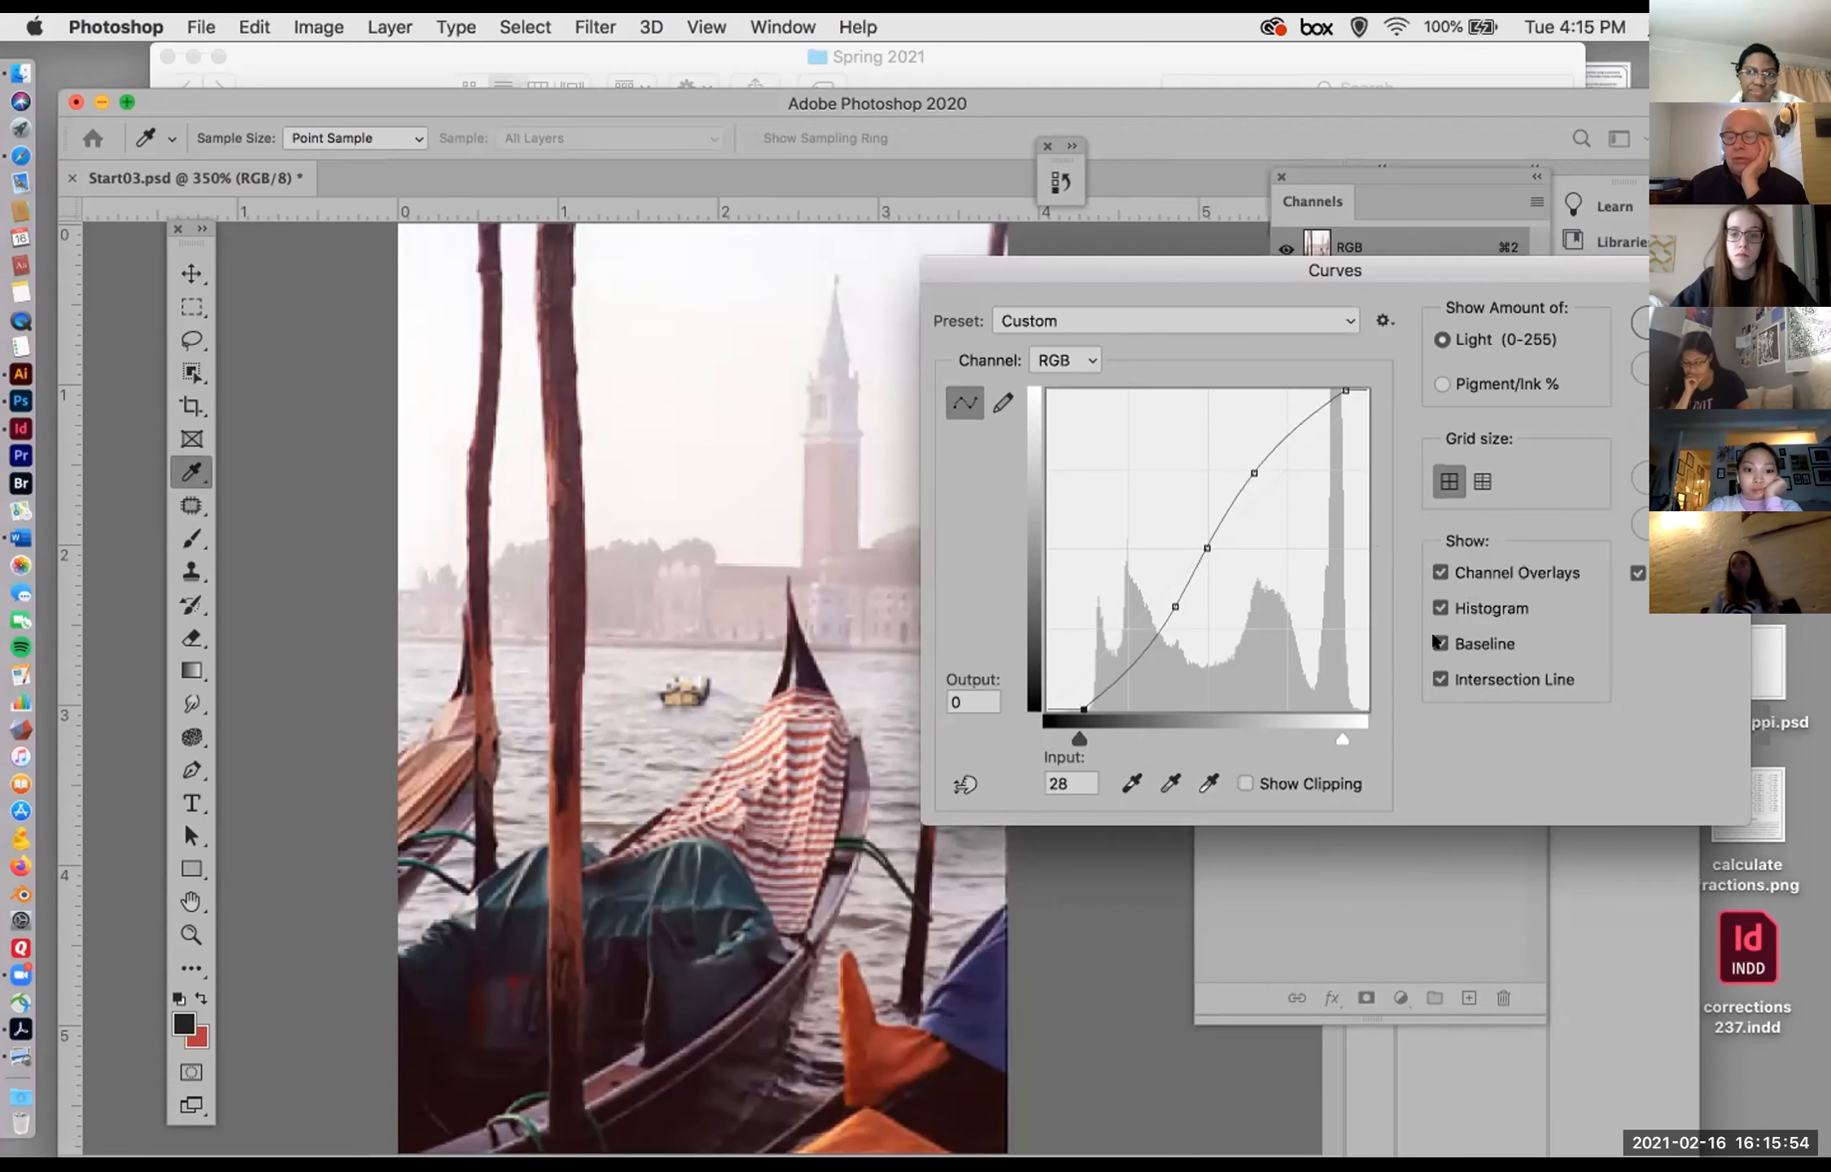
click(1432, 606)
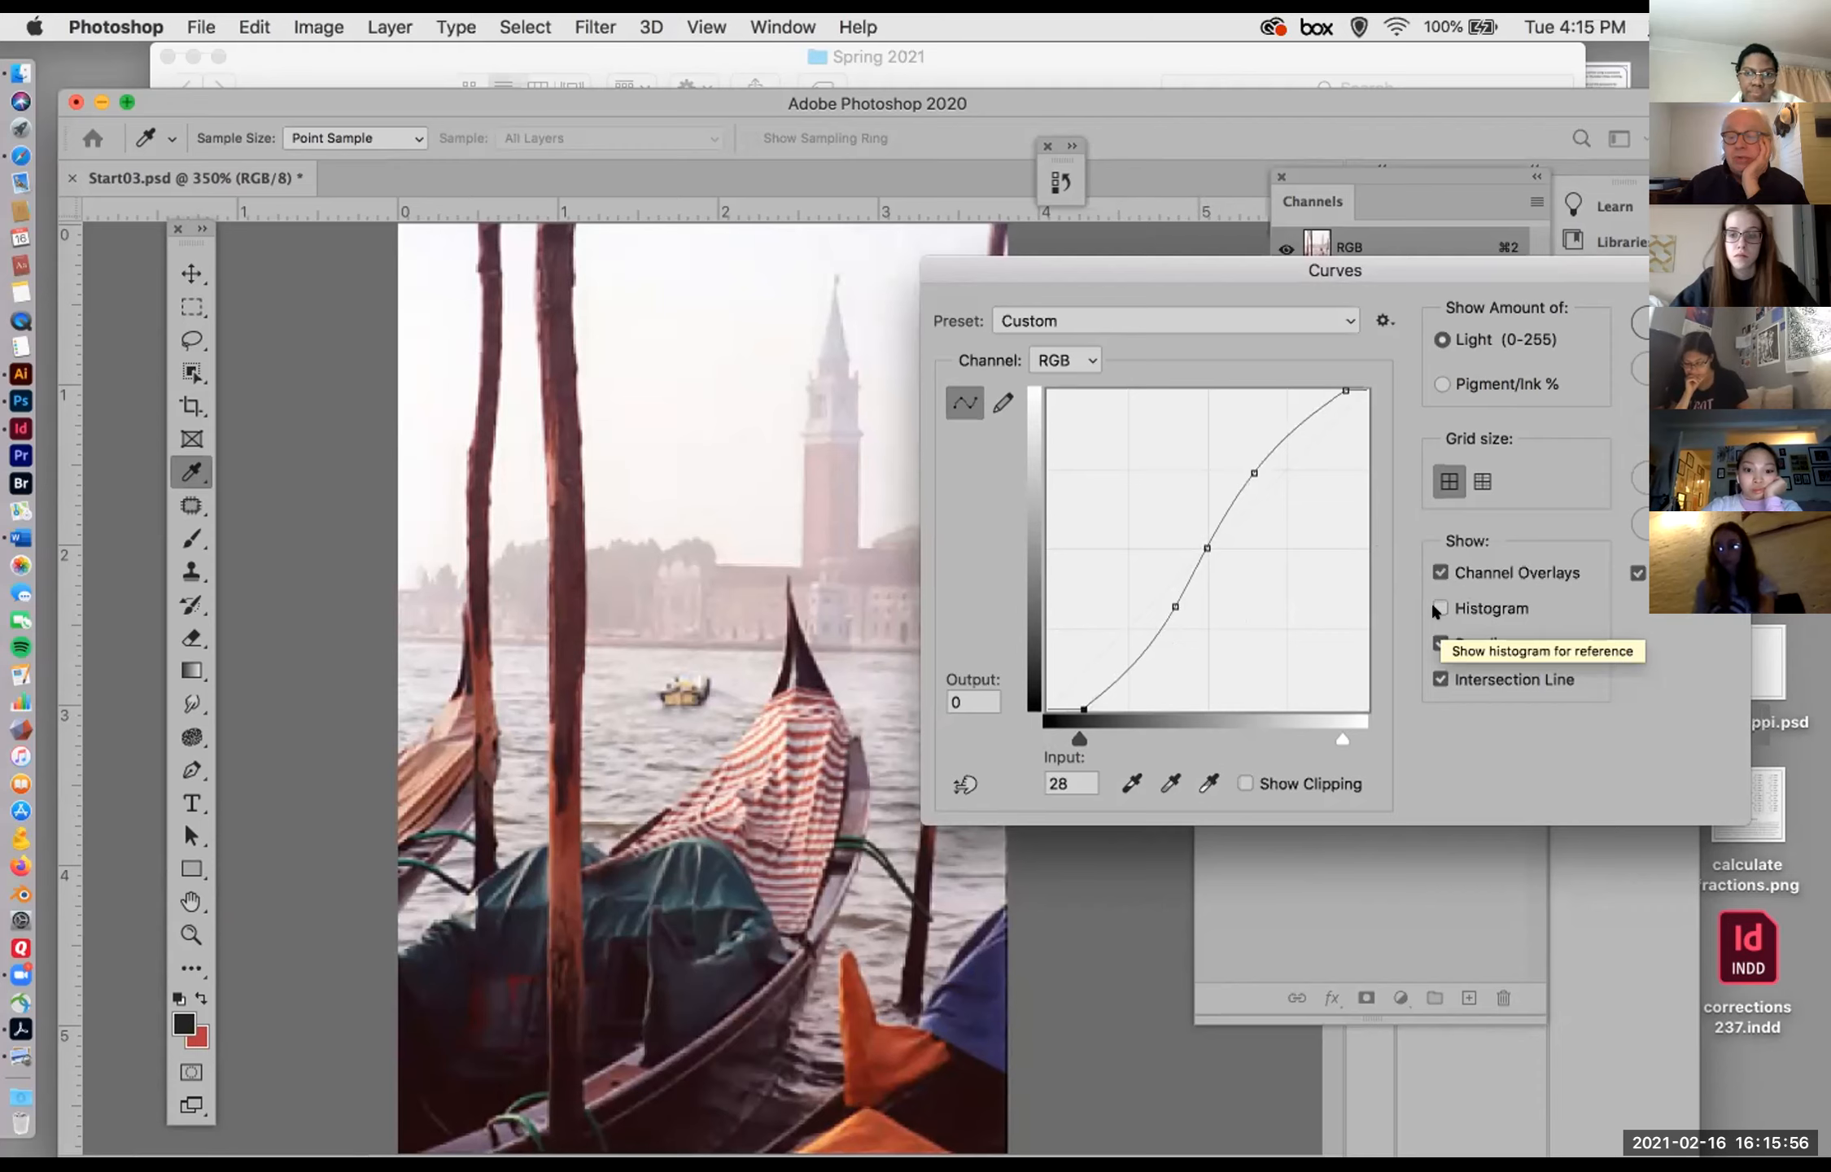
click(1438, 608)
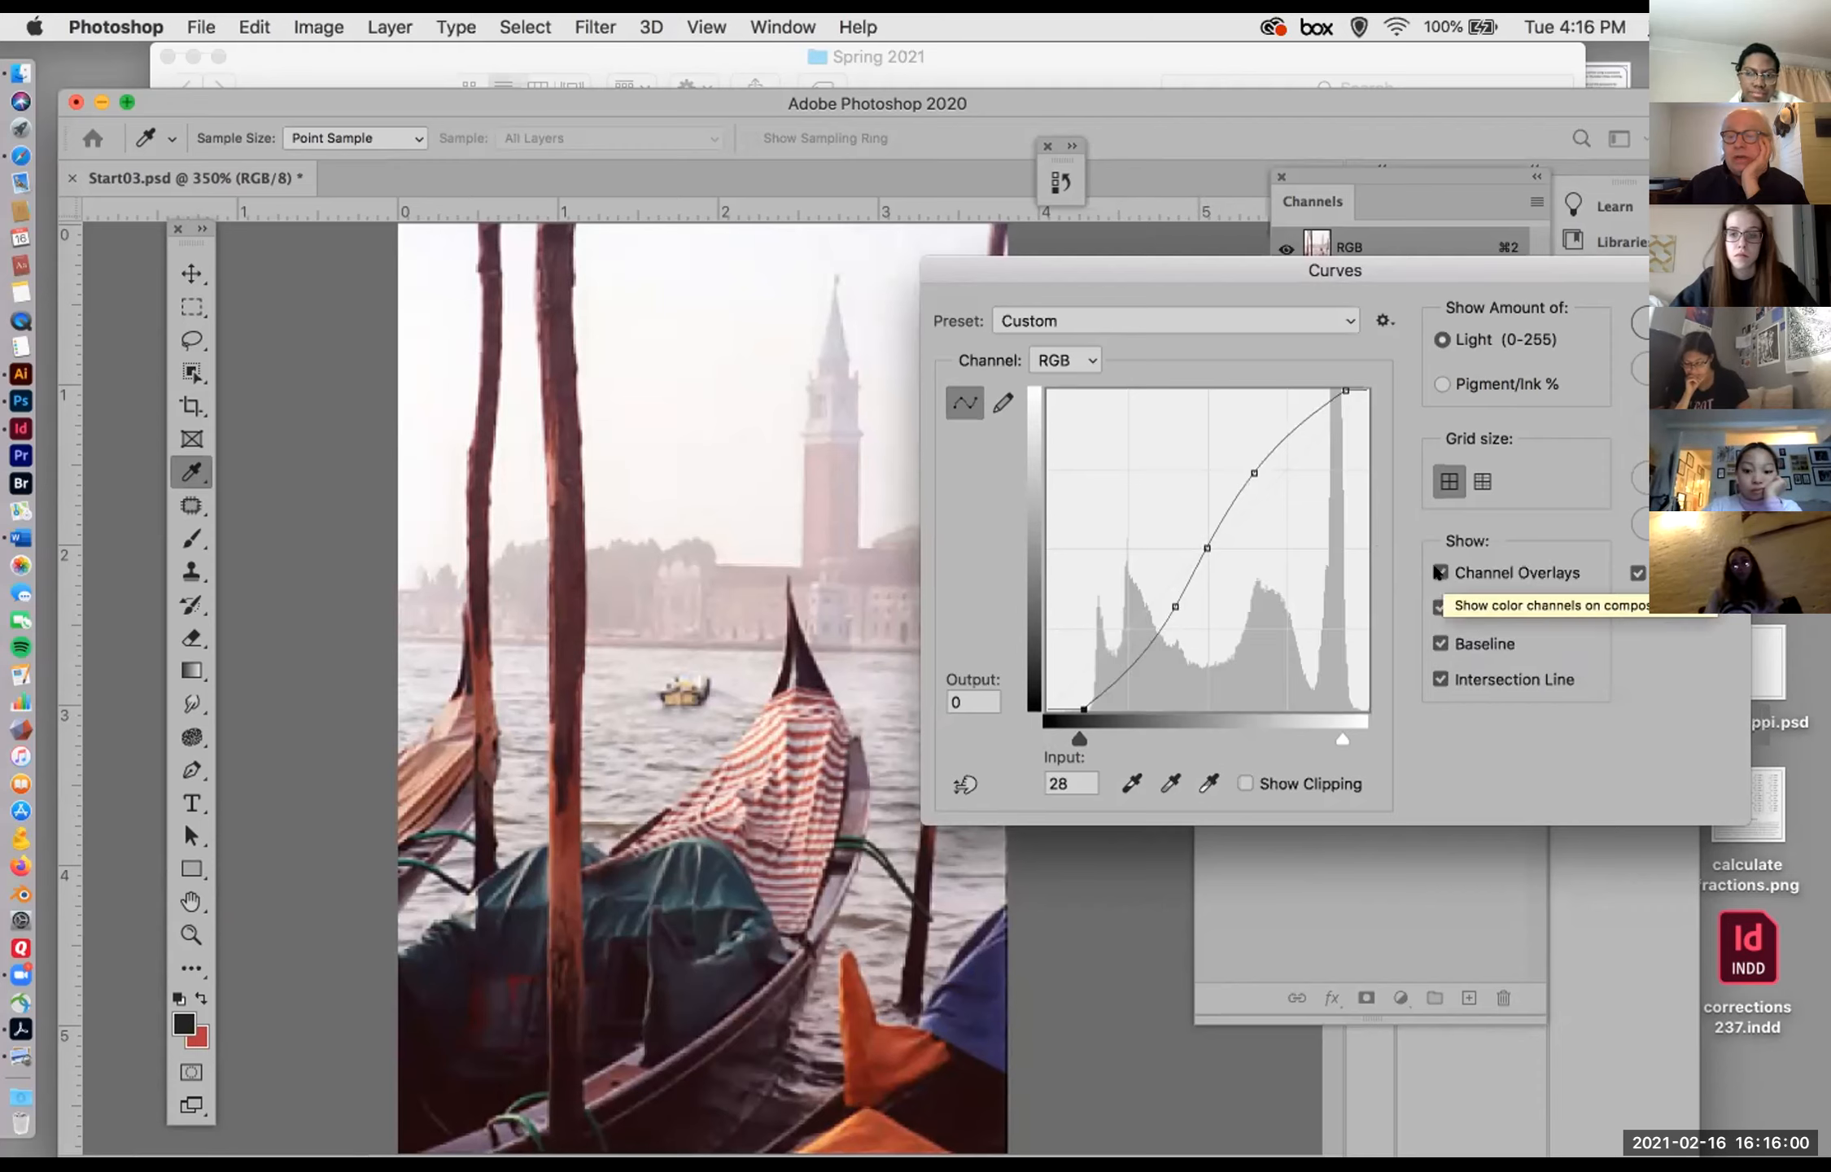
click(1100, 318)
click(1101, 316)
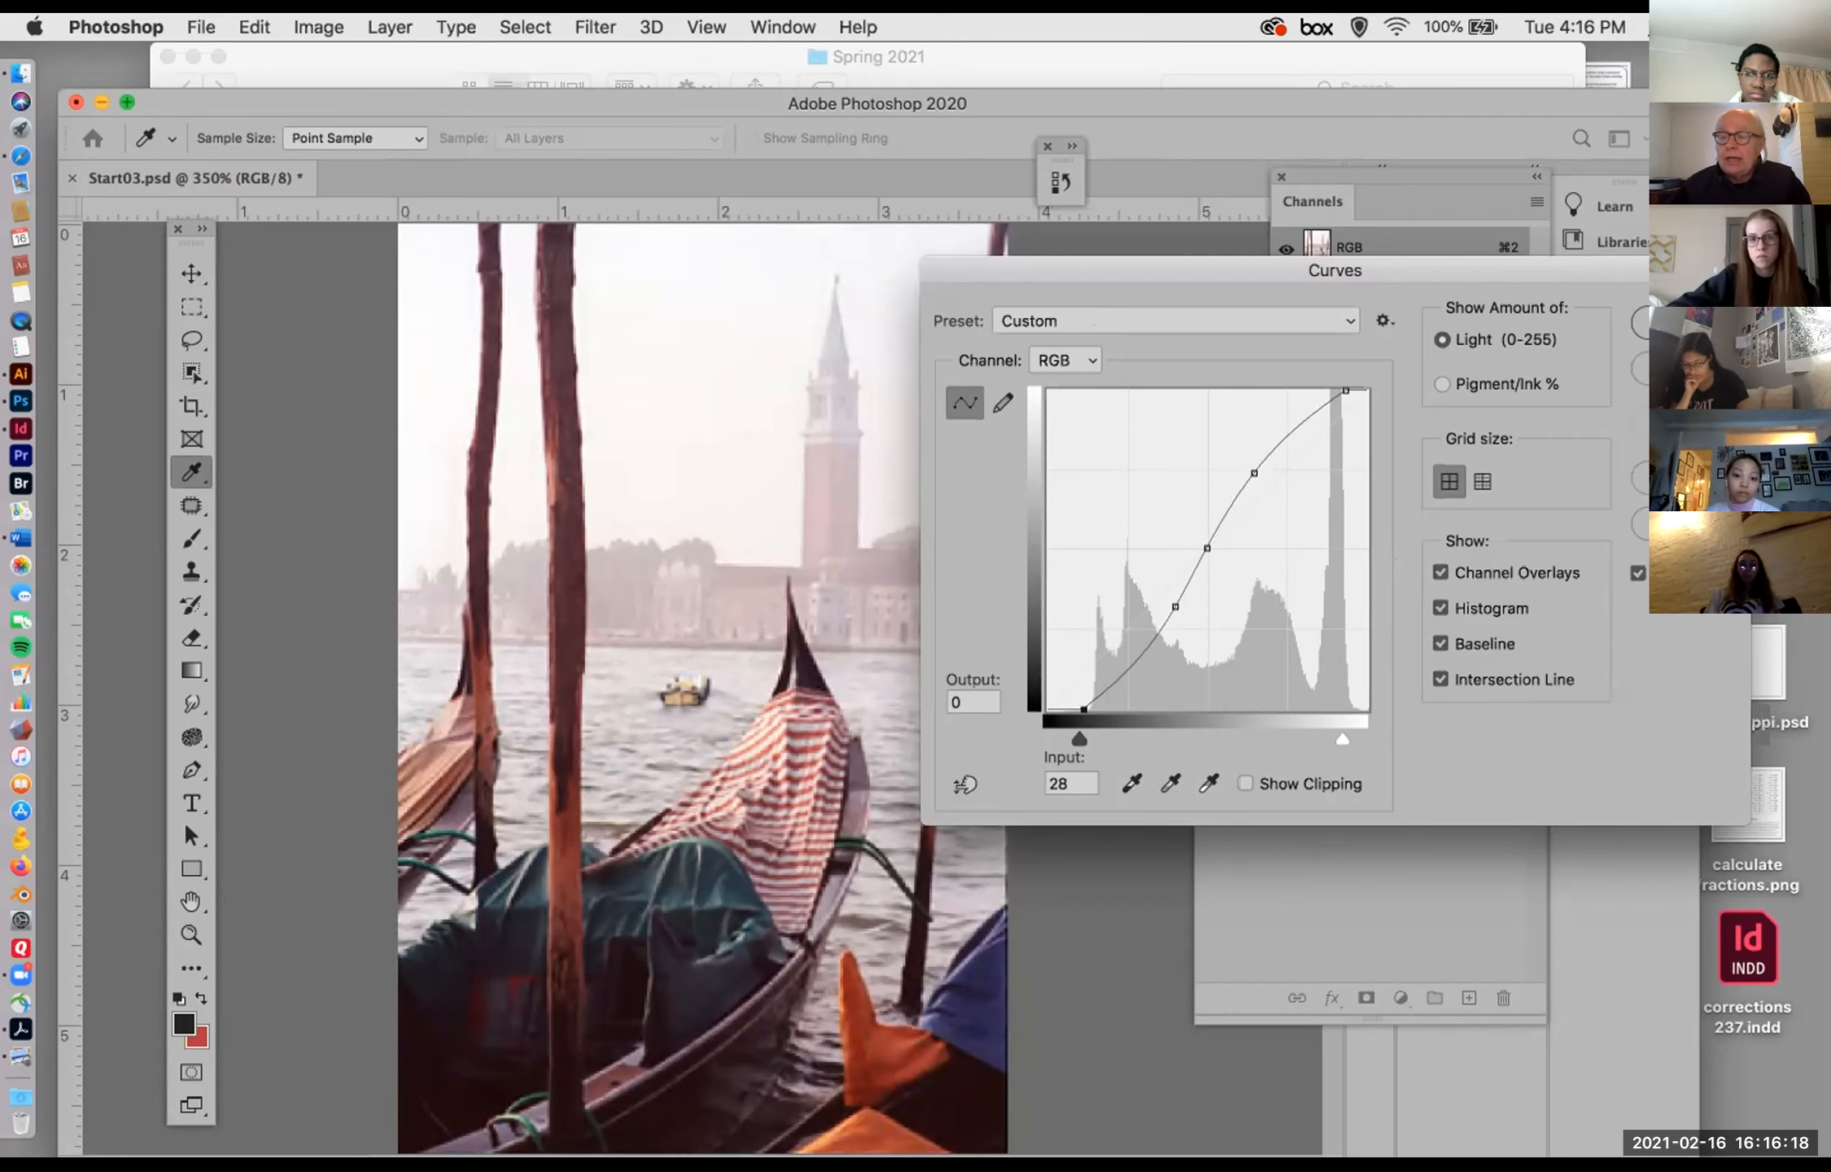
key(Escape)
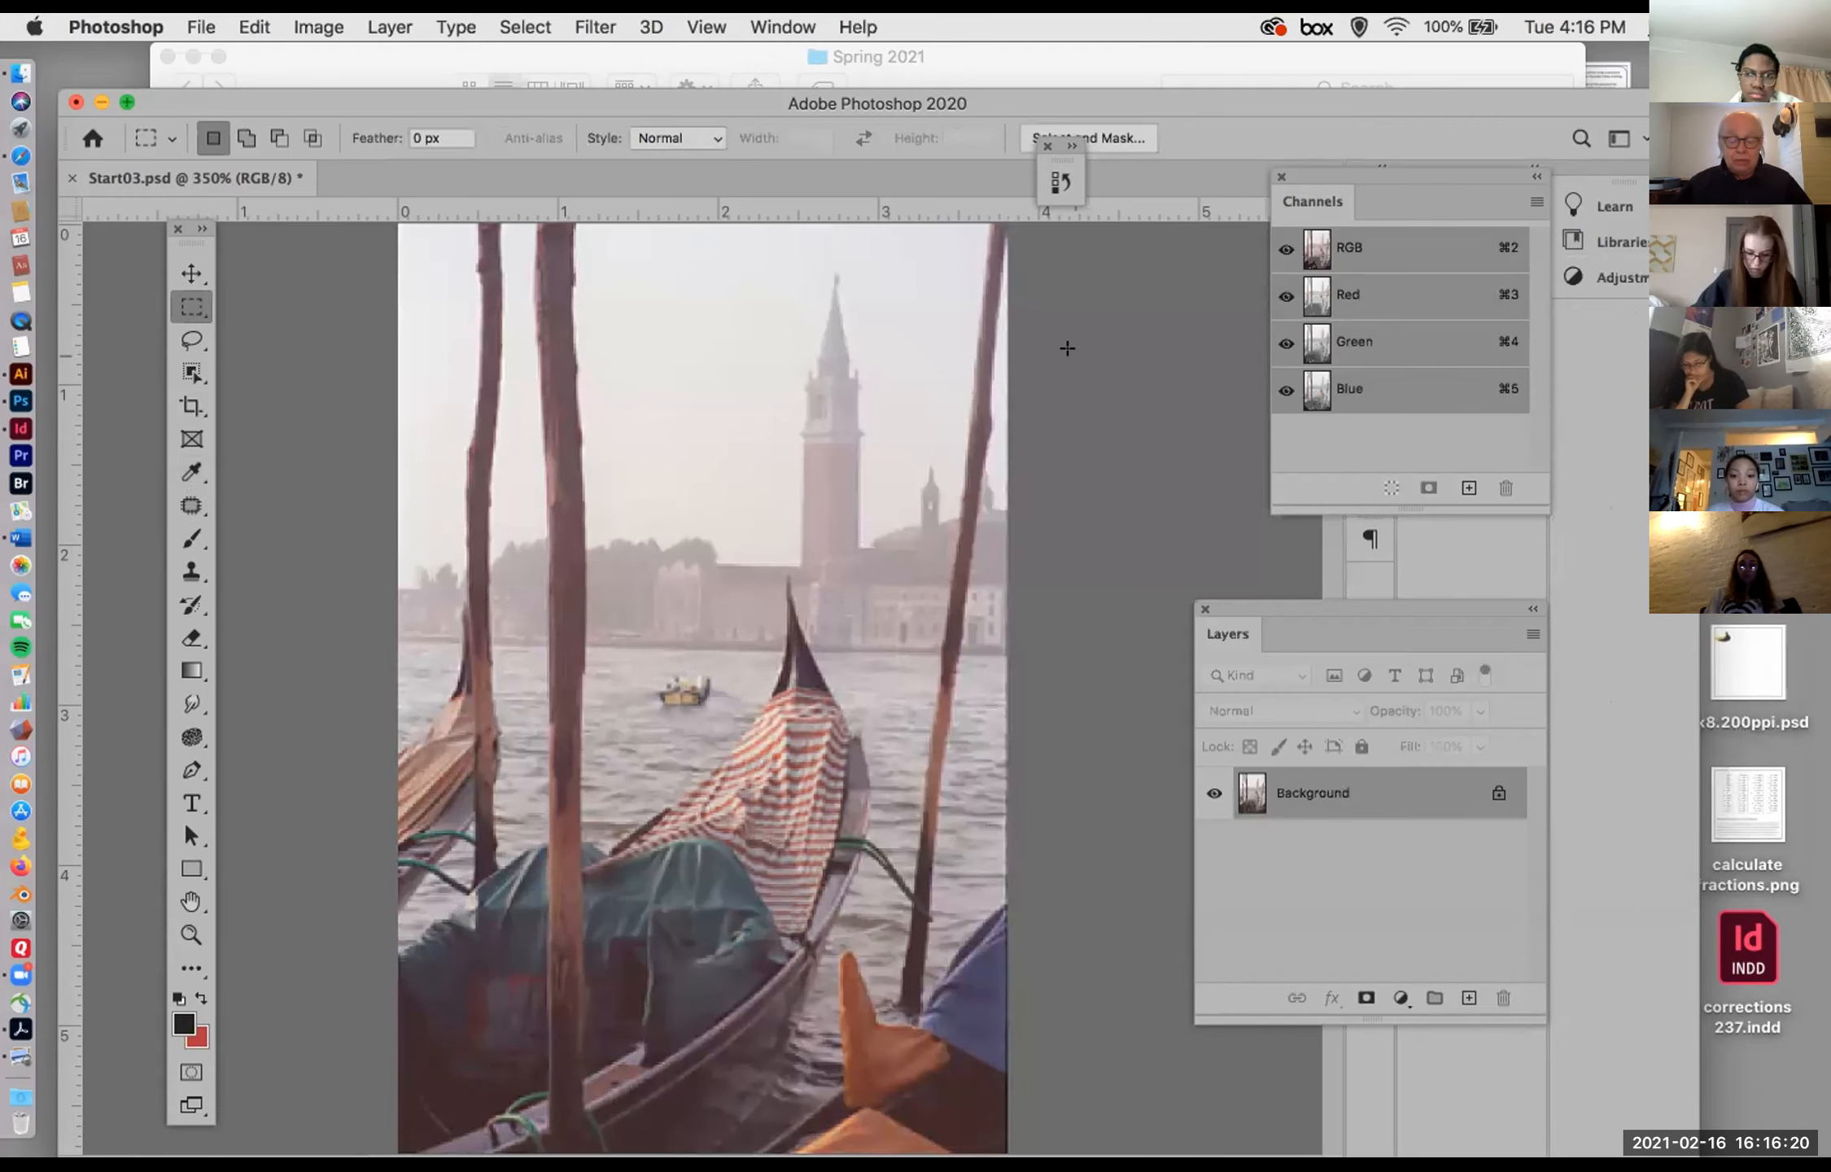
Step: Try a Levels adjustment on the RGB composite with a white input of 240 and a black input of 32
key(super+l)
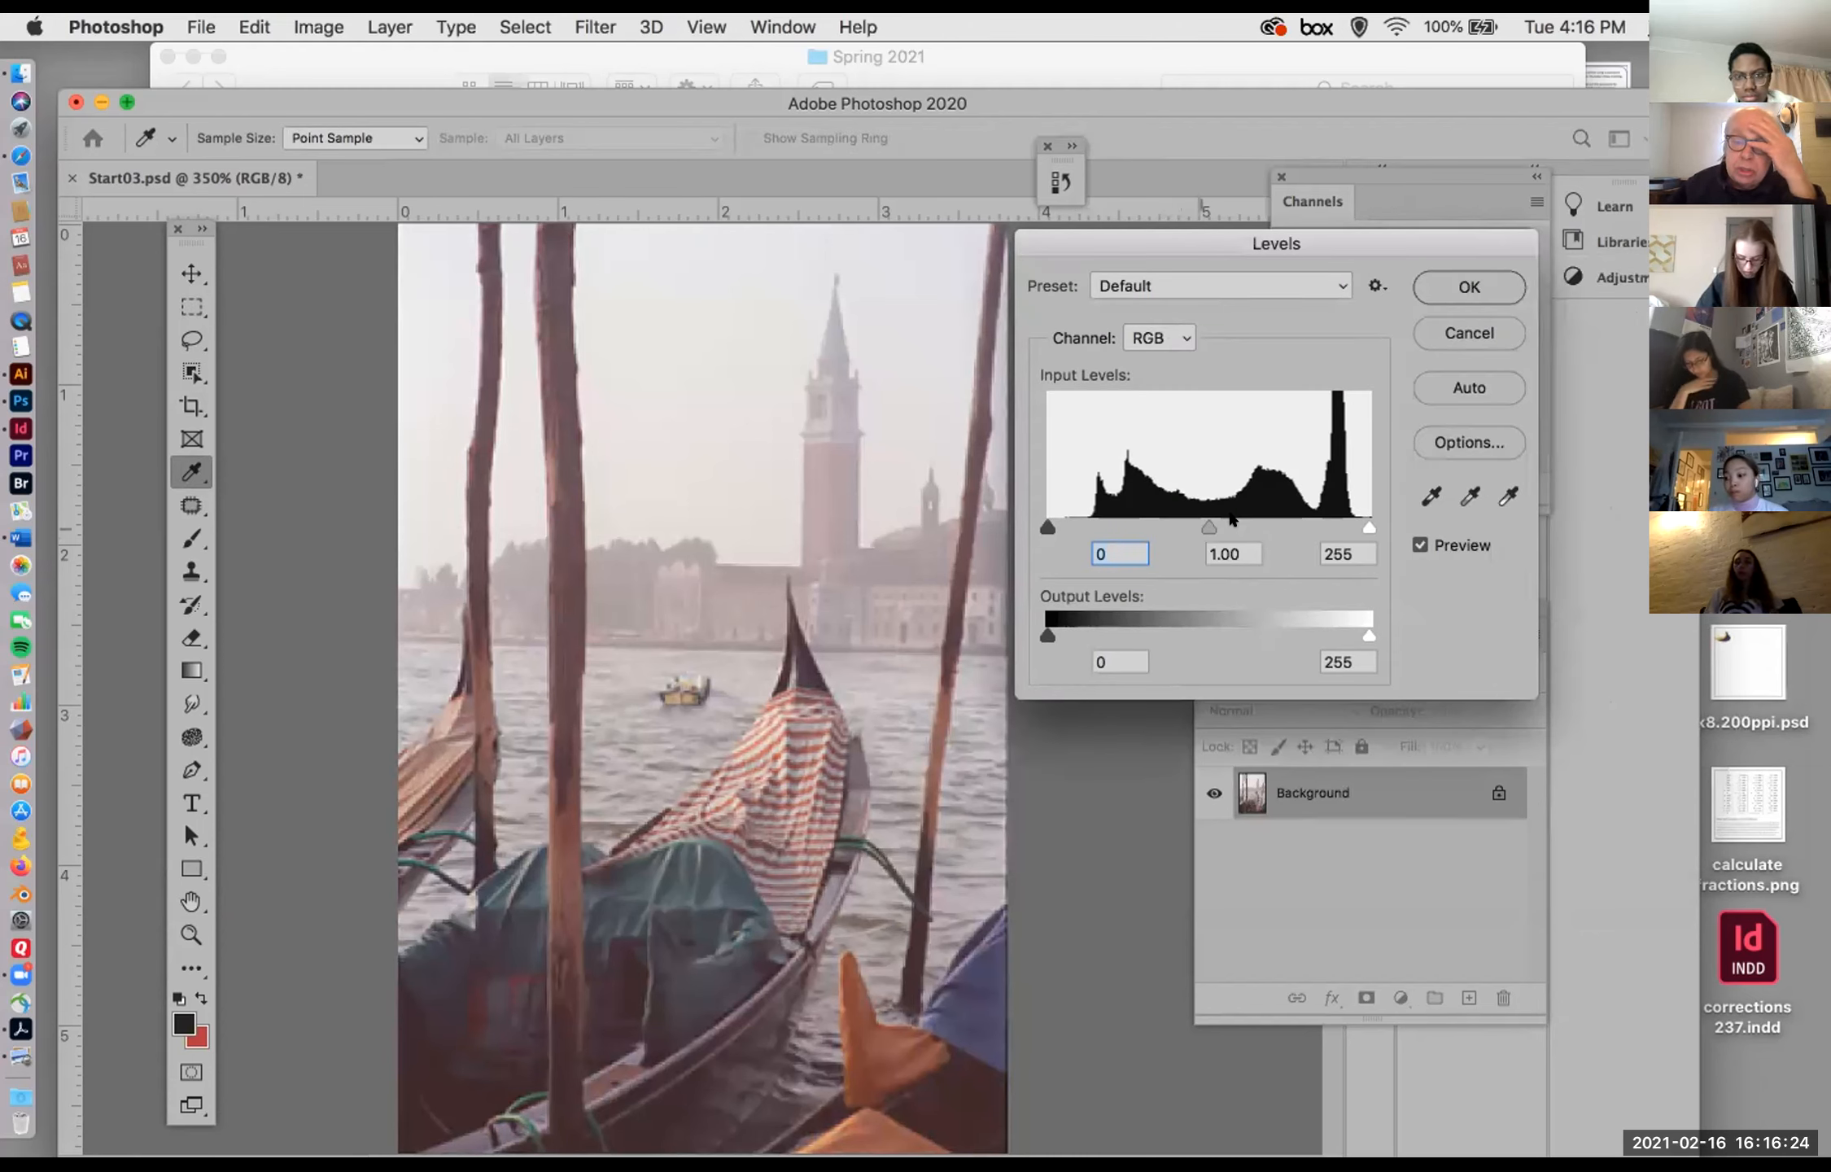
drag(1369, 527, 1349, 522)
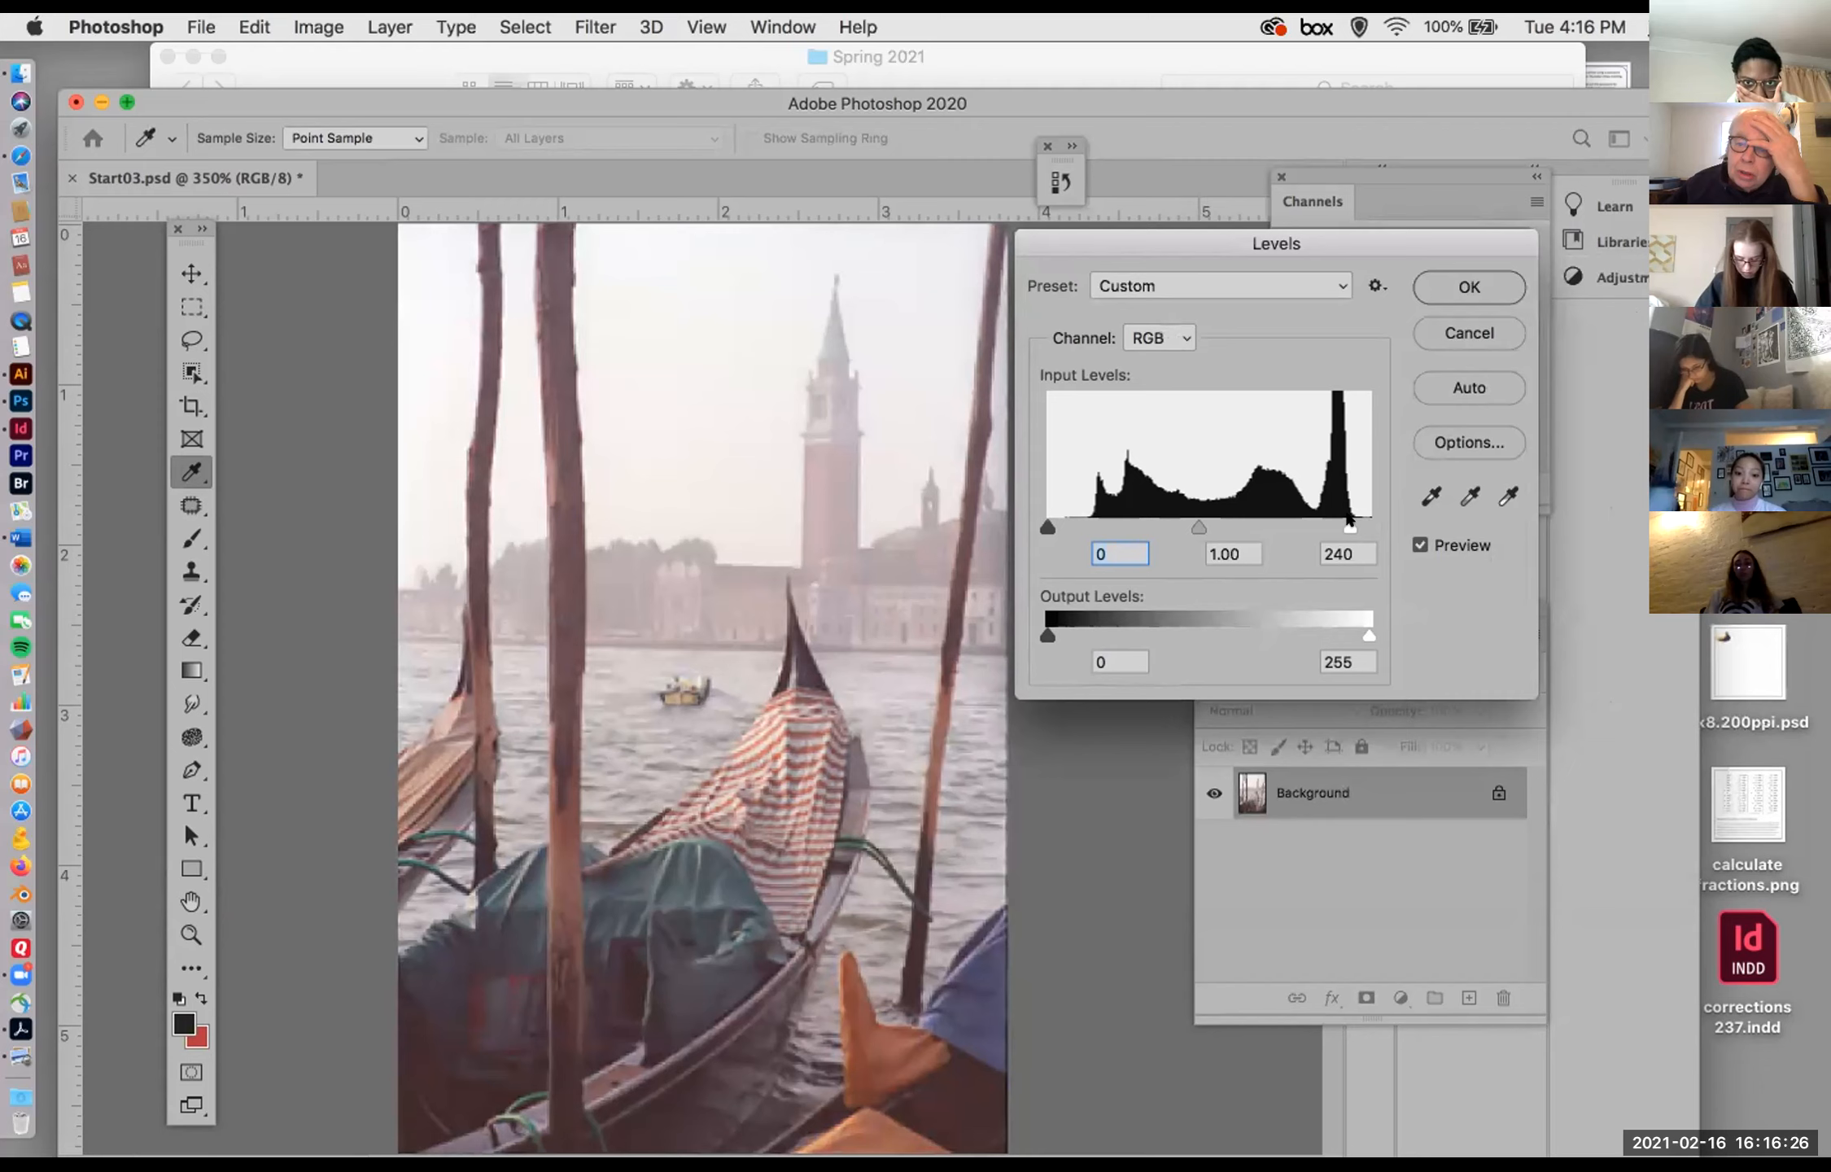
drag(1049, 526, 1088, 522)
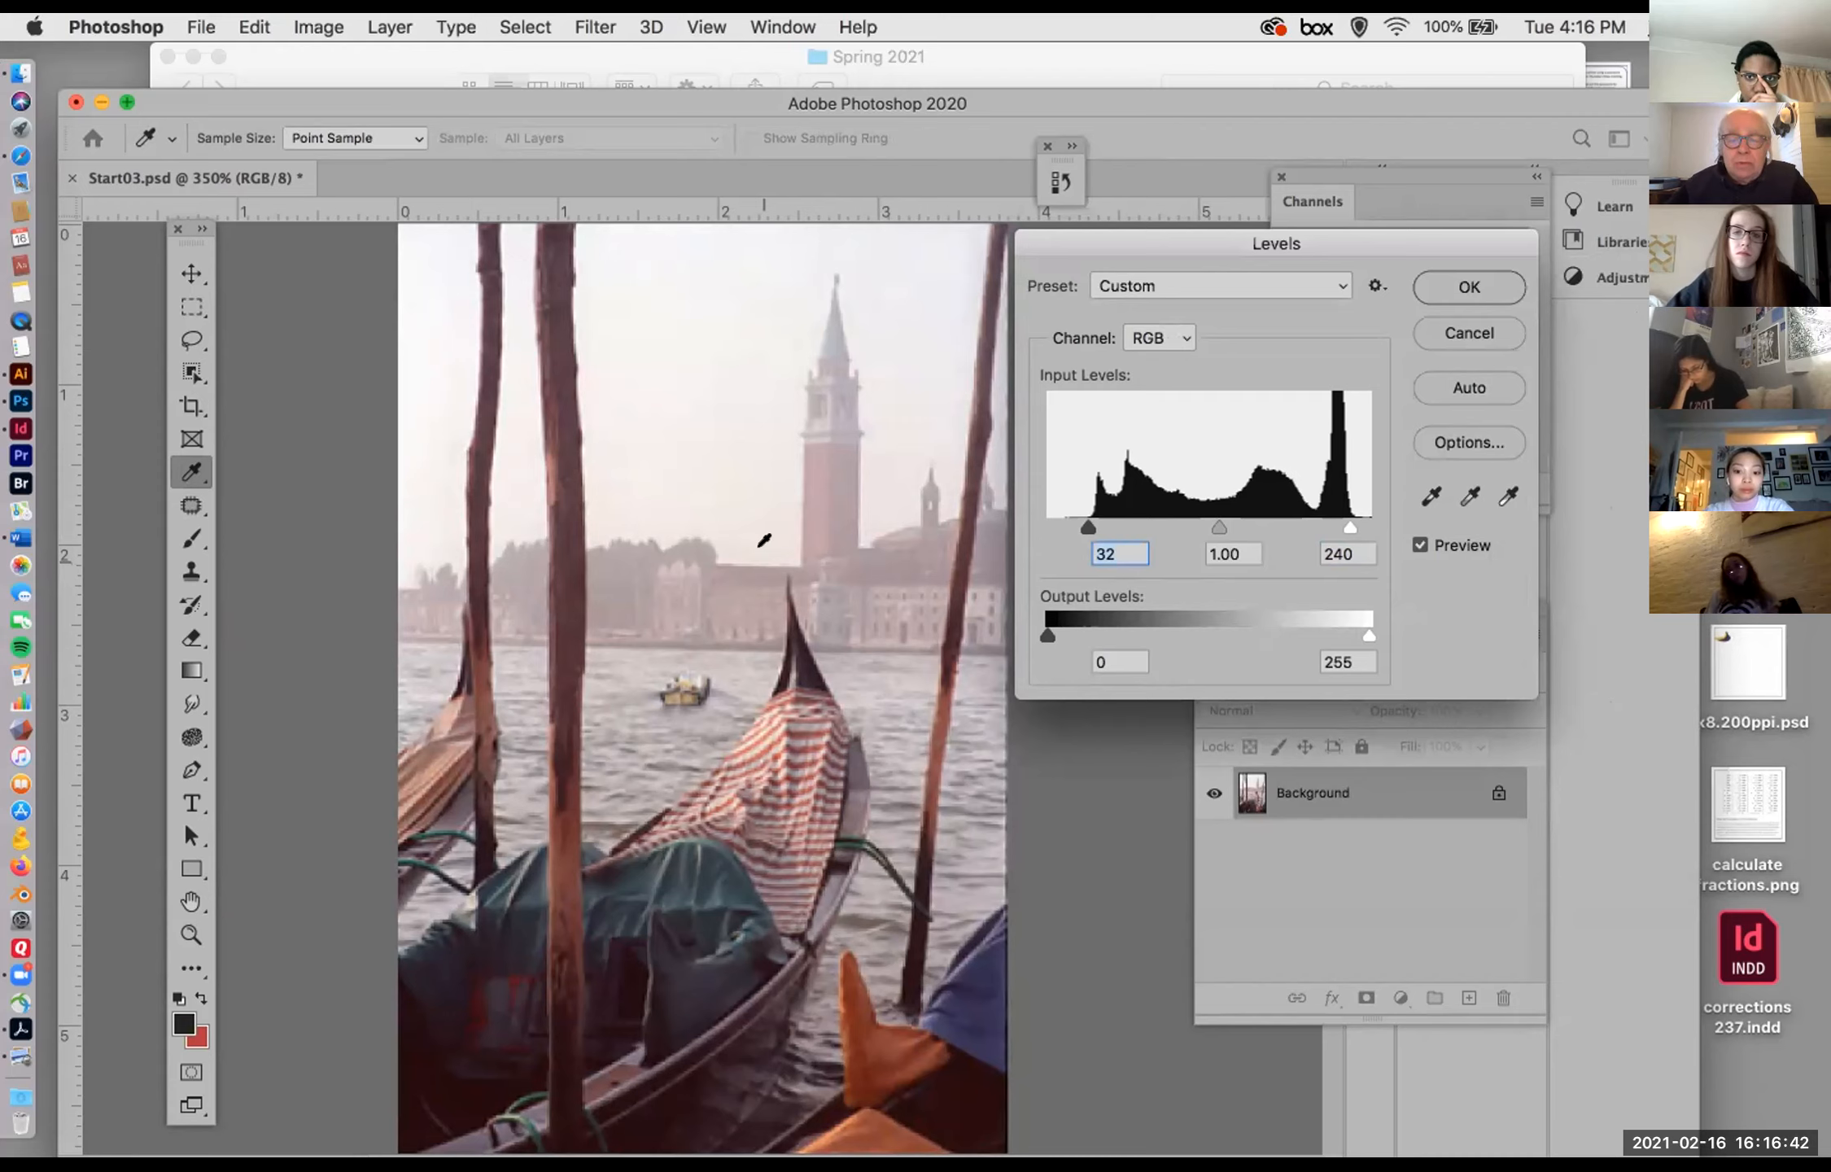
Step: Try Levels midtones of 1.14 in the green channel and 1.23 in the blue channel, and cancel the adjustment
click(1166, 329)
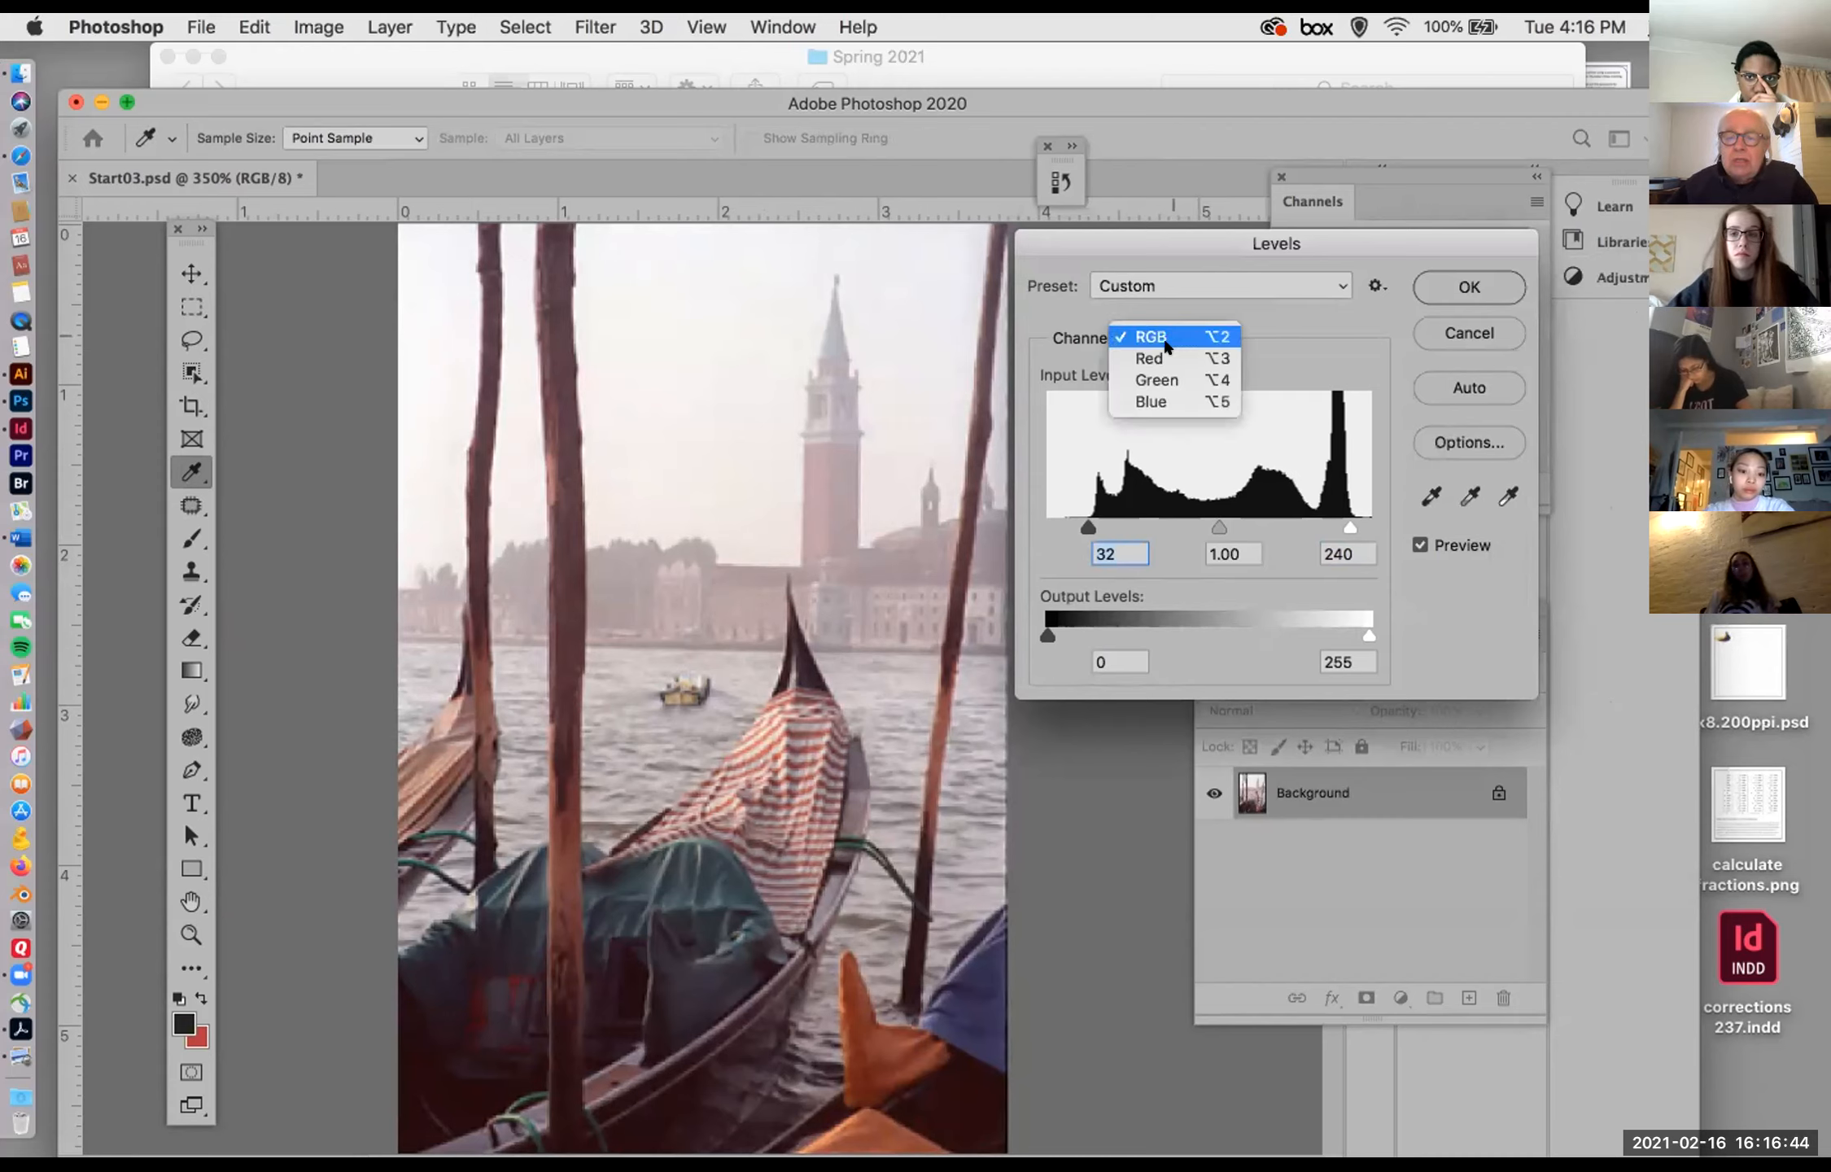
click(1170, 383)
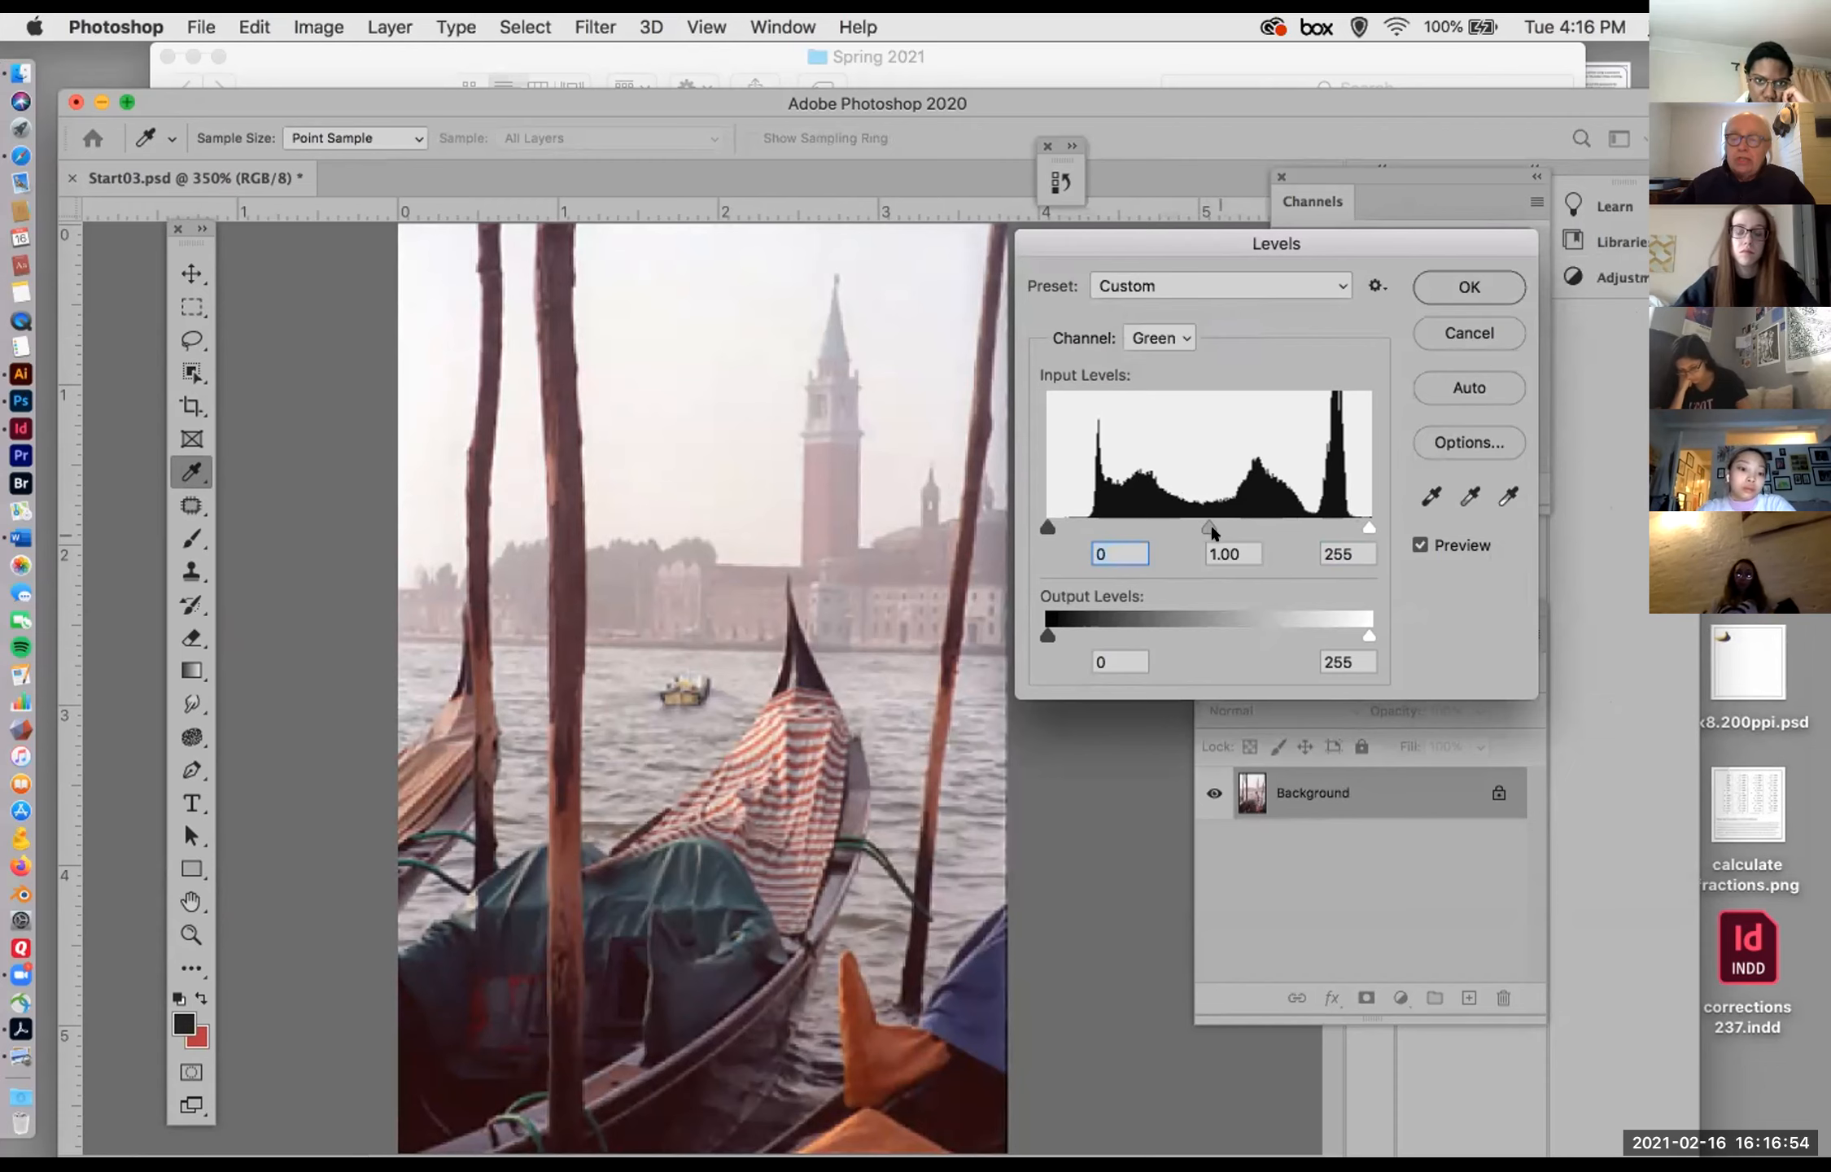
mouse_move(1203, 524)
mouse_down()
mouse_move(1223, 527)
mouse_move(1184, 523)
mouse_up()
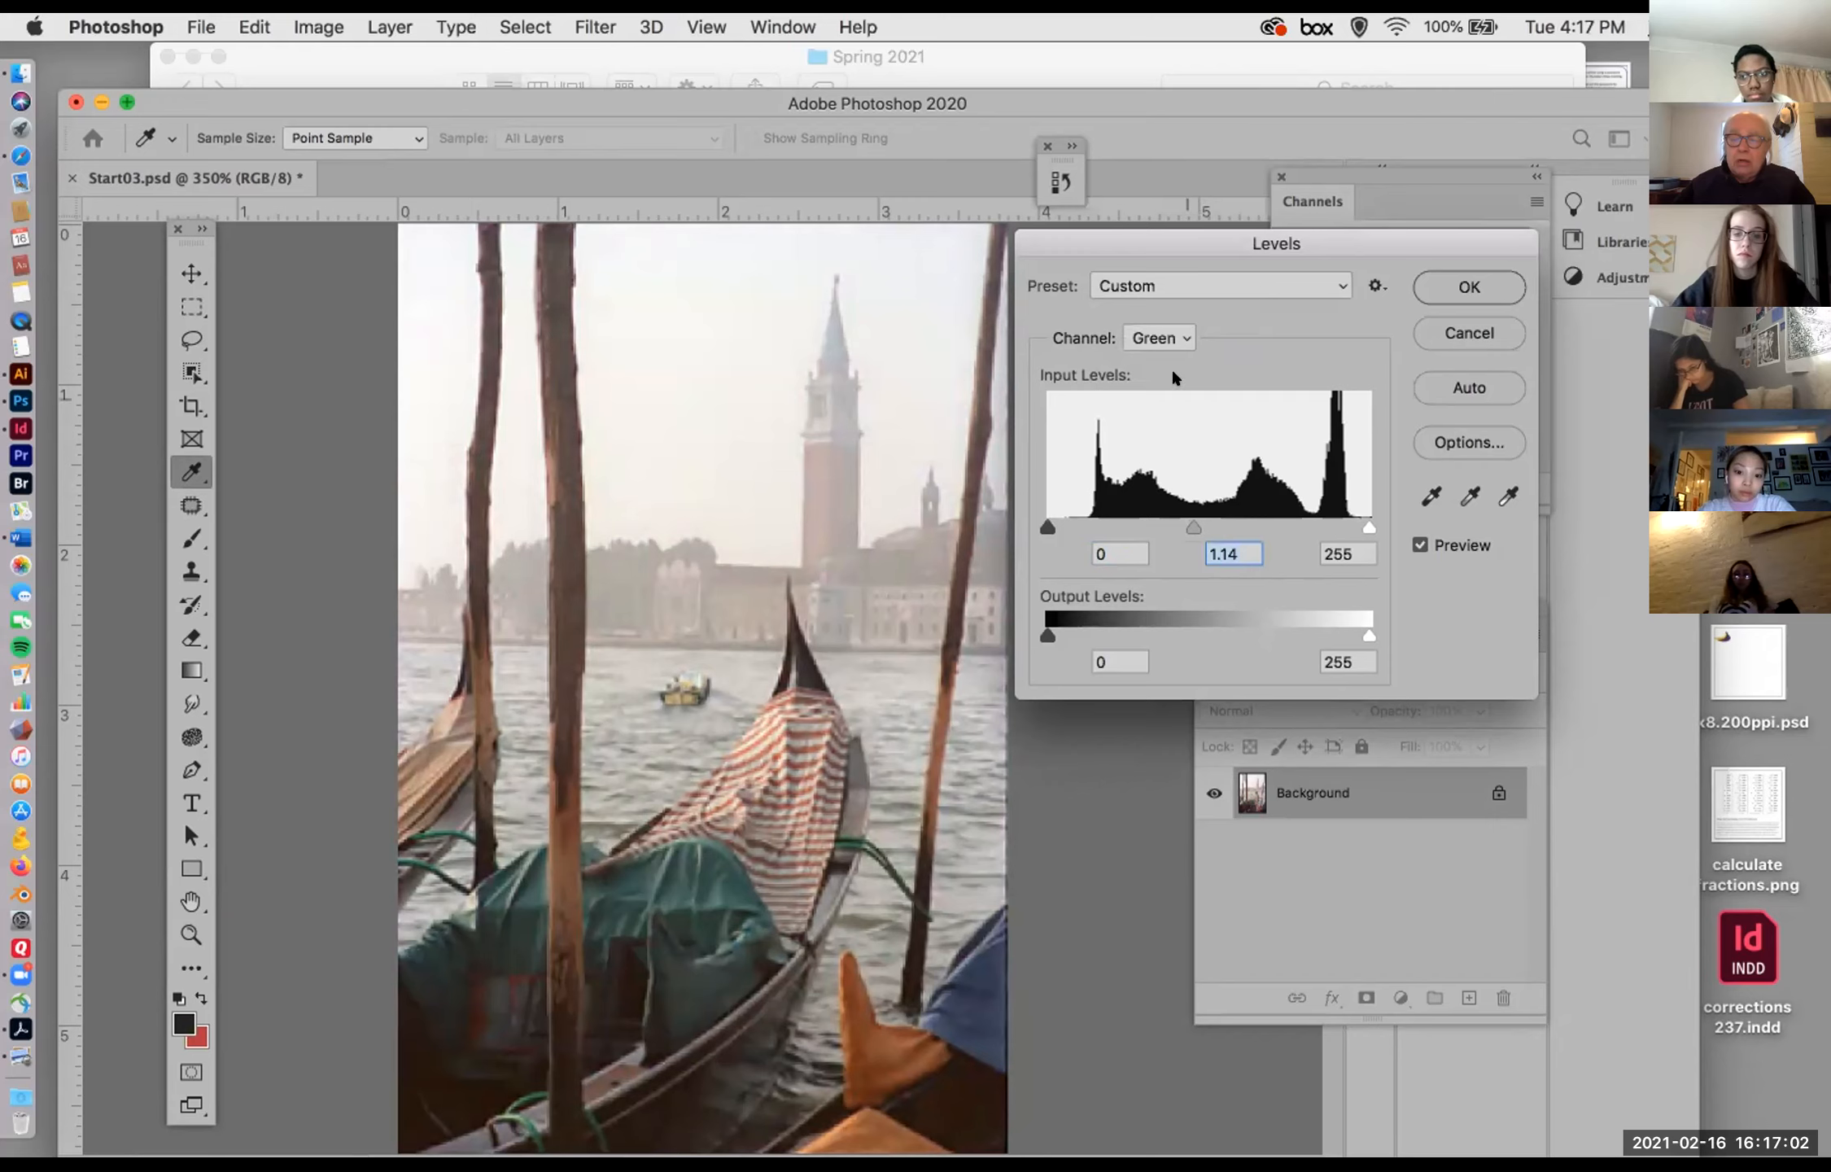
click(1166, 337)
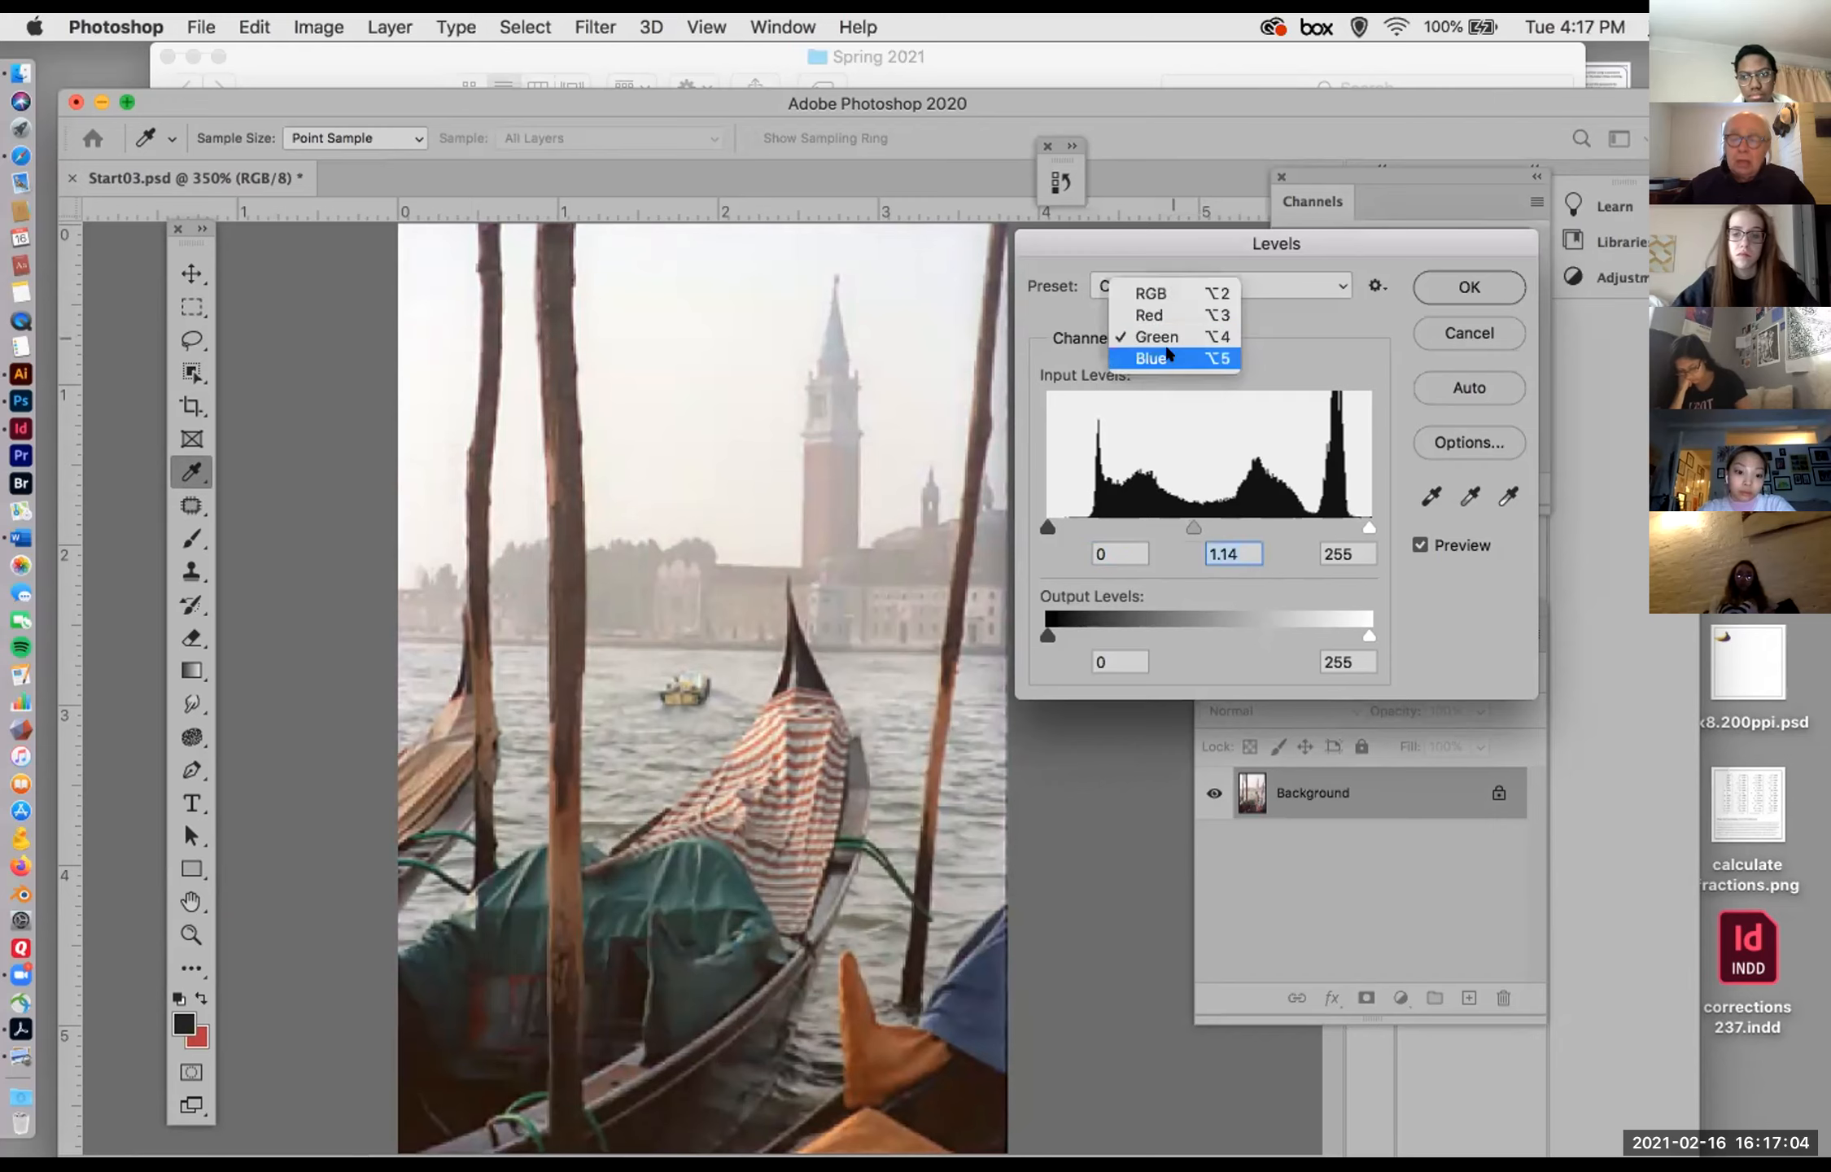
click(1168, 355)
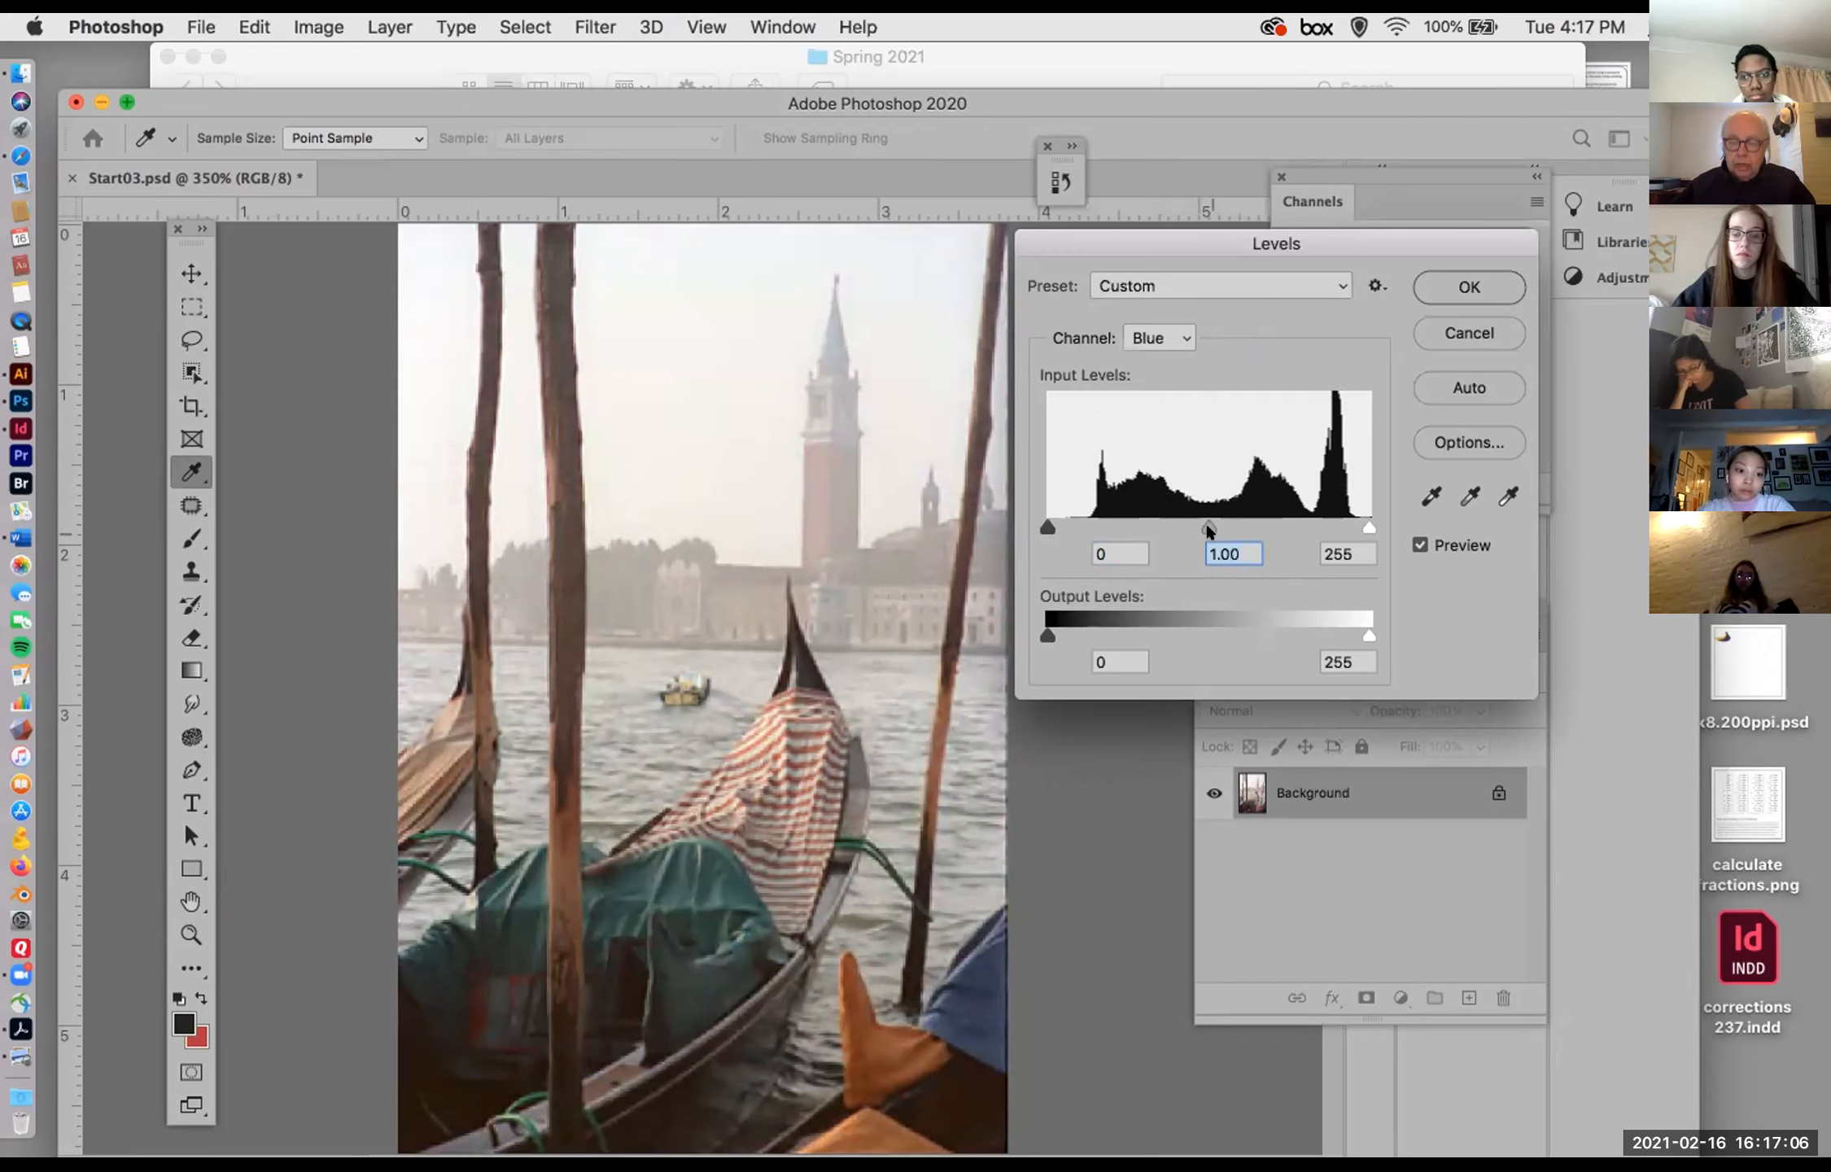
drag(1207, 526, 1245, 534)
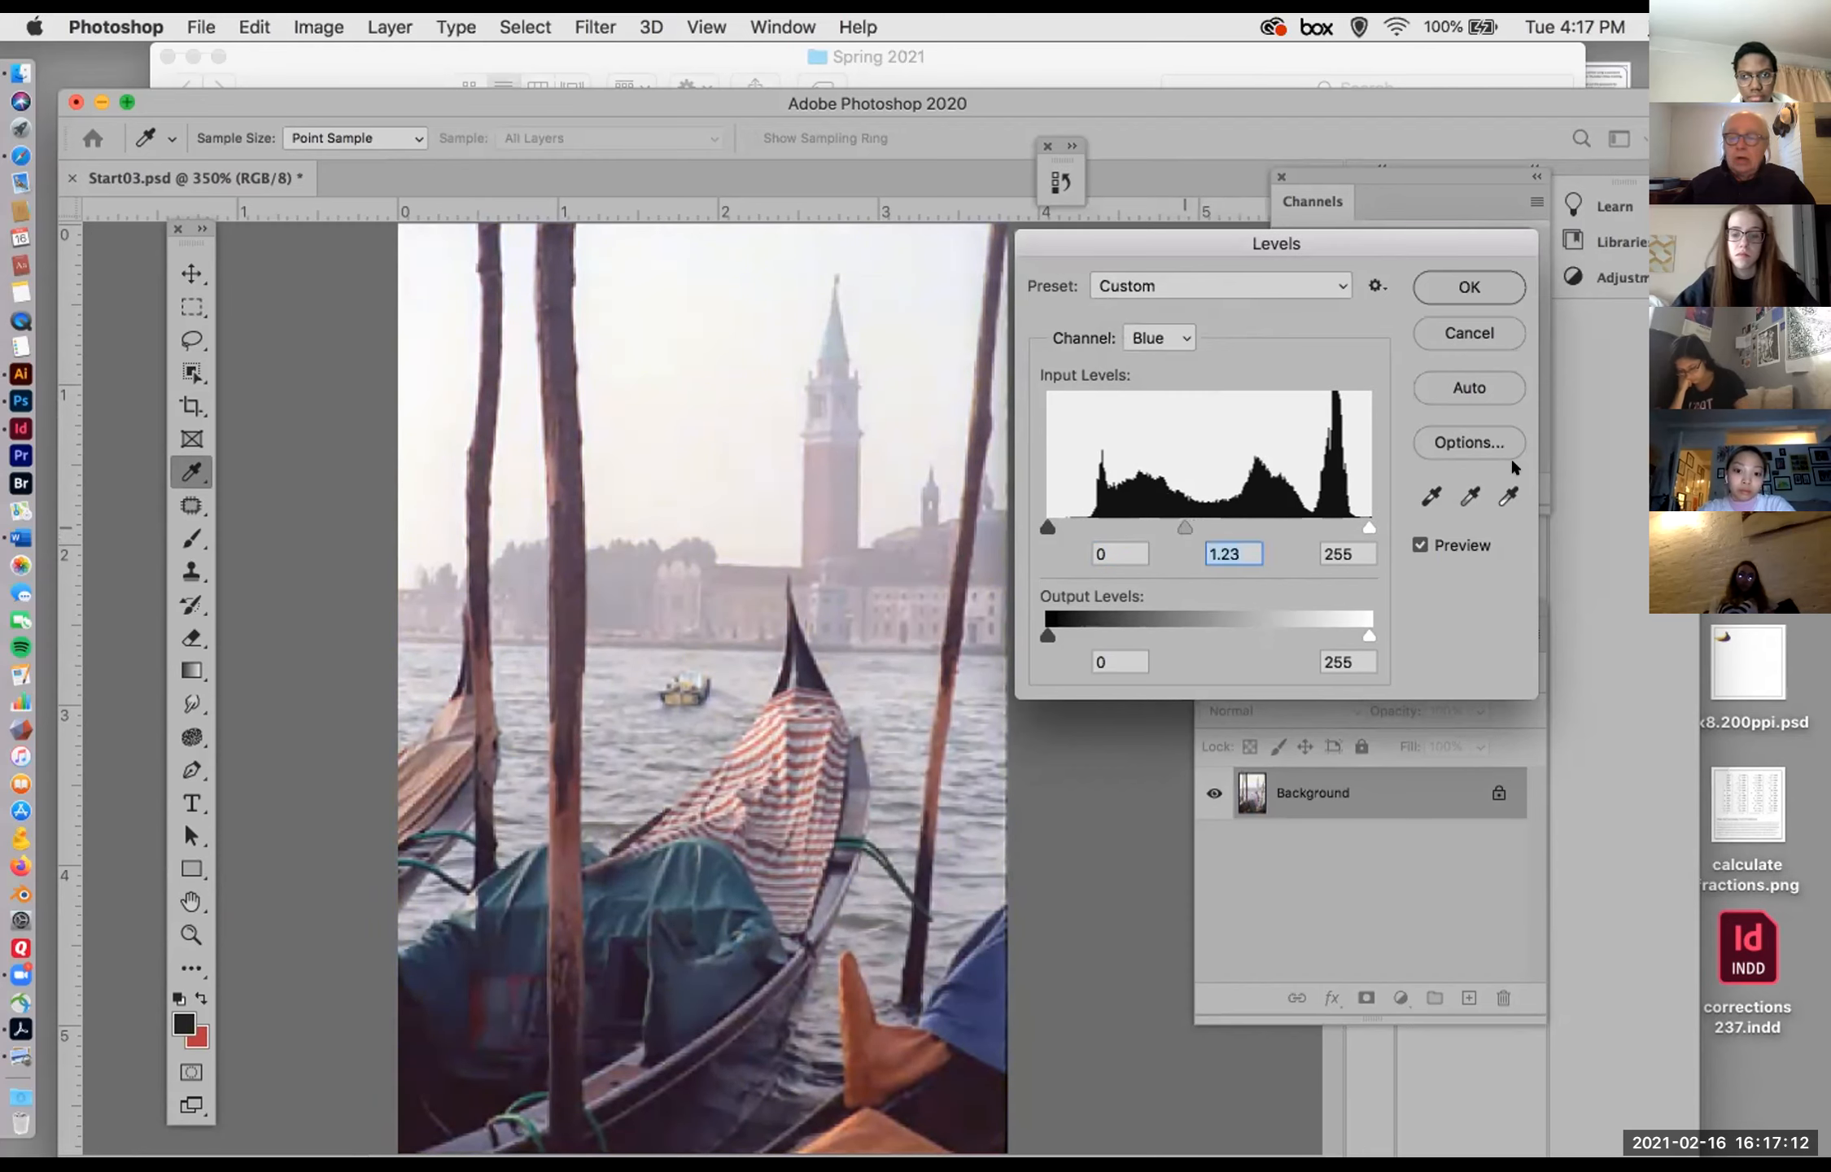
click(1473, 331)
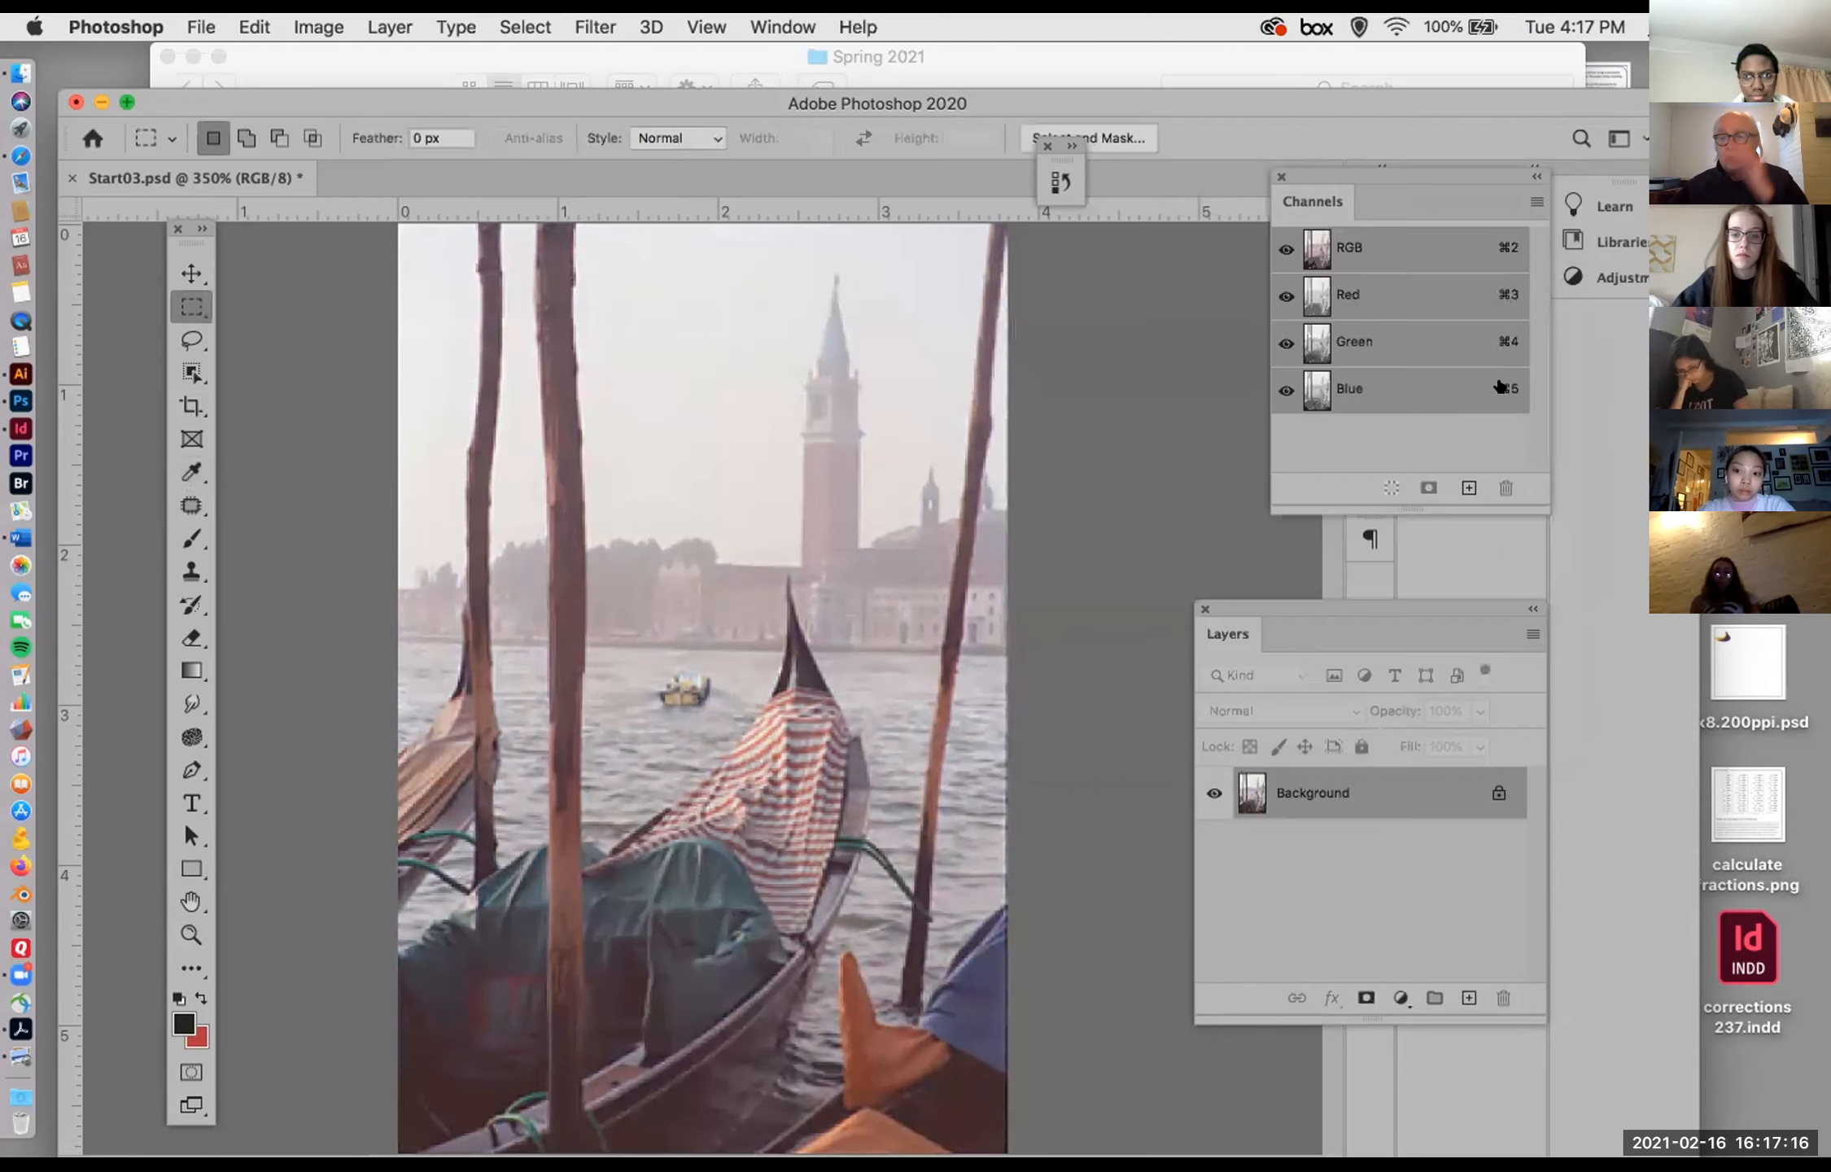
Step: Try a Color Balance adjustment on the midtones with cyan-red at -17 and yellow-blue at +4, and cancel it
click(301, 23)
mouse_move(537, 96)
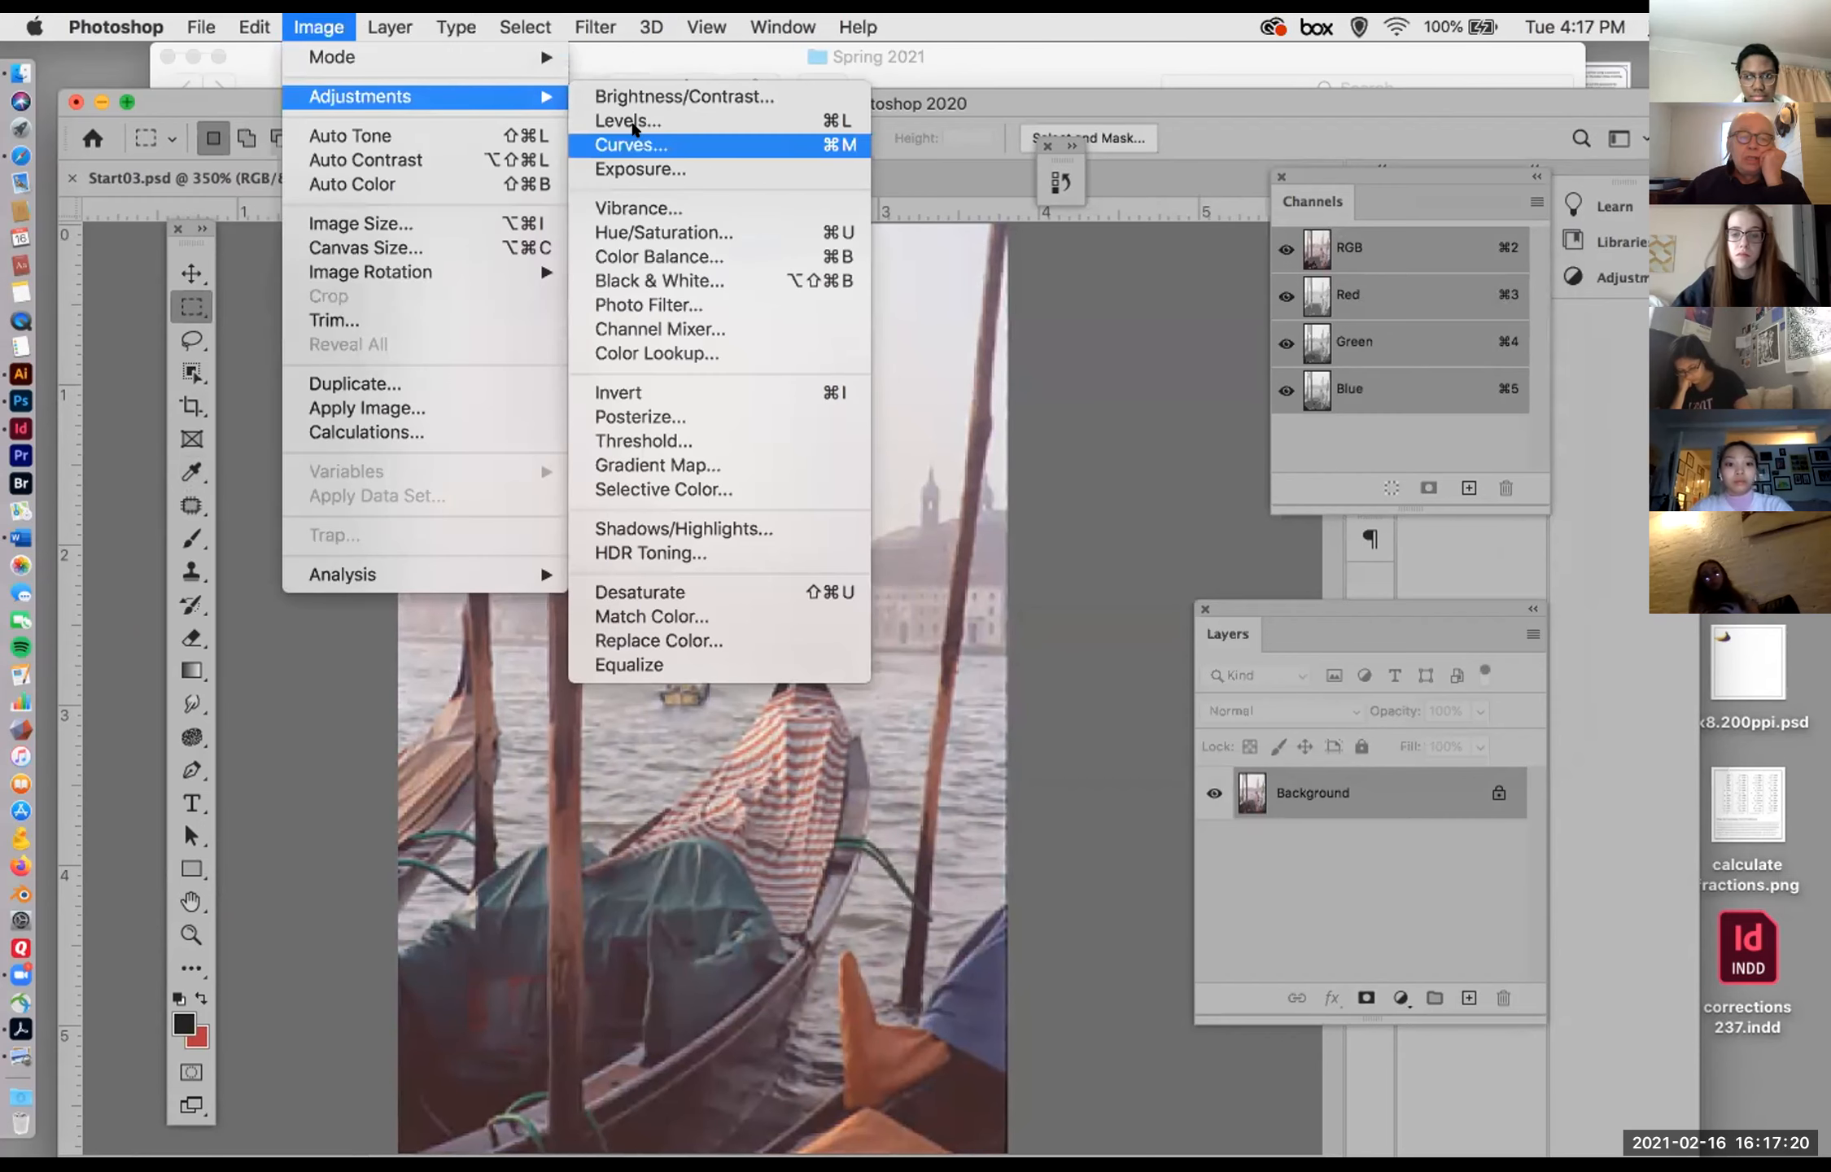
click(672, 254)
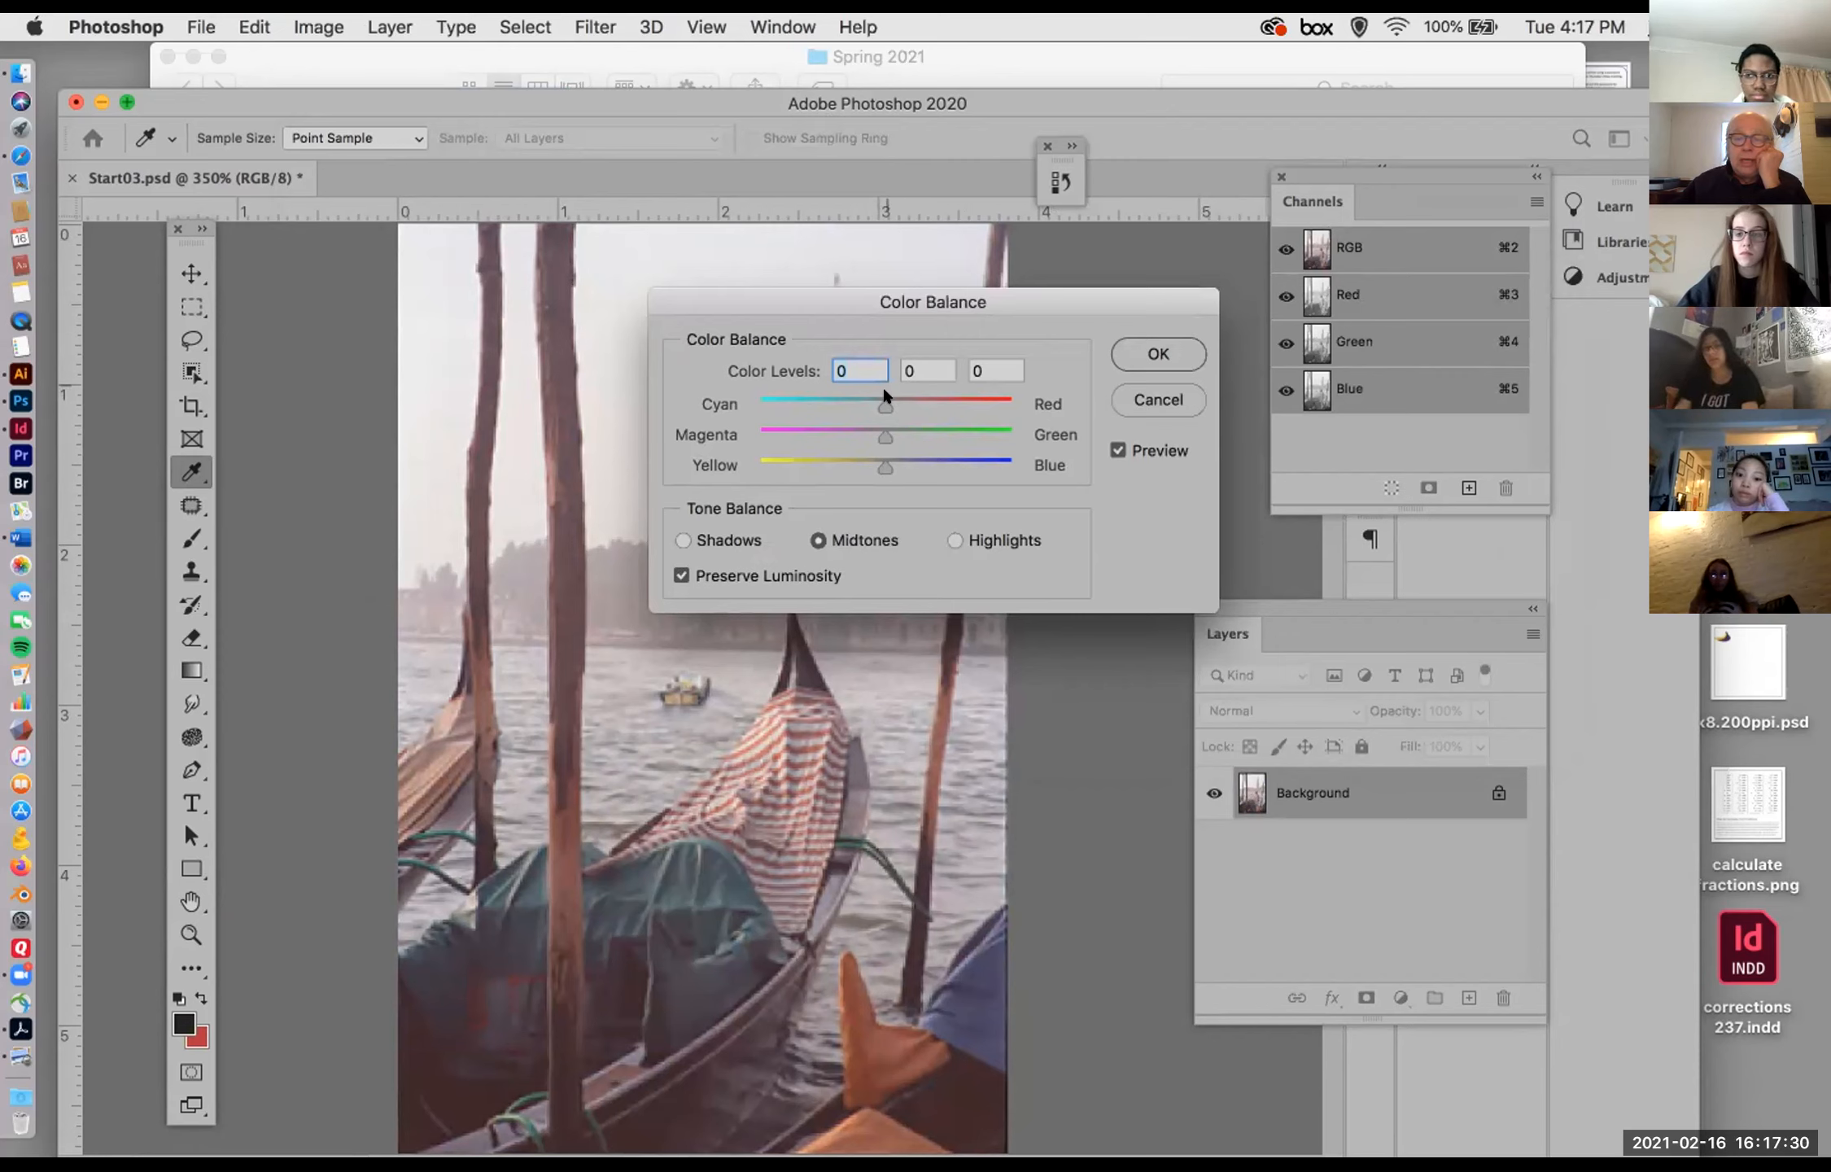
drag(993, 298, 1252, 252)
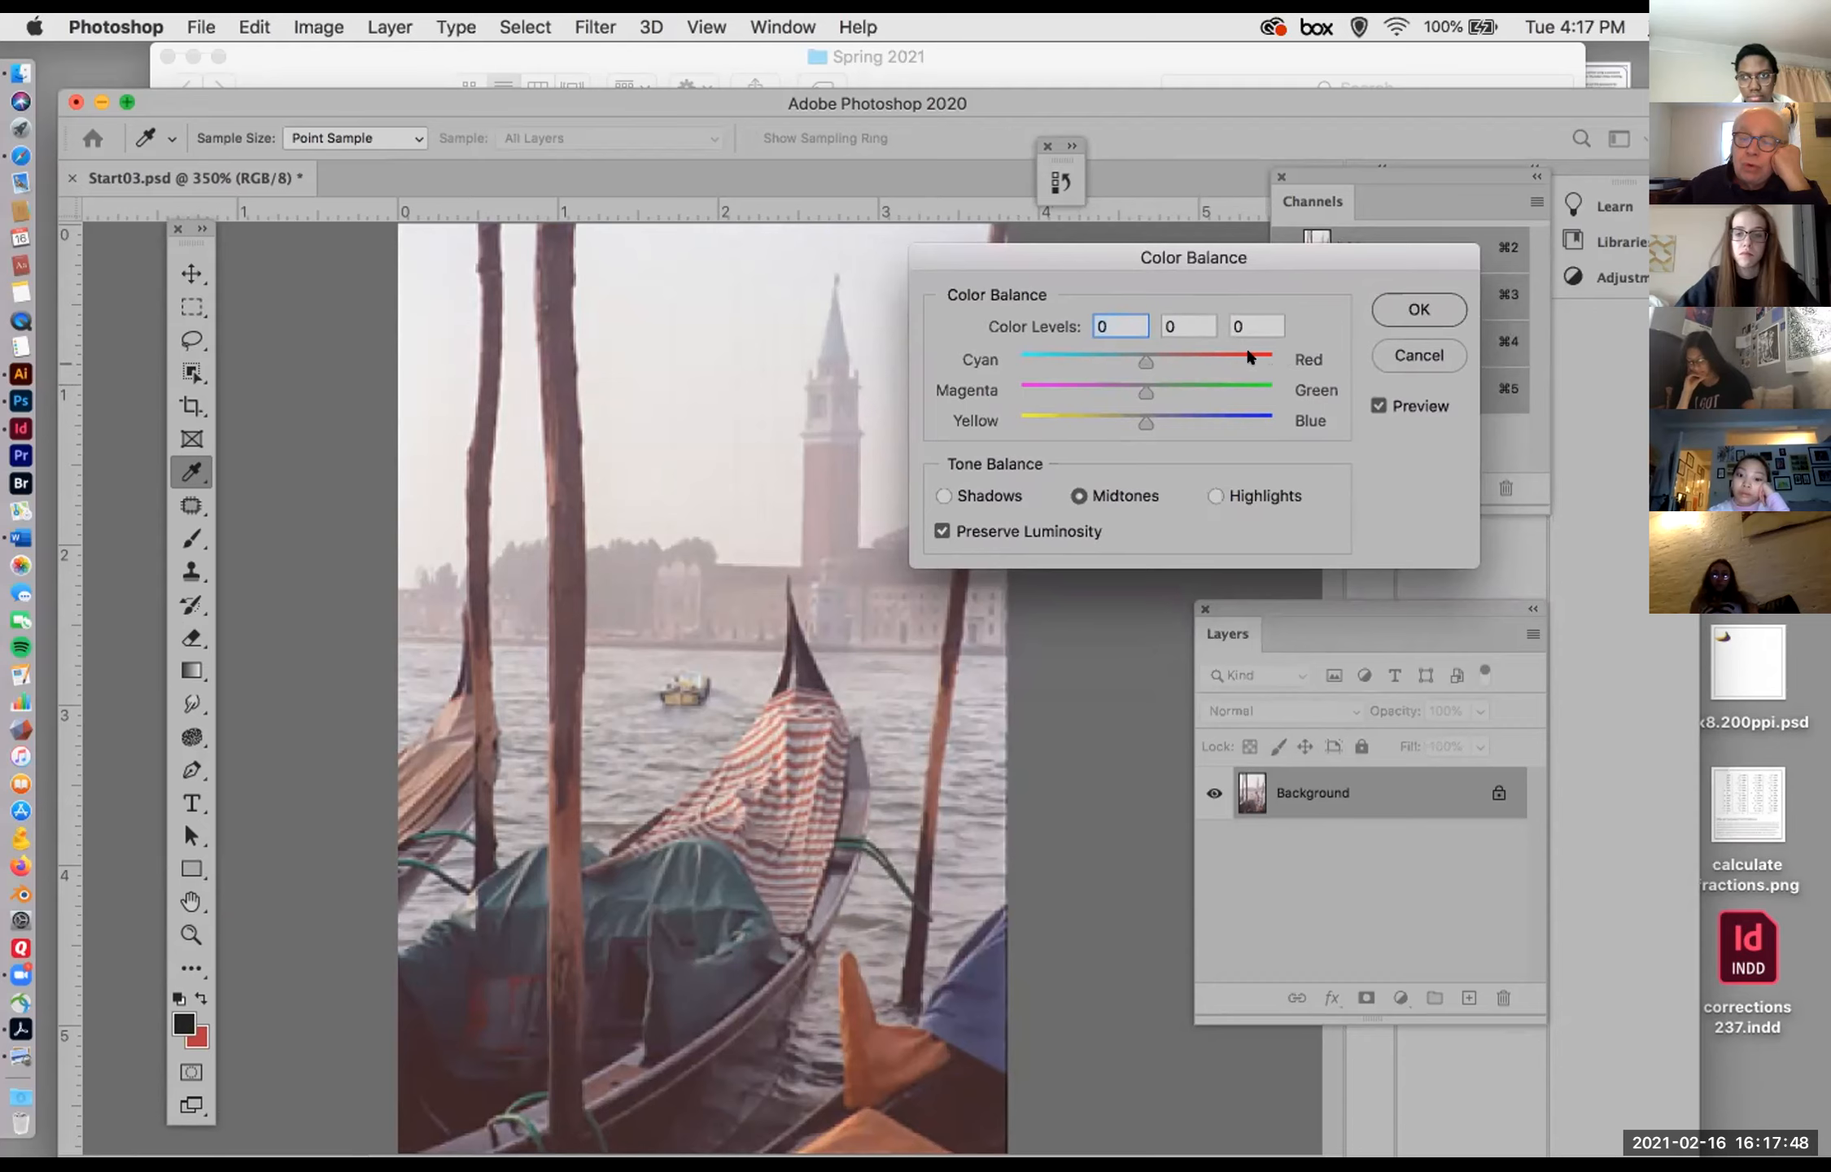
drag(1139, 346, 1107, 350)
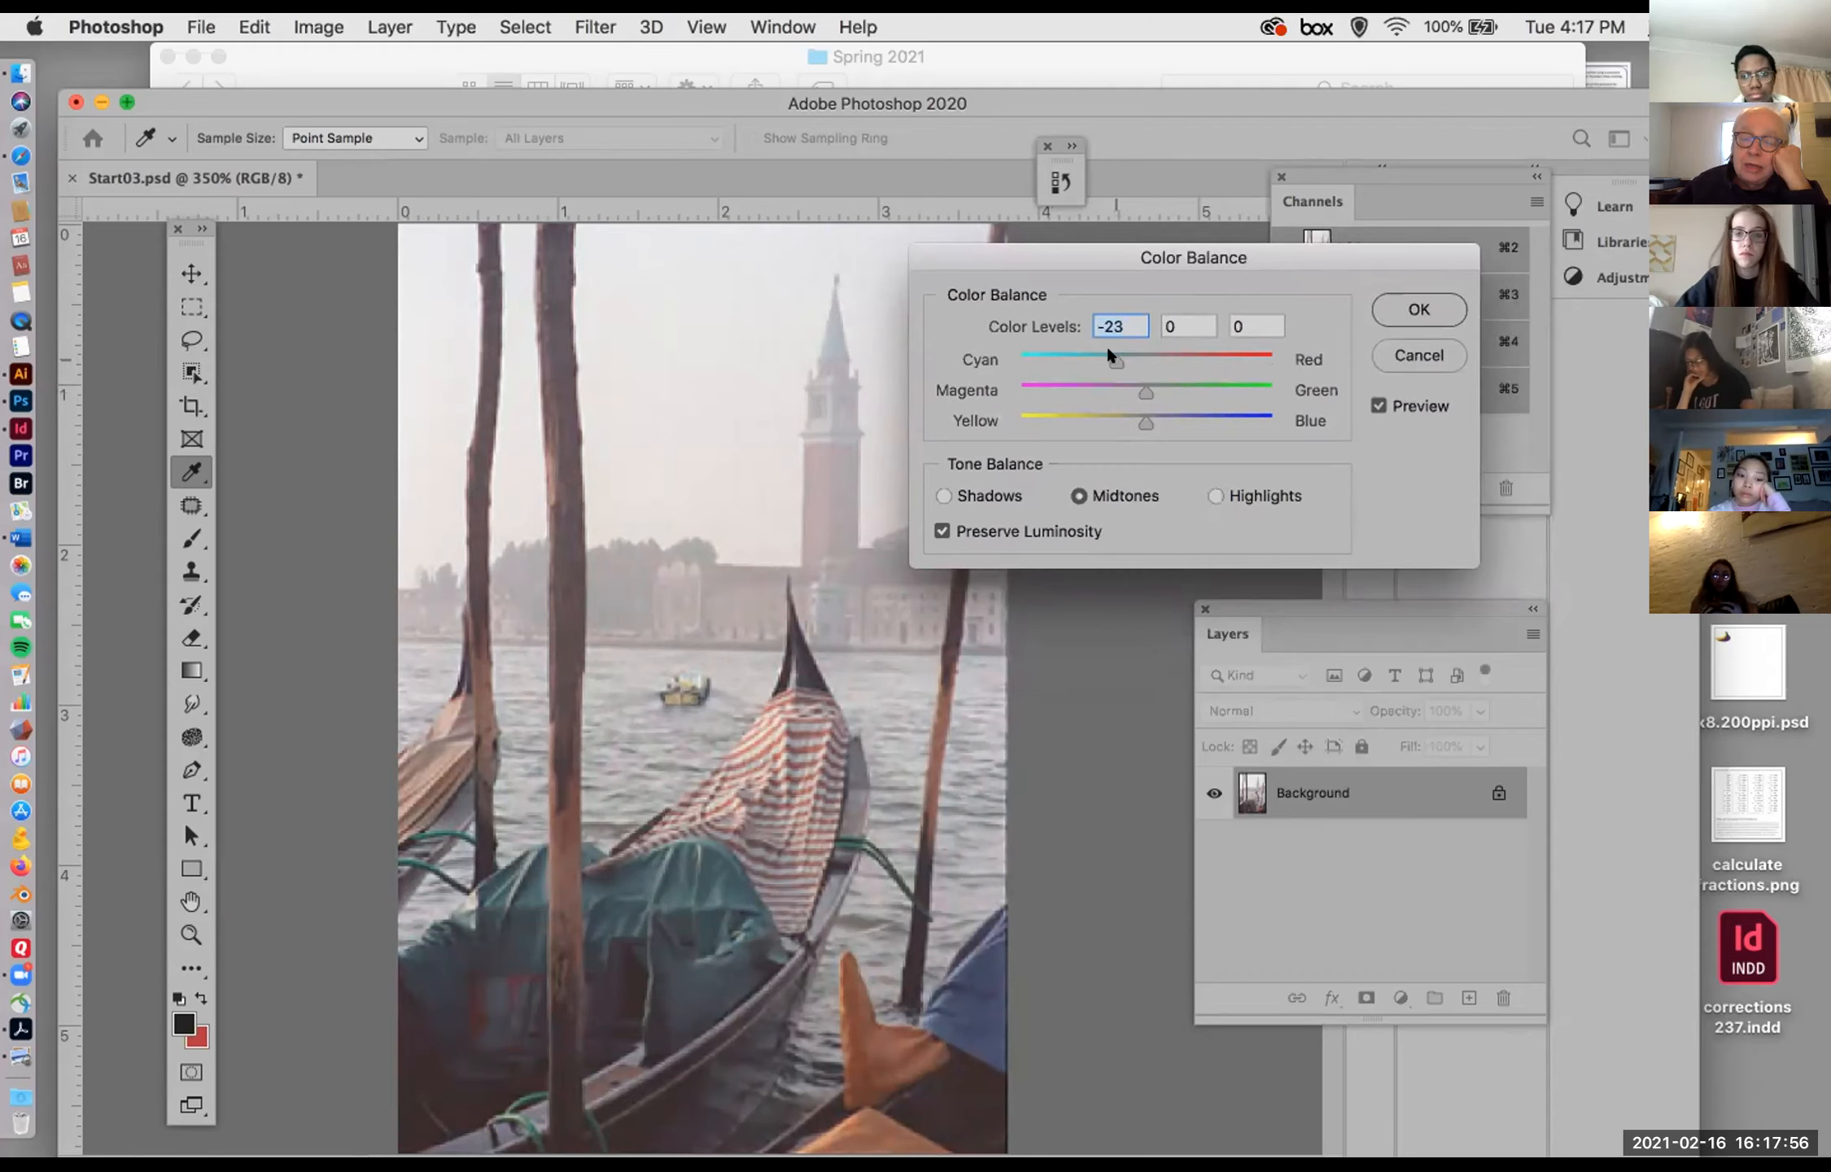
mouse_move(1143, 417)
mouse_down()
mouse_move(1104, 411)
mouse_move(1165, 416)
mouse_move(1143, 407)
mouse_up()
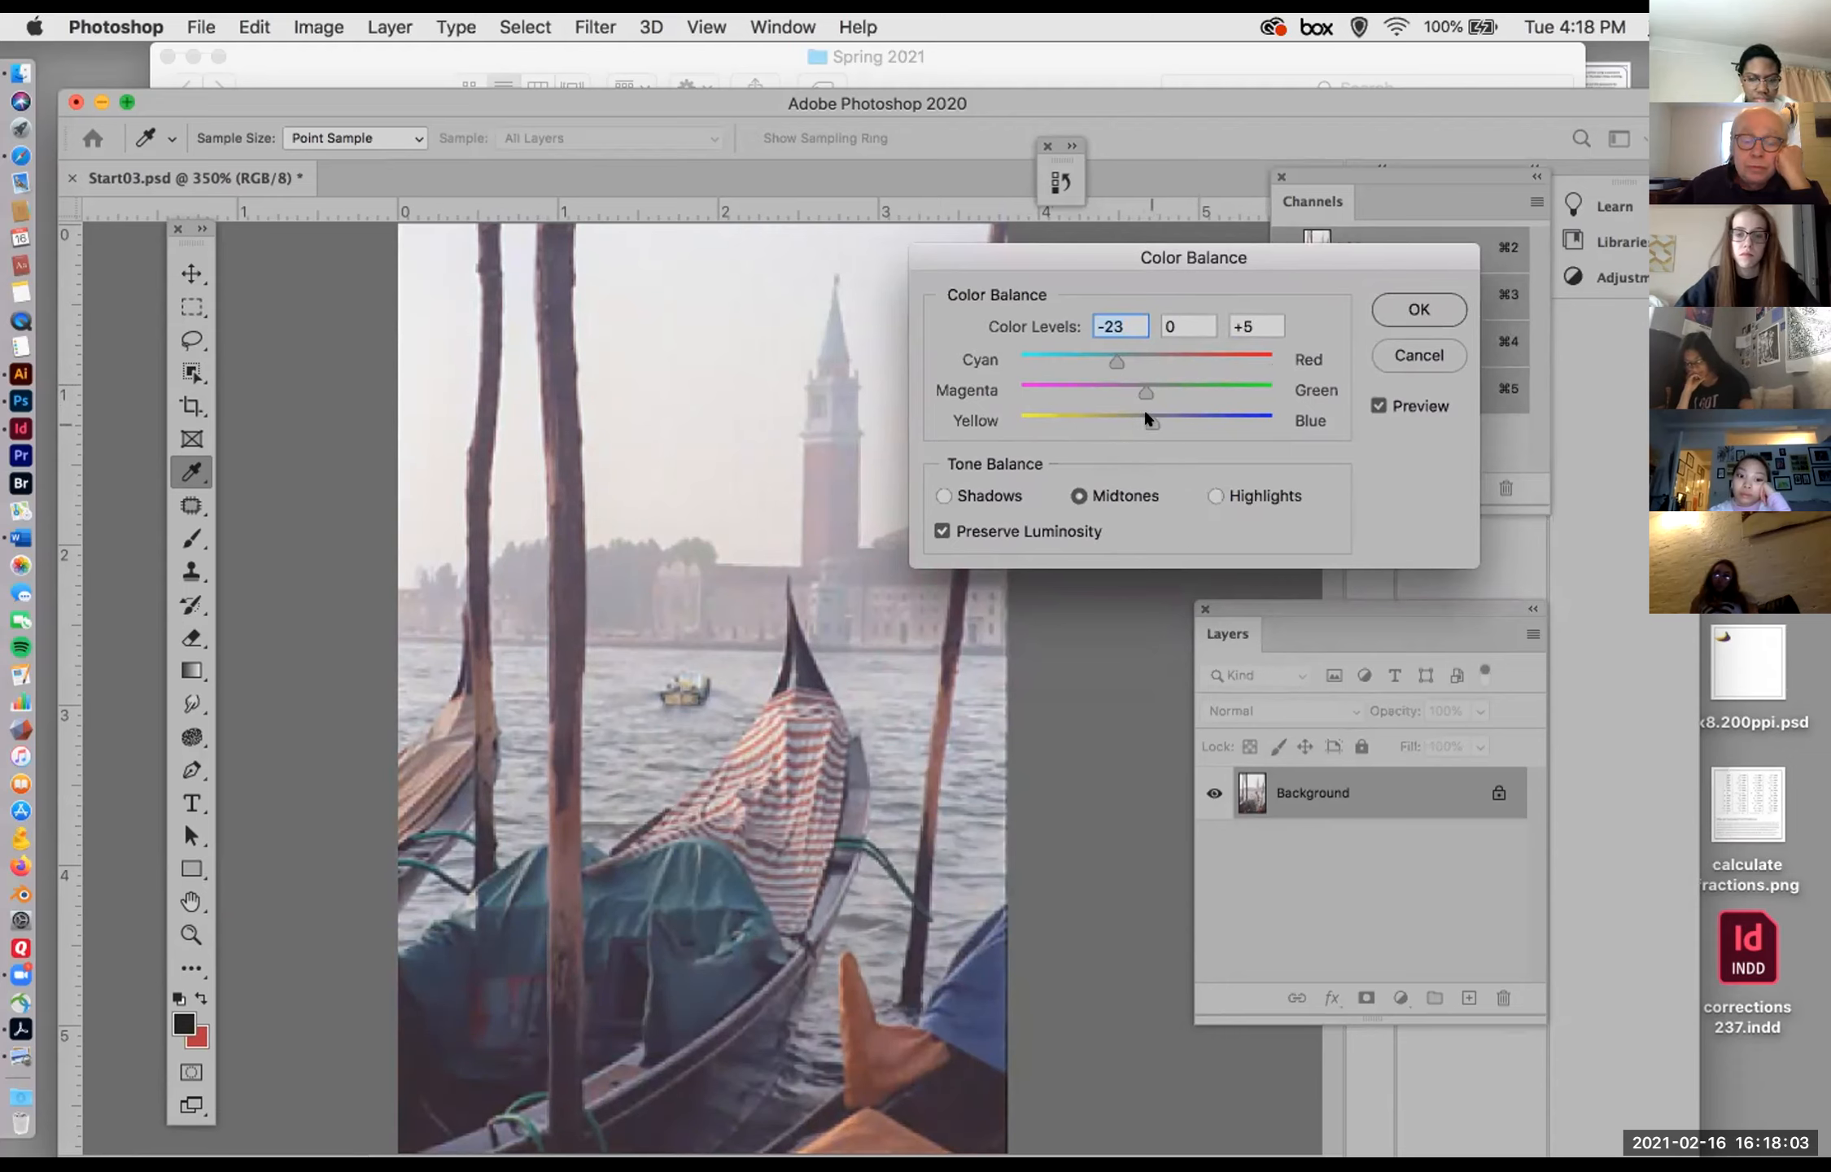
click(1120, 341)
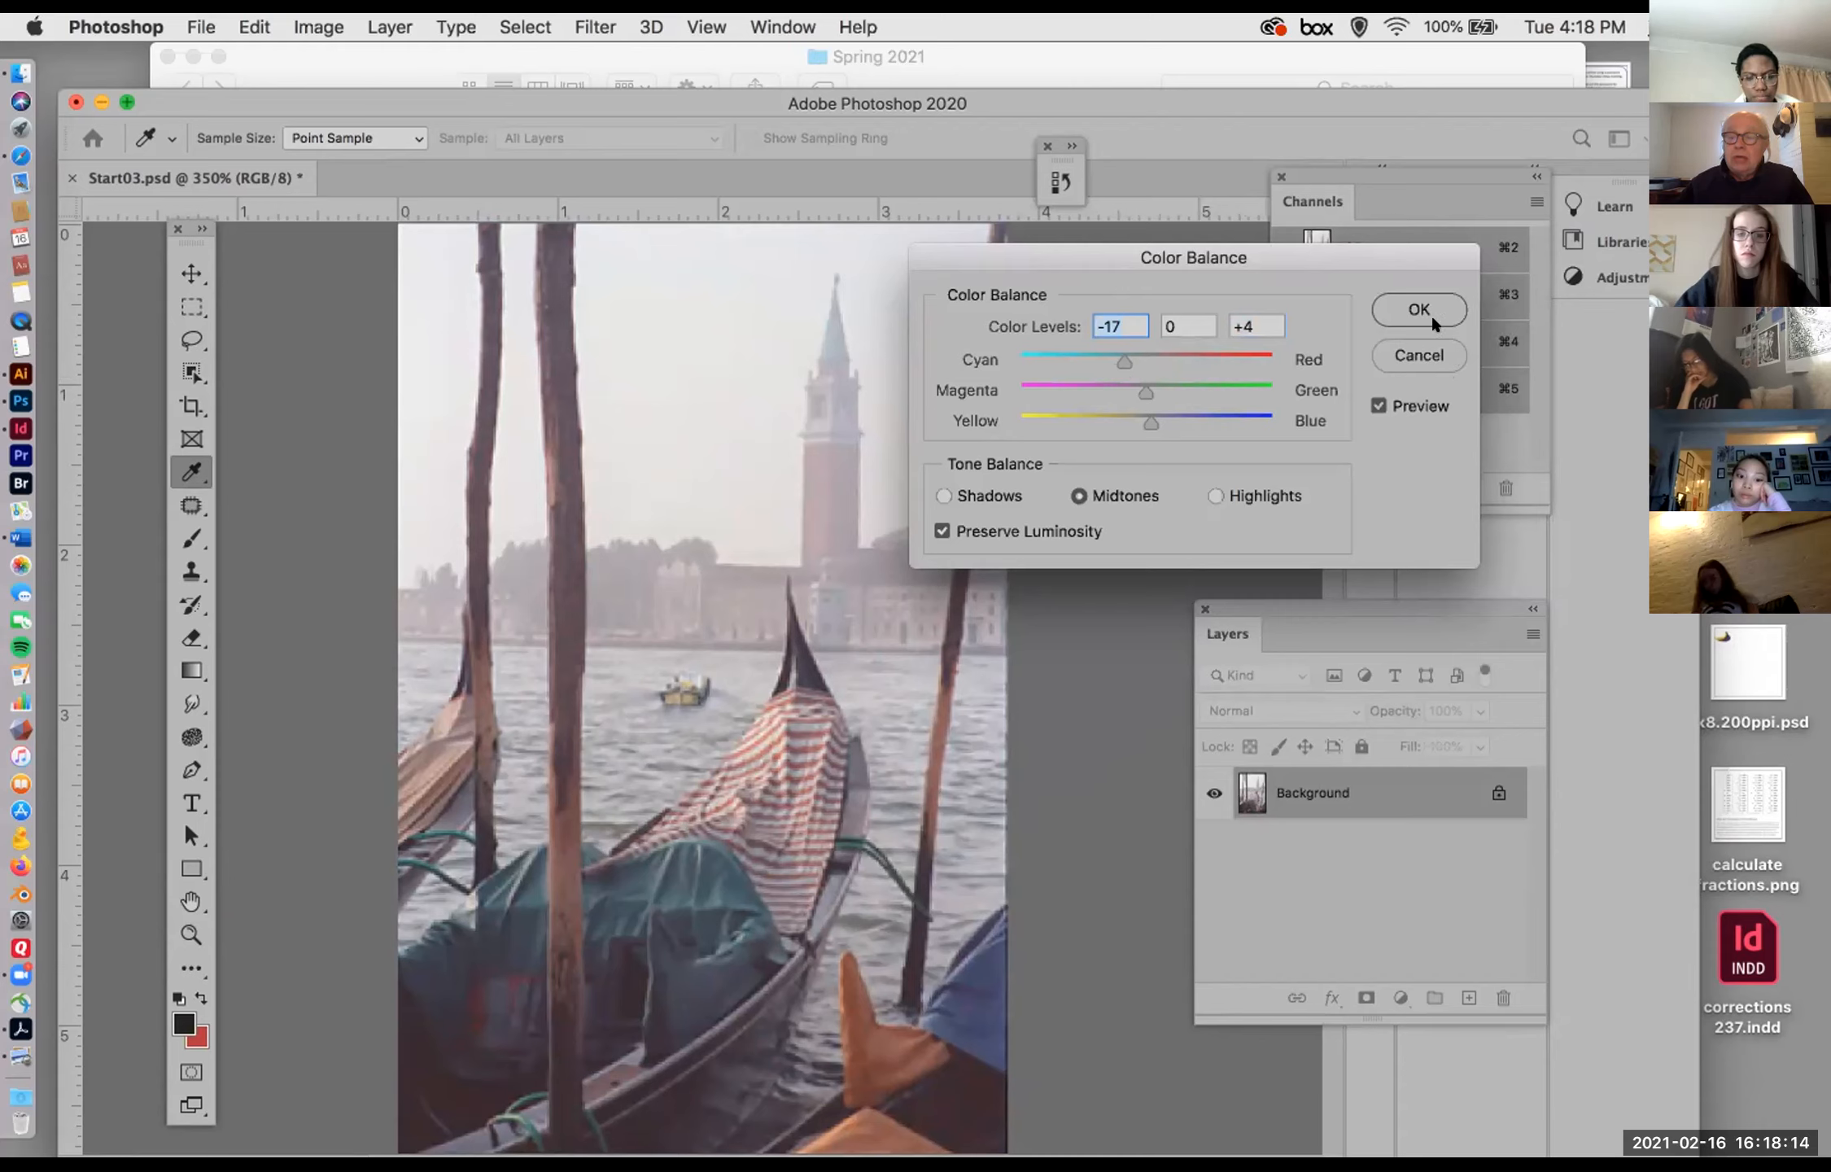
click(1419, 354)
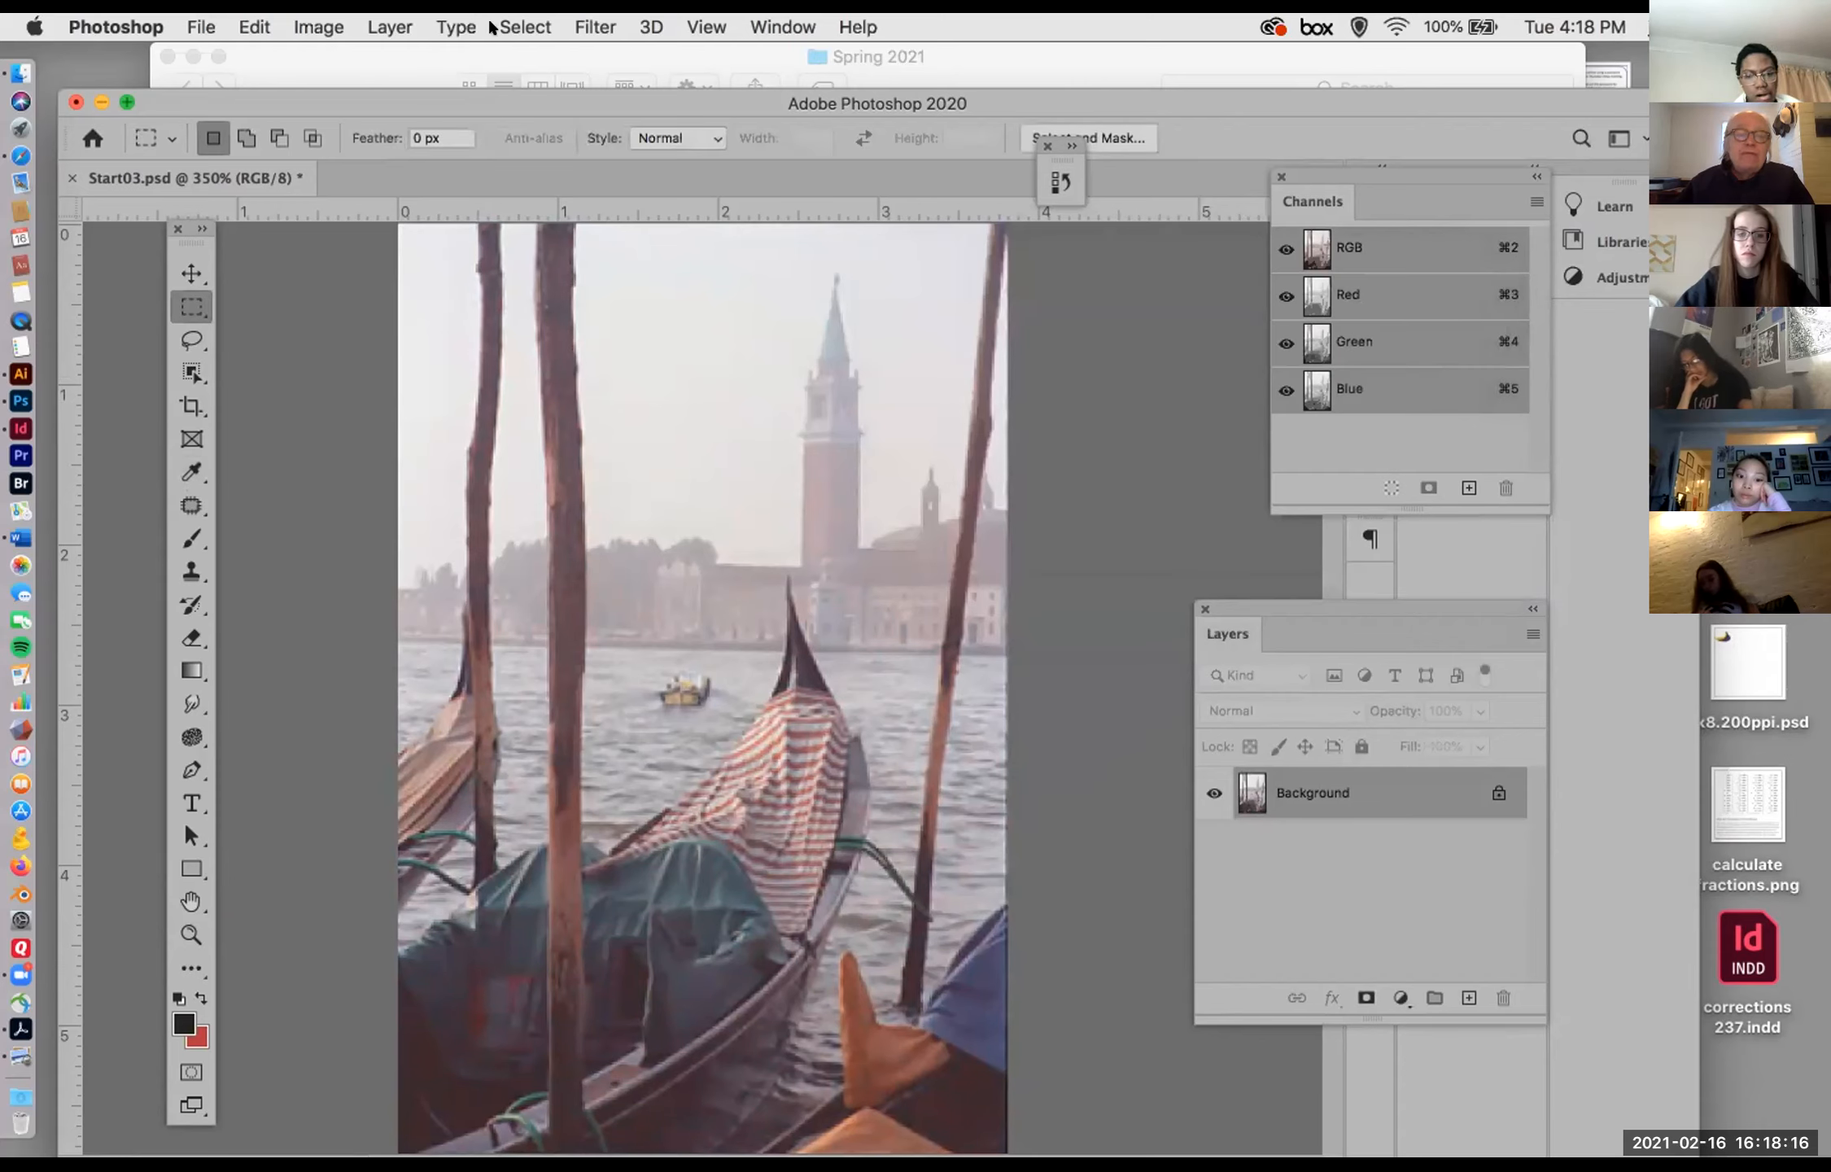
Step: Start a Levels adjustment on the RGB composite with a black input of 32 and a white input of 246
click(313, 27)
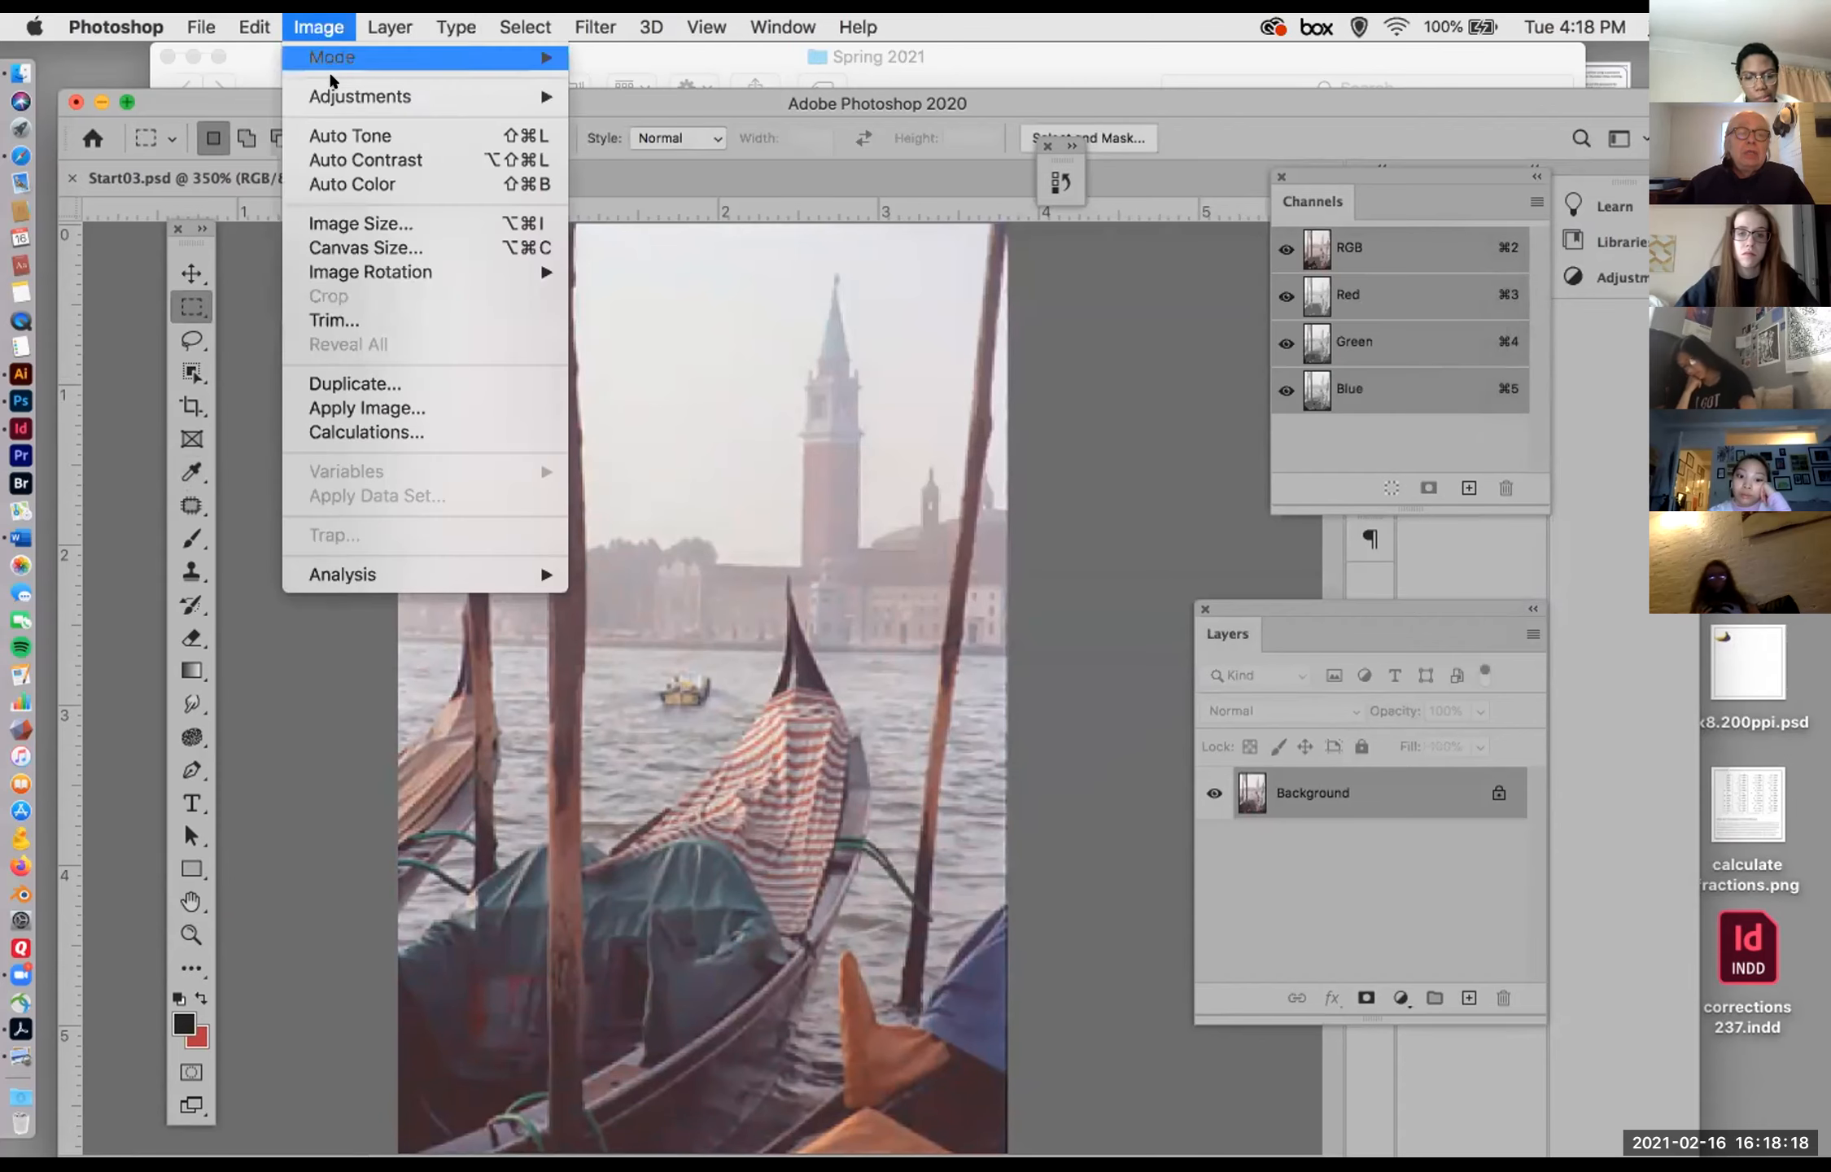
mouse_move(334, 86)
click(643, 120)
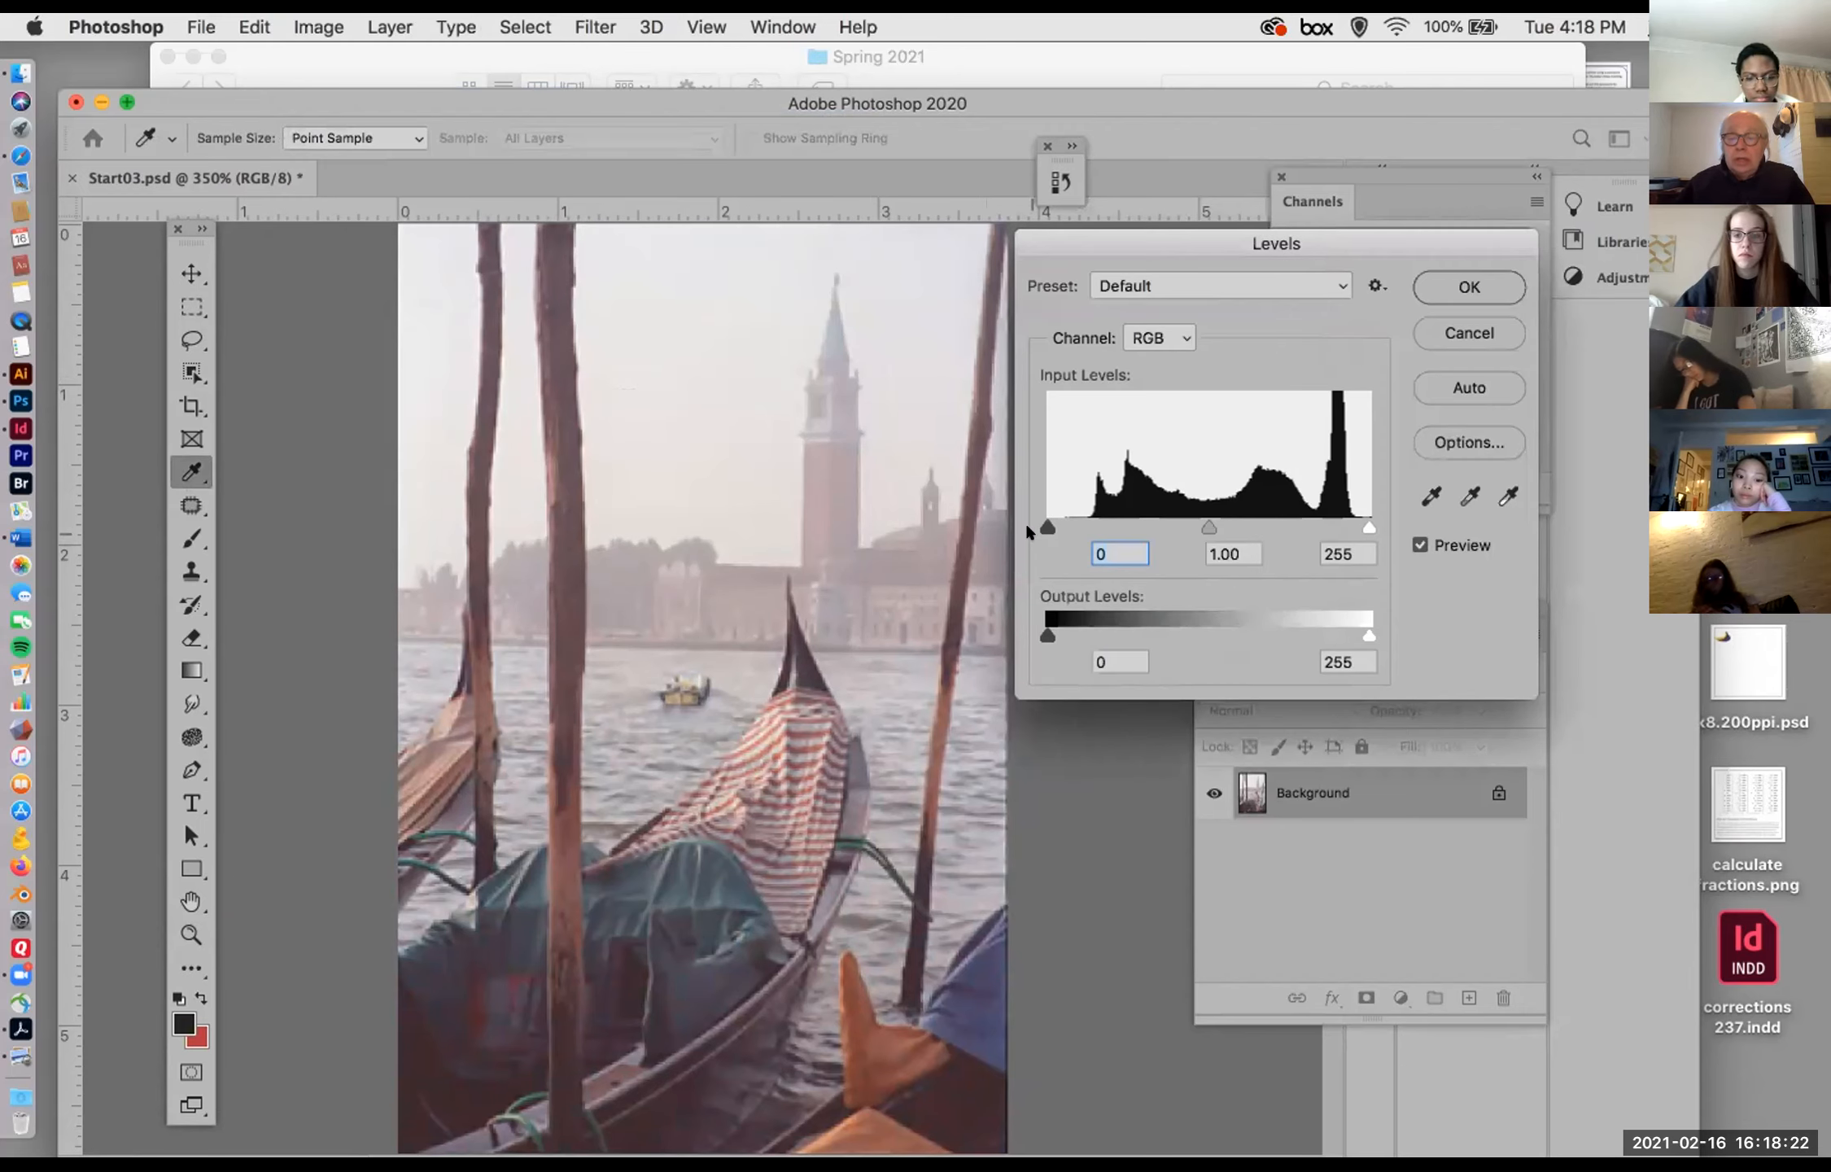
drag(1048, 529, 1087, 532)
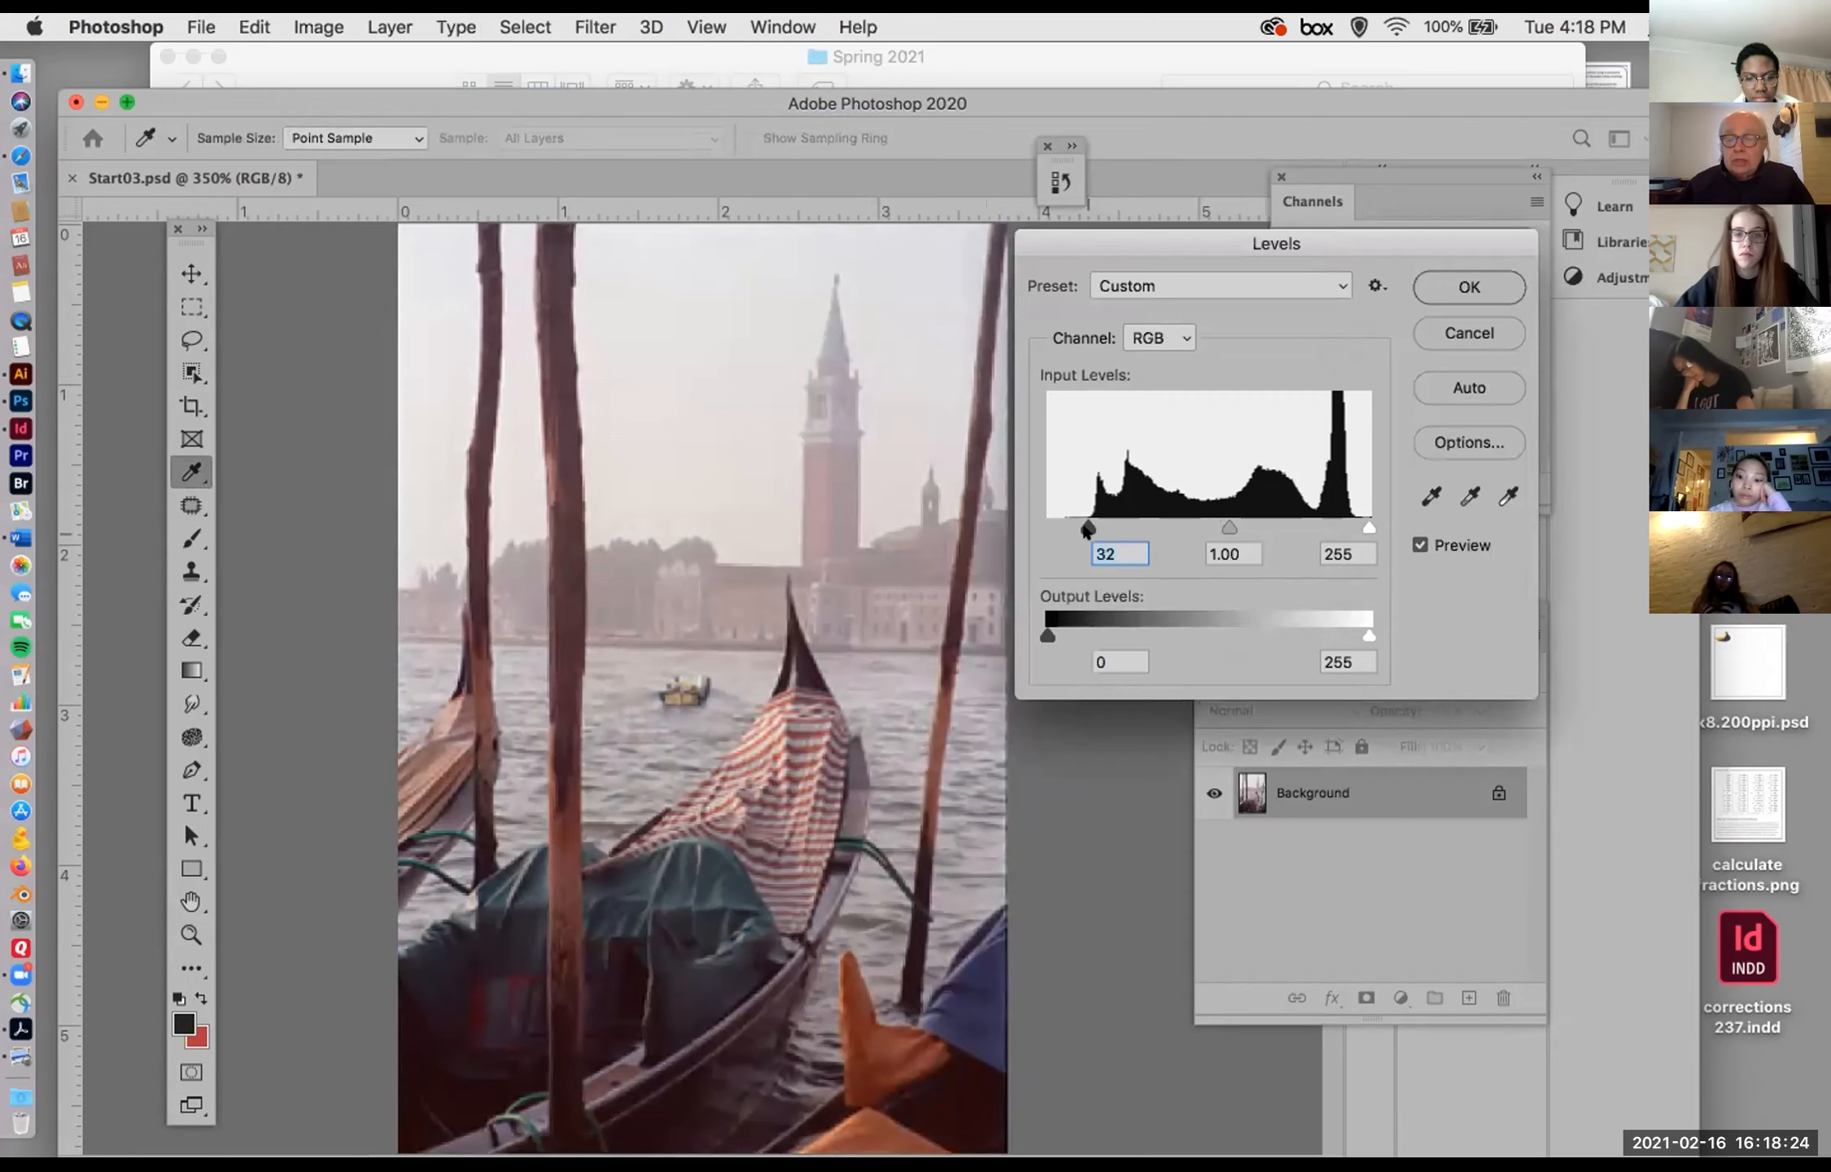
drag(1367, 523, 1354, 518)
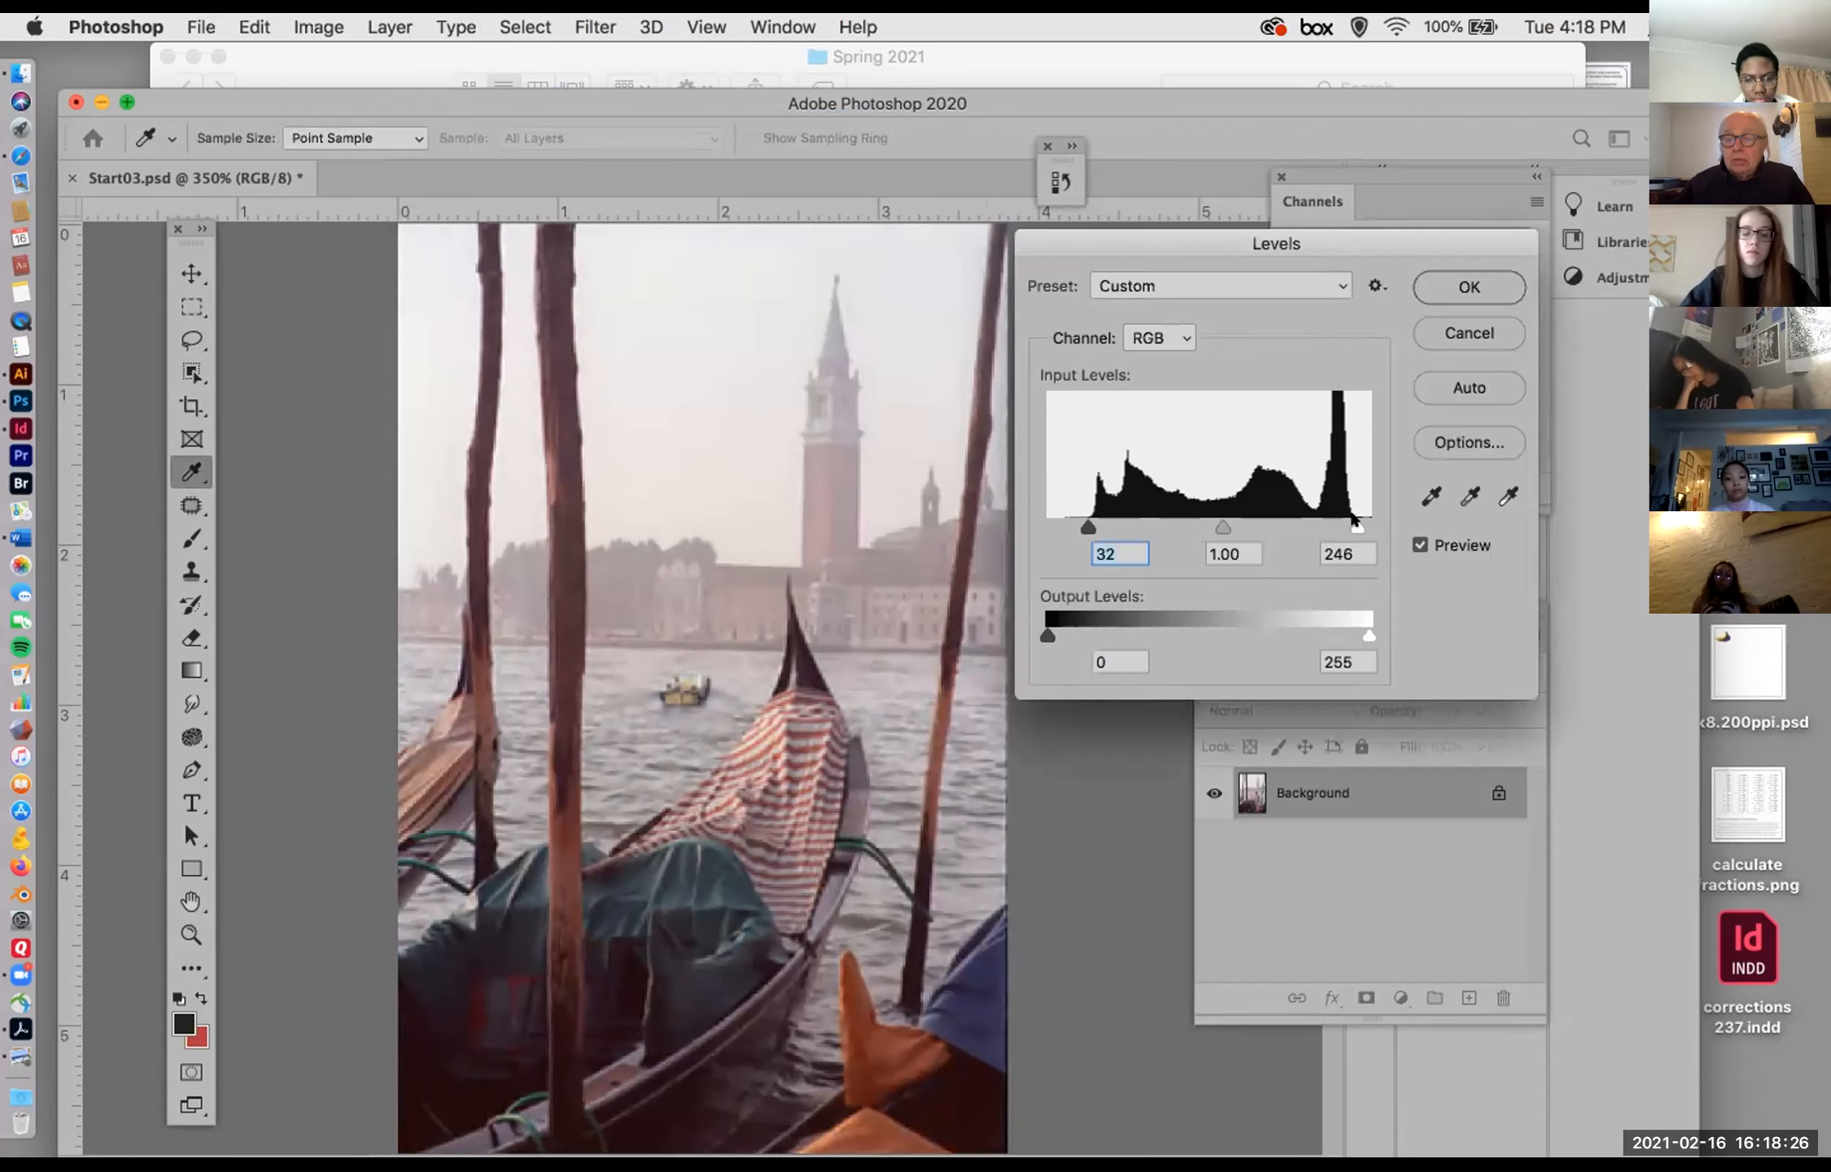
Step: In the red channel, try a black input of 56, restore it to 0, and set the midtone to 0.80
click(1159, 339)
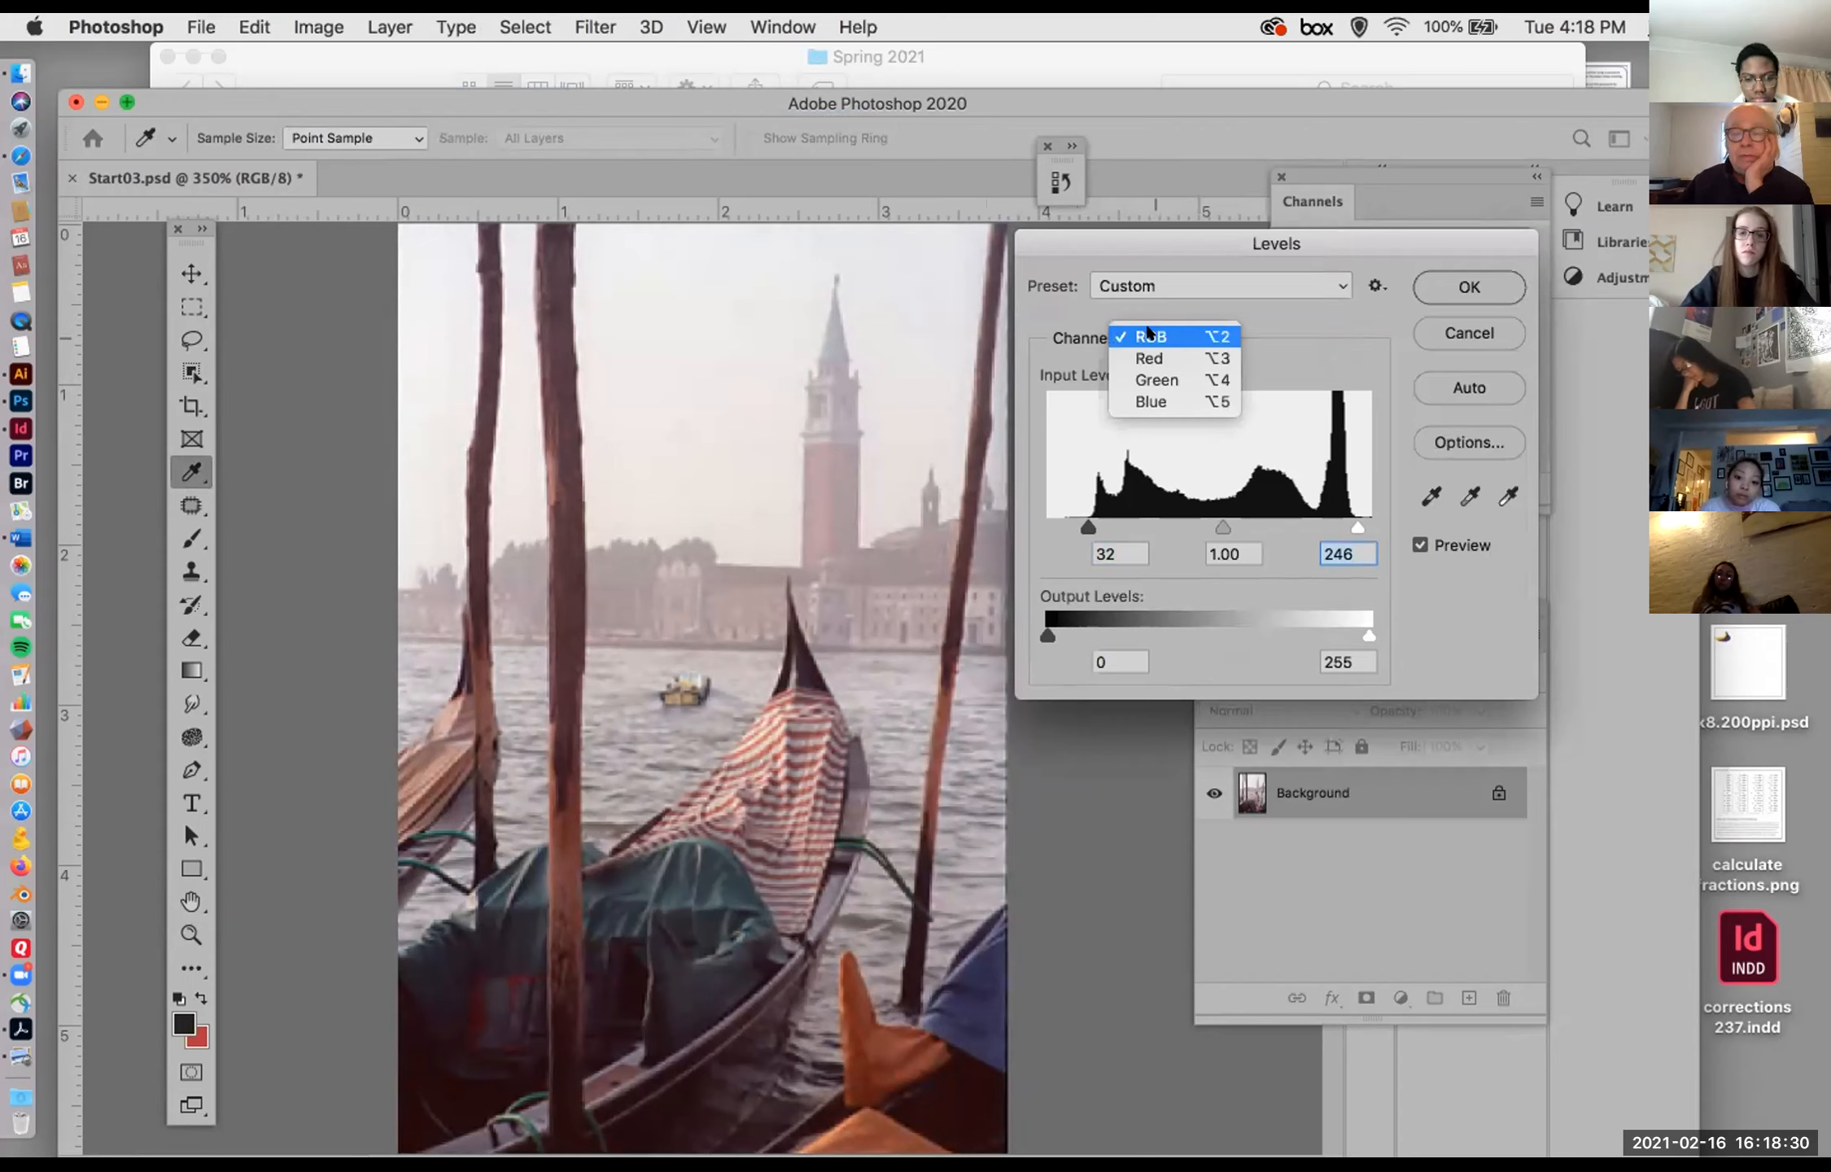
click(1149, 358)
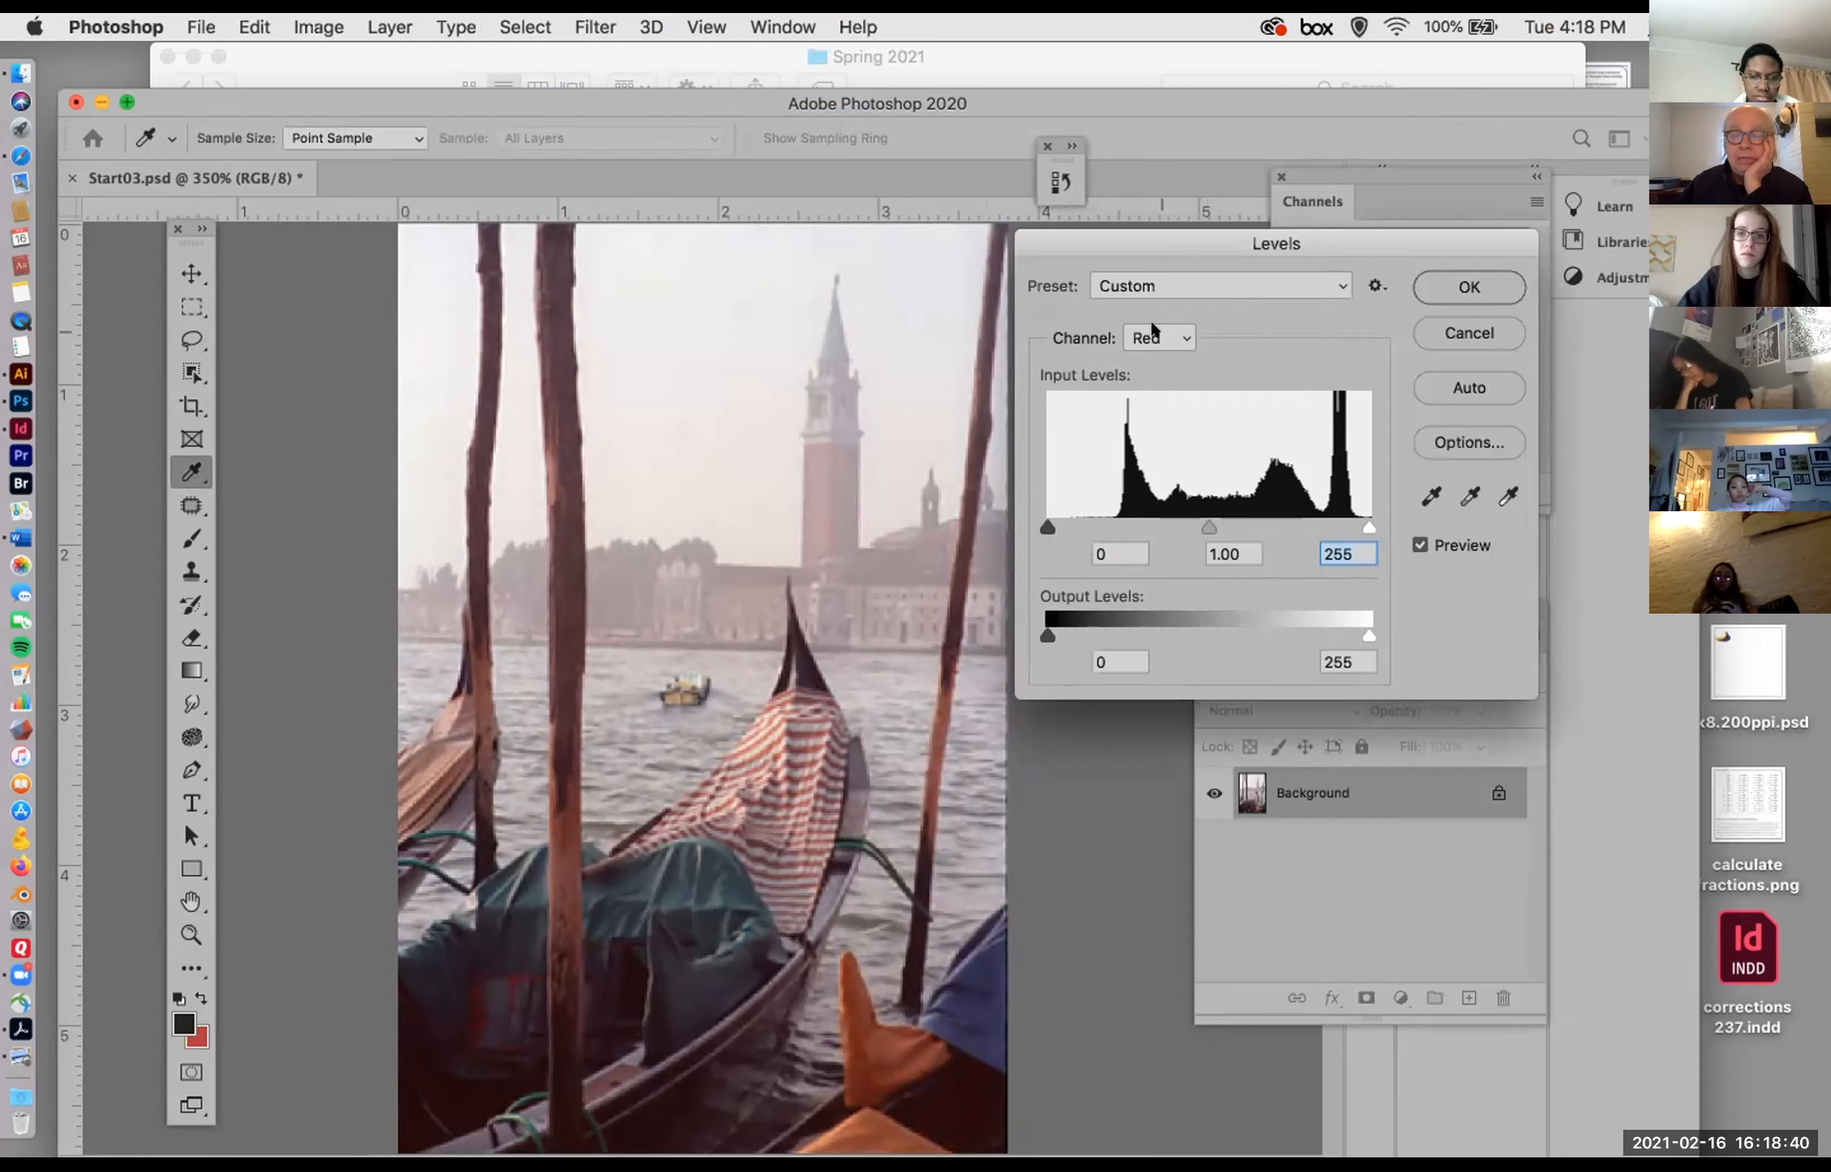
drag(1047, 528, 1121, 530)
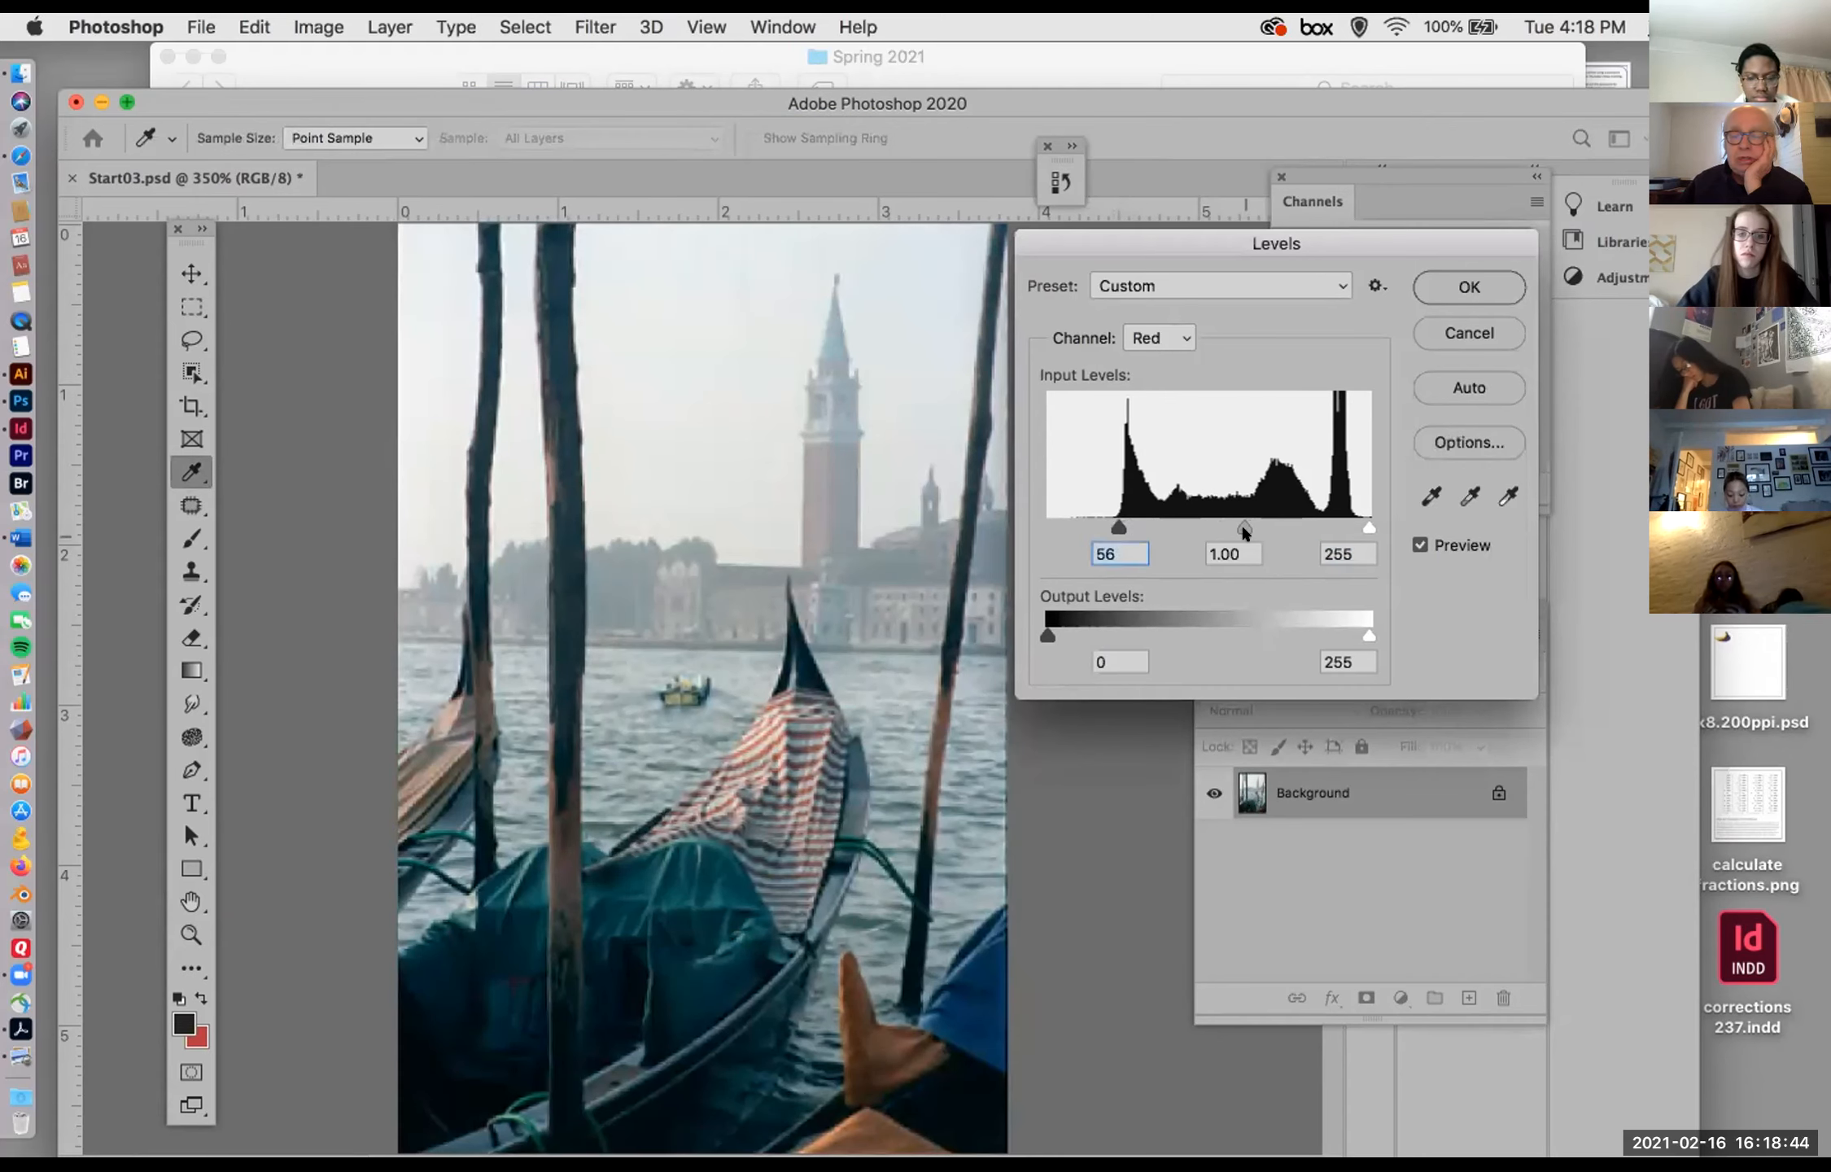
mouse_move(1242, 527)
mouse_down()
mouse_move(1202, 527)
mouse_move(1210, 511)
mouse_move(1047, 529)
mouse_move(1223, 513)
mouse_up()
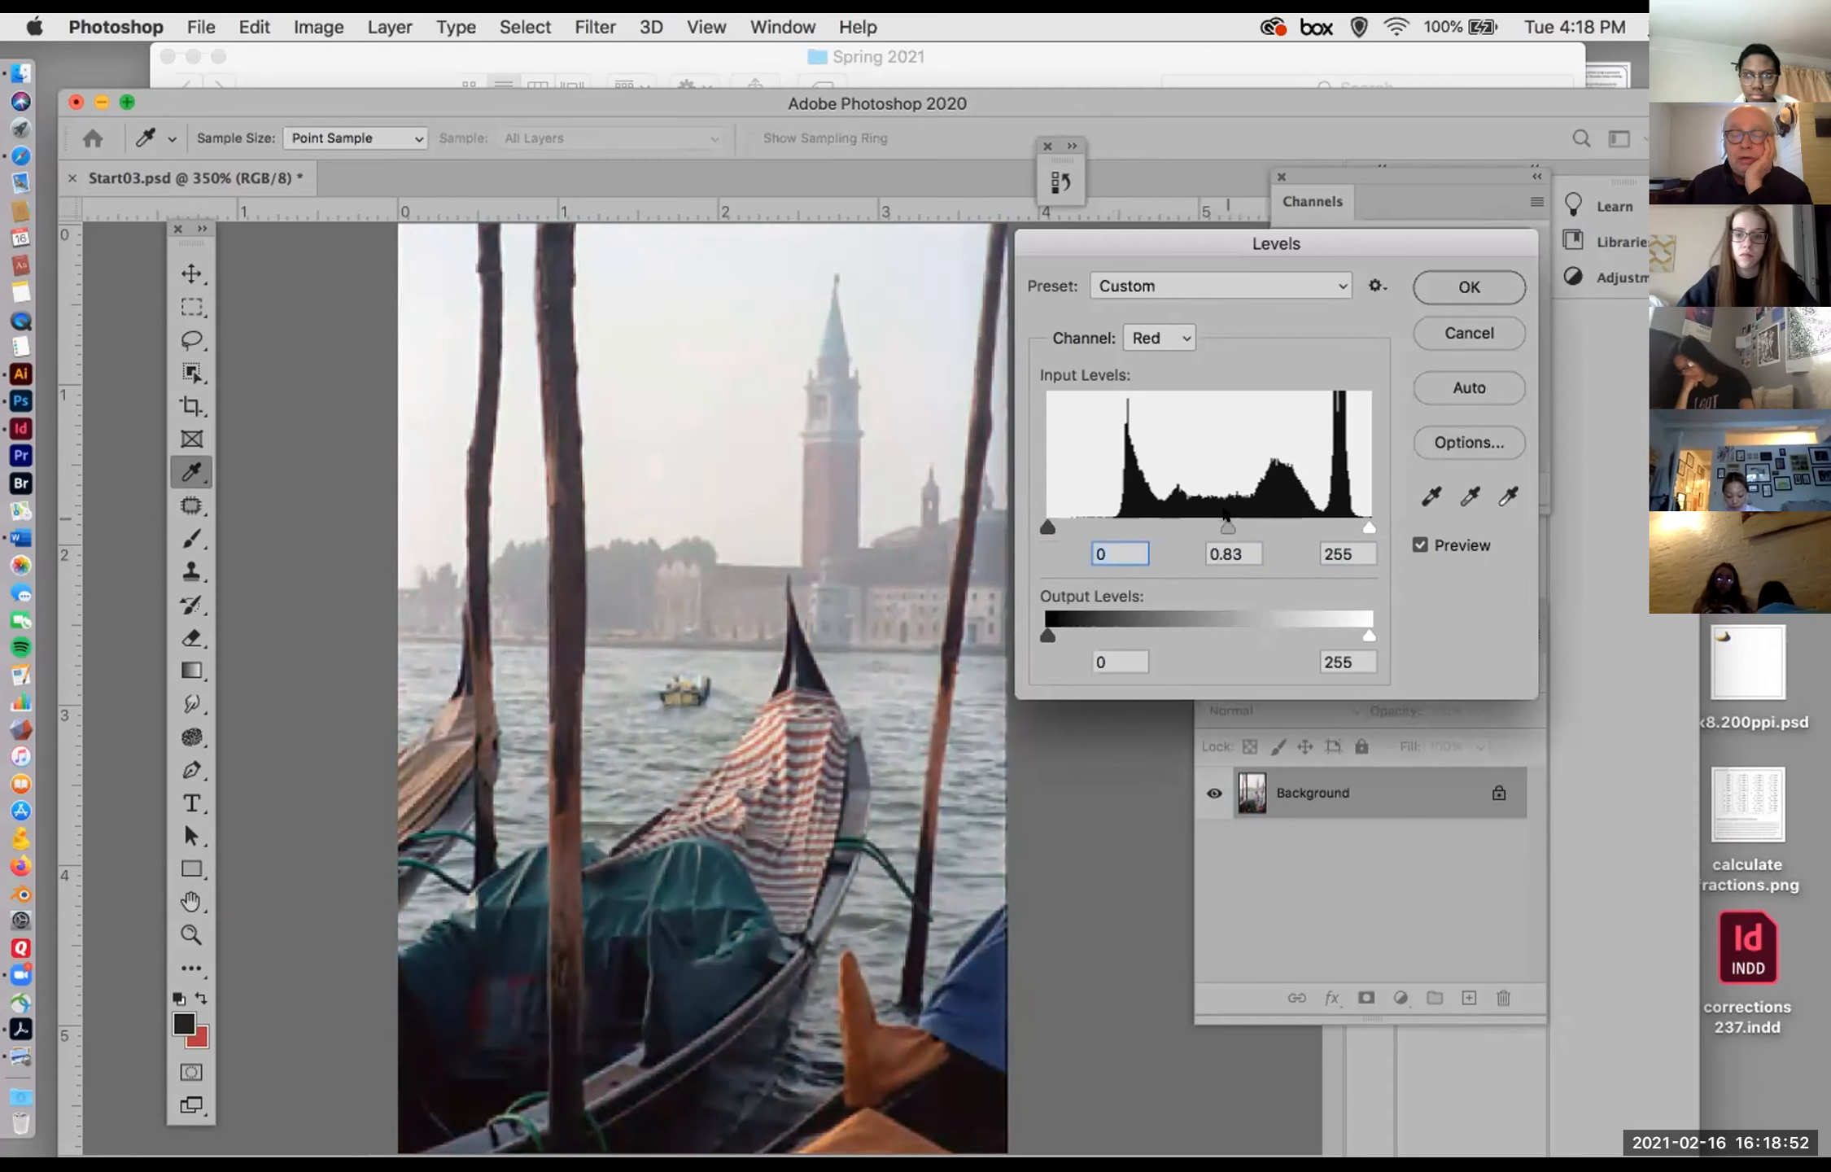
Step: Try a blue-channel midtone of 0.89, return it to 1.00, and apply the Levels adjustment from the RGB composite
click(1156, 337)
click(1149, 379)
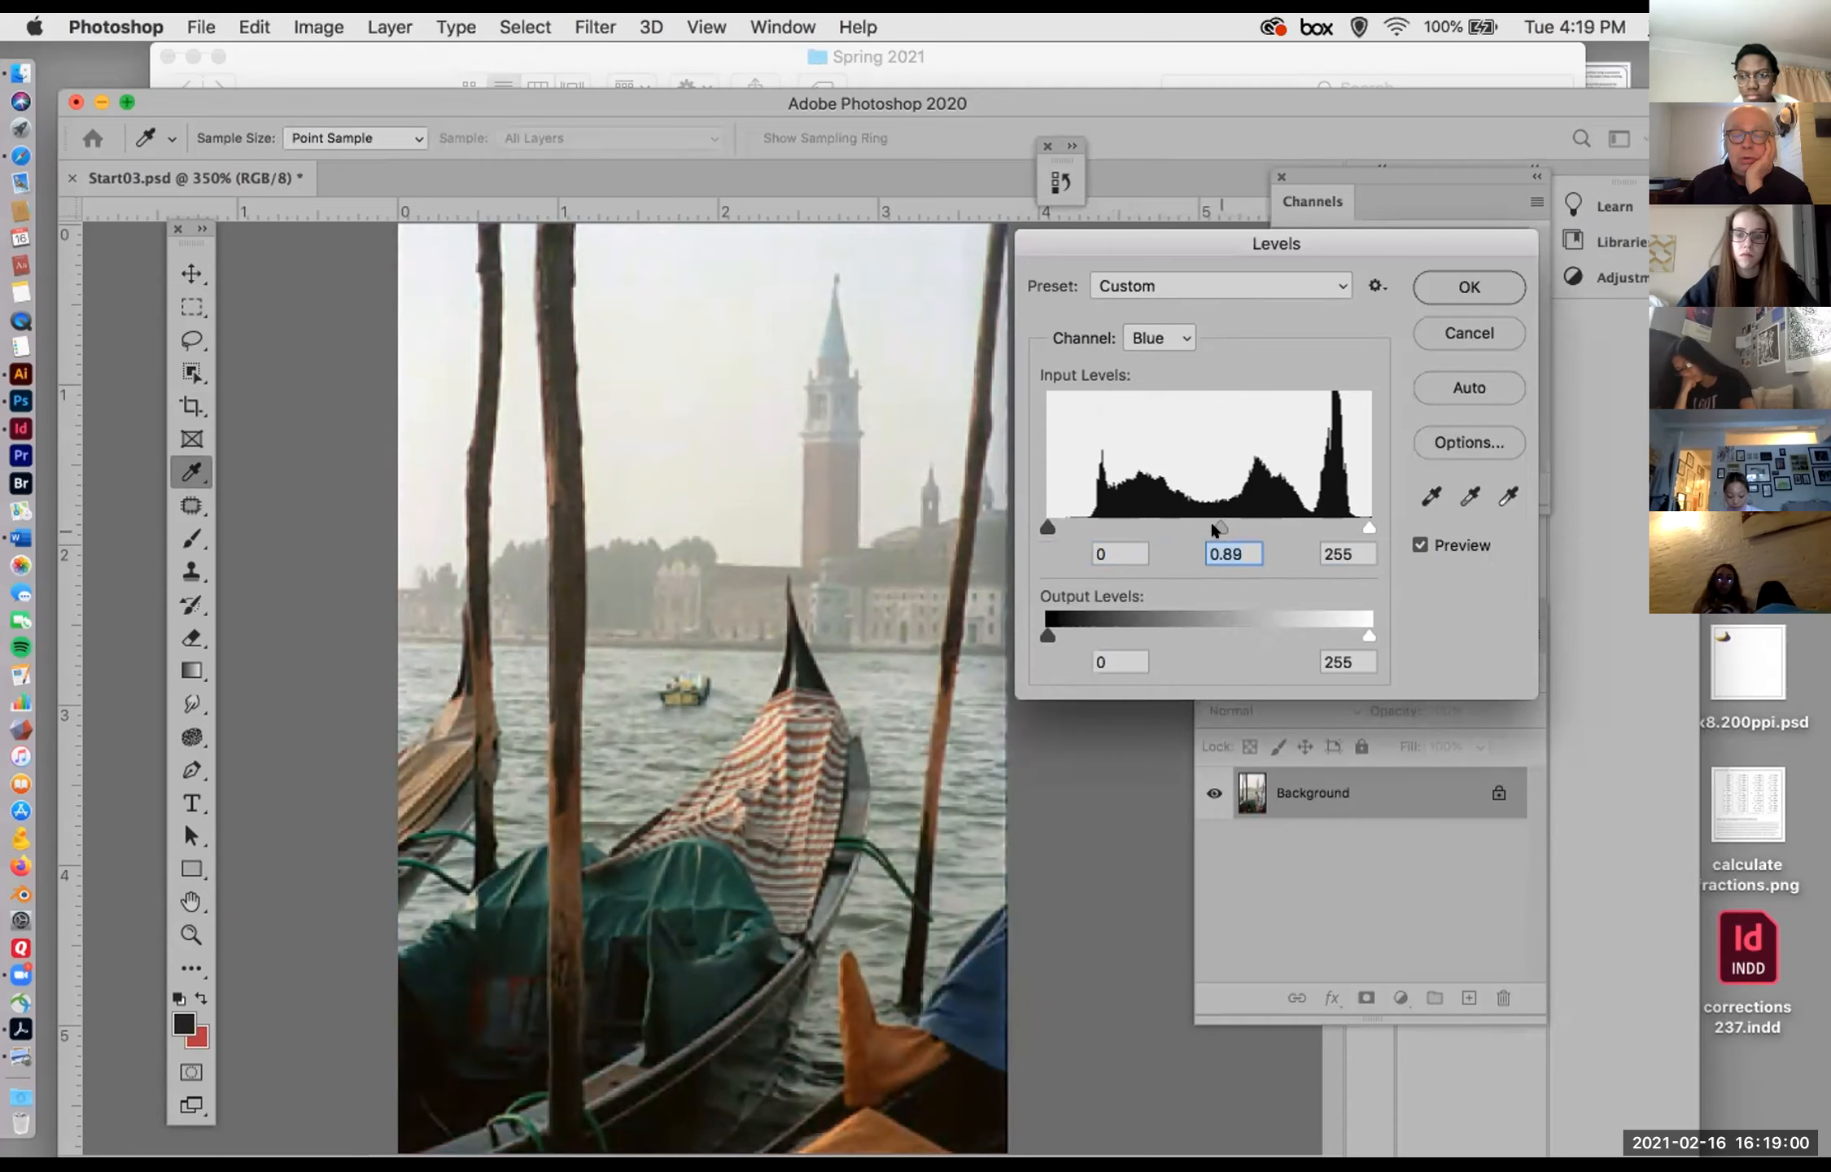
drag(1212, 529, 1203, 513)
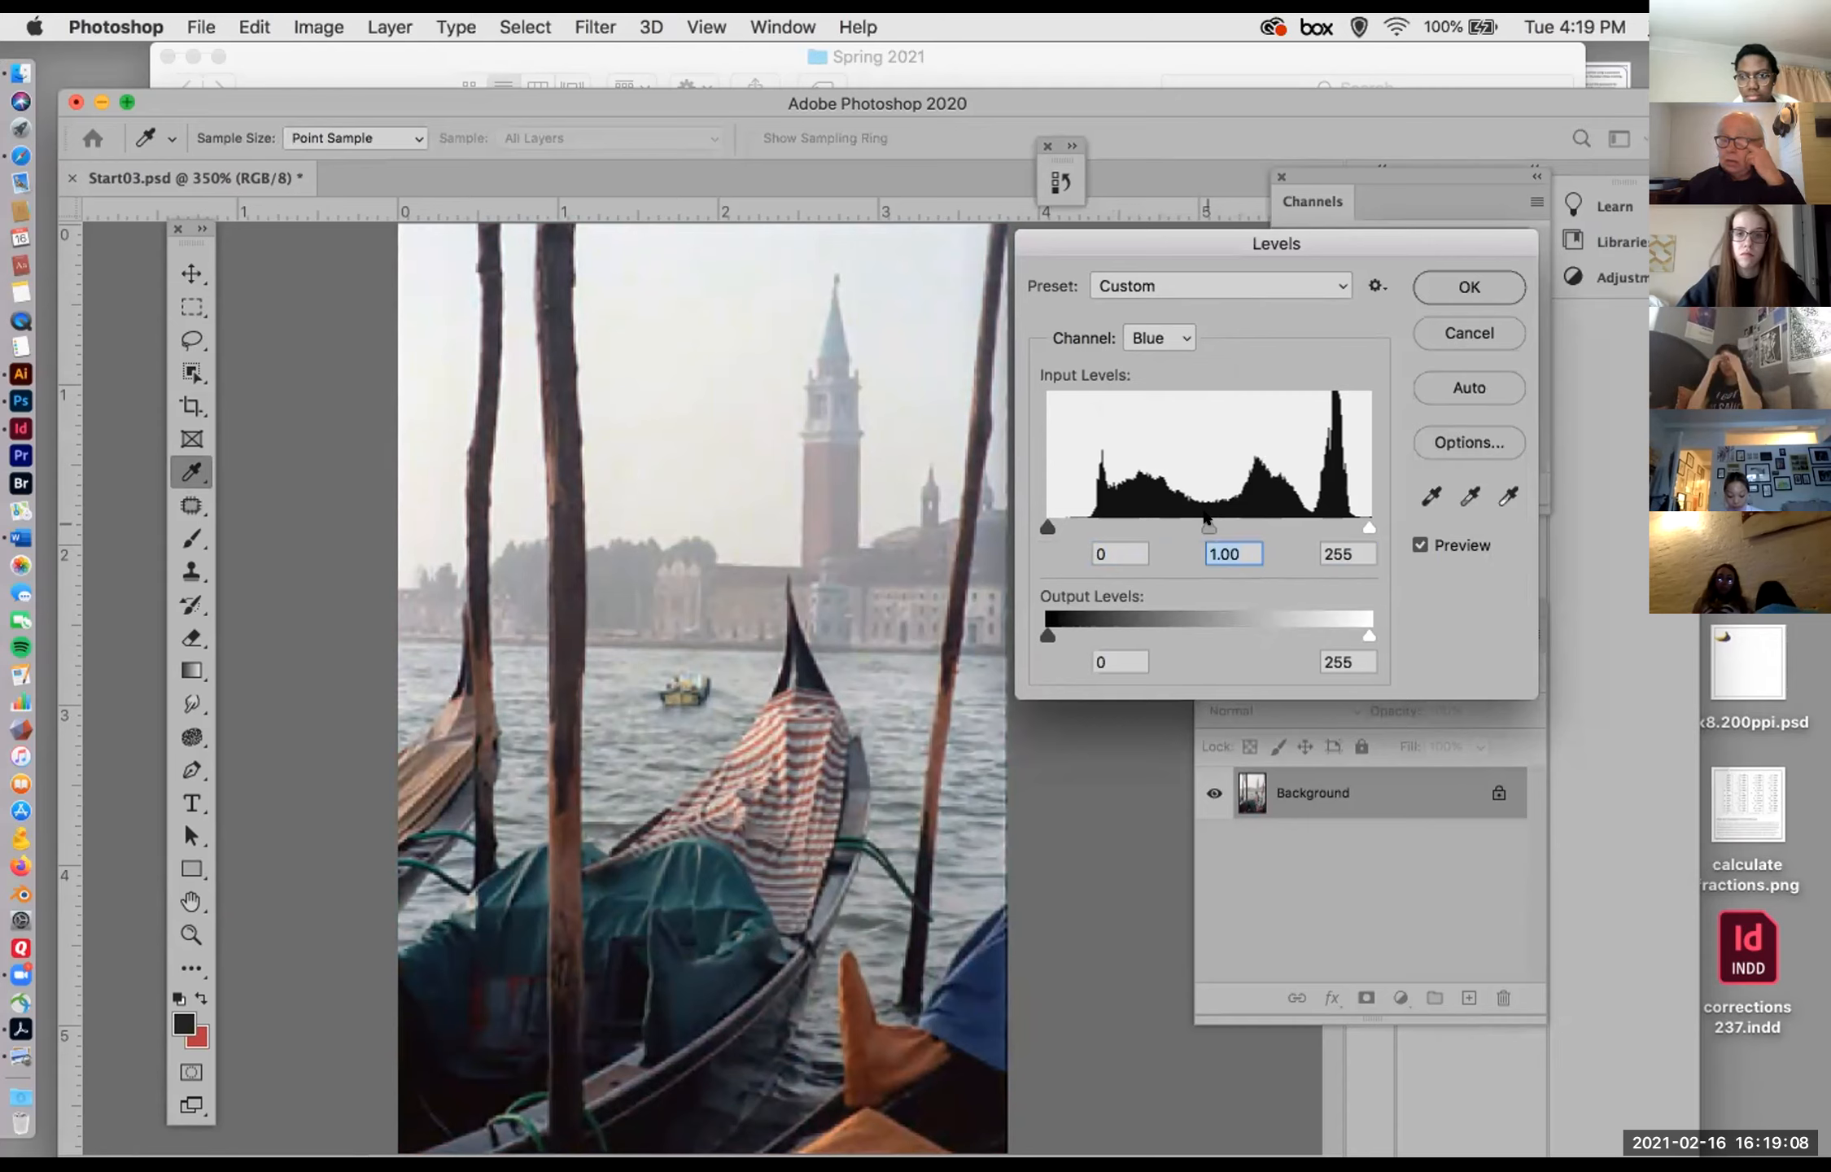
click(1152, 337)
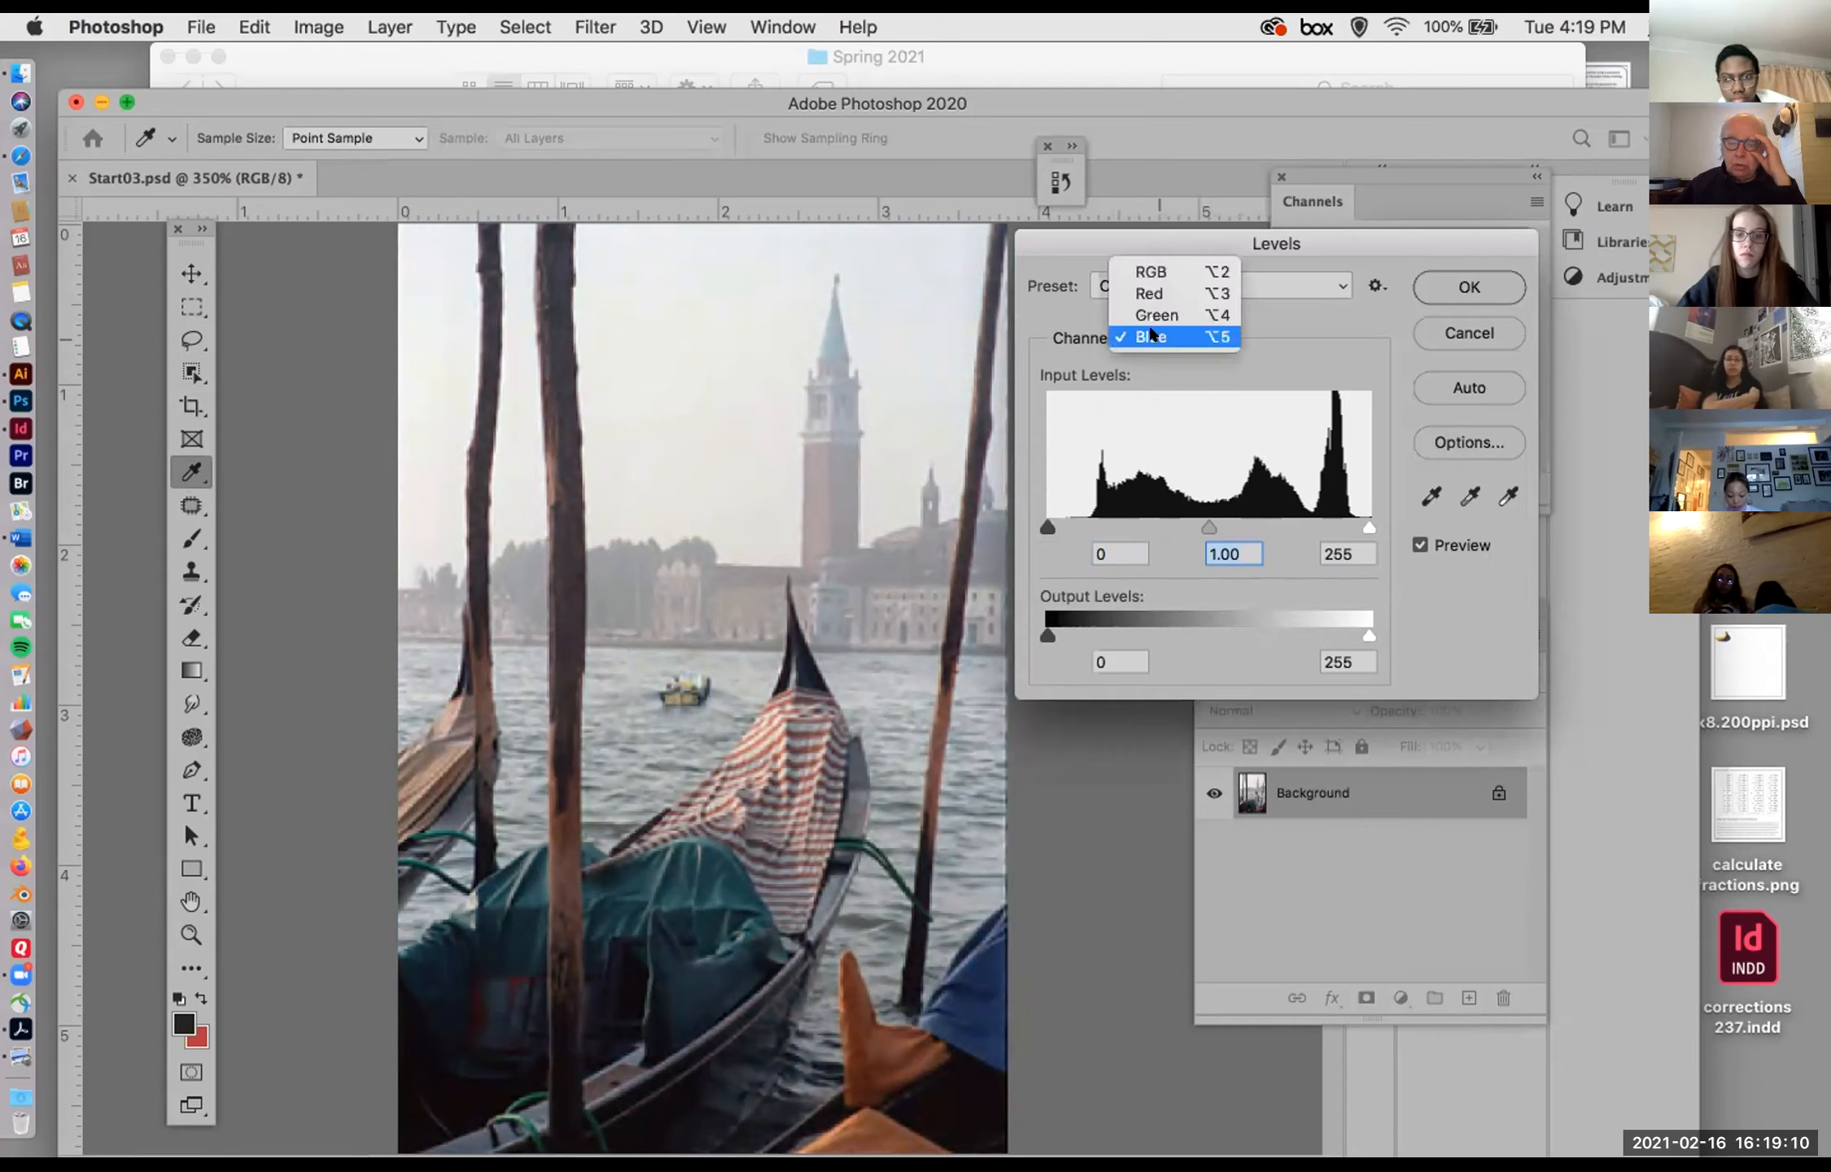
click(1146, 273)
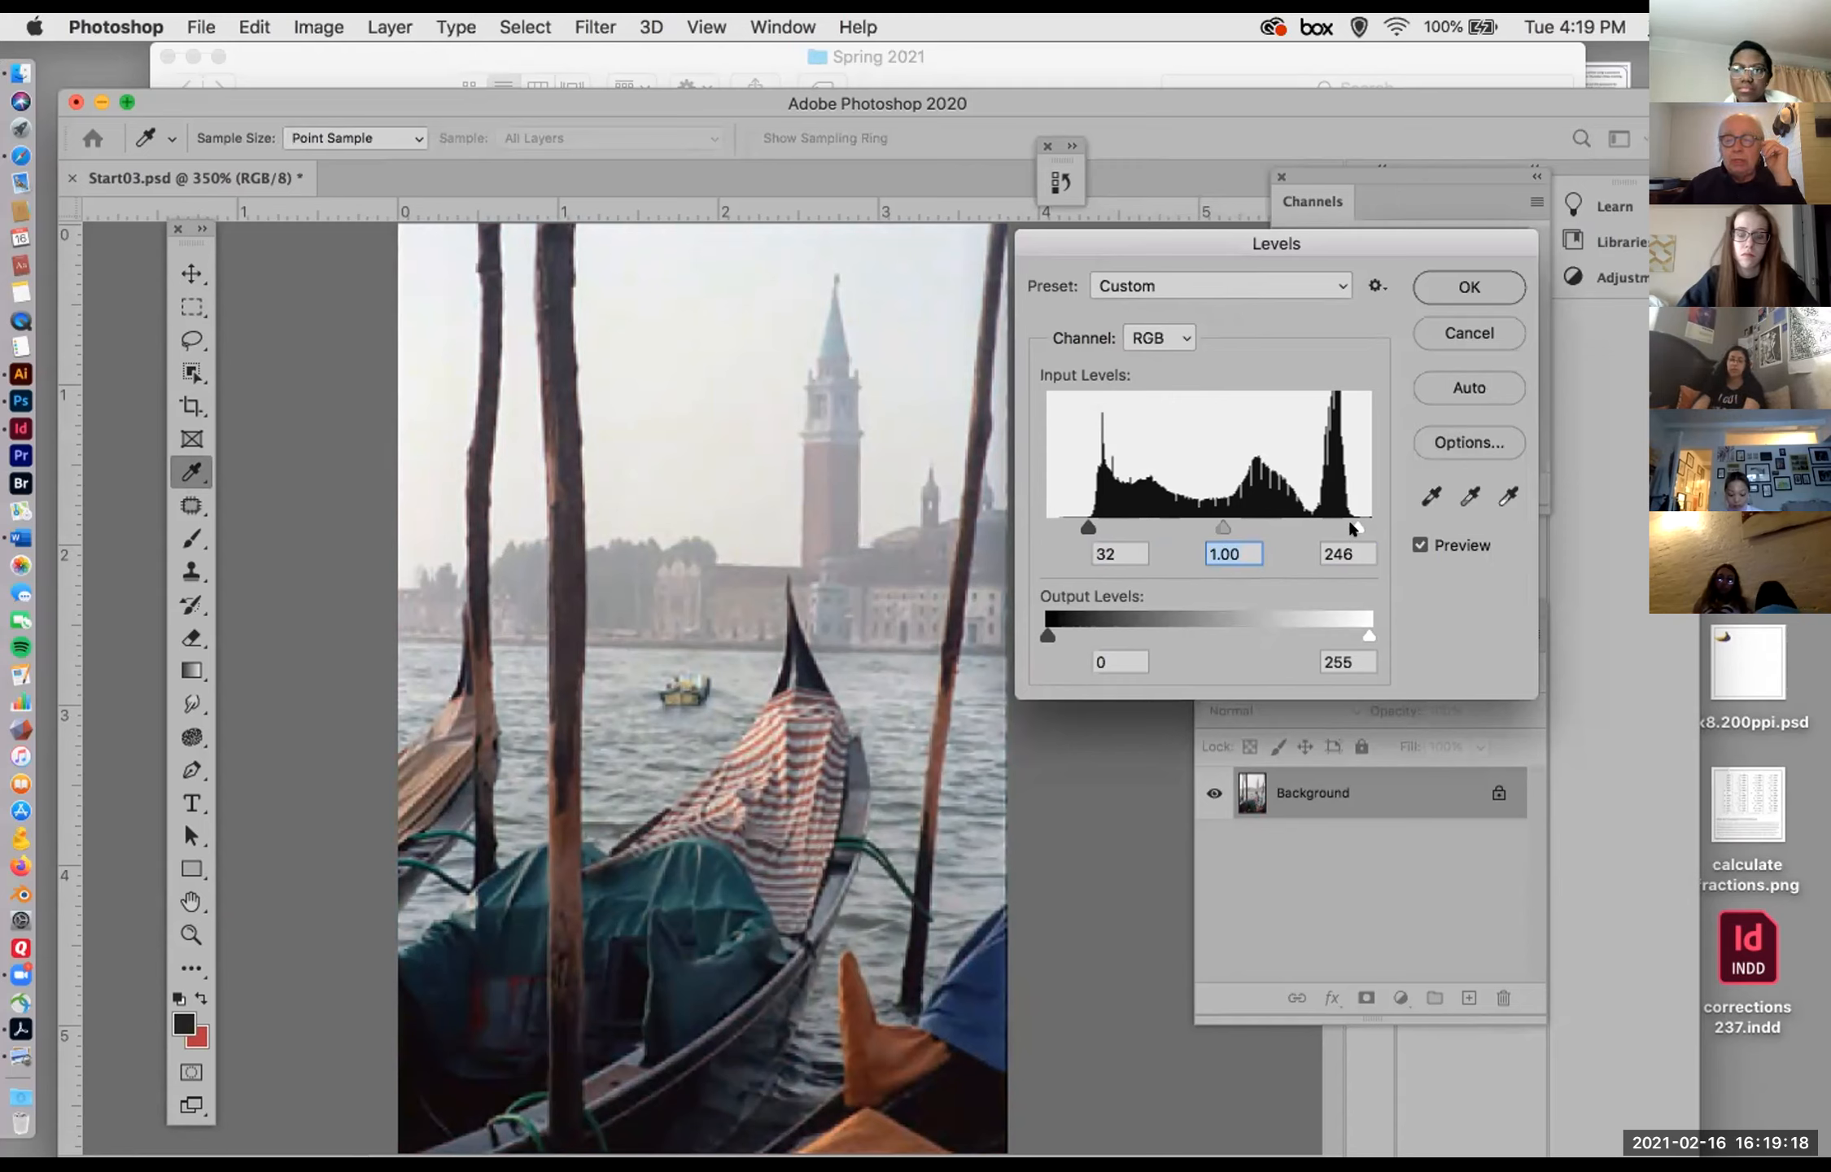
click(1436, 282)
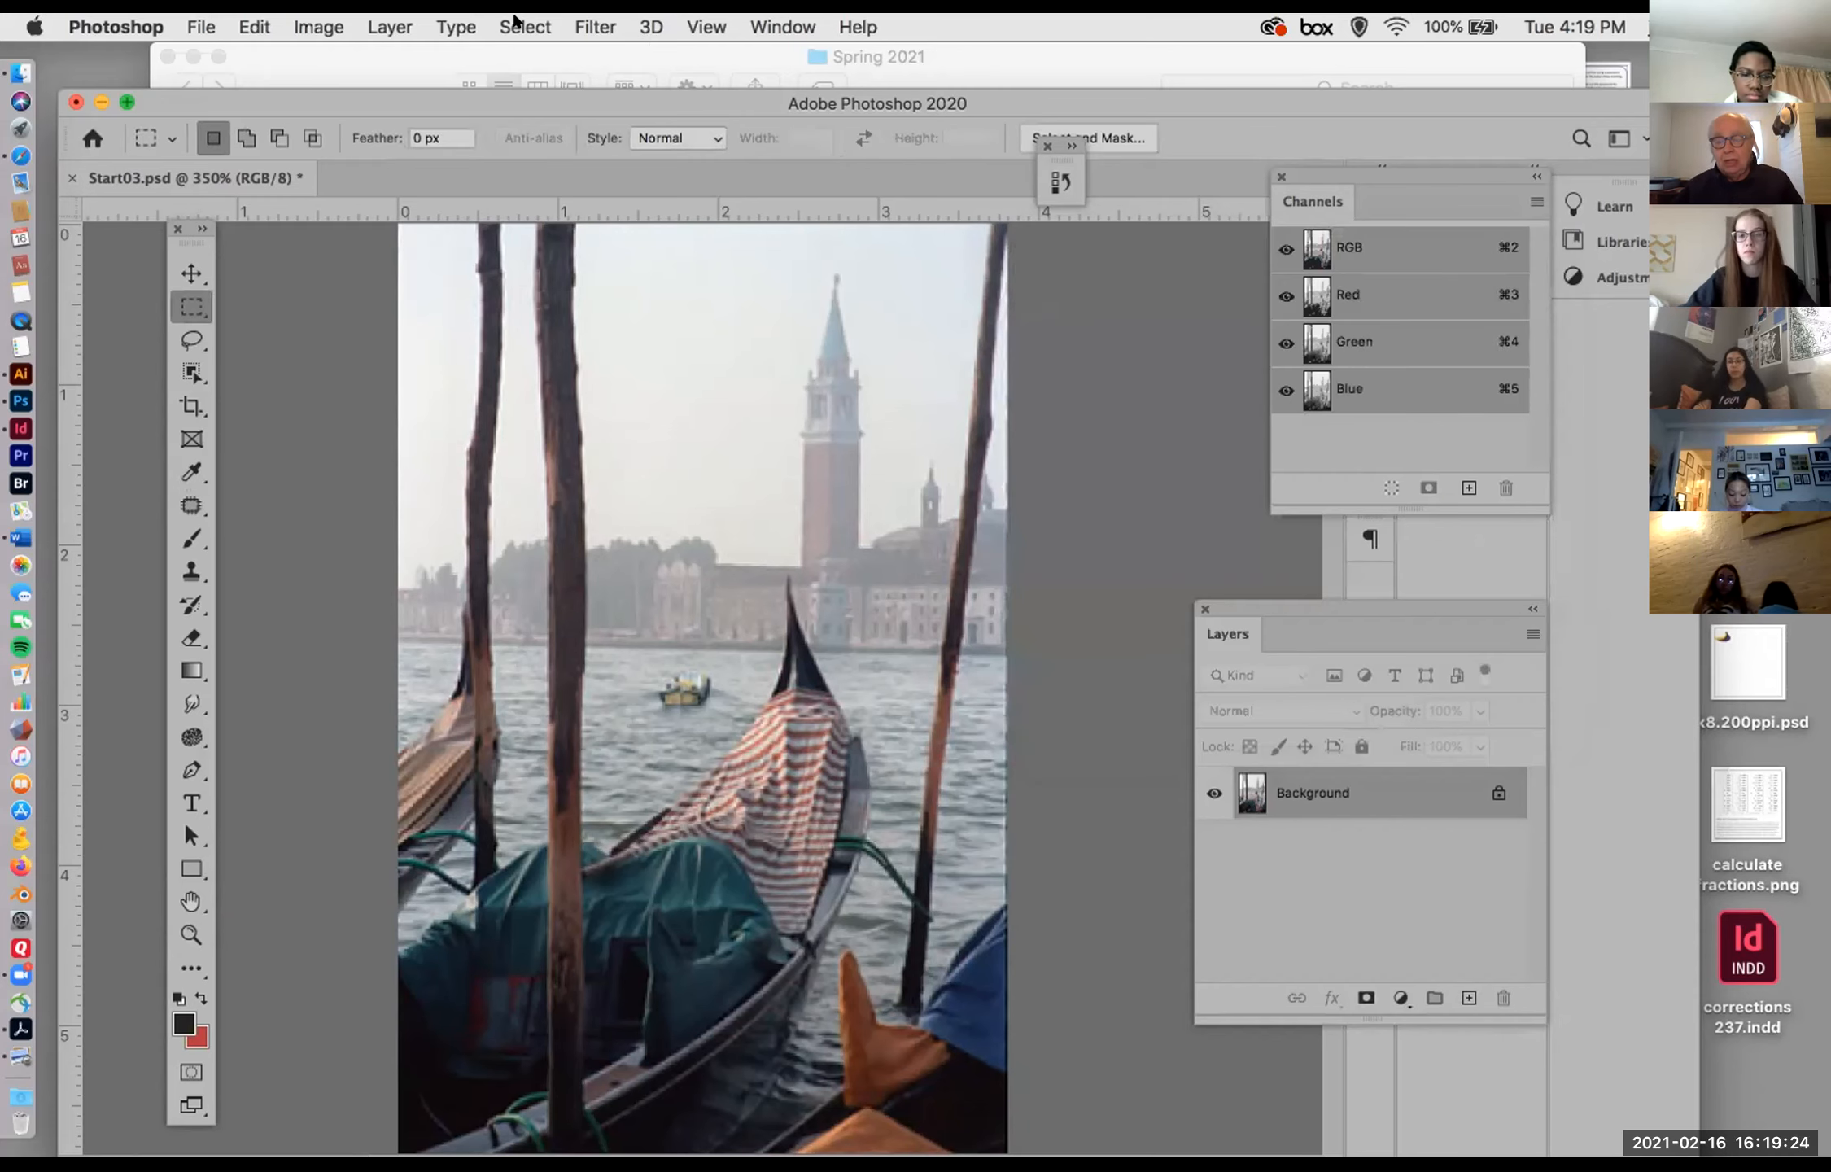
Step: Reopen Levels, try an RGB midtone of 0.97, return it to 1.00, and close the adjustment
key(super+l)
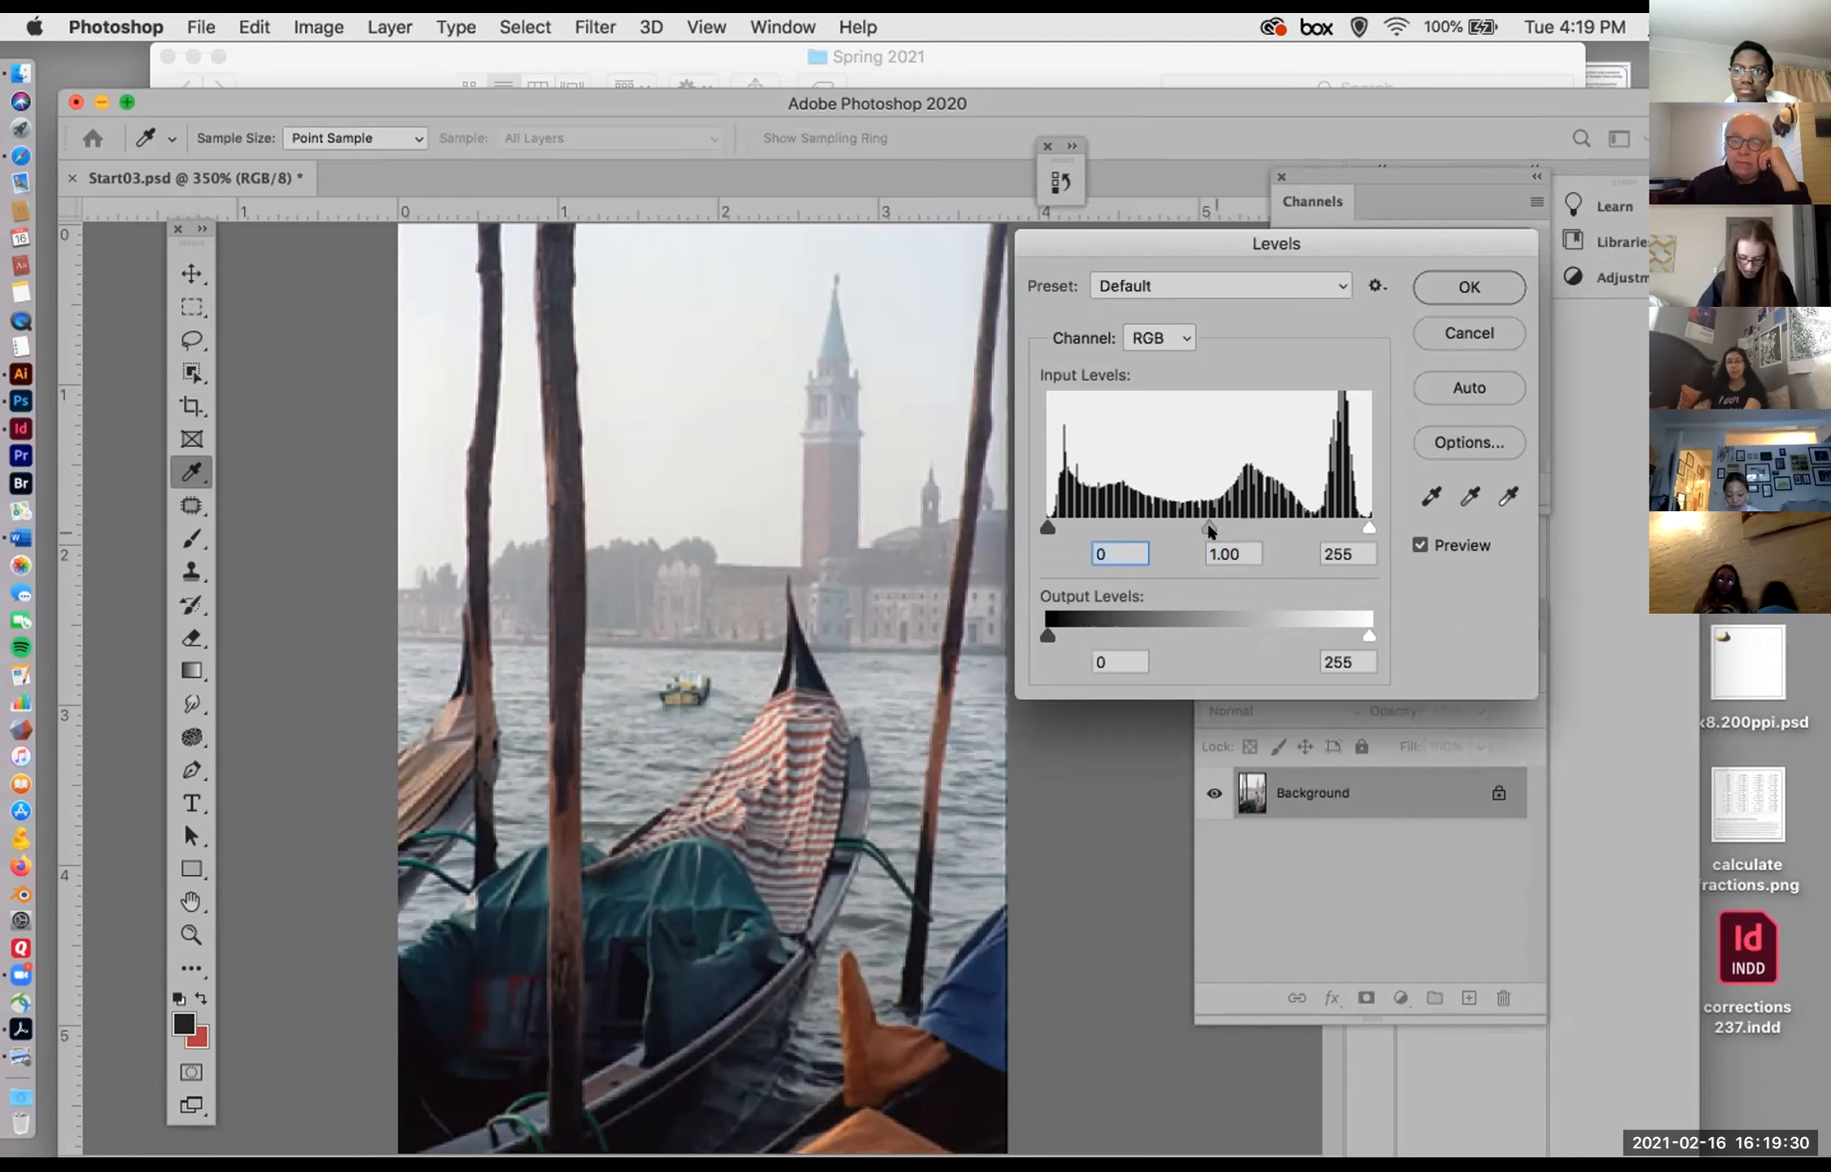
mouse_move(1208, 528)
mouse_down()
mouse_move(1147, 523)
mouse_move(1244, 525)
mouse_move(1190, 522)
mouse_up()
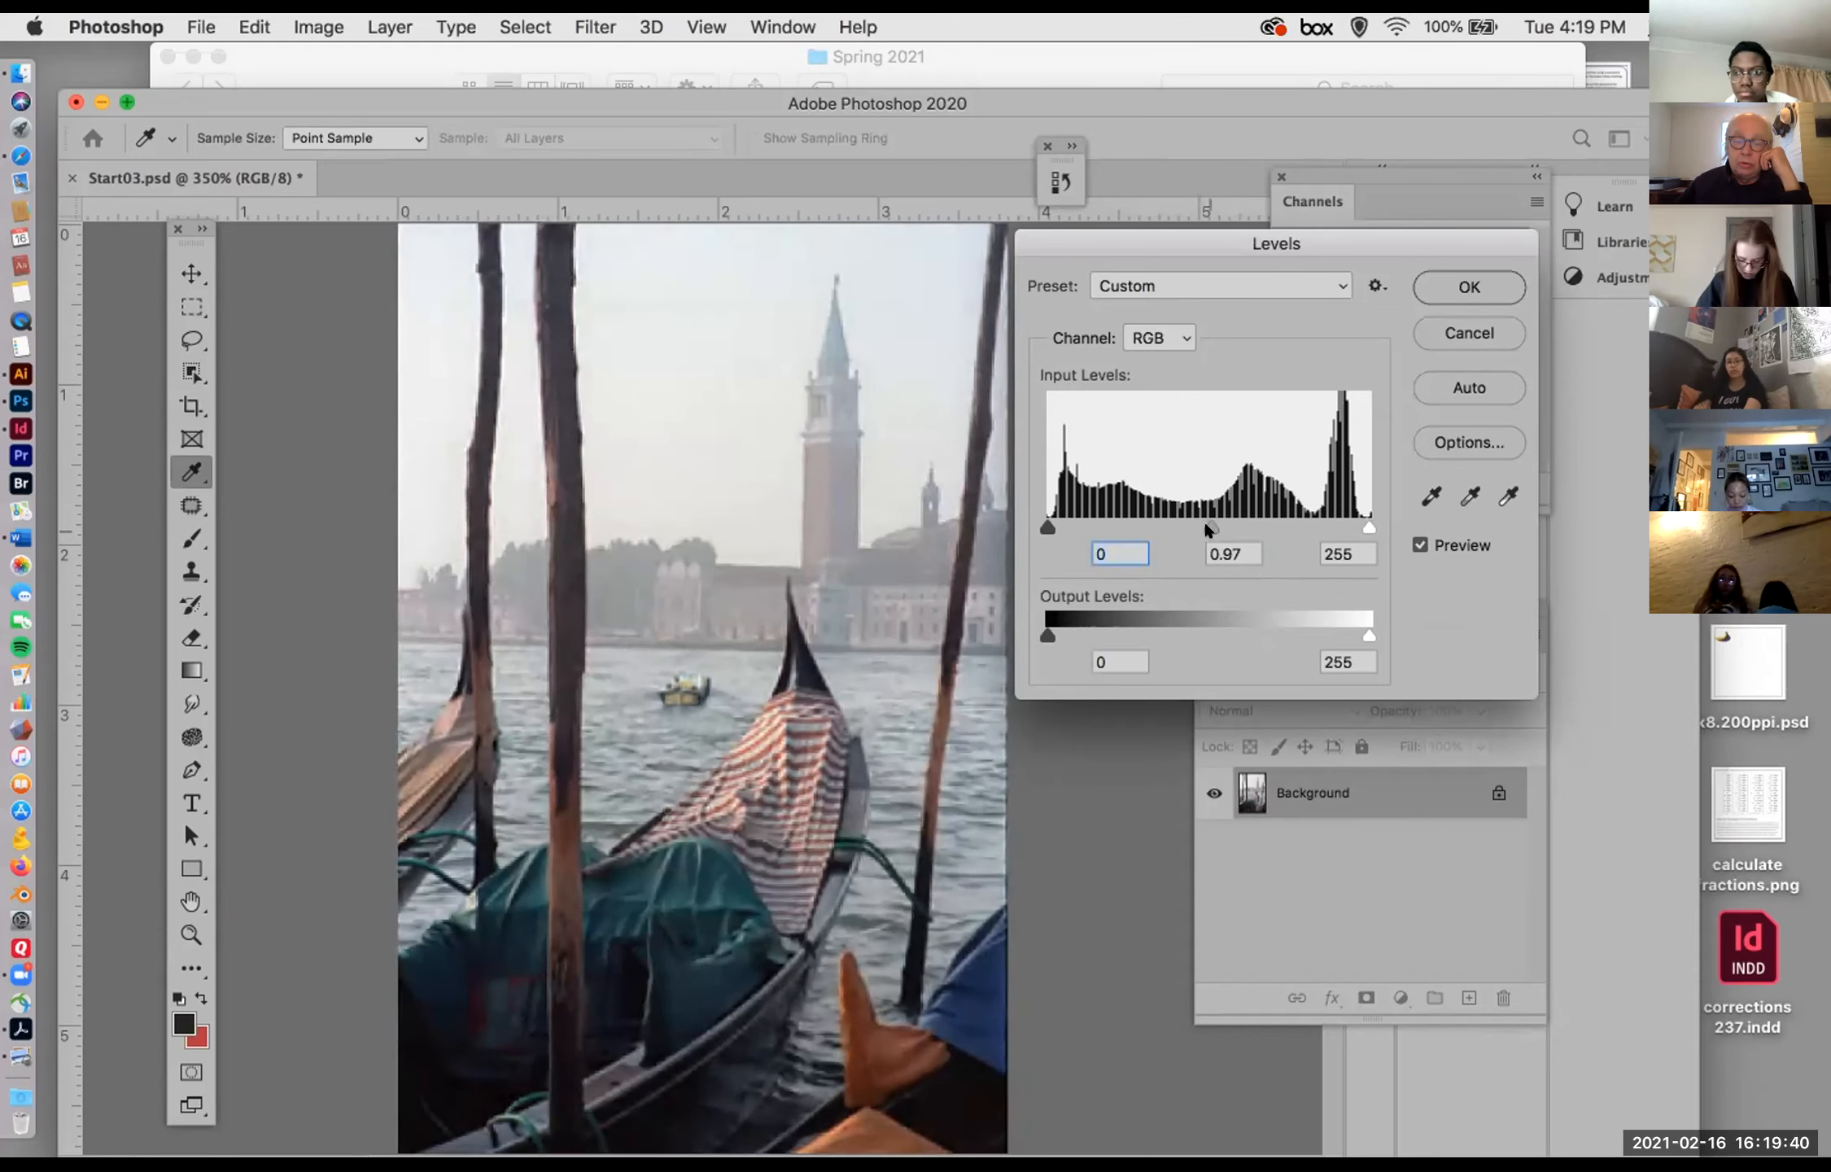
click(1213, 556)
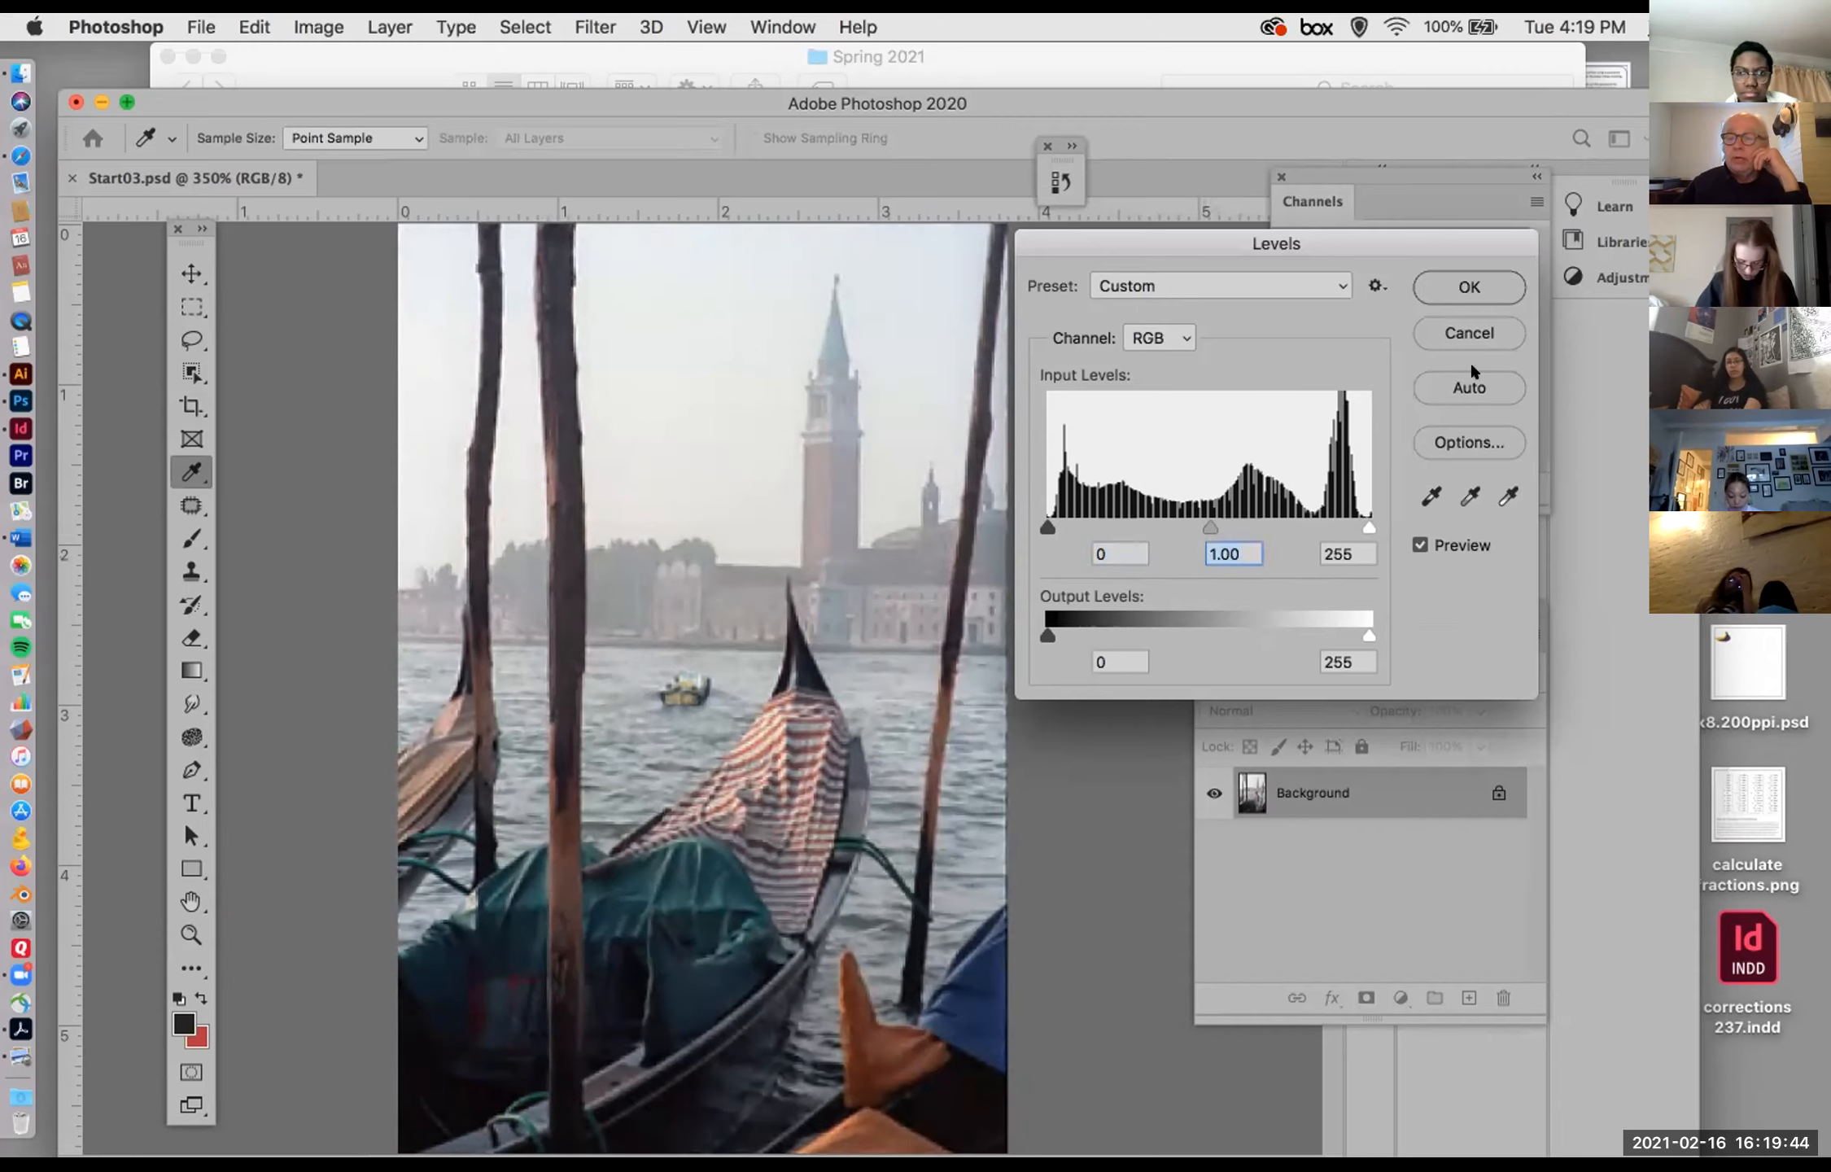
click(1448, 276)
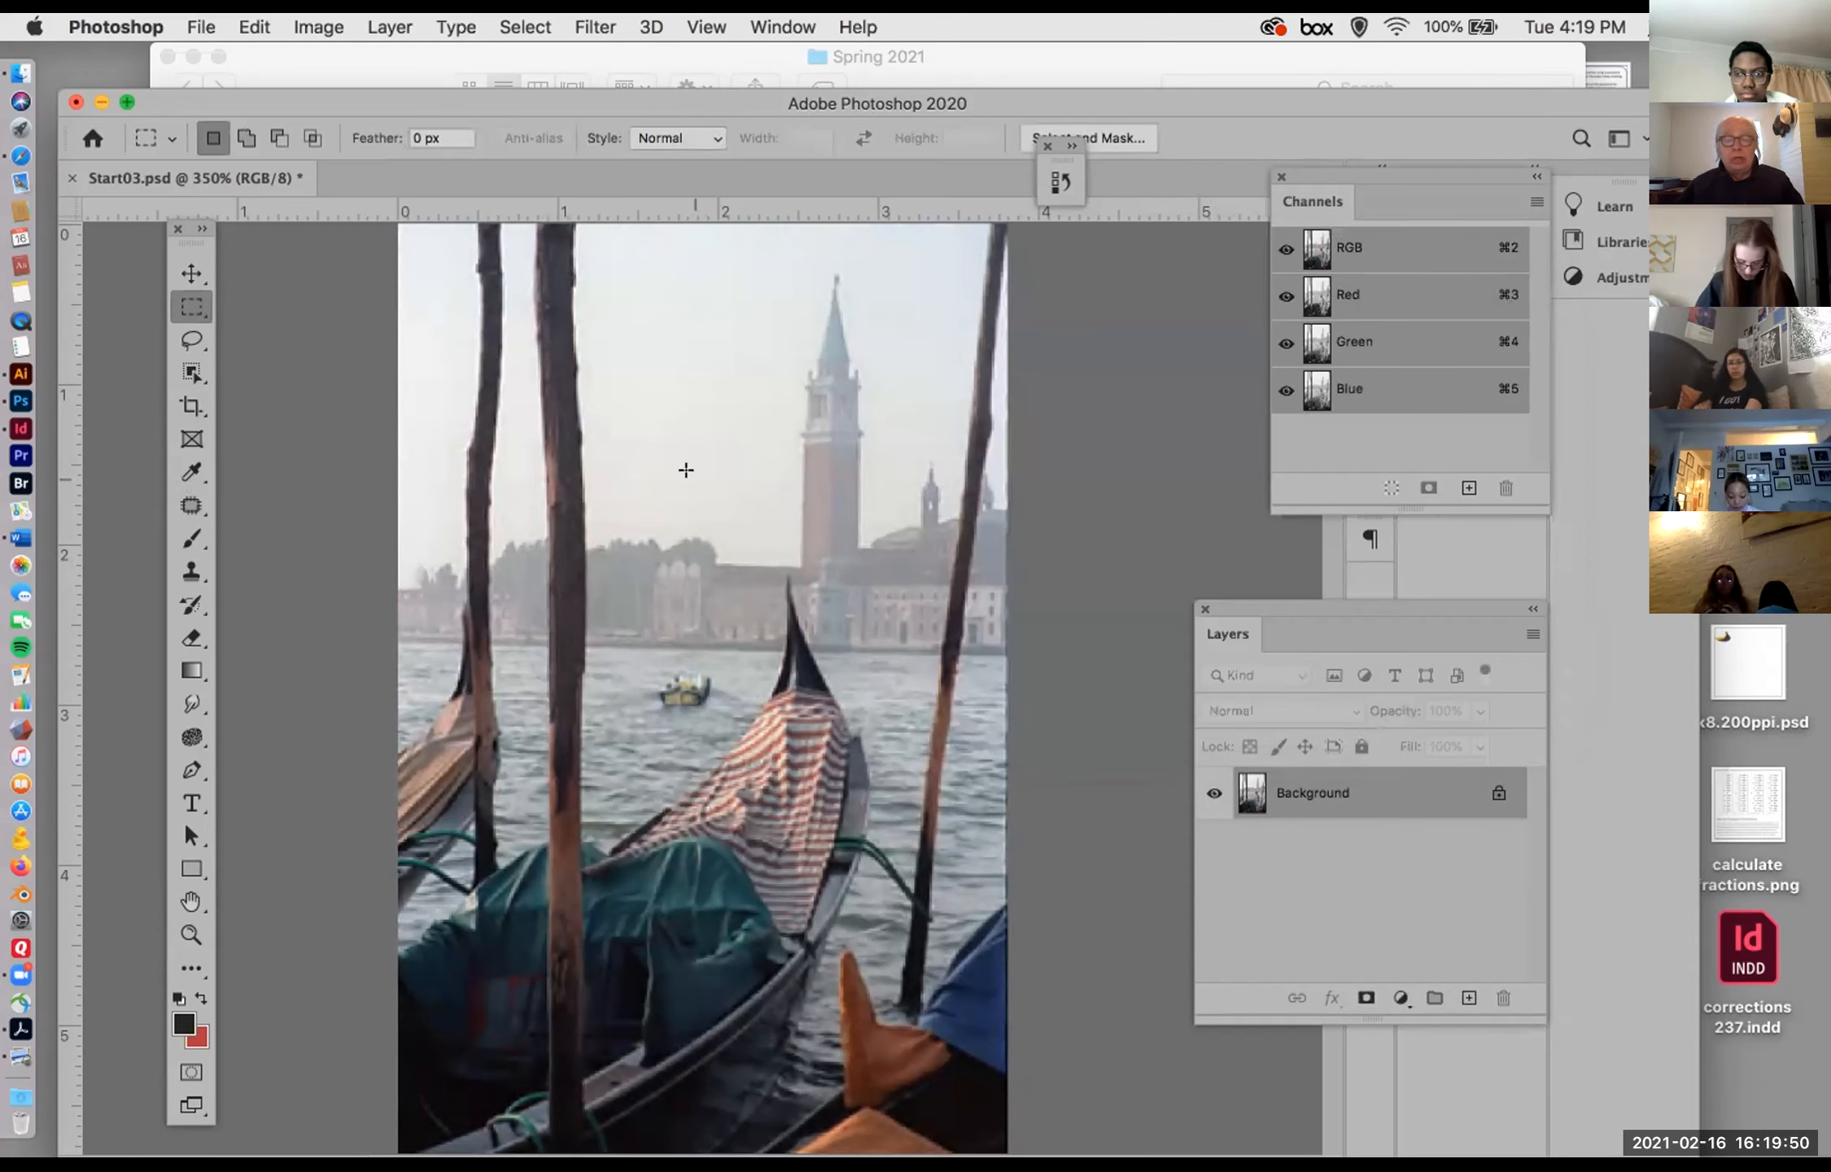
Step: Start a Curves adjustment on the RGB channel and draw several scattered freehand segments across the curve grid
click(315, 26)
mouse_move(320, 97)
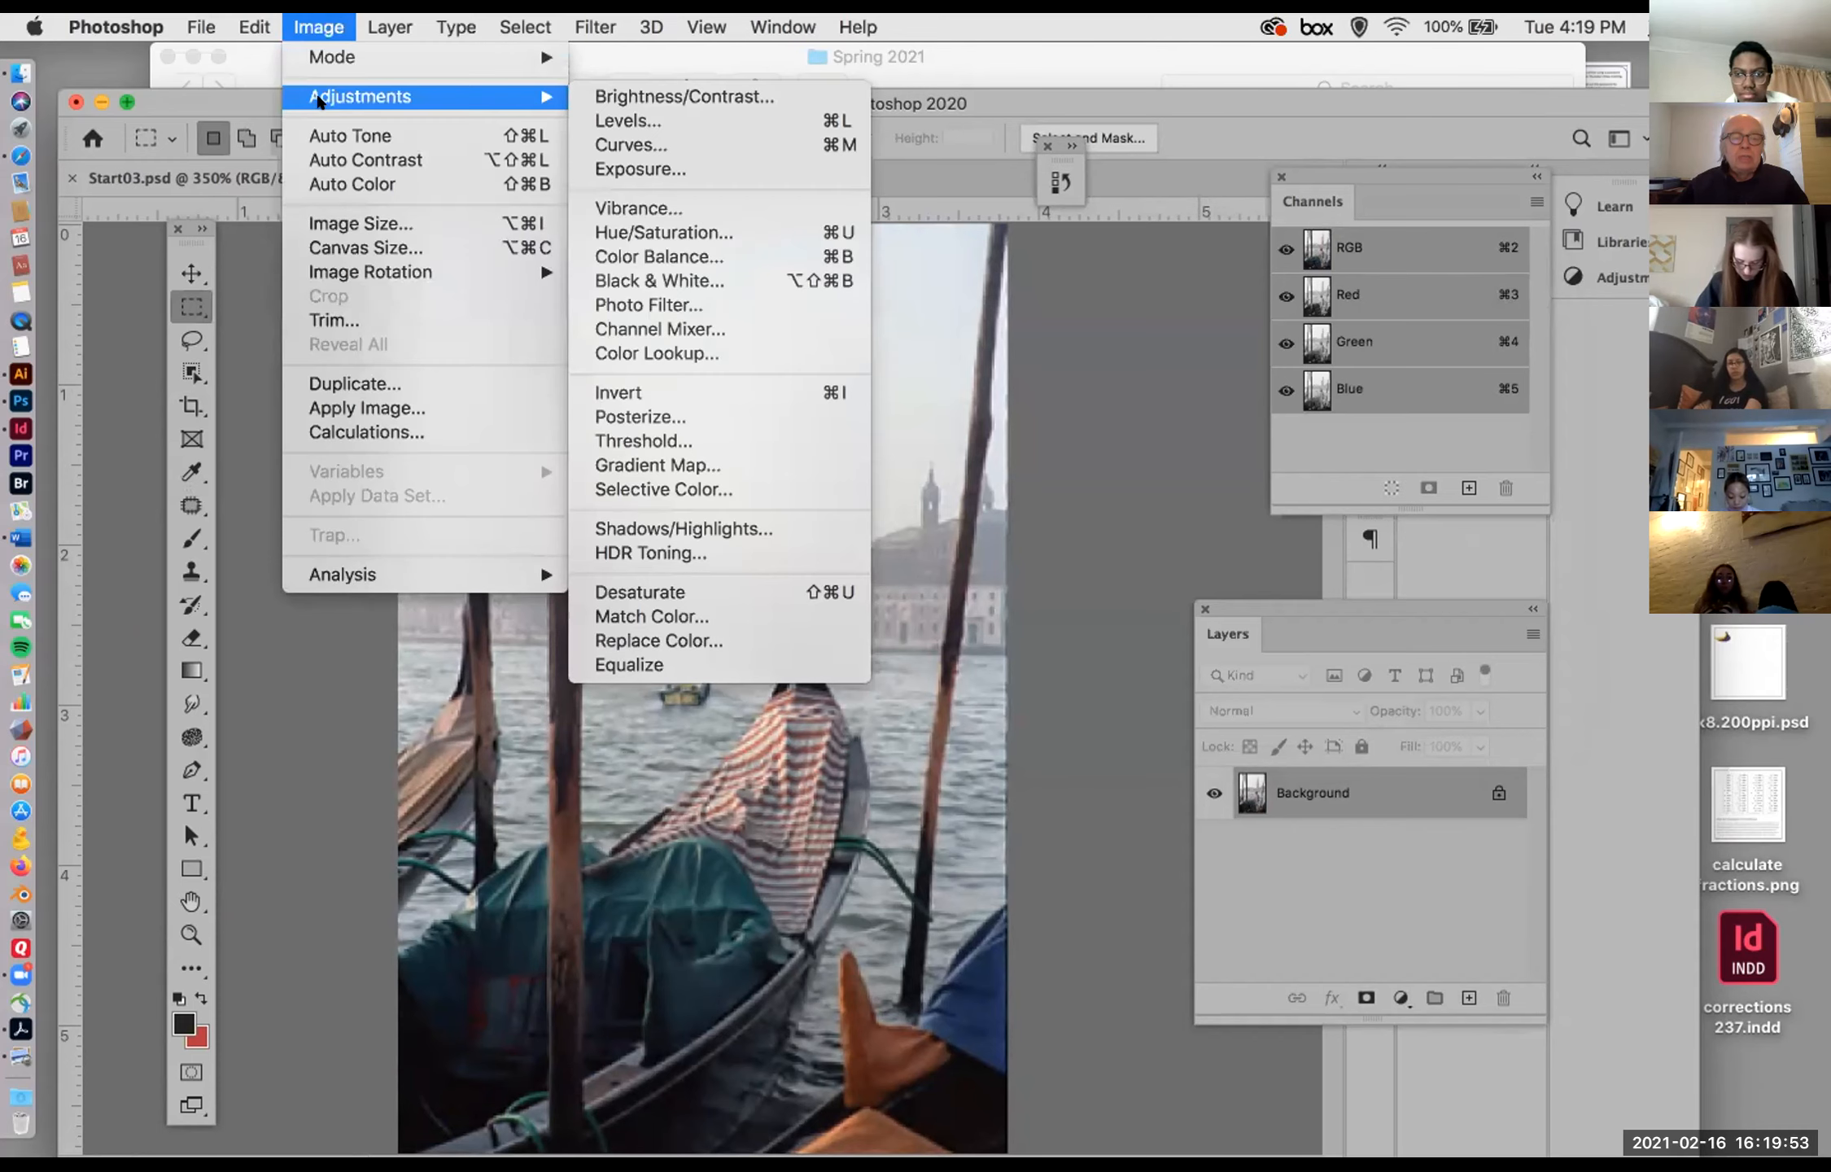
click(633, 145)
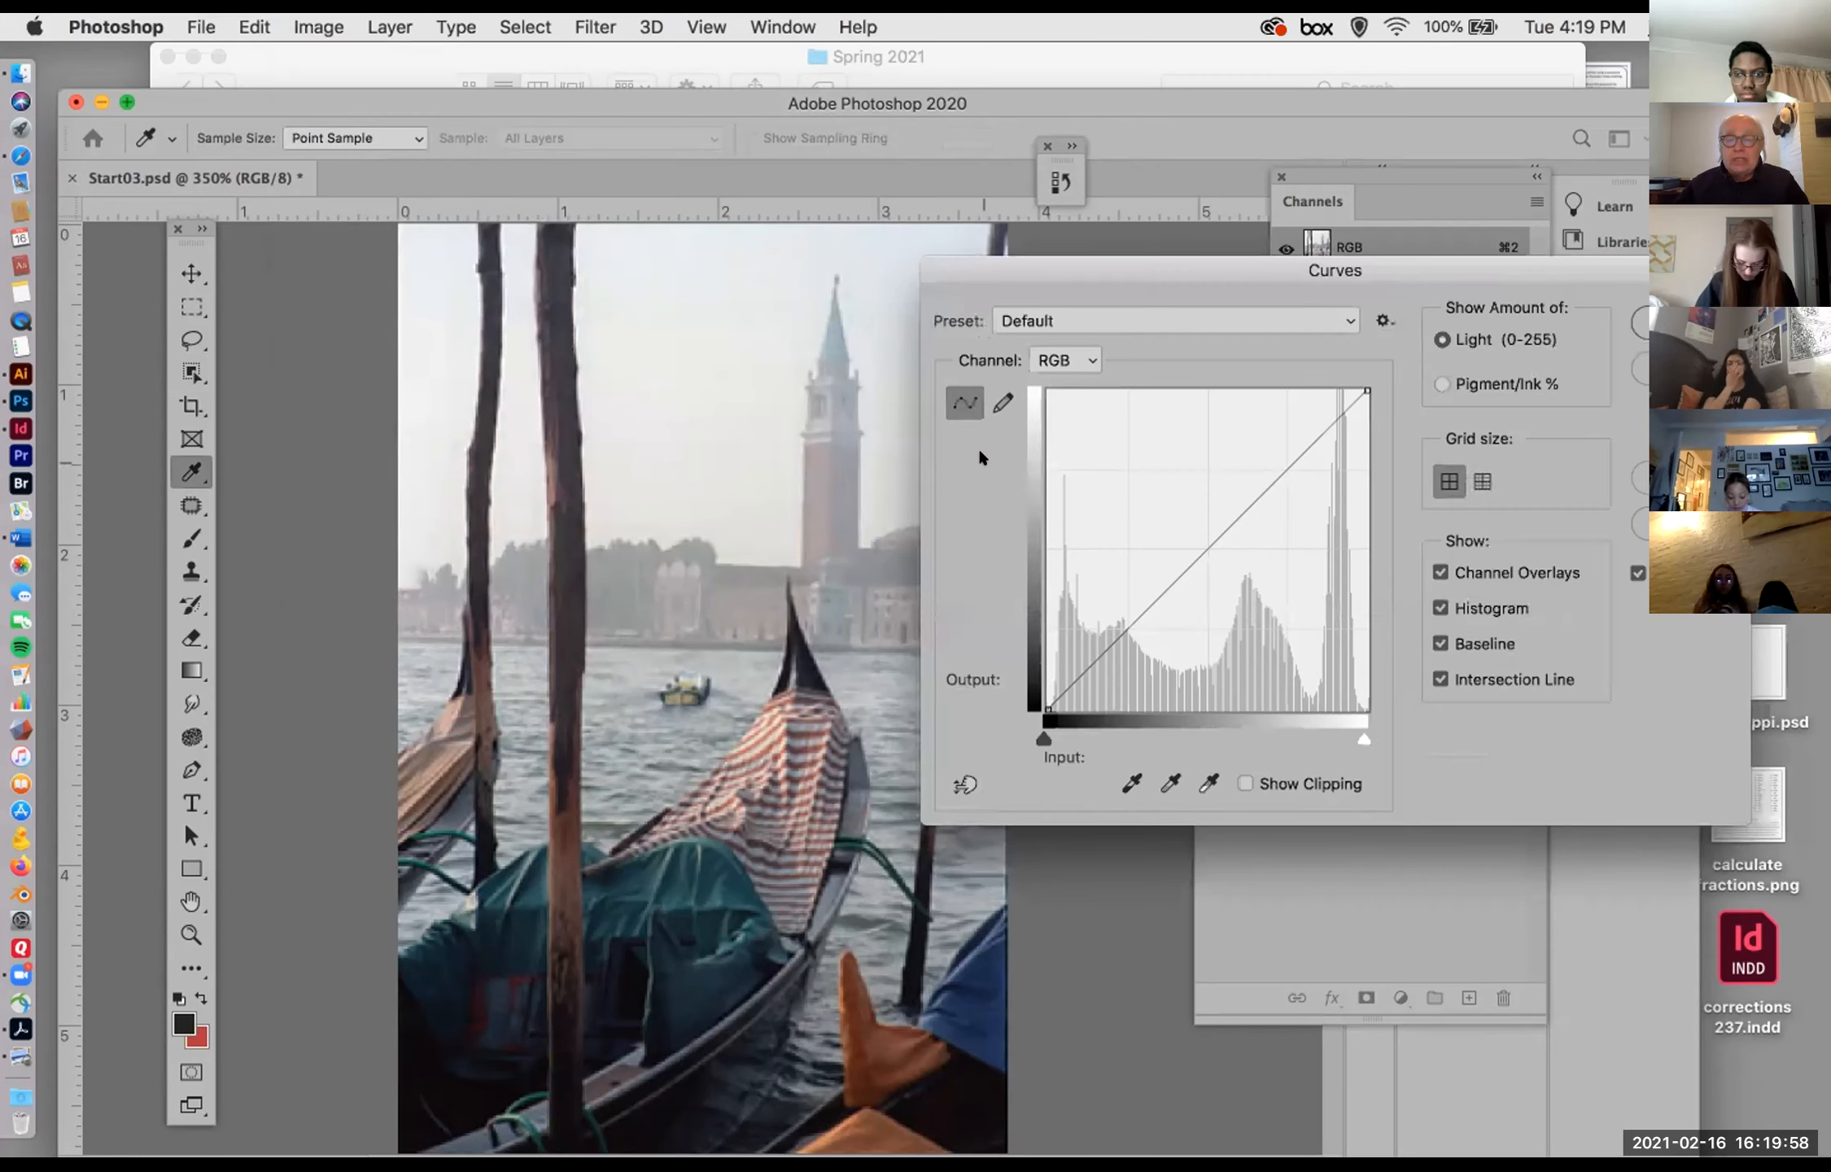
click(1001, 401)
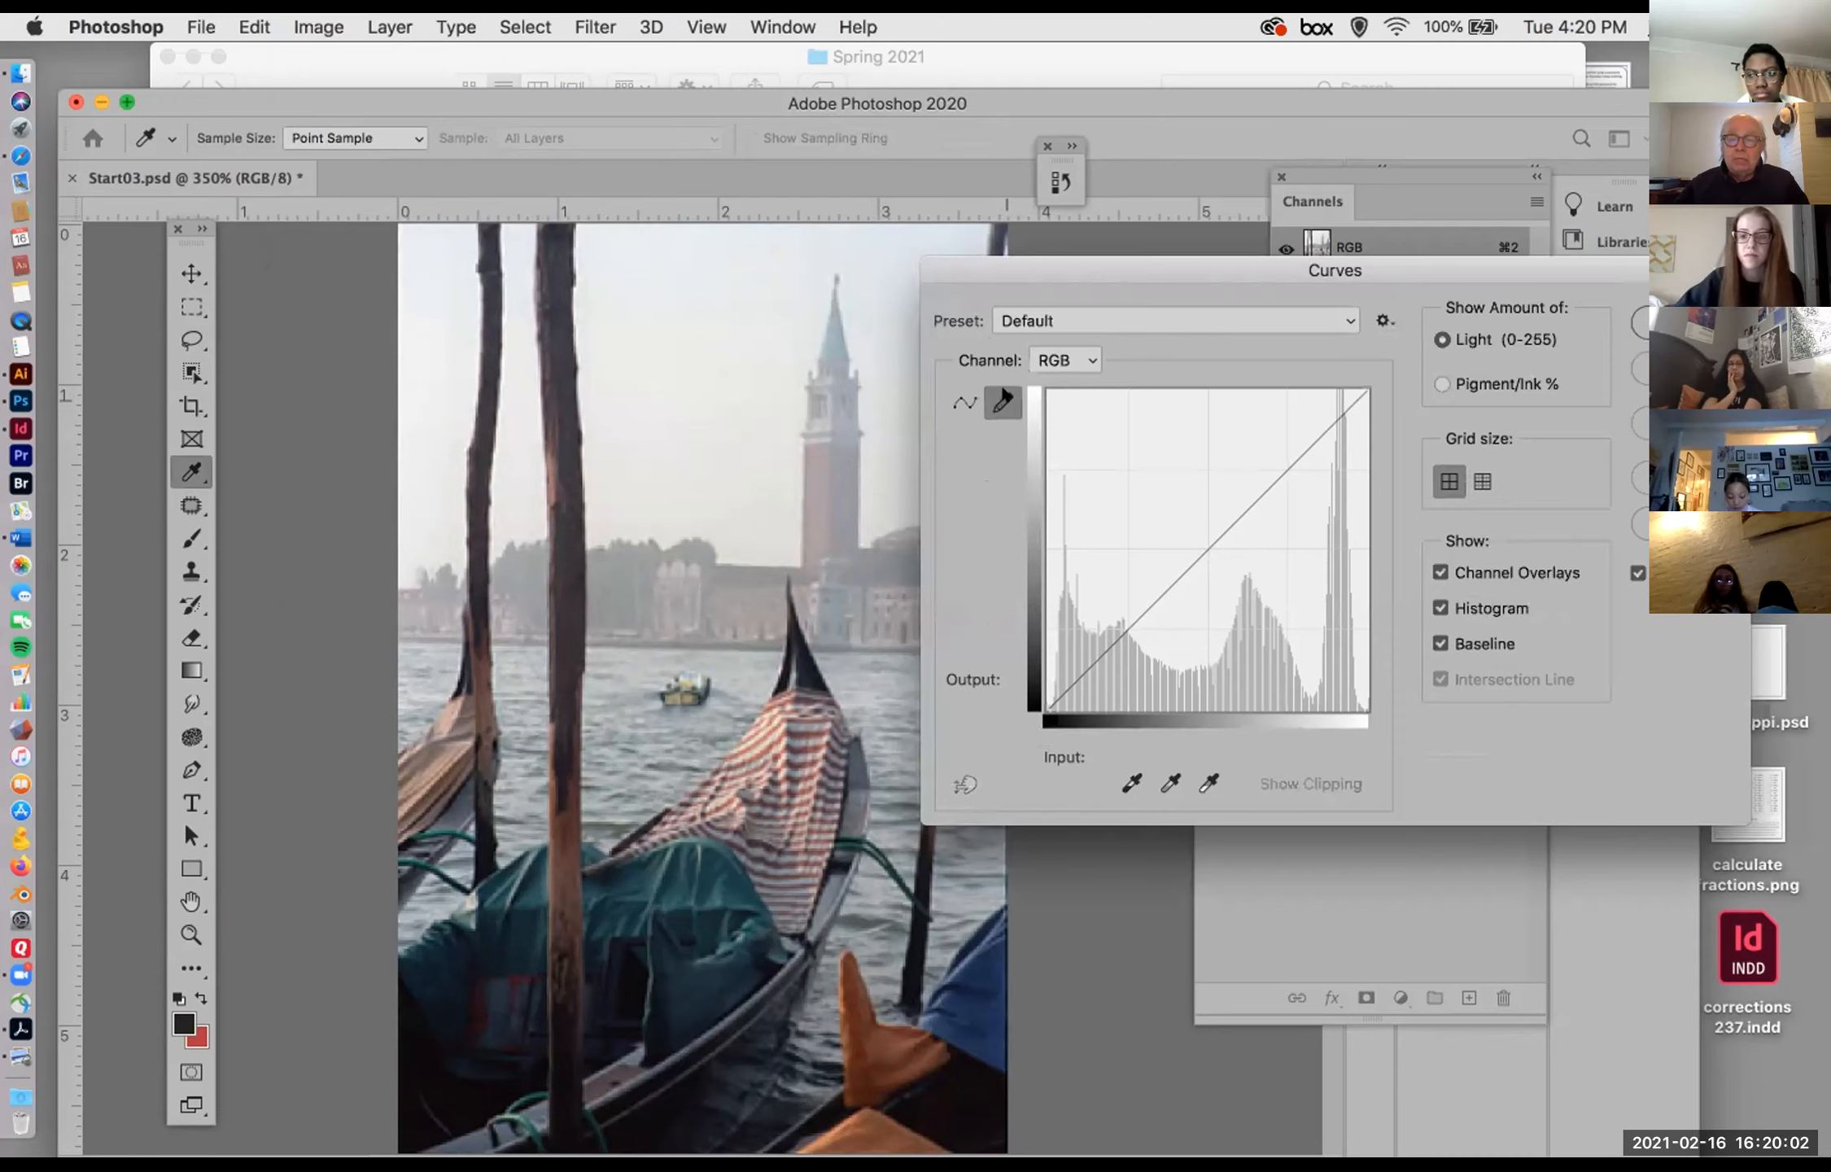
drag(1287, 412, 1311, 408)
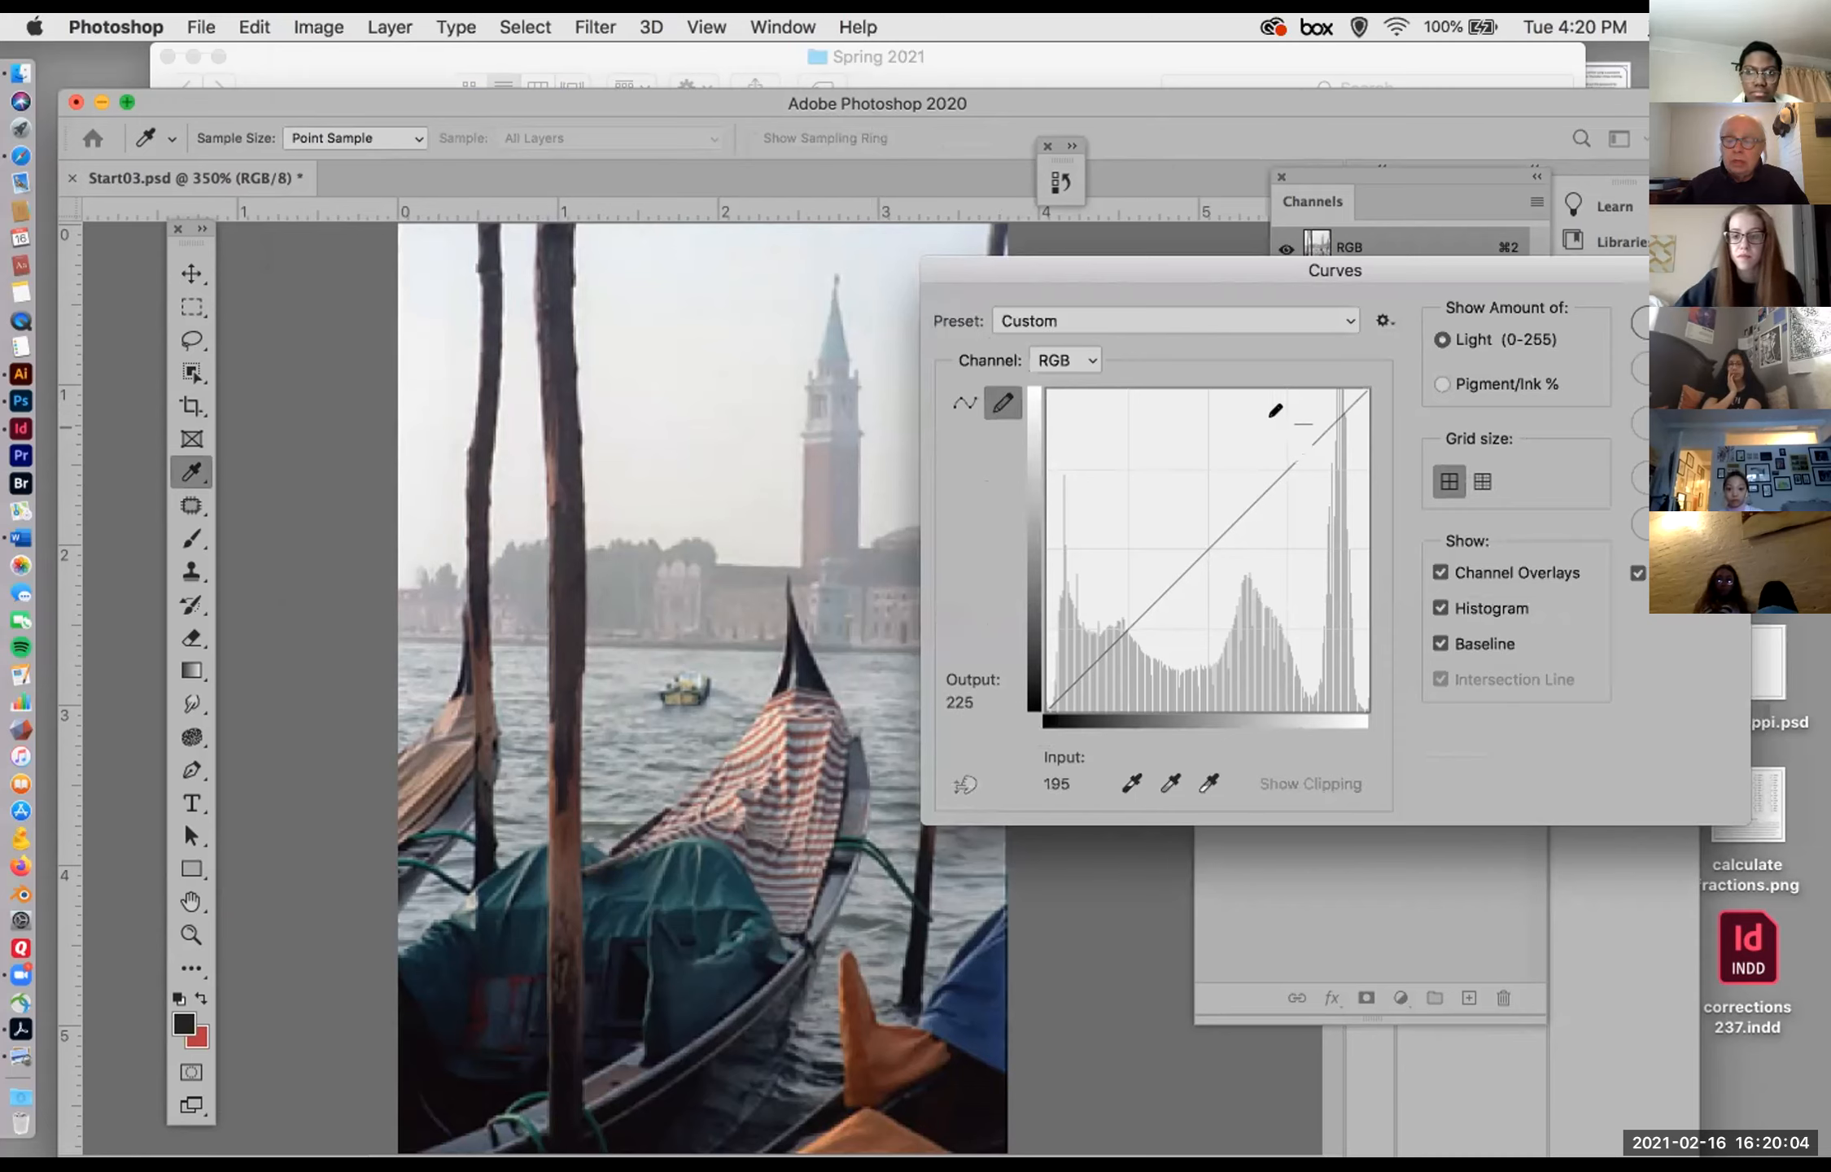
drag(1229, 476, 1091, 410)
mouse_move(1107, 508)
mouse_down()
mouse_move(1065, 515)
mouse_move(1171, 534)
mouse_move(1152, 474)
mouse_up()
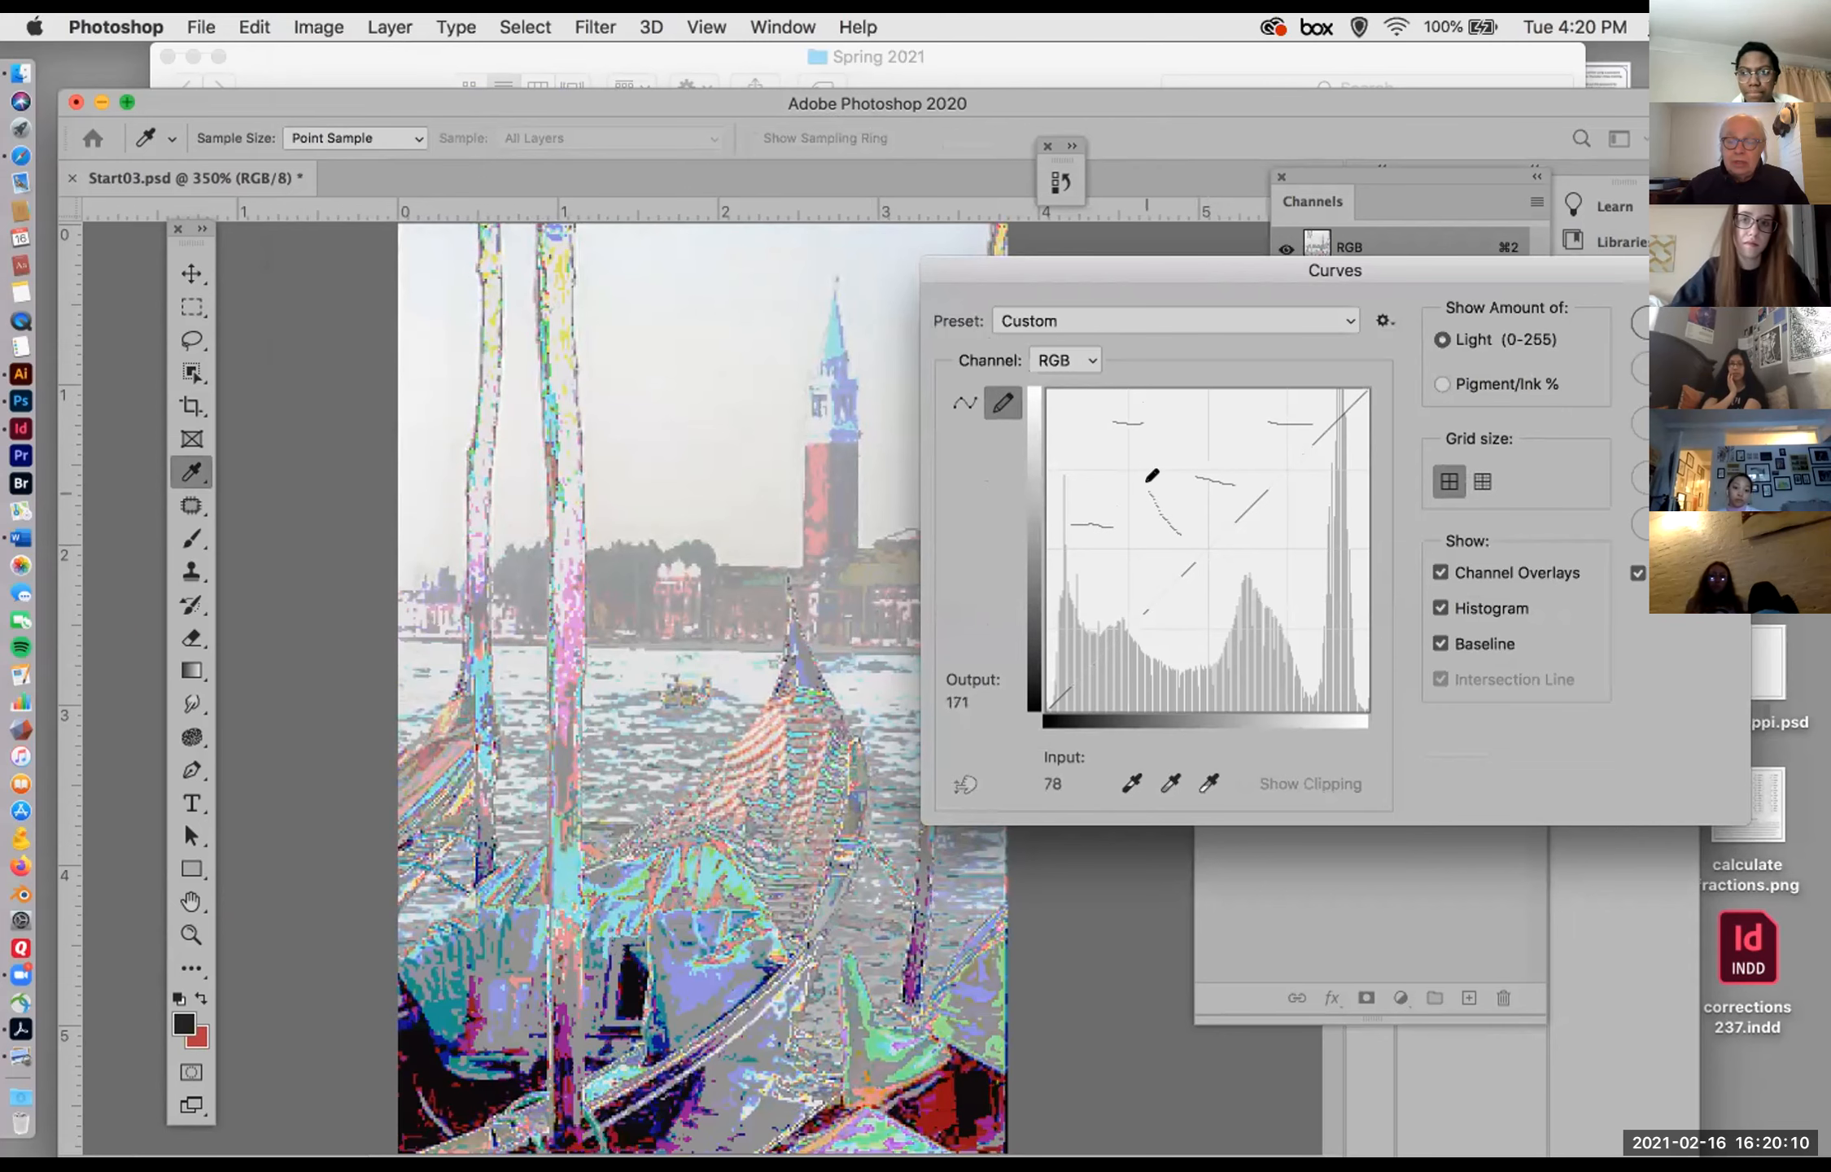
mouse_move(1294, 527)
mouse_down()
mouse_move(1333, 579)
mouse_move(1250, 629)
mouse_up()
drag(1127, 673, 1096, 660)
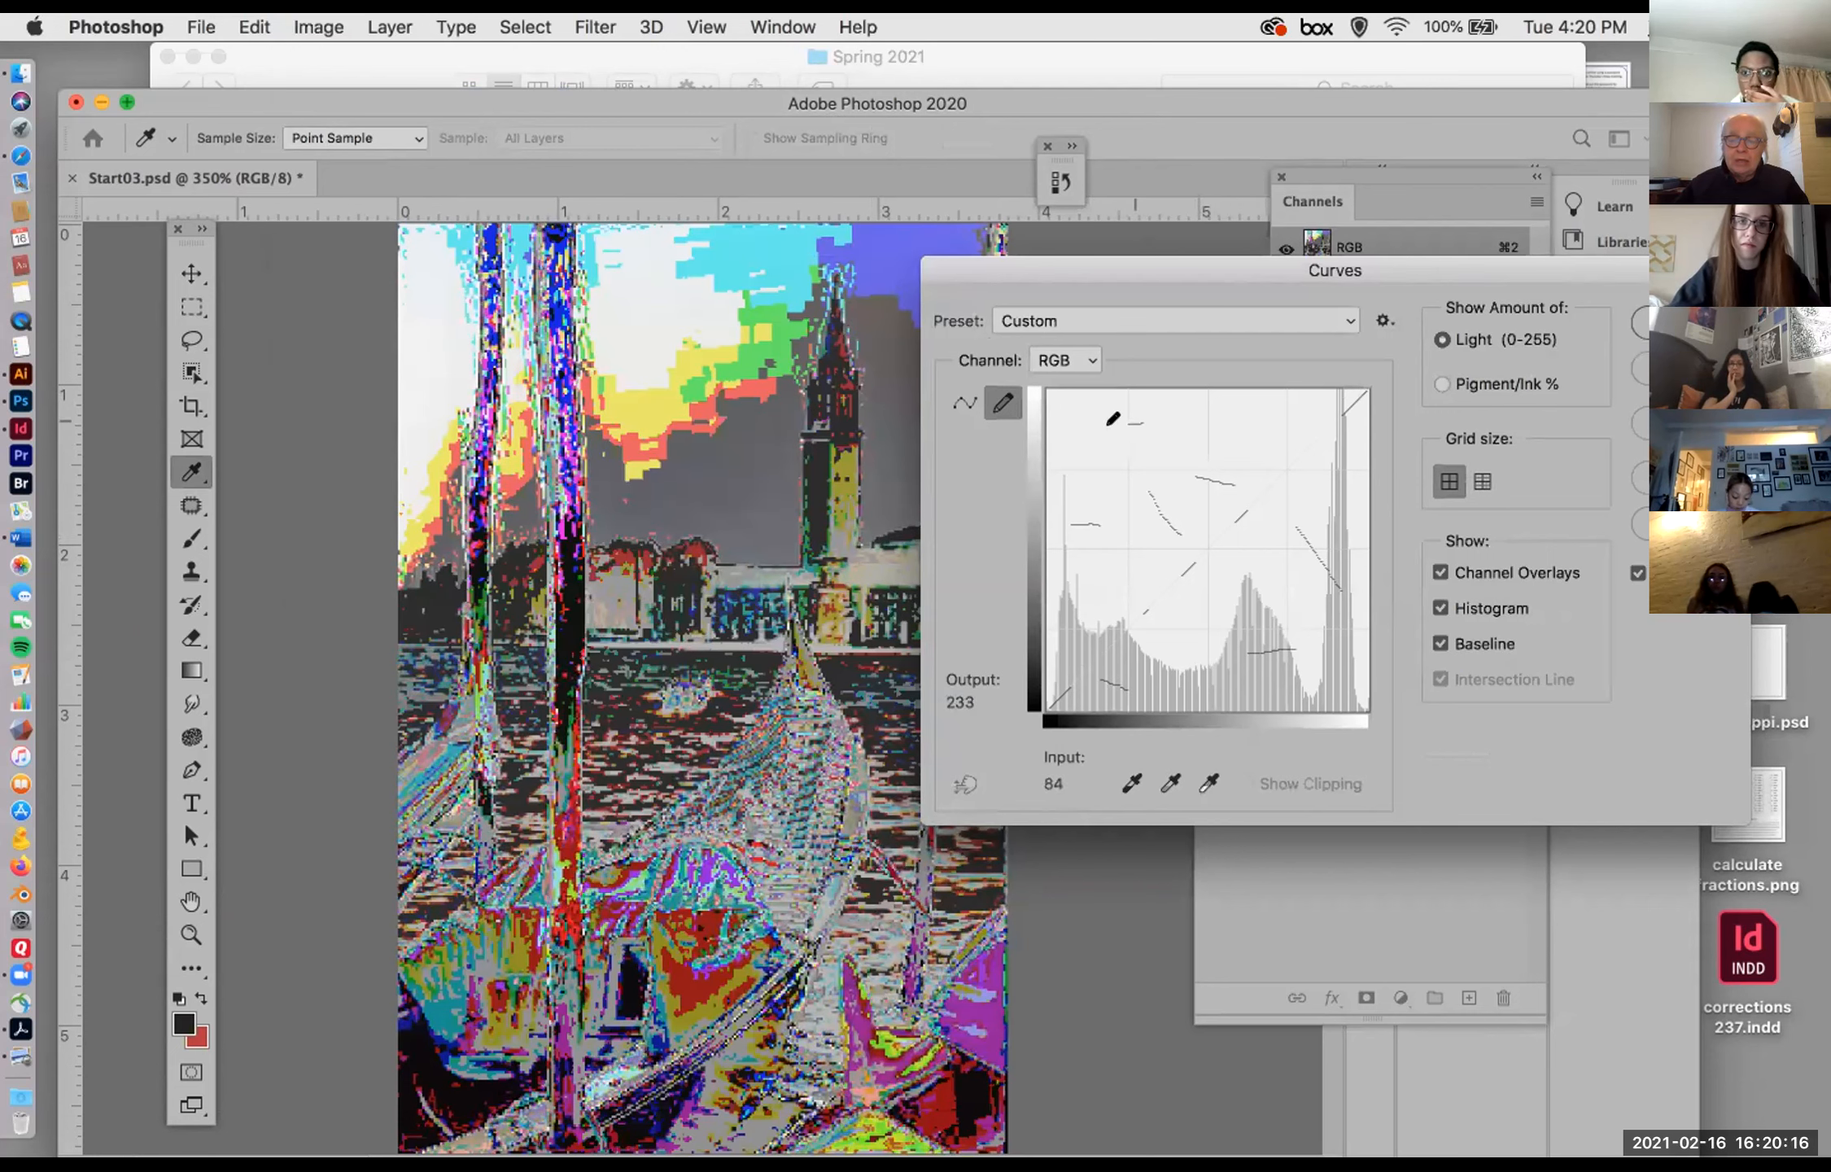
Step: Convert the hand-drawn curve to editable points, return to freehand drawing, reset the curve, and cancel the Curves adjustment
click(963, 399)
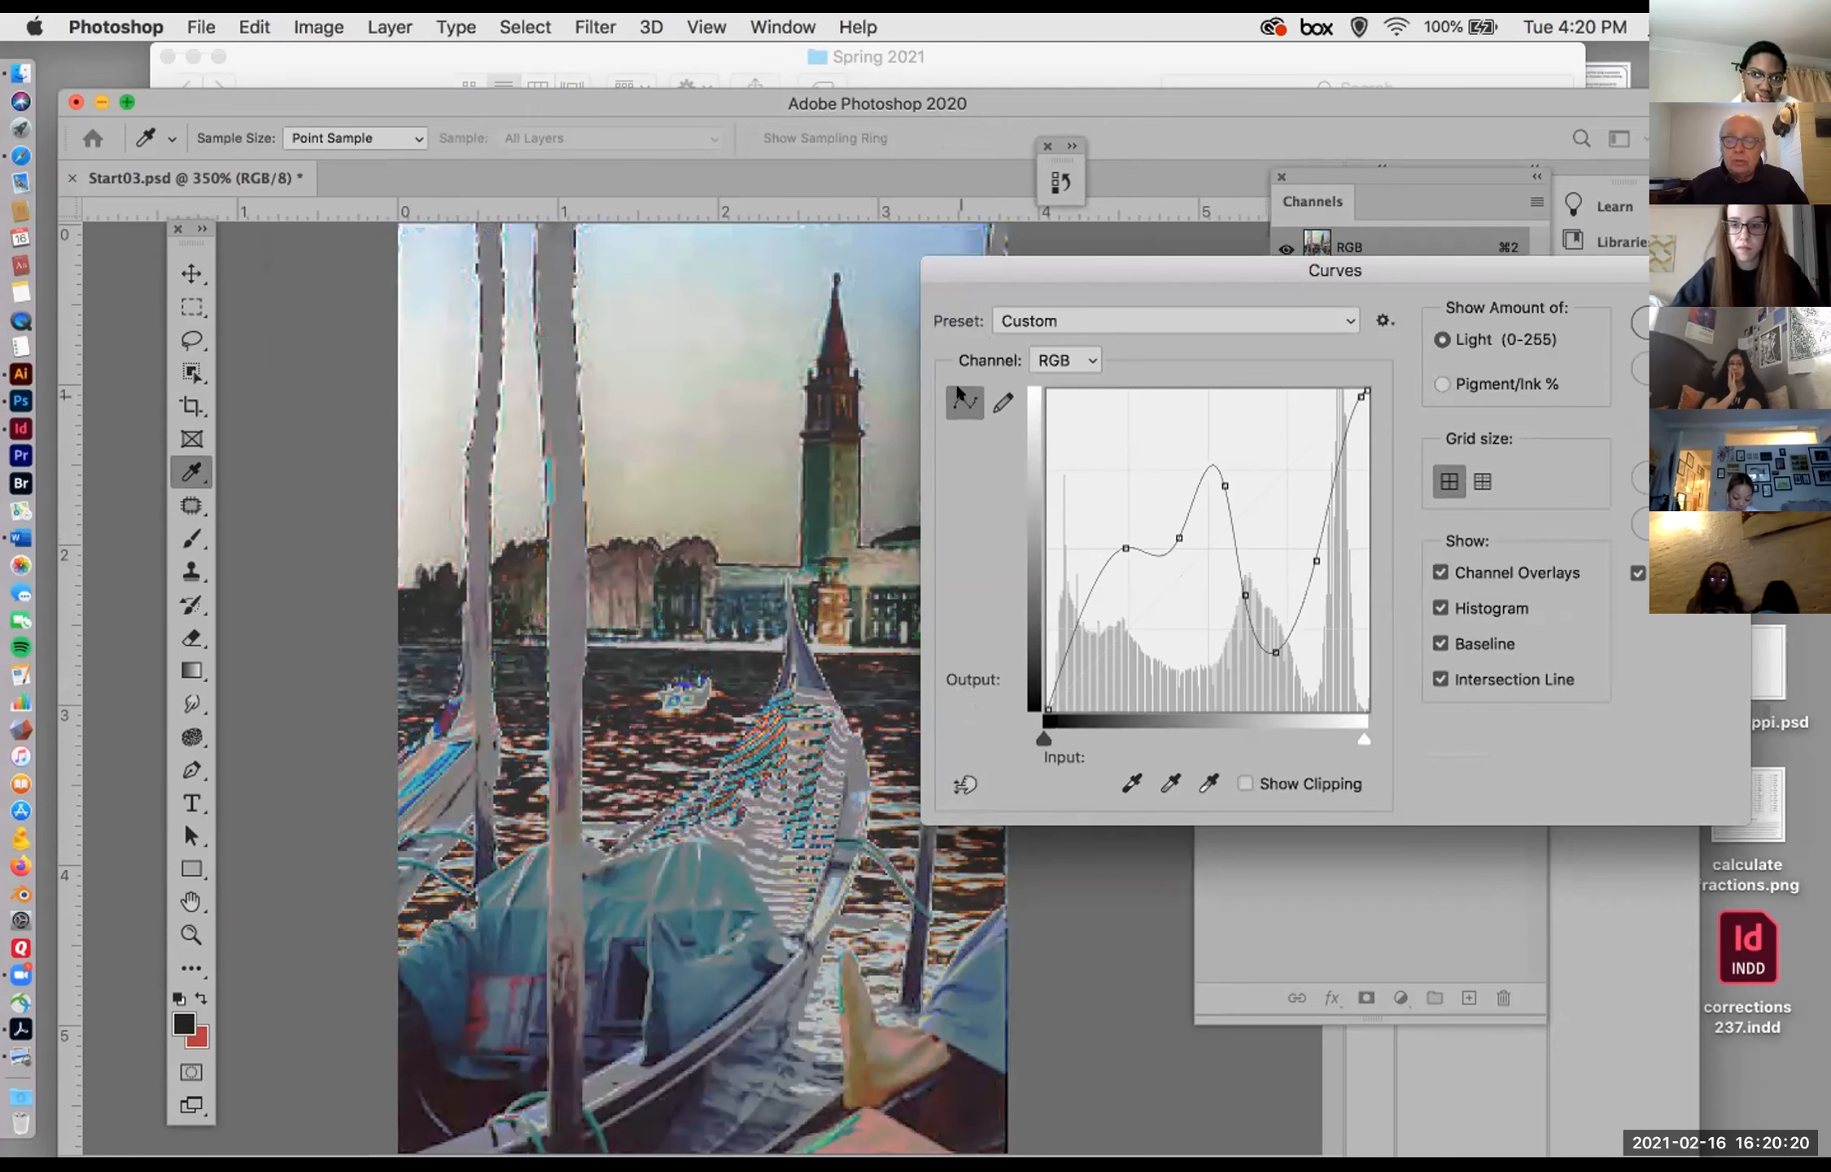
click(1003, 402)
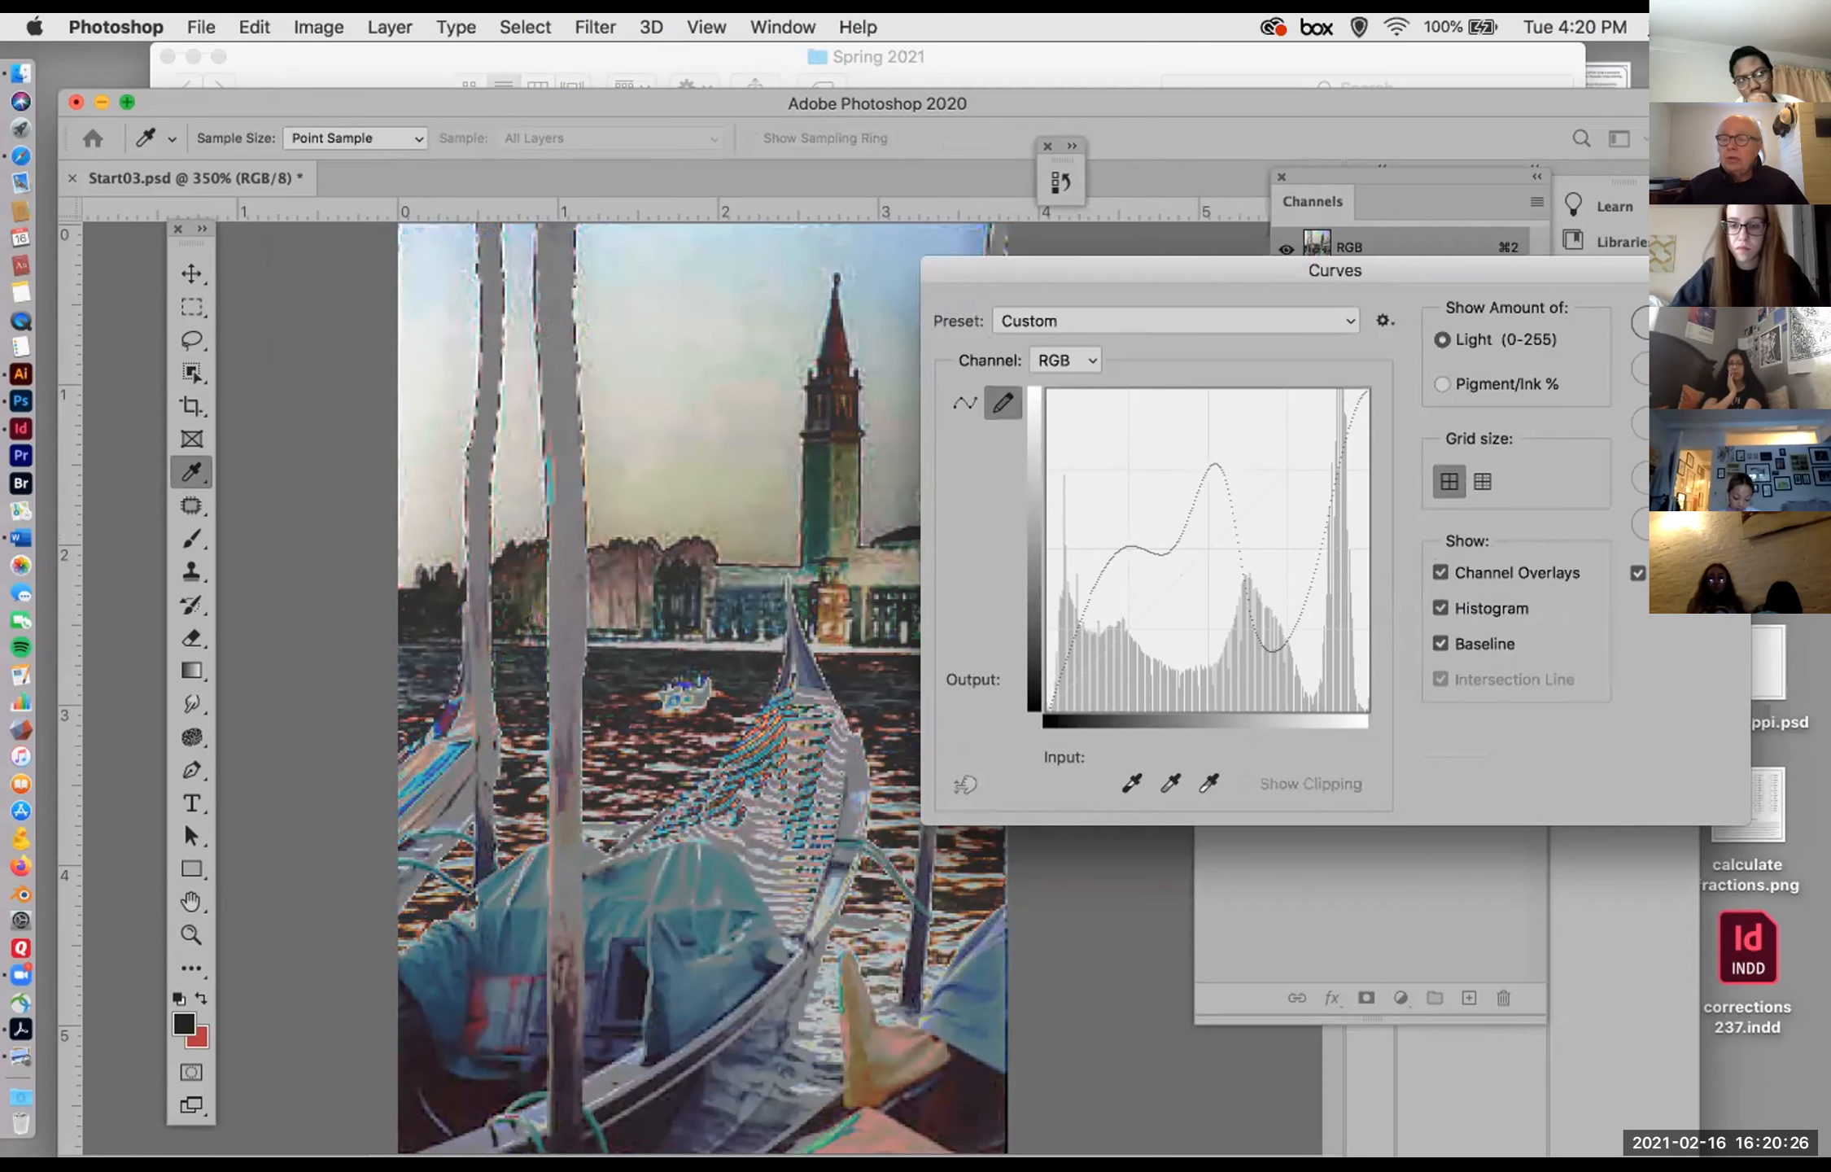
alt+click(1683, 368)
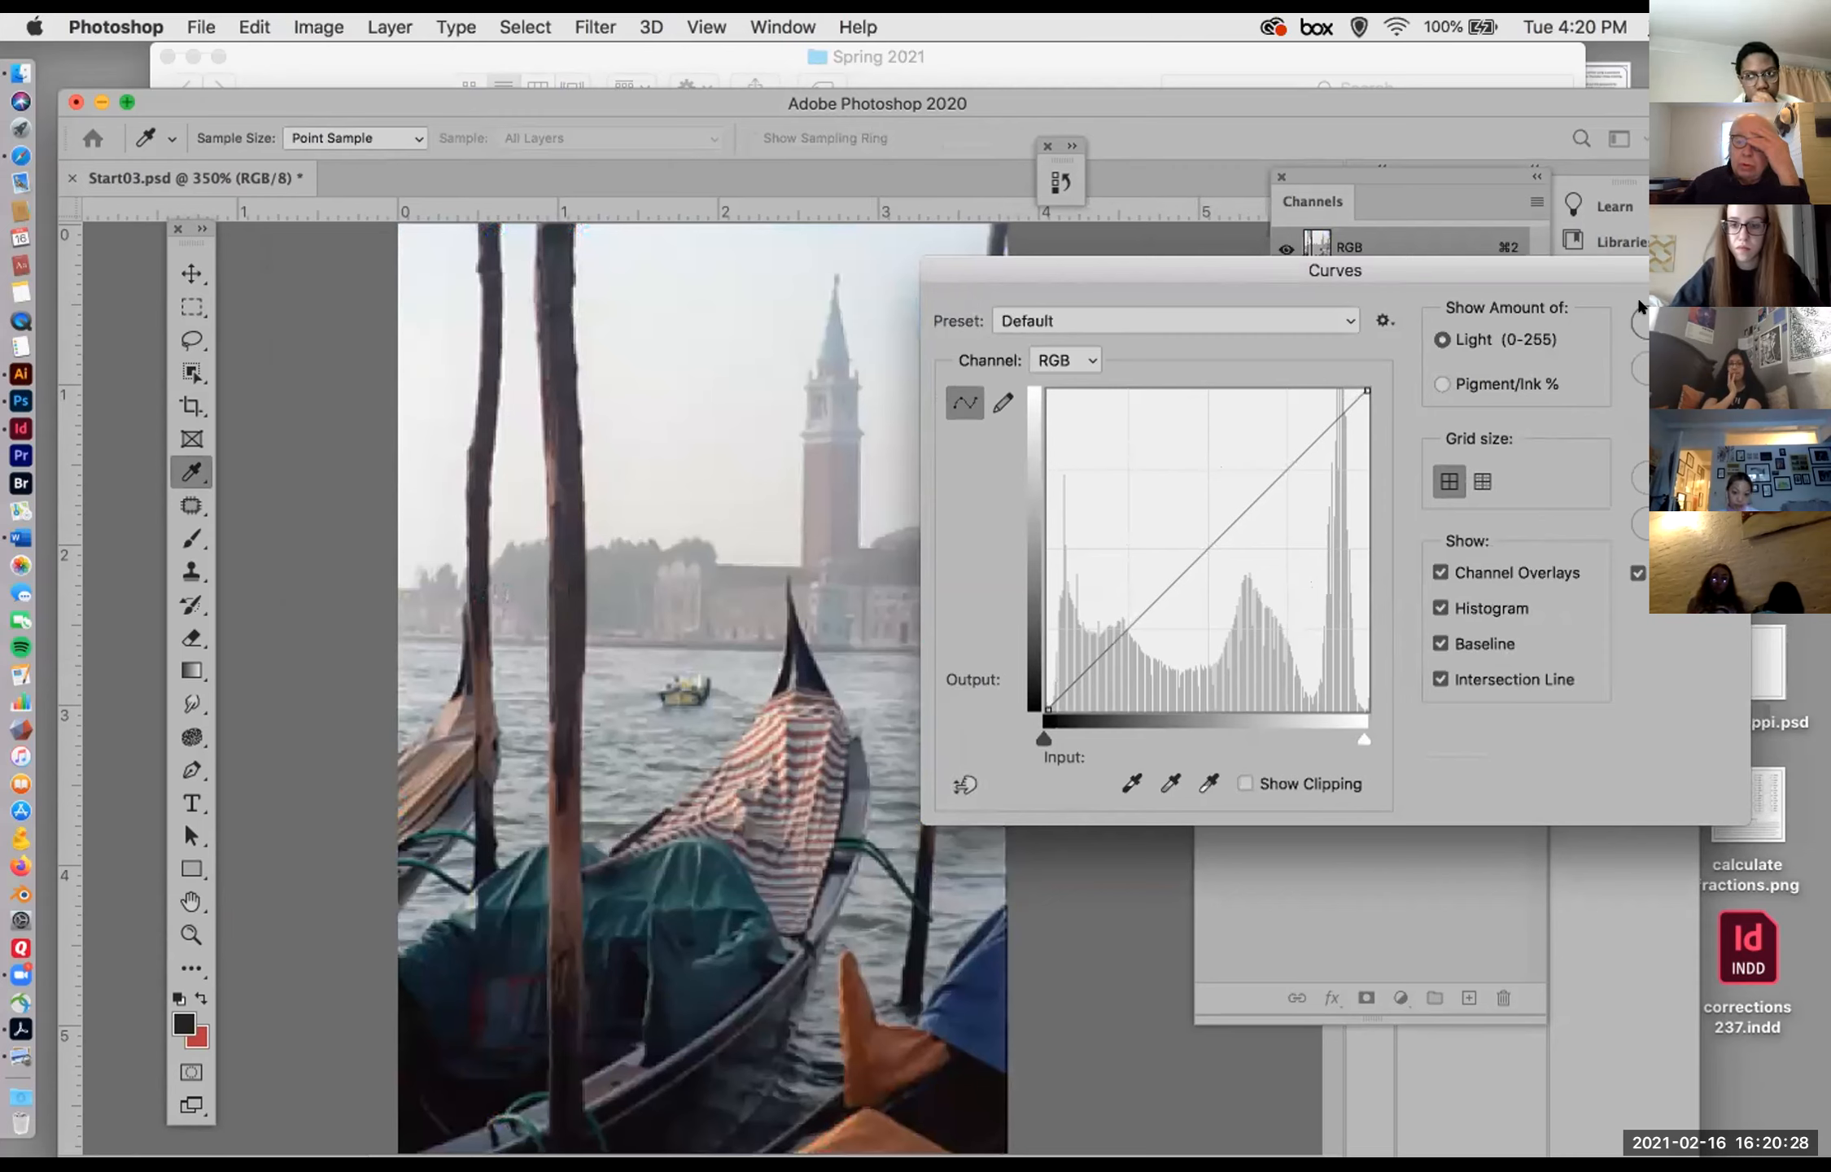
key(Escape)
key(m)
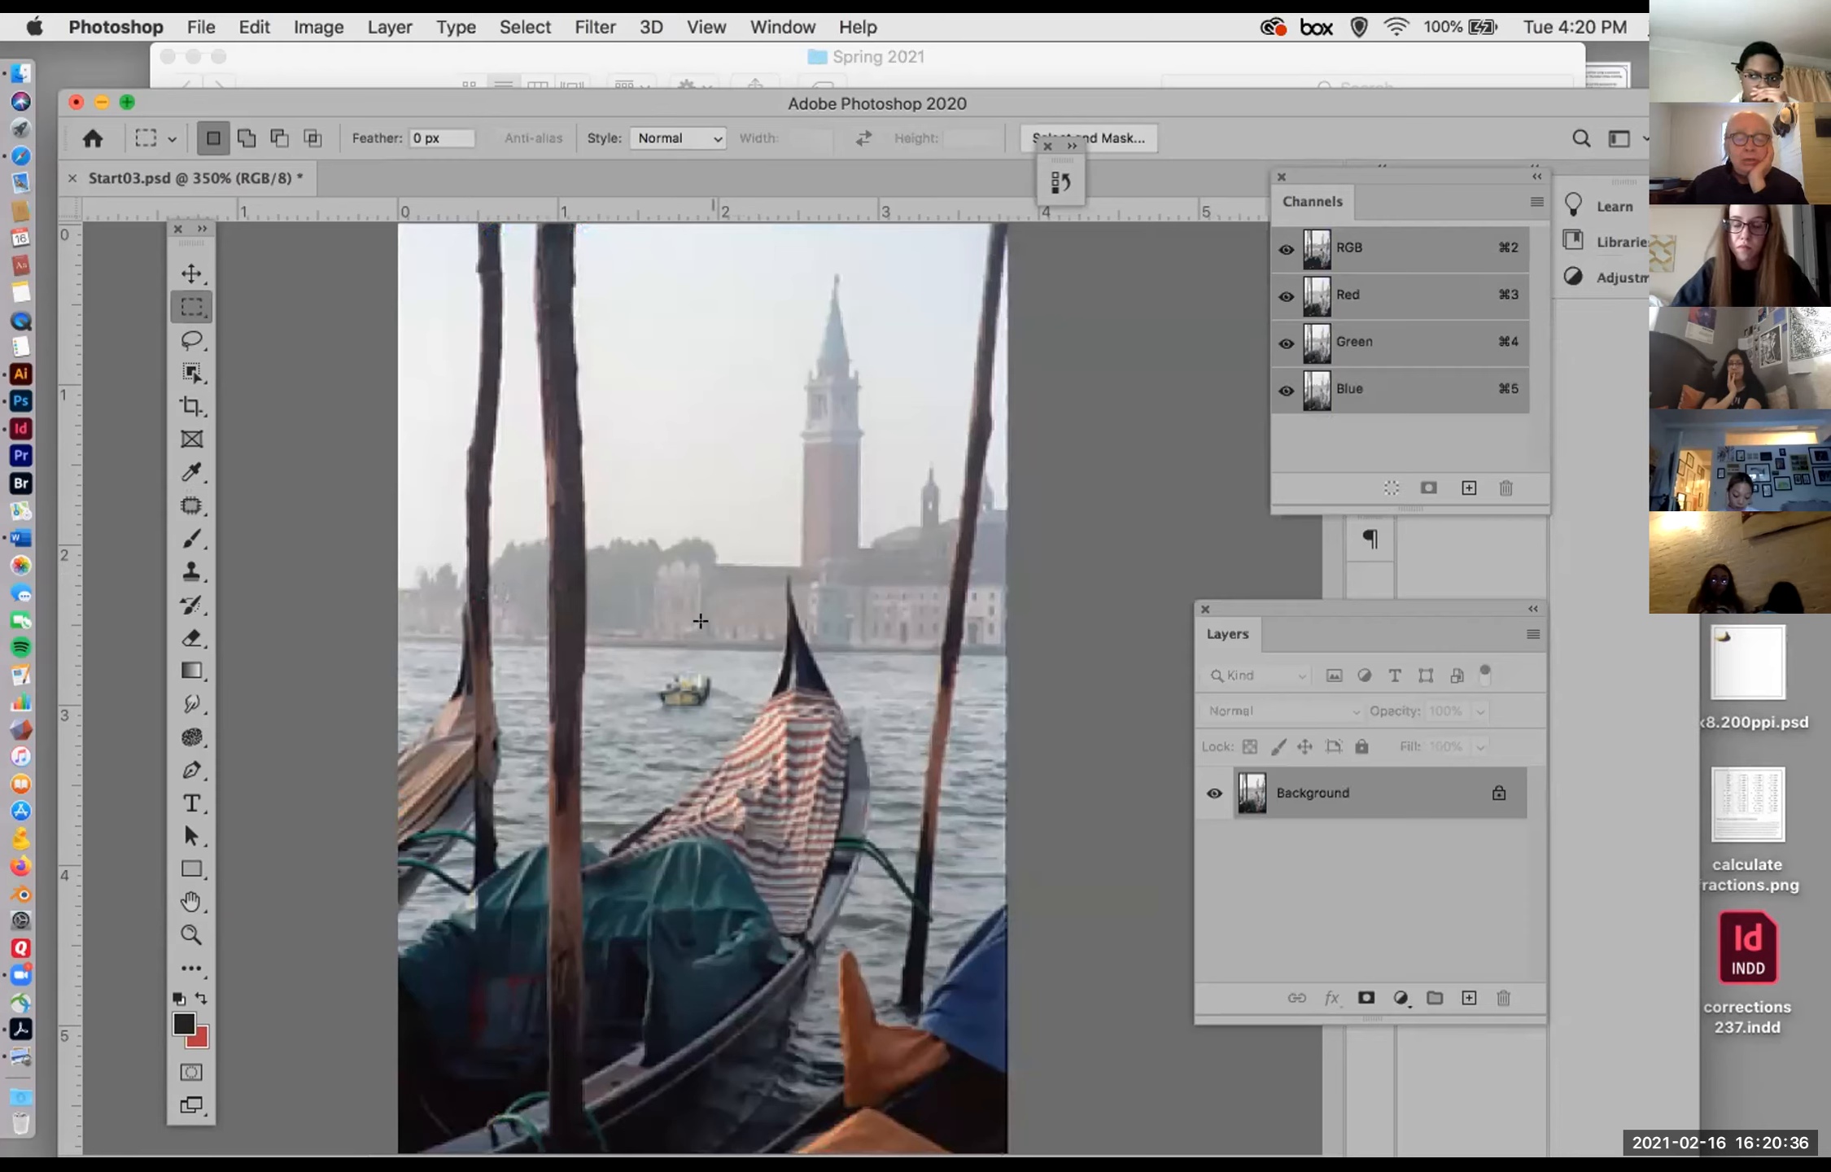
click(306, 21)
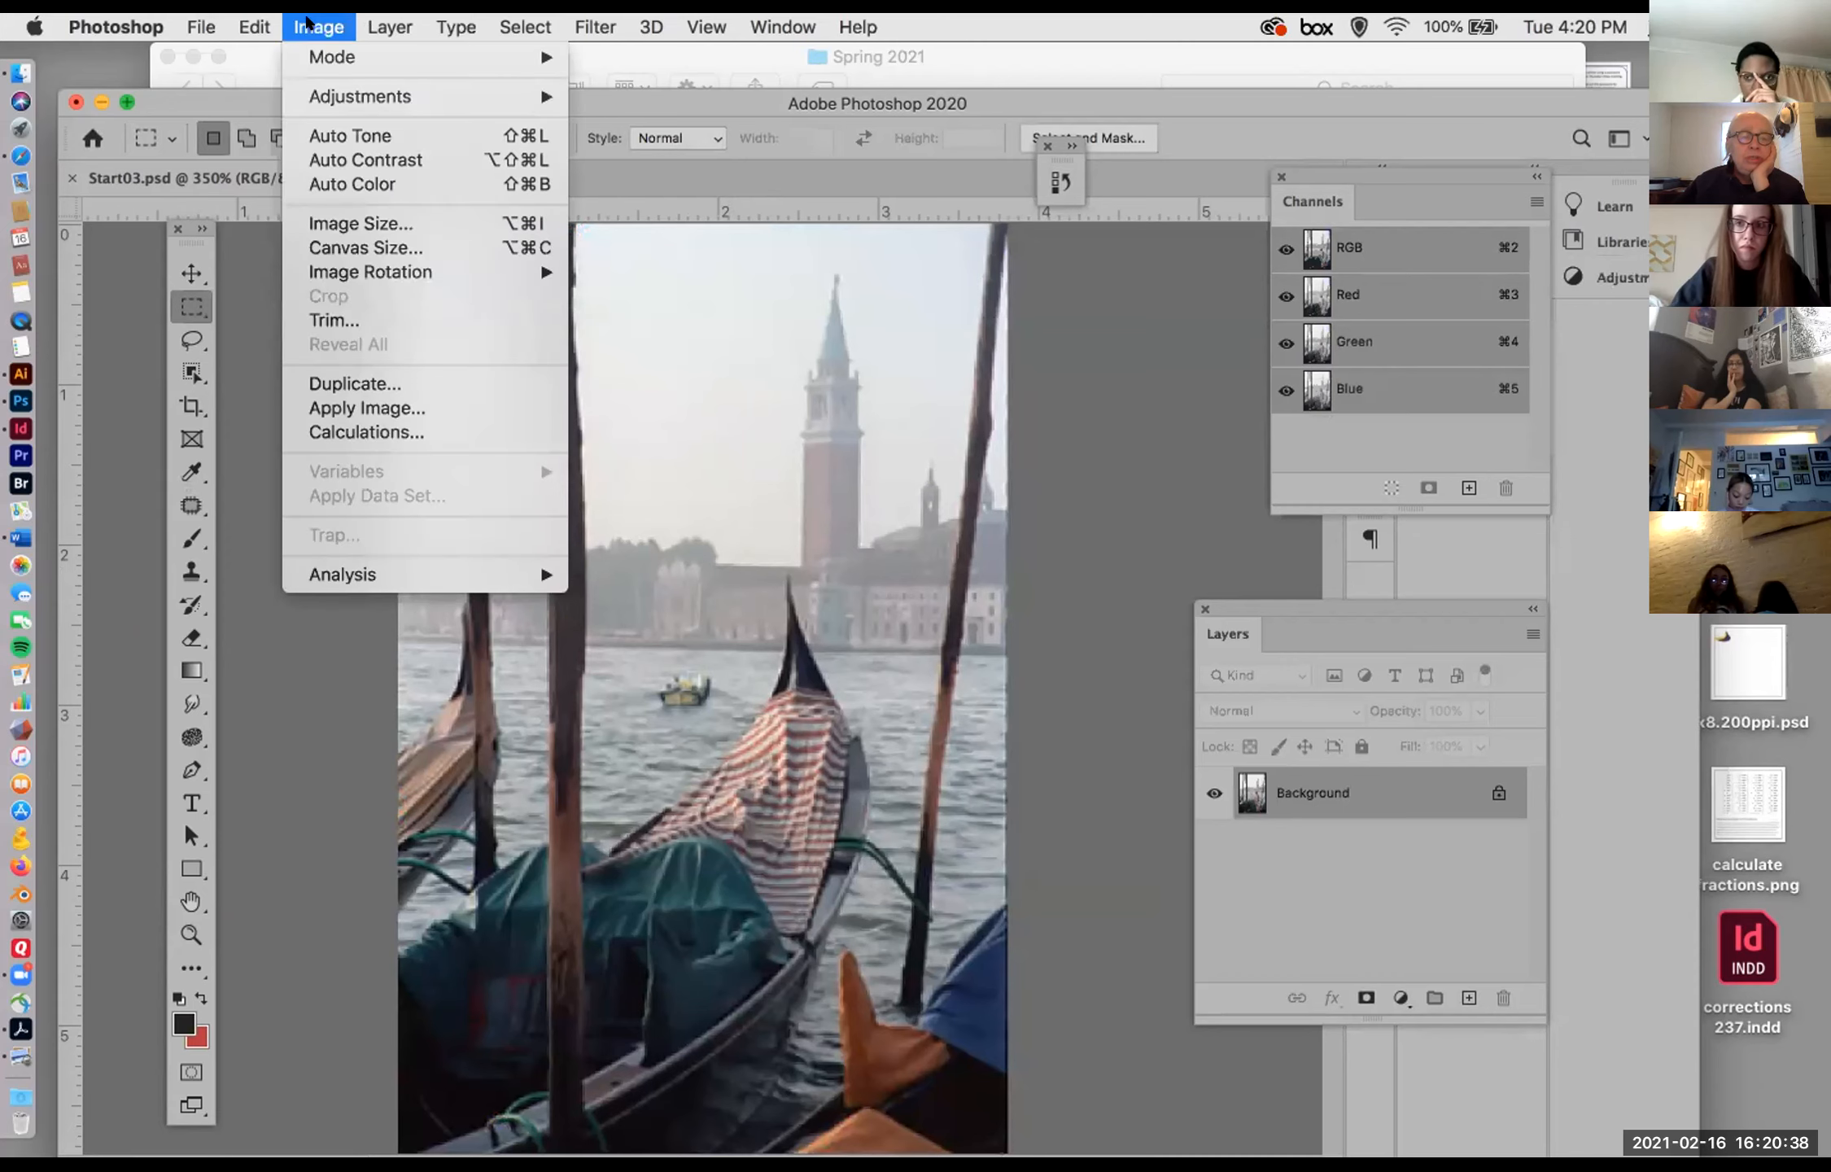
mouse_move(341, 96)
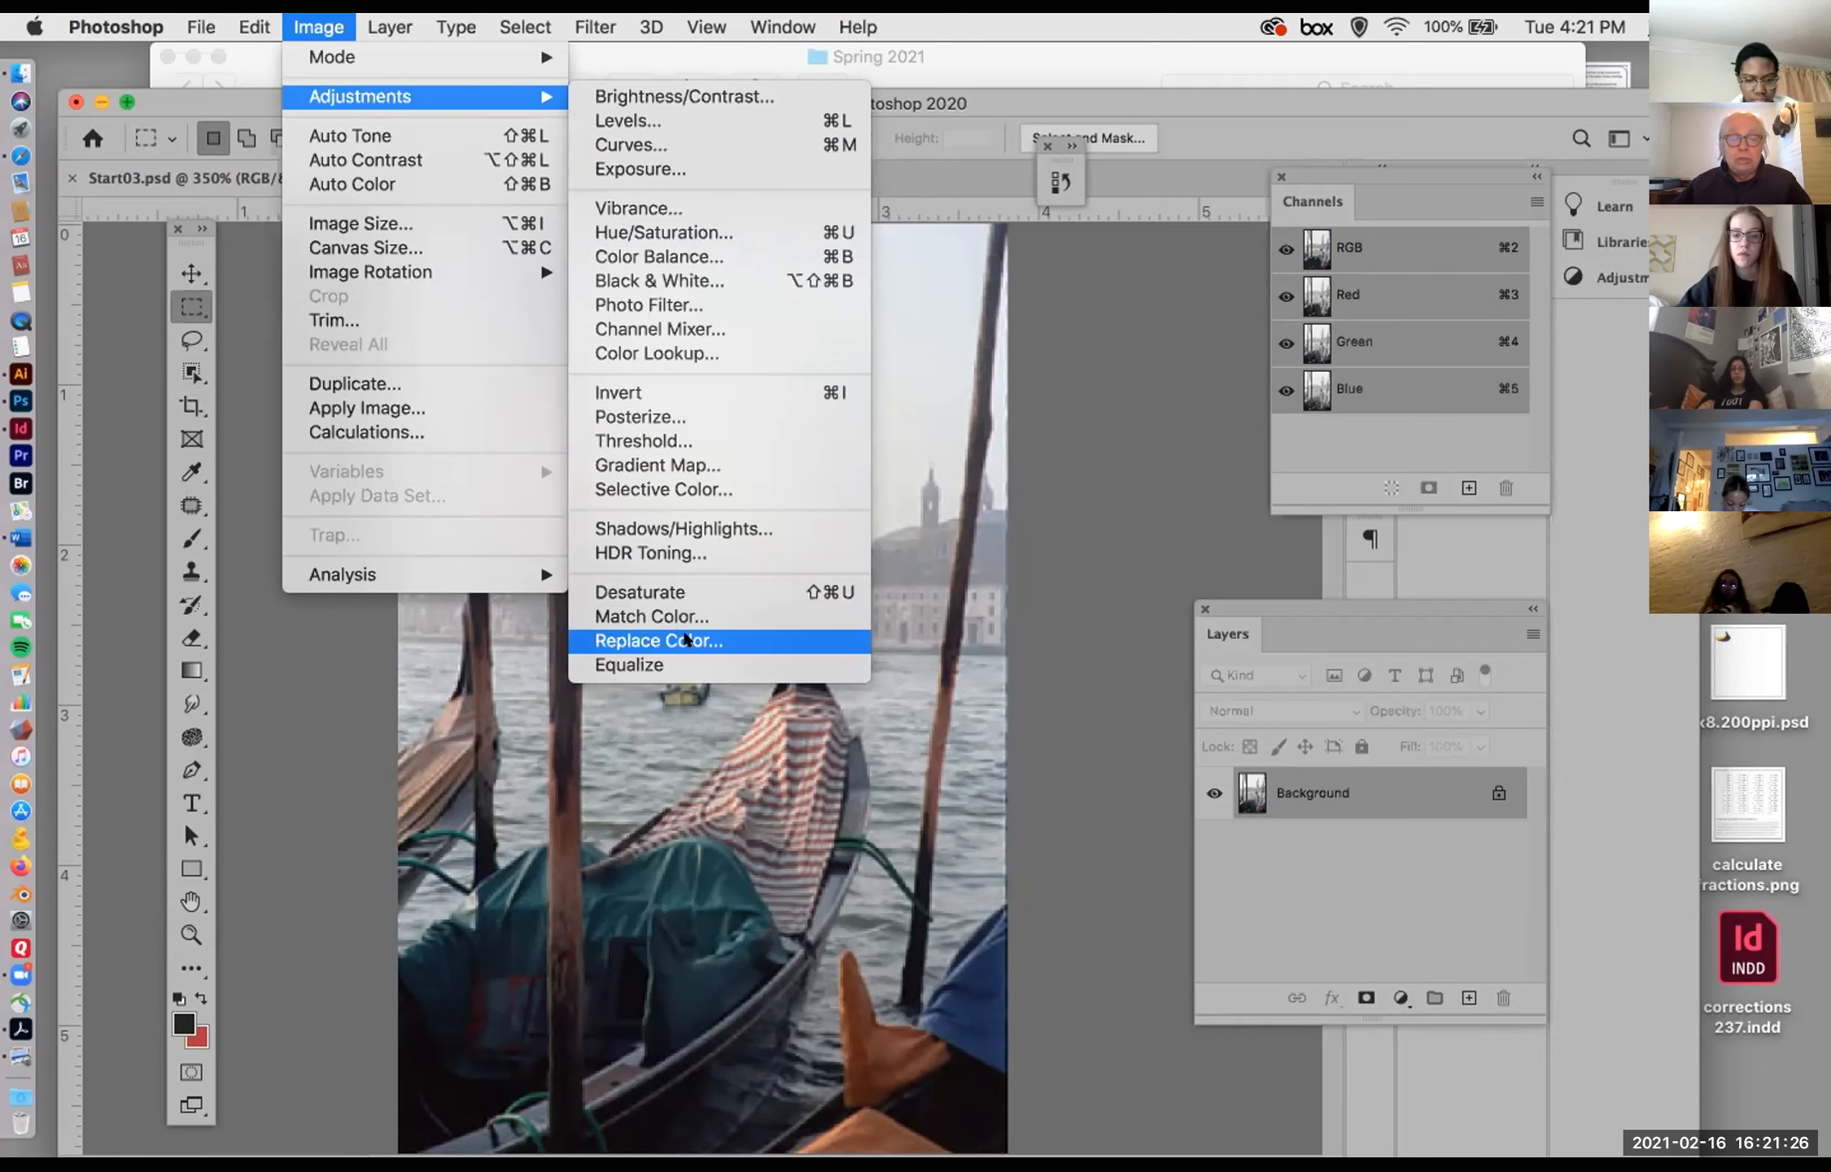
click(686, 639)
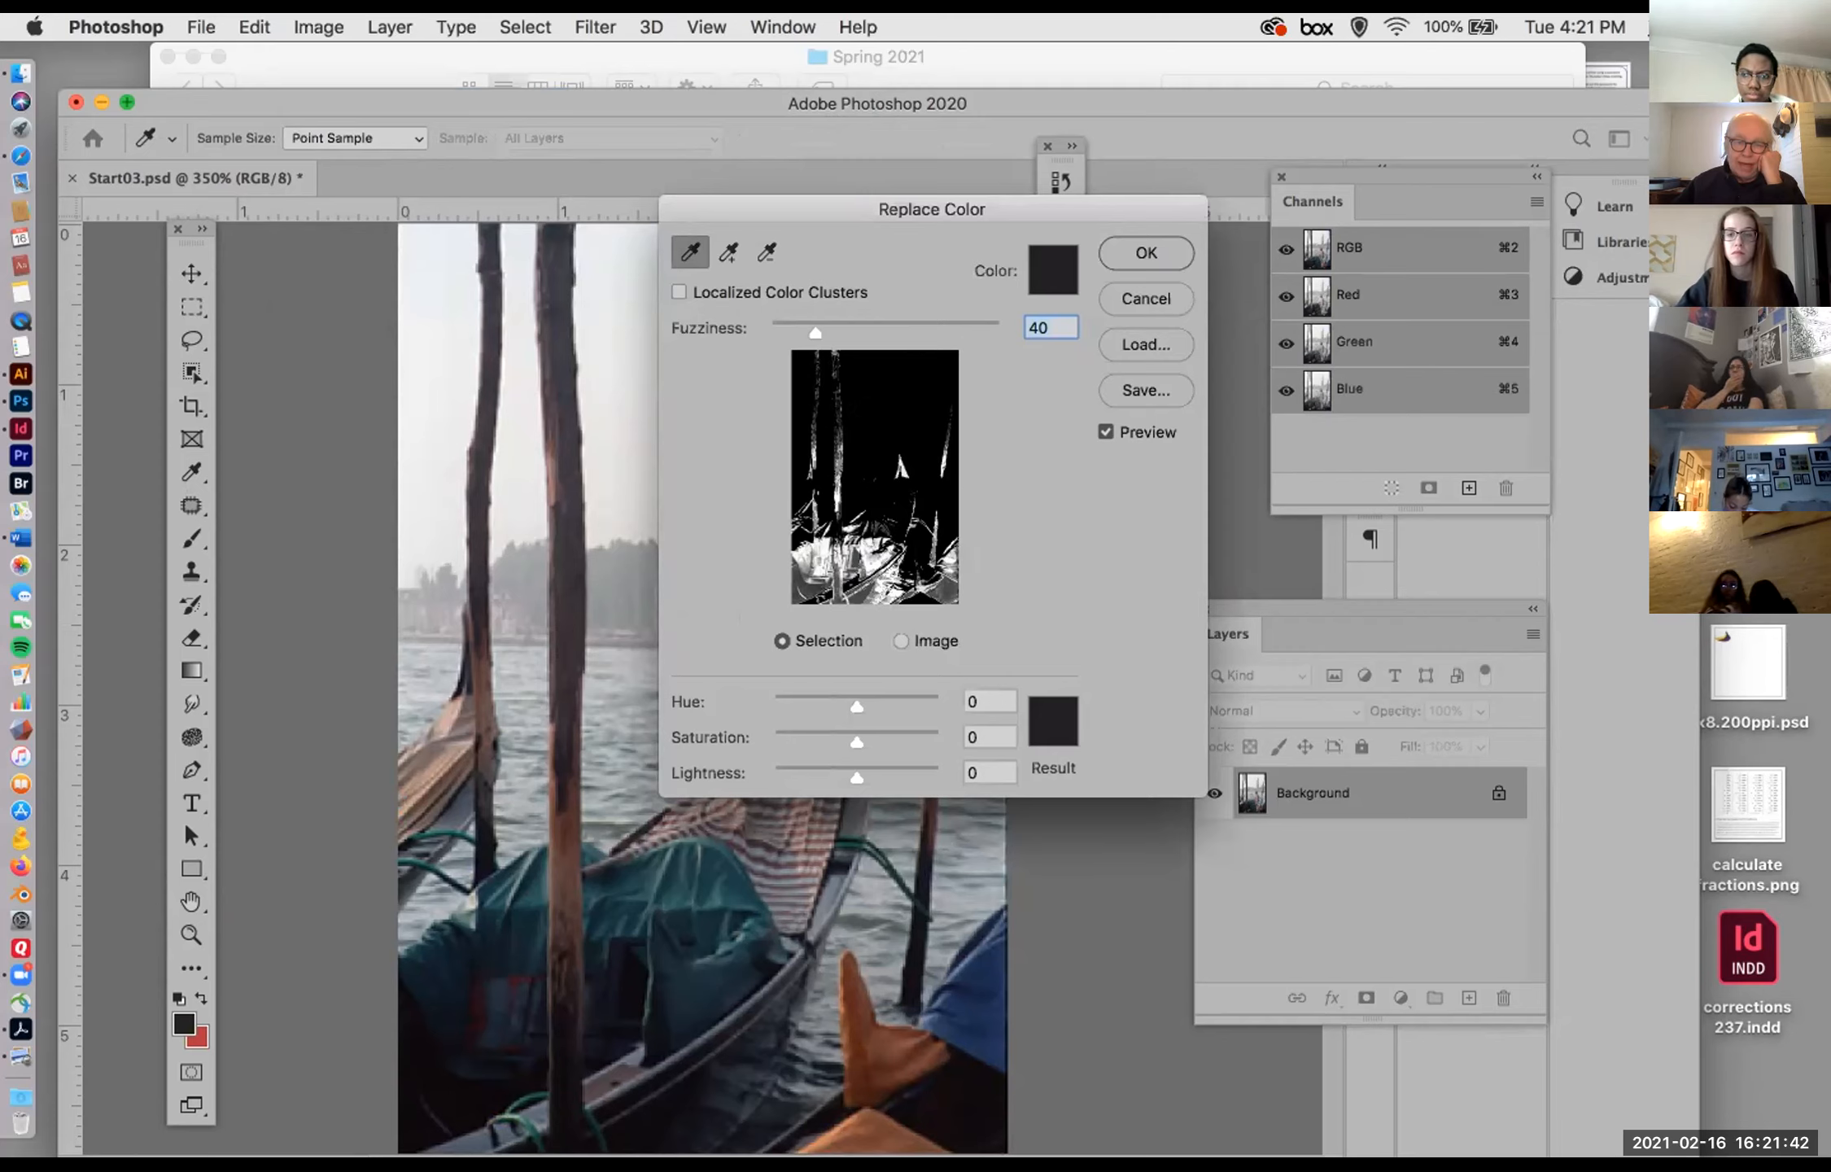
click(1145, 297)
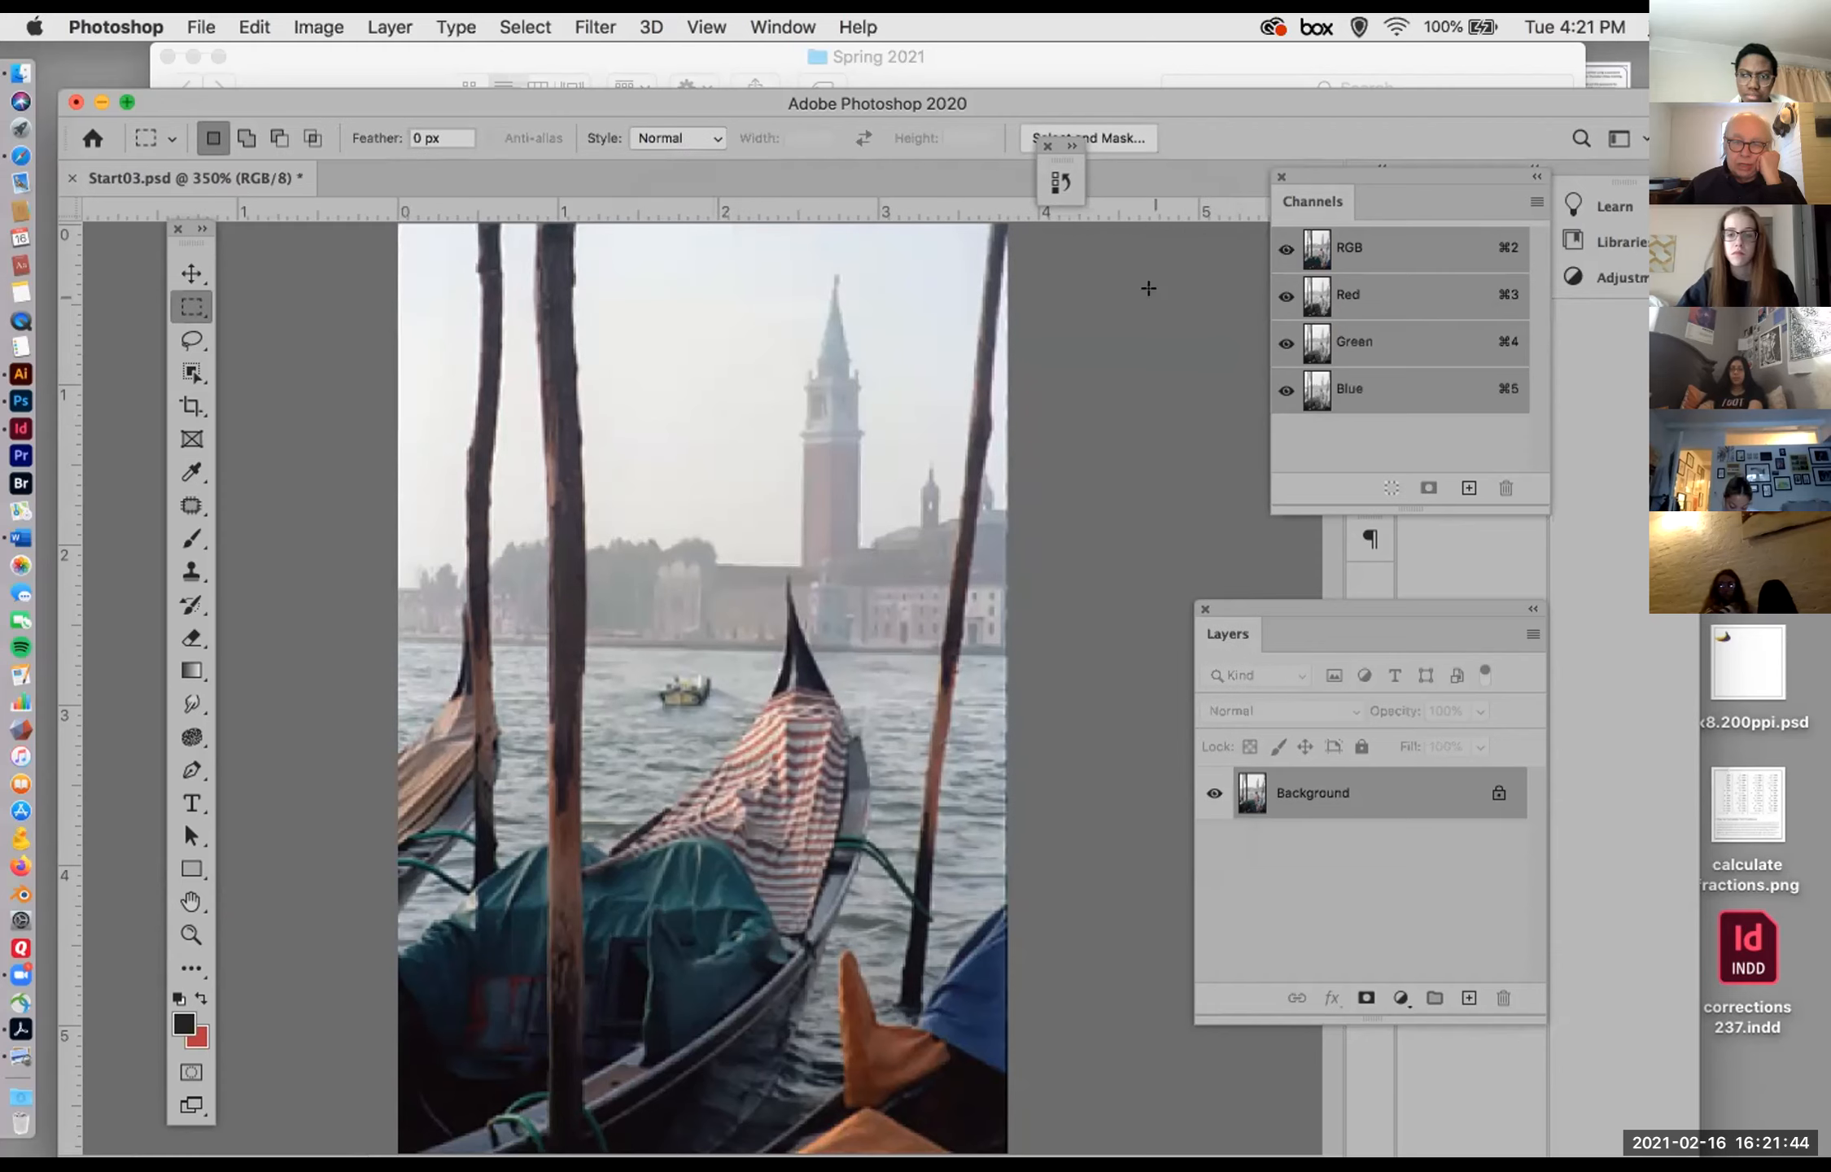
Step: Select a rectangular area around the orange cloth in the photo's lower-right corner
drag(769, 933, 988, 1146)
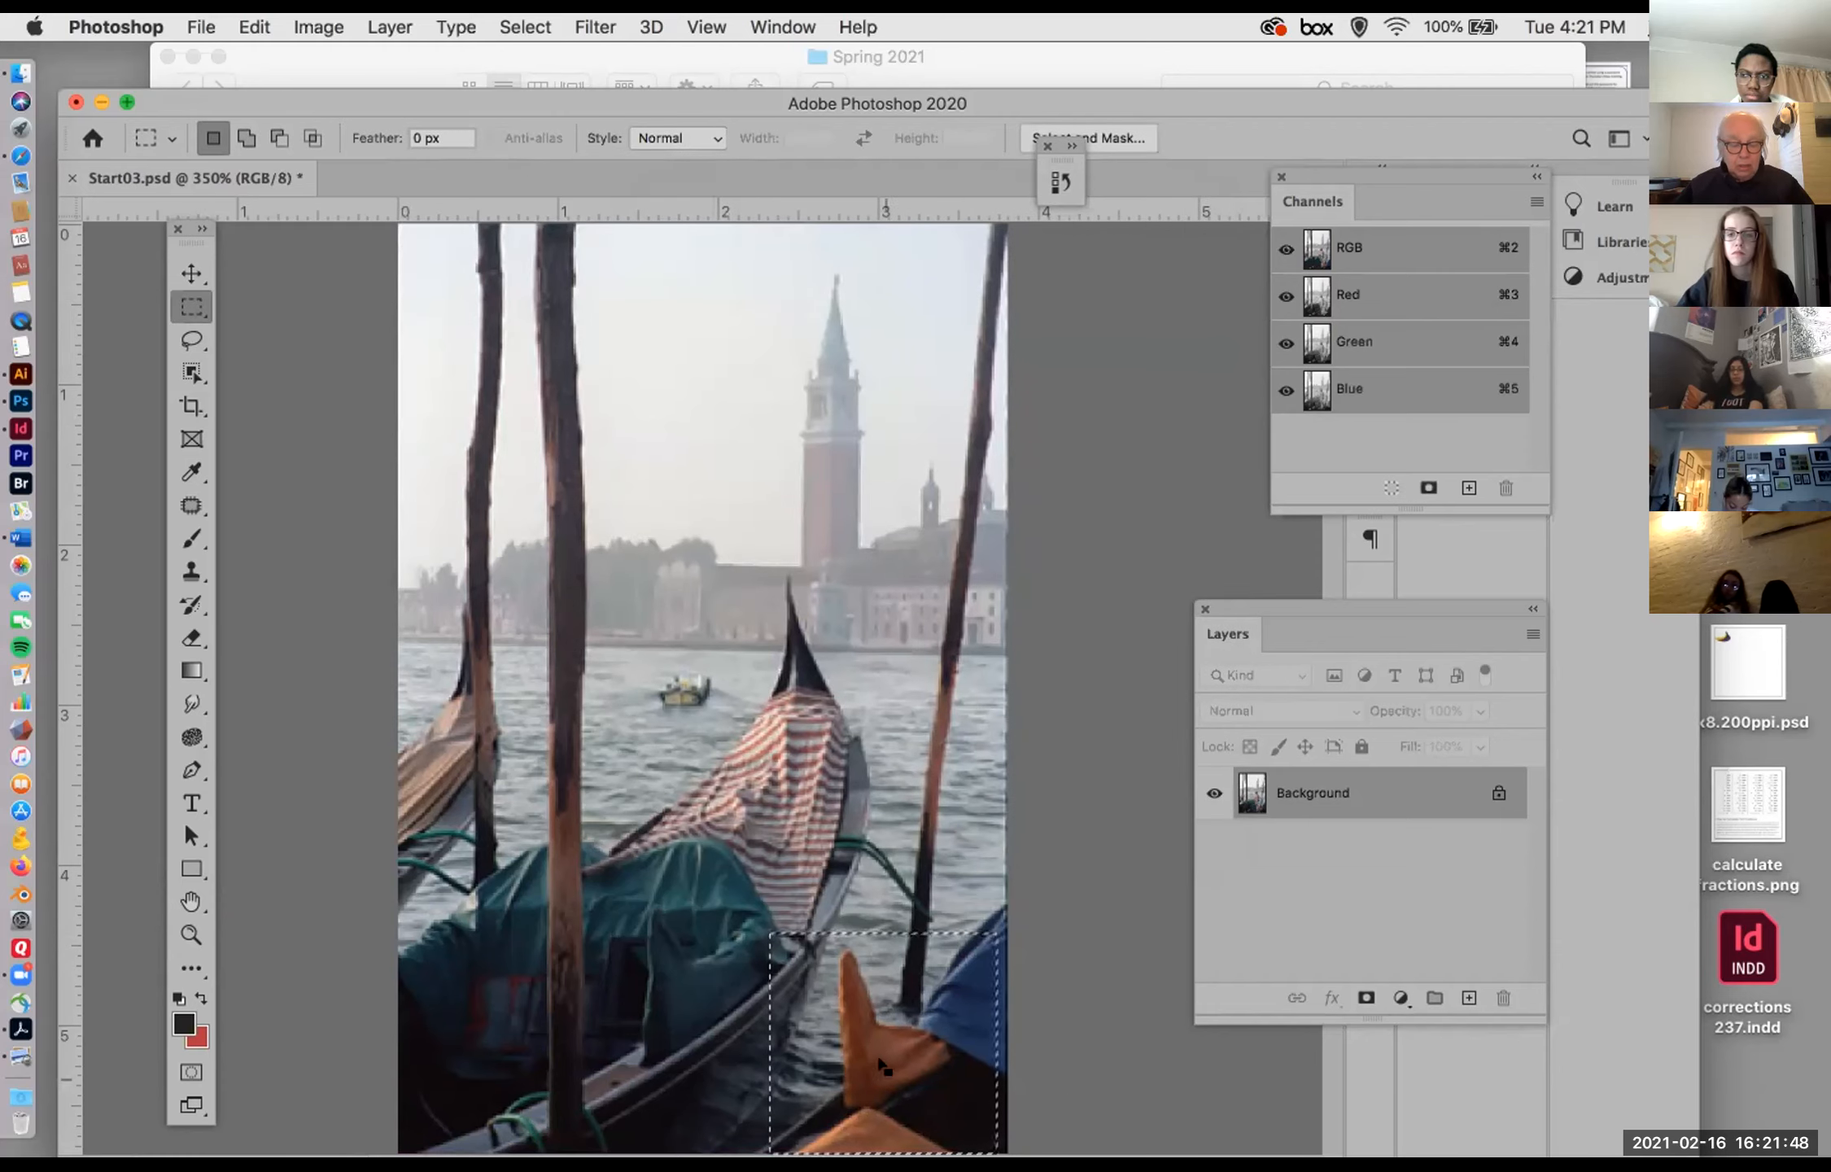
scroll(905, 997, up, 4)
drag(905, 1002, 874, 540)
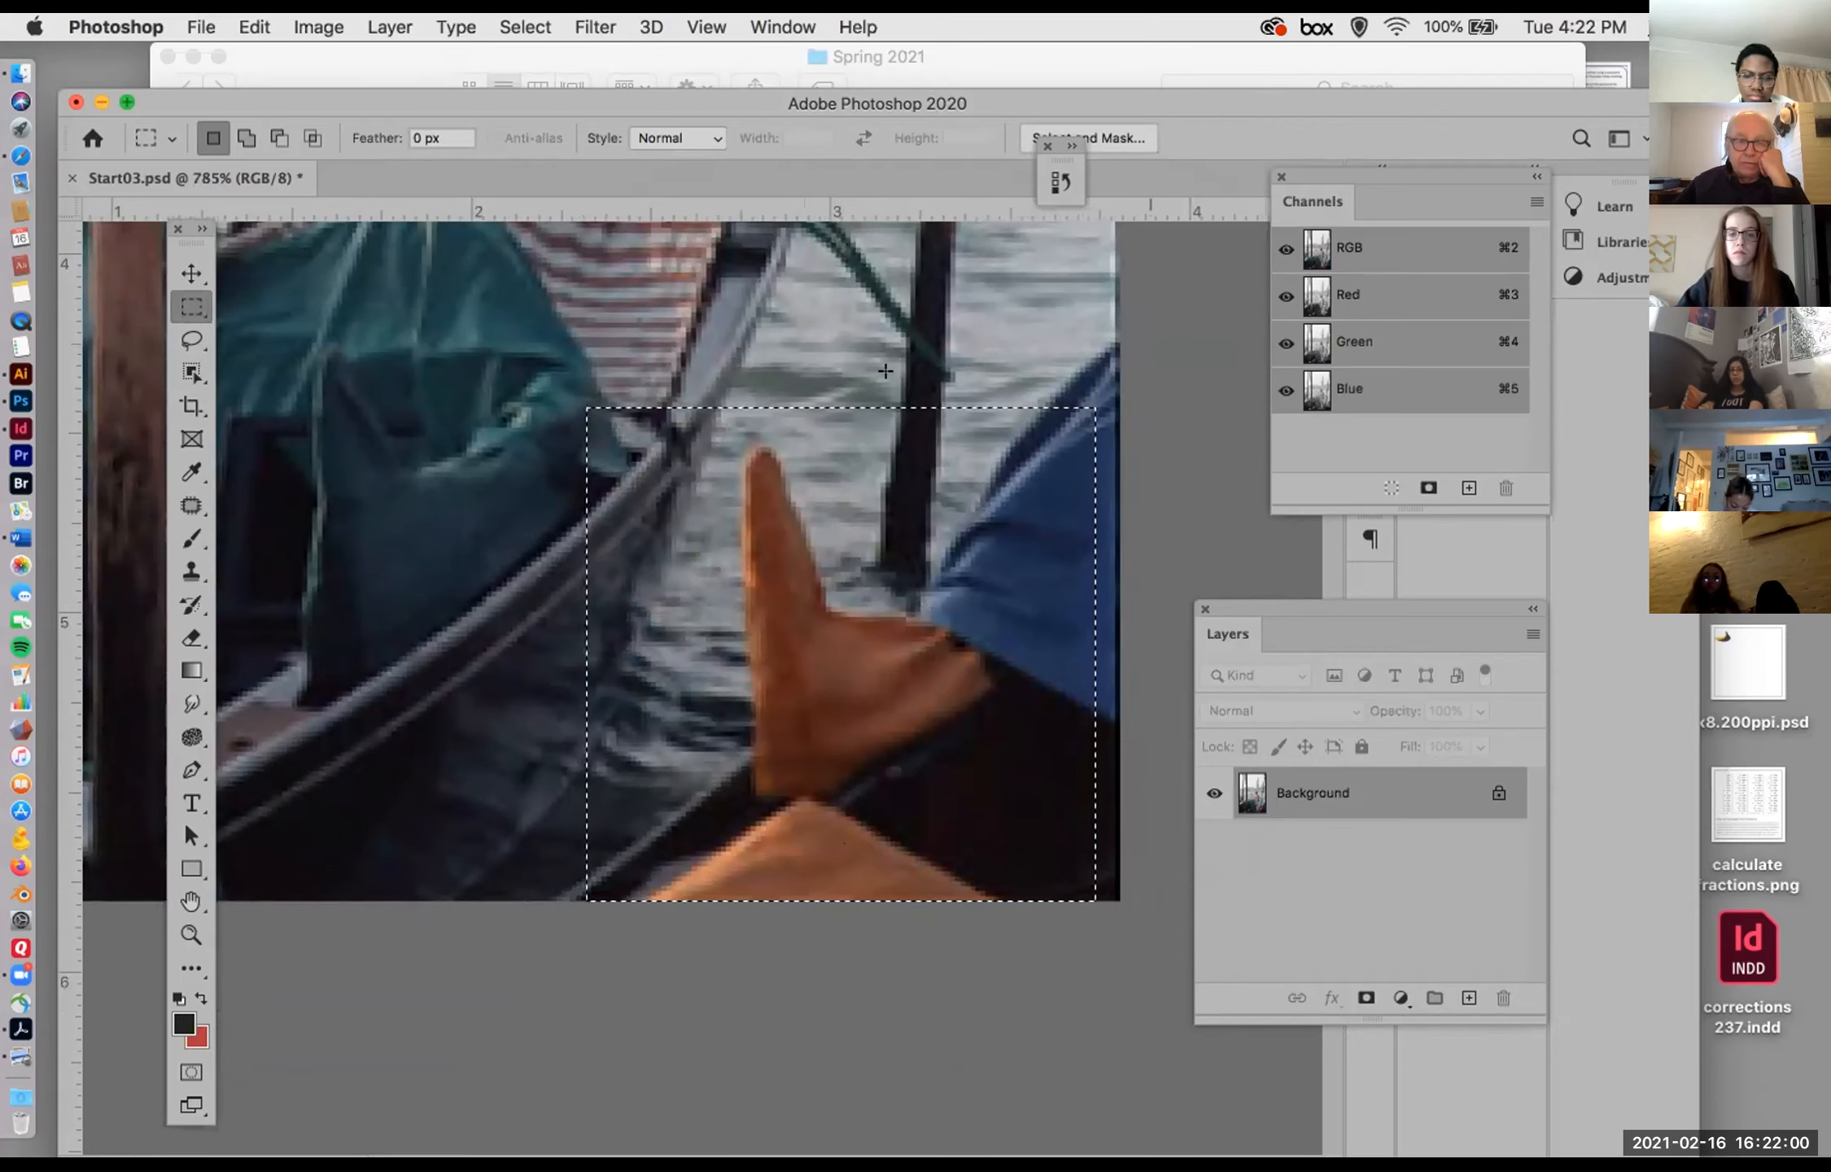
Step: Start a Replace Color adjustment on the selection, sample the orange cloth, and set the fuzziness to 12
click(318, 26)
mouse_move(330, 95)
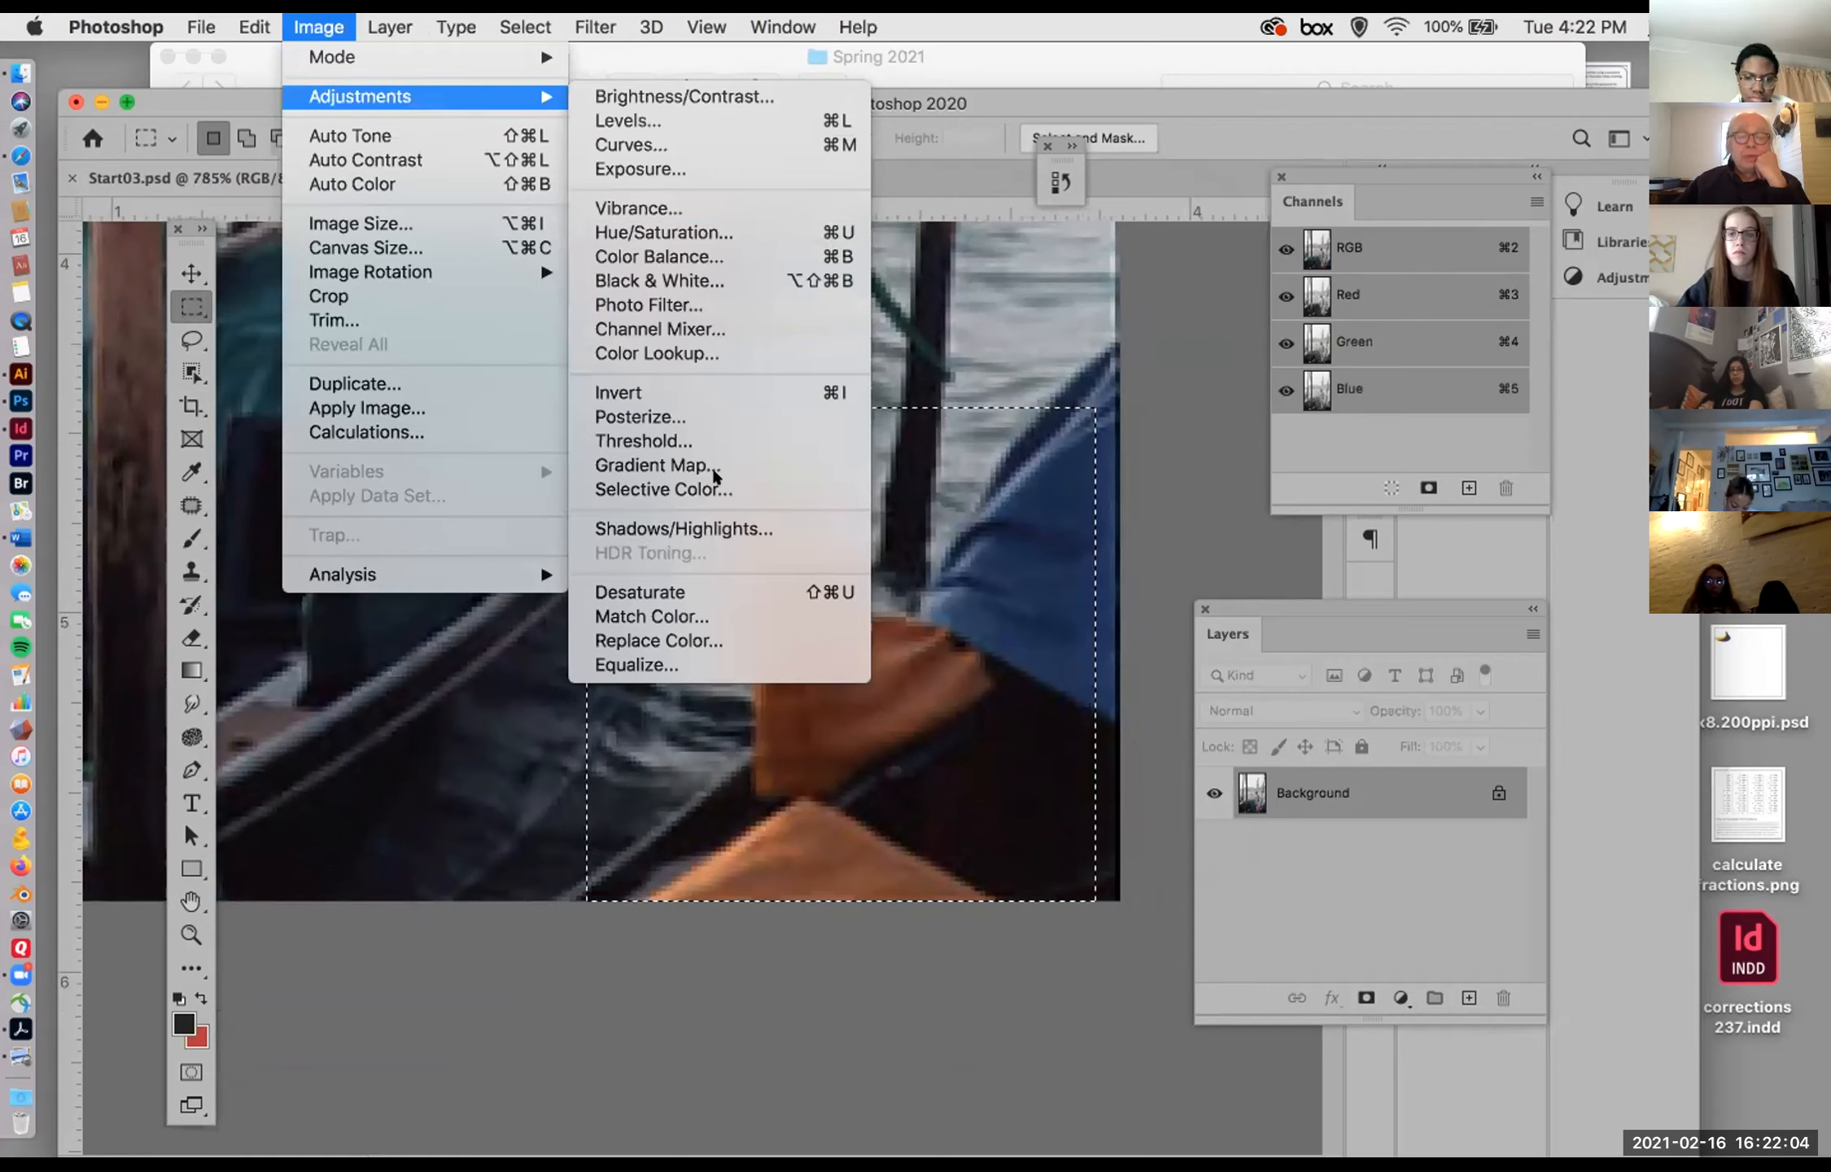
click(716, 639)
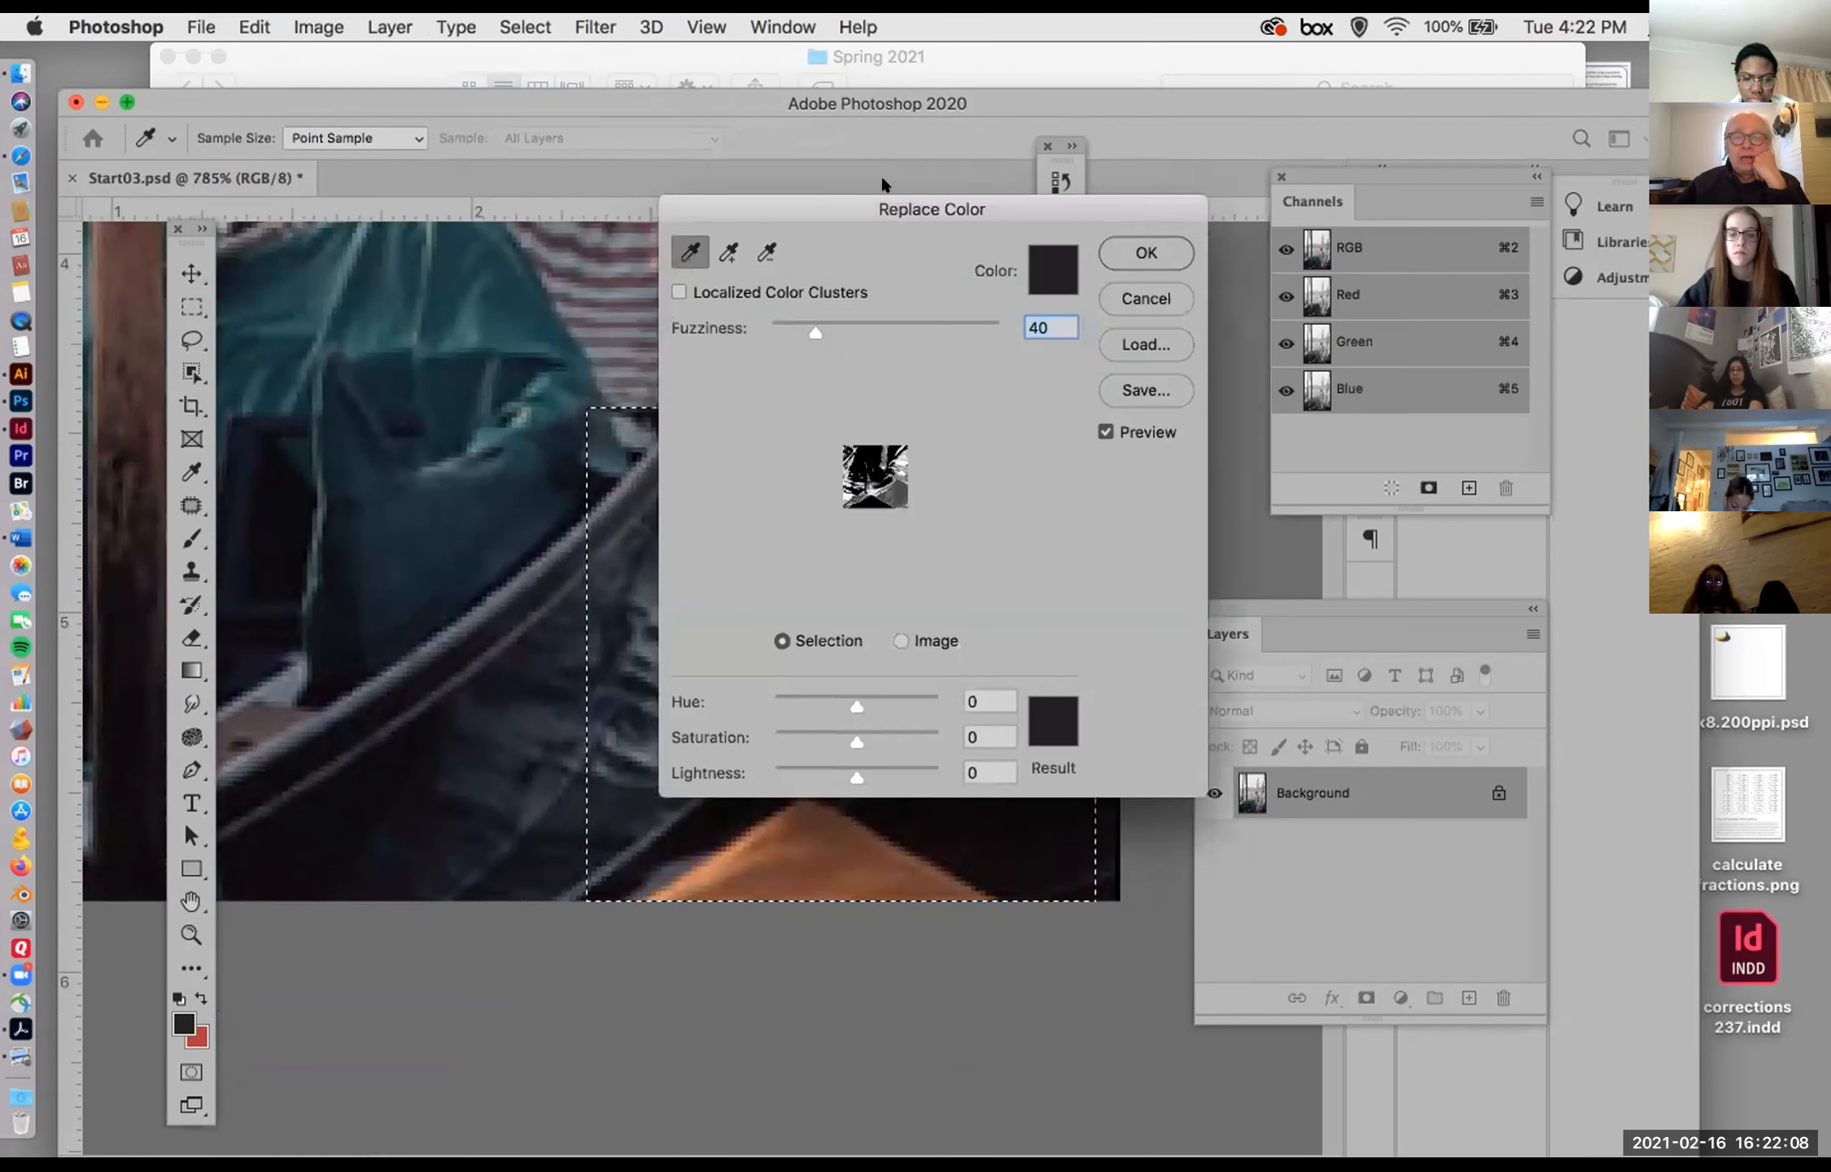
drag(884, 183, 1150, 136)
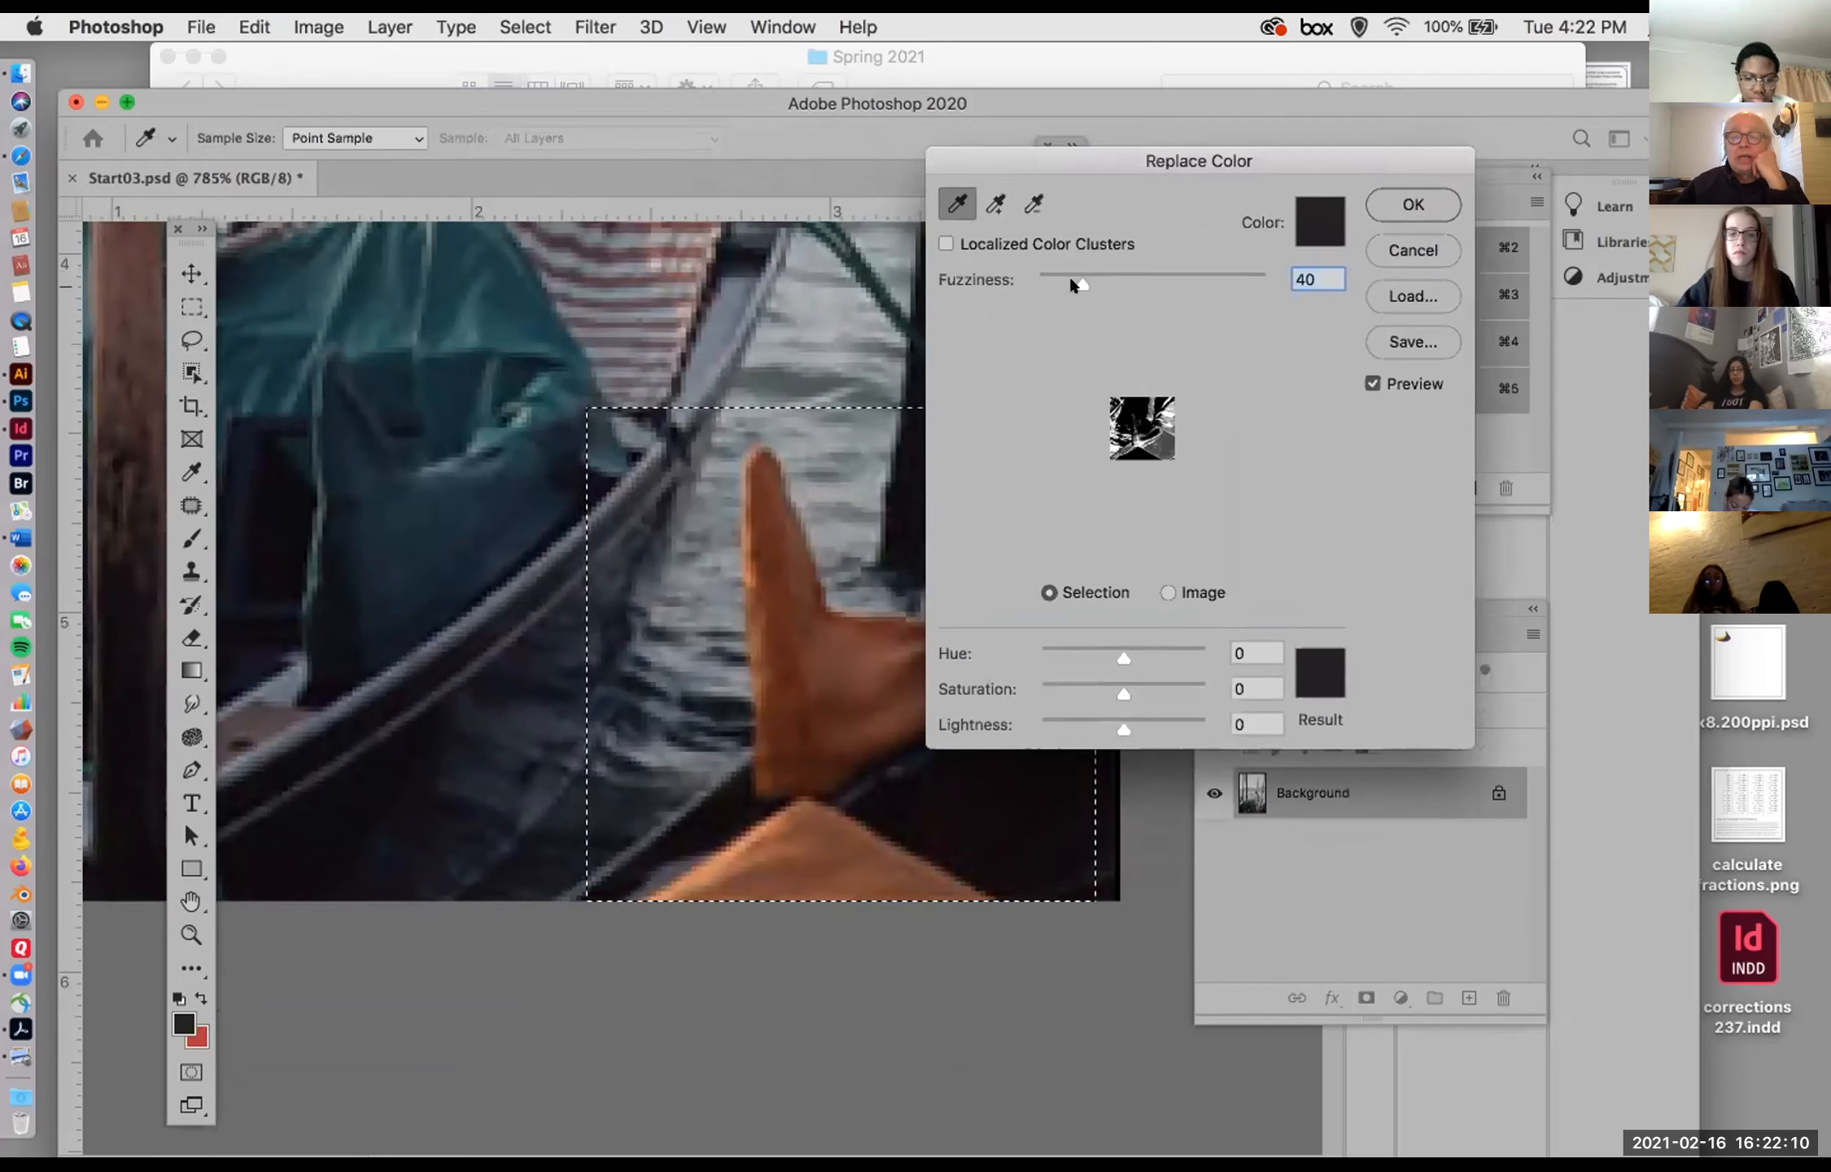
drag(1070, 279, 983, 253)
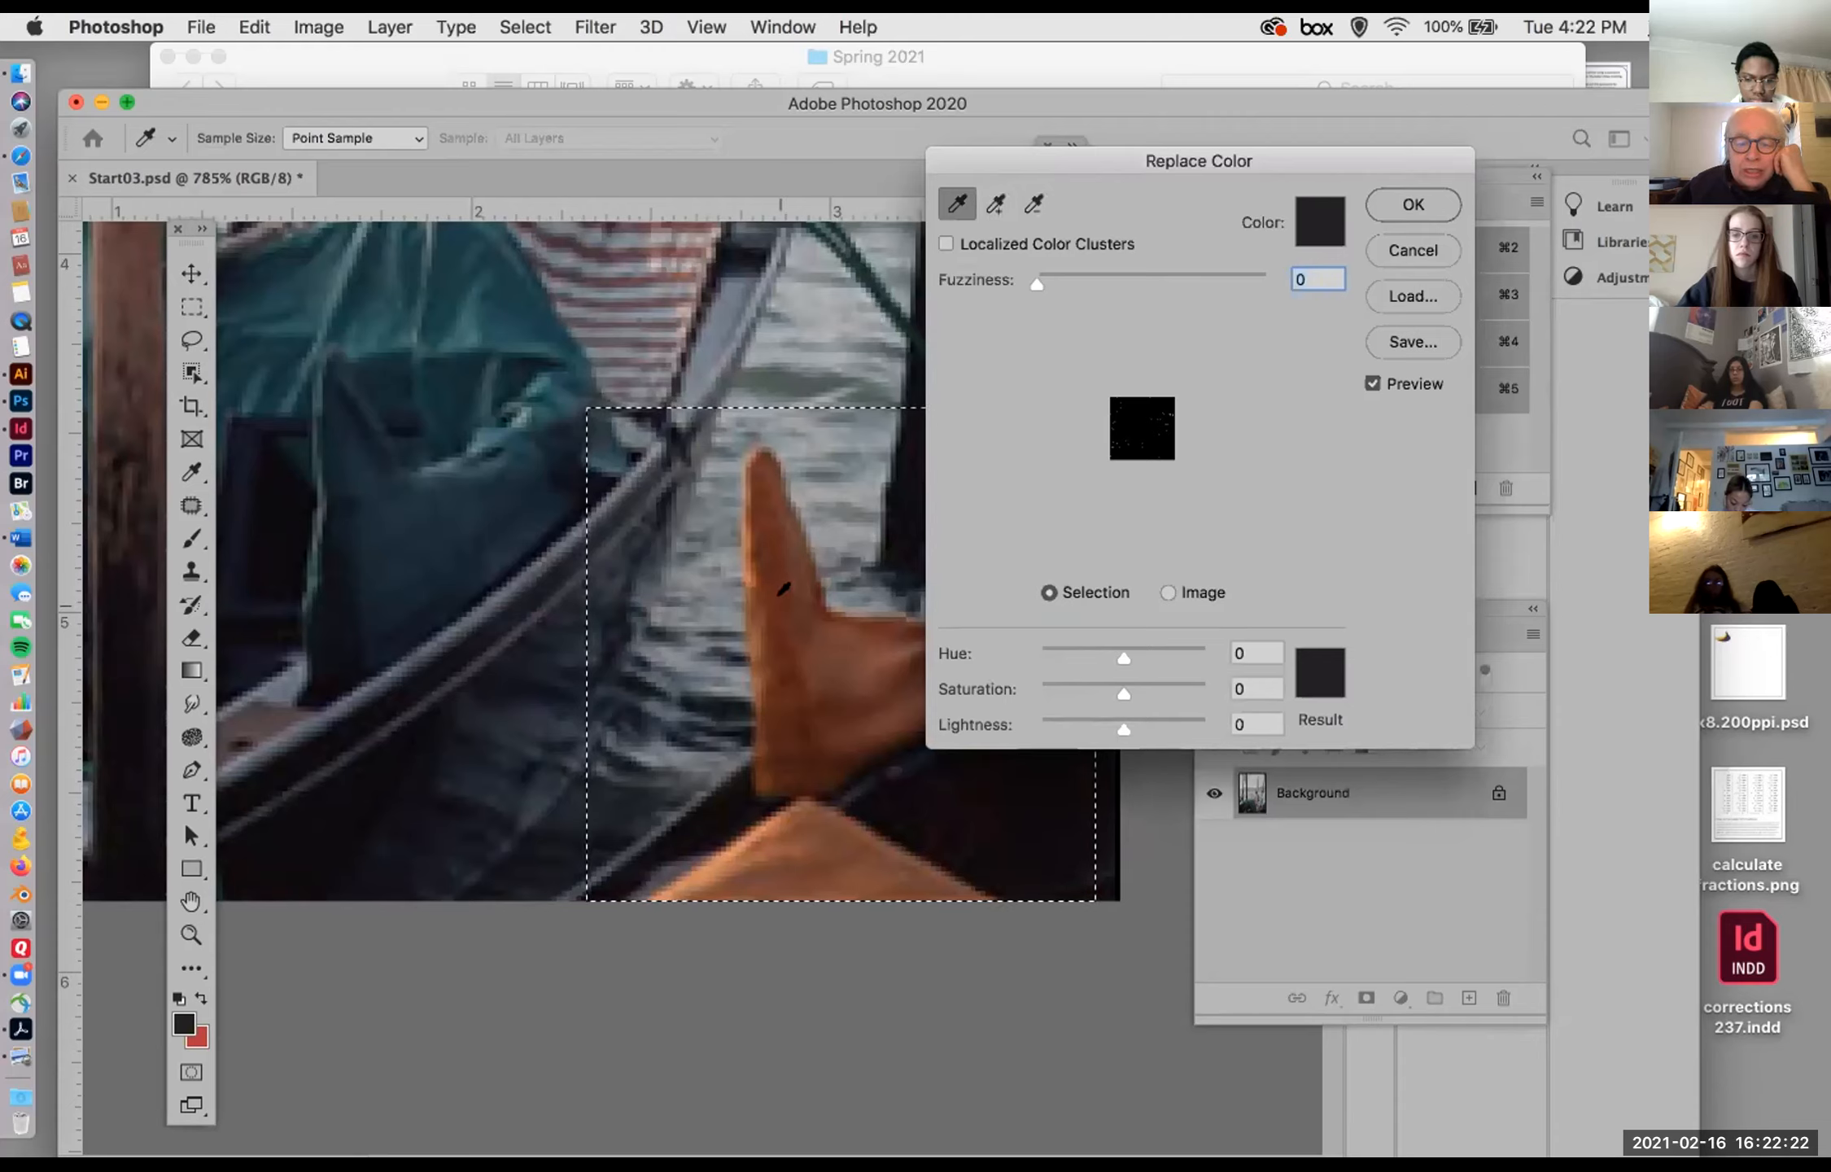
click(777, 594)
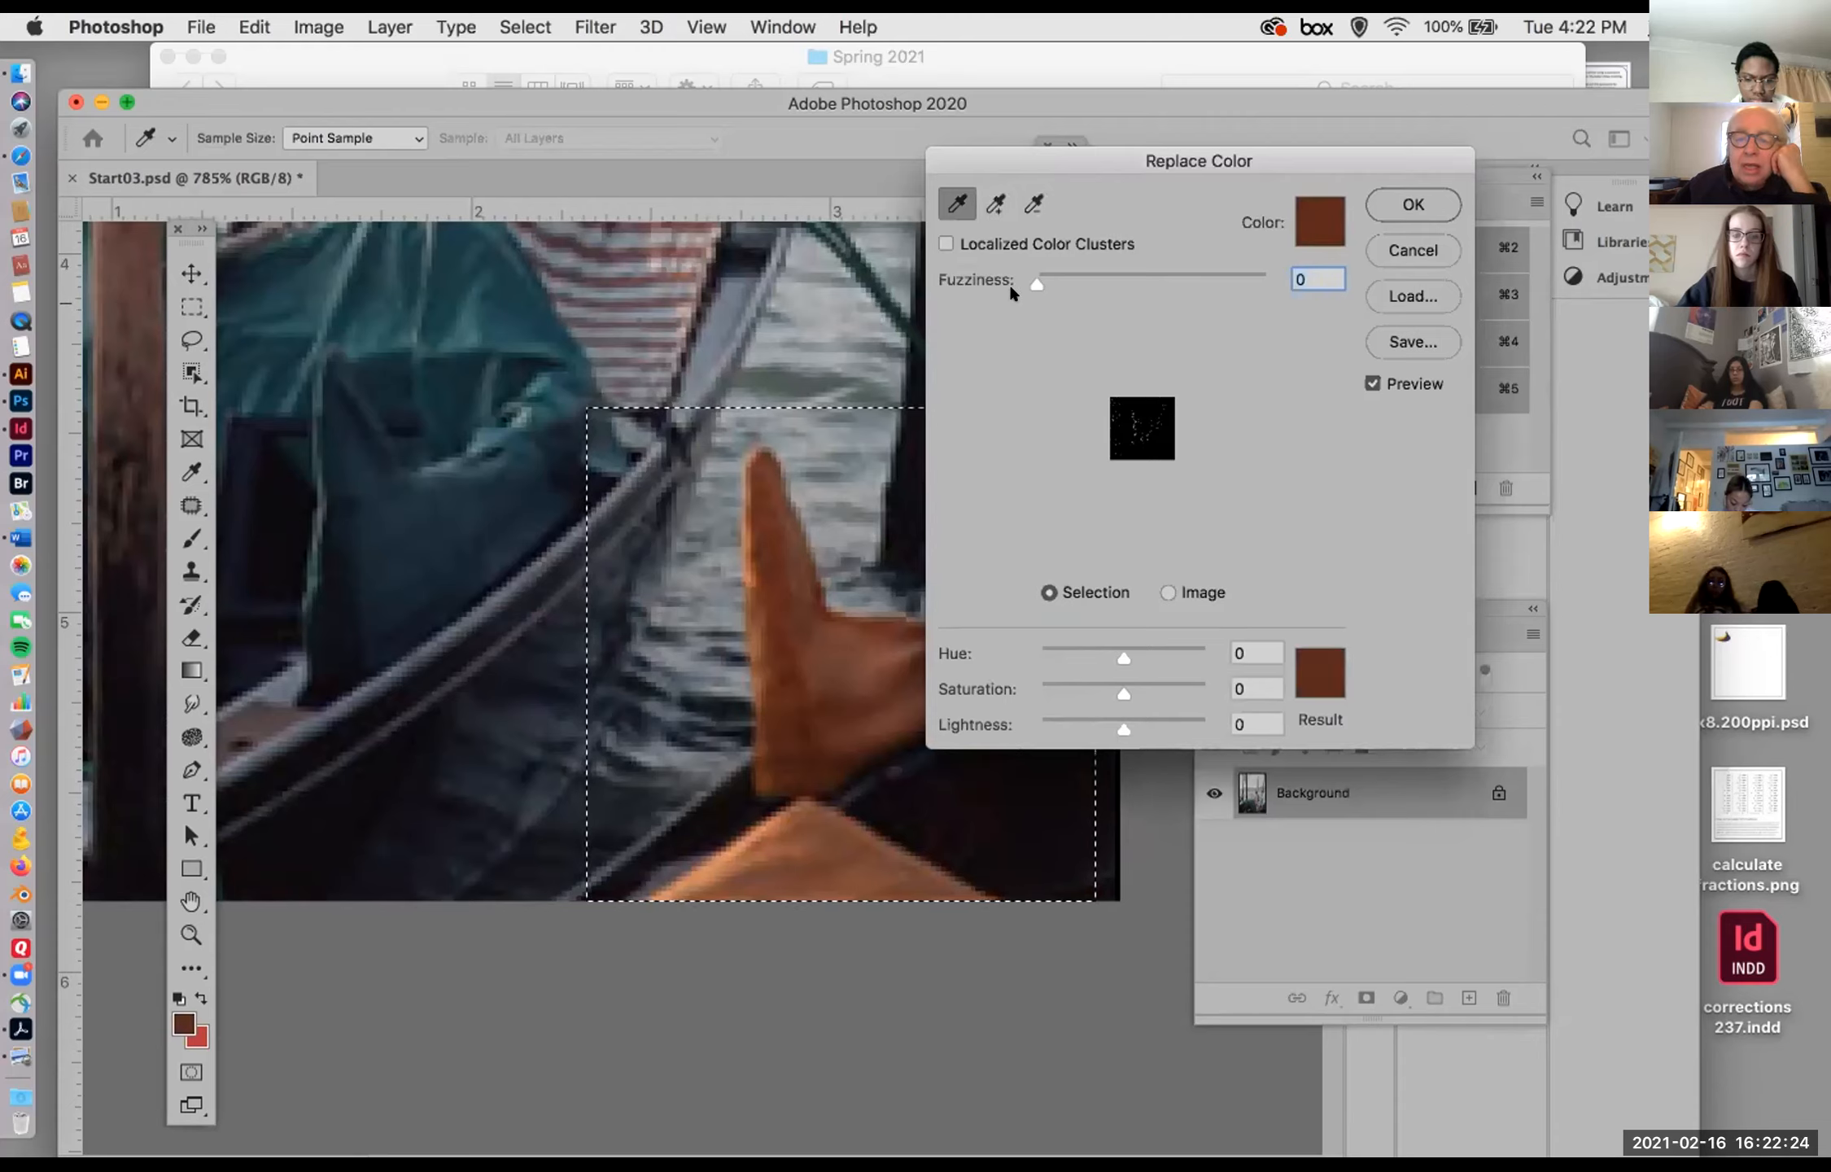
drag(1034, 281, 1050, 282)
Step: Add two more orange tones from the upright cloth to the sampled colors and set the fuzziness to 1
click(995, 204)
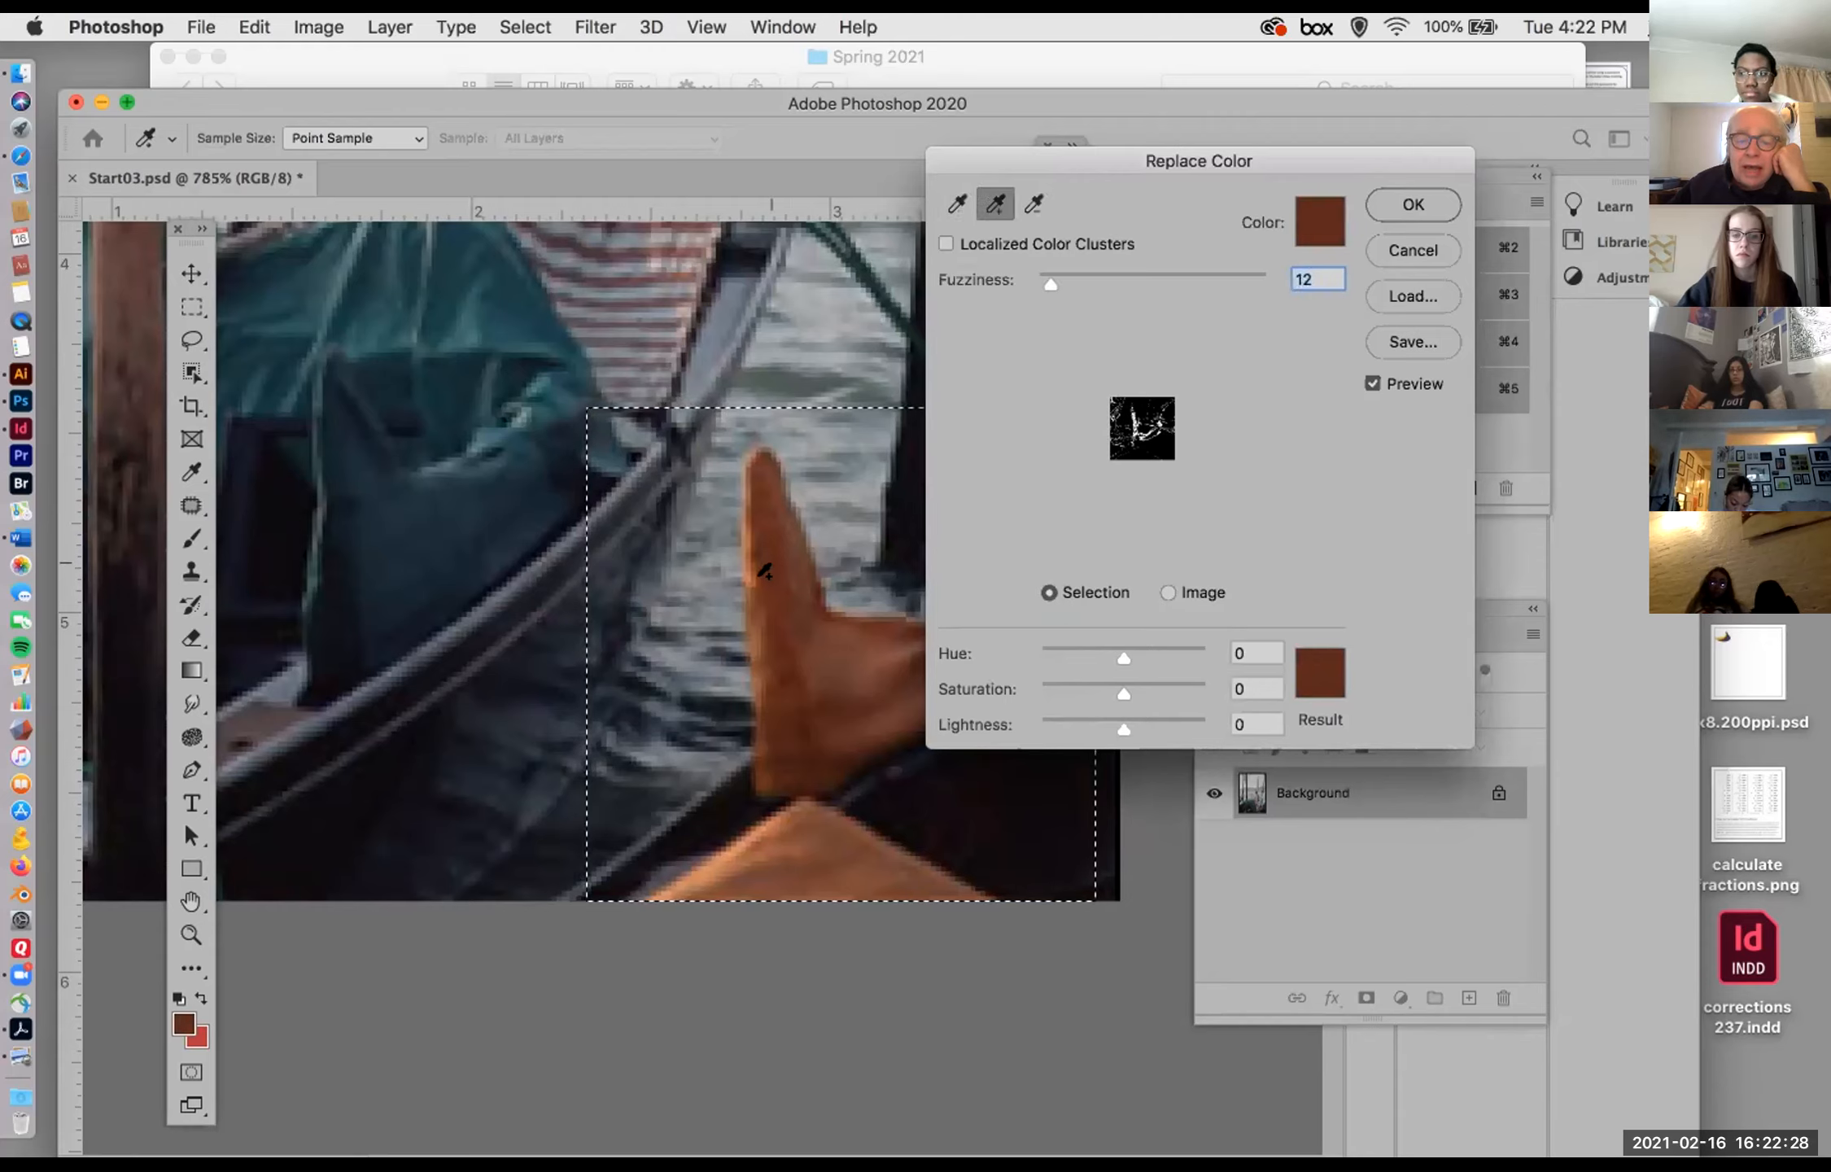
click(808, 602)
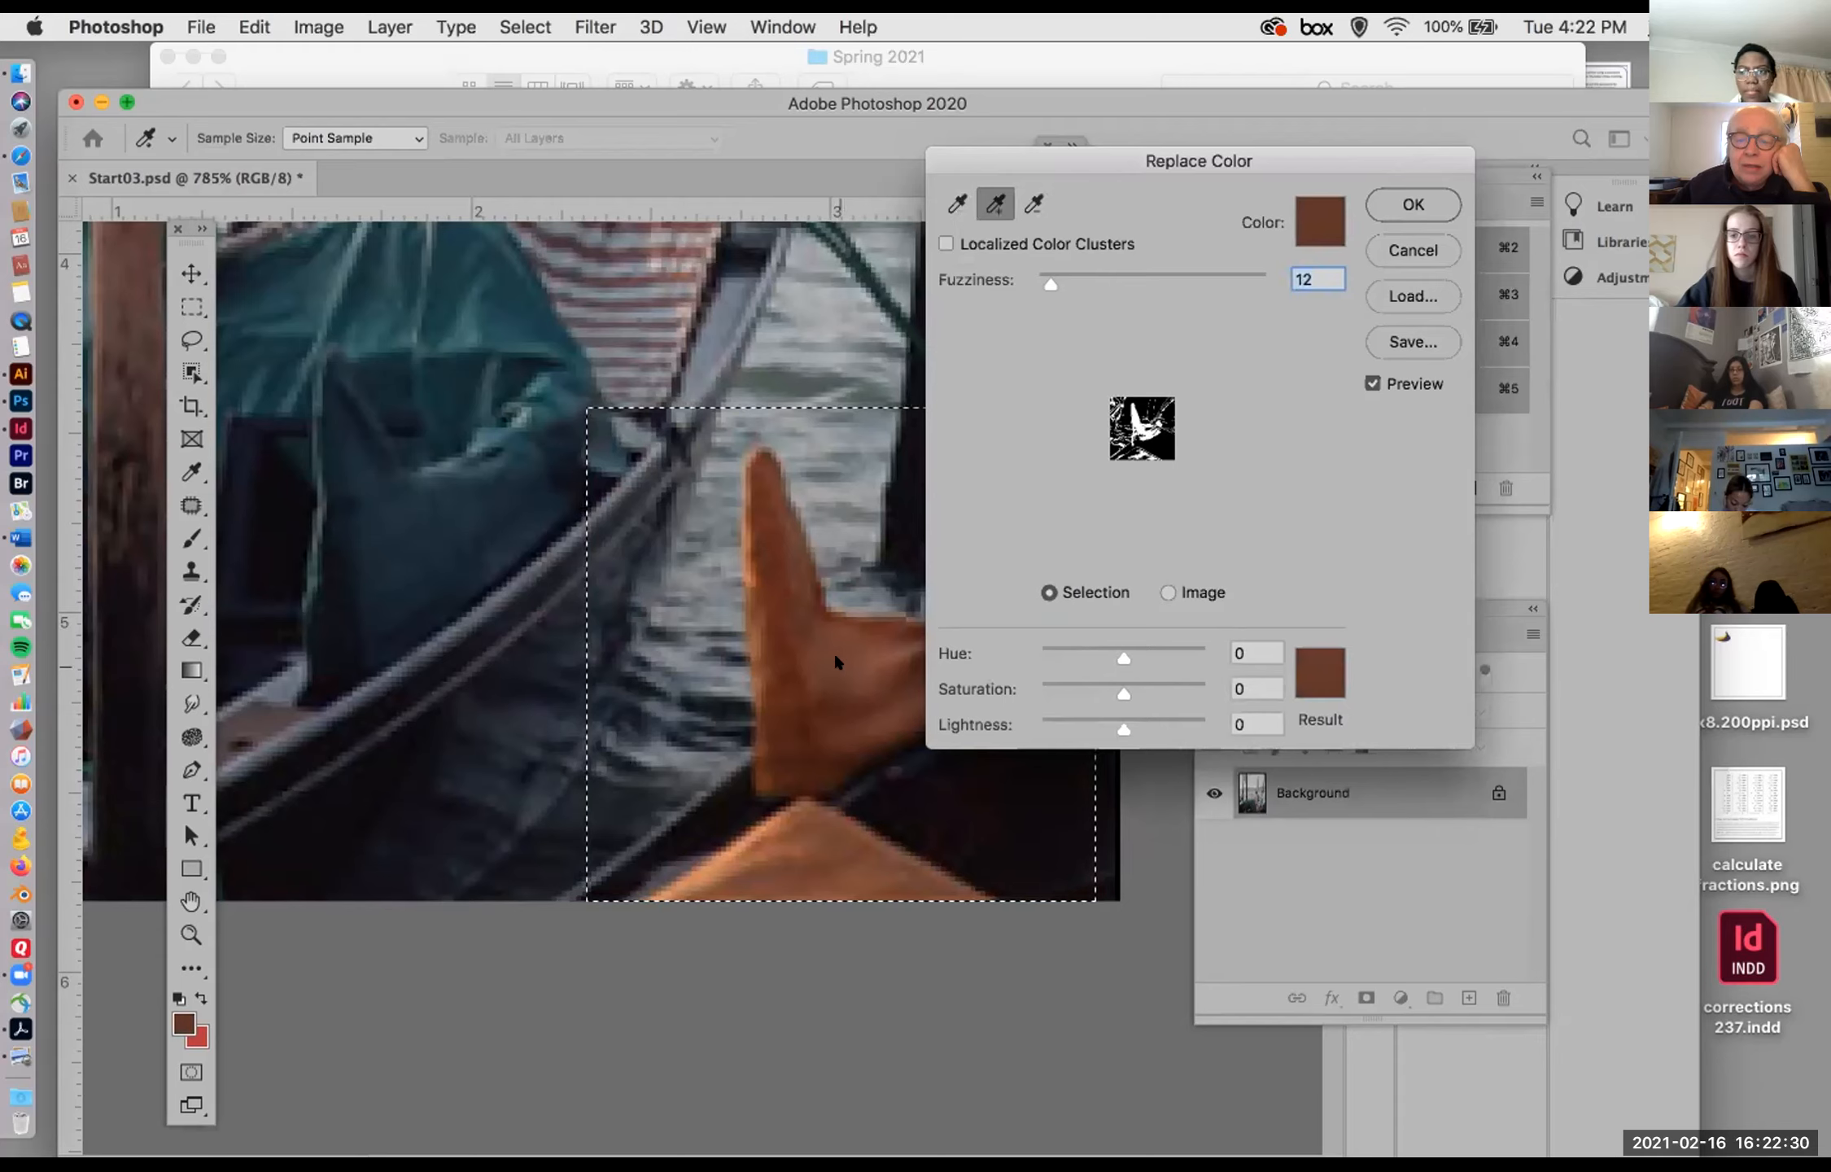
click(776, 749)
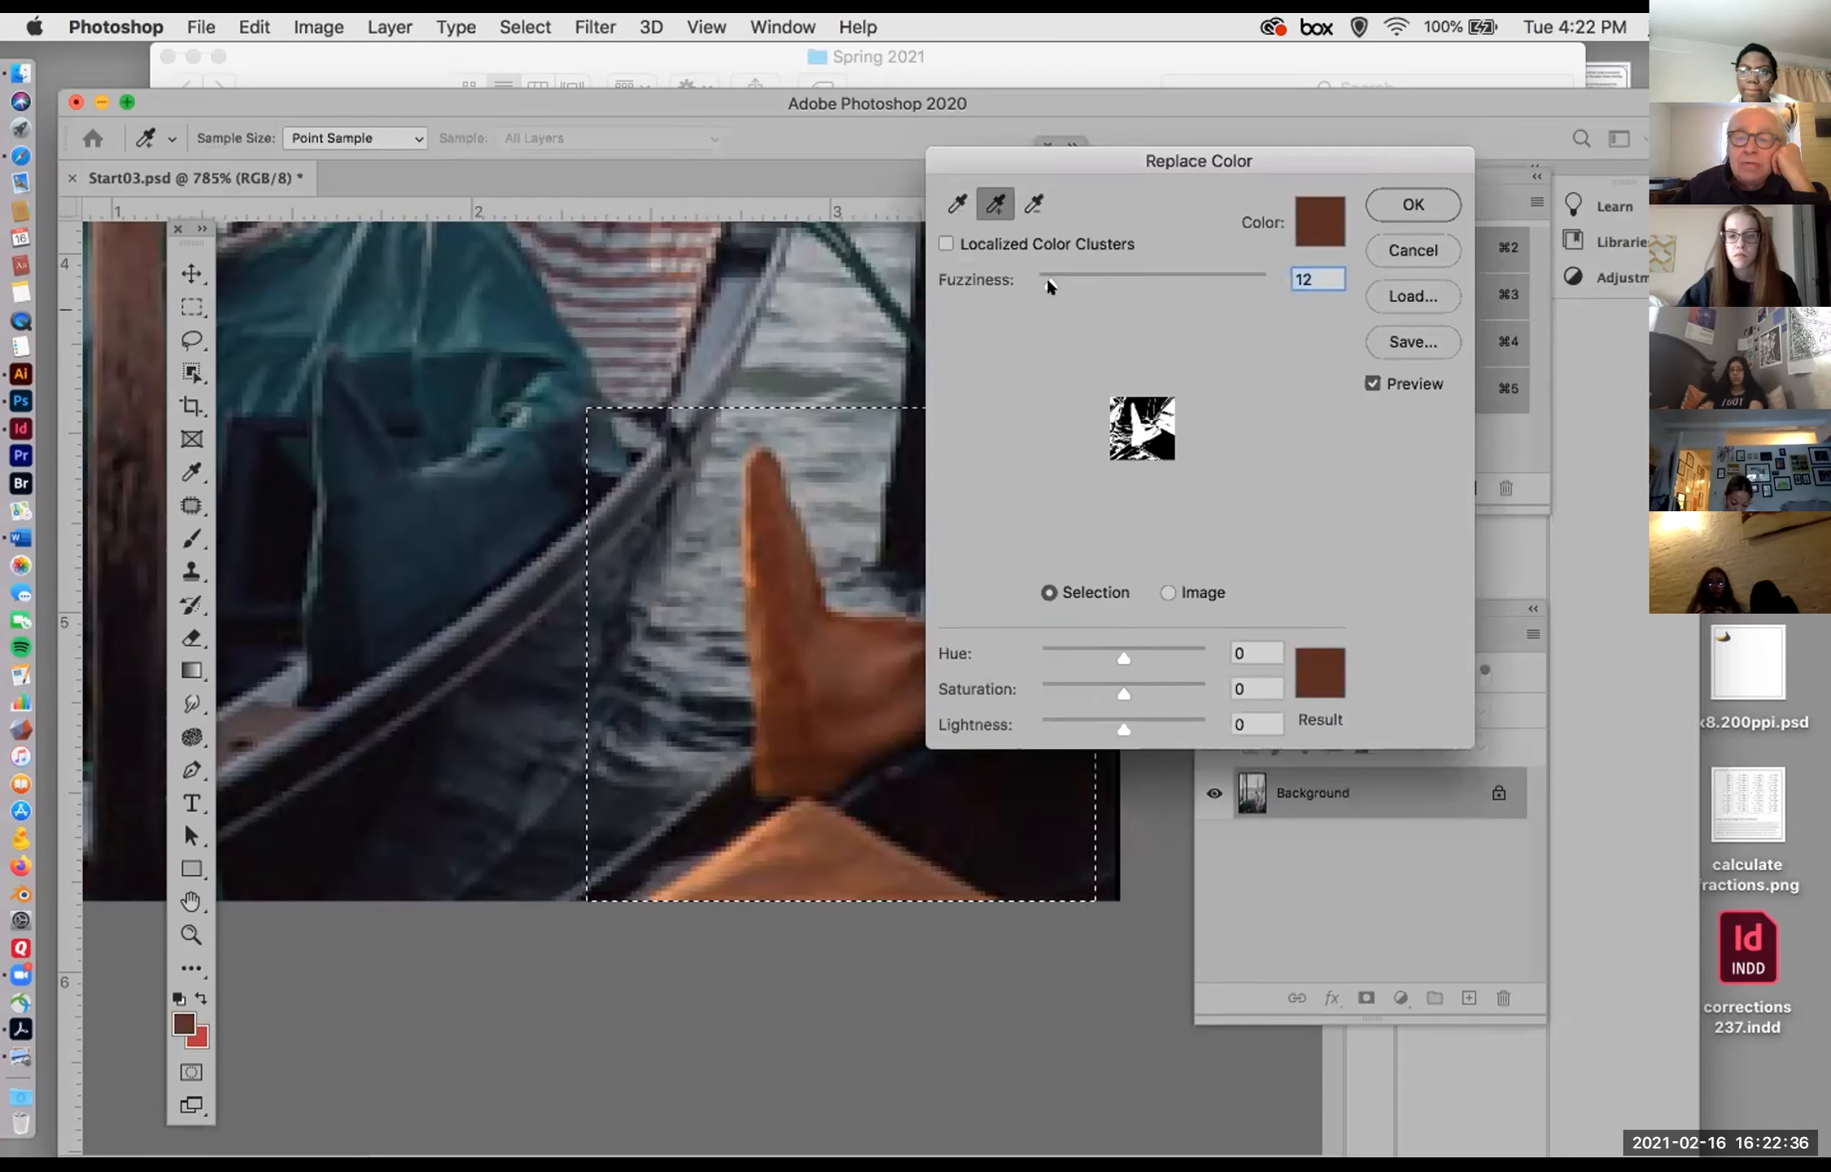
drag(1048, 279, 1032, 279)
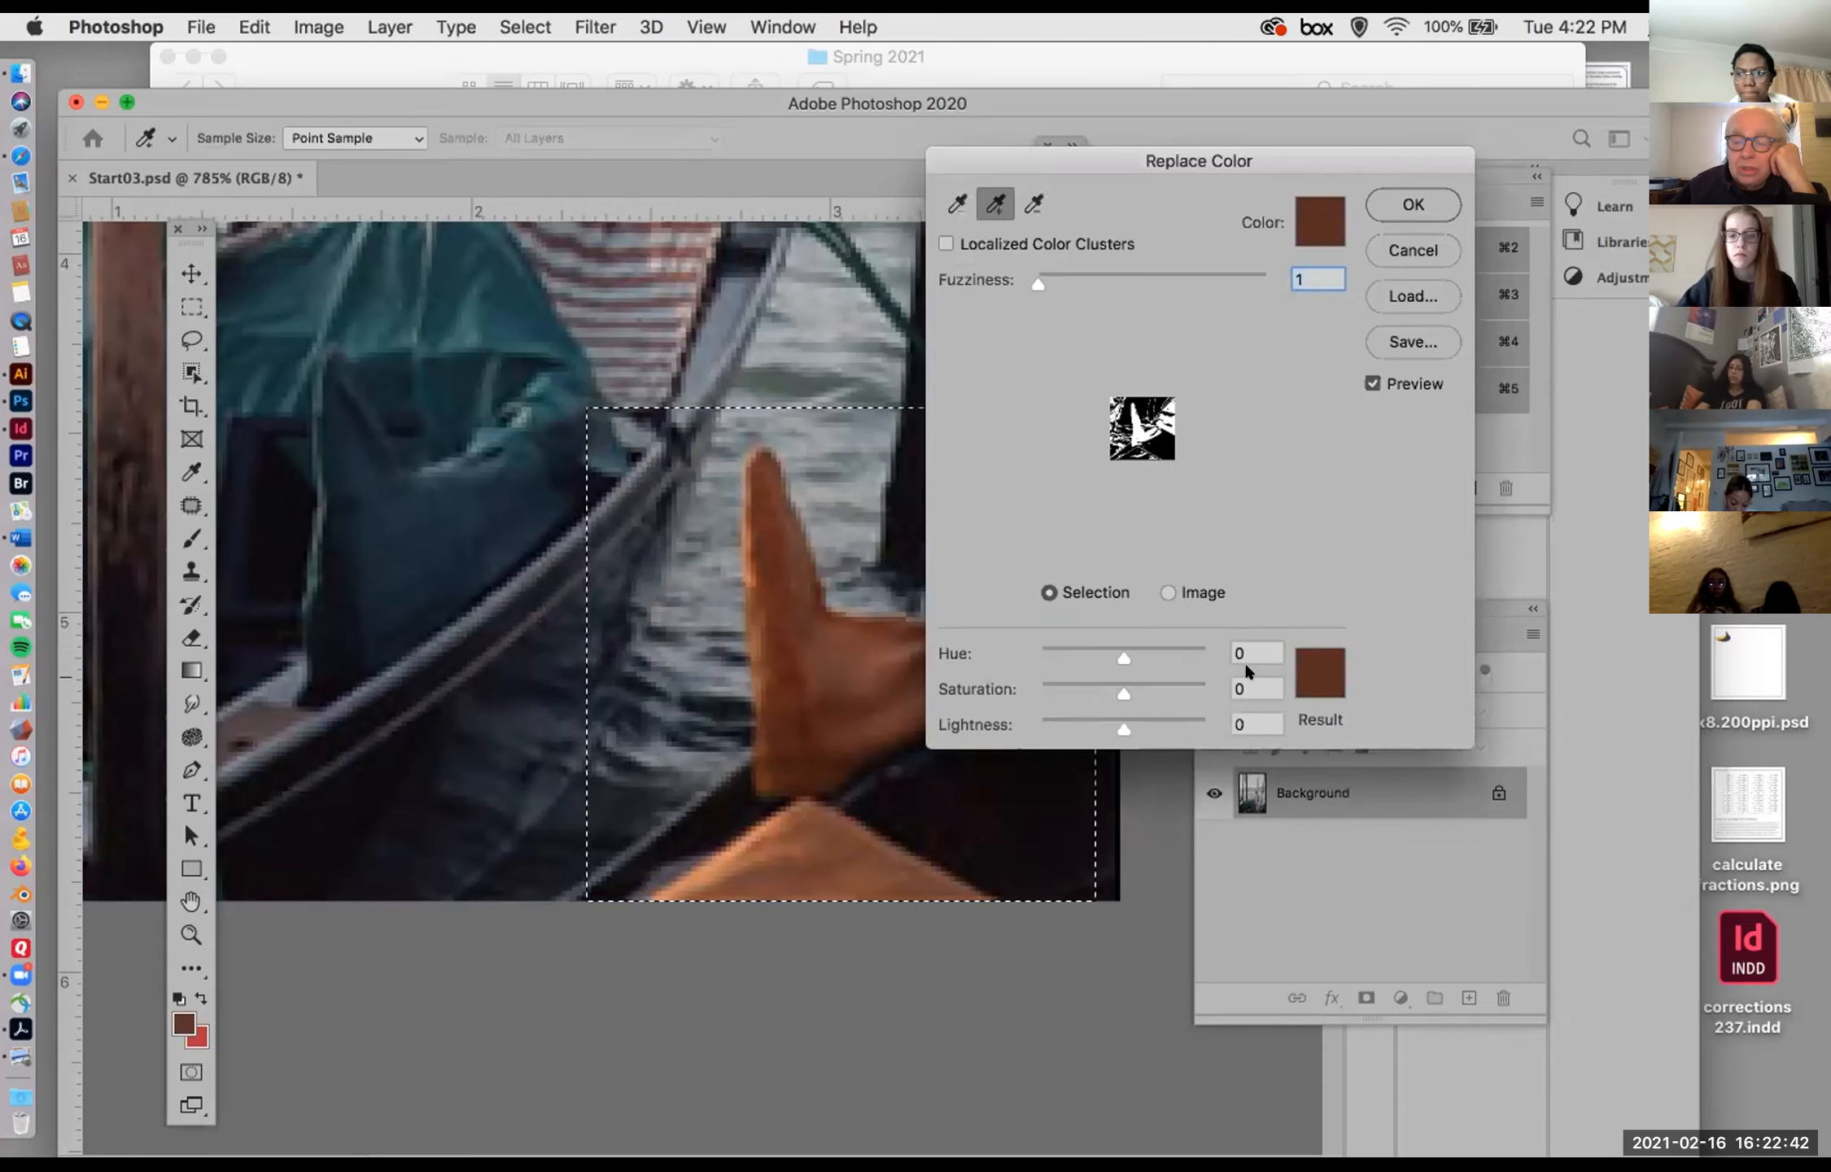
Step: Choose a bright sea green as the result color, with hue +144, saturation +32 and lightness +24
click(1311, 660)
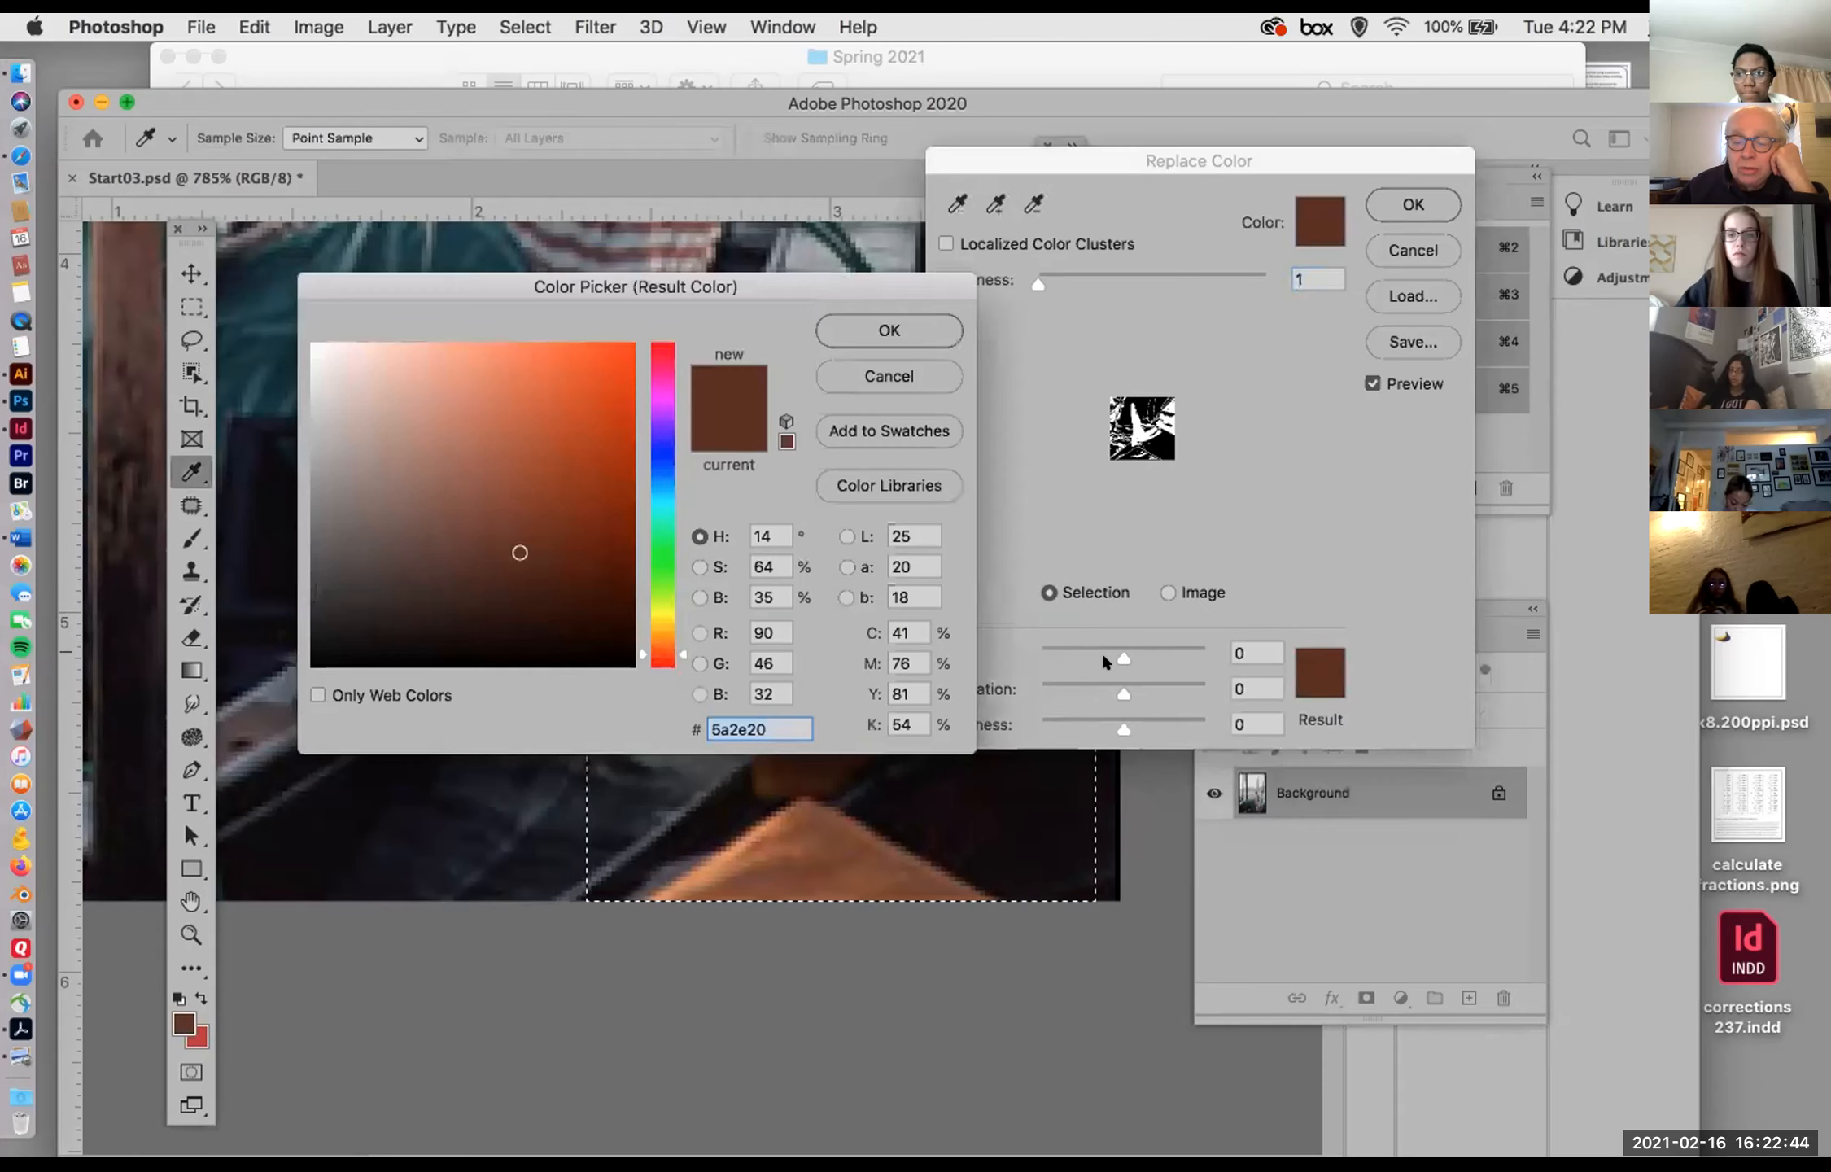
click(644, 514)
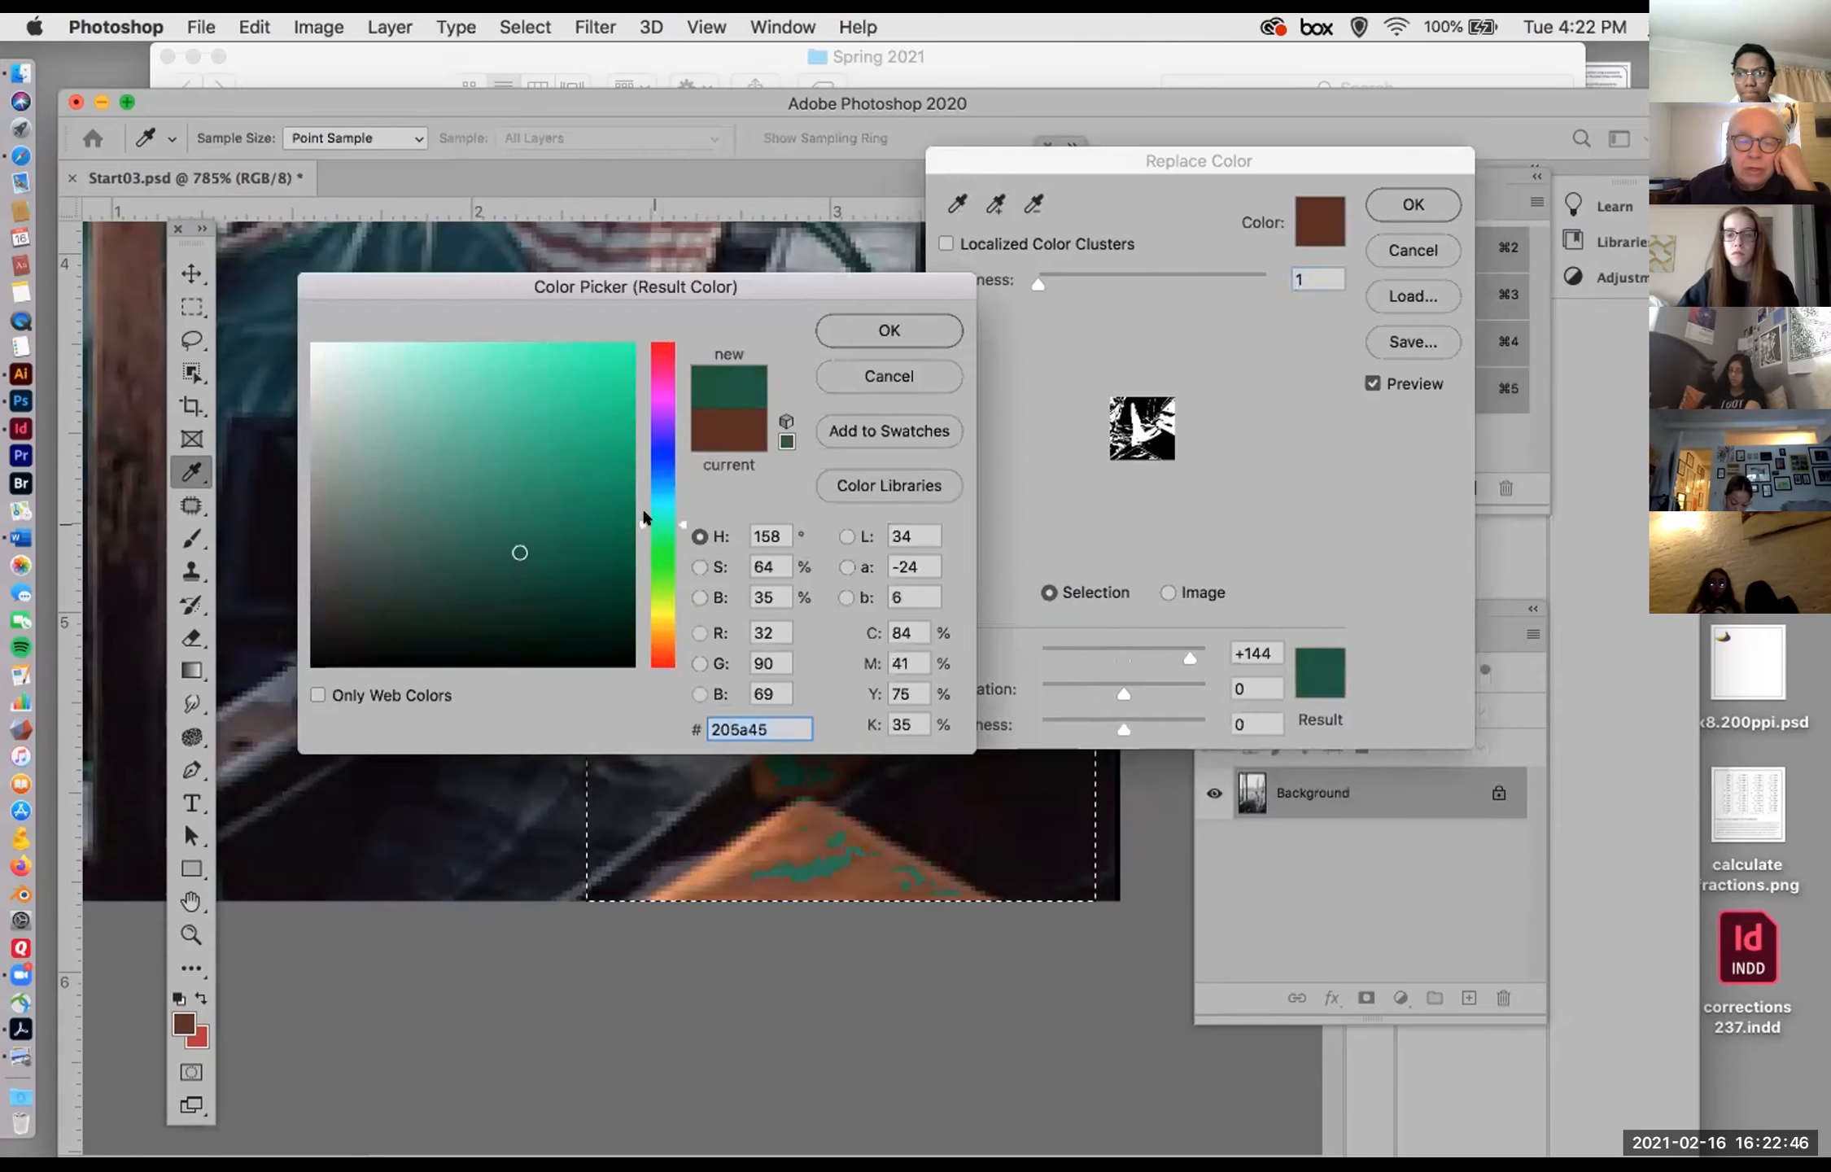
click(586, 377)
click(888, 329)
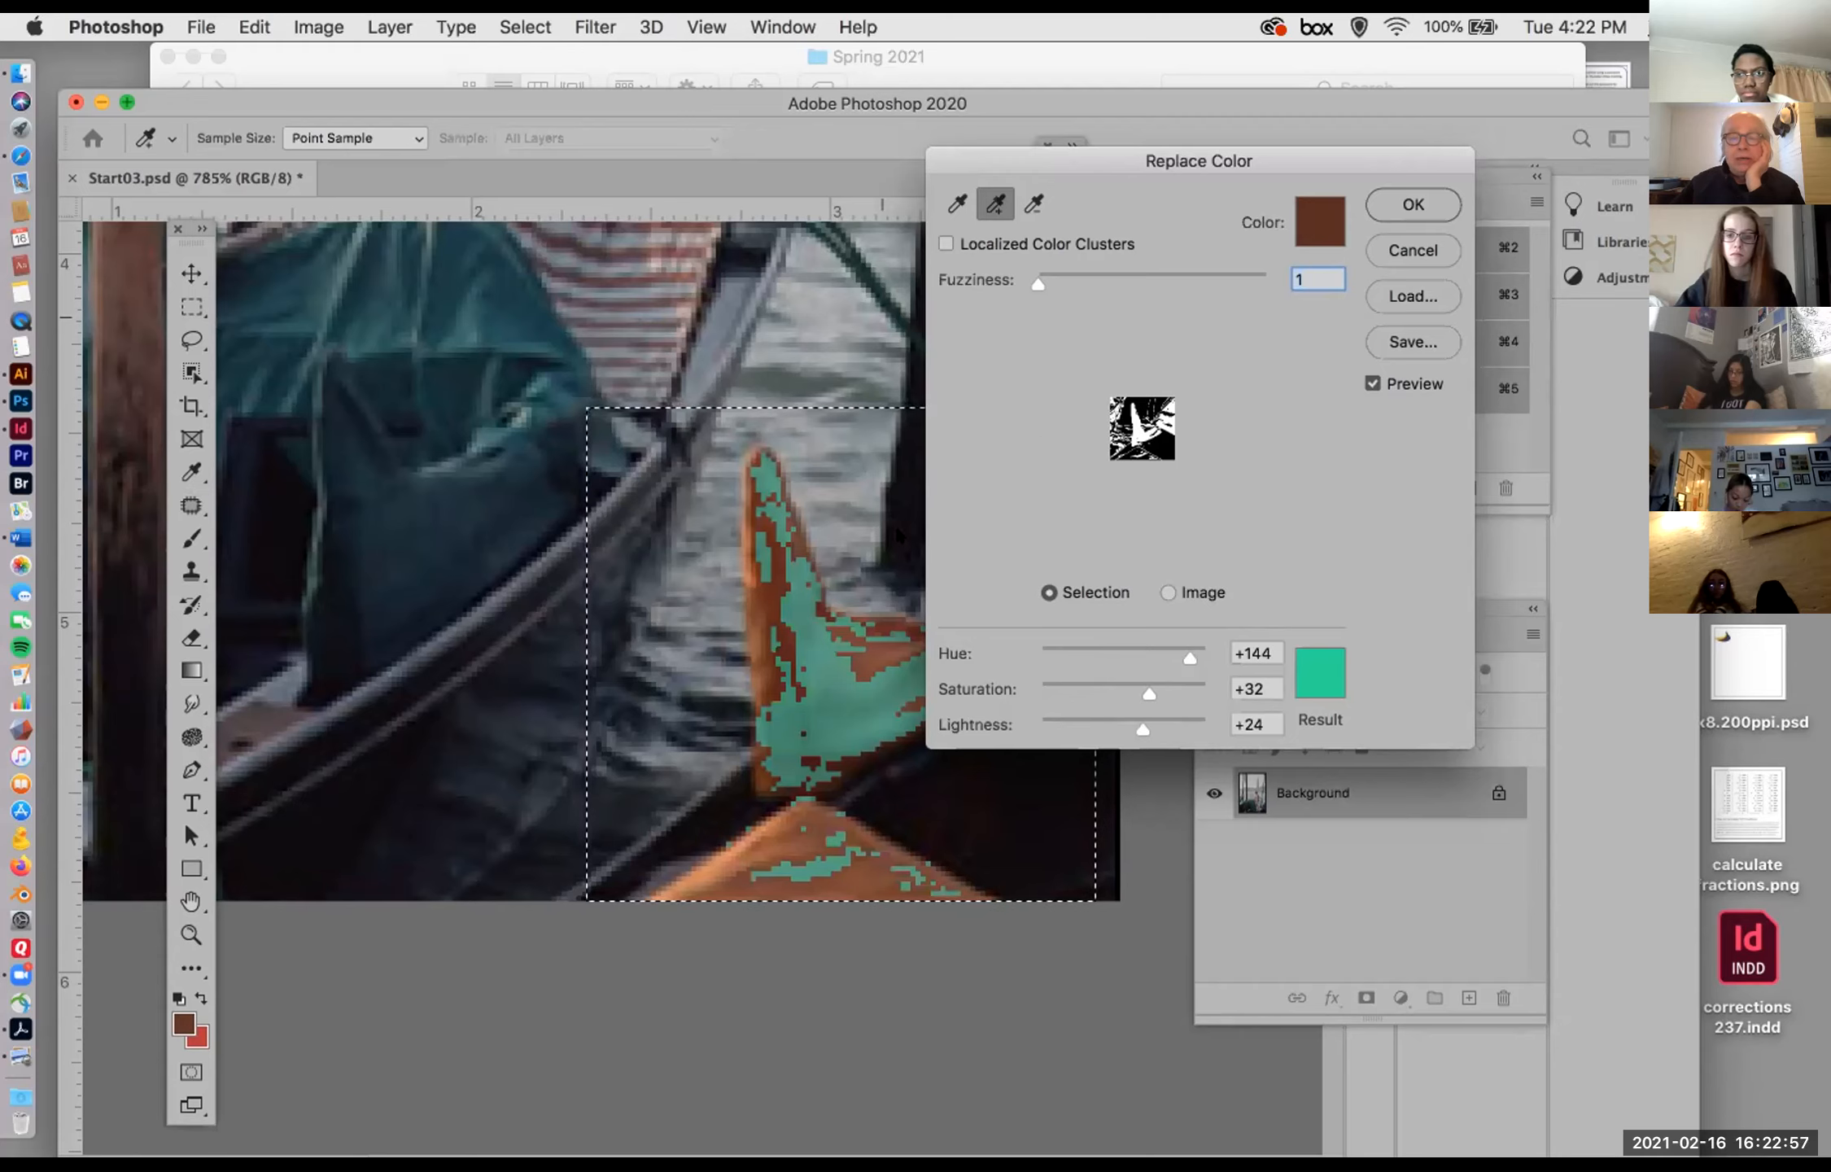
Step: Add the remaining orange and brown tones of the upright cloth and the lower cloth's edge to the sampled colors
click(873, 641)
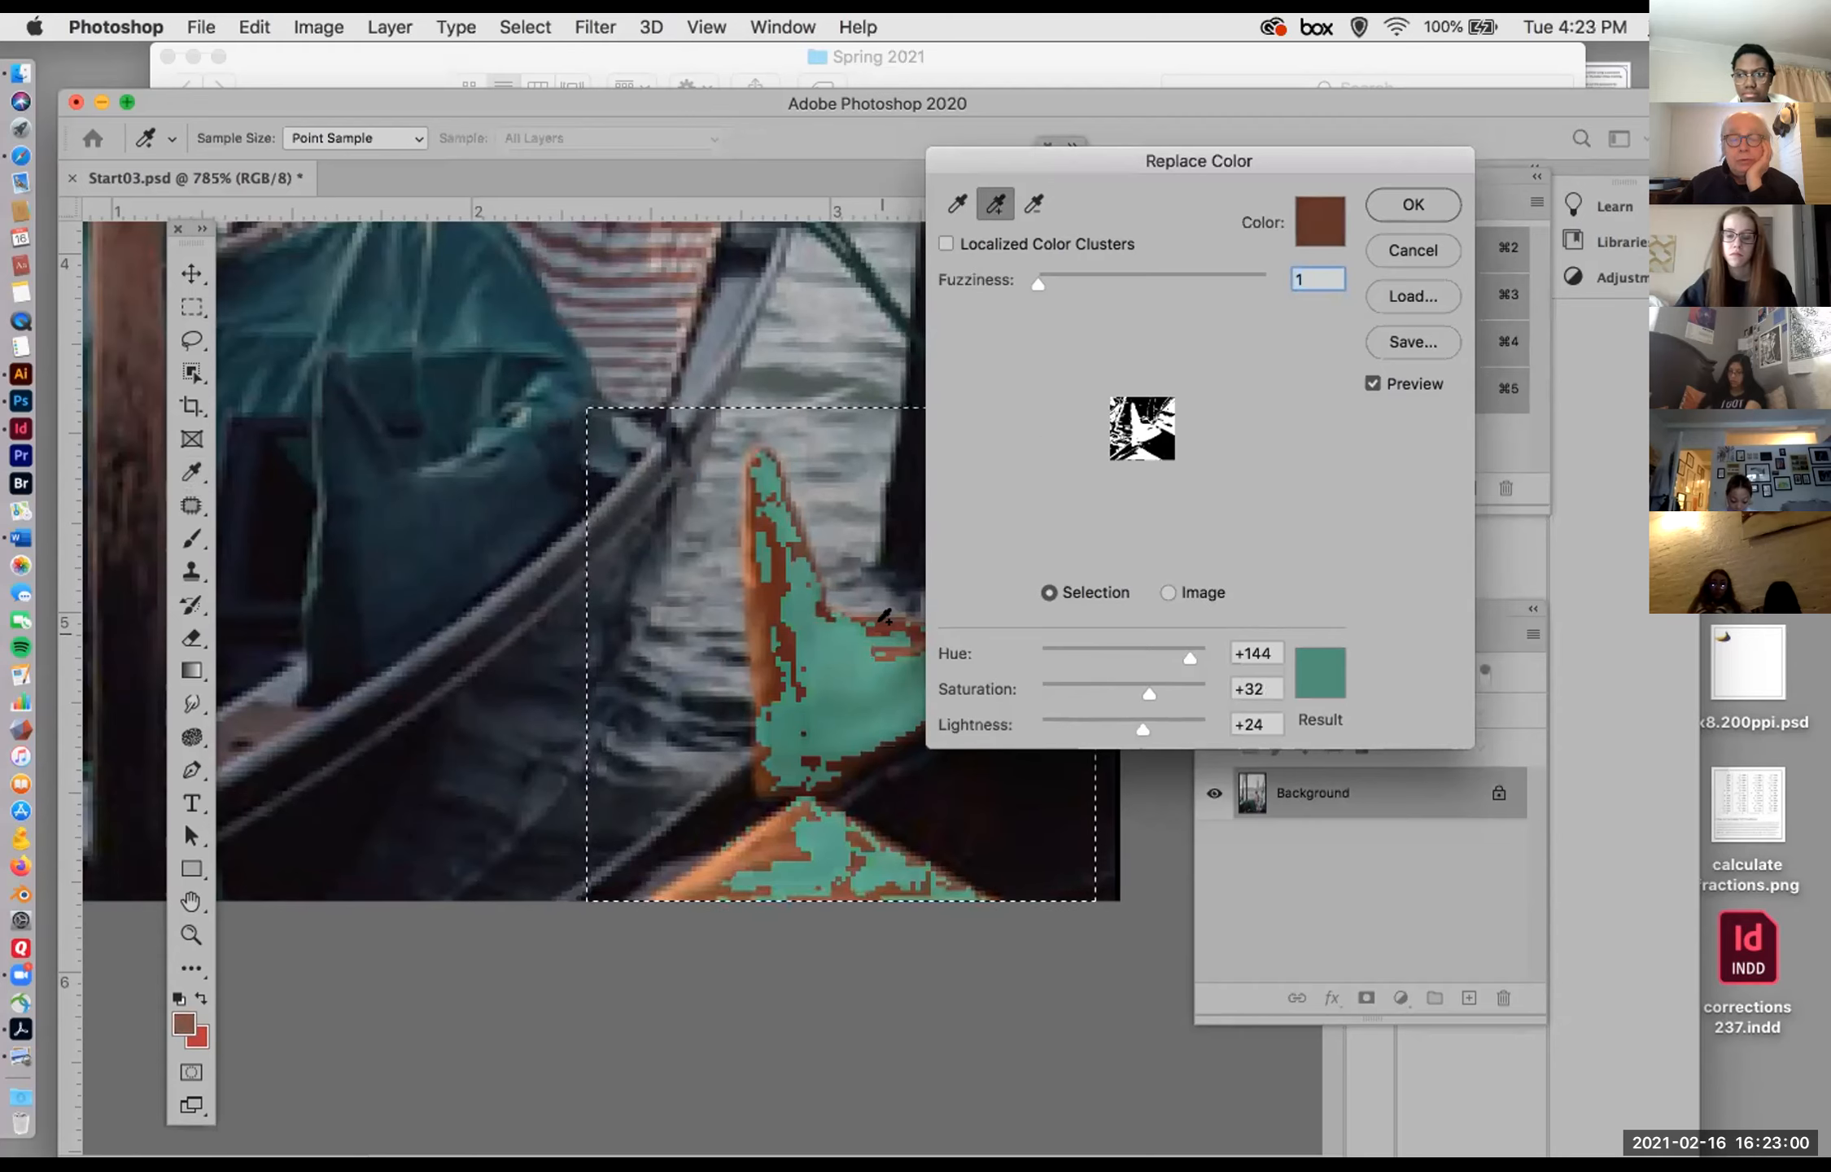
click(761, 592)
click(758, 643)
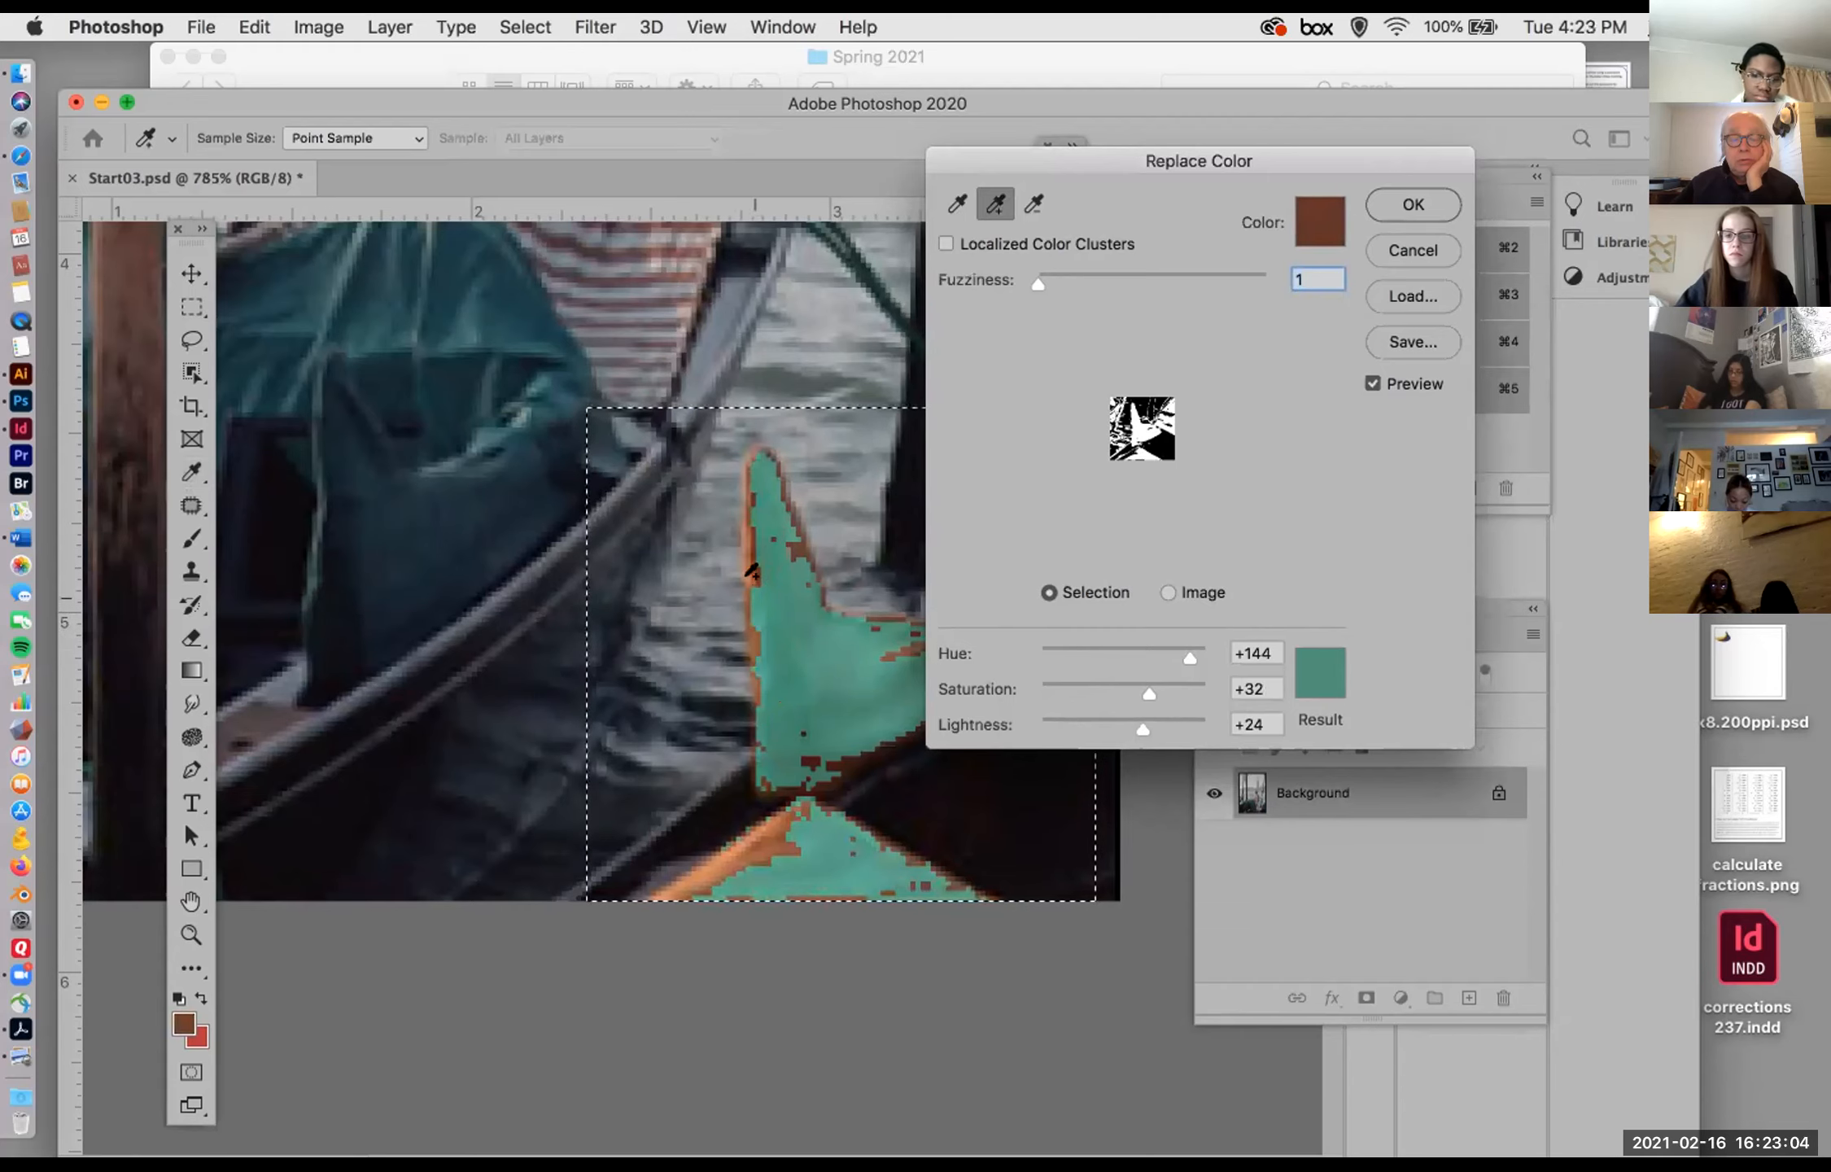
click(746, 530)
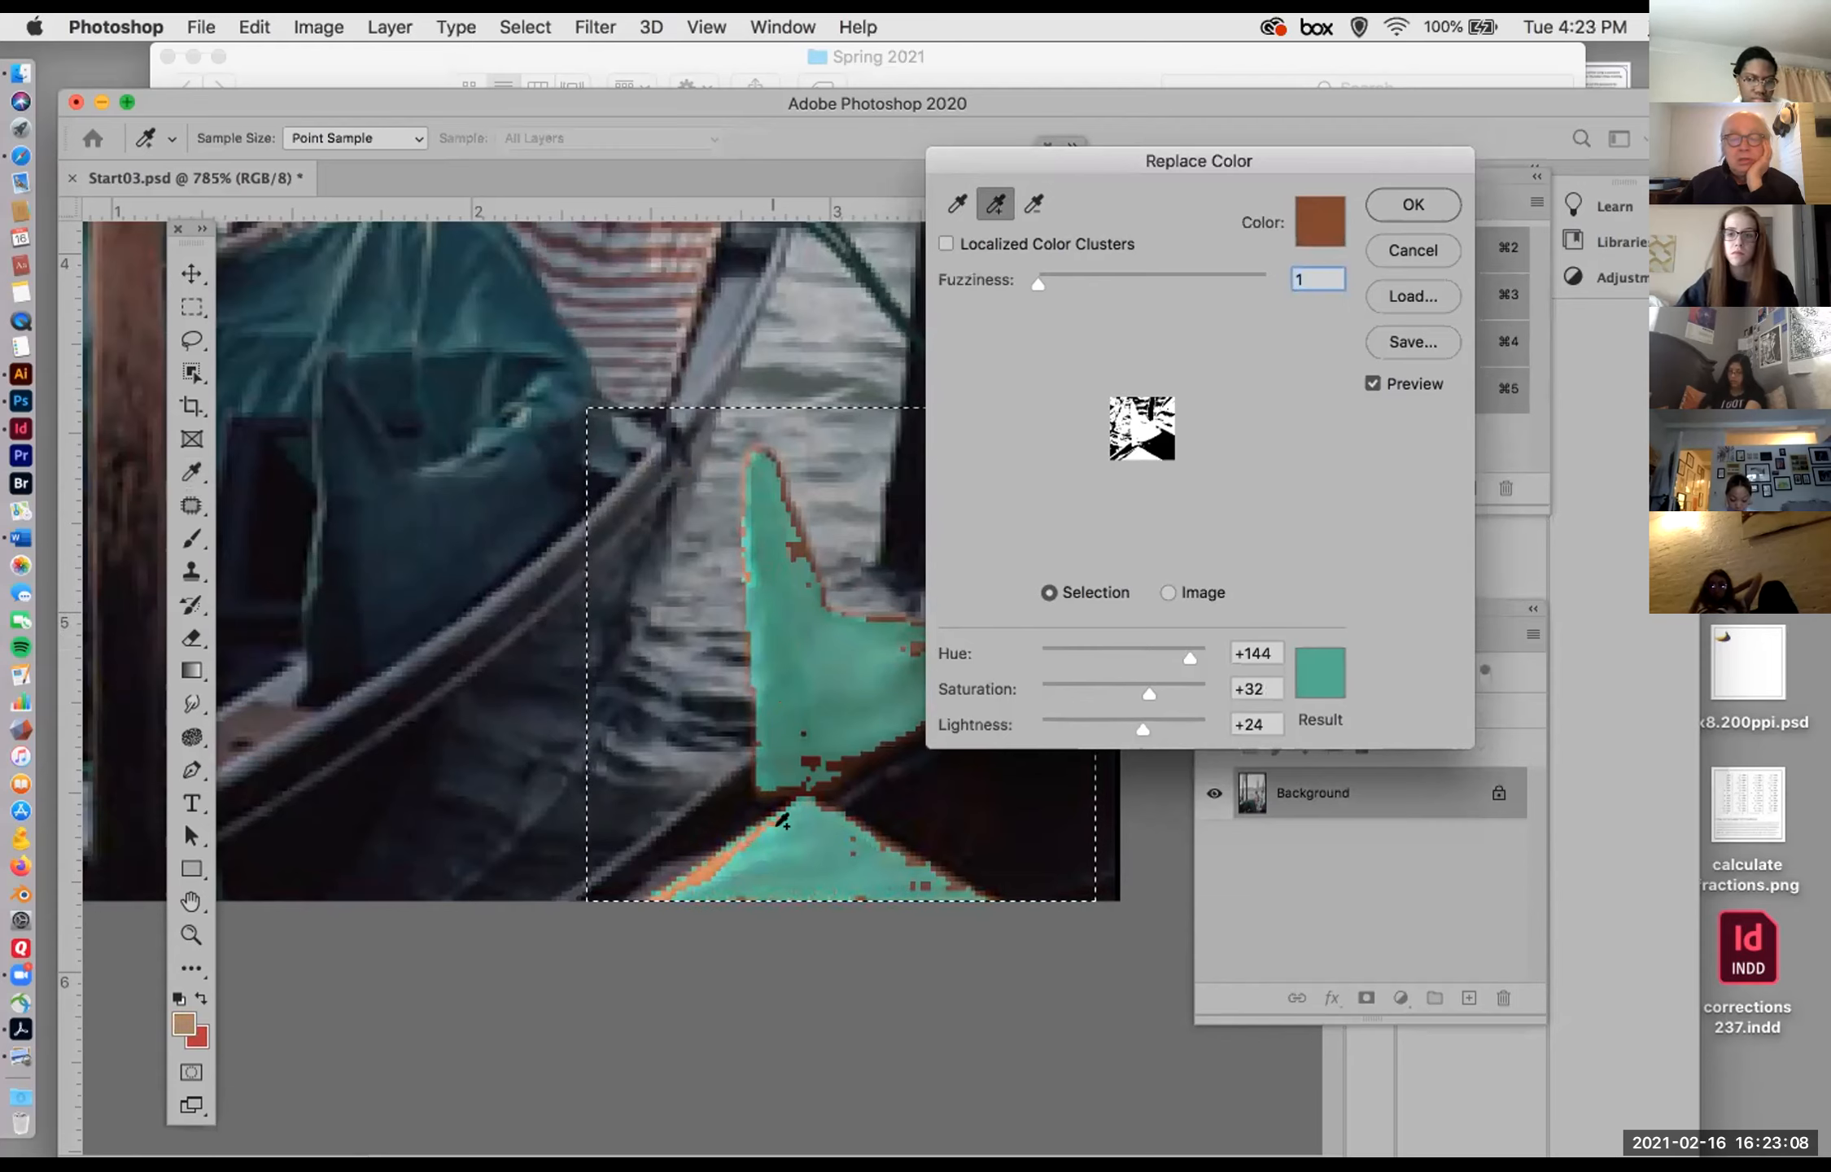
click(907, 629)
click(905, 648)
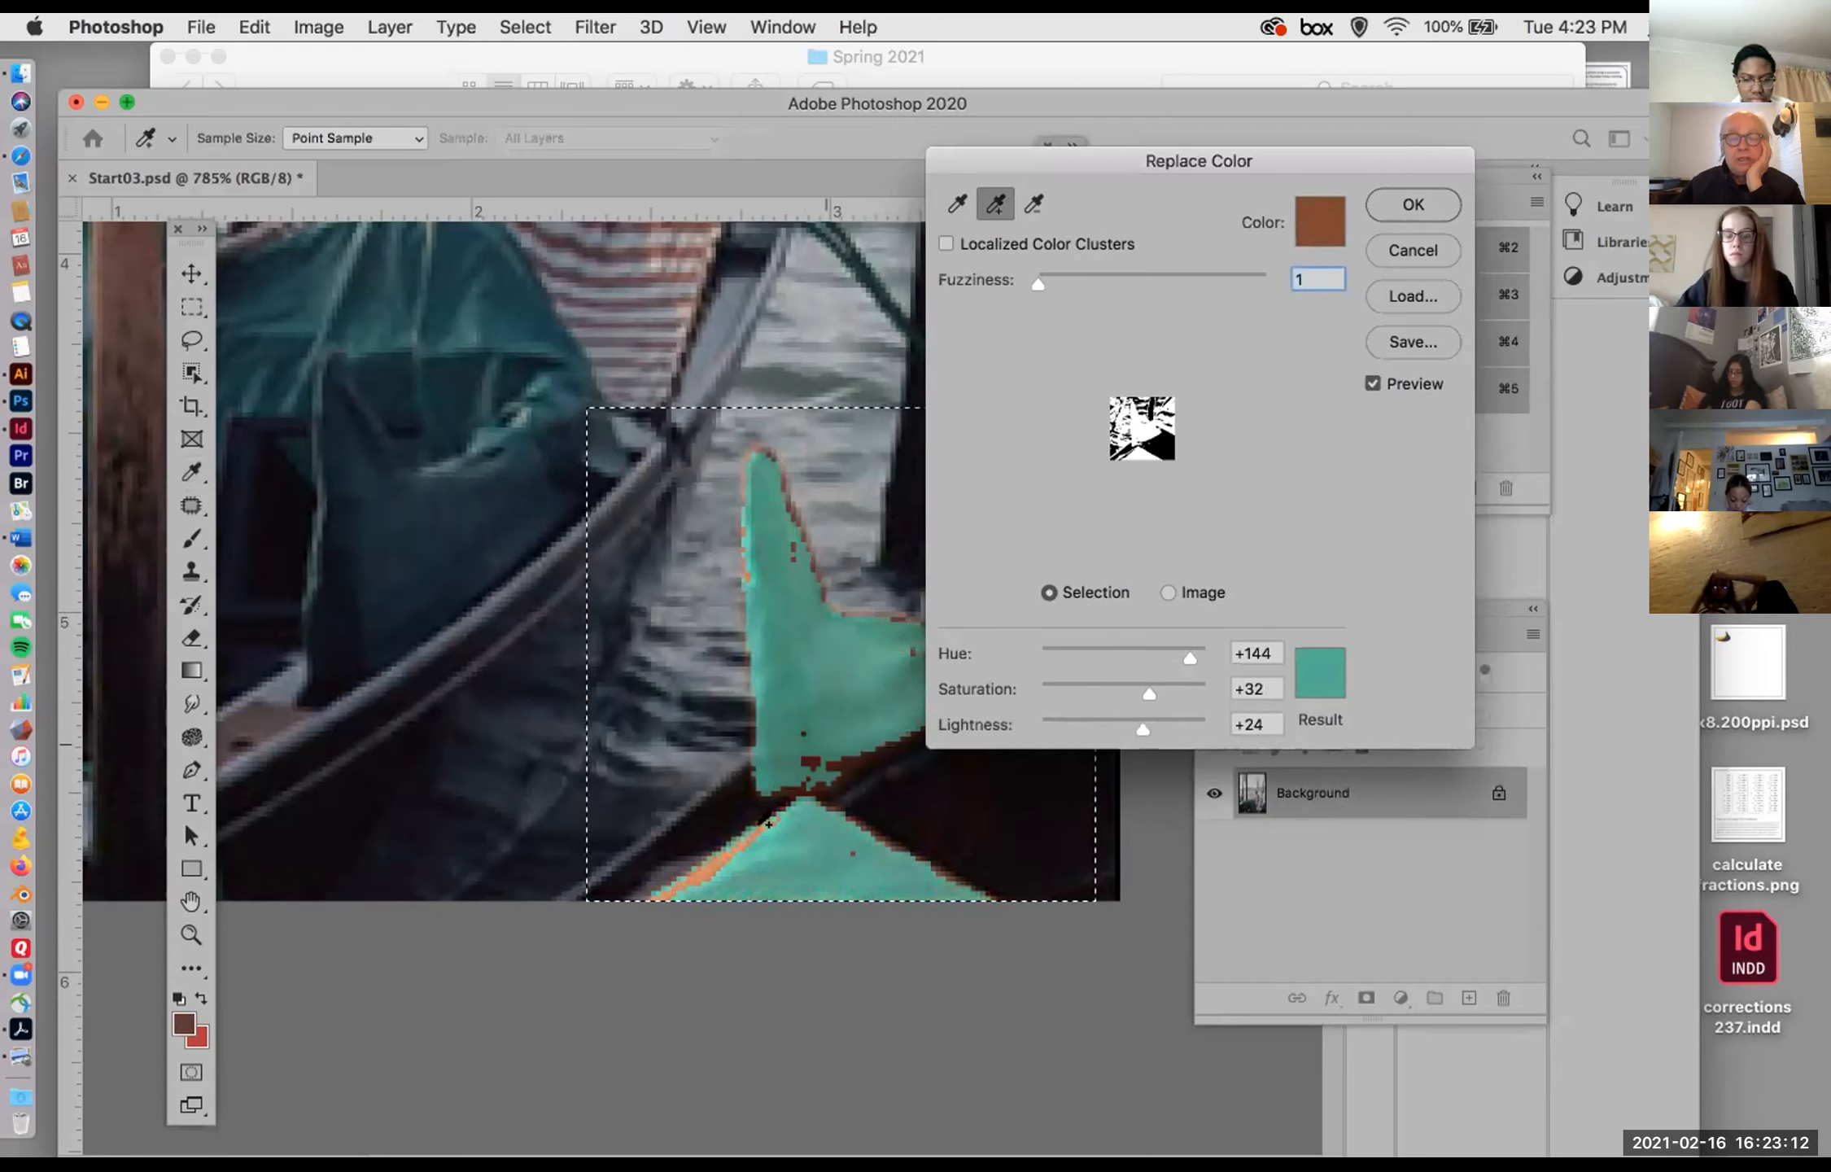
click(739, 840)
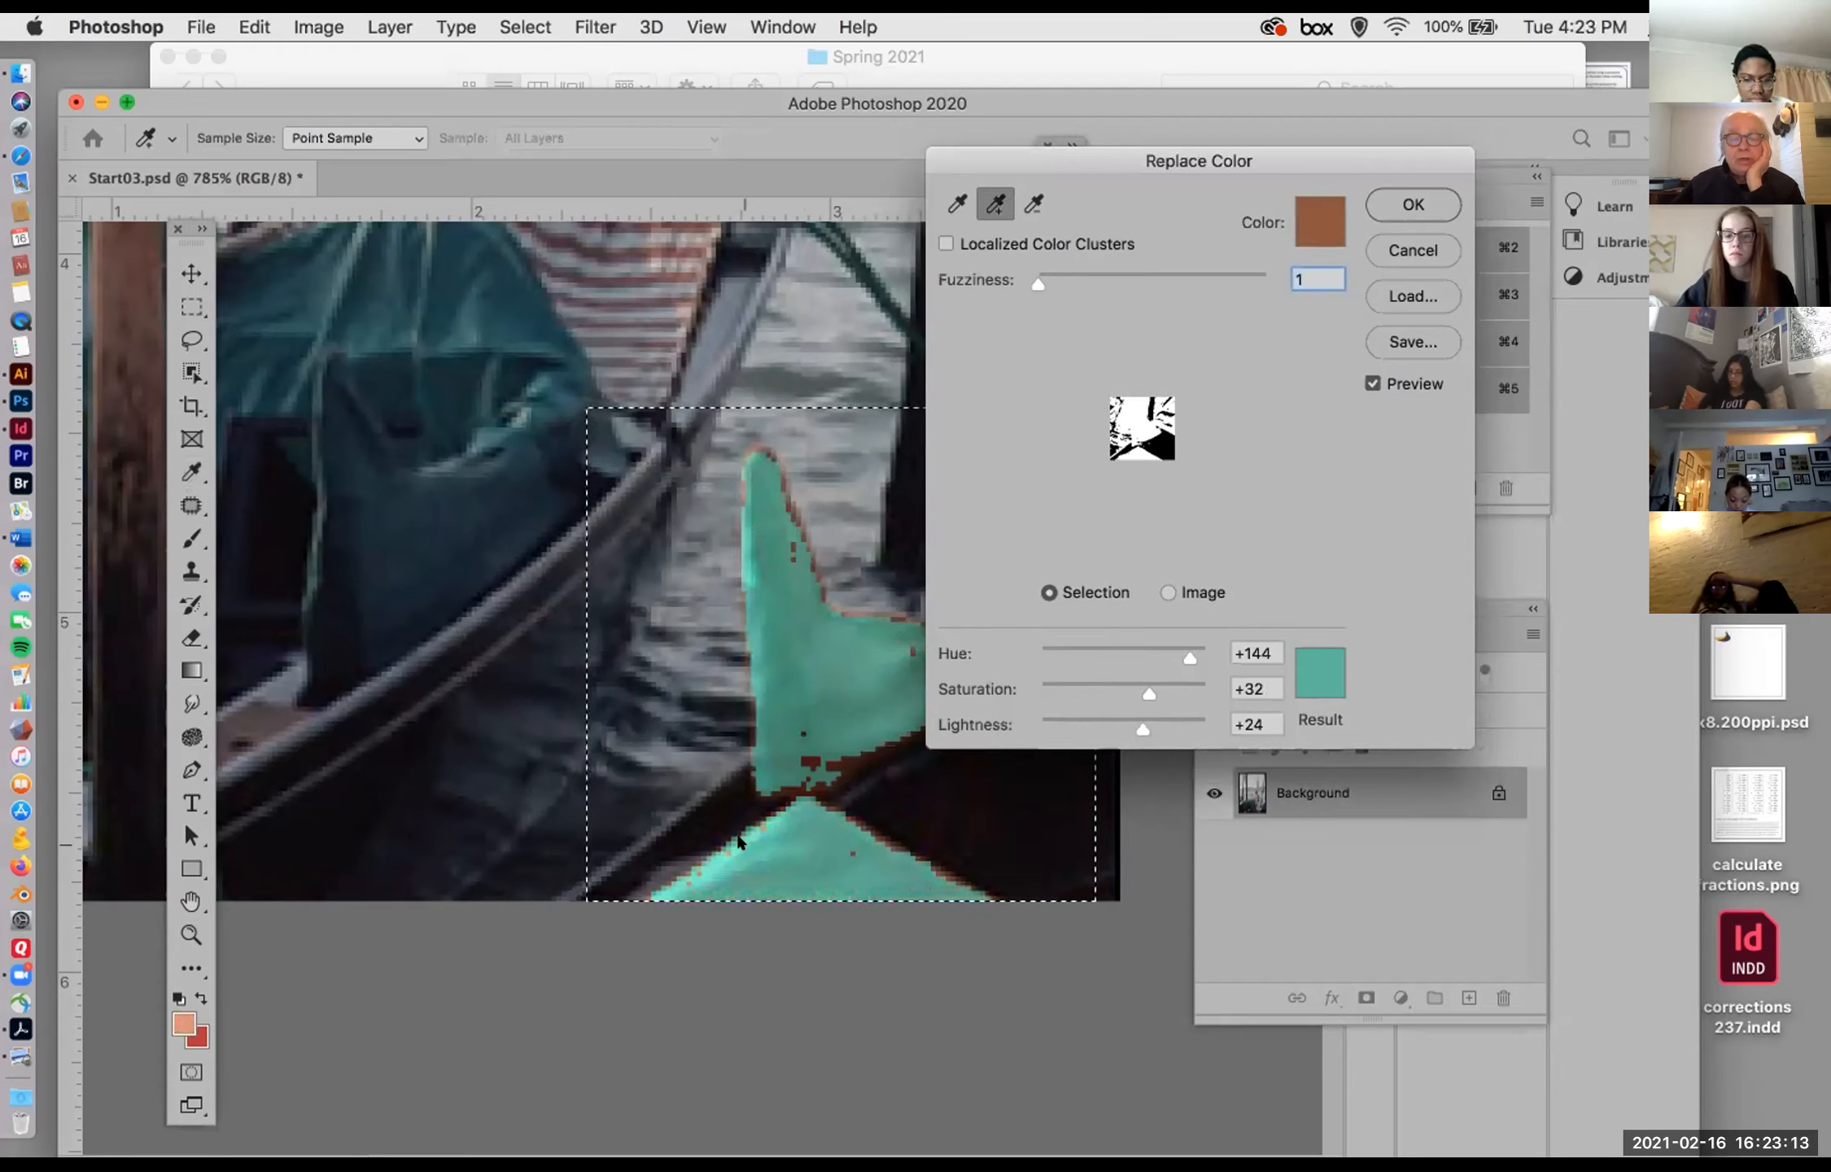
click(698, 867)
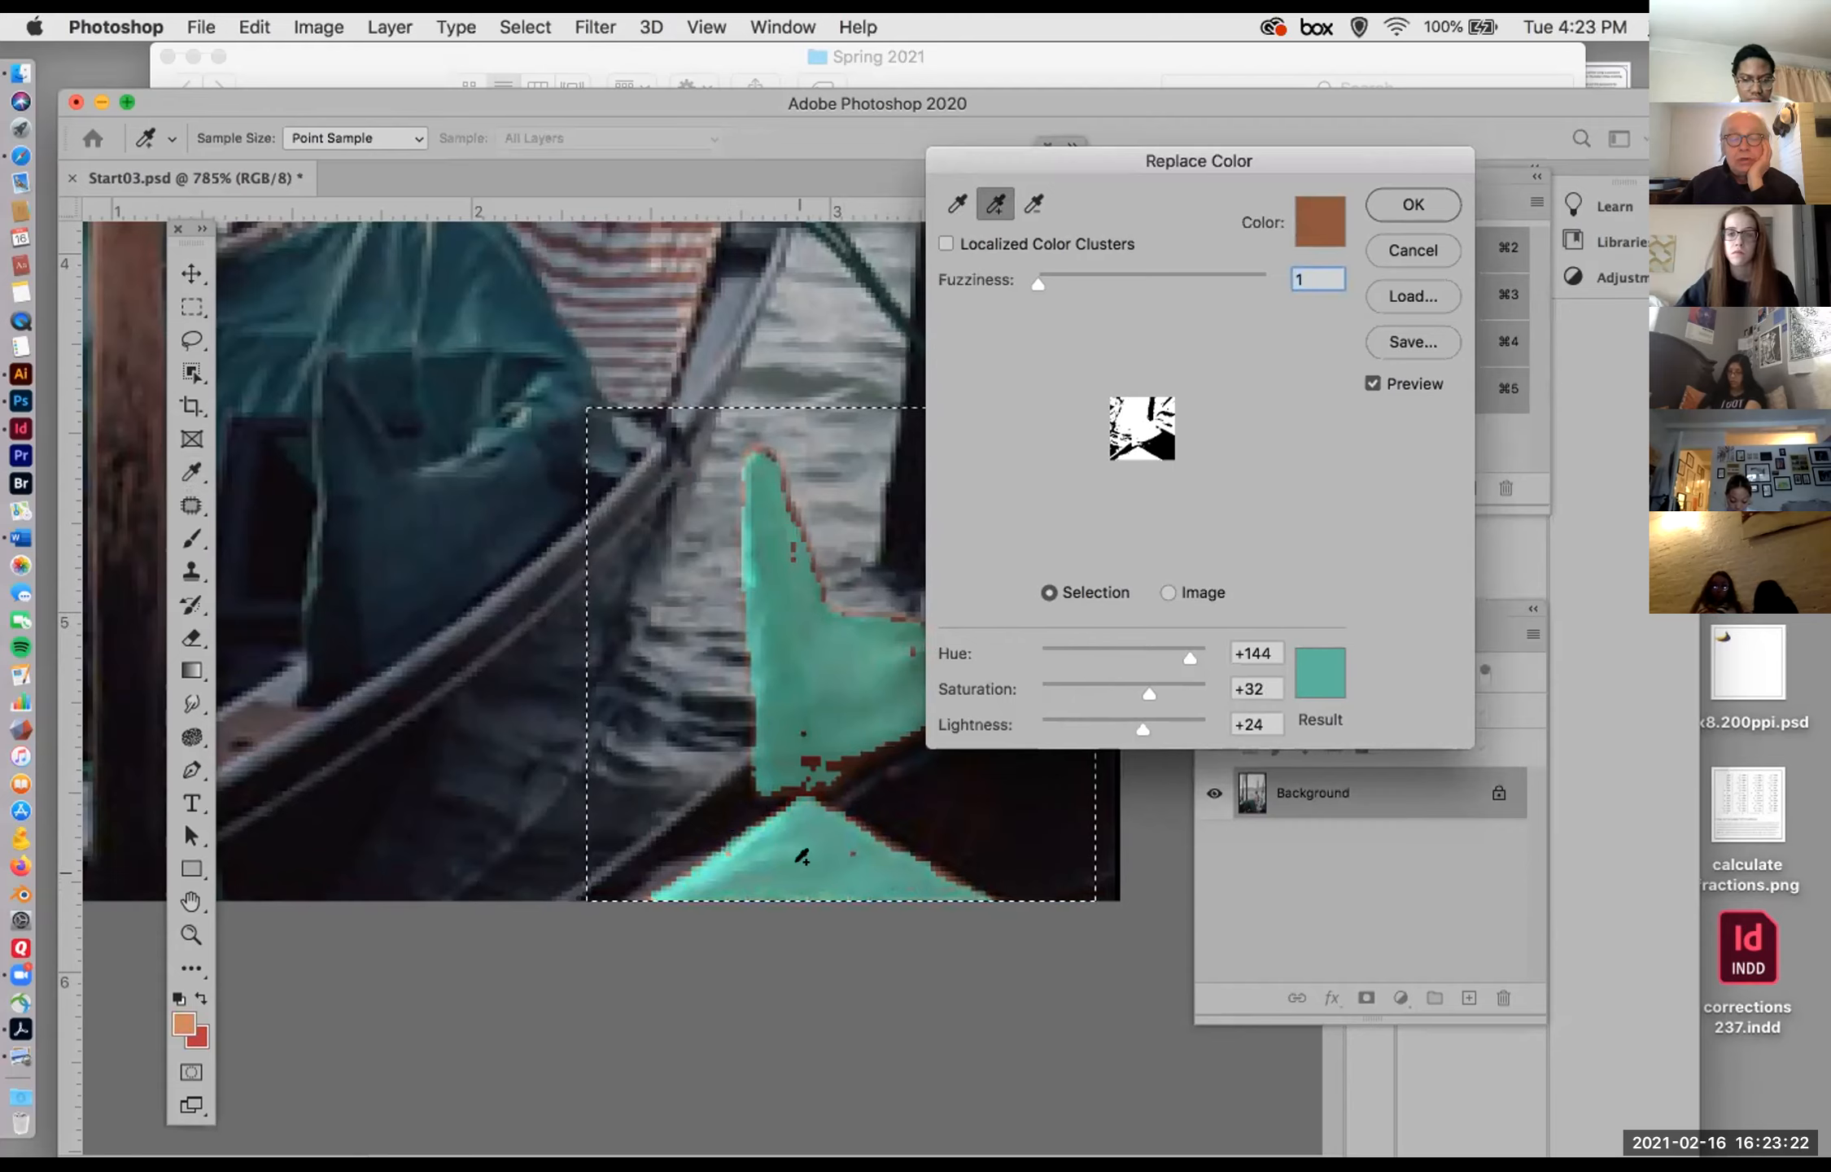
Step: Add the edge tones along the upright cloth's base, slope, pointed tip and far end to the sampled colors
click(846, 765)
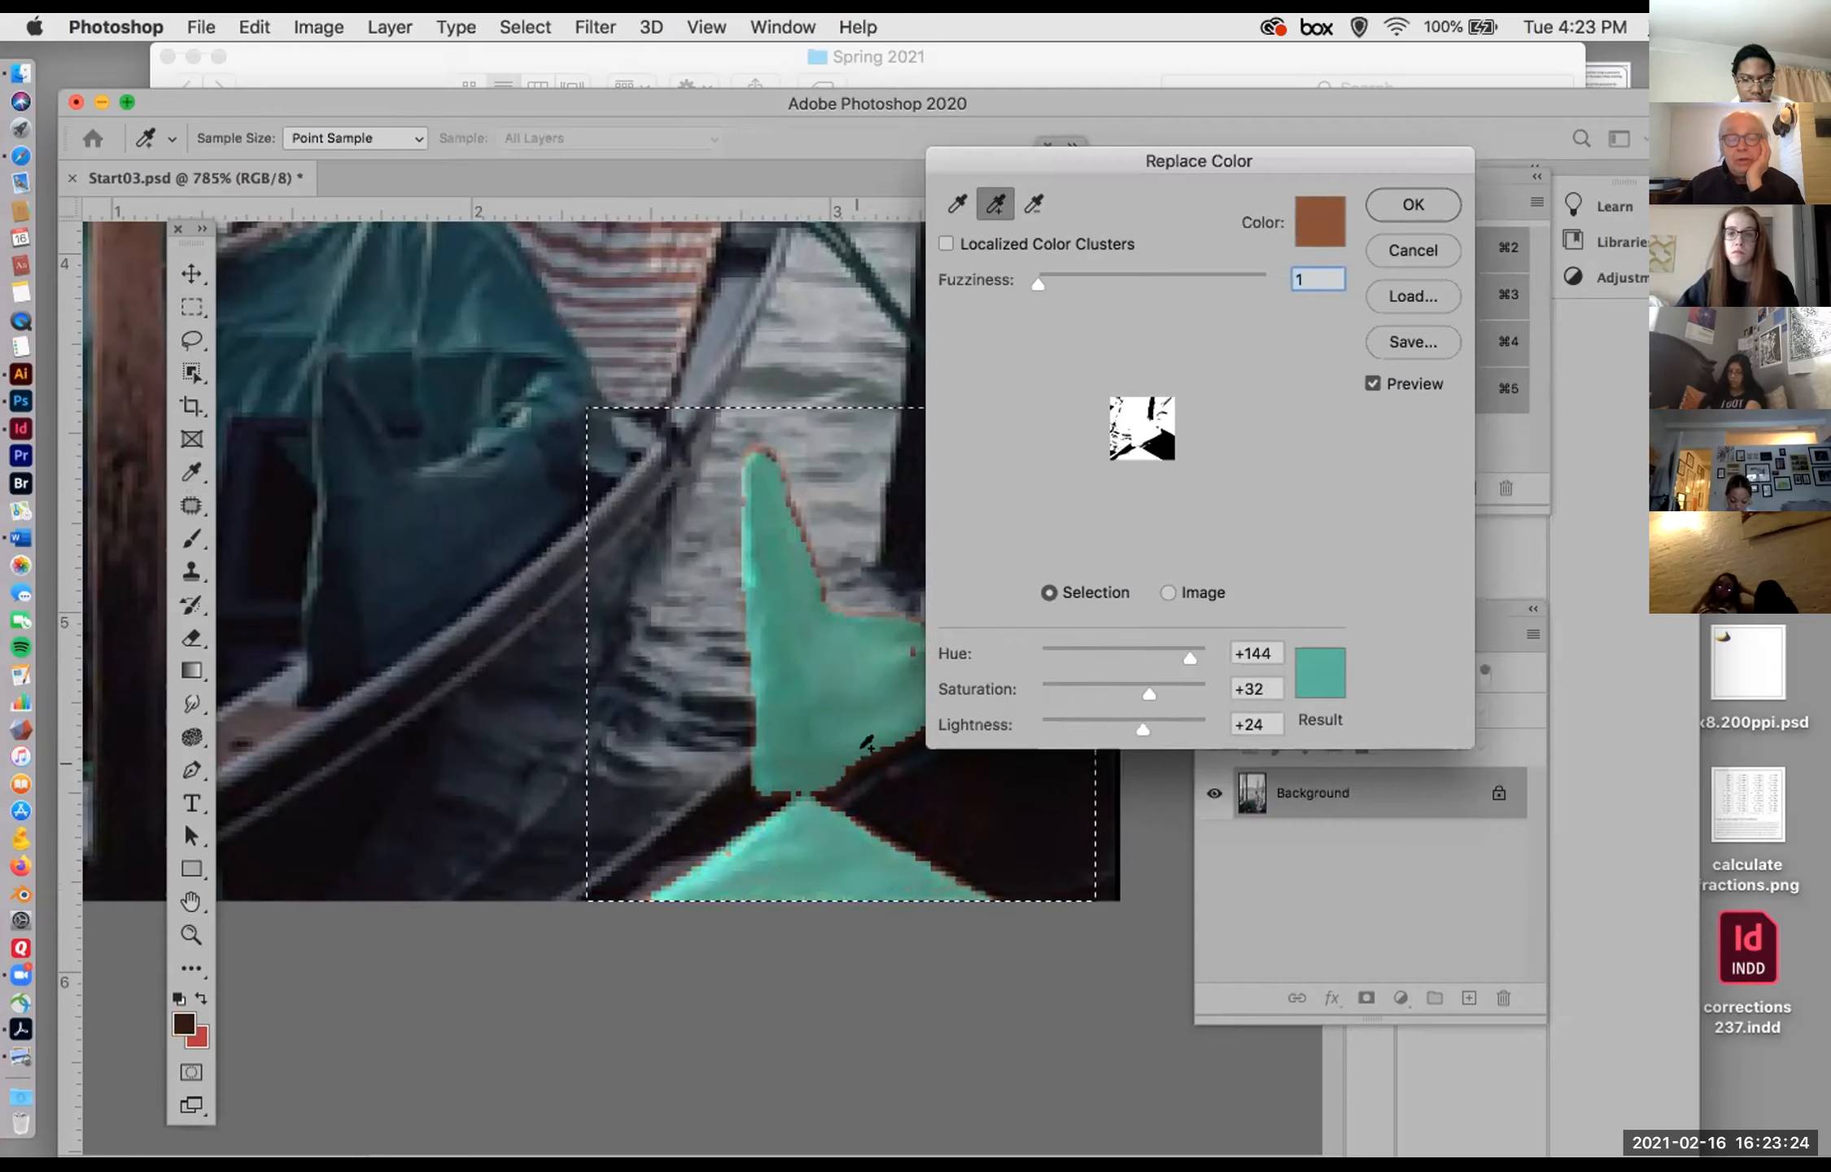
click(806, 534)
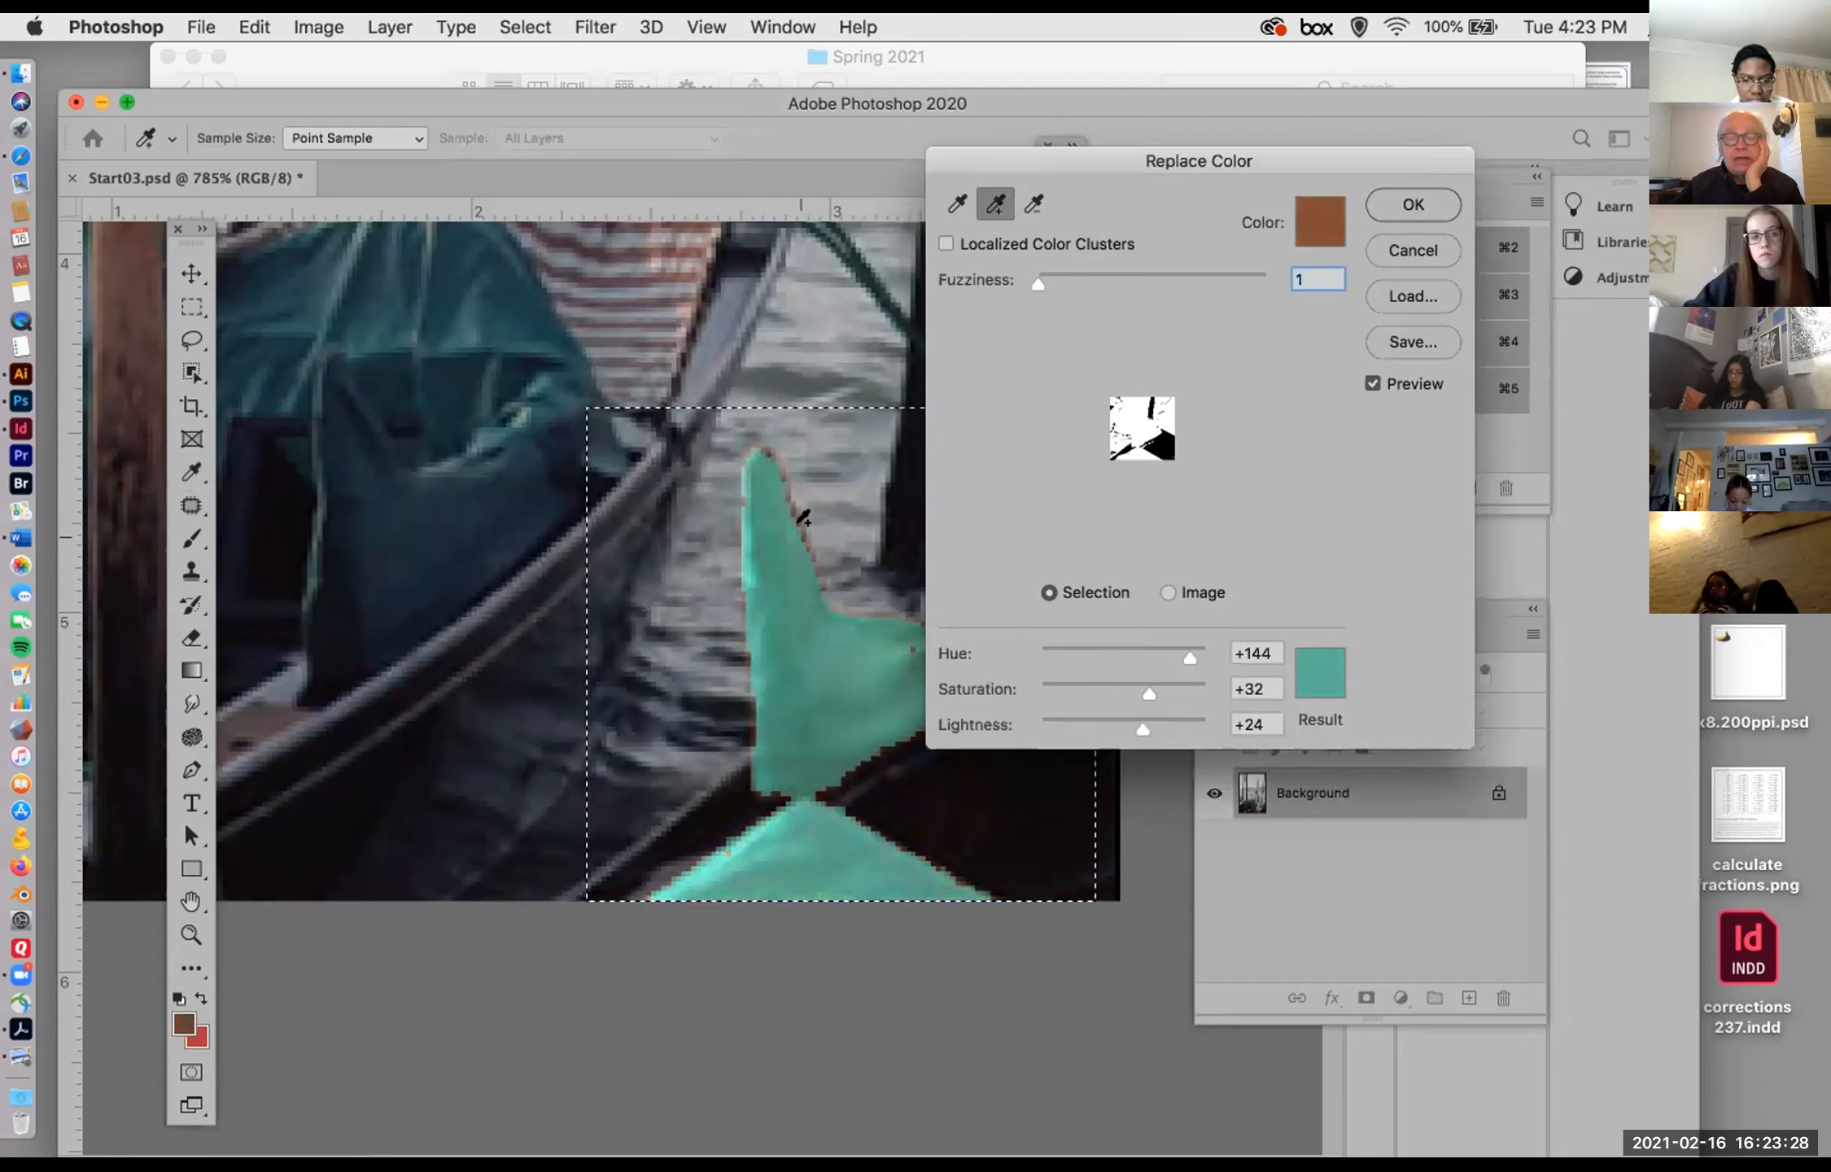
click(763, 432)
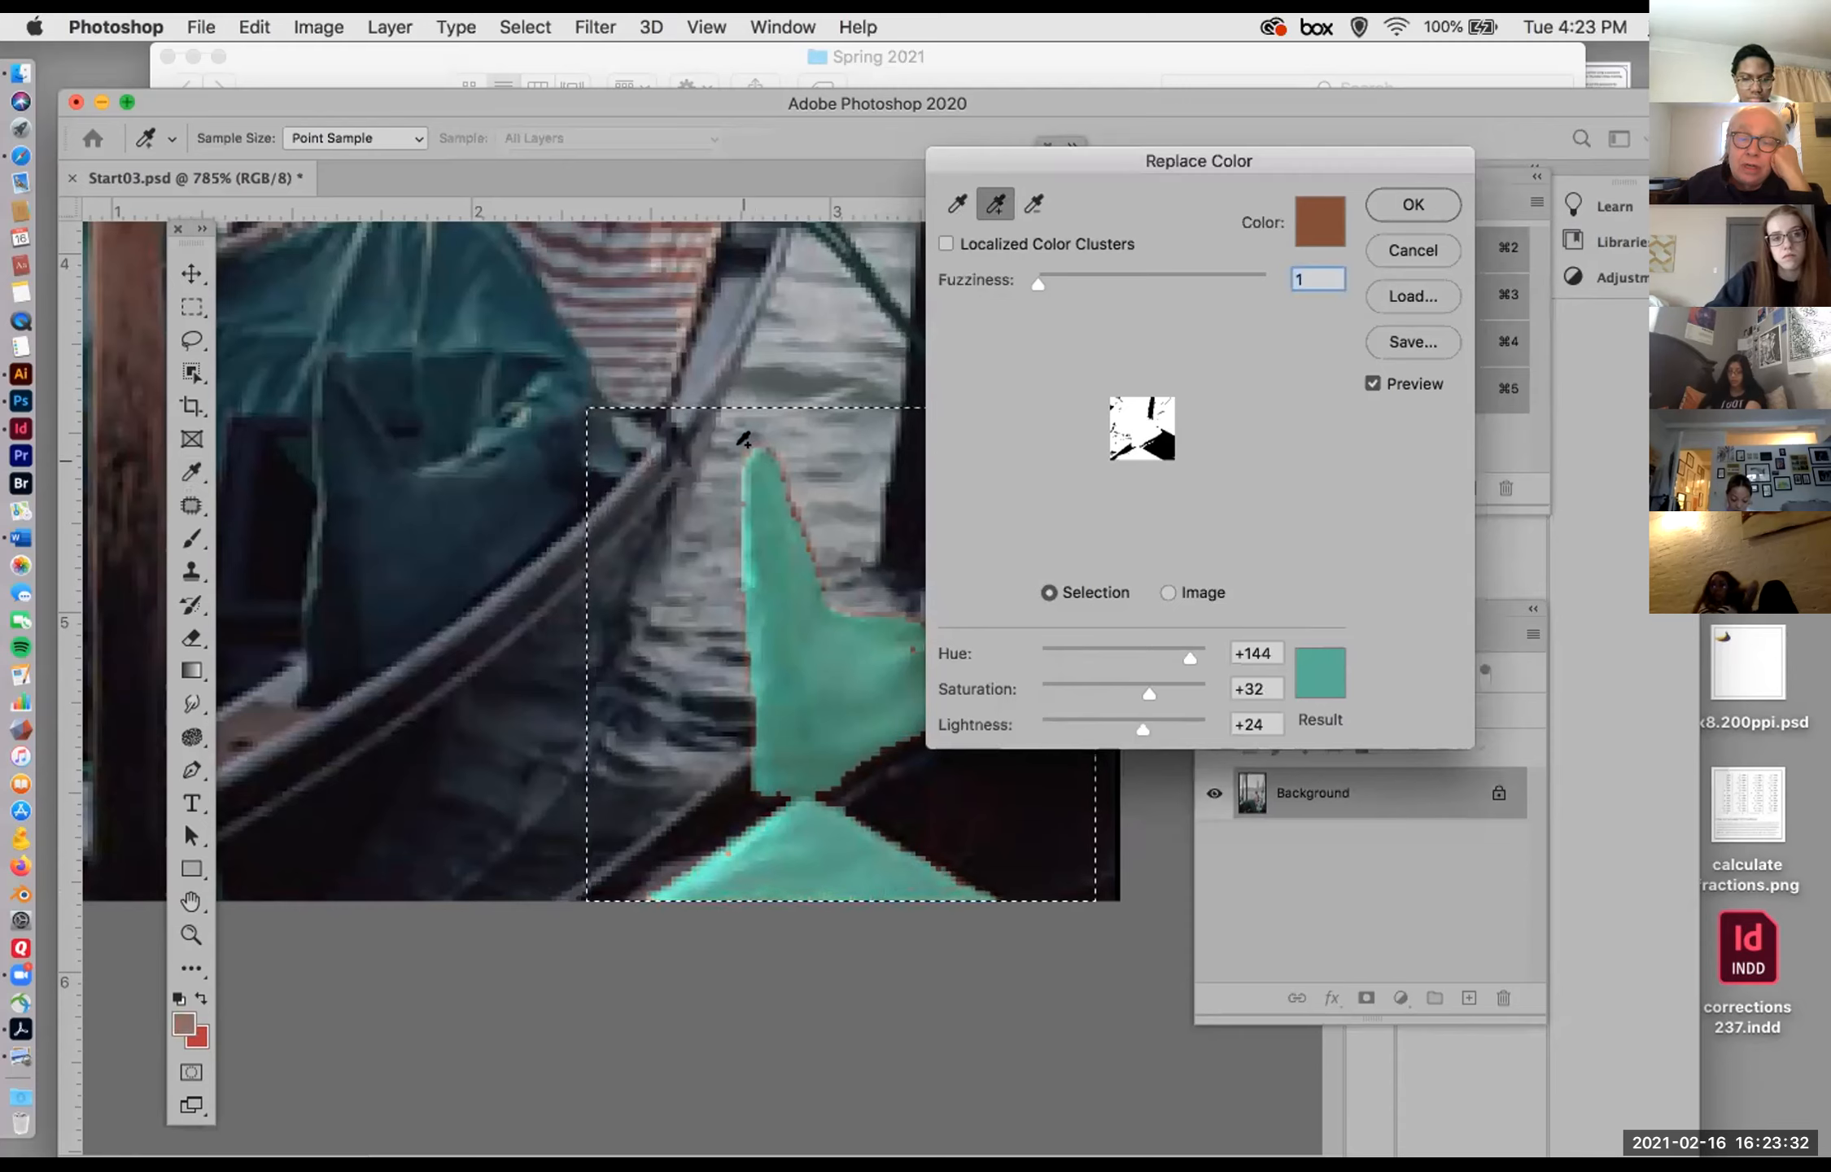
drag(1051, 154, 1237, 199)
click(986, 661)
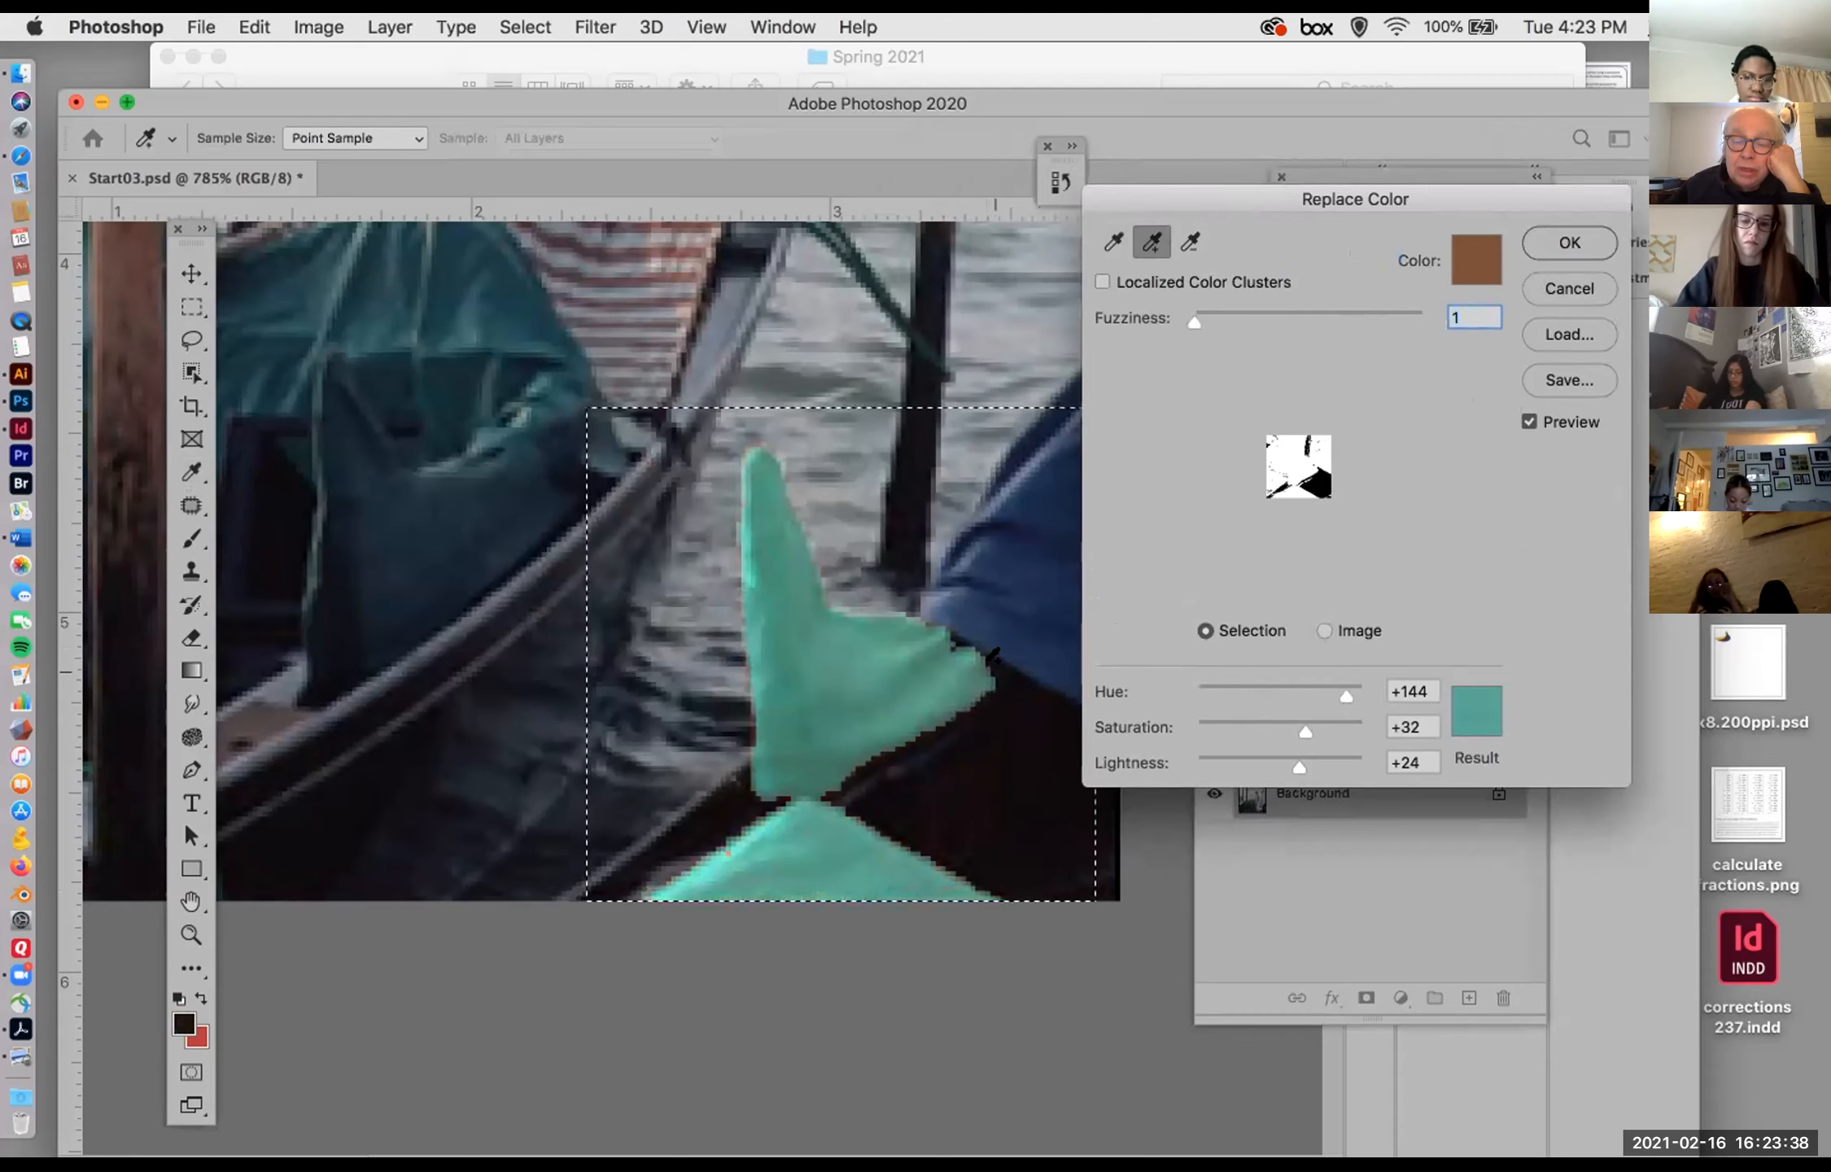
click(995, 673)
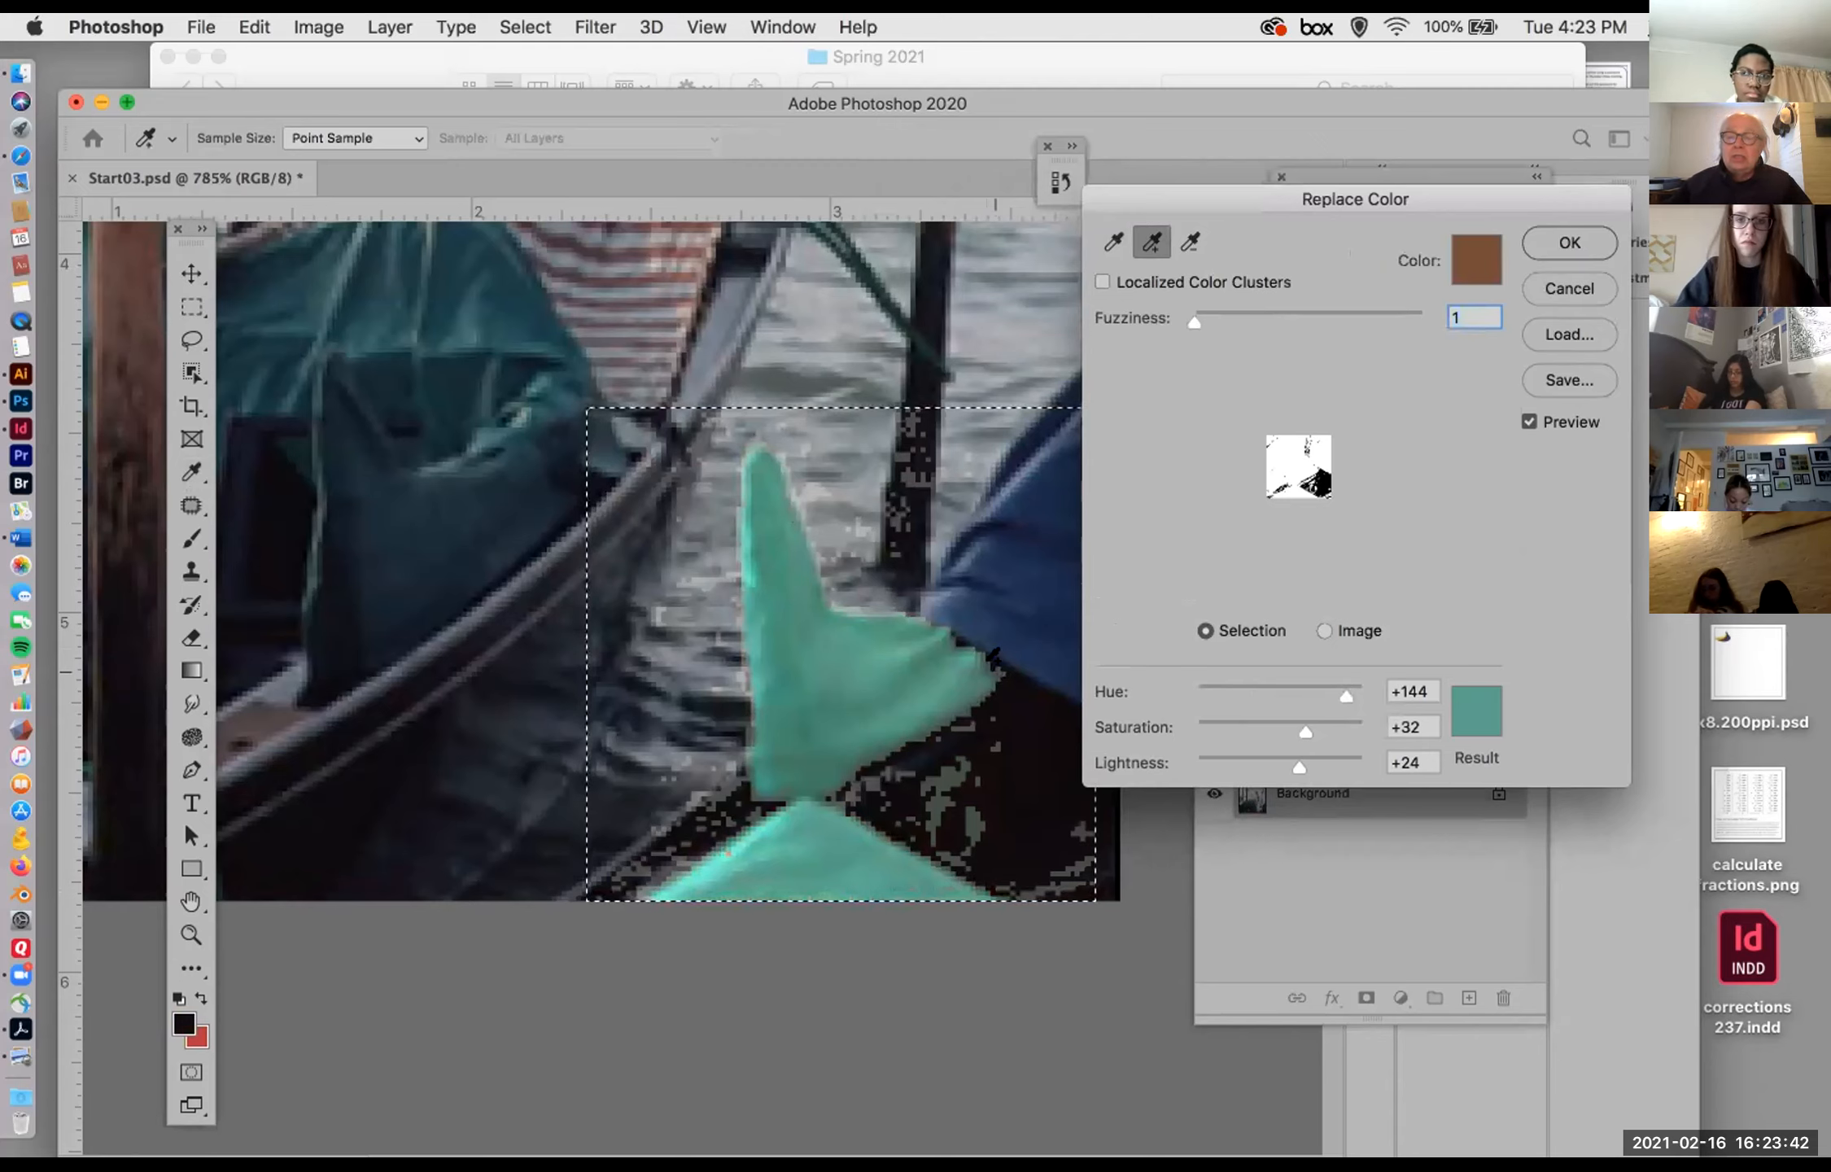
click(993, 652)
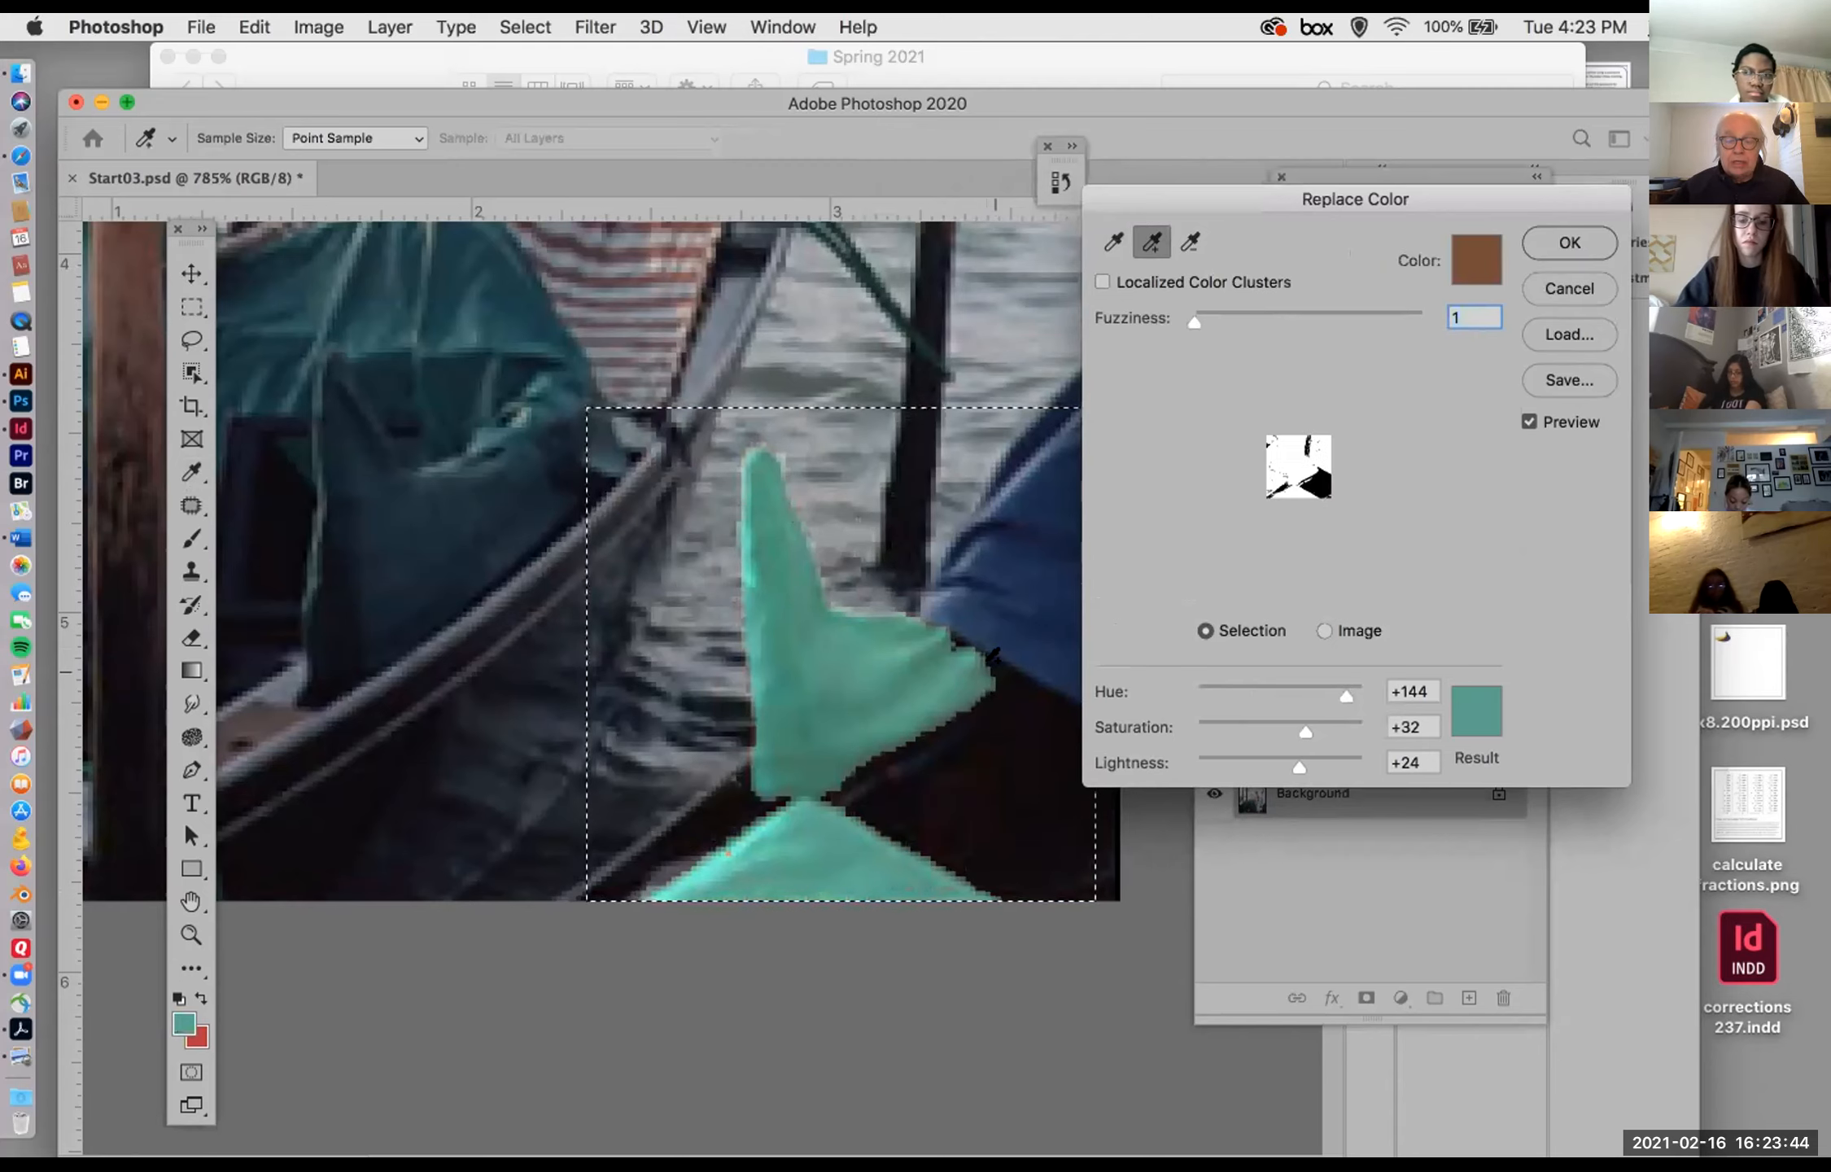
Step: Set the Replace Color fuzziness to 8, and undo an extra dark sample taken at the upright cloth's edge
click(1188, 243)
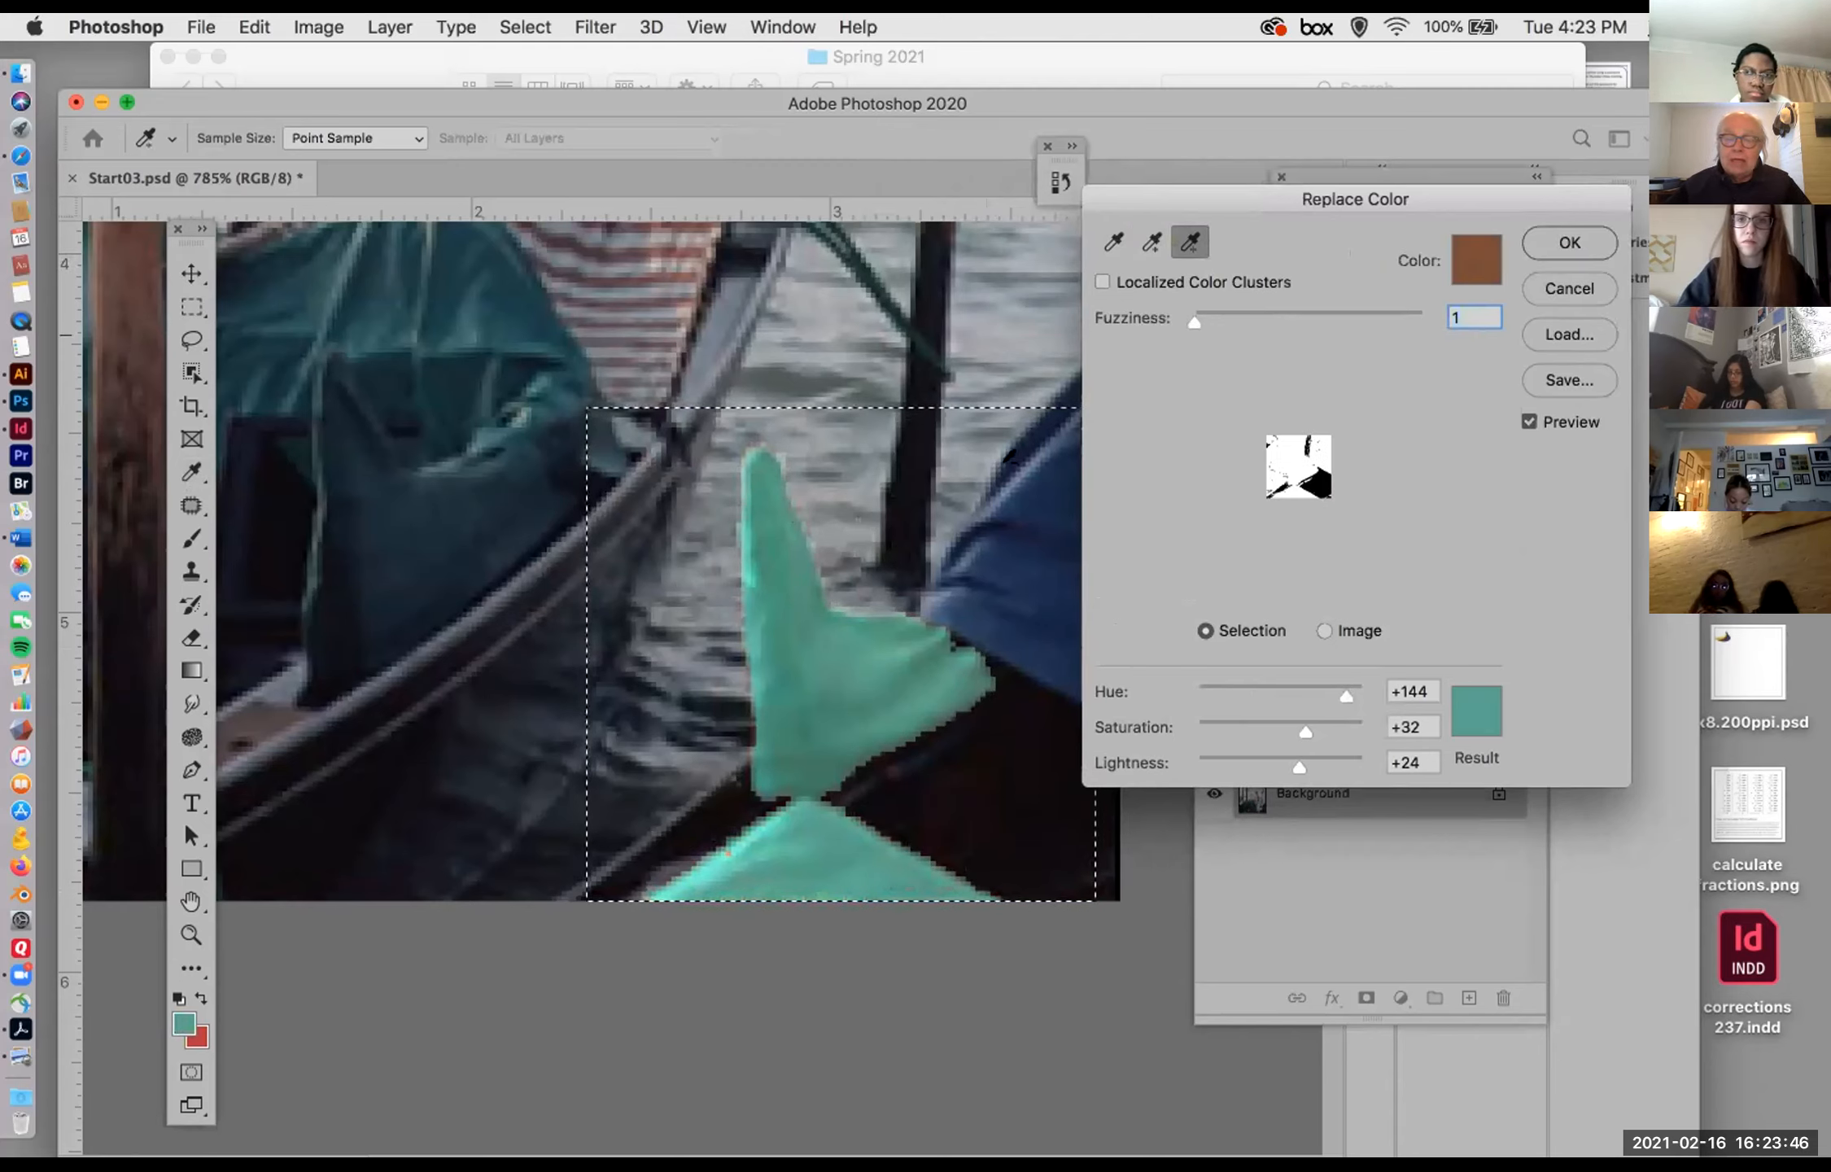
click(1151, 242)
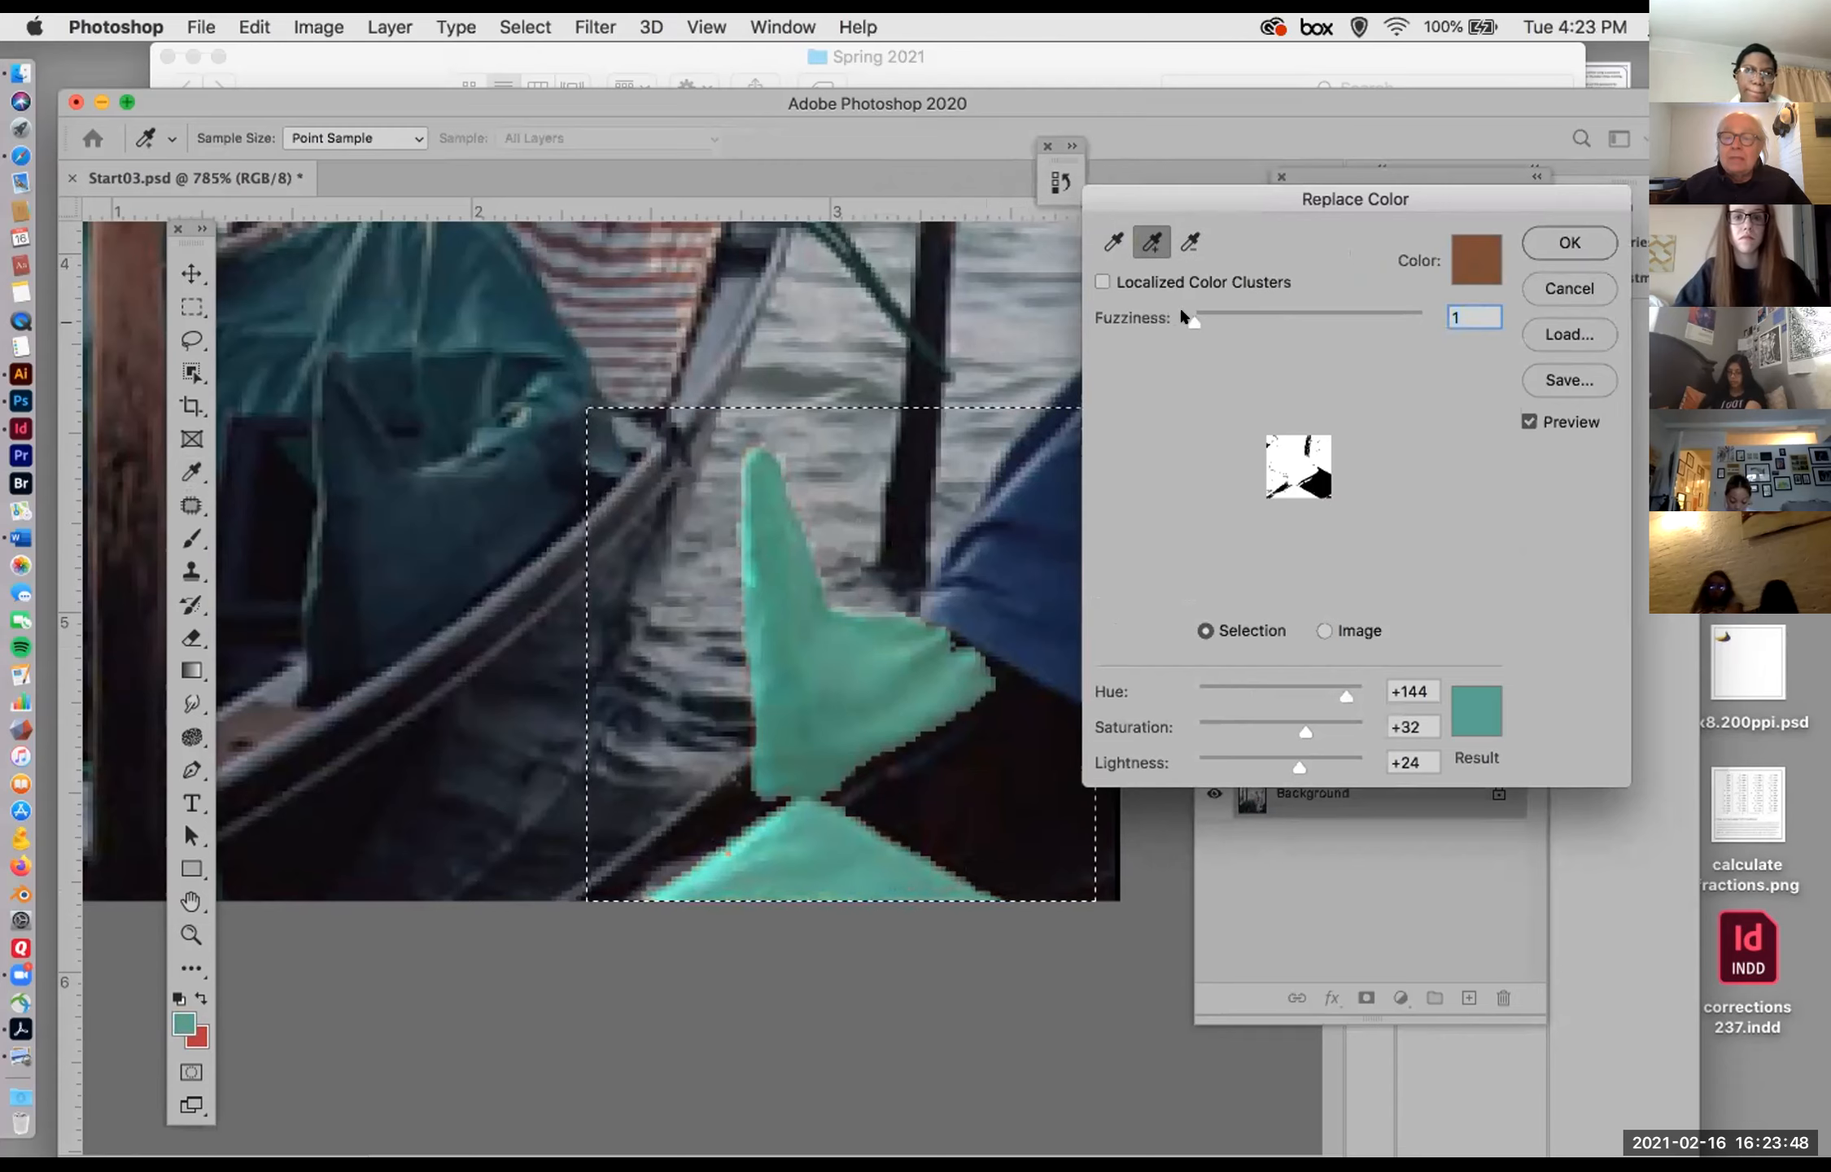
drag(1186, 314, 1193, 316)
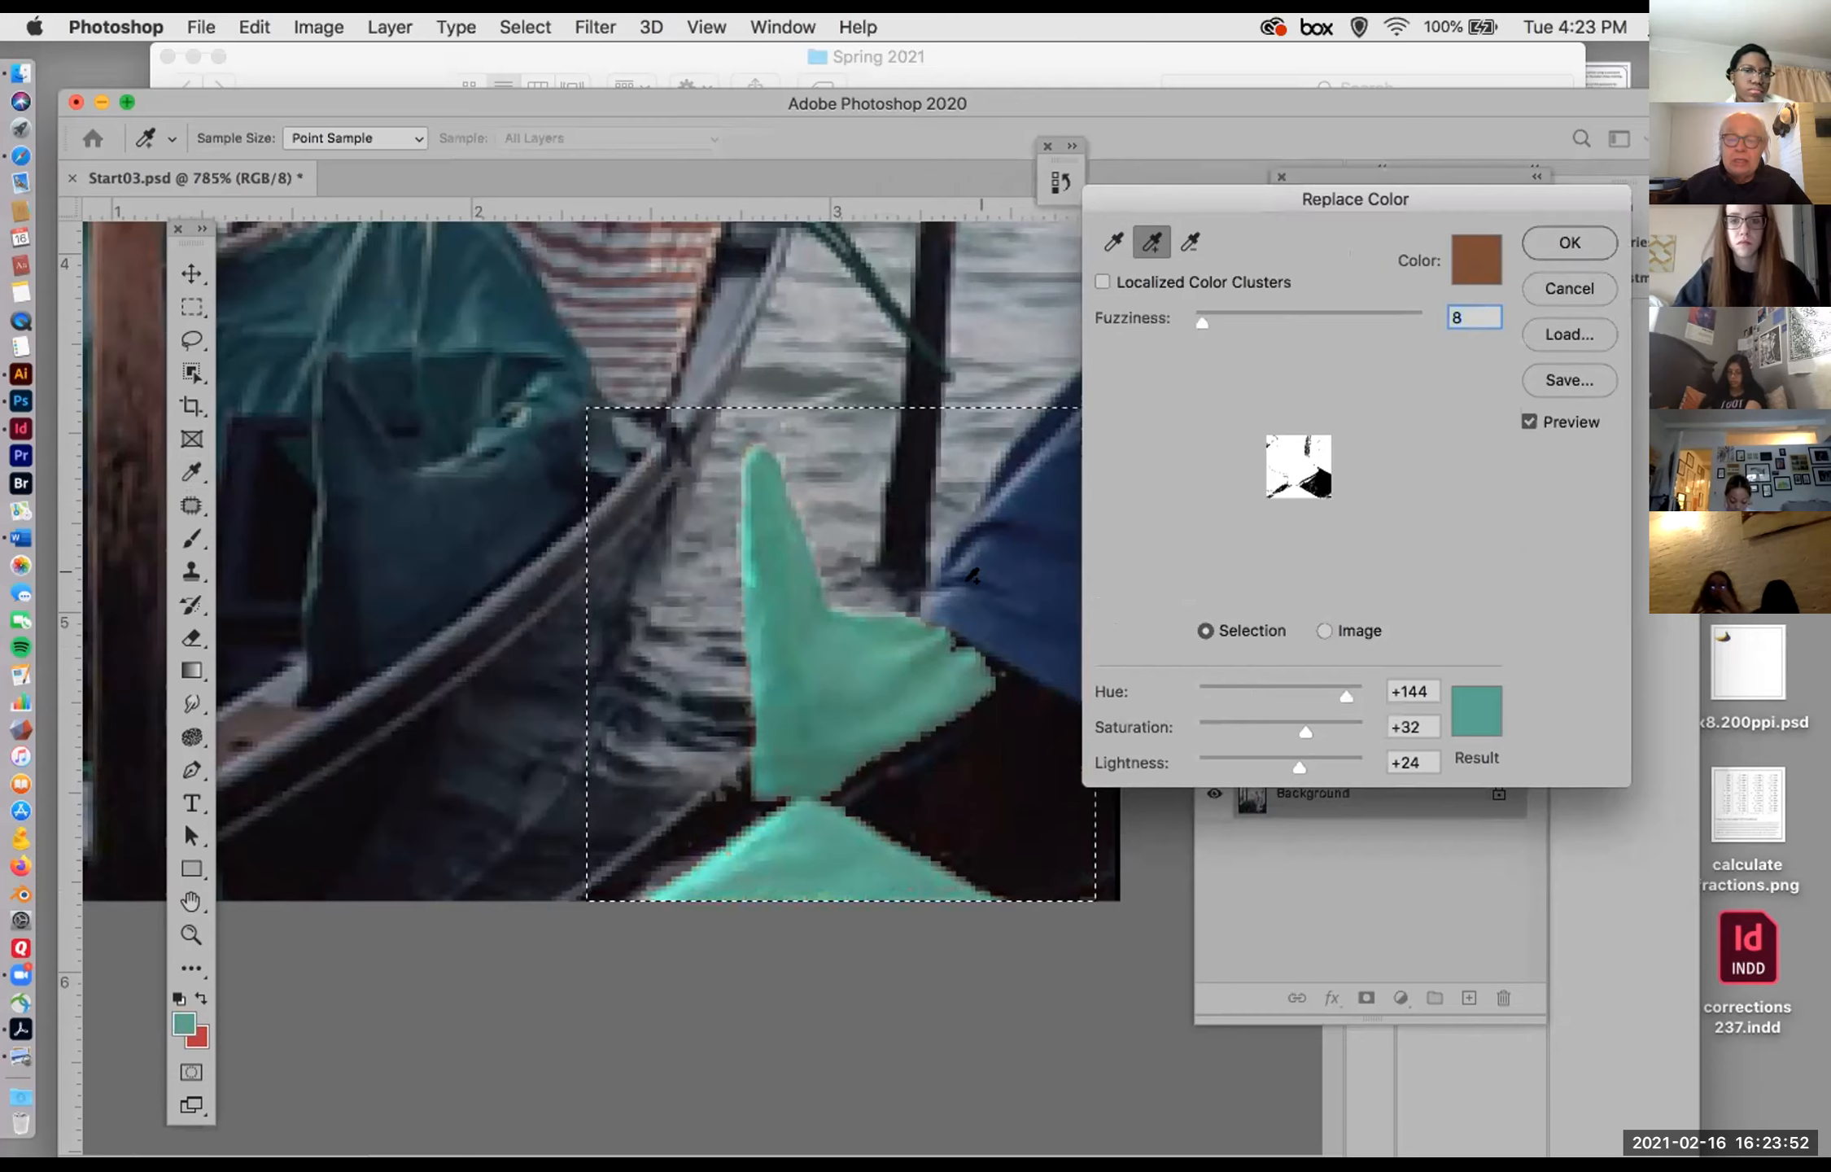
click(960, 642)
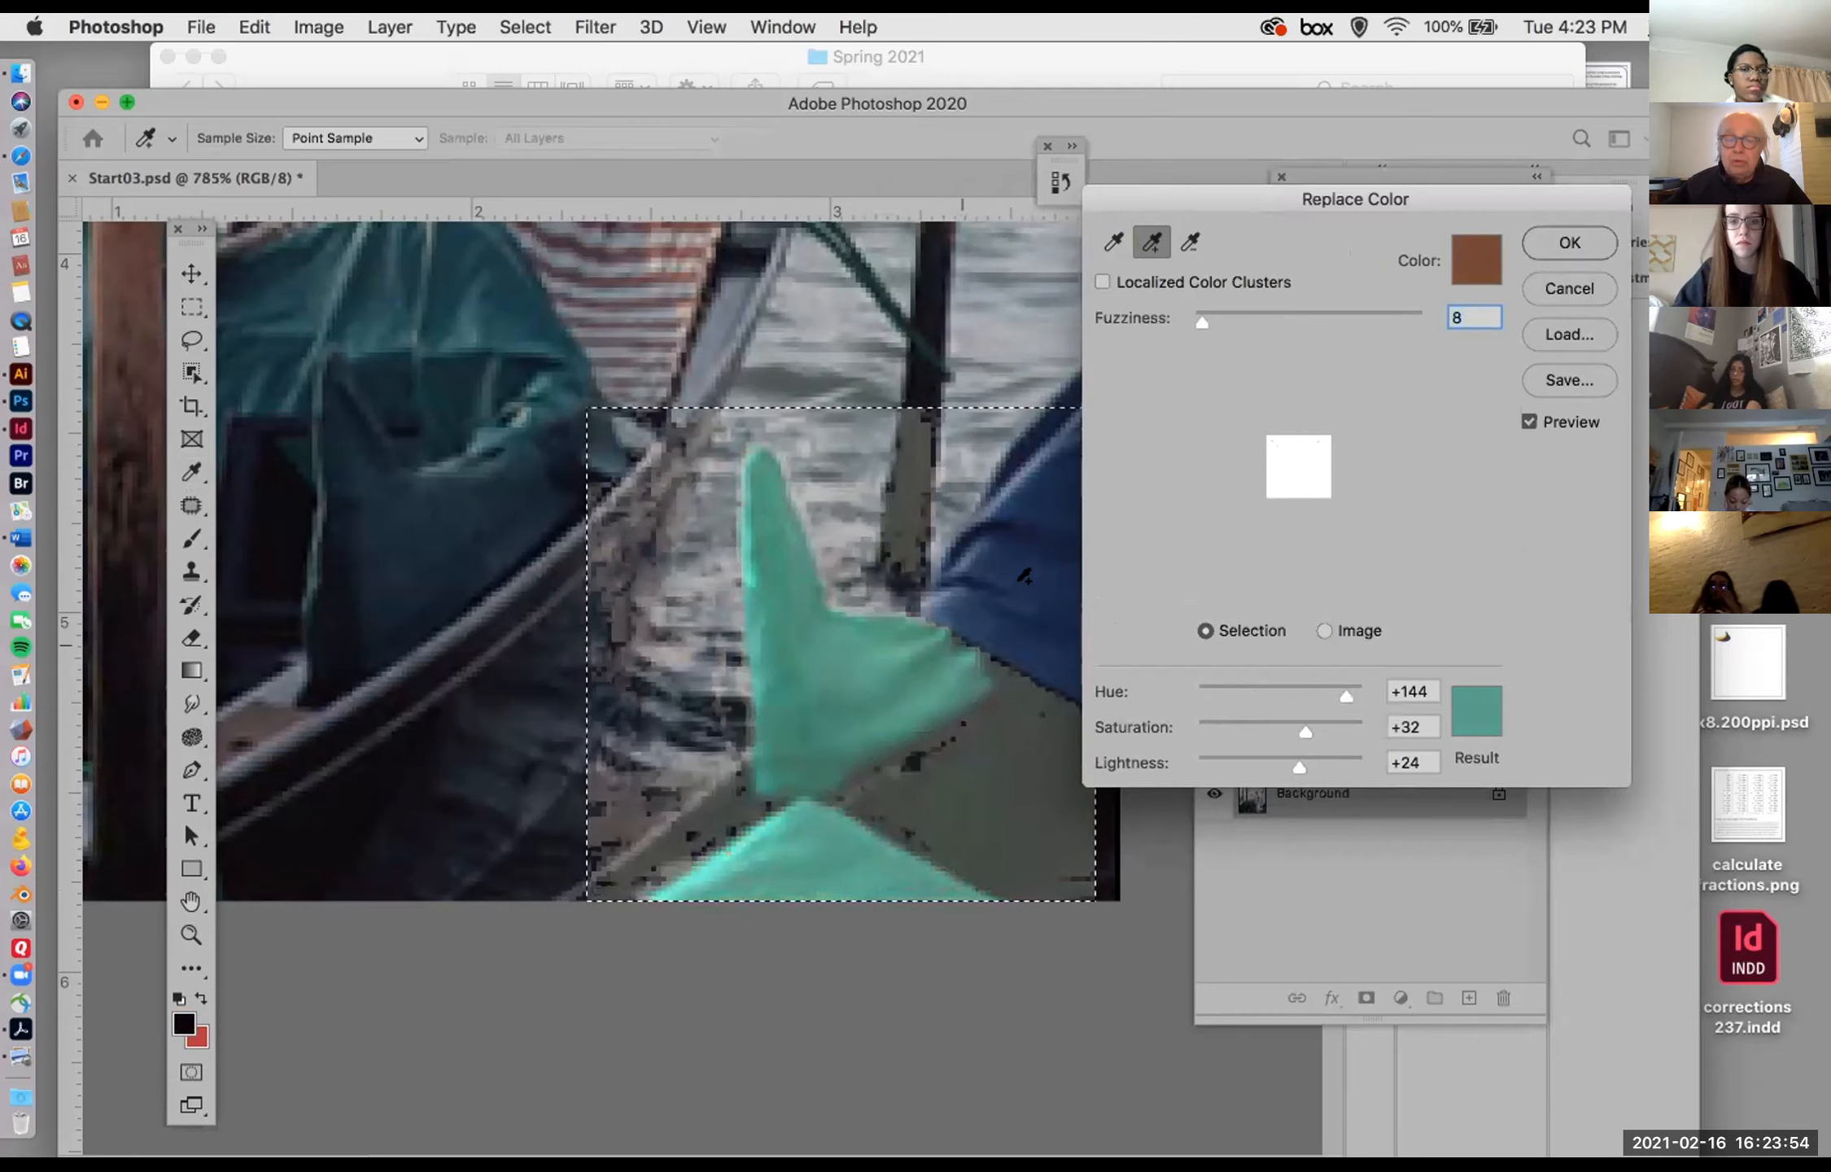
key(super+z)
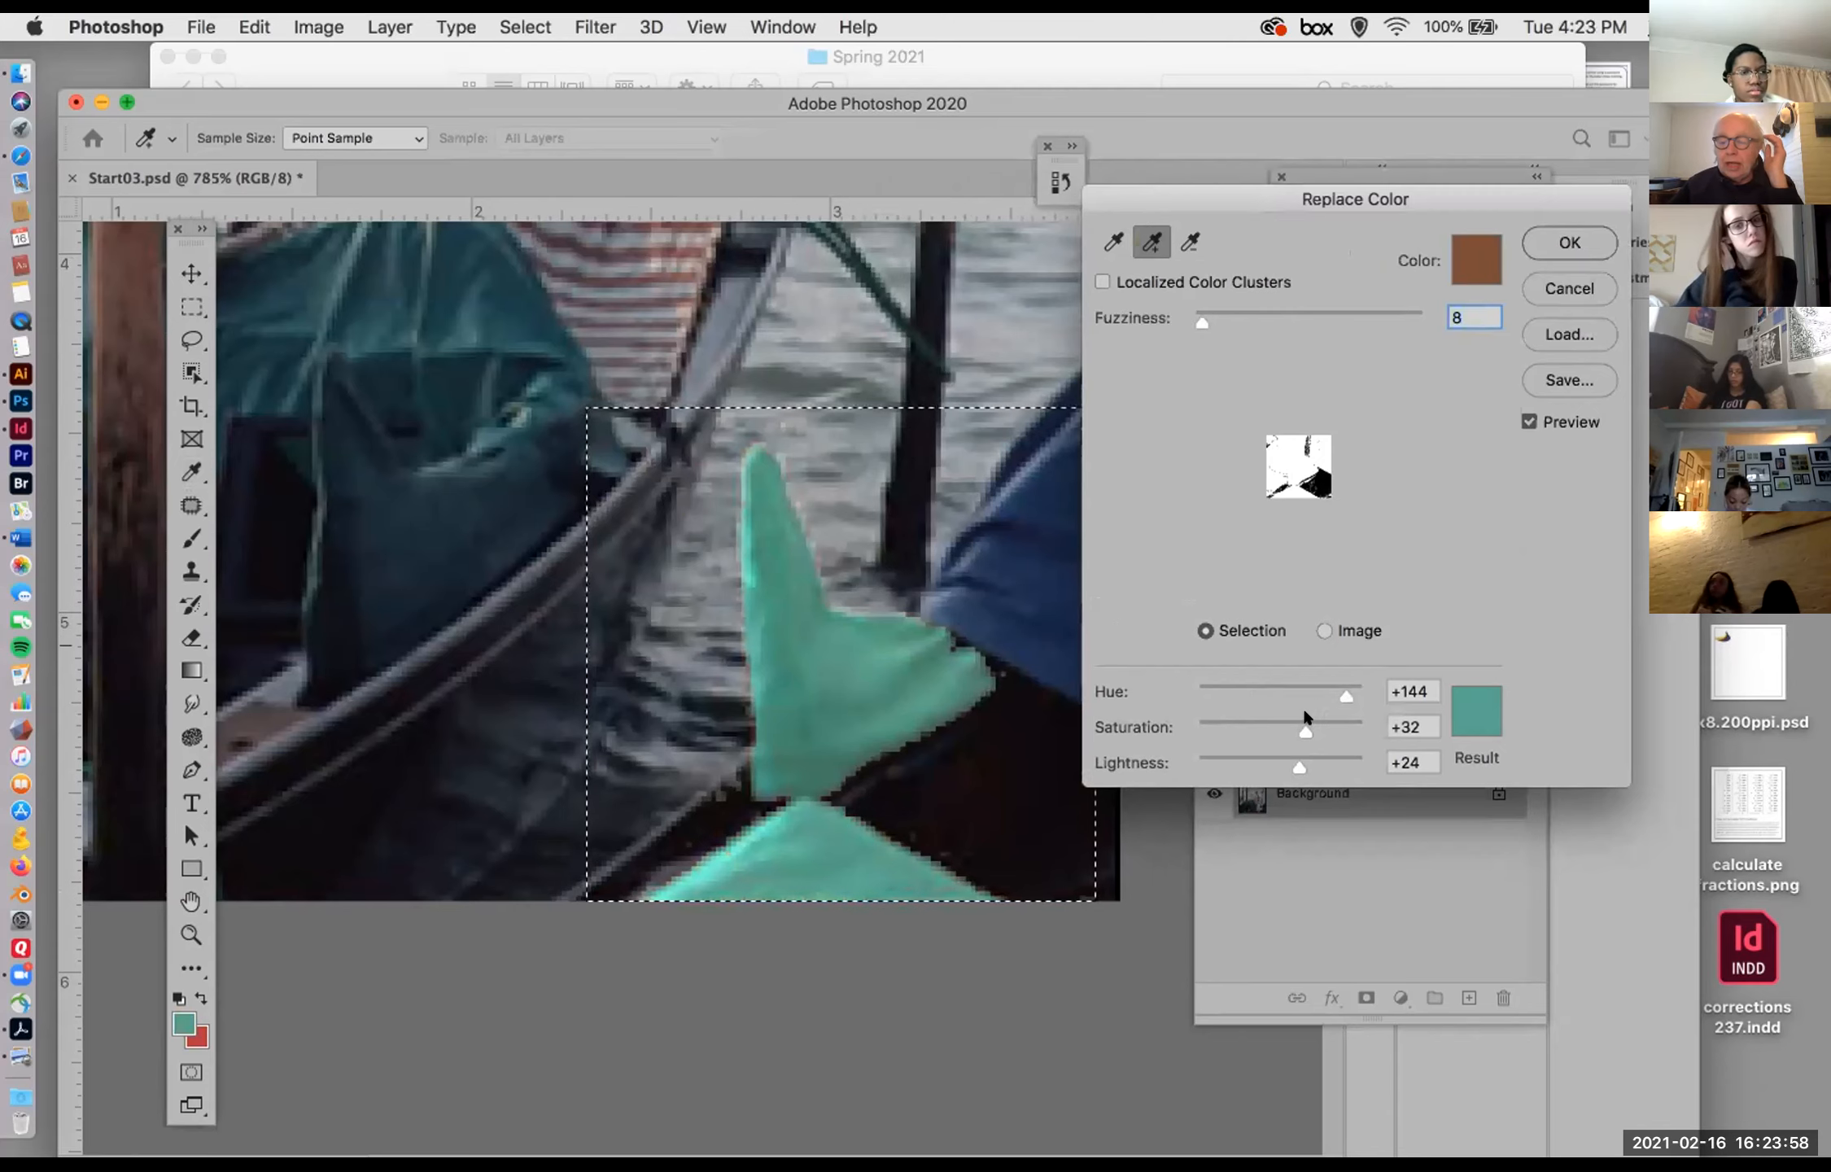
Step: Turn the cloth green with hue +87, saturation +5 and lightness -11, apply the color replacement and clear the selection
click(1471, 711)
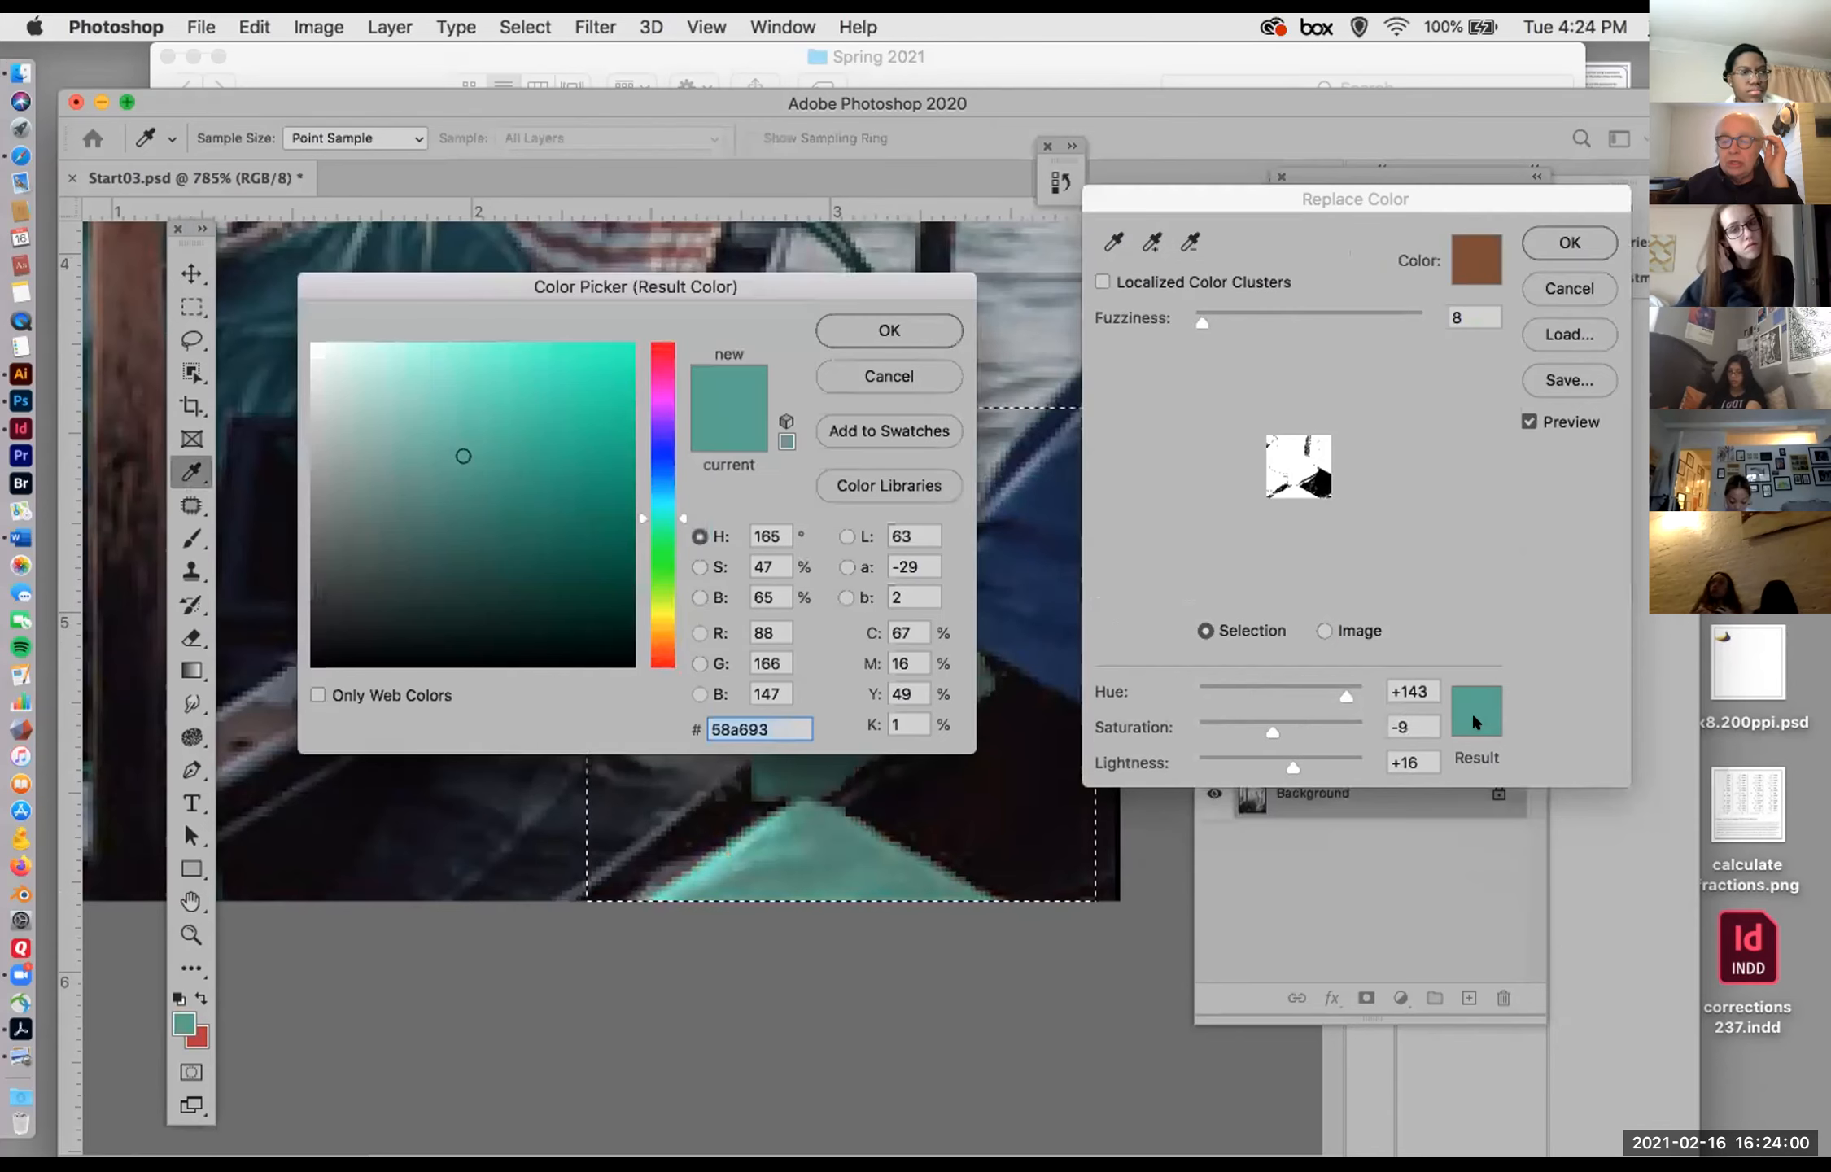
key(Escape)
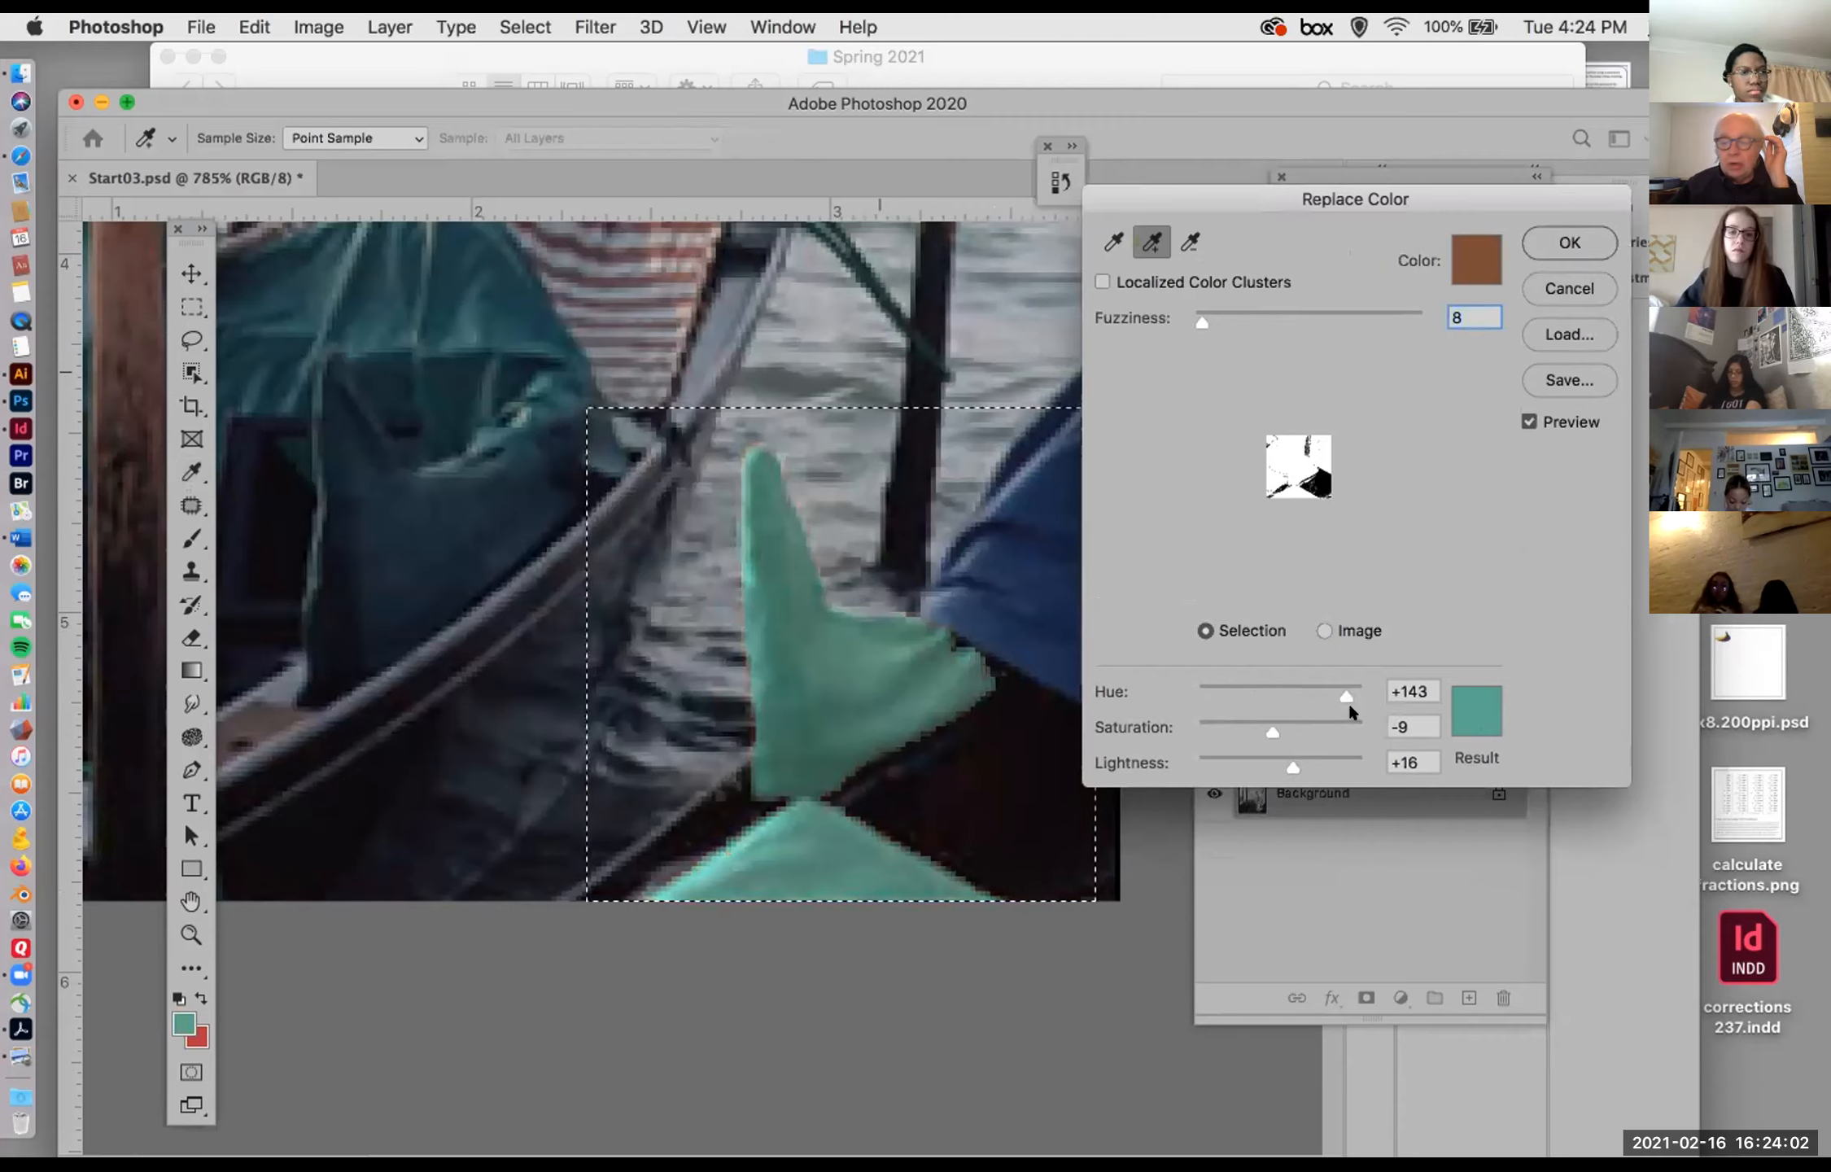
drag(1344, 692, 1261, 760)
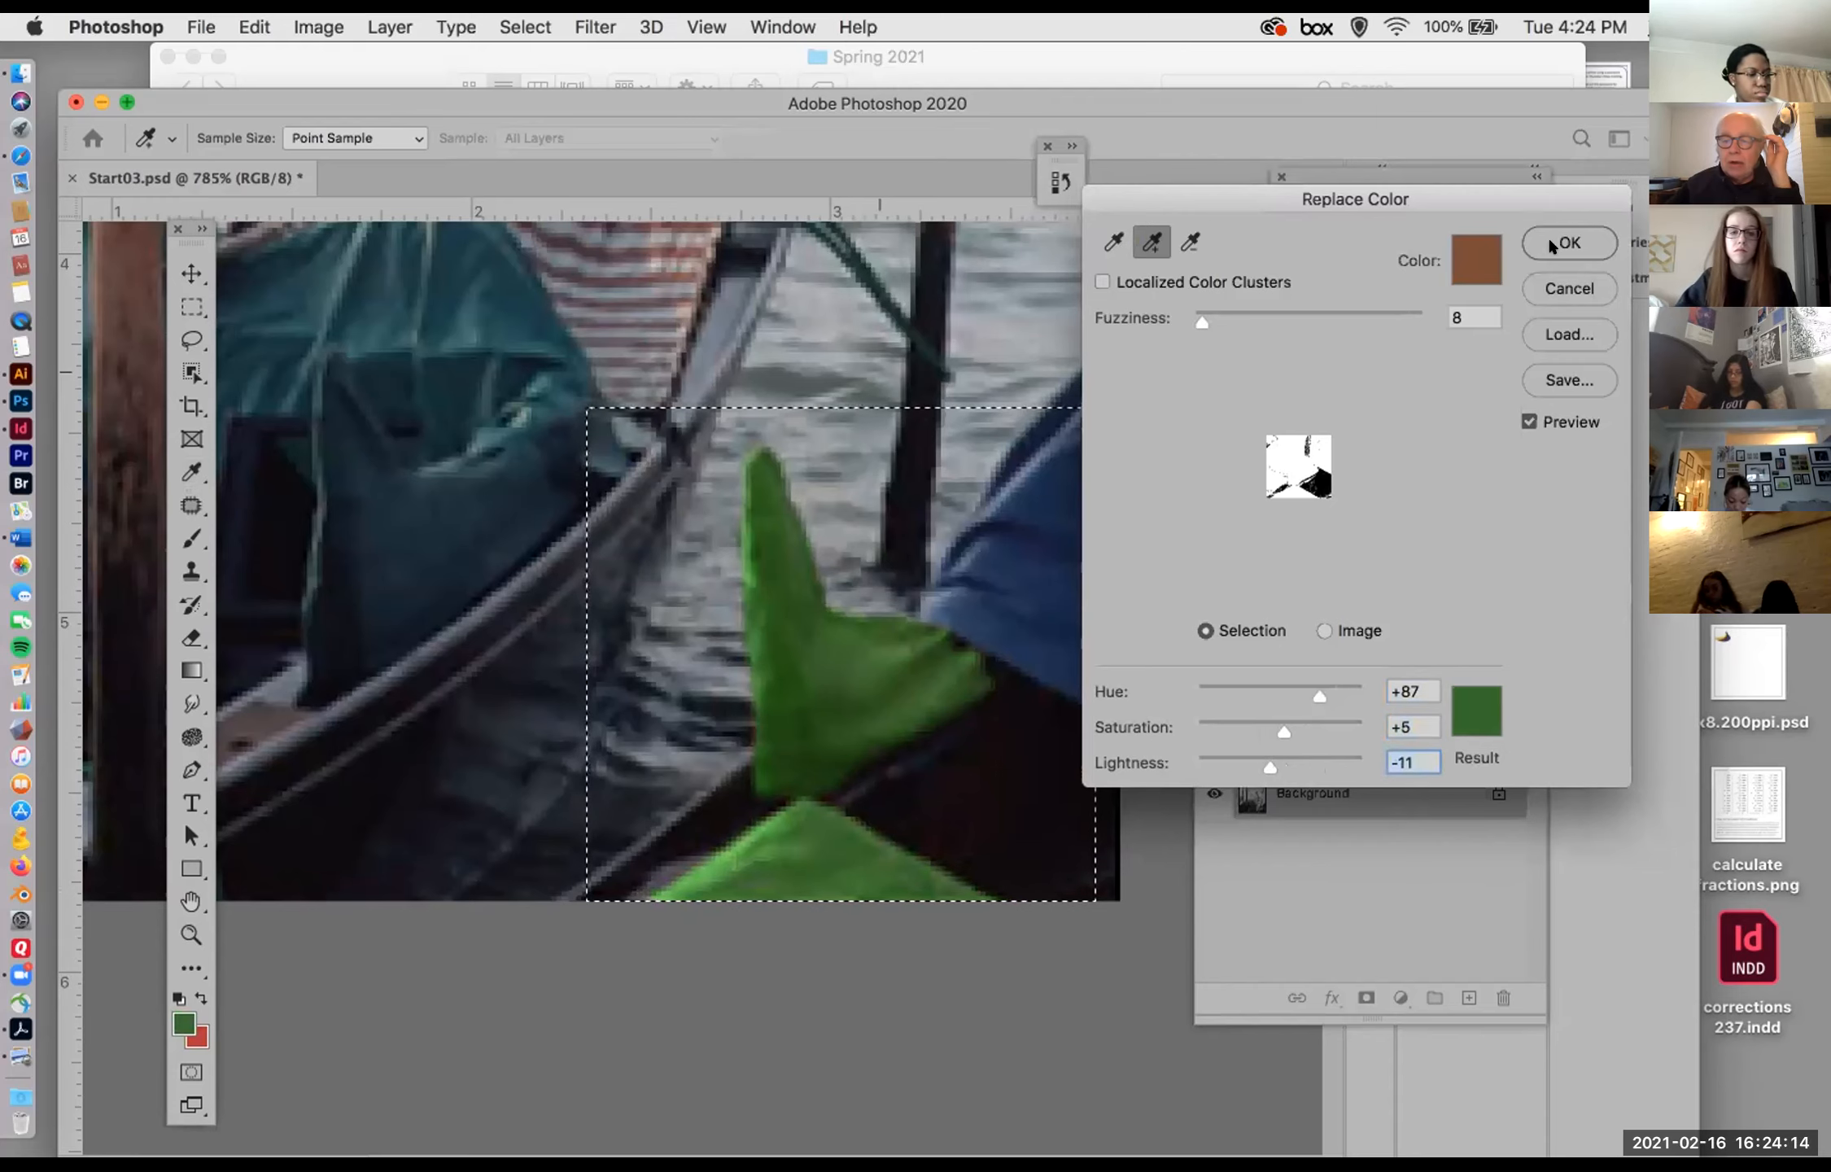
click(1551, 238)
click(862, 531)
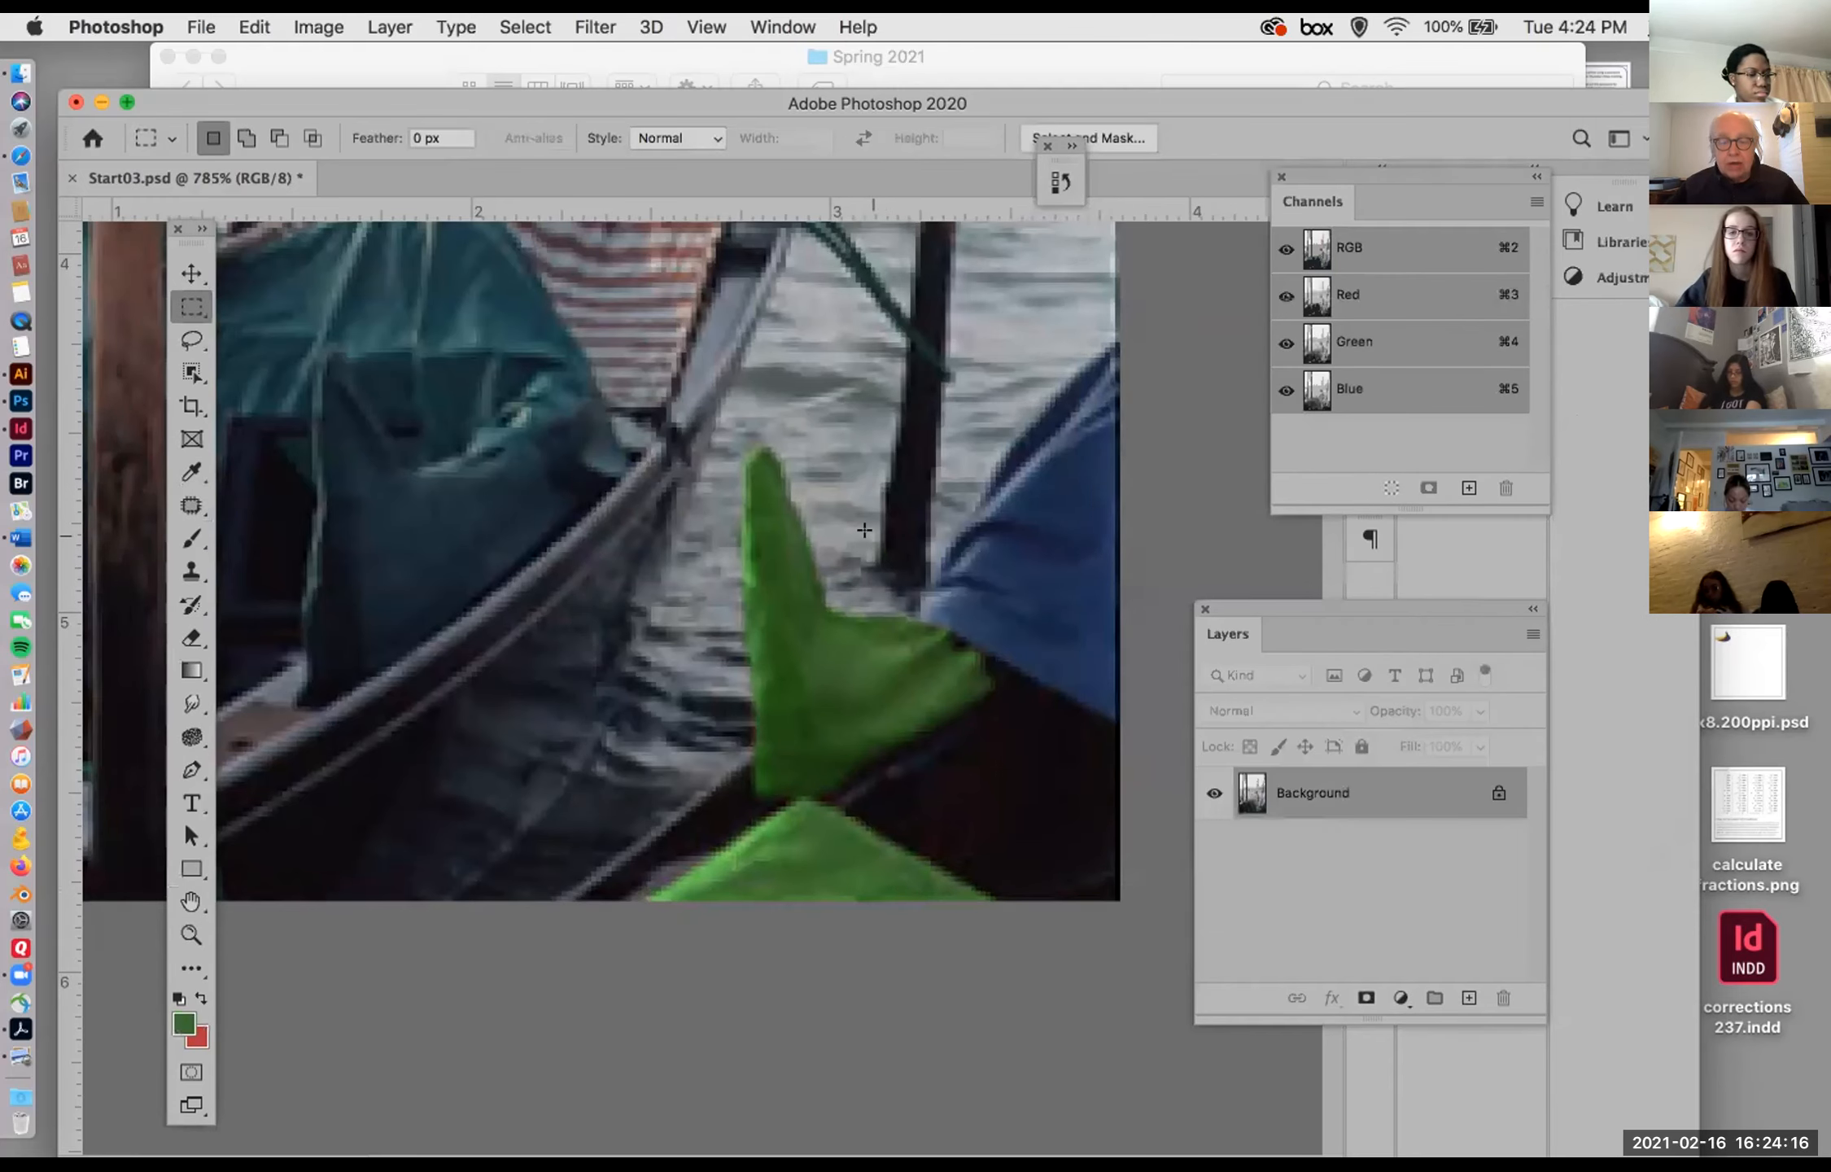
Step: Try a Posterize adjustment with 4 levels on the whole photo and cancel it
scroll(862, 531, down, 10)
scroll(862, 532, up, 5)
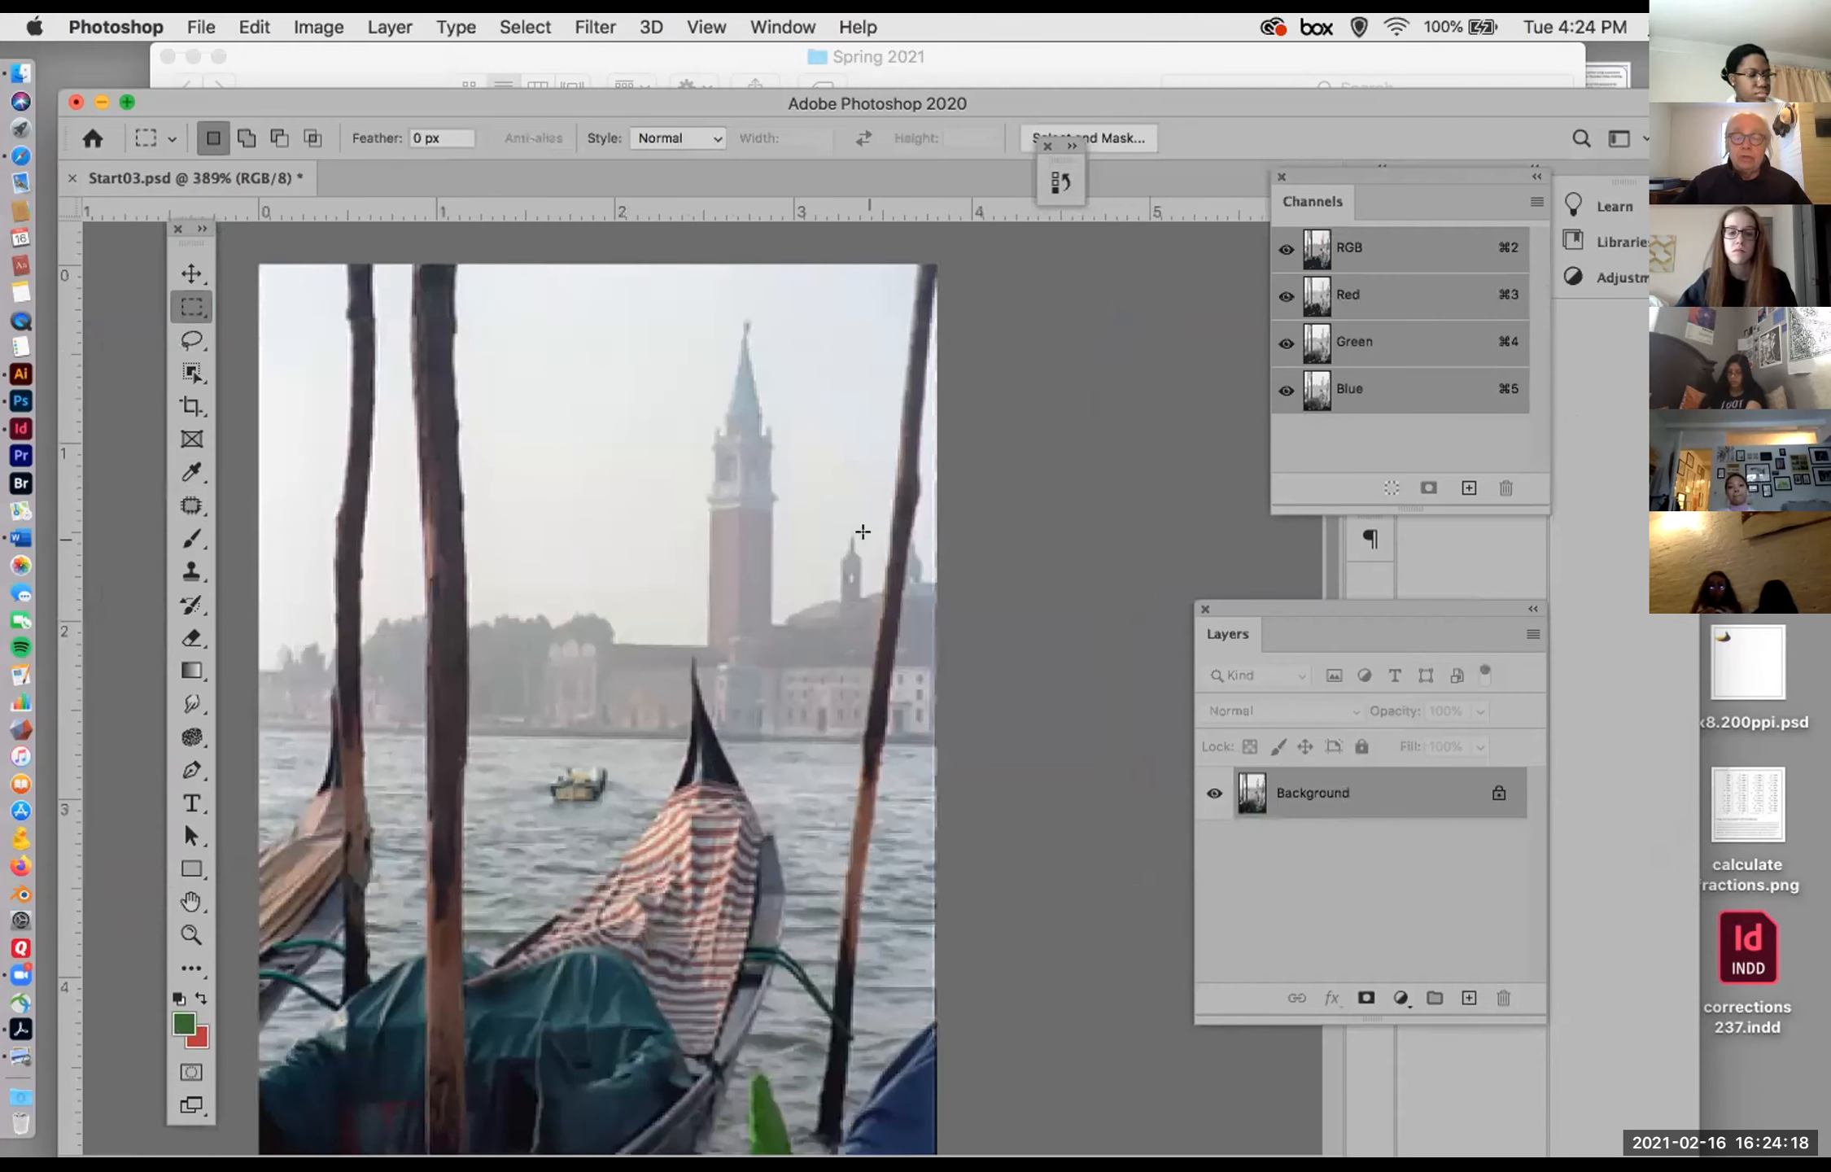
scroll(720, 775, down, 5)
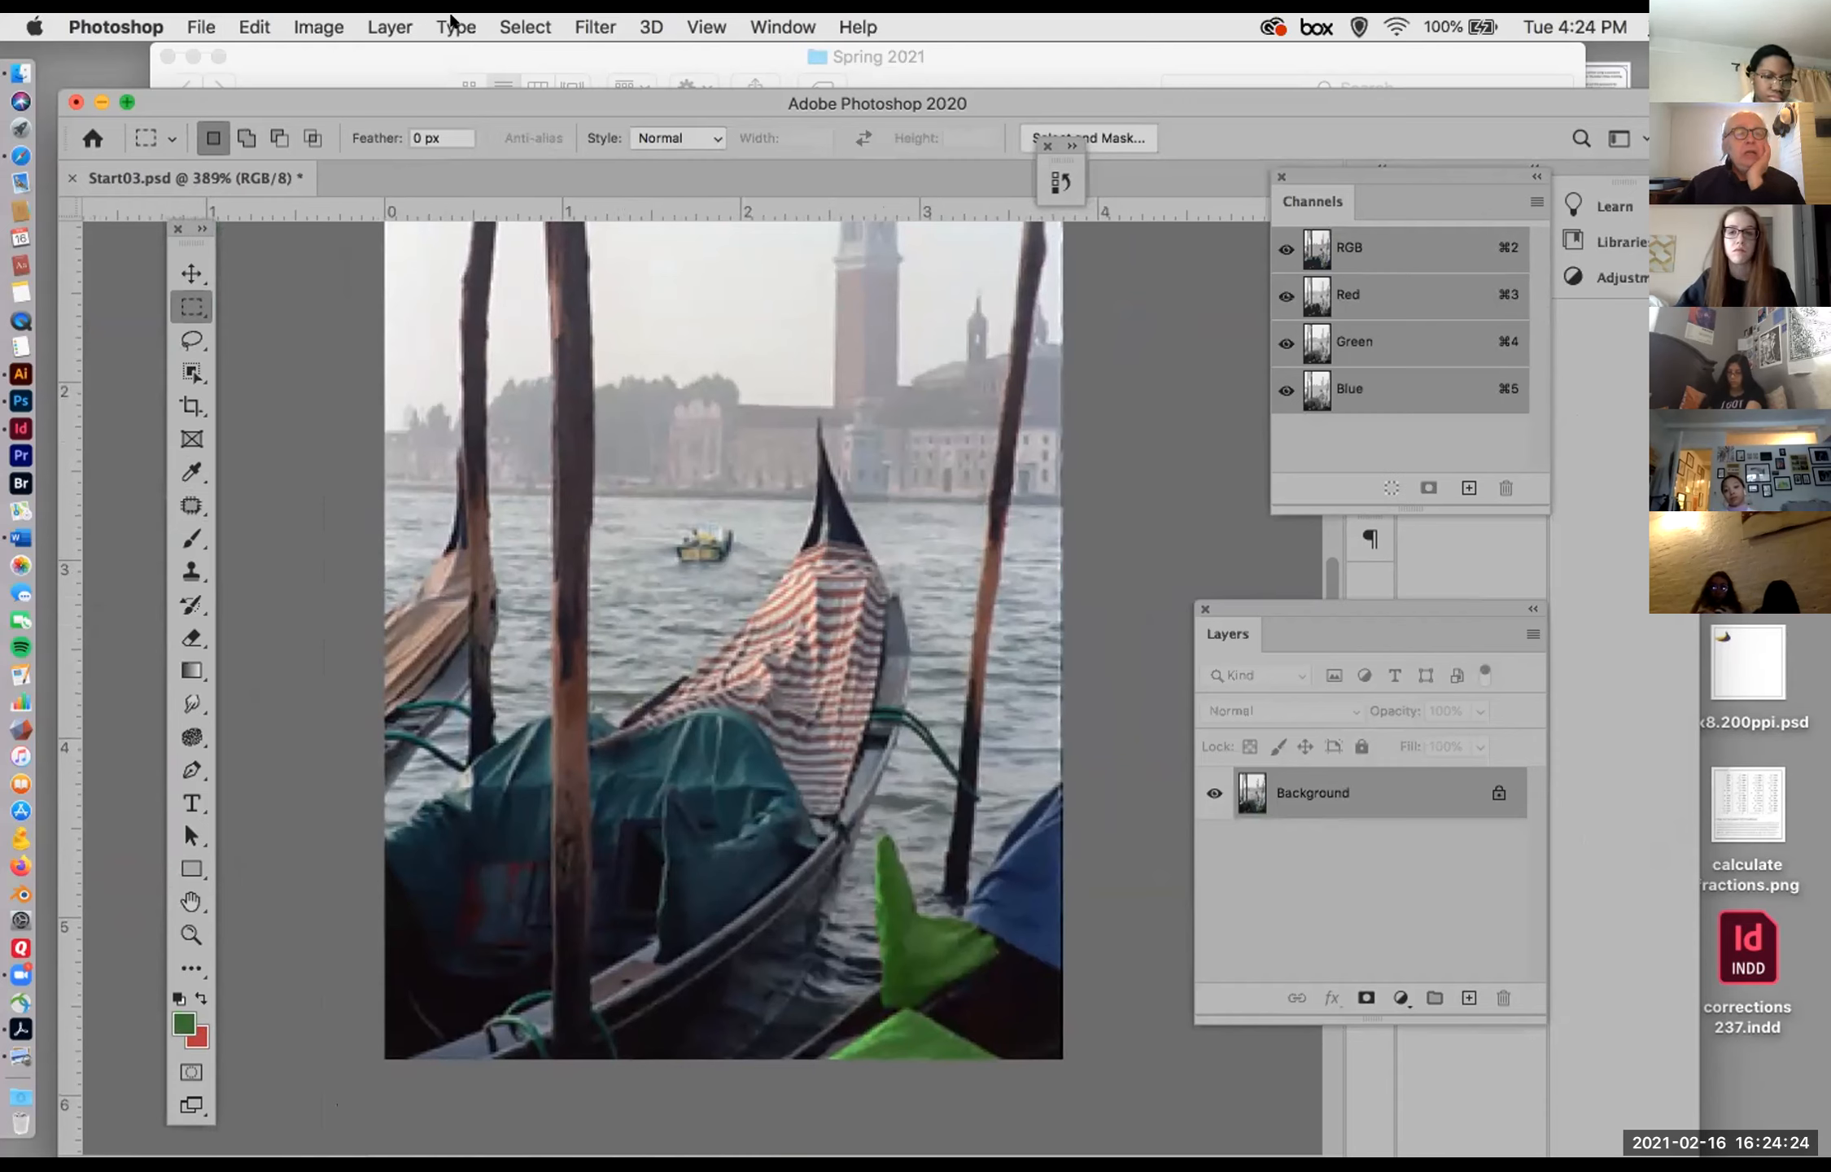
click(316, 22)
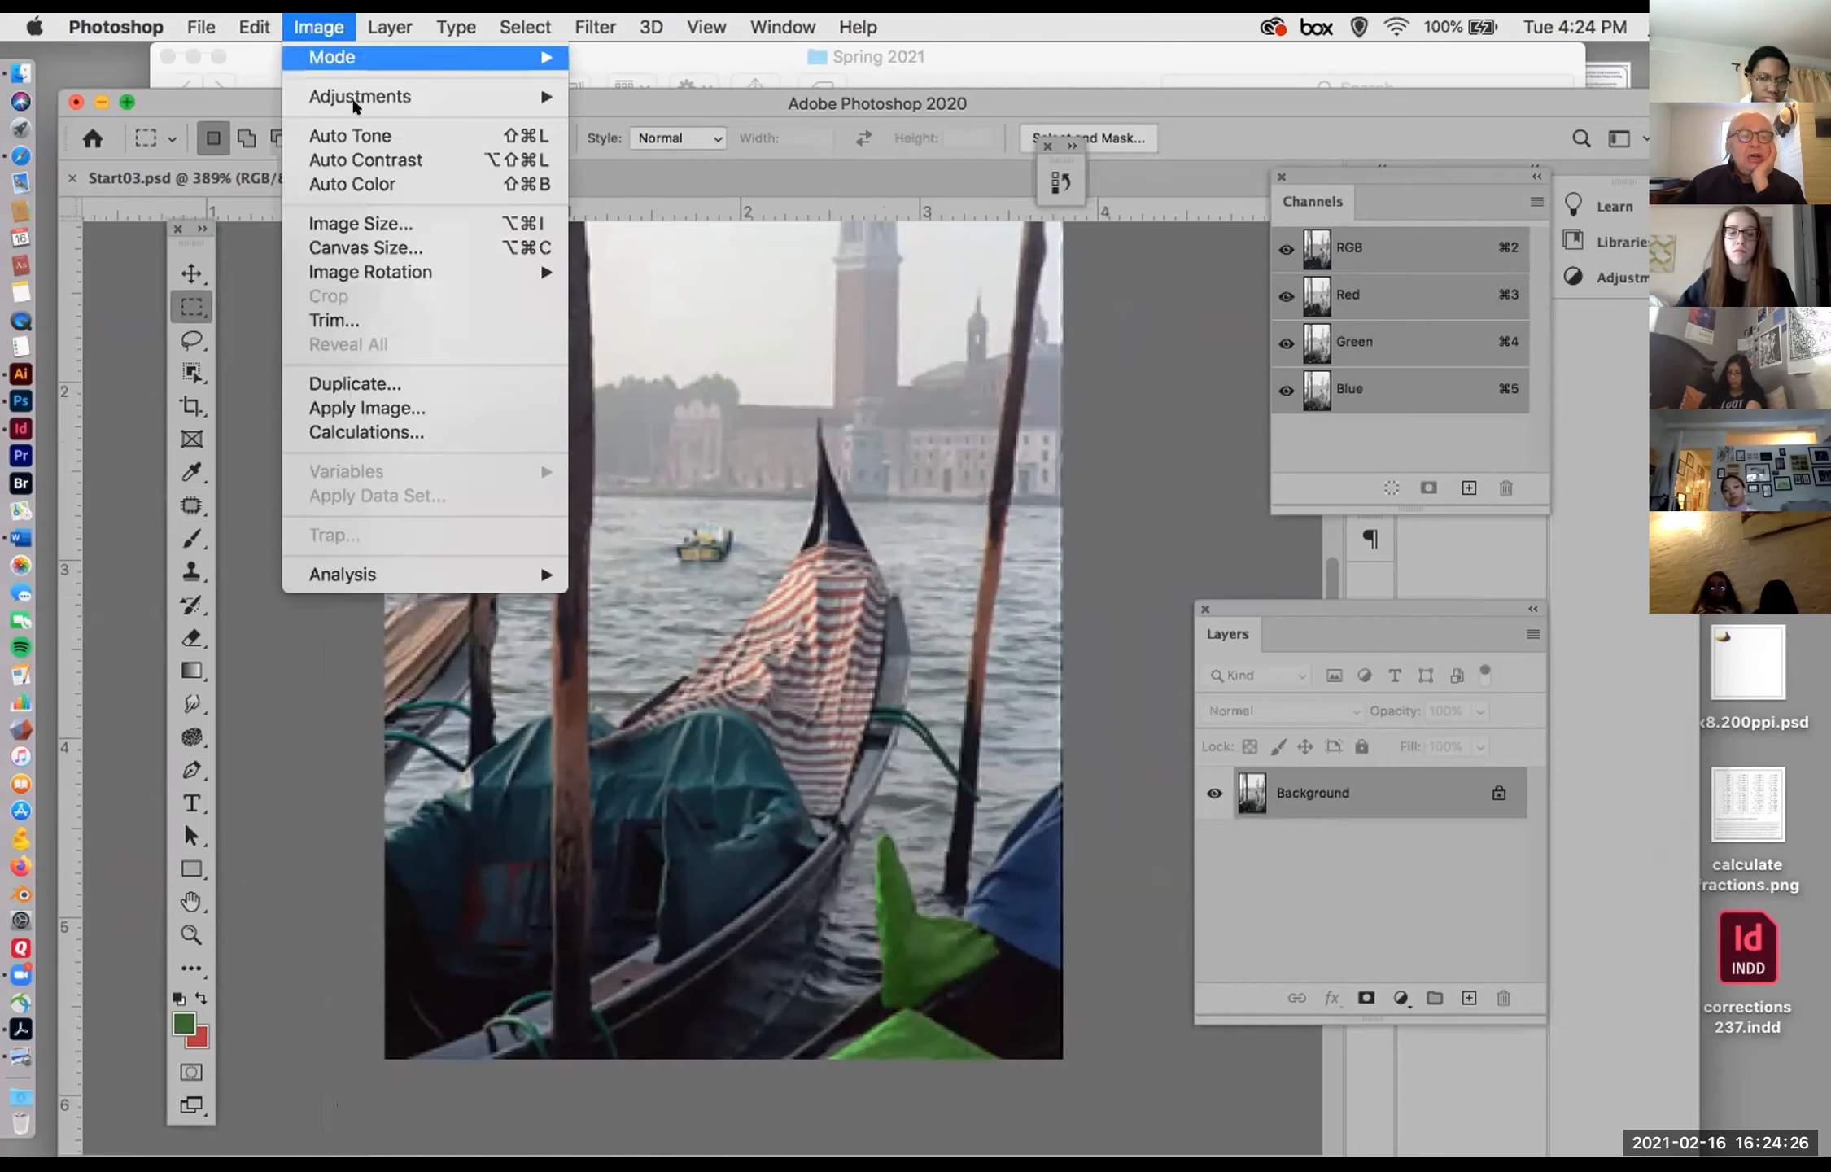
mouse_move(505, 96)
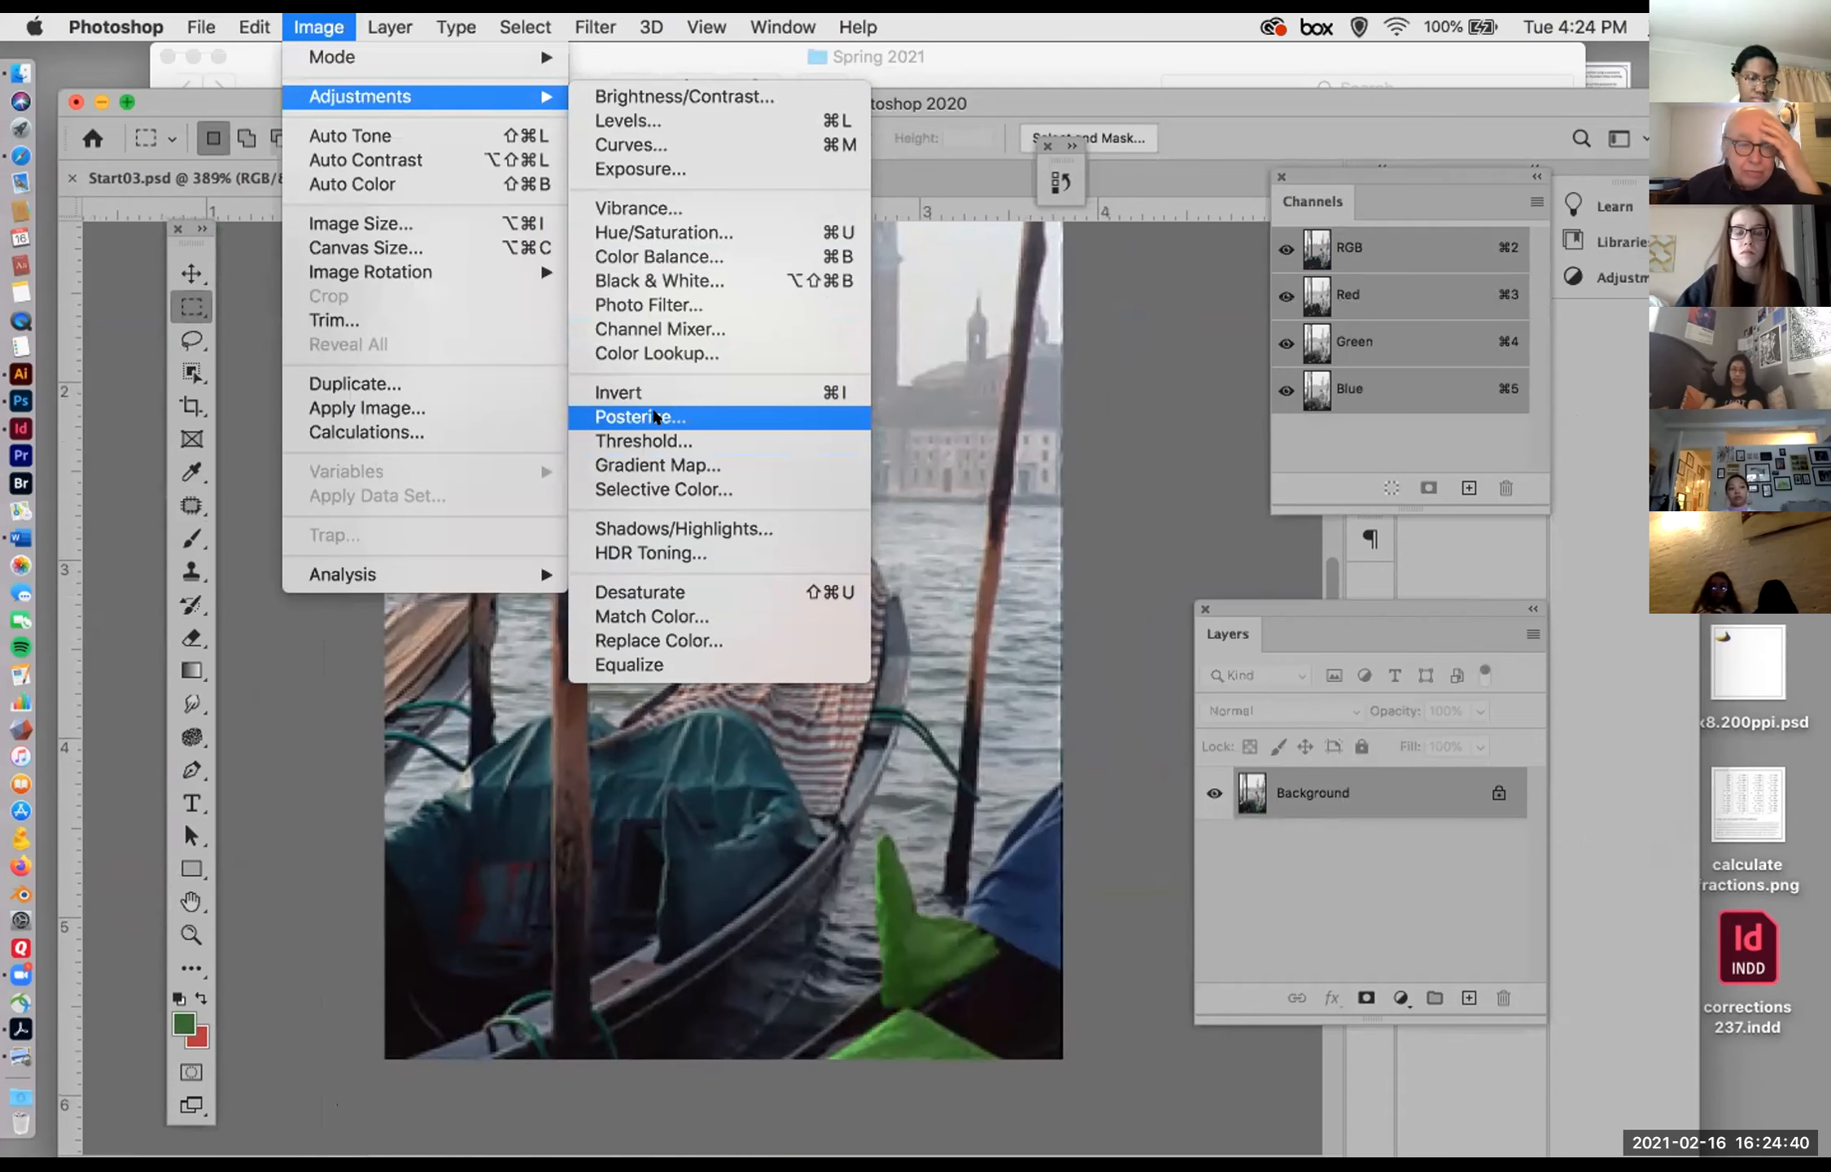
click(655, 416)
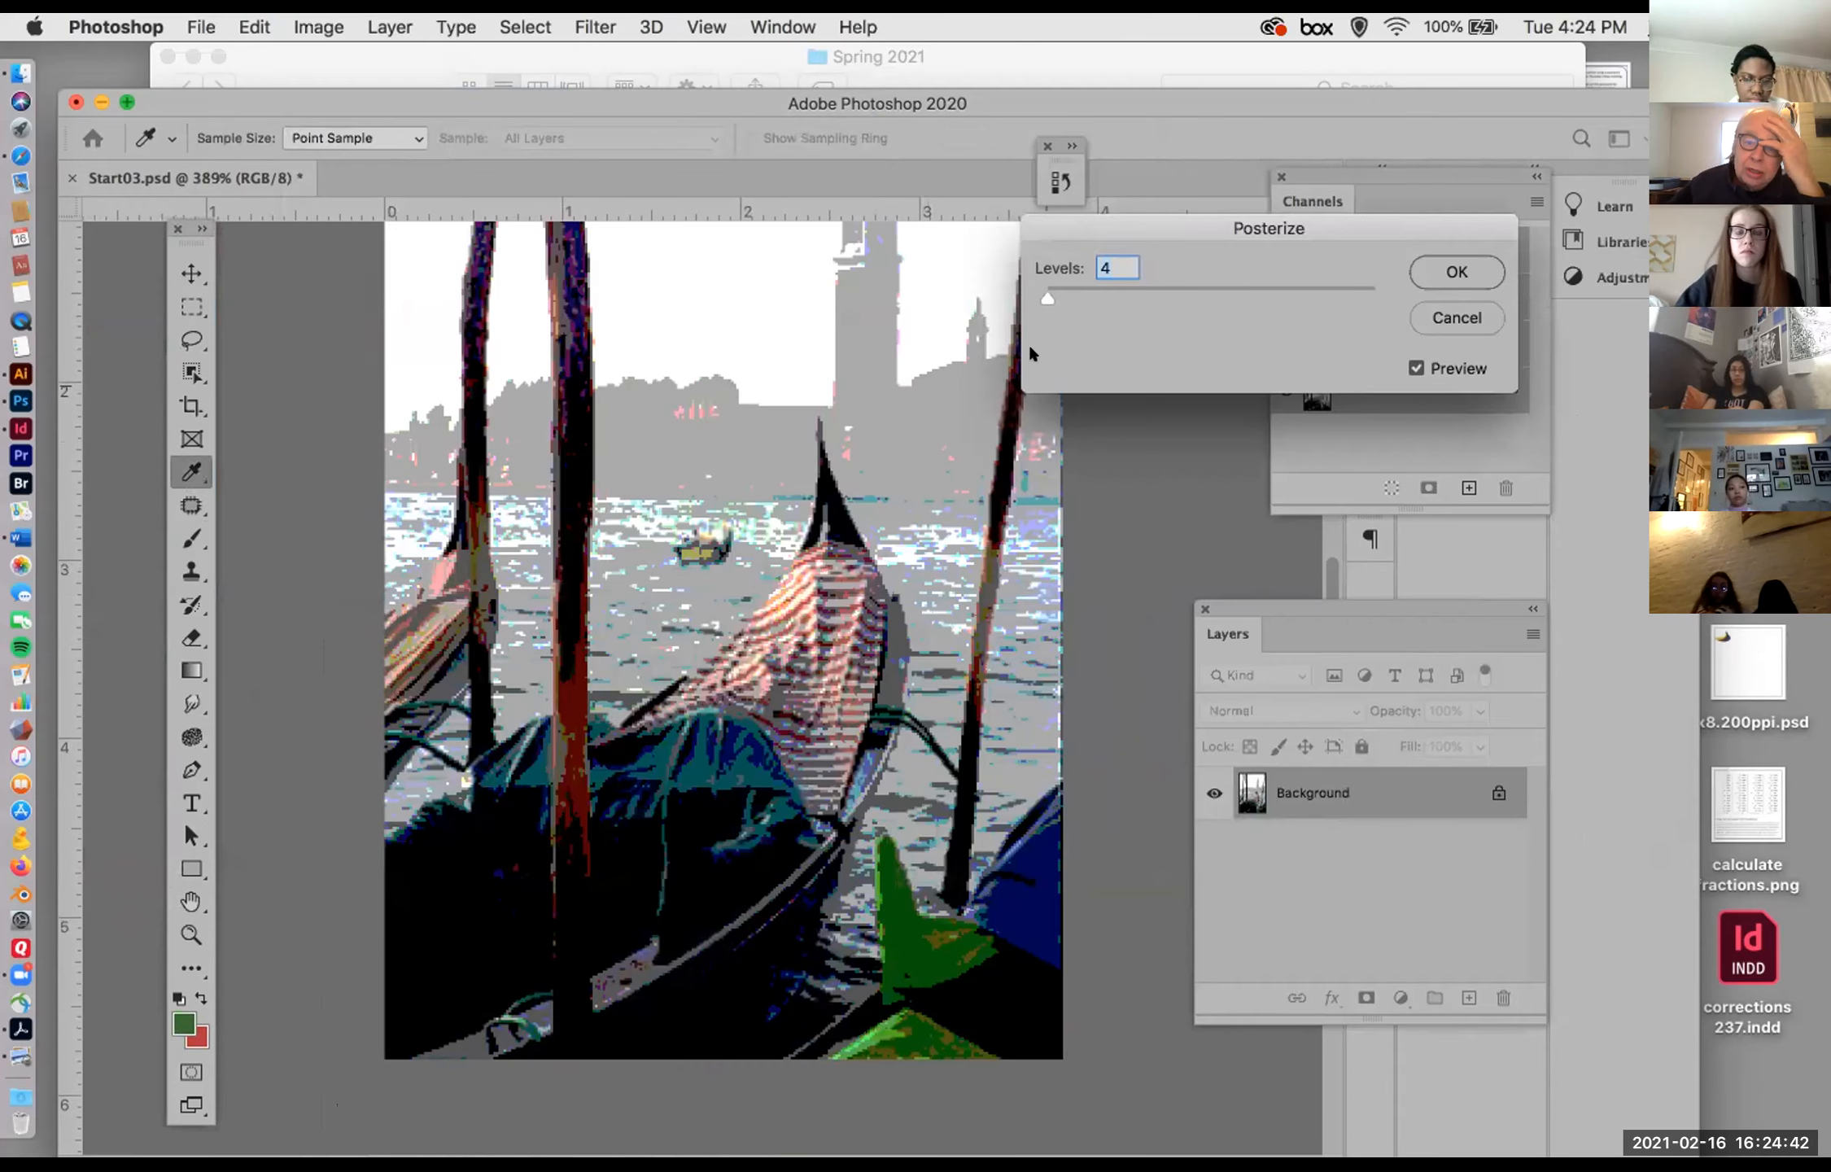
mouse_move(1040, 285)
mouse_down()
mouse_move(1060, 282)
mouse_move(1042, 285)
mouse_up()
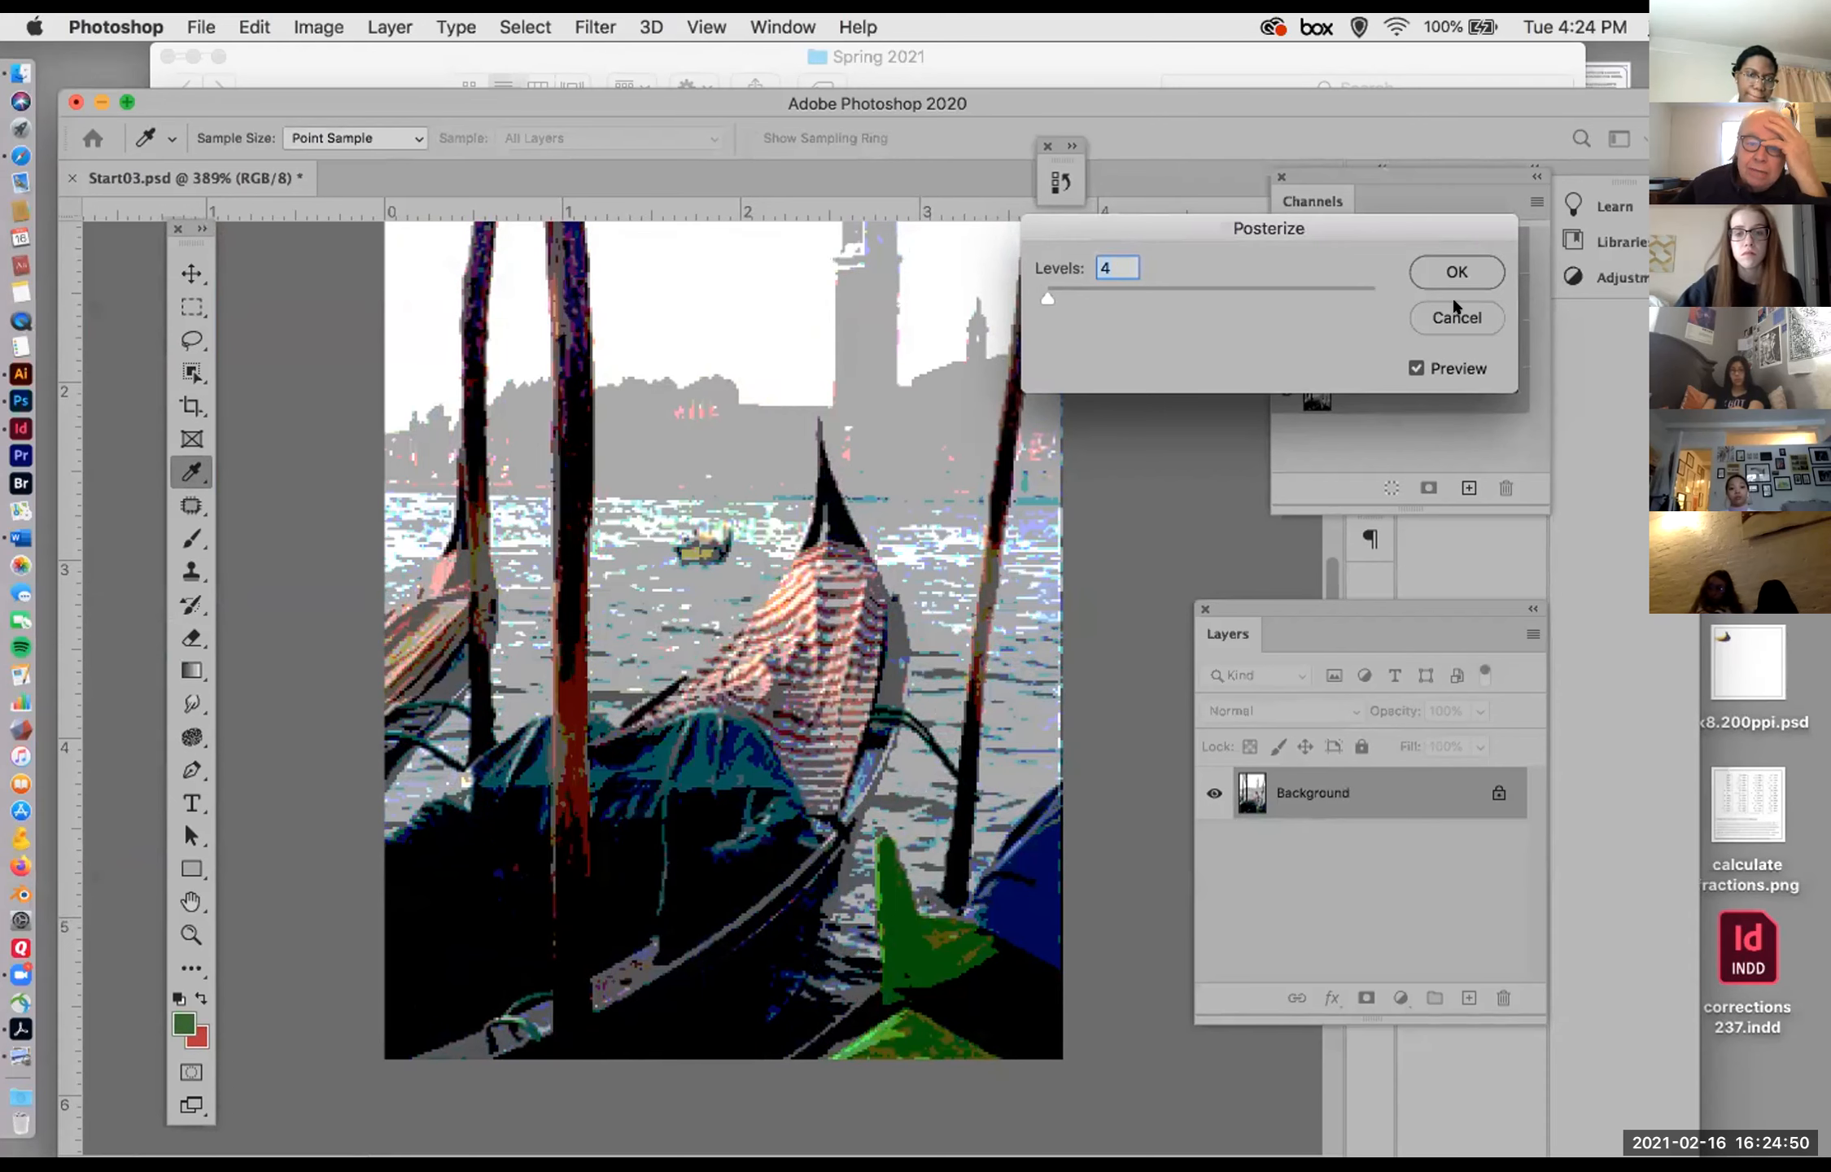
click(1456, 316)
key(m)
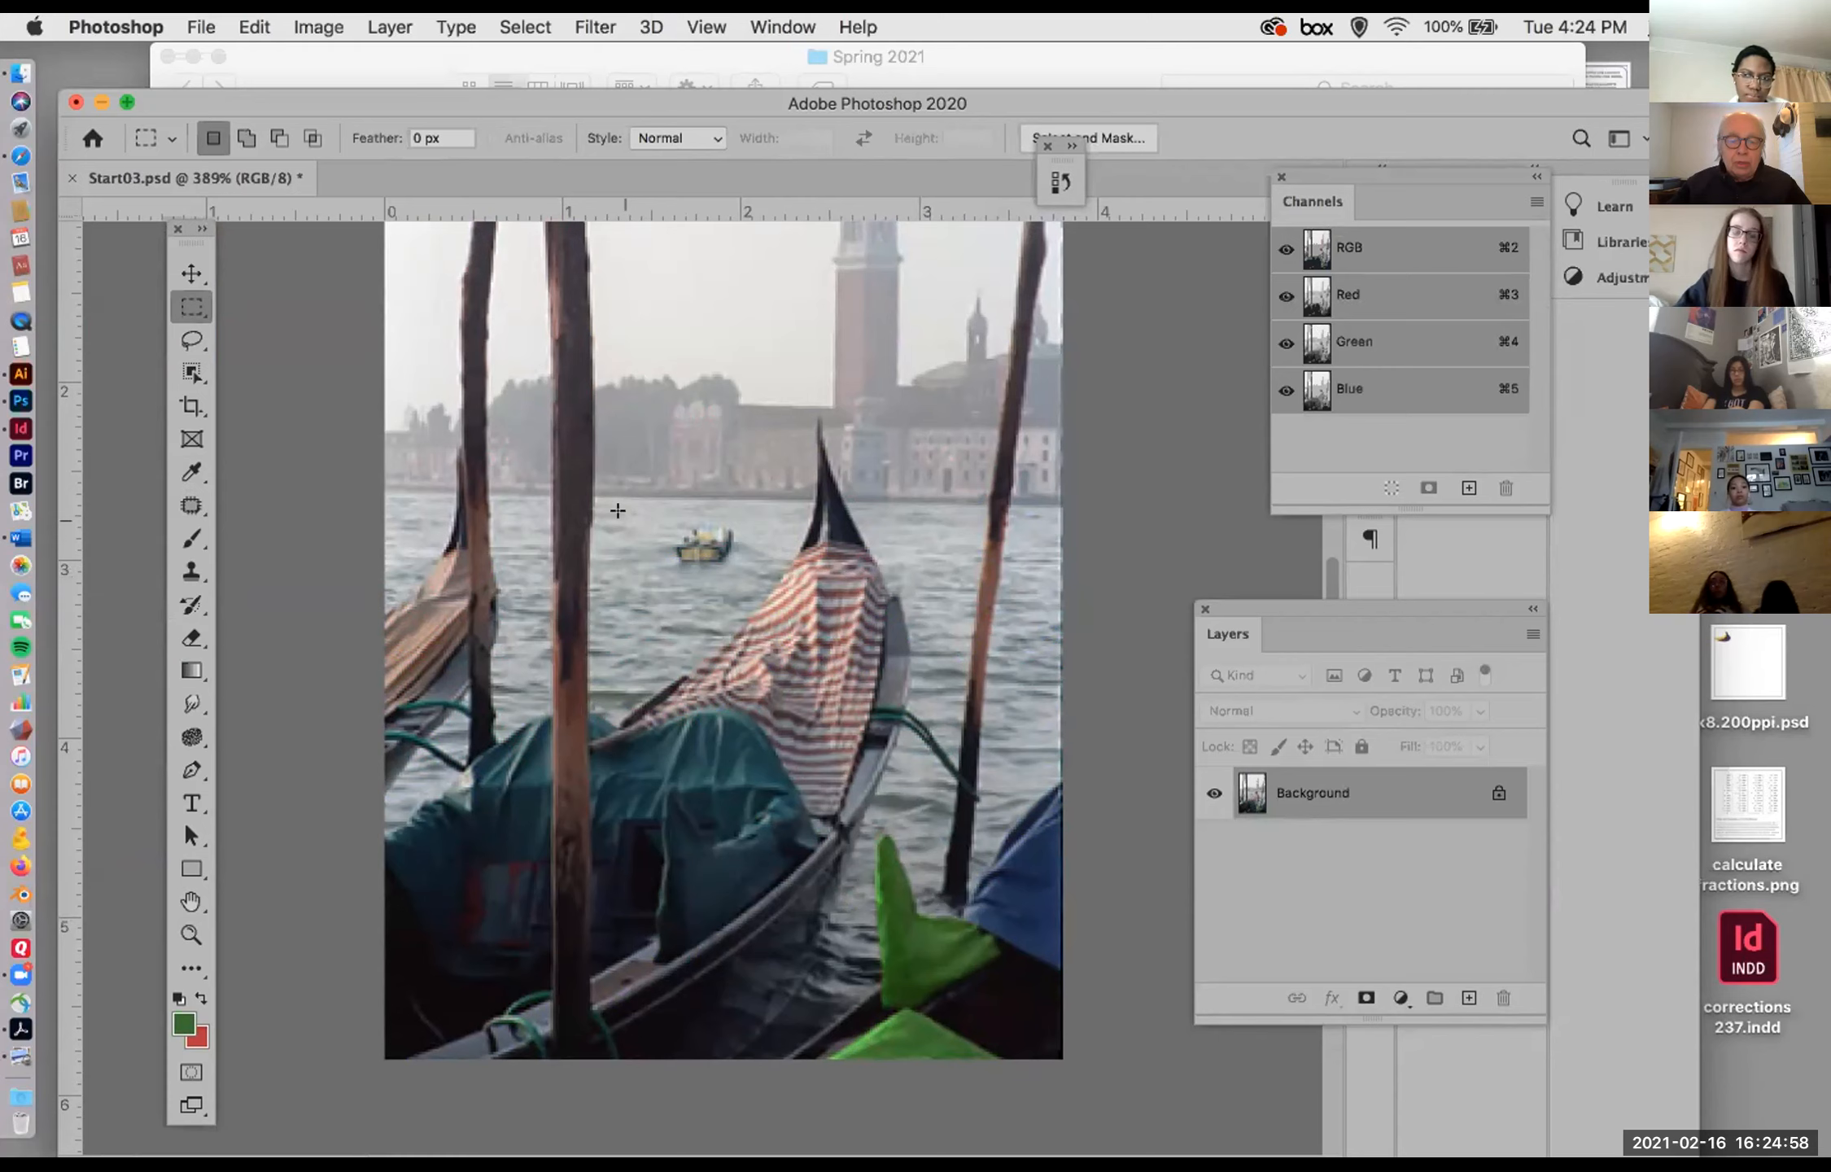
Step: Choose the Clone Stamp tool for working on the small boat in the water
scroll(616, 508, up, 1)
scroll(615, 509, up, 6)
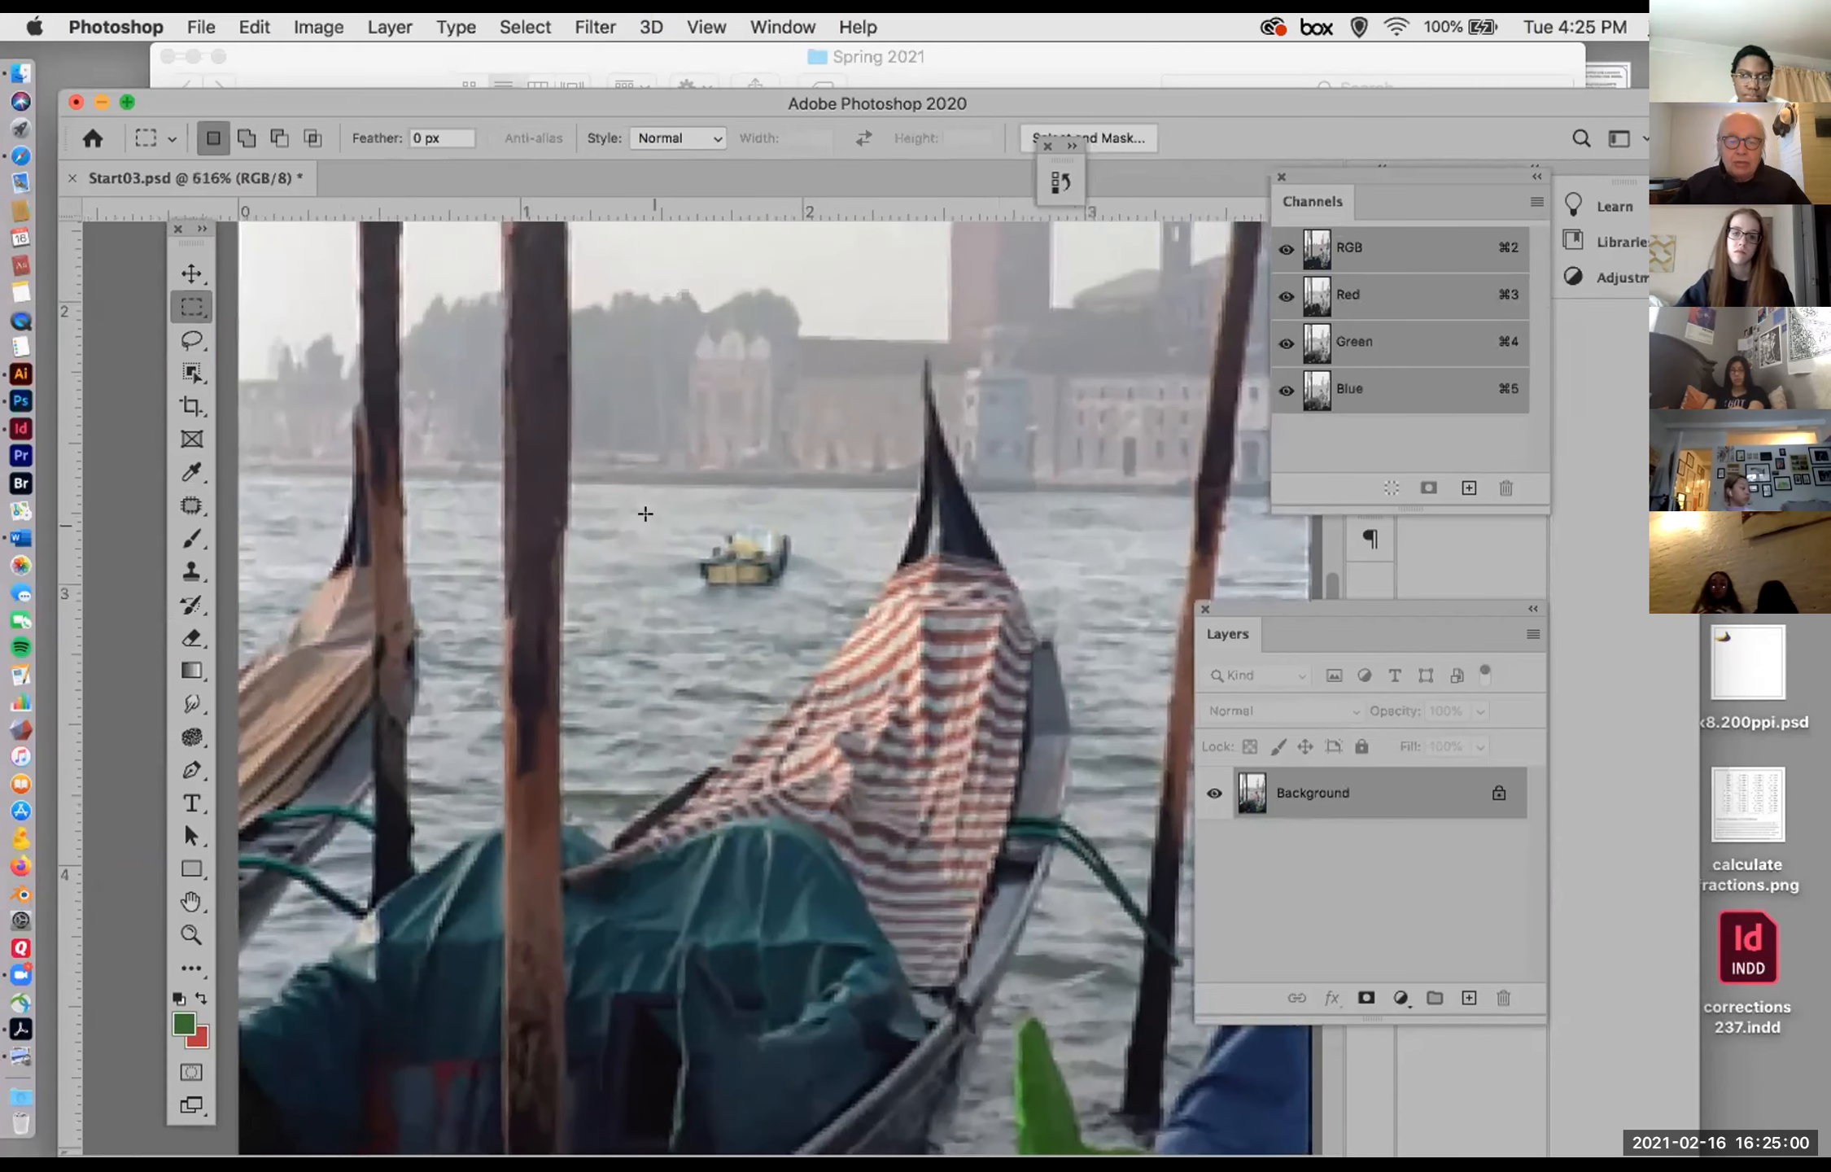
scroll(646, 514, up, 5)
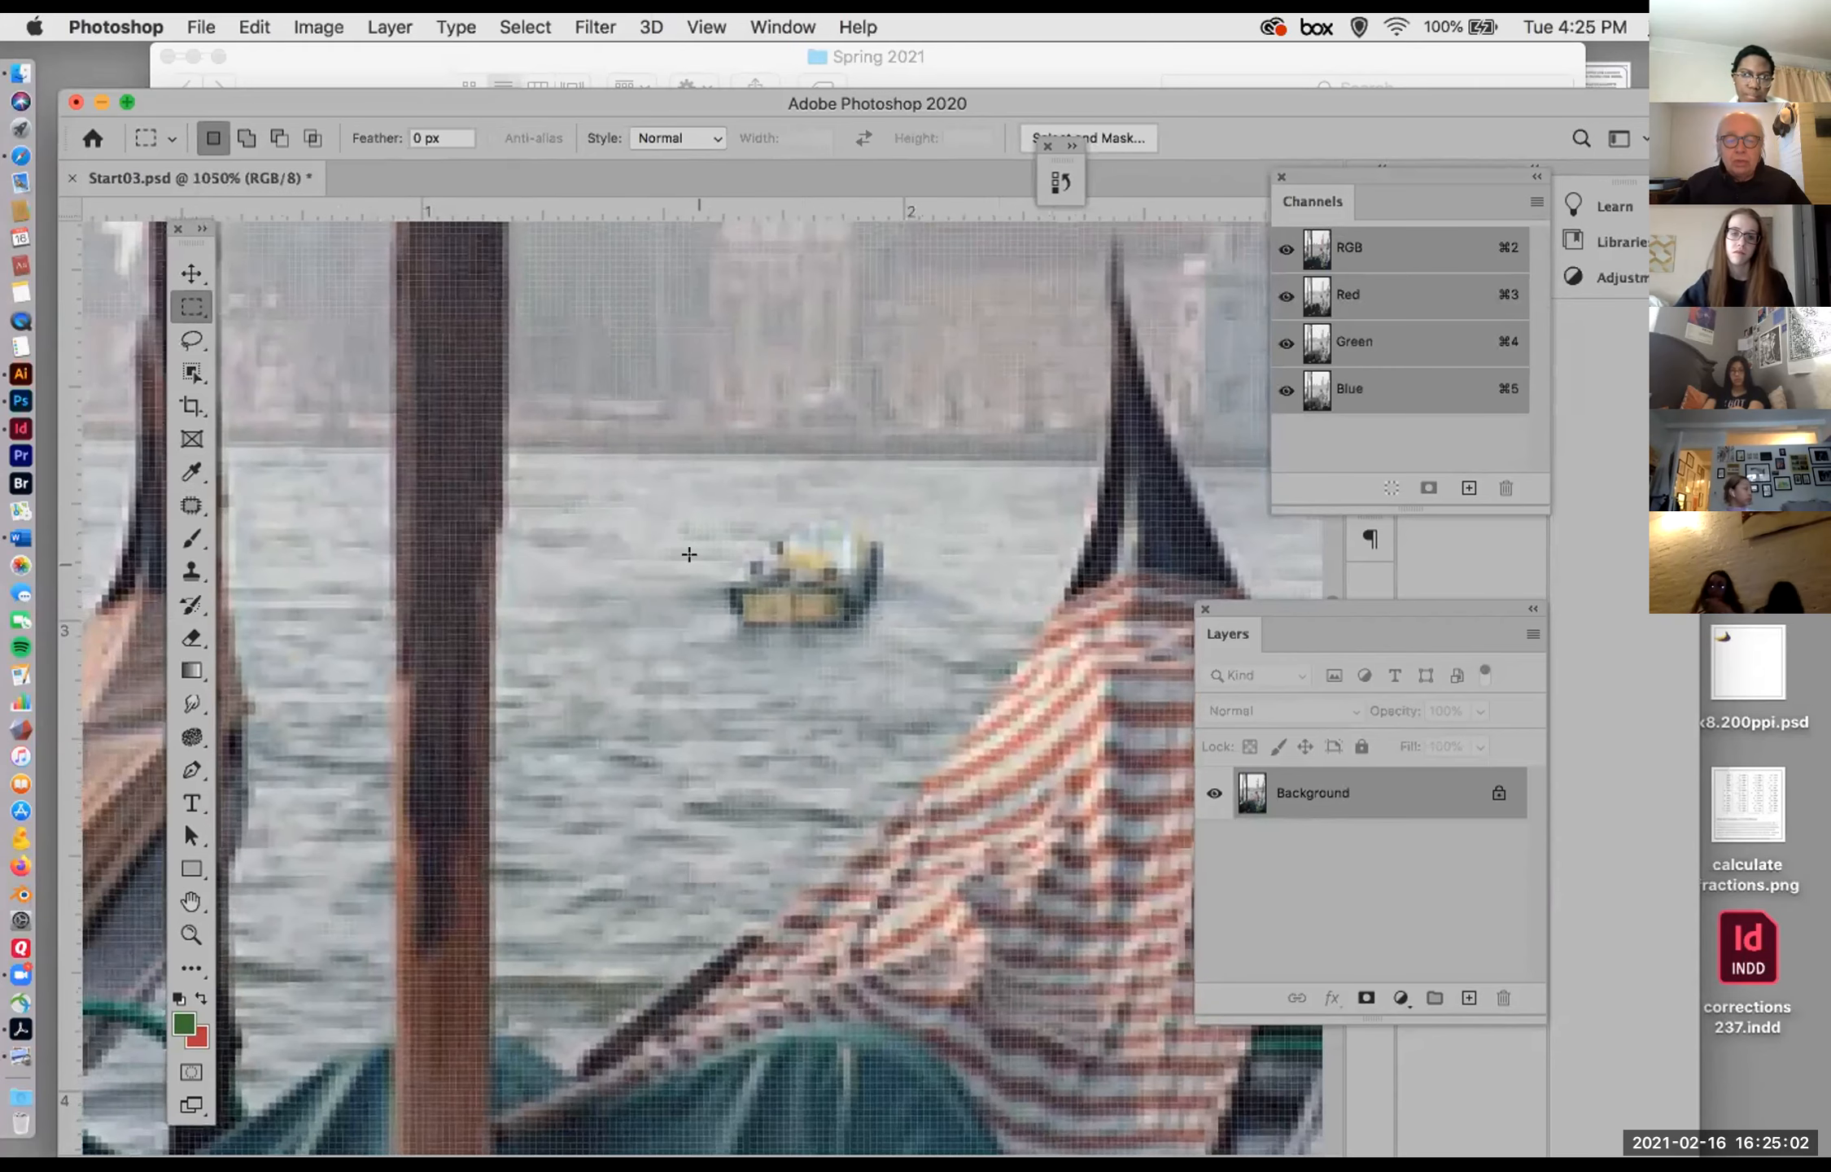
scroll(690, 554, down, 1)
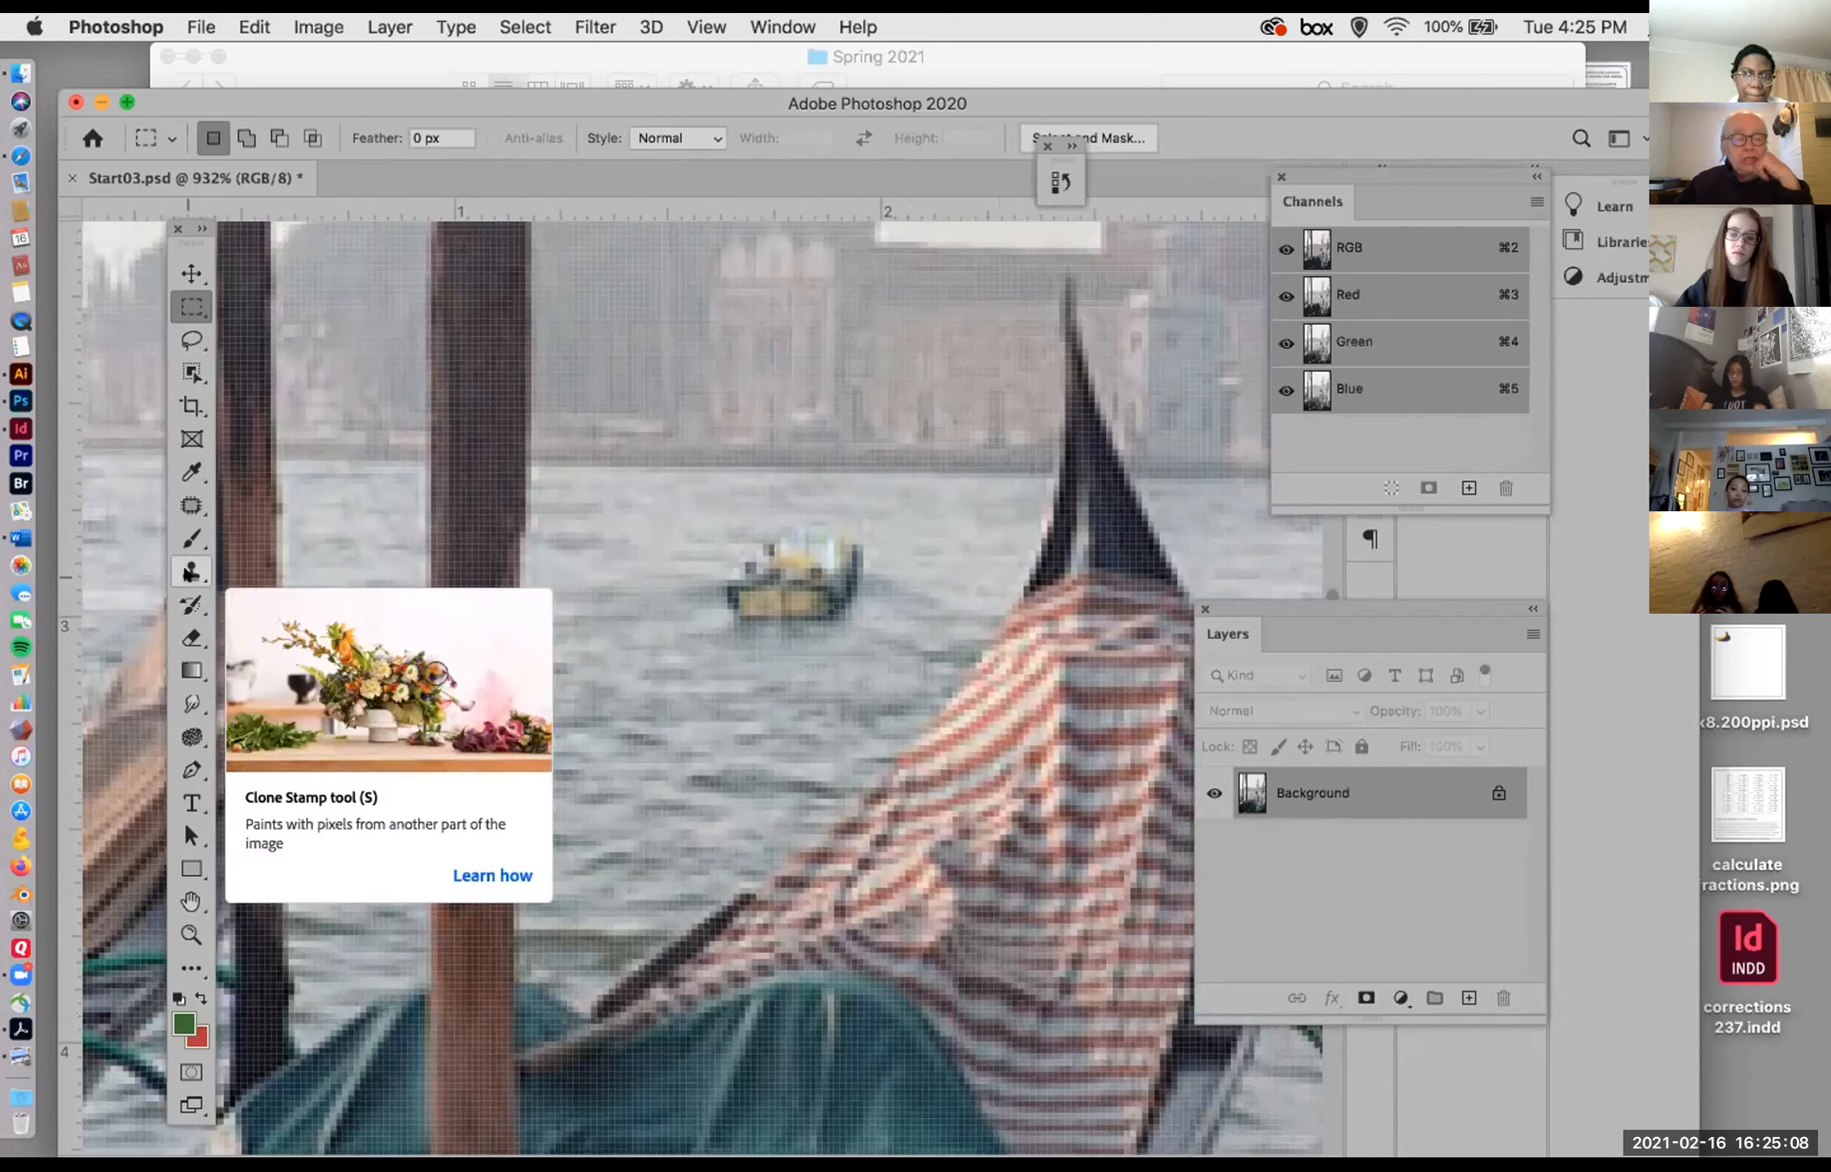
click(191, 571)
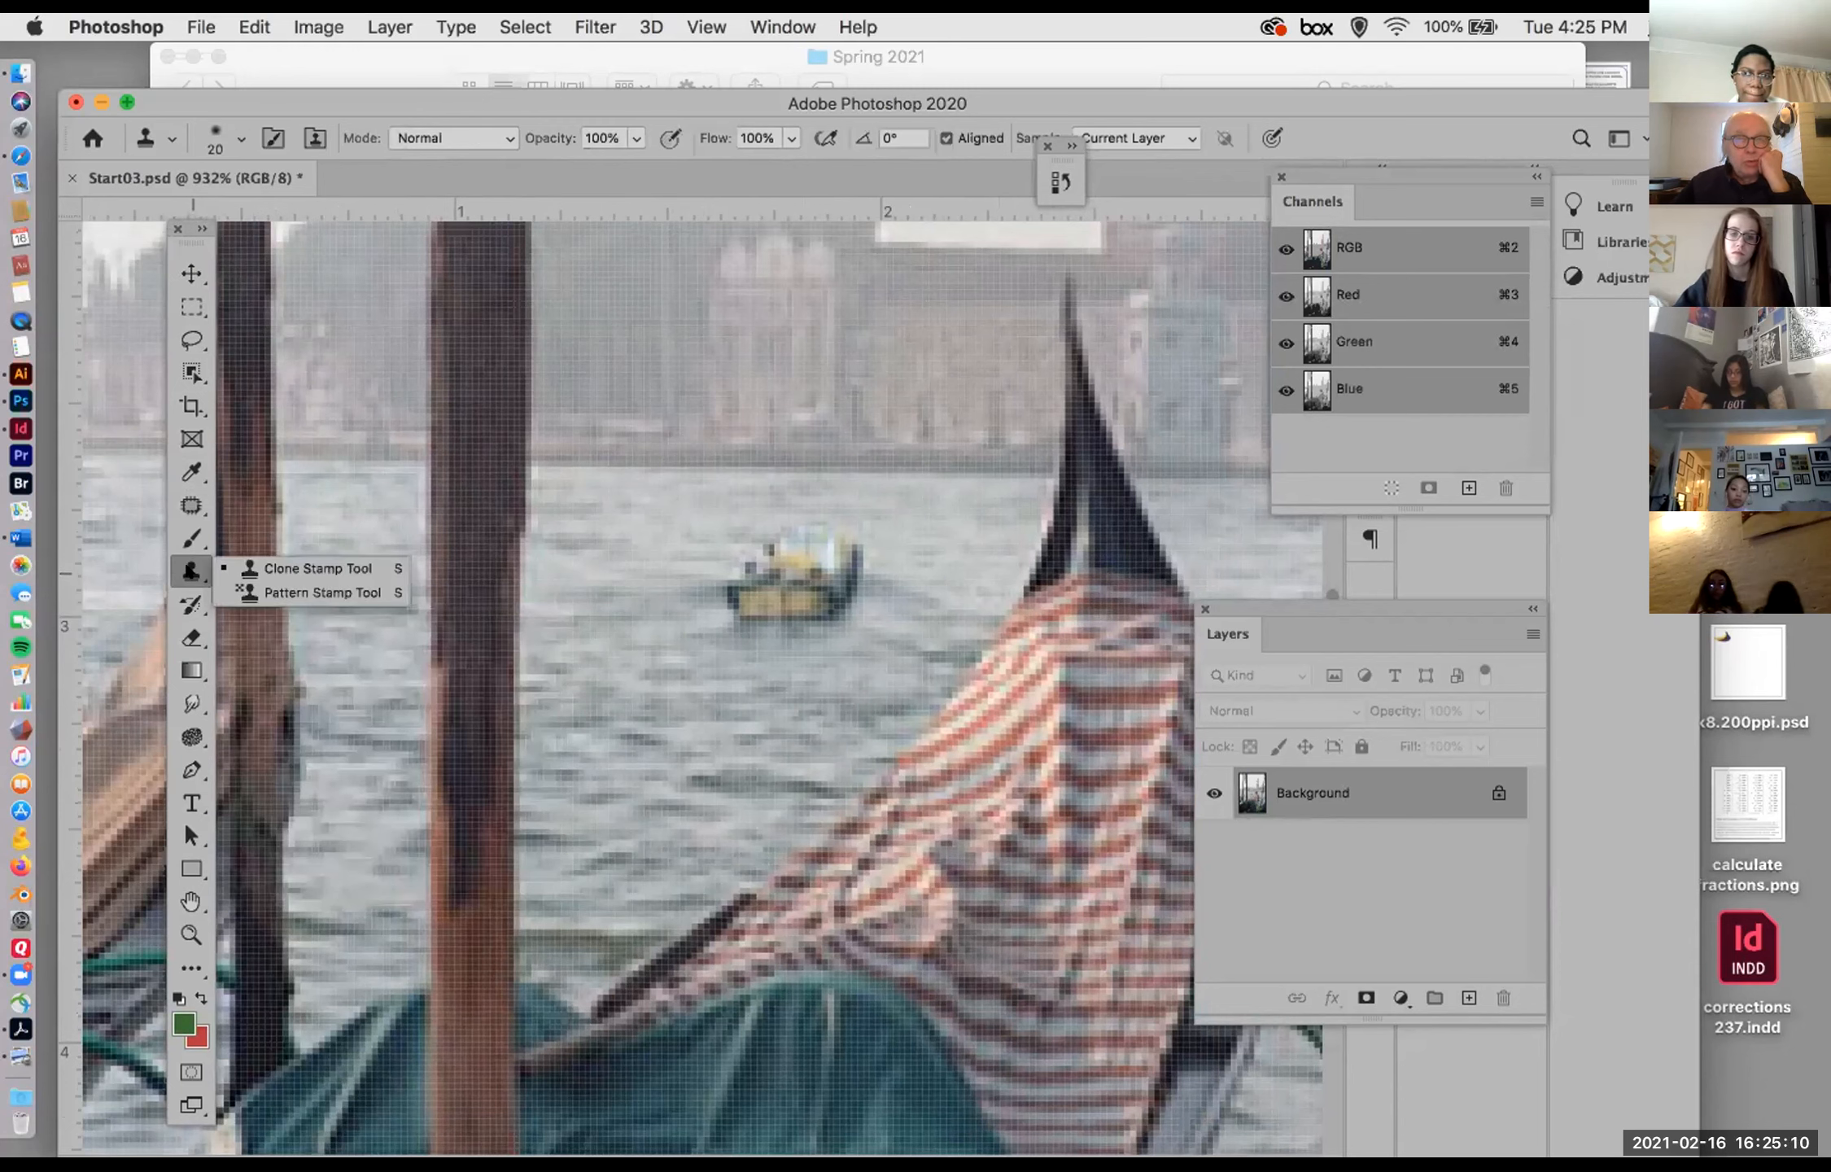
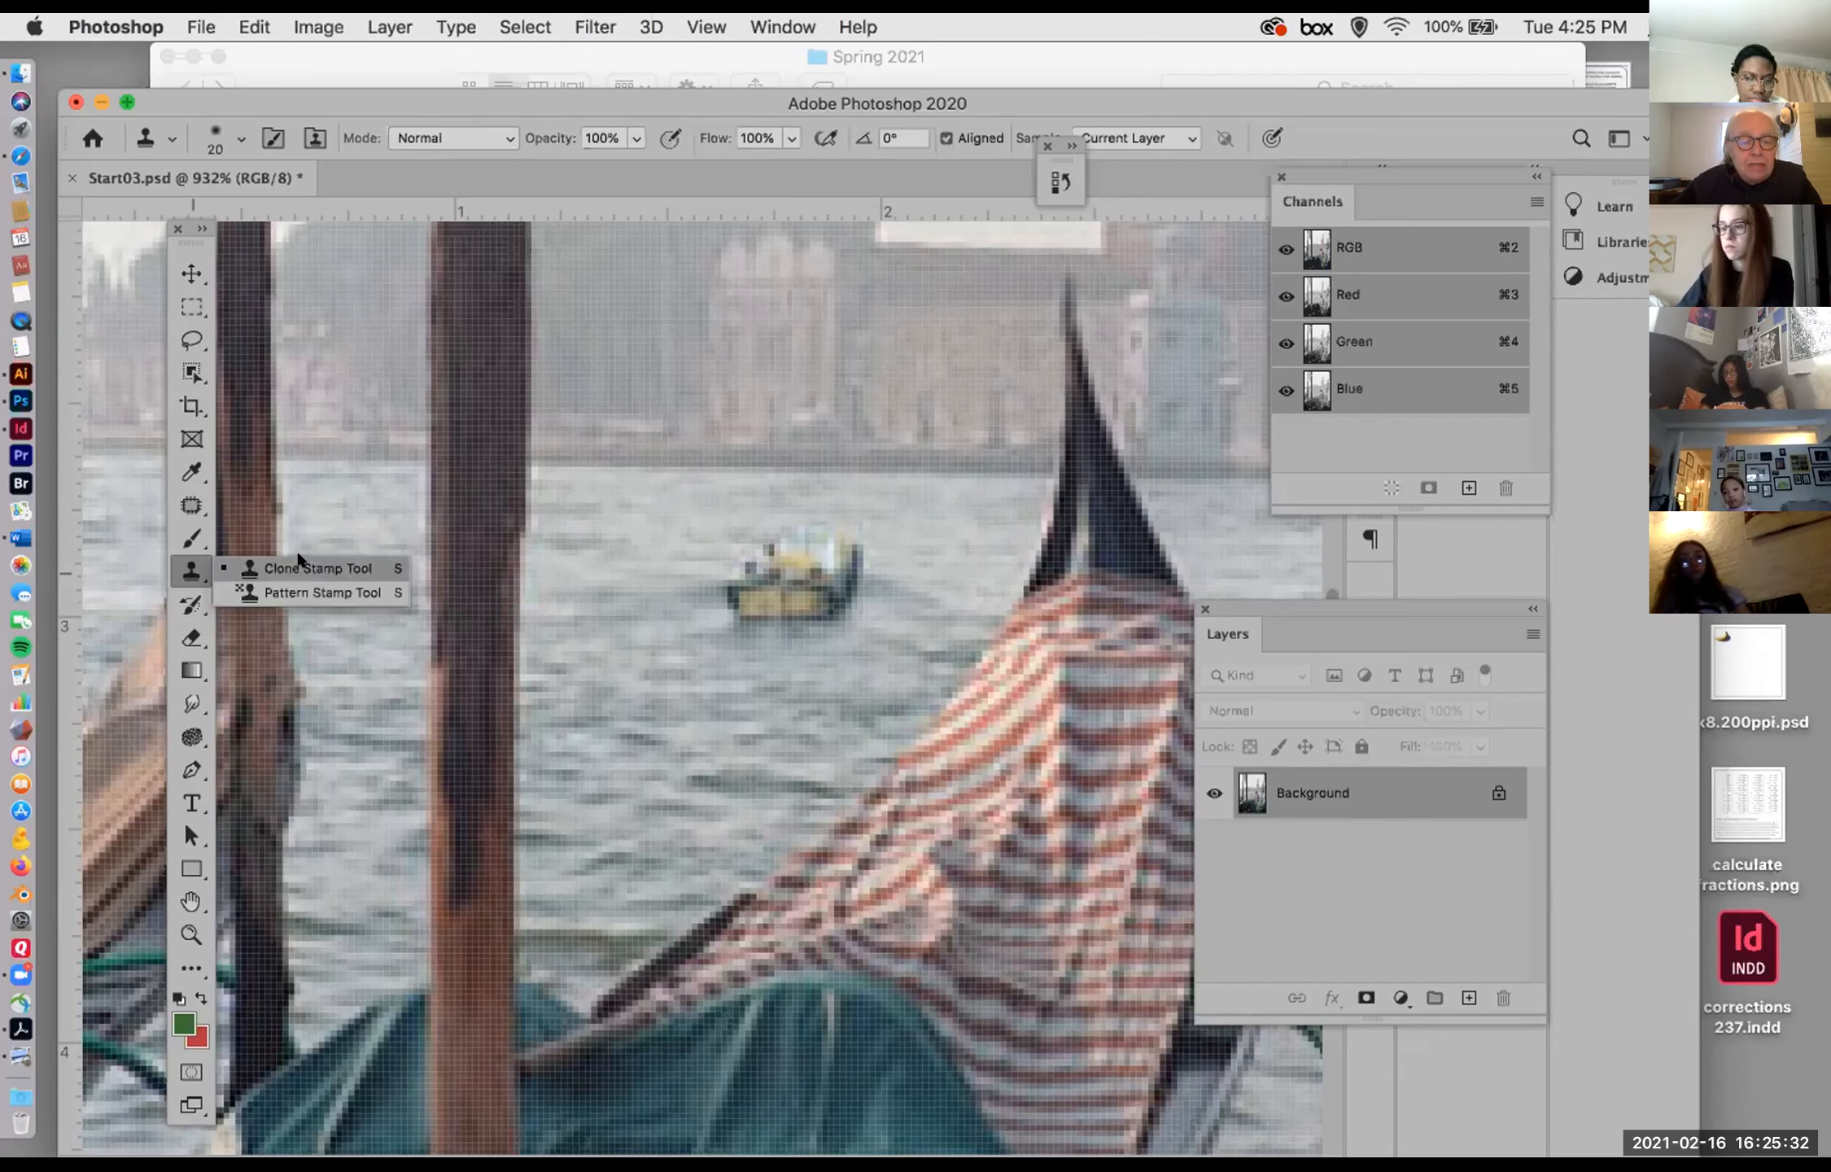
Step: Set up the Clone Stamp tool with a soft 10 px brush for retouching the small boat on the water
click(310, 569)
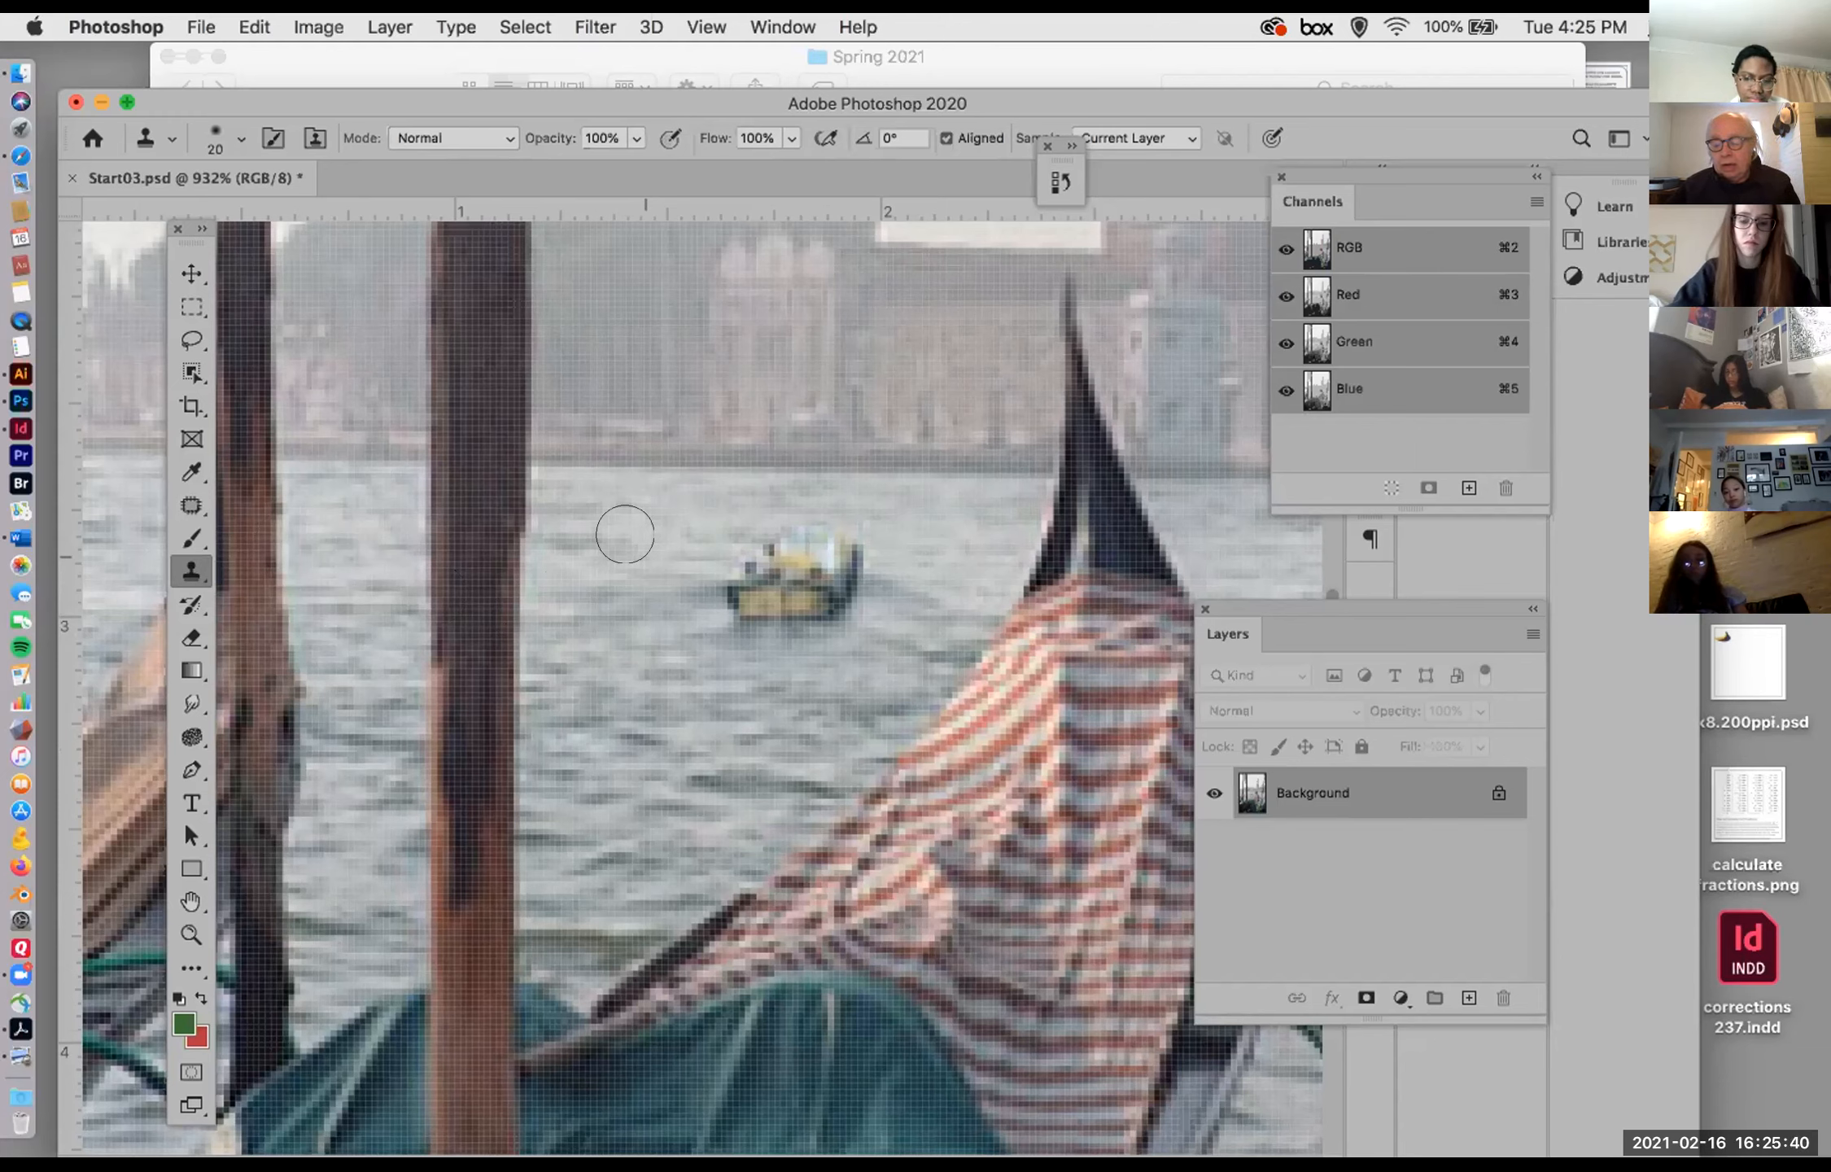
key(bracketleft)
key(bracketleft)
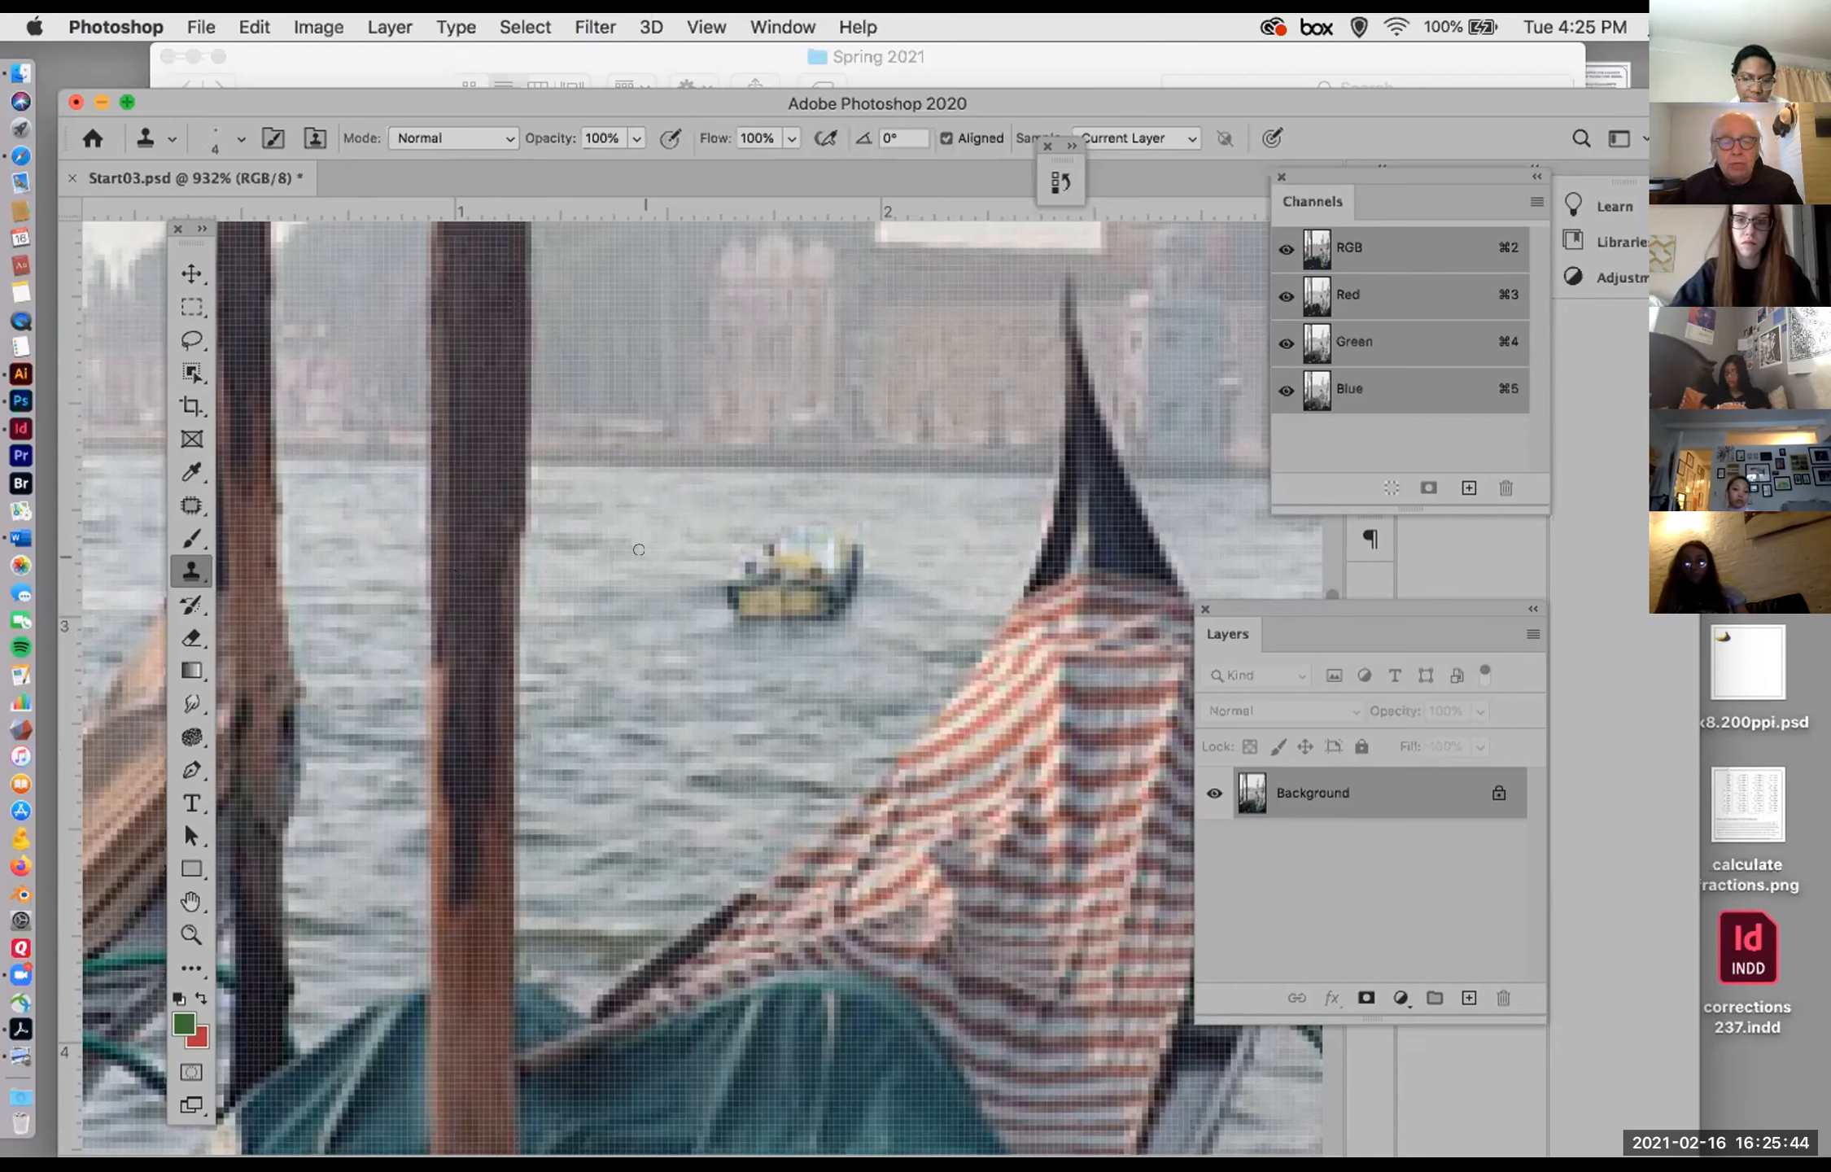
key(bracketright)
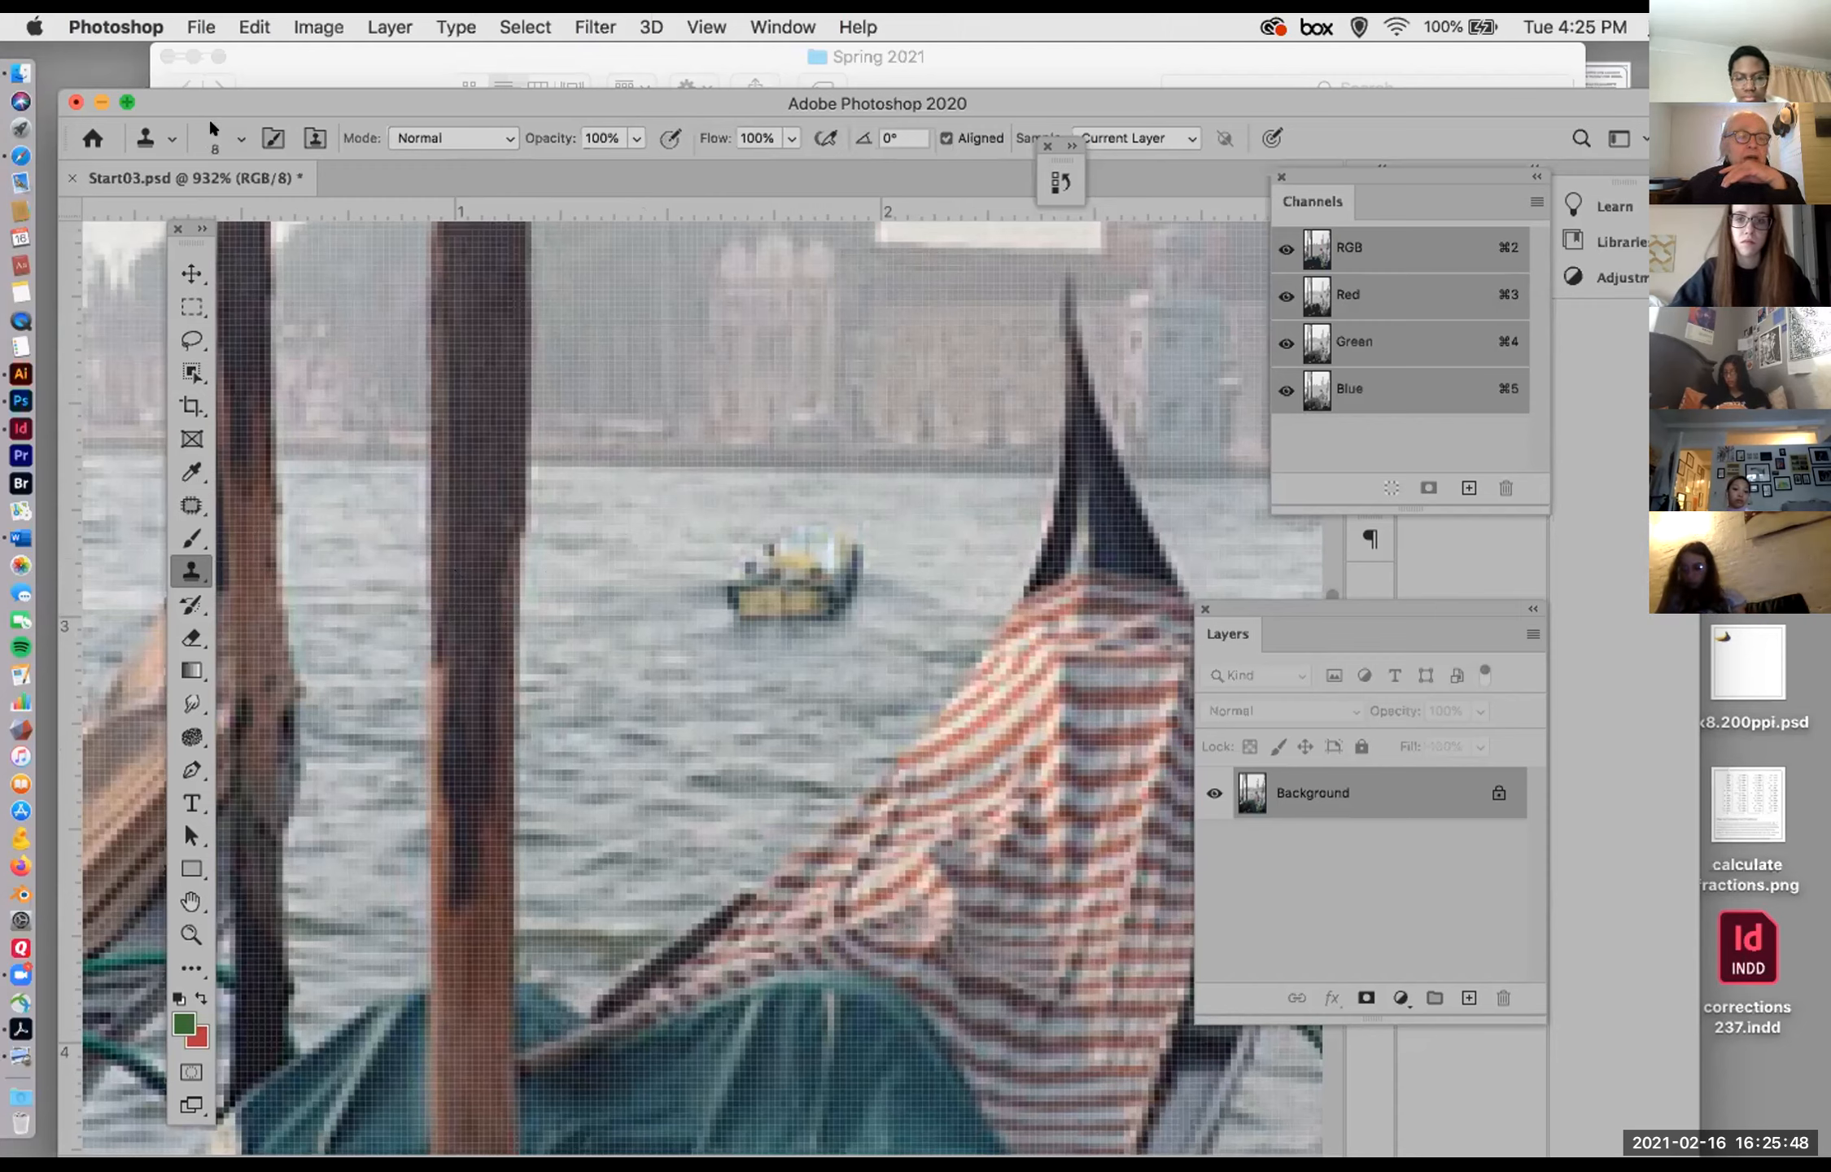
click(241, 138)
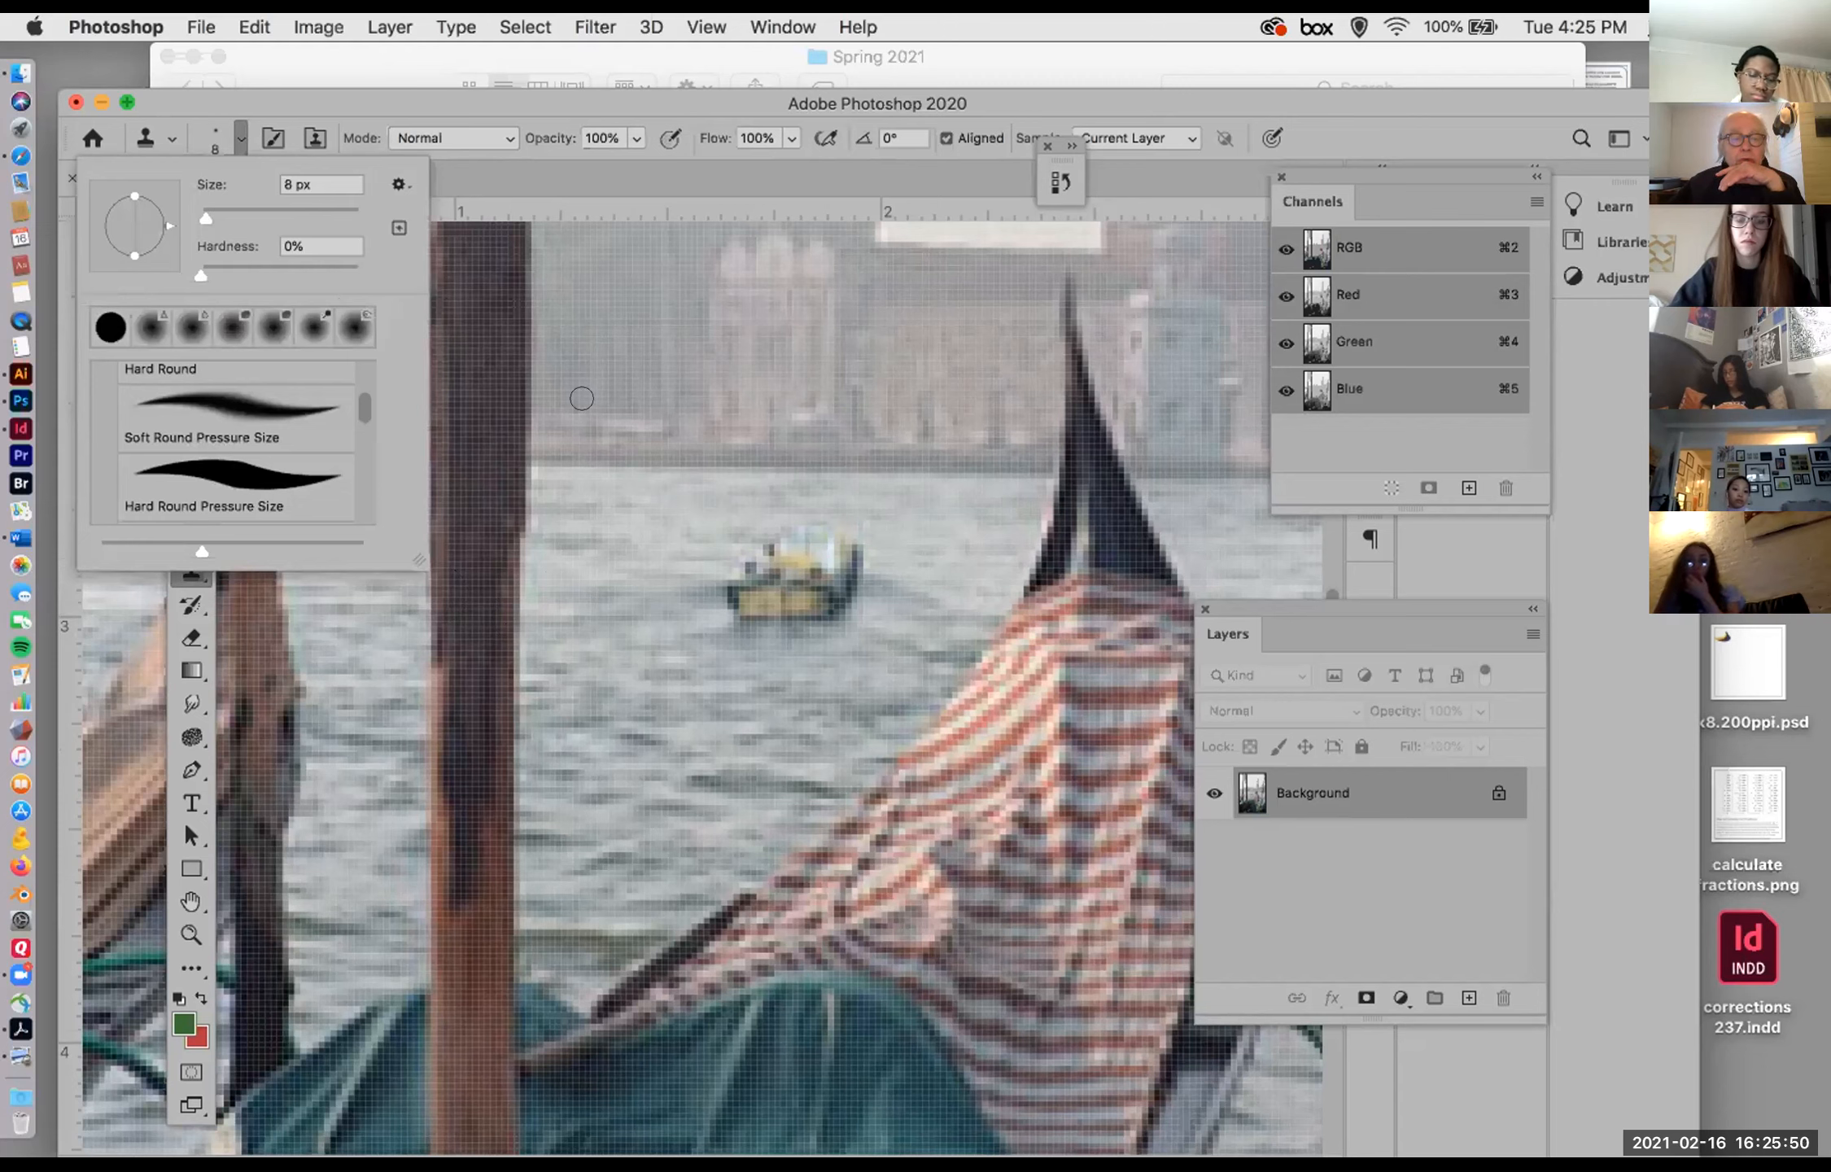
click(619, 168)
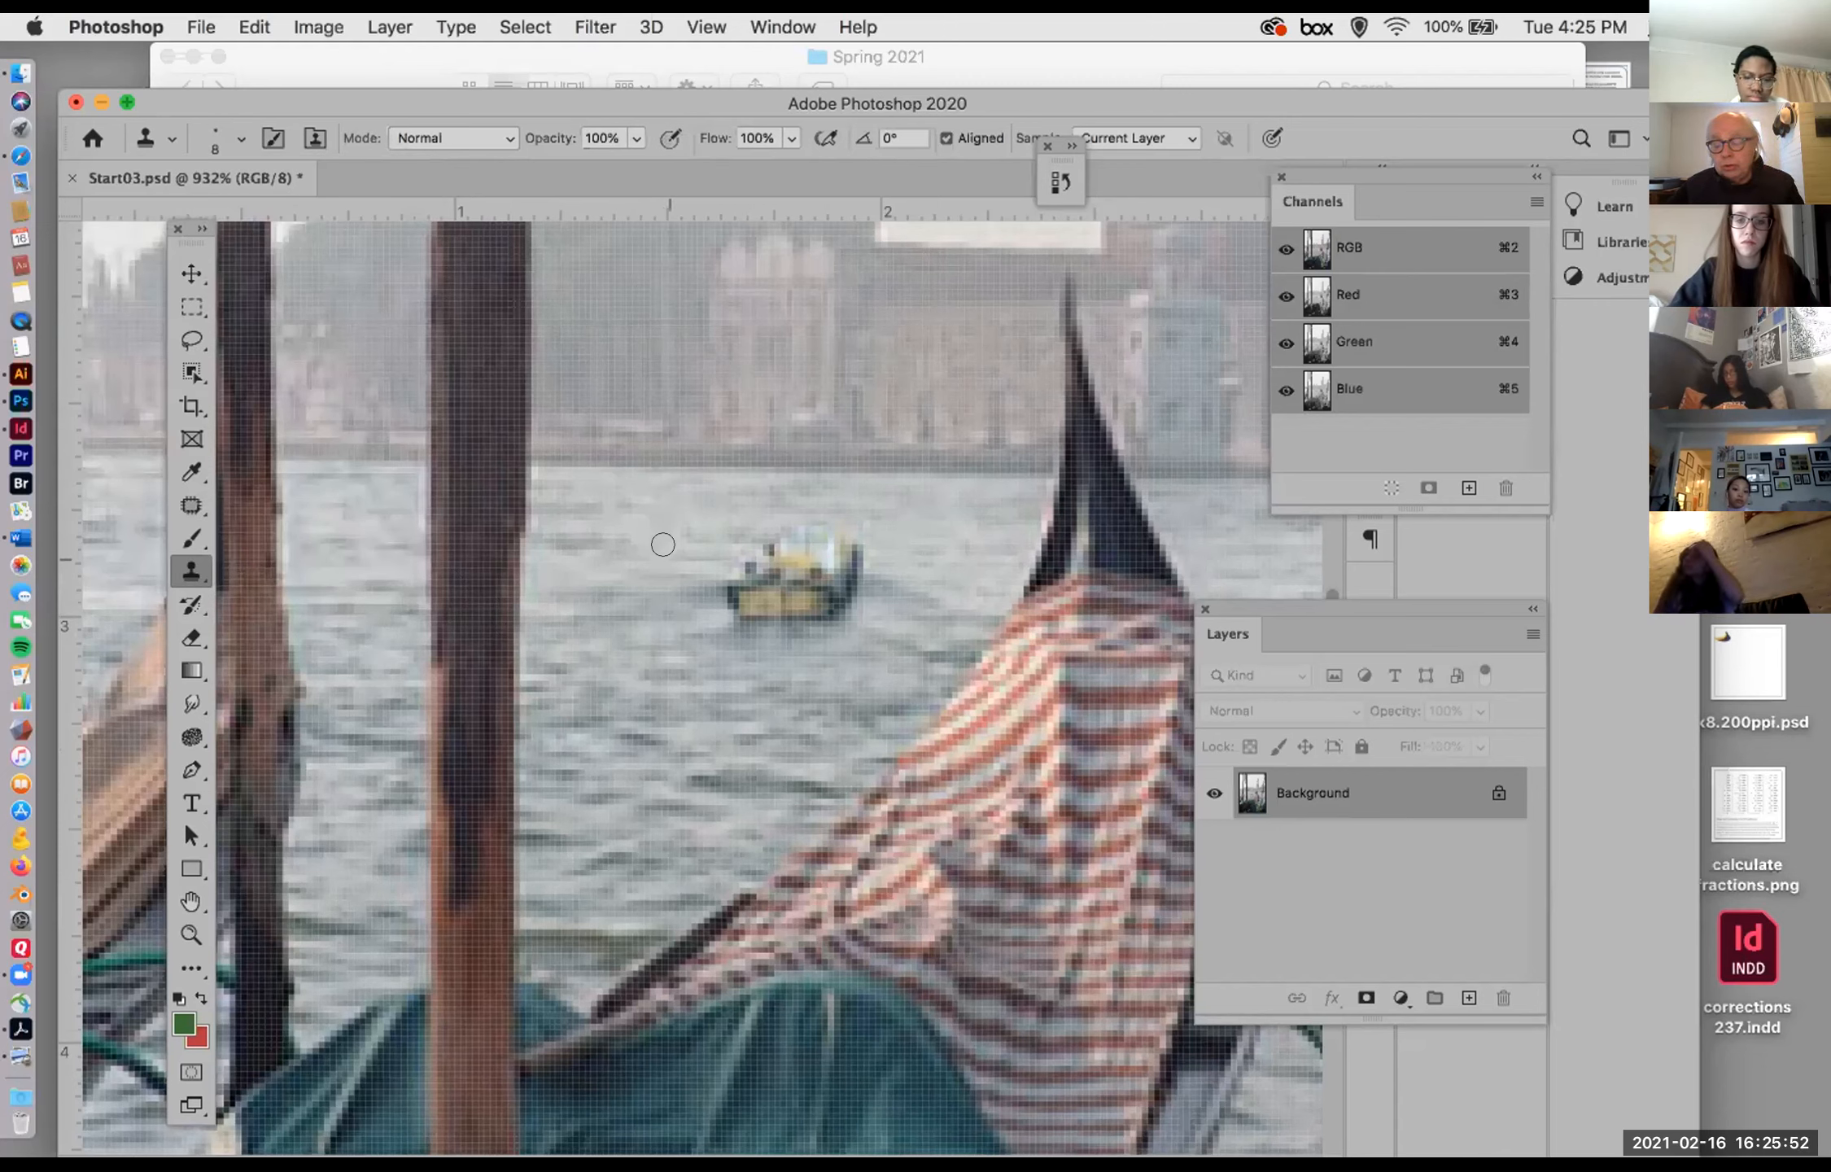
key(bracketright)
key(bracketright)
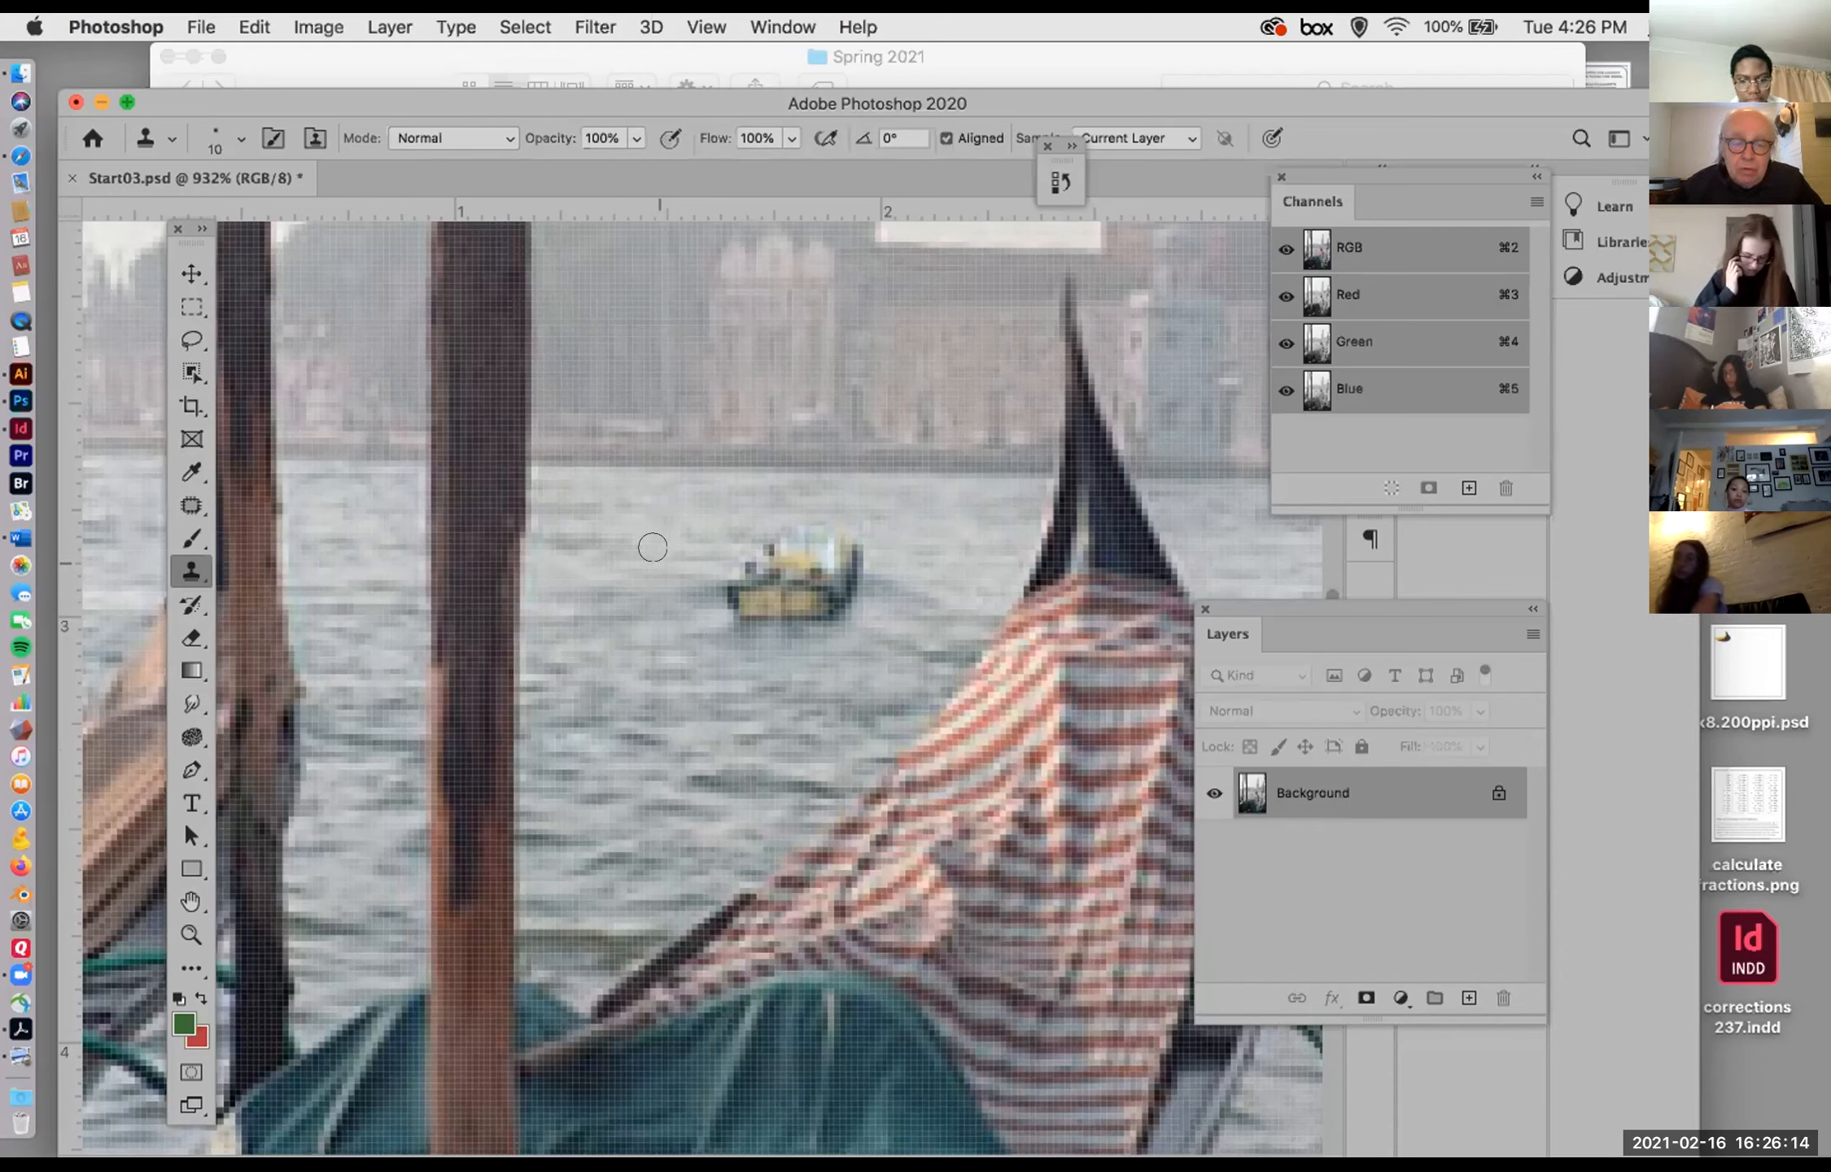
Step: Try cloning the water across the boat in one long stroke, and undo that stroke
drag(735, 543, 934, 560)
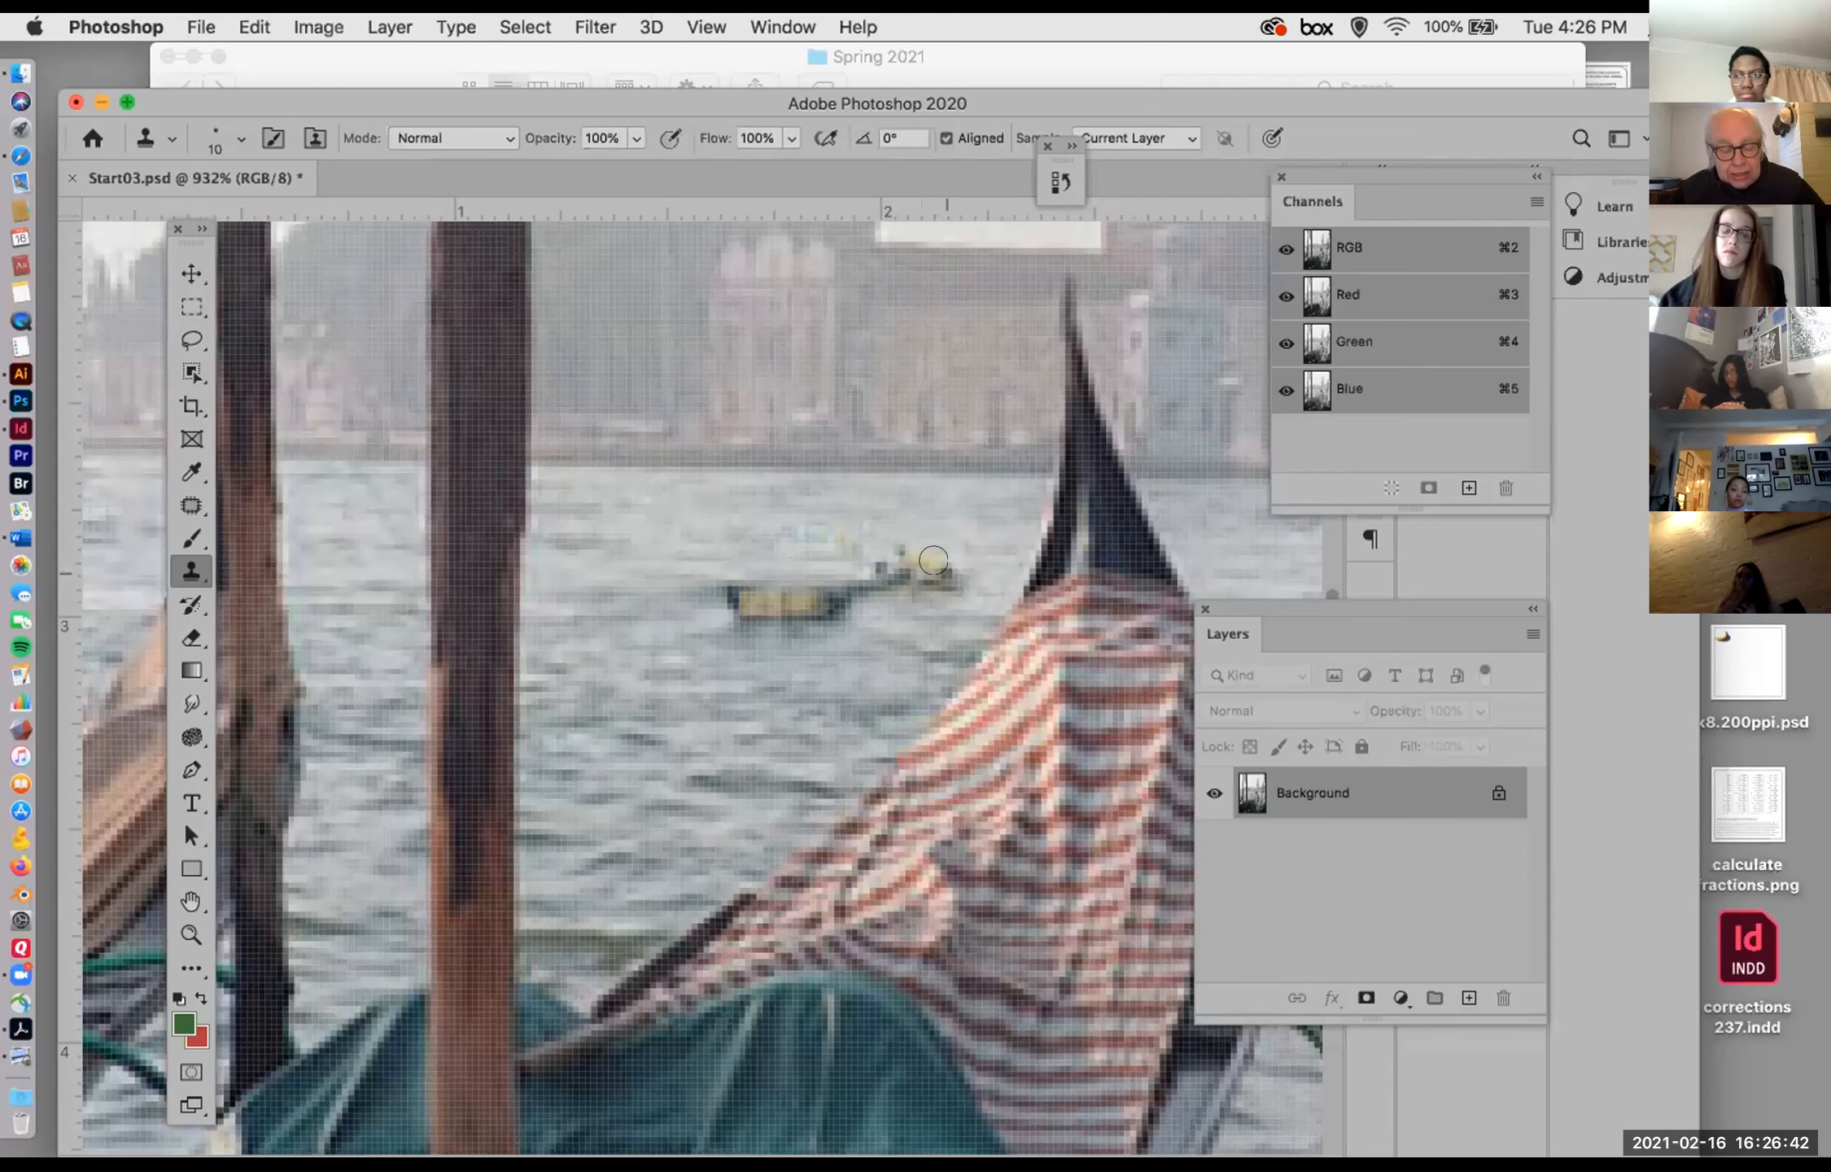
key(super+z)
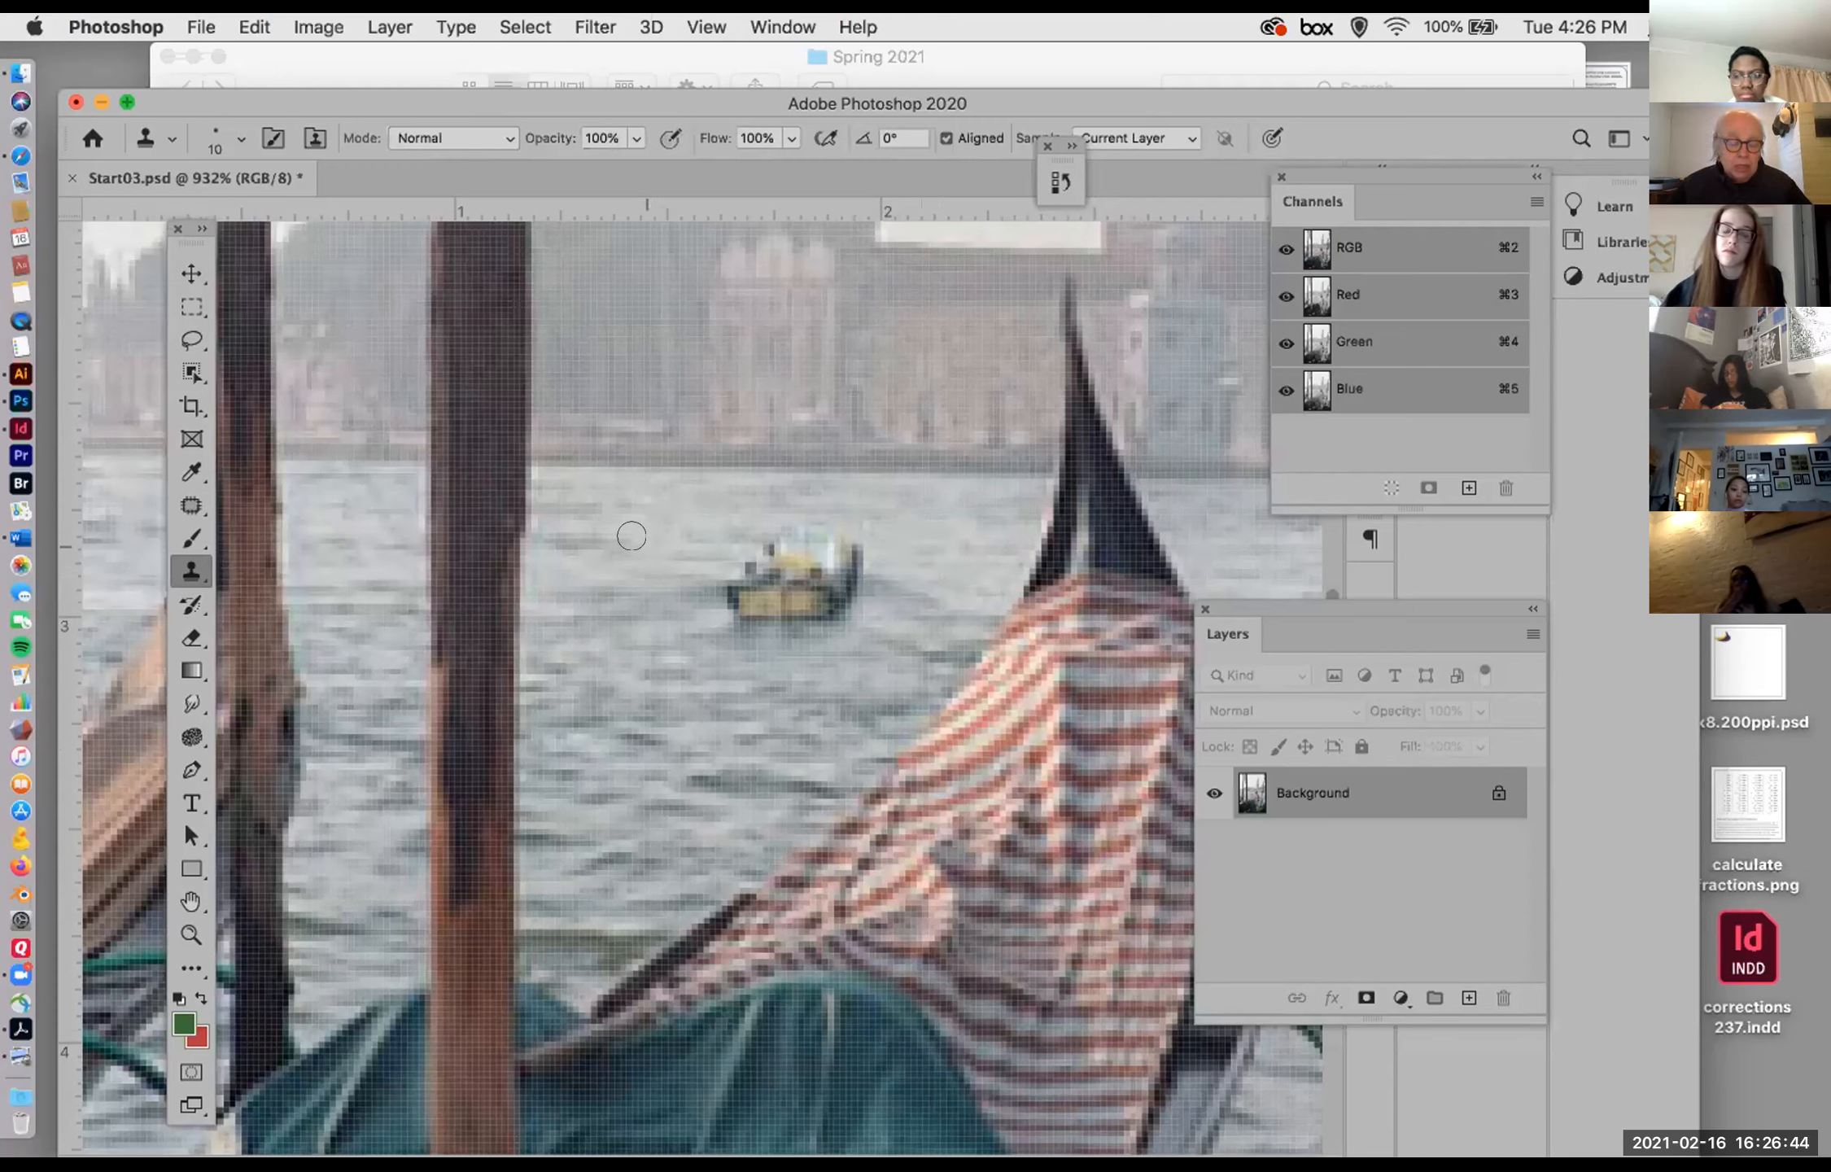
Step: Clone water sampled on either side of the small boat over its left and right ends
alt+click(641, 534)
mouse_move(748, 535)
mouse_down()
mouse_move(777, 538)
mouse_move(715, 584)
mouse_move(753, 598)
mouse_up()
alt+click(617, 577)
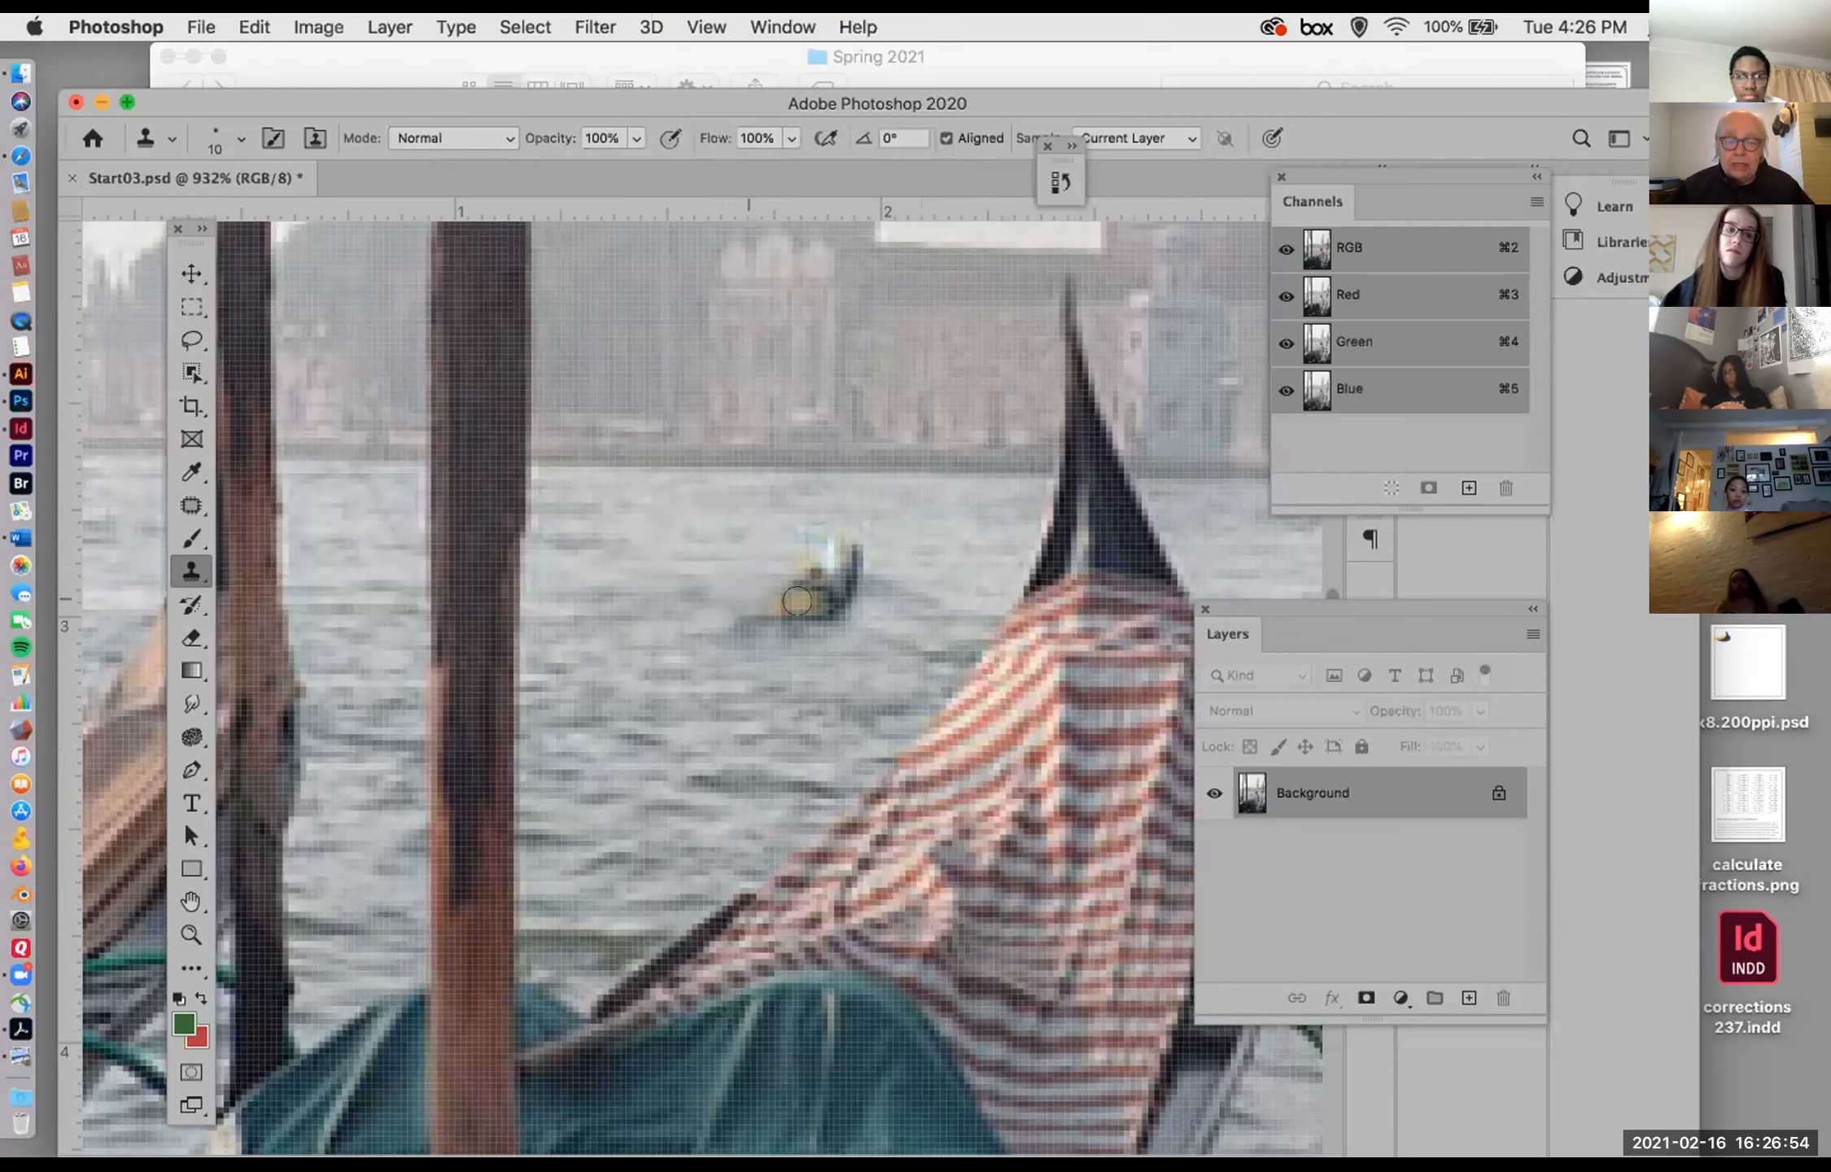
alt+click(923, 536)
mouse_move(853, 542)
mouse_down()
mouse_move(902, 535)
mouse_move(793, 521)
mouse_move(891, 593)
mouse_move(830, 566)
mouse_move(828, 610)
mouse_move(861, 616)
mouse_move(808, 598)
mouse_up()
alt+click(906, 555)
alt+click(861, 616)
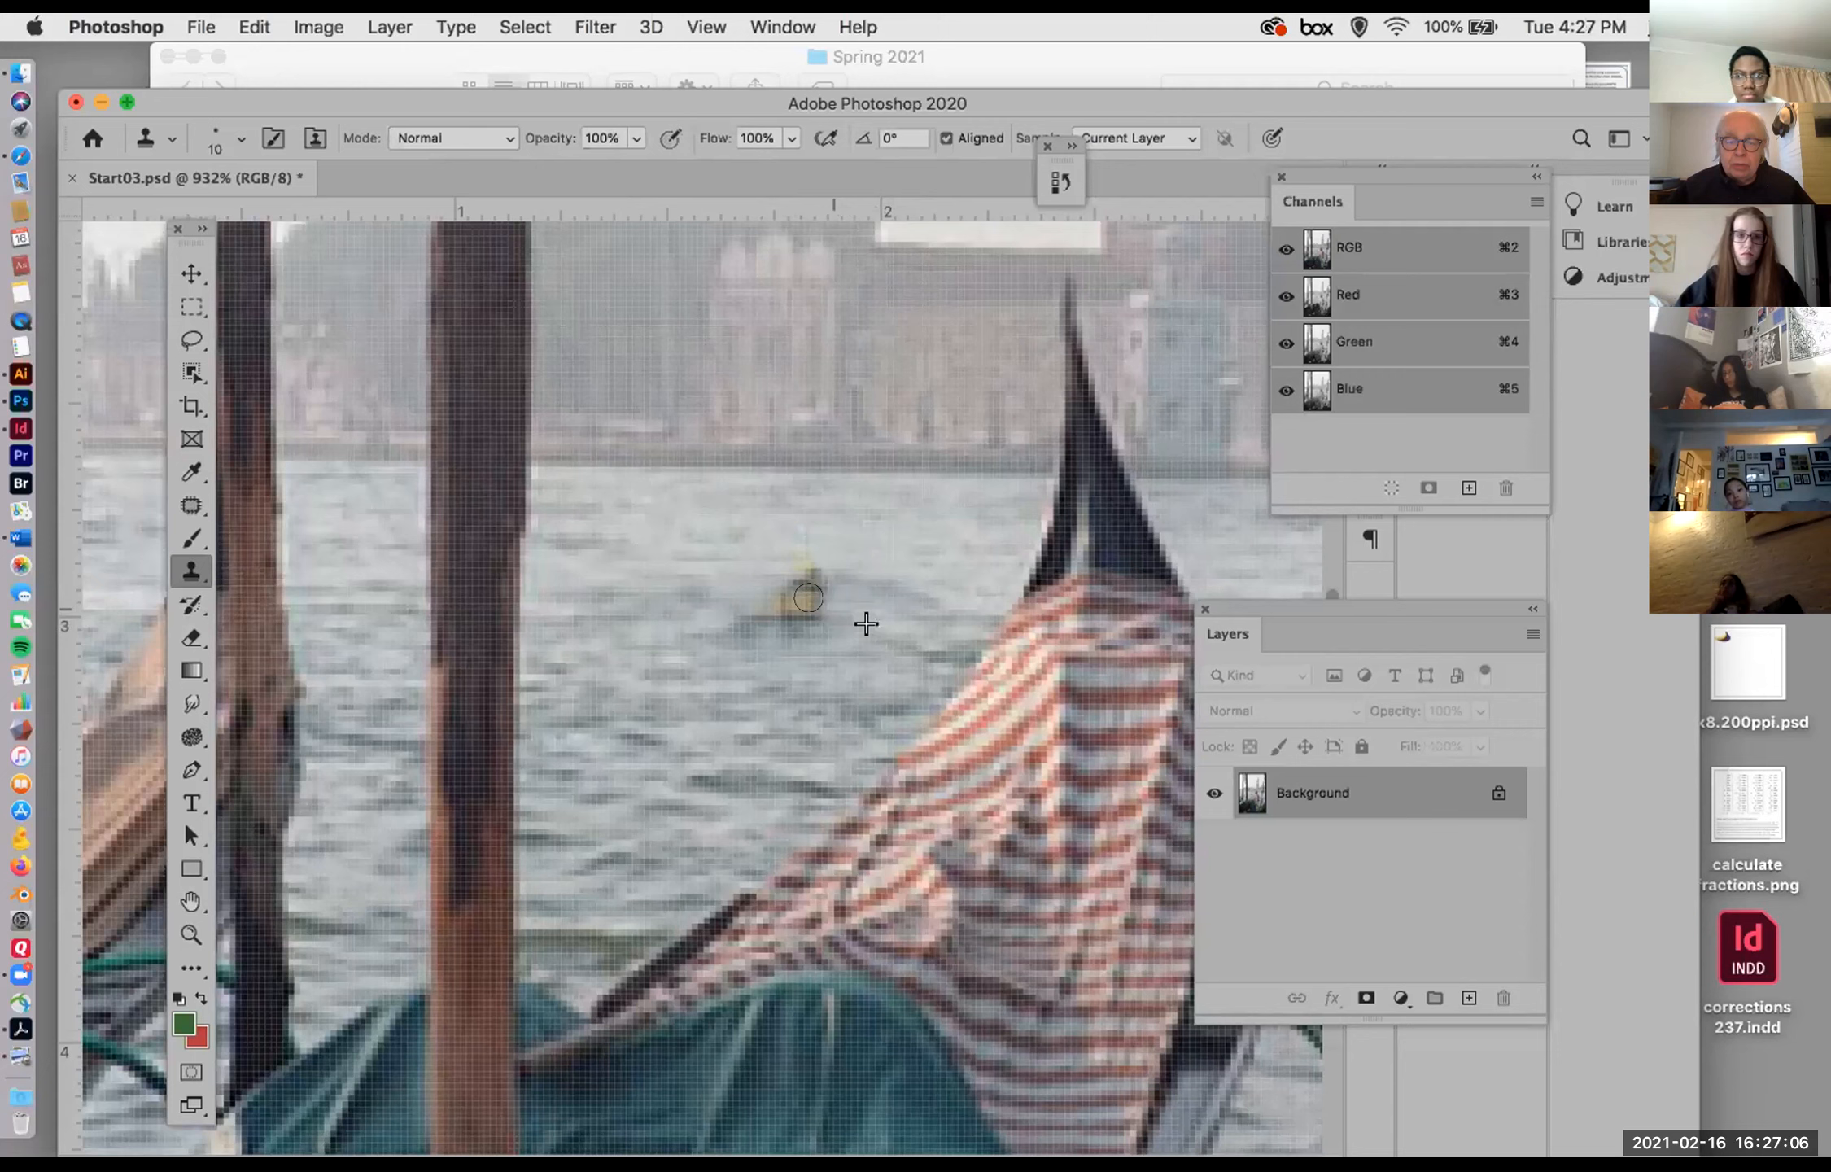
Step: Clone nearby water over the remaining yellow parts of the boat, undoing and repainting the final stroke
alt+click(747, 634)
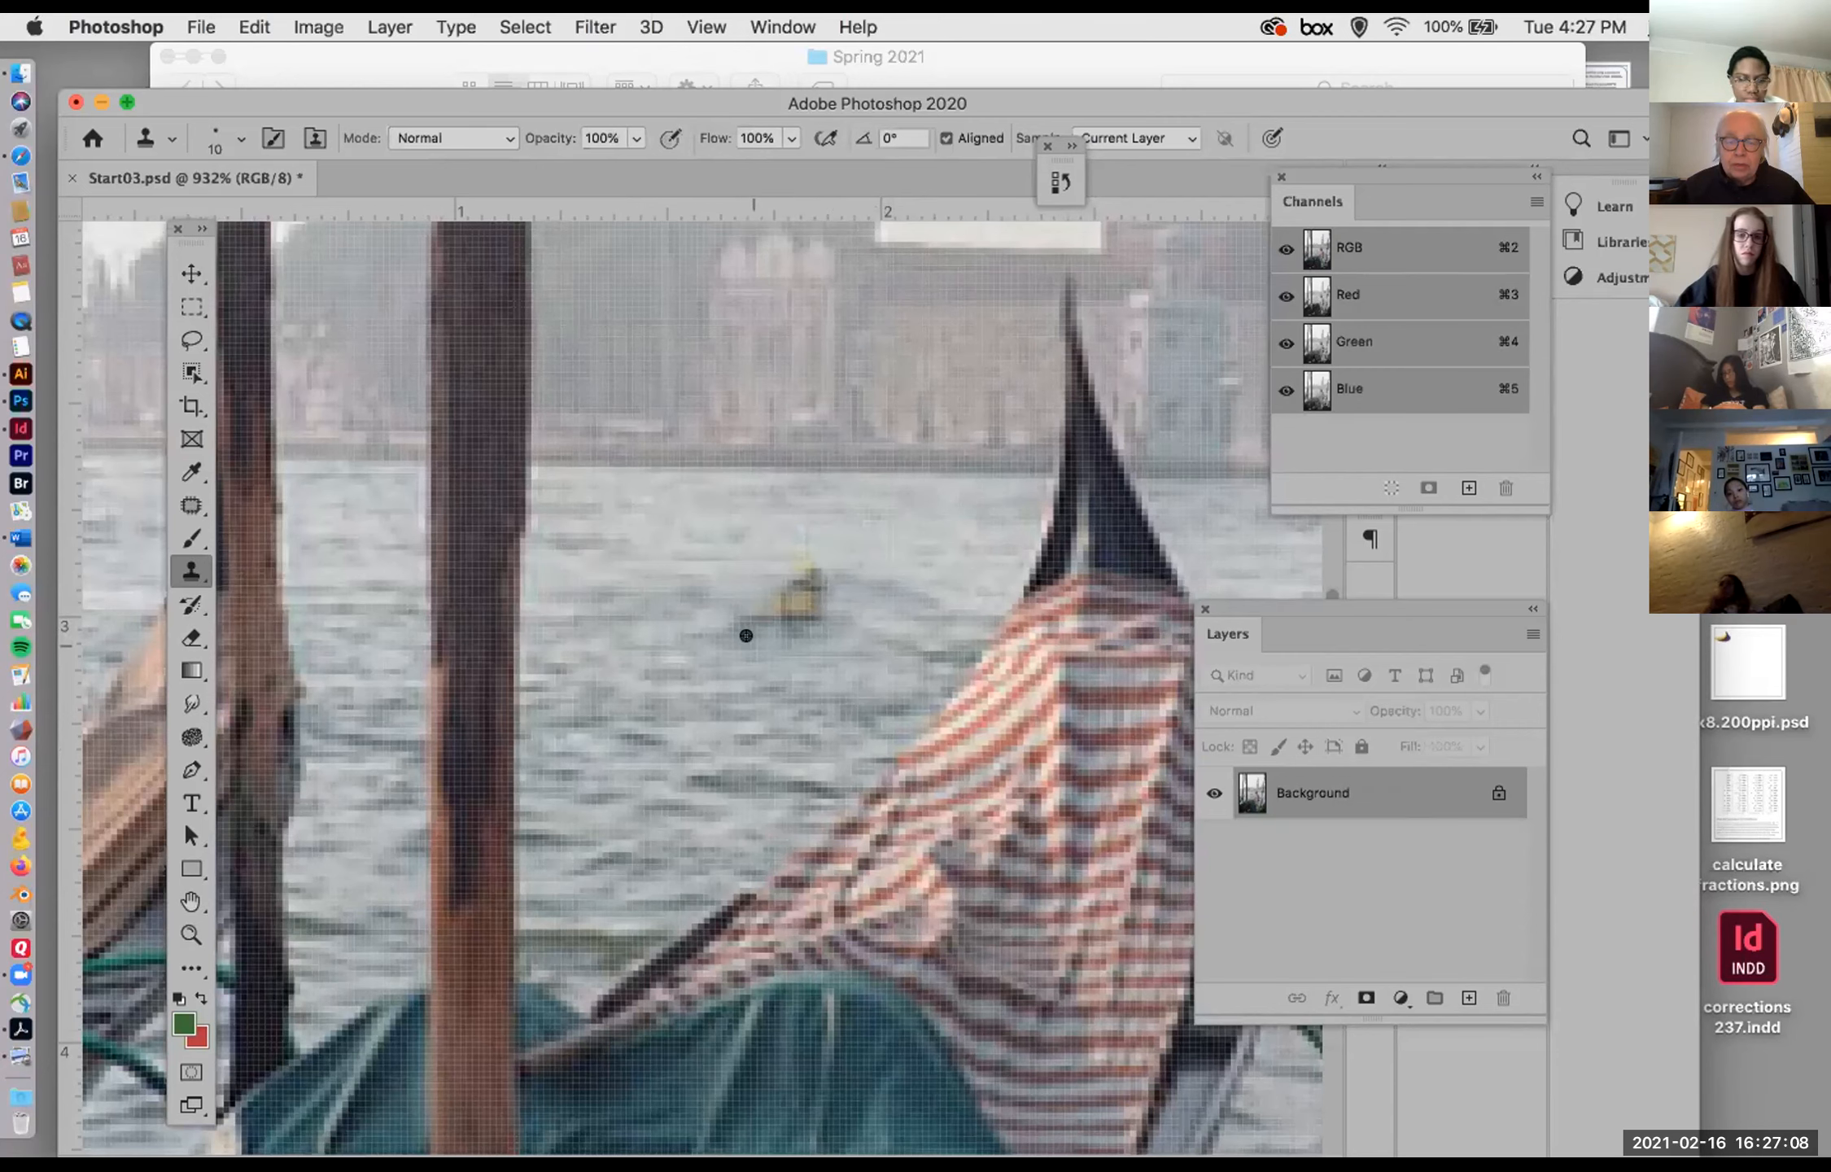
drag(773, 602, 795, 608)
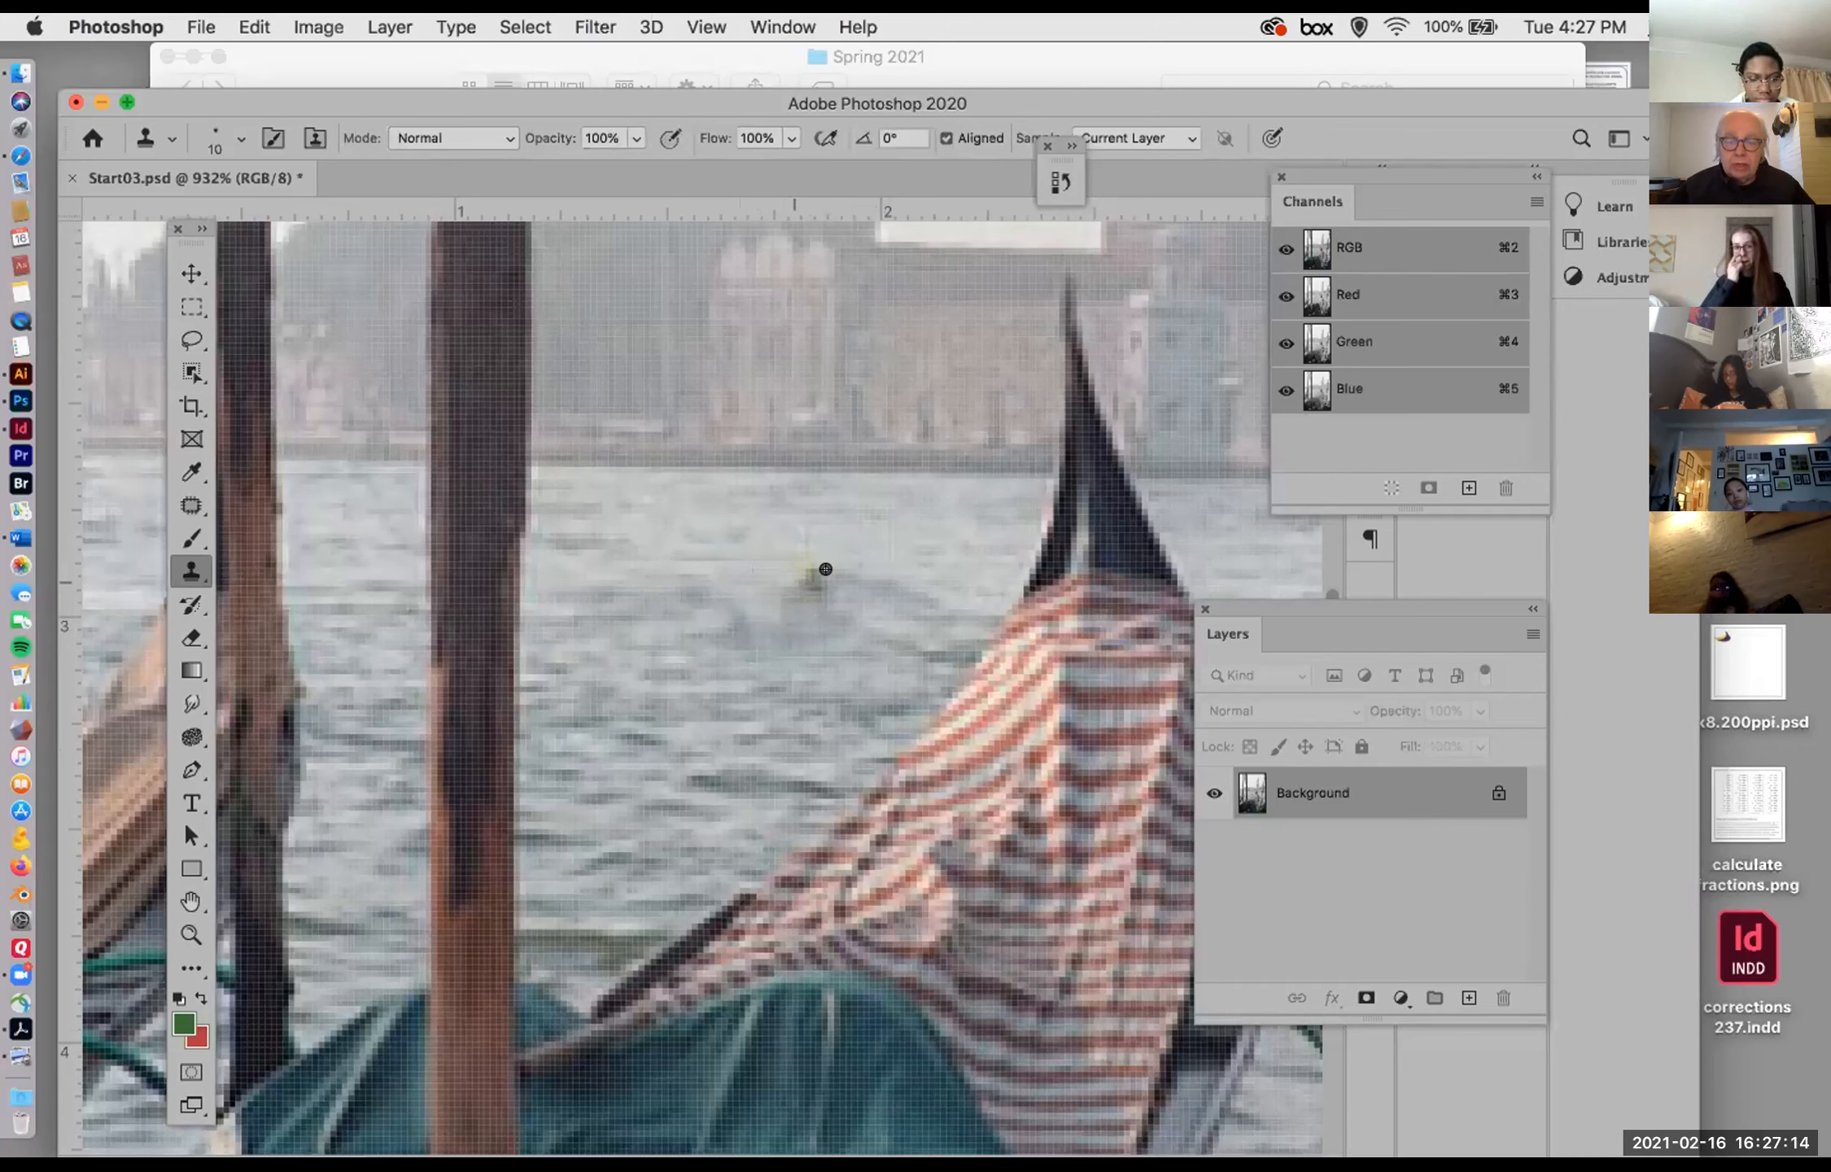
drag(806, 560, 788, 568)
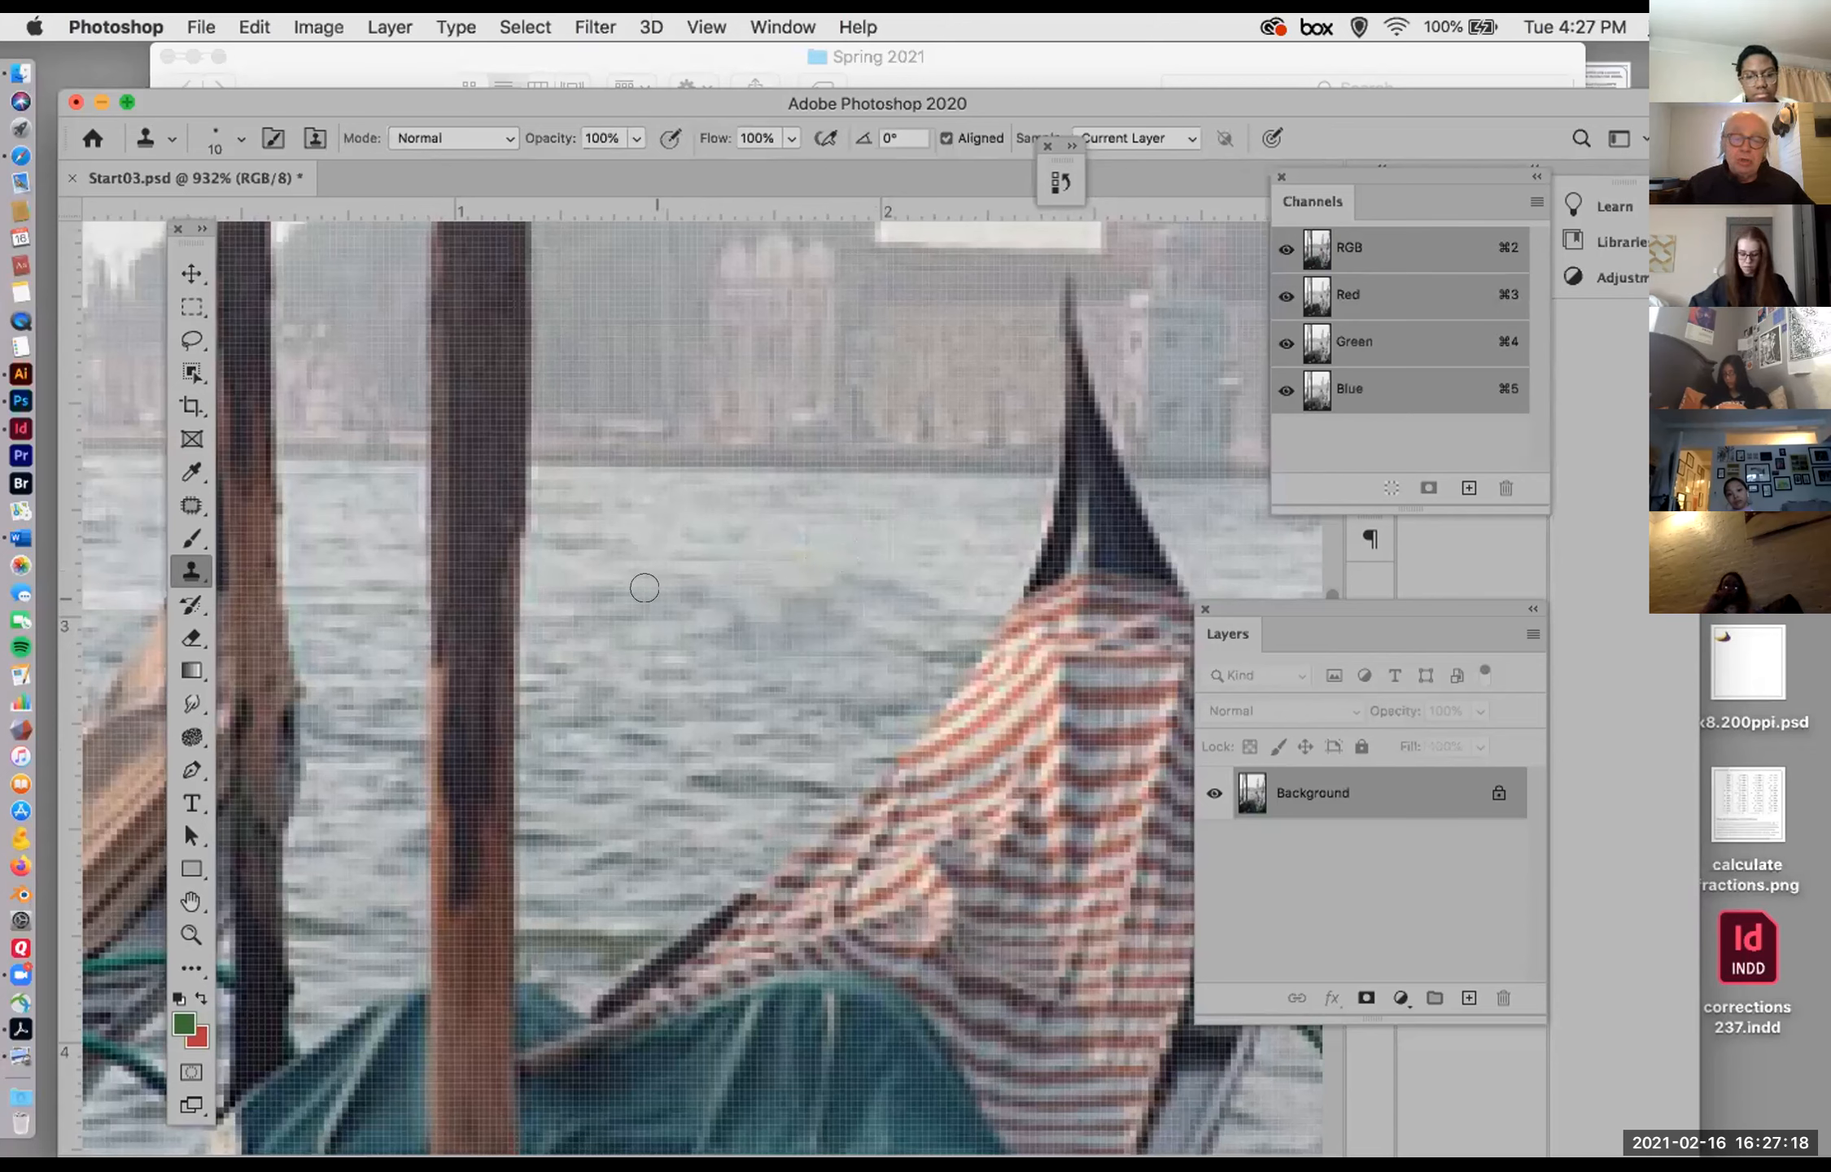
key(super+z)
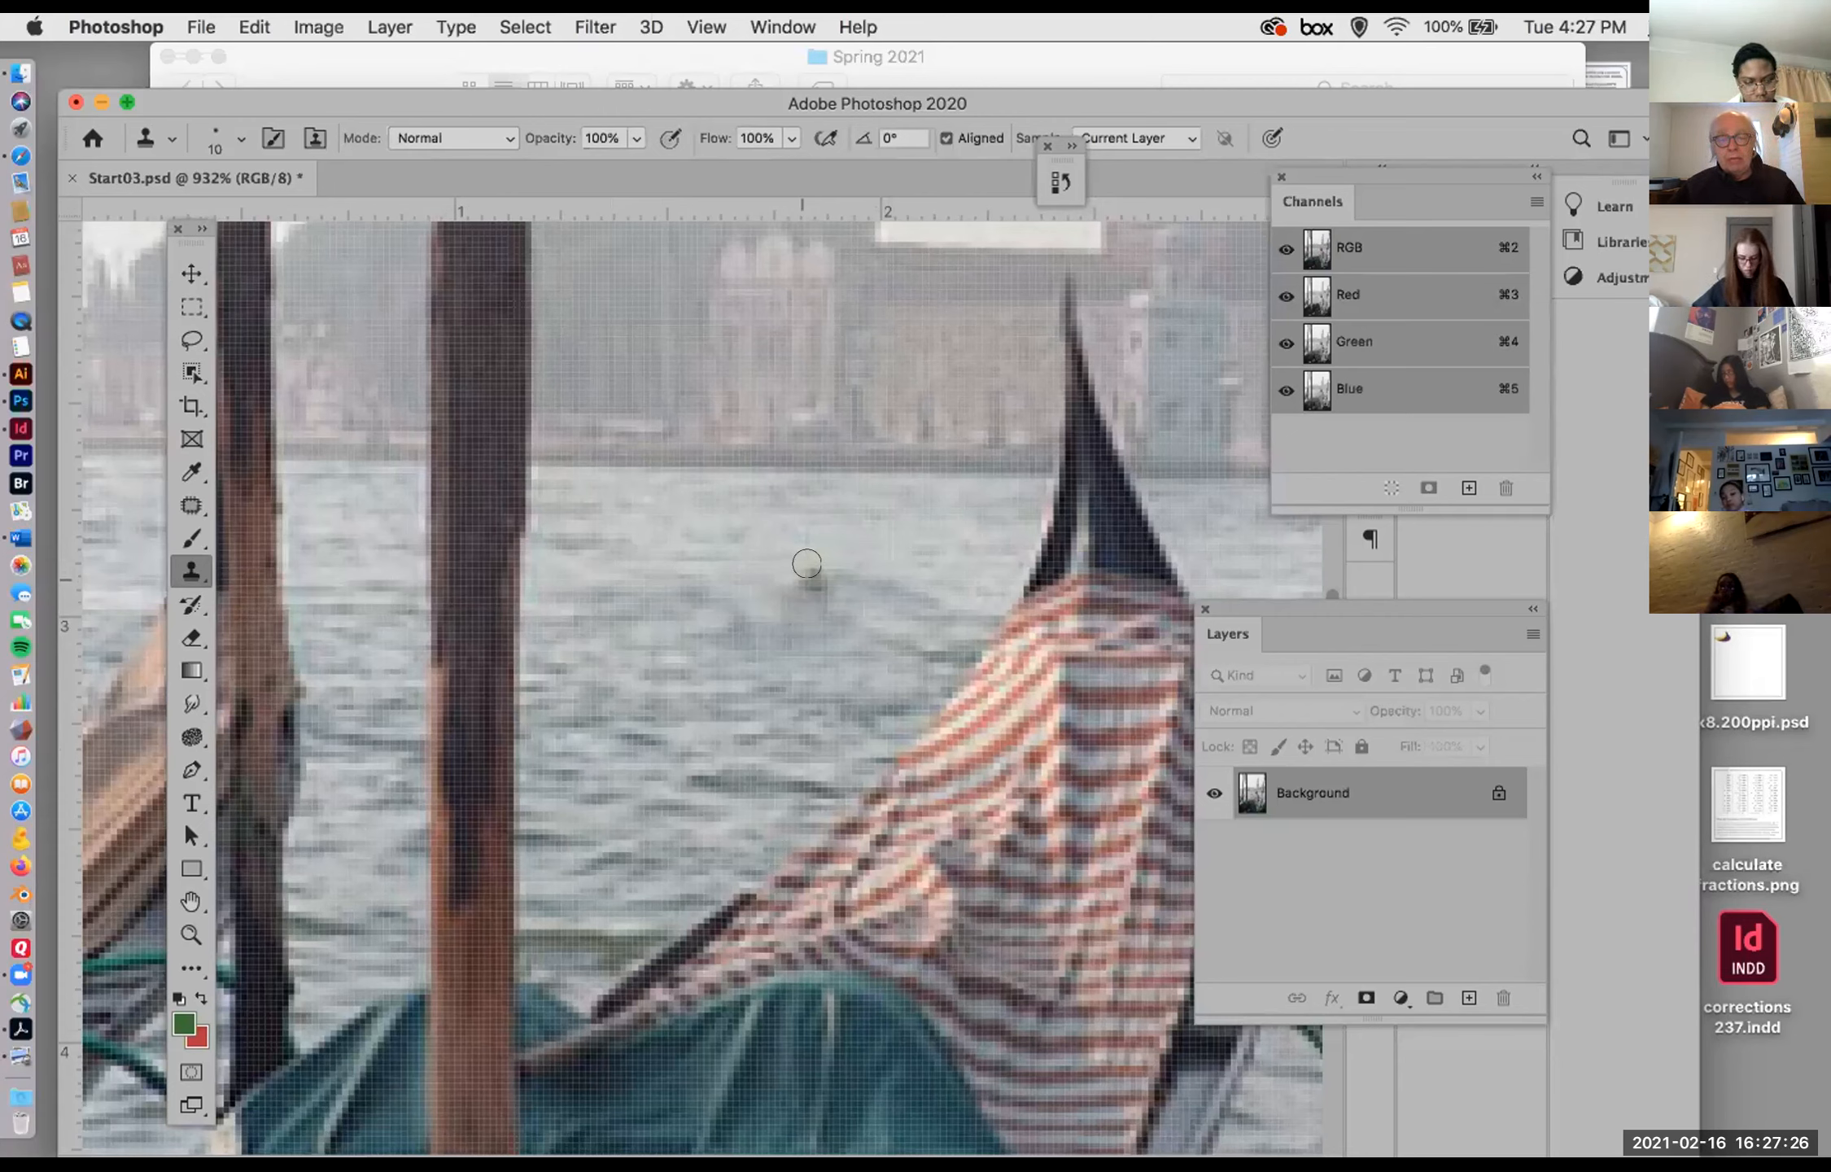
drag(797, 562, 794, 561)
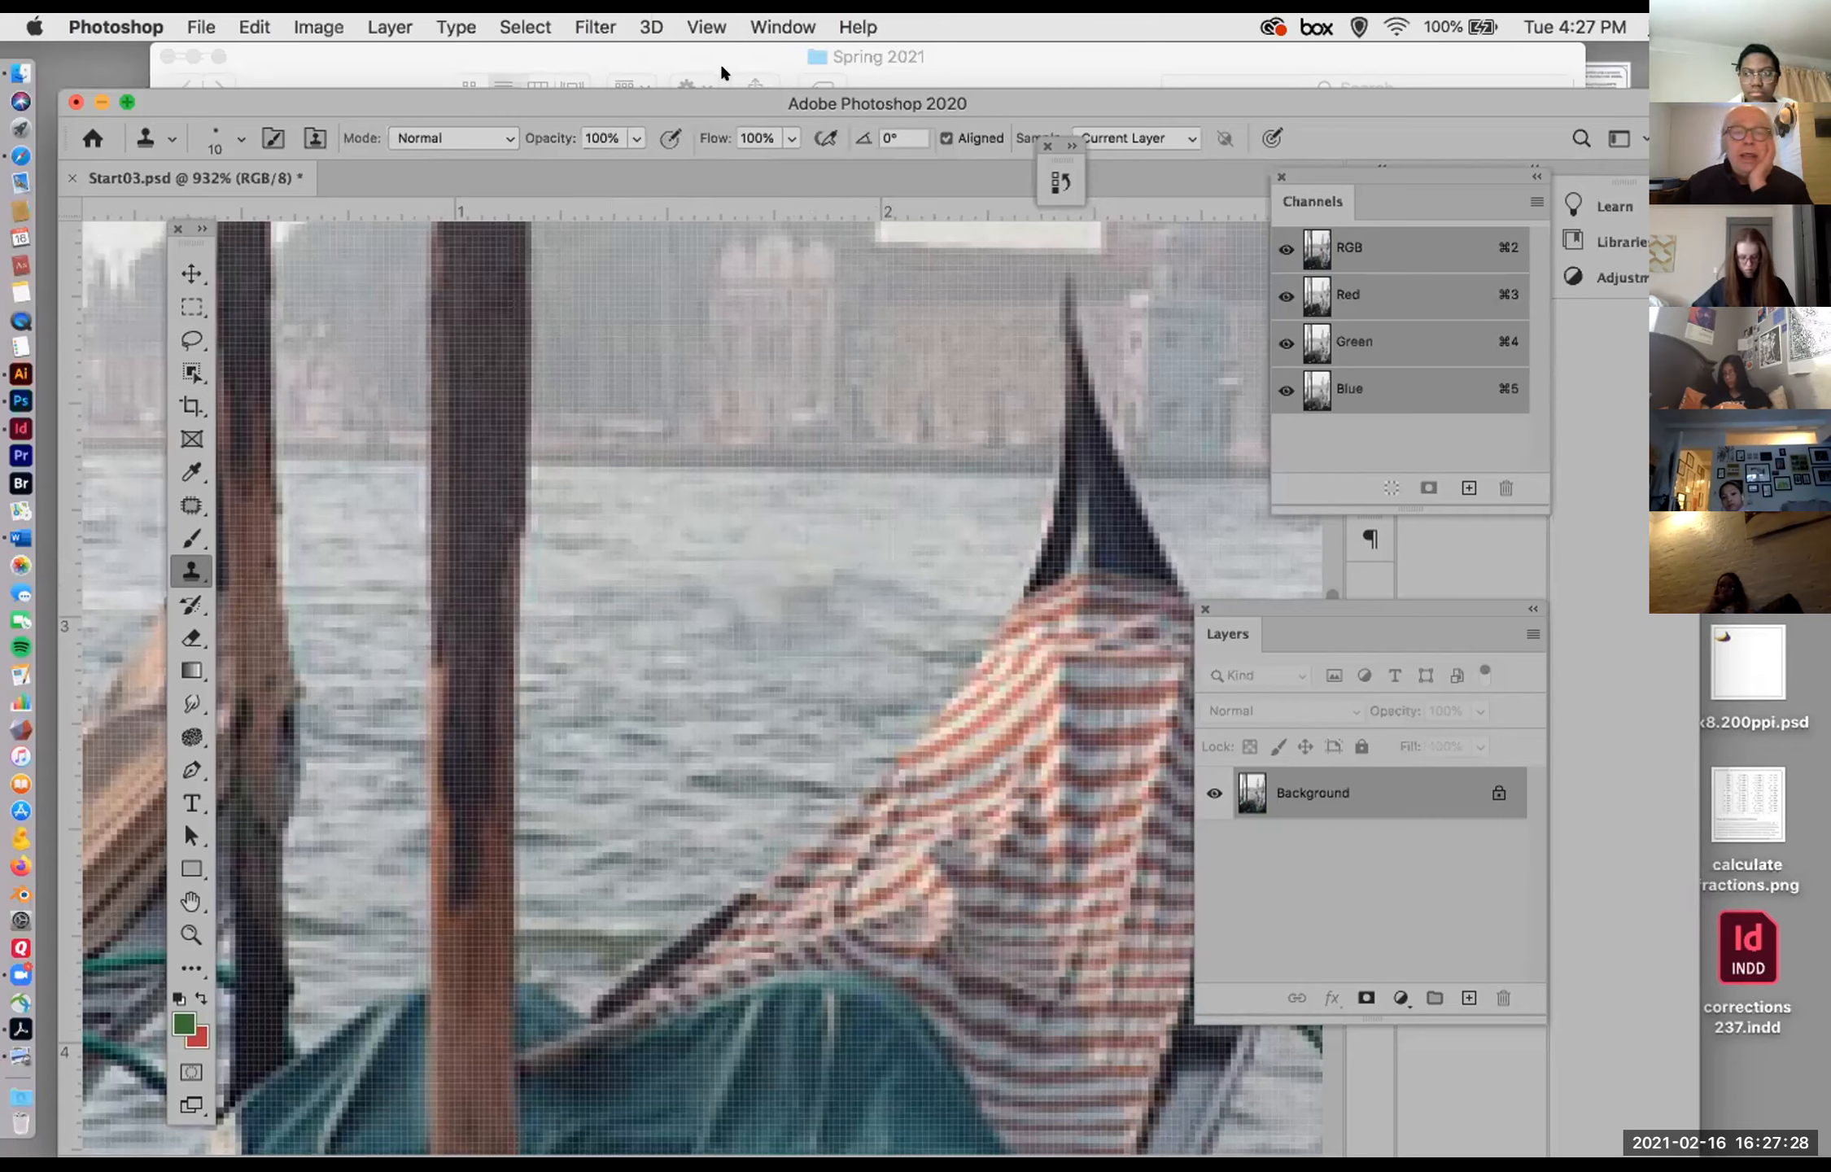
Step: Revert the image in the History to the Deselect state before the Clone Stamp strokes
click(761, 26)
click(804, 498)
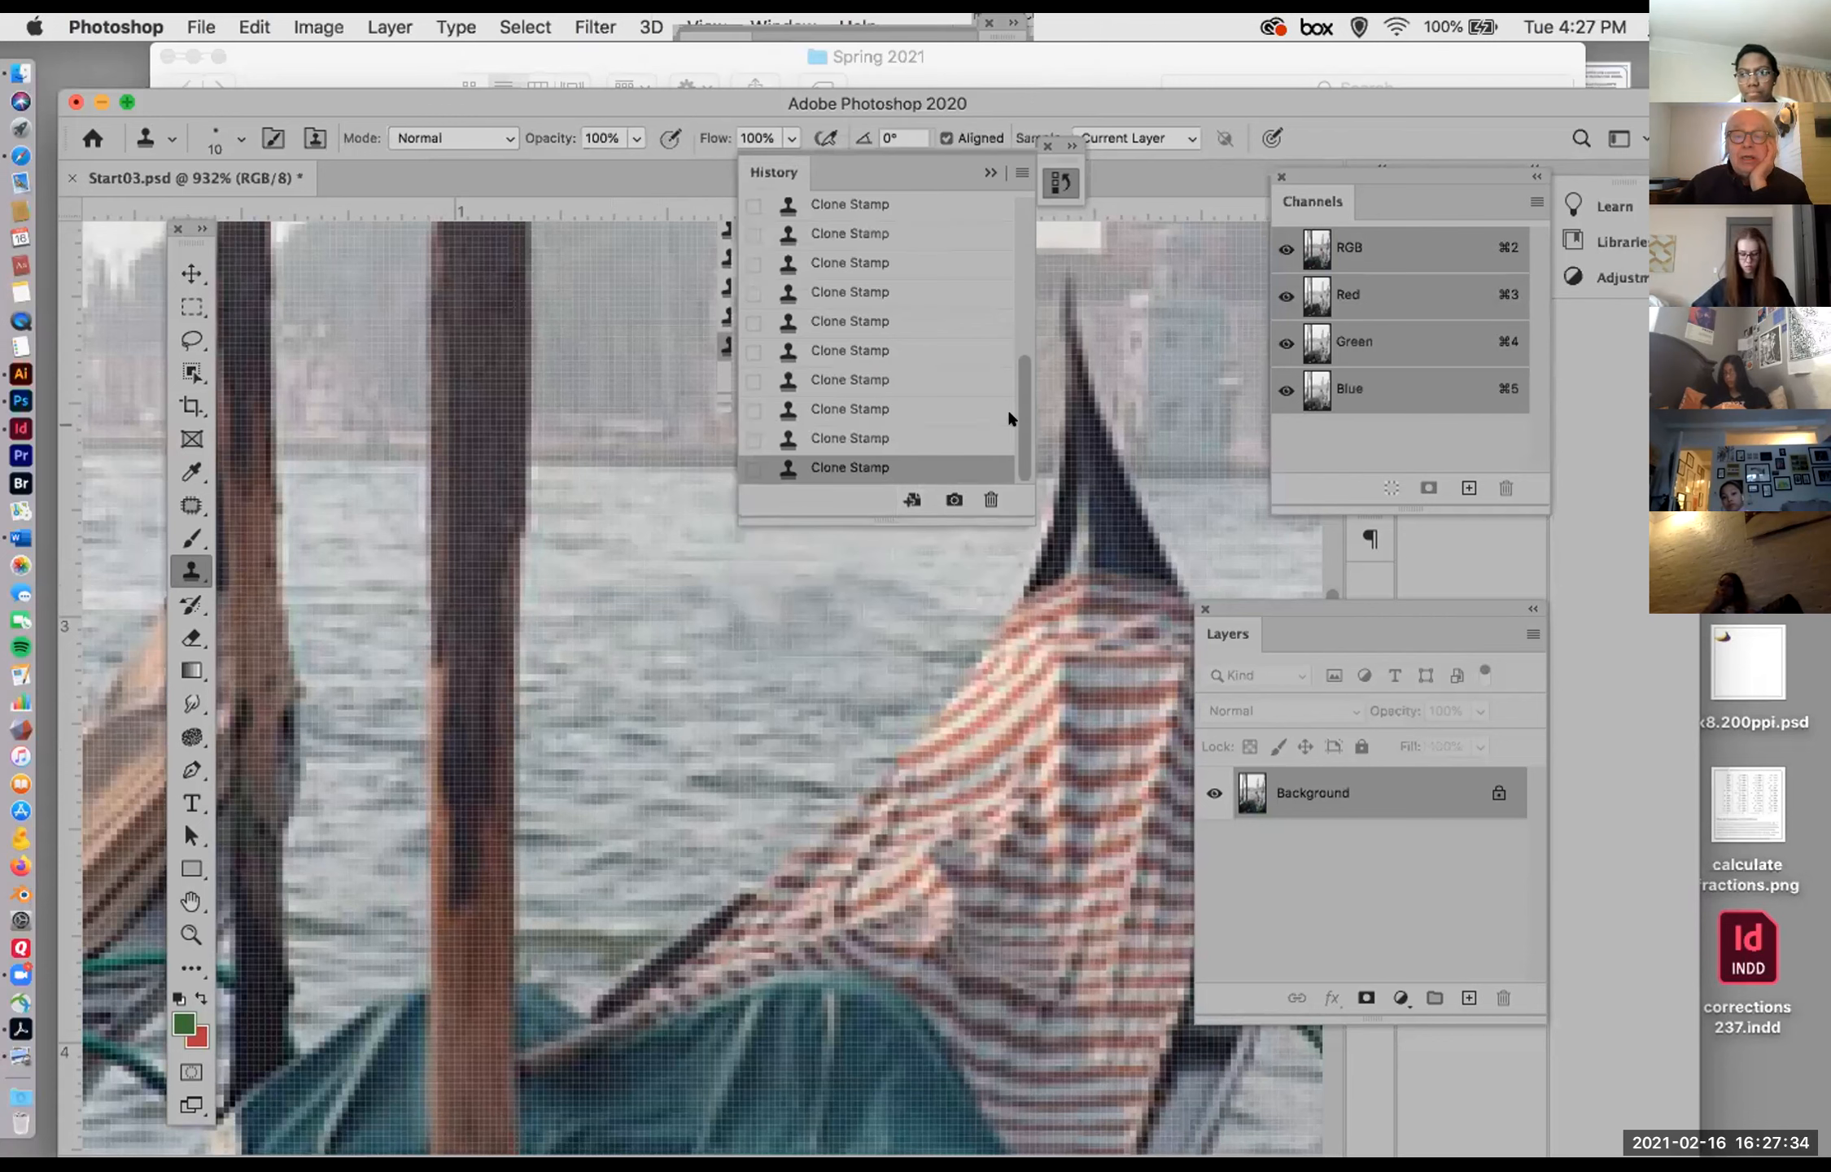
scroll(1007, 407, up, 3)
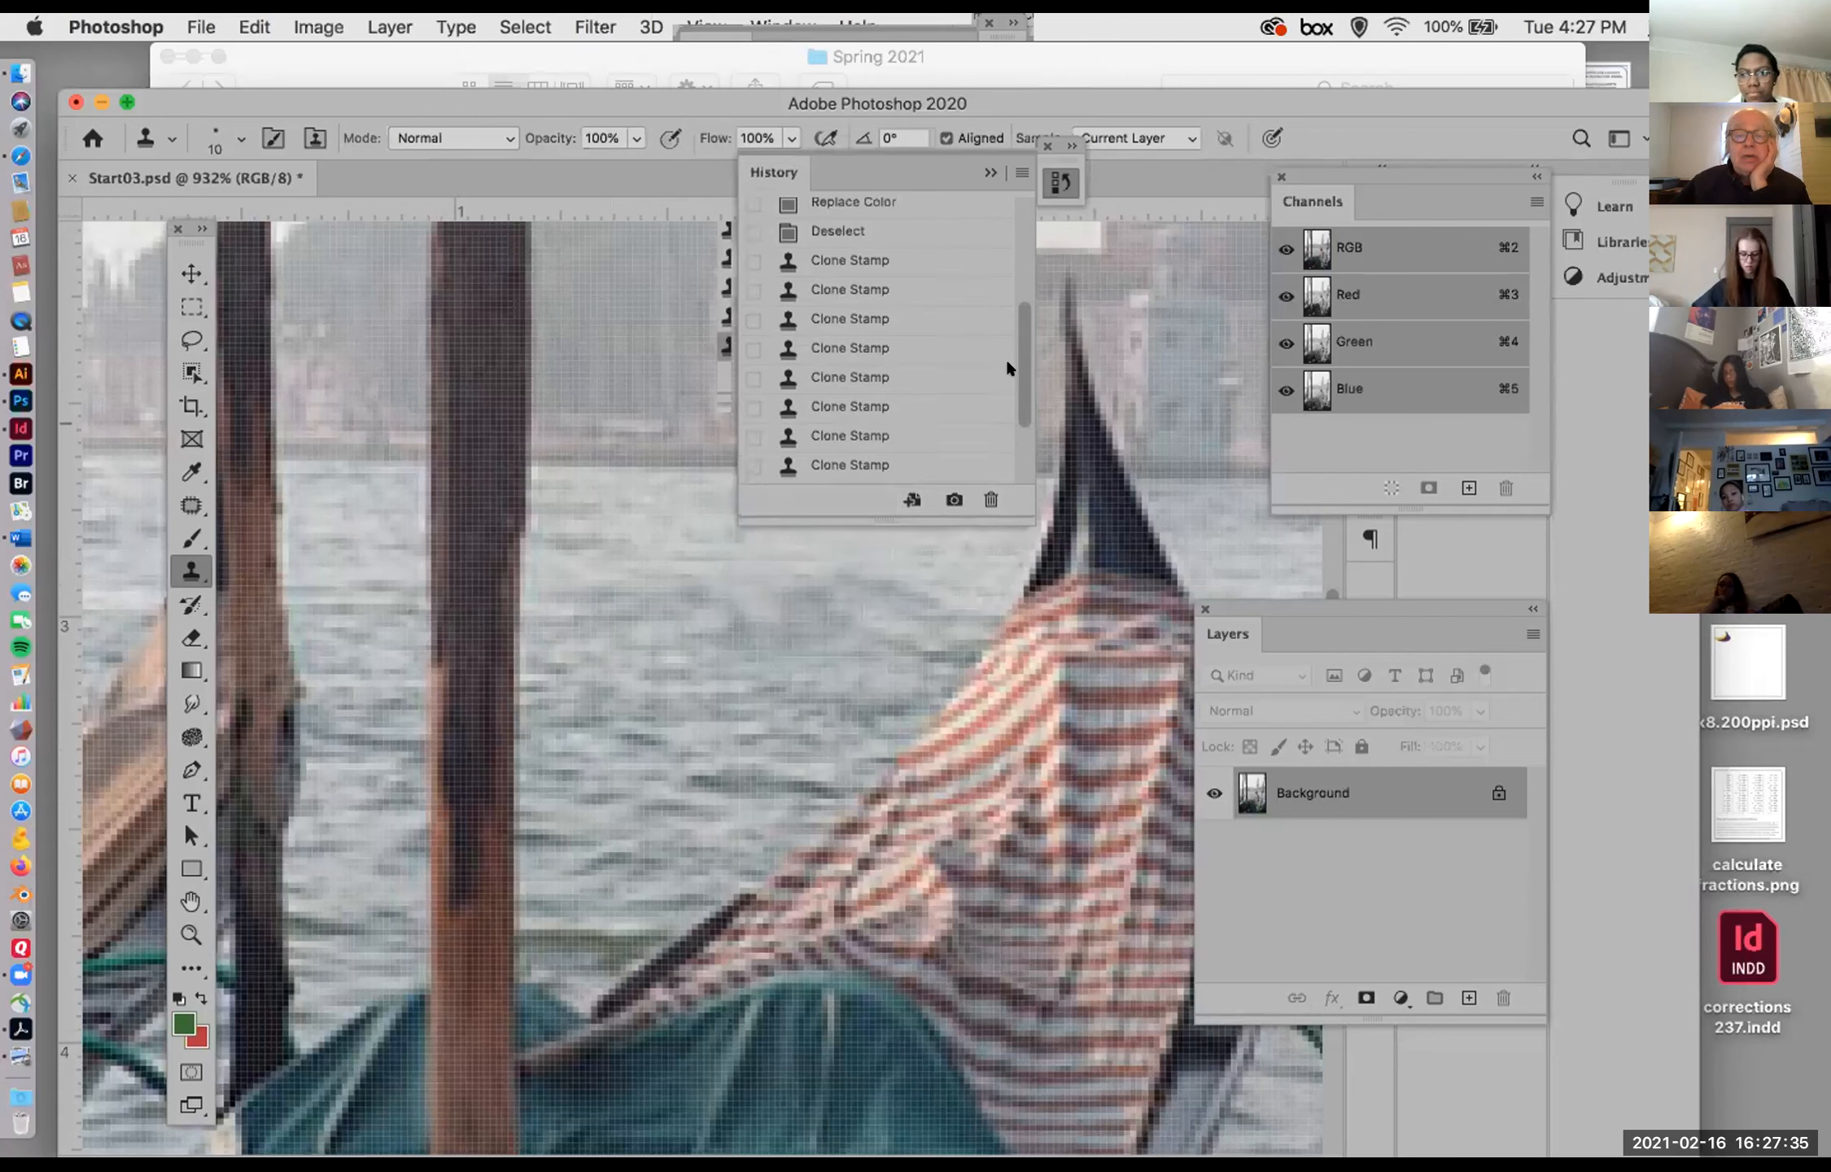
click(838, 231)
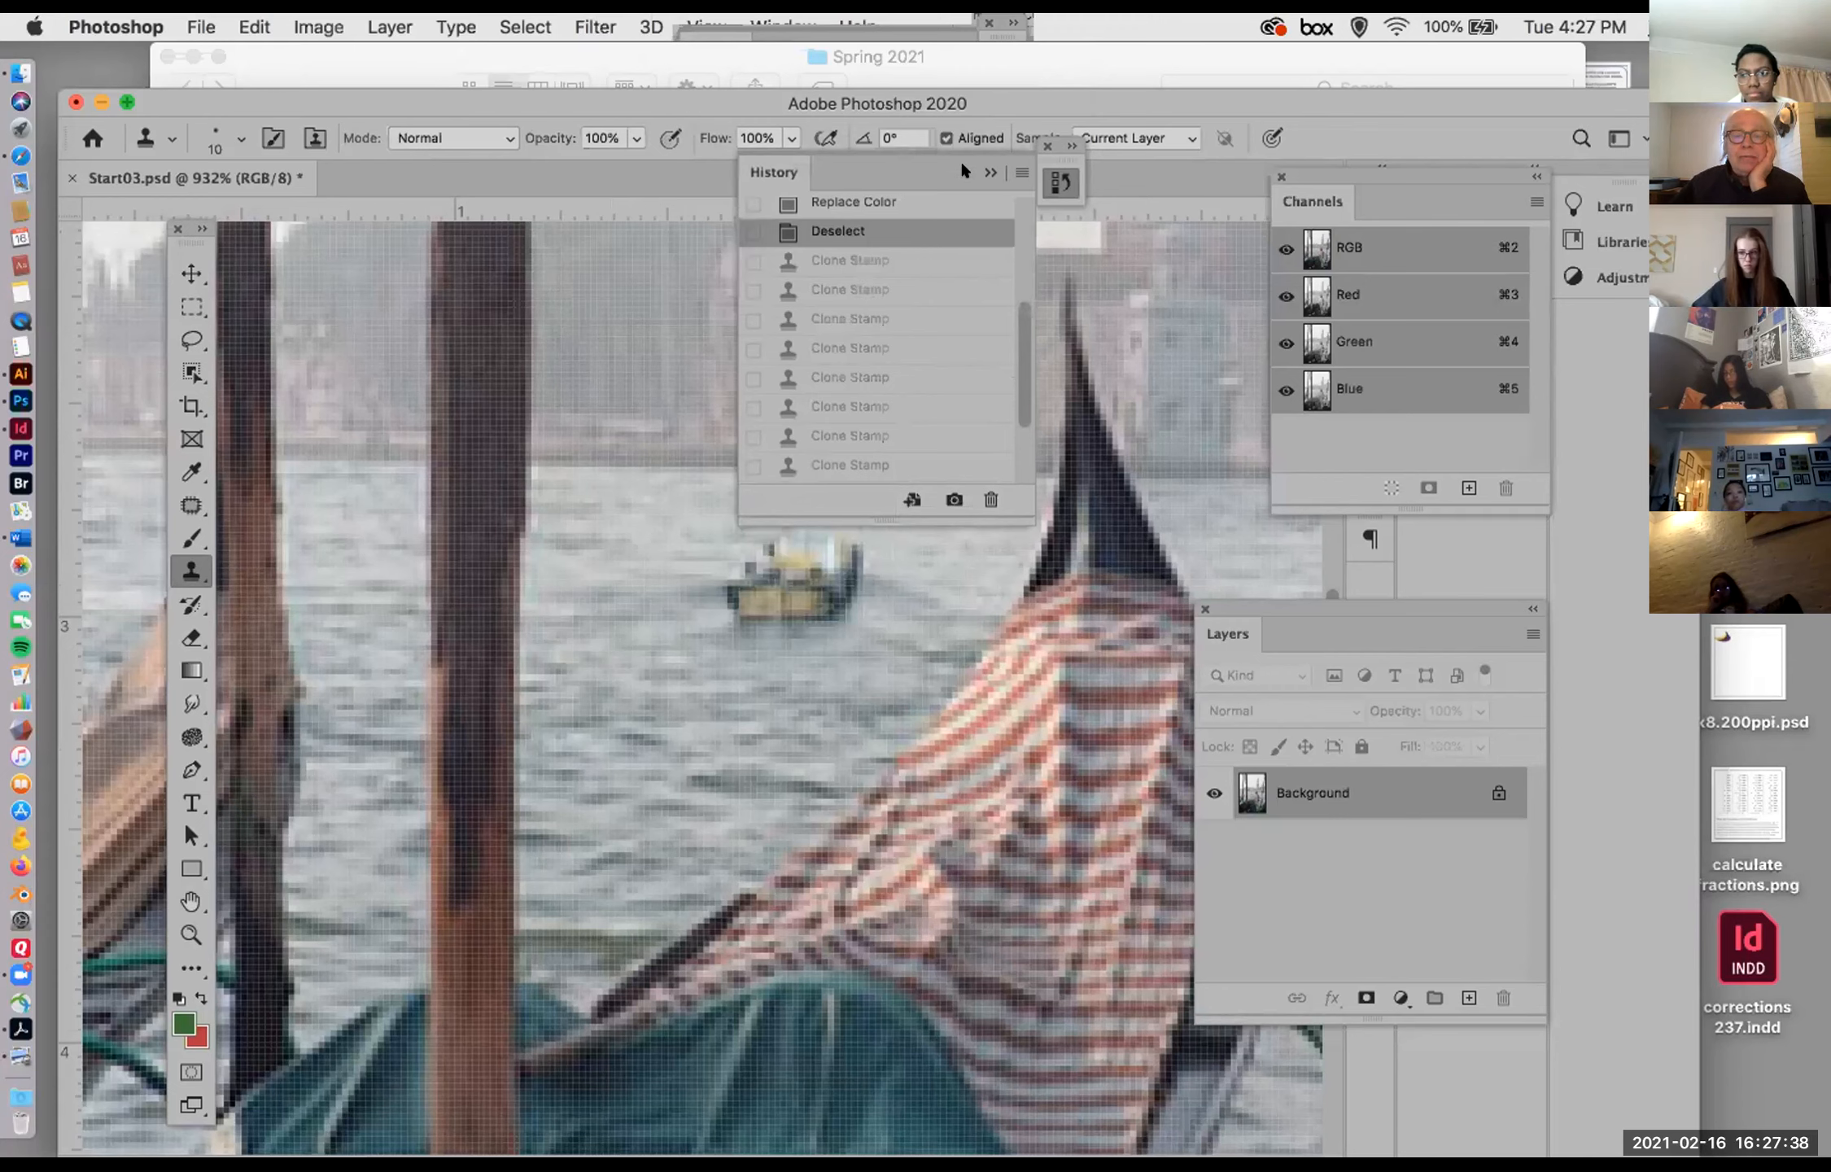
click(986, 171)
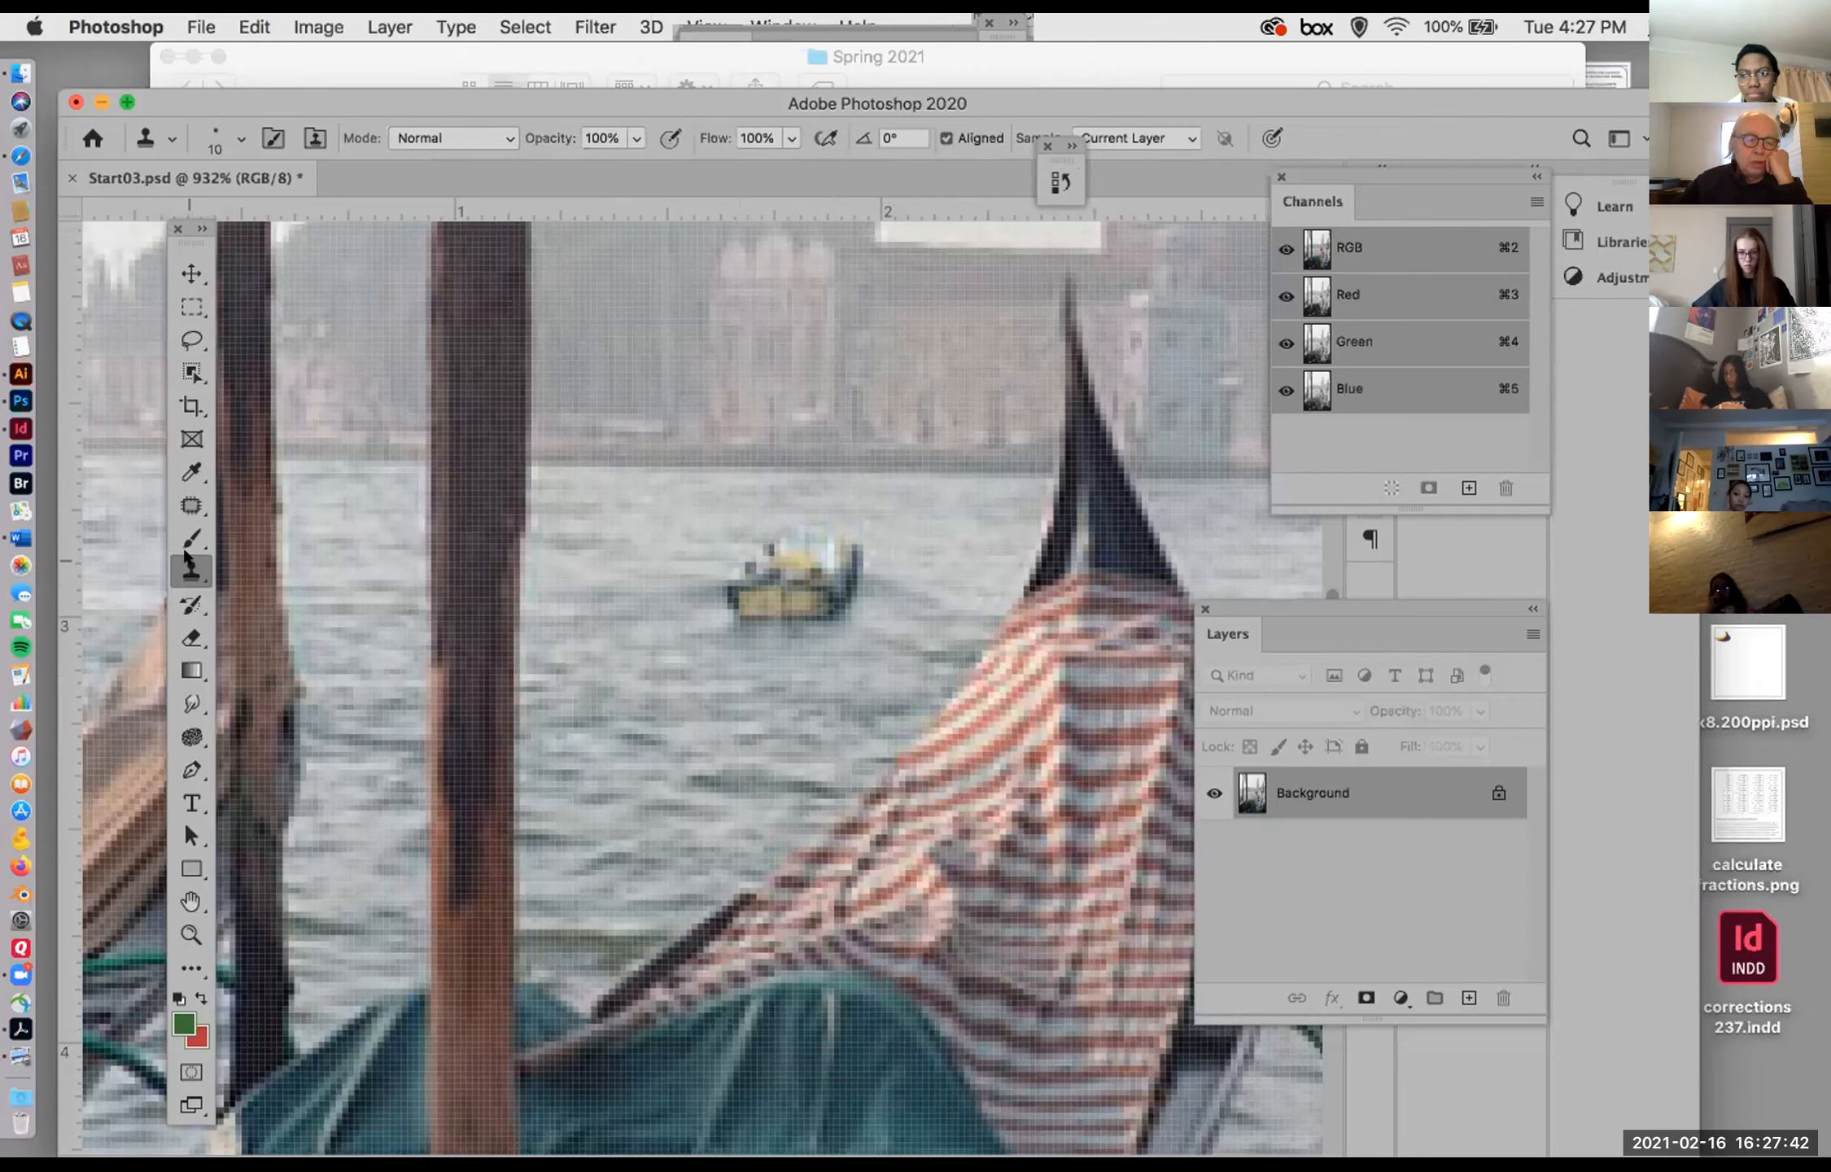
click(188, 502)
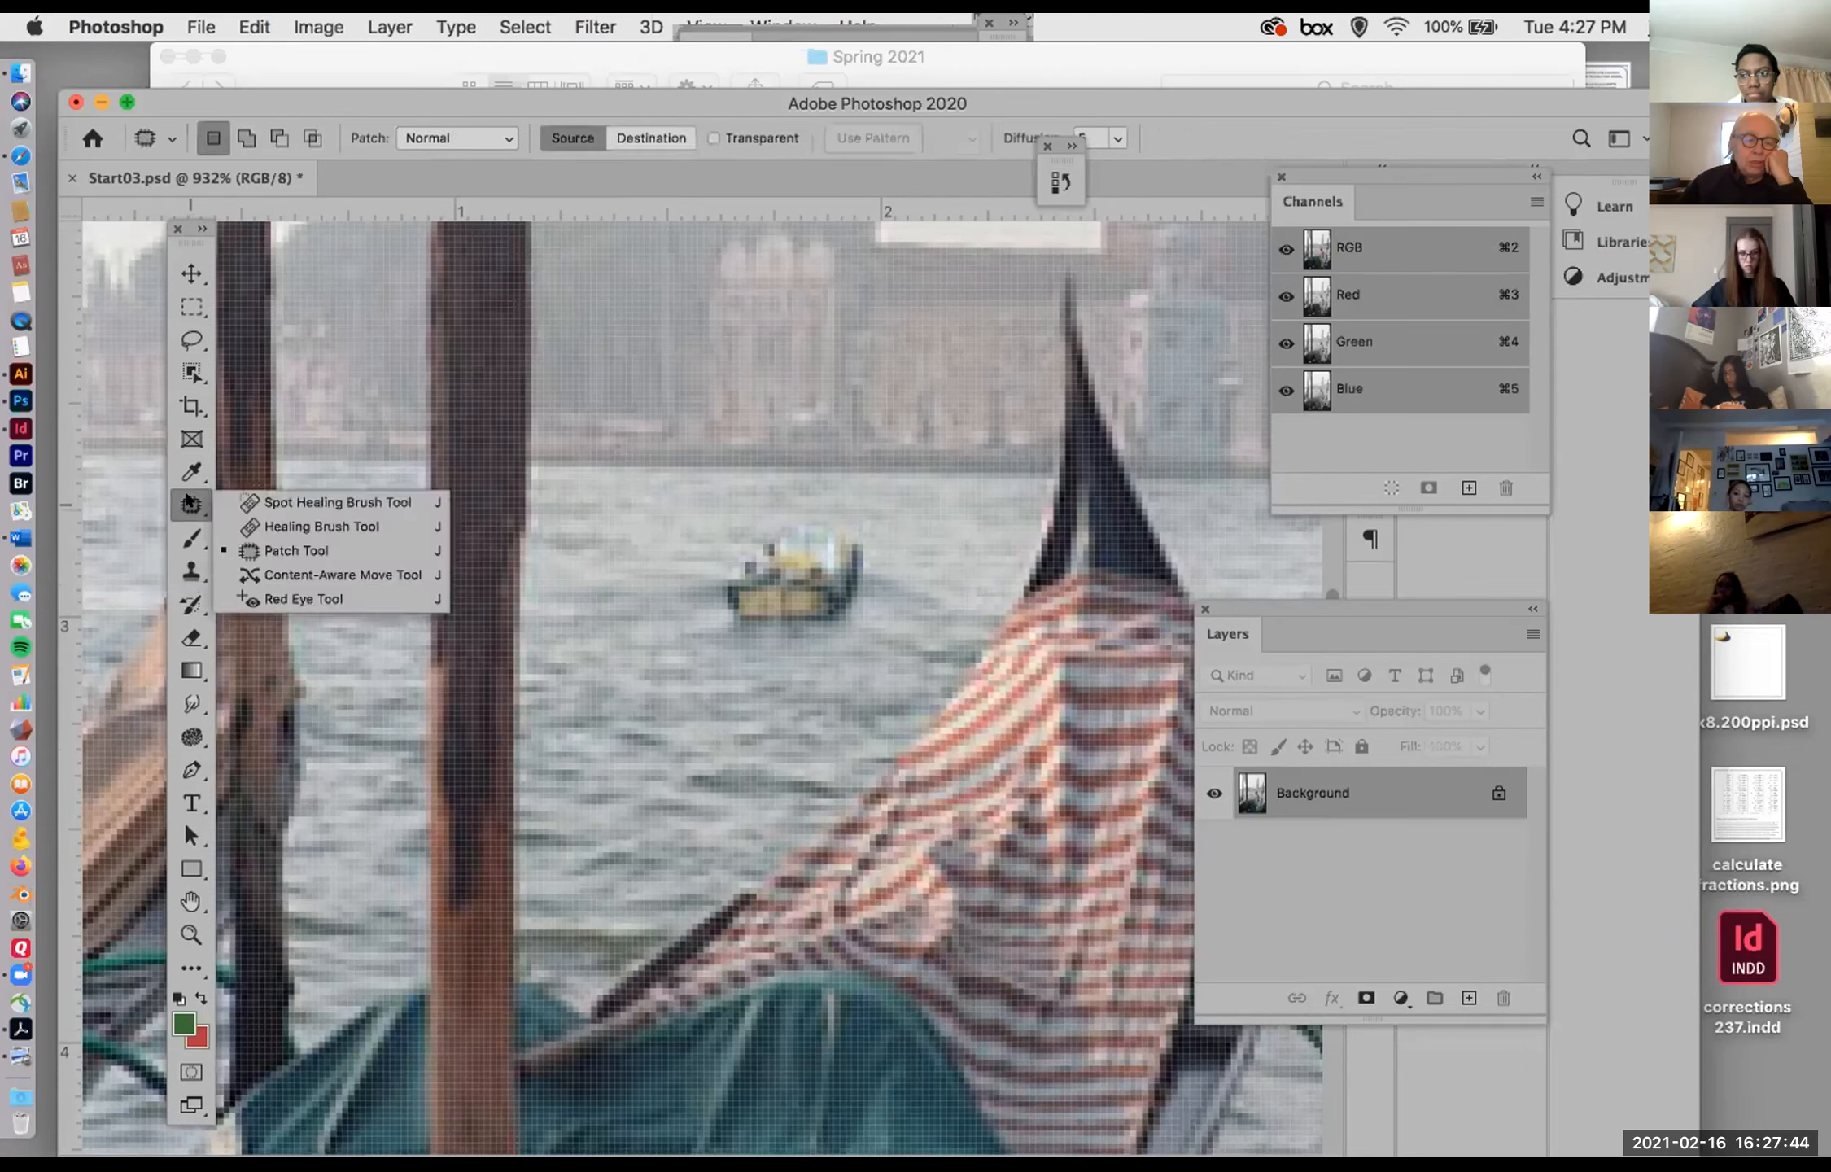
click(290, 502)
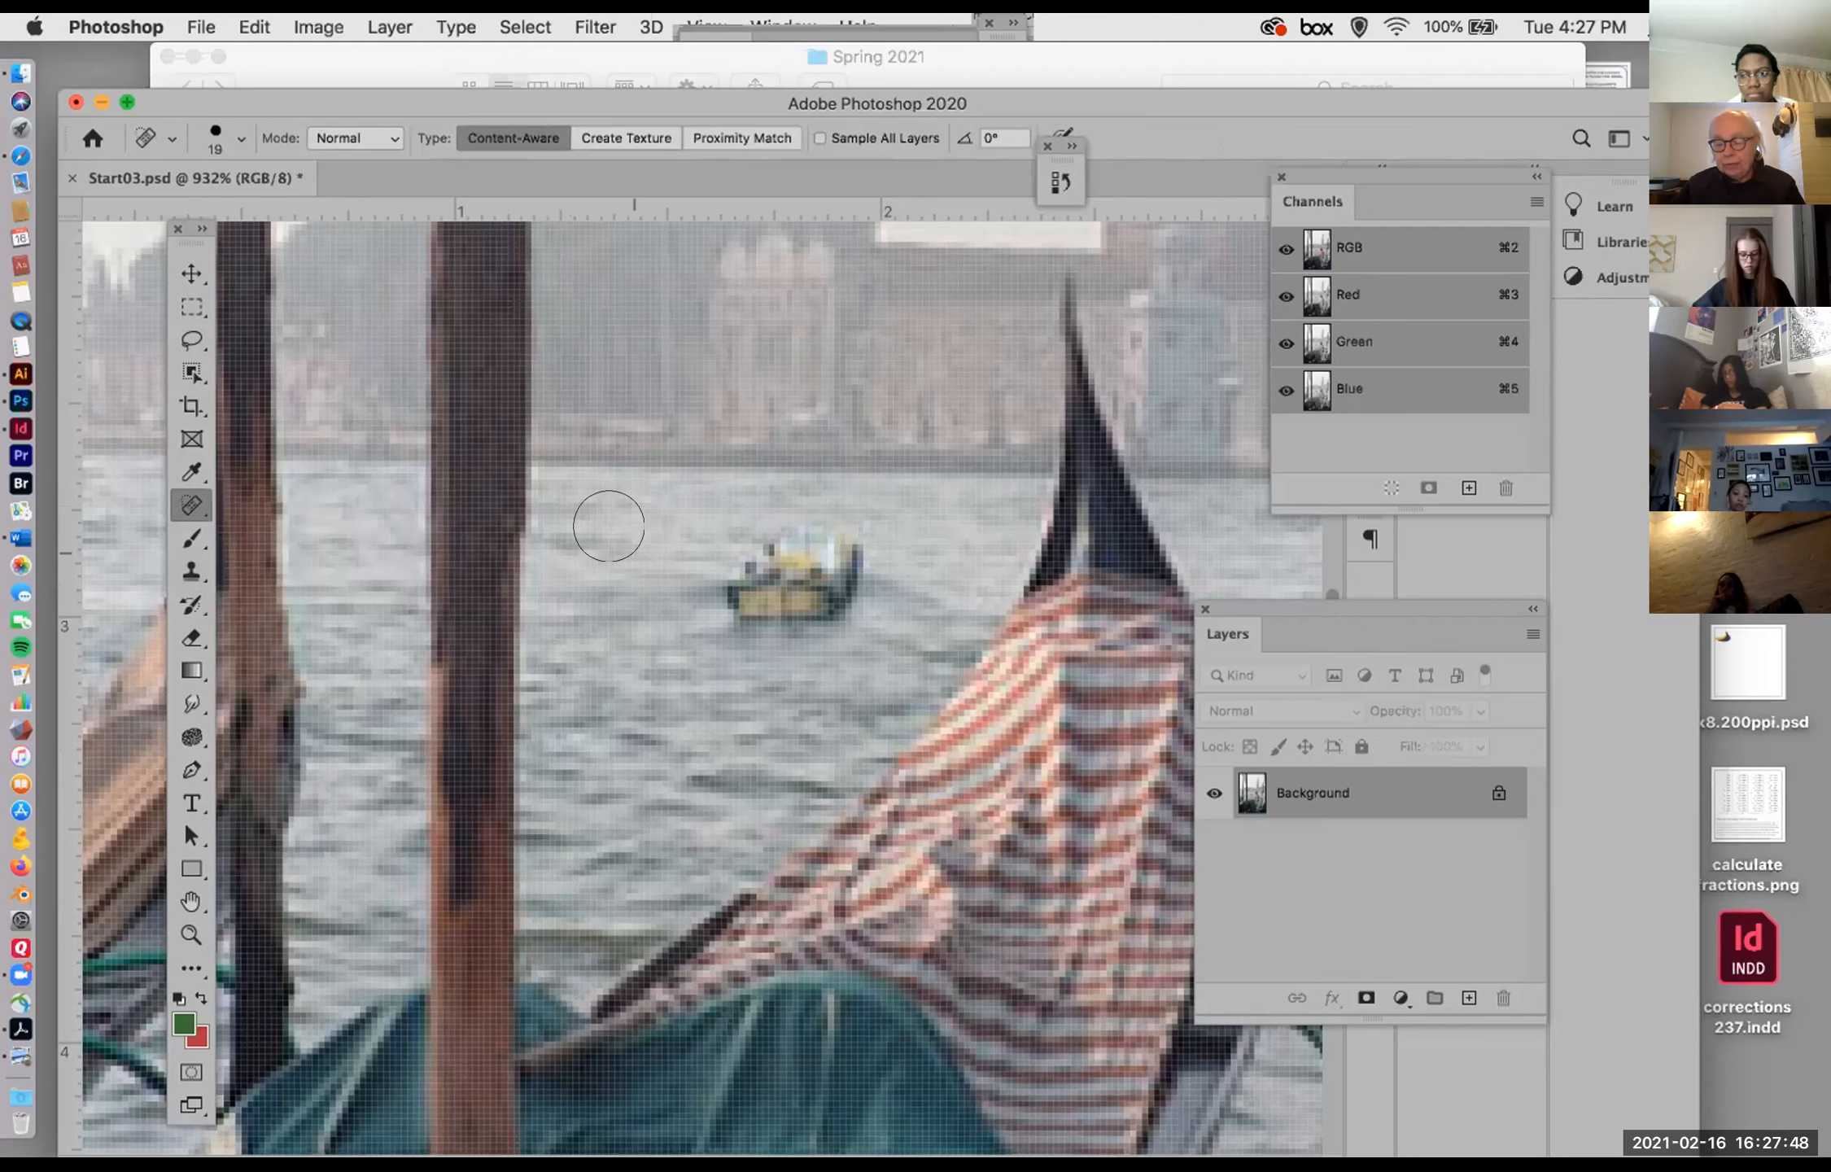
key(bracketleft)
key(bracketleft)
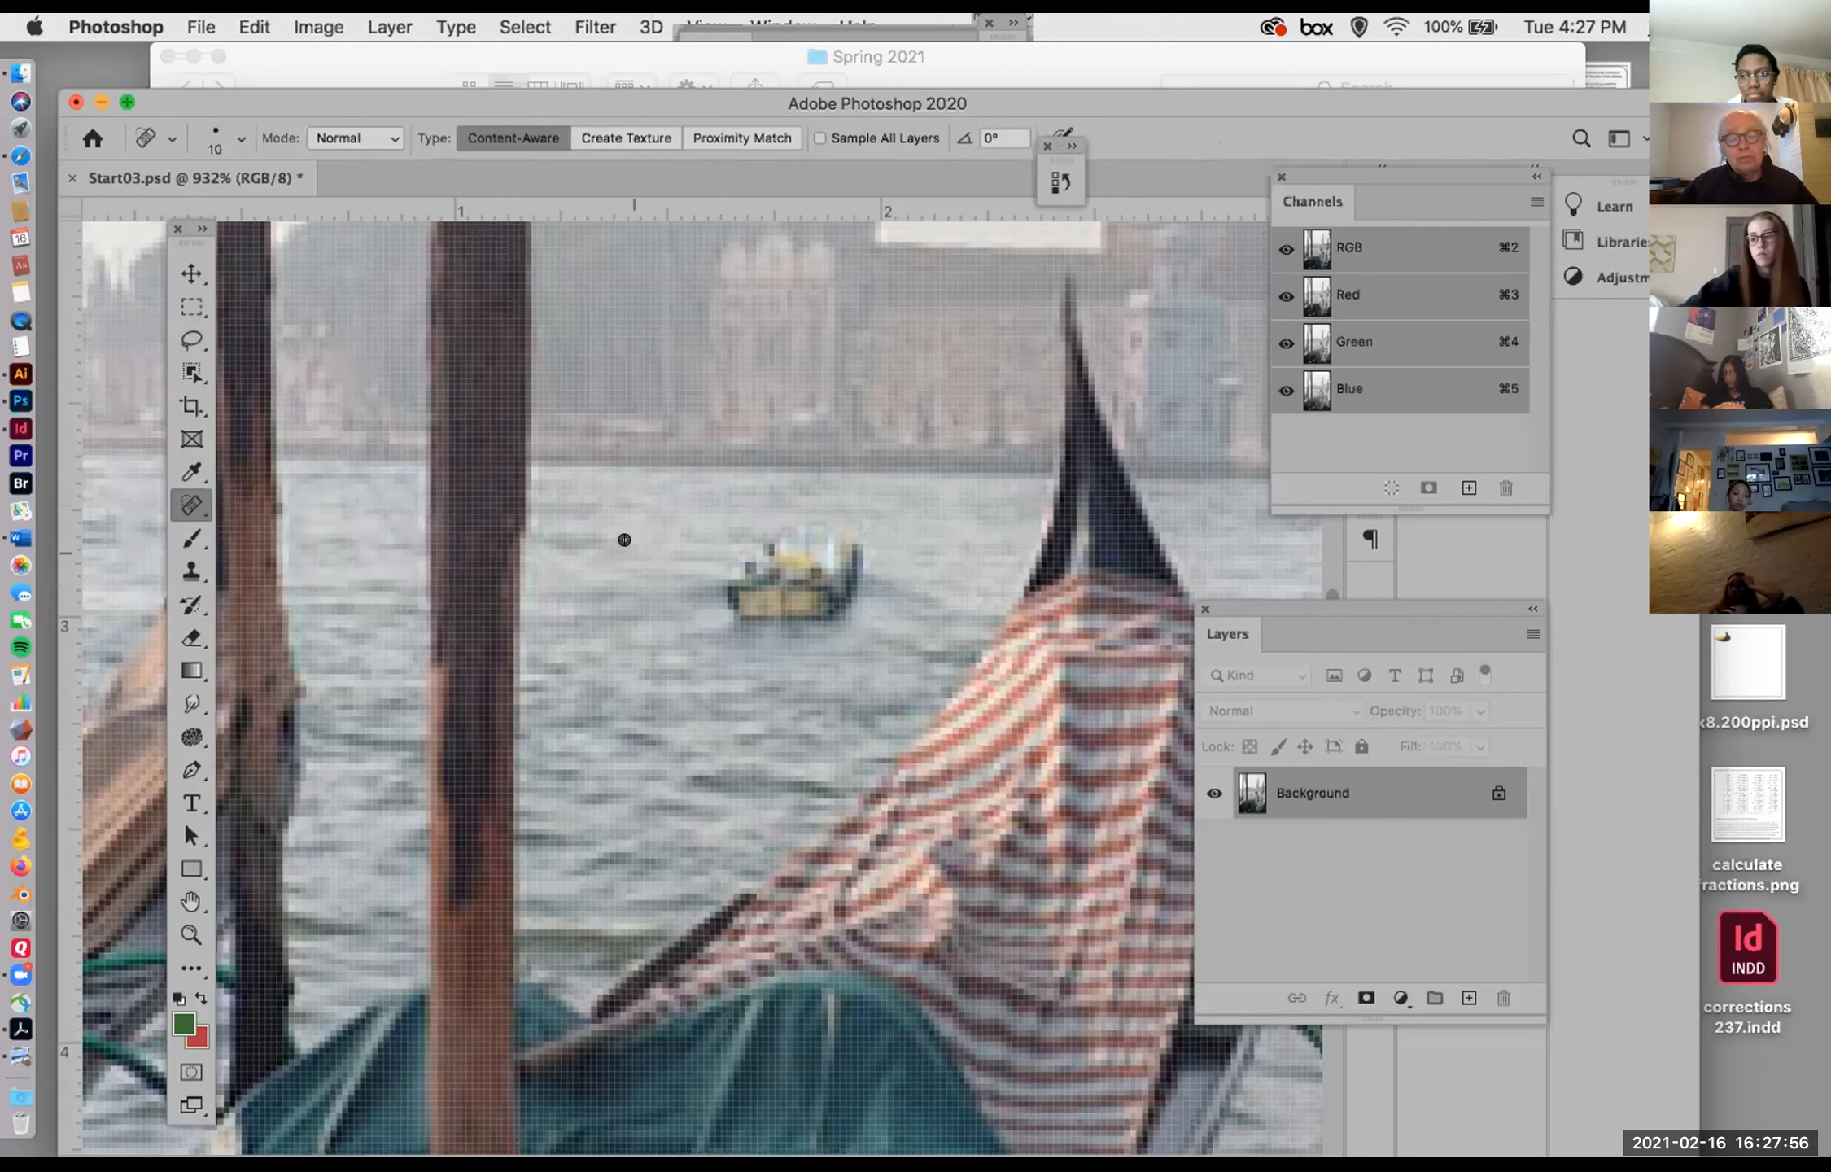
alt+click(624, 540)
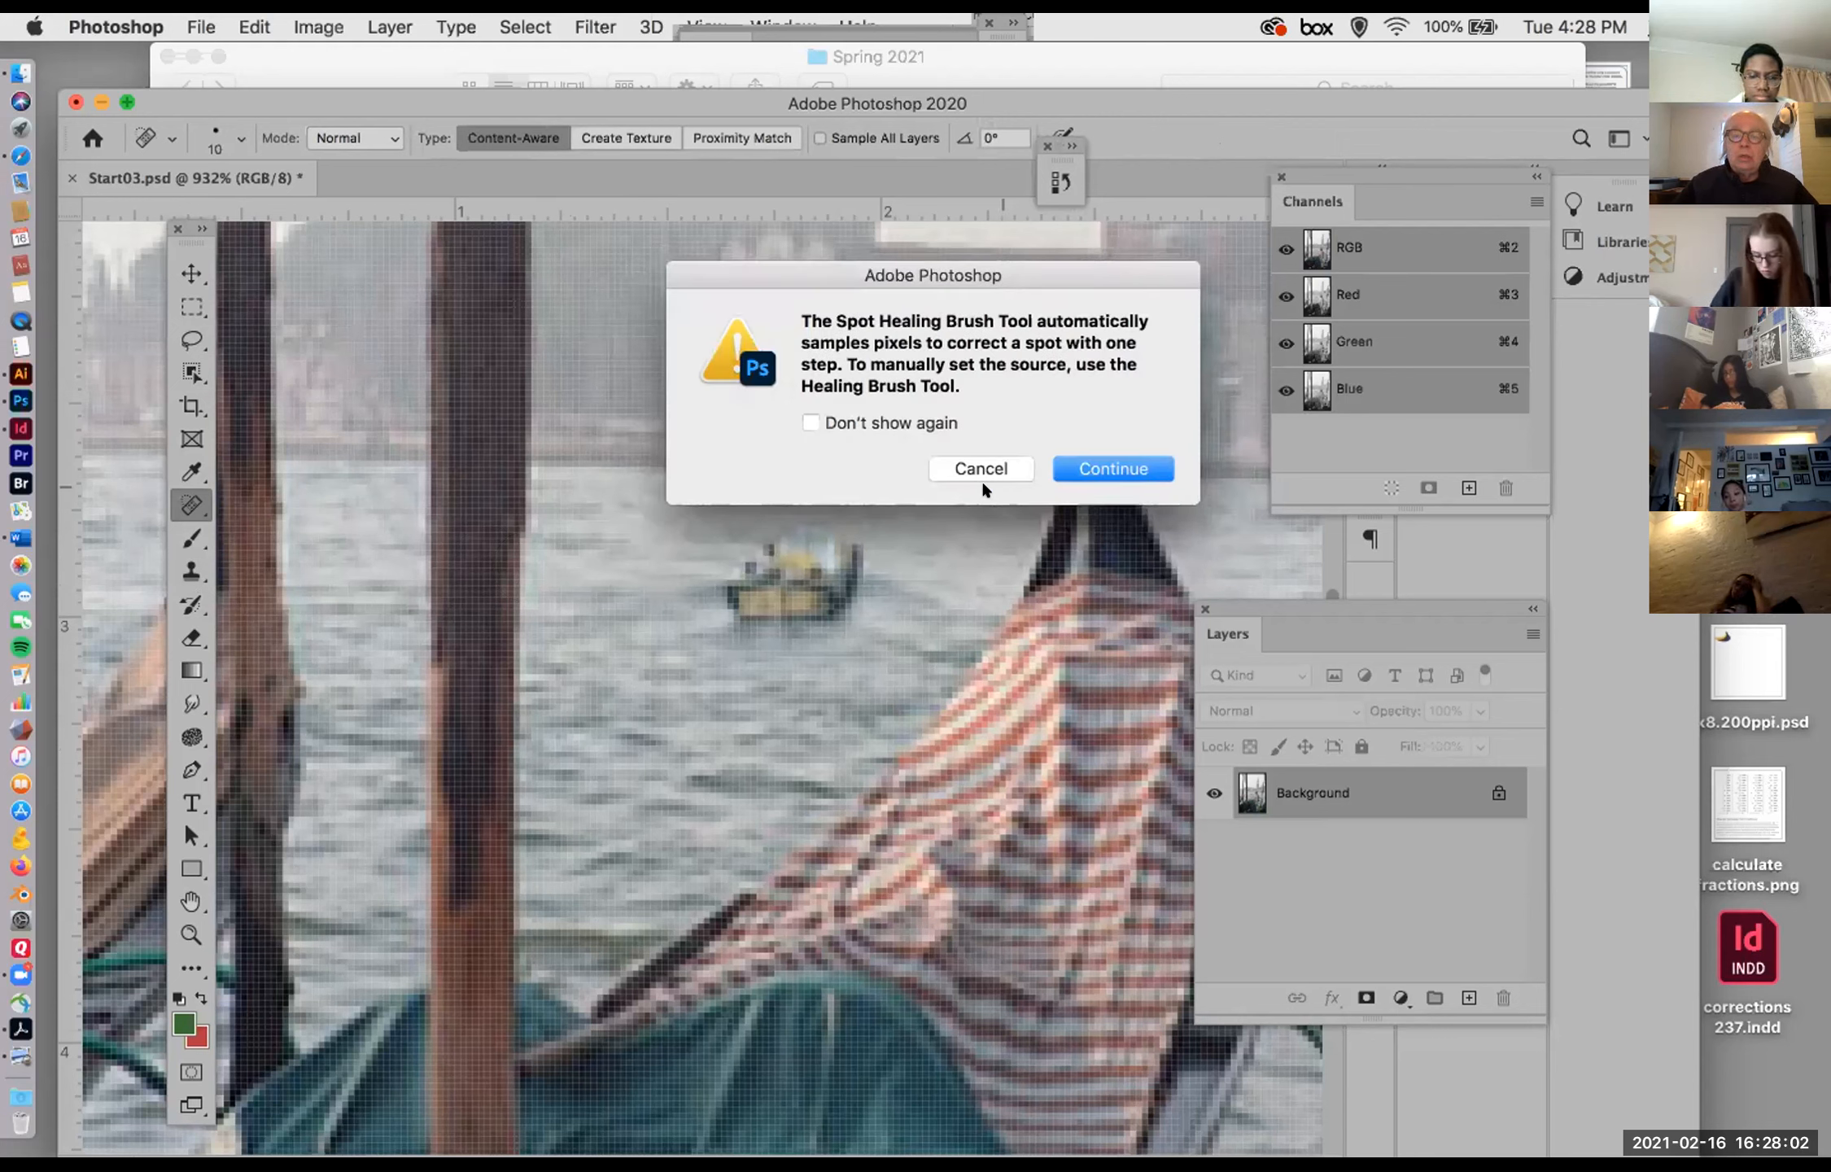
click(944, 468)
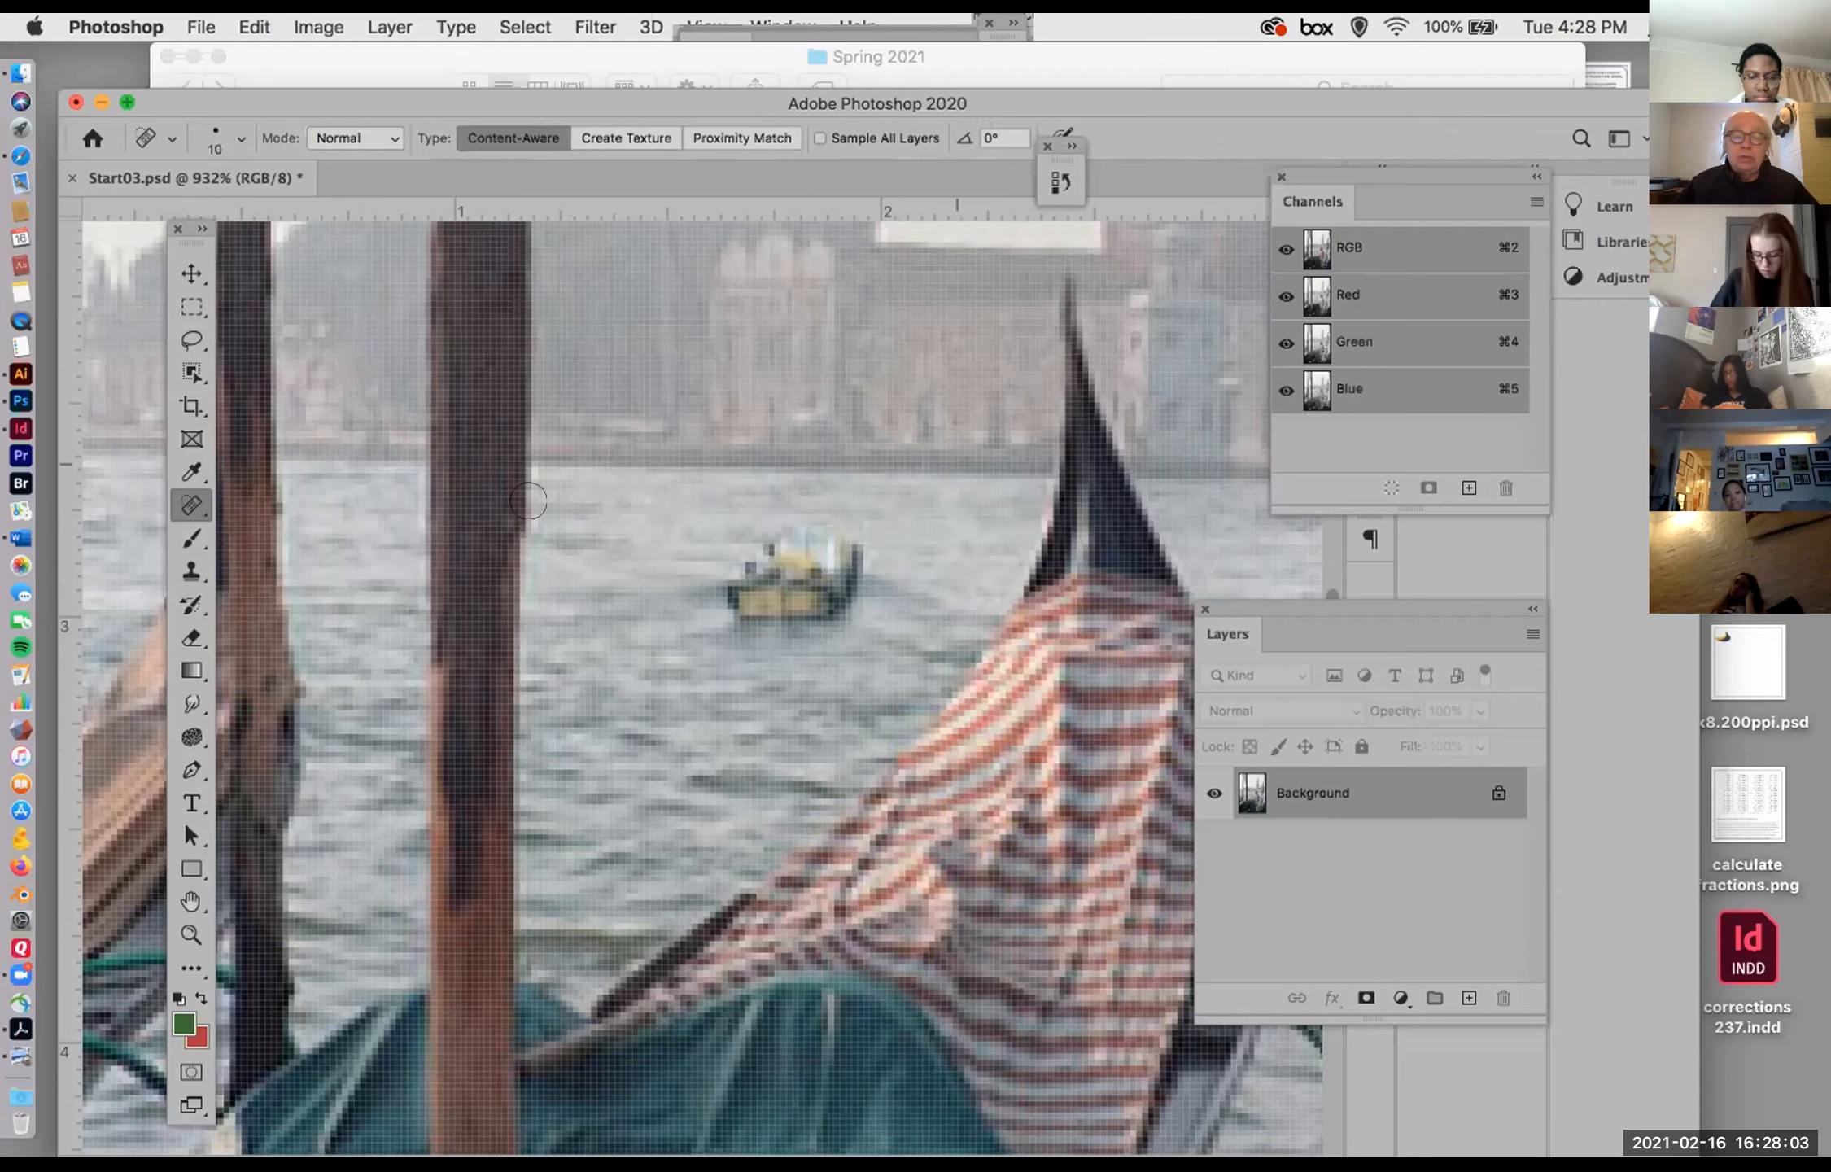
Step: Set the Healing Brush to 10 px and paint water sampled left of the boat over the boat's left end
click(190, 506)
click(260, 527)
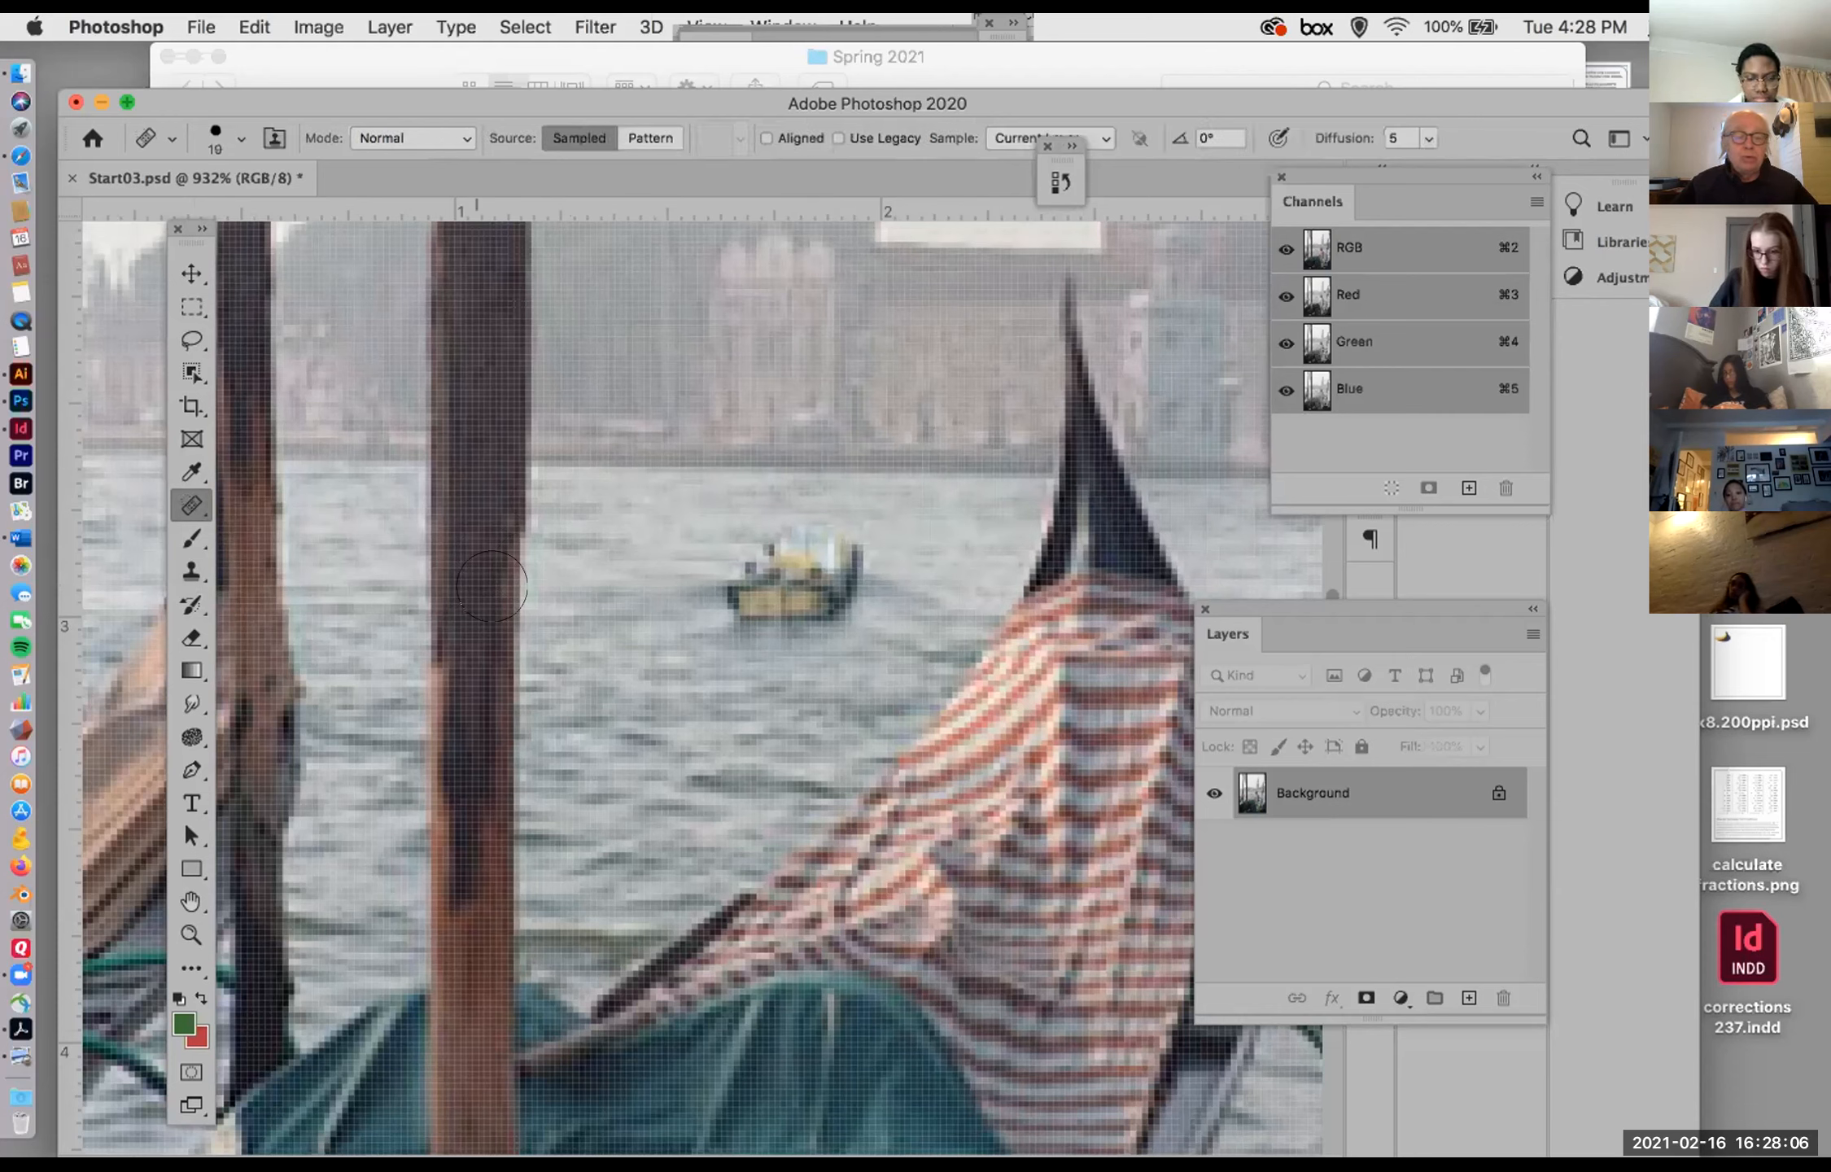
key(bracketleft)
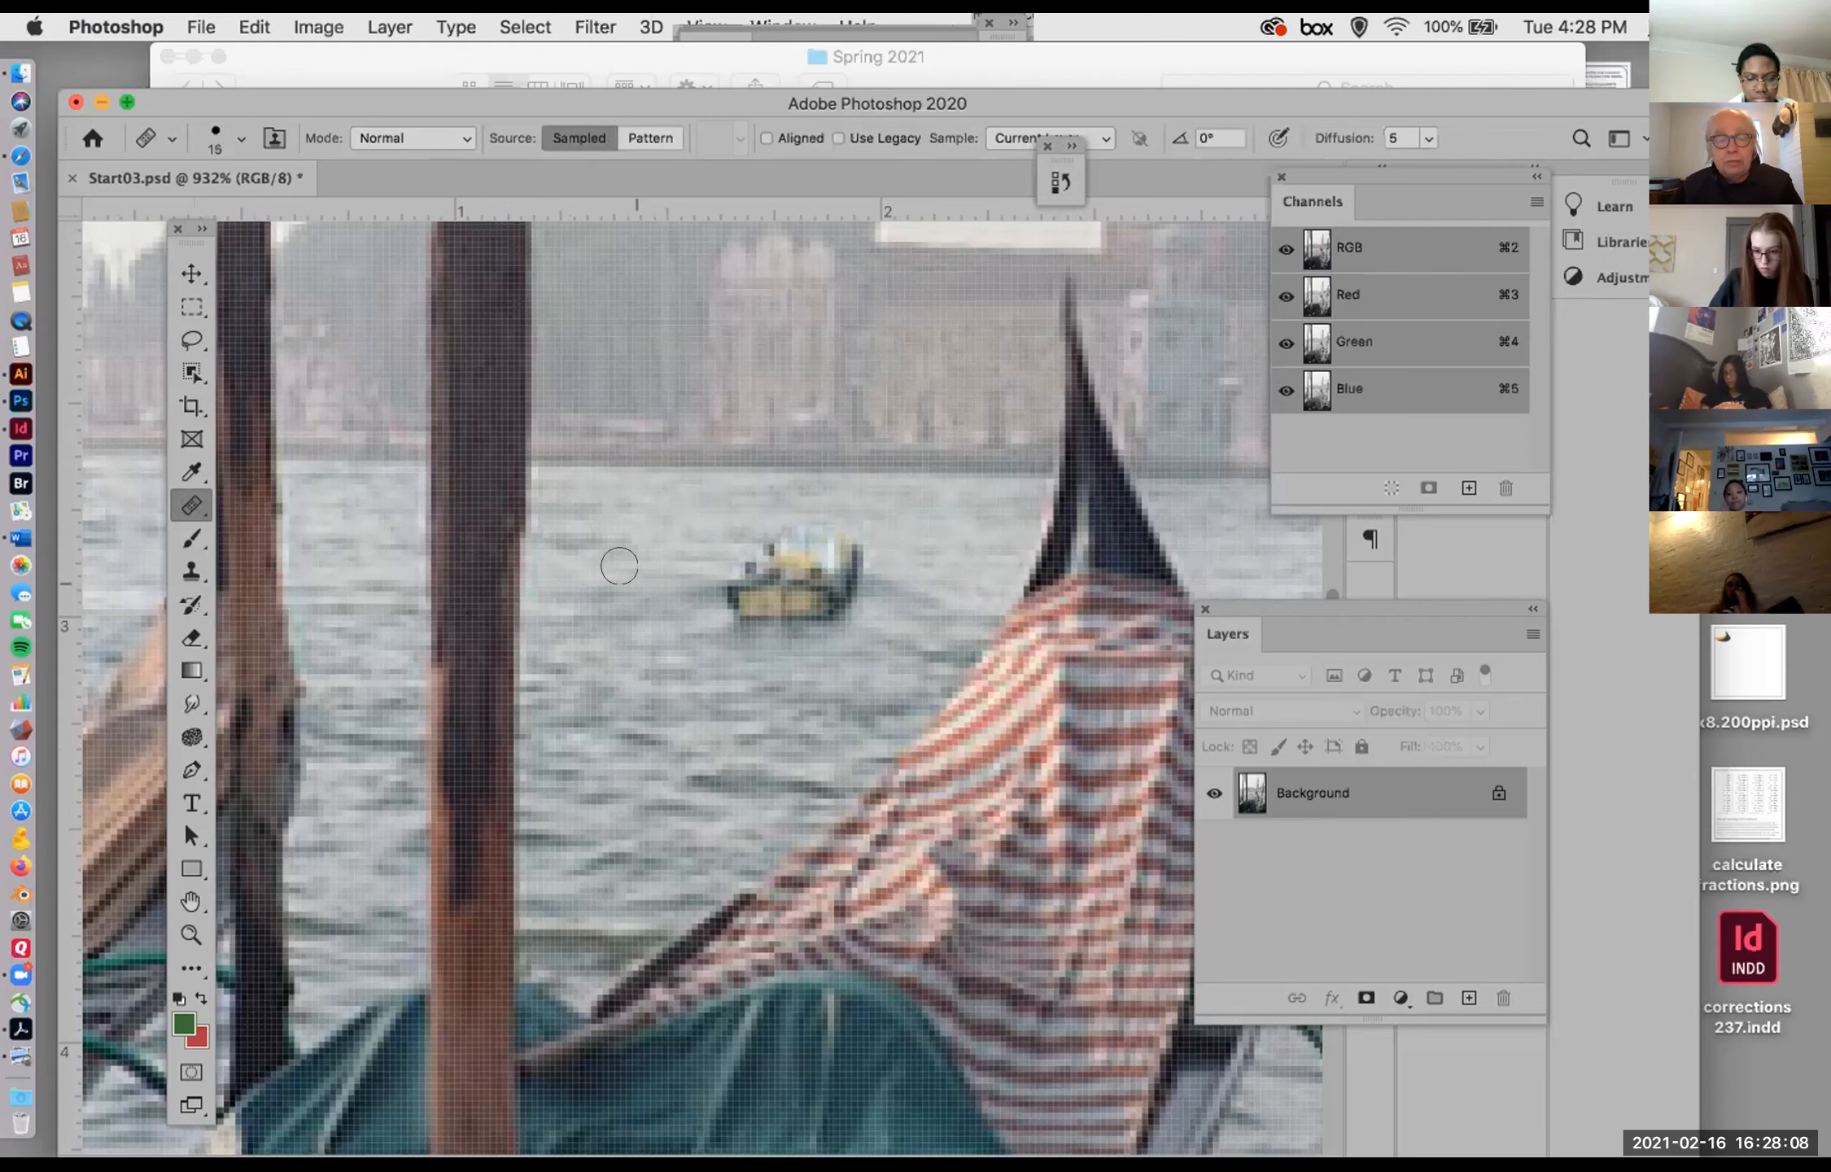
key(bracketright)
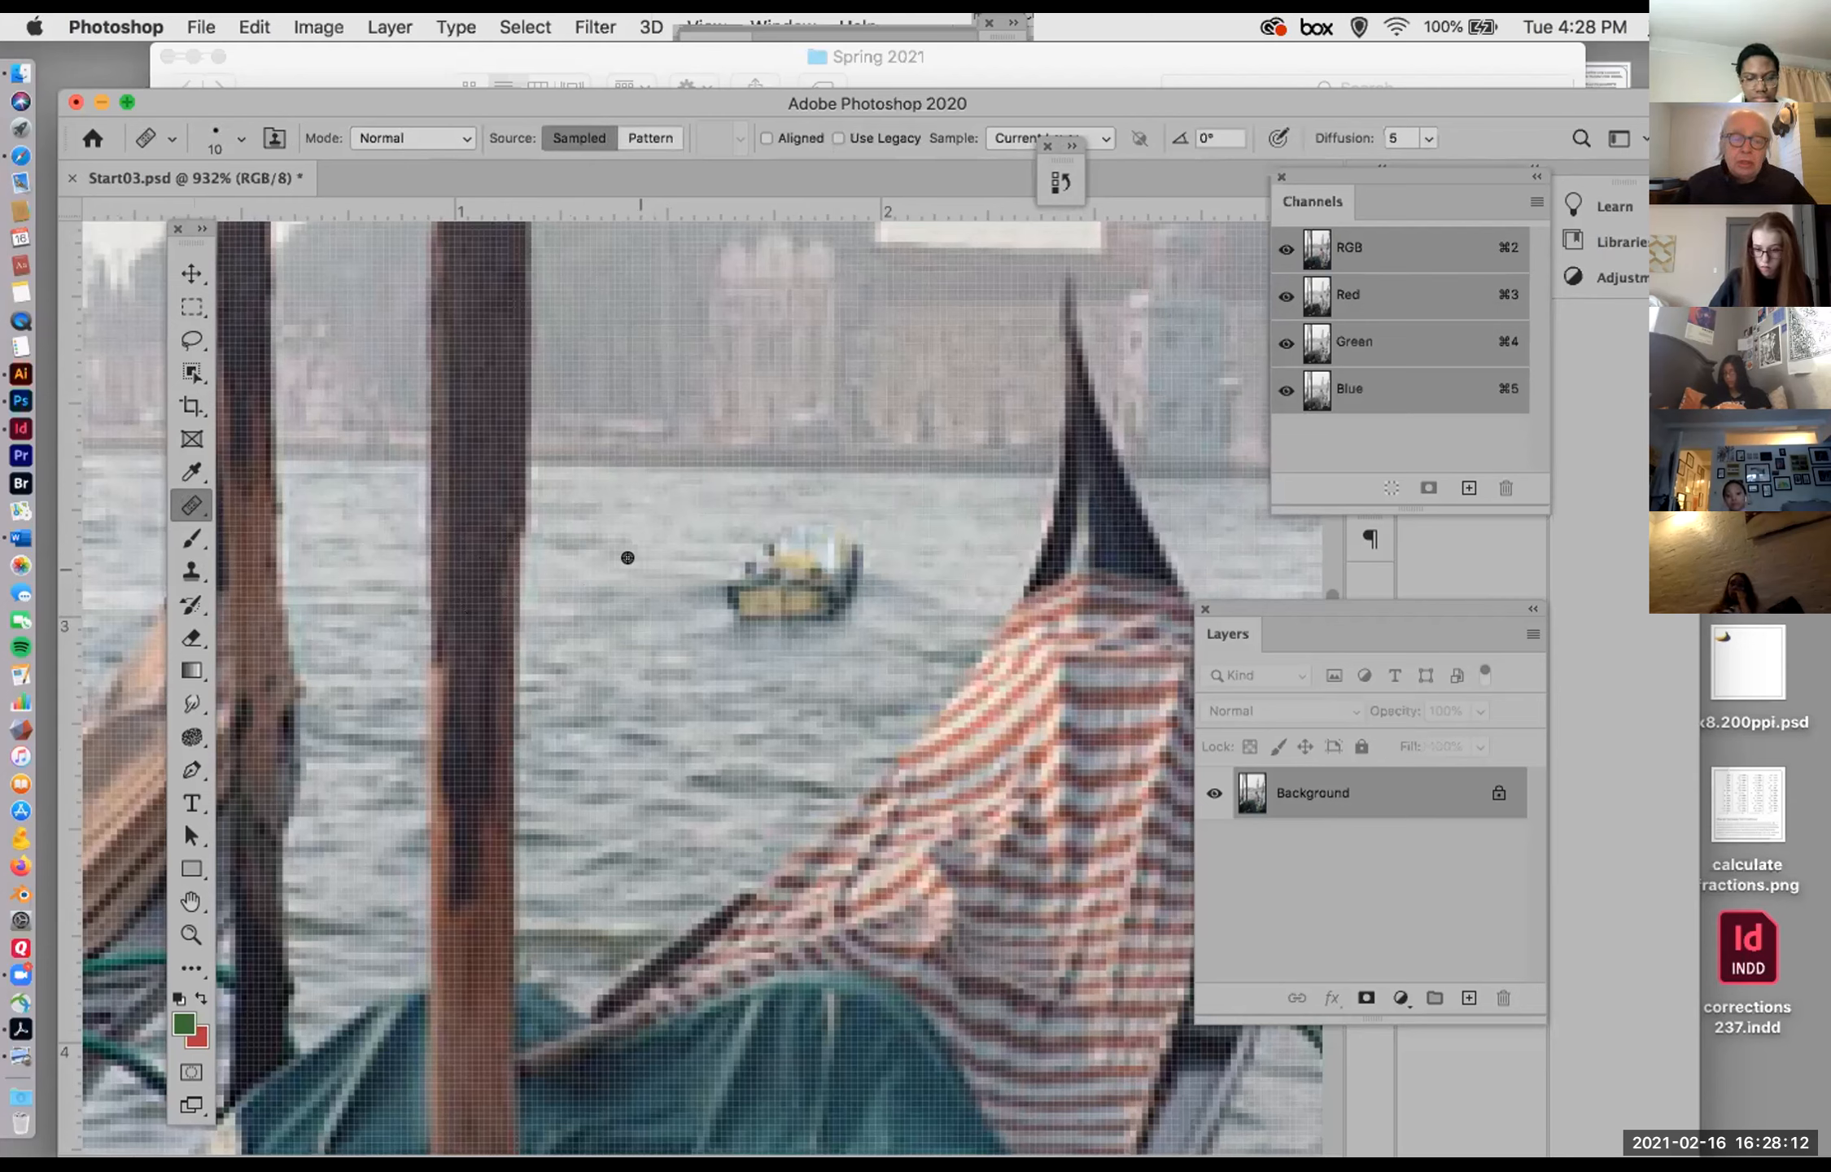
click(735, 552)
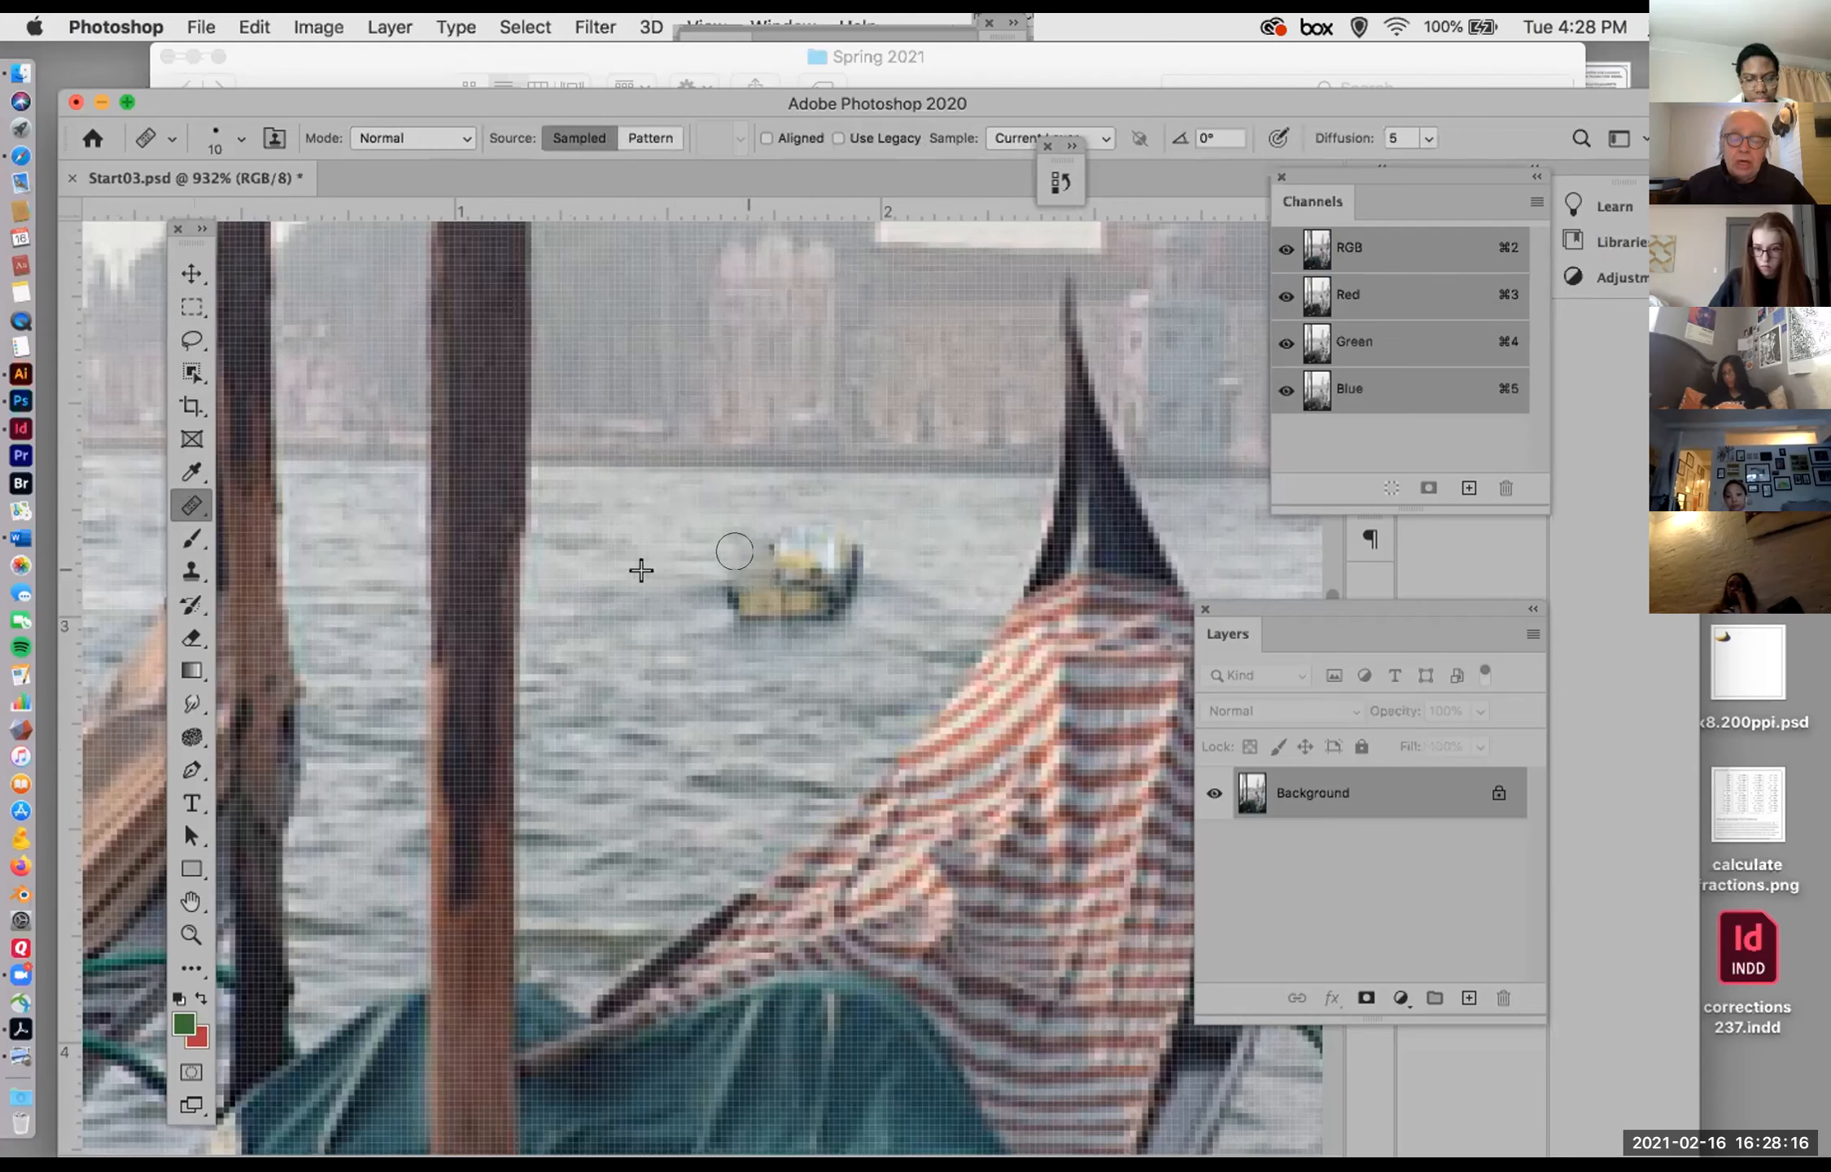
click(732, 581)
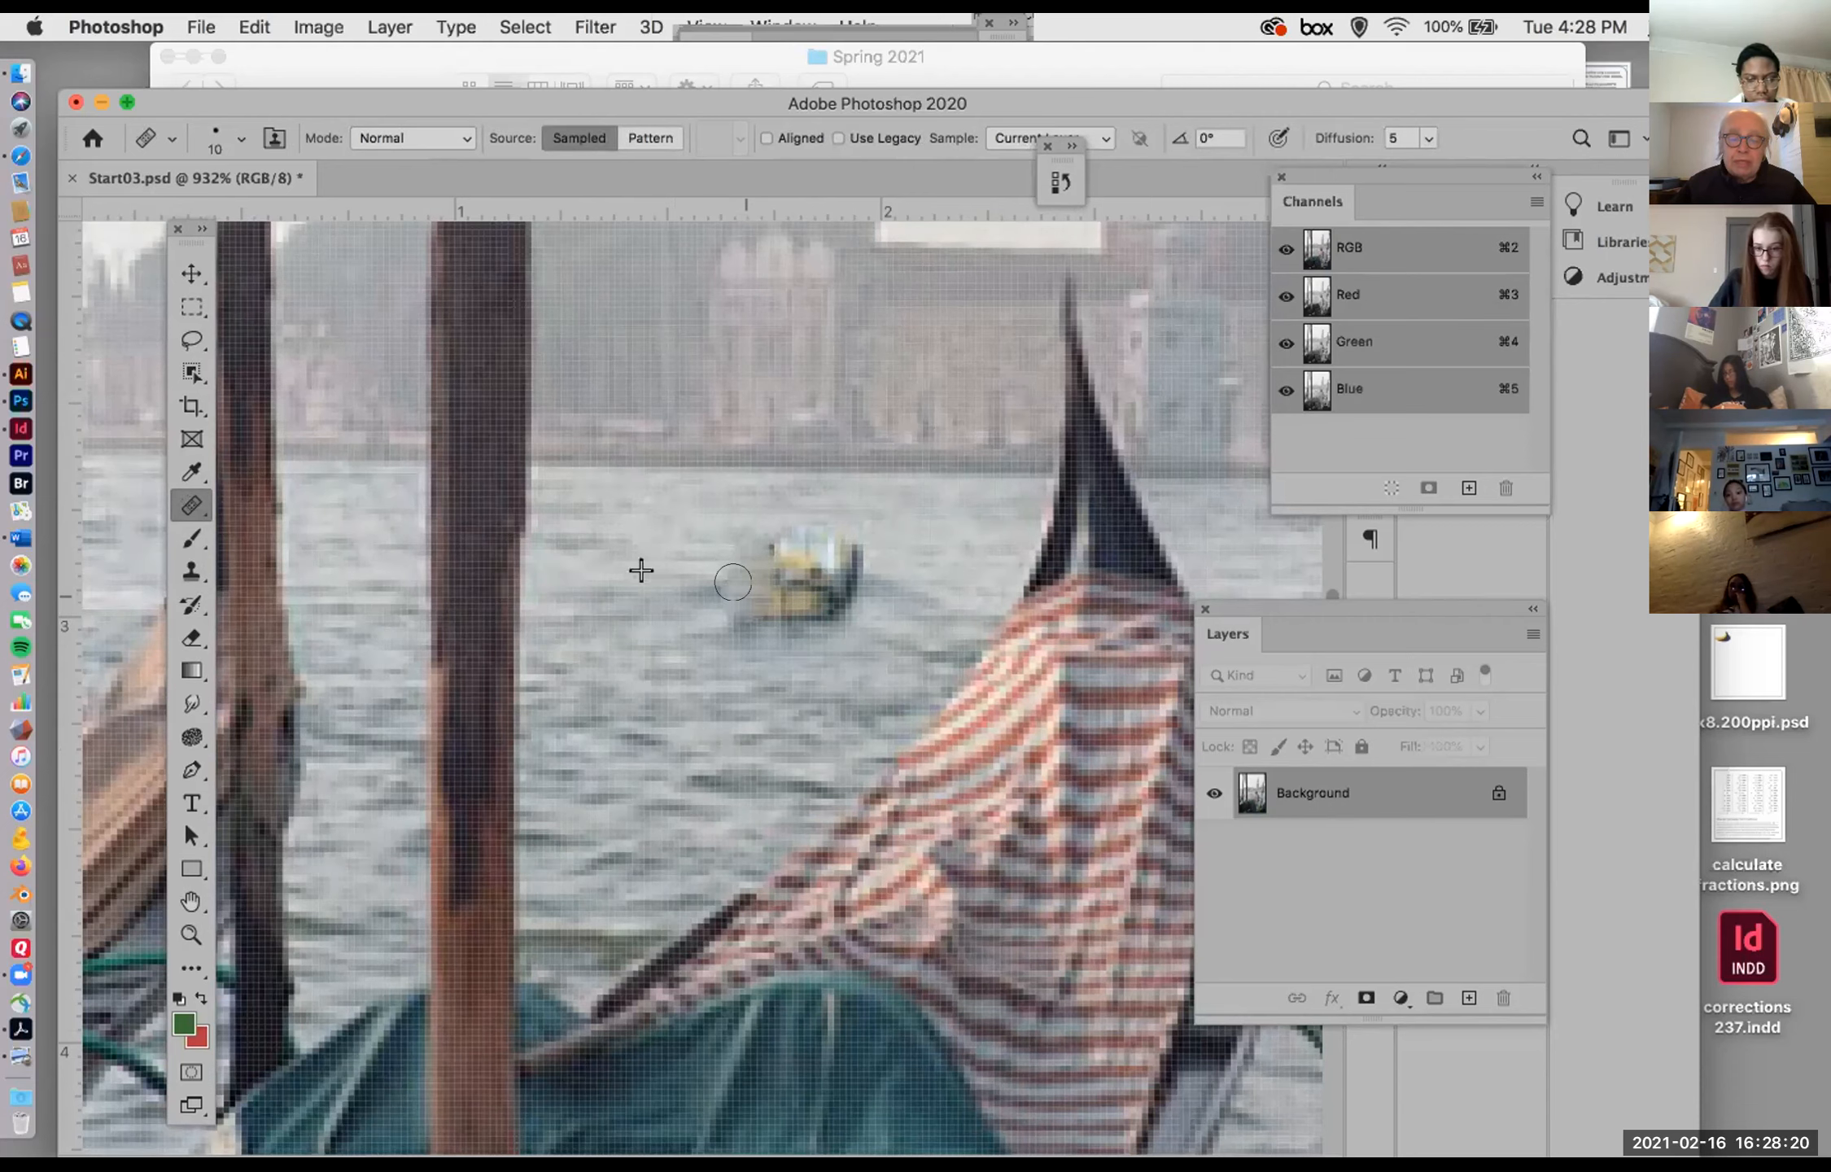
Step: Heal the middle and right end of the boat with sampled water using the 10 px Healing Brush
click(759, 521)
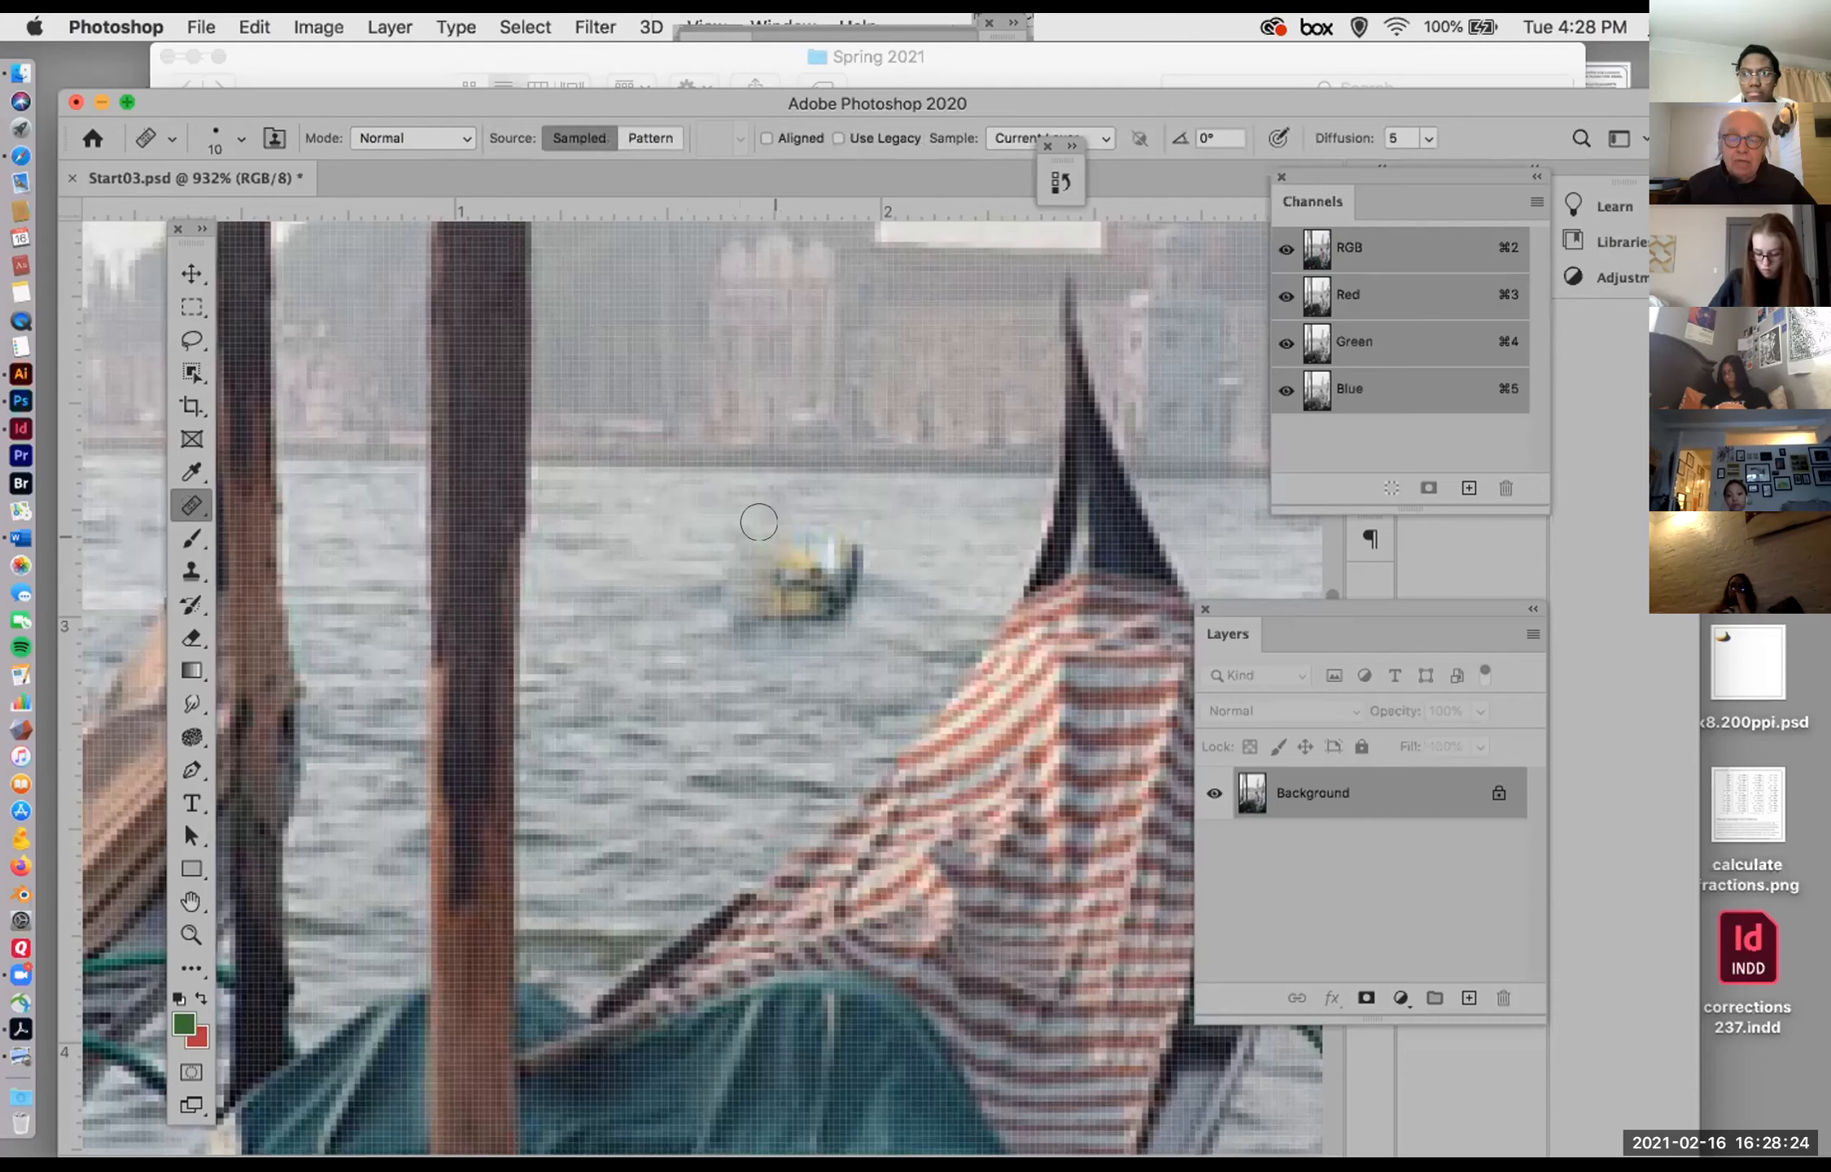
click(769, 562)
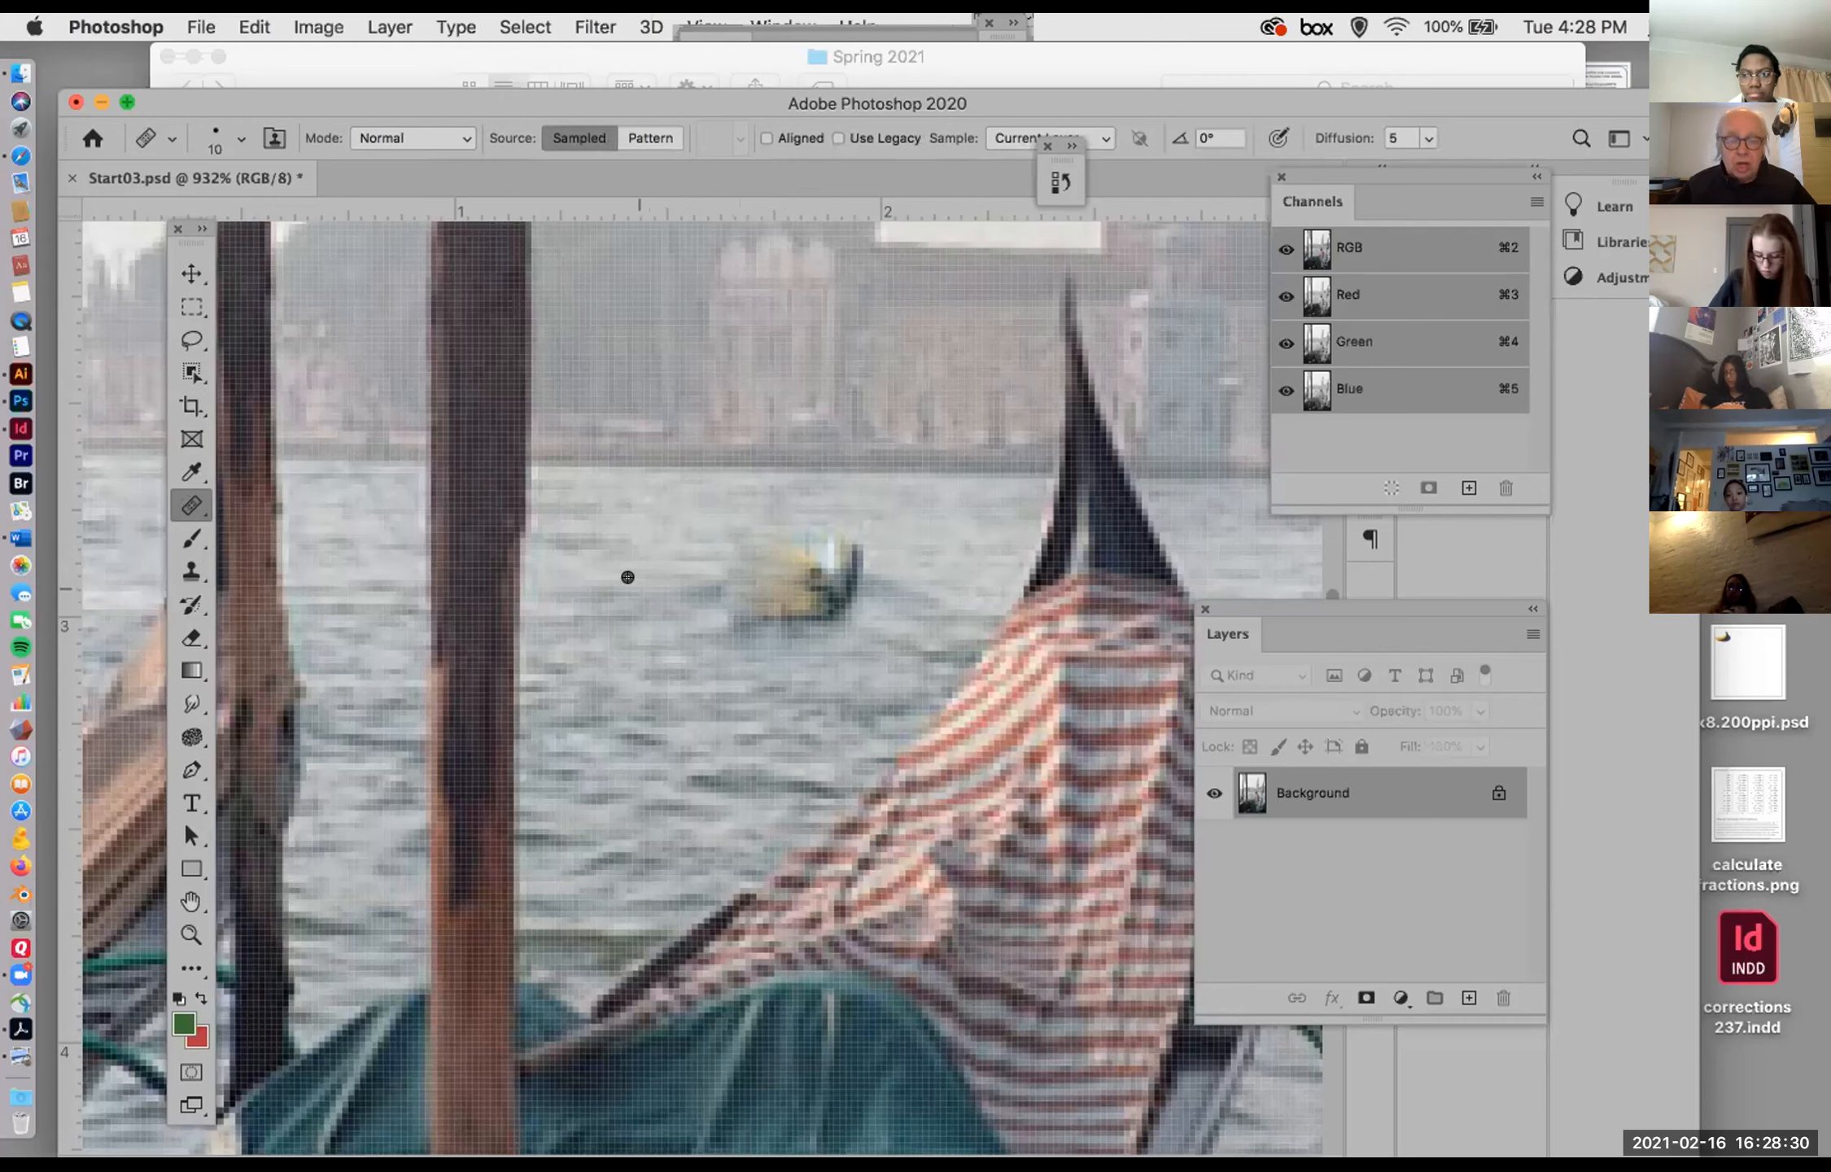
click(772, 566)
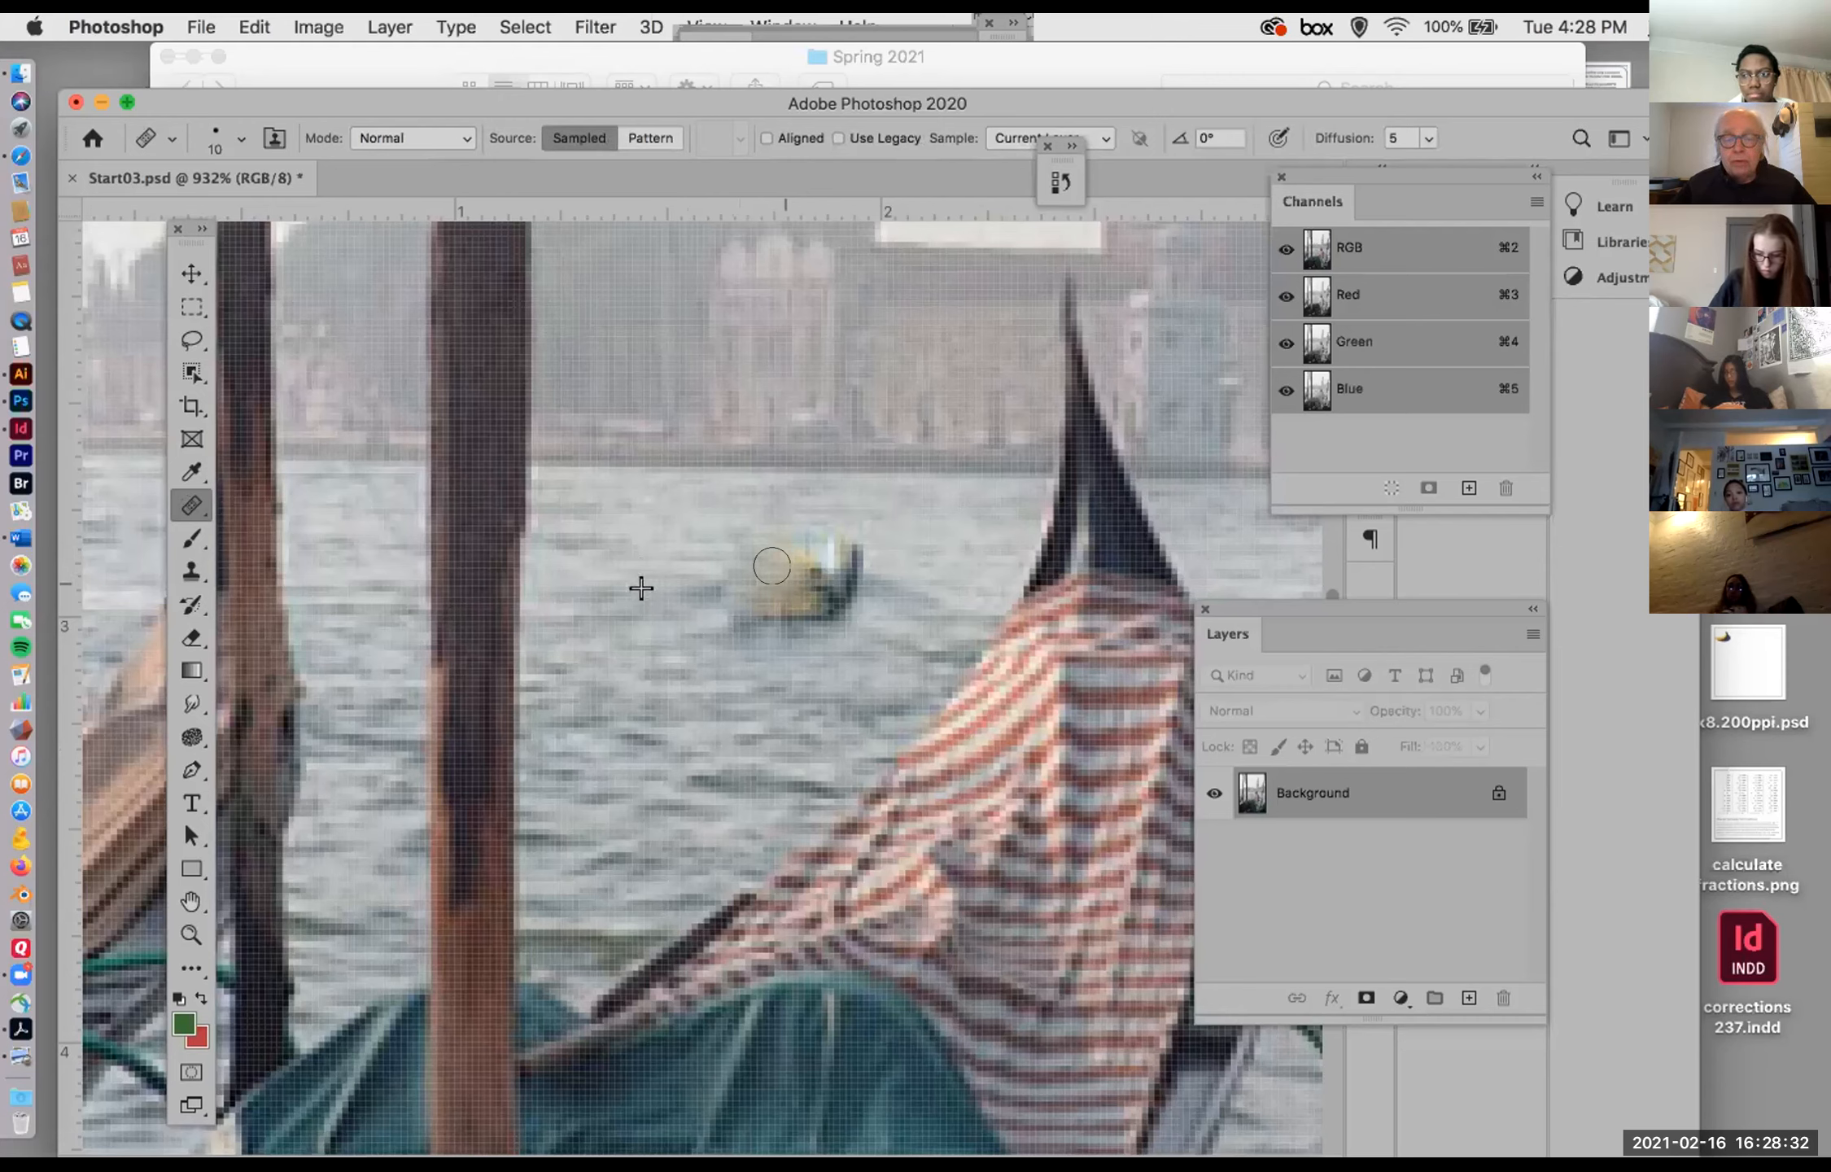
click(835, 544)
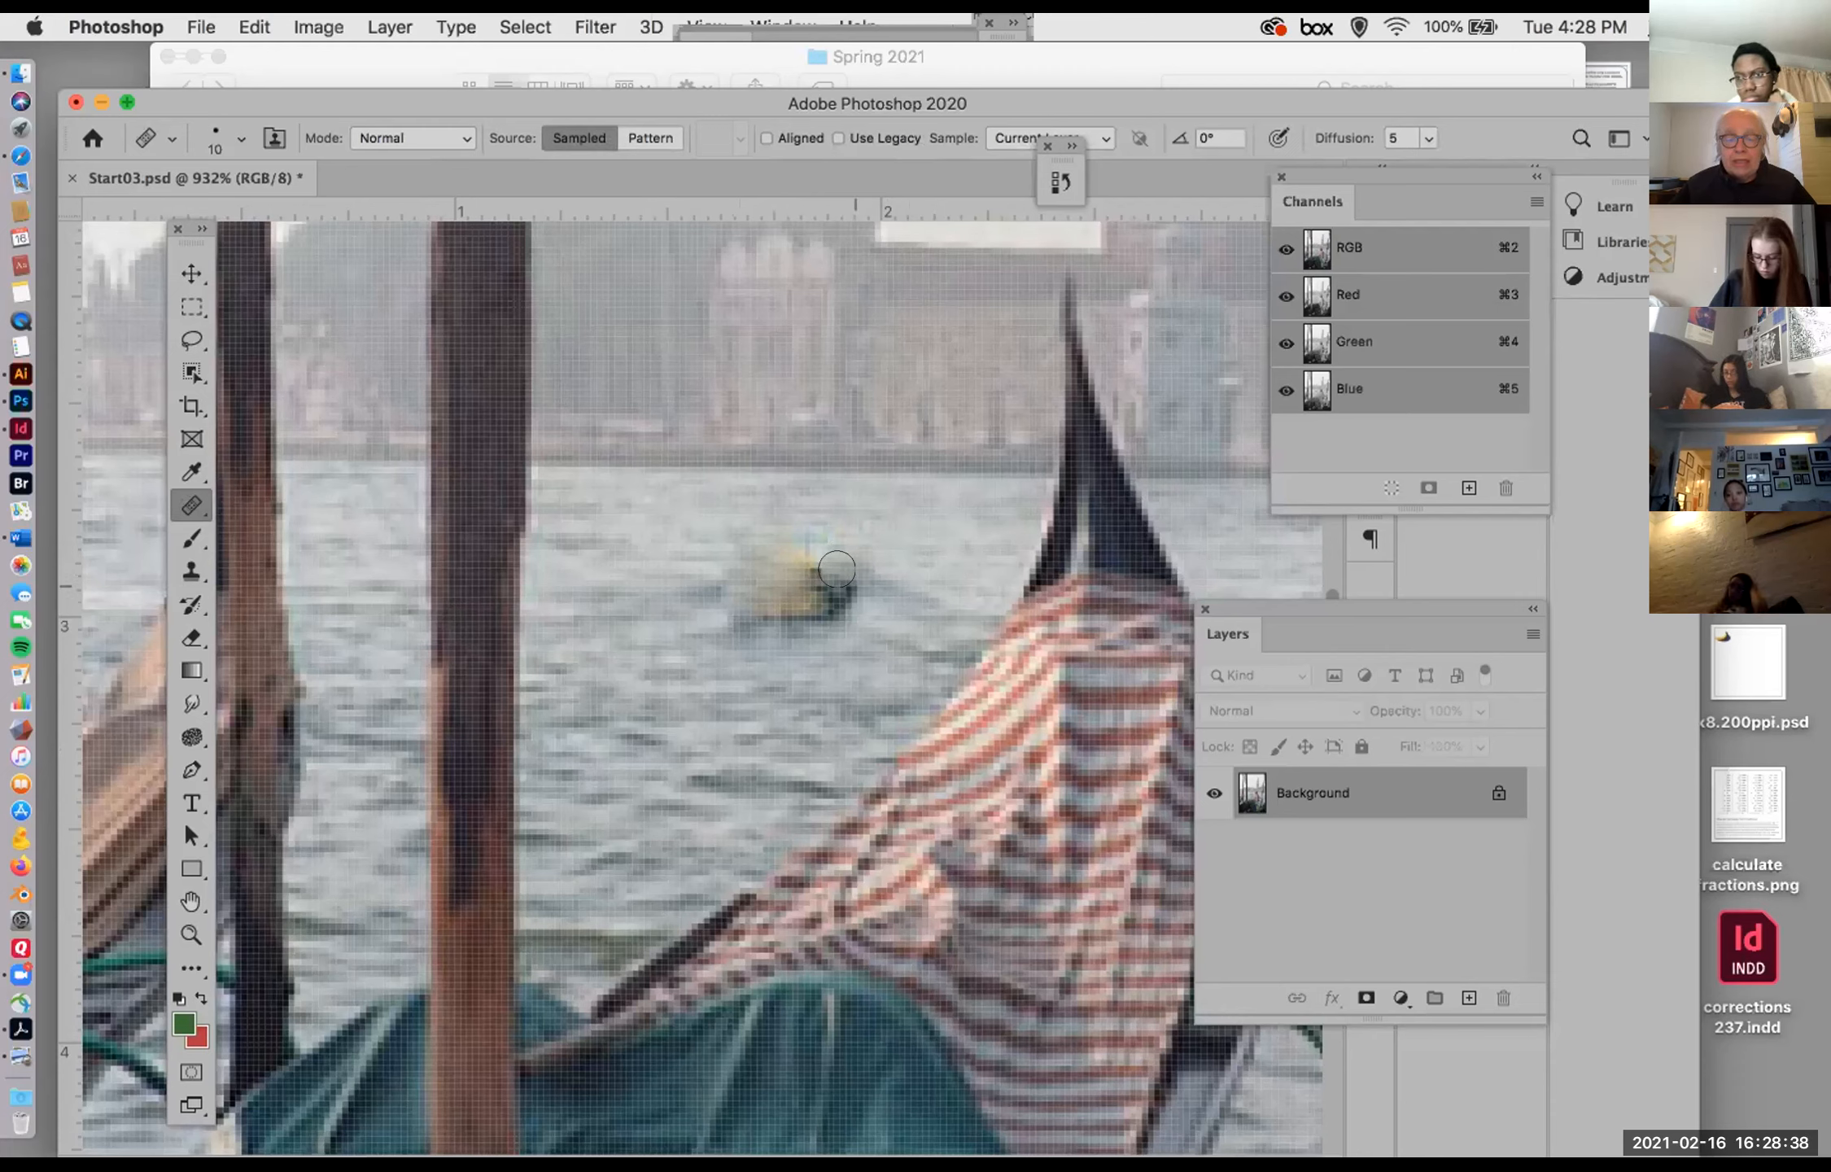
click(820, 567)
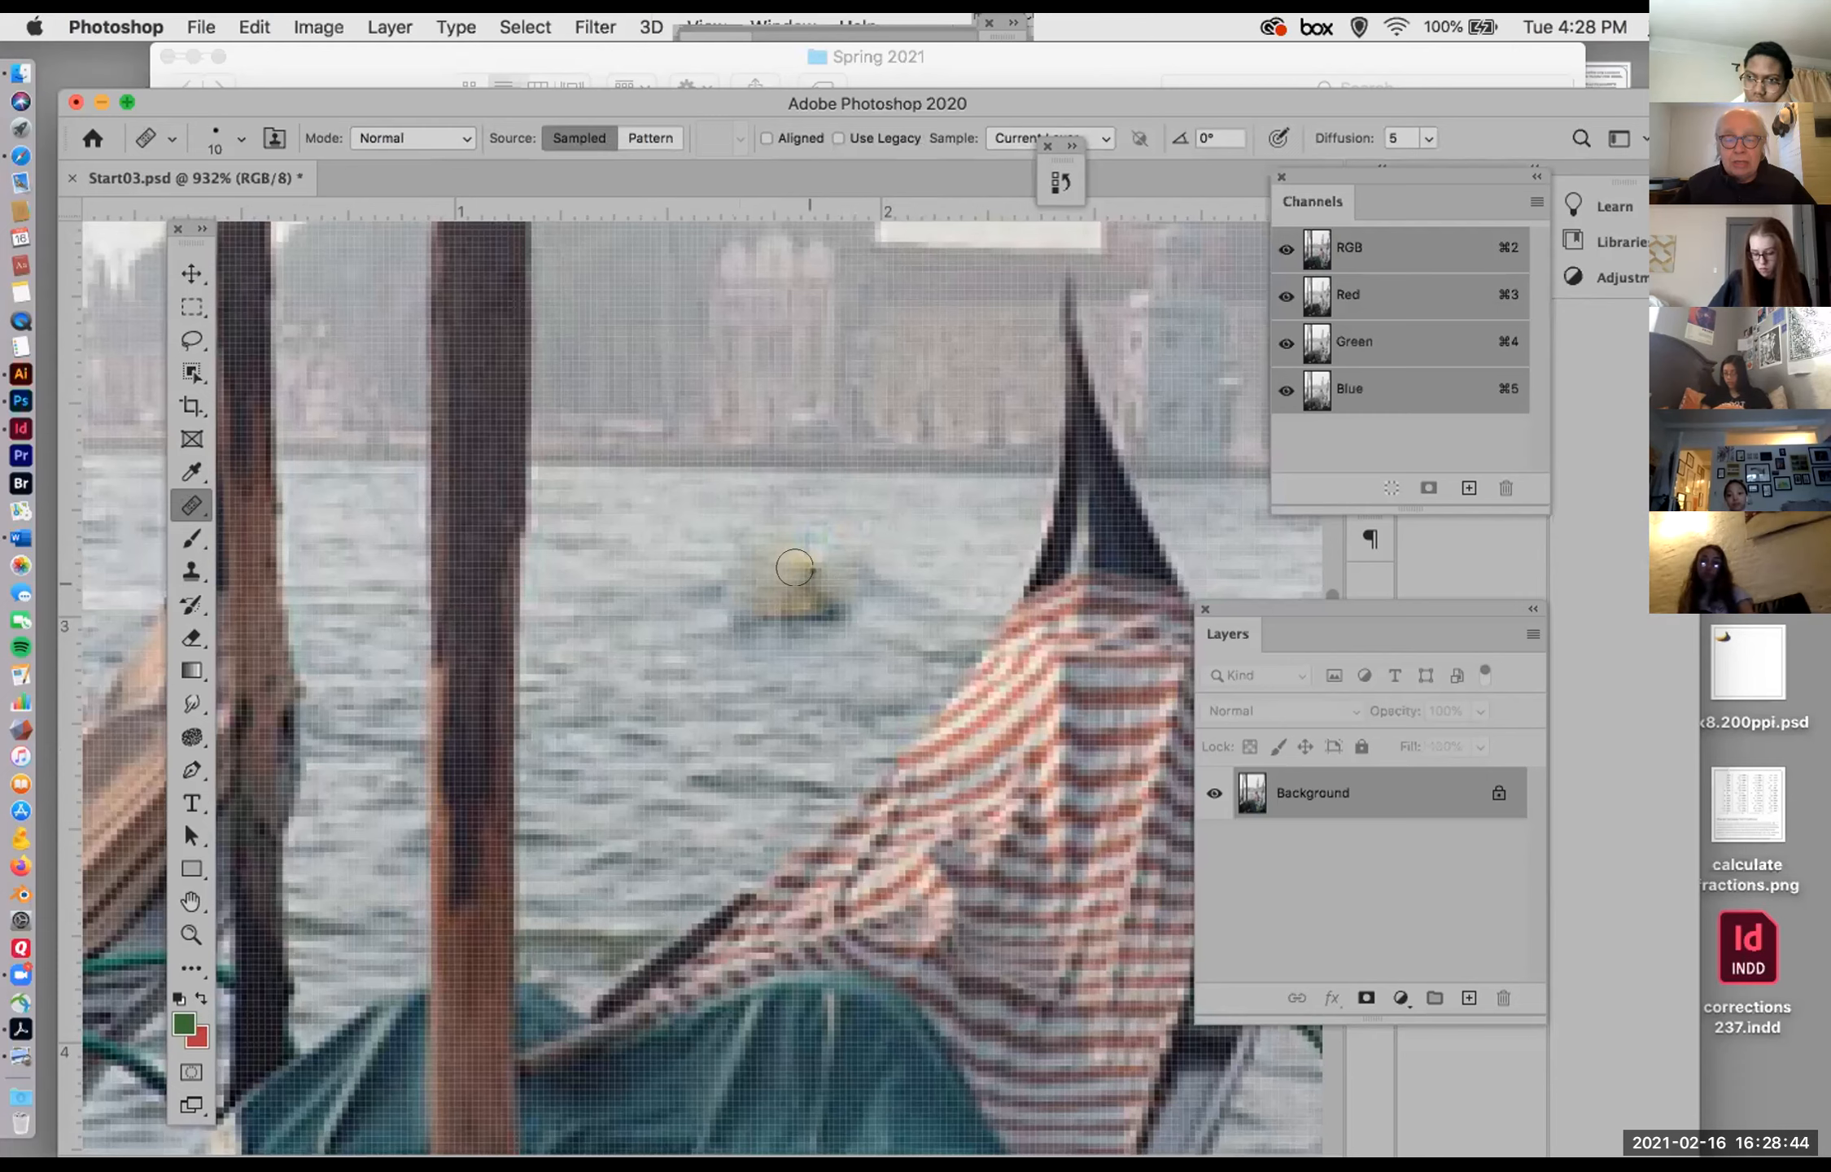
click(799, 569)
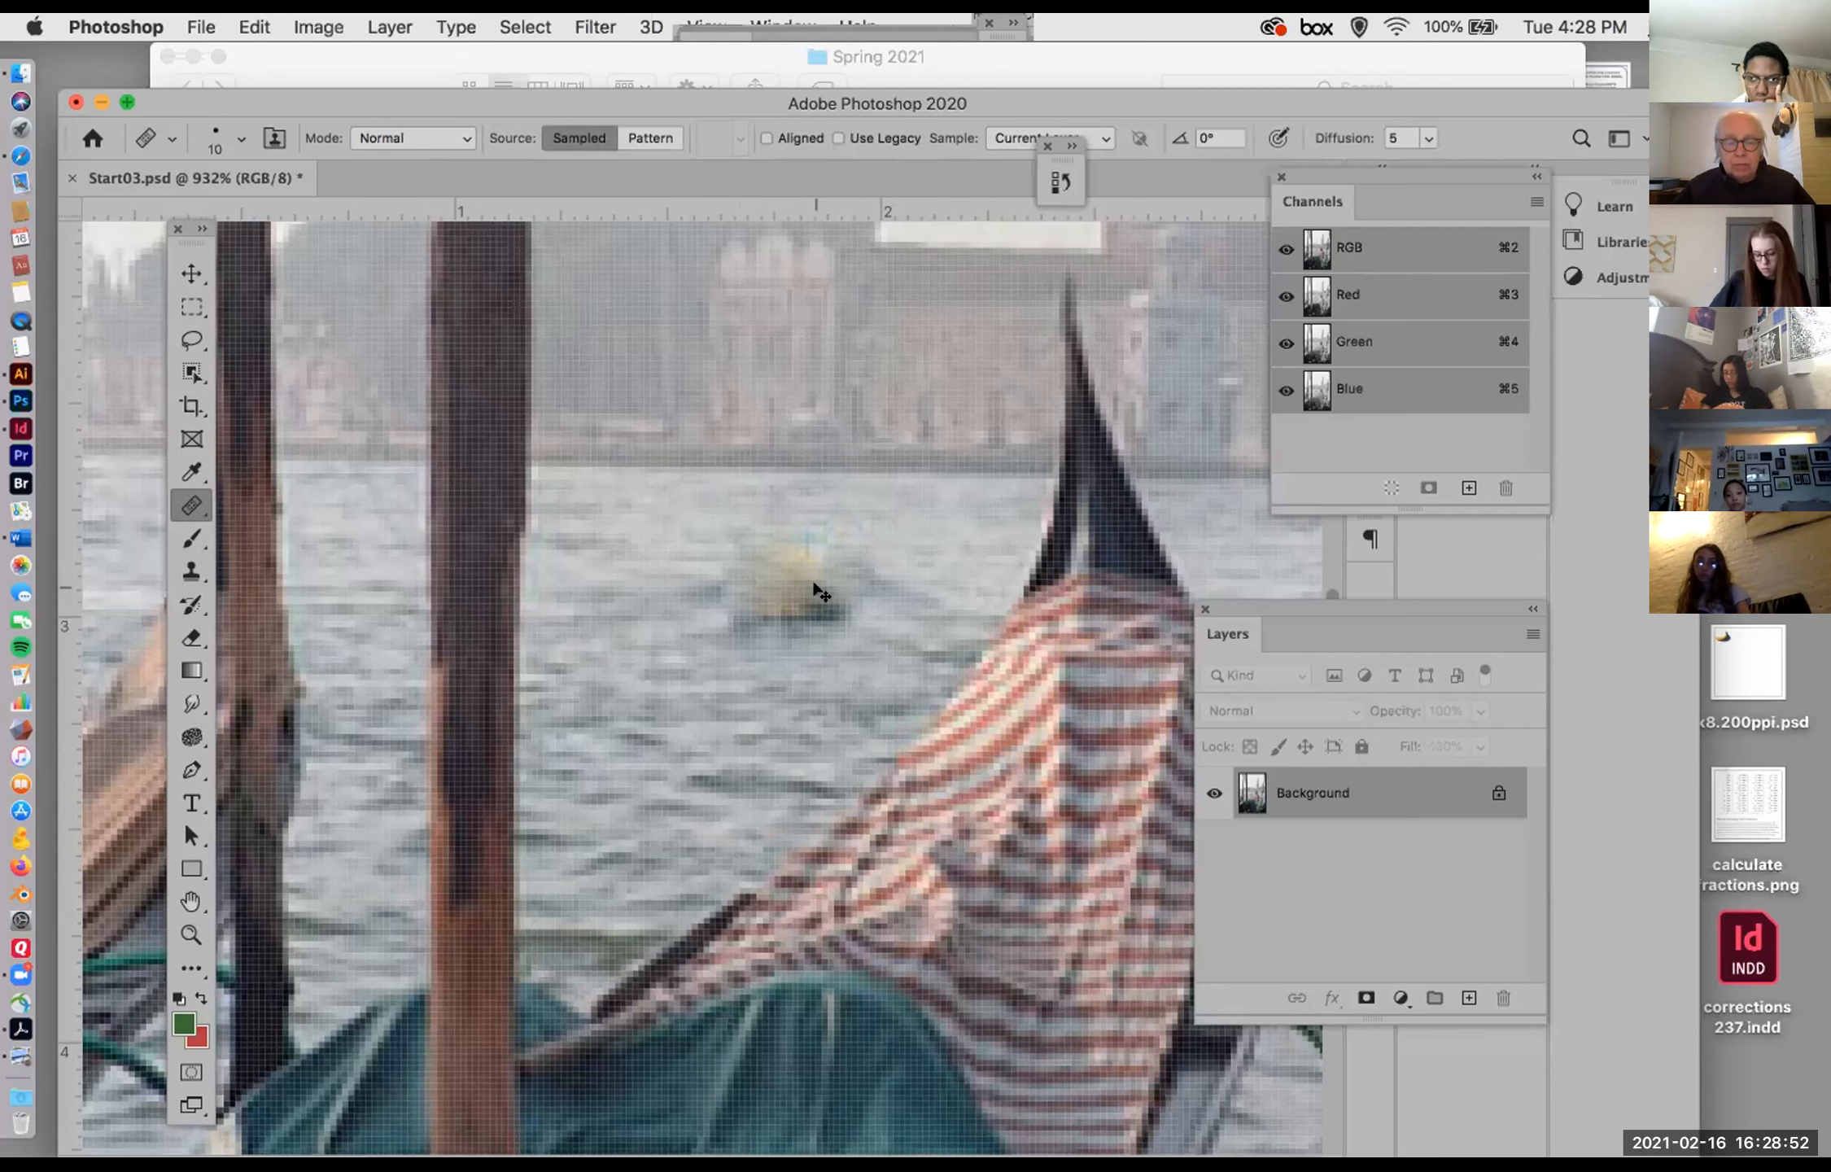
Step: Undo all the 10 px Healing Brush strokes over the boat
key(super+z)
key(super+z)
key(super+z)
key(super+z)
key(super+z)
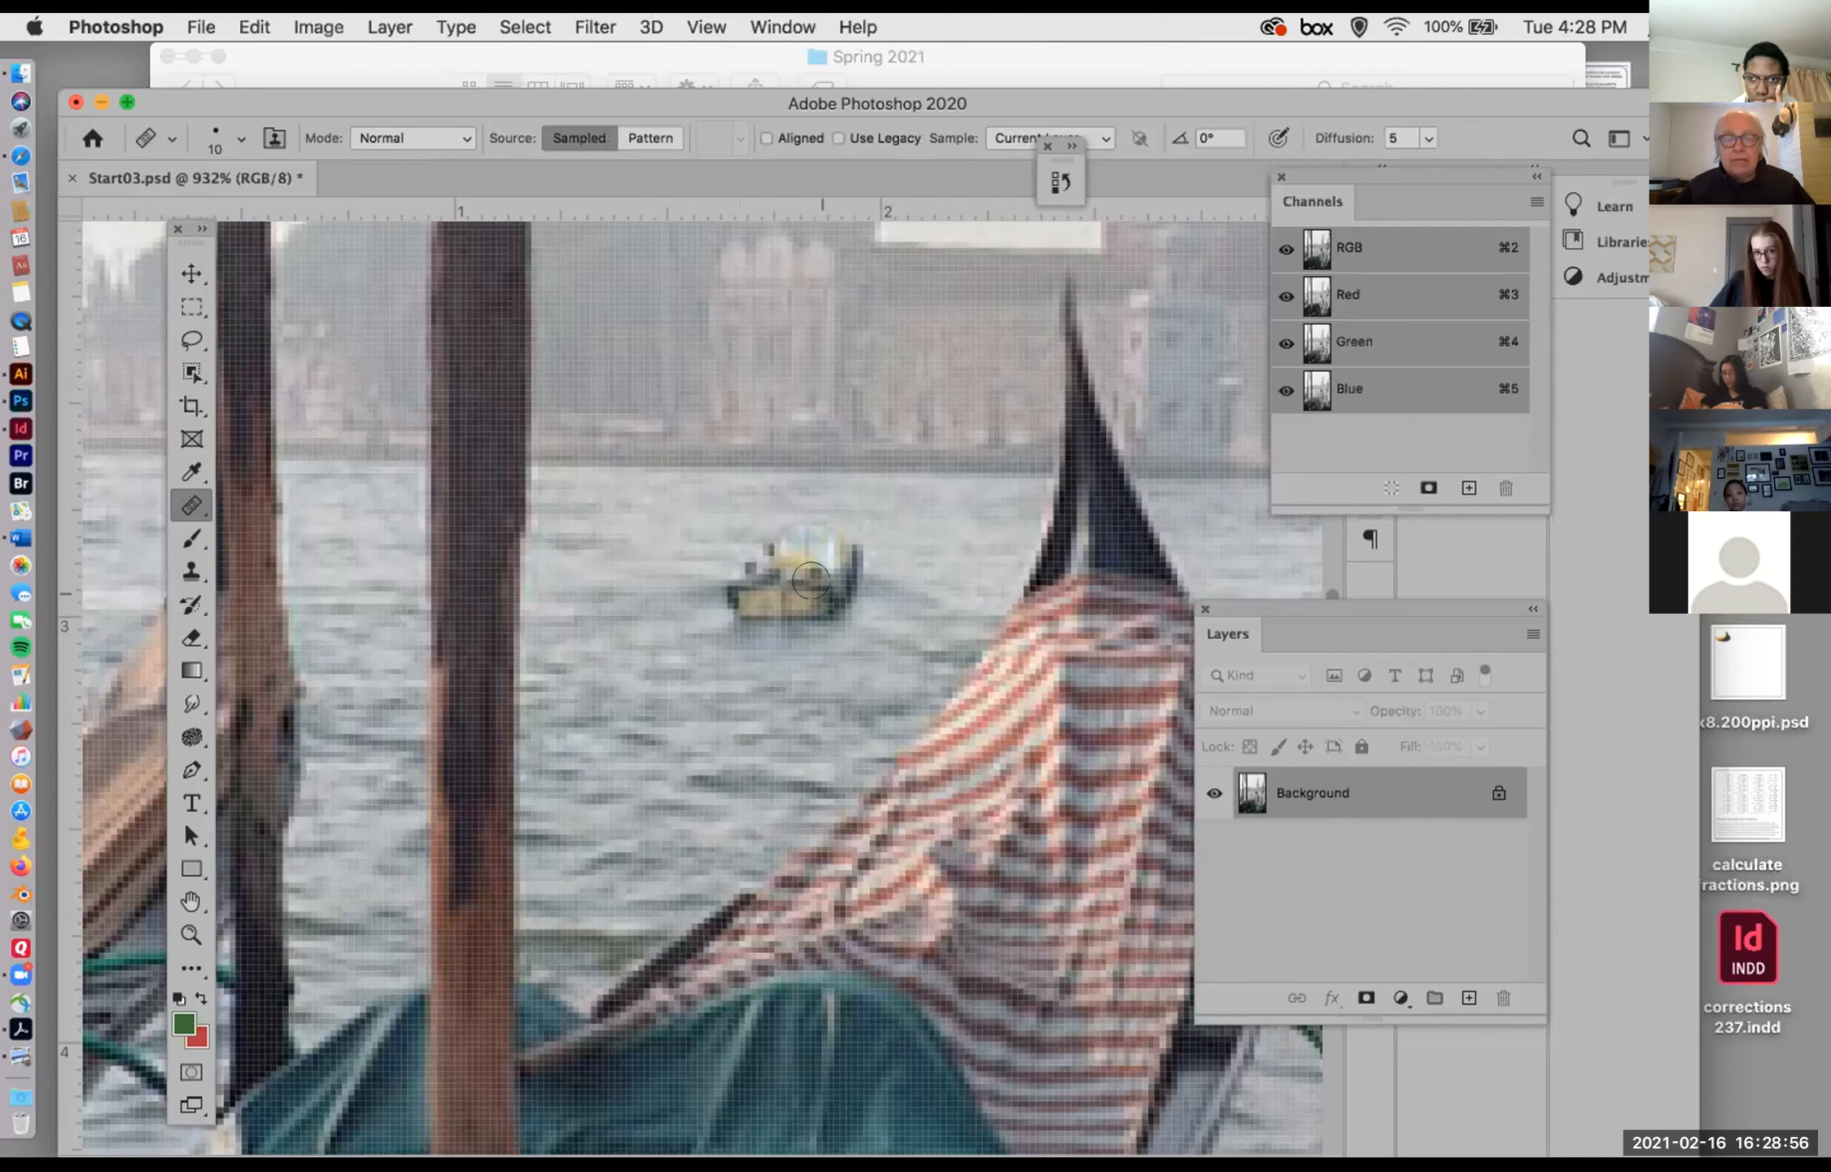
Step: Try healing the whole boat with a 30 px Healing Brush using water sampled left of it, and undo it
key(bracketright)
key(bracketright)
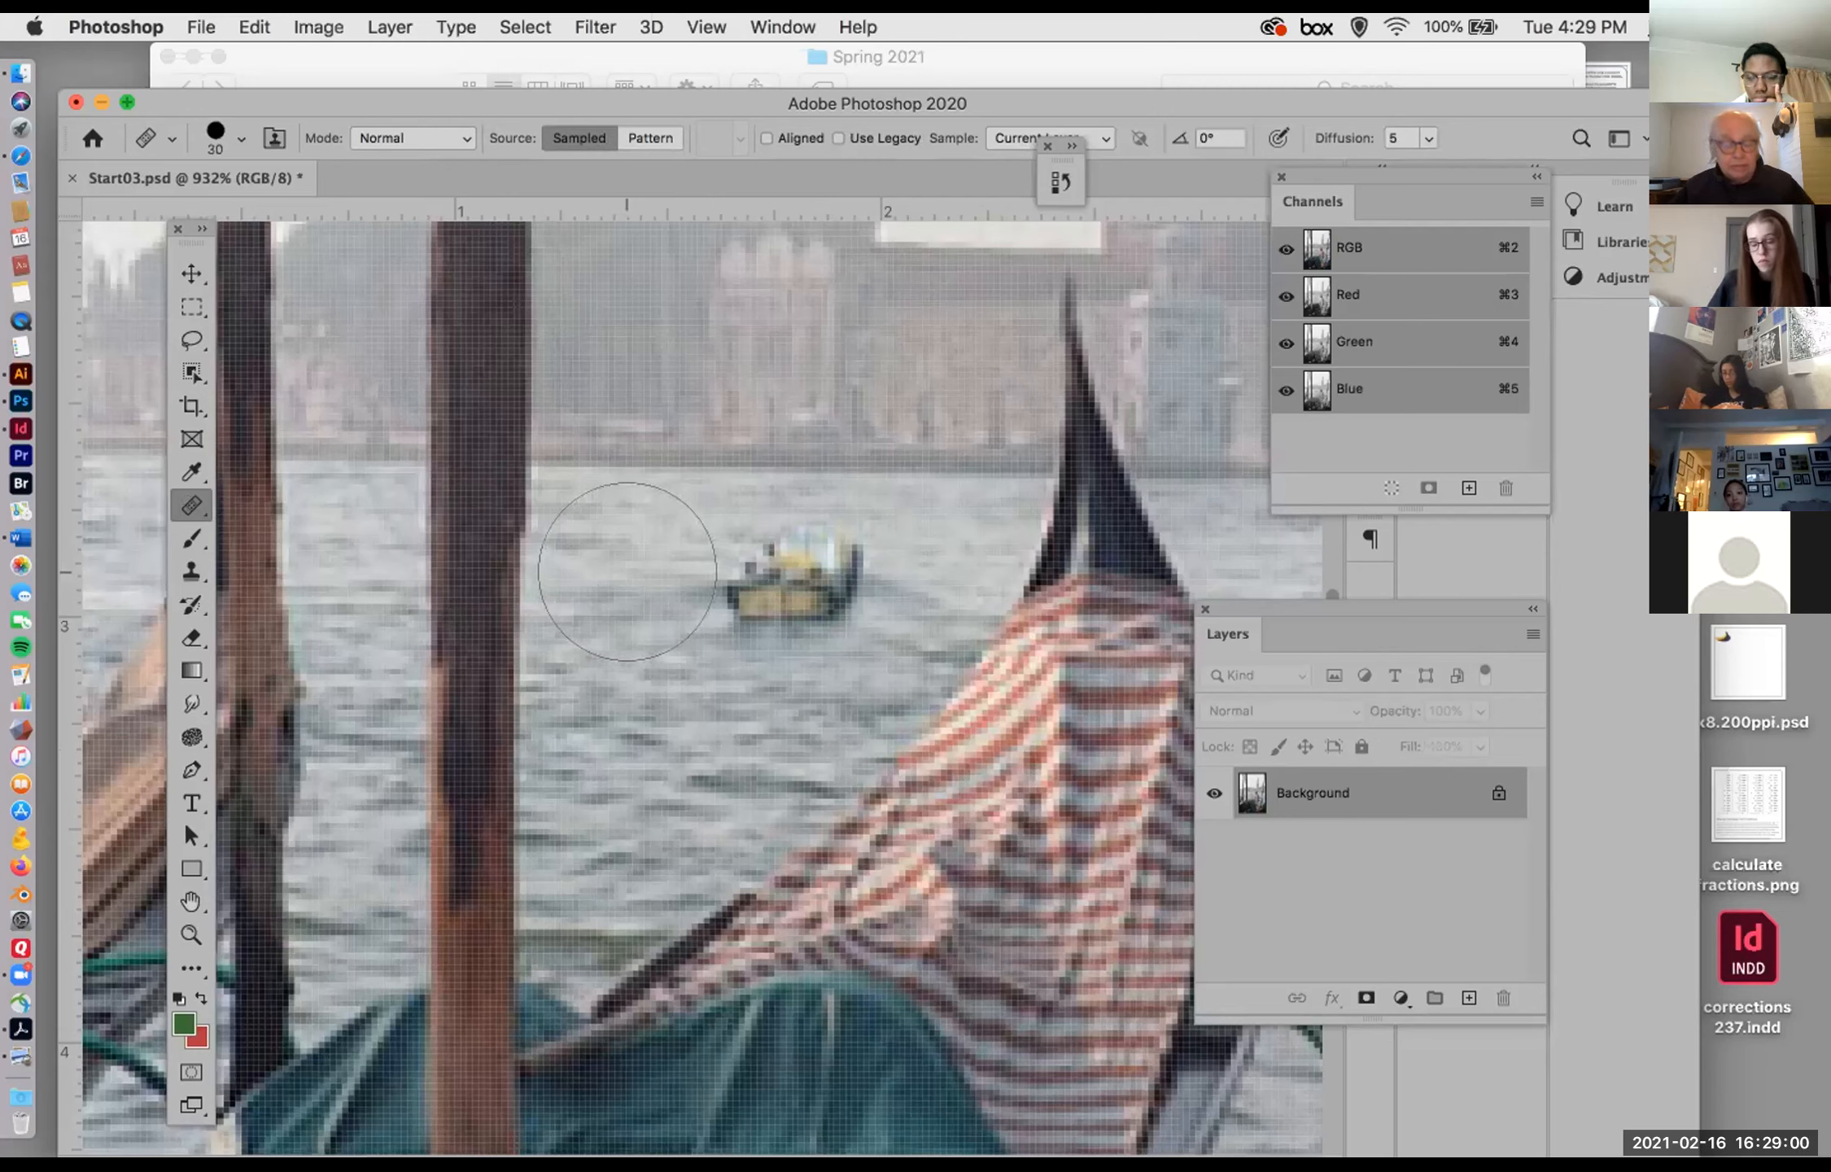
alt+click(618, 560)
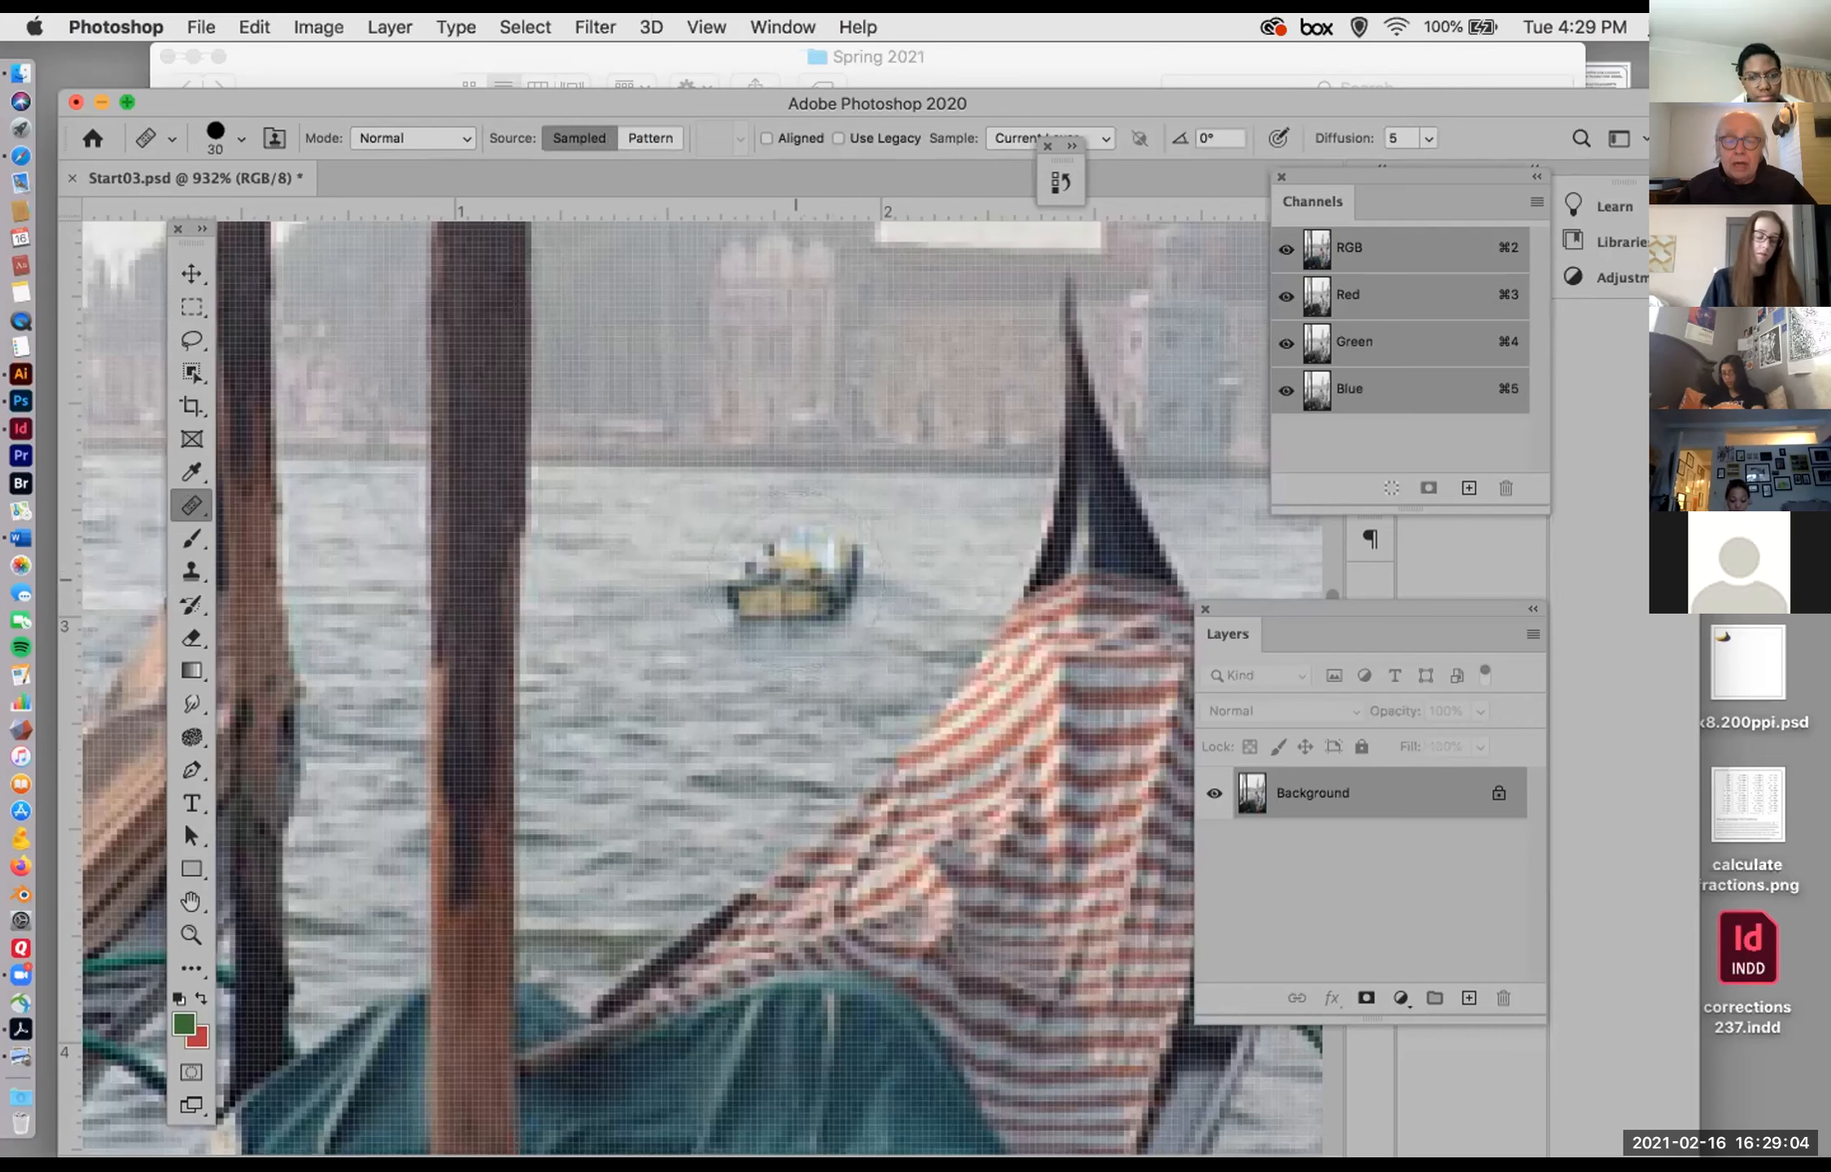
click(796, 571)
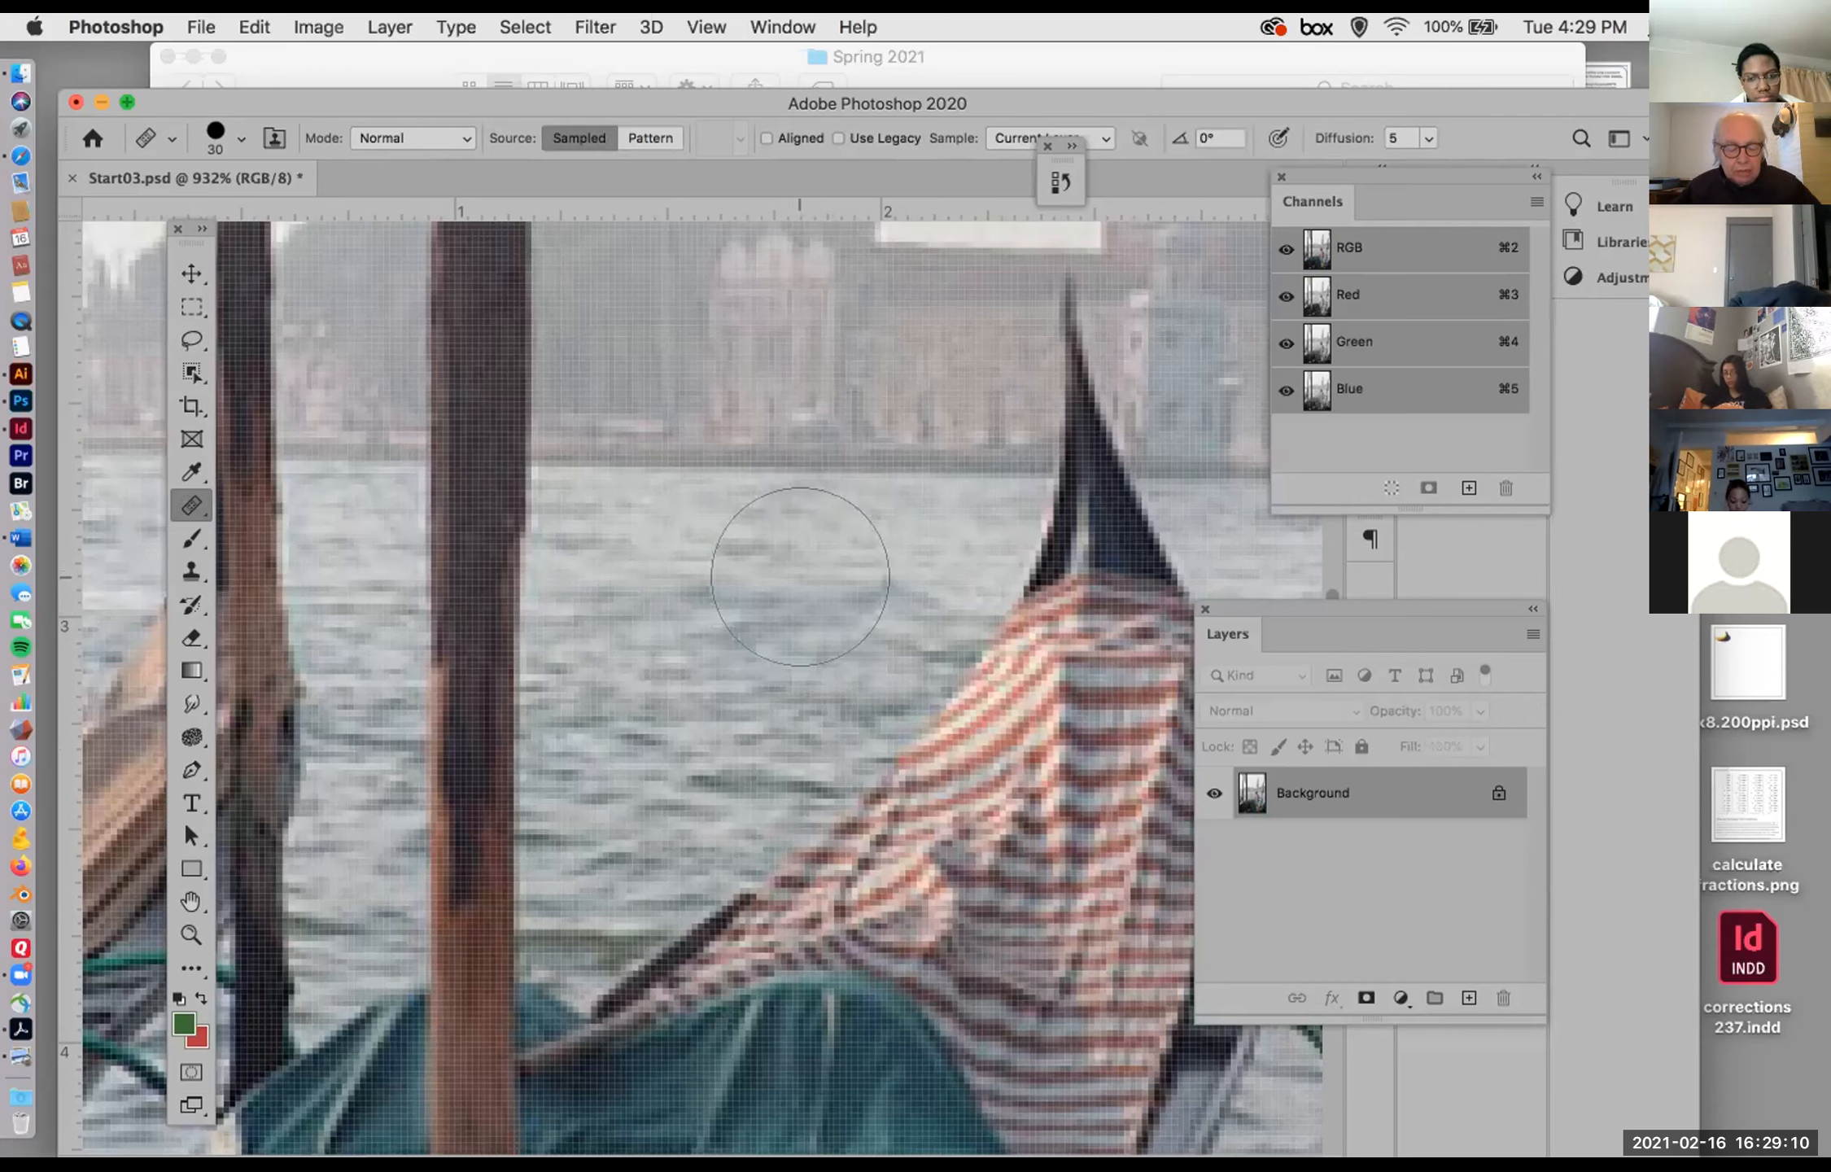
key(super+z)
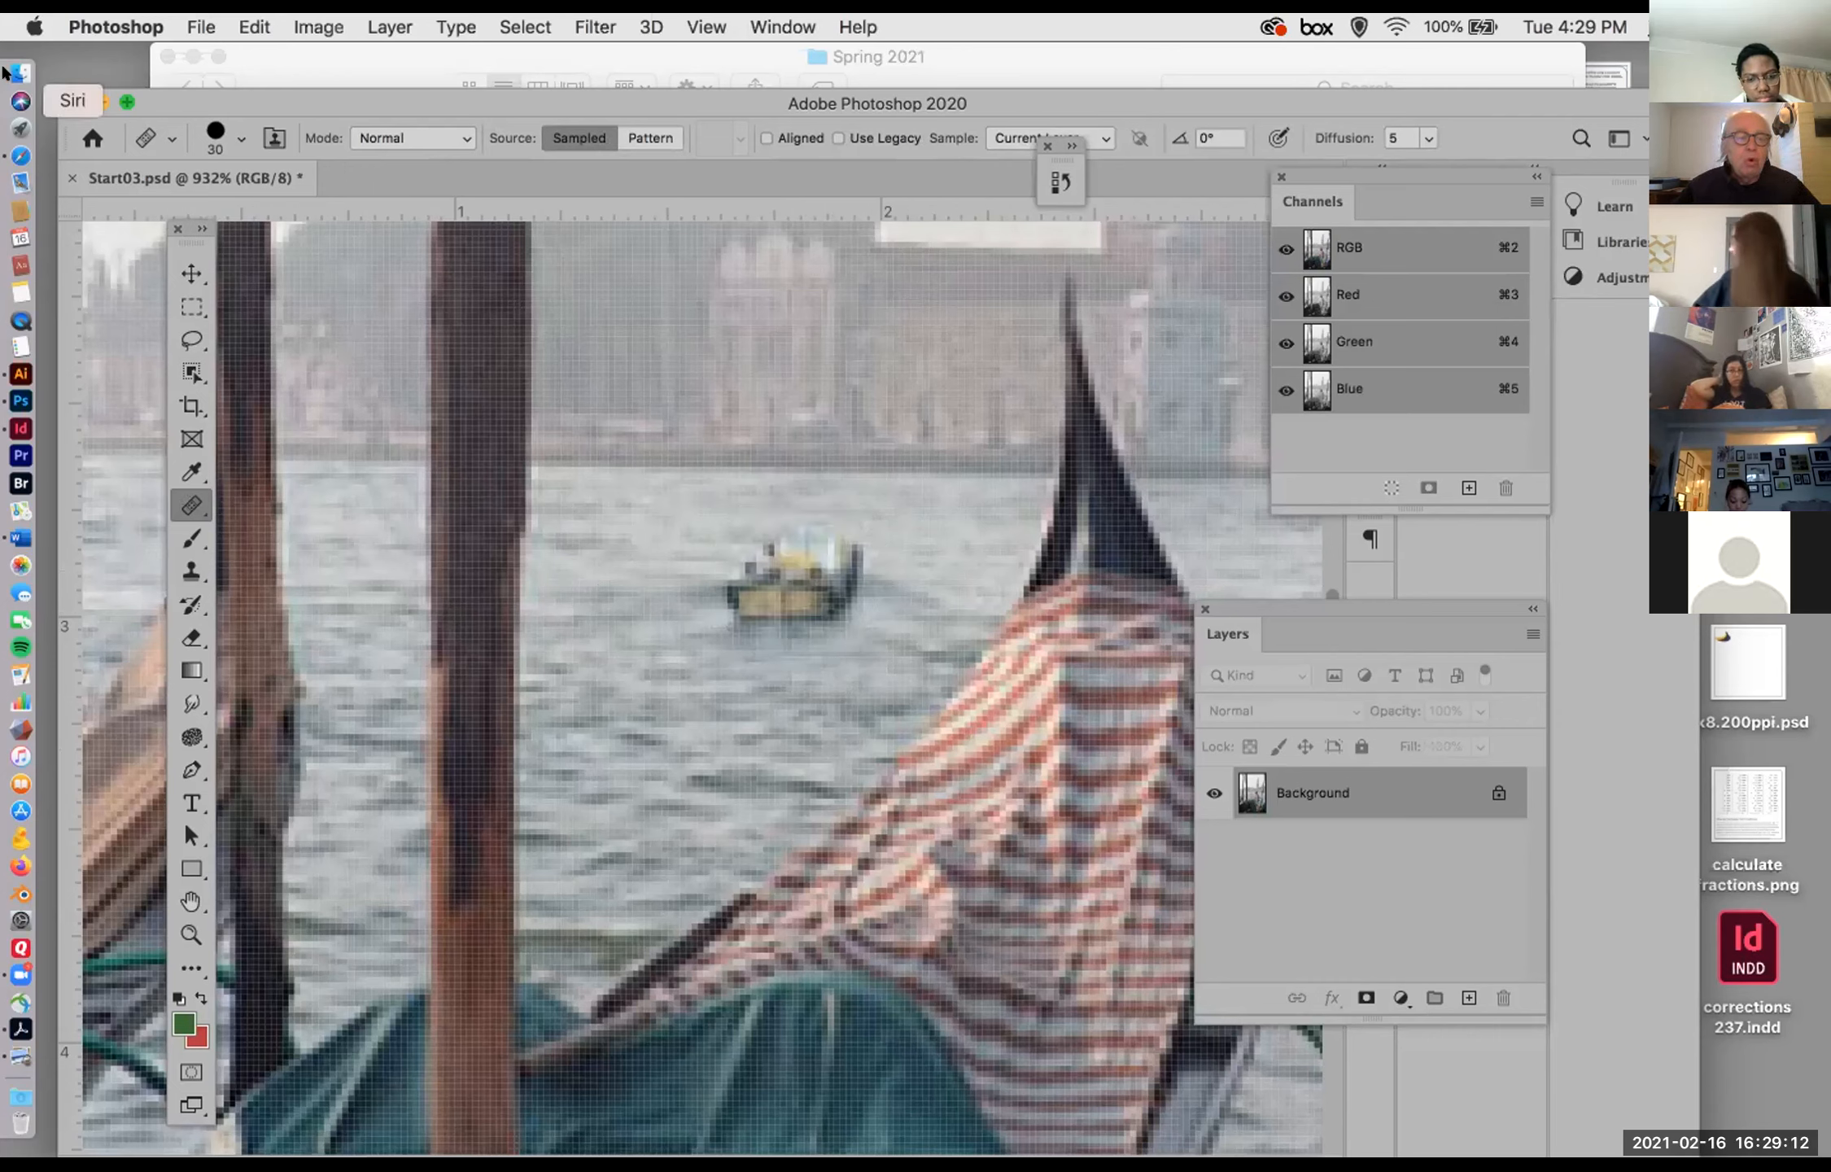
Step: Set the Healing Brush hardness to 0%, try it at 30 px over the boat, and undo the stroke
click(241, 139)
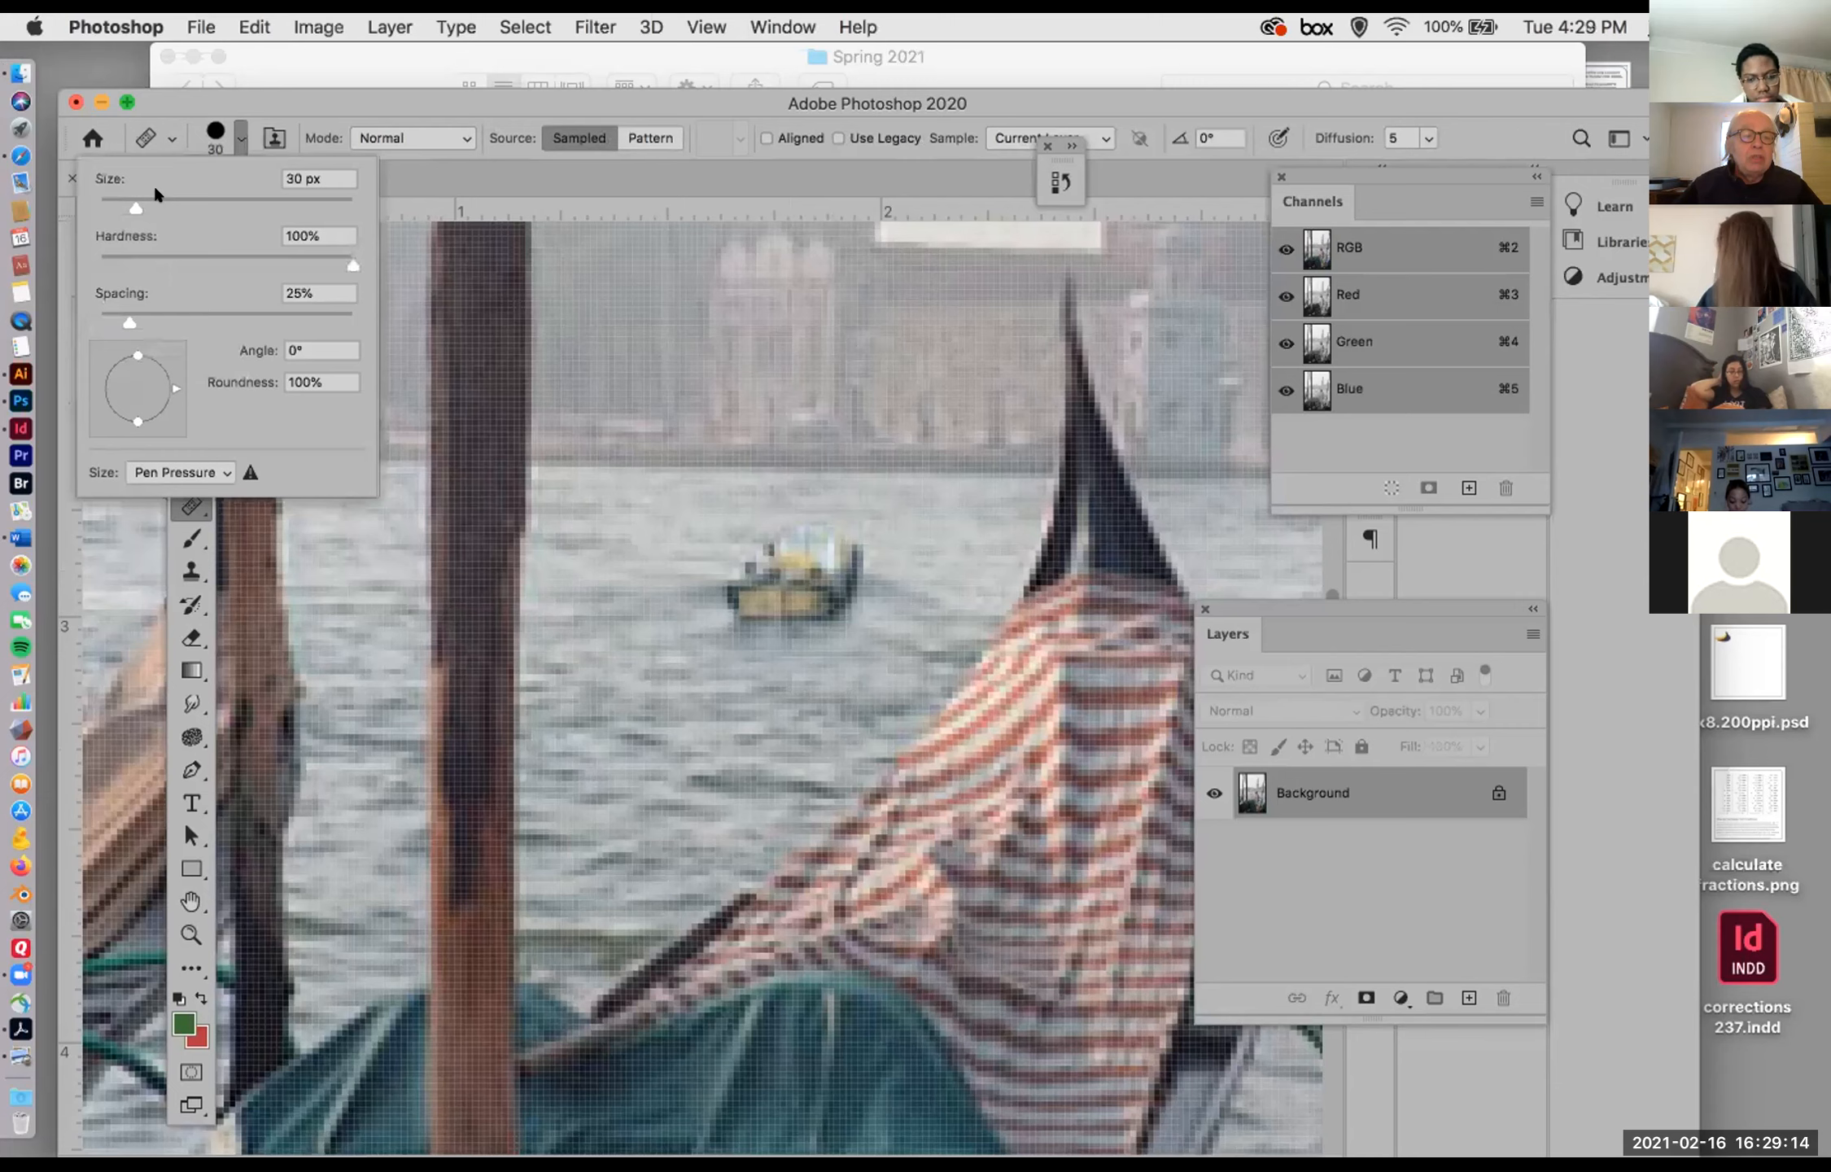
drag(340, 259, 92, 230)
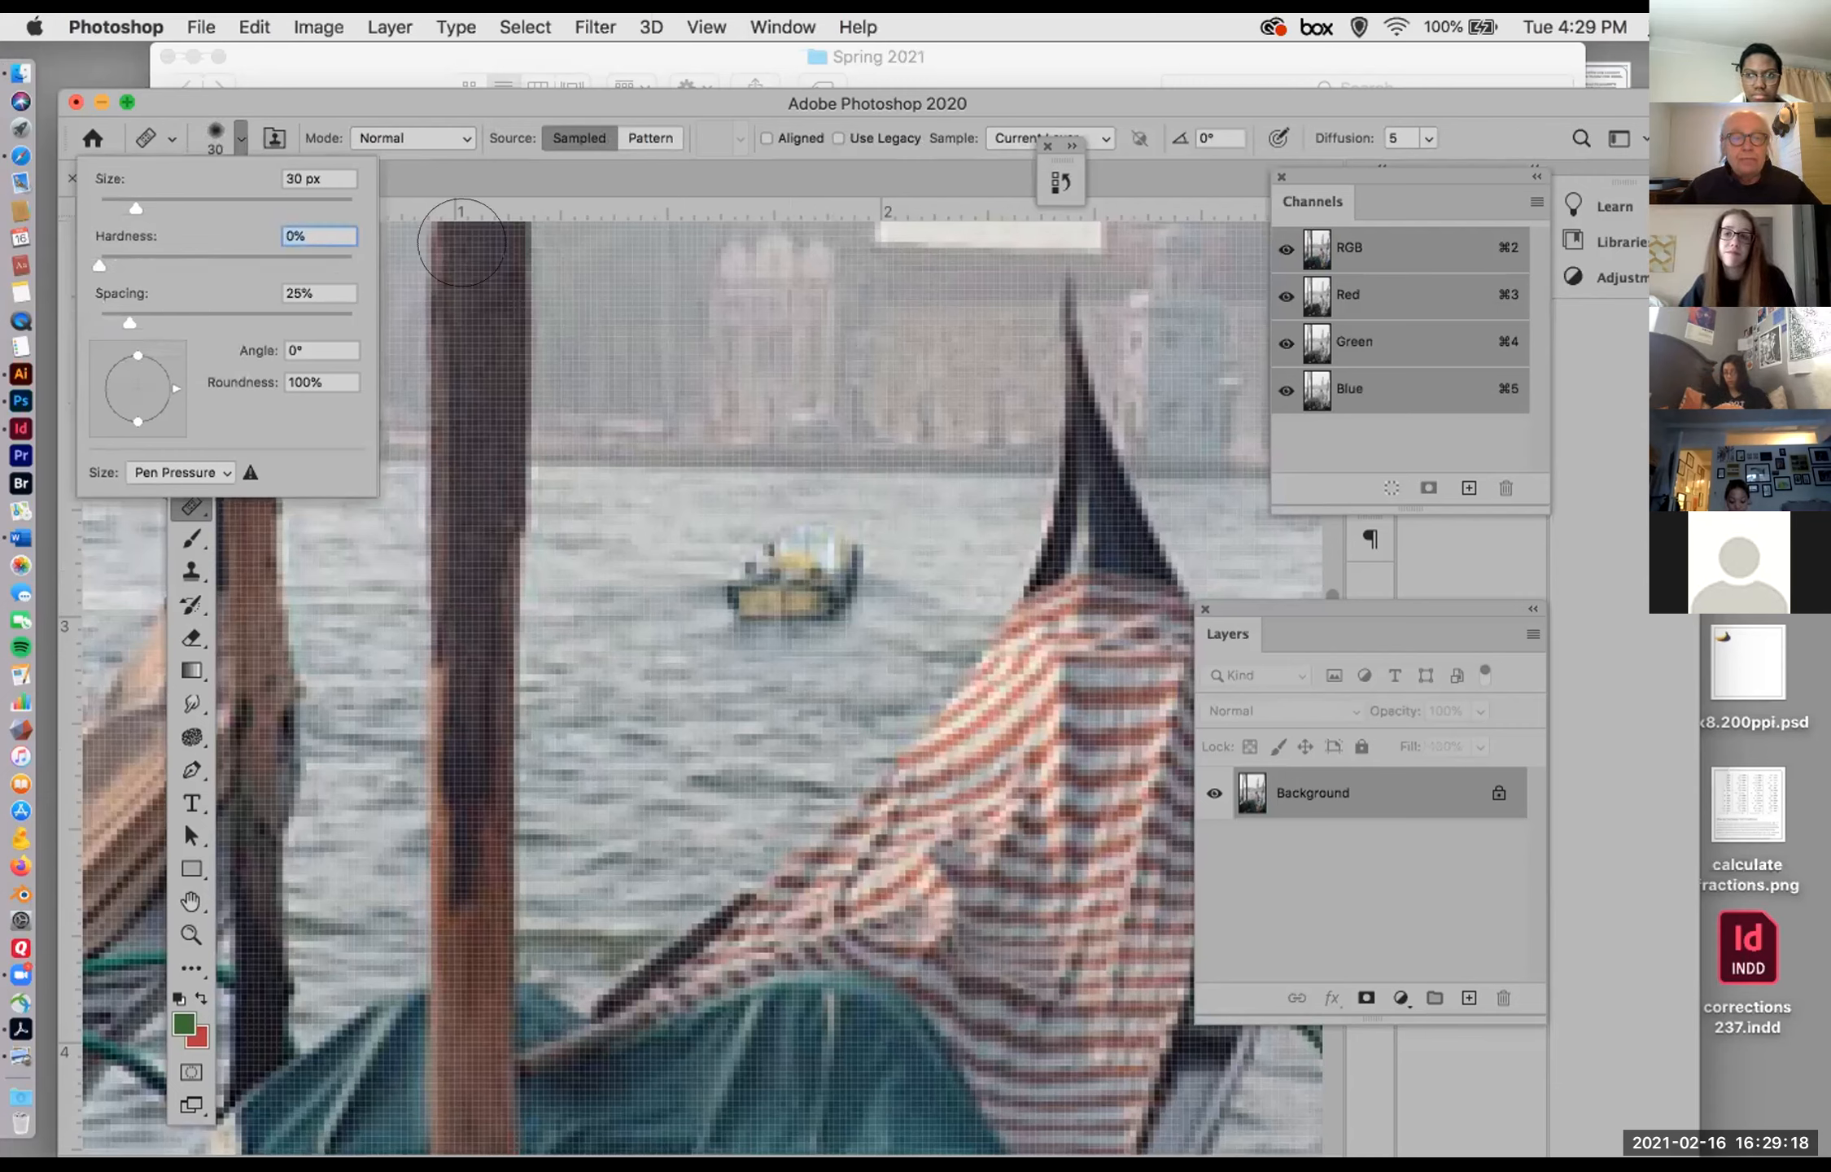
click(295, 99)
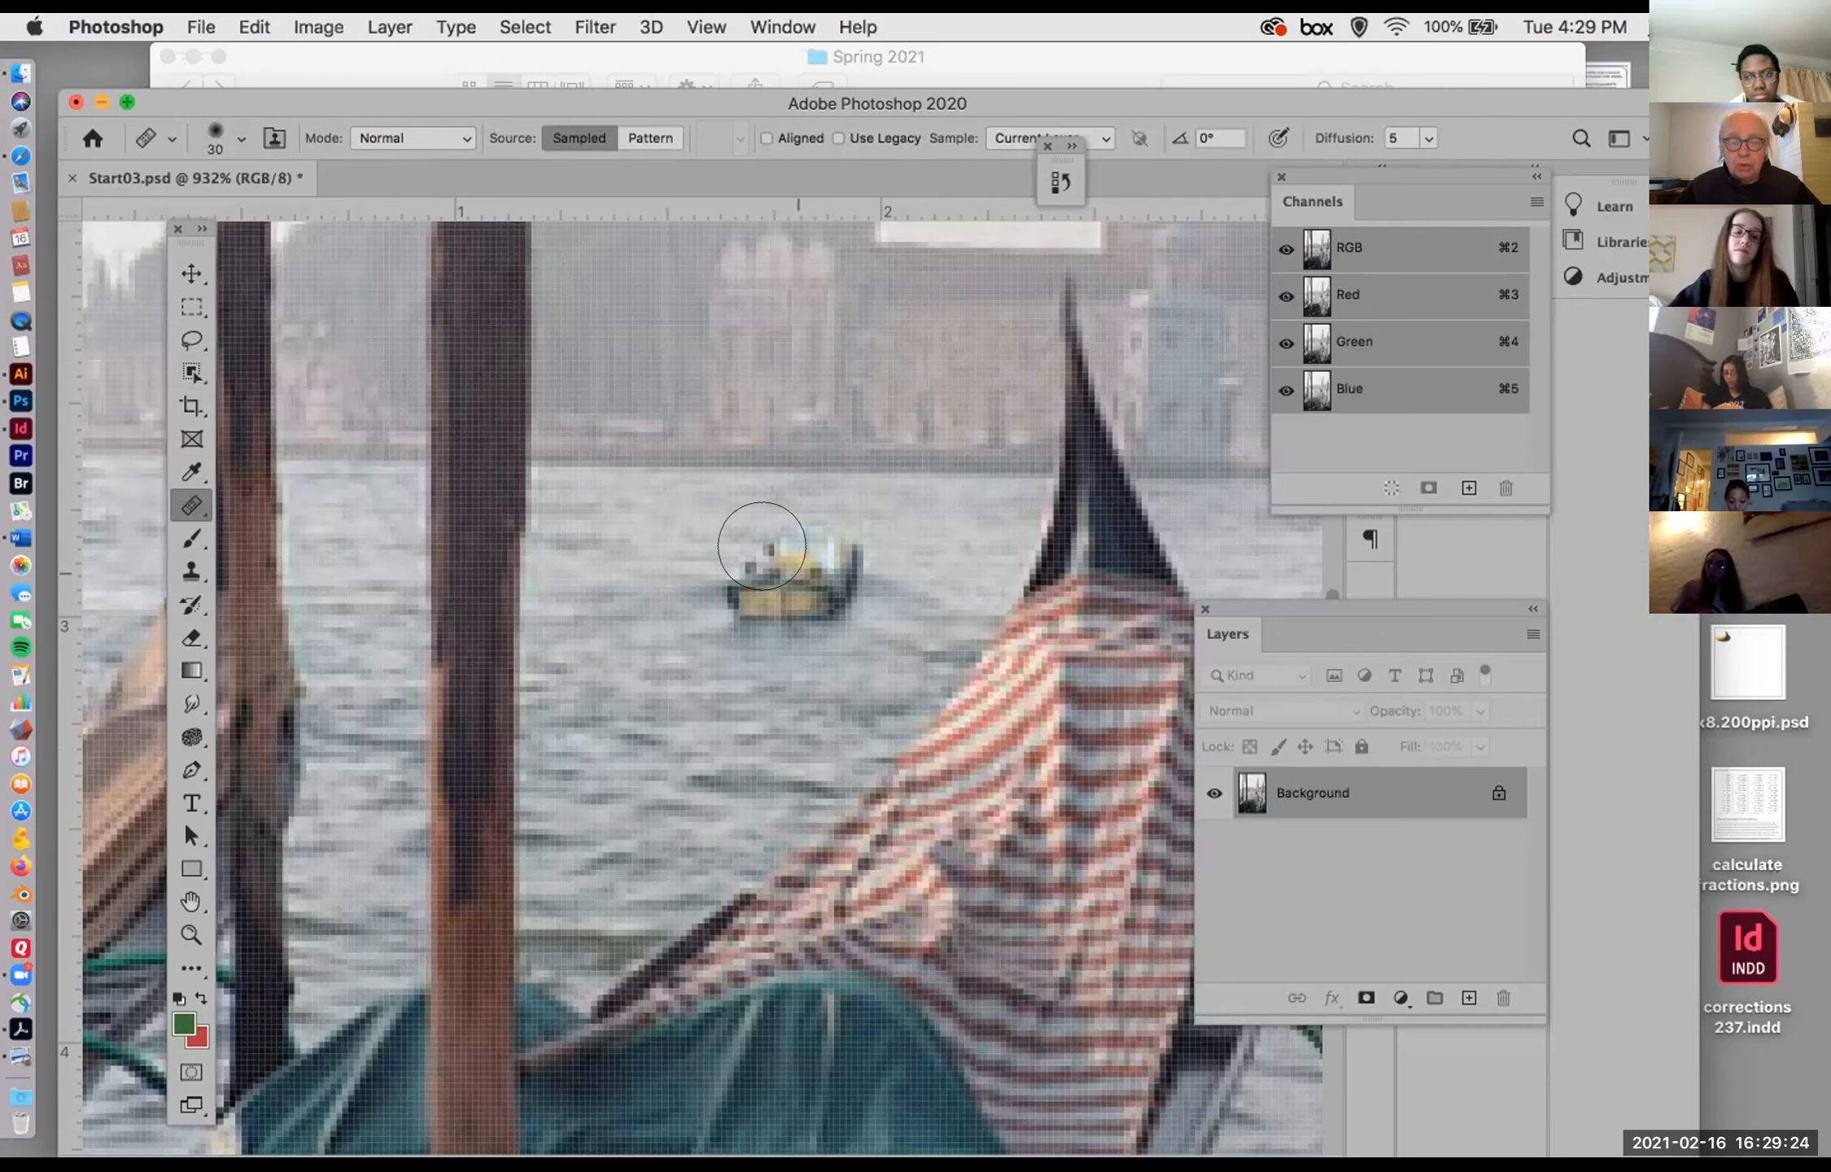
click(761, 545)
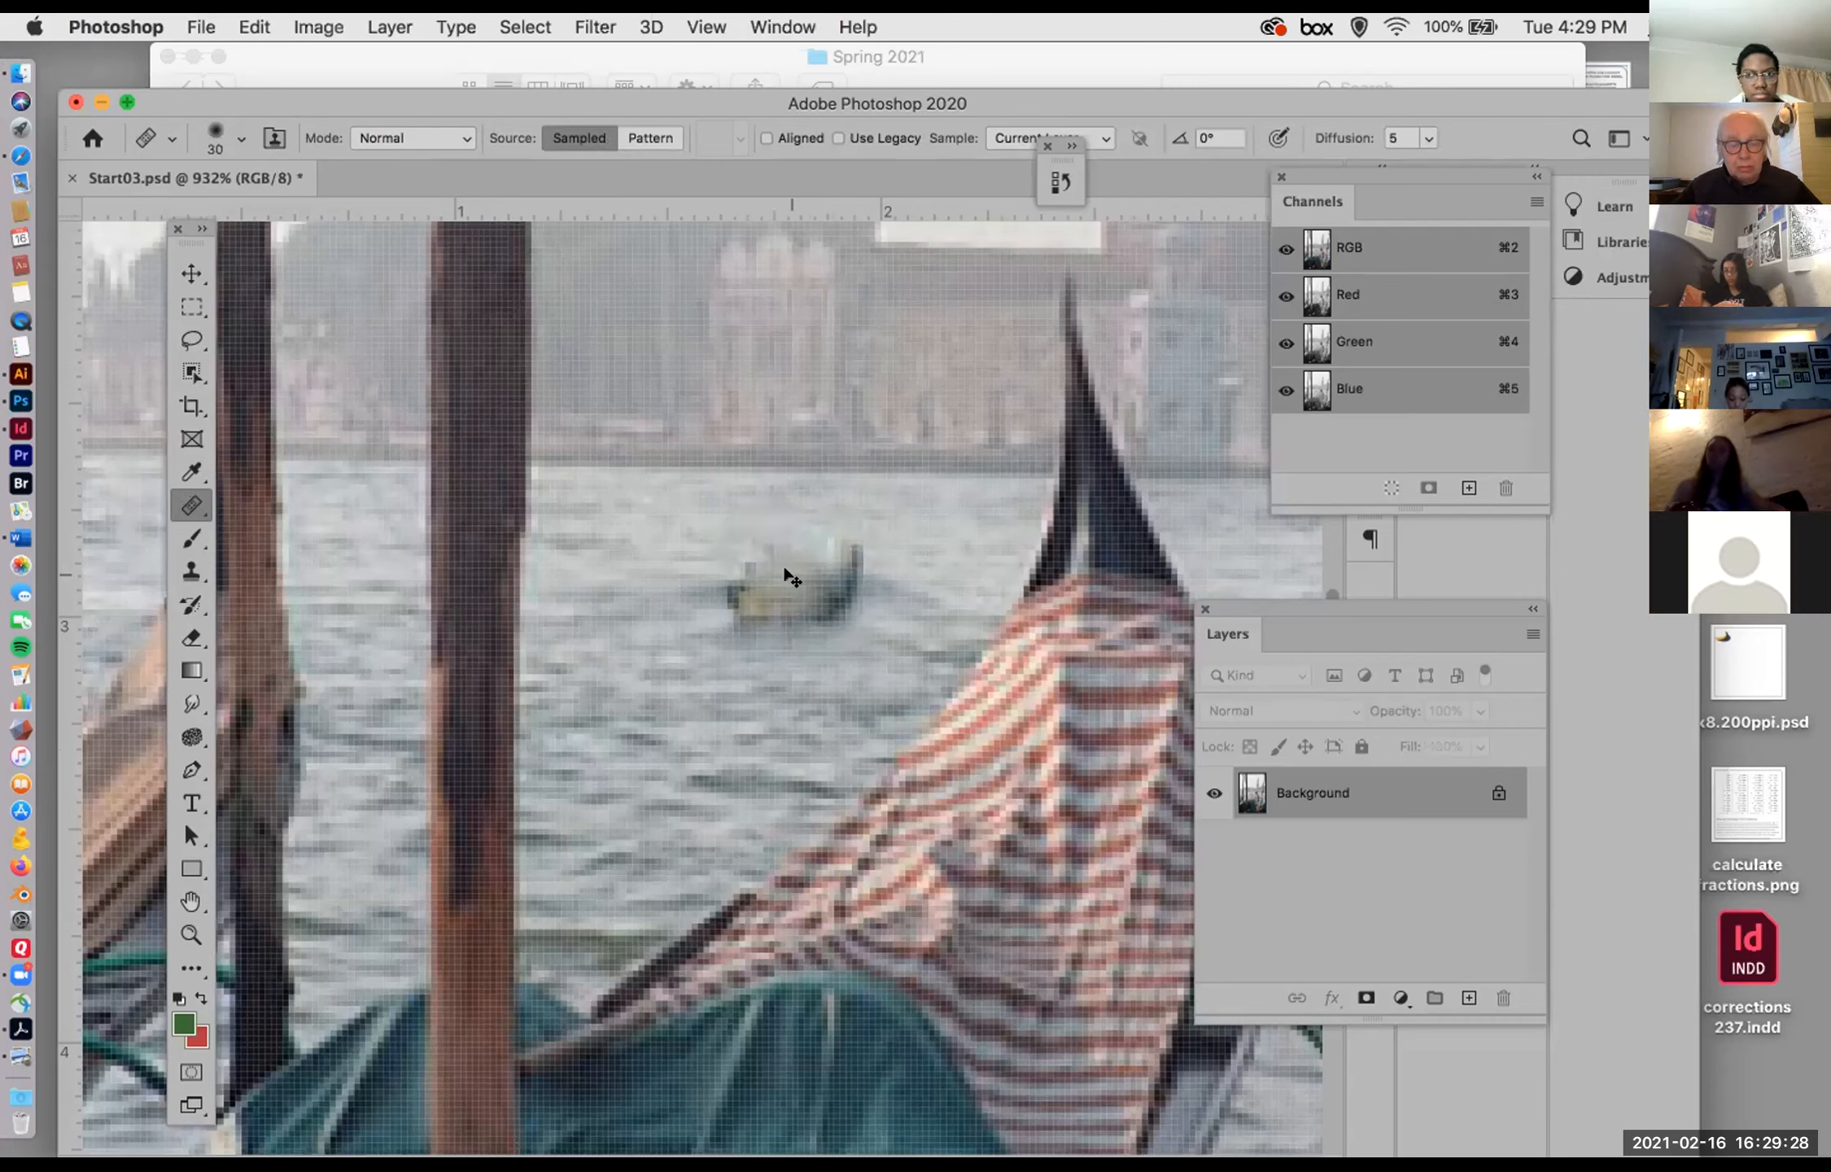
key(super+z)
Step: Try healing the boat with a soft 35 px Healing Brush using water sampled left of it
key(bracketright)
alt+click(626, 571)
drag(755, 543, 762, 541)
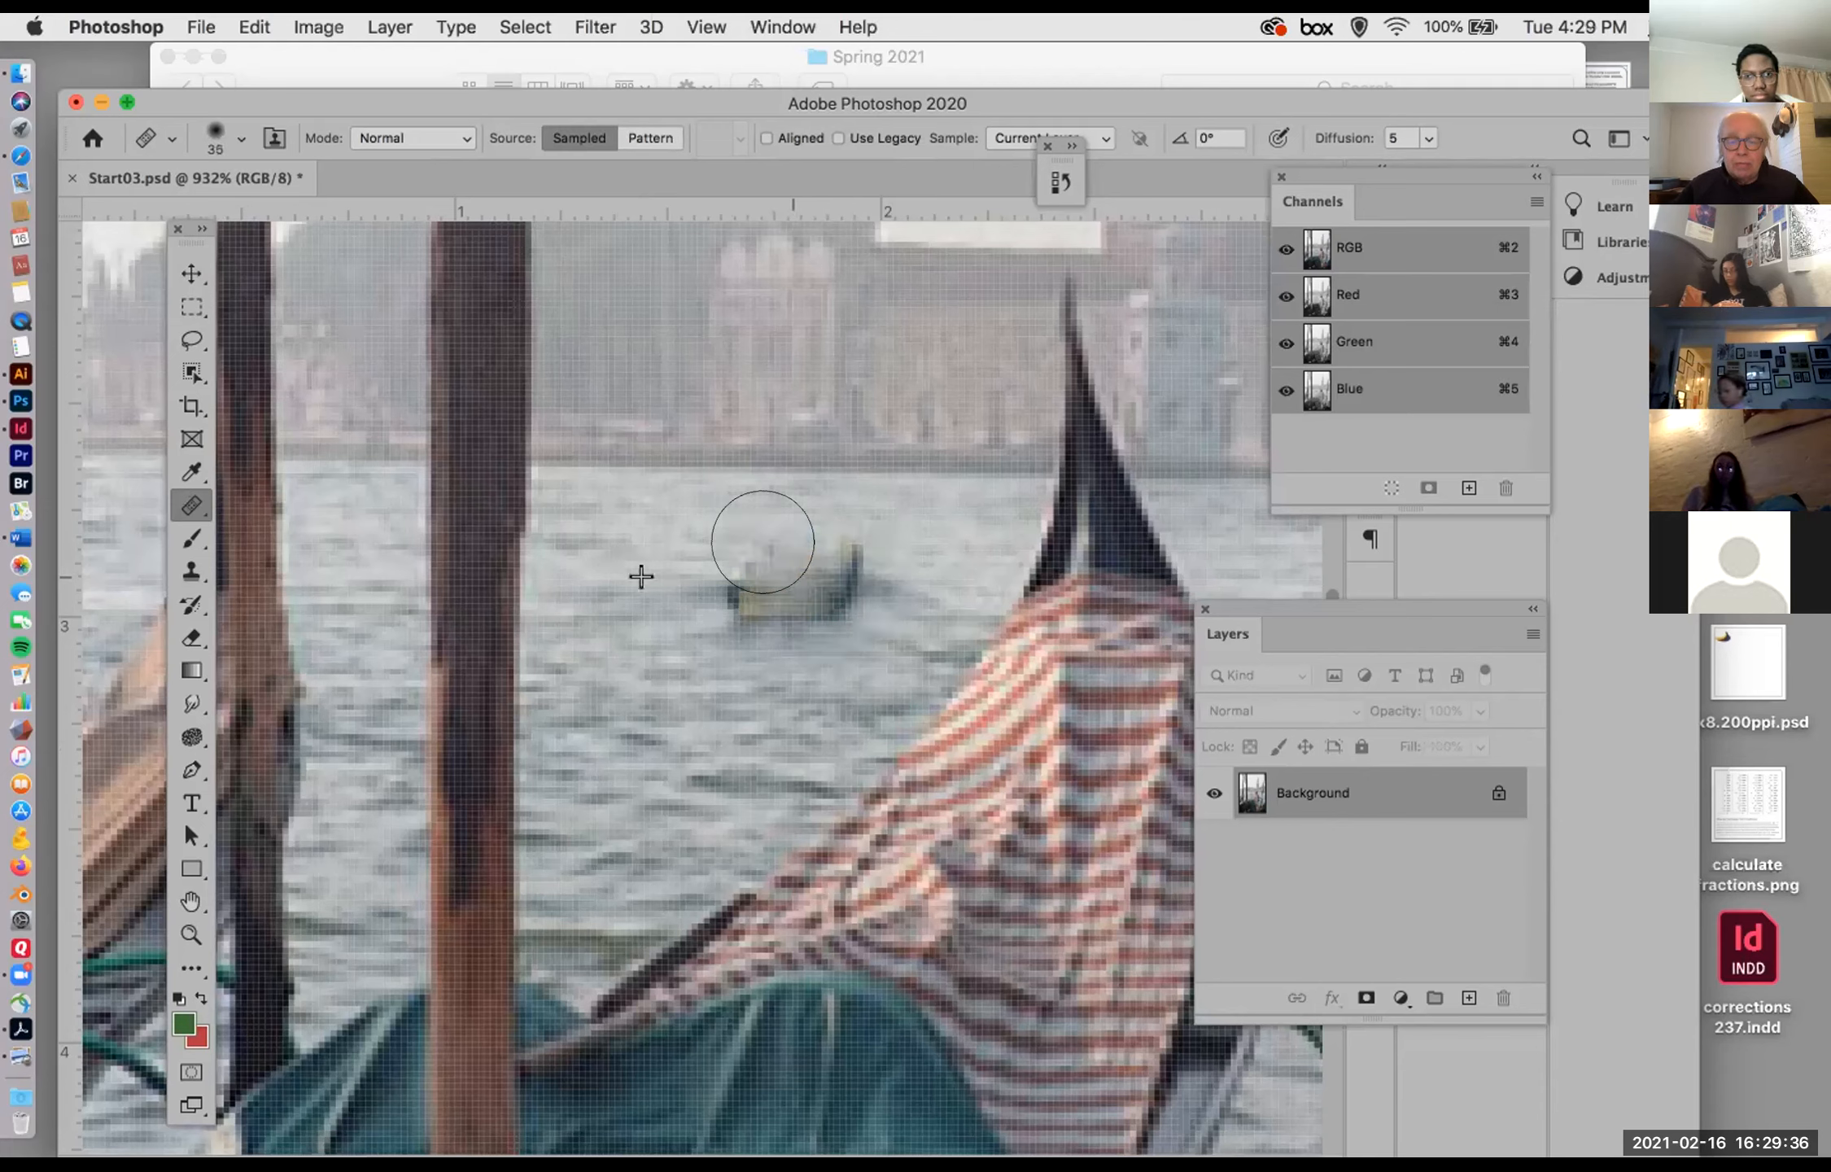
Step: Set the Healing Brush hardness to 21% and its size to 30 px
click(214, 129)
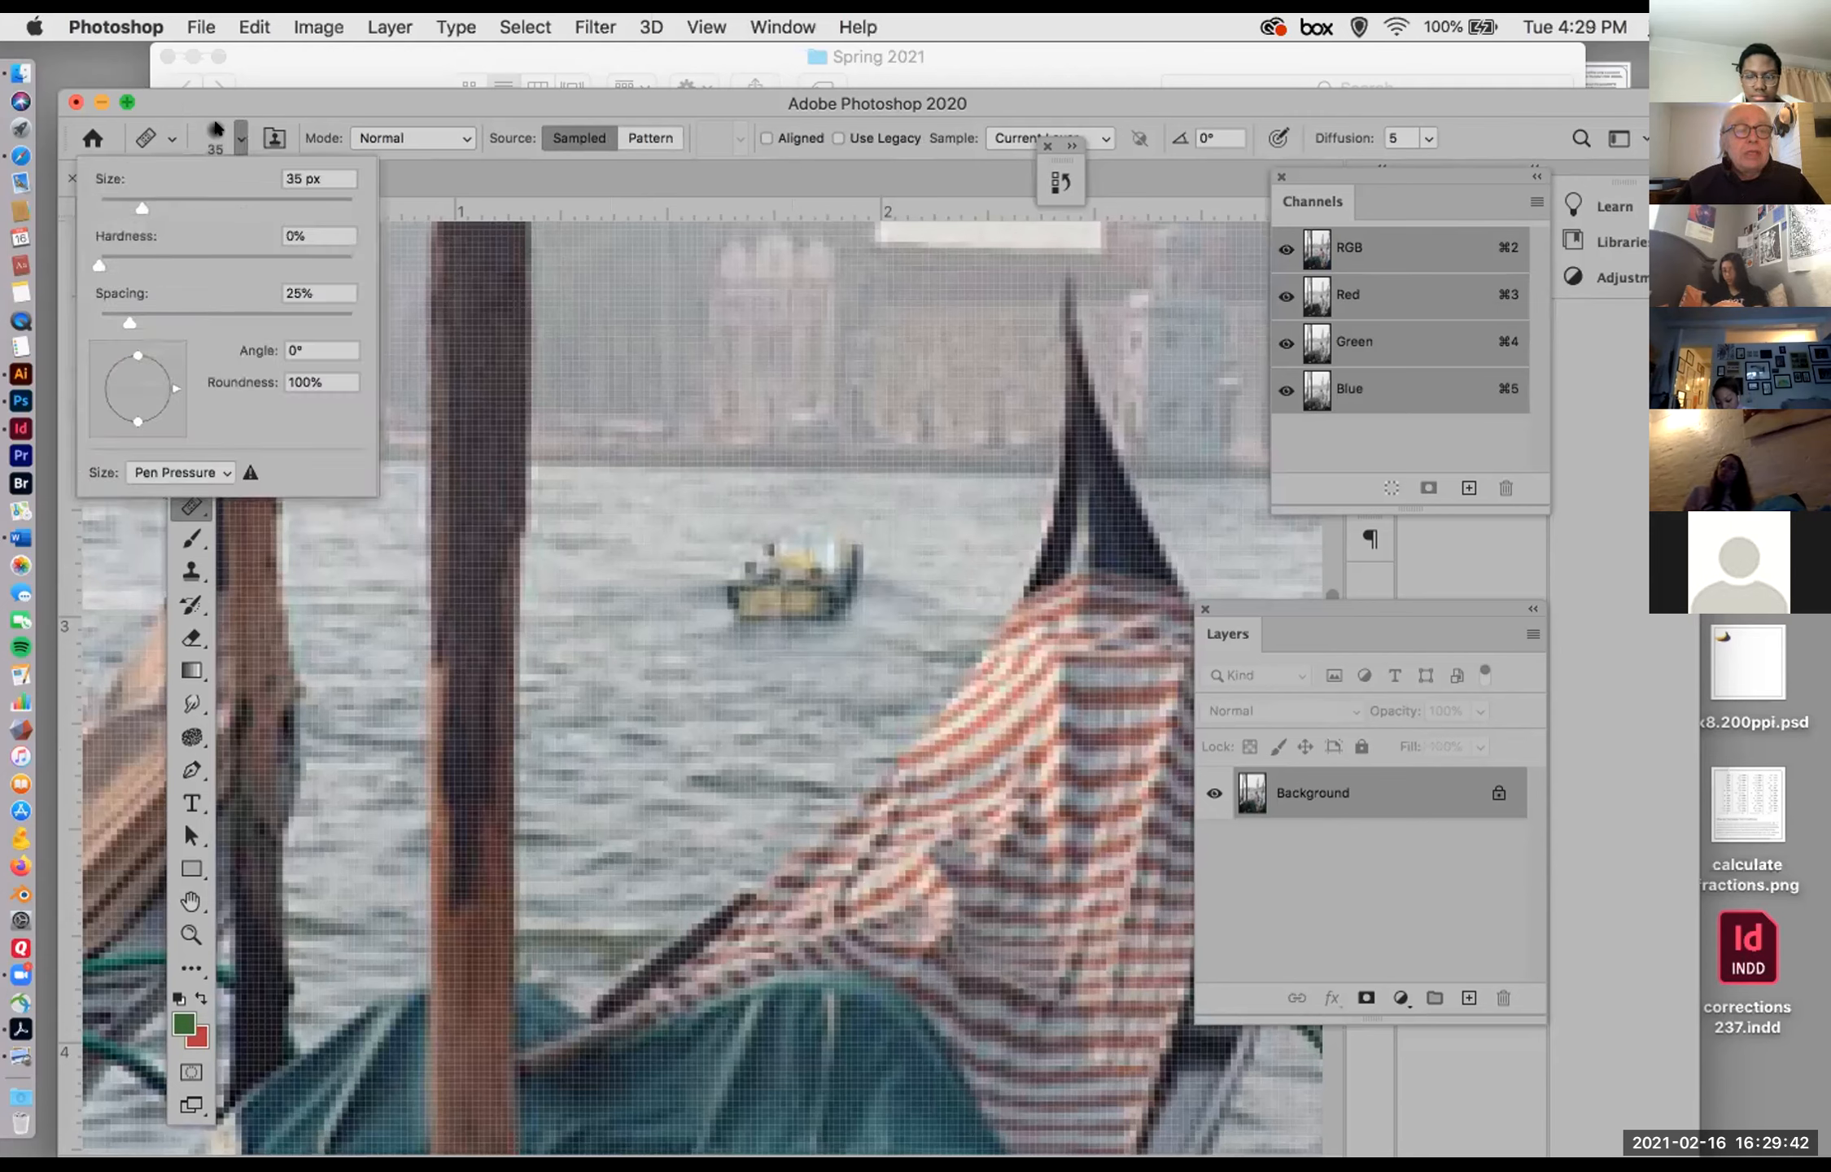
drag(133, 197, 107, 196)
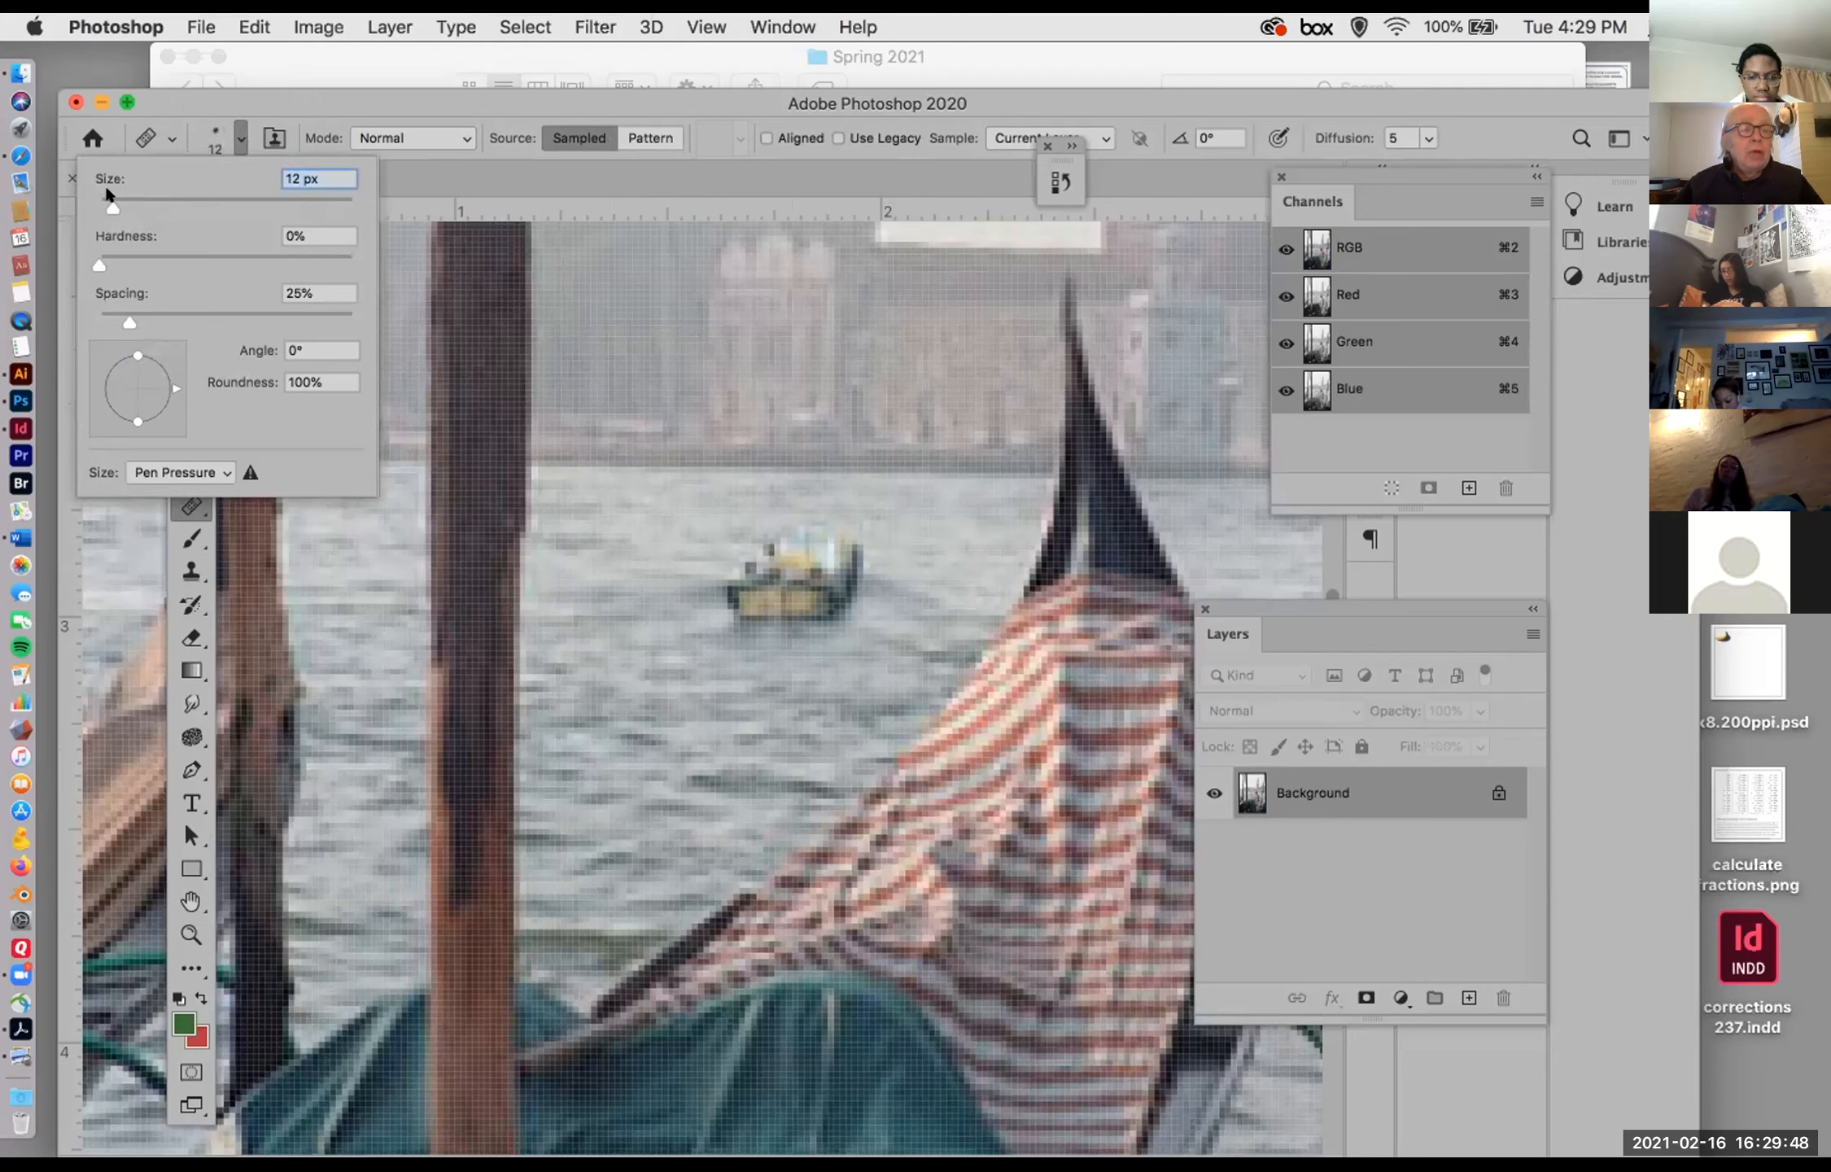
drag(135, 197, 144, 197)
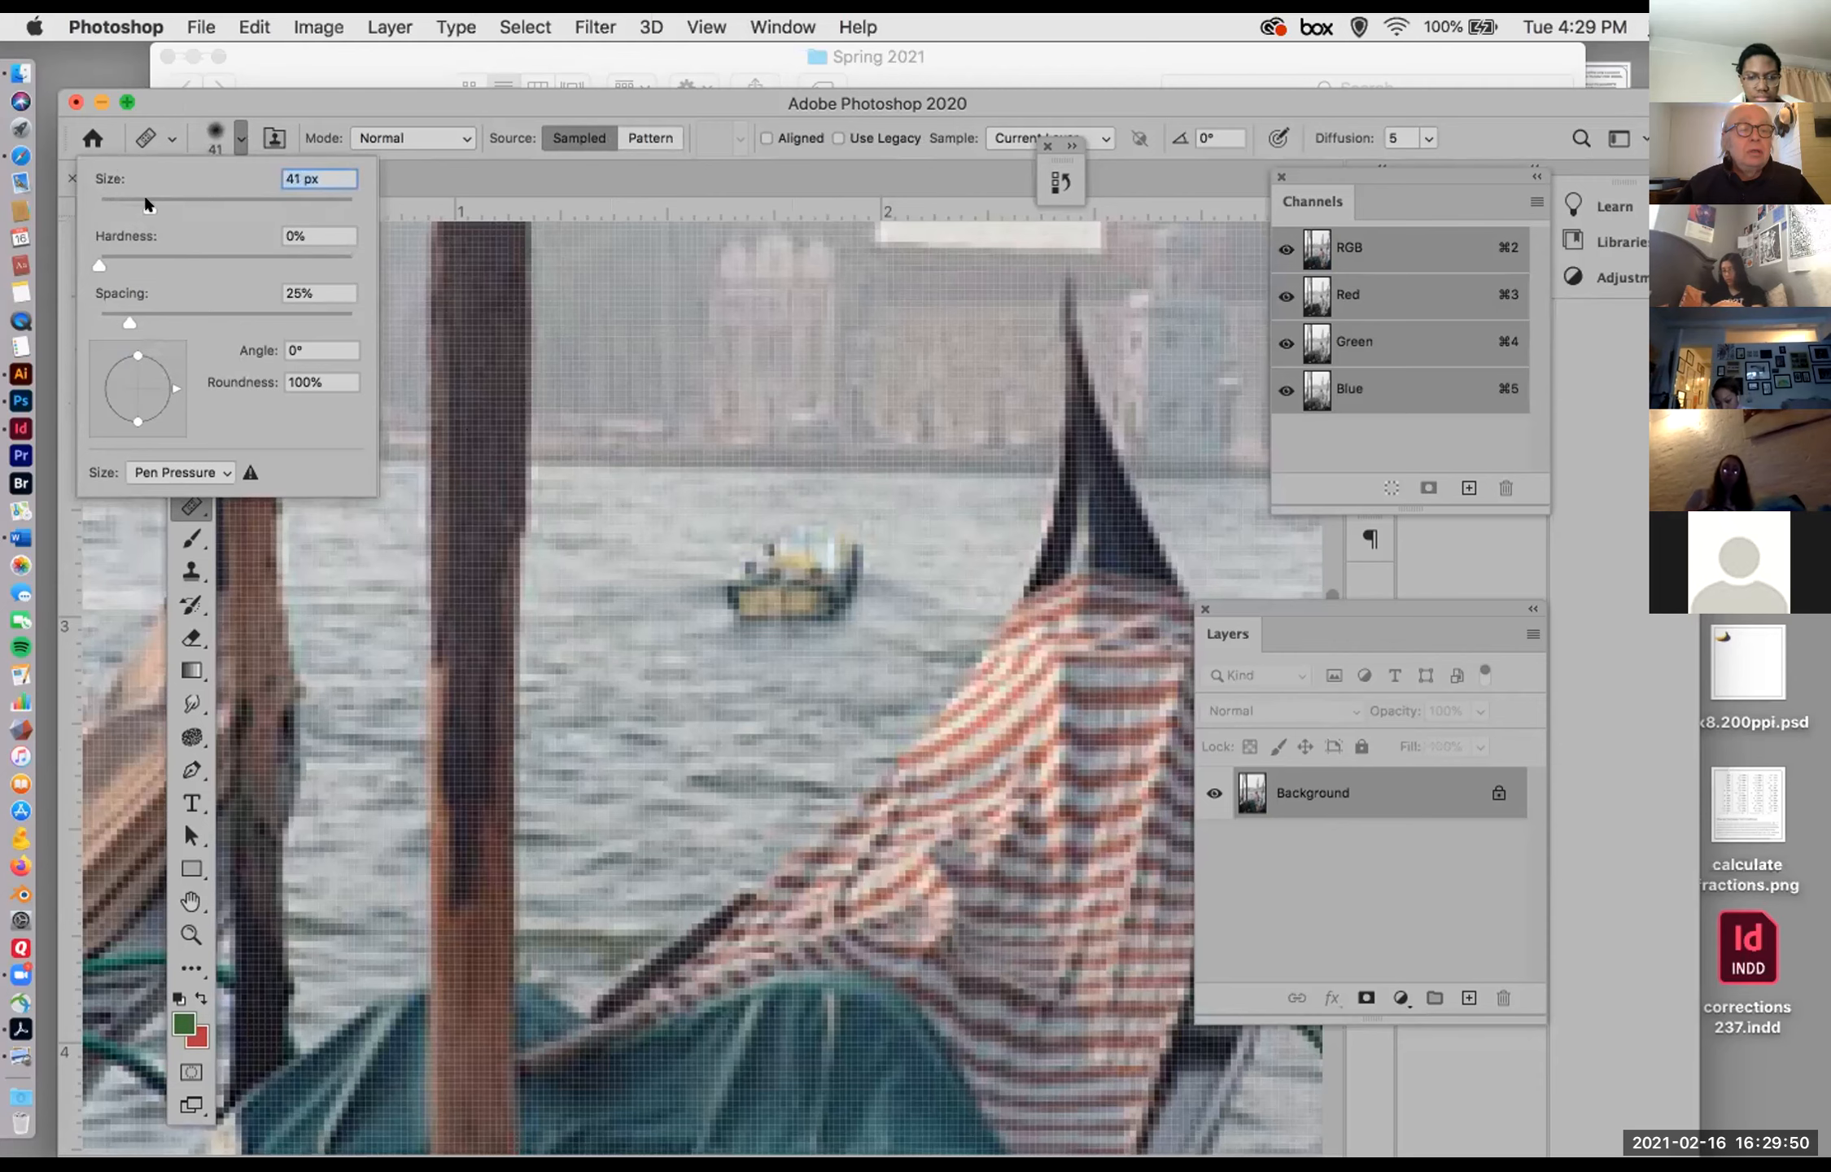
drag(99, 262, 151, 257)
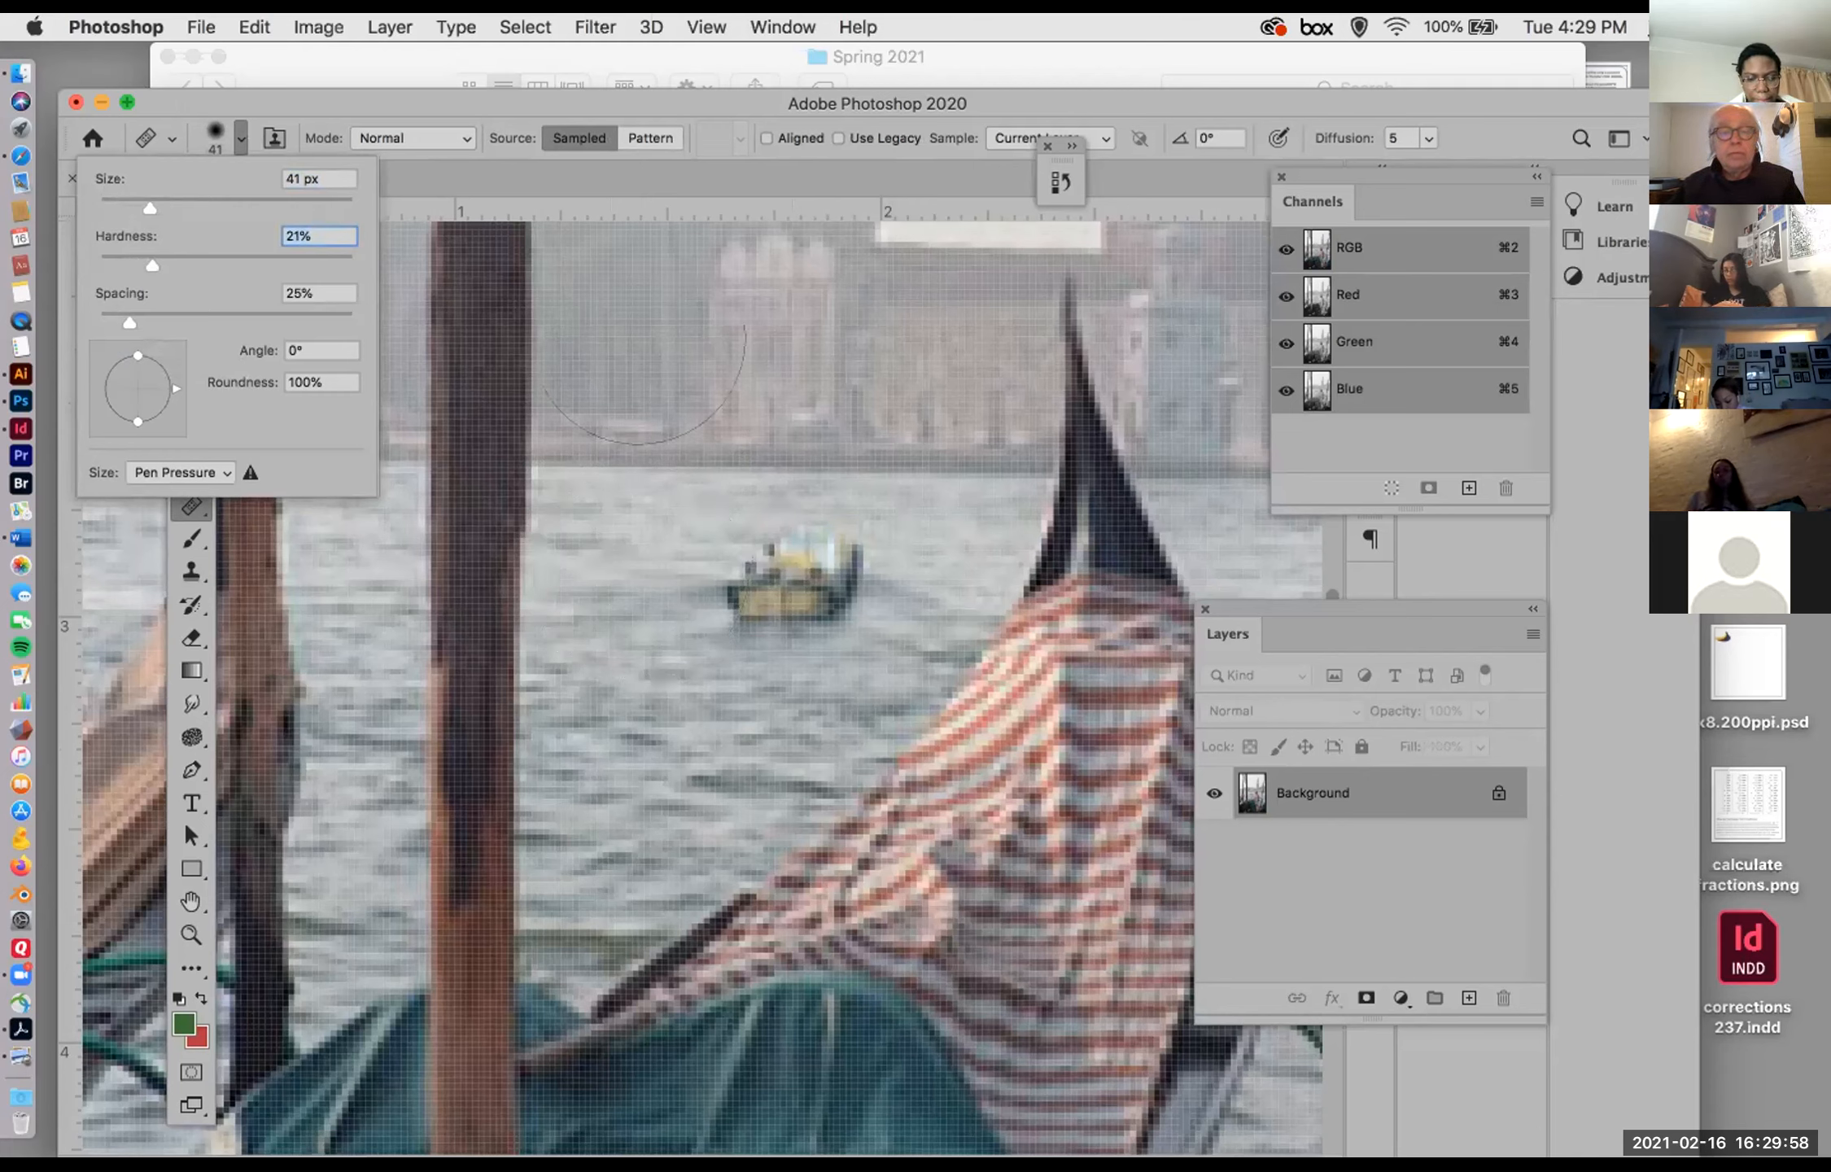
key(Return)
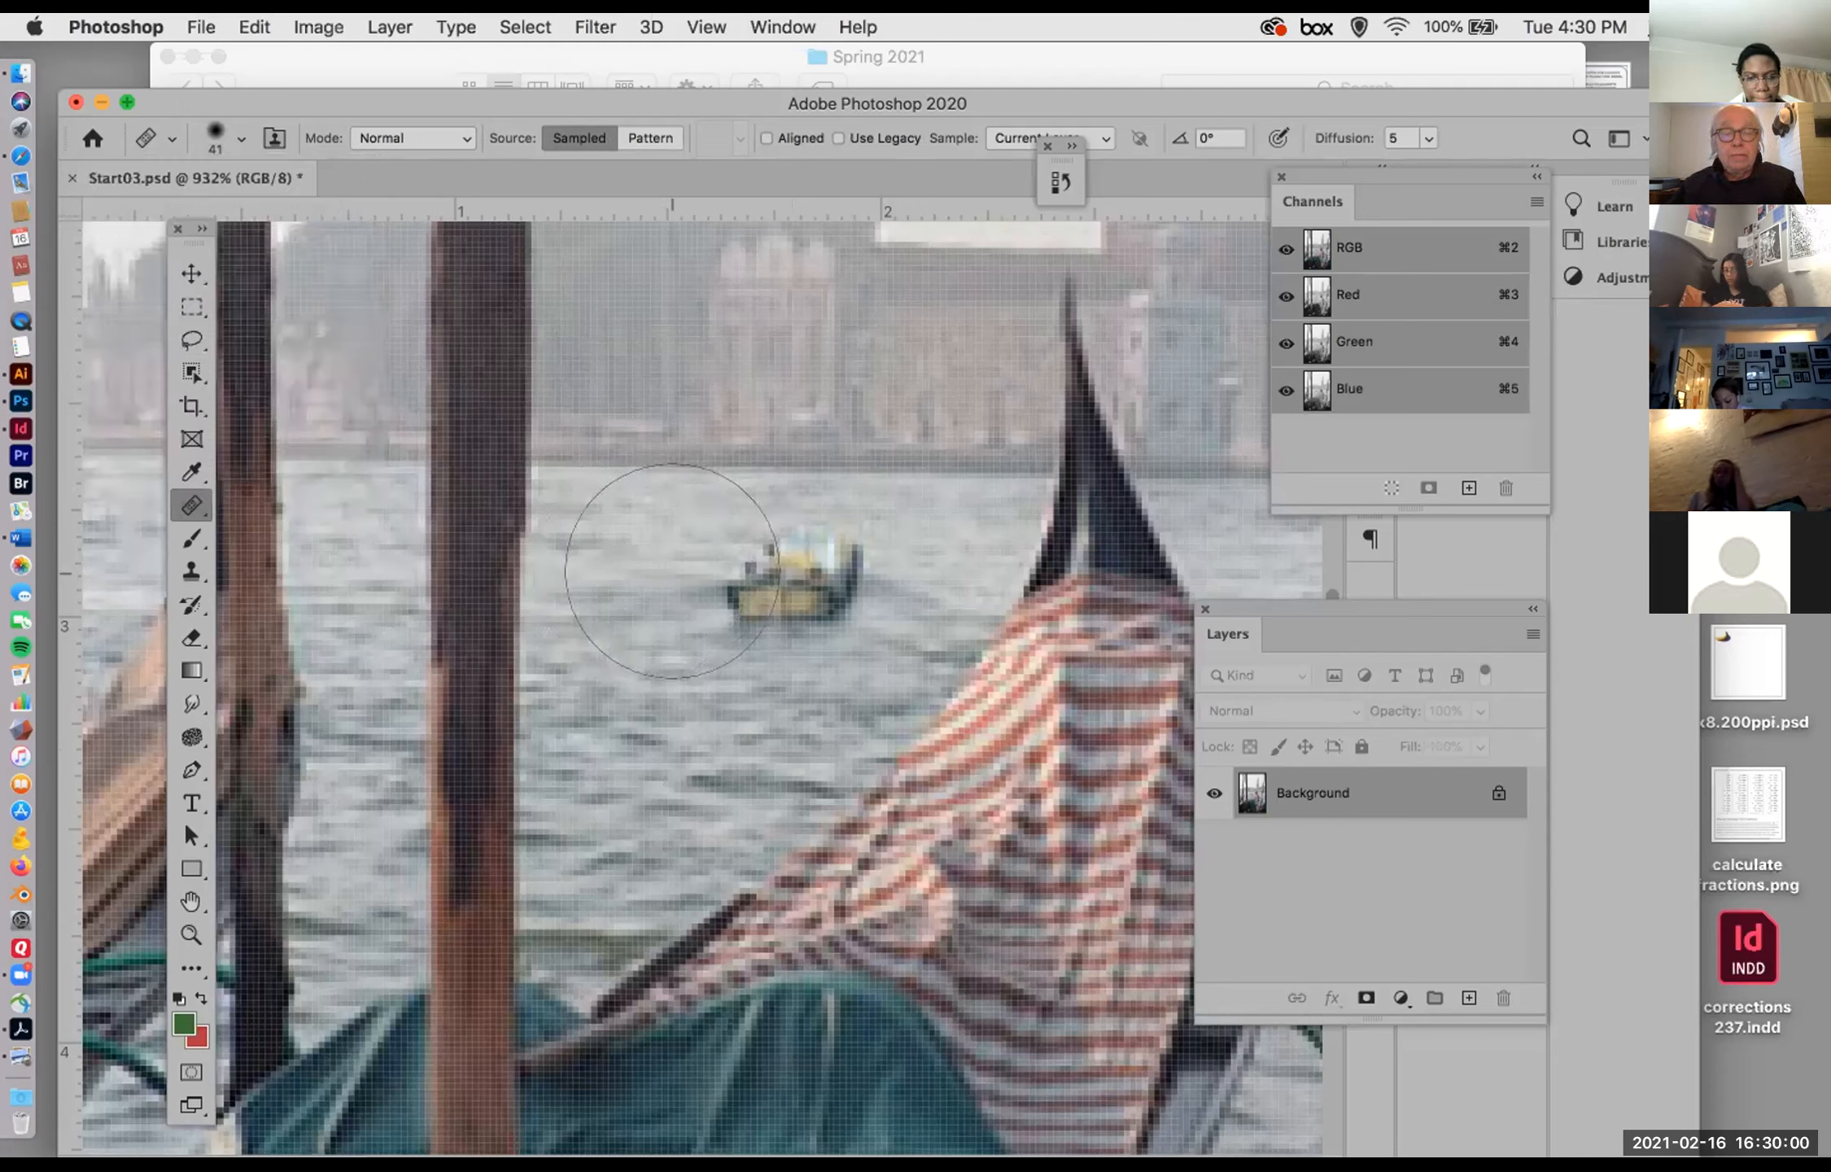
key(bracketleft)
key(bracketleft)
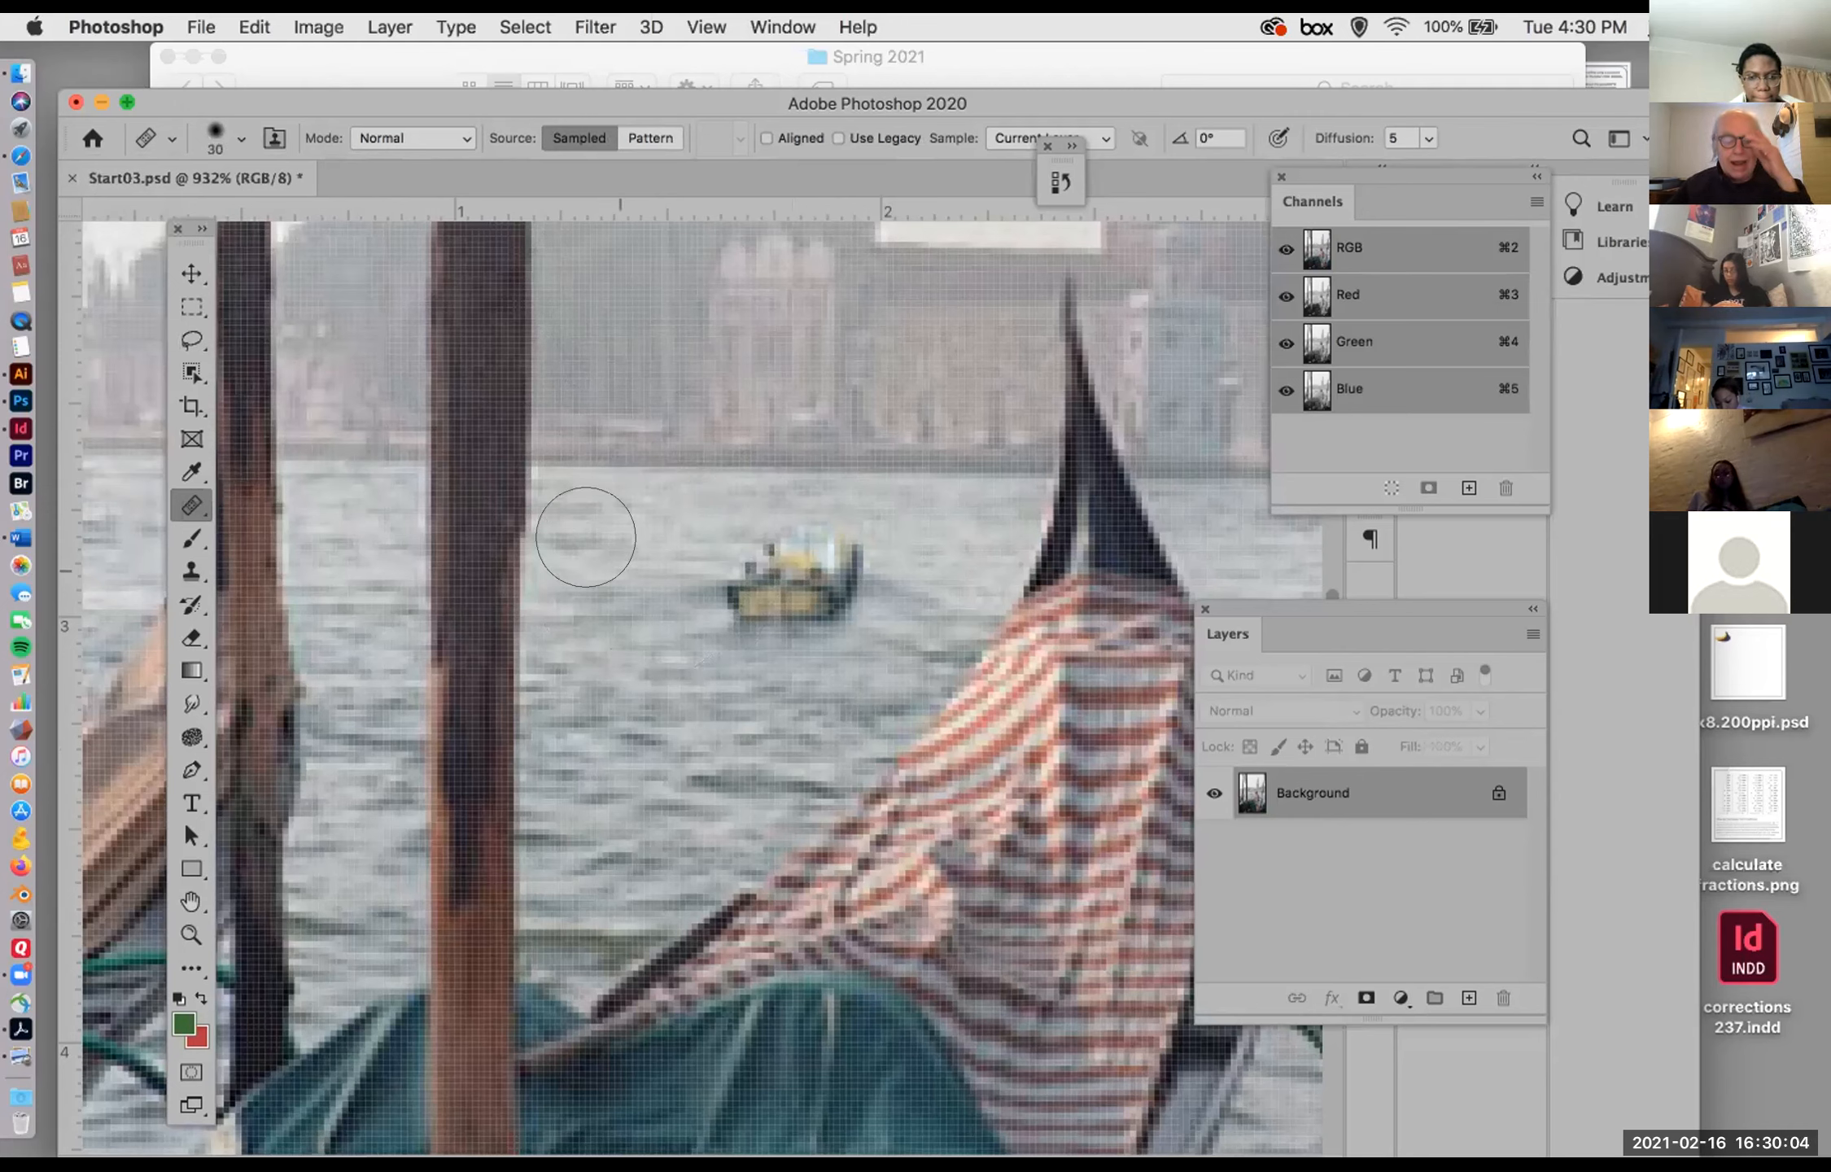
Step: Try healing the boat with several 30 px strokes of water sampled left of it, and undo them
alt+click(608, 557)
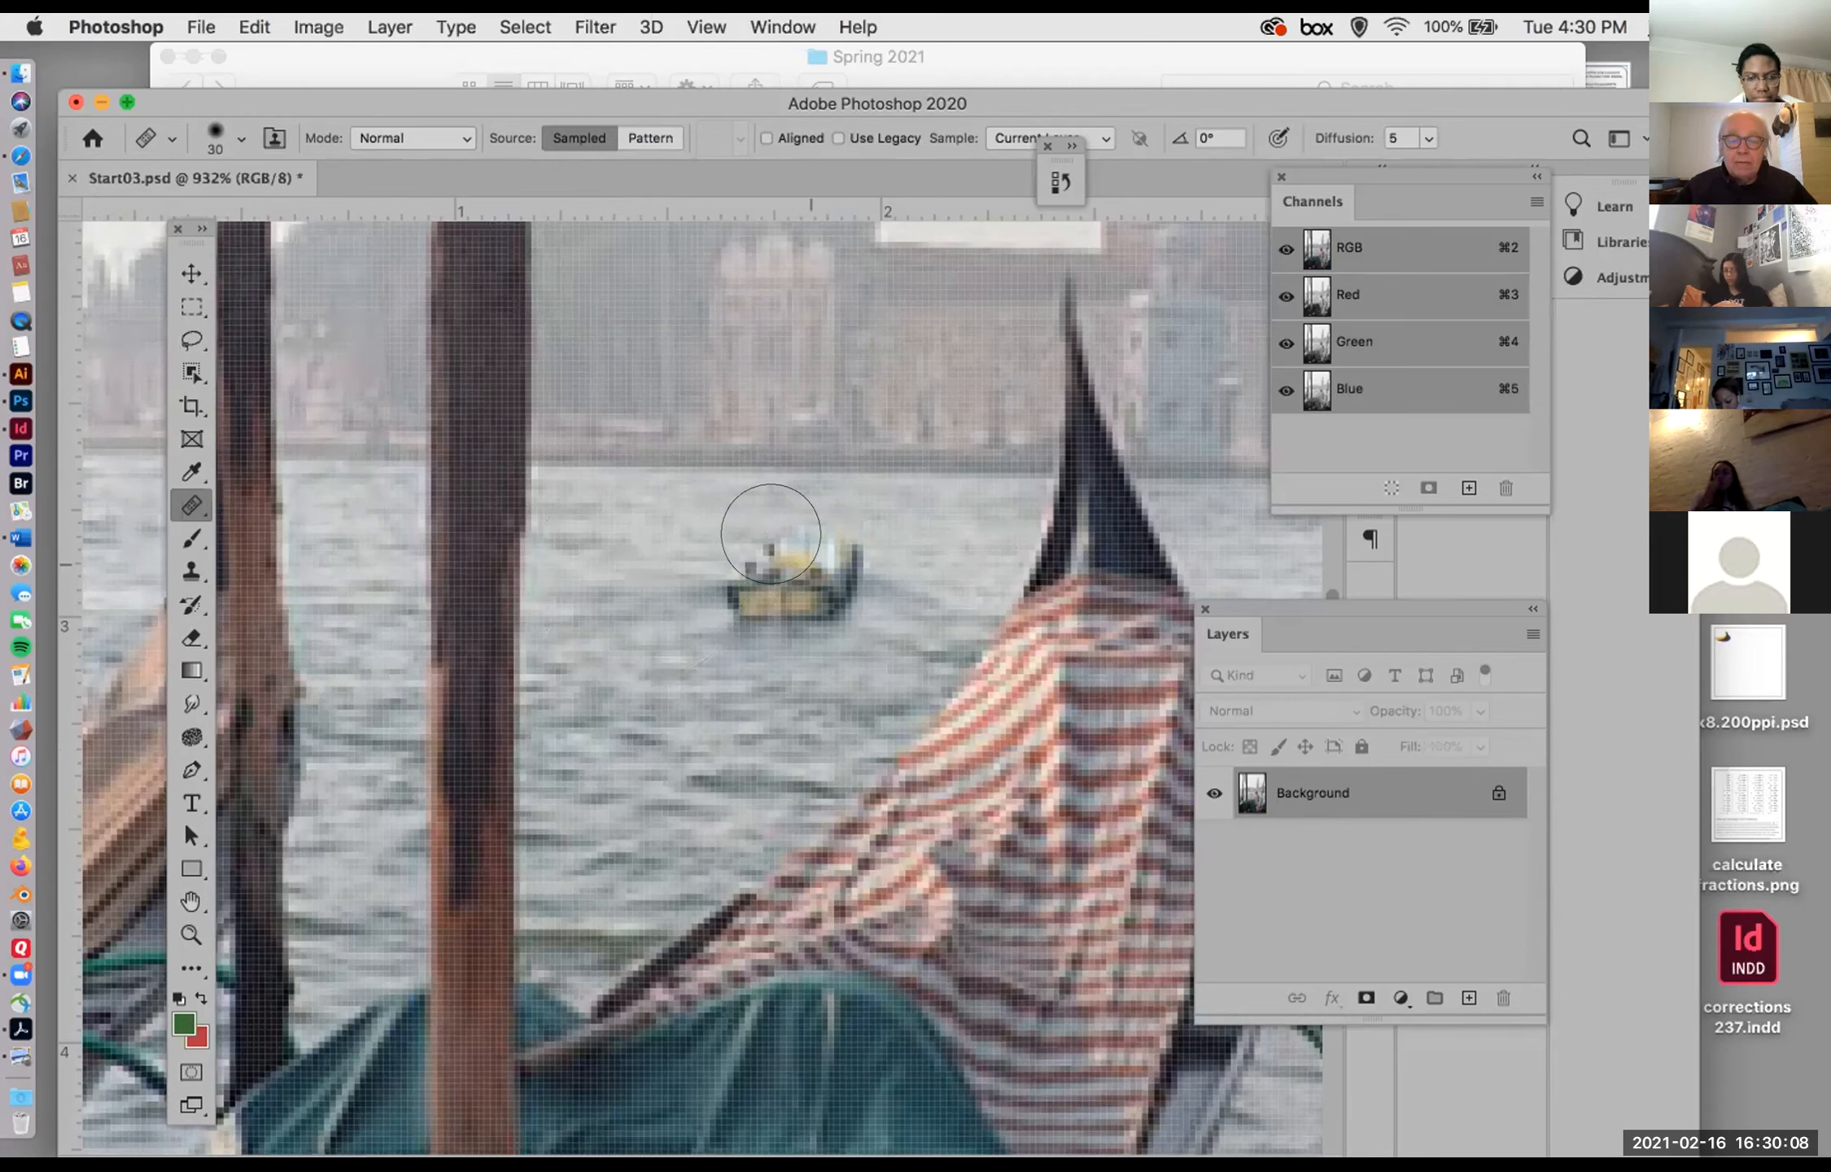
click(765, 540)
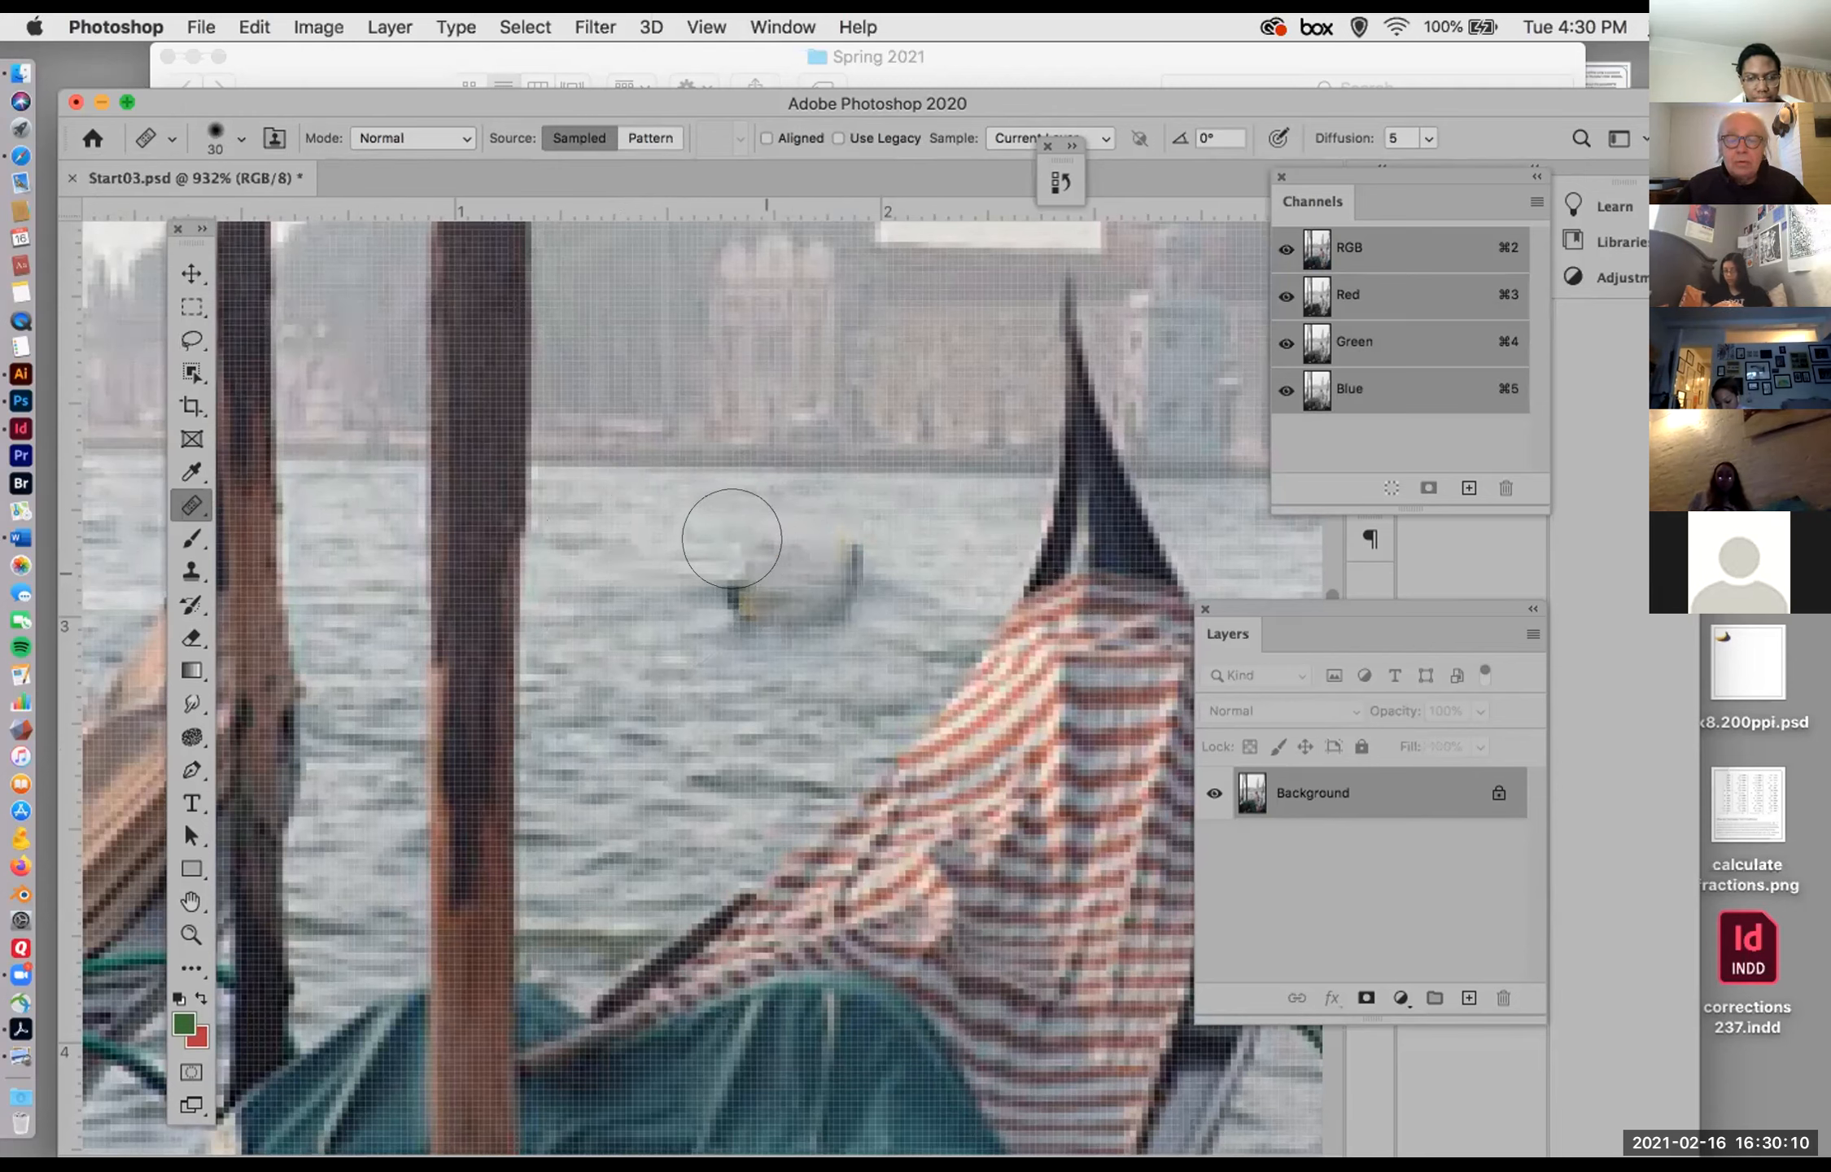
drag(846, 559, 805, 535)
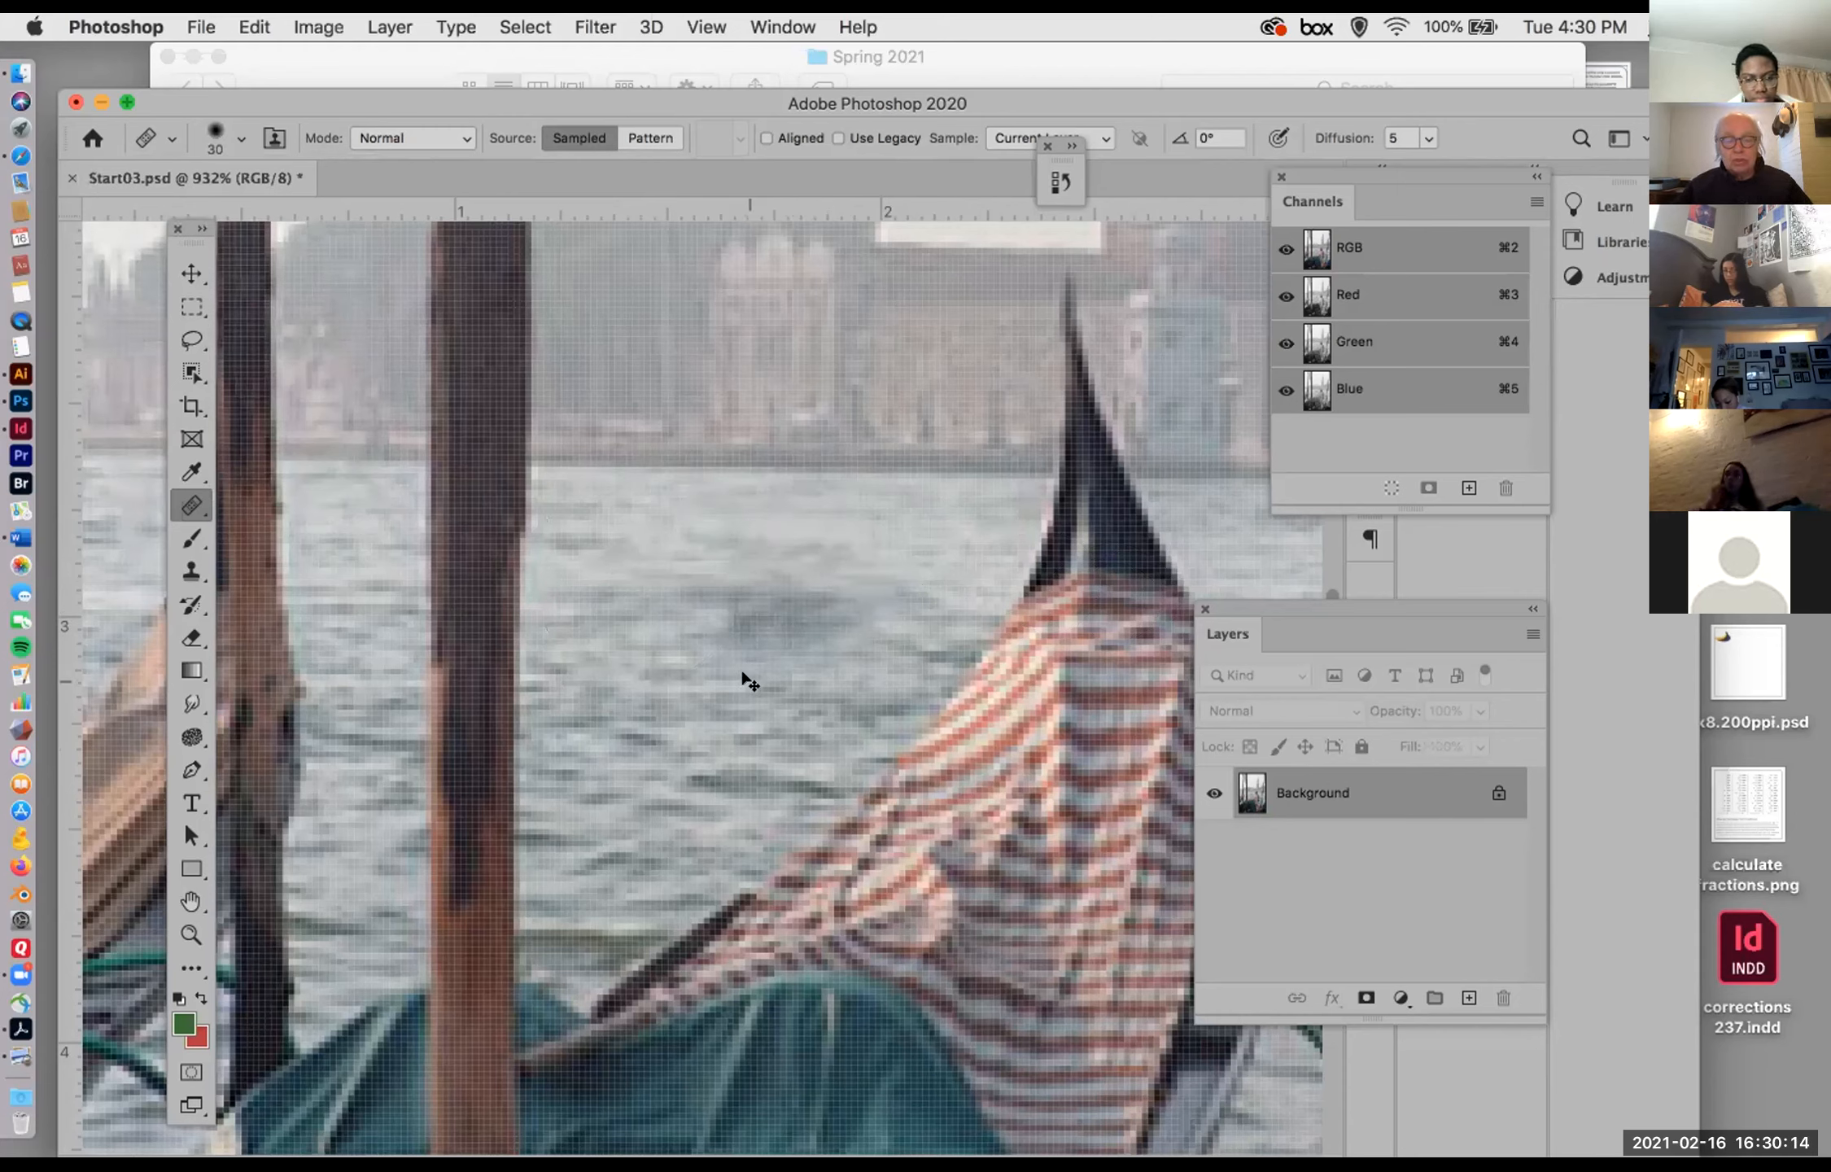
key(super+z)
key(super+z)
key(super+z)
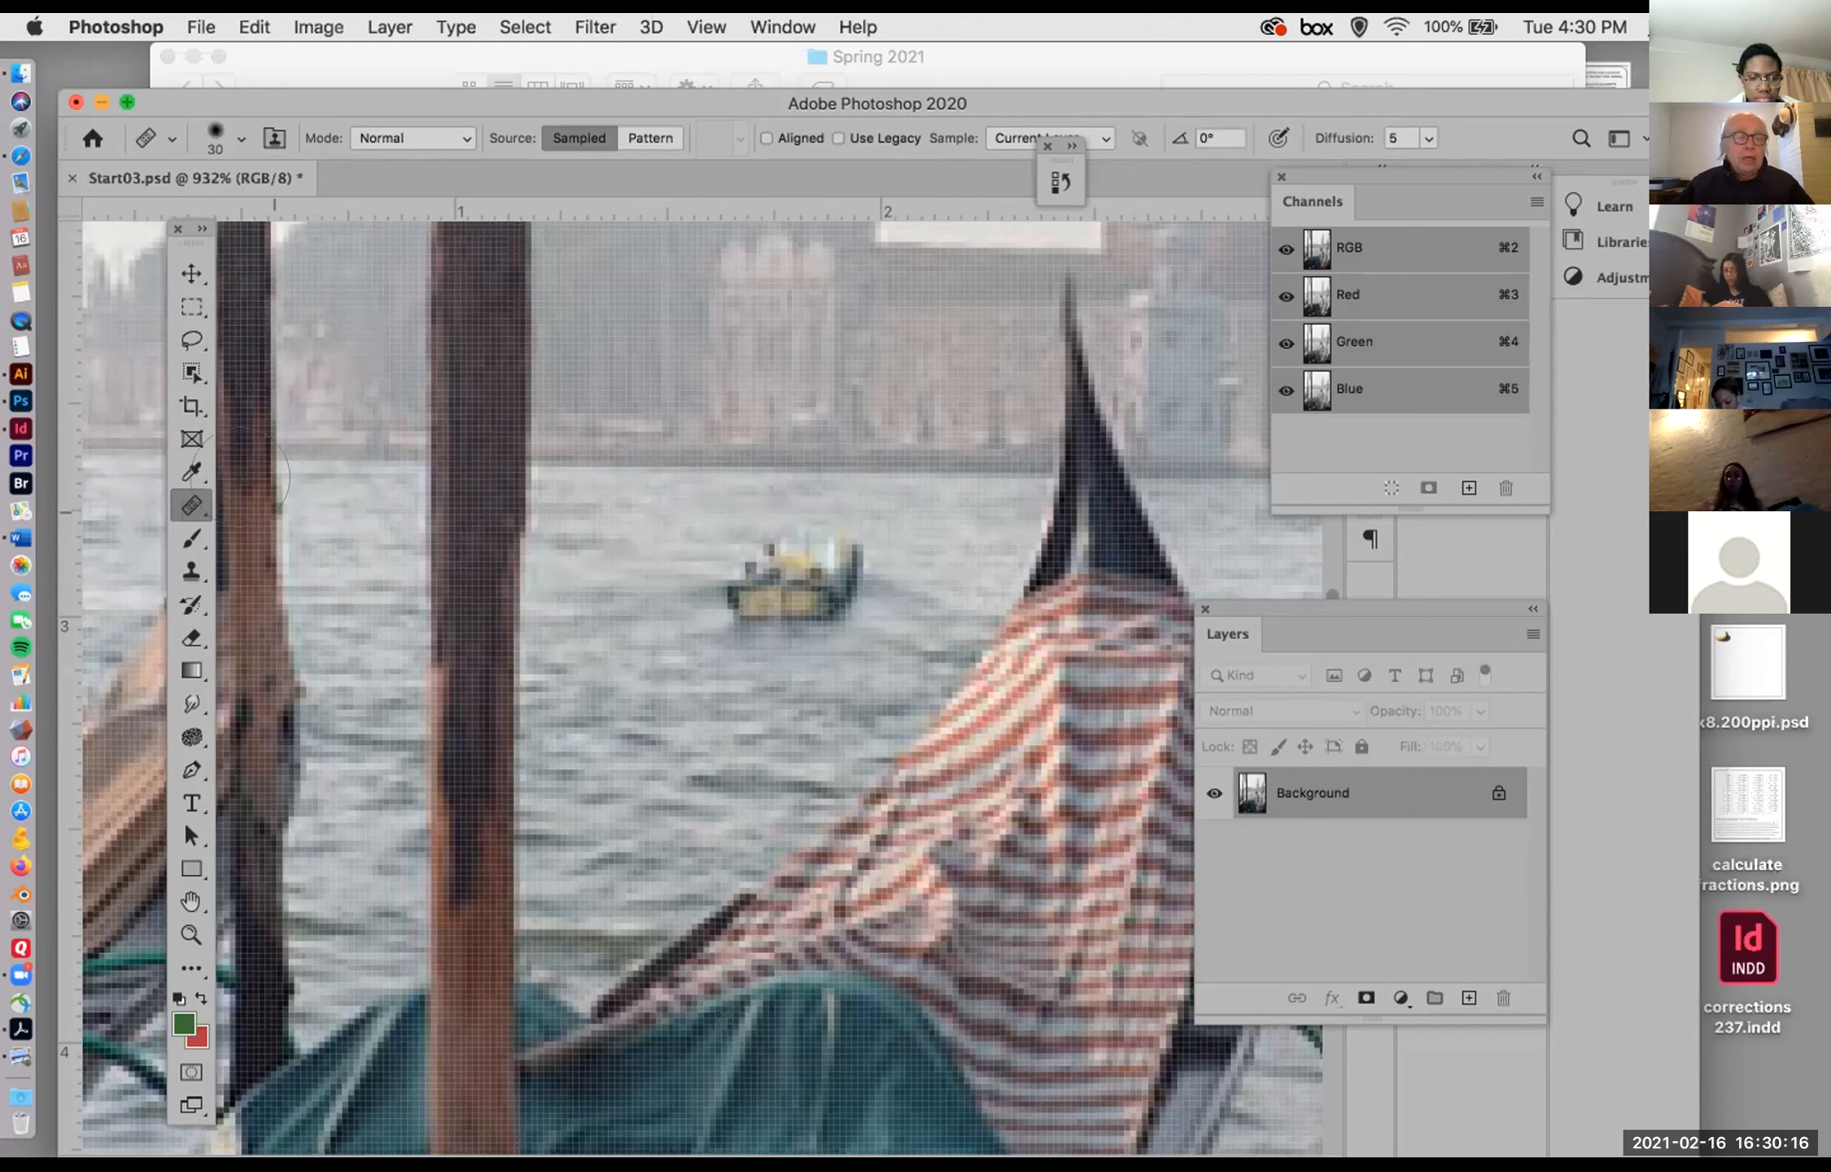
Step: Paint over the whole boat with a 35 px Content-Aware Spot Healing Brush
drag(191, 506, 269, 506)
key(bracketright)
key(bracketright)
key(bracketright)
key(bracketleft)
click(792, 591)
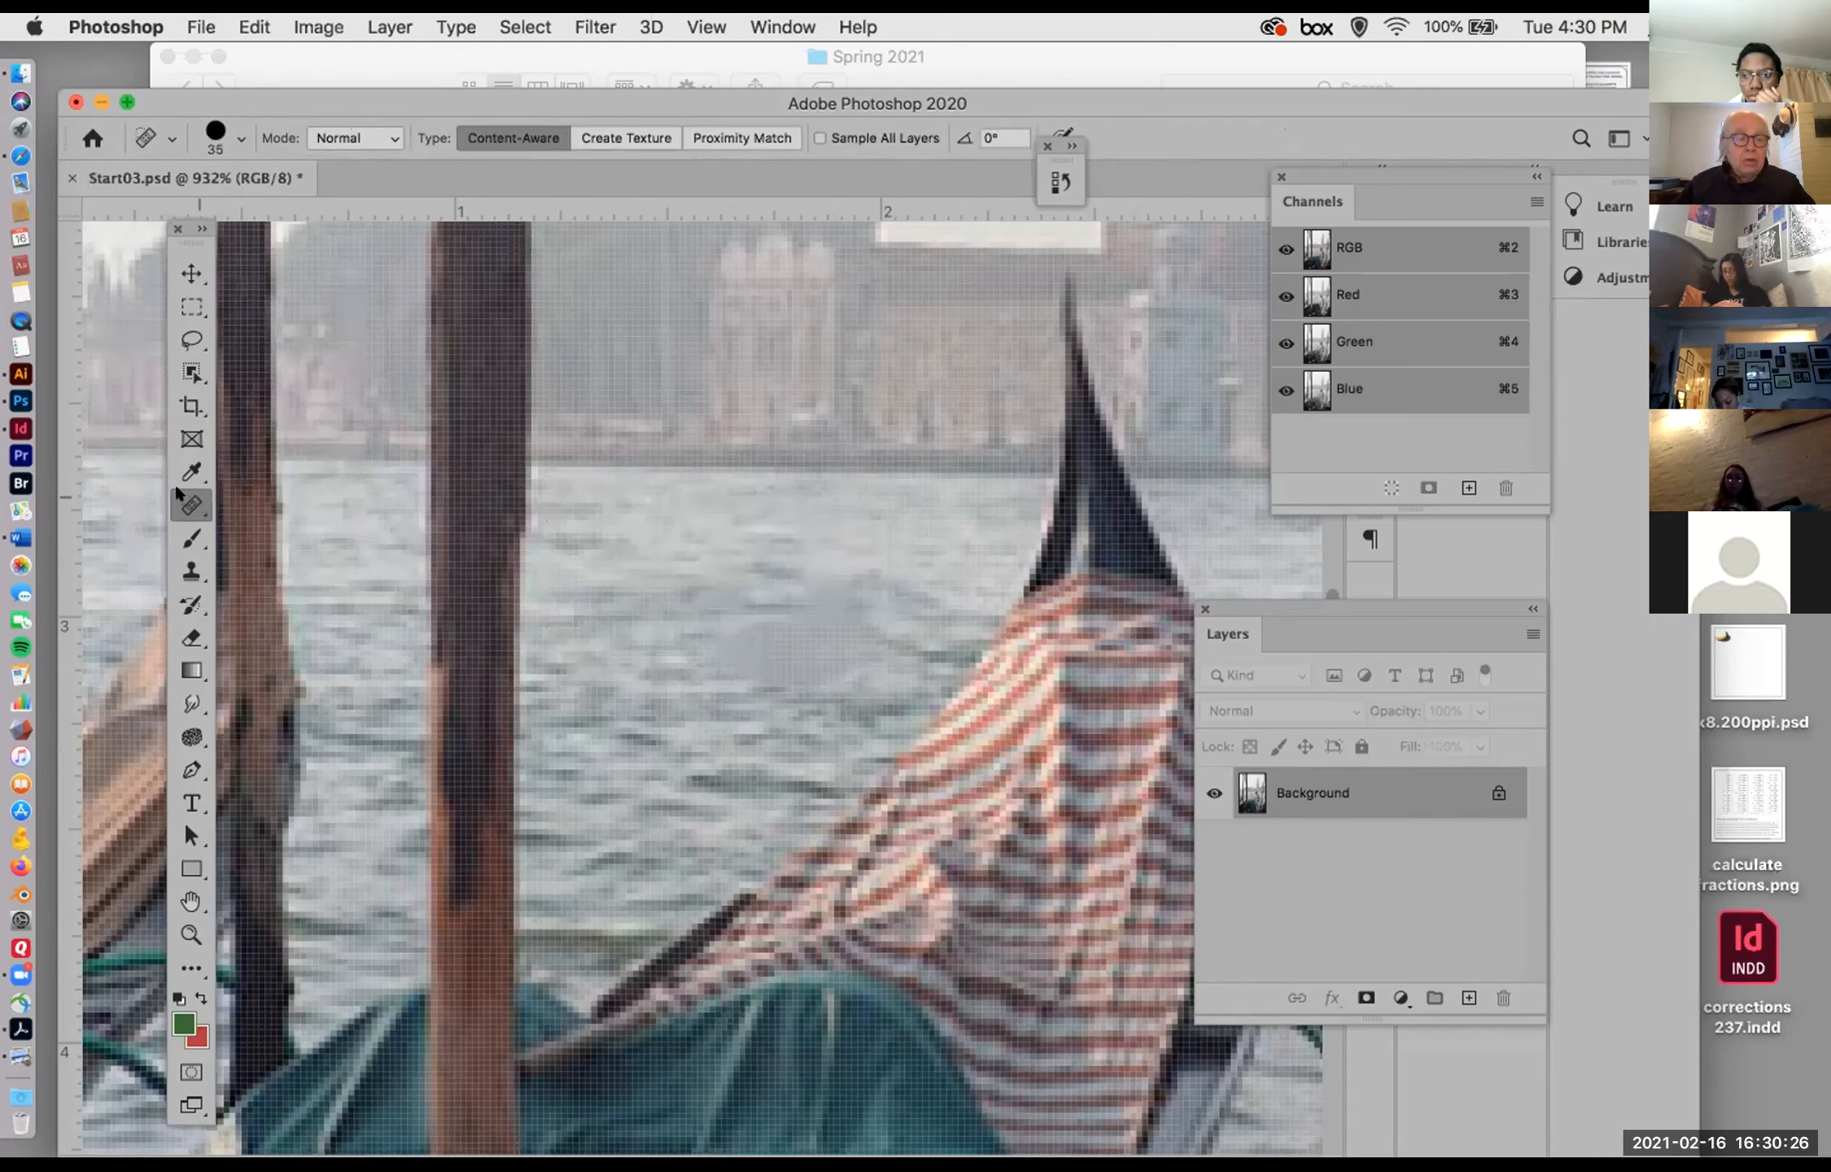
Step: Try the 35 px Spot Healing Brush on the far shoreline above the water, and undo the spot healing
right_click(180, 507)
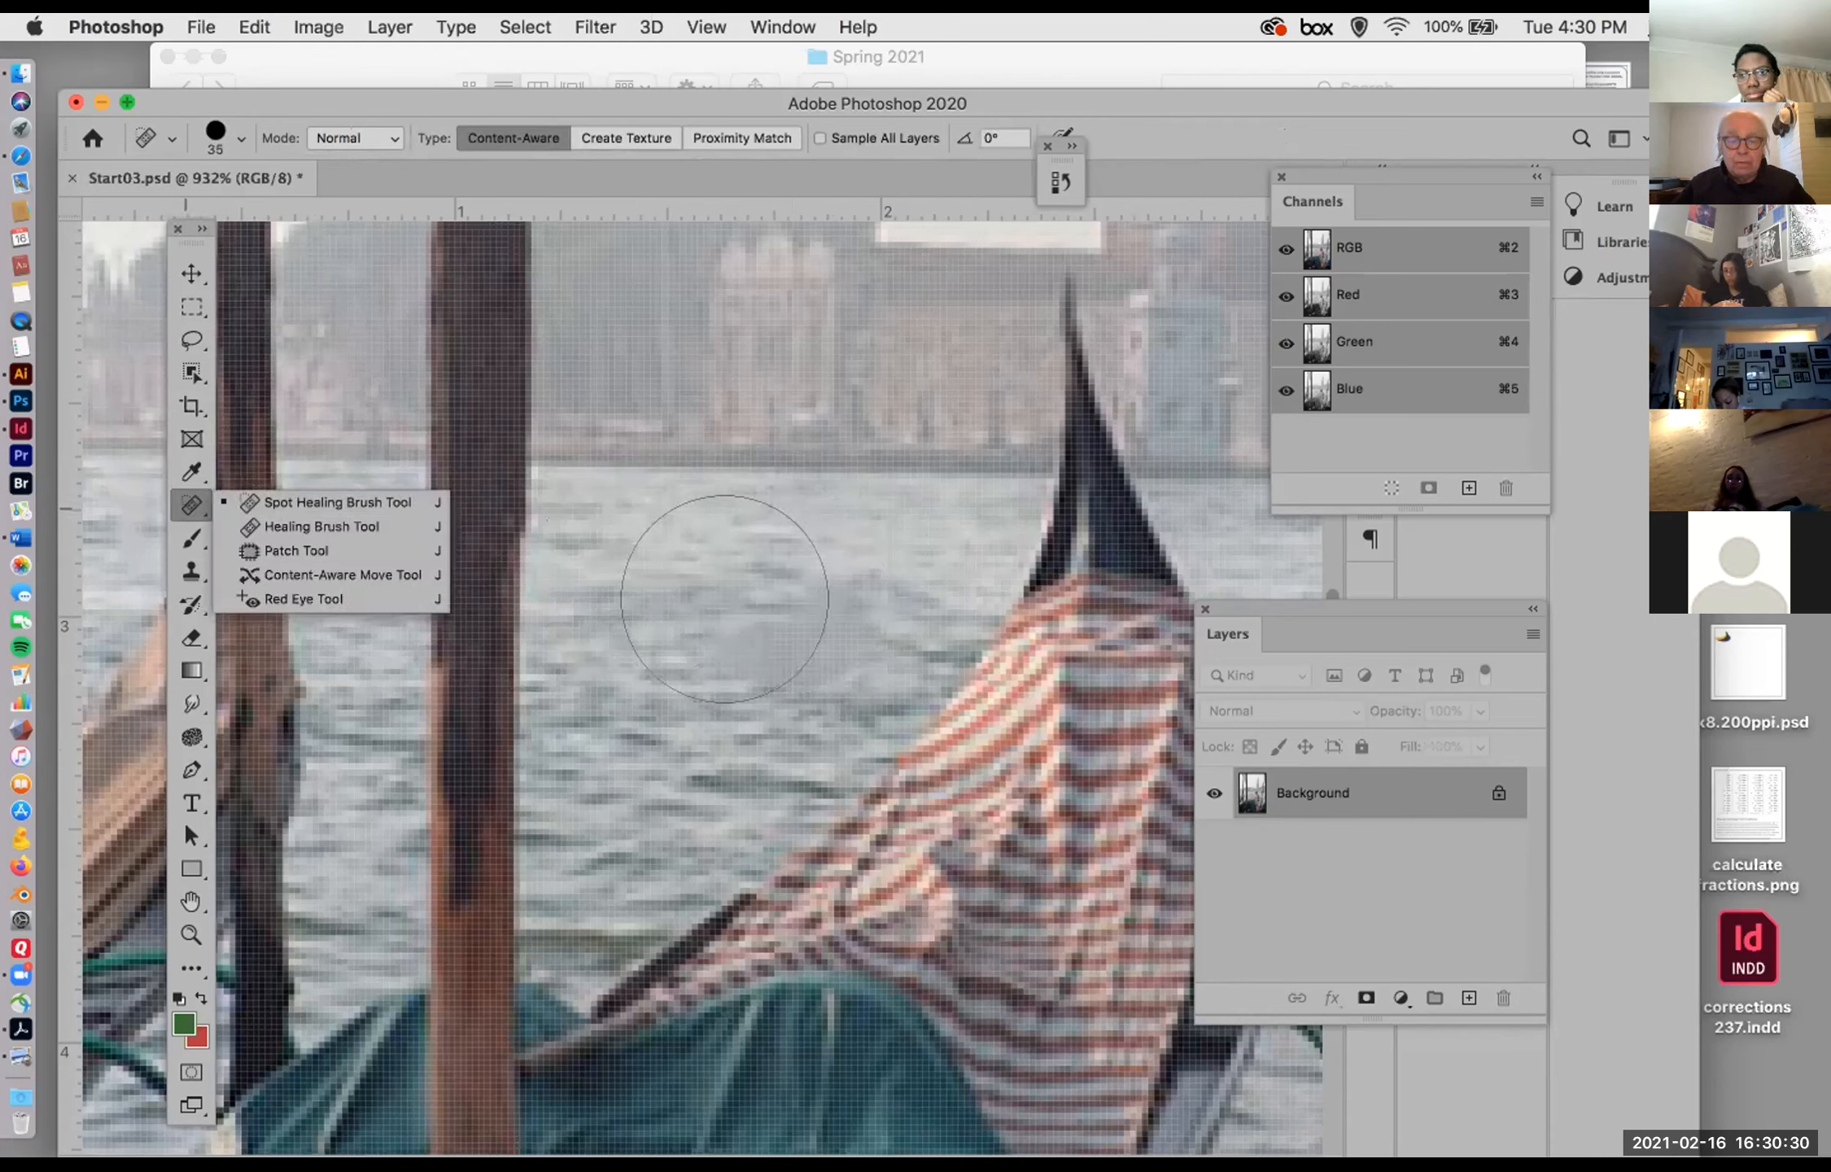
click(661, 477)
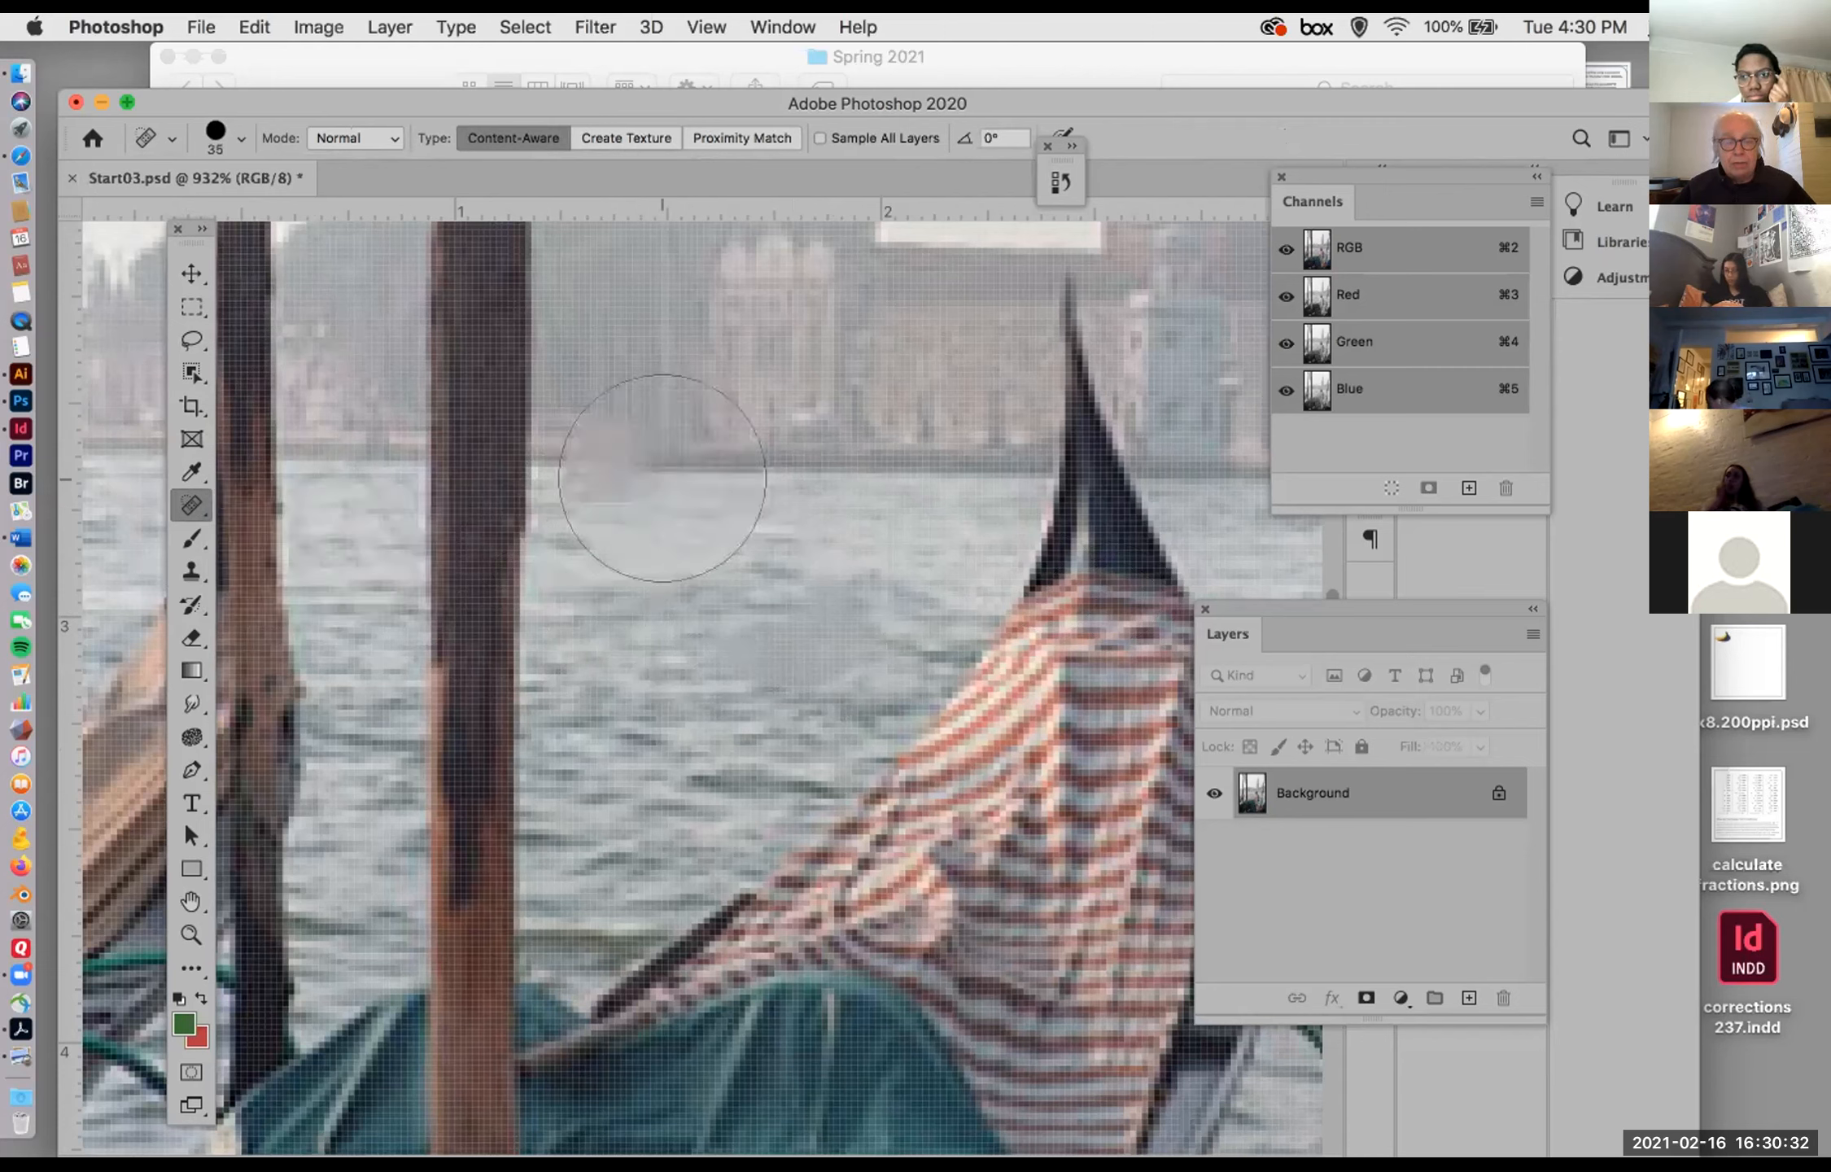
key(super+z)
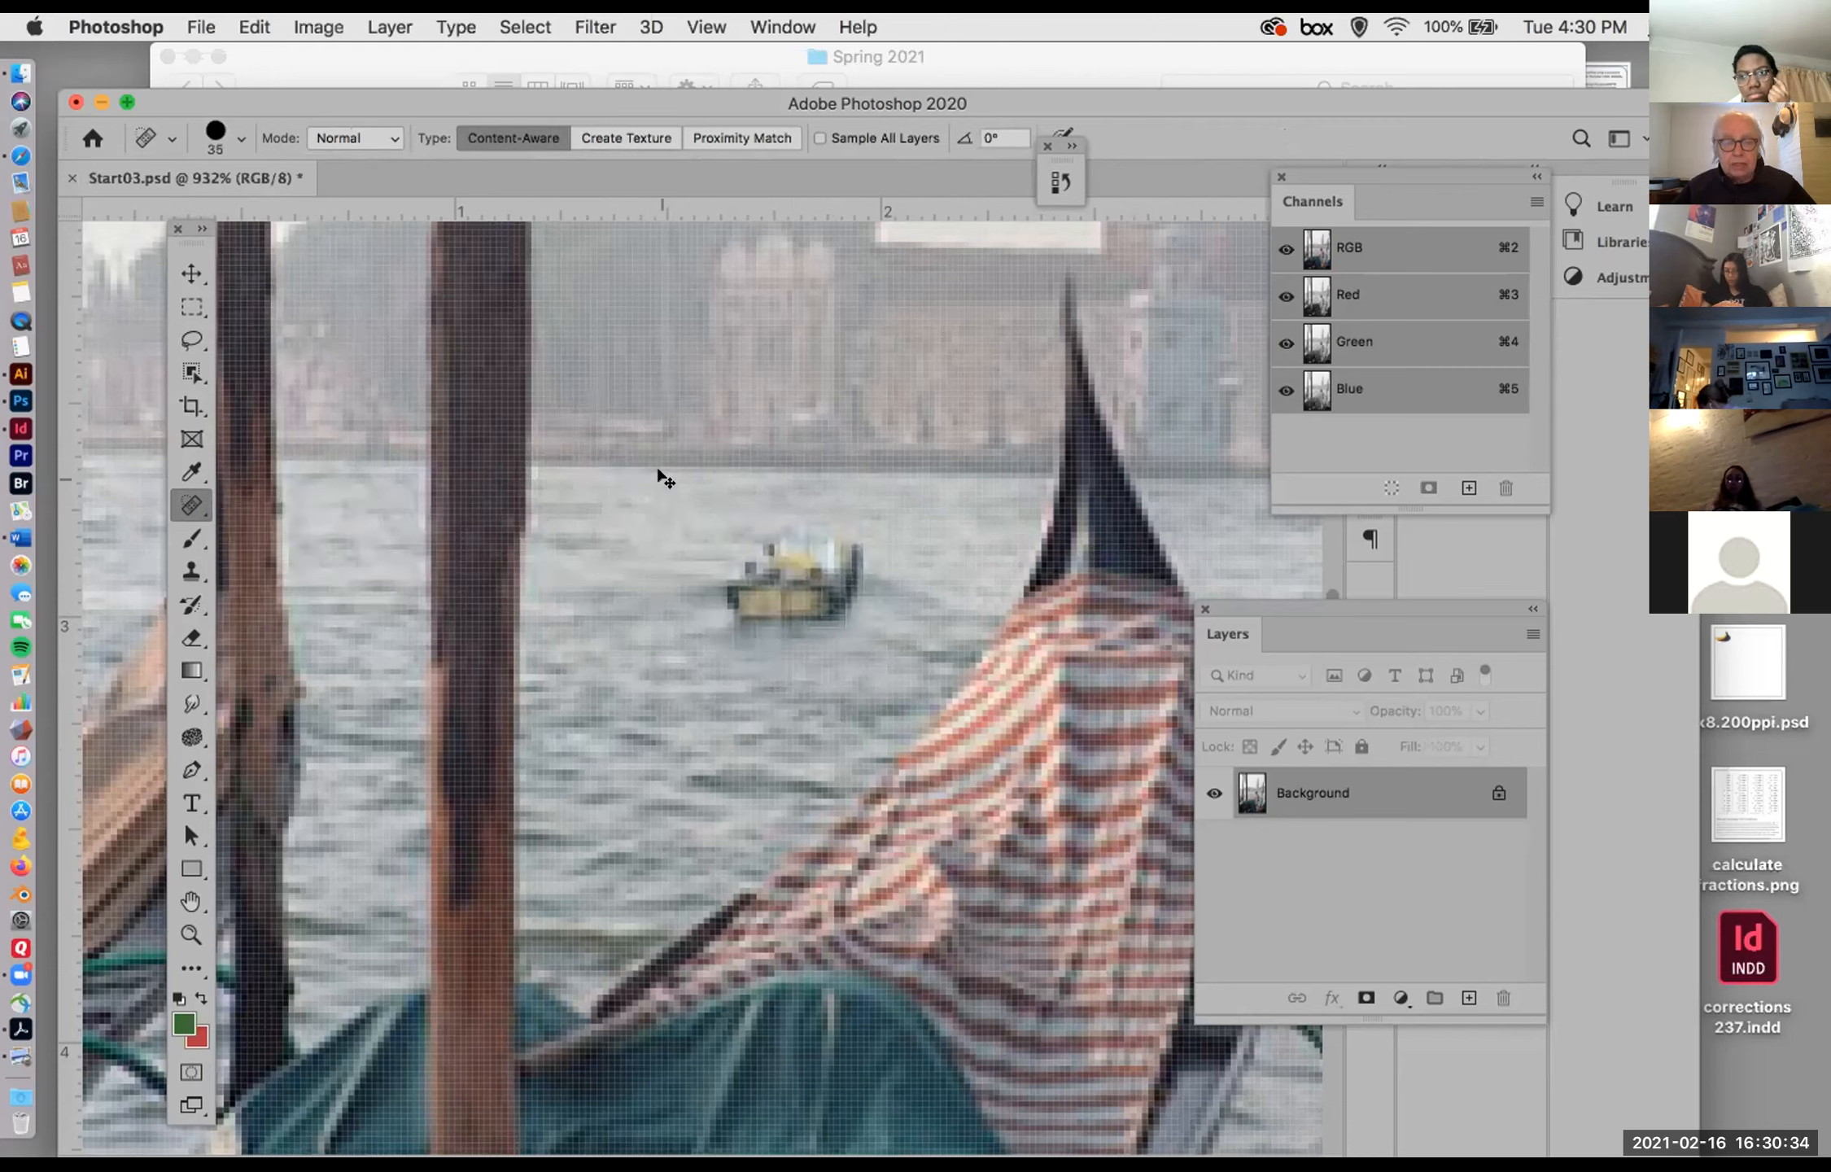
Step: Remove the boat piece by piece with the Spot Healing Brush at 20 px and 10 px, including its leftover specks
key(bracketleft)
key(bracketleft)
key(bracketleft)
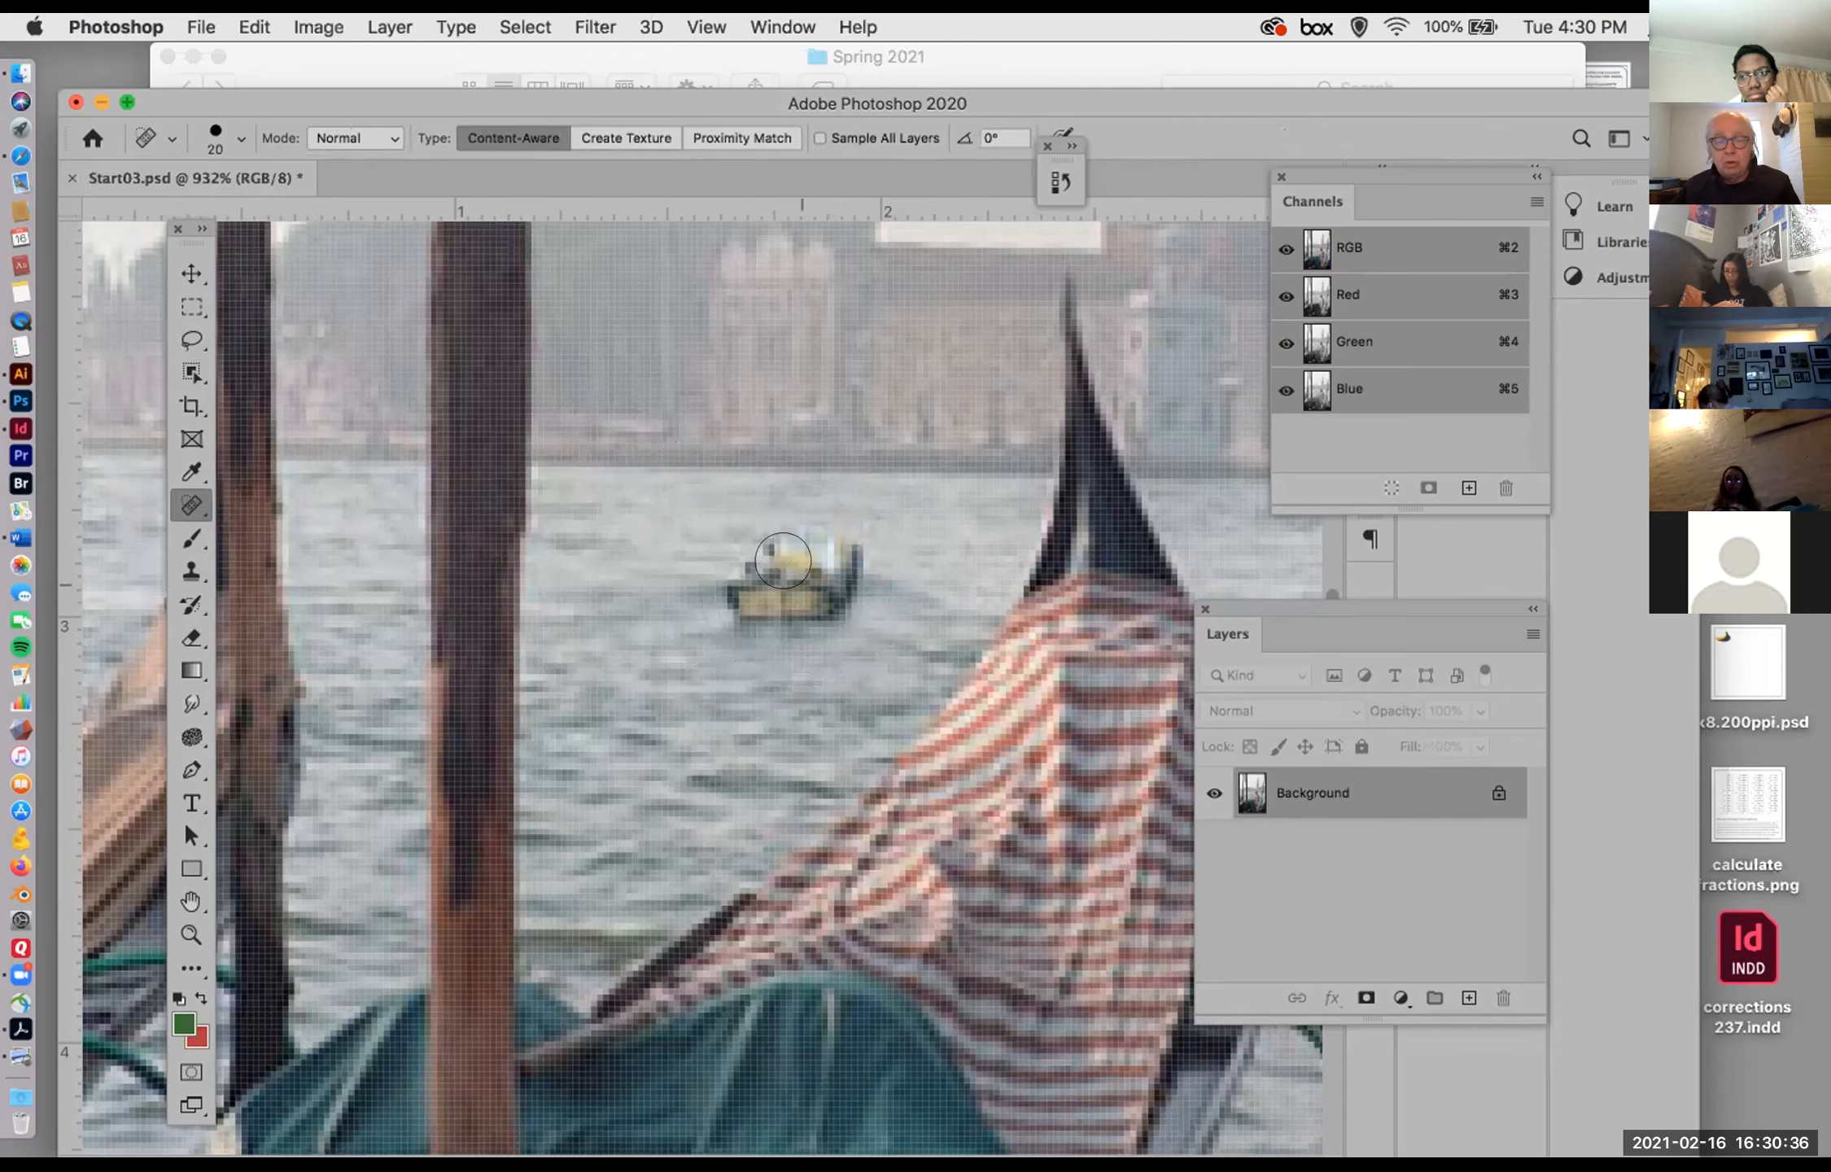
click(779, 561)
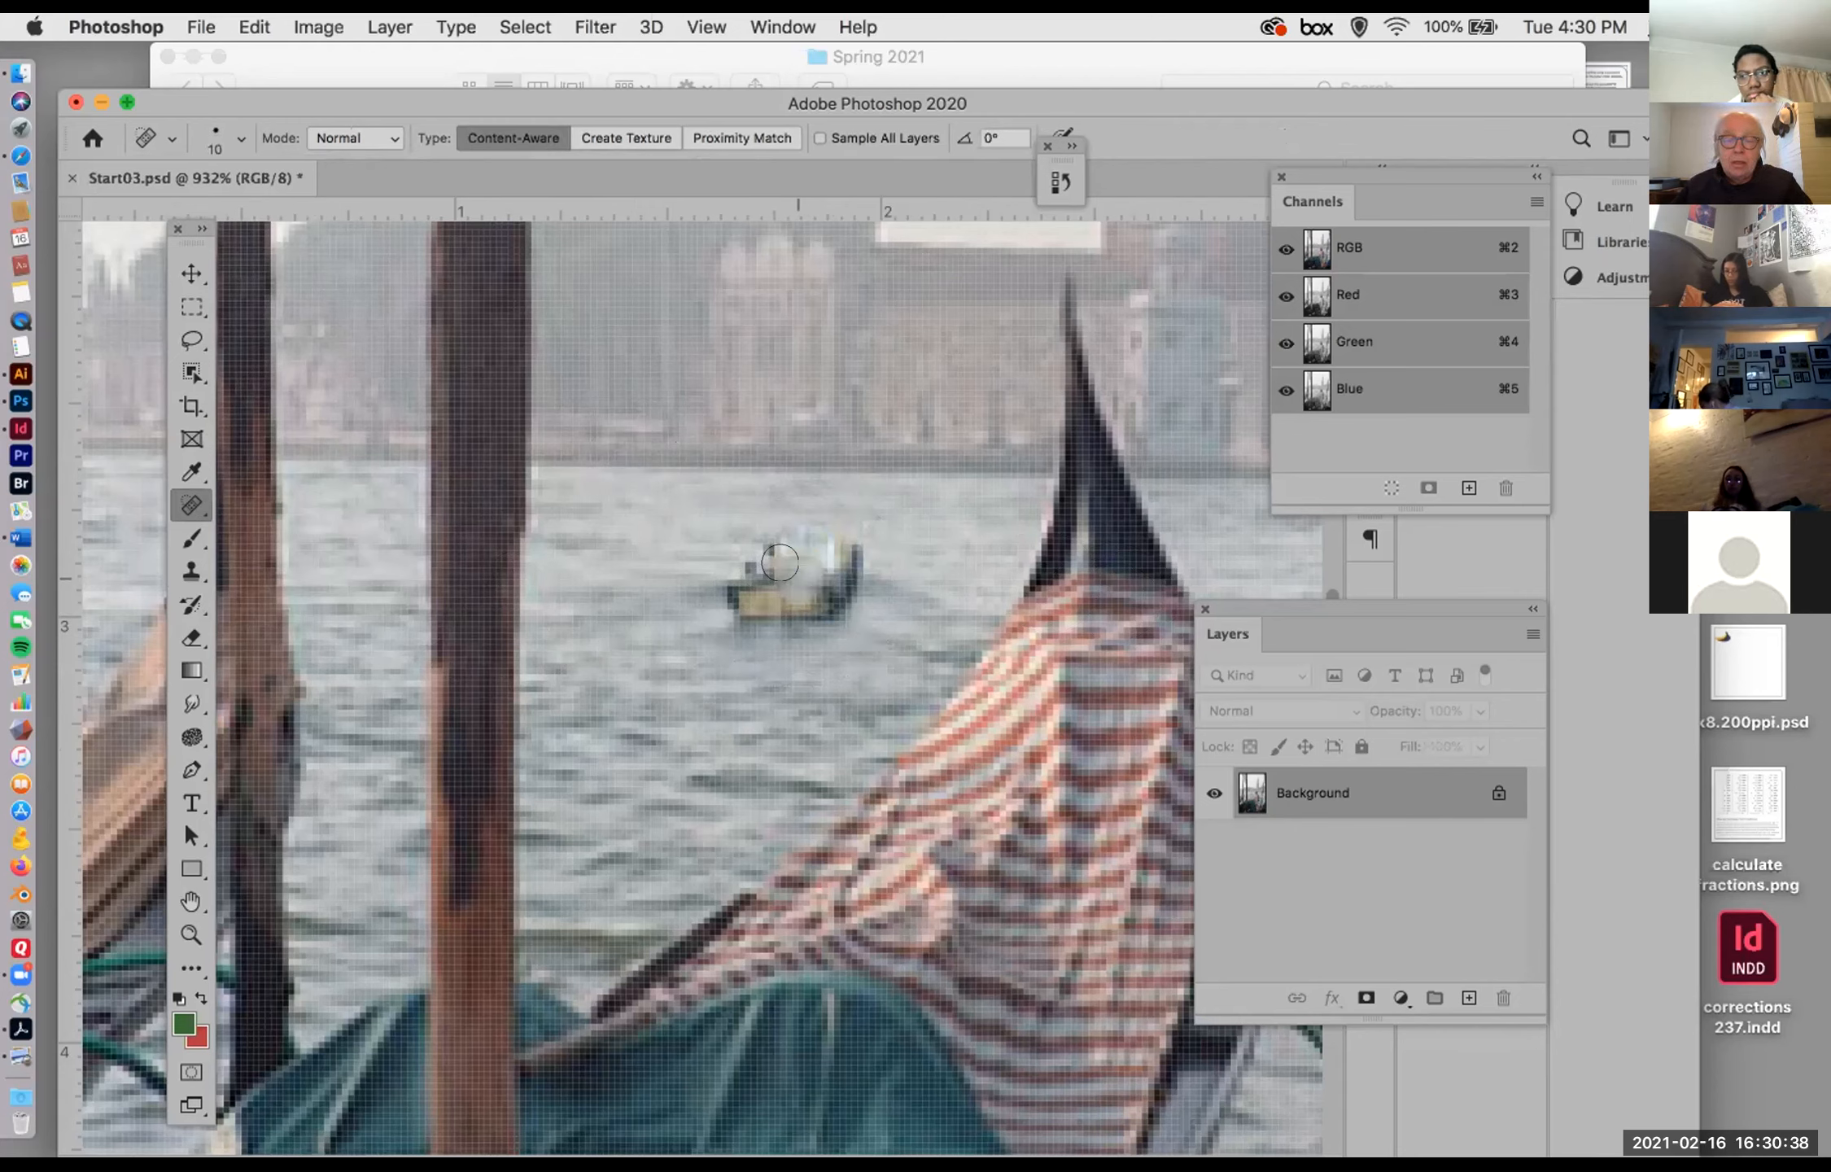
mouse_move(745, 562)
mouse_down()
mouse_move(773, 589)
mouse_move(739, 596)
mouse_move(801, 582)
mouse_move(842, 598)
mouse_move(838, 540)
mouse_move(806, 545)
mouse_up()
click(191, 505)
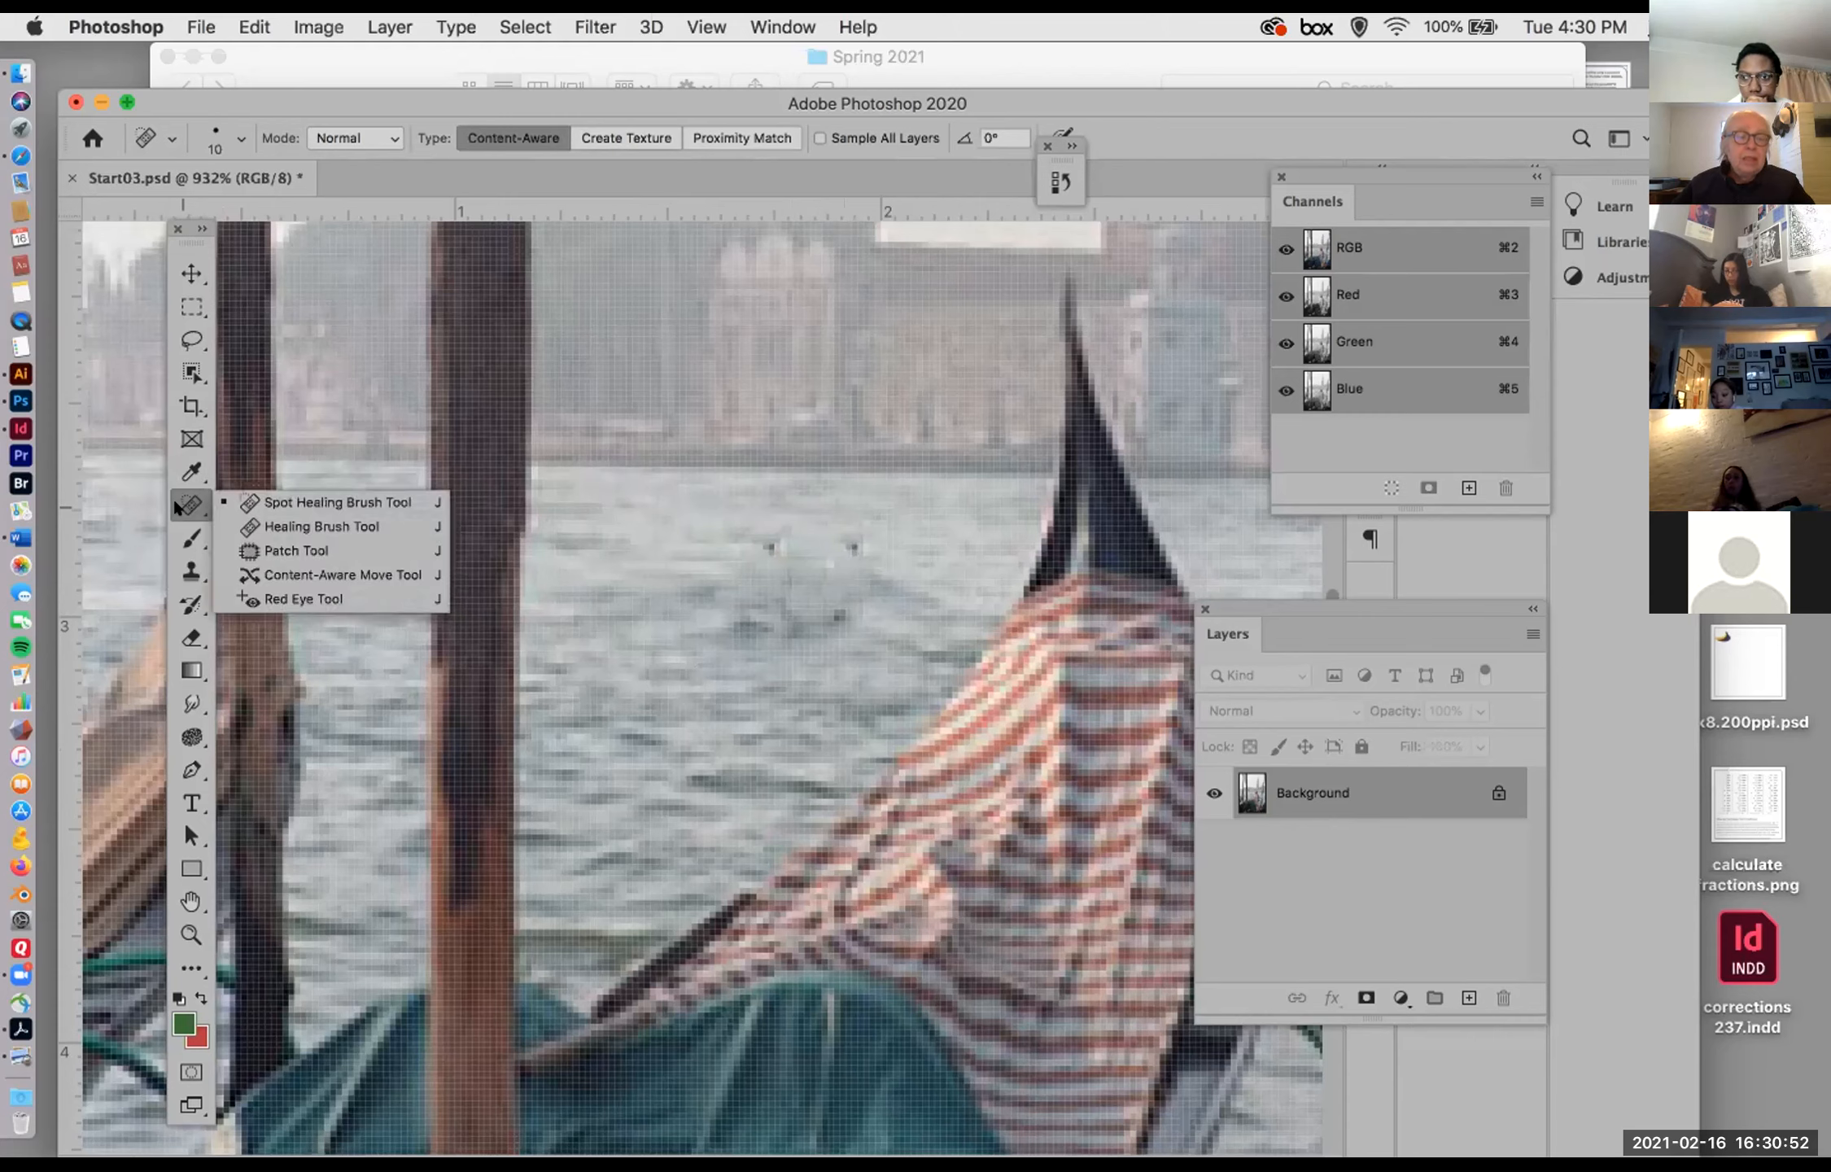
click(760, 540)
click(852, 547)
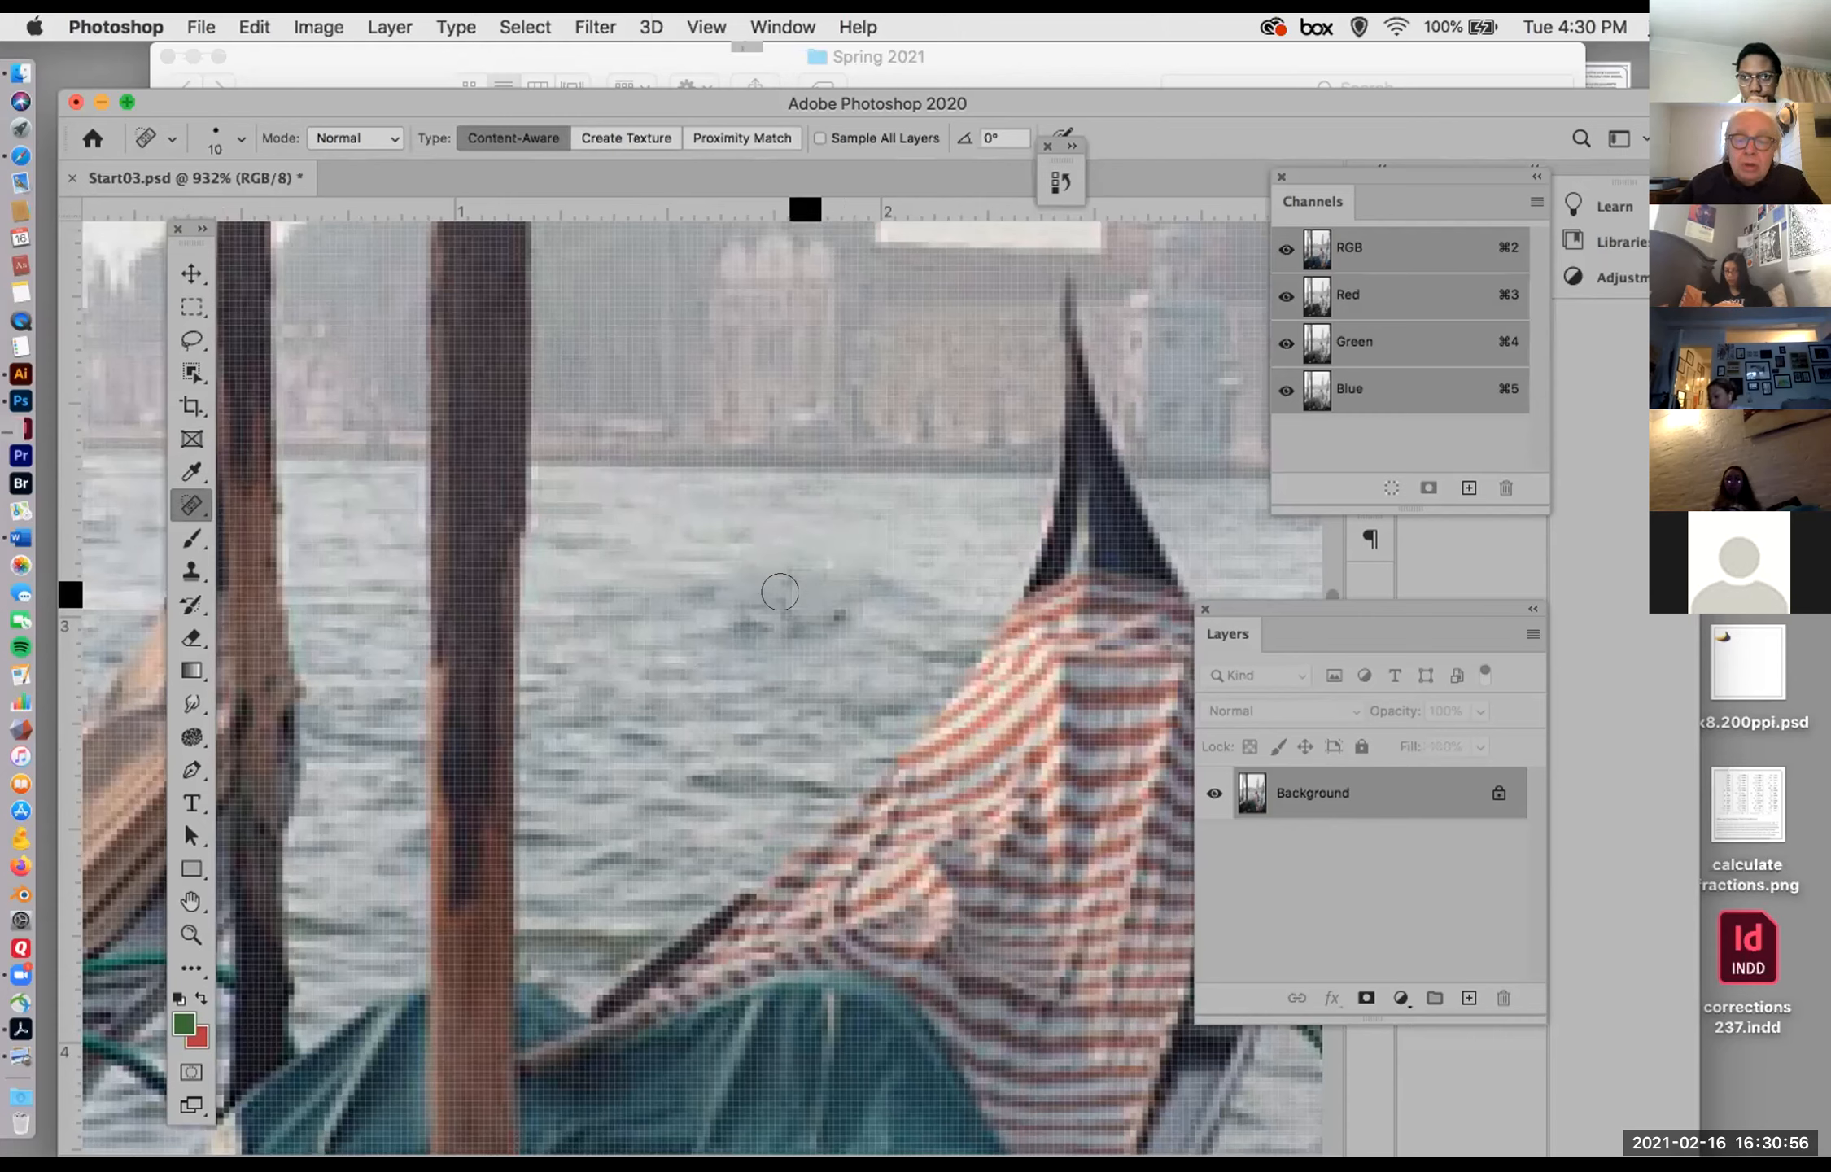
Step: Undo all the small Spot Healing Brush strokes over the boat
key(super+z)
key(super+z)
key(super+z)
key(super+z)
key(super+z)
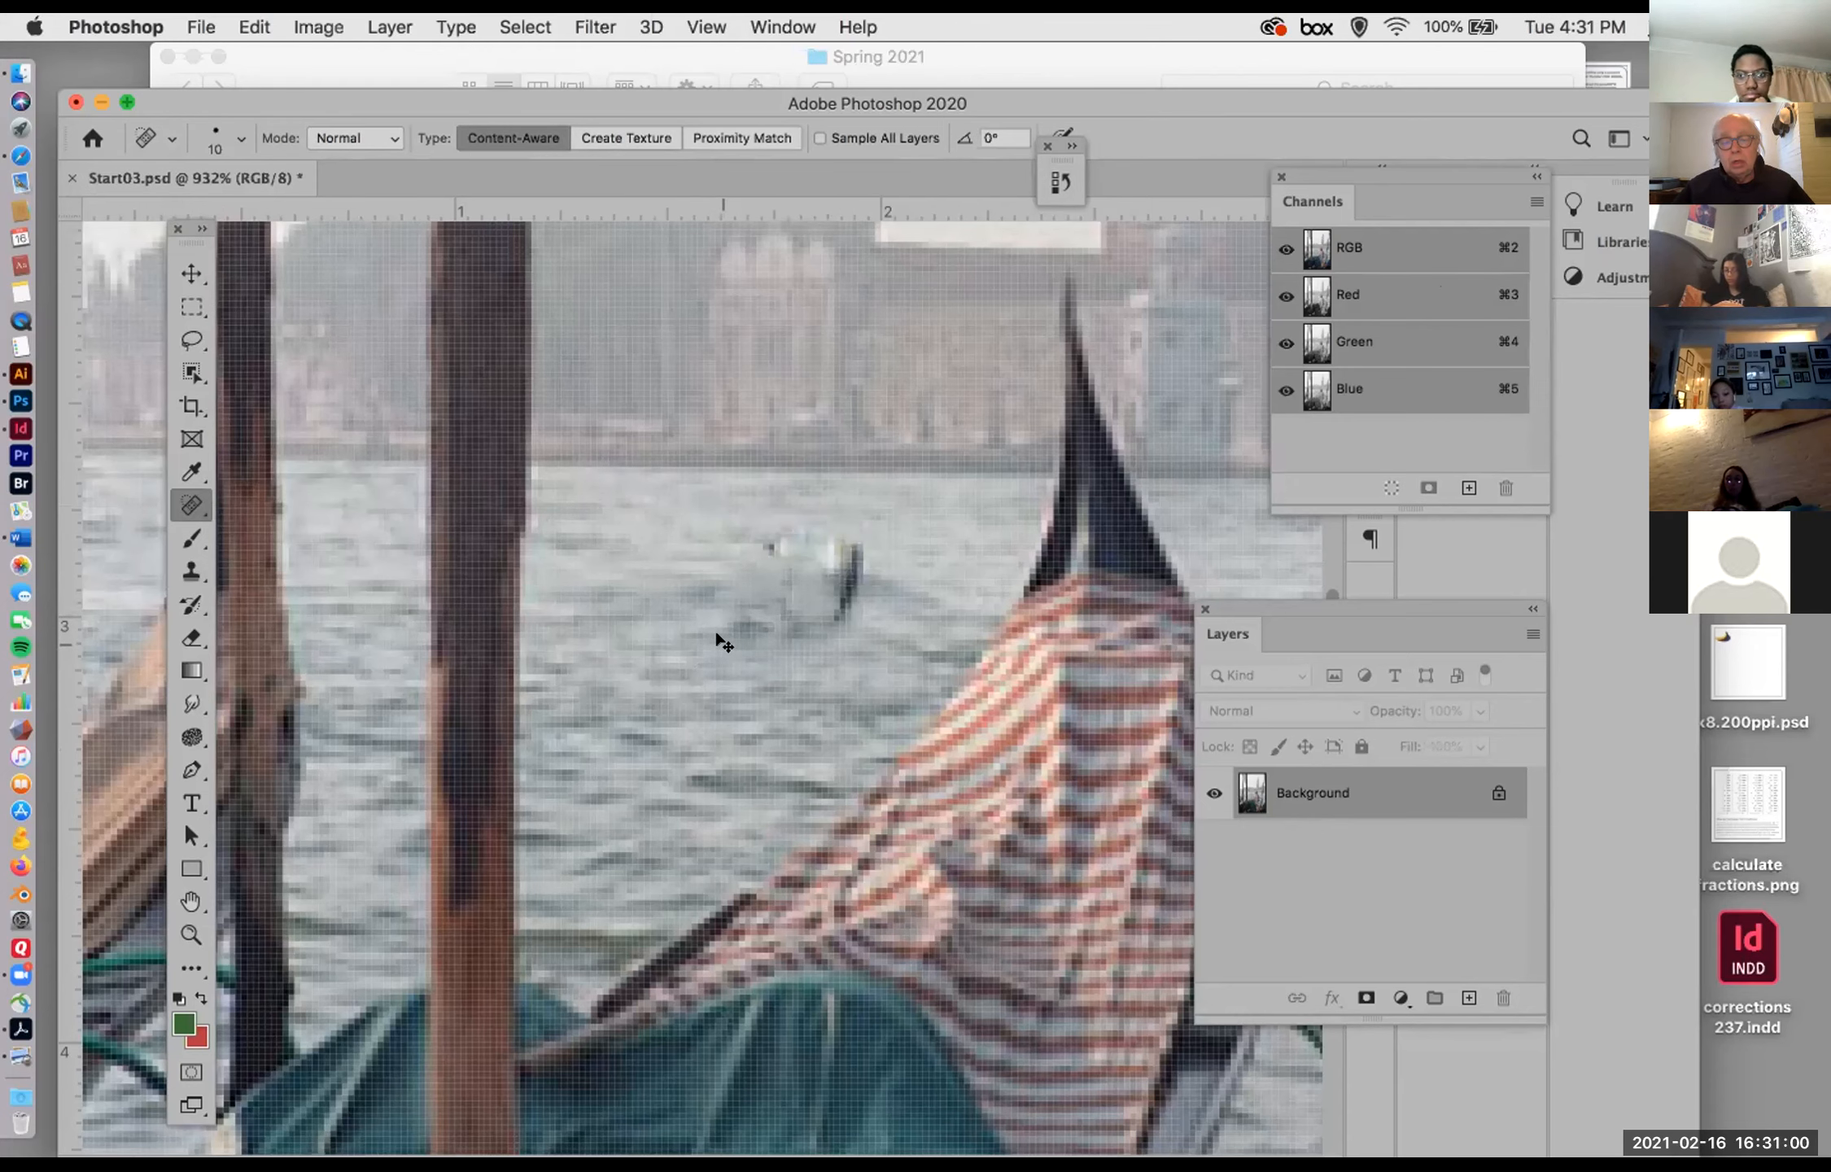
key(super+z)
key(super+z)
key(super+z)
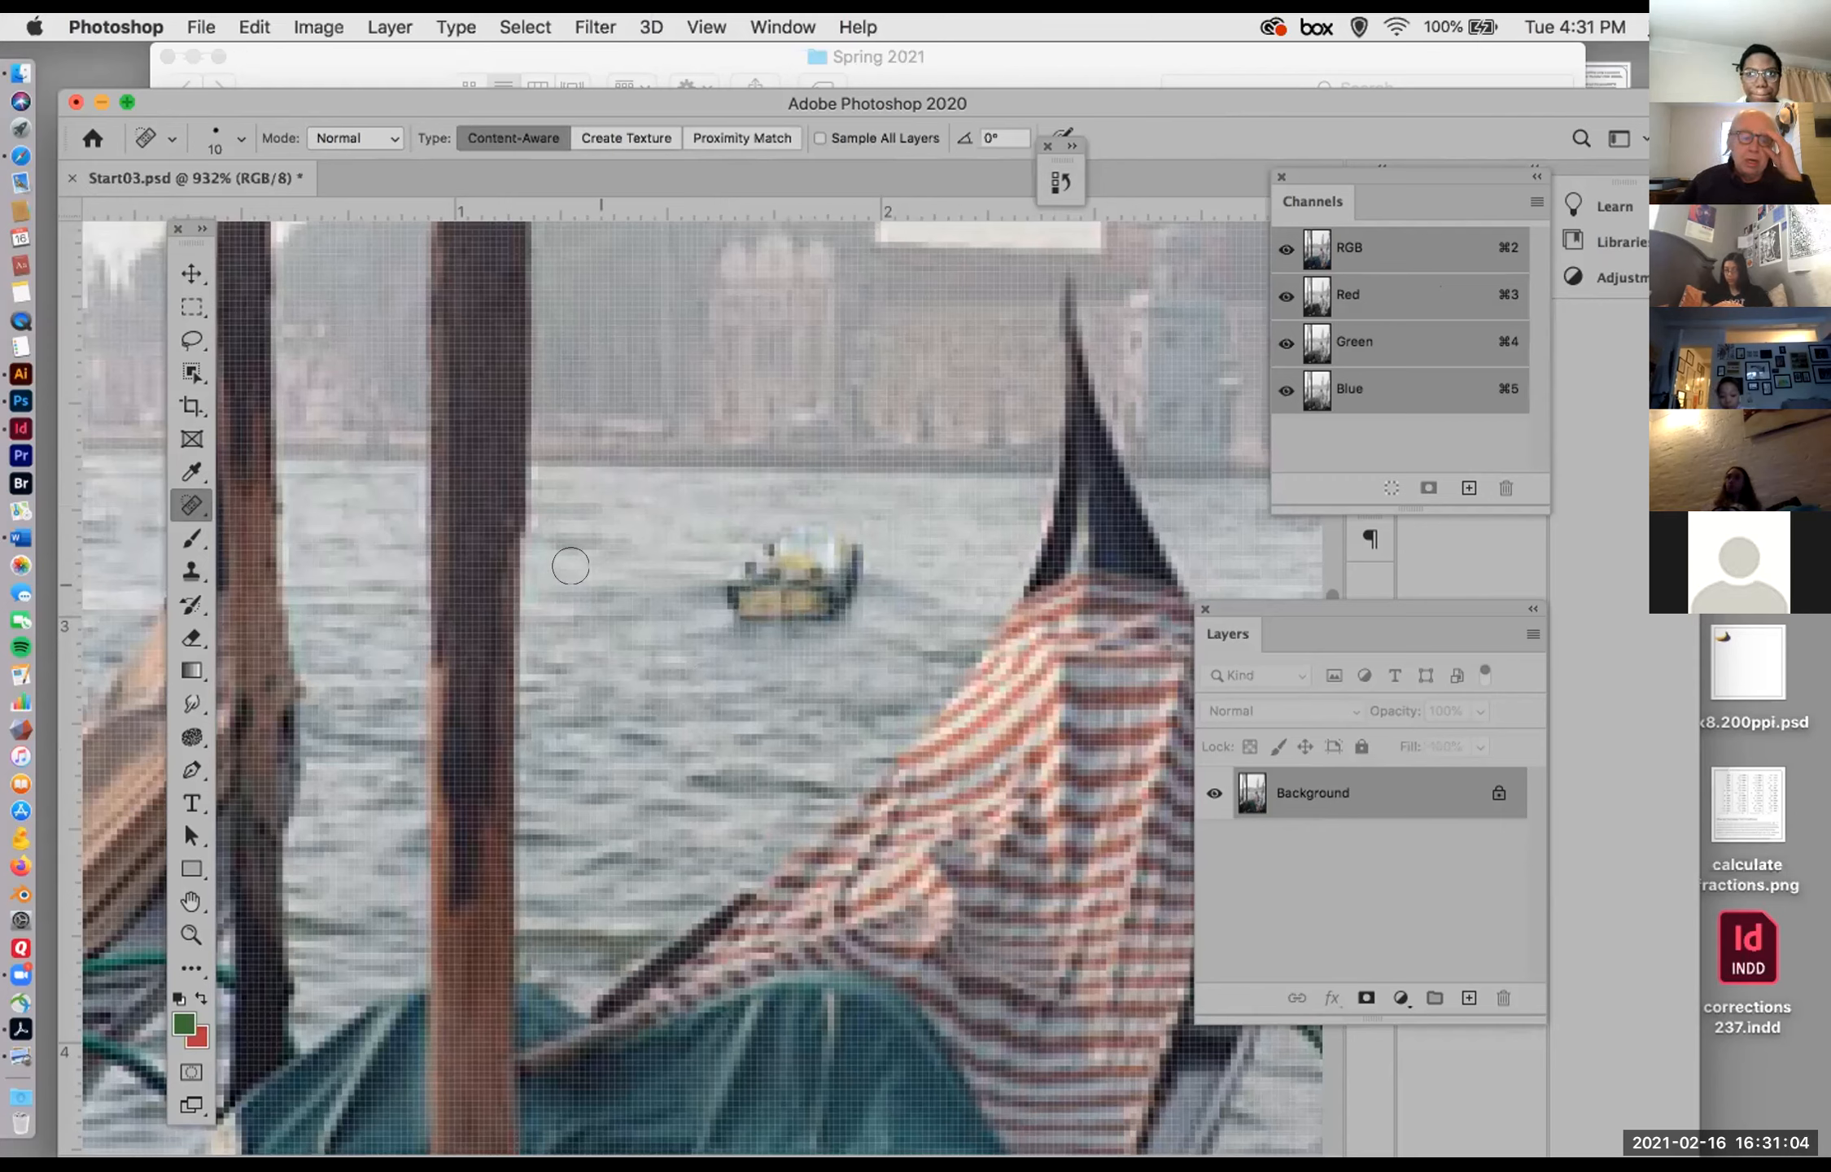
Step: Switch through the Clone Stamp, Spot Healing Brush and Healing Brush tools, ending on the Patch Tool
click(191, 571)
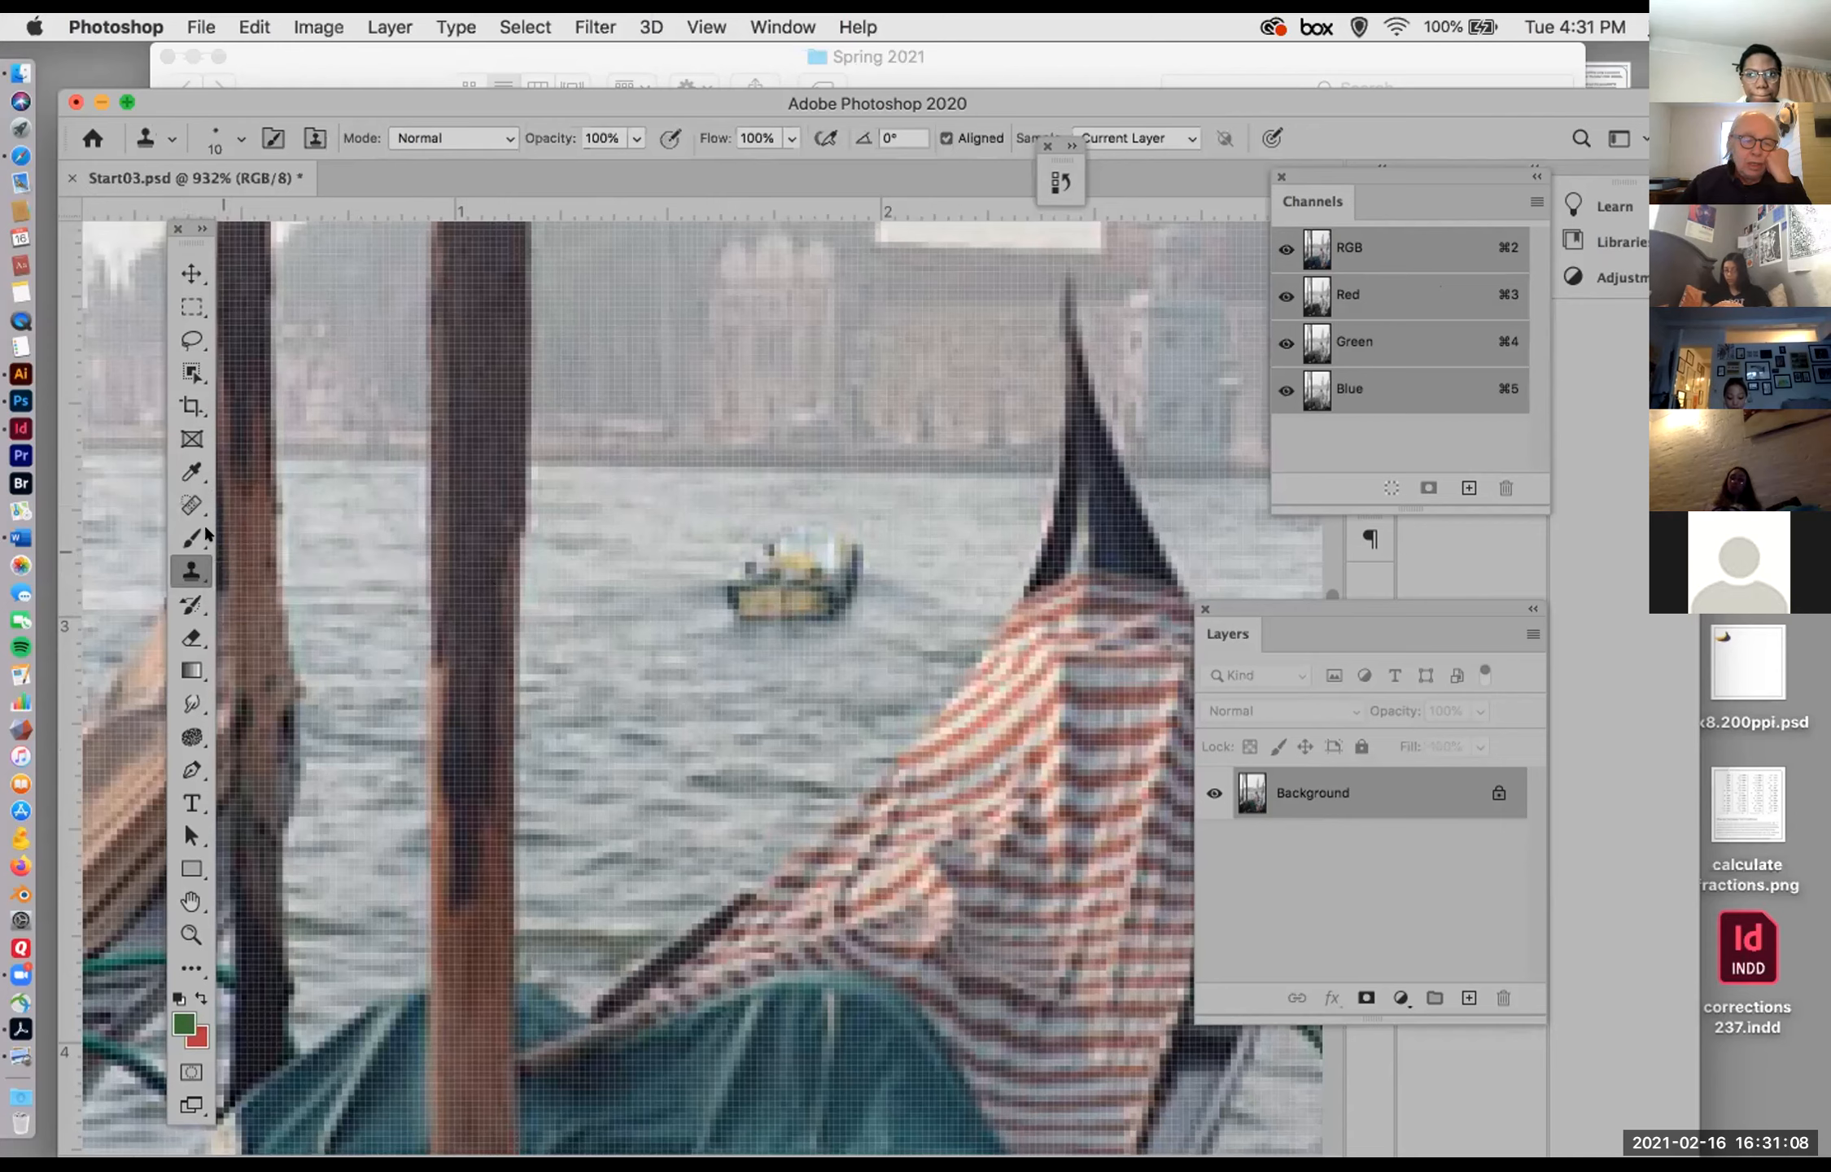
click(181, 498)
click(180, 500)
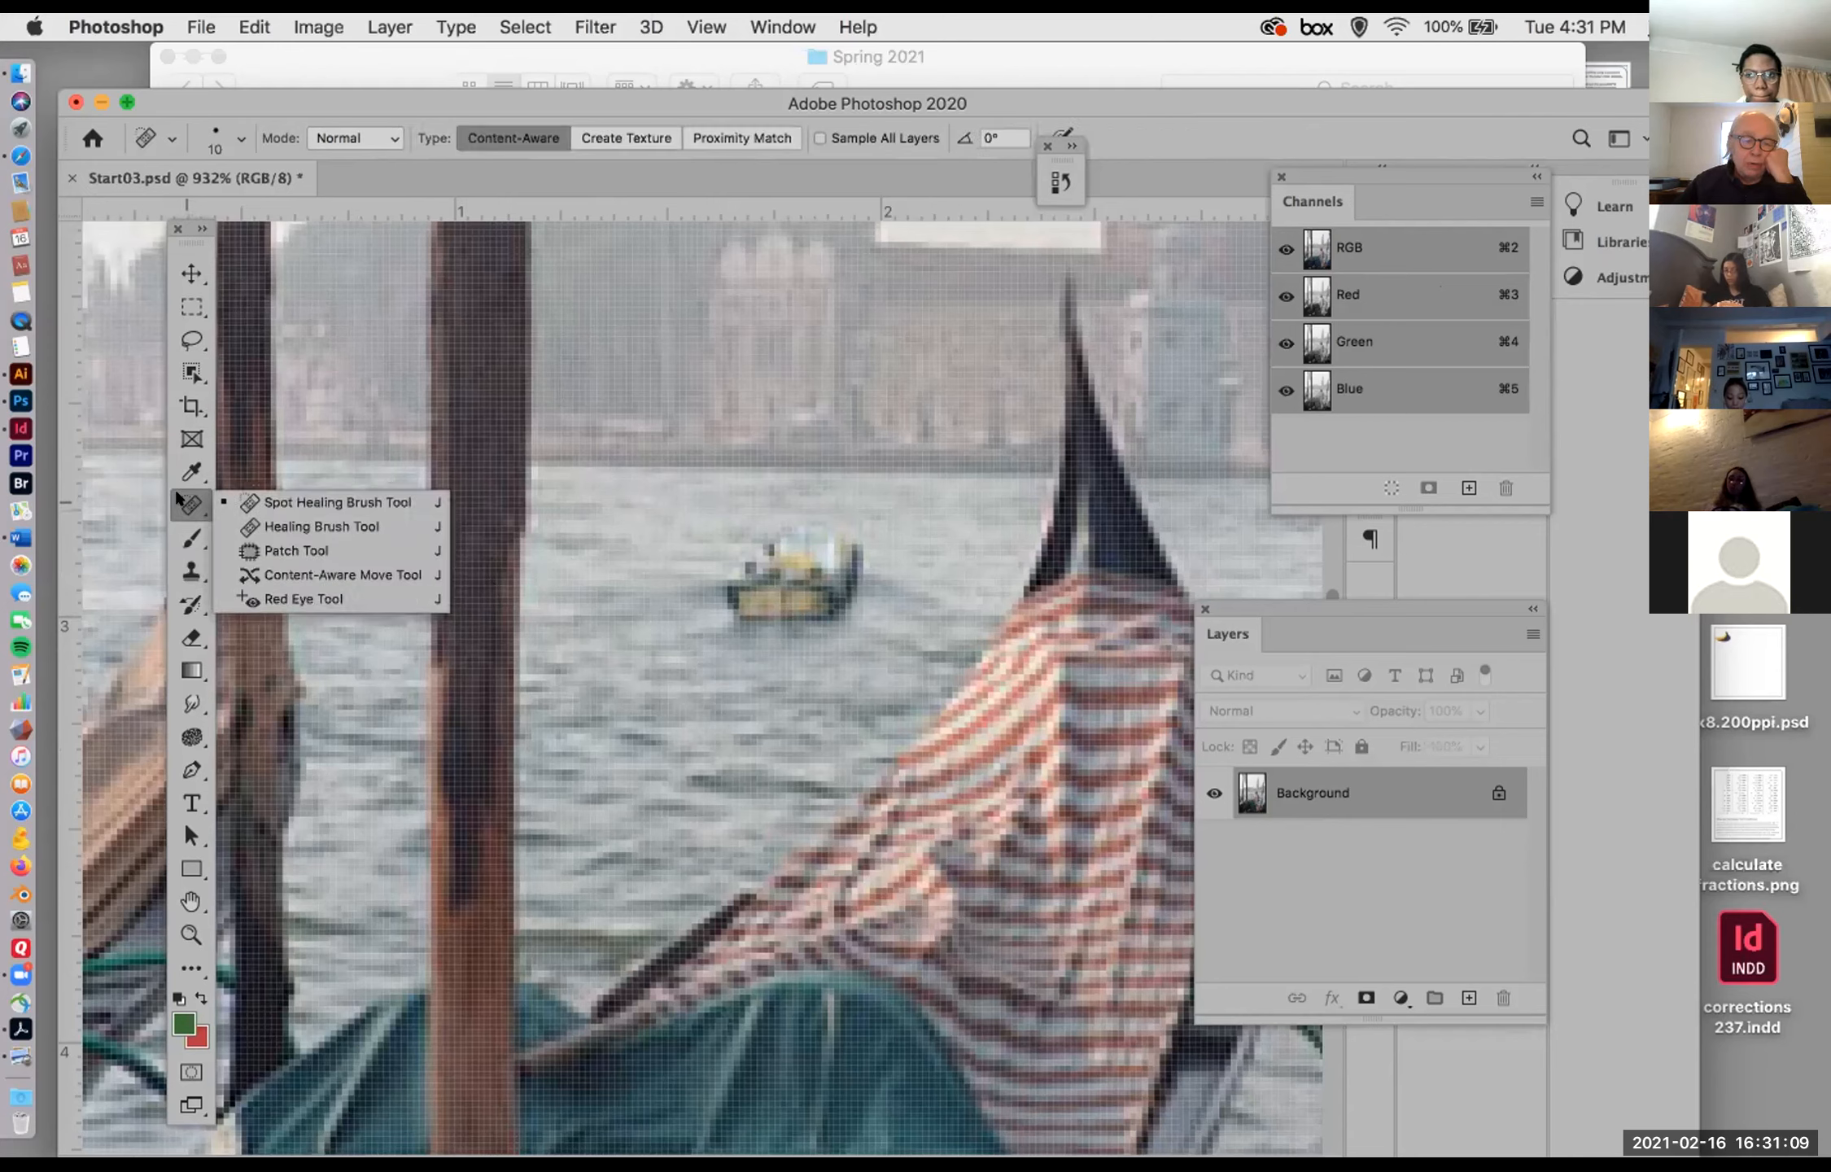
click(276, 527)
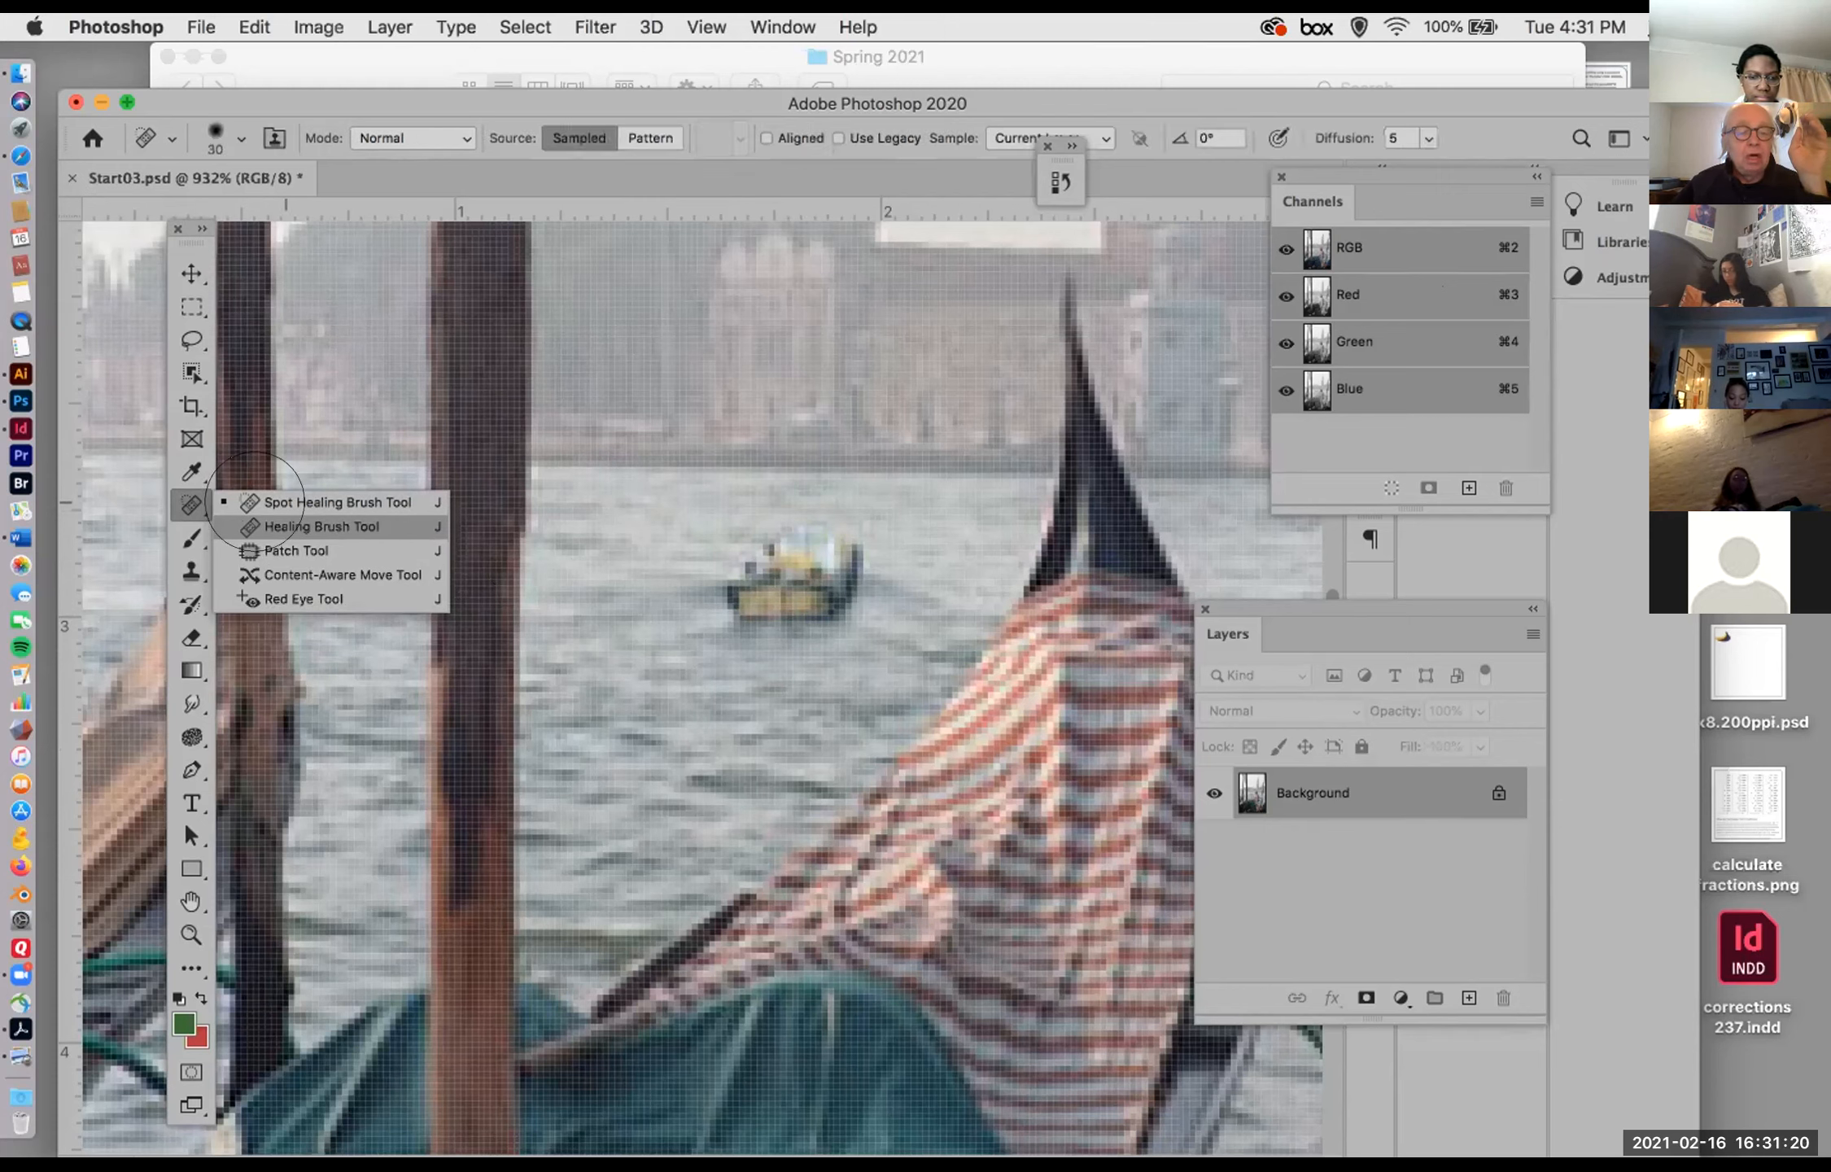
right_click(189, 504)
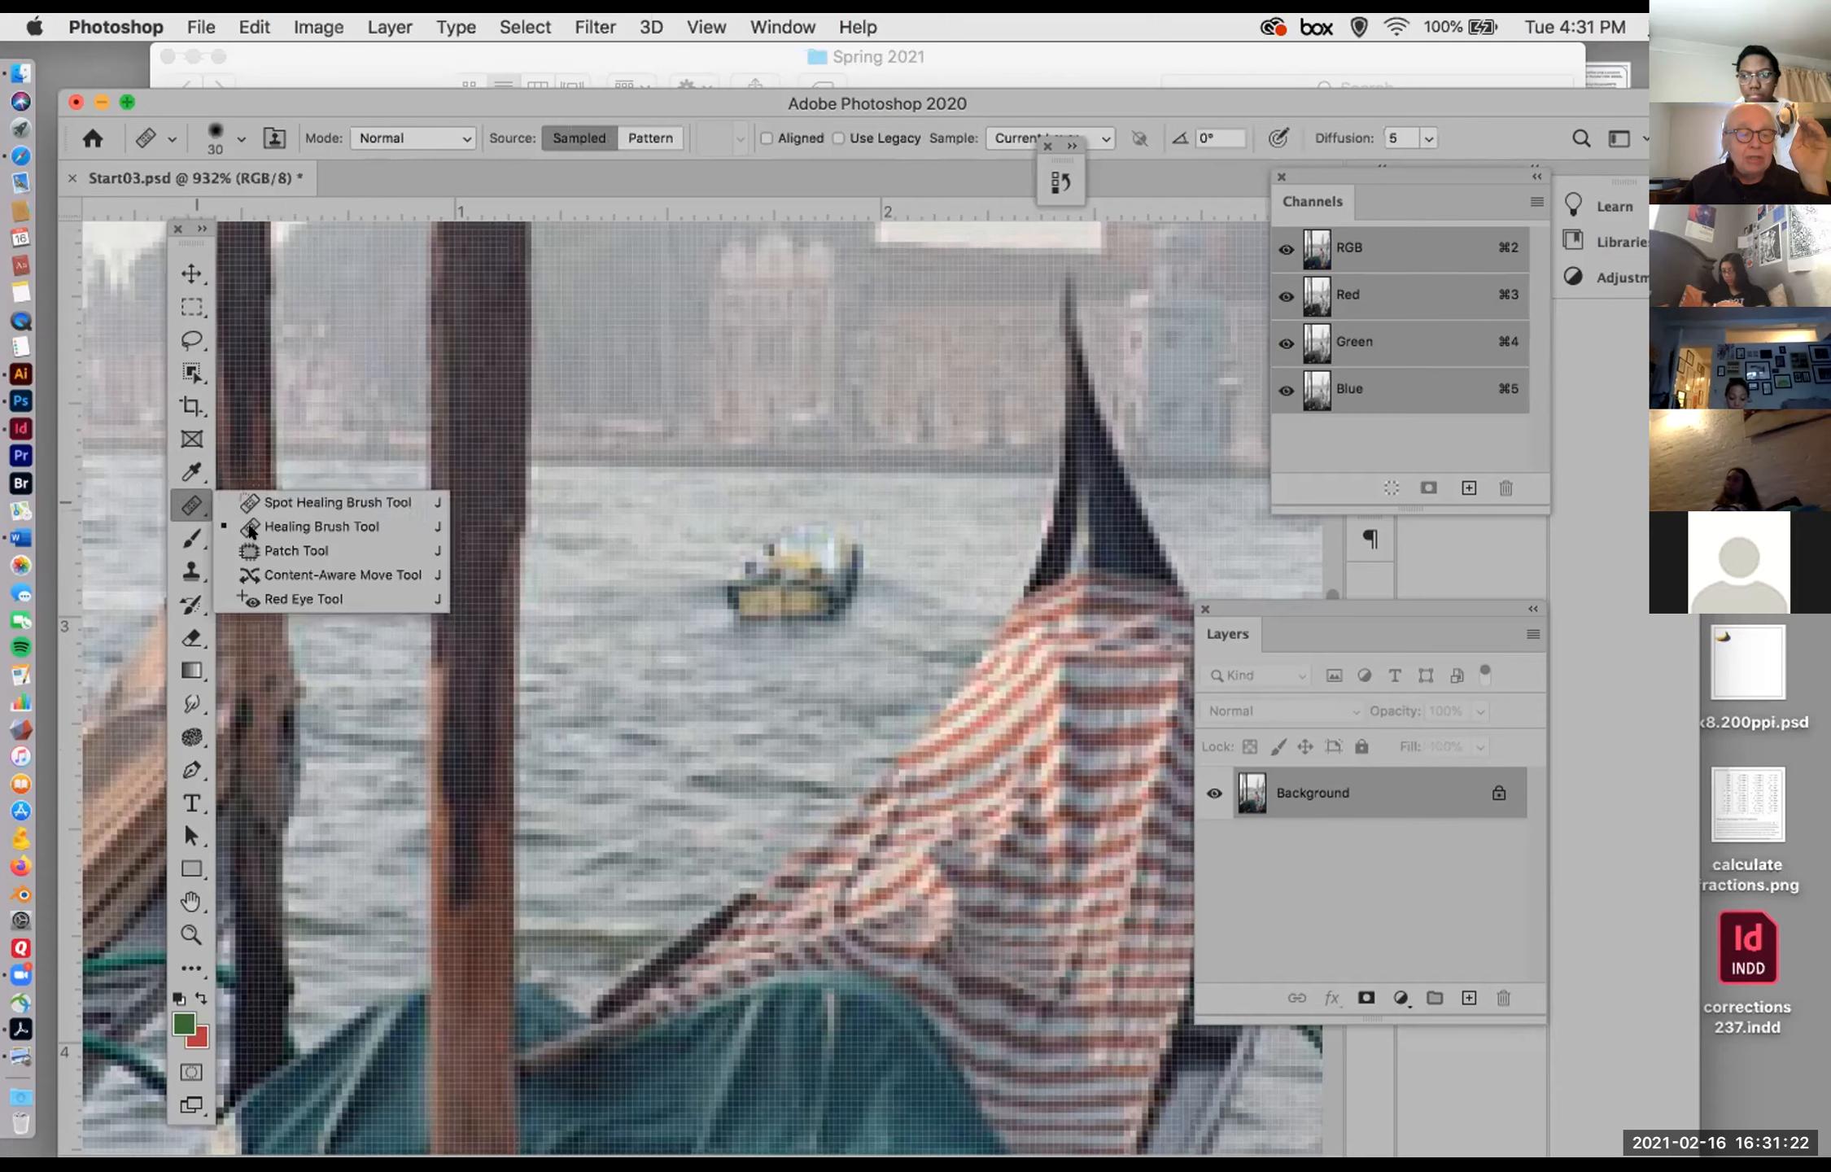
click(309, 548)
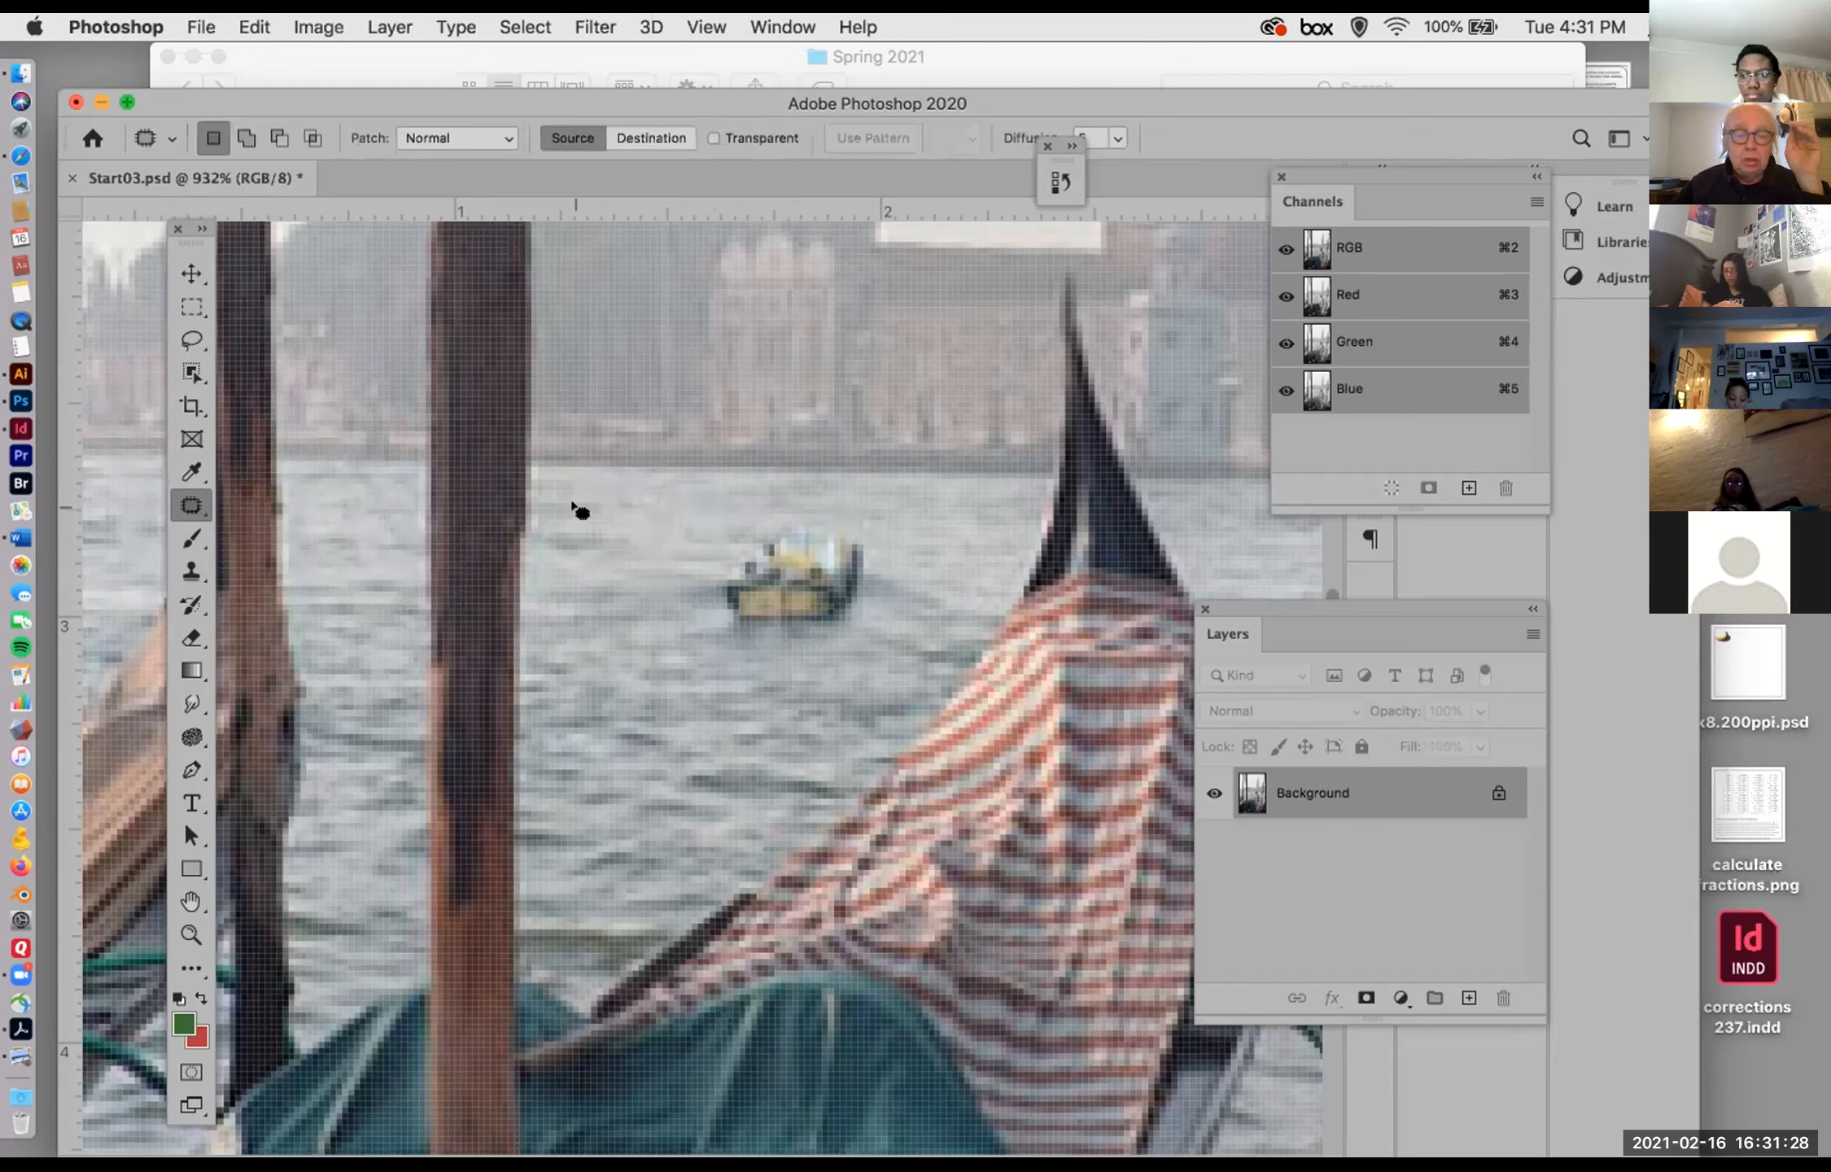
Step: Try the Patch Tool in Source mode on open water beside the boat, sampling the boat, then undo the patch and deselect
mouse_move(575, 506)
mouse_down()
mouse_move(675, 564)
mouse_move(659, 621)
mouse_move(630, 628)
mouse_move(554, 572)
mouse_up()
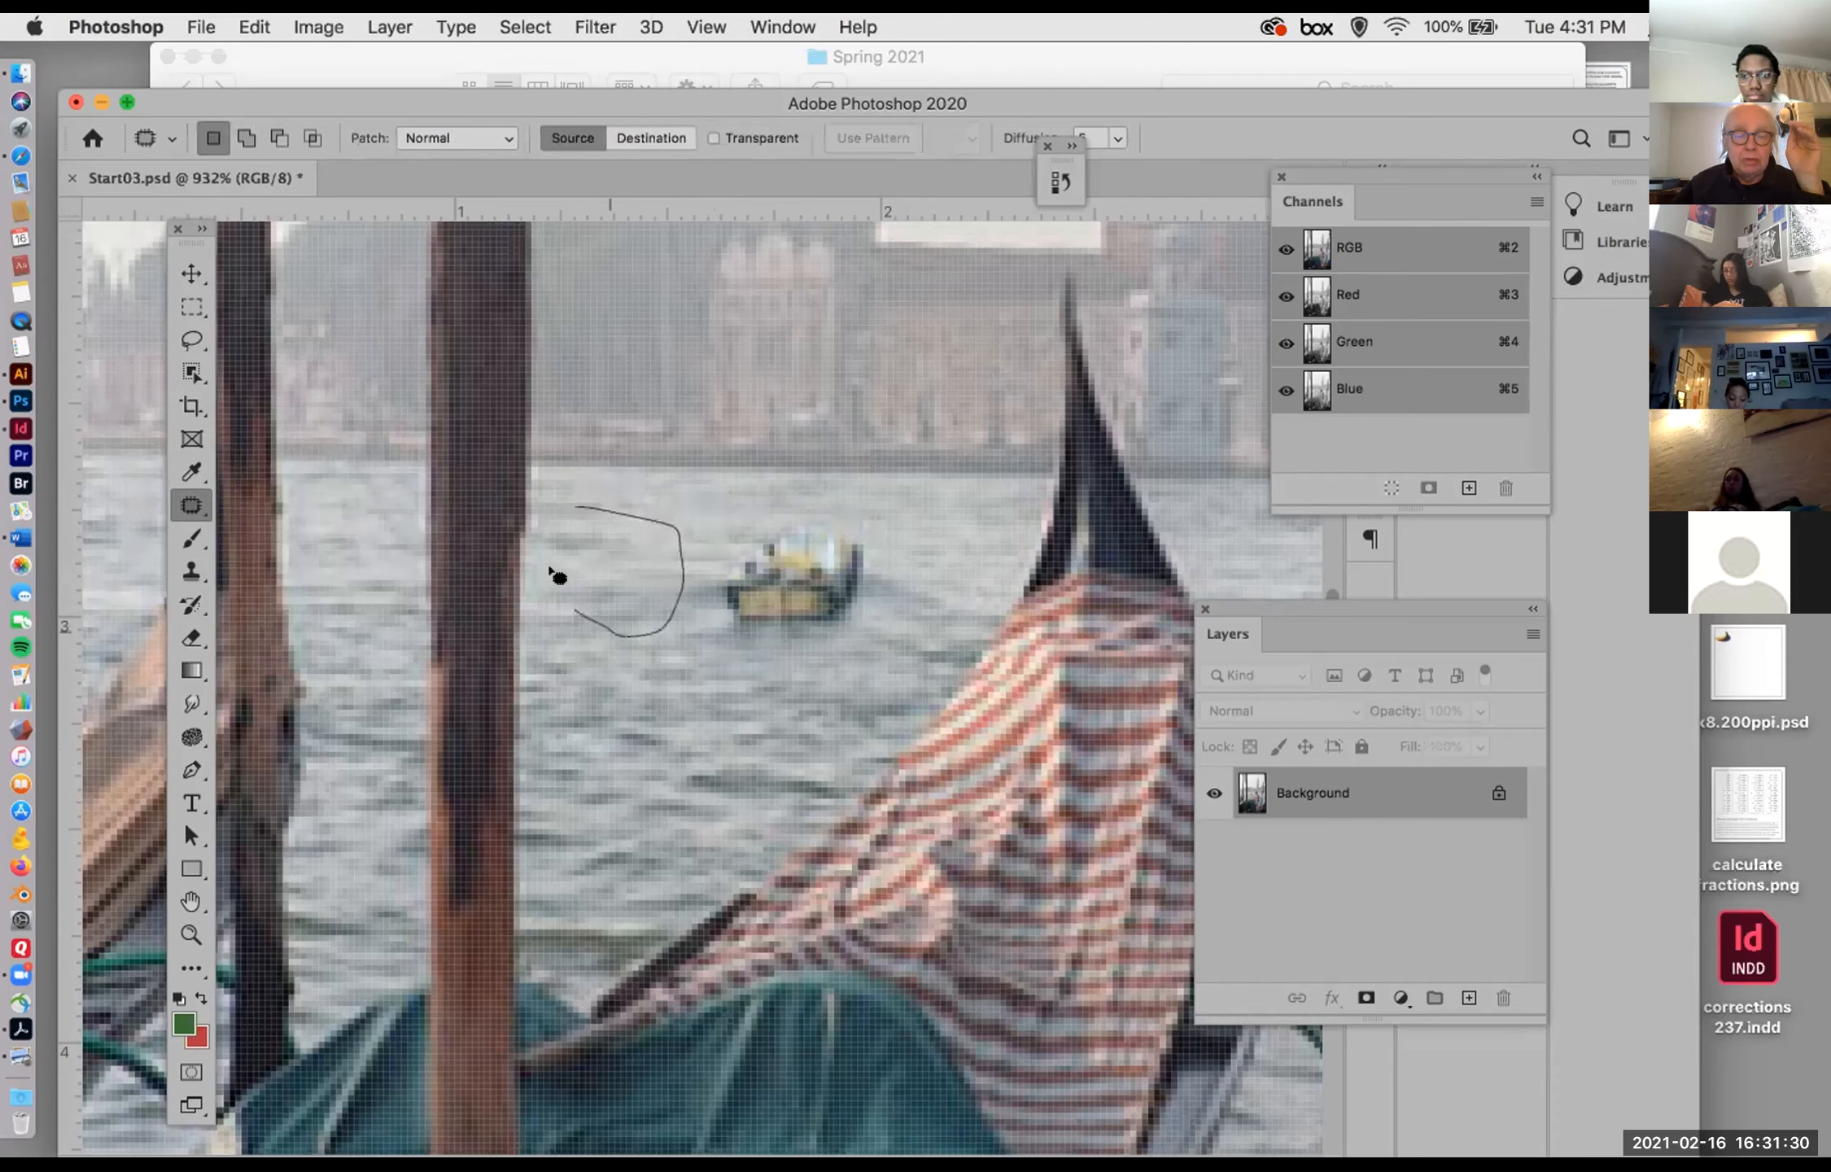
drag(572, 501, 772, 545)
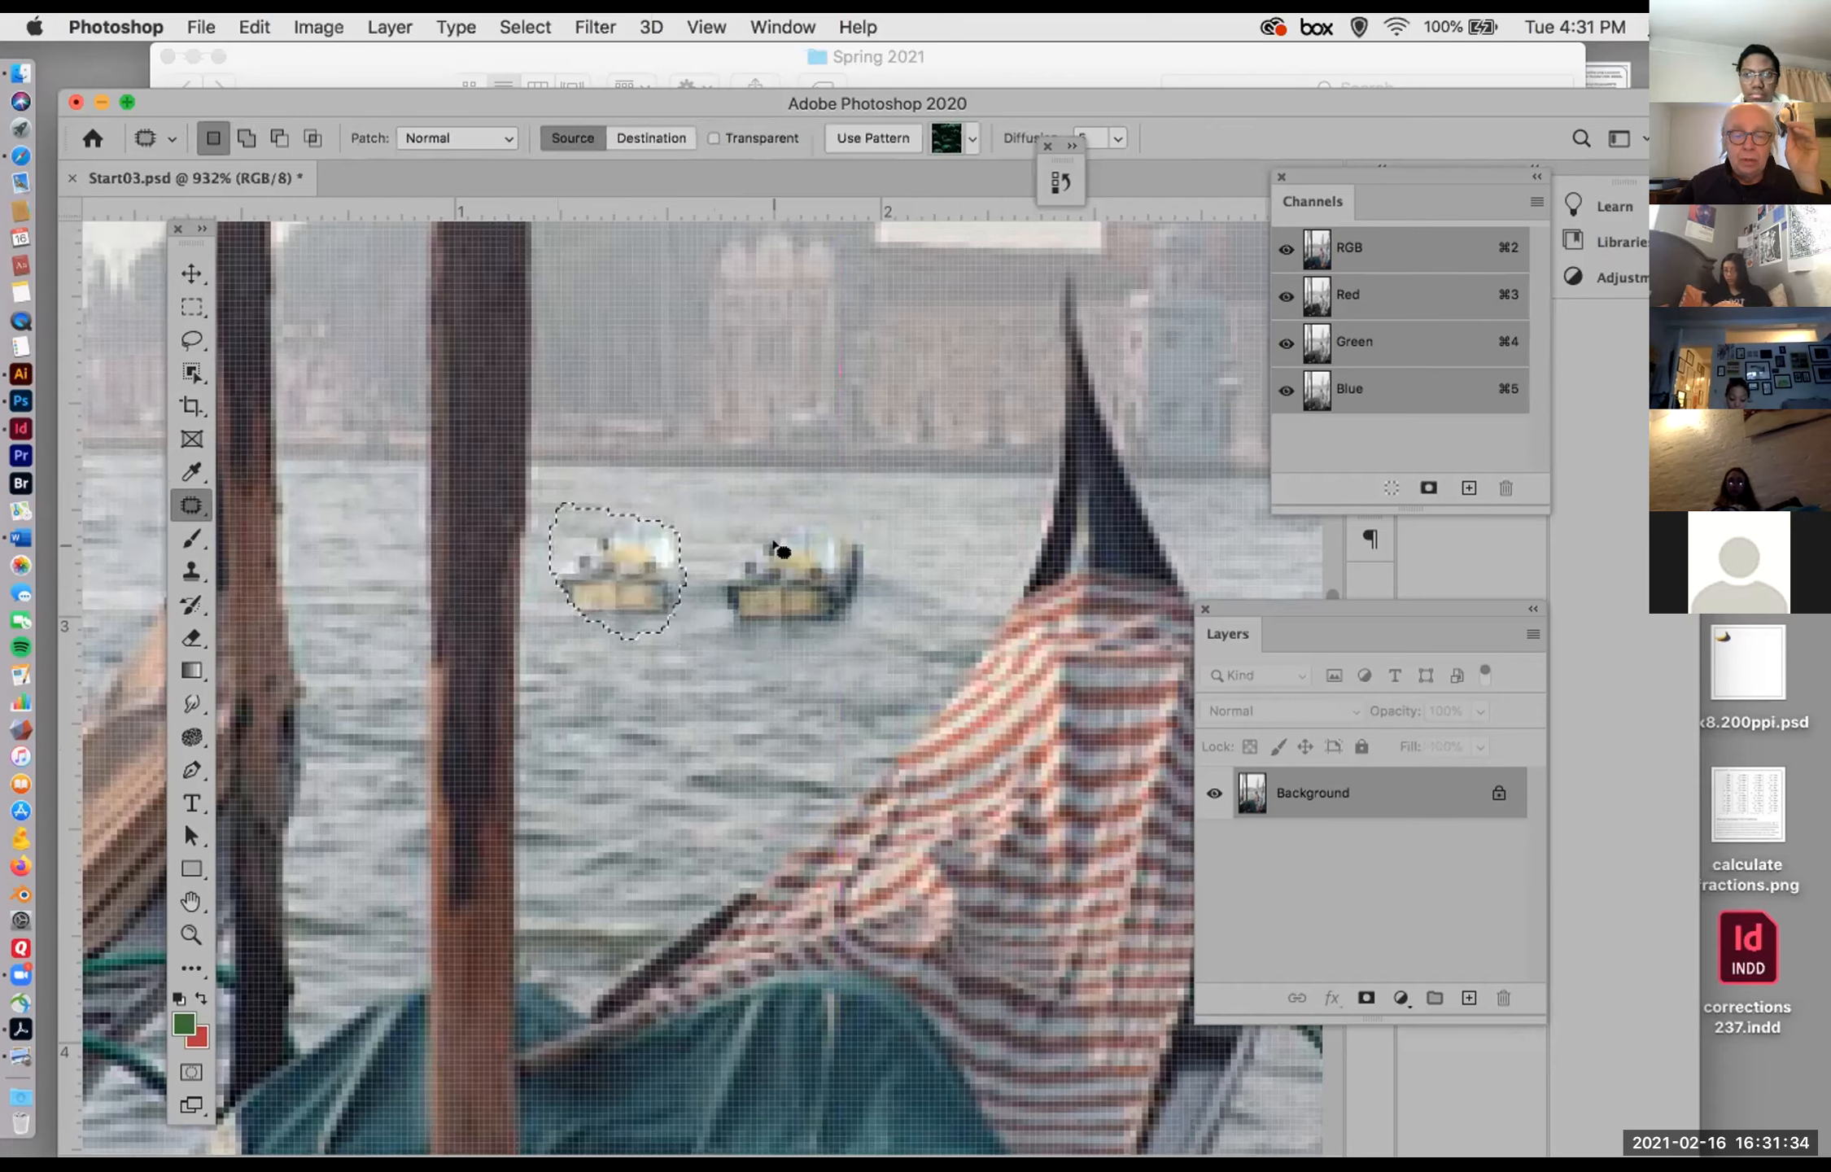
key(super+z)
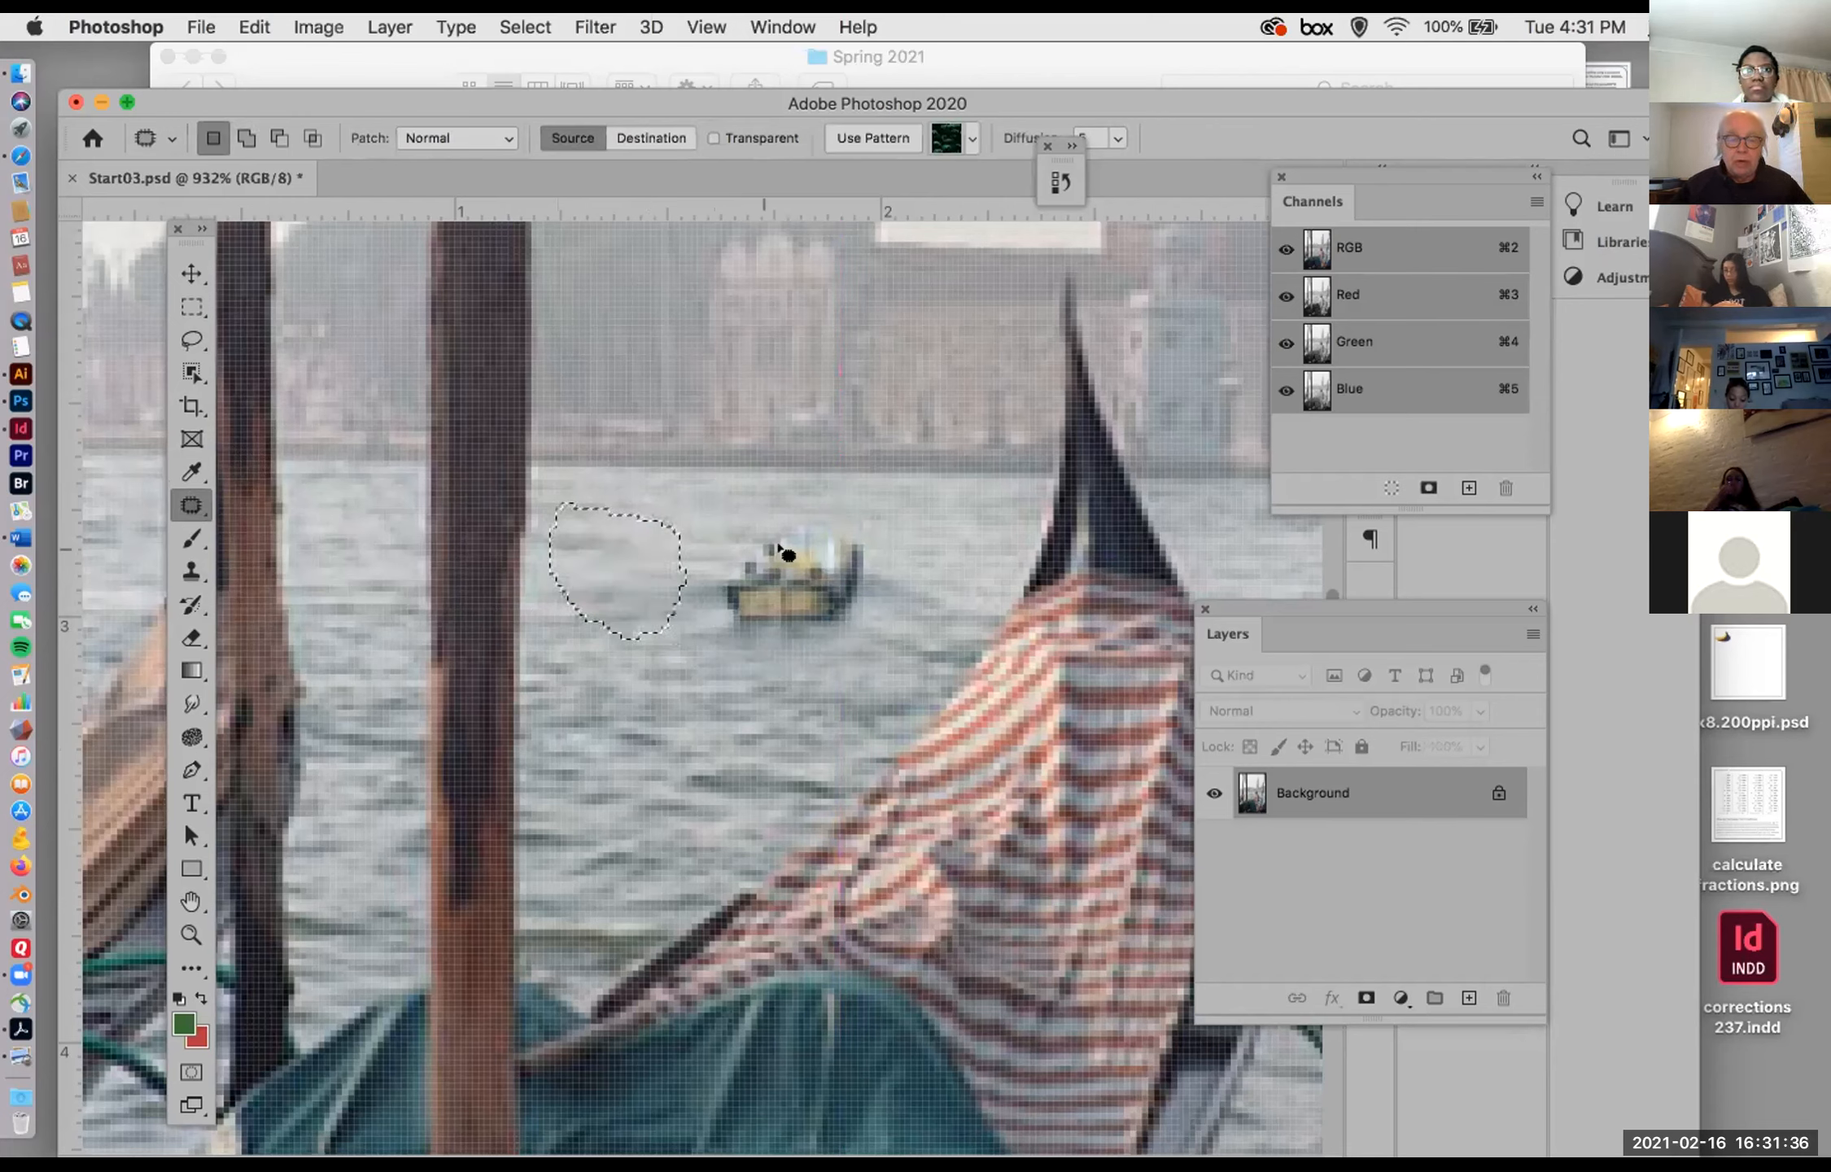
click(698, 496)
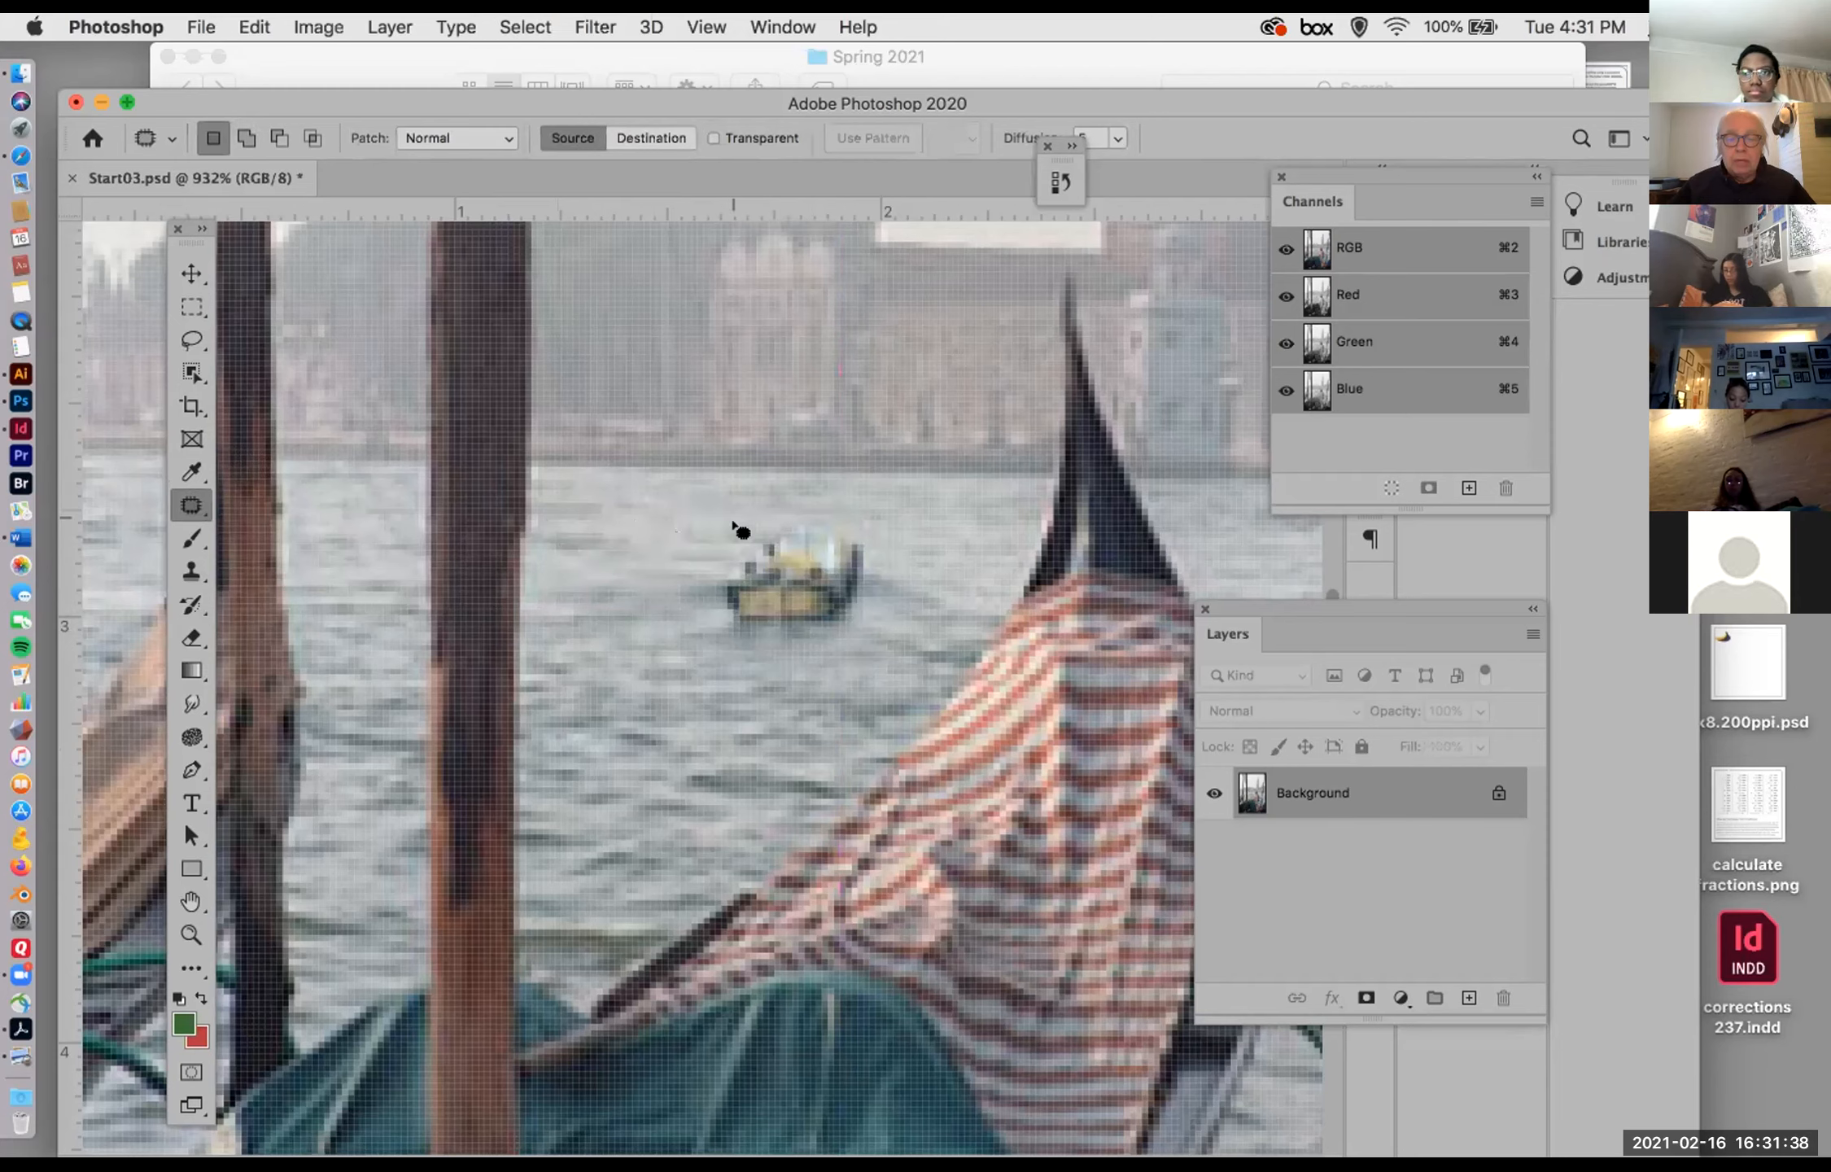
Step: Outline the small boat with the Patch Tool, replace it with the open water beside it, and deselect
drag(874, 583, 833, 625)
drag(742, 533, 616, 534)
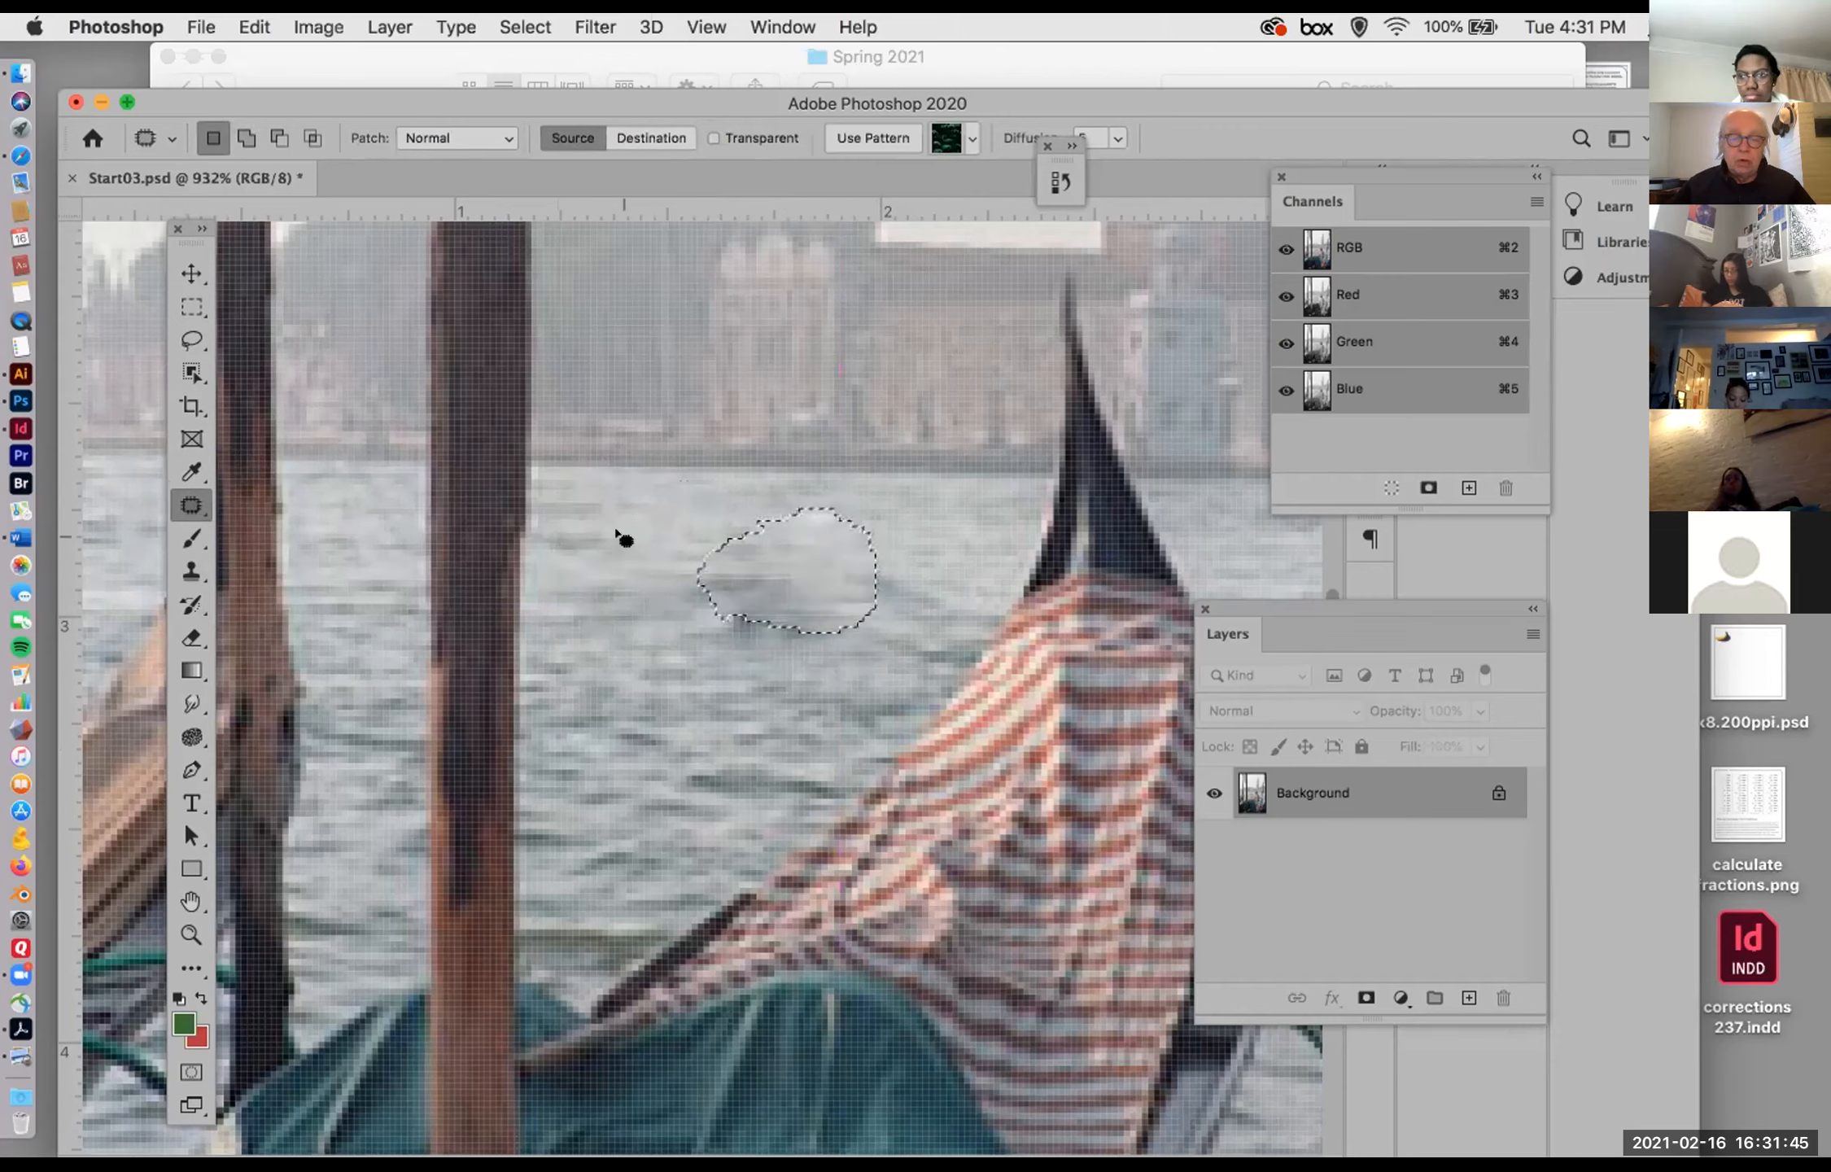
click(664, 639)
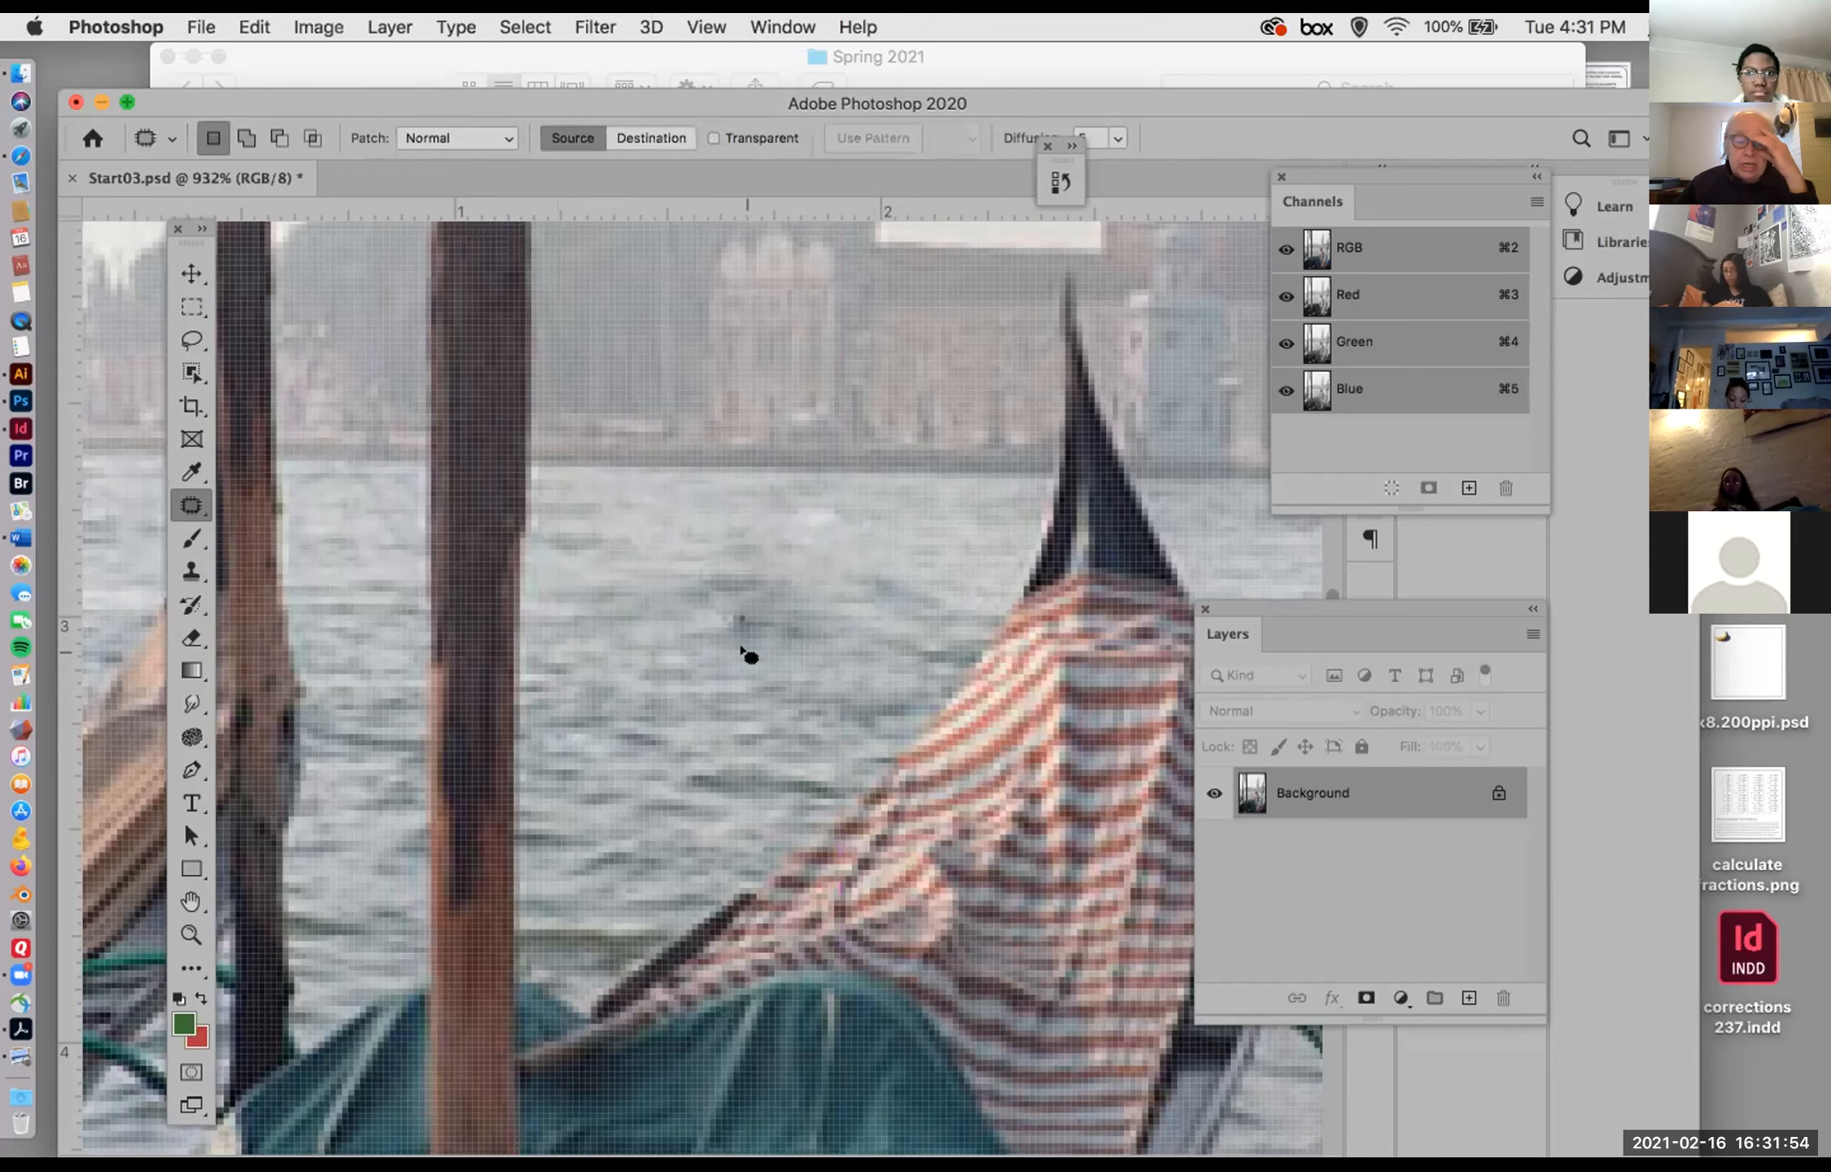
Step: Activate the Move Tool, switch to Finder, and open Clouds.psd from the Tutorial Four Venice folder in Photoshop
scroll(744, 649, down, 4)
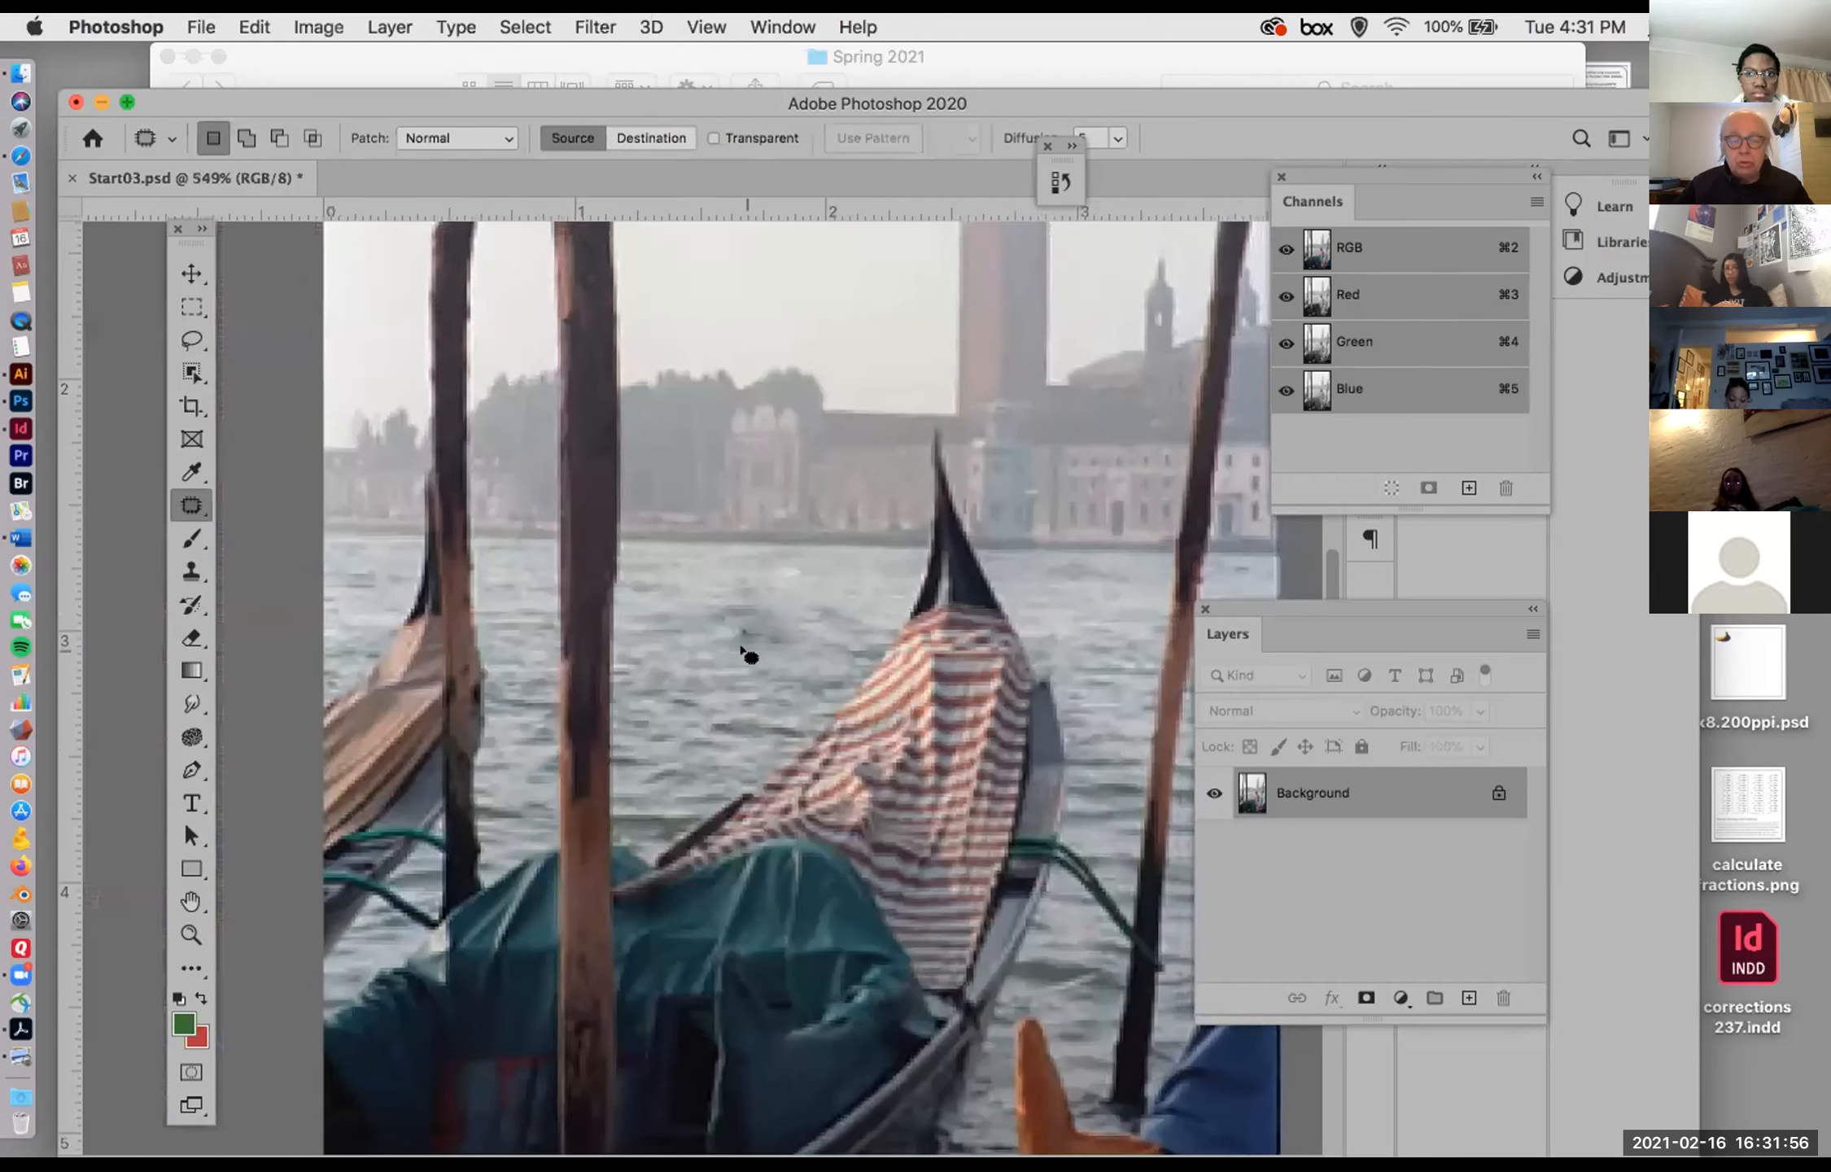
scroll(744, 650, down, 3)
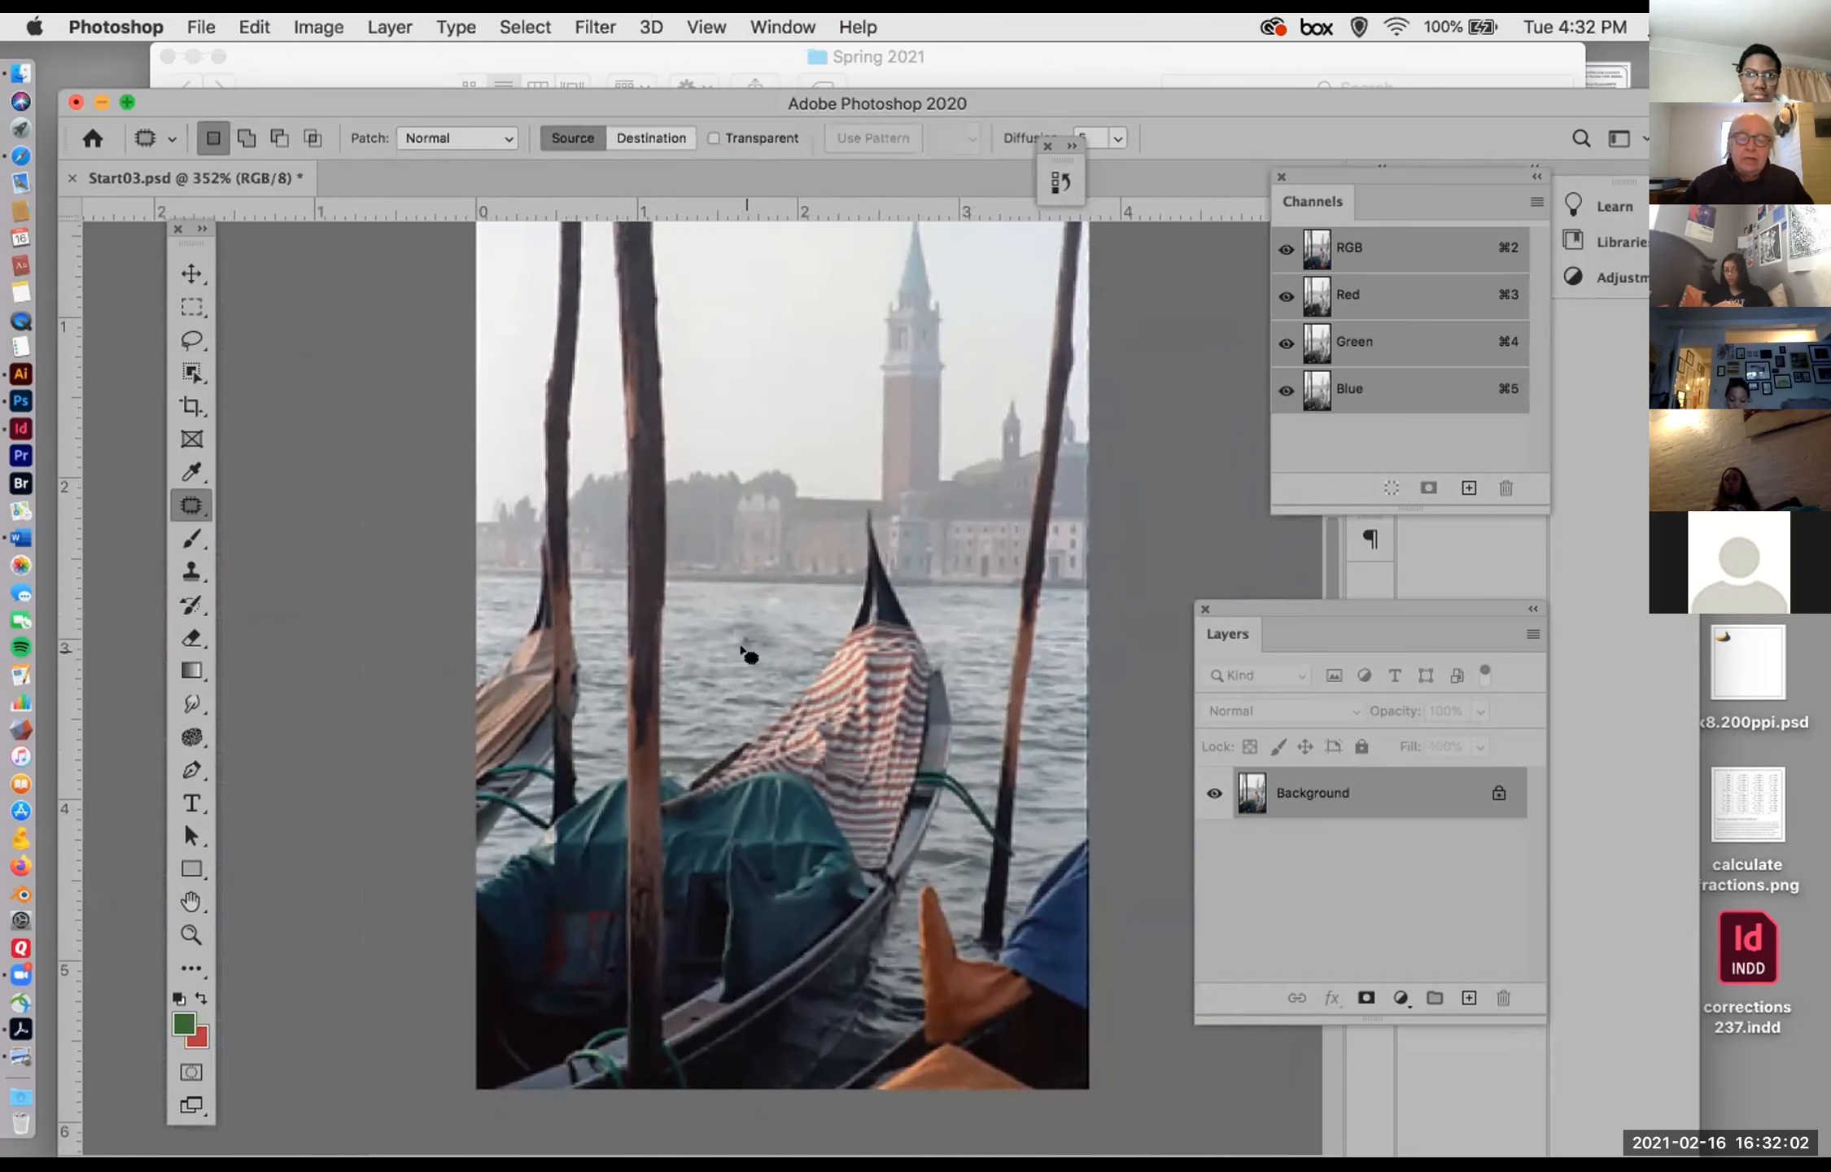
drag(748, 557, 731, 619)
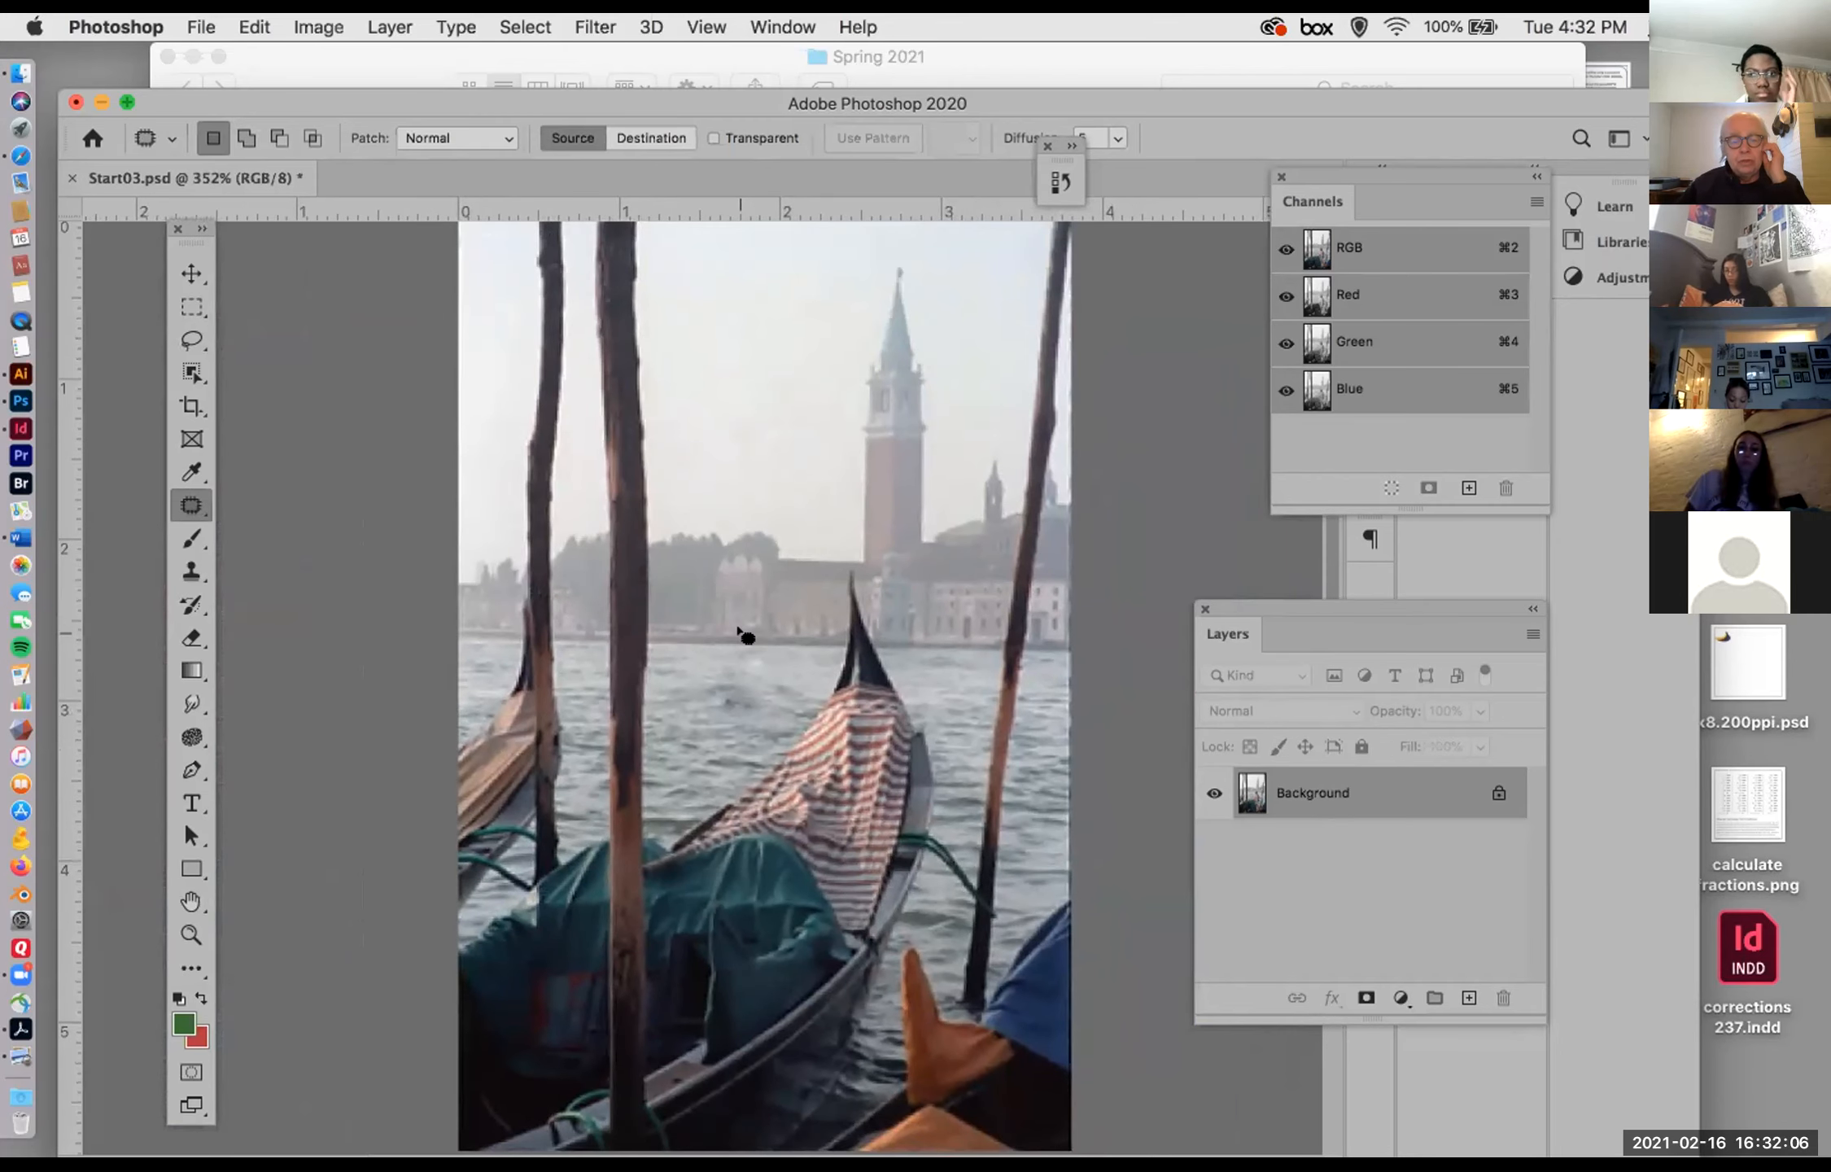
click(189, 271)
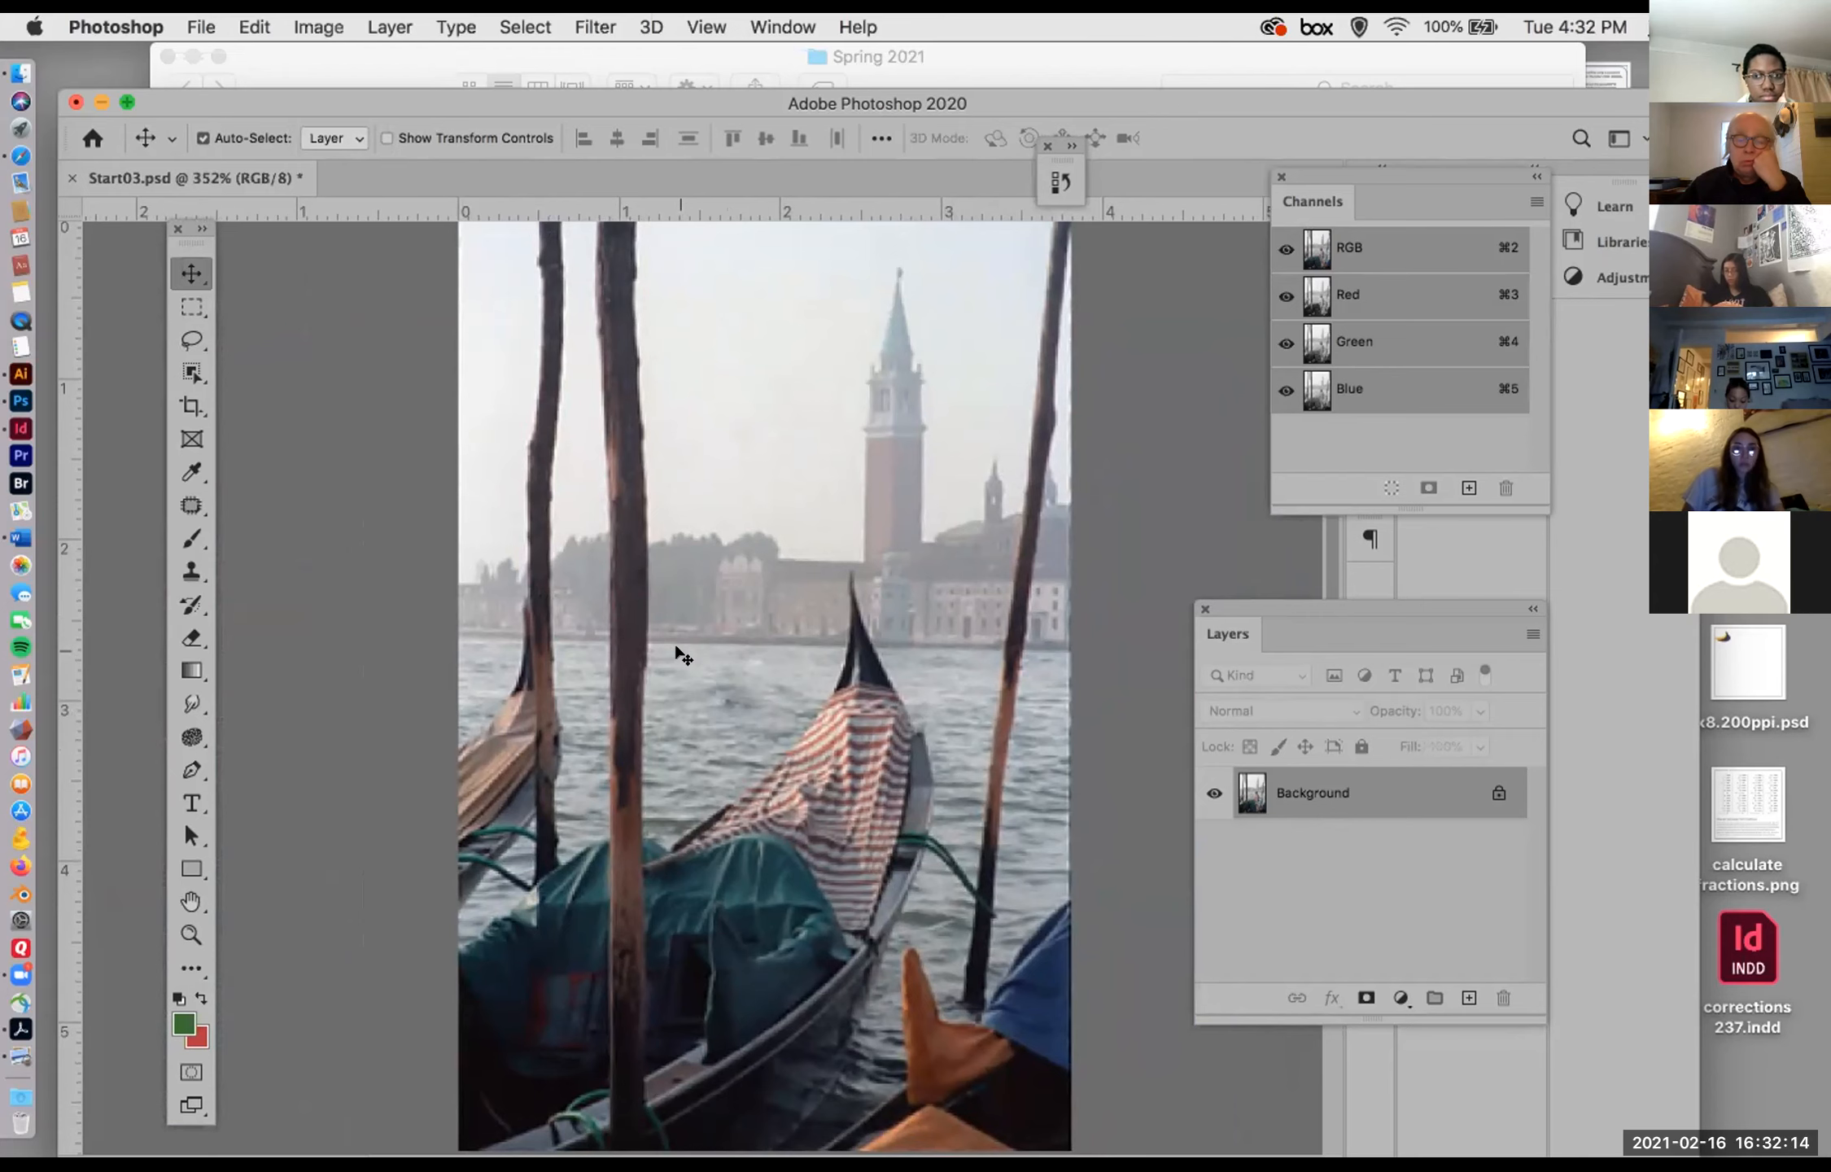
click(272, 56)
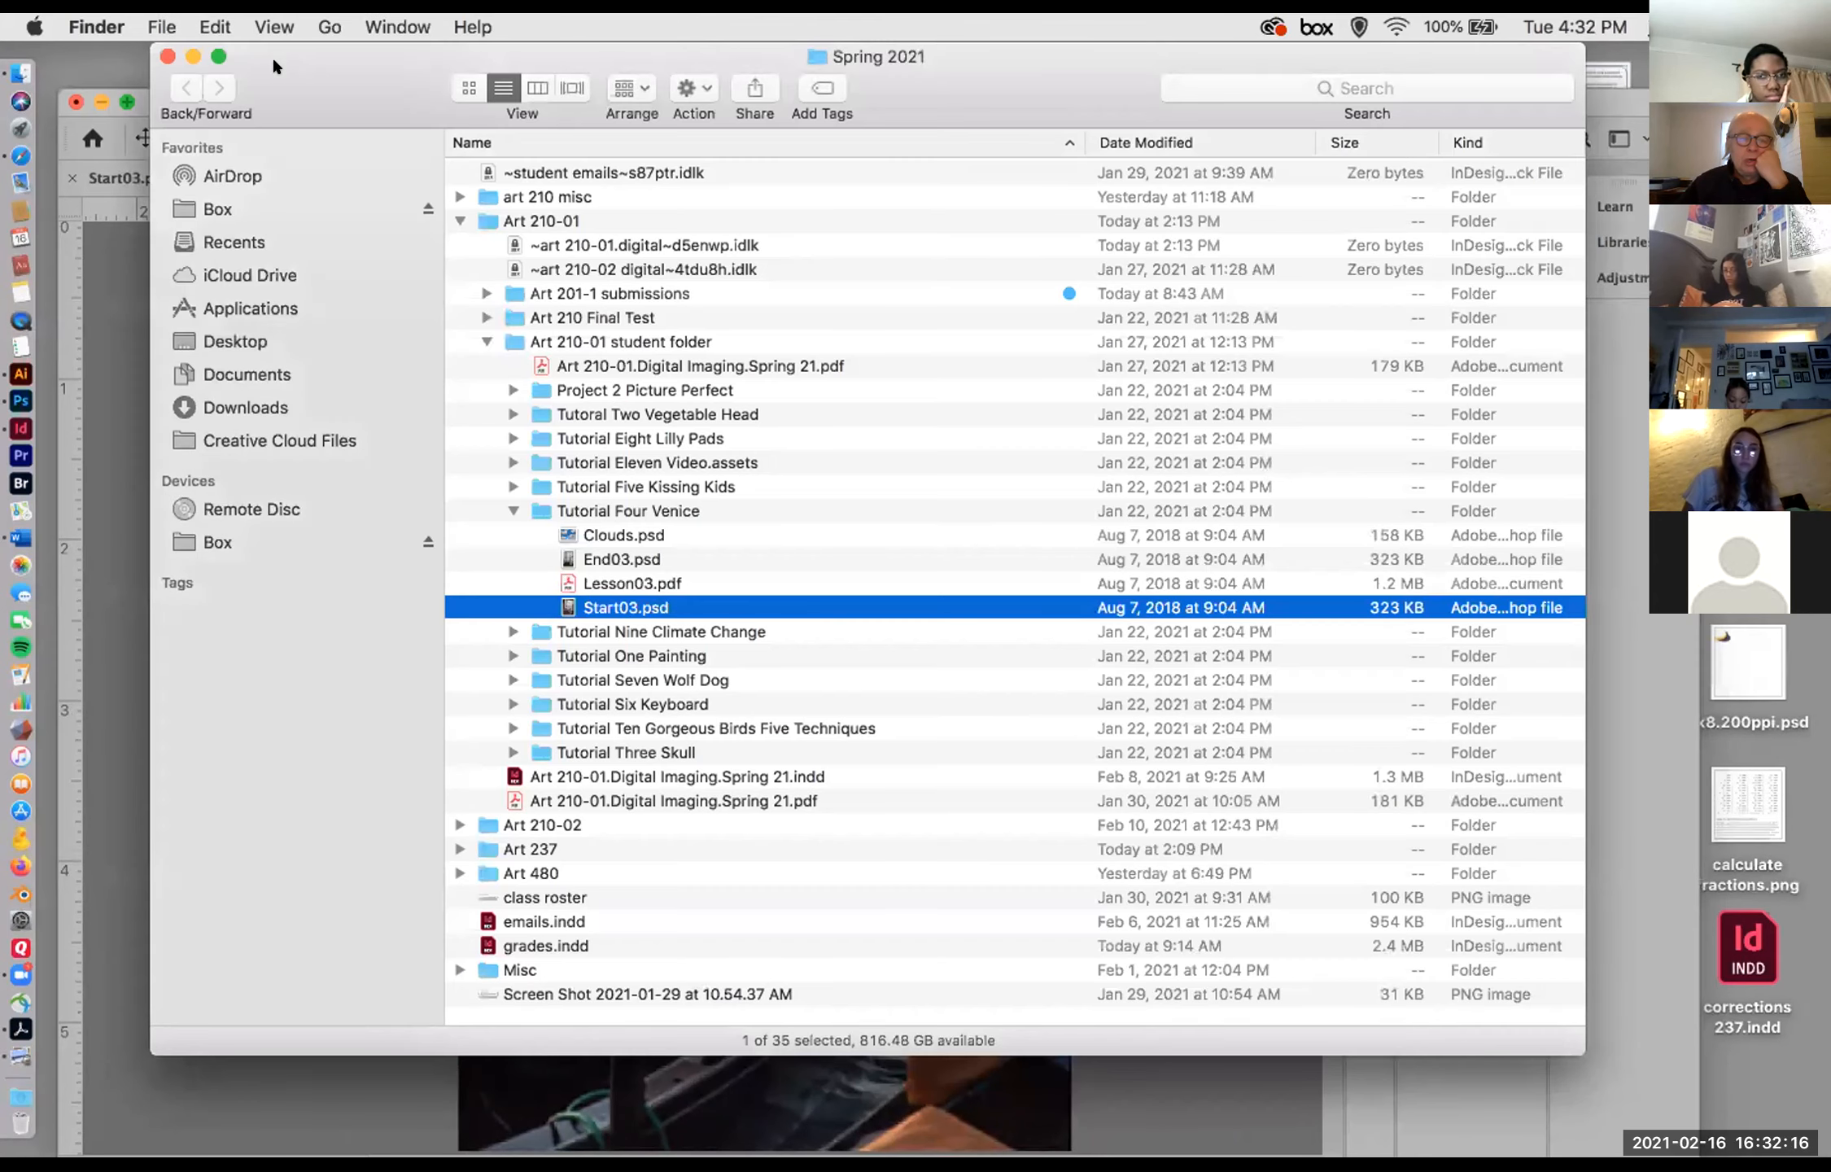
click(563, 557)
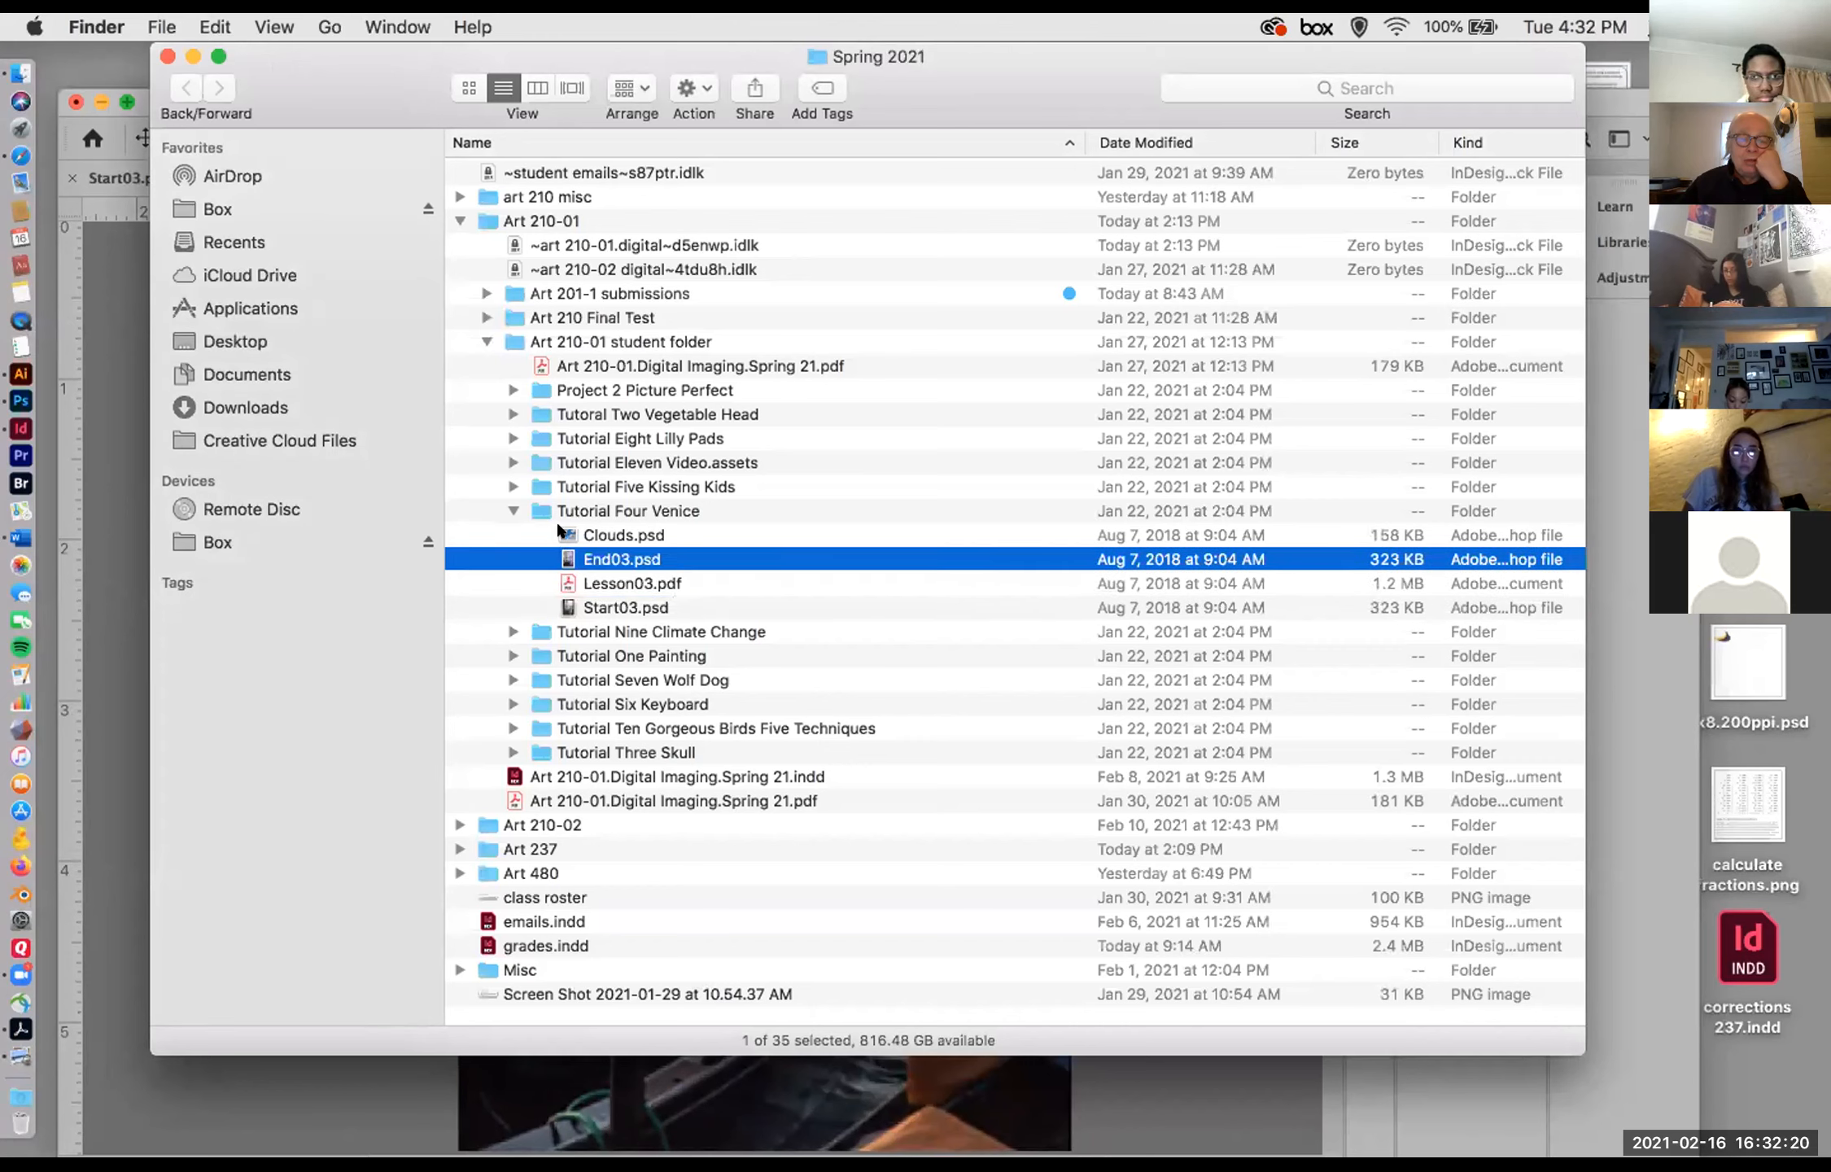
click(561, 532)
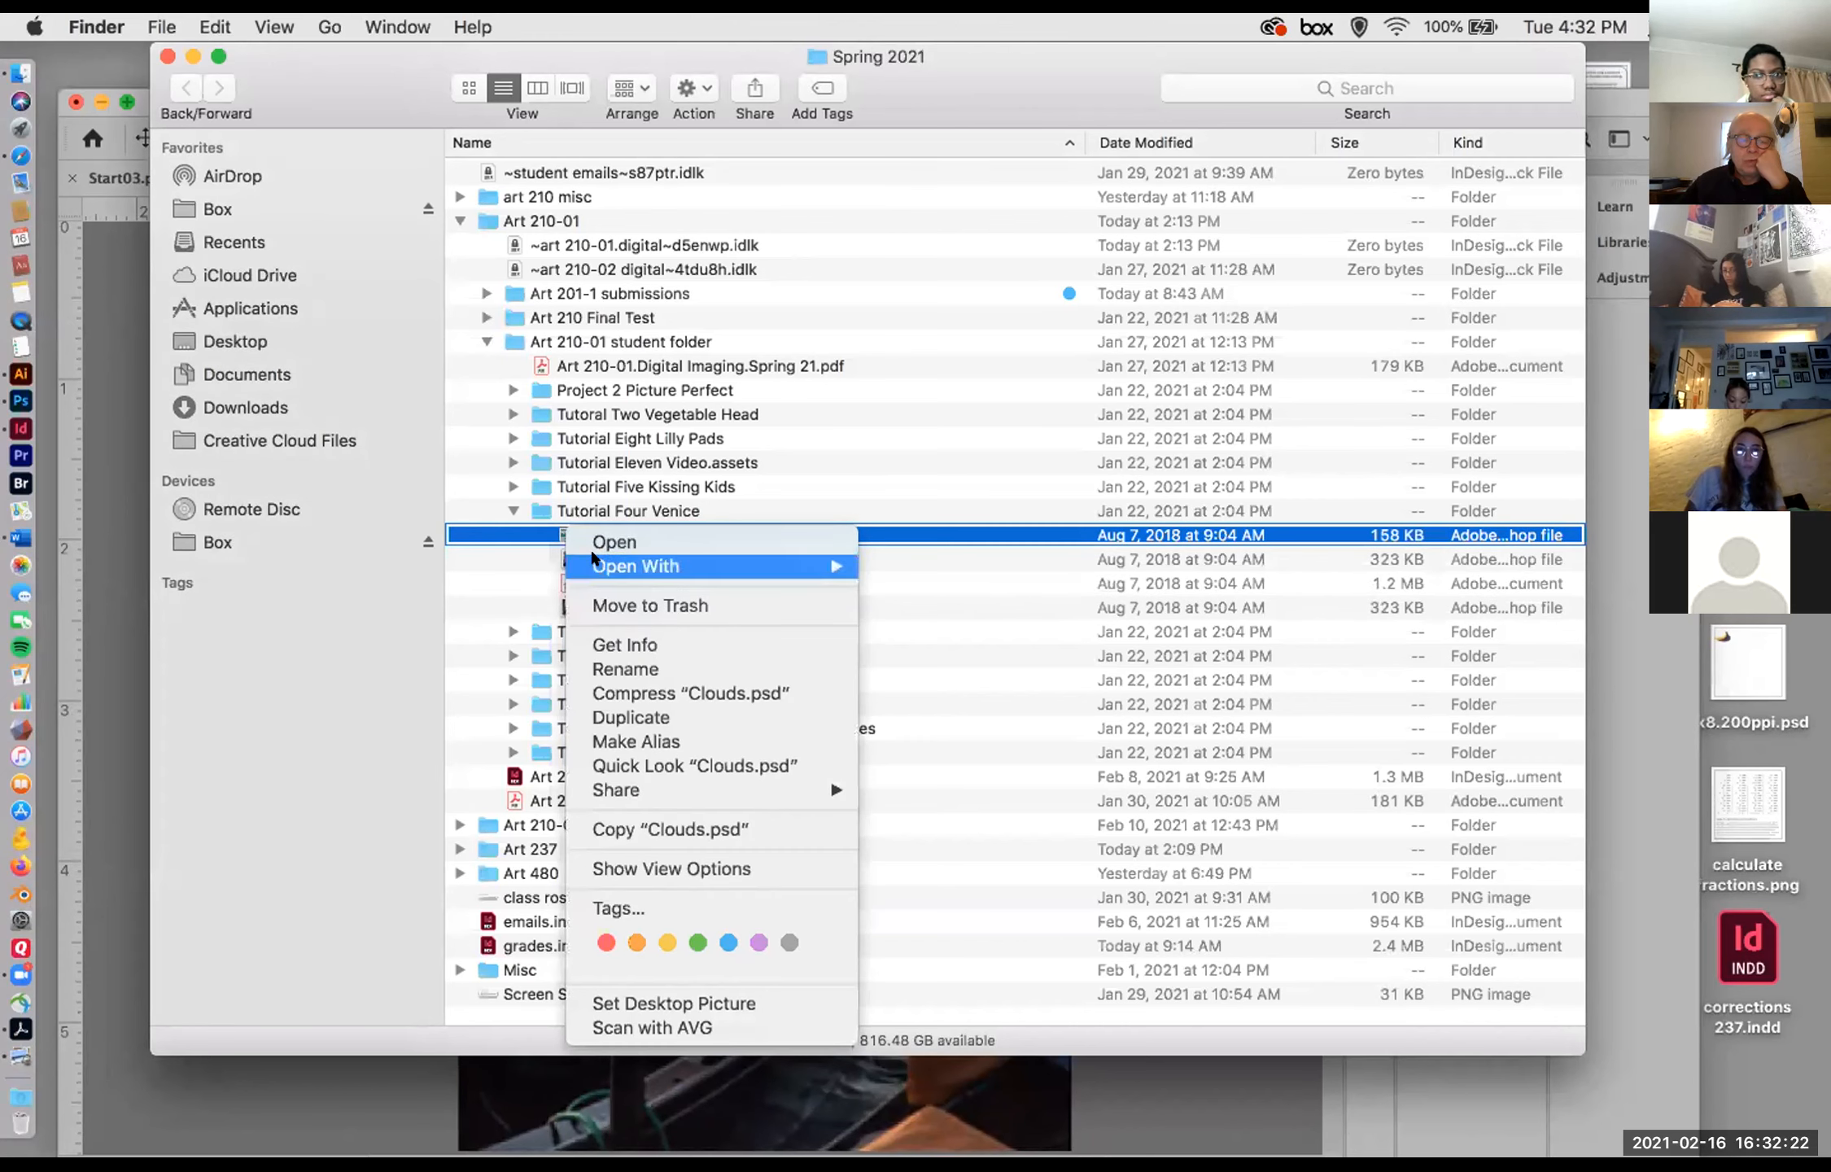
mouse_move(692, 565)
click(963, 567)
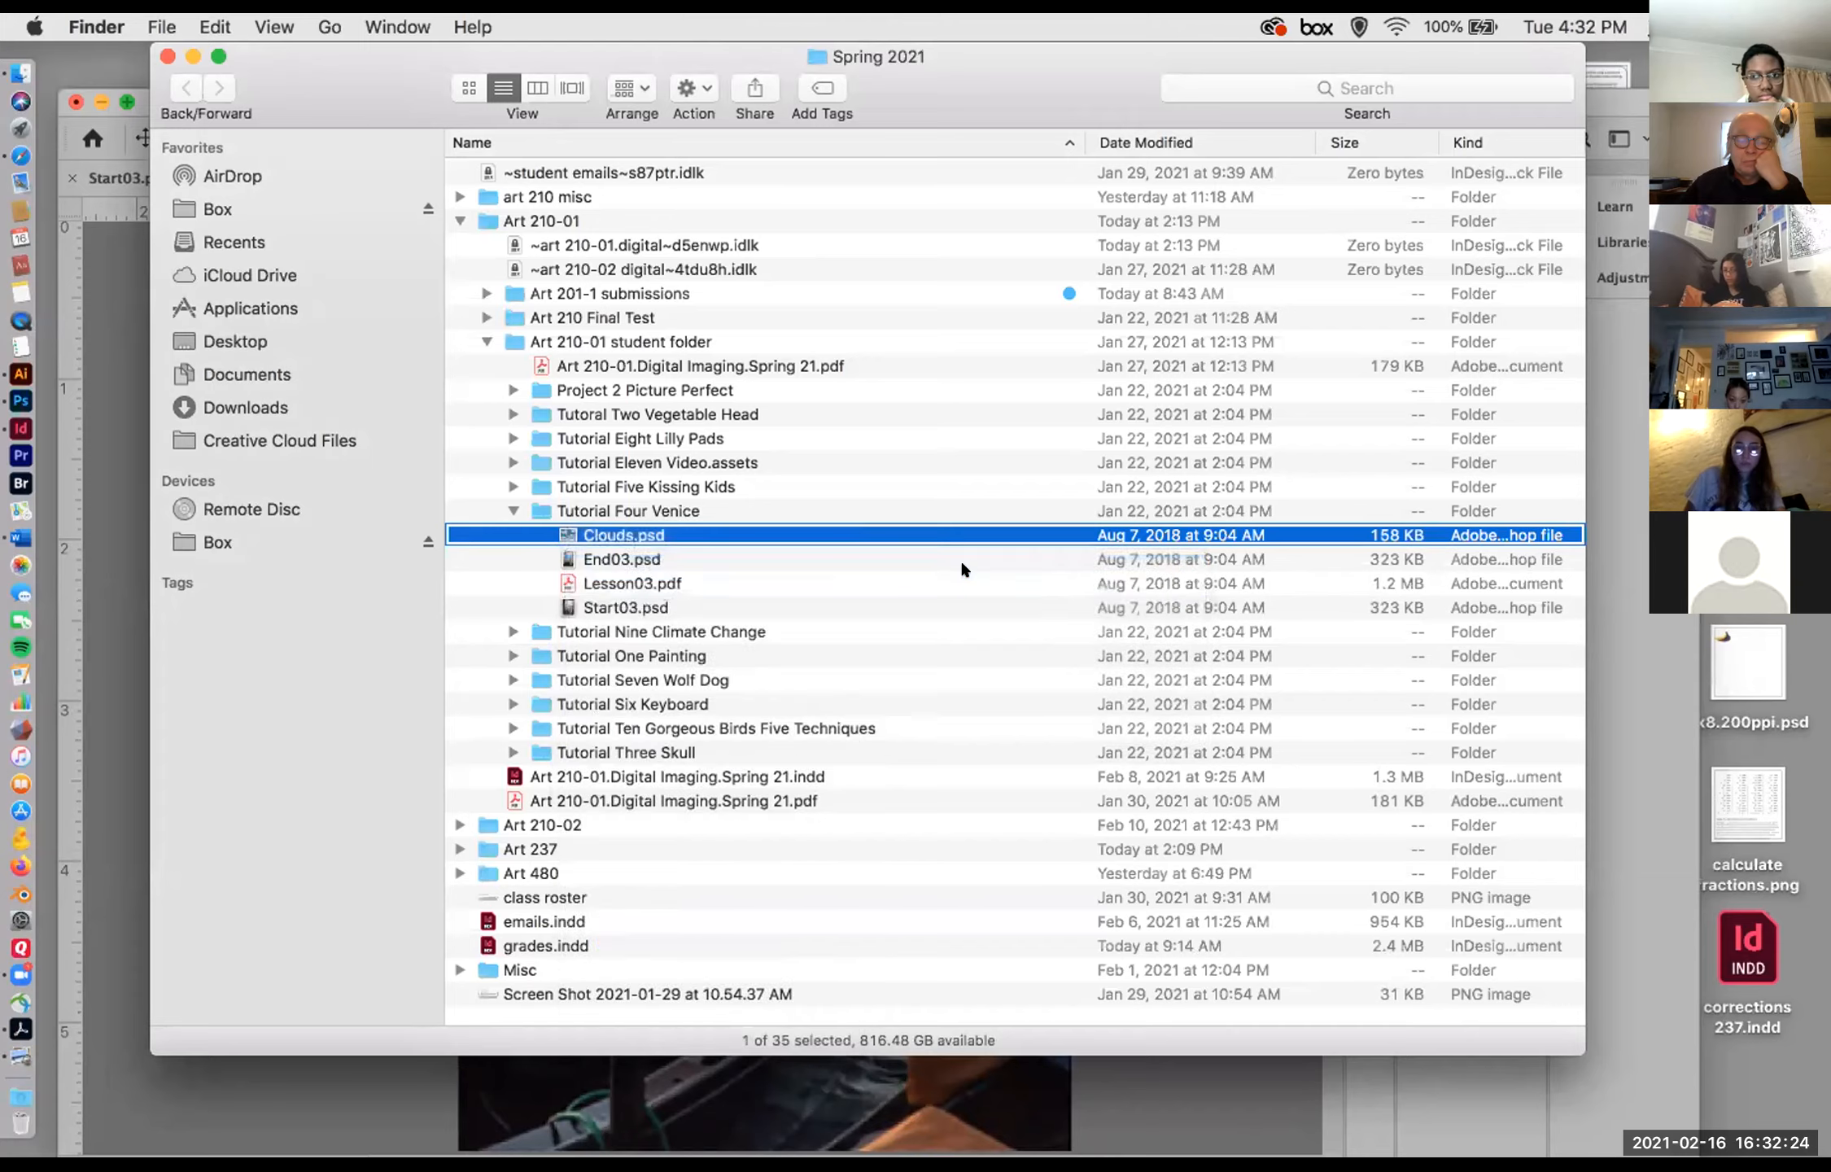
Step: Lower the Start03.psd window, minimize the Spring 2021 Finder window, and bring Clouds.psd back to the front
drag(429, 167, 636, 280)
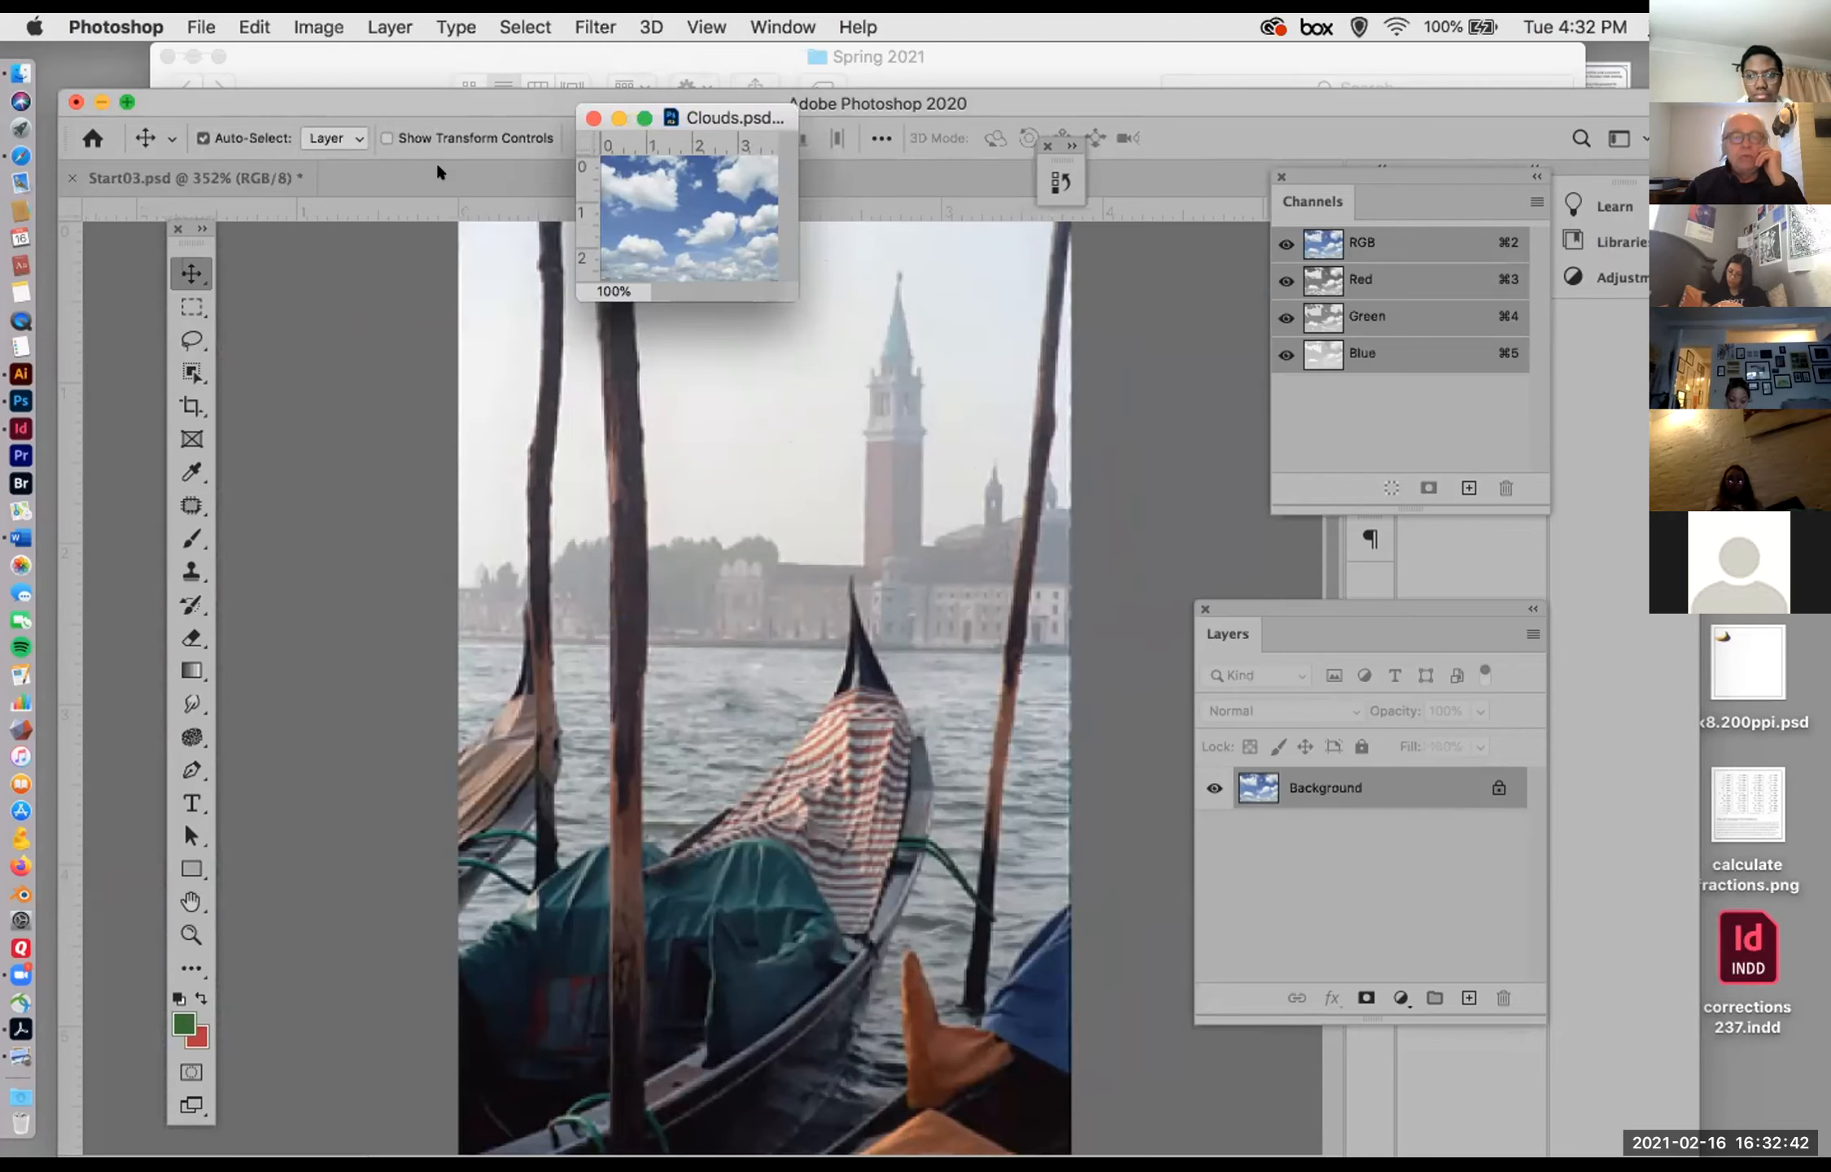
drag(283, 111, 286, 219)
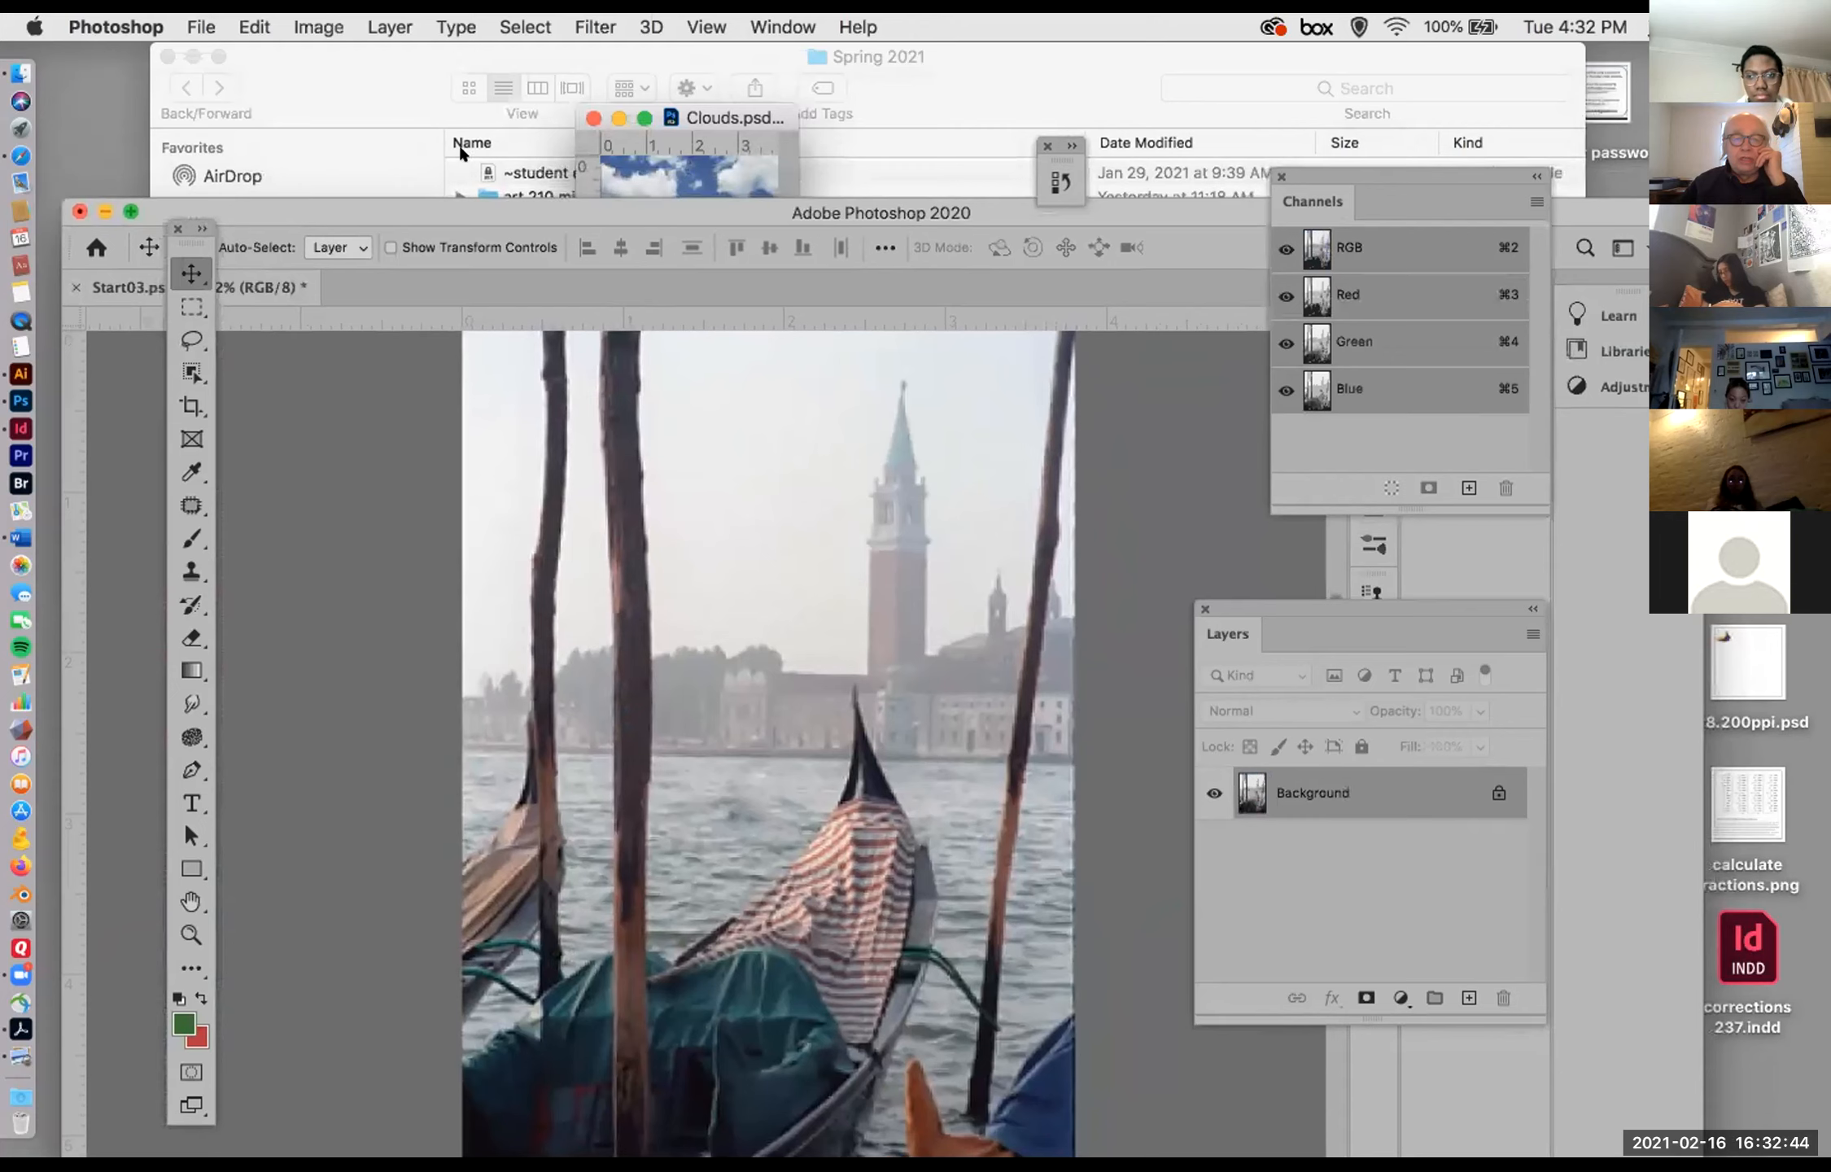
click(638, 167)
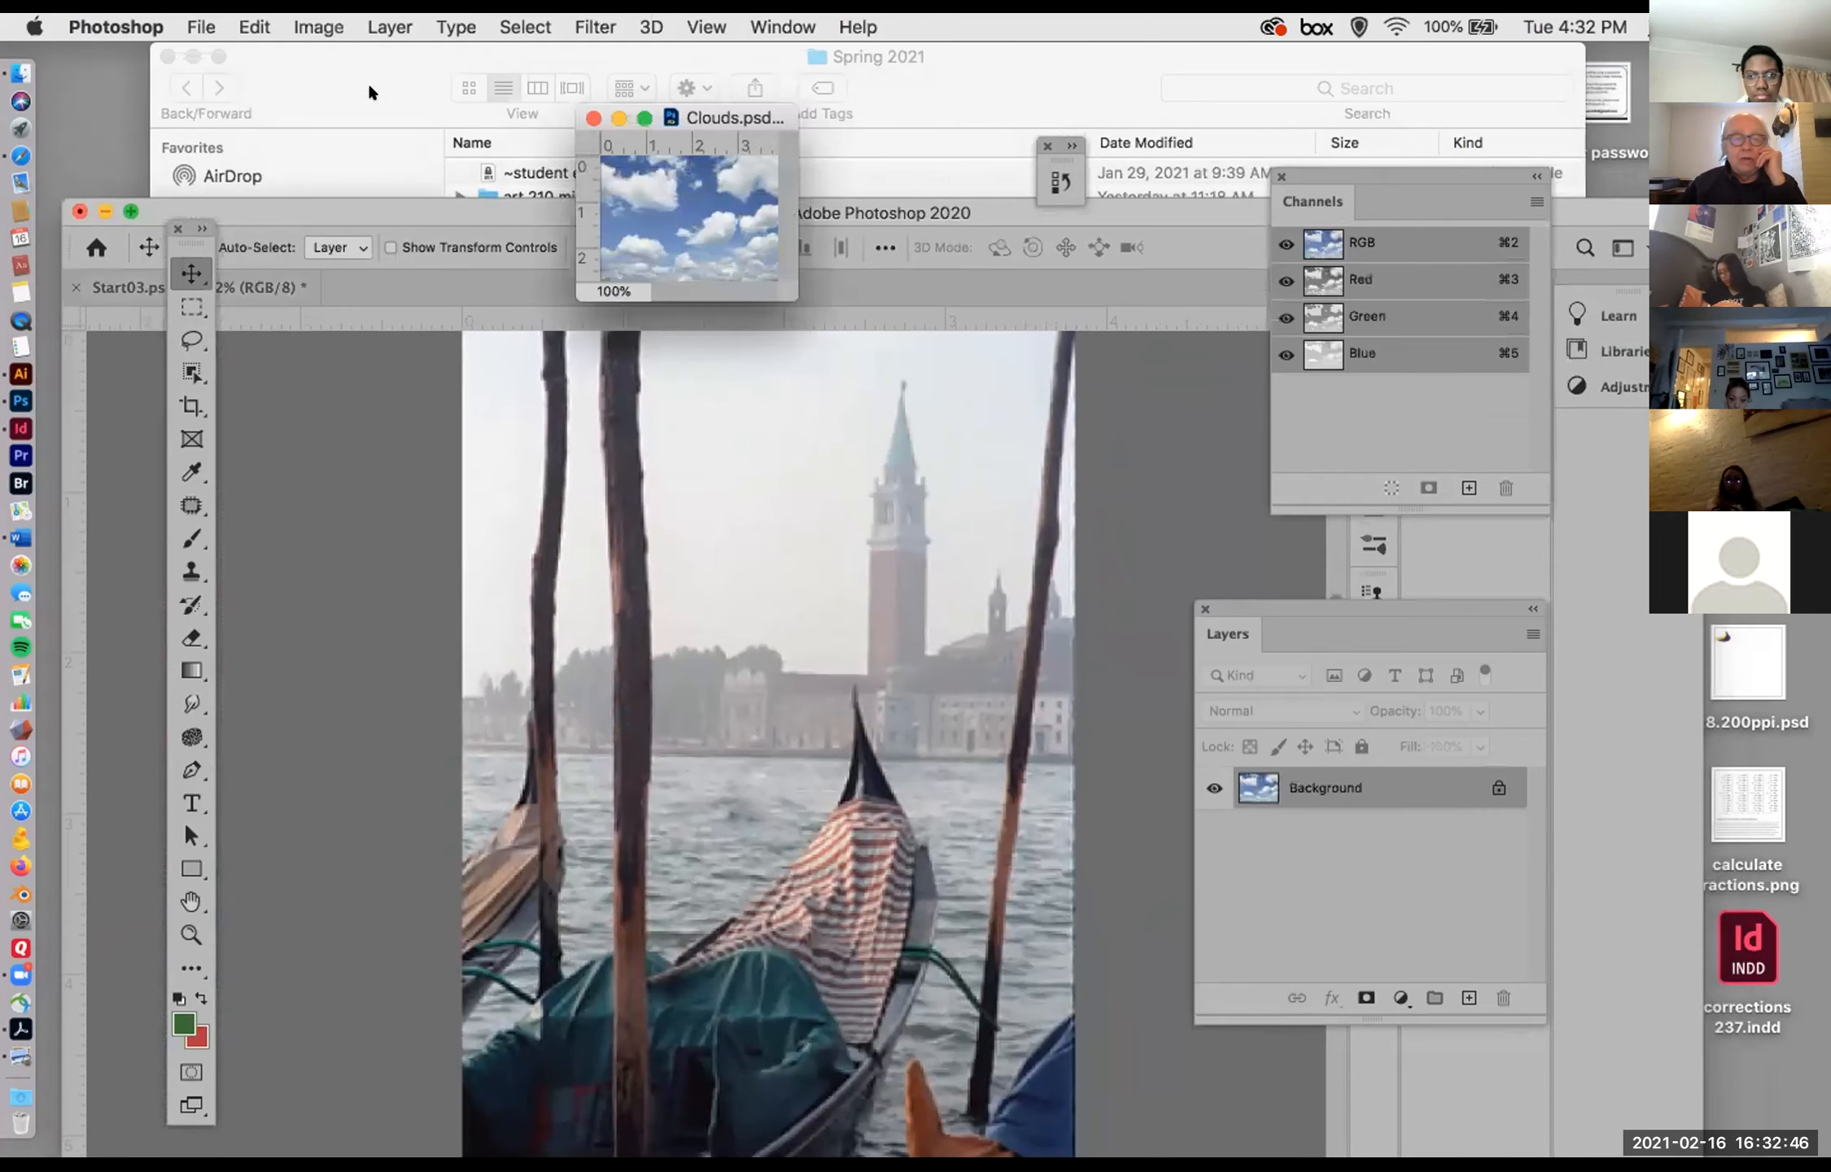
click(251, 41)
drag(250, 40, 230, 110)
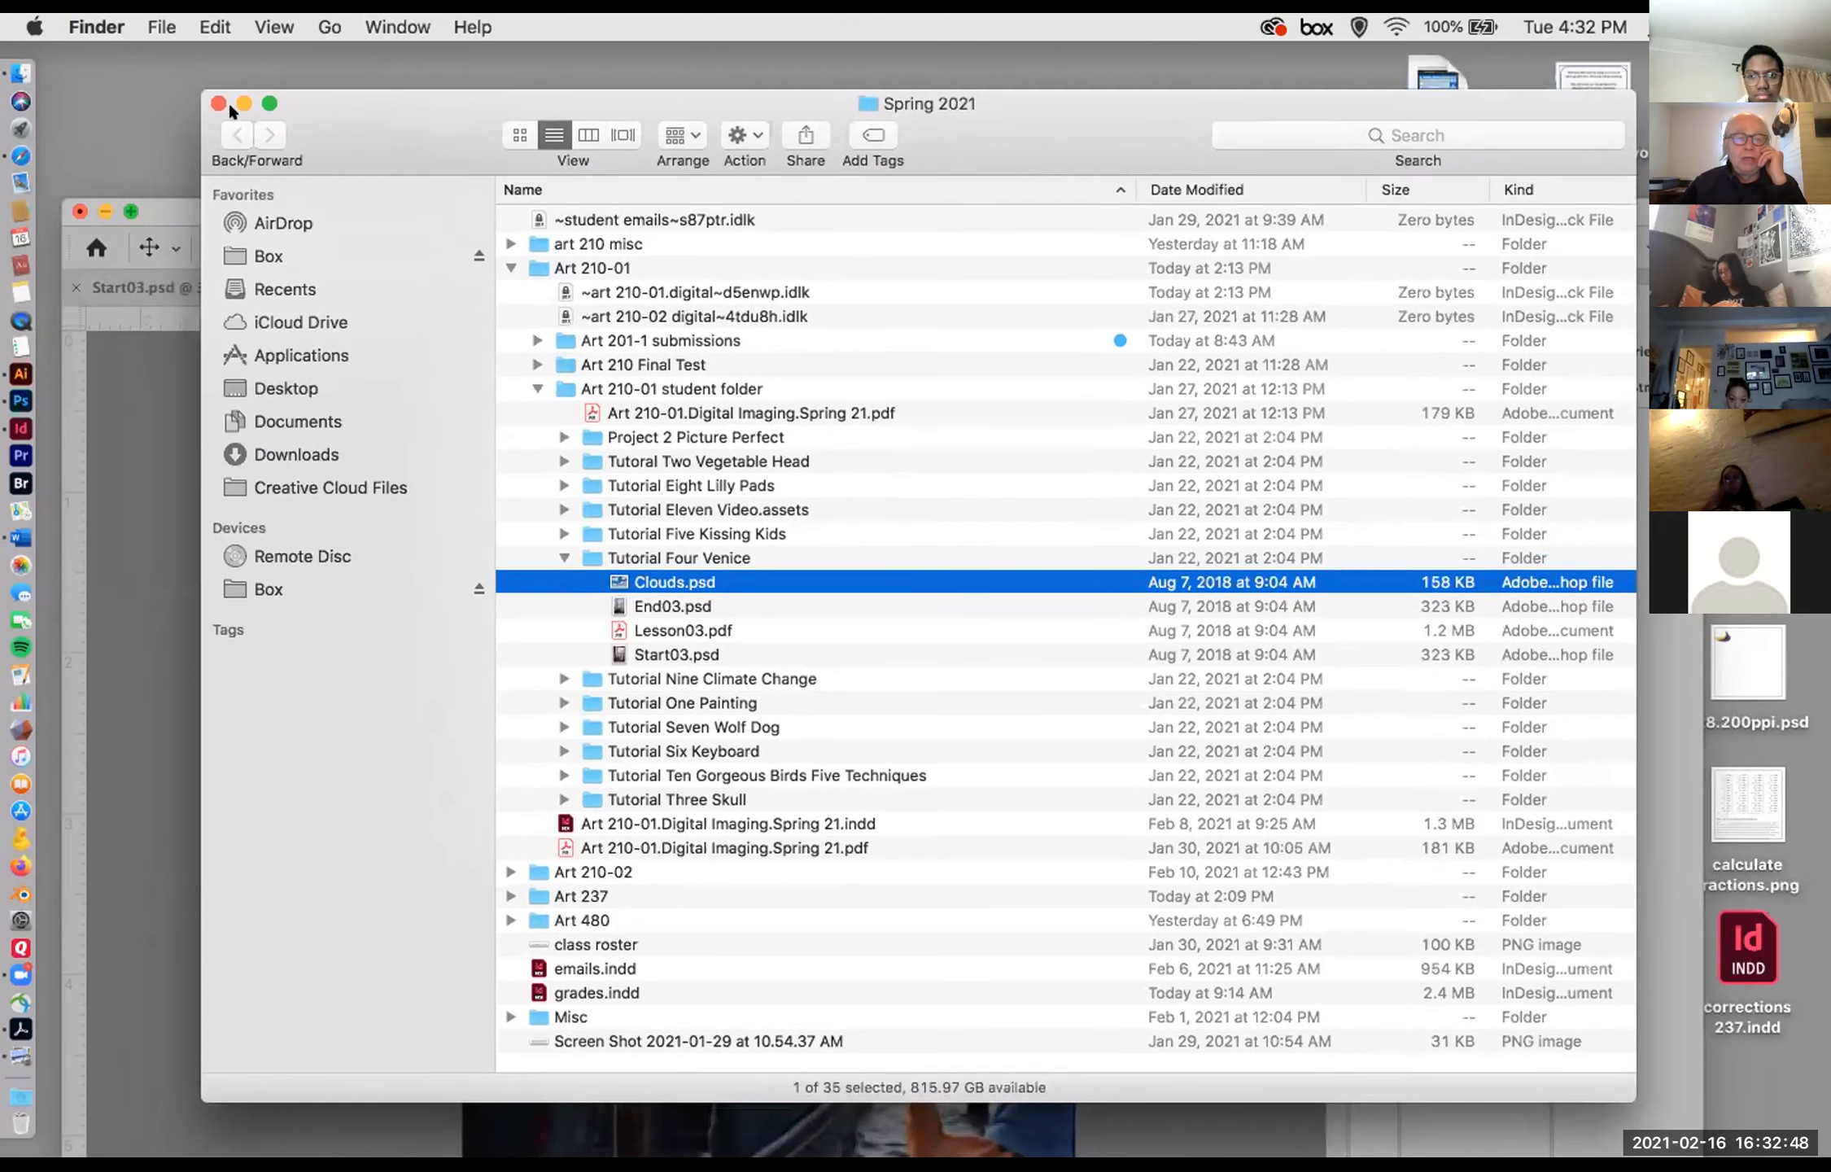
click(244, 103)
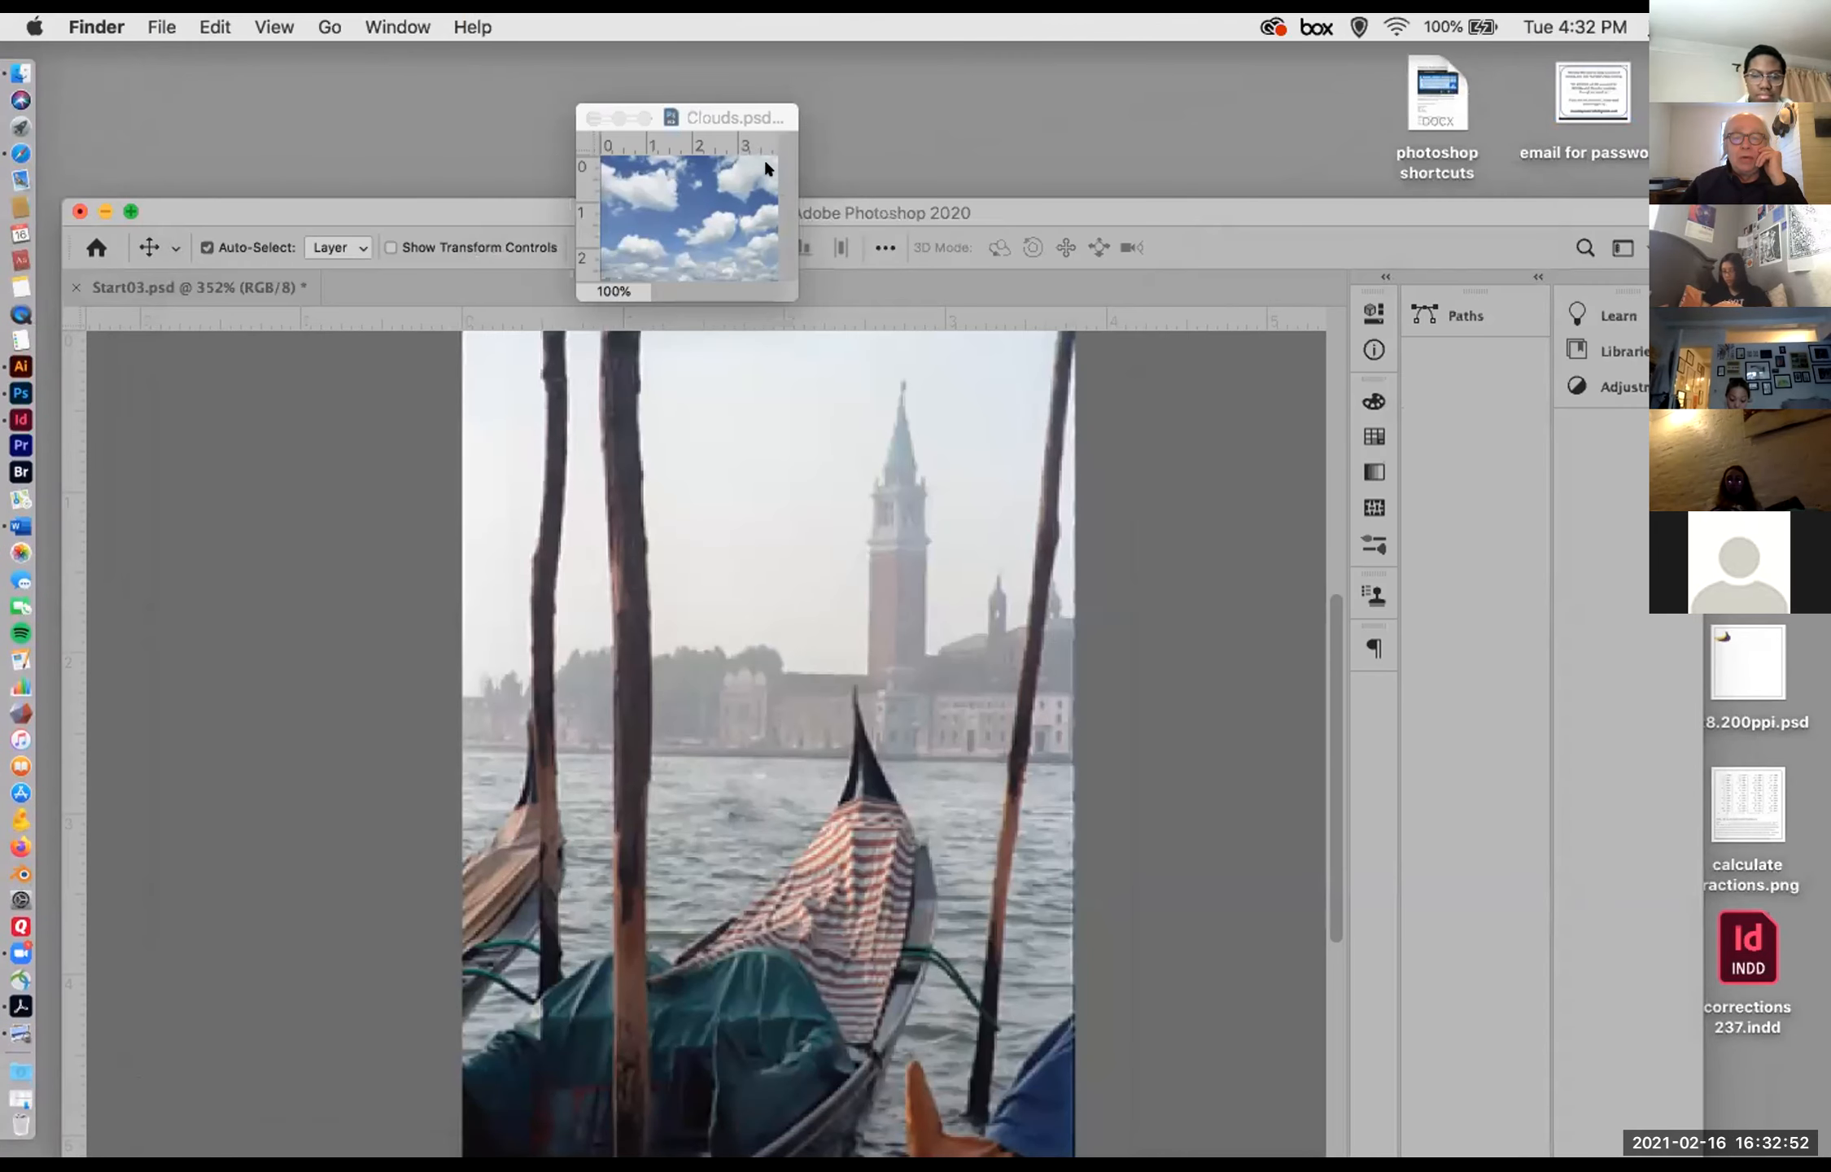
click(775, 133)
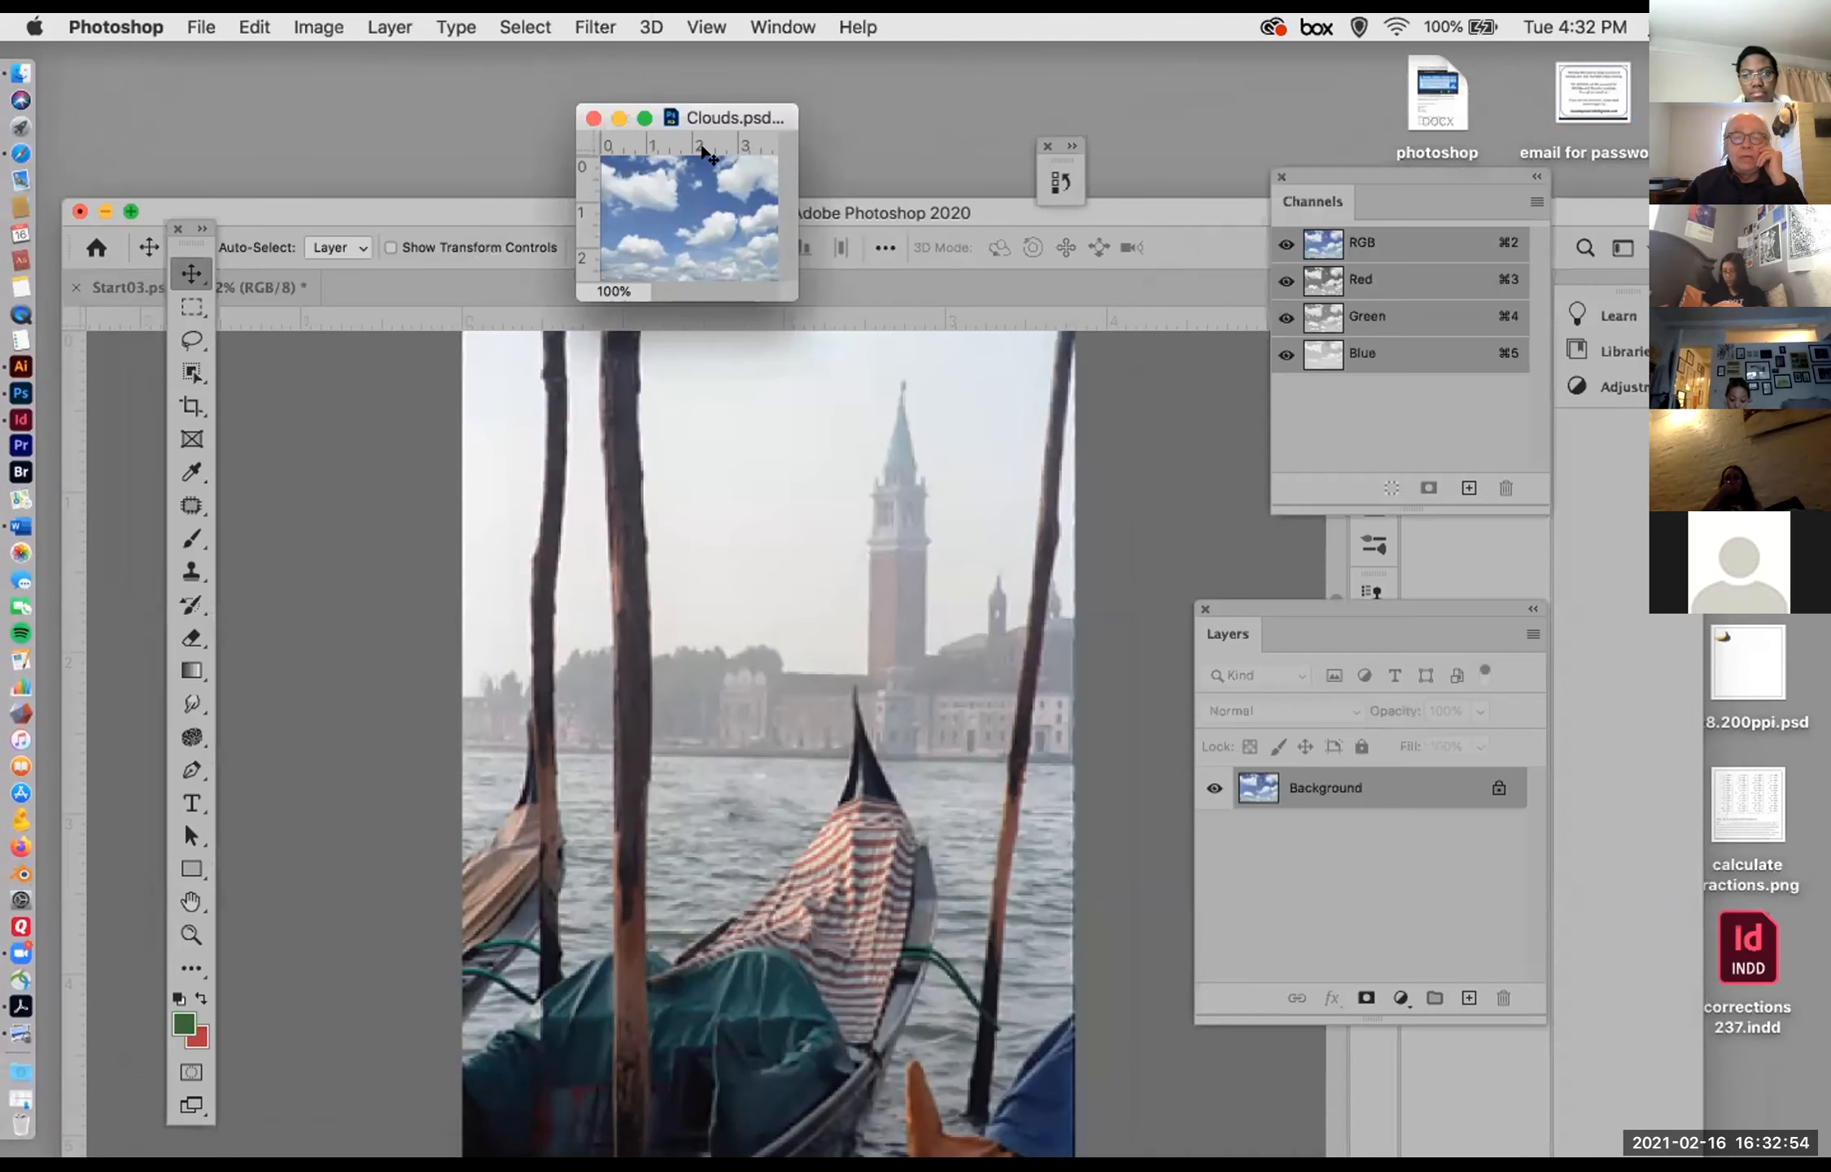
Step: Rearrange the Clouds.psd and Start03.psd windows and the floating panels so both images are accessible side by side
drag(655, 113, 192, 63)
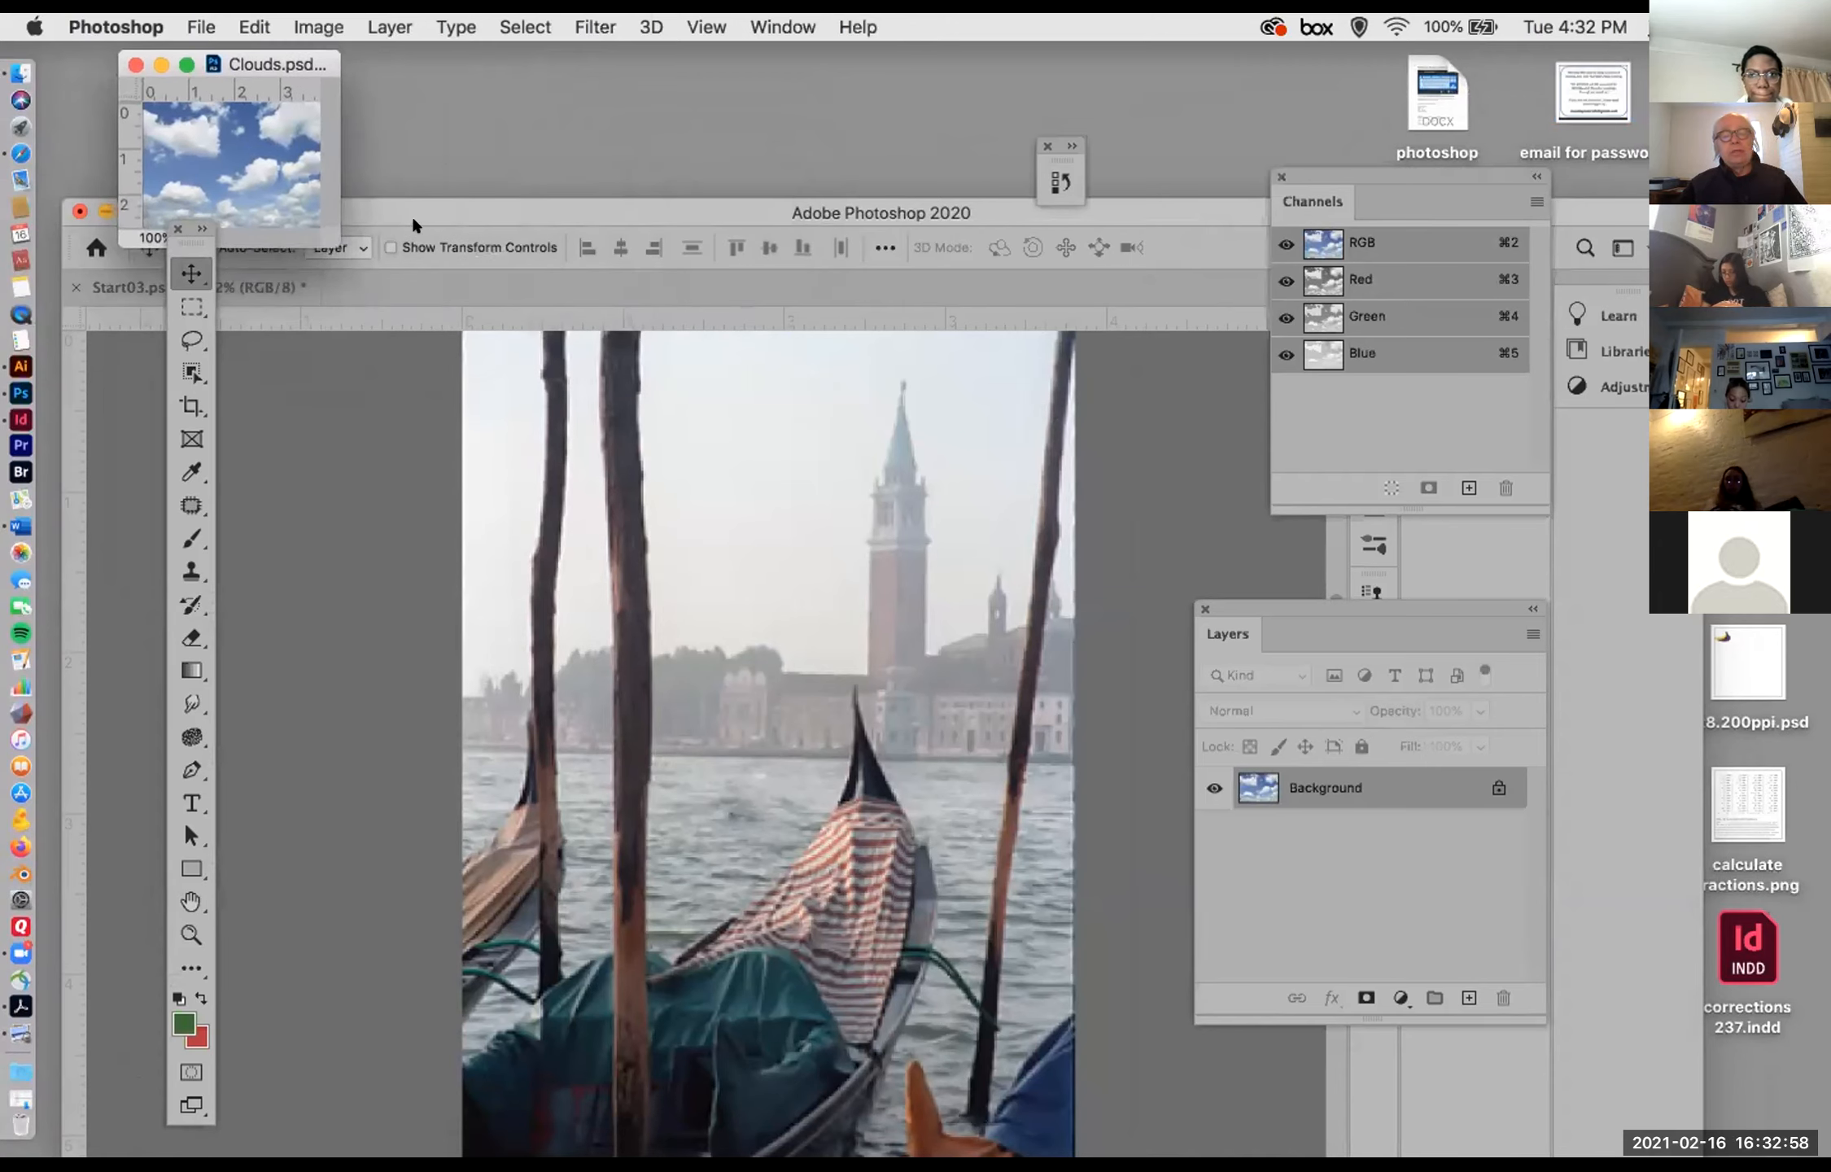
drag(186, 231, 166, 276)
drag(358, 196, 489, 120)
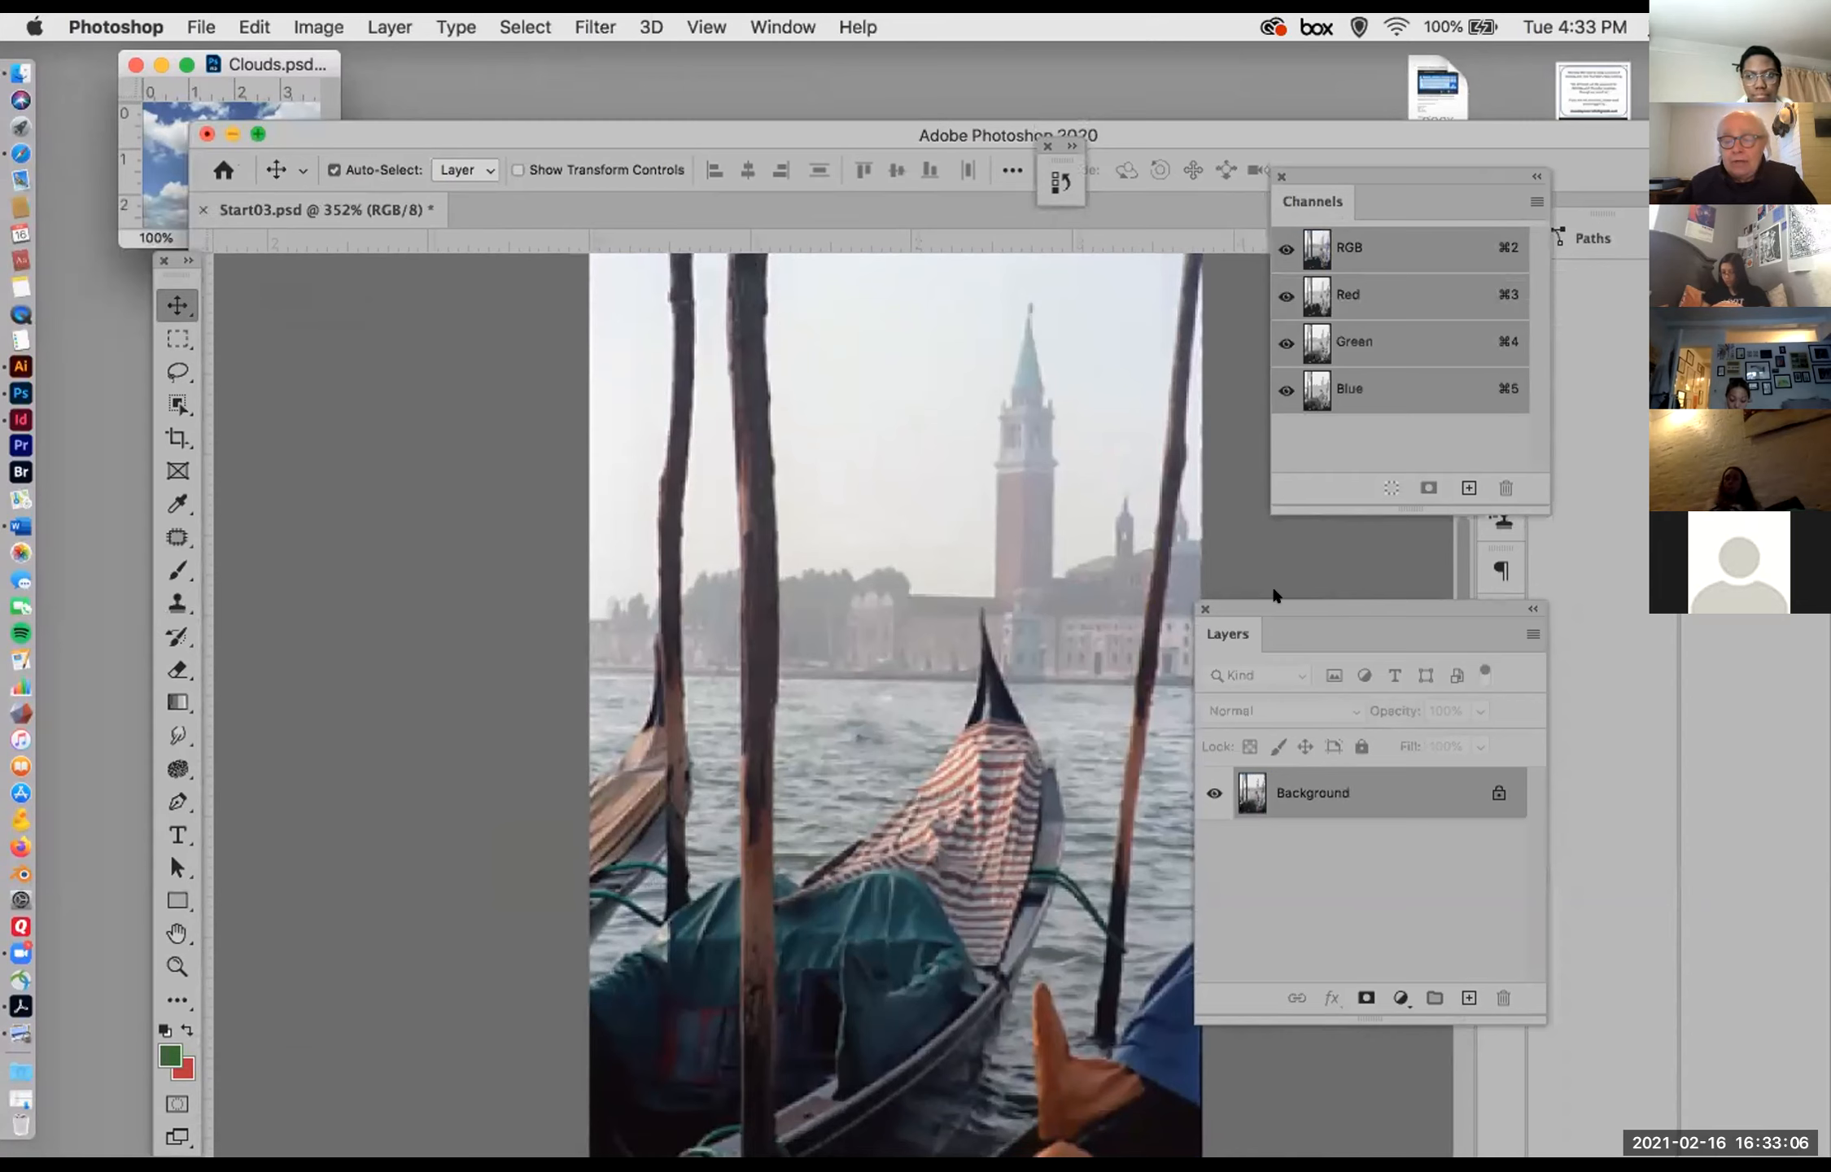
drag(1283, 606, 1367, 581)
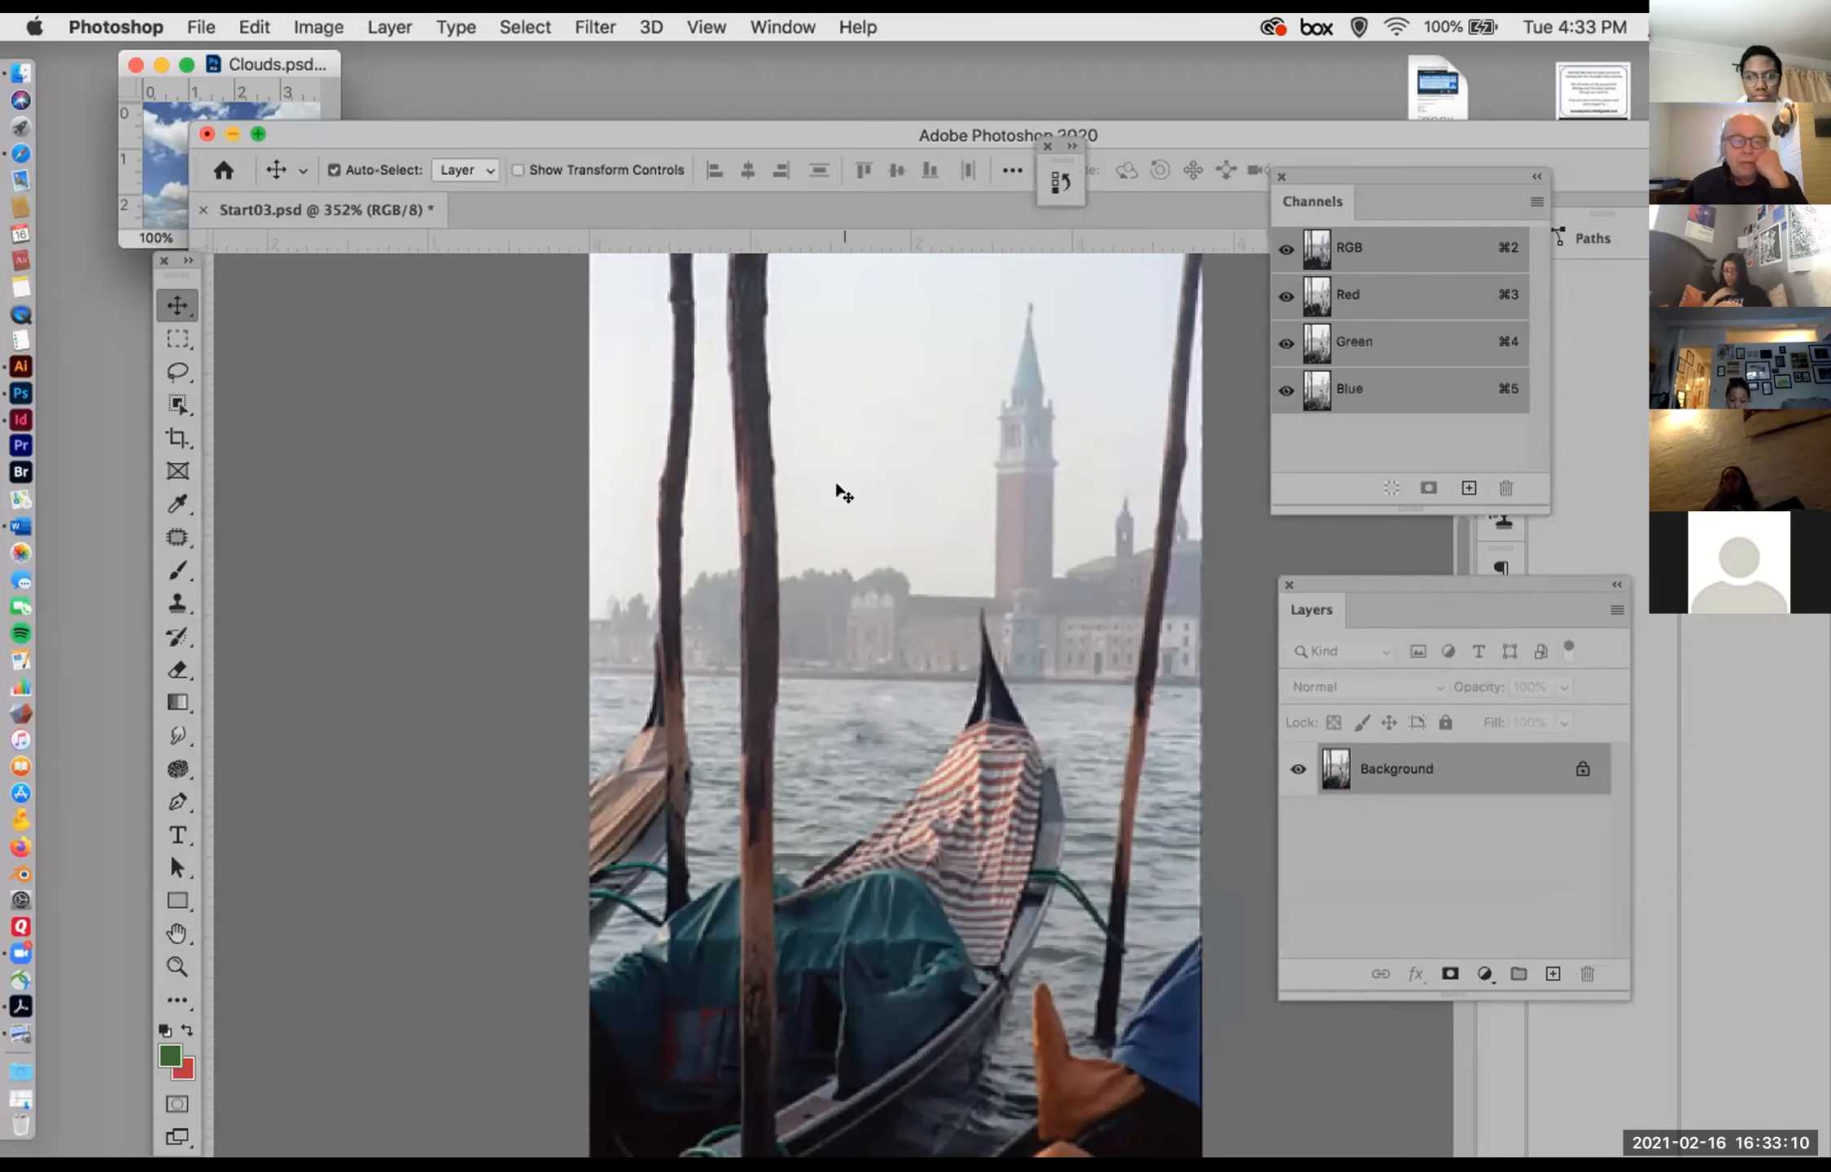
mouse_move(290, 123)
mouse_down()
mouse_move(303, 203)
mouse_move(268, 128)
mouse_up()
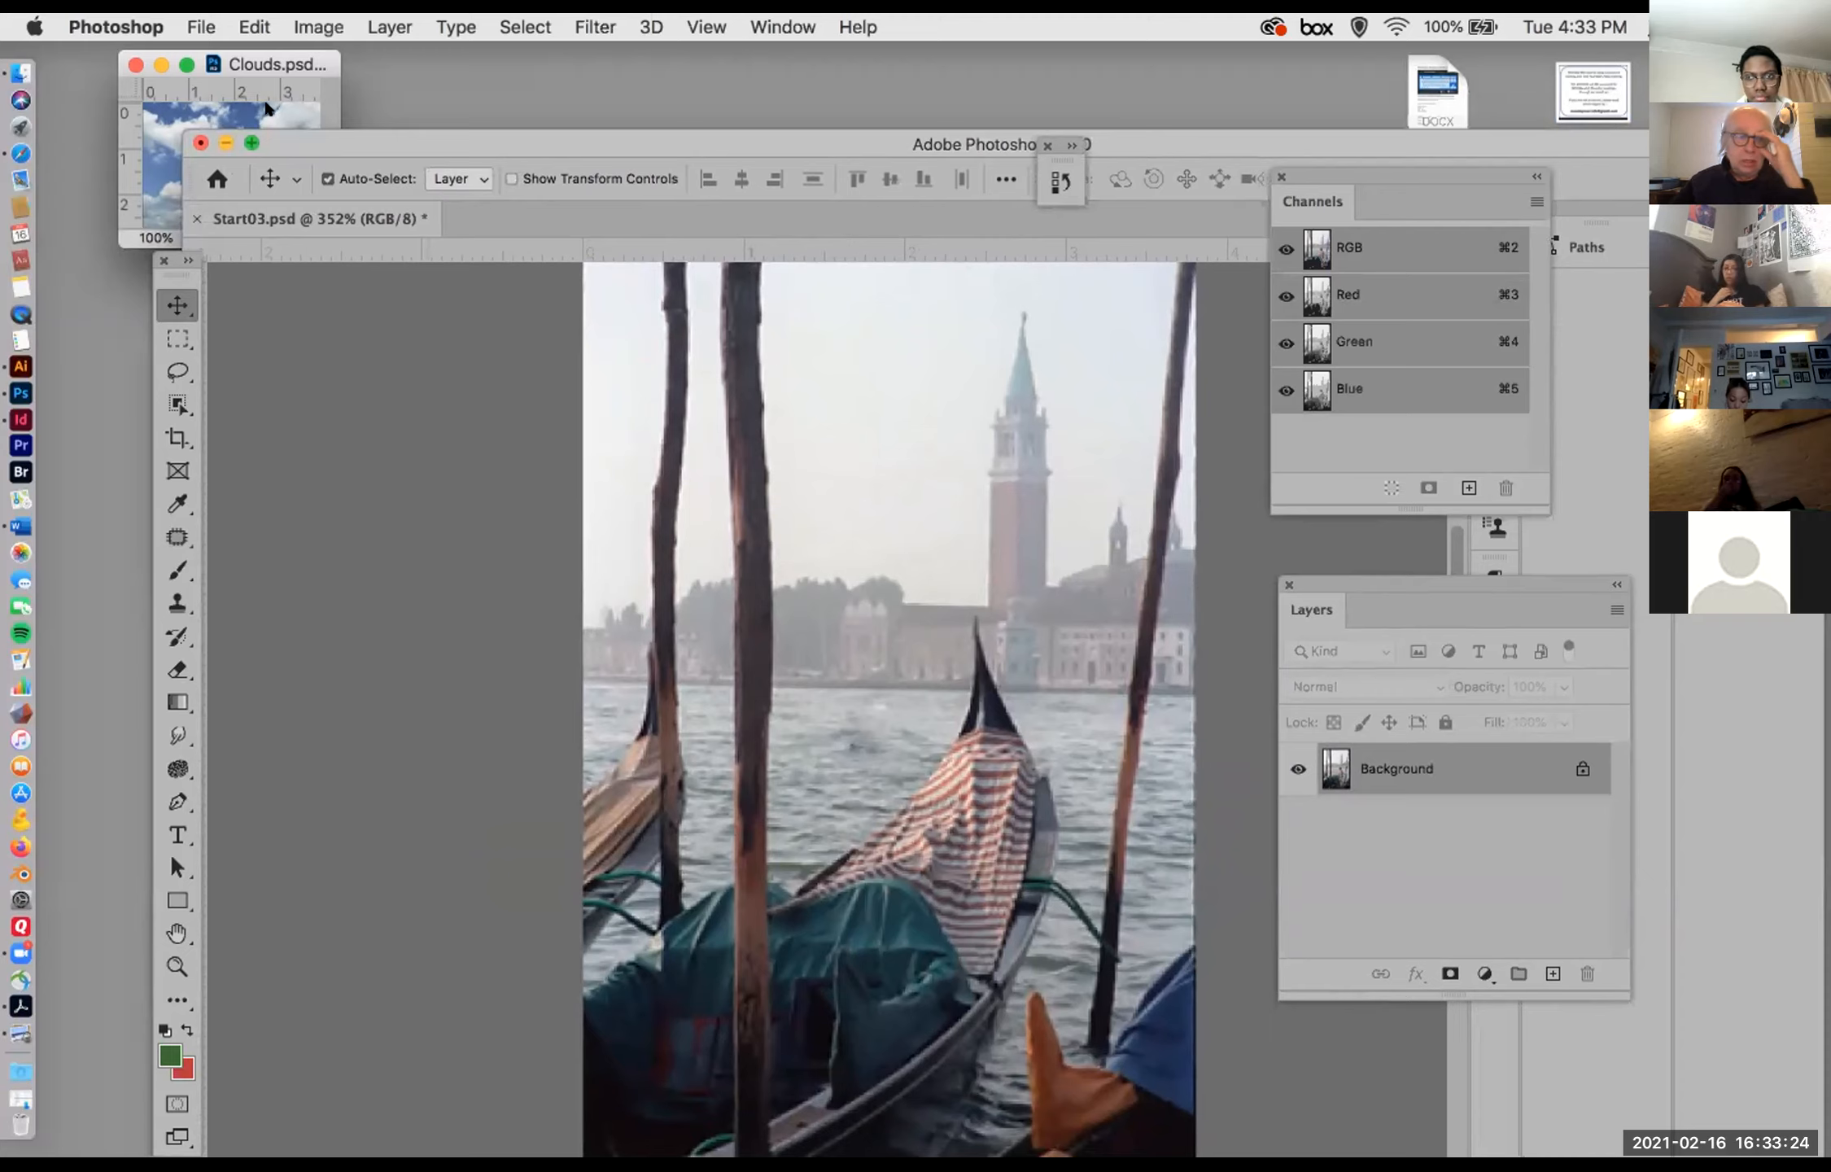
Step: Copy the cloud image from Clouds.psd into Start03.psd as a layer covering the sky, and toggle its visibility to compare
click(271, 63)
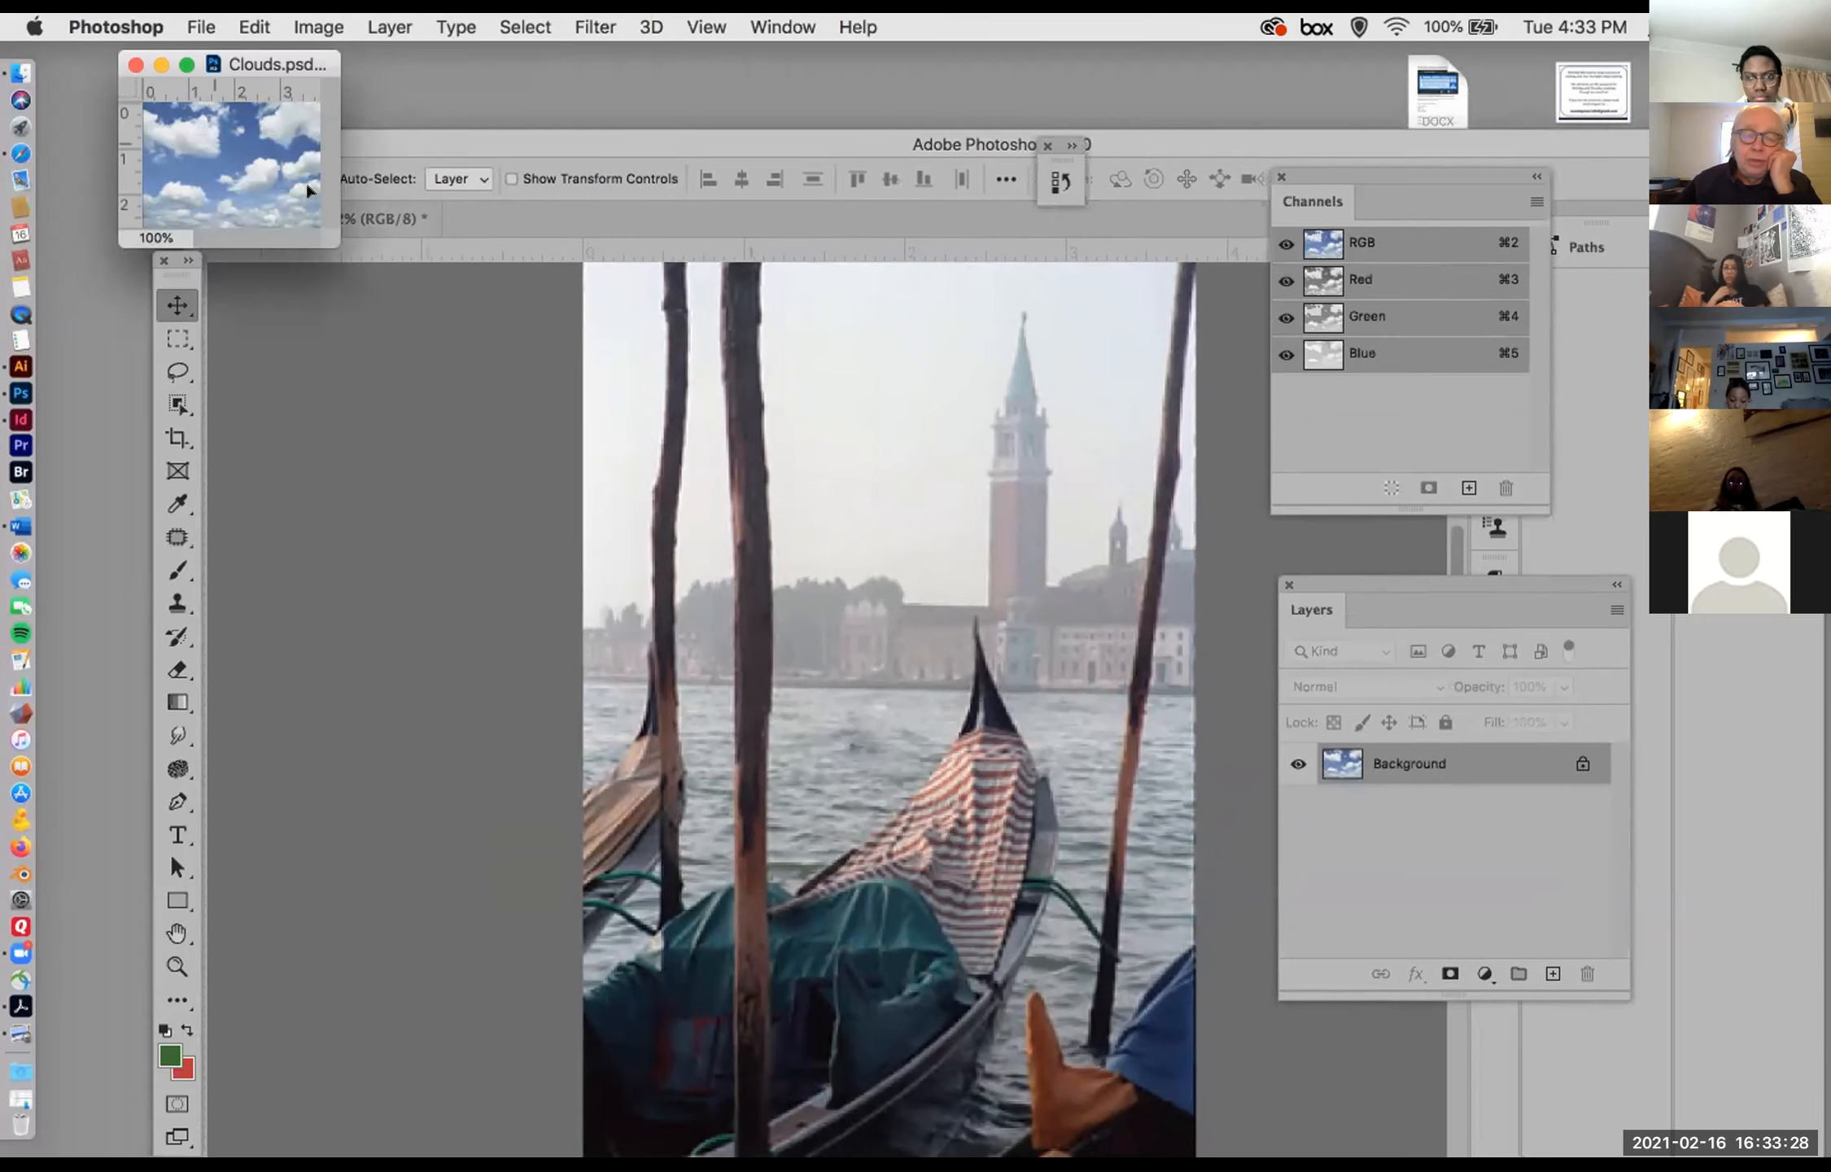
drag(758, 370, 796, 411)
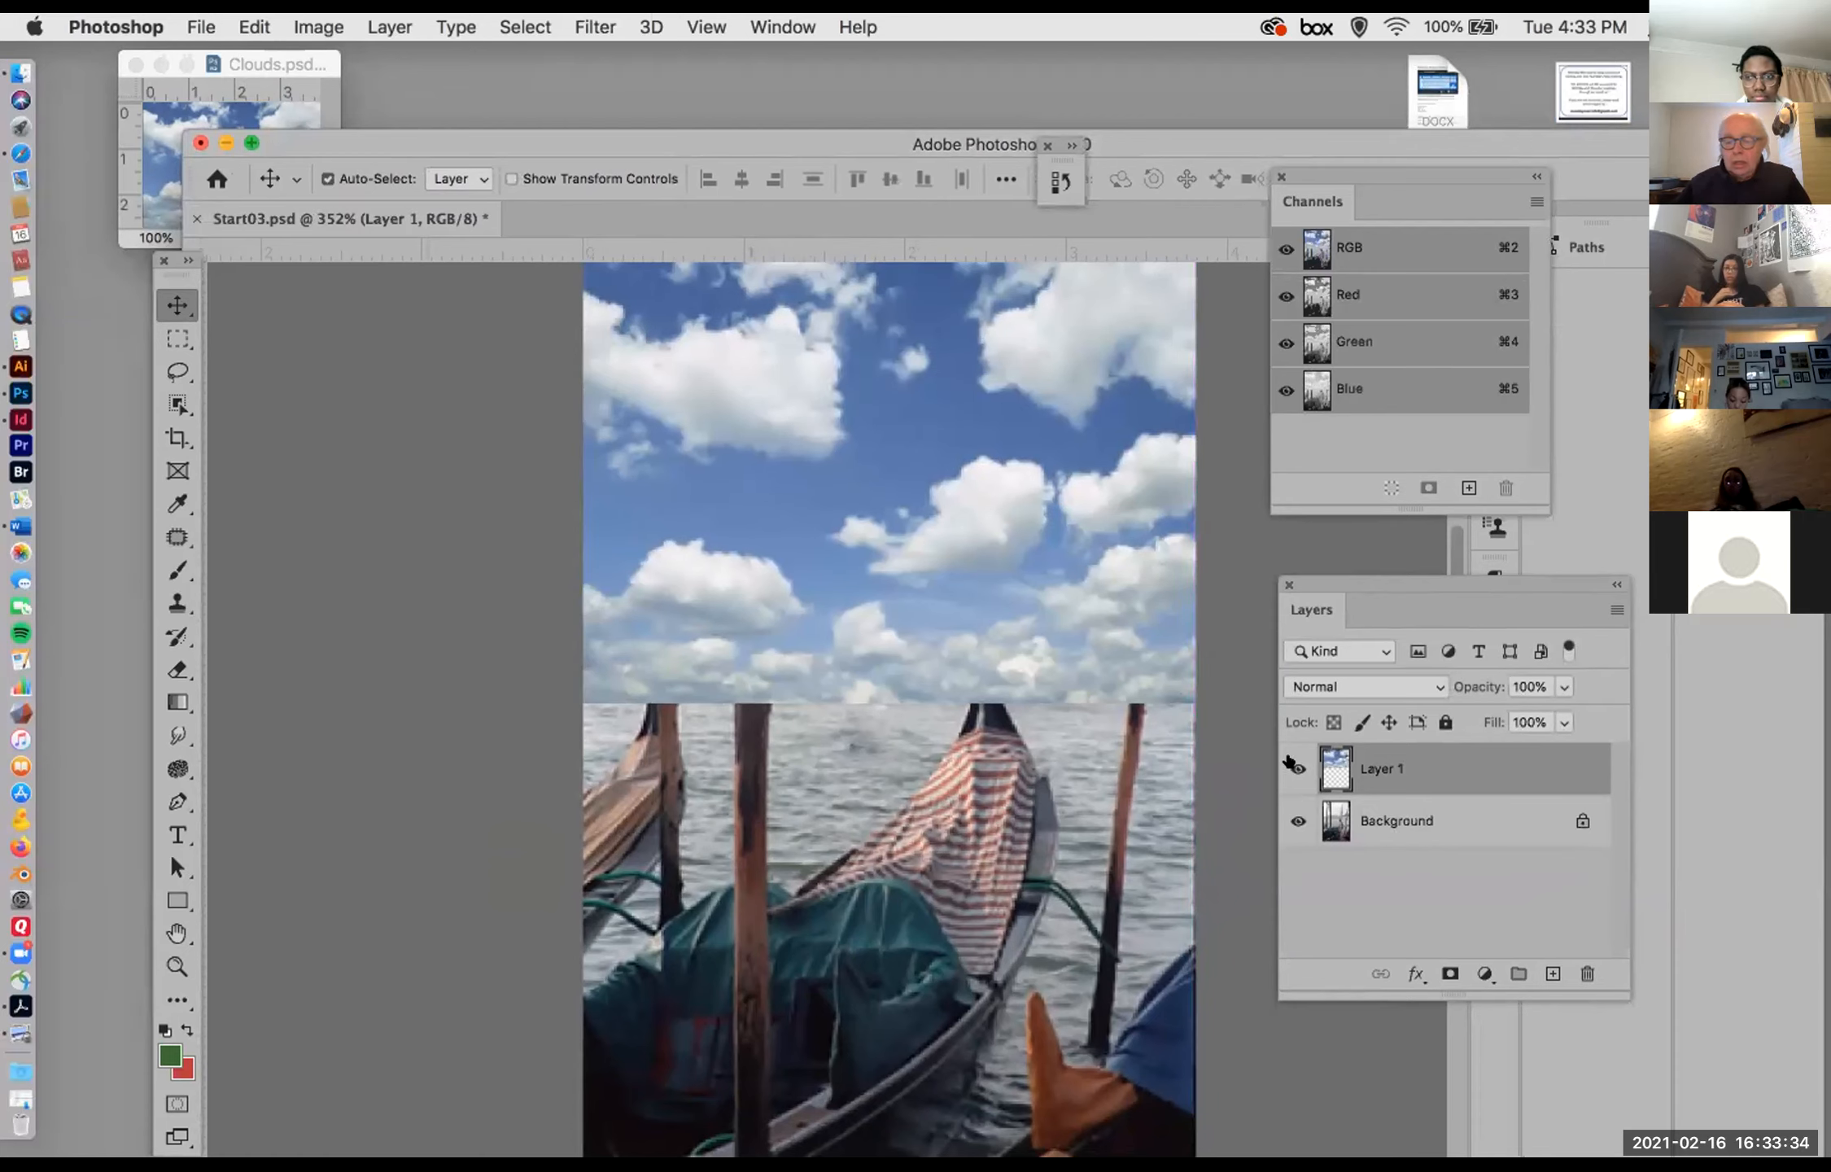
click(1287, 761)
click(1288, 761)
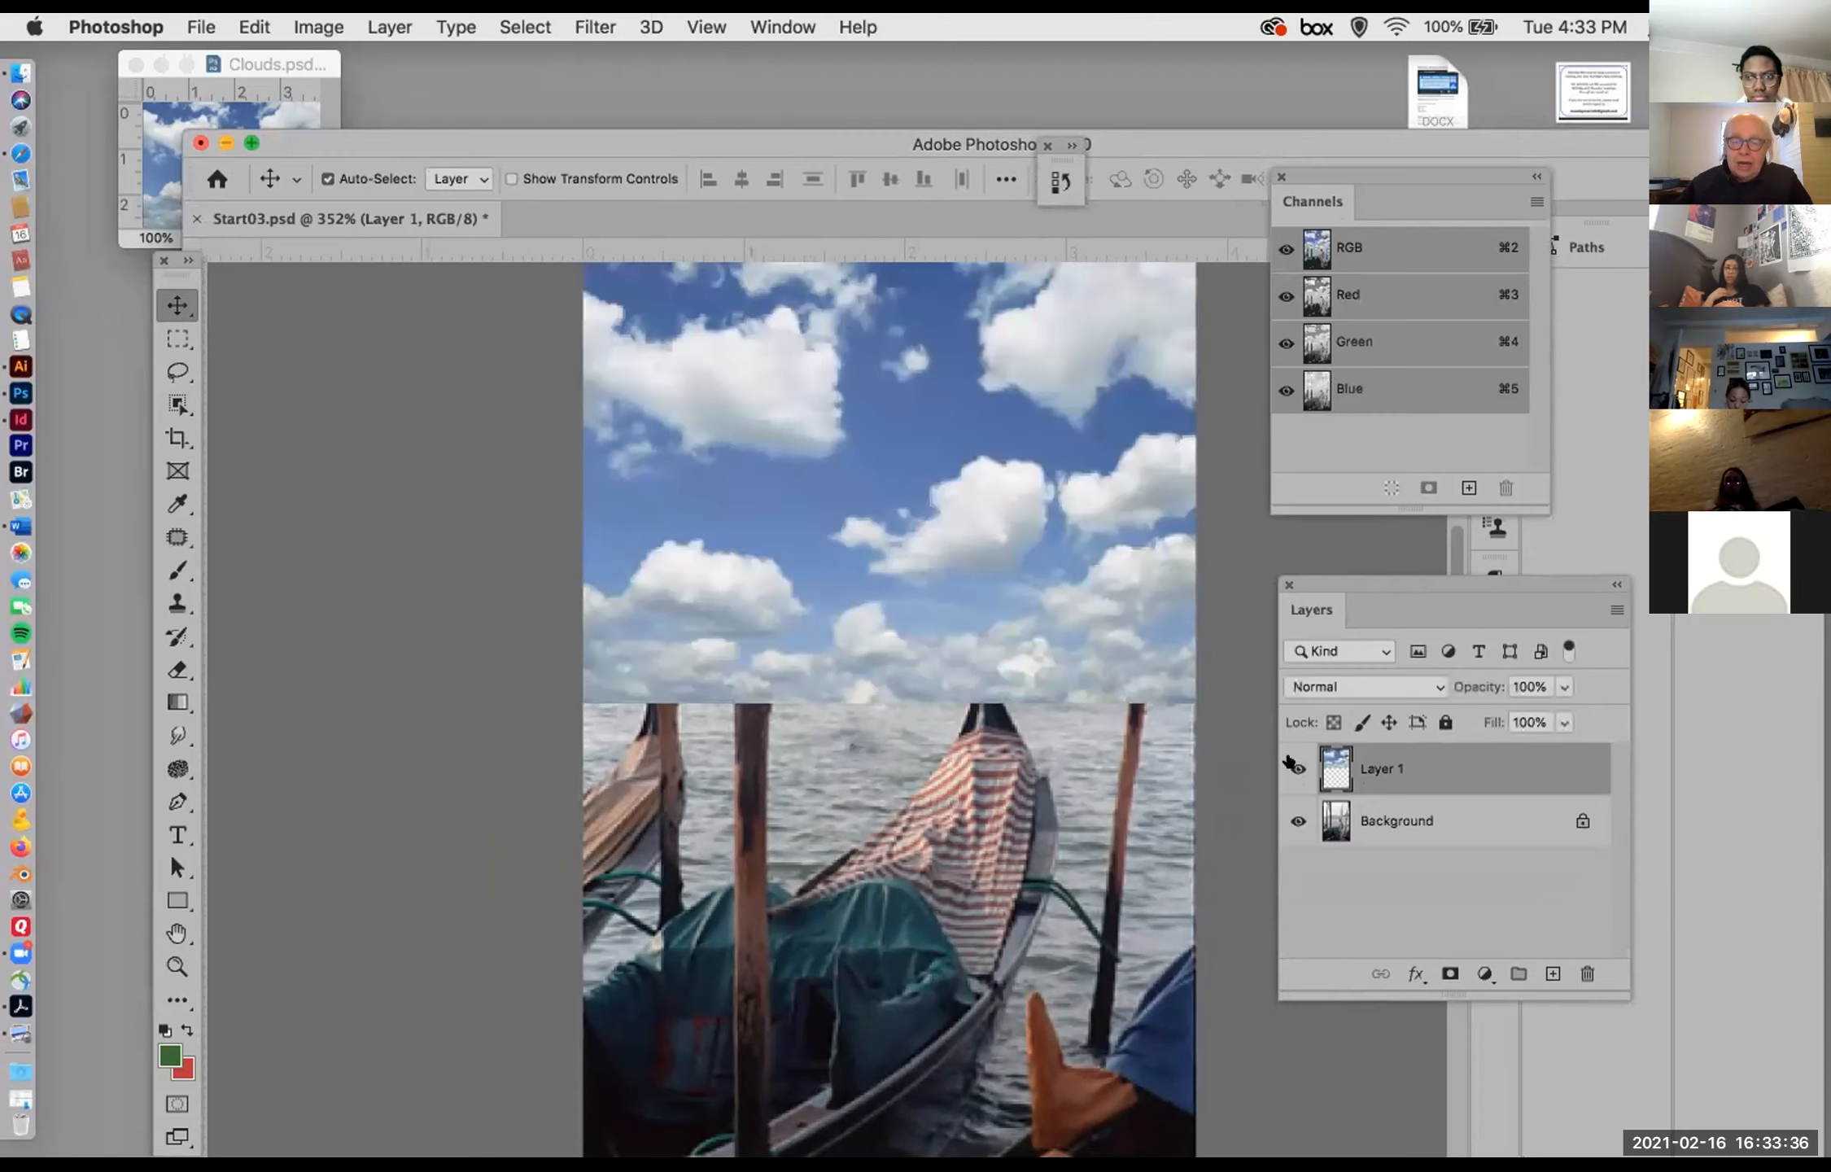
click(1287, 761)
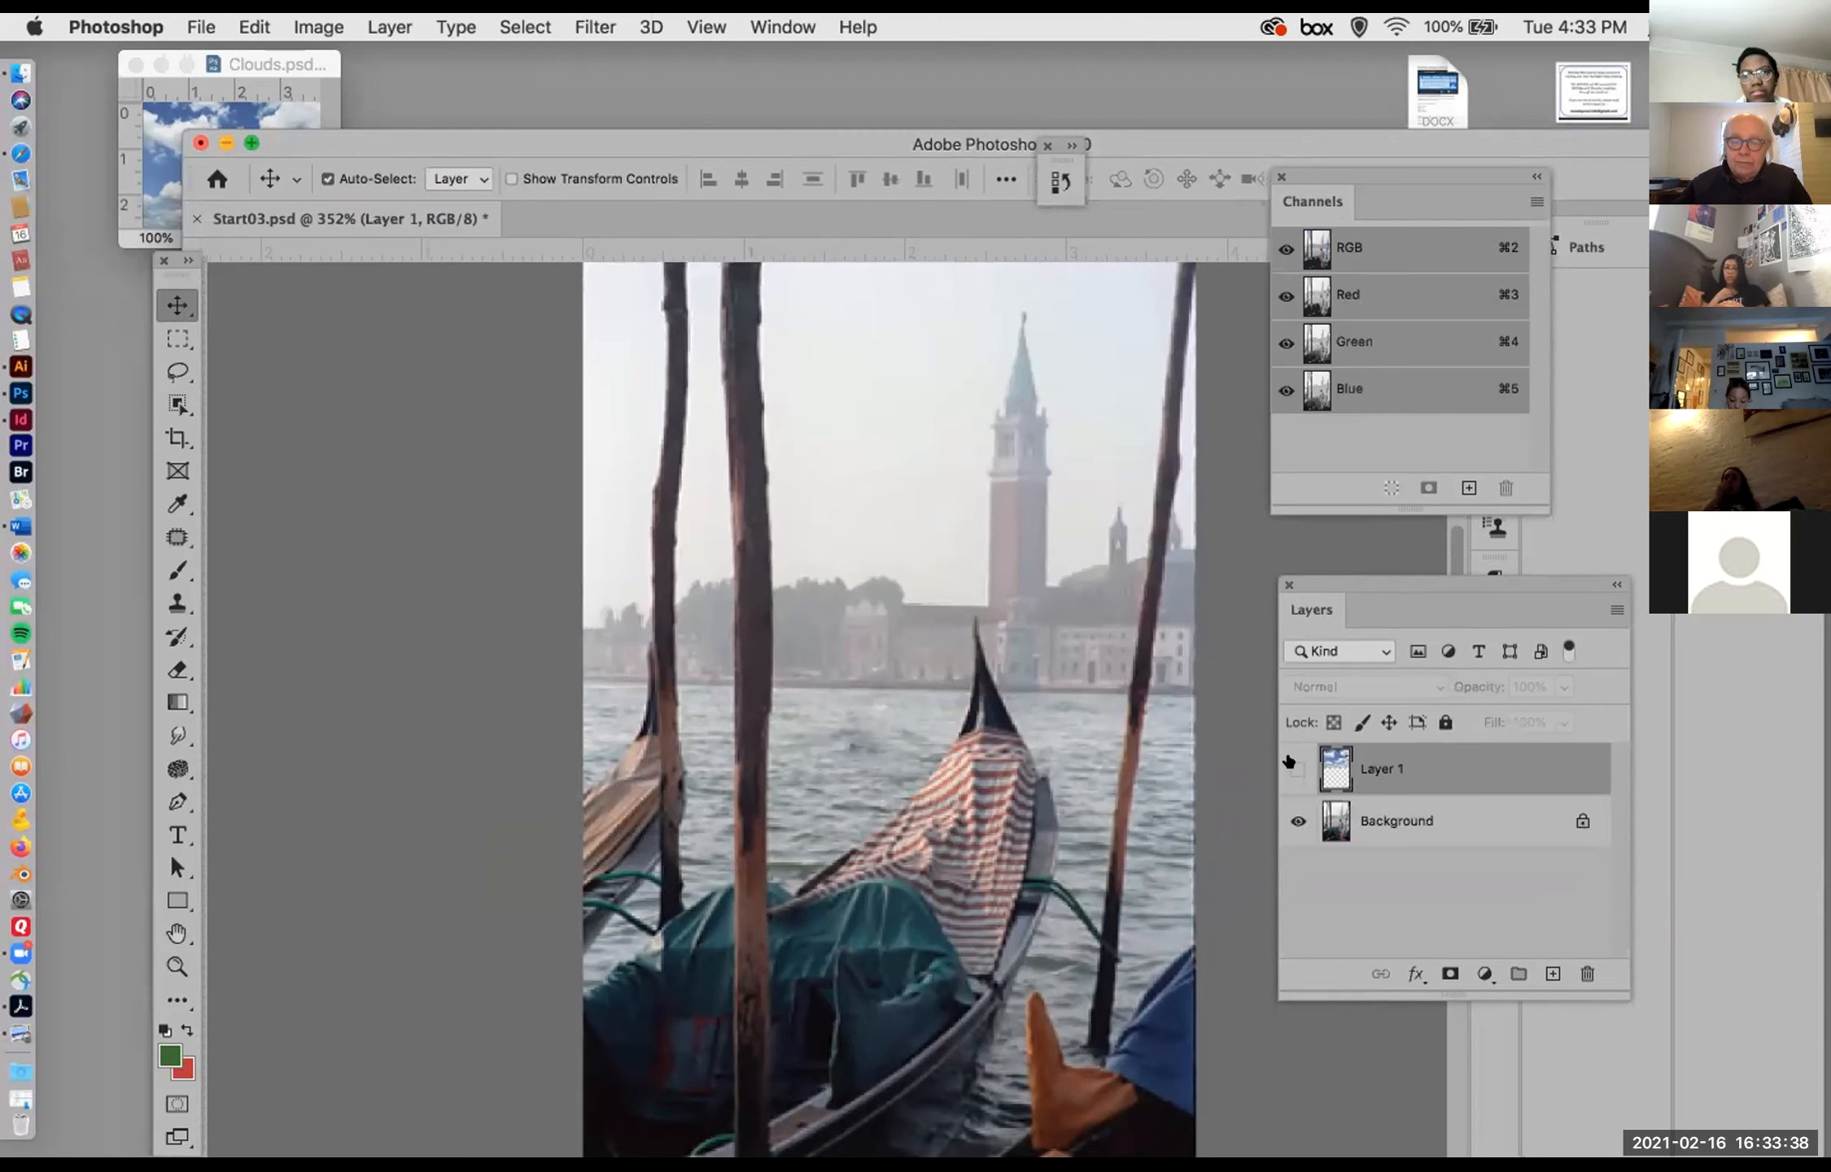
click(1287, 761)
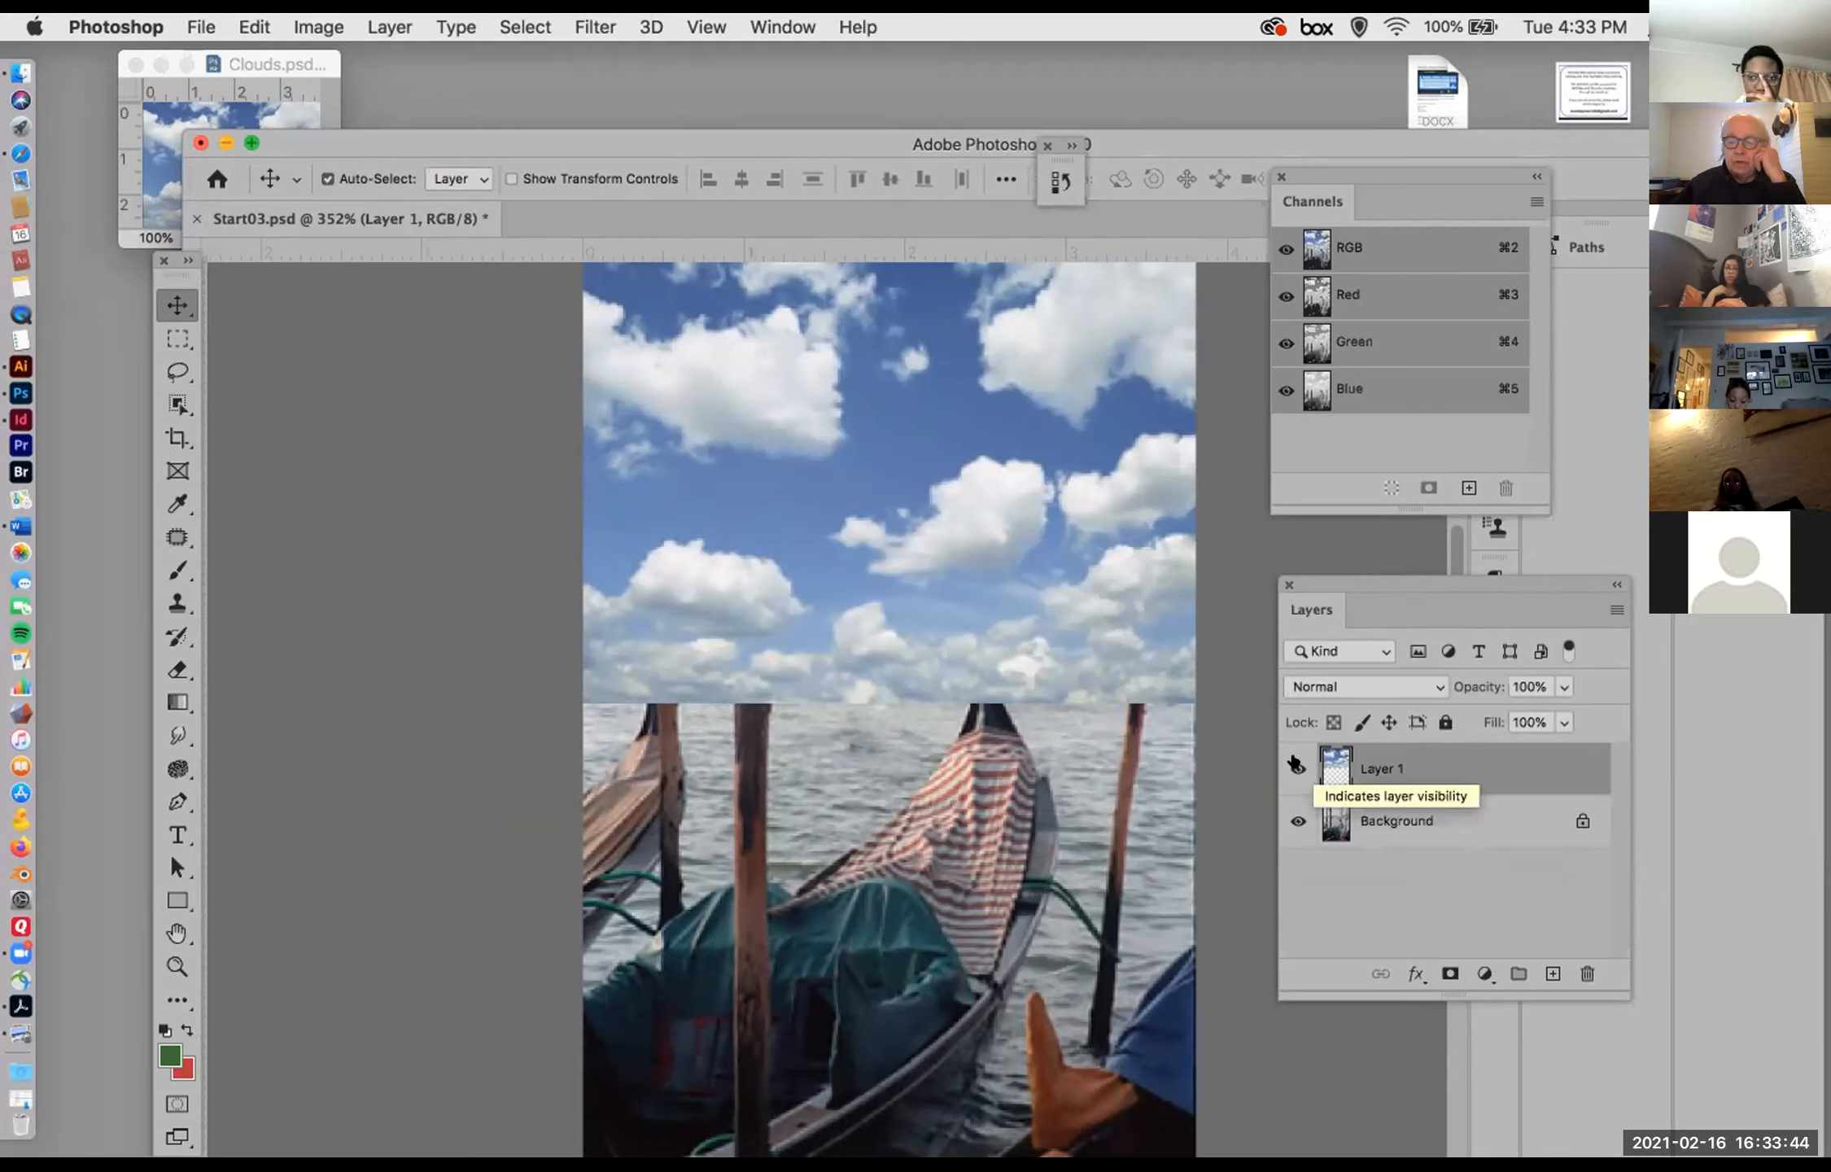
Step: Hide the clouds layer to expose the original Venice sky on the Background layer
click(1297, 768)
click(1375, 820)
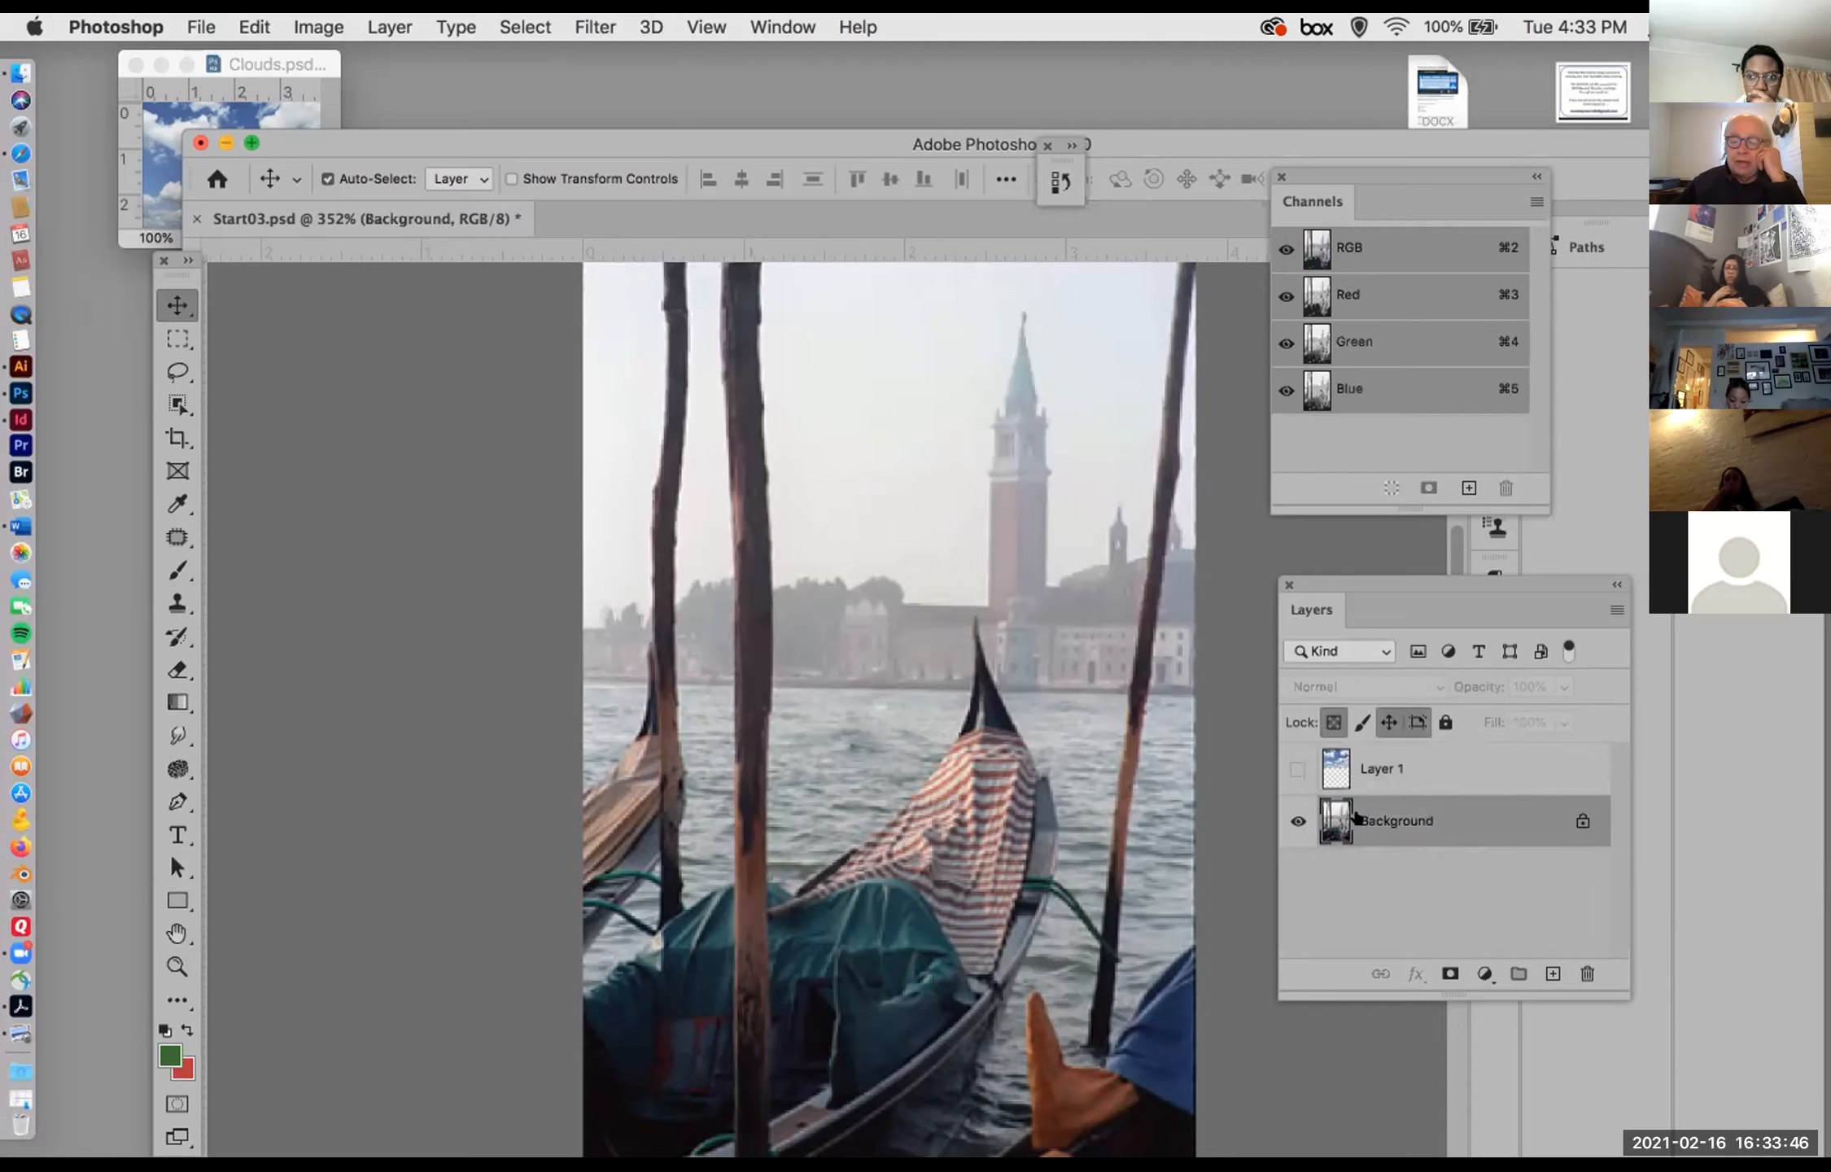
click(707, 376)
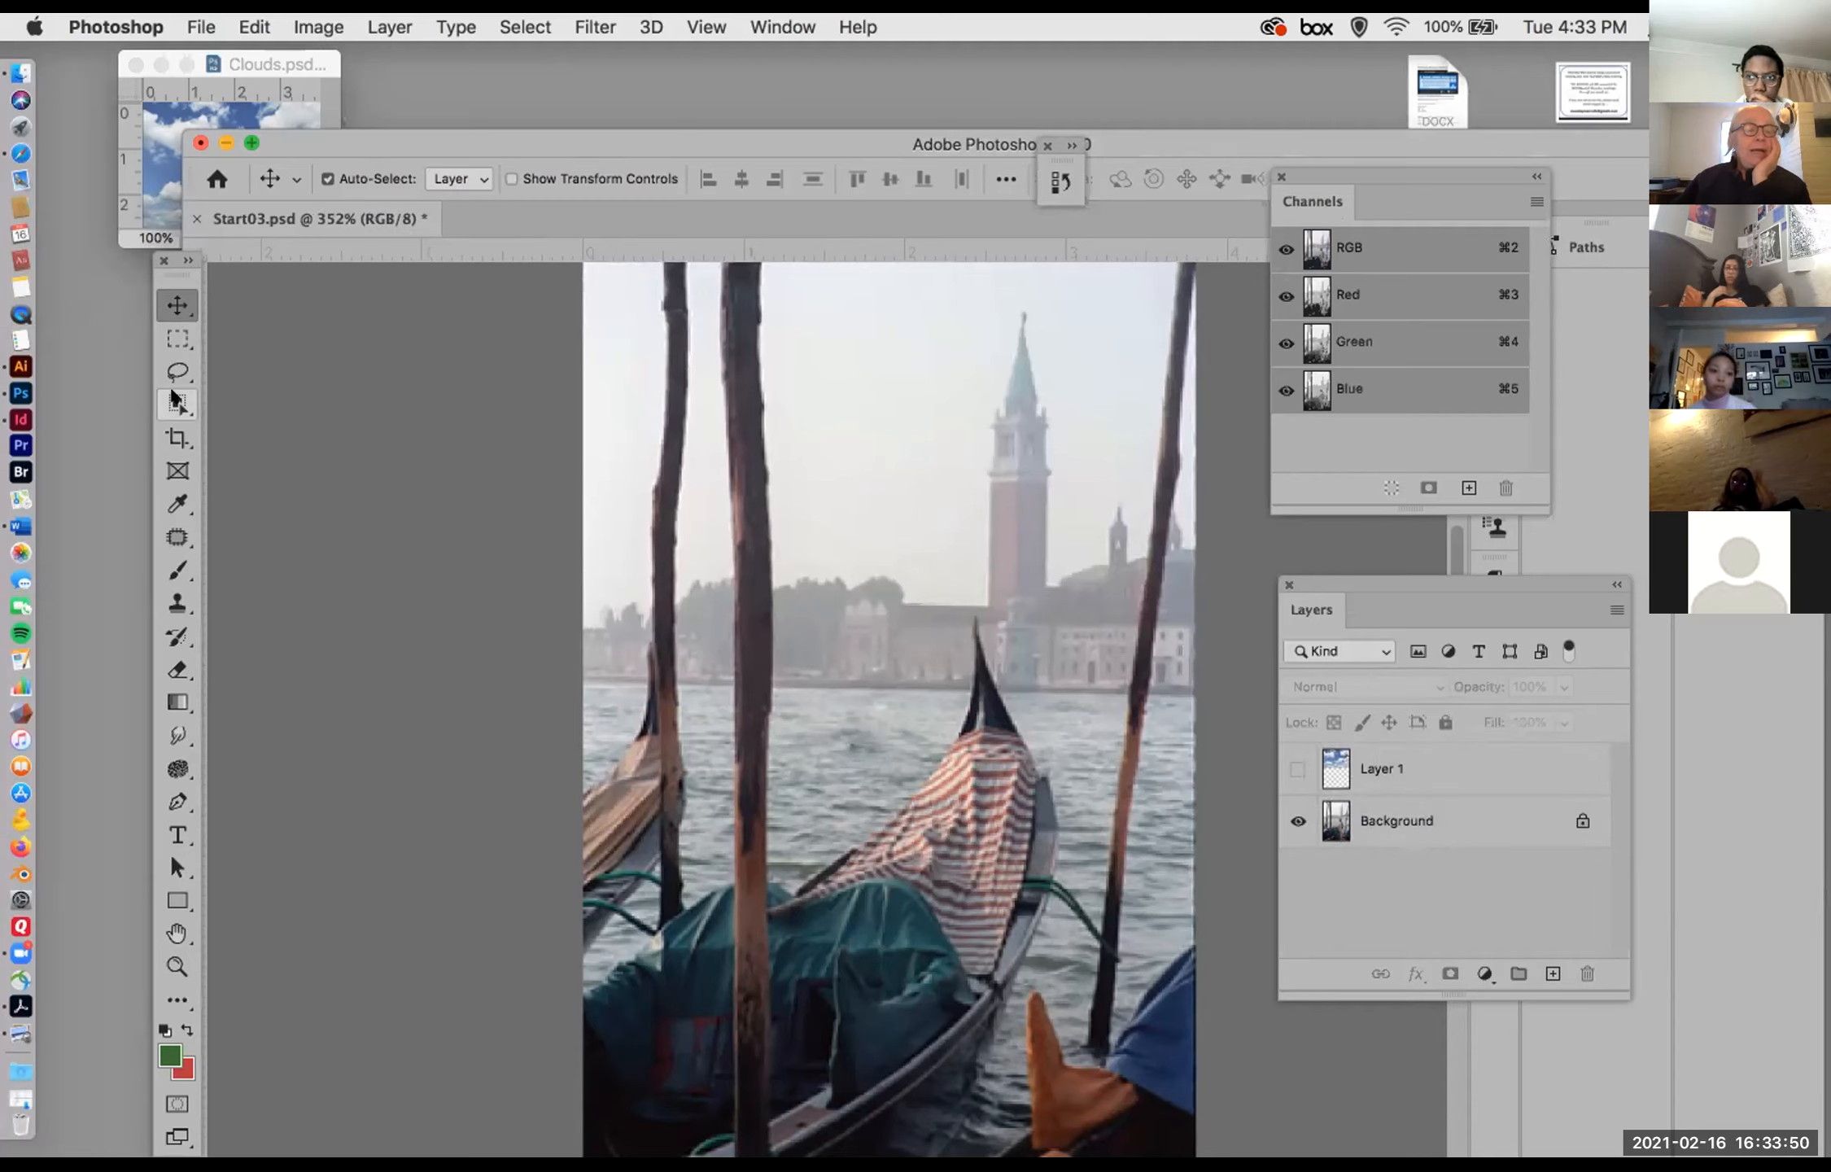
Step: On the Background layer, select the strip of sky outside the leftmost pole with the Quick Selection Tool, using a 15 px brush
click(175, 402)
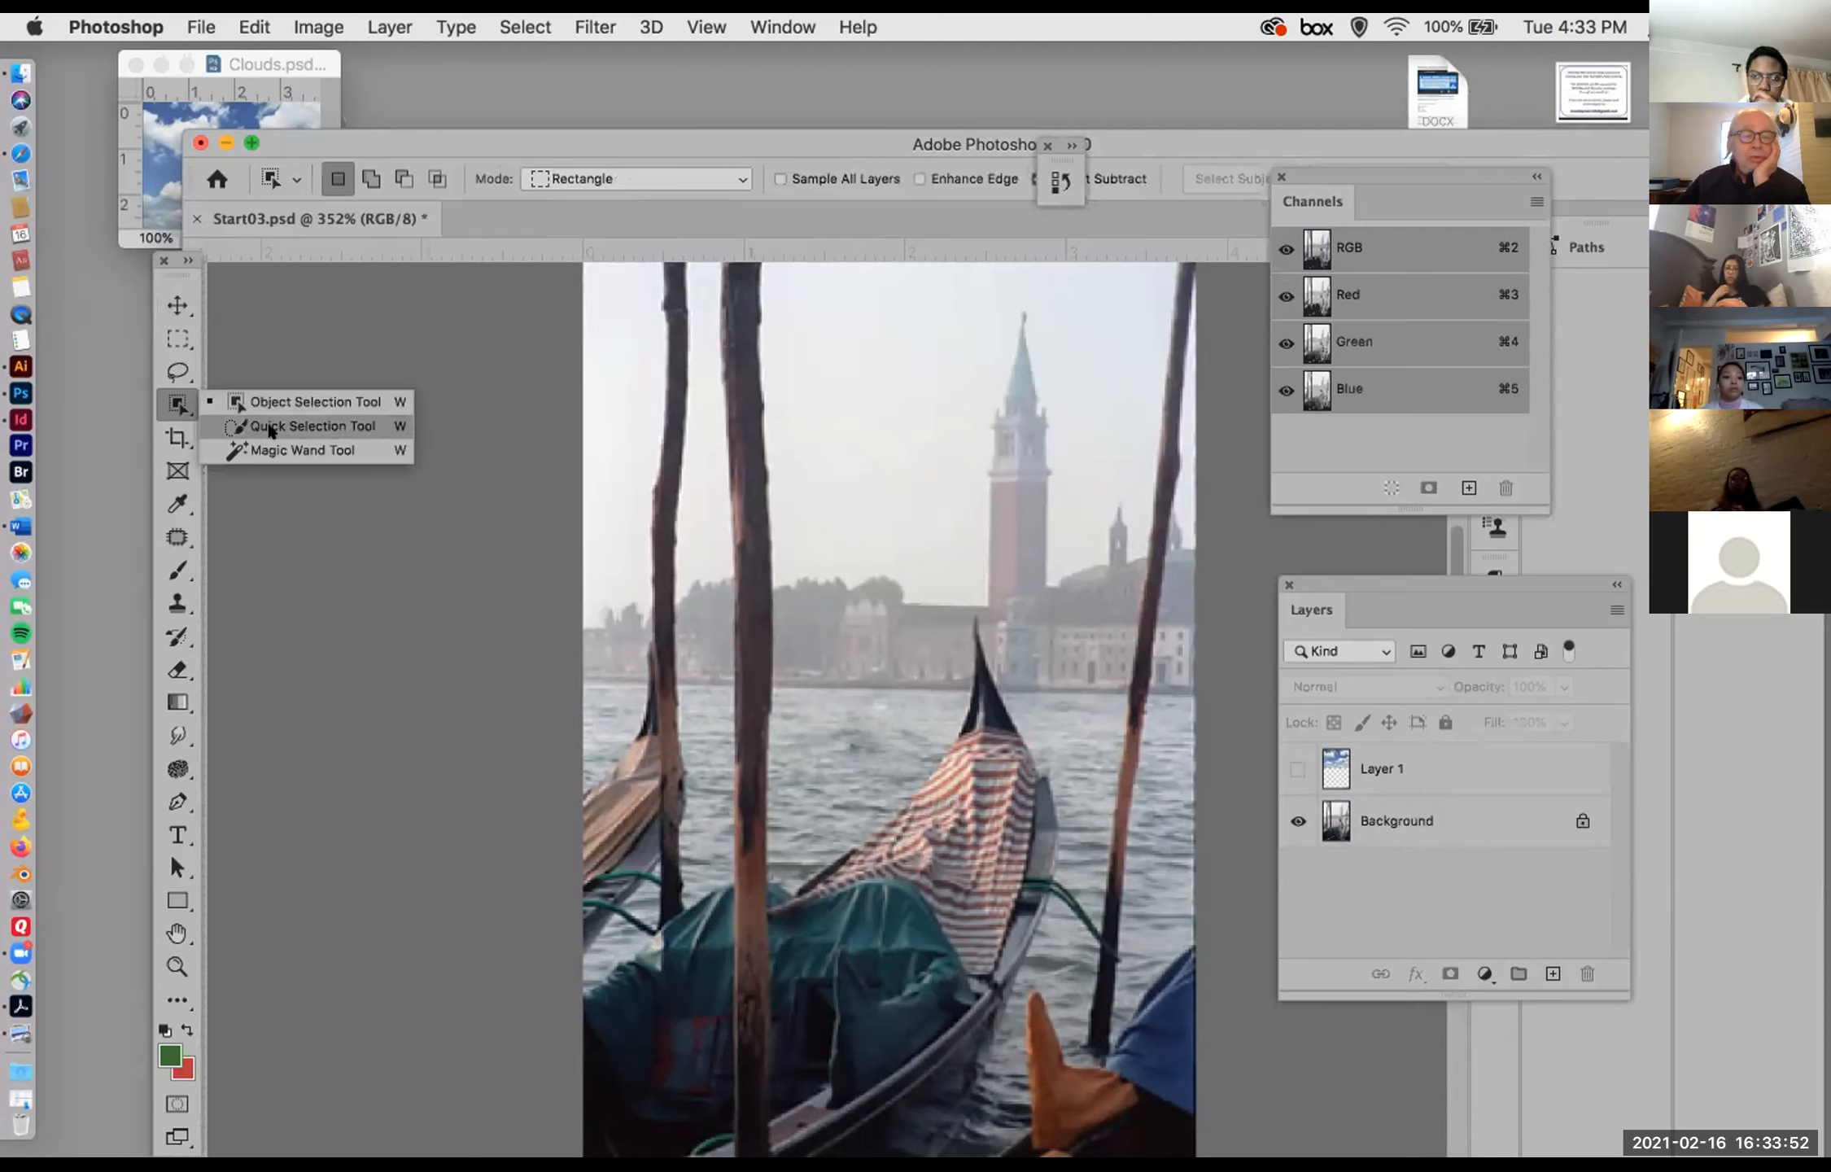
click(268, 428)
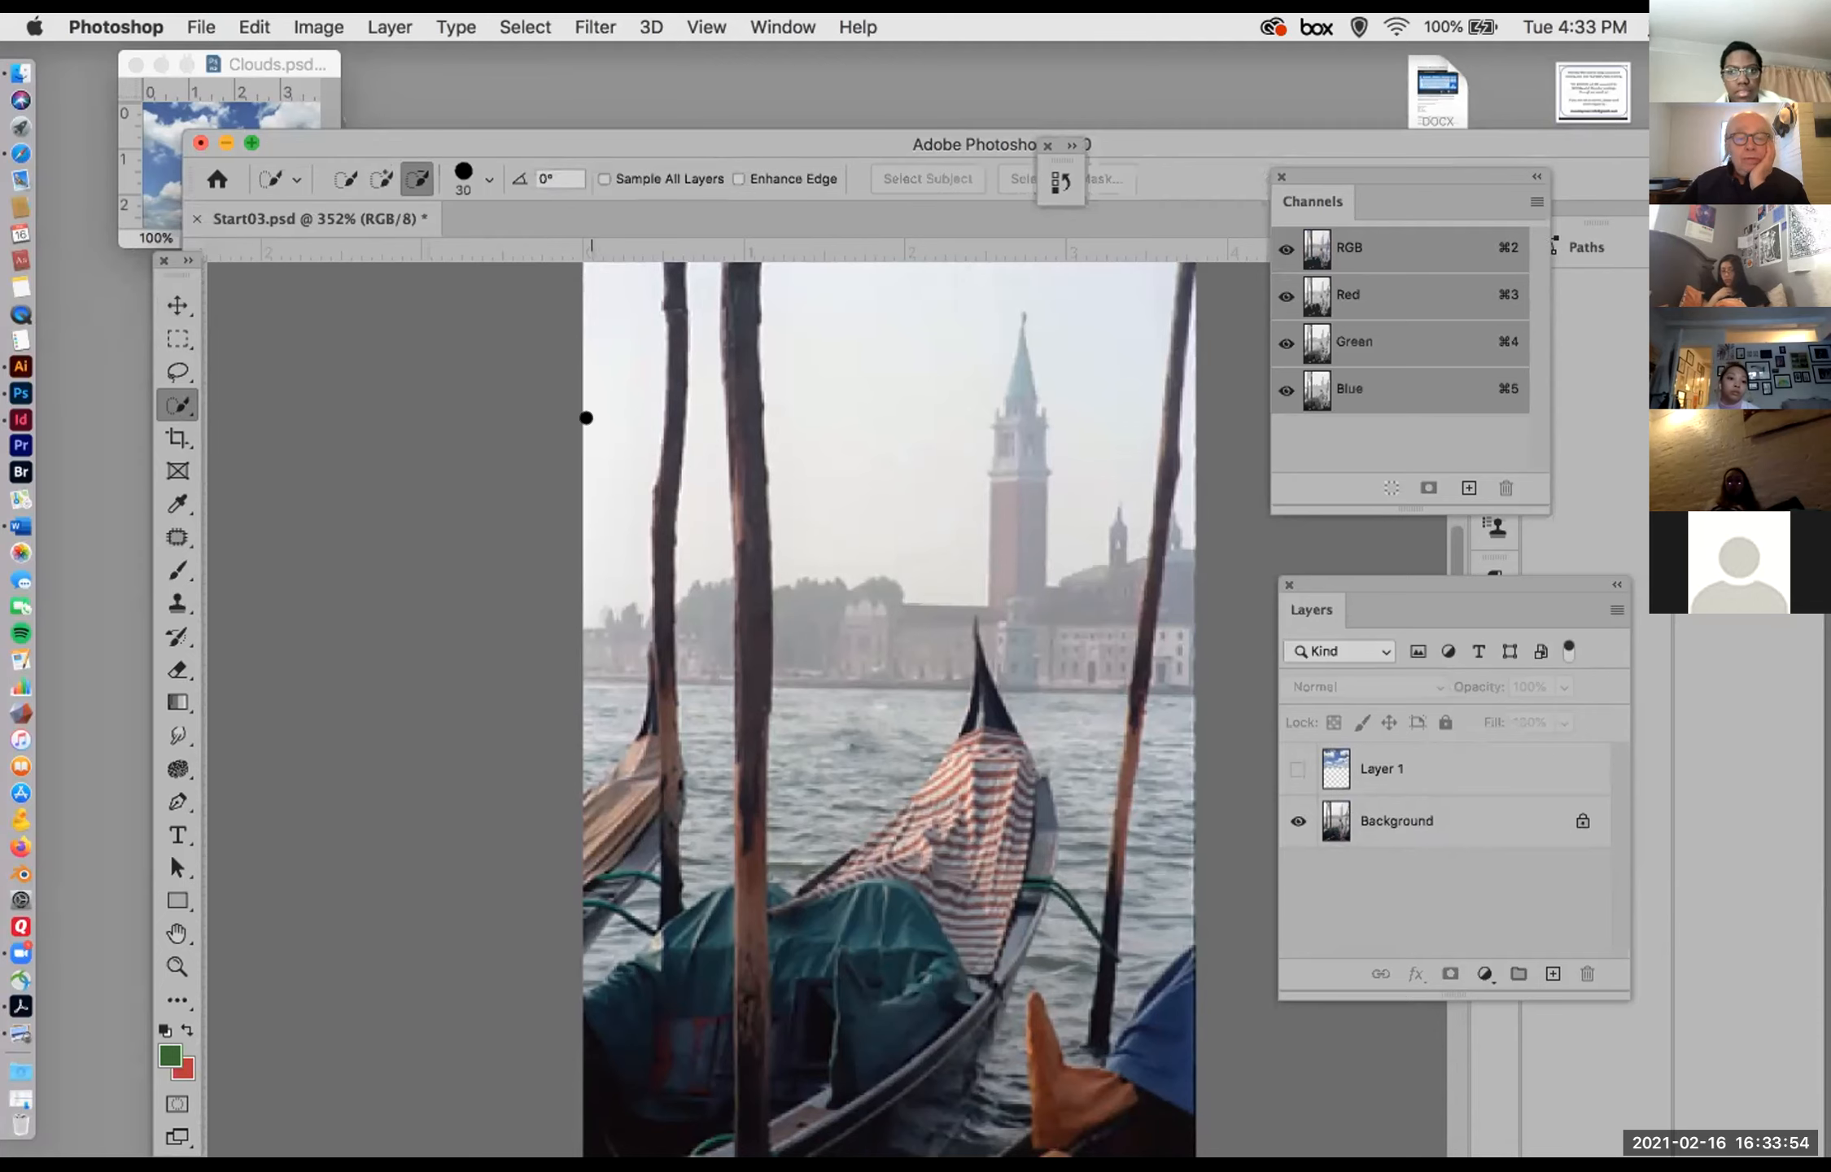
click(1350, 845)
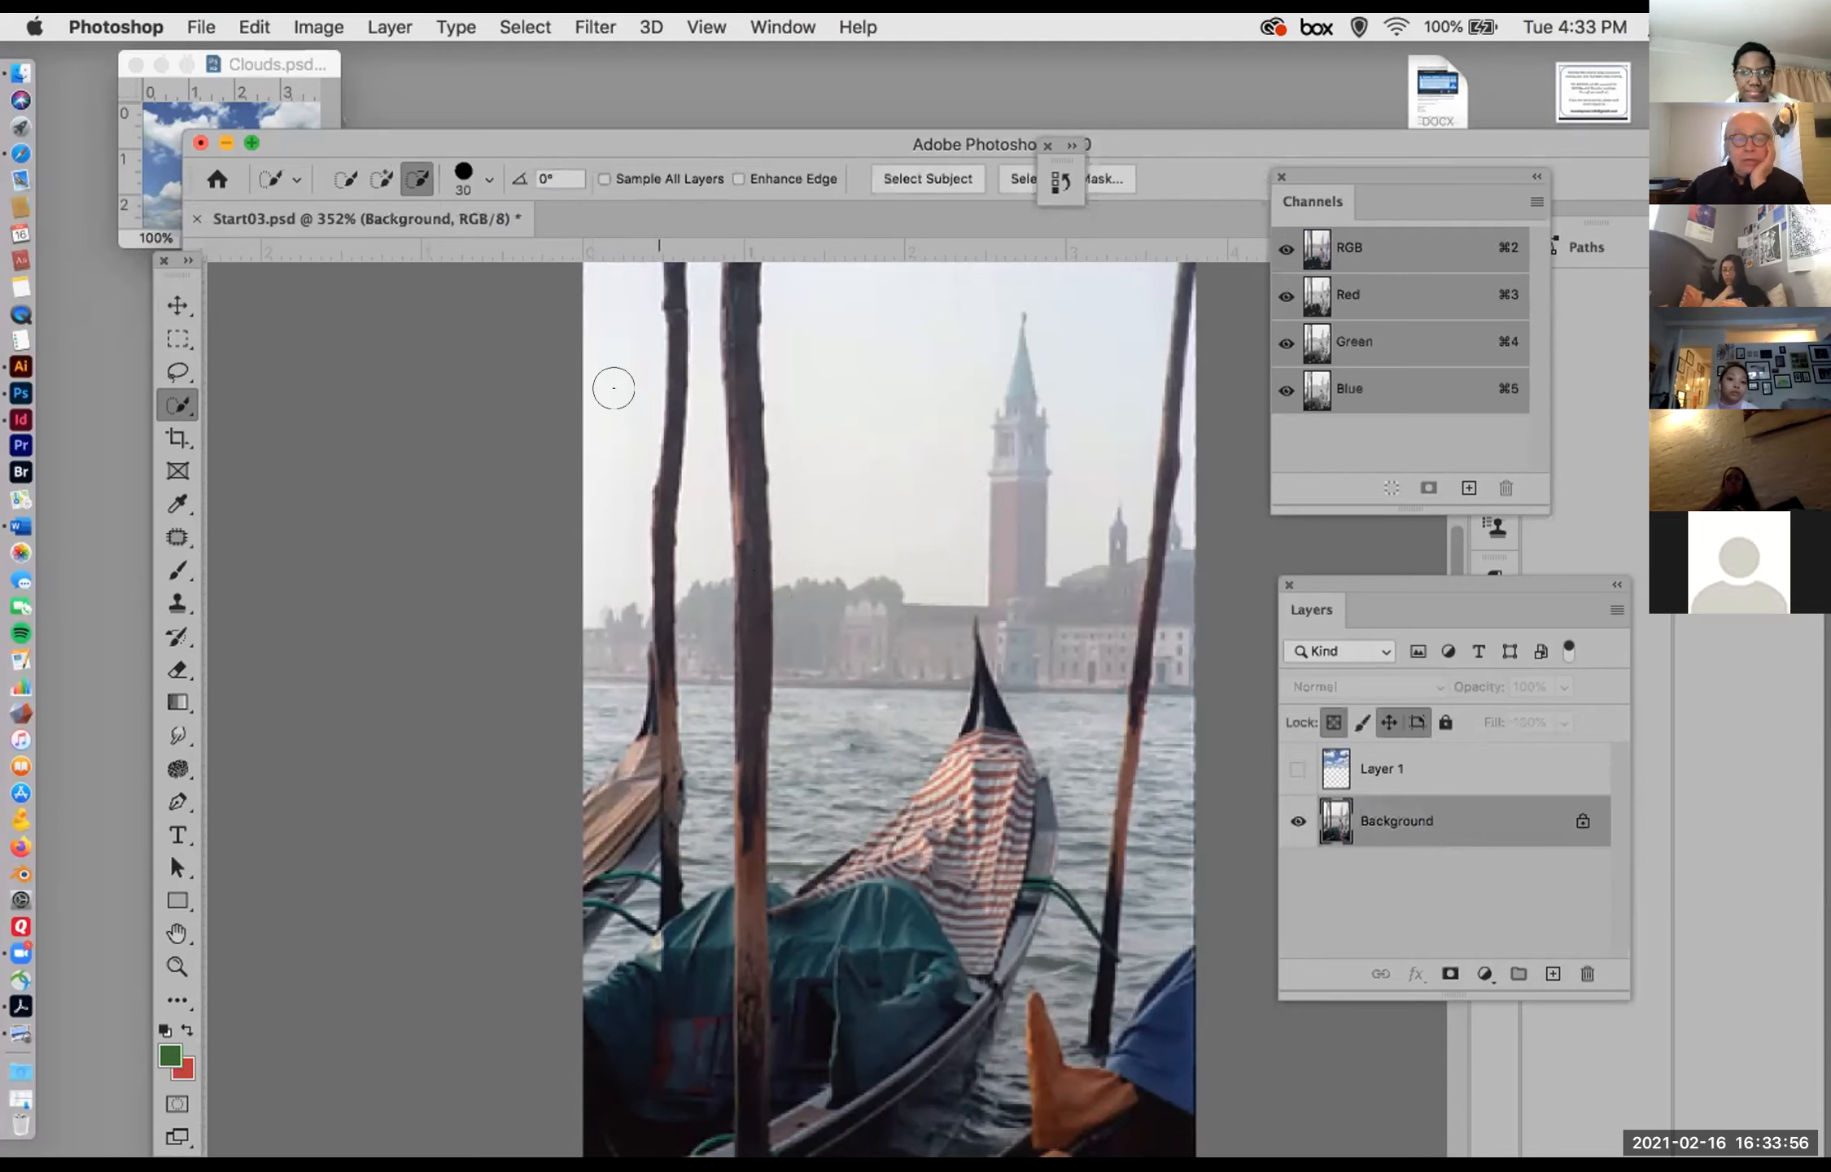
click(613, 355)
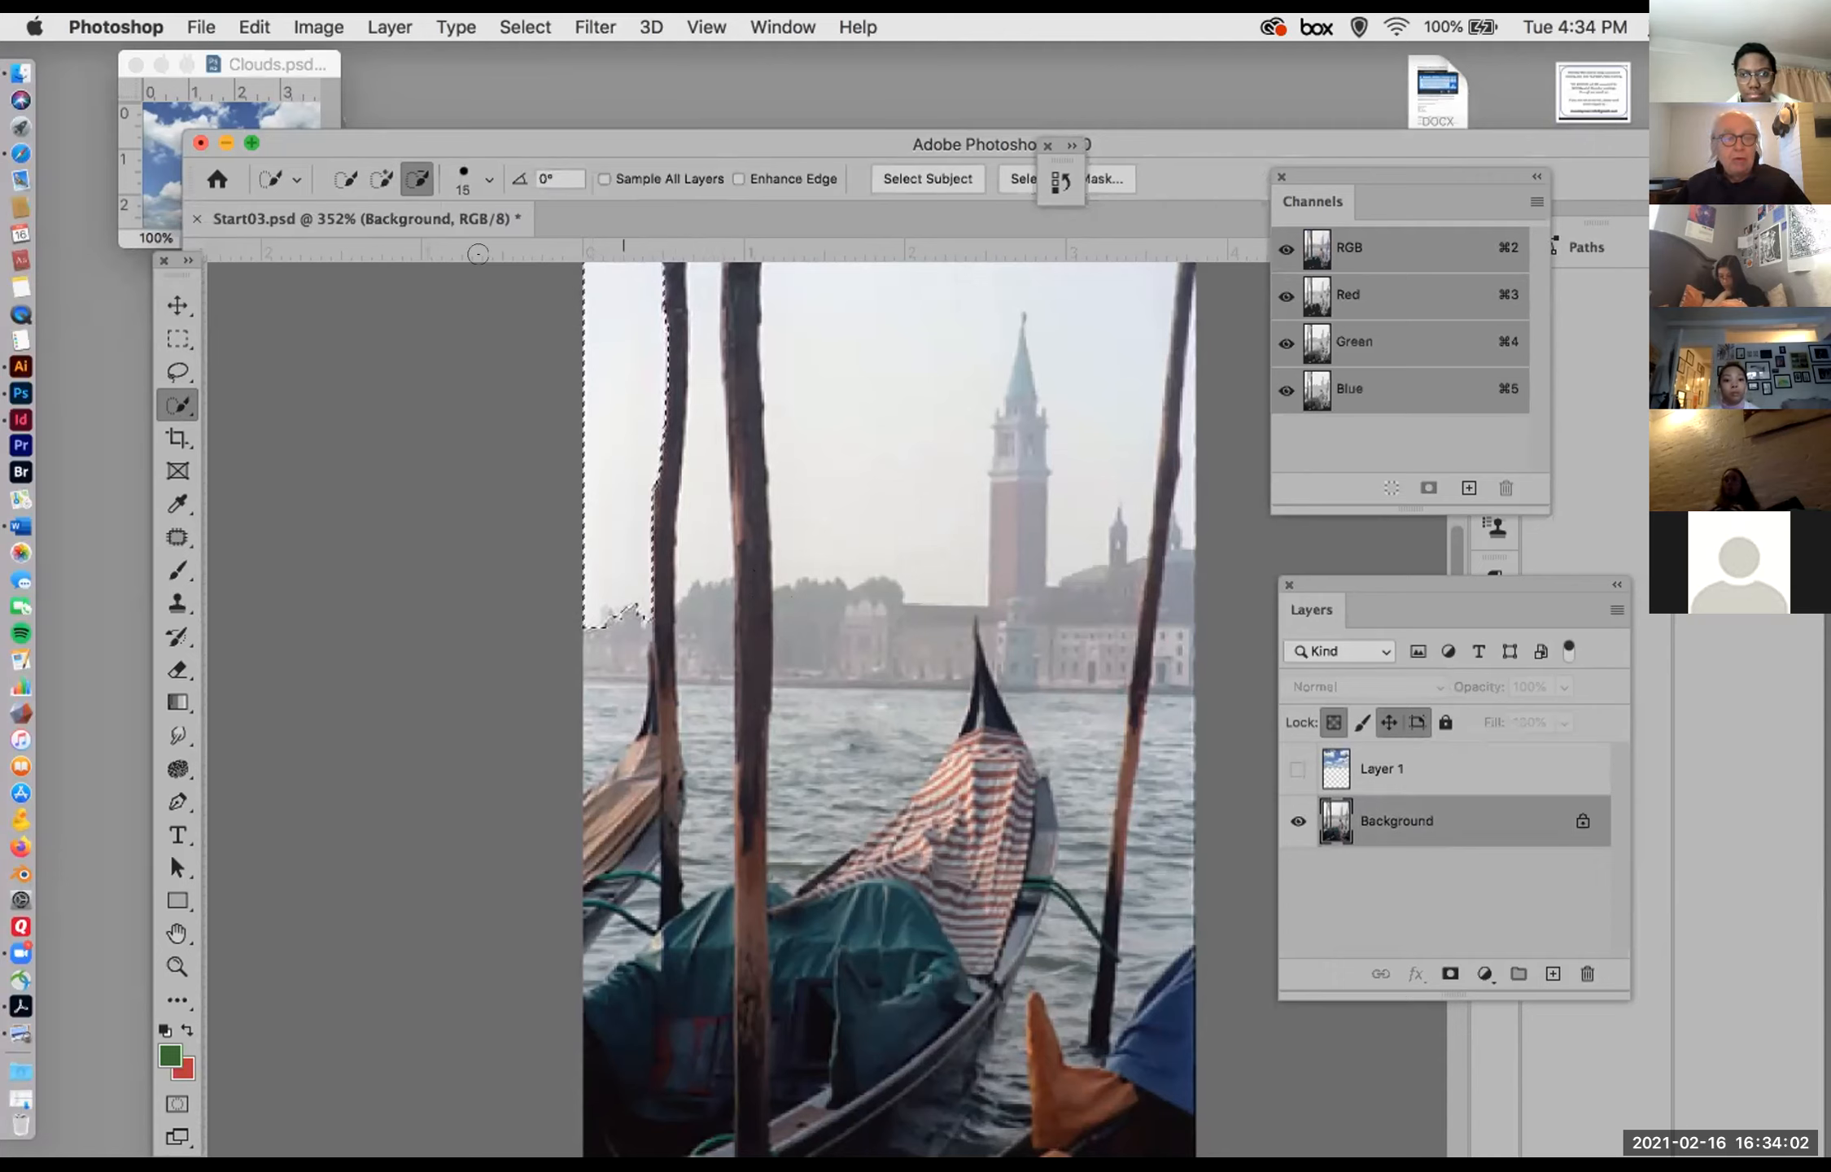
Step: Extend the Quick Selection over the rest of the sky, trimming it around the bell tower and the far pole with an 8 px brush
click(379, 180)
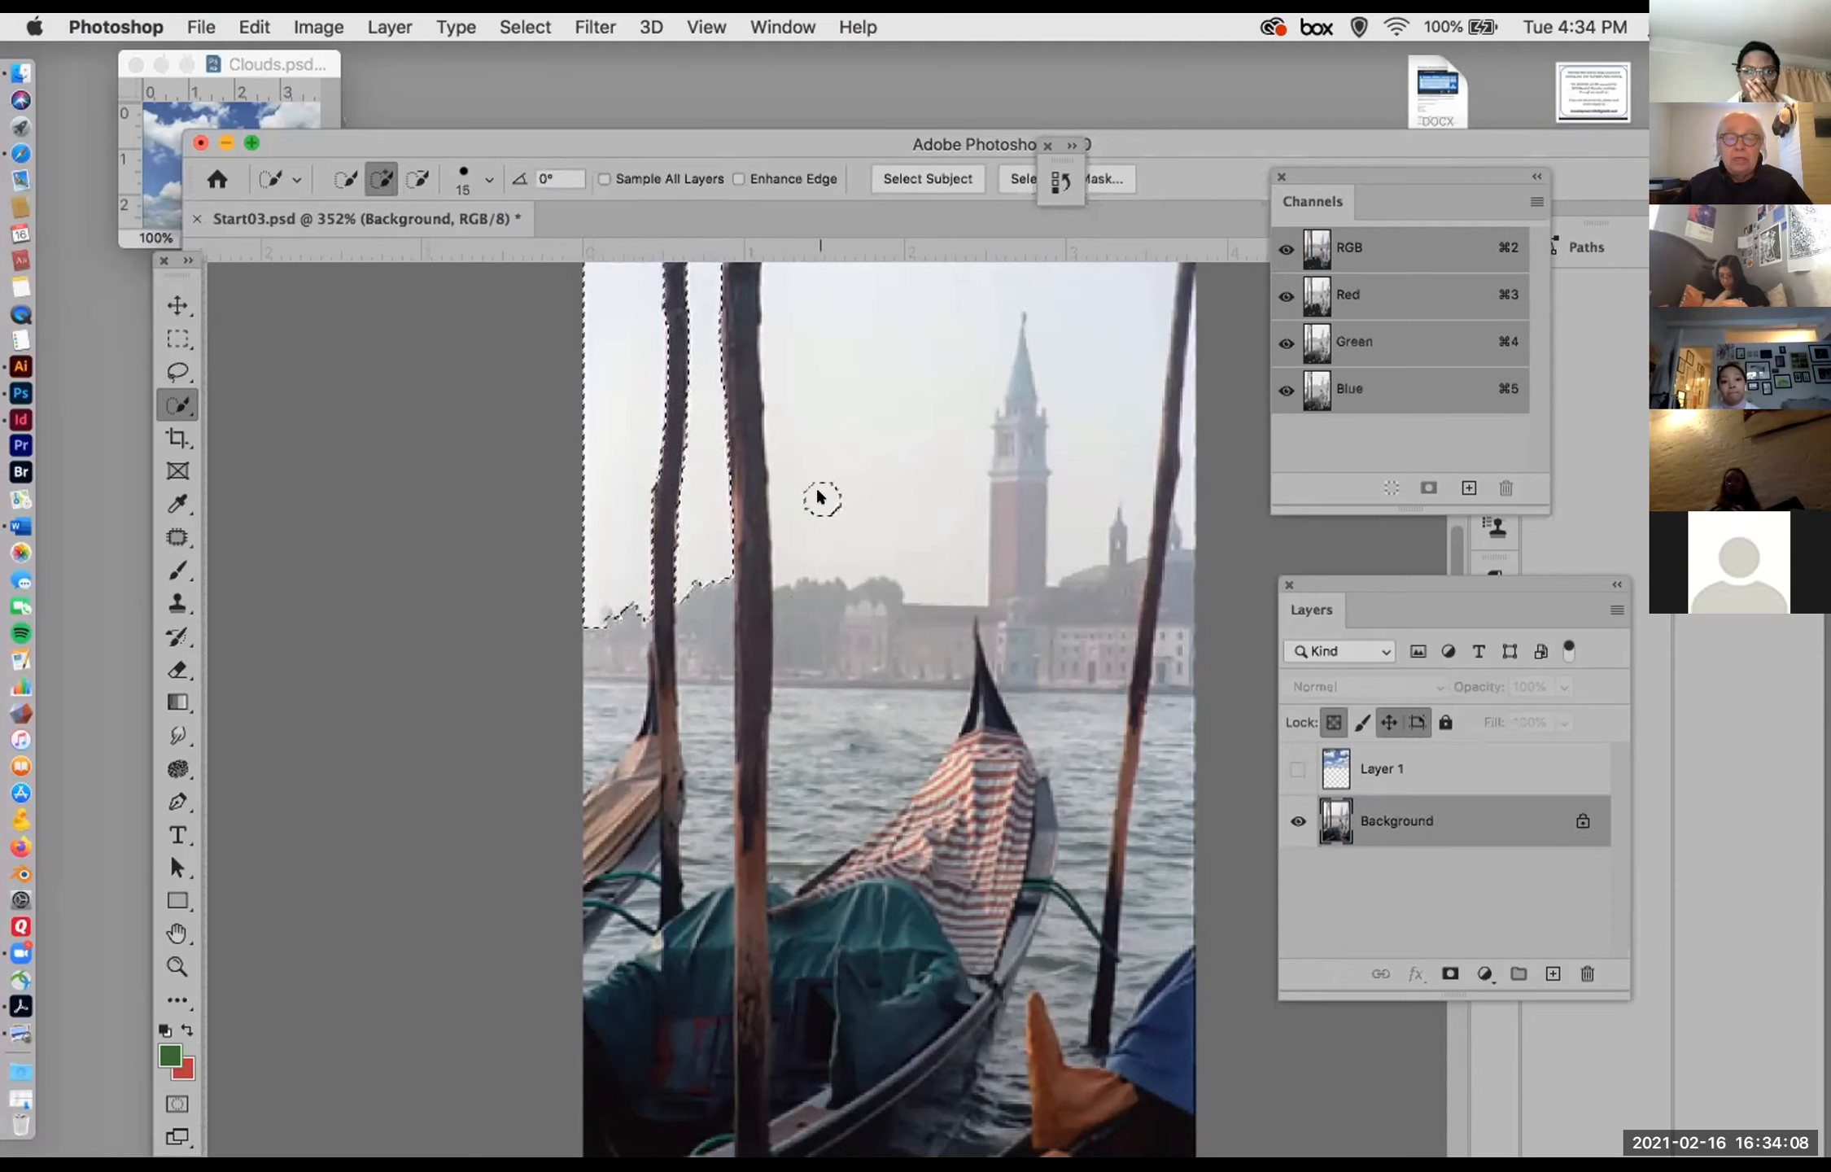
drag(833, 455, 862, 453)
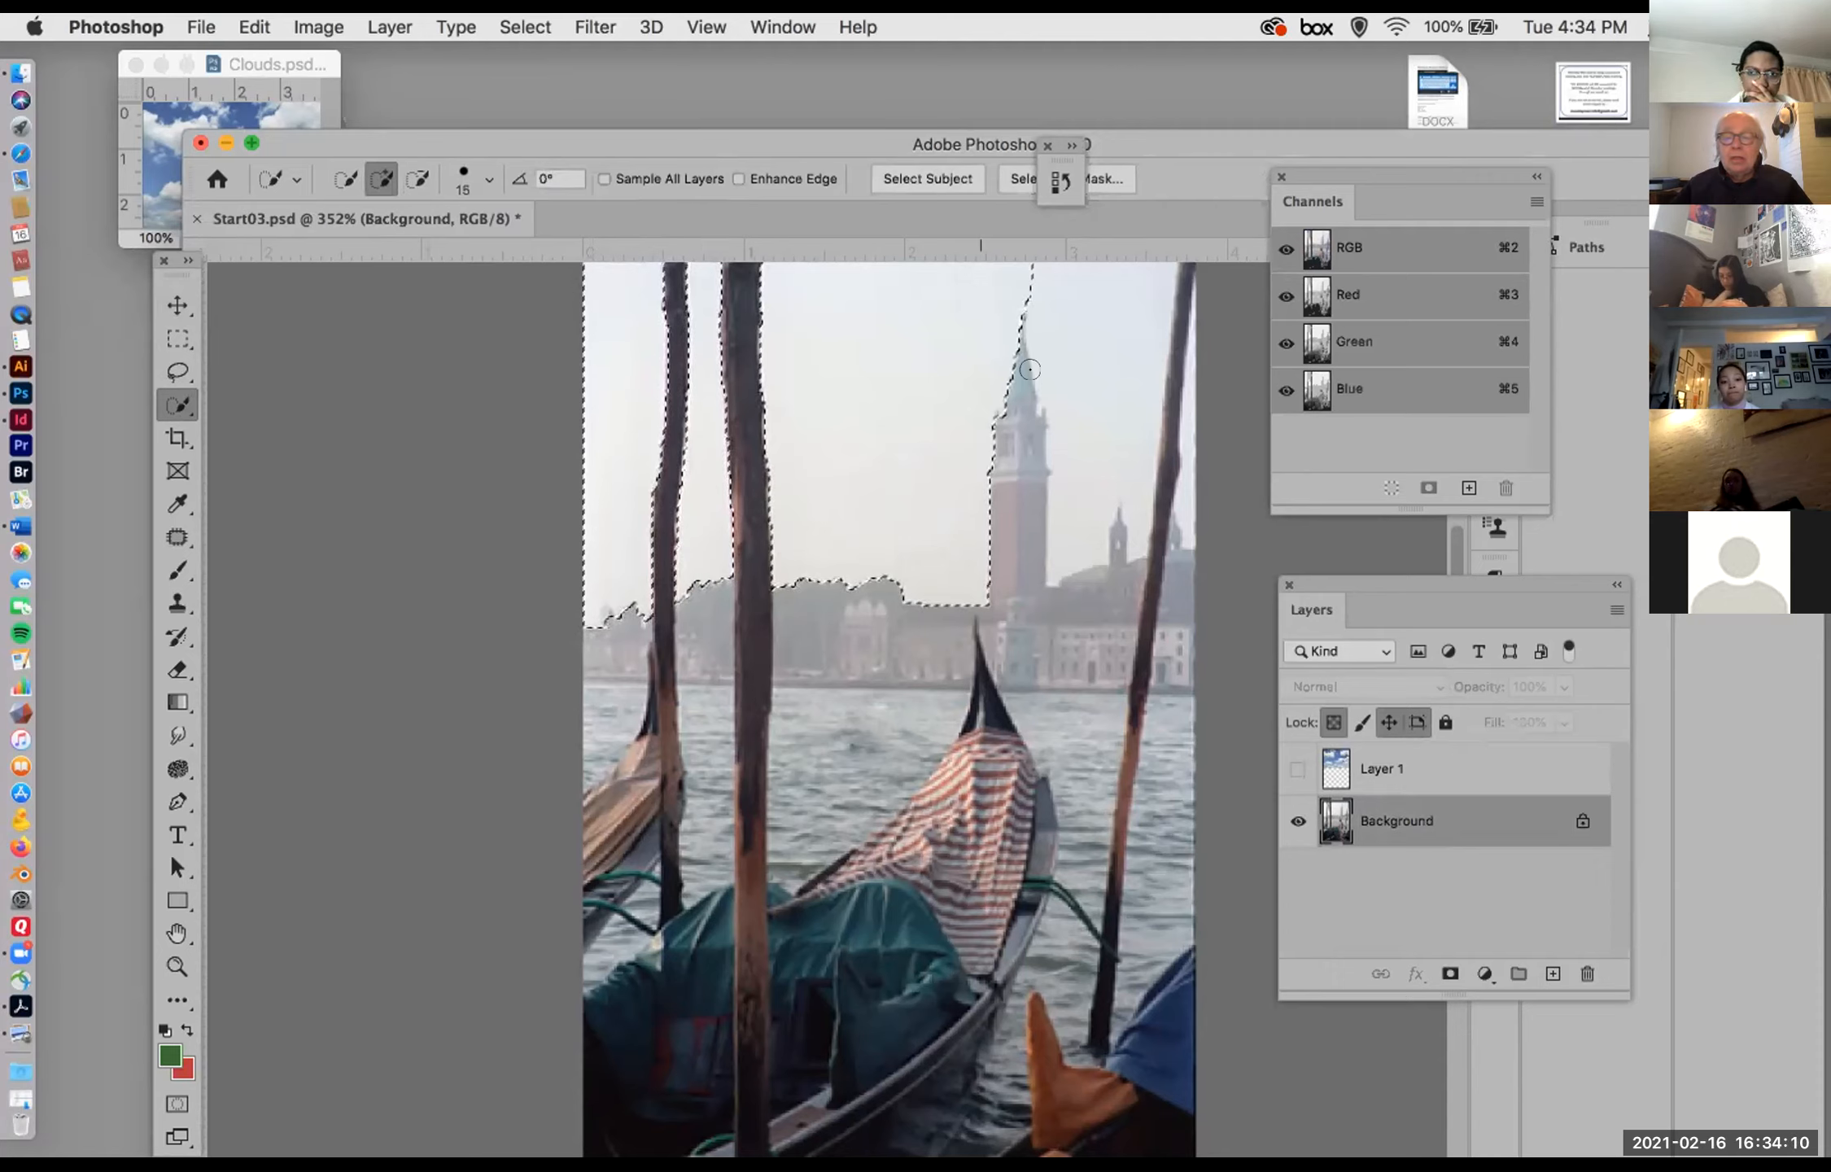
drag(1067, 309, 1016, 437)
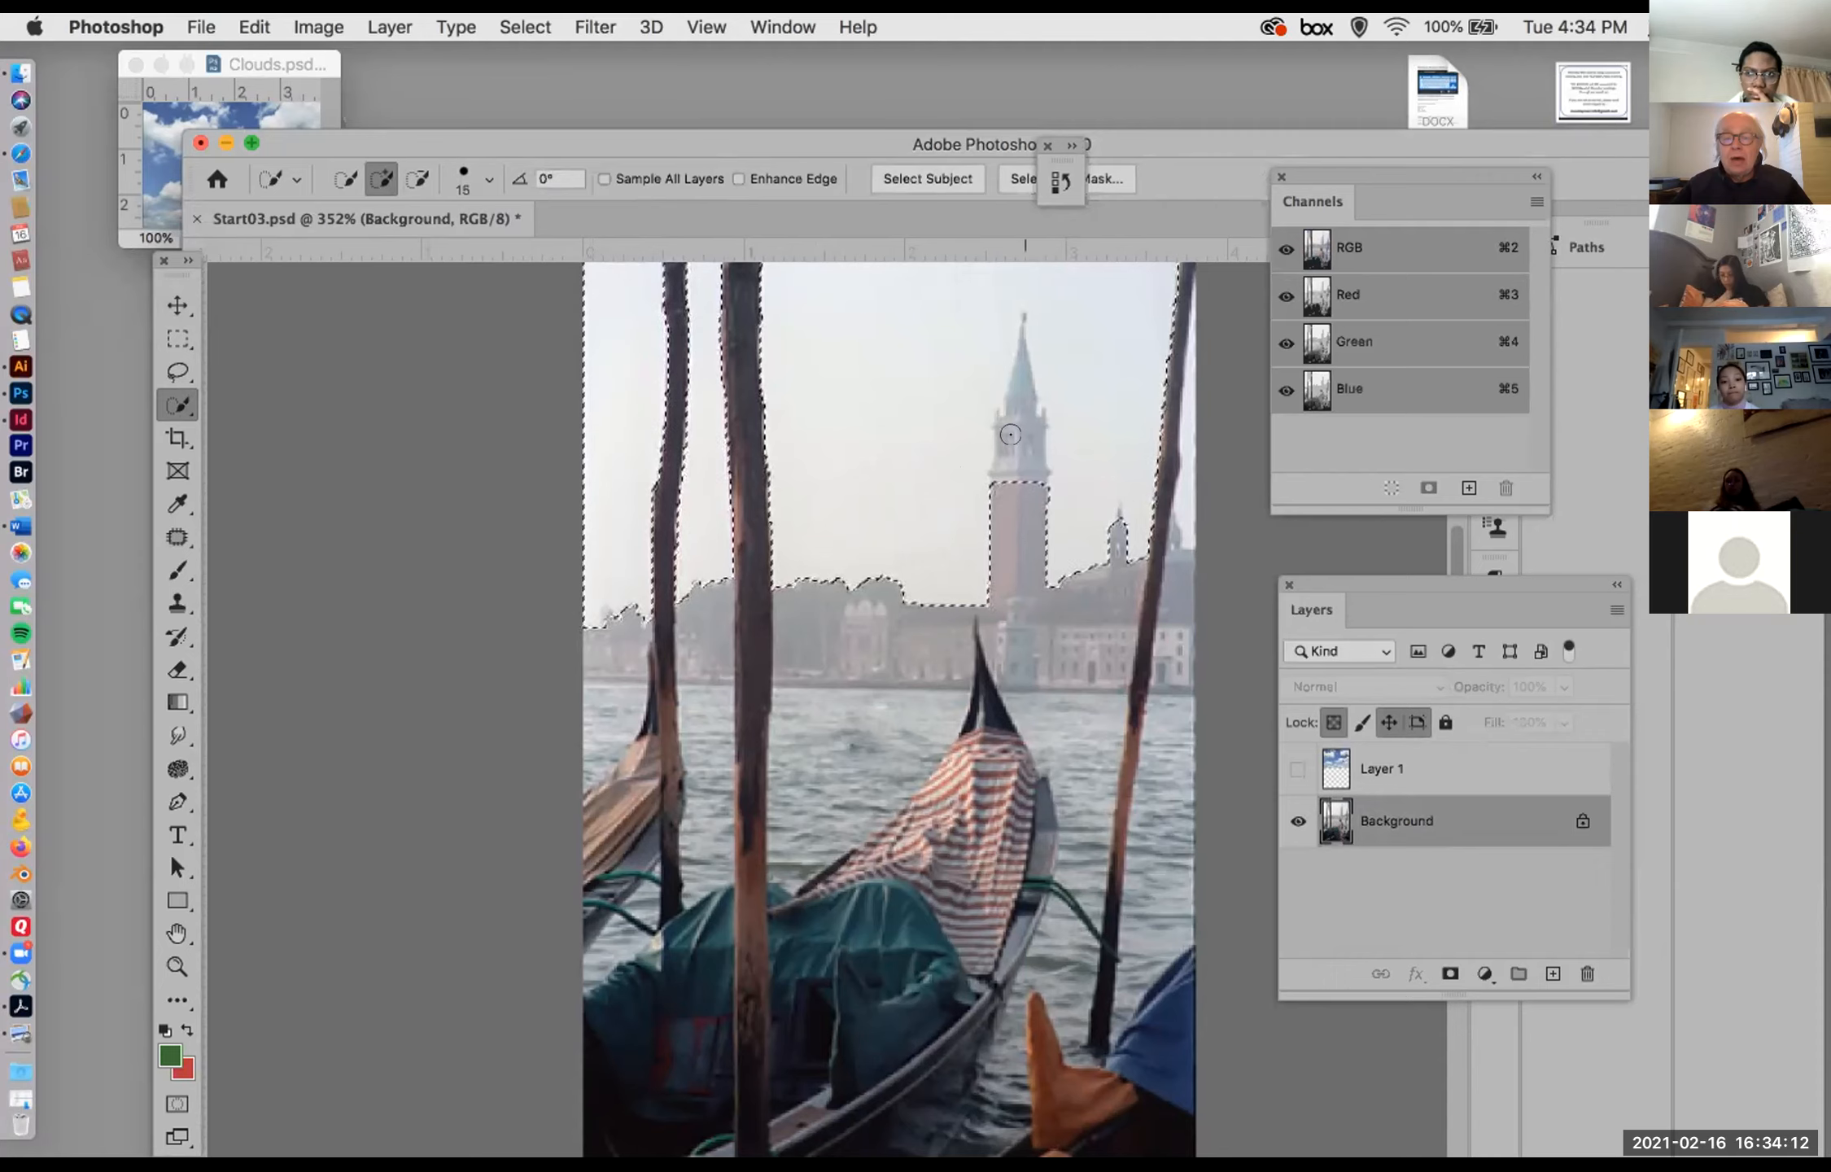
key(alt)
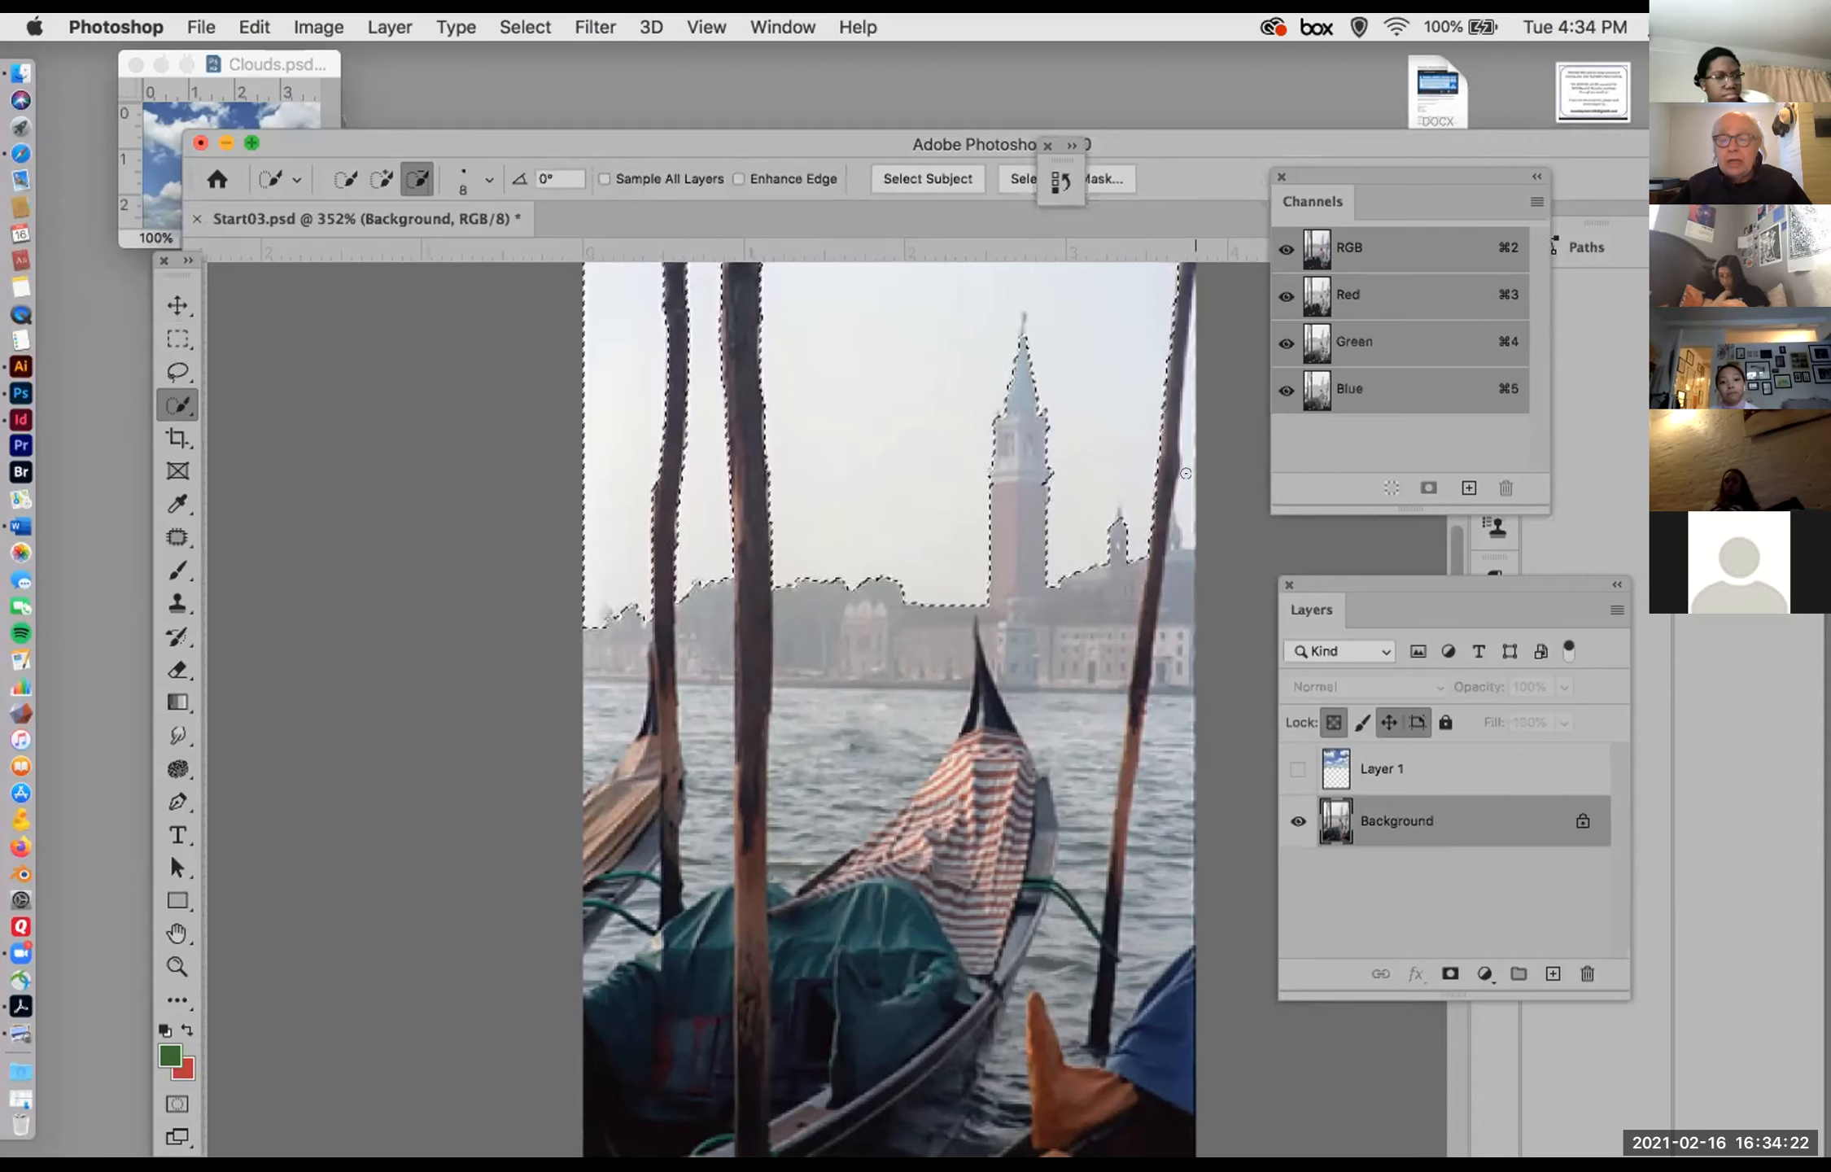
key(super+z)
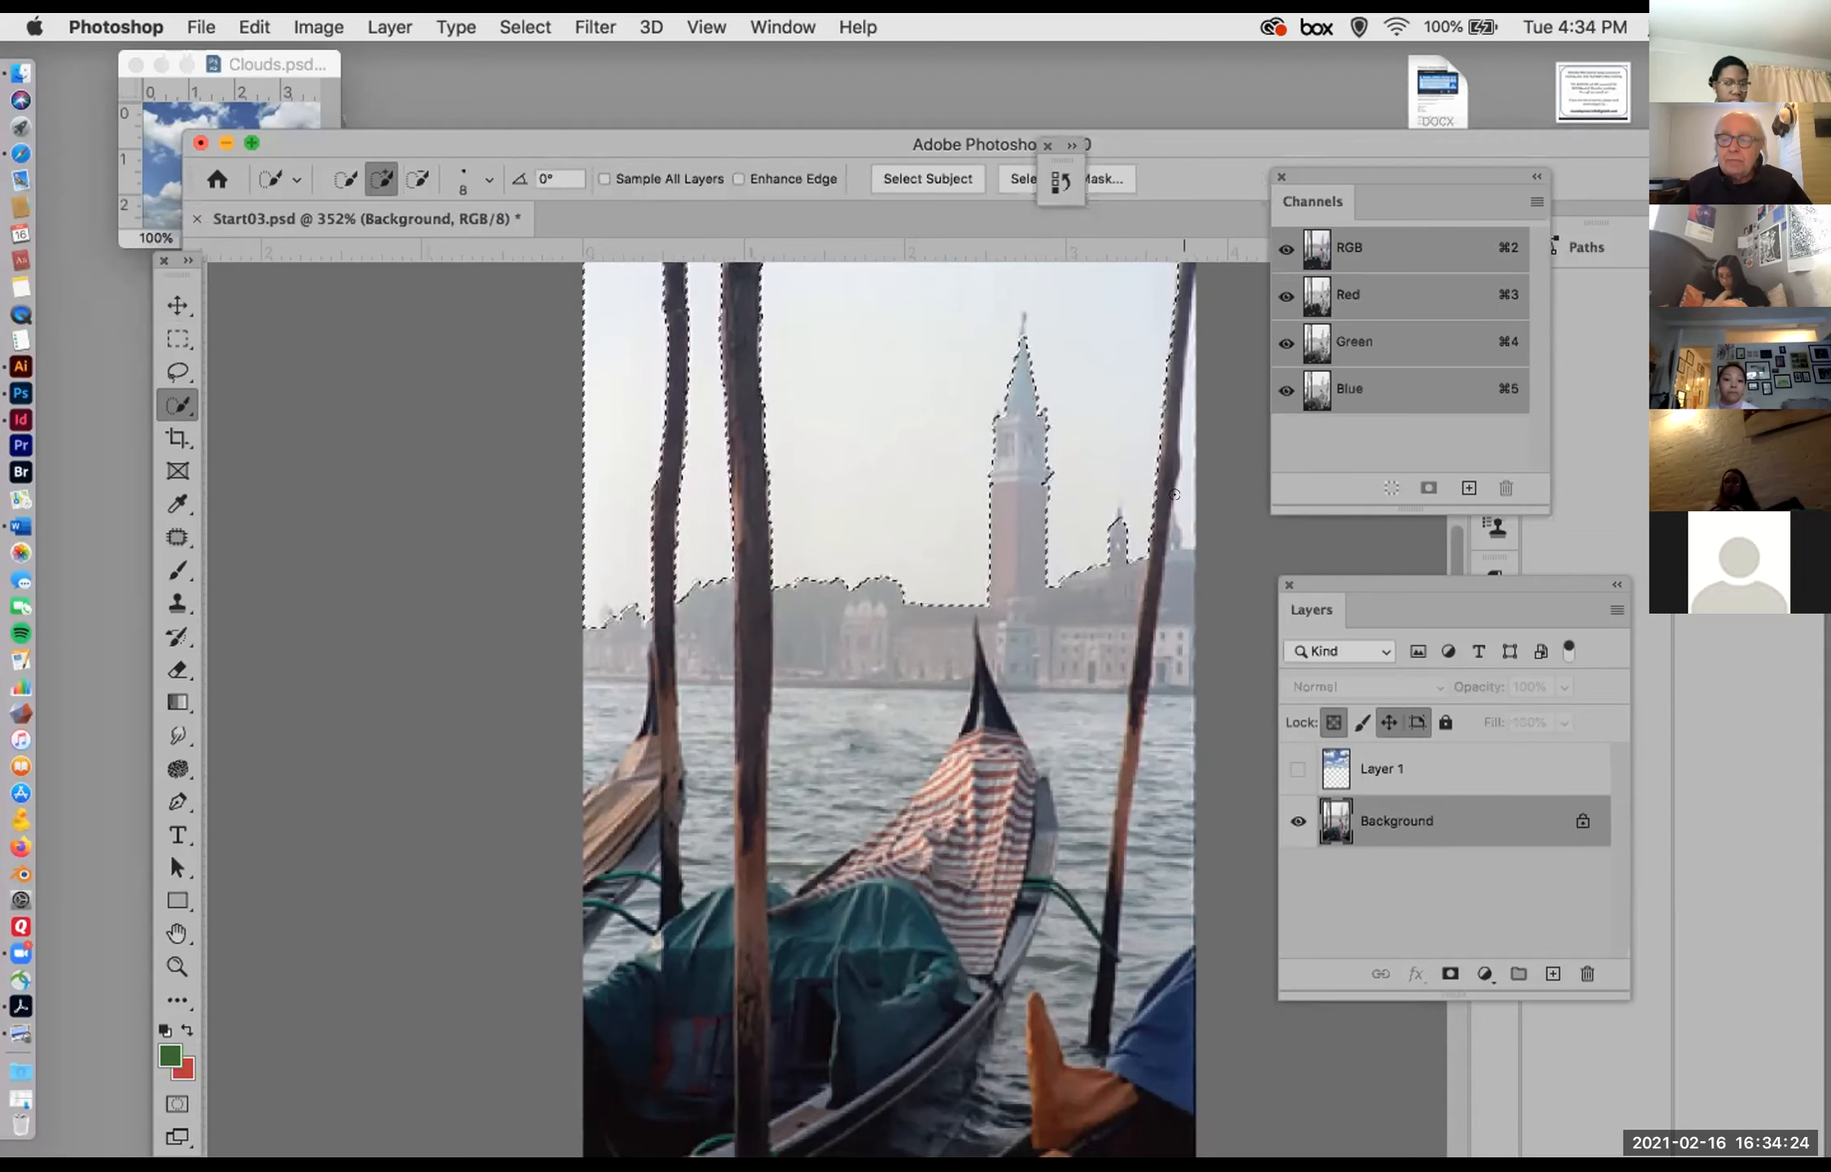
key(alt)
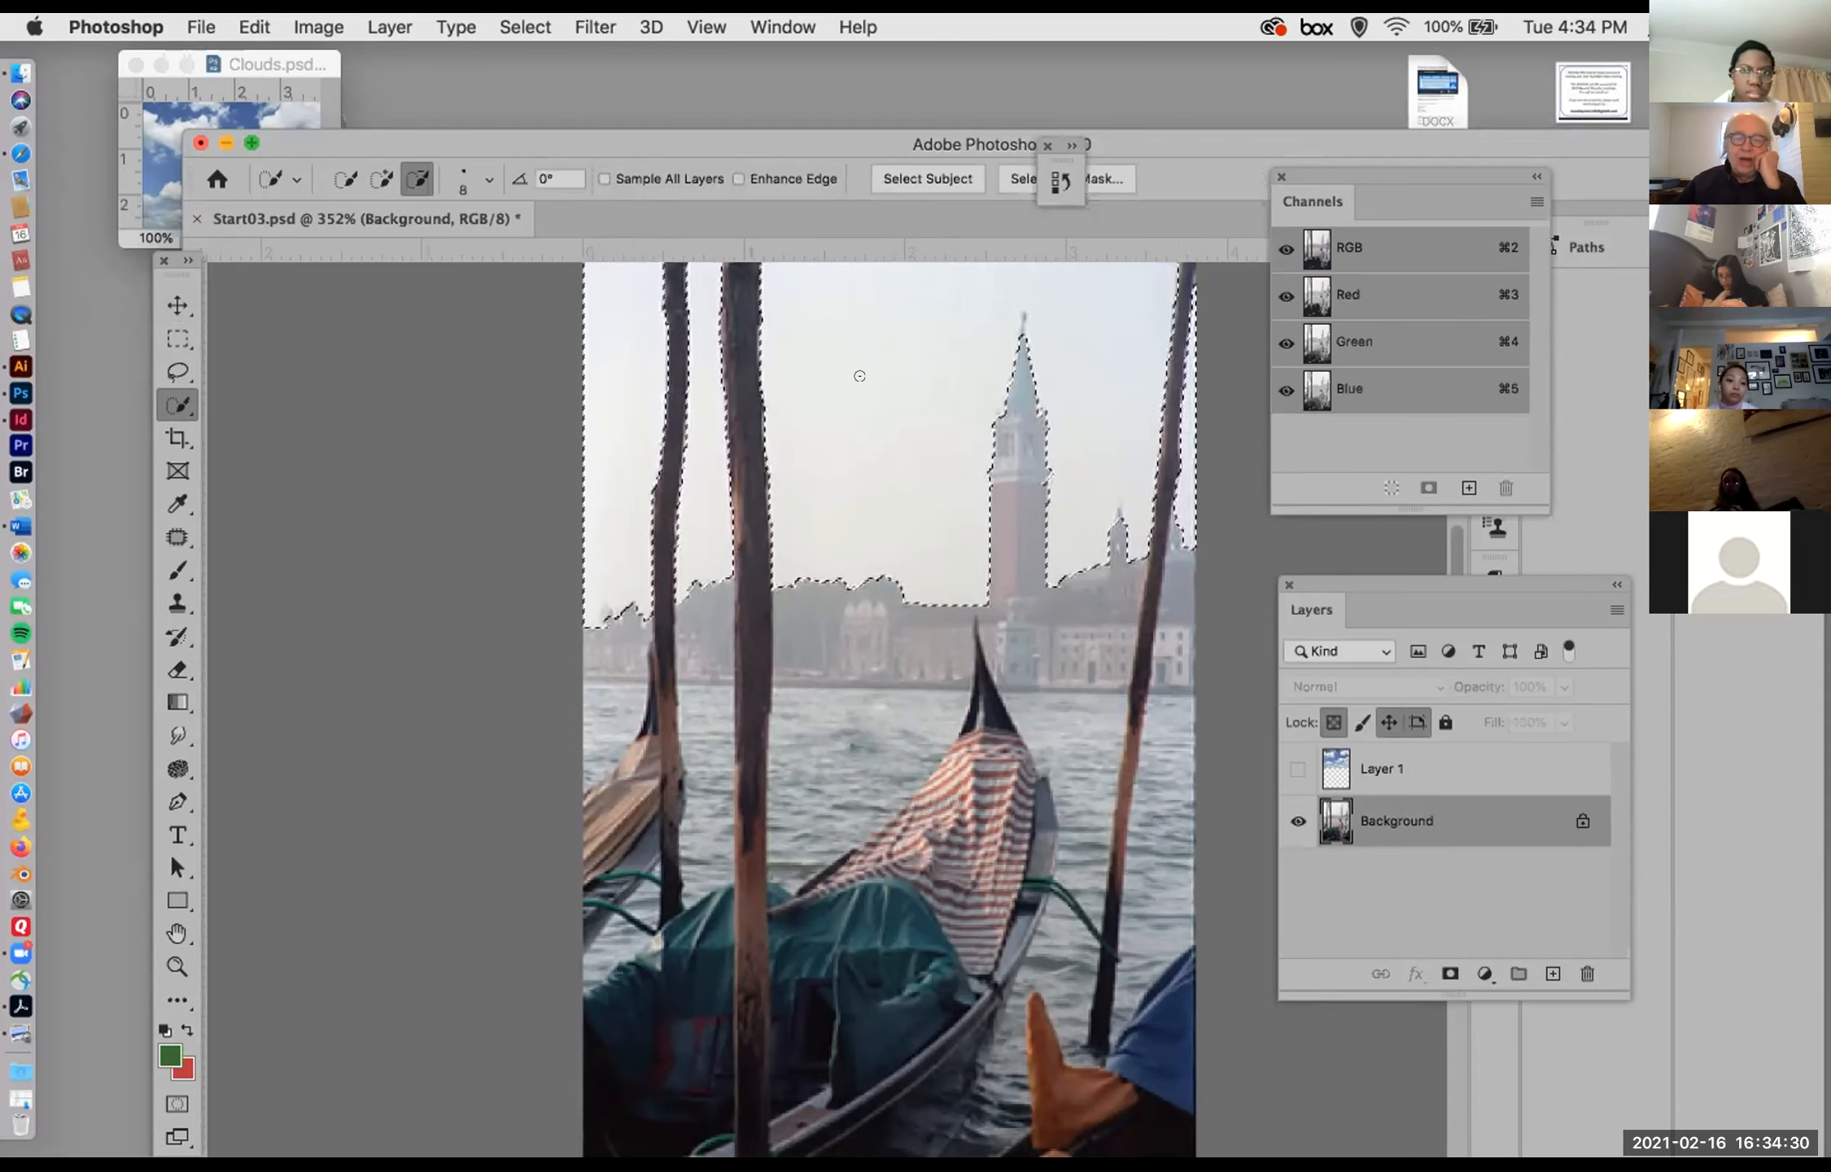
Step: Save the sky selection in Start03.psd as a new channel named sky
click(498, 28)
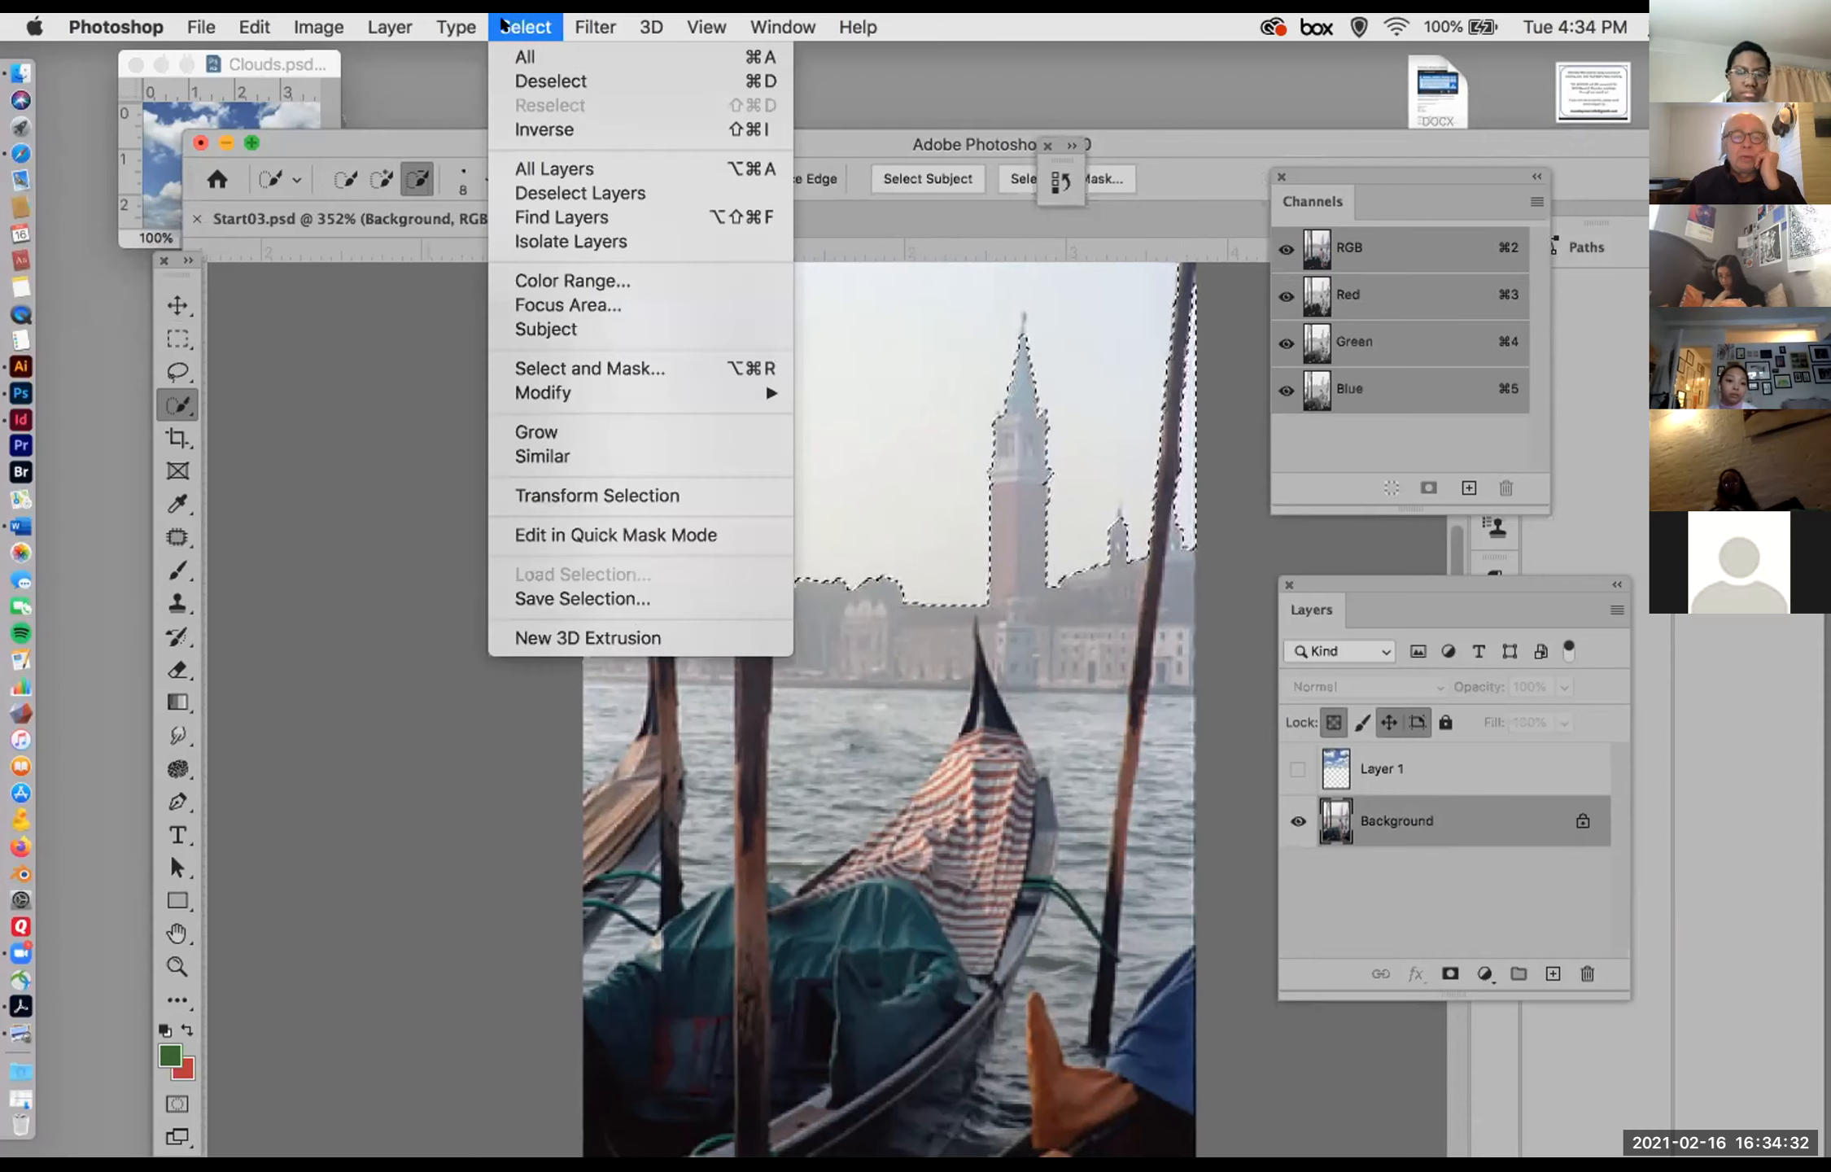
click(604, 598)
text(s)
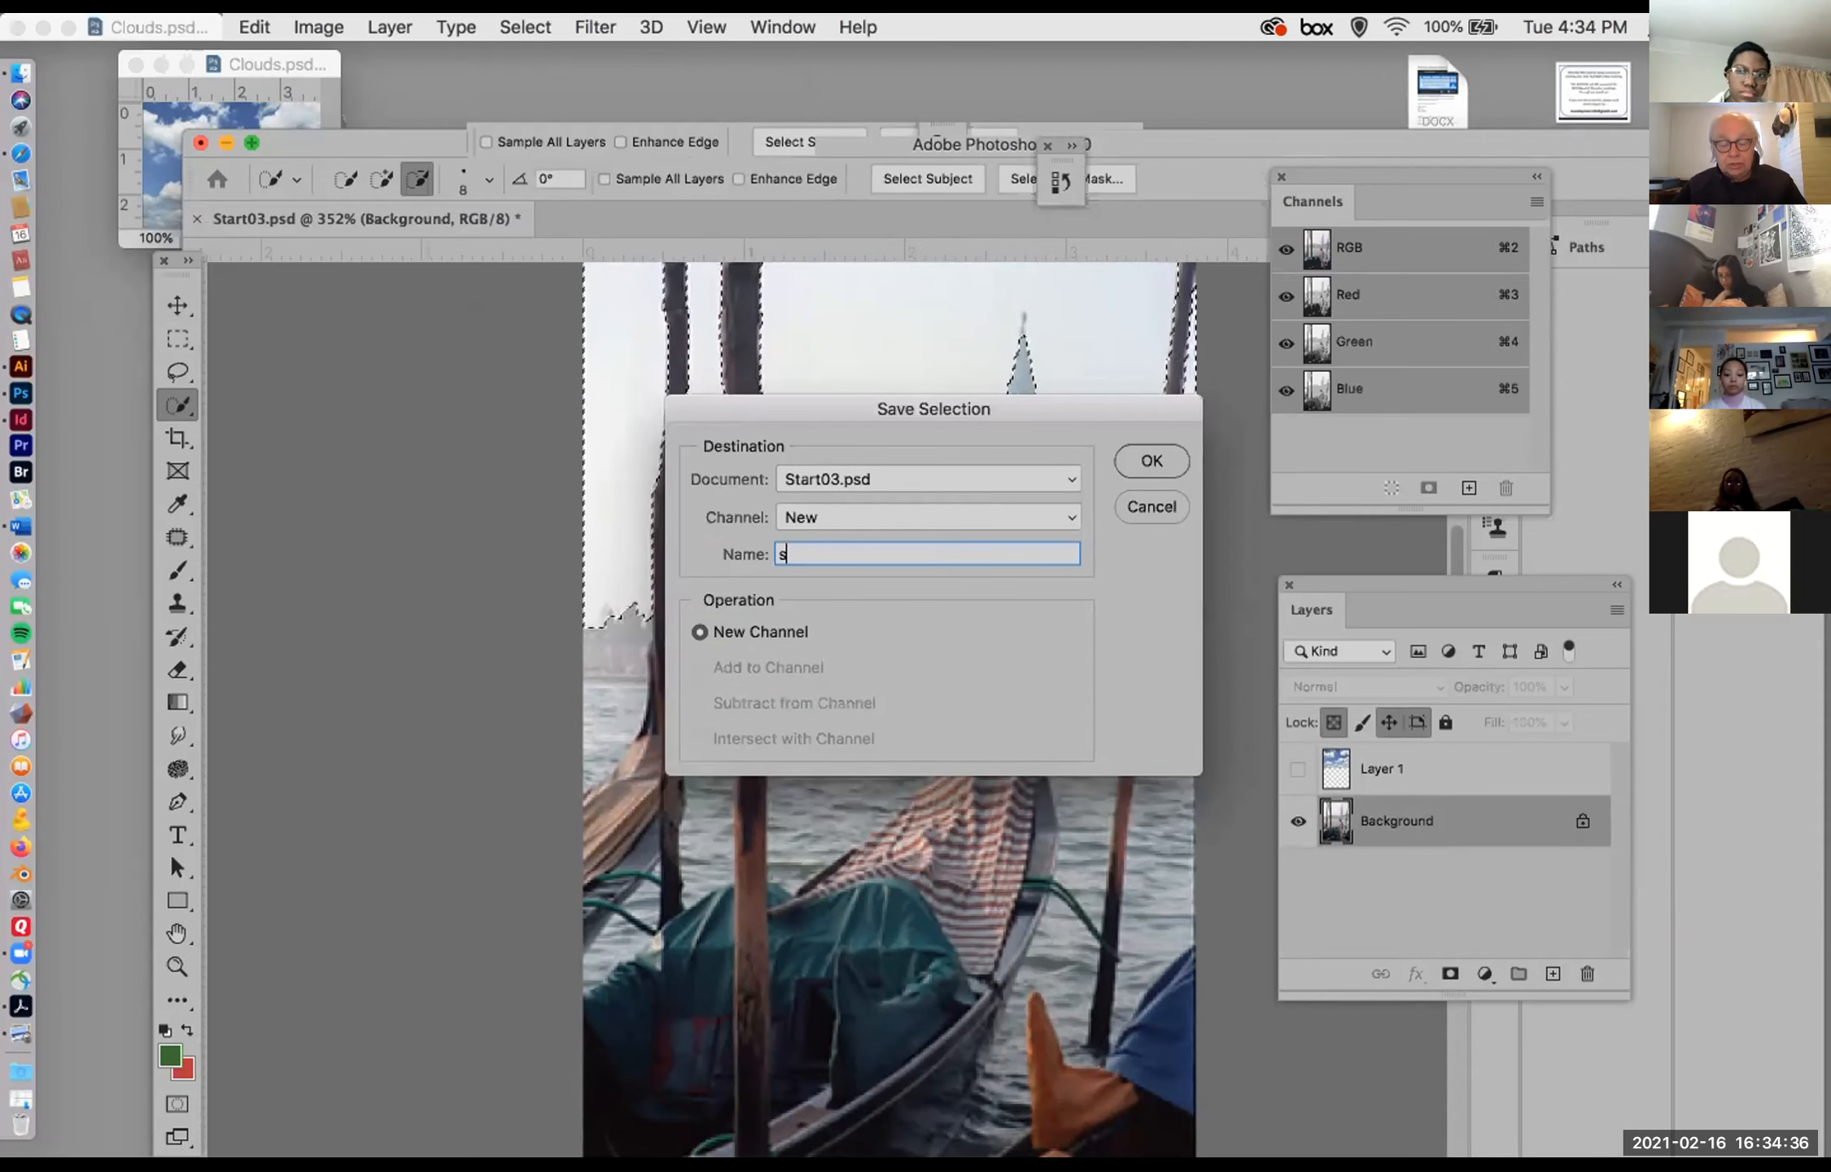
text(ky)
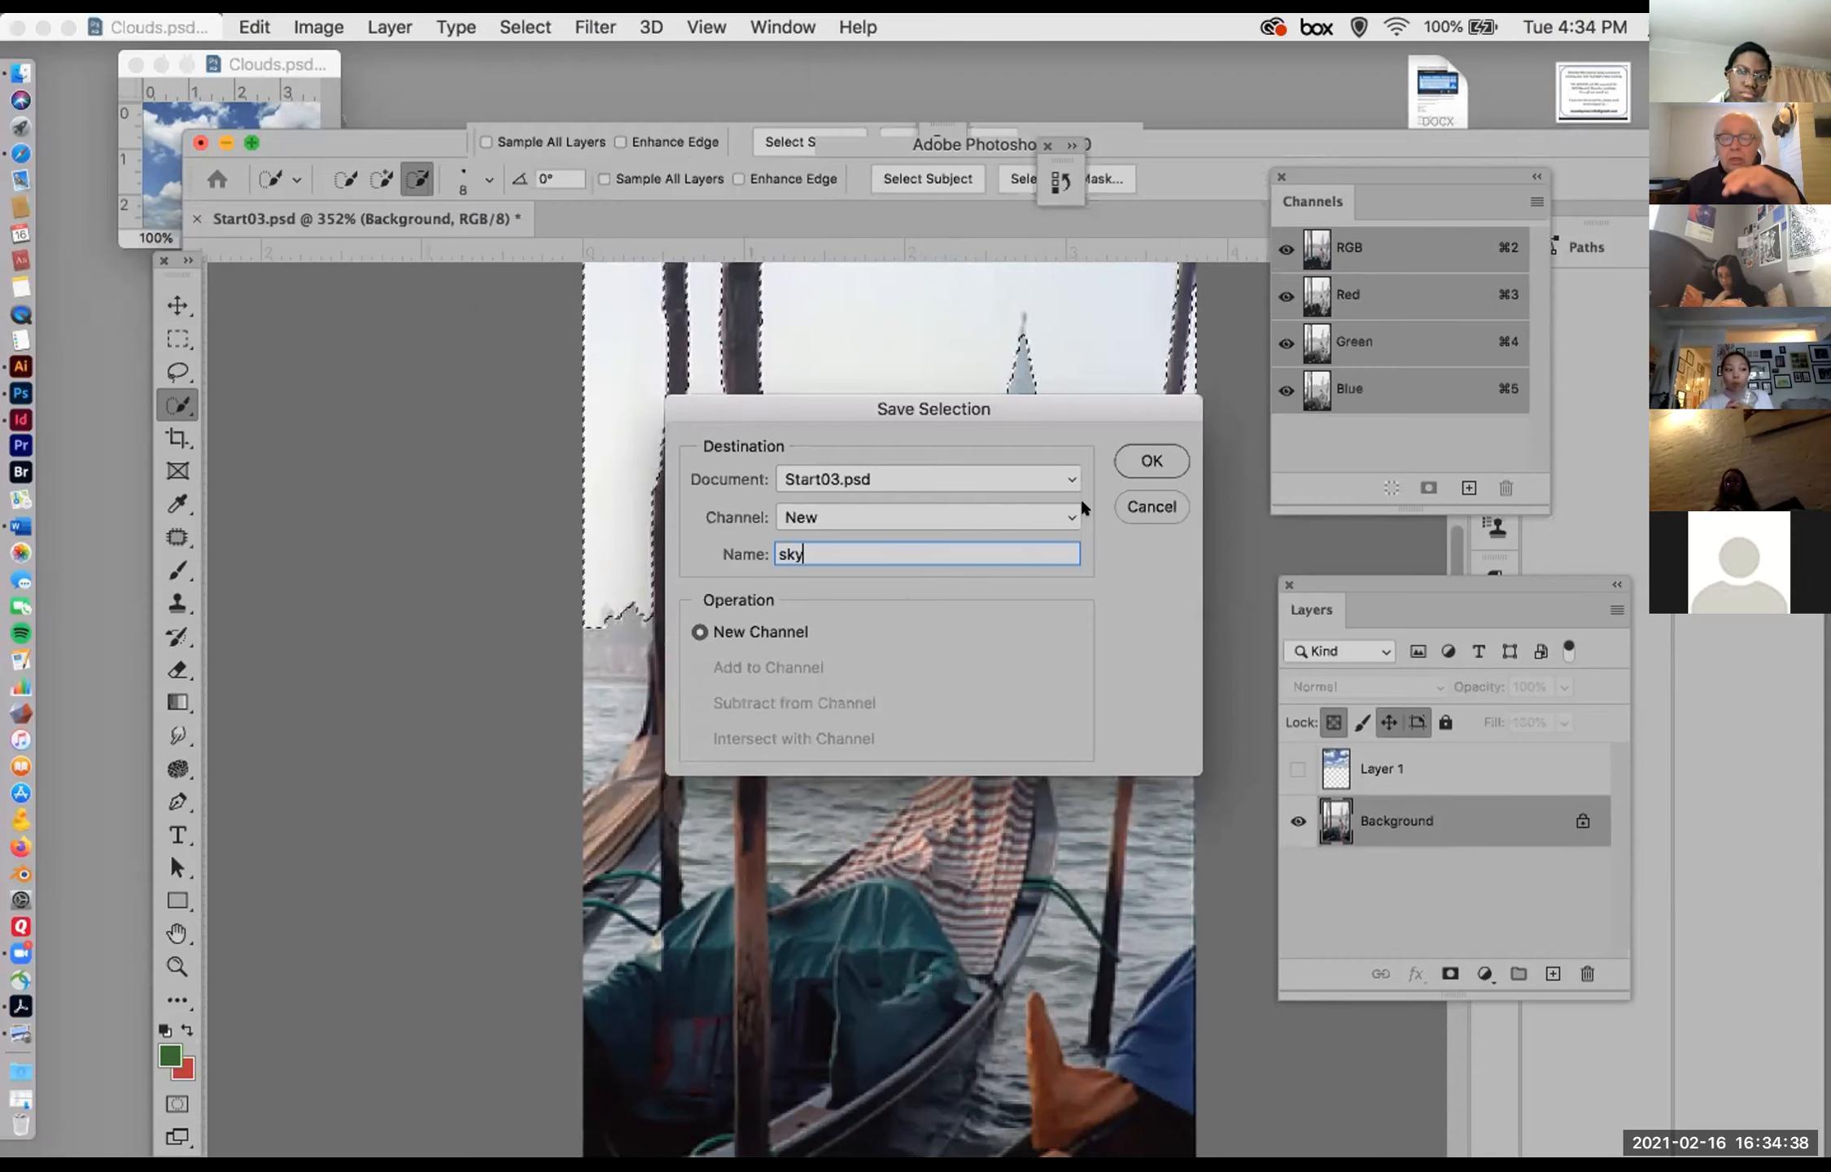
click(1147, 461)
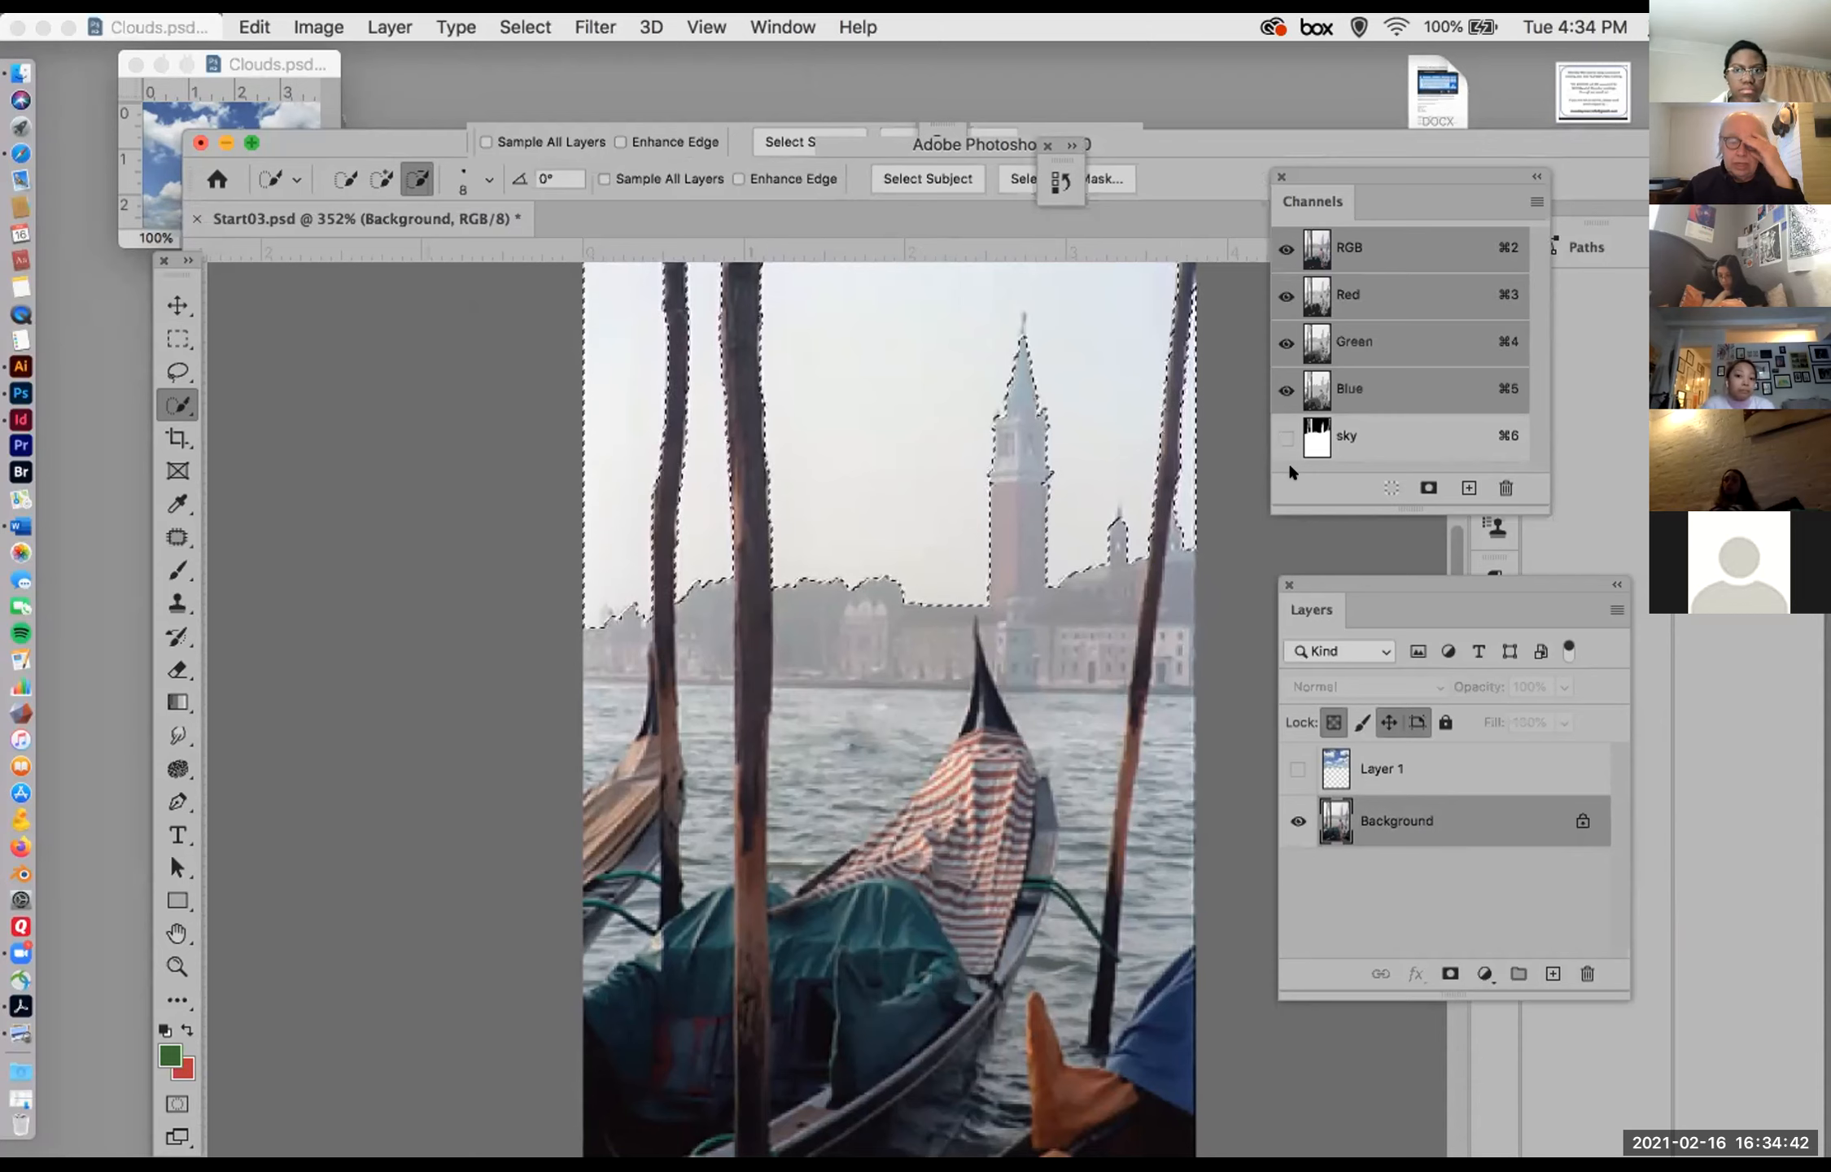
Step: Deselect the sky and reload it as a new selection from the sky channel
key(super+d)
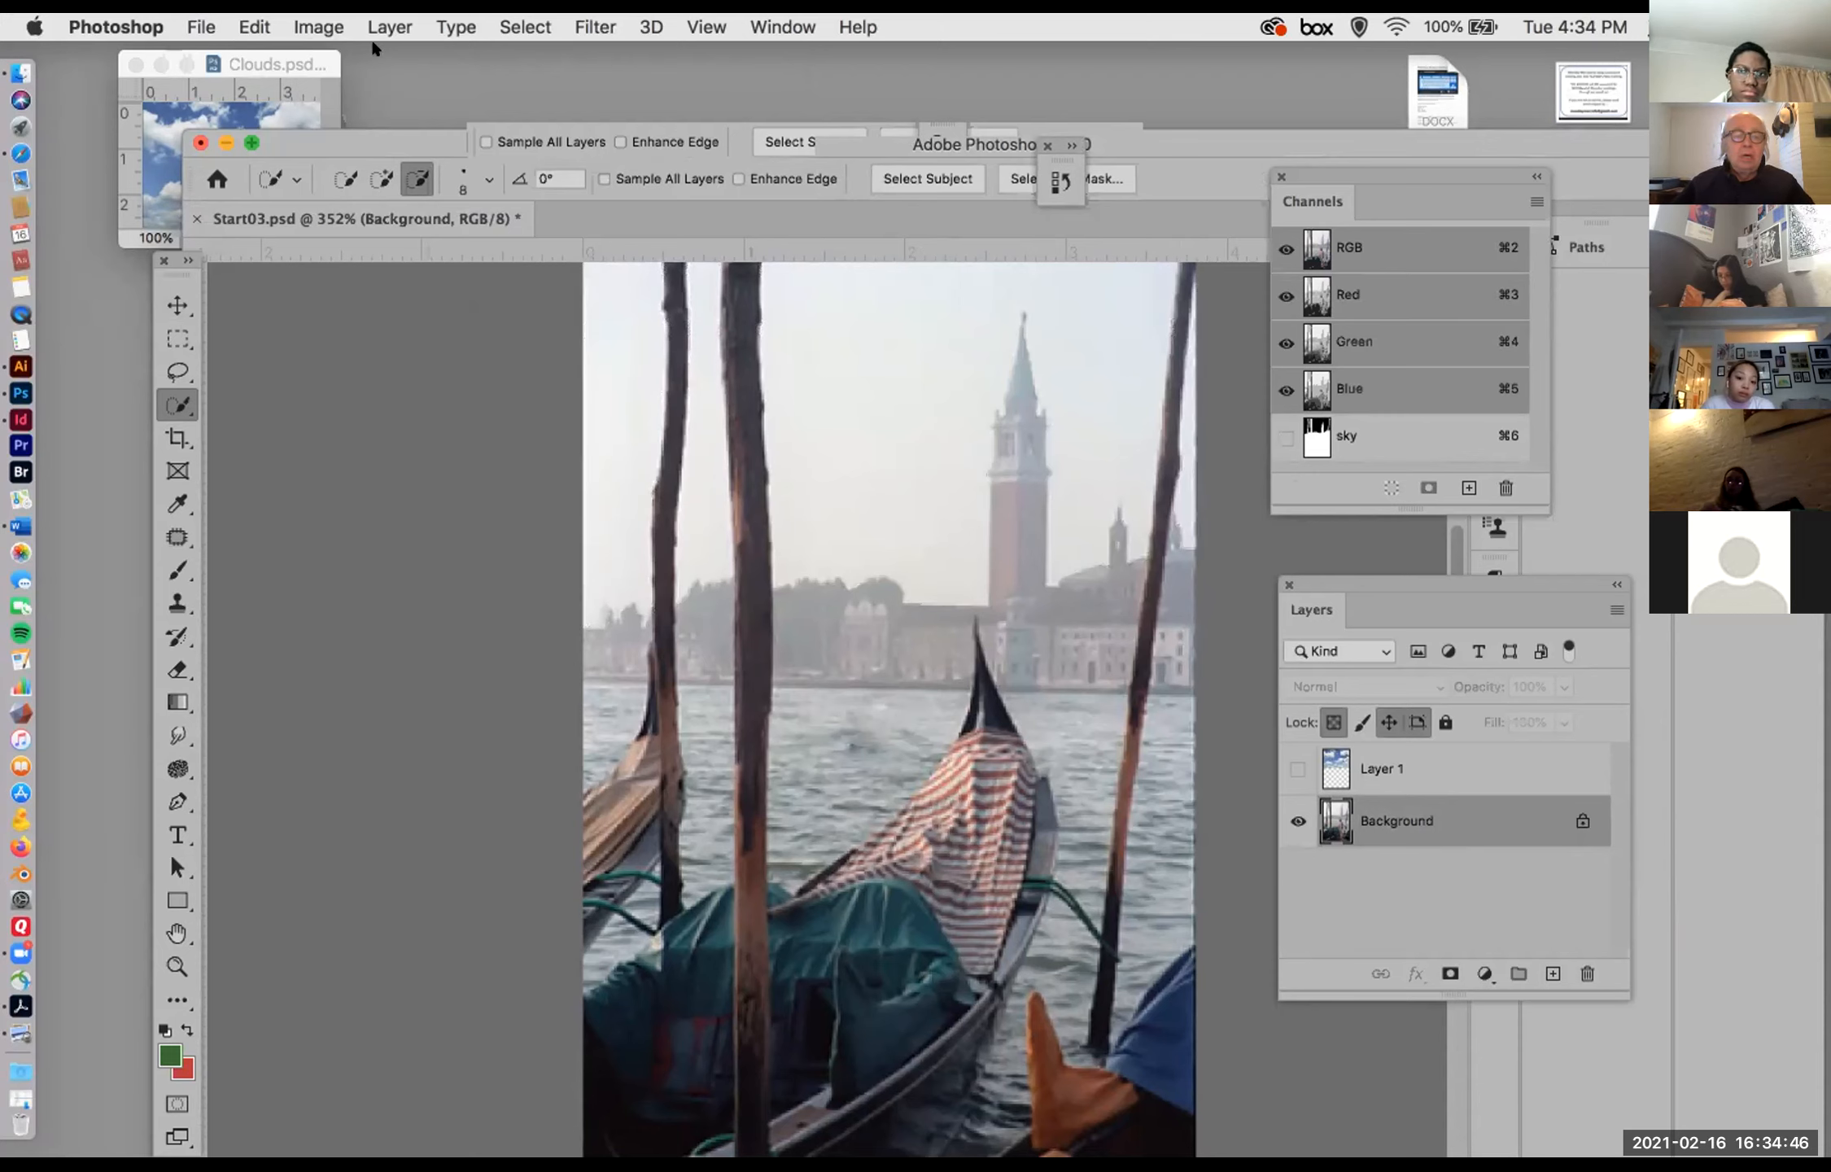
click(502, 27)
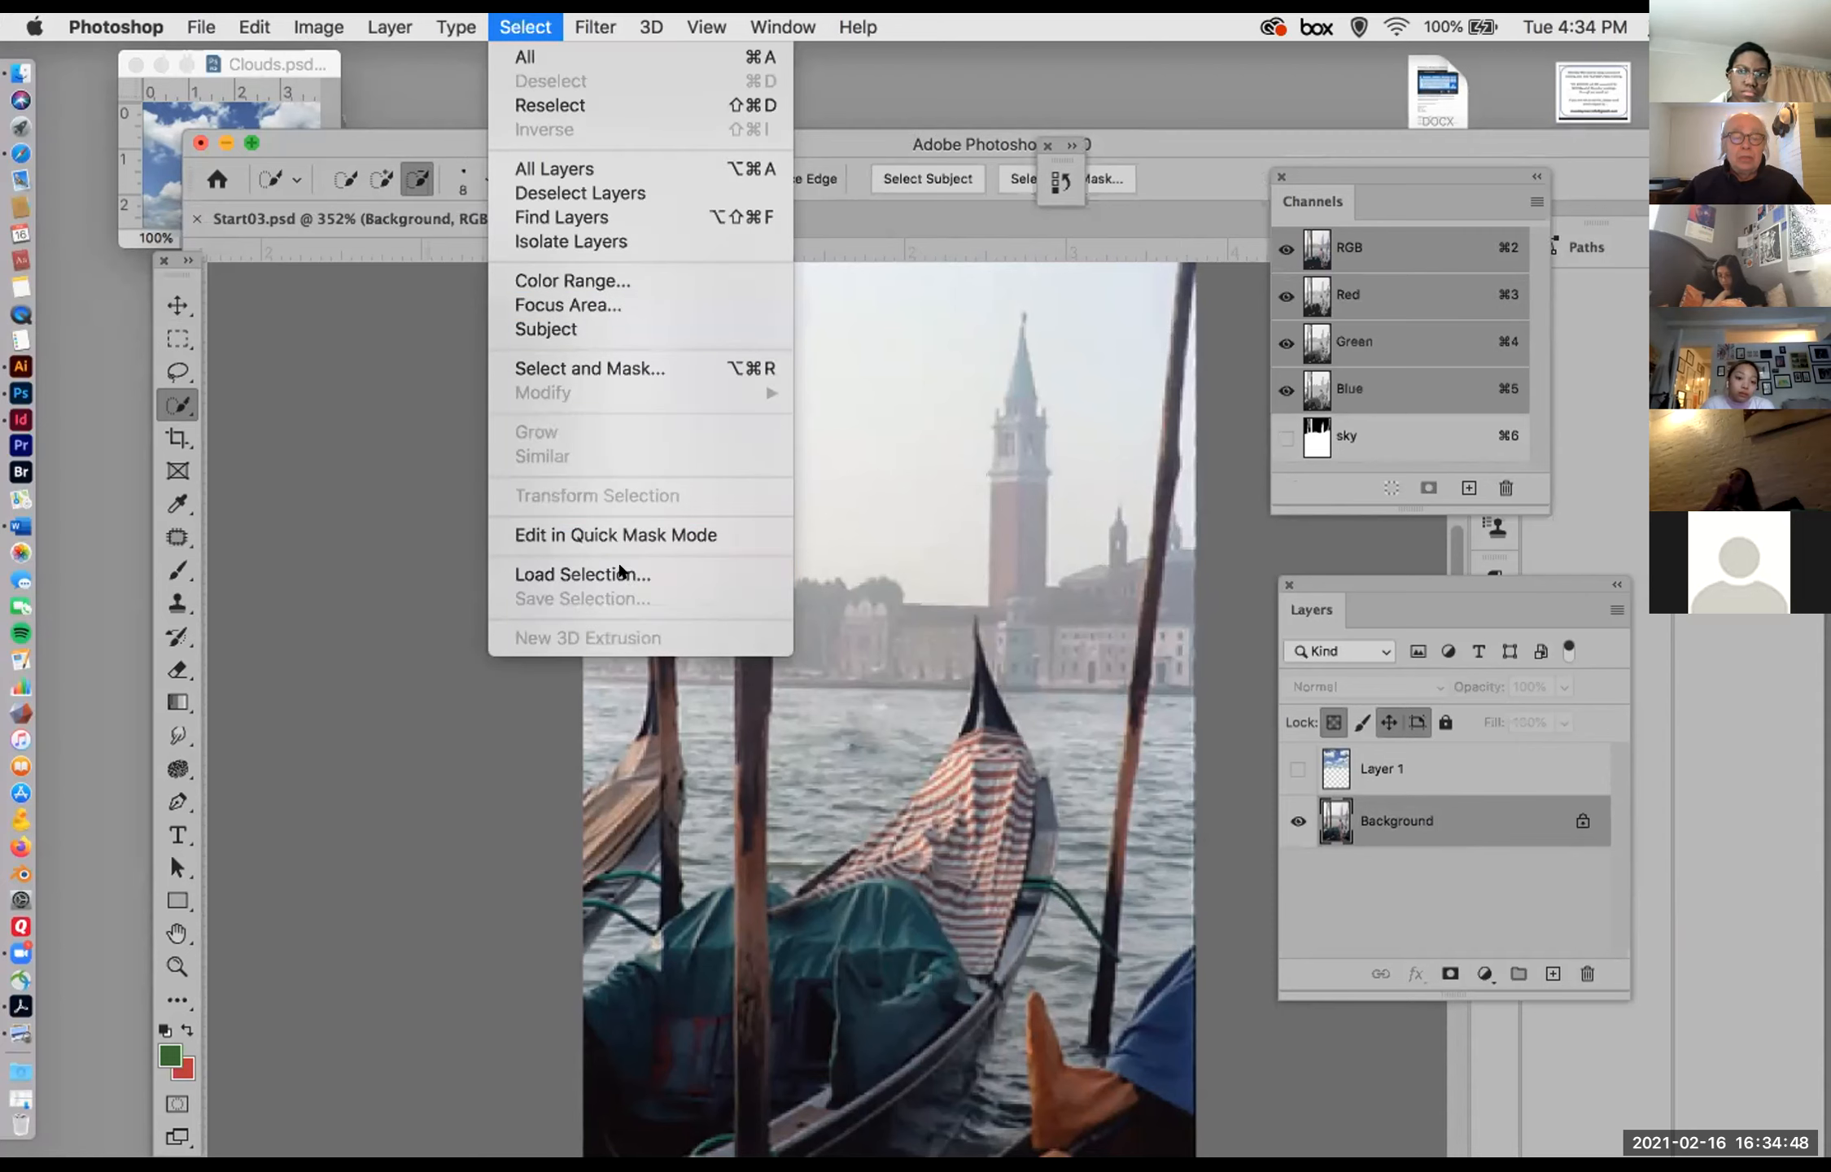
click(626, 573)
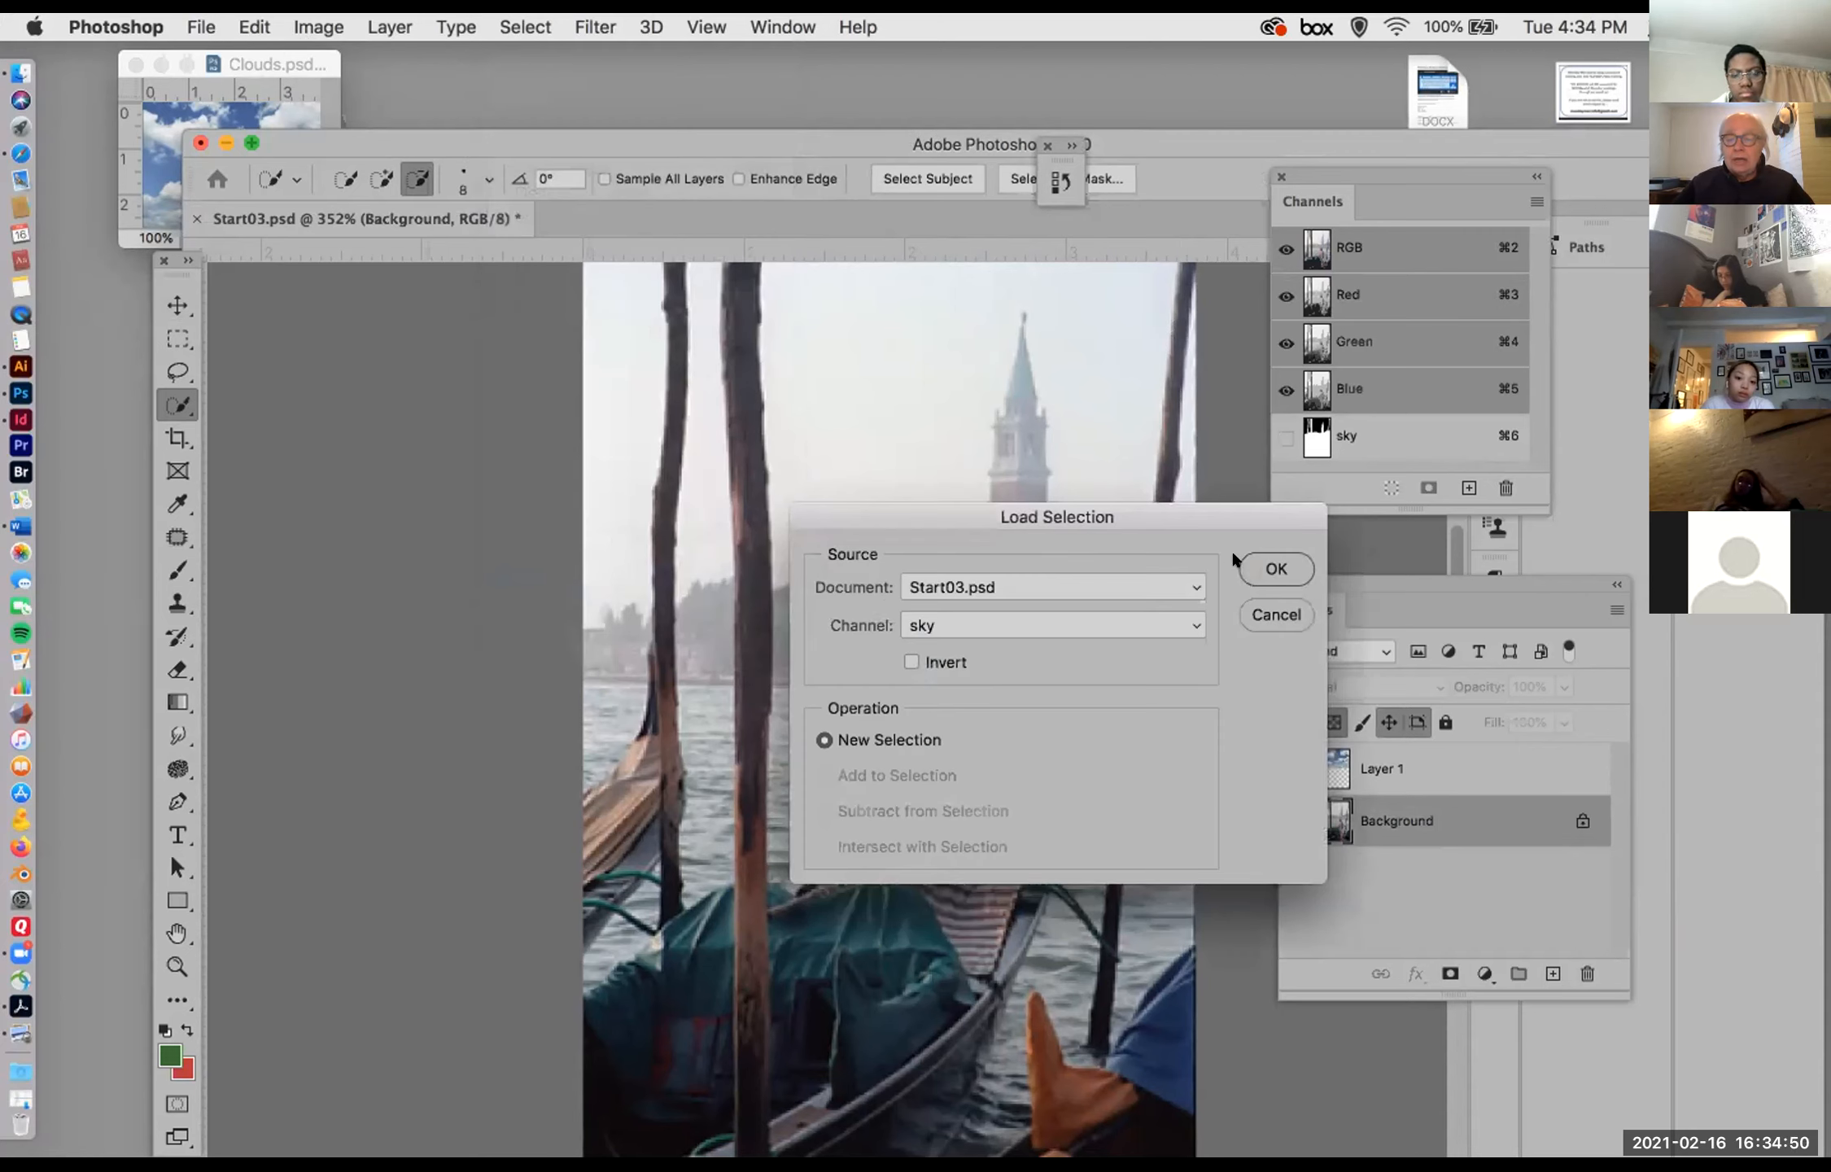
click(1275, 569)
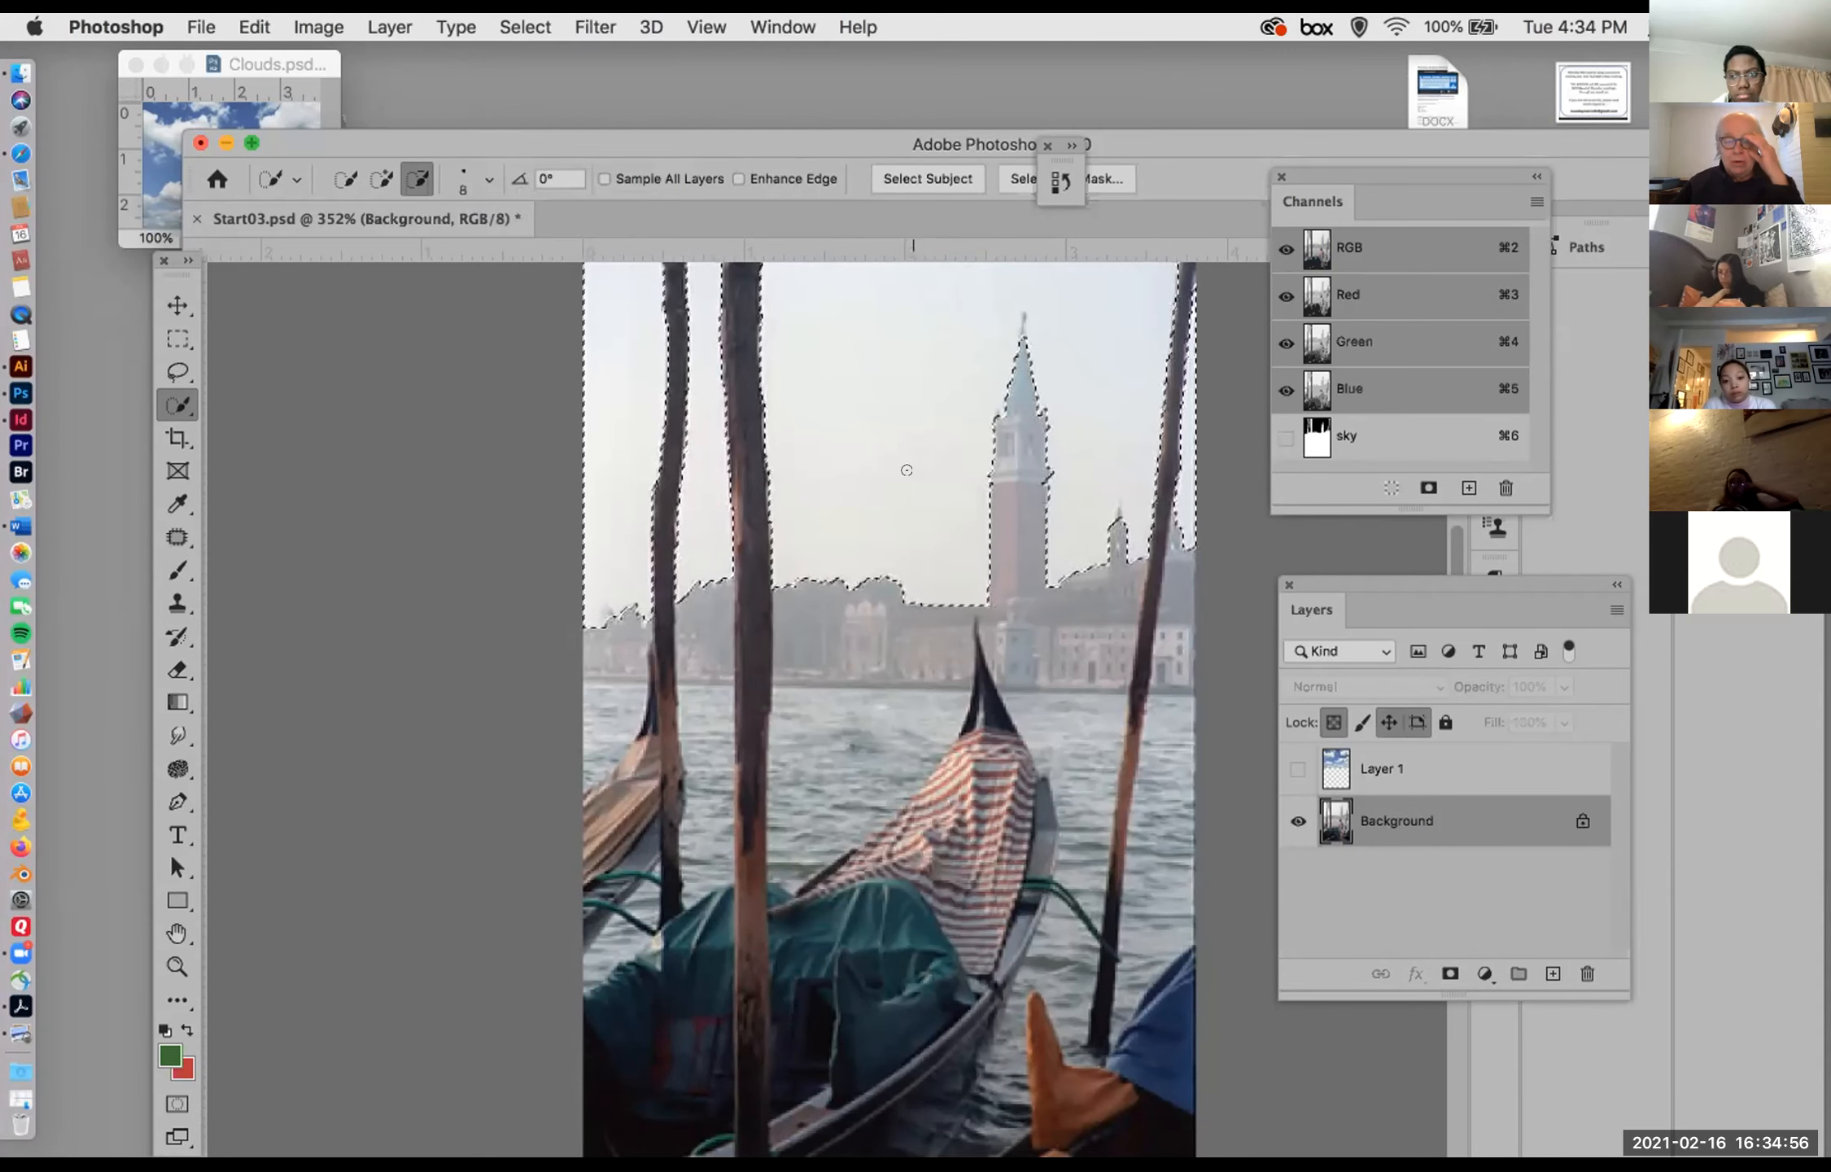
Step: Show the clouds layer, make it active and switch to the Rectangular Marquee Tool
click(1297, 769)
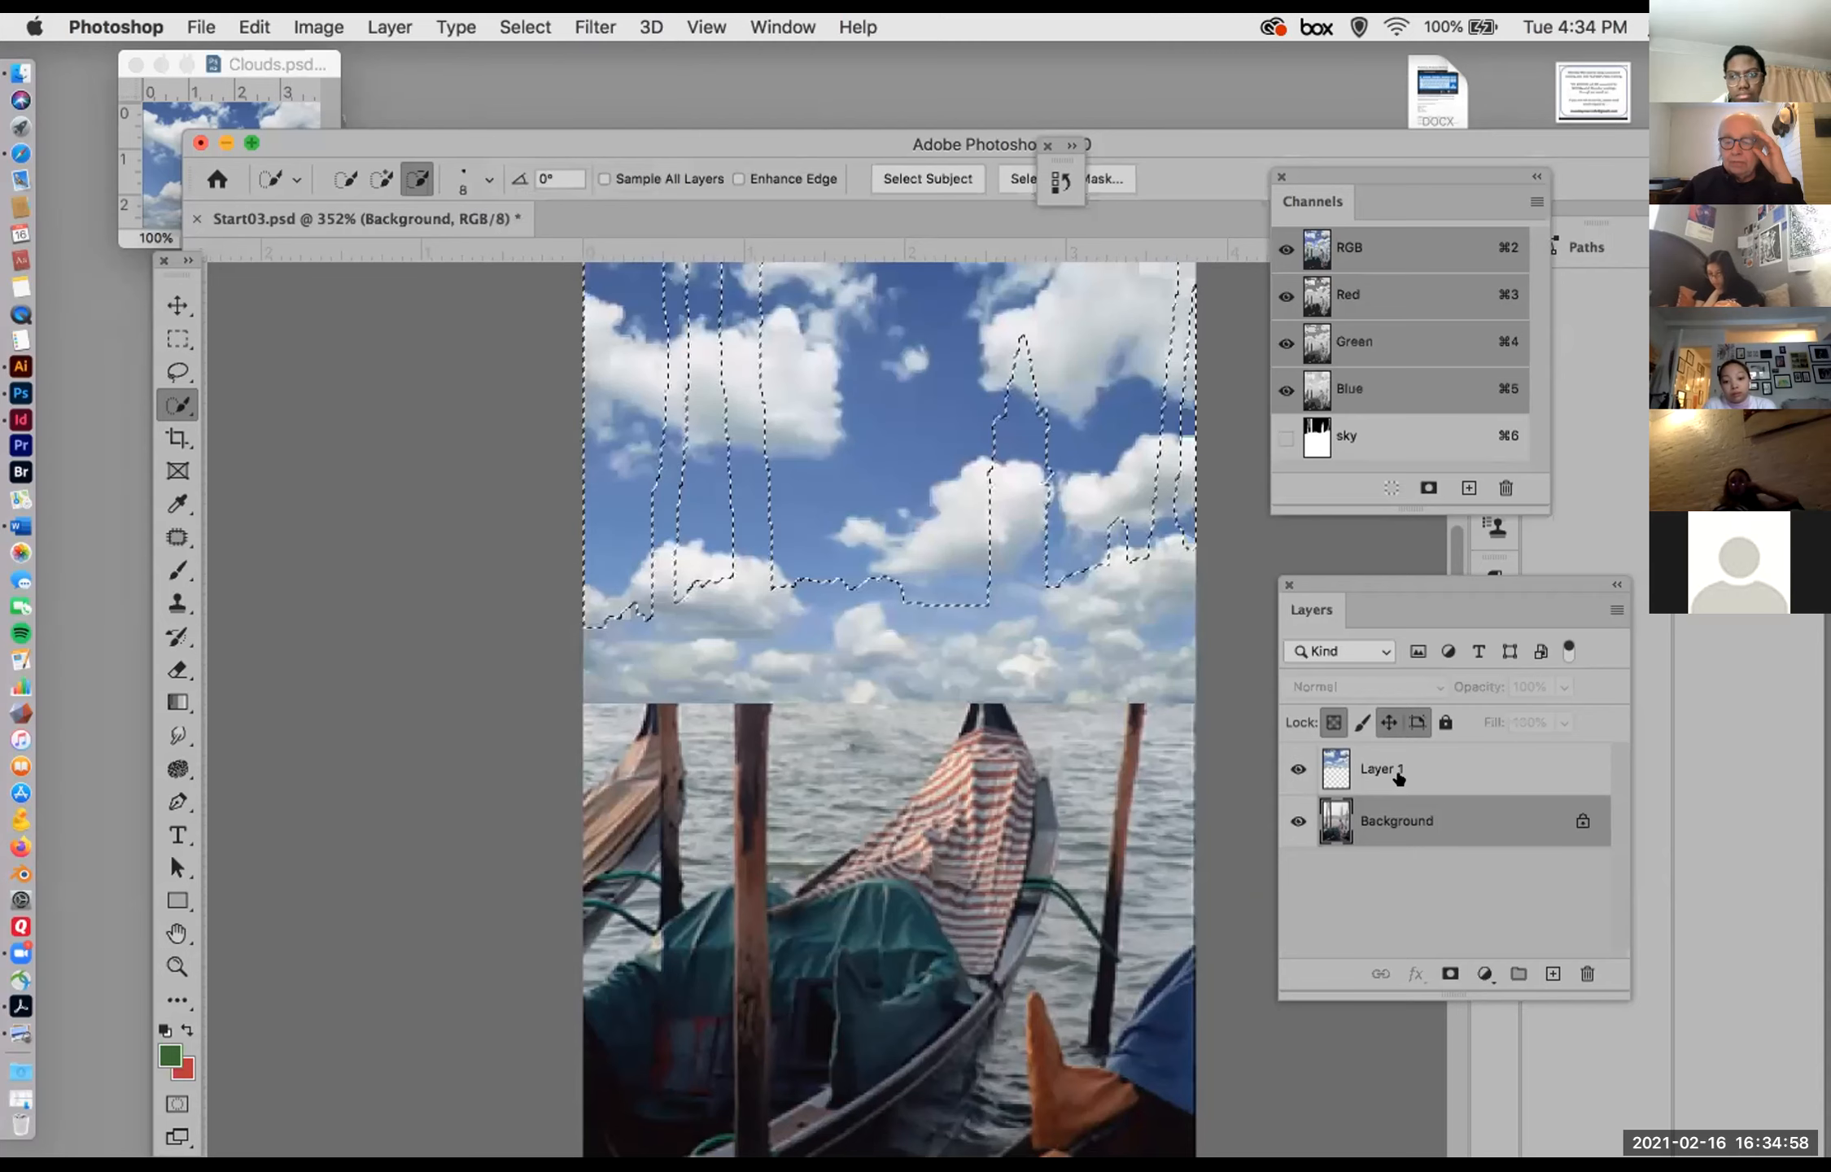
click(1397, 771)
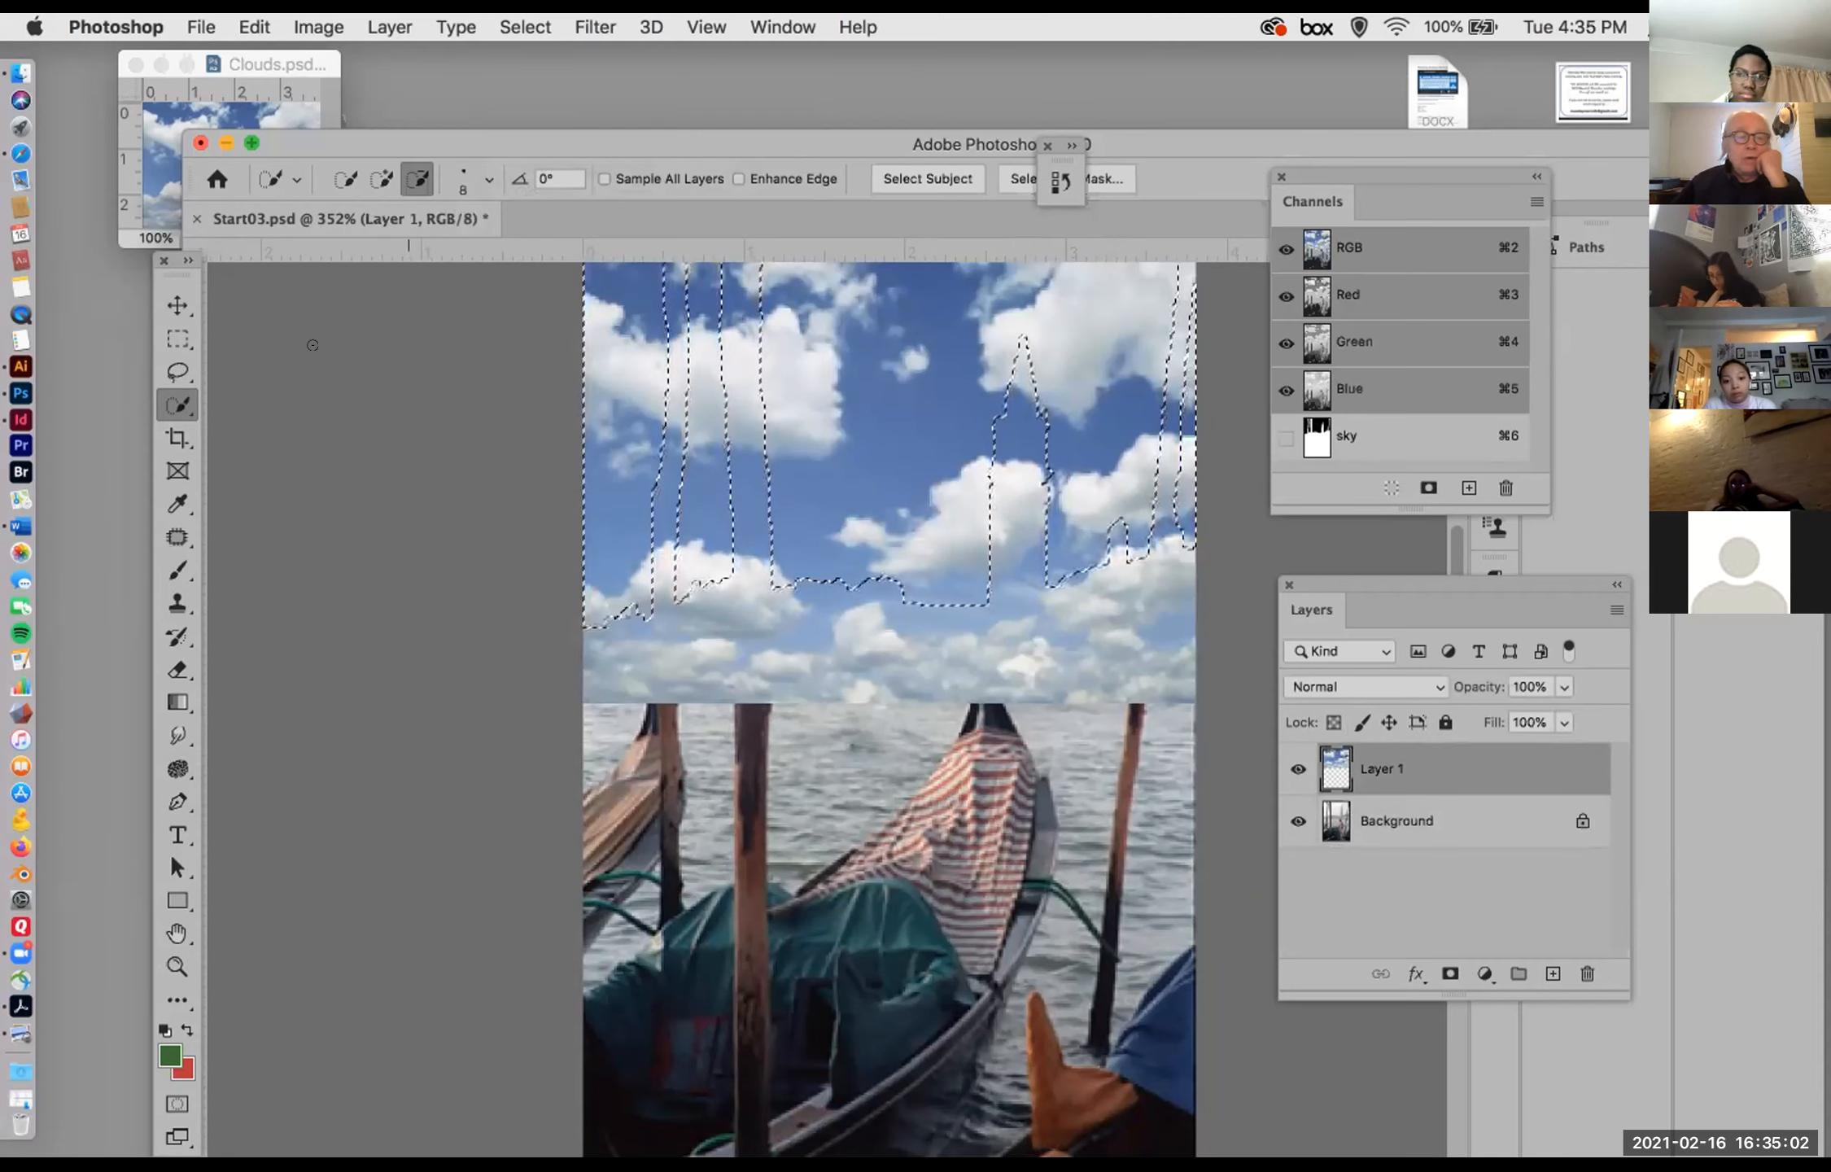
click(177, 338)
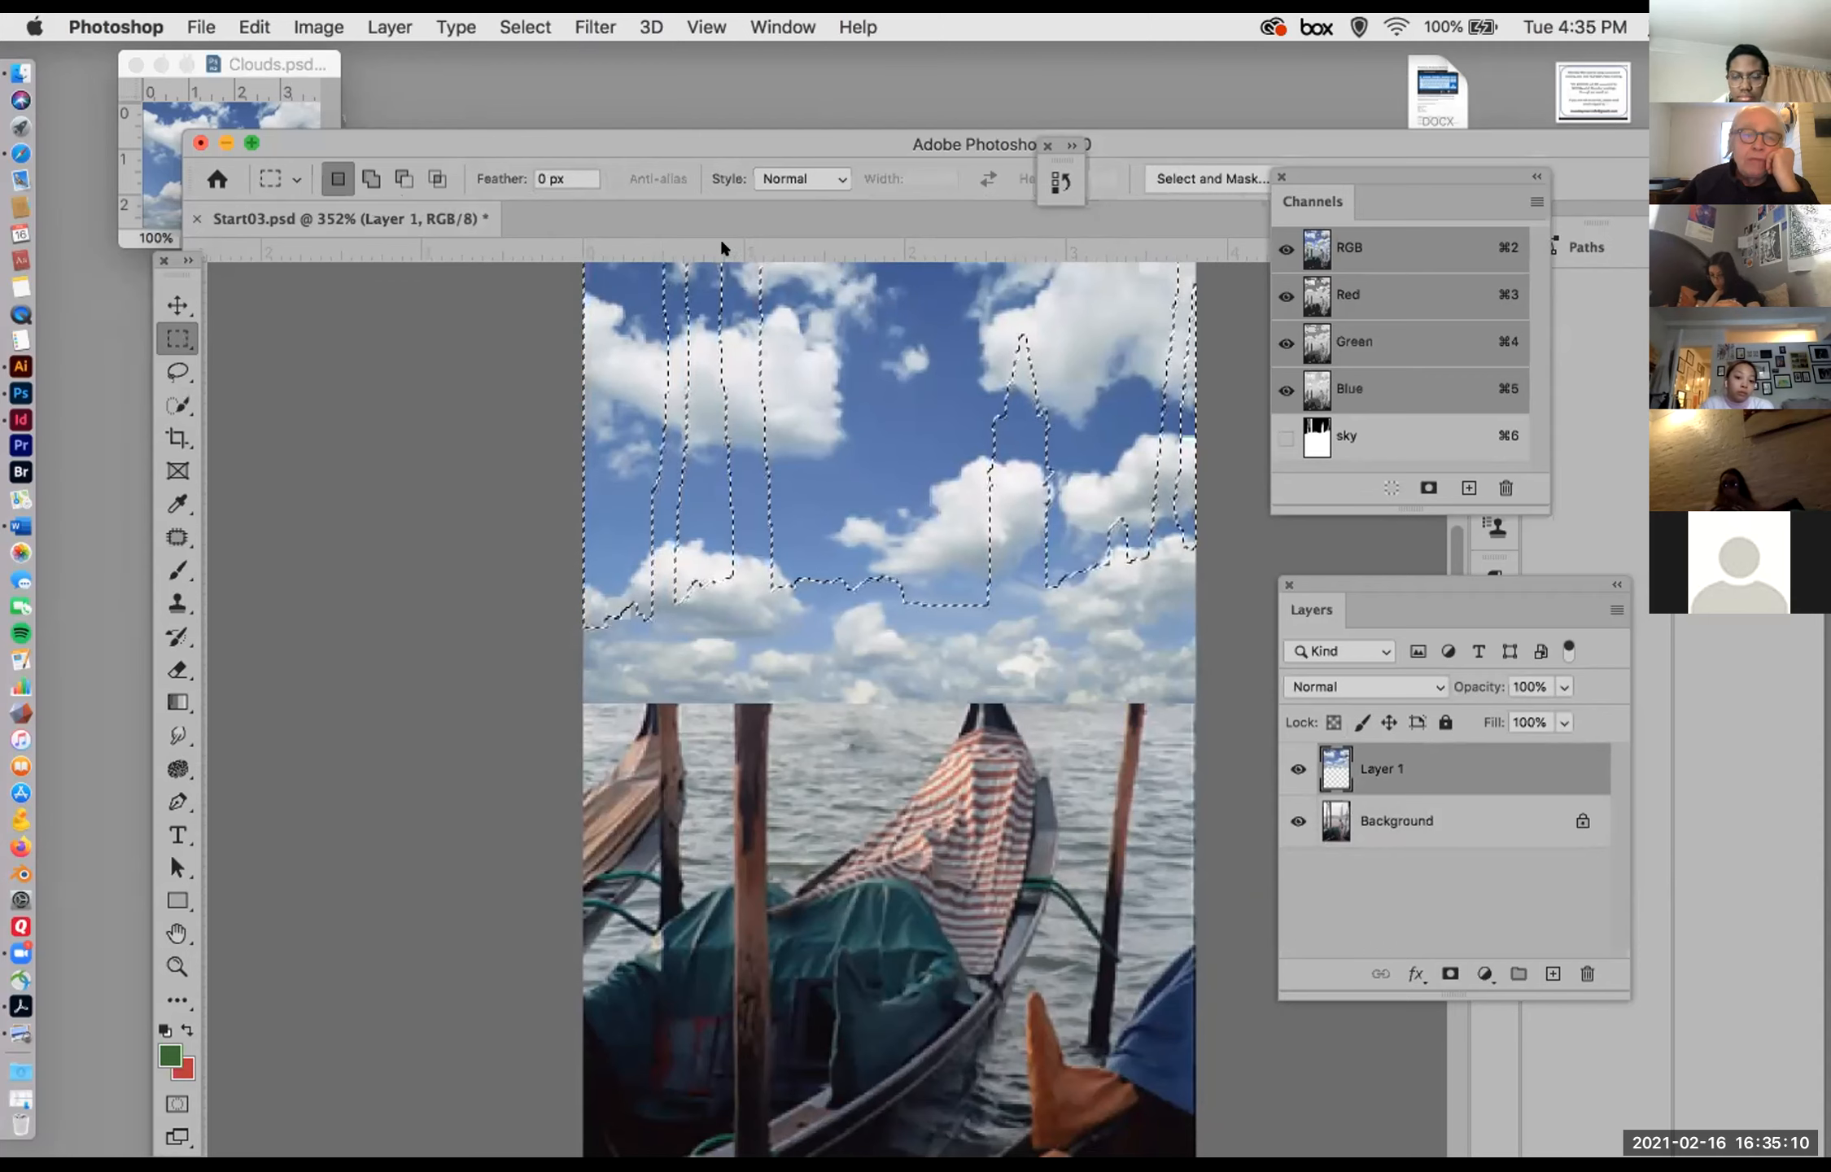
Step: Invert the sky selection to clear the clouds outside it on Layer 1, and hide the Background layer to inspect the cutout
click(525, 27)
click(539, 128)
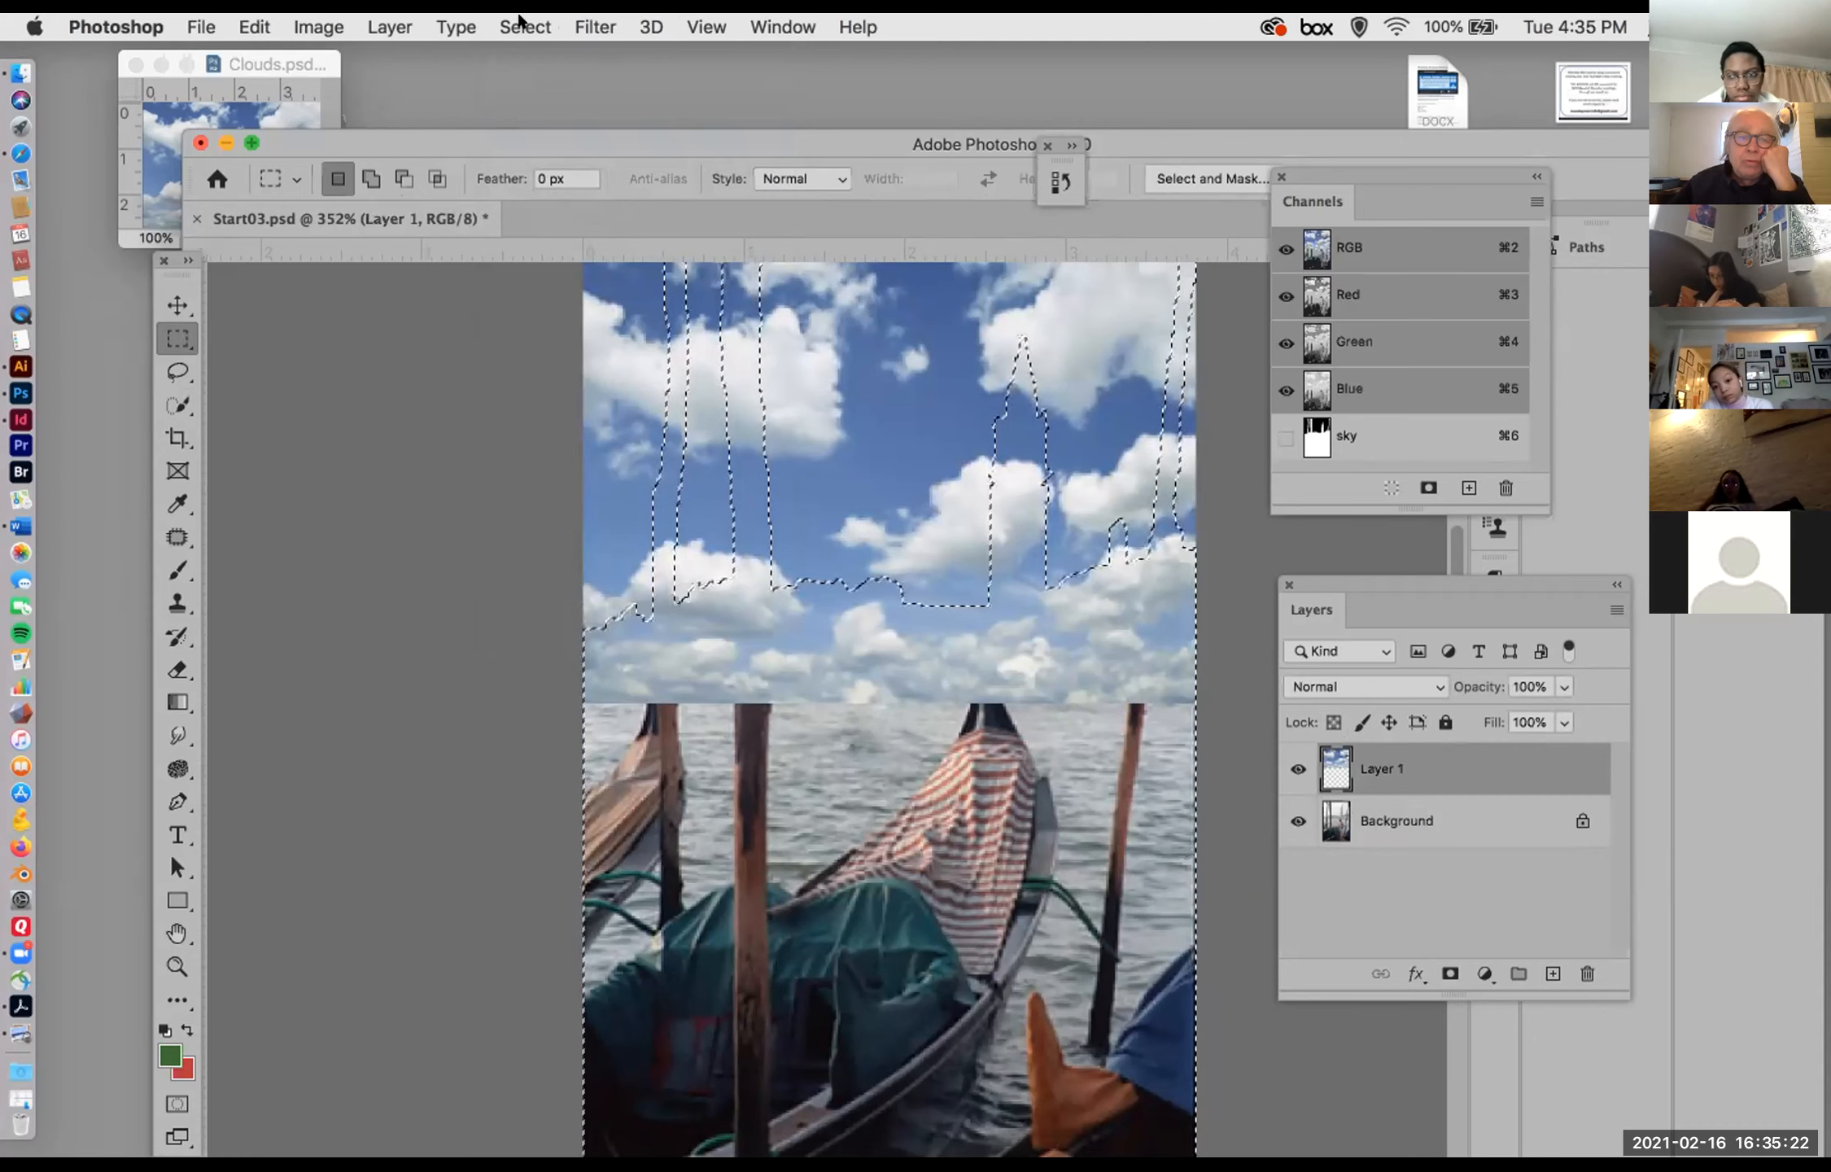
click(519, 21)
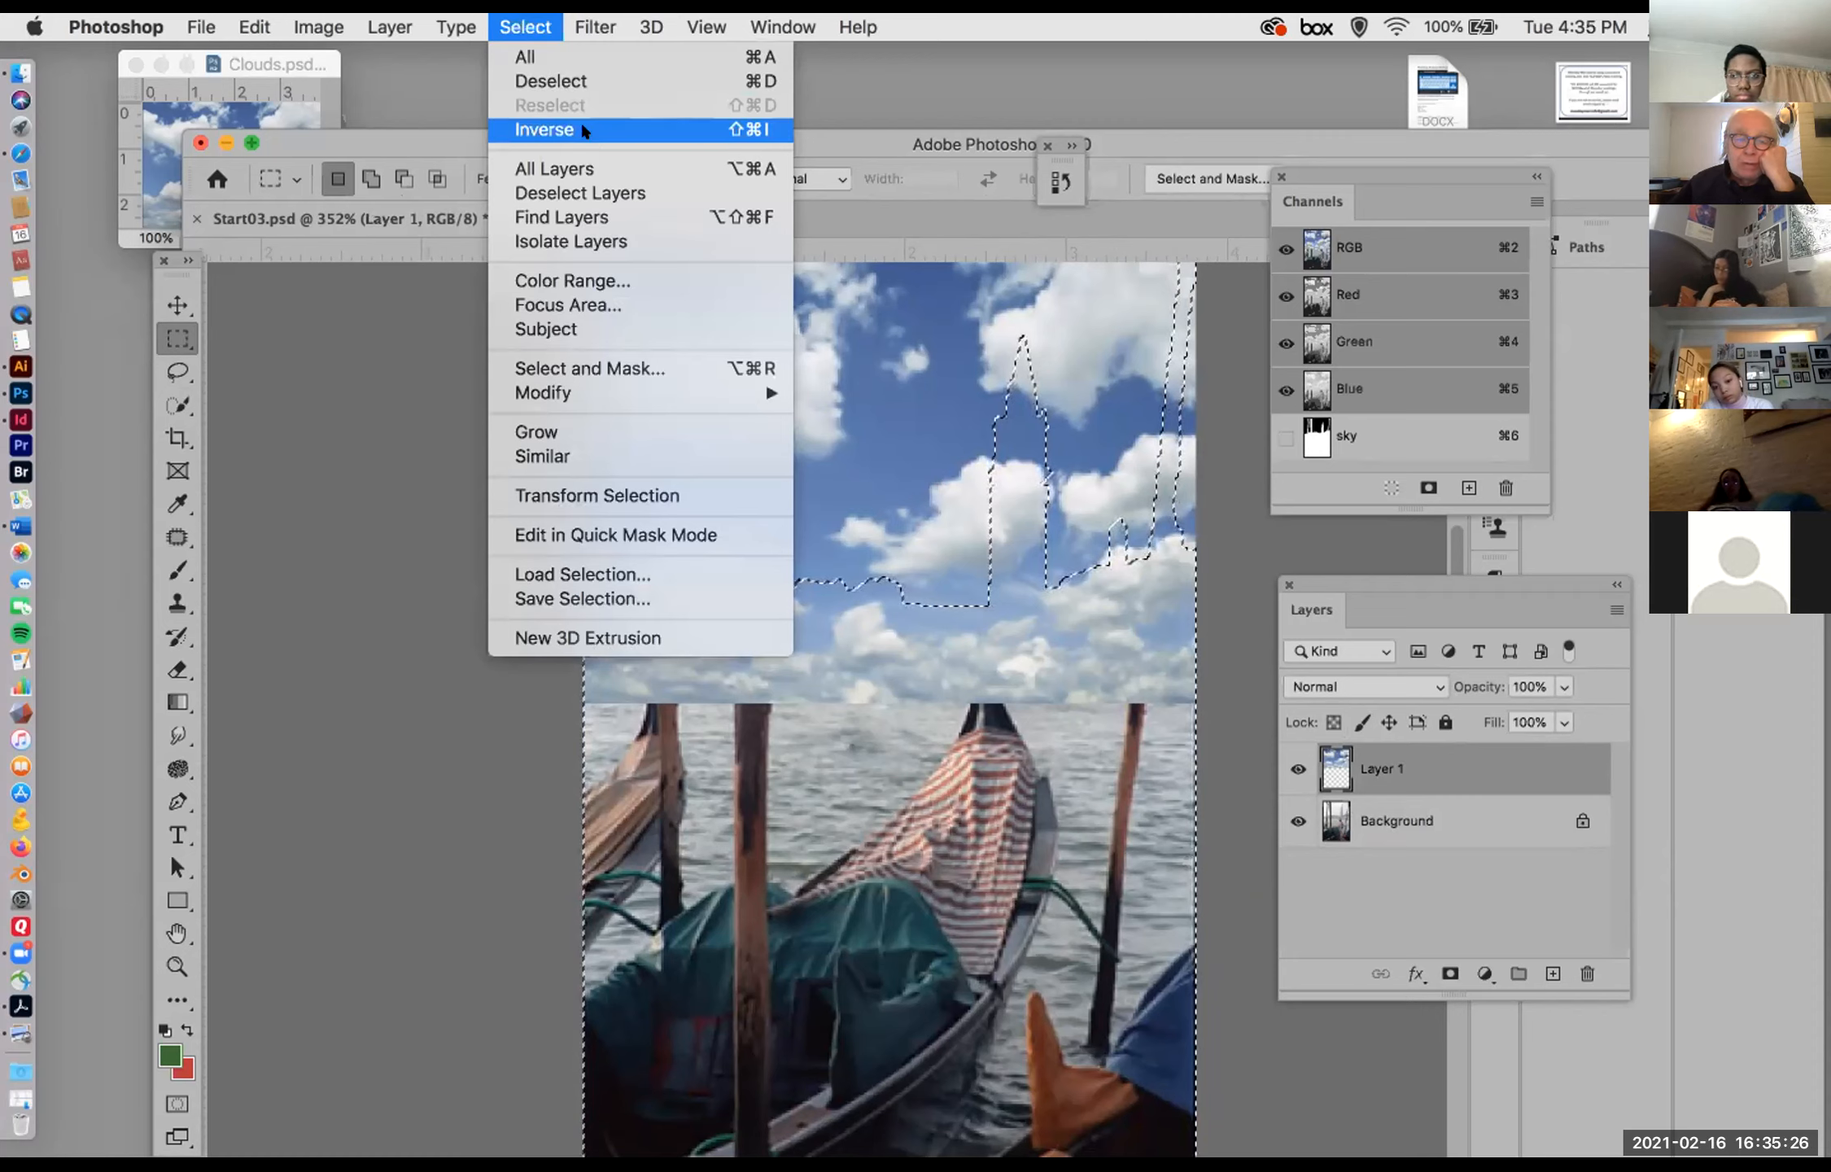
click(1055, 547)
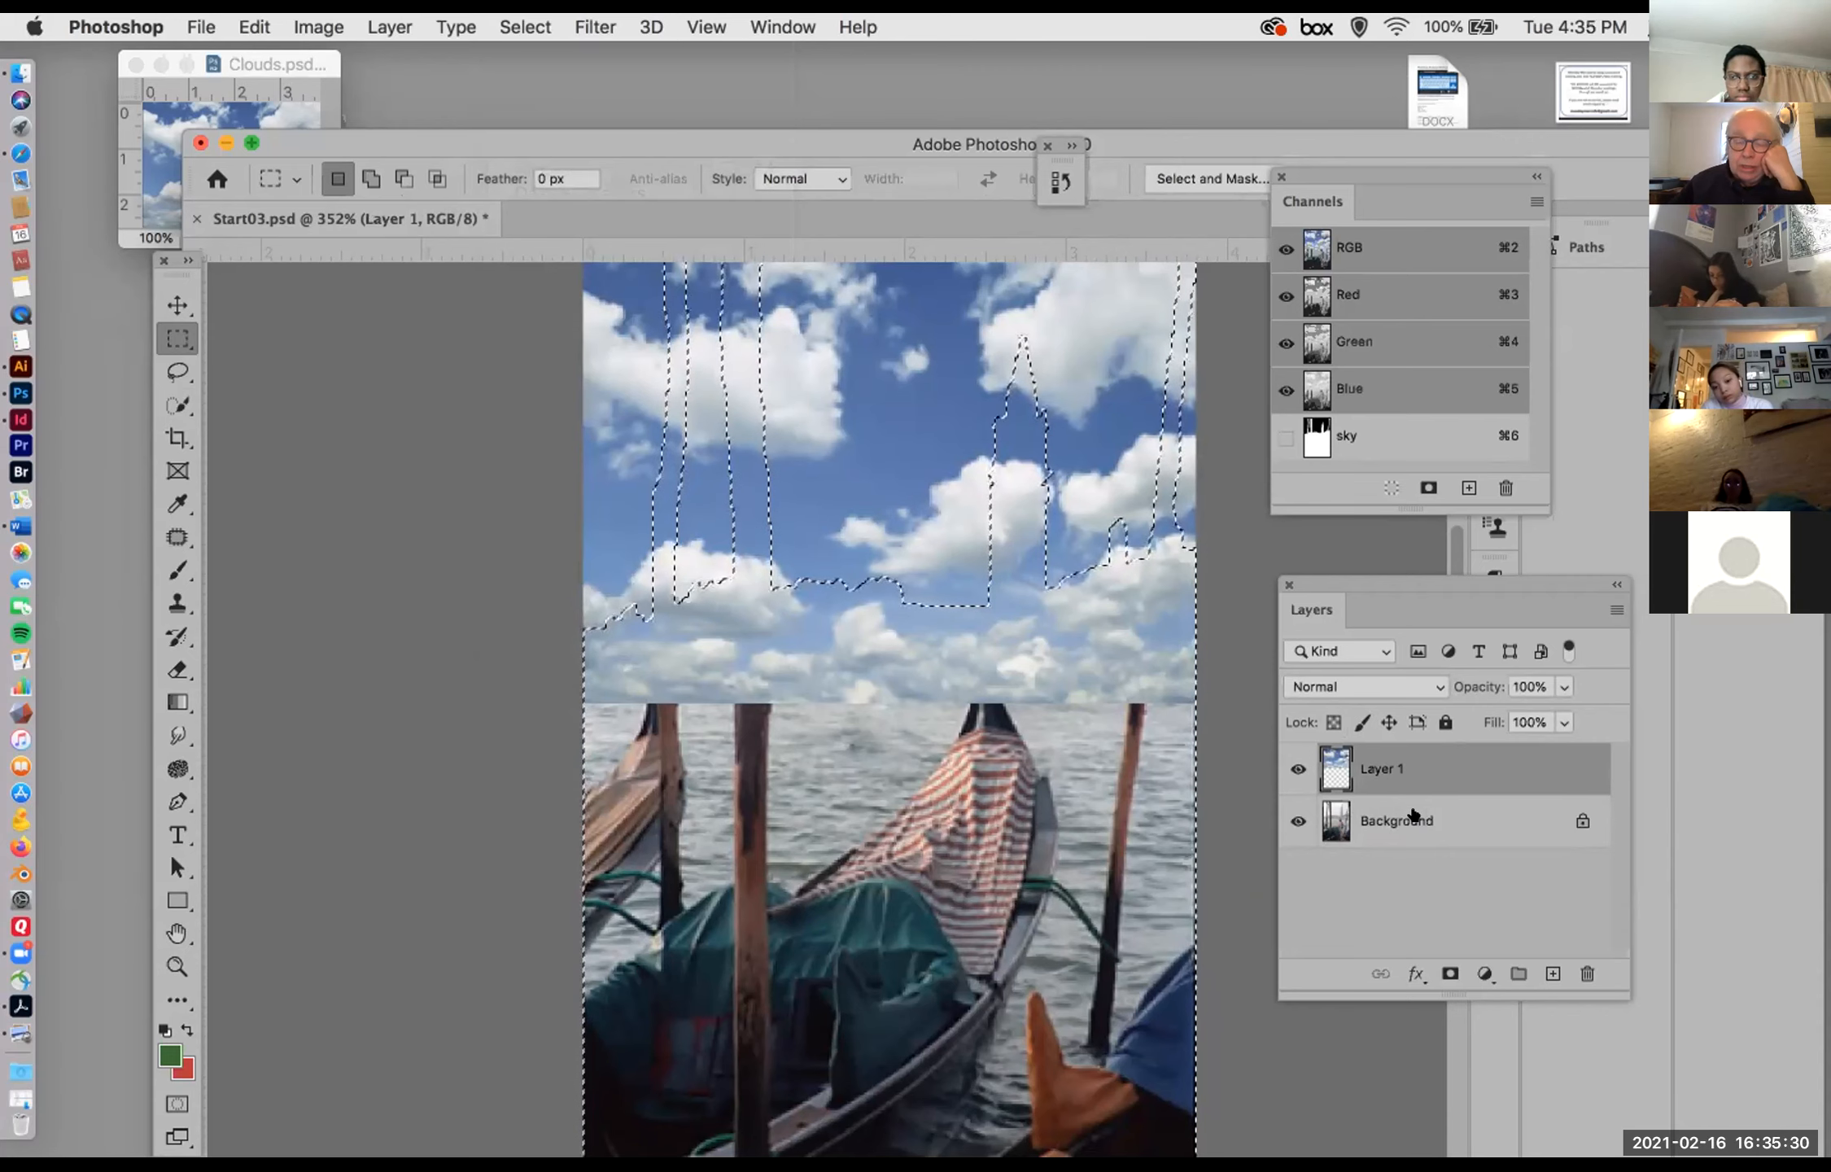
key(Delete)
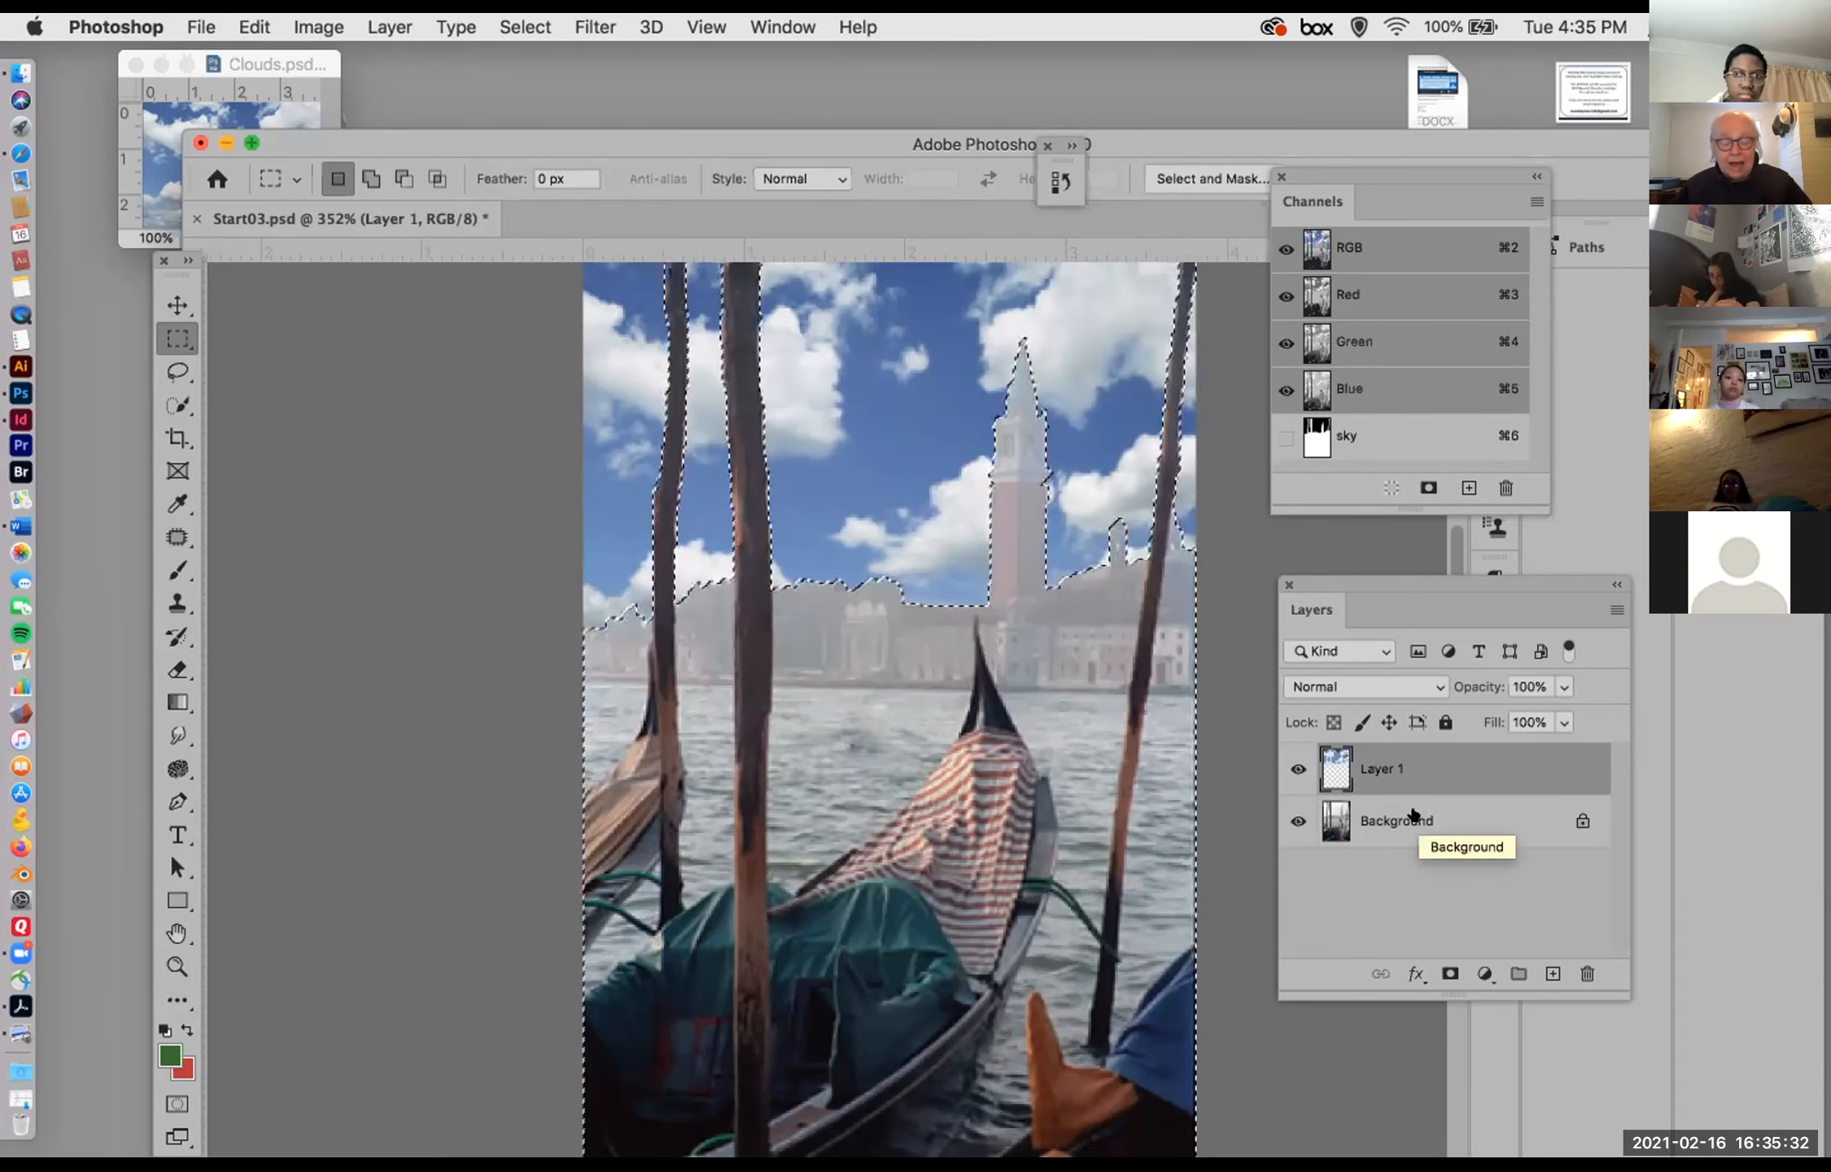
key(super+d)
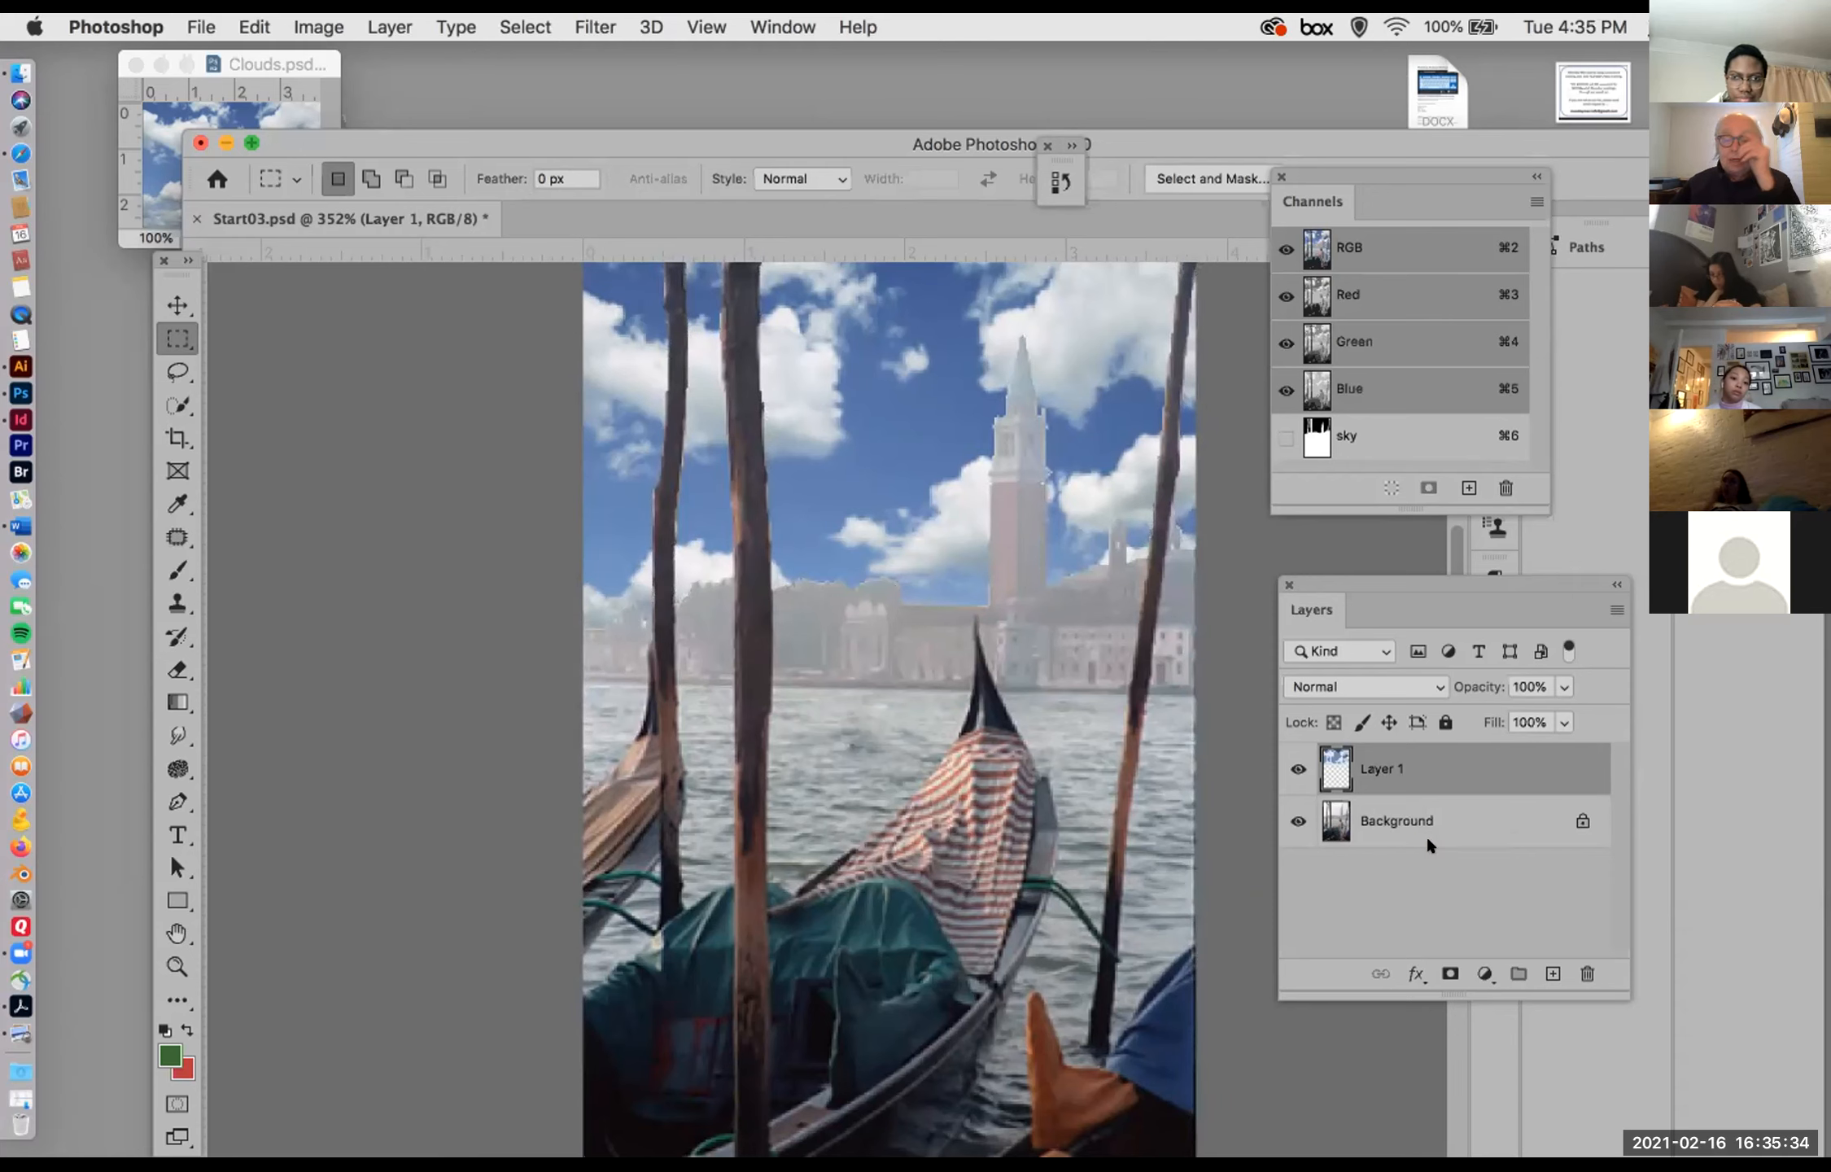
click(1294, 818)
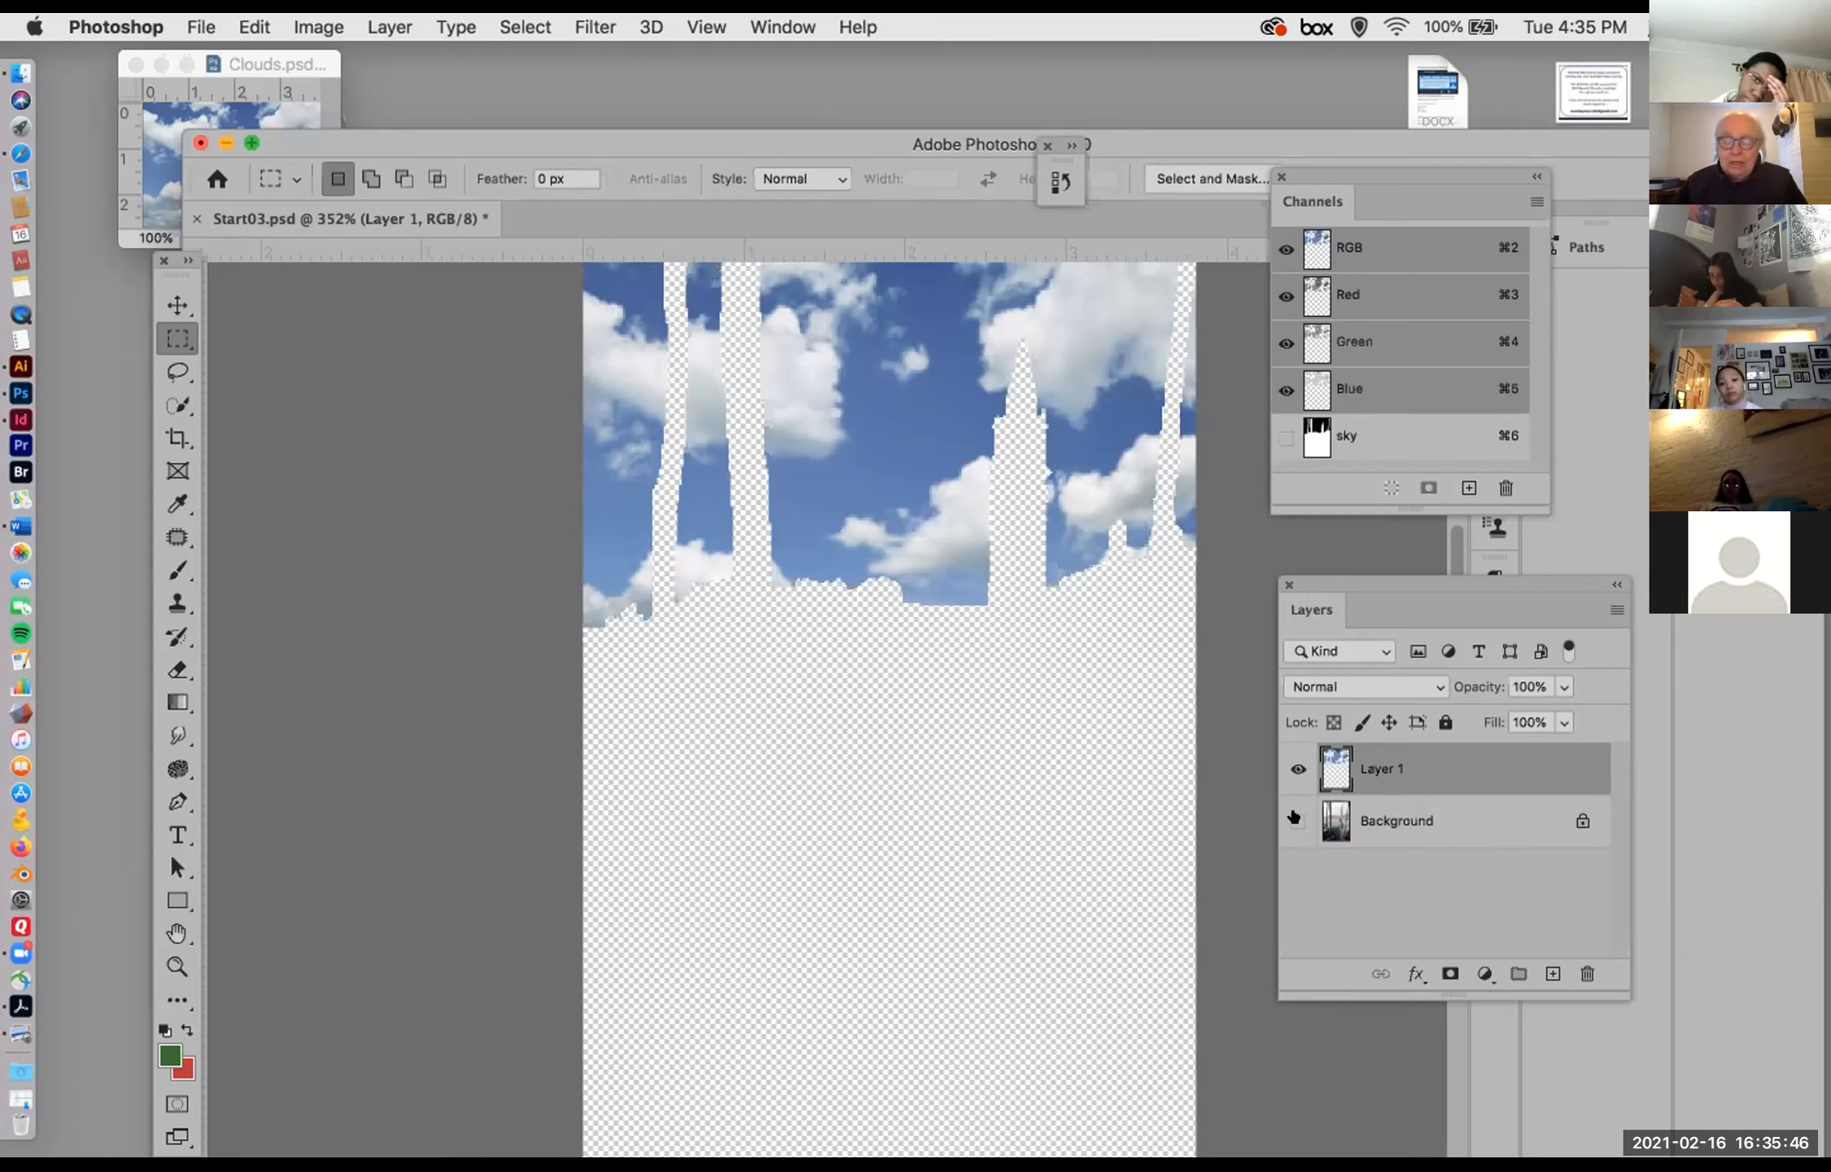
Step: Revert the document history to the Select Inverse state, and discard both the selection and the sky channel
click(745, 18)
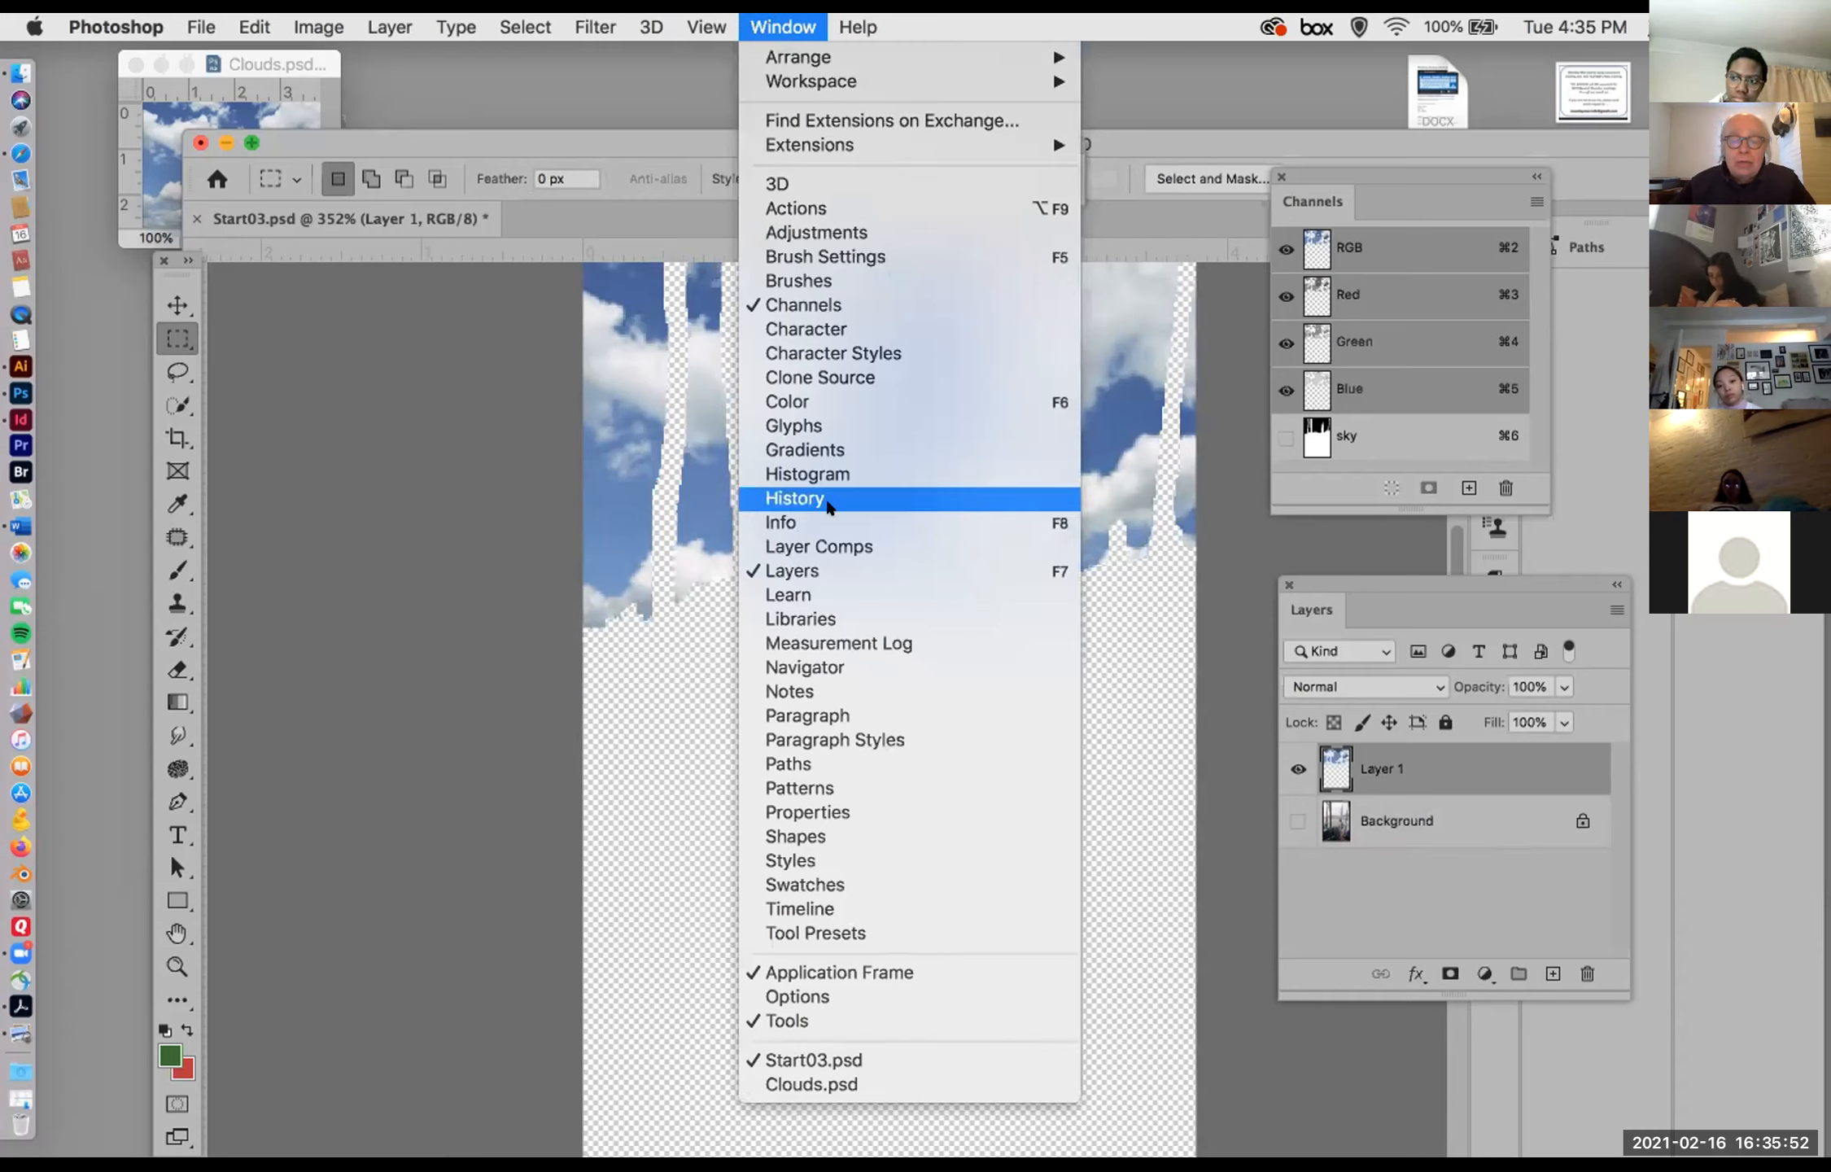
click(822, 498)
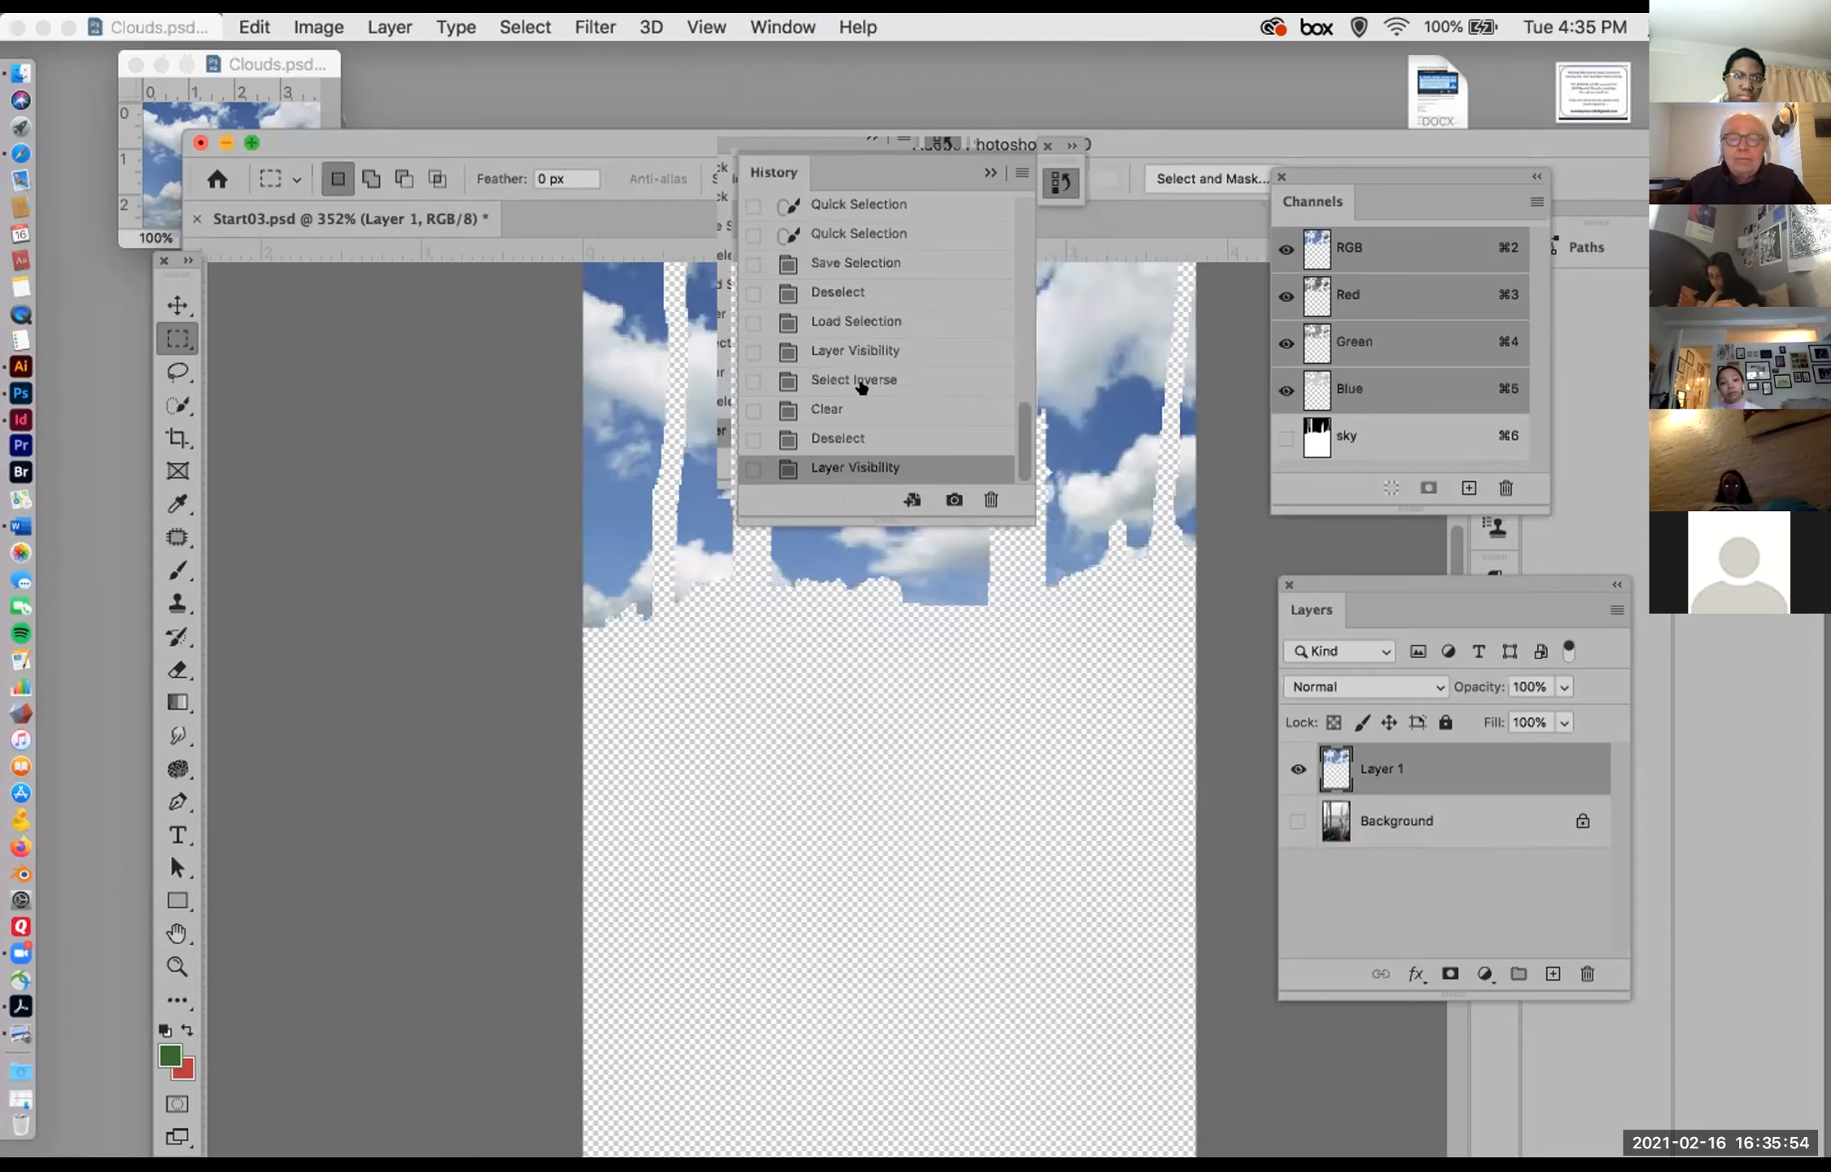
click(861, 379)
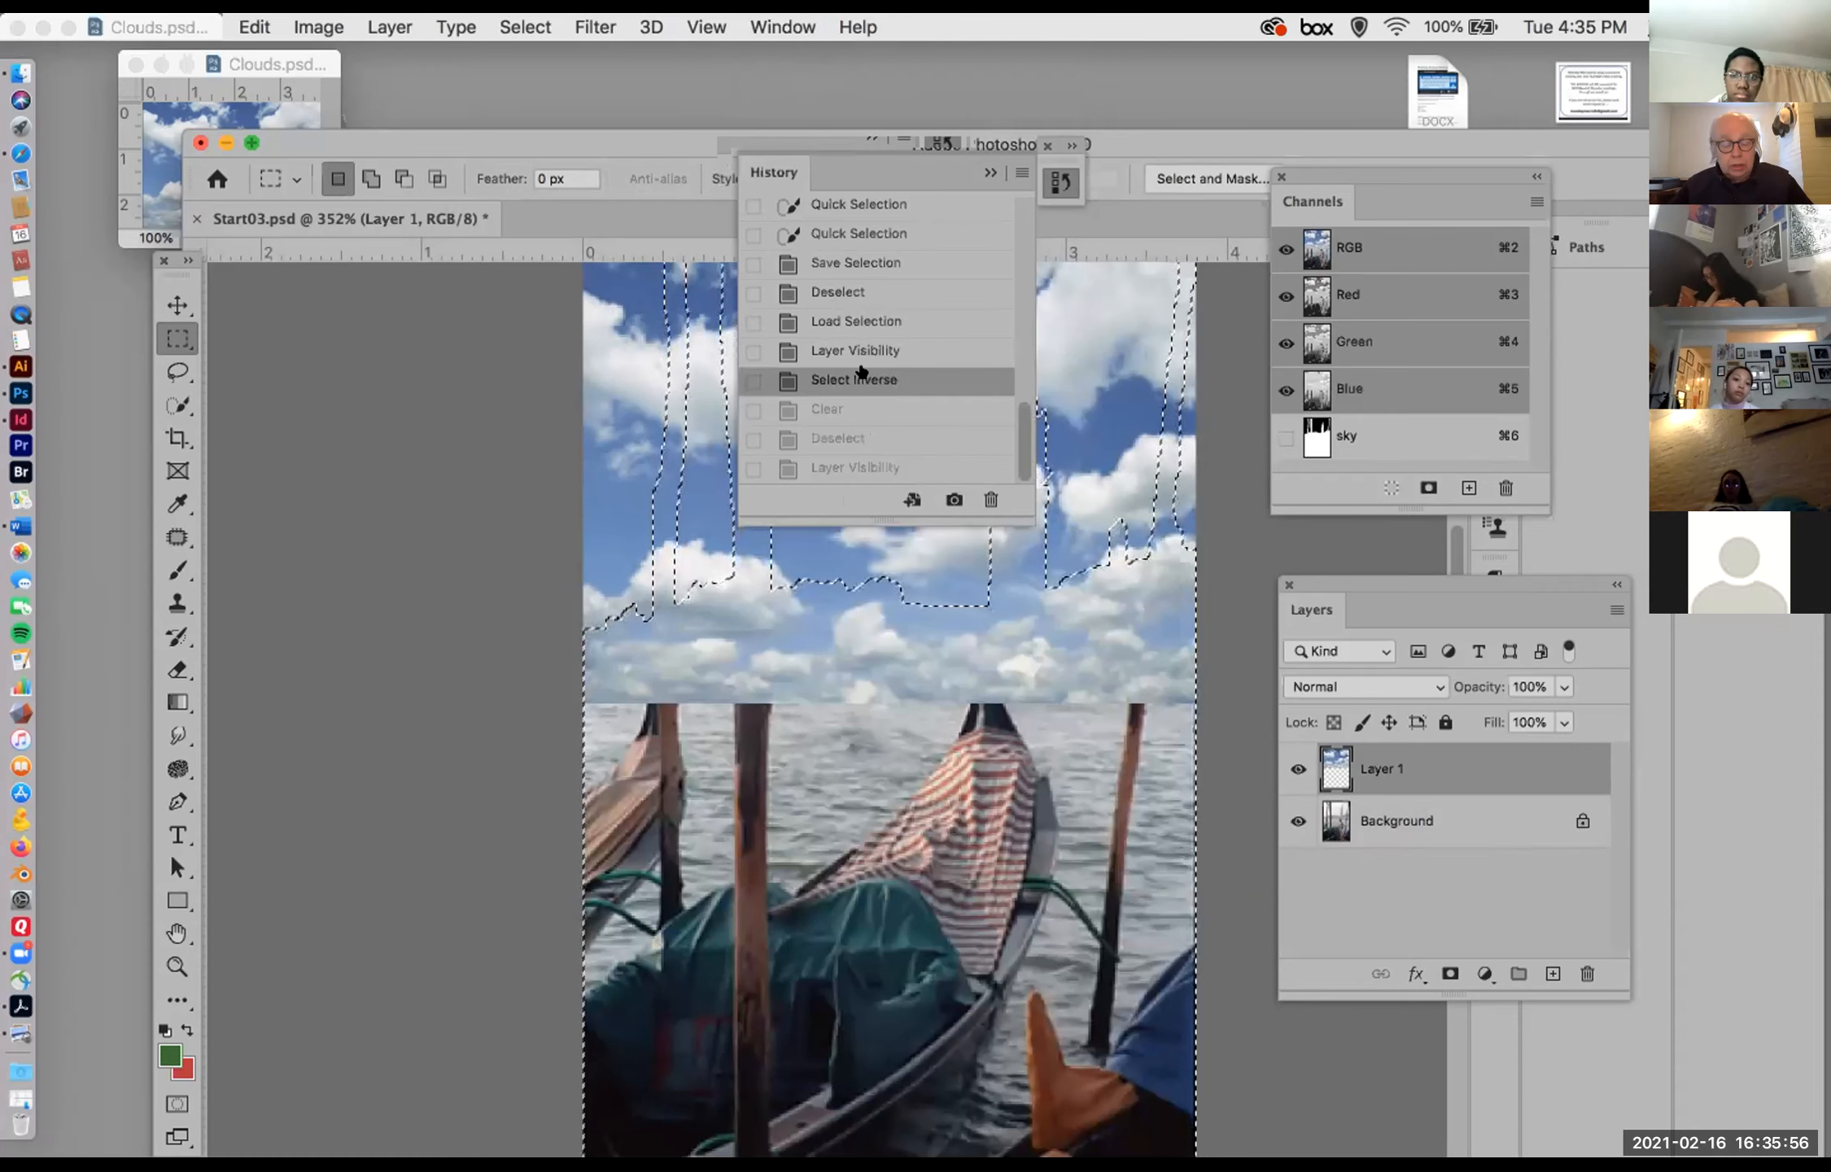
key(super+d)
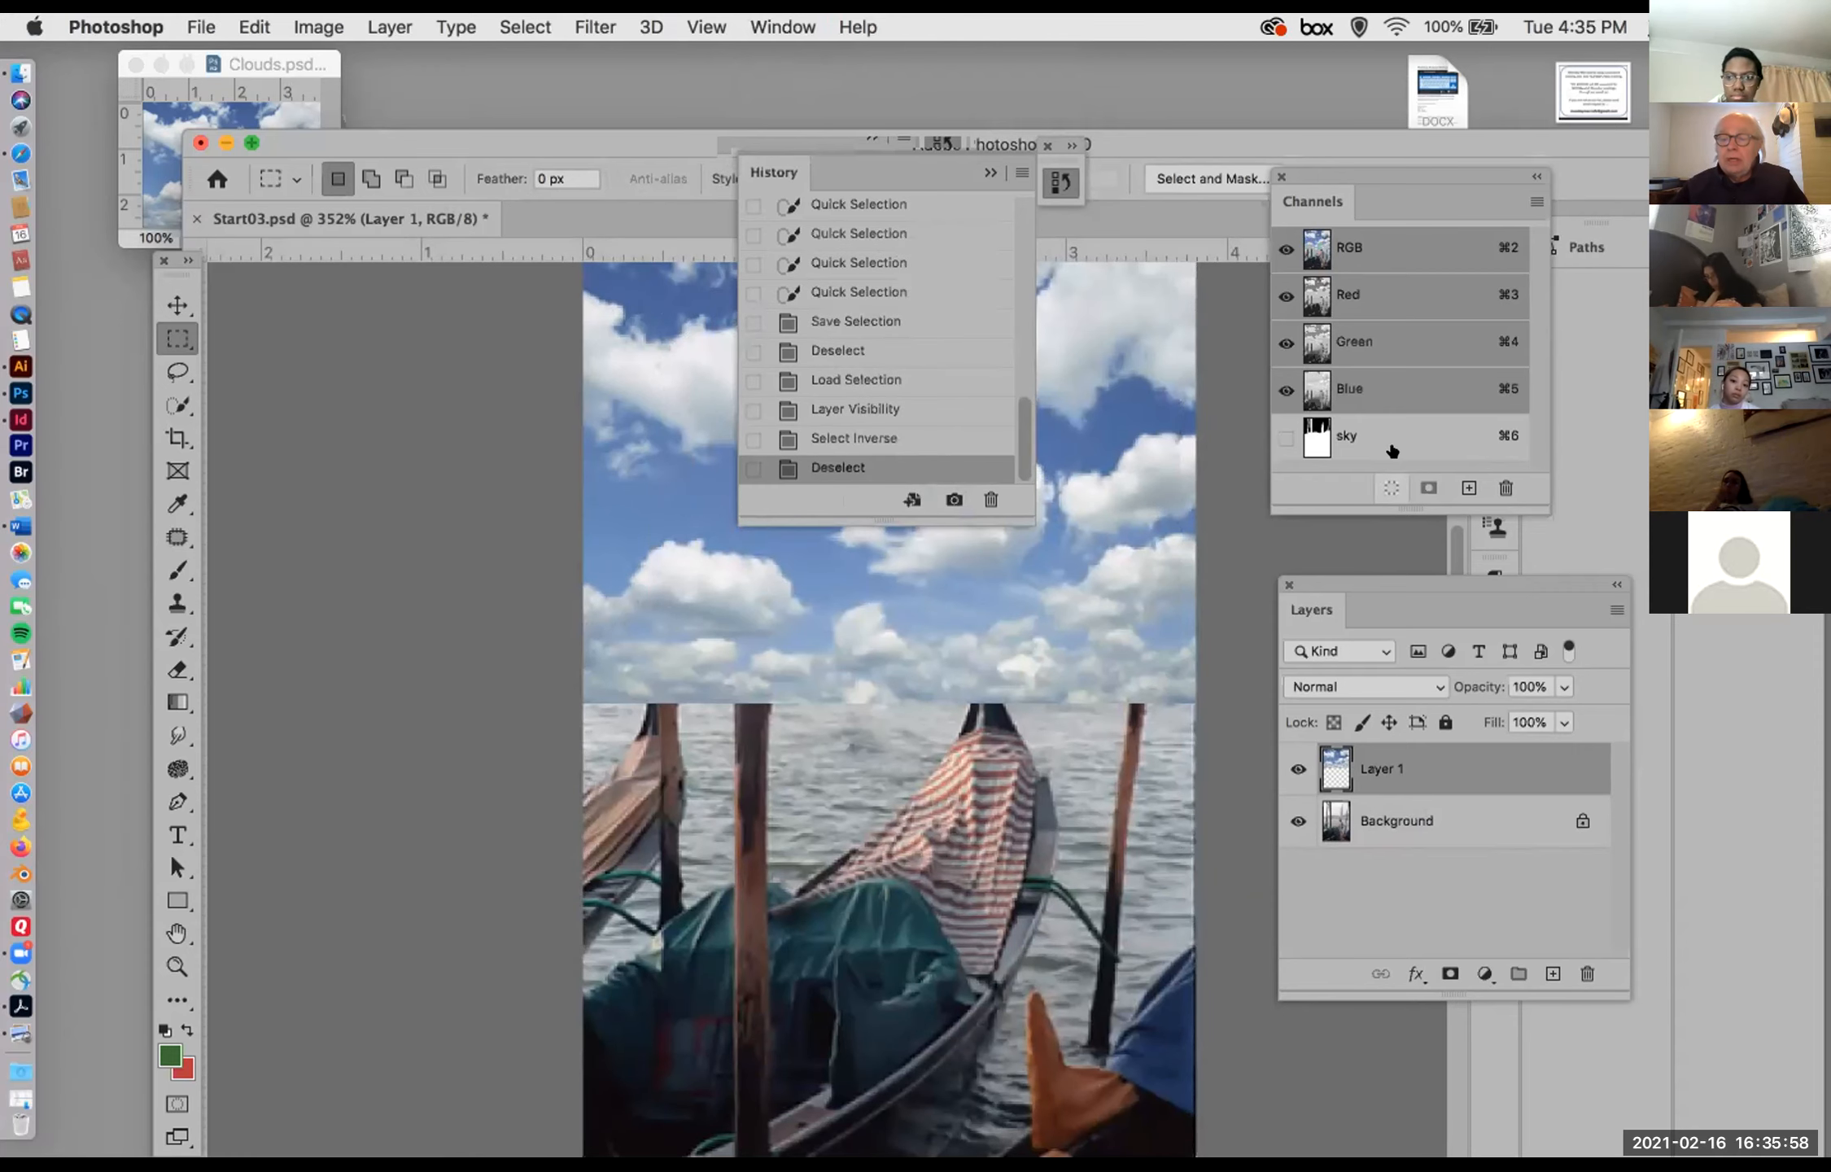
drag(1393, 443, 1507, 485)
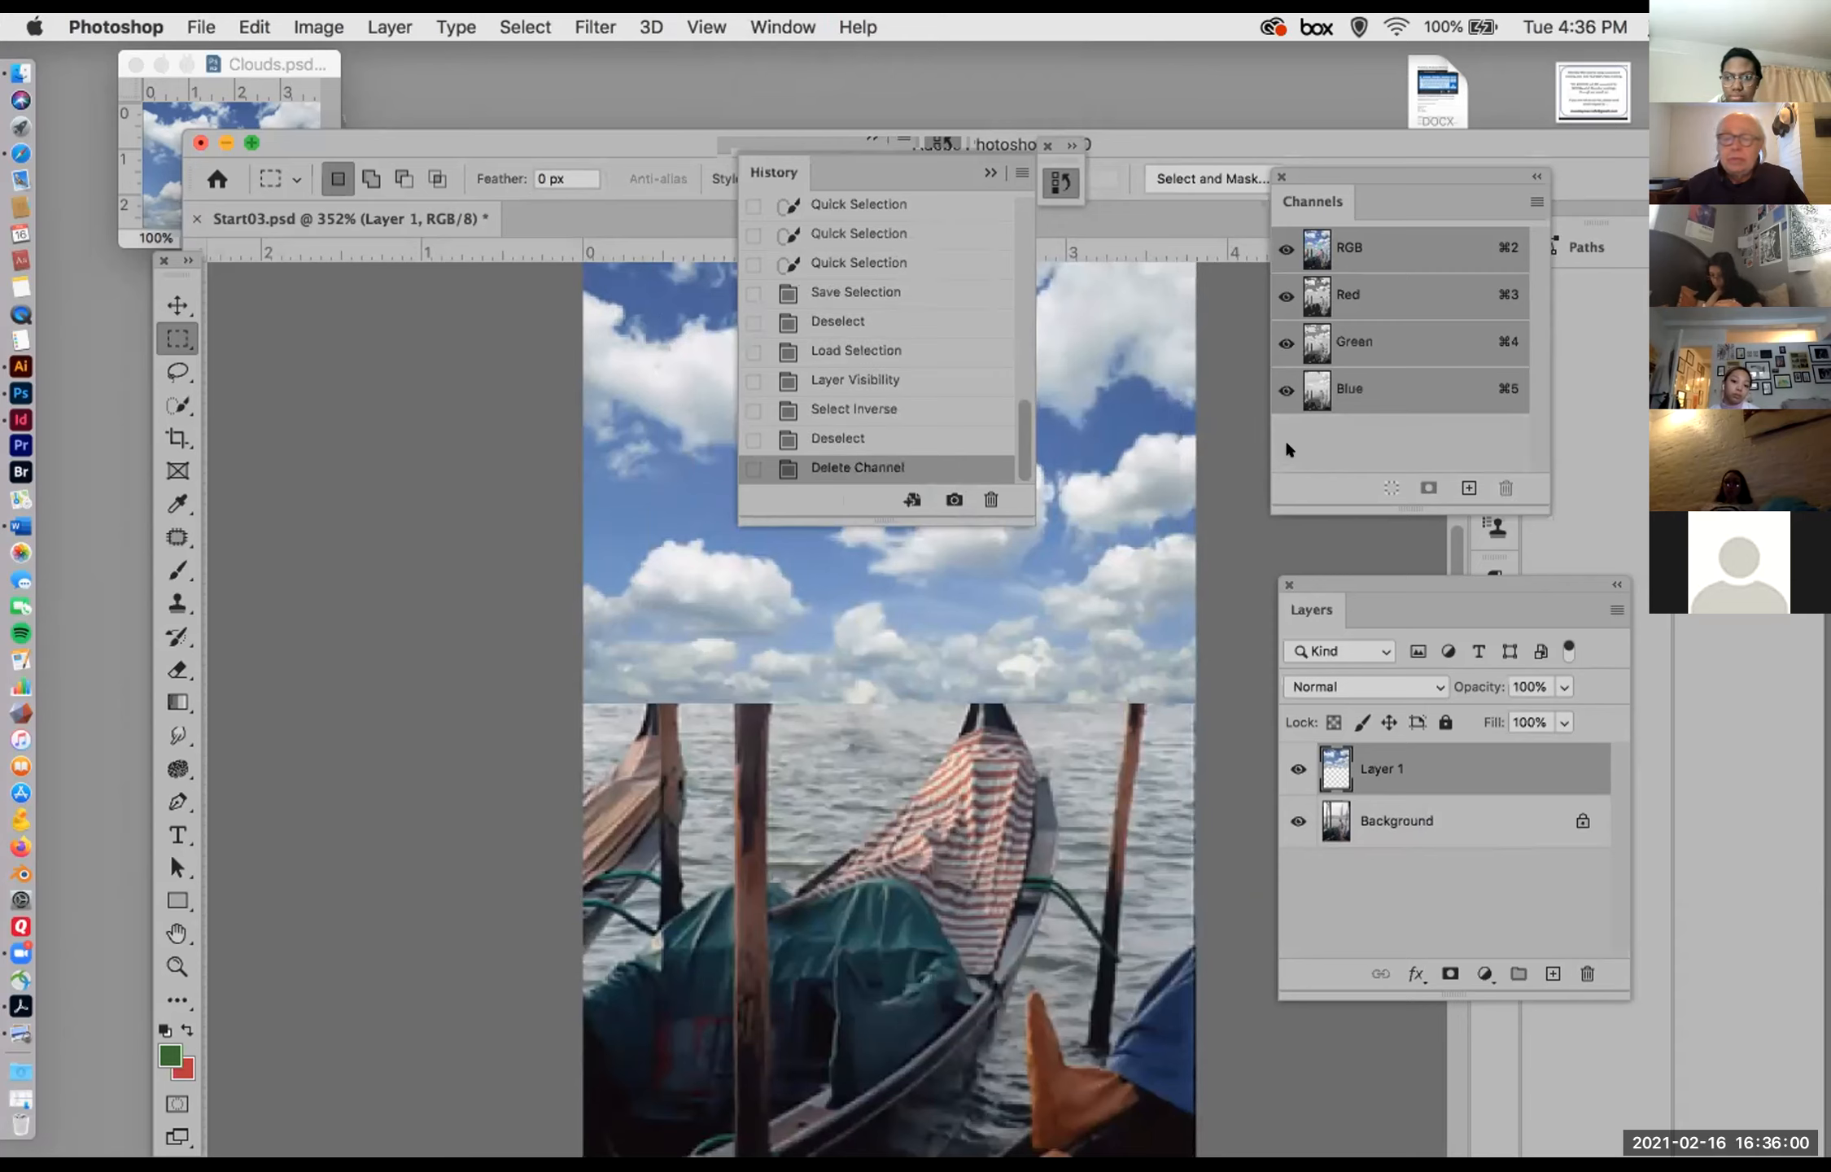
click(986, 172)
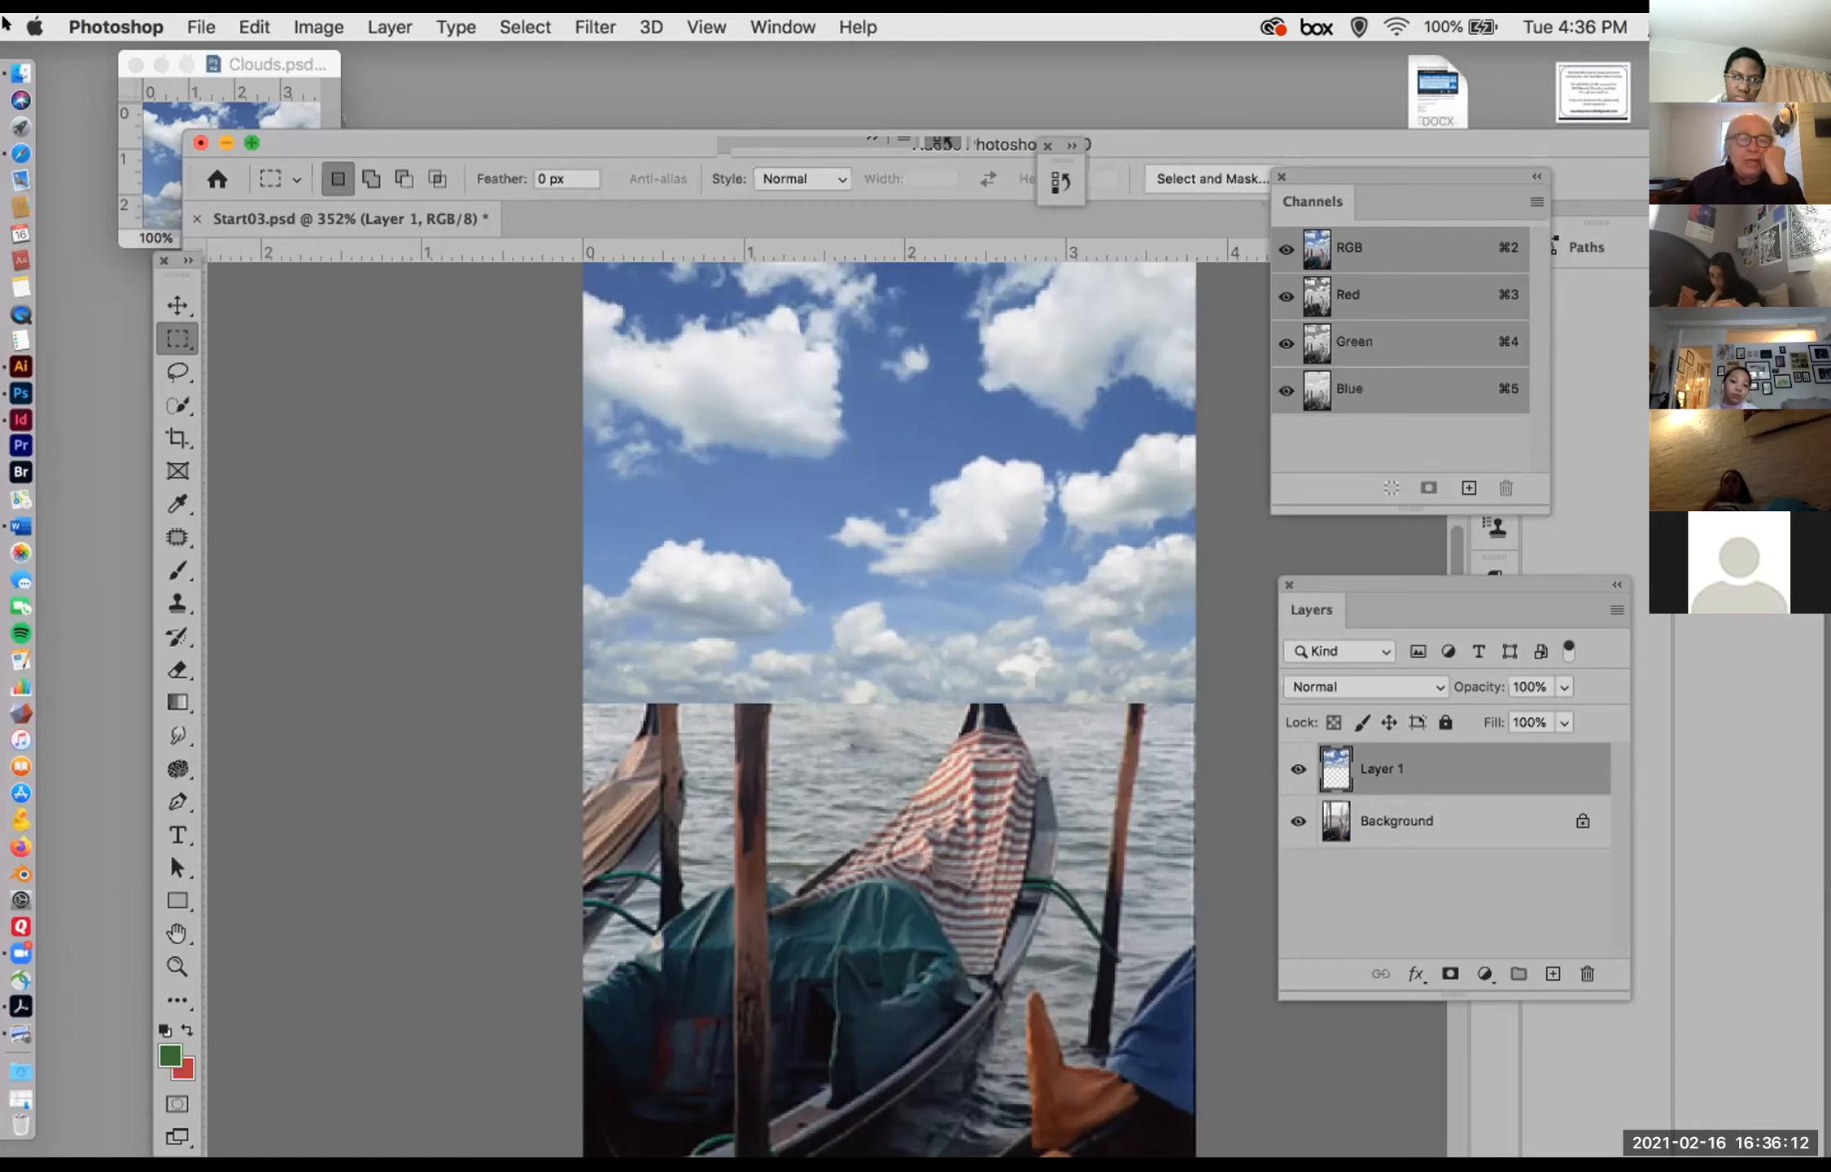
Step: Add a Reveal All layer mask to the clouds layer and turn off the display of its mask channel
click(384, 27)
mouse_move(492, 429)
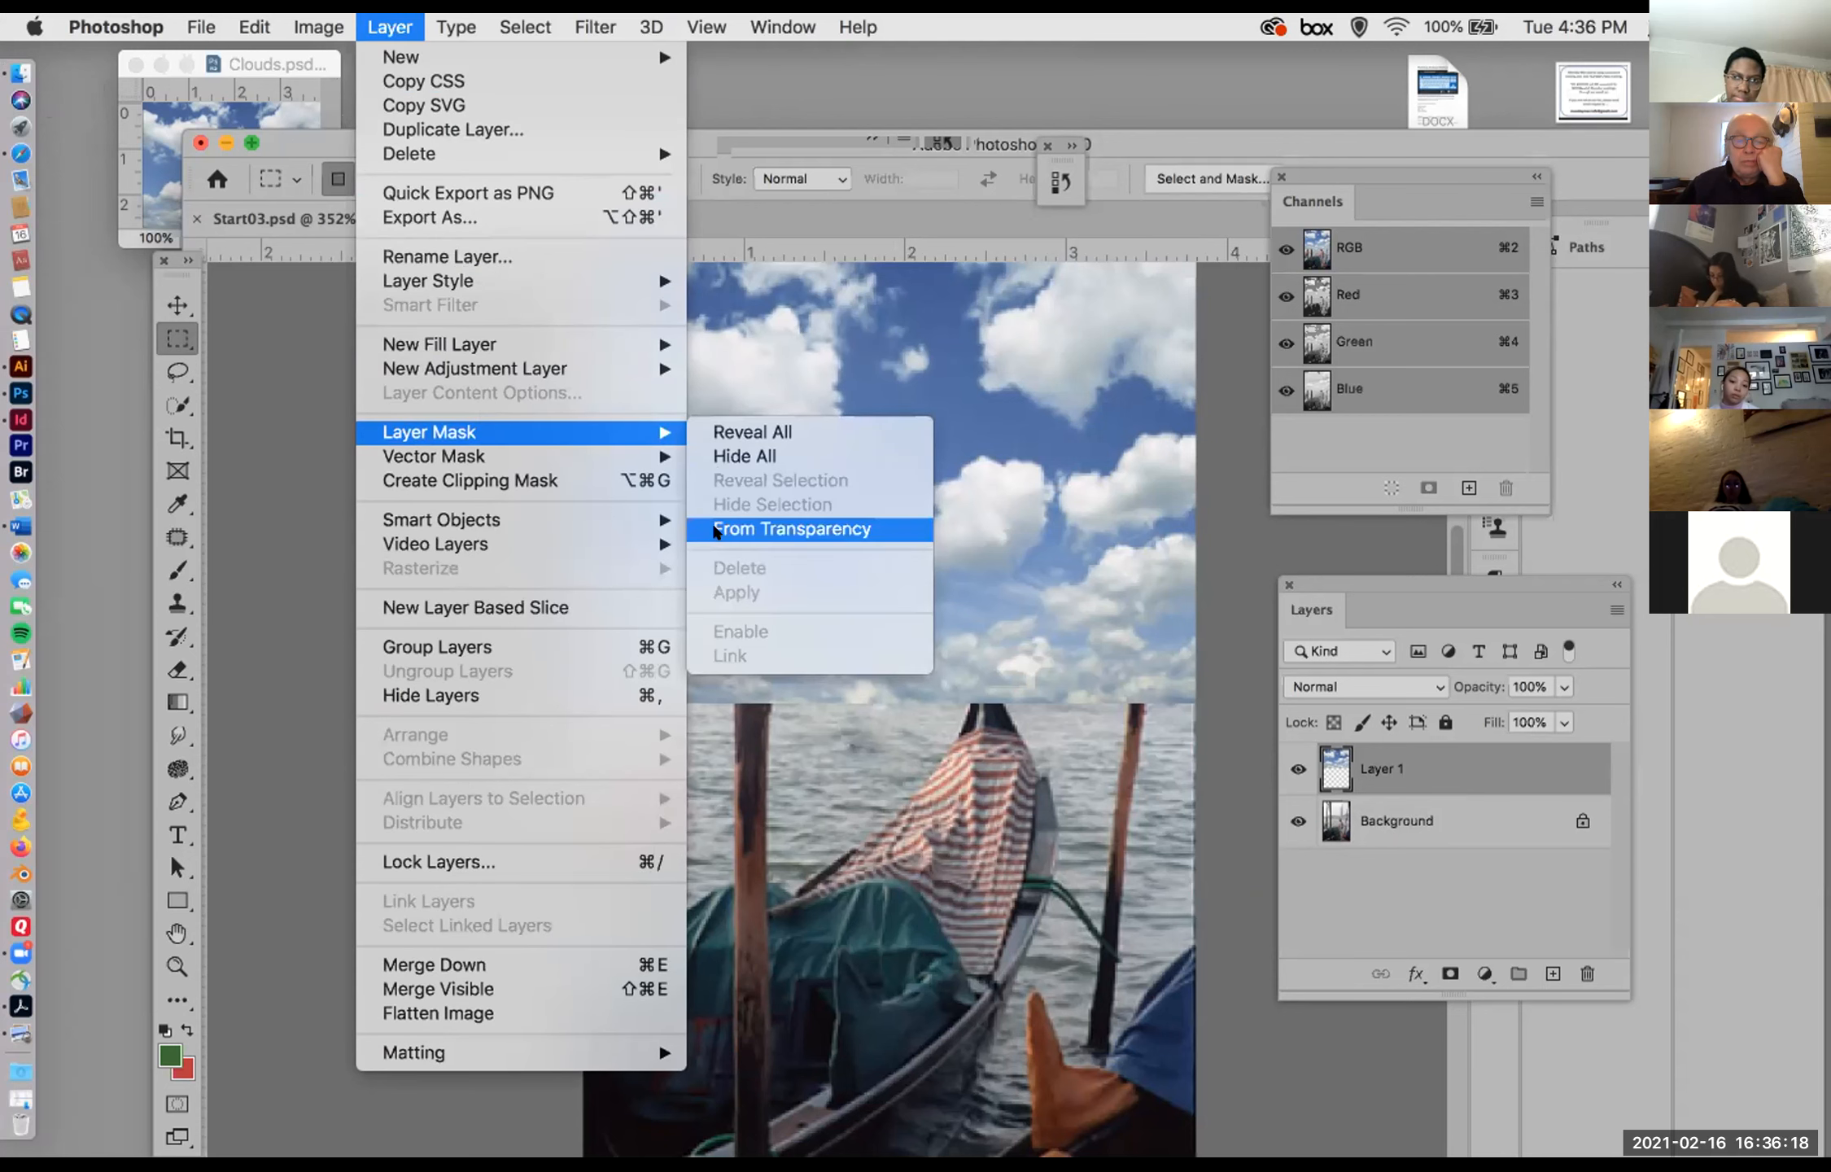
click(716, 431)
click(1284, 436)
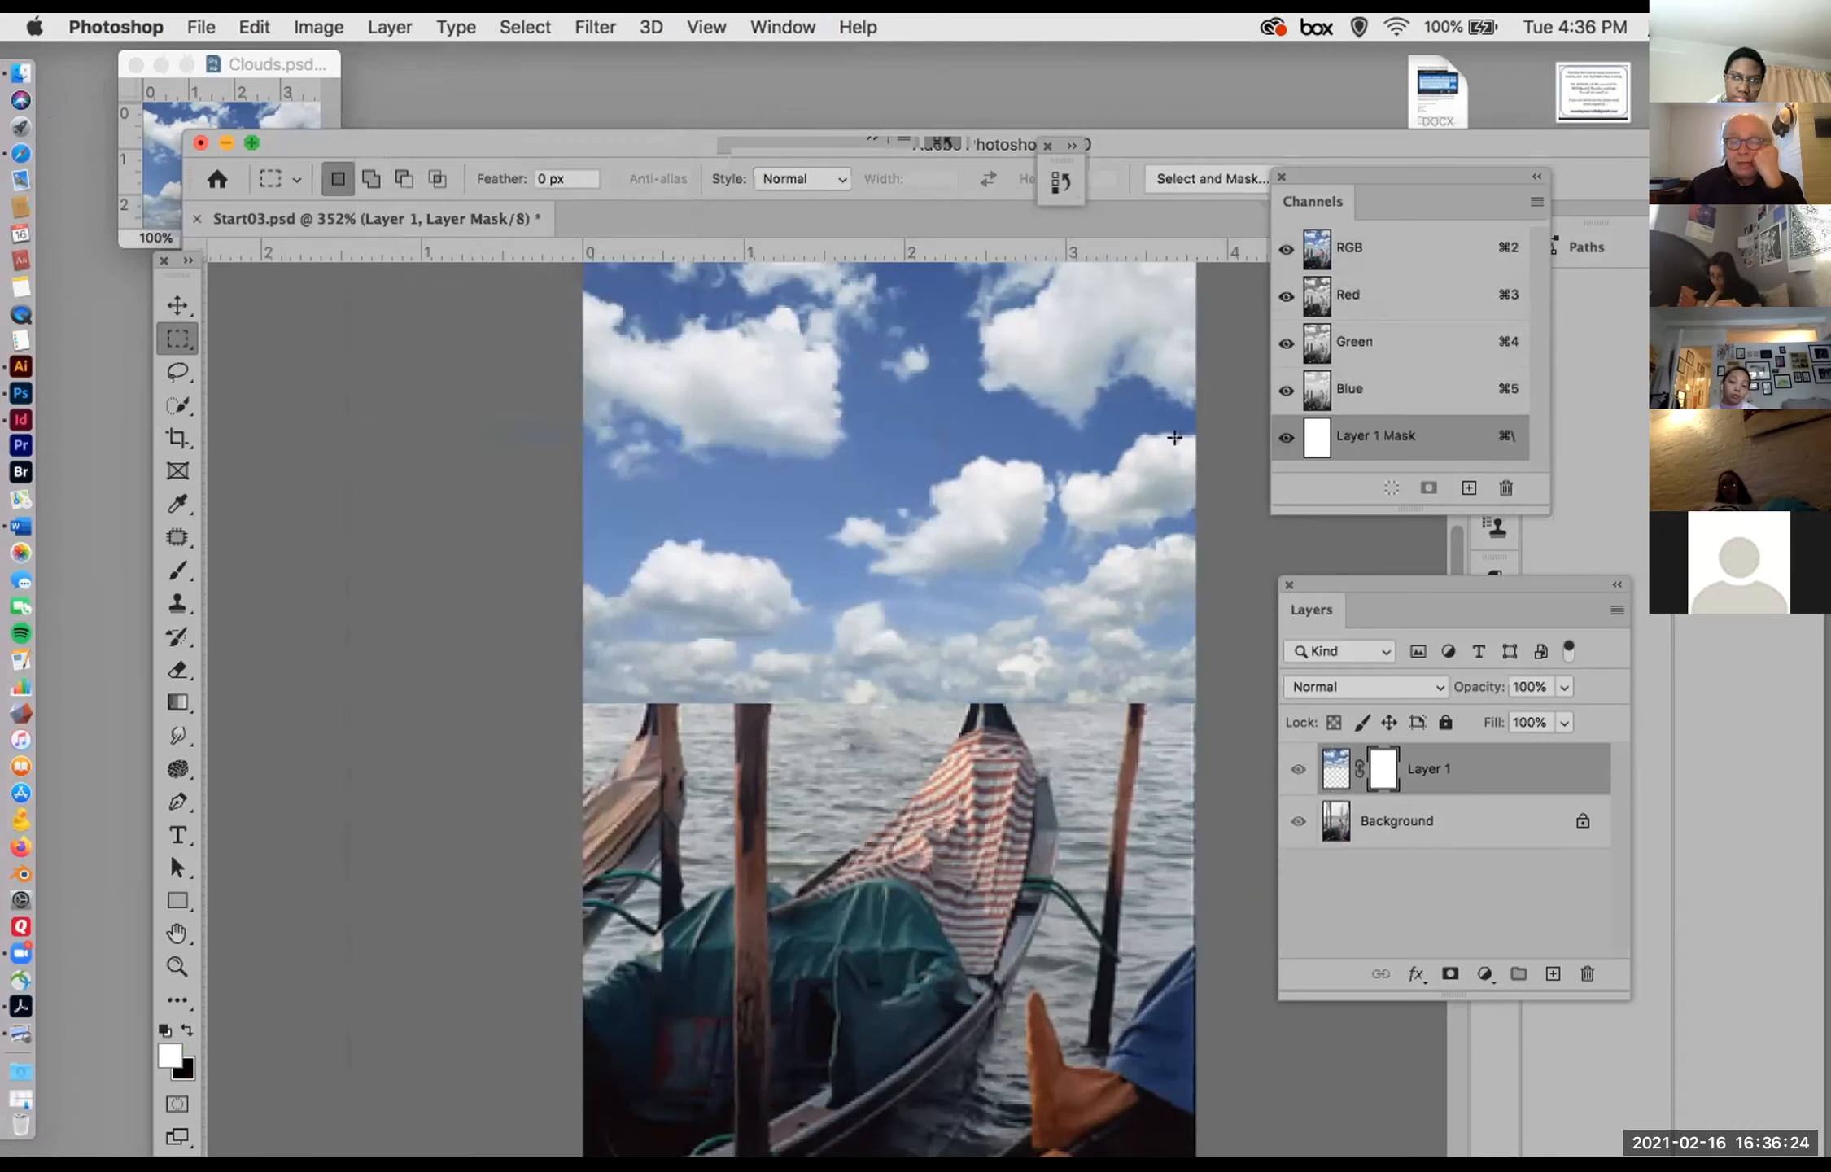
click(1285, 437)
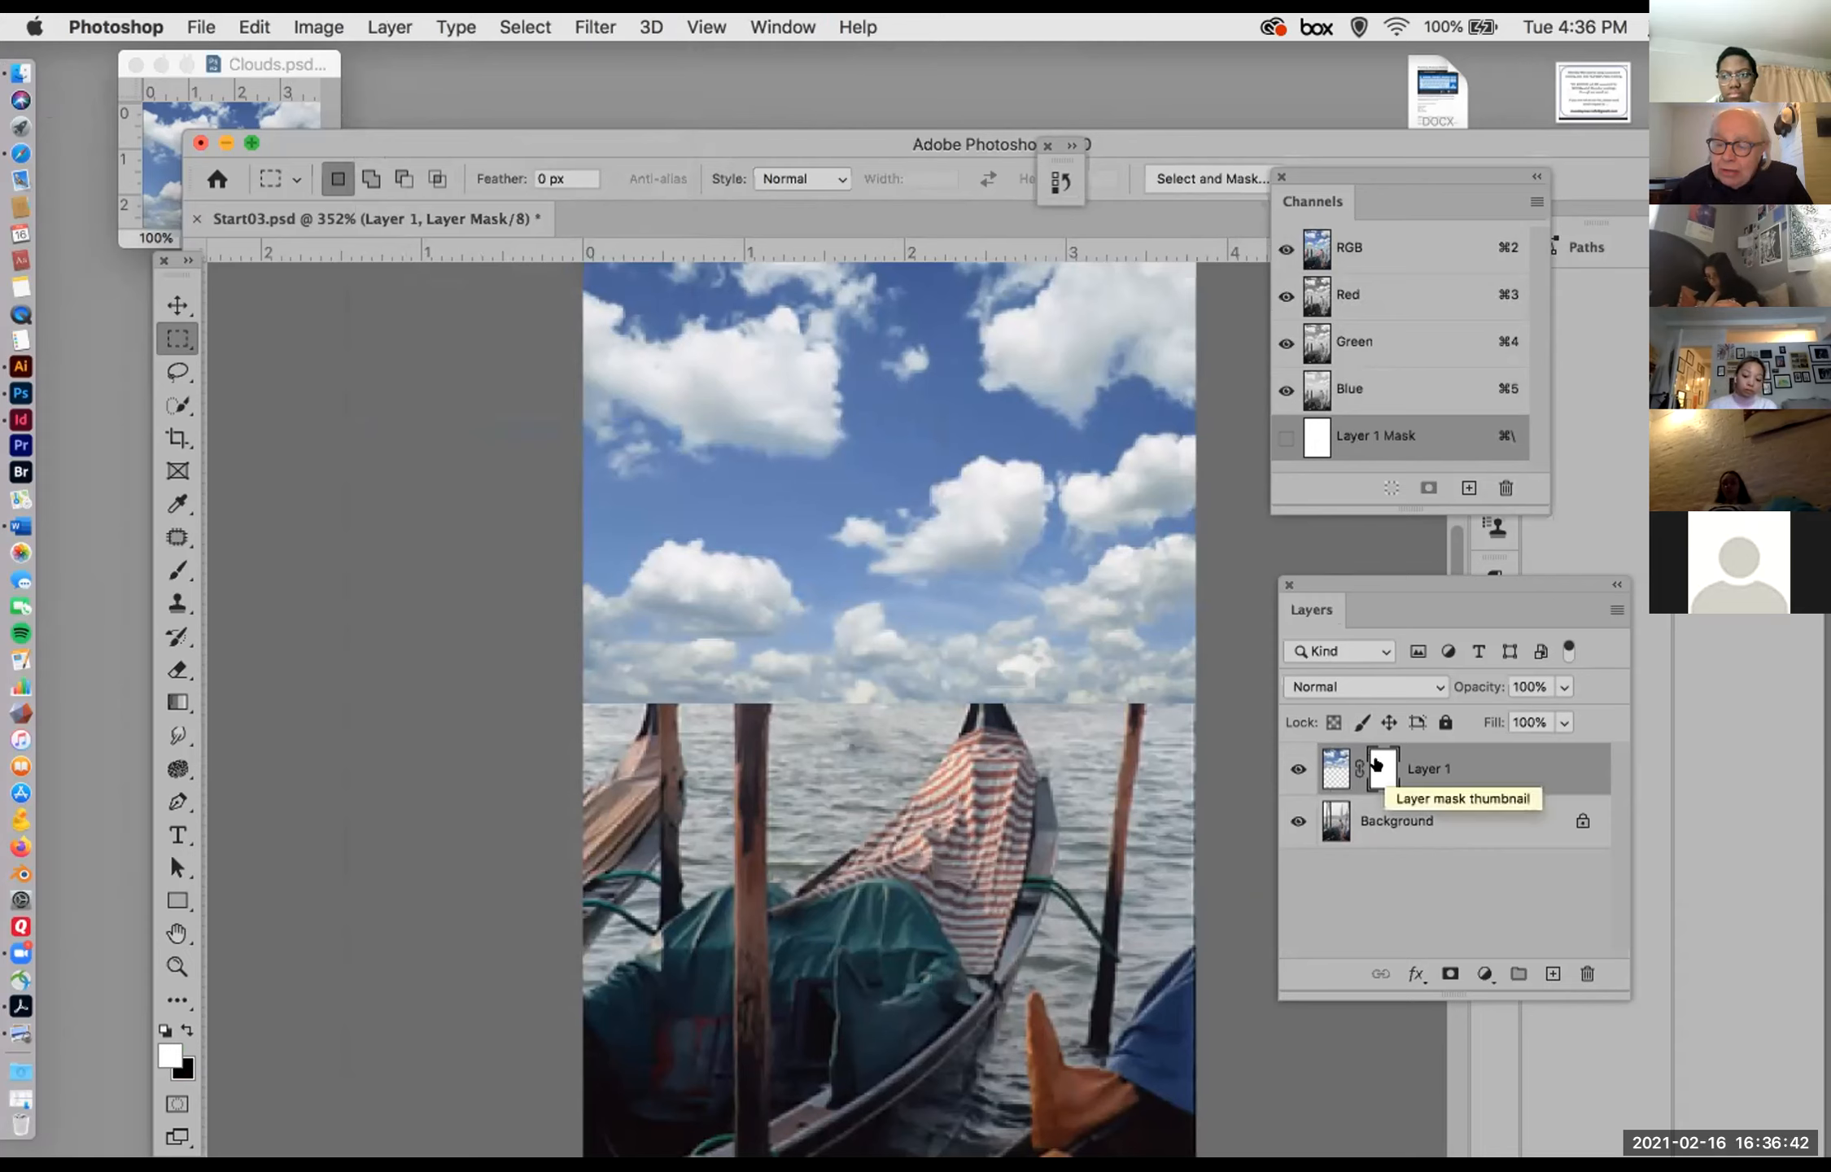
Step: Hide the masked clouds layer and make the Background layer active
click(1322, 762)
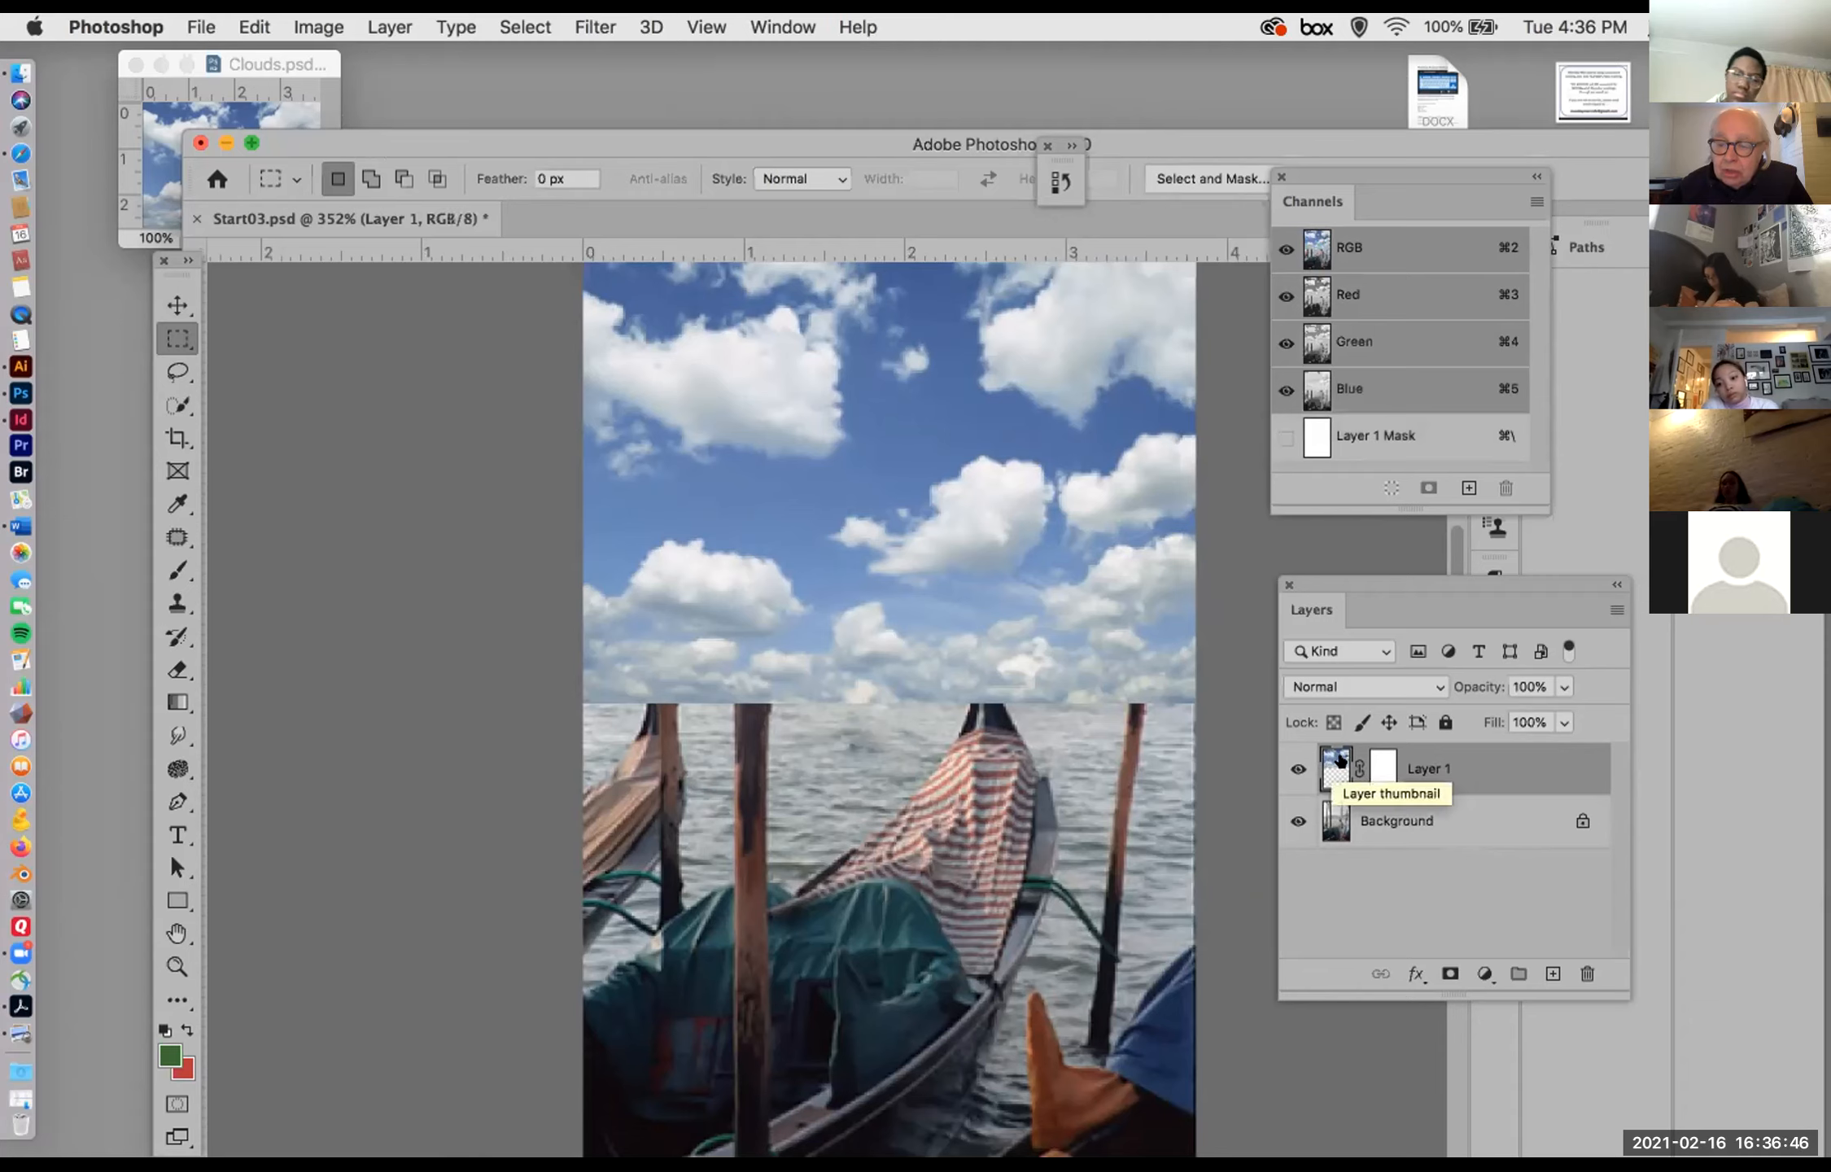
click(1375, 764)
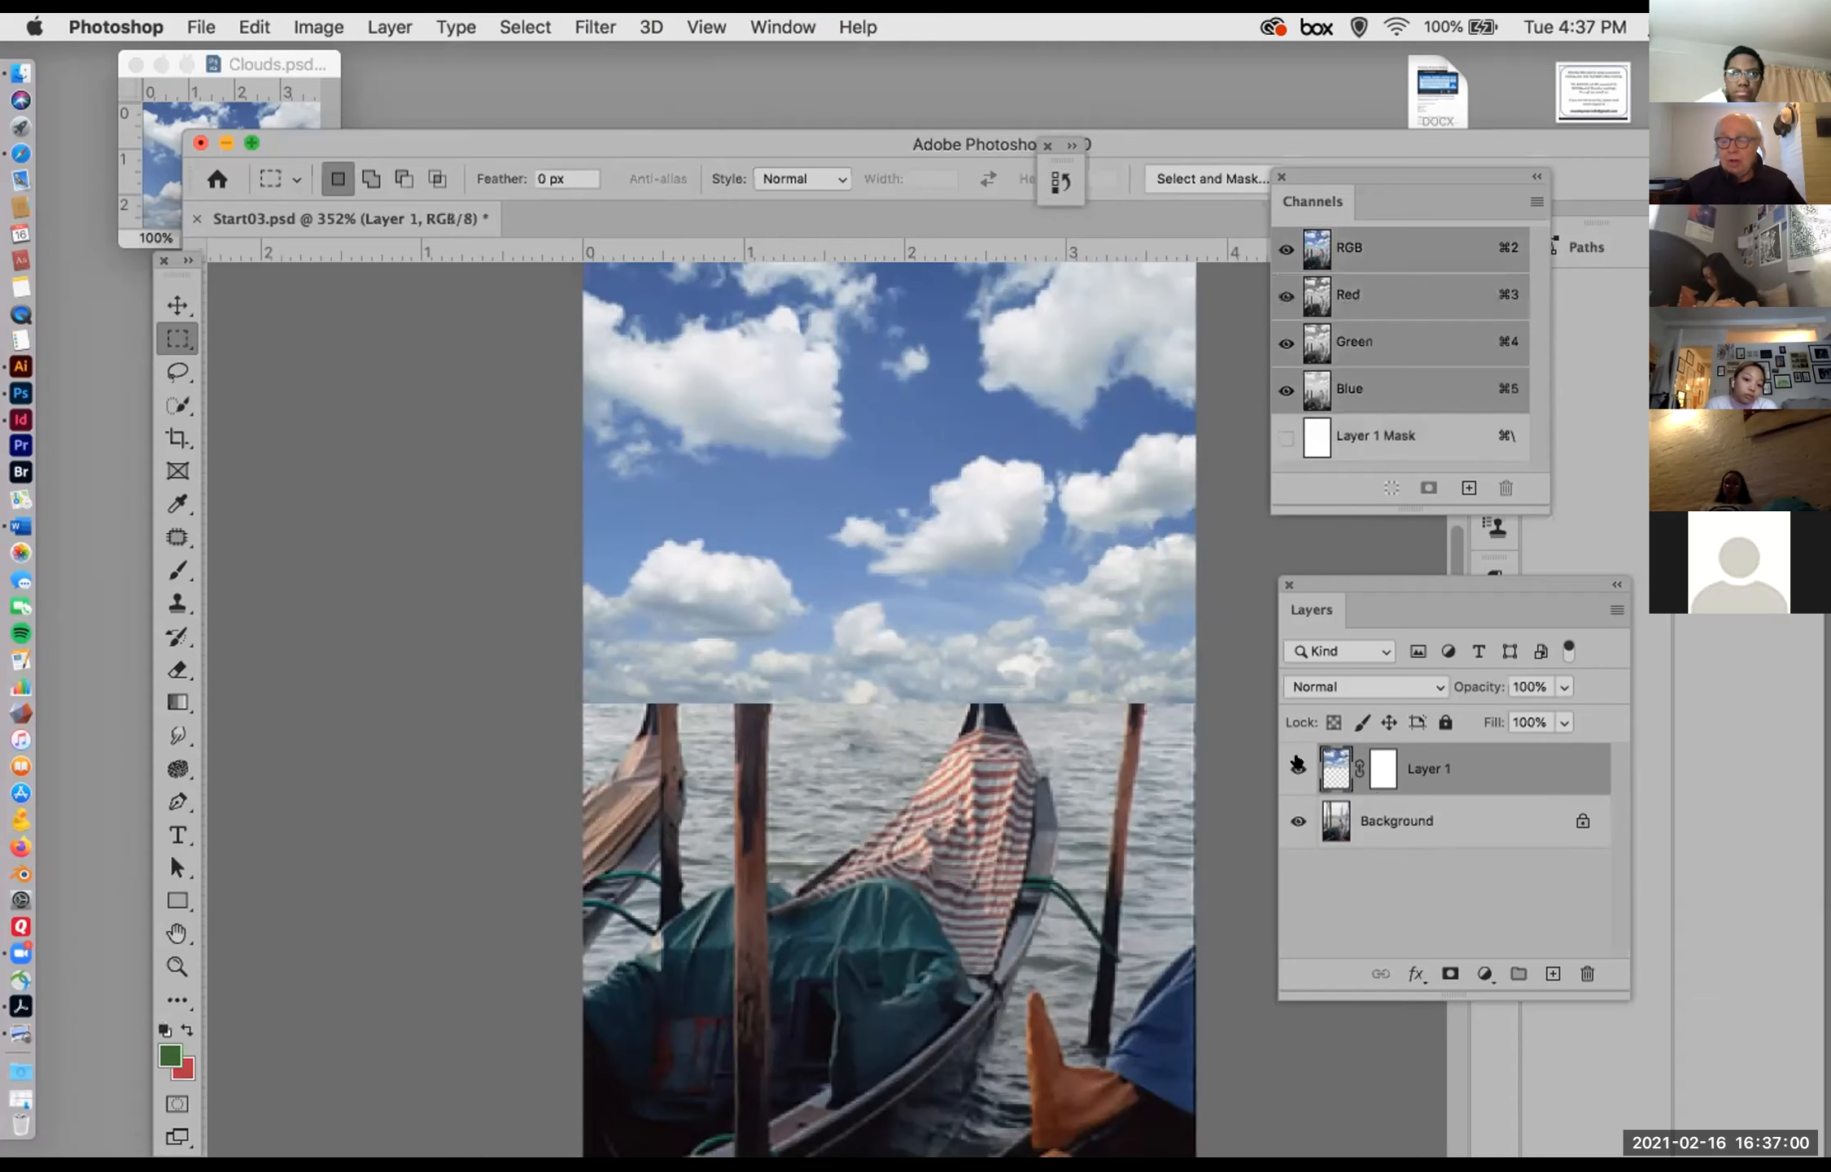
click(1296, 765)
click(1416, 817)
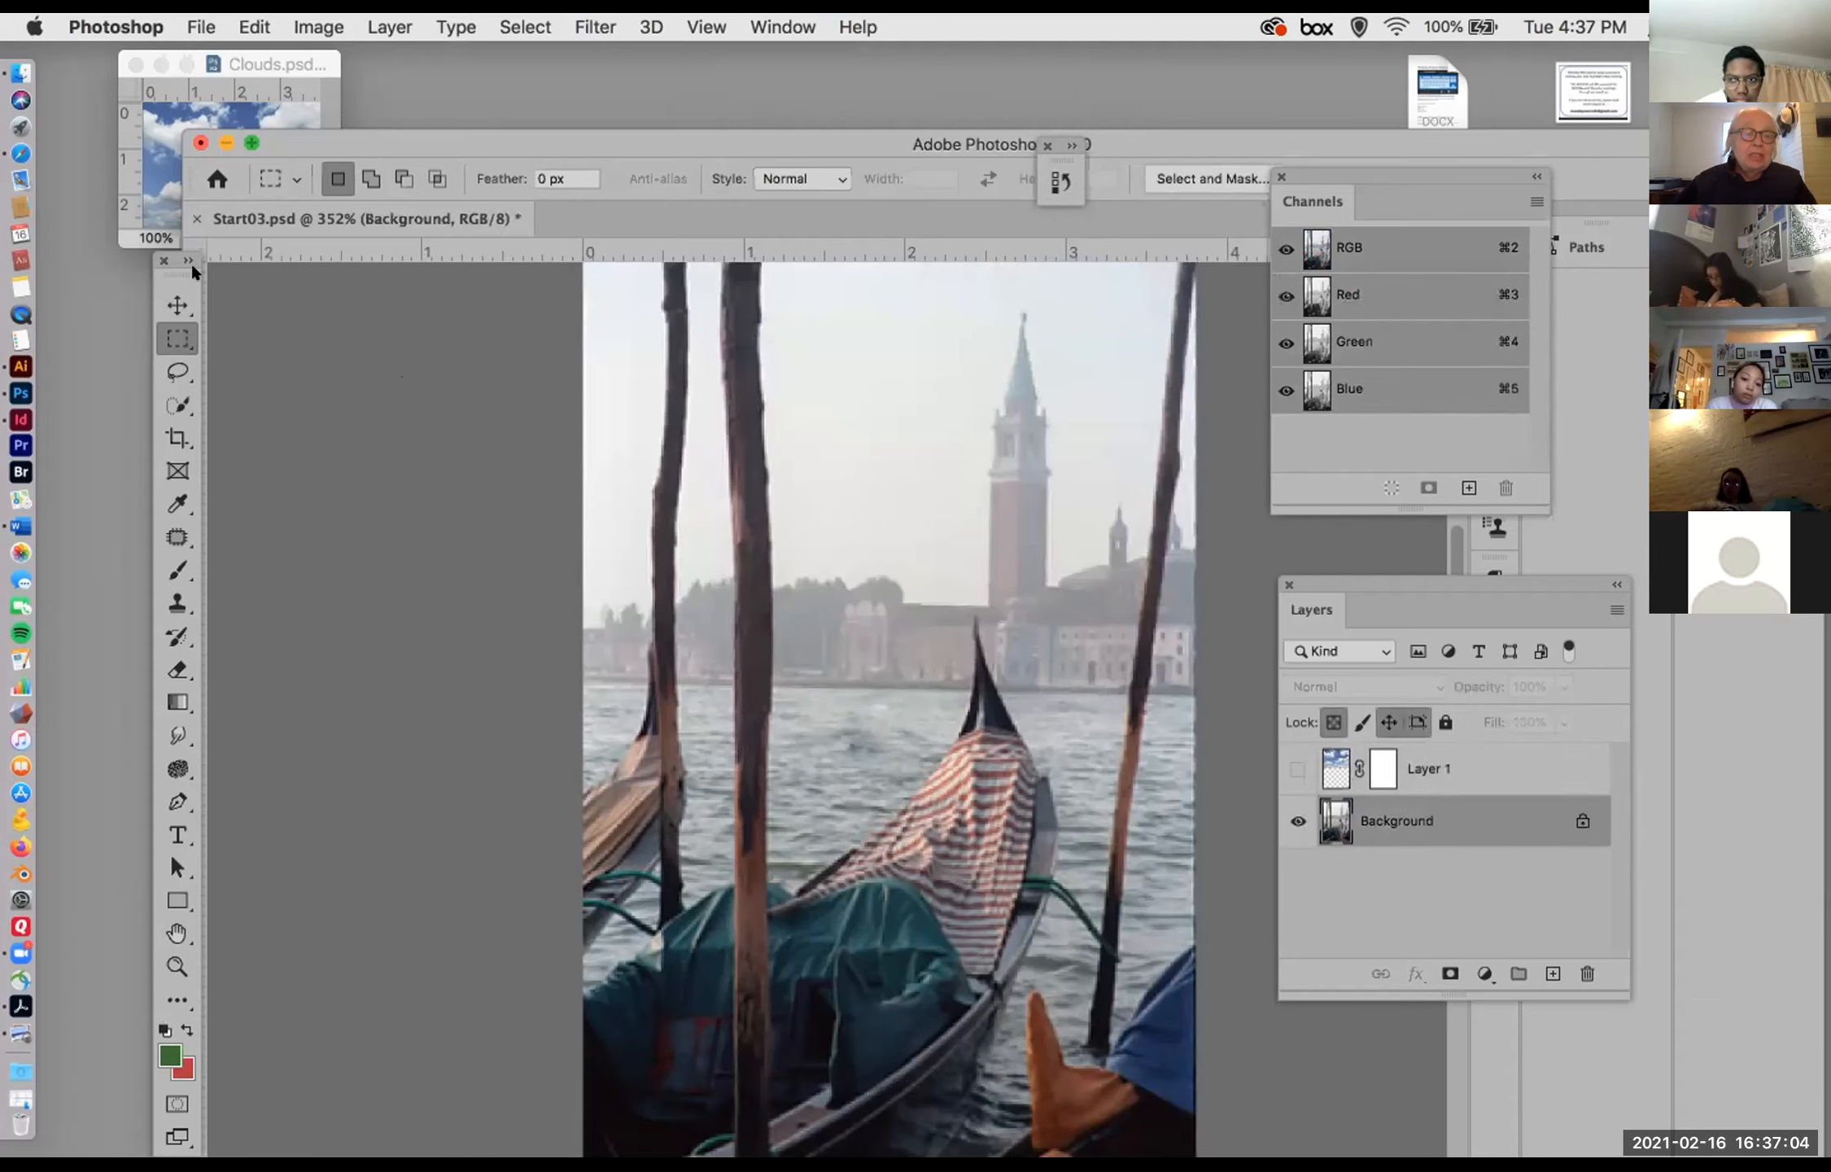
Step: Select all the sky on the Background layer with the Magic Wand, adding the areas between and beyond the wooden poles
drag(367, 132, 249, 89)
click(498, 26)
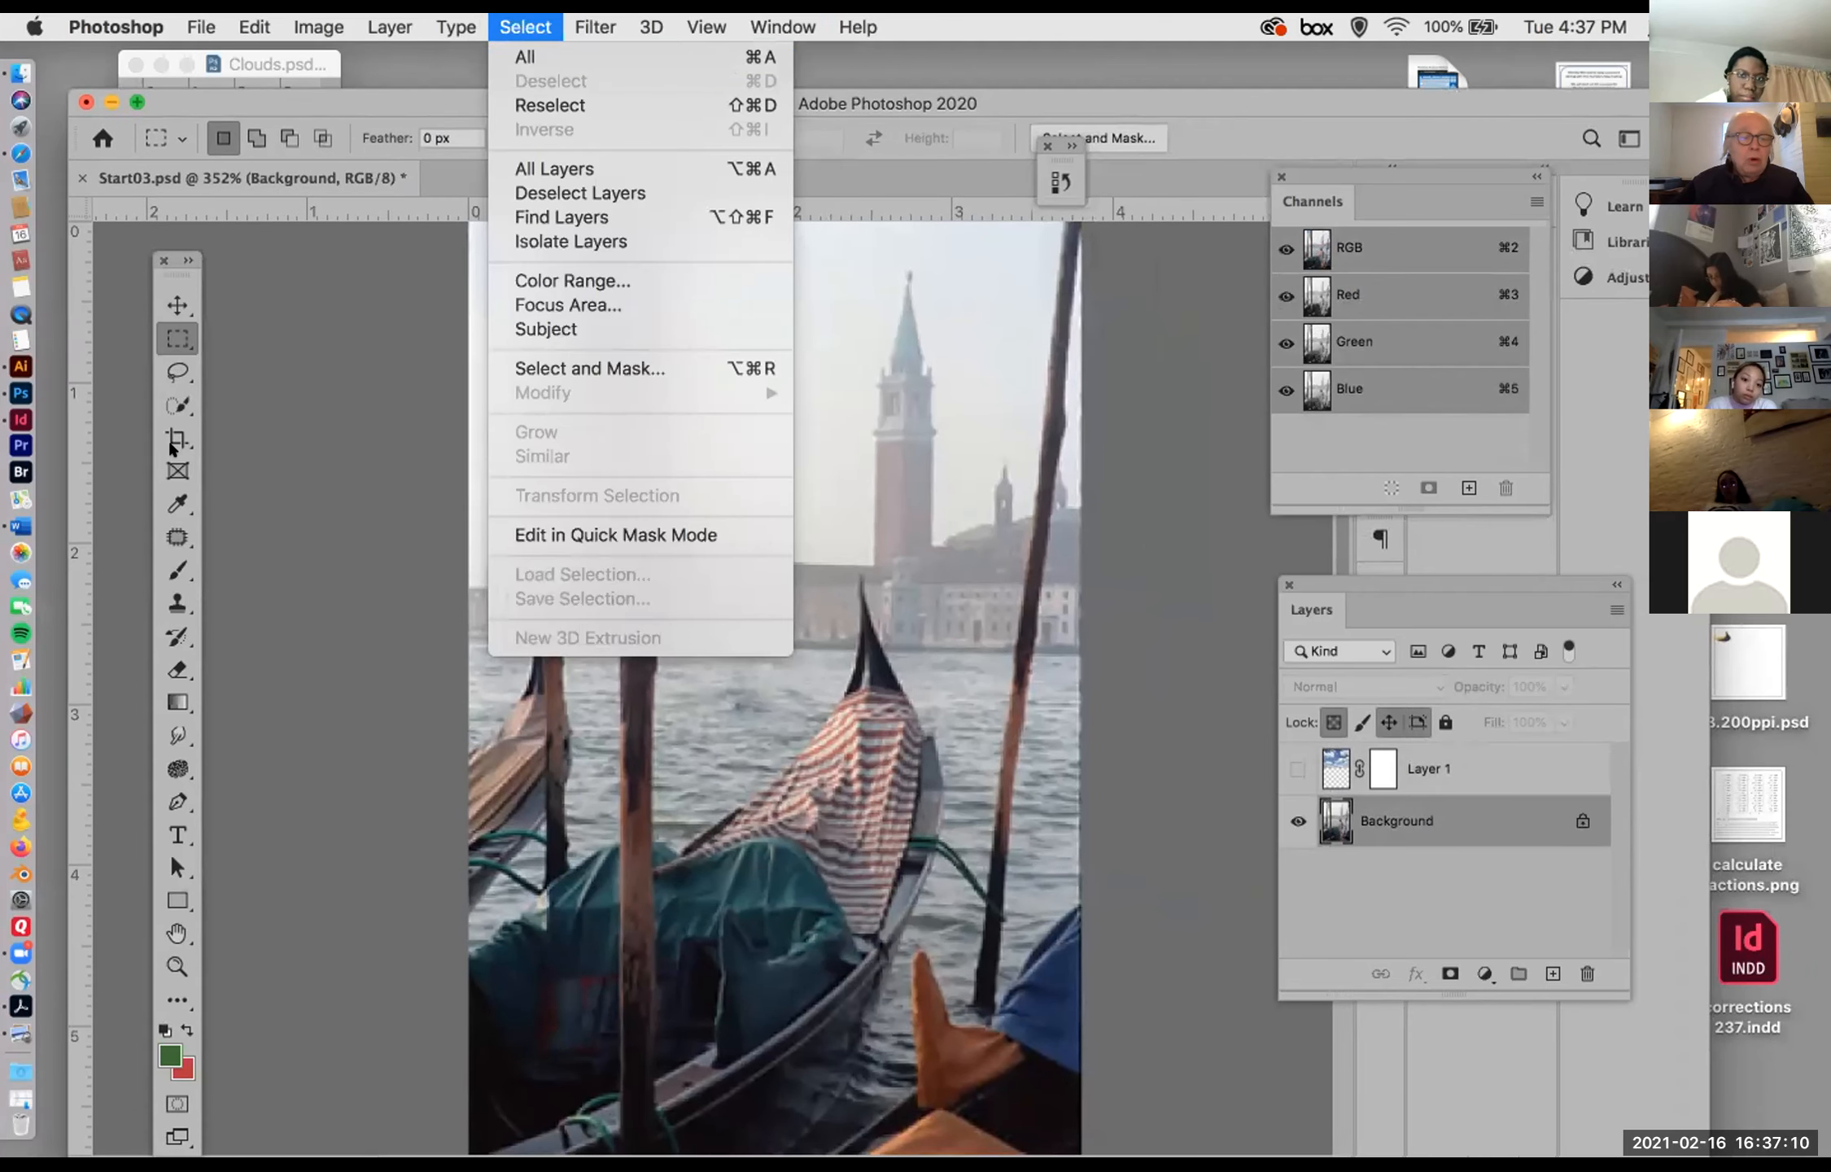
click(171, 395)
click(176, 402)
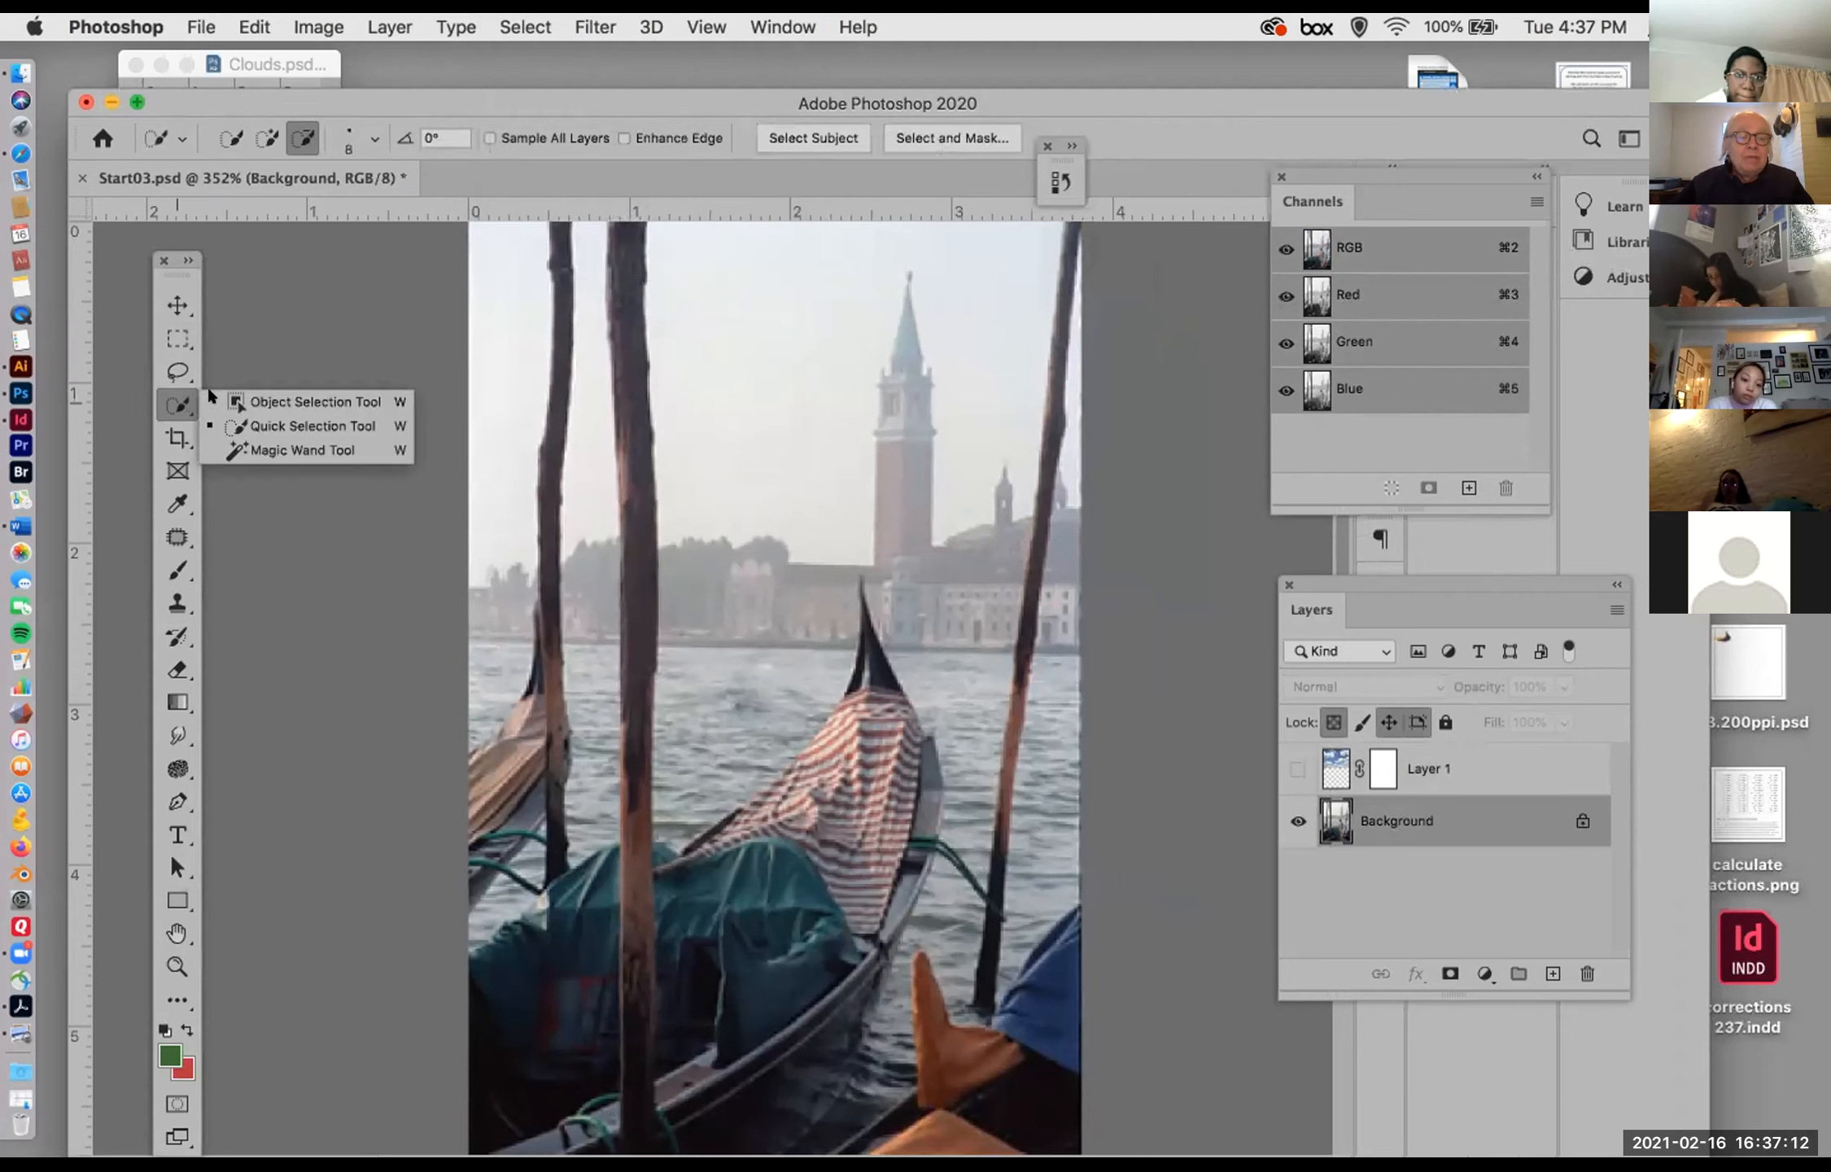
click(247, 427)
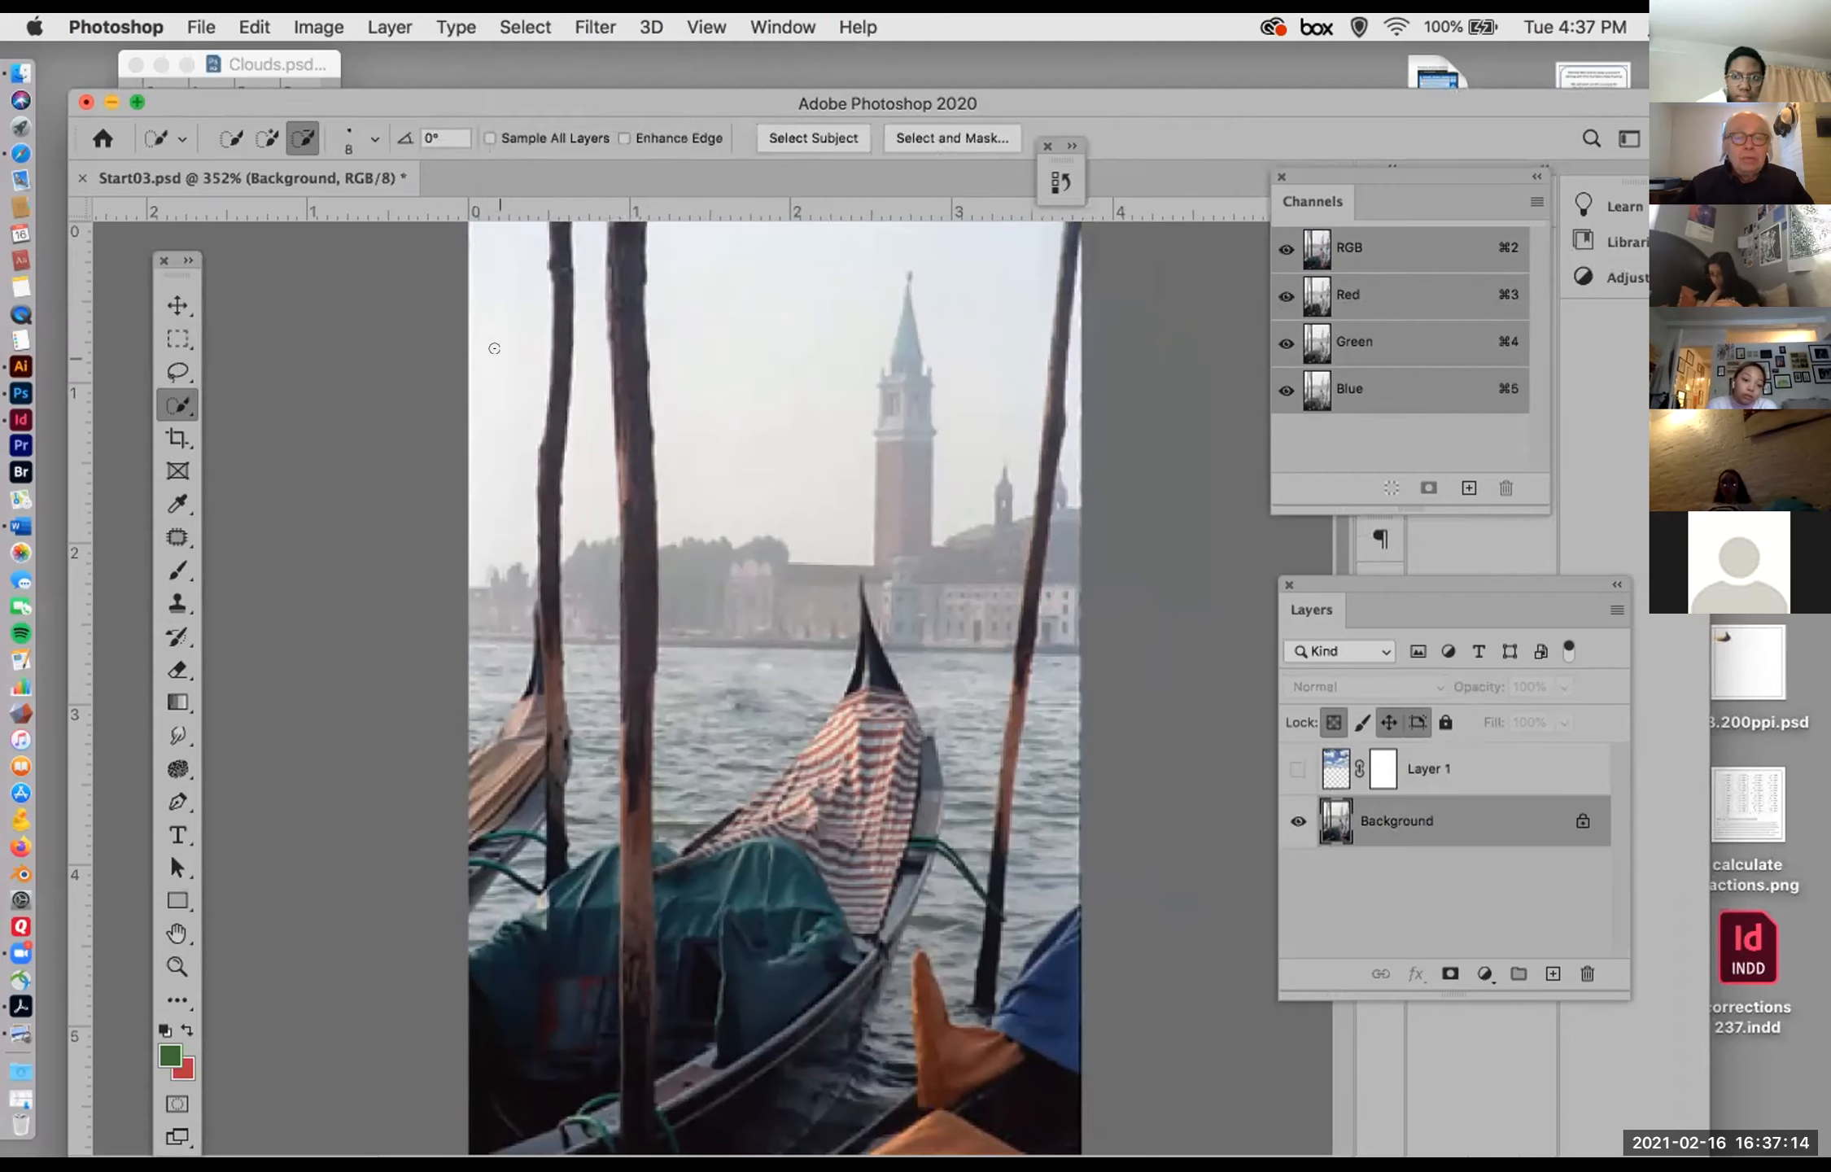
click(175, 410)
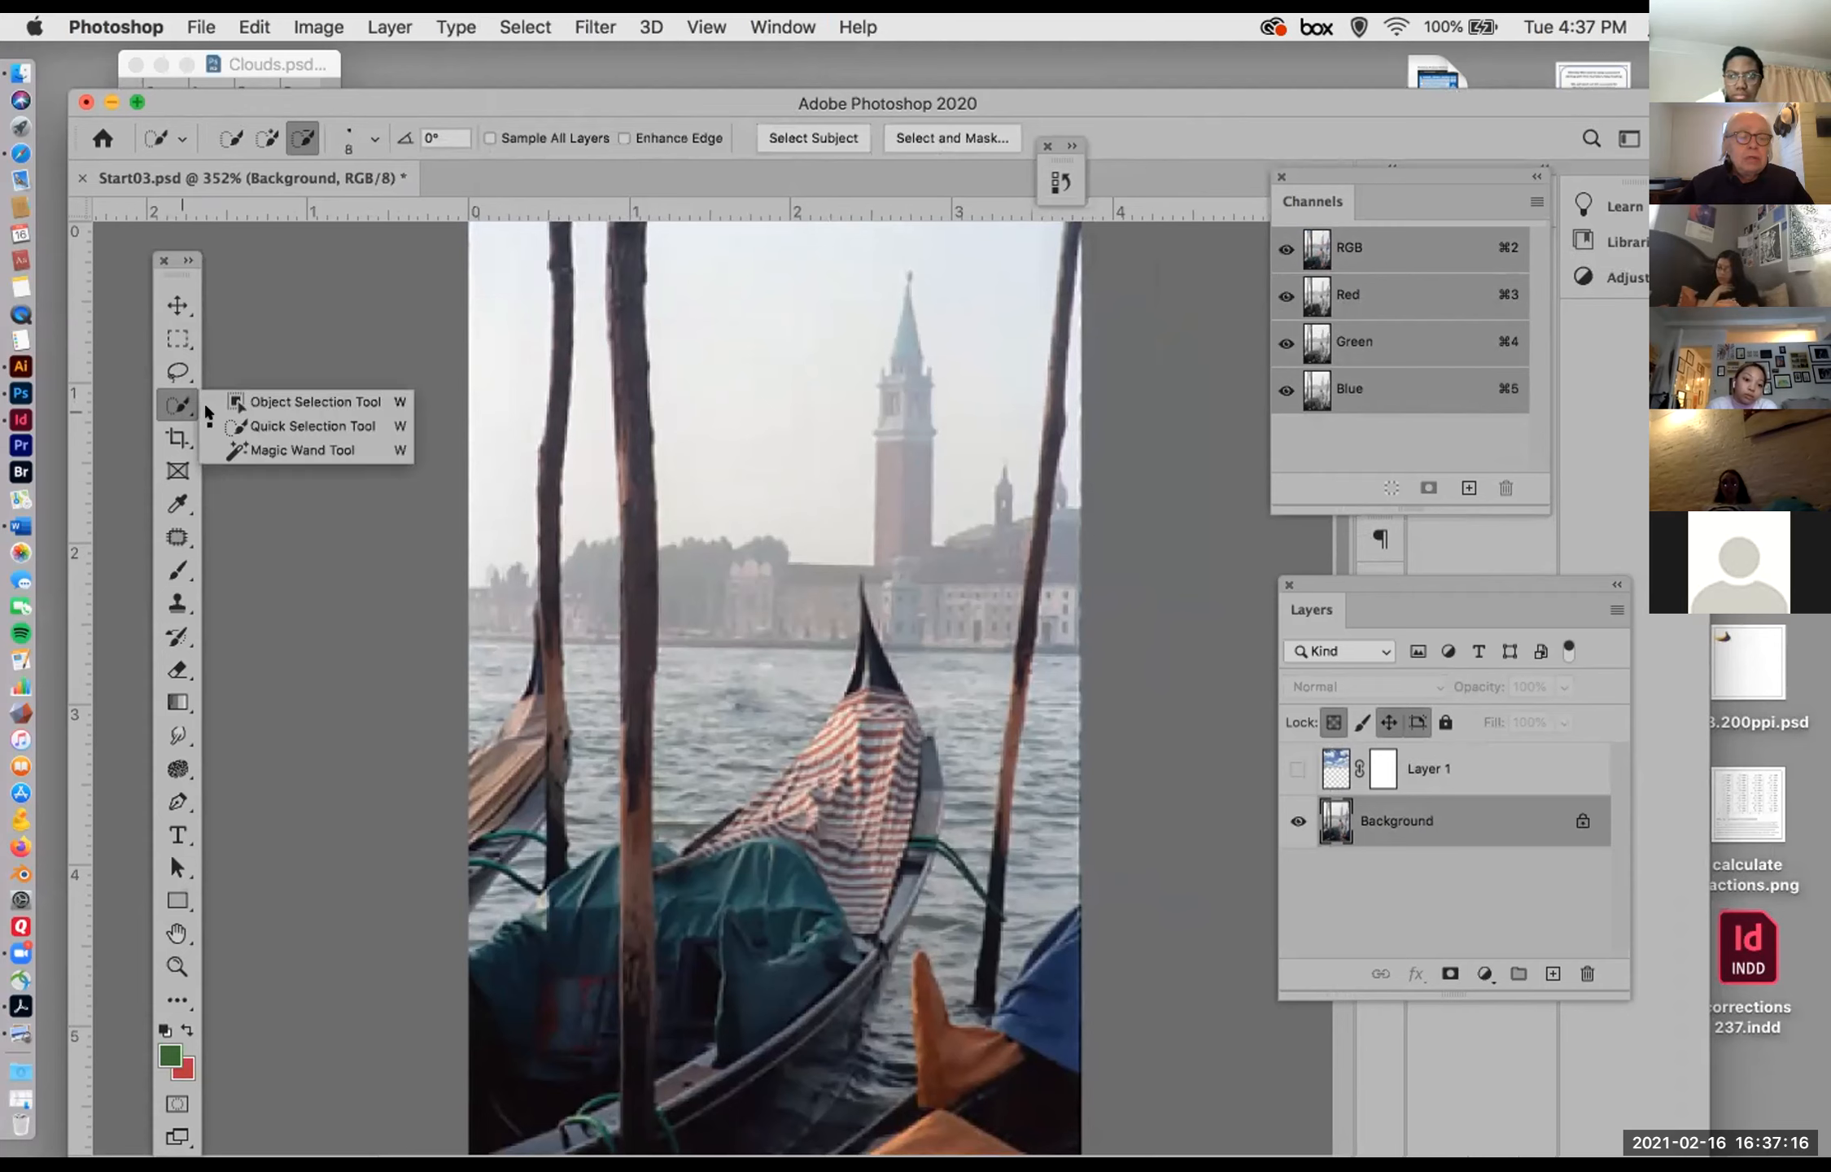
click(257, 451)
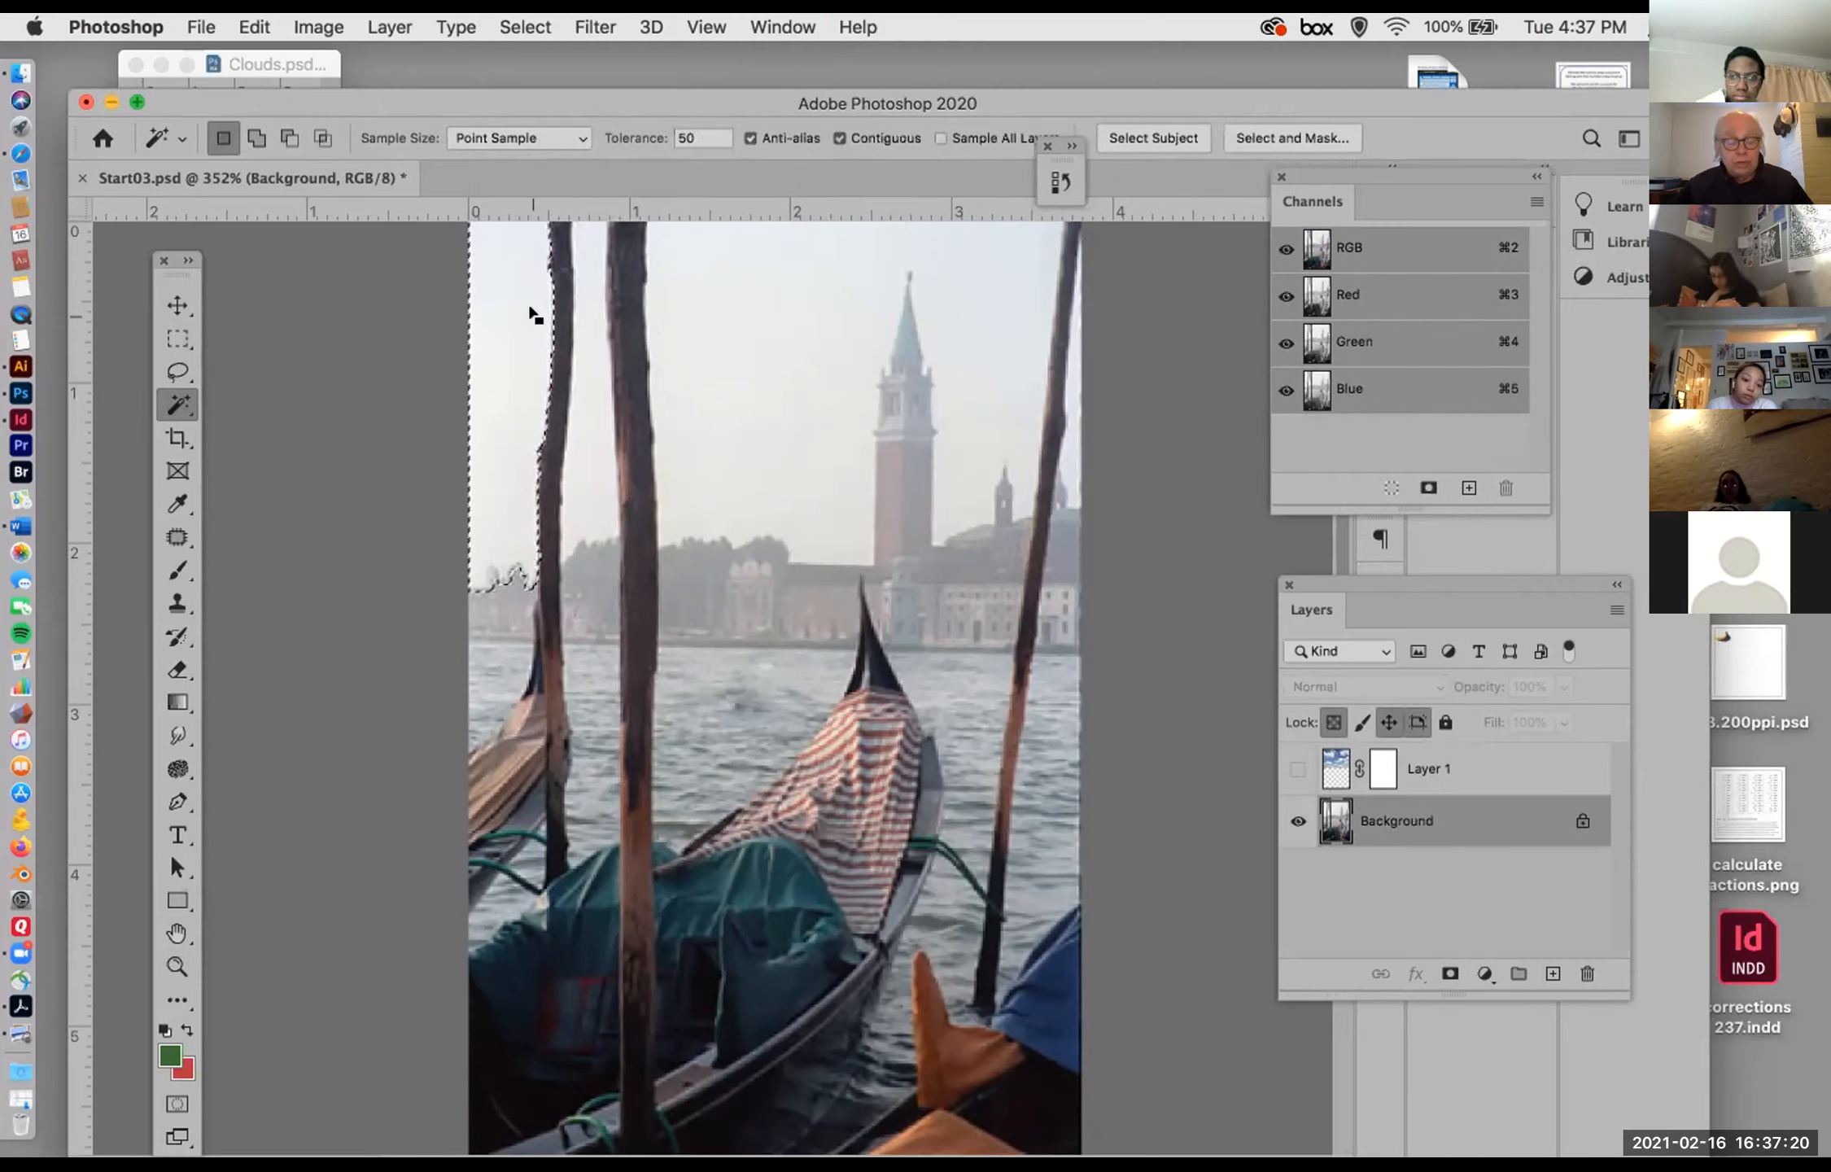
shift+click(701, 347)
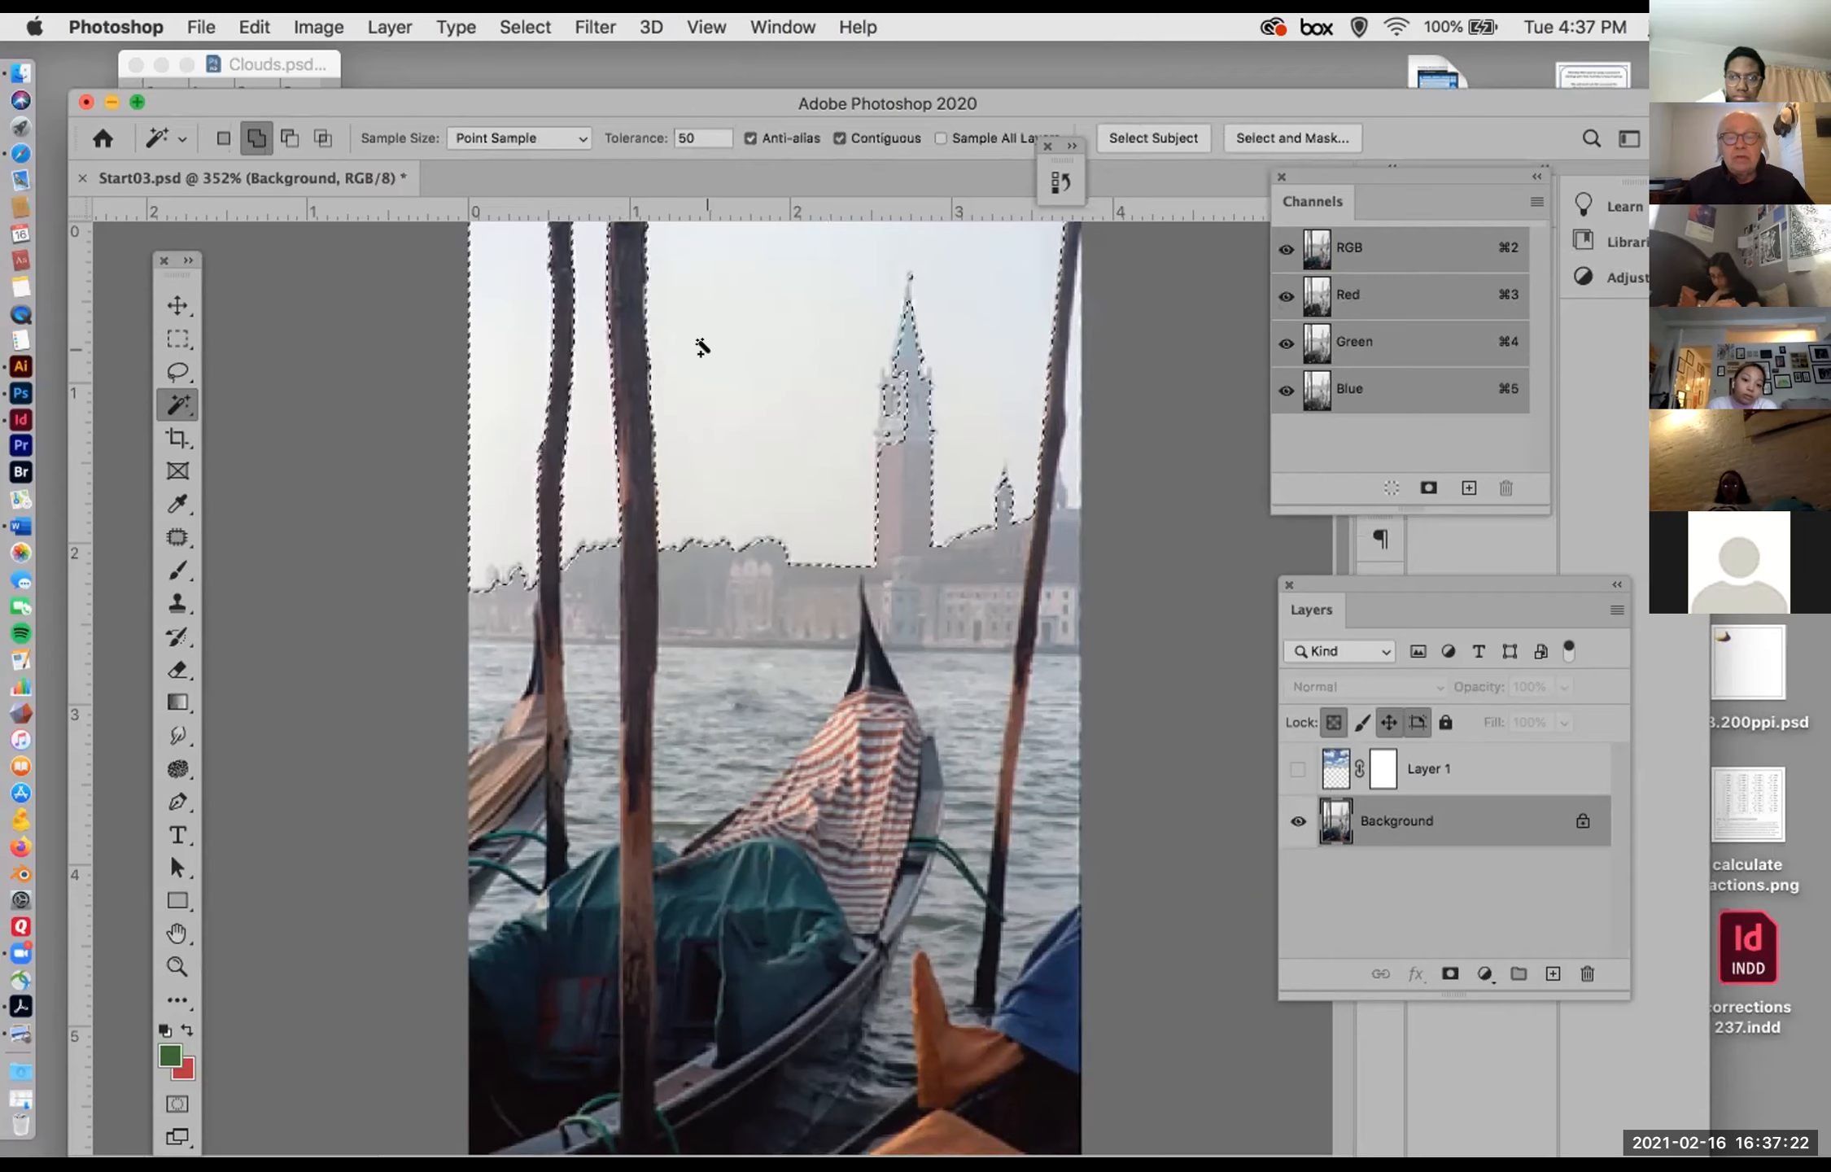
shift+click(1067, 438)
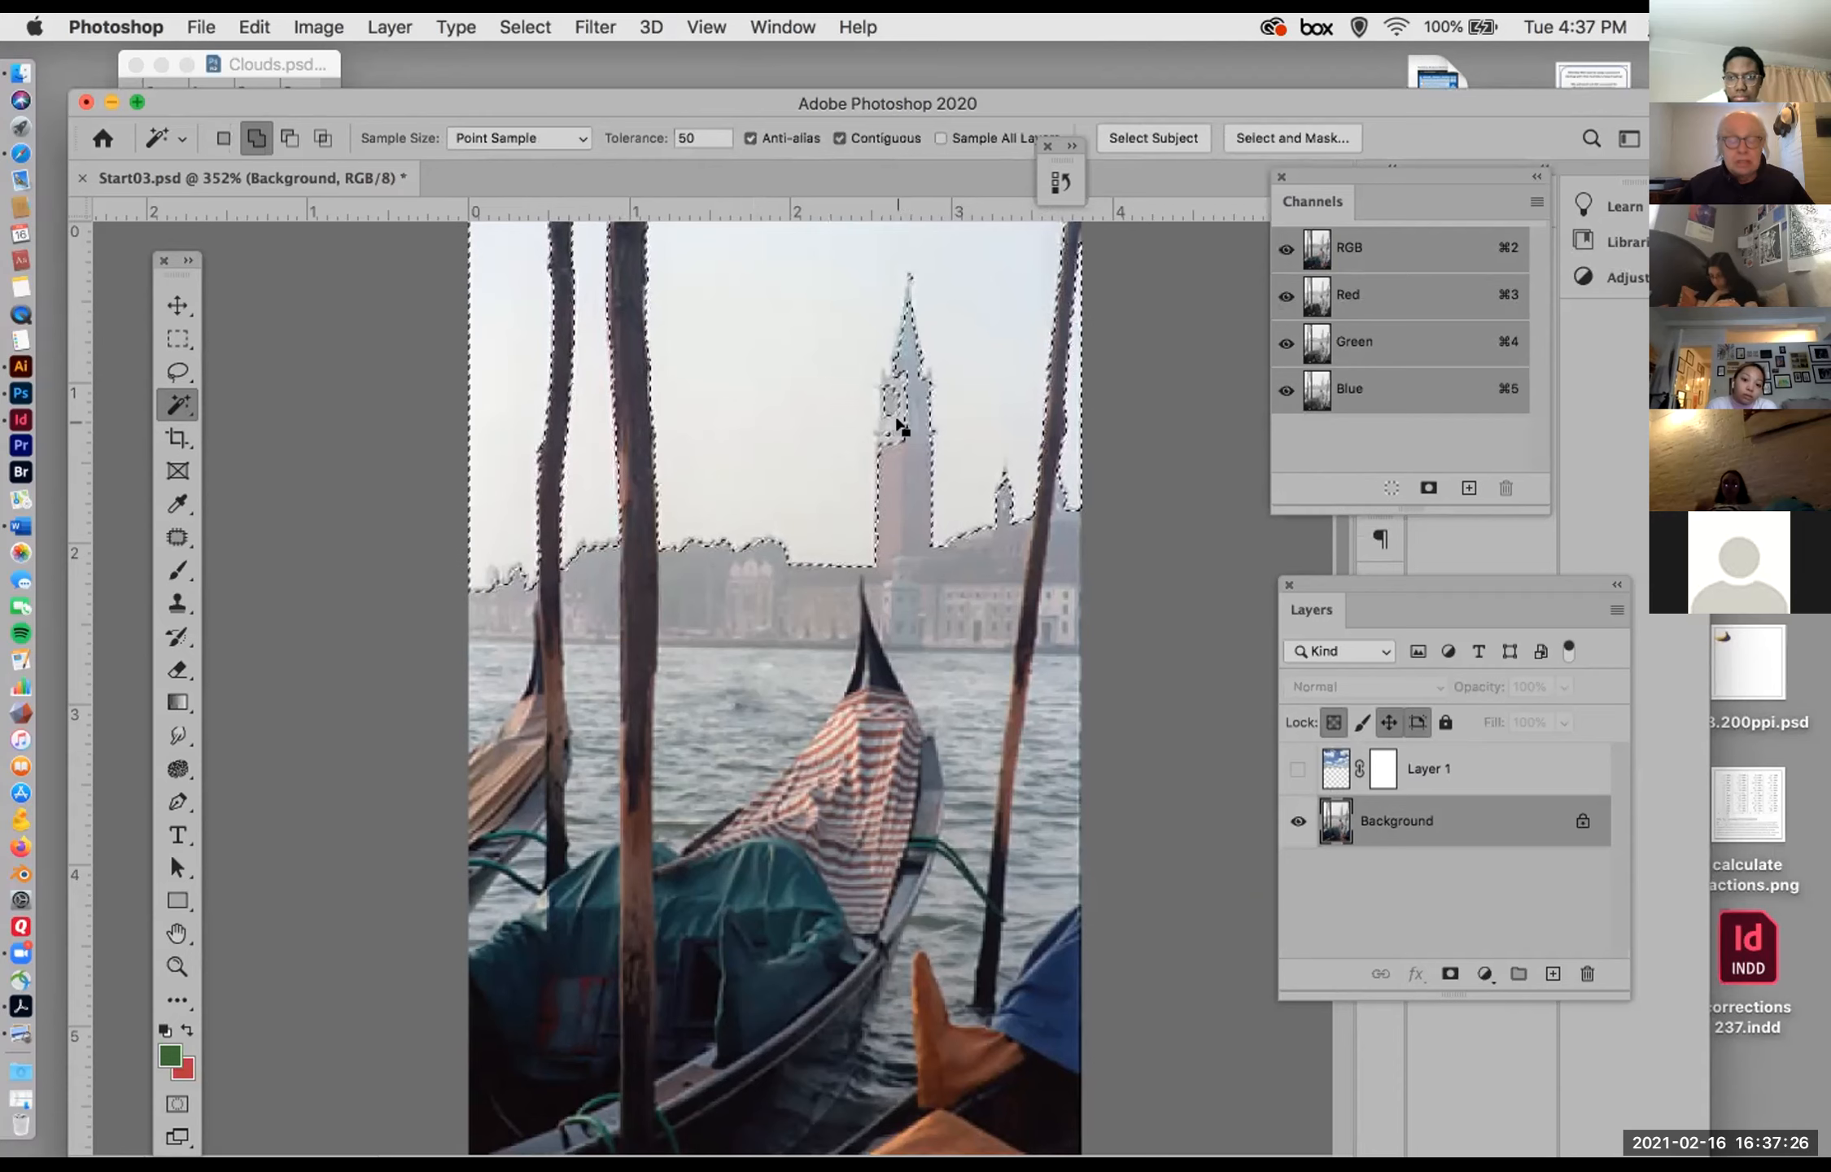
Step: Try to subtract the stray selected details on the bell tower with the Magic Wand, and undo the subtraction
click(678, 136)
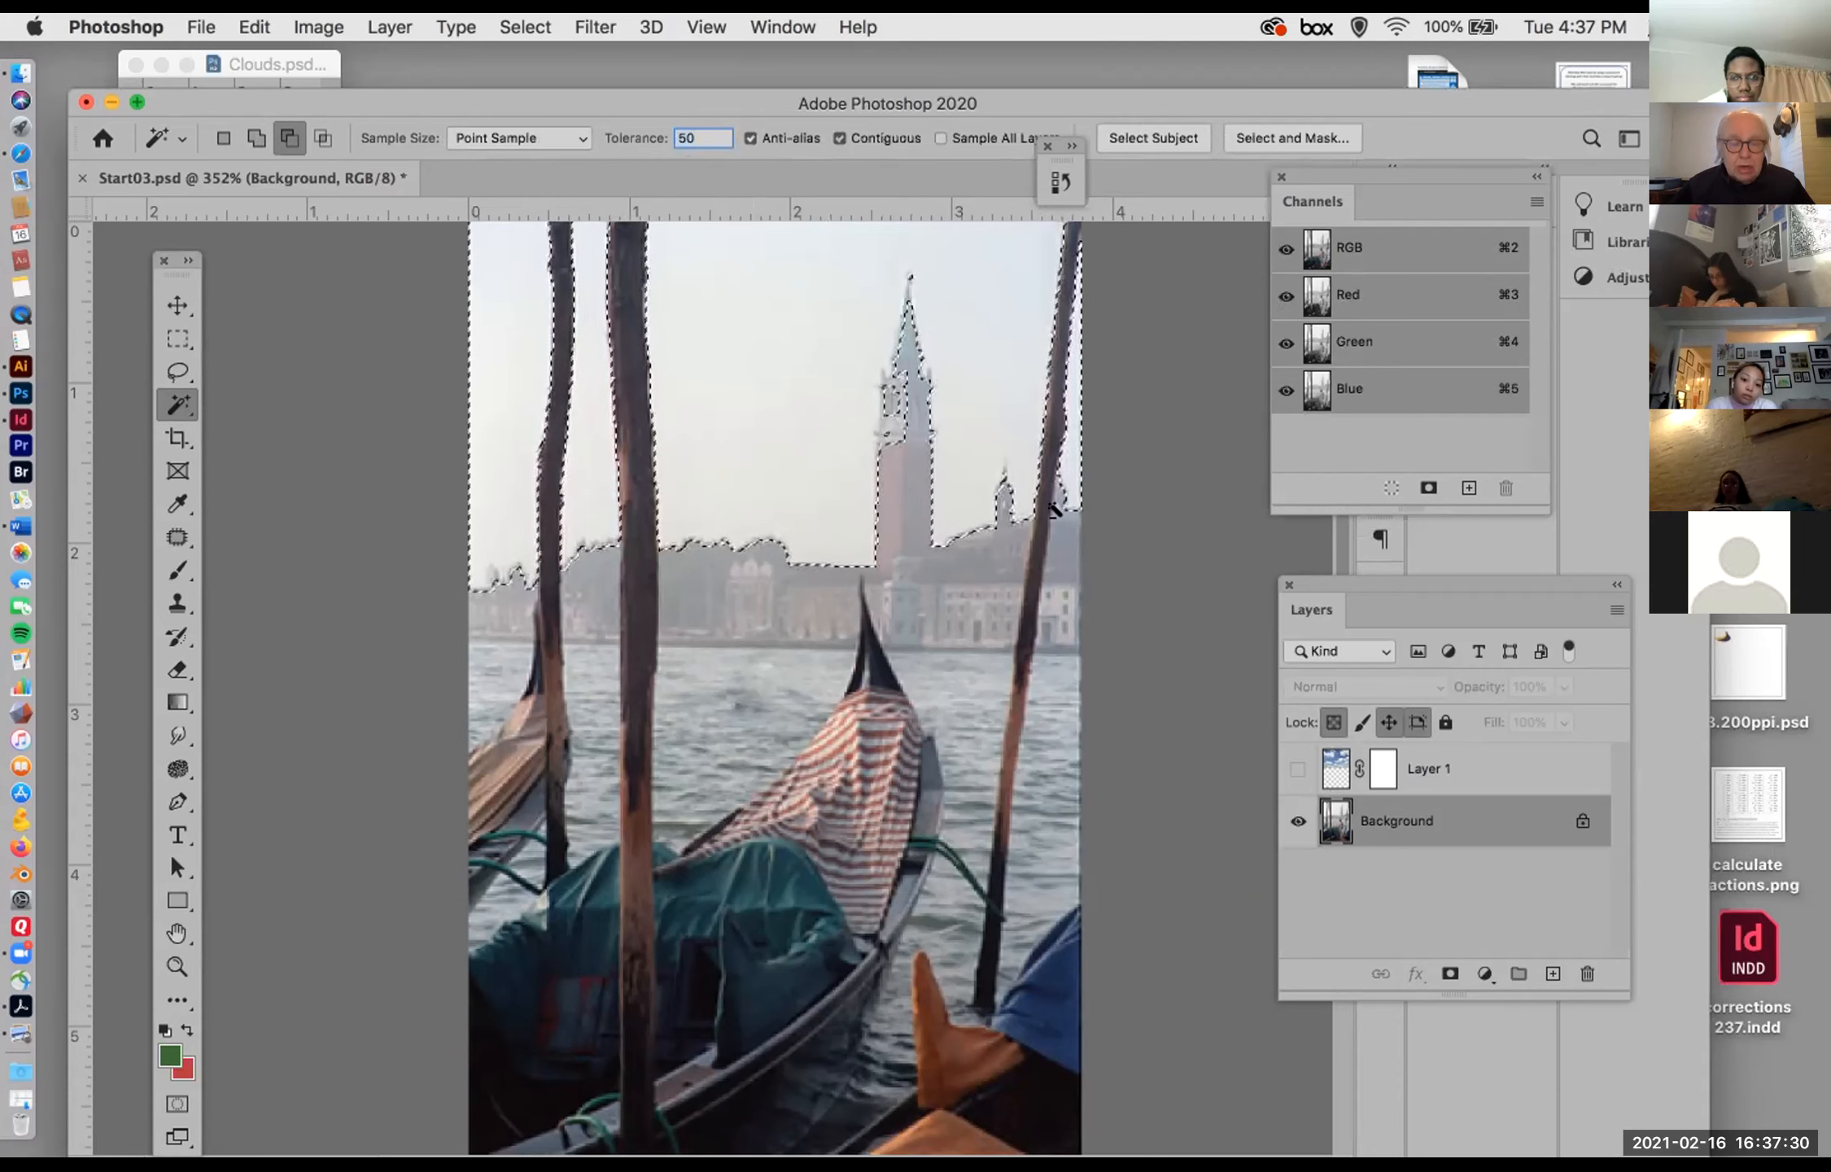
alt+click(886, 419)
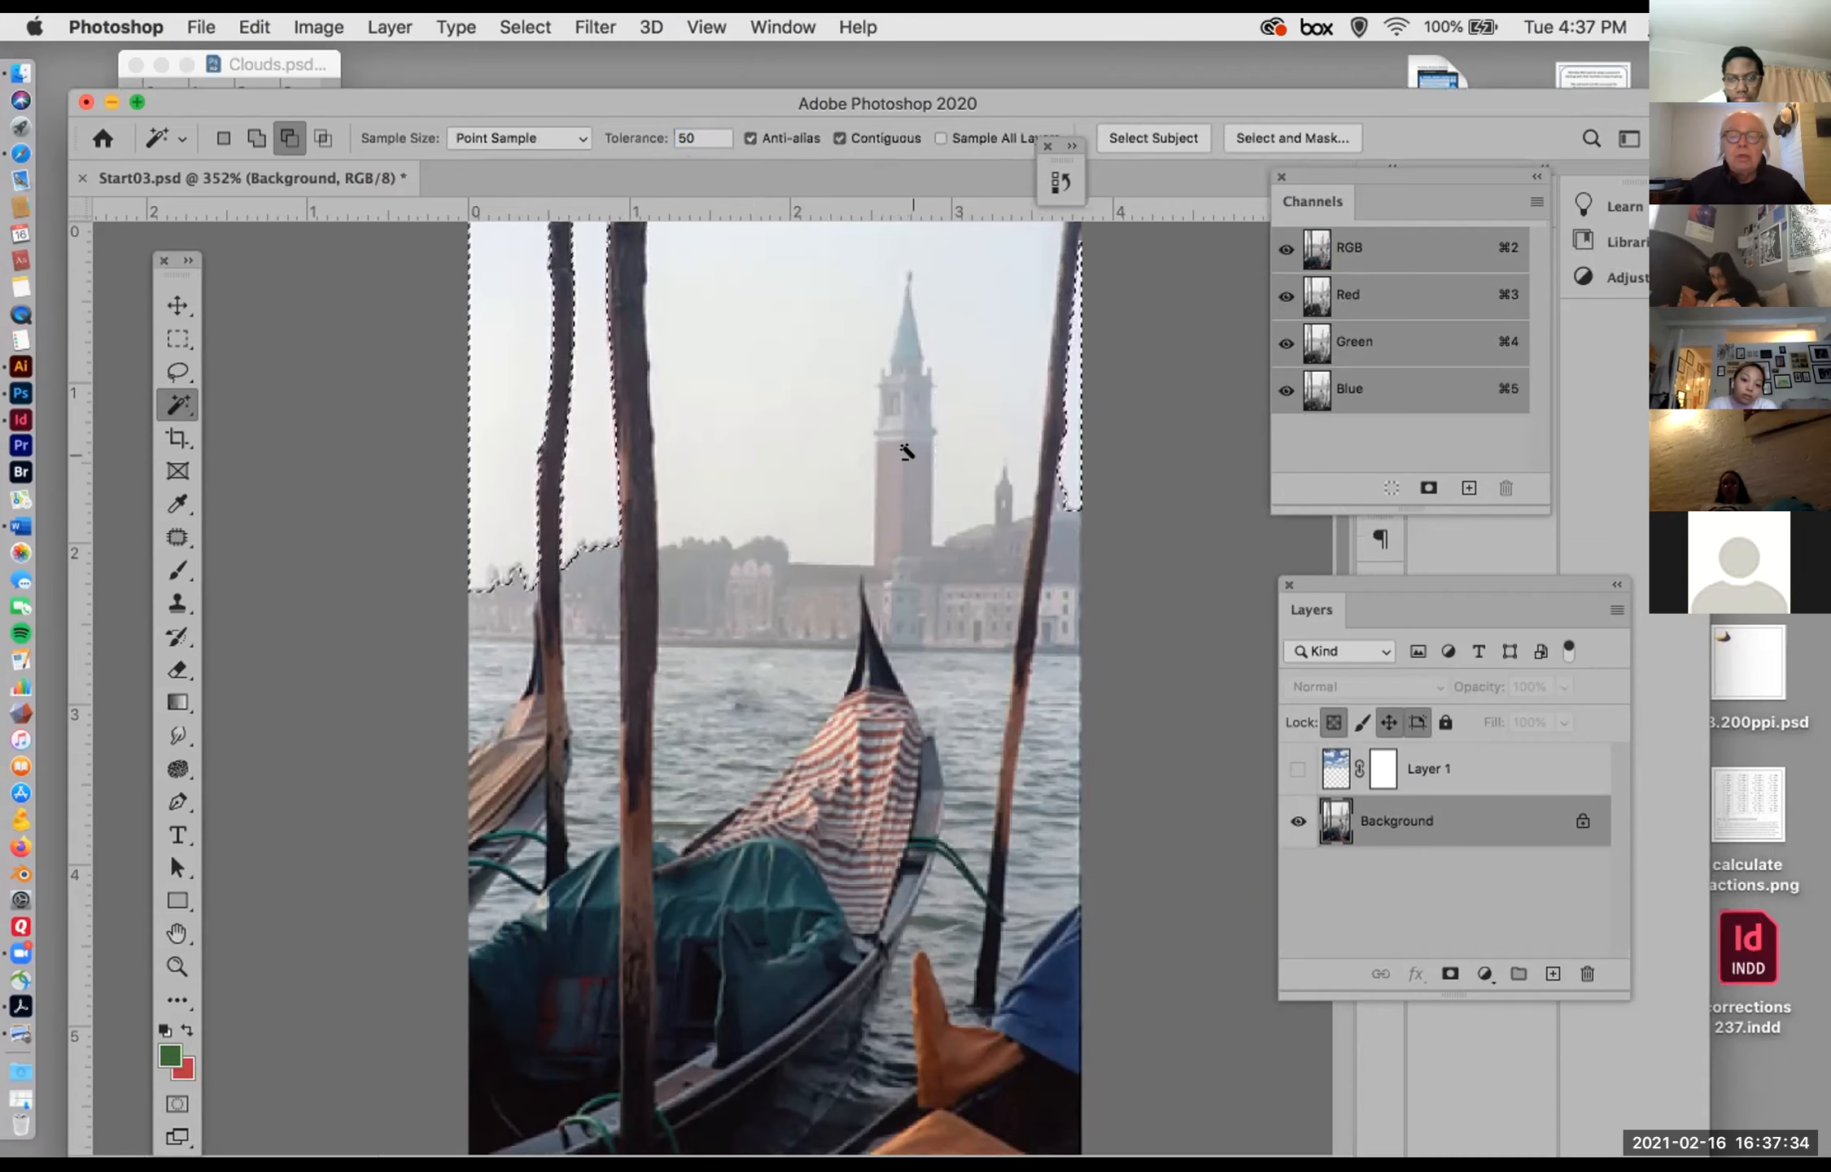
key(super+z)
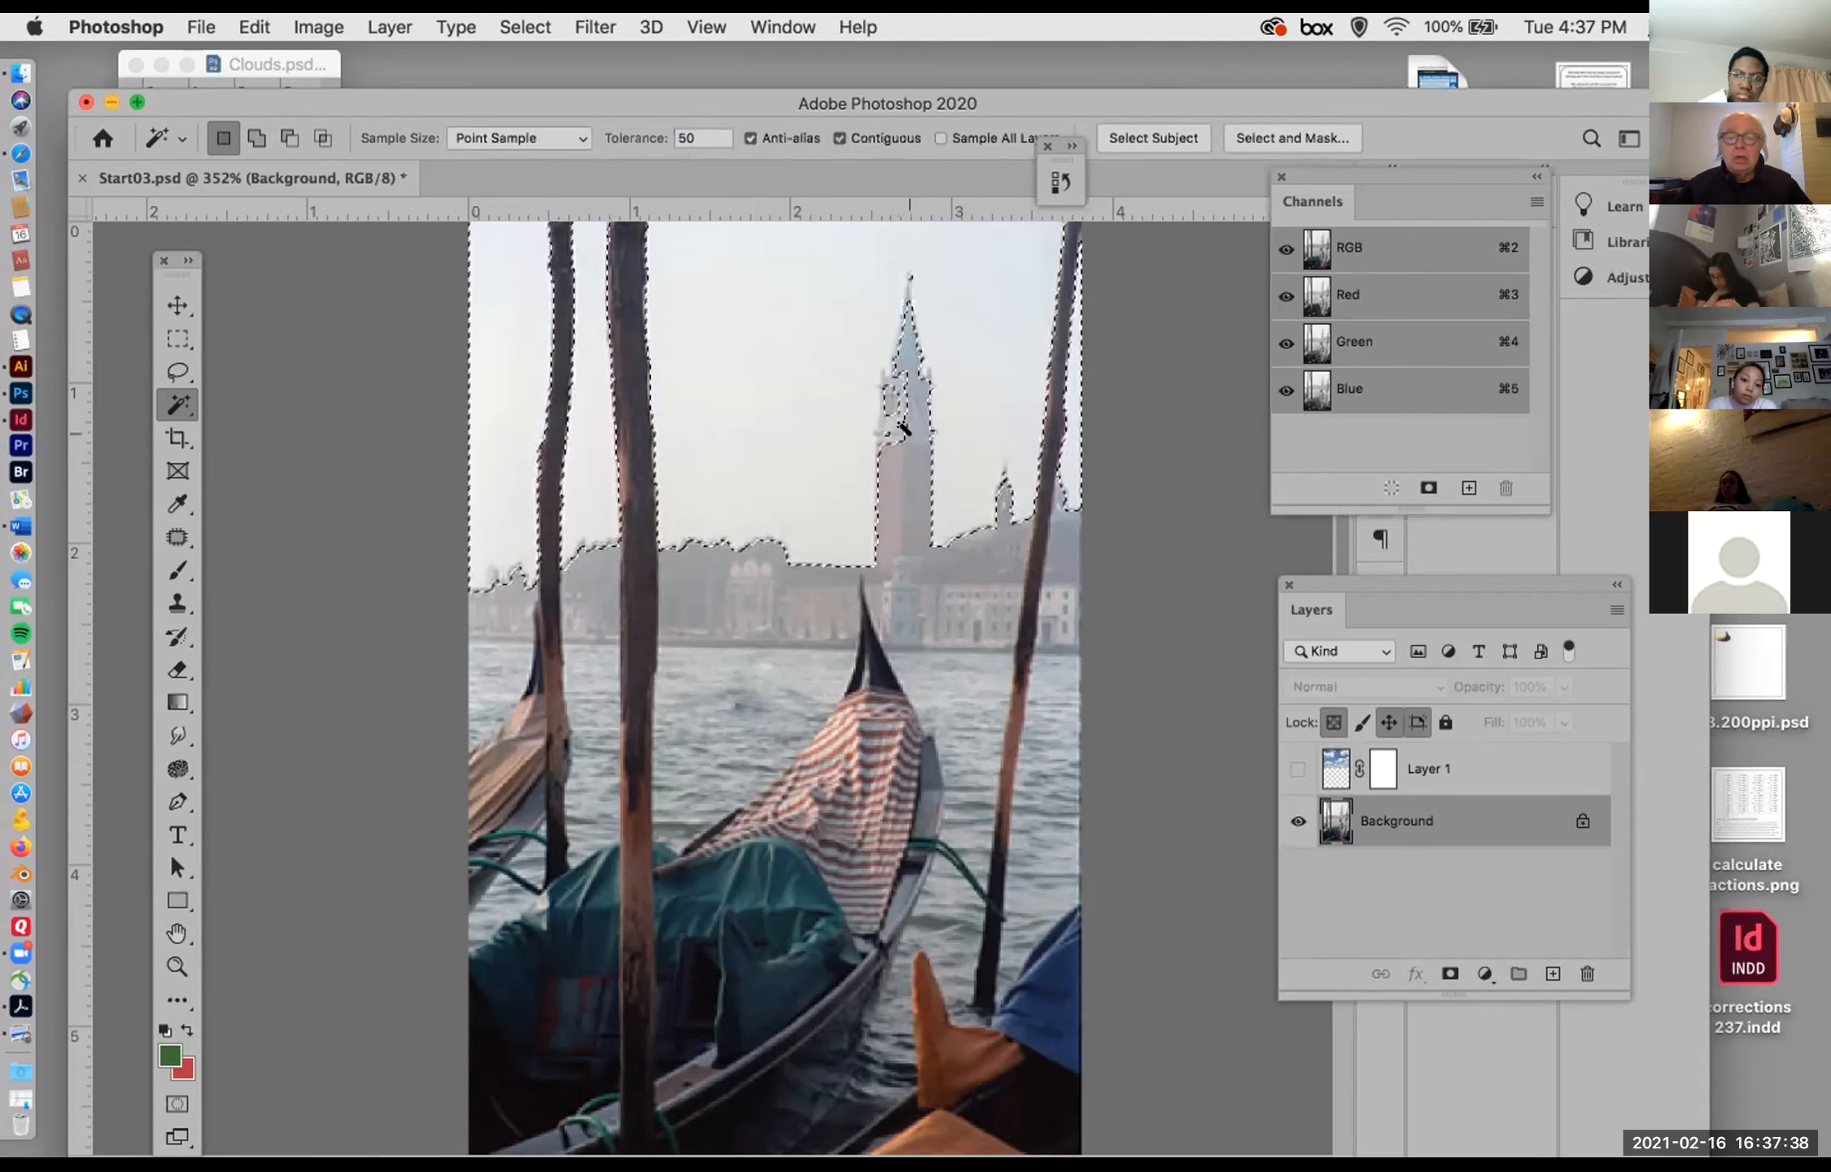
Step: Subtract the stray areas in the bell tower's belfry from the sky selection with the Quick Selection tool
drag(188, 411, 311, 427)
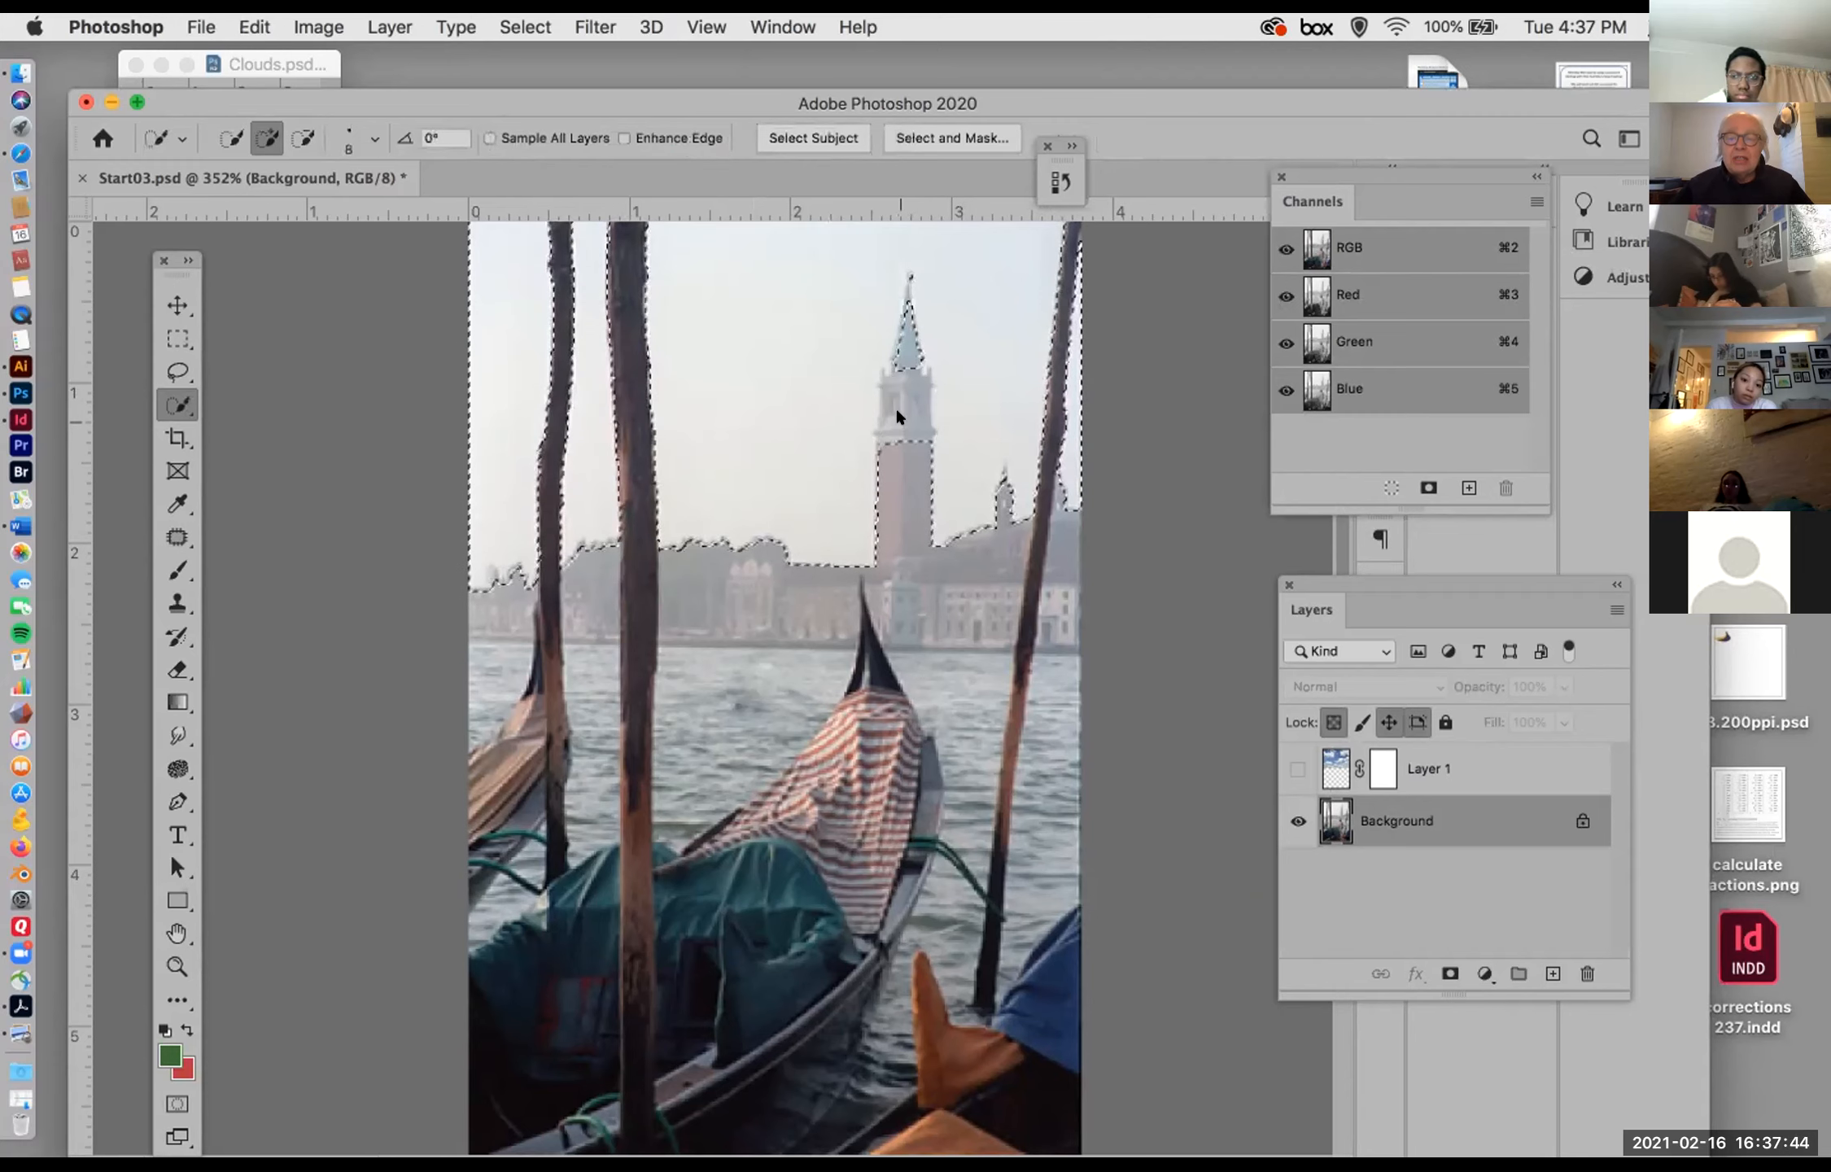
key(alt)
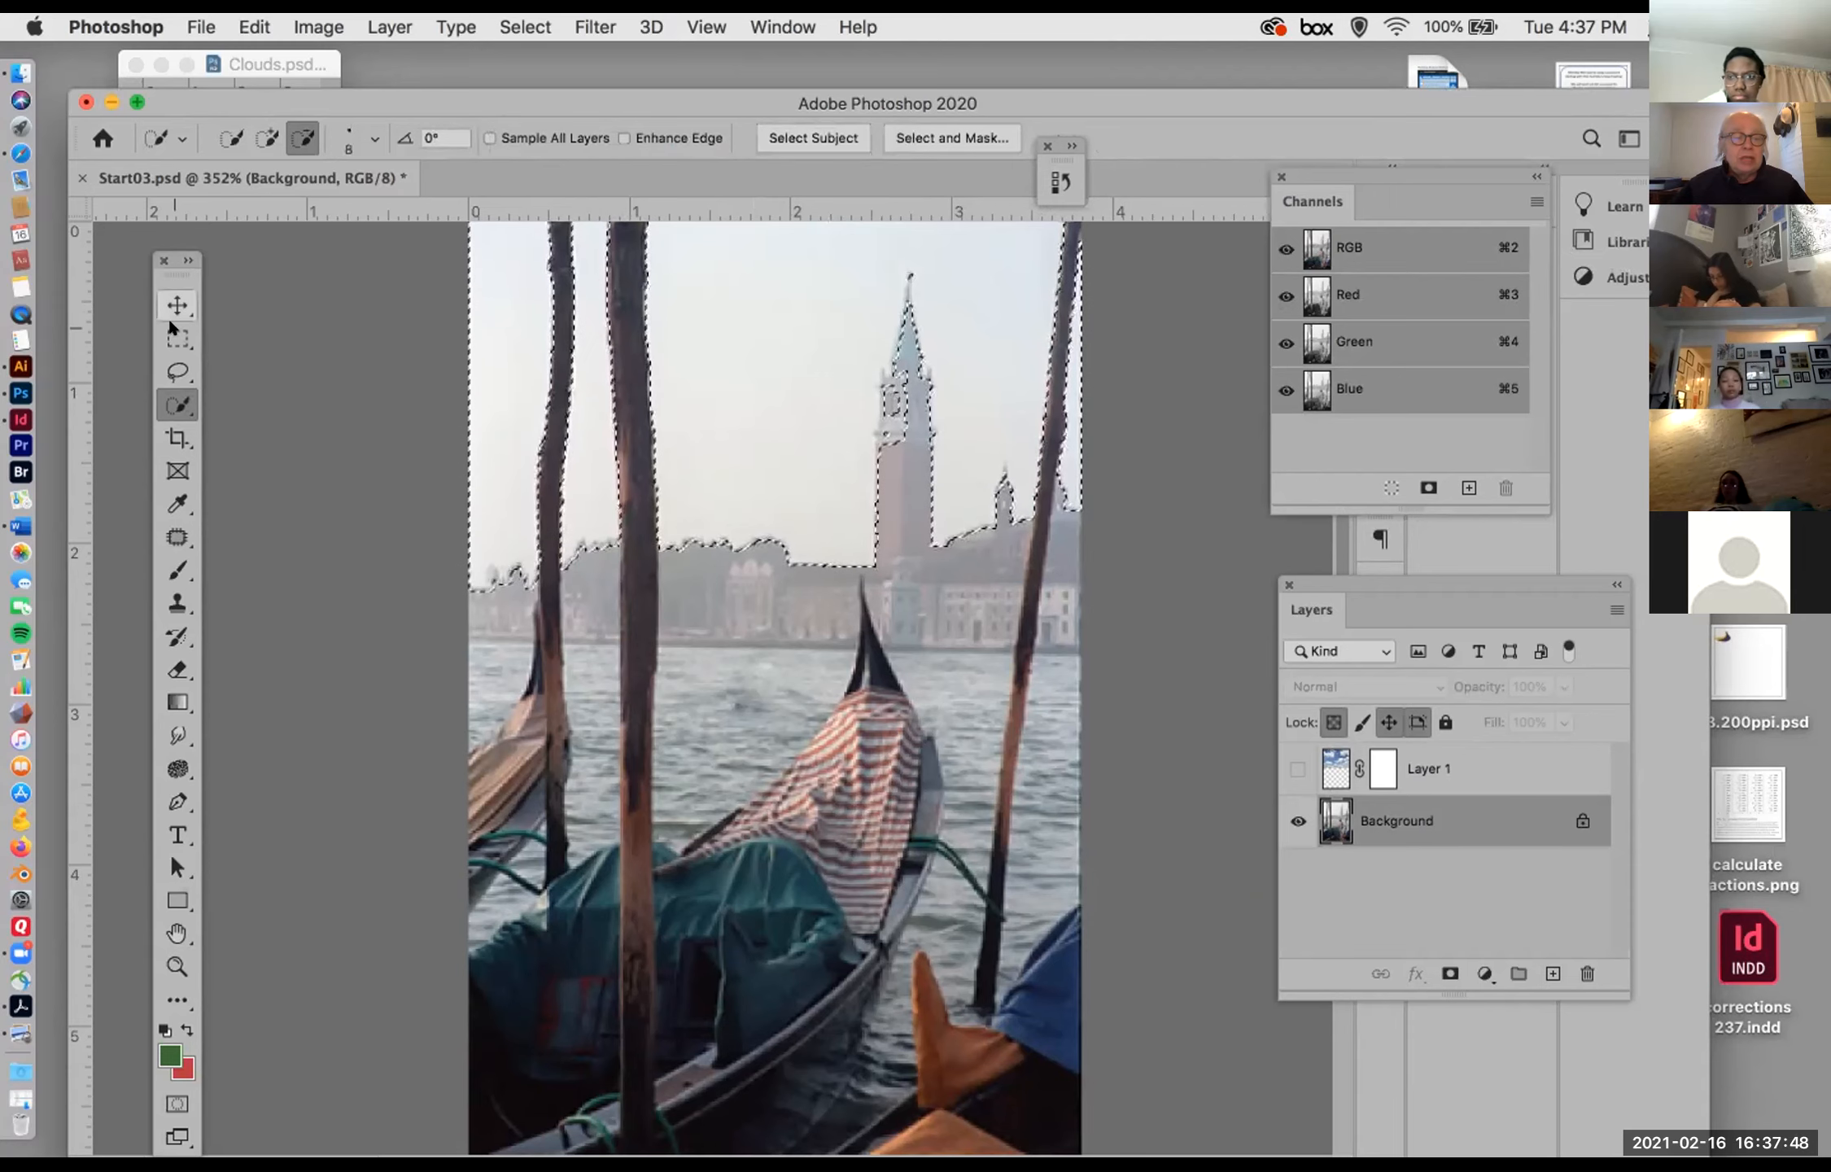
click(177, 338)
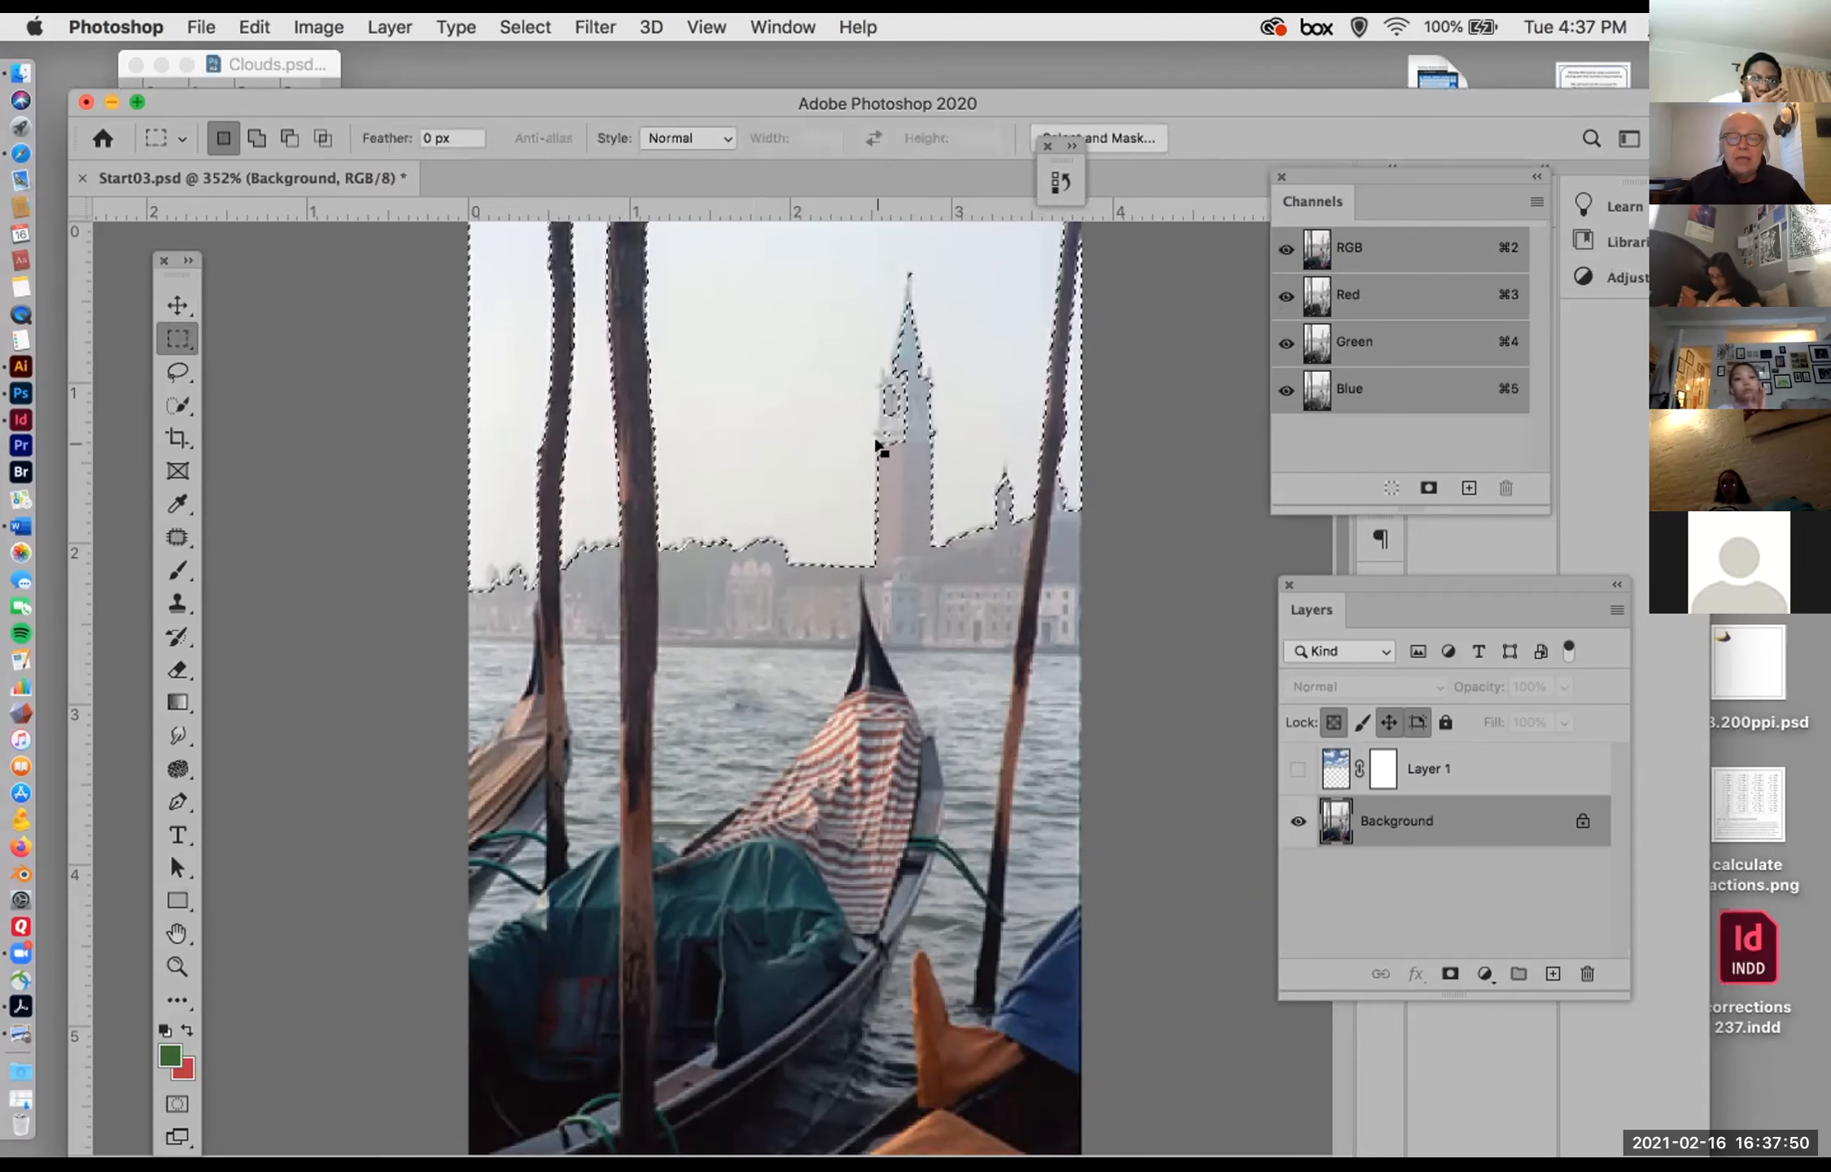
click(179, 405)
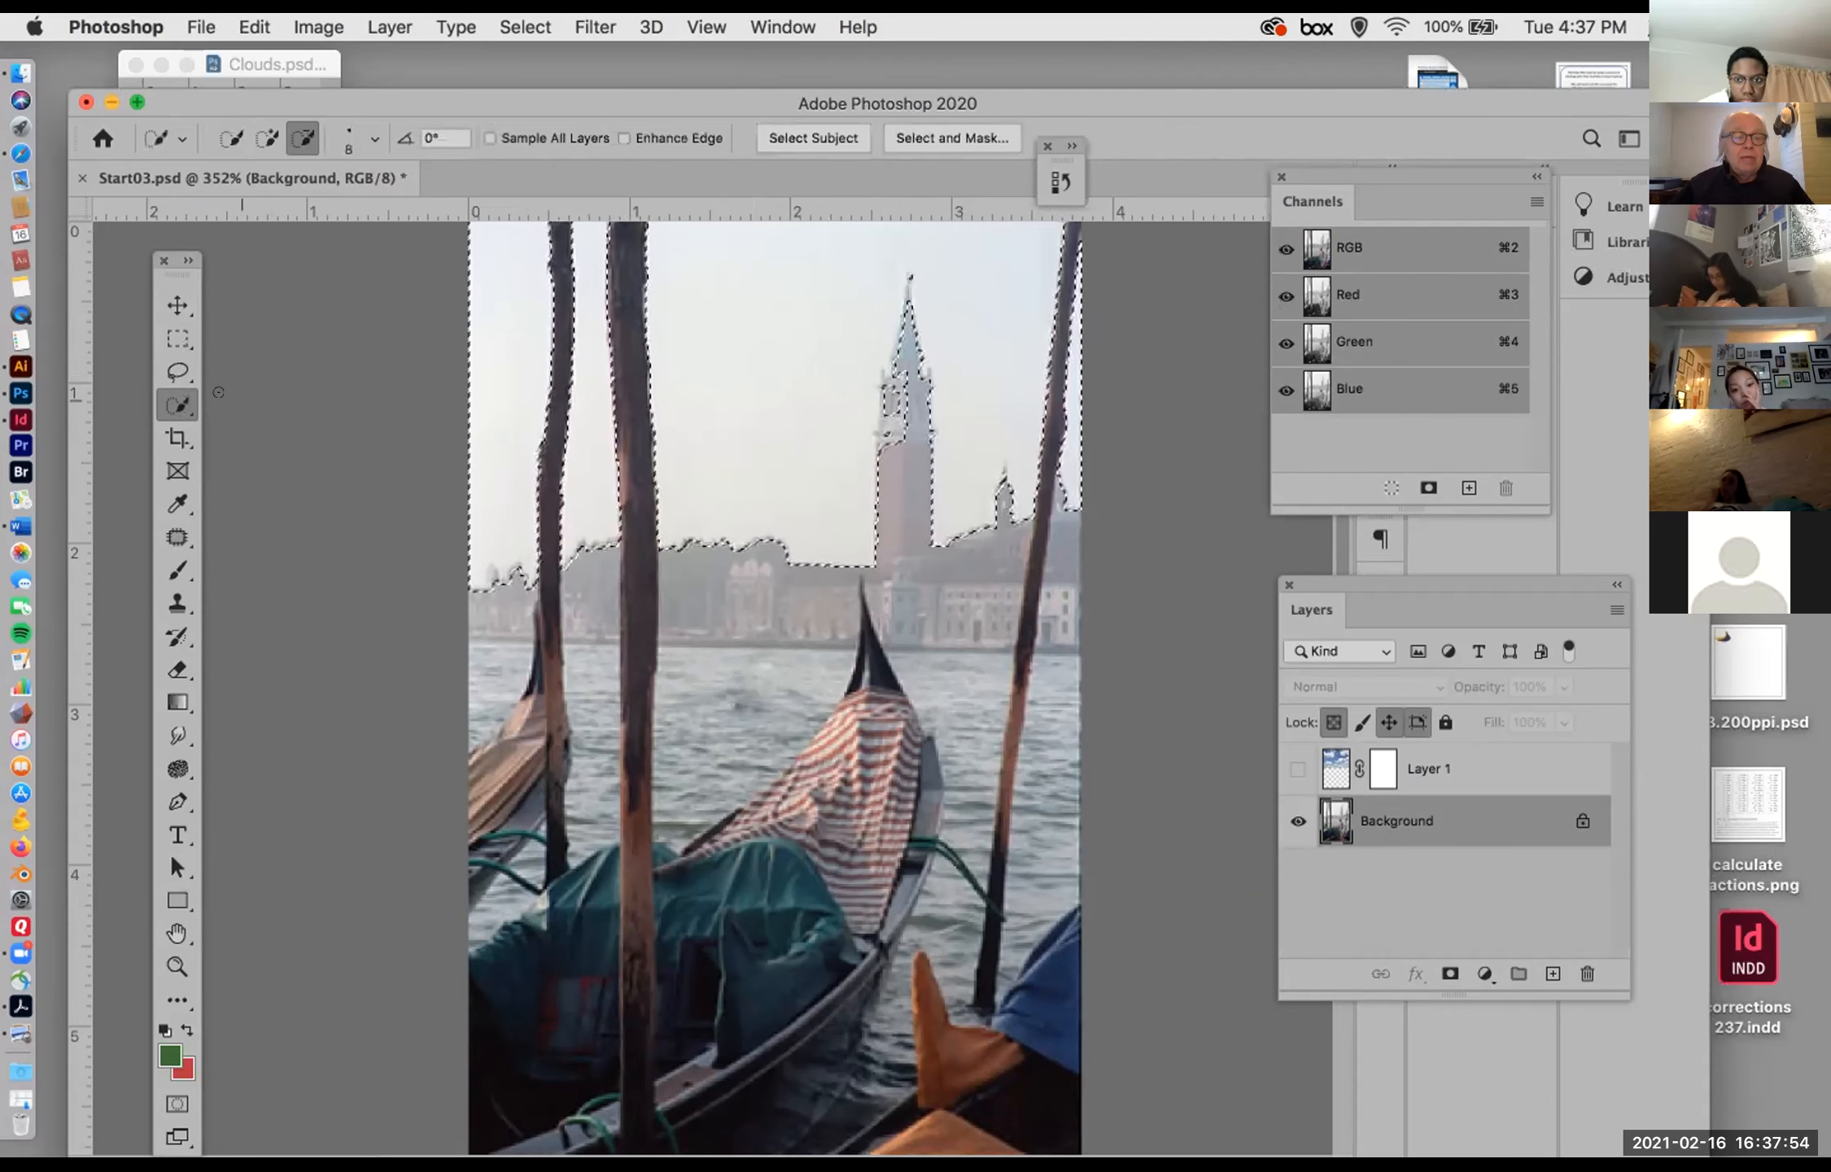
drag(186, 407, 301, 427)
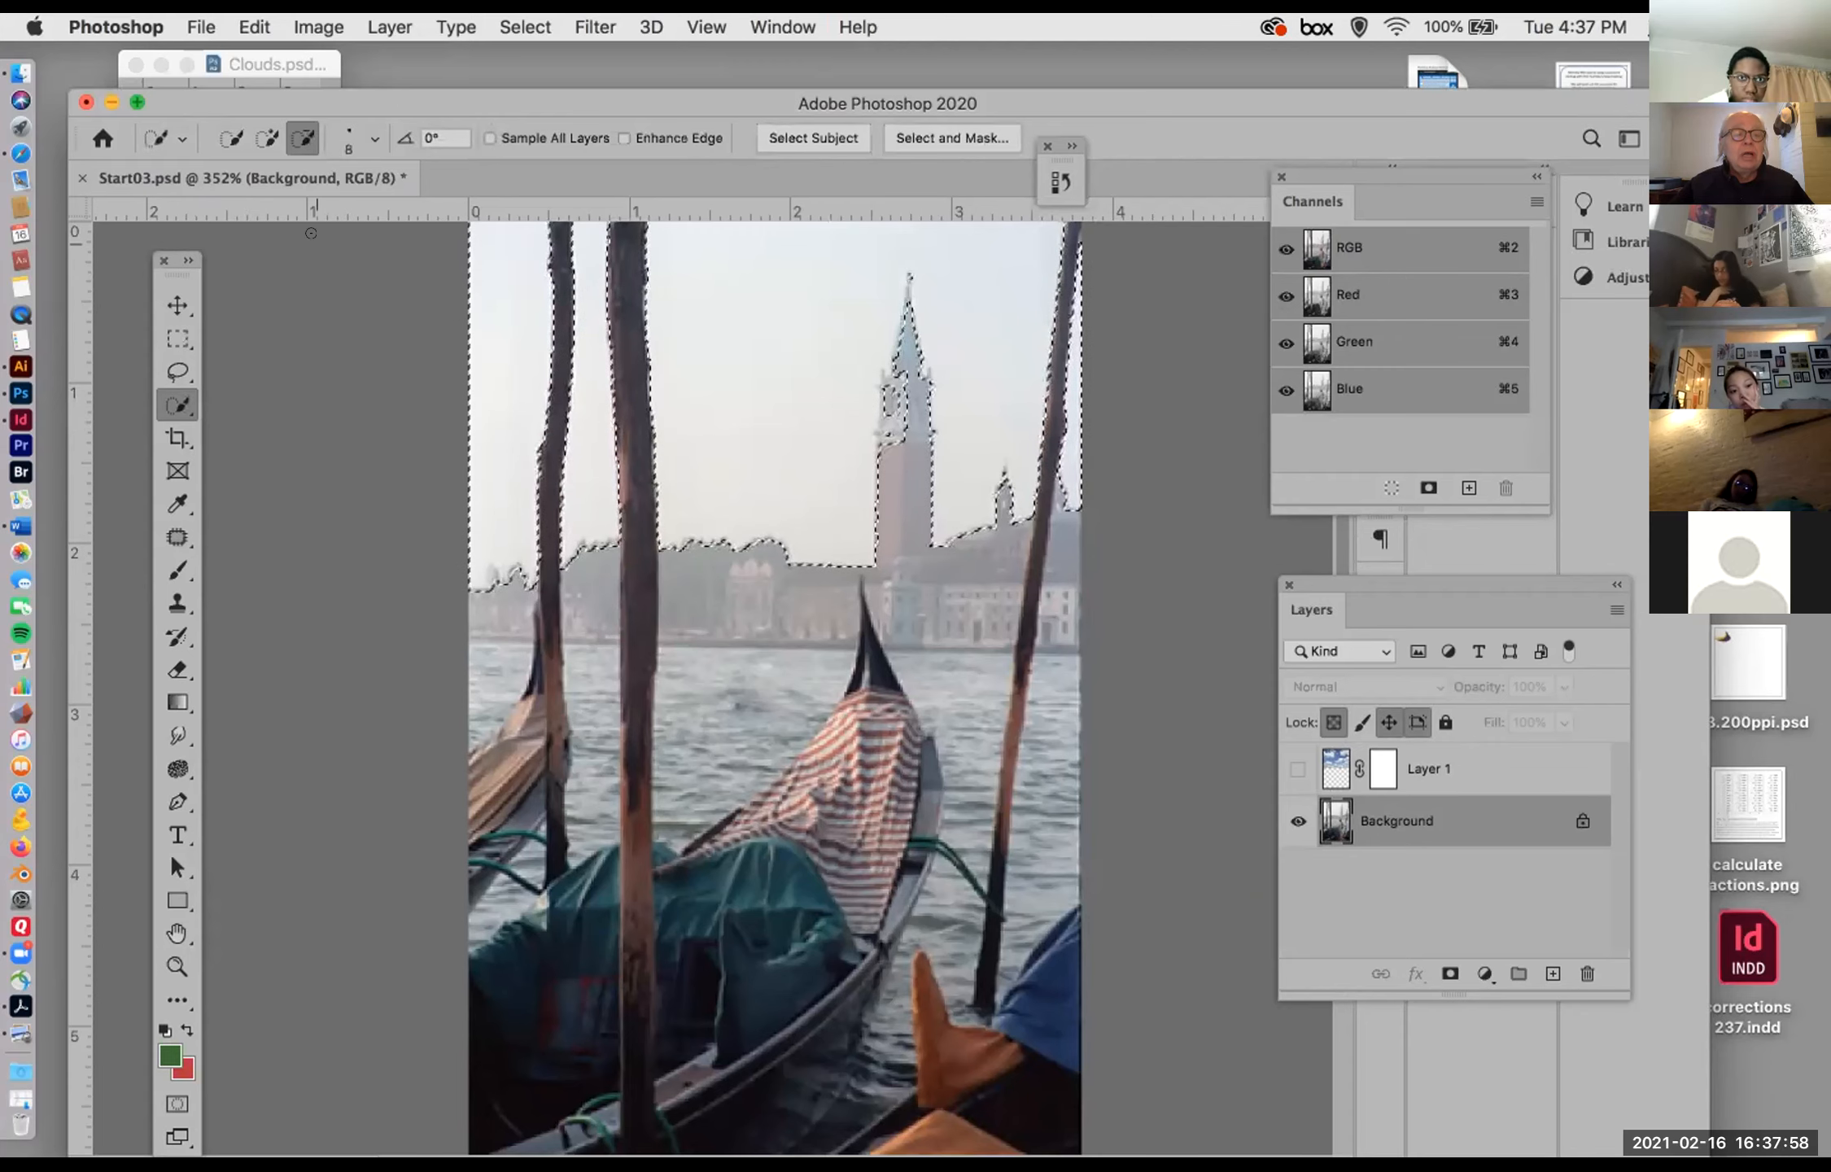
click(267, 134)
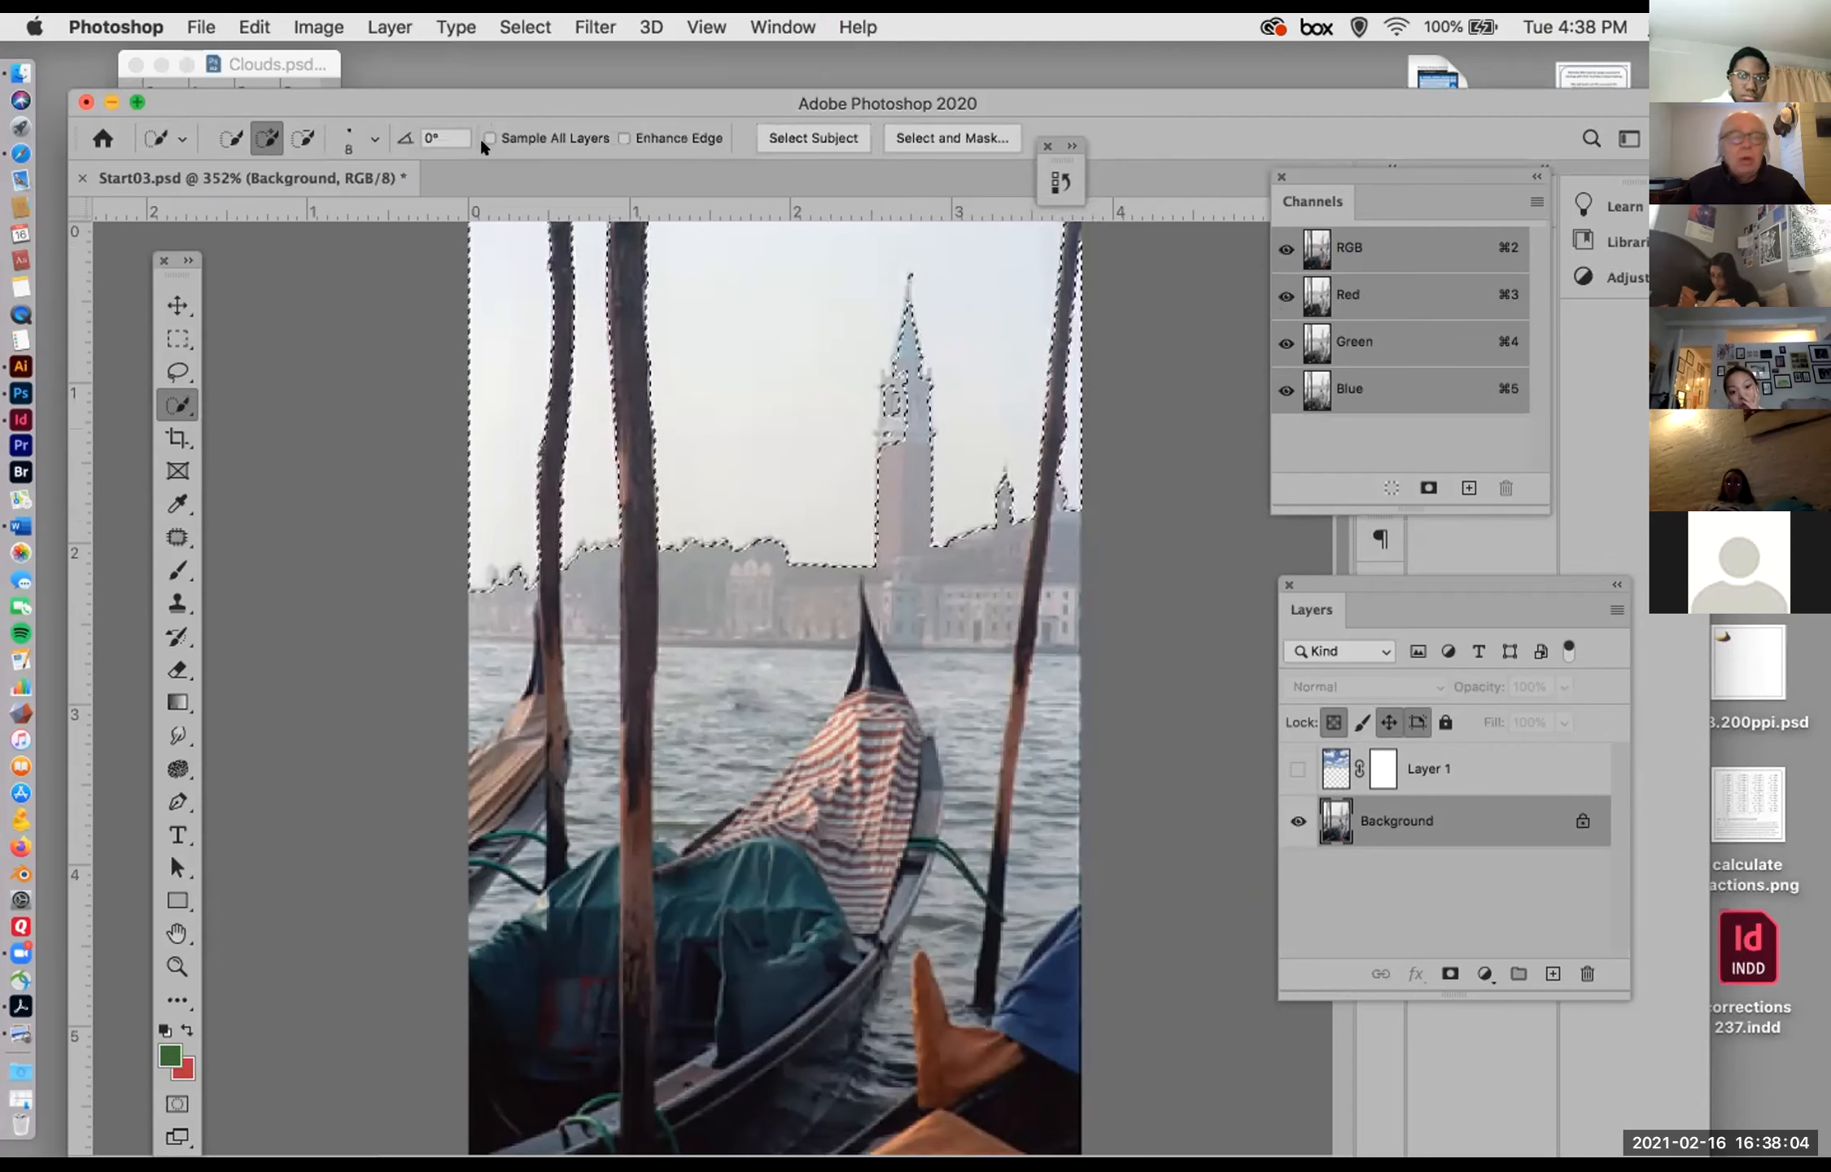
click(303, 138)
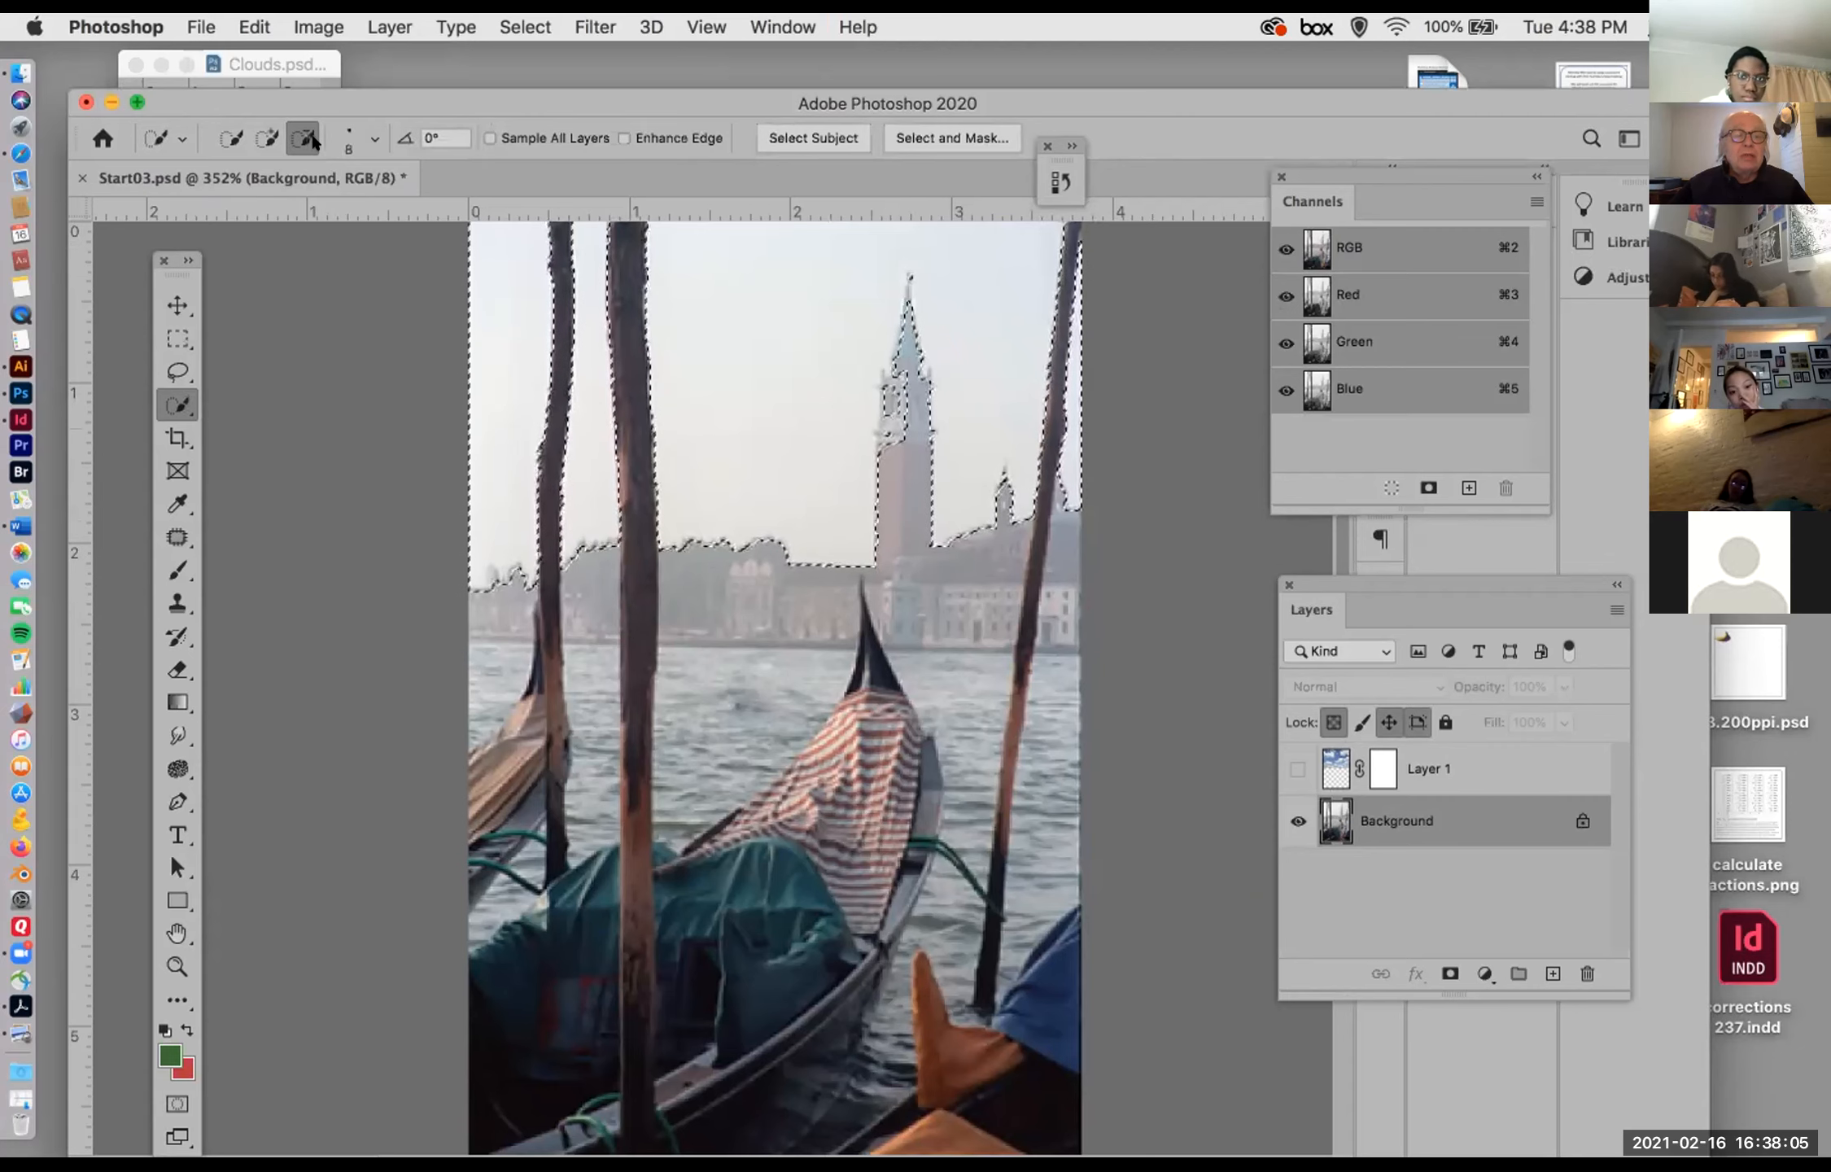
click(884, 419)
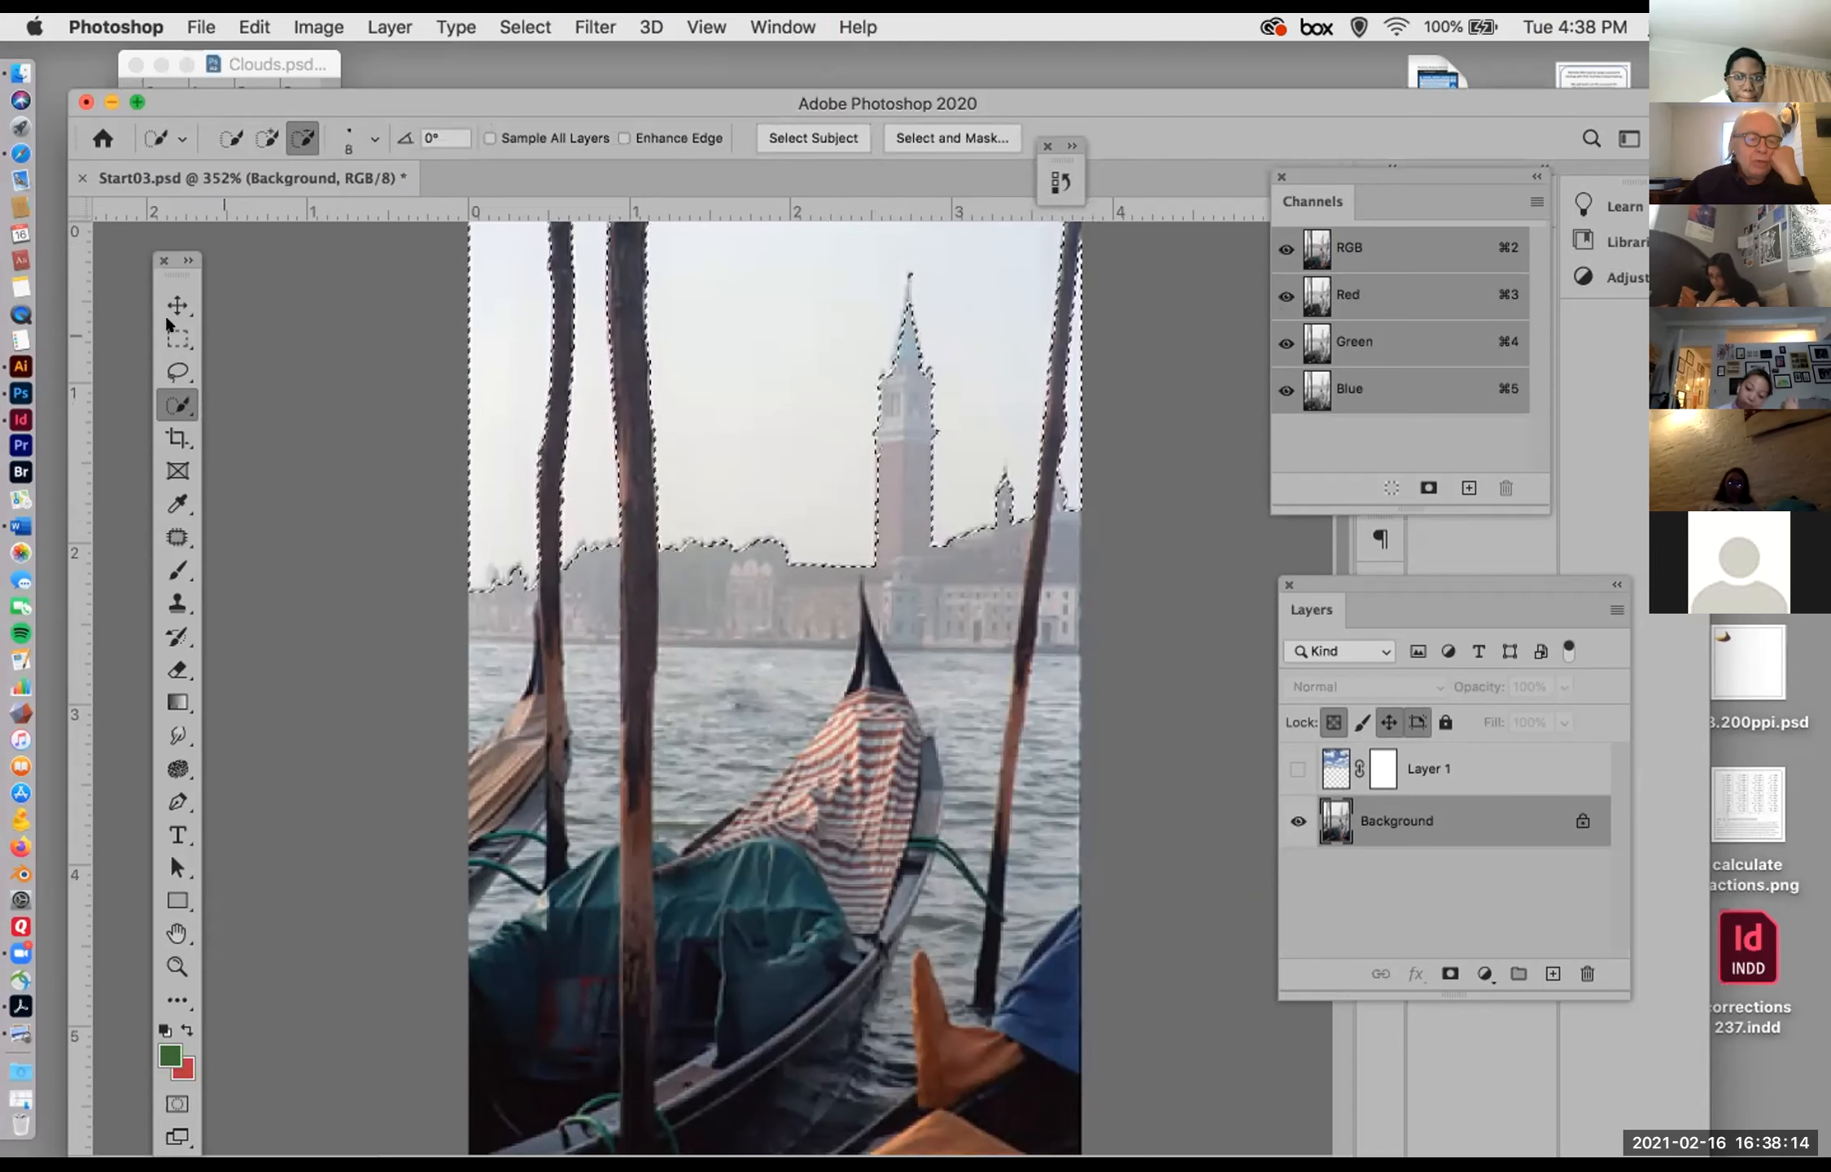
right_click(179, 405)
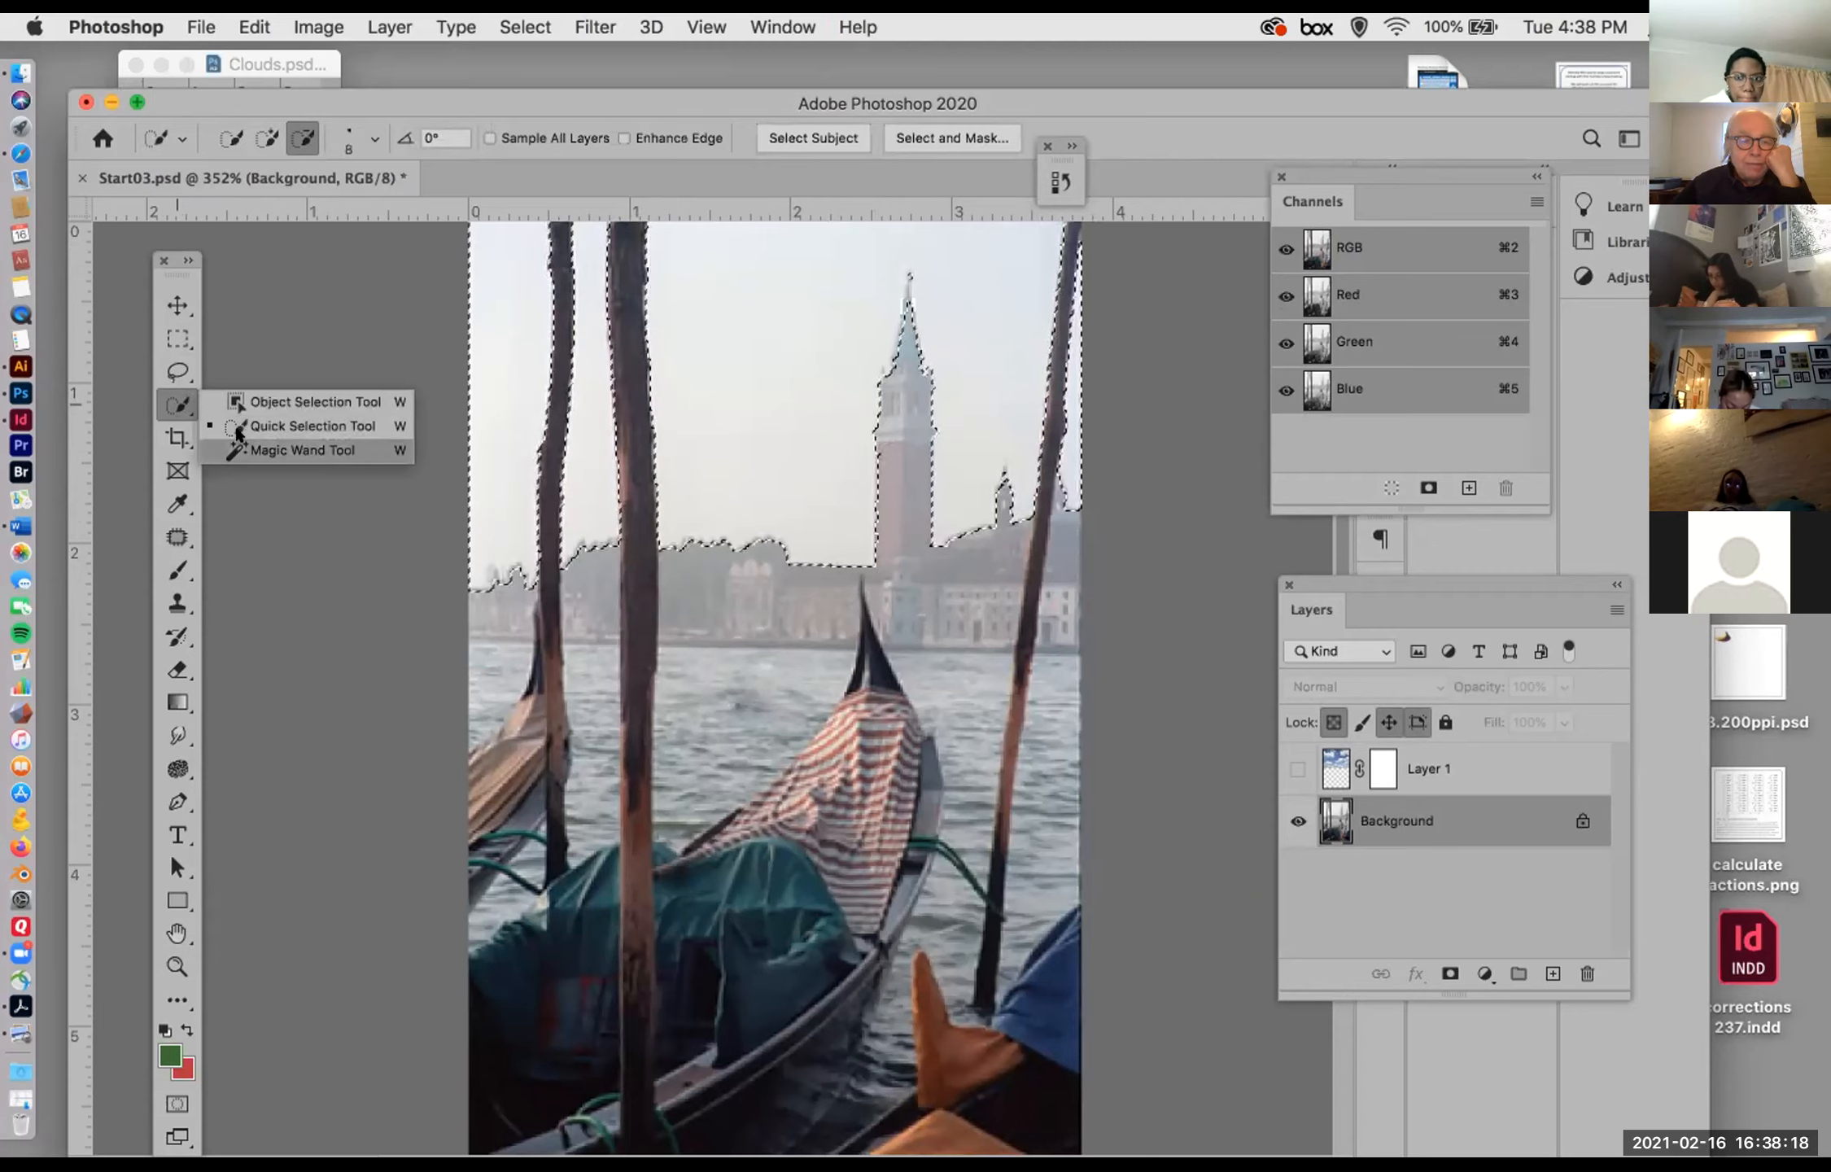
click(269, 425)
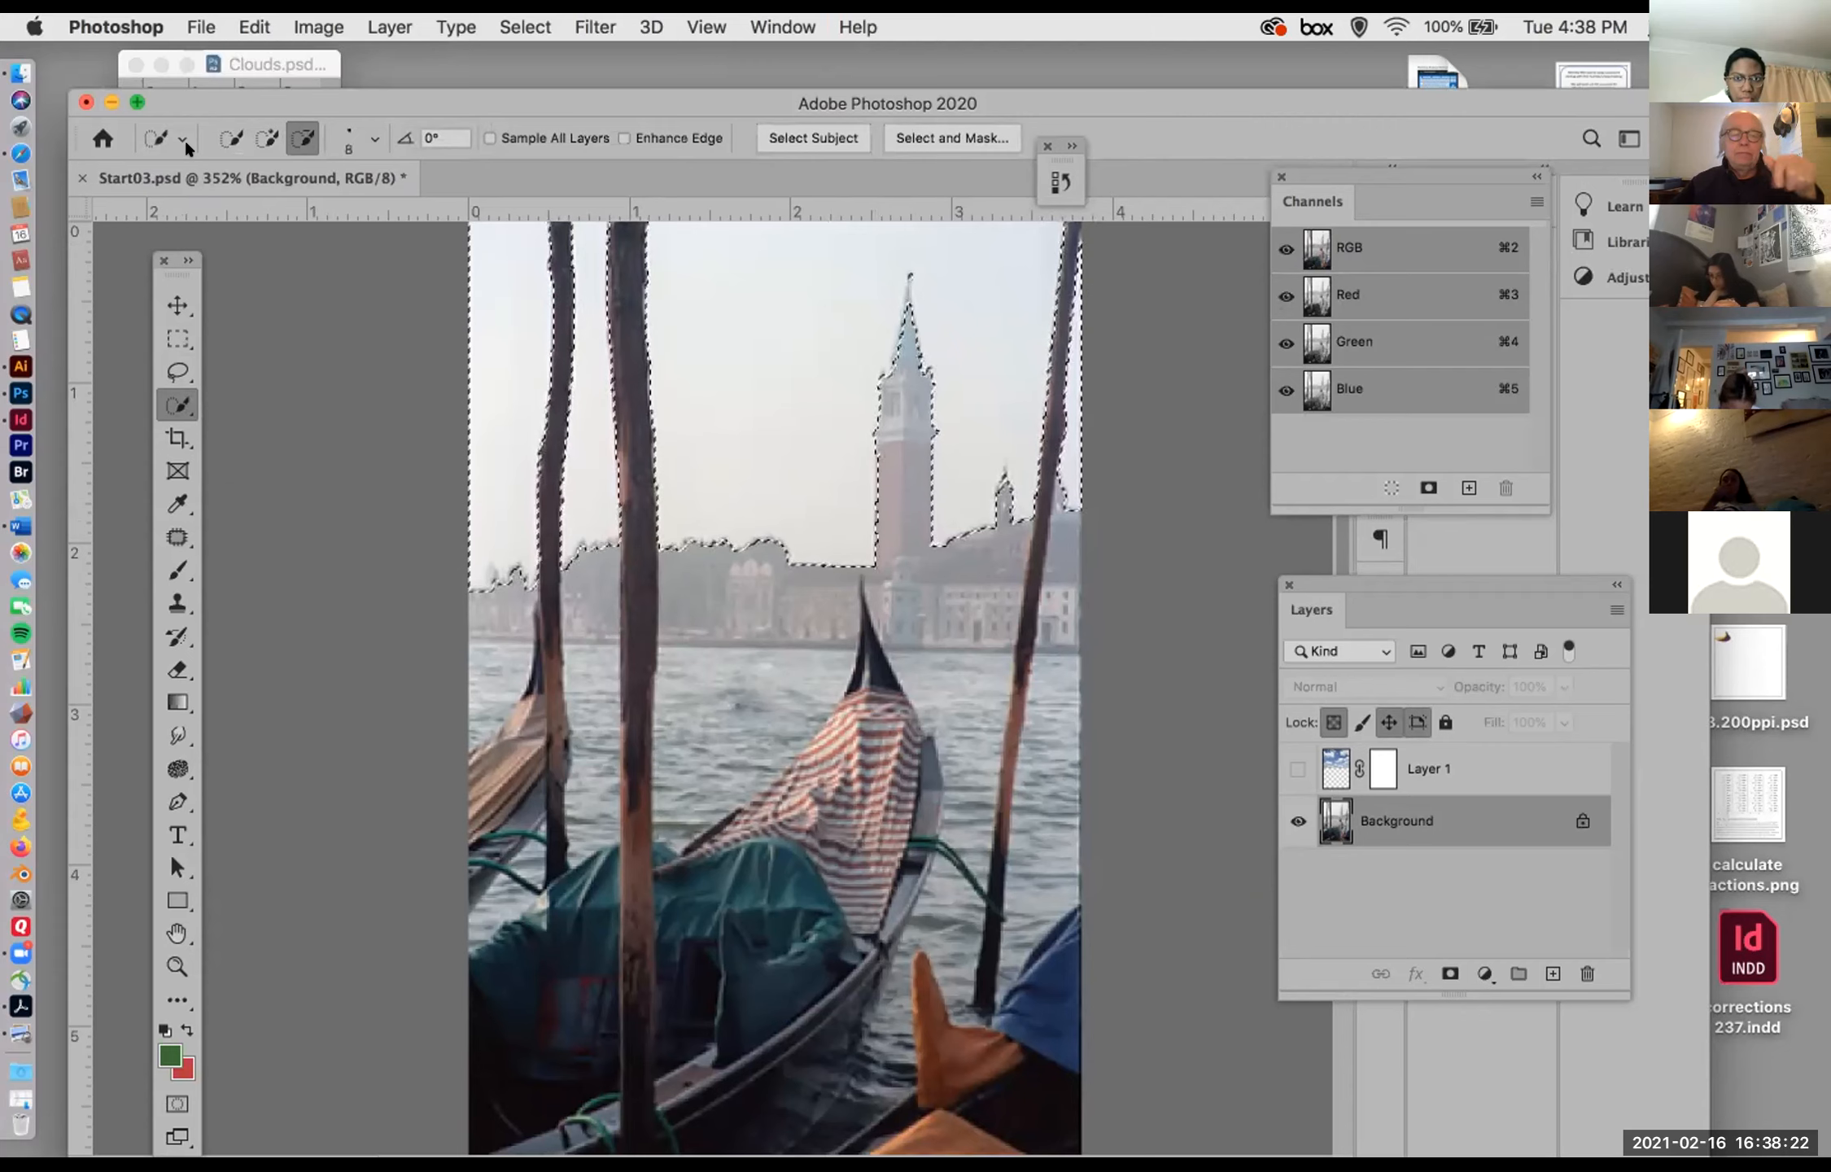
click(177, 338)
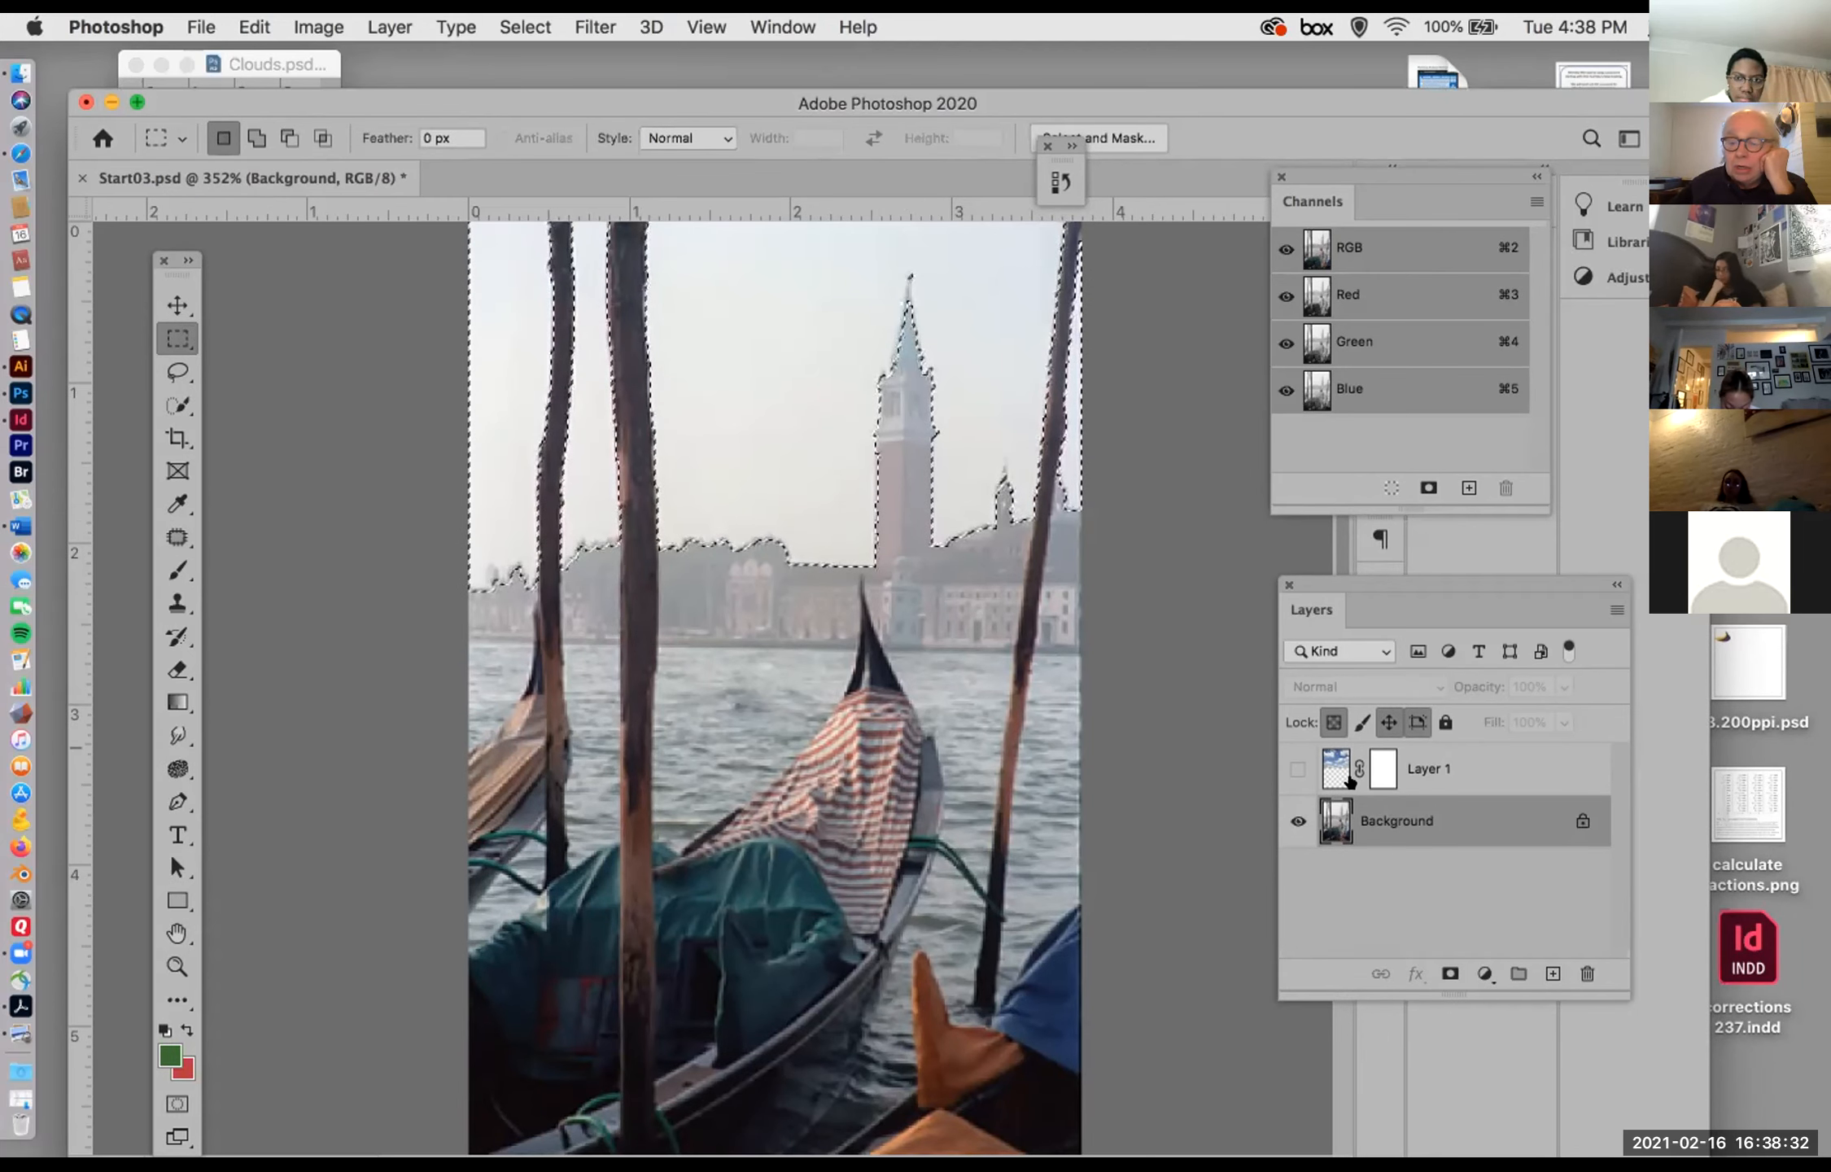
Step: Show the clouds layer with its layer mask active, and invert the sky selection
click(1298, 768)
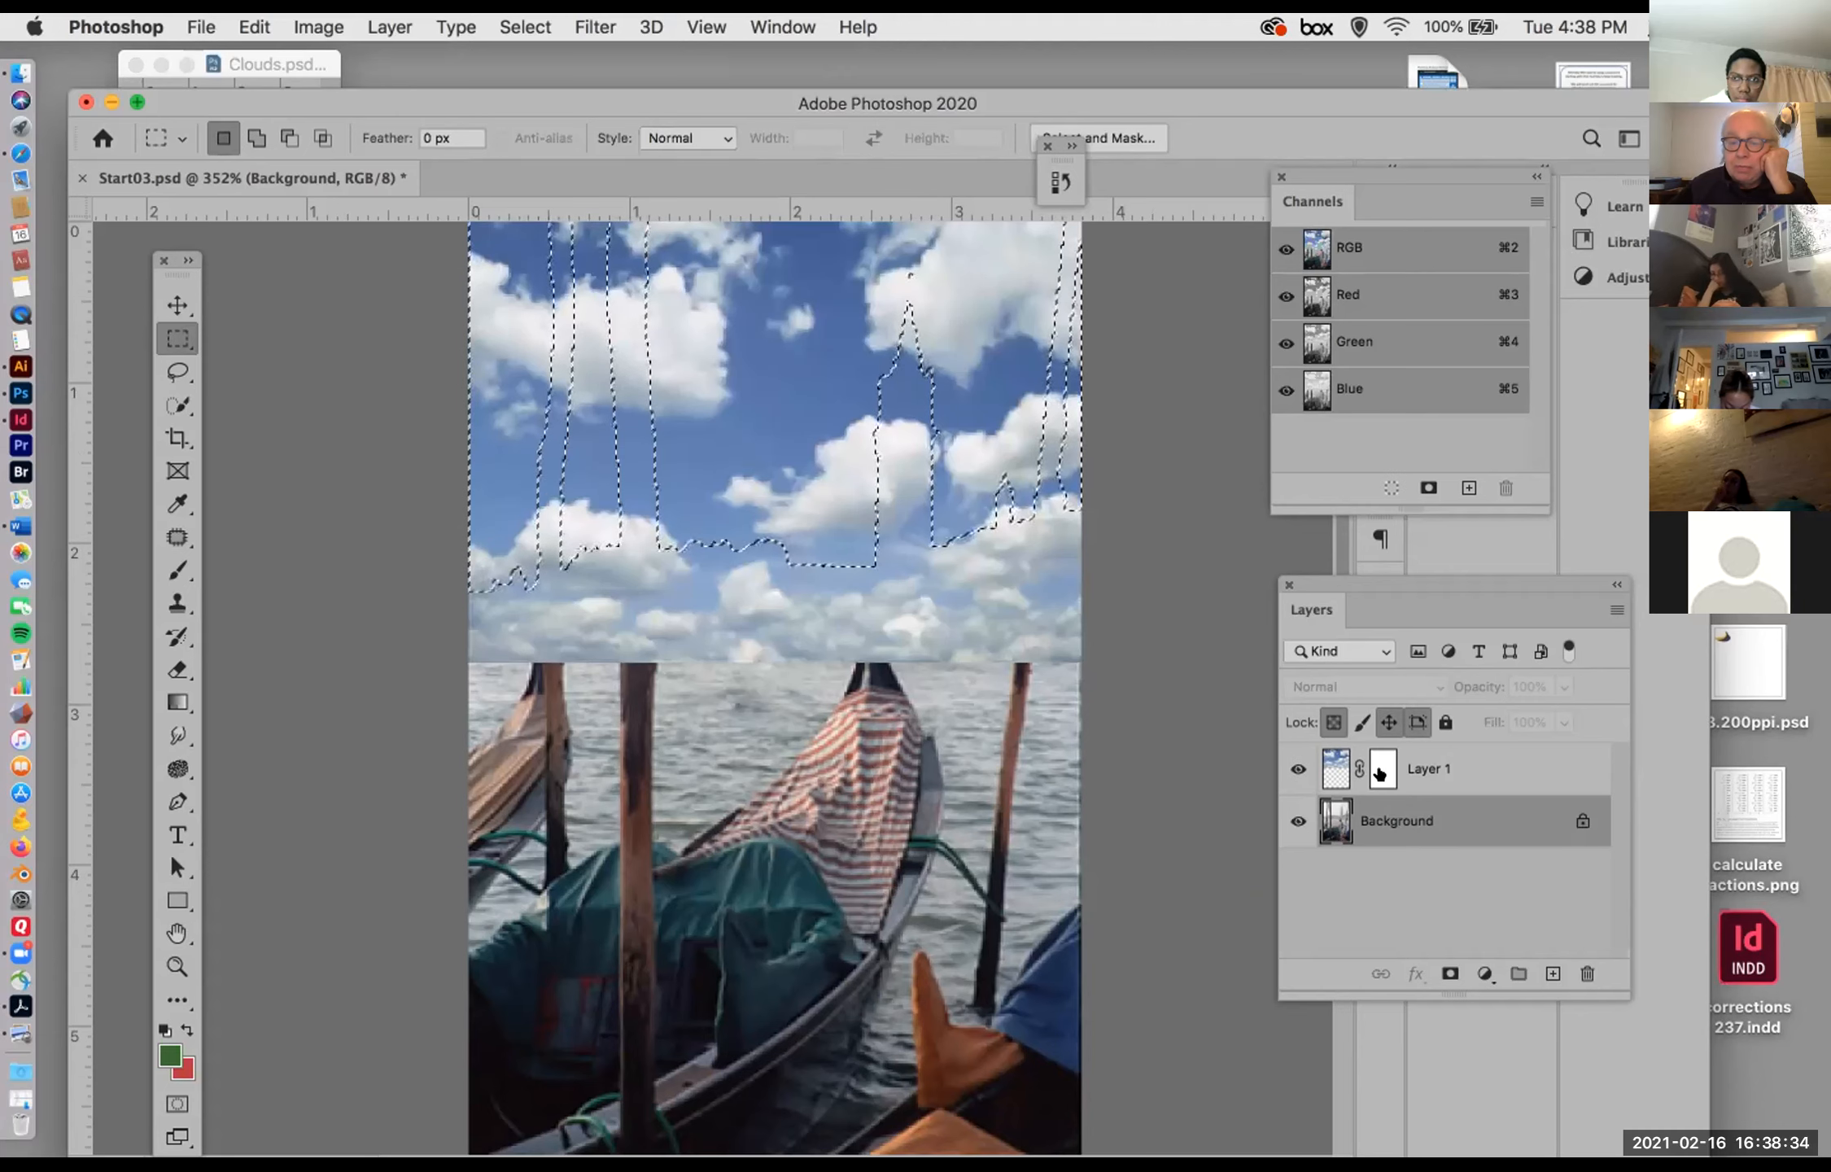
click(1381, 770)
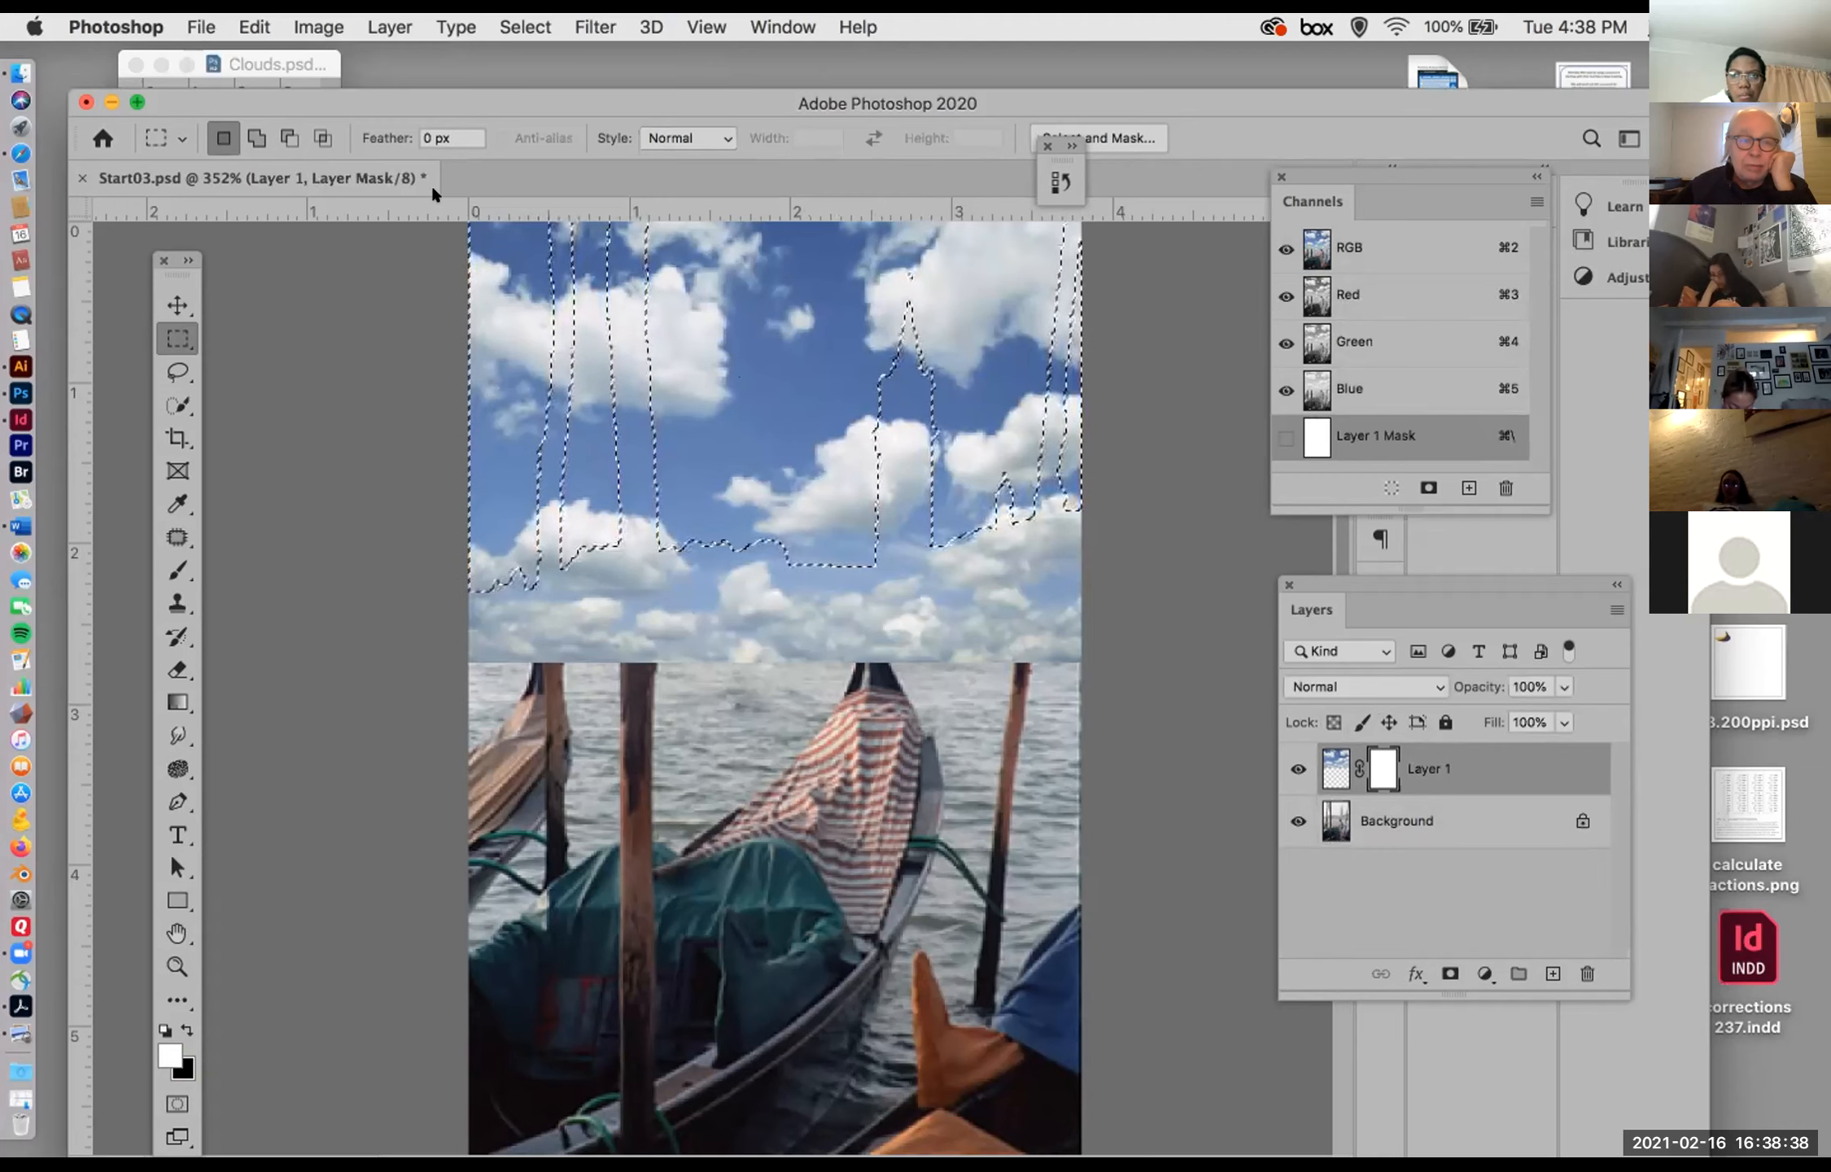
click(514, 27)
click(530, 120)
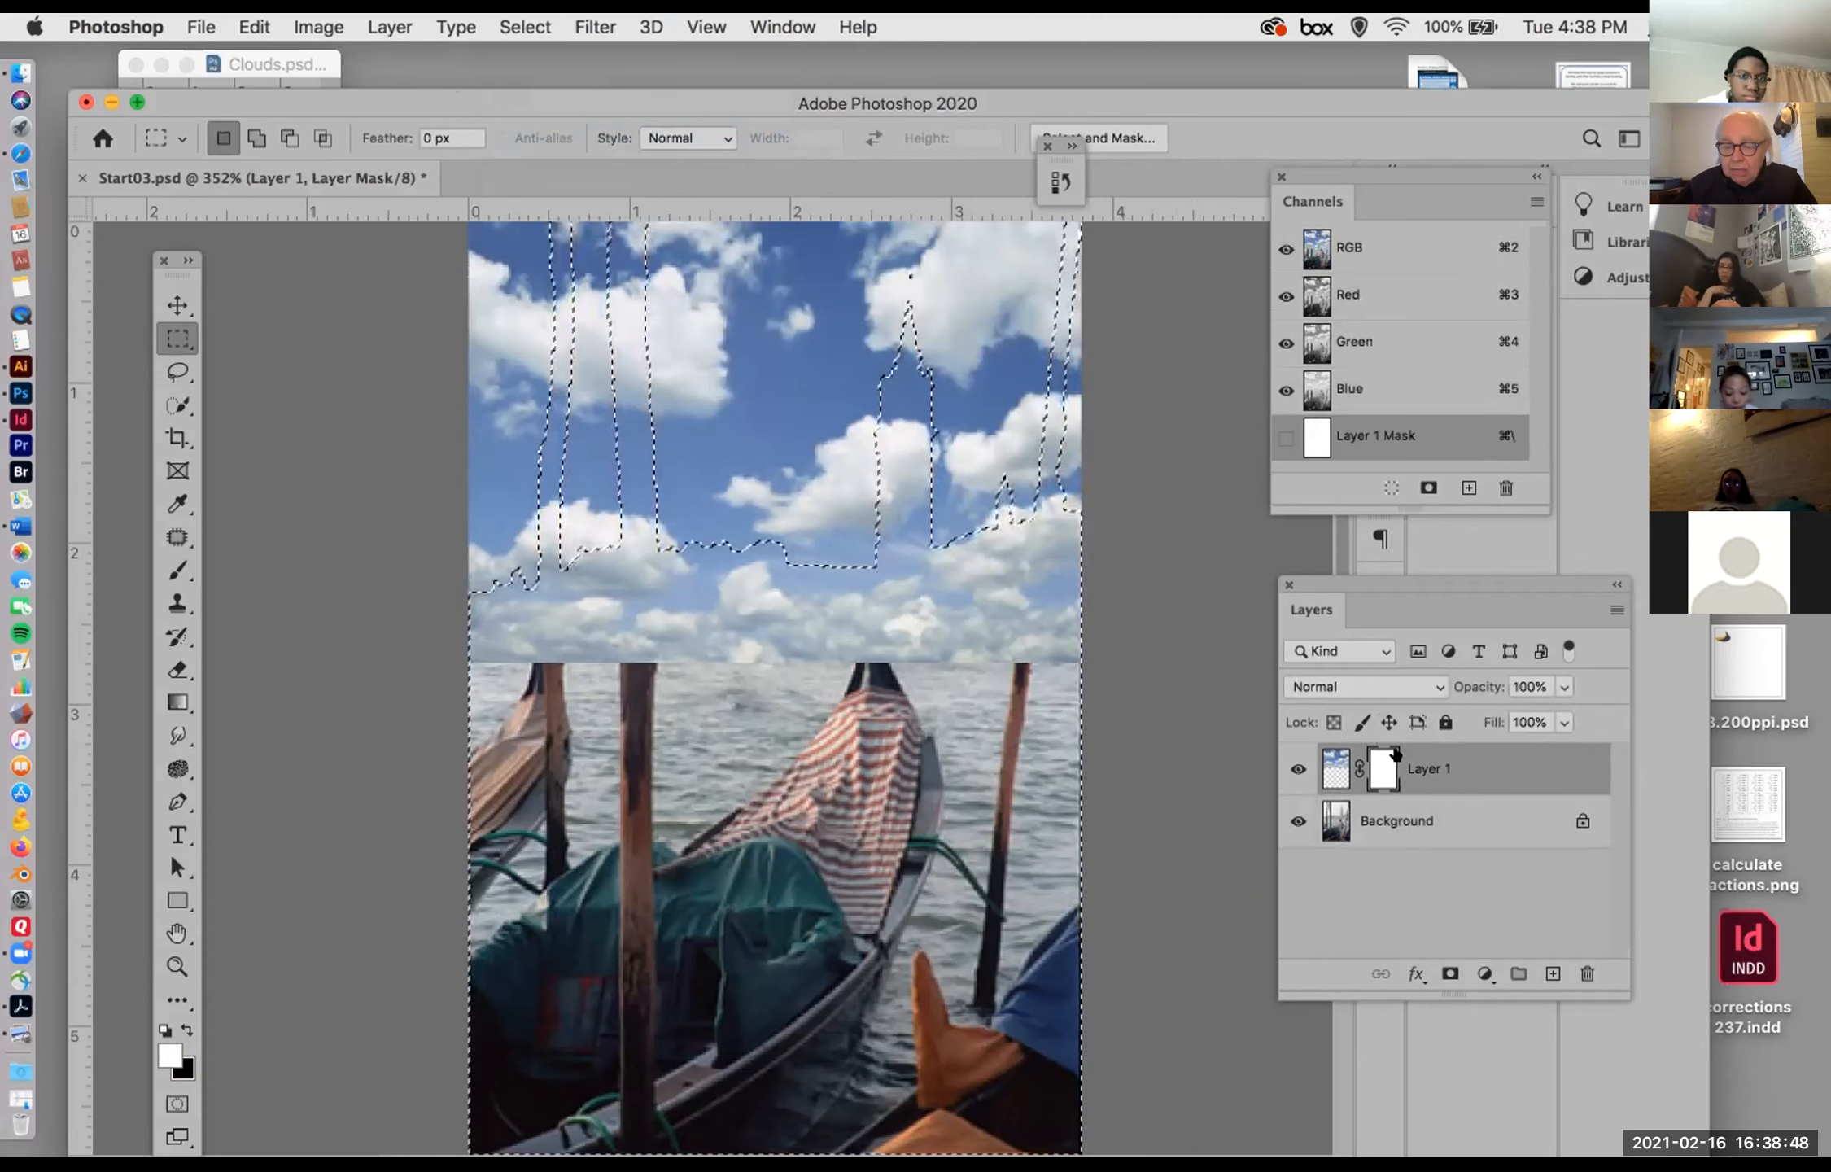
drag(273, 96, 267, 40)
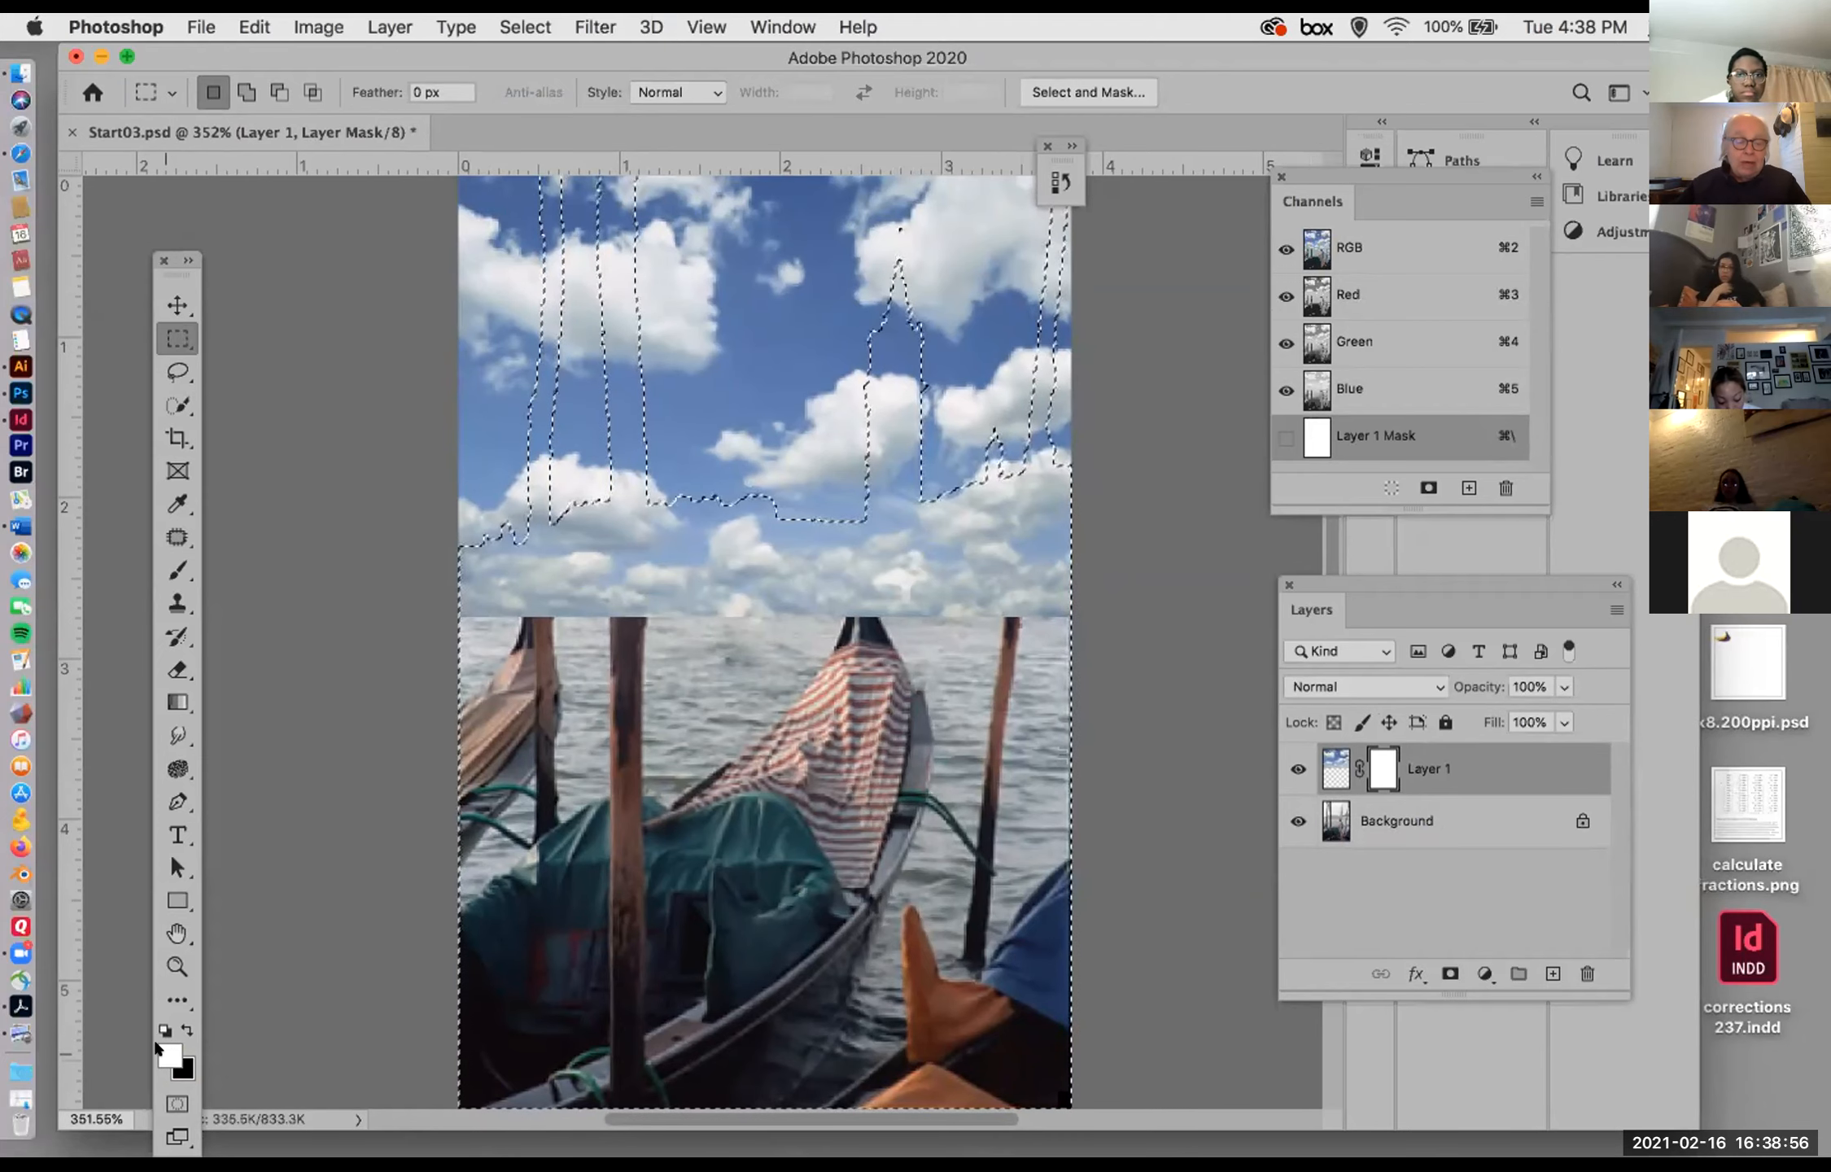
Step: Fill the inverted selection on the clouds layer's mask with black, and deselect
key(super+BackSpace)
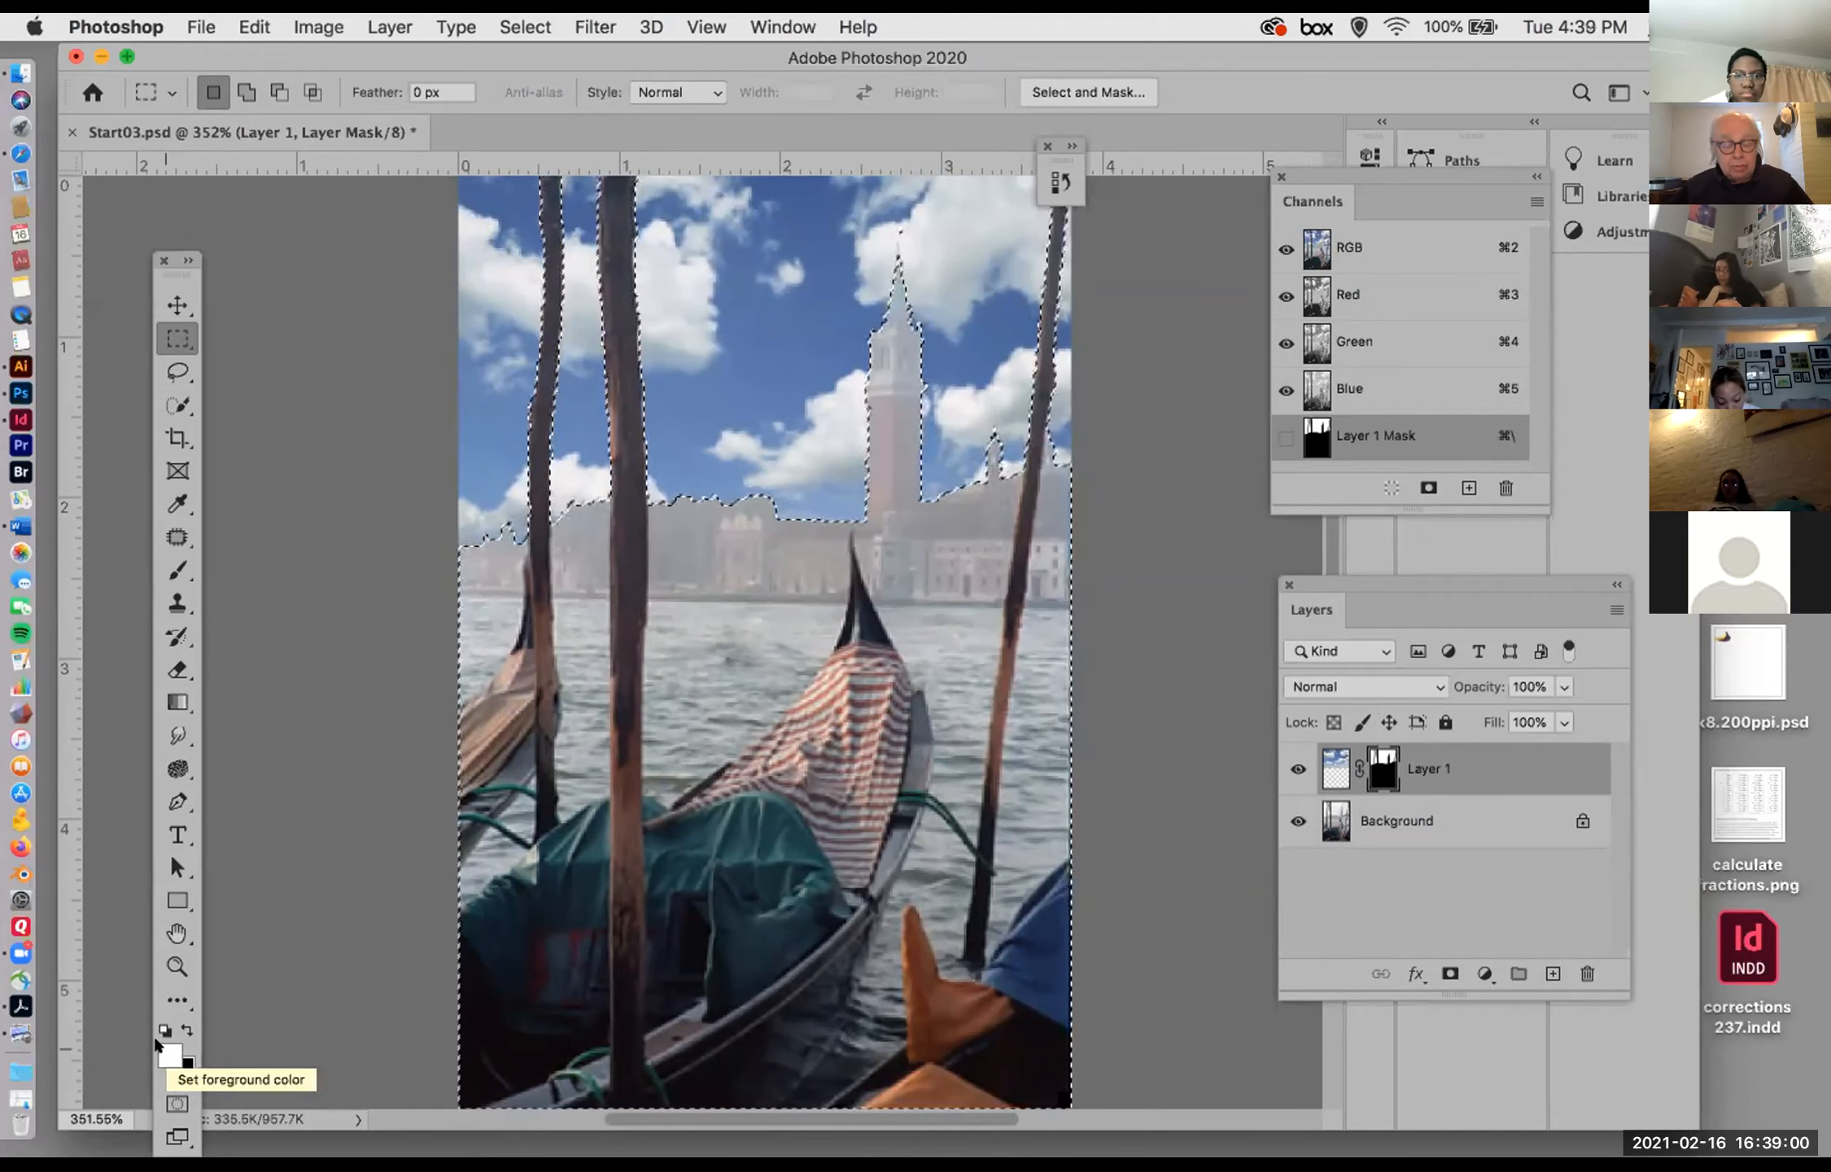
key(alt+BackSpace)
click(183, 1028)
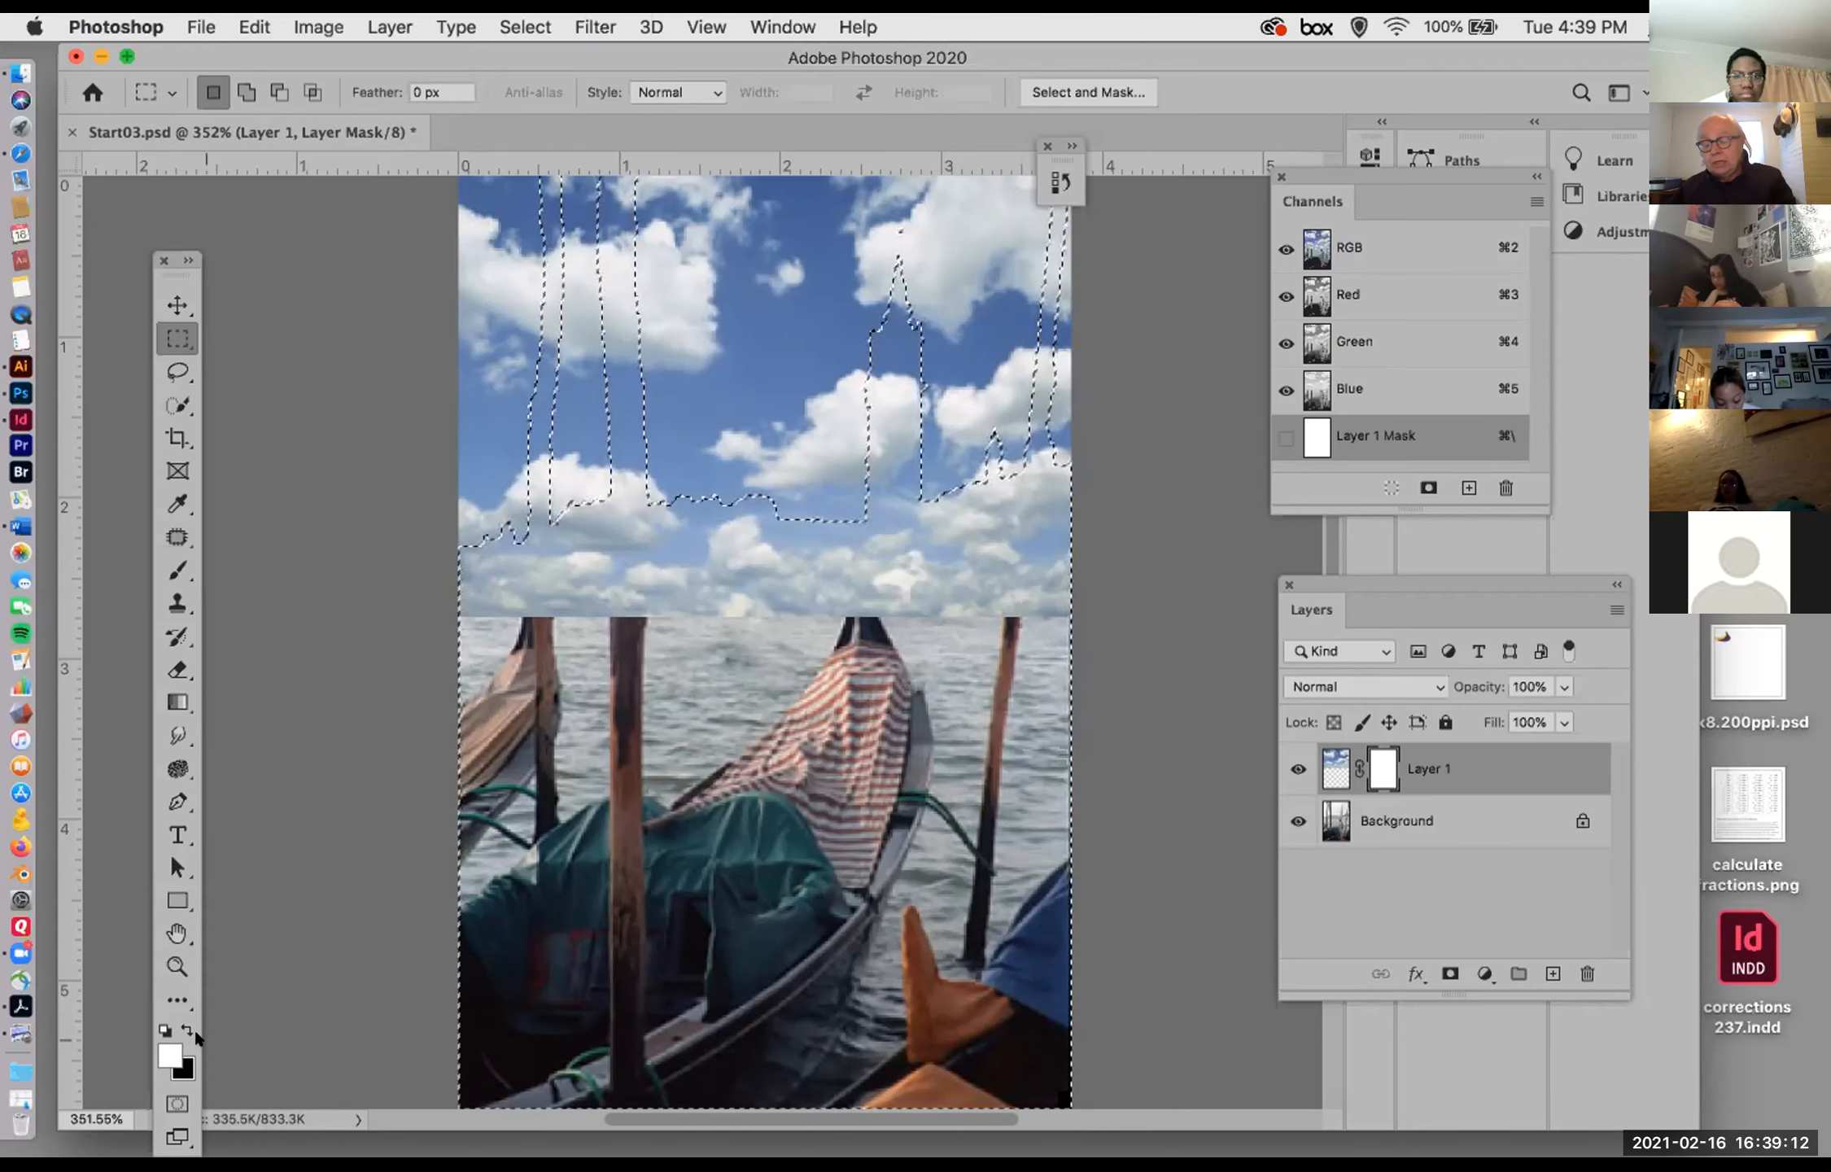
key(BackSpace)
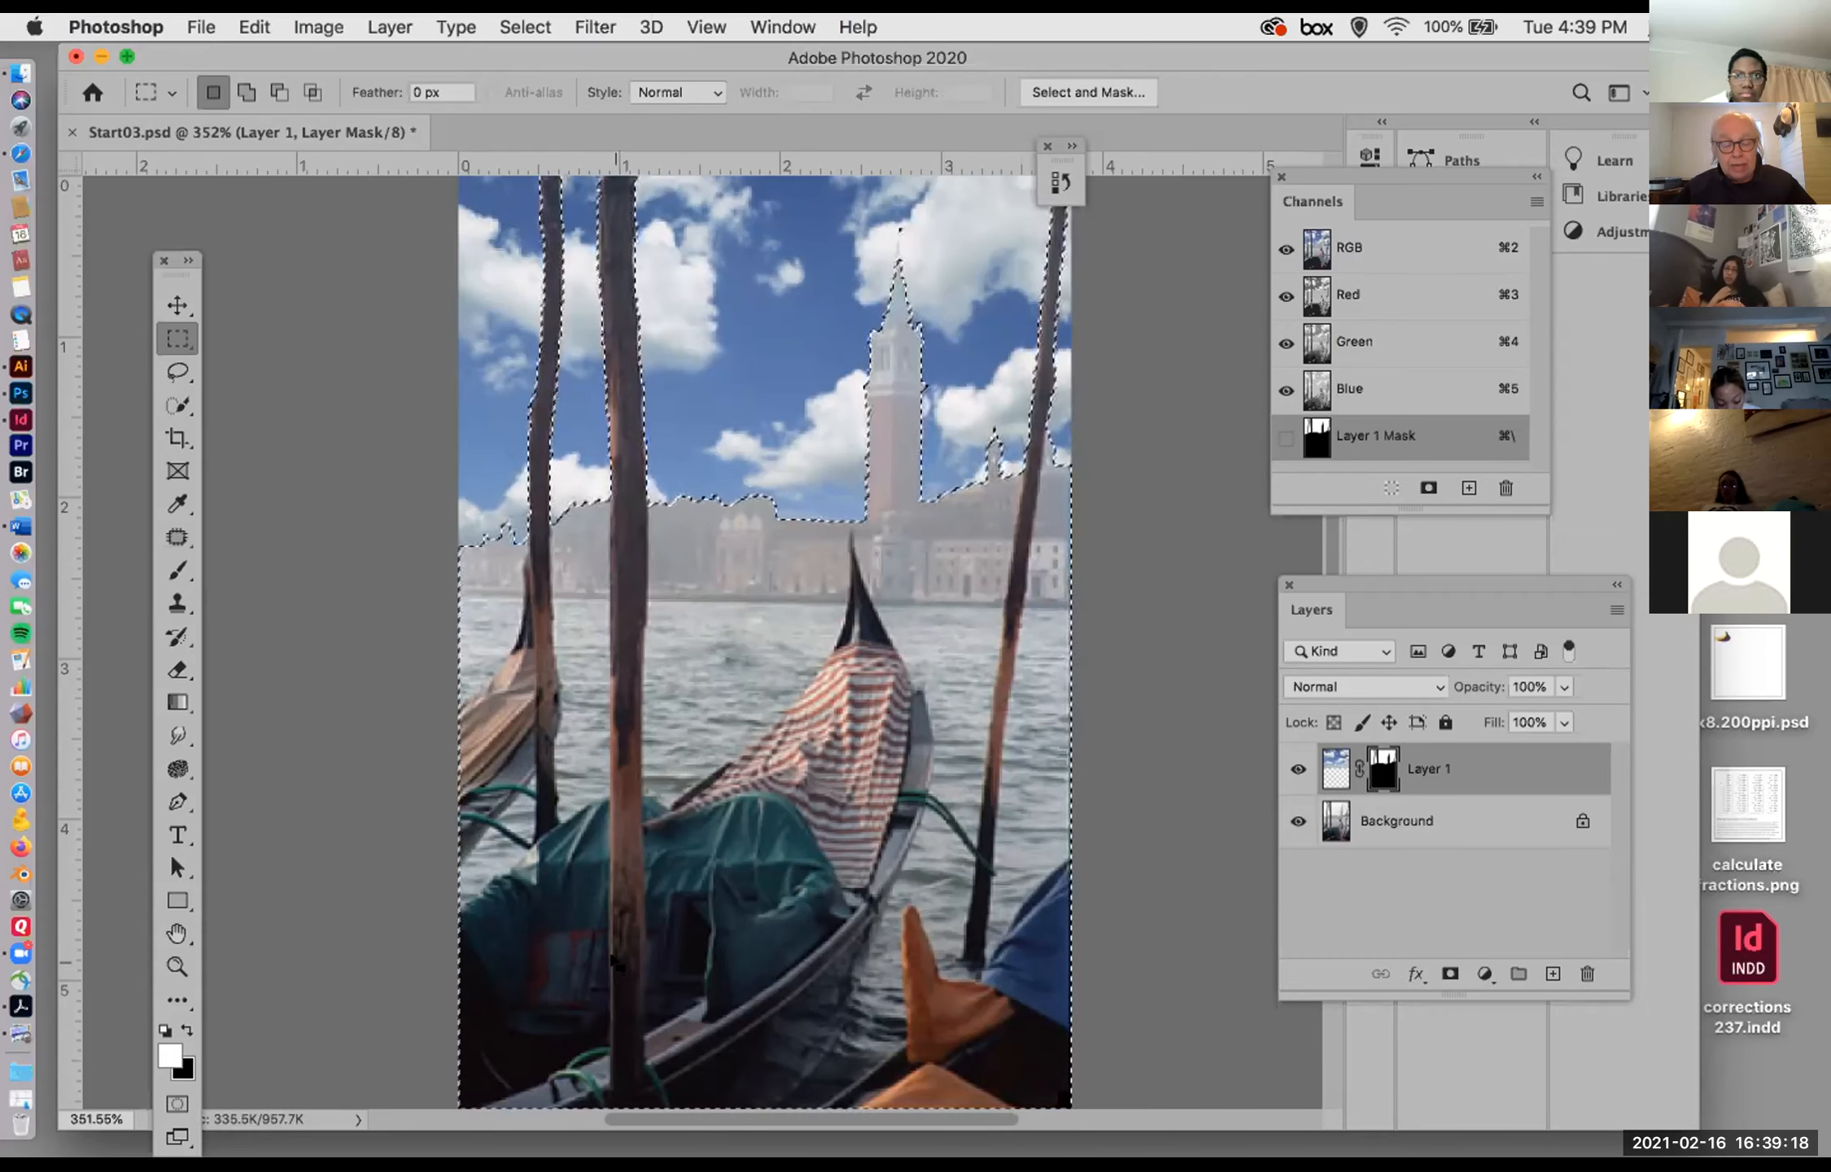
key(super+d)
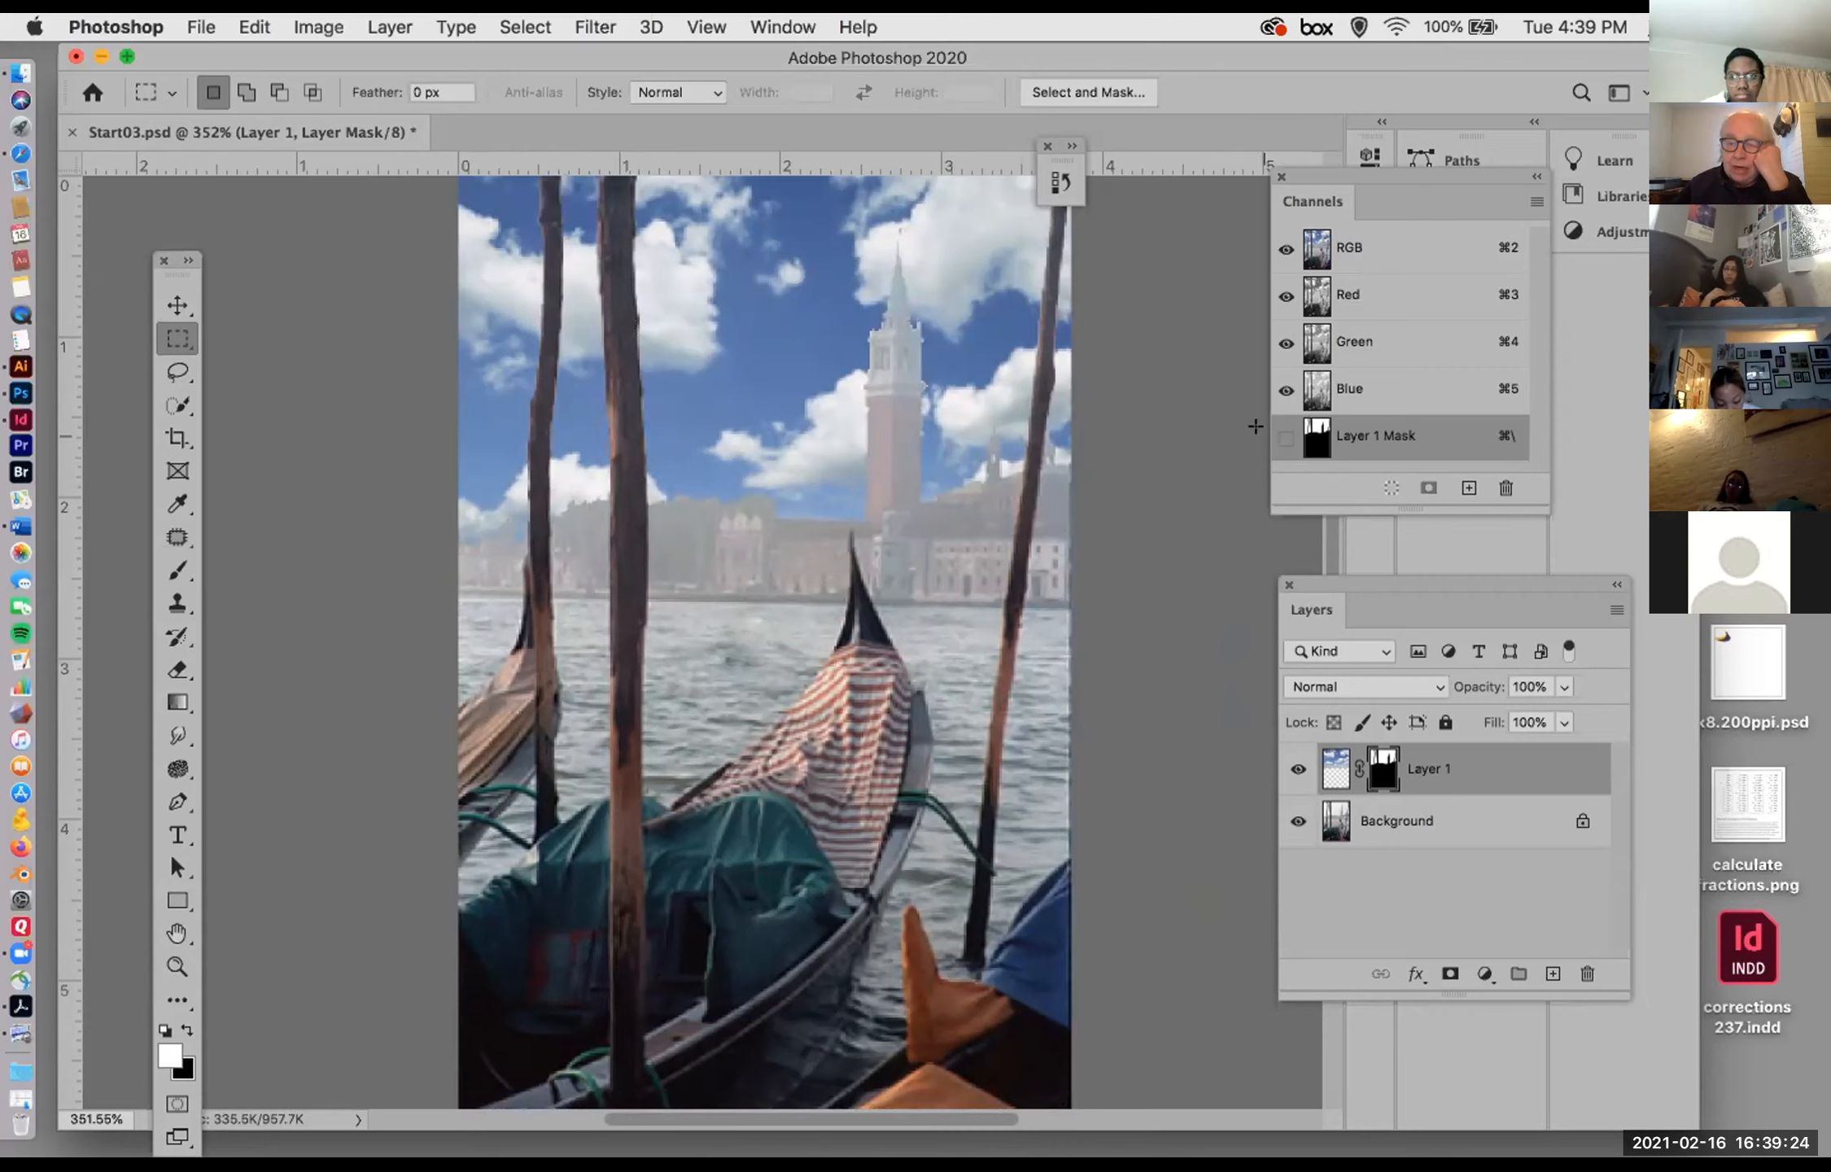
Step: Inspect the clouds layer's mask by toggling its red overlay, and by disabling and re-enabling the mask
click(1284, 437)
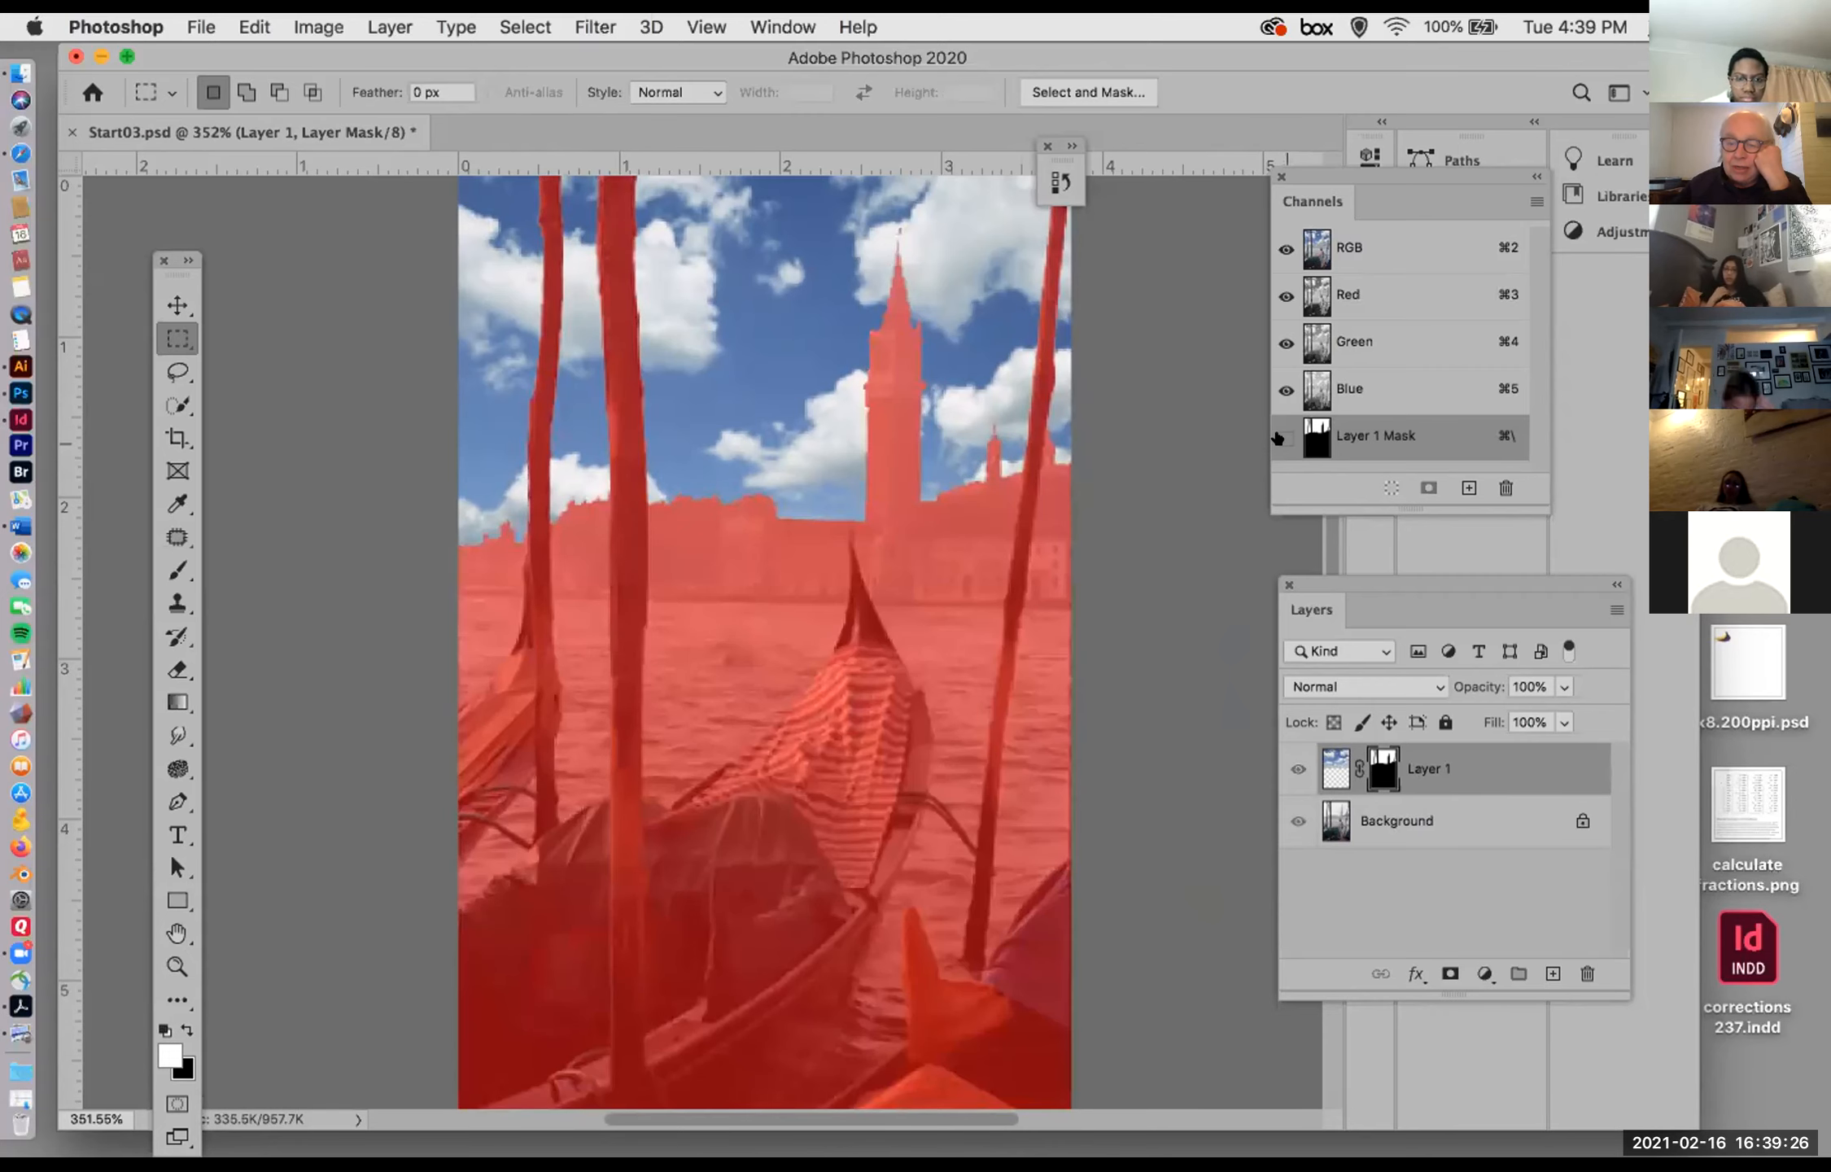
click(1285, 437)
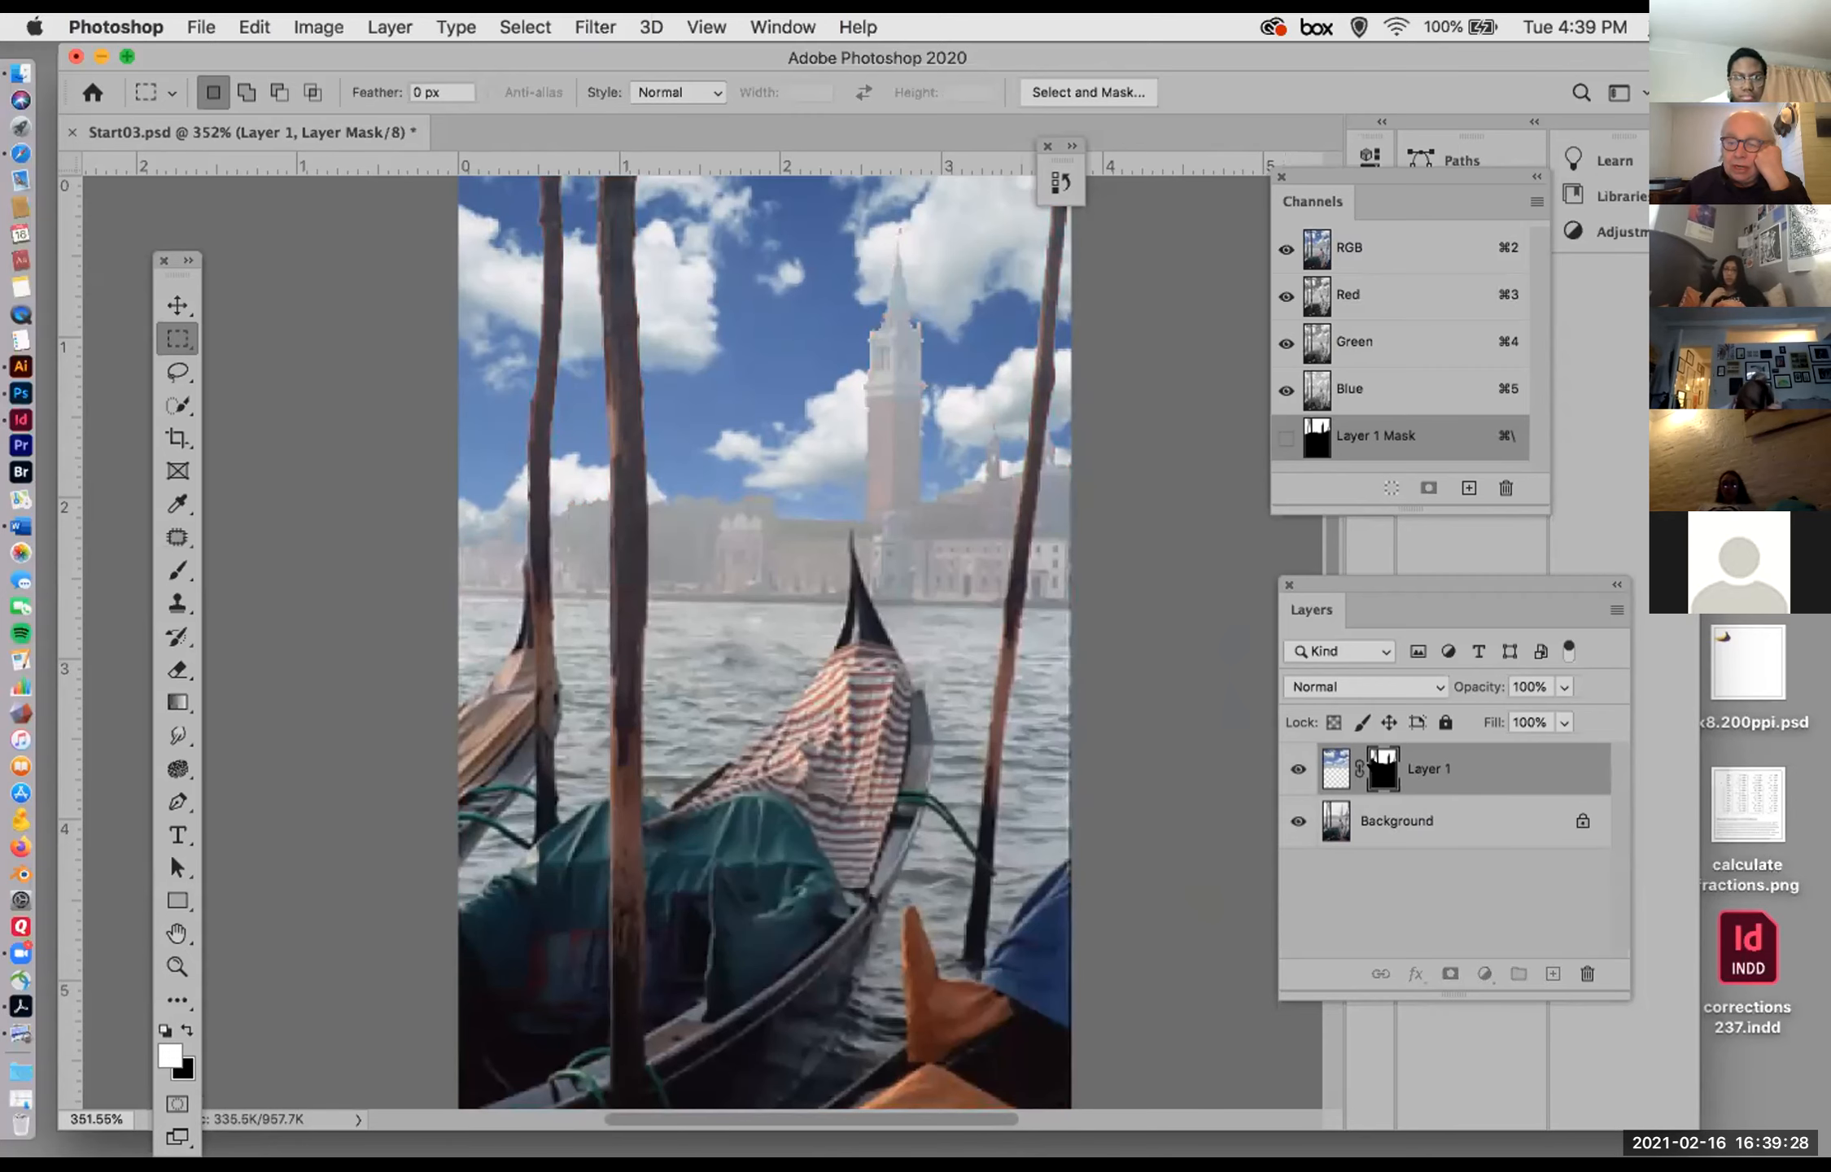
right_click(1381, 768)
click(1393, 778)
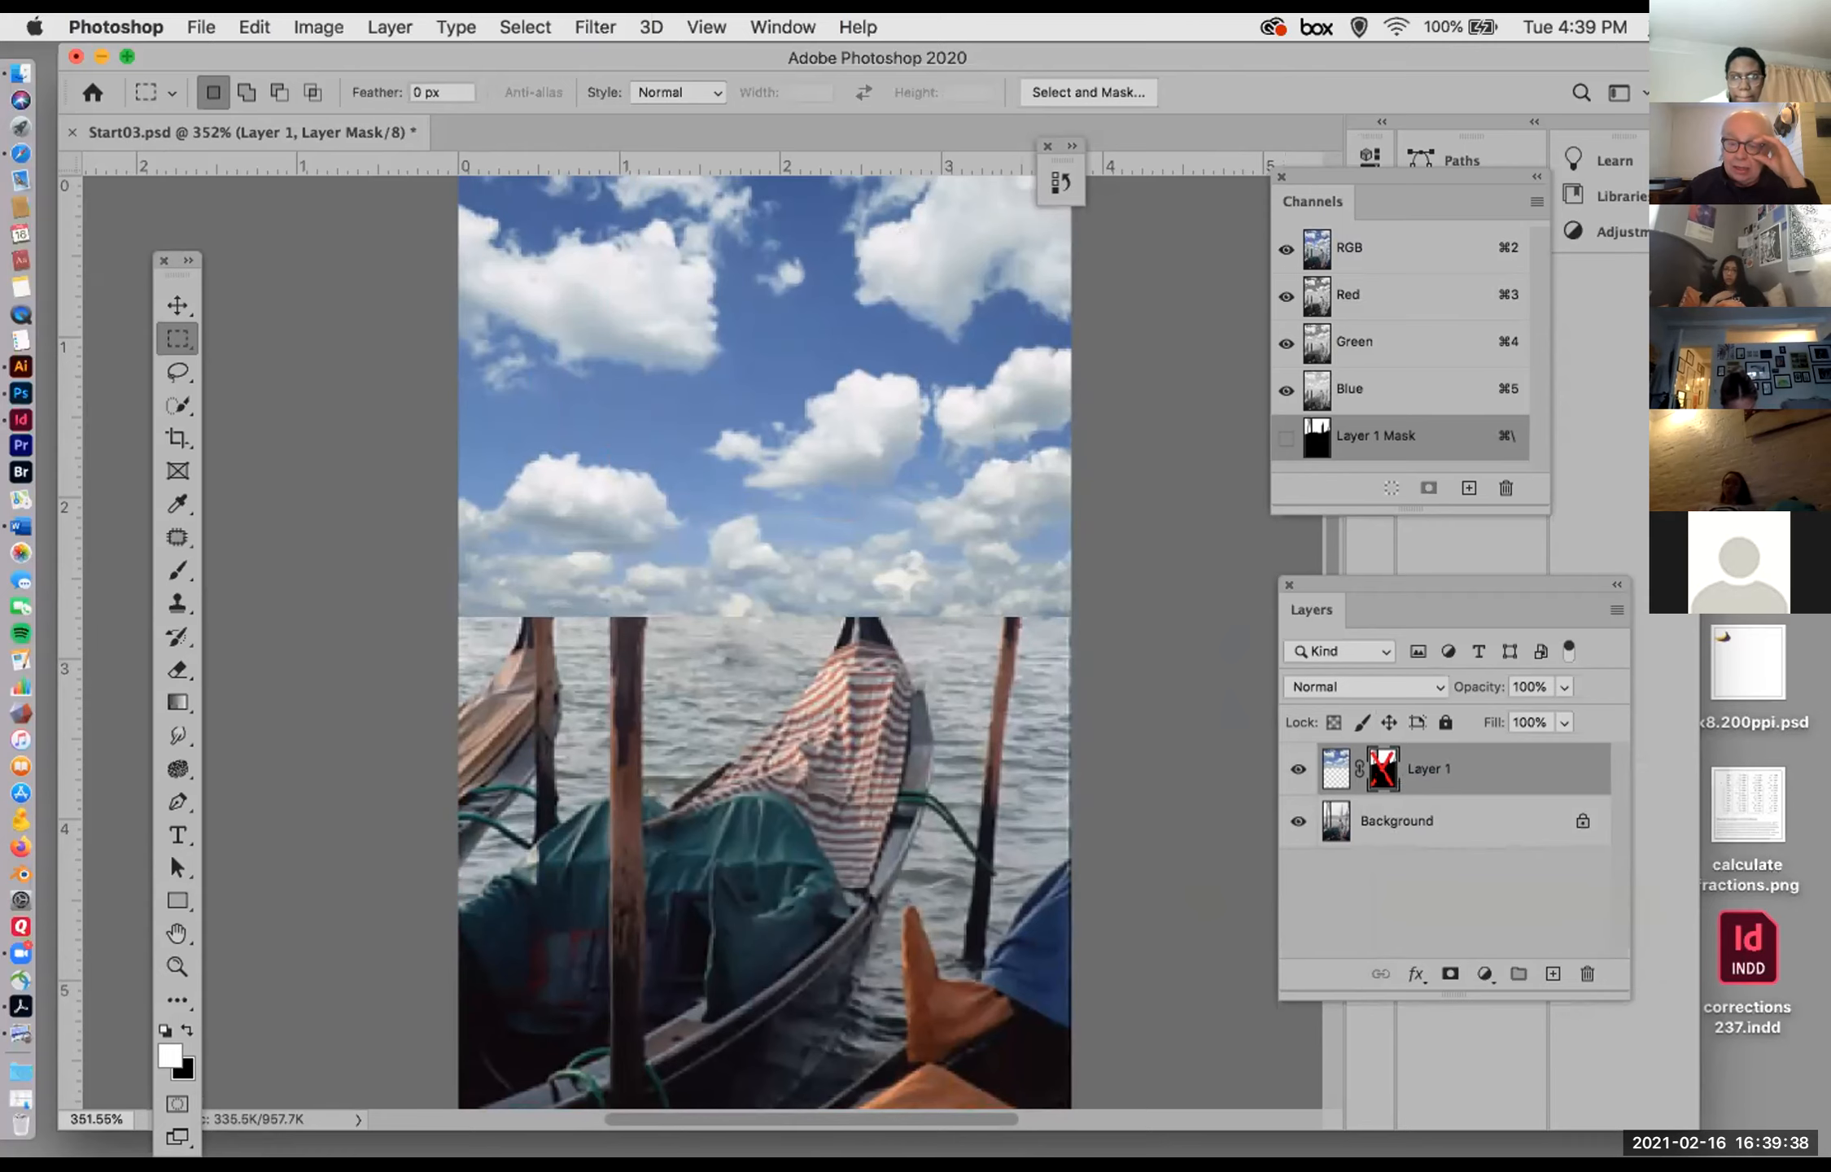
shift+click(1385, 772)
click(1360, 813)
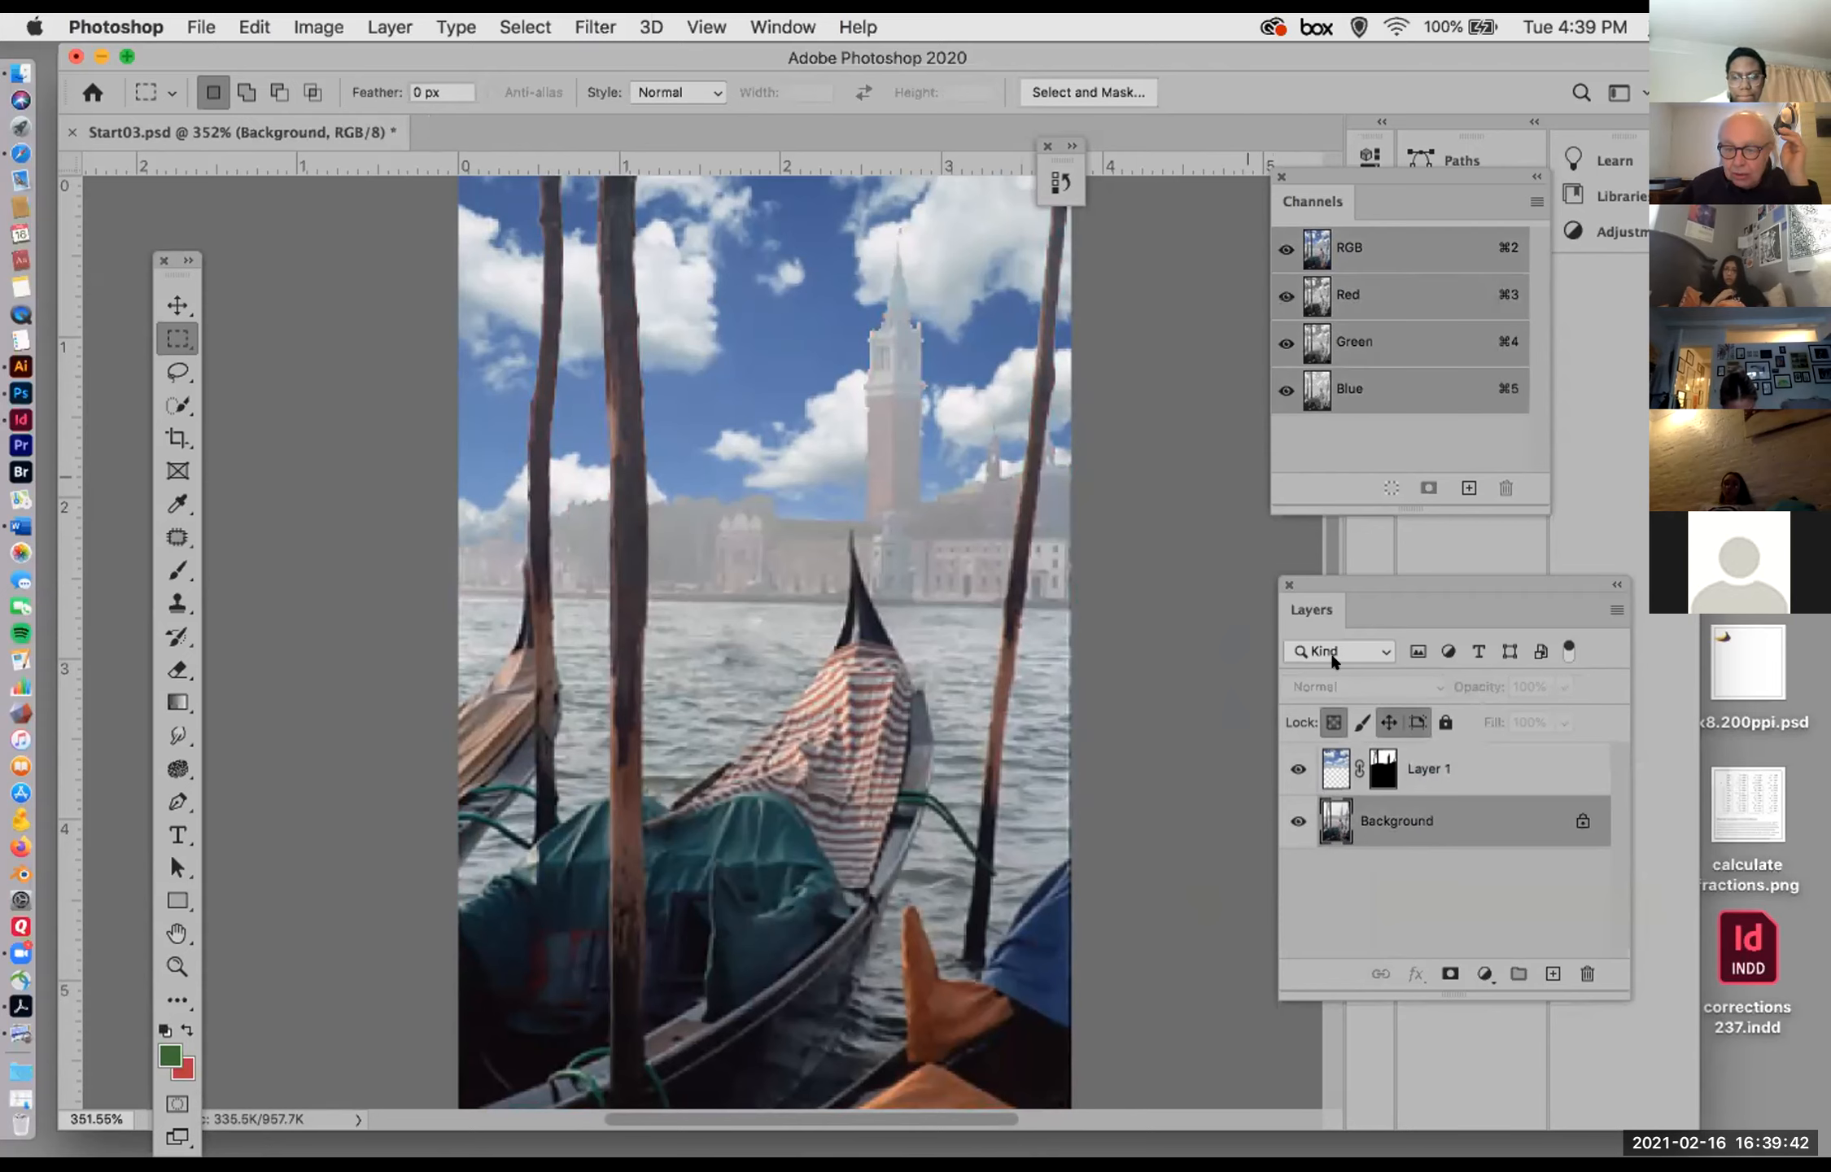
Step: Unlink the mask from the clouds image on Layer 1, then try shifting the mask alone and undo that move
click(1375, 771)
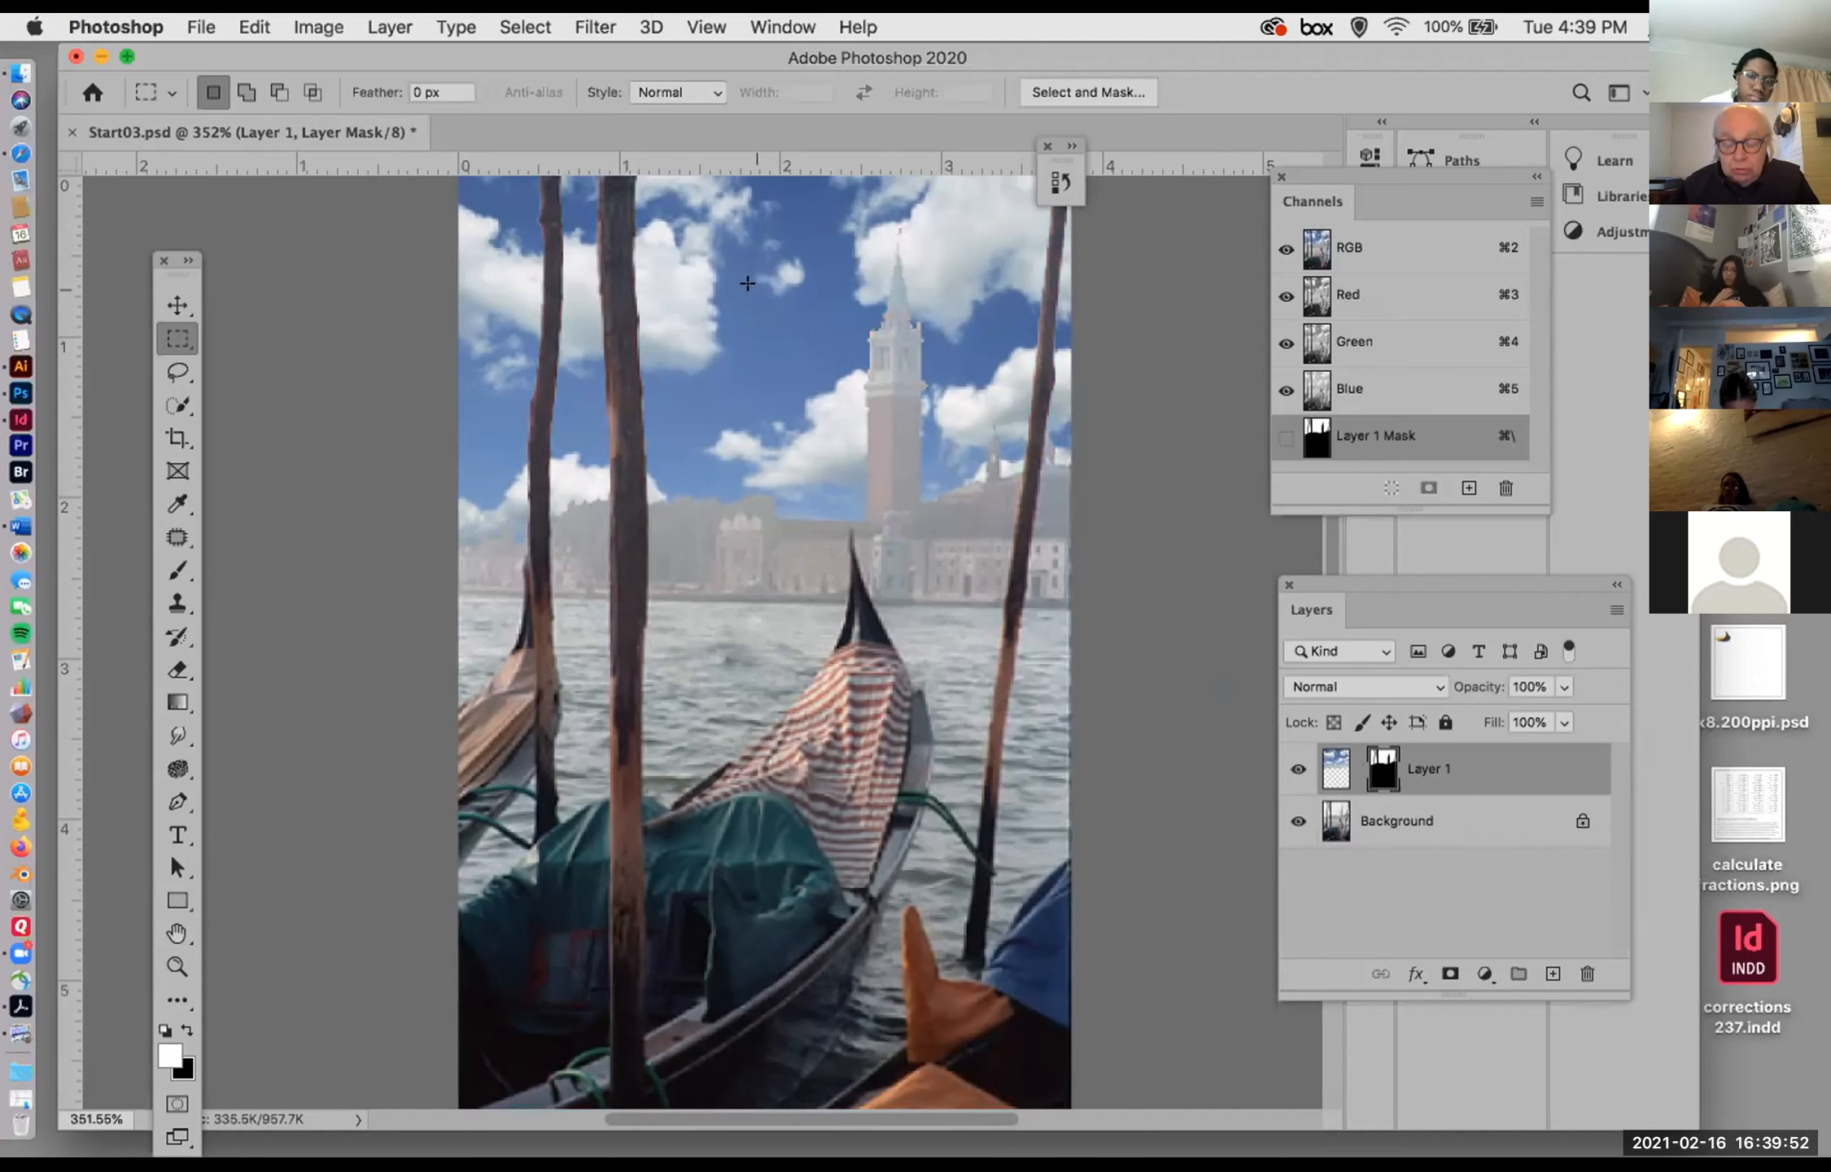
key(v)
mouse_move(759, 278)
mouse_down()
mouse_move(793, 276)
mouse_move(698, 265)
mouse_move(777, 270)
mouse_up()
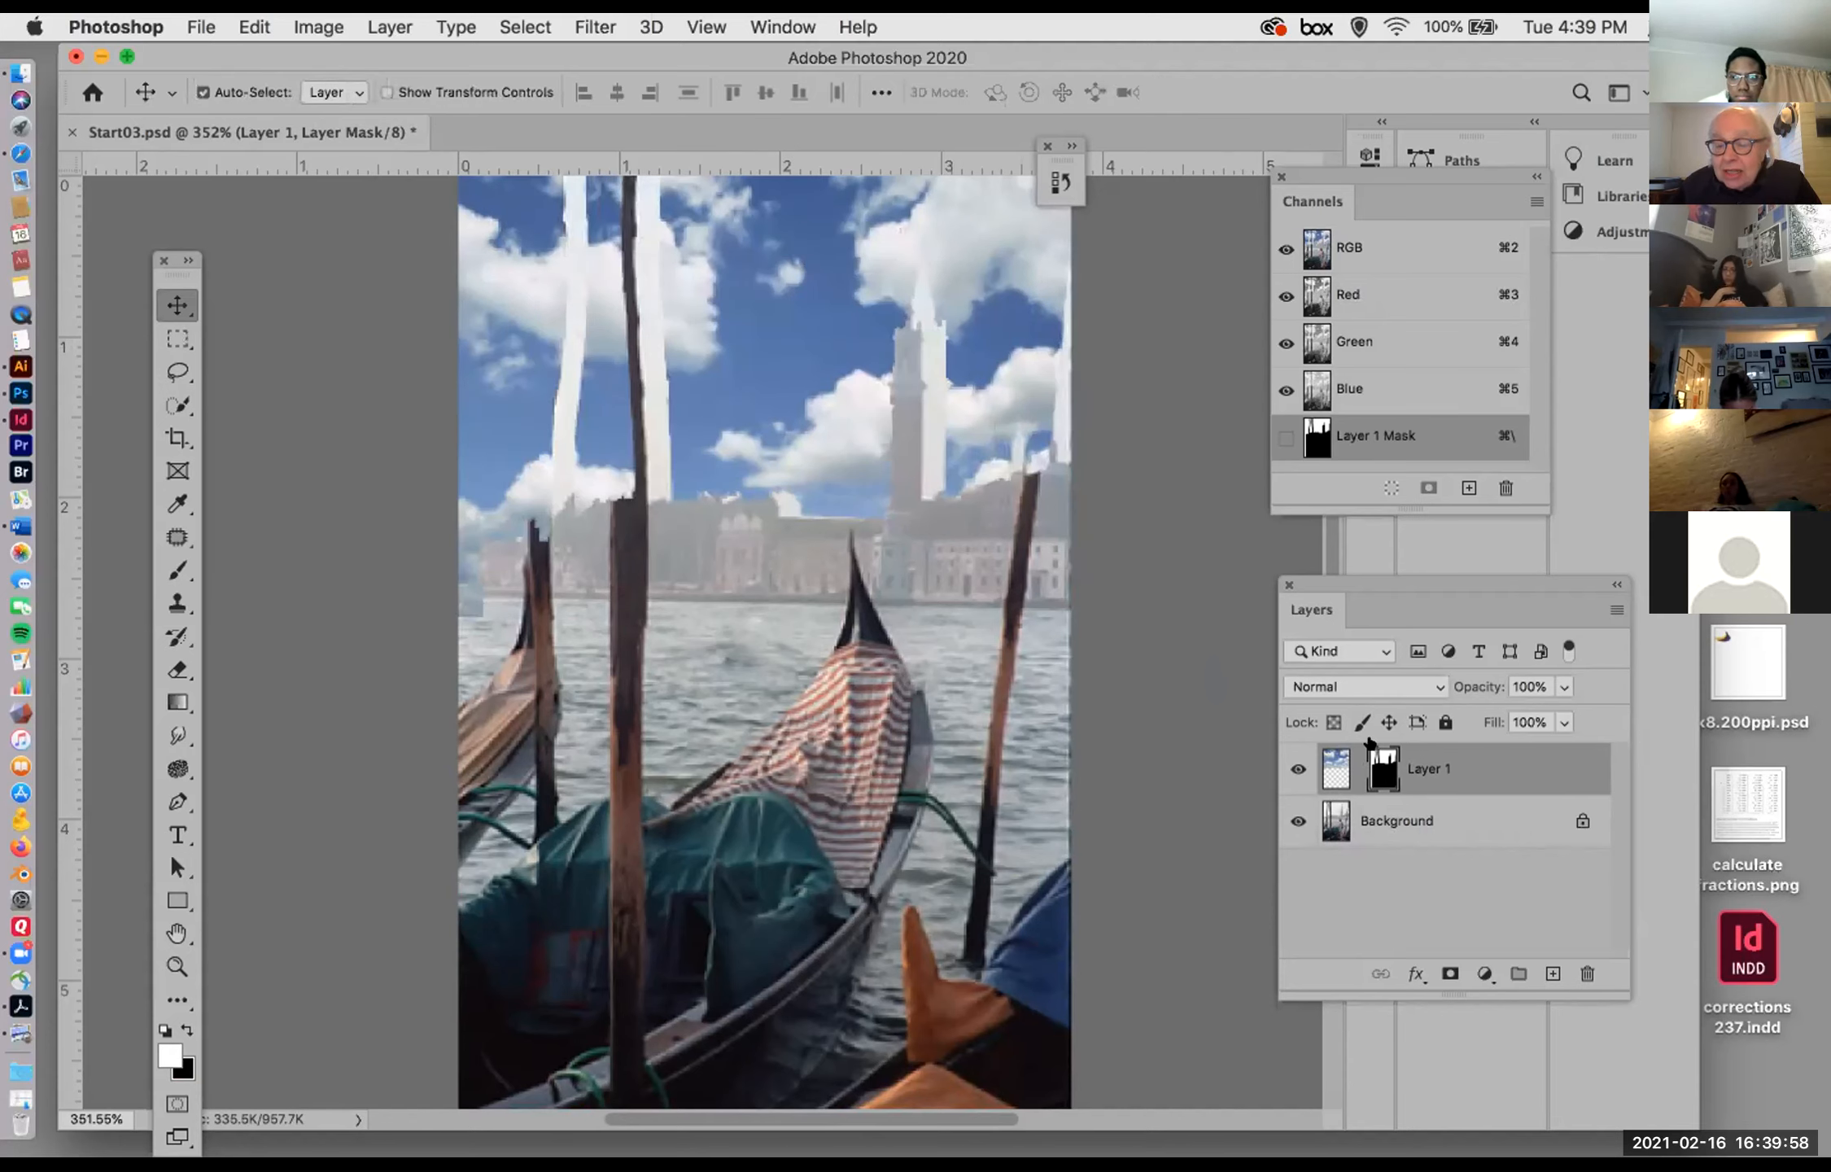
key(super+z)
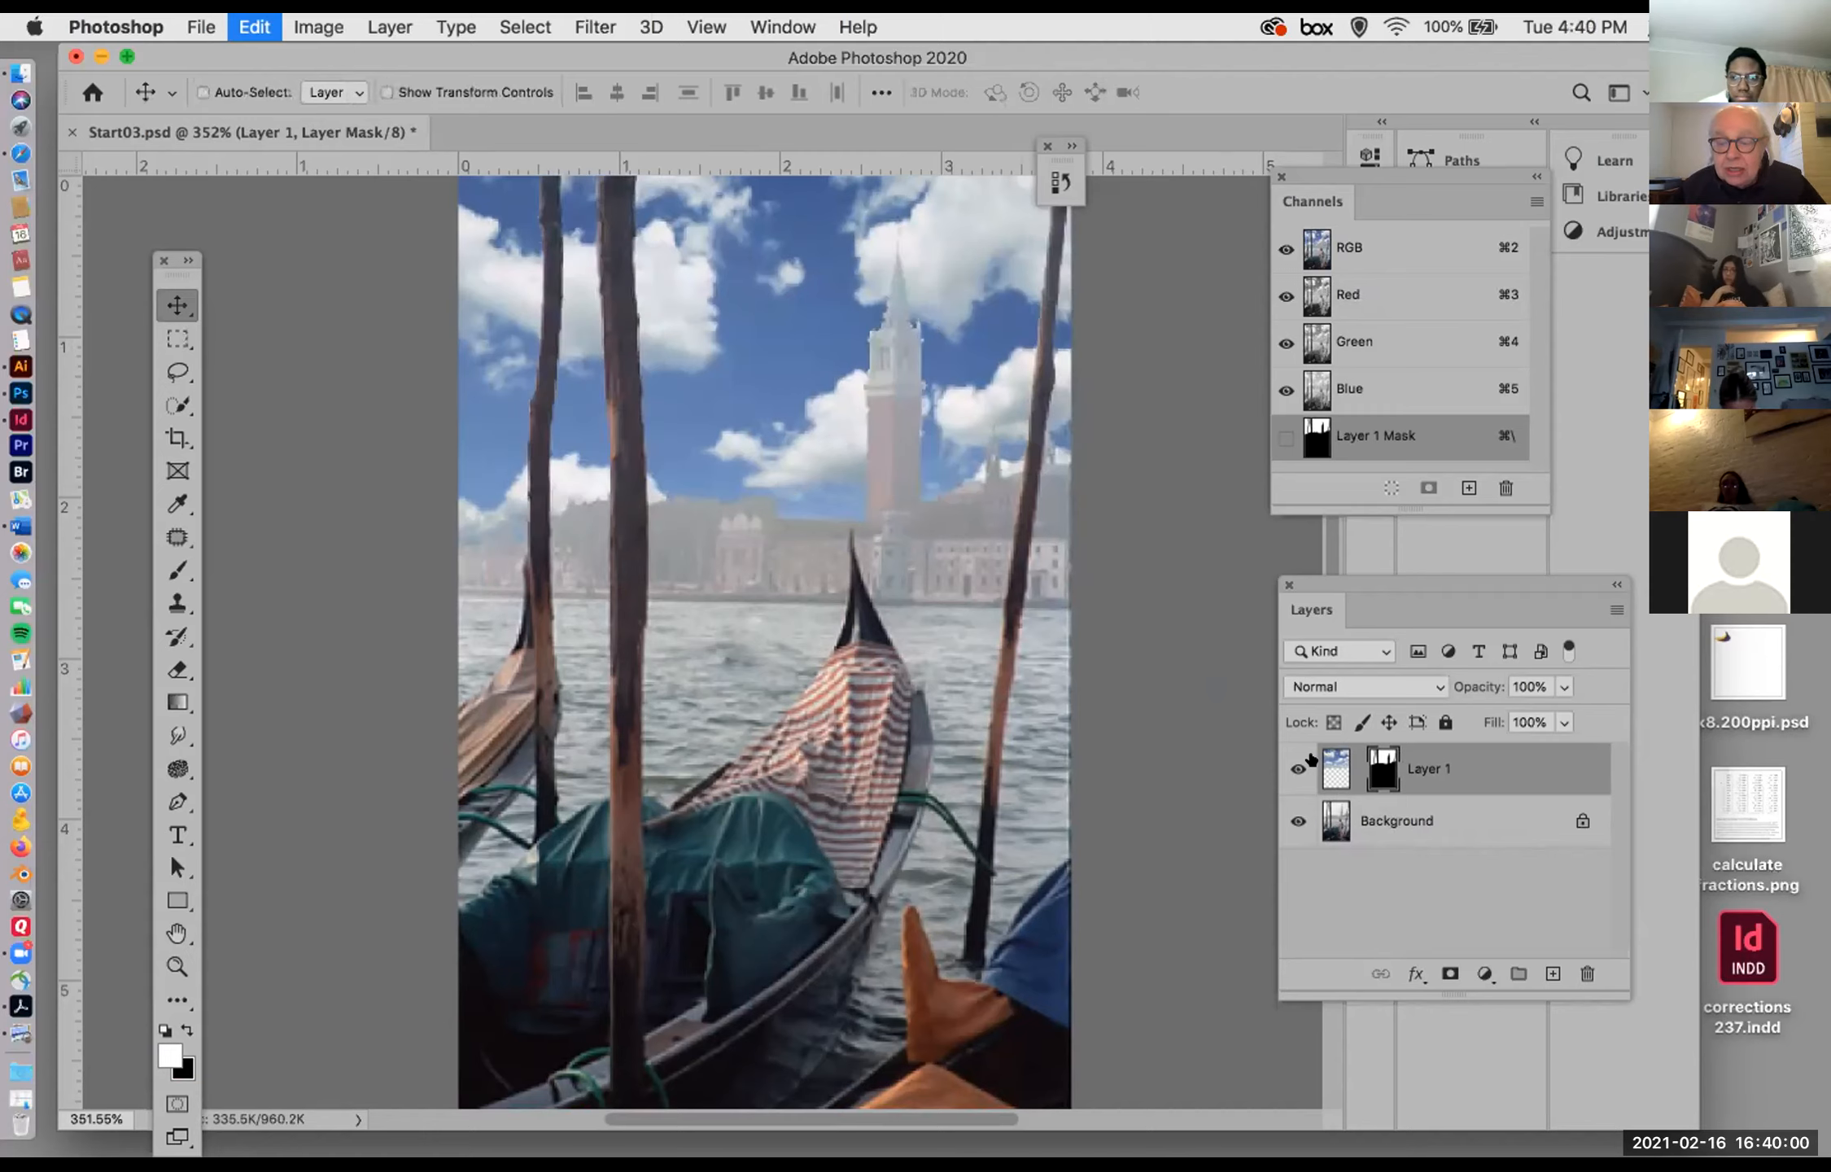
Step: Move only the clouds image on Layer 1 upward and slightly right, leaving its mask in place
click(1327, 766)
drag(776, 364, 813, 283)
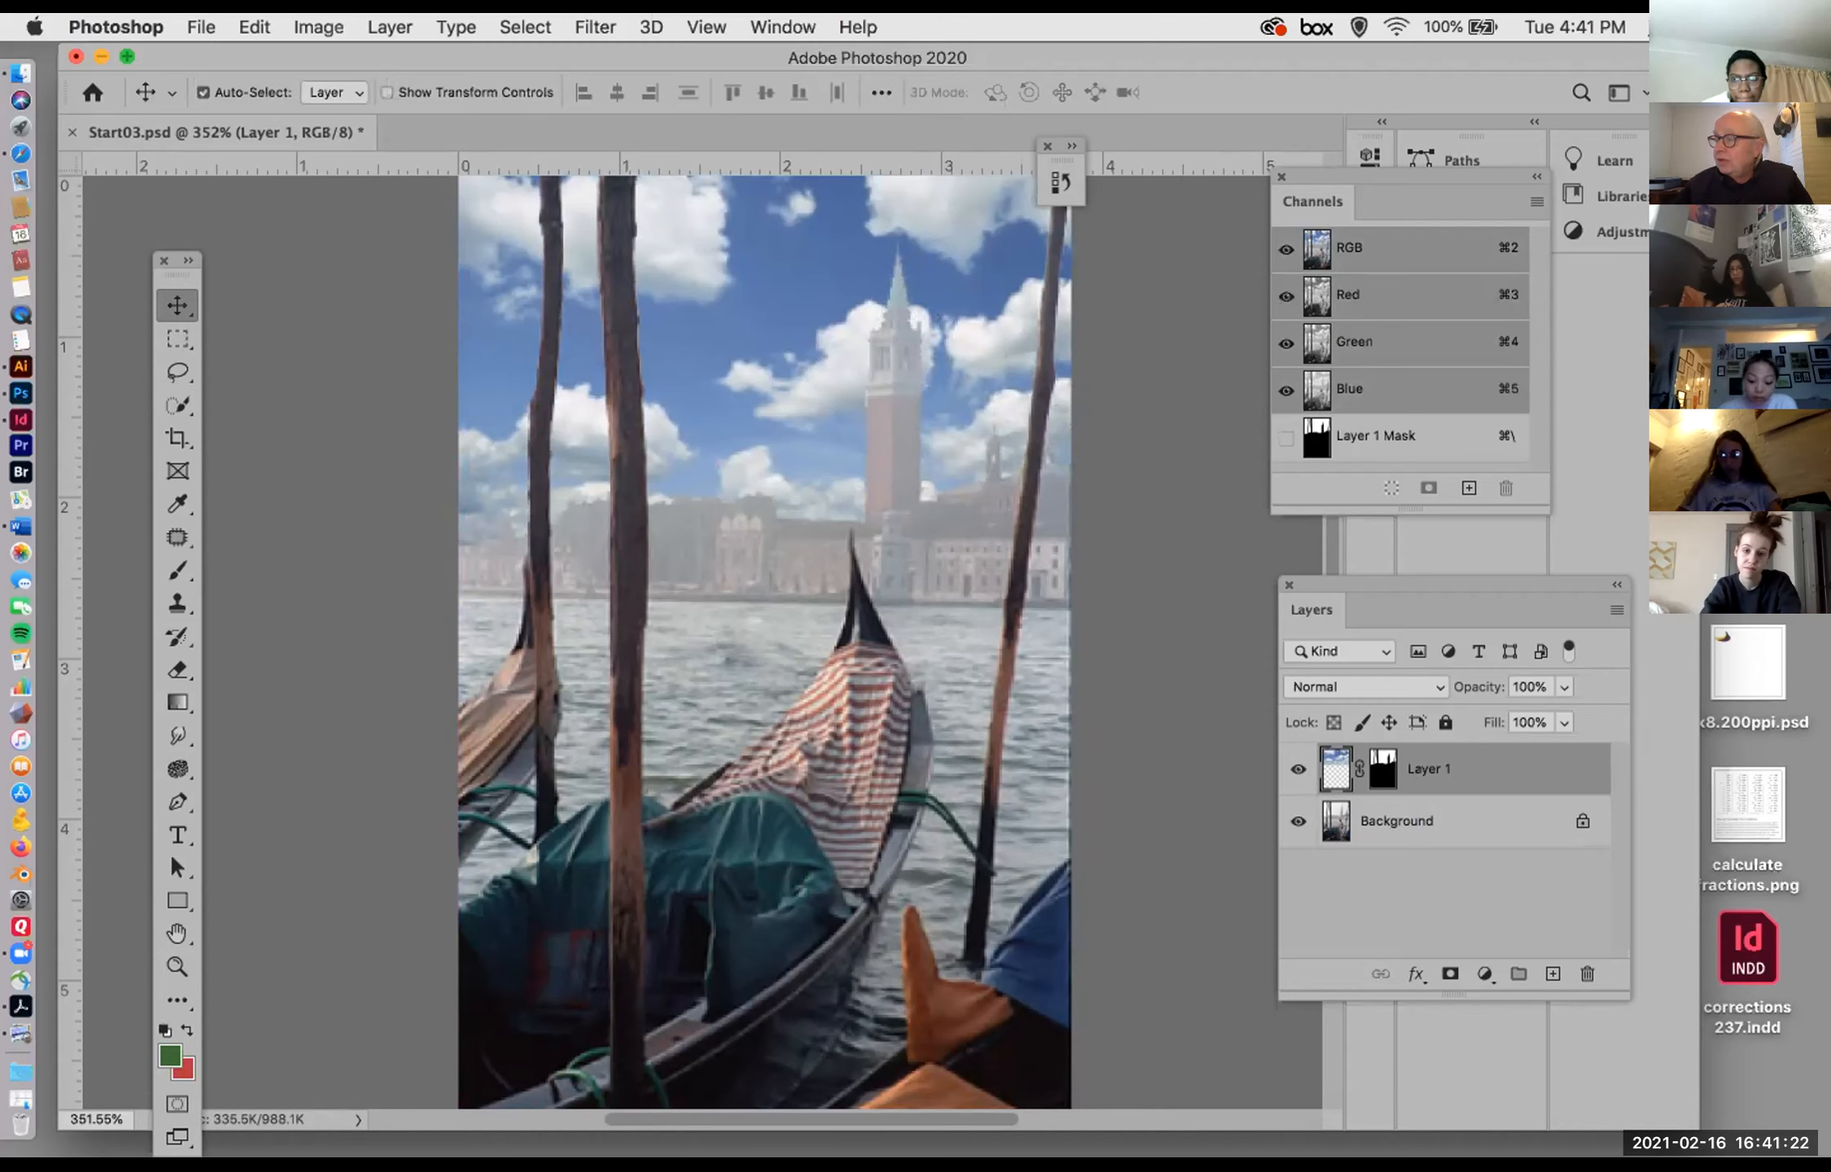
key(super+Tab)
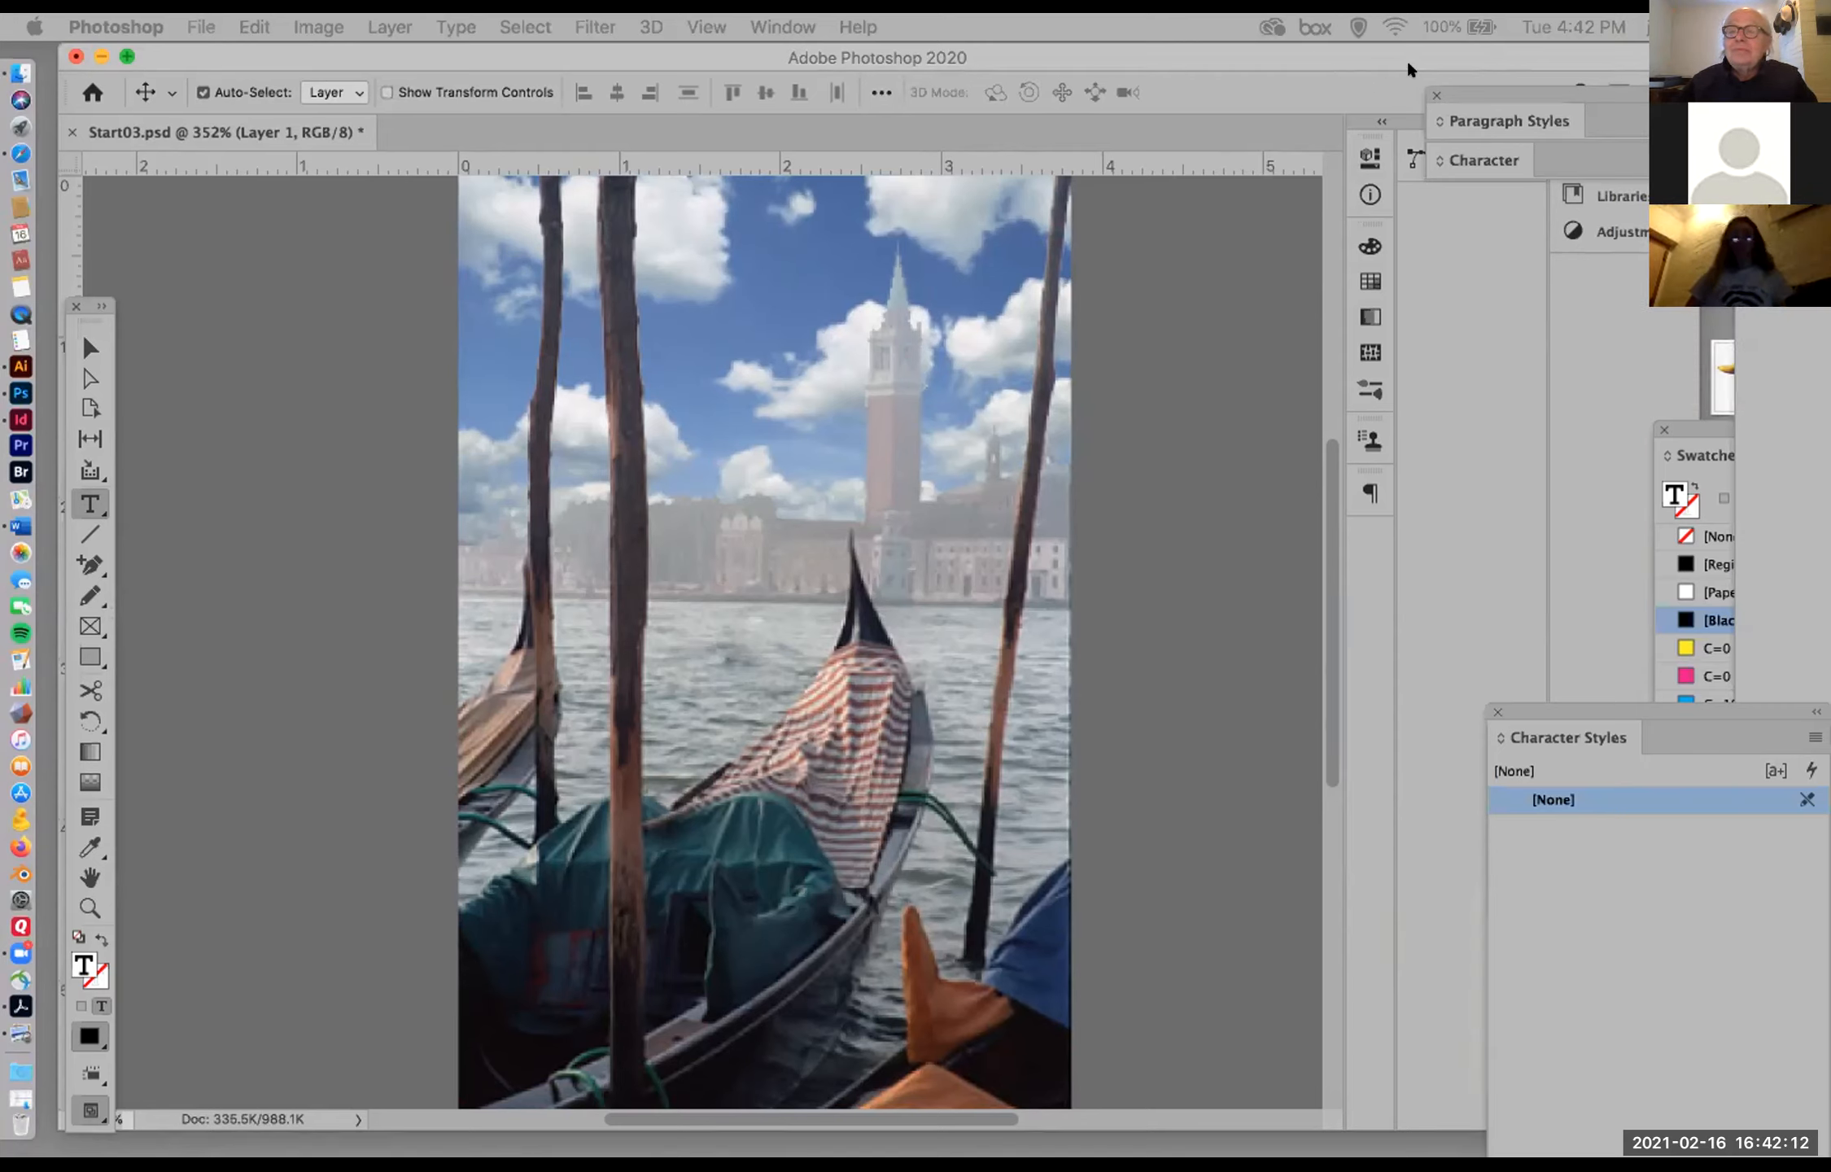
click(1532, 578)
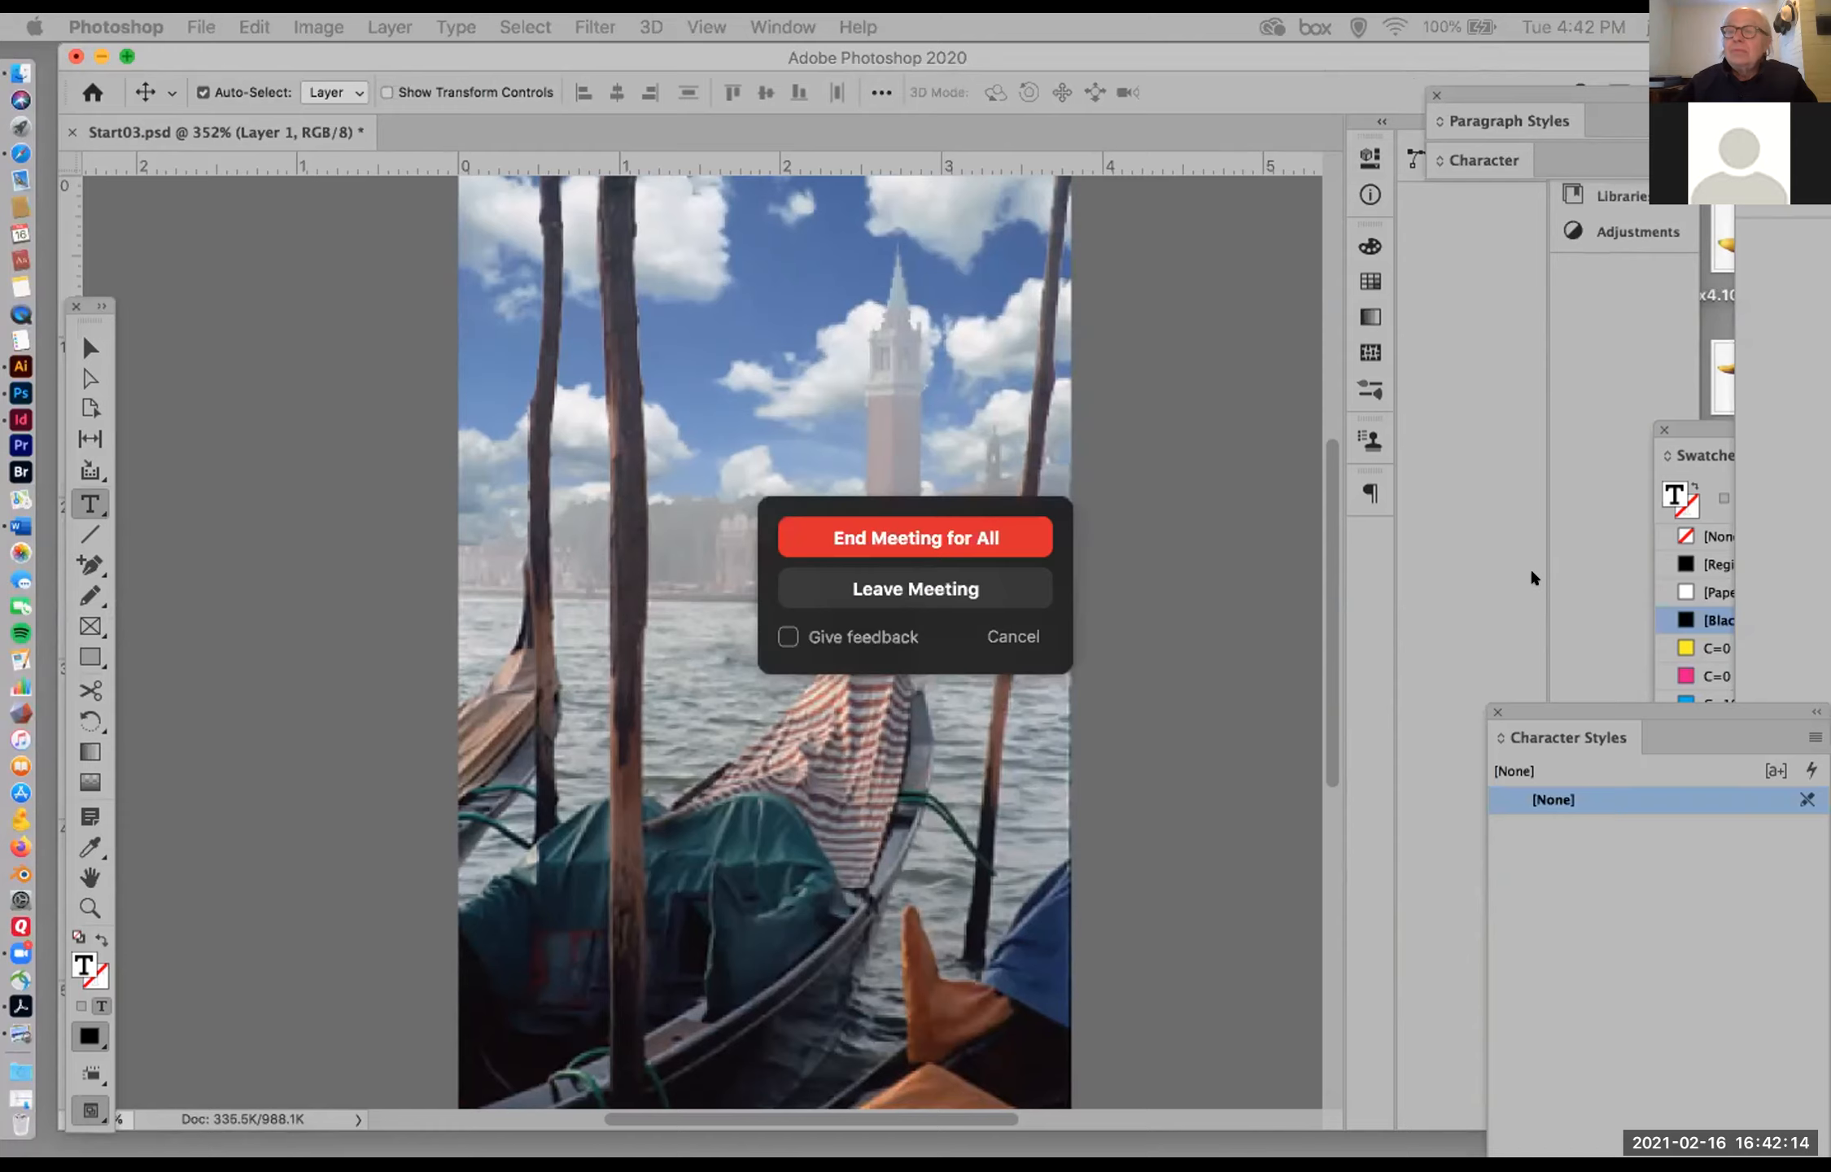